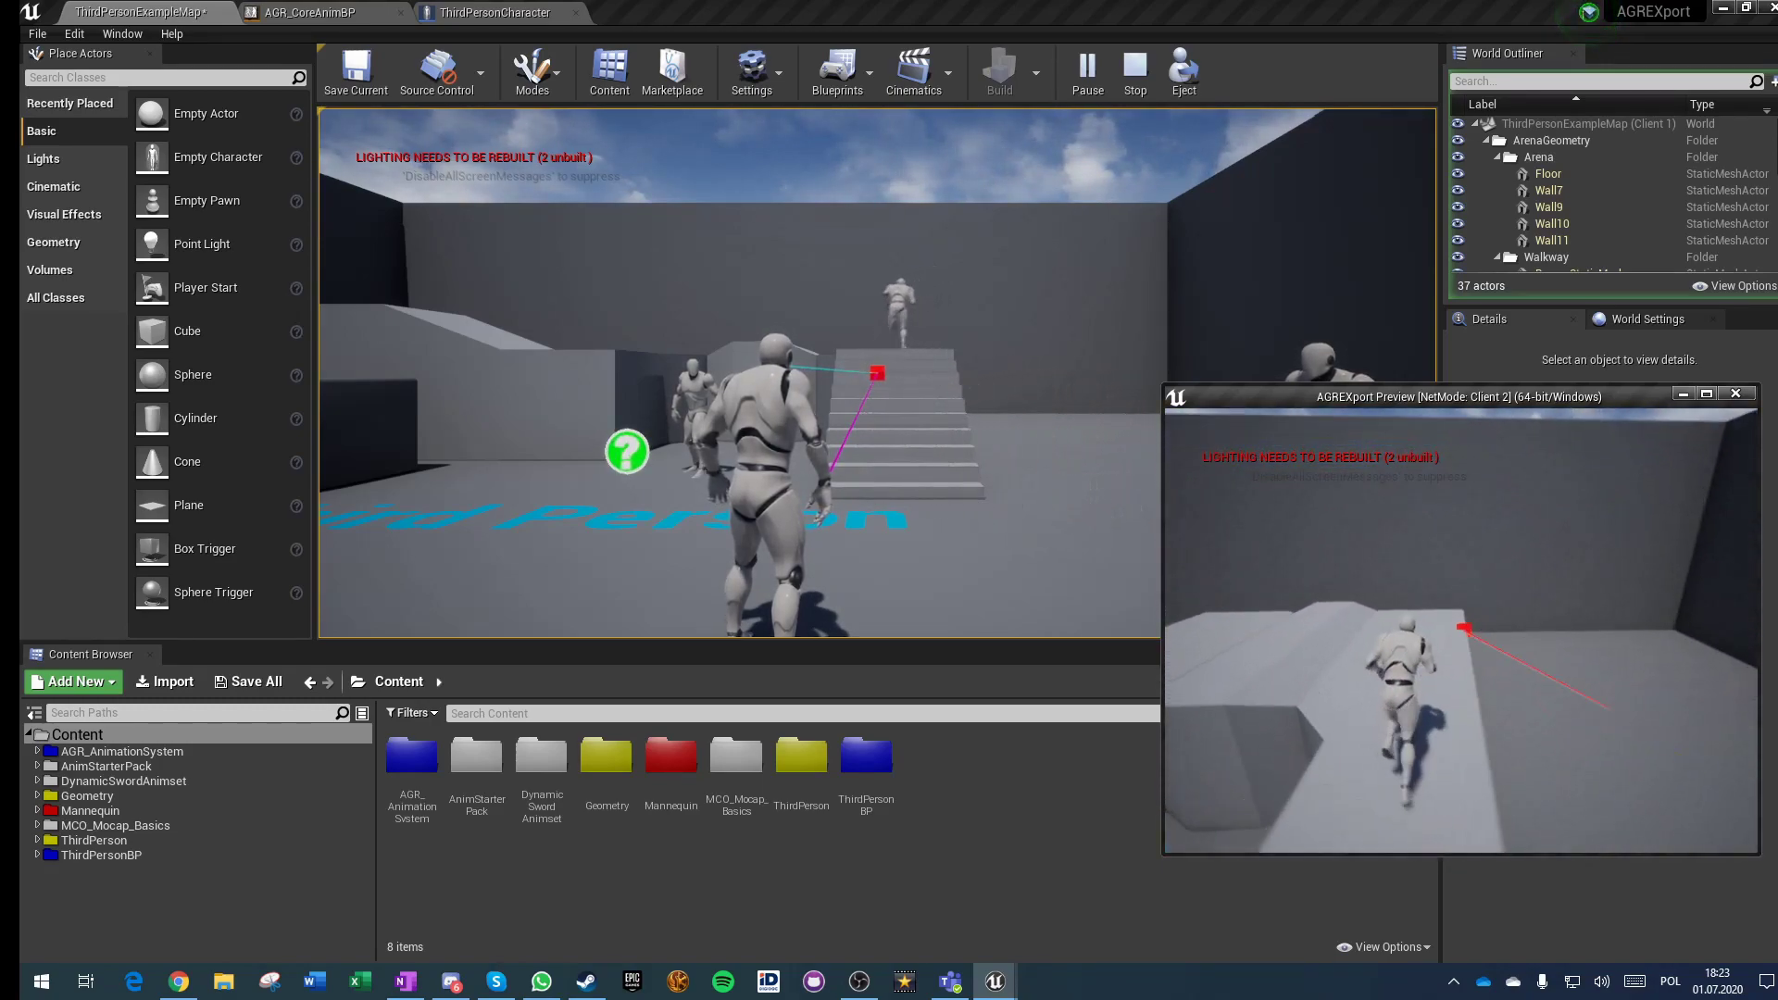
Step: Play-test the character's running, jumping and ragdoll behaviour in the Client 2 preview, and end the play session
{"action": "key", "text": "w"}
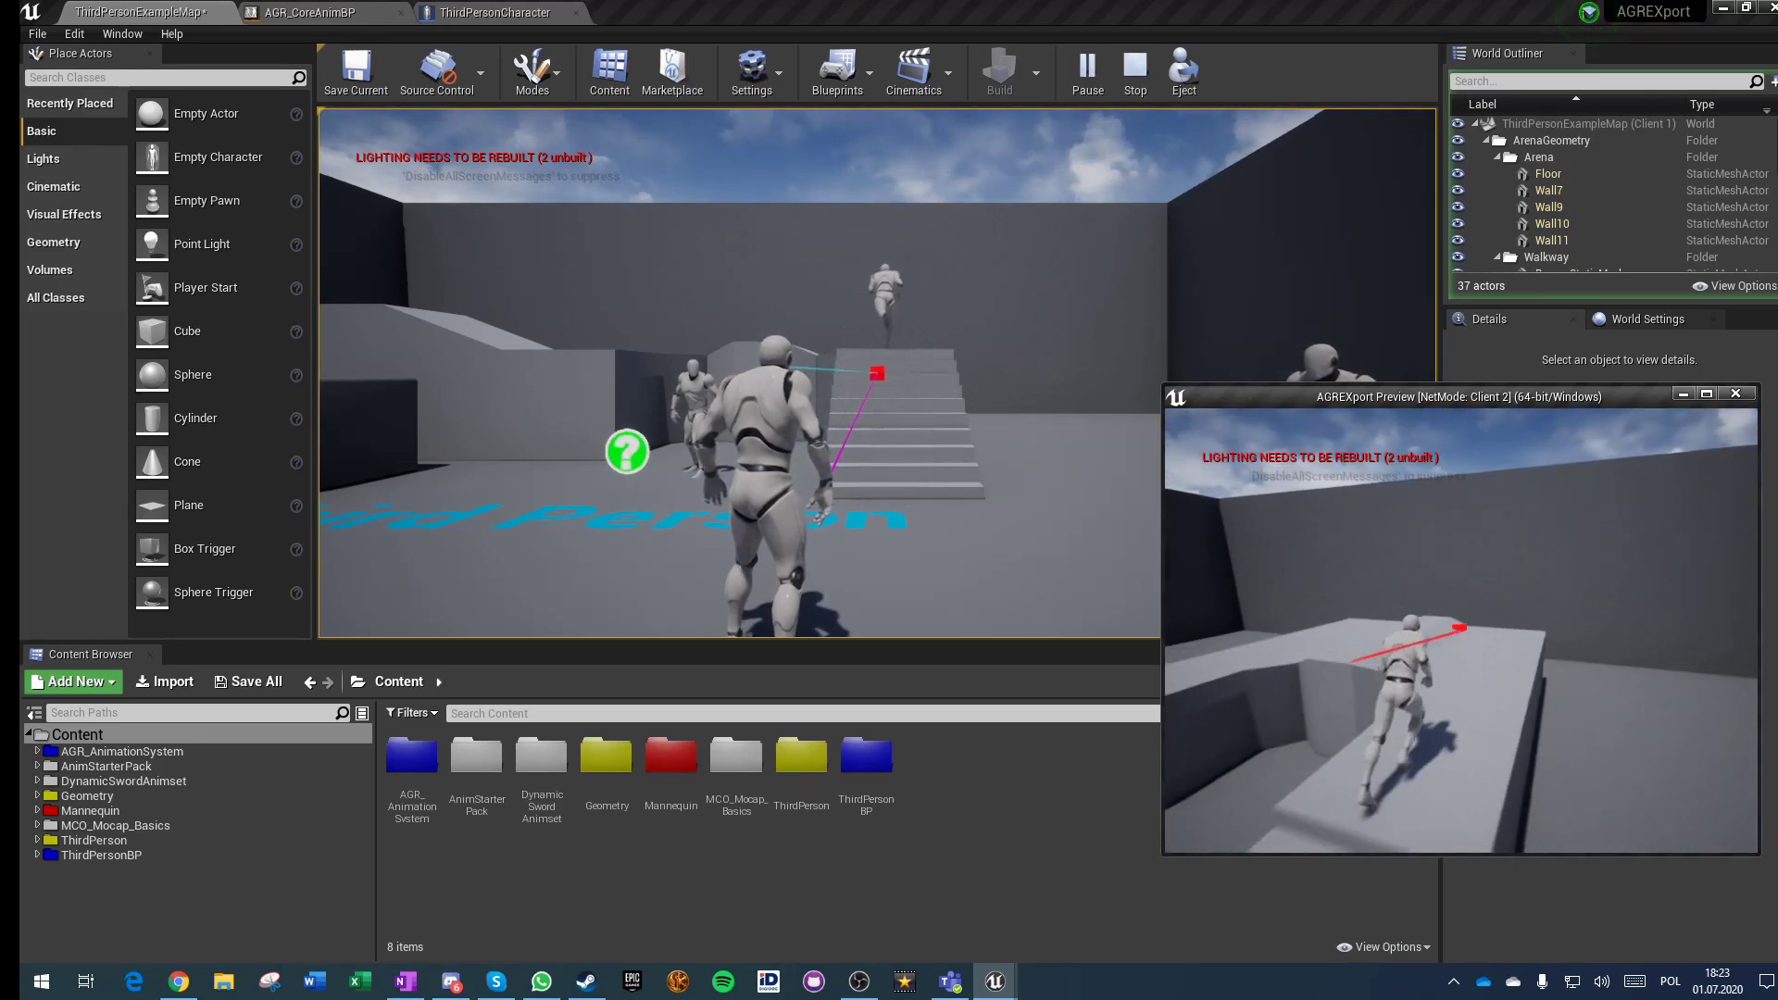
{"action": "key", "text": "w"}
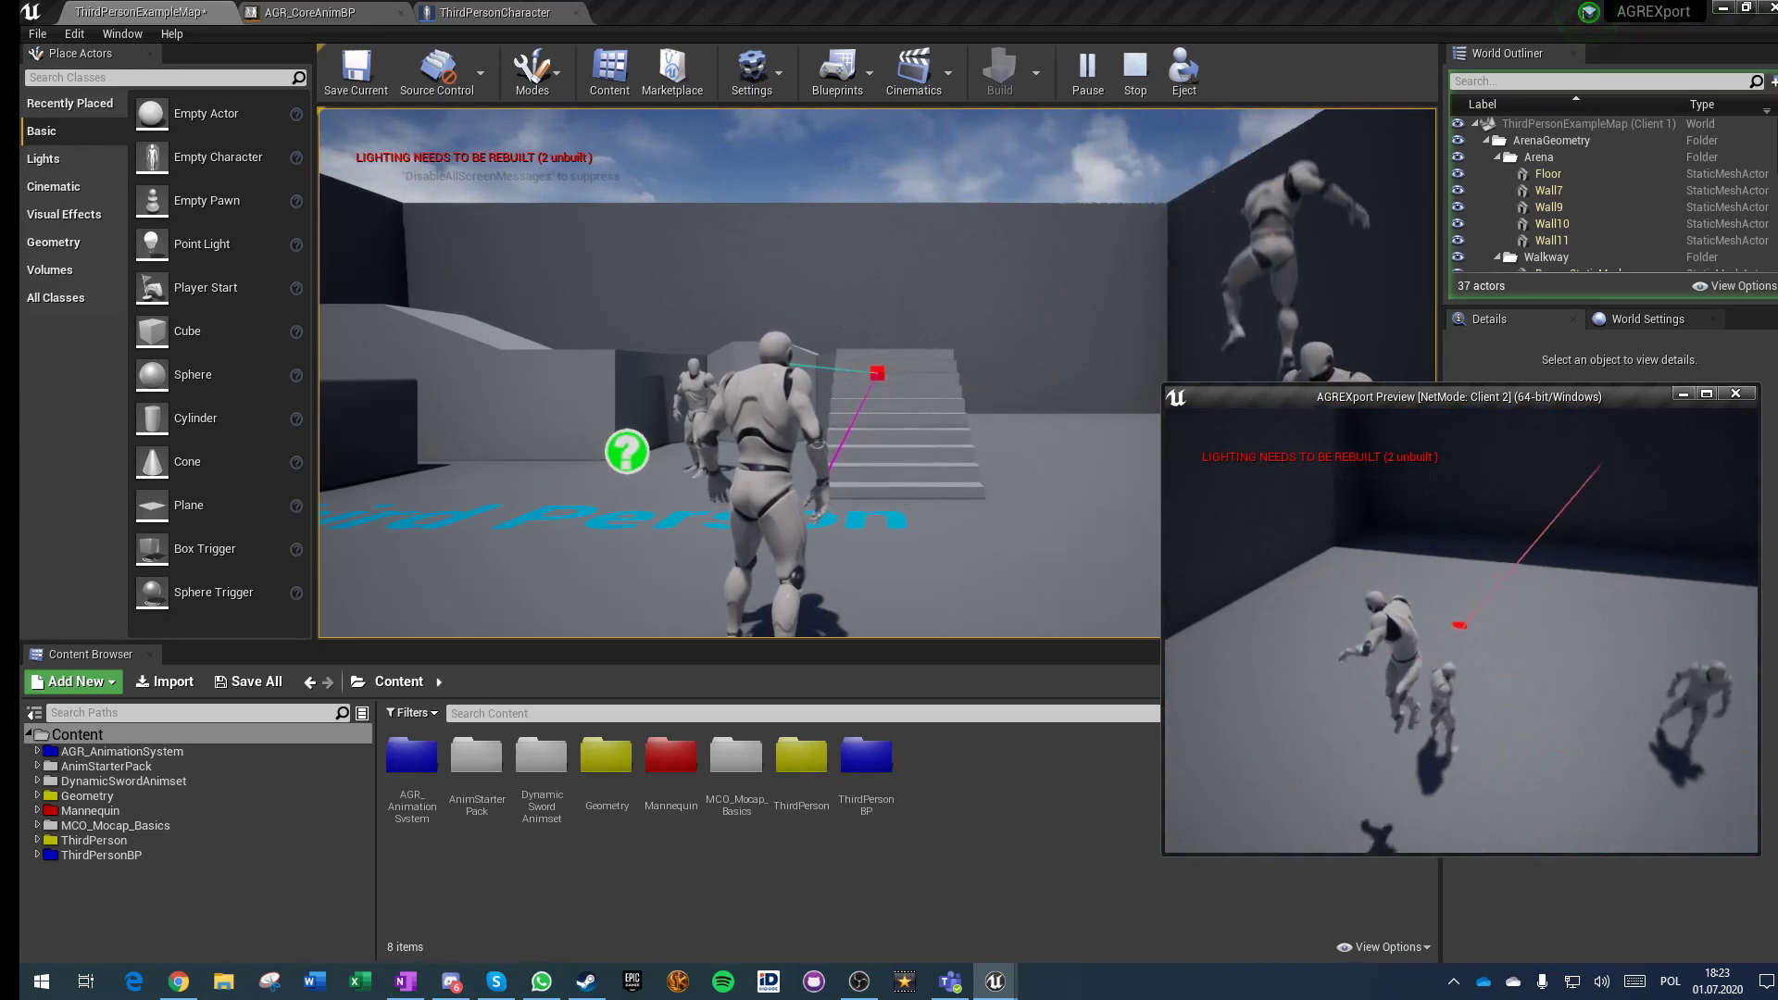
{"action": "key", "text": "space"}
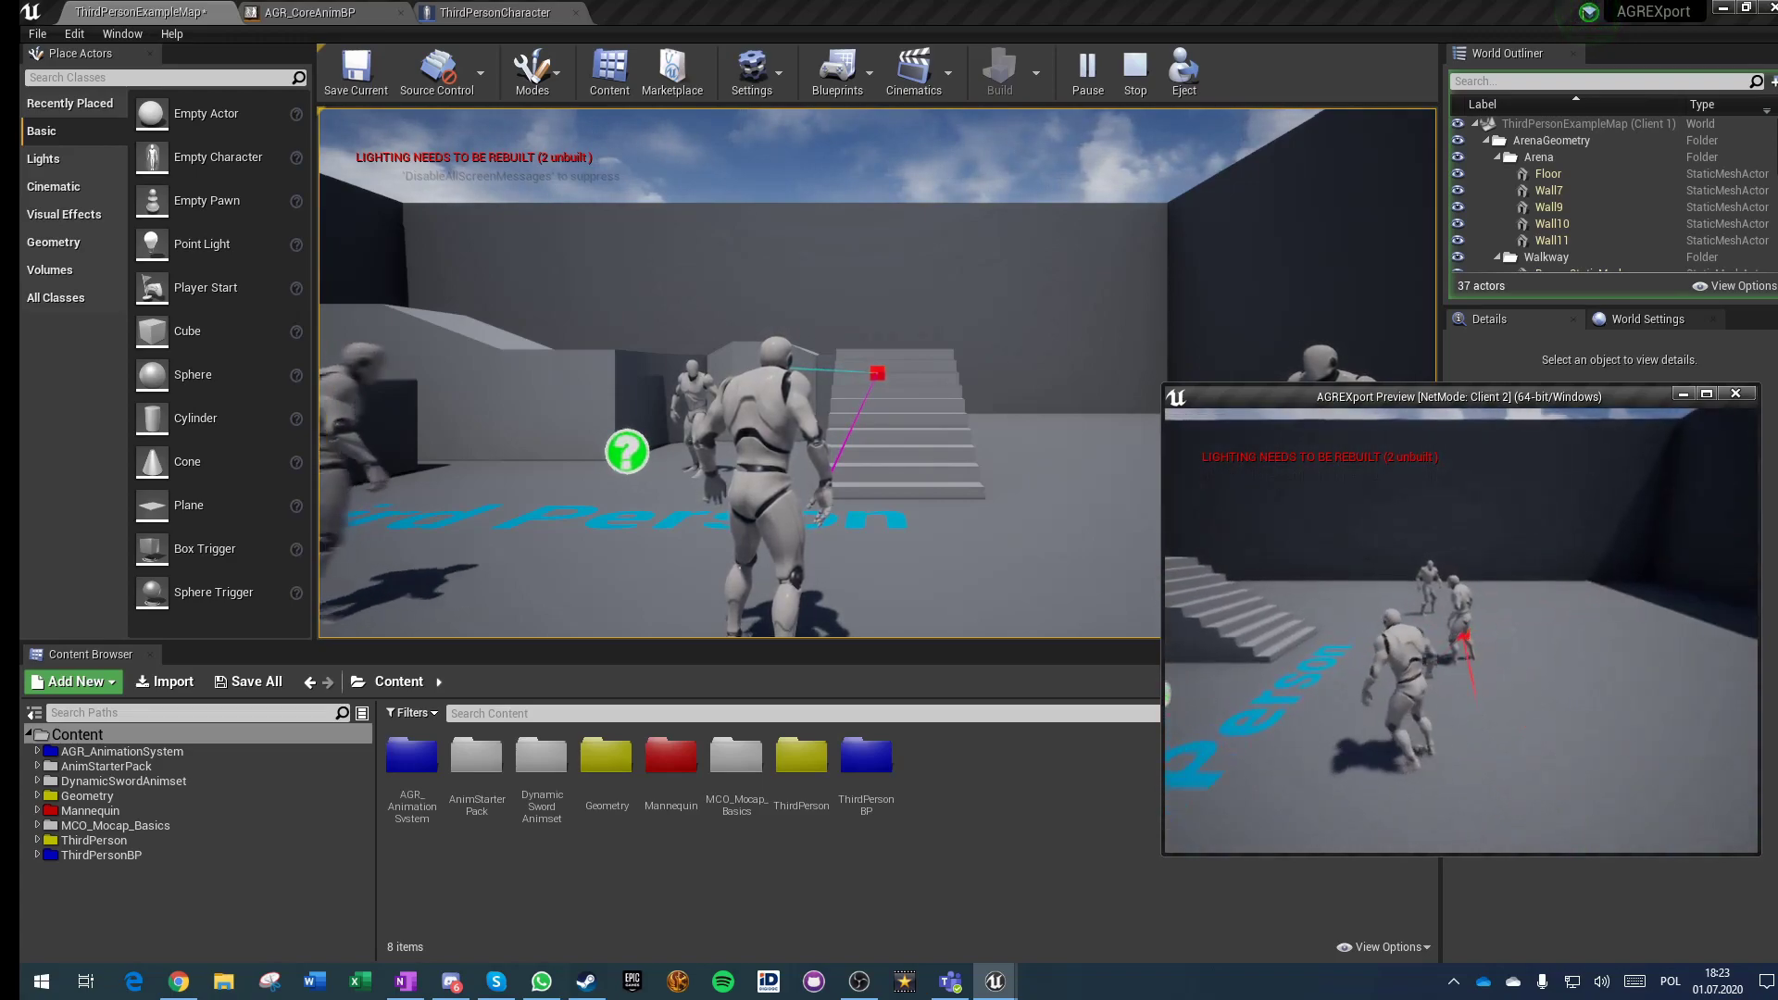
{"action": "key", "text": "space"}
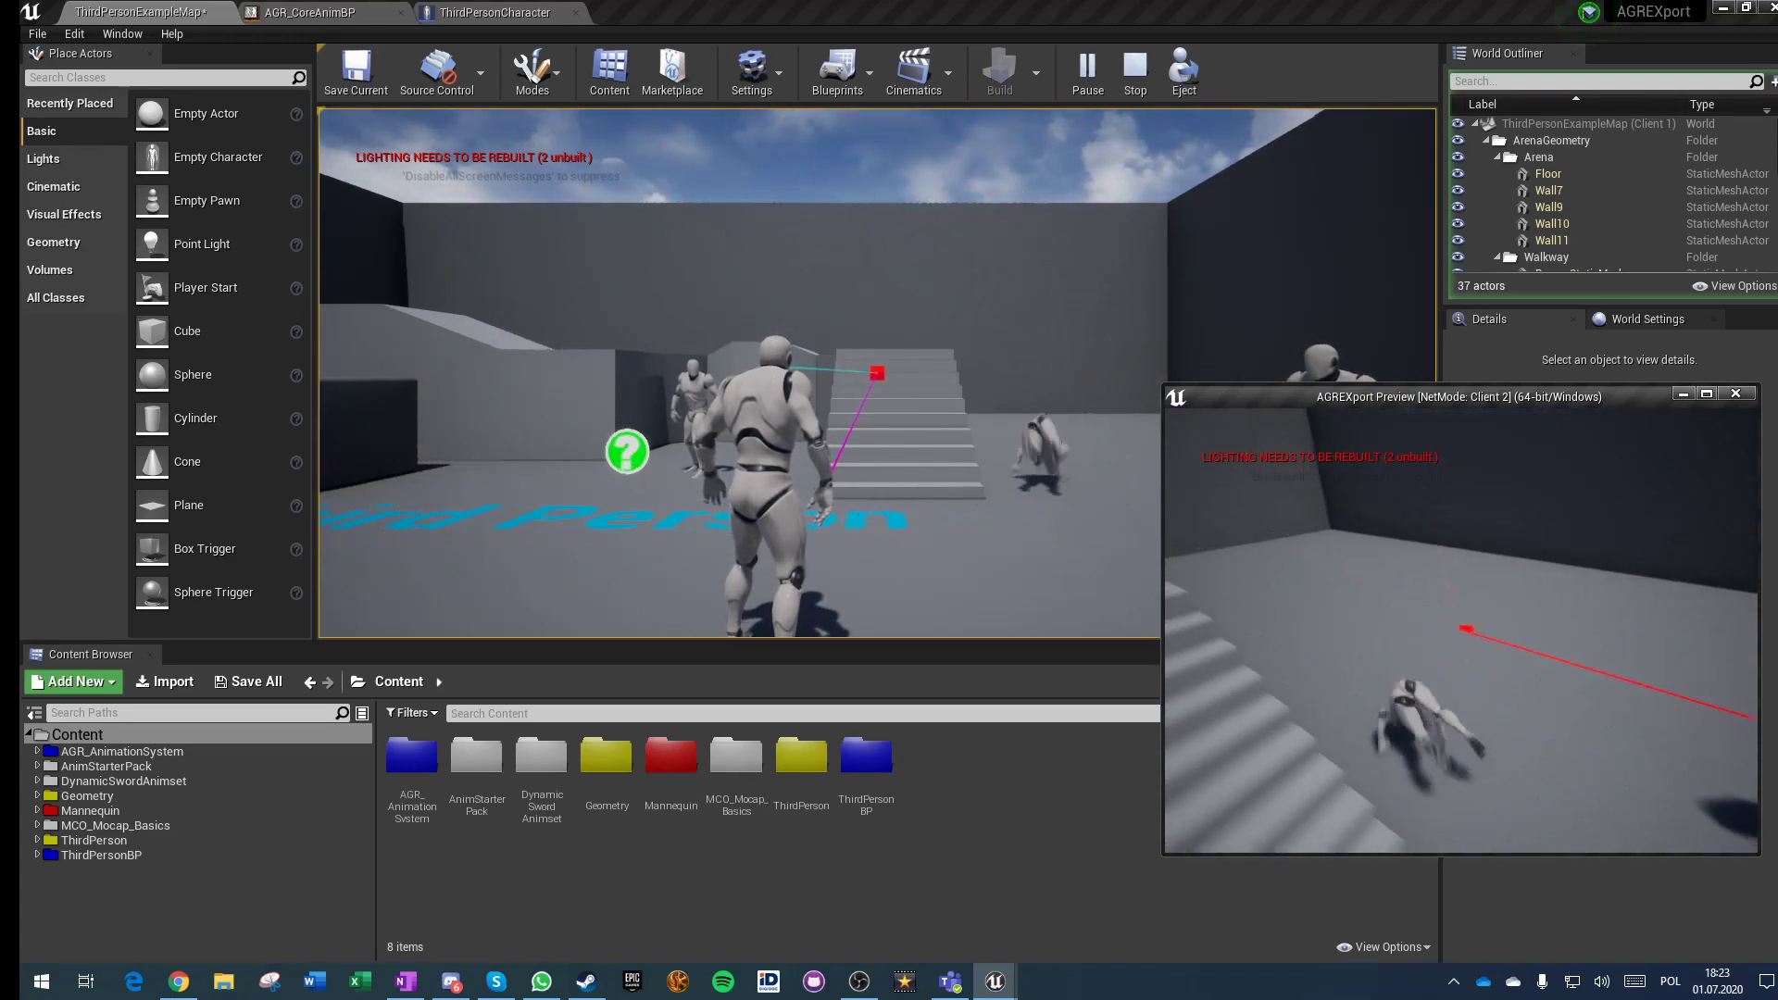
{"action": "key", "text": "w"}
{"action": "key", "text": "w"}
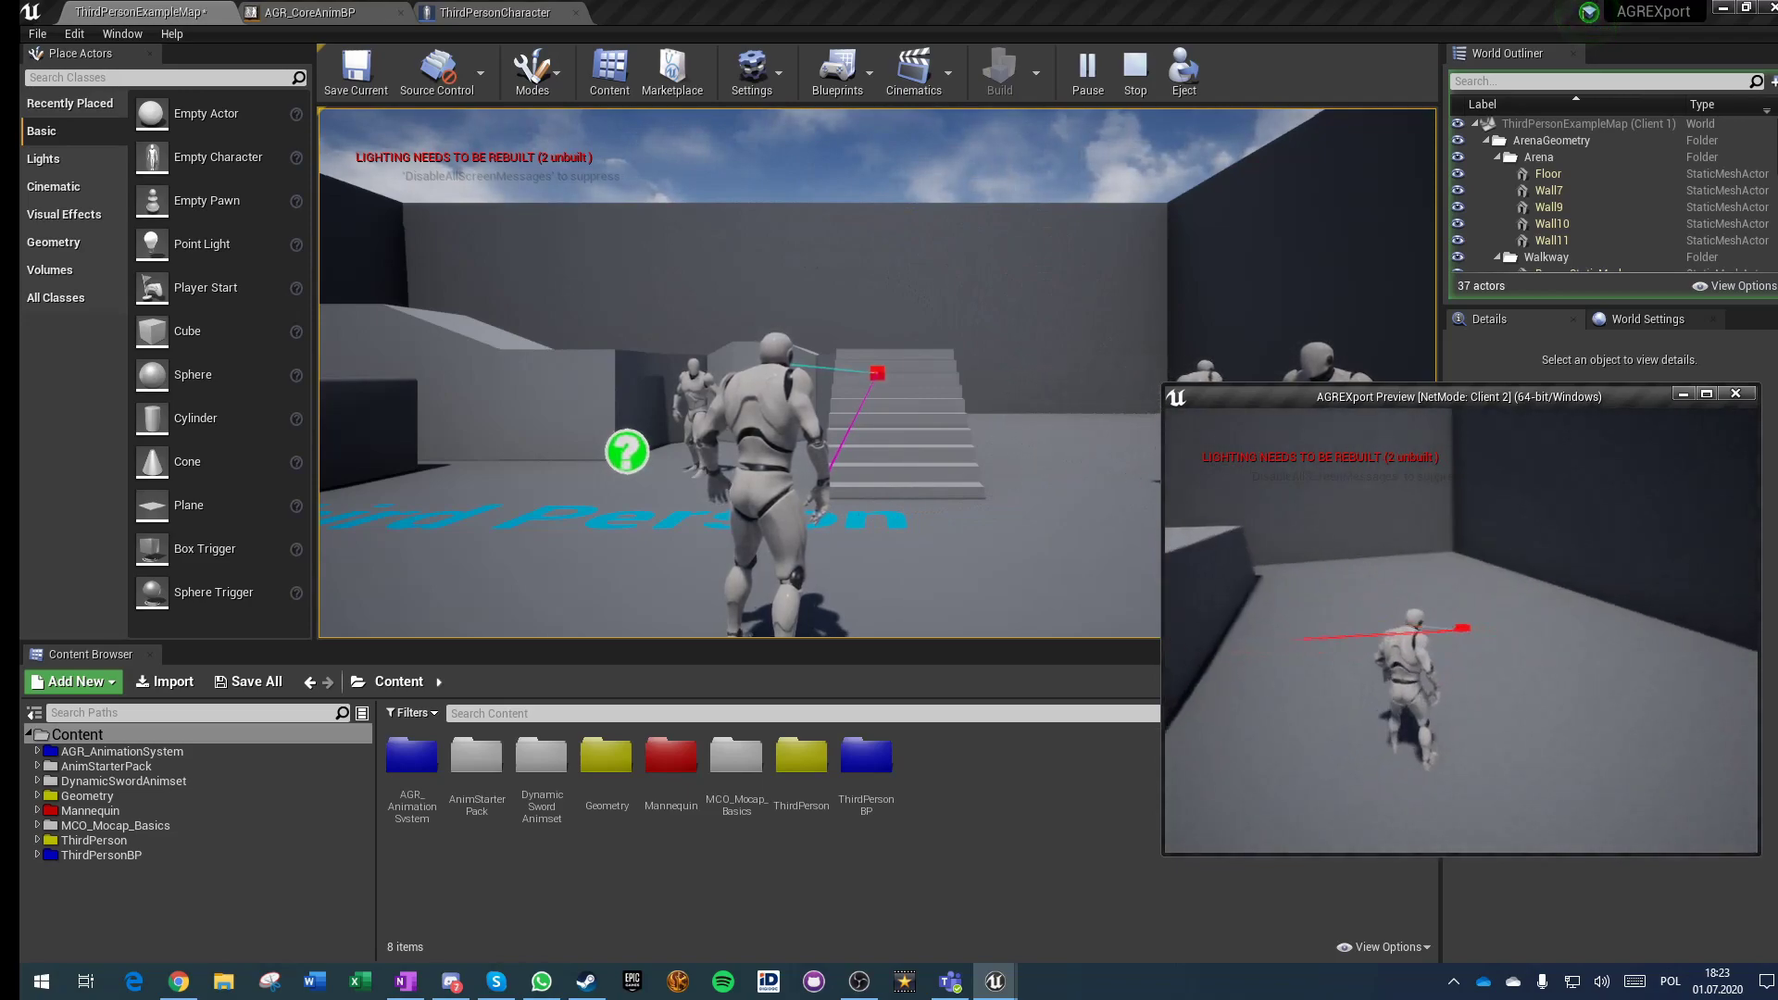
{"action": "key", "text": "w"}
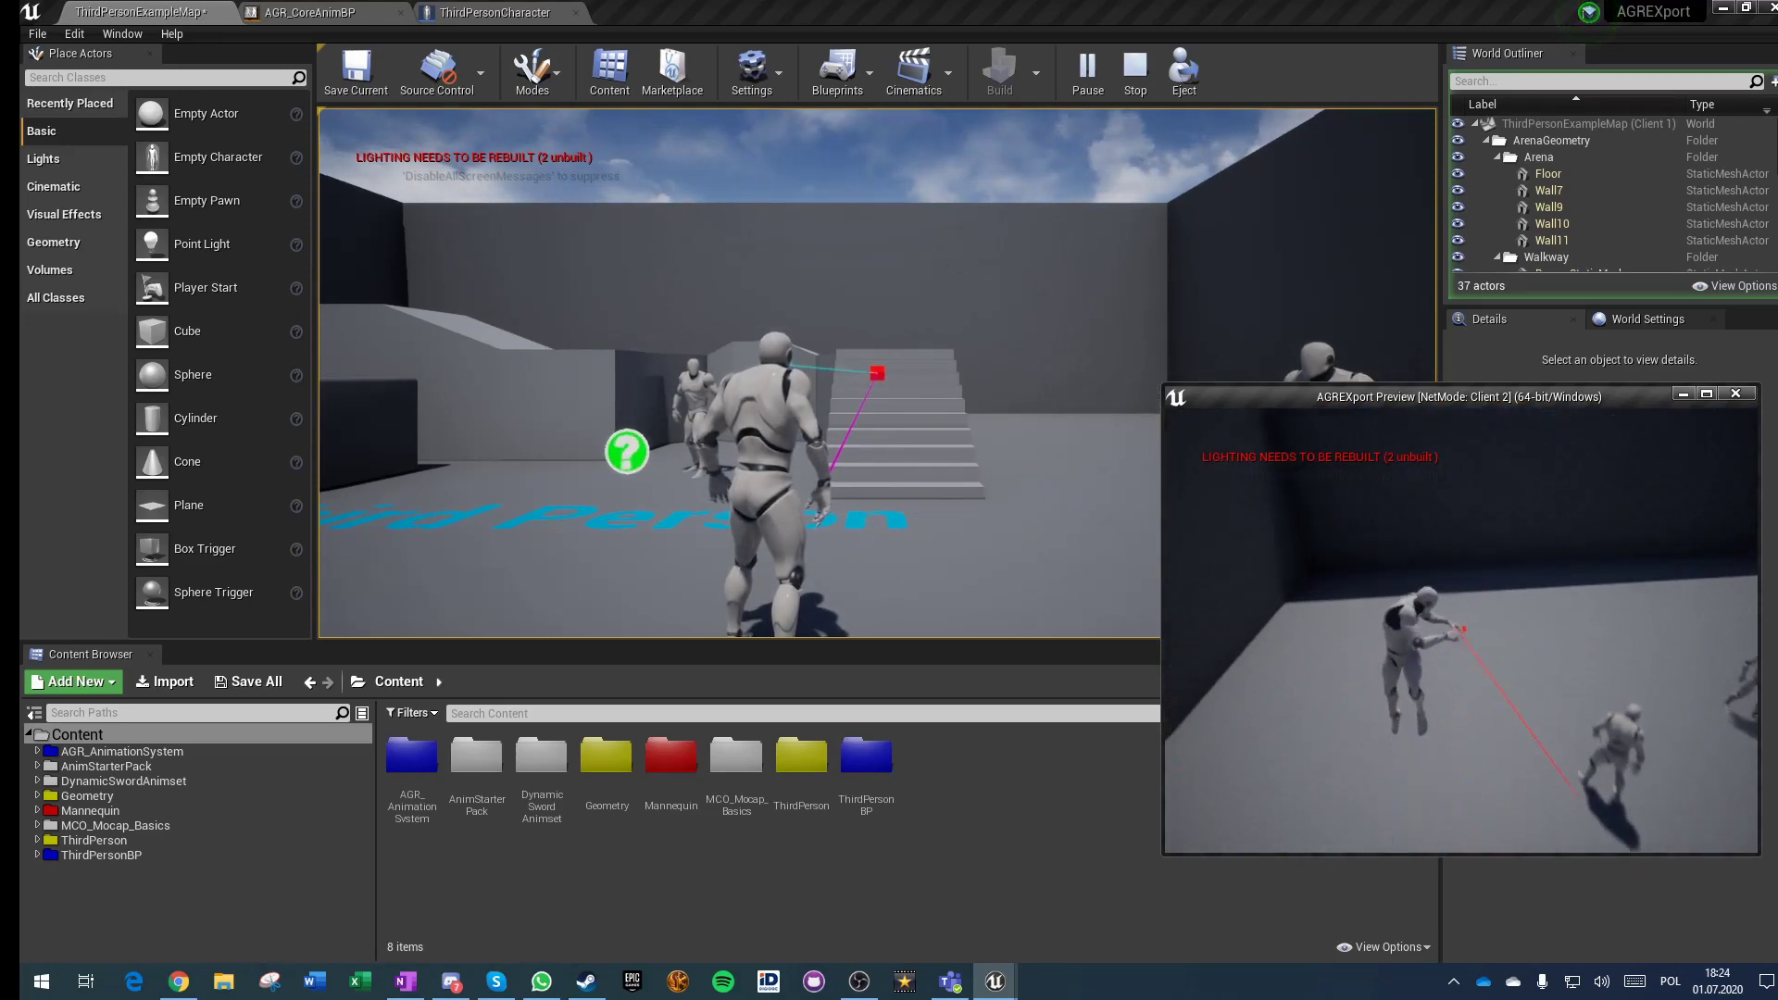
{"action": "key", "text": "c"}
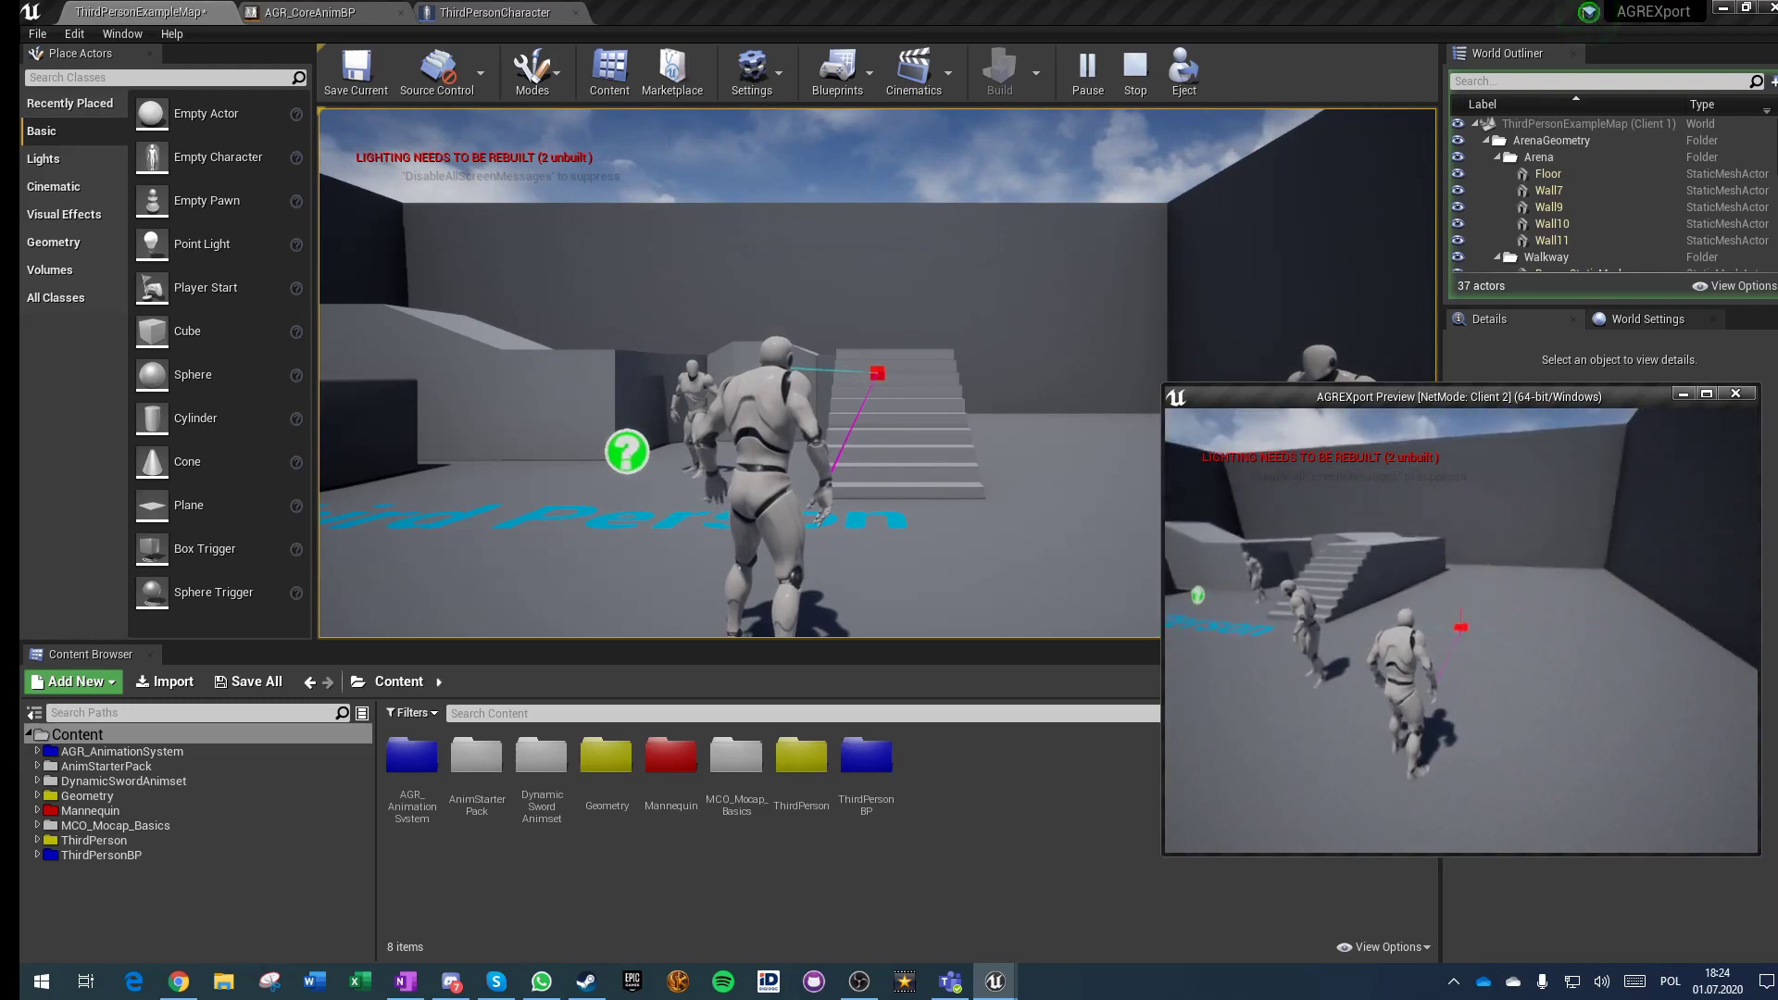
{"action": "key", "text": "Escape"}
{"action": "right_click_drag", "start_coordinate": [957, 365], "coordinate": [786, 413]}
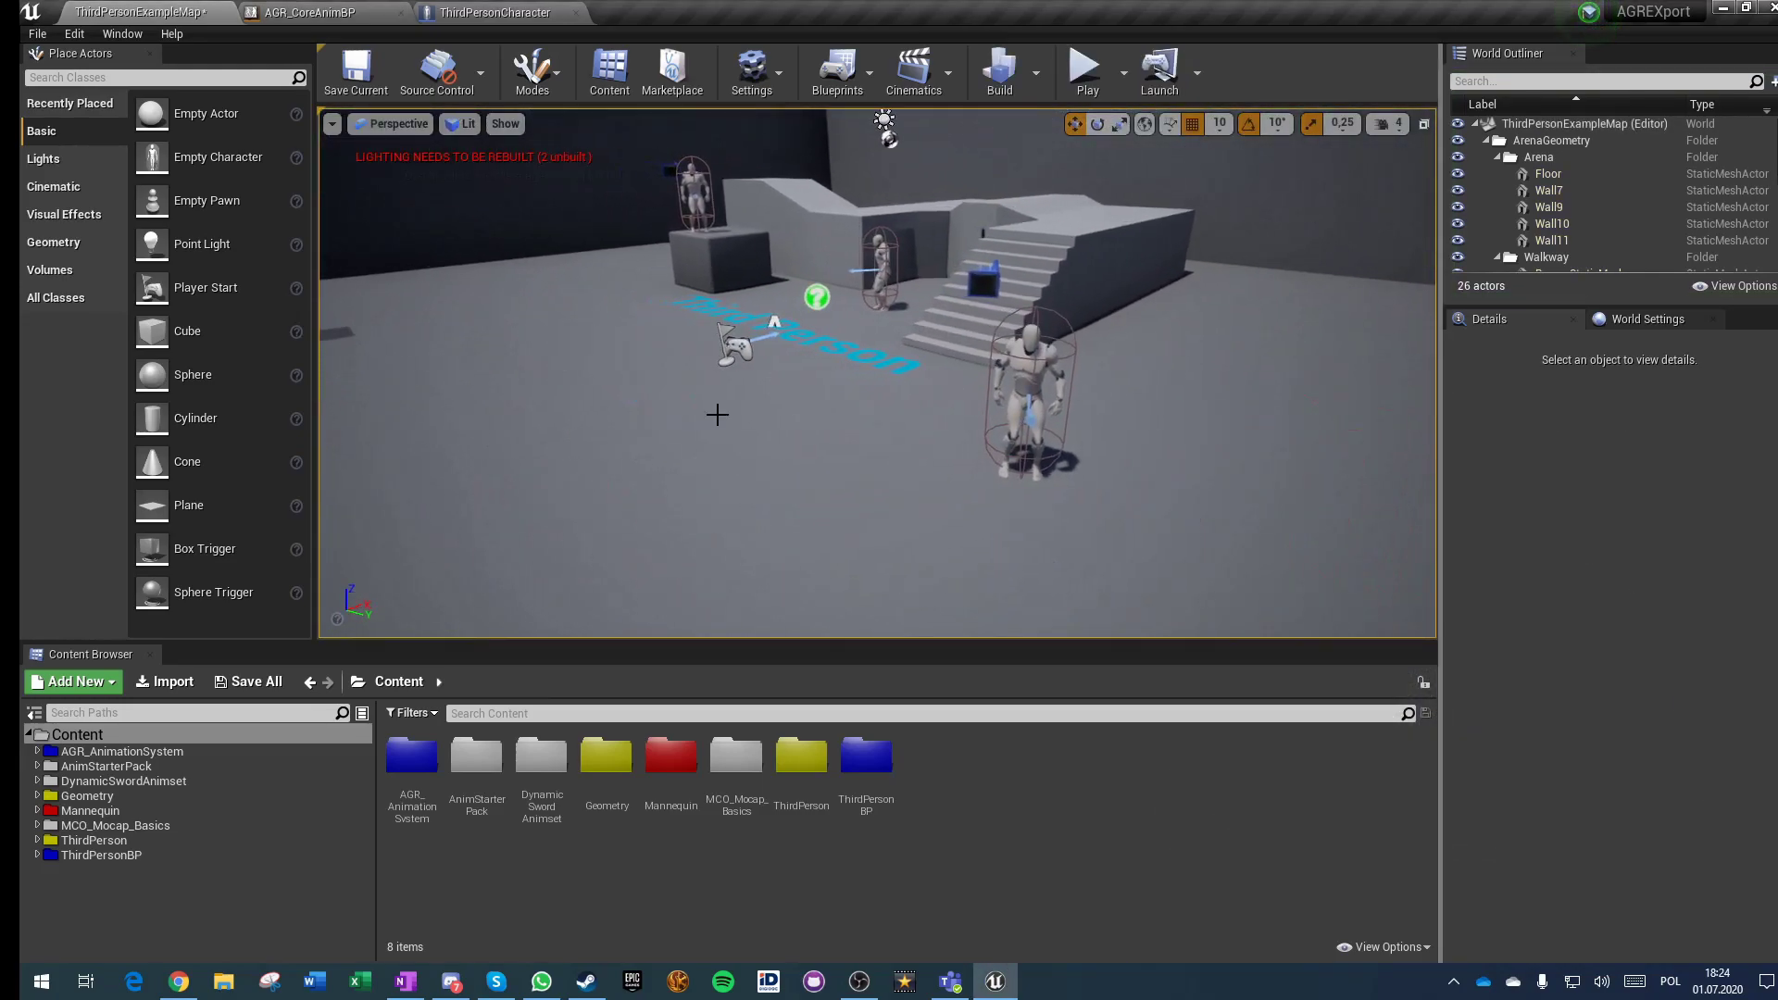
Step: In ThirdPersonCharacter's Tutorial graph, connect the X key's Pressed output to the upper Ragdoll node, and compile and save the Blueprint
{"action": "left_click", "coordinate": [496, 12]}
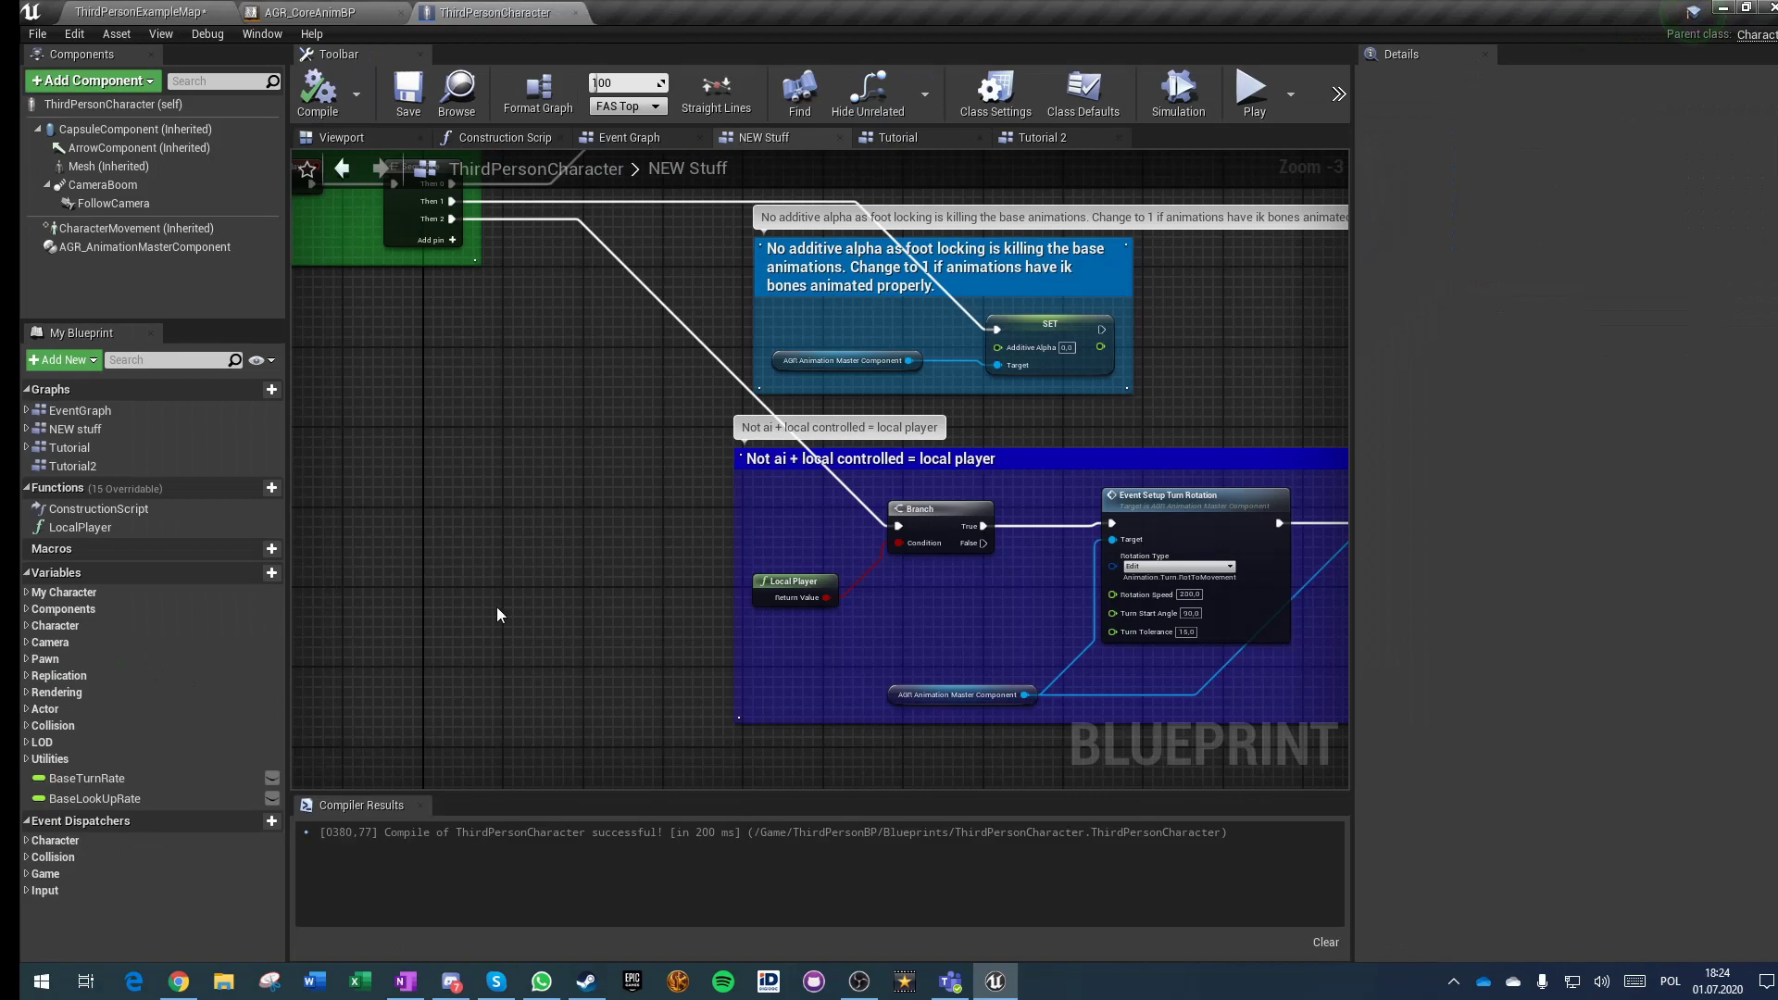
{"action": "double_click", "coordinate": [63, 448]}
{"action": "scroll", "coordinate": [383, 515], "scroll_direction": "down", "scroll_amount": 2}
{"action": "right_click_drag", "start_coordinate": [383, 515], "coordinate": [672, 552]}
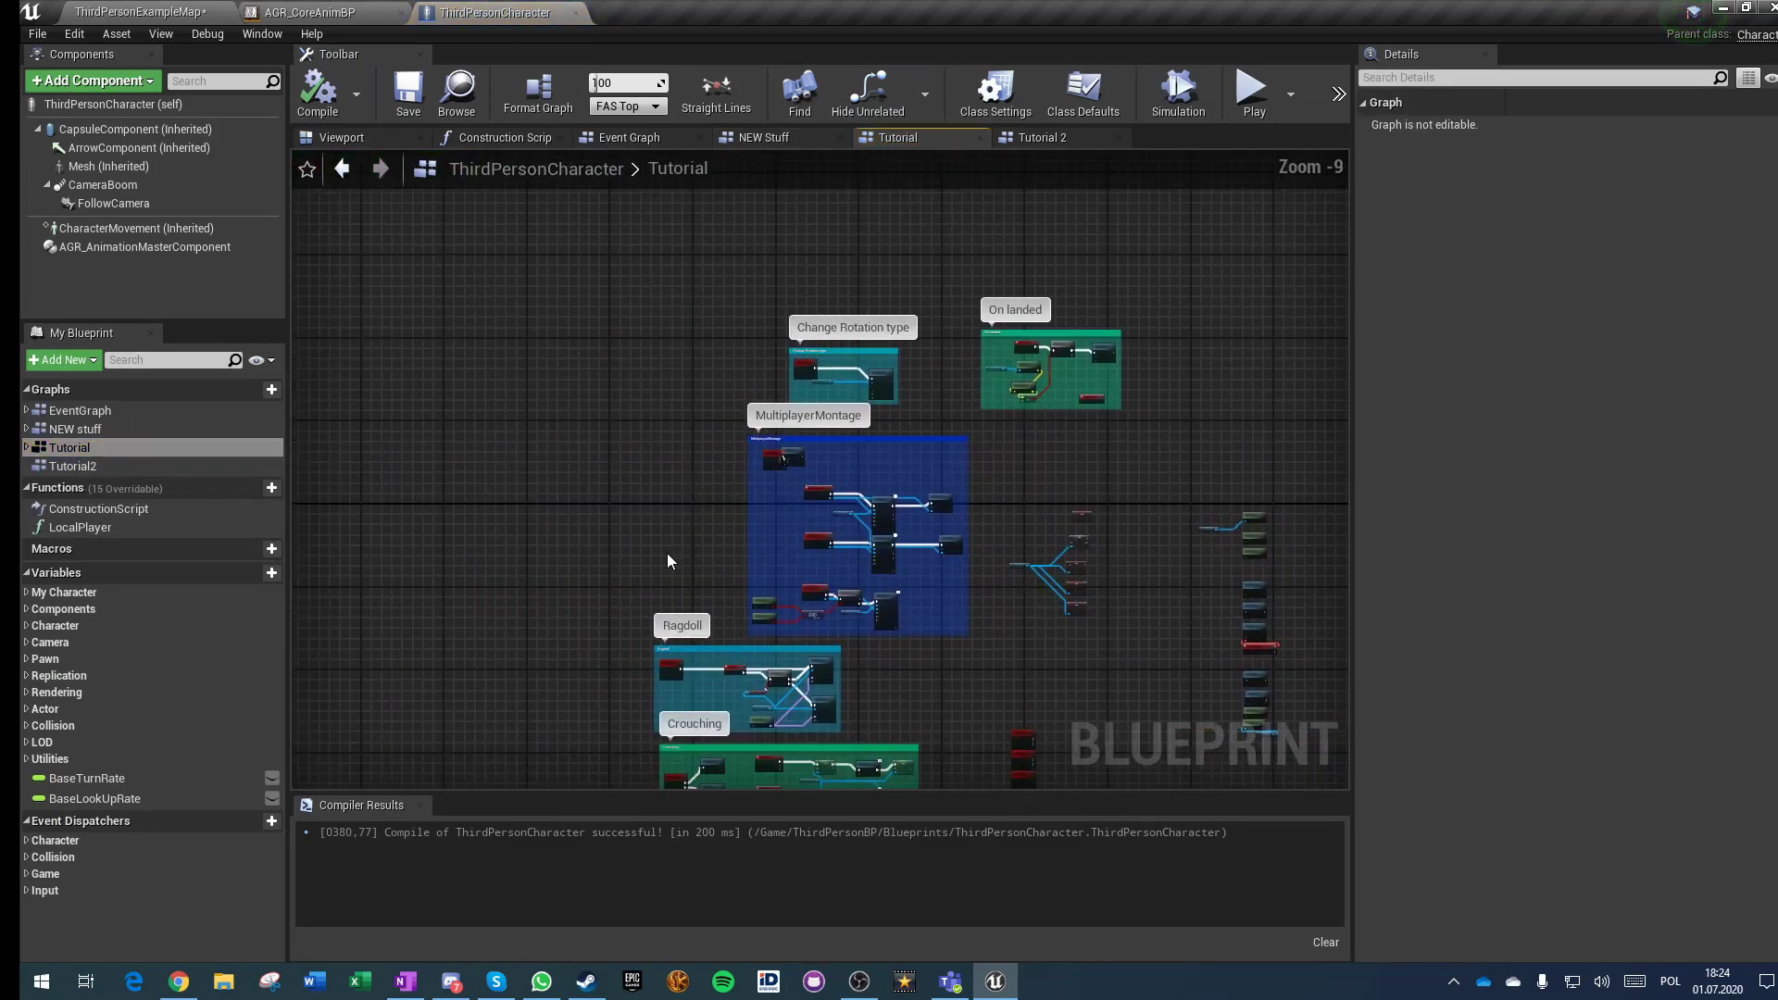
{"action": "right_click_drag", "start_coordinate": [568, 688], "coordinate": [508, 440]}
{"action": "scroll", "coordinate": [658, 432], "scroll_direction": "up", "scroll_amount": 9}
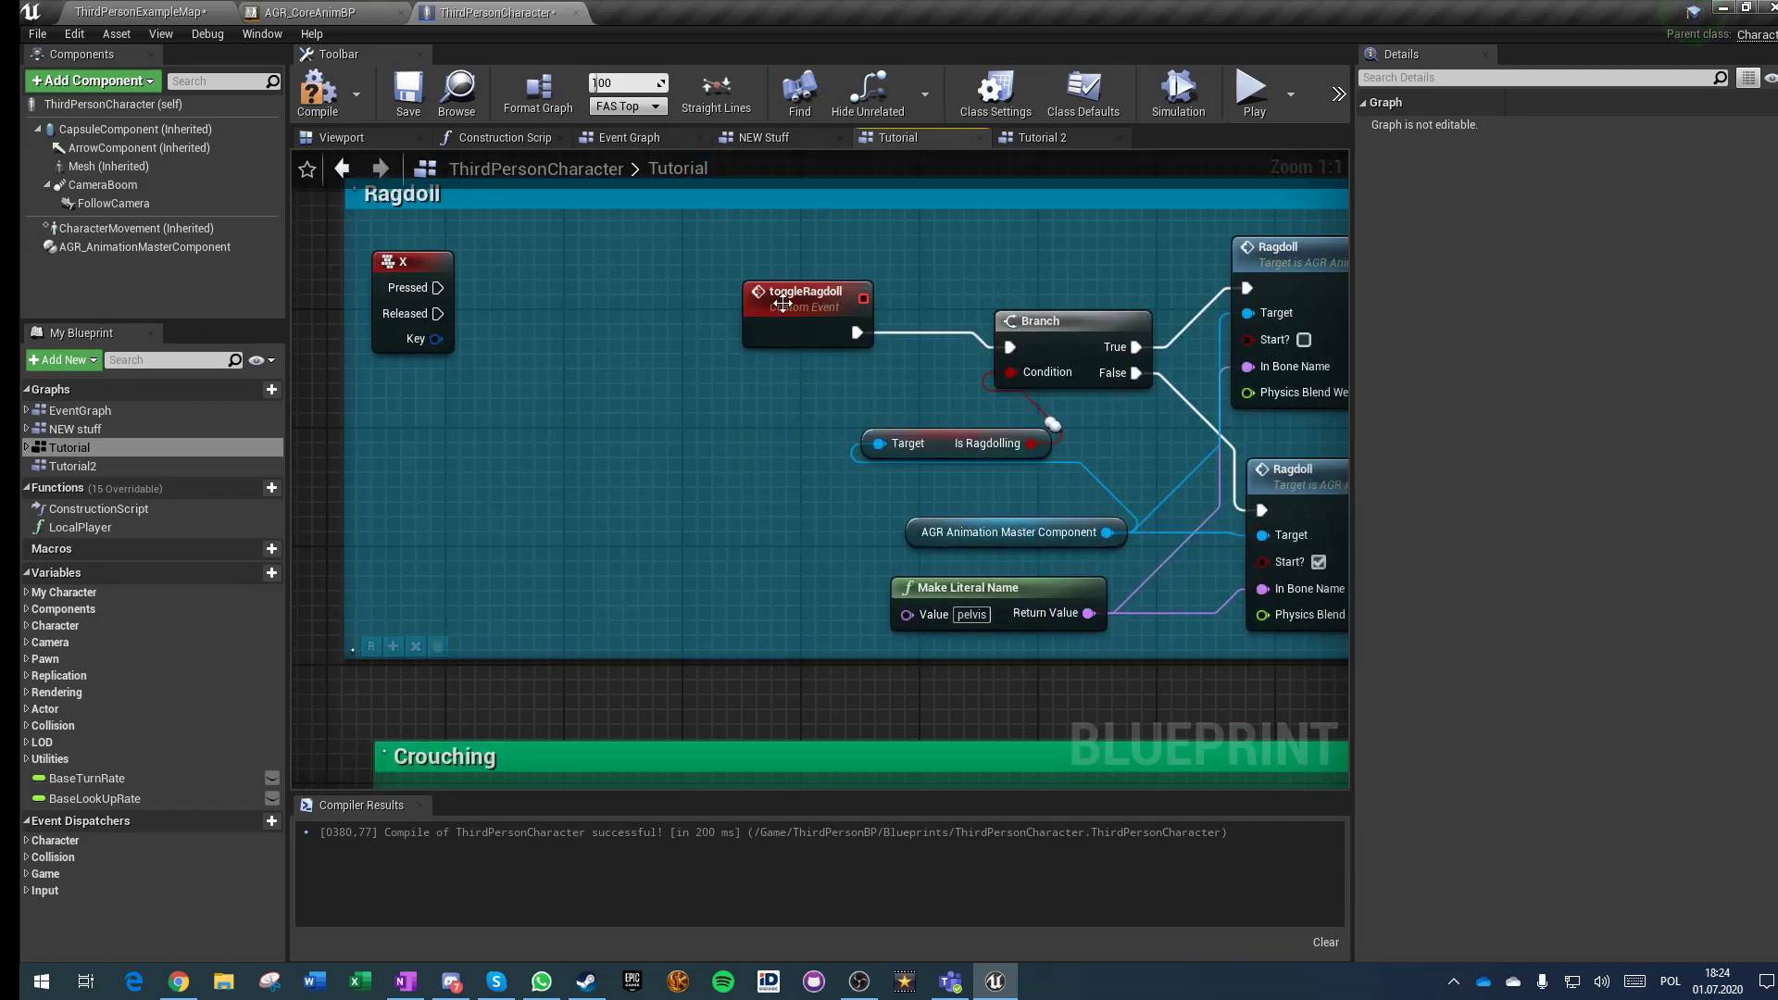
{"action": "left_click_drag", "start_coordinate": [429, 292], "coordinate": [1252, 293]}
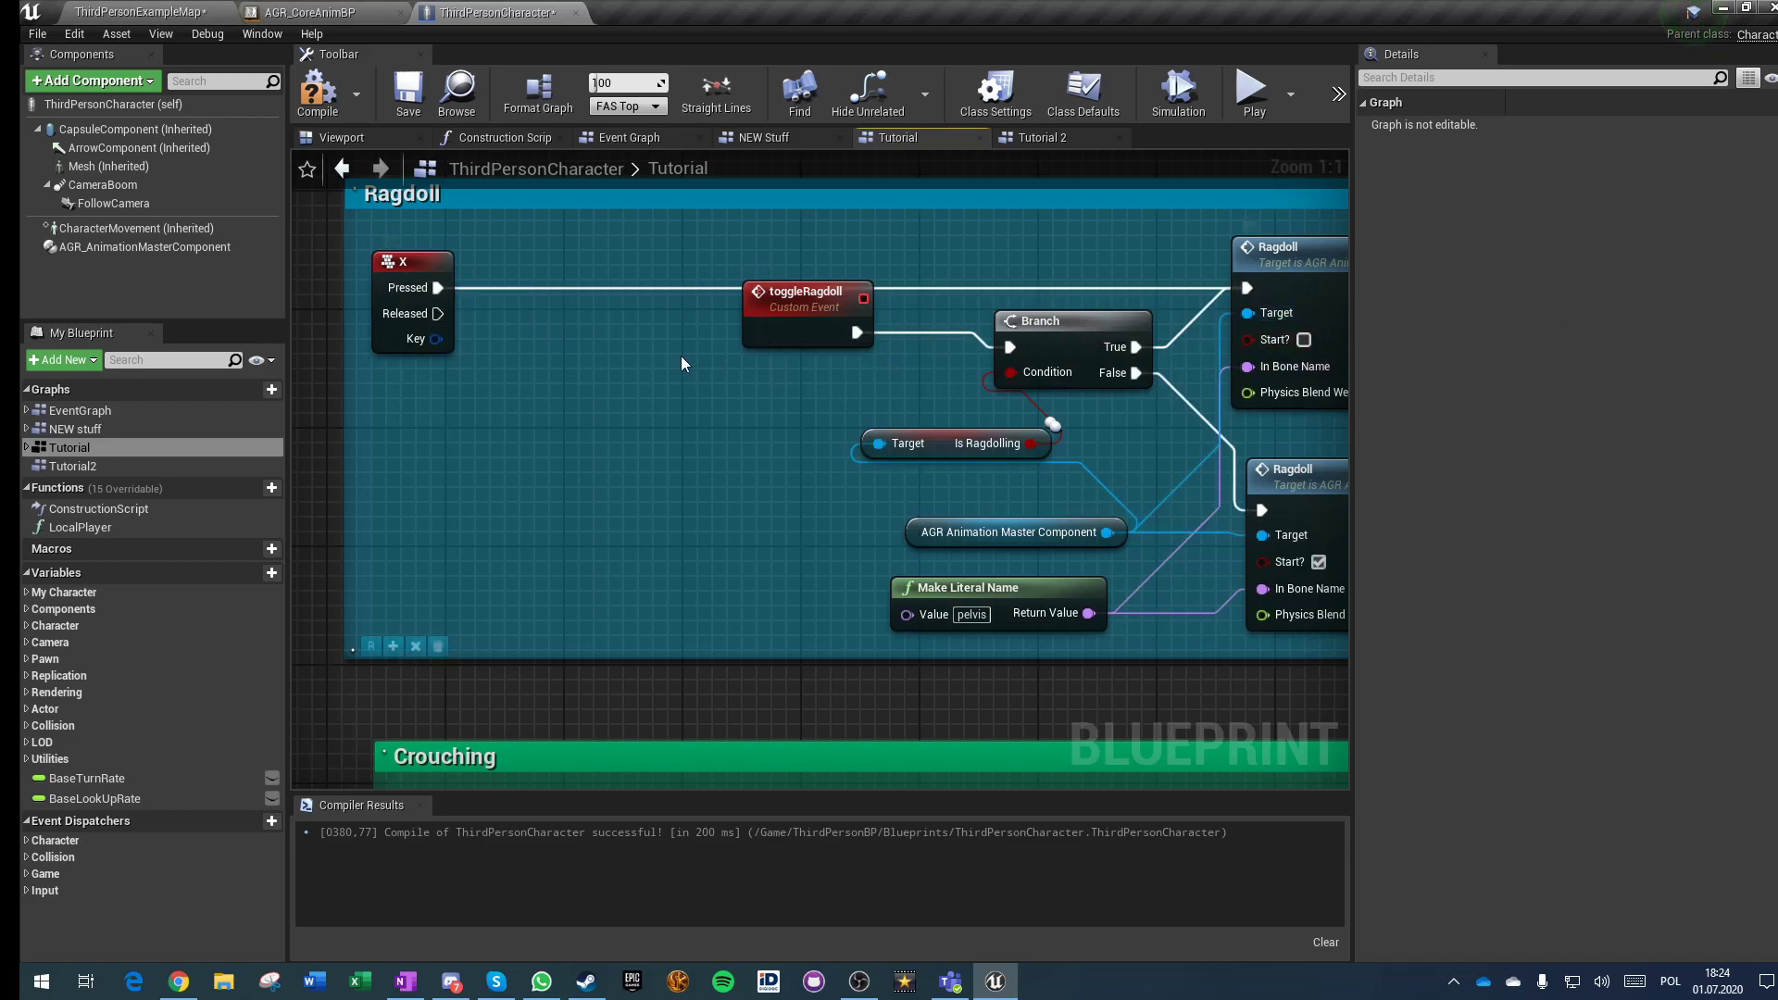
{"action": "left_click", "coordinate": [406, 90]}
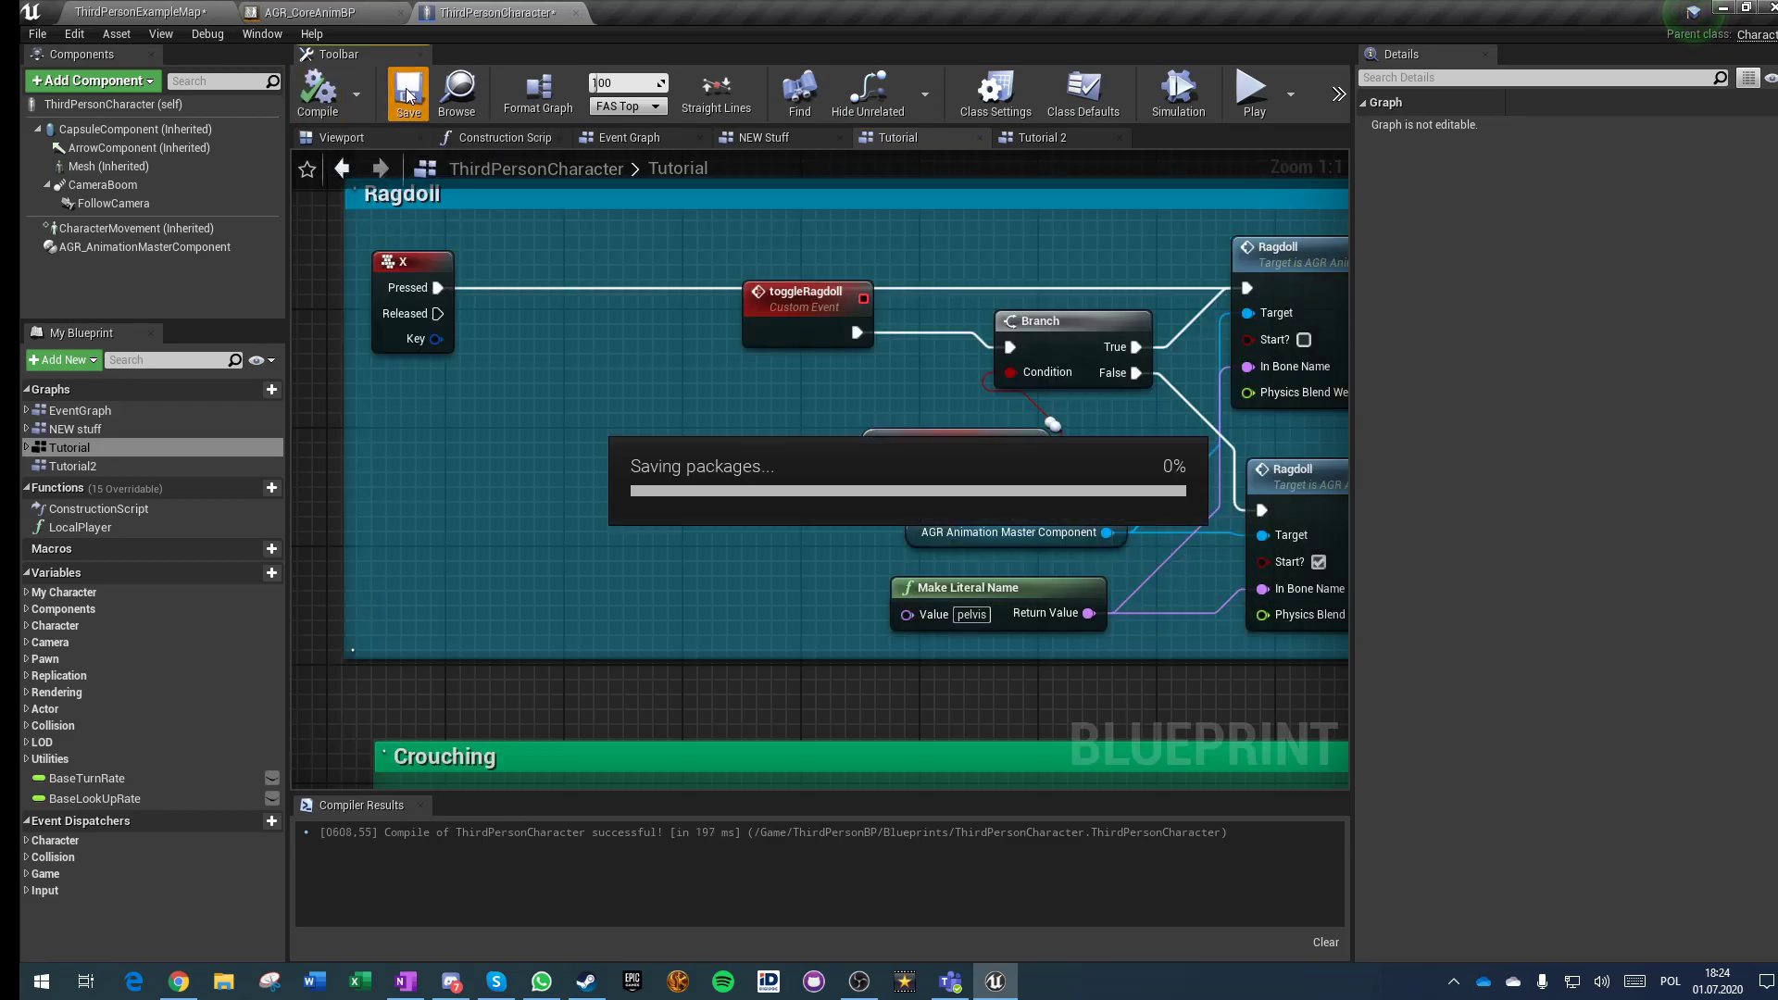
Step: Disconnect the Q key node from Event Setup Turn Rotation, remove it from the Change Rotation type comment and move the comment aside
{"action": "right_click_drag", "start_coordinate": [669, 397], "coordinate": [593, 506]}
{"action": "scroll", "coordinate": [653, 585], "scroll_direction": "down", "scroll_amount": 4}
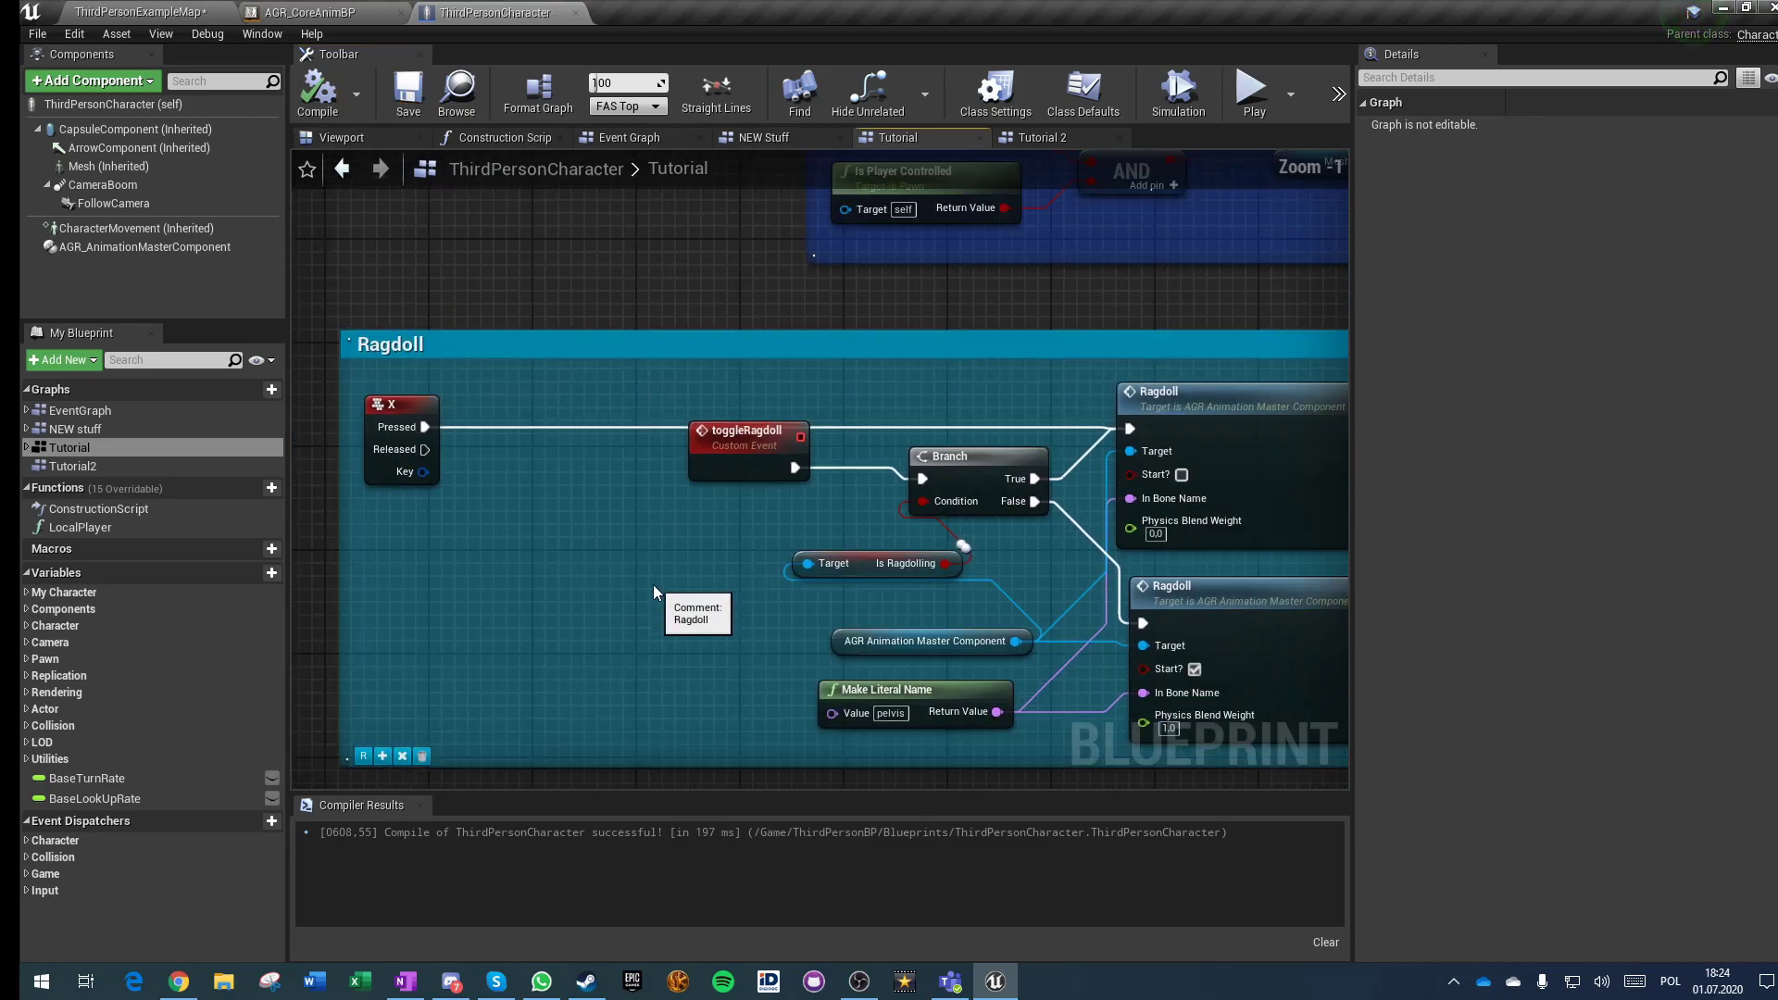
{"action": "scroll", "coordinate": [652, 598], "scroll_direction": "down", "scroll_amount": 1}
{"action": "right_click_drag", "start_coordinate": [1297, 195], "coordinate": [1032, 724]}
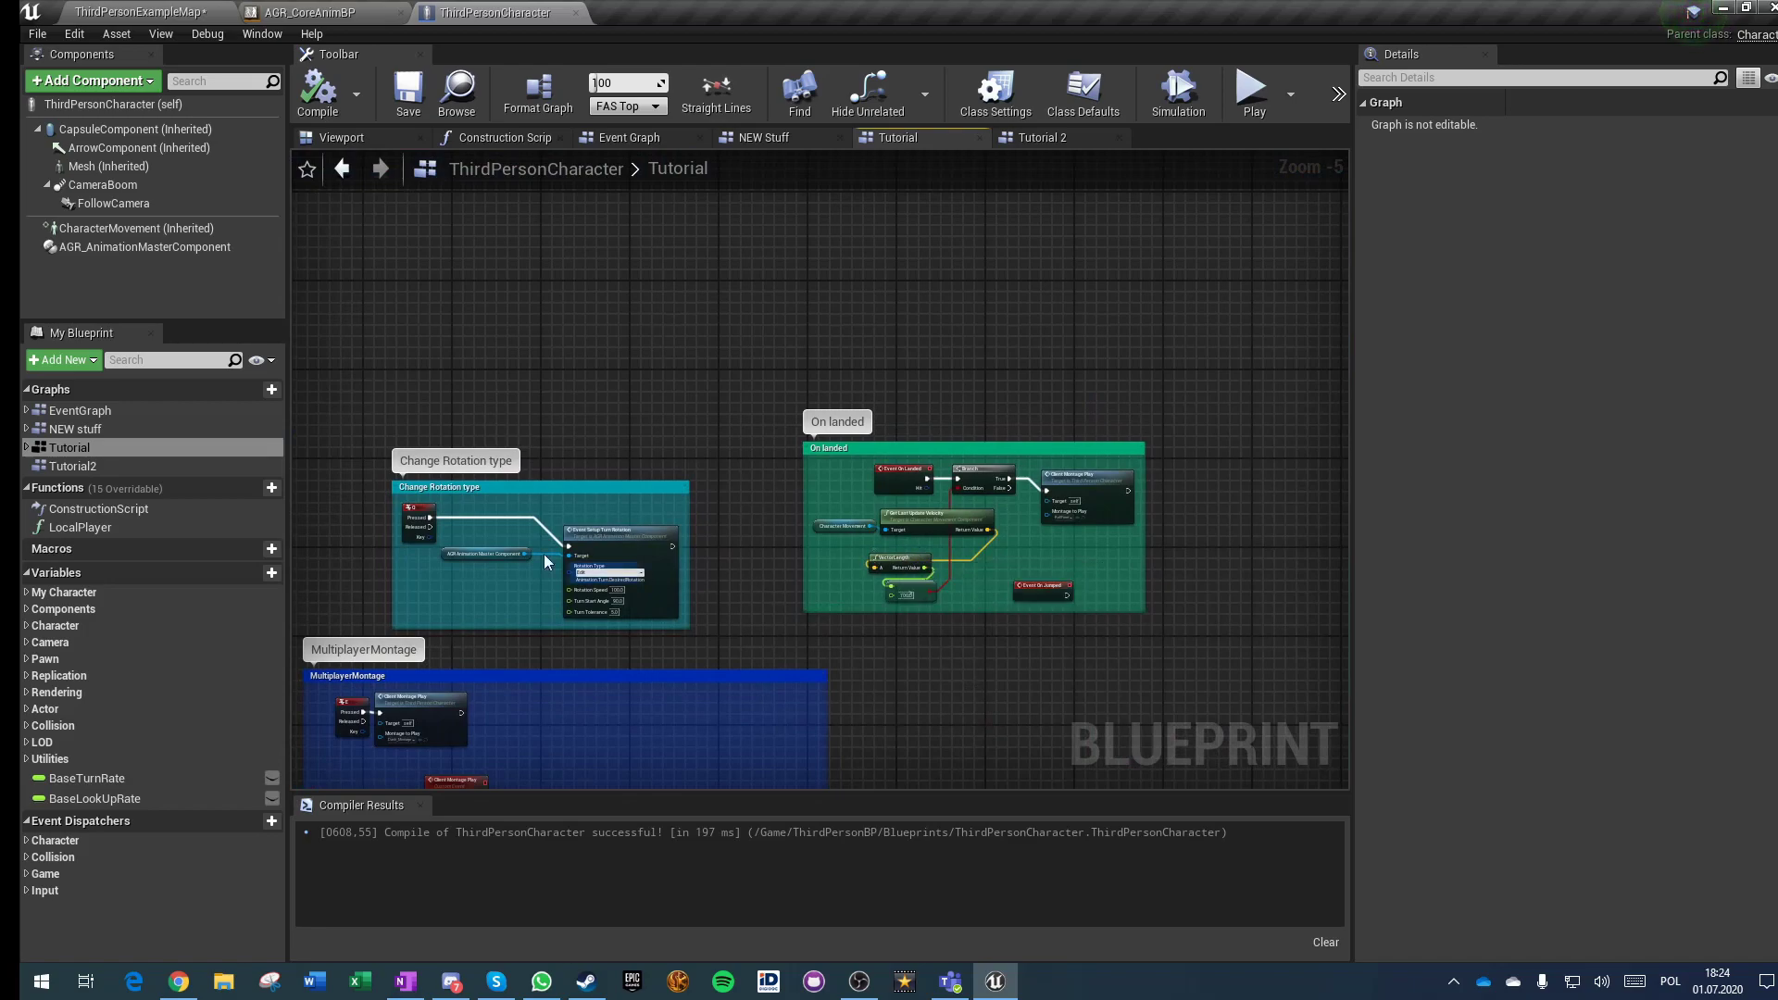
{"action": "right_click_drag", "start_coordinate": [564, 600], "coordinate": [490, 231]}
{"action": "scroll", "coordinate": [730, 506], "scroll_direction": "down", "scroll_amount": 2}
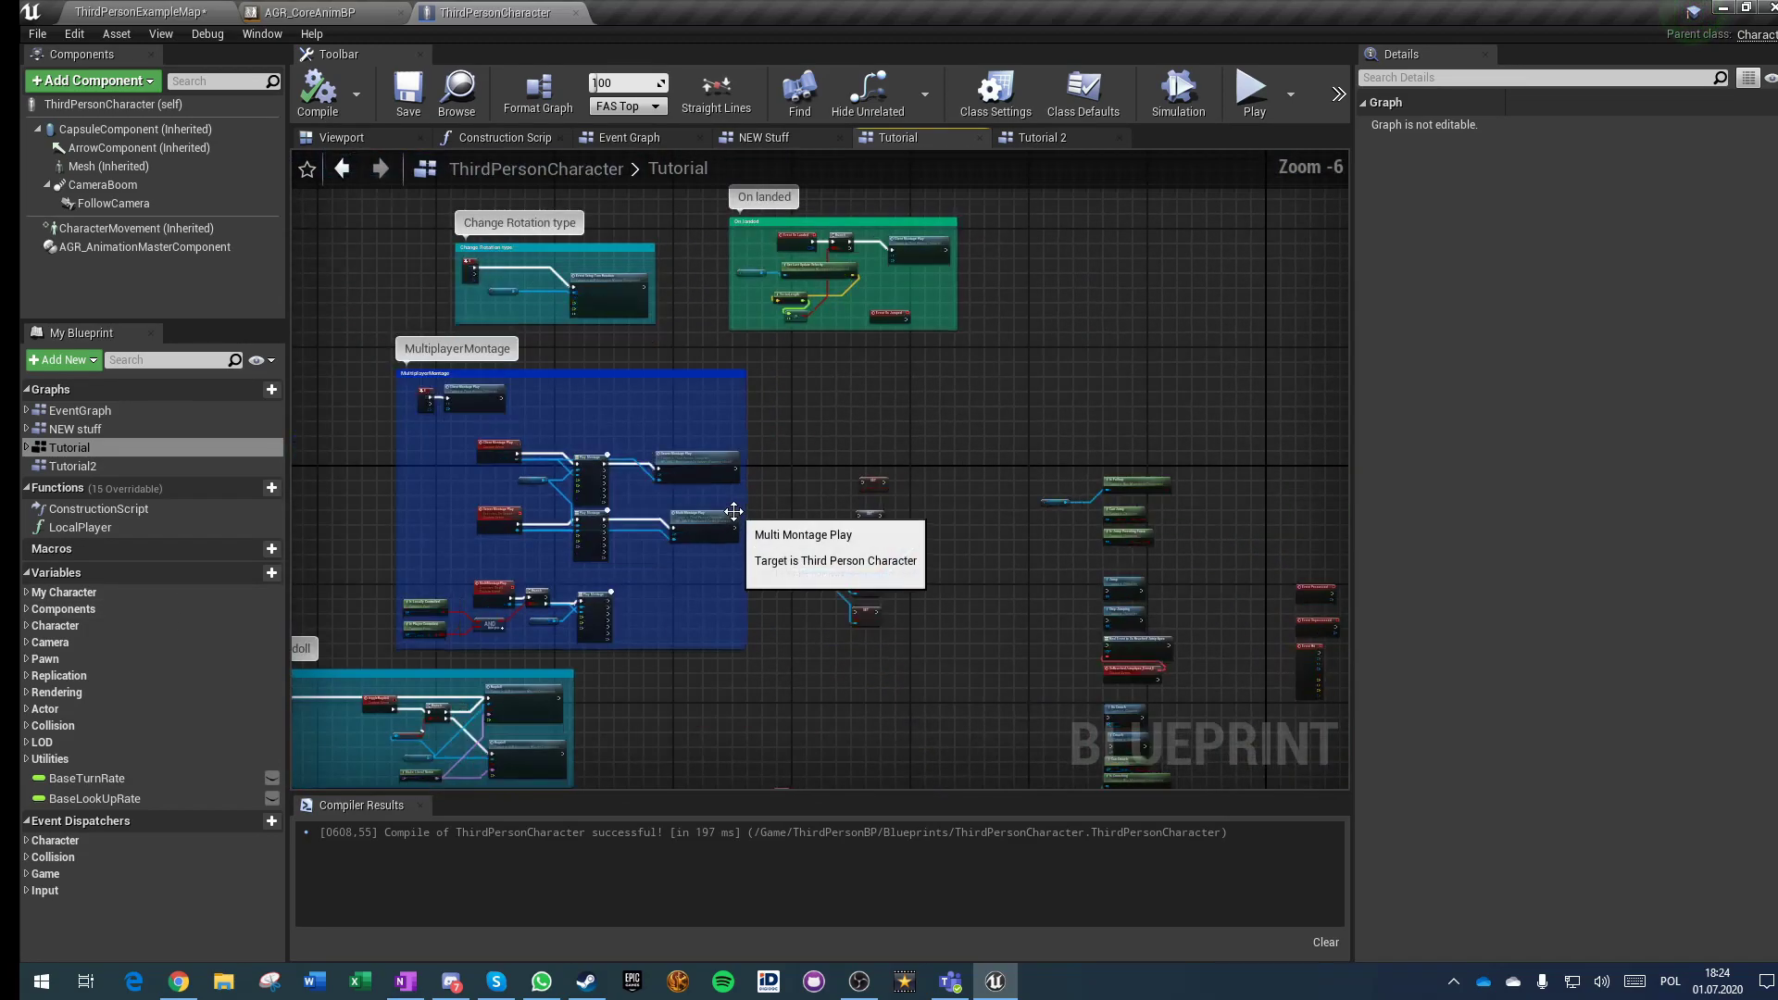
{"action": "scroll", "coordinate": [569, 294], "scroll_direction": "up", "scroll_amount": 3}
{"action": "scroll", "coordinate": [446, 298], "scroll_direction": "up", "scroll_amount": 2}
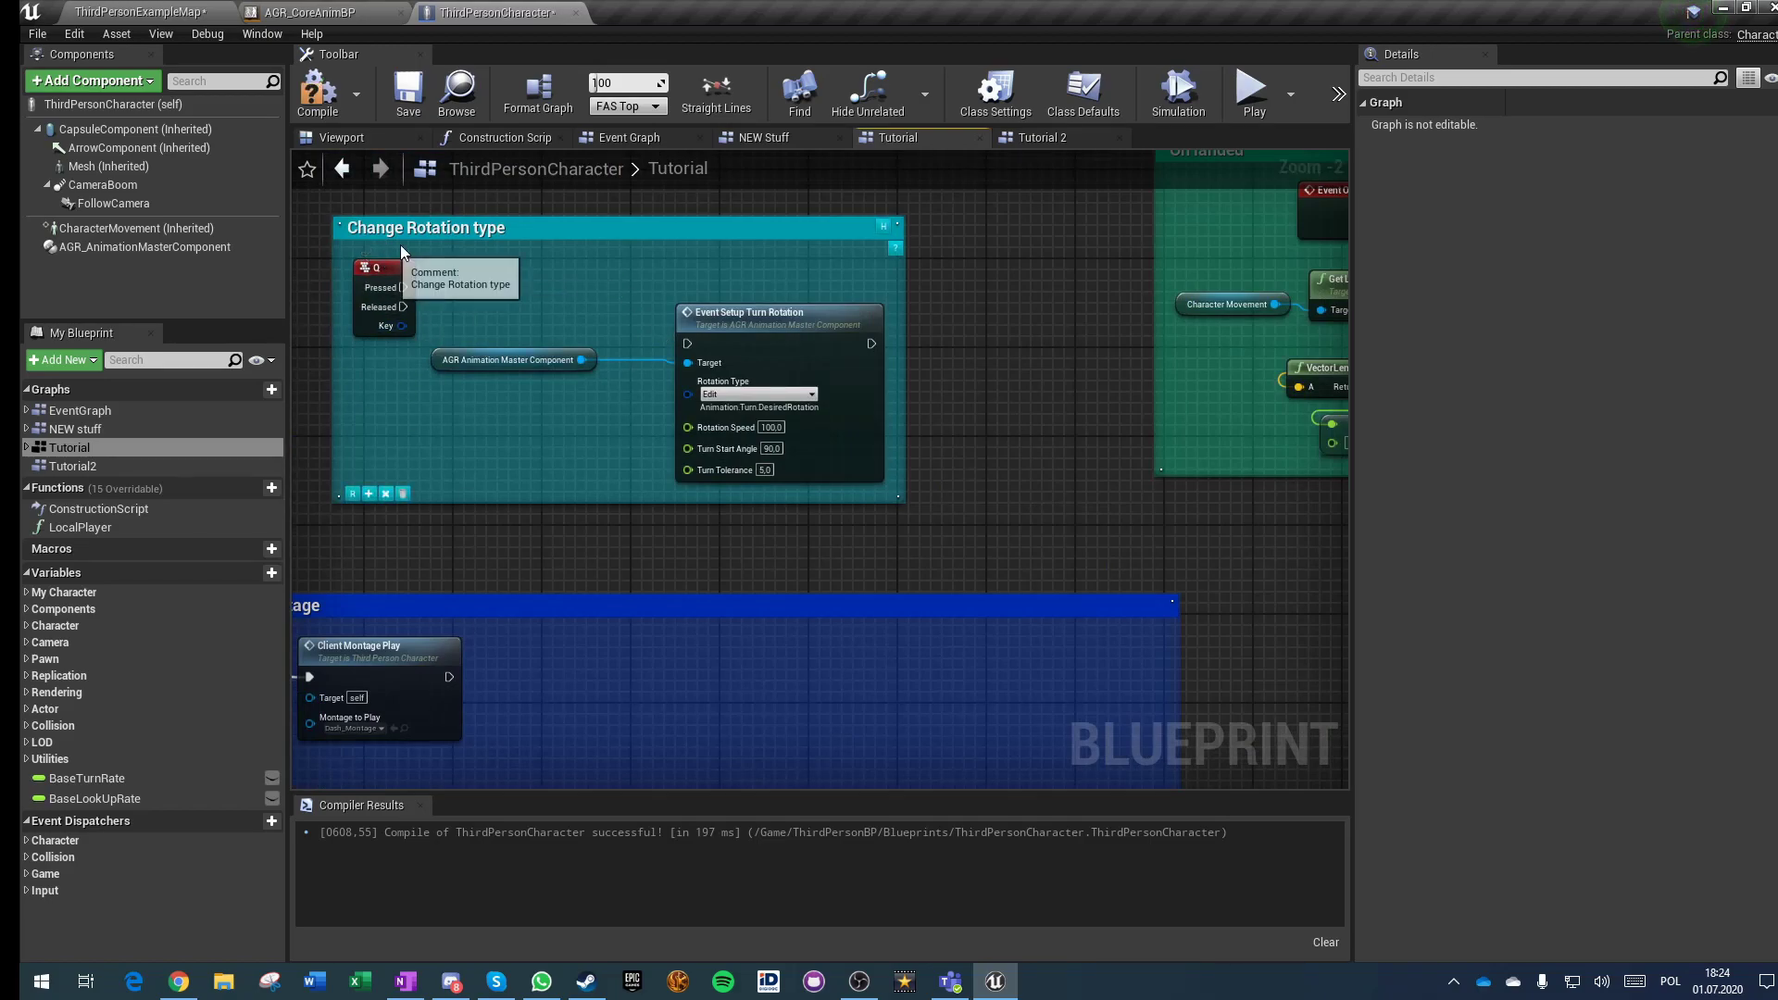
{"action": "left_click", "coordinate": [380, 271]}
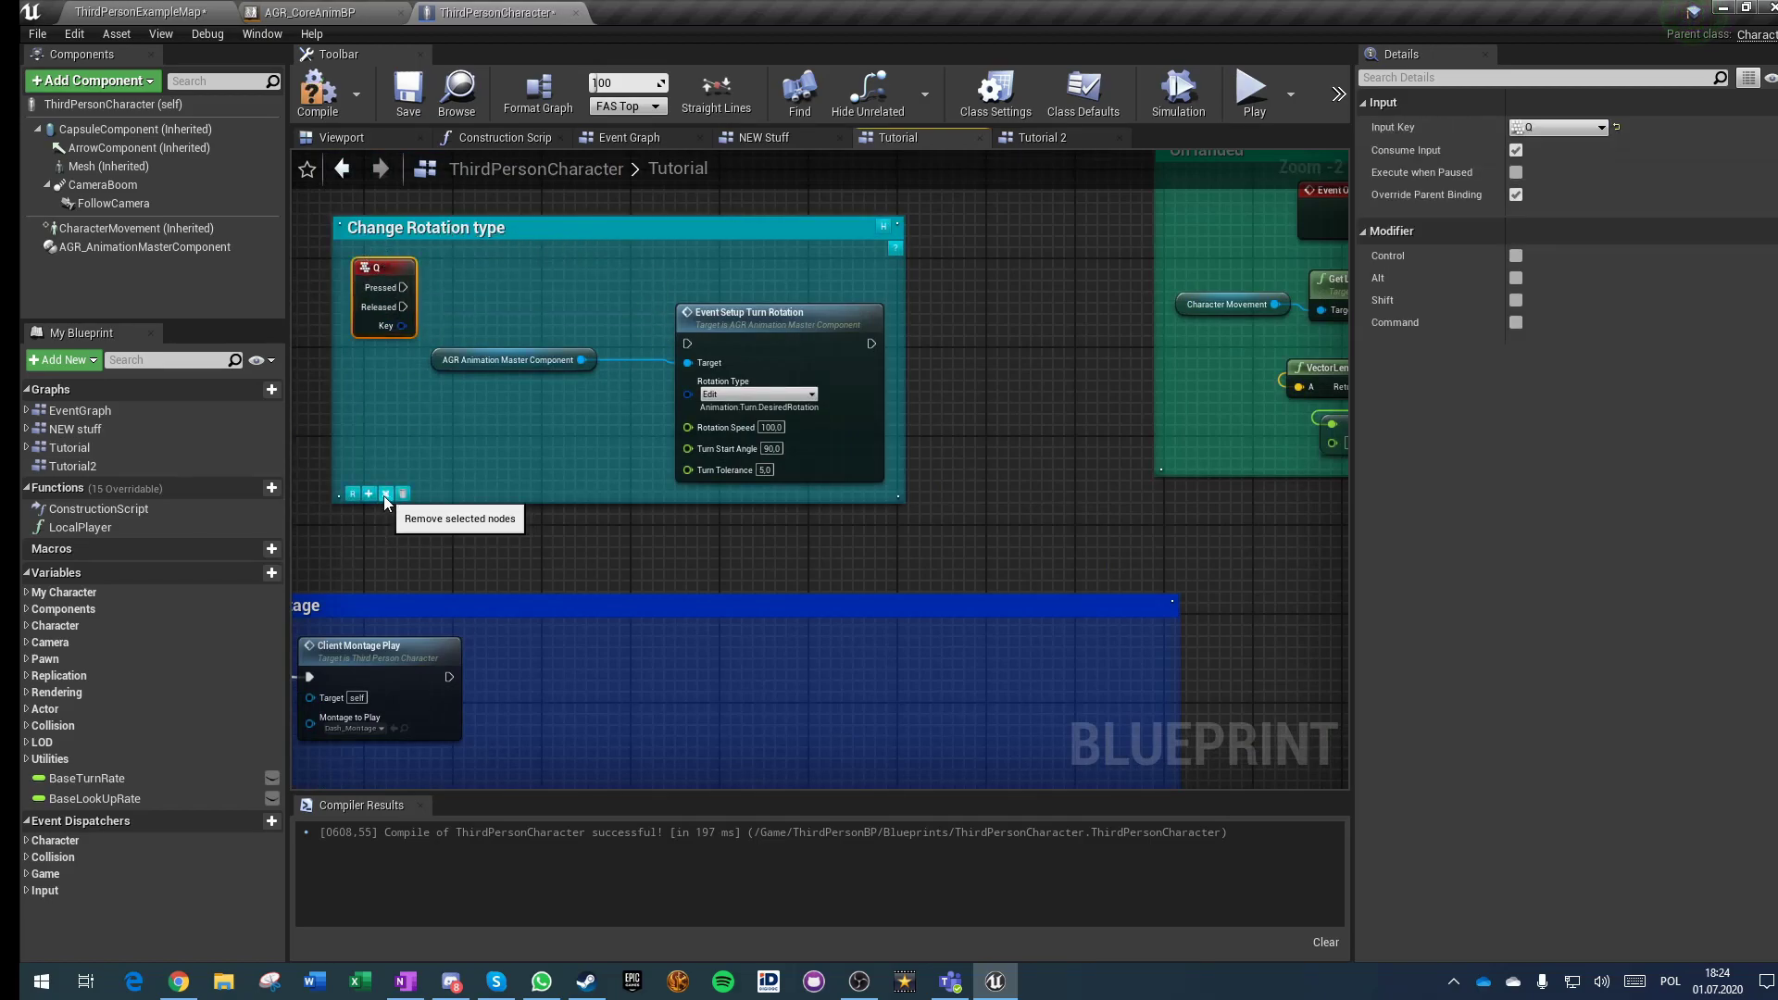
{"action": "left_click", "coordinate": [384, 495]}
{"action": "left_click_drag", "start_coordinate": [721, 293], "coordinate": [821, 259]}
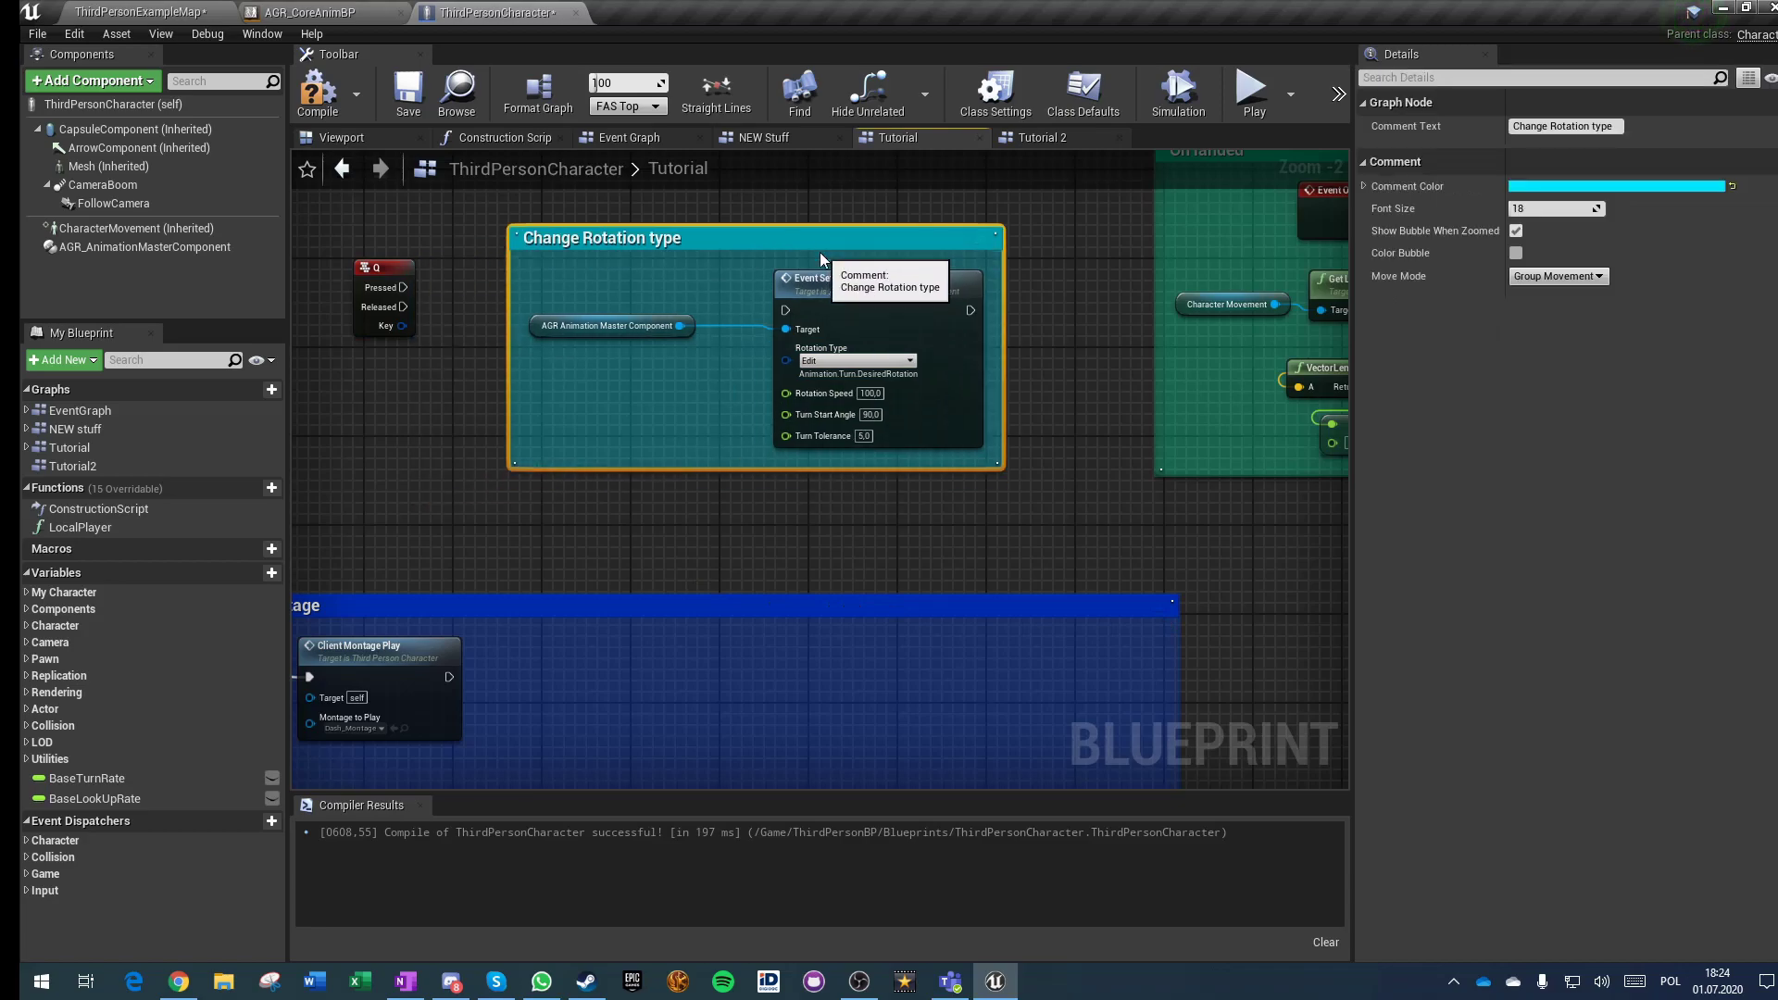
{"action": "left_click", "coordinate": [1087, 468]}
Step: Examine the MultiplayerMontage group, including its E key input and the client and server montage events
{"action": "scroll", "coordinate": [1087, 467], "scroll_direction": "down", "scroll_amount": 2}
{"action": "right_click_drag", "start_coordinate": [1042, 561], "coordinate": [896, 293]}
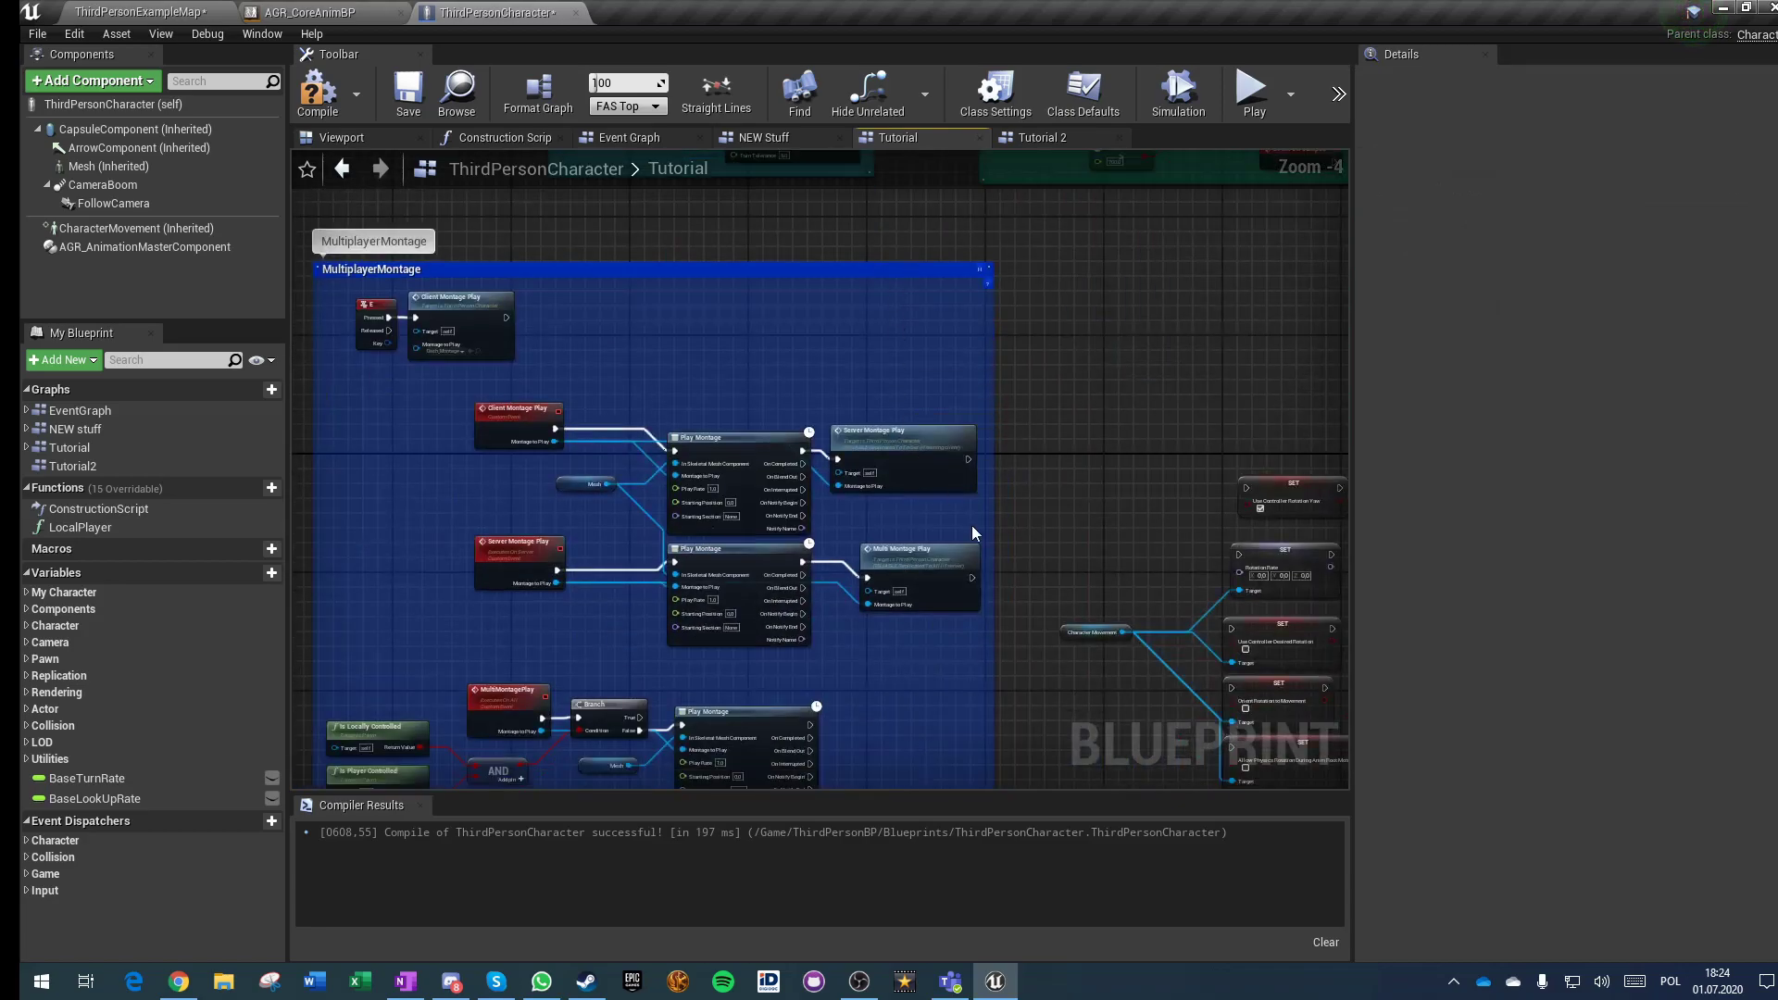
{"action": "right_click_drag", "start_coordinate": [381, 343], "coordinate": [734, 353]}
{"action": "scroll", "coordinate": [712, 331], "scroll_direction": "up", "scroll_amount": 4}
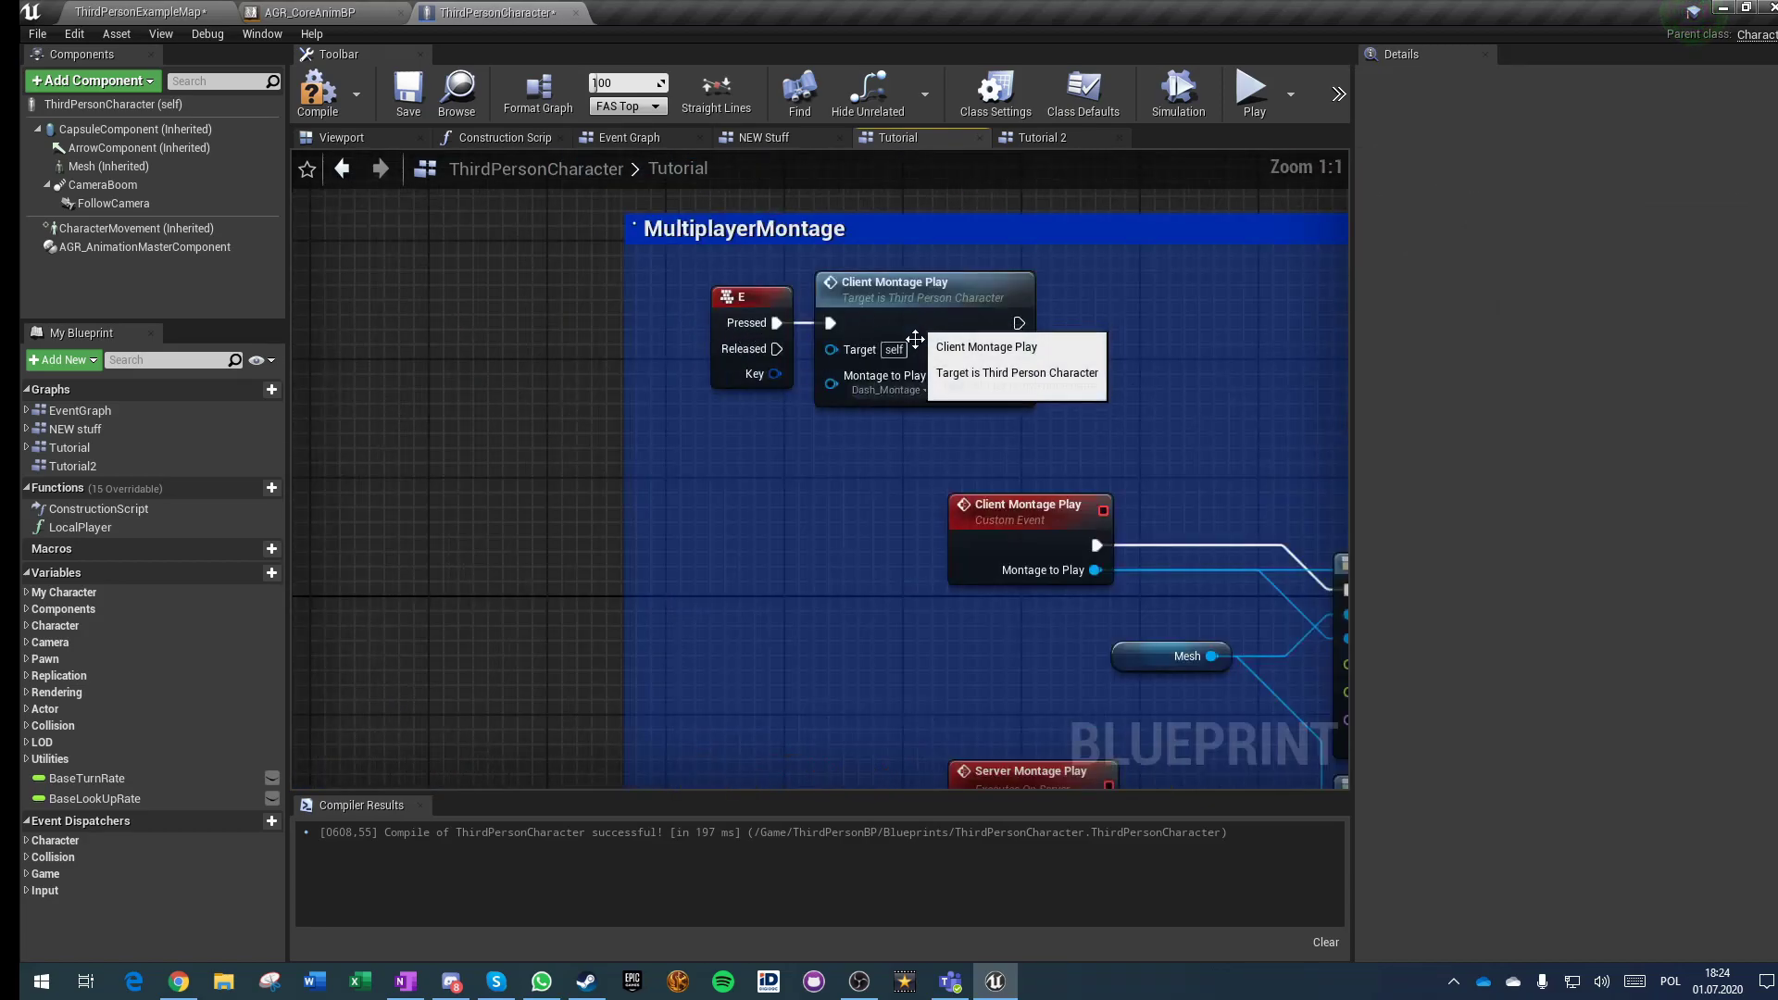
{"action": "scroll", "coordinate": [1117, 407], "scroll_direction": "down", "scroll_amount": 3}
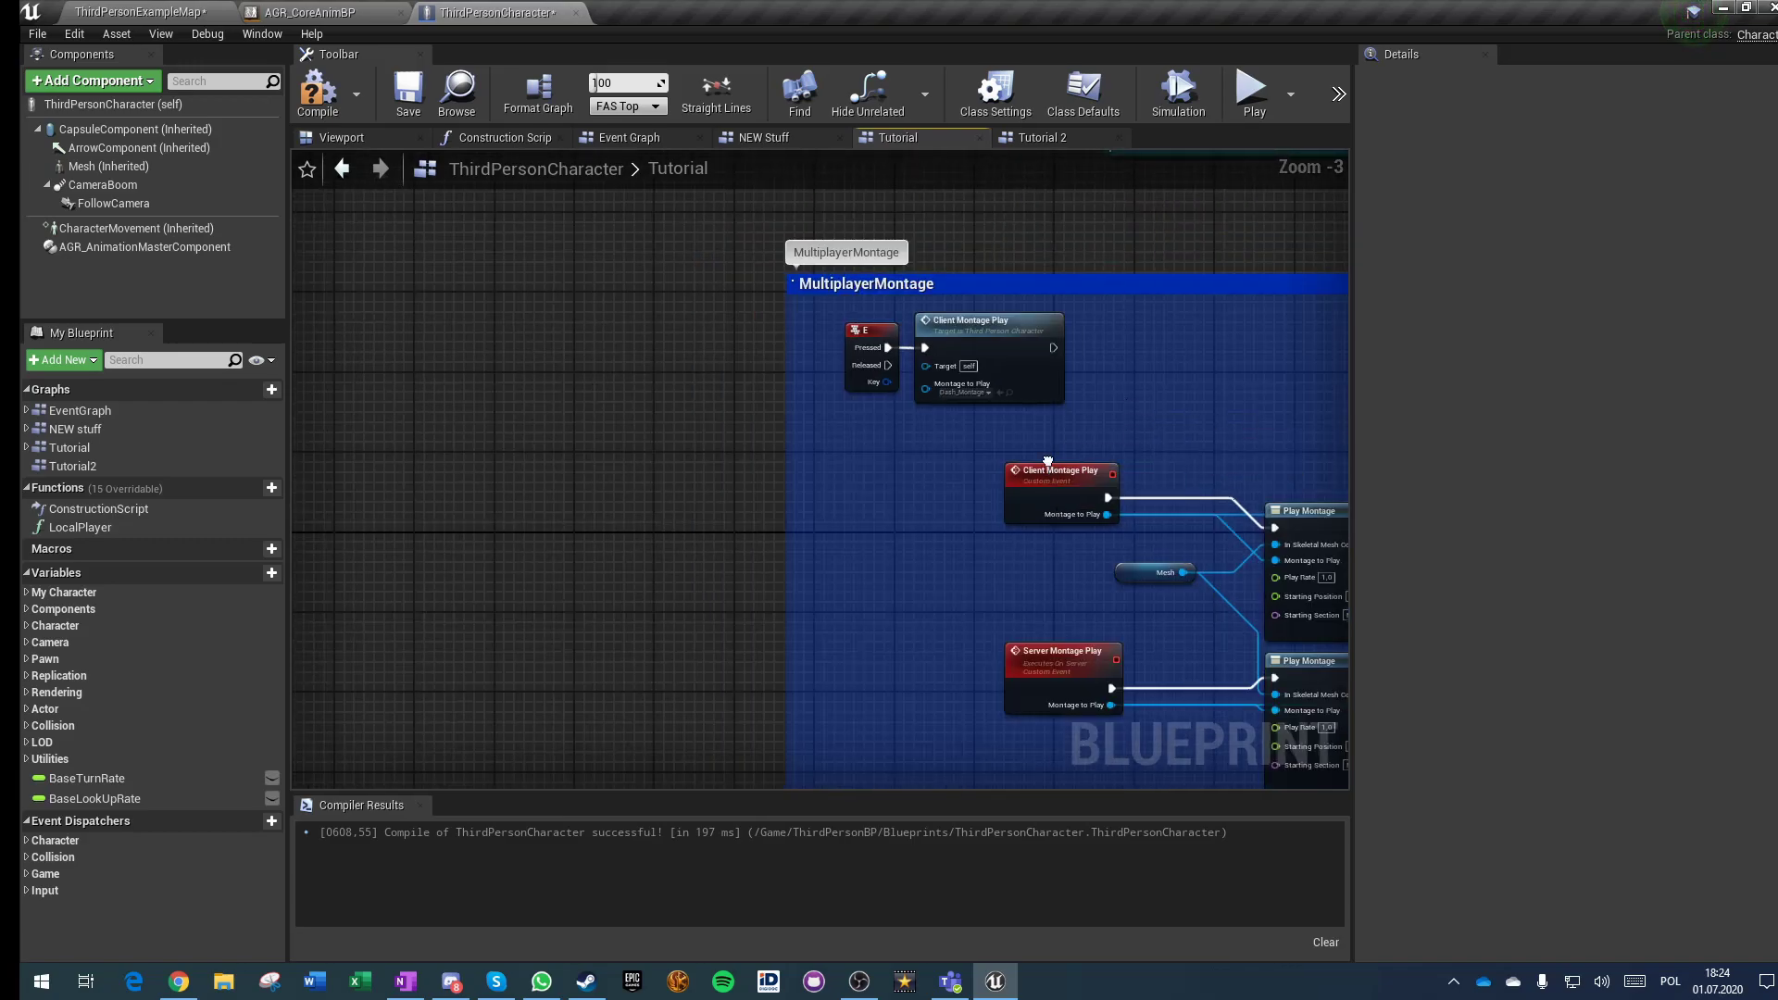
{"action": "right_click_drag", "start_coordinate": [1099, 617], "coordinate": [586, 561]}
{"action": "scroll", "coordinate": [985, 600], "scroll_direction": "down", "scroll_amount": 3}
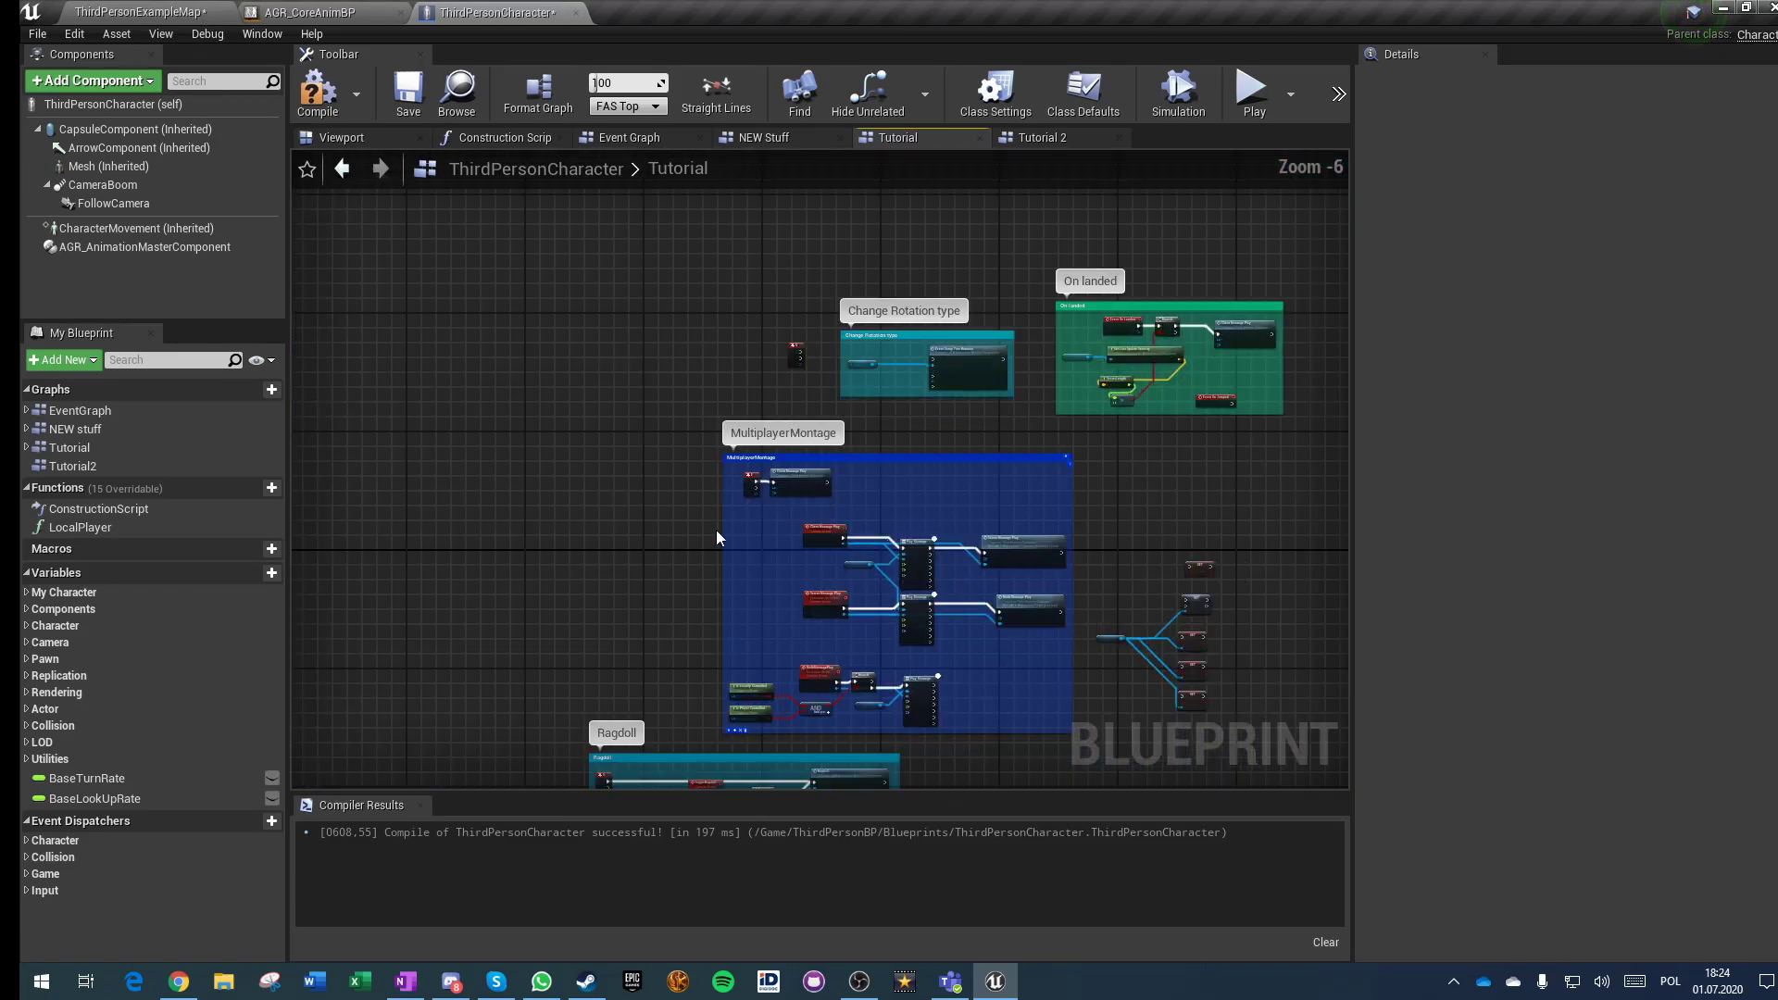
Step: Disconnect Event On Walking Off Ledge from Toggle Ragdoll in the You silly! comment, and compile and save the Blueprint
{"action": "right_click_drag", "start_coordinate": [1219, 557], "coordinate": [836, 461]}
{"action": "right_click_drag", "start_coordinate": [900, 393], "coordinate": [482, 265]}
{"action": "scroll", "coordinate": [727, 367], "scroll_direction": "down", "scroll_amount": 2}
{"action": "right_click_drag", "start_coordinate": [1223, 389], "coordinate": [834, 504]}
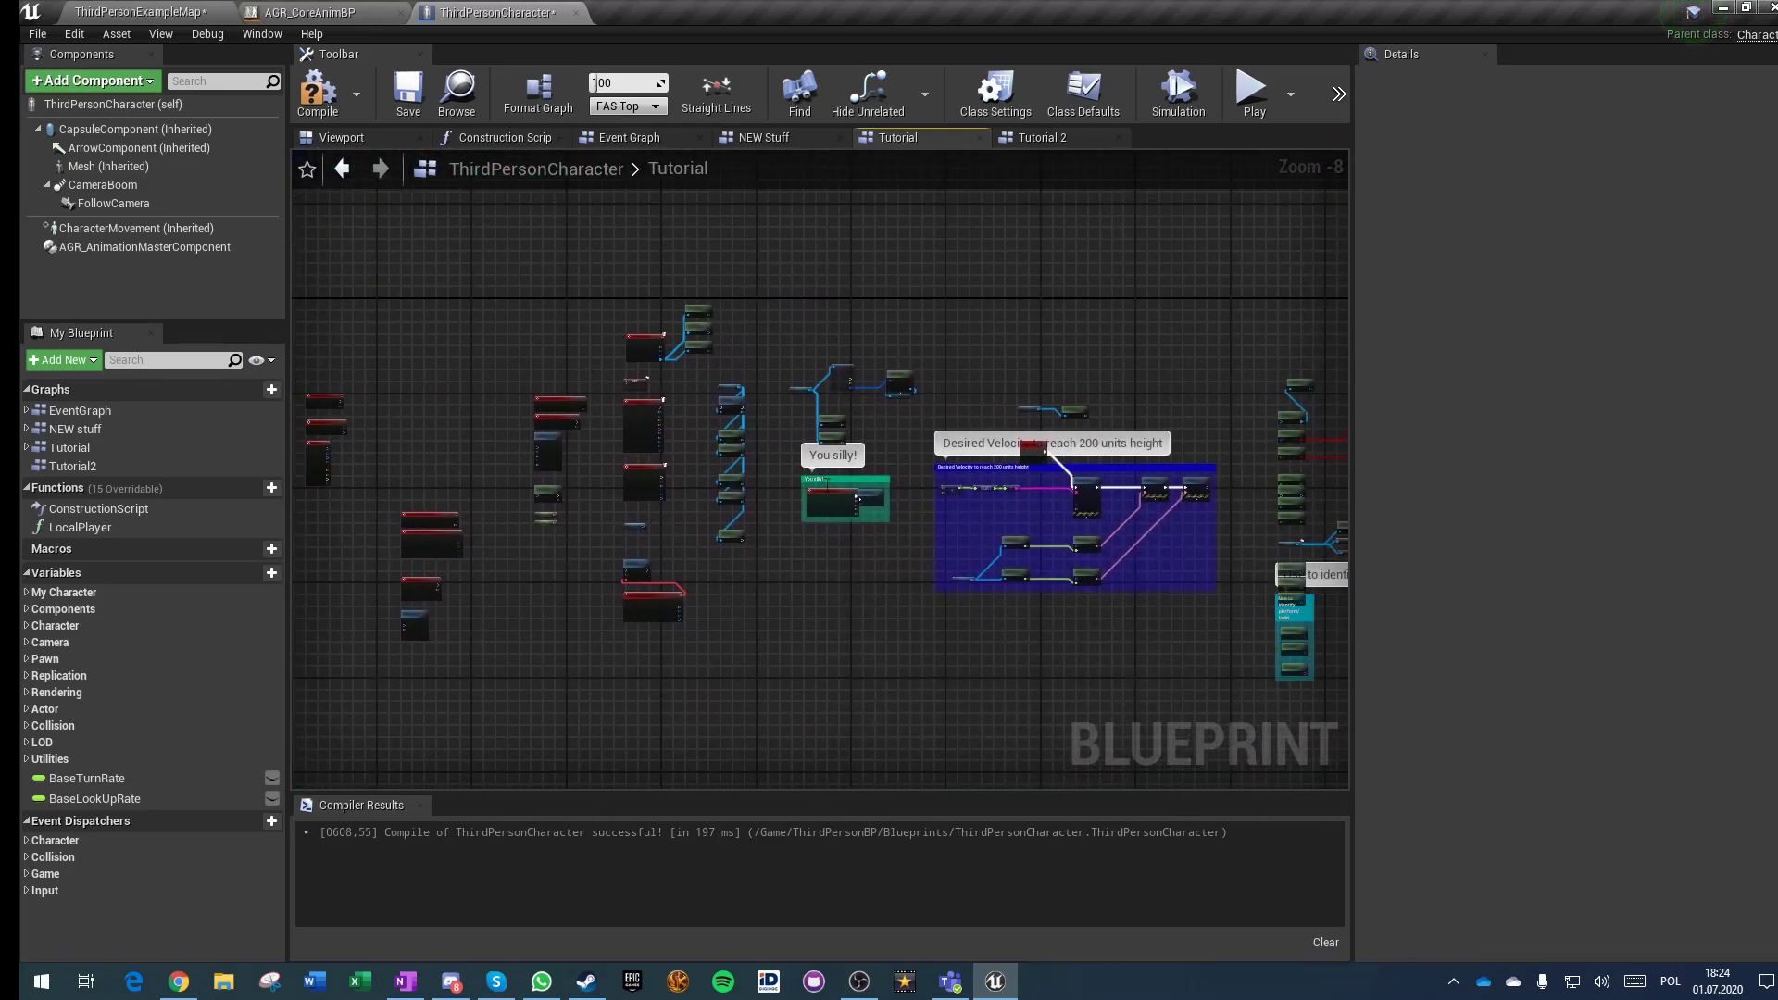
{"action": "scroll", "coordinate": [827, 477], "scroll_direction": "up", "scroll_amount": 8}
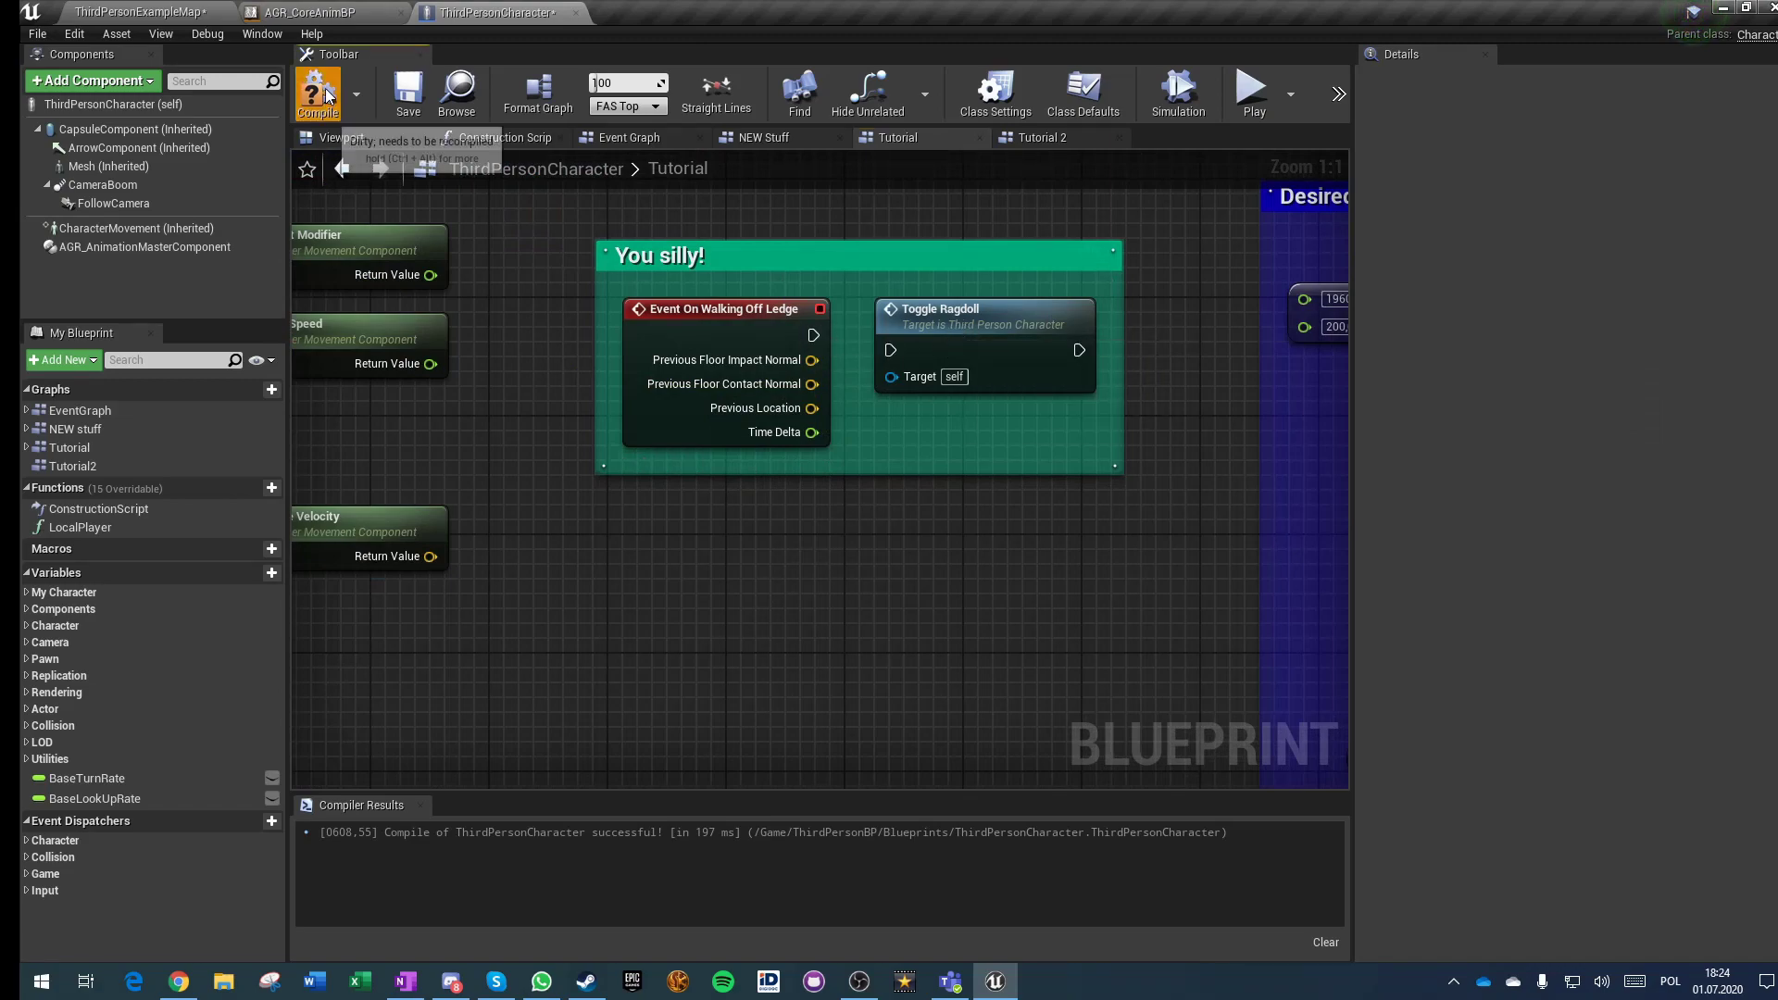
{"action": "left_click", "coordinate": [422, 86]}
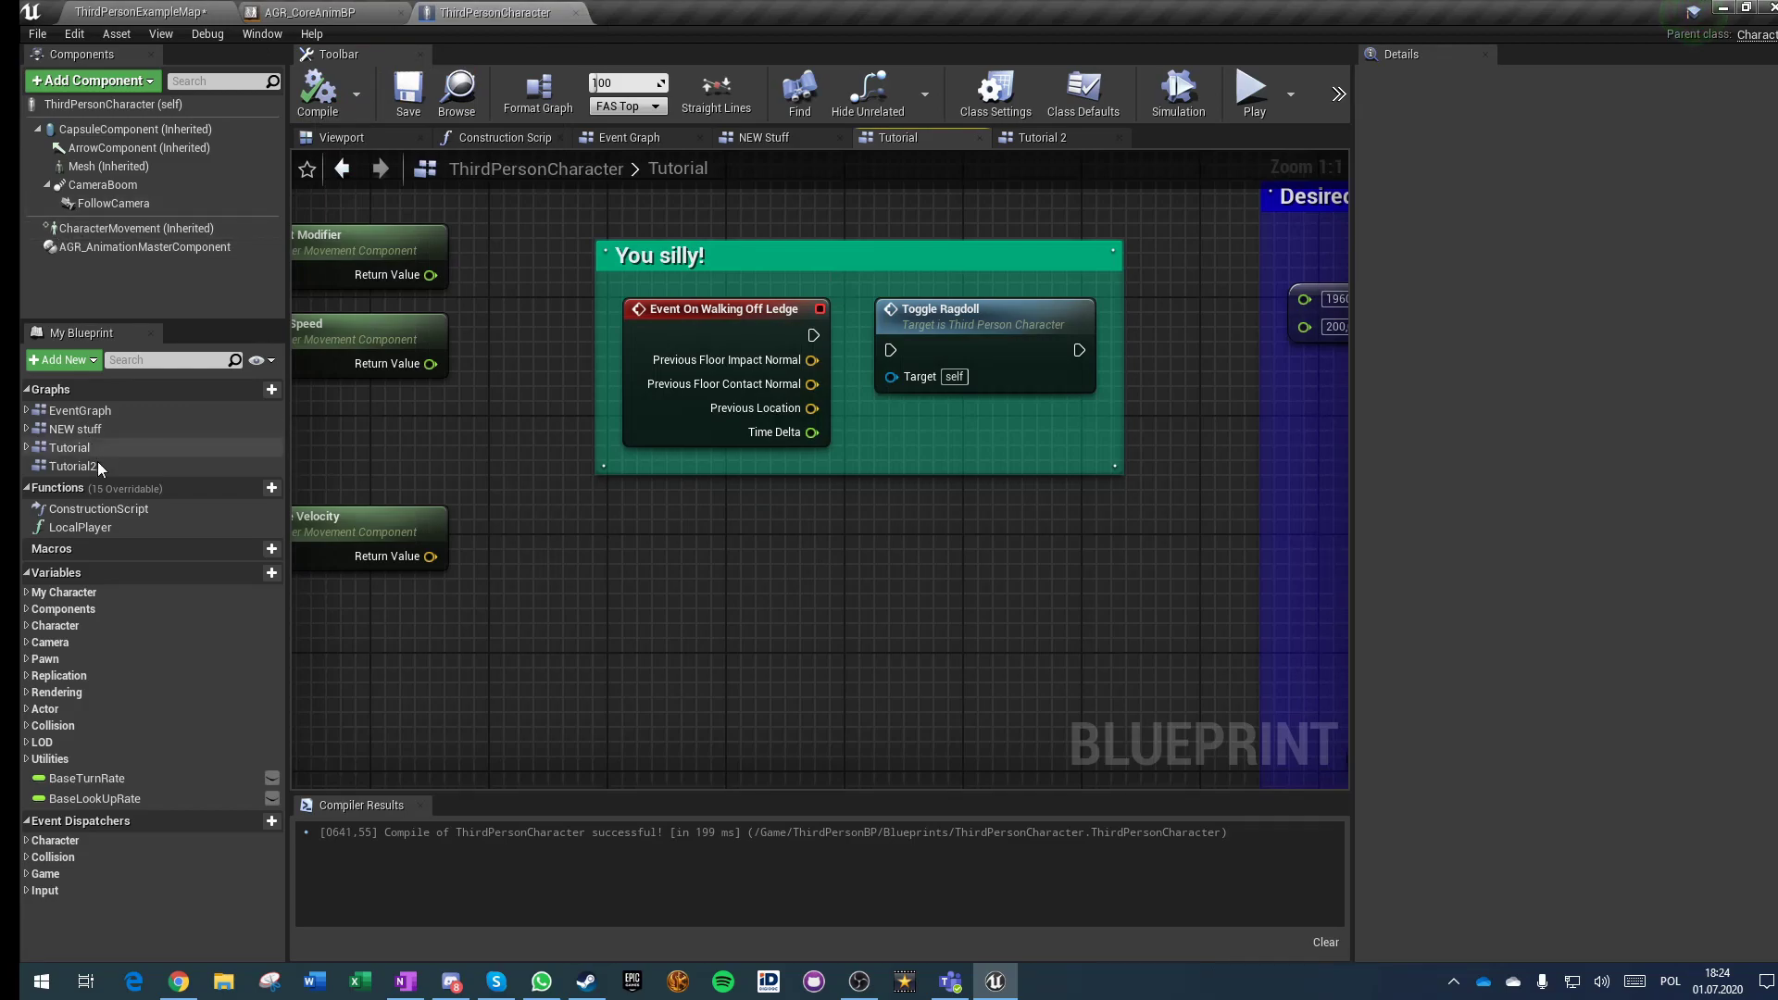
Step: Examine the Event Setup Turn Rotation and Event Setup Aim Offset nodes in the NEW stuff graph, including the Aim Offset Tag choices
{"action": "double_click", "coordinate": [81, 431]}
{"action": "right_click_drag", "start_coordinate": [531, 551], "coordinate": [745, 763]}
{"action": "right_click_drag", "start_coordinate": [989, 425], "coordinate": [516, 26]}
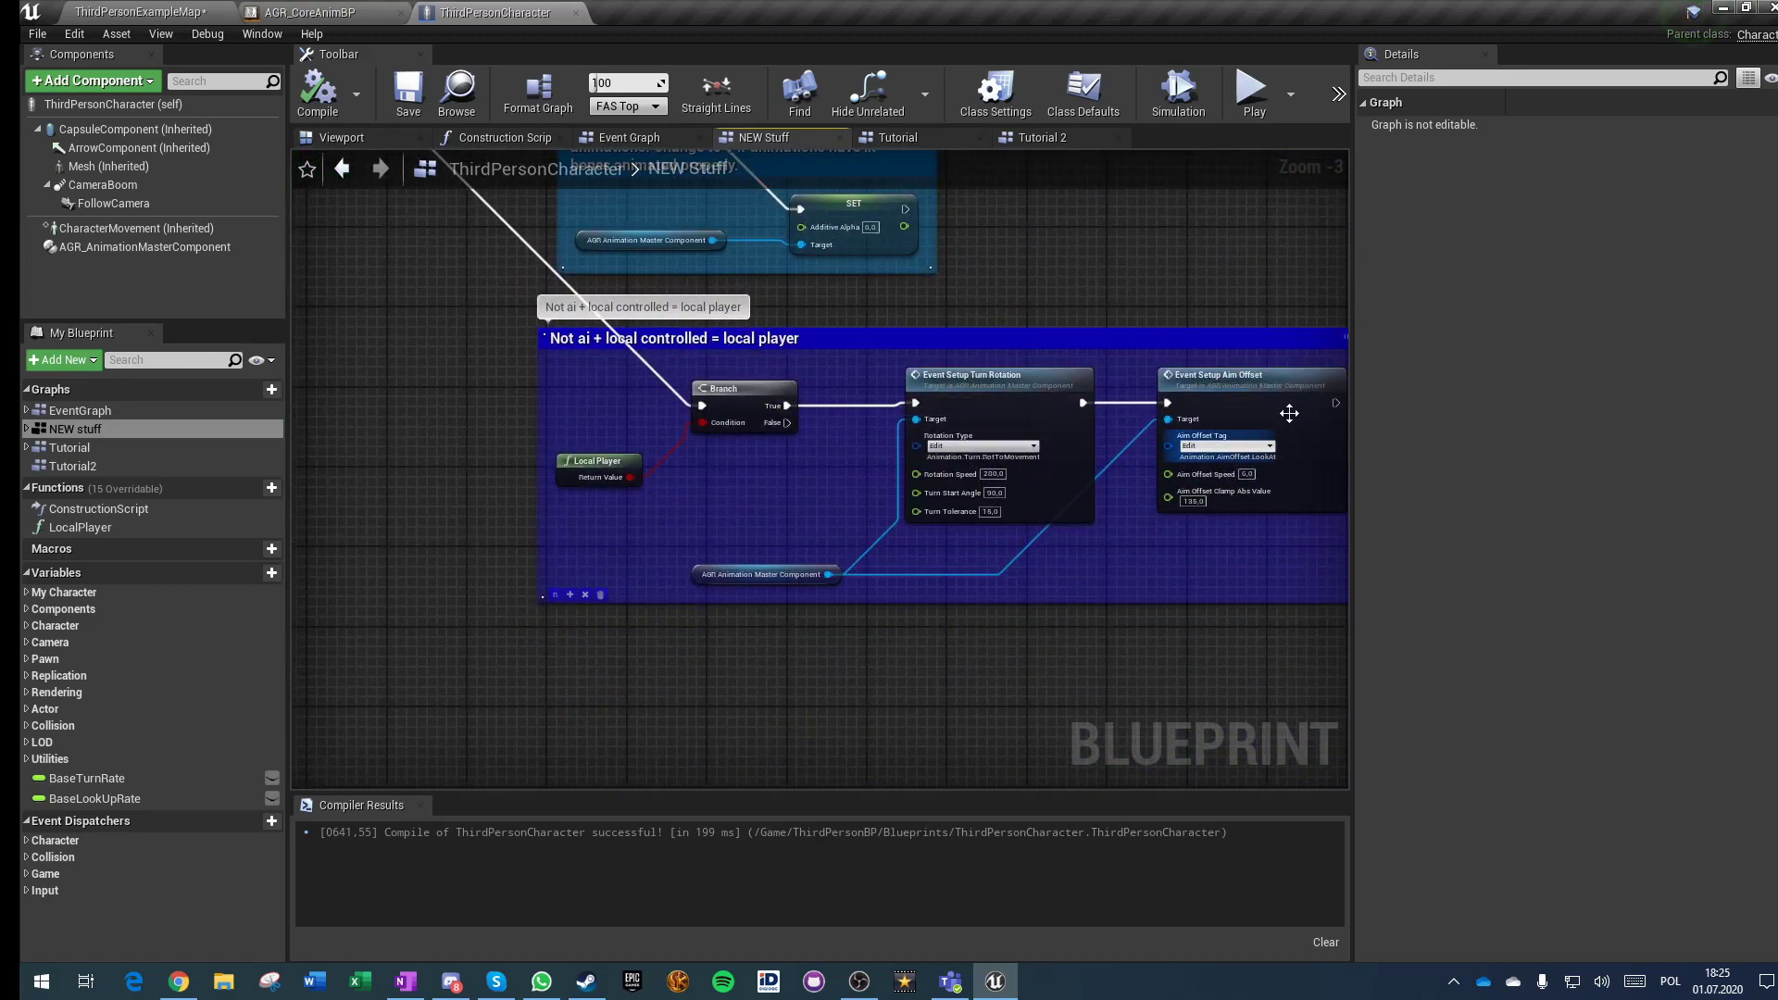
{"action": "scroll", "coordinate": [937, 426], "scroll_direction": "up", "scroll_amount": 3}
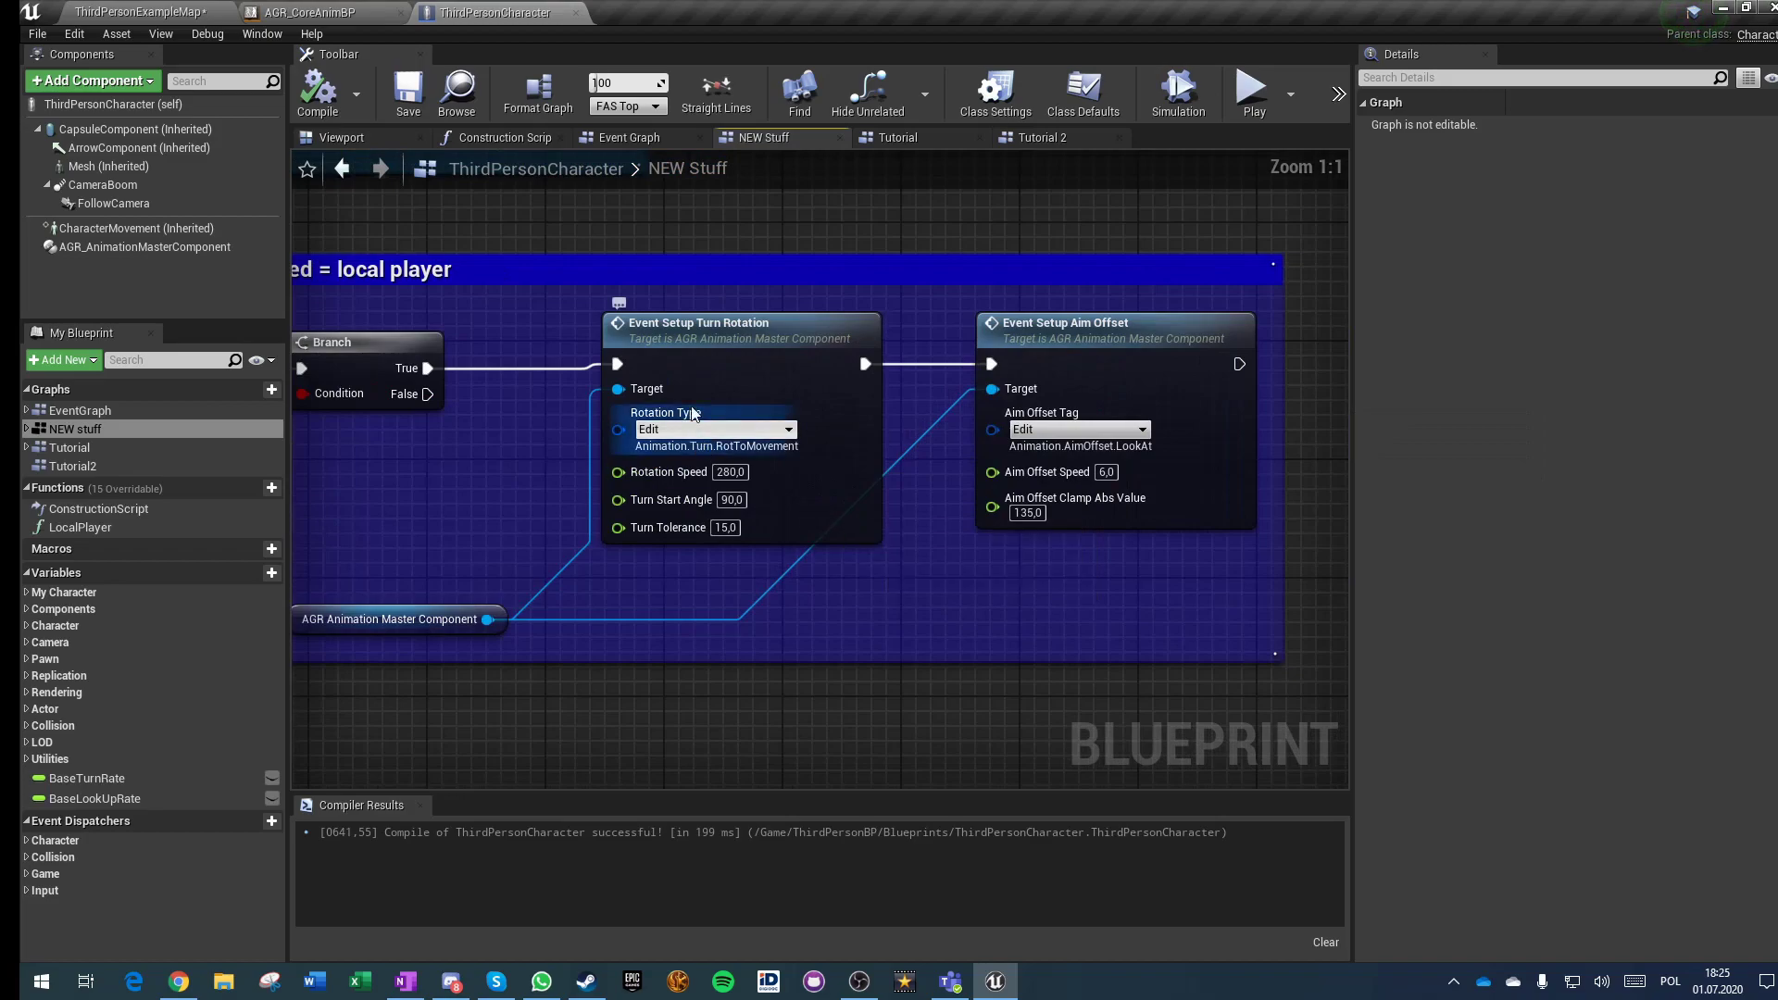
{"action": "right_click_drag", "start_coordinate": [478, 588], "coordinate": [623, 635]}
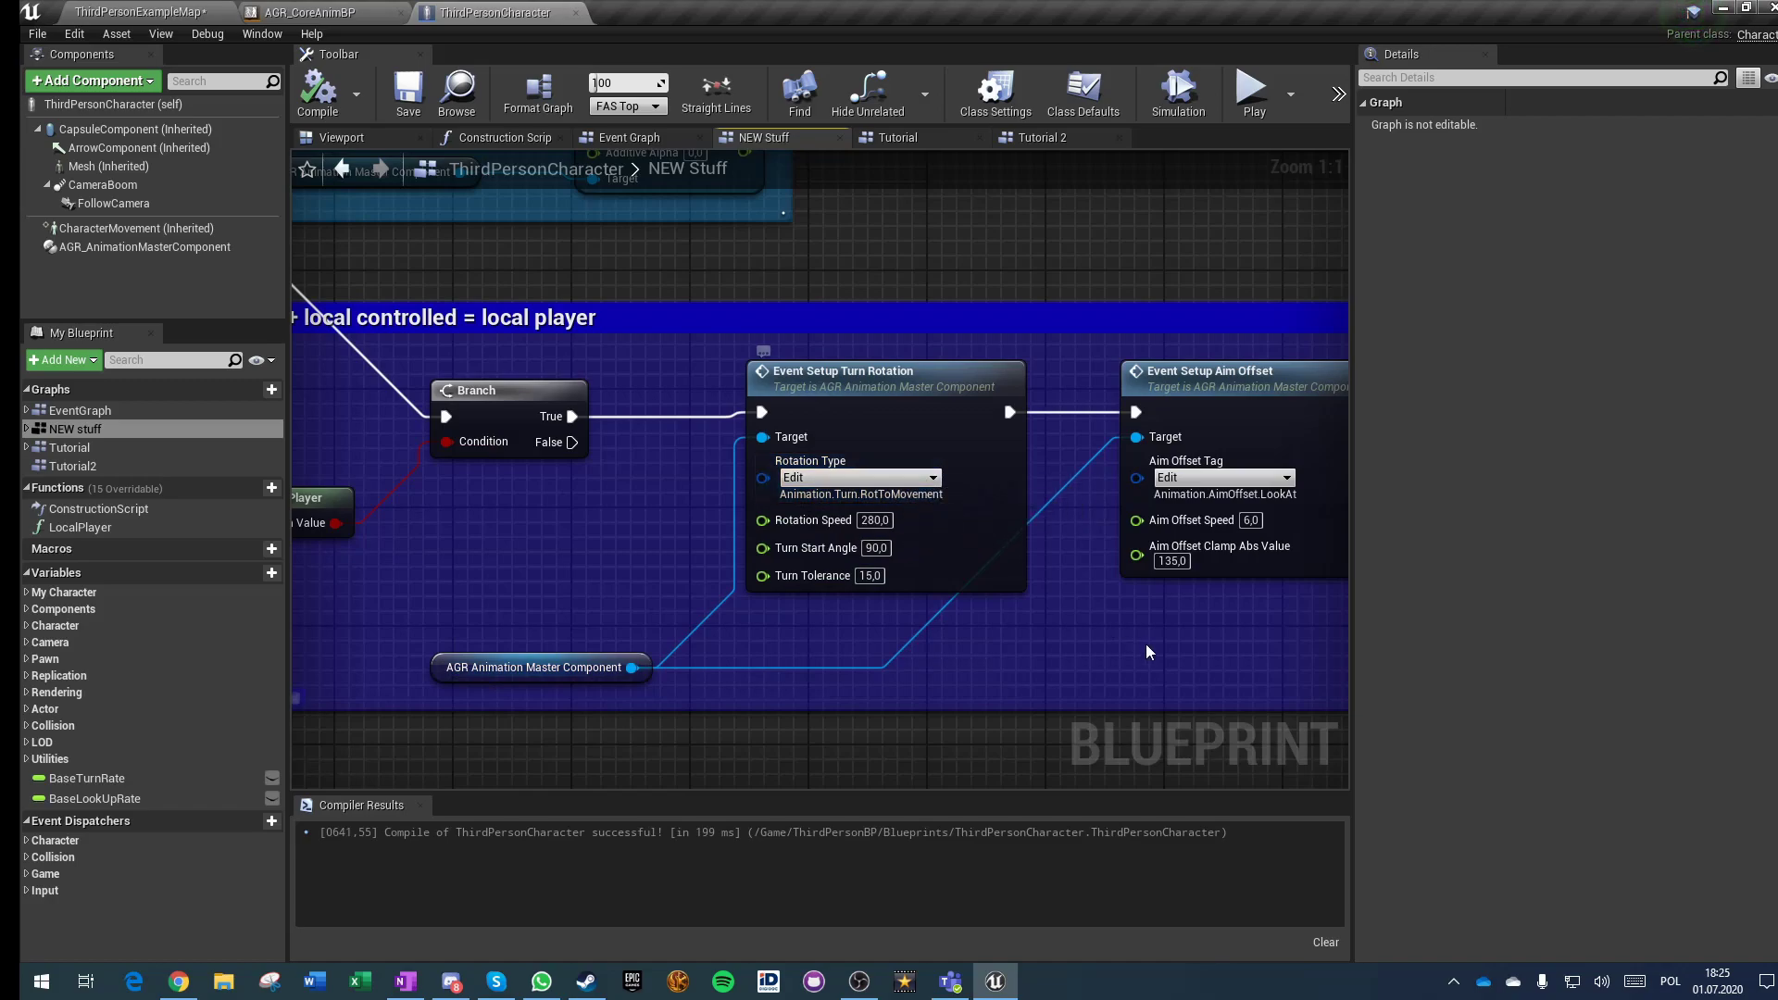
{"action": "right_click_drag", "start_coordinate": [1138, 609], "coordinate": [866, 606]}
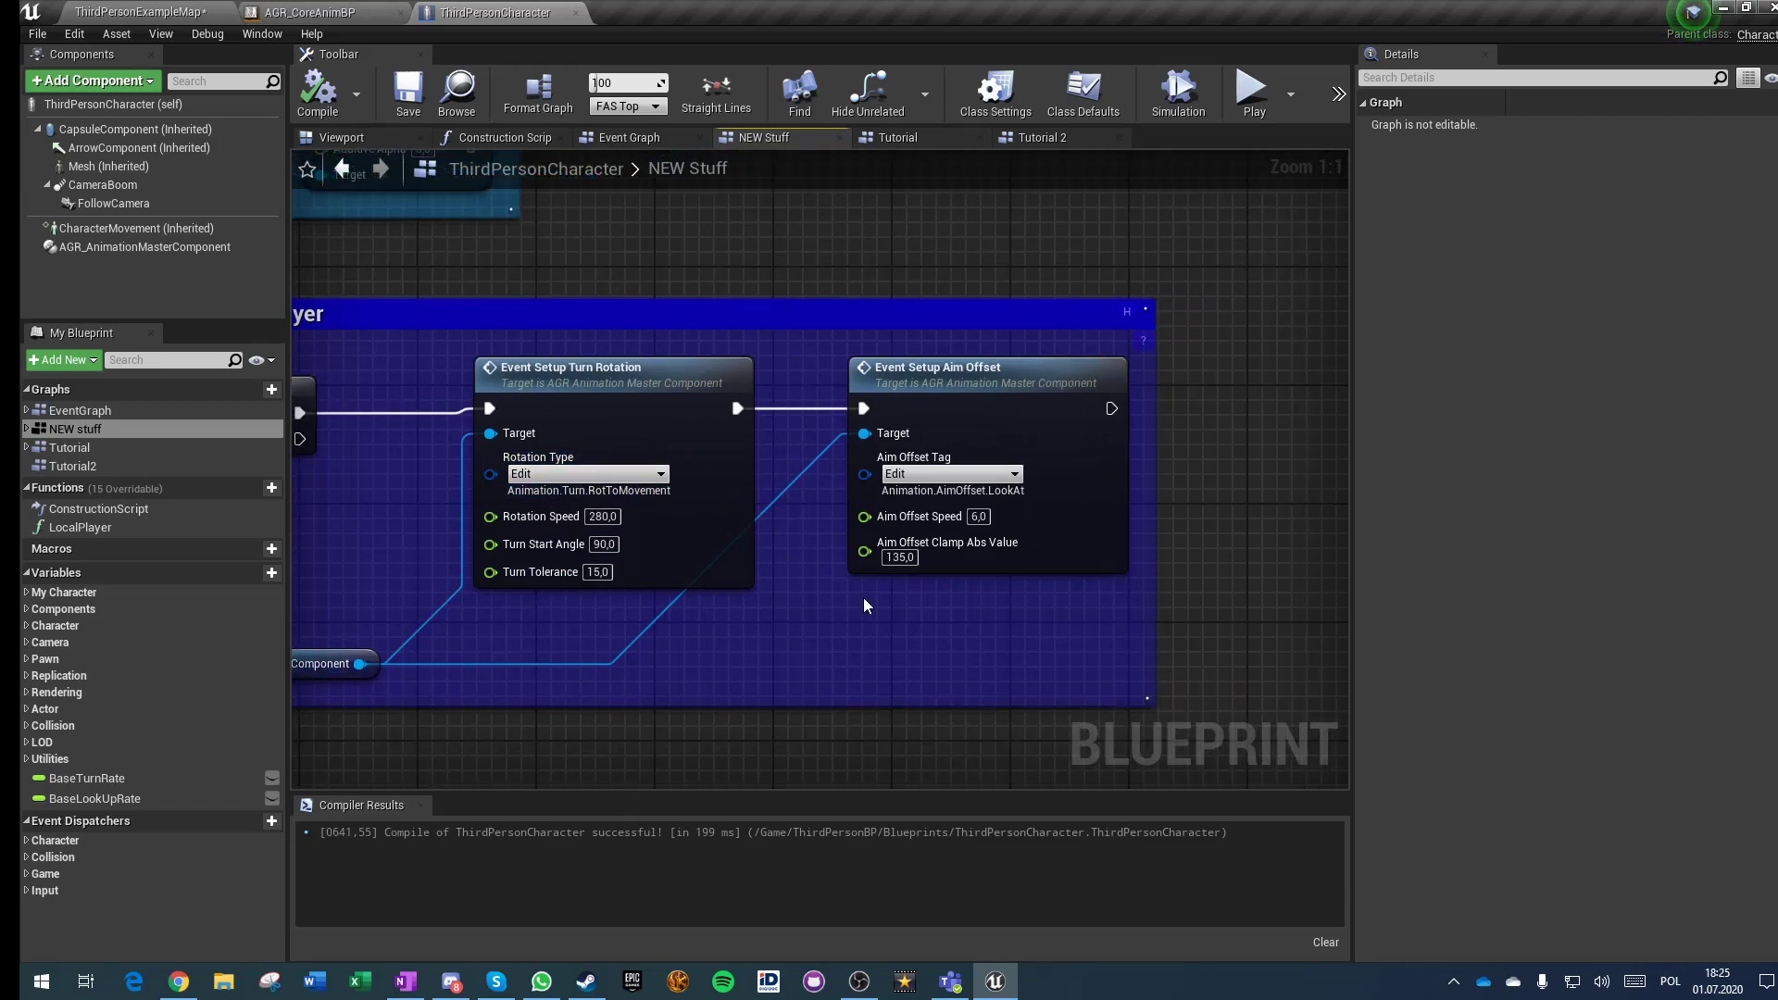
{"action": "left_click", "coordinate": [949, 475]}
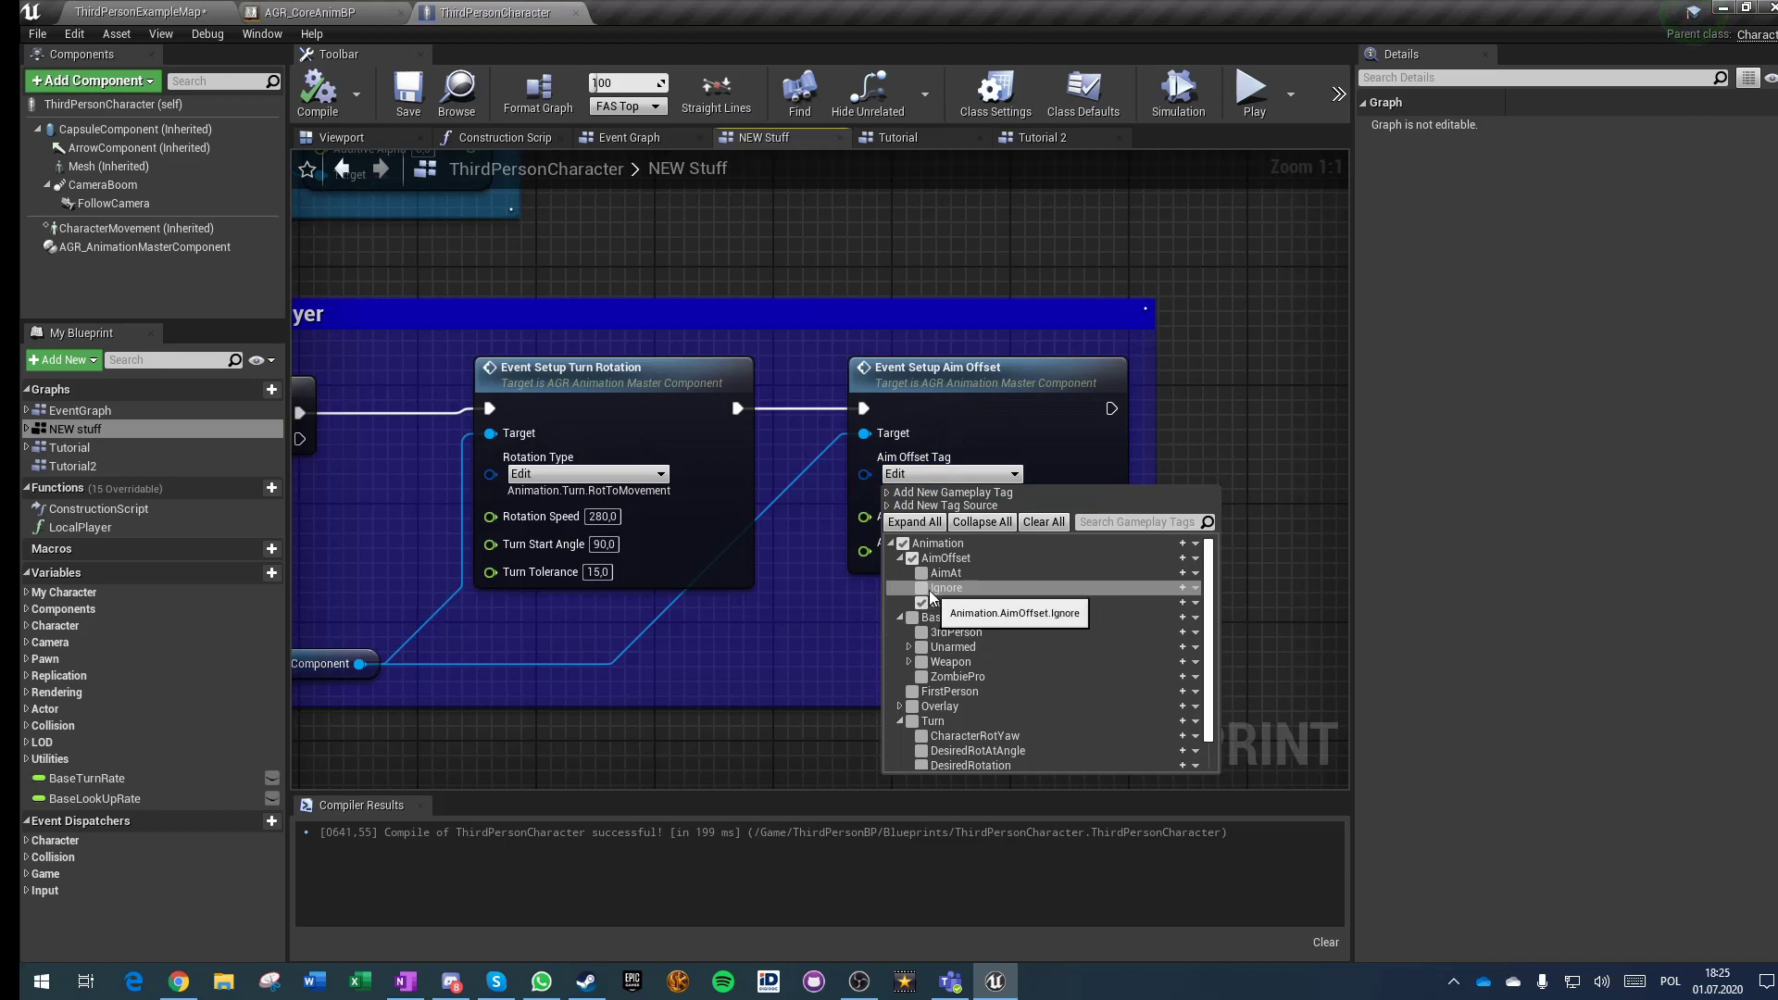
{"action": "left_click", "coordinate": [843, 533]}
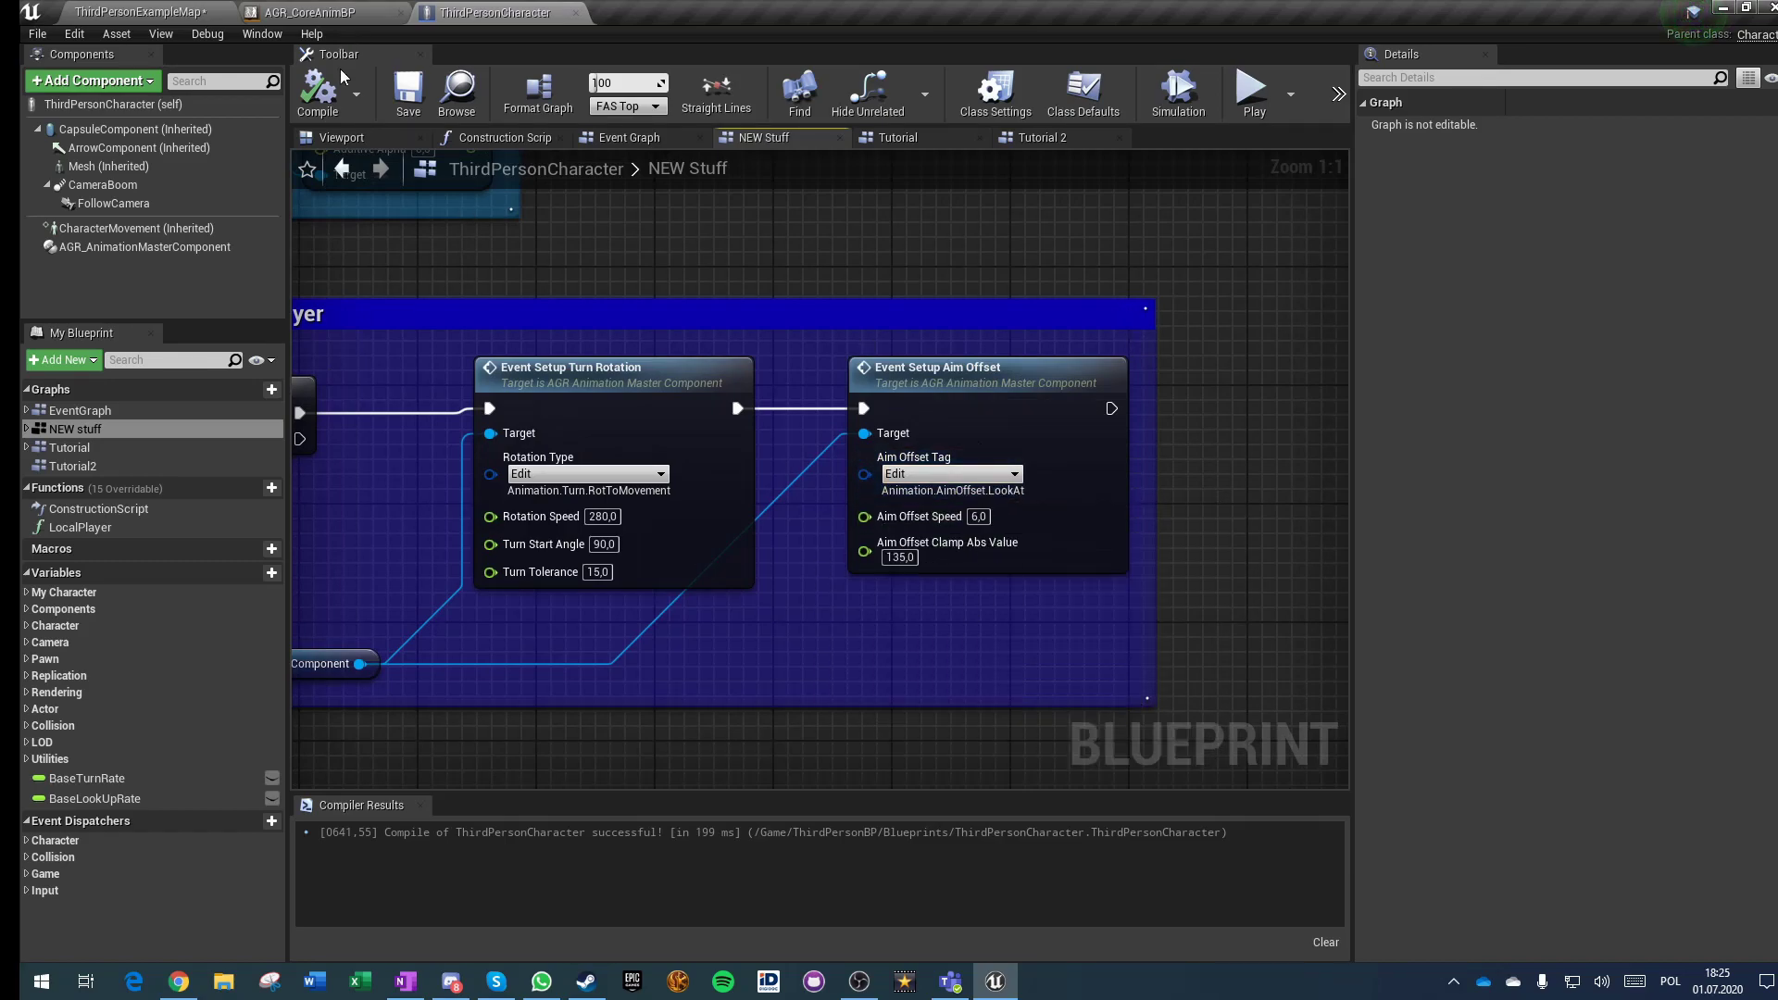
Step: Insert a Delay node between the Sequence's Then 2 output and the Branch in the local player comment, and compile and save the Blueprint
{"action": "right_click_drag", "start_coordinate": [401, 386], "coordinate": [945, 632]}
{"action": "left_click_drag", "start_coordinate": [462, 215], "coordinate": [945, 660]}
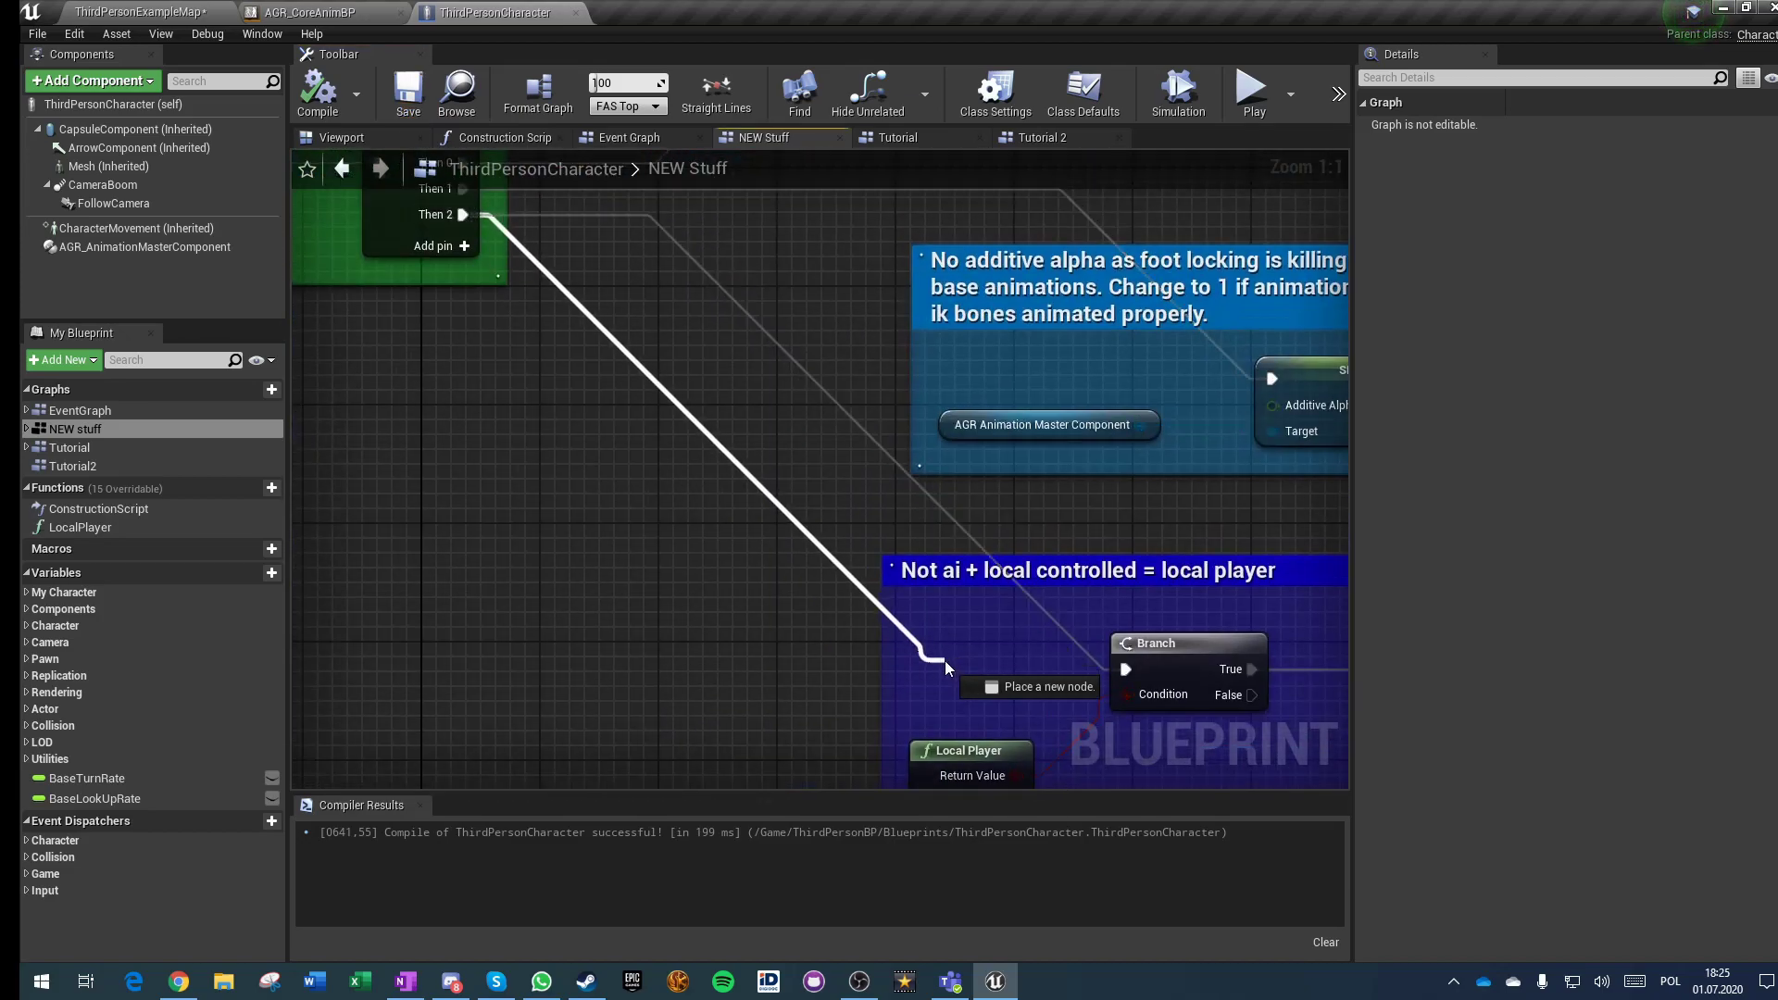
{"action": "type", "text": "delay"}
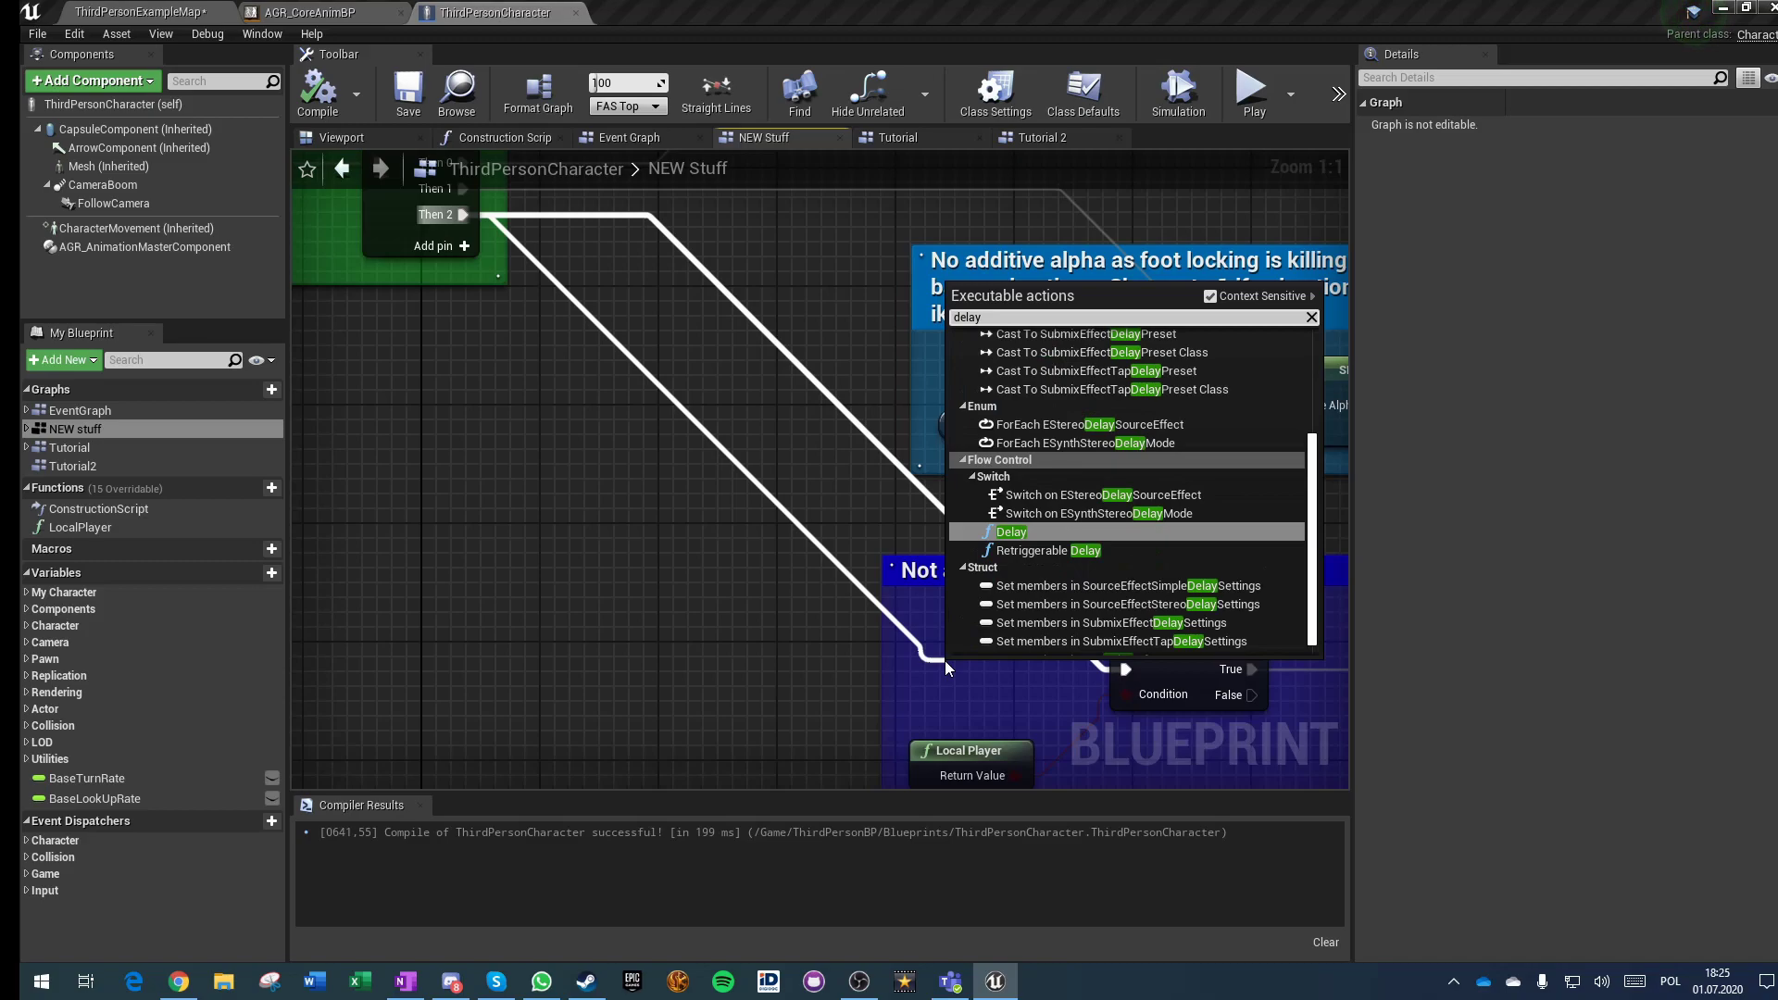
{"action": "scroll", "coordinate": [1024, 524], "scroll_direction": "up", "scroll_amount": 3}
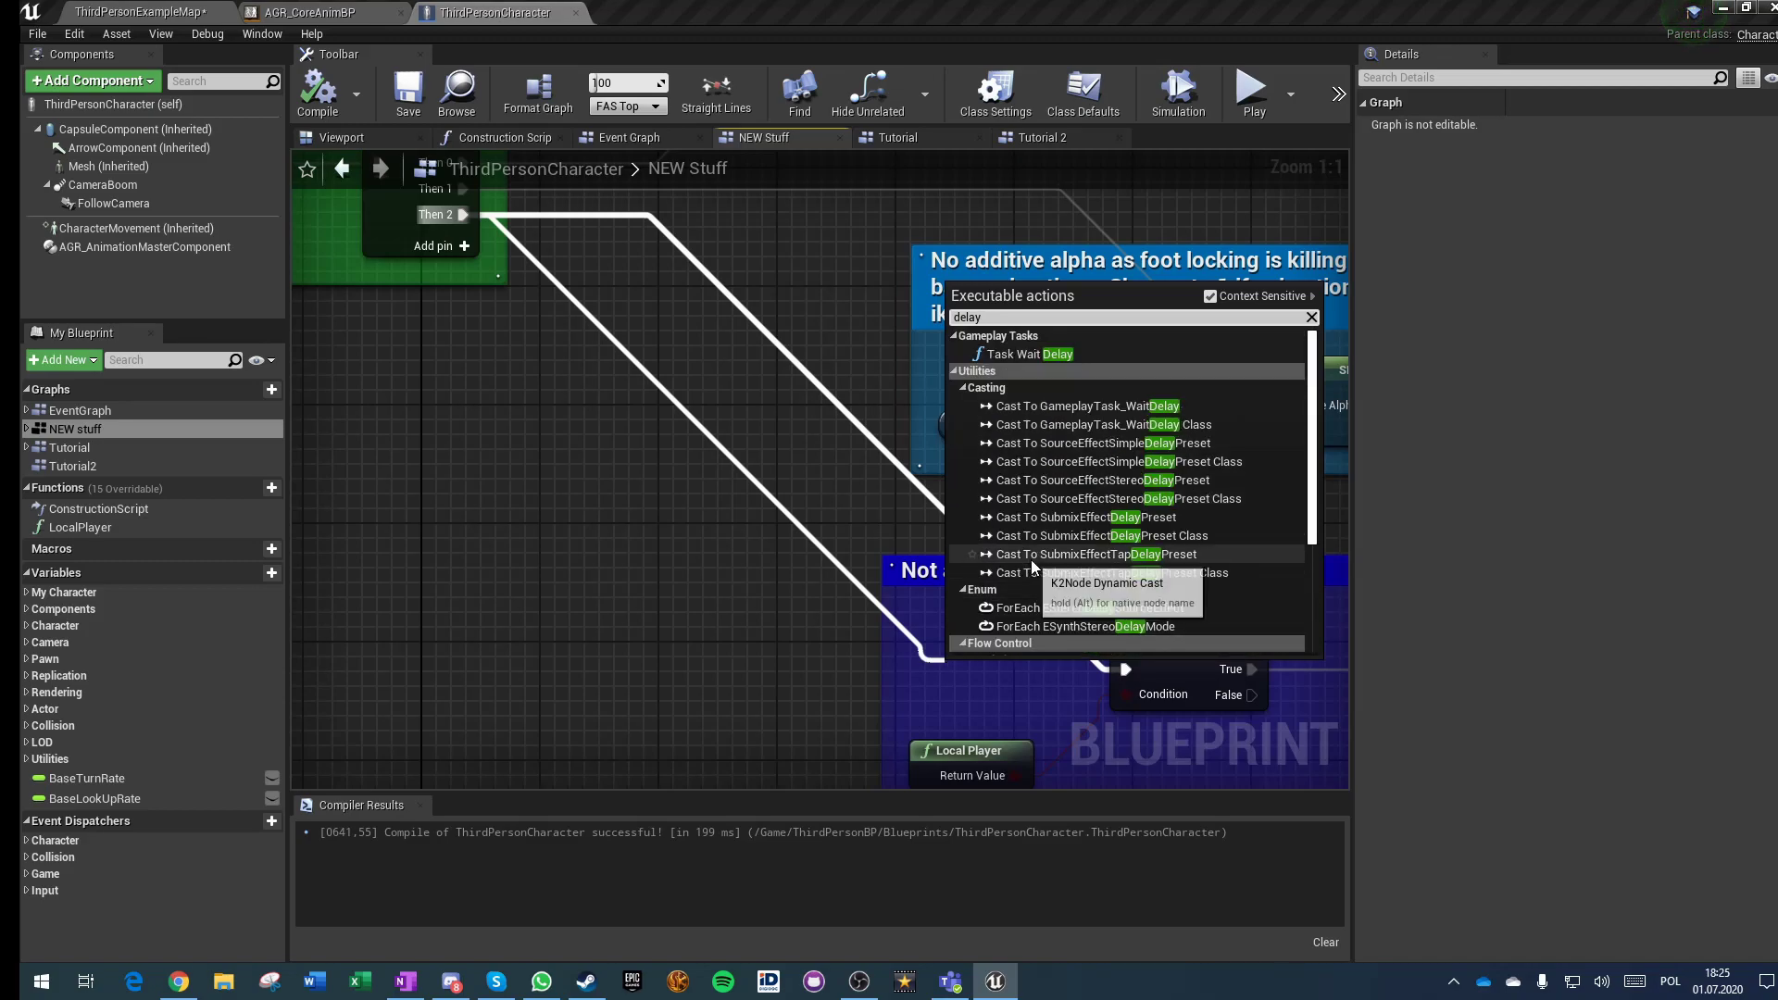
{"action": "scroll", "coordinate": [1030, 559], "scroll_direction": "down", "scroll_amount": 3}
{"action": "left_click", "coordinate": [1043, 548]}
{"action": "left_click_drag", "start_coordinate": [993, 674], "coordinate": [905, 646]}
{"action": "right_click_drag", "start_coordinate": [718, 761], "coordinate": [657, 450]}
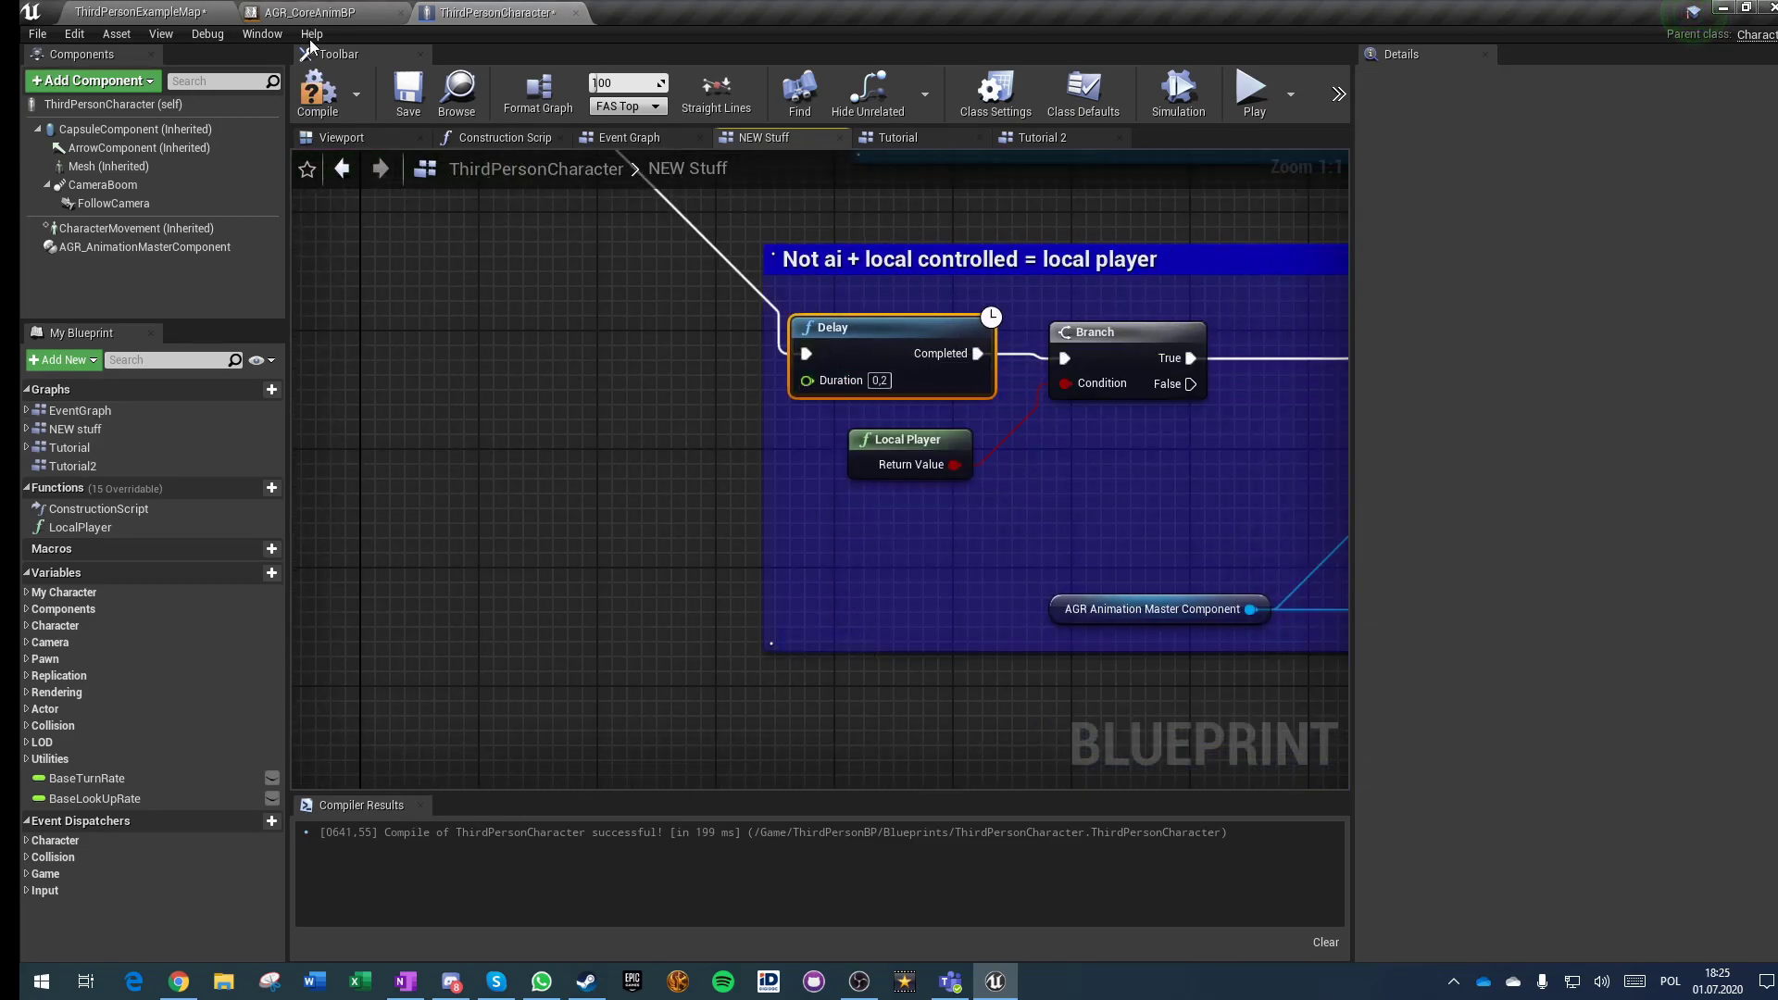
{"action": "left_click", "coordinate": [407, 93]}
Step: Set the Delay duration in the "if ai controlled - focus player" comment to 1.0, and compile and save the Blueprint
{"action": "right_click_drag", "start_coordinate": [449, 247], "coordinate": [504, 544]}
{"action": "scroll", "coordinate": [516, 585], "scroll_direction": "down", "scroll_amount": 2}
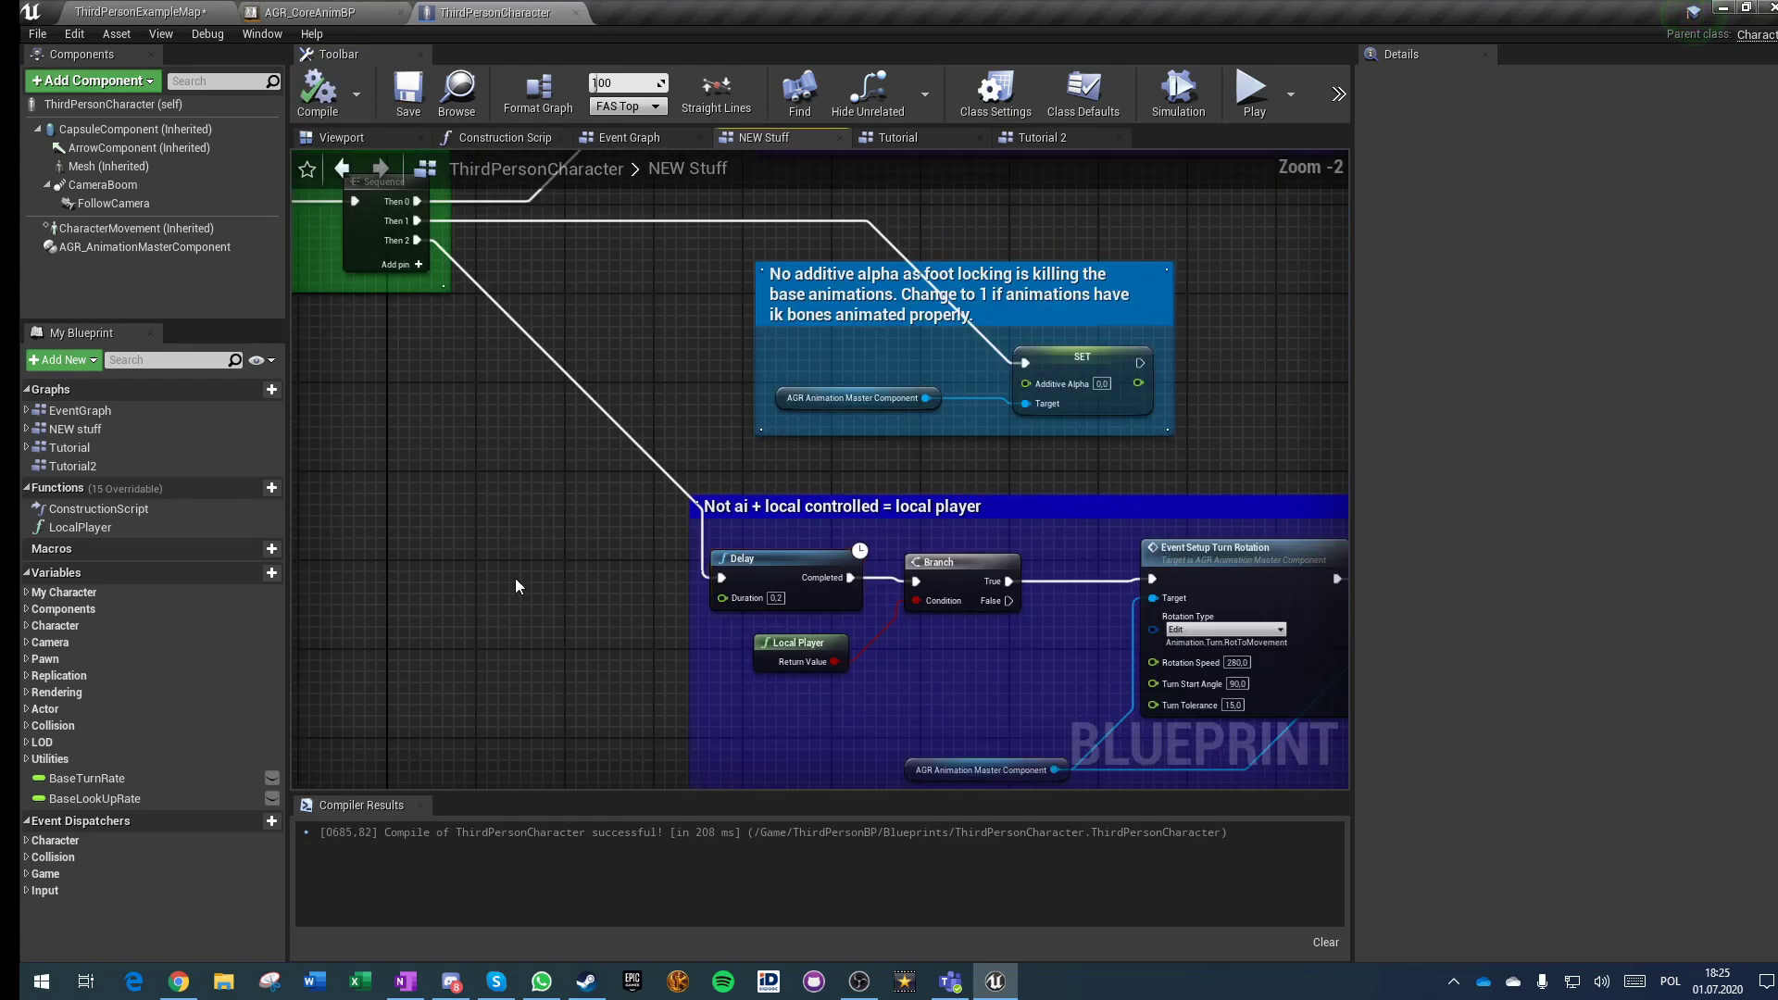
{"action": "right_click_drag", "start_coordinate": [667, 352], "coordinate": [679, 692]}
{"action": "scroll", "coordinate": [843, 384], "scroll_direction": "up", "scroll_amount": 2}
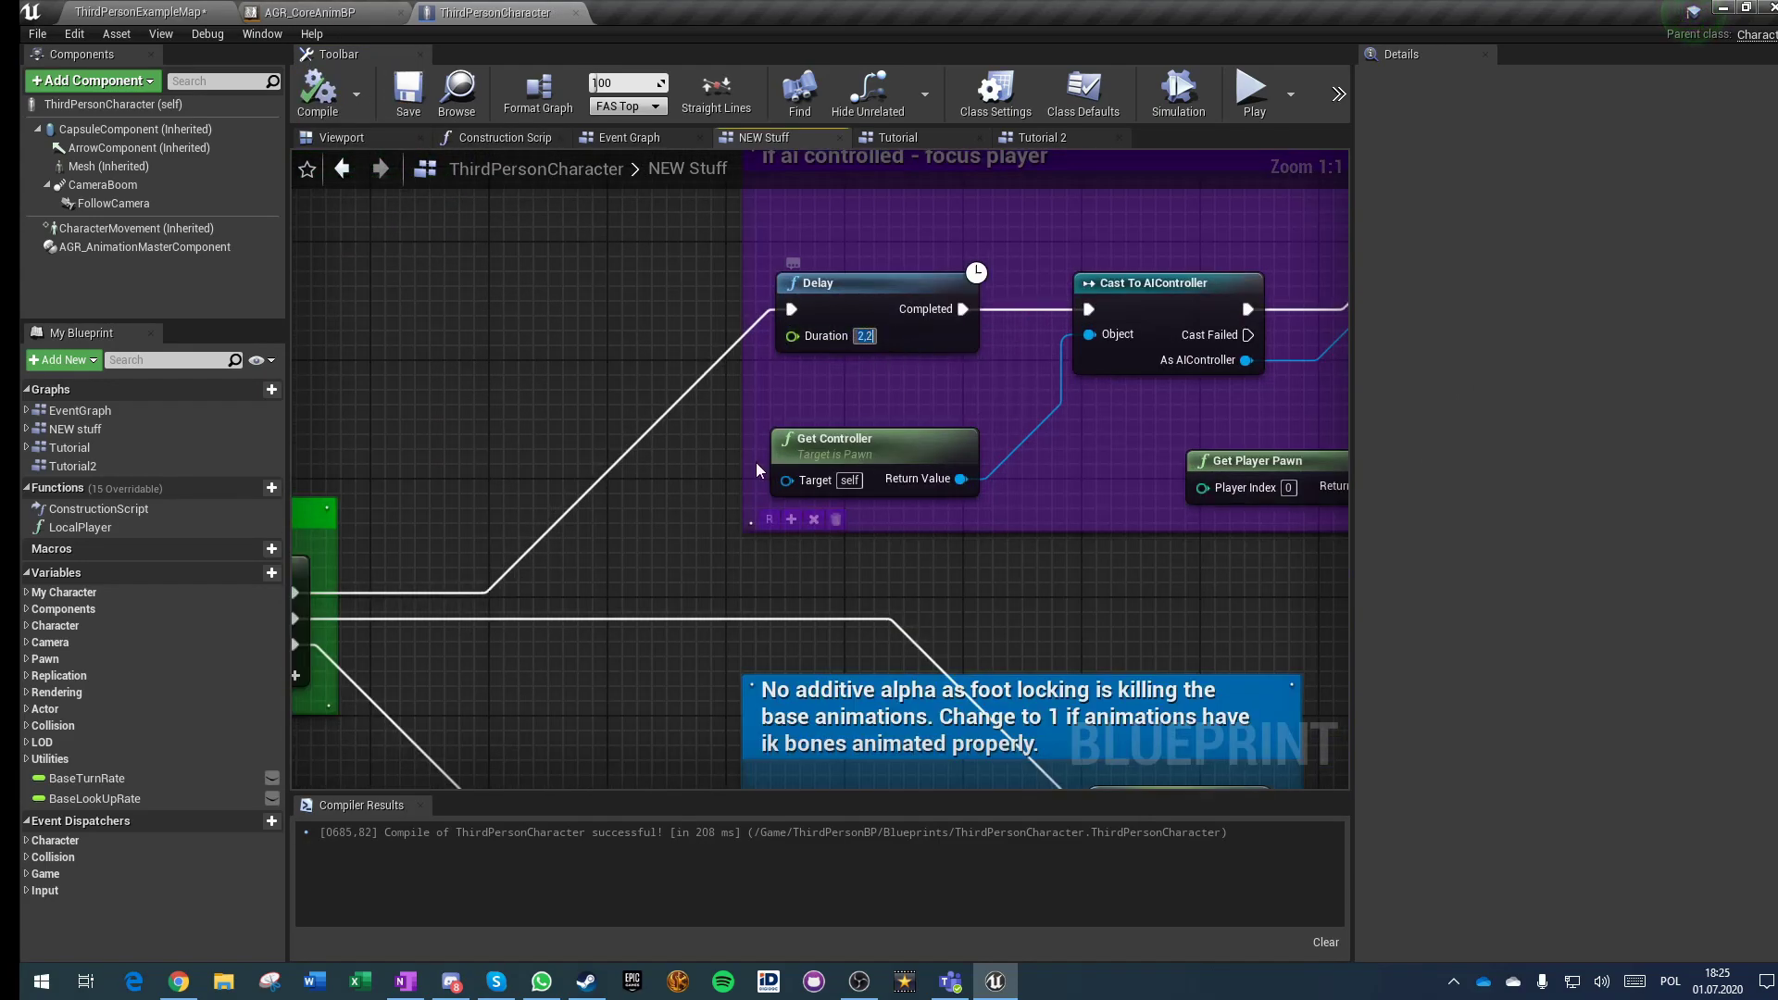
{"action": "left_click", "coordinate": [324, 92]}
{"action": "left_click", "coordinate": [408, 92]}
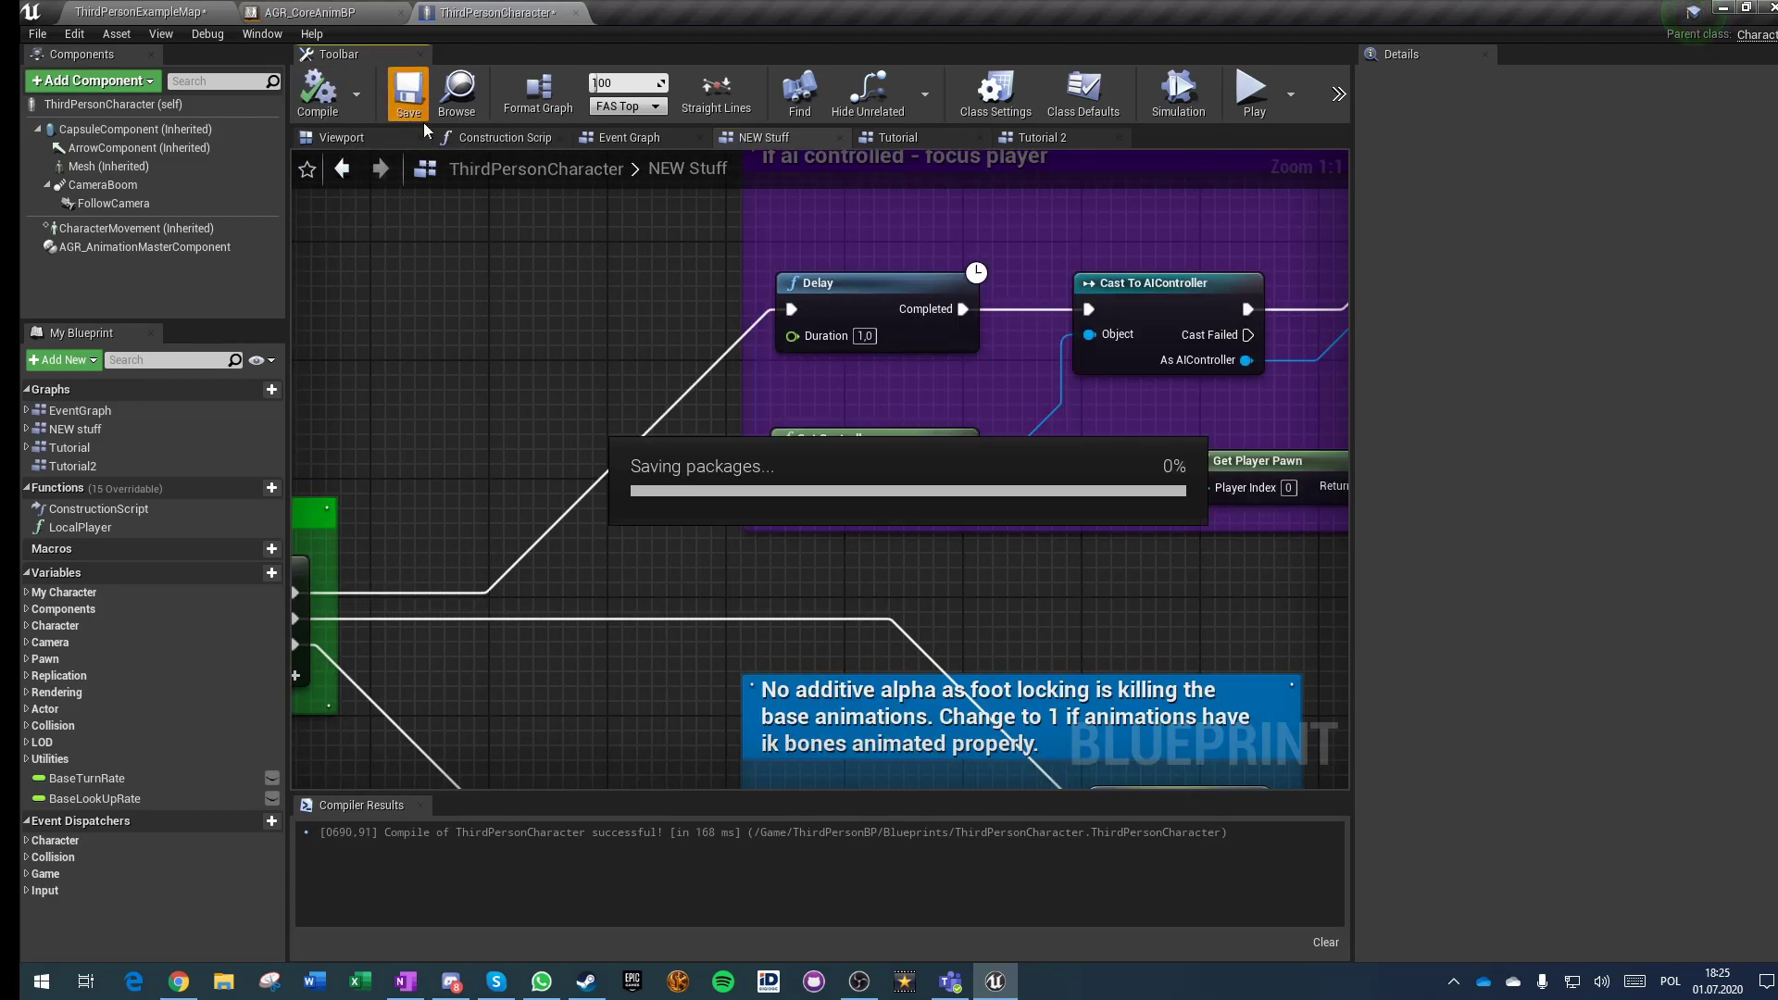
{"action": "scroll", "coordinate": [613, 411], "scroll_direction": "down", "scroll_amount": 1}
Step: Play-test ThirdPersonExampleMap in multiplayer, running, climbing the stairs and jumping with the Client 2 character, and stop the session
{"action": "left_click", "coordinate": [232, 9]}
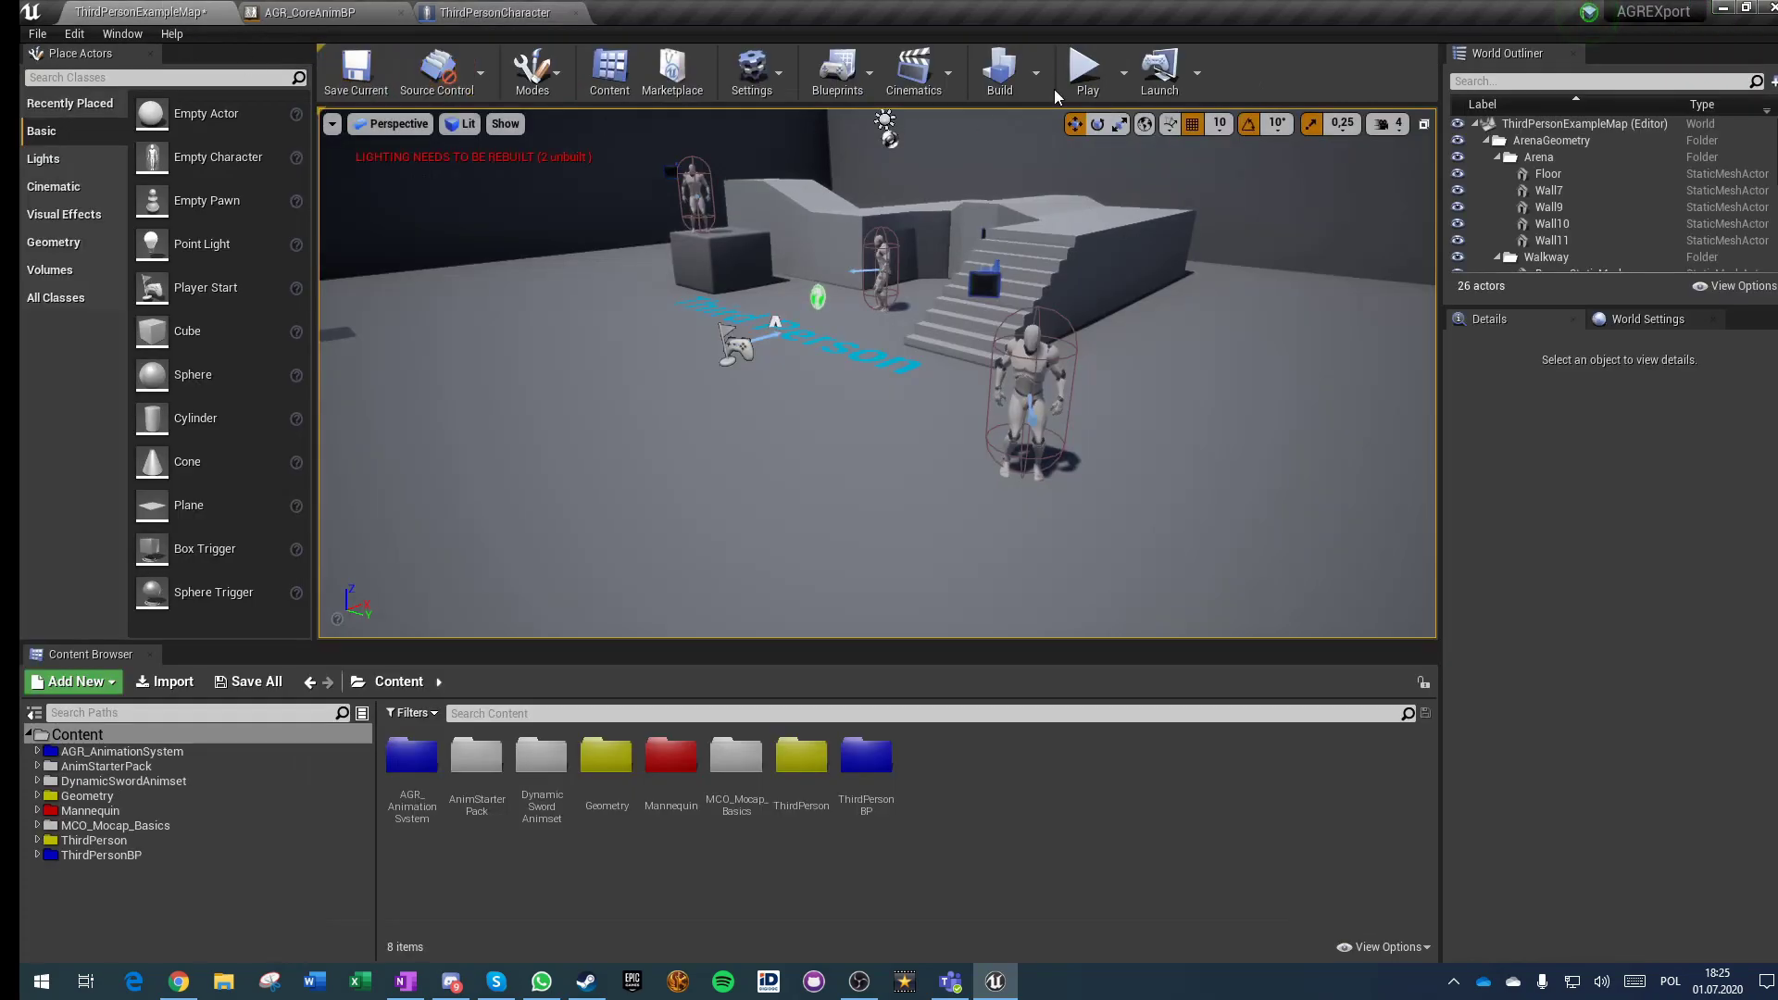
{"action": "left_click", "coordinate": [1085, 72]}
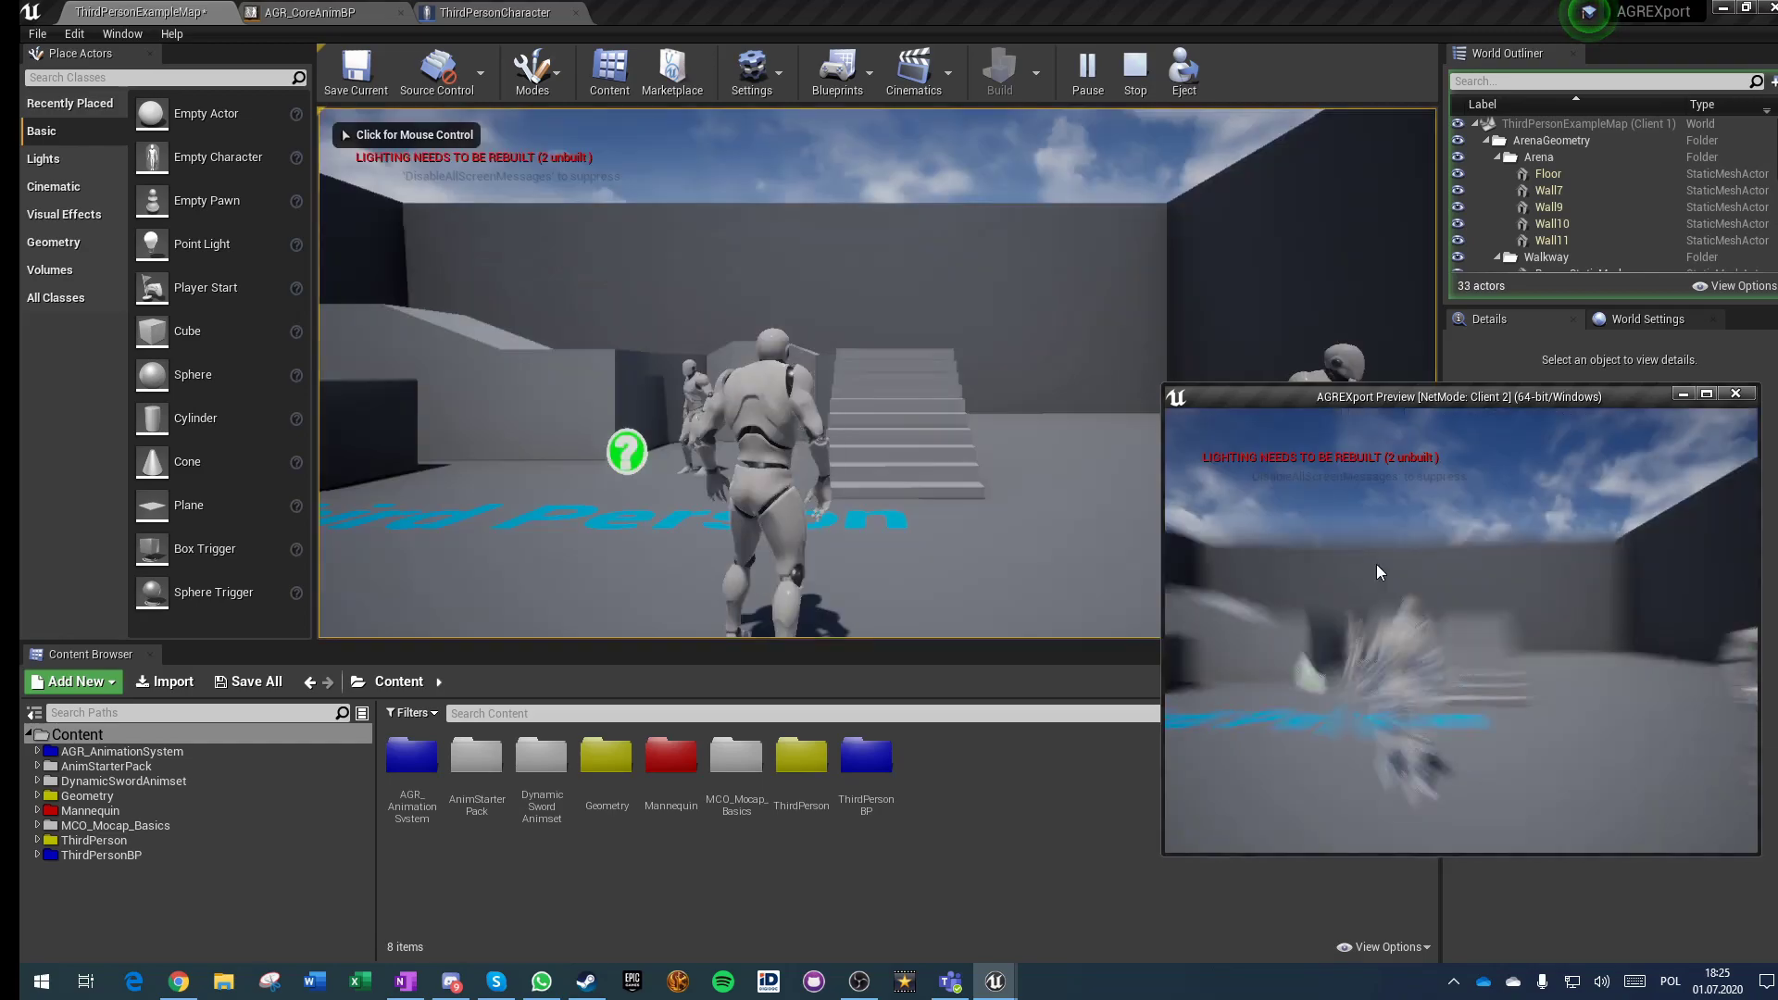
{"action": "left_click", "coordinate": [1377, 564]}
{"action": "key", "text": "w"}
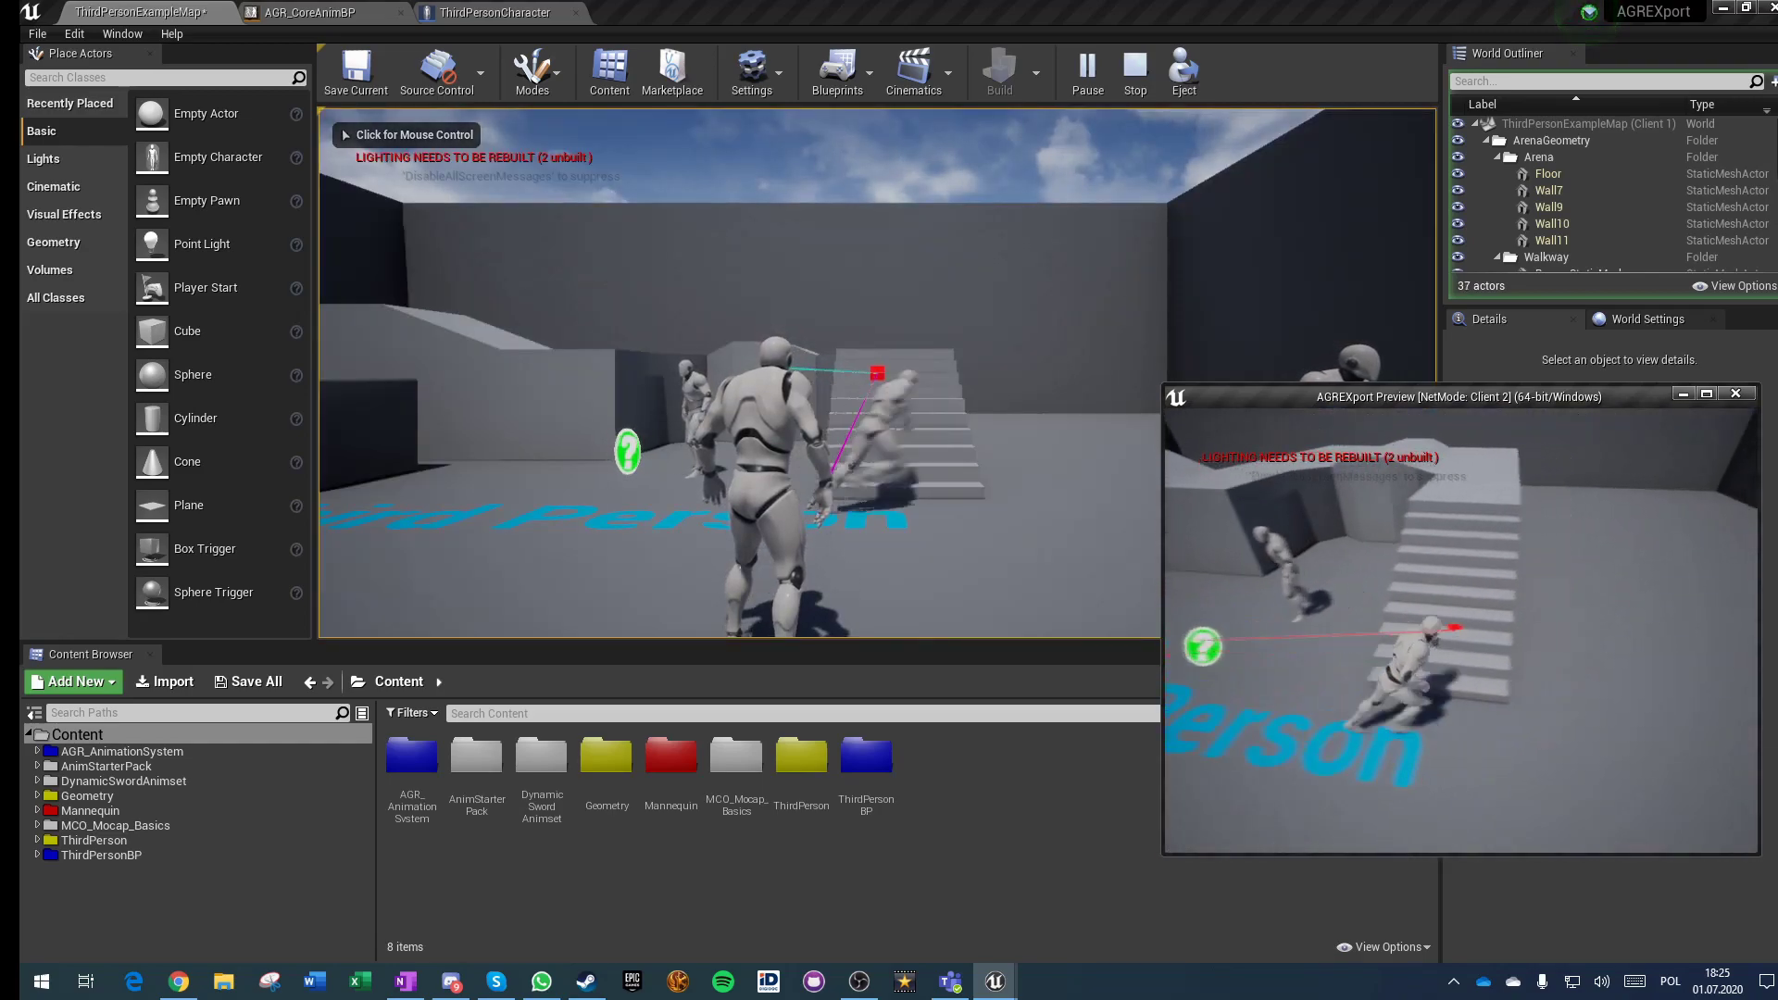
{"action": "key", "text": "w"}
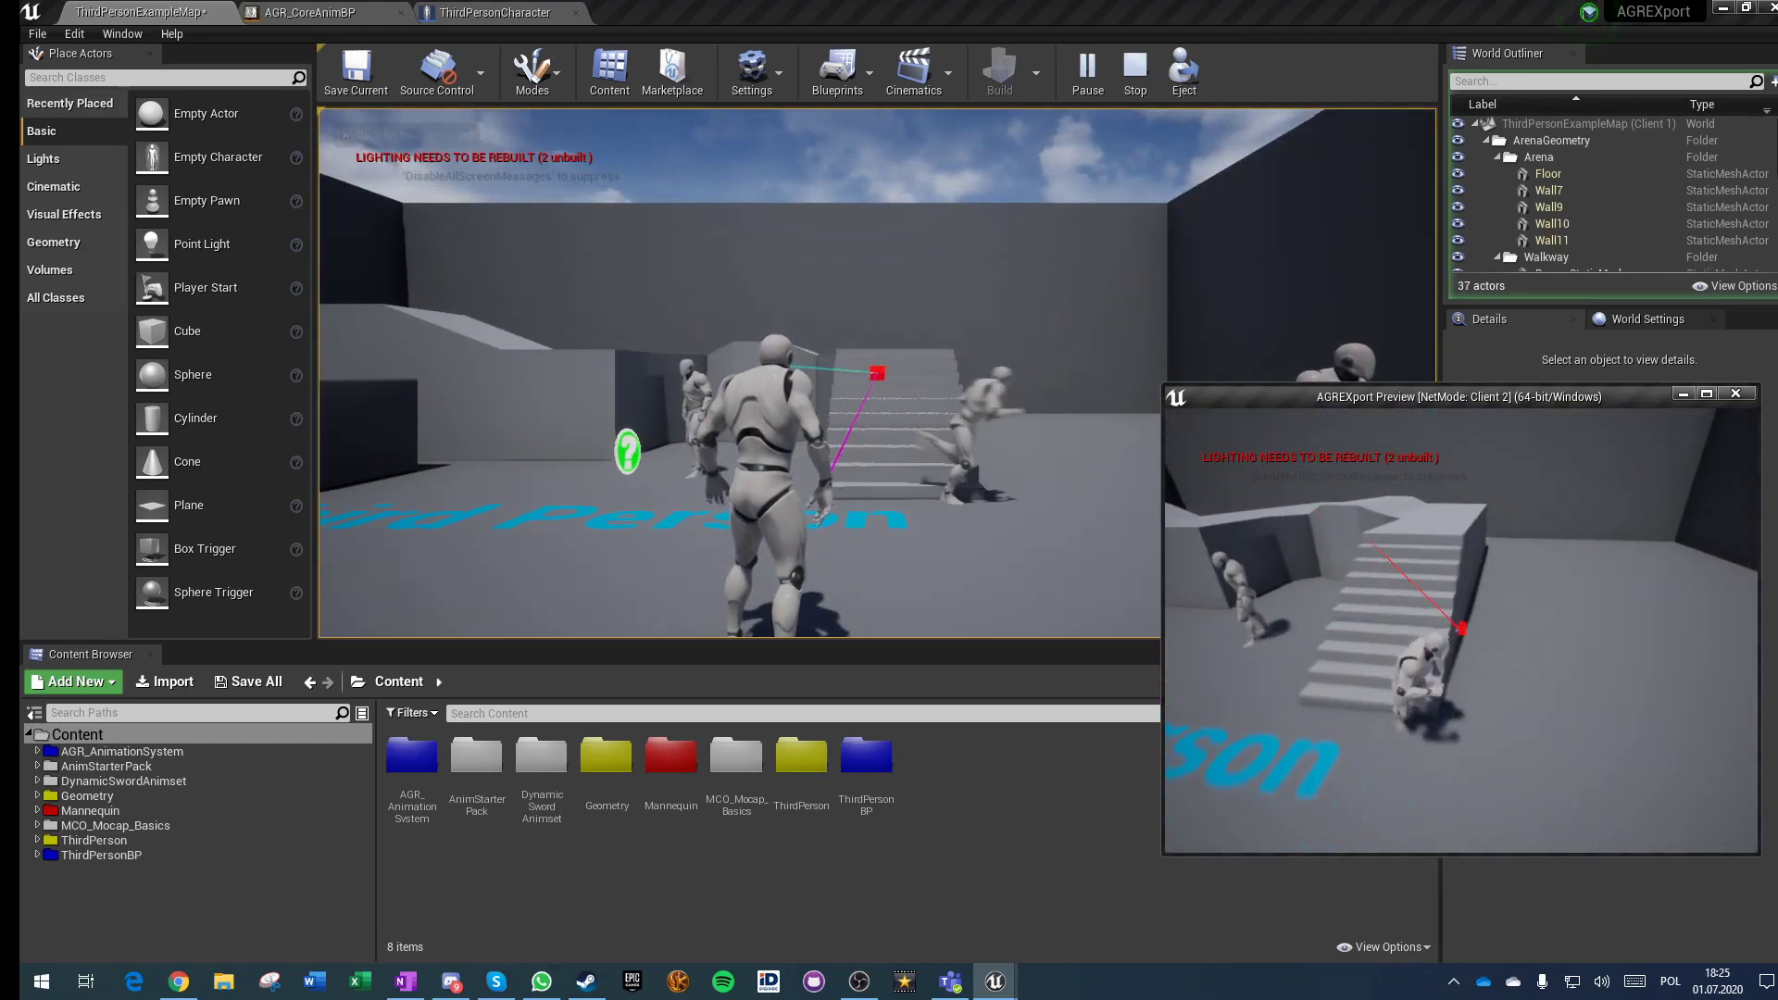
{"action": "key", "text": "w"}
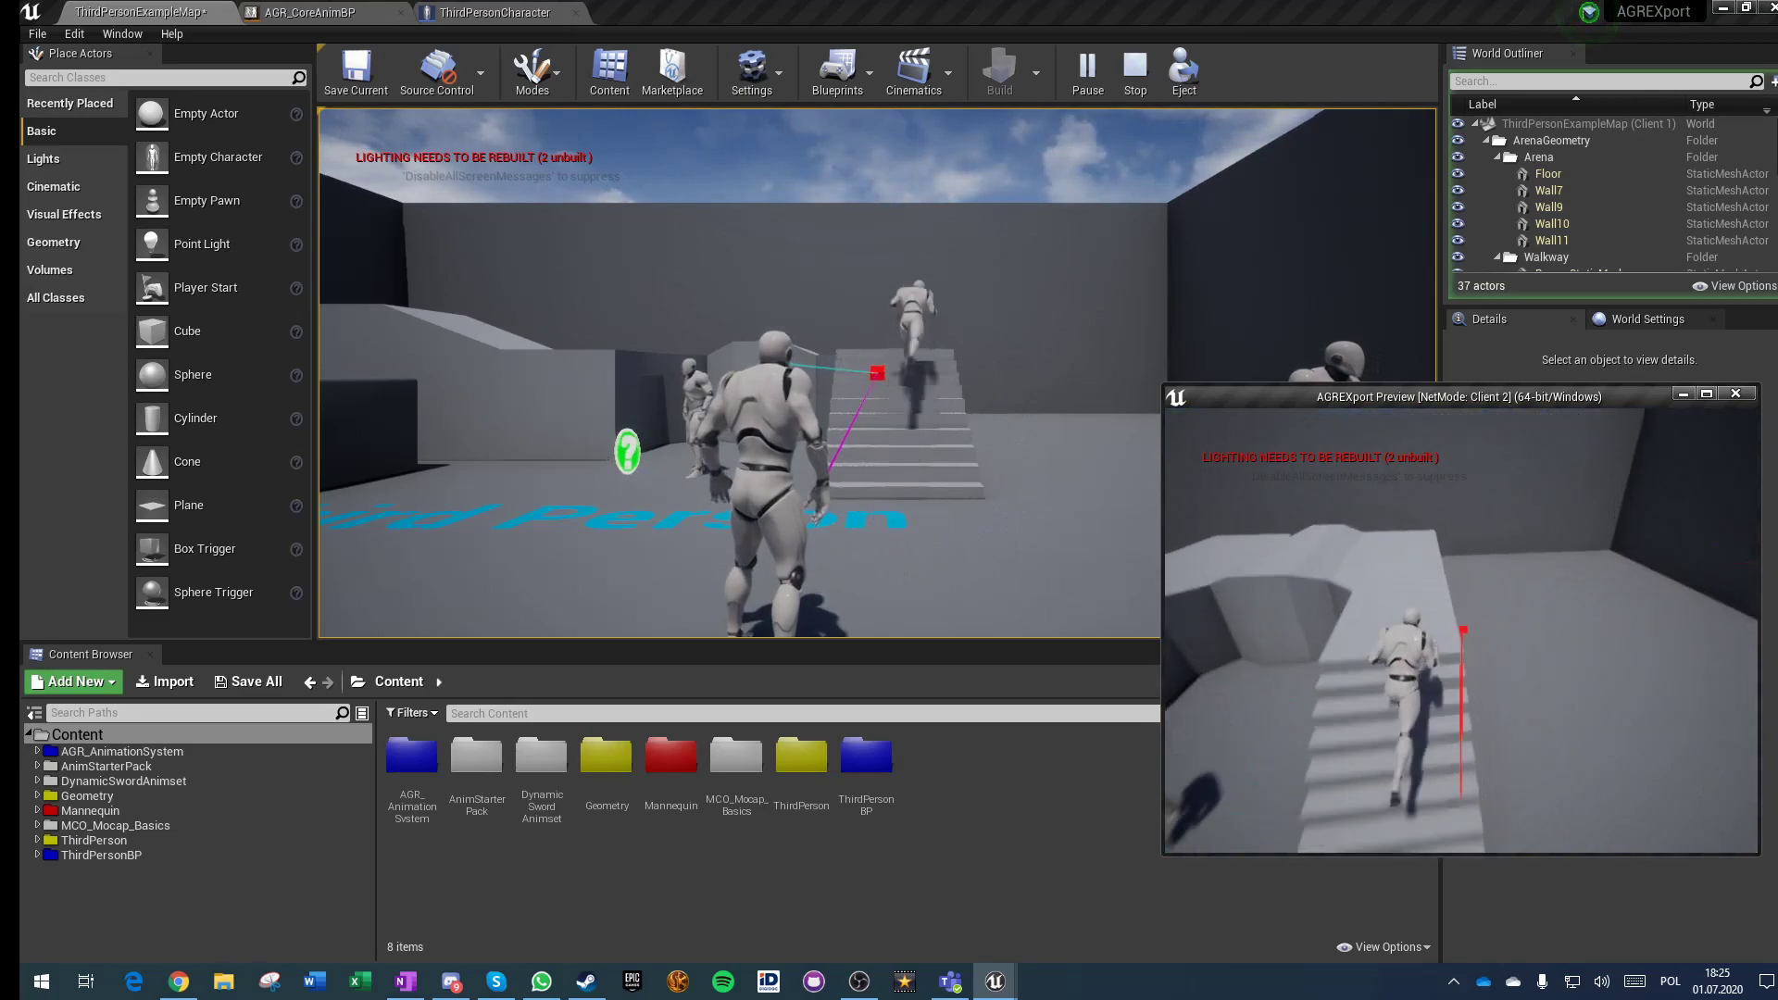
{"action": "key", "text": "w"}
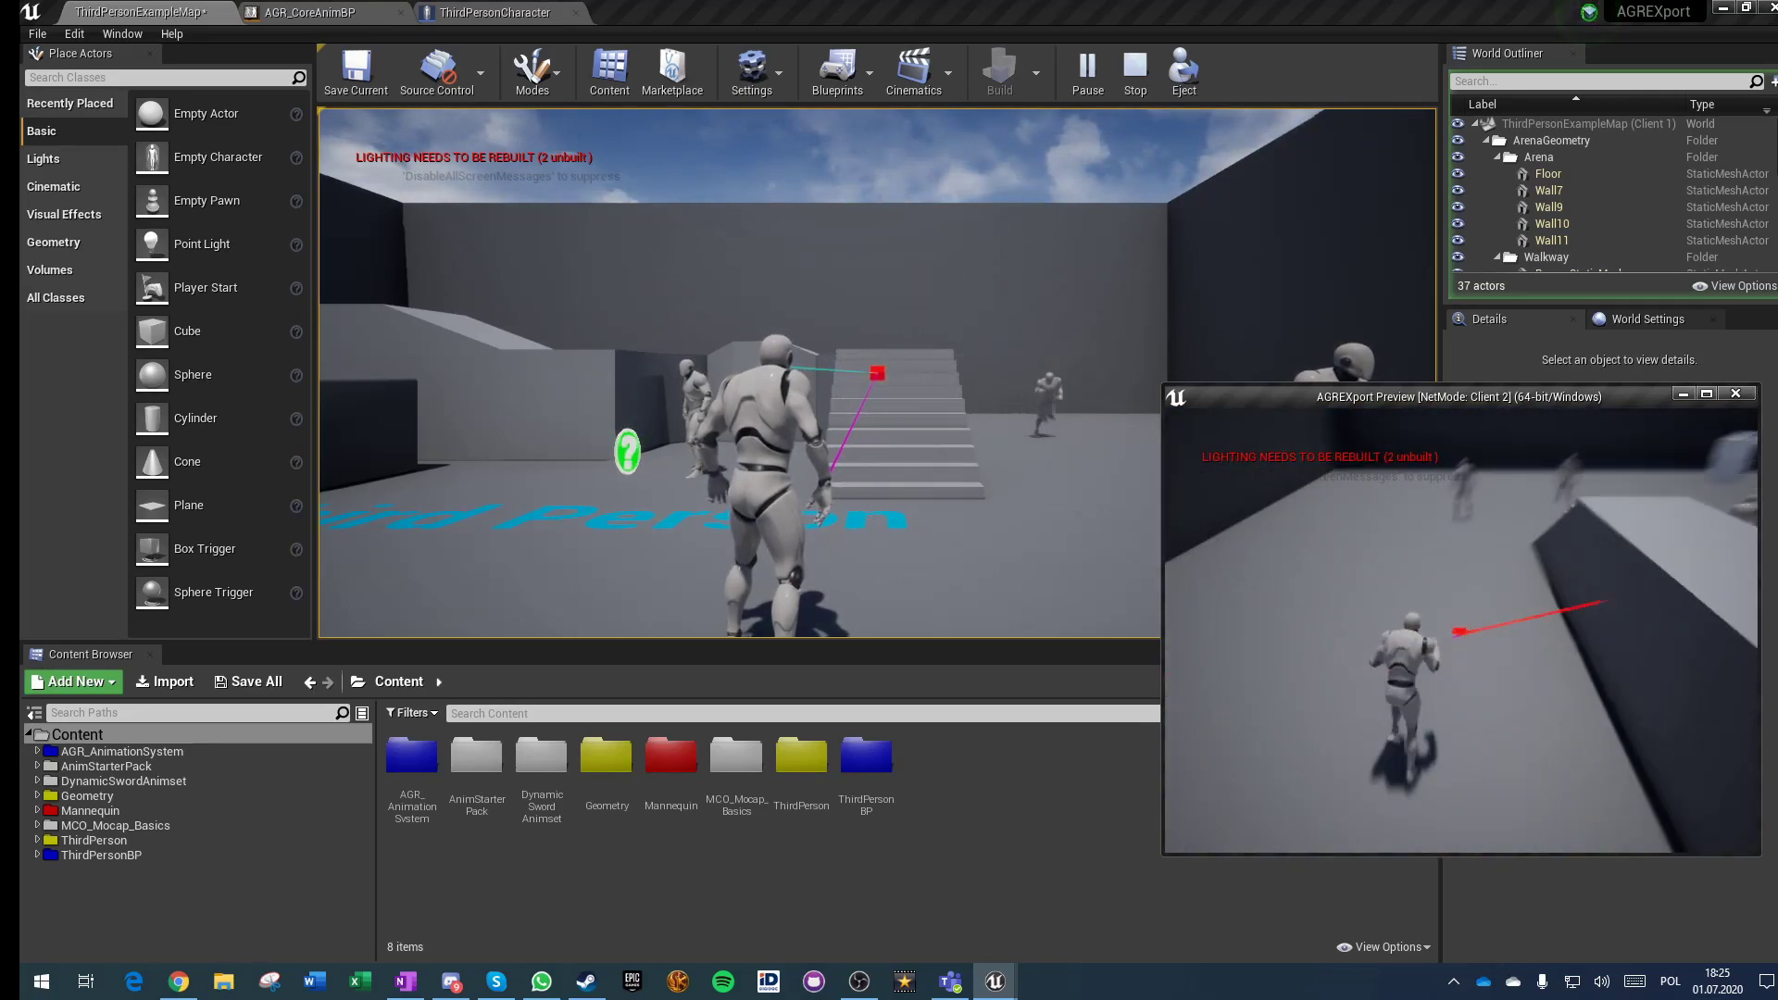
{"action": "key", "text": "space"}
{"action": "key", "text": "w"}
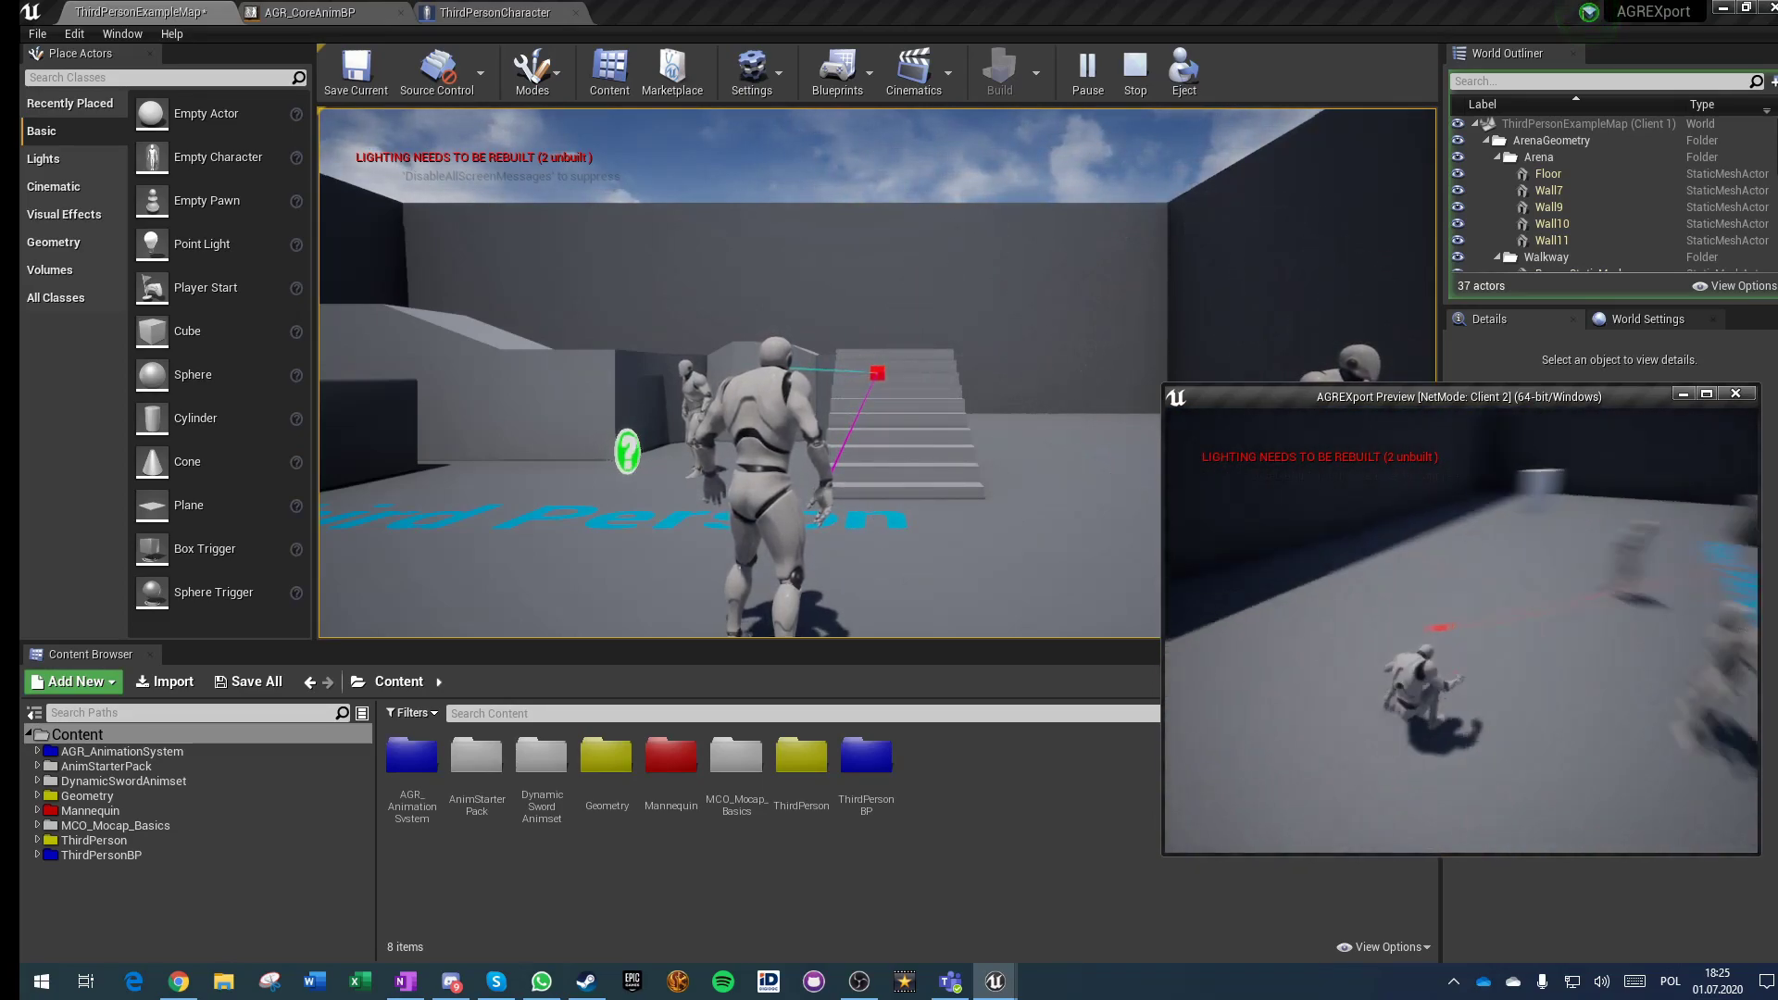
{"action": "key", "text": "space"}
{"action": "key", "text": "w"}
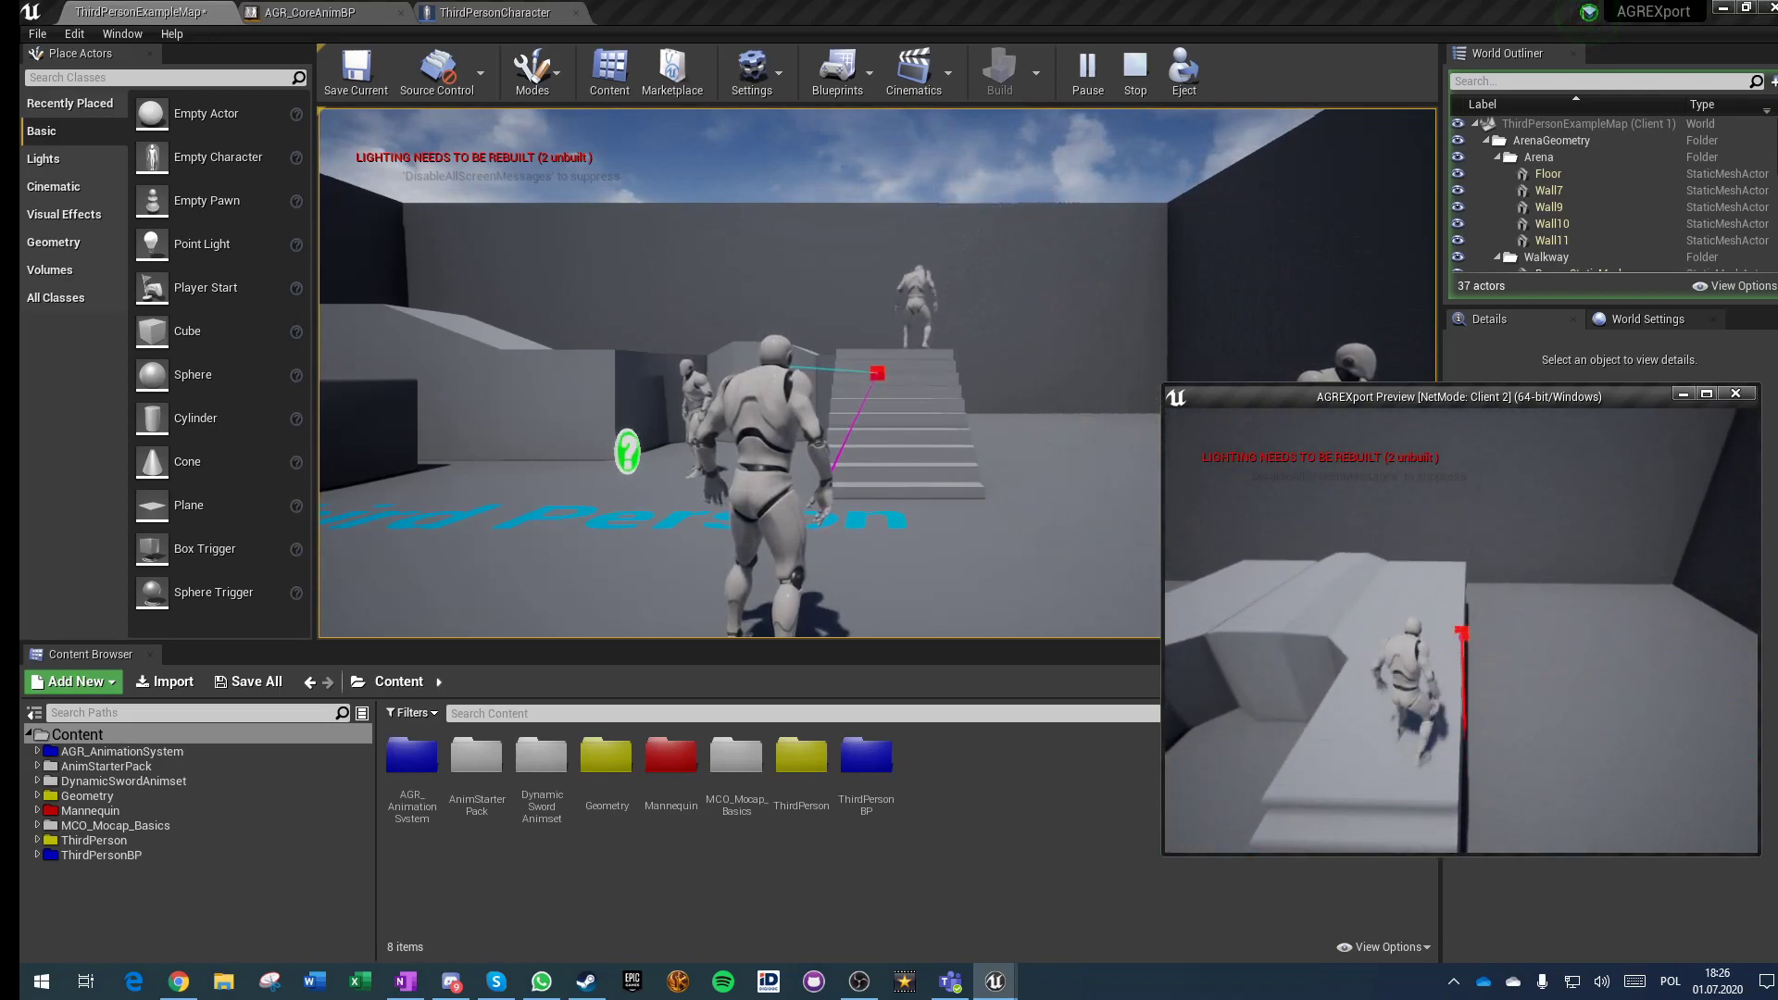
{"action": "key", "text": "w"}
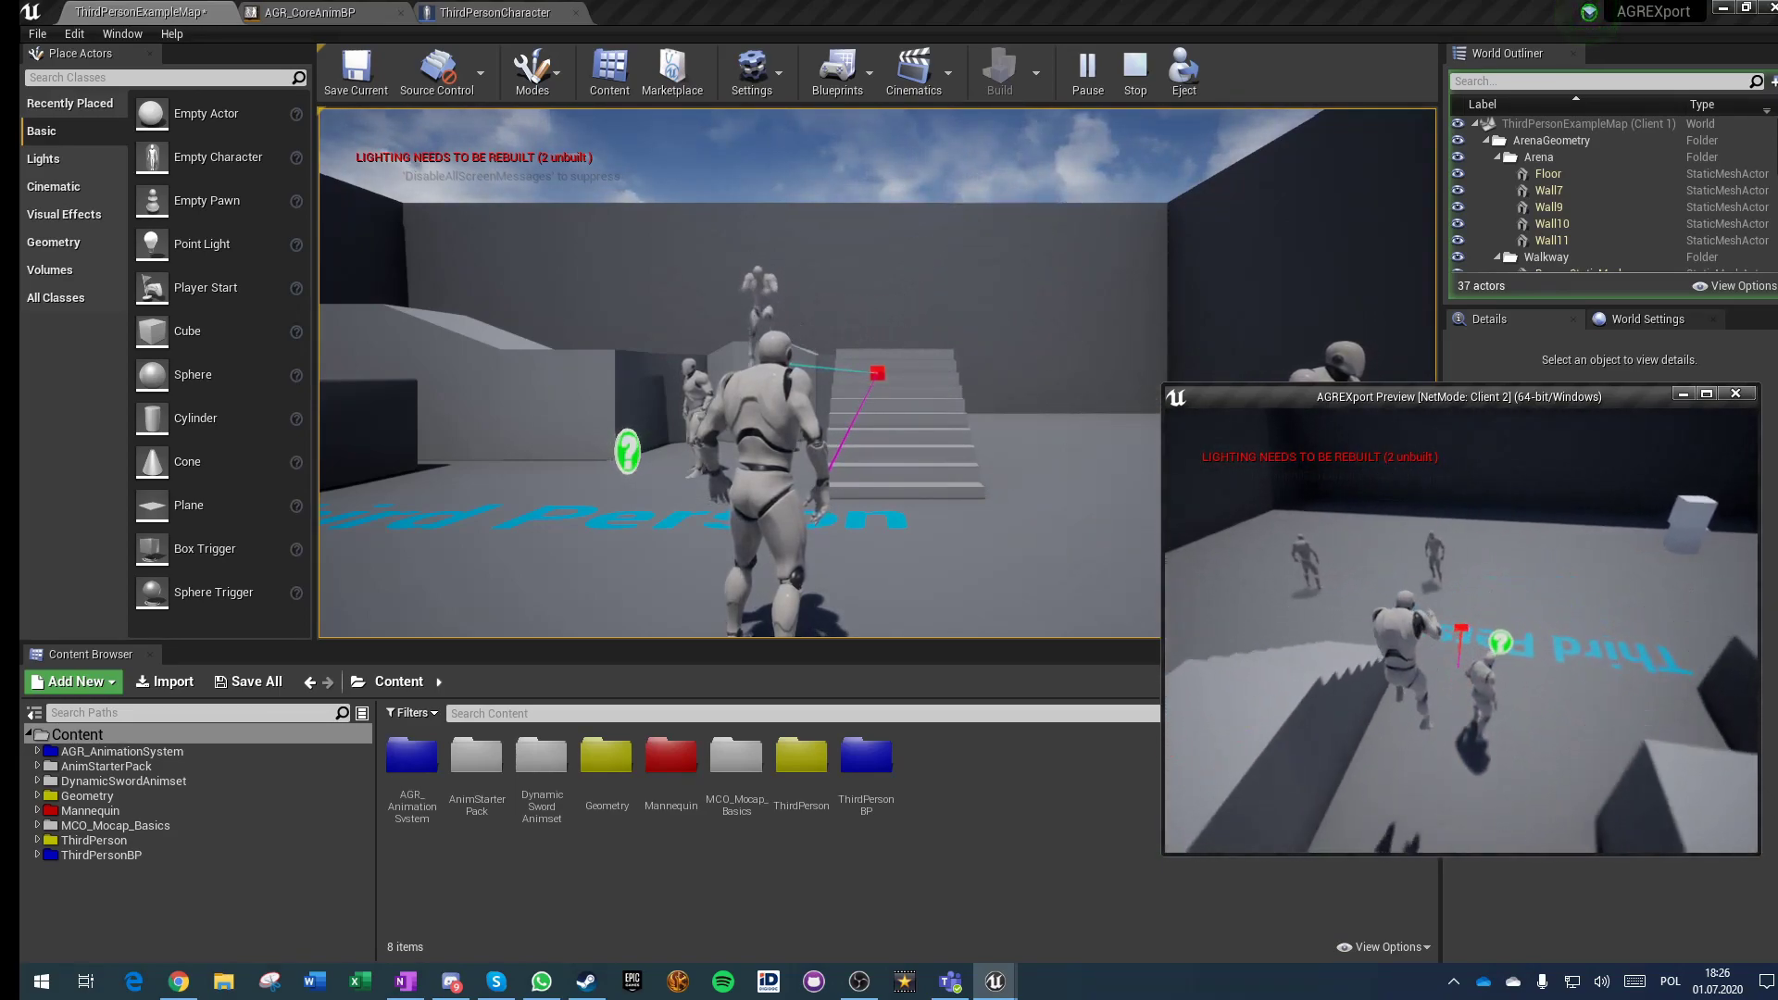
{"action": "key", "text": "w"}
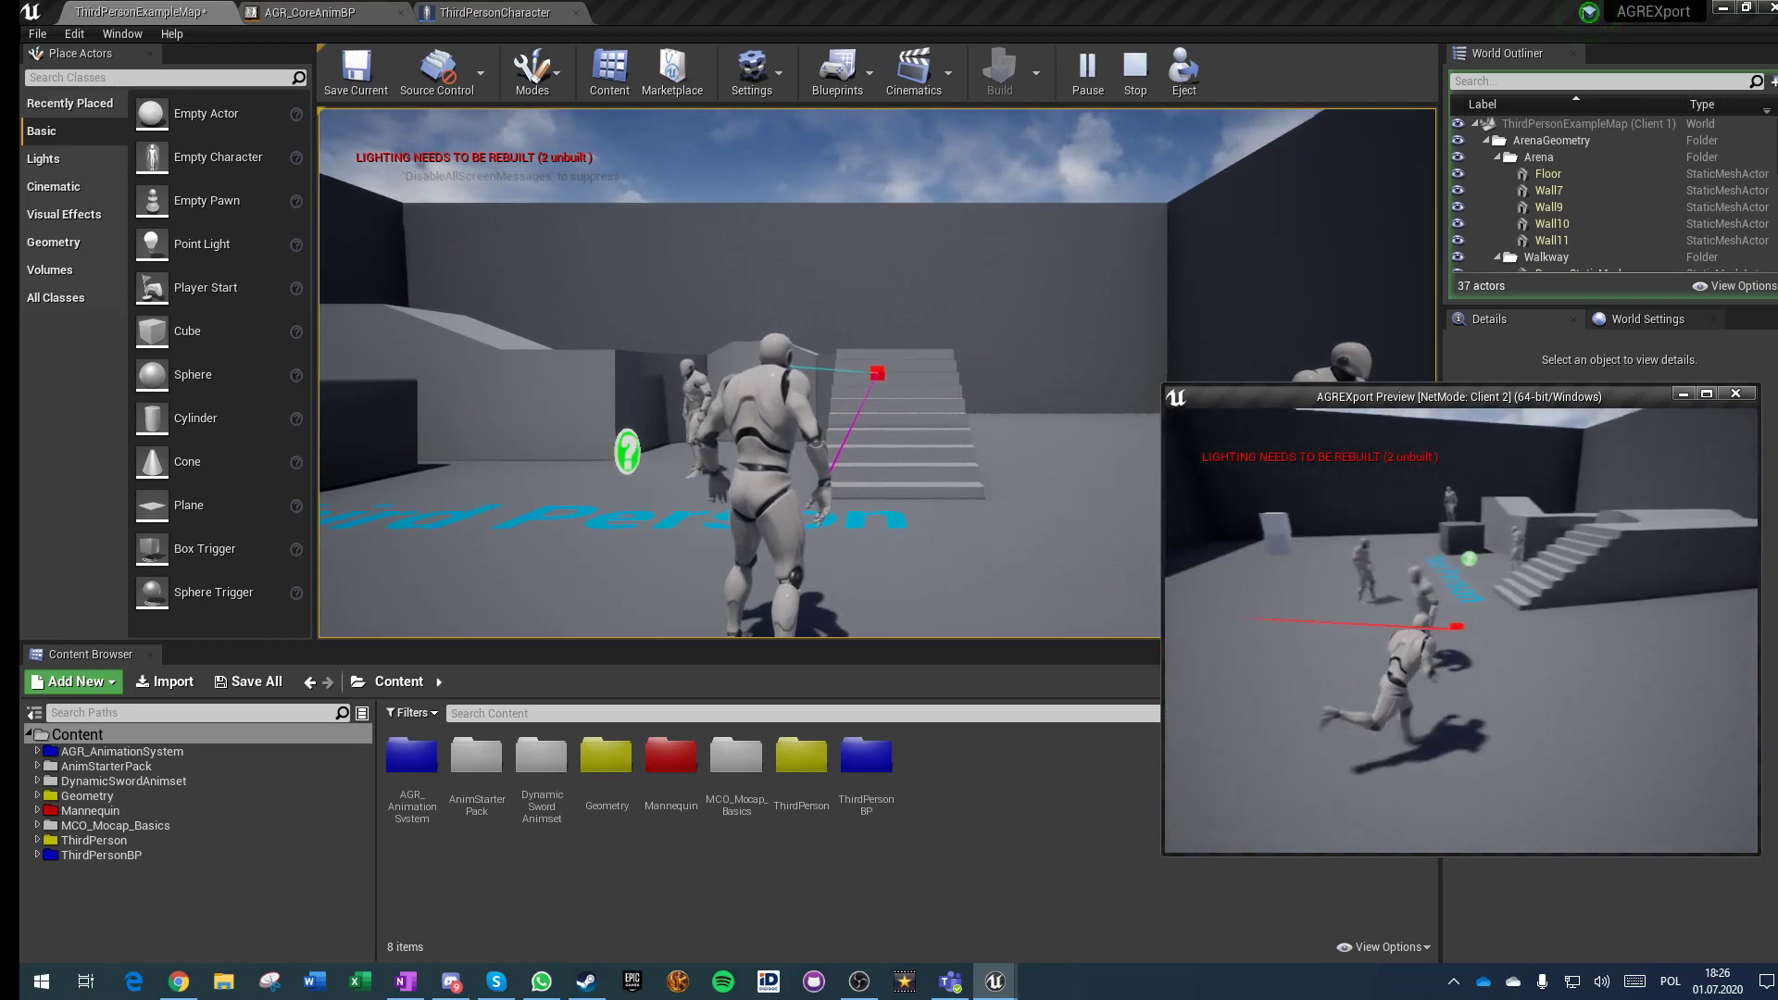
{"action": "key", "text": "Escape"}
Step: Set the Delay duration in the ThirdPersonCharacter "if ai controlled - focus player" comment to 2.2, and compile and save the Blueprint
{"action": "left_click", "coordinate": [445, 11]}
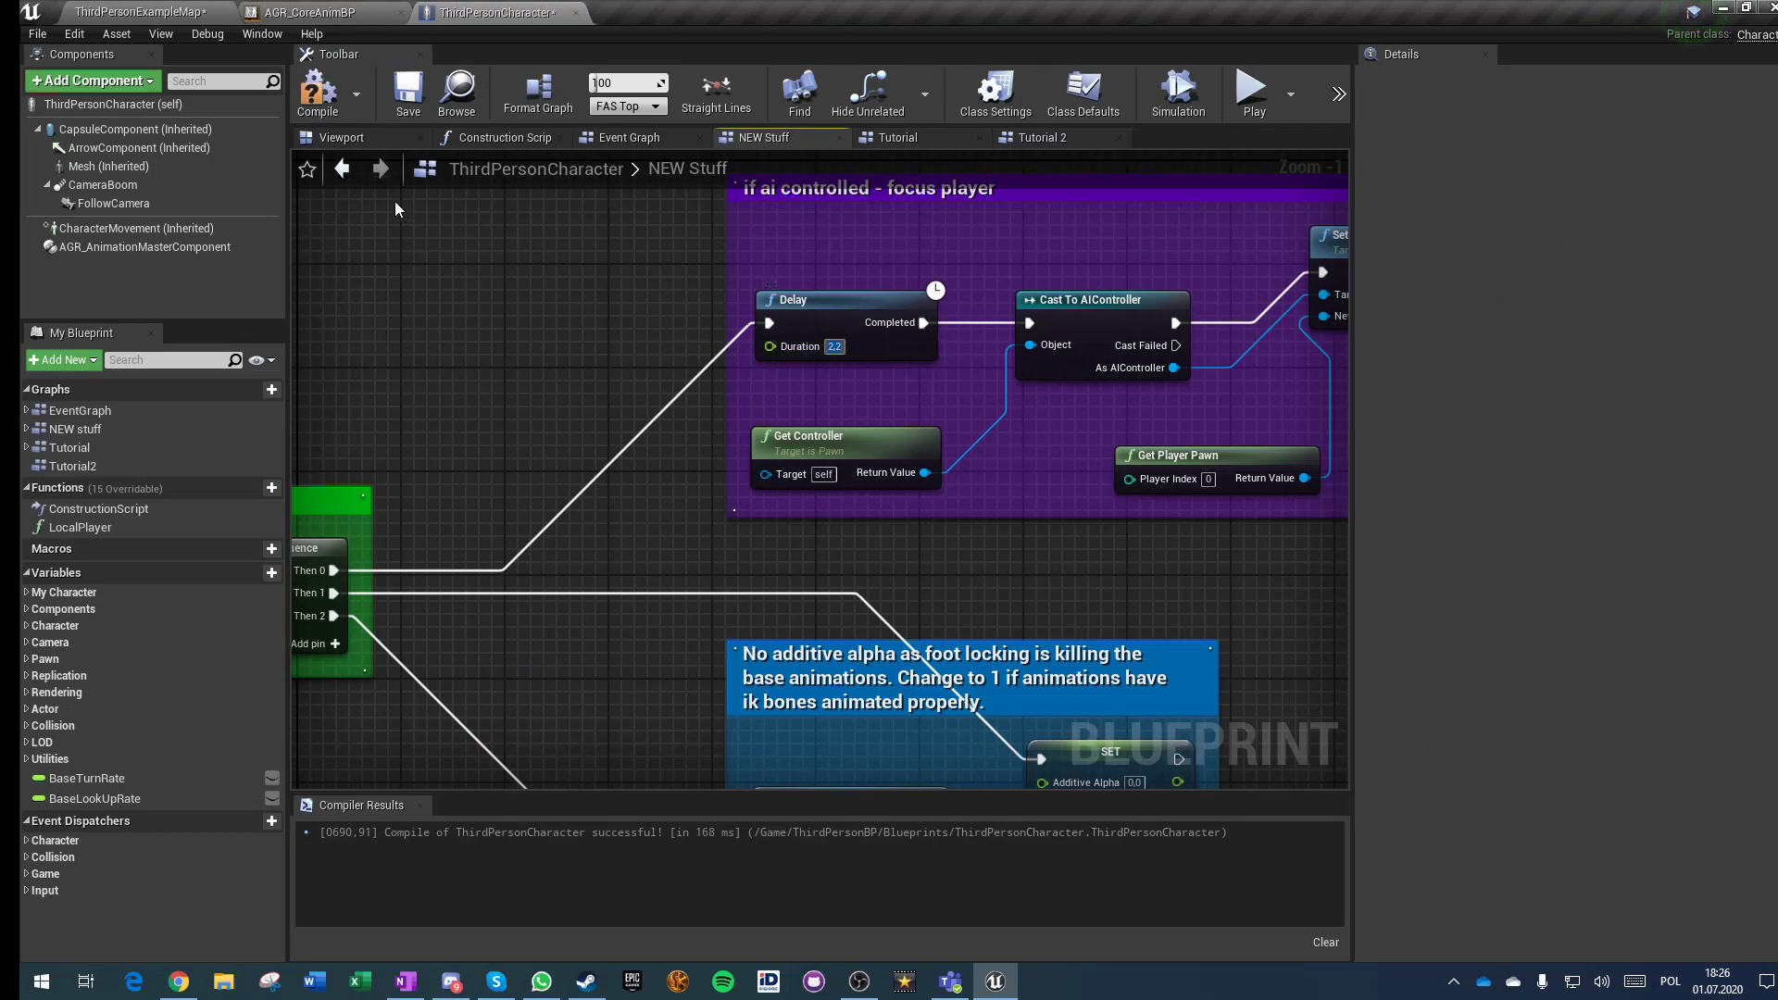
{"action": "left_click", "coordinate": [321, 94]}
{"action": "left_click", "coordinate": [408, 95]}
Step: Start another multiplayer preview of ThirdPersonExampleMap and run the Client 2 character around the arena
{"action": "left_click", "coordinate": [149, 13]}
{"action": "left_click", "coordinate": [1090, 74]}
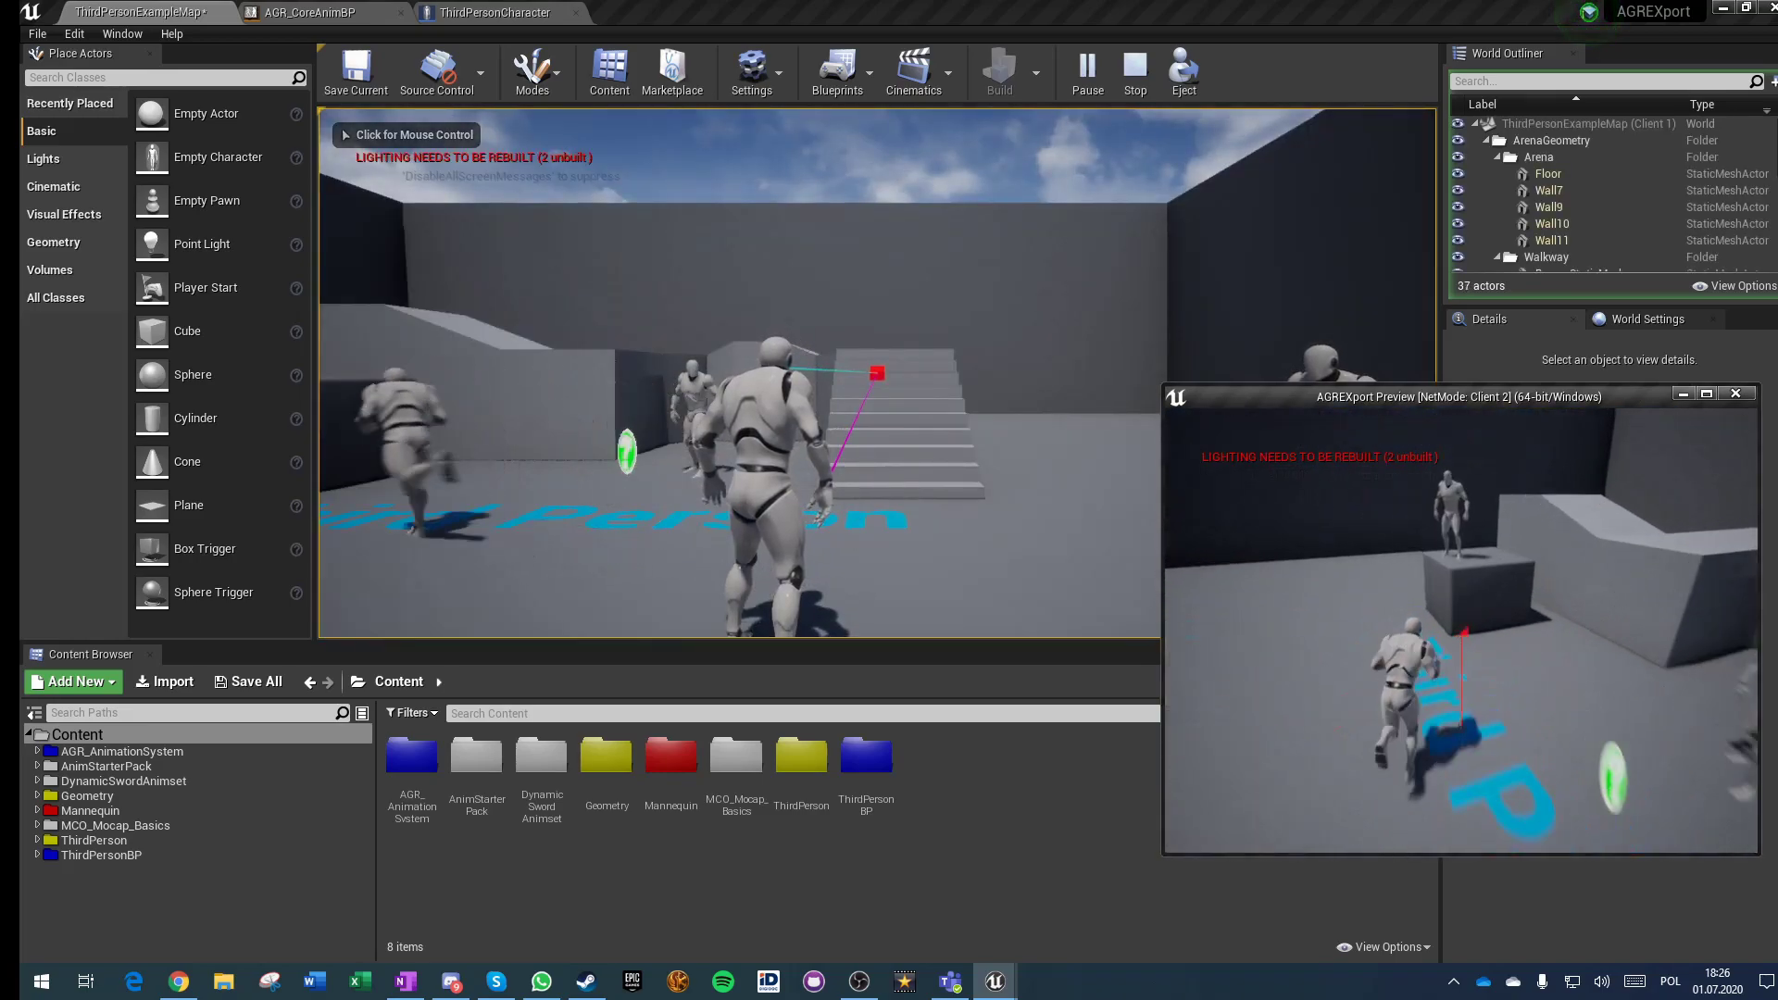
{"action": "key", "text": "w"}
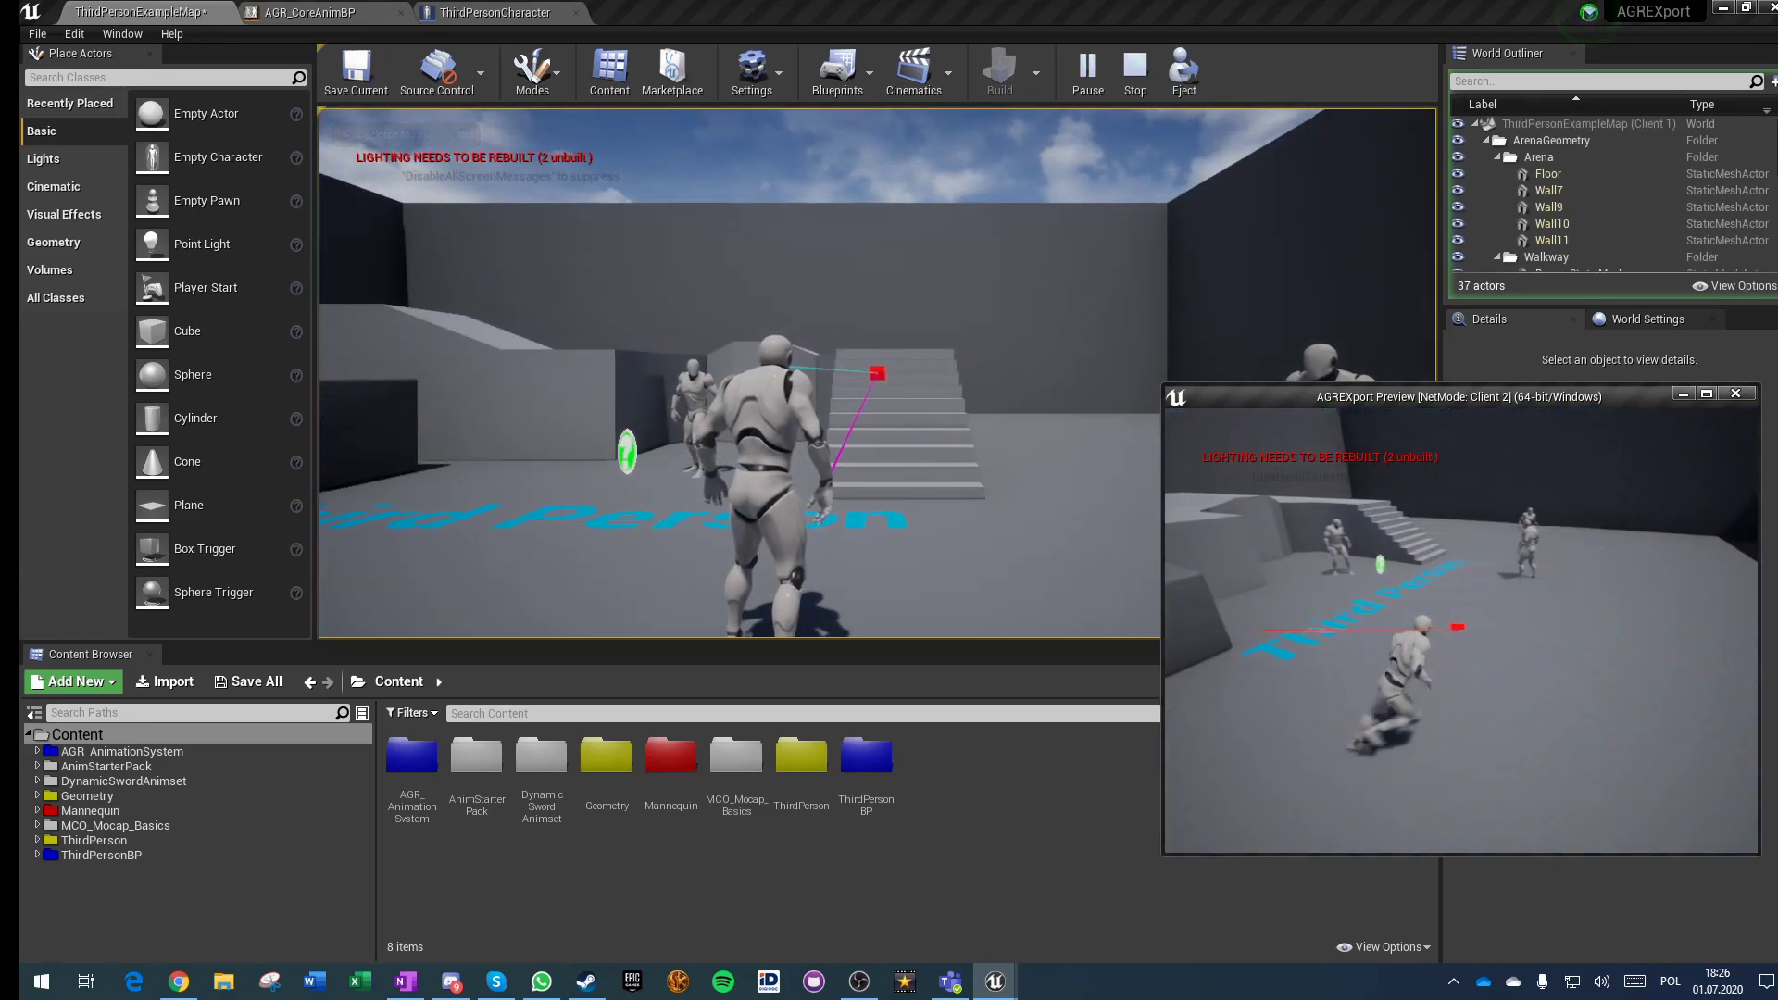
Step: Switch control to the Client 1 character, run it in different directions to check turning and aiming, and stop the session
{"action": "key", "text": "alt+Tab"}
{"action": "key", "text": "w"}
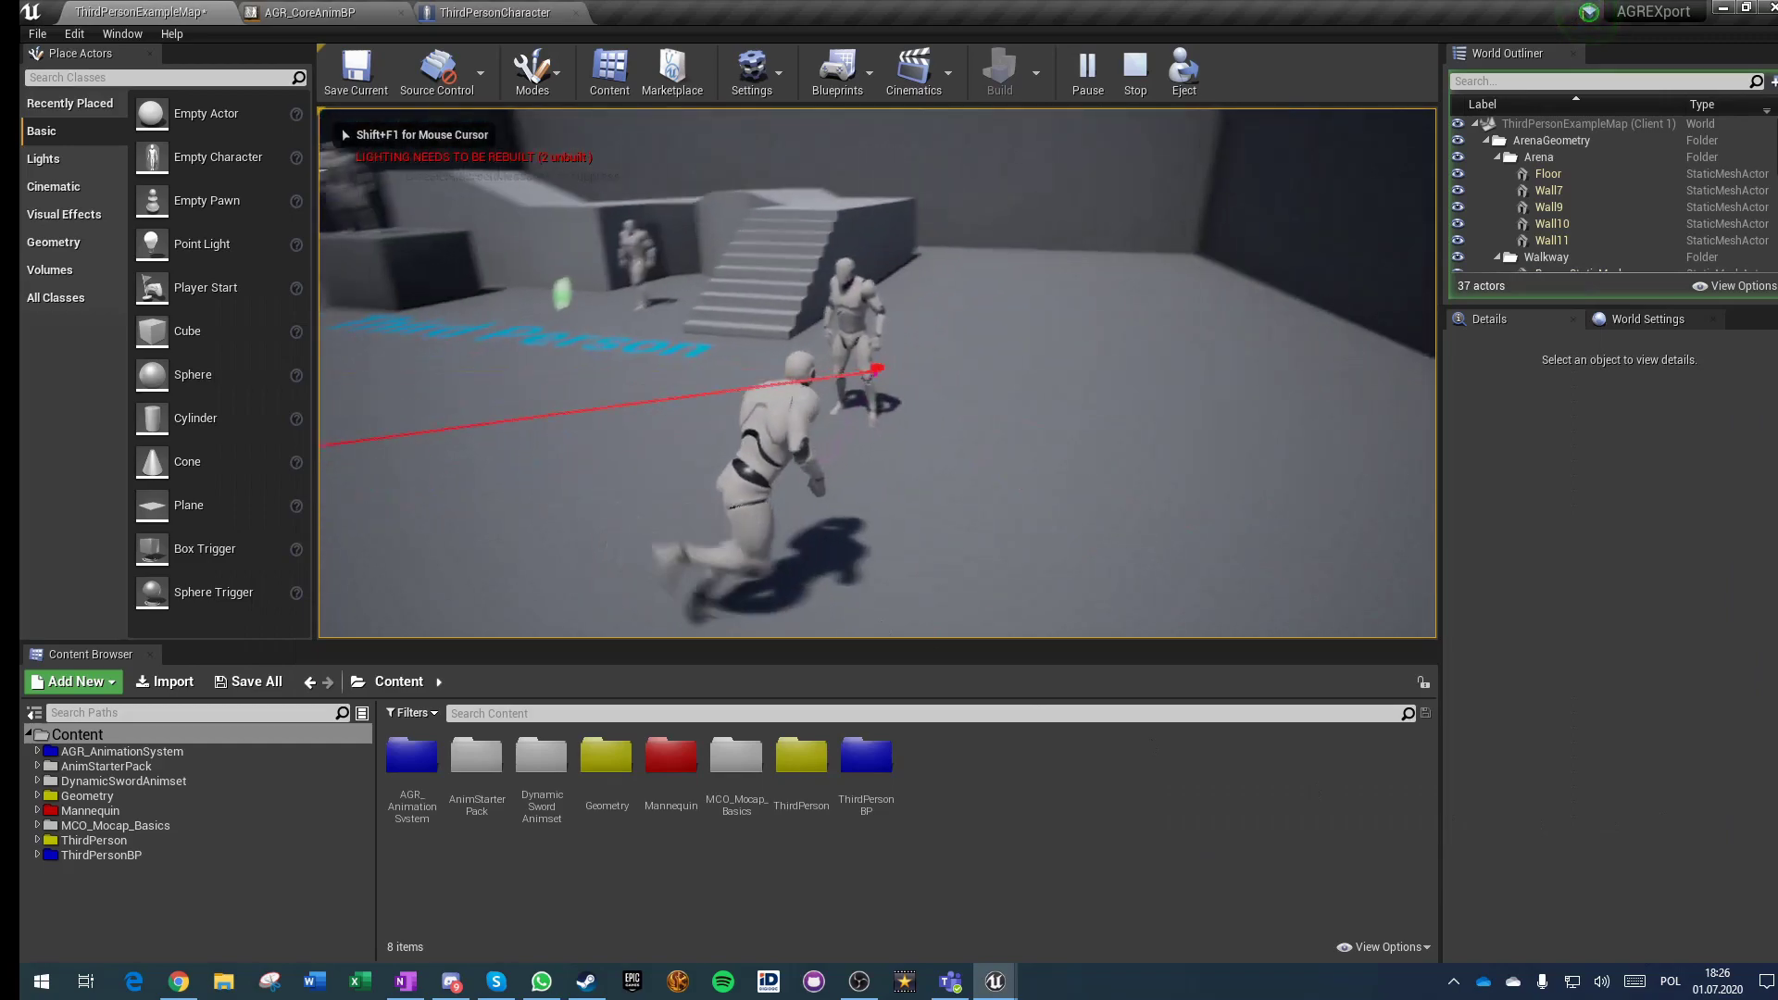
{"action": "key", "text": "w"}
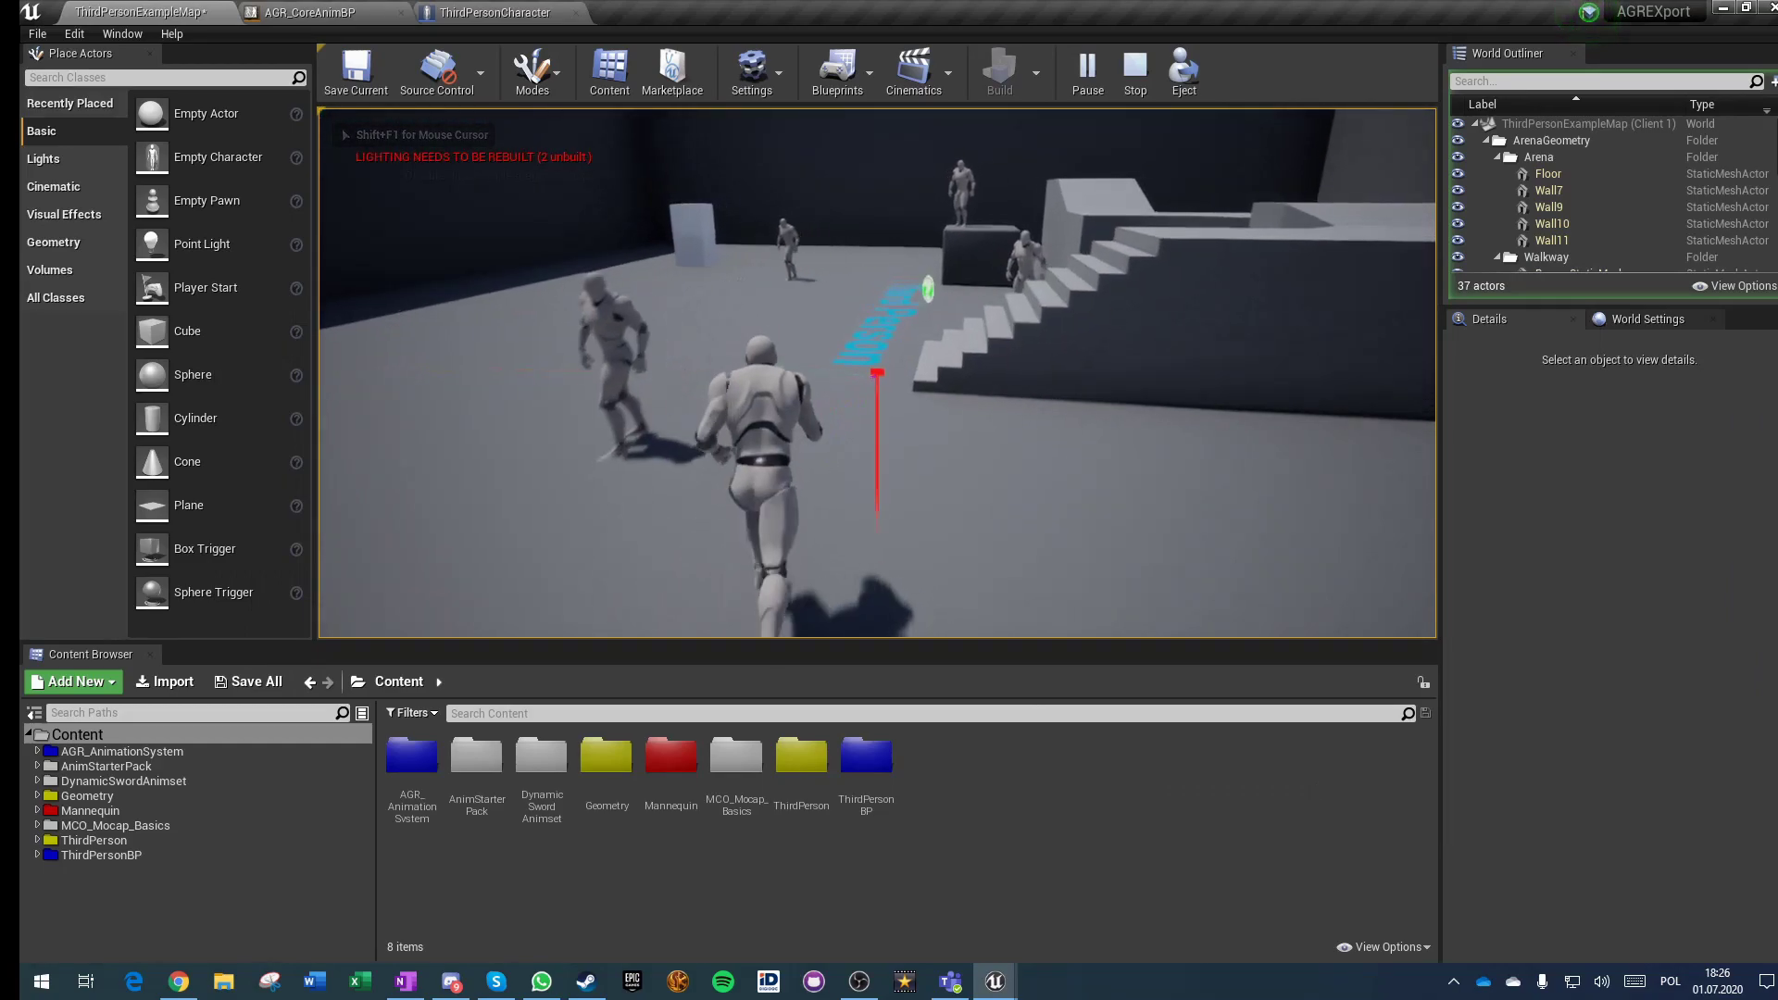
{"action": "key", "text": "w"}
{"action": "key", "text": "s"}
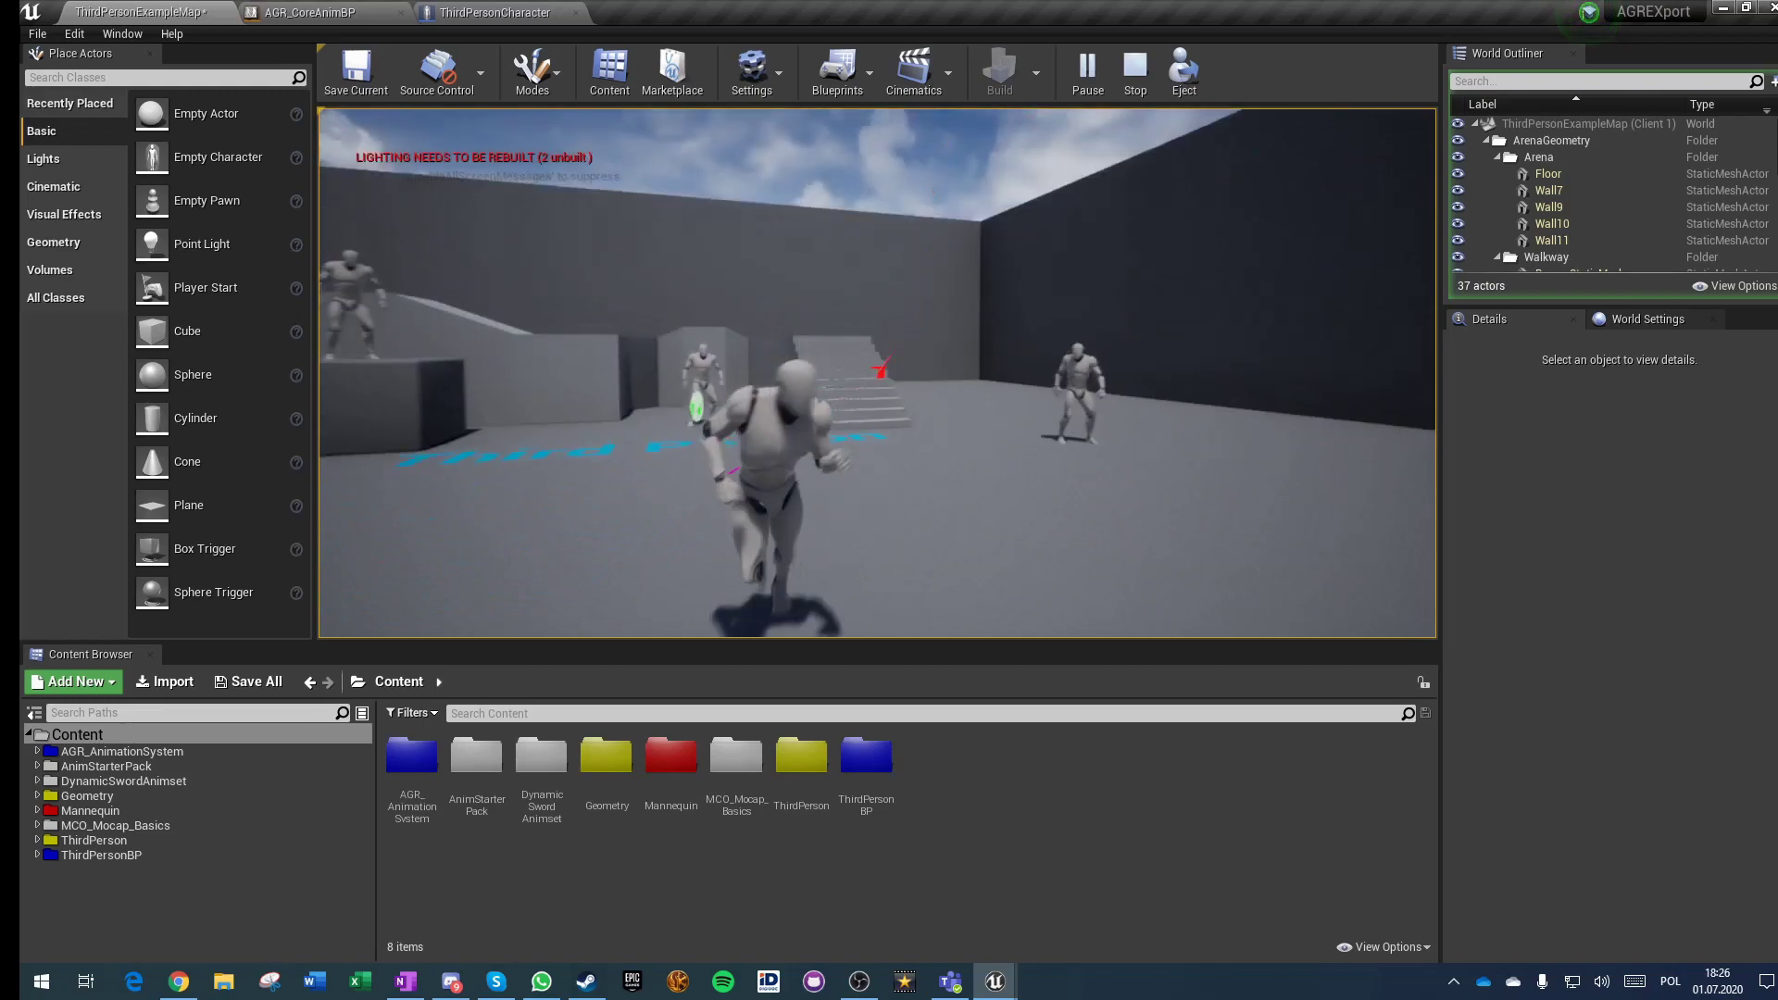
{"action": "key", "text": "w"}
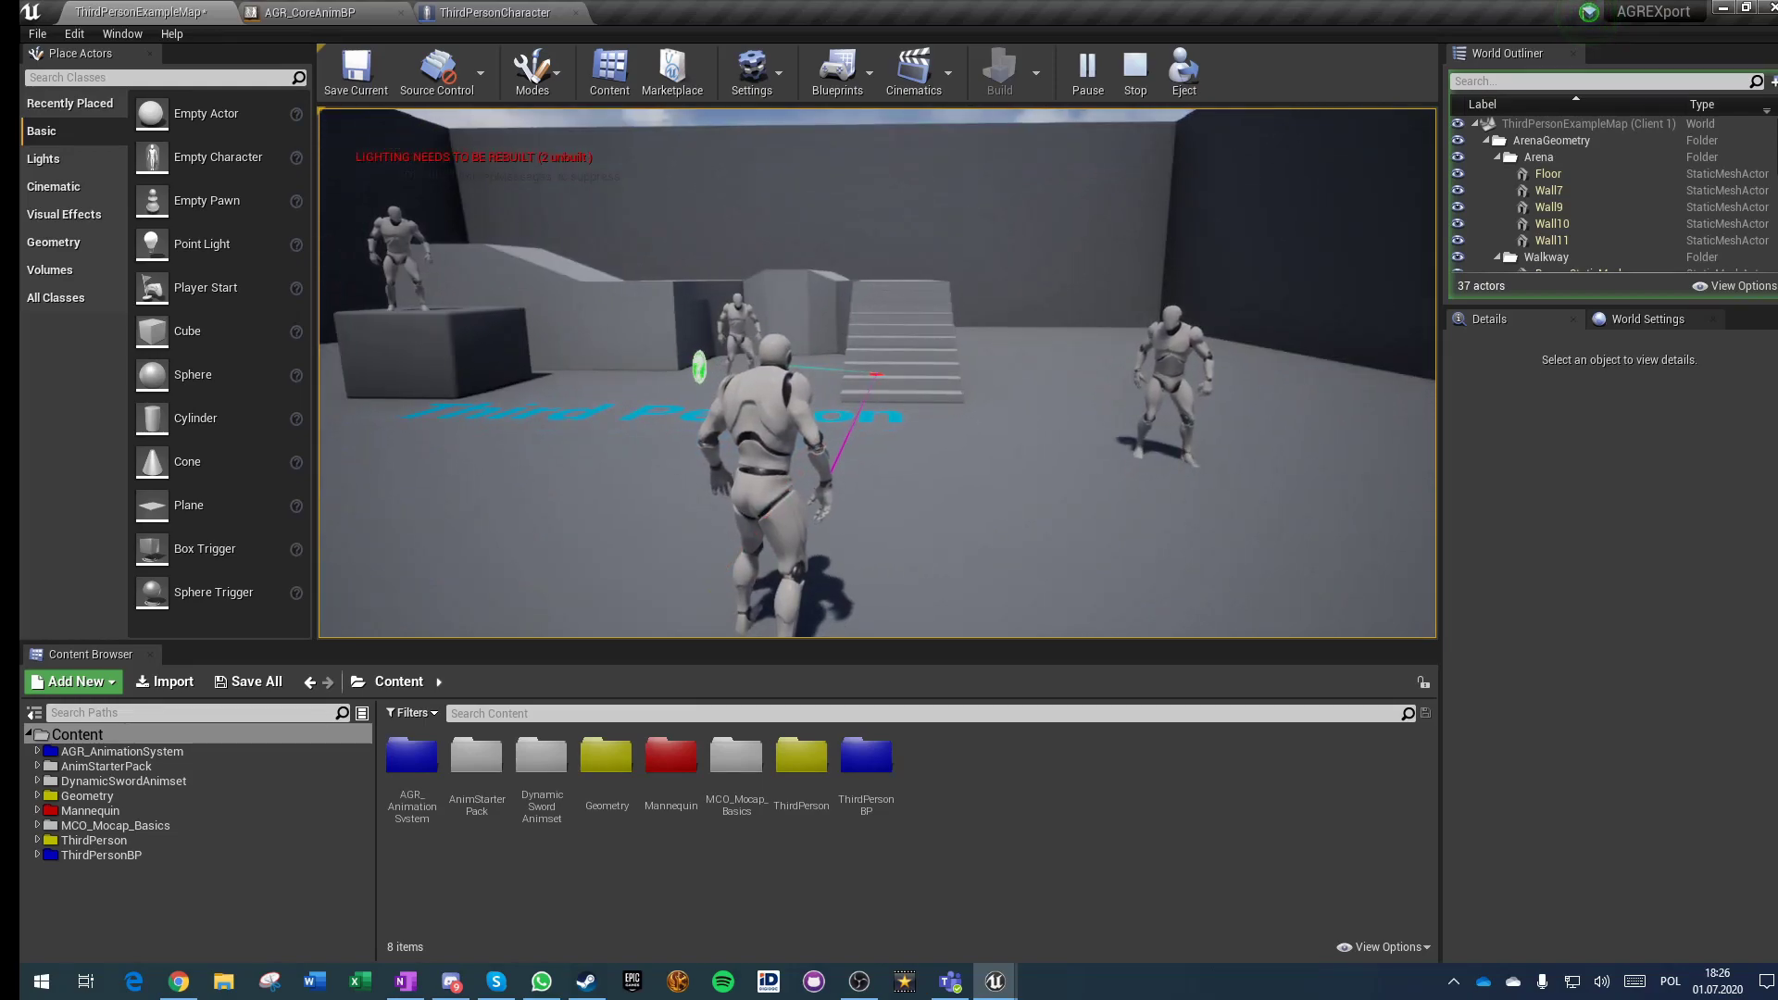
{"action": "key", "text": "w"}
{"action": "key", "text": "d"}
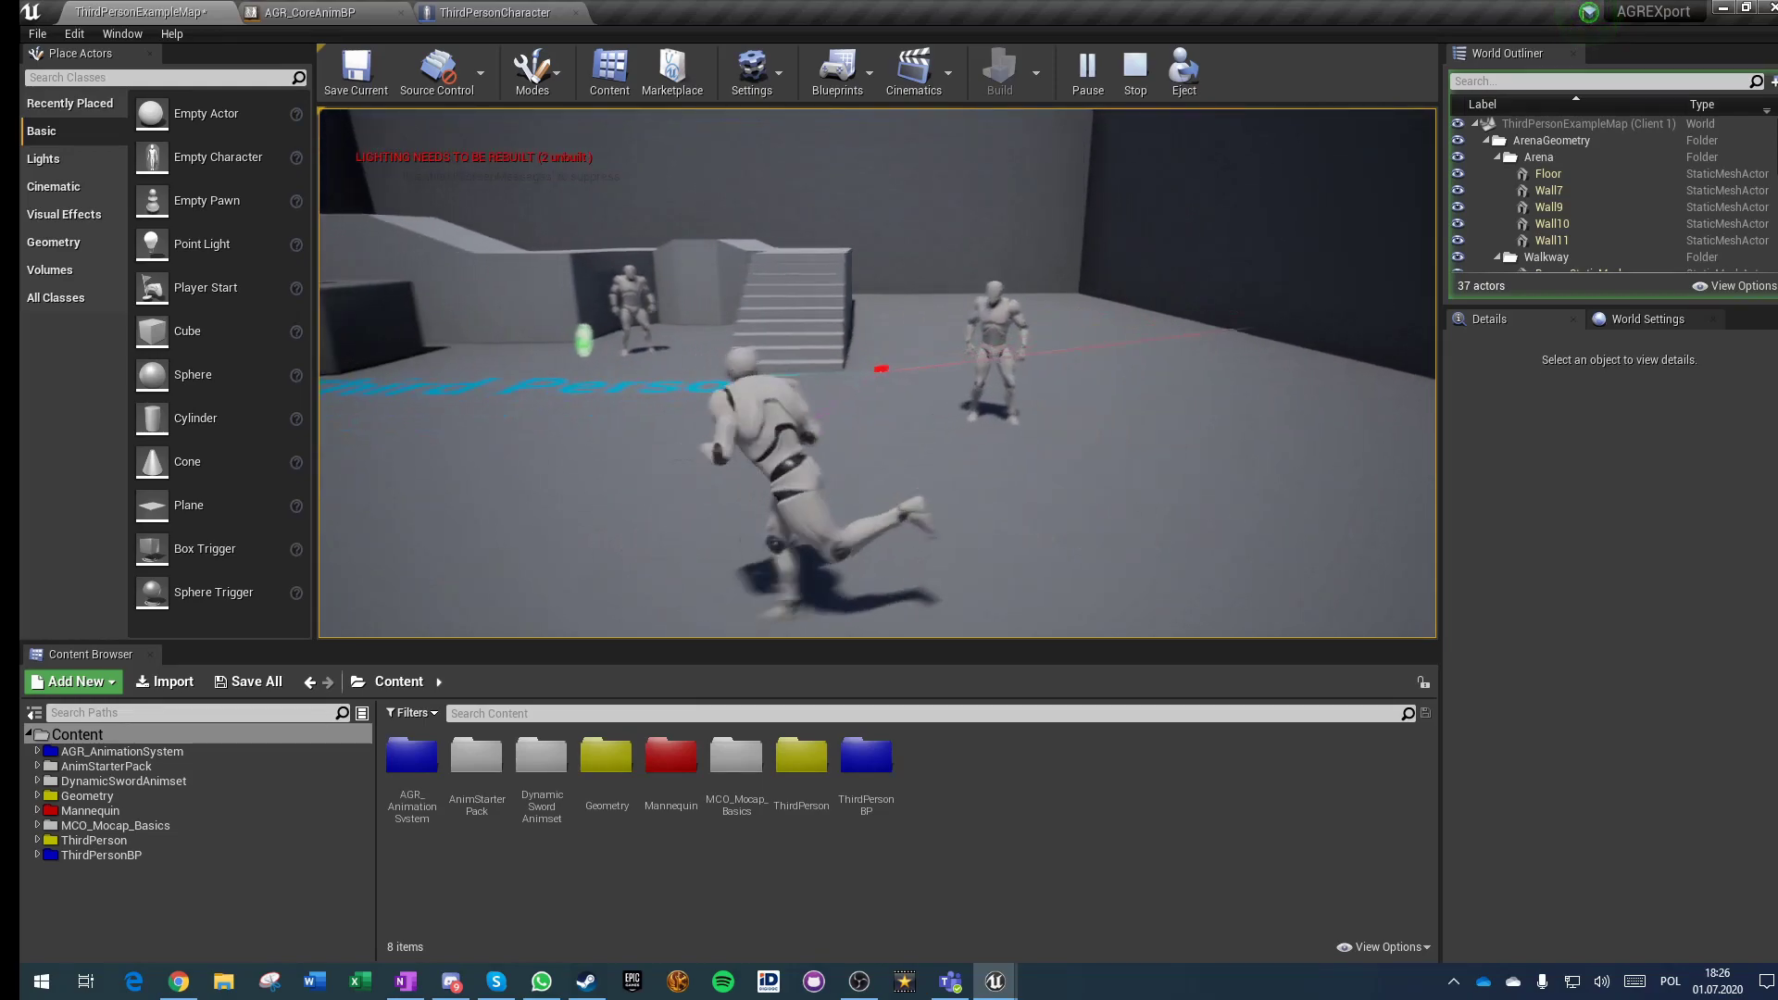
{"action": "key", "text": "w"}
{"action": "key", "text": "s"}
{"action": "key", "text": "d"}
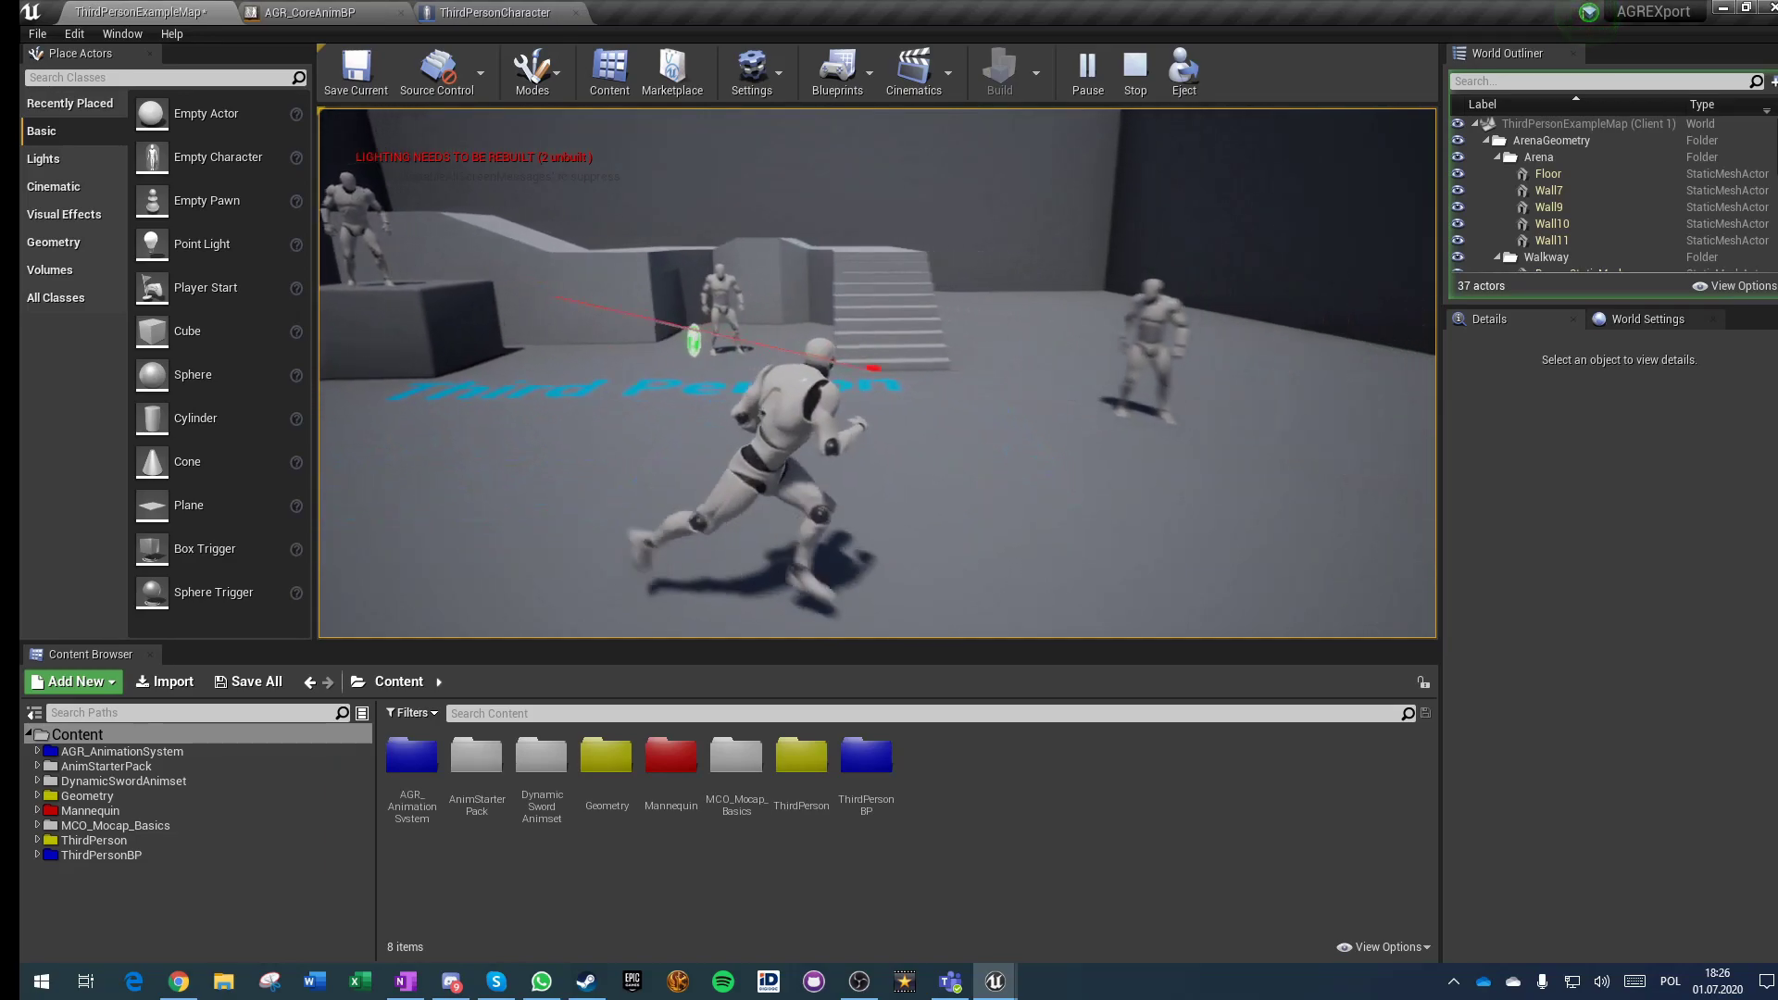
{"action": "key", "text": "w"}
{"action": "key", "text": "d"}
{"action": "key", "text": "w"}
{"action": "key", "text": "a"}
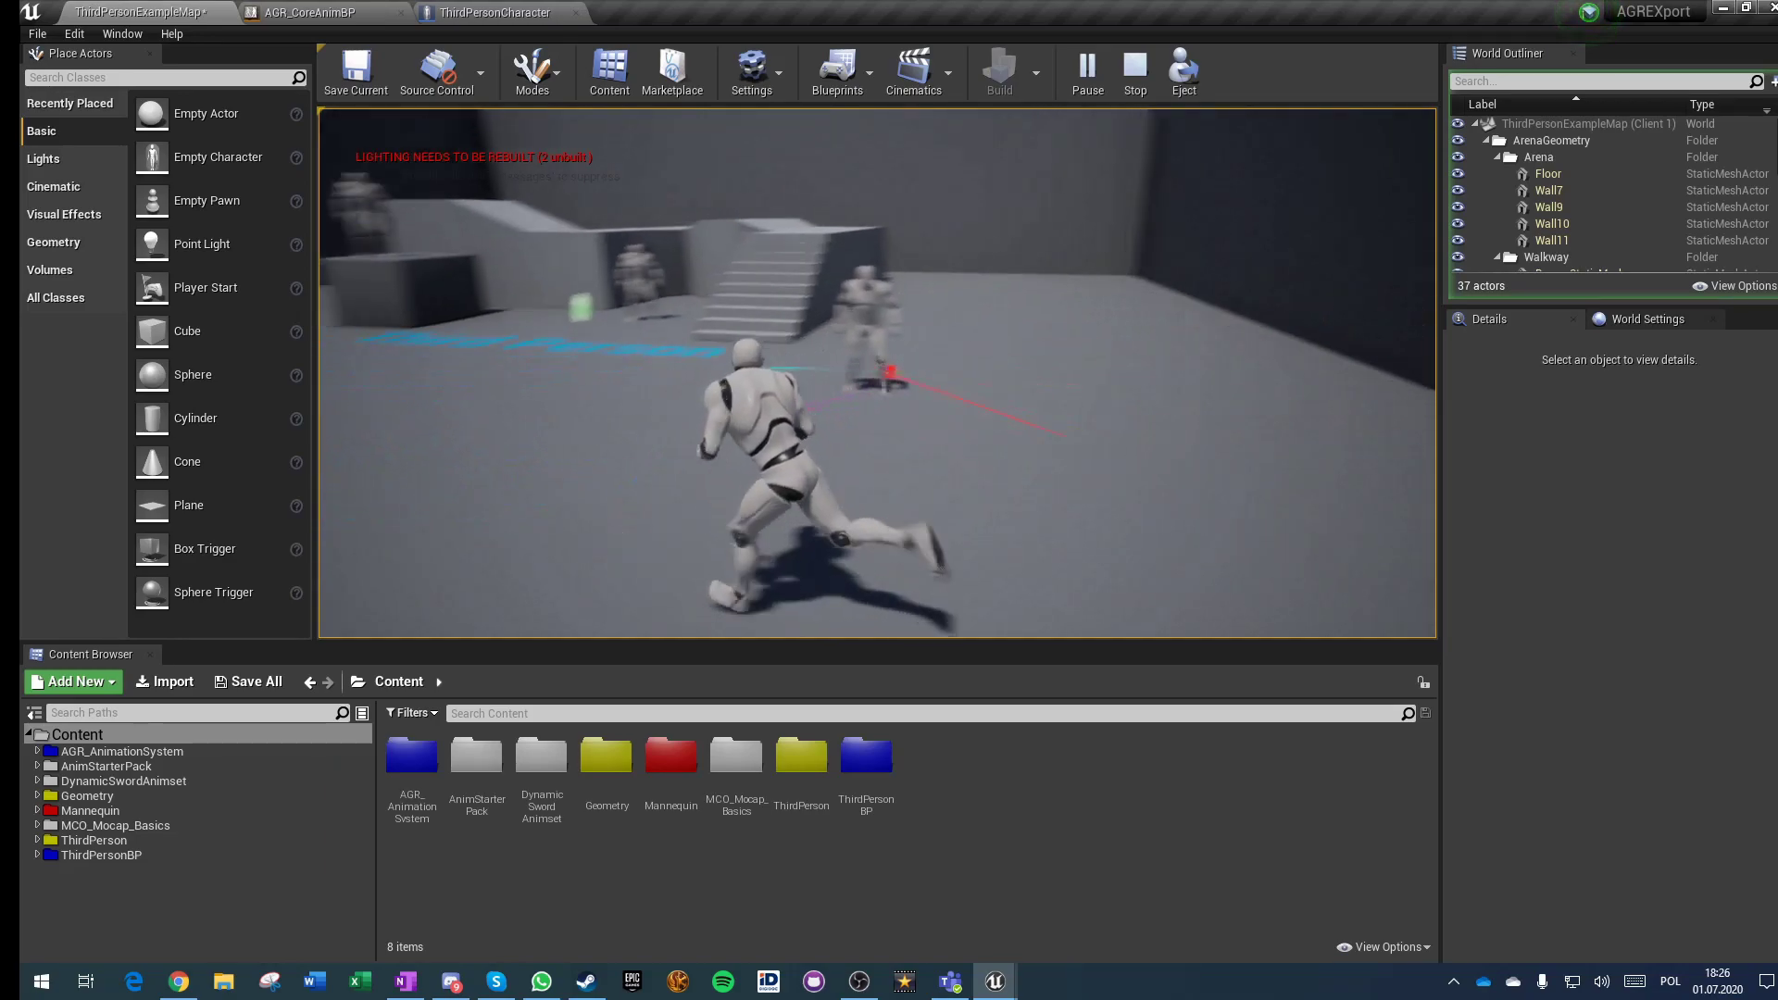
{"action": "key", "text": "w"}
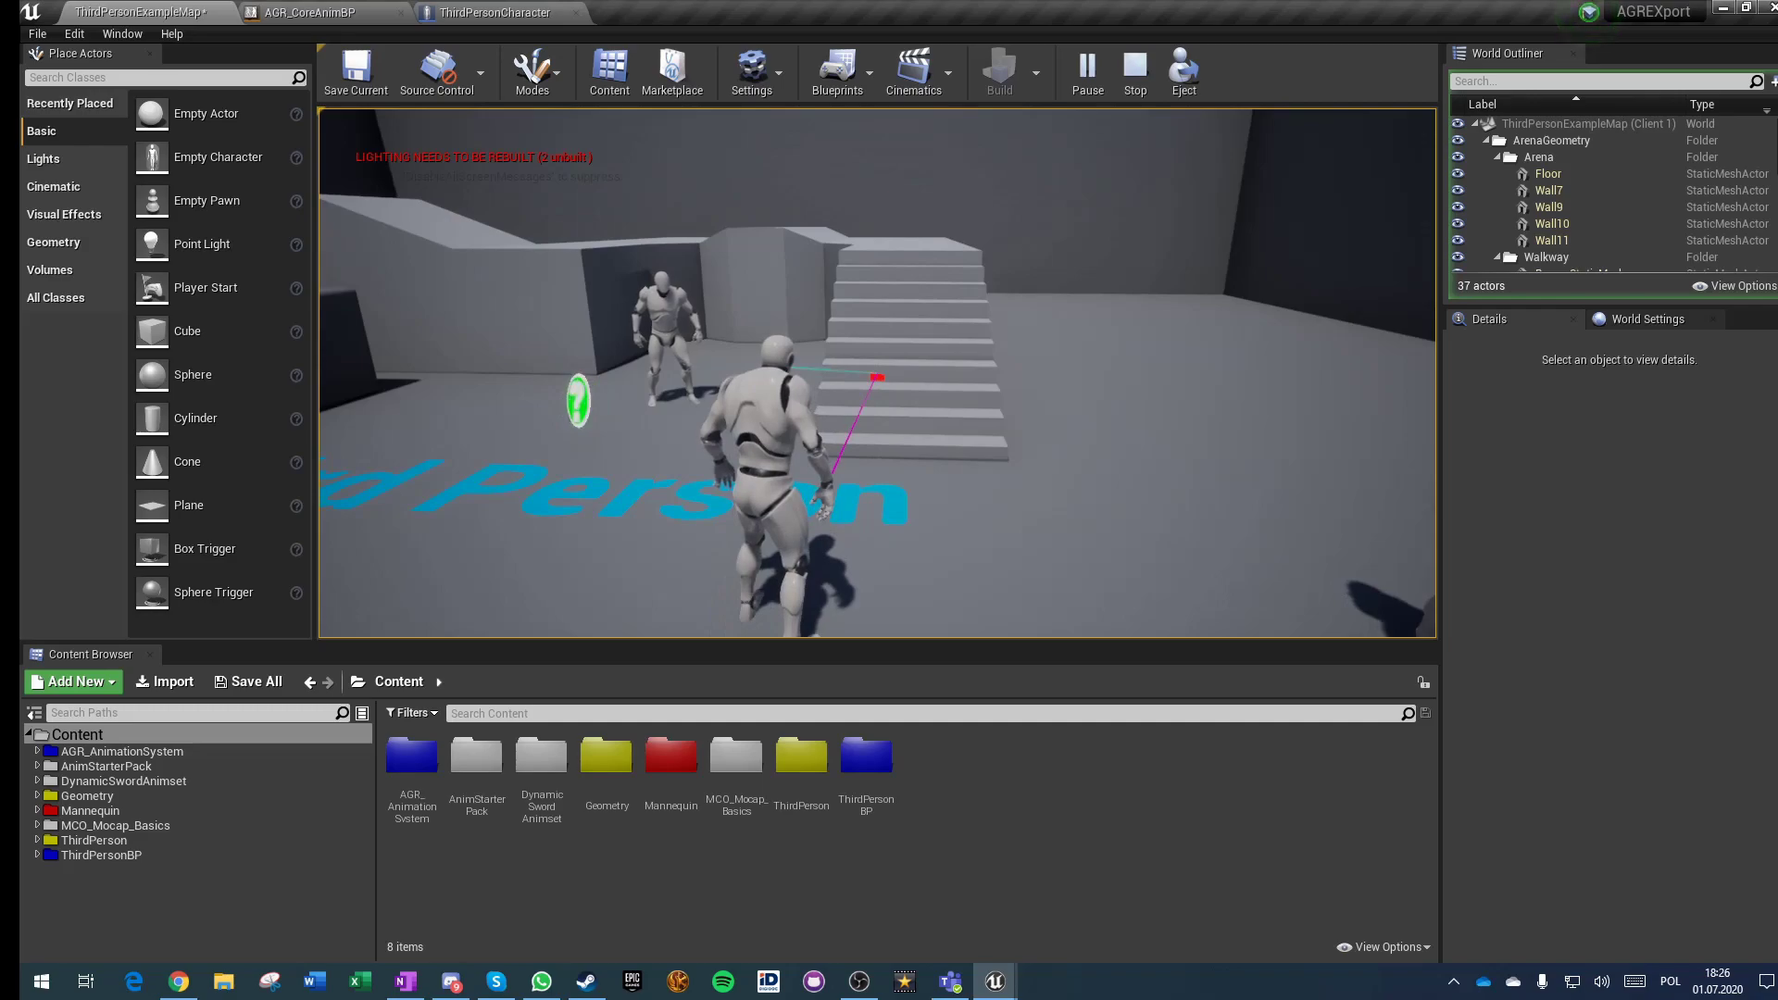
{"action": "key", "text": "Escape"}
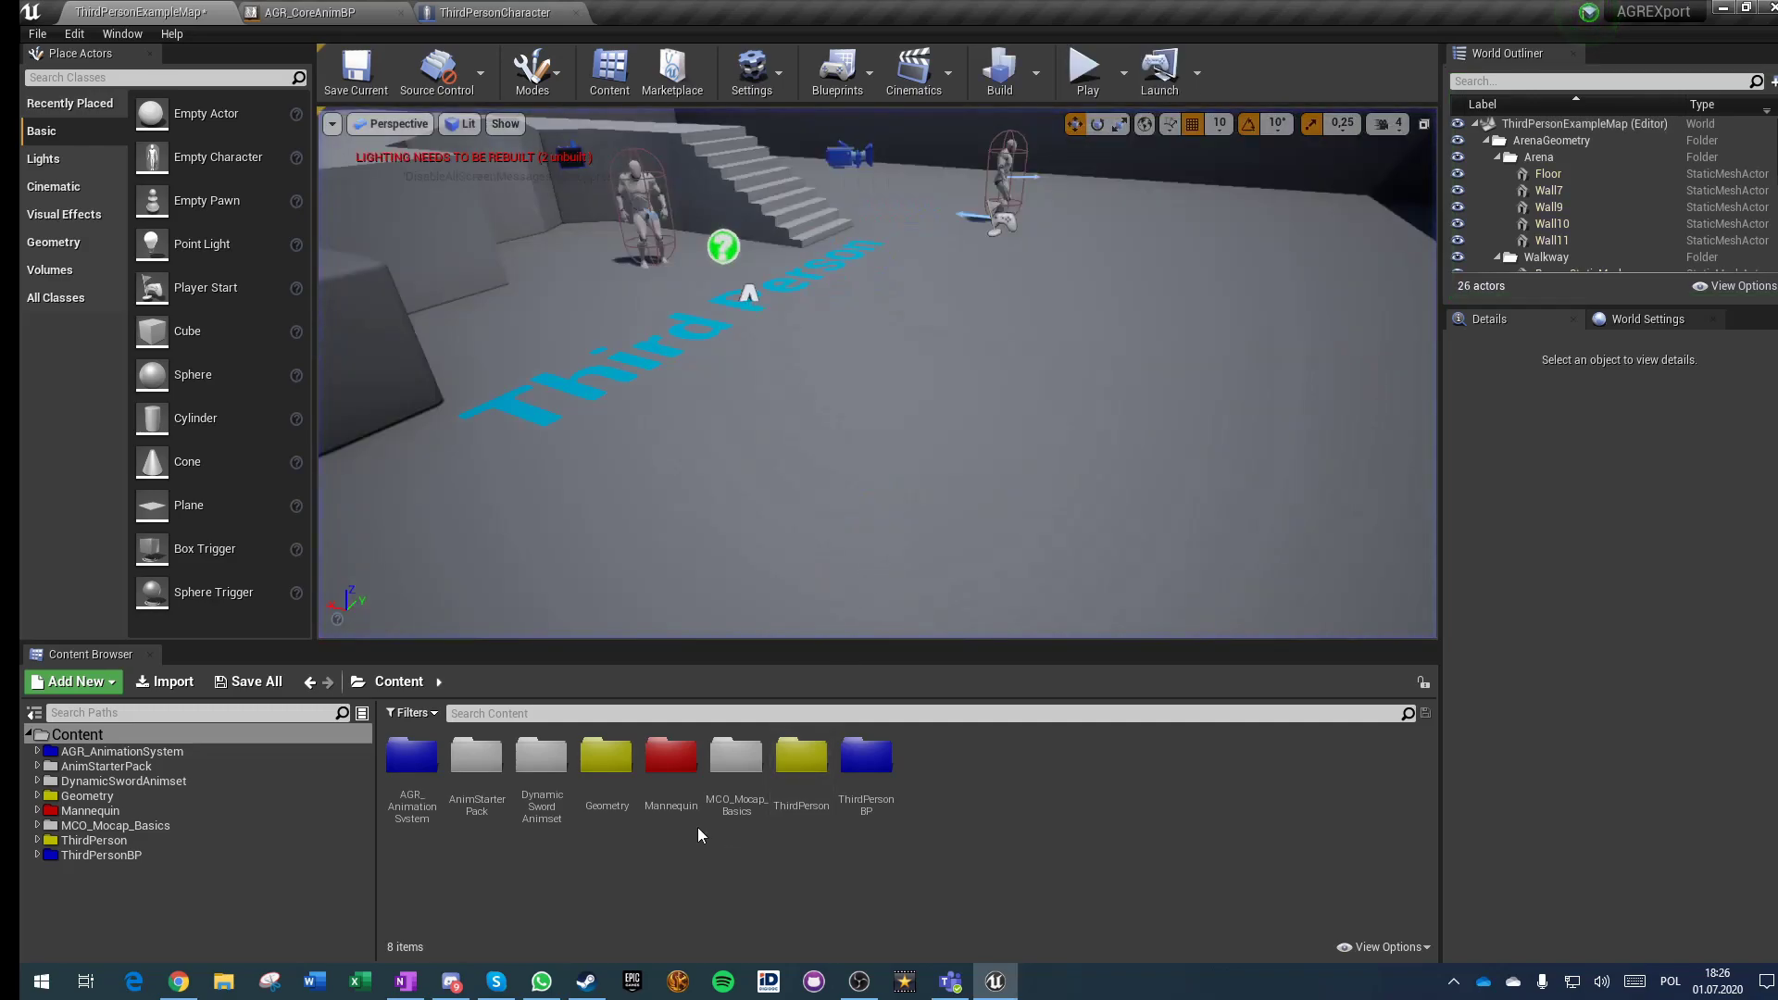
Step: Open the BS_Jog blend space from the AnimStarterPack folder and examine its samples at direction -90 for speeds 0 and 270
{"action": "double_click", "coordinate": [480, 774]}
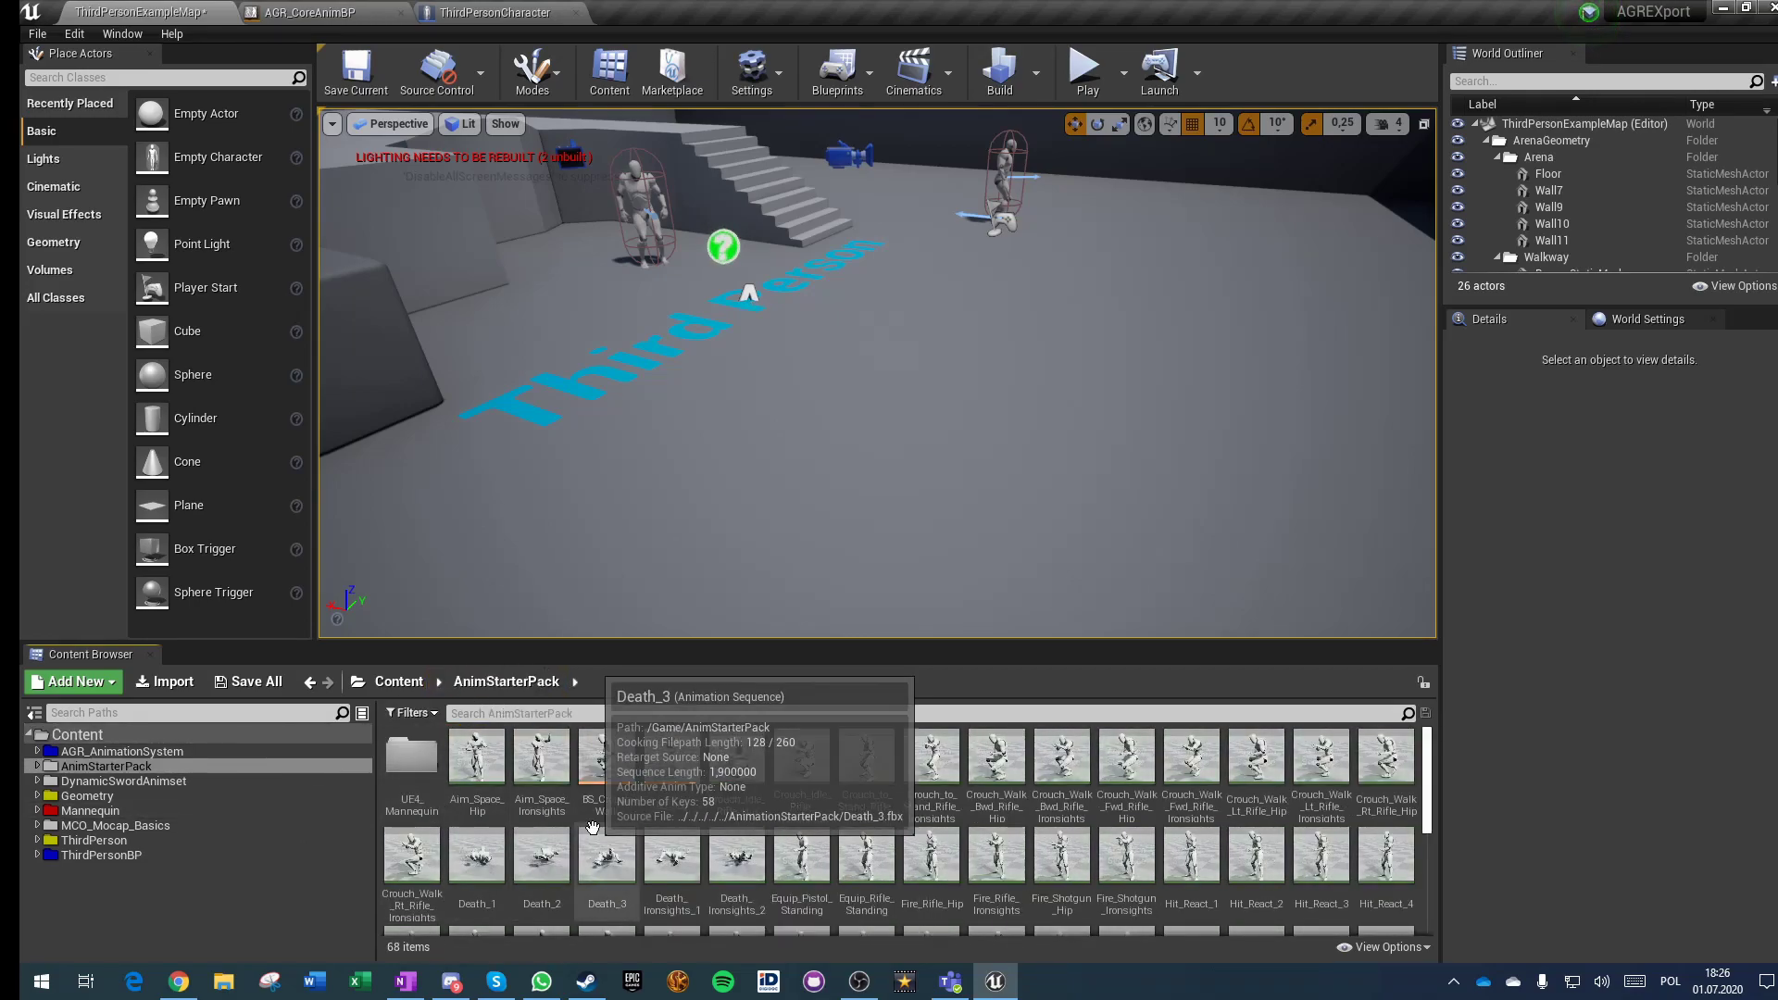
{"action": "left_click", "coordinate": [606, 773]}
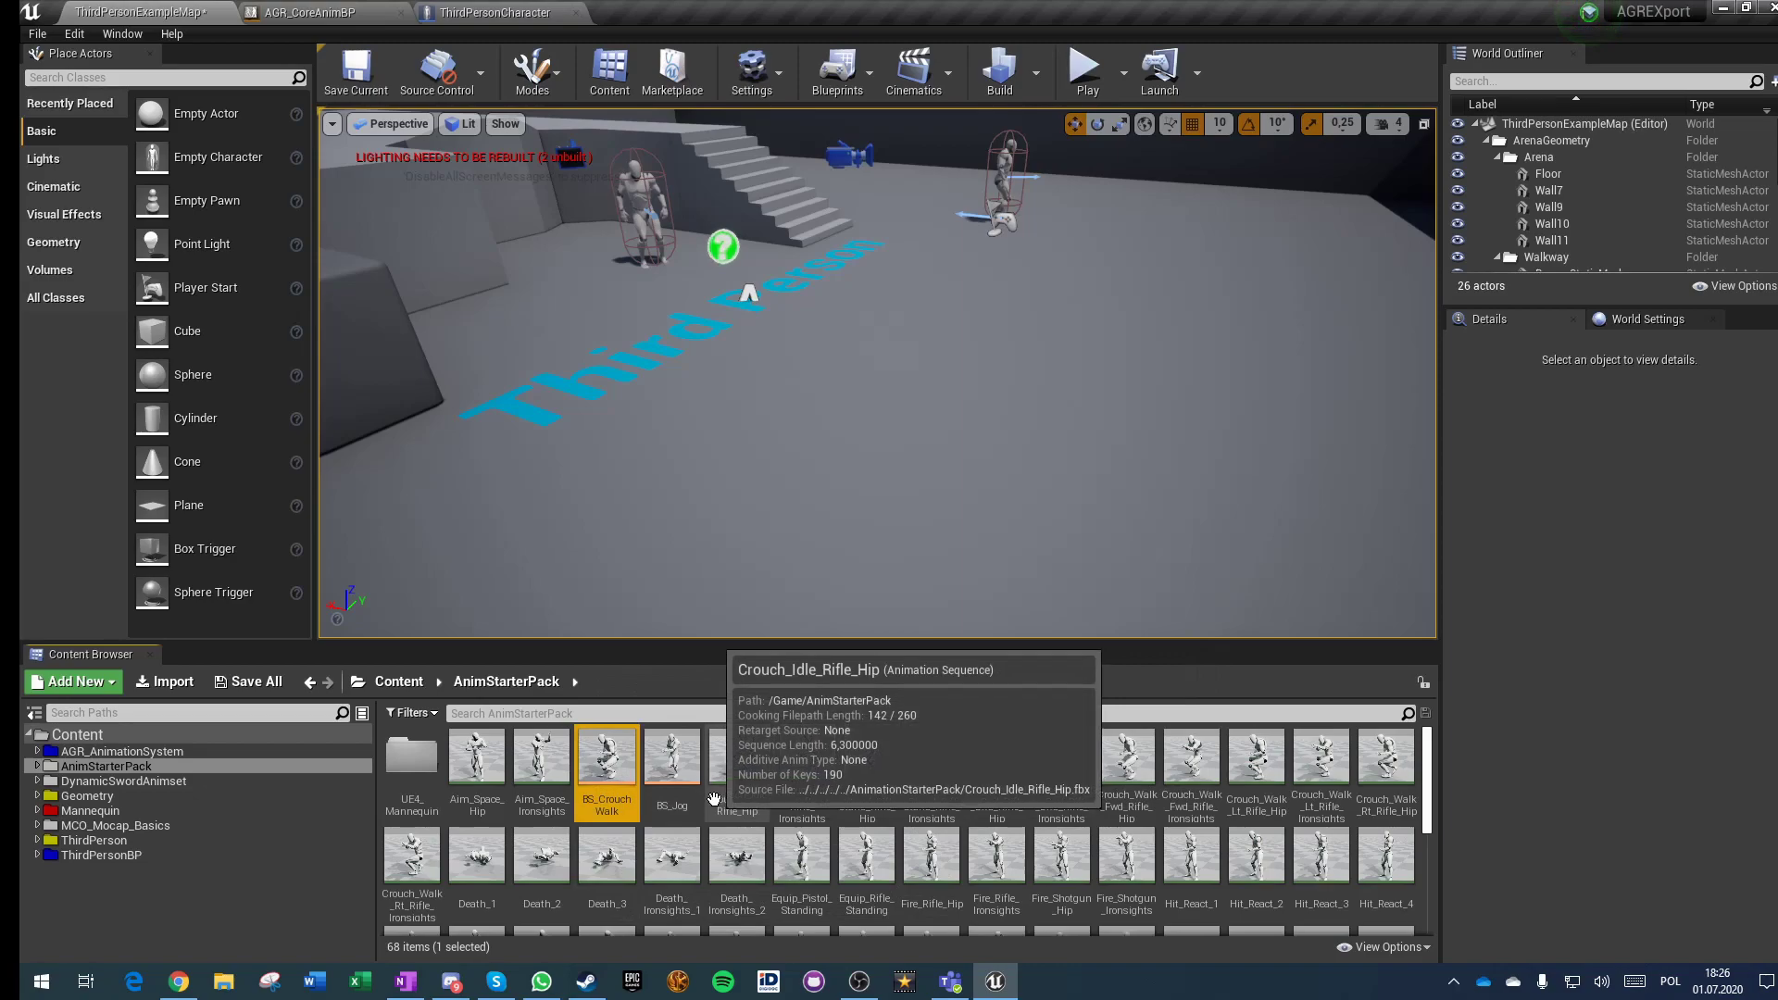
{"action": "double_click", "coordinate": [665, 783]}
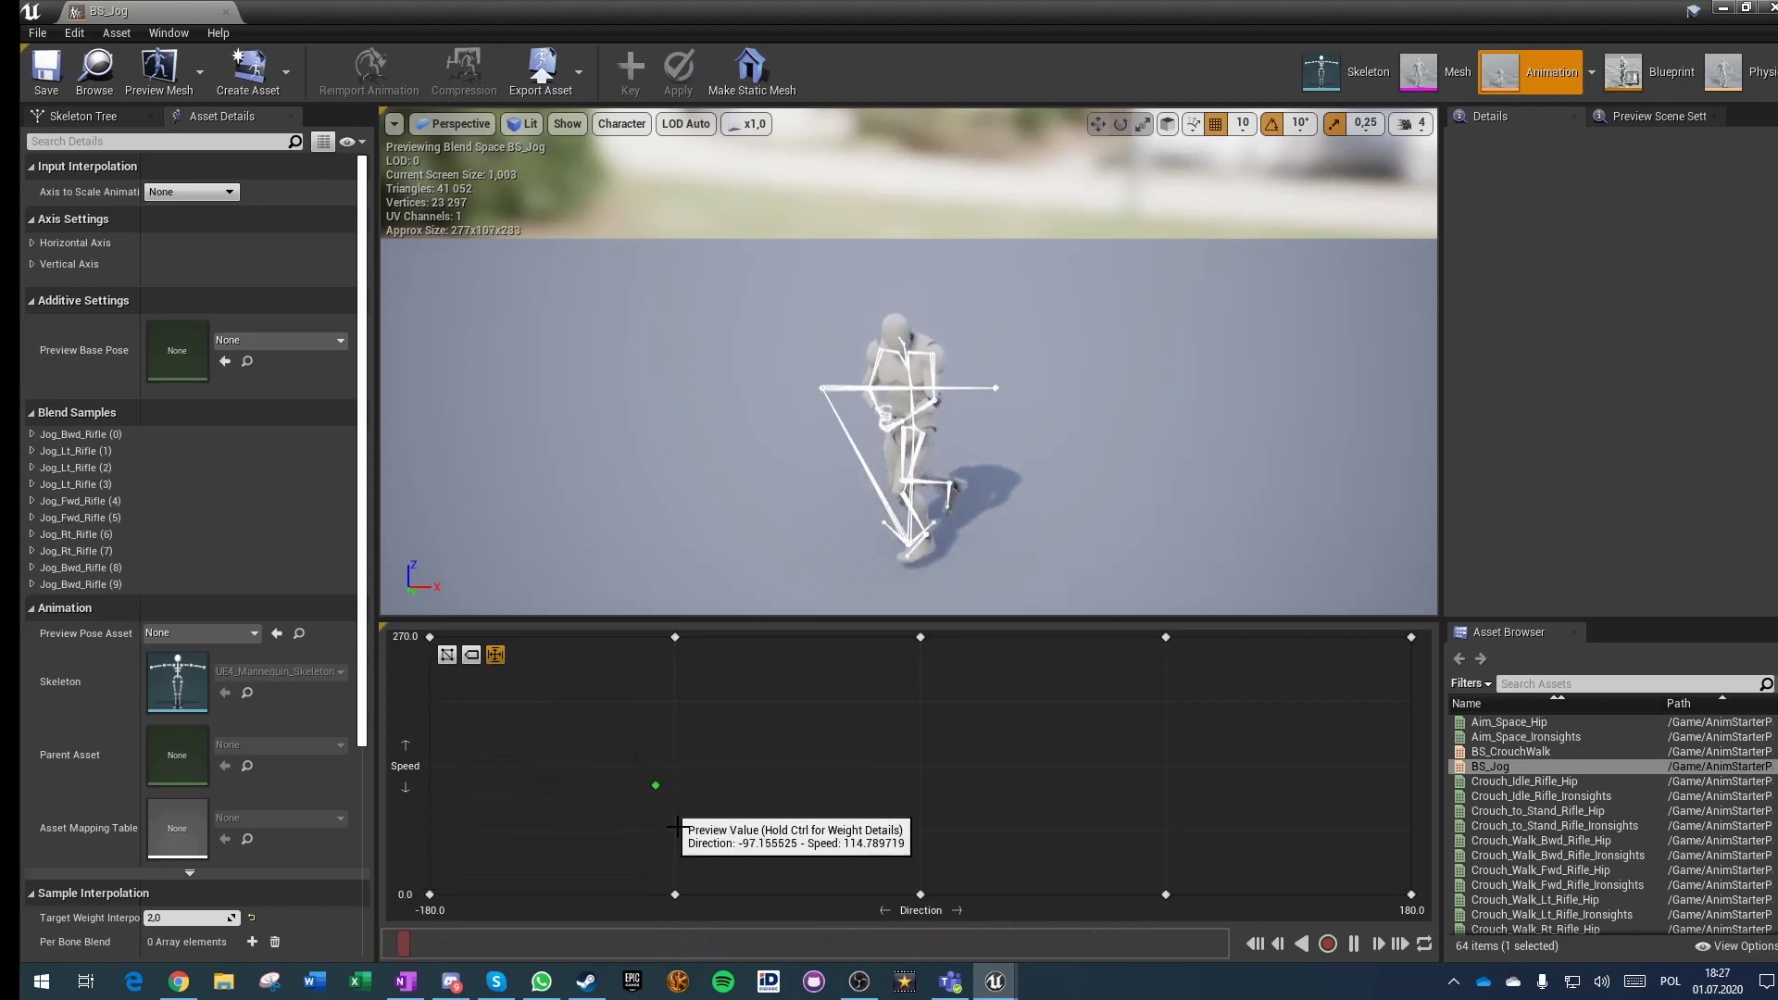
{"action": "right_click", "coordinate": [676, 897]}
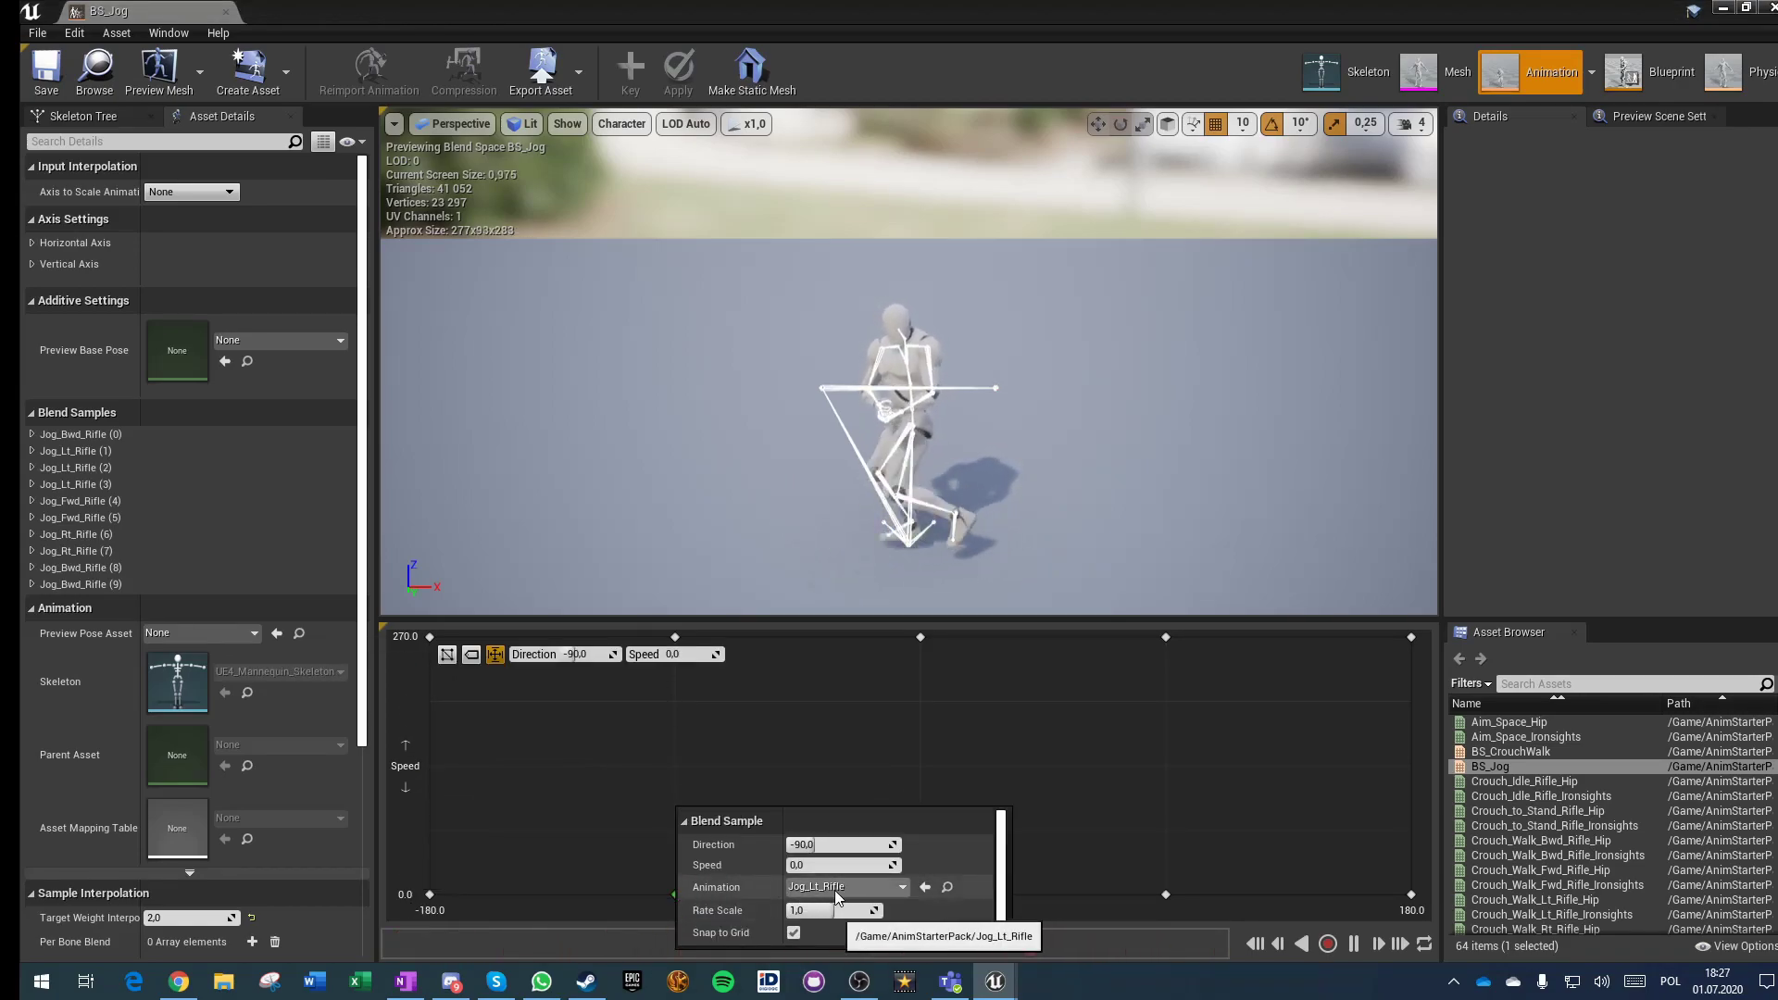
{"action": "right_click", "coordinate": [677, 638]}
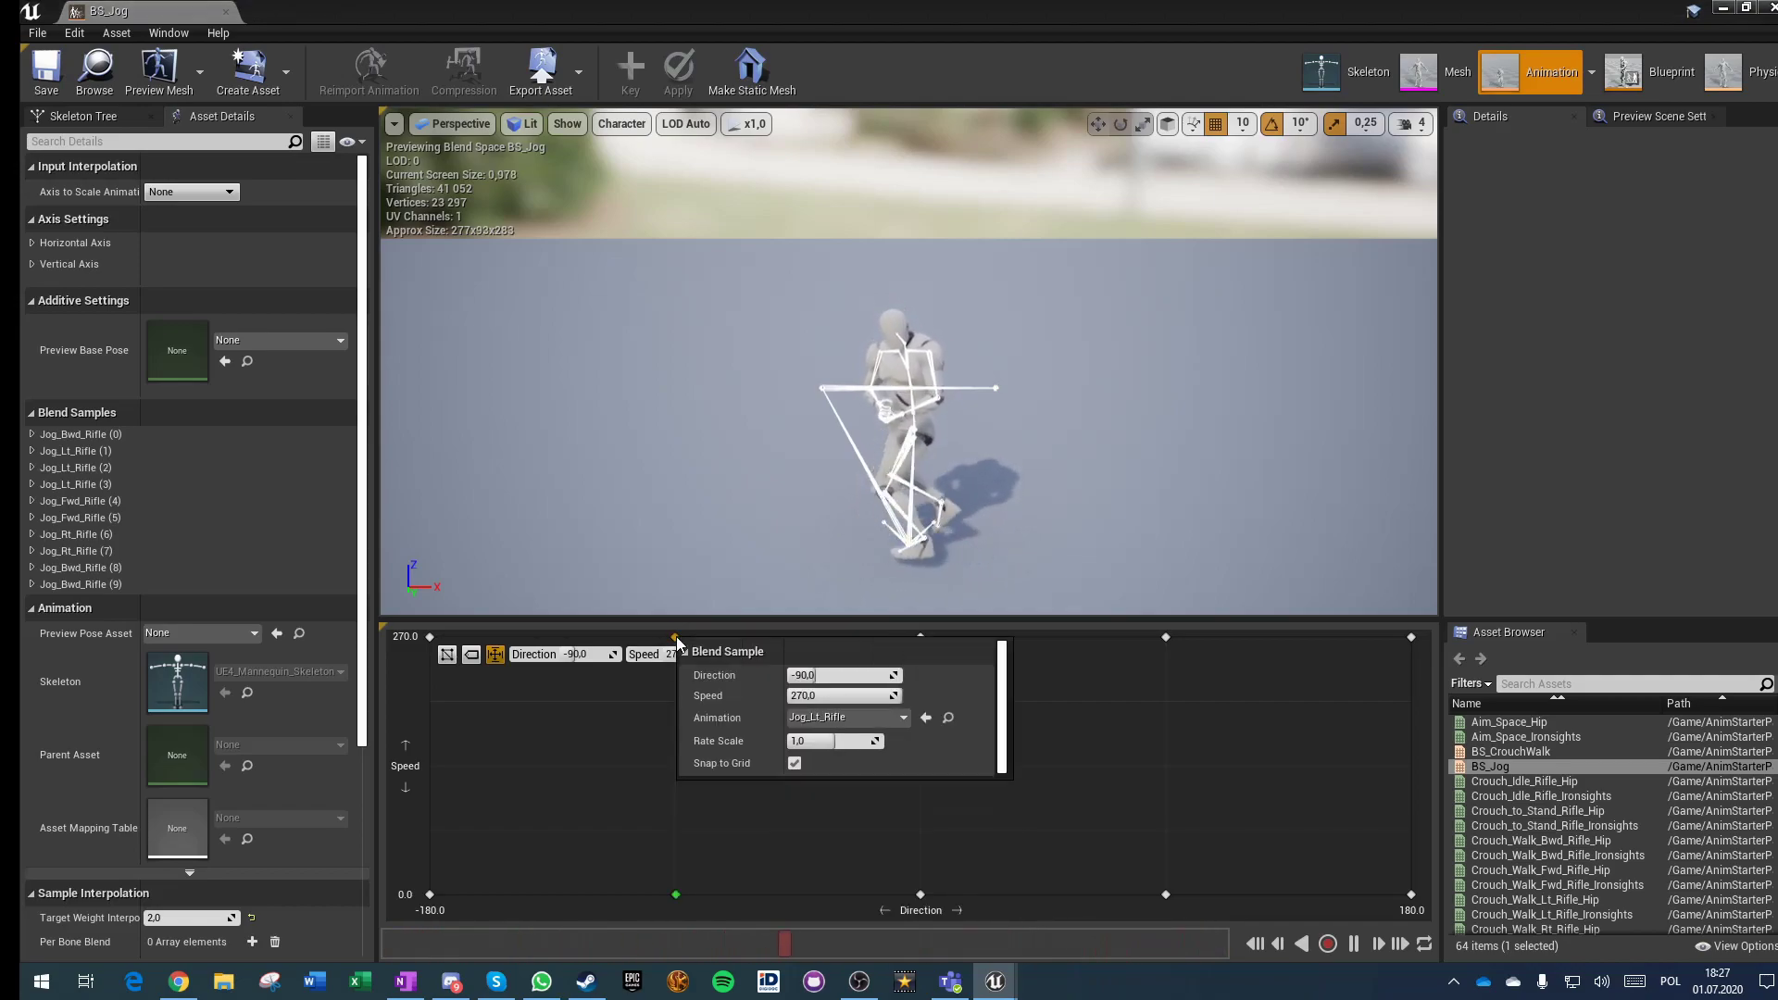
{"action": "left_click", "coordinate": [628, 780]}
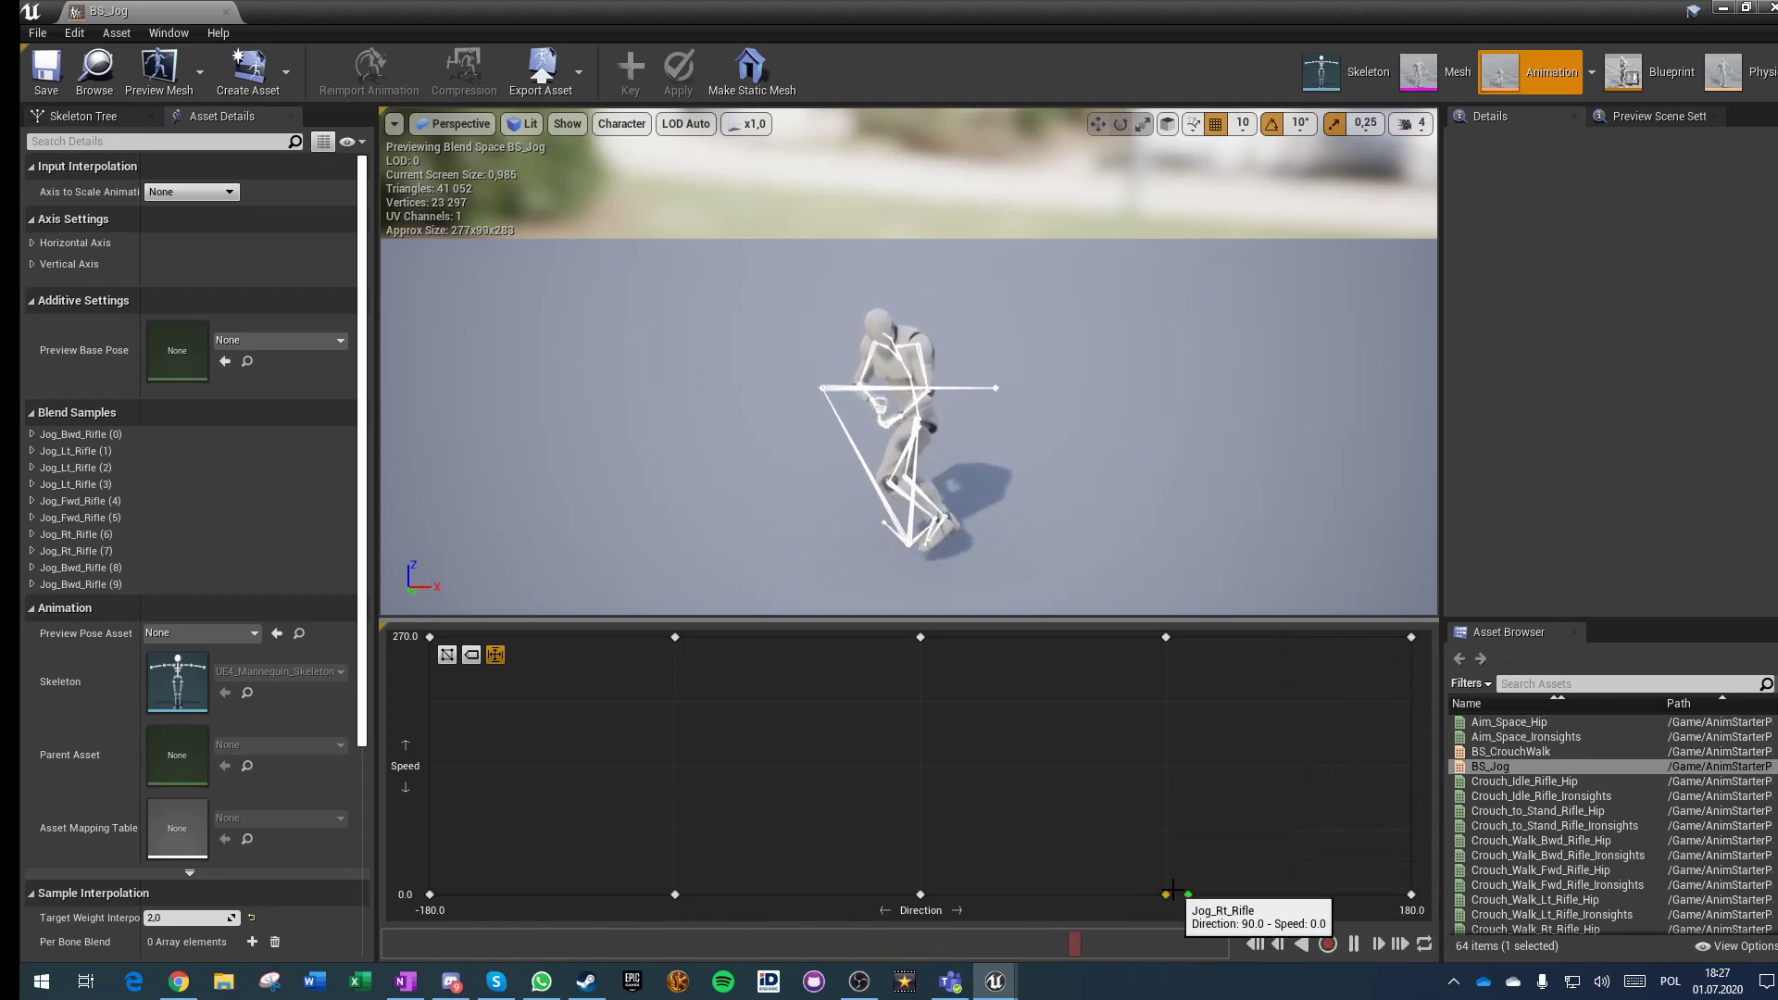
Step: Close the BS_Jog blend space and find UE4ASP_HeroTPP_AnimBlueprint and Ue4ASP_Character in the AnimStarterPack folder
{"action": "left_click", "coordinate": [226, 12]}
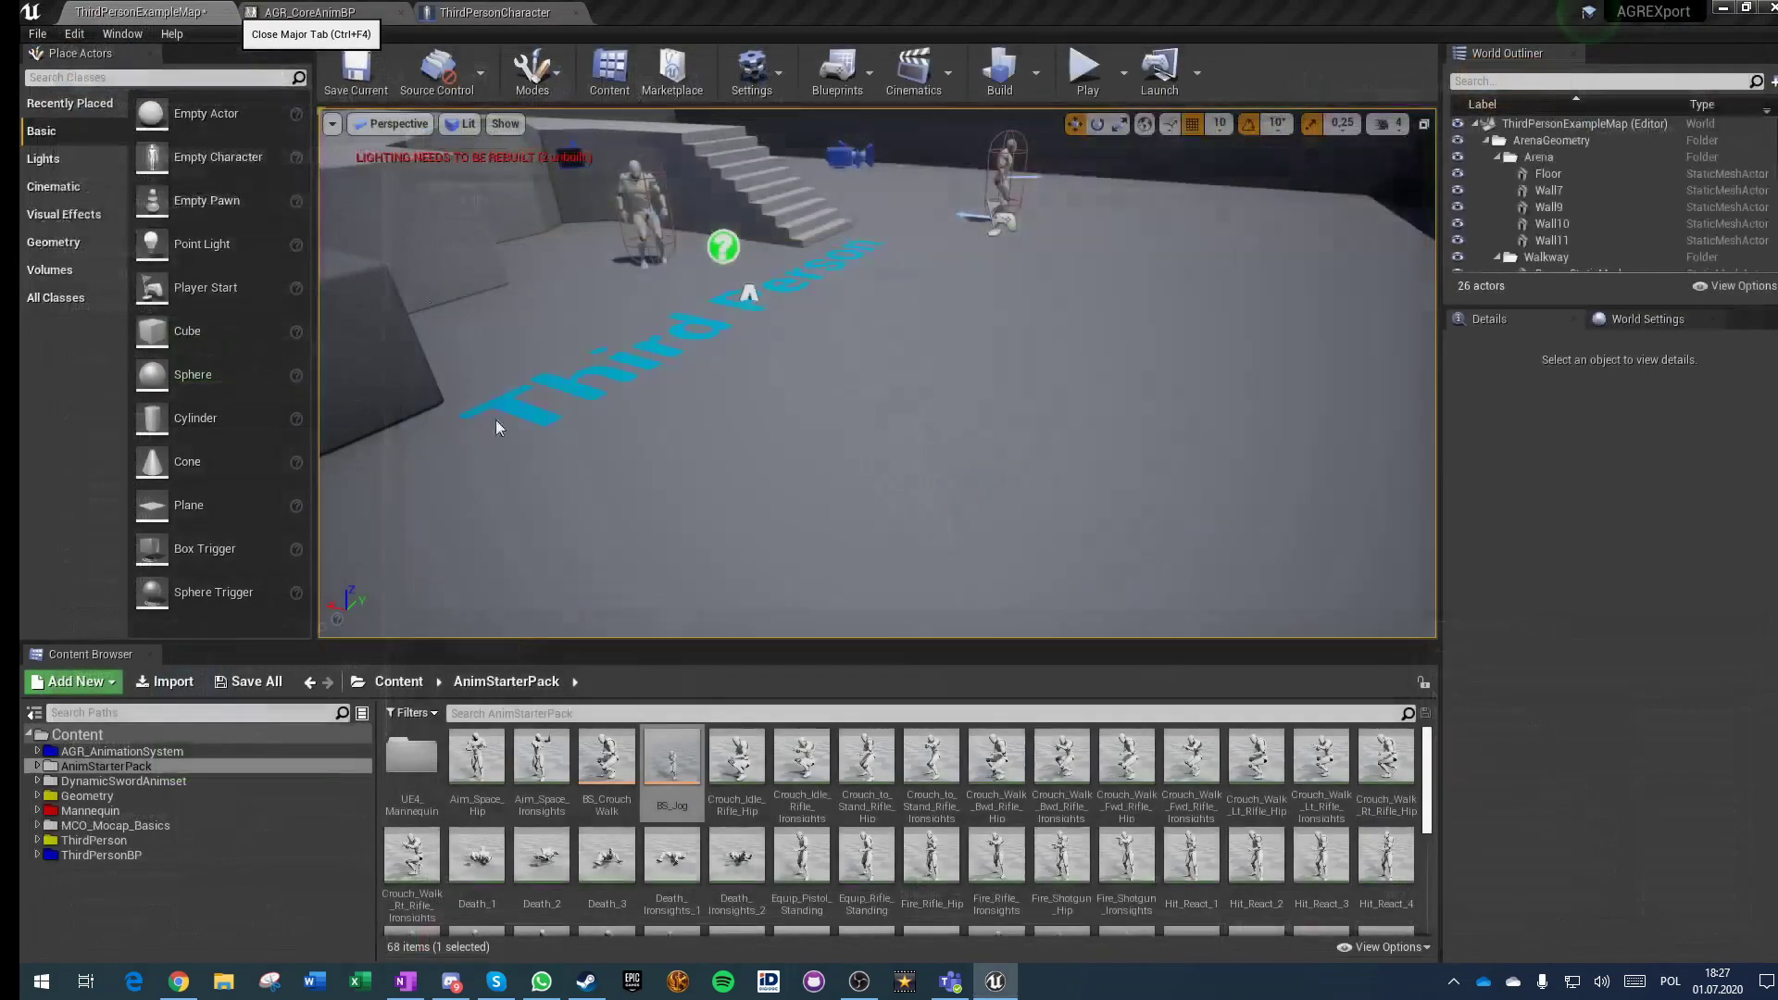
{"action": "scroll", "coordinate": [762, 804], "scroll_direction": "down", "scroll_amount": 3}
{"action": "scroll", "coordinate": [674, 836], "scroll_direction": "up", "scroll_amount": 3}
{"action": "scroll", "coordinate": [885, 822], "scroll_direction": "down", "scroll_amount": 3}
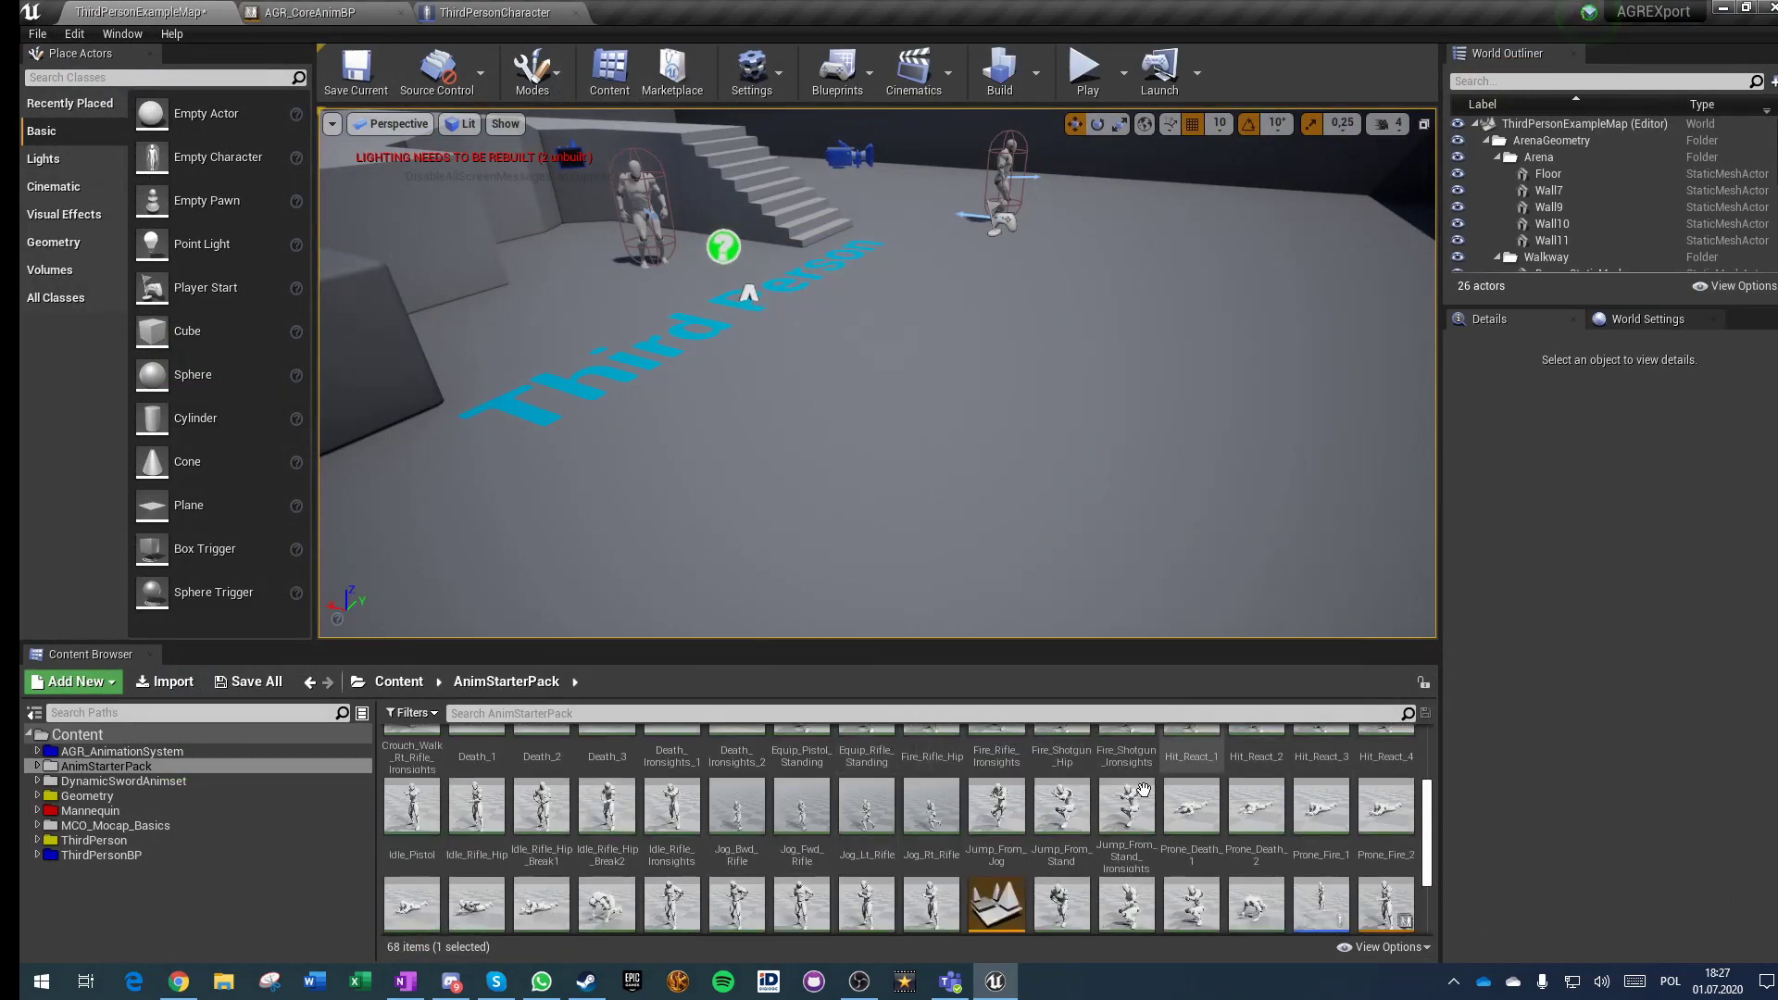
{"action": "scroll", "coordinate": [1149, 806], "scroll_direction": "down", "scroll_amount": 3}
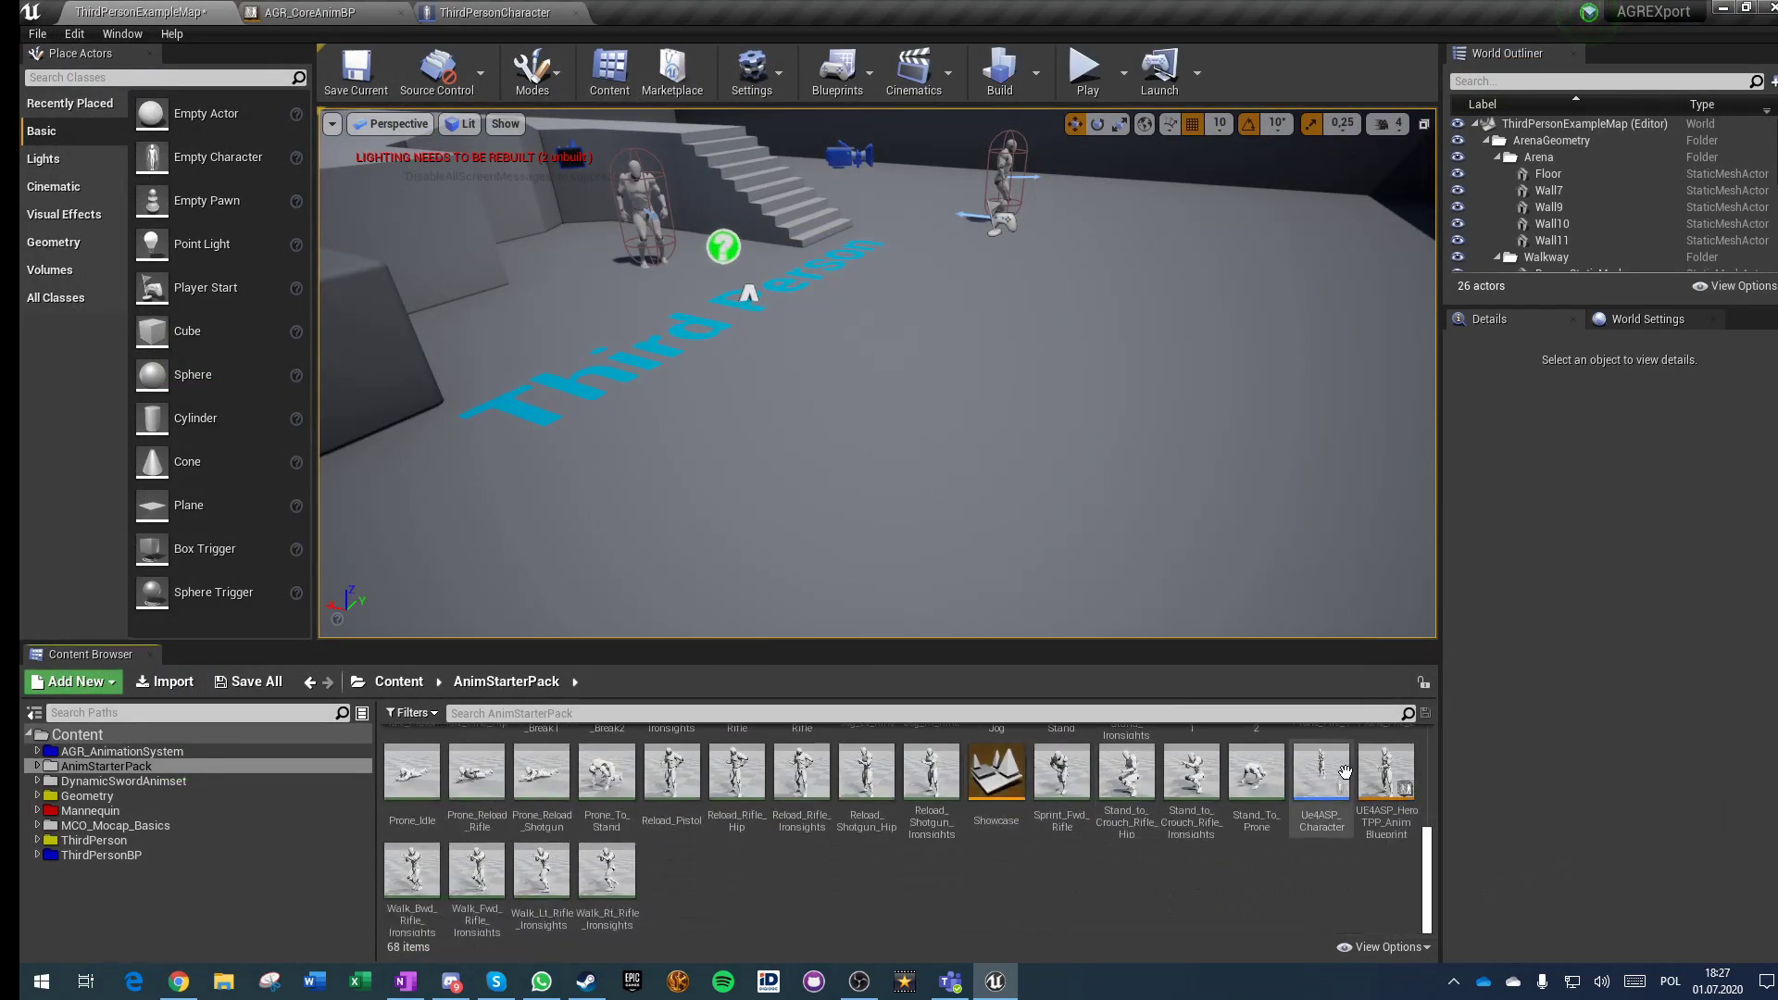
{"action": "left_click", "coordinate": [1388, 776]}
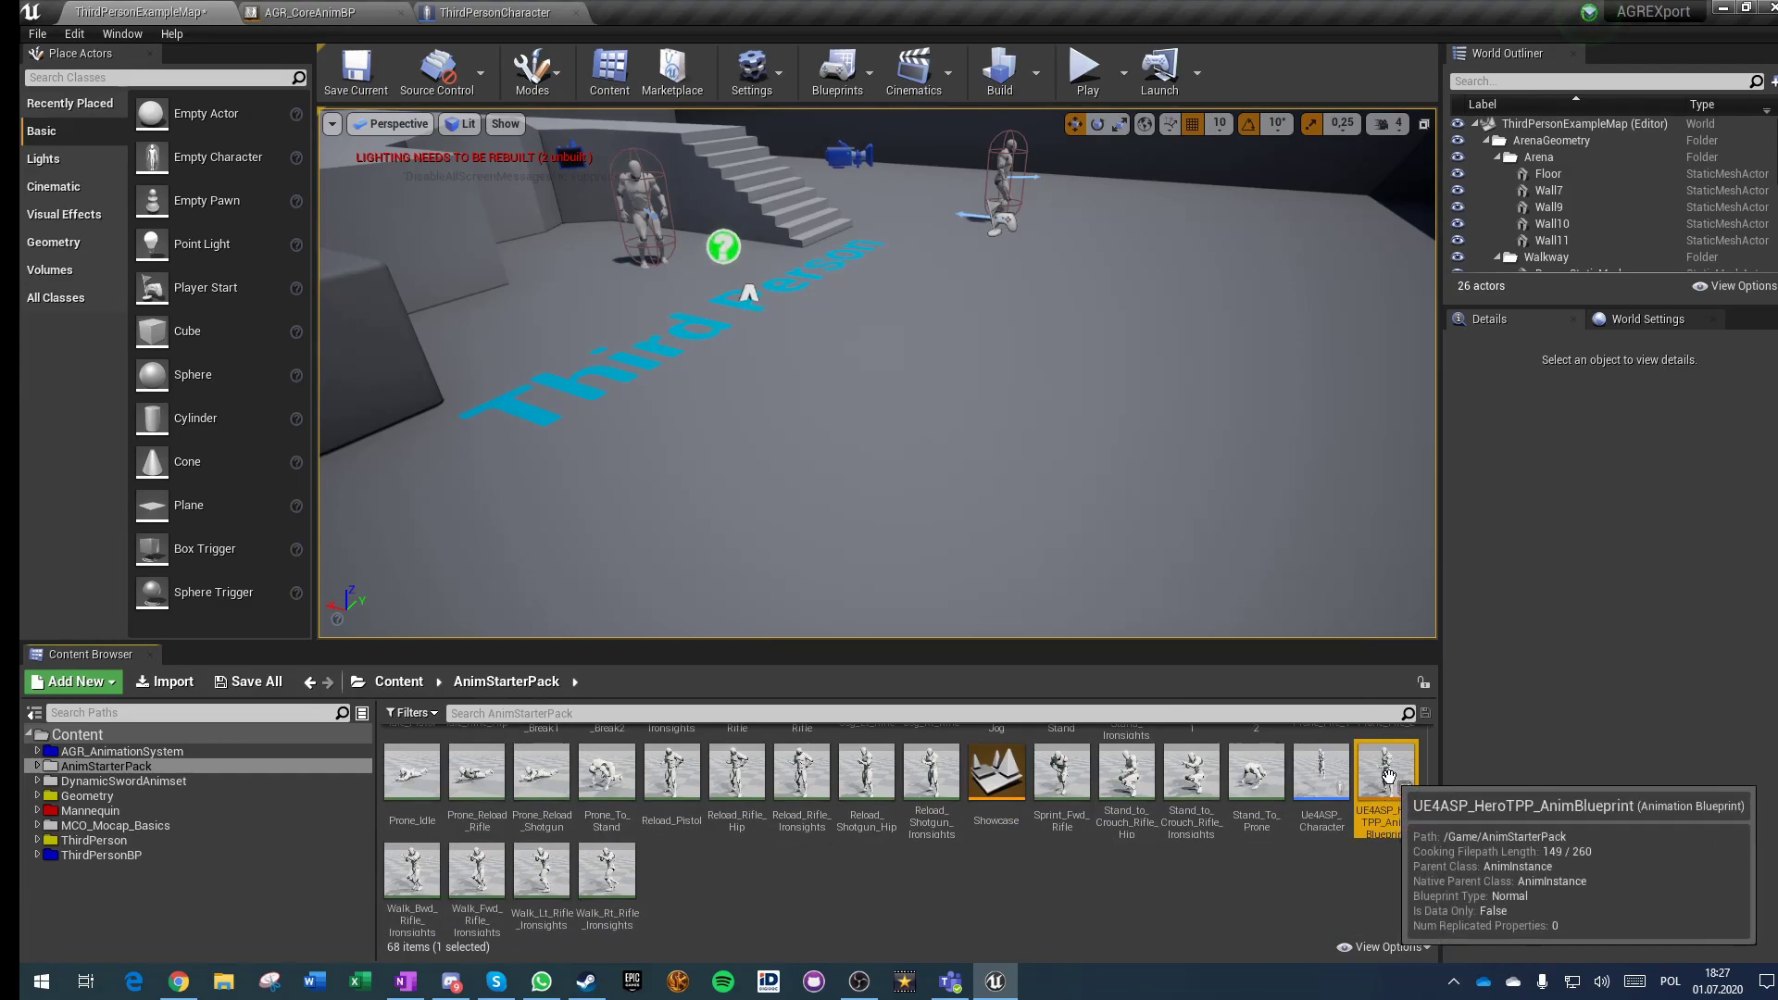
{"action": "left_click", "coordinate": [1322, 776]}
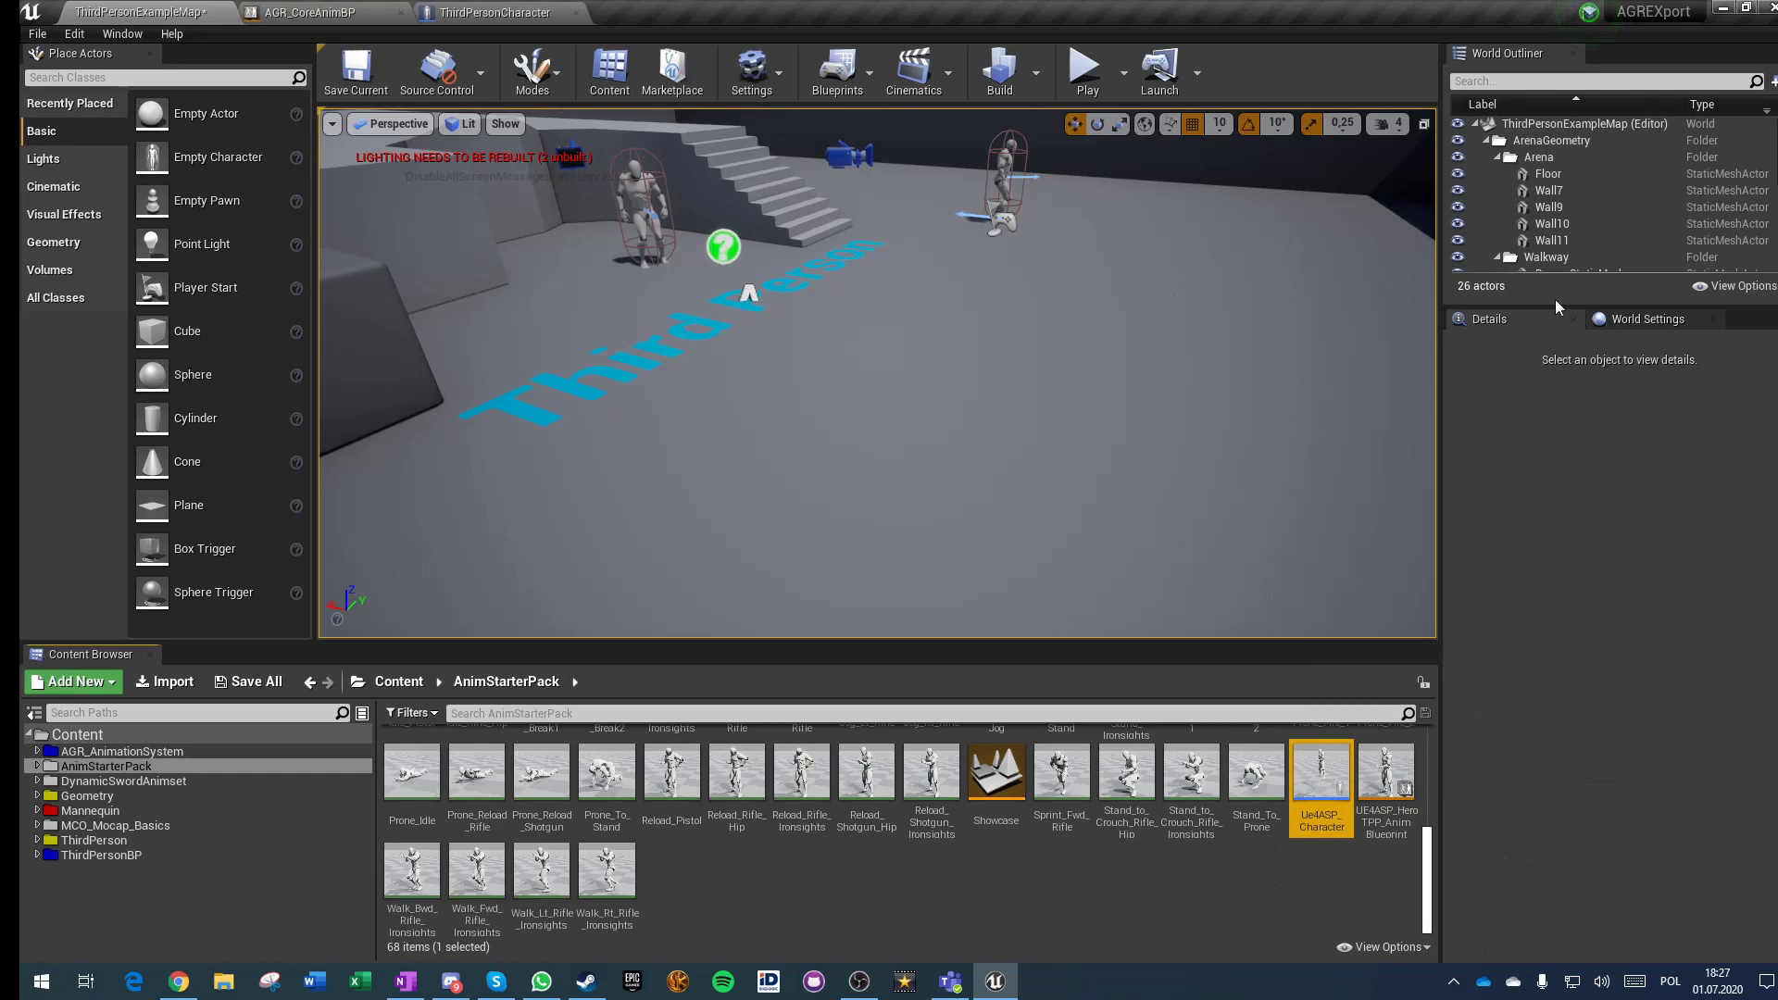
Step: Set the Default Pawn Class in the world's game mode settings to Ue4ASP_Character
{"action": "left_click", "coordinate": [1648, 319]}
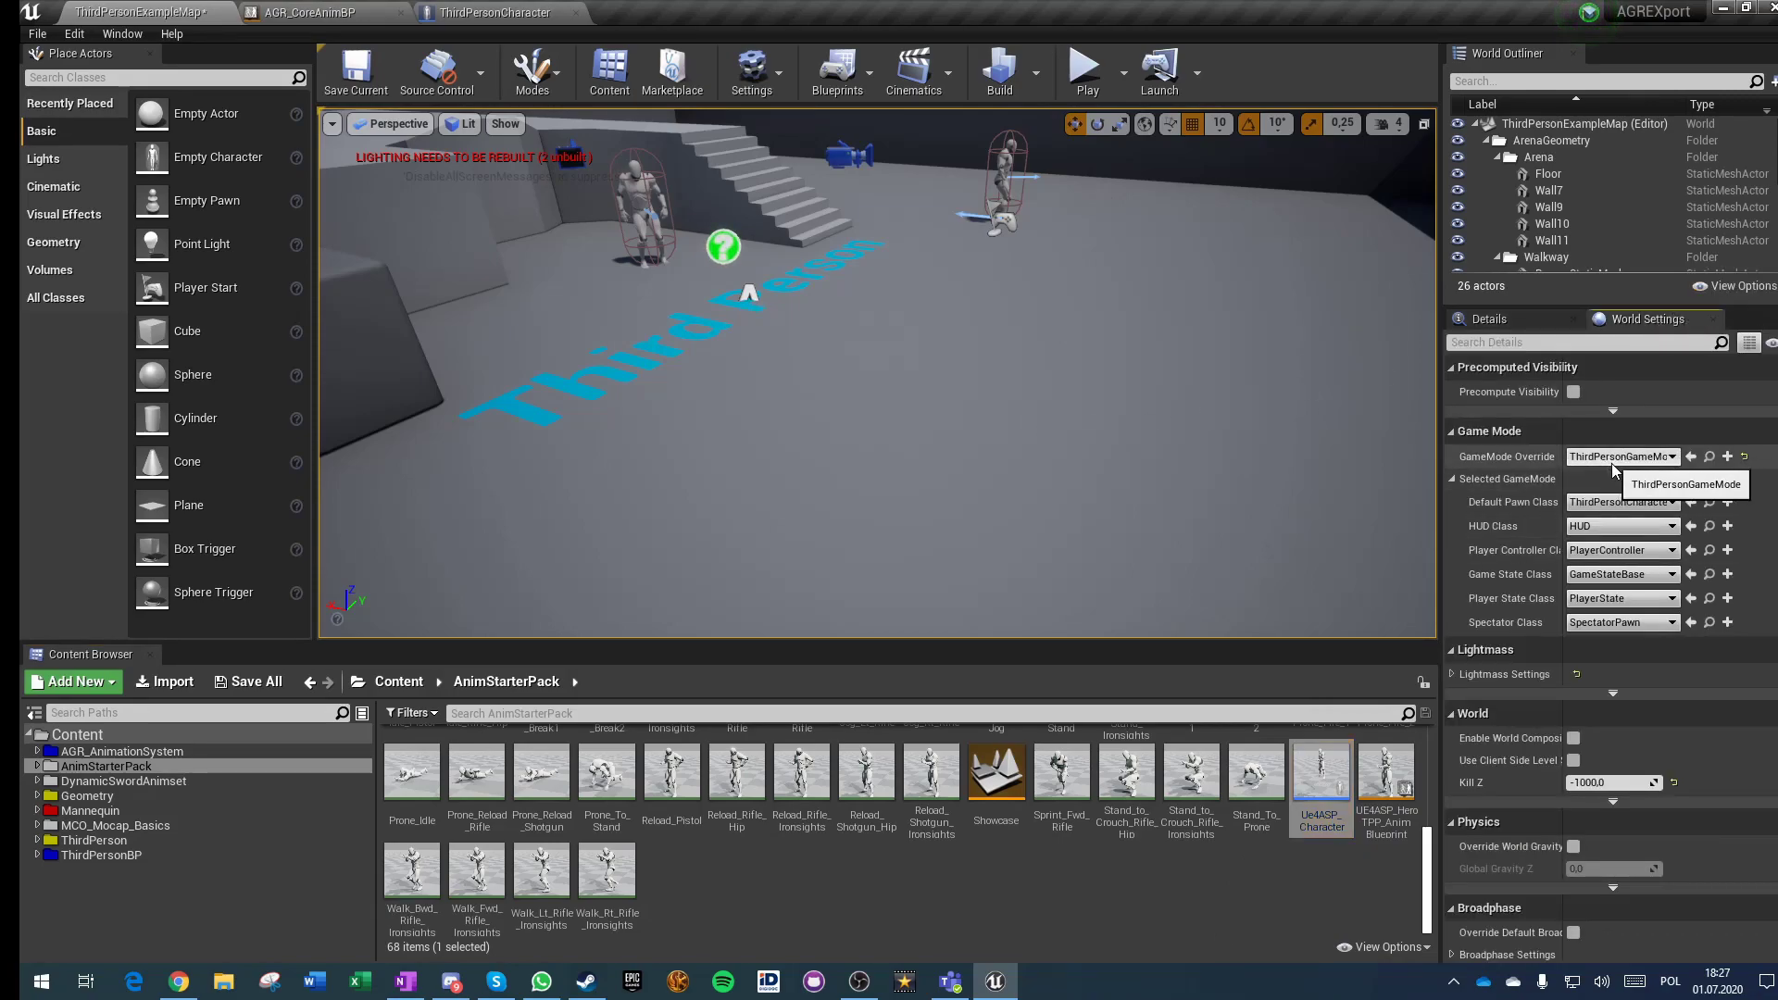
{"action": "left_click", "coordinate": [1617, 503]}
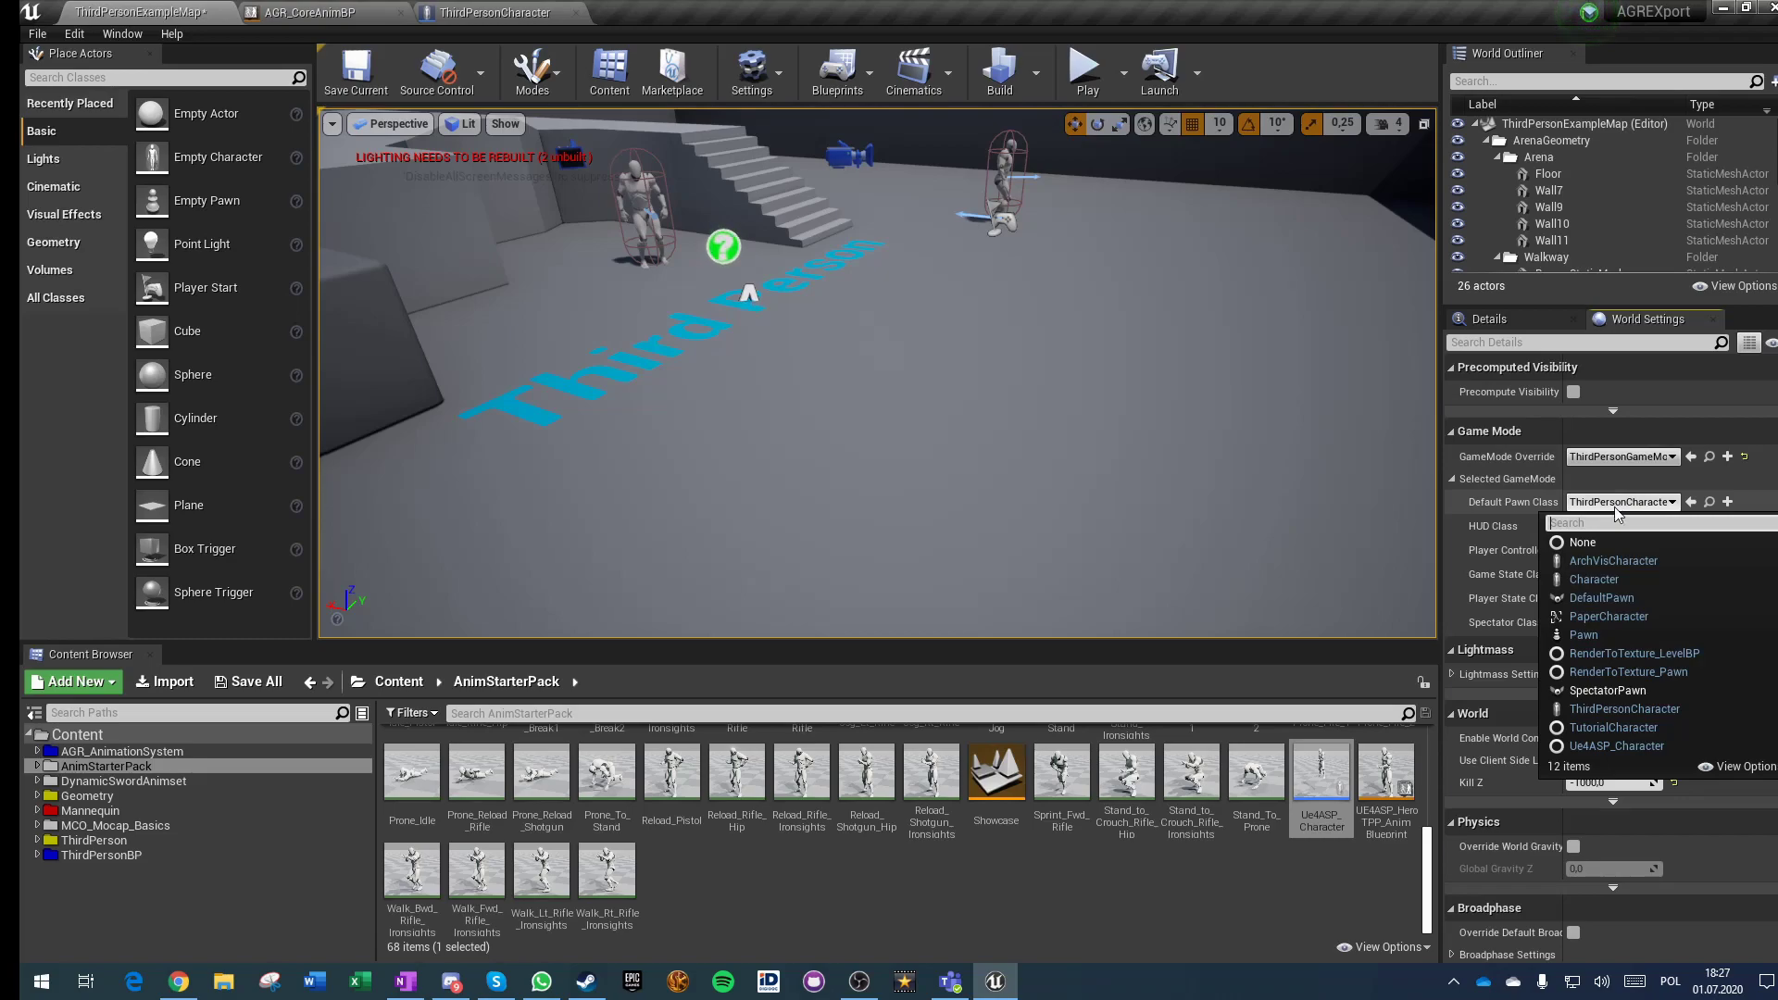
{"action": "left_click", "coordinate": [1606, 748]}
Step: Change the net mode in the multiplayer play options and start a play session of ThirdPersonExampleMap
{"action": "left_click", "coordinate": [1123, 71]}
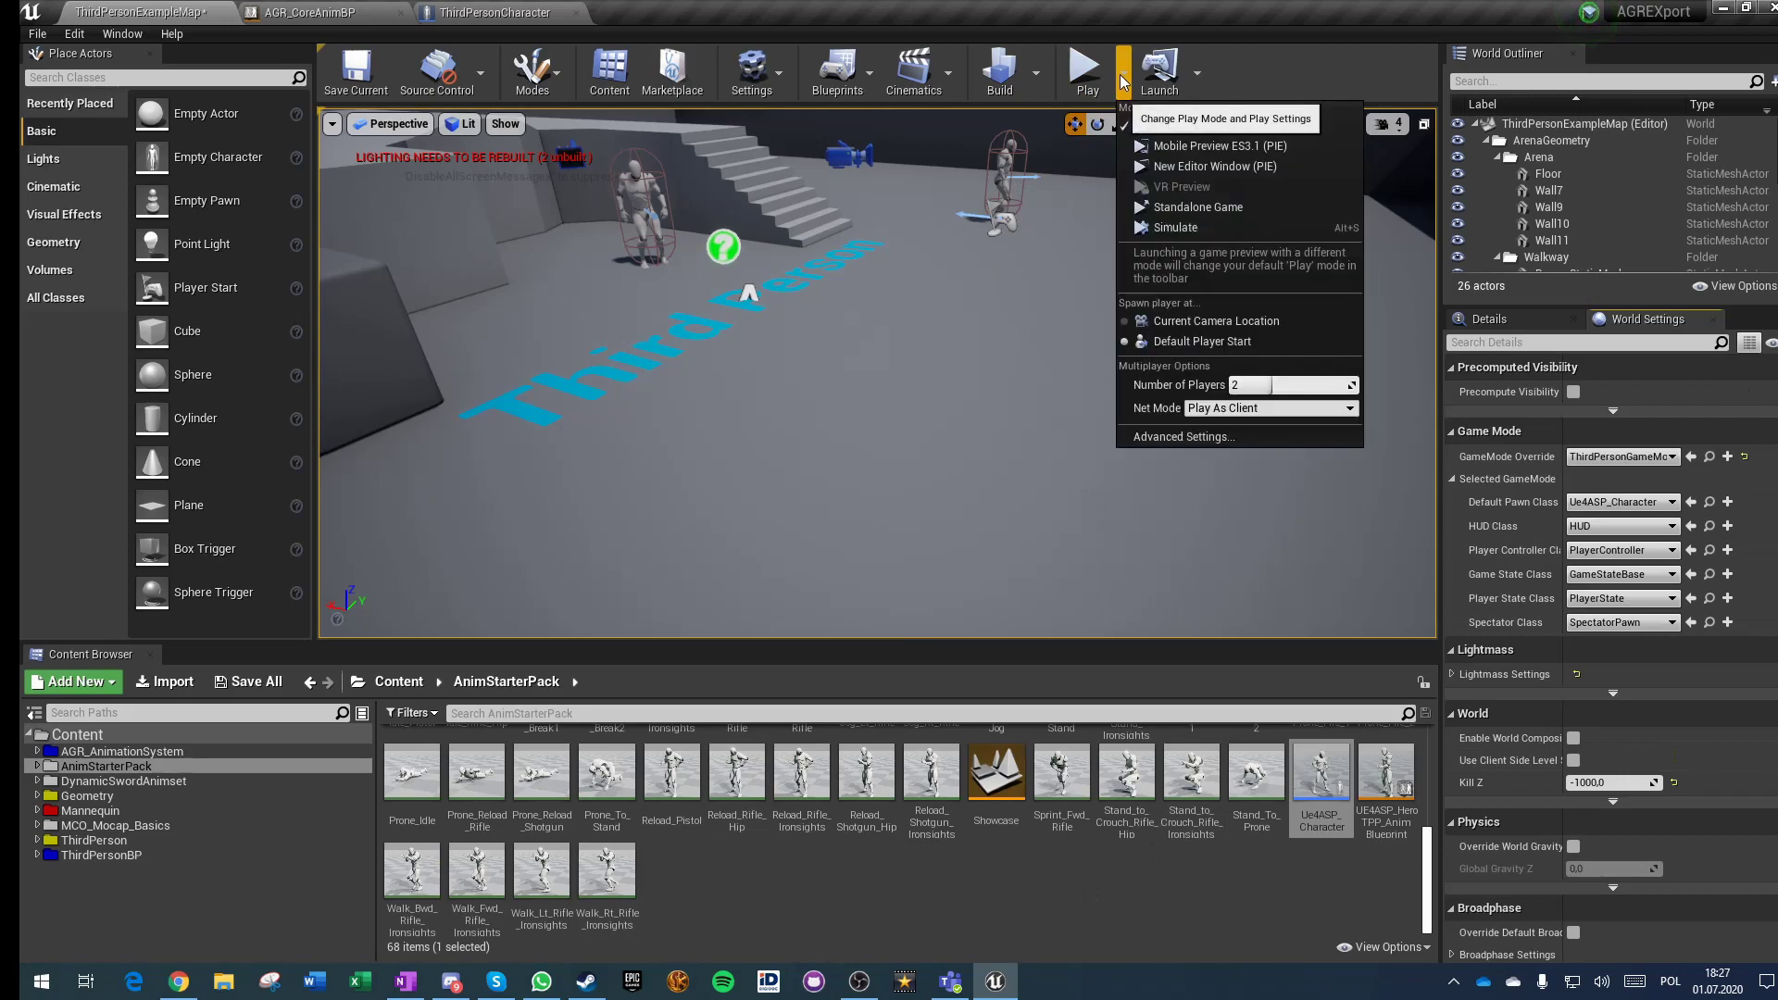
{"action": "left_click", "coordinate": [1276, 409]}
{"action": "left_click", "coordinate": [1243, 424]}
{"action": "left_click", "coordinate": [1090, 75]}
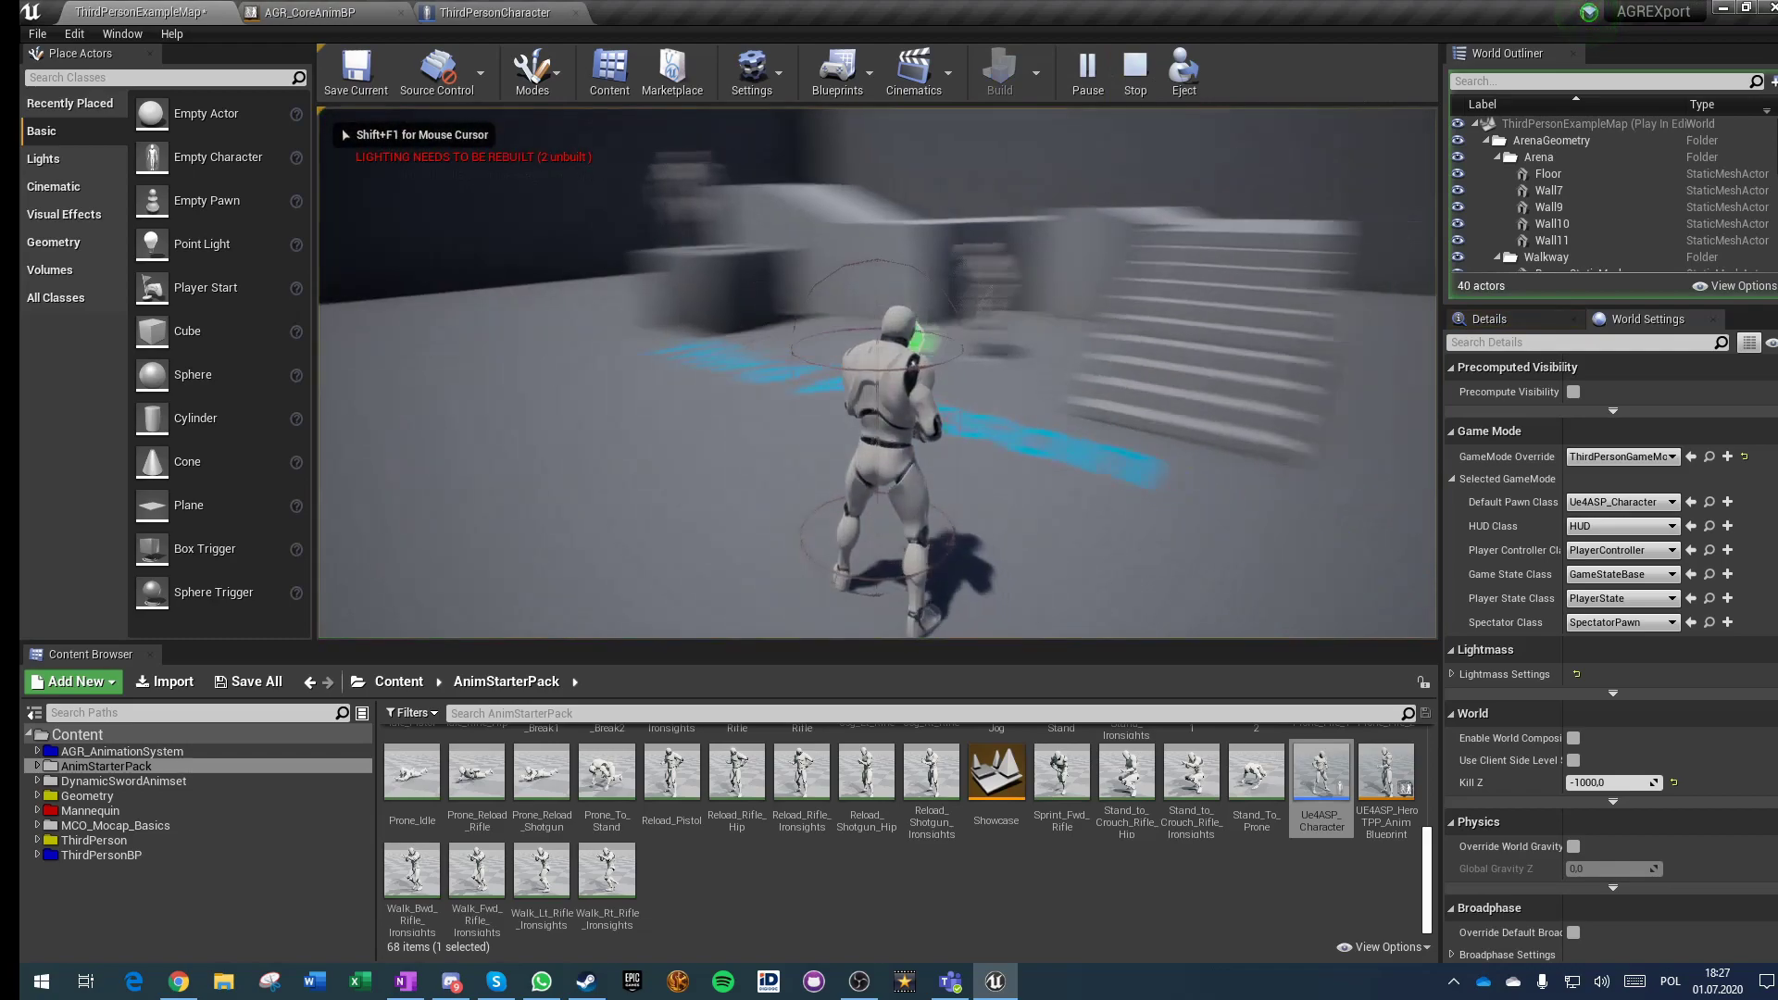
Step: Run the AnimStarterPack character forward, backward and sideways around the arena to examine its jog animations in every direction
{"action": "key", "text": "w"}
{"action": "key", "text": "d"}
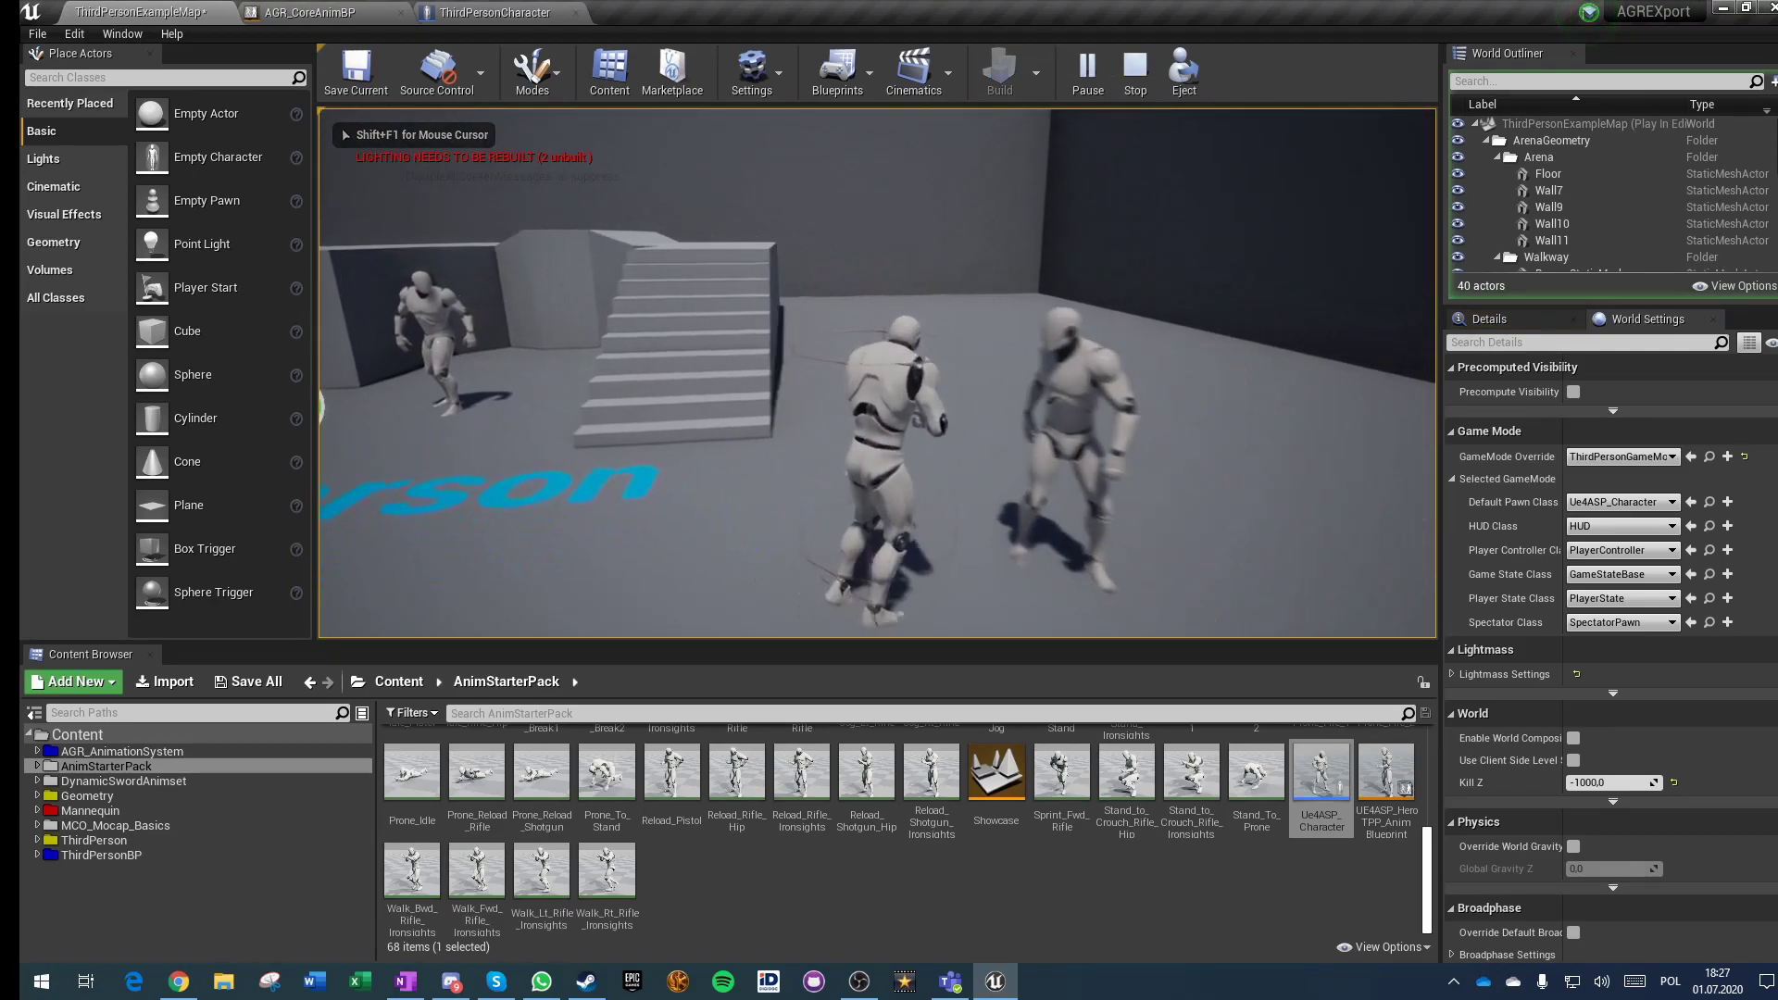
{"action": "key", "text": "s"}
{"action": "key", "text": "w"}
{"action": "key", "text": "a"}
{"action": "key", "text": "w"}
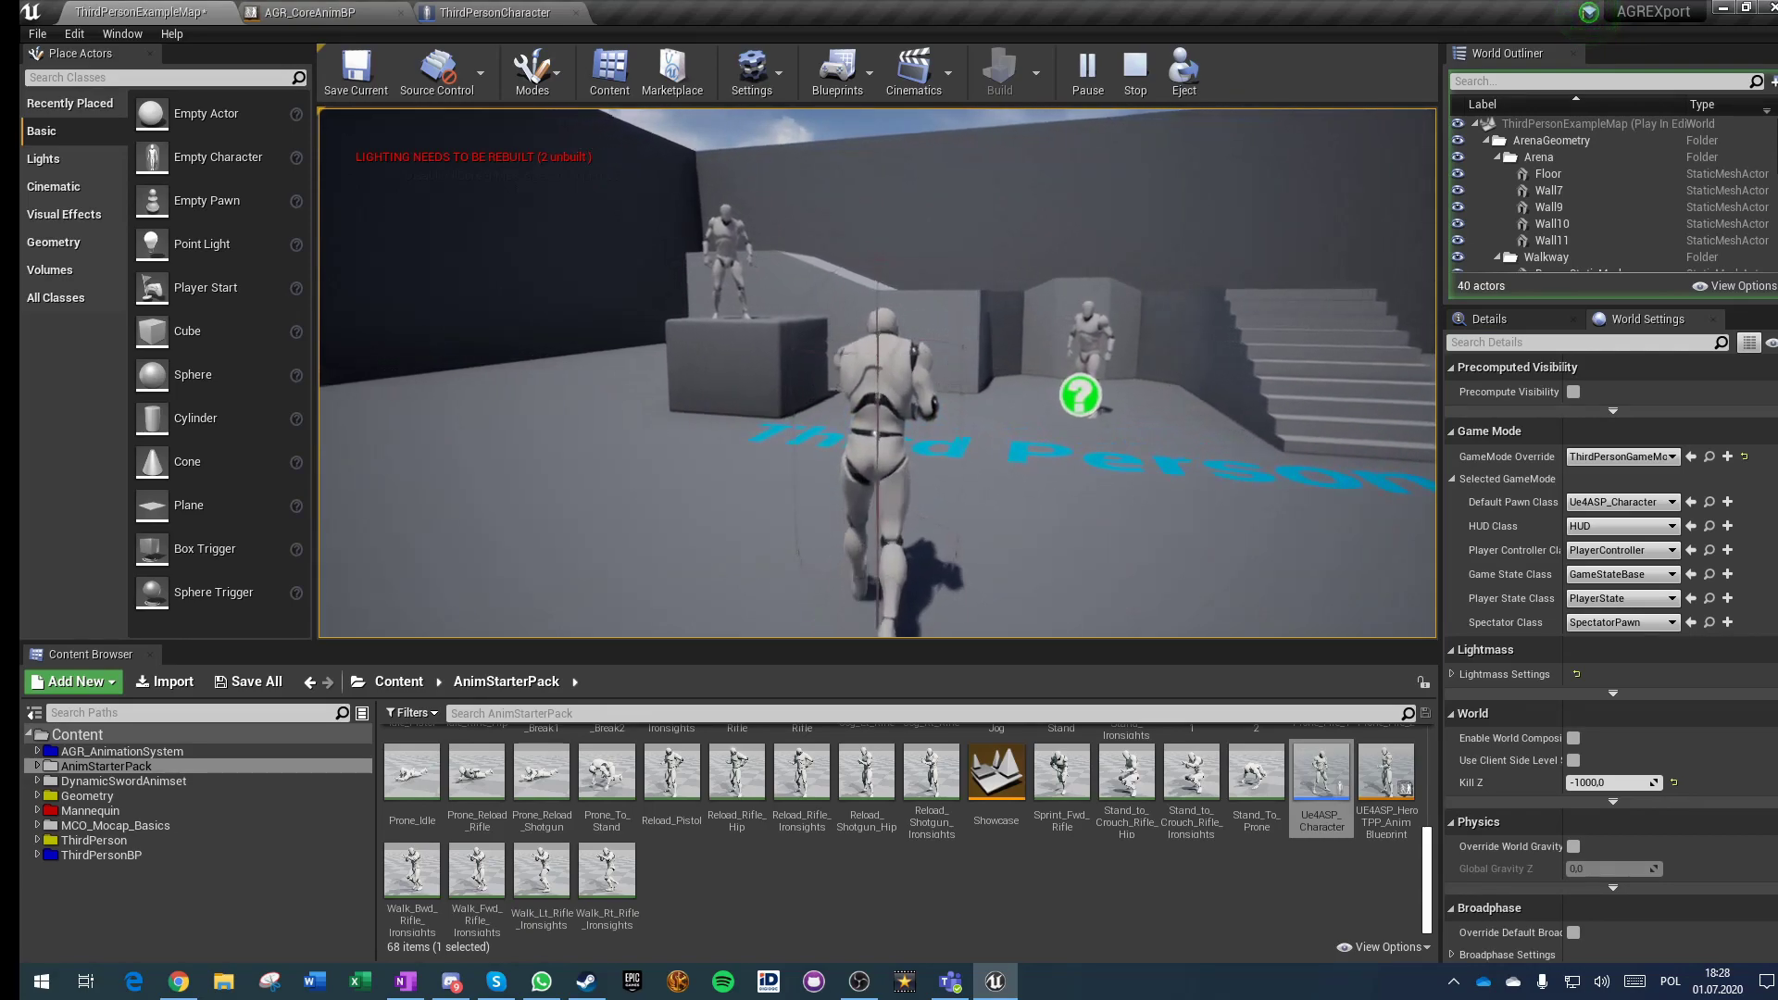
{"action": "key", "text": "a"}
{"action": "key", "text": "d"}
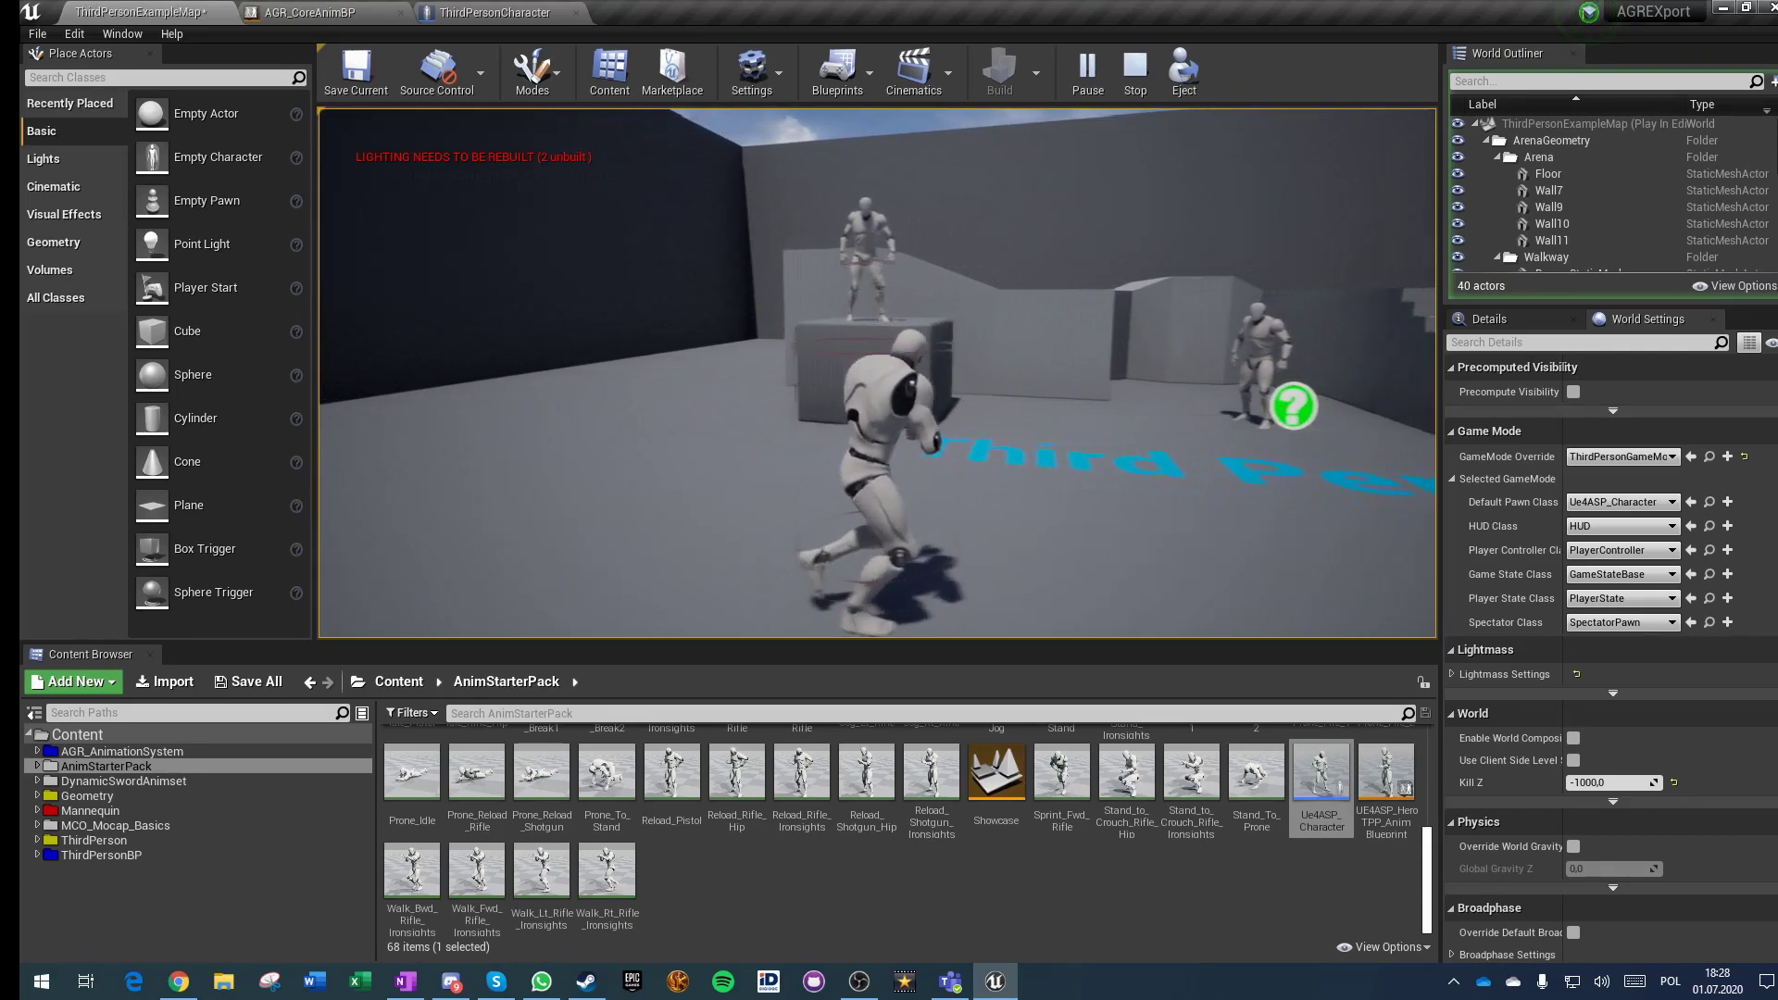
{"action": "key", "text": "w"}
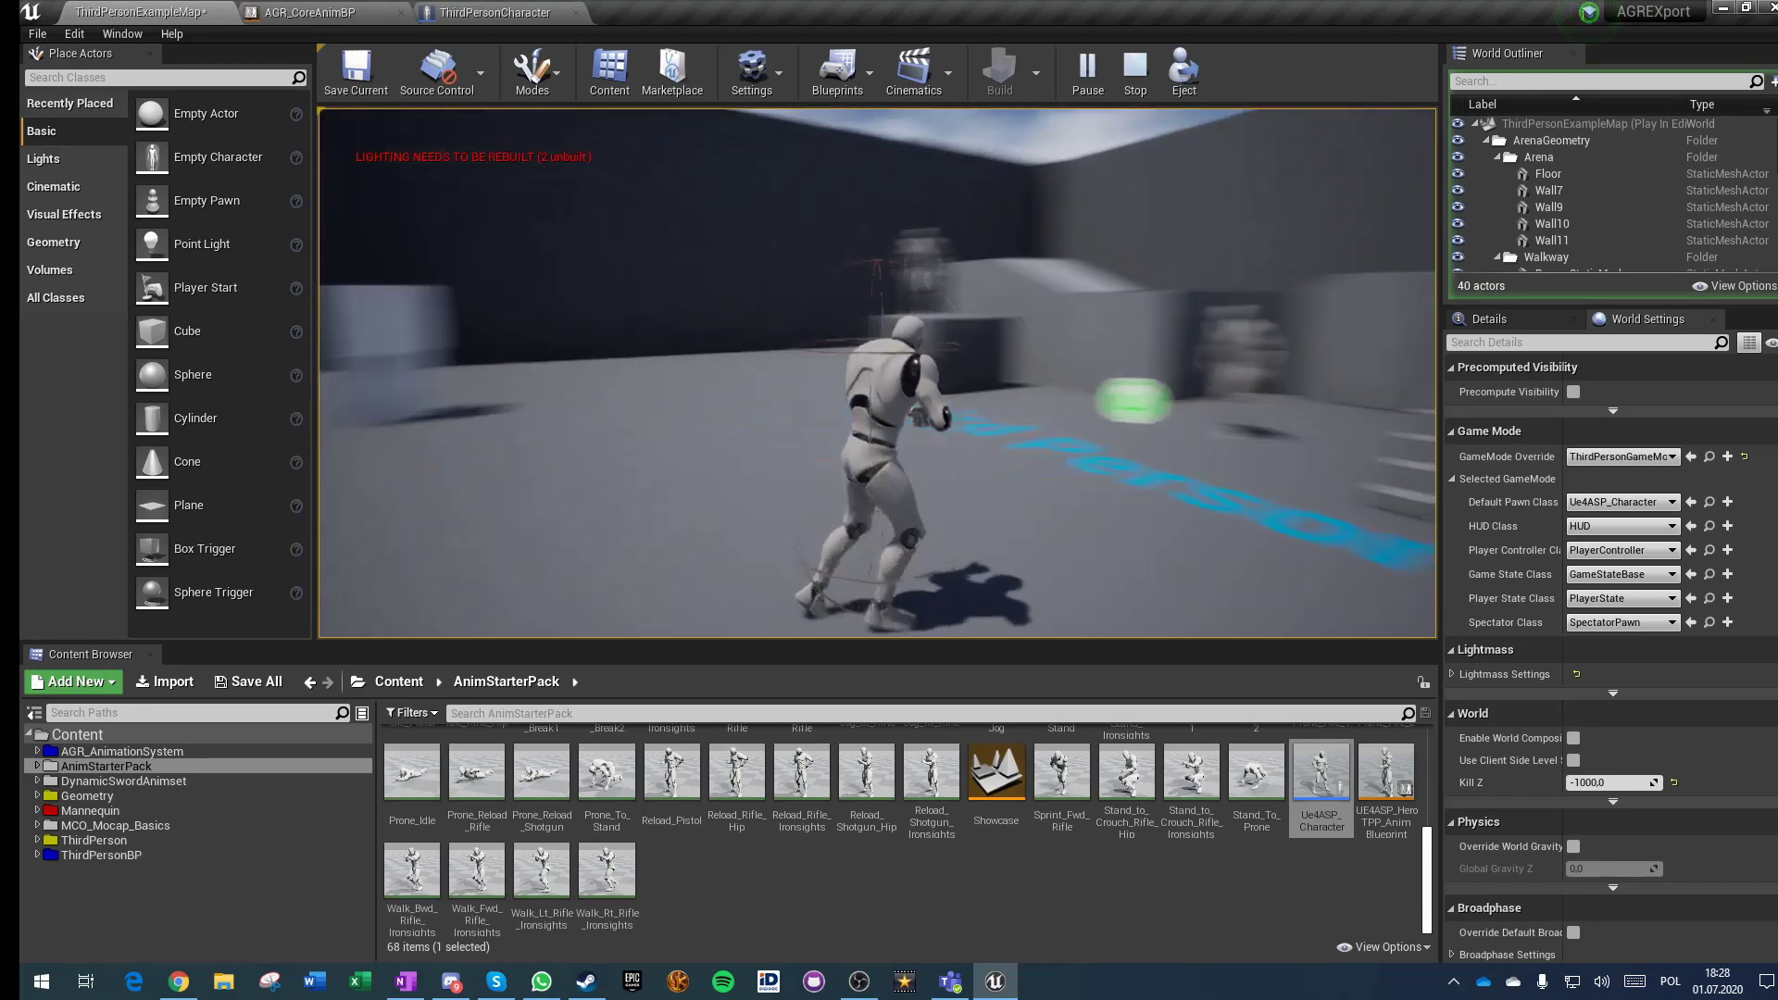
{"action": "key", "text": "w"}
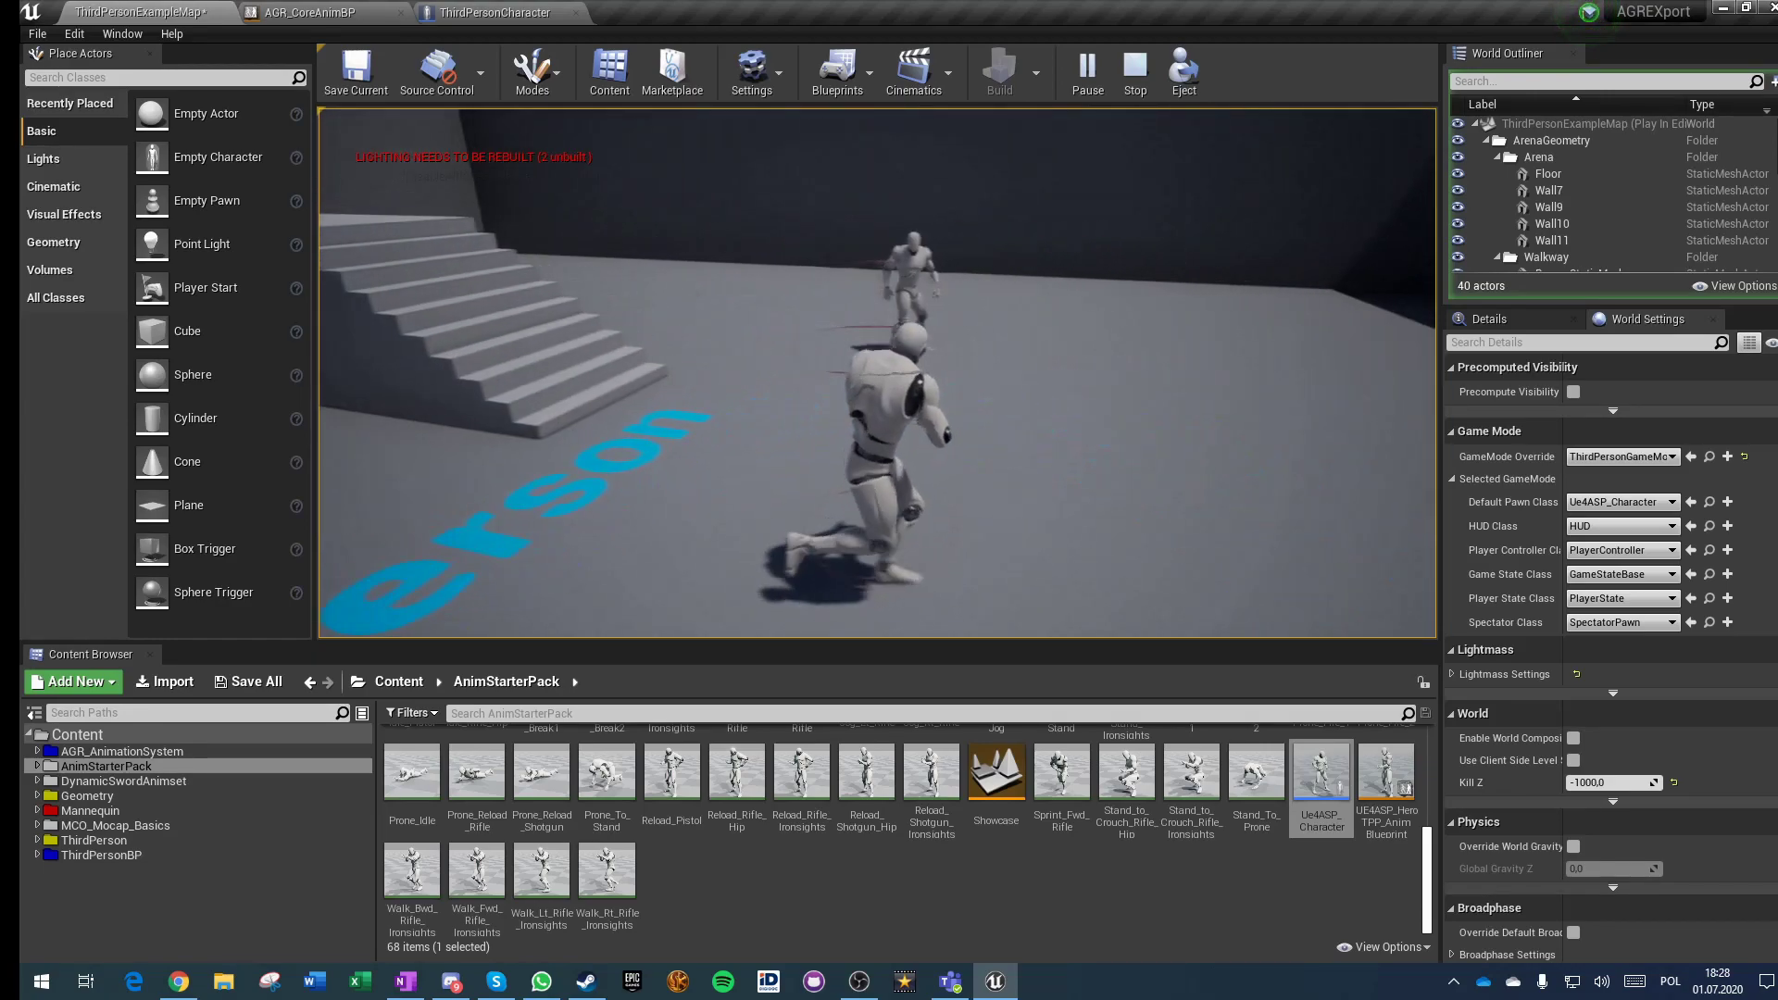
{"action": "key", "text": "a"}
{"action": "key", "text": "a"}
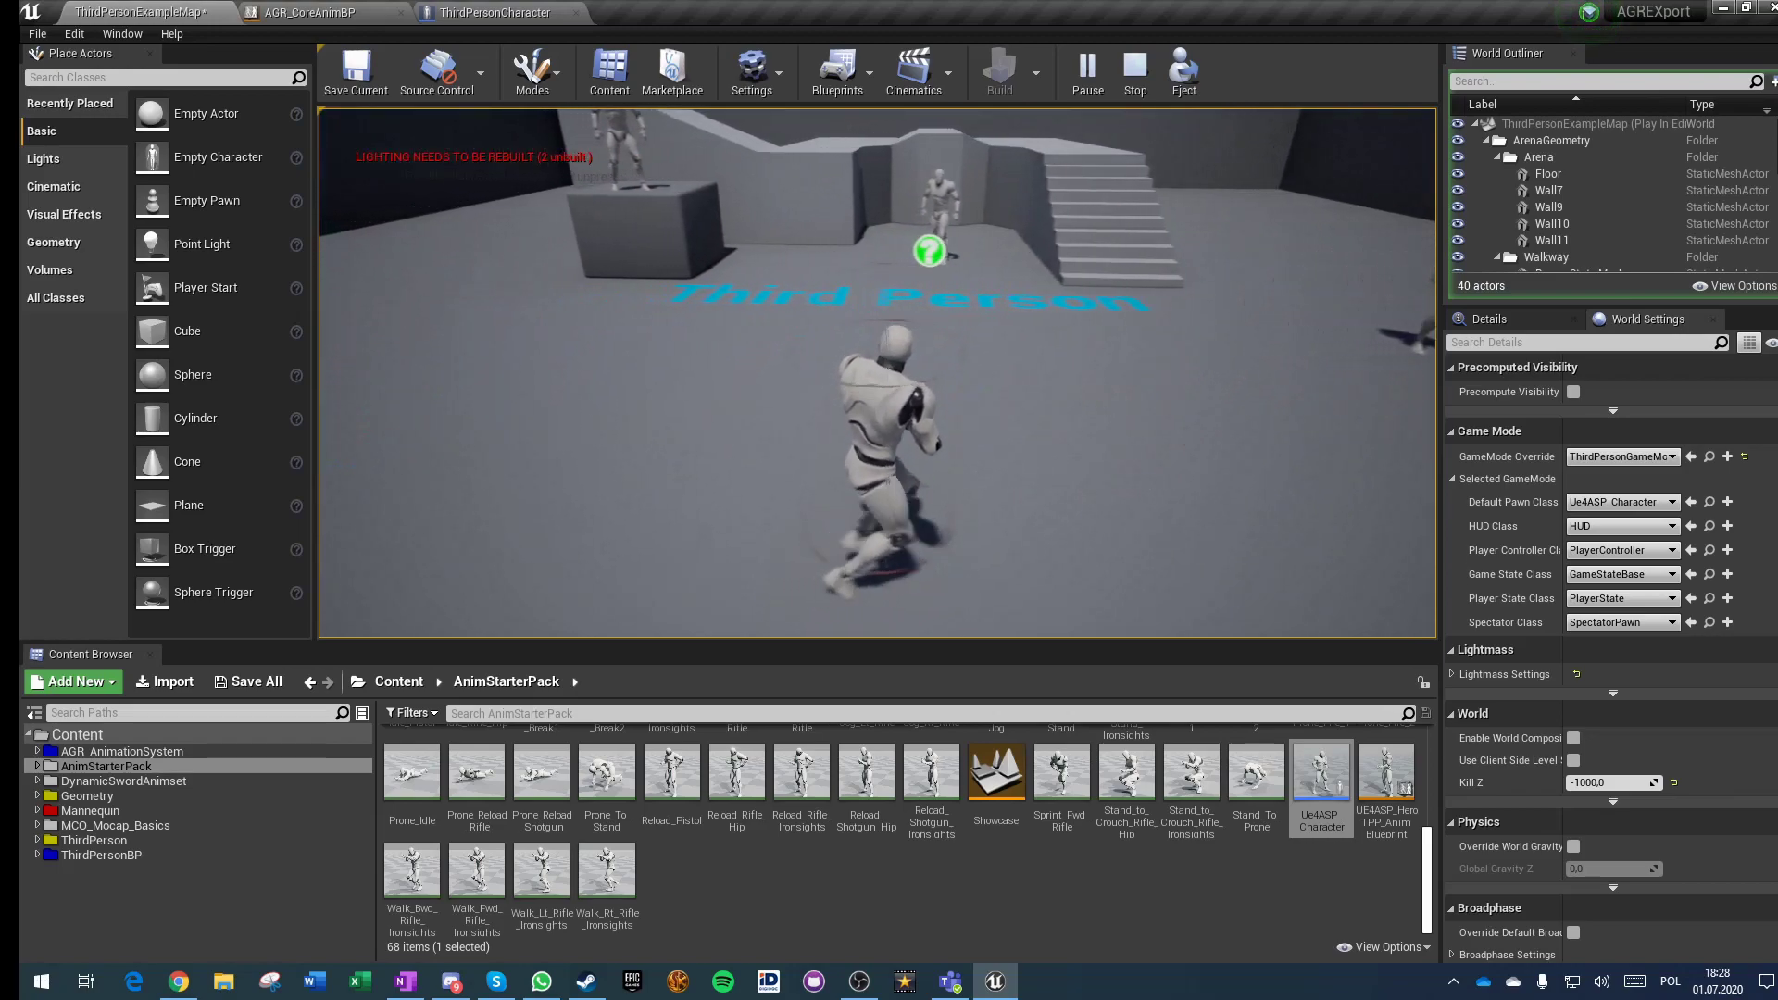
{"action": "key", "text": "d"}
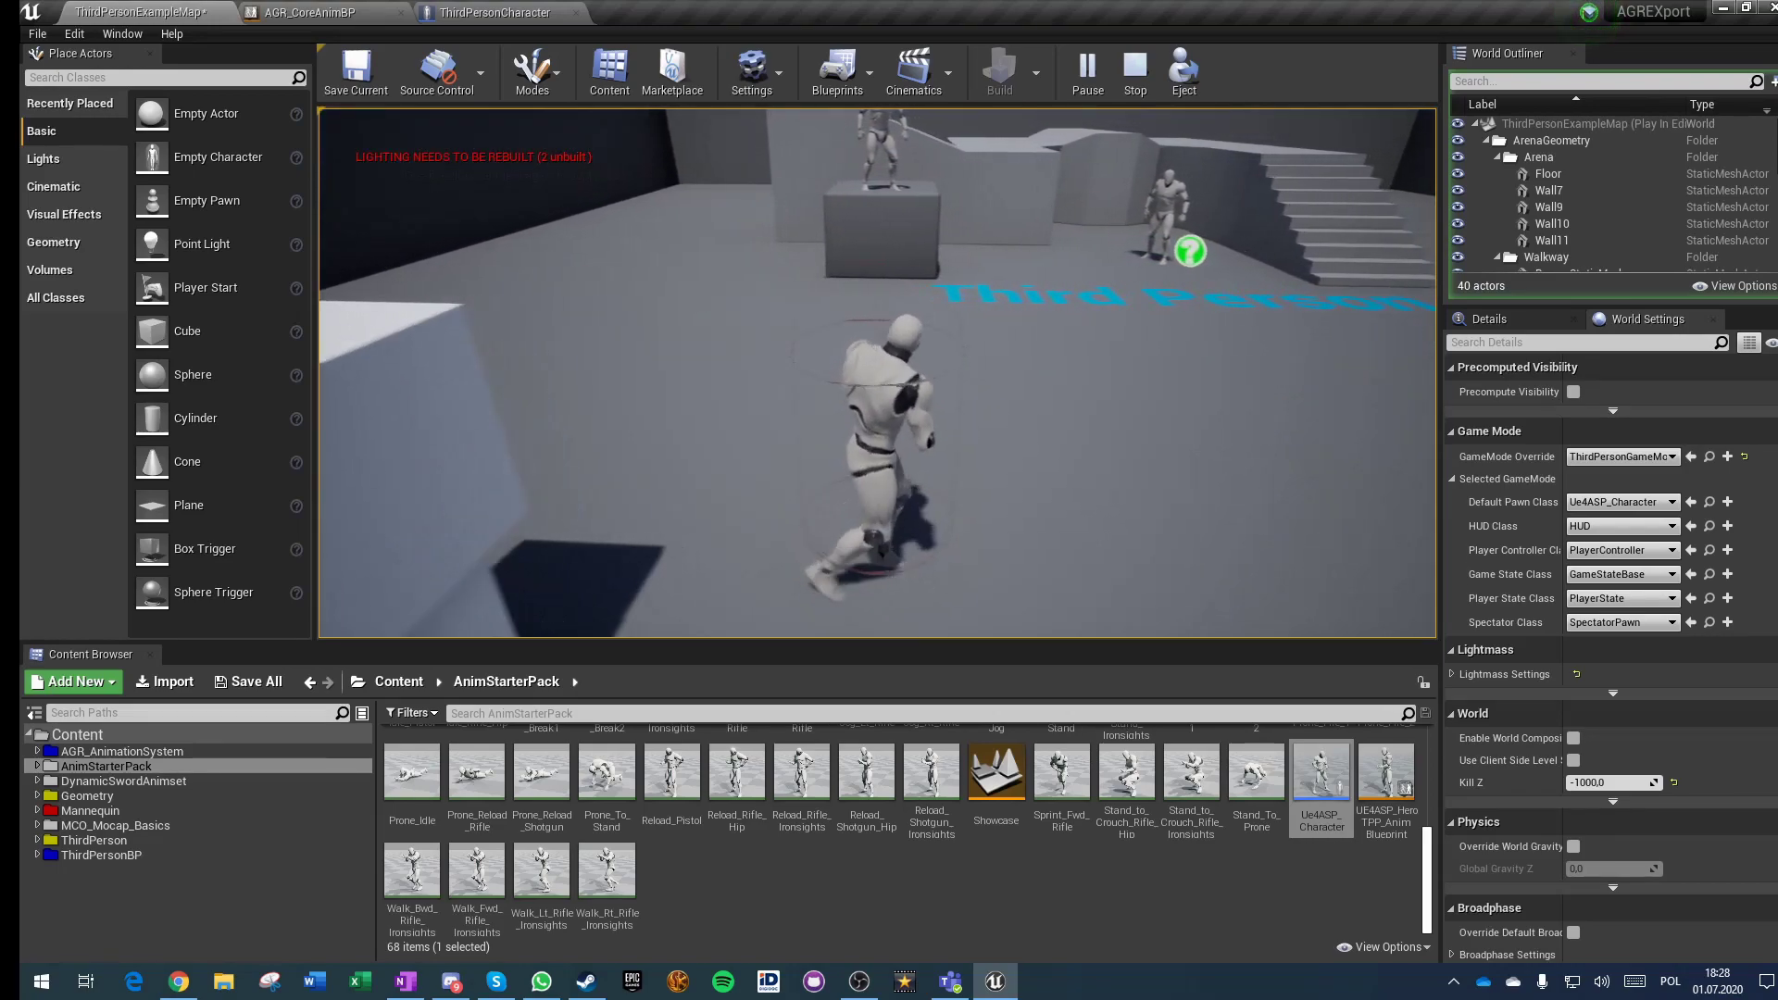
{"action": "key", "text": "w"}
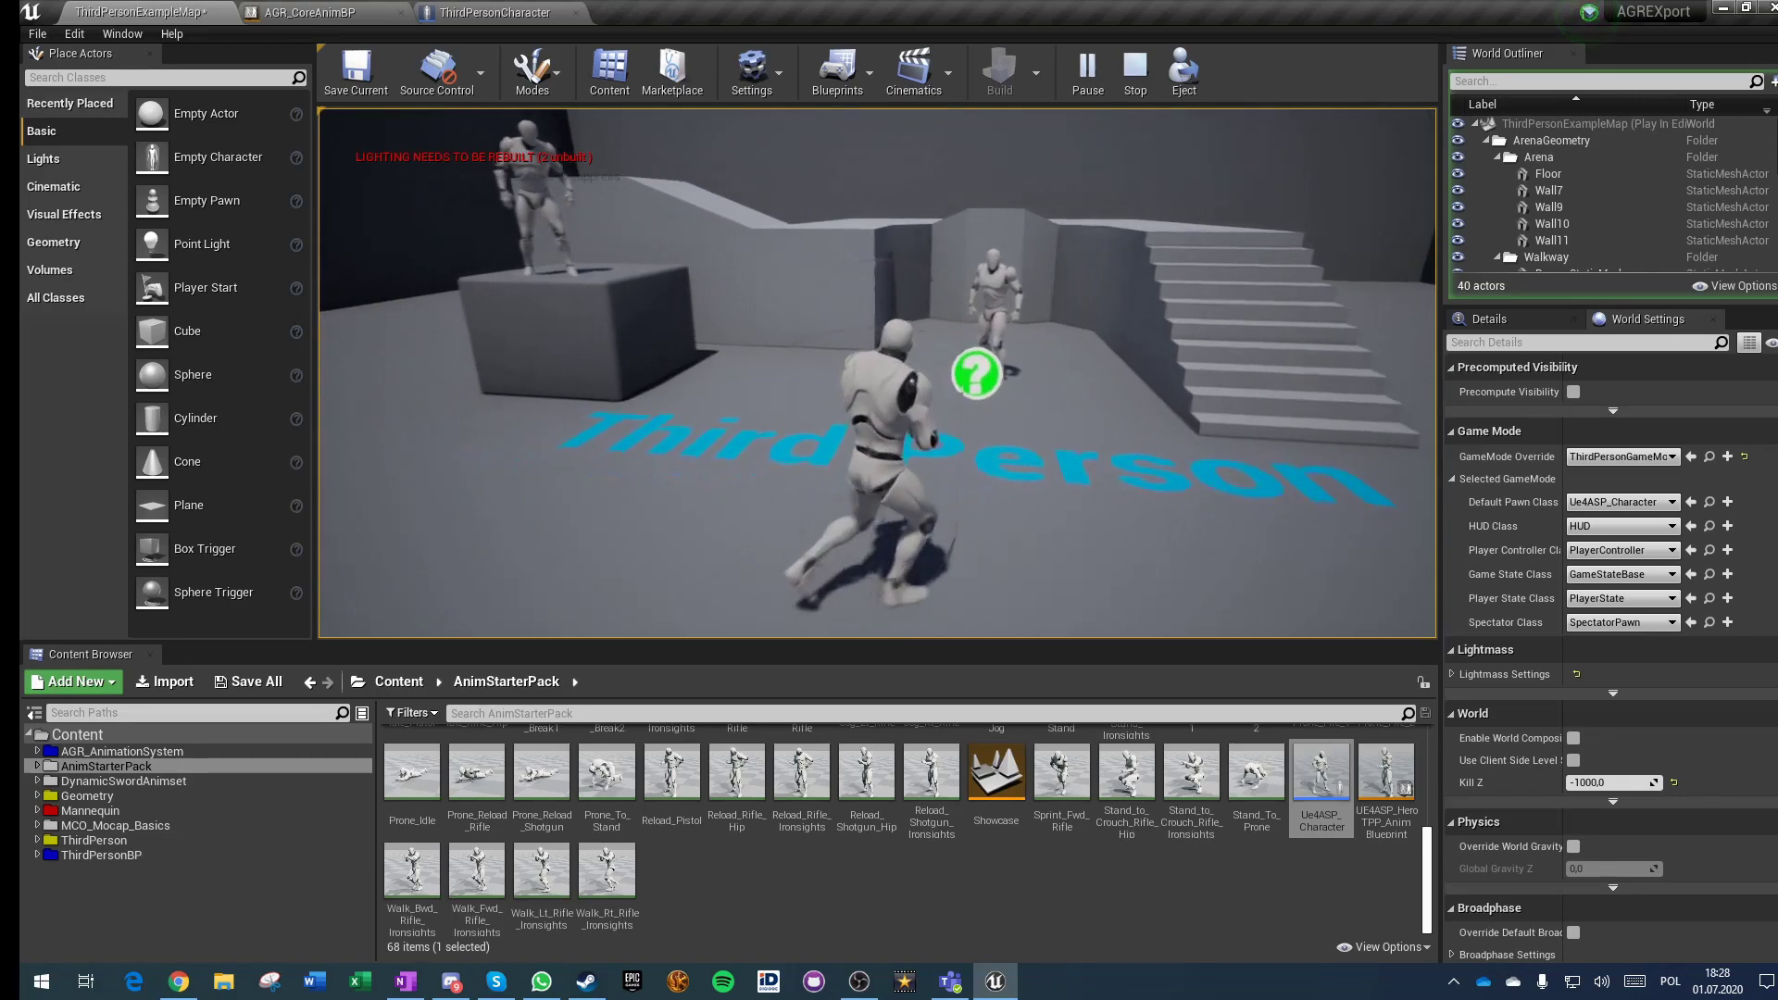
{"action": "key", "text": "s"}
{"action": "key", "text": "w"}
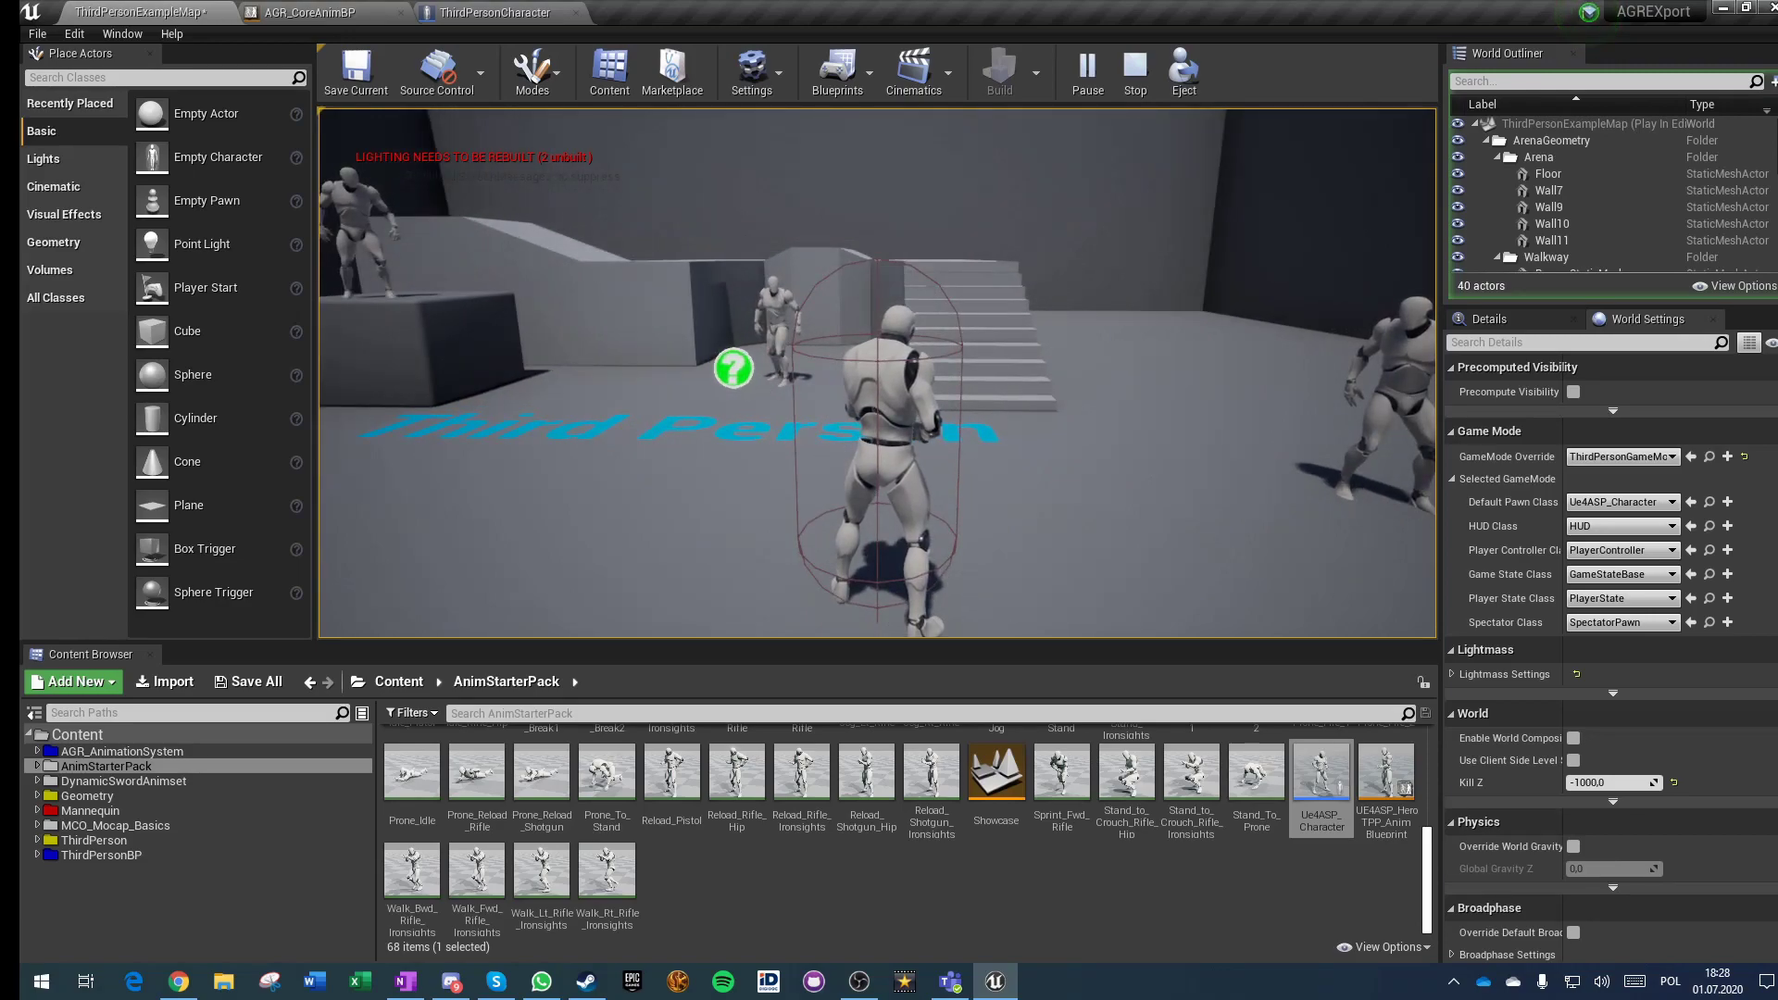
Step: Stop the play session and set the Default Pawn Class back to ThirdPersonCharacter
{"action": "key", "text": "Escape"}
{"action": "left_click", "coordinate": [1619, 502]}
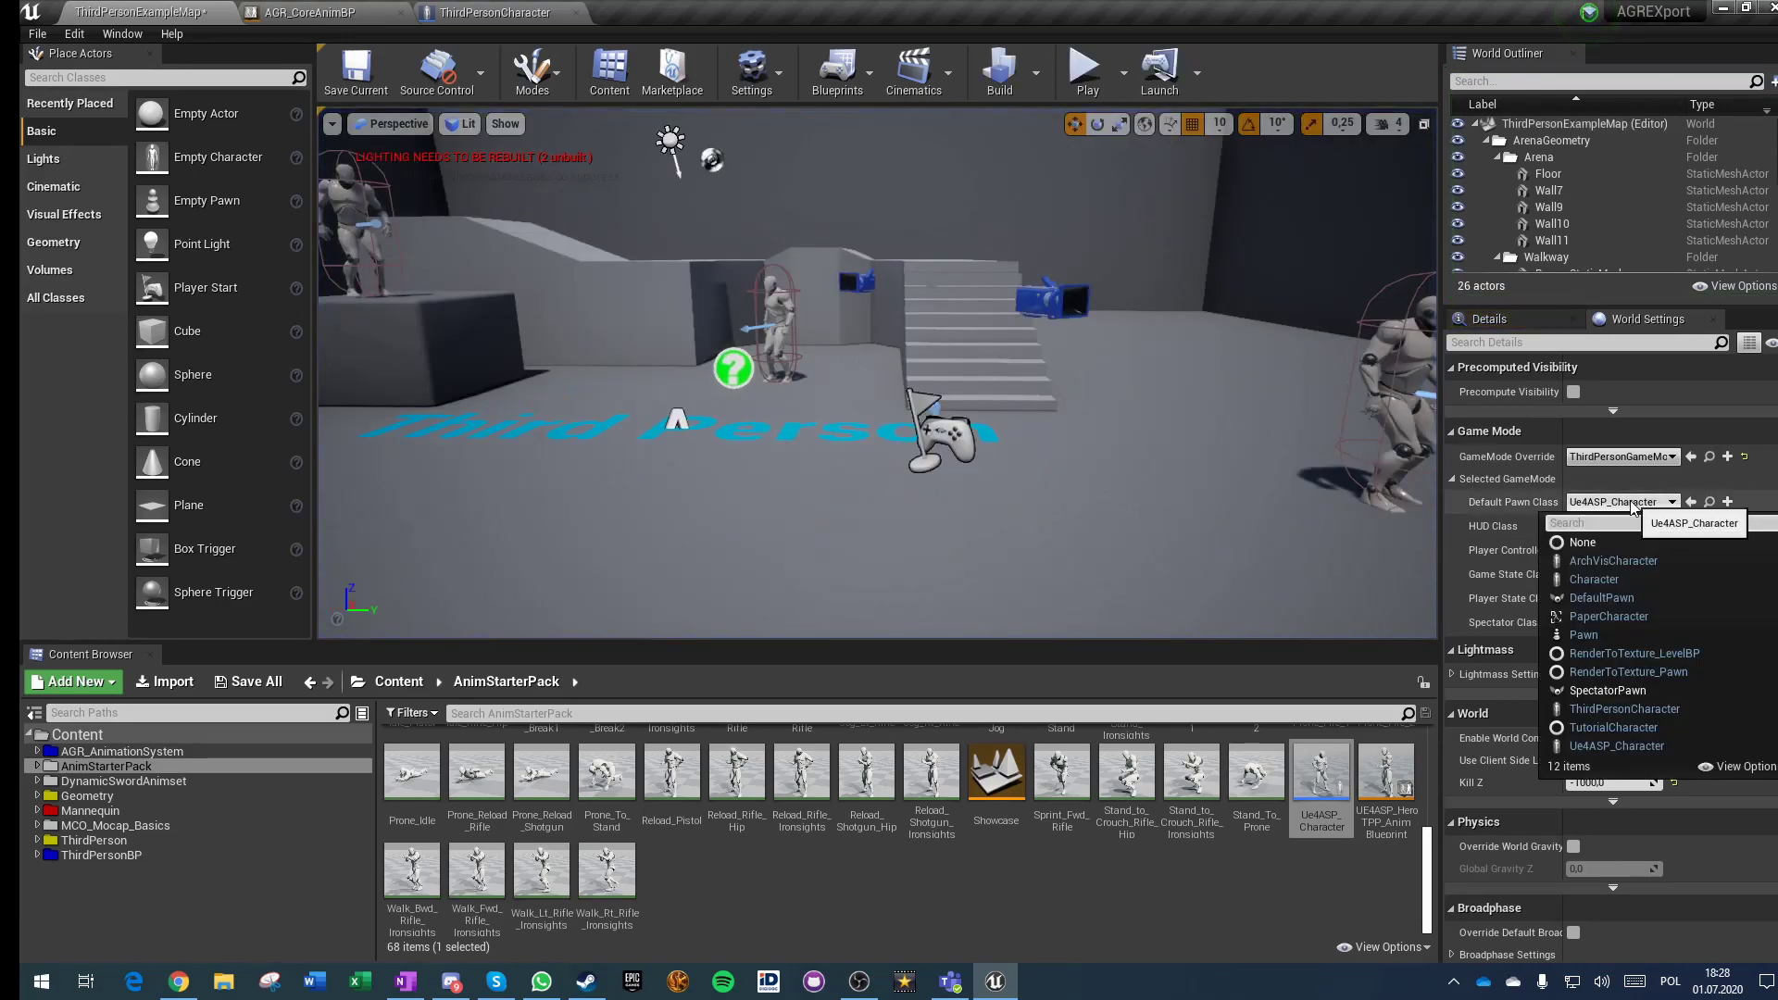
{"action": "left_click", "coordinate": [1613, 710]}
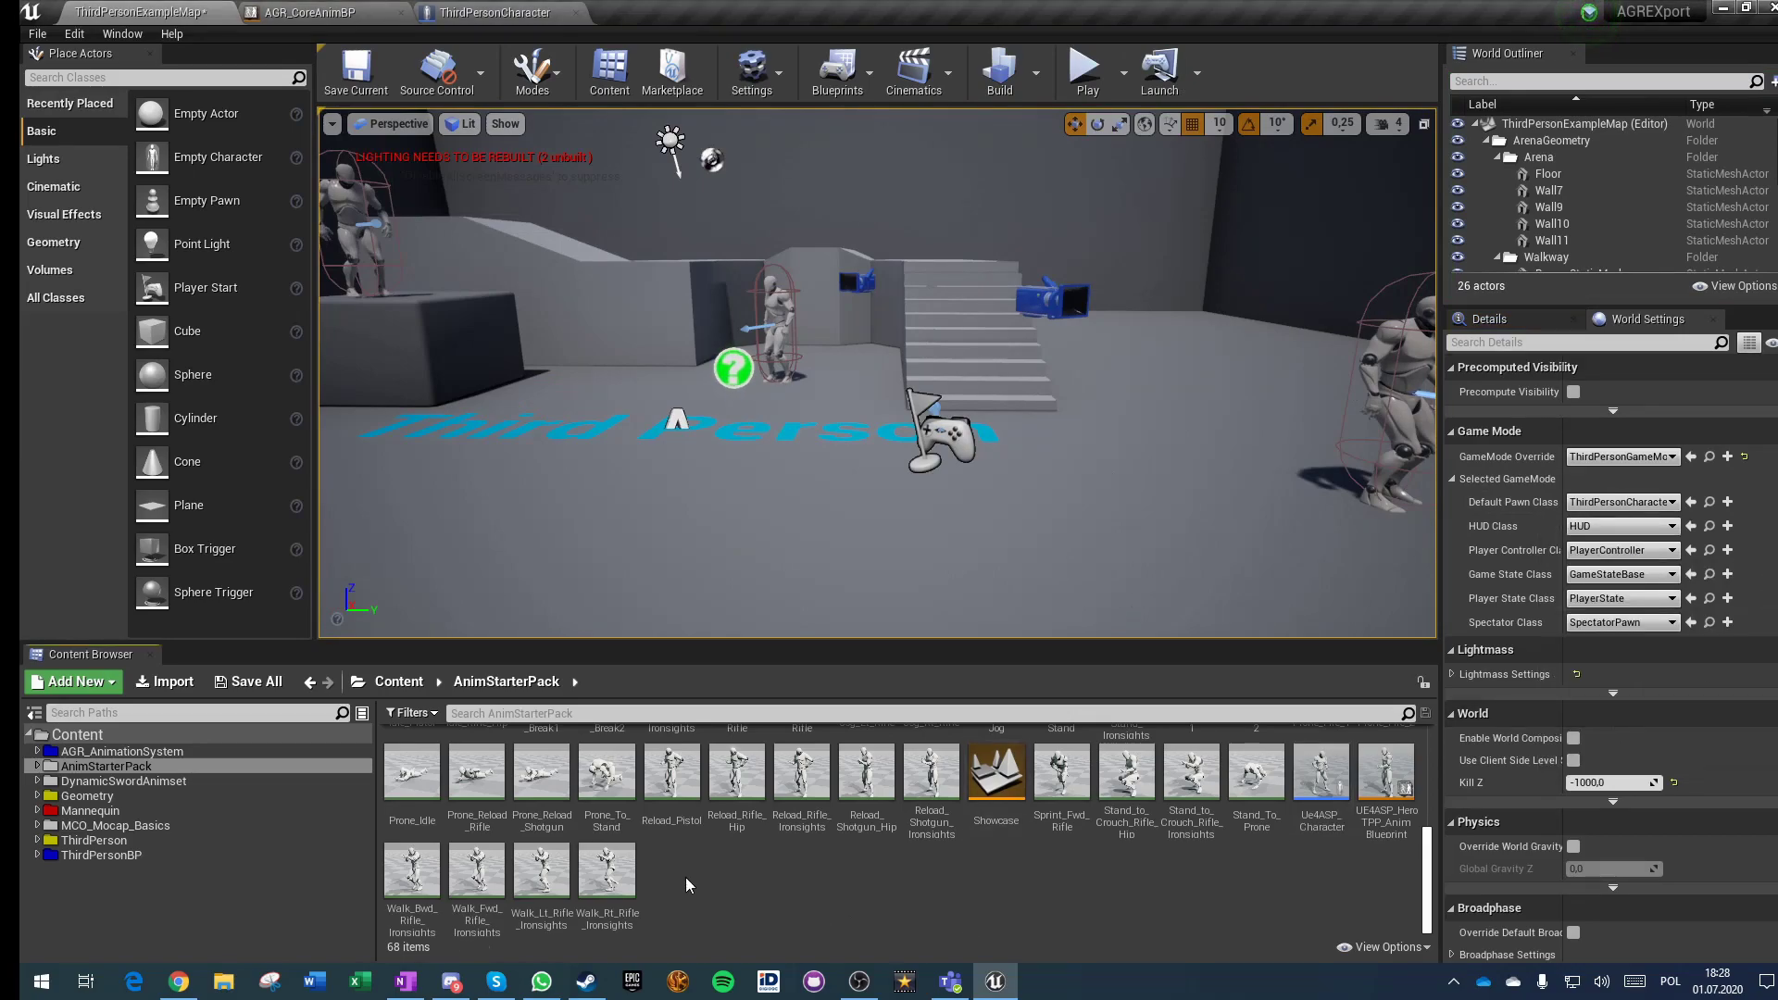
Step: Open the Mesh folder of UE4_Mannequin inside AnimStarterPack
{"action": "scroll", "coordinate": [699, 892], "scroll_direction": "up", "scroll_amount": 3}
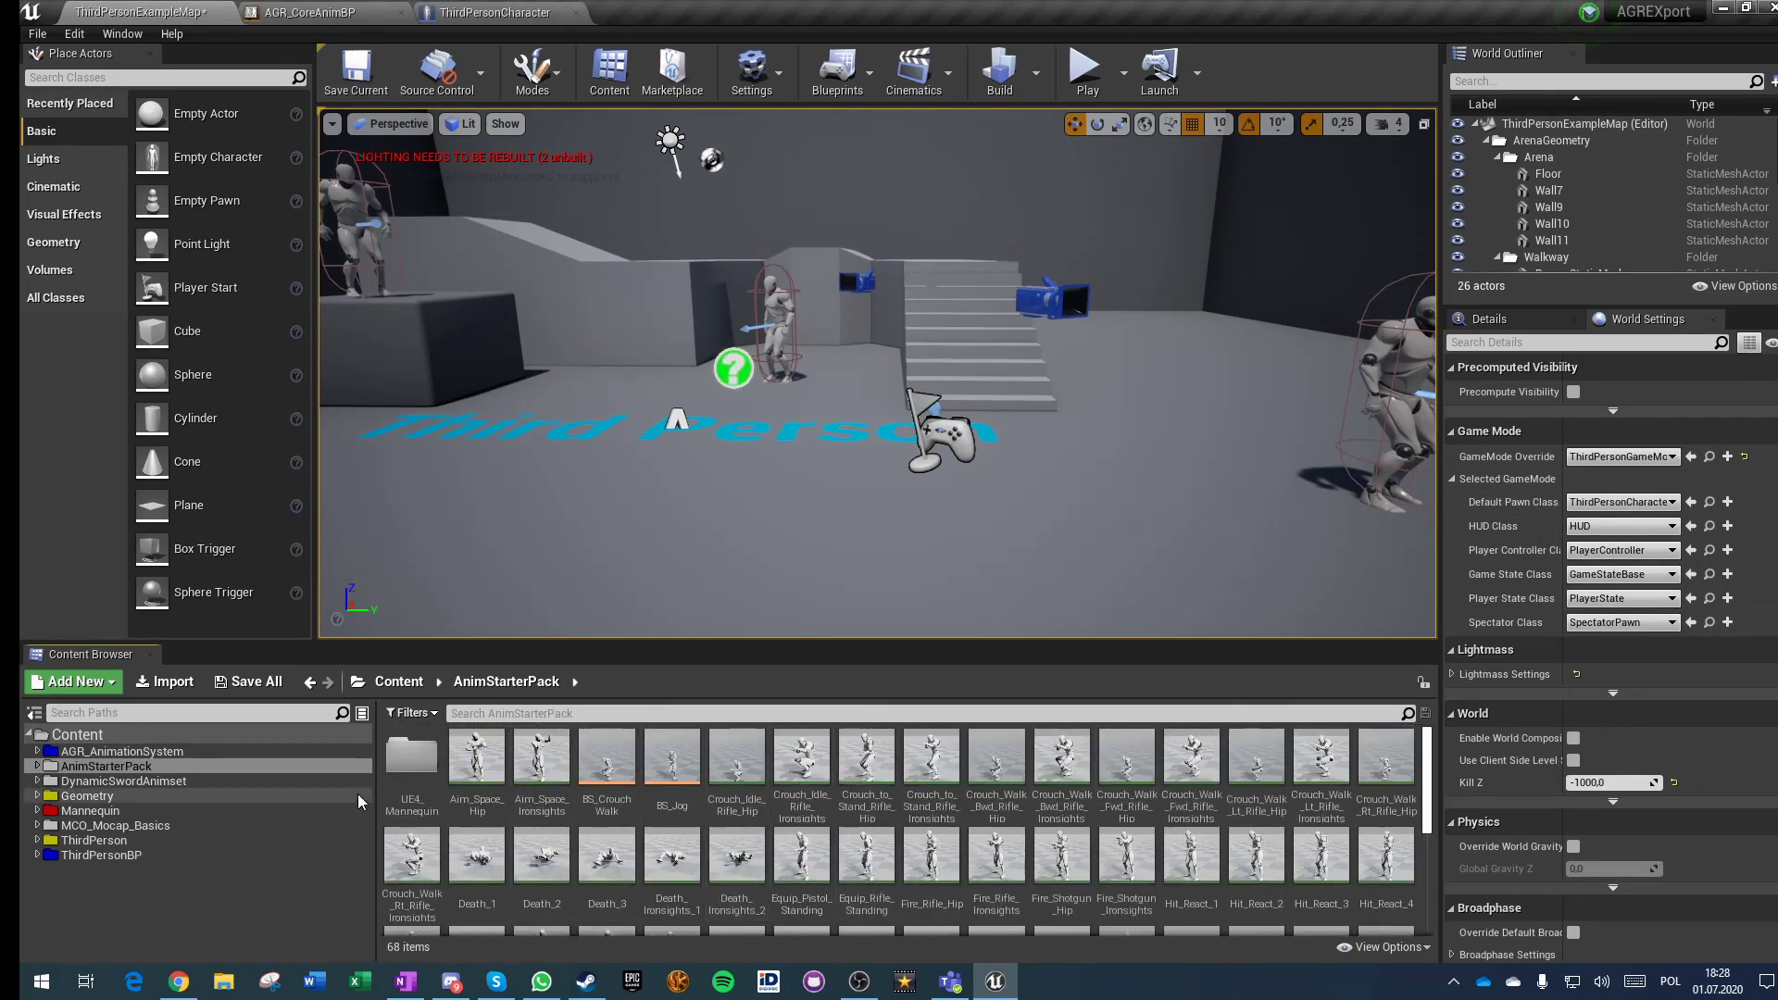
{"action": "double_click", "coordinate": [411, 761]}
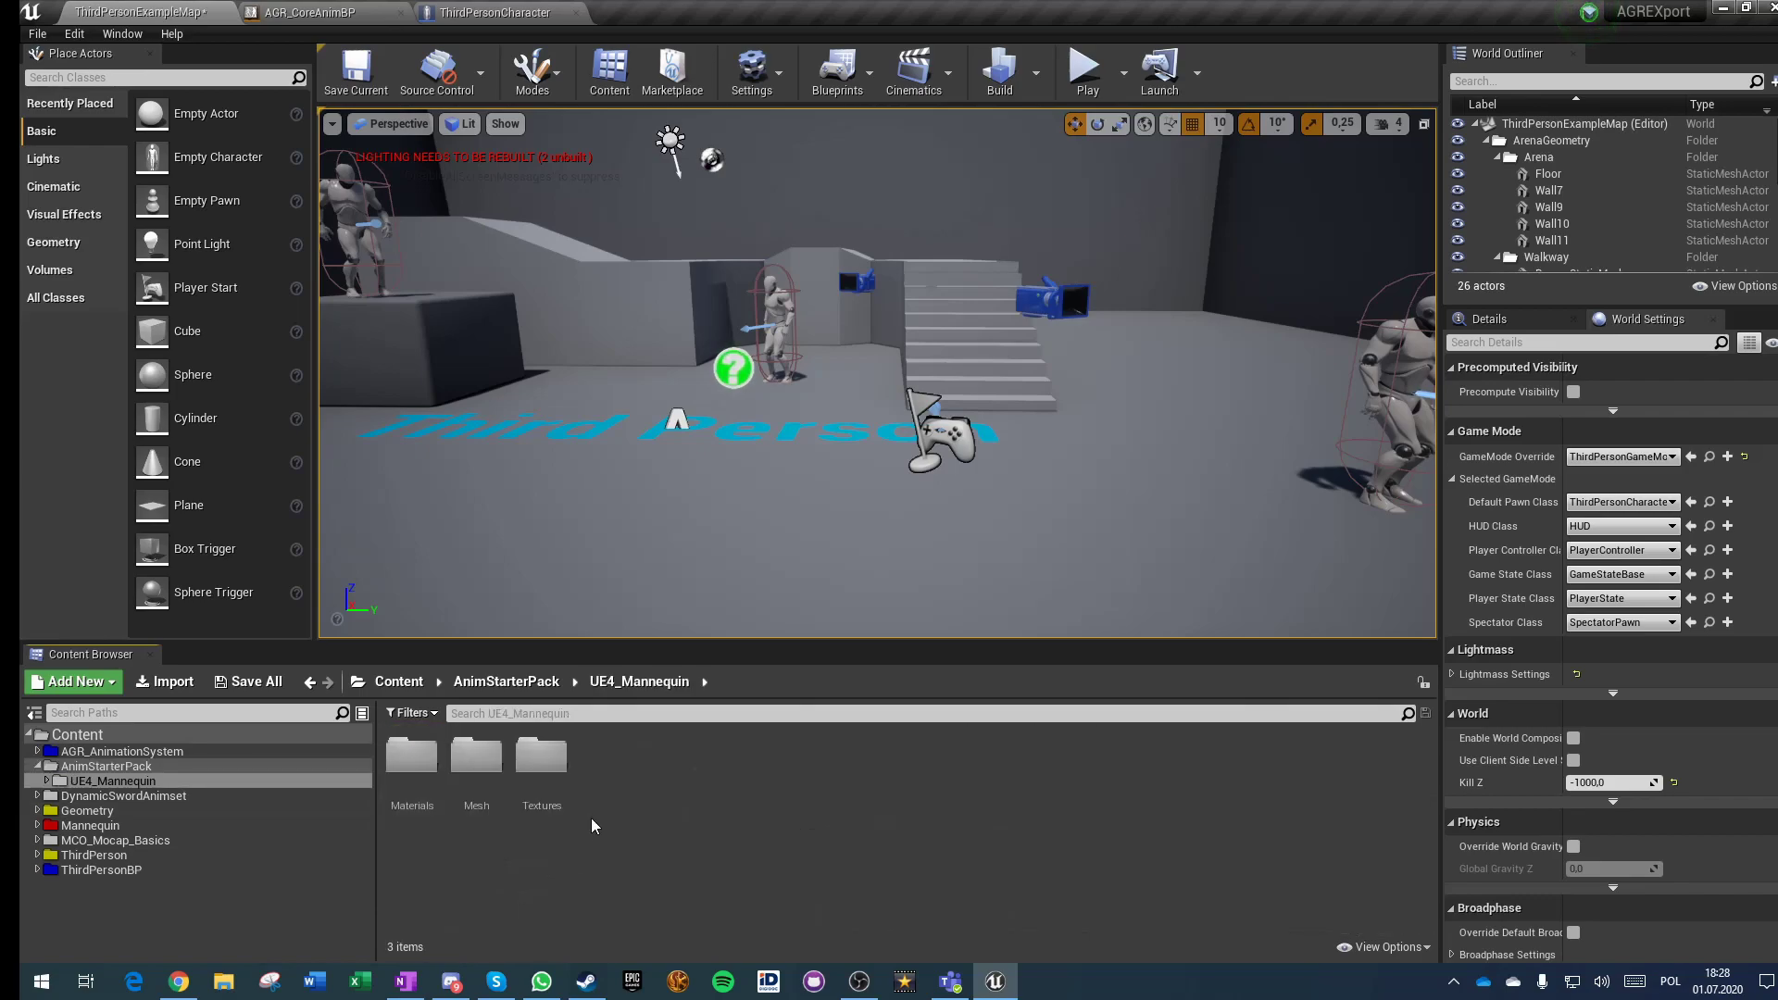
{"action": "double_click", "coordinate": [474, 761]}
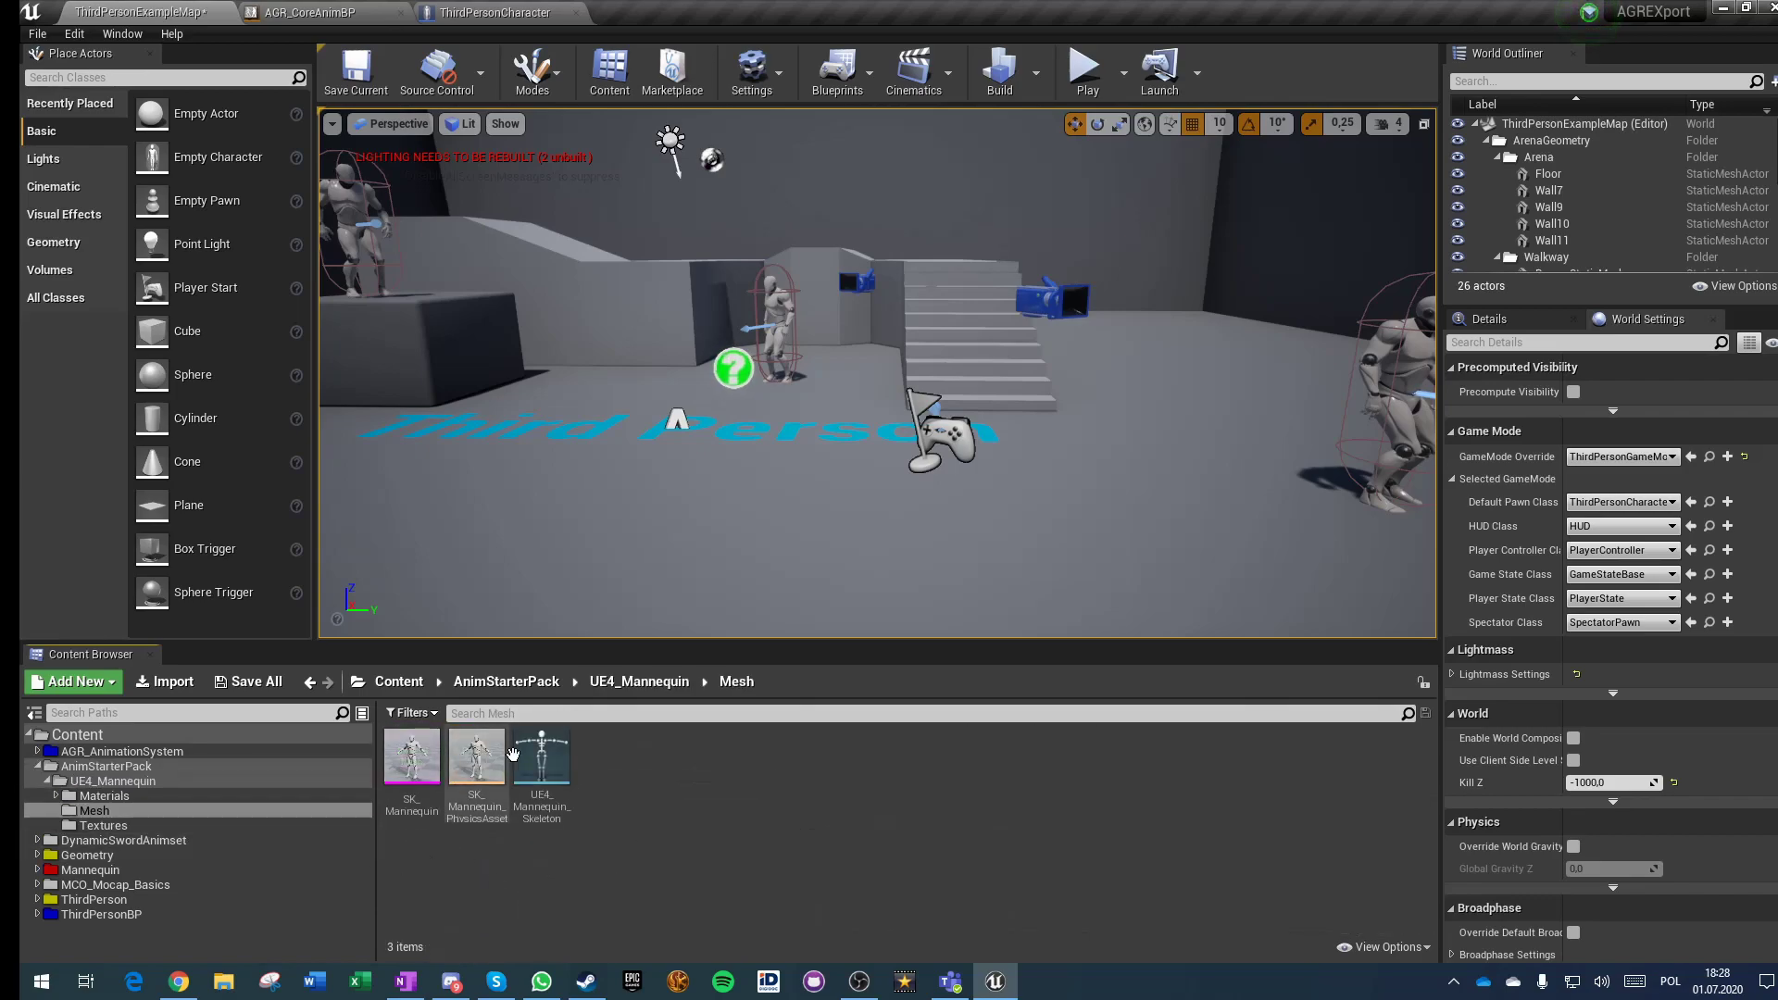
Step: Delete AnimStarterPack's UE4_Mannequin_Skeleton, replacing its references with the UE4_Mannequin_Skeleton that is not from MCO_Mocap_Basics
{"action": "left_click", "coordinate": [541, 769]}
{"action": "key", "text": "Delete"}
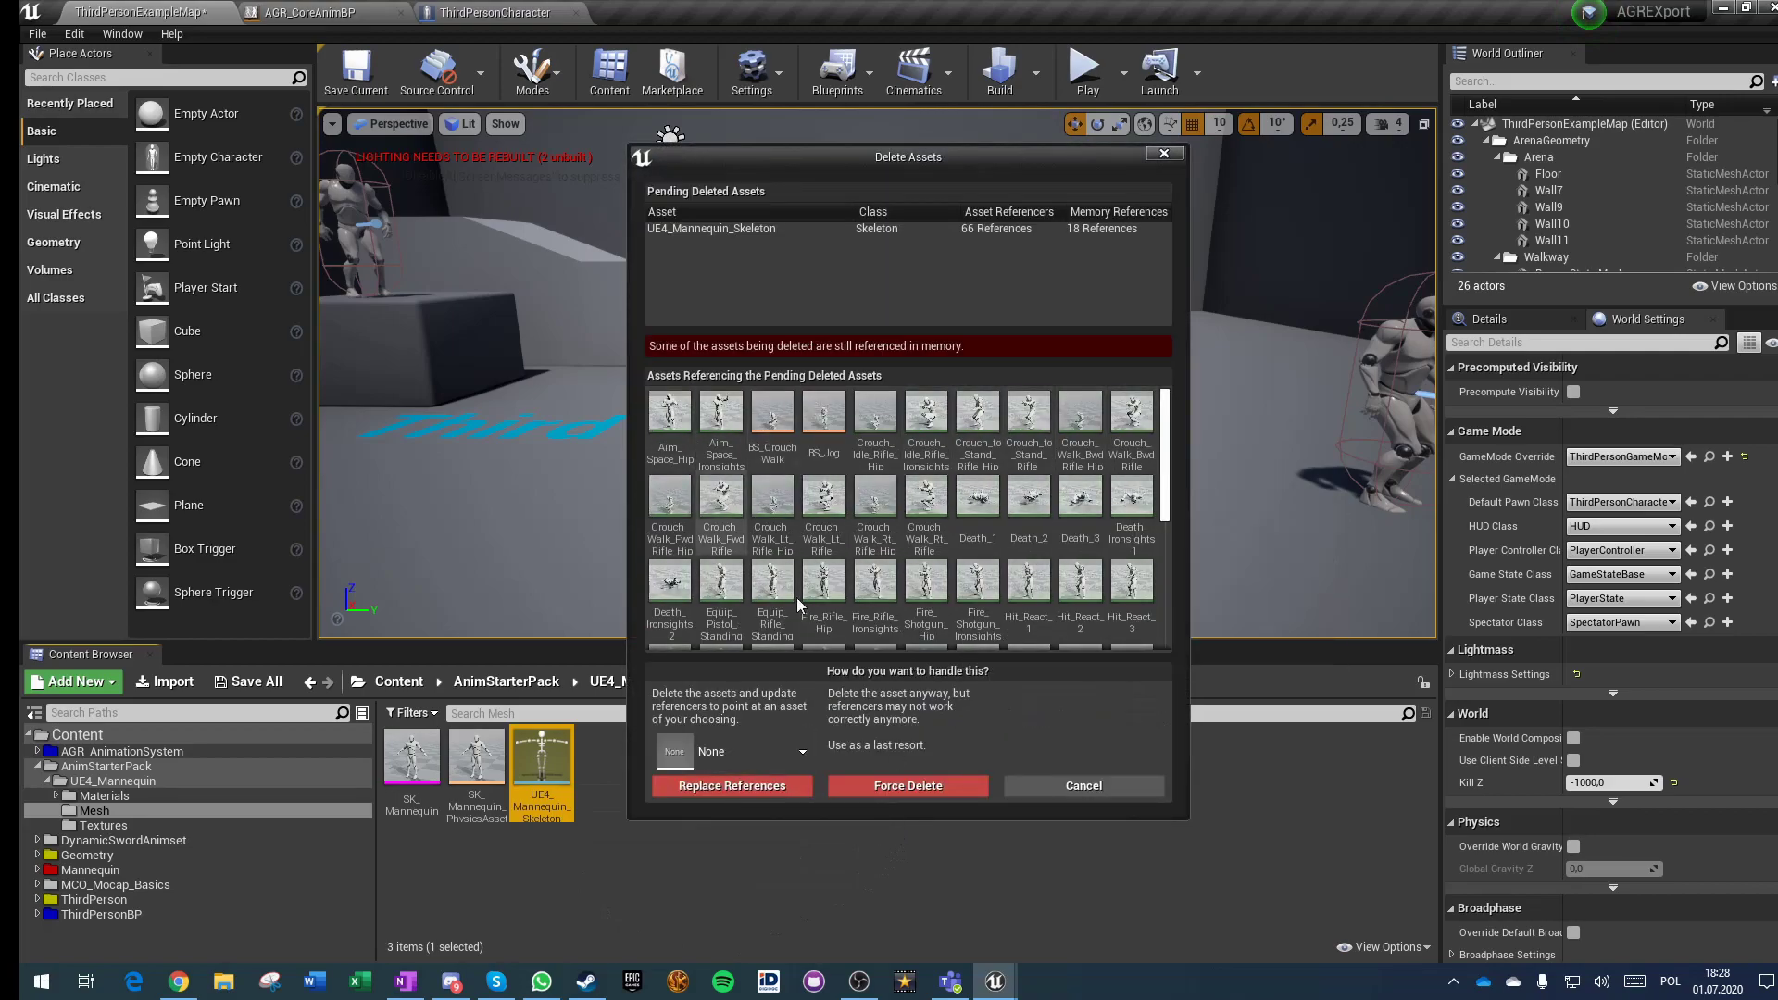
{"action": "scroll", "coordinate": [1017, 537], "scroll_direction": "down", "scroll_amount": 5}
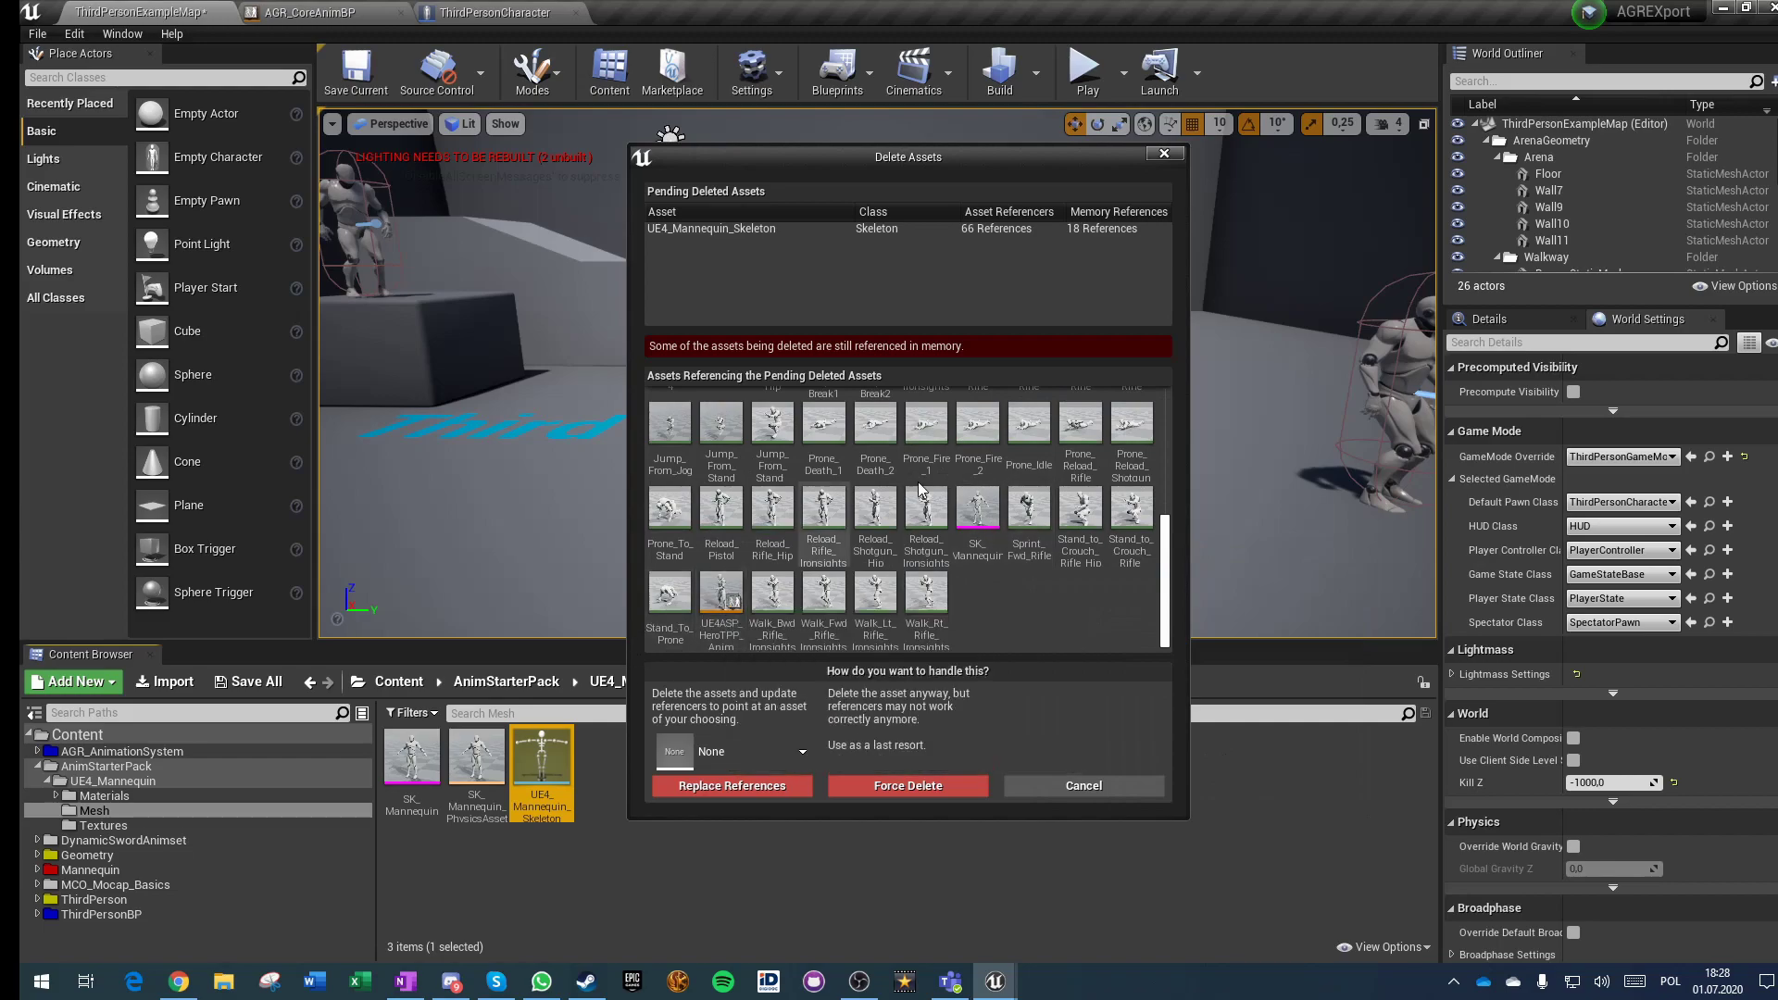
{"action": "scroll", "coordinate": [831, 589], "scroll_direction": "up", "scroll_amount": 2}
{"action": "scroll", "coordinate": [831, 589], "scroll_direction": "up", "scroll_amount": 2}
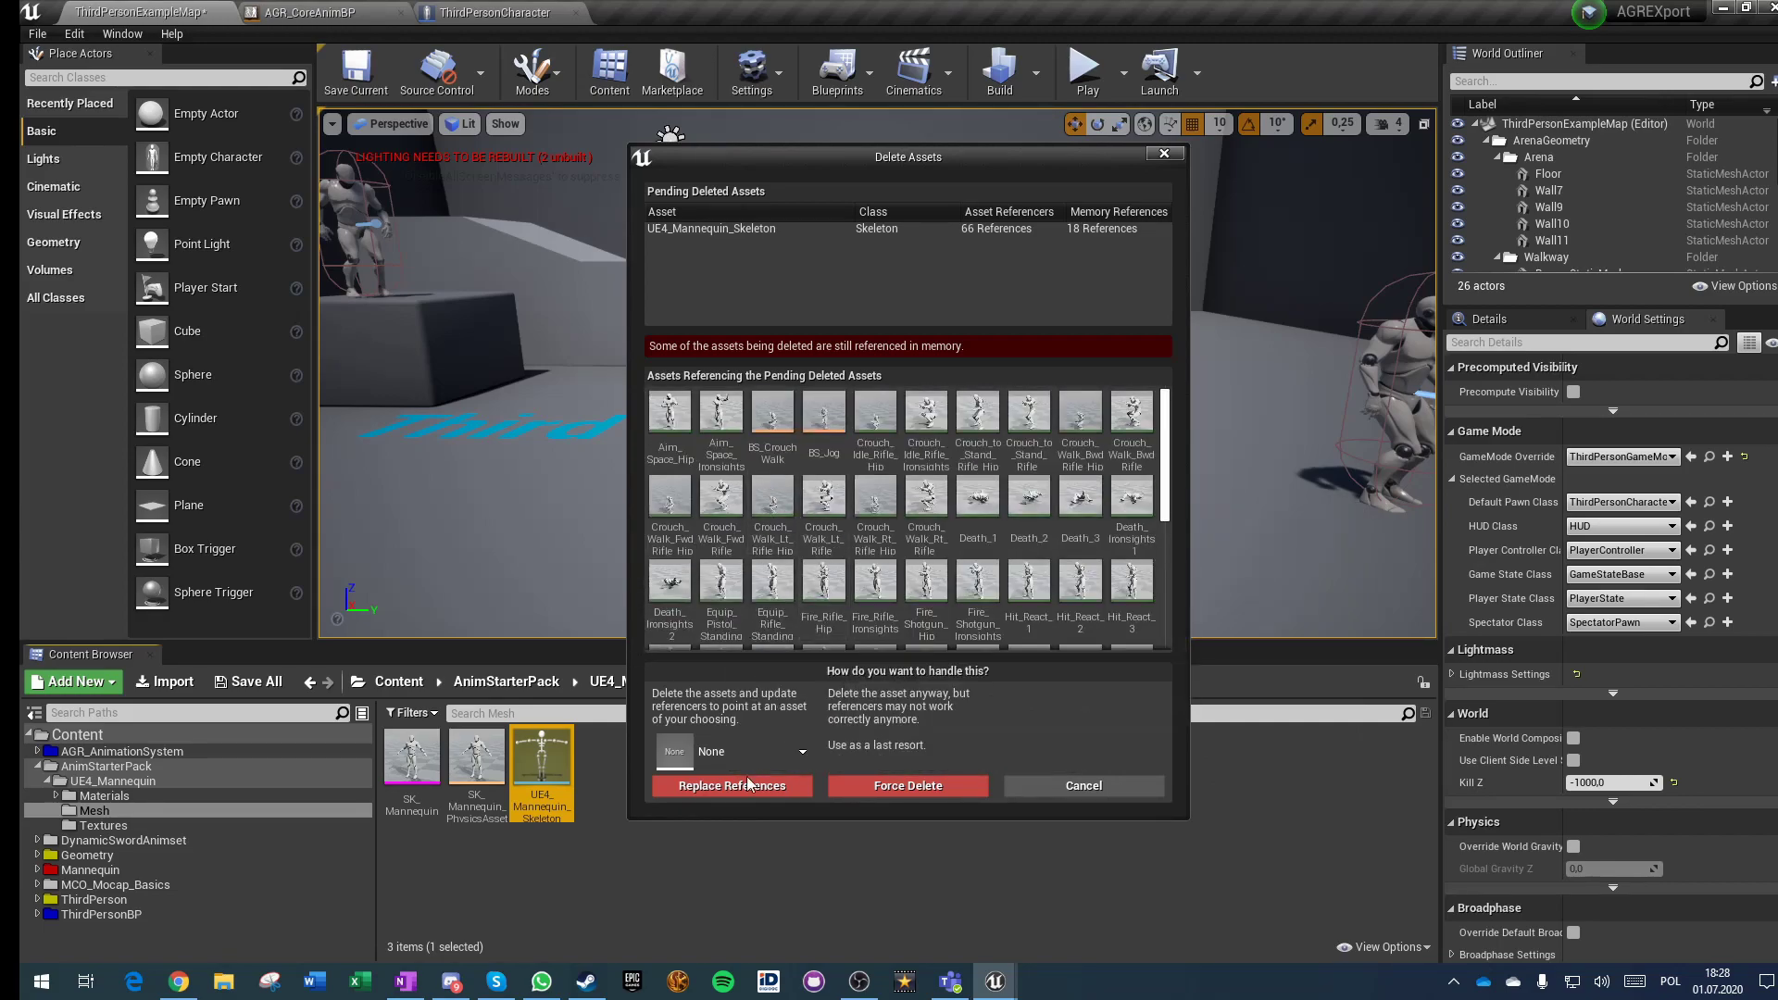
{"action": "left_click", "coordinate": [734, 749]}
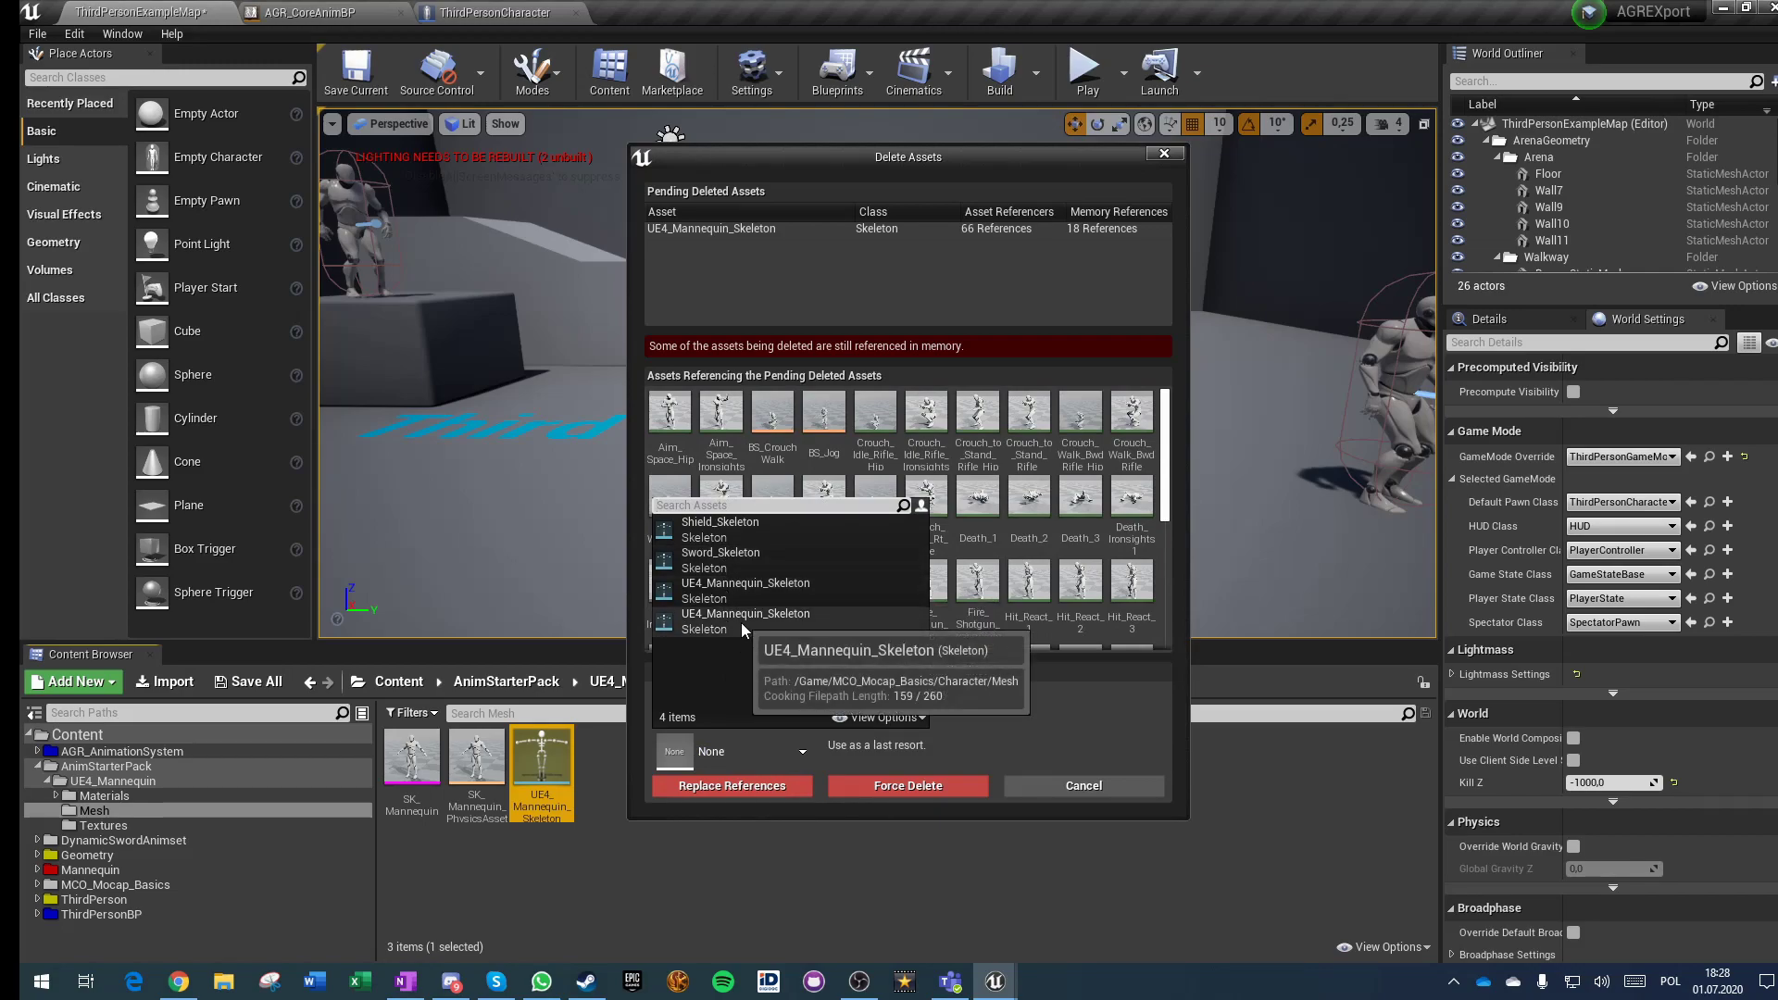
{"action": "left_click", "coordinate": [728, 587]}
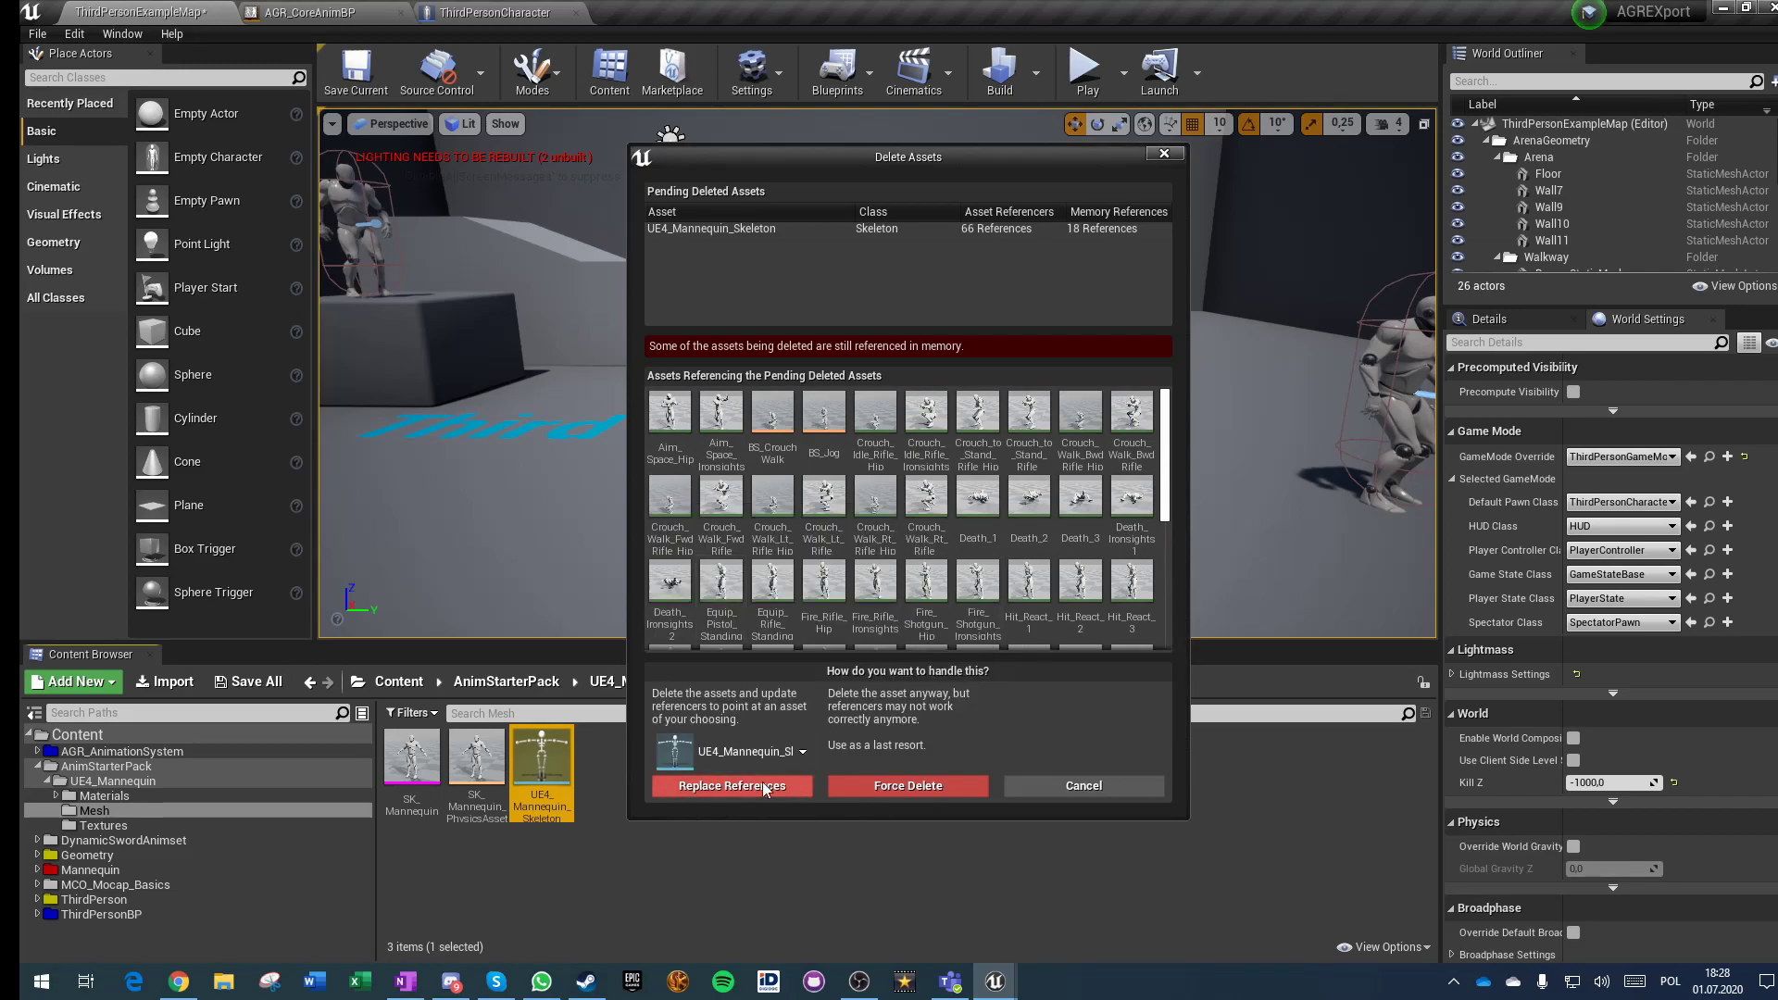
{"action": "left_click", "coordinate": [732, 790]}
{"action": "left_click", "coordinate": [1021, 559]}
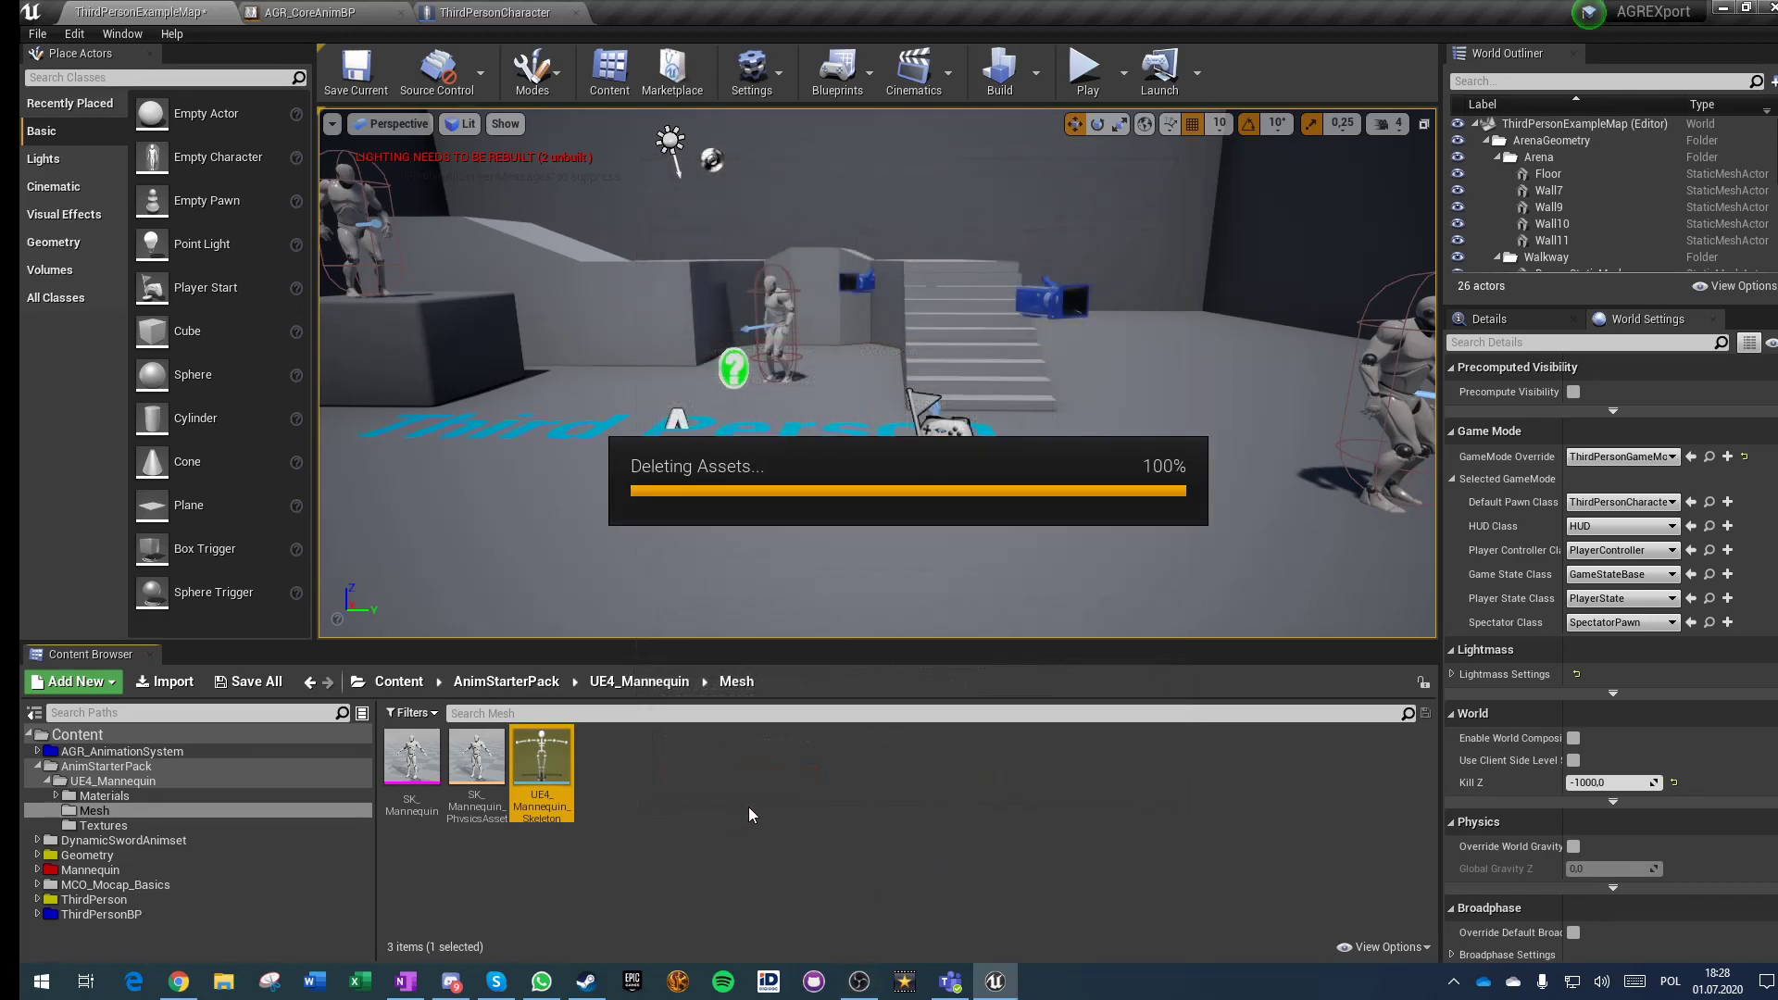
{"action": "left_click", "coordinate": [992, 669]}
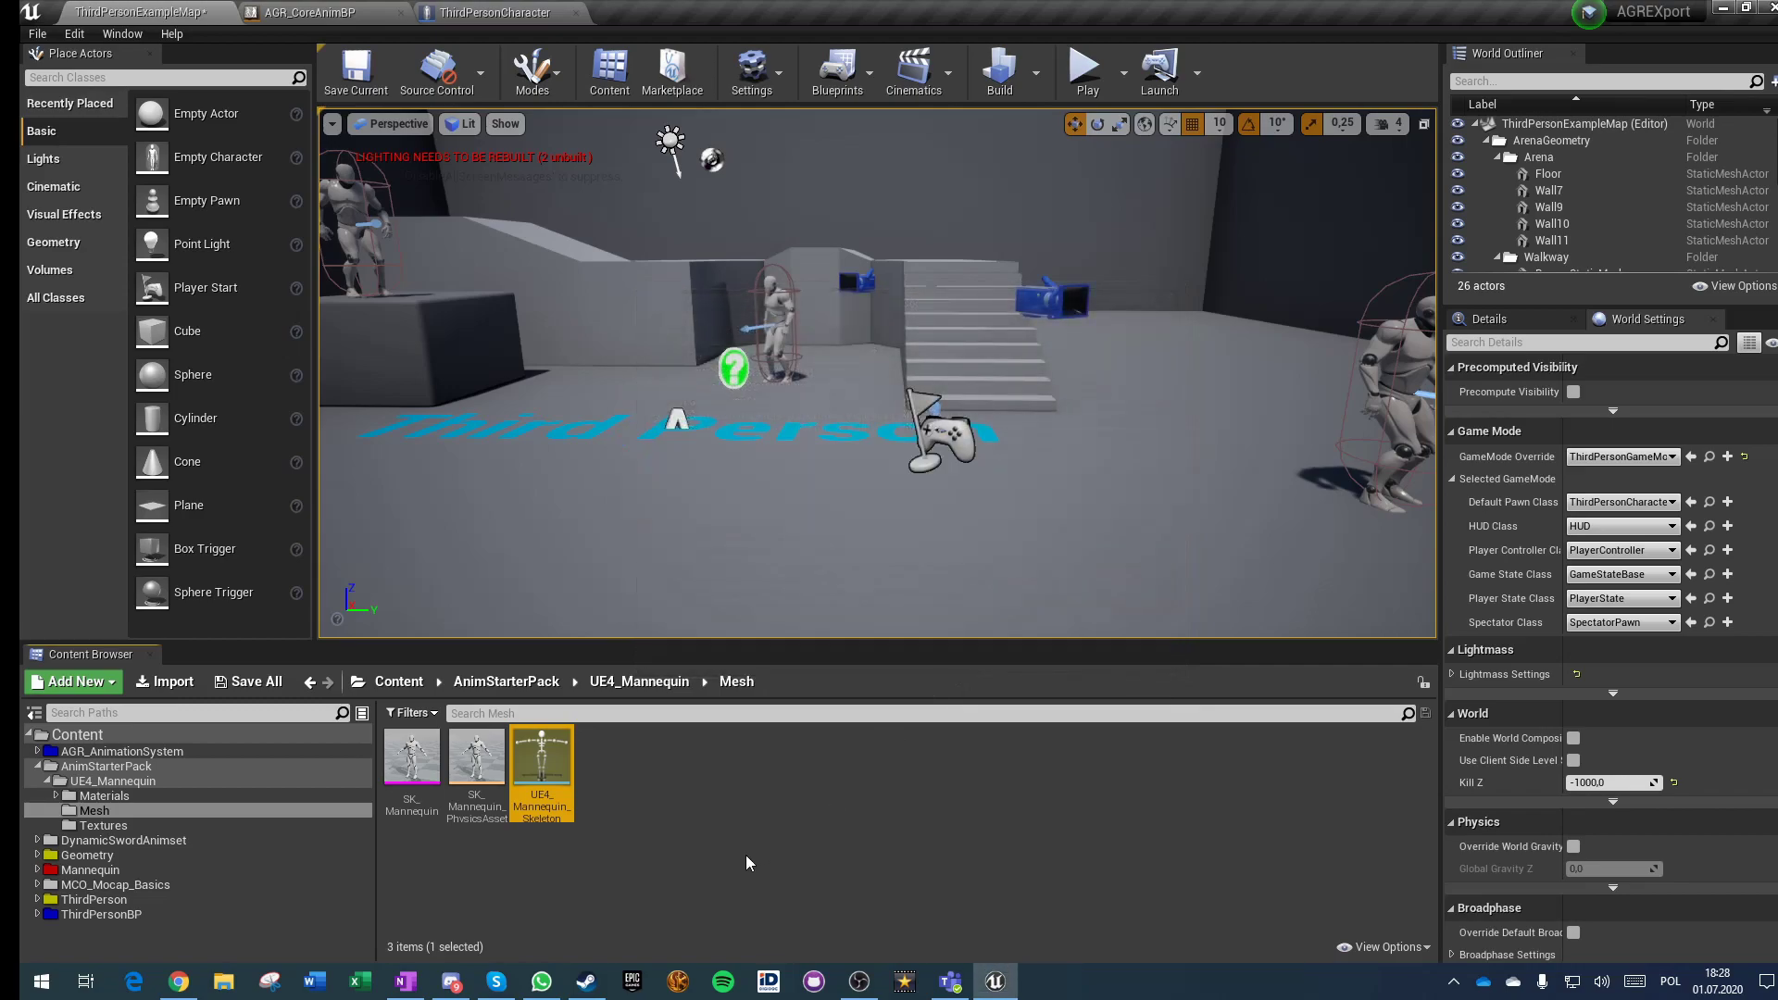
Step: Fix up the redirectors in the whole Content folder
{"action": "right_click", "coordinate": [83, 735]}
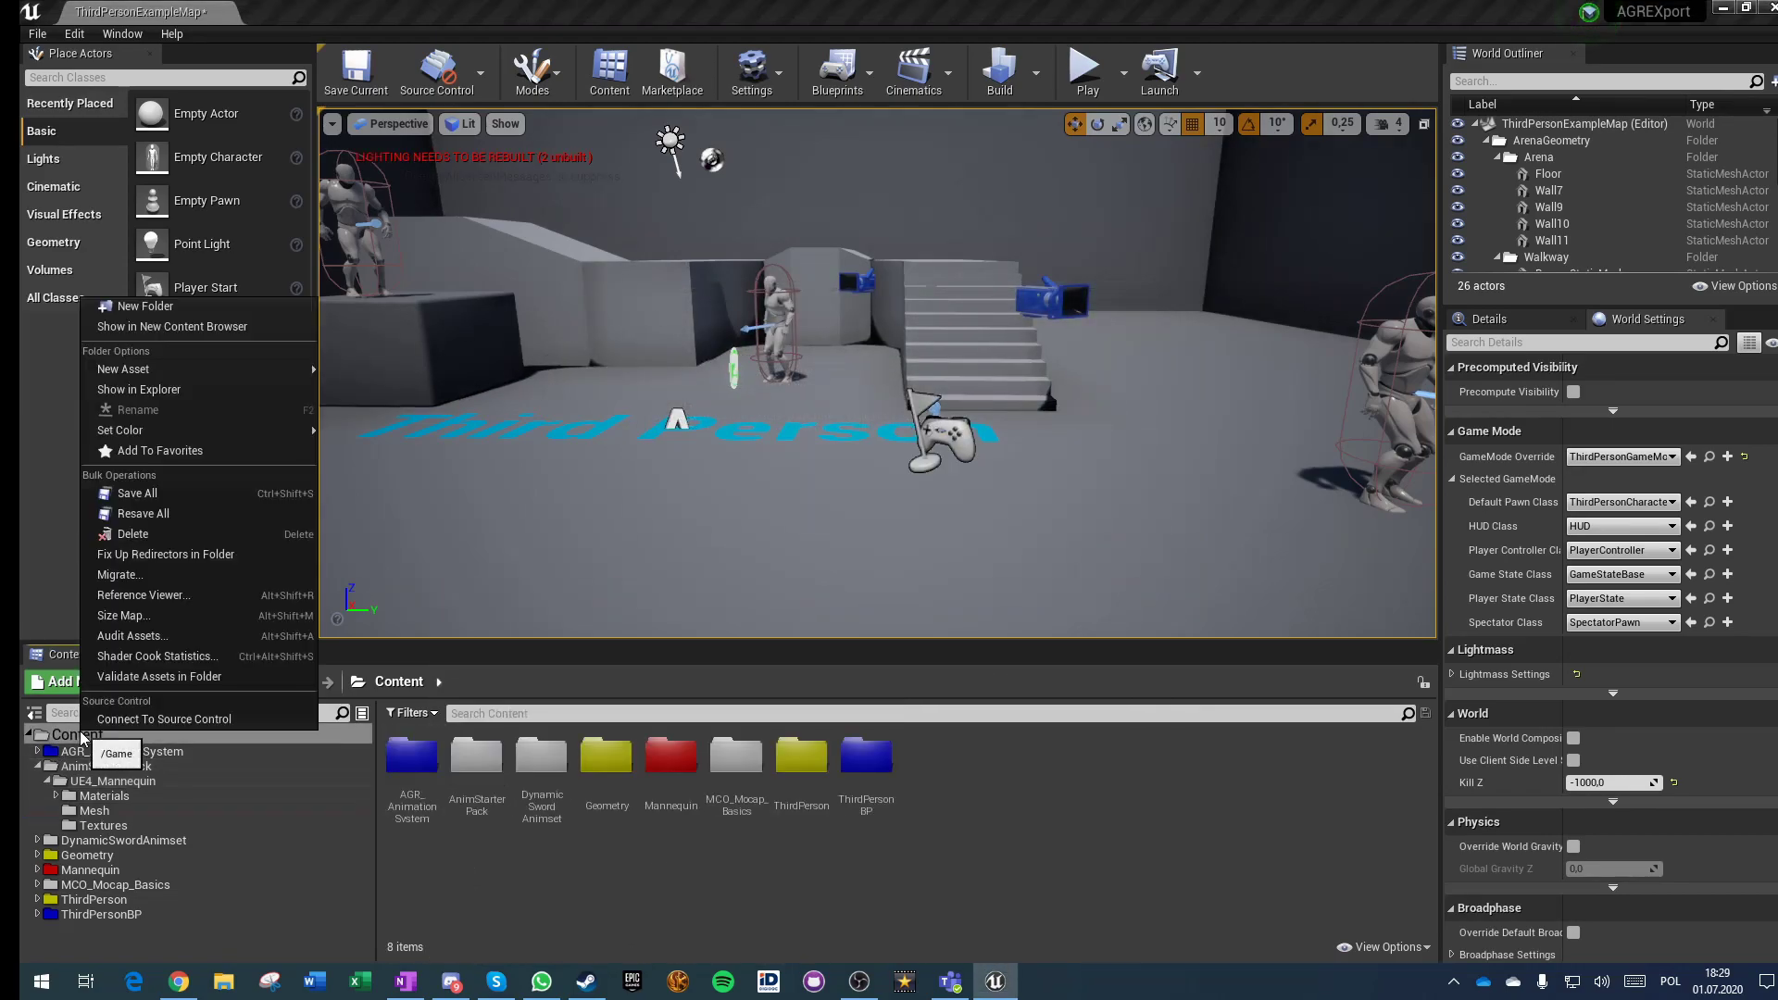
{"action": "left_click", "coordinate": [165, 554]}
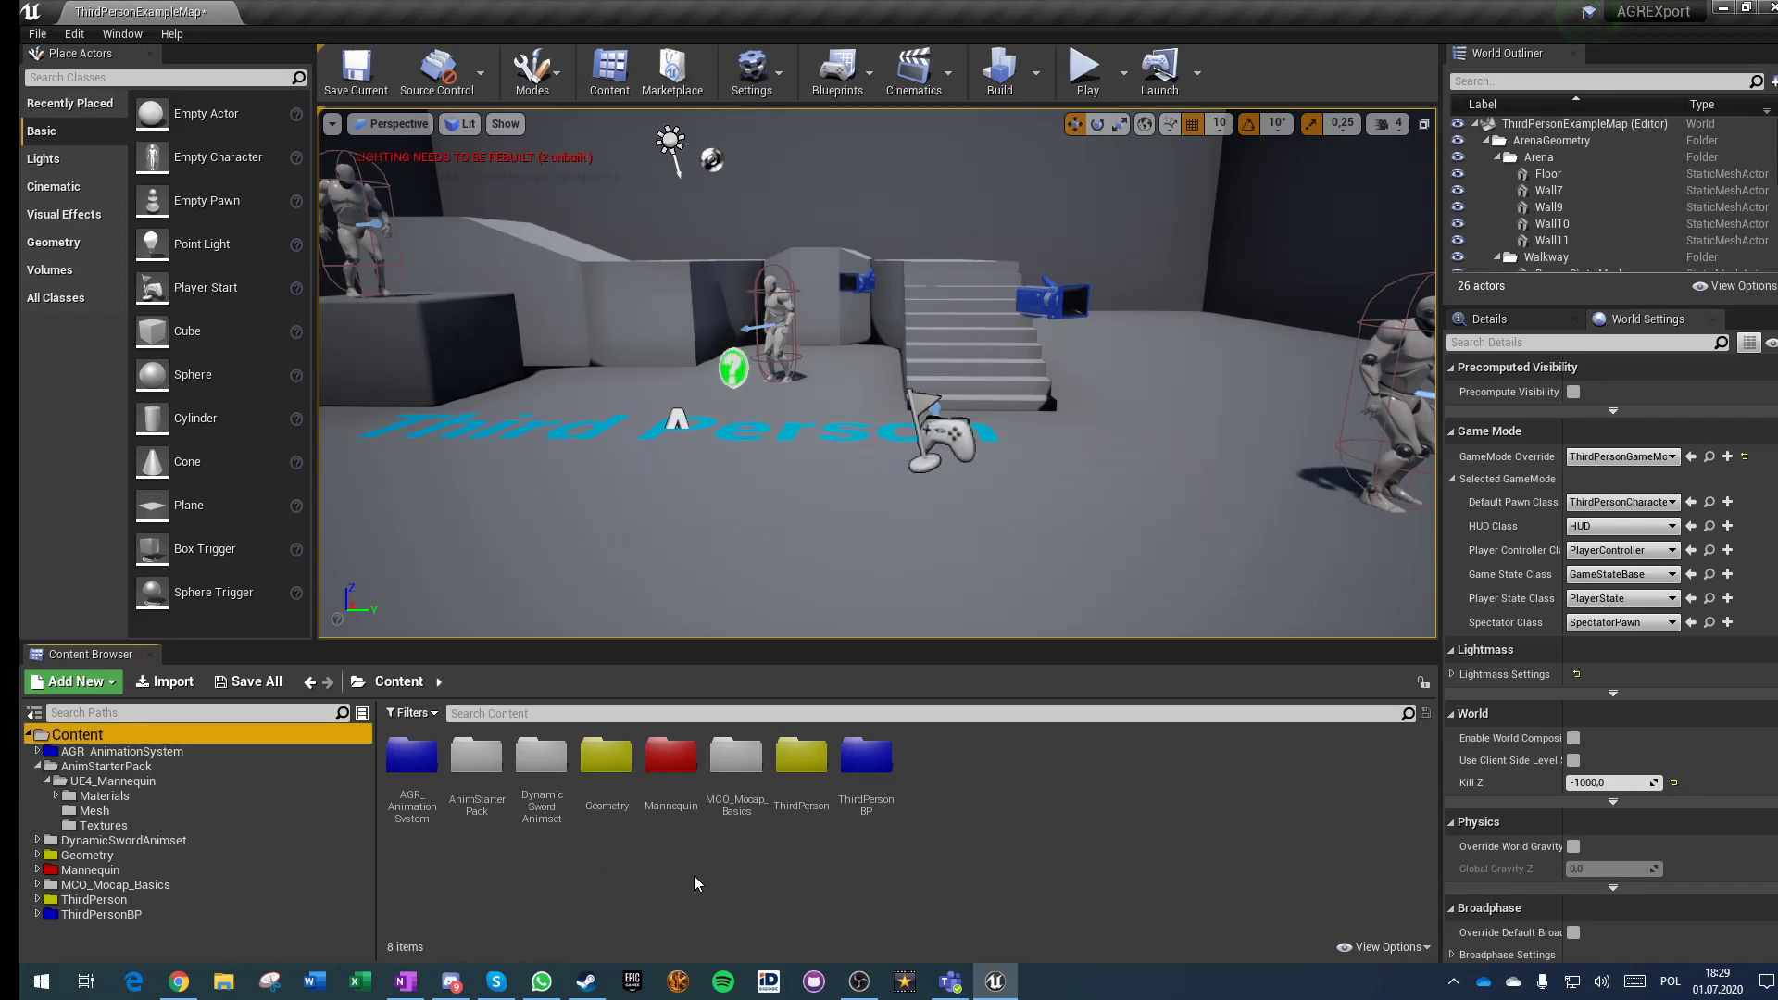
Step: Open the UE4ASP_HeroTPP_AnimBlueprint animation blueprint from the AnimStarterPack folder
{"action": "left_click", "coordinate": [542, 774]}
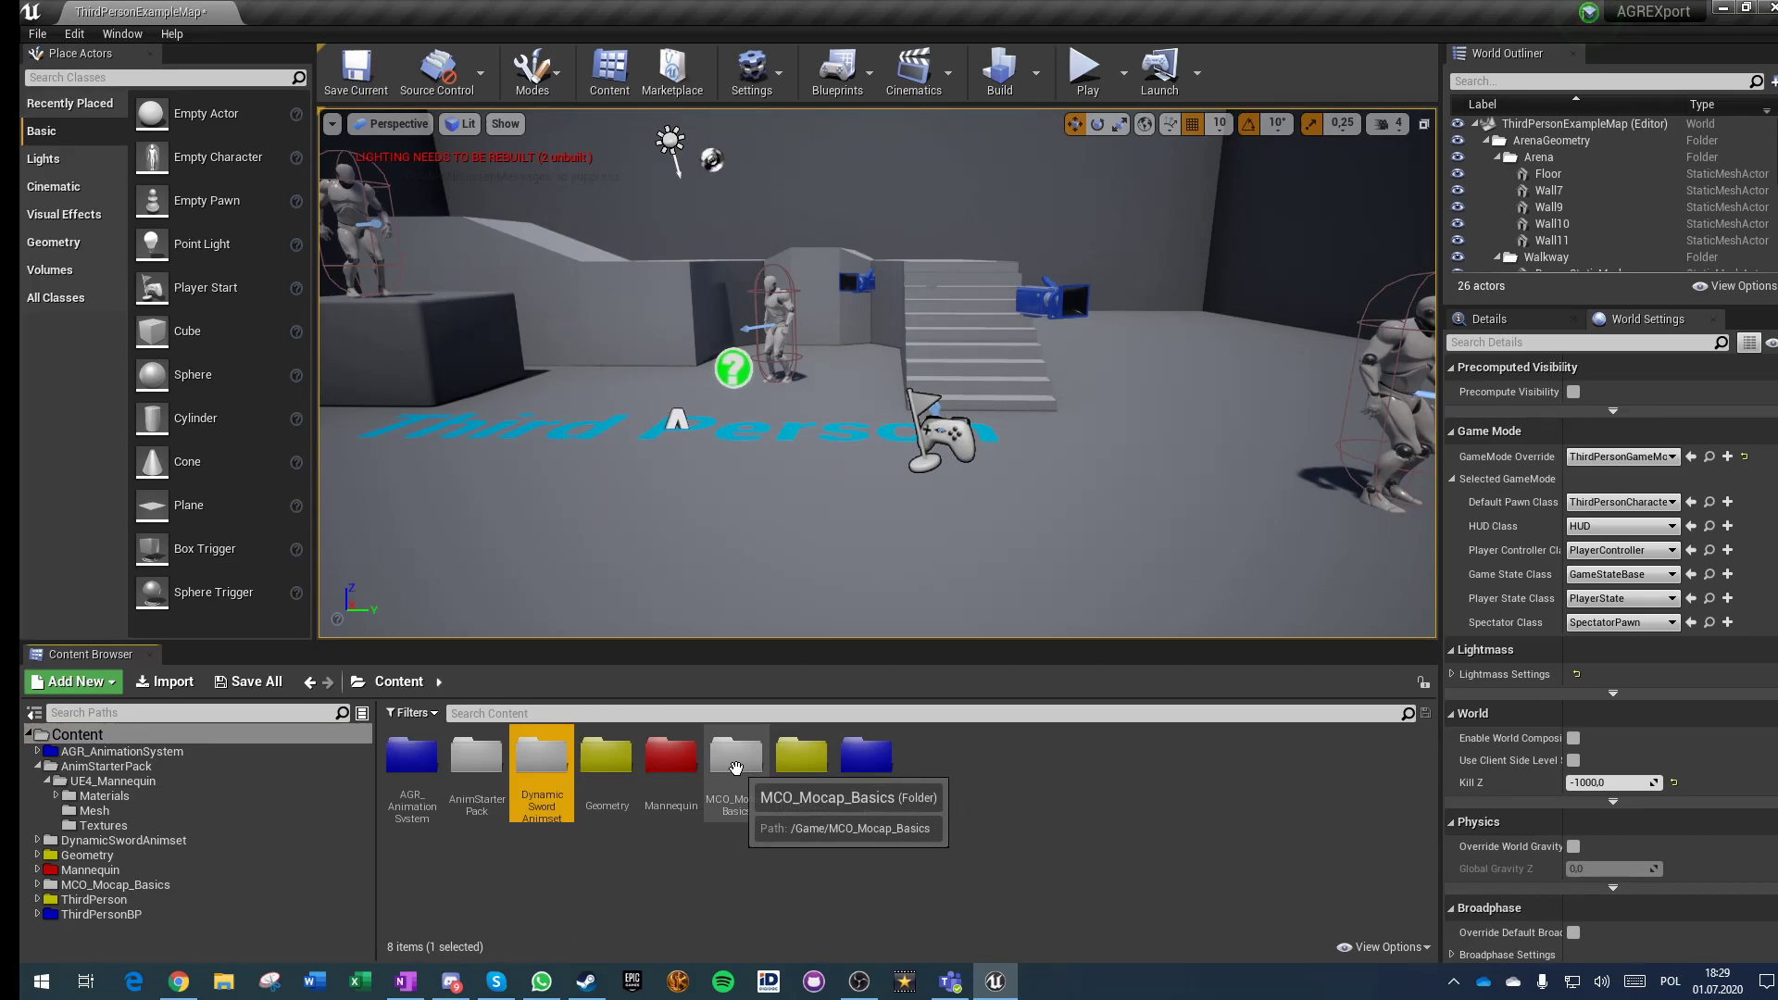
{"action": "double_click", "coordinate": [477, 769]}
{"action": "scroll", "coordinate": [722, 824], "scroll_direction": "down", "scroll_amount": 5}
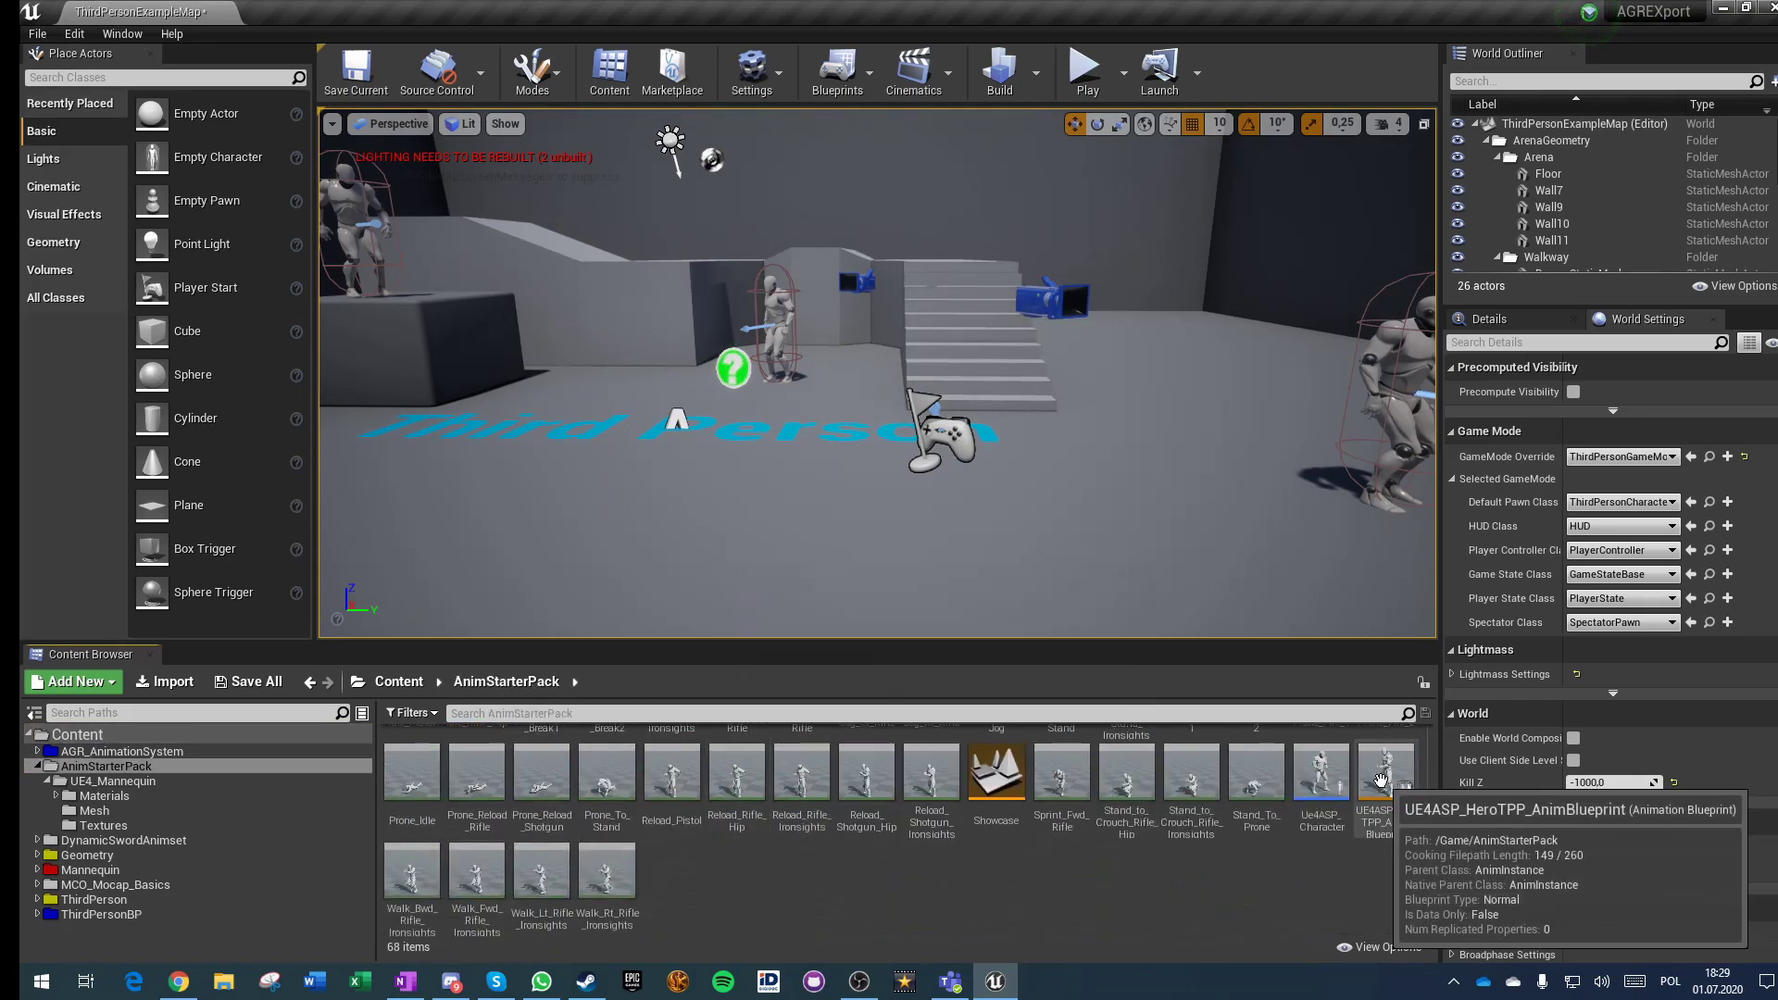
{"action": "double_click", "coordinate": [1388, 786]}
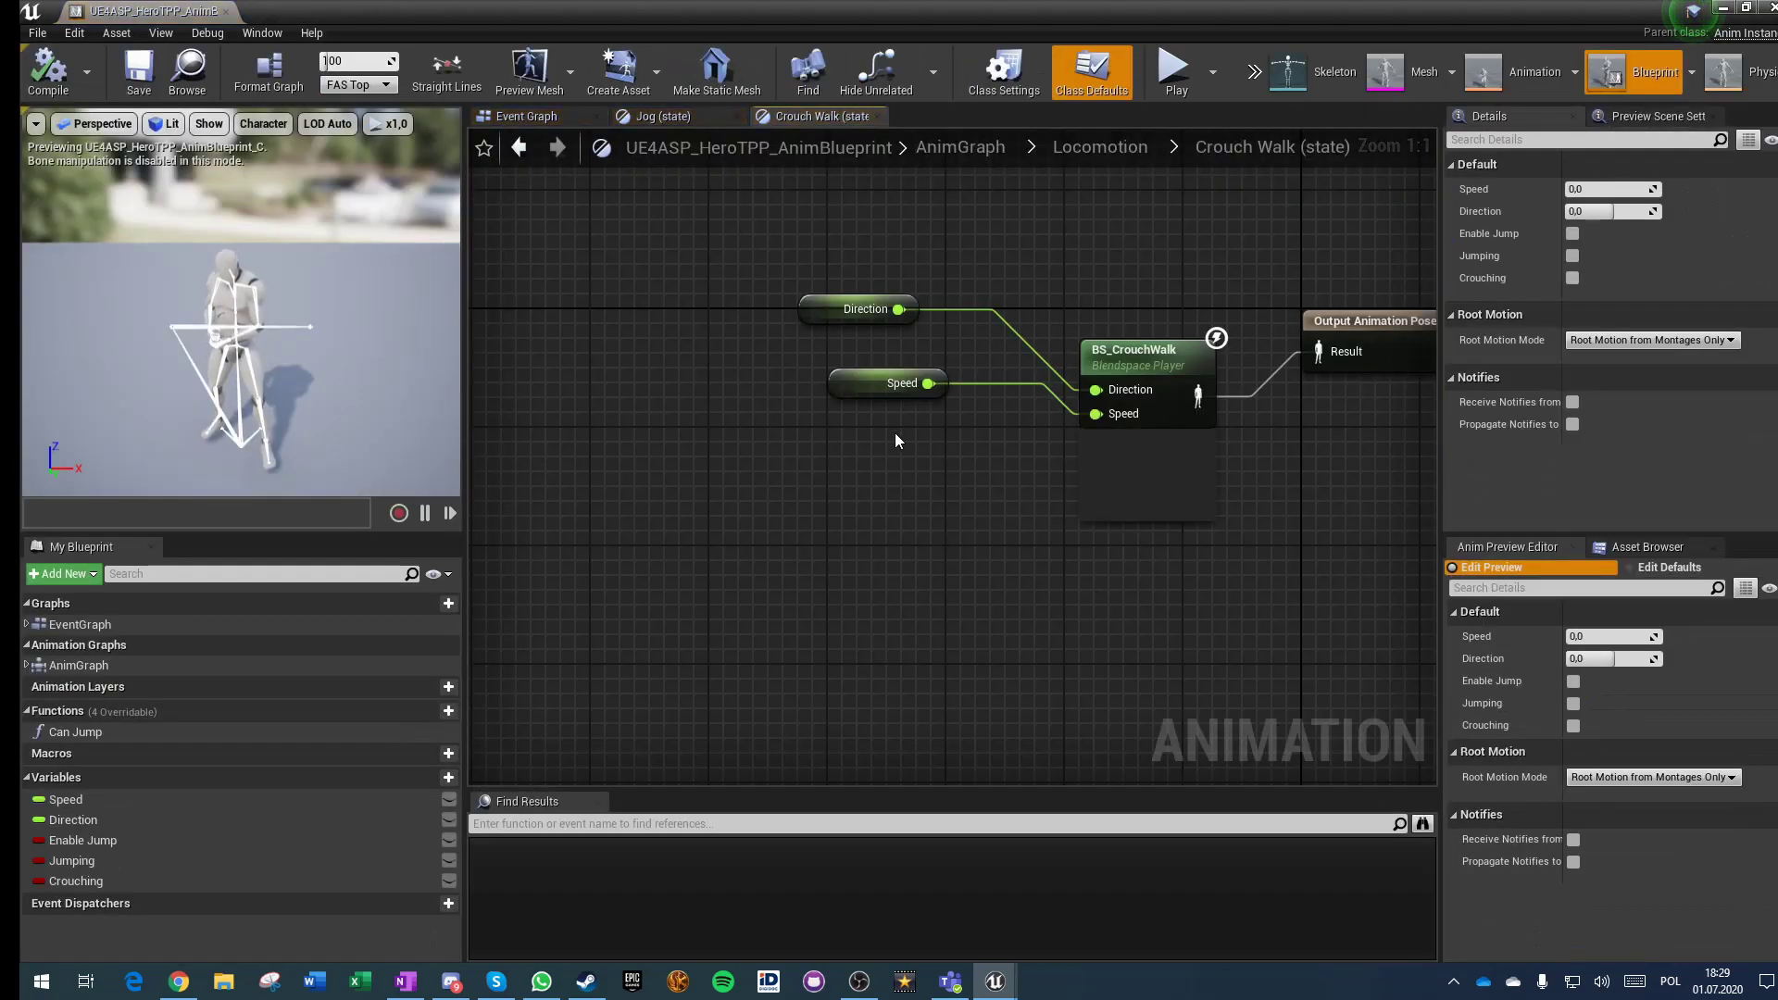
Step: Examine the Crouch Walk state, the Locomotion state machine and the Direction, Enable Jump and Jumping variables of the animation blueprint
{"action": "right_click_drag", "start_coordinate": [968, 440], "coordinate": [732, 515]}
{"action": "scroll", "coordinate": [731, 515], "scroll_direction": "down", "scroll_amount": 2}
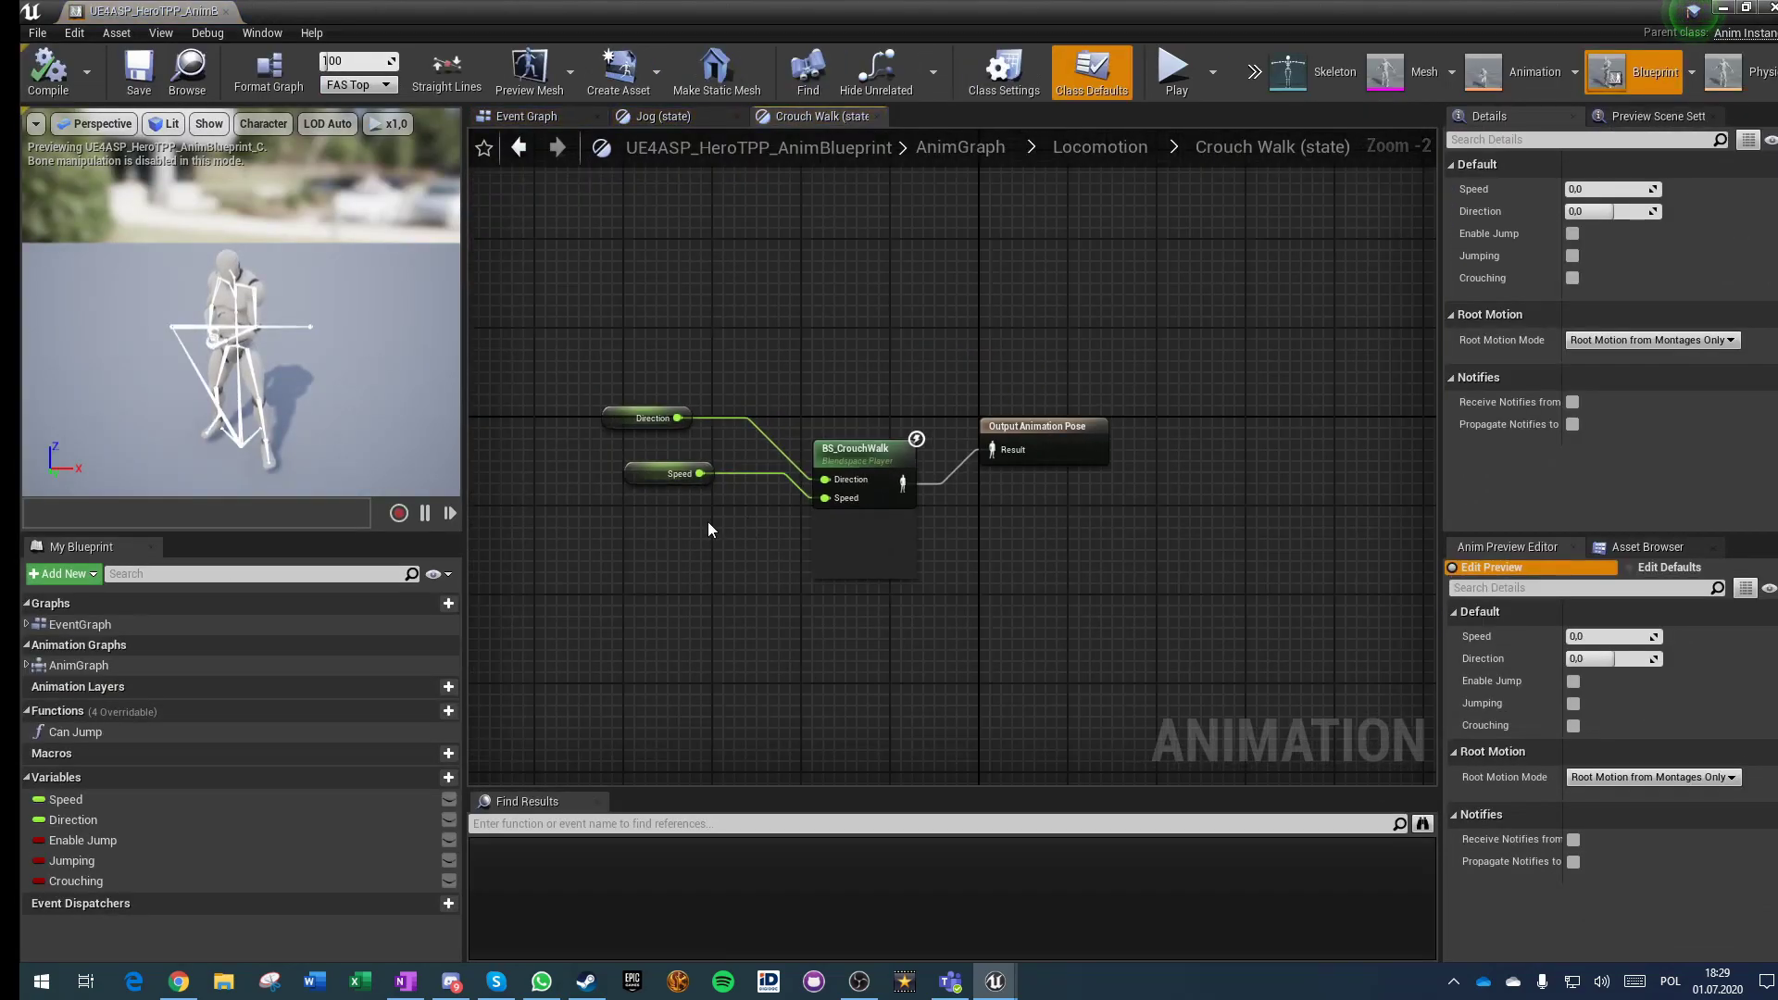
{"action": "left_click", "coordinate": [964, 146]}
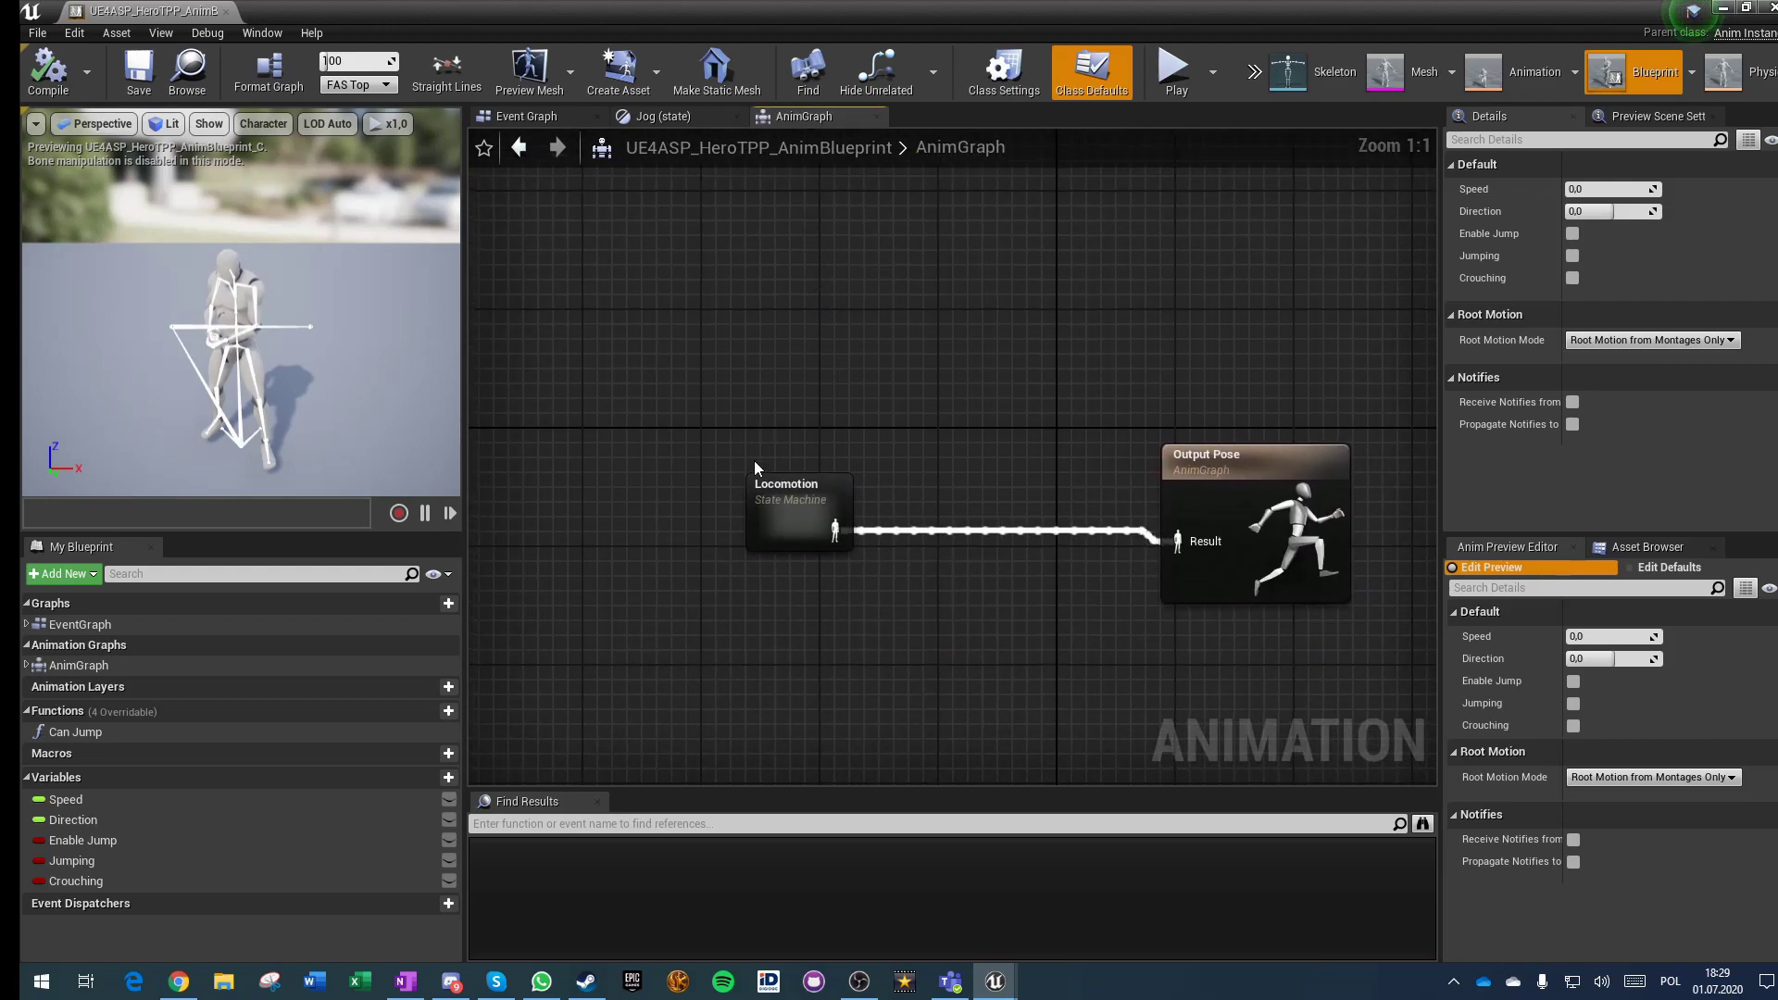
{"action": "double_click", "coordinate": [782, 508]}
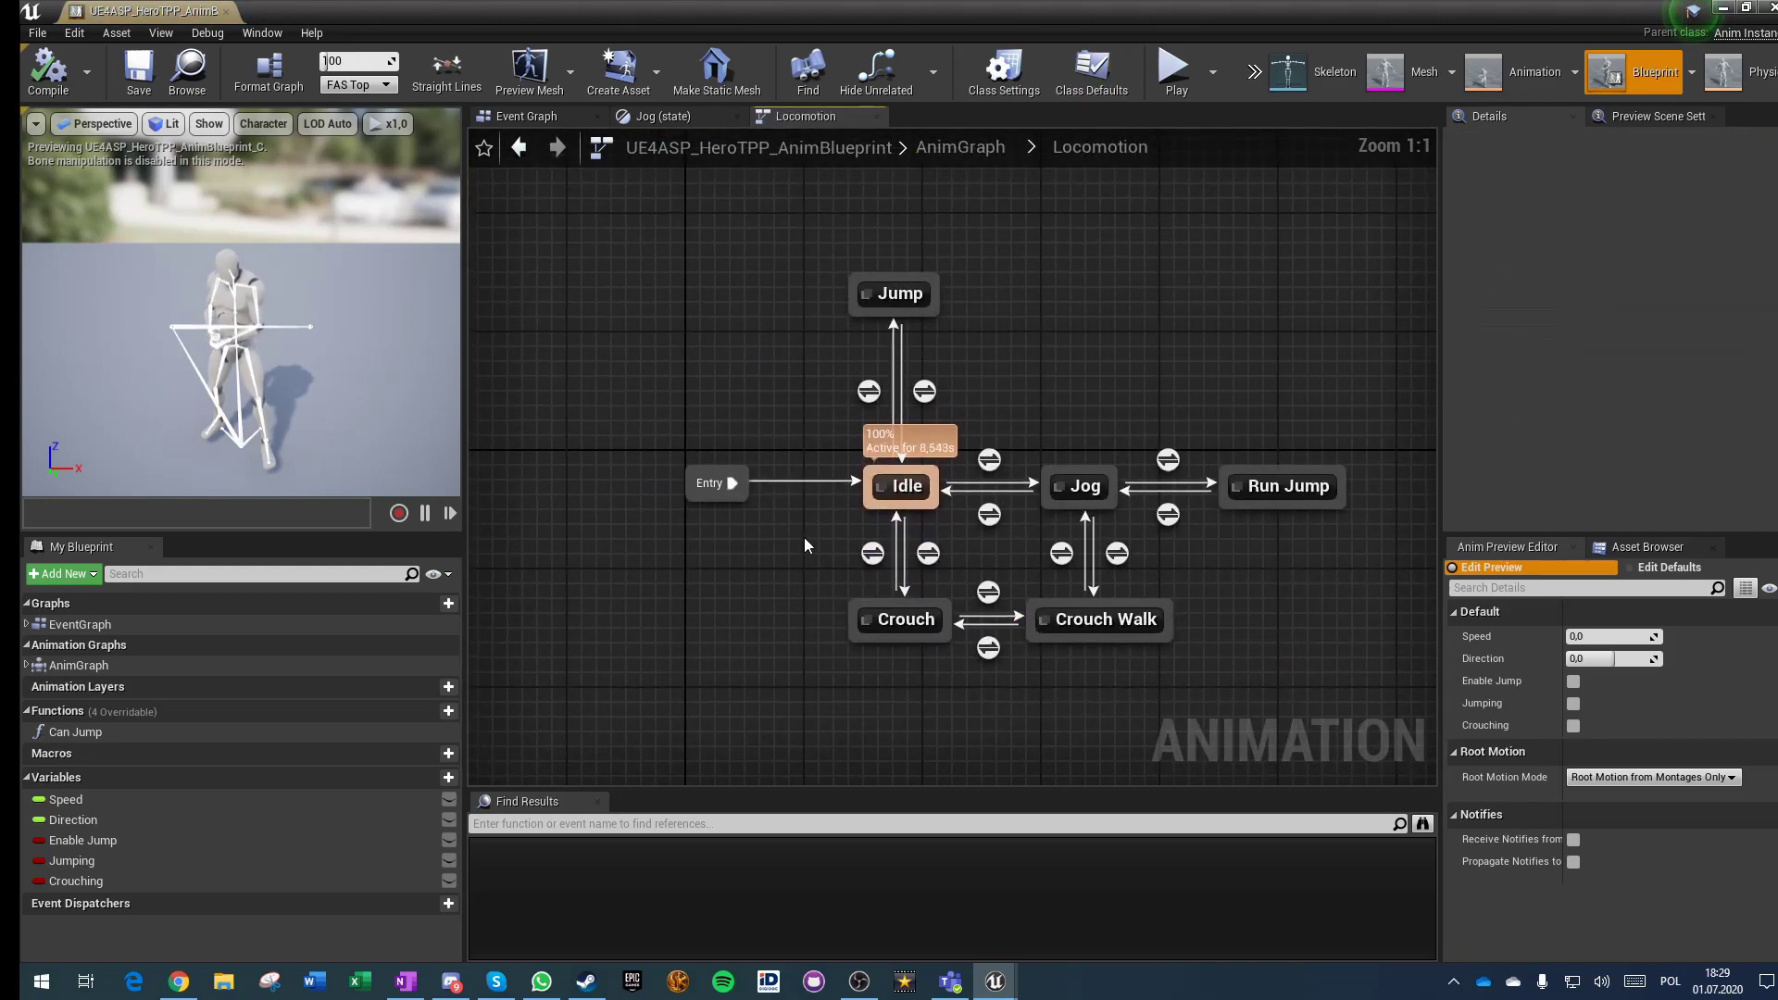
{"action": "left_click", "coordinate": [74, 820]}
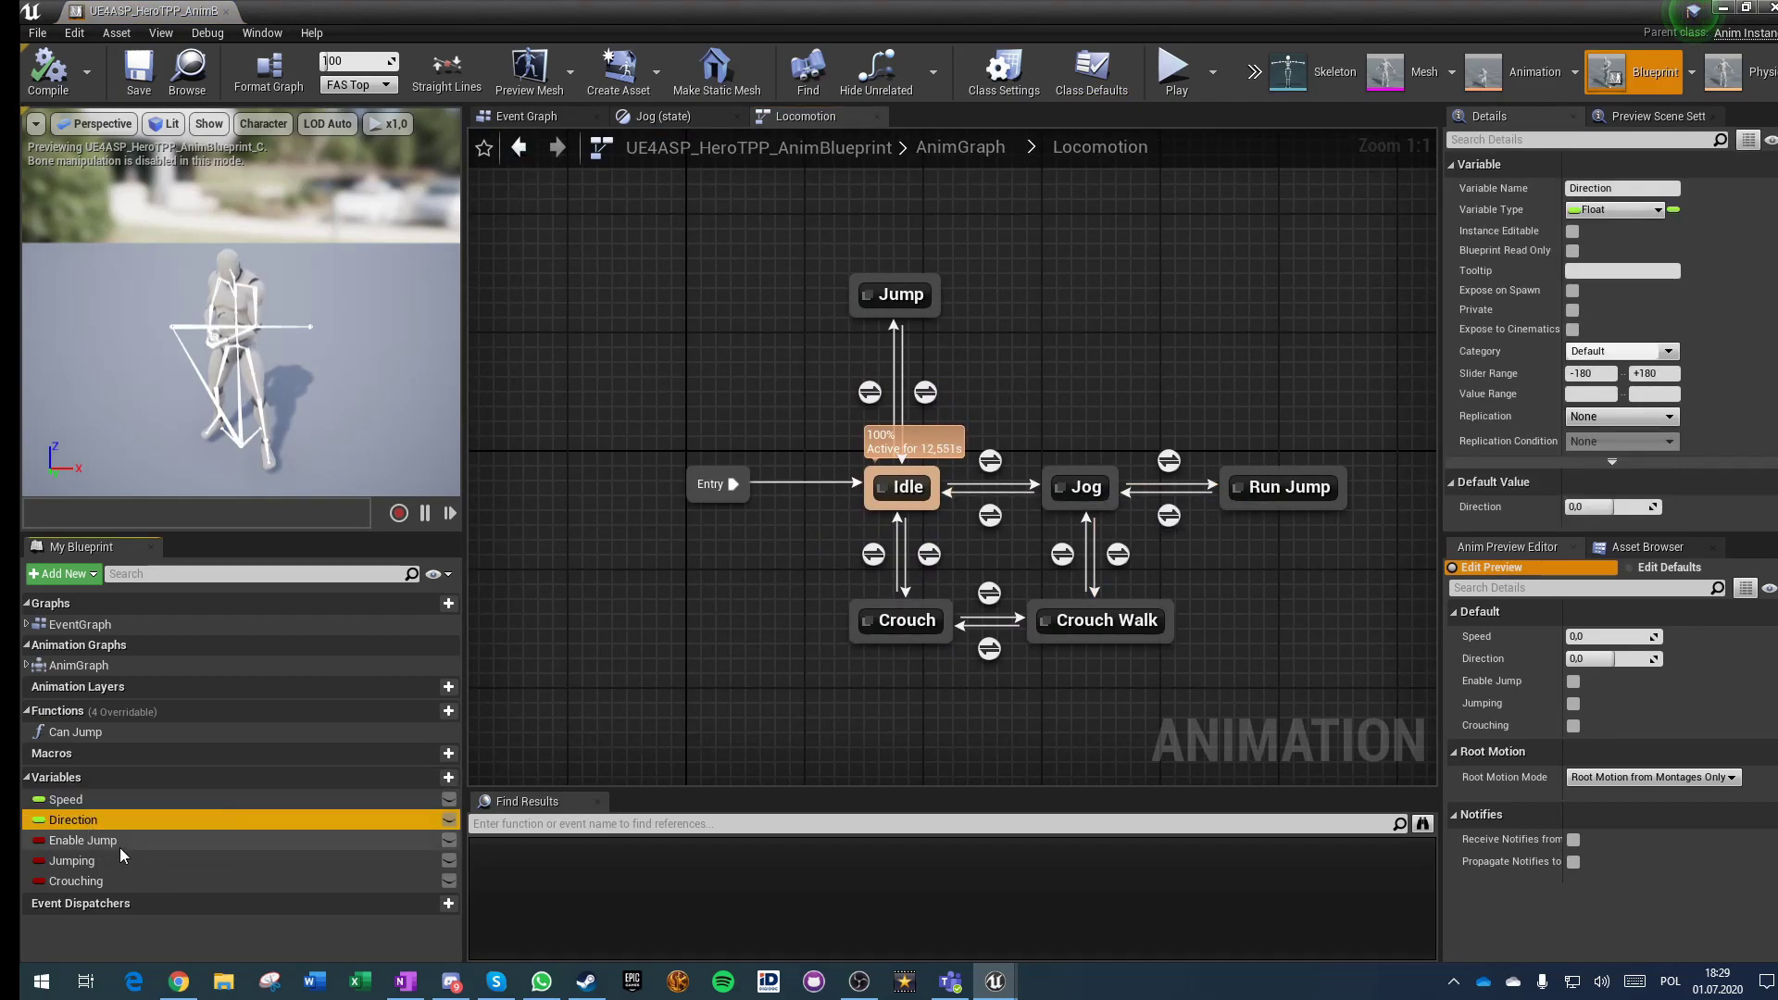
{"action": "left_click", "coordinate": [109, 843]}
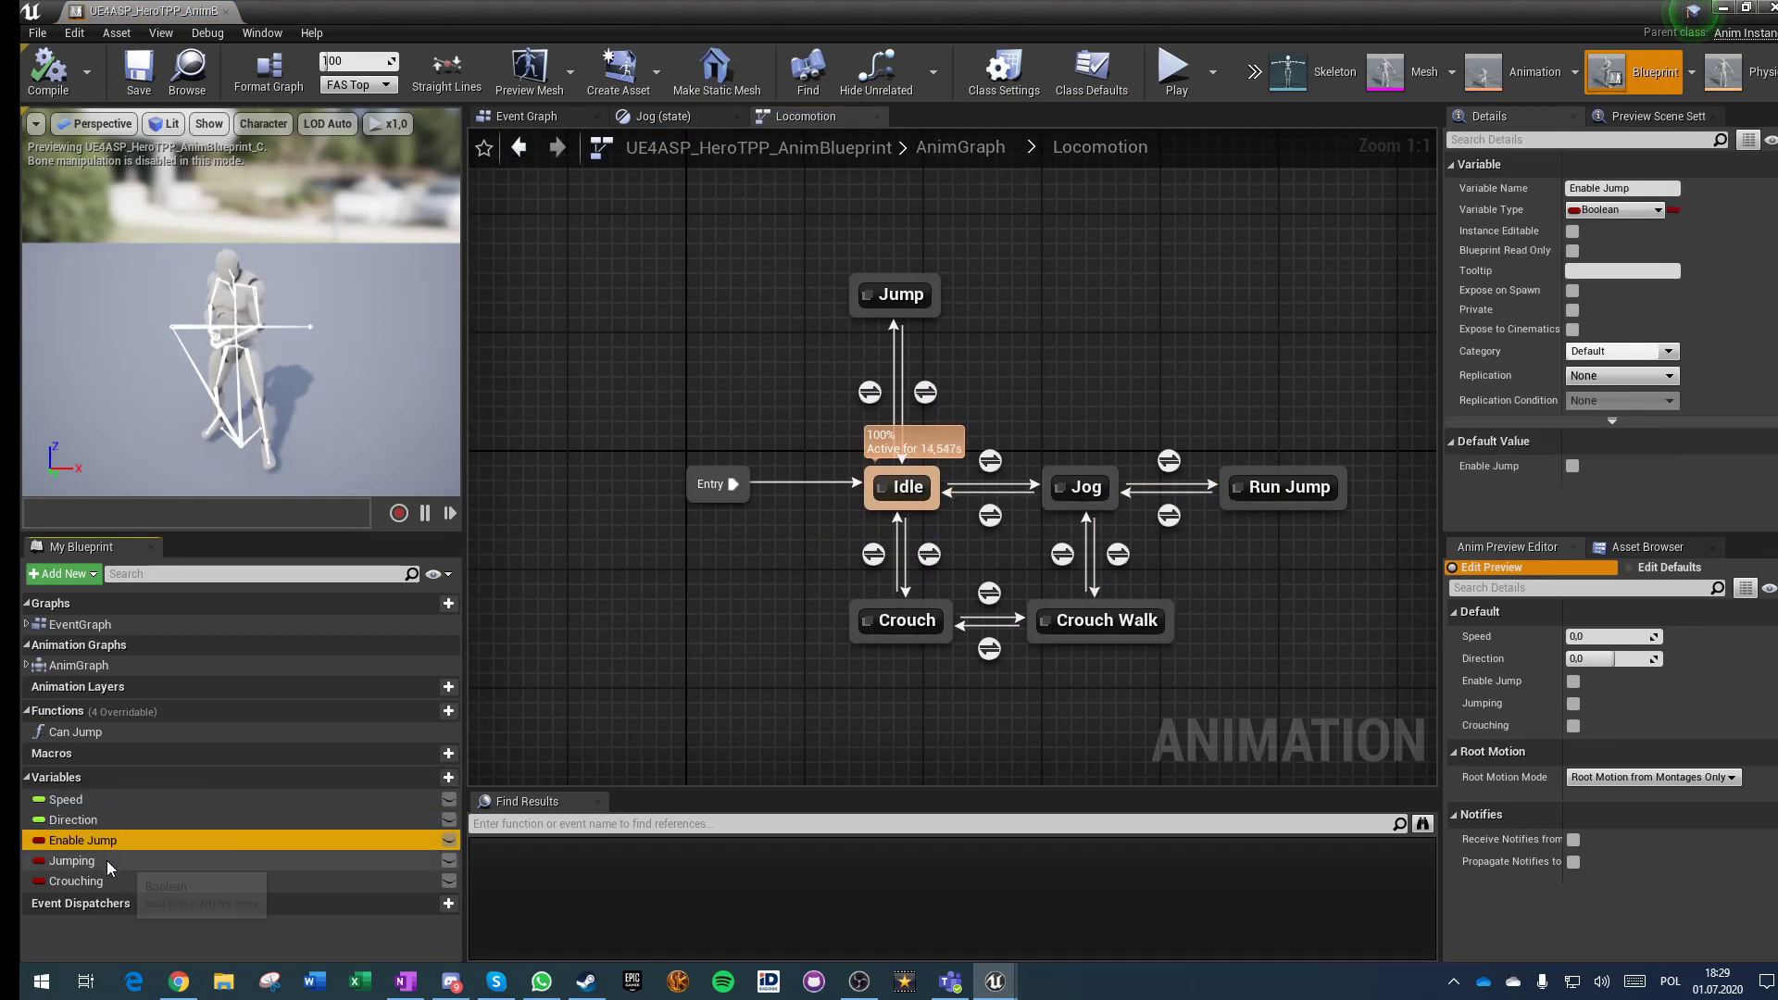
{"action": "left_click", "coordinate": [108, 862]}
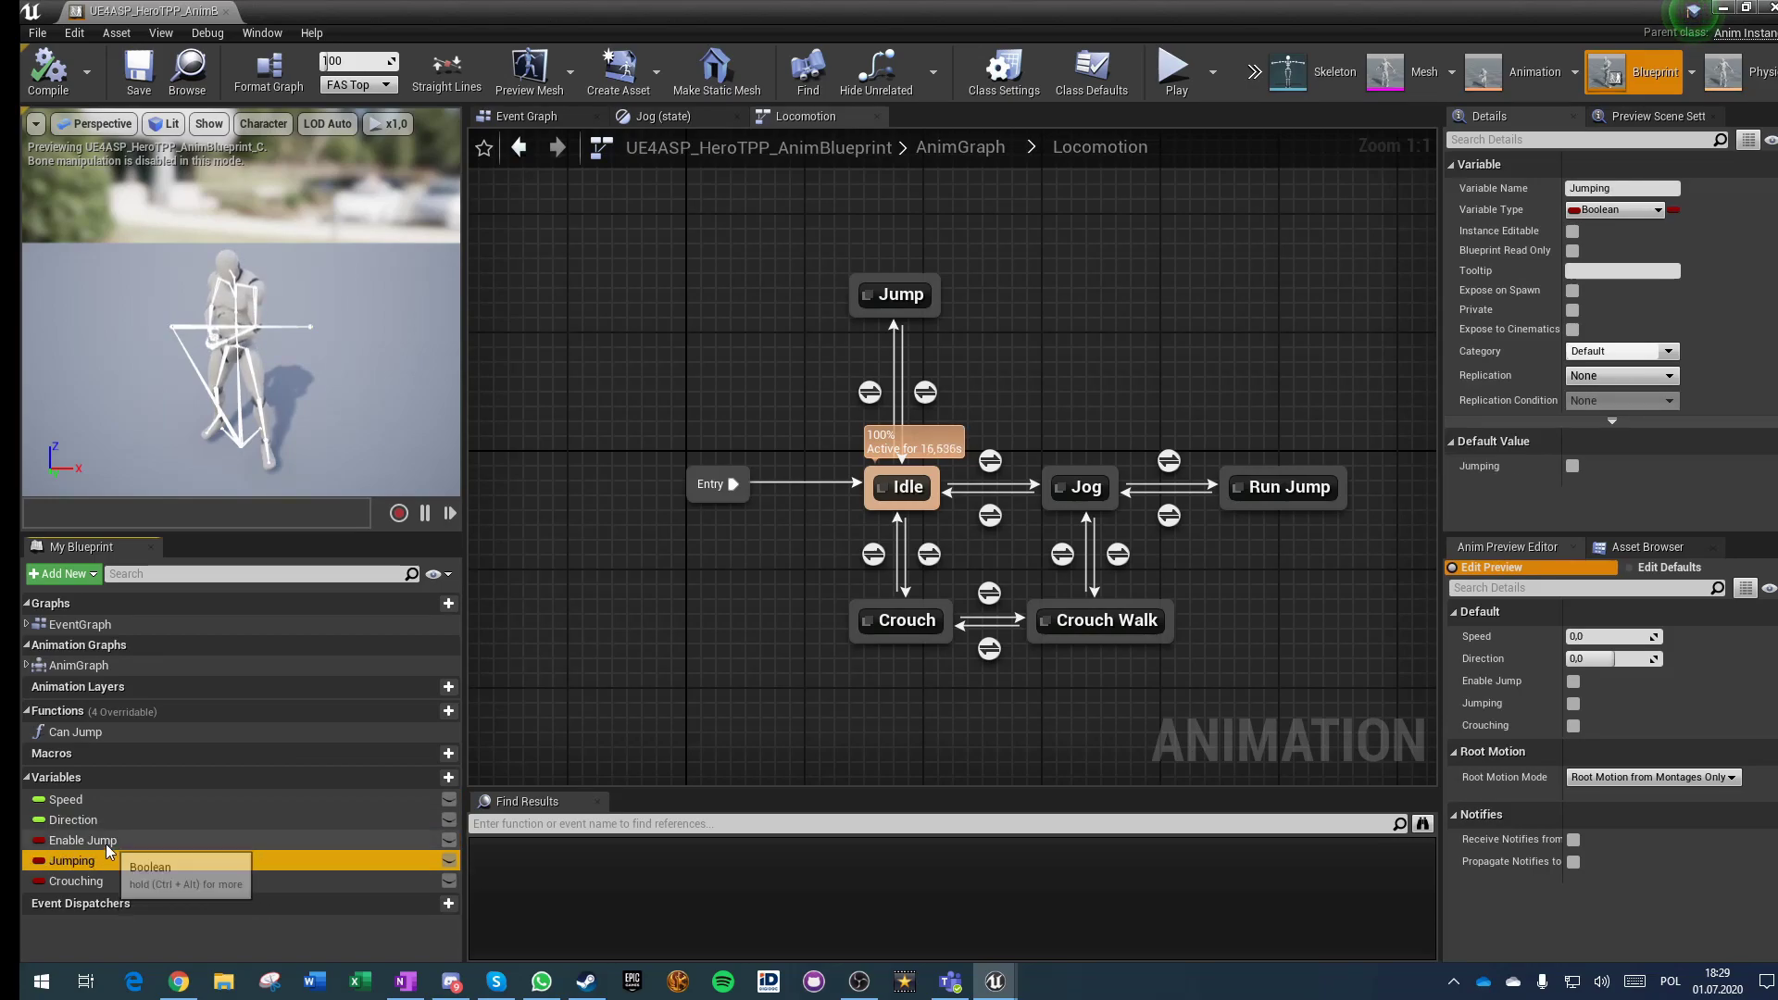
Step: Find the references of the Enable Jump variable and examine where the Event Graph's Jump and Movement sections use it
{"action": "left_click", "coordinate": [105, 843]}
{"action": "right_click", "coordinate": [105, 843]}
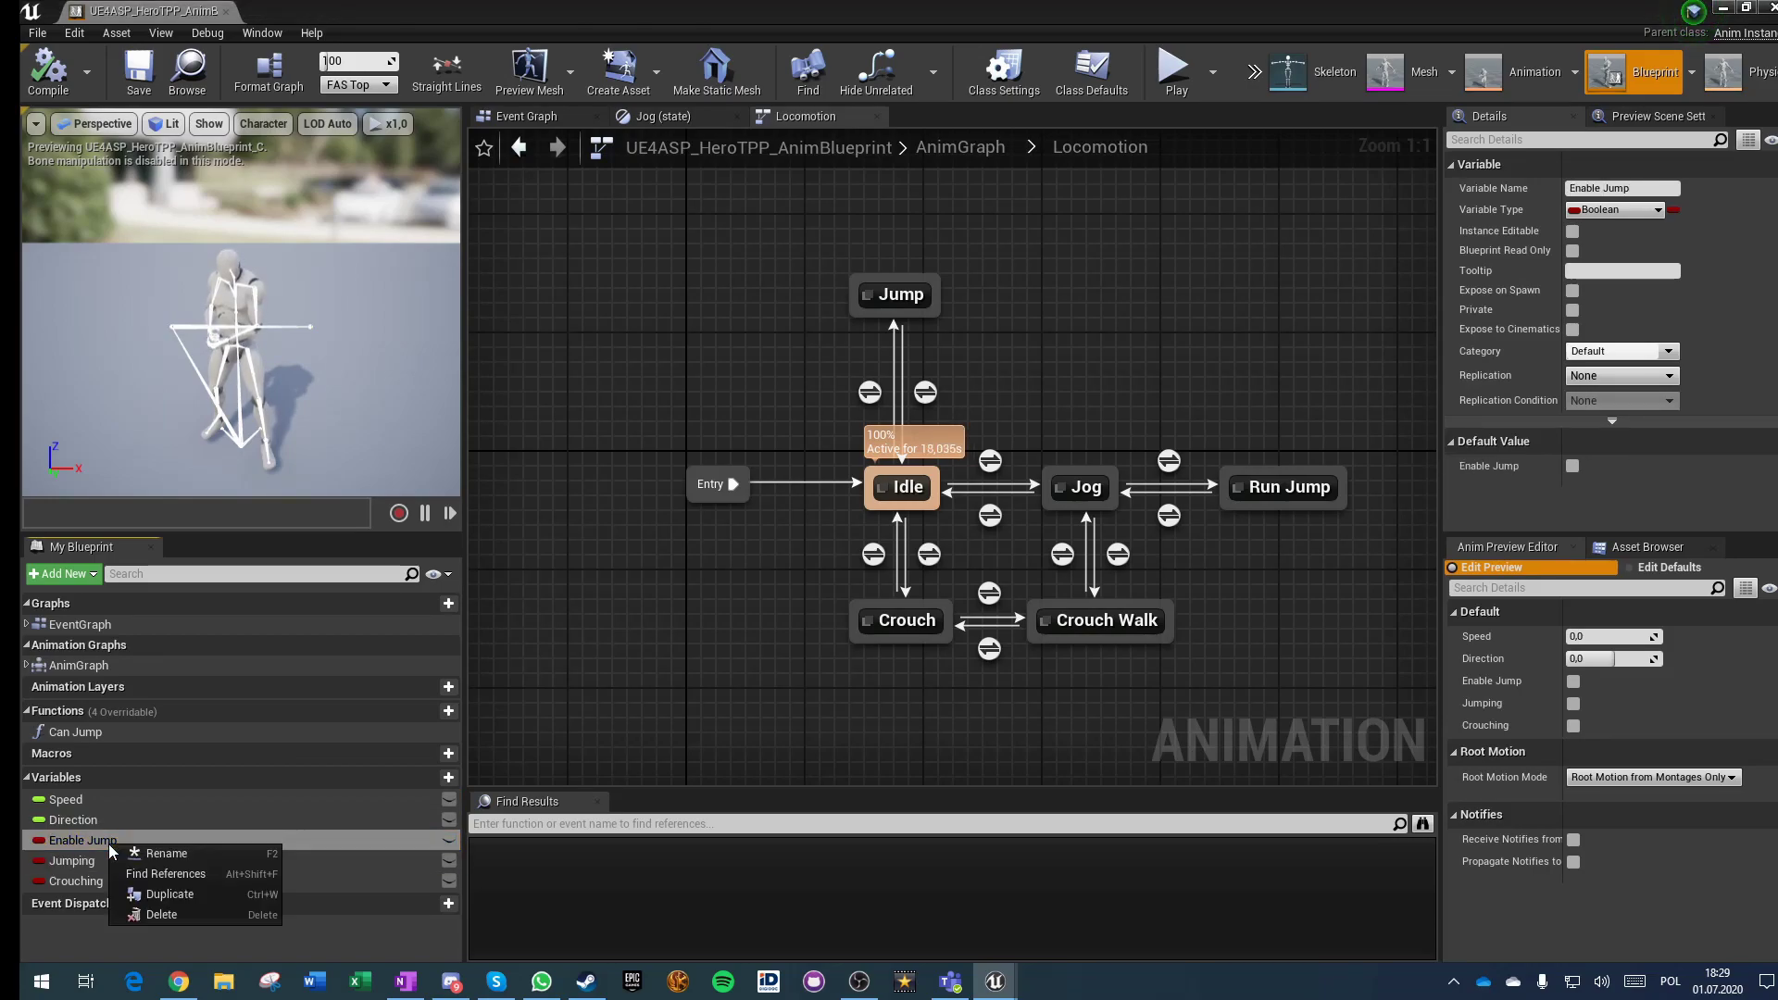
{"action": "left_click", "coordinate": [170, 869]}
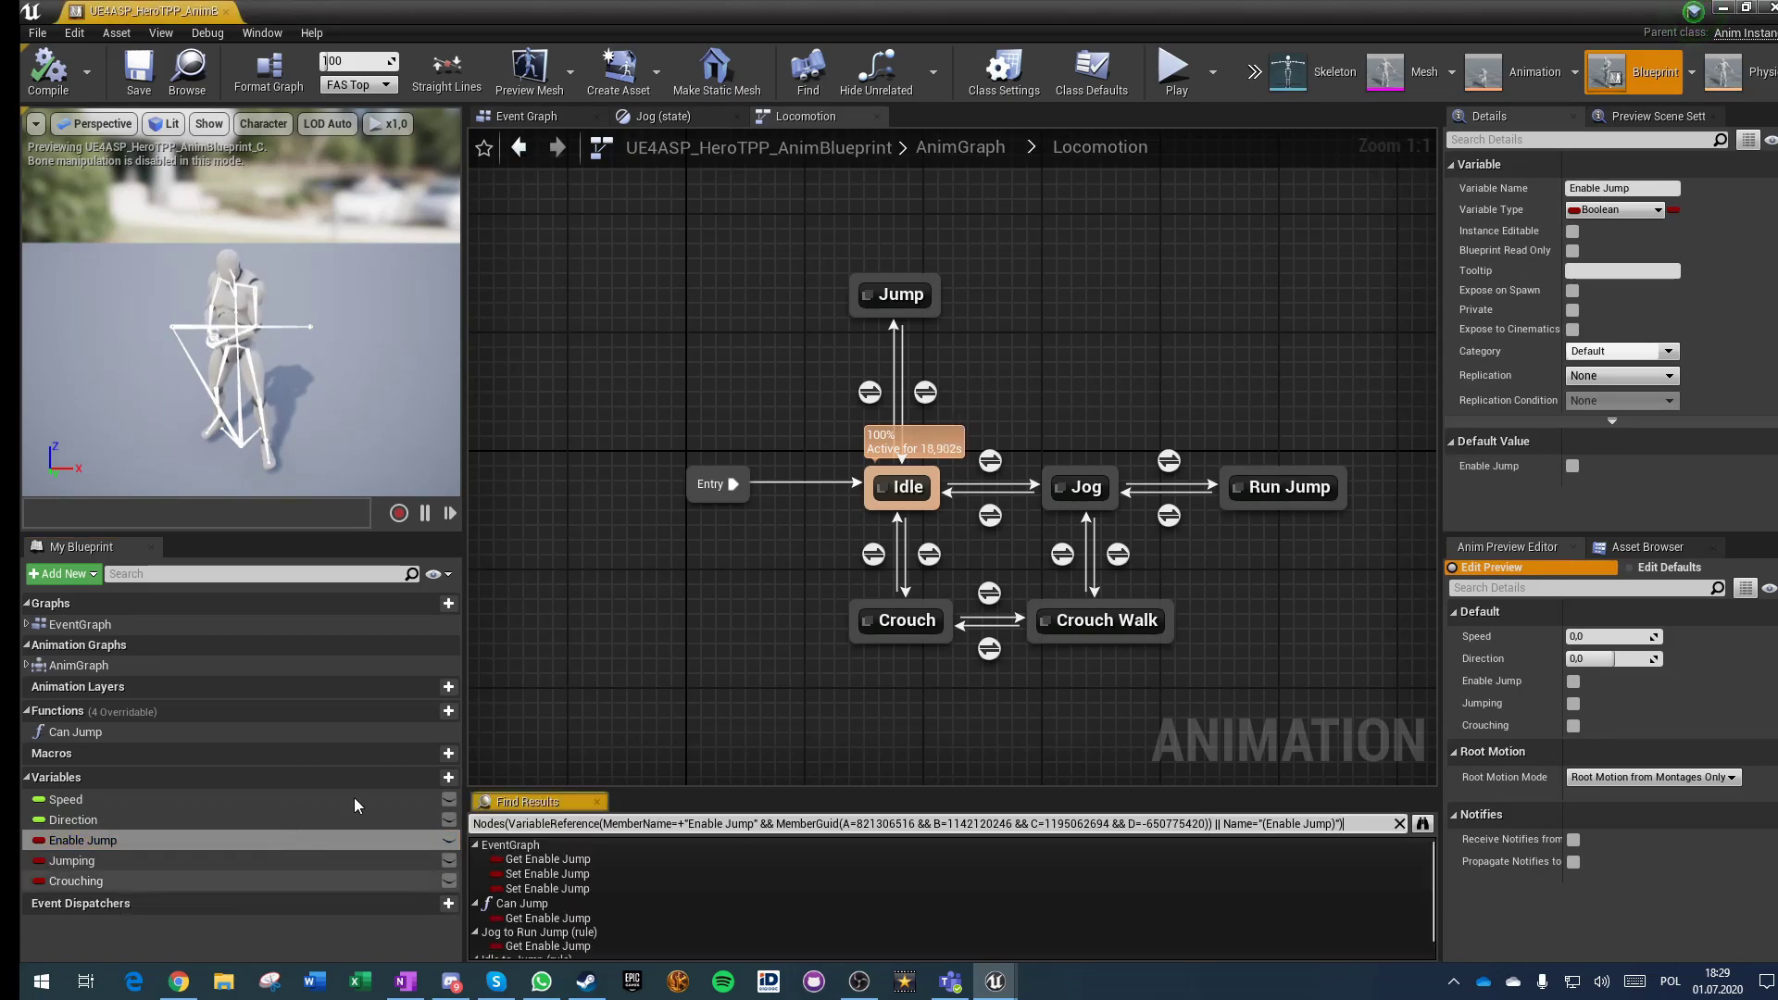
{"action": "left_click", "coordinate": [537, 859]}
{"action": "left_click", "coordinate": [826, 468]}
{"action": "right_click_drag", "start_coordinate": [826, 468], "coordinate": [773, 494]}
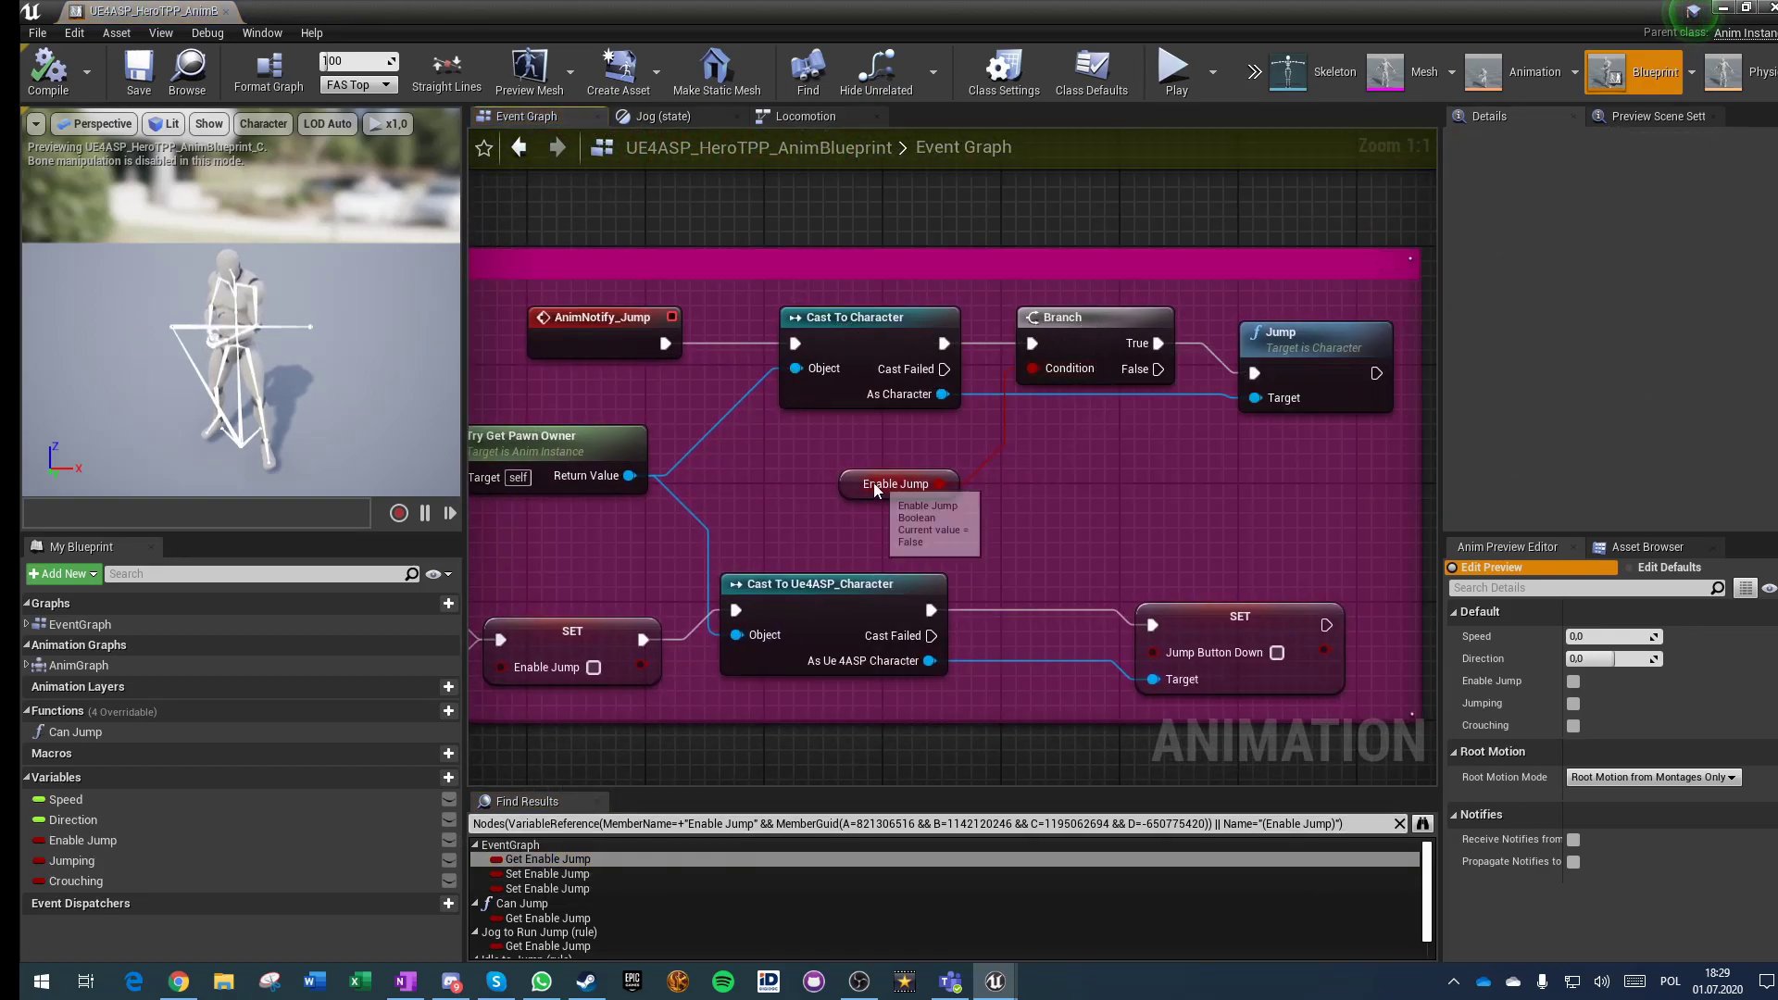
{"action": "right_click_drag", "start_coordinate": [1125, 510], "coordinate": [1243, 446]}
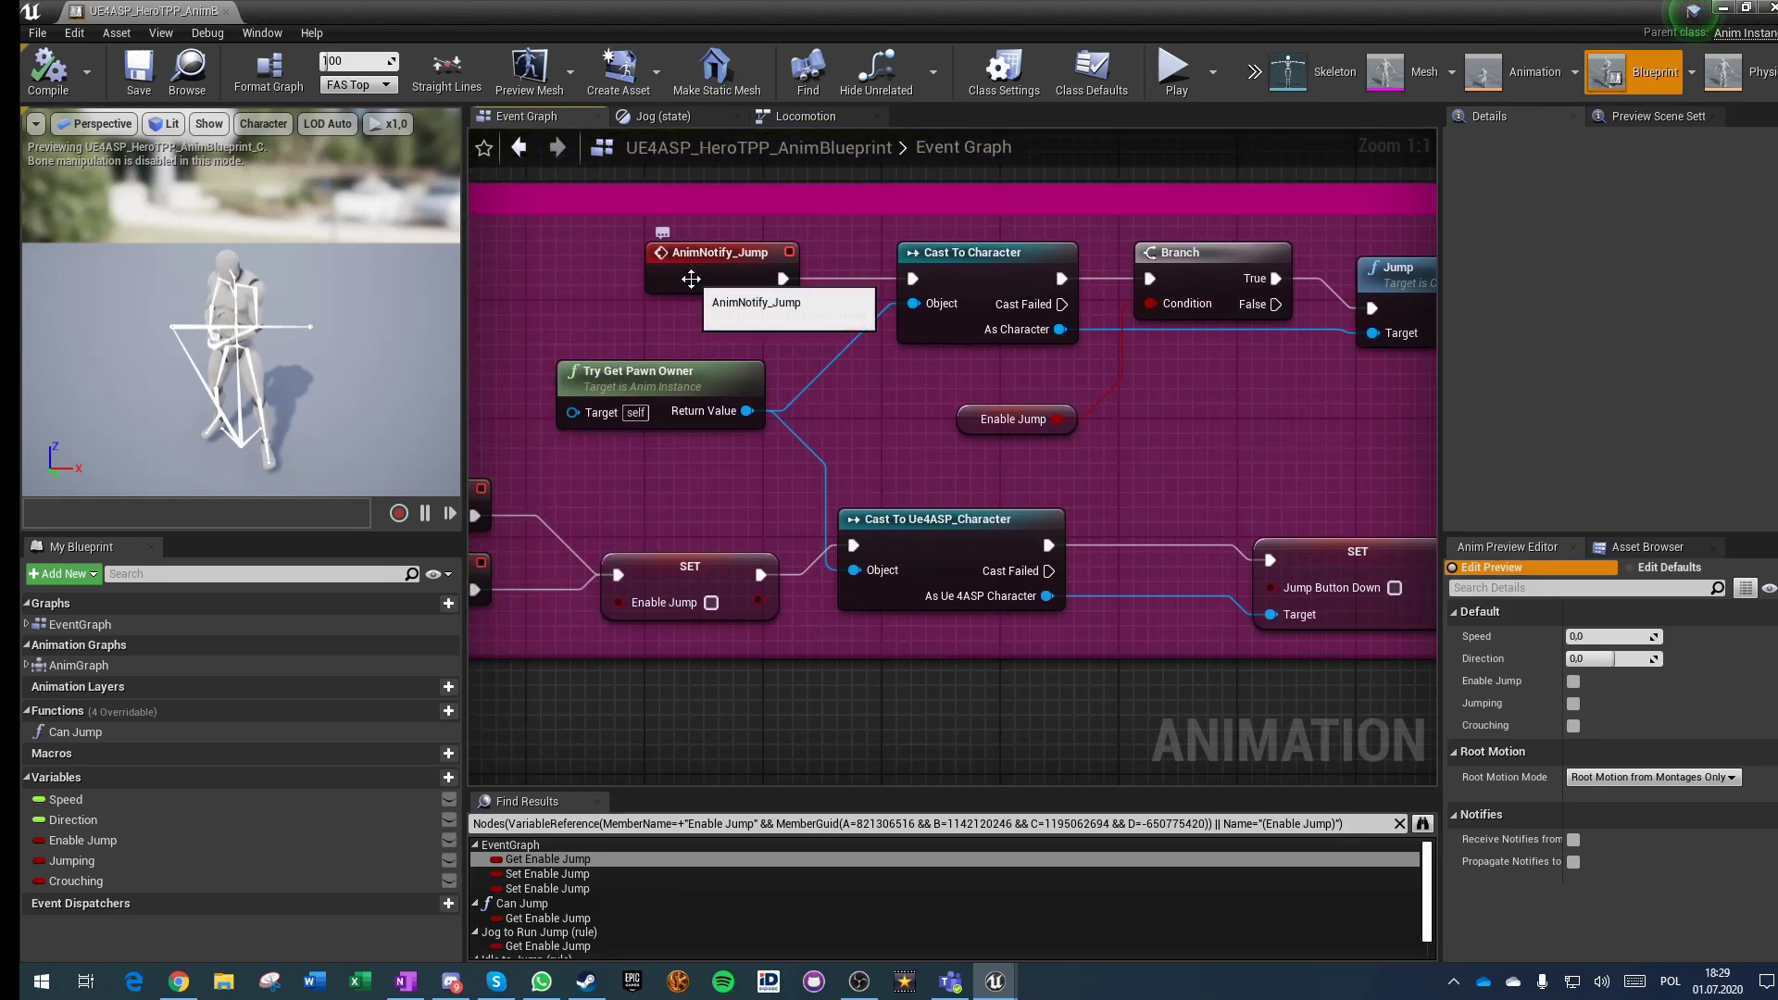
{"action": "right_click_drag", "start_coordinate": [796, 478], "coordinate": [713, 458]}
{"action": "scroll", "coordinate": [1026, 437], "scroll_direction": "down", "scroll_amount": 5}
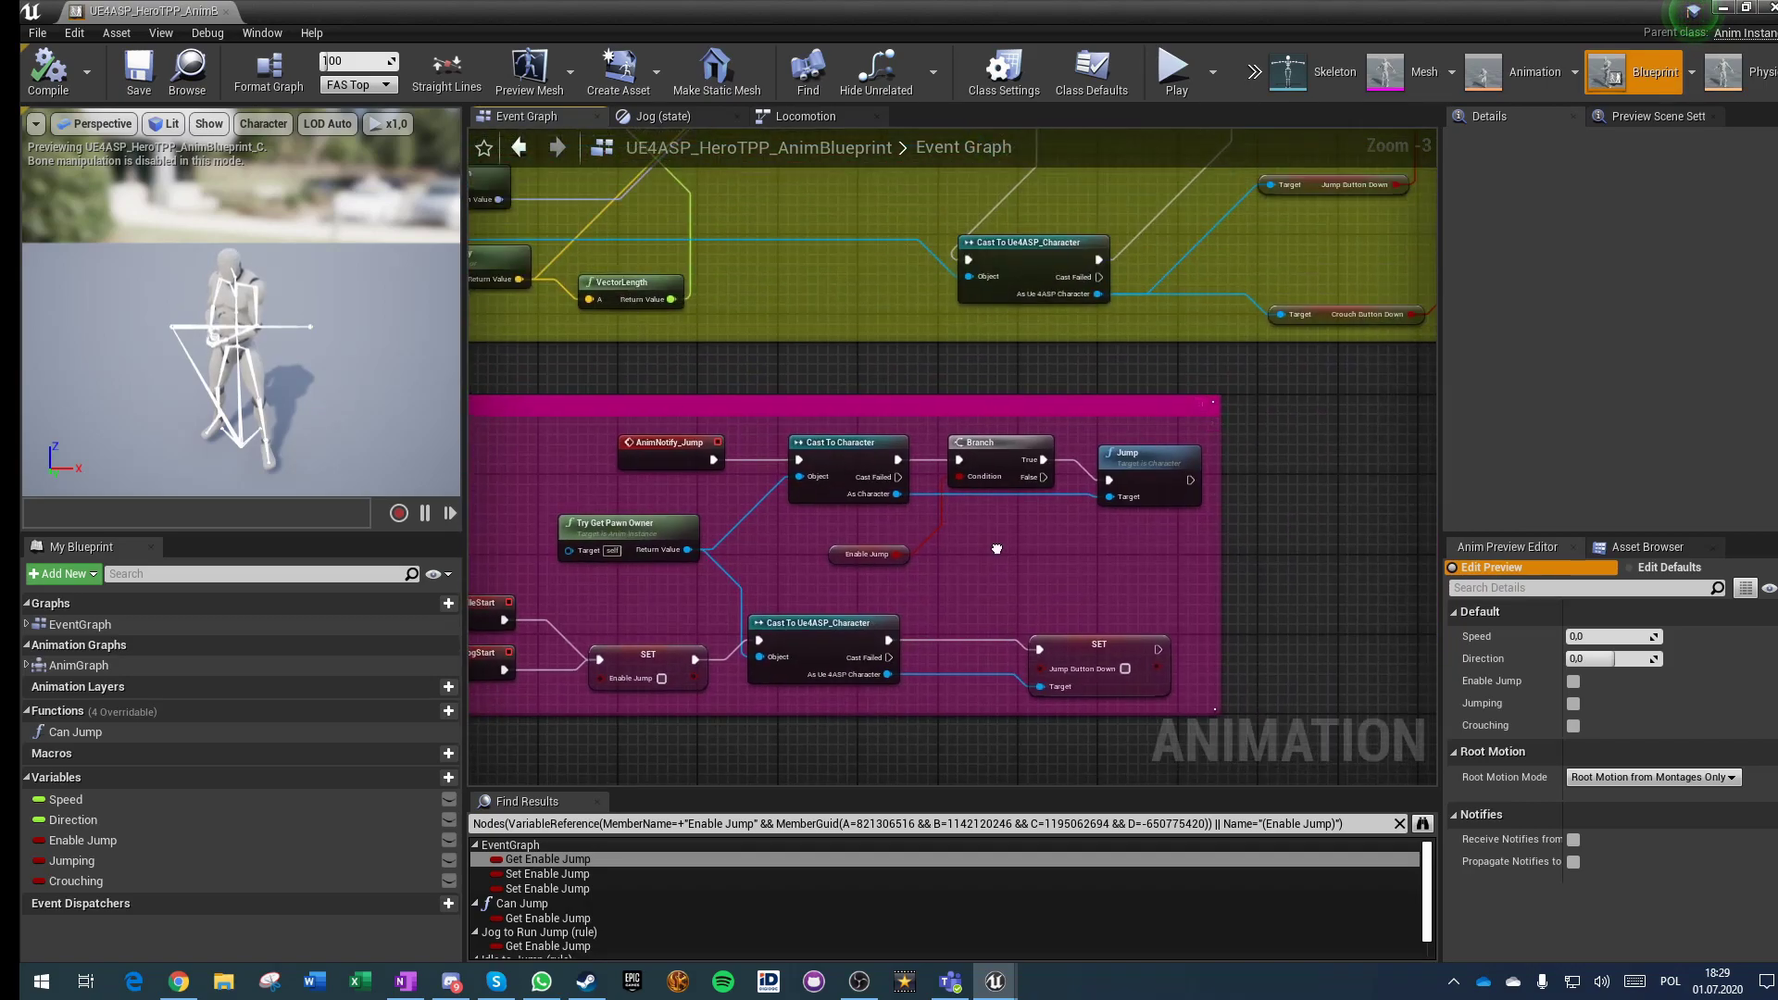
{"action": "right_click_drag", "start_coordinate": [915, 522], "coordinate": [836, 441]}
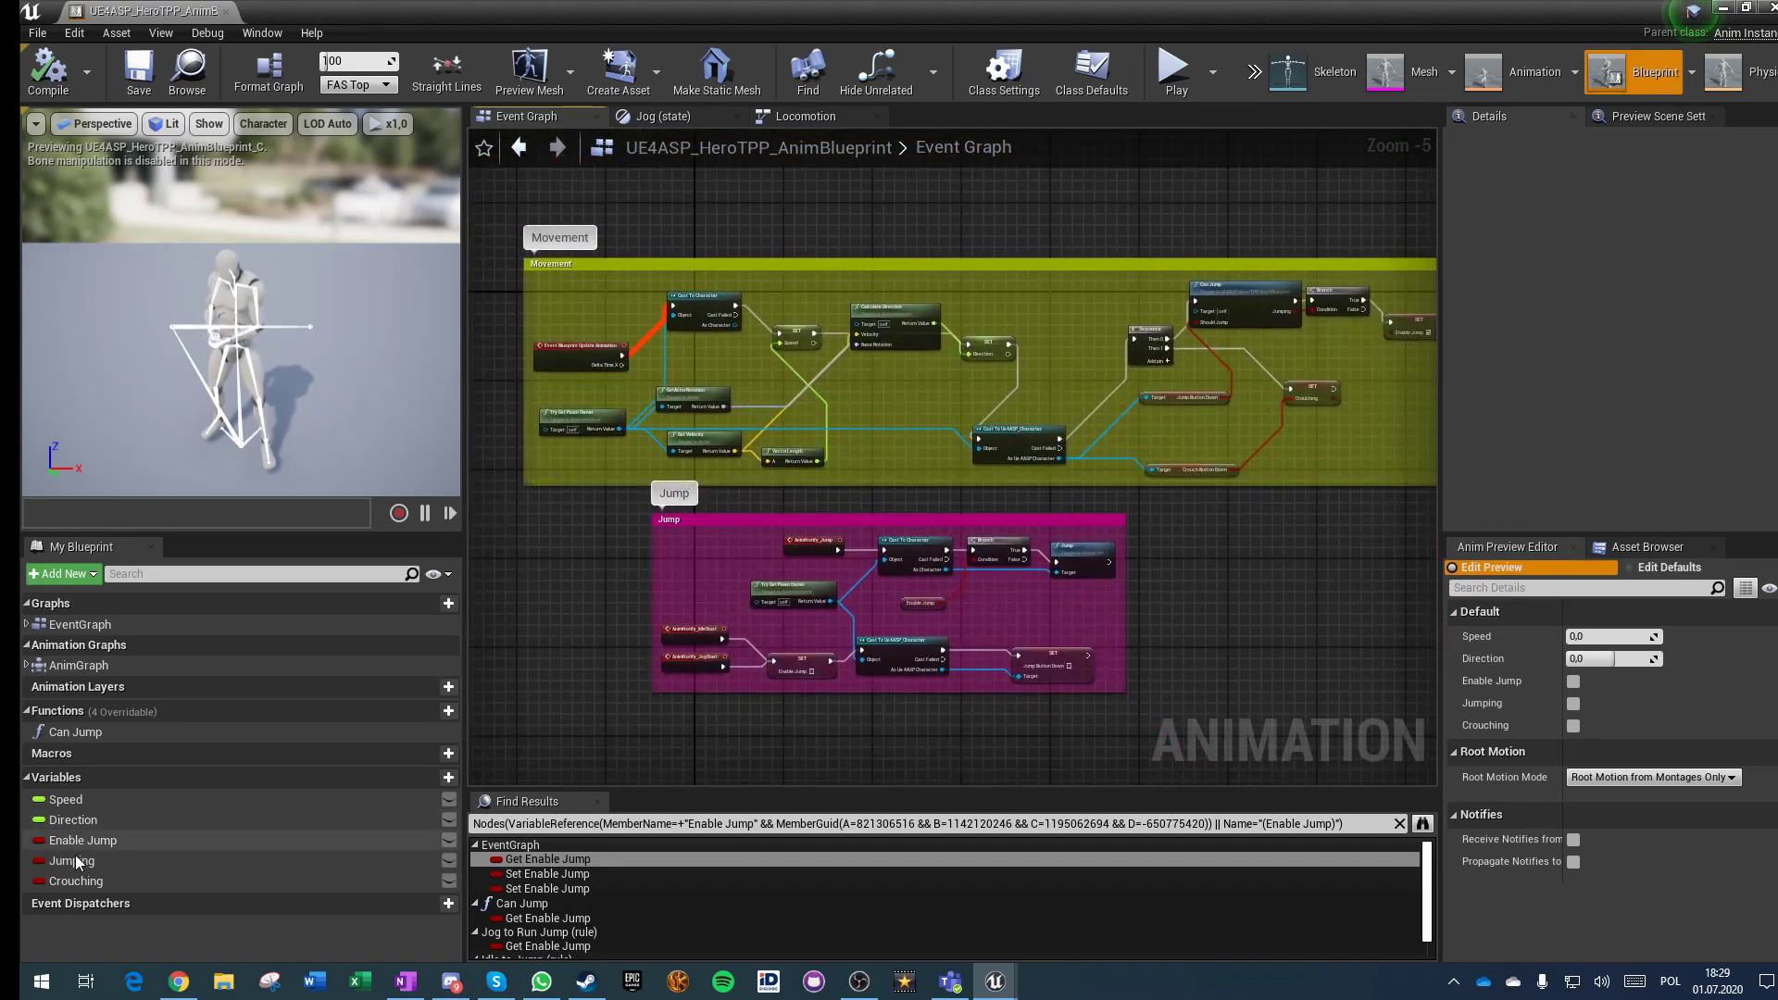
Step: Delete all nodes from the Event Graph, including the Movement and Jump comment sections, and compile and save the animation blueprint
{"action": "left_click", "coordinate": [66, 799]}
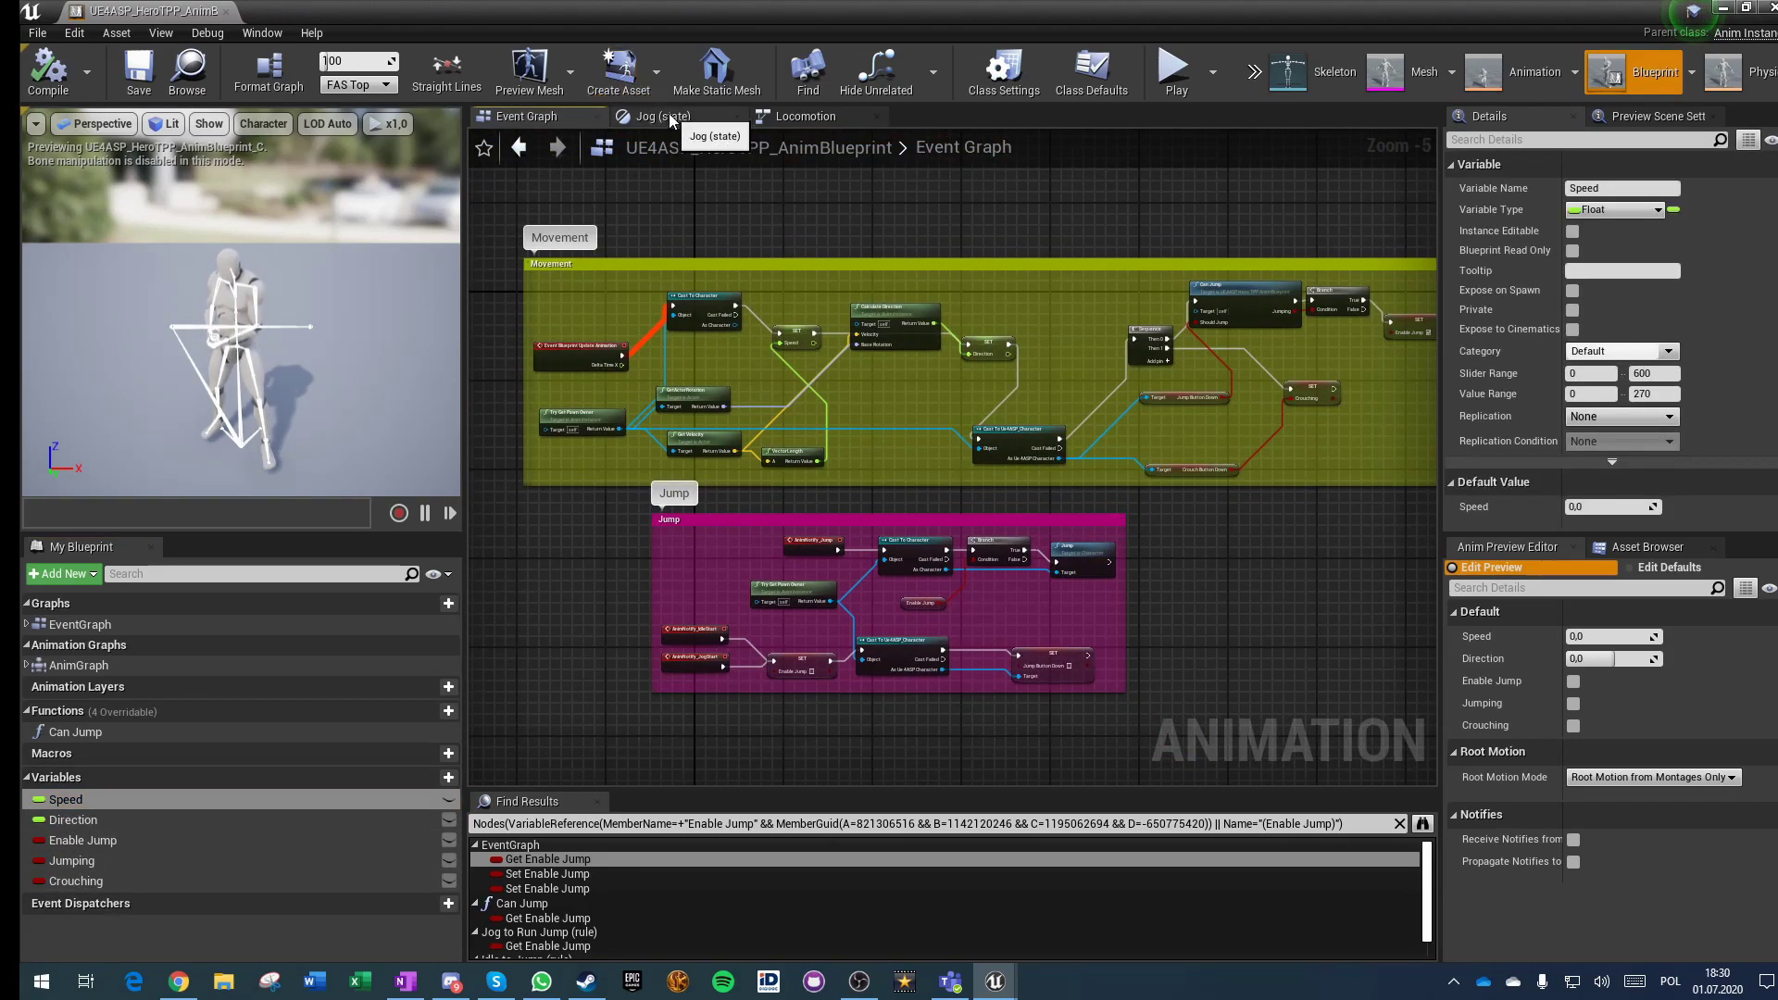
{"action": "scroll", "coordinate": [562, 575], "scroll_direction": "down", "scroll_amount": 6}
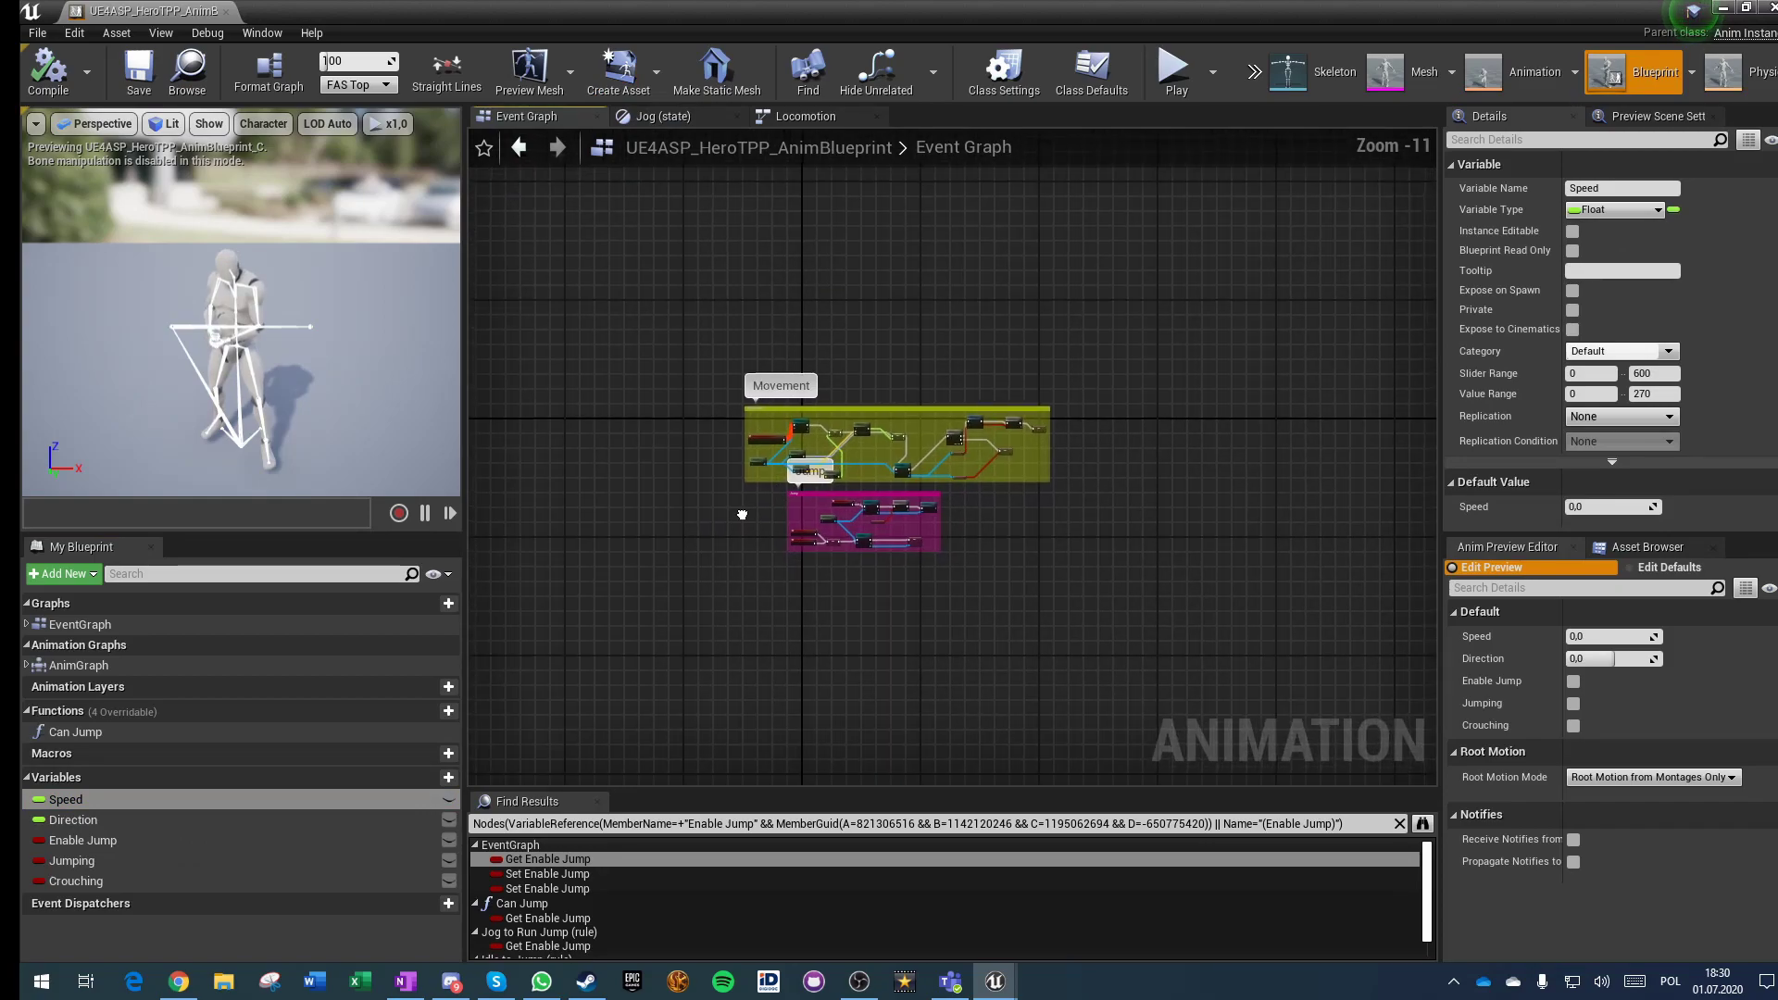
{"action": "scroll", "coordinate": [809, 443], "scroll_direction": "up", "scroll_amount": 7}
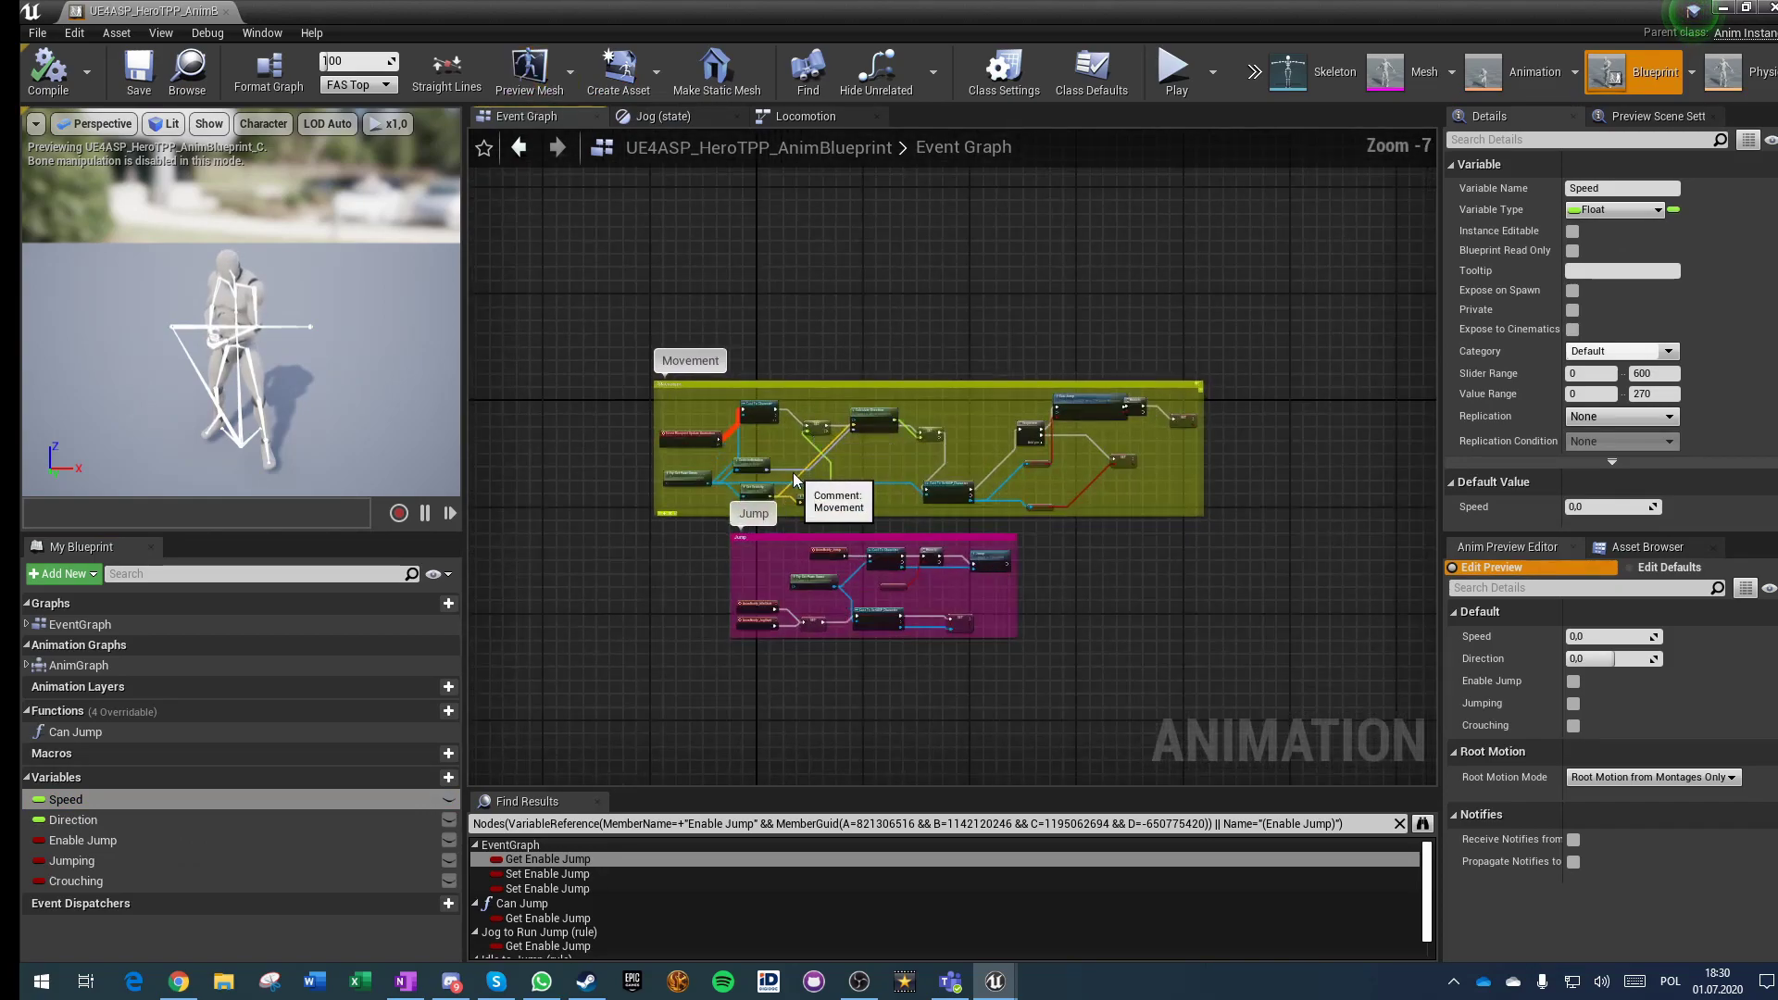
{"action": "scroll", "coordinate": [793, 470], "scroll_direction": "down", "scroll_amount": 4}
{"action": "key", "text": "ctrl+a"}
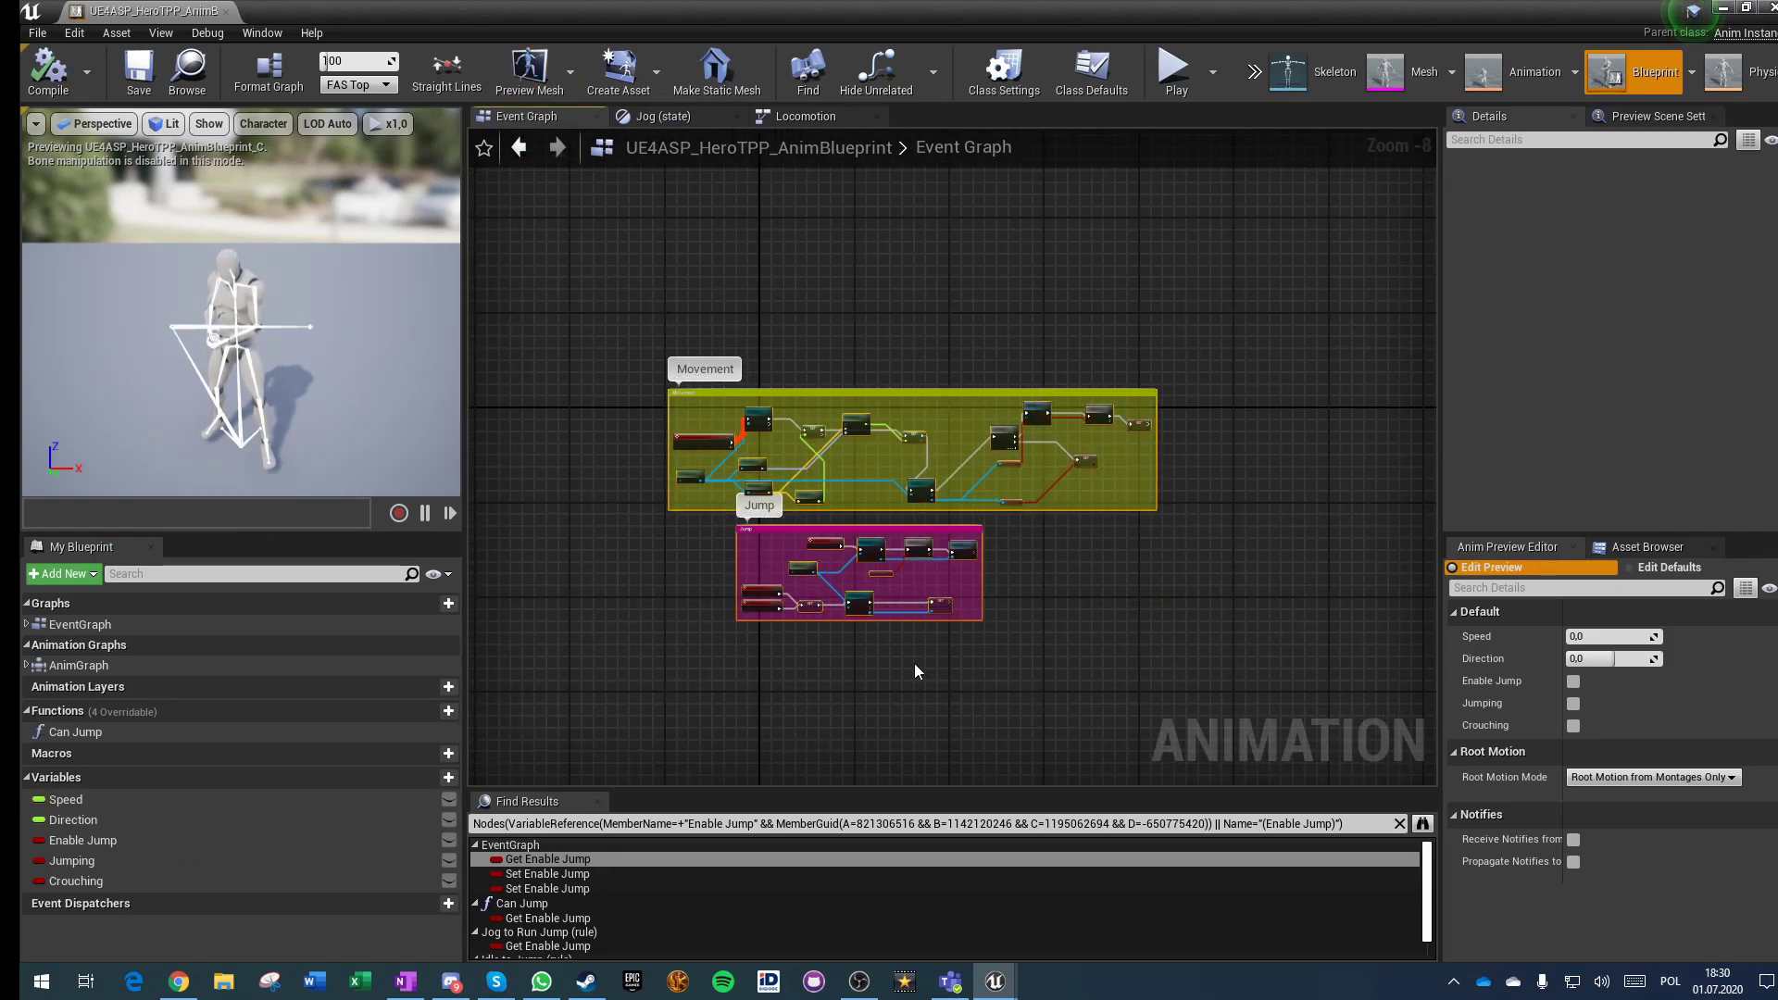
{"action": "key", "text": "Delete"}
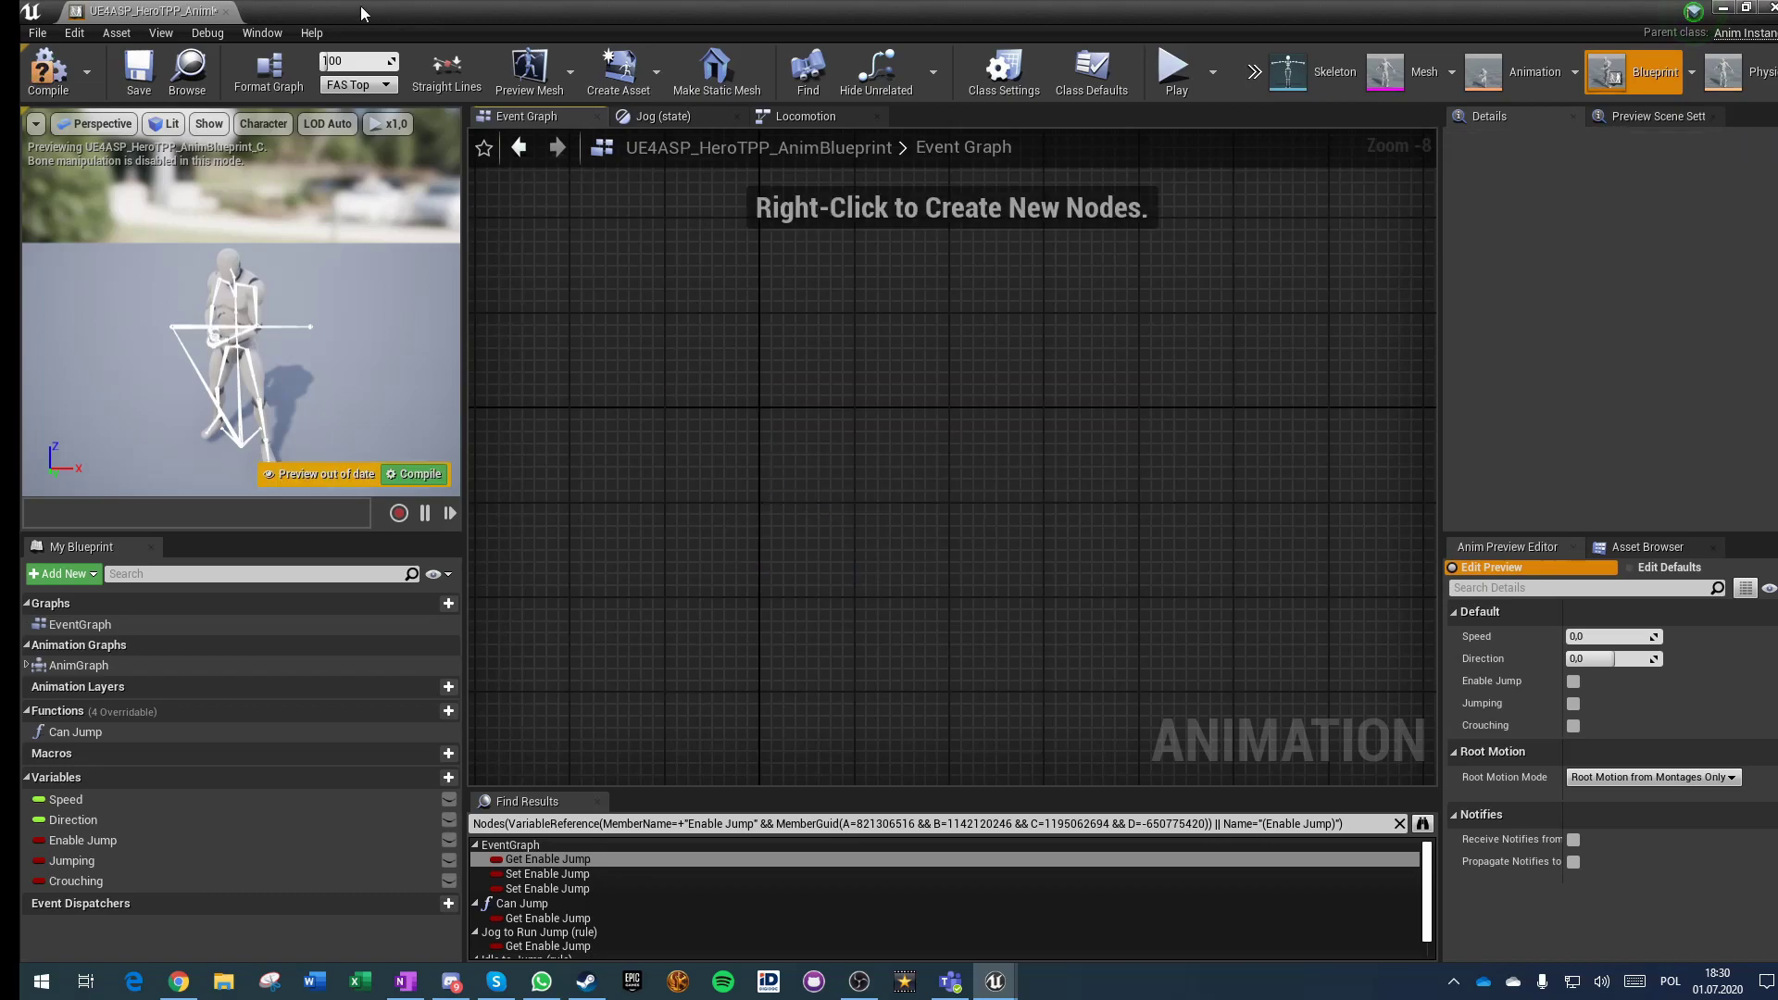
{"action": "left_click", "coordinate": [49, 80]}
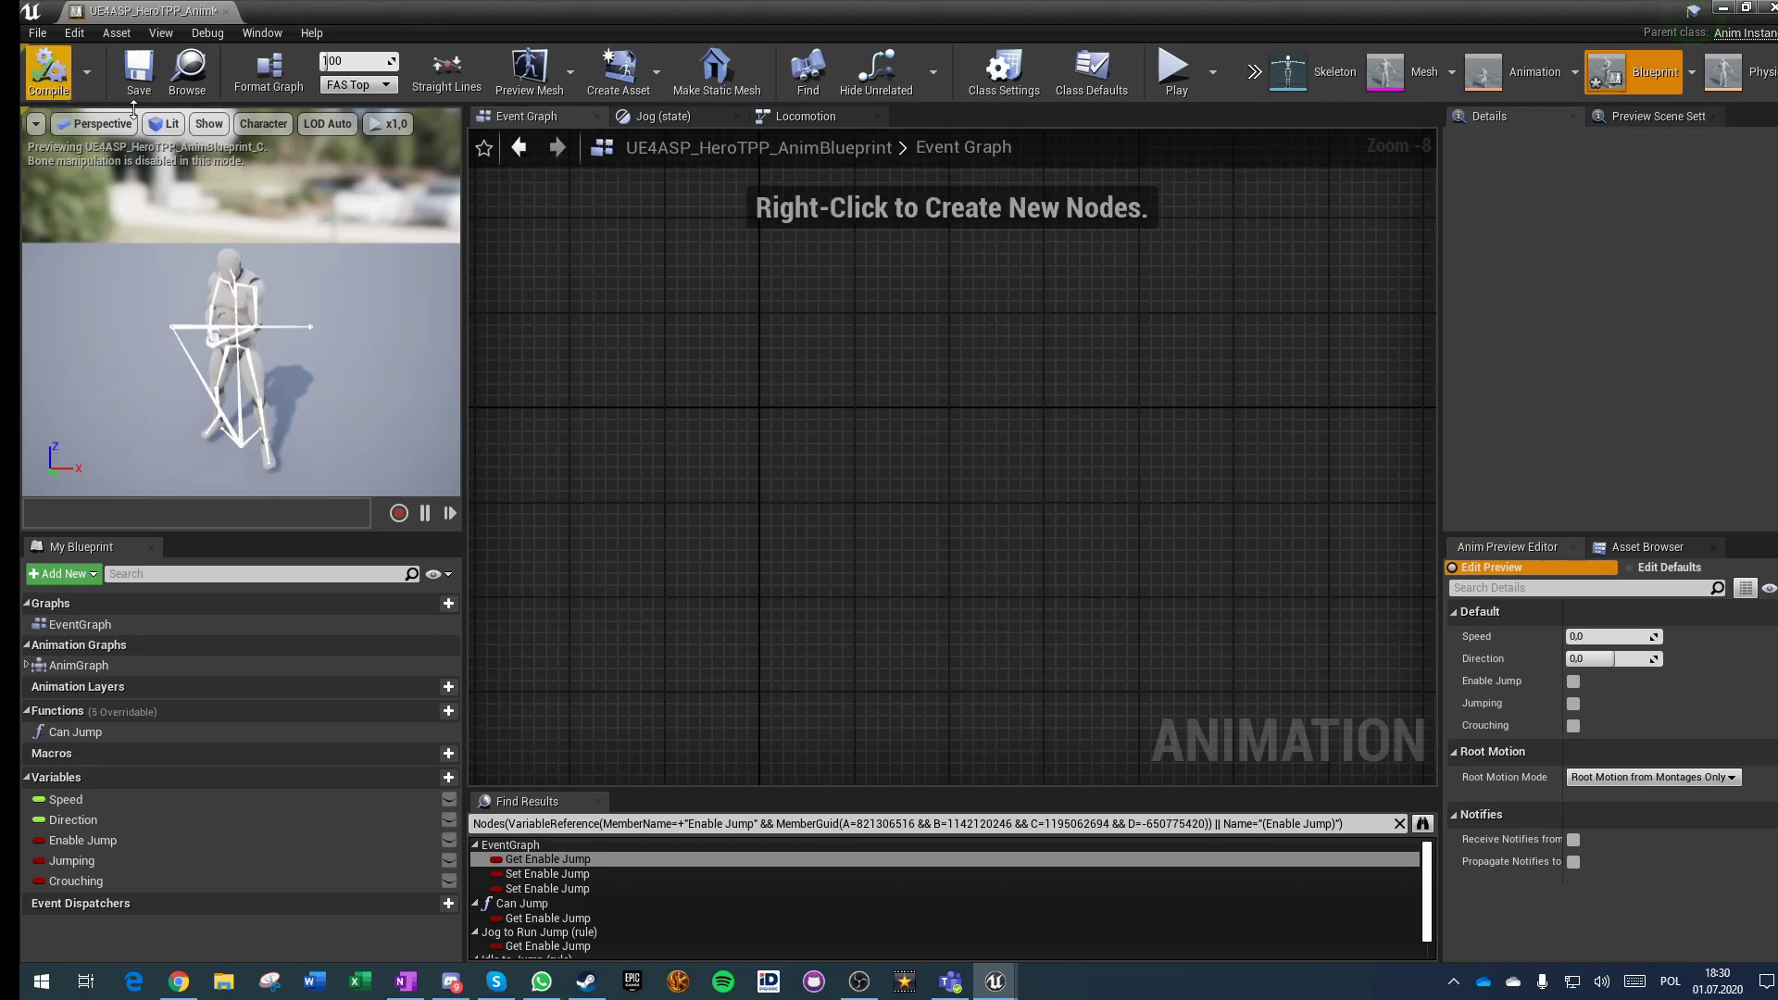
{"action": "left_click", "coordinate": [139, 73]}
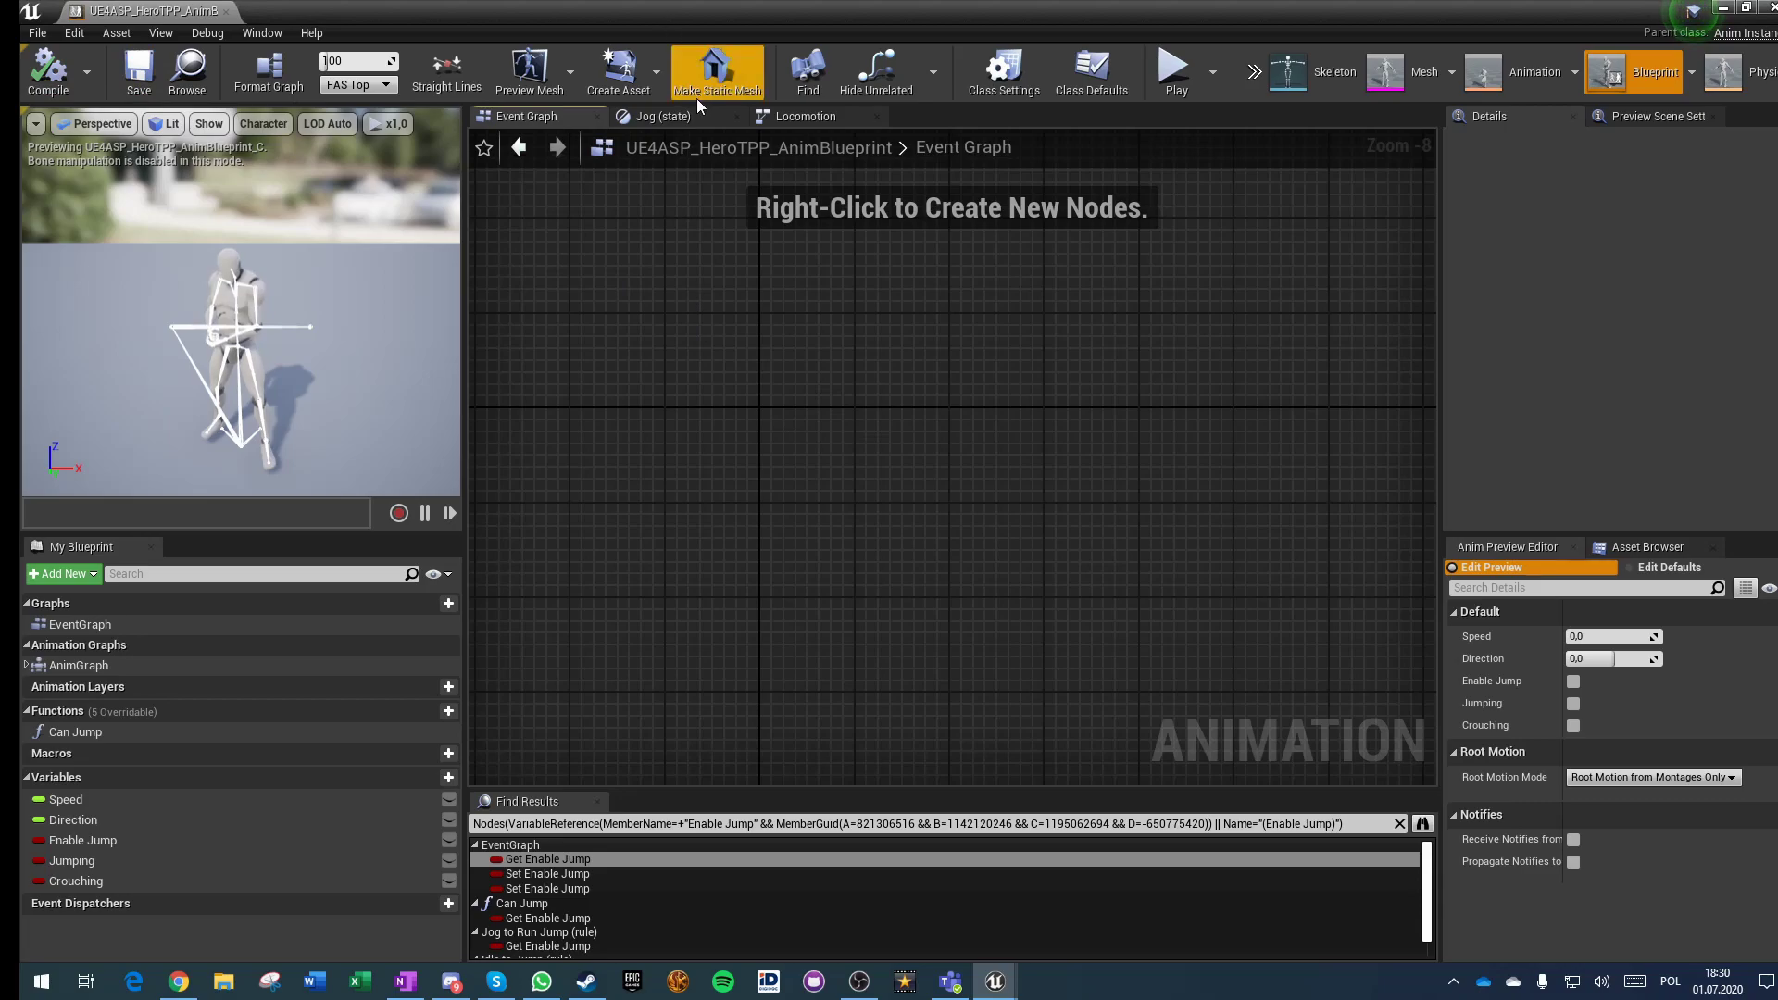
Step: Review the AnimGraph and the Locomotion state machine, closing the Locomotion graph so that the AnimGraph is shown
{"action": "left_click", "coordinate": [680, 115]}
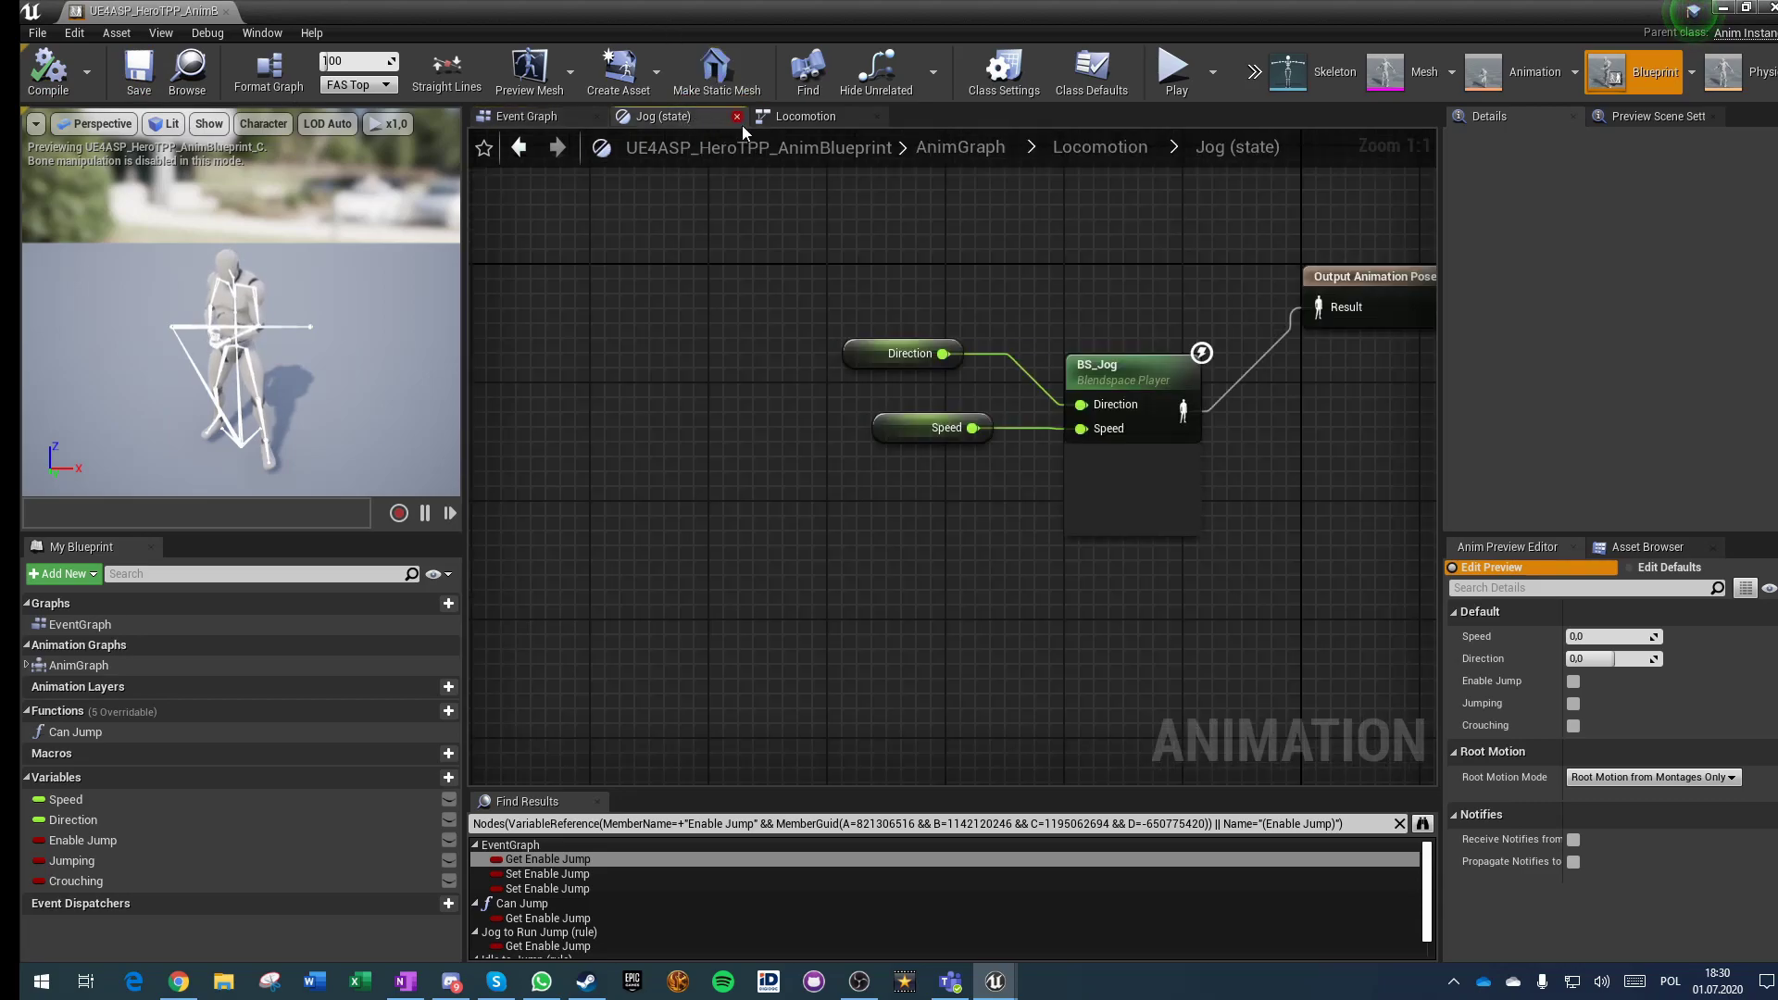
{"action": "left_click", "coordinate": [962, 147]}
{"action": "left_click", "coordinate": [862, 516]}
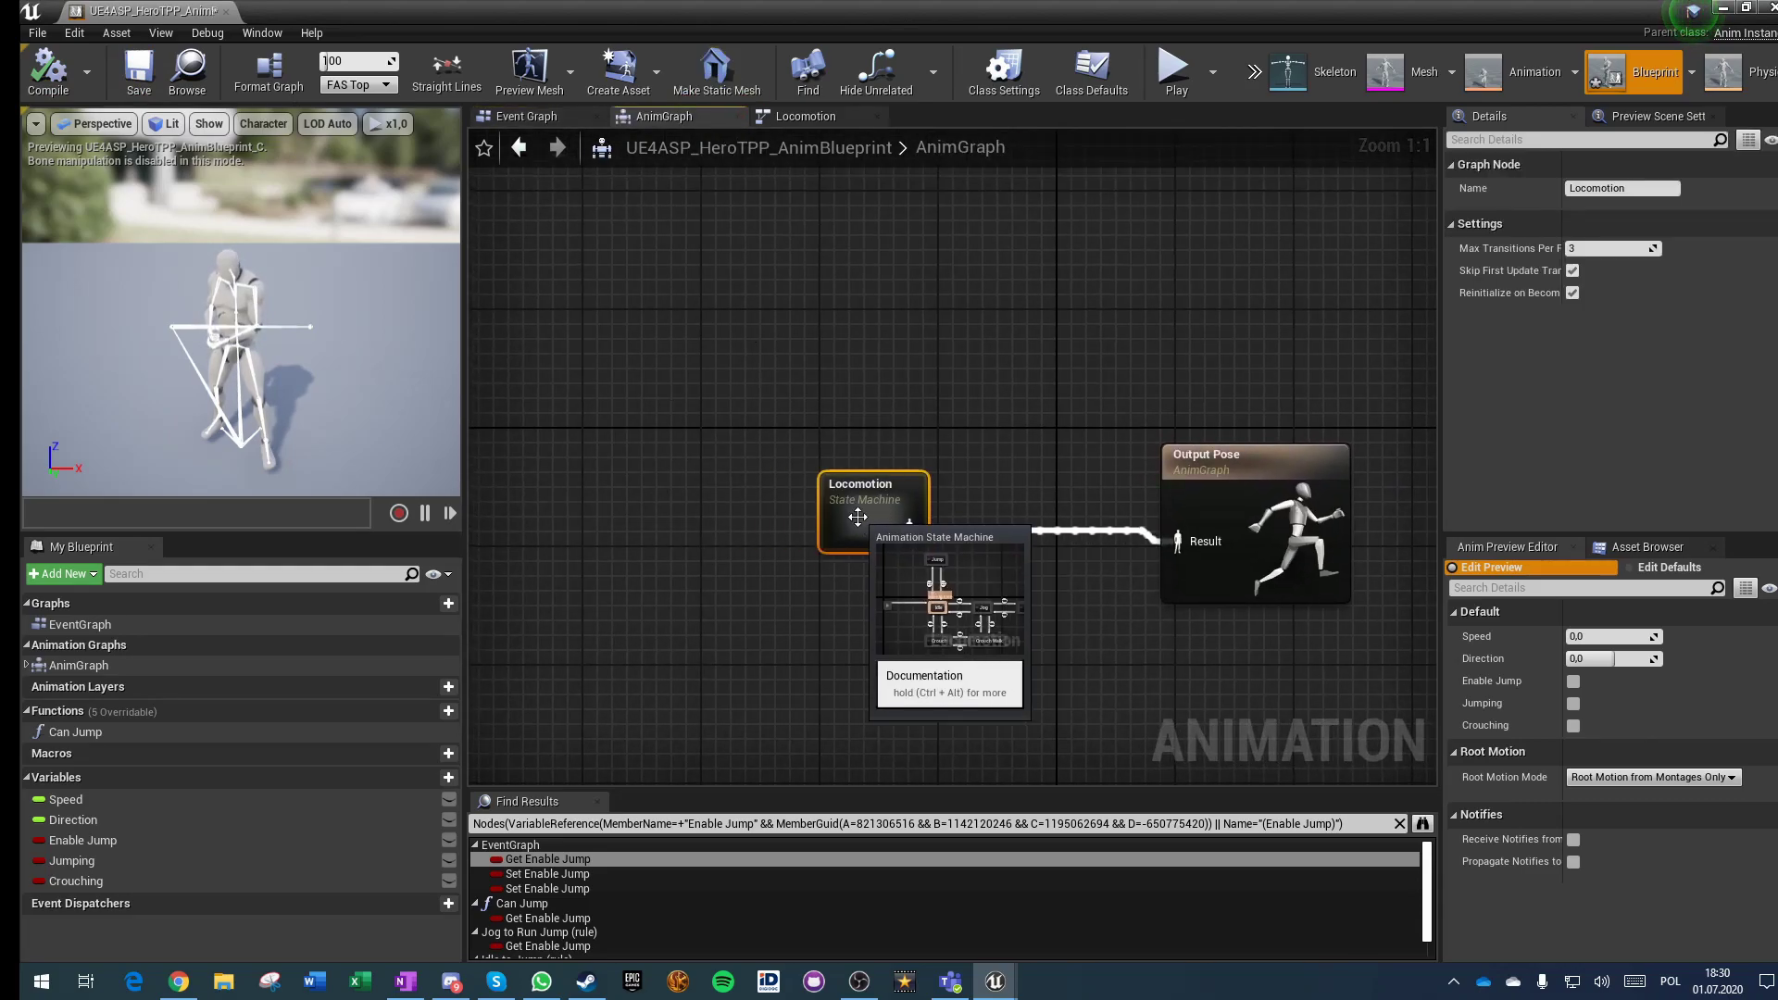
{"action": "left_click", "coordinate": [822, 336]}
{"action": "left_click", "coordinate": [808, 113]}
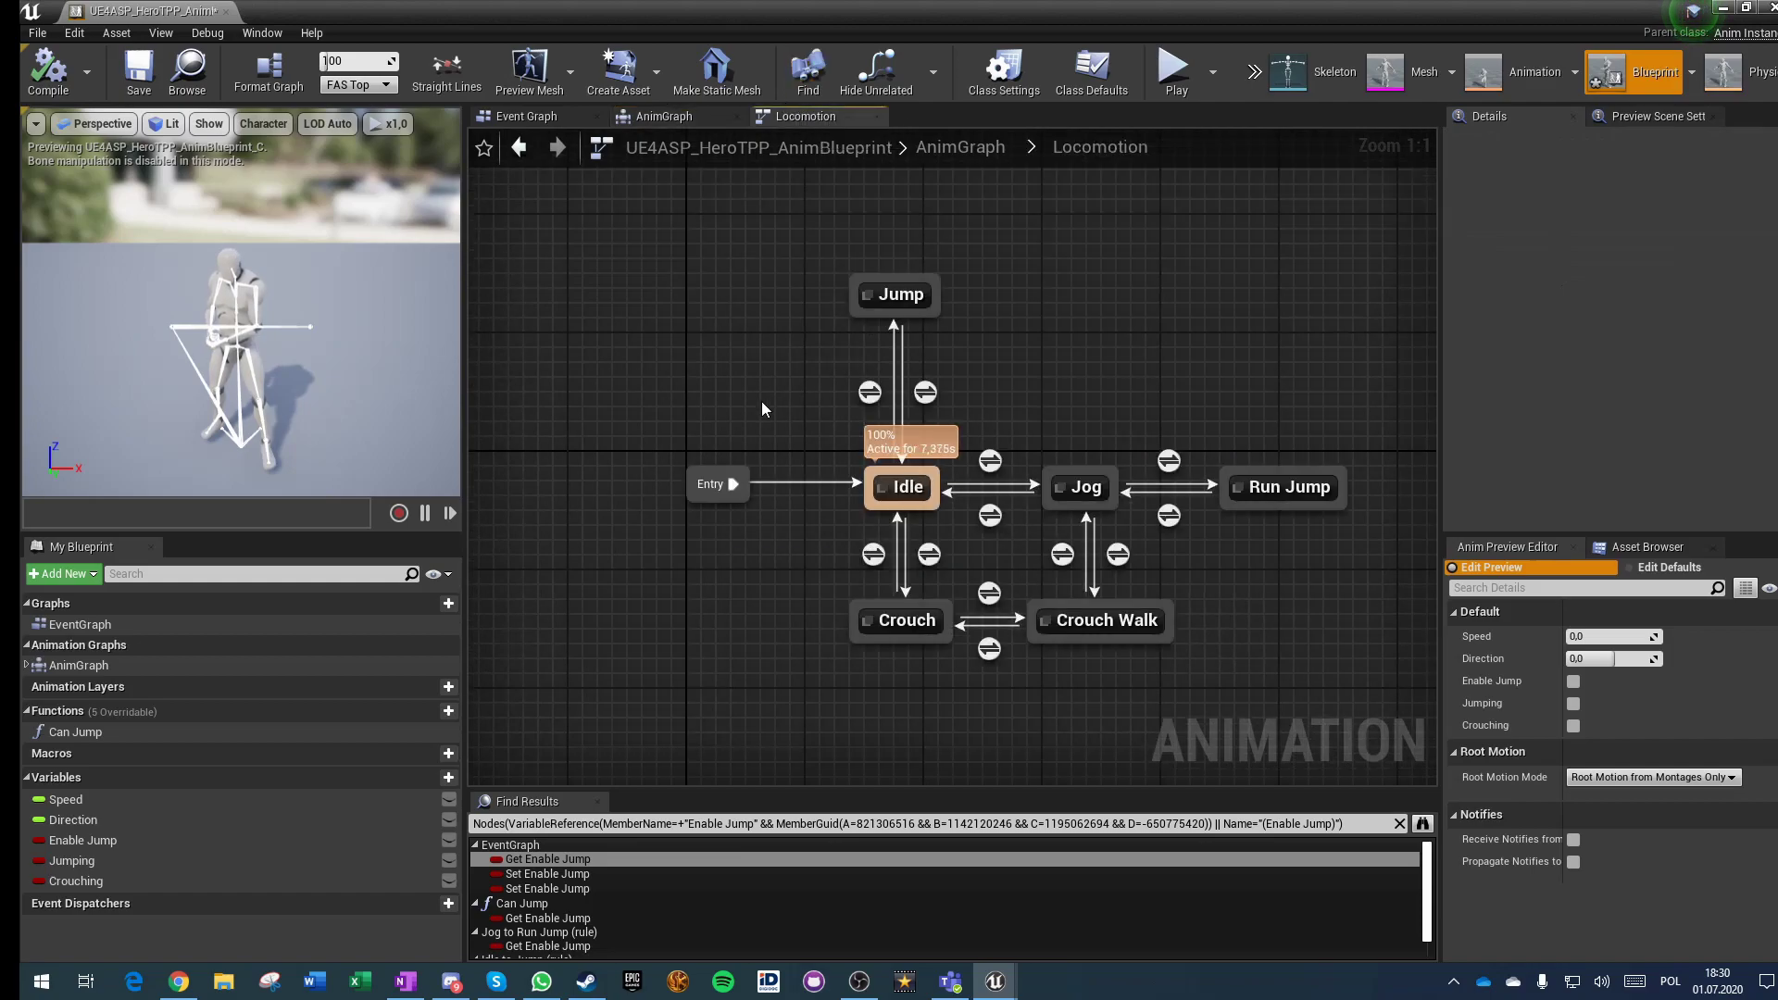
{"action": "left_click", "coordinate": [876, 117]}
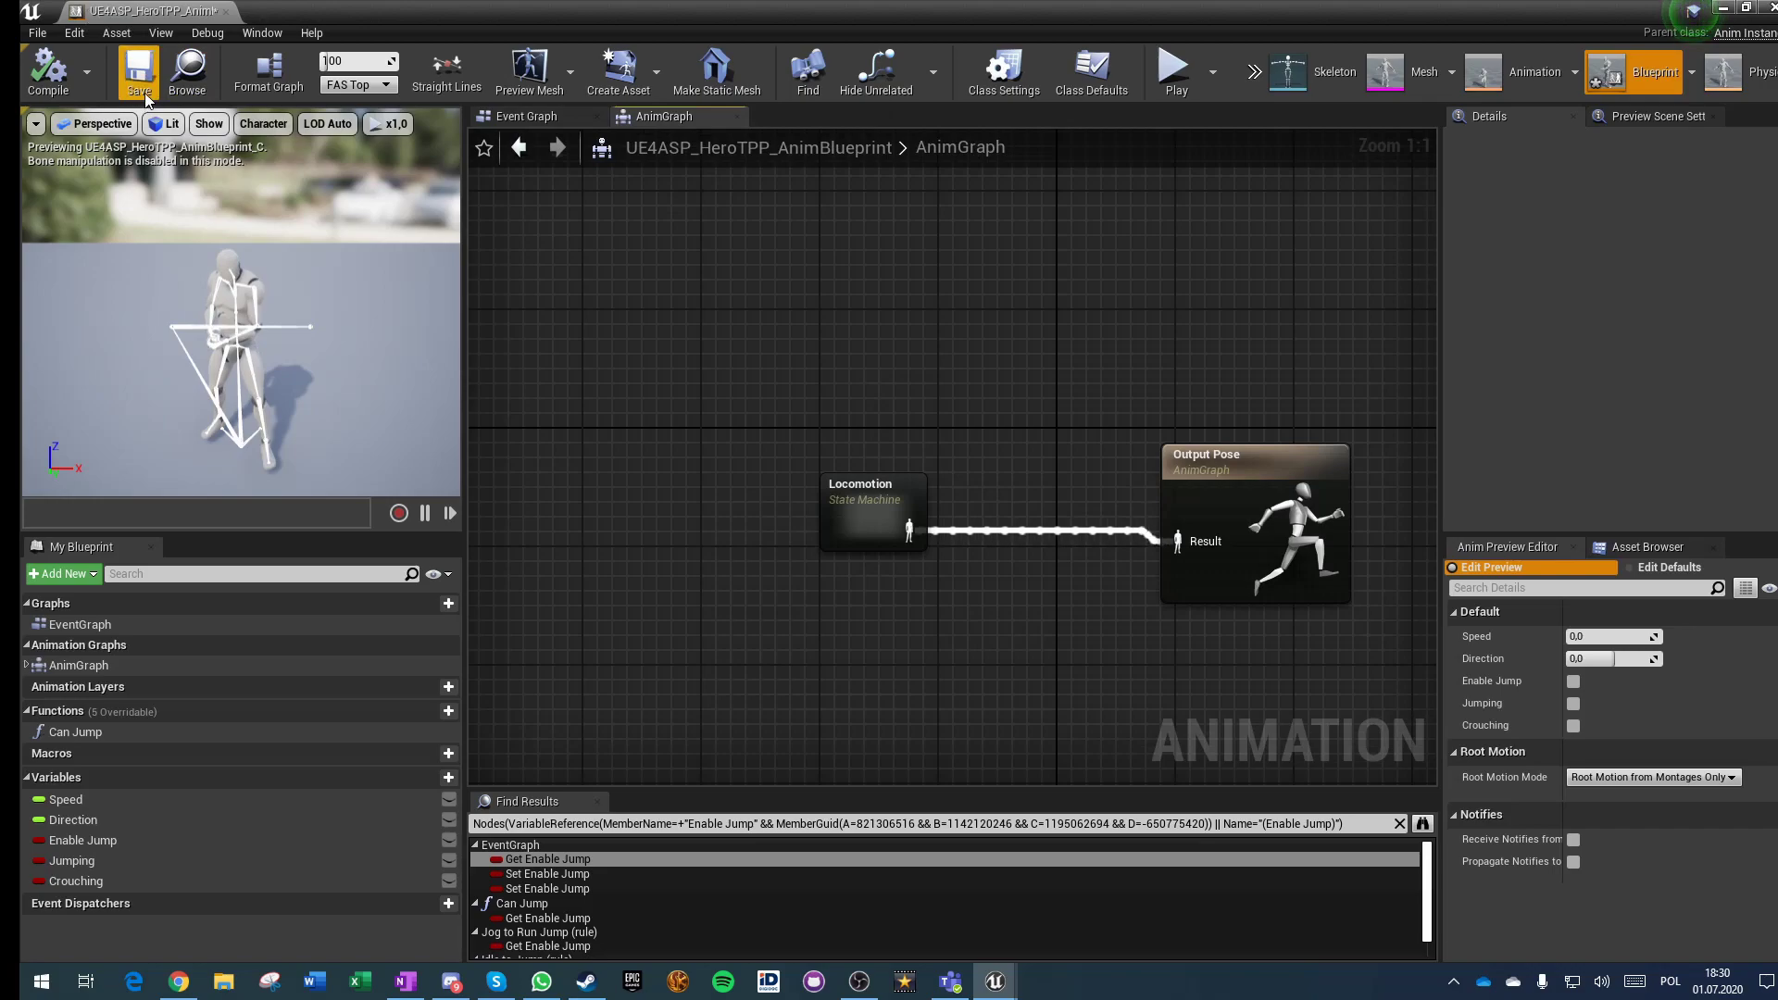
{"action": "right_click", "coordinate": [611, 500]}
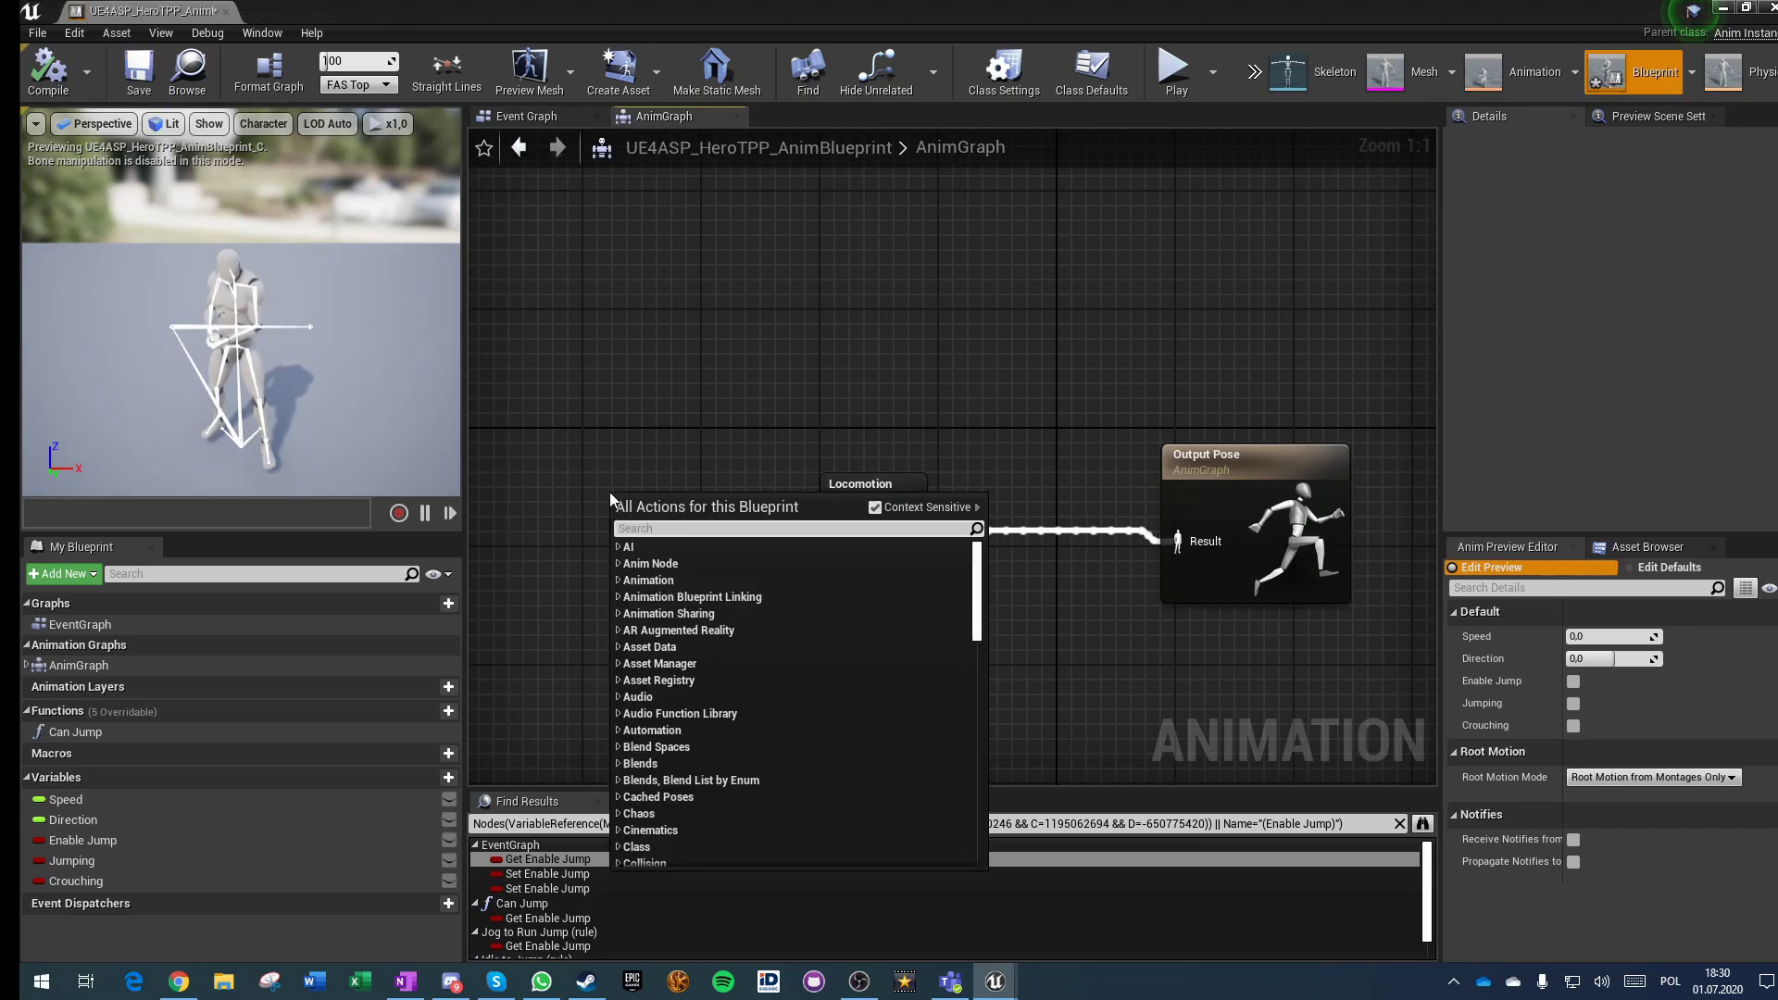
{"action": "type", "text": "input pose"}
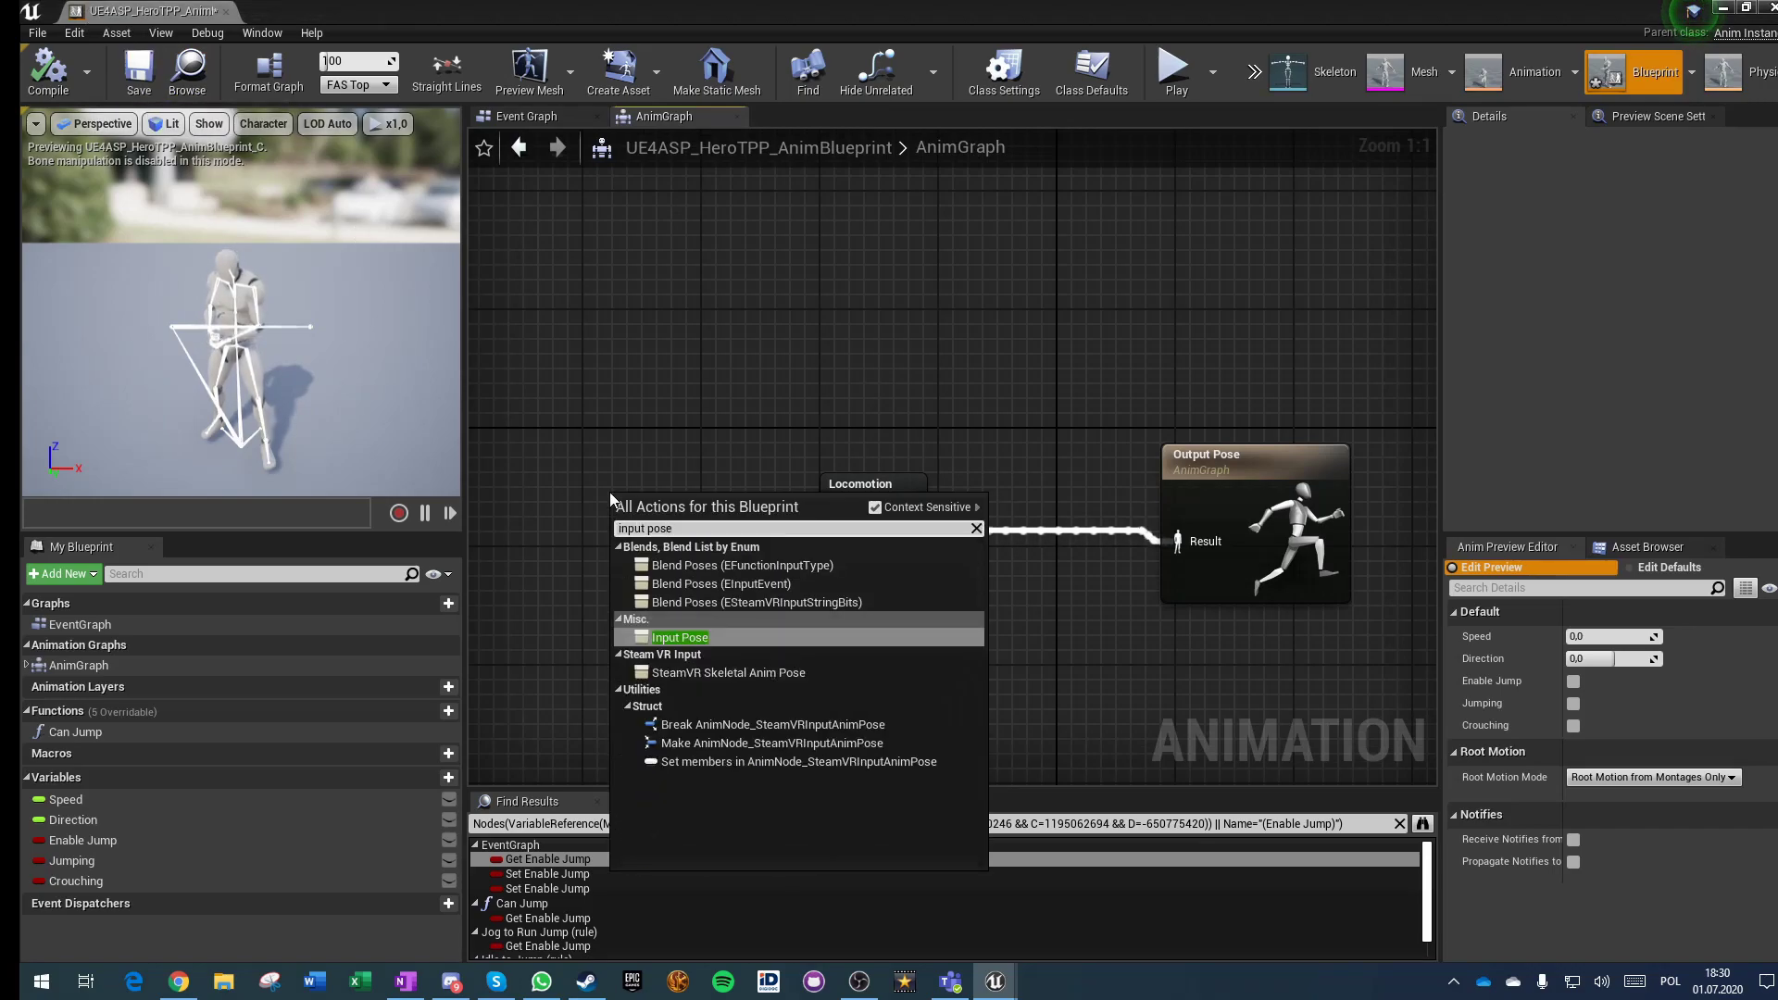
{"action": "key", "text": "Return"}
{"action": "left_click_drag", "start_coordinate": [648, 507], "coordinate": [629, 351]}
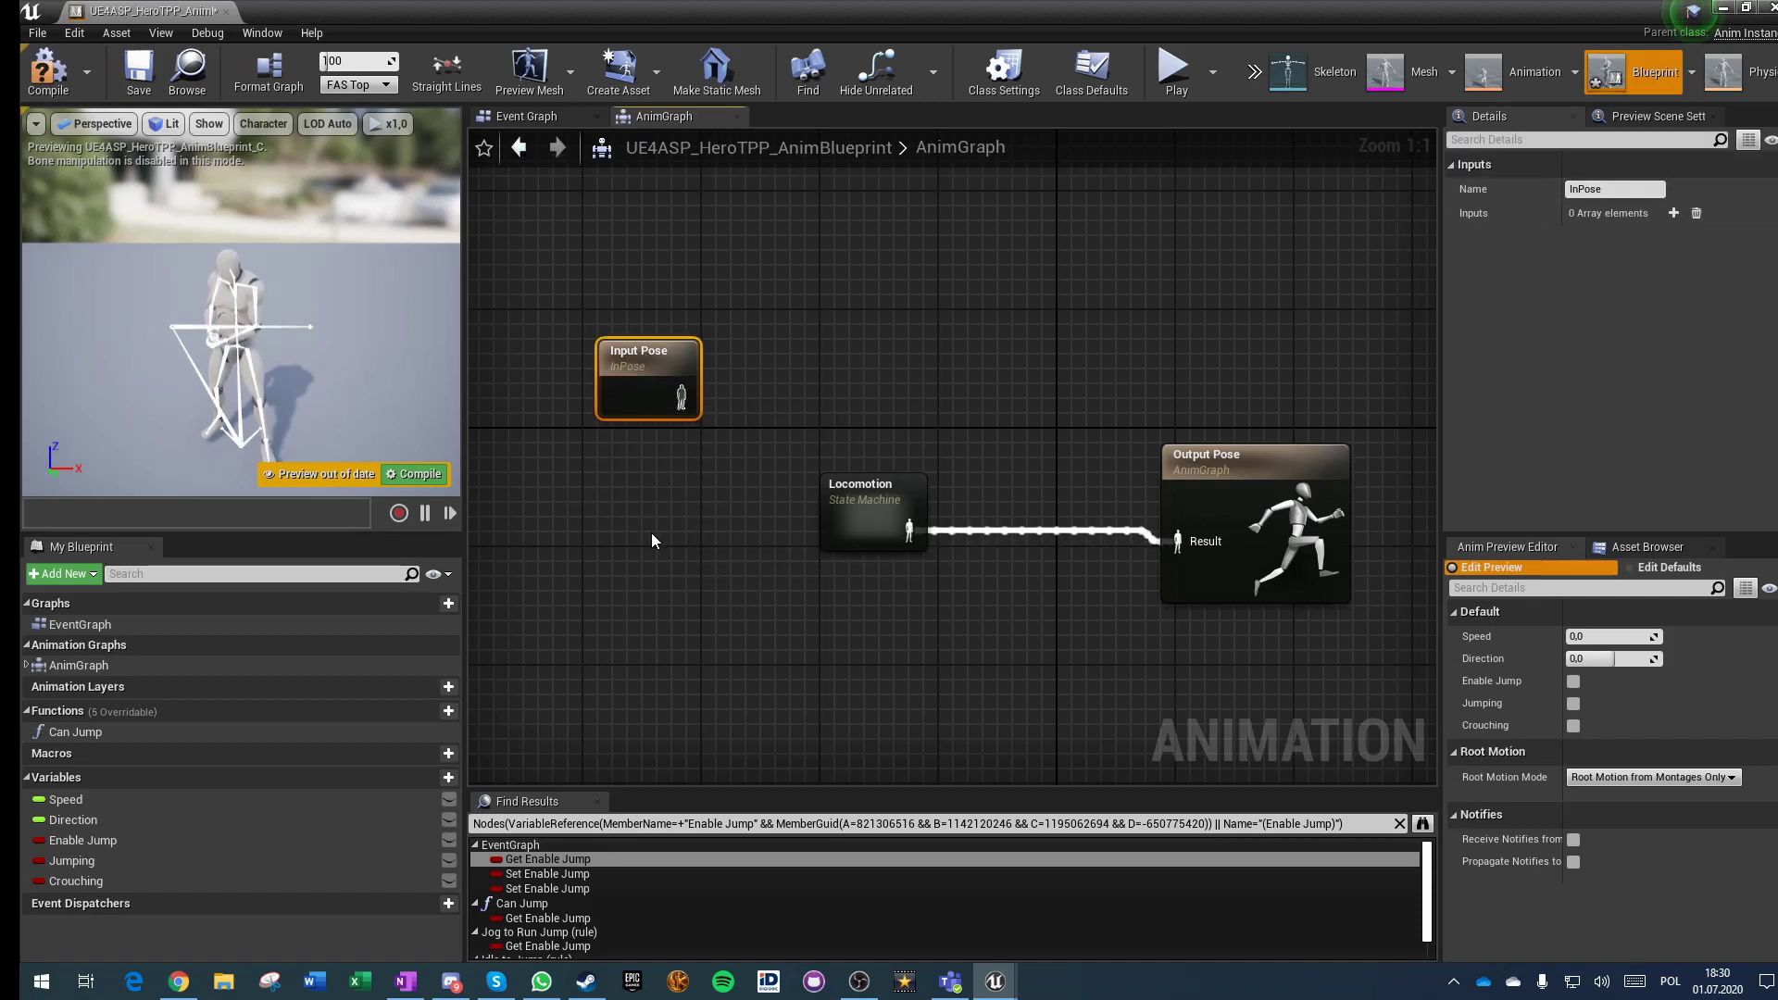
{"action": "key", "text": "Delete"}
{"action": "left_click", "coordinate": [48, 71]}
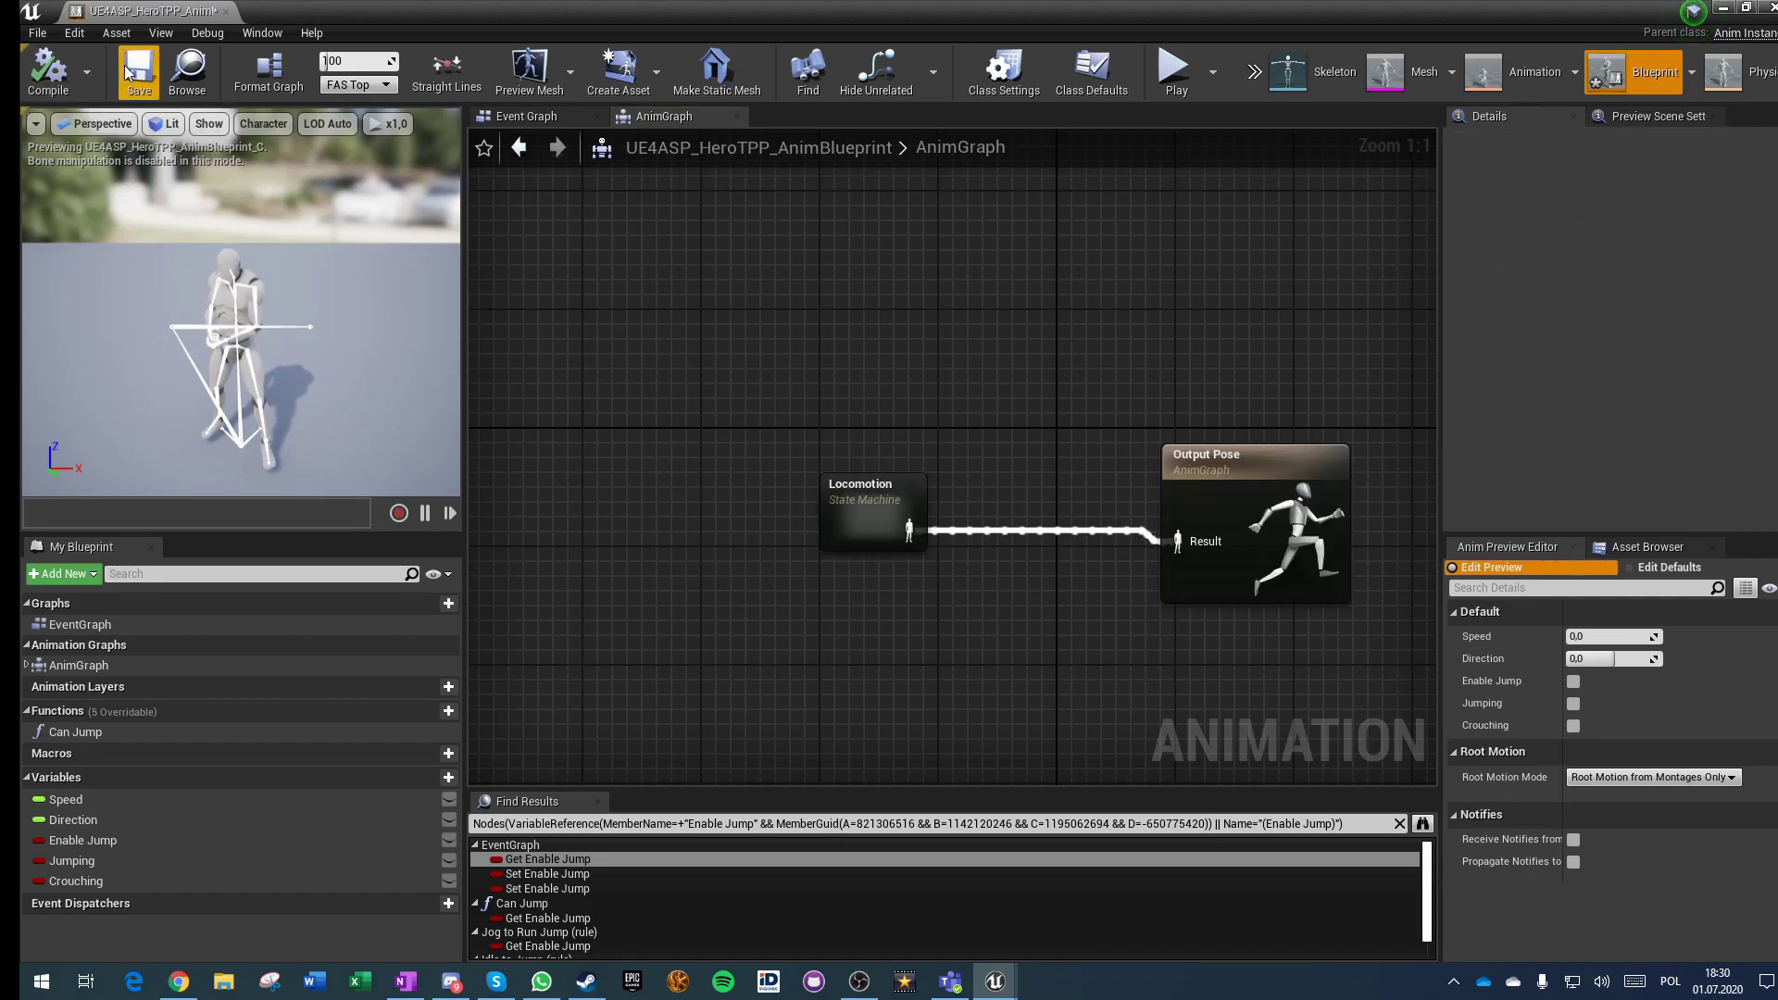
Step: Reopen UE4ASP_HeroTPP_AnimBlueprint, make the Speed, Direction, Enable Jump, Jumping and Crouching variables public, and compile and save it
{"action": "left_click", "coordinate": [226, 12]}
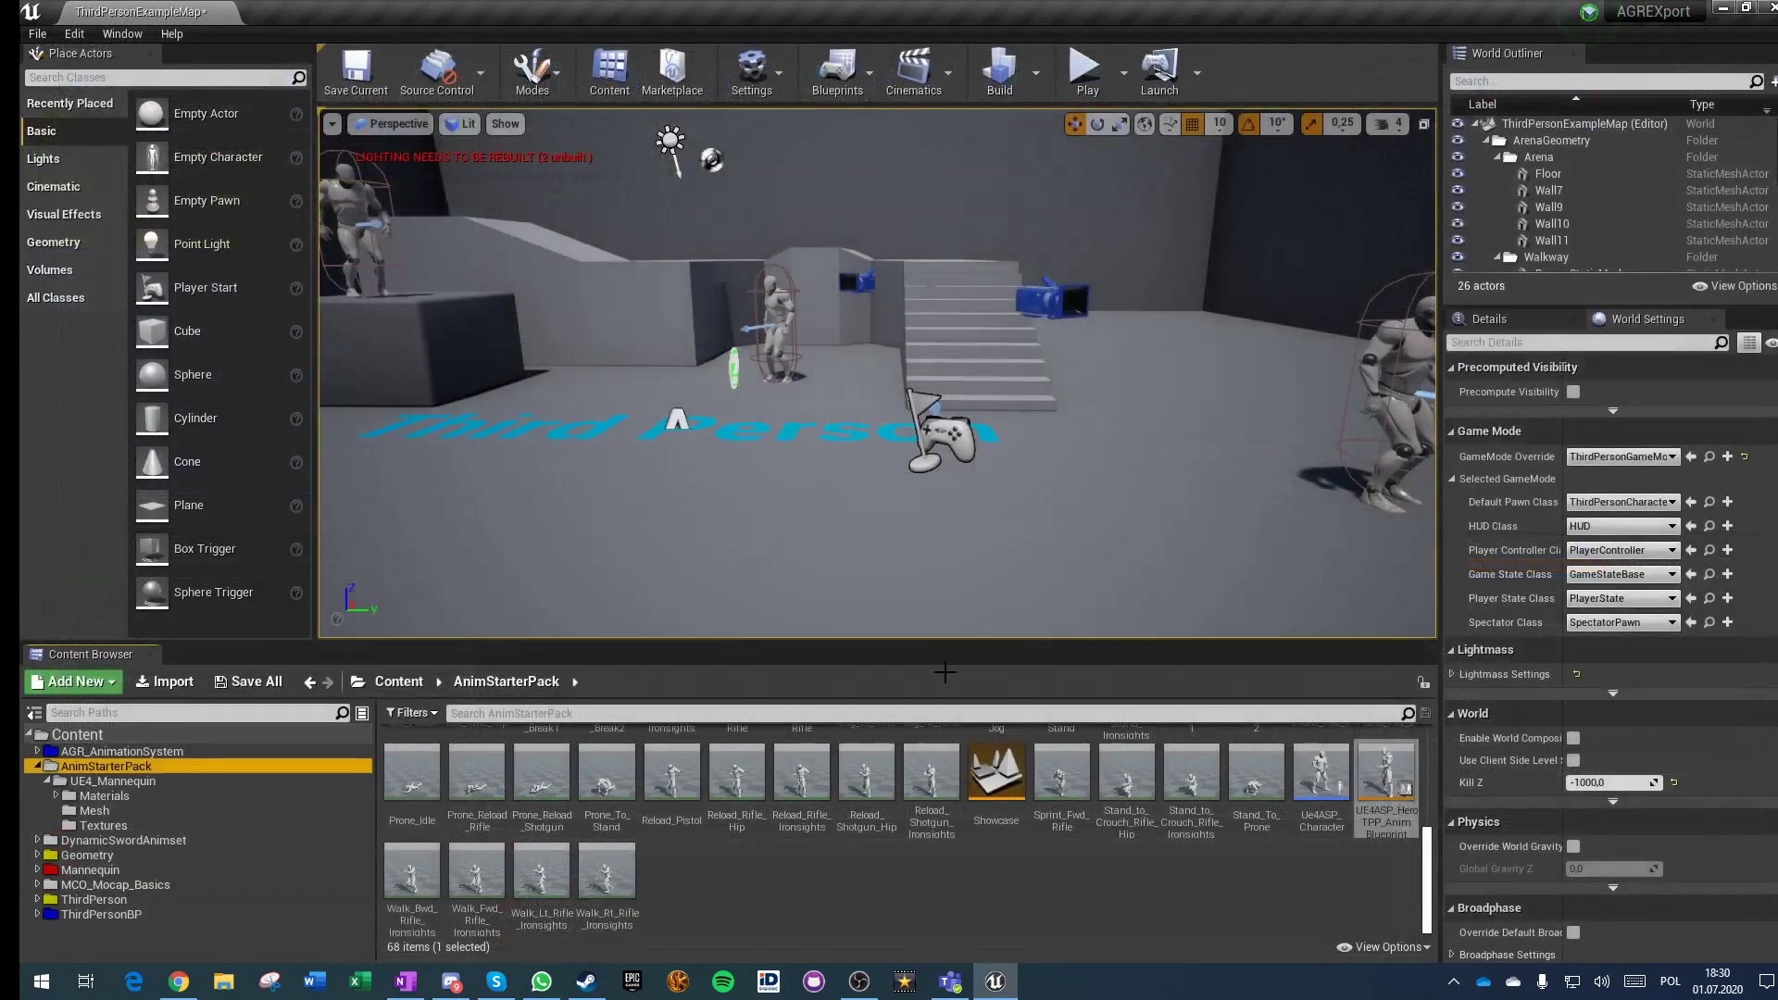
{"action": "double_click", "coordinate": [1401, 802]}
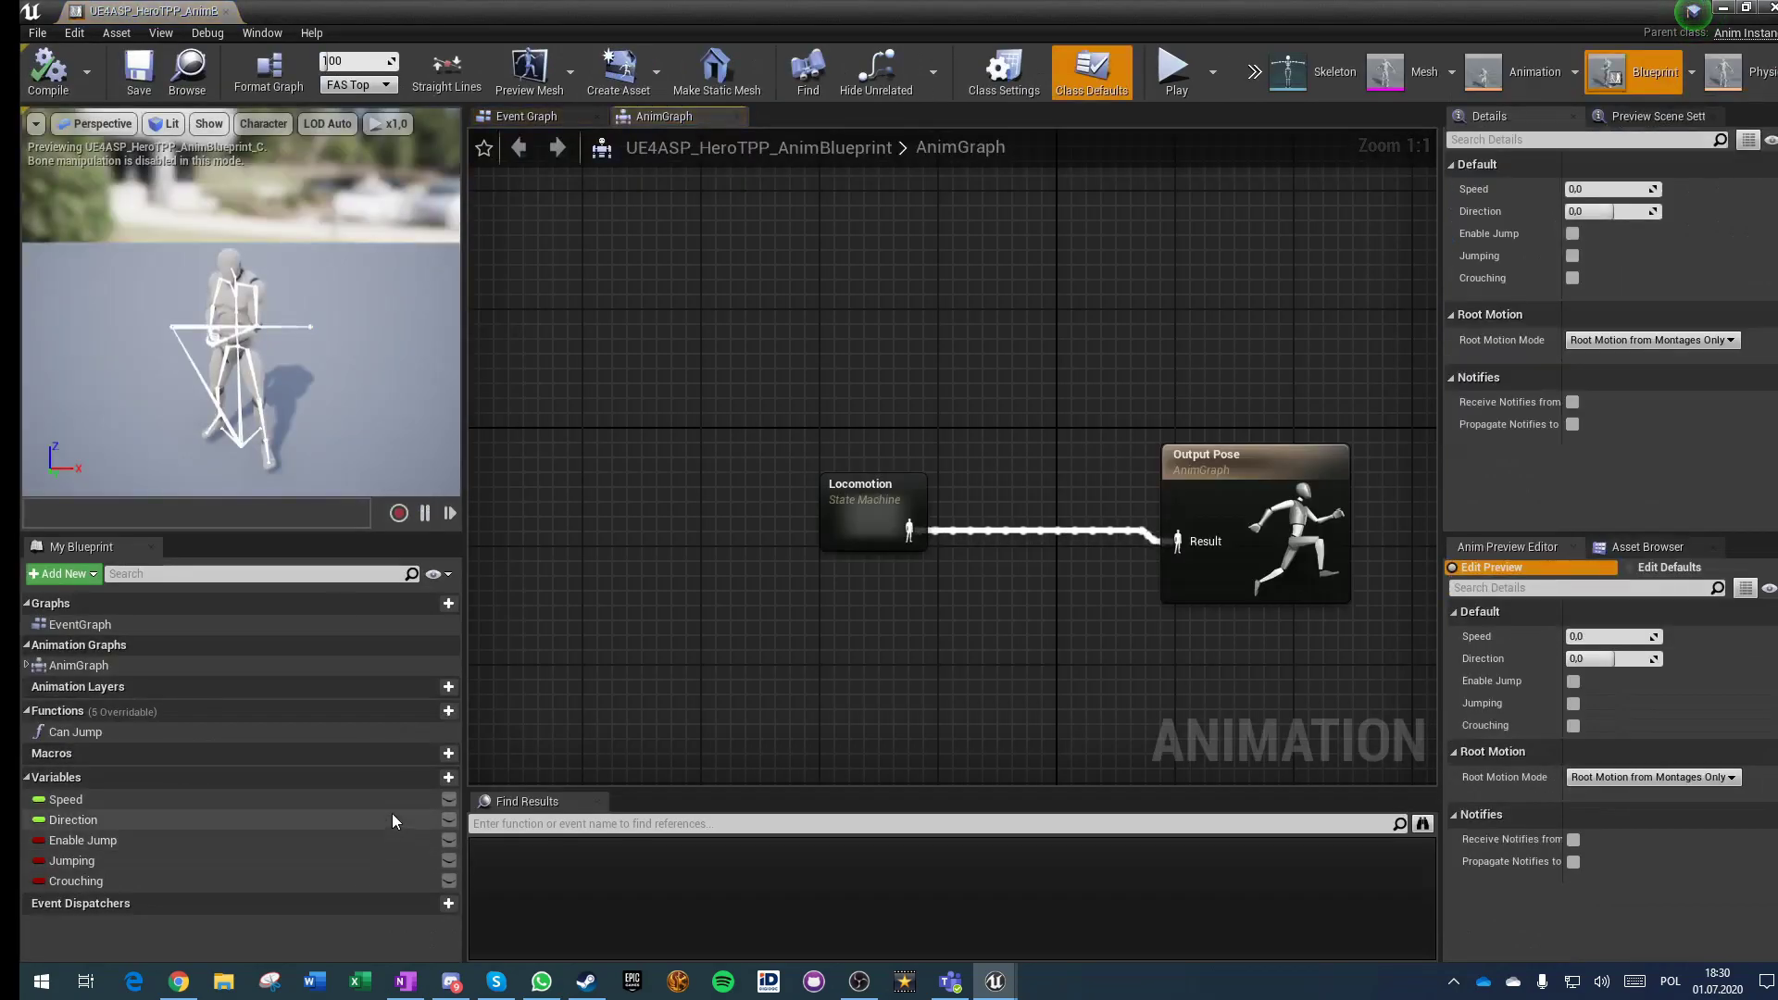
{"action": "left_click", "coordinate": [449, 800]}
{"action": "left_click", "coordinate": [448, 820]}
{"action": "left_click", "coordinate": [449, 841]}
{"action": "left_click", "coordinate": [449, 860]}
{"action": "left_click", "coordinate": [448, 881]}
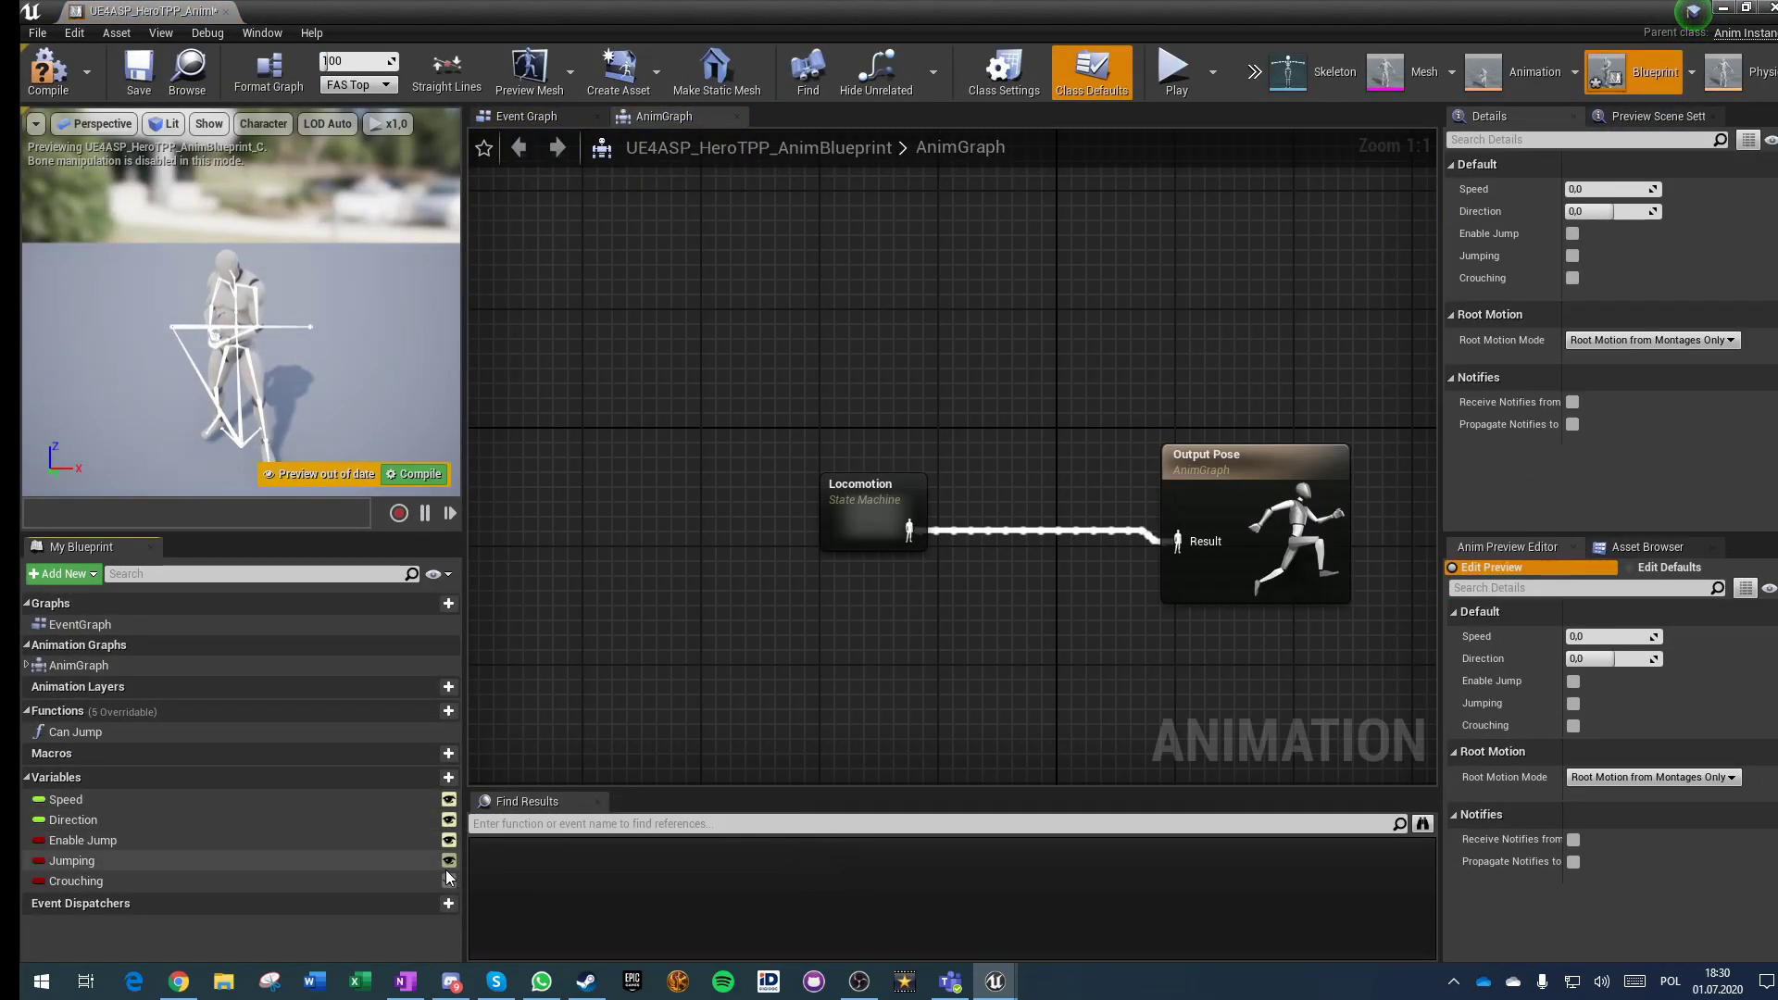
{"action": "left_click", "coordinate": [49, 72]}
{"action": "left_click", "coordinate": [139, 72]}
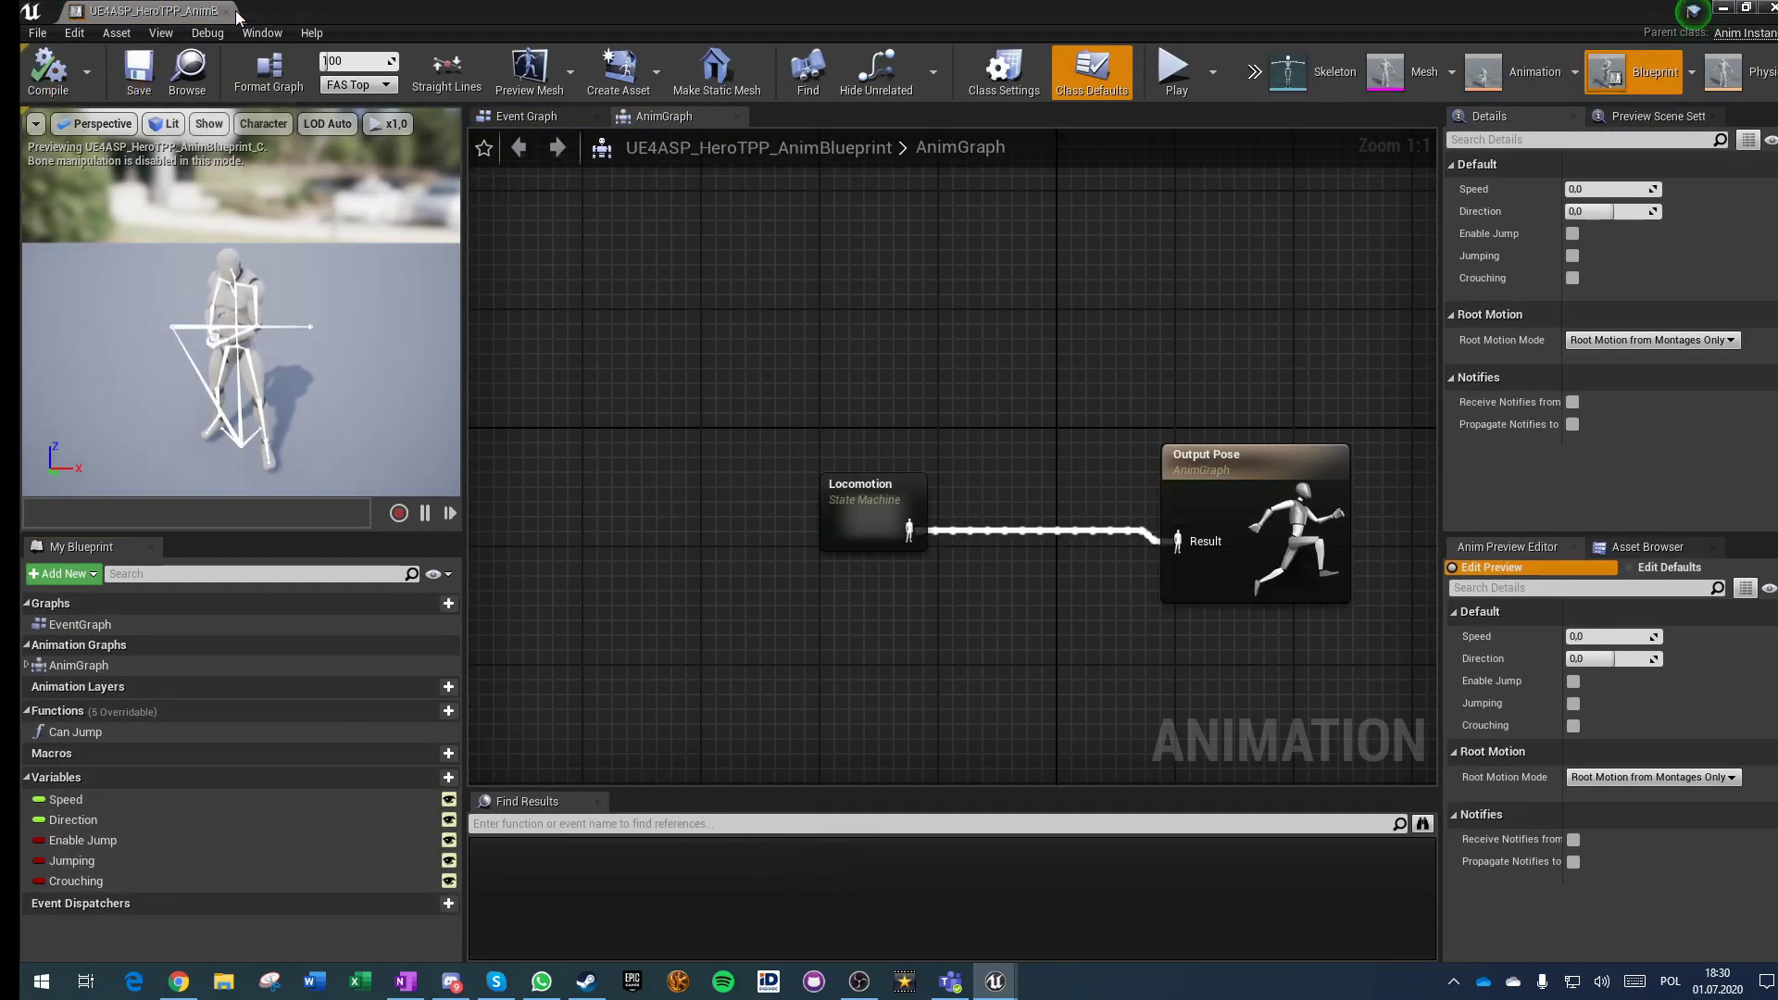
Step: Close the animation blueprint and open the DT_AnimationTags data table from within the AGR_AnimationSystem folder
{"action": "left_click", "coordinate": [226, 12]}
{"action": "left_click", "coordinate": [836, 908]}
{"action": "left_click", "coordinate": [1389, 782]}
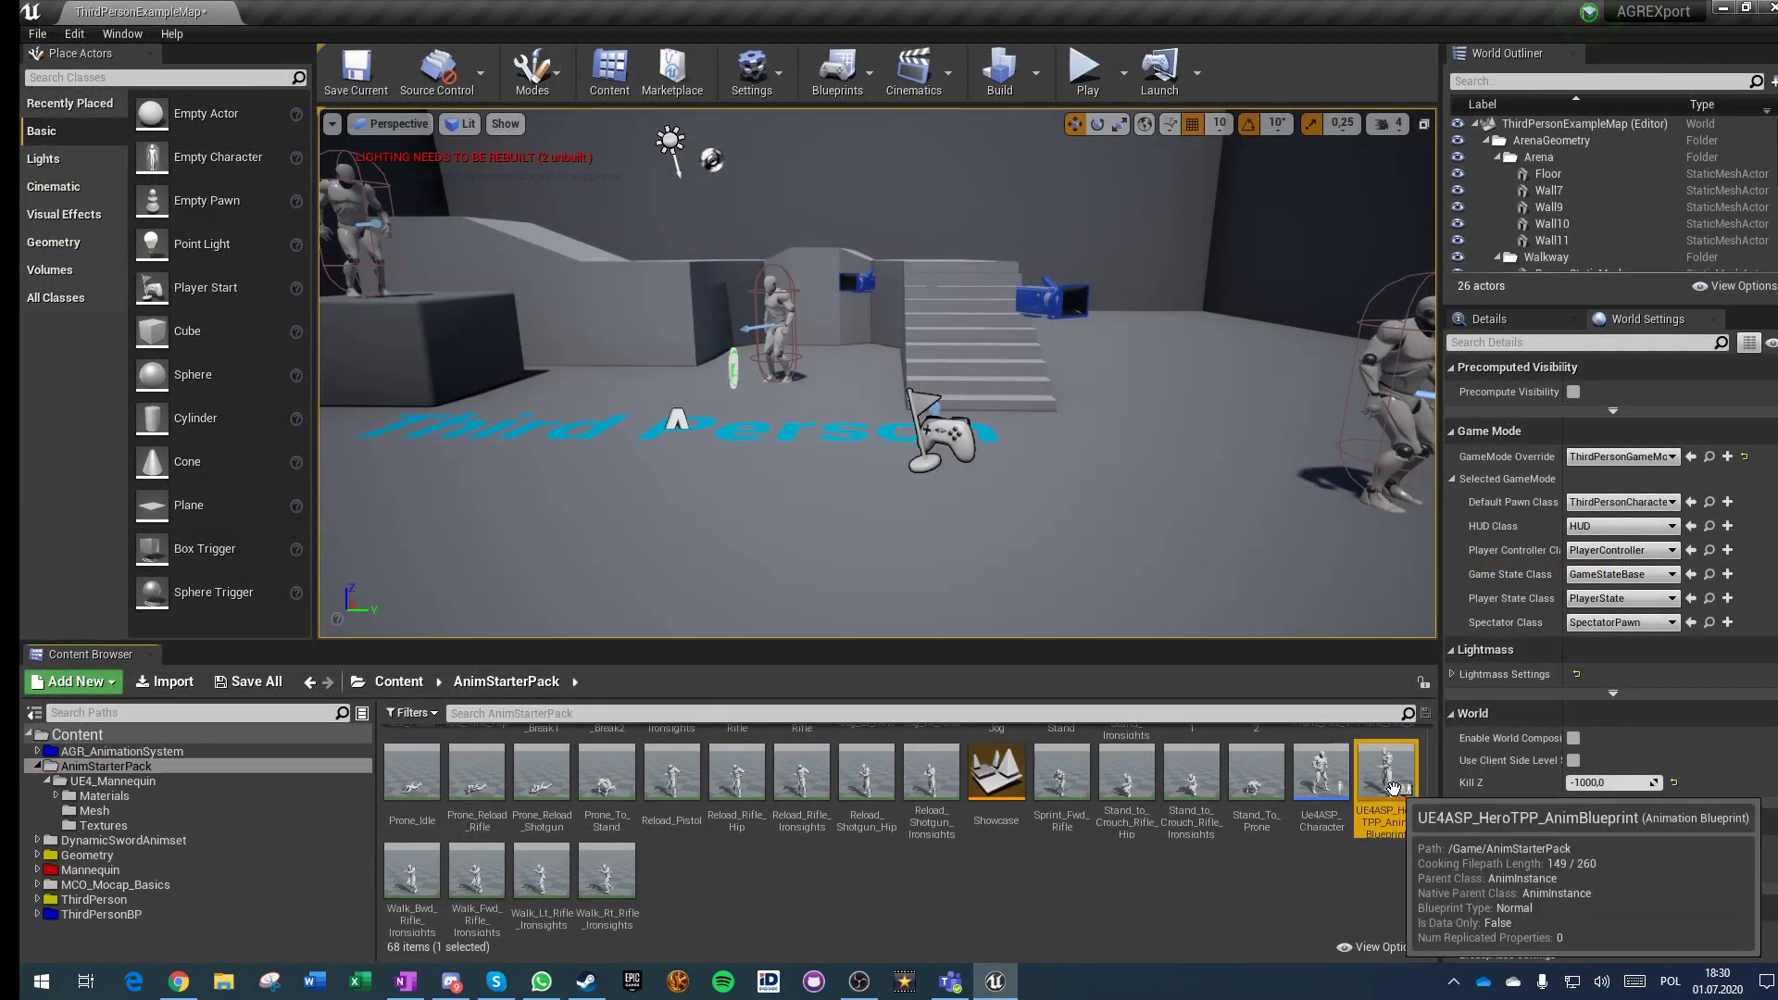
{"action": "scroll", "coordinate": [880, 861], "scroll_direction": "up", "scroll_amount": 1}
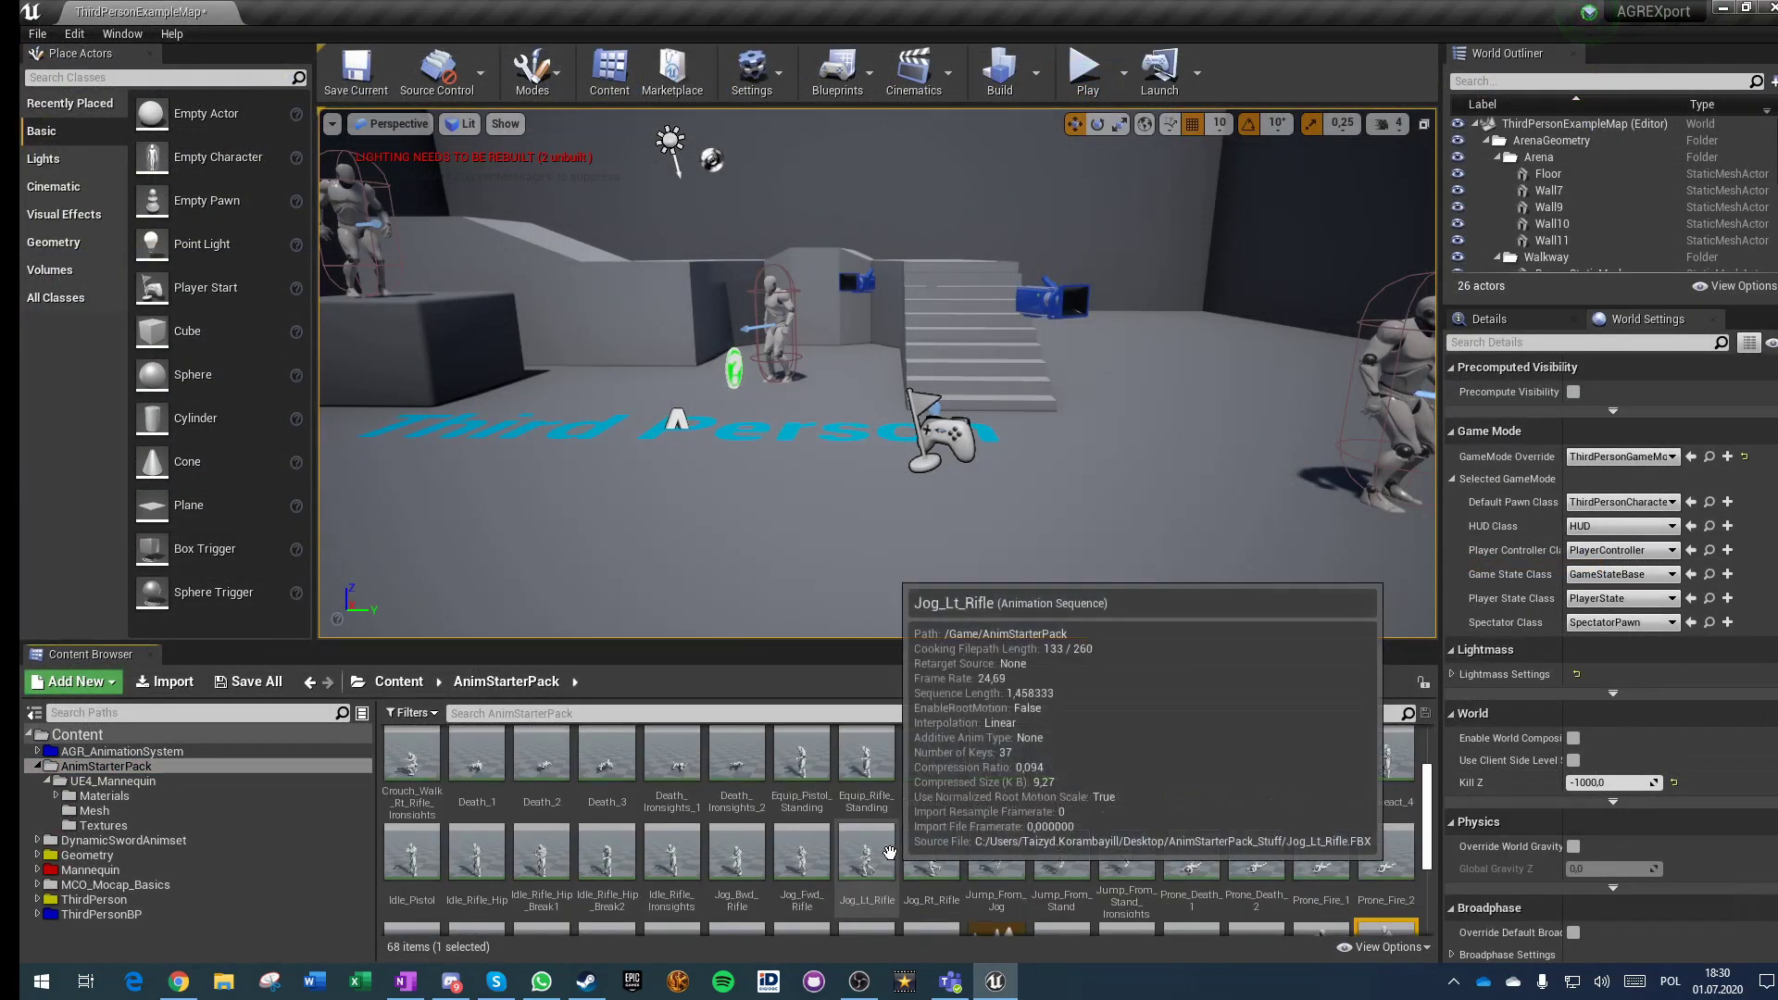
{"action": "scroll", "coordinate": [879, 861], "scroll_direction": "up", "scroll_amount": 3}
{"action": "left_click", "coordinate": [400, 682]}
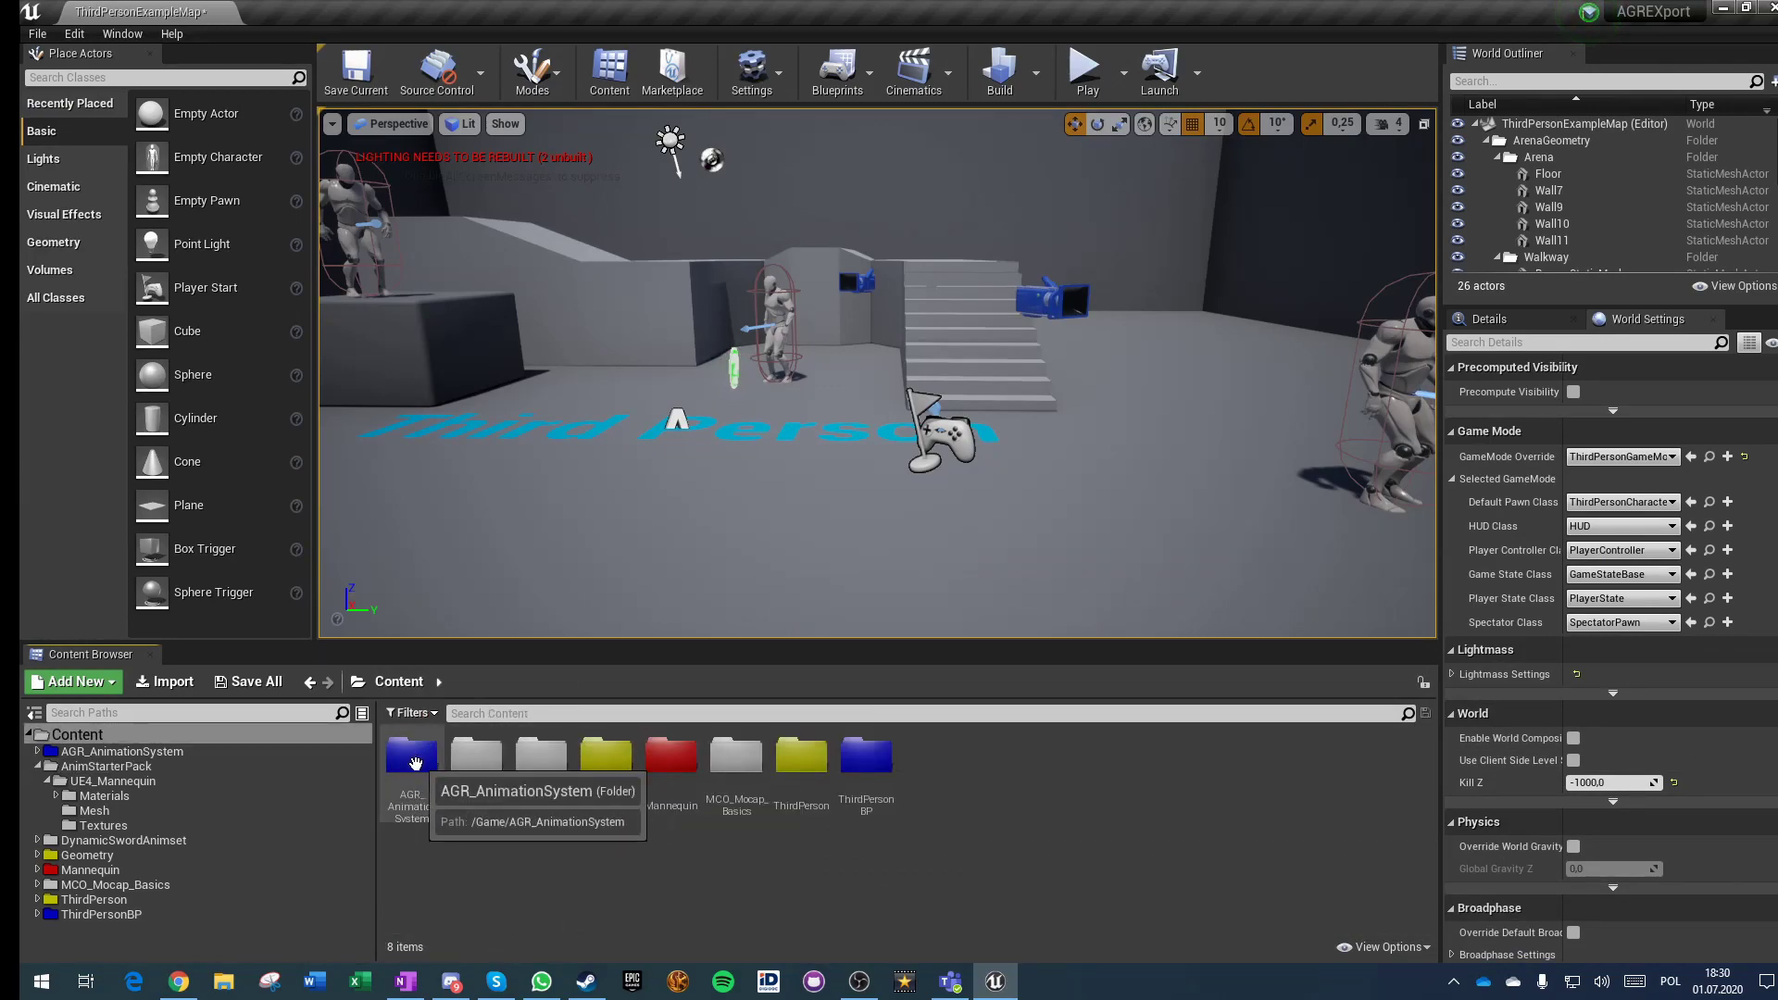
{"action": "double_click", "coordinate": [410, 786]}
{"action": "double_click", "coordinate": [470, 788]}
{"action": "left_click", "coordinate": [412, 769]}
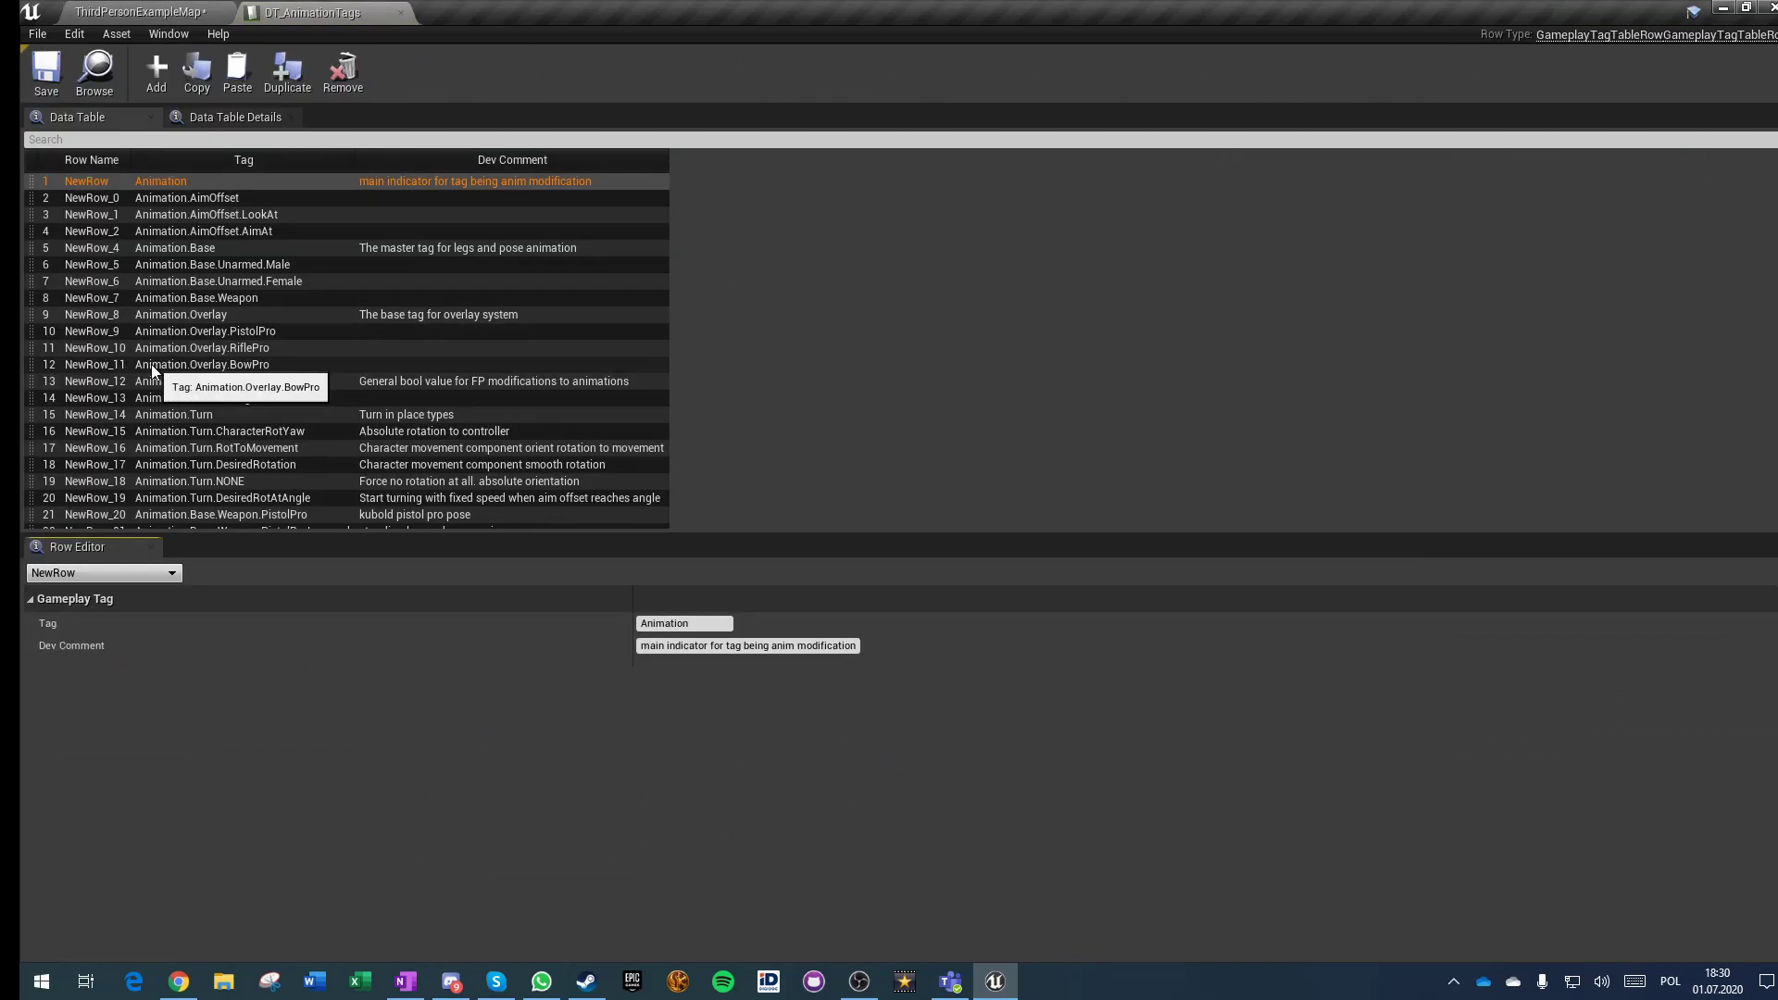
Step: Duplicate the Animation.Base row in DT_AnimationTags, set the copy's tag to Animation.Base.AnimStarterPack, and save and close the table
{"action": "left_click", "coordinate": [186, 248]}
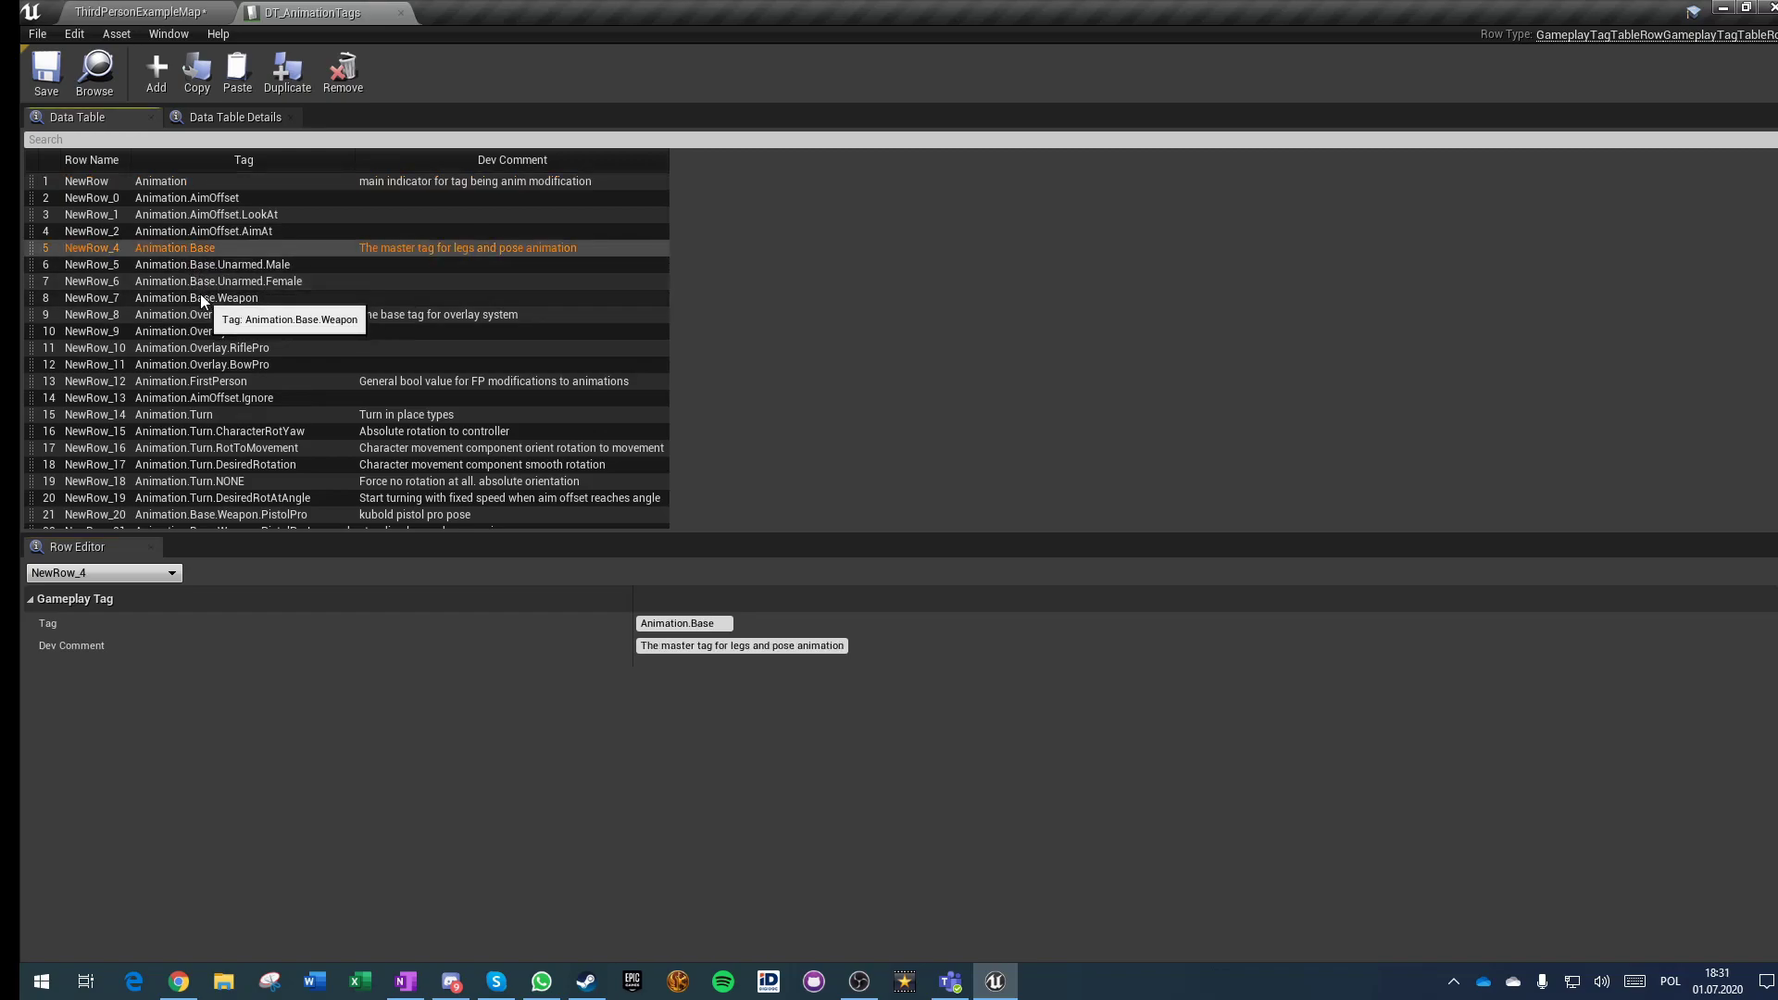
{"action": "left_click", "coordinate": [289, 74]}
{"action": "left_click", "coordinate": [714, 624]}
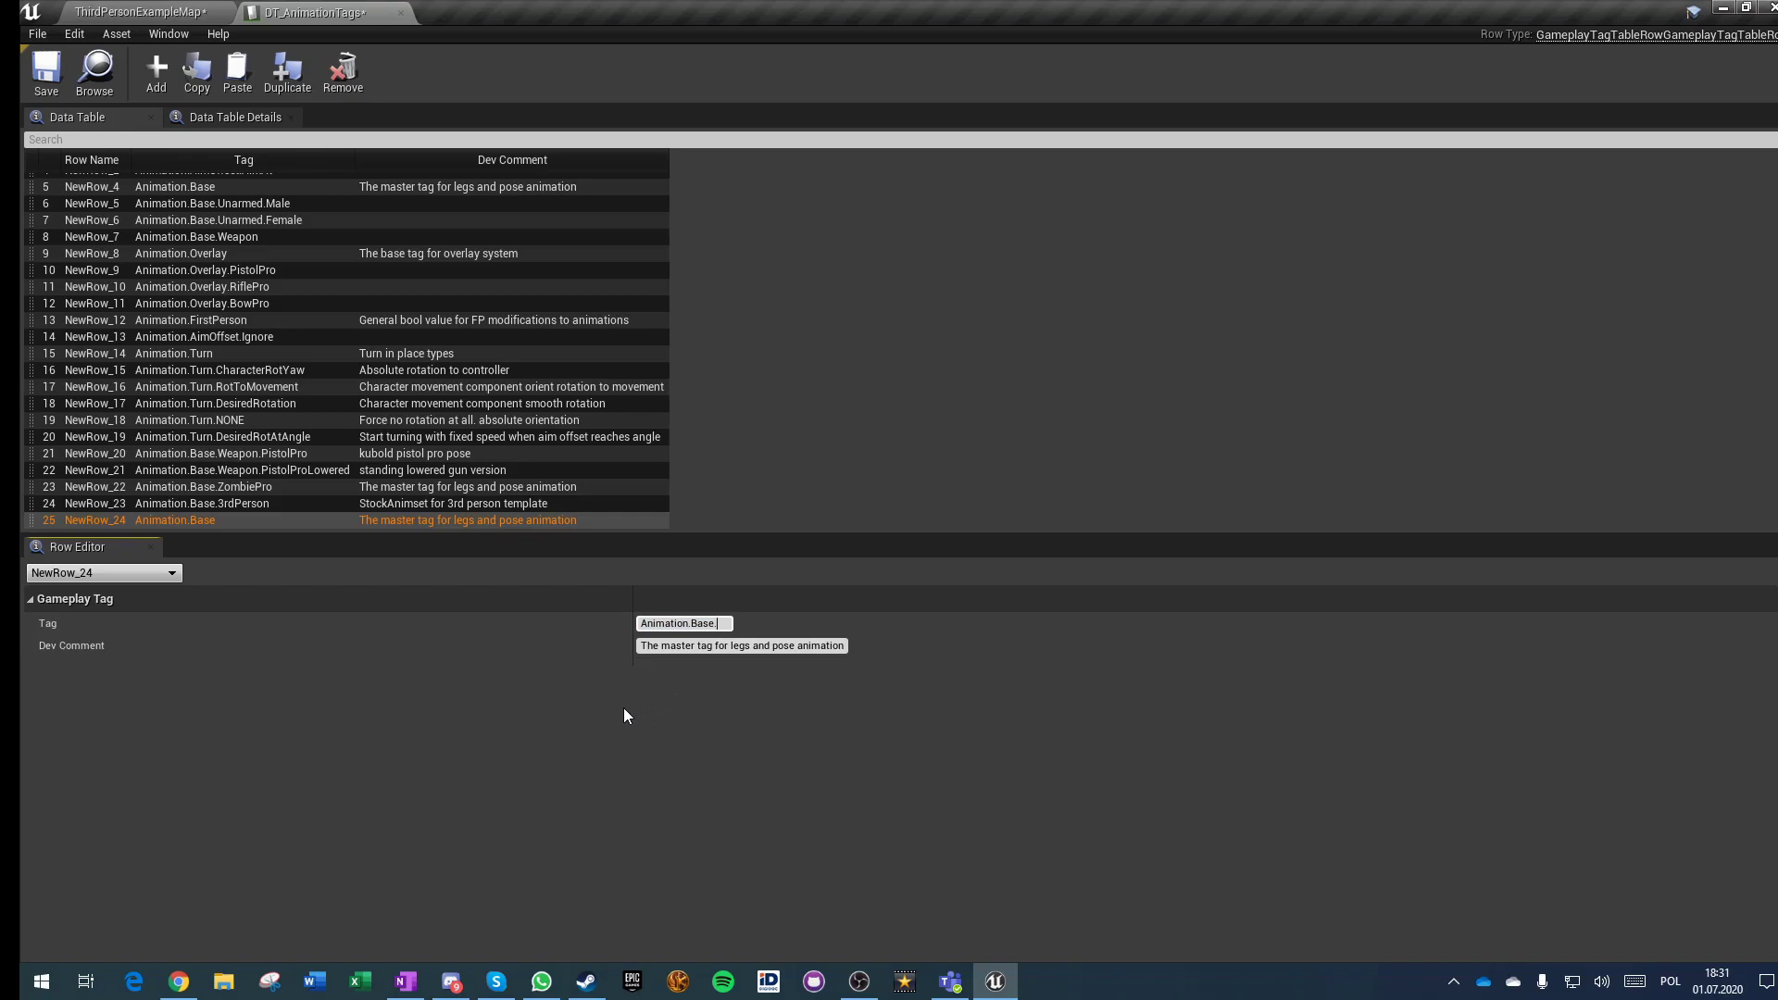
{"action": "left_click", "coordinate": [143, 9]}
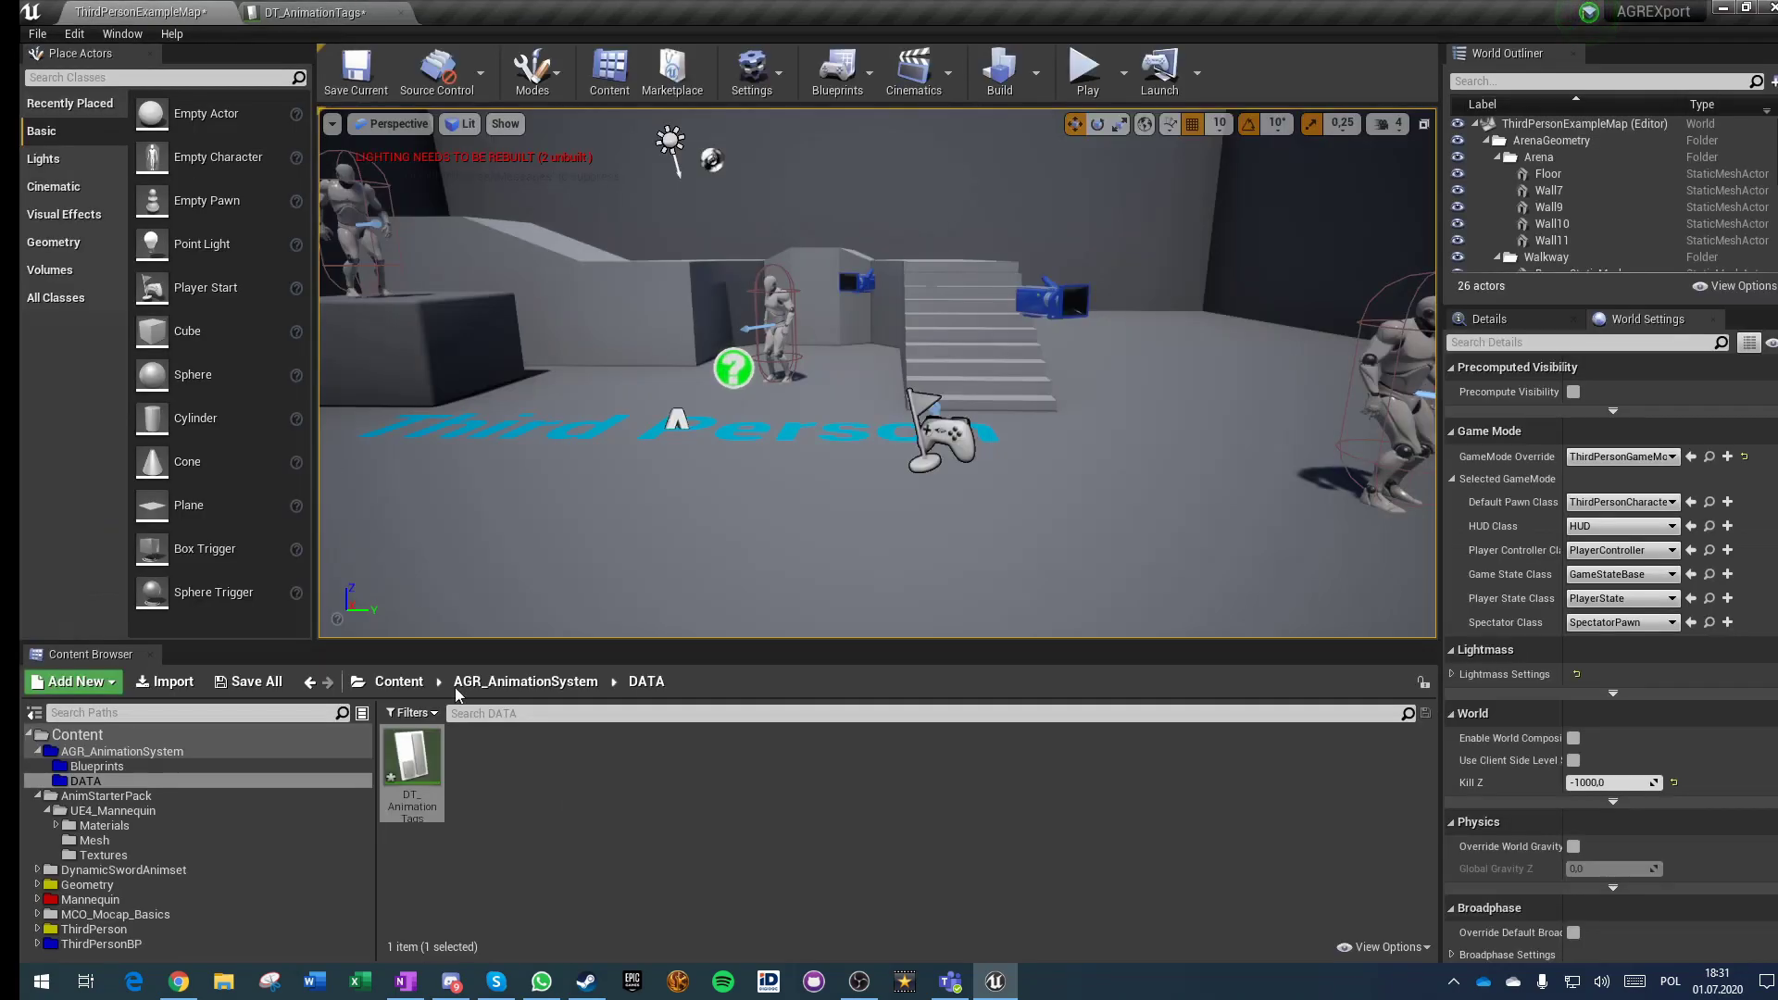
{"action": "left_click", "coordinate": [415, 685]}
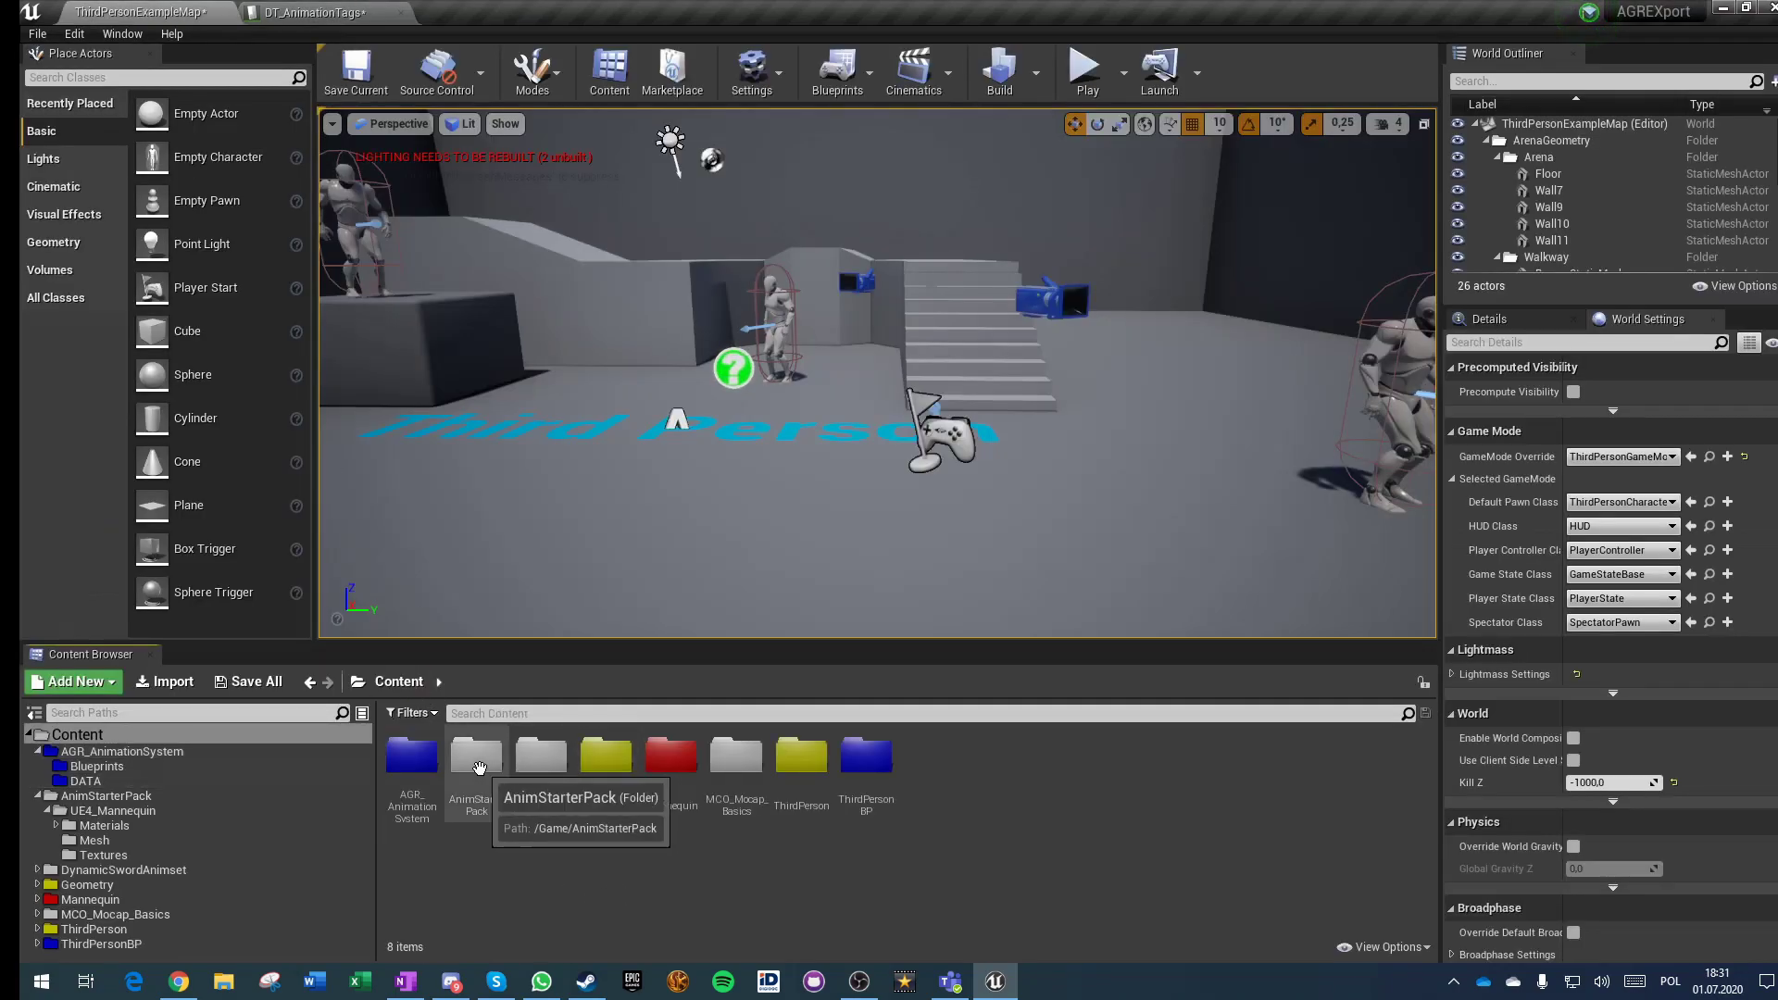
{"action": "left_click", "coordinate": [315, 12]}
{"action": "left_click", "coordinate": [725, 625]}
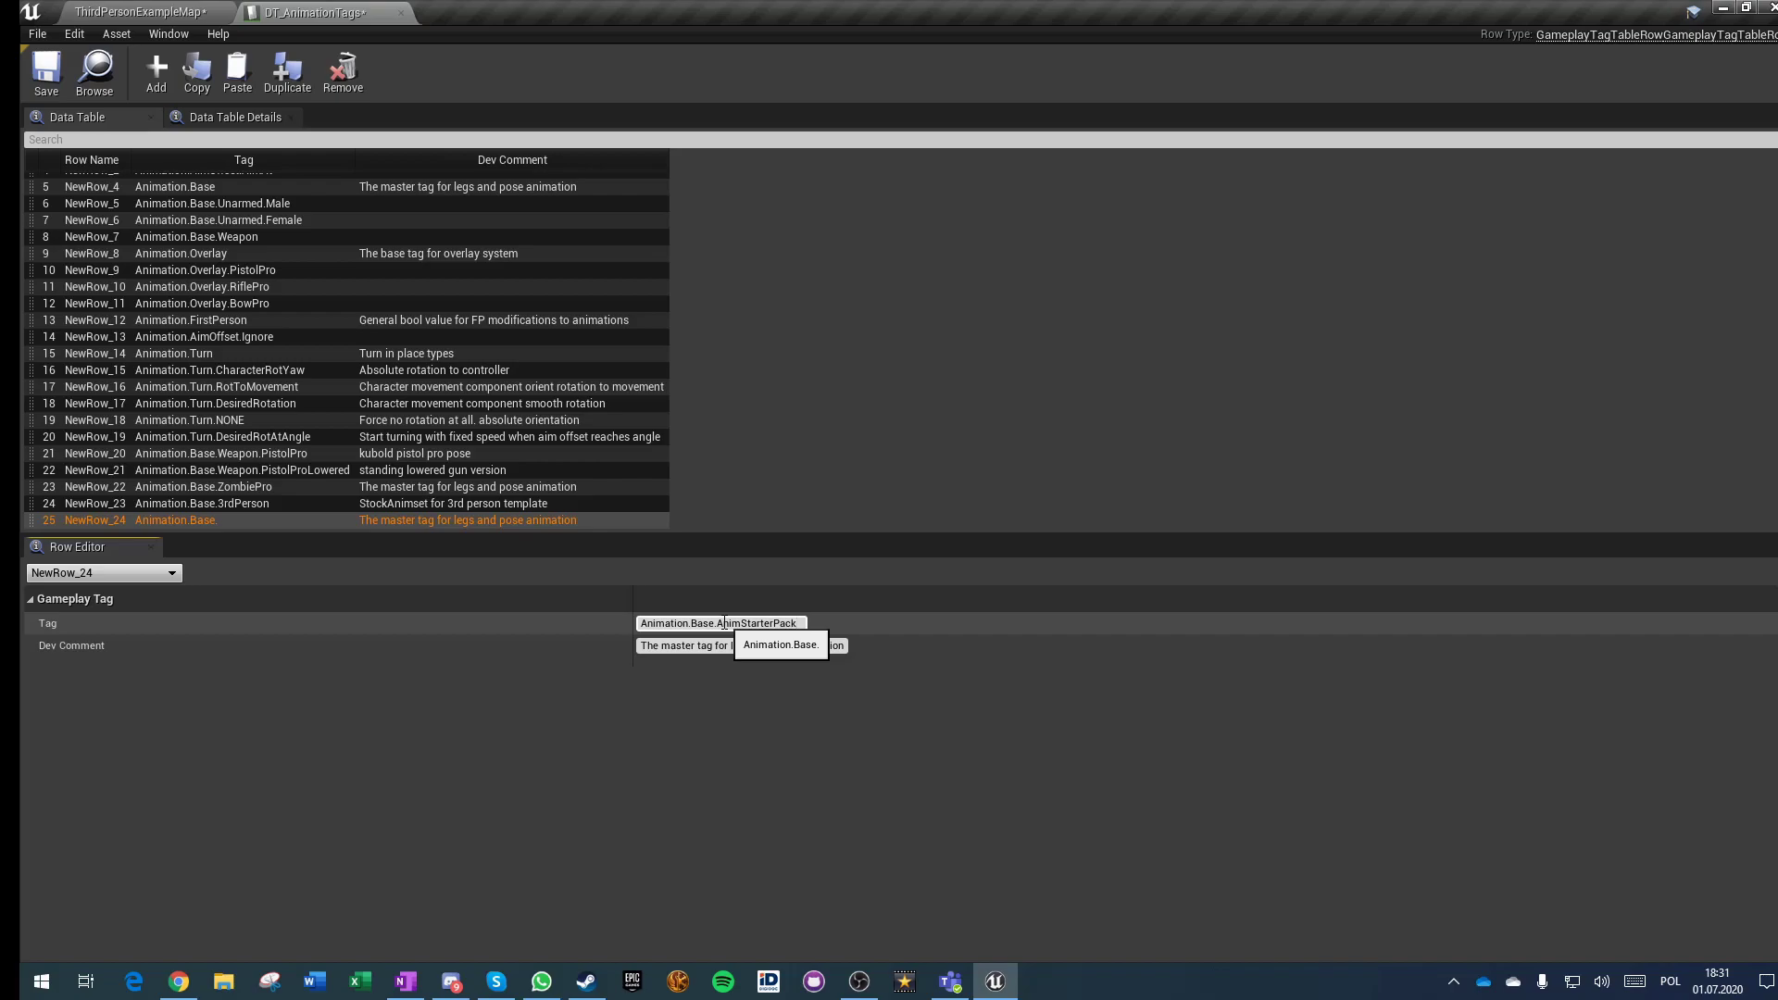
{"action": "key", "text": "Return"}
{"action": "key", "text": "ctrl+s"}
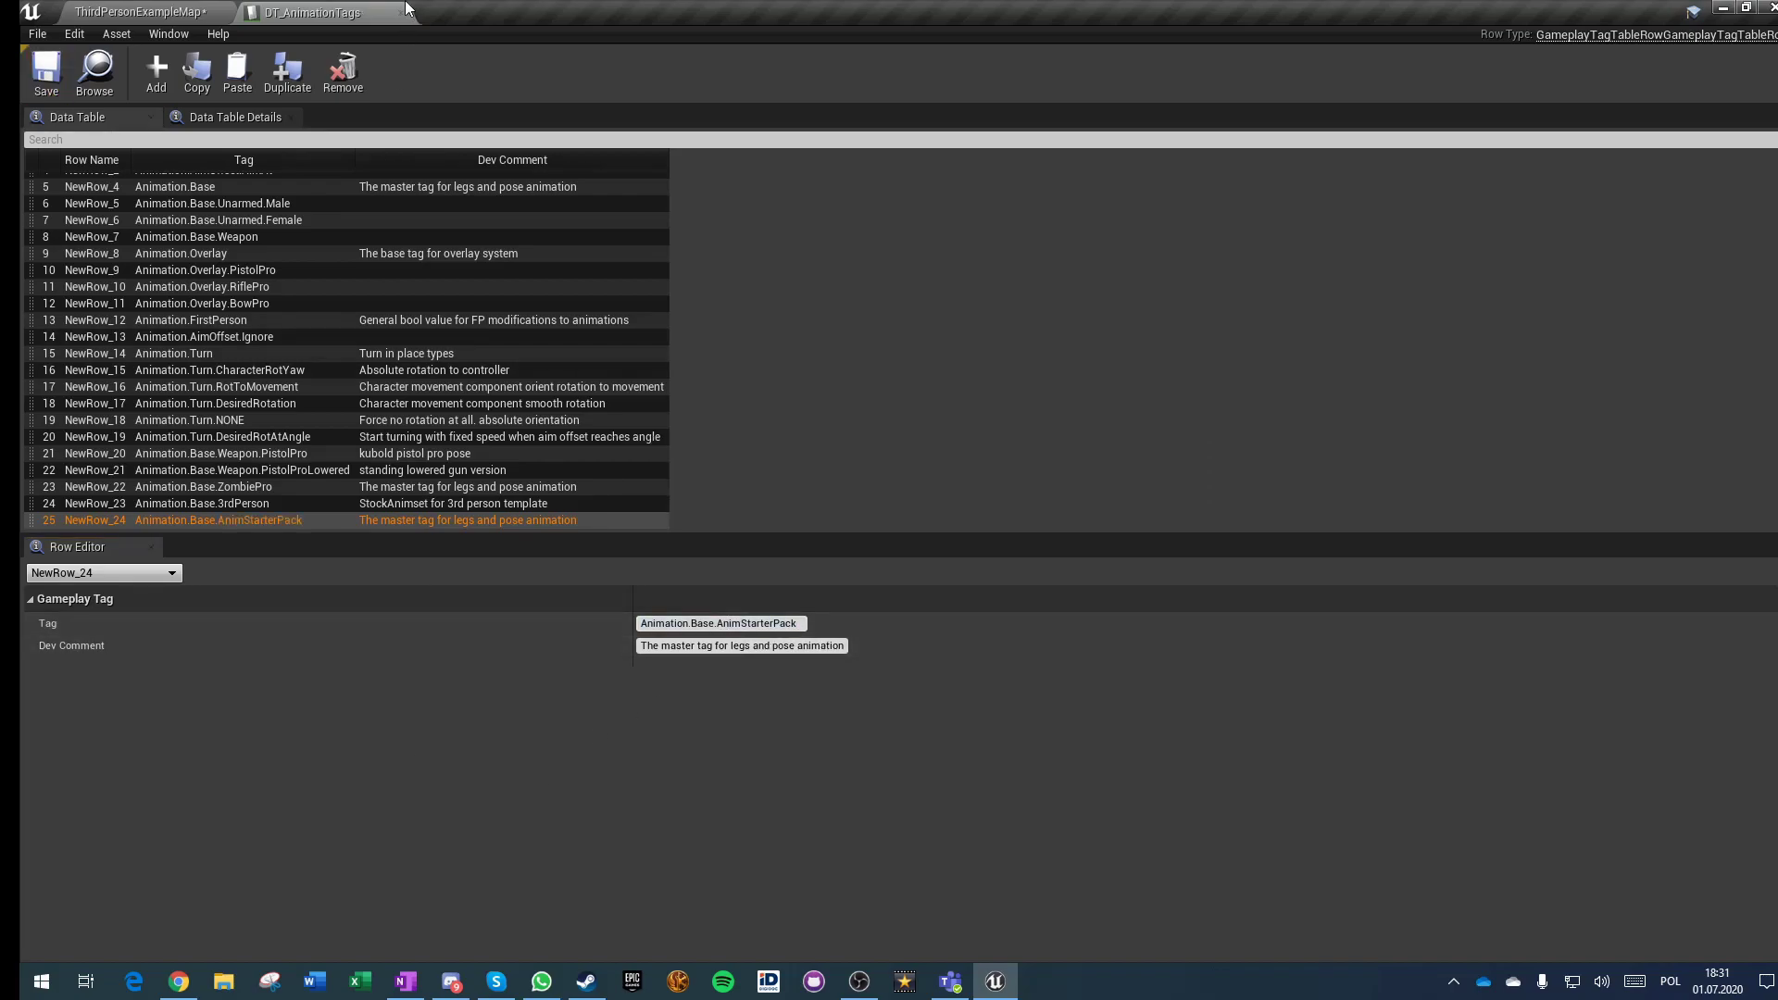
{"action": "left_click", "coordinate": [400, 13]}
Step: Check in the project's GameplayTags settings which data table is assigned to the Gameplay Tag Table List
{"action": "left_click", "coordinate": [74, 34]}
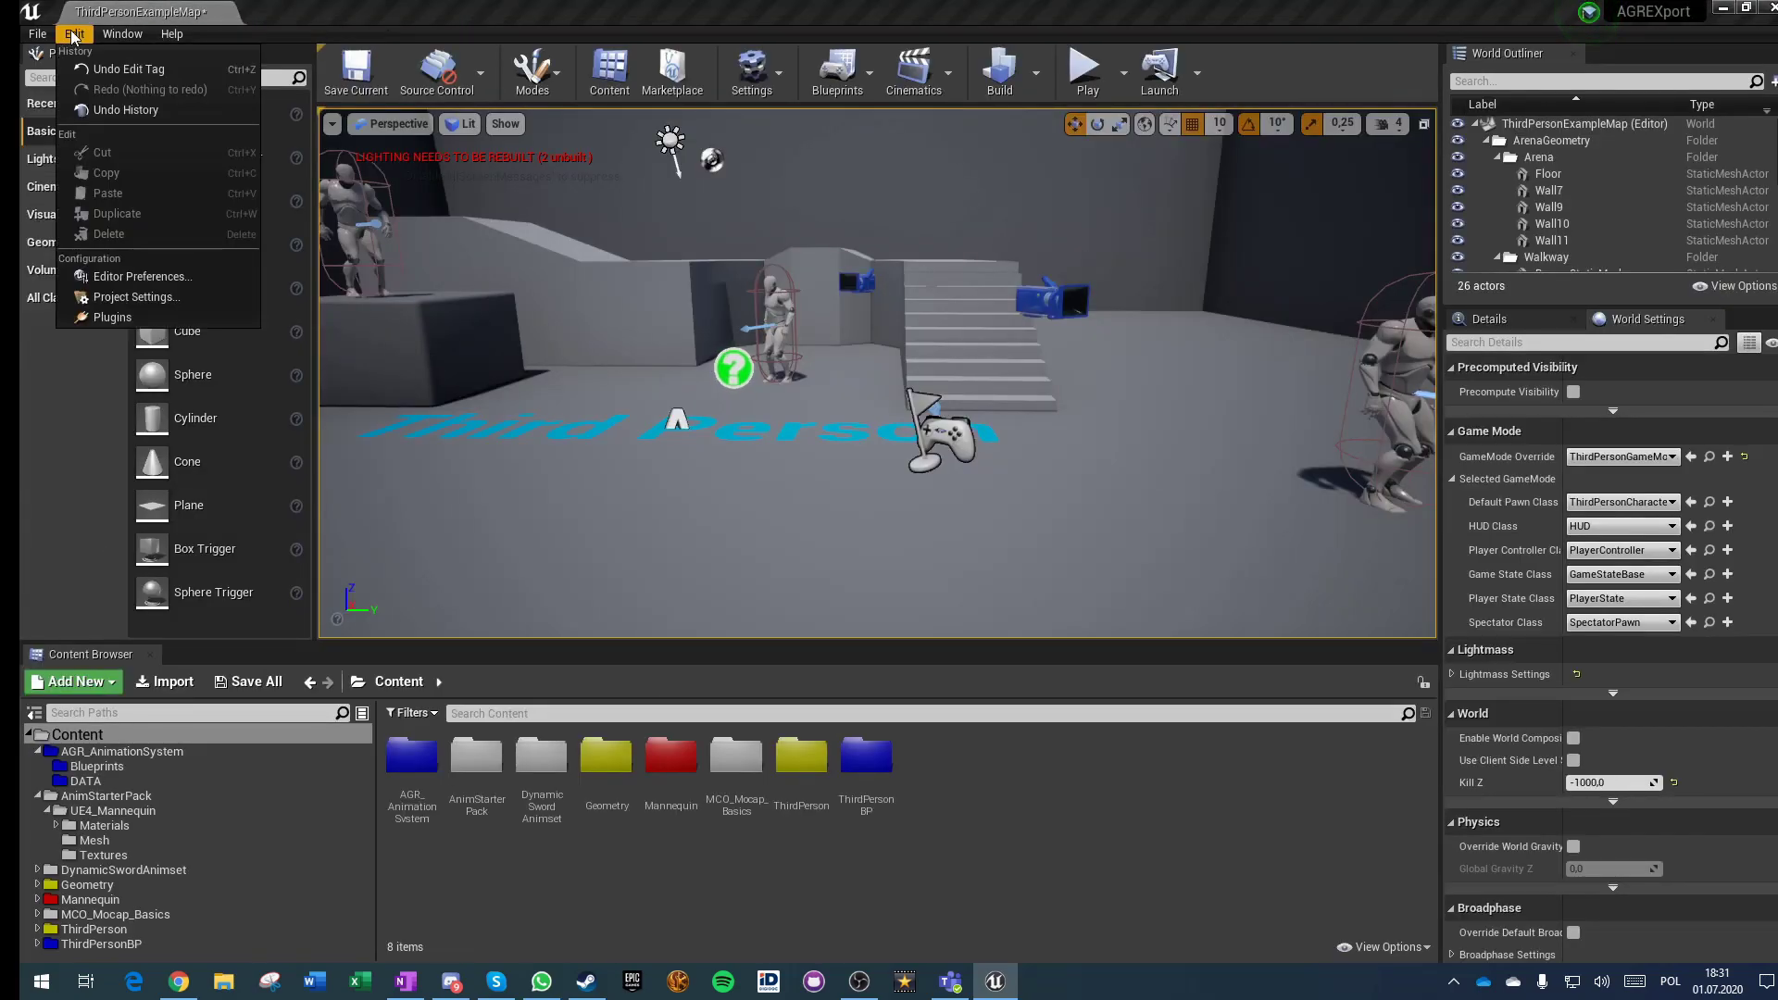
{"action": "left_click", "coordinate": [137, 296]}
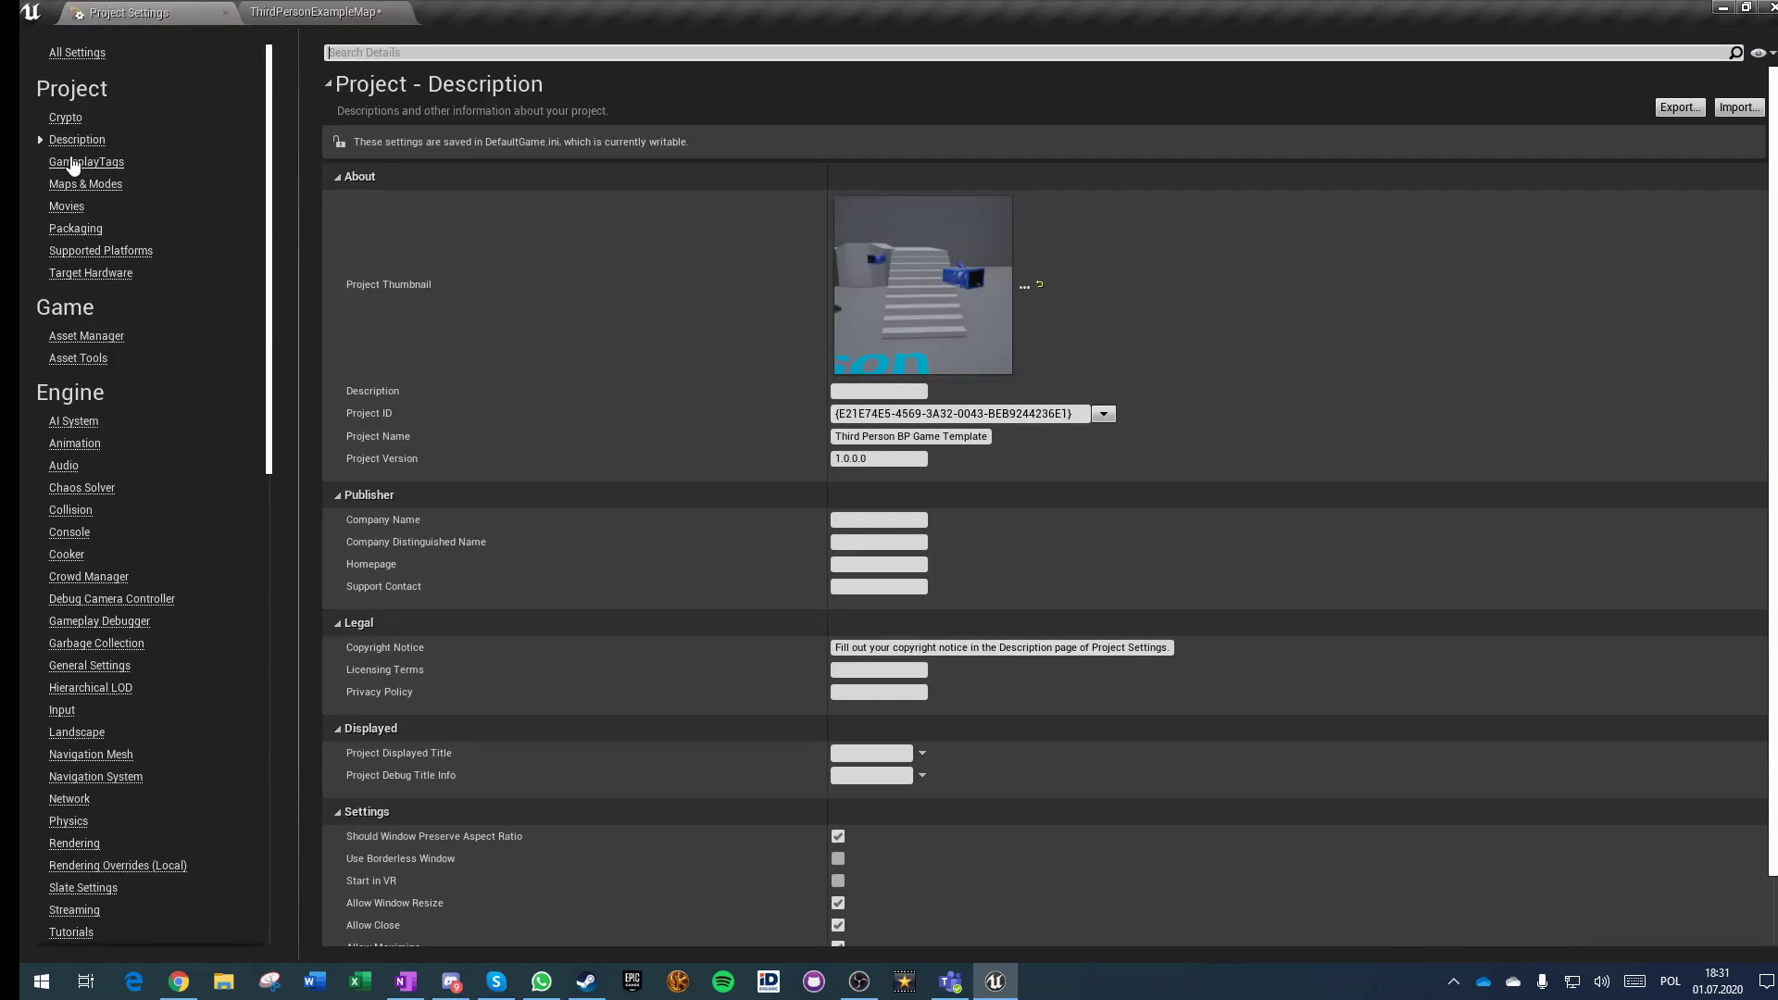
{"action": "left_click", "coordinate": [74, 162]}
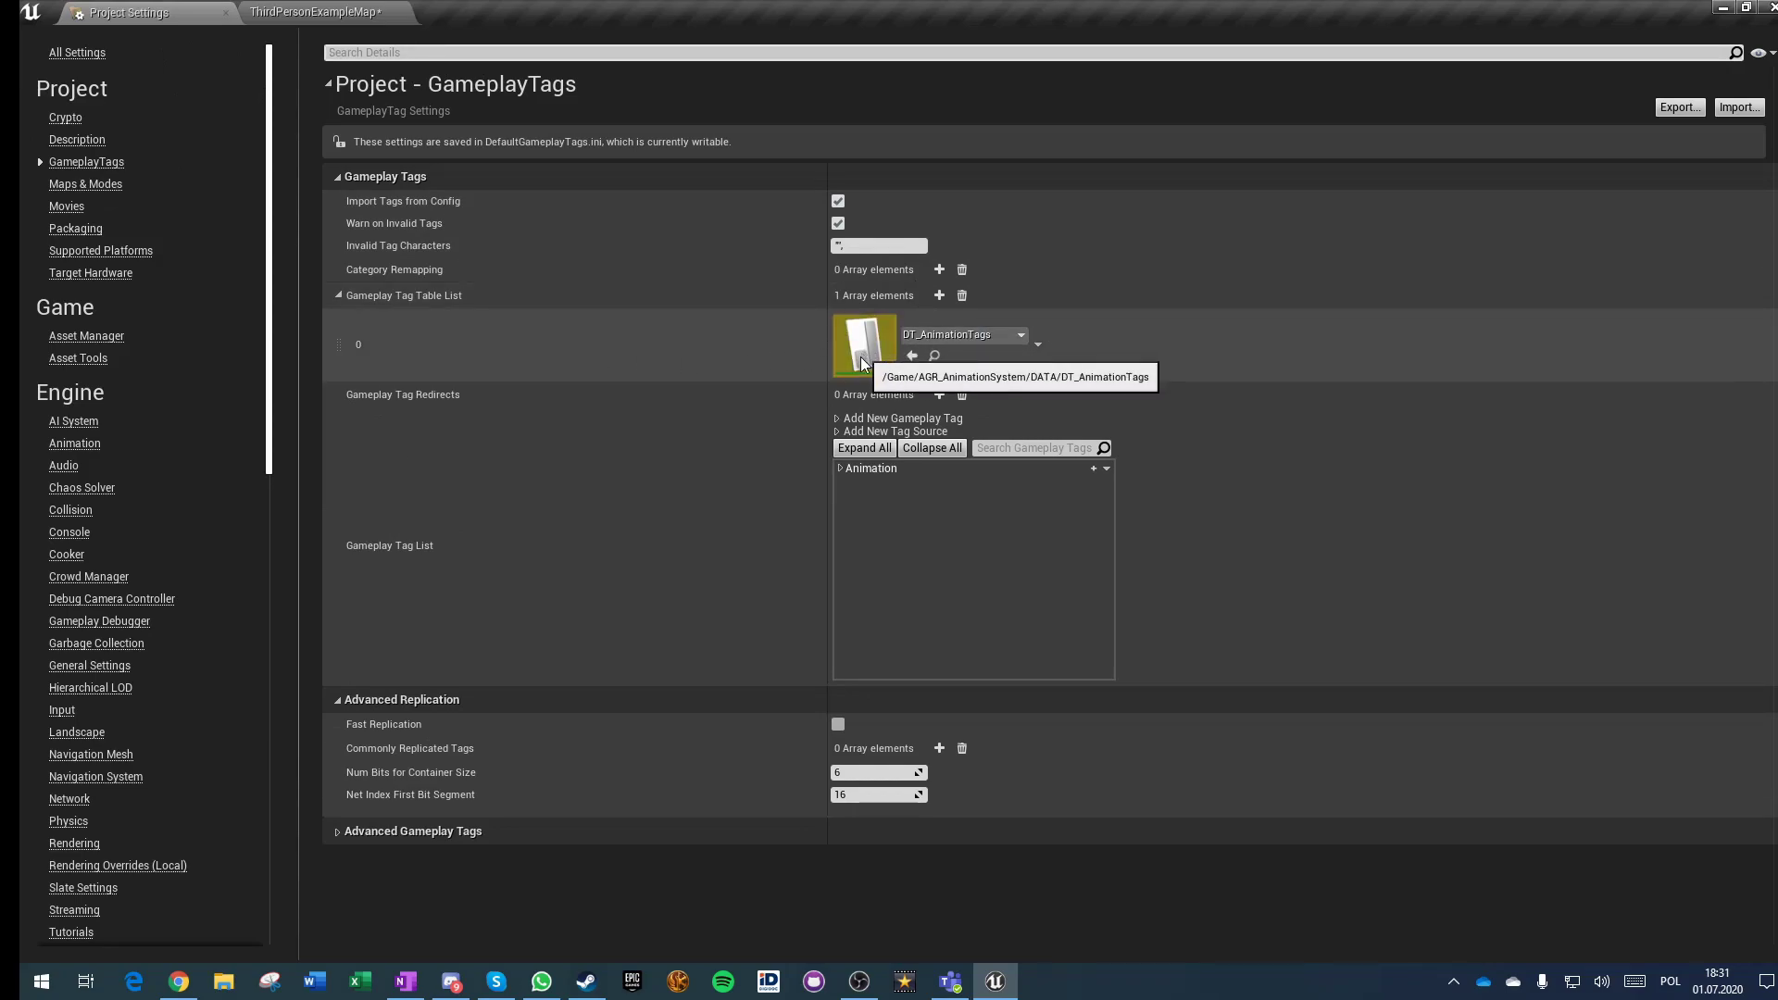
{"action": "left_click", "coordinate": [226, 13]}
Step: Save the level and open the BasePoseStateMachine of AGR_CoreAnimBP from the AGR_AnimationSystem Blueprints folder
{"action": "left_click", "coordinate": [357, 74]}
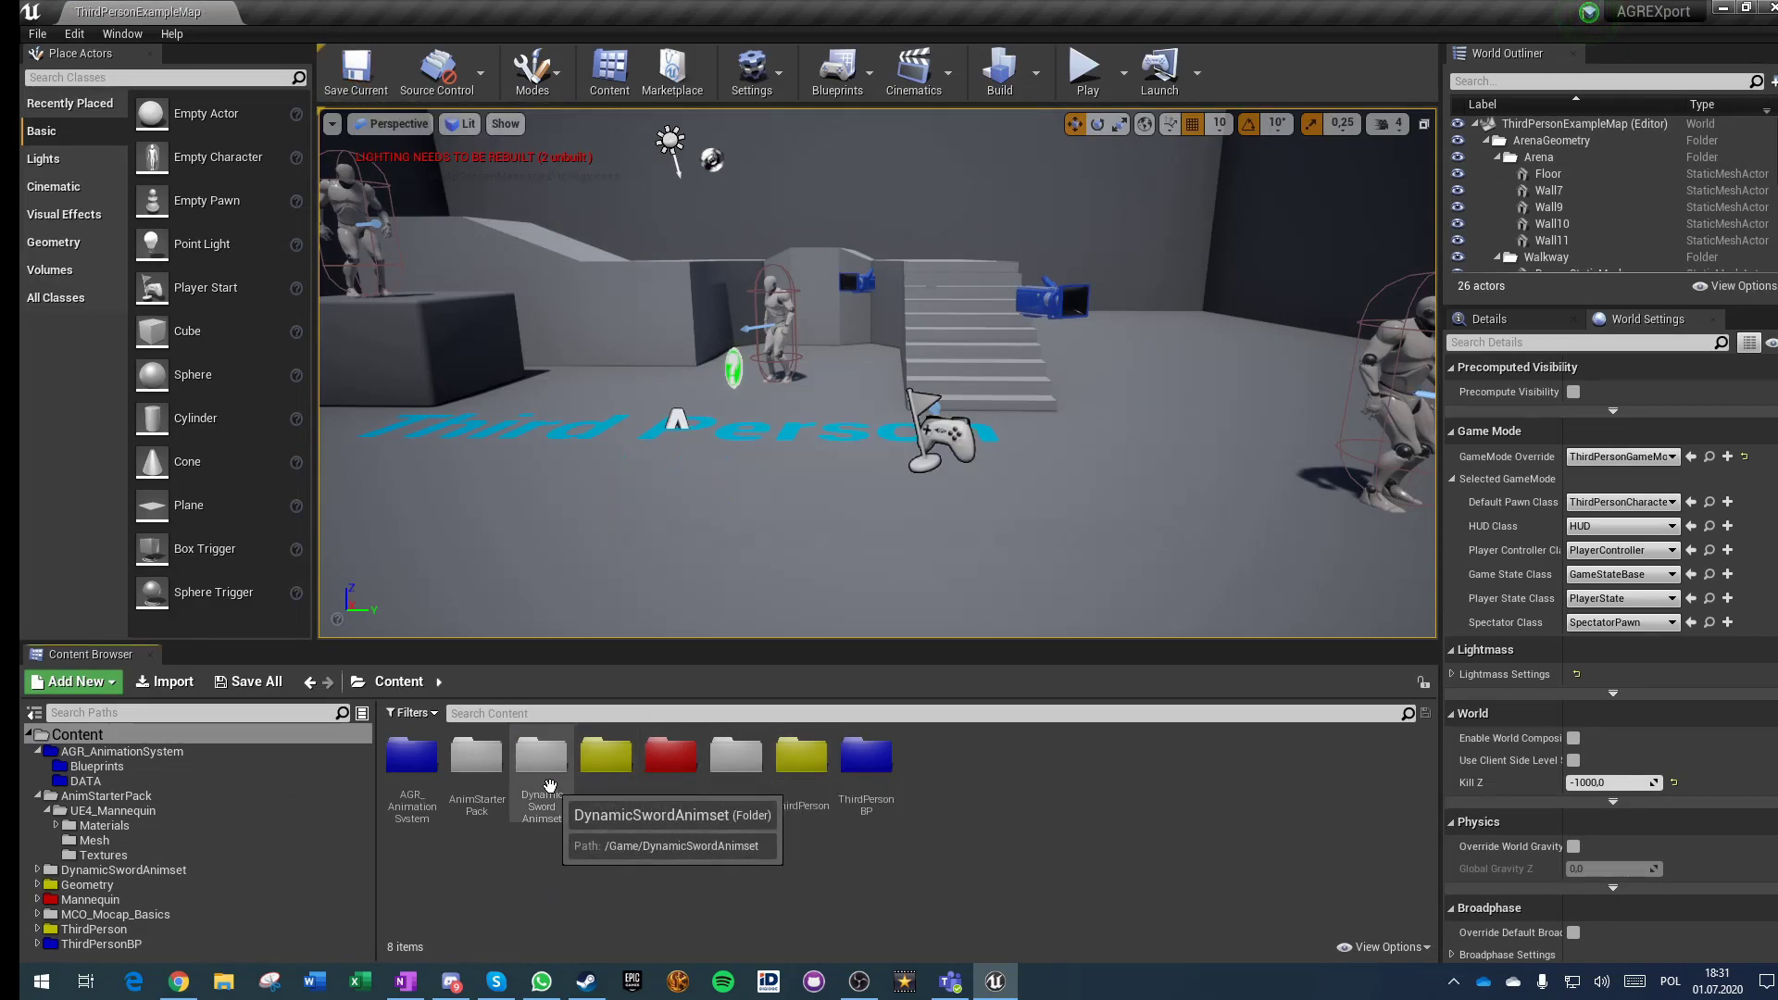
{"action": "double_click", "coordinate": [412, 760]}
{"action": "double_click", "coordinate": [412, 758]}
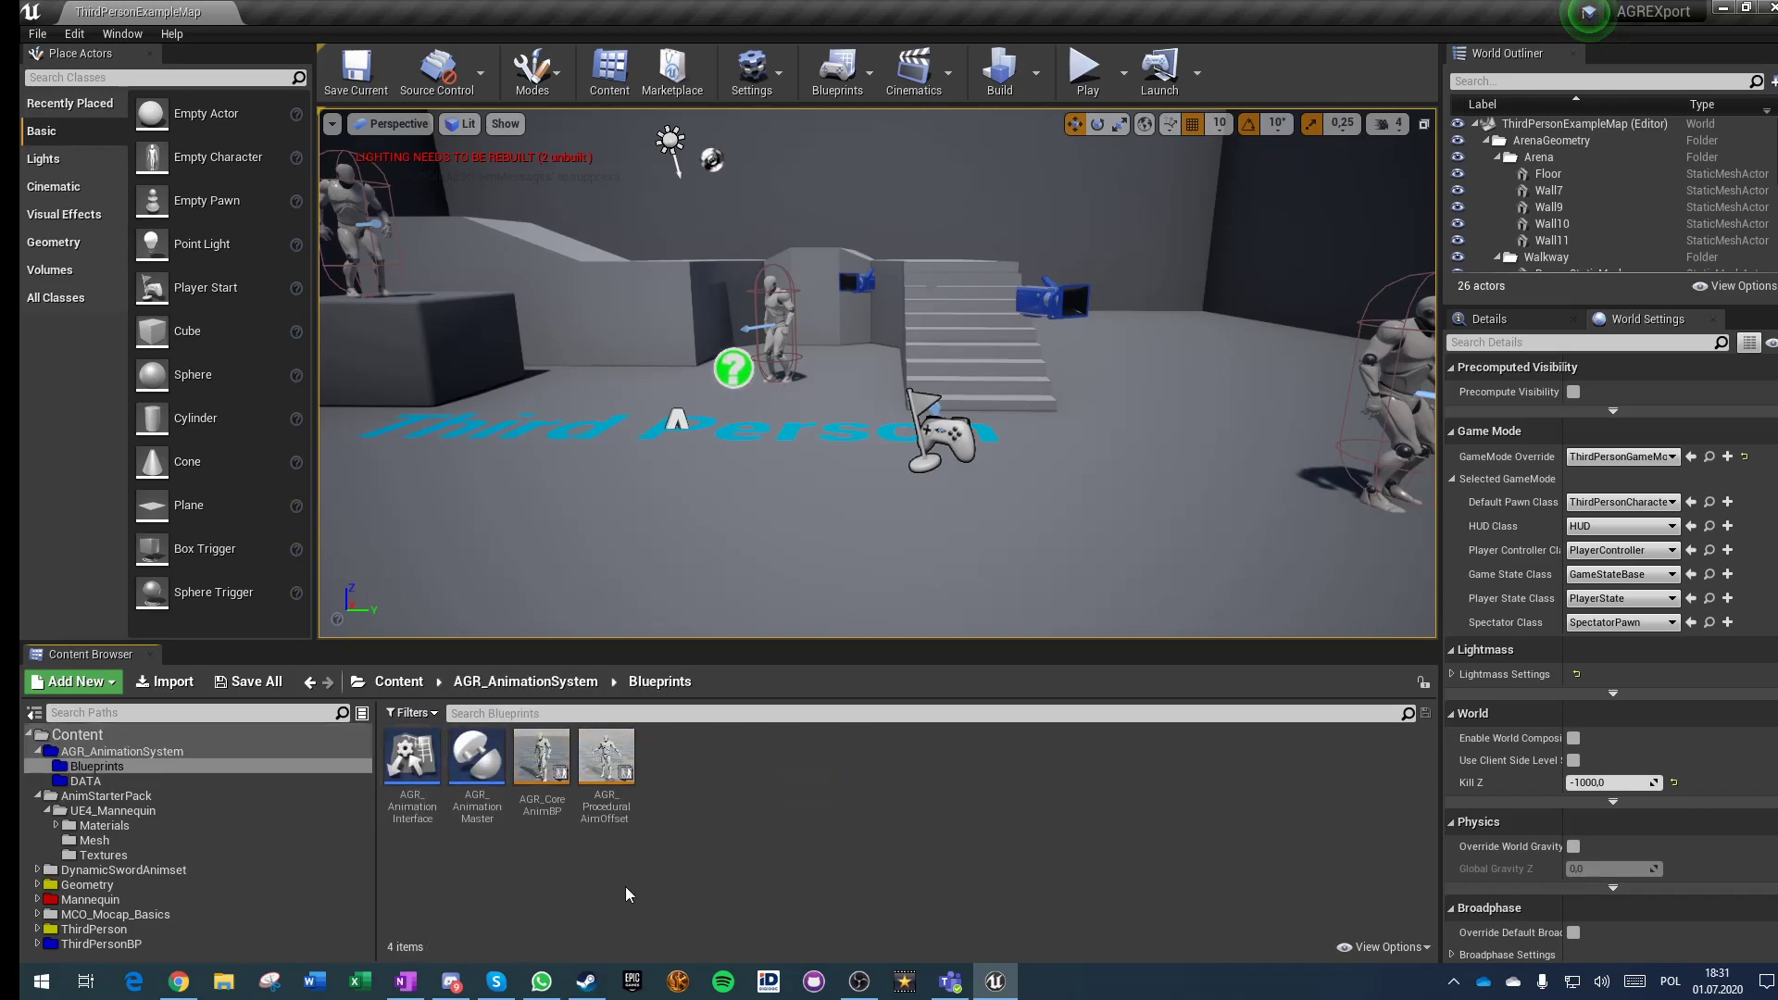
{"action": "double_click", "coordinate": [544, 766]}
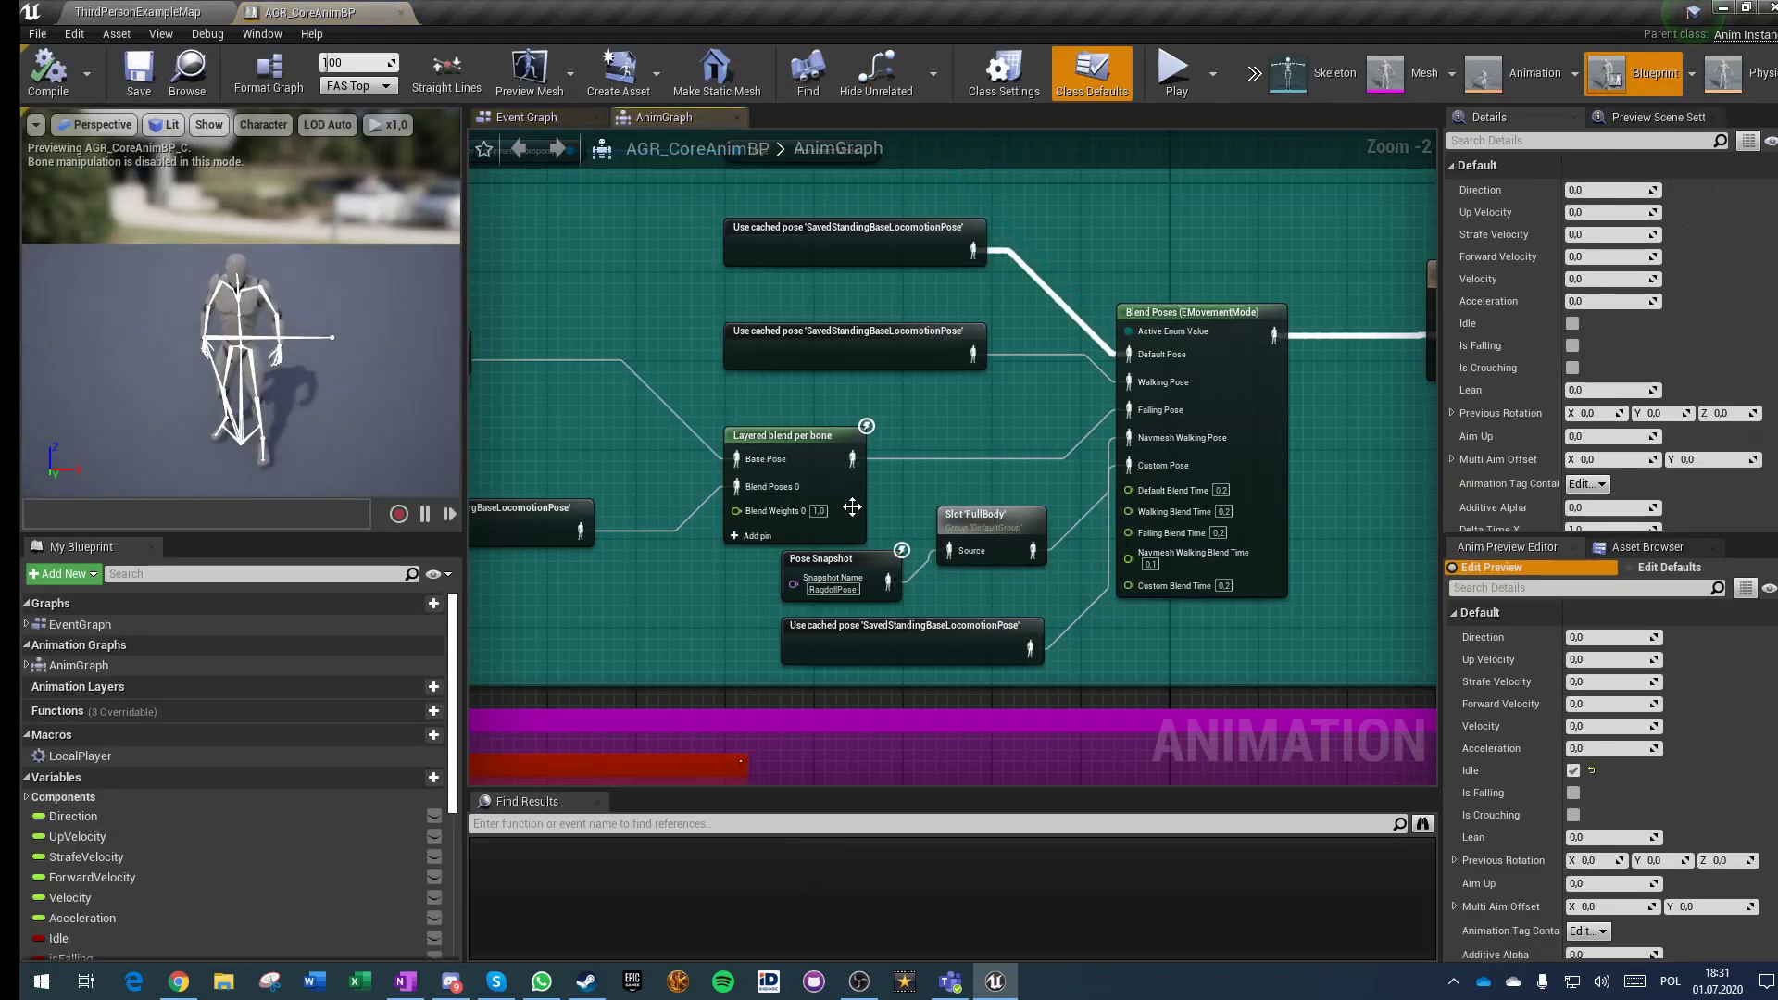
{"action": "scroll", "coordinate": [658, 473], "scroll_direction": "down", "scroll_amount": 5}
{"action": "right_click_drag", "start_coordinate": [637, 533], "coordinate": [944, 590]}
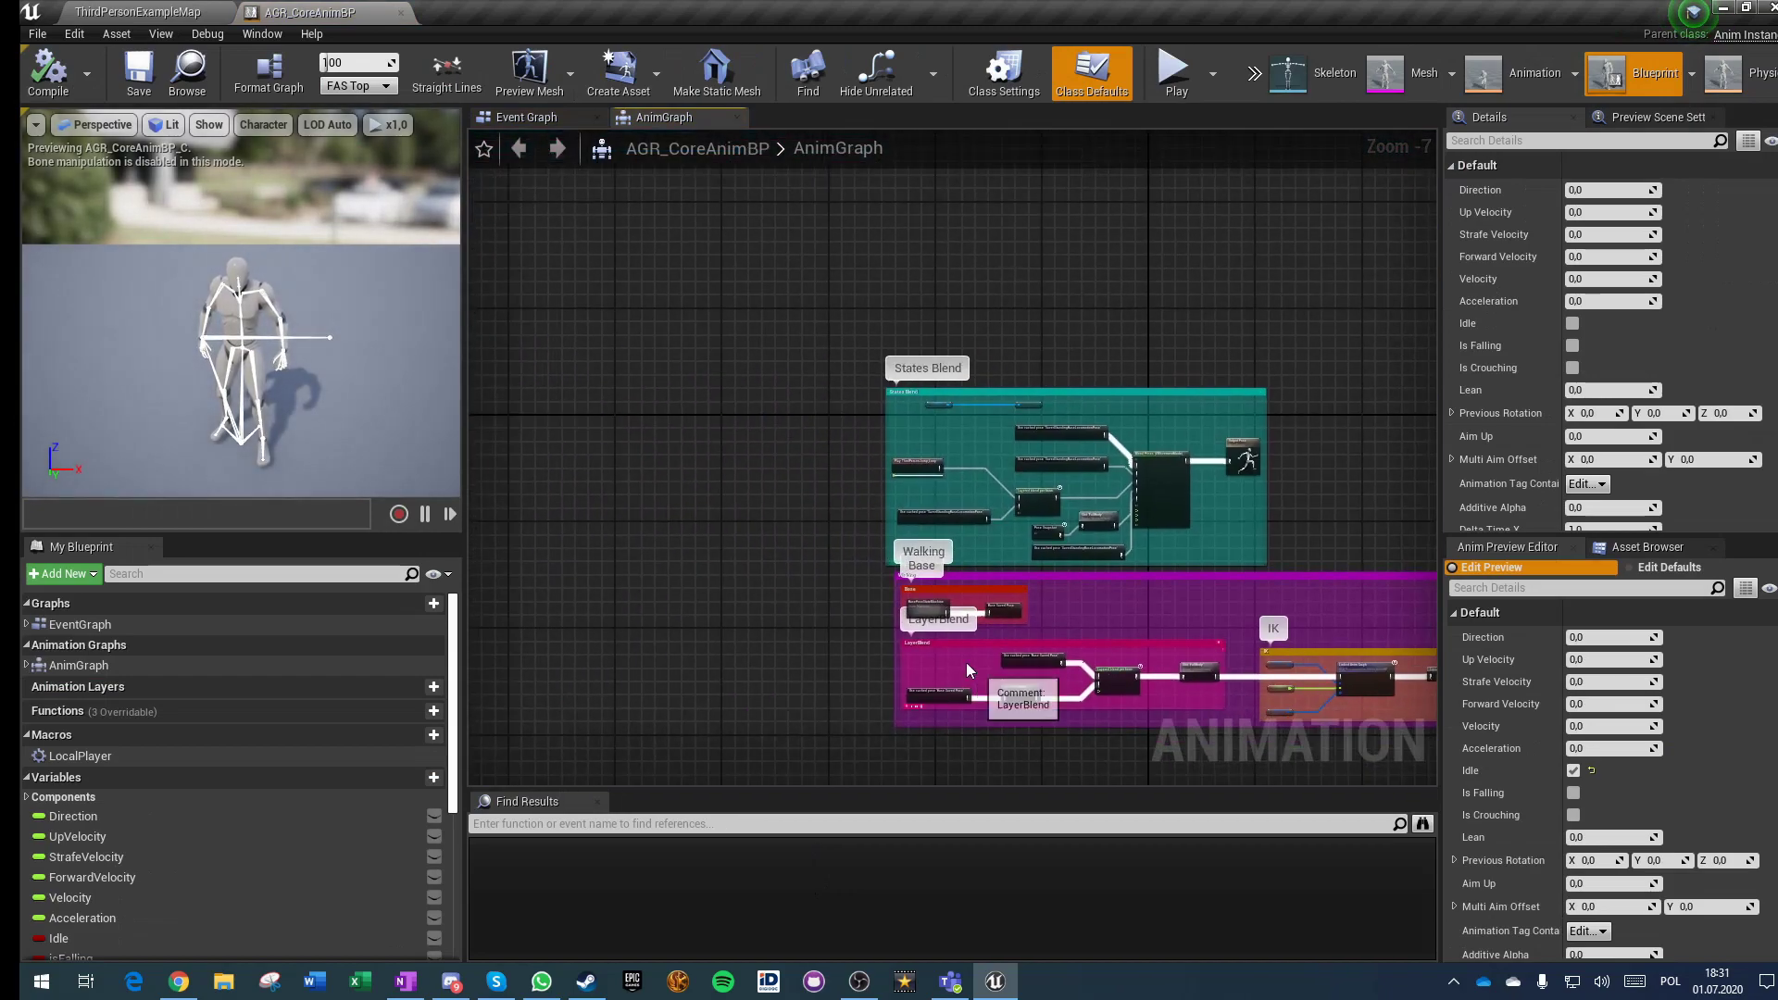
{"action": "scroll", "coordinate": [944, 590], "scroll_direction": "up", "scroll_amount": 7}
{"action": "double_click", "coordinate": [854, 489]}
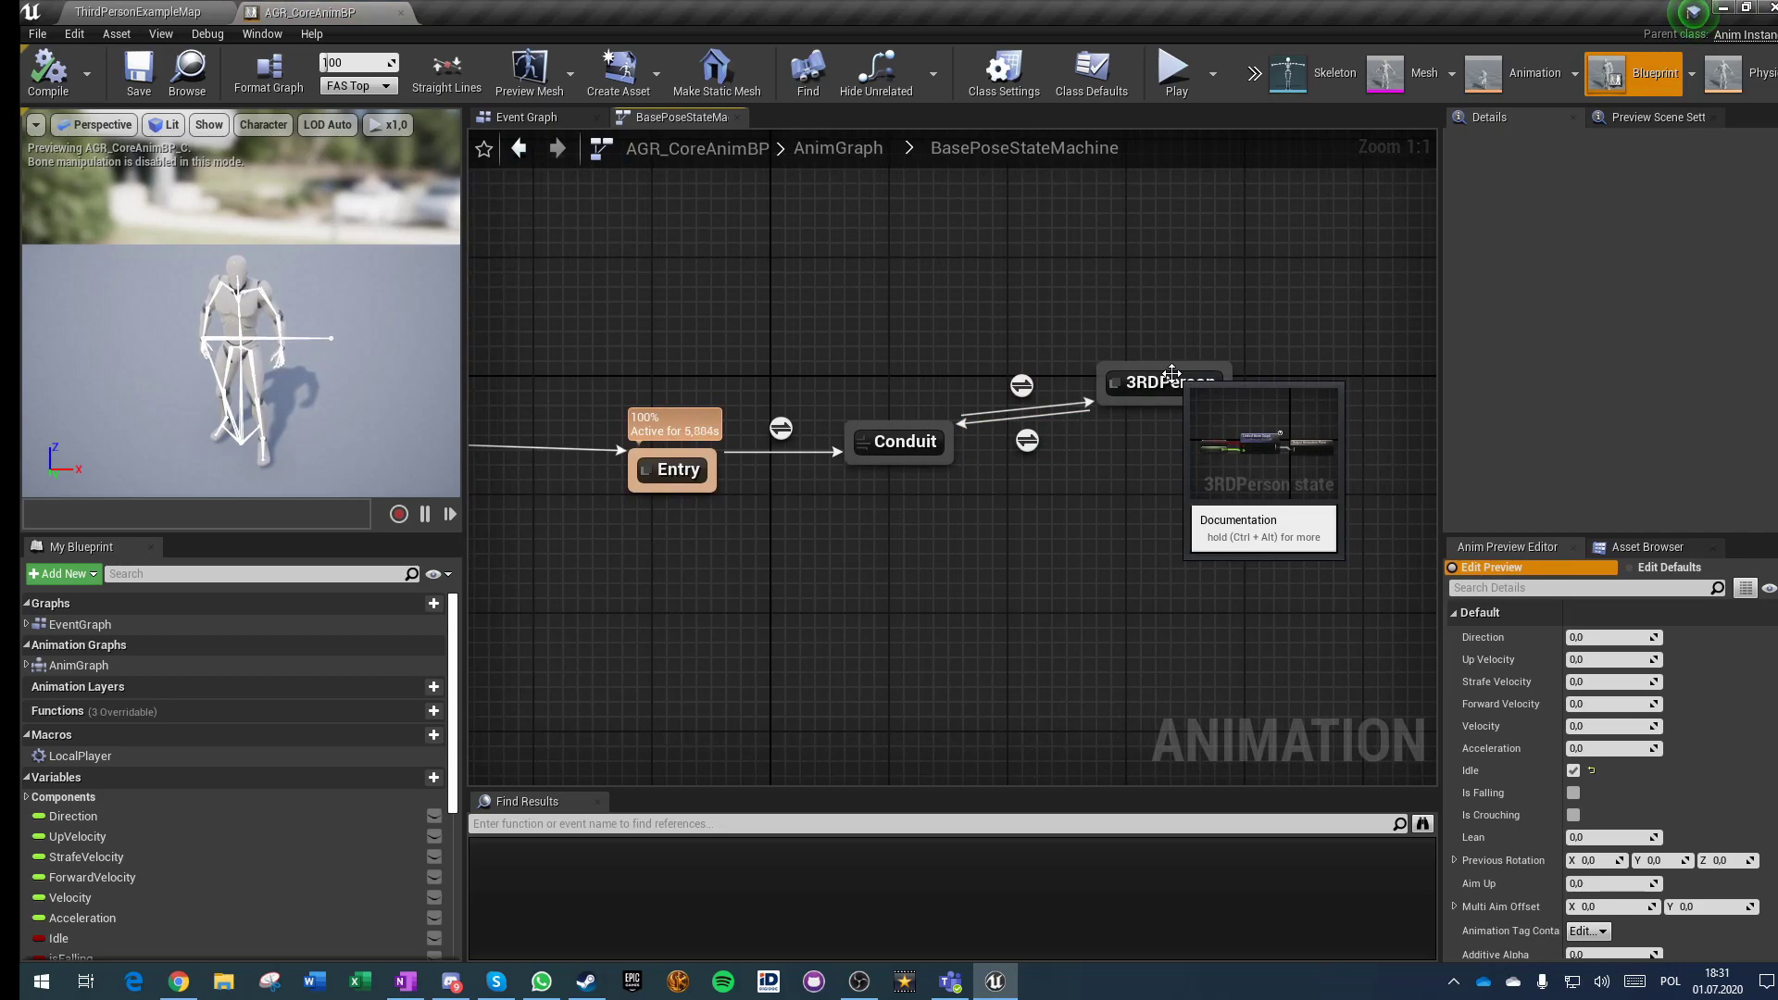
Step: Add a state named AnimStarterPack with a transition from the Conduit and place it below the 3RDPerson state
{"action": "right_click_drag", "start_coordinate": [964, 497], "coordinate": [798, 398]}
{"action": "left_click_drag", "start_coordinate": [775, 364], "coordinate": [947, 436]}
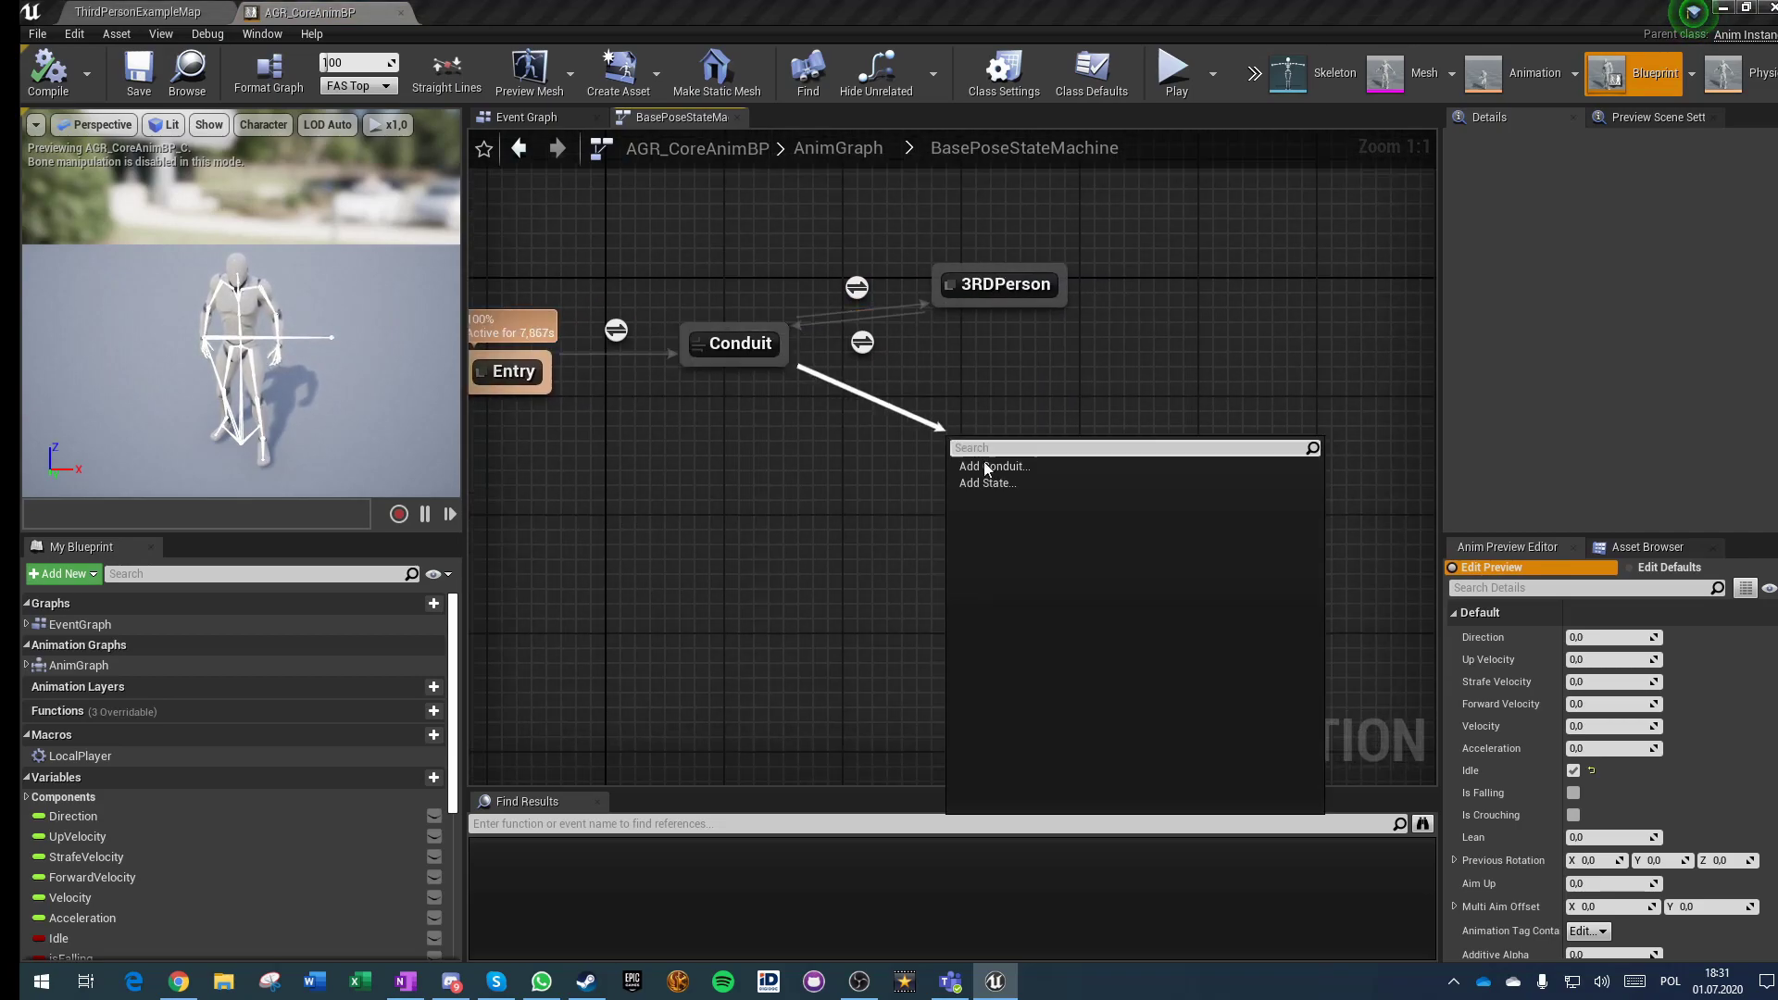
{"action": "left_click", "coordinate": [1005, 482]}
{"action": "type", "text": "AnimStar"}
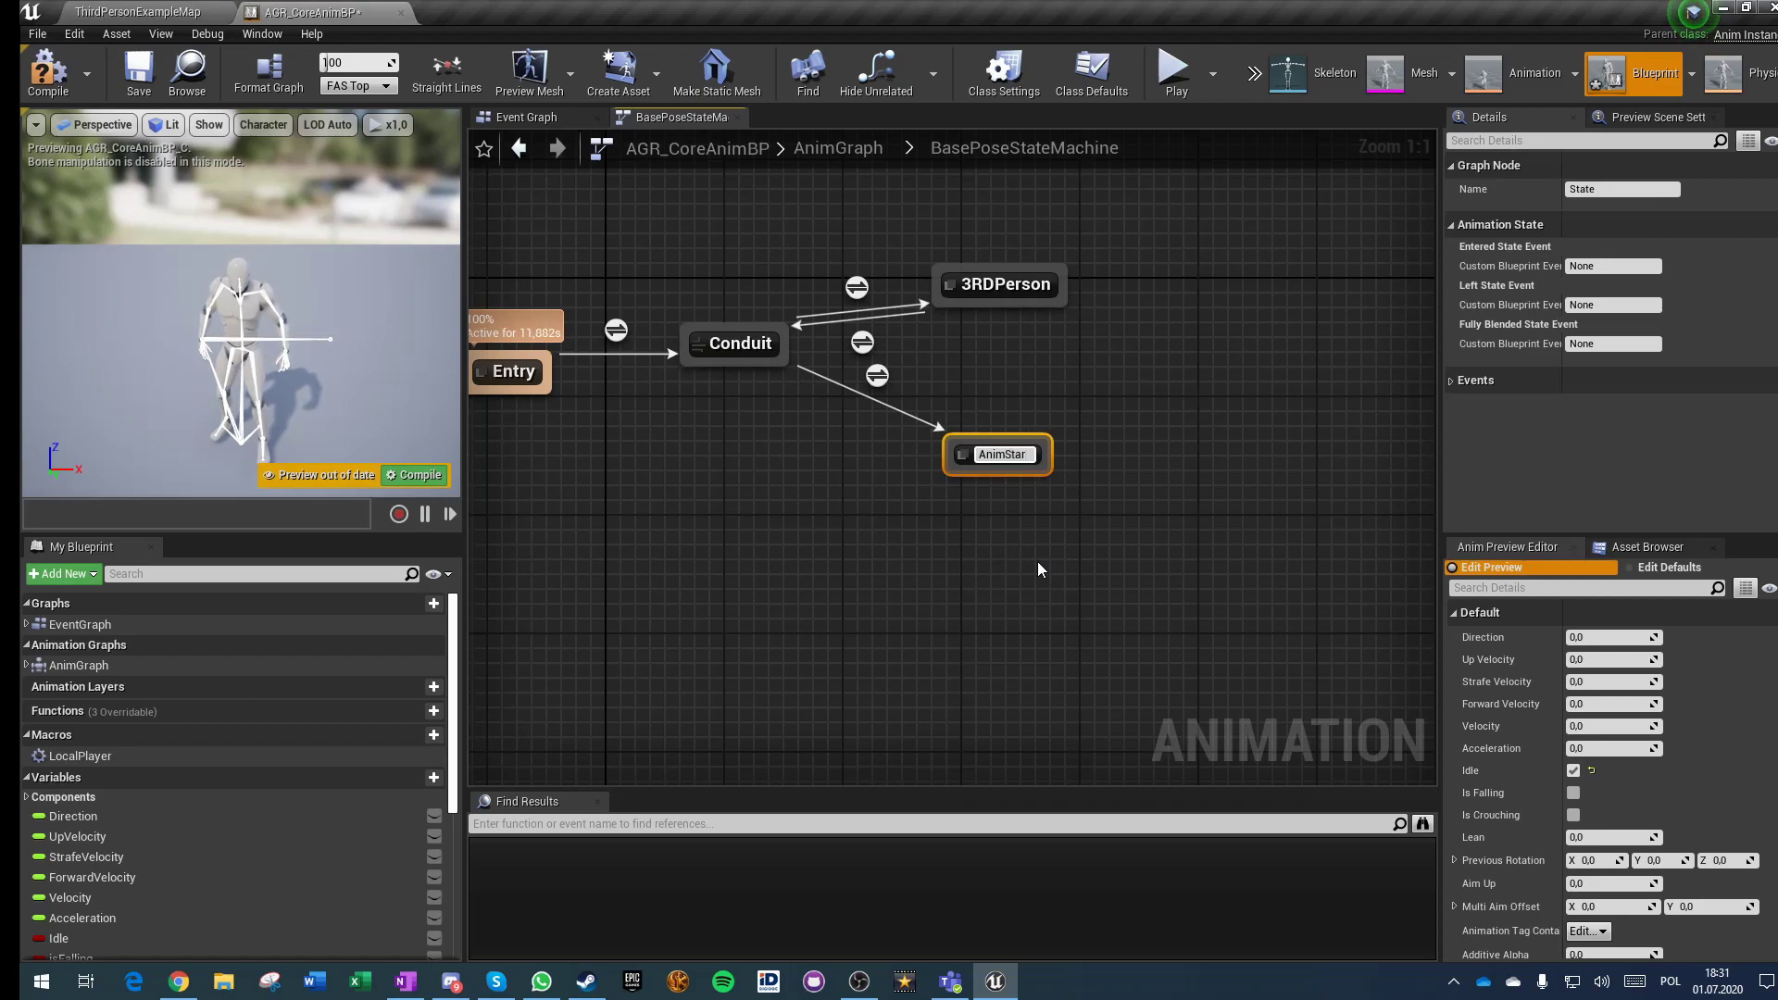
{"action": "type", "text": "terPack"}
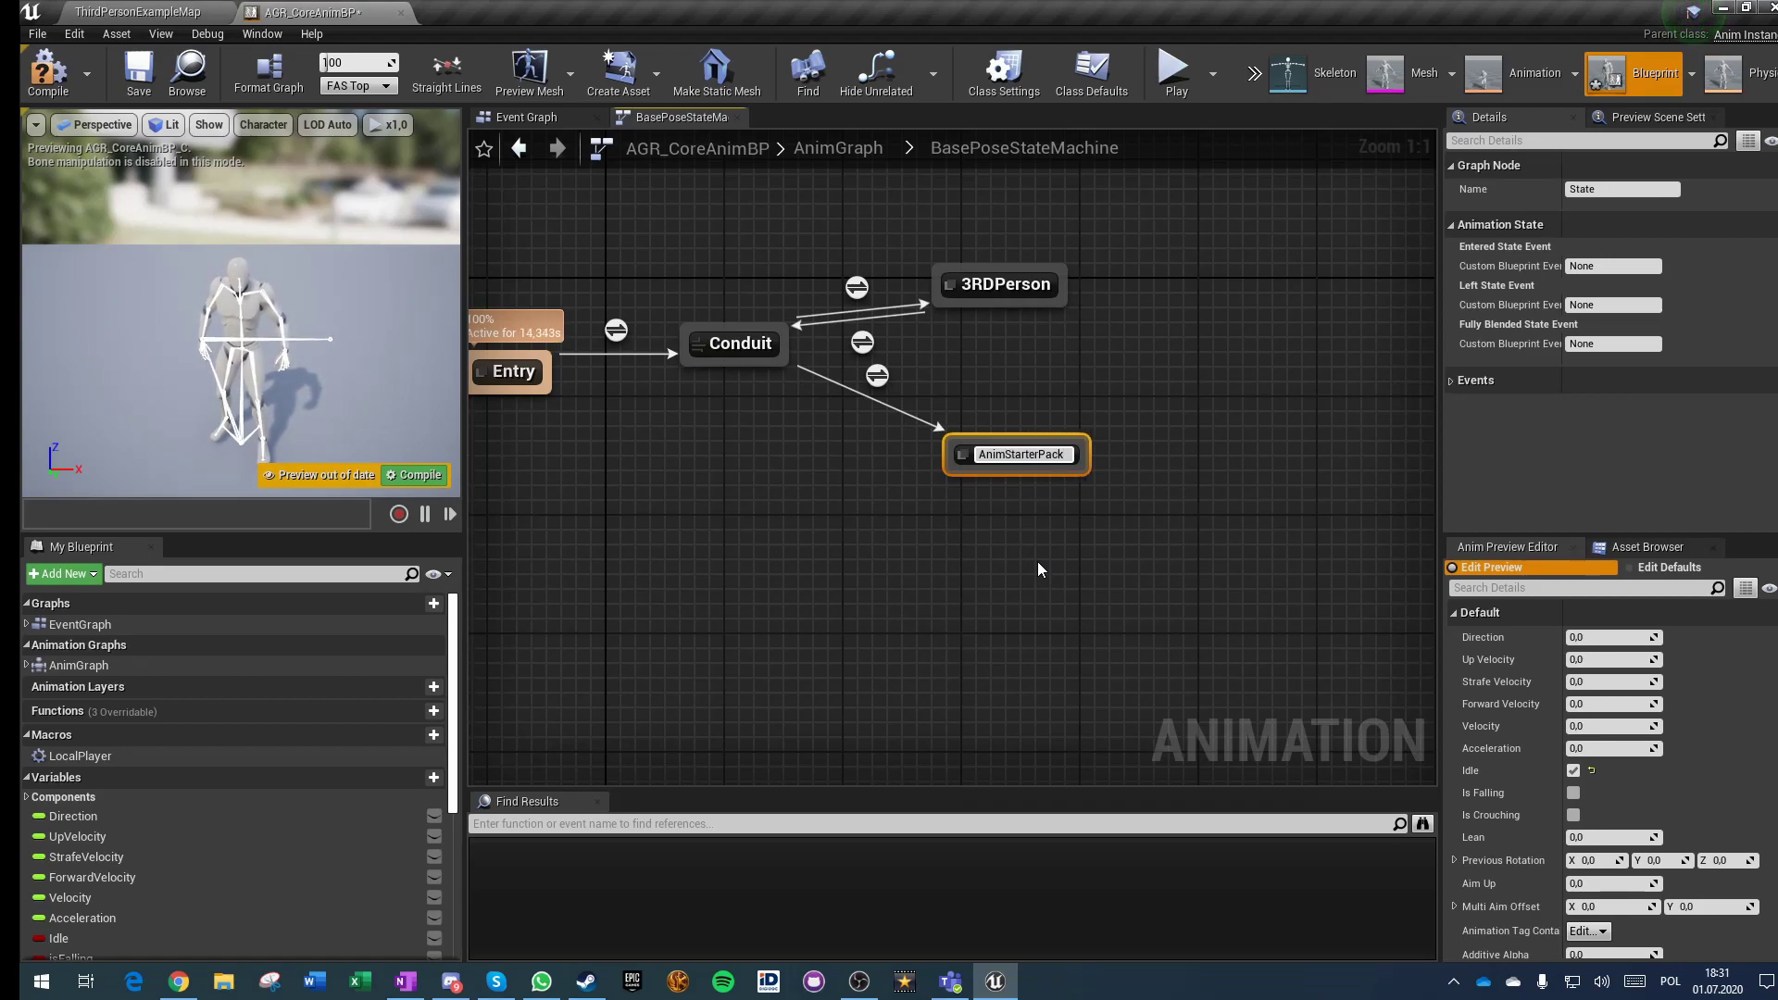
{"action": "key", "text": "Return"}
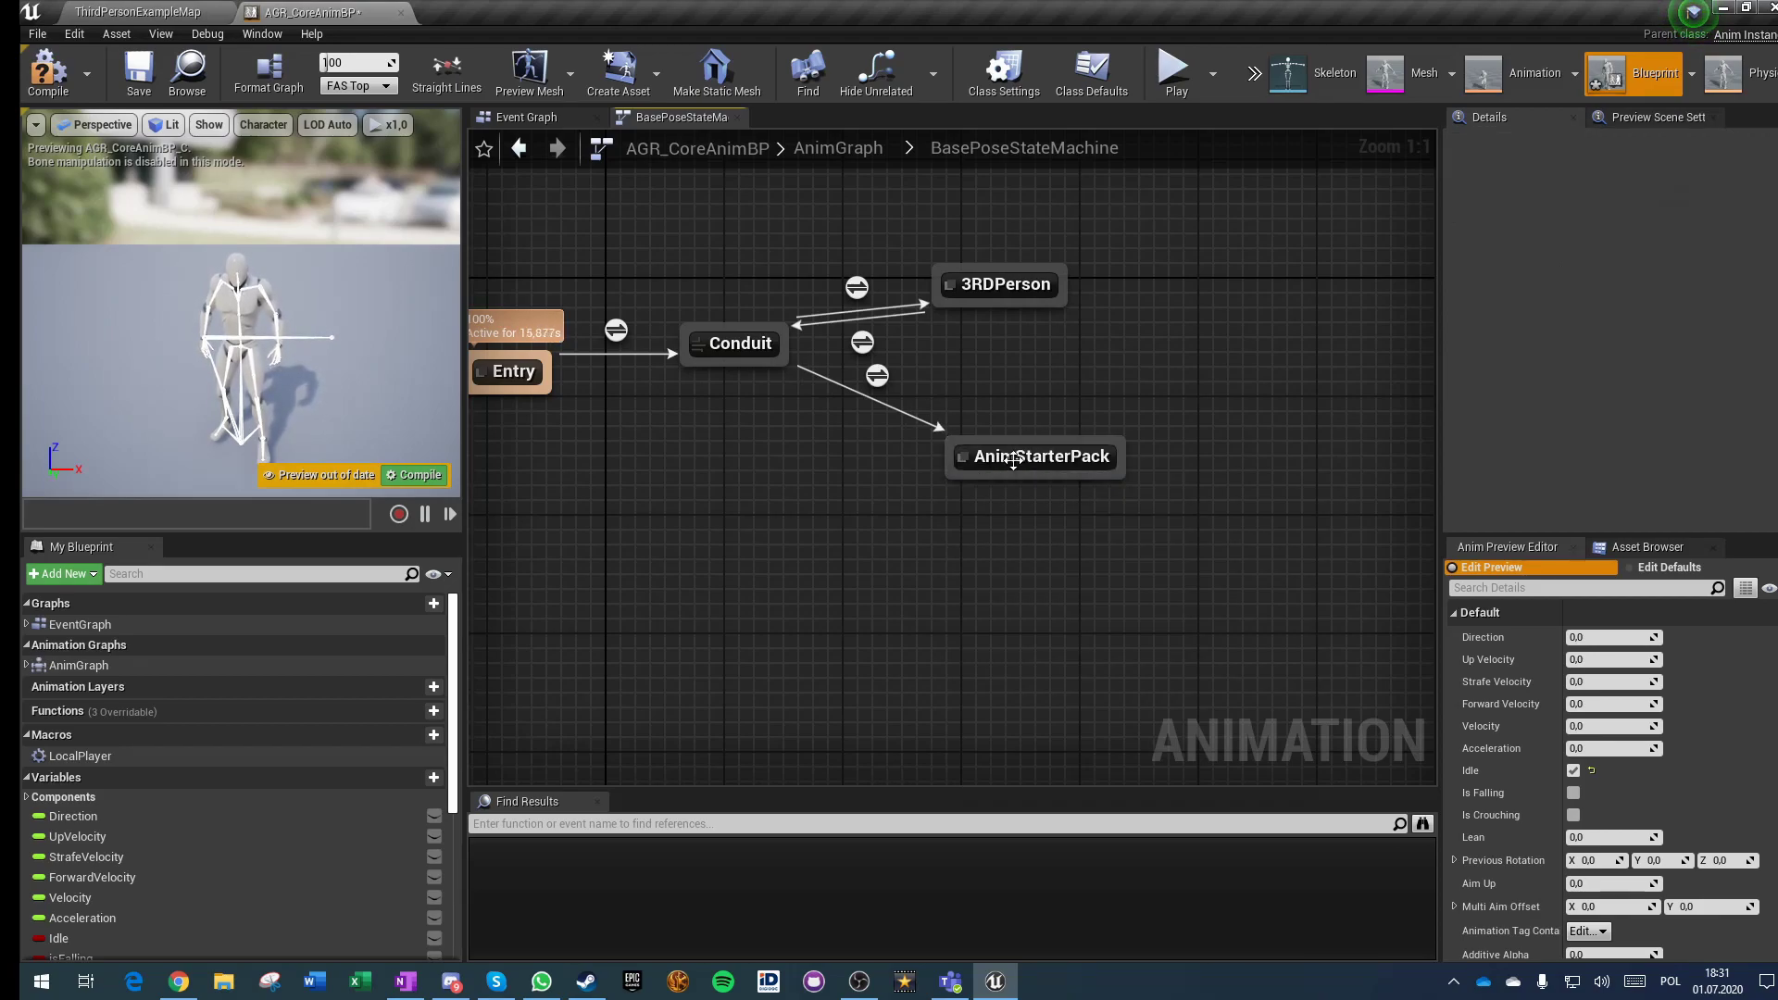
{"action": "left_click_drag", "start_coordinate": [1036, 507], "coordinate": [1036, 522]}
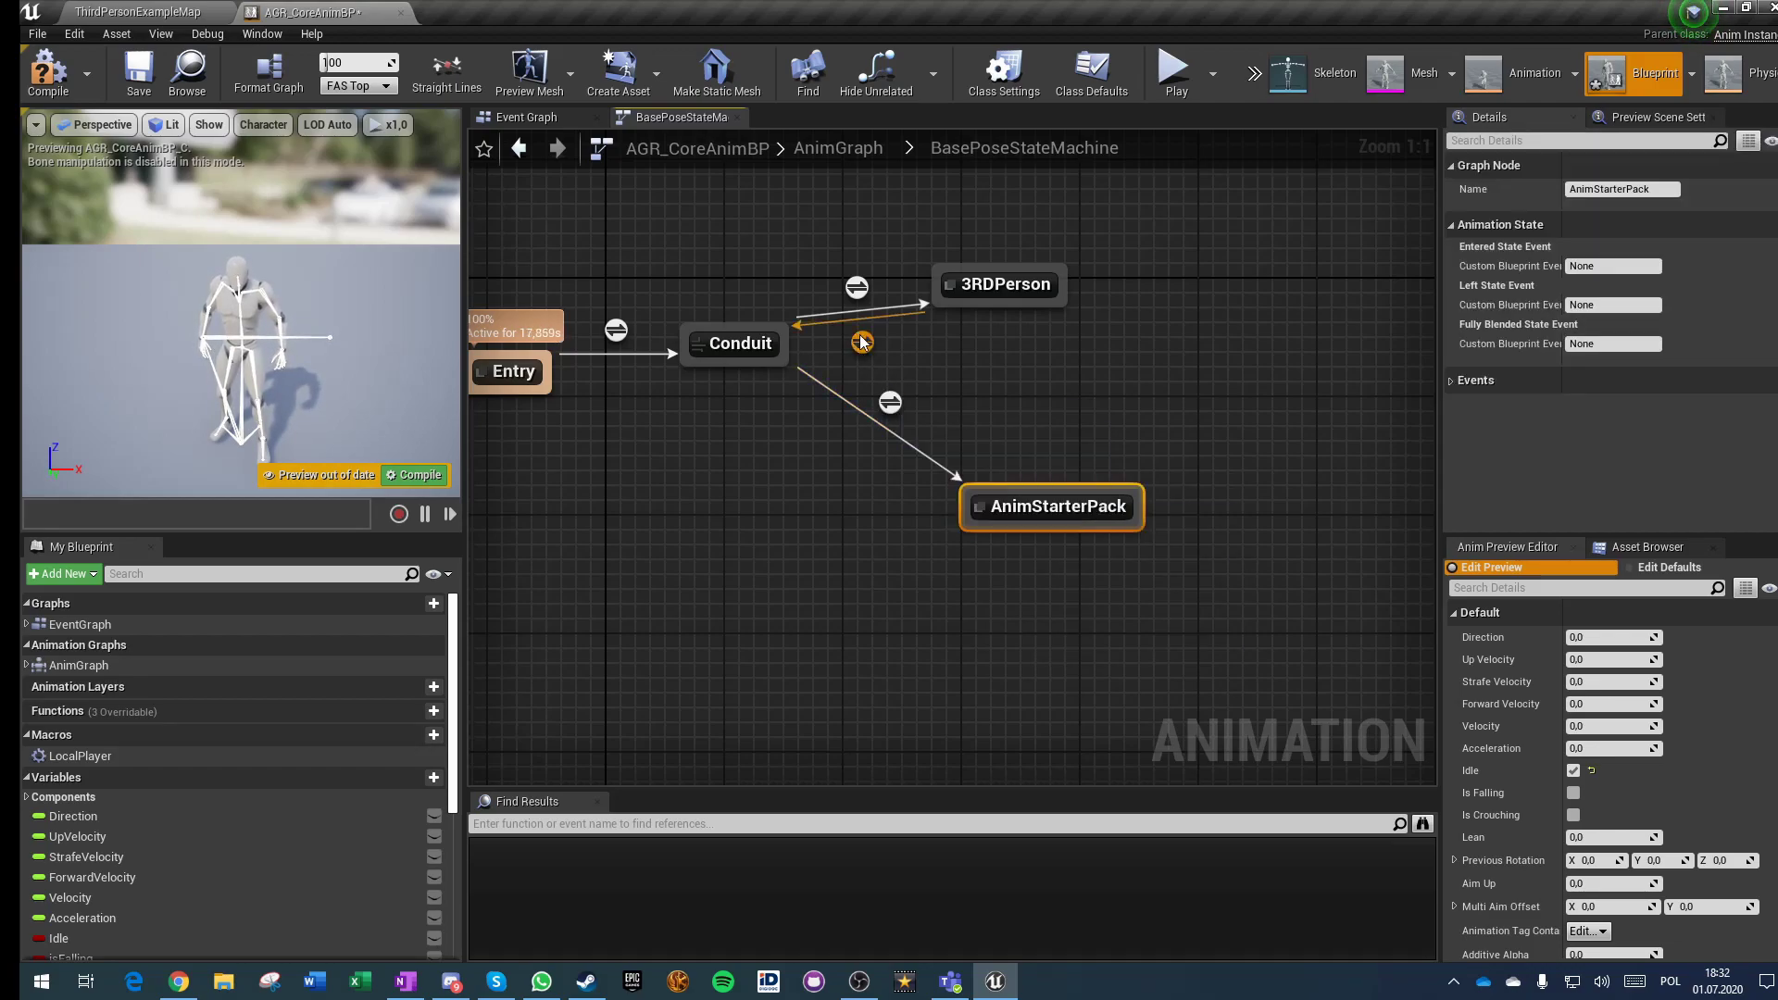
Step: Copy the Base Pose tag comparison from the Conduit to 3RDPerson rule into the Conduit to AnimStarterPack rule and connect it to the Result
{"action": "double_click", "coordinate": [858, 289]}
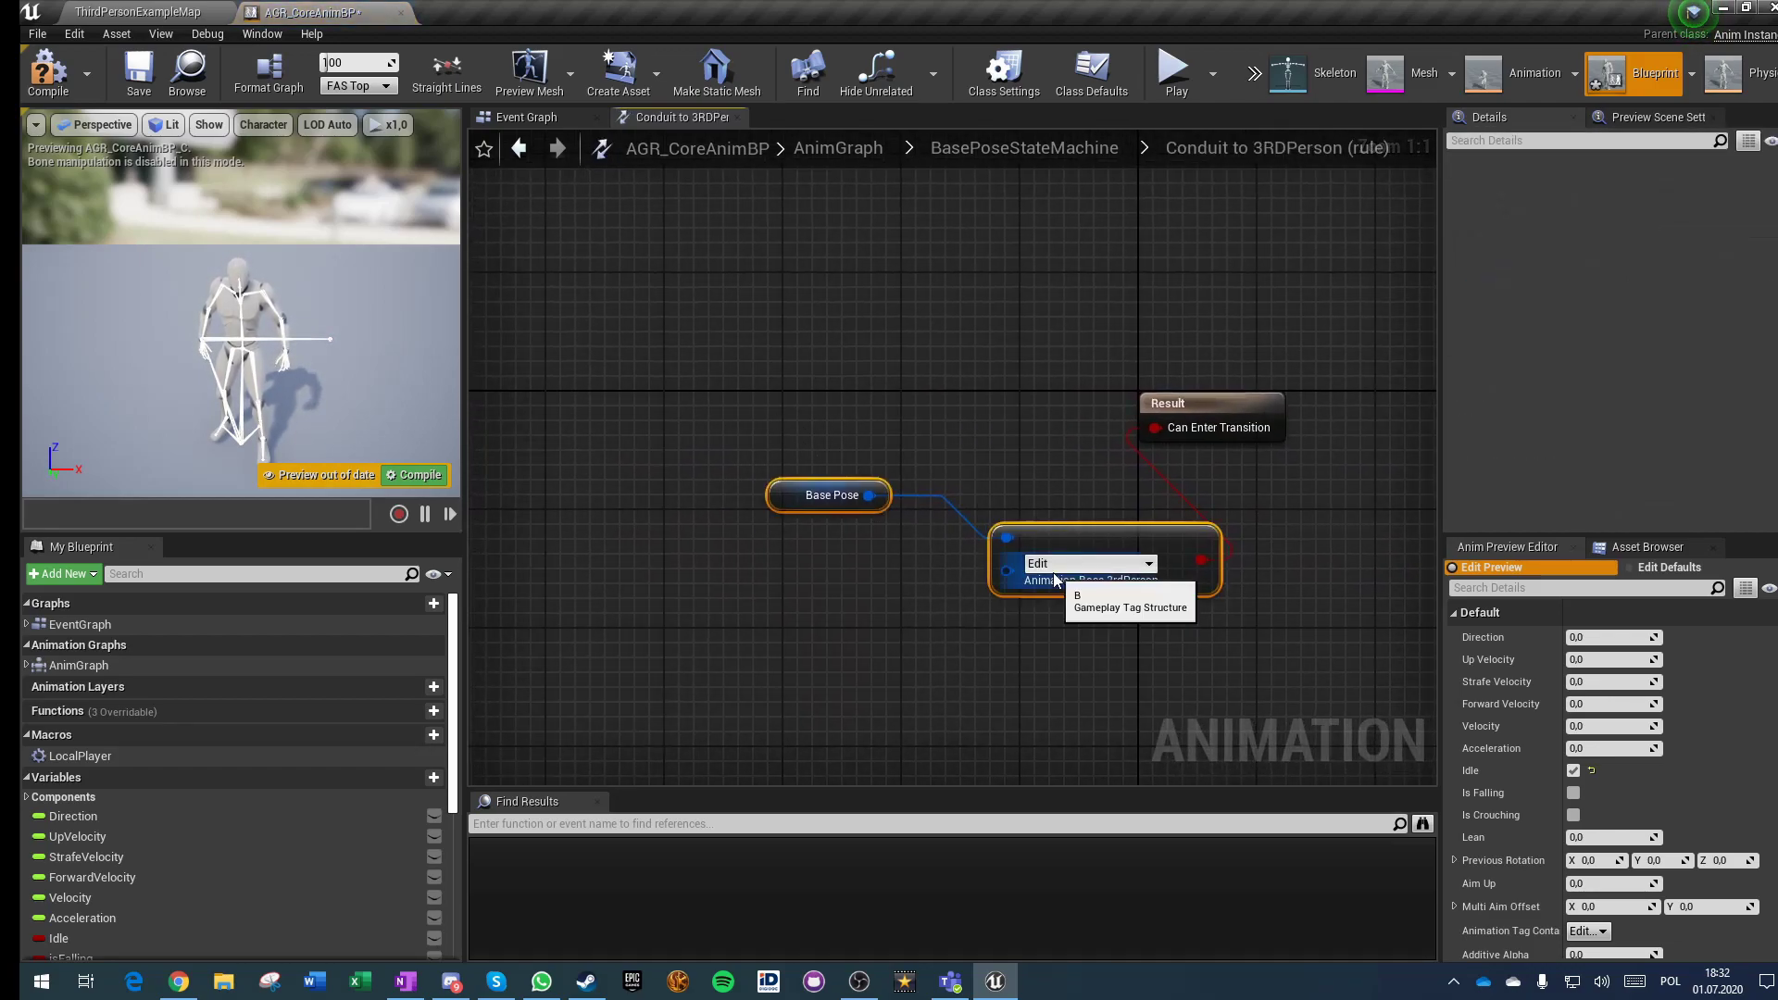
{"action": "left_click", "coordinate": [1059, 139]}
{"action": "right_click_drag", "start_coordinate": [902, 479], "coordinate": [1013, 535]}
{"action": "double_click", "coordinate": [1238, 486]}
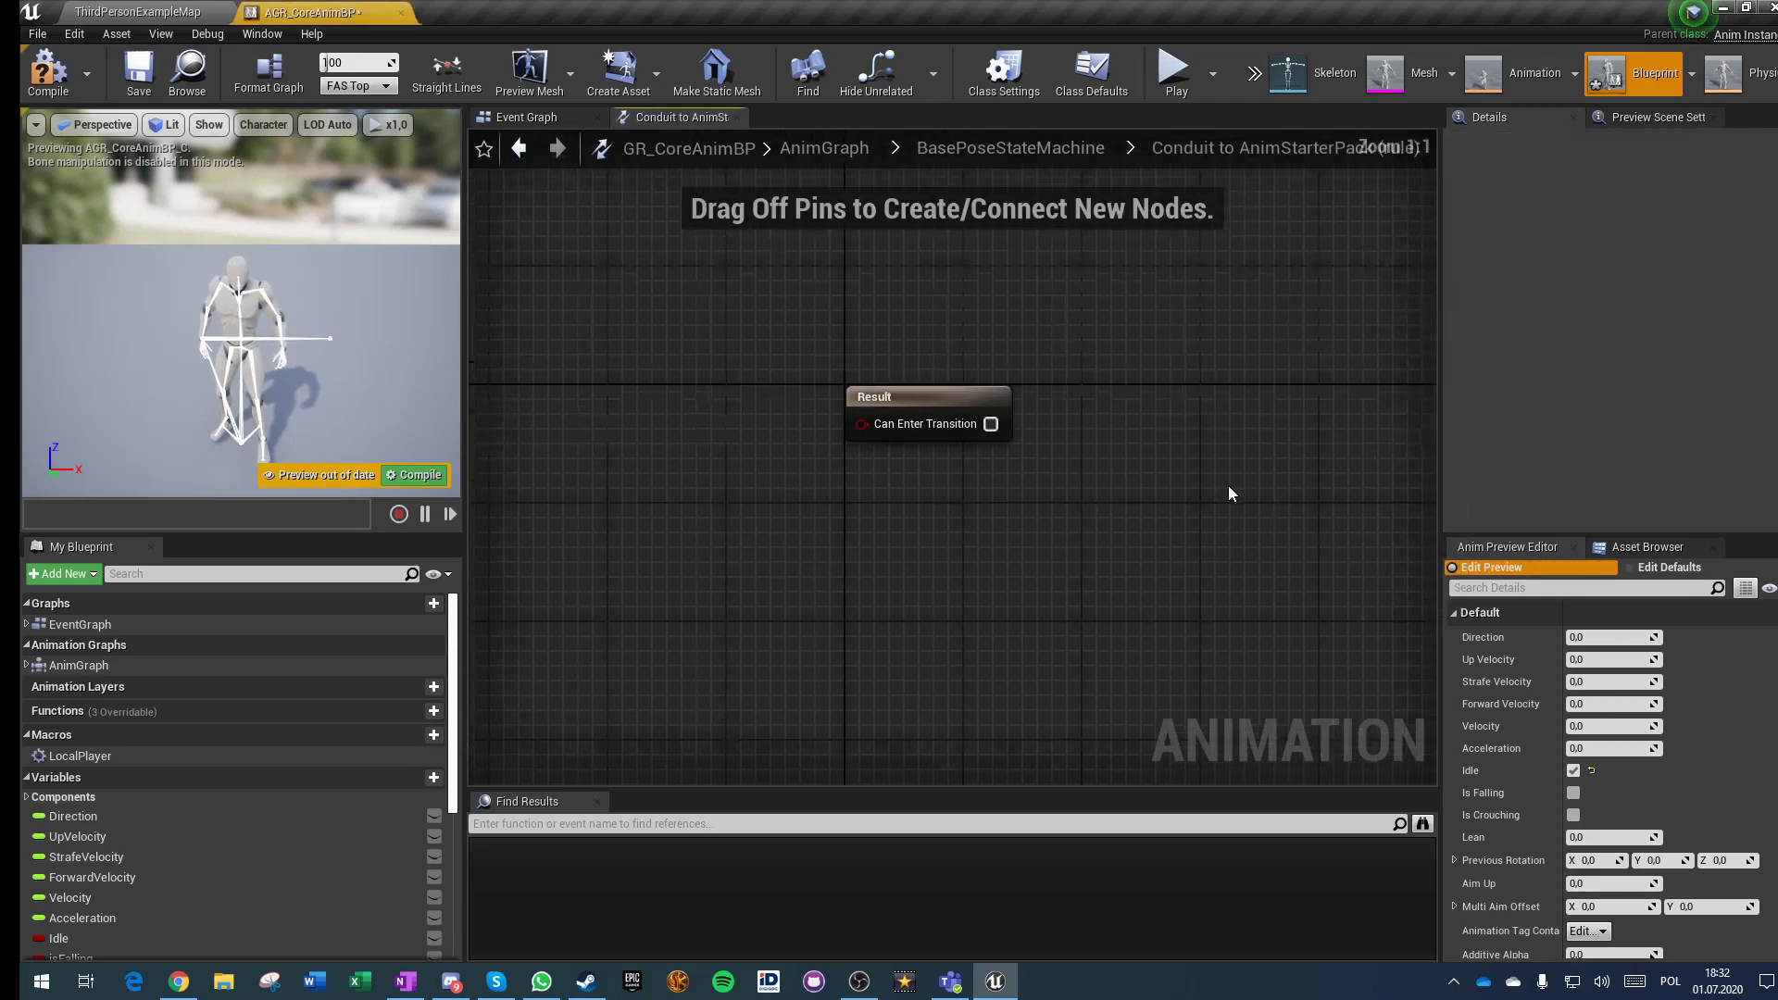
{"action": "key", "text": "ctrl+v"}
{"action": "left_click_drag", "start_coordinate": [1089, 567], "coordinate": [1007, 502]}
{"action": "left_click", "coordinate": [819, 587]}
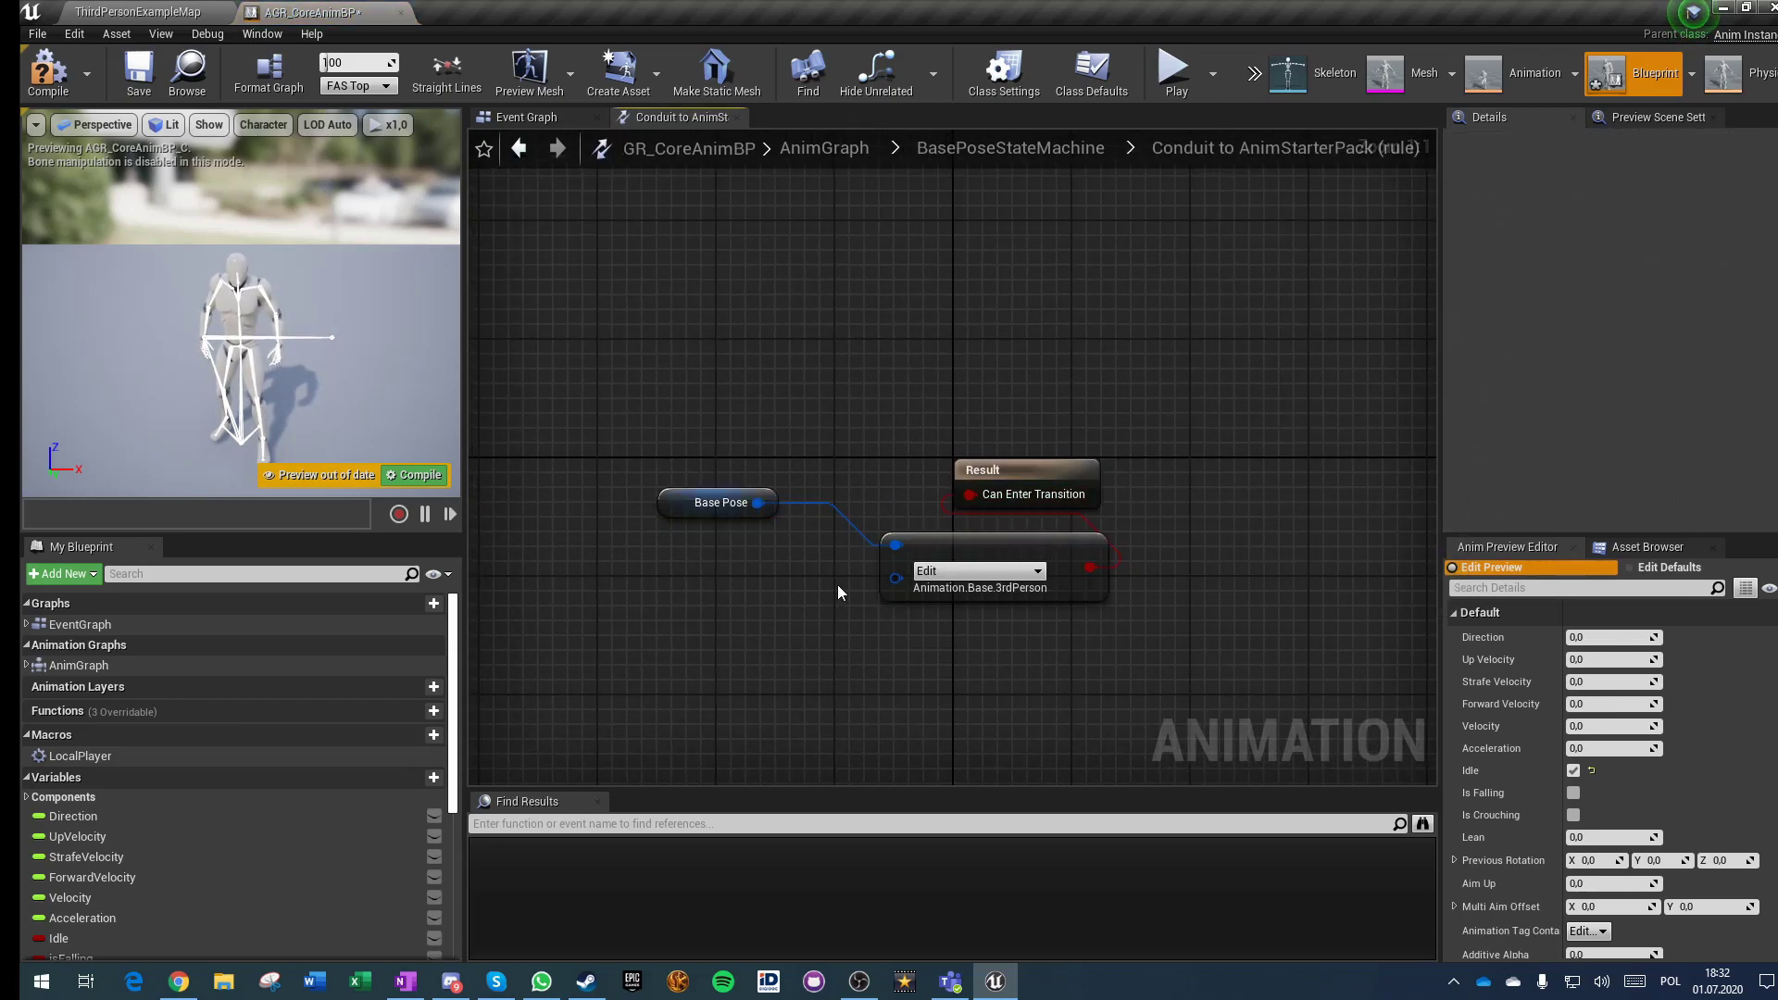
Step: Set the comparison tag in the Conduit to AnimStarterPack rule to Animation.Base.AnimStarterPack
{"action": "left_click", "coordinate": [945, 572]}
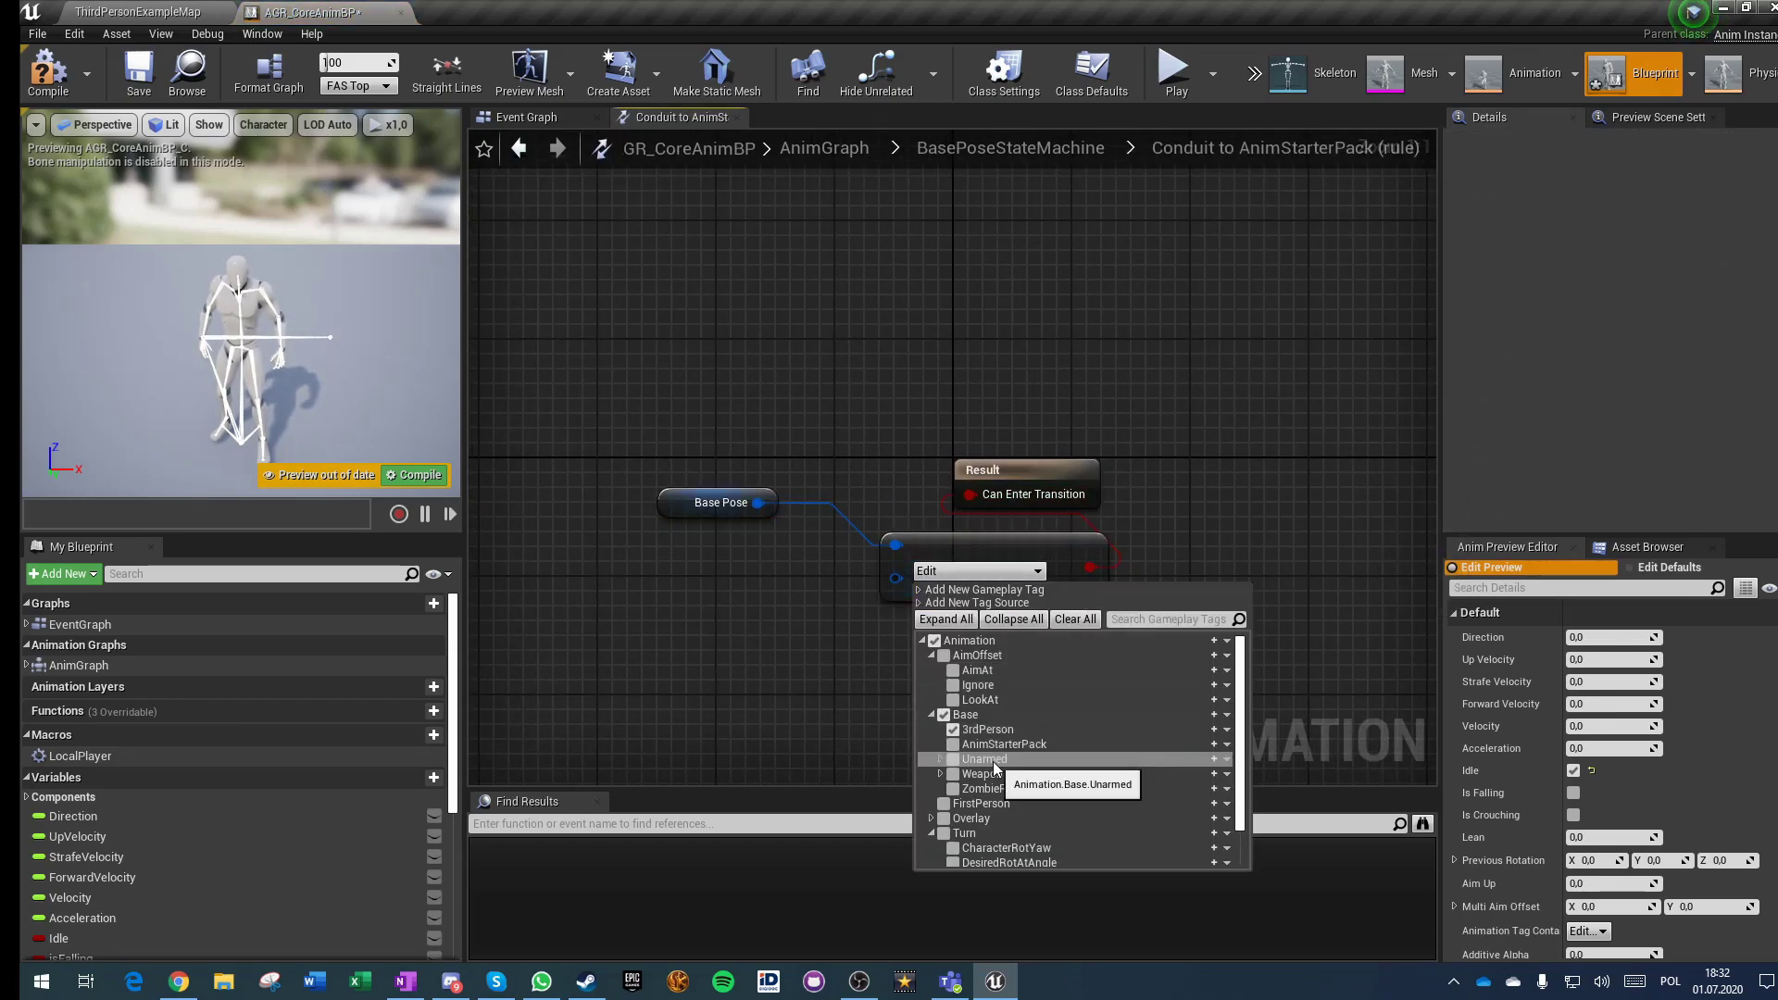
{"action": "left_click", "coordinate": [953, 745]}
{"action": "left_click", "coordinate": [732, 563]}
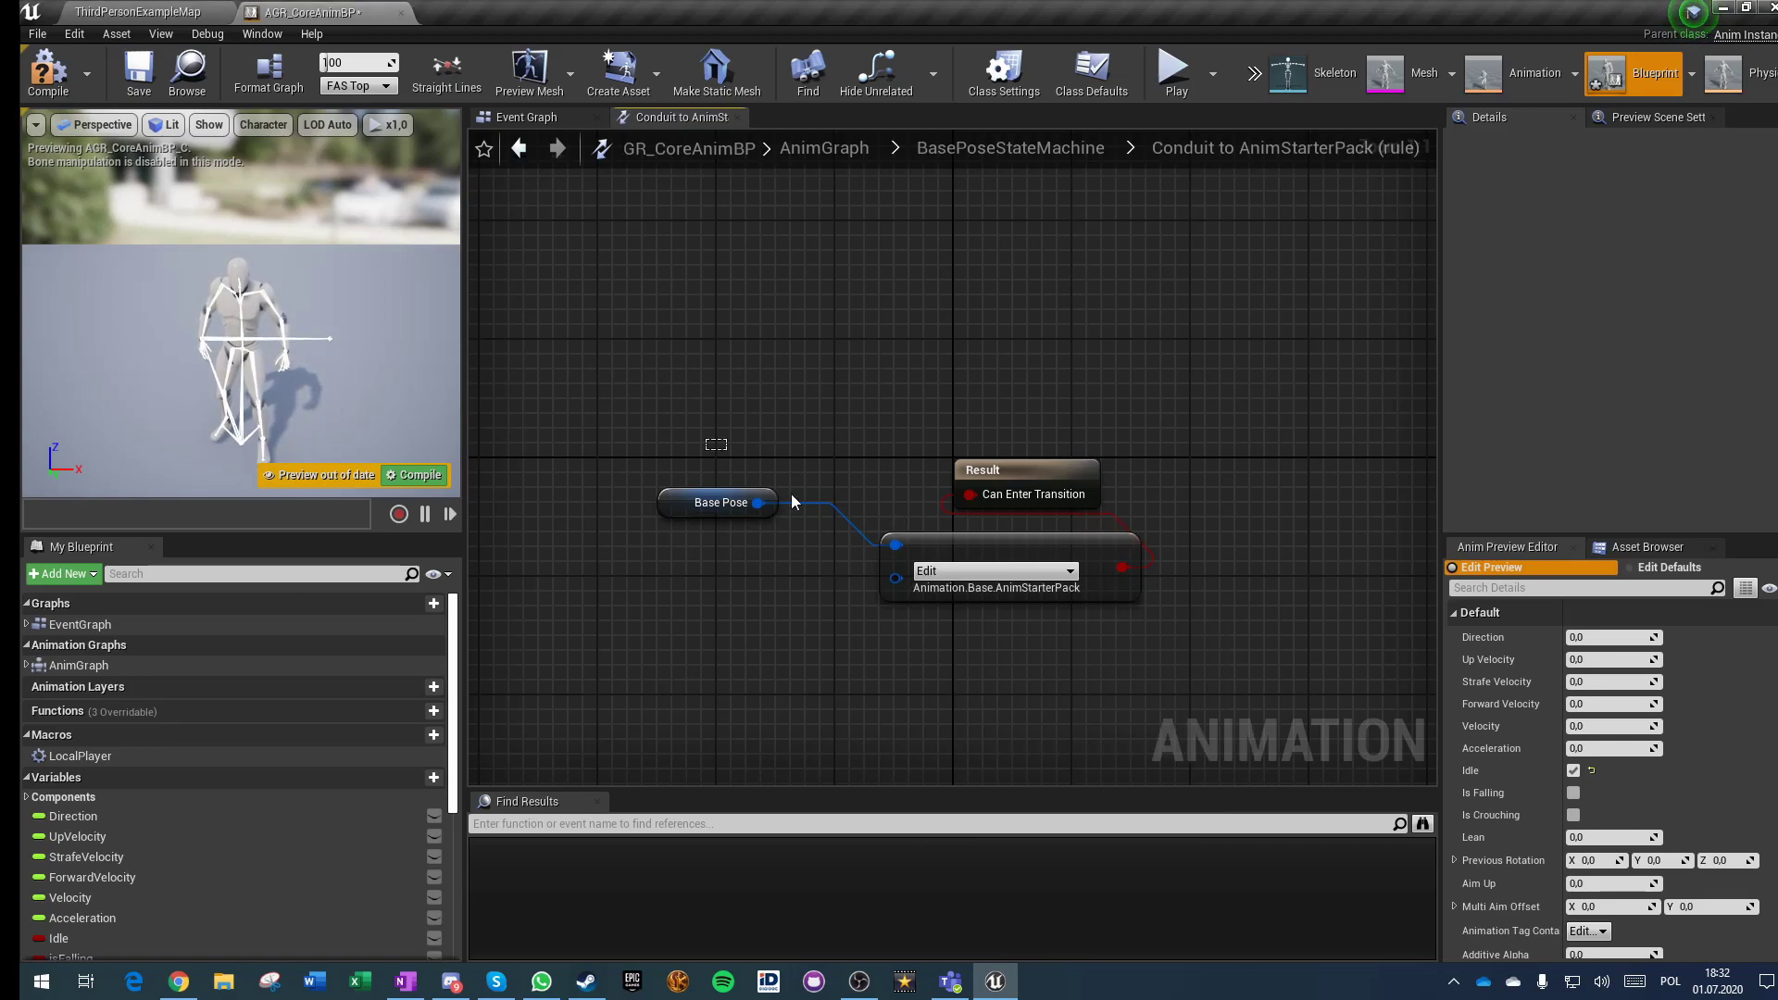
Step: Add a return transition from AnimStarterPack to Conduit whose rule feeds the copied Base Pose tag comparison through a NOT node into the Result
{"action": "left_click", "coordinate": [920, 587]}
{"action": "left_click", "coordinate": [1009, 148]}
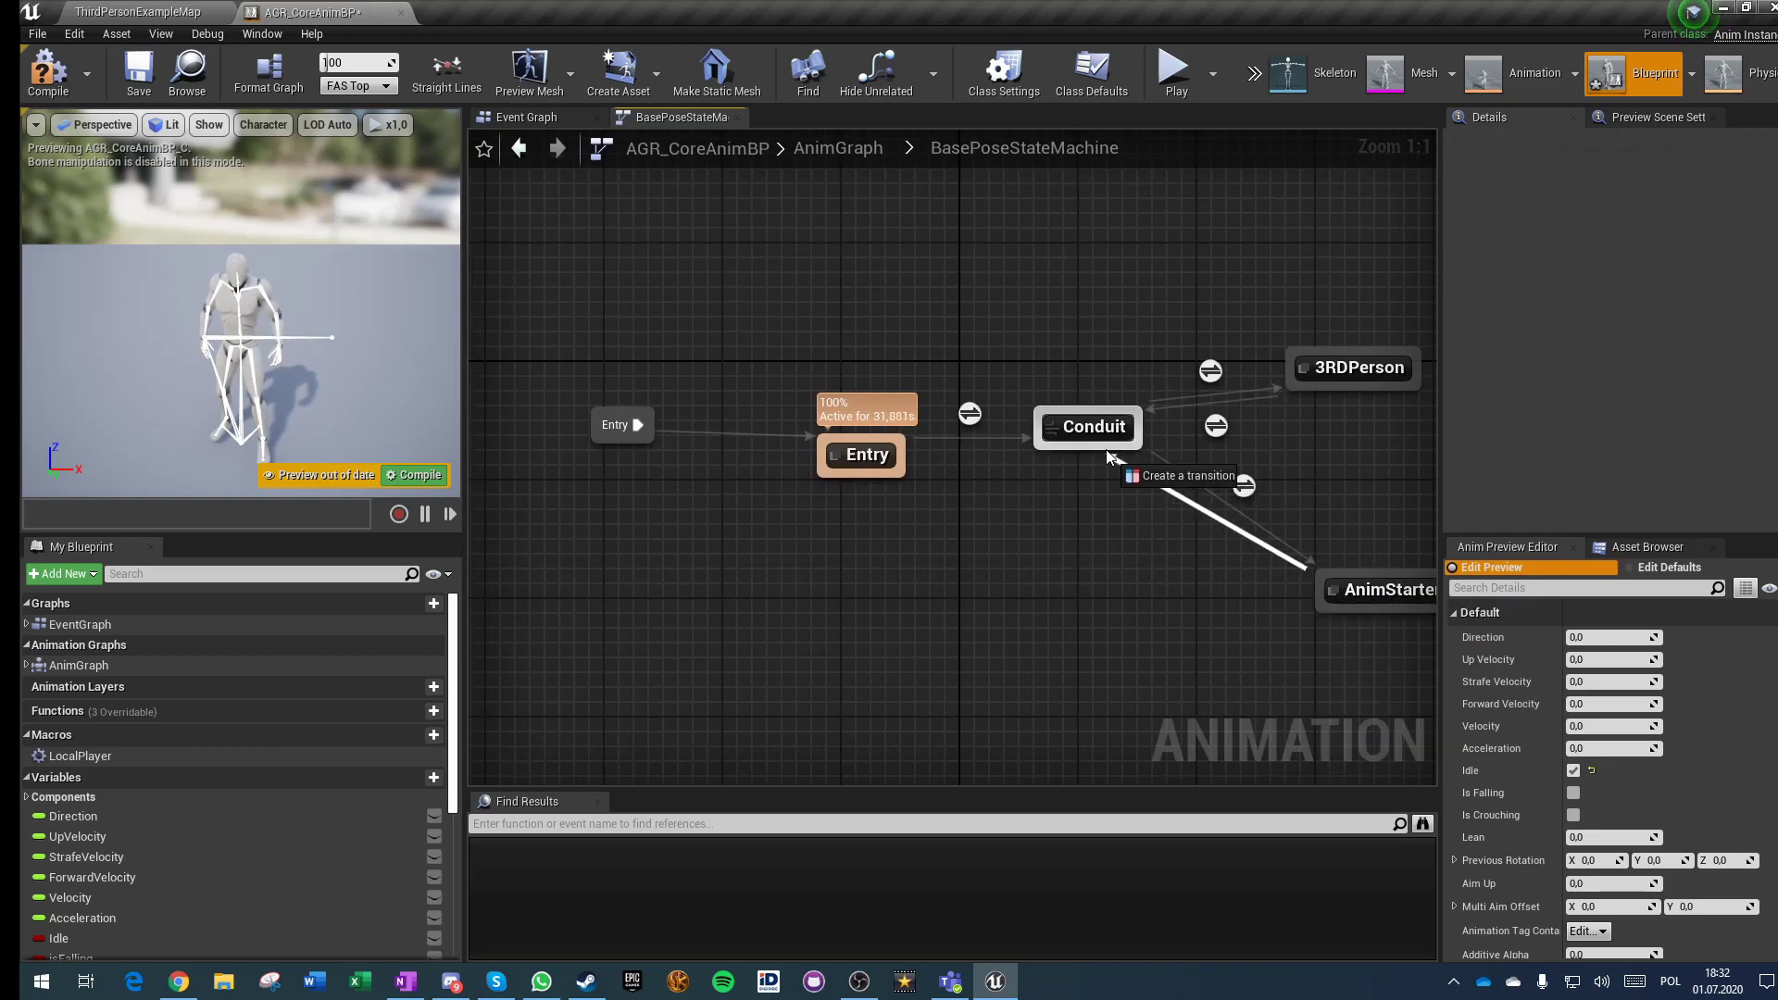
{"action": "left_click_drag", "start_coordinate": [1109, 456], "coordinate": [1109, 455]}
{"action": "double_click", "coordinate": [1213, 524]}
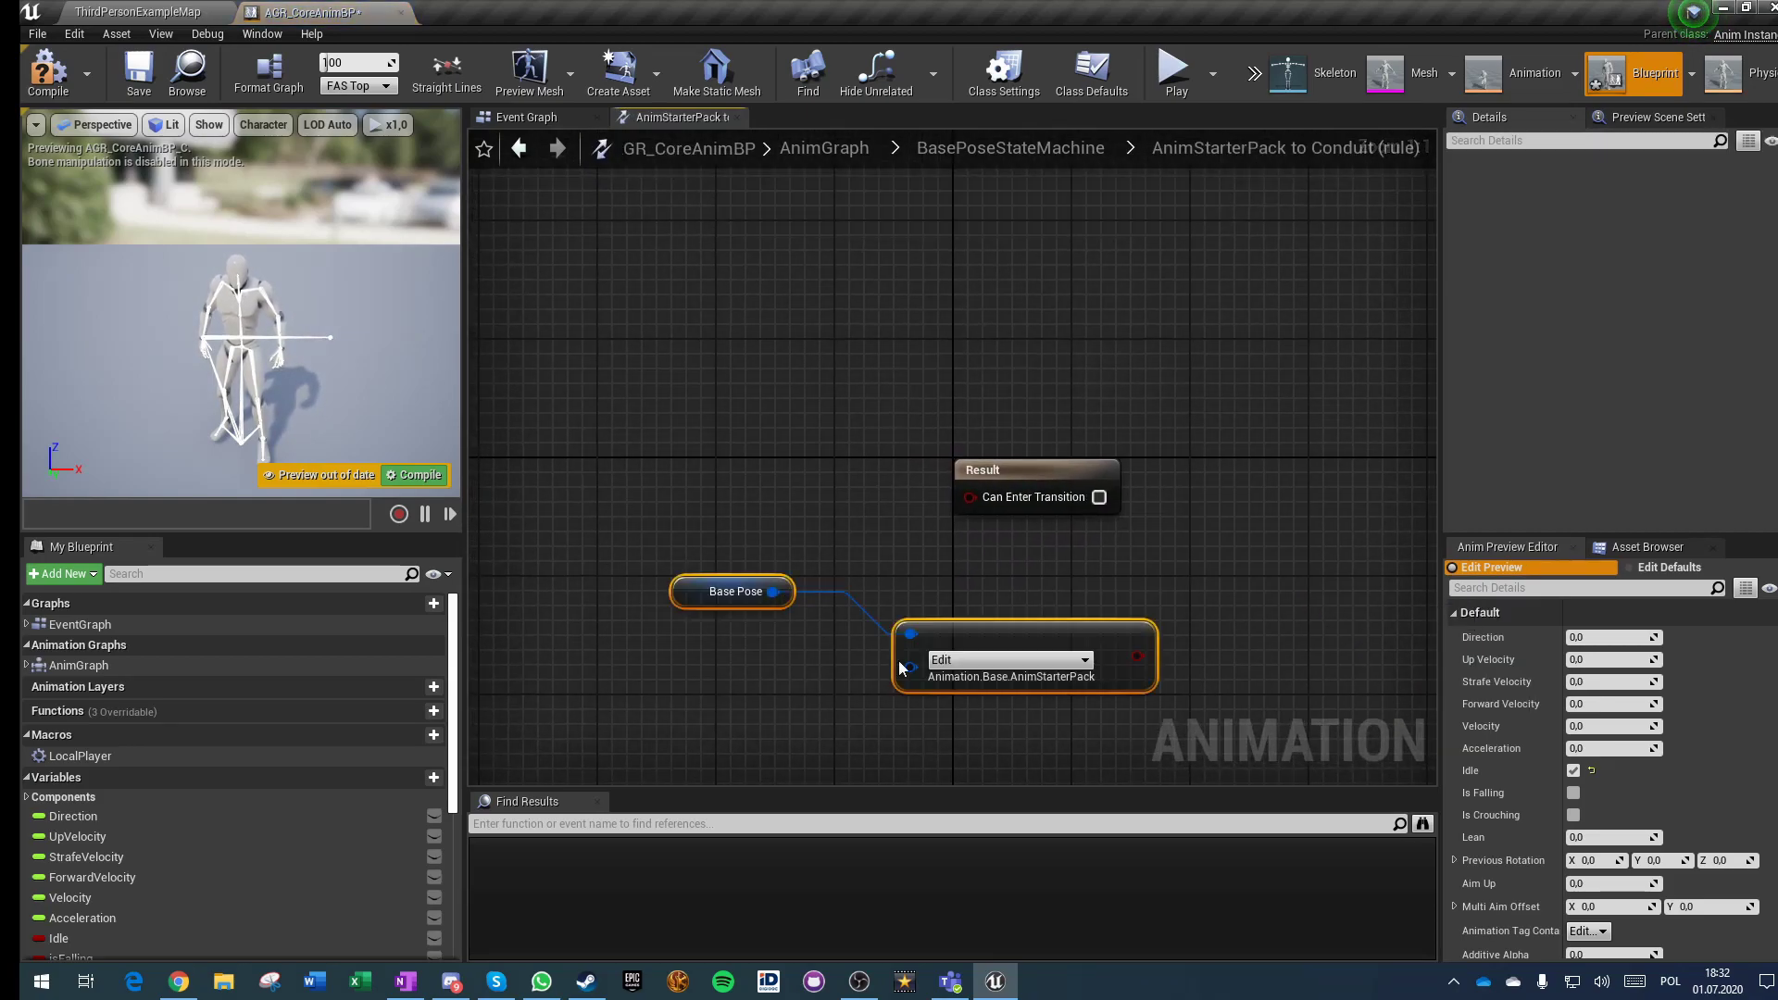
{"action": "left_click_drag", "start_coordinate": [1135, 657], "coordinate": [948, 526]}
{"action": "type", "text": "not"}
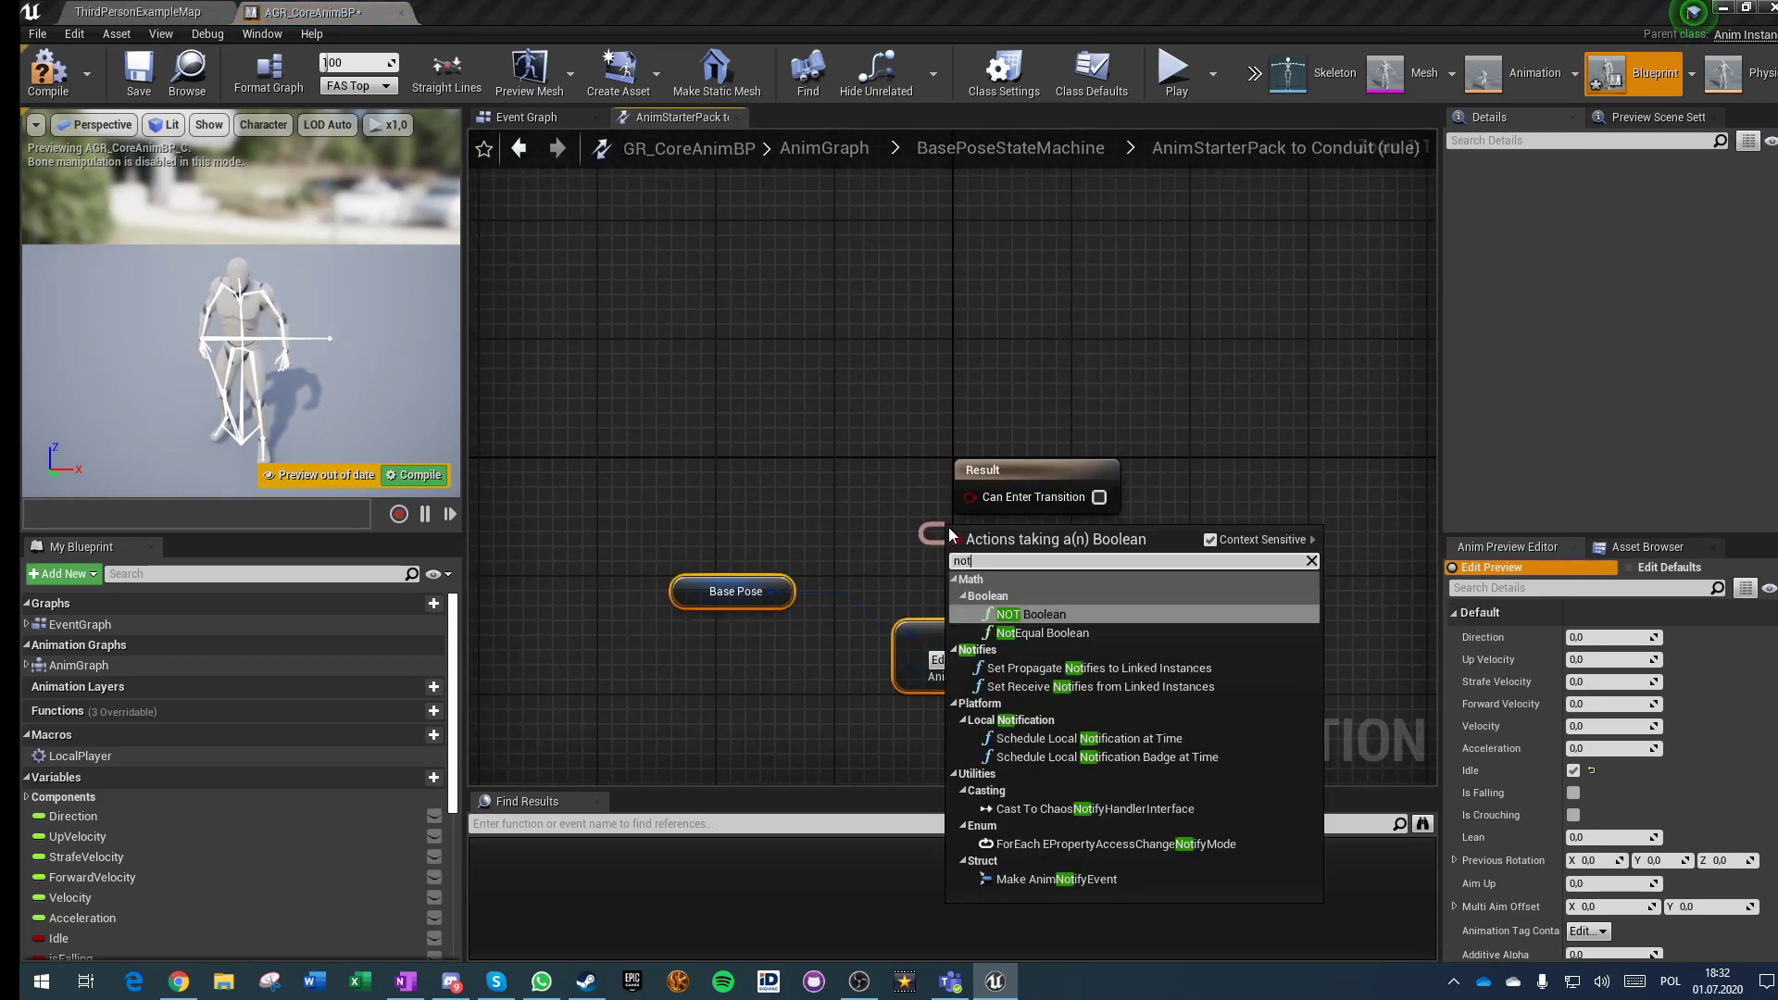
{"action": "key", "text": "Return"}
{"action": "left_click_drag", "start_coordinate": [1059, 534], "coordinate": [984, 498]}
{"action": "left_click", "coordinate": [773, 350]}
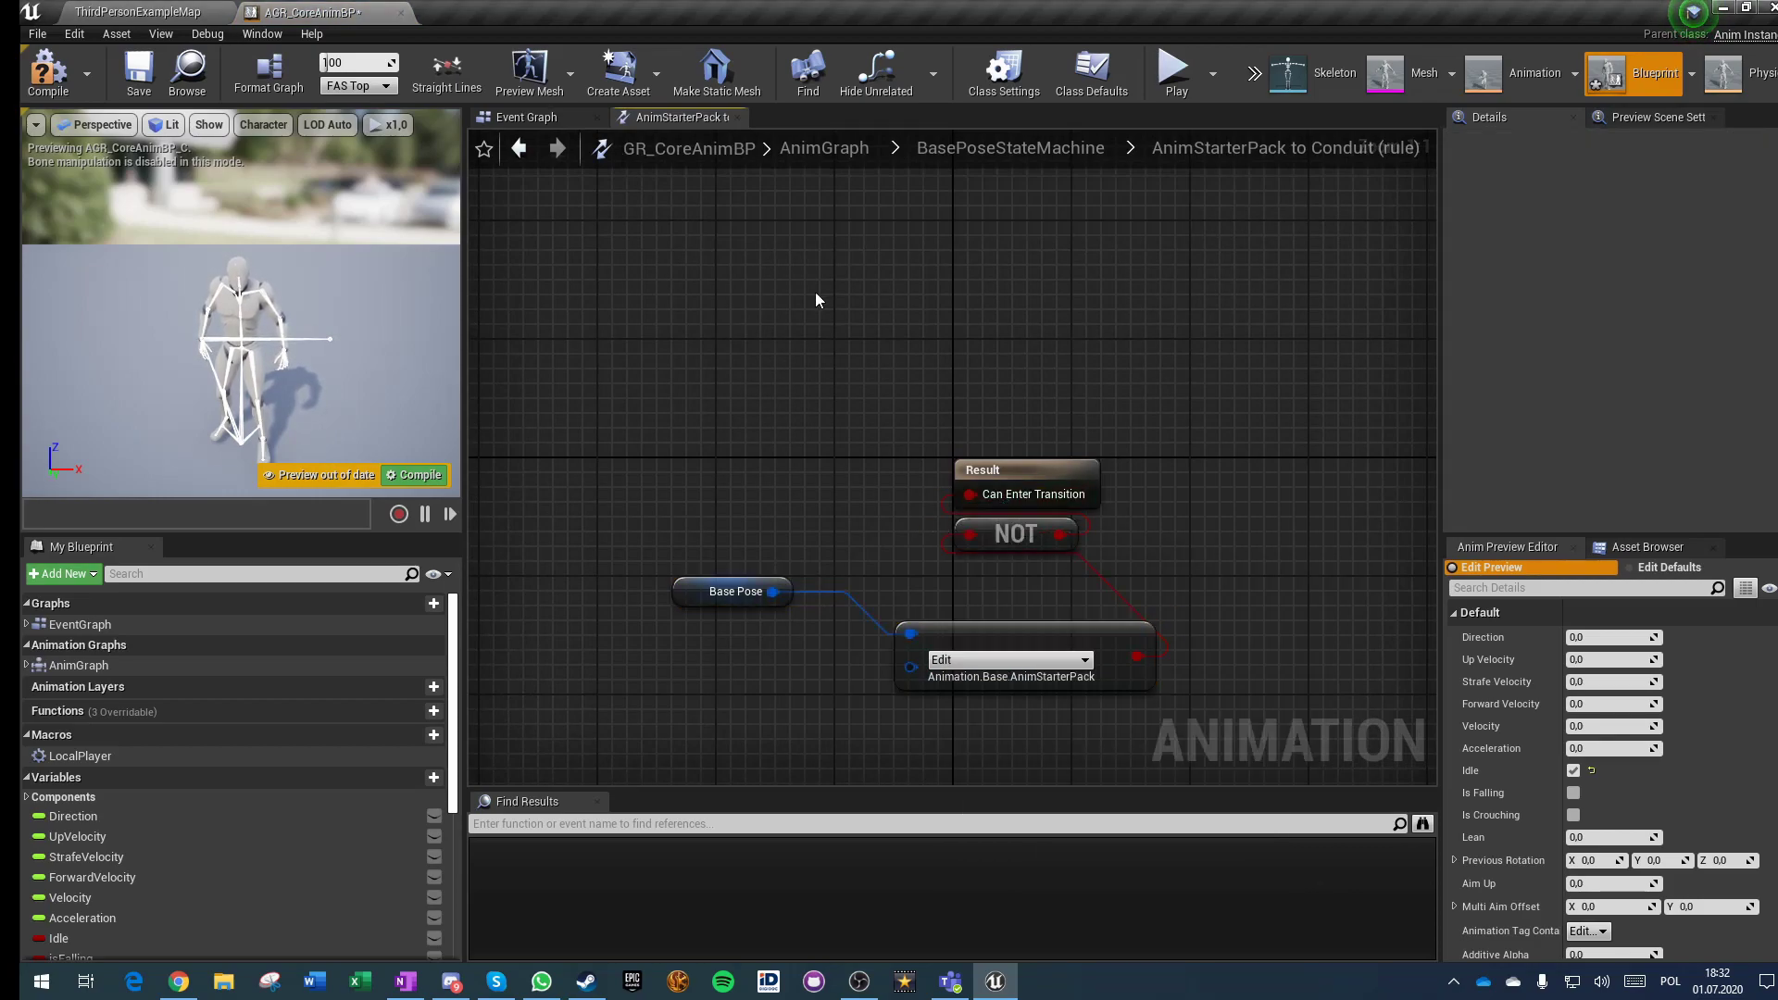
{"action": "left_click", "coordinate": [1038, 150]}
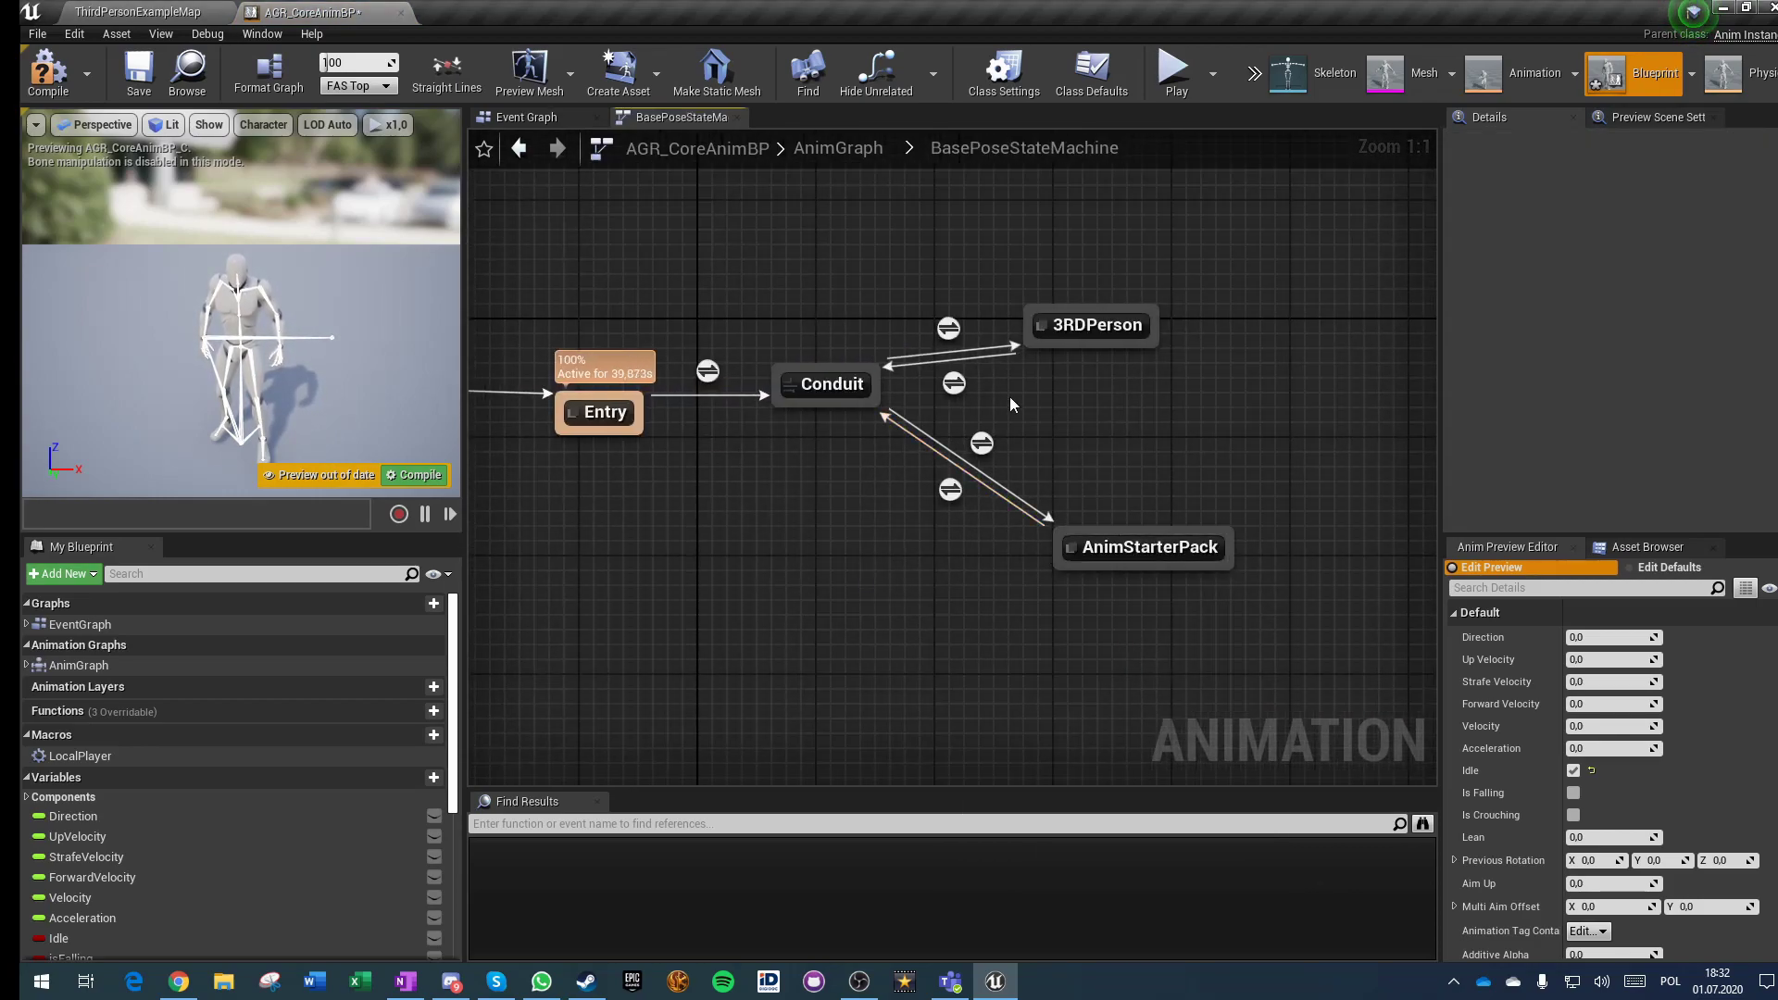
Step: Review the transition rules between Conduit and 3RDPerson and compare them with the Conduit to AnimStarterPack transition
{"action": "left_click", "coordinate": [945, 331]}
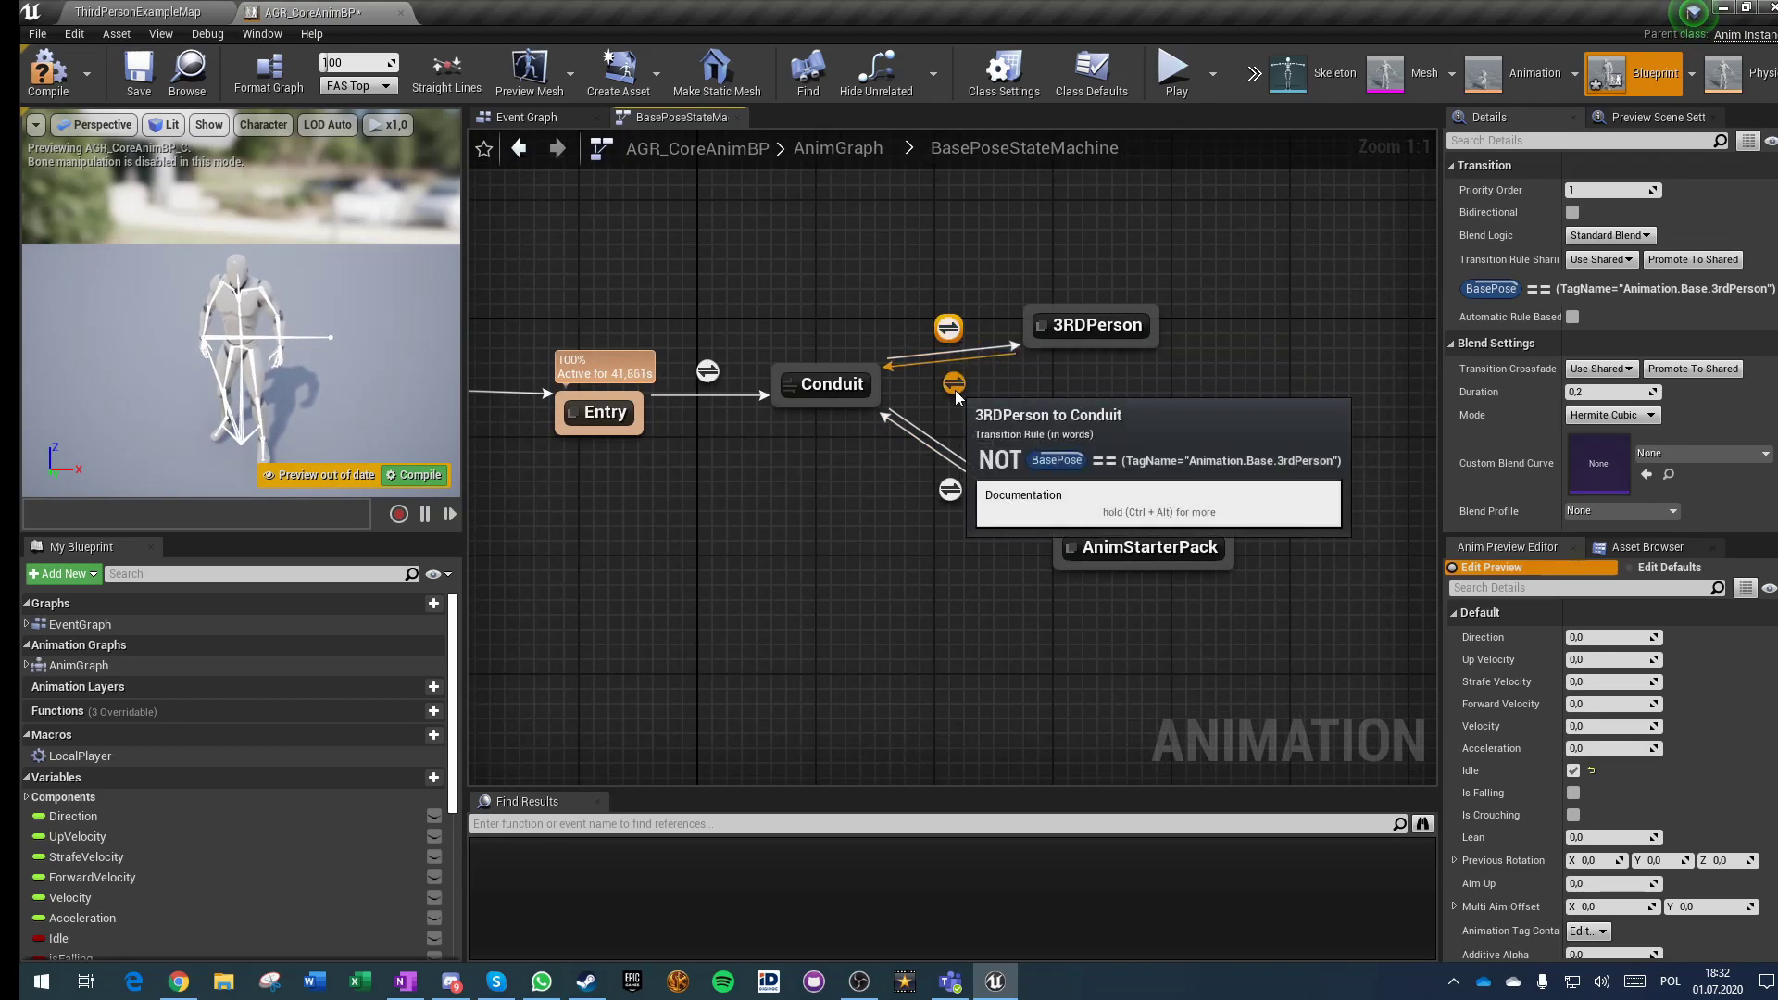
{"action": "left_click", "coordinate": [955, 387]}
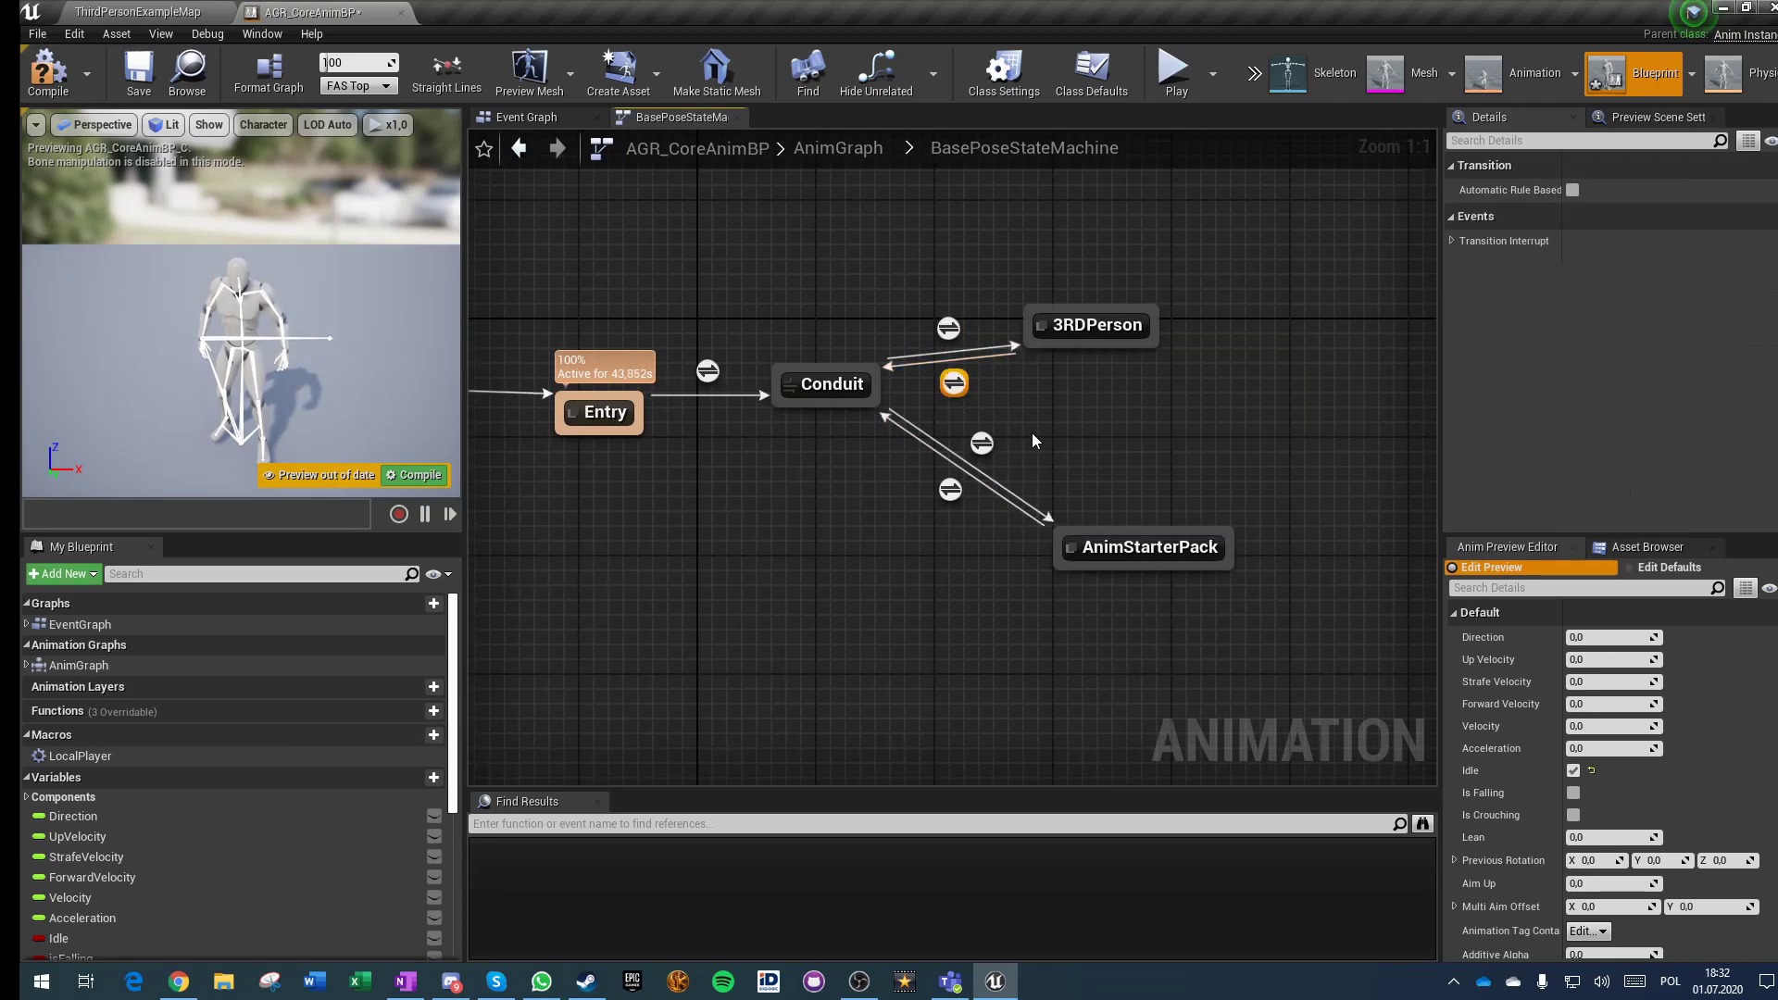
{"action": "double_click", "coordinate": [966, 388]}
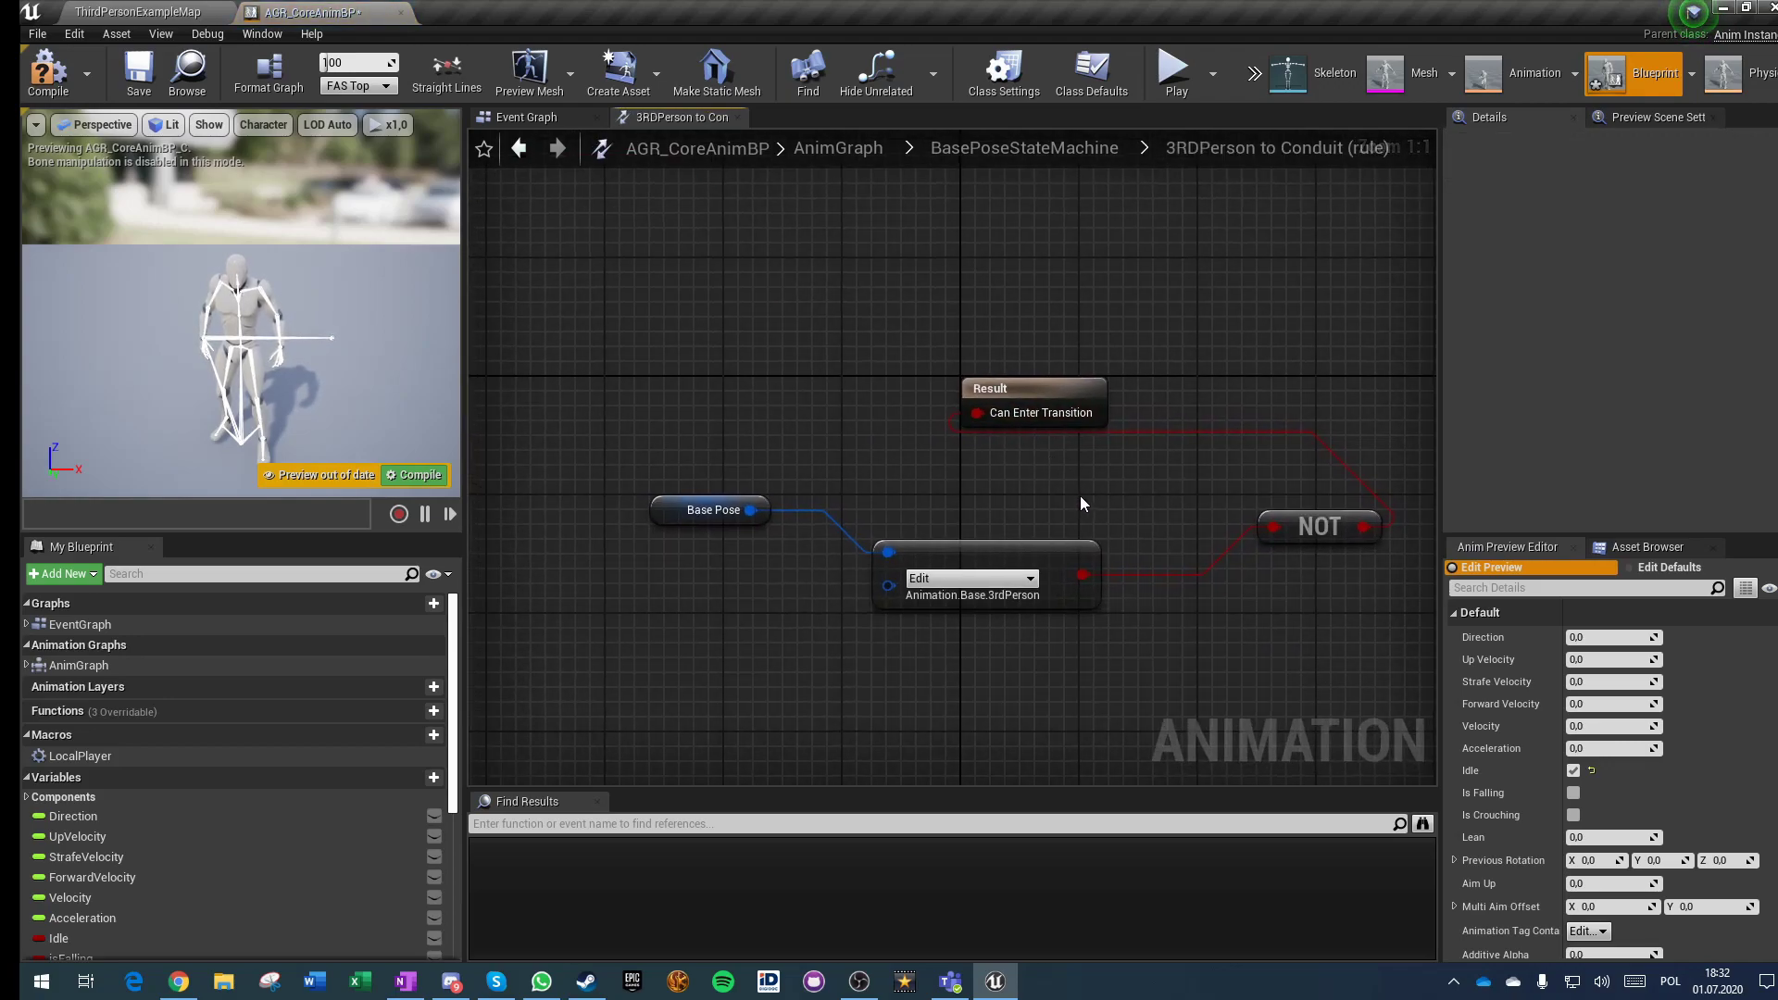
{"action": "left_click", "coordinate": [1052, 151]}
{"action": "right_click_drag", "start_coordinate": [1065, 408], "coordinate": [1176, 460]}
{"action": "left_click", "coordinate": [1218, 429]}
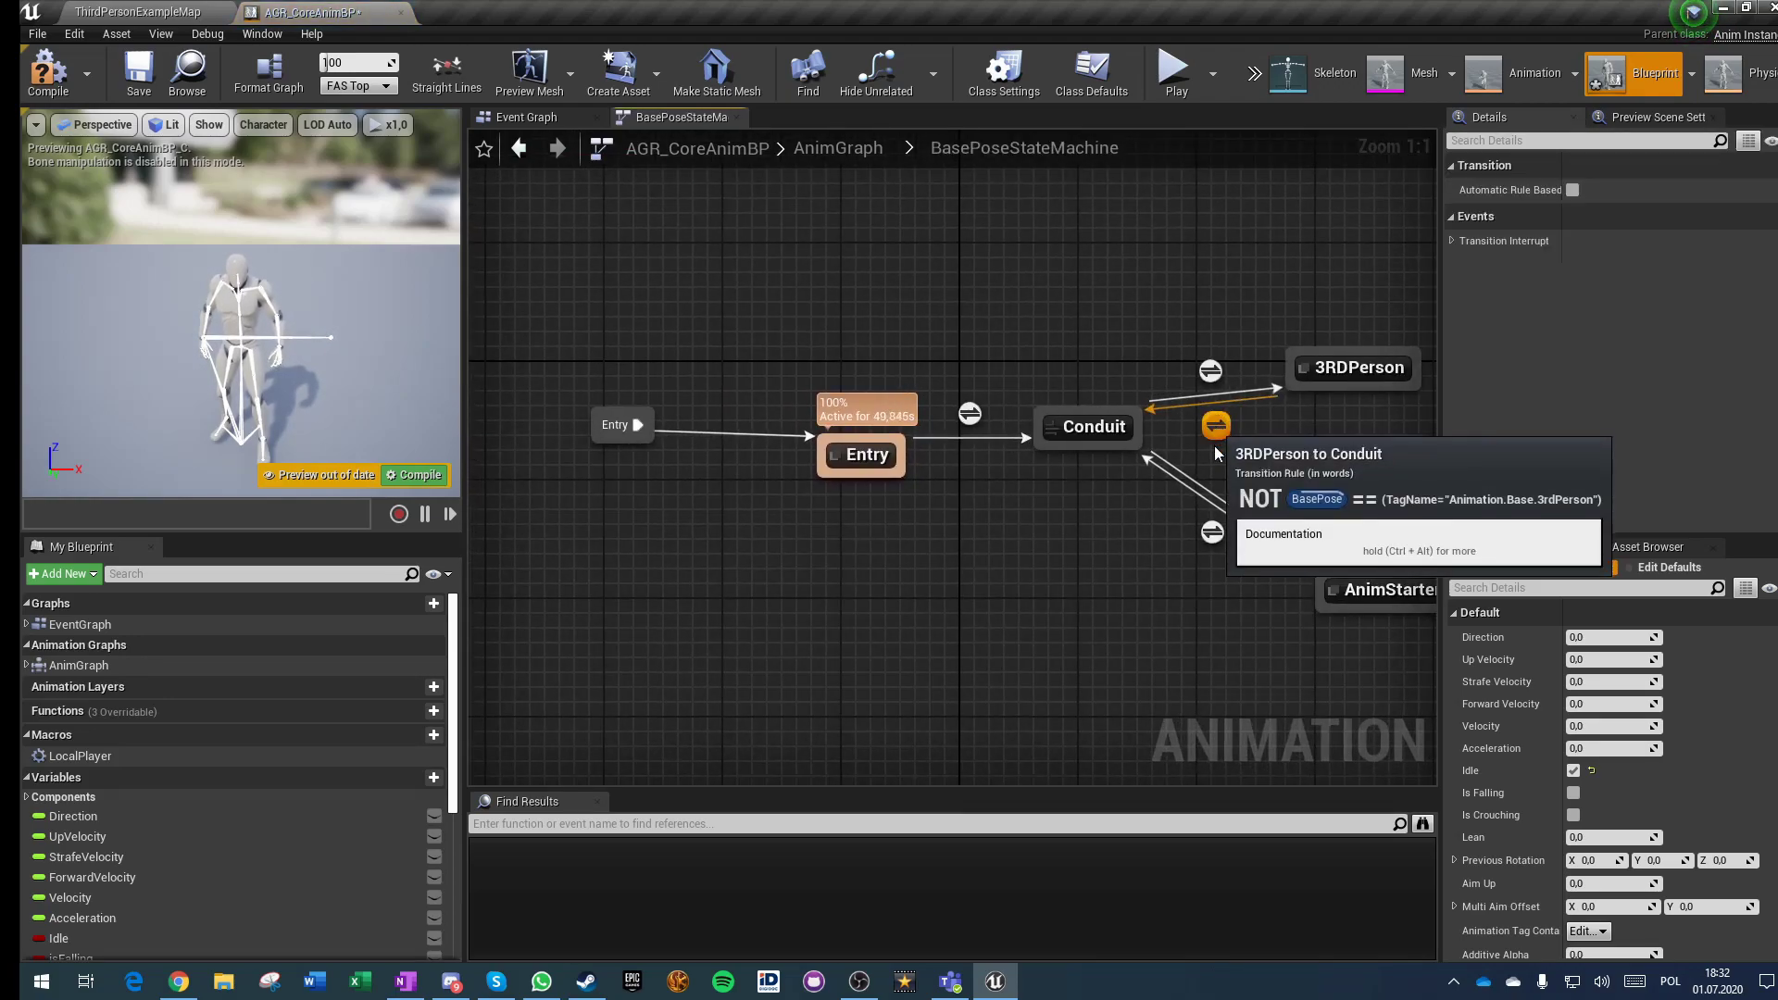
{"action": "right_click_drag", "start_coordinate": [1067, 558], "coordinate": [815, 529]}
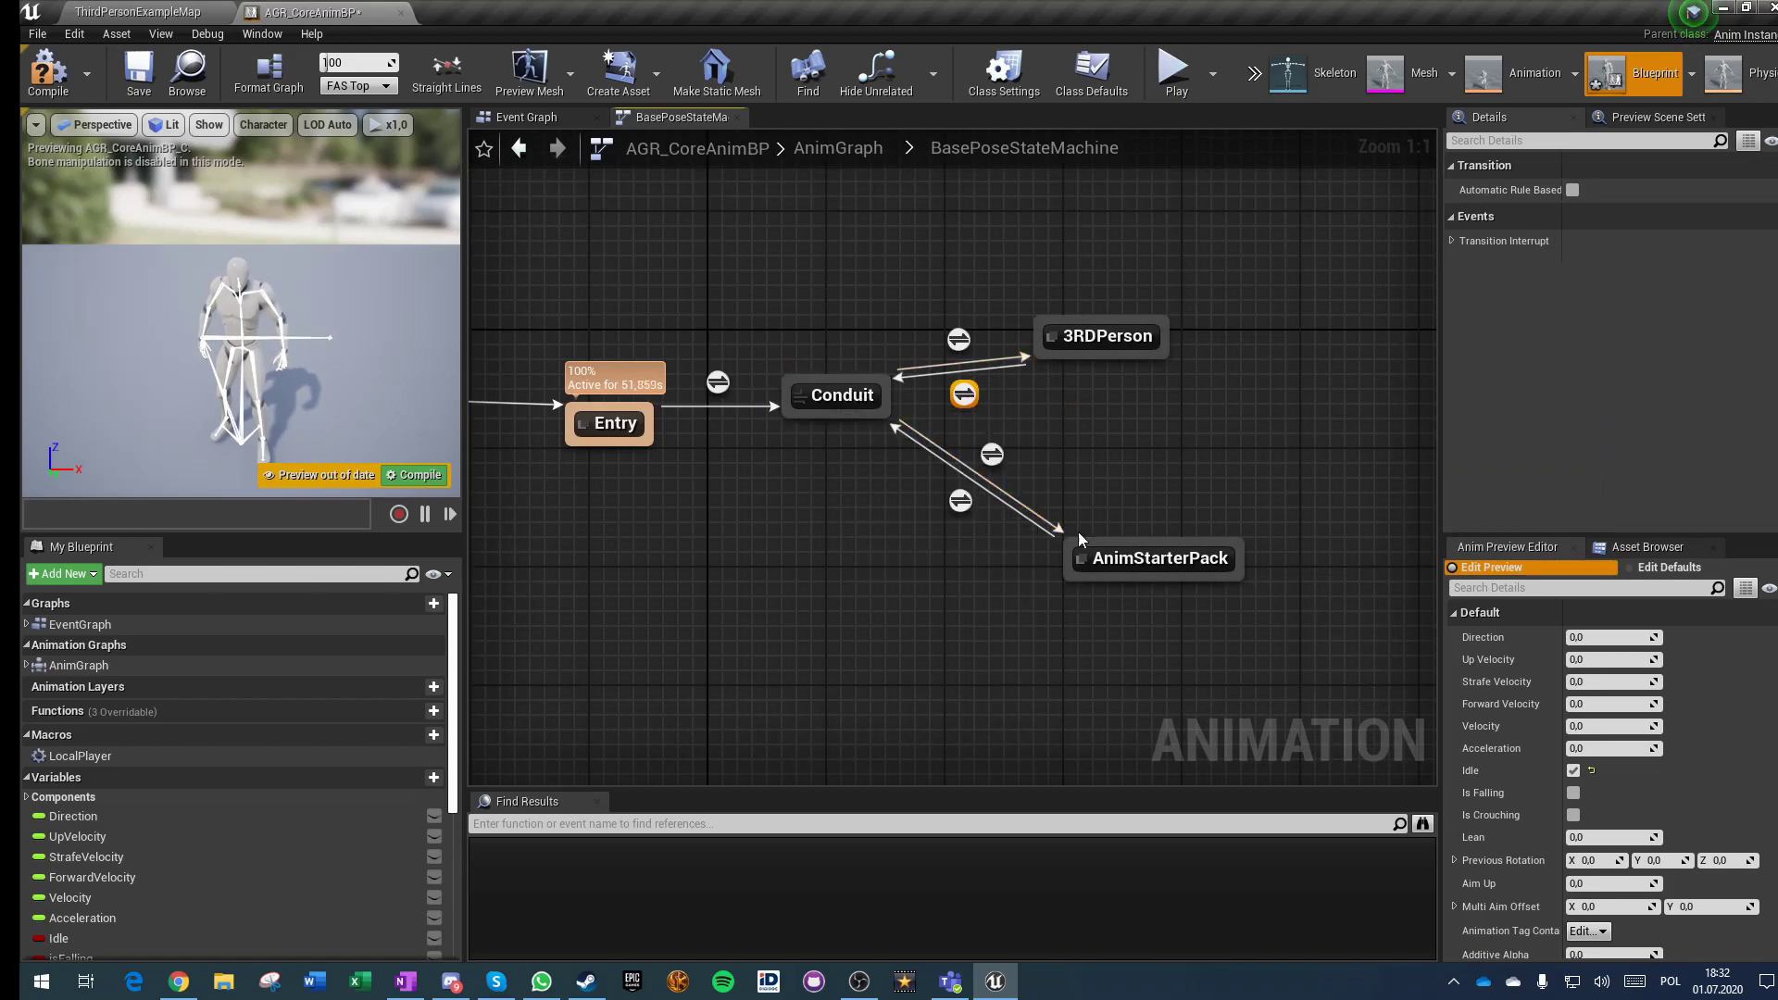
{"action": "left_click", "coordinate": [991, 454]}
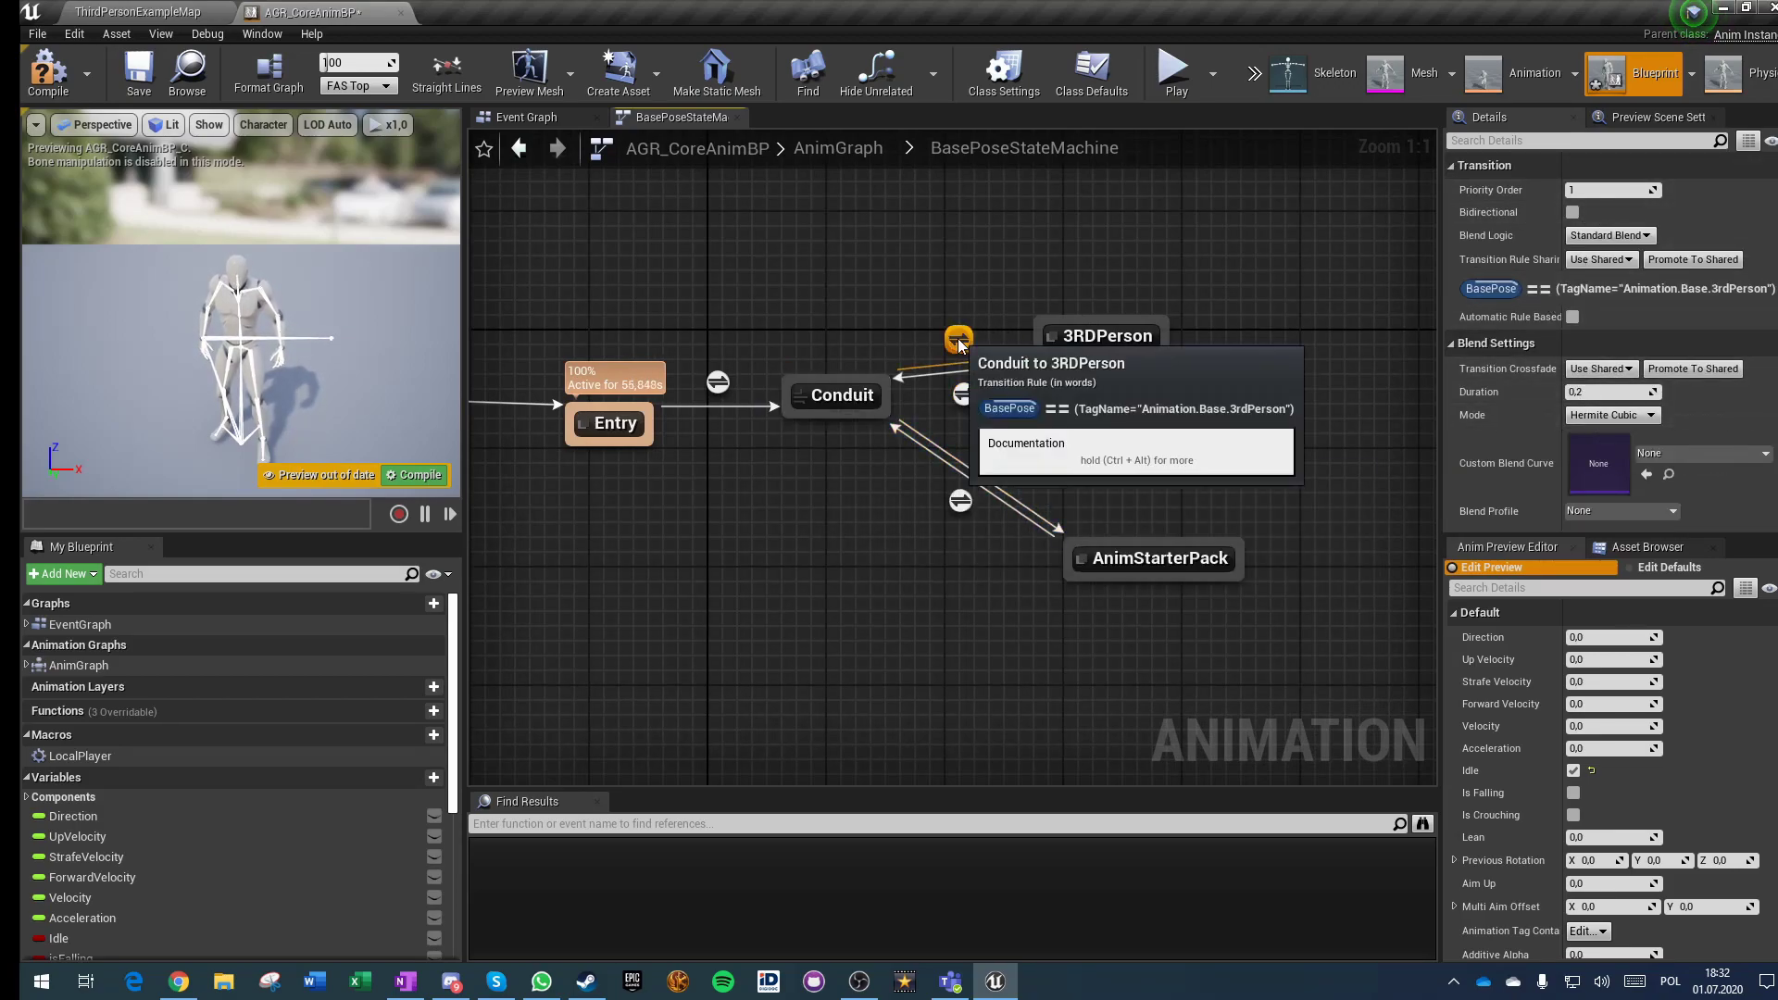
Step: Compile and save AGR_CoreAnimBP with the current AnimStarterPack transitions
{"action": "left_click", "coordinate": [960, 500]}
{"action": "left_click", "coordinate": [872, 569]}
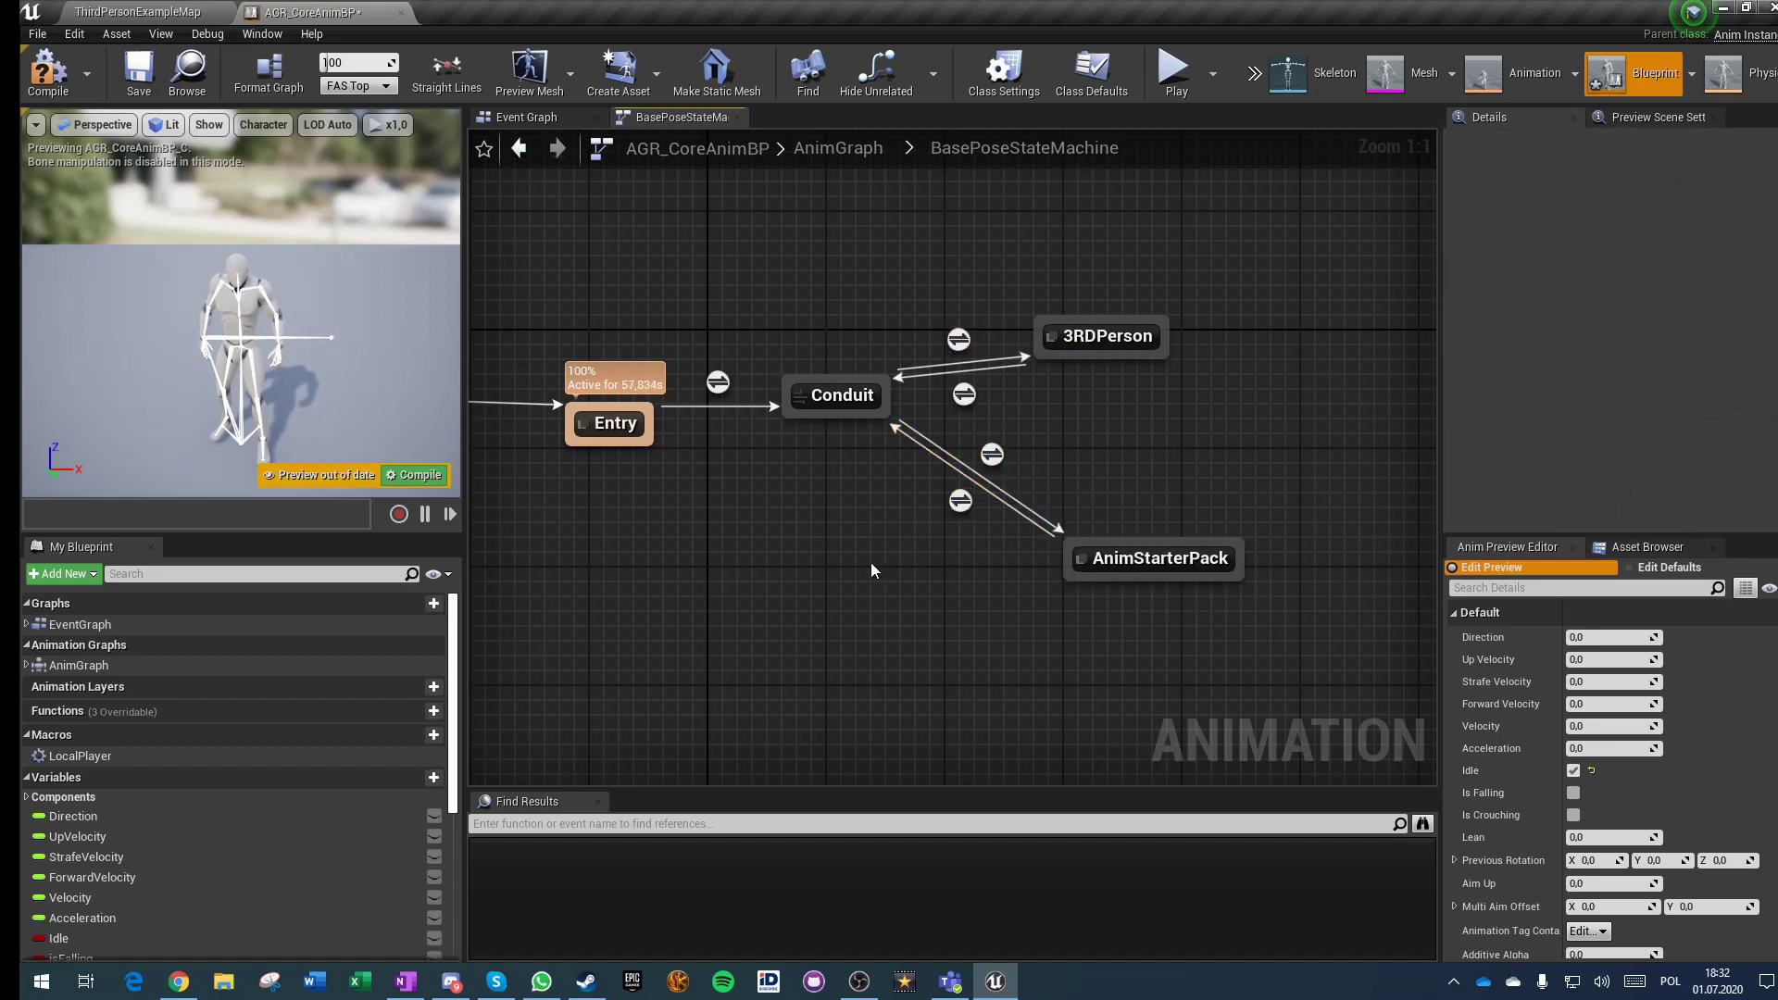
{"action": "key", "text": "ctrl+s"}
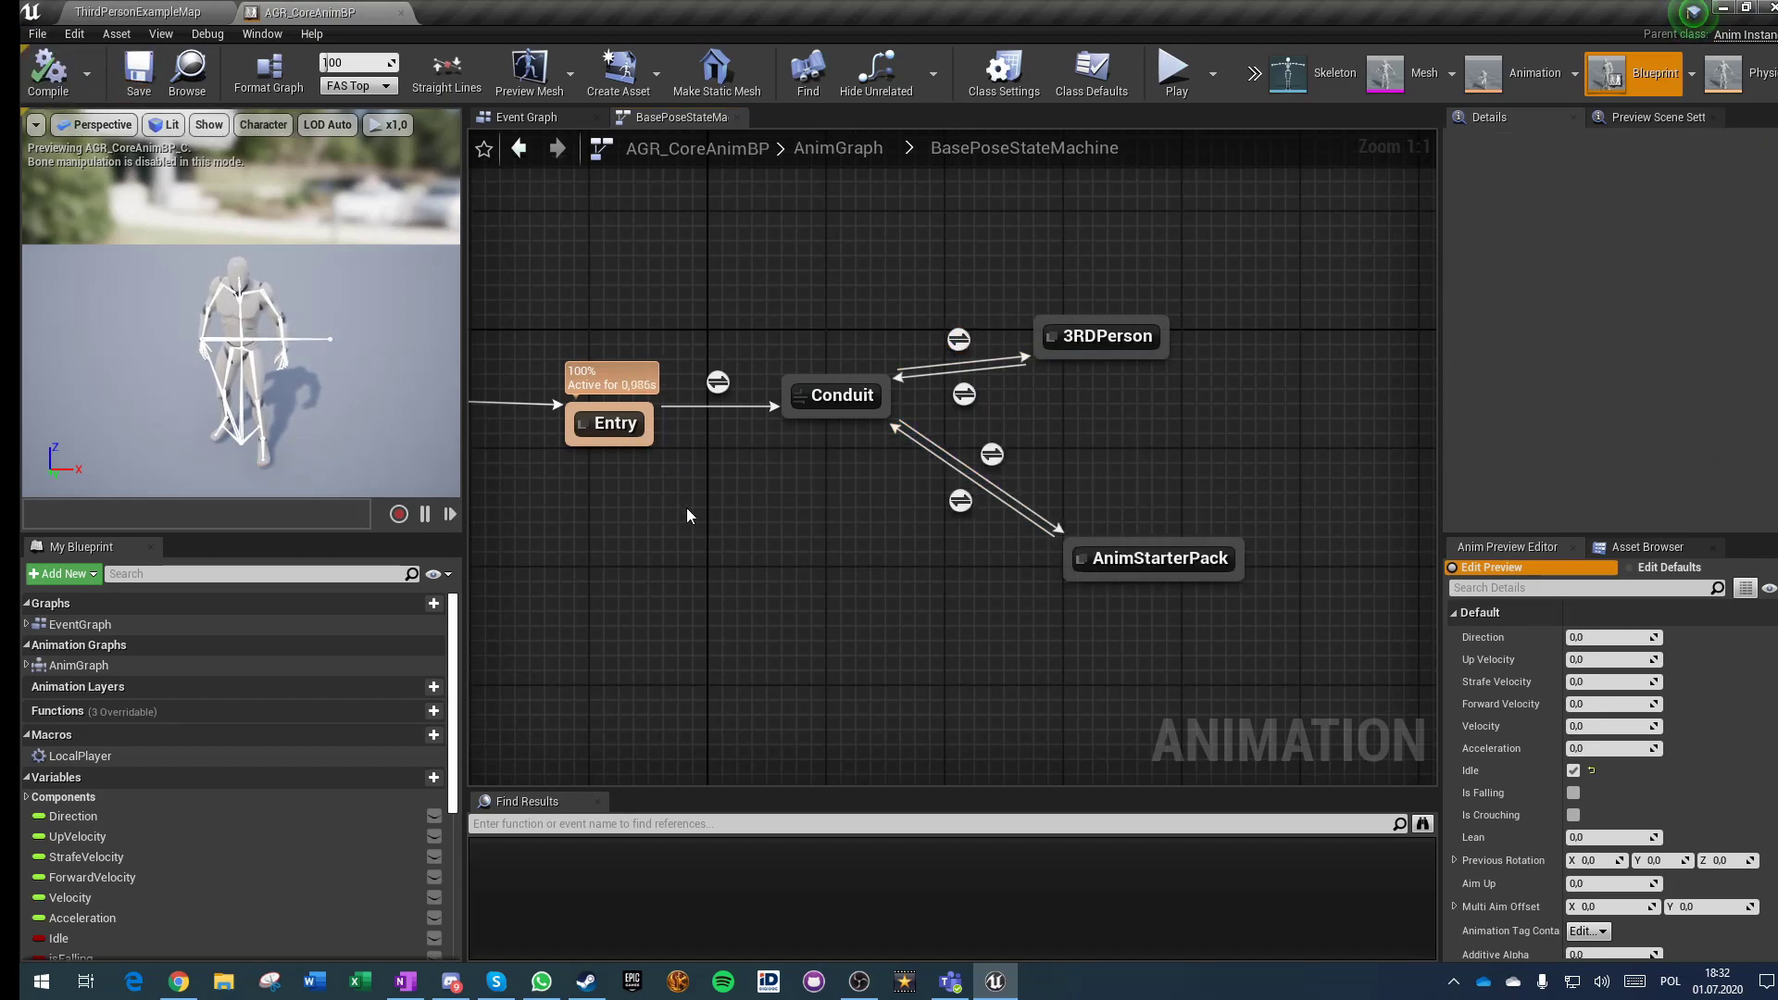
Step: In the AnimStarterPack state, add a Linked Anim Graph node that feeds the Output Animation Pose result
{"action": "scroll", "coordinate": [751, 558], "scroll_direction": "down", "scroll_amount": 2}
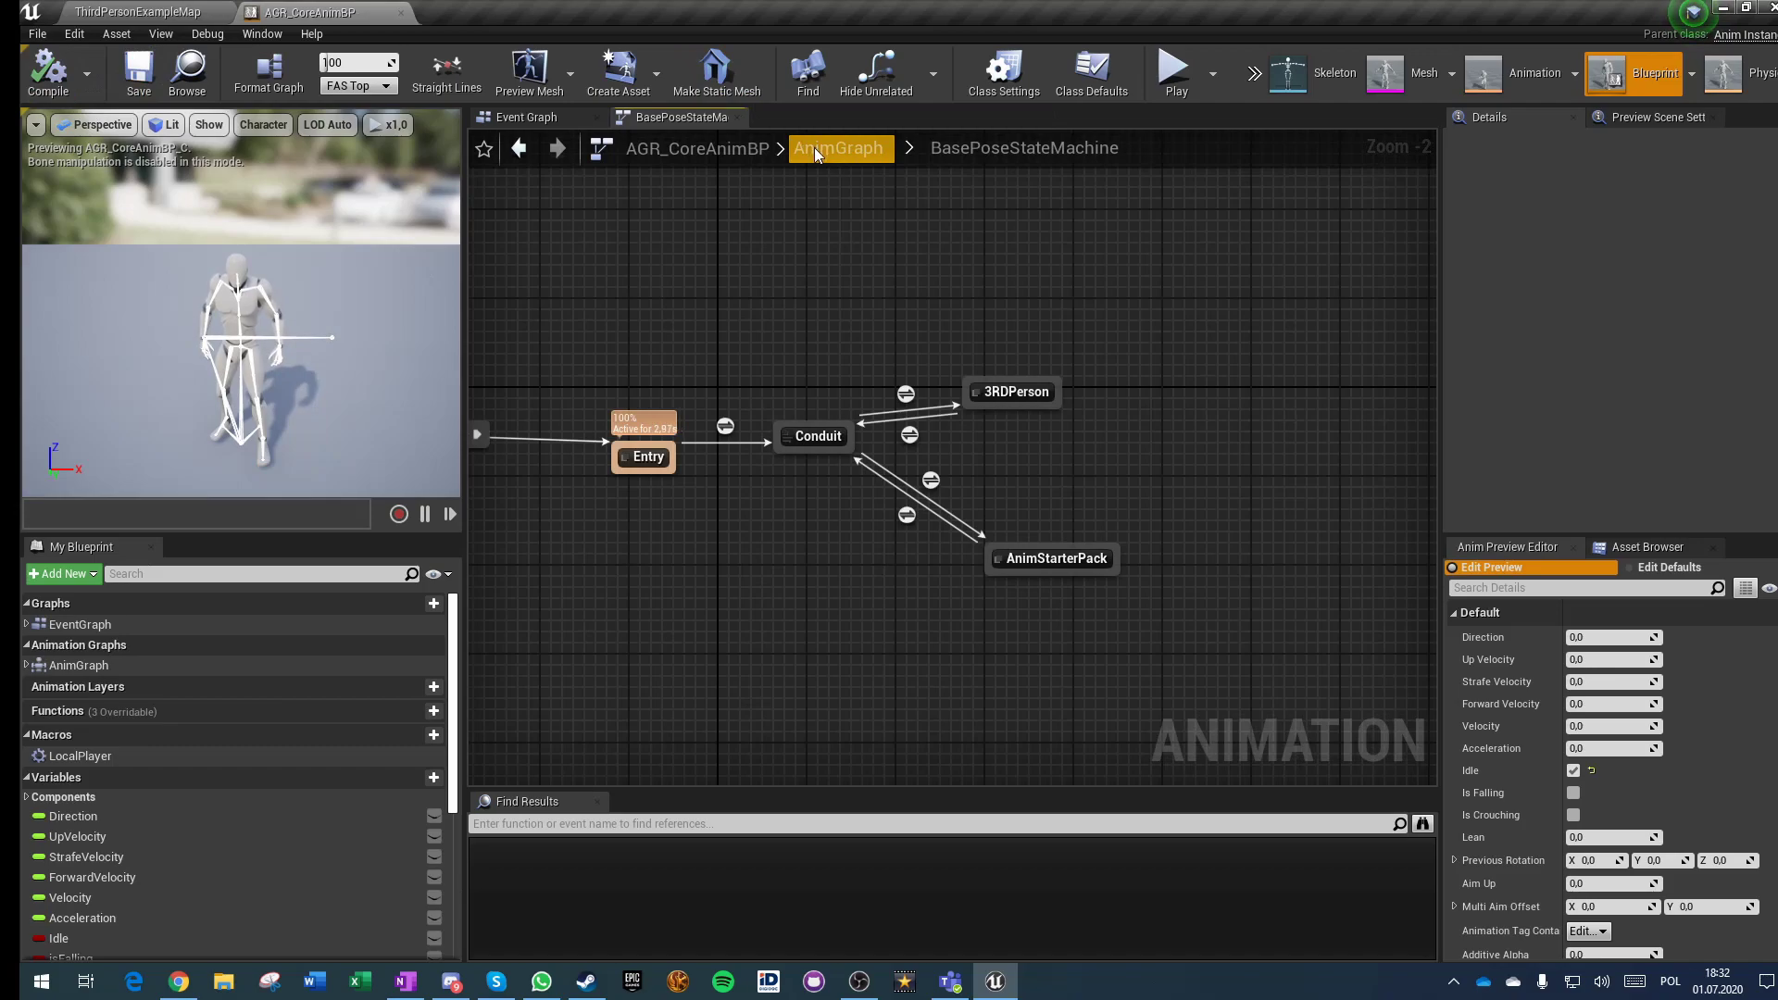
{"action": "double_click", "coordinate": [1054, 559]}
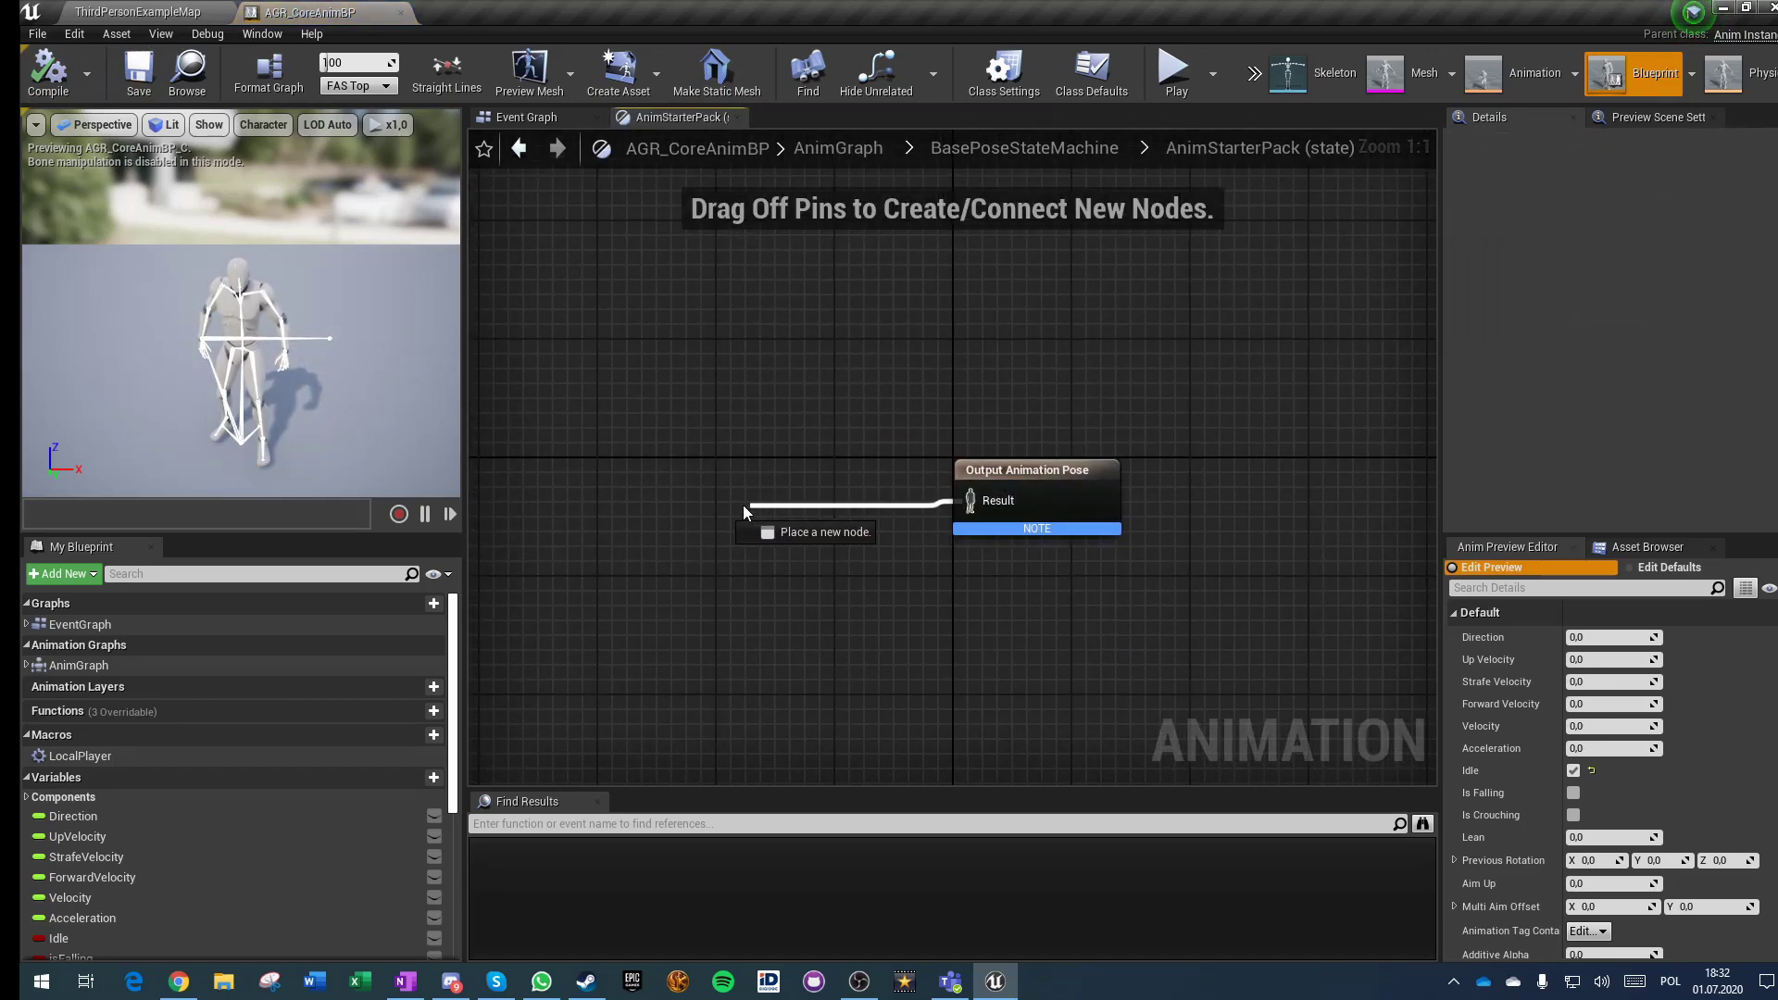
{"action": "left_click_drag", "start_coordinate": [743, 504], "coordinate": [743, 504]}
{"action": "type", "text": "graph"}
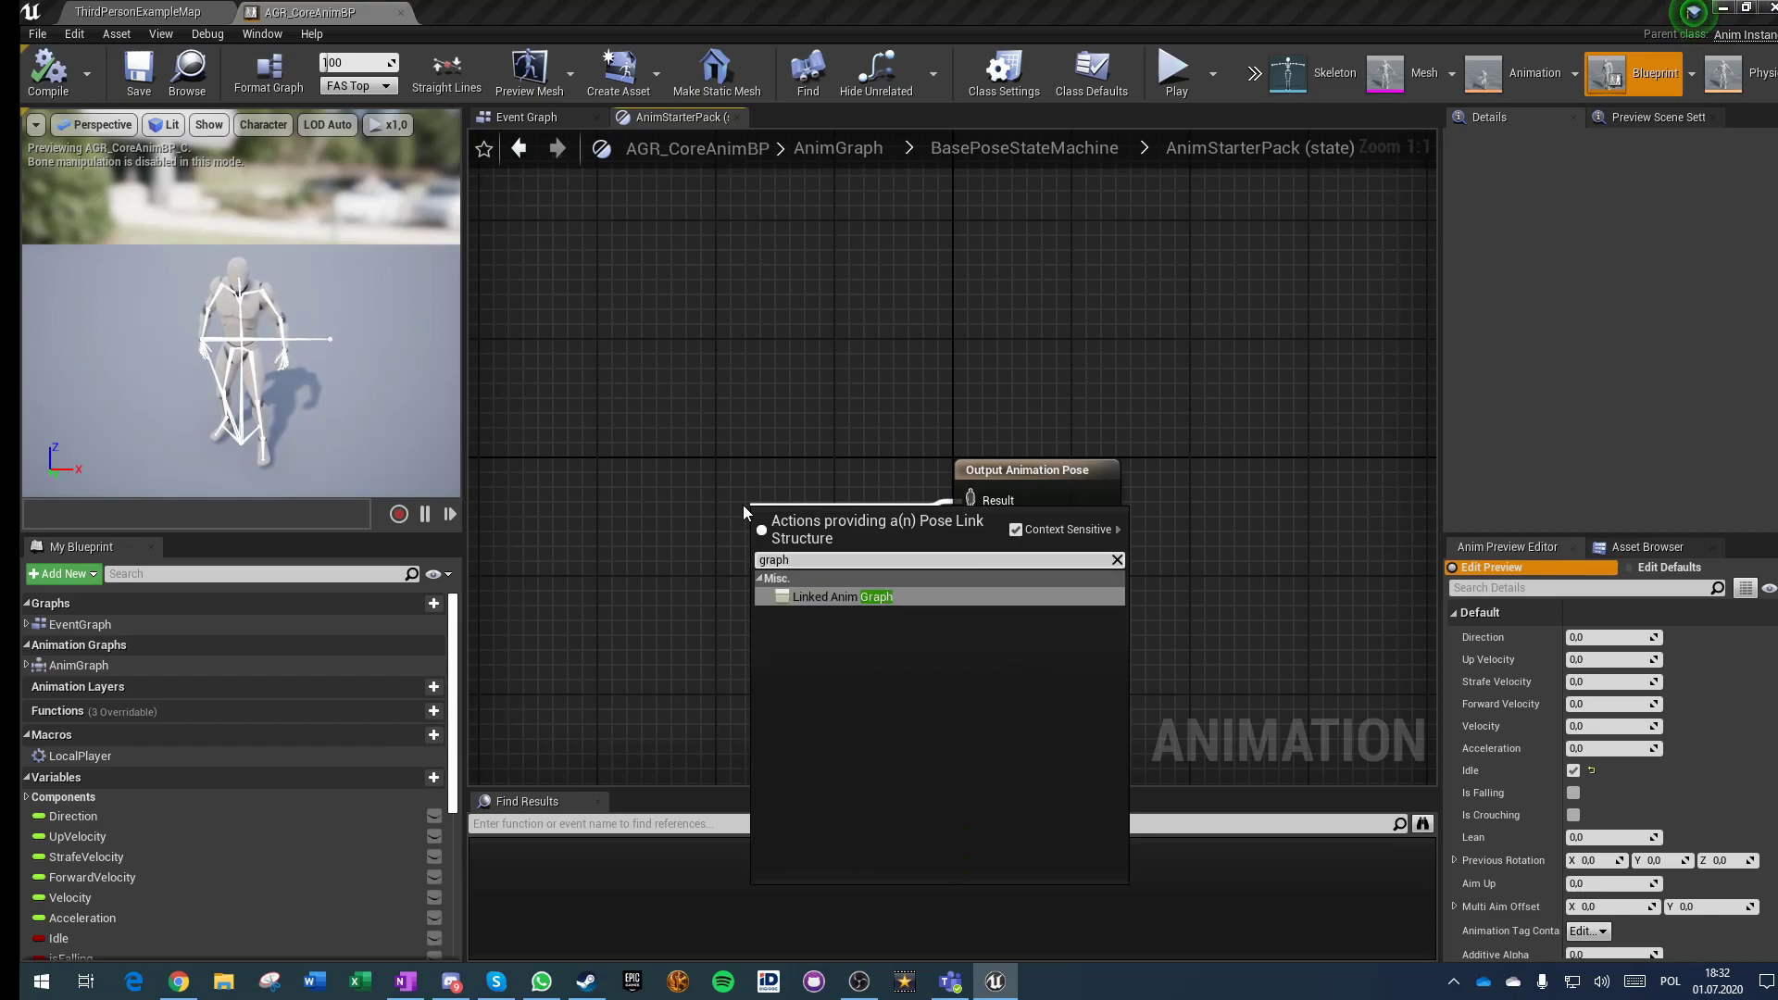
{"action": "key", "text": "Return"}
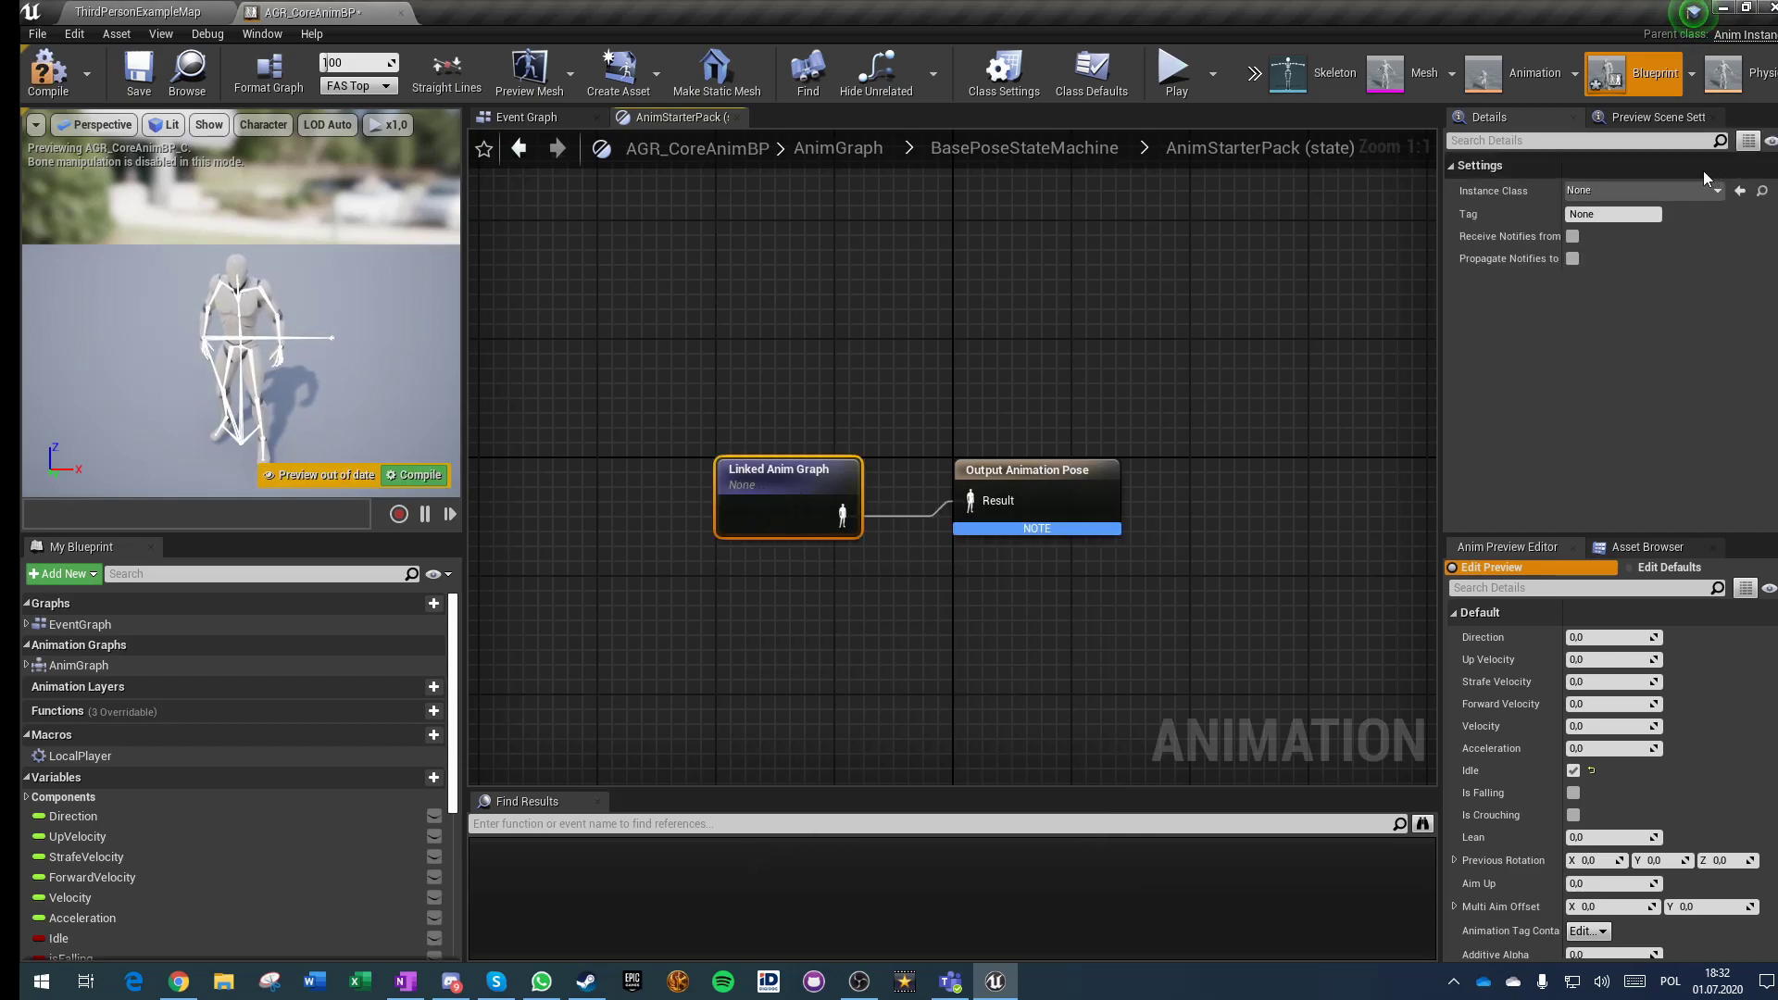
Step: Set the Linked Anim Graph's instance class to UE4ASP_HeroTPP_AnimBlueprint and expose all its properties
{"action": "left_click", "coordinate": [1644, 191]}
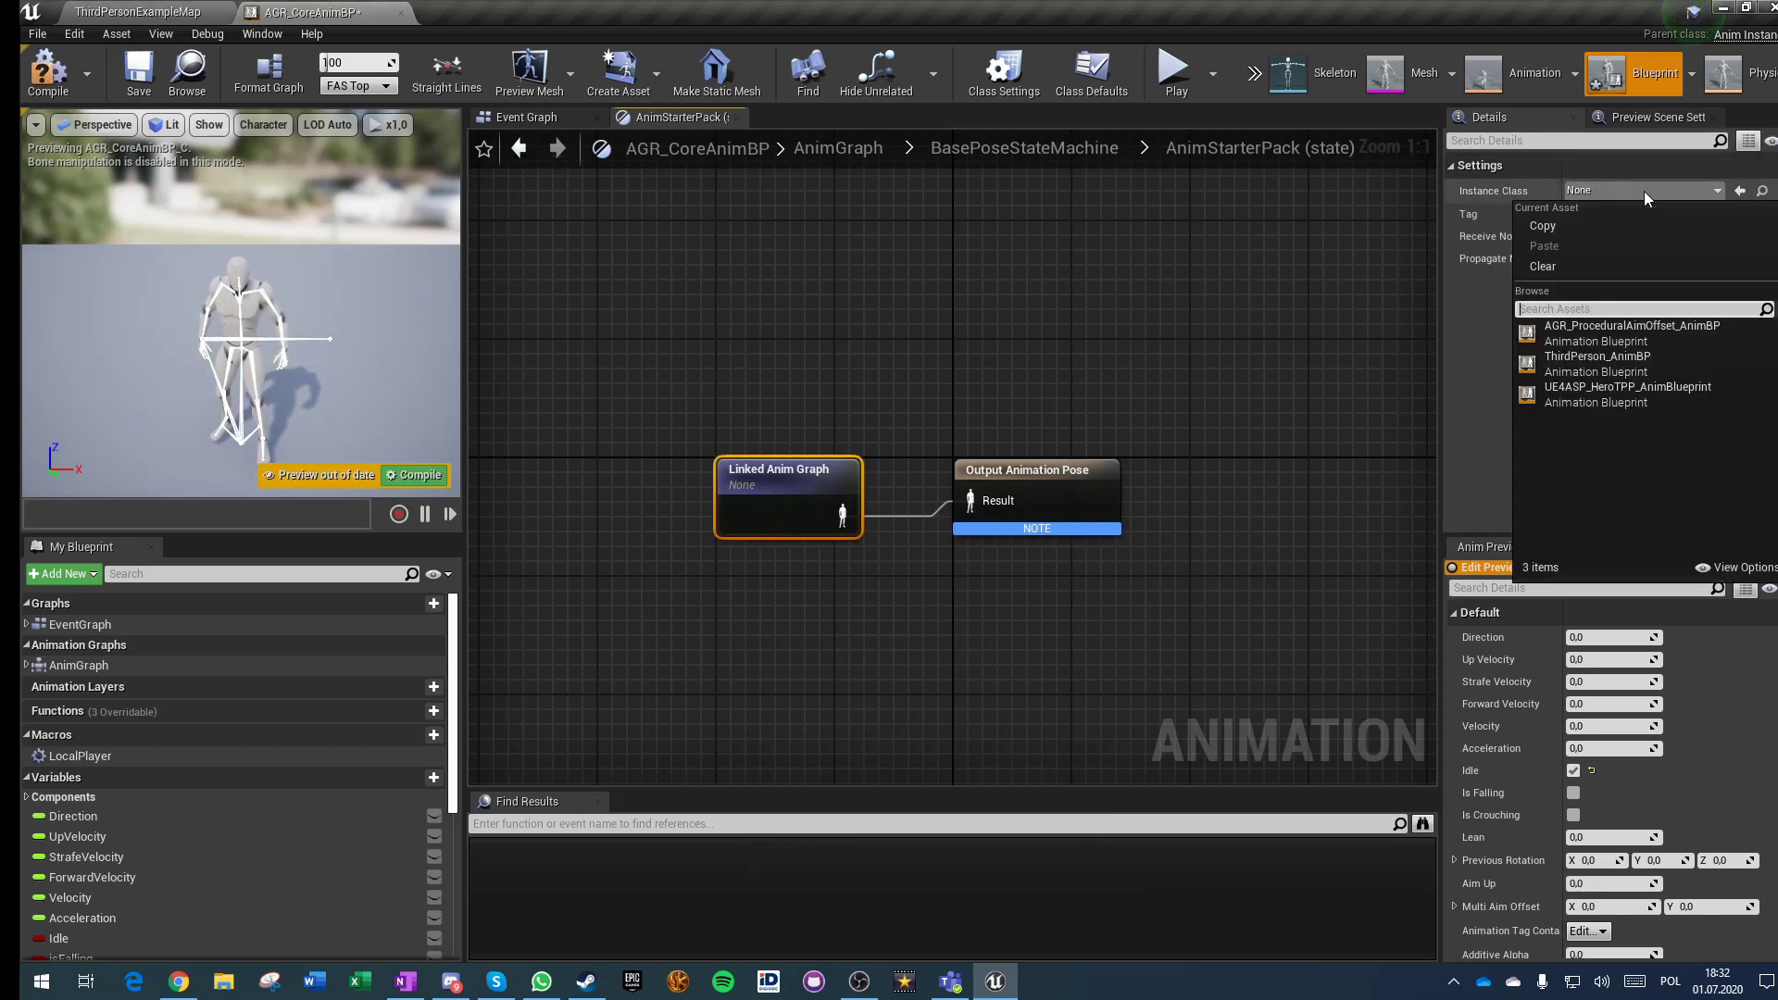
{"action": "left_click", "coordinate": [1610, 394]}
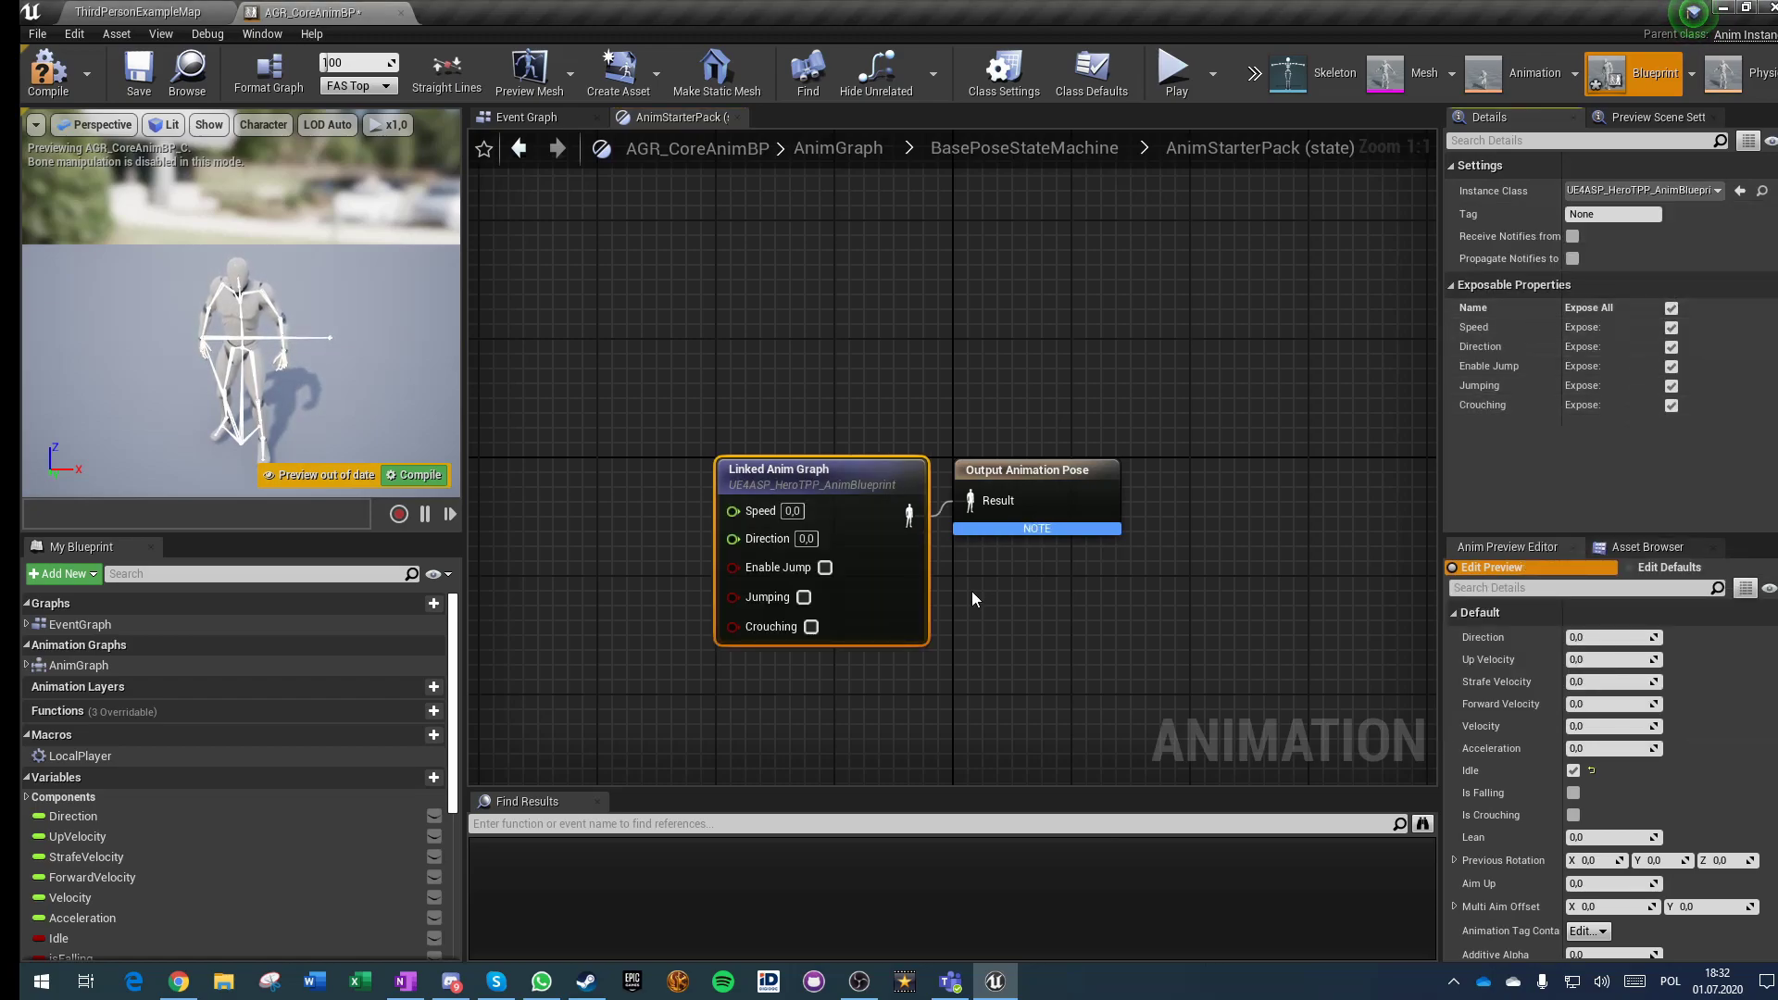
{"action": "left_click", "coordinate": [850, 710]}
Step: Connect the Velocity variable to Speed and the Direction variable to Direction on the Linked Anim Graph
{"action": "right_click_drag", "start_coordinate": [850, 711], "coordinate": [1042, 697]}
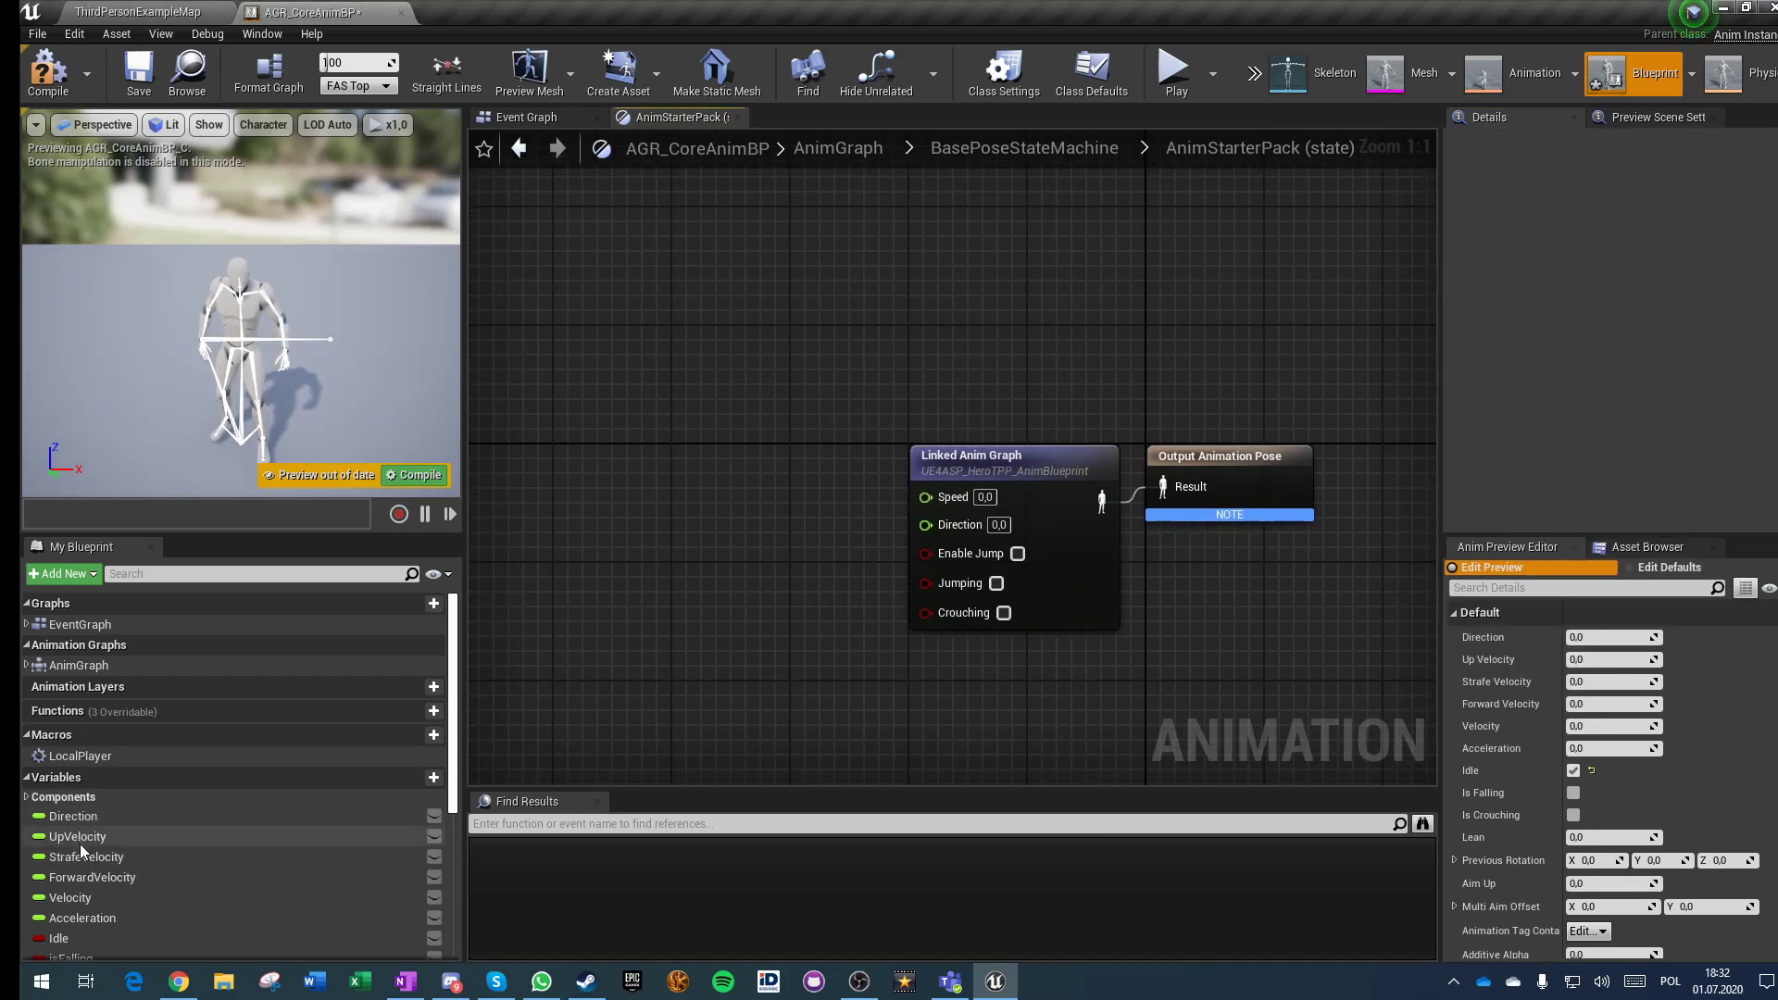
{"action": "left_click_drag", "start_coordinate": [81, 897], "coordinate": [925, 495]}
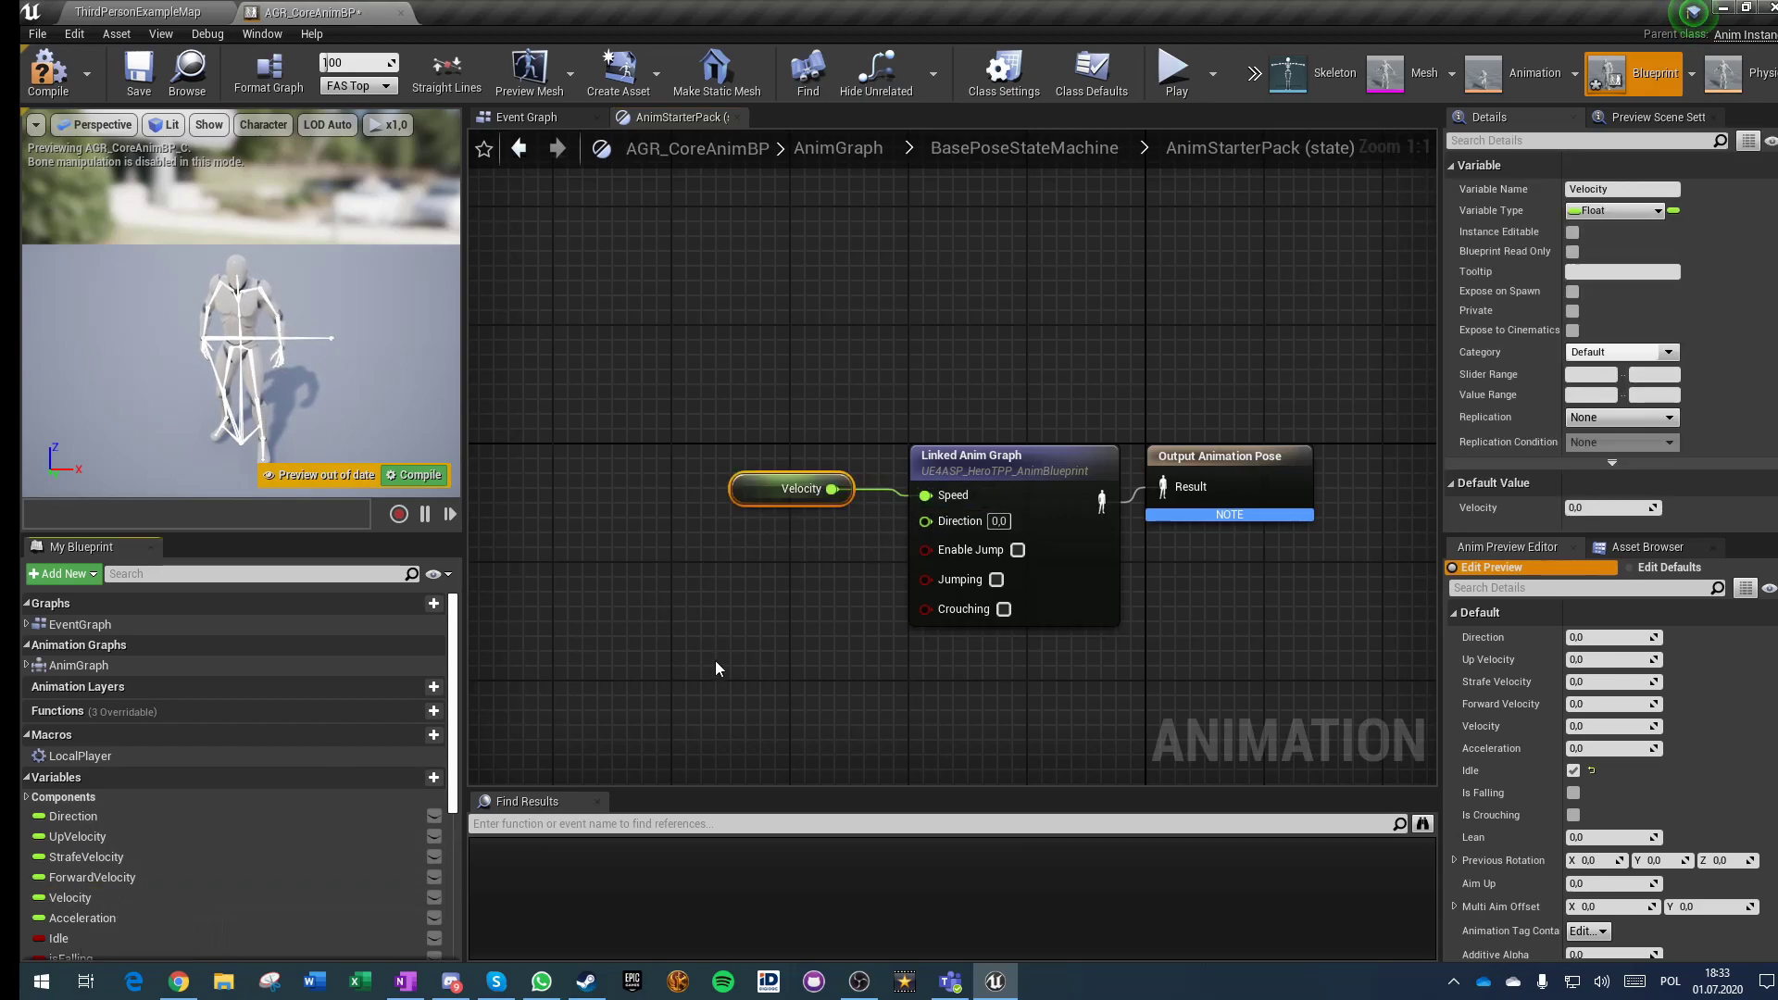
{"action": "left_click_drag", "start_coordinate": [73, 816], "coordinate": [925, 520]}
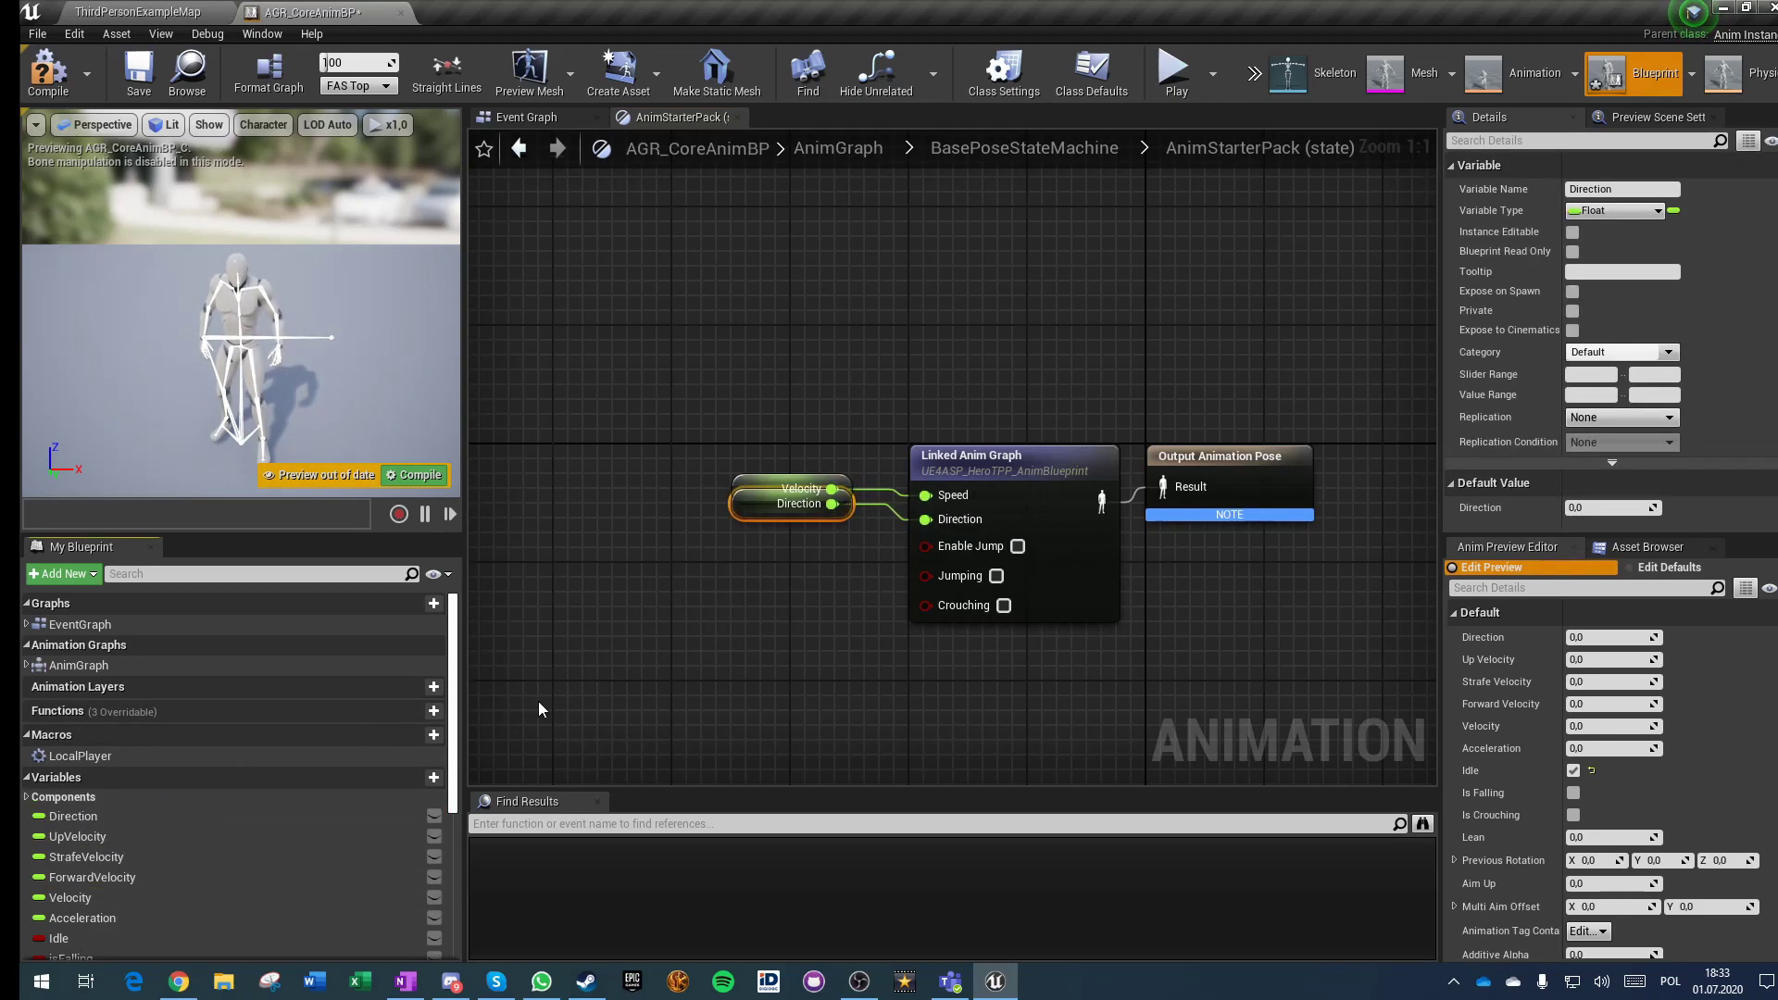
Step: Connect the isFalling variable to Jumping and the isCrouching variable to Crouching on the Linked Anim Graph
{"action": "scroll", "coordinate": [109, 923], "scroll_direction": "down", "scroll_amount": 3}
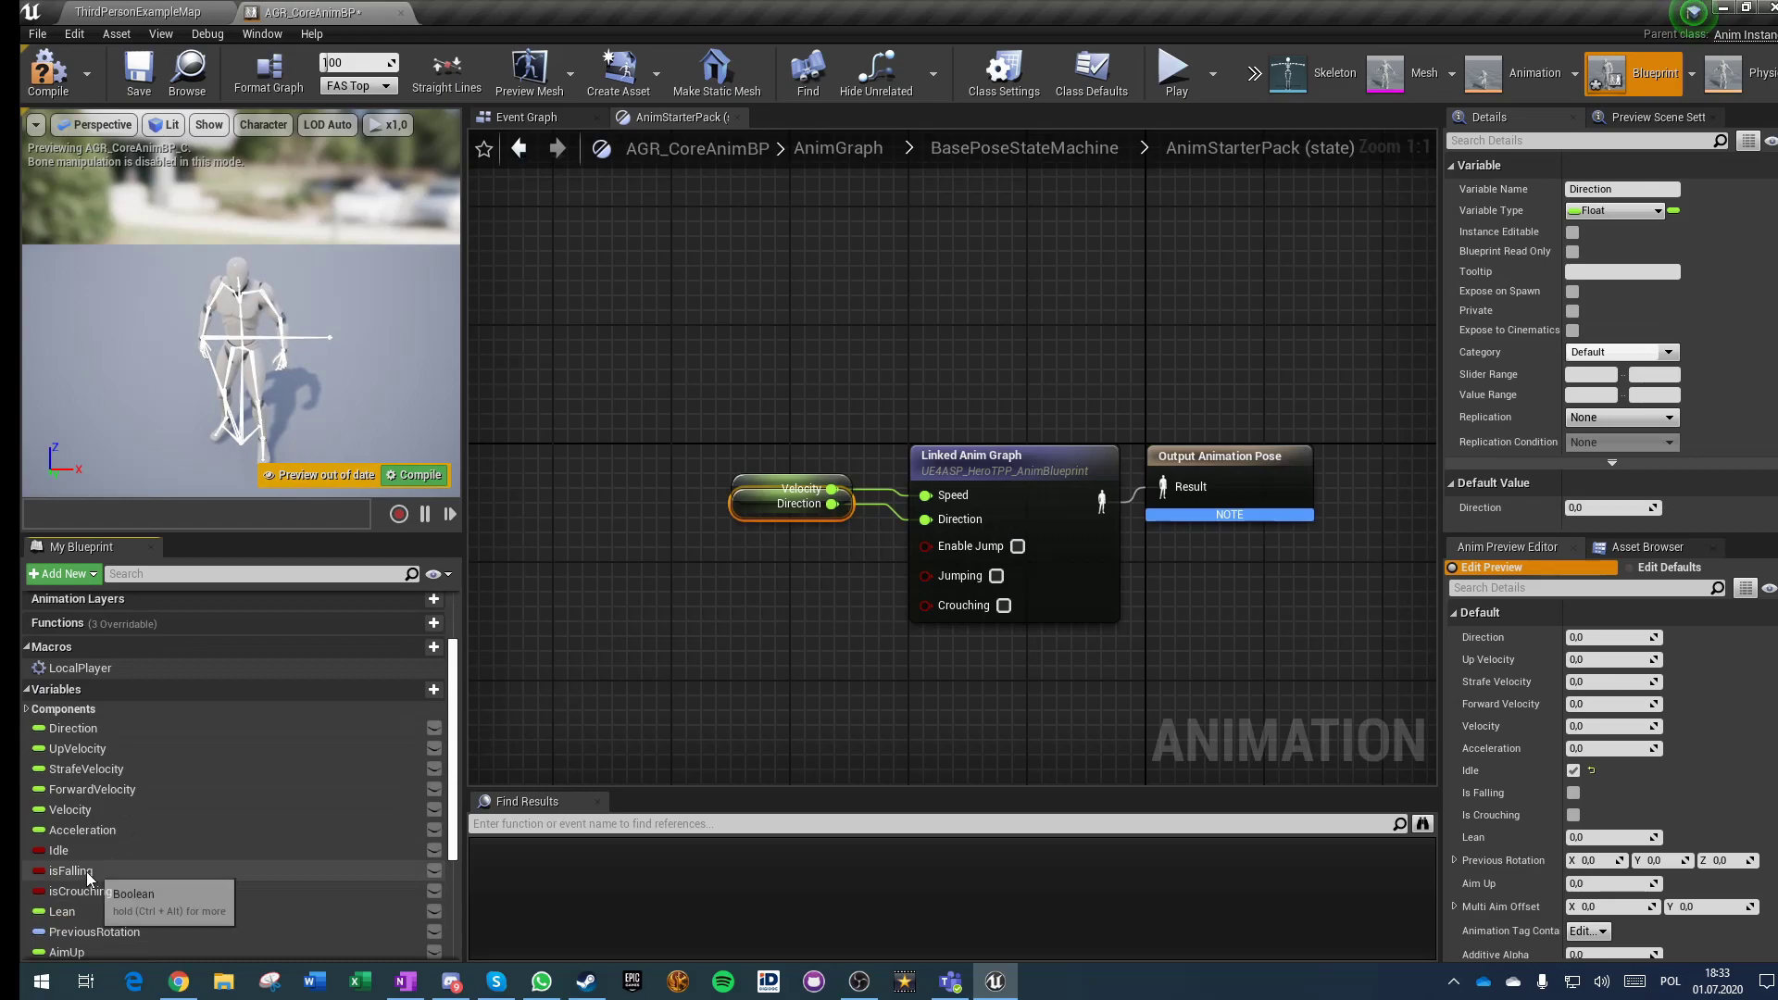
{"action": "scroll", "coordinate": [85, 878], "scroll_direction": "down", "scroll_amount": 1}
{"action": "left_click_drag", "start_coordinate": [80, 814], "coordinate": [859, 670]}
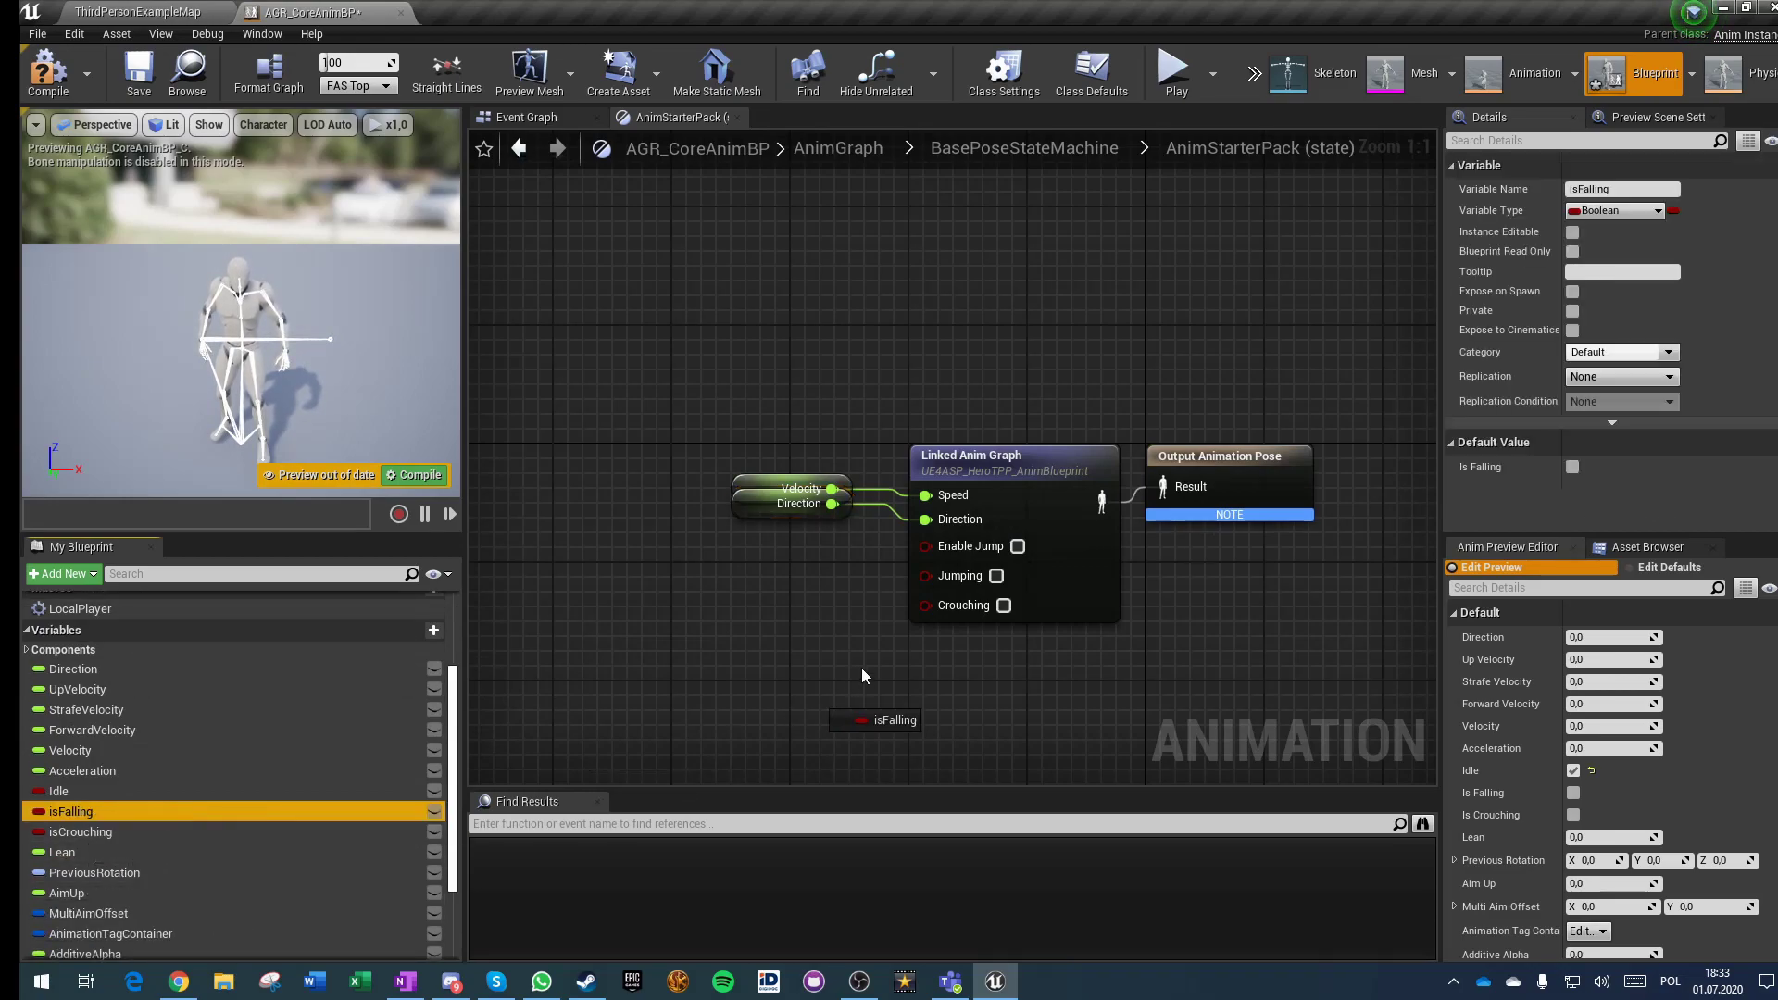
{"action": "left_click_drag", "start_coordinate": [925, 586], "coordinate": [925, 585]}
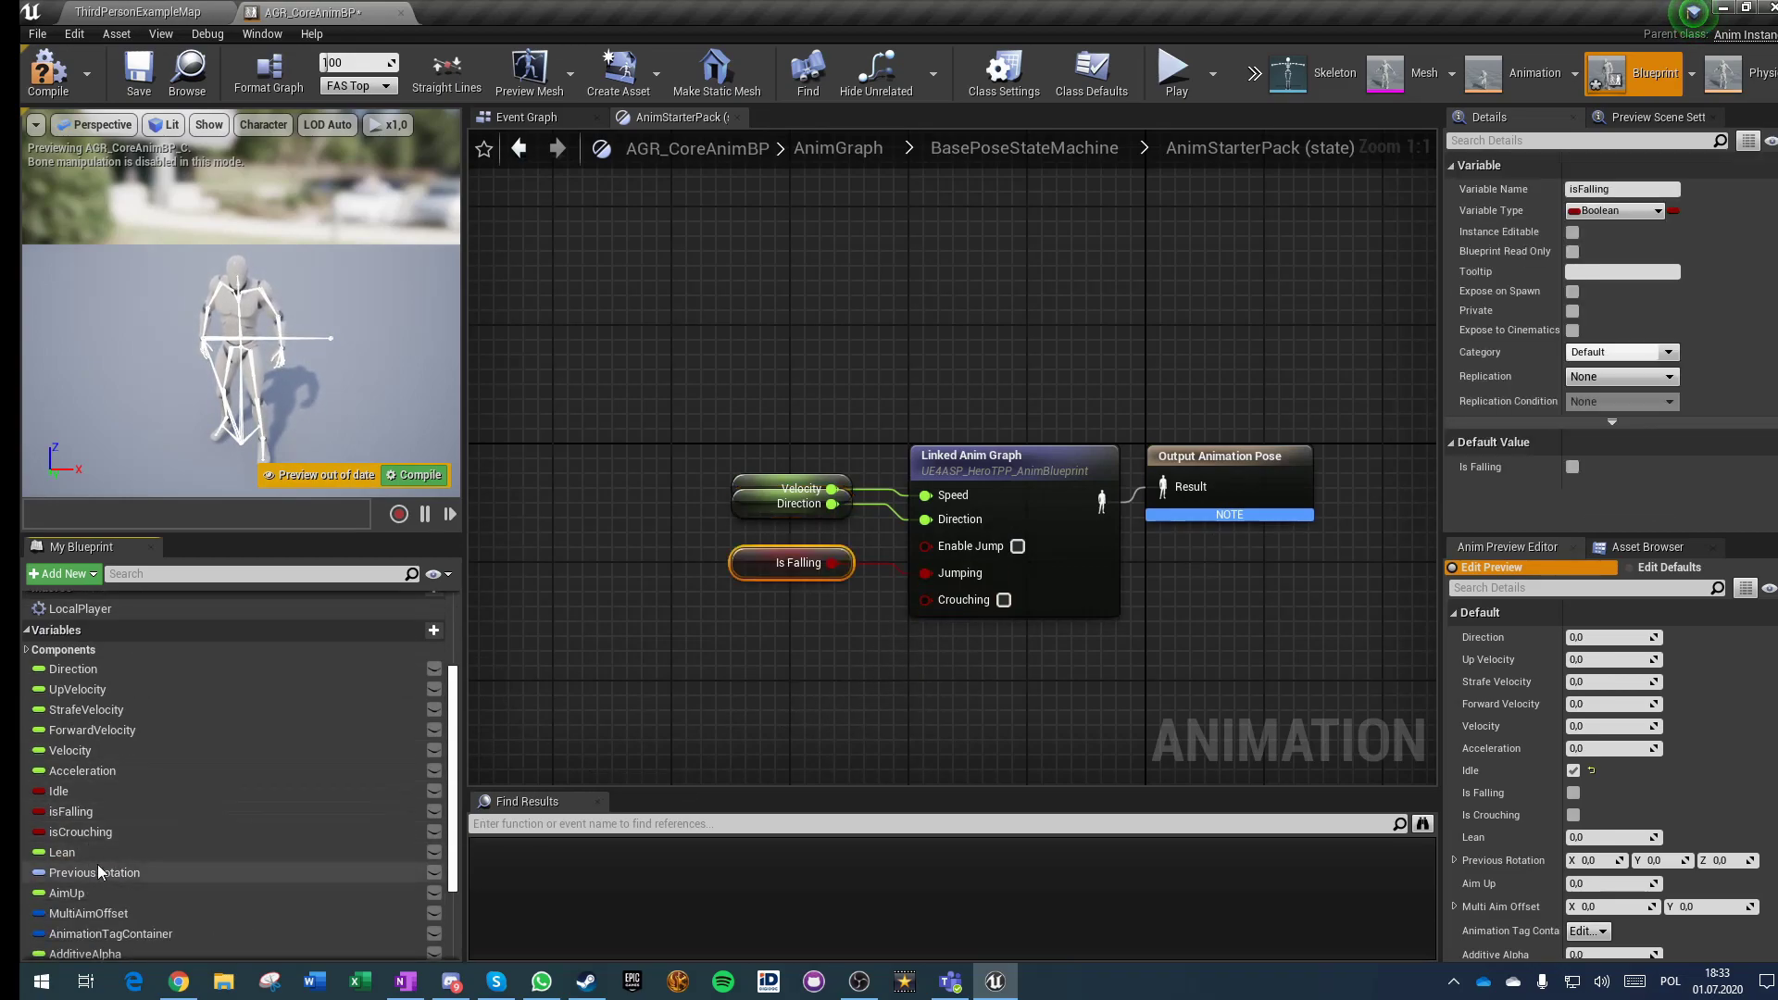
{"action": "left_click_drag", "start_coordinate": [80, 832], "coordinate": [952, 607]}
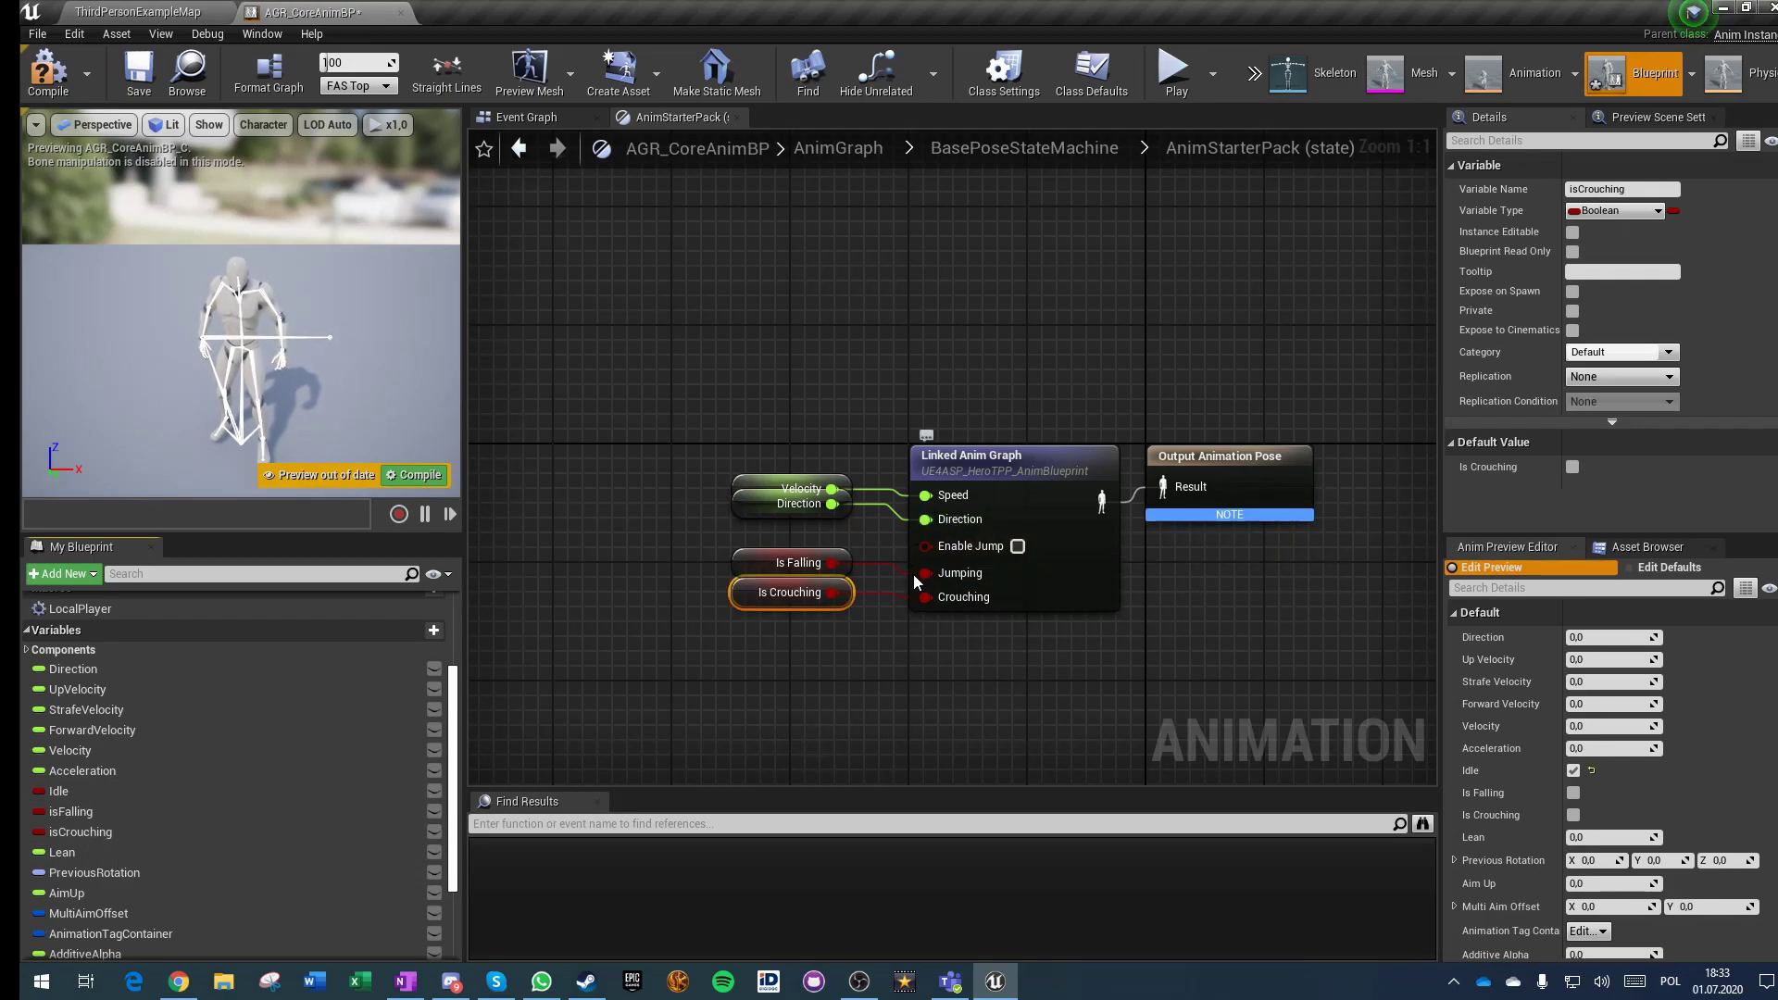
Step: Turn on Enable Jump on the Linked Anim Graph node and compile and save the blueprint
{"action": "right_click_drag", "start_coordinate": [602, 691], "coordinate": [717, 597]}
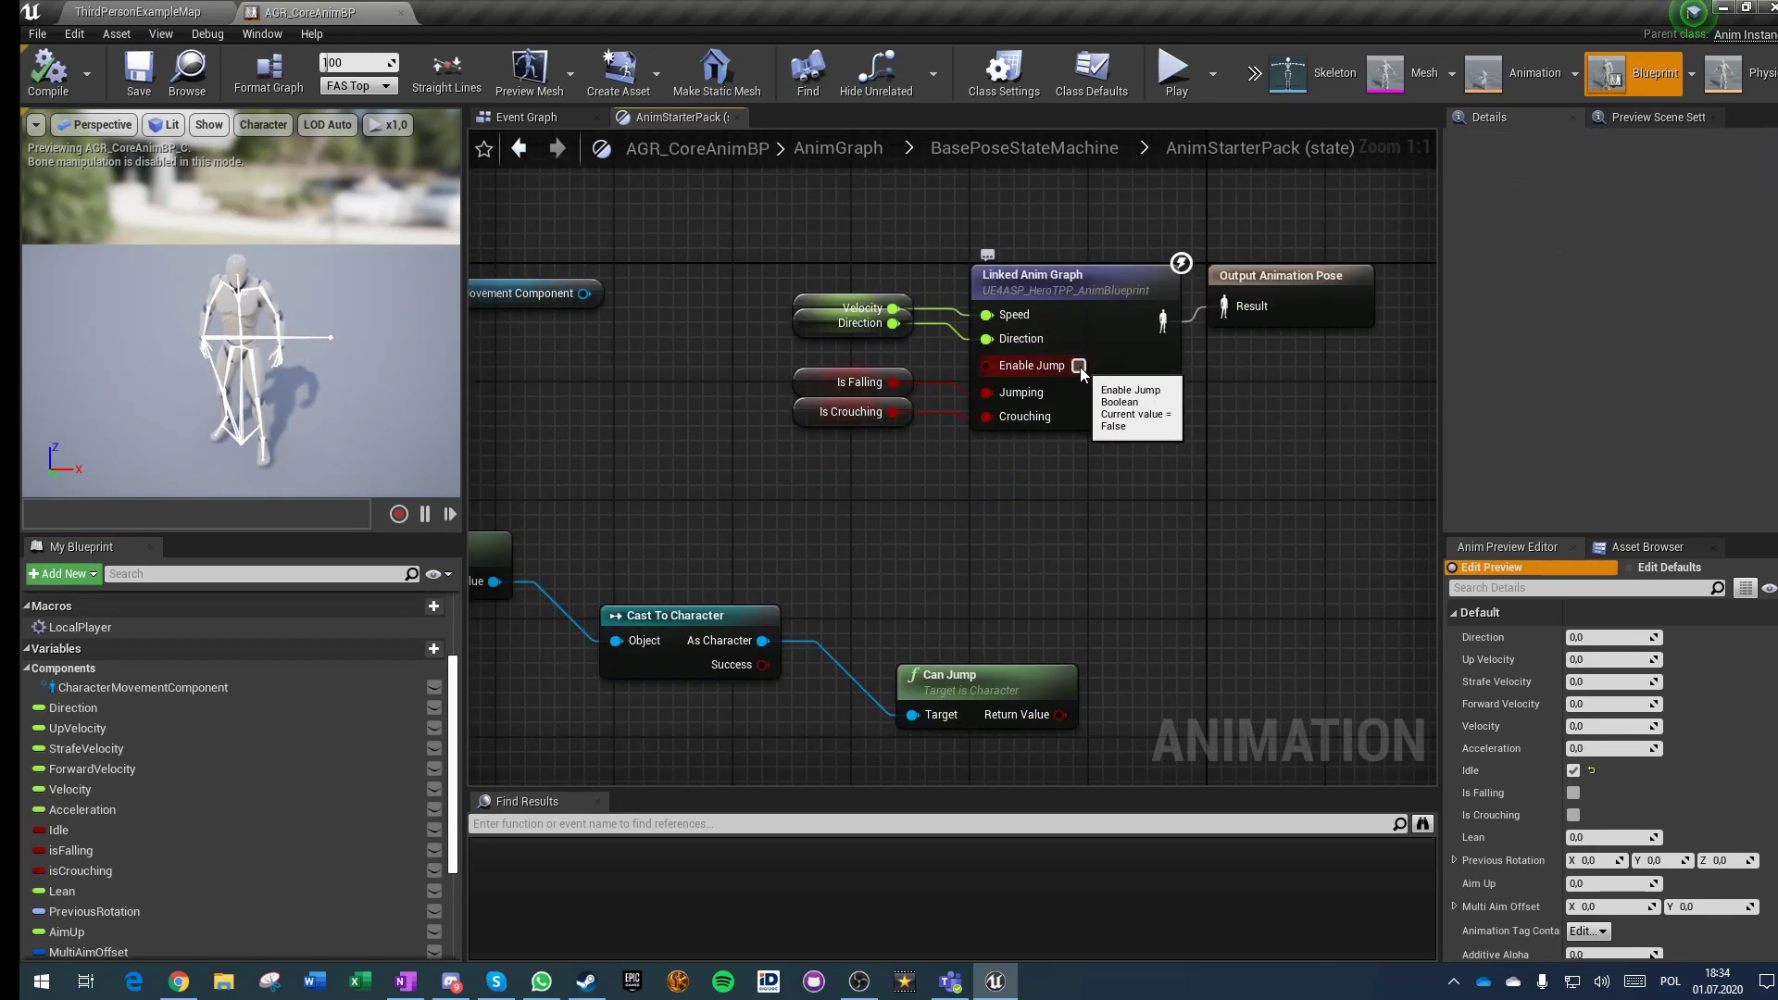
{"action": "left_click", "coordinate": [1079, 366]}
{"action": "left_click", "coordinate": [42, 66]}
{"action": "left_click", "coordinate": [139, 70]}
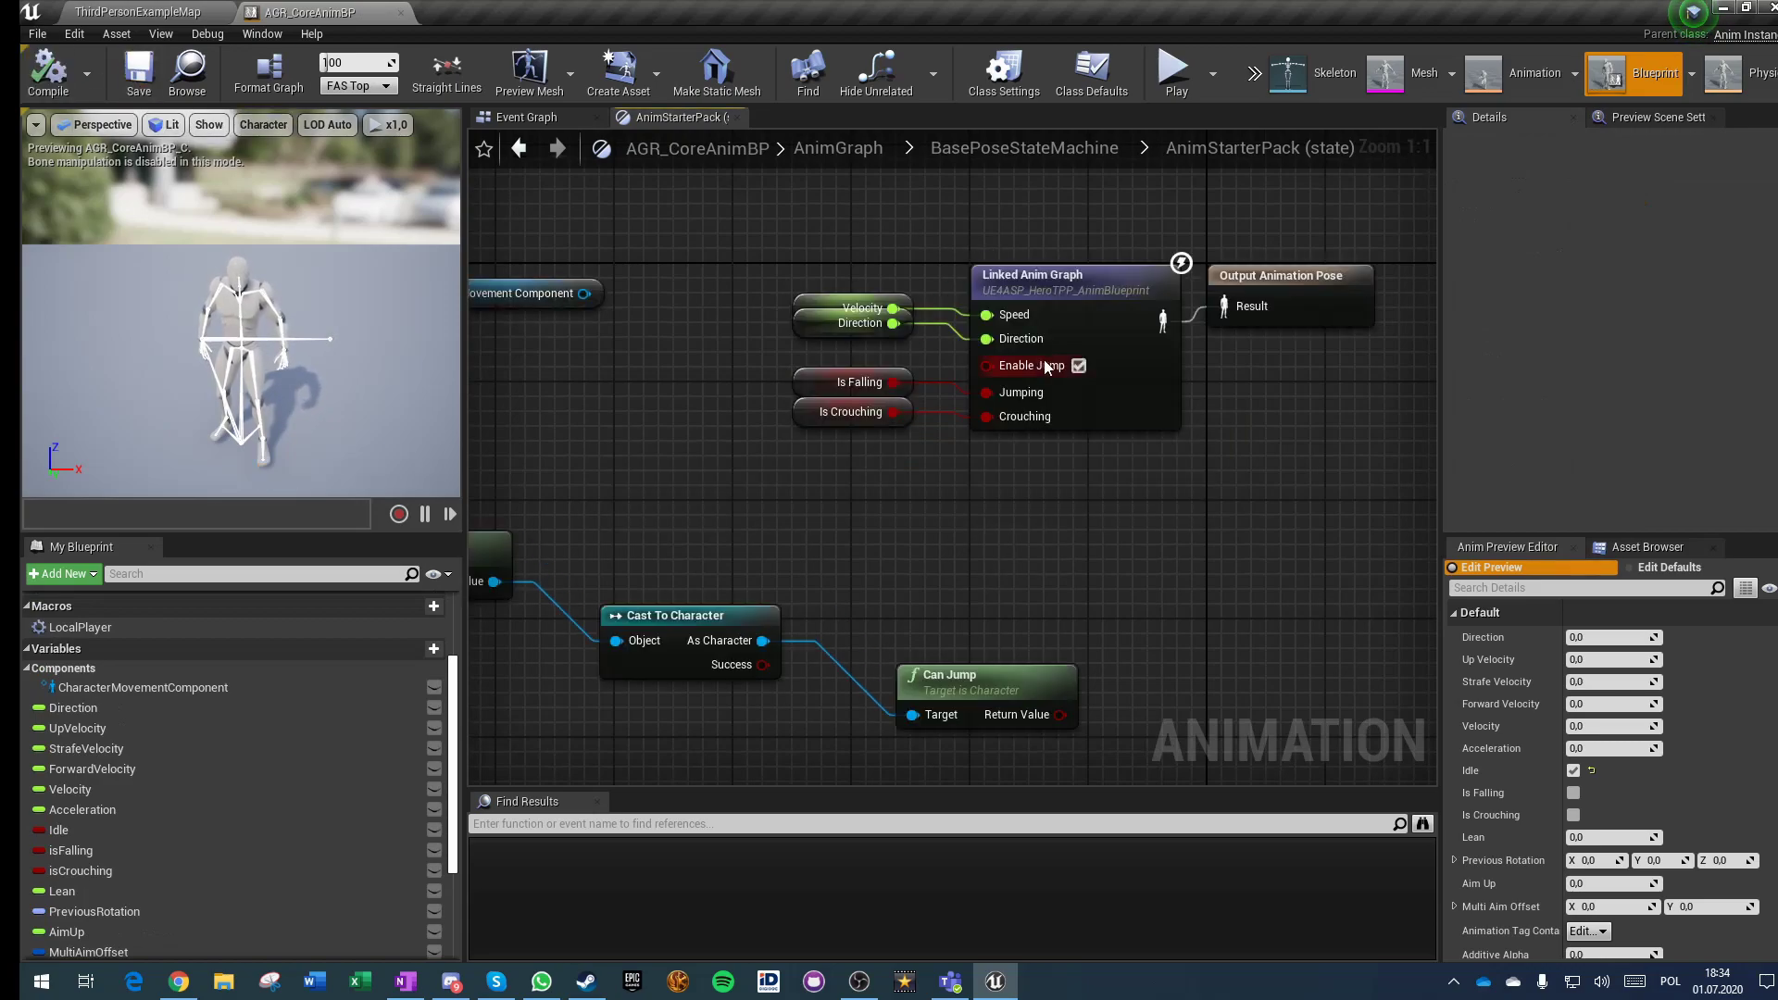
Step: Return to the BasePoseStateMachine graph and save AGR_CoreAnimBP again
{"action": "scroll", "coordinate": [1181, 511], "scroll_direction": "down", "scroll_amount": 1}
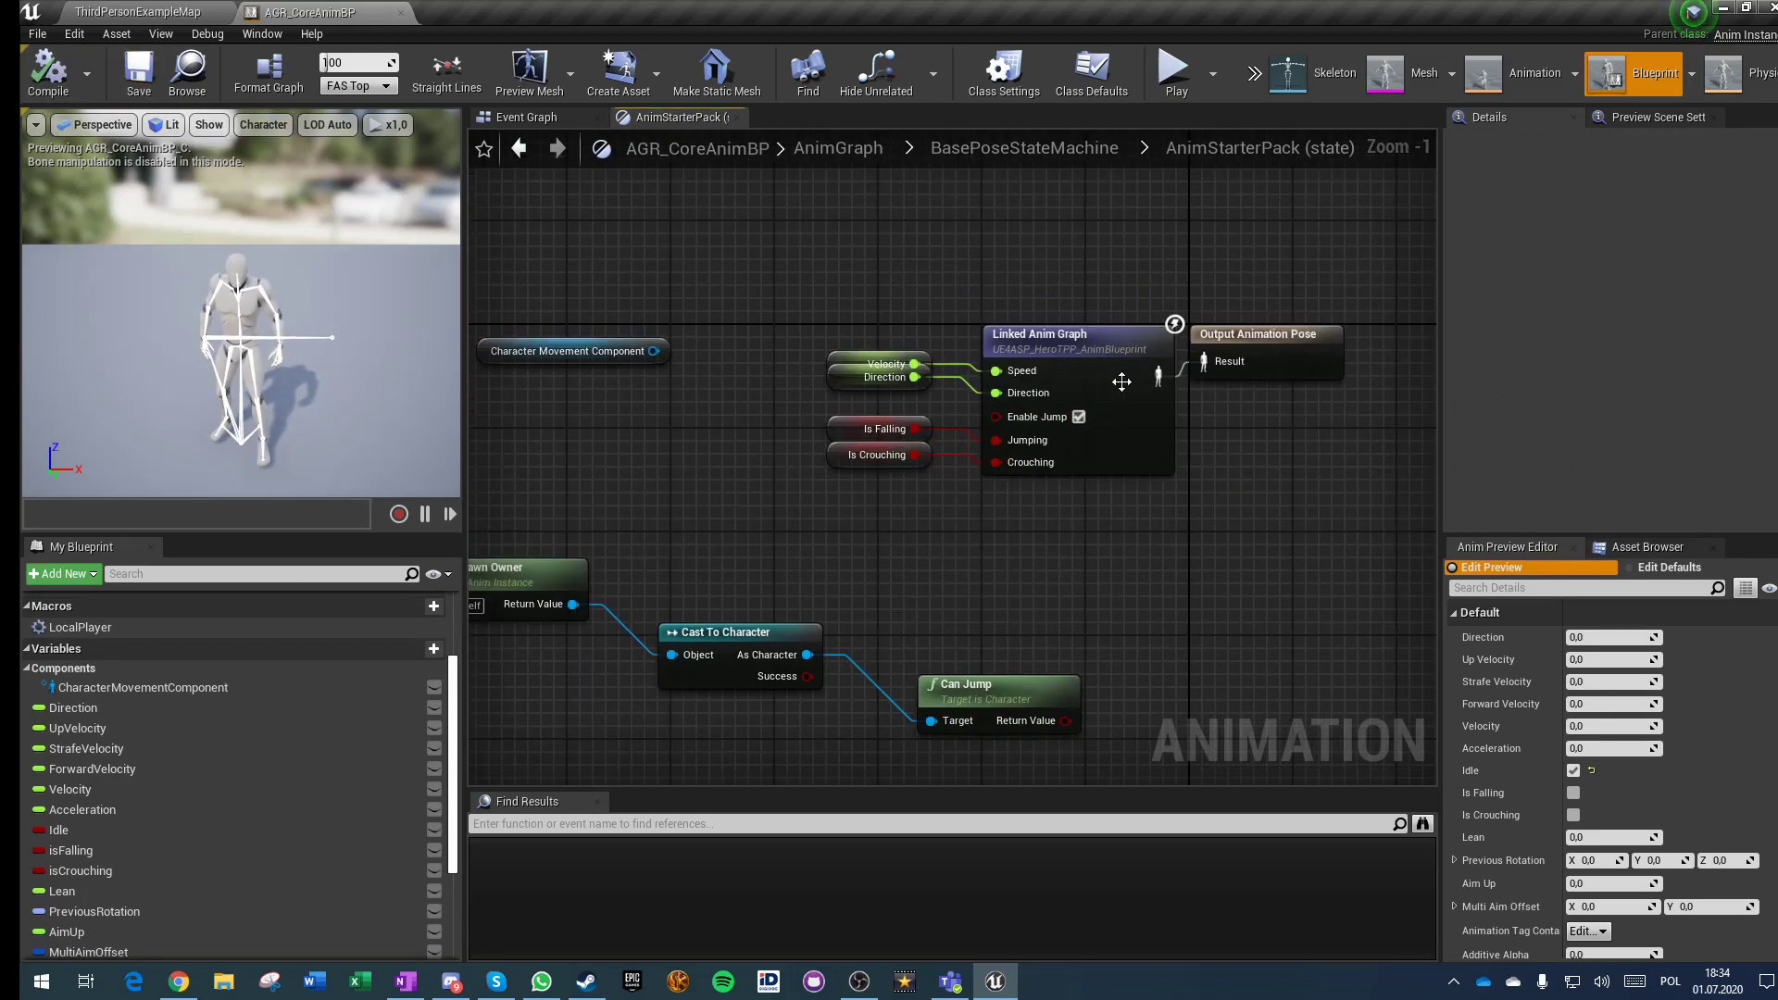
{"action": "left_click", "coordinate": [997, 146]}
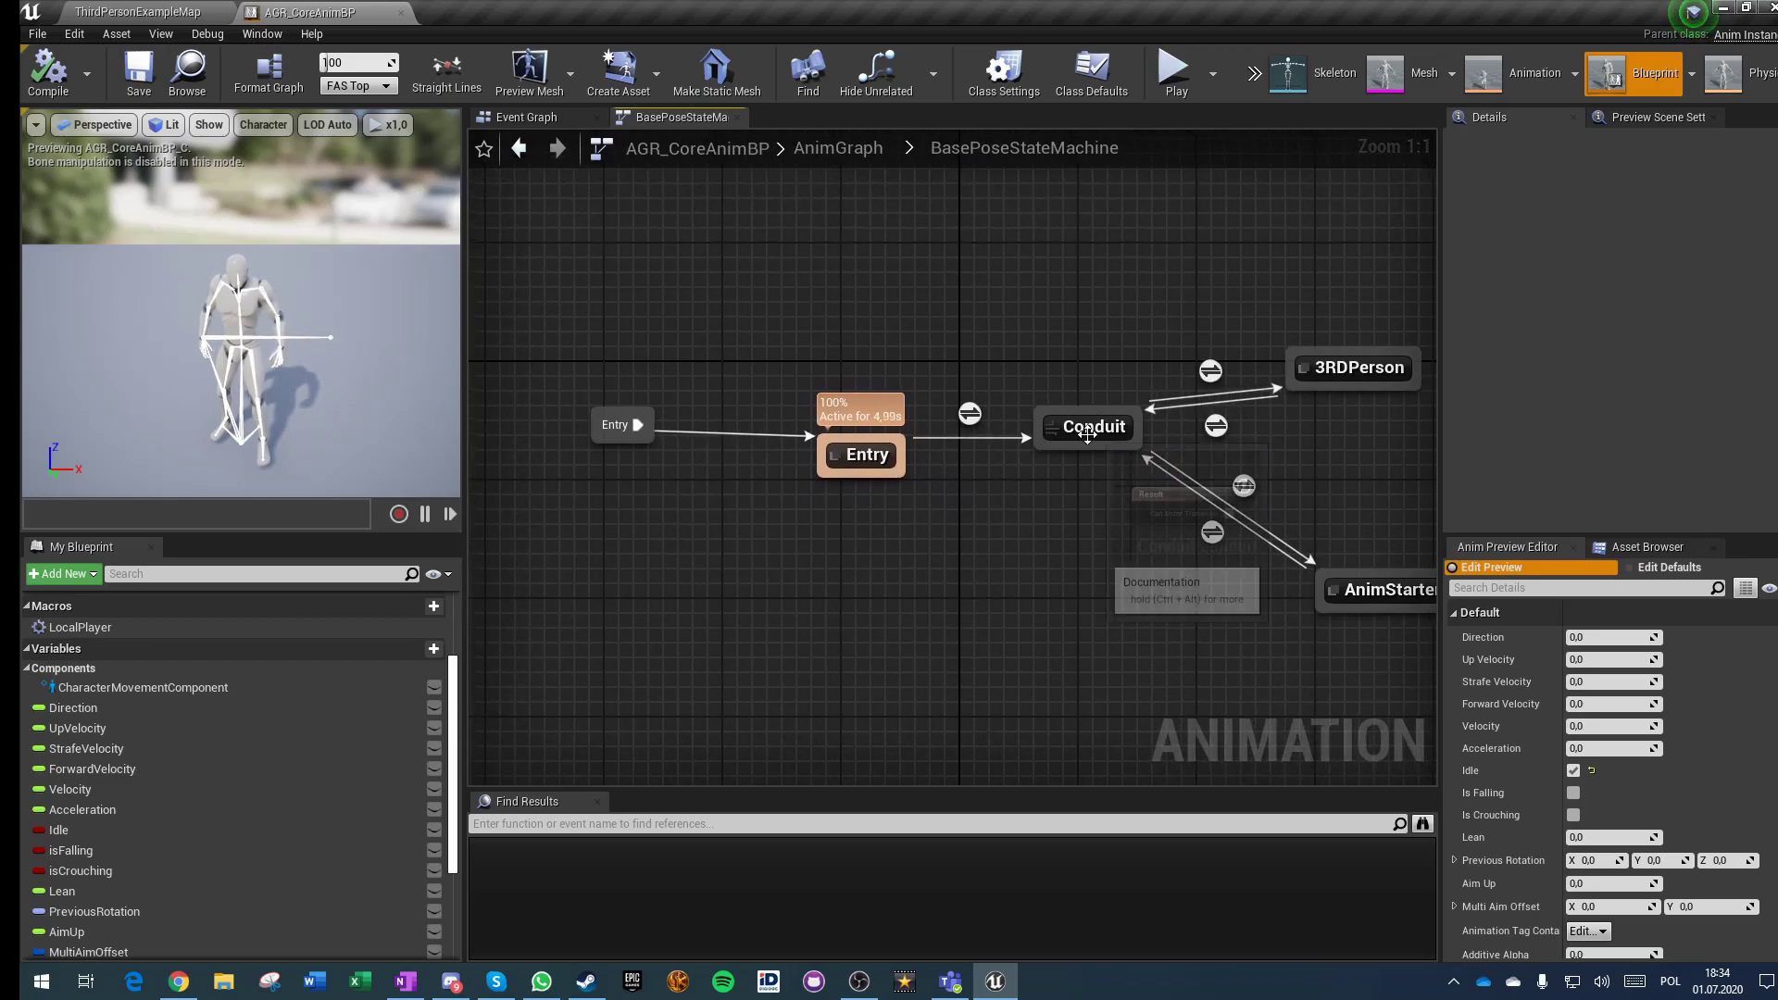
{"action": "left_click", "coordinate": [139, 70]}
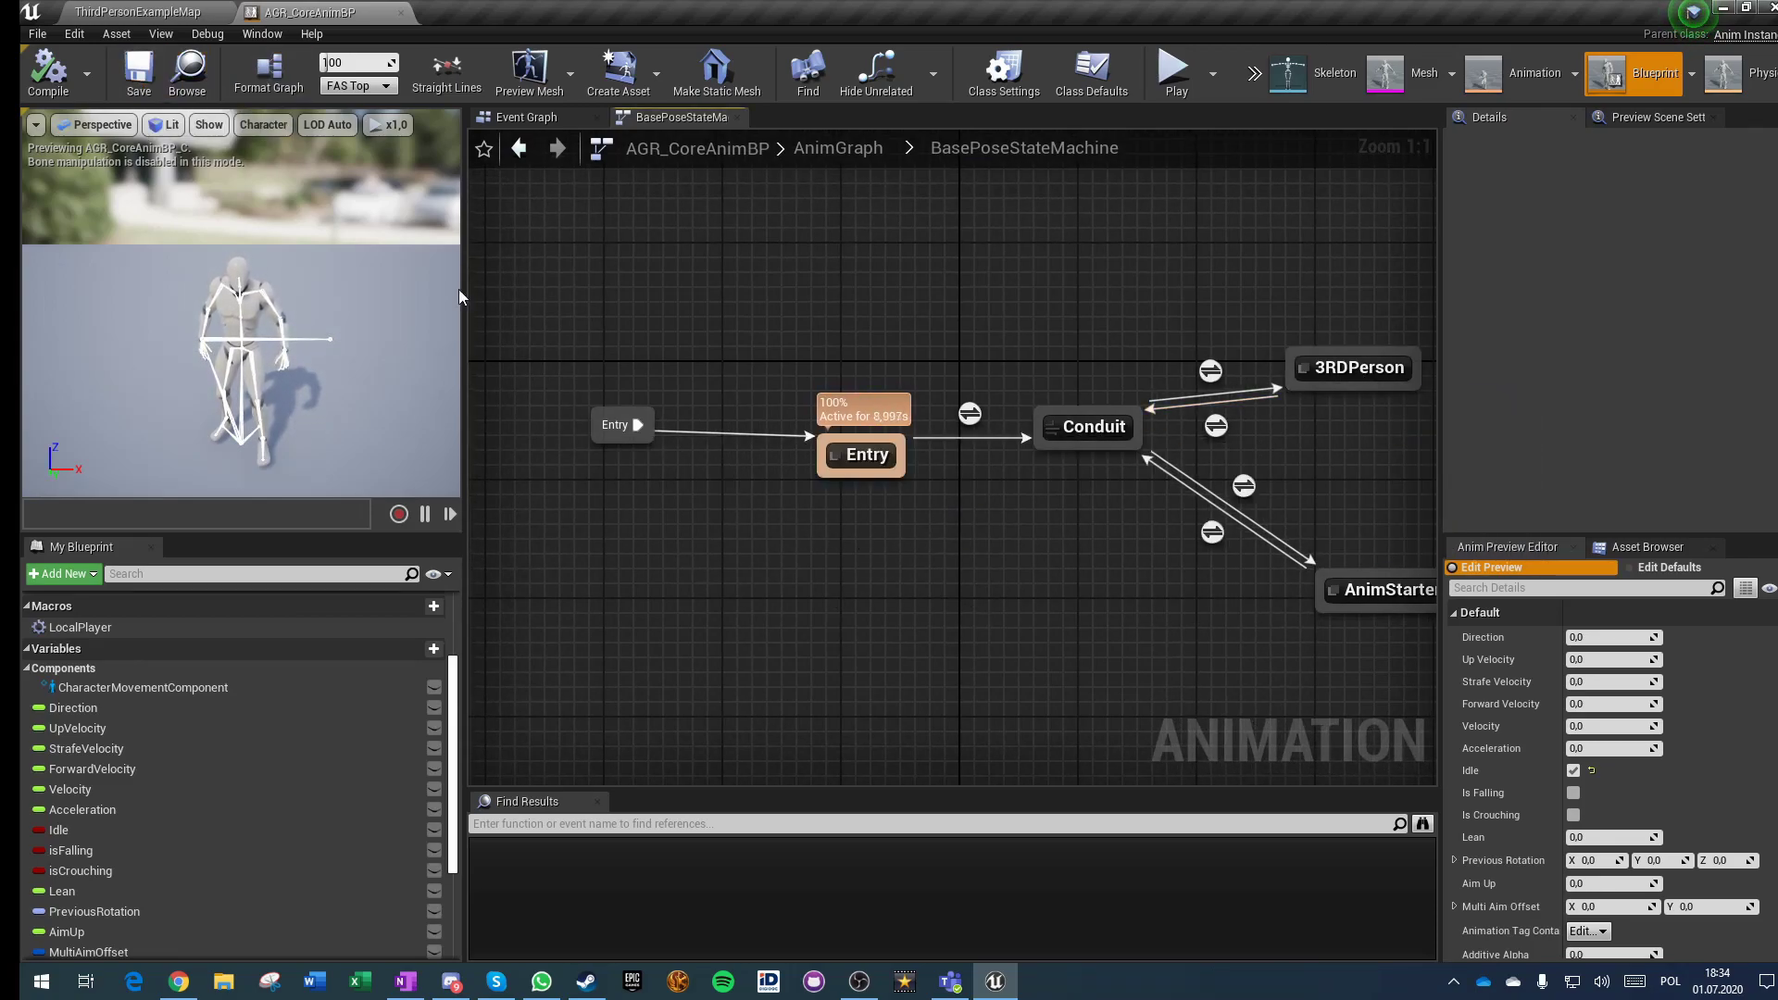
Step: Playtest ThirdPersonExampleMap by moving the character around in all directions, and stop the session
{"action": "left_click", "coordinate": [160, 9]}
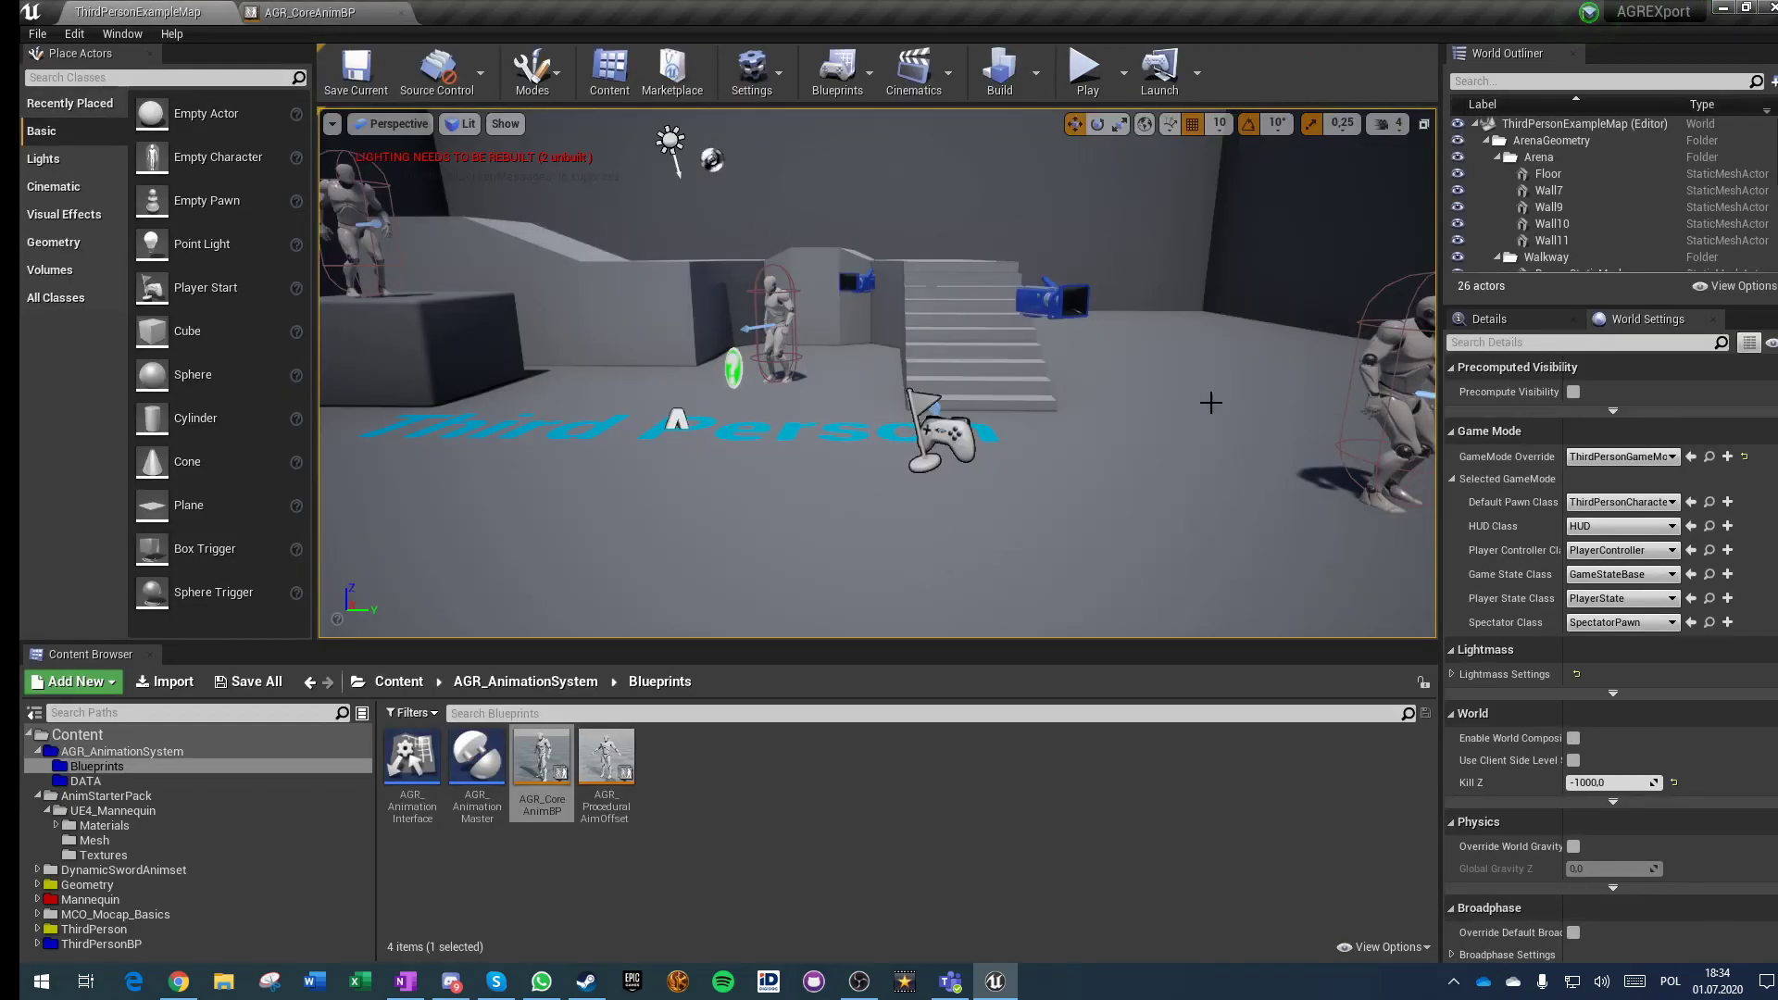
{"action": "left_click", "coordinate": [1088, 74]}
{"action": "key", "text": "d"}
{"action": "key", "text": "w"}
{"action": "key", "text": "a"}
{"action": "key", "text": "s"}
{"action": "key", "text": "d"}
{"action": "key", "text": "w"}
{"action": "key", "text": "a"}
{"action": "key", "text": "d"}
{"action": "key", "text": "a"}
{"action": "key", "text": "Escape"}
Step: Open the level's default pawn blueprint, ThirdPersonCharacter, and show its Tutorial2 graph
{"action": "left_click", "coordinate": [310, 12]}
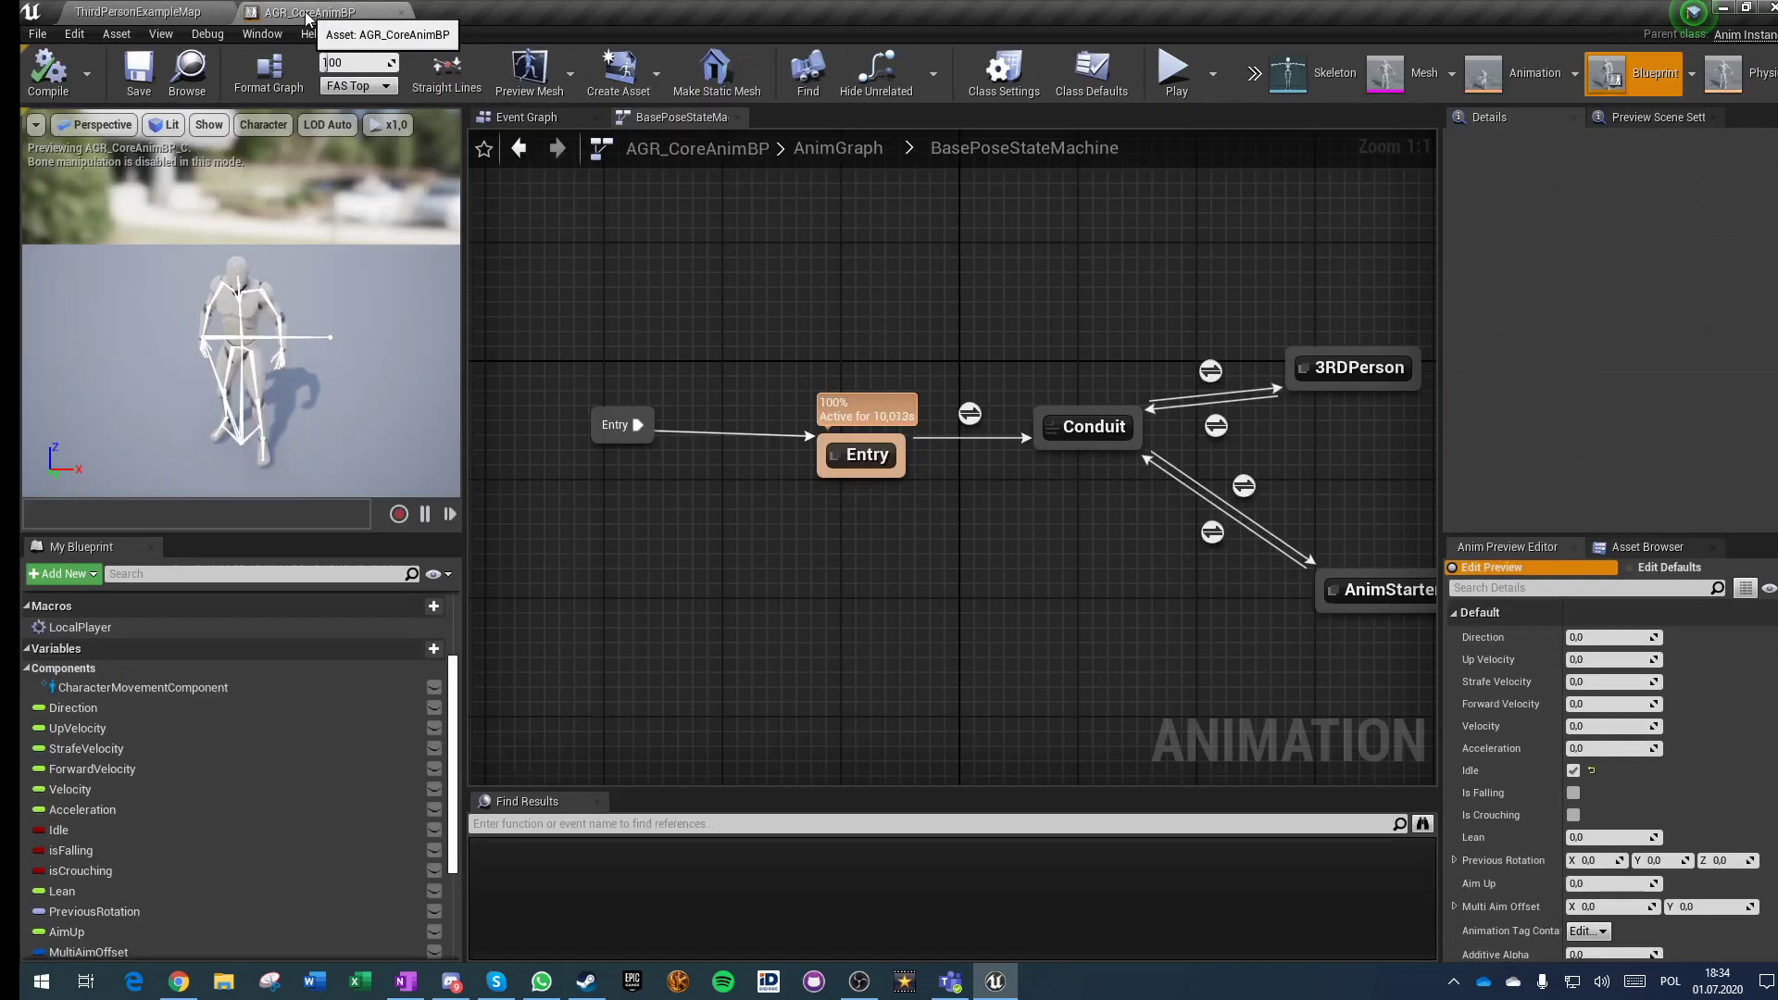
{"action": "left_click", "coordinate": [123, 10]}
{"action": "left_click", "coordinate": [1709, 501]}
{"action": "double_click", "coordinate": [384, 771]}
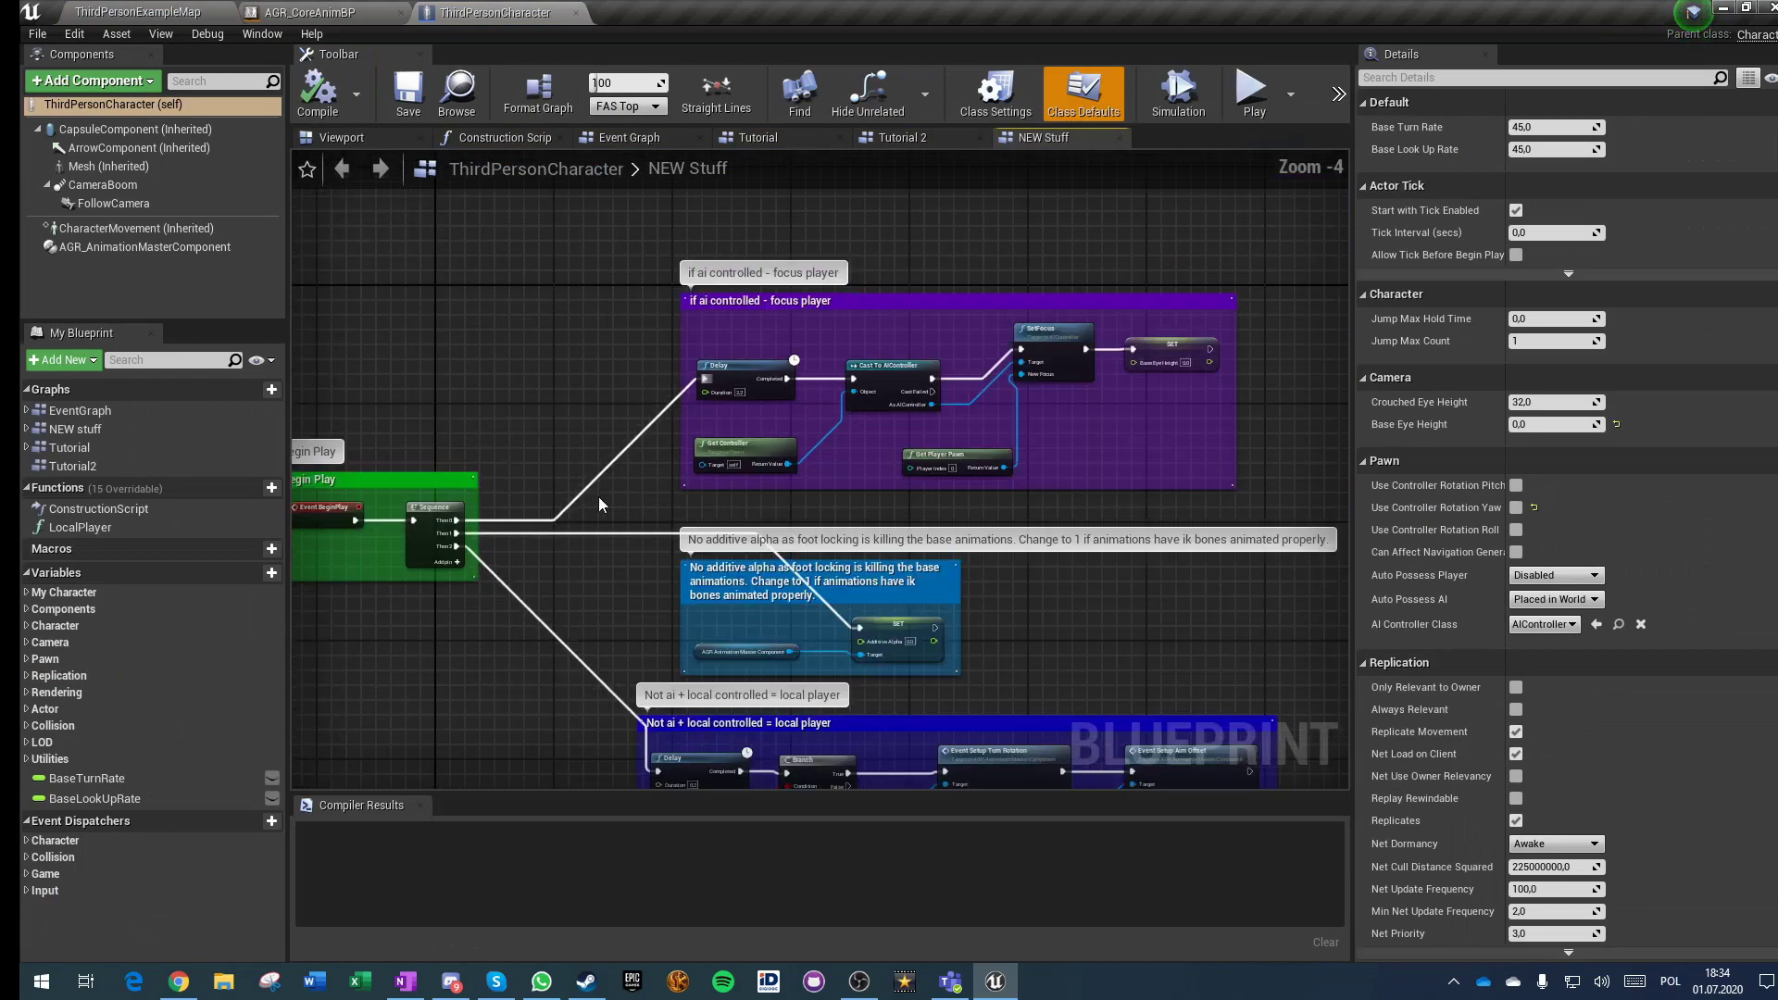
{"action": "scroll", "coordinate": [607, 486], "scroll_direction": "down", "scroll_amount": 2}
{"action": "right_click_drag", "start_coordinate": [608, 485], "coordinate": [813, 501]}
{"action": "right_click_drag", "start_coordinate": [556, 700], "coordinate": [544, 684]}
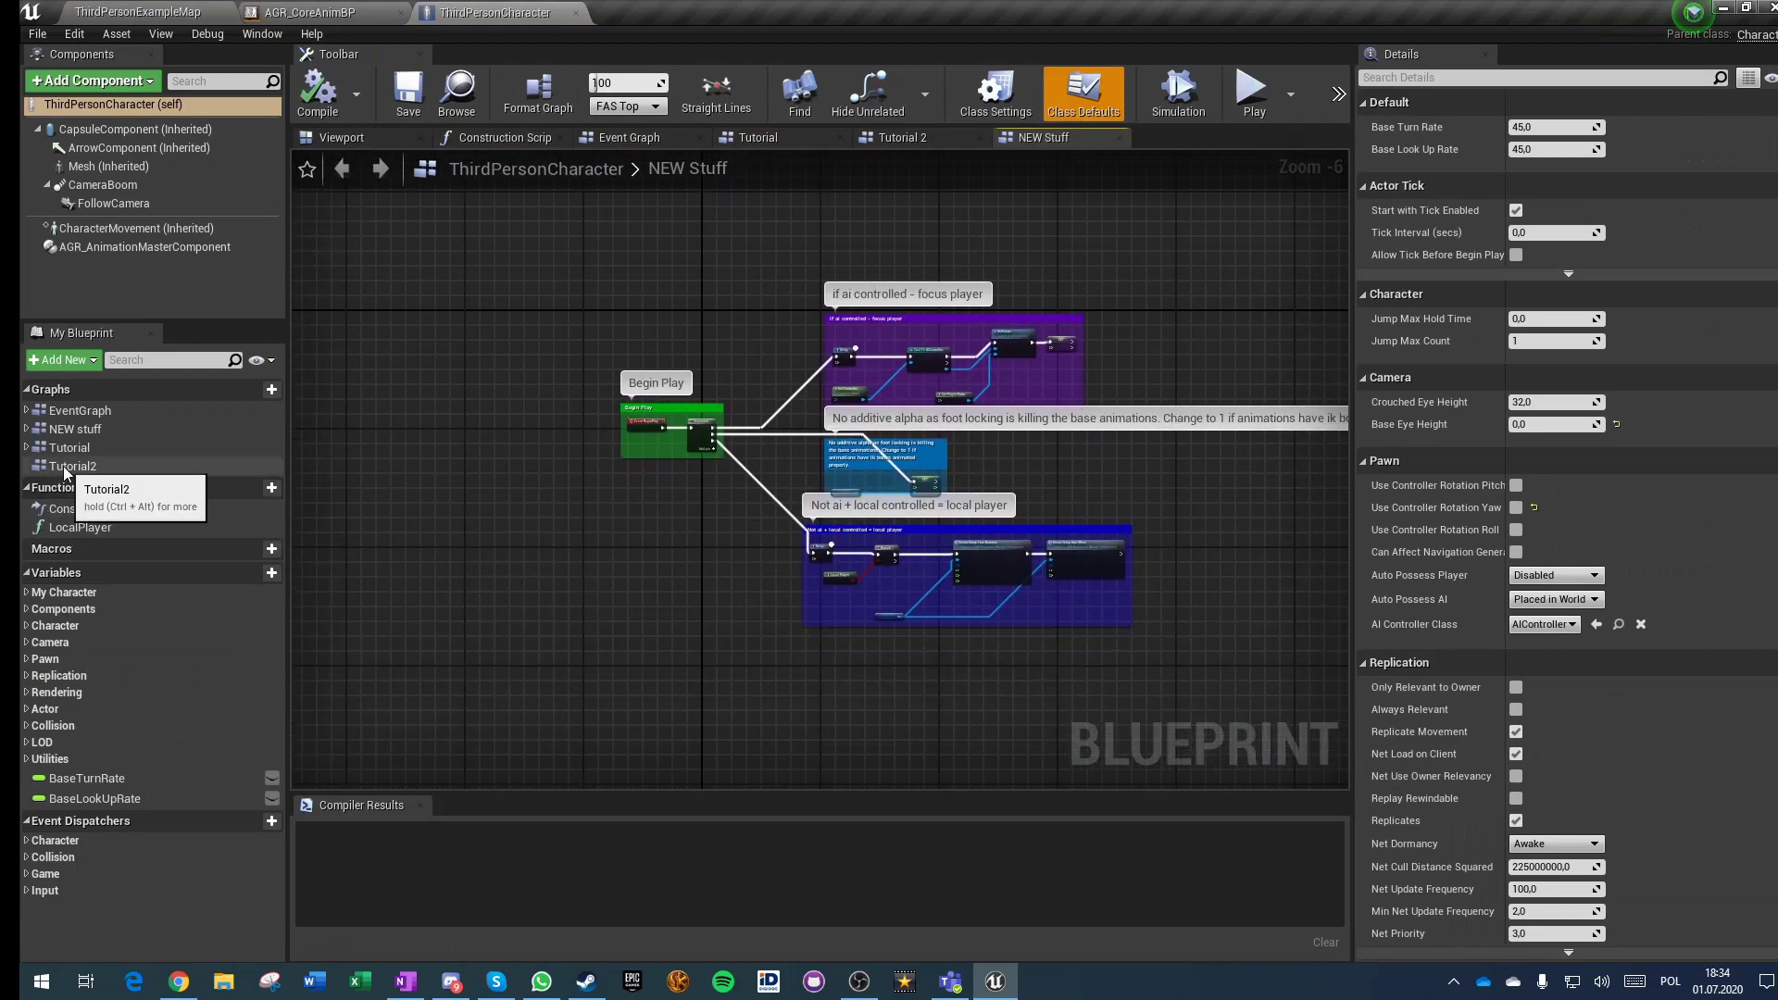
{"action": "double_click", "coordinate": [63, 465]}
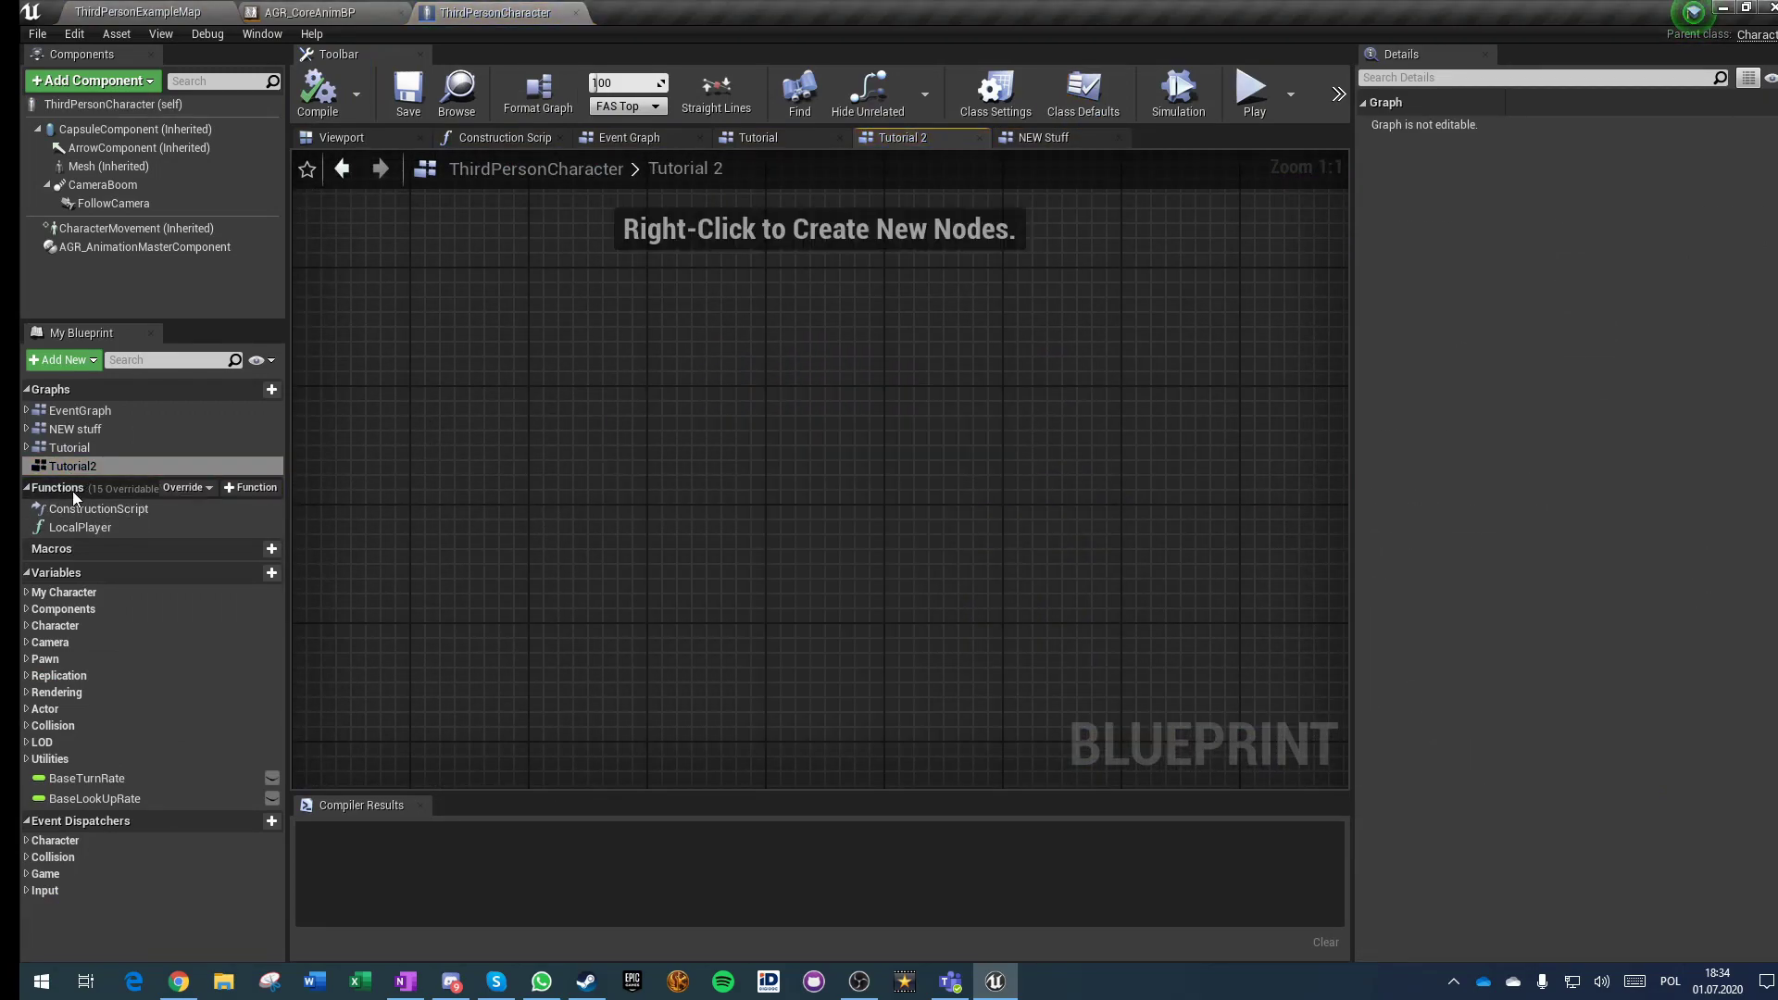
Step: Cut the unconnected Q key event beside the Change Rotation type group out of the Tutorial graph
{"action": "left_click", "coordinate": [81, 447]}
{"action": "double_click", "coordinate": [82, 448]}
{"action": "right_click_drag", "start_coordinate": [412, 469], "coordinate": [852, 708]}
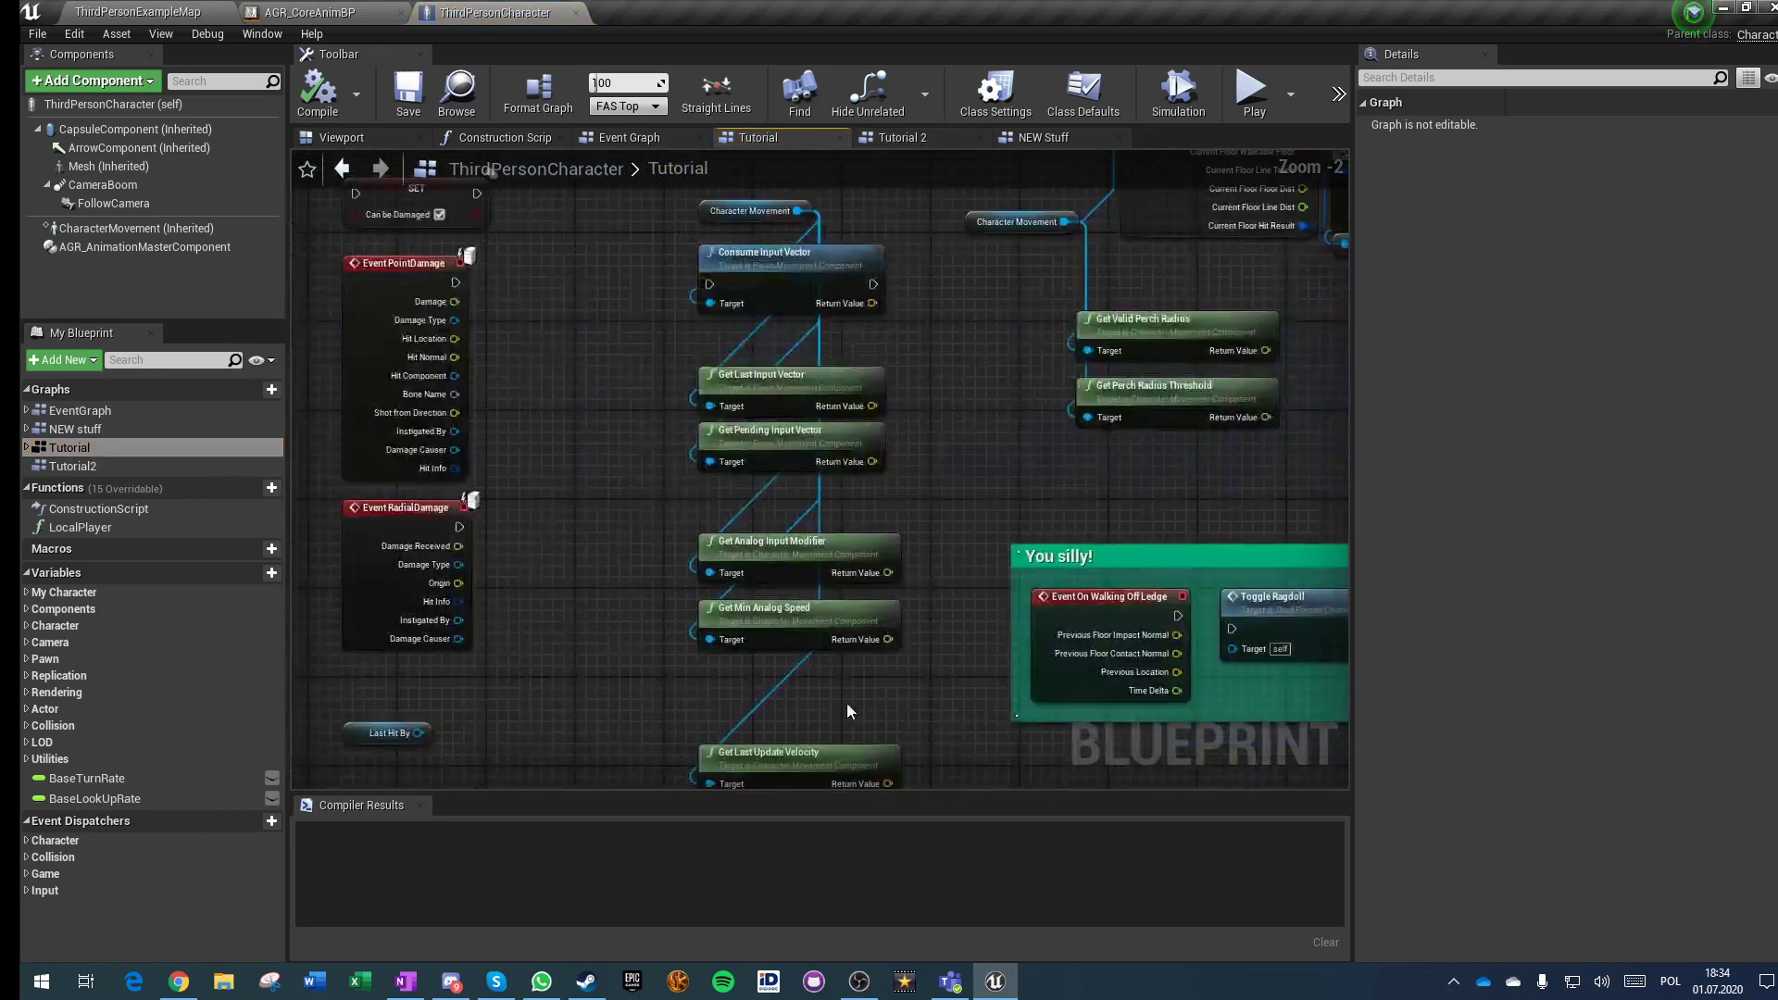
{"action": "scroll", "coordinate": [852, 709], "scroll_direction": "down", "scroll_amount": 3}
{"action": "right_click_drag", "start_coordinate": [587, 707], "coordinate": [1071, 667]}
{"action": "right_click_drag", "start_coordinate": [481, 493], "coordinate": [1222, 436]}
{"action": "right_click_drag", "start_coordinate": [501, 291], "coordinate": [1127, 596]}
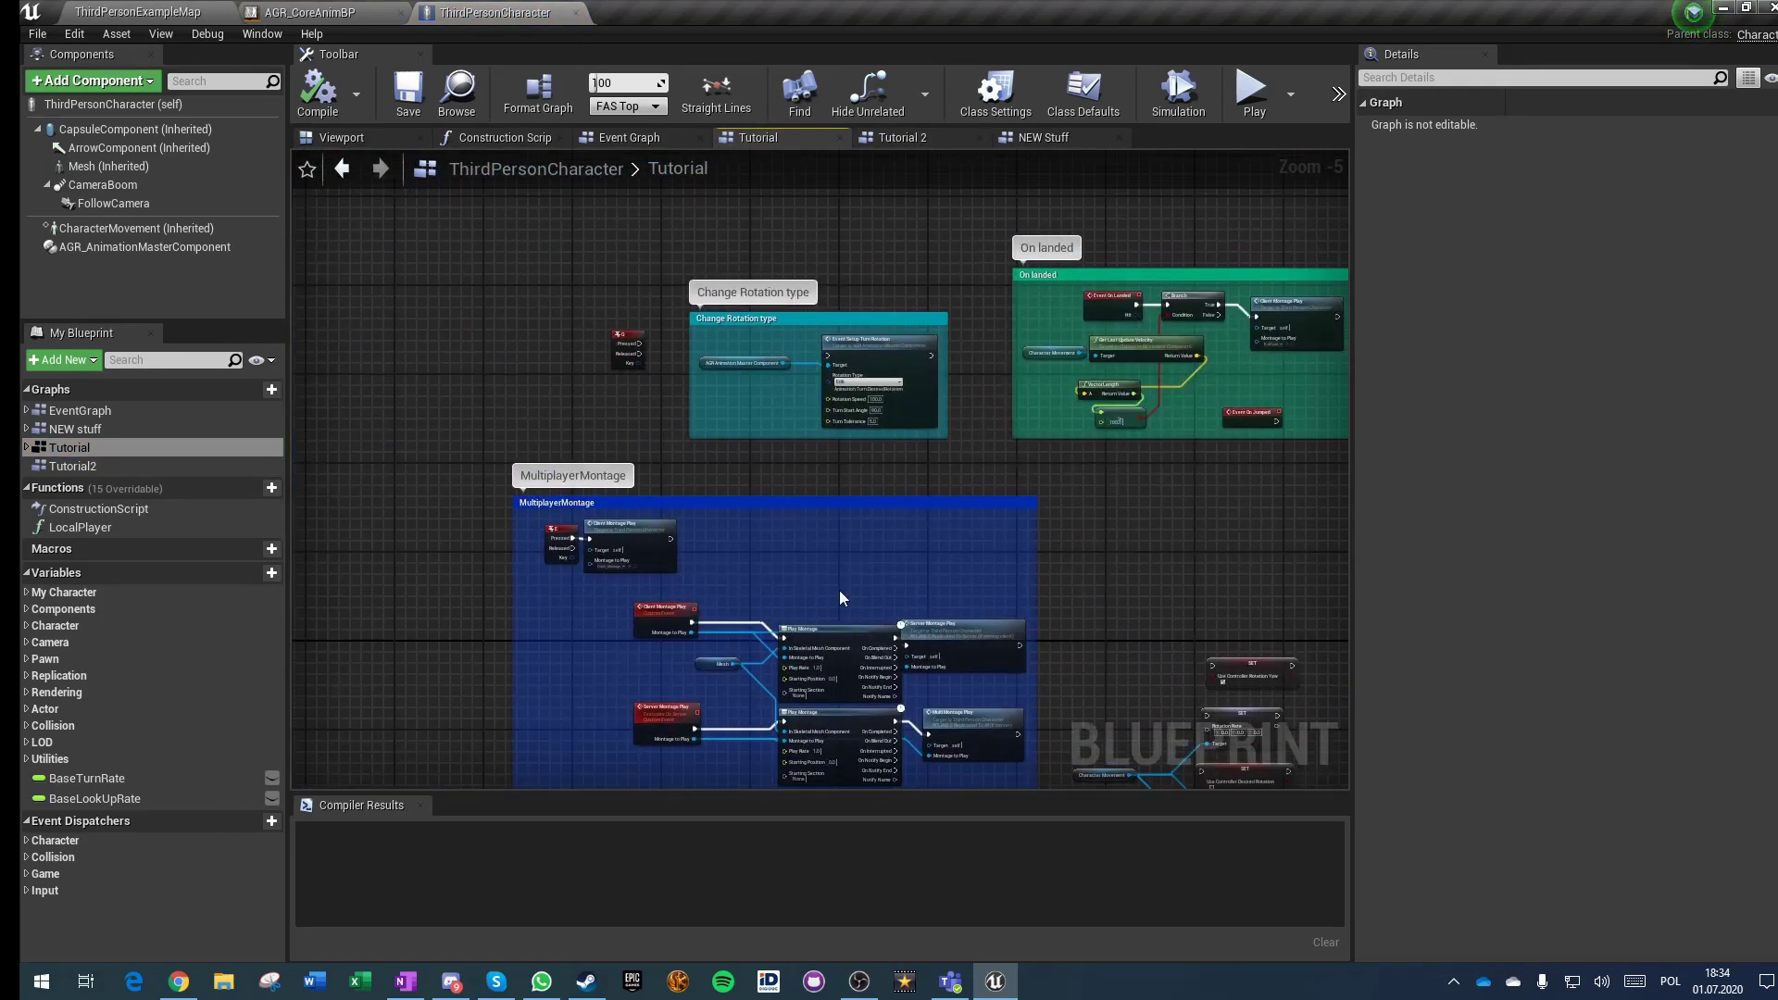
{"action": "scroll", "coordinate": [587, 258], "scroll_direction": "up", "scroll_amount": 4}
{"action": "left_click_drag", "start_coordinate": [620, 360], "coordinate": [774, 635]}
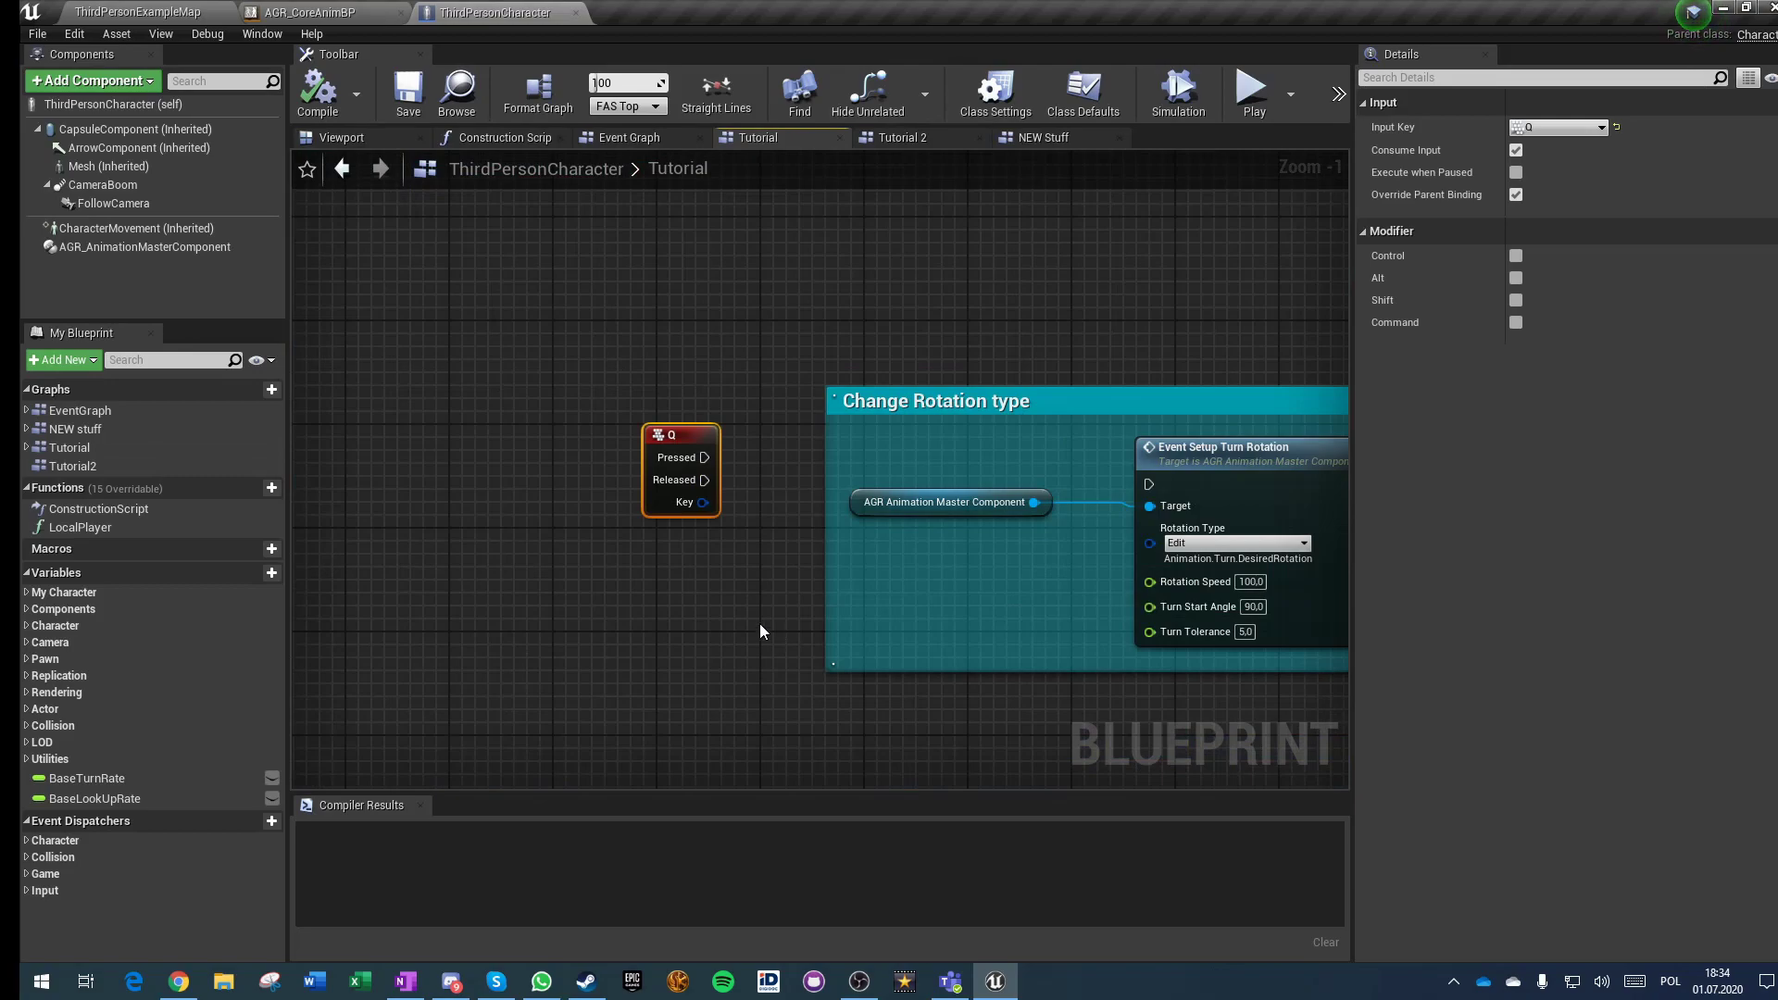
{"action": "key", "text": "Delete"}
Step: Paste the Q key event into the Tutorial2 graph and place it in the upper left area of the graph
{"action": "double_click", "coordinate": [70, 467]}
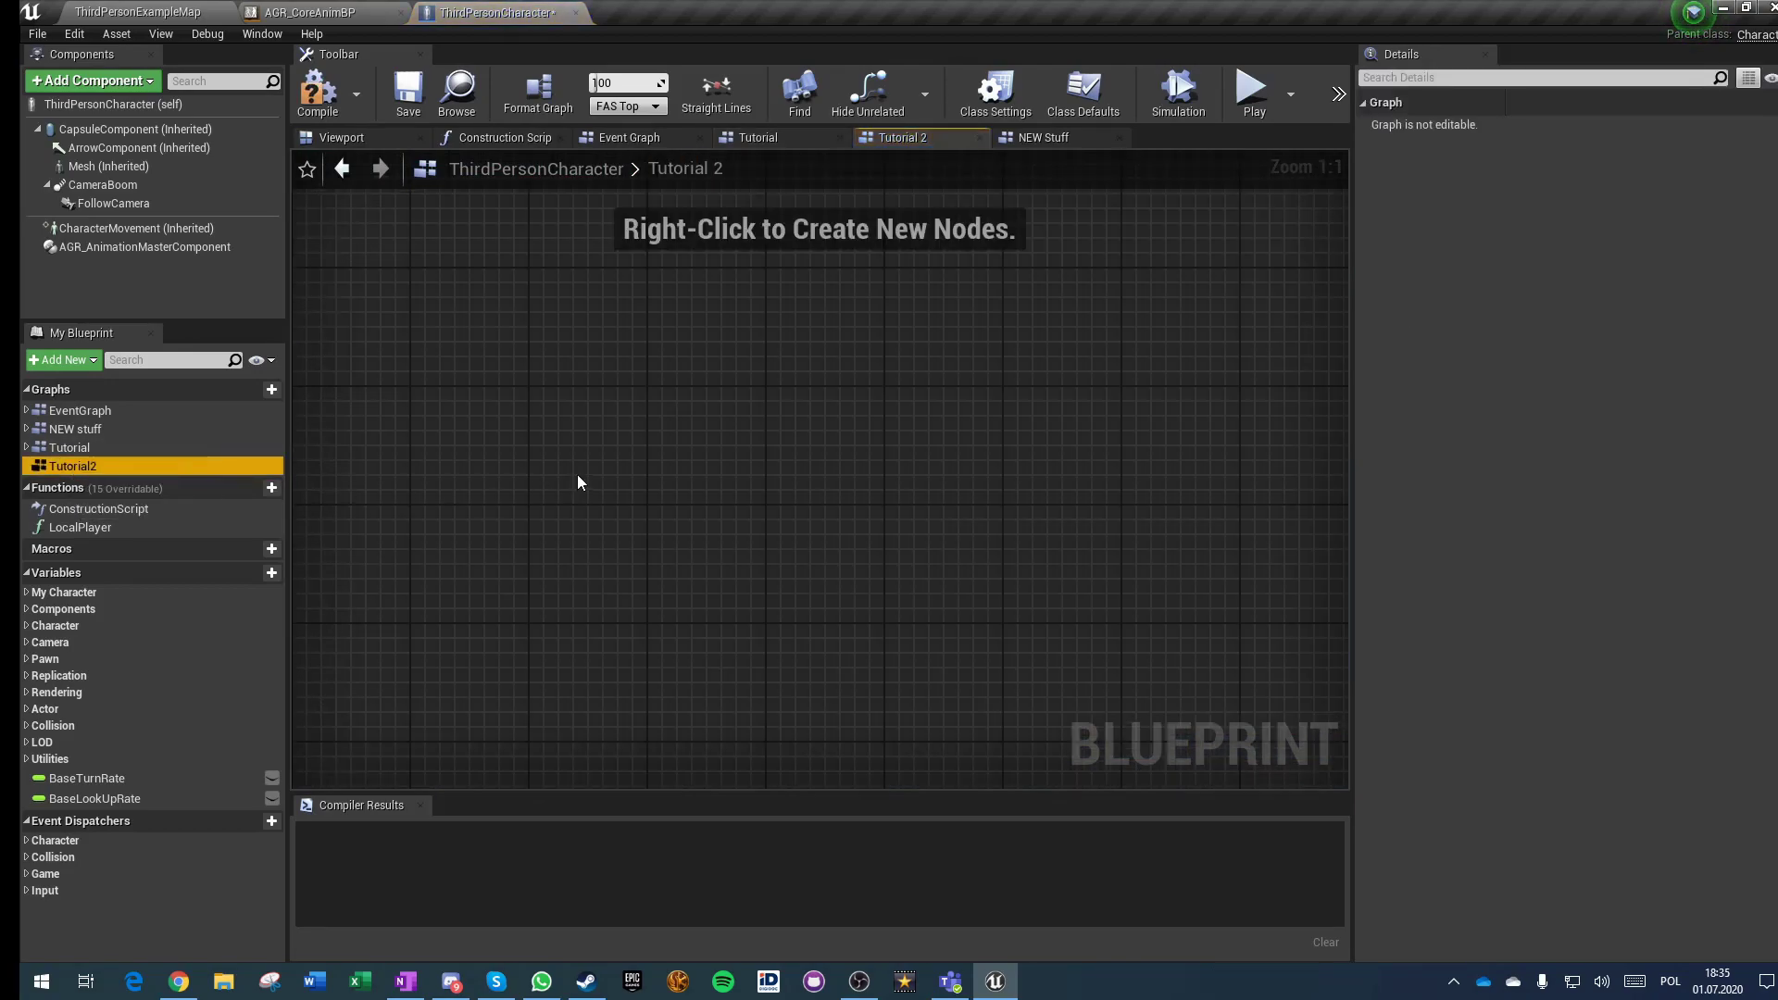
{"action": "key", "text": "ctrl+v"}
{"action": "left_click_drag", "start_coordinate": [618, 479], "coordinate": [516, 378]}
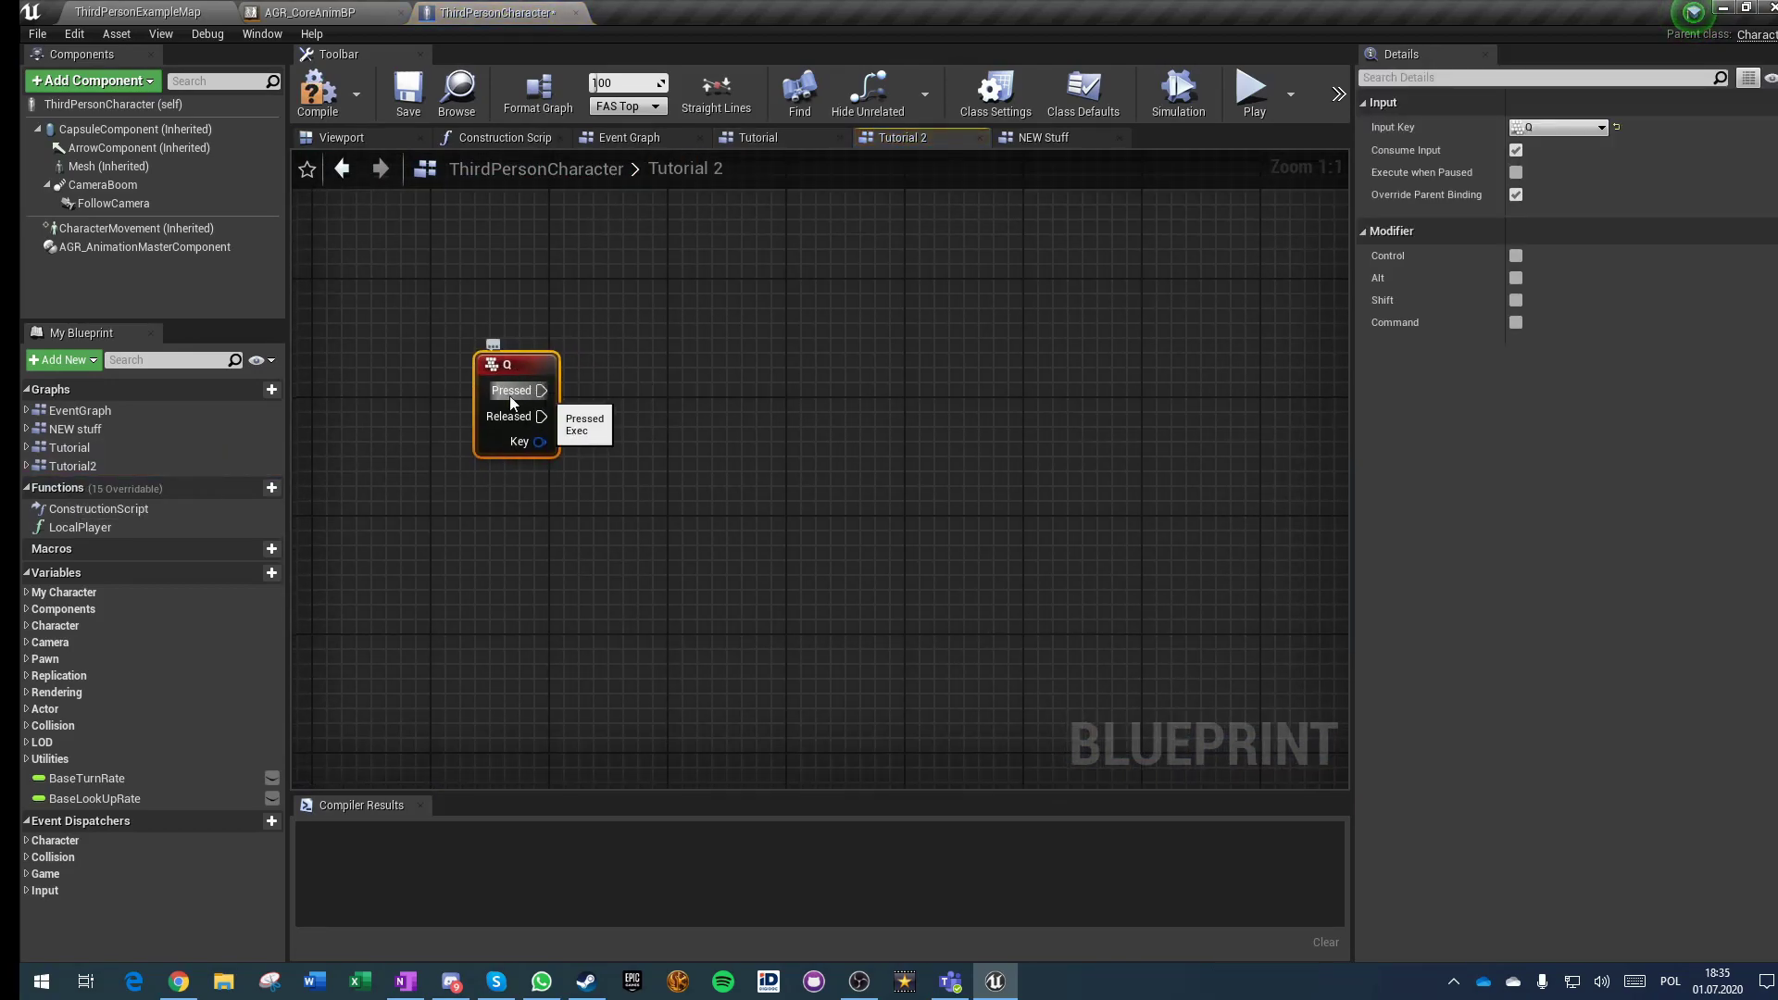
Step: Add an AGR_AnimationMasterComponent reference below the Q key event and start a new node from its output
{"action": "left_click_drag", "start_coordinate": [126, 244], "coordinate": [613, 598]}
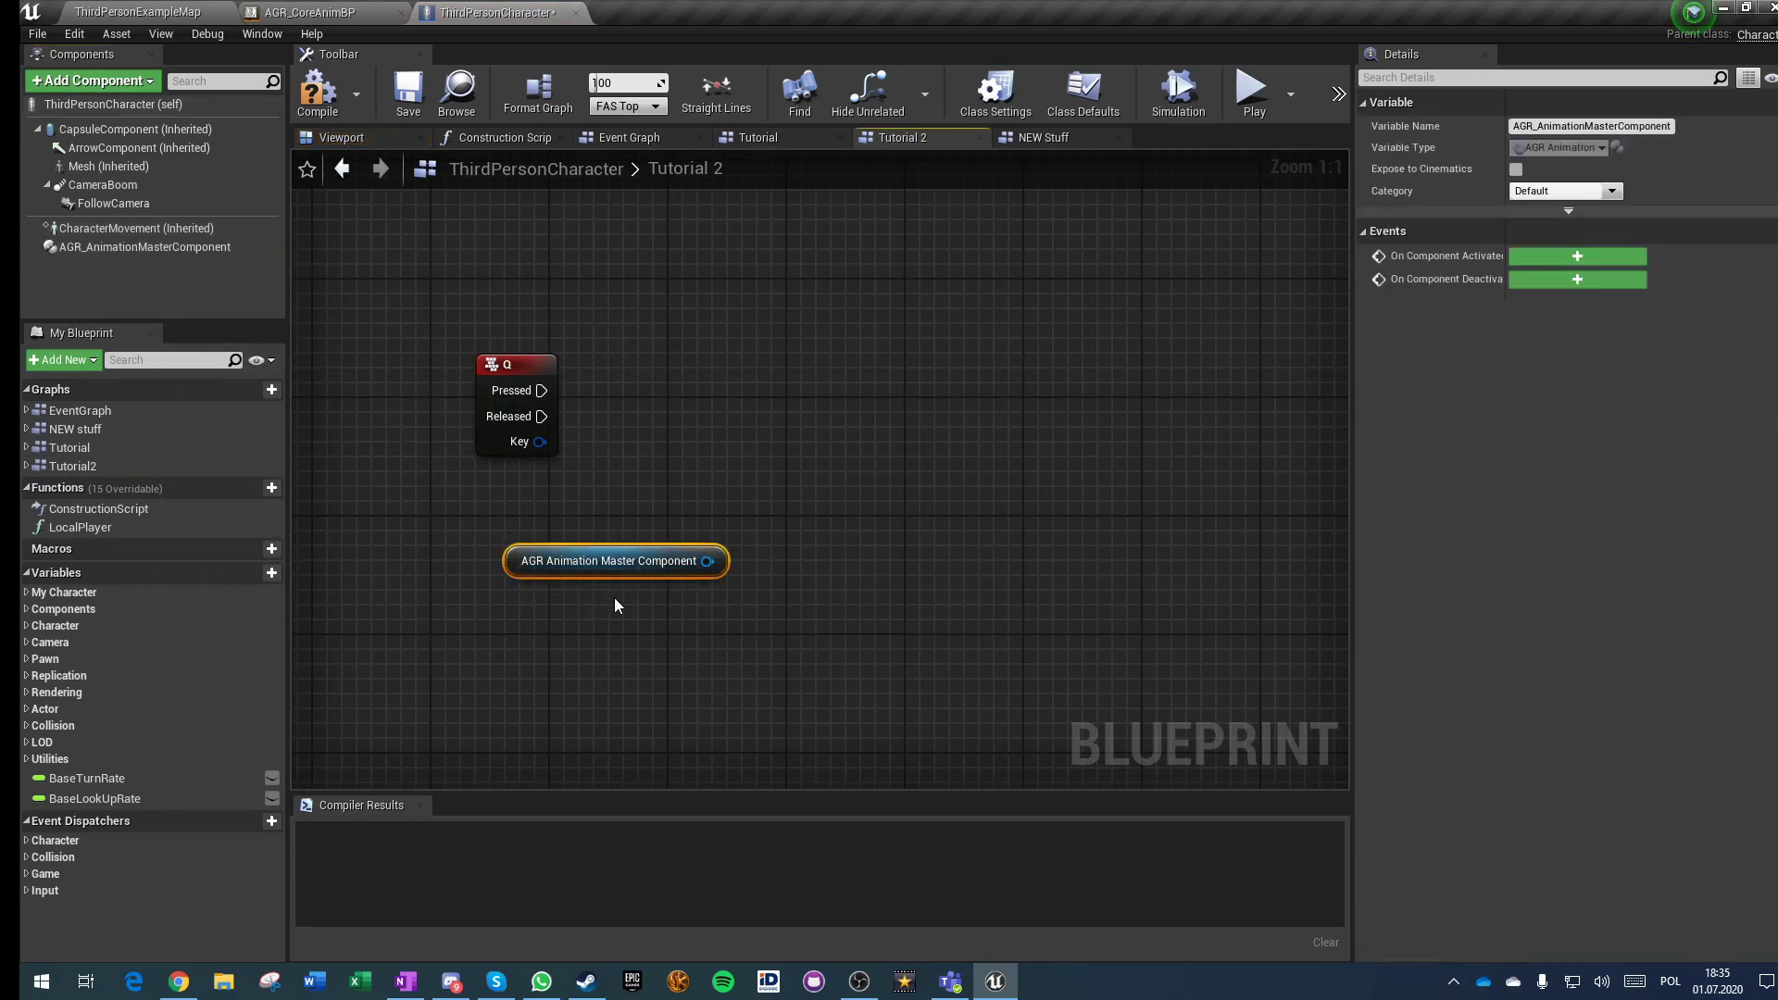
{"action": "left_click_drag", "start_coordinate": [712, 559], "coordinate": [757, 443]}
{"action": "type", "text": "setup"}
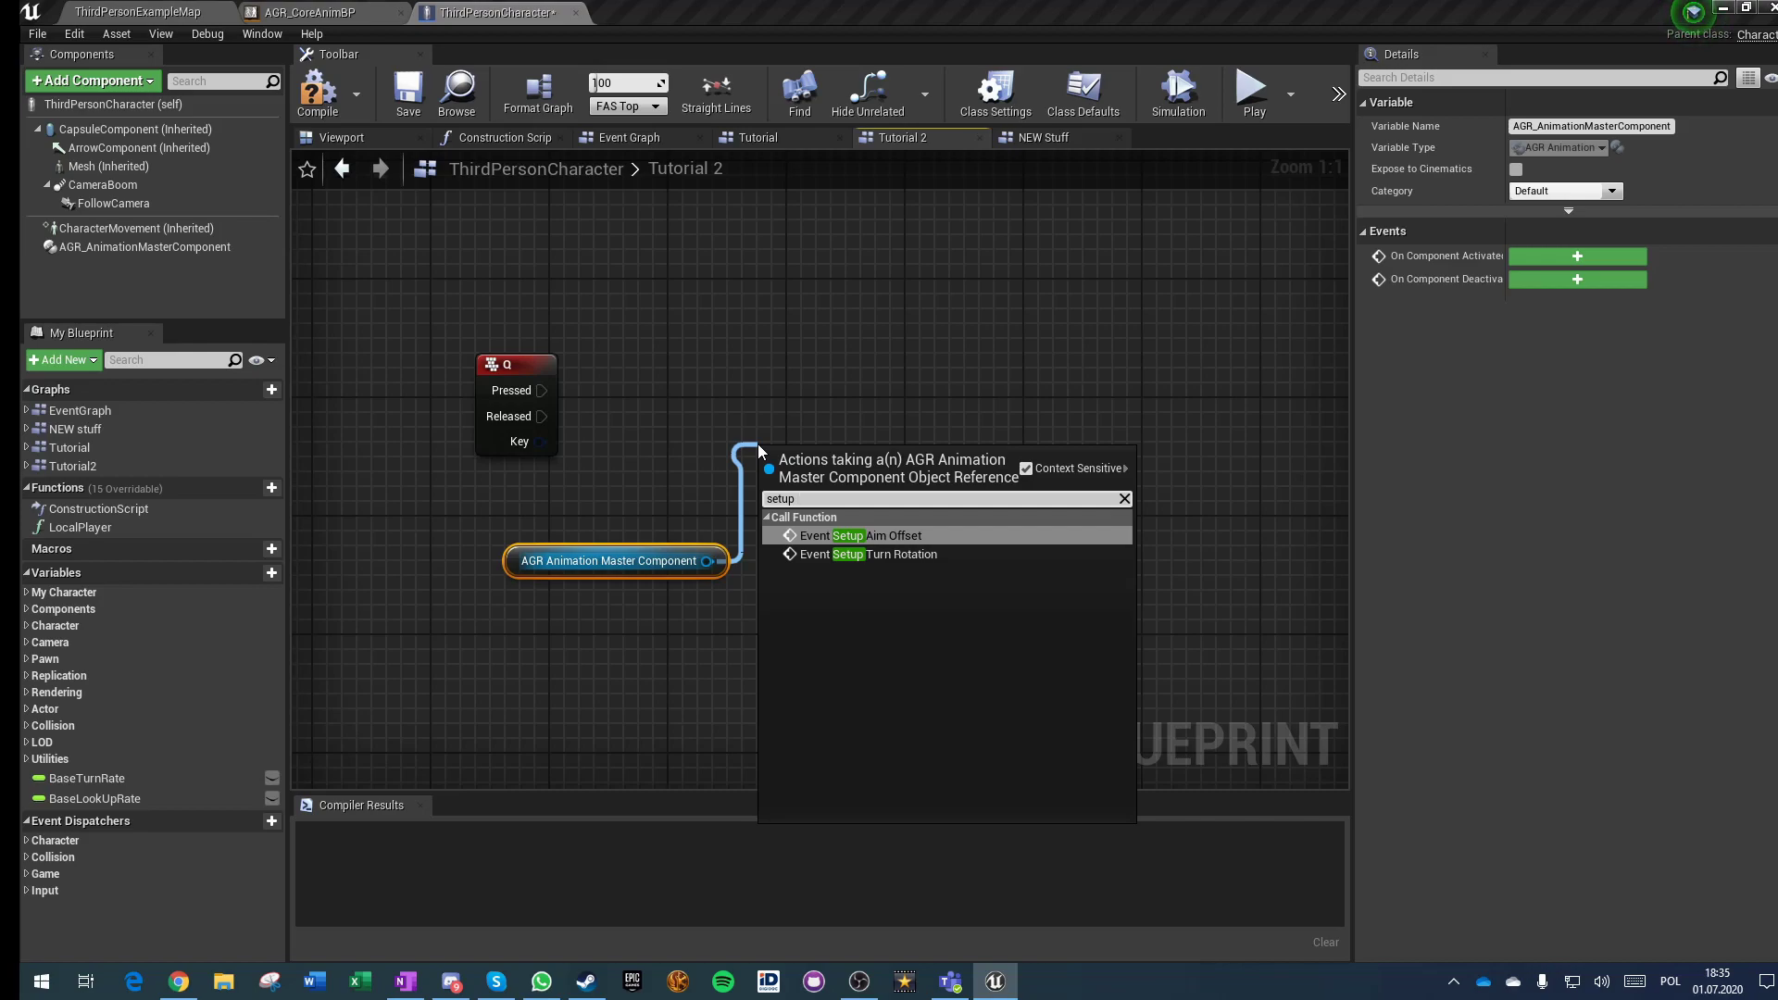
{"action": "key", "text": "BackSpace"}
{"action": "key", "text": "BackSpace"}
{"action": "key", "text": "BackSpace"}
{"action": "key", "text": "BackSpace"}
{"action": "key", "text": "BackSpace"}
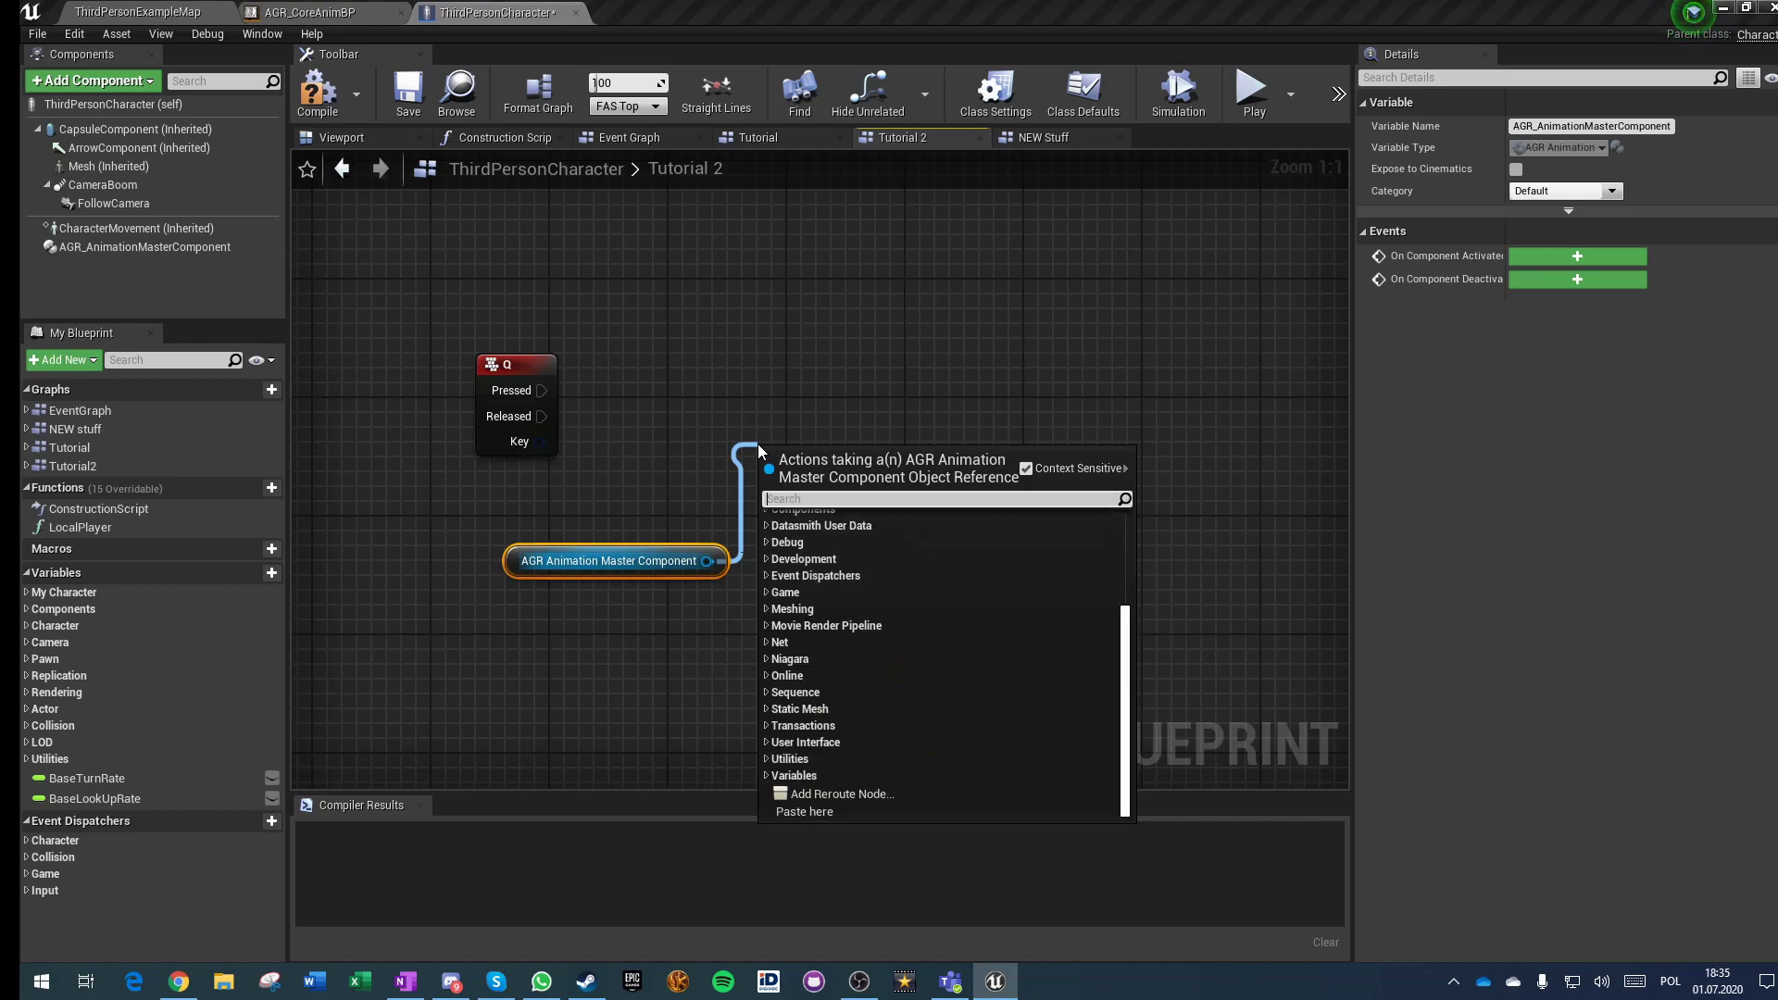
Step: Add an Event Set Base Pose call targeting the AGR Animation Master Component and place it beside the Q key event
{"action": "type", "text": "event"}
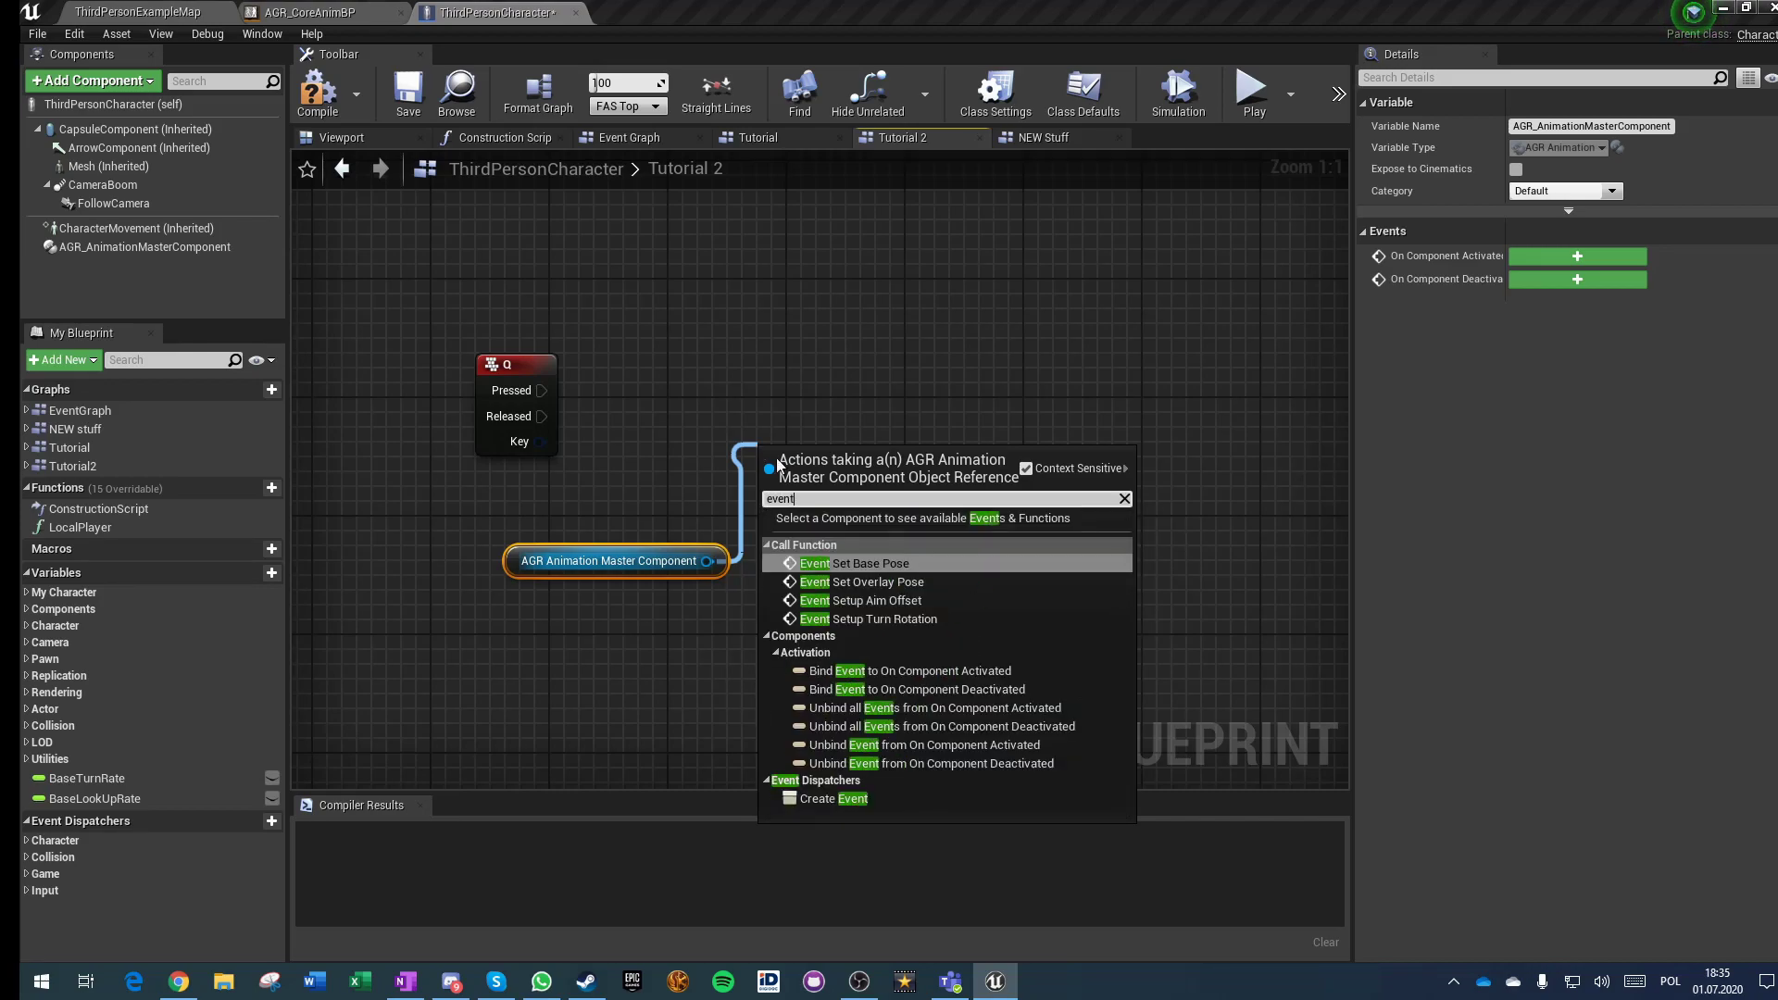
{"action": "left_click", "coordinate": [847, 567]}
{"action": "left_click_drag", "start_coordinate": [847, 567], "coordinate": [866, 456]}
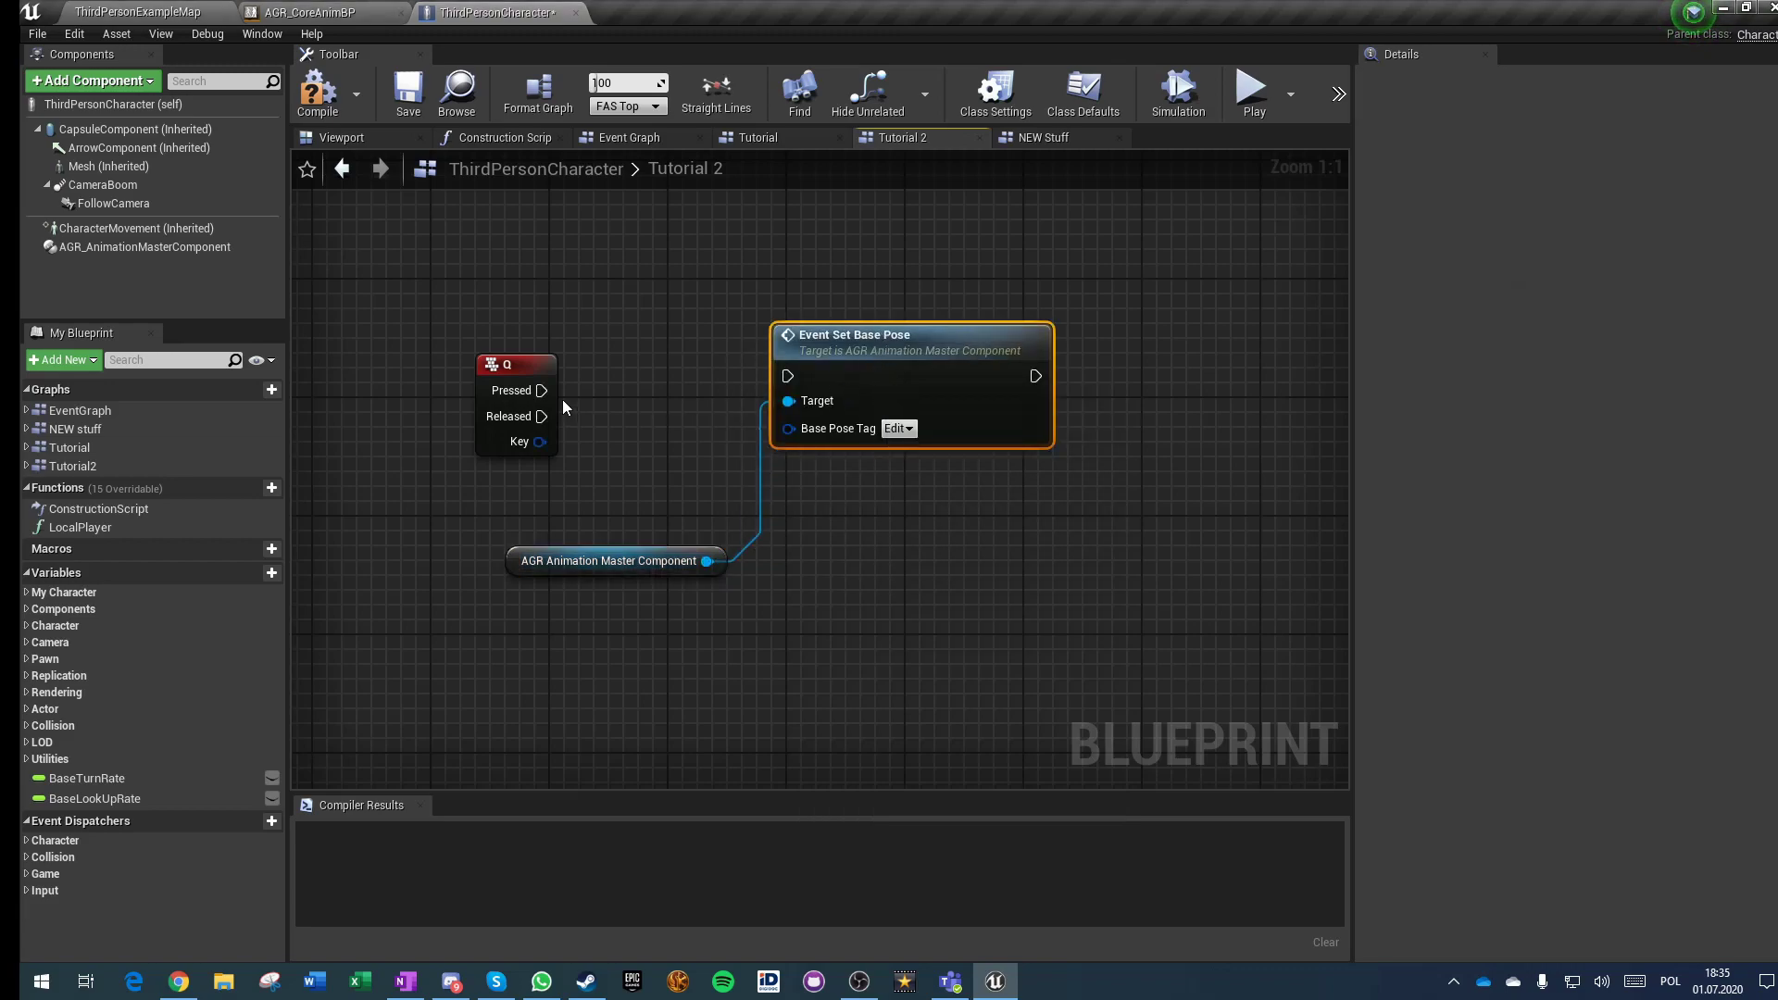
Step: Wire the Q key's Pressed output to Event Set Base Pose and set its Base Pose Tag to Animation.Base.AnimStarterPack
{"action": "left_click_drag", "start_coordinate": [793, 373], "coordinate": [808, 387]}
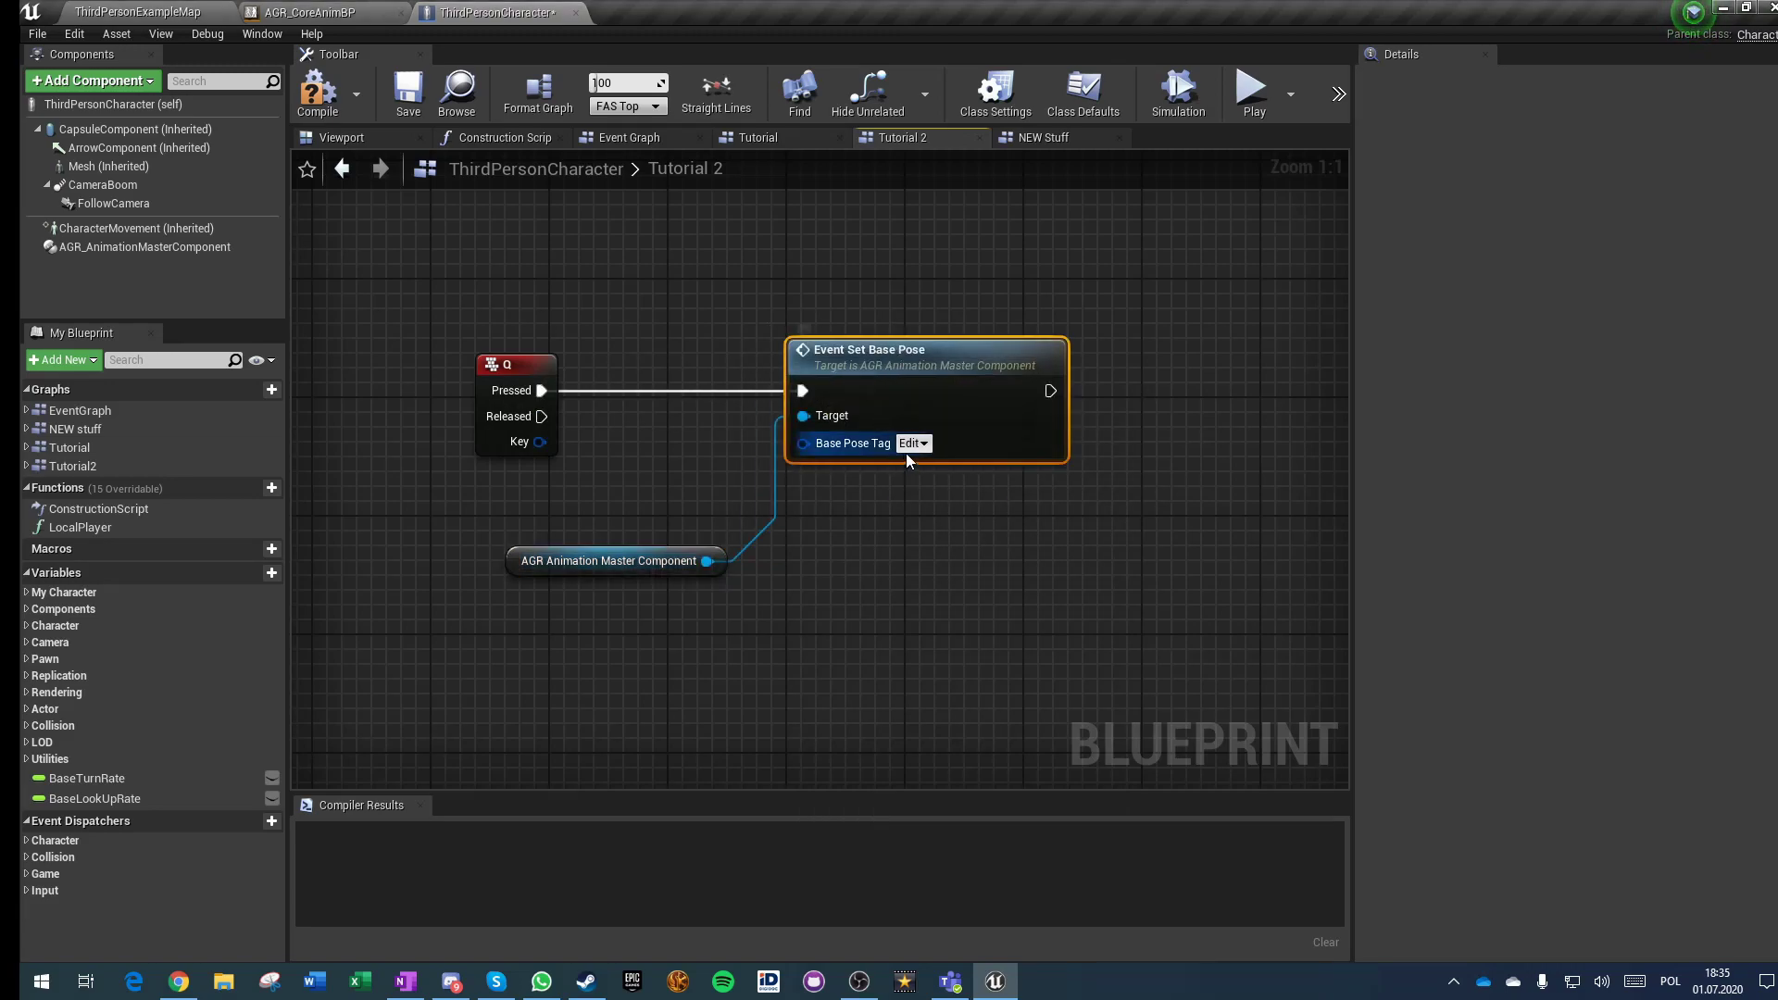
{"action": "left_click", "coordinate": [911, 444]}
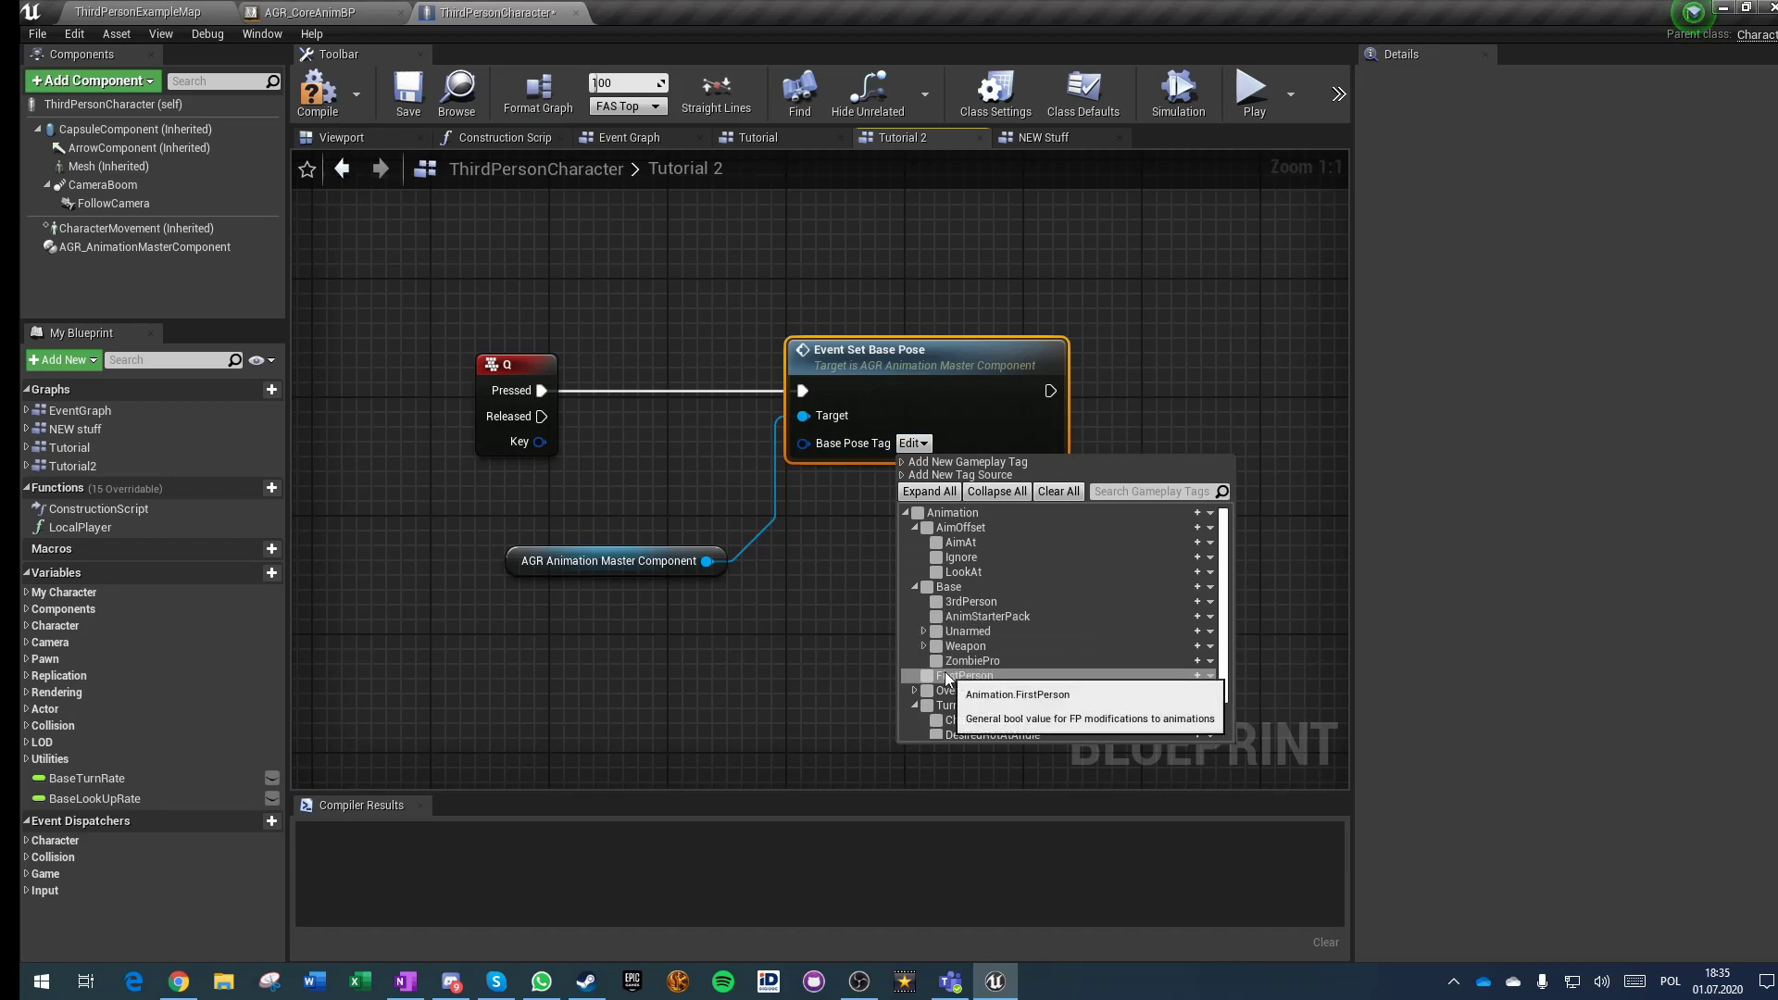
{"action": "left_click", "coordinate": [935, 617]}
{"action": "left_click", "coordinate": [734, 713]}
{"action": "left_click_drag", "start_coordinate": [886, 353], "coordinate": [946, 235]}
Step: Move the AGR Animation Master Component reference down and add a Get Base Pose Tag node from it
{"action": "left_click_drag", "start_coordinate": [556, 562], "coordinate": [423, 651]}
{"action": "left_click_drag", "start_coordinate": [573, 649], "coordinate": [517, 587]}
{"action": "type", "text": "get"}
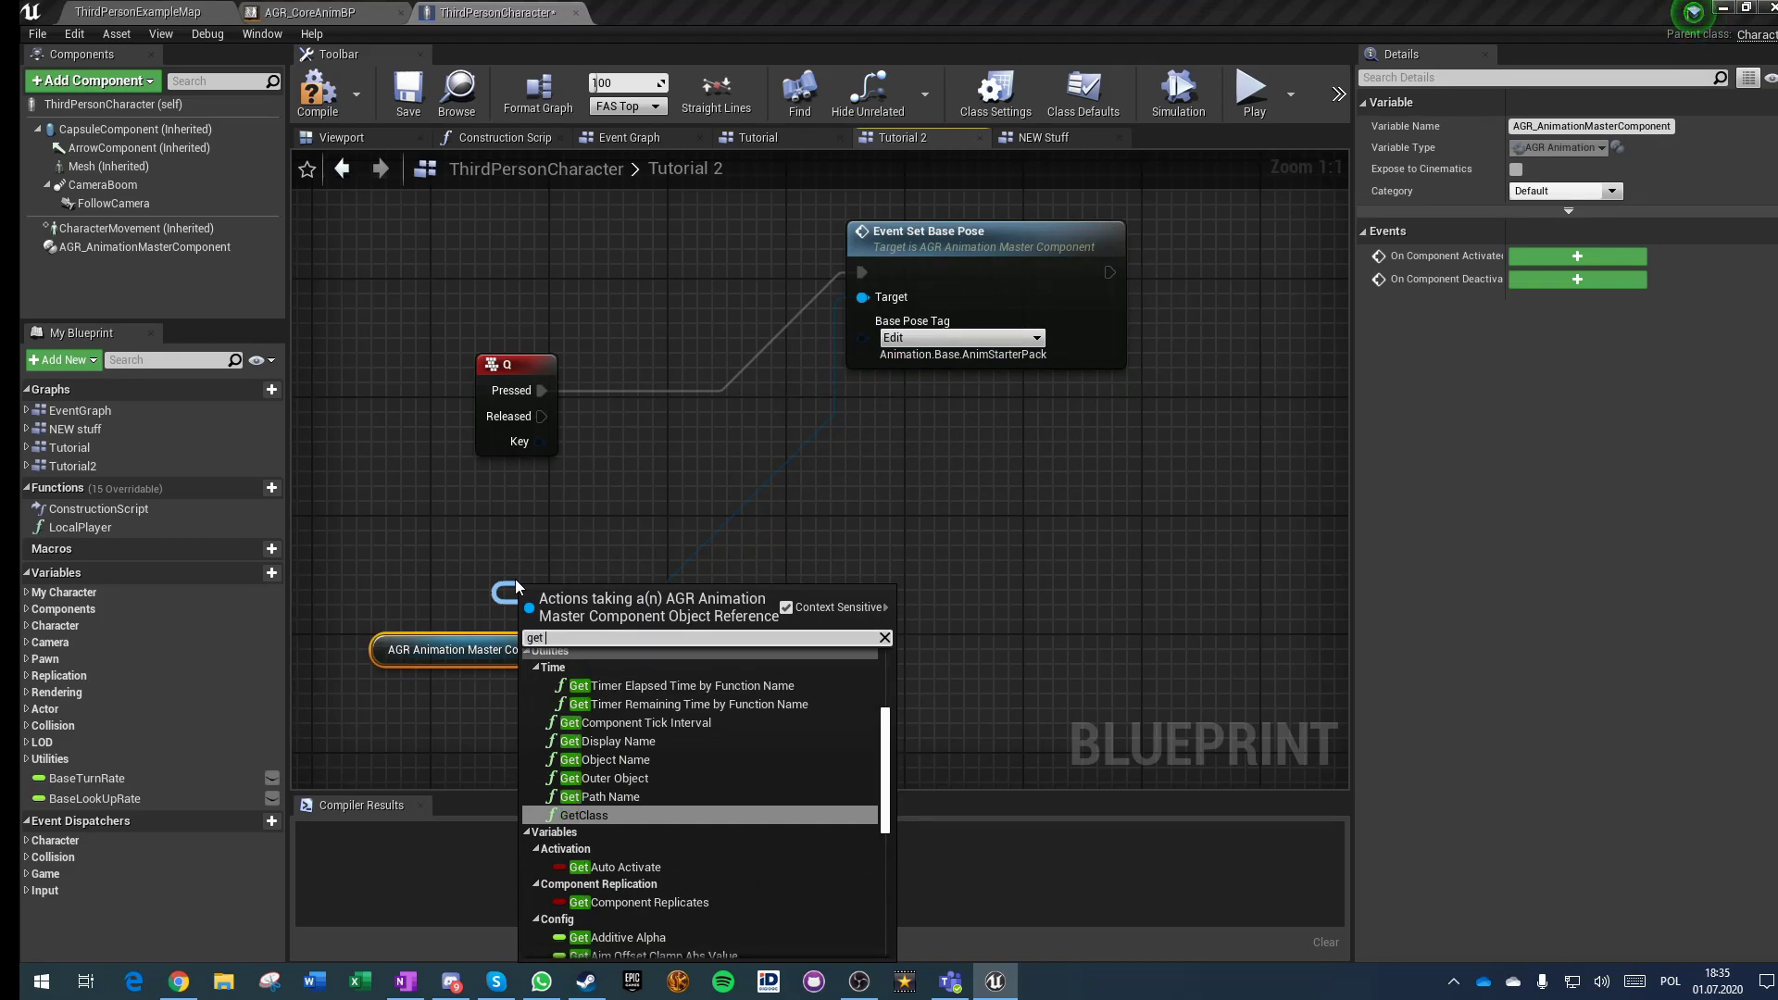
{"action": "type", "text": " base pose"}
{"action": "key", "text": "Return"}
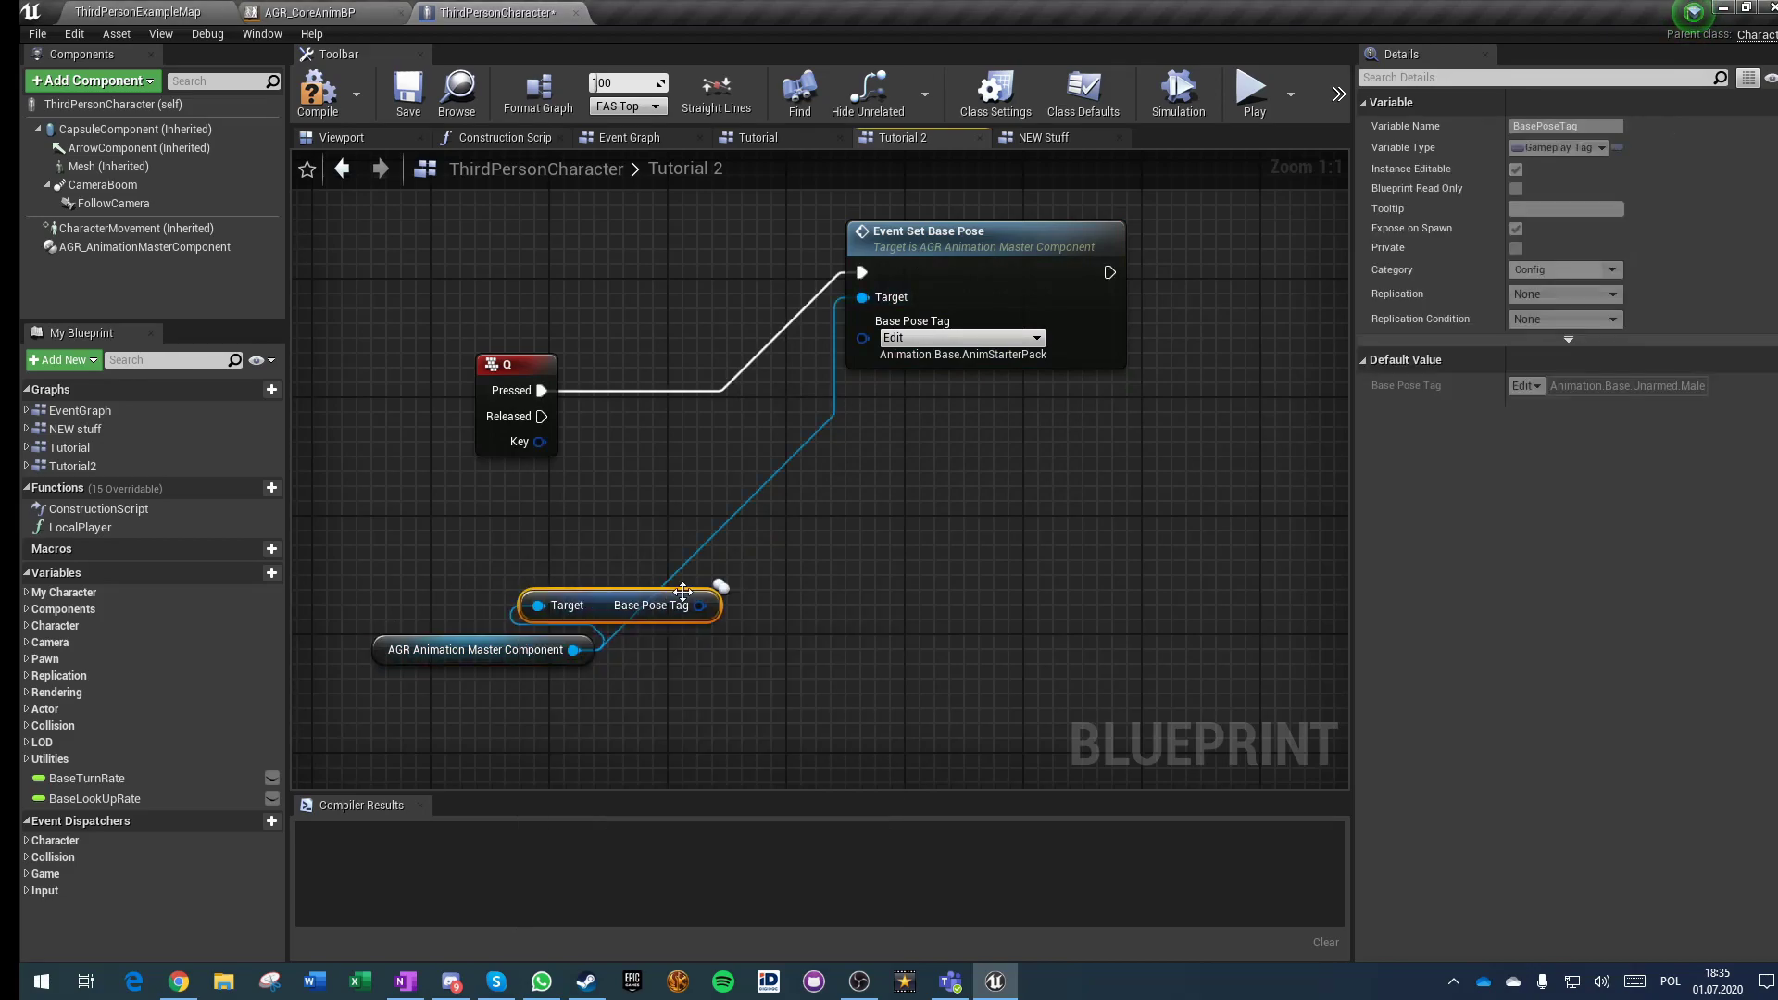
Step: Add an equality (==) node on the Base Pose Tag output, comparing it with Animation.Base.AnimStarterPack, and place it above the getter
{"action": "left_click_drag", "start_coordinate": [698, 604], "coordinate": [795, 526]}
{"action": "type", "text": "=="}
{"action": "key", "text": "Return"}
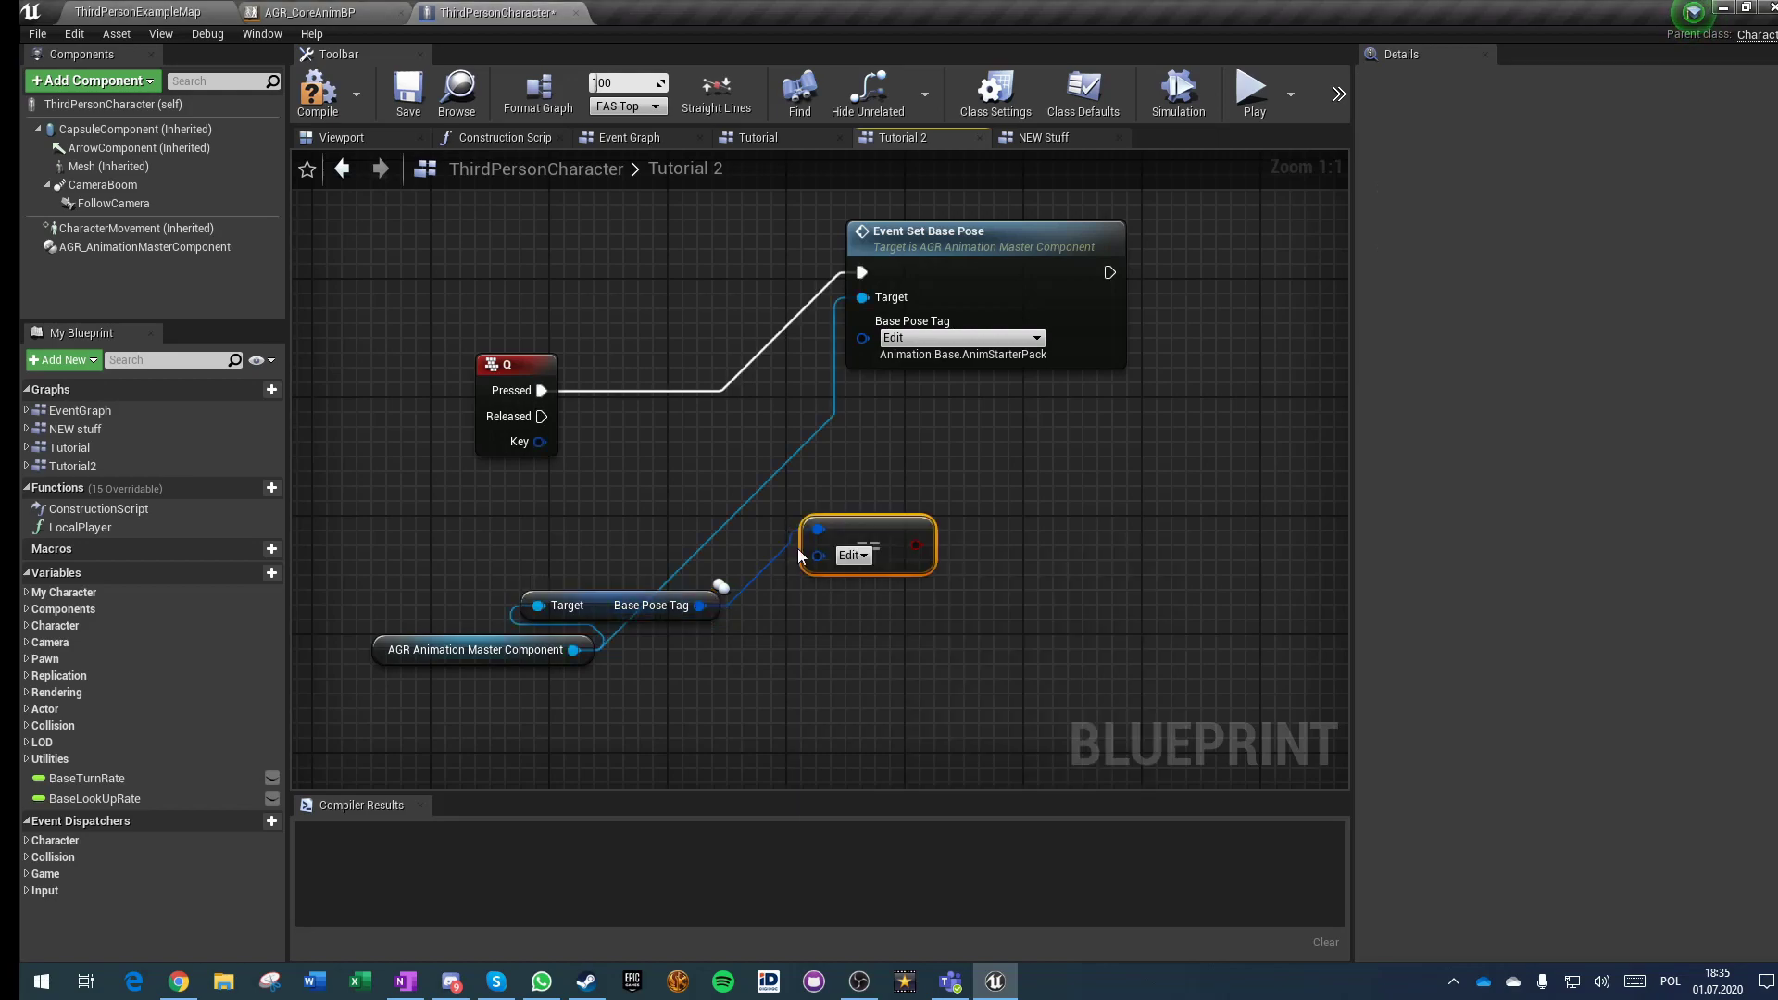
{"action": "left_click", "coordinate": [864, 558]}
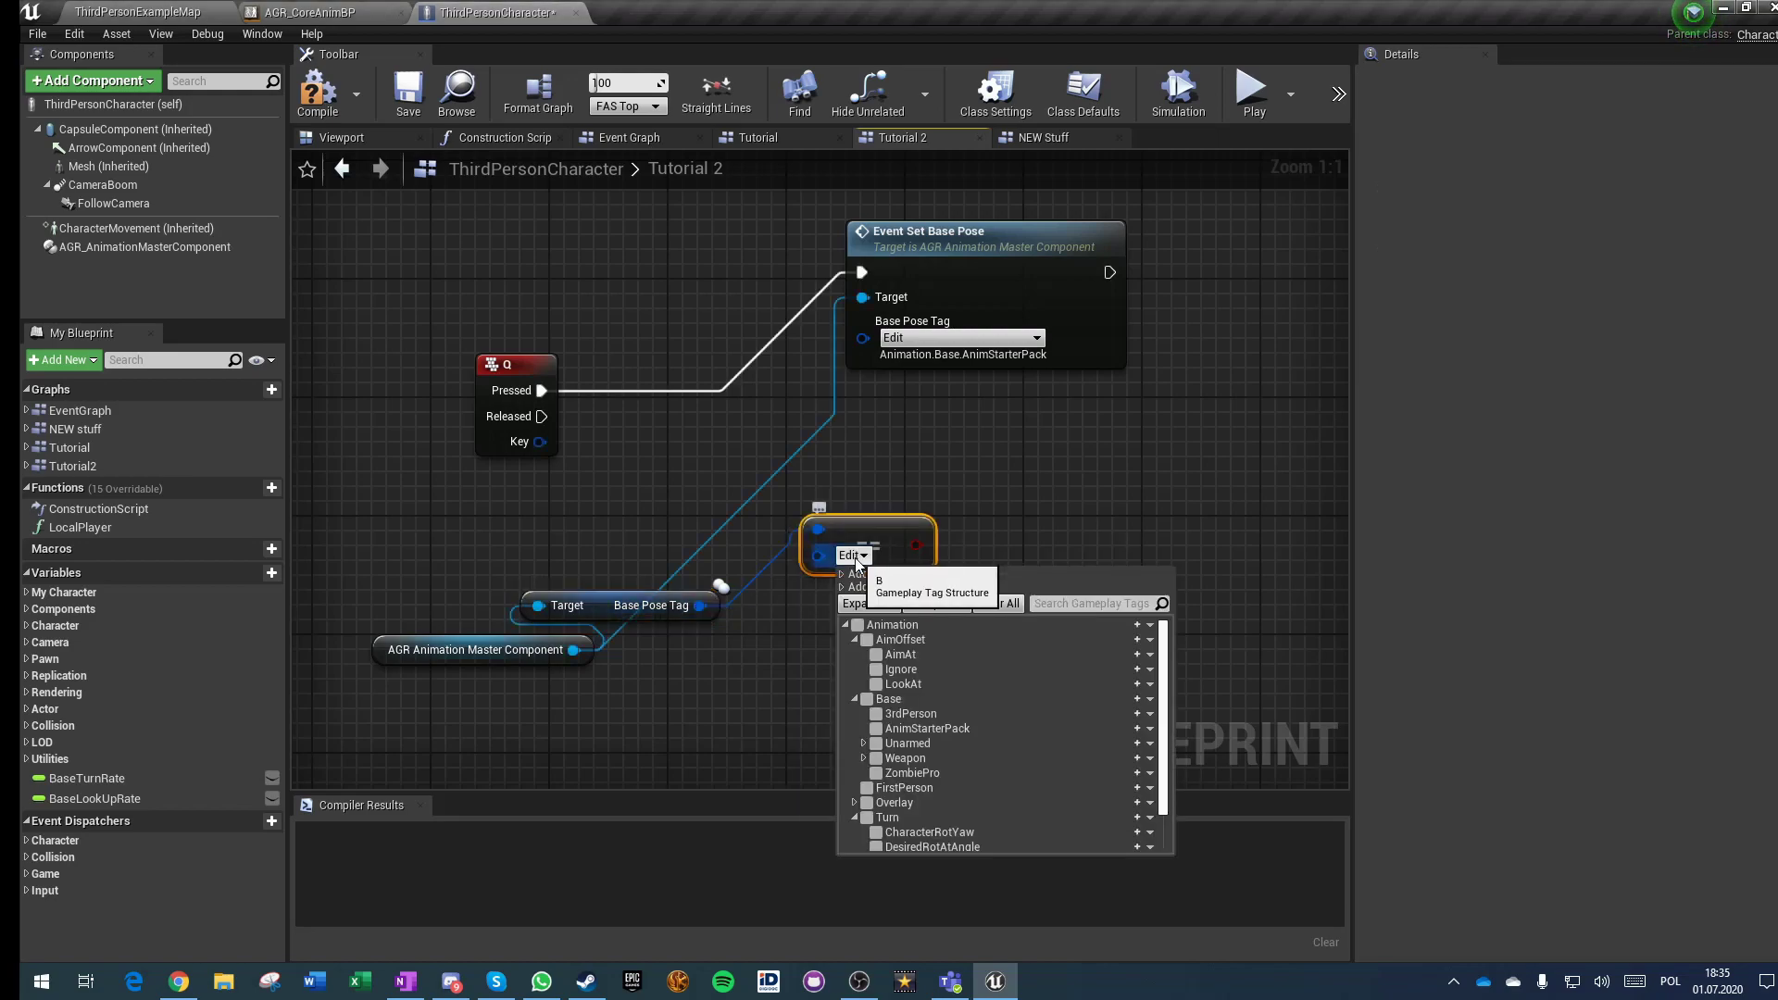
{"action": "left_click", "coordinate": [874, 731]}
{"action": "left_click", "coordinate": [730, 762]}
{"action": "left_click_drag", "start_coordinate": [872, 528], "coordinate": [742, 520]}
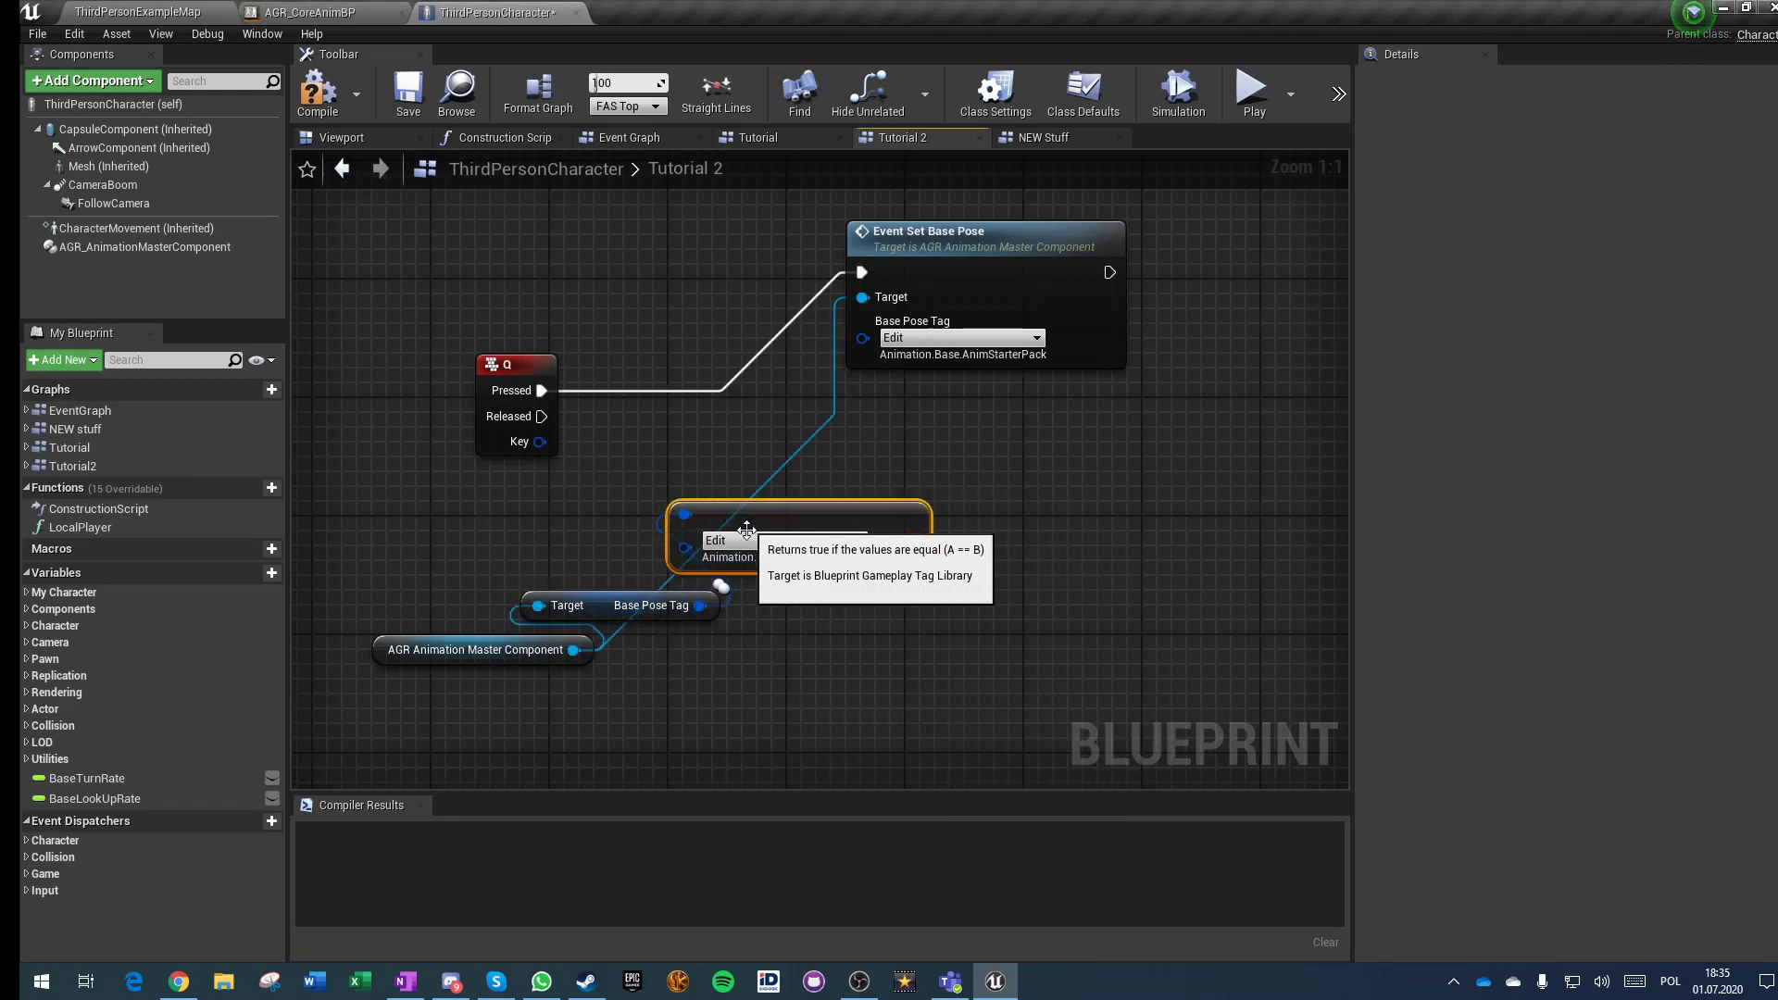
Step: Add a Branch run by the Q key's Pressed output with the tag comparison as its condition, and move Event Set Base Pose beside it
{"action": "left_click", "coordinate": [681, 390]}
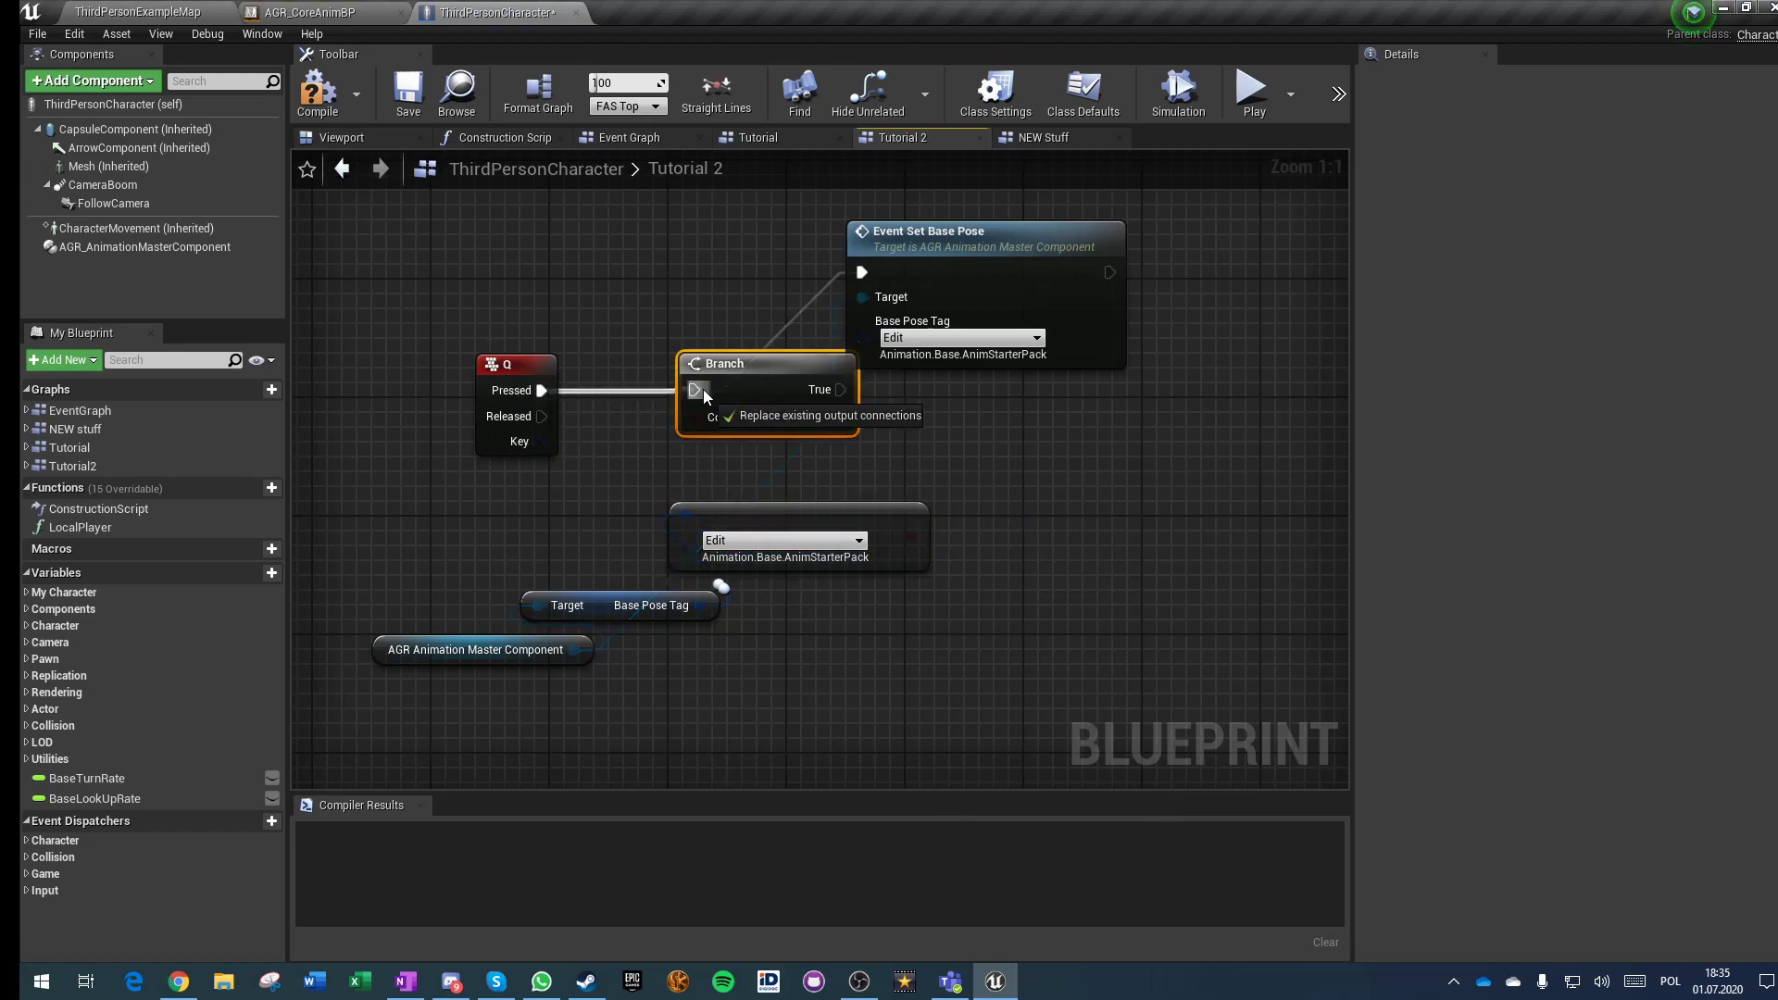
{"action": "left_click_drag", "start_coordinate": [910, 538], "coordinate": [713, 418]}
{"action": "left_click_drag", "start_coordinate": [952, 245], "coordinate": [1114, 407]}
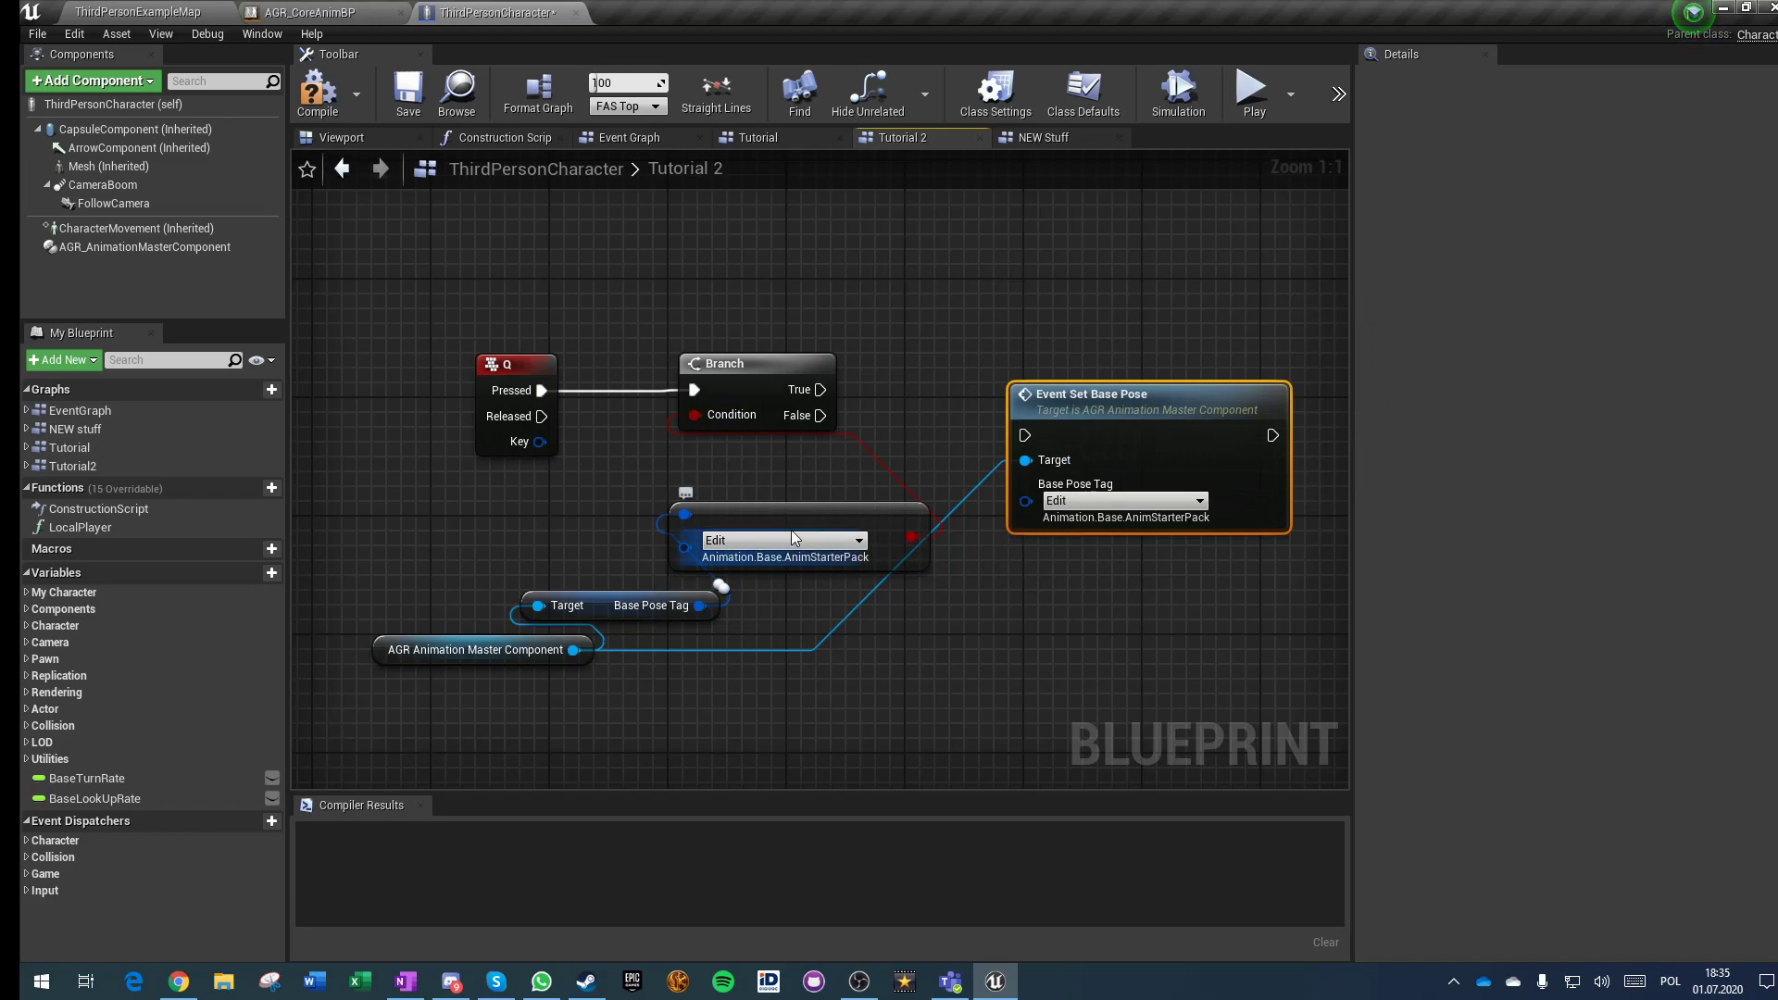
{"action": "left_click_drag", "start_coordinate": [1075, 398], "coordinate": [1104, 399]}
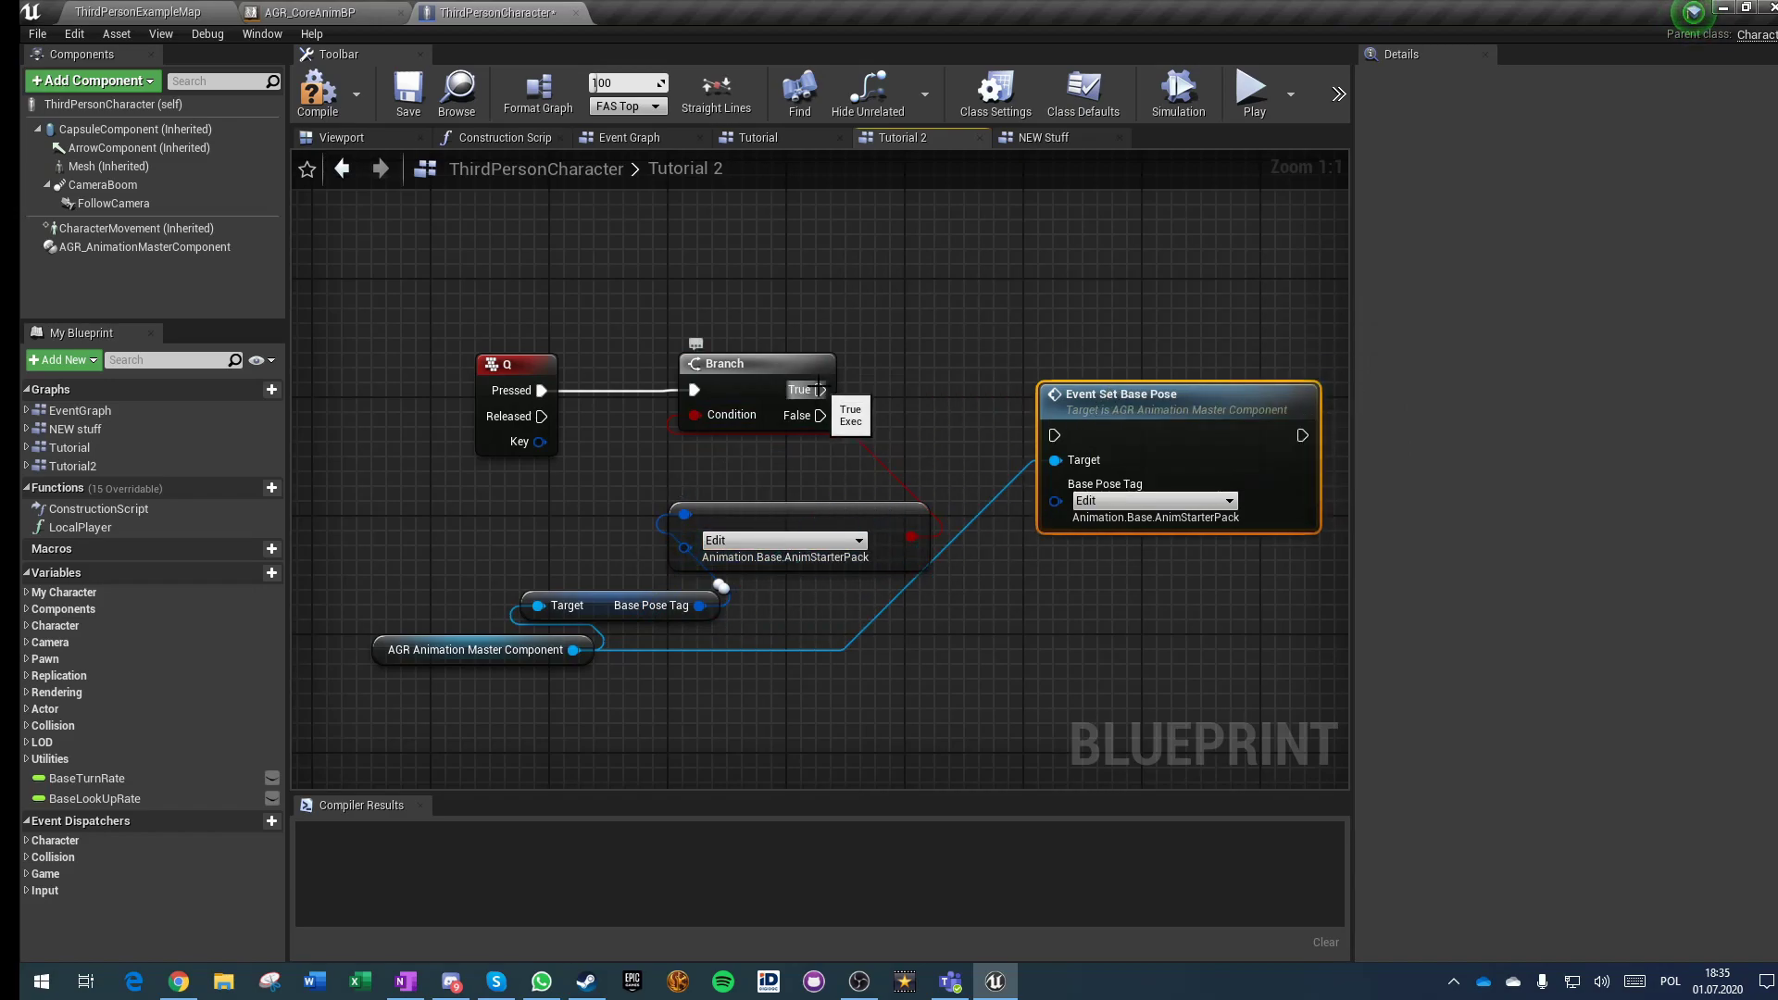
Step: Duplicate Event Set Base Pose above the original and set the copy's Base Pose Tag to Animation.Base.3rdPerson
{"action": "key", "text": "ctrl+c"}
{"action": "key", "text": "ctrl+v"}
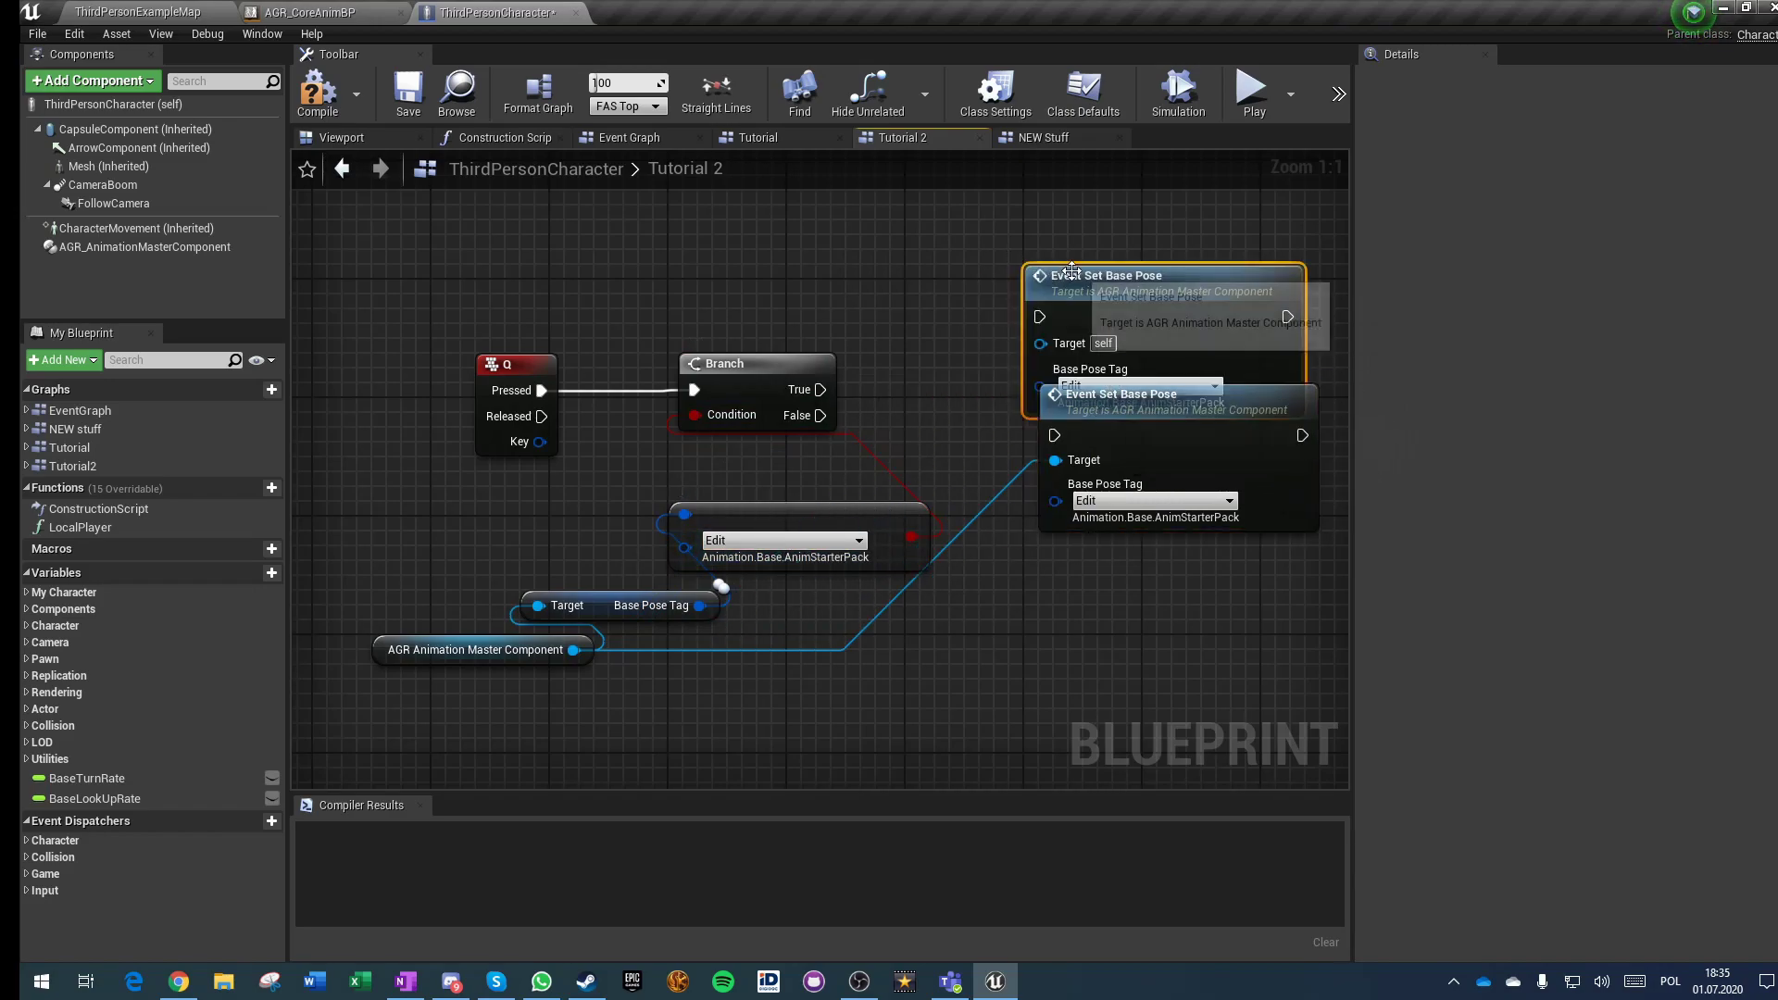
{"action": "left_click_drag", "start_coordinate": [1065, 279], "coordinate": [1100, 236]}
{"action": "left_click", "coordinate": [1098, 342]}
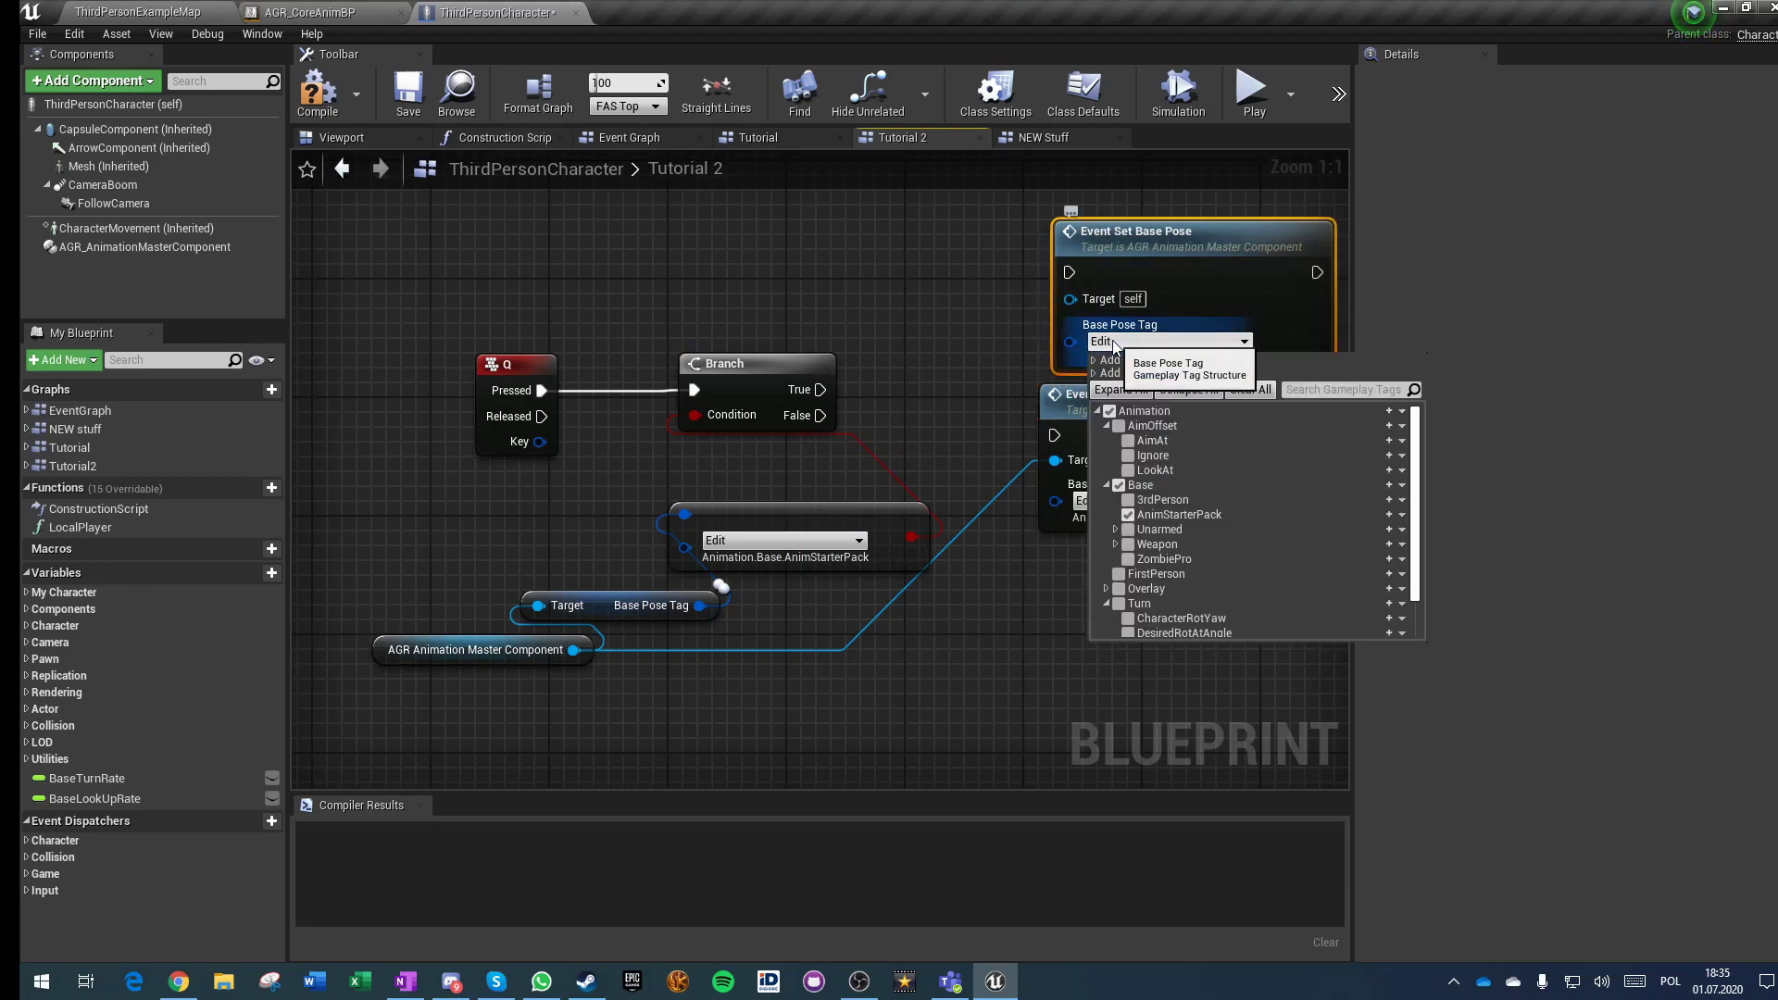
{"action": "left_click", "coordinate": [1128, 500]}
{"action": "left_click", "coordinate": [964, 291]}
Step: Connect Branch True to the 3rdPerson pose call and False to the AnimStarterPack call, and target the new call at the AGR Animation Master Component
{"action": "left_click_drag", "start_coordinate": [830, 392], "coordinate": [1069, 273]}
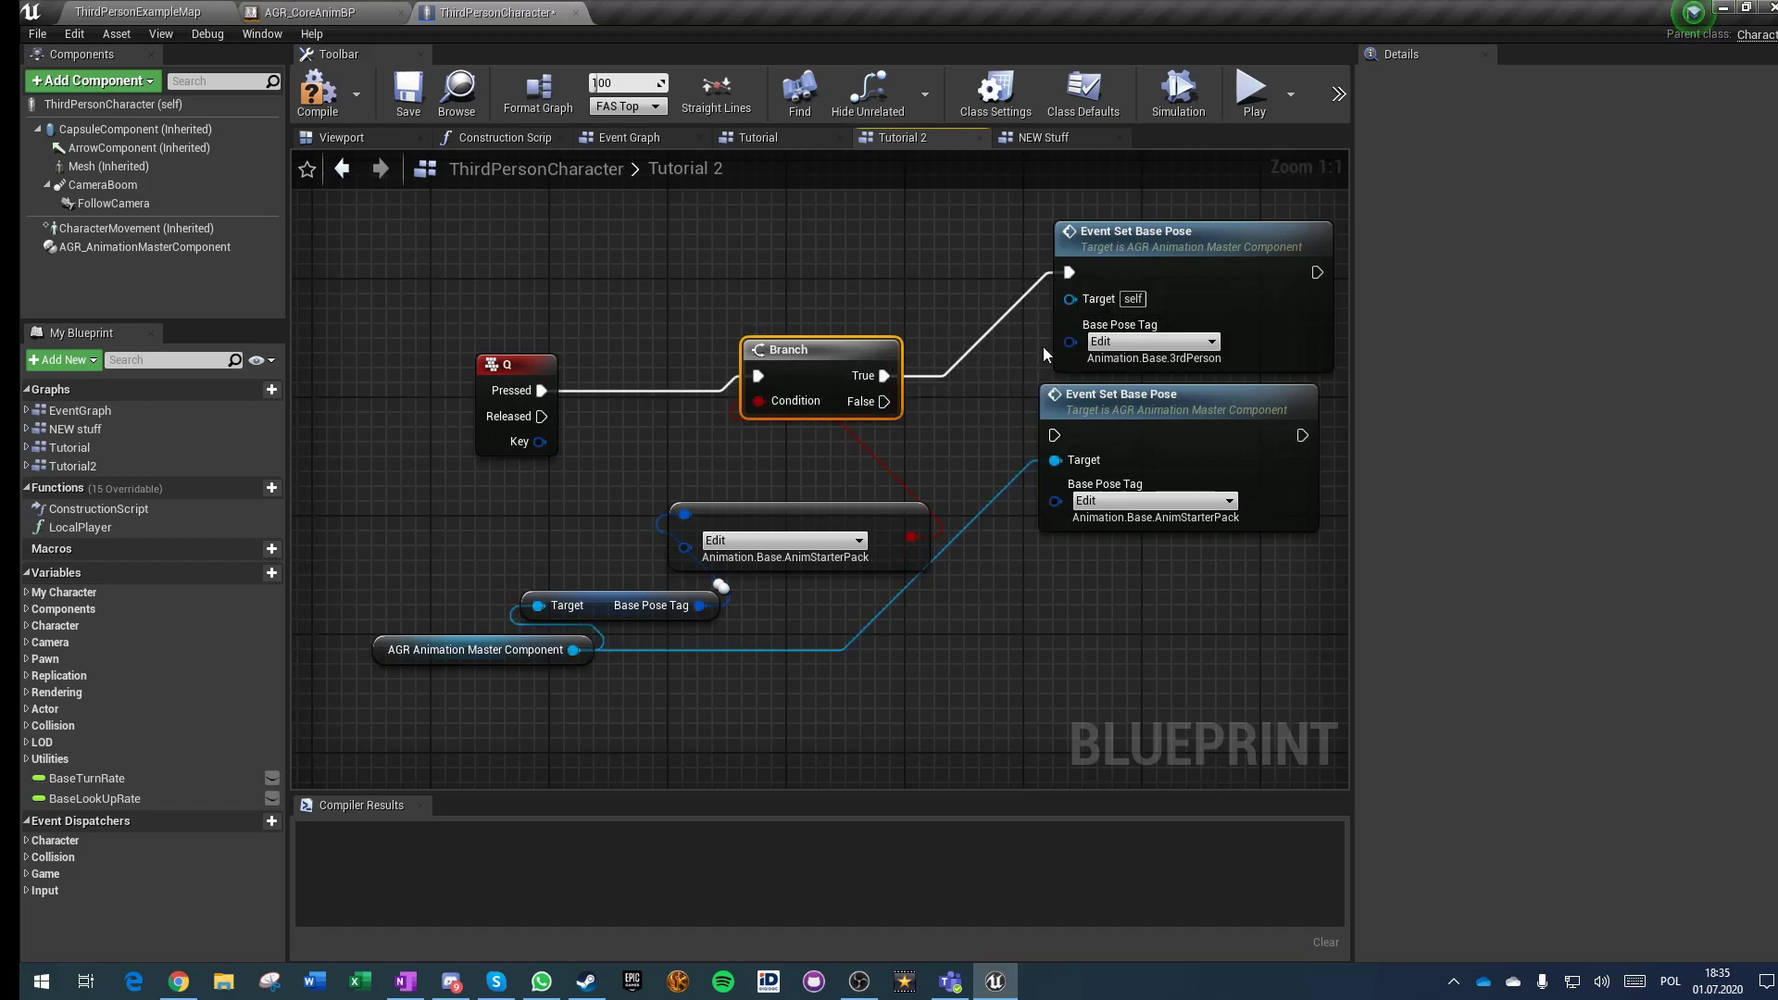
{"action": "left_click_drag", "start_coordinate": [882, 402], "coordinate": [1058, 437]}
{"action": "mouse_move", "coordinate": [1068, 301]}
{"action": "left_mouse_down"}
{"action": "mouse_move", "coordinate": [721, 585]}
{"action": "mouse_move", "coordinate": [561, 656]}
{"action": "mouse_move", "coordinate": [658, 624]}
{"action": "mouse_move", "coordinate": [1070, 298]}
{"action": "left_mouse_up"}
{"action": "left_click", "coordinate": [540, 655]}
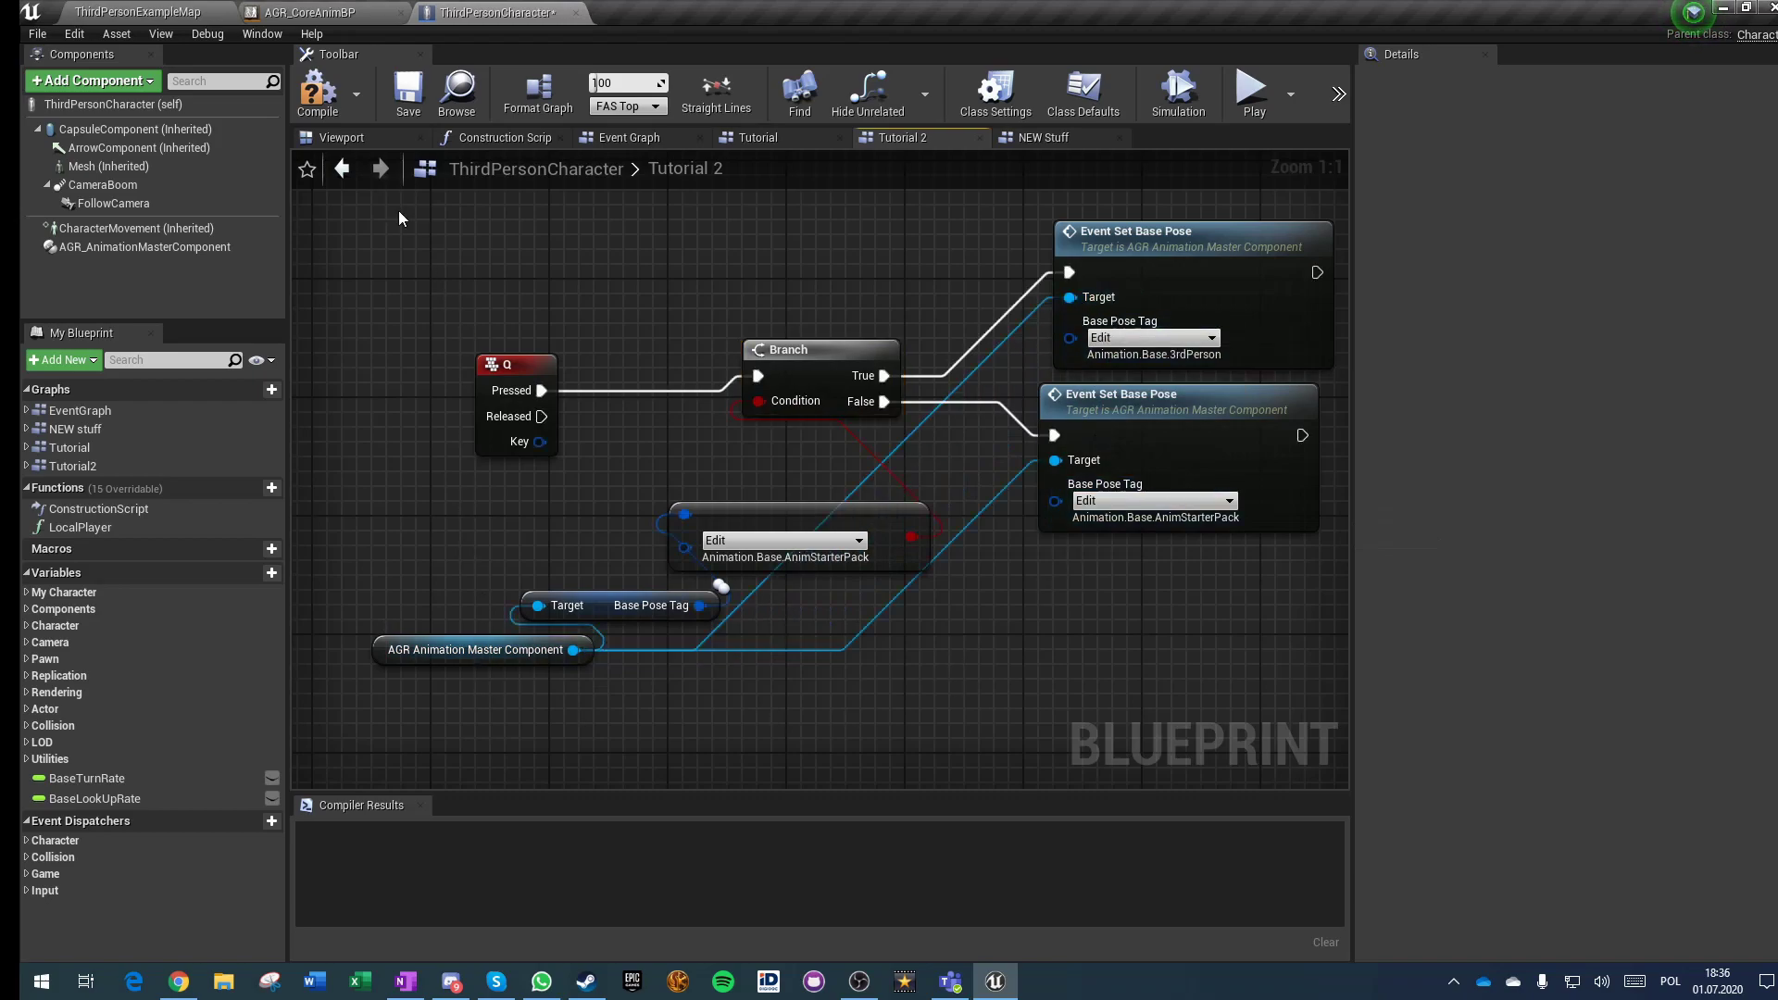
{"action": "left_click_drag", "start_coordinate": [406, 226], "coordinate": [1157, 659]}
{"action": "left_click", "coordinate": [652, 428]}
Step: Try a Flip Flop node above the Branch, driven by the Q key's Pressed output
{"action": "right_click", "coordinate": [696, 298]}
{"action": "type", "text": "flip"}
{"action": "key", "text": "Return"}
{"action": "left_click_drag", "start_coordinate": [763, 302], "coordinate": [806, 228]}
{"action": "left_click", "coordinate": [652, 279]}
{"action": "right_click_drag", "start_coordinate": [650, 282], "coordinate": [657, 381]}
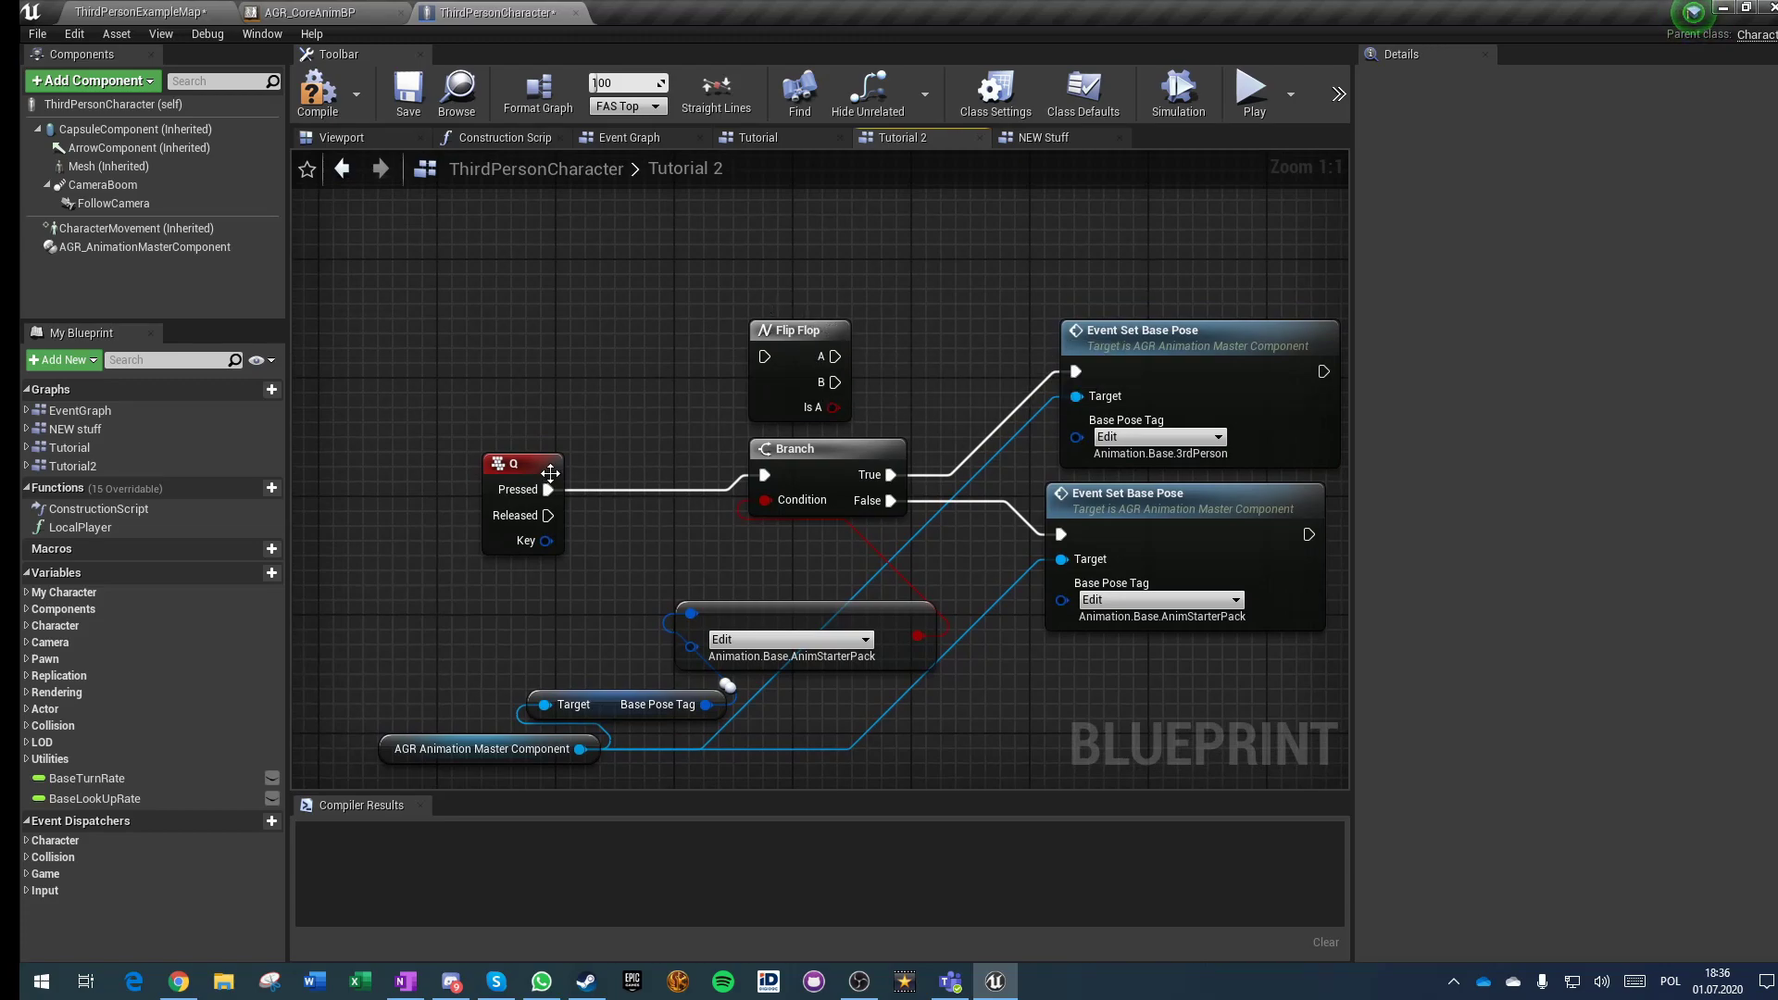
{"action": "left_click_drag", "start_coordinate": [759, 371], "coordinate": [546, 490]}
{"action": "left_click_drag", "start_coordinate": [1056, 268], "coordinate": [1269, 437]}
{"action": "left_click_drag", "start_coordinate": [989, 265], "coordinate": [1245, 398]}
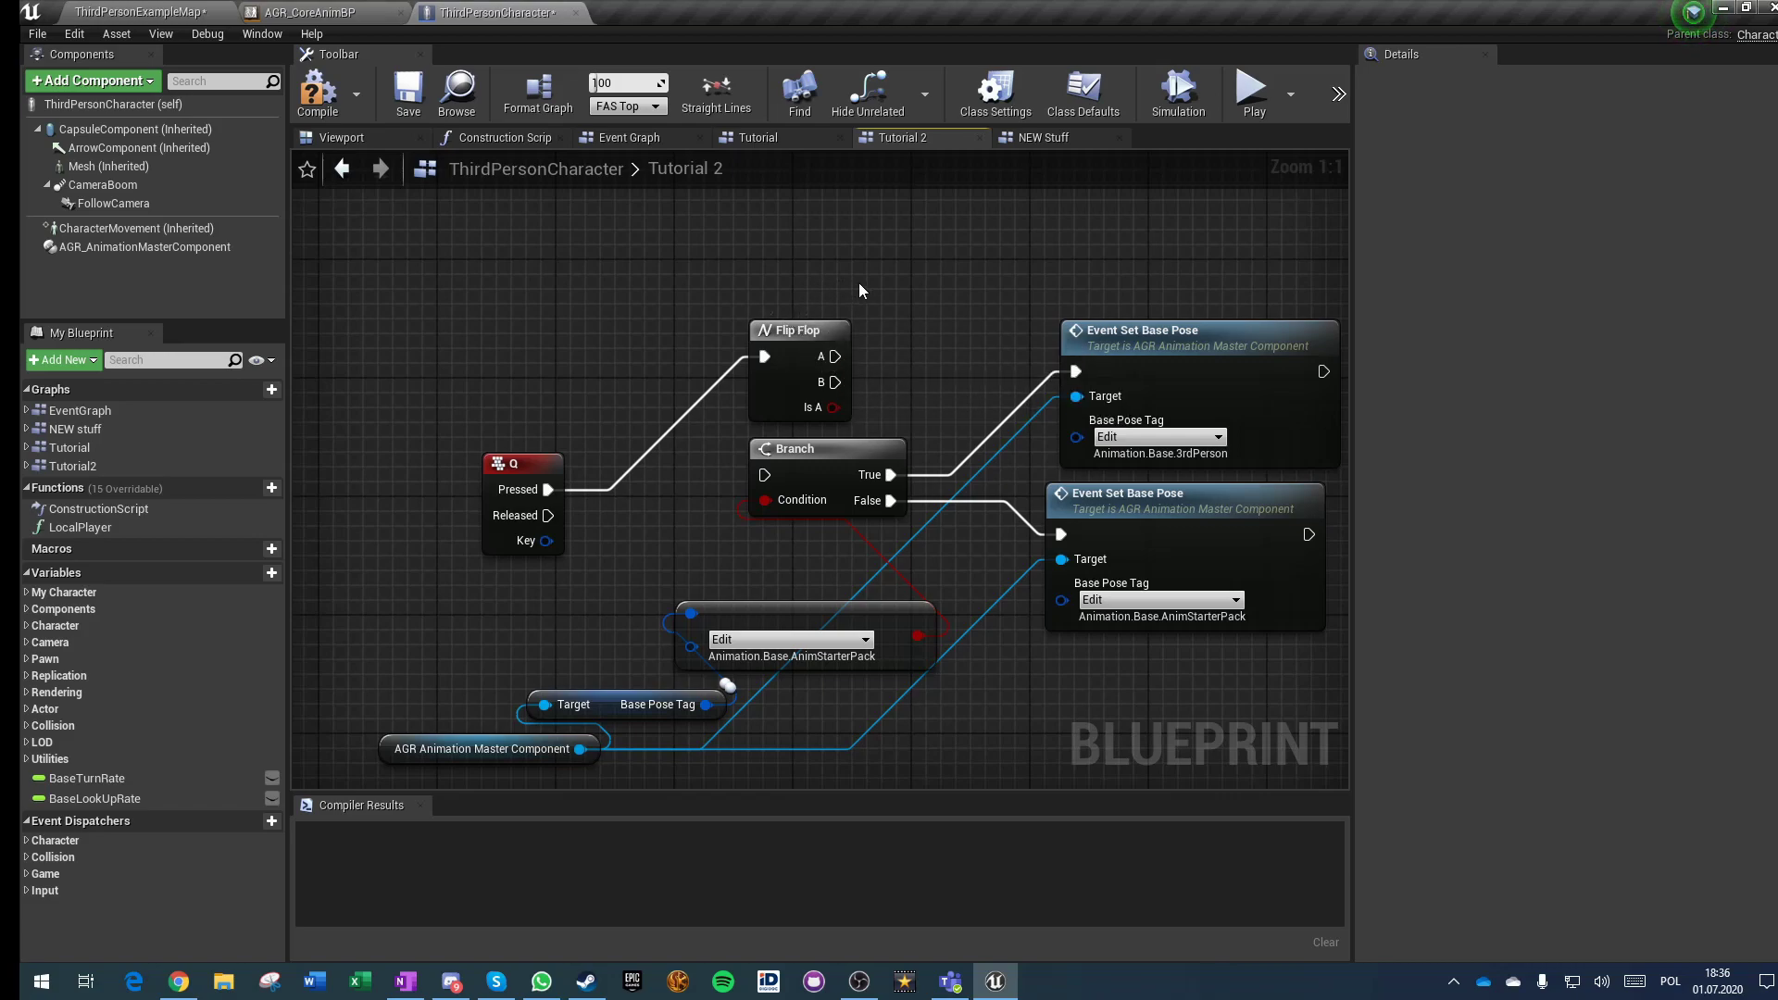
Step: Delete the Flip Flop node and reconnect the Q key's Pressed output to the Branch
{"action": "left_click_drag", "start_coordinate": [836, 407], "coordinate": [997, 245]}
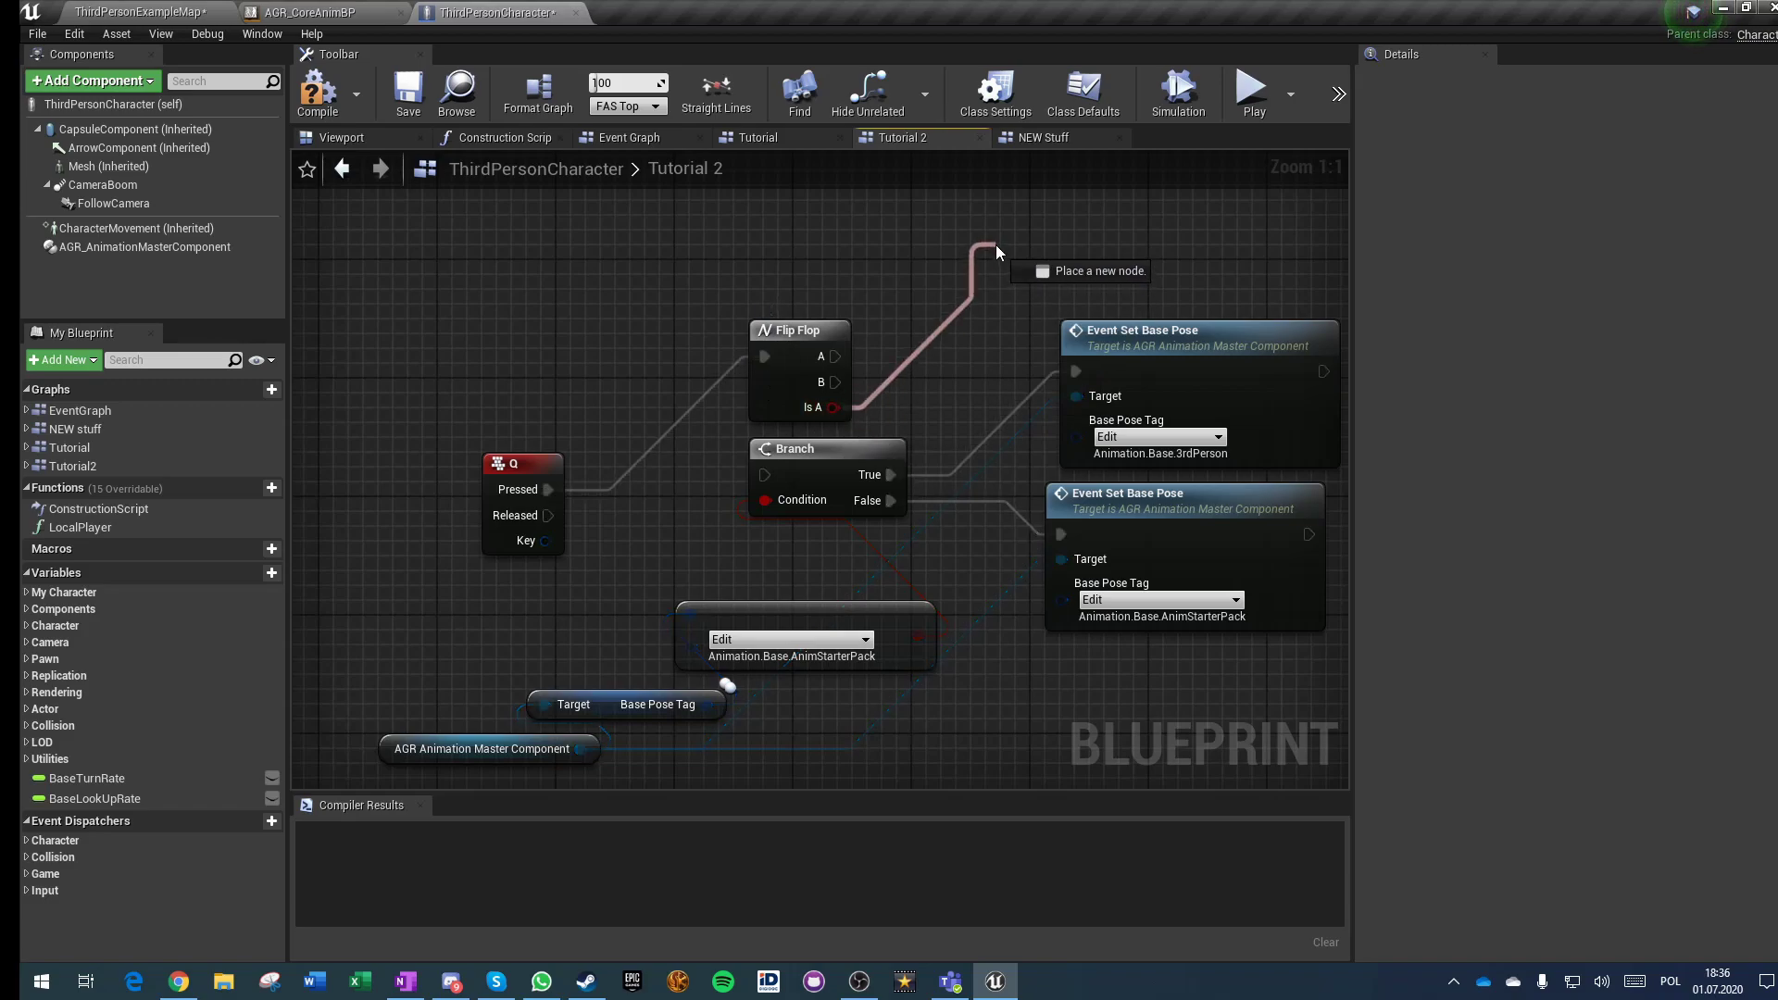
{"action": "left_click", "coordinate": [884, 297]}
{"action": "left_click_drag", "start_coordinate": [887, 287], "coordinate": [915, 370]}
{"action": "key", "text": "Delete"}
{"action": "left_click_drag", "start_coordinate": [548, 489], "coordinate": [752, 482]}
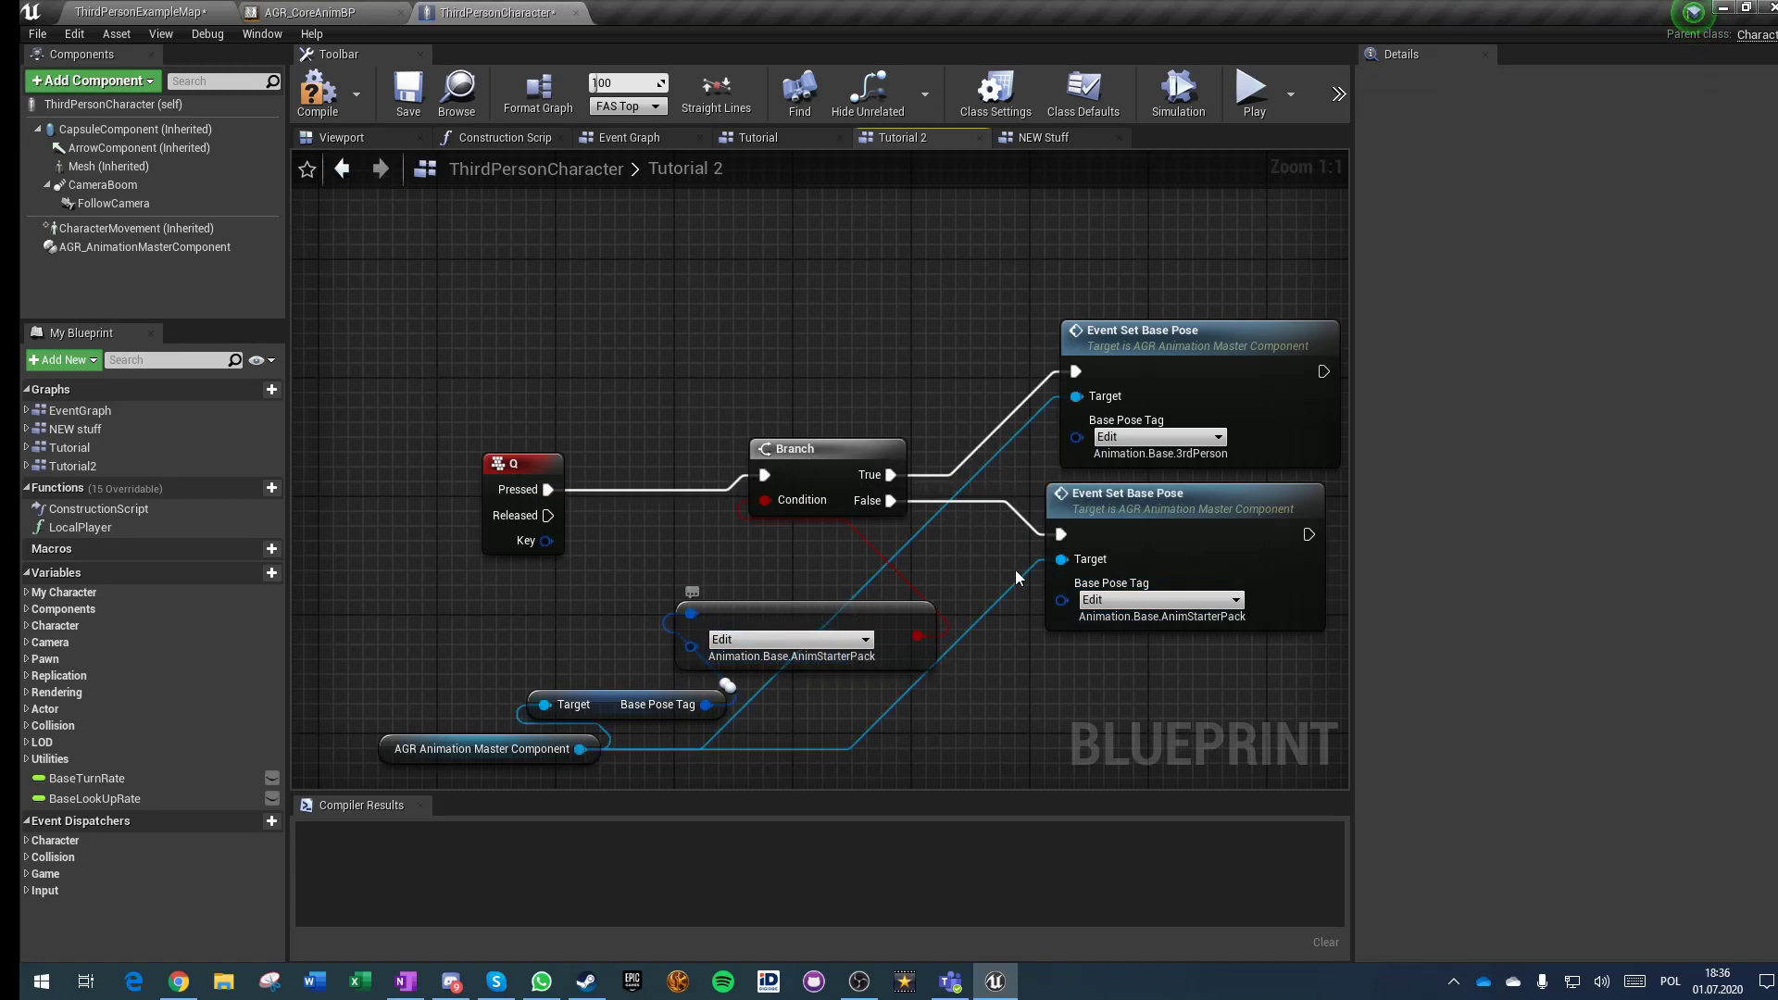
Step: Compile and save ThirdPersonCharacter, and save the ThirdPersonExampleMap level
{"action": "left_click", "coordinate": [320, 93]}
{"action": "left_click", "coordinate": [408, 92]}
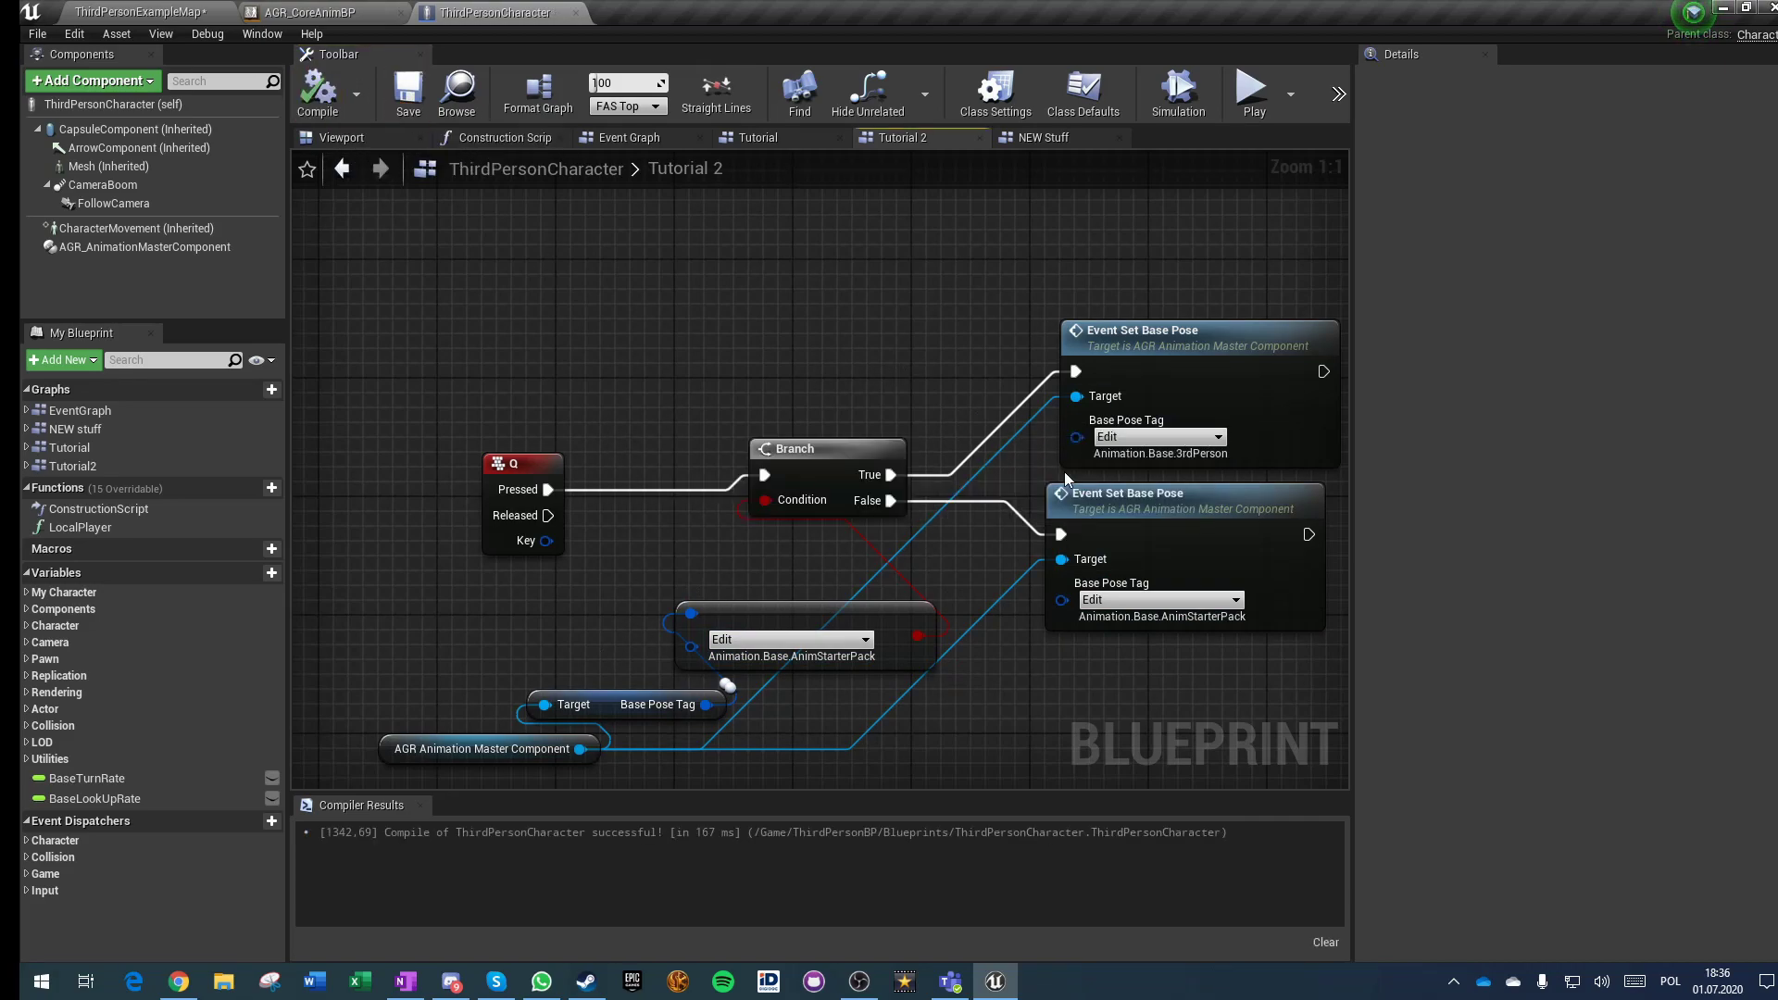
{"action": "left_click", "coordinate": [147, 11]}
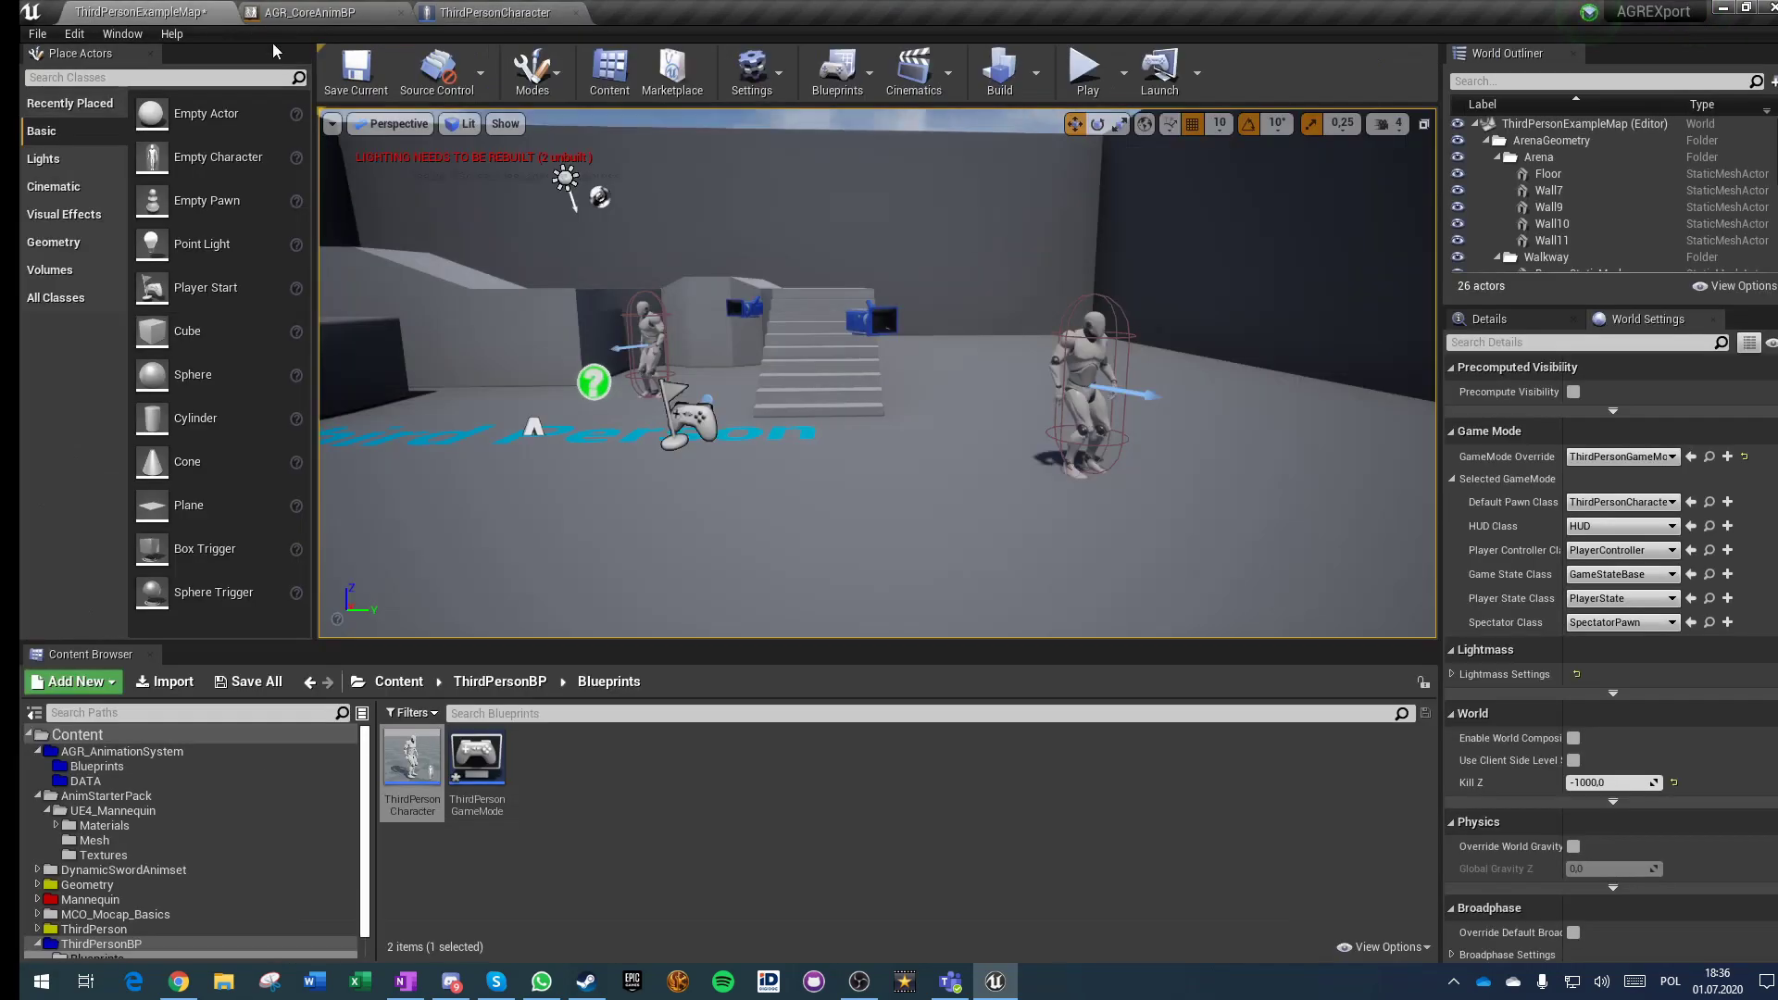
{"action": "left_click", "coordinate": [356, 72]}
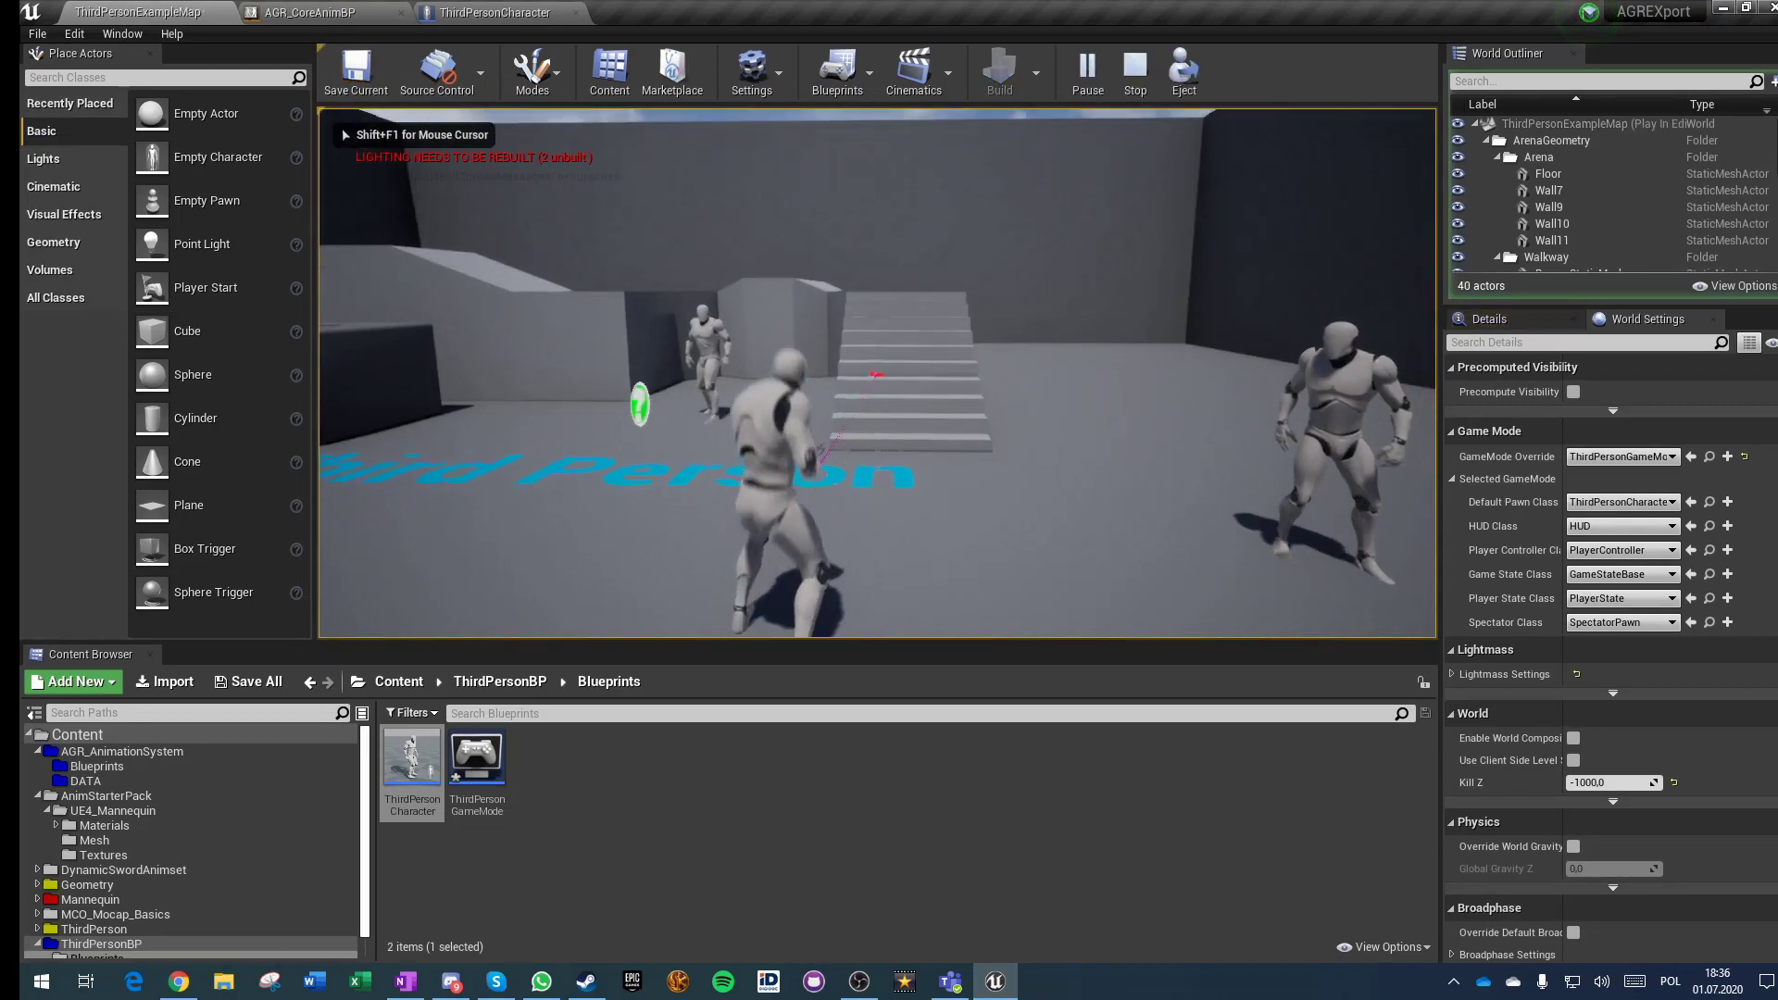
Step: Move the character sideways in the running game to check its animation, and end the play session
{"action": "key", "text": "d"}
{"action": "key", "text": "a"}
{"action": "key", "text": "shift+F1"}
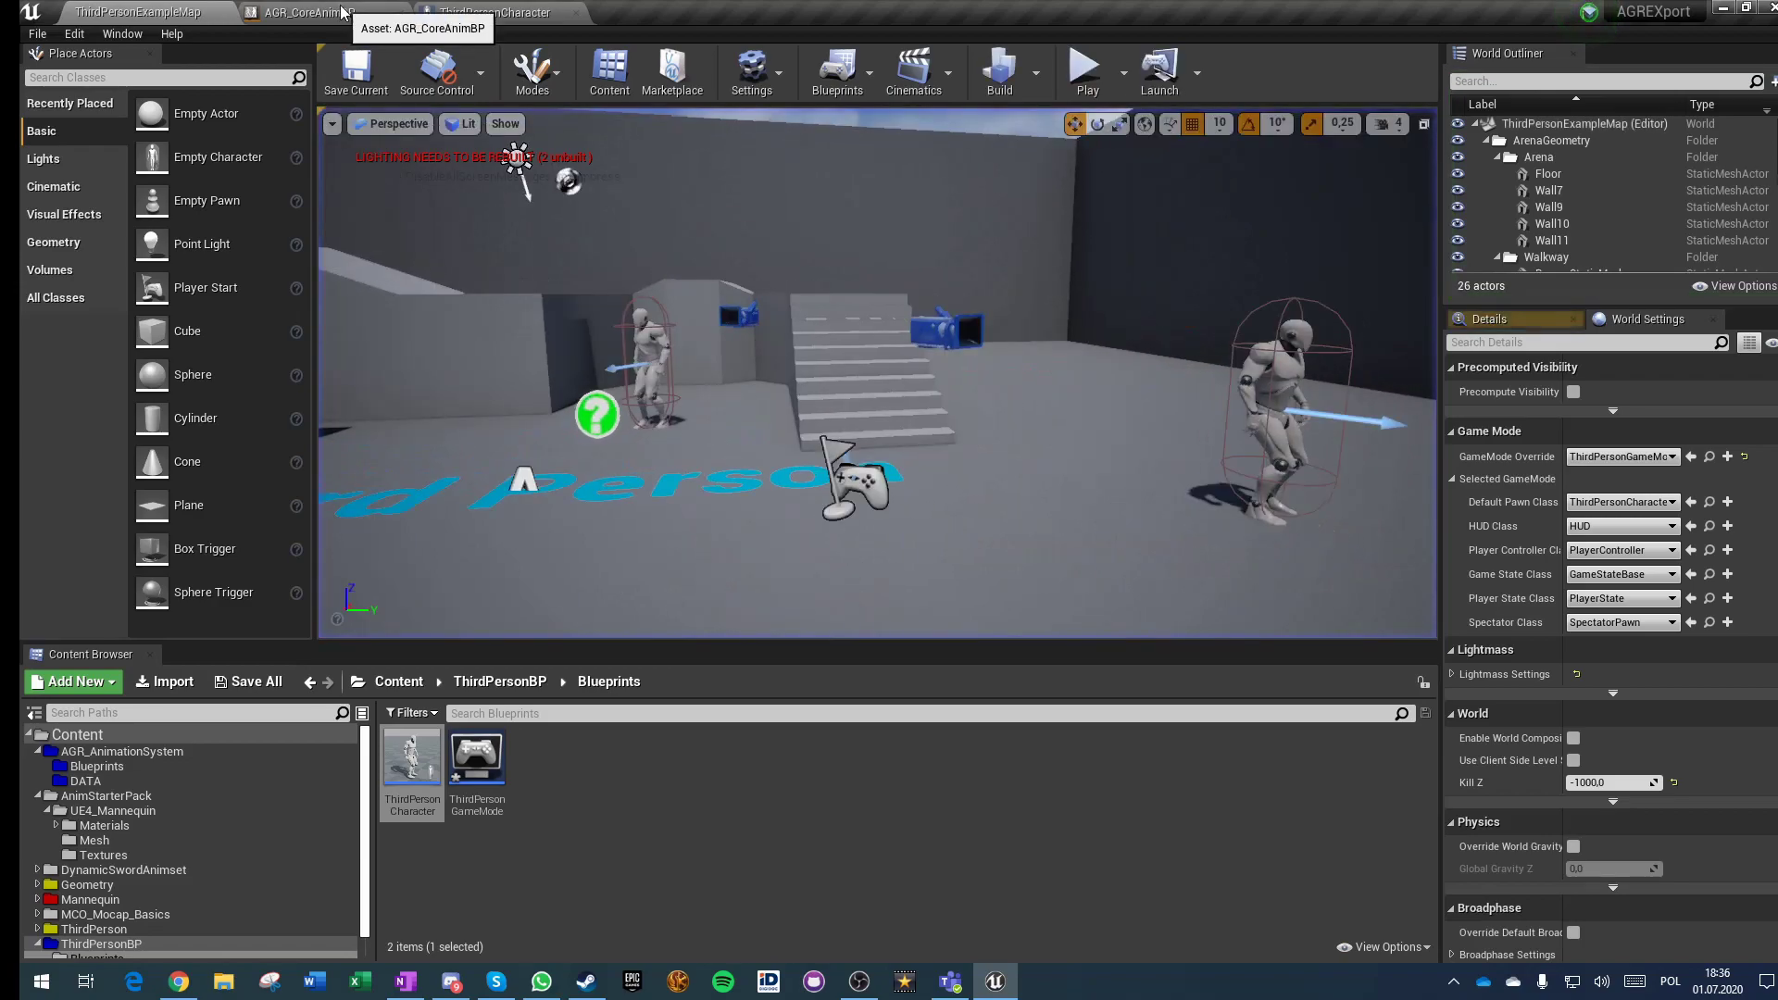
Step: Check the Linked Anim Graph node in the AnimStarterPack state of AGR_CoreAnimBP and compile the blueprint
{"action": "left_click", "coordinate": [310, 12]}
{"action": "double_click", "coordinate": [1378, 594]}
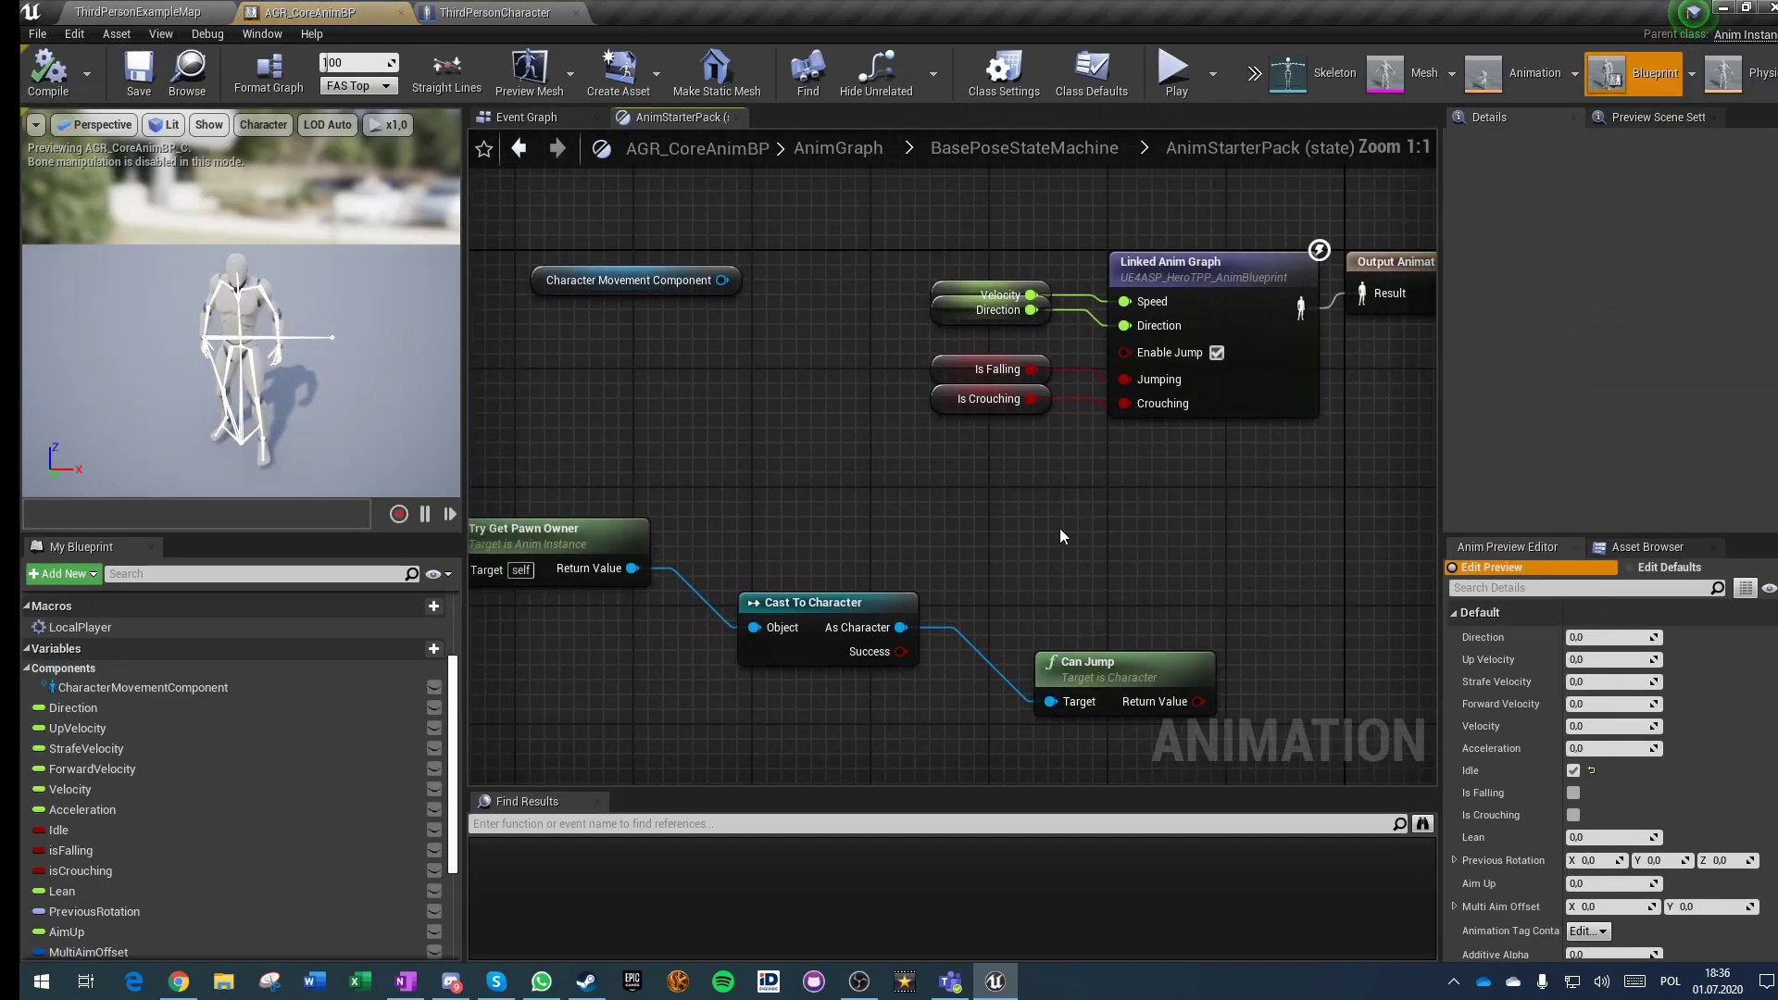
{"action": "left_click", "coordinate": [1276, 360]}
{"action": "left_click", "coordinate": [41, 65]}
Step: Play ThirdPersonExampleMap and move the character in all directions to test the base pose animations, and end the session
{"action": "left_click", "coordinate": [139, 12]}
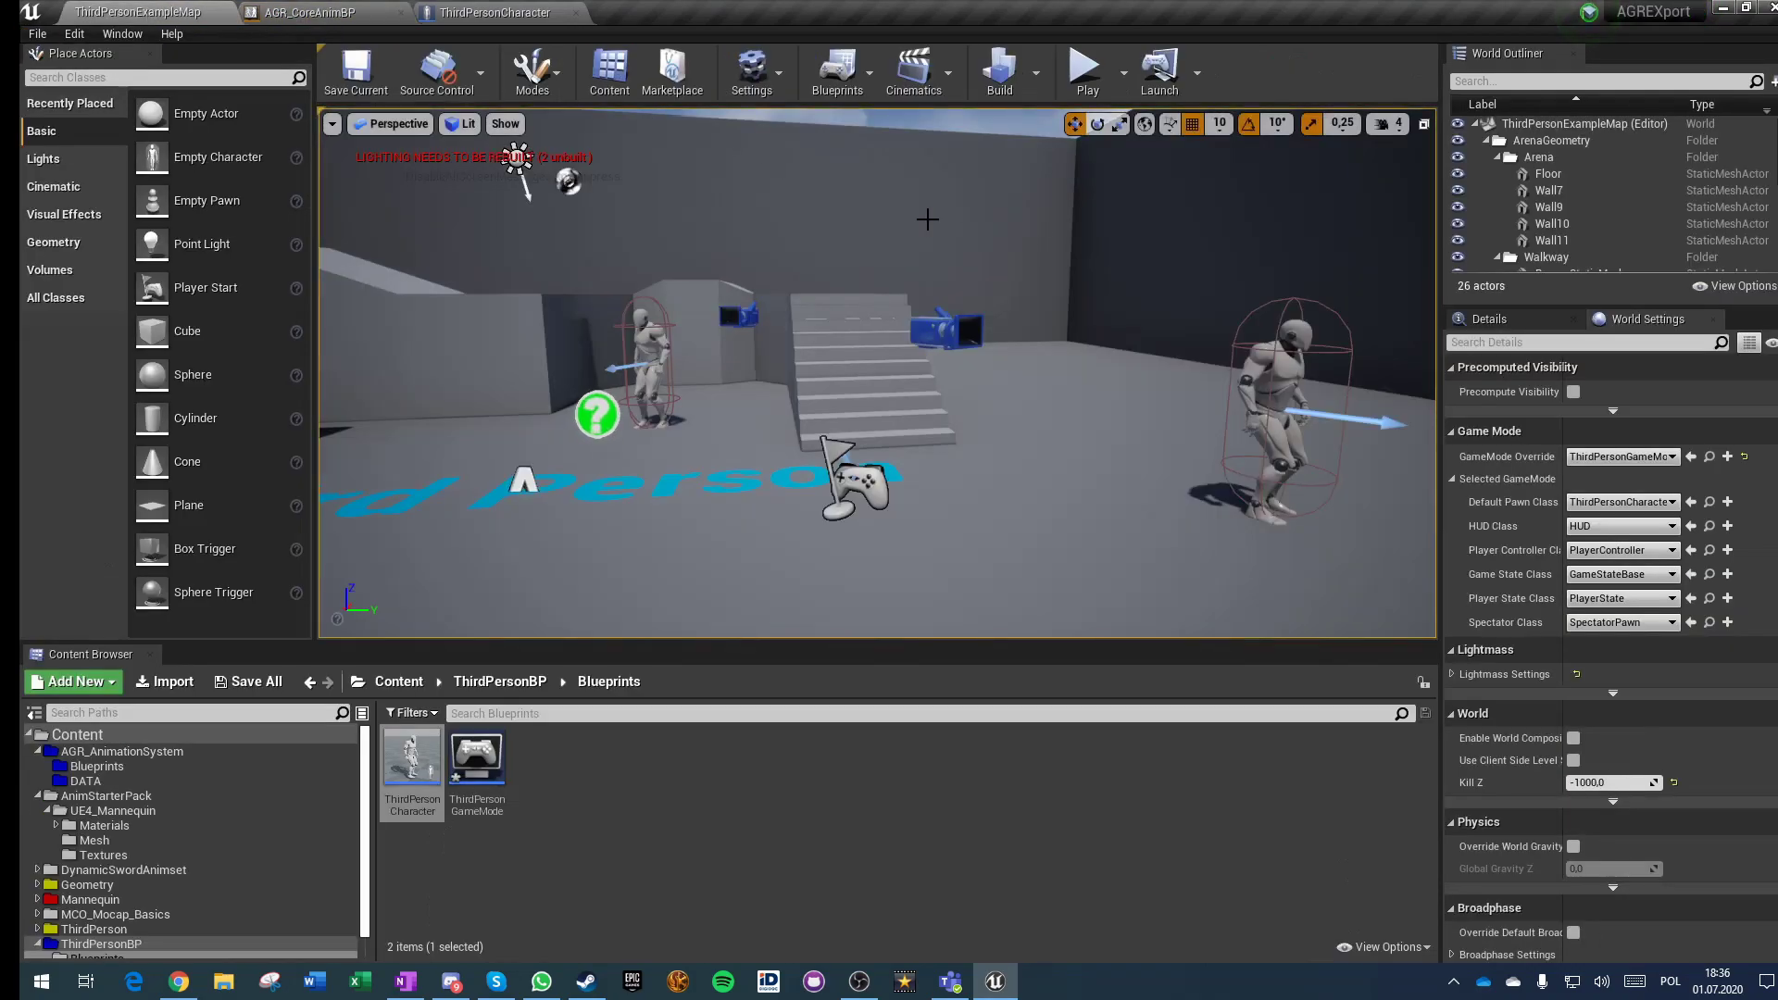
{"action": "key", "text": "alt+p"}
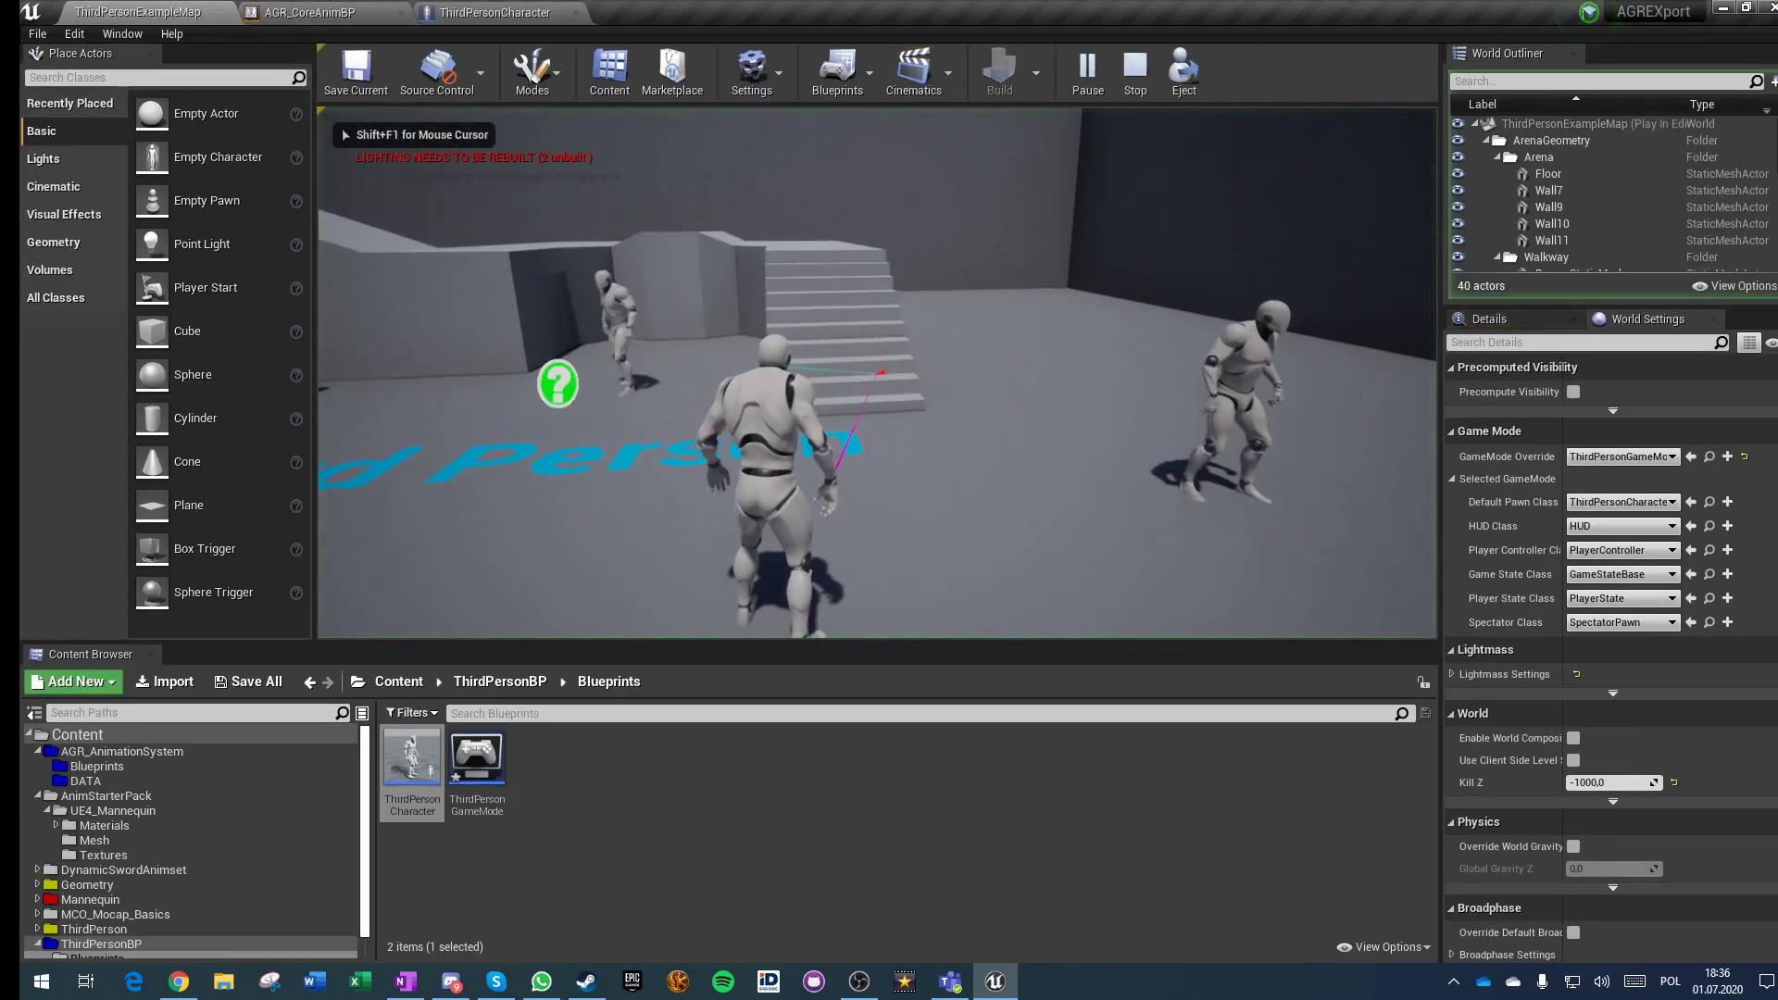
{"action": "key", "text": "a"}
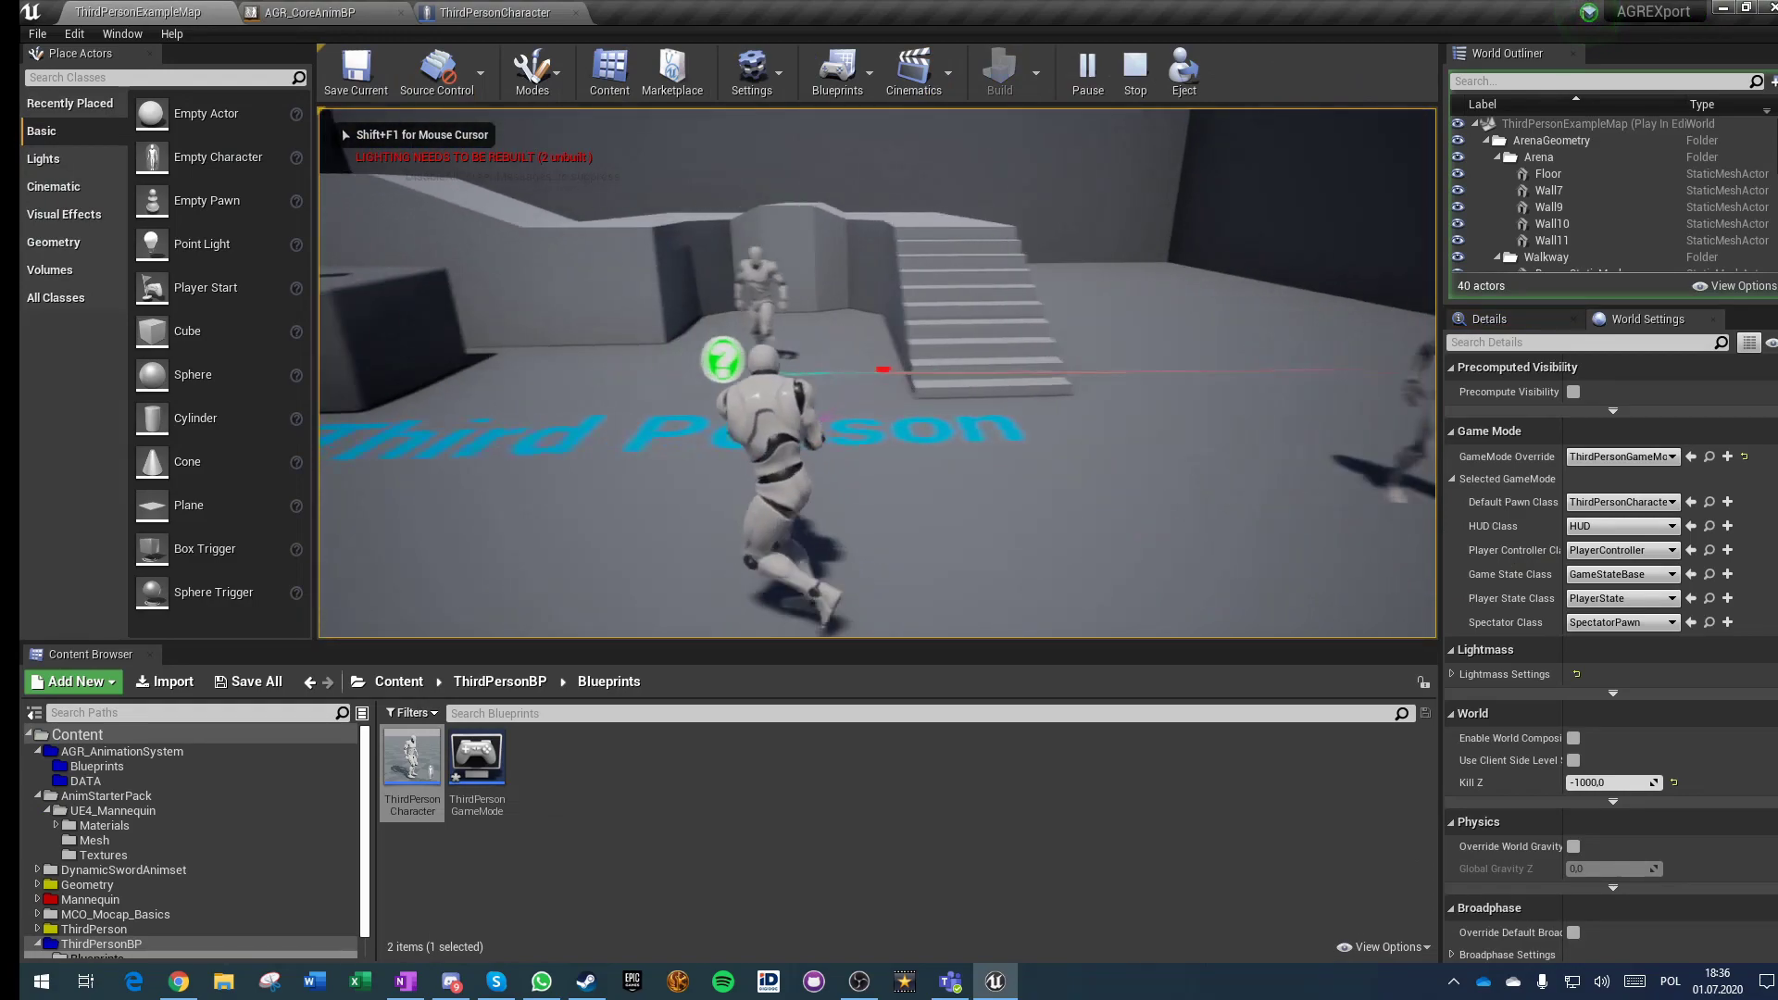
{"action": "key", "text": "d"}
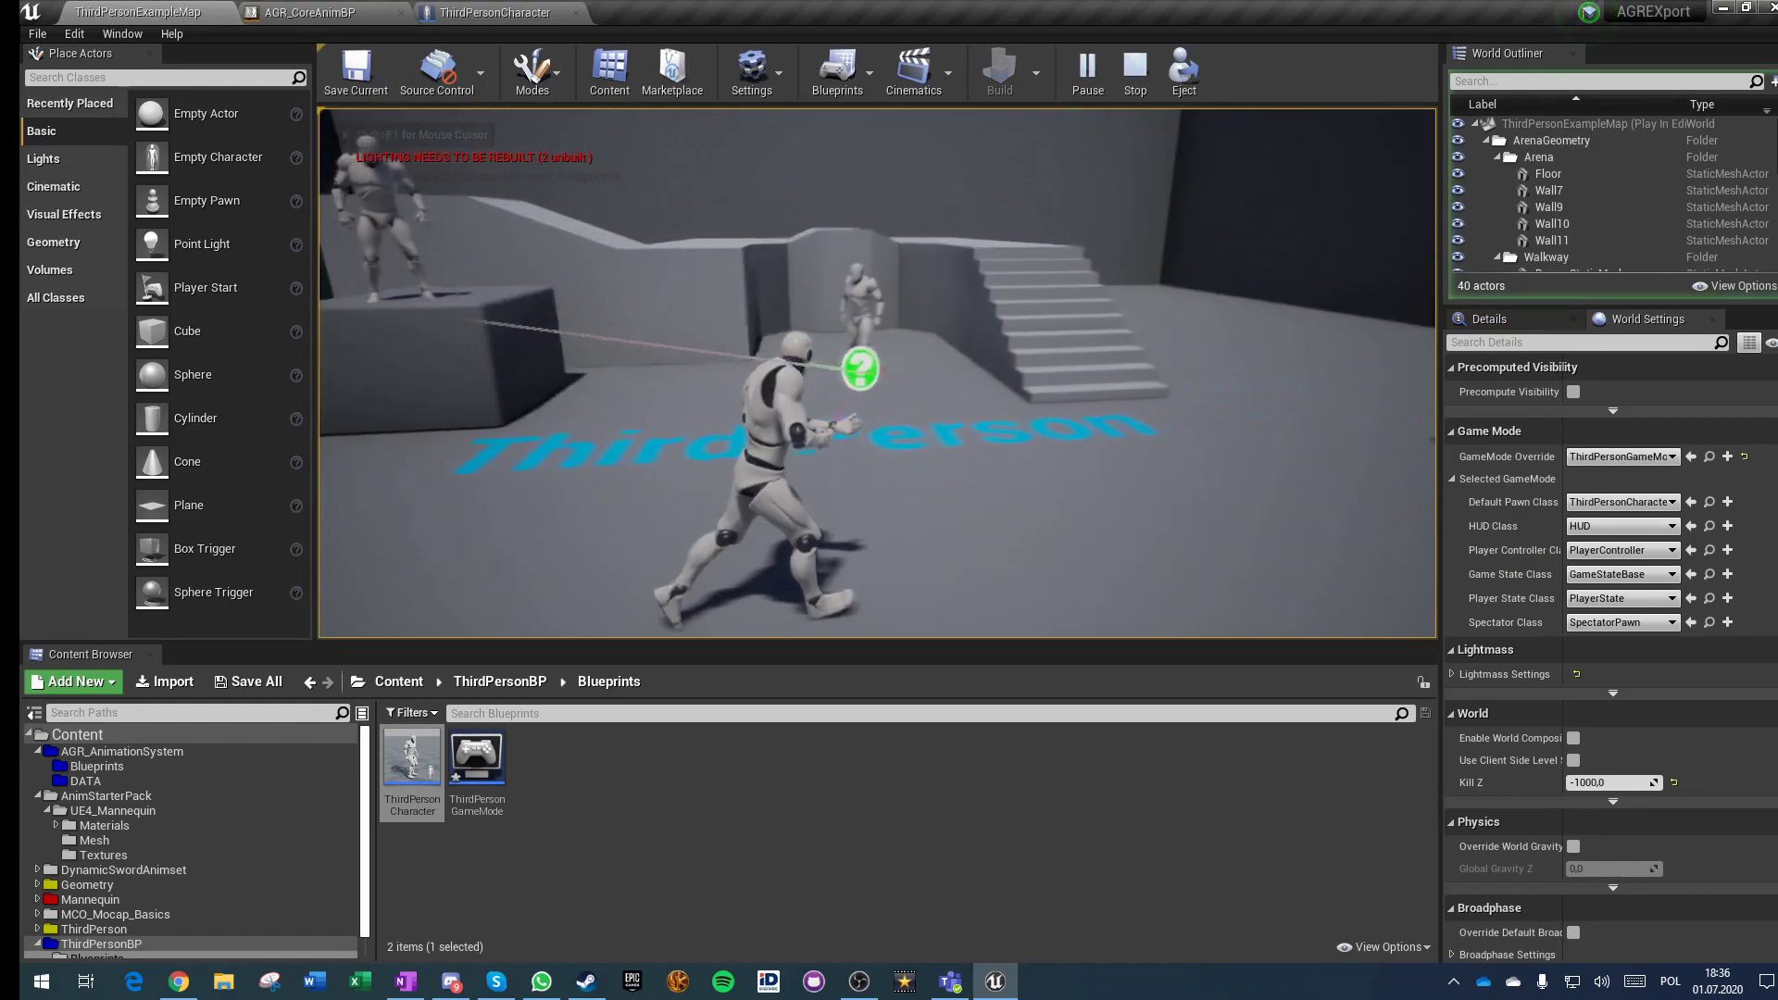
{"action": "key", "text": "w"}
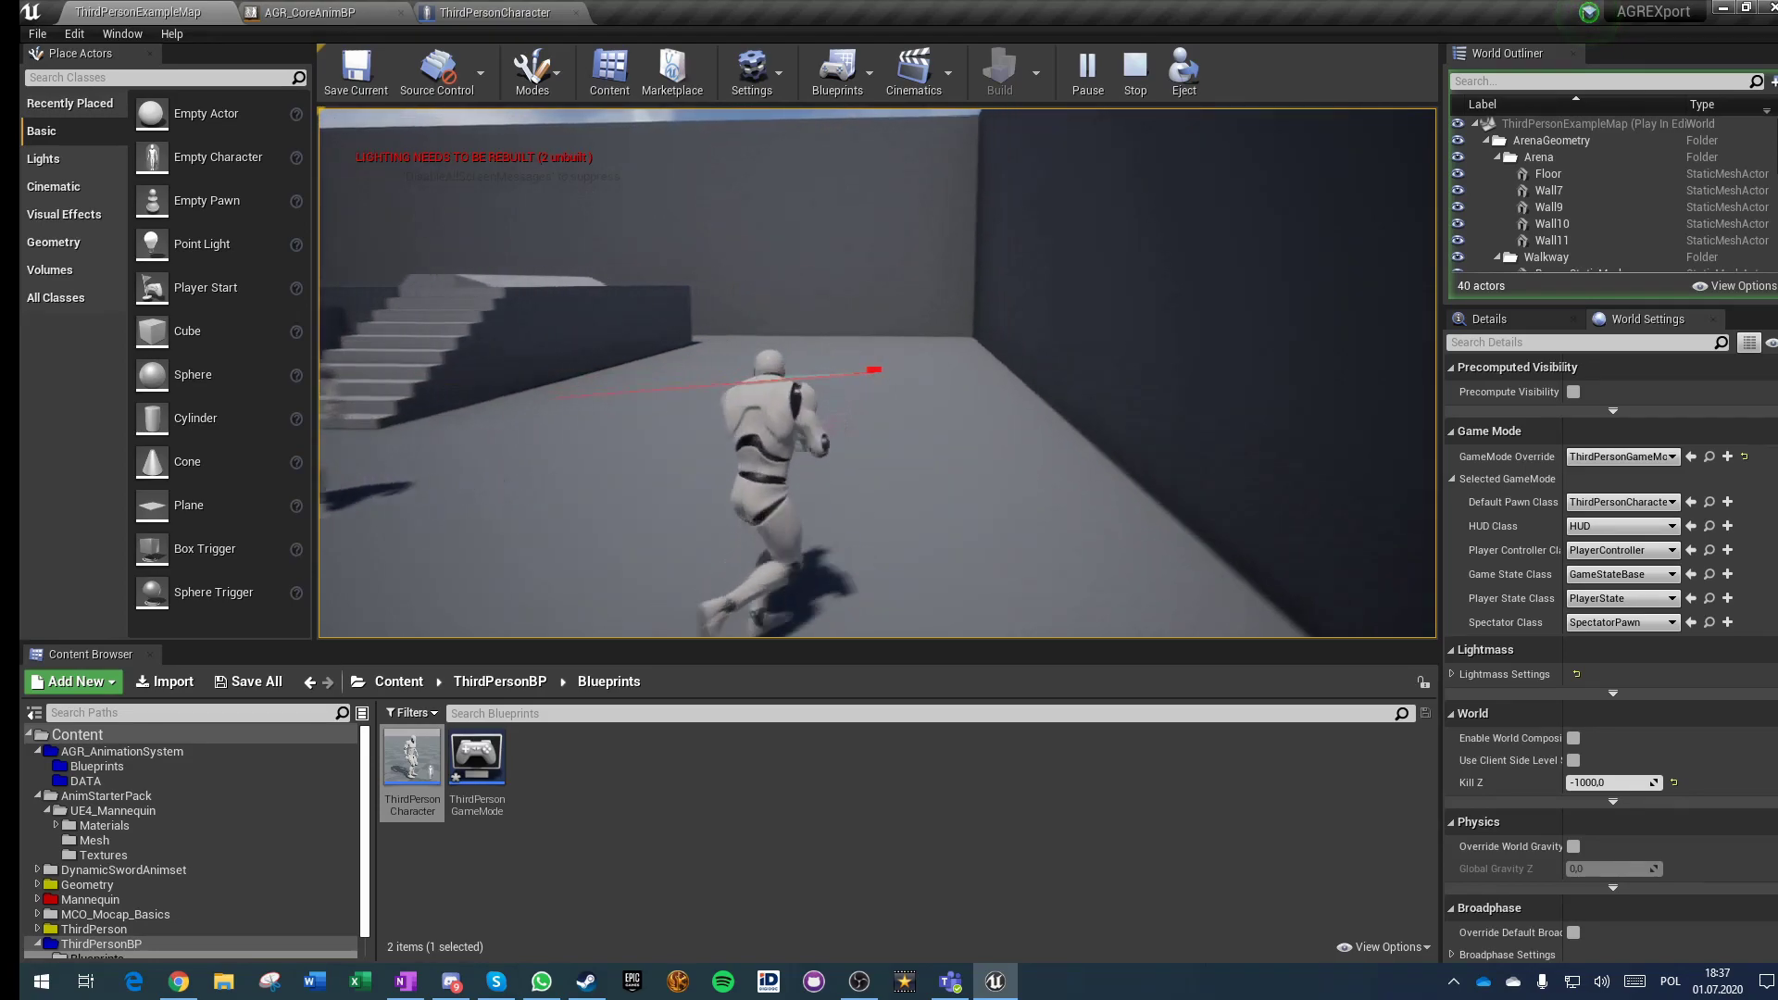
{"action": "key", "text": "s"}
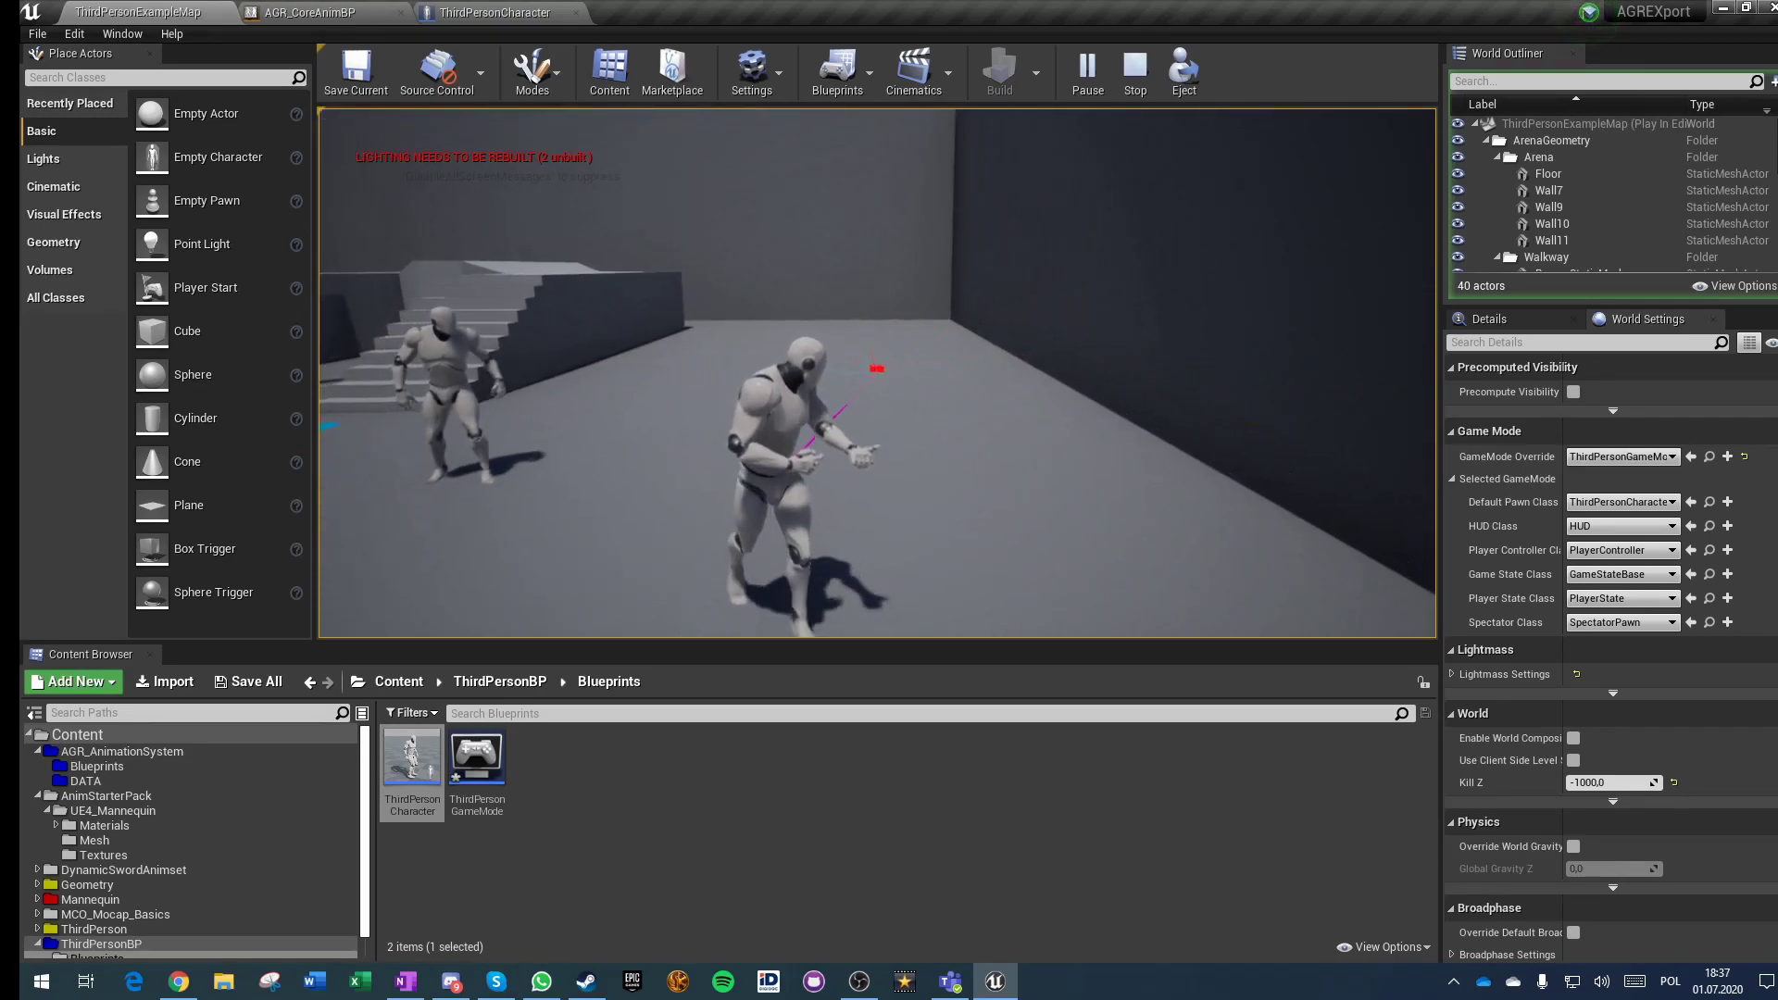
{"action": "key", "text": "w"}
{"action": "key", "text": "w"}
{"action": "key", "text": "s"}
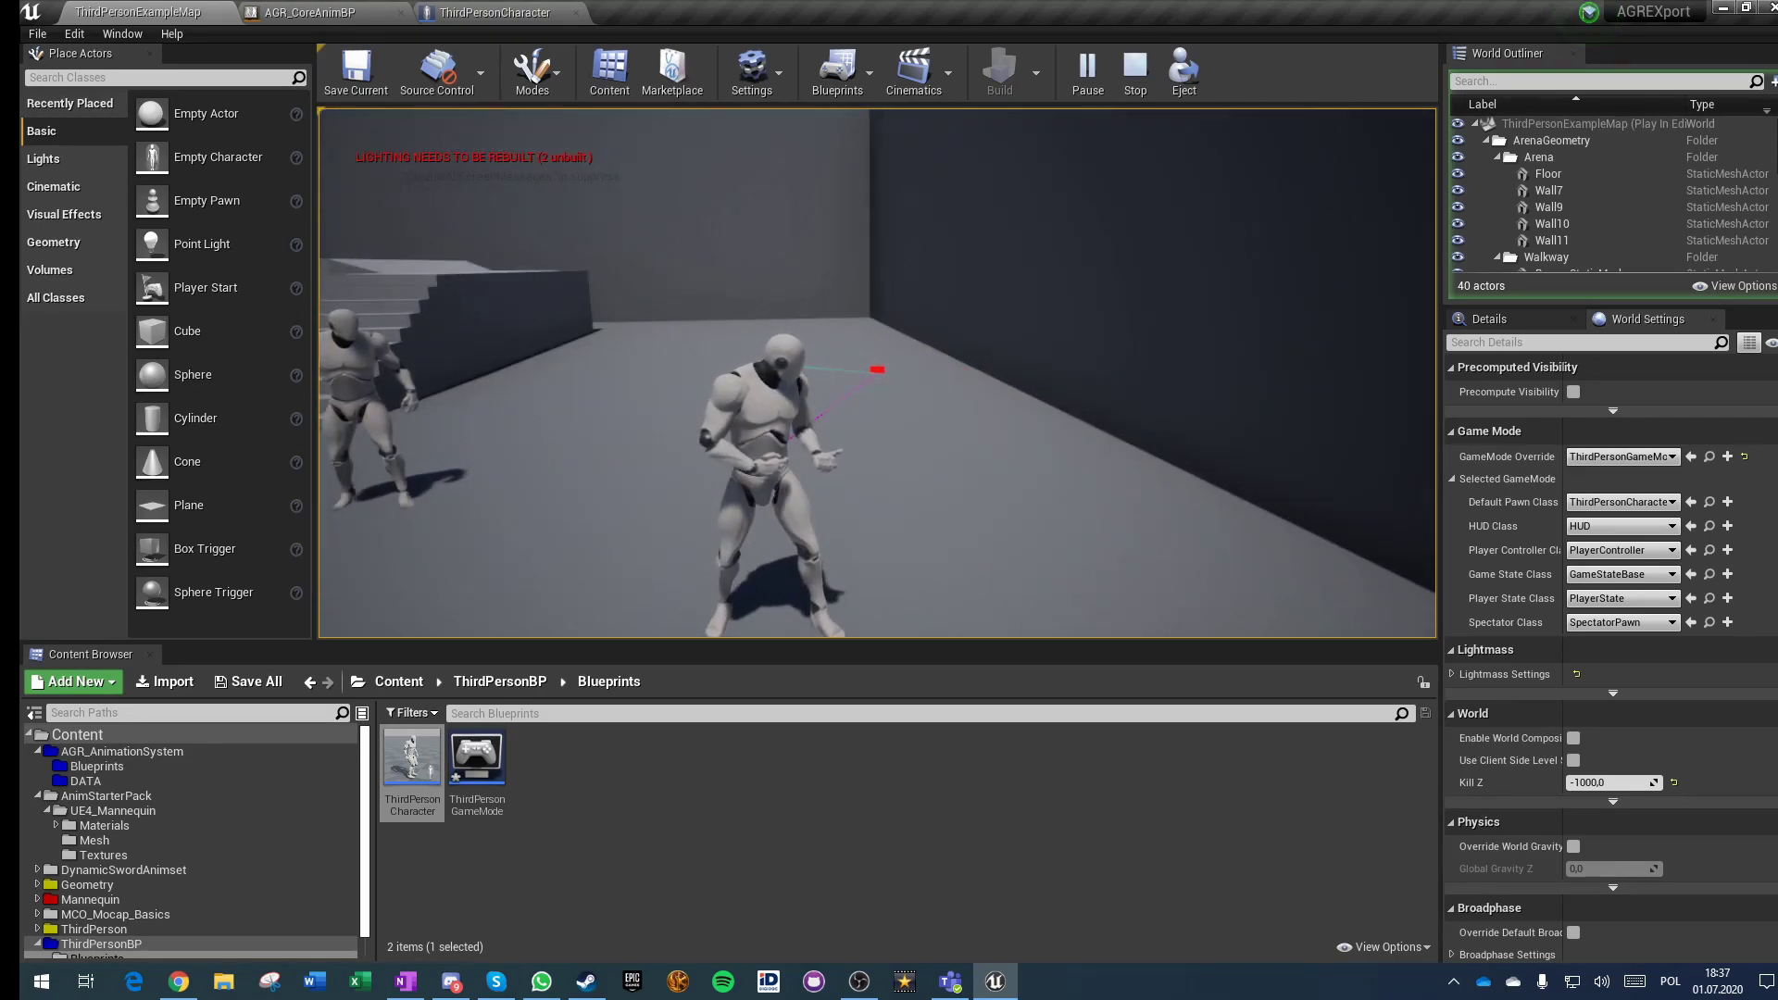
{"action": "key", "text": "Escape"}
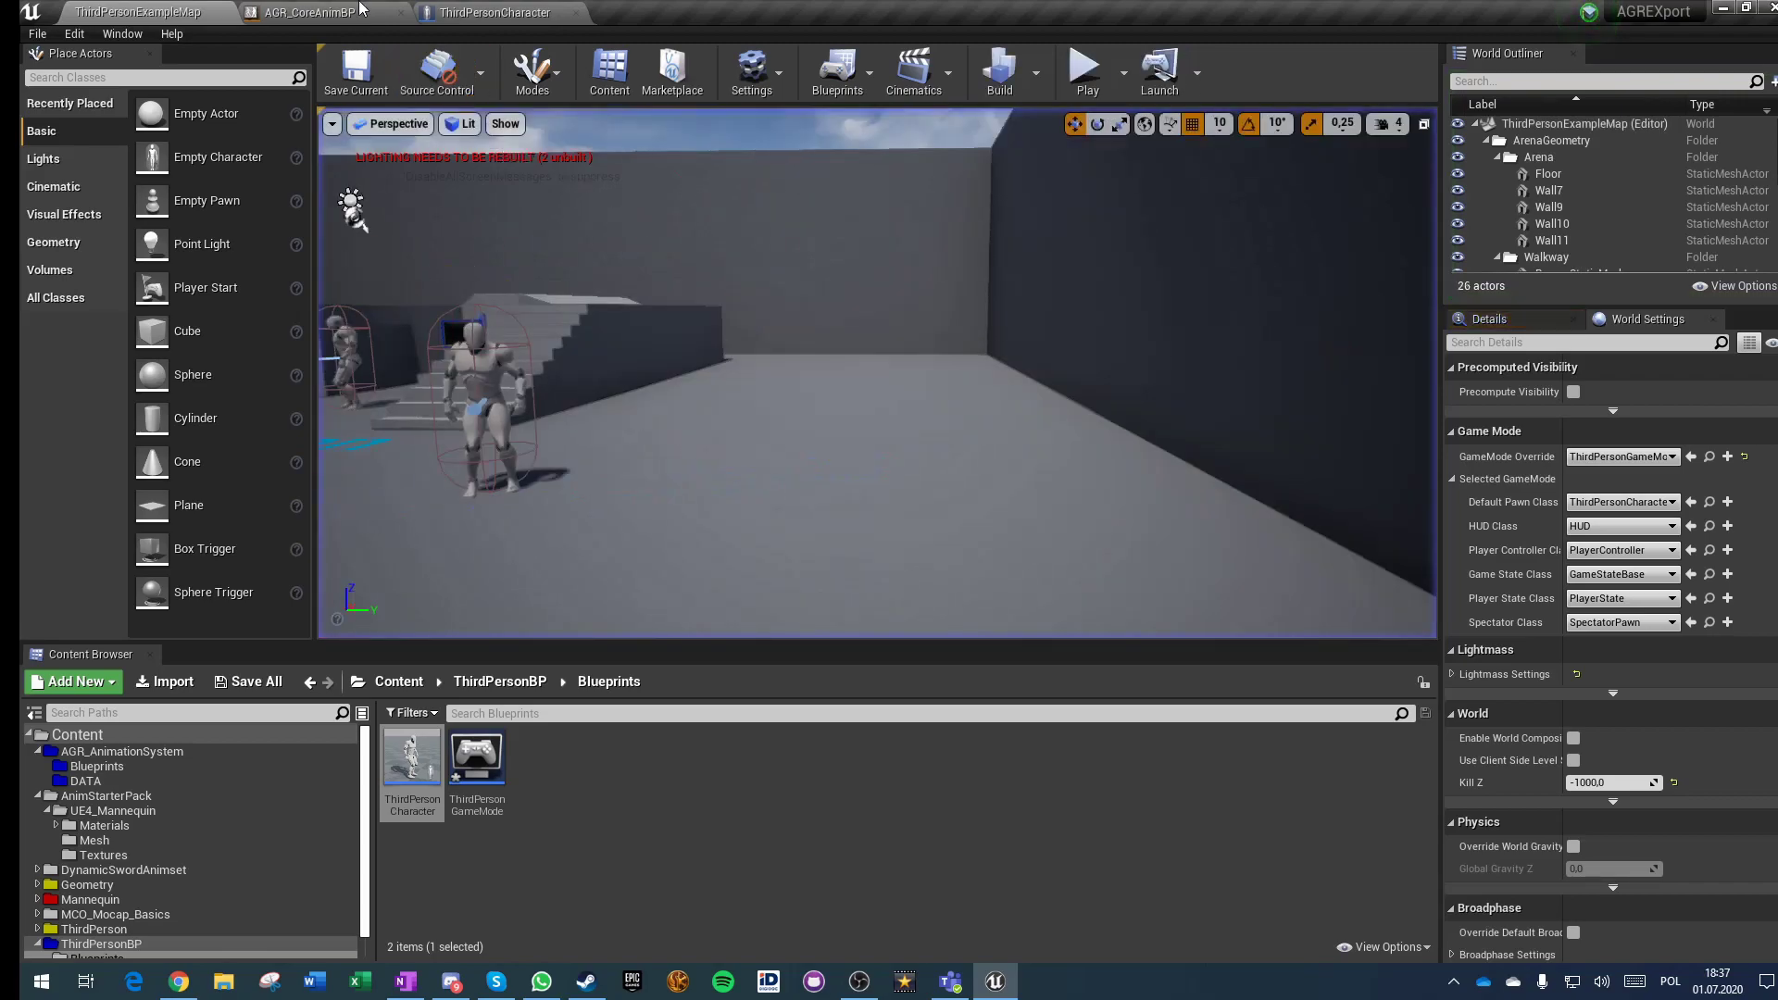
Step: In ThirdPersonCharacter's Tutorial 2 graph, add an Event Setup Aim Offset call from the AGR Animation Master Component reference
{"action": "left_click", "coordinate": [494, 13]}
{"action": "right_click_drag", "start_coordinate": [721, 397], "coordinate": [365, 317]}
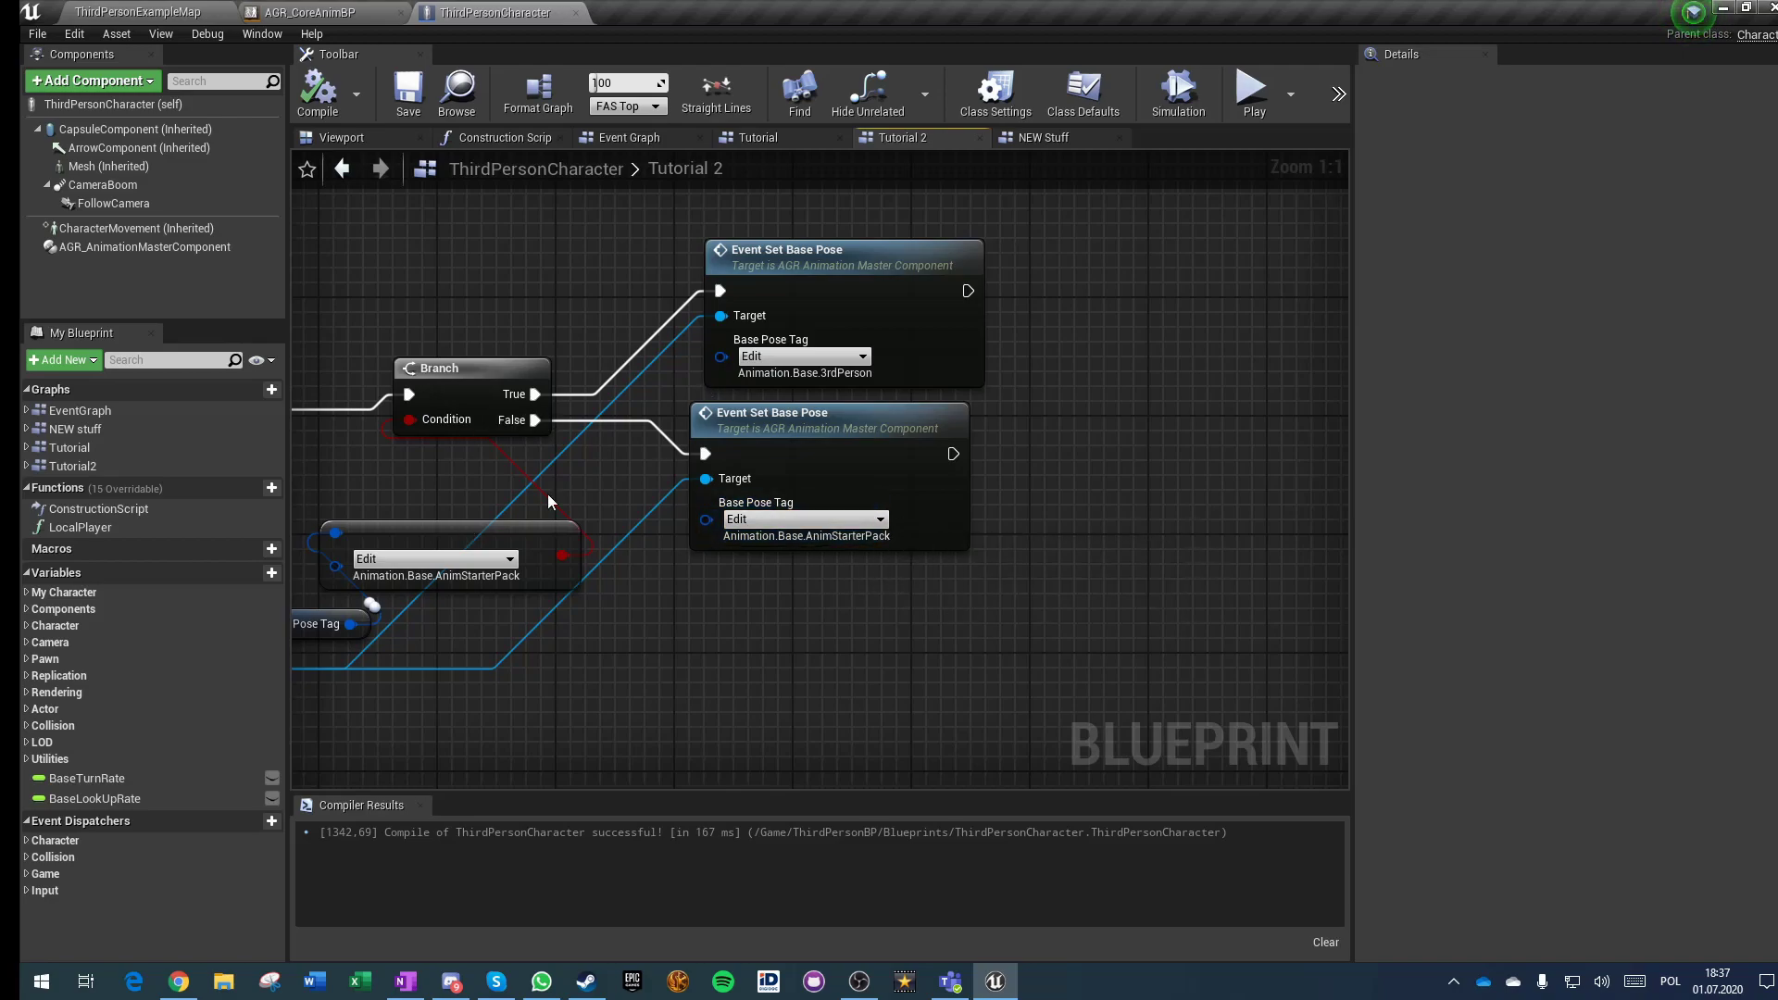
{"action": "right_click_drag", "start_coordinate": [549, 493], "coordinate": [840, 437]}
{"action": "left_click_drag", "start_coordinate": [516, 611], "coordinate": [968, 547]}
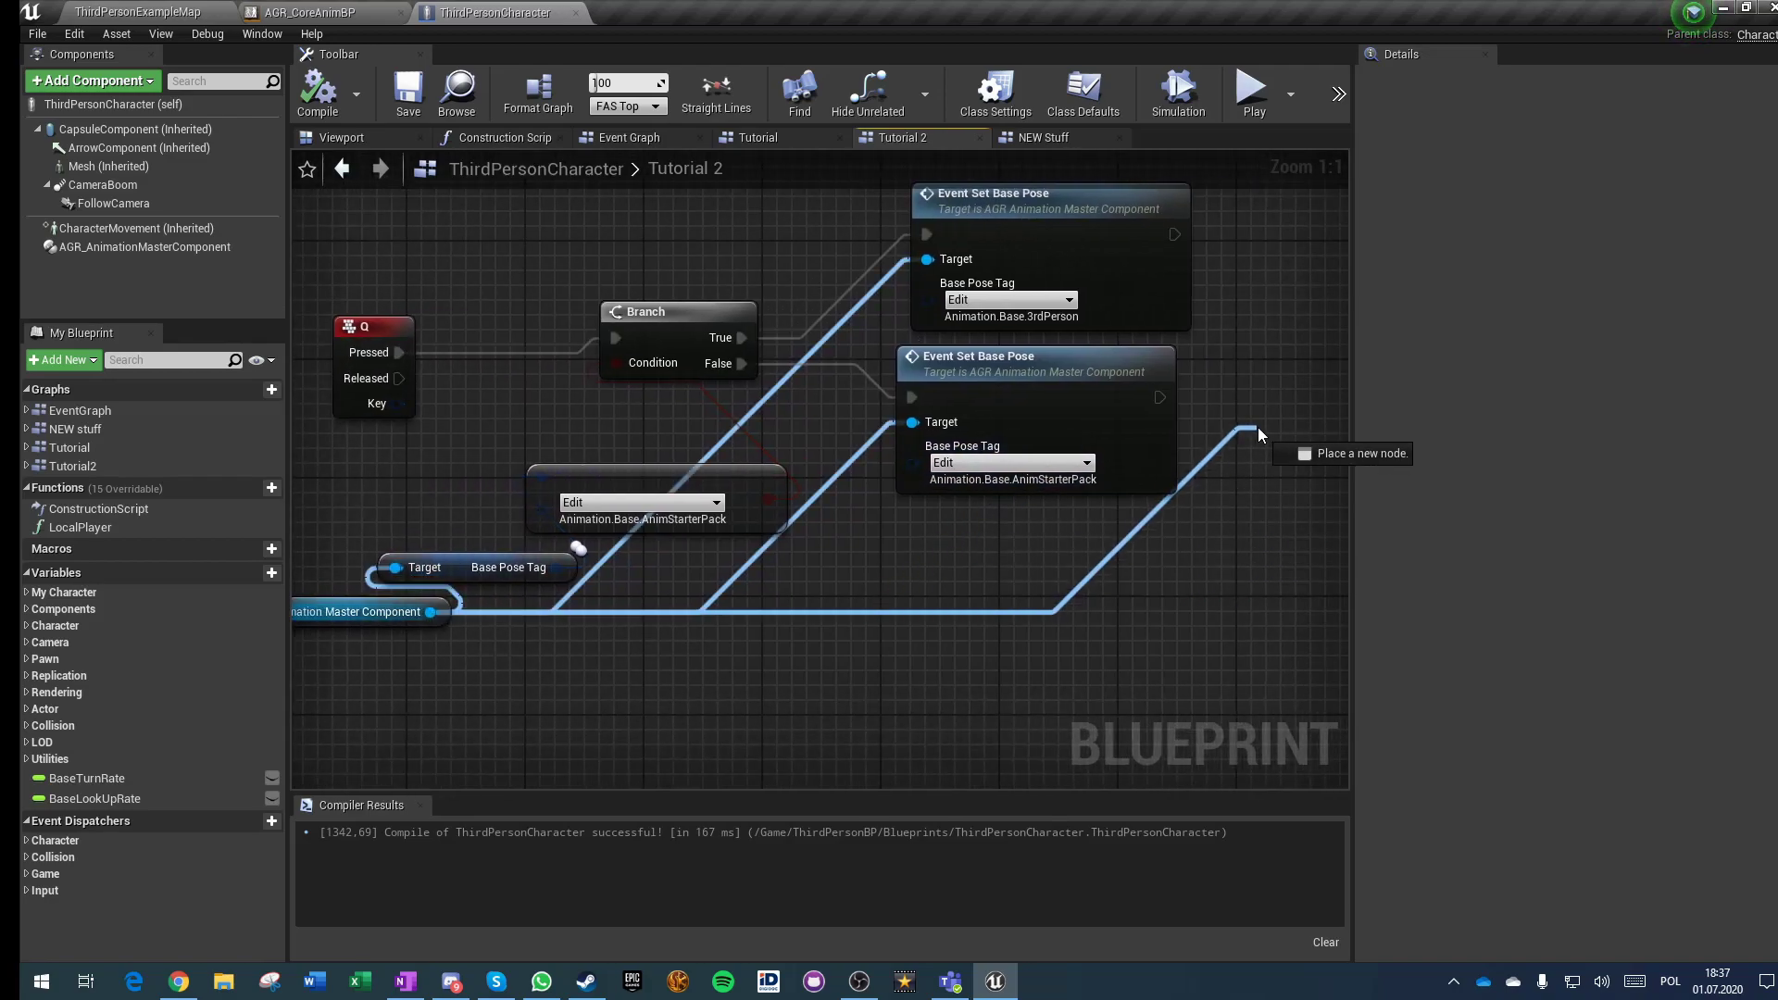
{"action": "left_click_drag", "start_coordinate": [1258, 434], "coordinate": [1258, 435]}
{"action": "type", "text": "setup"}
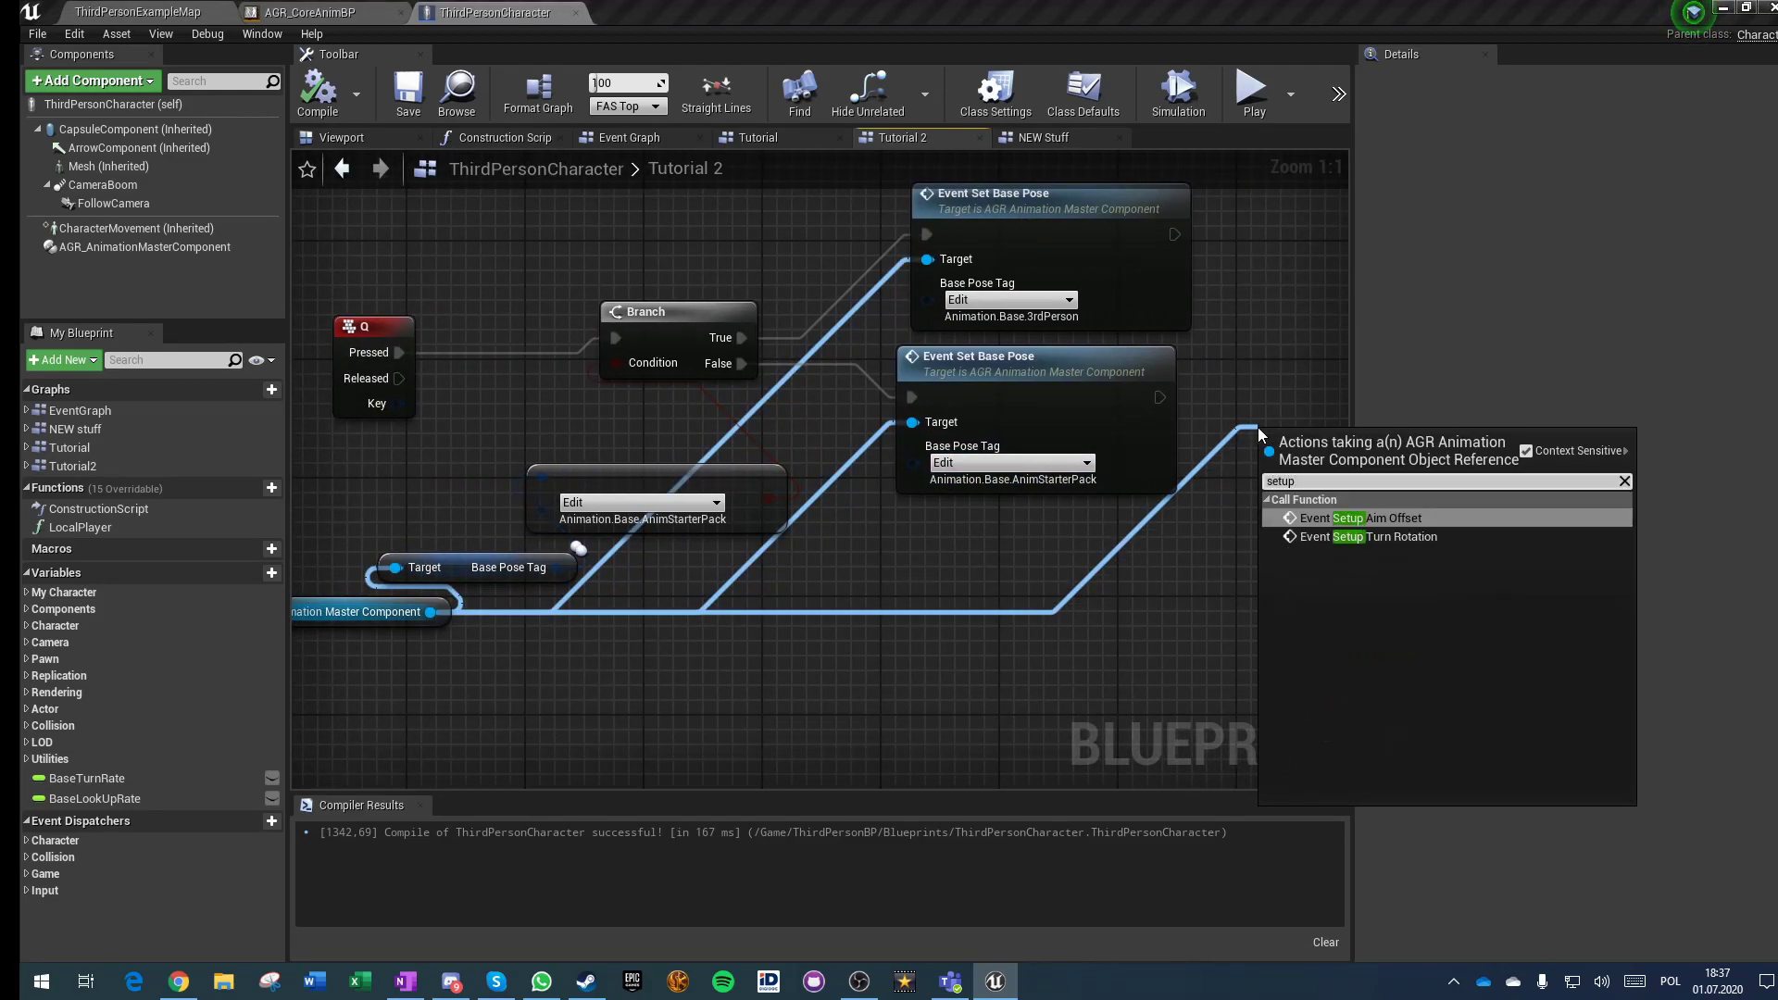
{"action": "key", "text": "Return"}
Step: Place Event Setup Aim Offset beside the AnimStarterPack Event Set Base Pose, connect it to that call's execution output and align the two
{"action": "right_click_drag", "start_coordinate": [1243, 421], "coordinate": [985, 522]}
{"action": "left_click_drag", "start_coordinate": [1017, 550], "coordinate": [1045, 476]}
{"action": "left_click_drag", "start_coordinate": [902, 499], "coordinate": [1038, 513]}
{"action": "key", "text": "q"}
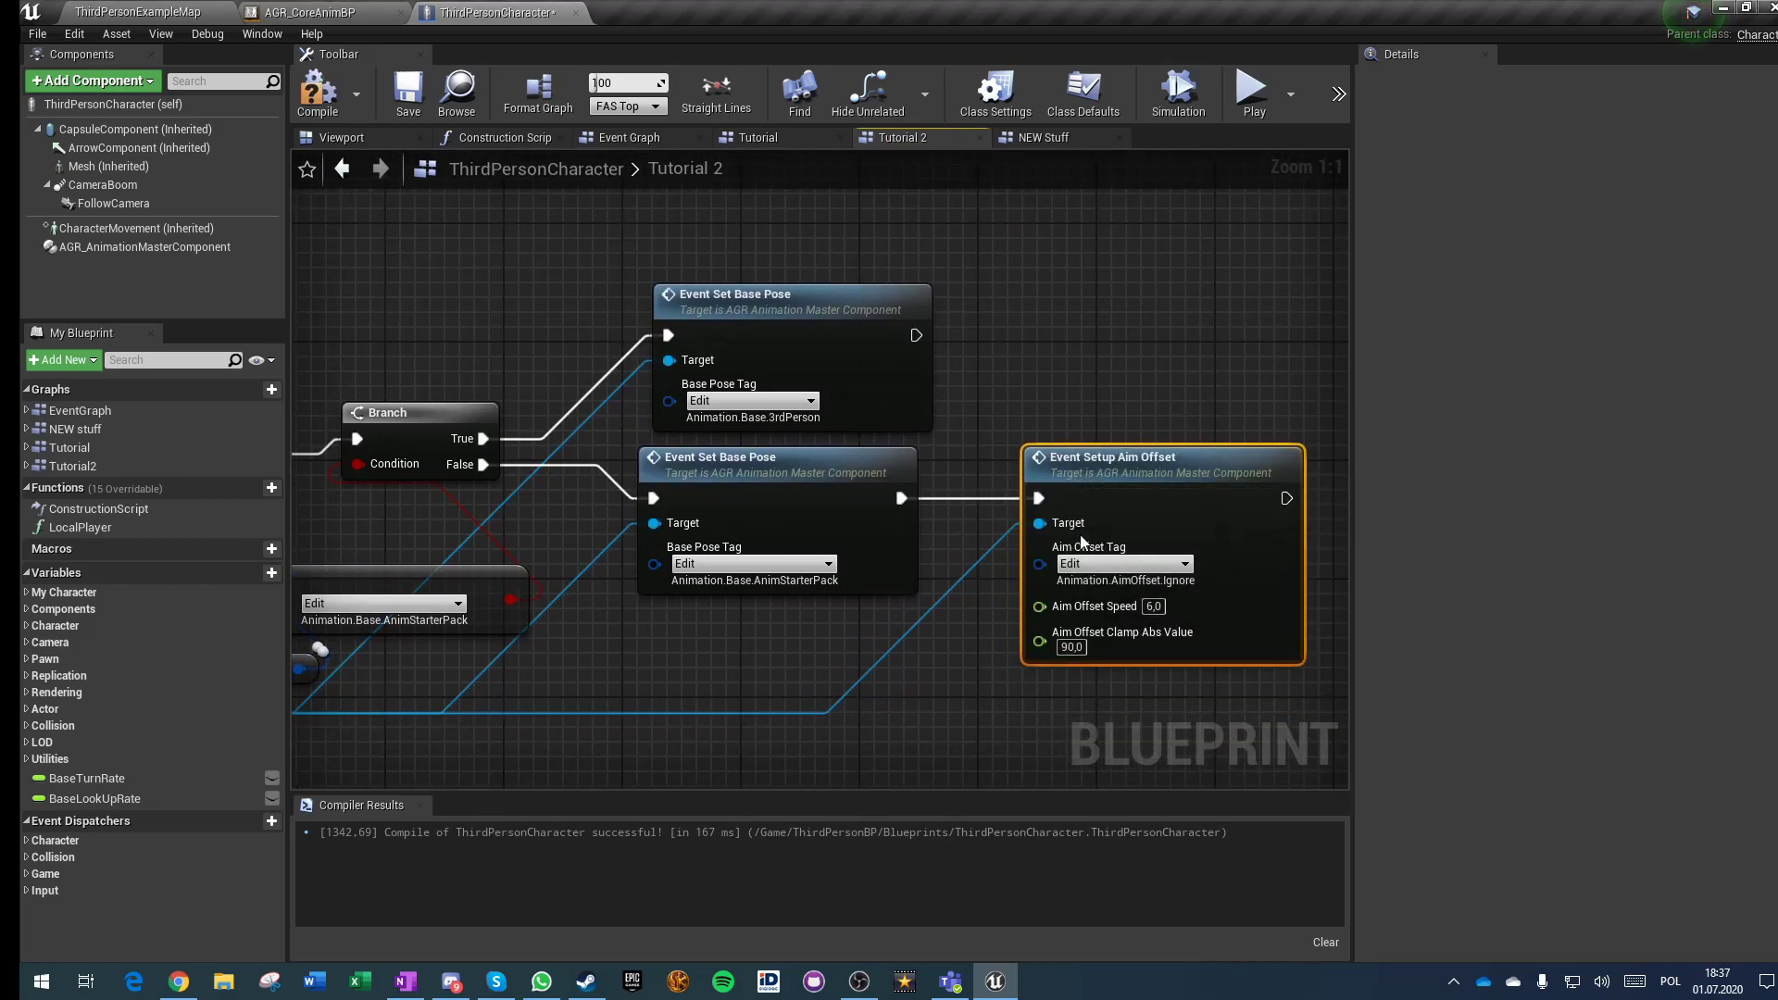
Step: Set the Aim Offset Tag of the AnimStarterPack branch's Event Setup Aim Offset to Animation.AimOffset.AimAt
{"action": "left_click", "coordinate": [1128, 567]}
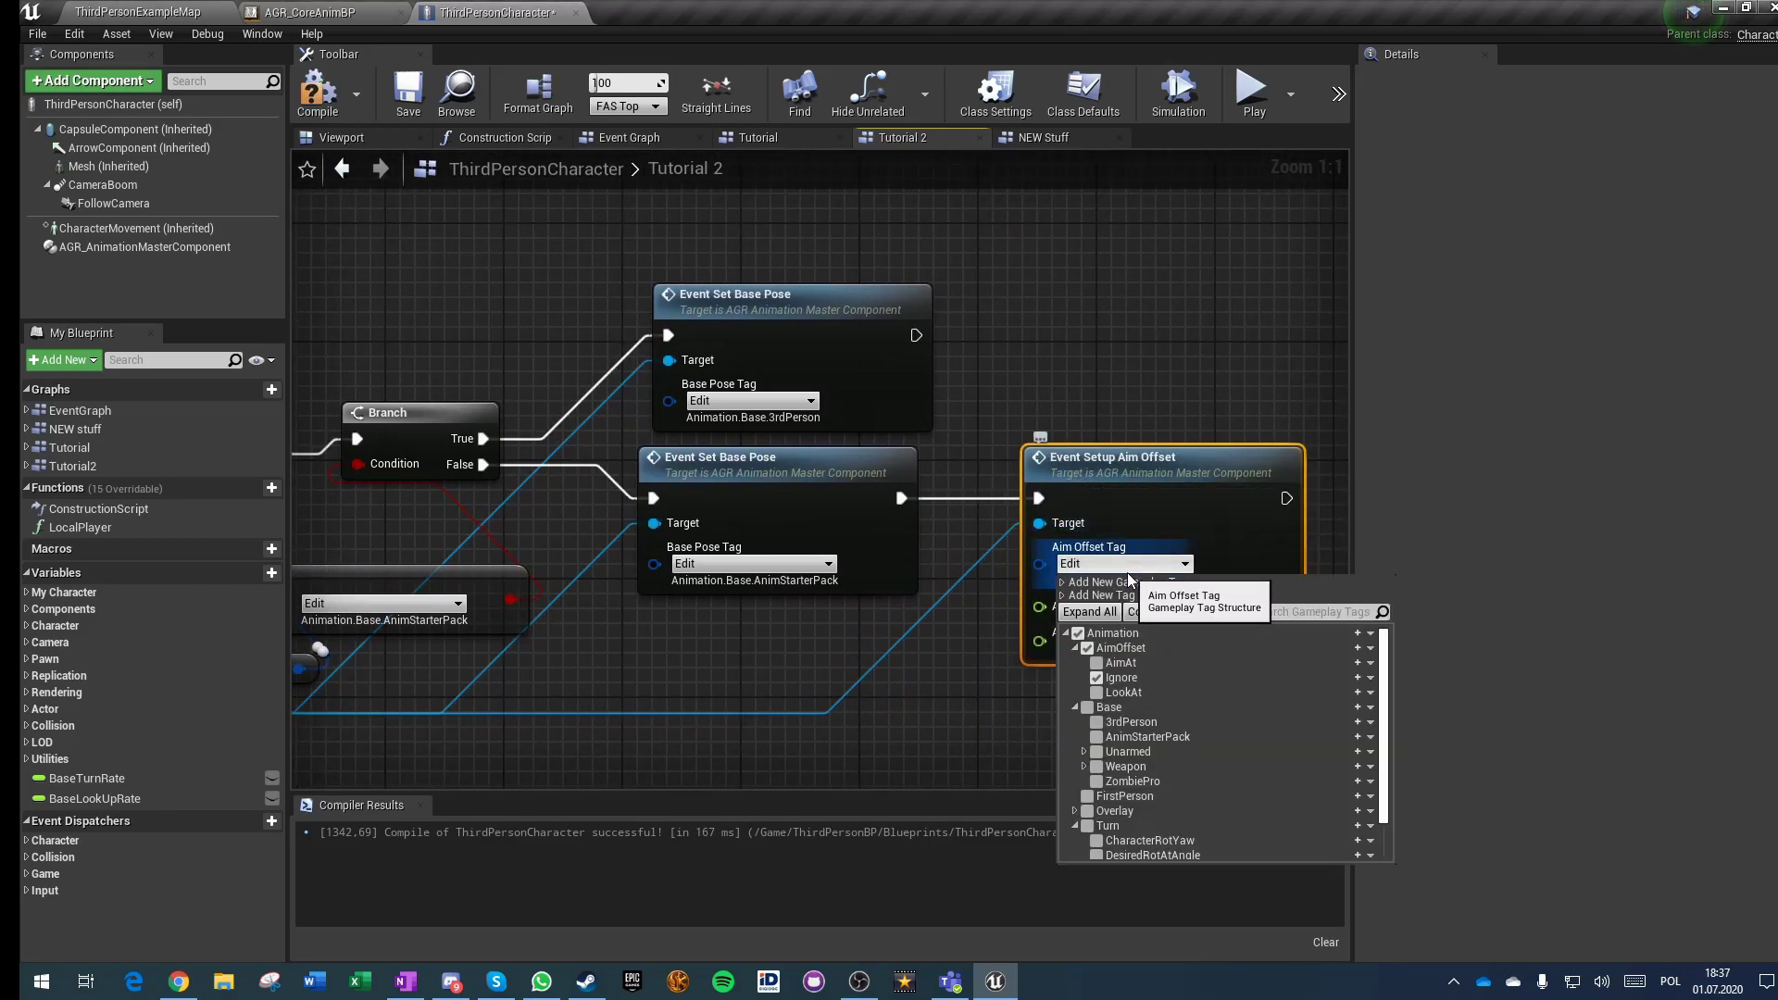
{"action": "left_click", "coordinate": [1096, 663]}
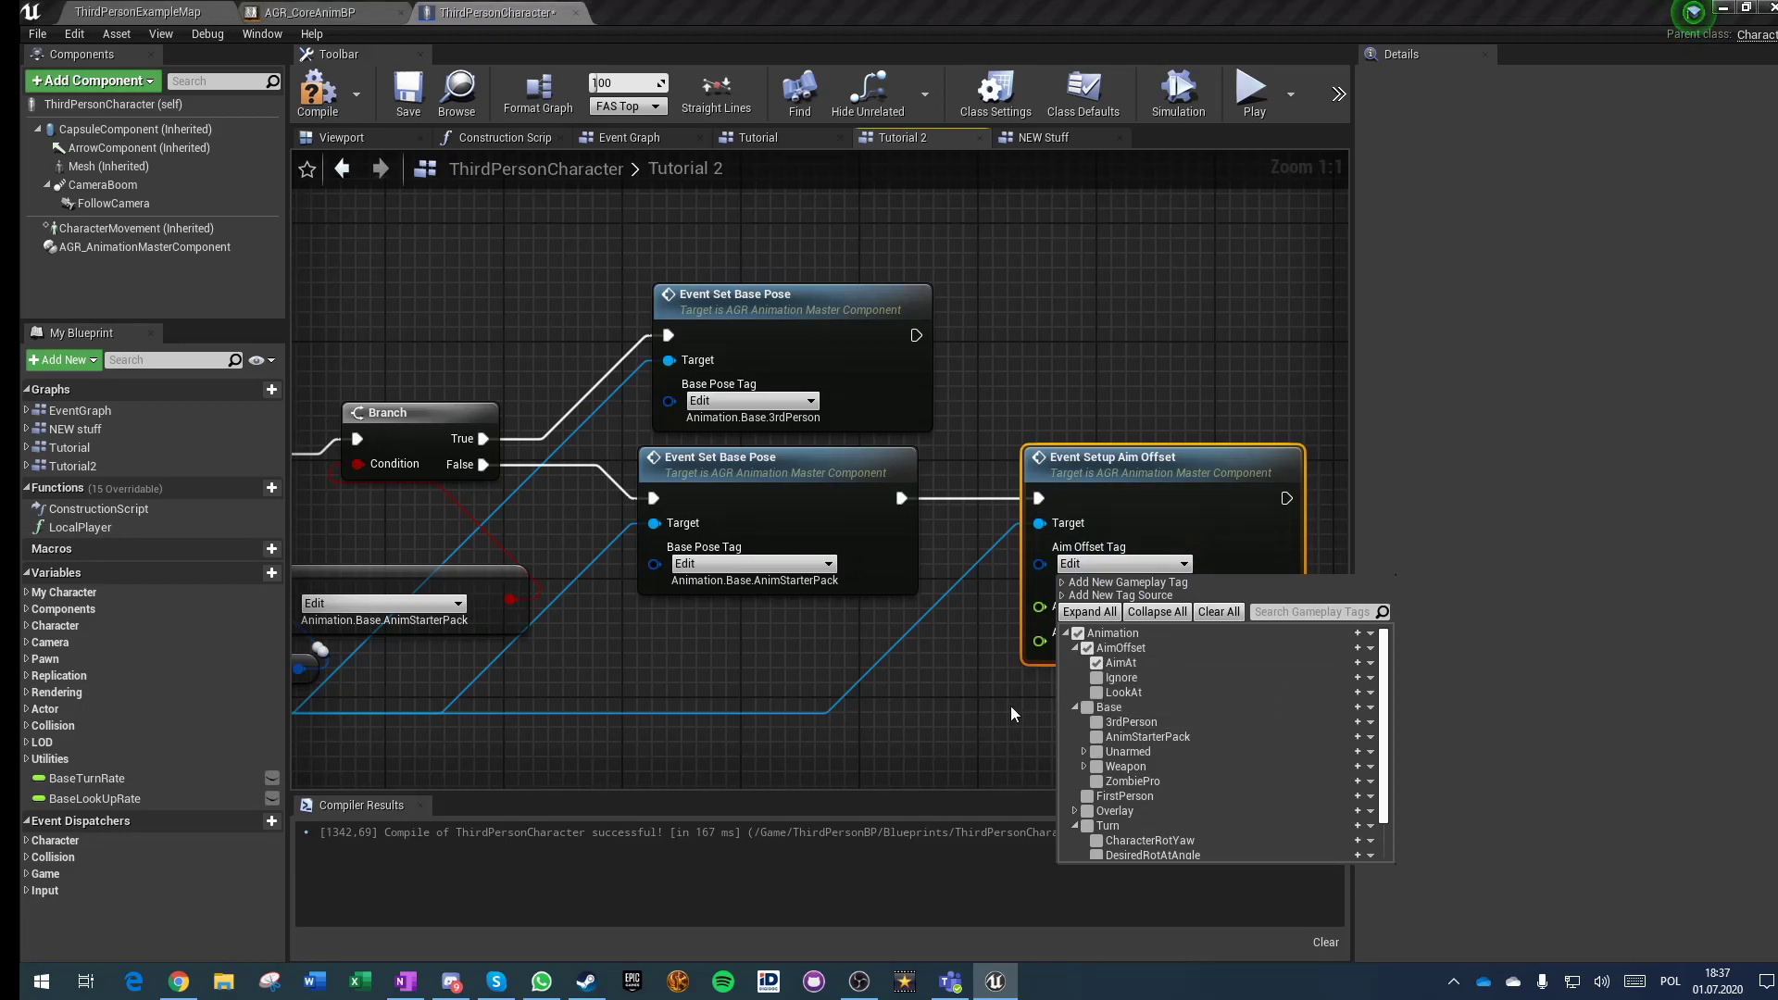
{"action": "left_click", "coordinate": [988, 711]}
Step: Duplicate Event Setup Aim Offset after the 3rdPerson Event Set Base Pose, with tag Animation.AimOffset.LookAt, and wire its execution and Target to the animation component
{"action": "left_click", "coordinate": [1099, 472]}
{"action": "key", "text": "ctrl+c"}
{"action": "key", "text": "ctrl+v"}
{"action": "left_click_drag", "start_coordinate": [915, 335], "coordinate": [1094, 244]}
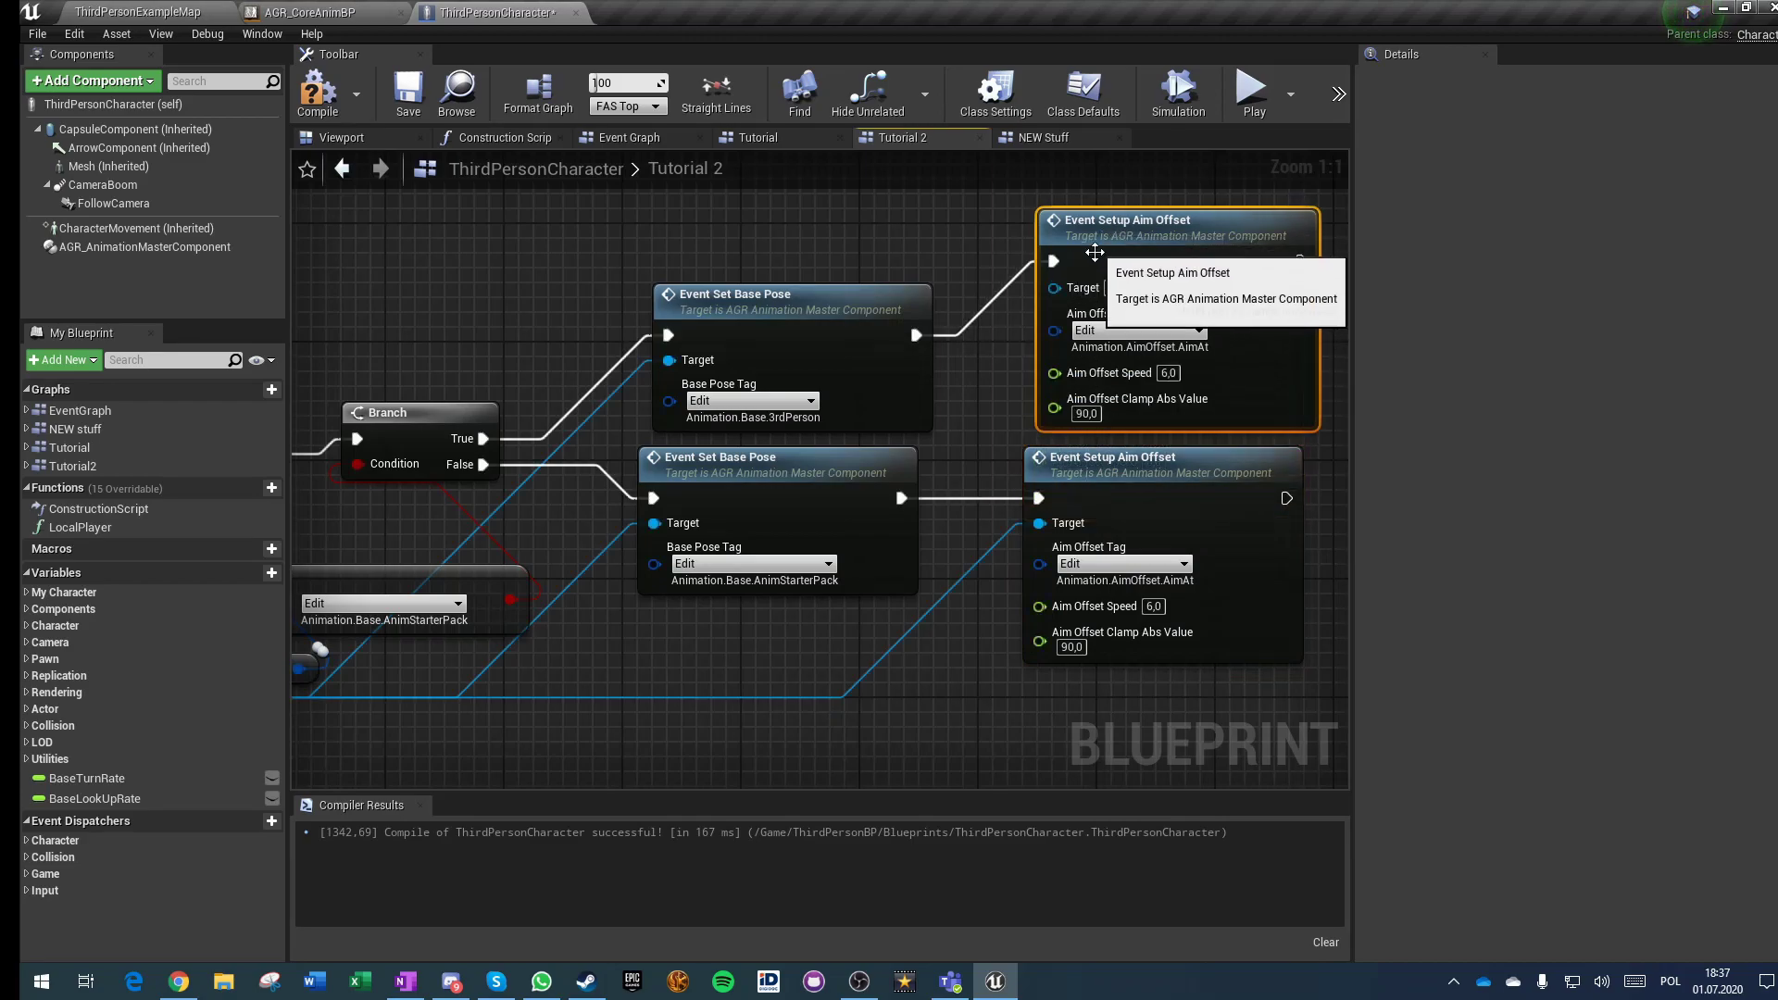
{"action": "left_click", "coordinate": [1105, 337]}
{"action": "left_click", "coordinate": [1116, 462]}
{"action": "left_click", "coordinate": [976, 401]}
{"action": "left_click", "coordinate": [975, 400]}
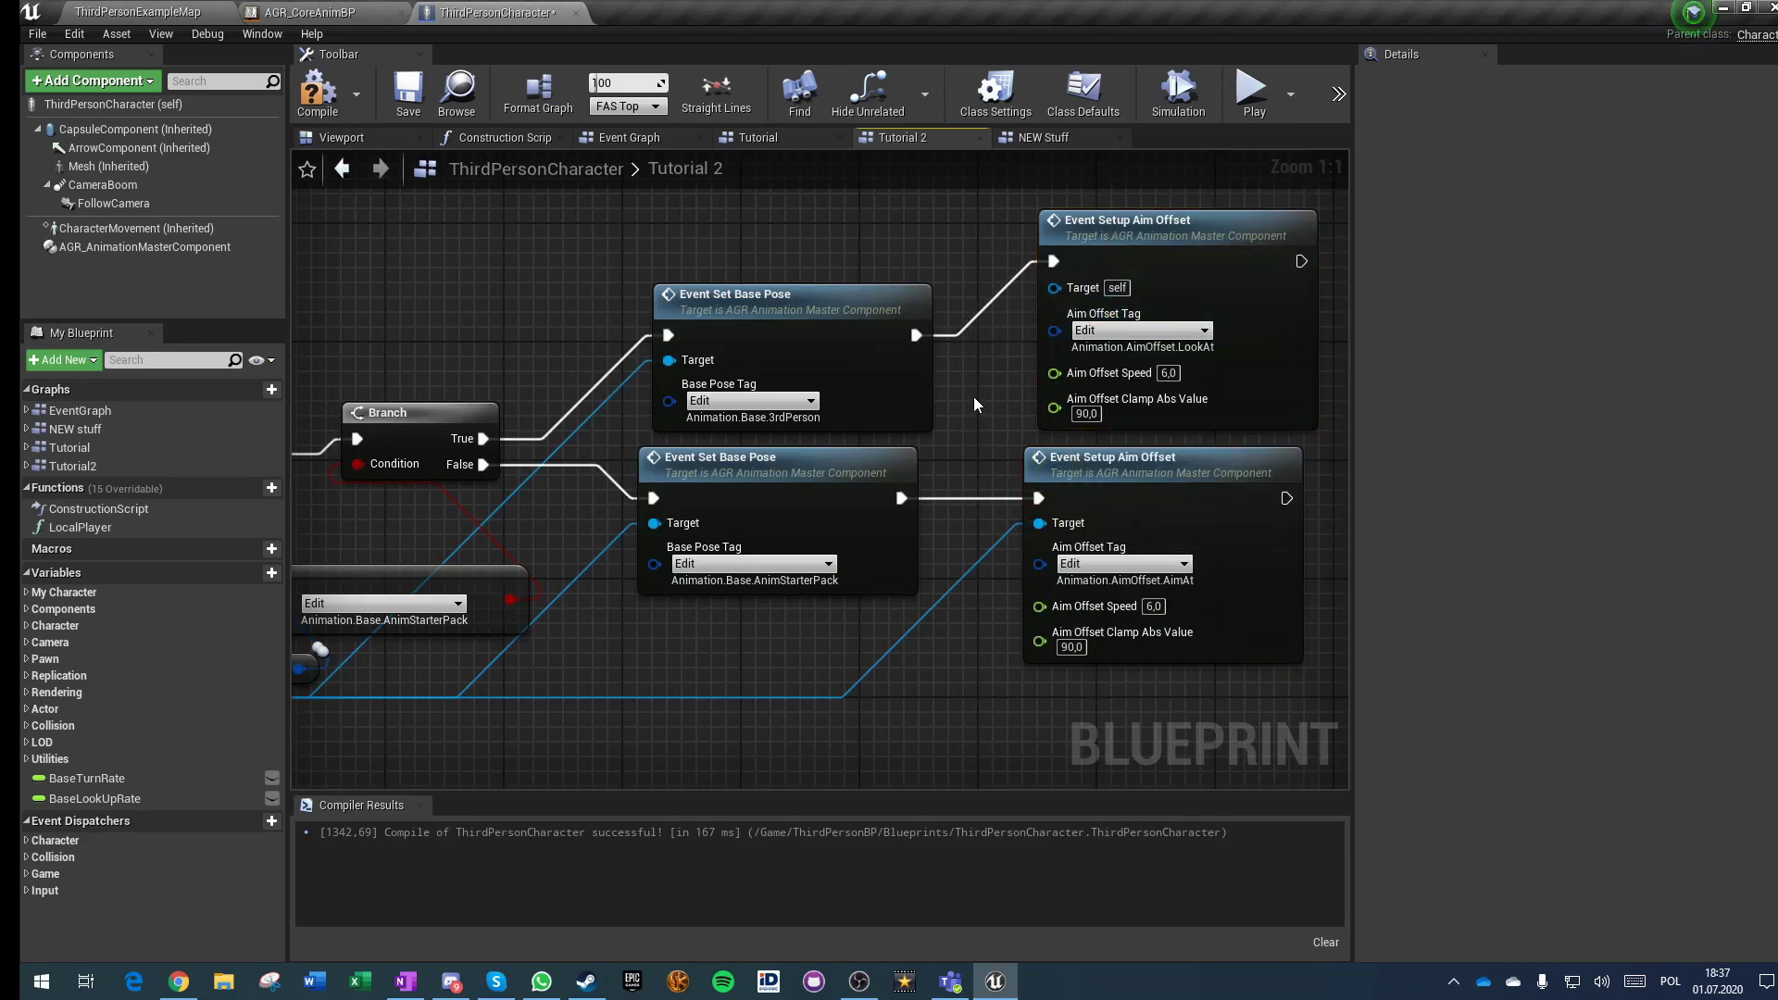
{"action": "left_click_drag", "start_coordinate": [1053, 288], "coordinate": [595, 713]}
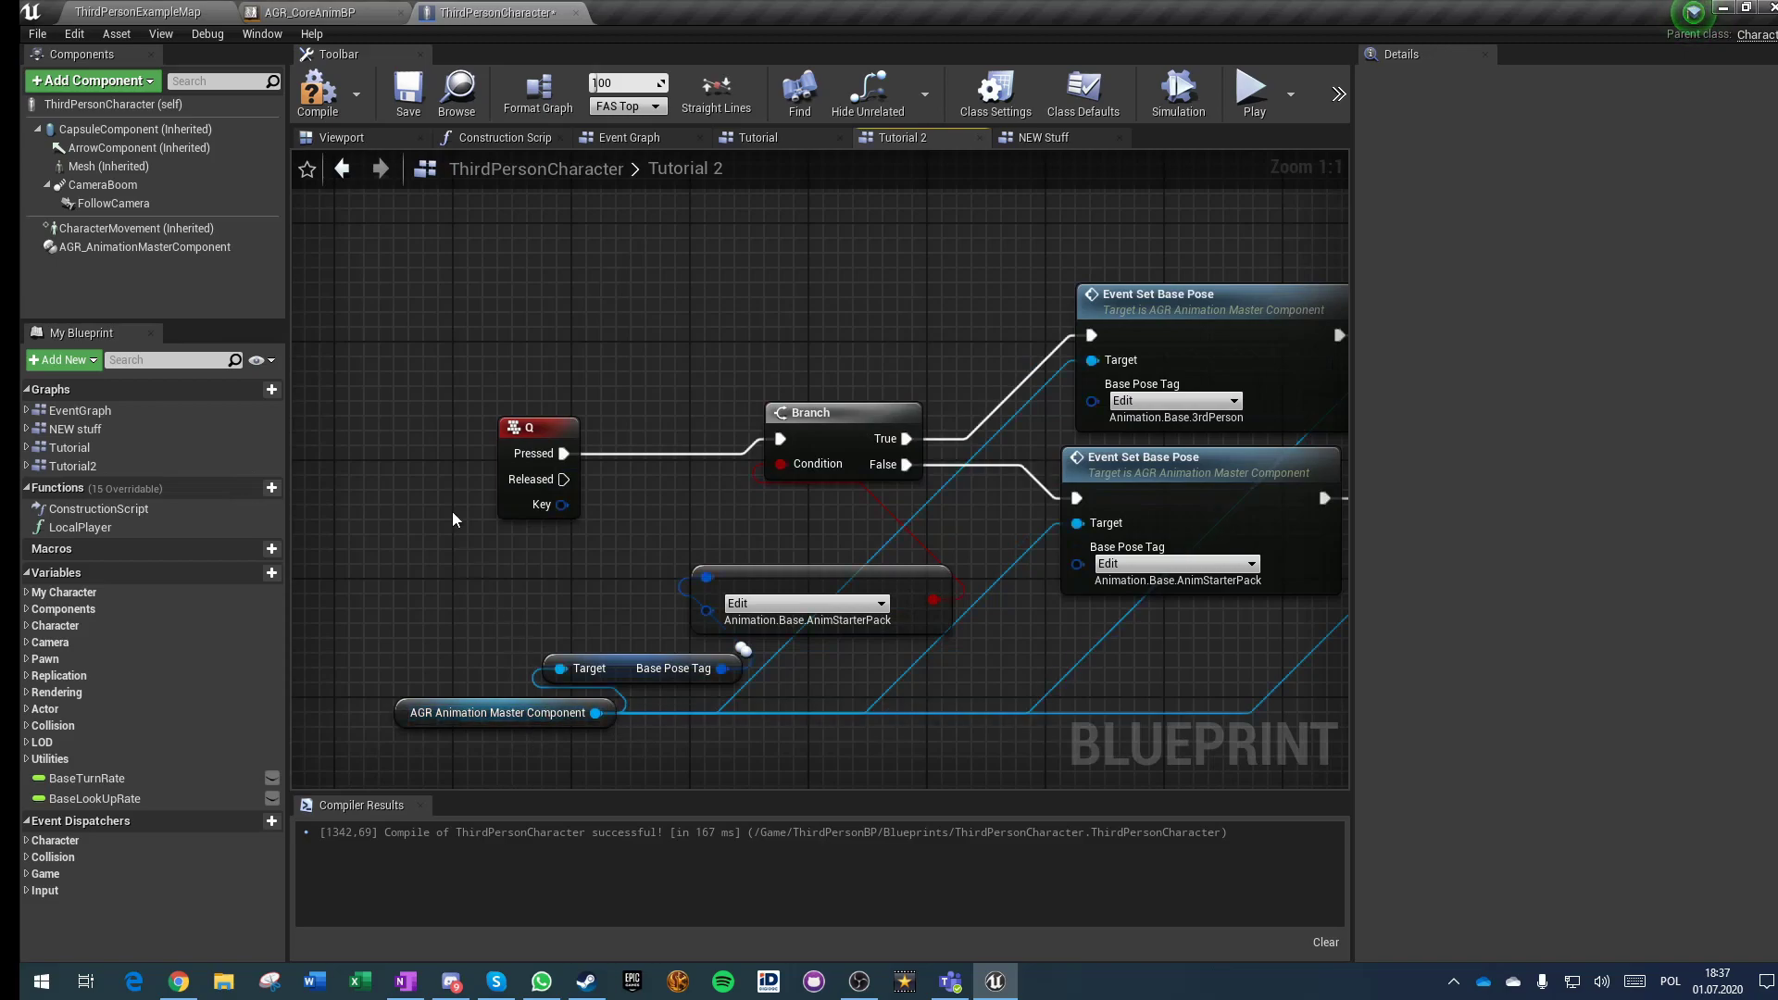
Step: Wrap all the Q toggle nodes in a comment titled Change Pose and auto-format the graph
{"action": "scroll", "coordinate": [454, 531], "scroll_direction": "down", "scroll_amount": 3}
{"action": "left_click_drag", "start_coordinate": [425, 291], "coordinate": [1193, 643]}
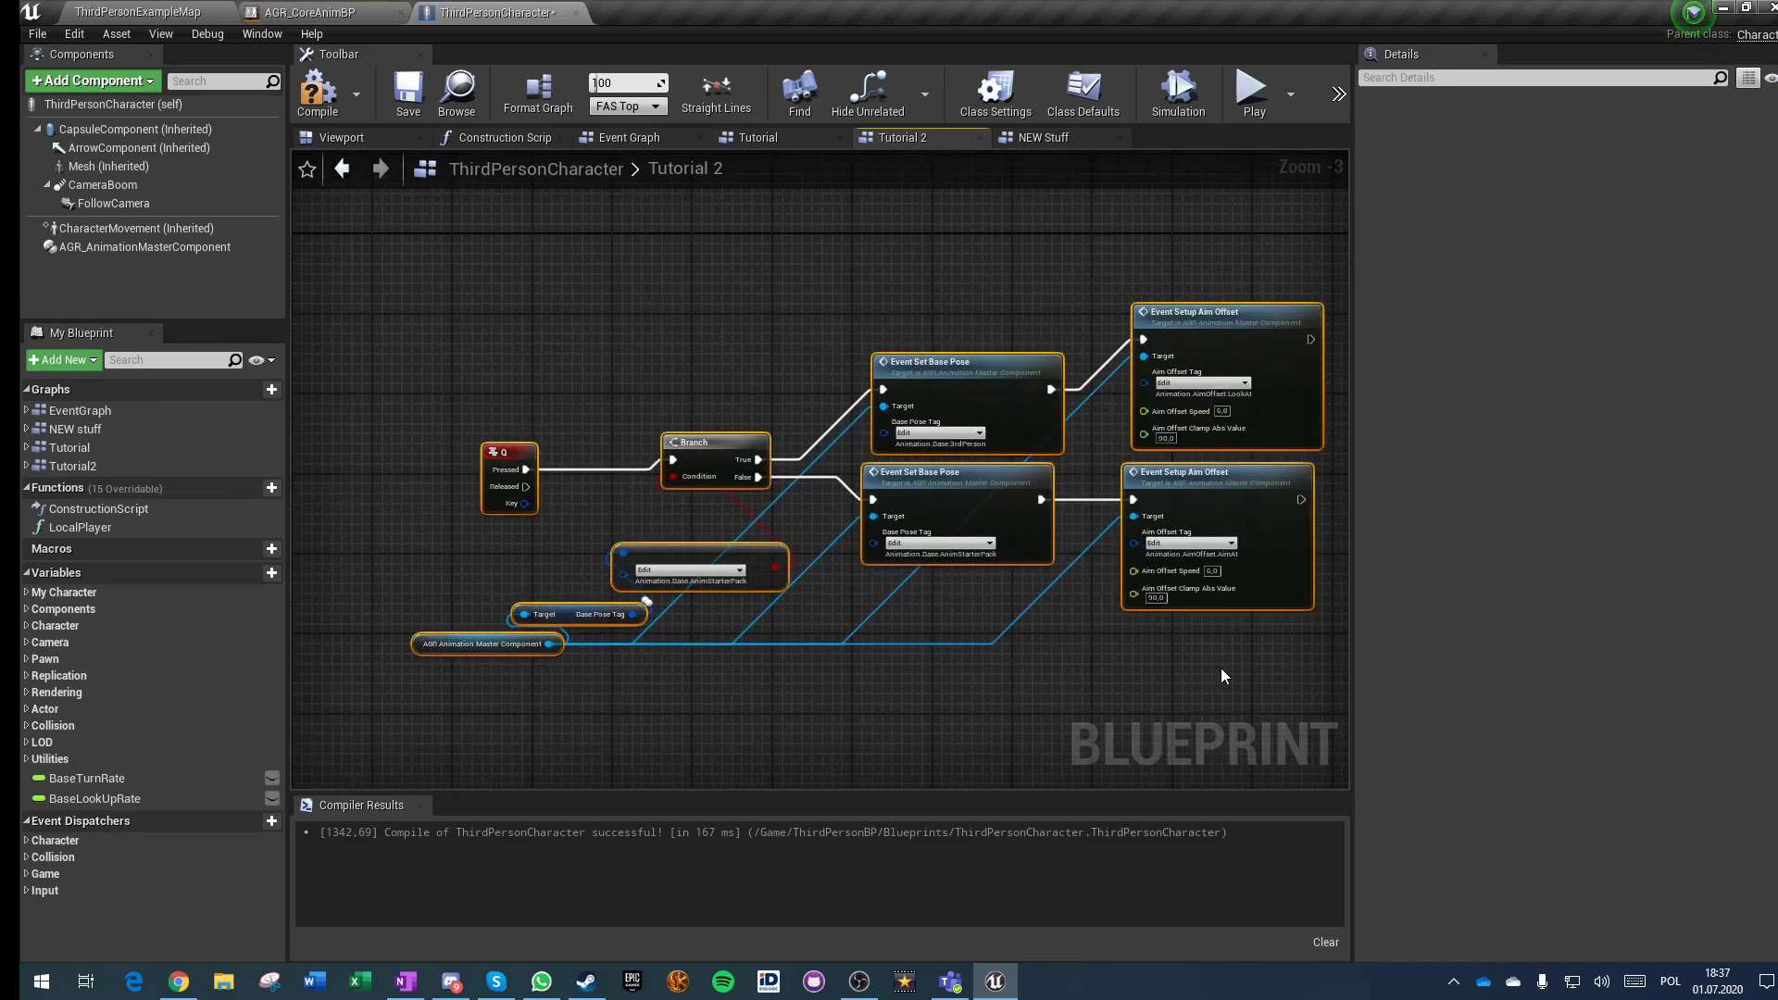
{"action": "key", "text": "c"}
{"action": "type", "text": "Change P"}
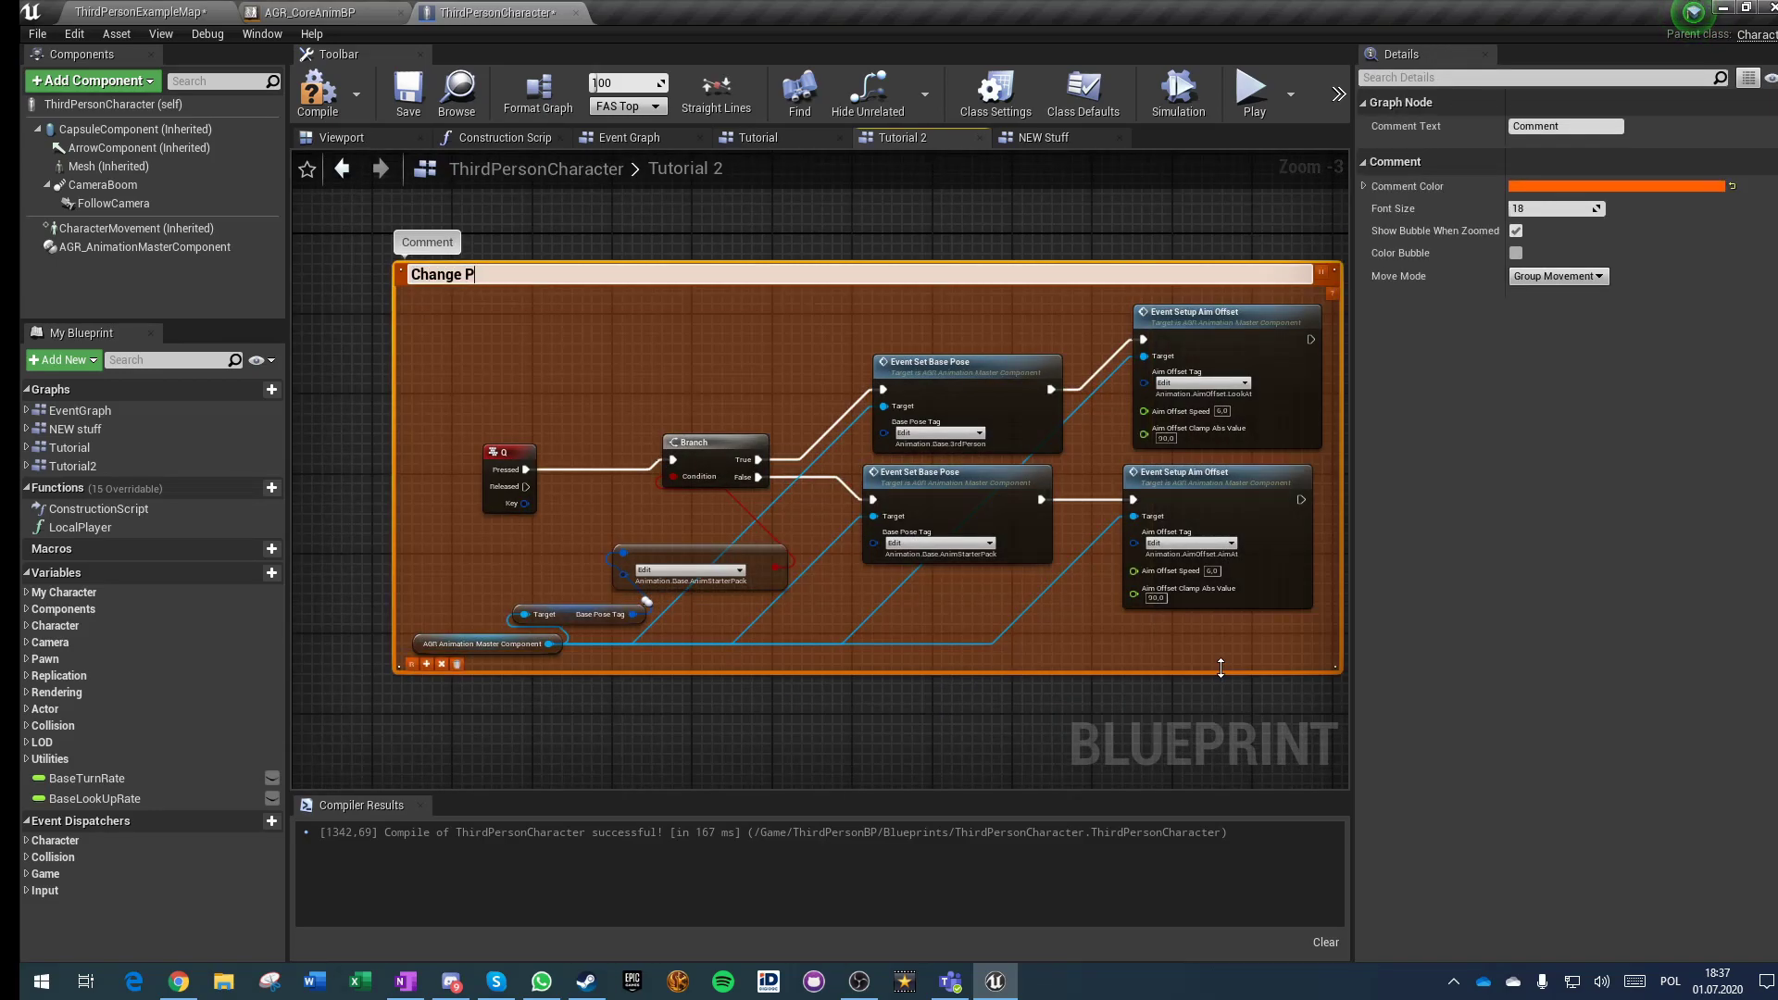
{"action": "type", "text": "ose"}
{"action": "key", "text": "Return"}
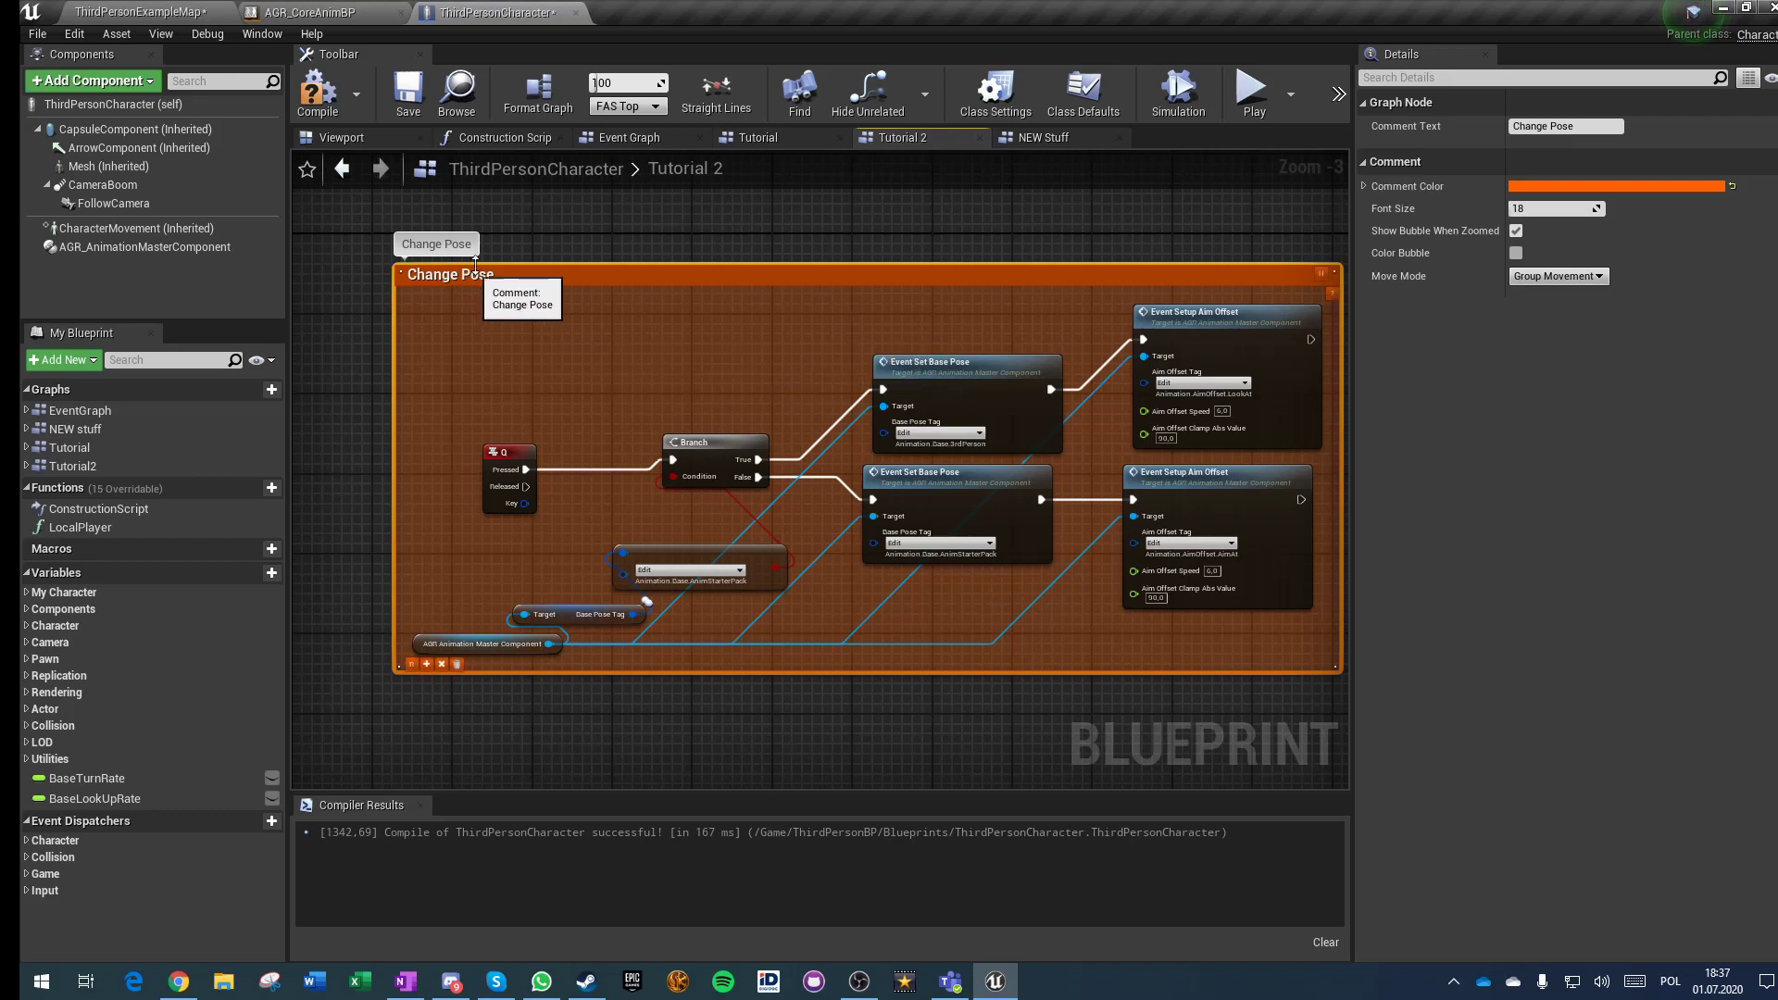
{"action": "left_click", "coordinate": [538, 92]}
{"action": "left_click", "coordinate": [613, 385]}
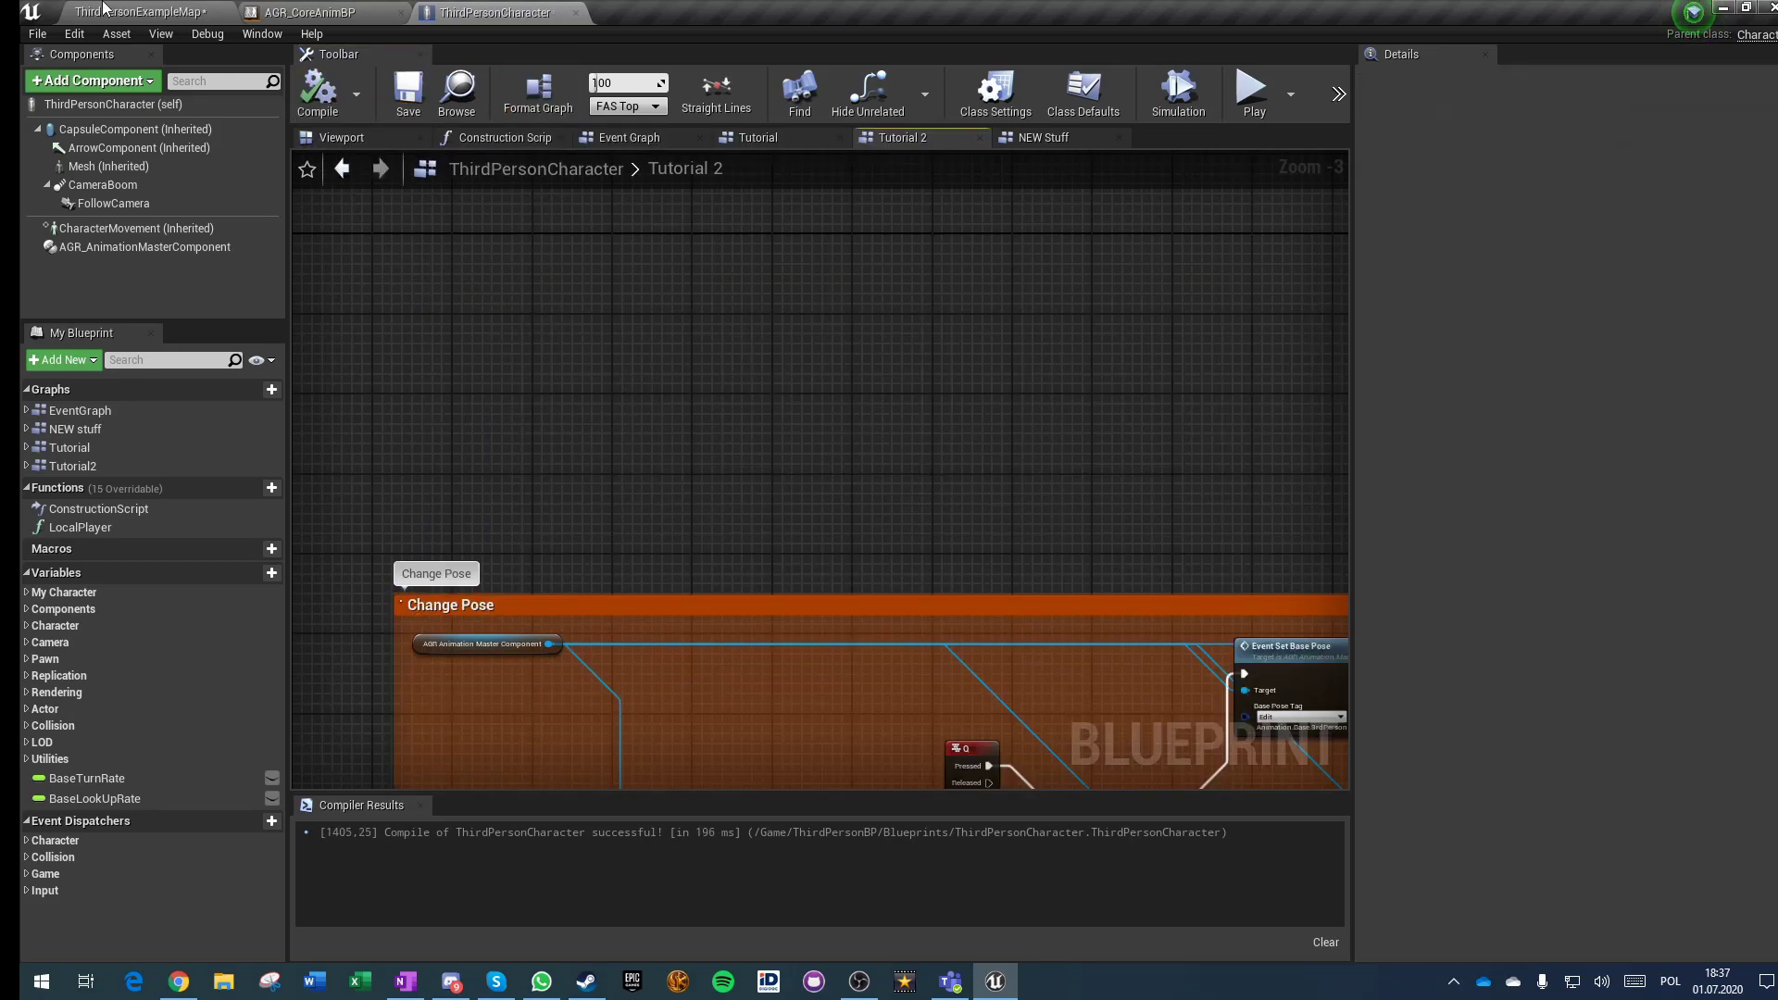
Step: Play ThirdPersonExampleMap, move the character in different directions to test the aim offsets, and end the session
{"action": "left_click", "coordinate": [105, 11]}
{"action": "left_click", "coordinate": [1083, 74]}
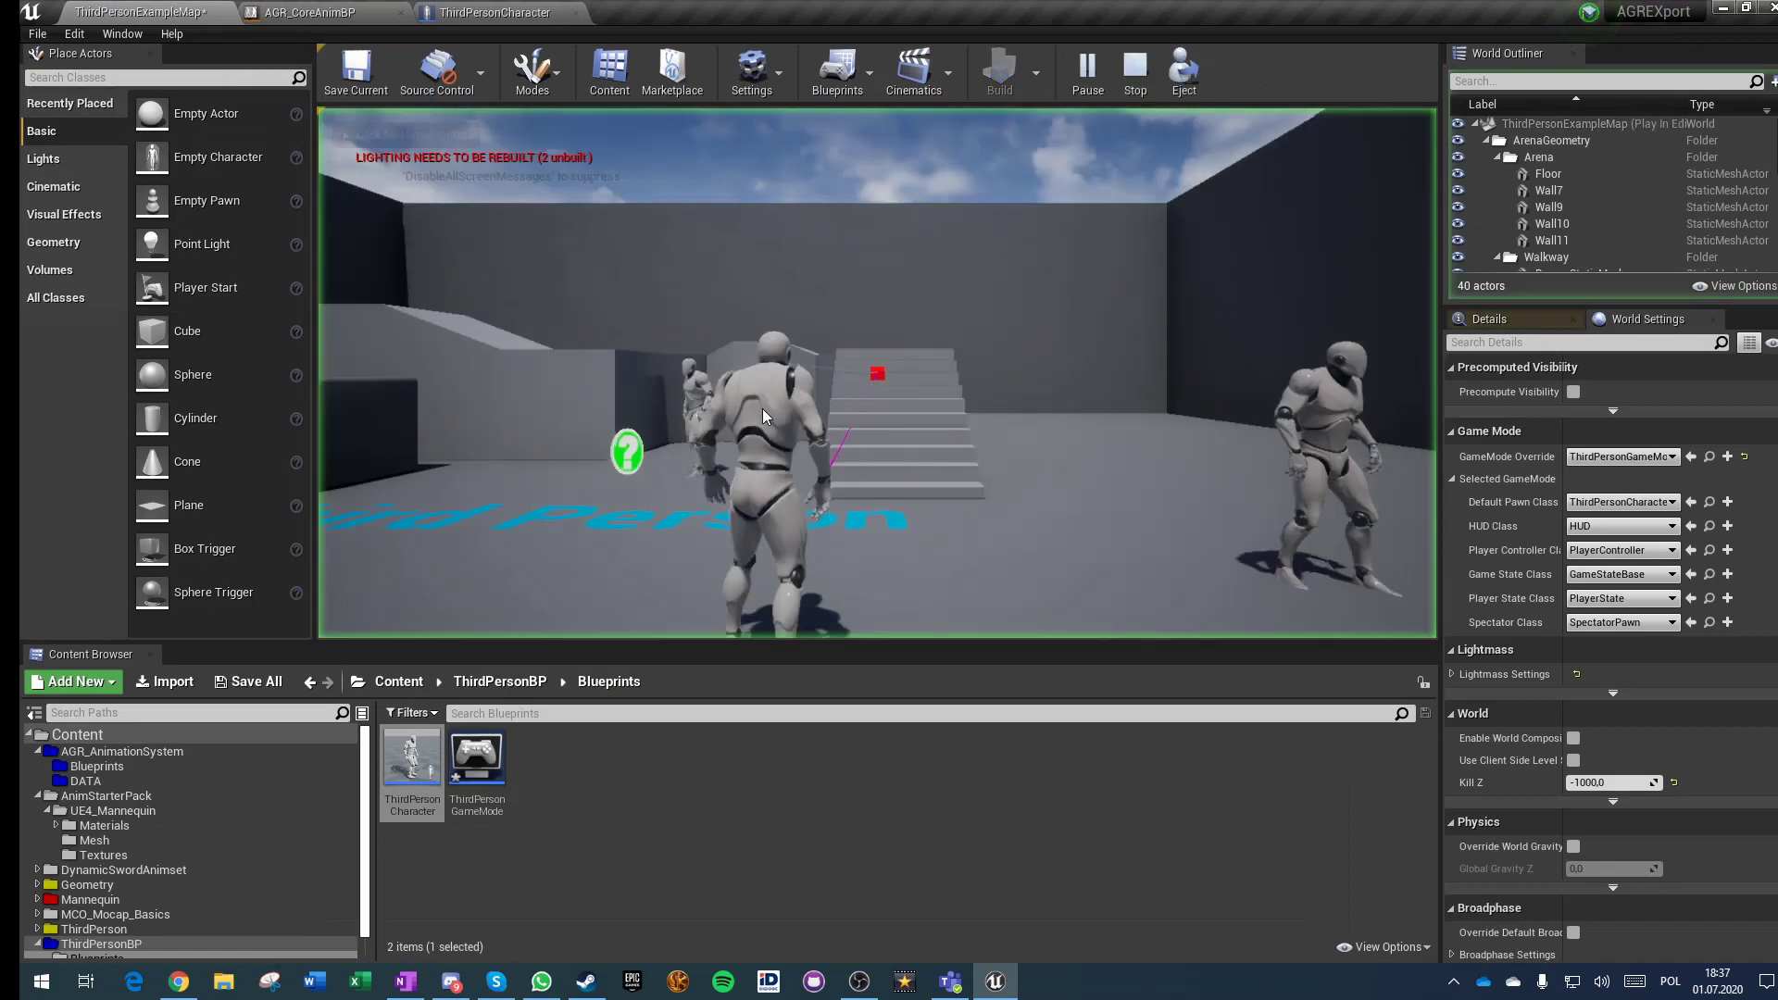
{"action": "key", "text": "d"}
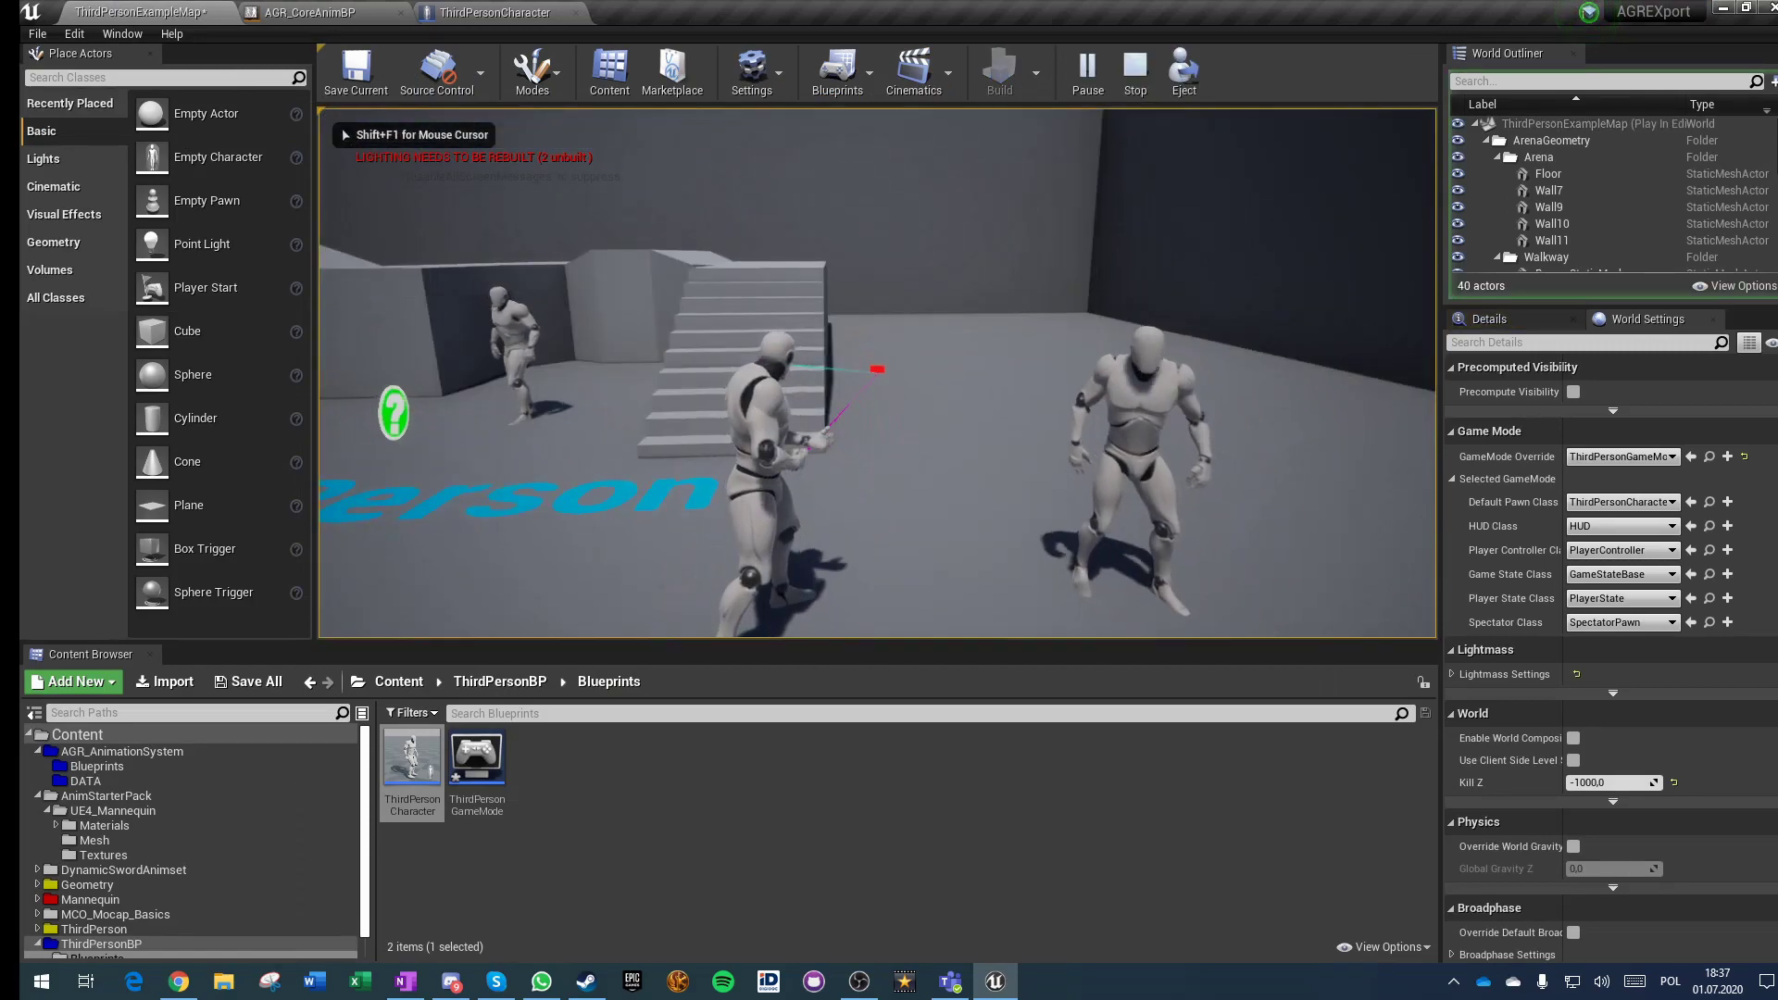
{"action": "key", "text": "a"}
{"action": "key", "text": "d"}
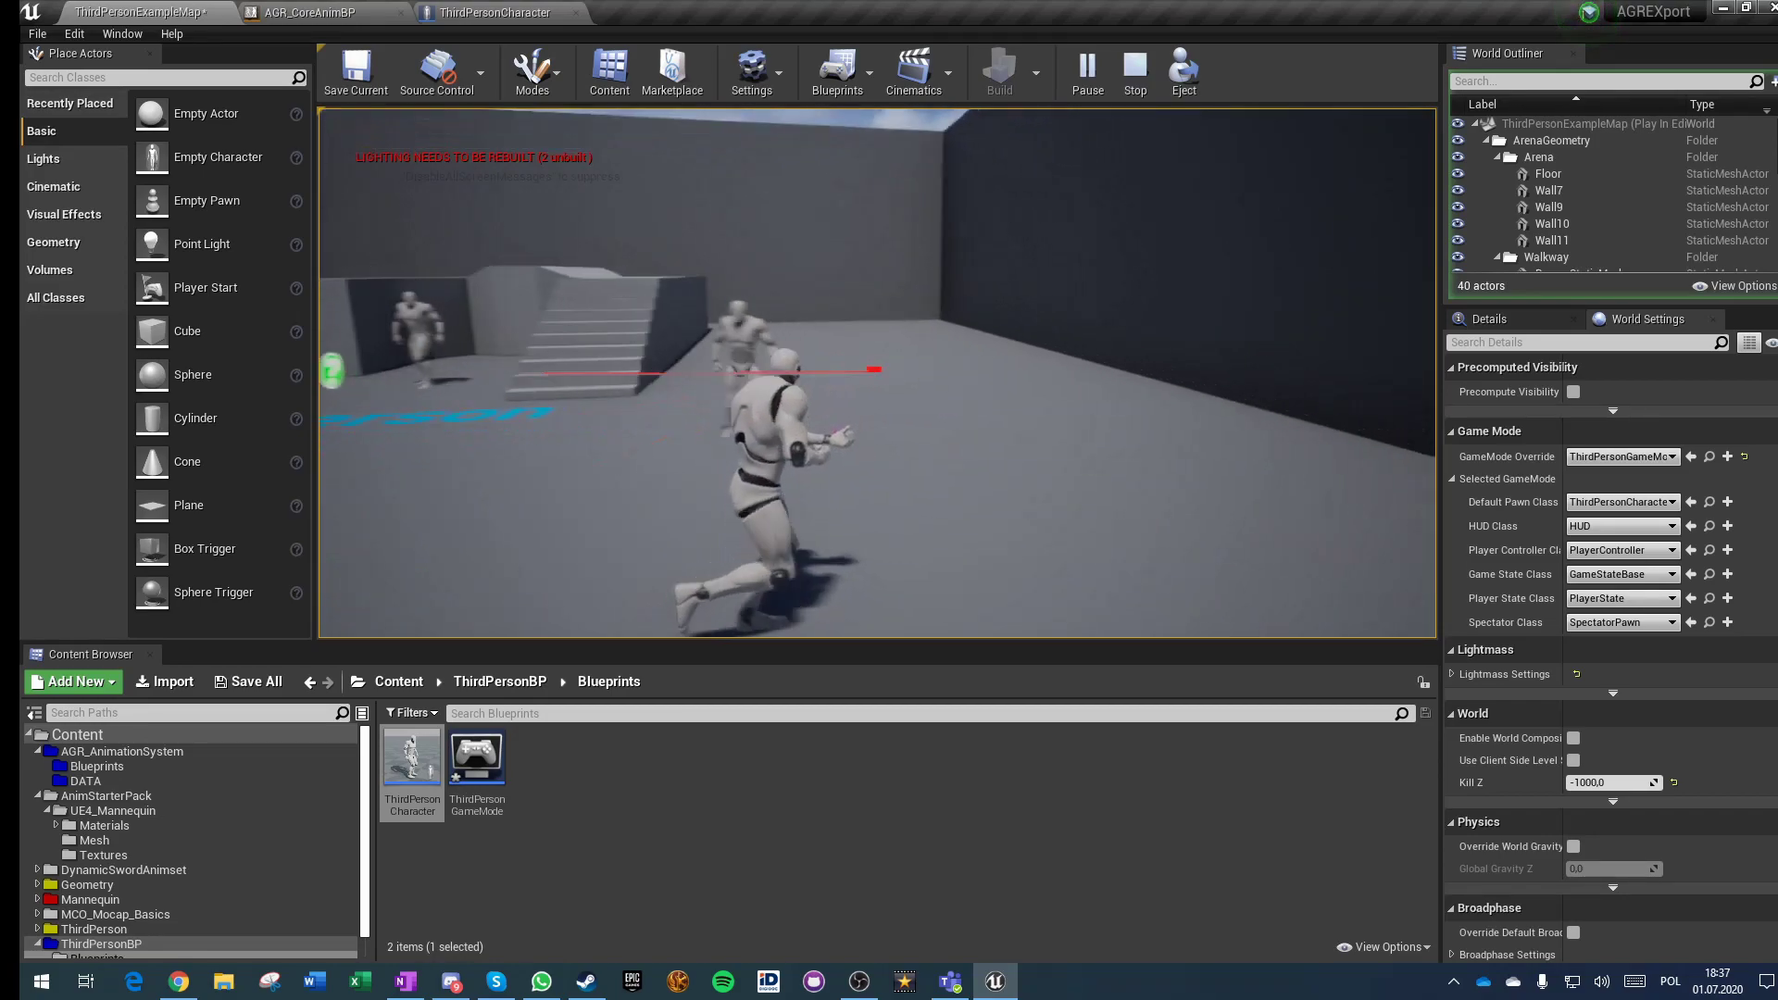
{"action": "key", "text": "w"}
{"action": "key", "text": "d"}
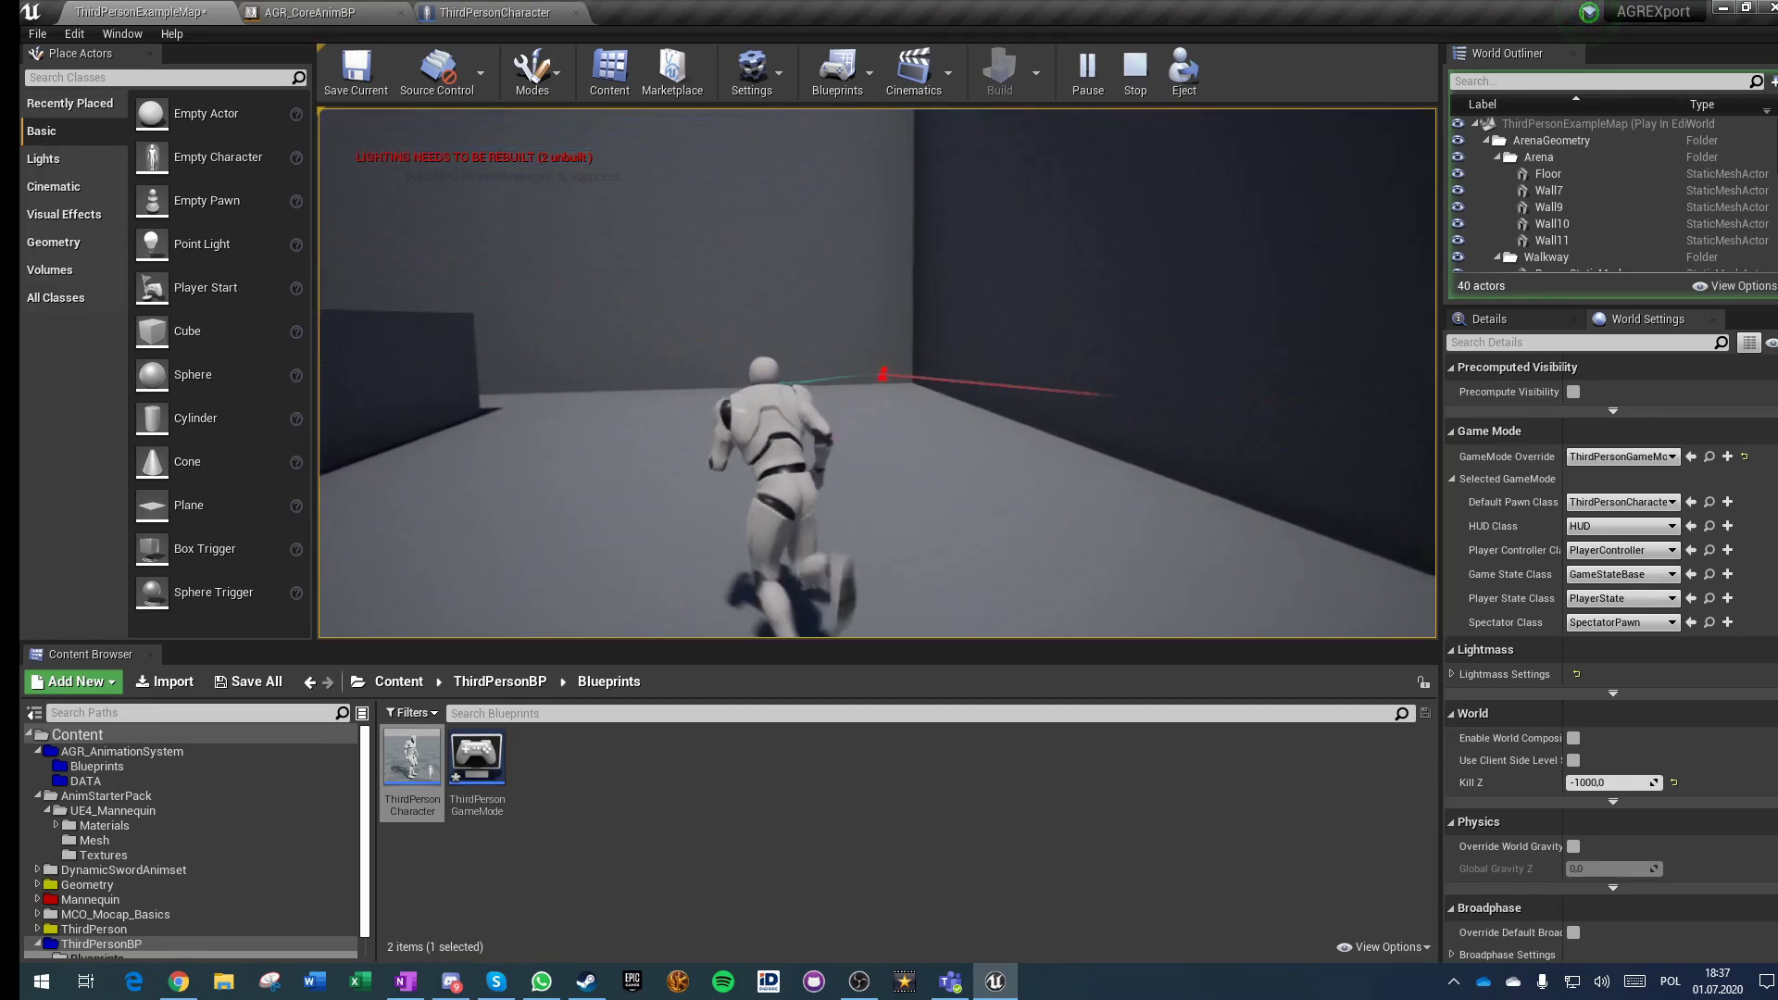
{"action": "key", "text": "s"}
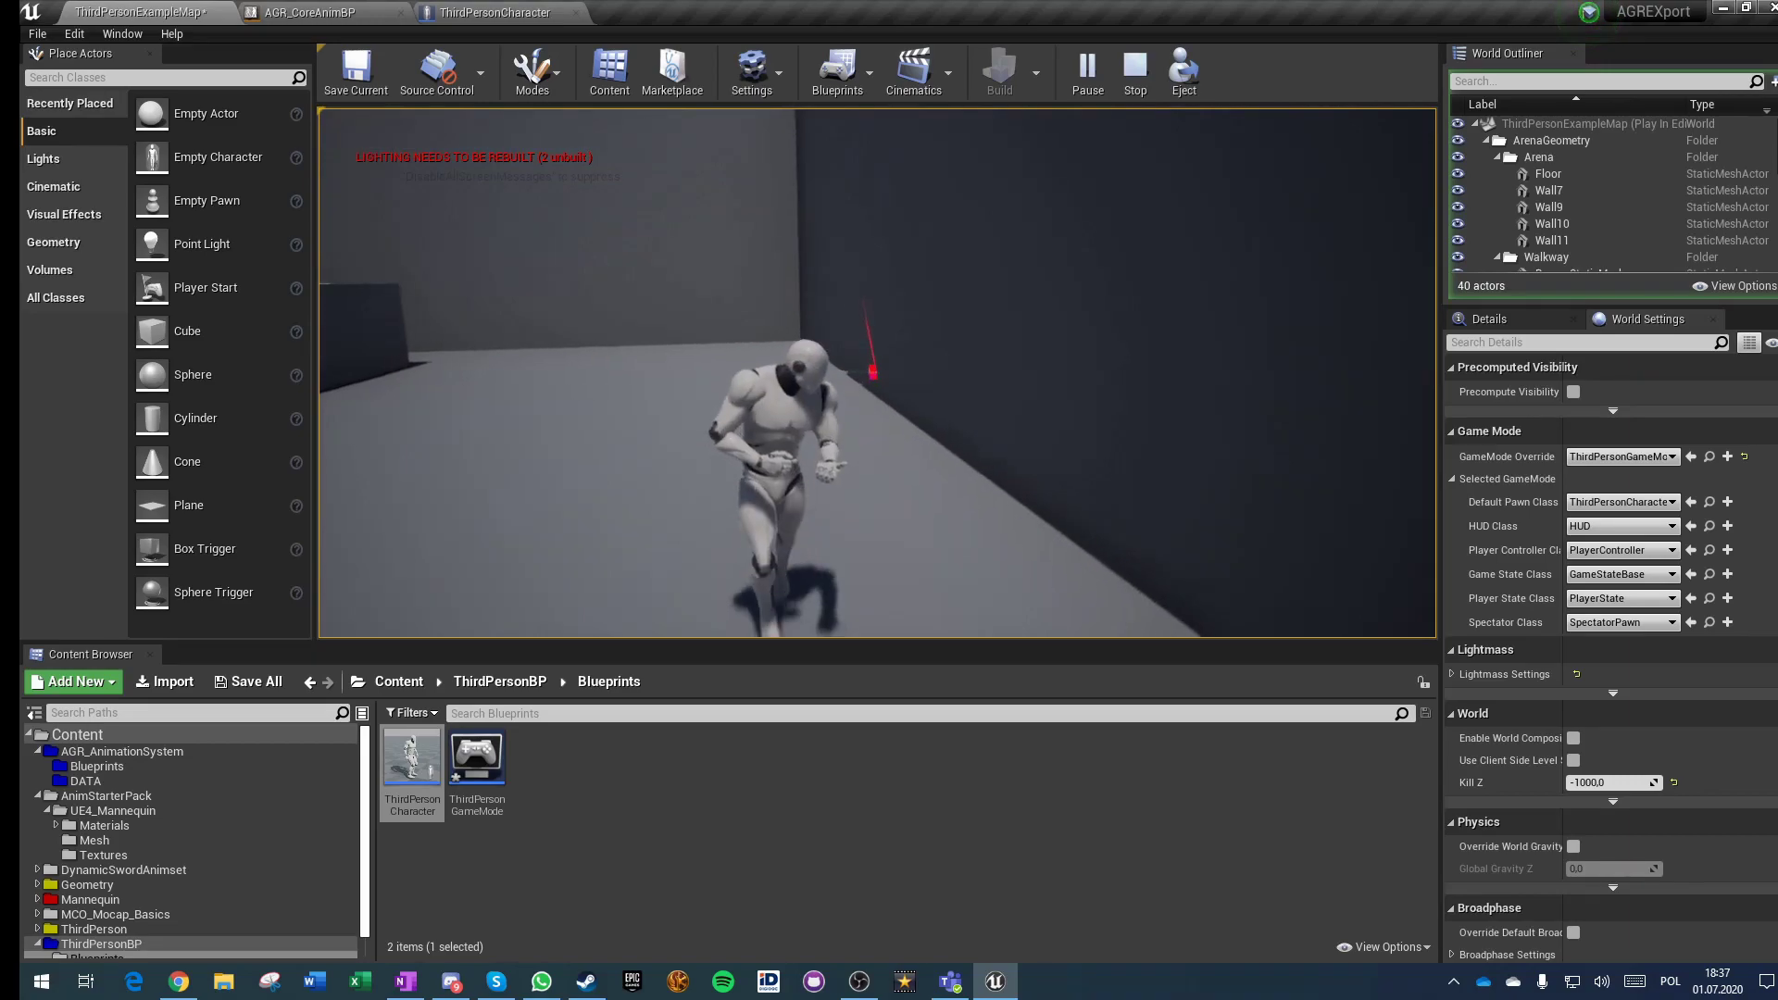
{"action": "key", "text": "w"}
{"action": "key", "text": "s"}
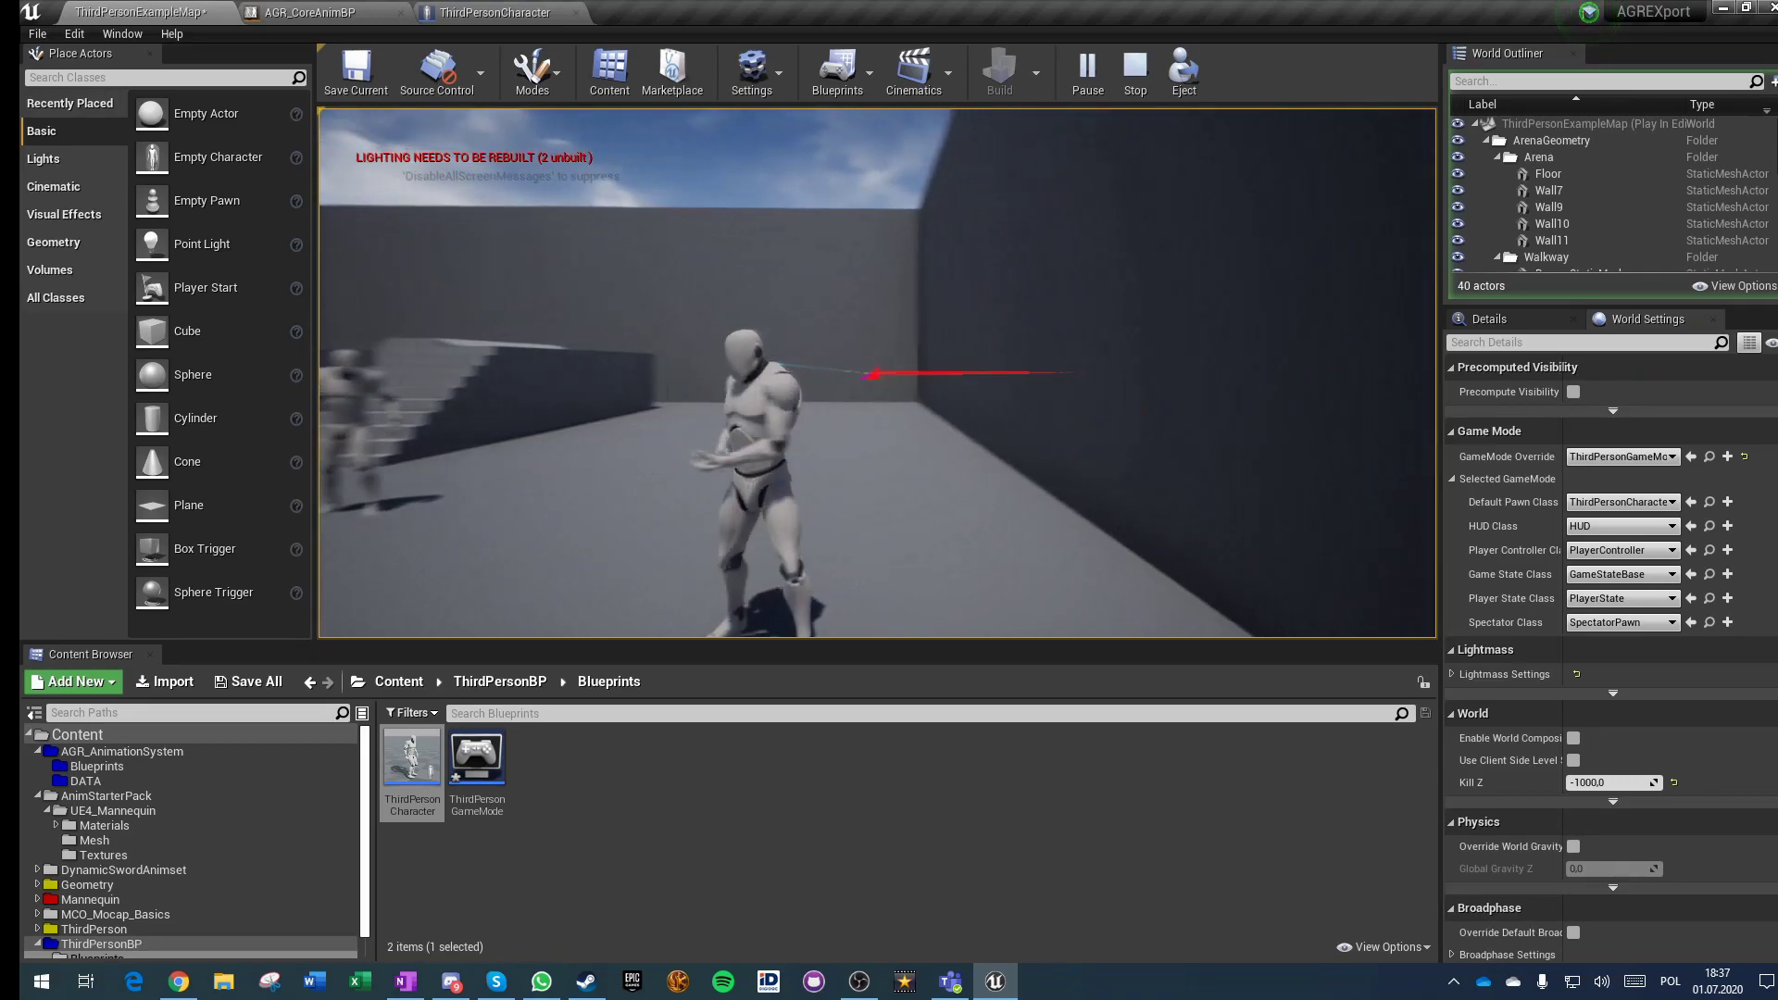
{"action": "key", "text": "w"}
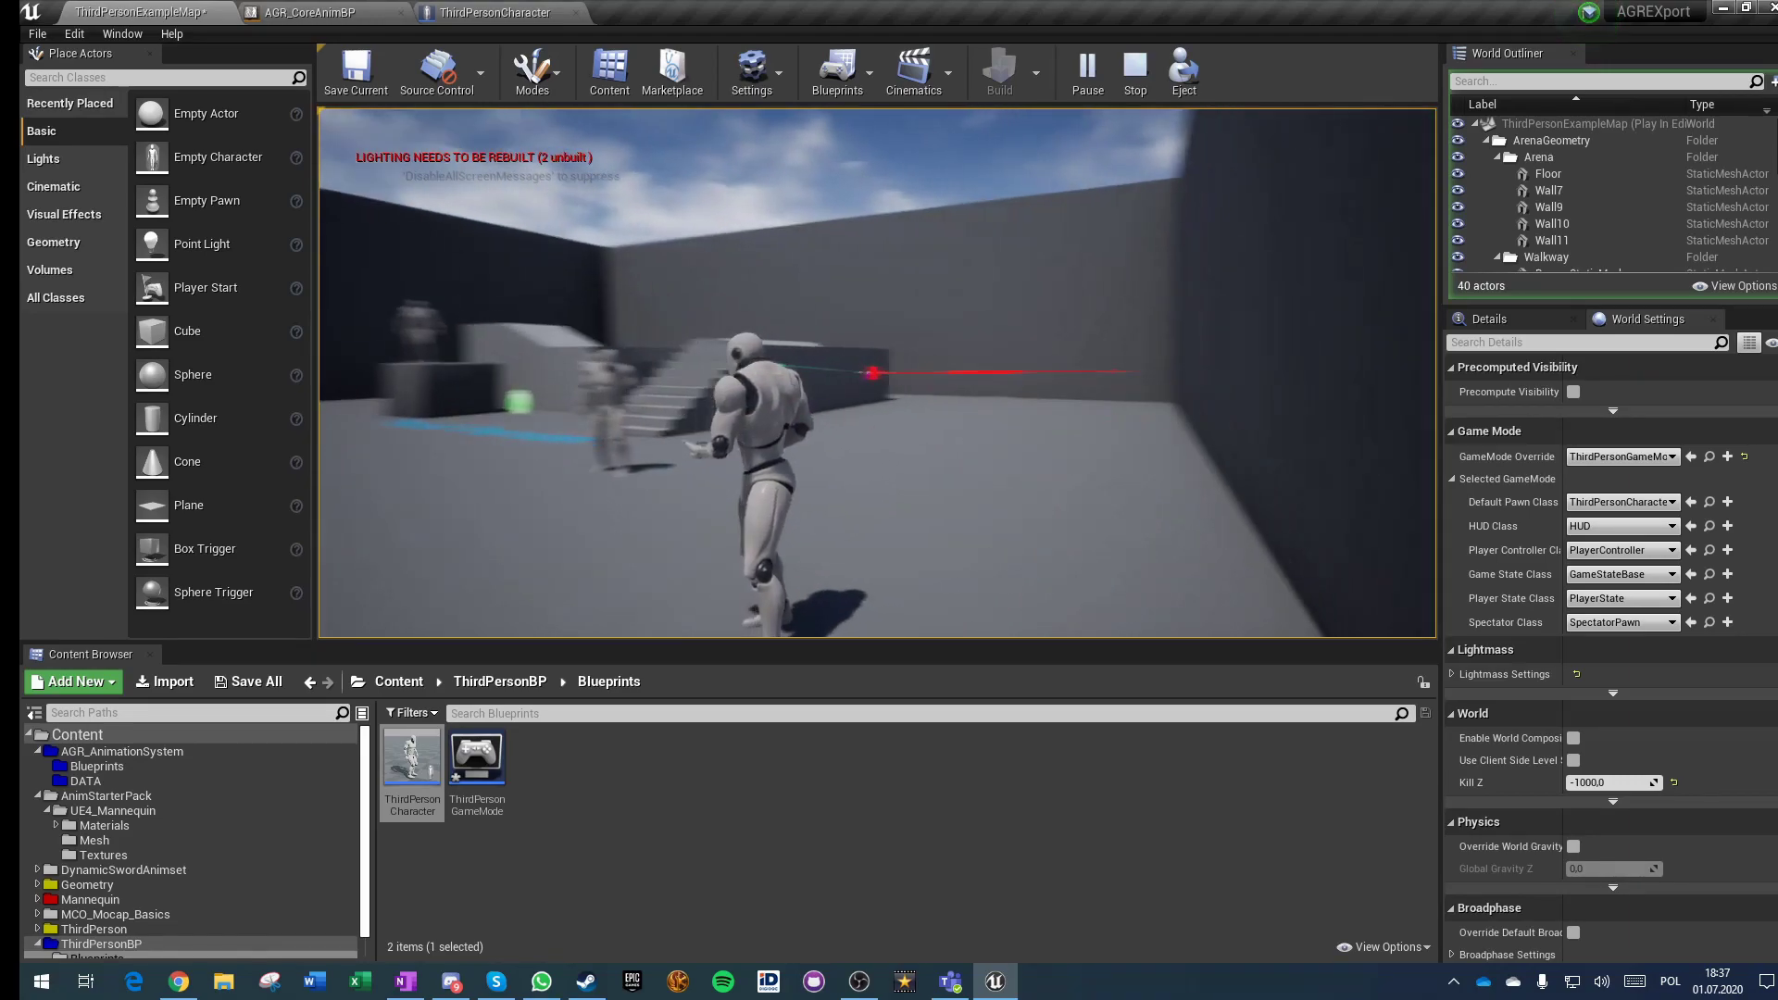
{"action": "key", "text": "s"}
{"action": "key", "text": "w"}
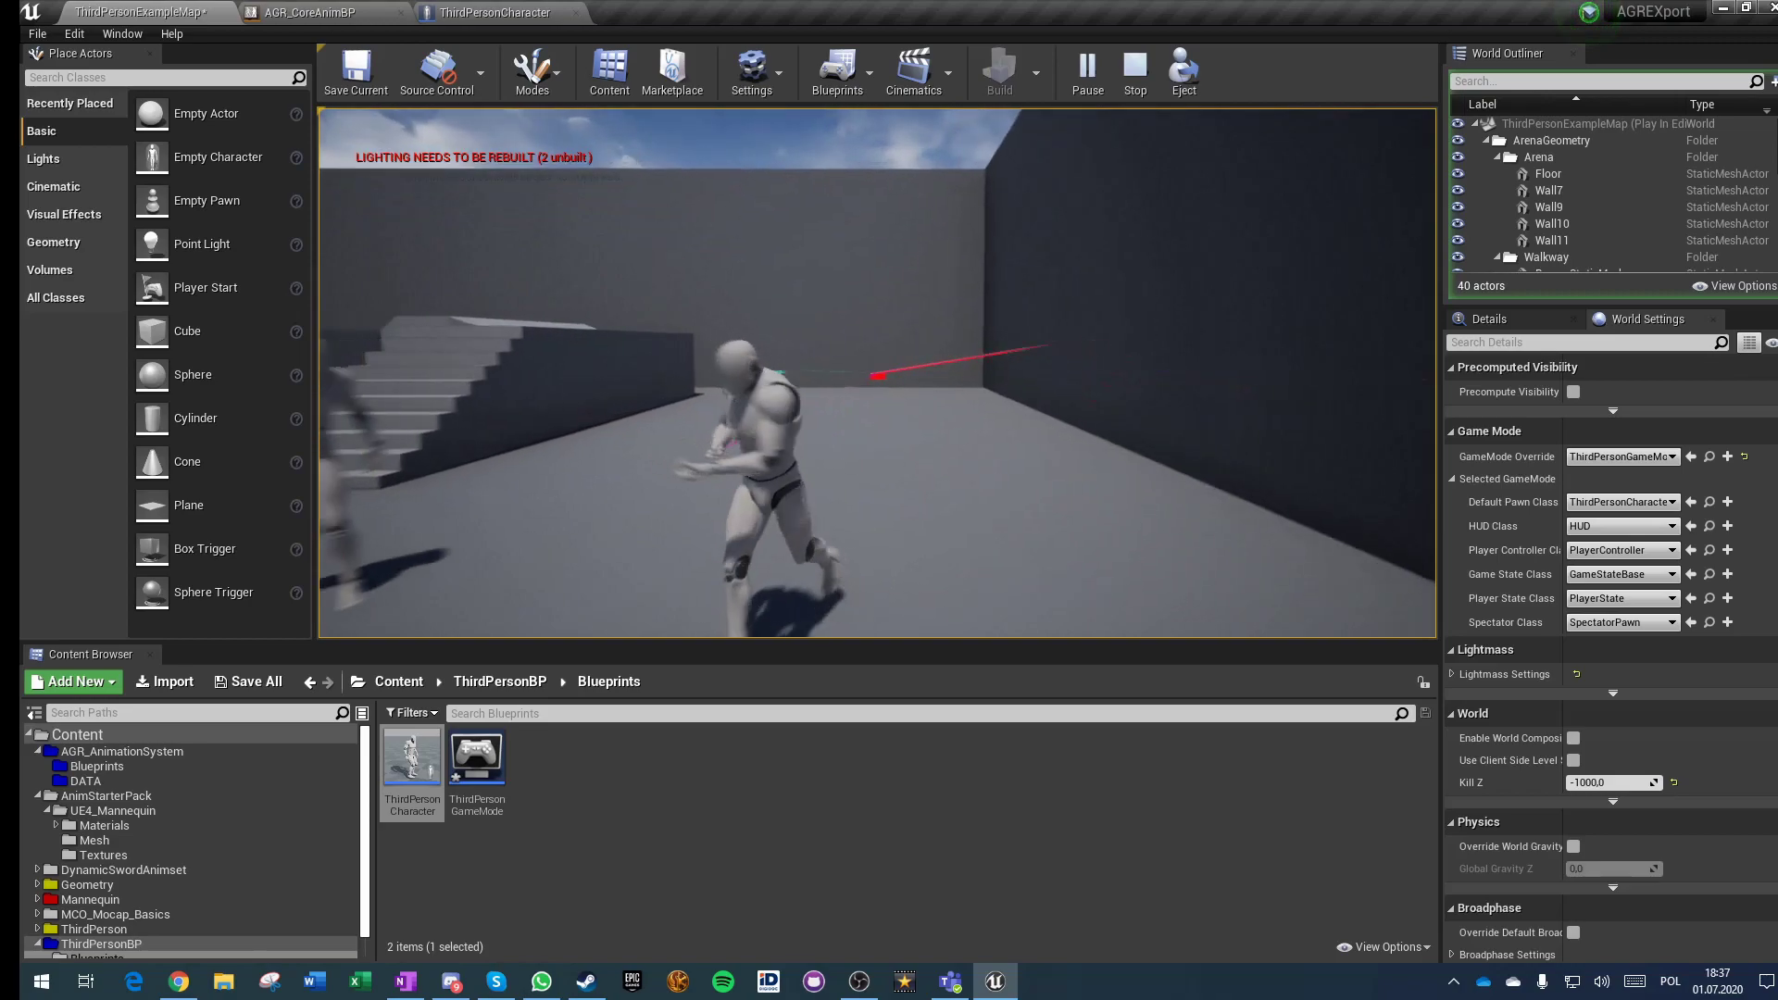
{"action": "key", "text": "Escape"}
Step: In ThirdPersonCharacter's Tutorial 2 graph, add an Event Setup Turn Rotation call from the AGR Animation Master Component reference
{"action": "left_click", "coordinate": [496, 12]}
{"action": "right_click_drag", "start_coordinate": [782, 494], "coordinate": [535, 154]}
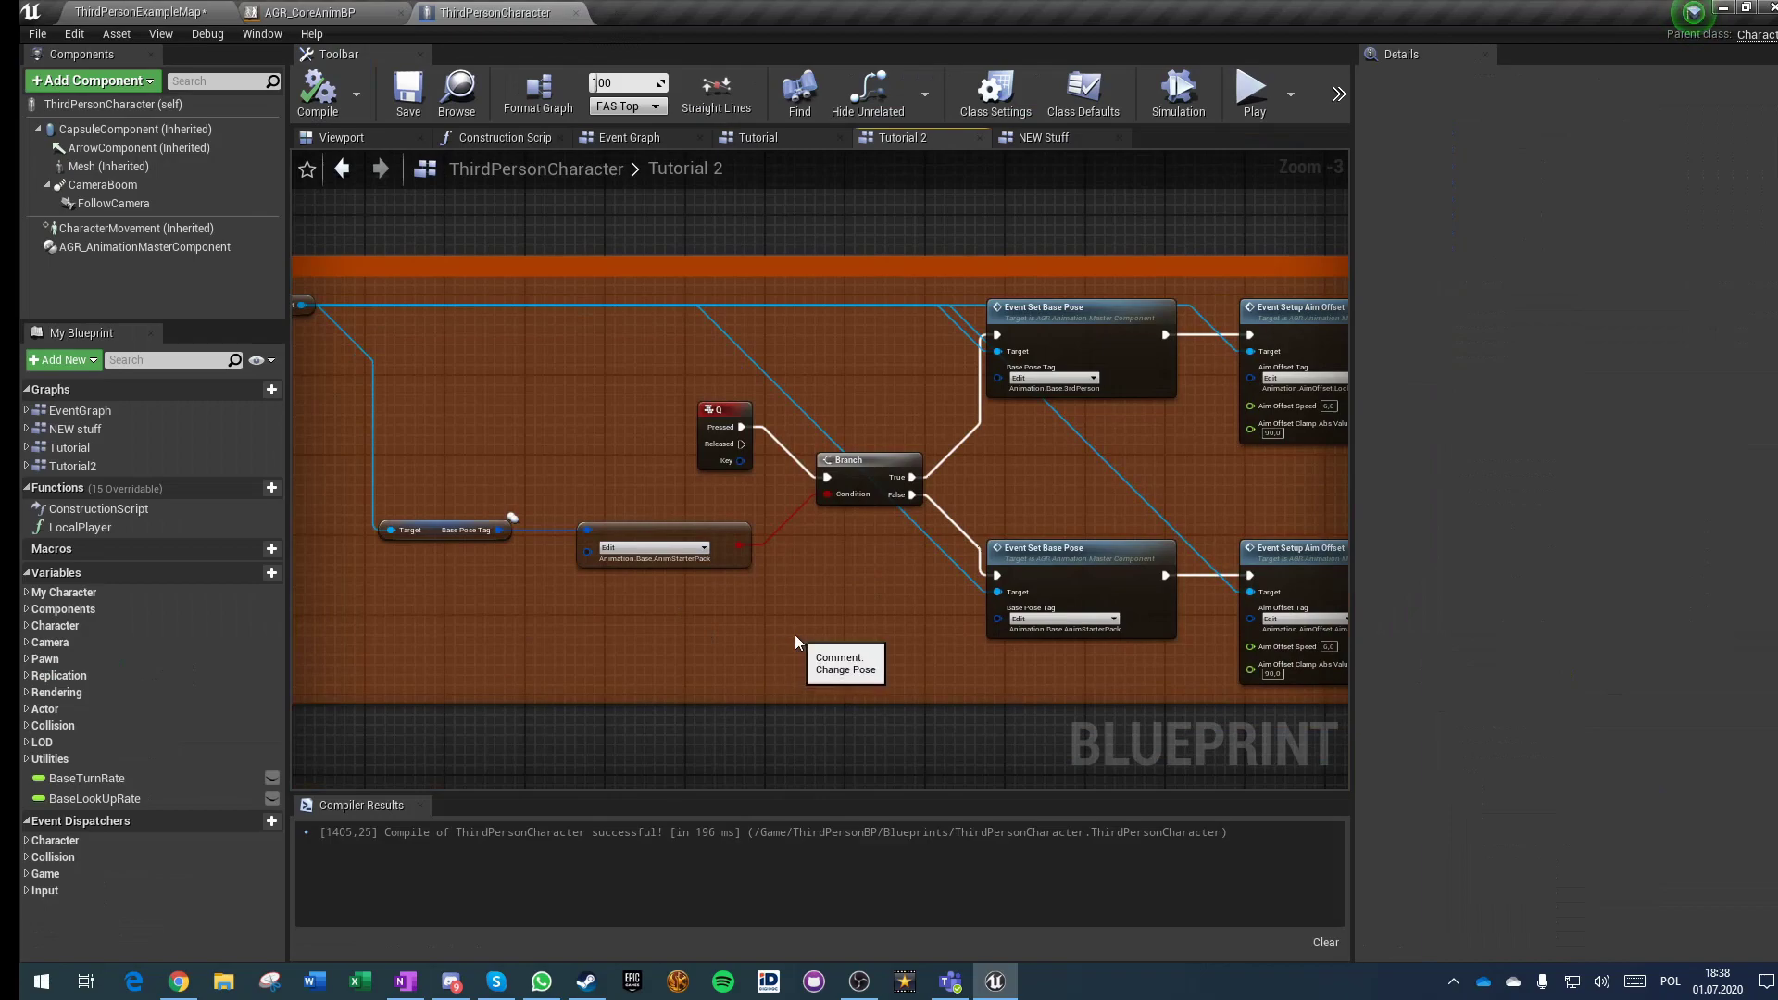
{"action": "right_click_drag", "start_coordinate": [864, 562], "coordinate": [702, 515]}
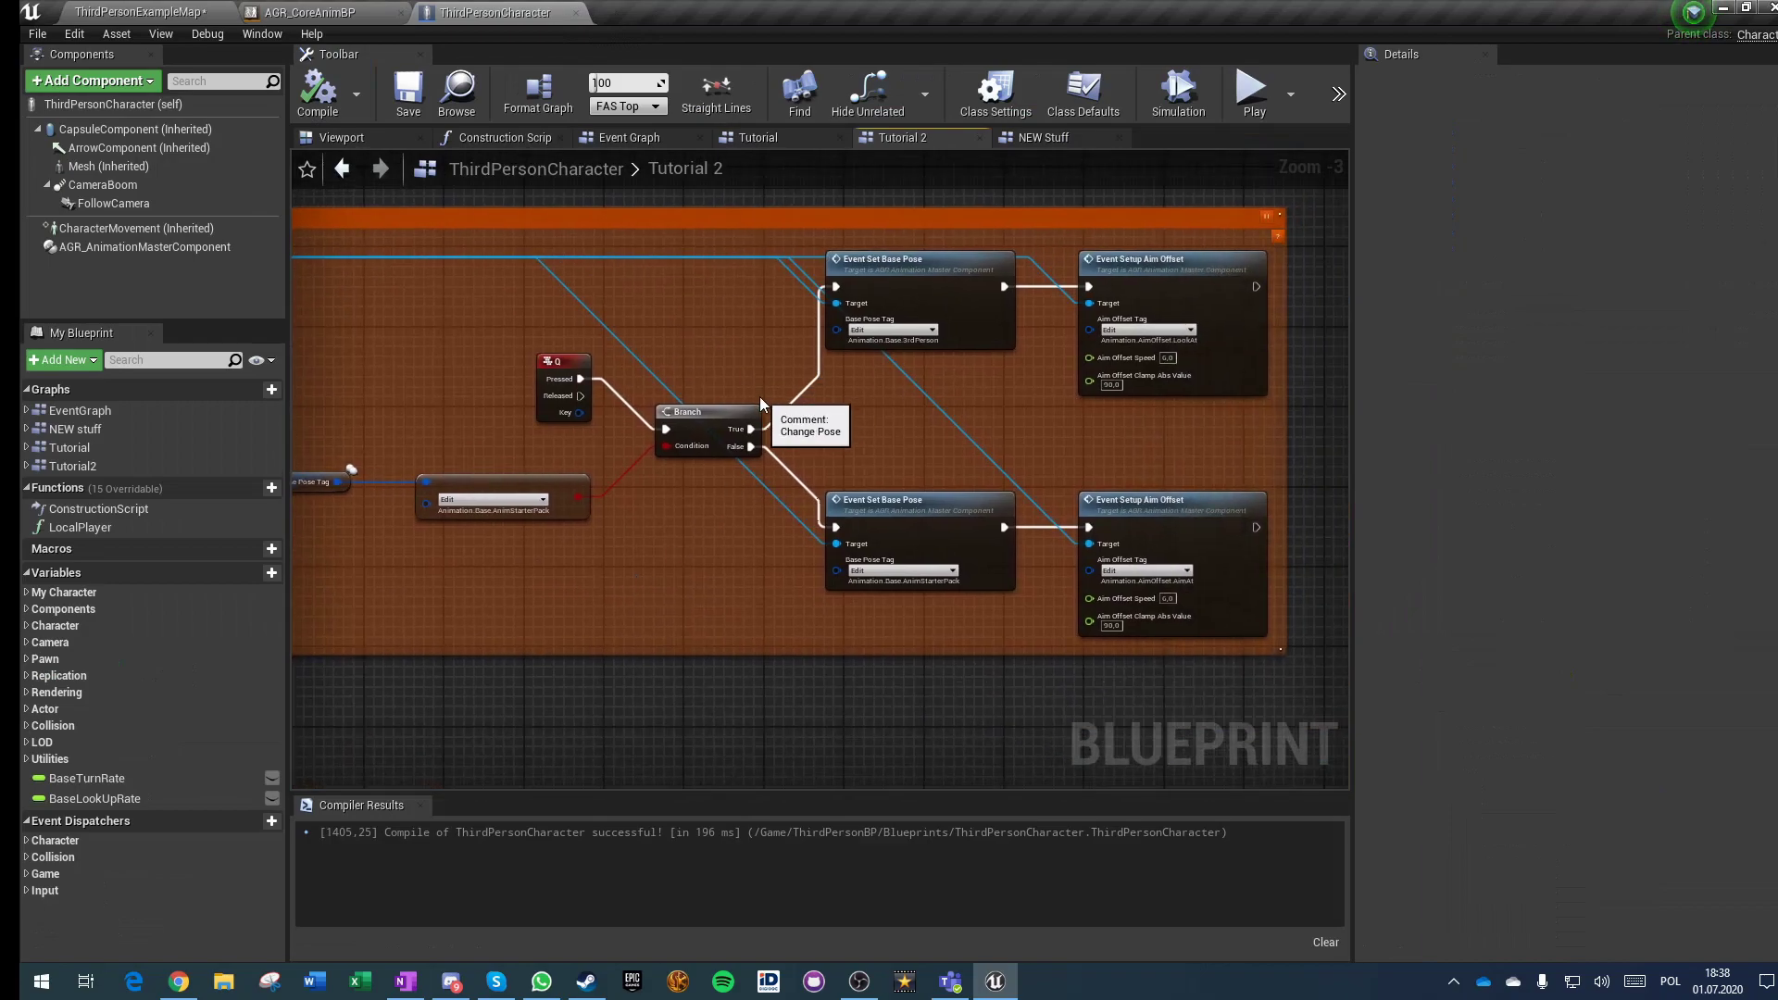
{"action": "right_click_drag", "start_coordinate": [918, 451], "coordinate": [681, 453]}
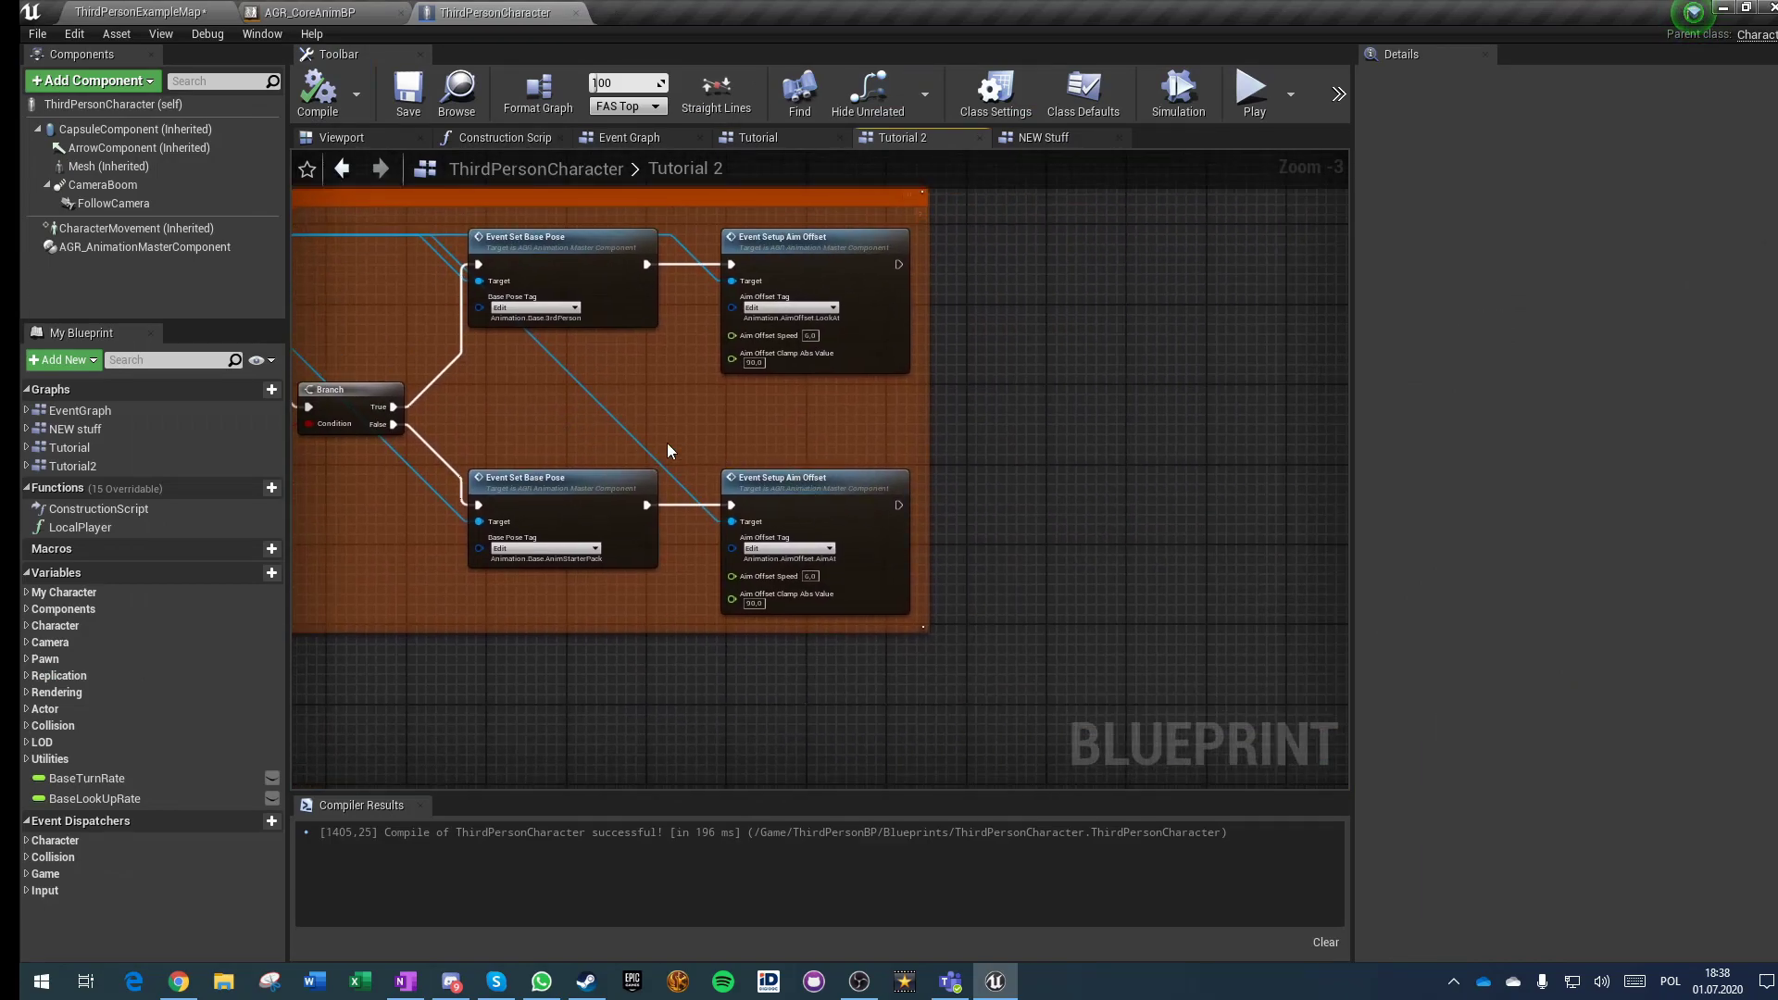
{"action": "right_click_drag", "start_coordinate": [426, 511], "coordinate": [789, 580]}
{"action": "right_click_drag", "start_coordinate": [380, 396], "coordinate": [773, 403]}
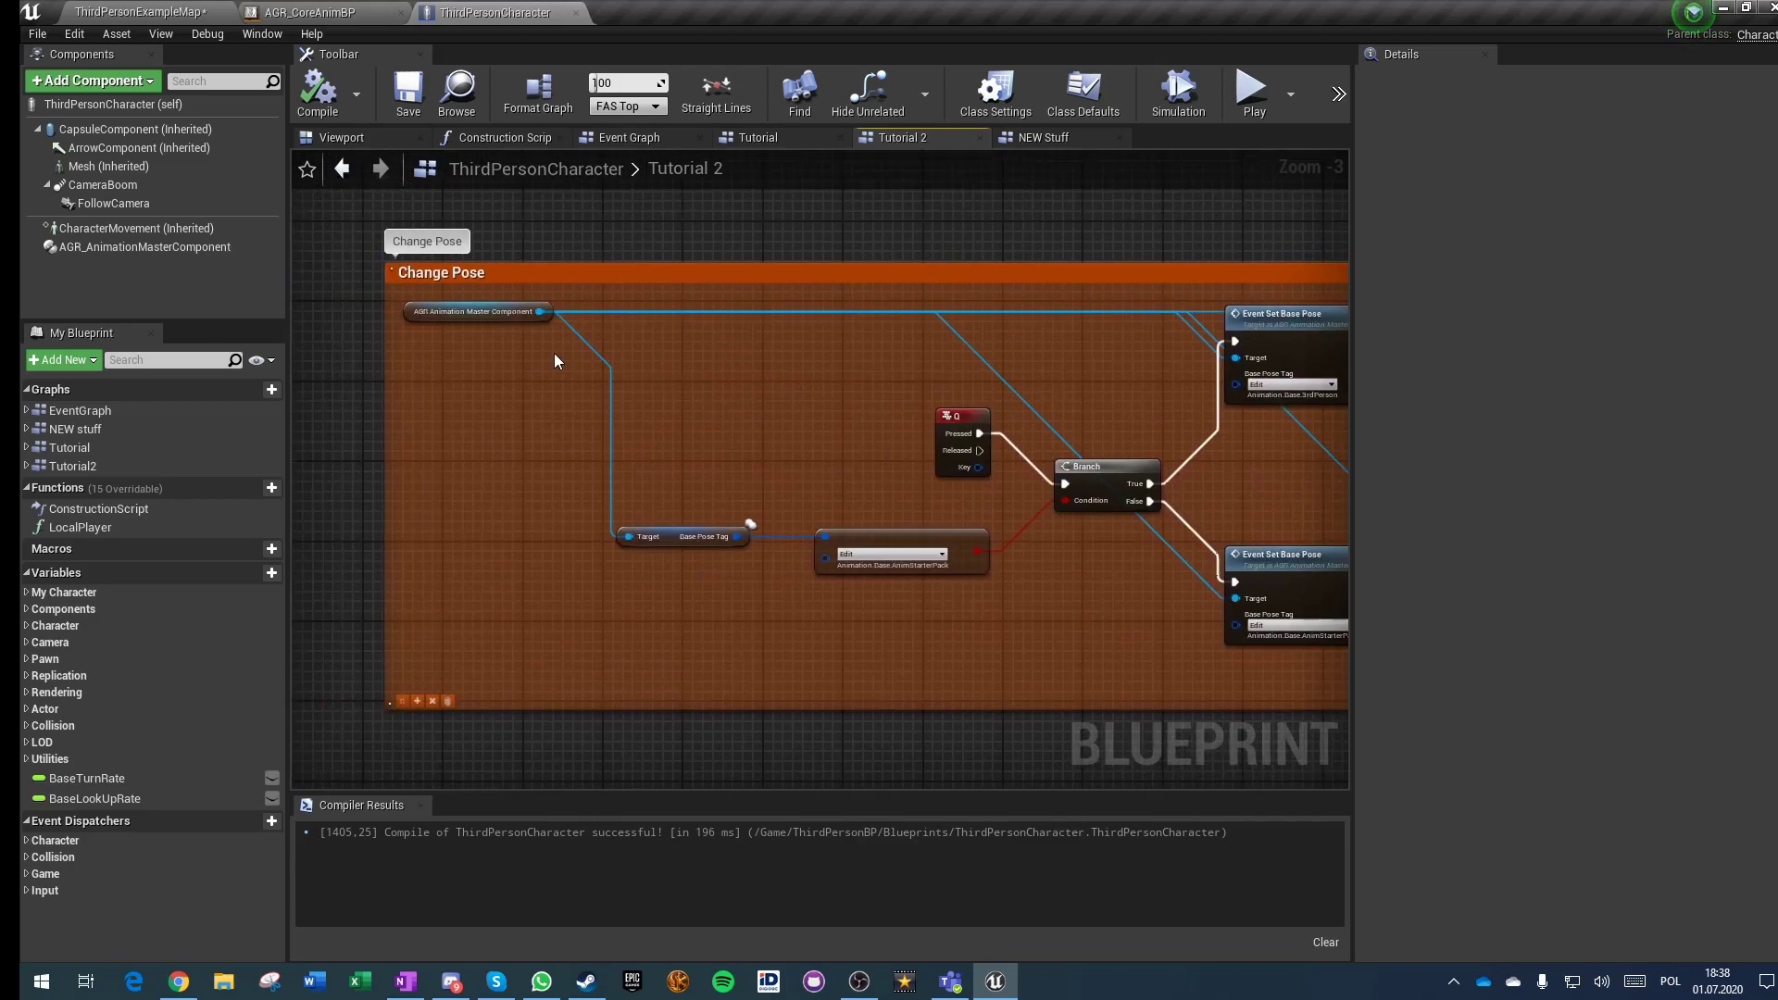
{"action": "left_click_drag", "start_coordinate": [540, 312], "coordinate": [1242, 573]}
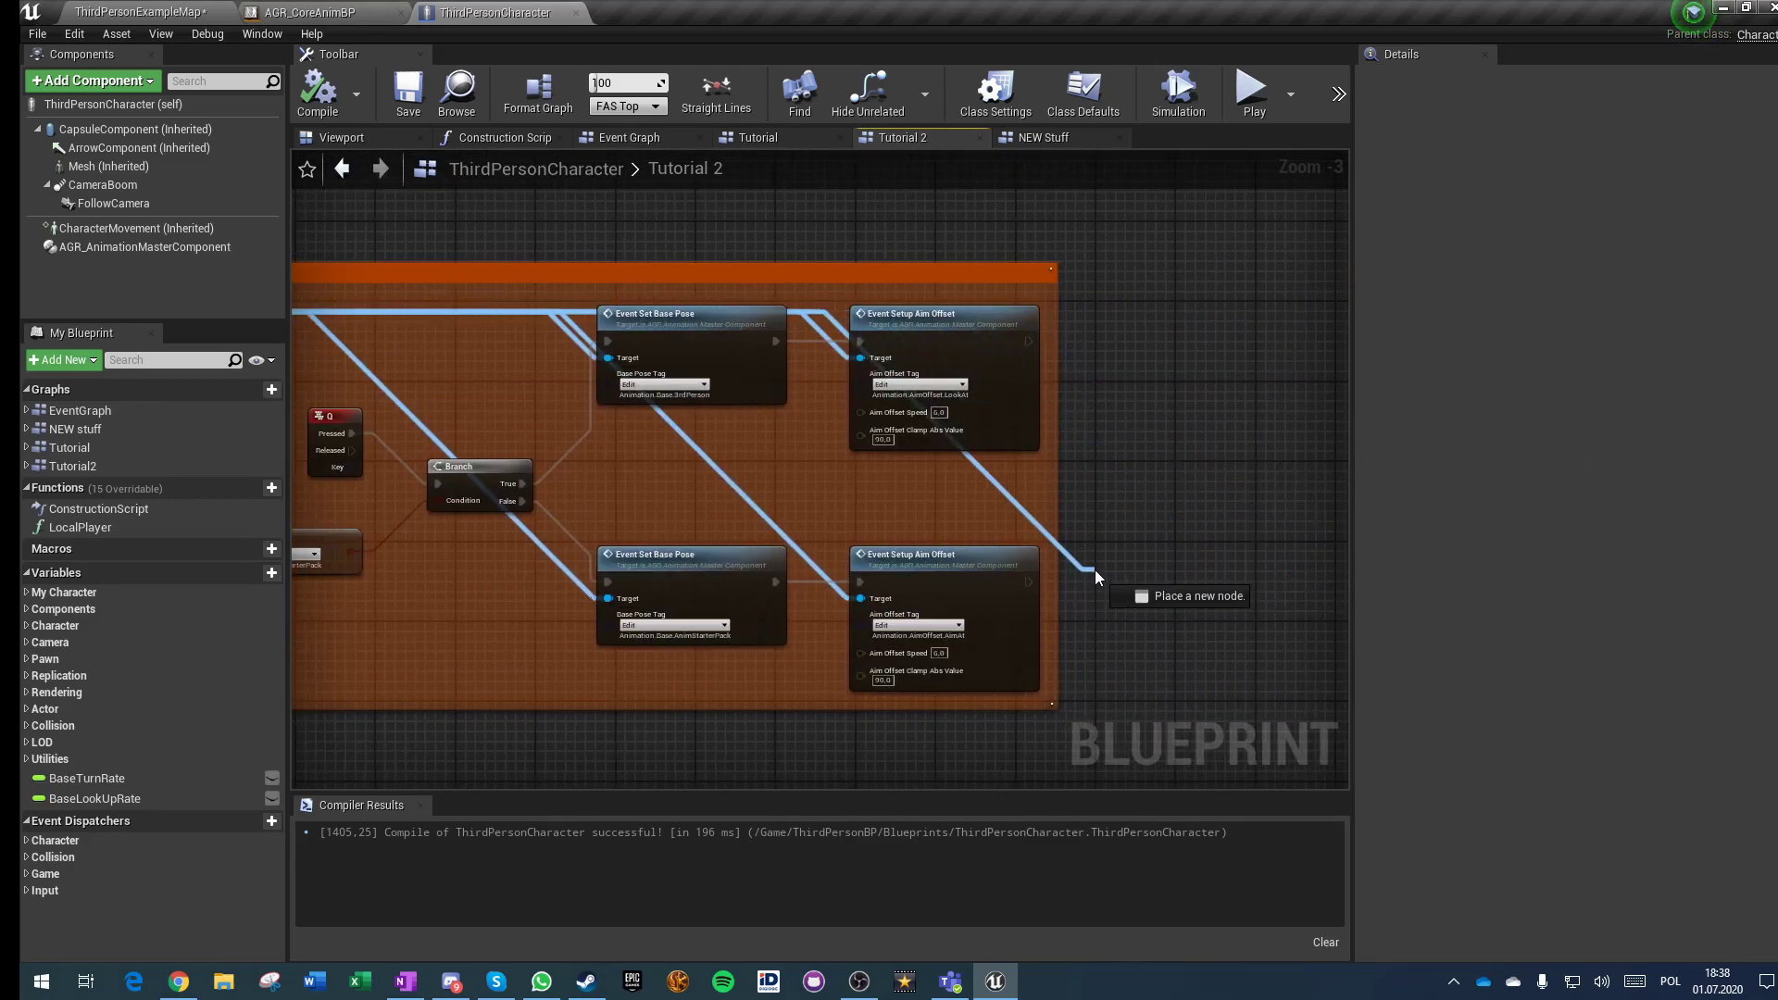
{"action": "left_click_drag", "start_coordinate": [1095, 570], "coordinate": [1095, 569]}
{"action": "type", "text": "setup"}
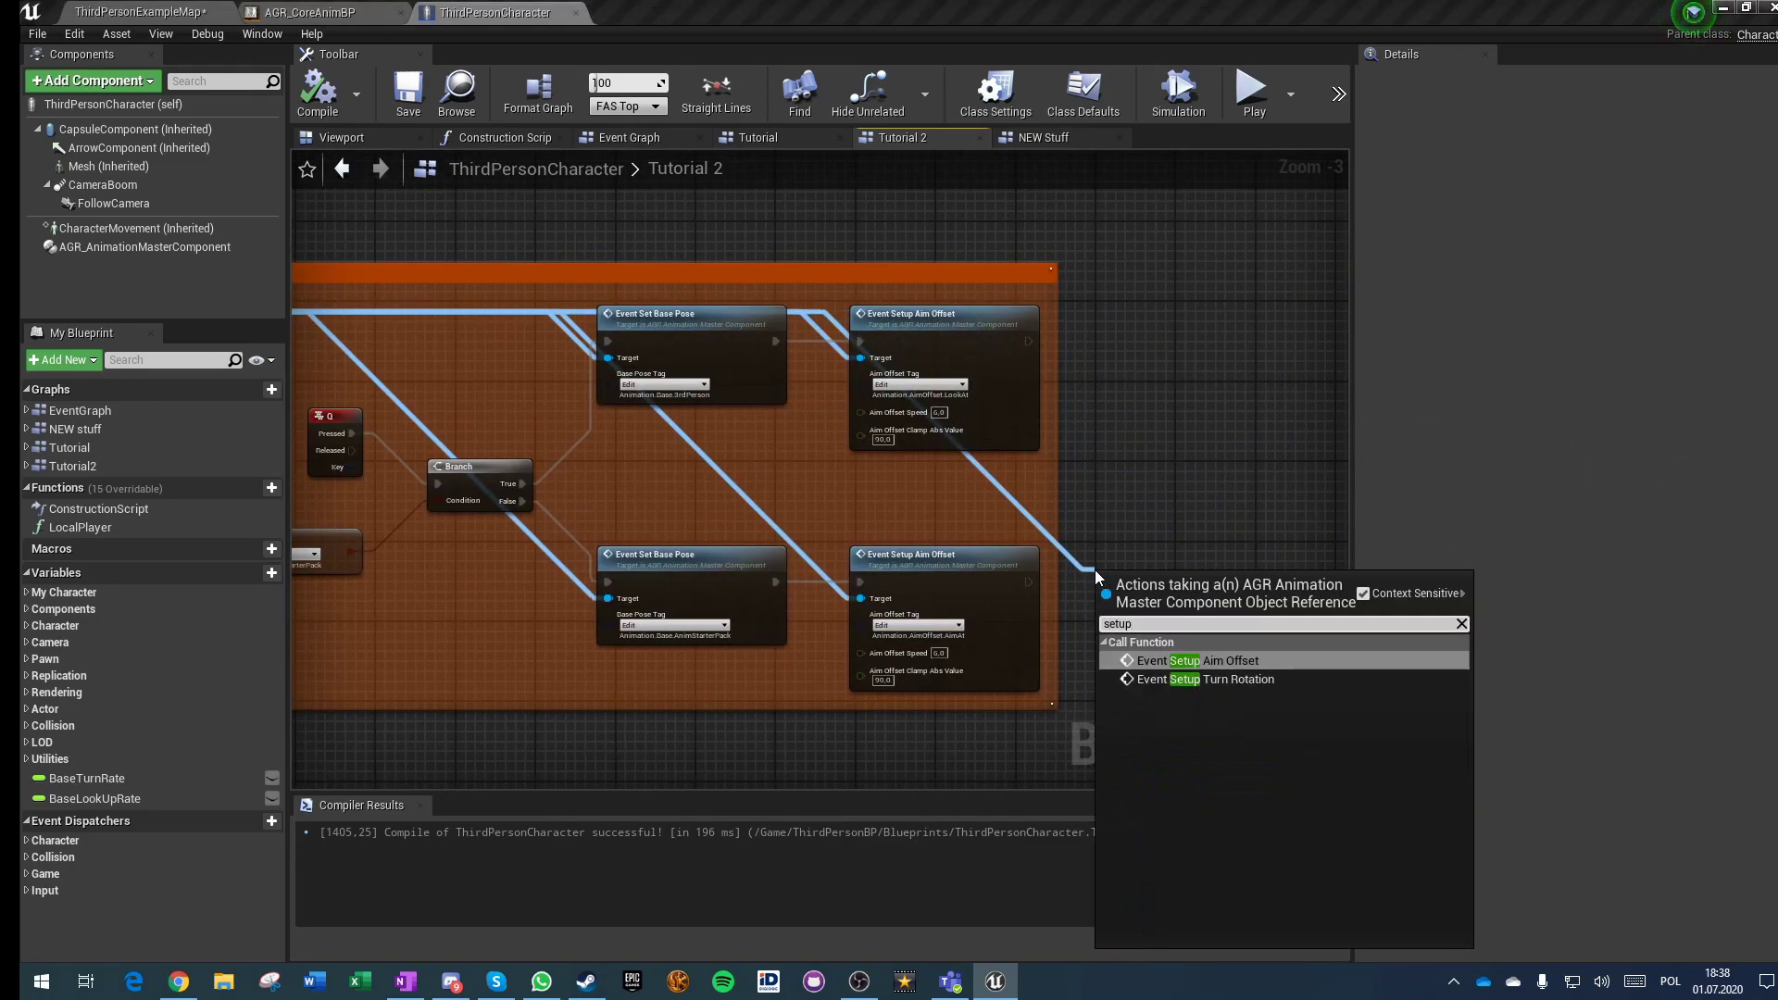
{"action": "left_click", "coordinate": [1223, 681]}
Step: Connect the AimAt Event Setup Aim Offset's execution output to Event Setup Turn Rotation and align the new node beside it
{"action": "scroll", "coordinate": [1071, 614], "scroll_direction": "up", "scroll_amount": 3}
{"action": "left_click_drag", "start_coordinate": [1071, 614], "coordinate": [954, 587]}
{"action": "left_click_drag", "start_coordinate": [1101, 607], "coordinate": [1087, 564]}
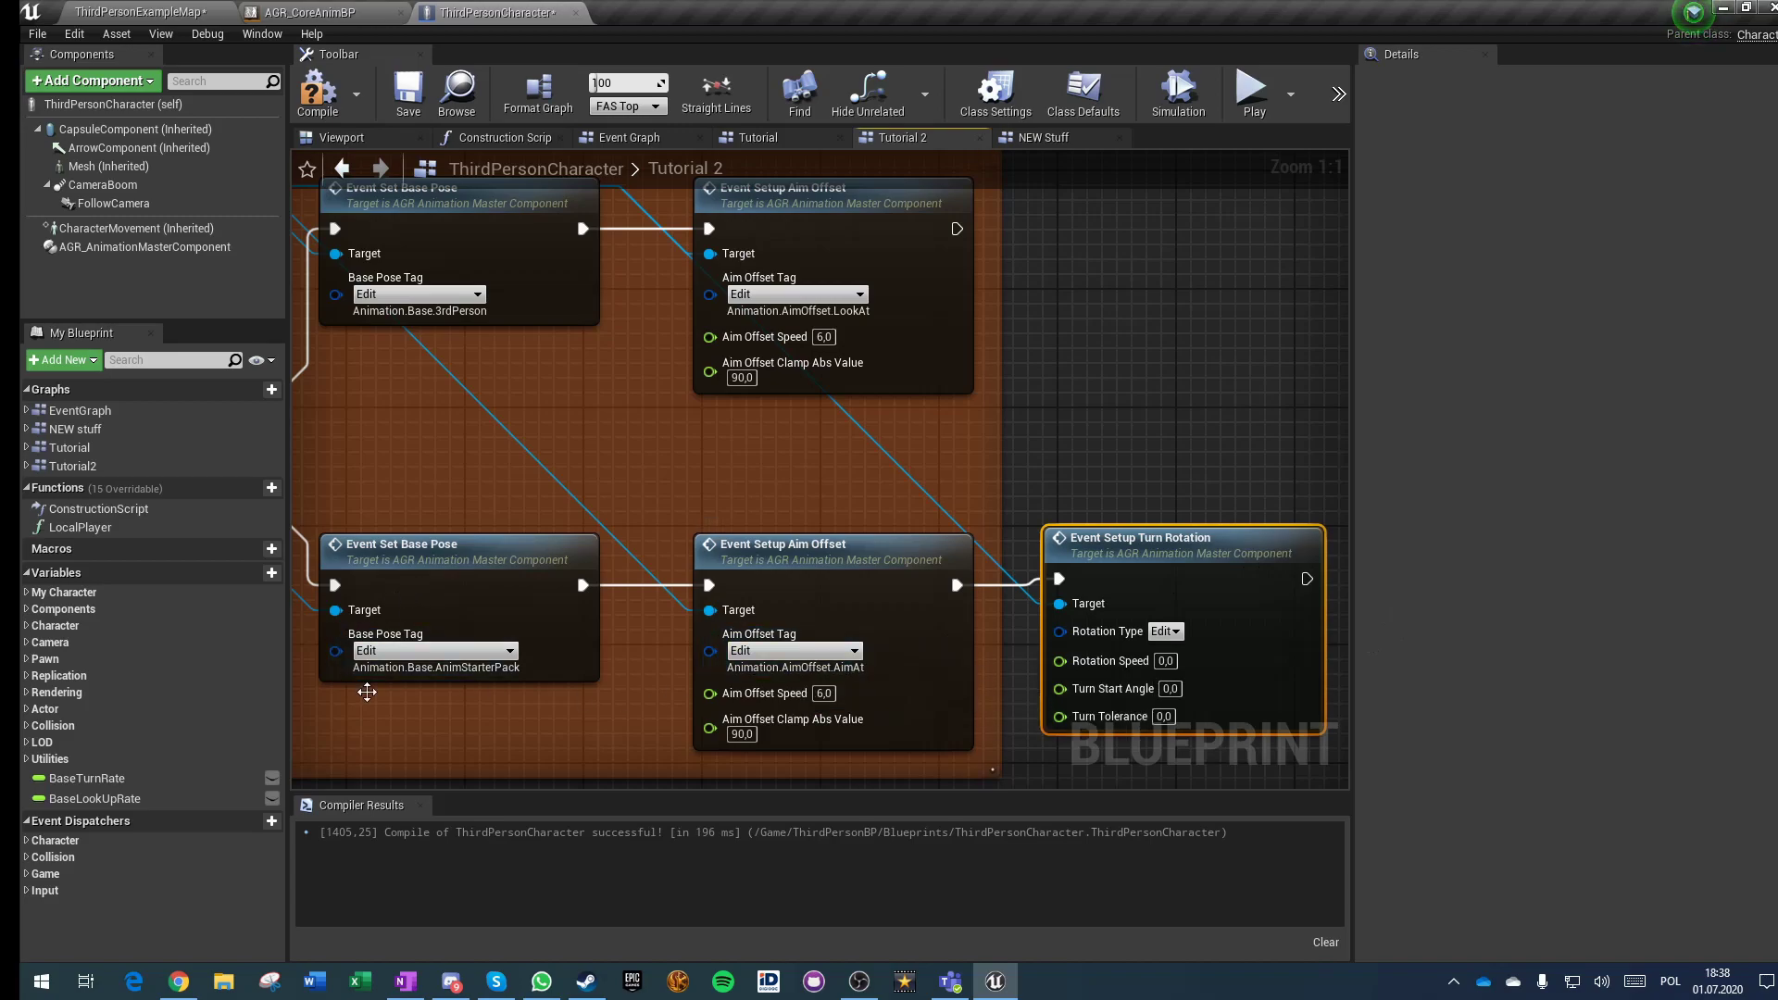
Step: Set the new Event Setup Turn Rotation's Rotation Type to Animation.Turn.DesiredRotAtAngle and its Rotation Speed to 280
{"action": "right_click_drag", "start_coordinate": [626, 730], "coordinate": [622, 722]}
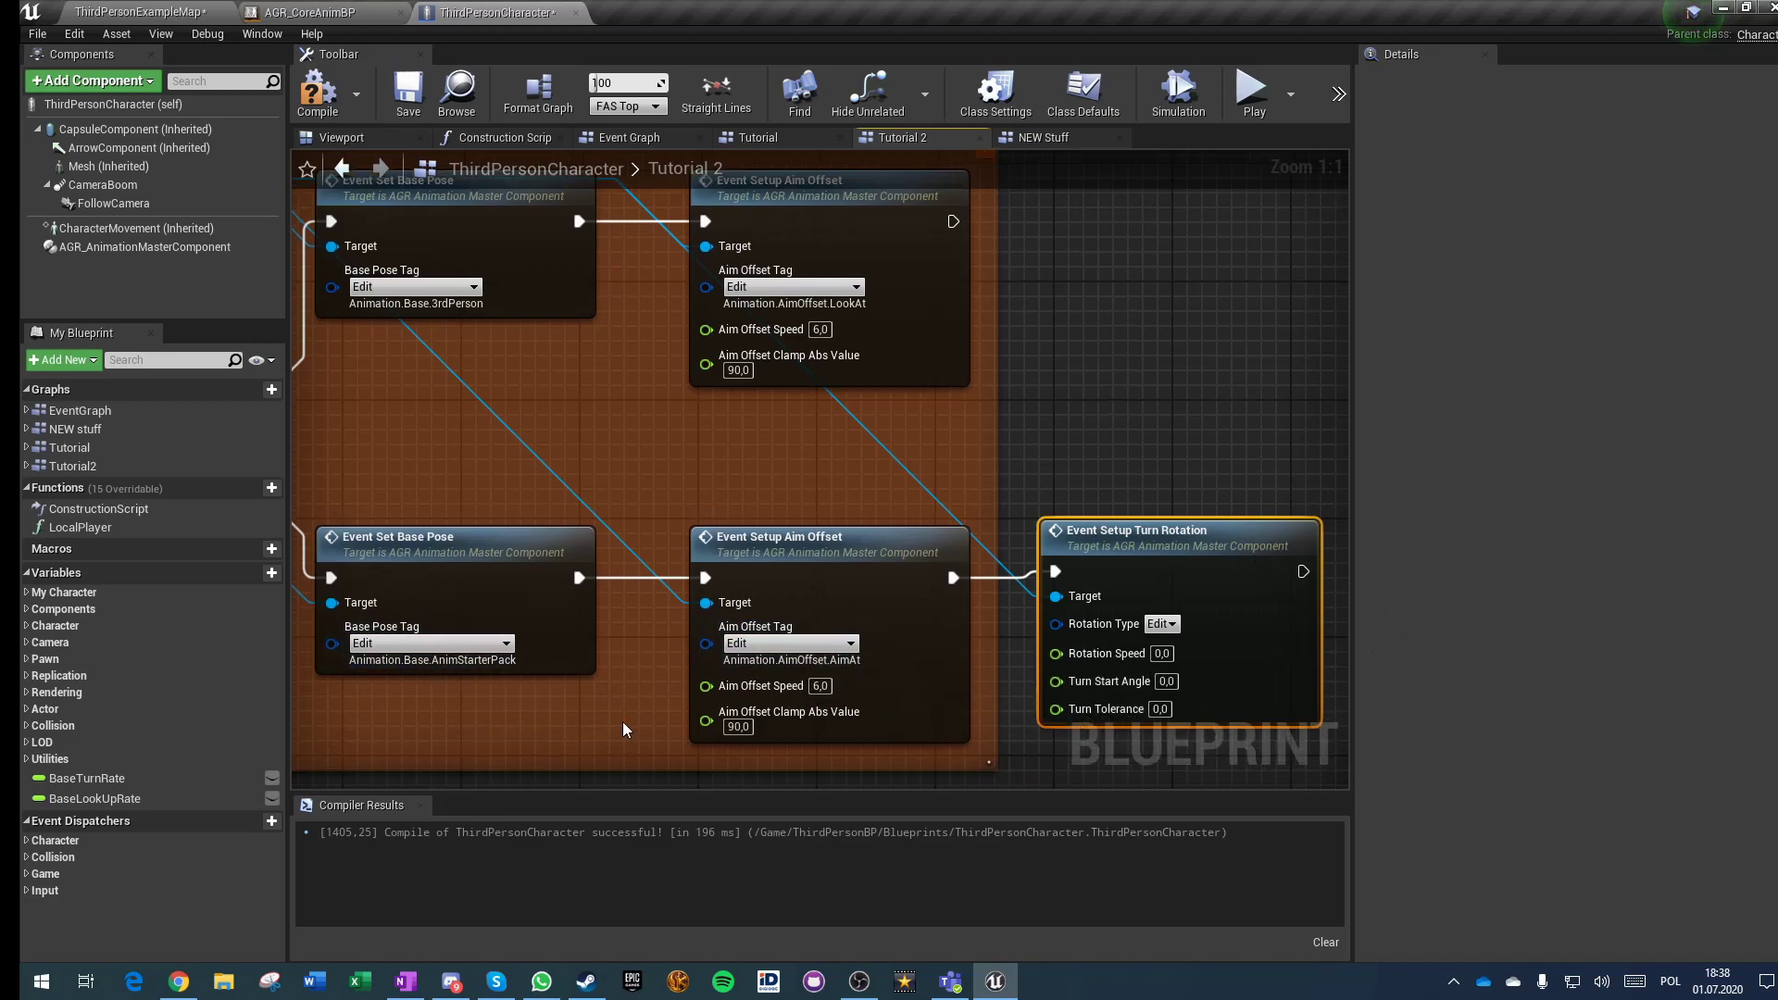
{"action": "left_click", "coordinate": [1162, 627]}
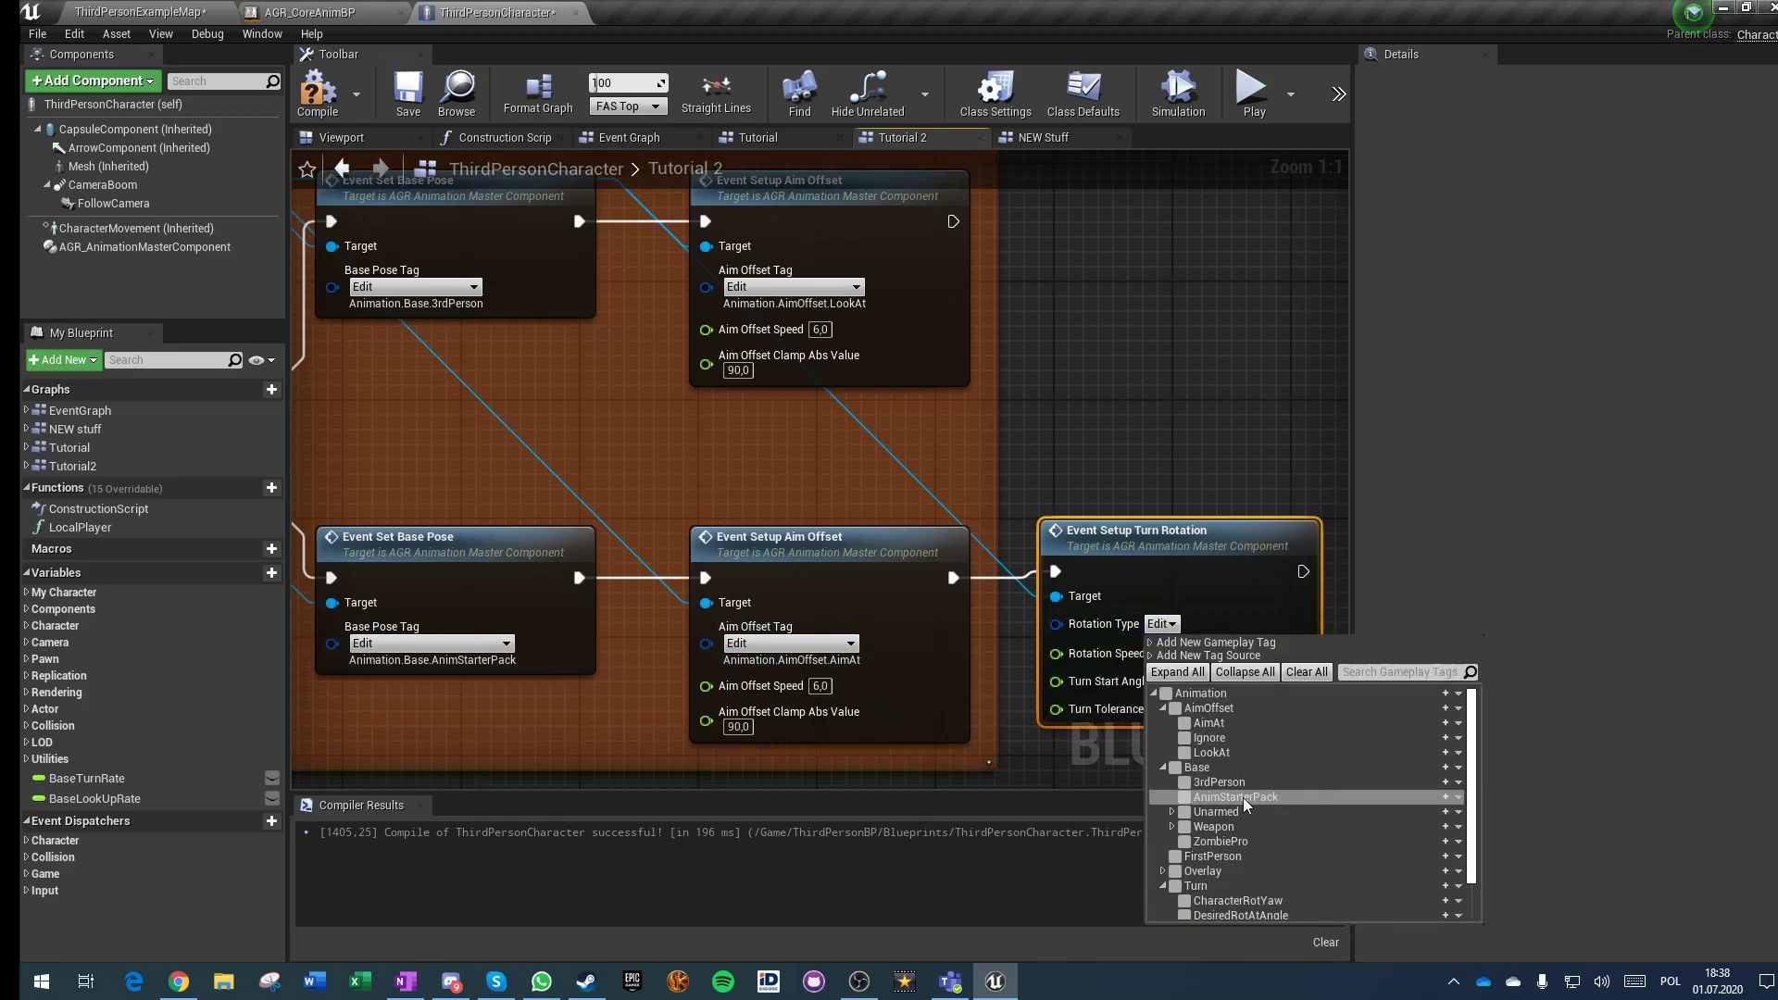
{"action": "scroll", "coordinate": [1264, 813], "scroll_direction": "down", "scroll_amount": 2}
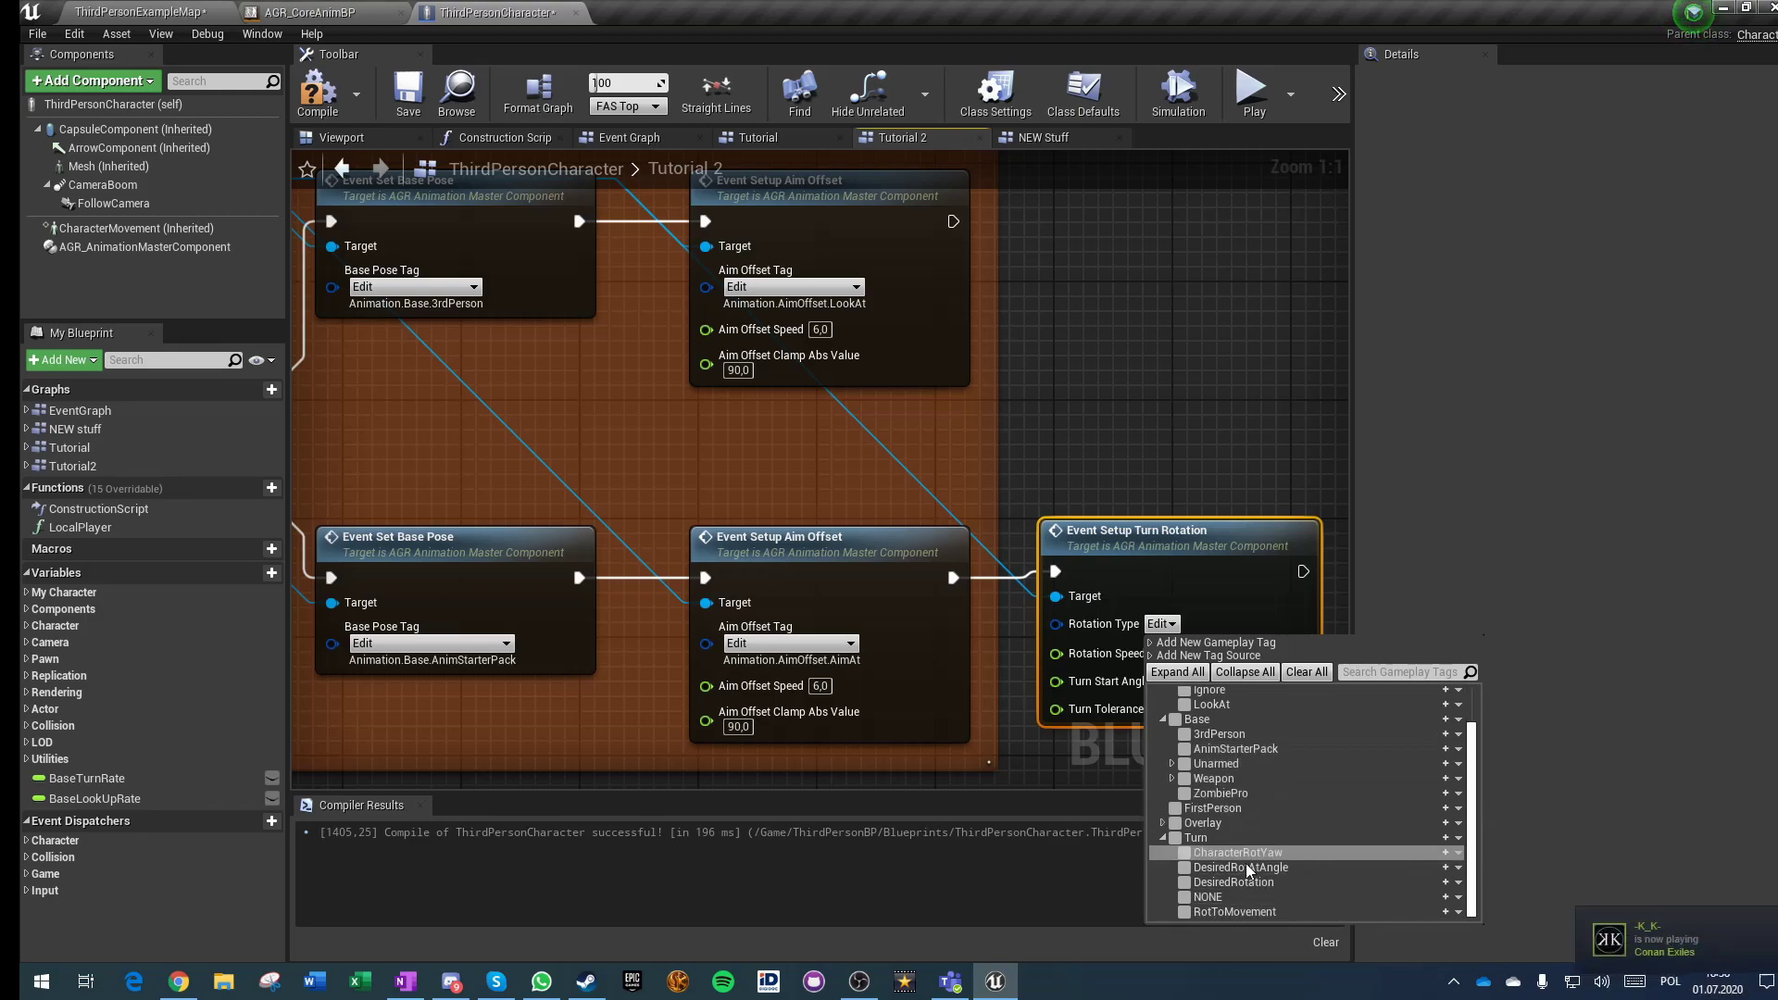
{"action": "left_click", "coordinate": [1186, 868]}
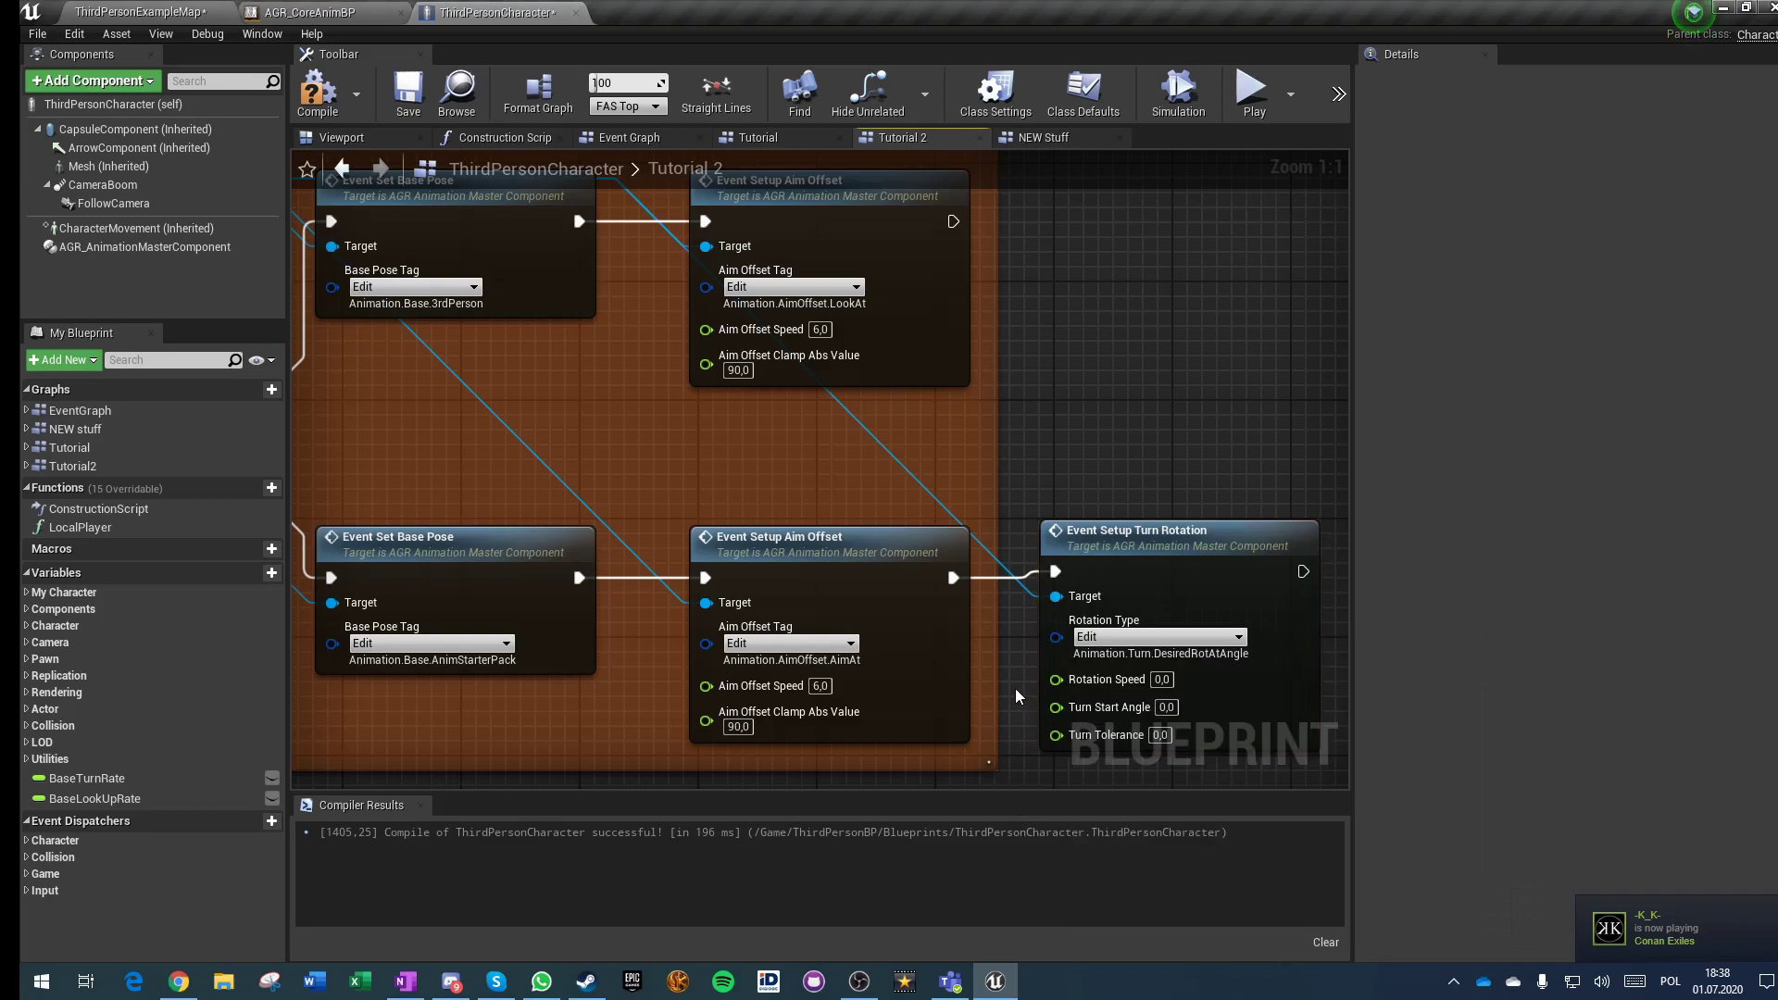
{"action": "right_click_drag", "start_coordinate": [1015, 687], "coordinate": [903, 519]}
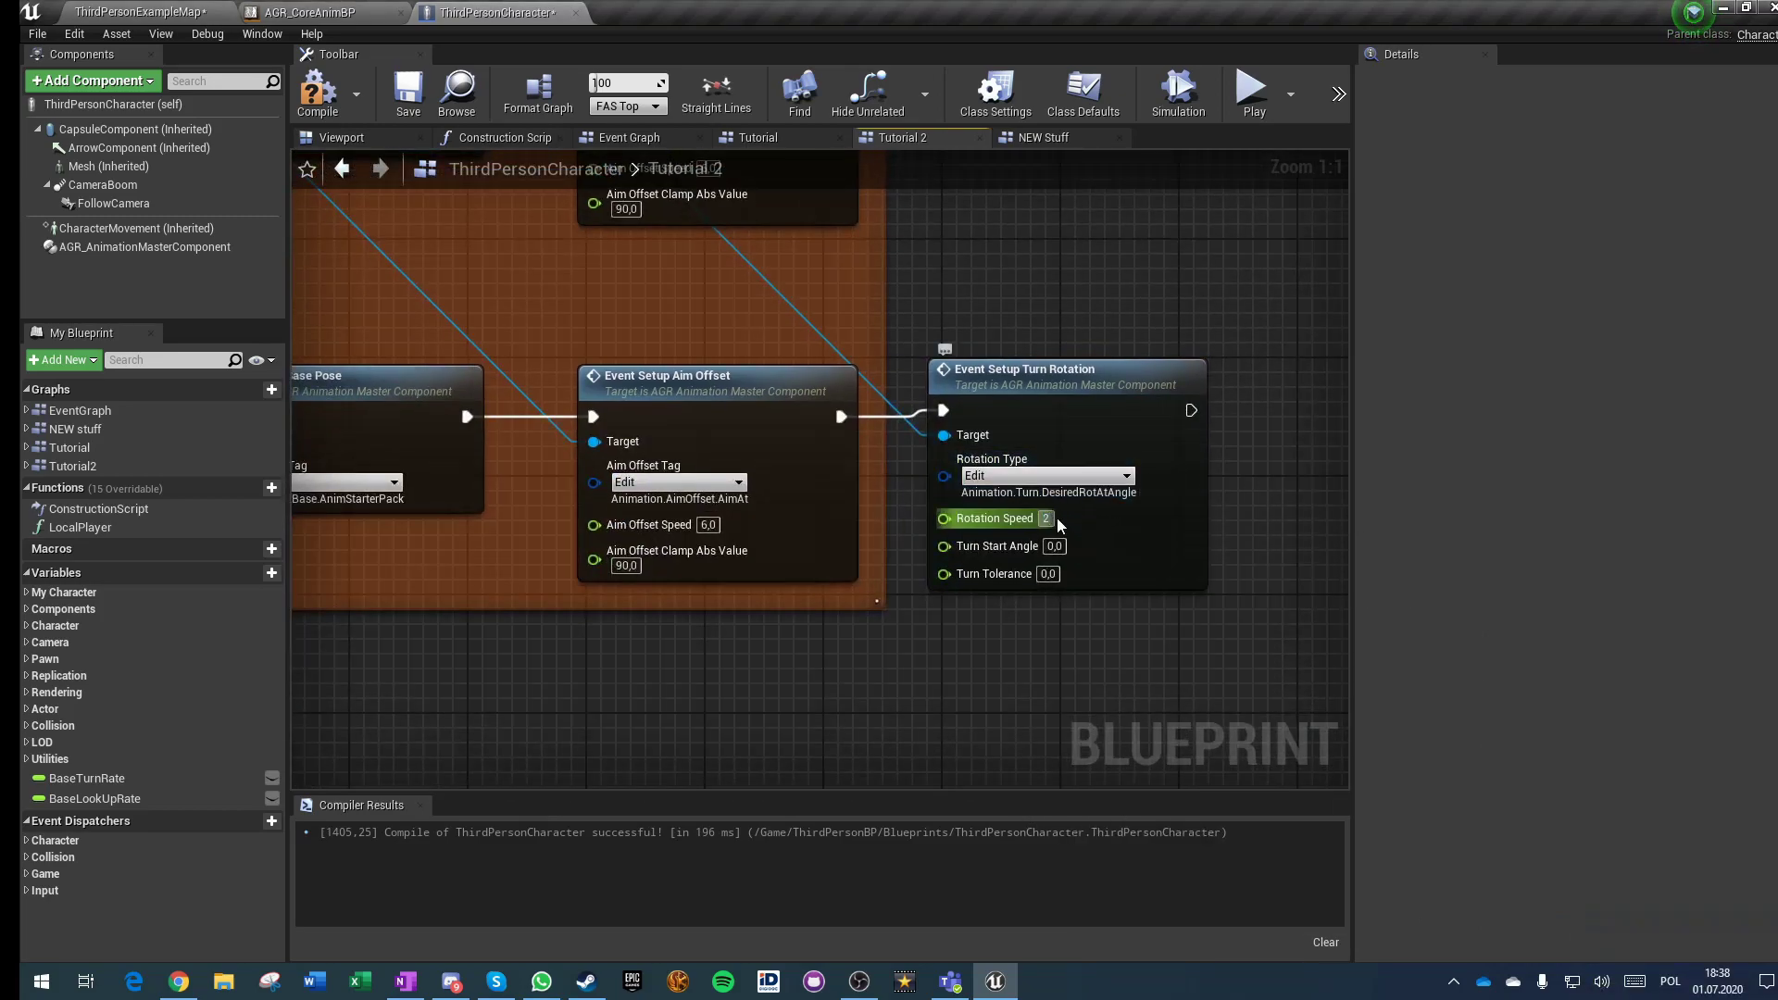
{"action": "key", "text": "Return"}
Step: Duplicate Event Setup Turn Rotation beside the LookAt Event Setup Aim Offset, connect their execution pins, and give the copy a Rotation Speed of 600
{"action": "left_click", "coordinate": [1026, 370]}
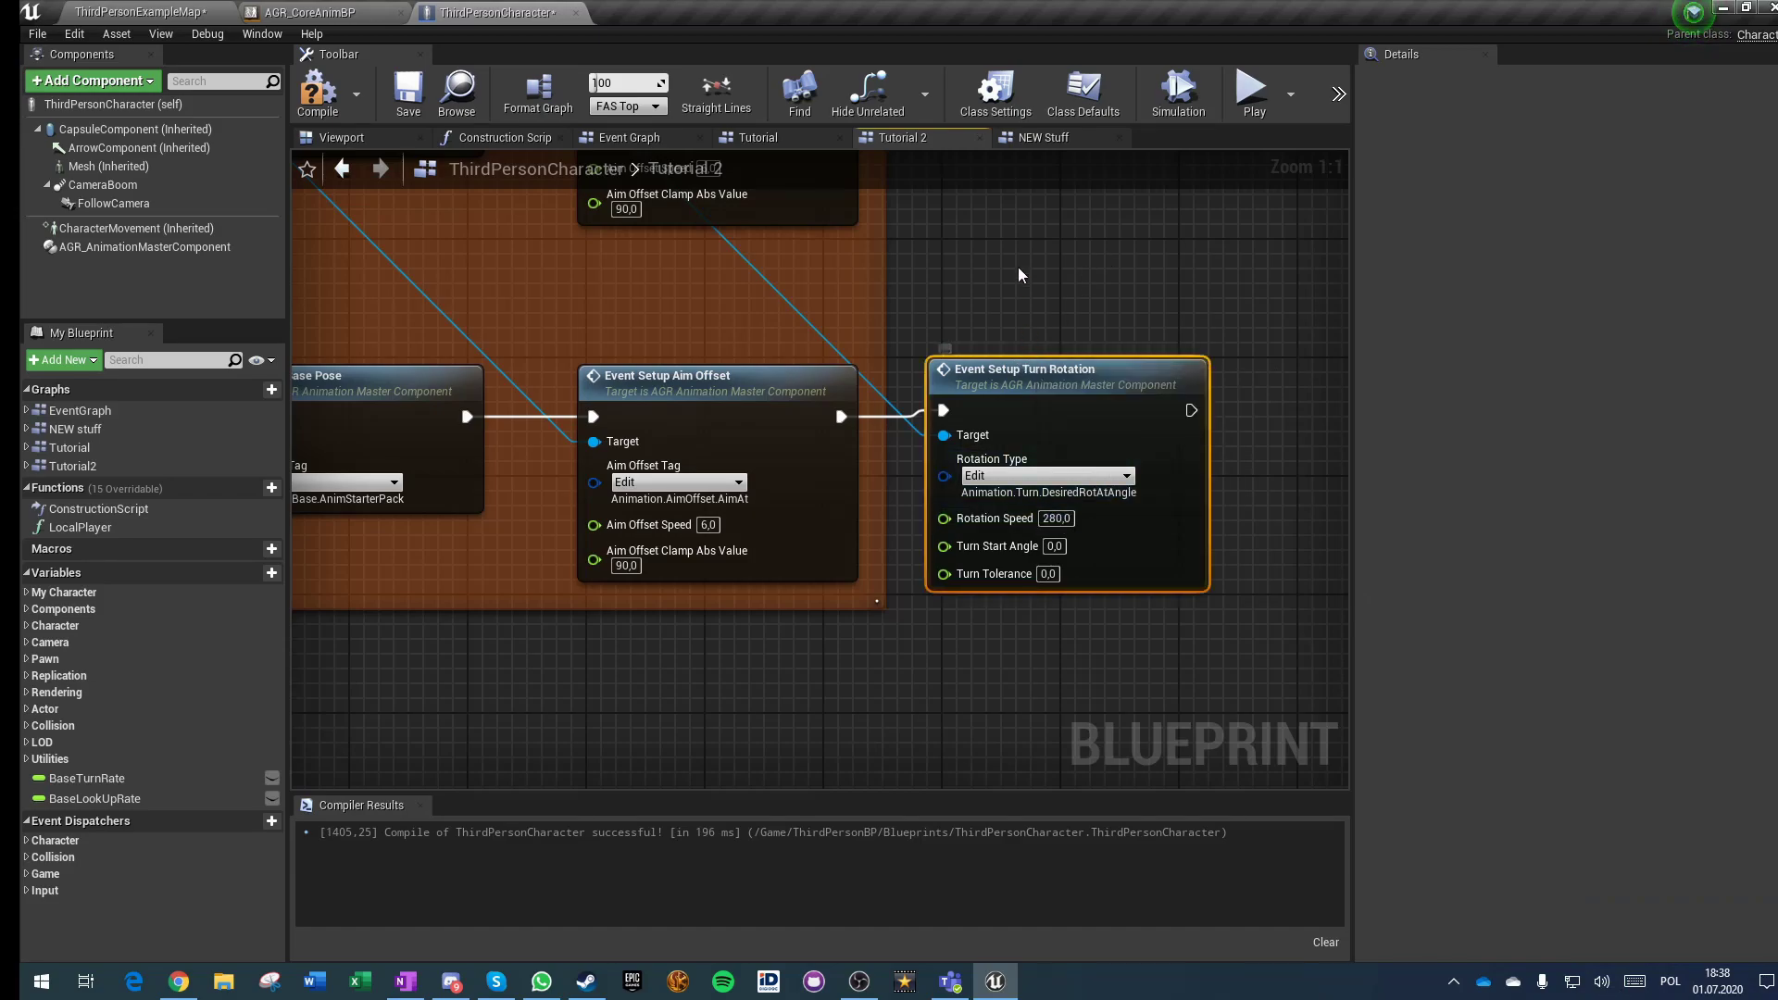
{"action": "right_click_drag", "start_coordinate": [1022, 278], "coordinate": [988, 553]}
{"action": "key", "text": "ctrl+v"}
{"action": "left_click_drag", "start_coordinate": [974, 358], "coordinate": [944, 313]}
{"action": "left_click_drag", "start_coordinate": [802, 351], "coordinate": [924, 348]}
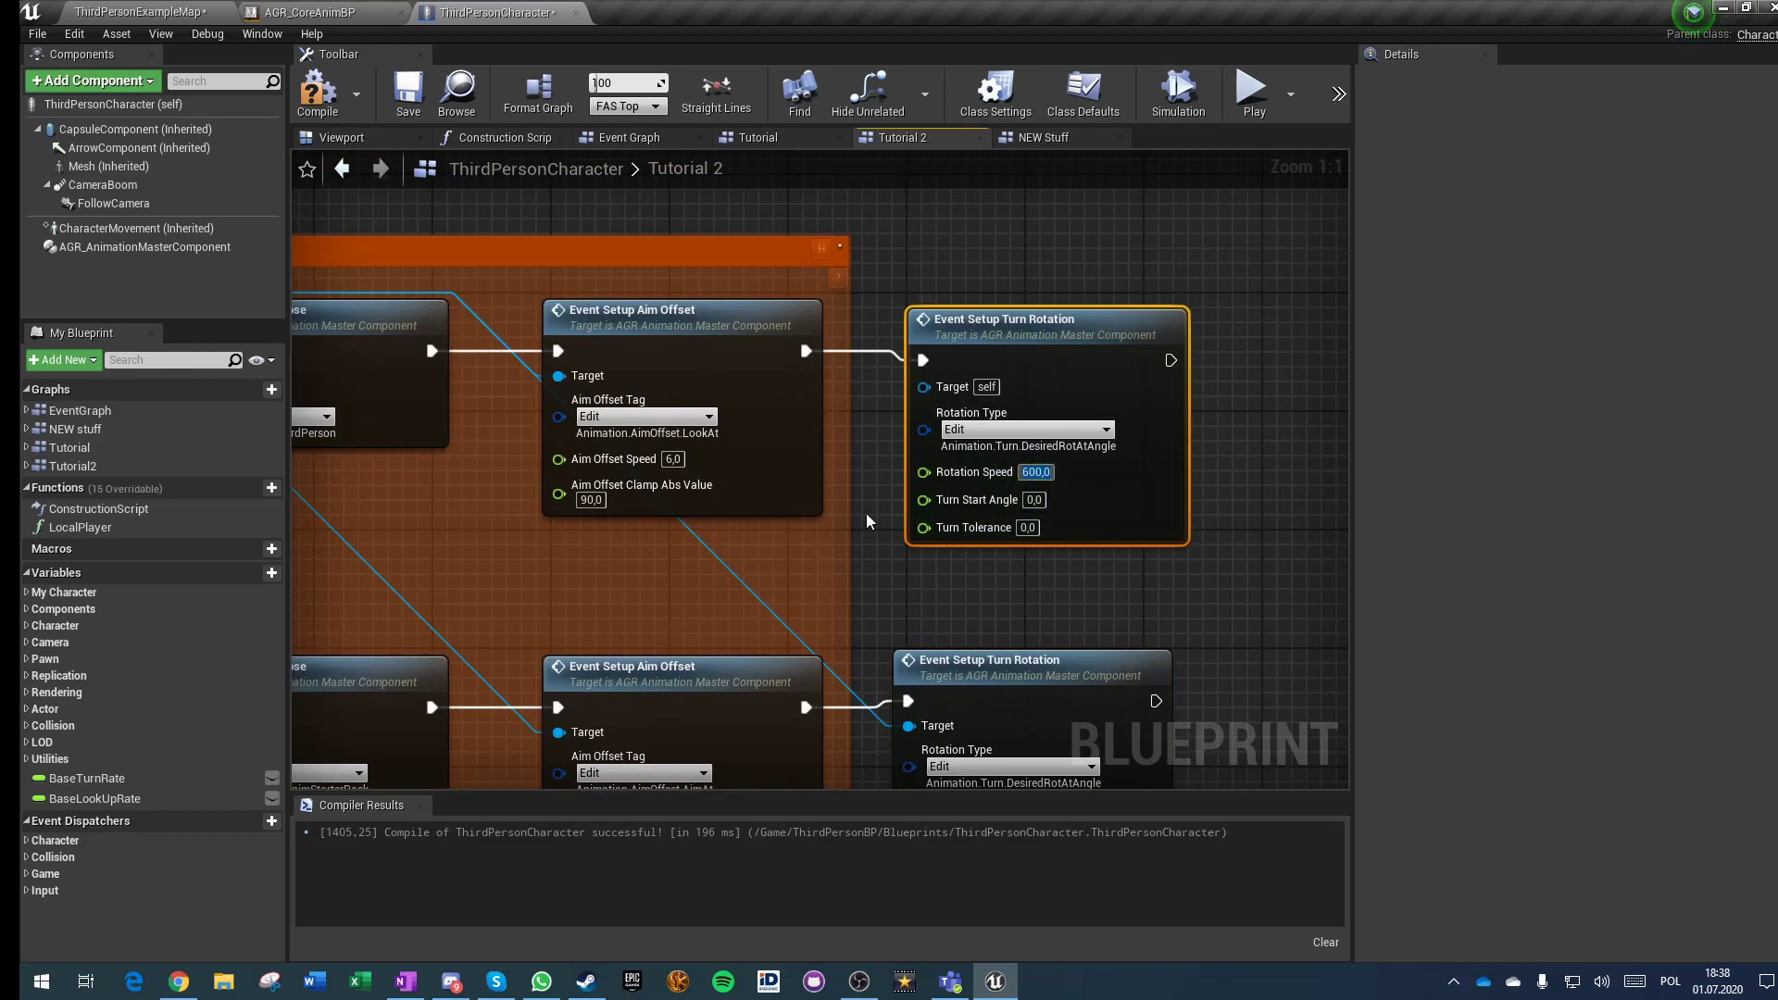
Step: Set the copied Event Setup Turn Rotation's Rotation Type to Animation.Turn.RotToMovement and connect its Target to the AGR Animation Master Component
{"action": "left_click", "coordinate": [985, 431]}
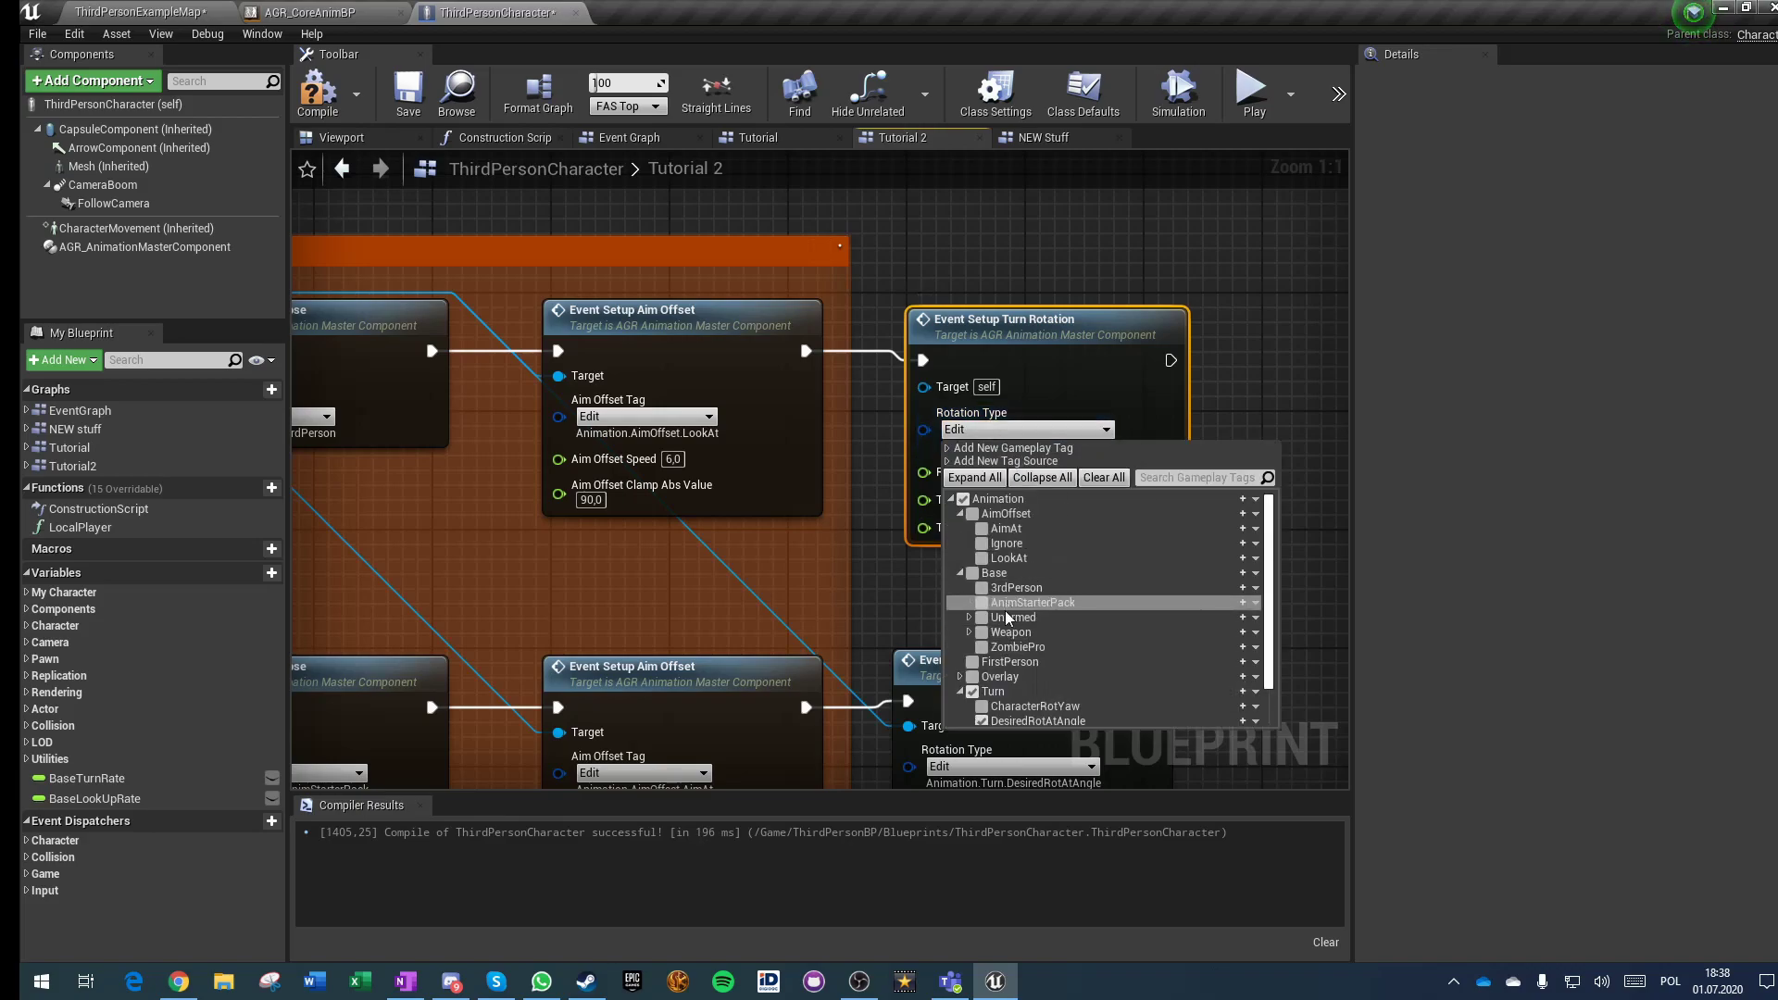
{"action": "scroll", "coordinate": [1016, 688], "scroll_direction": "down", "scroll_amount": 2}
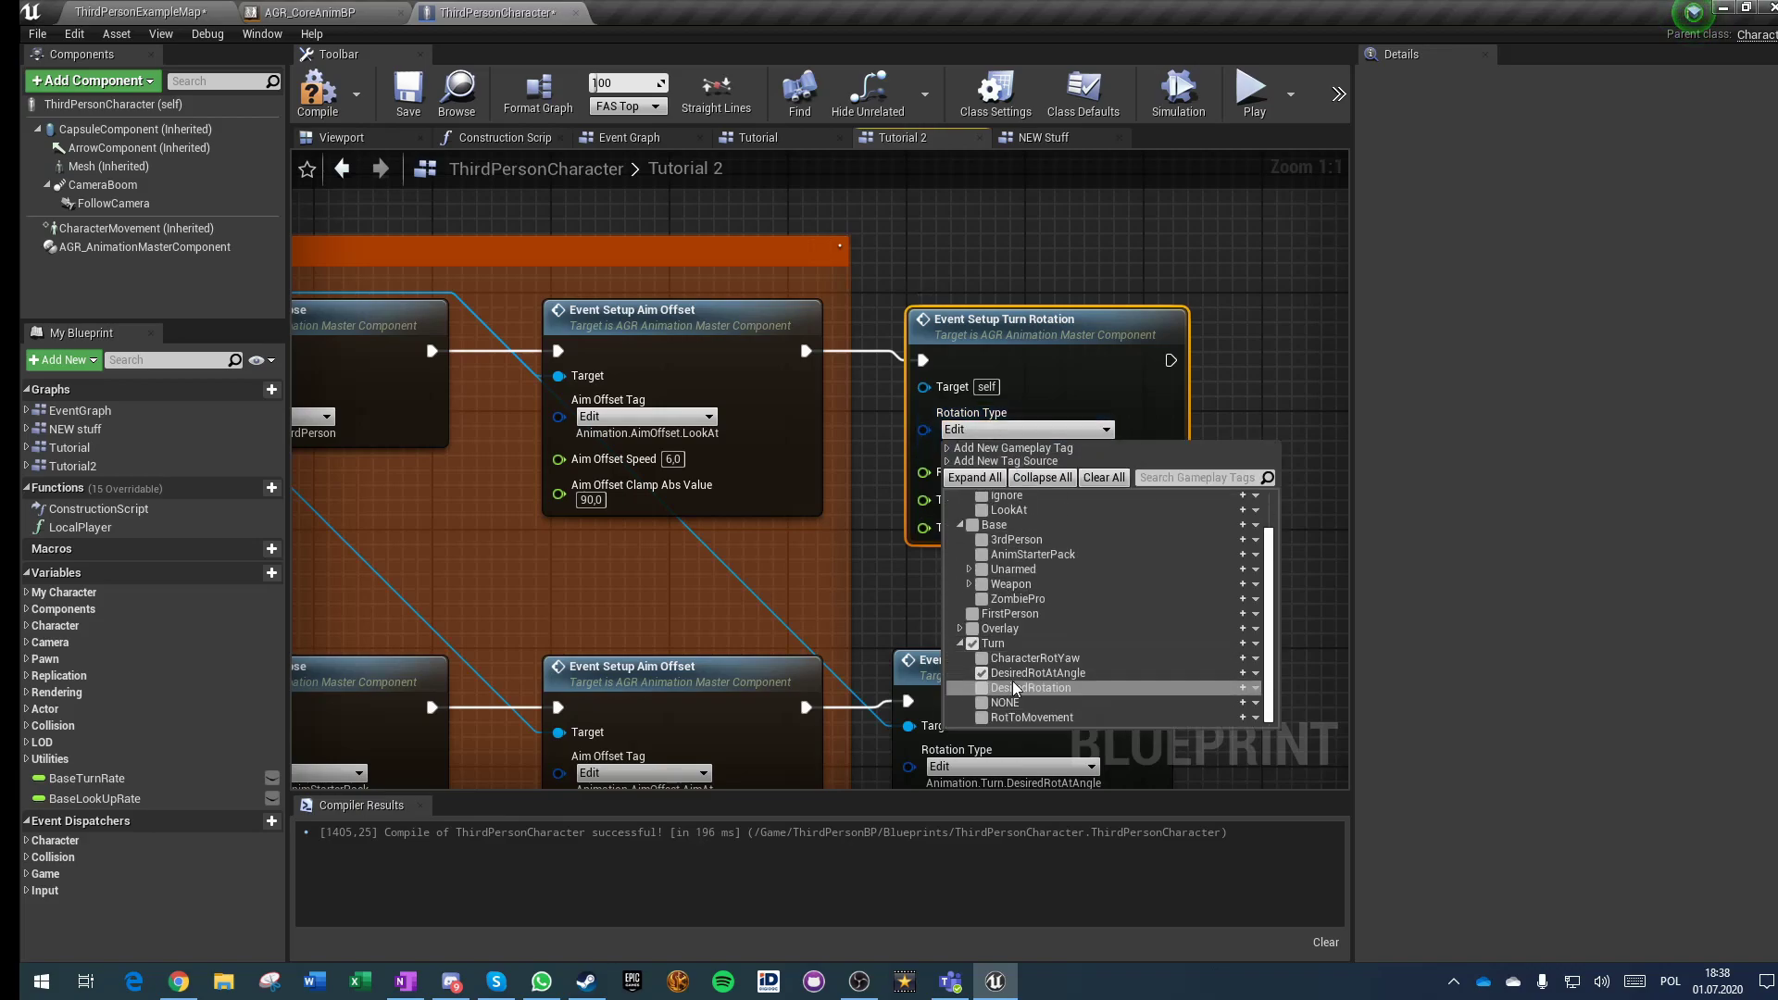
{"action": "left_click", "coordinate": [987, 691]}
{"action": "left_click", "coordinate": [985, 718]}
{"action": "left_click", "coordinate": [868, 565]}
{"action": "left_click_drag", "start_coordinate": [923, 389], "coordinate": [591, 706]}
Step: Align both Event Setup Turn Rotation nodes with their rows inside the enlarged Change Pose comment, and compile and save the character blueprint
{"action": "right_click_drag", "start_coordinate": [634, 751], "coordinate": [305, 435]}
{"action": "right_click_drag", "start_coordinate": [913, 675], "coordinate": [444, 487]}
{"action": "scroll", "coordinate": [651, 540], "scroll_direction": "down", "scroll_amount": 3}
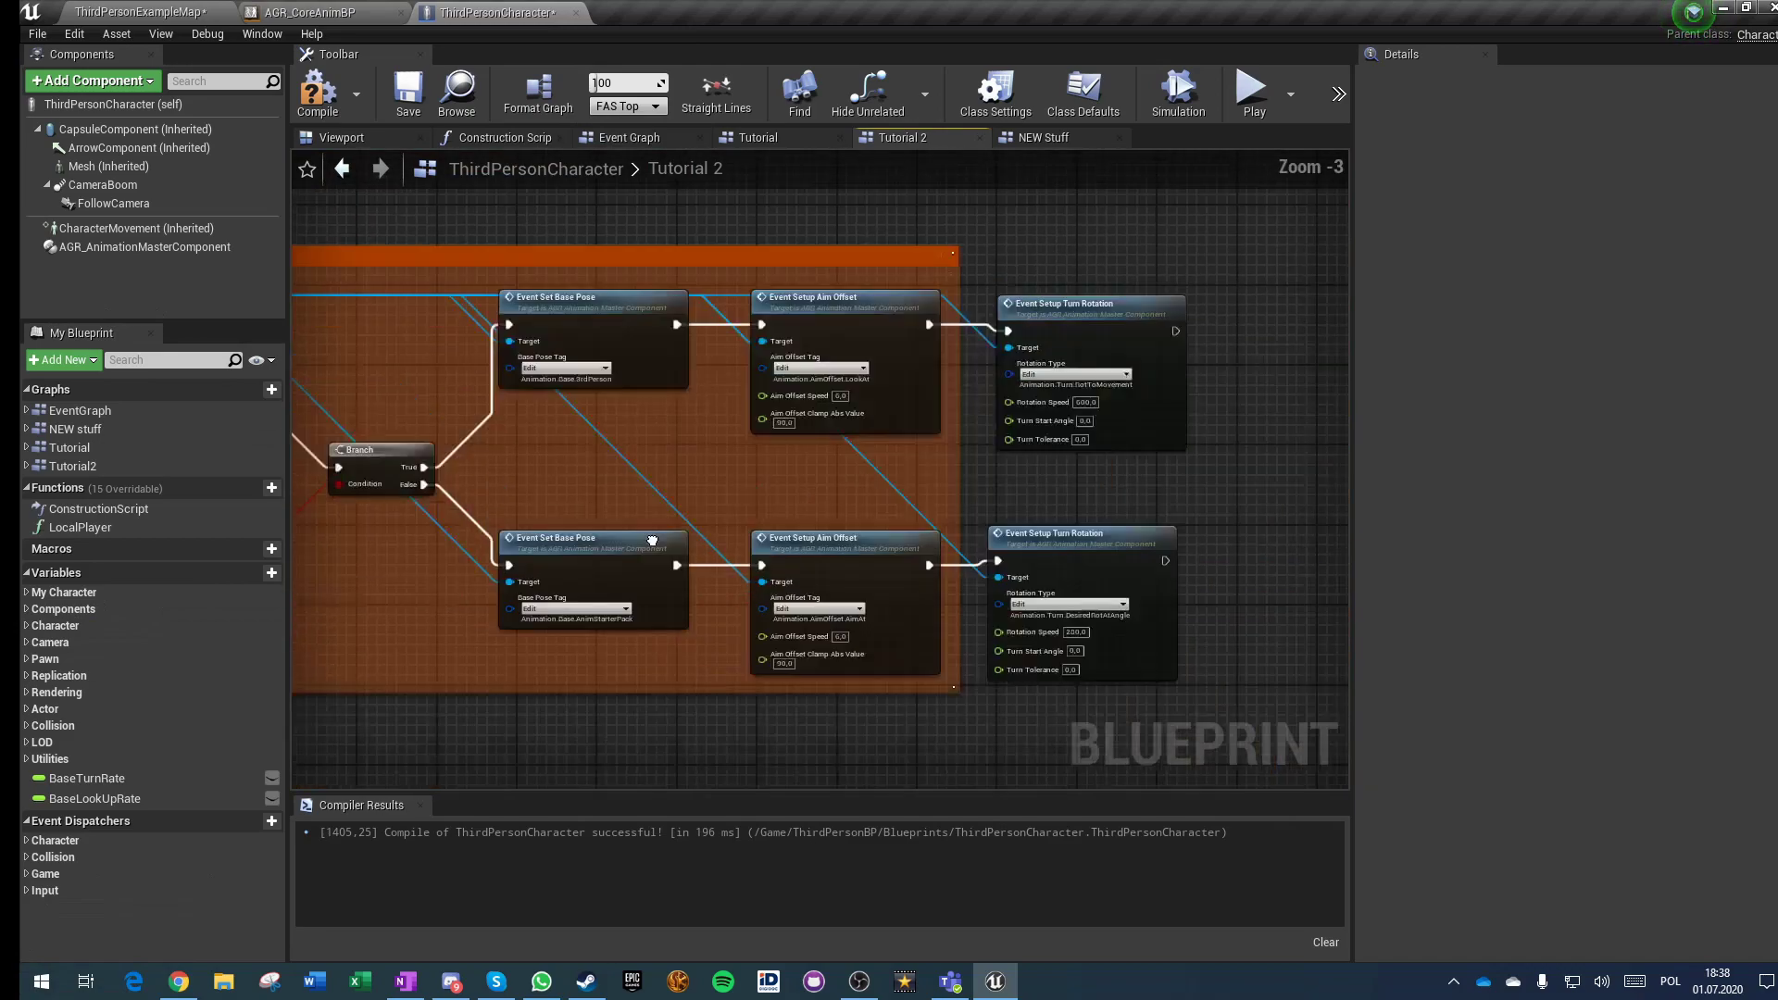
{"action": "right_click_drag", "start_coordinate": [652, 540], "coordinate": [470, 418]}
{"action": "left_click_drag", "start_coordinate": [906, 308], "coordinate": [787, 139]}
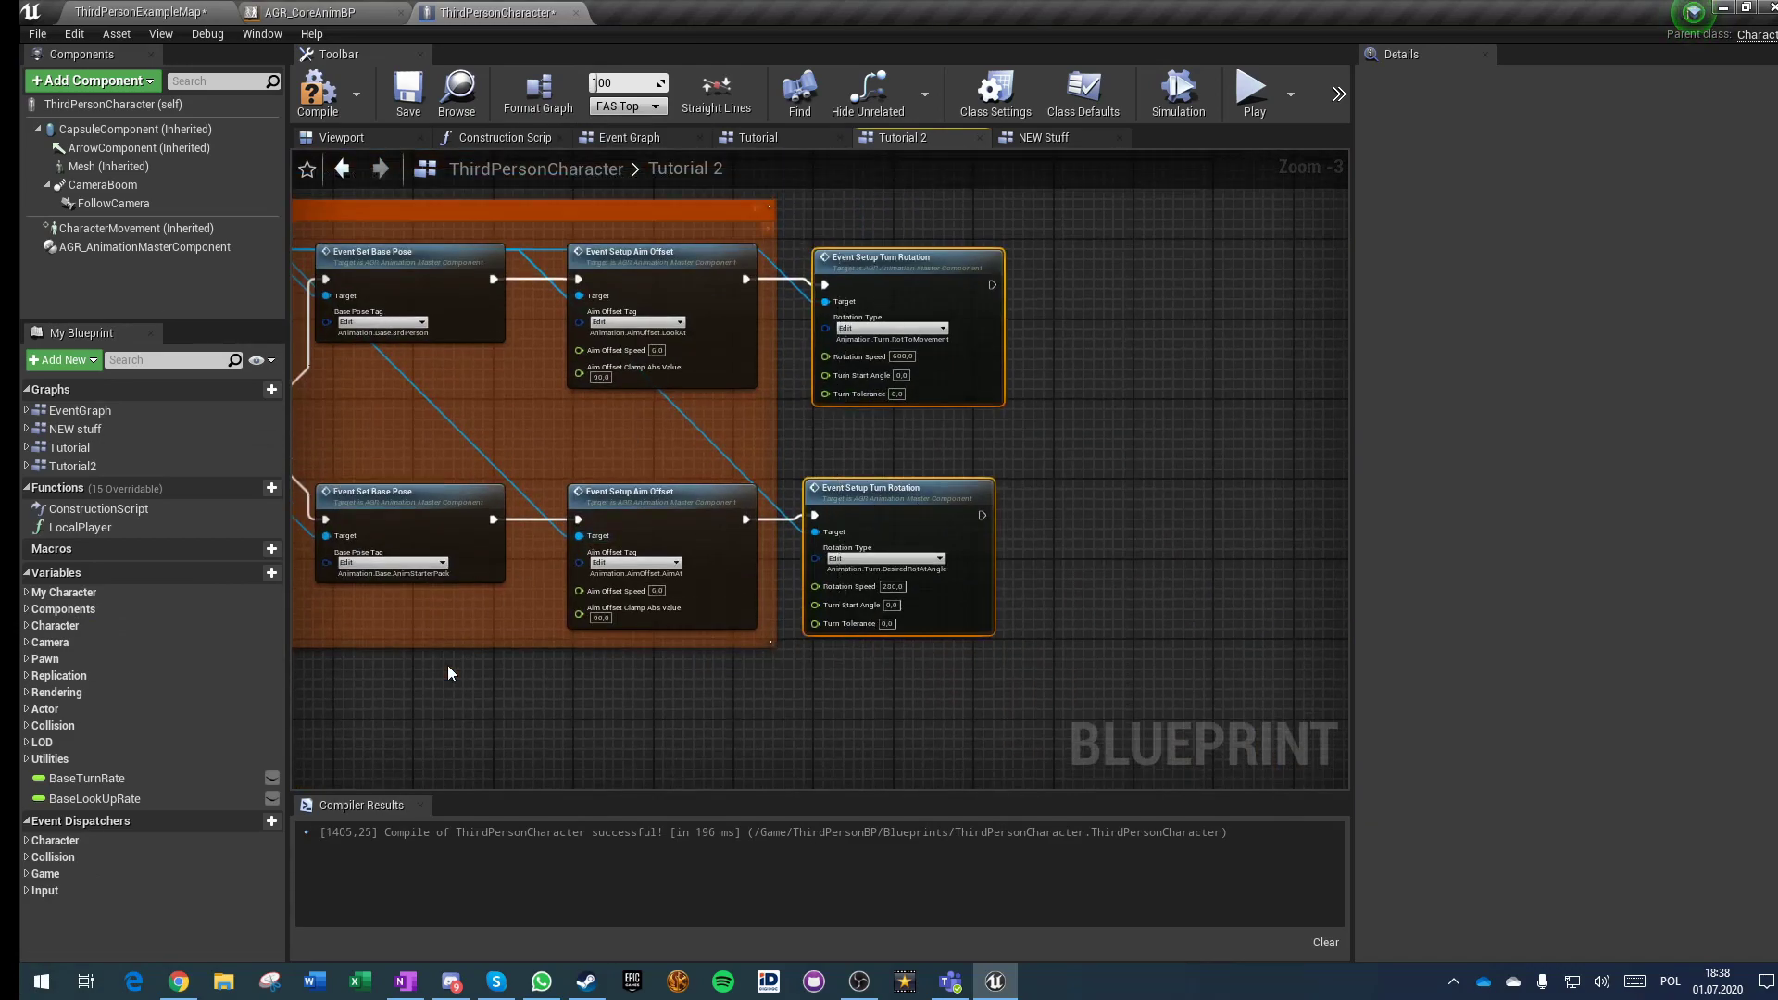
{"action": "right_click_drag", "start_coordinate": [472, 634], "coordinate": [1221, 564]}
{"action": "right_click_drag", "start_coordinate": [491, 535], "coordinate": [945, 544]}
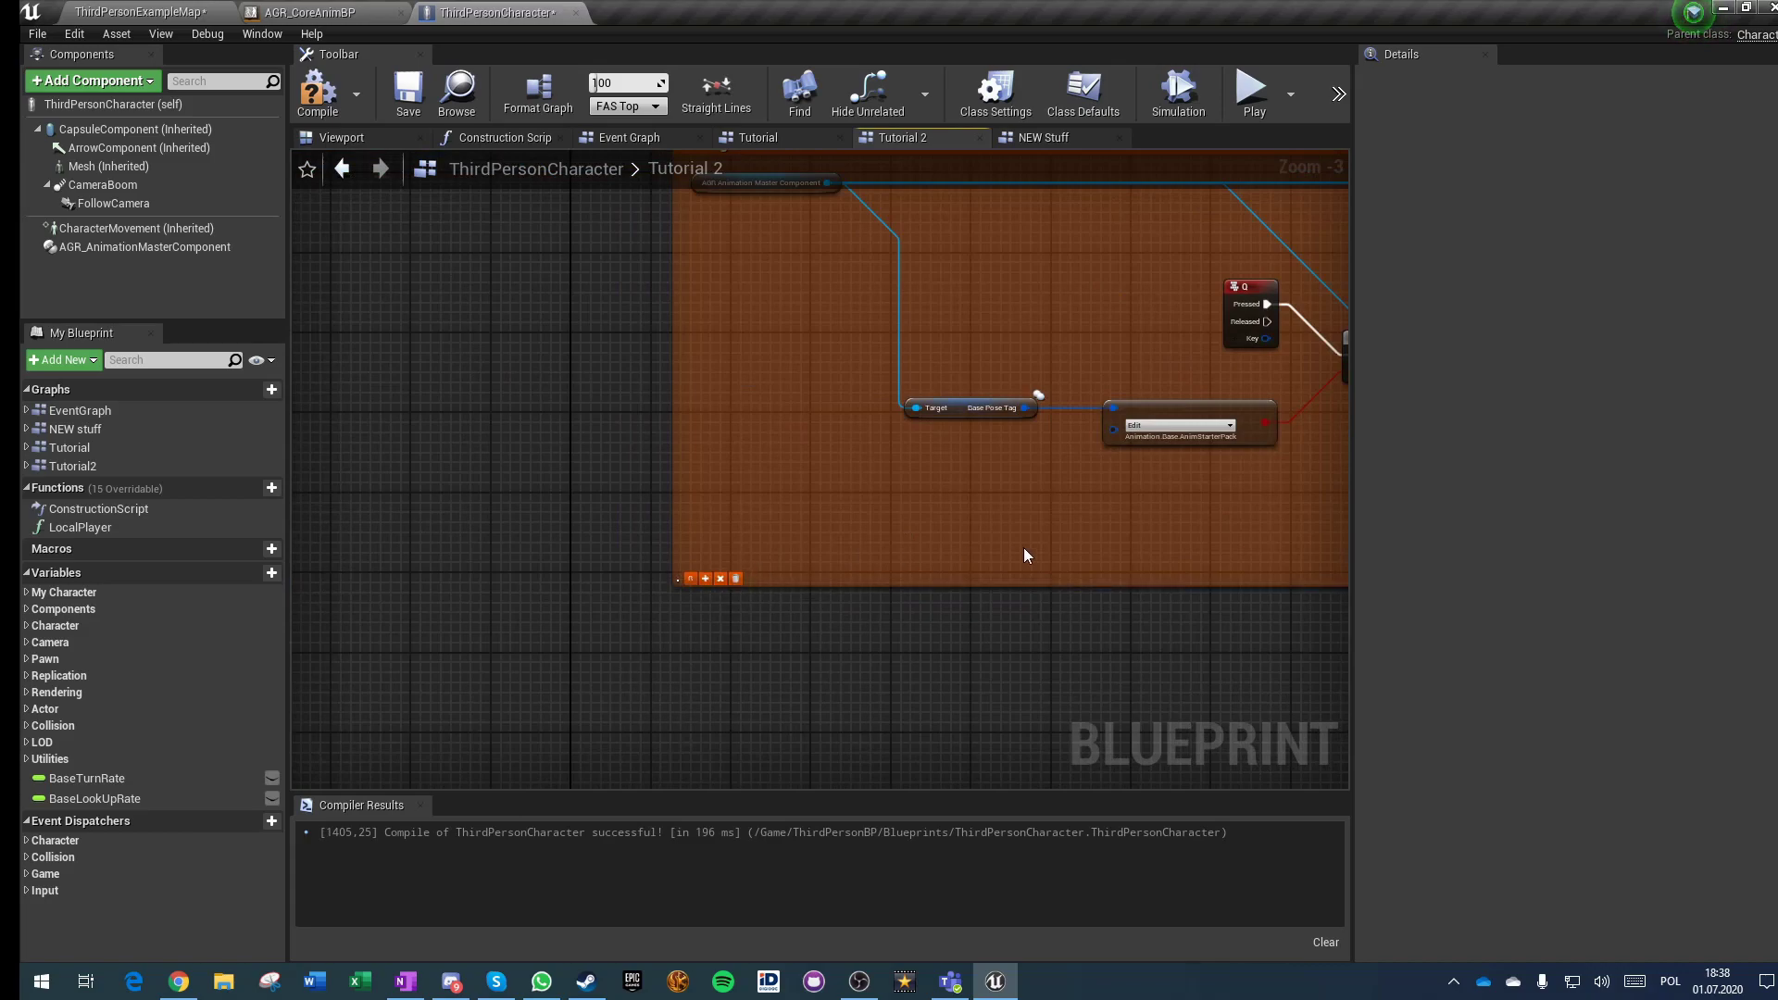
{"action": "right_click_drag", "start_coordinate": [1213, 552], "coordinate": [315, 454]}
{"action": "left_click", "coordinate": [778, 674]}
{"action": "mouse_move", "coordinate": [969, 594]}
{"action": "right_mouse_down"}
{"action": "mouse_move", "coordinate": [778, 675]}
{"action": "mouse_move", "coordinate": [734, 754]}
{"action": "right_mouse_up"}
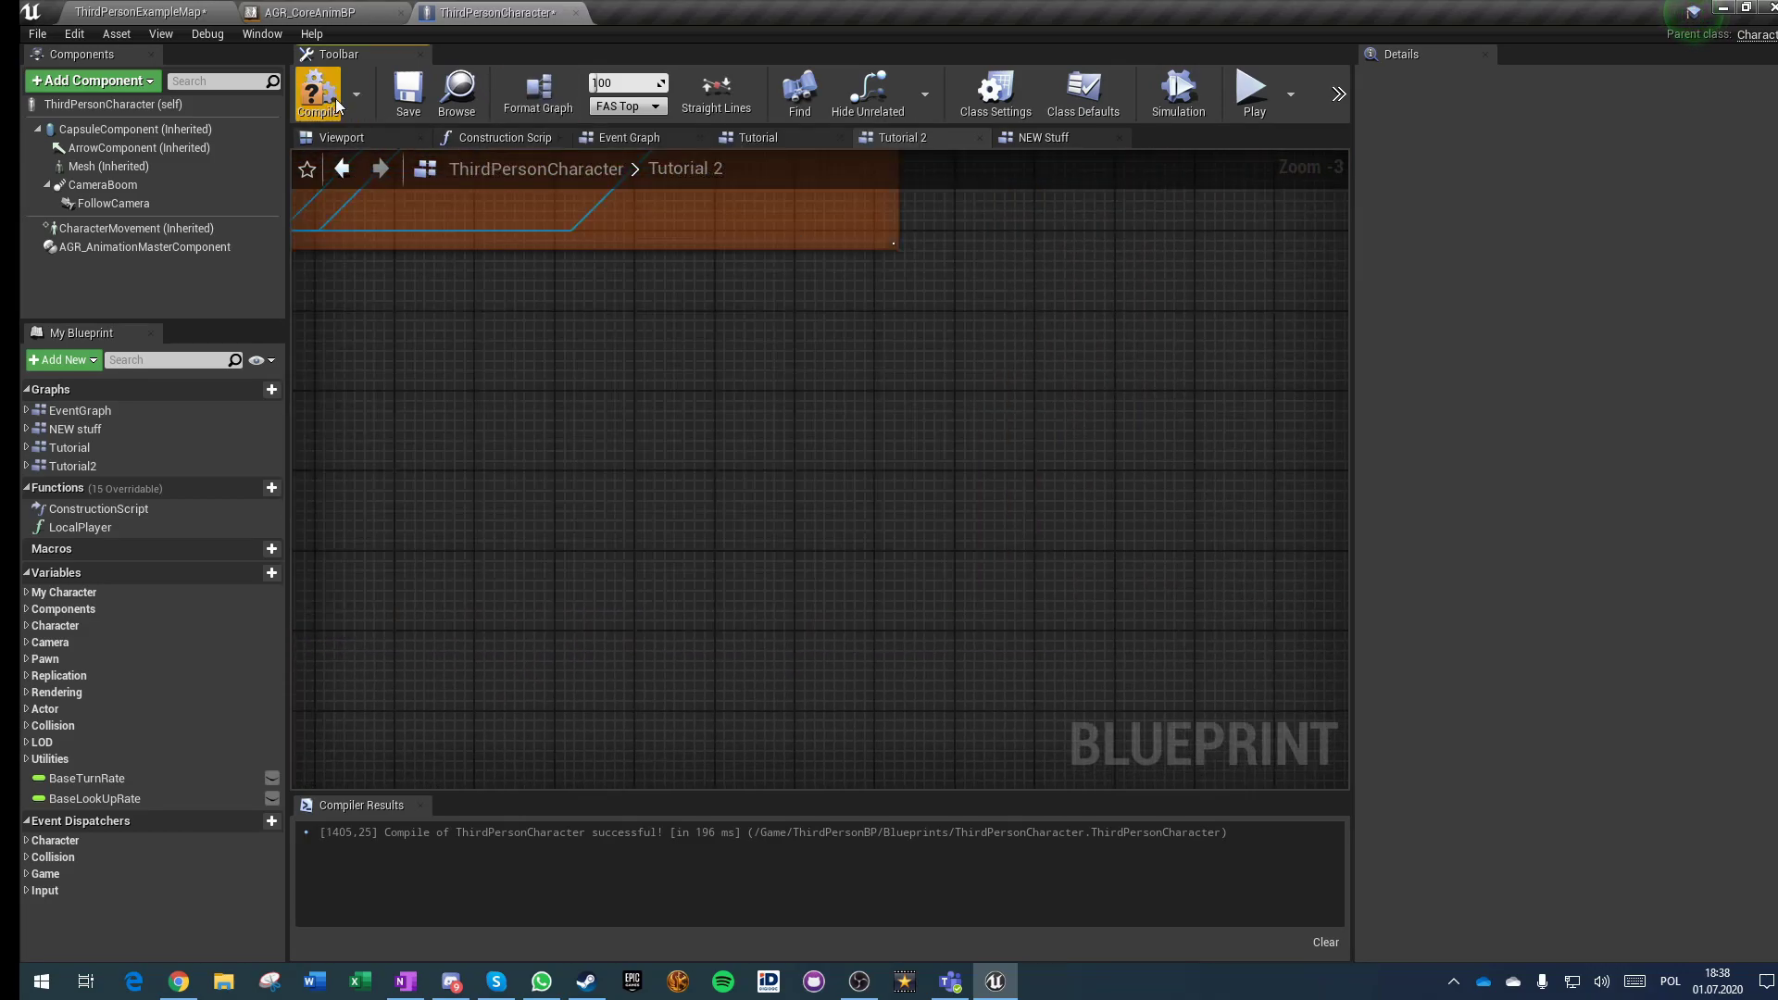
{"action": "left_click", "coordinate": [315, 87]}
{"action": "left_click", "coordinate": [408, 88]}
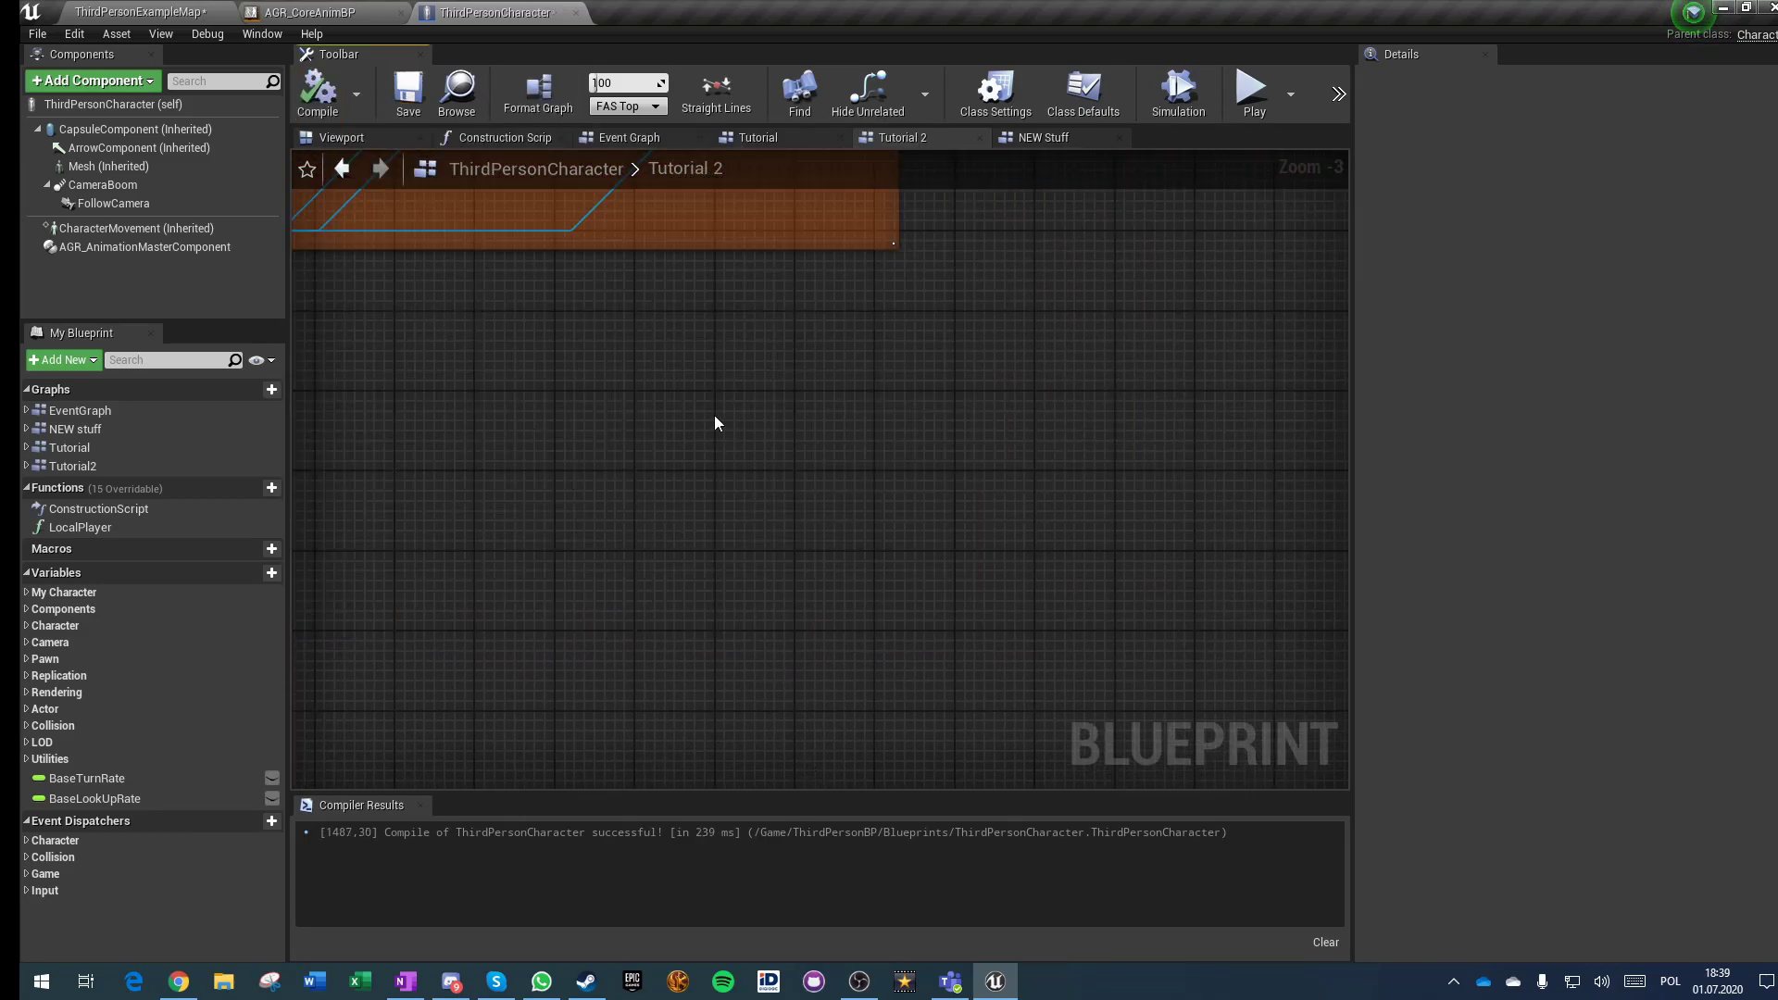
Step: Set the DesiredRotAtAngle Event Setup Turn Rotation's Turn Start Angle to 75 and Turn Tolerance to 1, and compile the blueprint
{"action": "scroll", "coordinate": [723, 435], "scroll_direction": "up", "scroll_amount": 3}
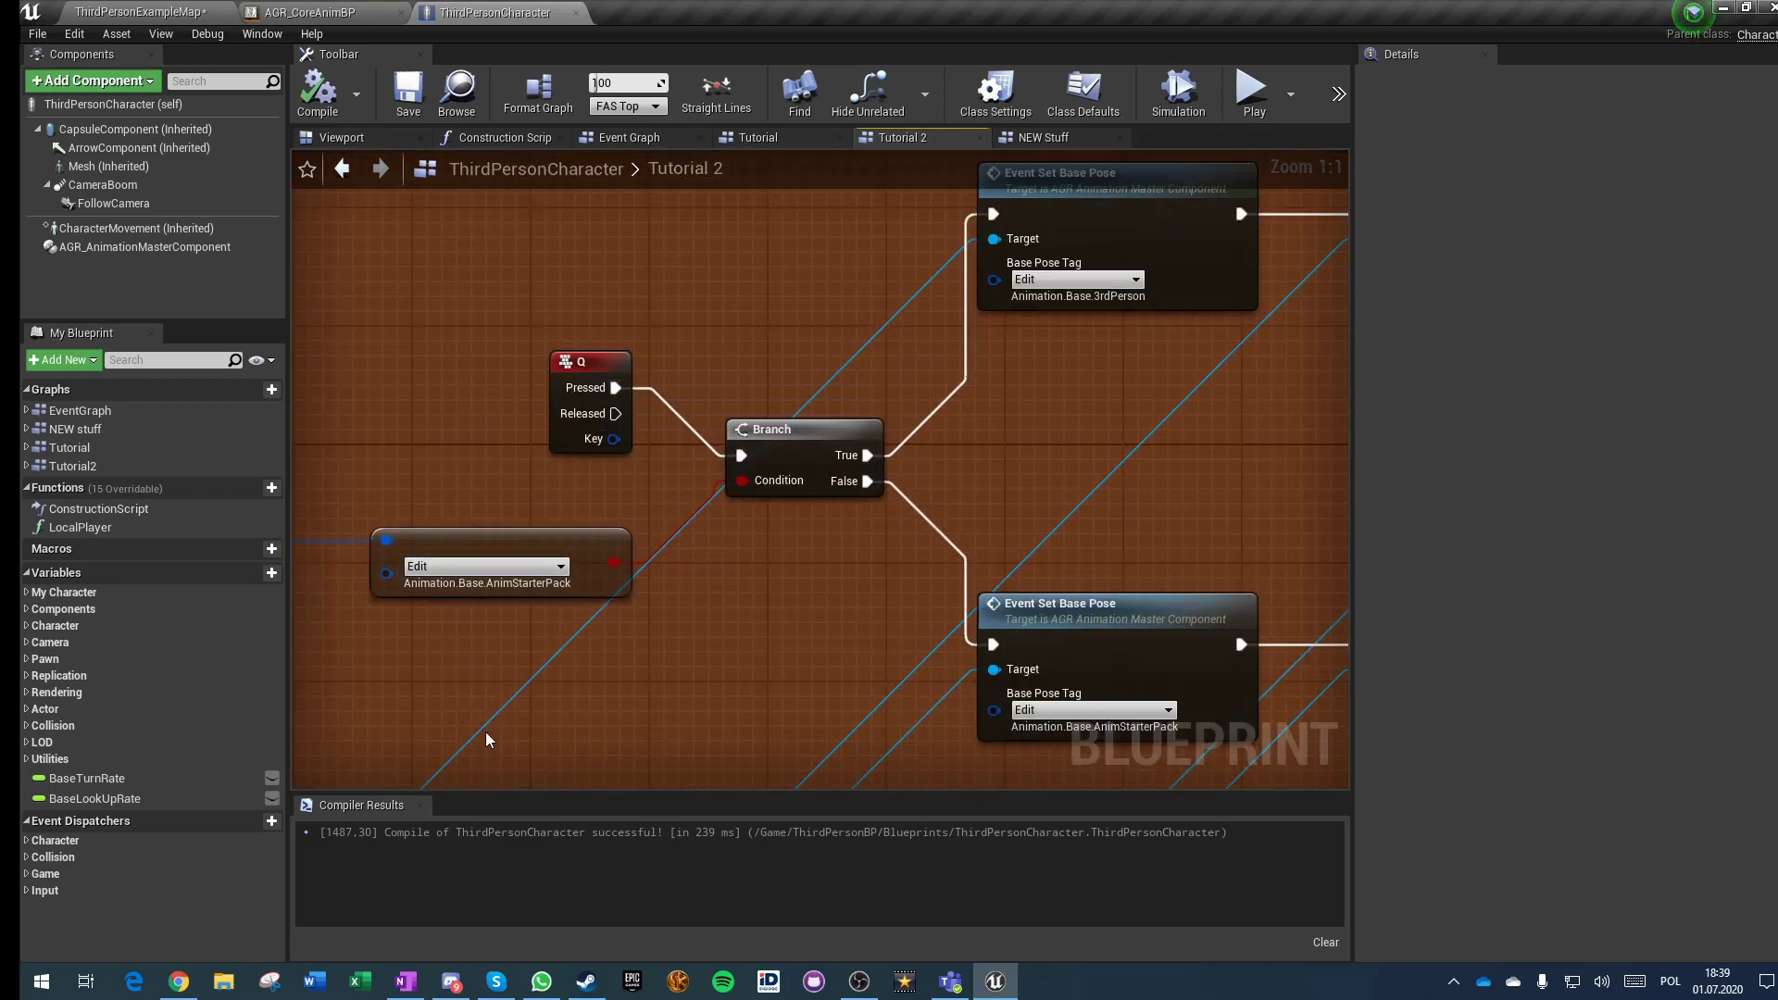
{"action": "right_click_drag", "start_coordinate": [488, 739], "coordinate": [671, 689]}
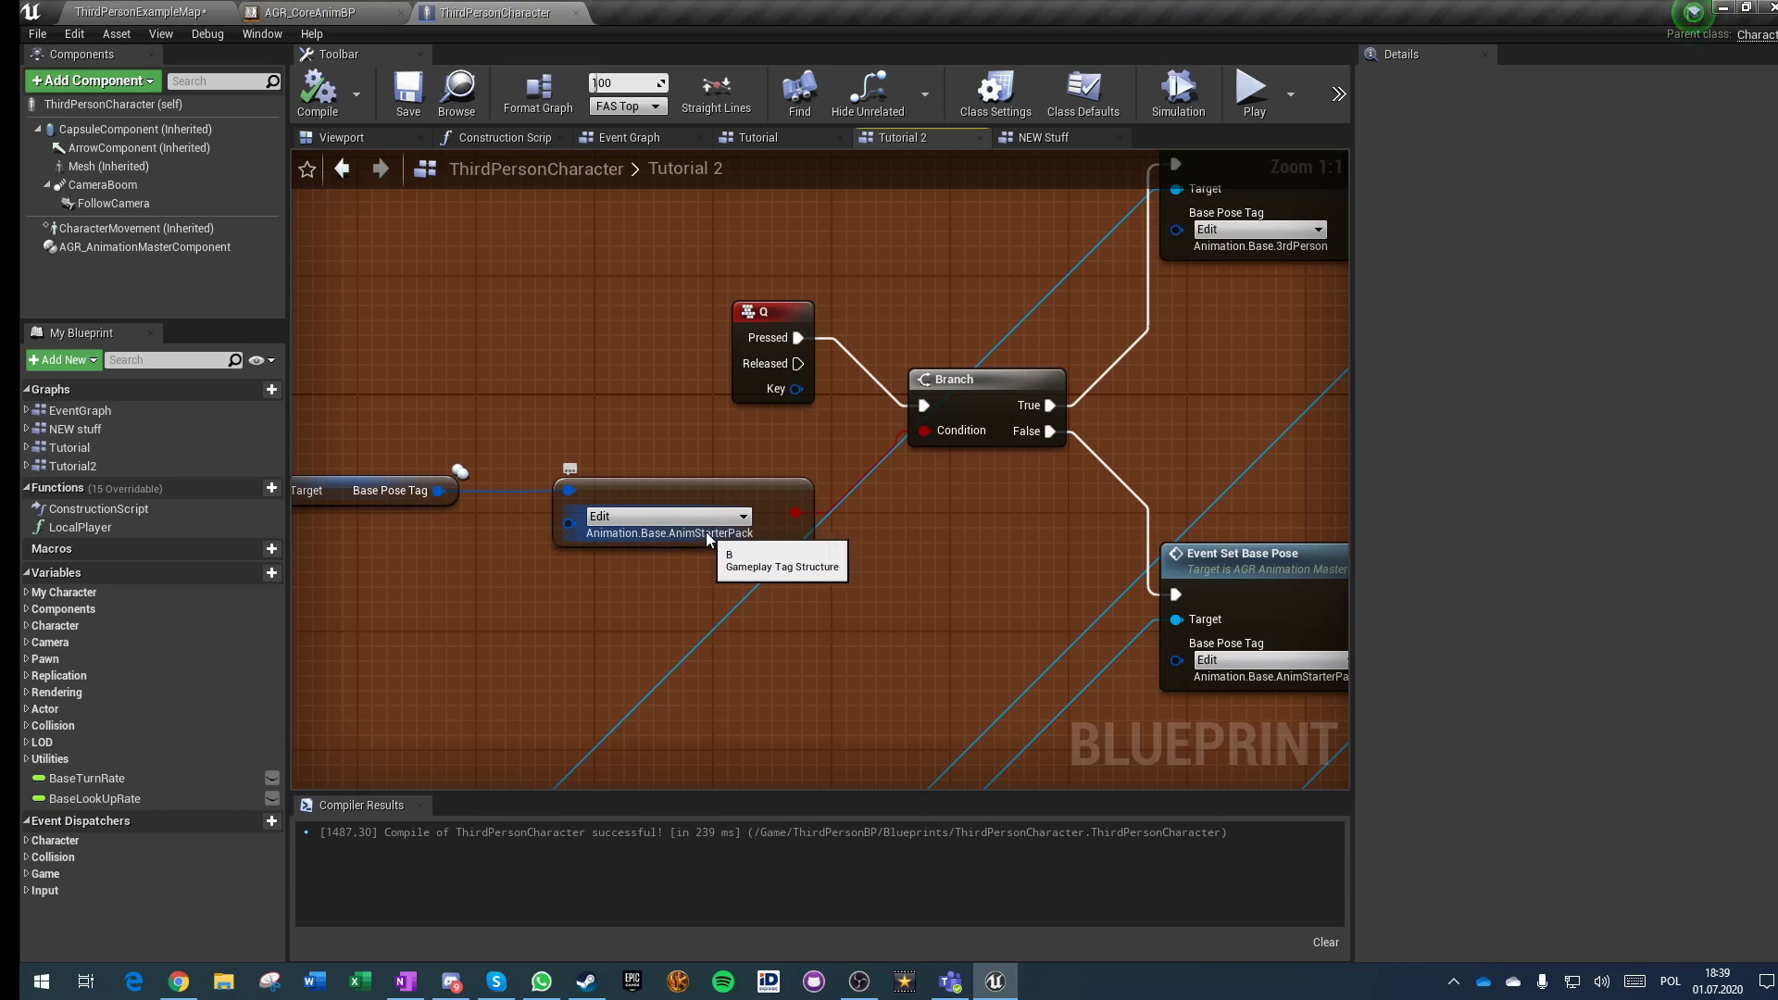
{"action": "right_click_drag", "start_coordinate": [593, 468], "coordinate": [148, 470]}
{"action": "right_click_drag", "start_coordinate": [632, 455], "coordinate": [471, 289]}
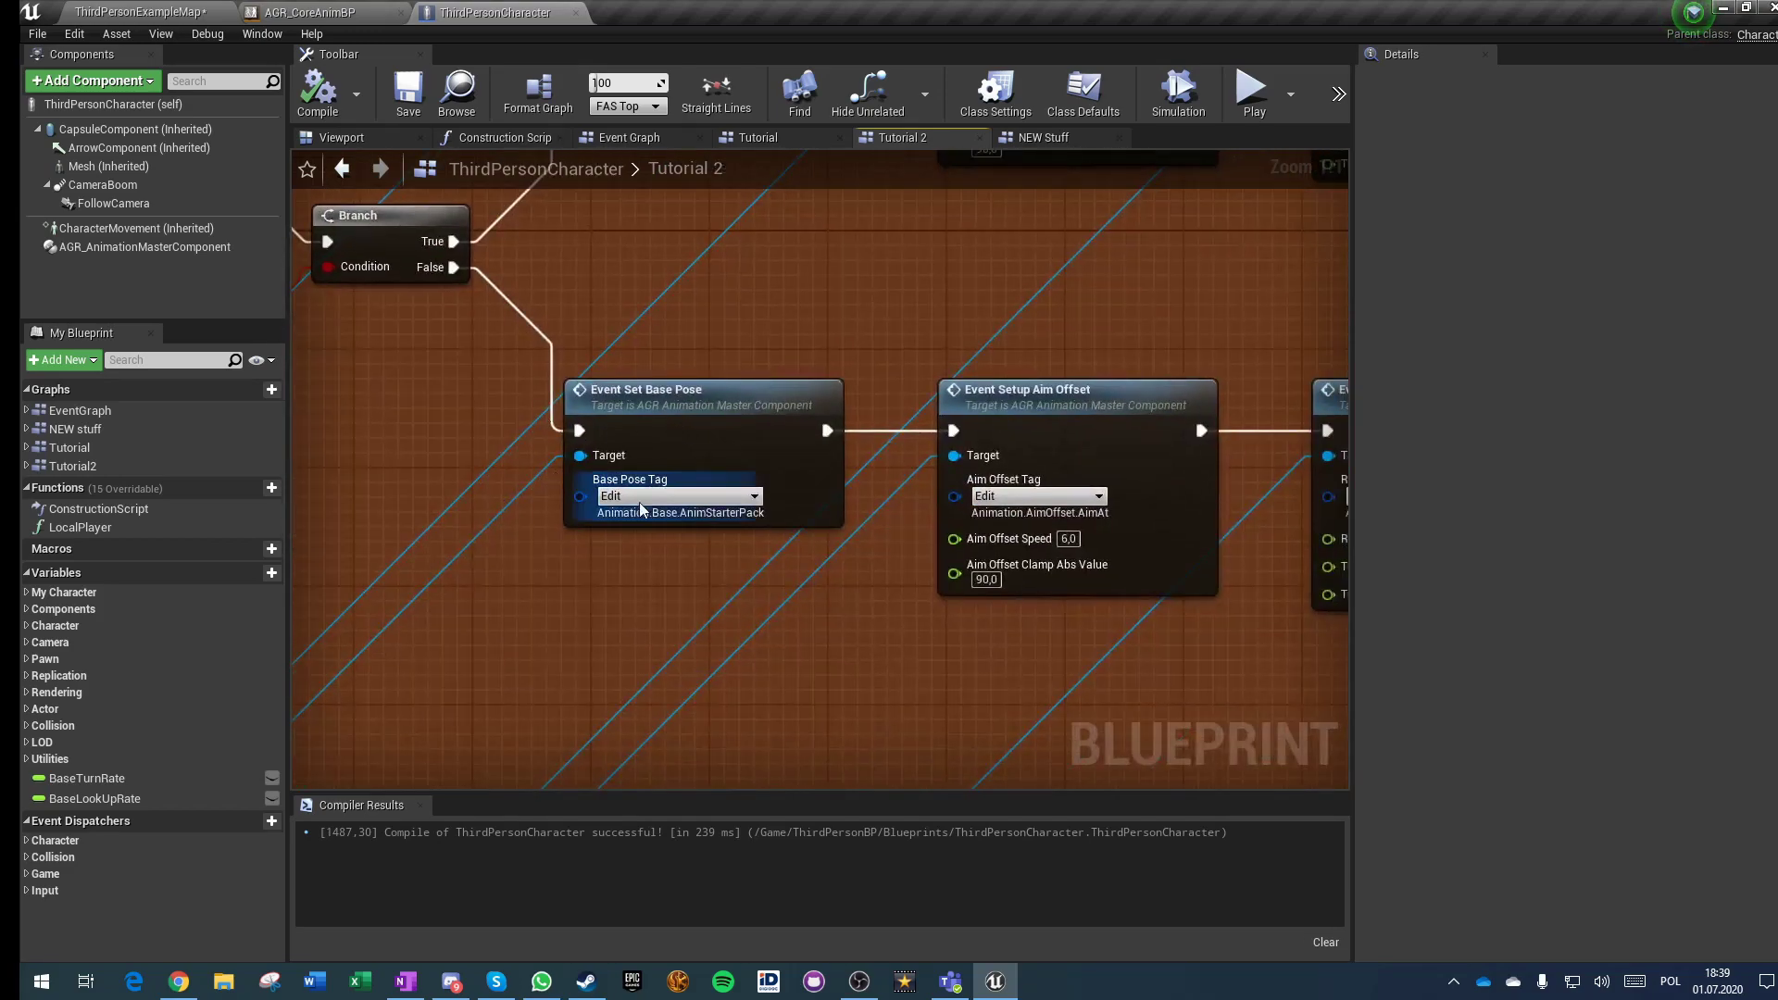
{"action": "right_click_drag", "start_coordinate": [673, 513], "coordinate": [306, 483]}
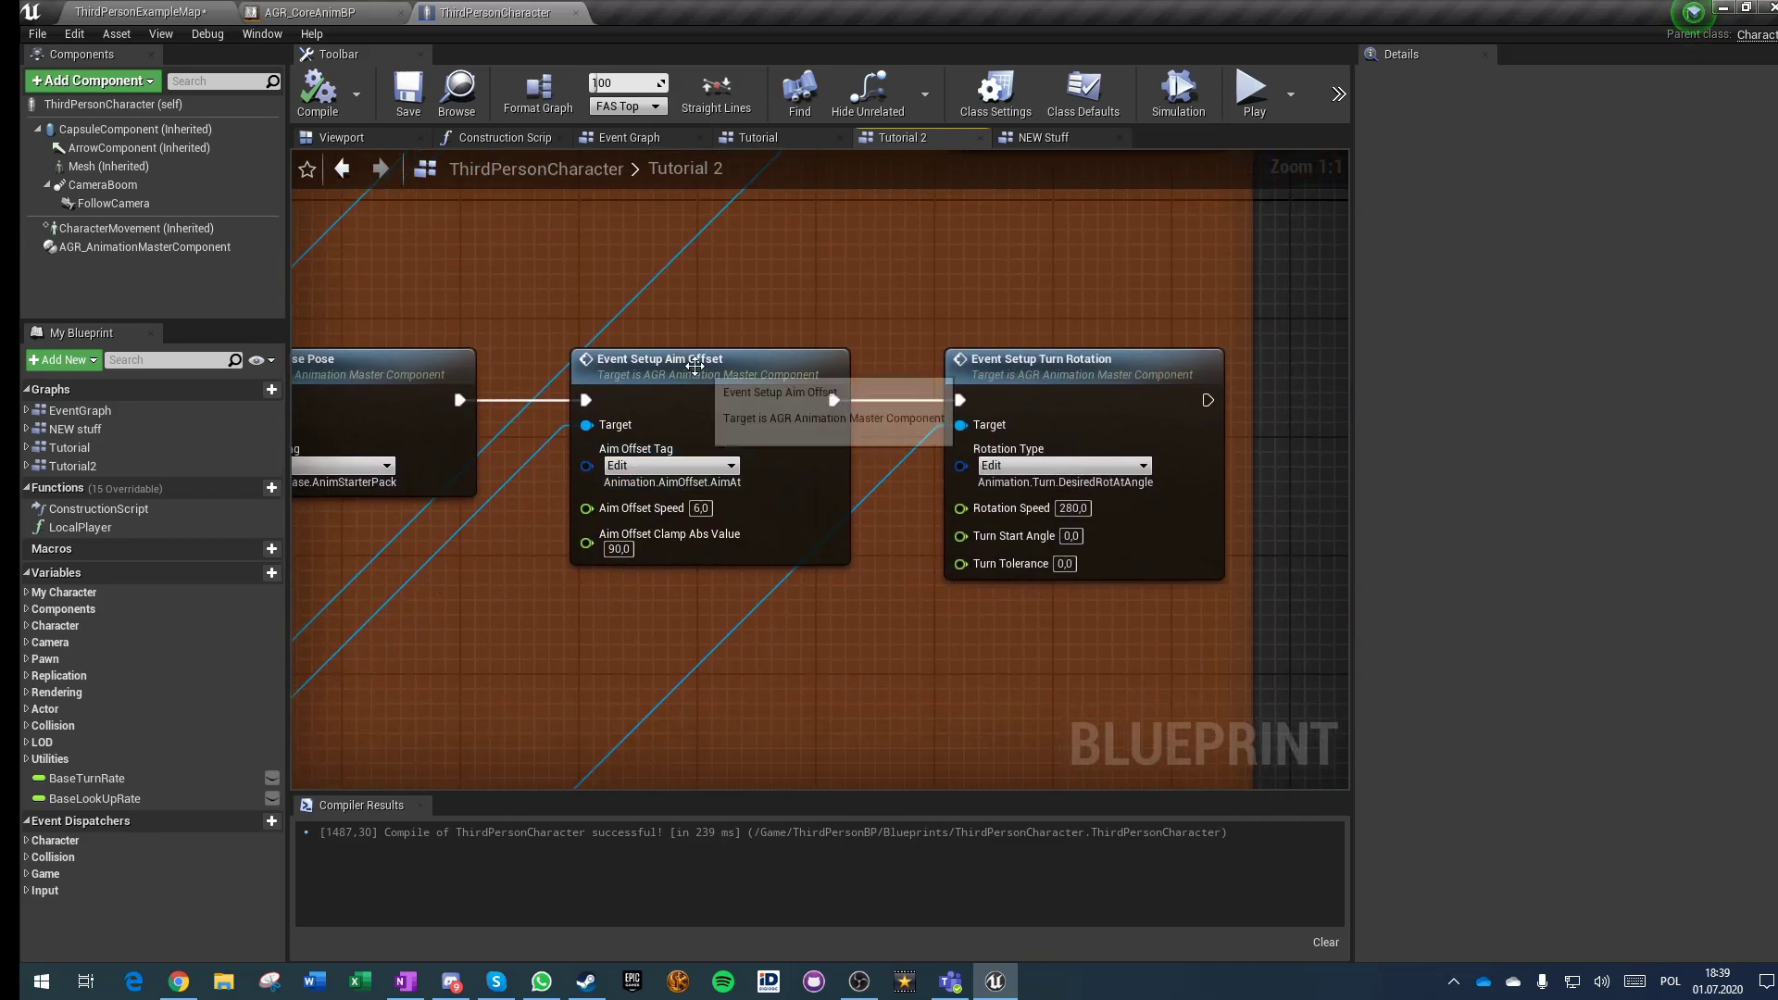
{"action": "right_click_drag", "start_coordinate": [736, 481], "coordinate": [443, 446]}
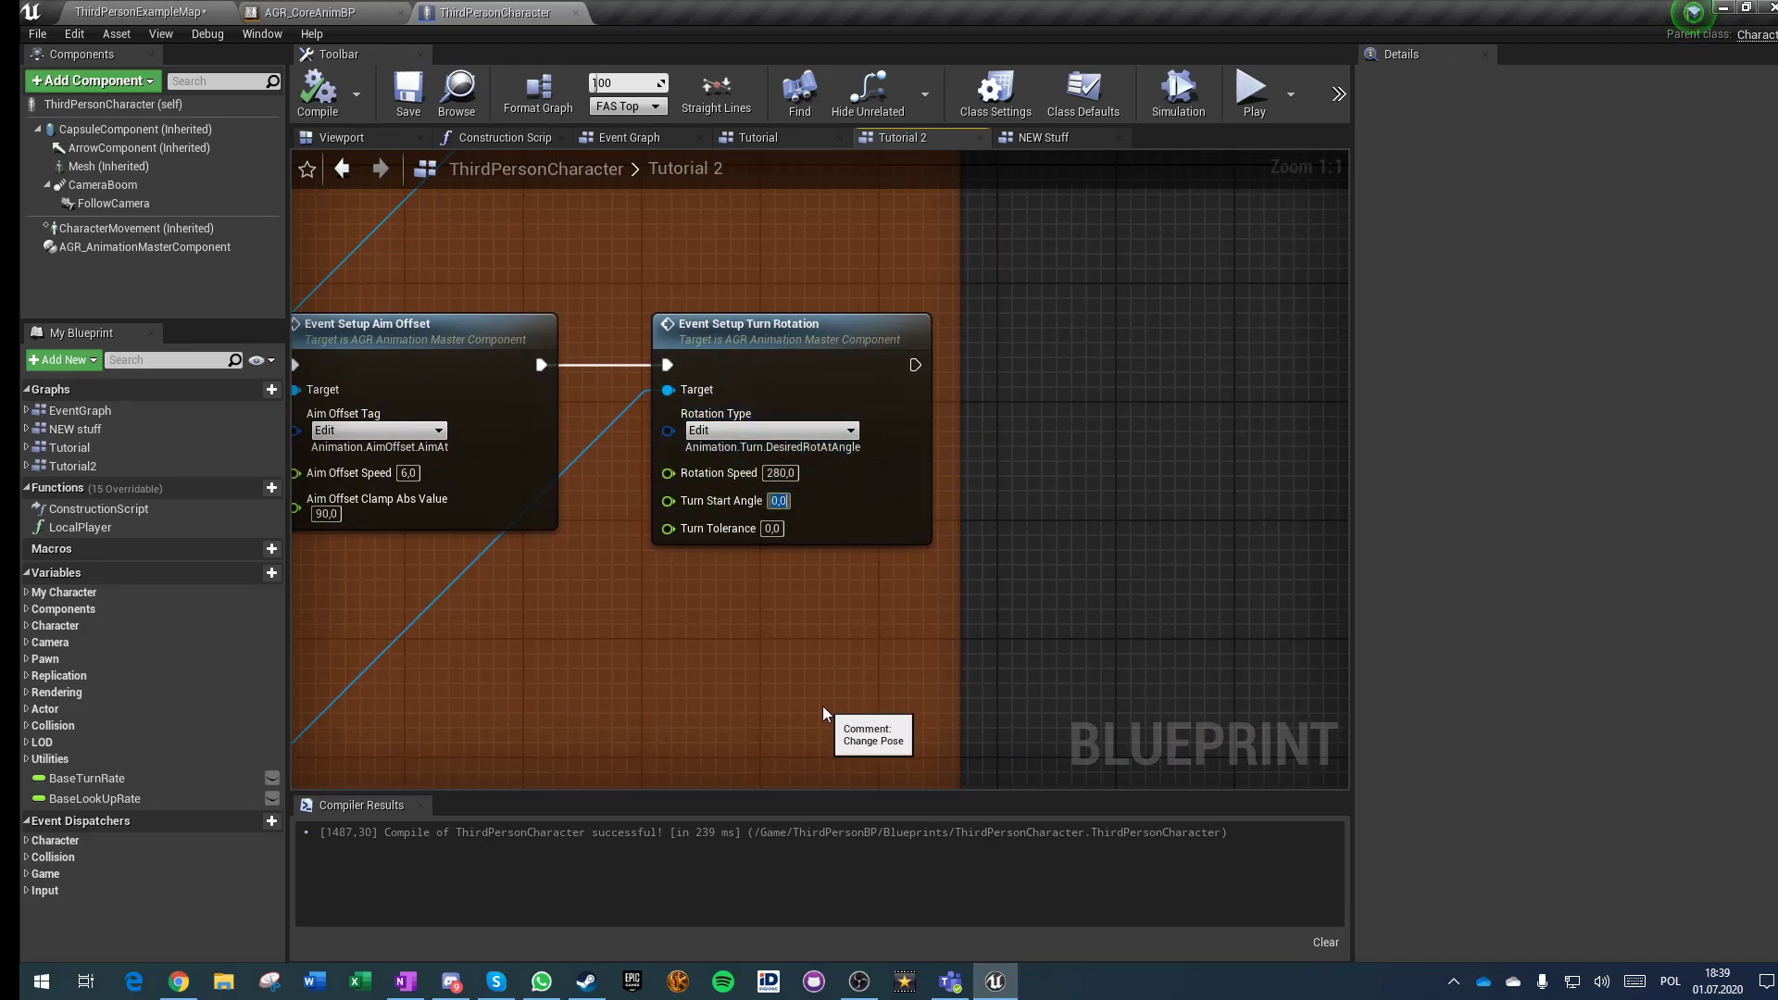
{"action": "key", "text": "BackSpace"}
{"action": "type", "text": "75"}
{"action": "key", "text": "Tab"}
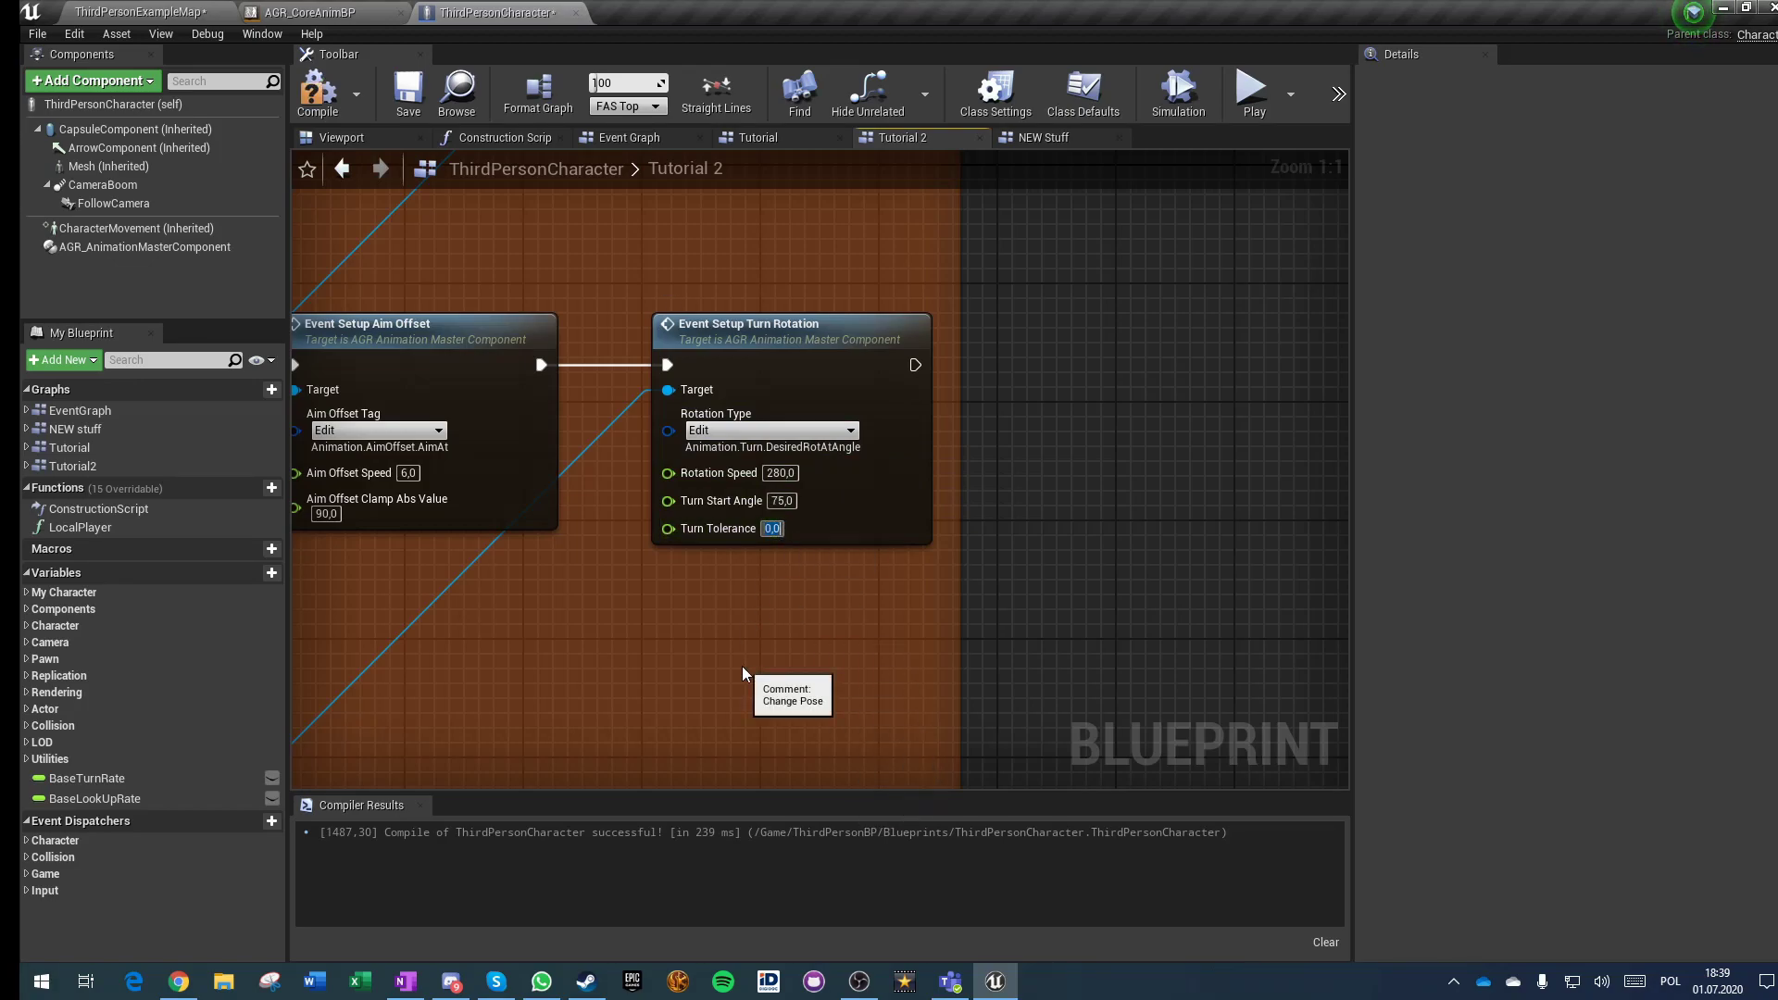
{"action": "type", "text": "1"}
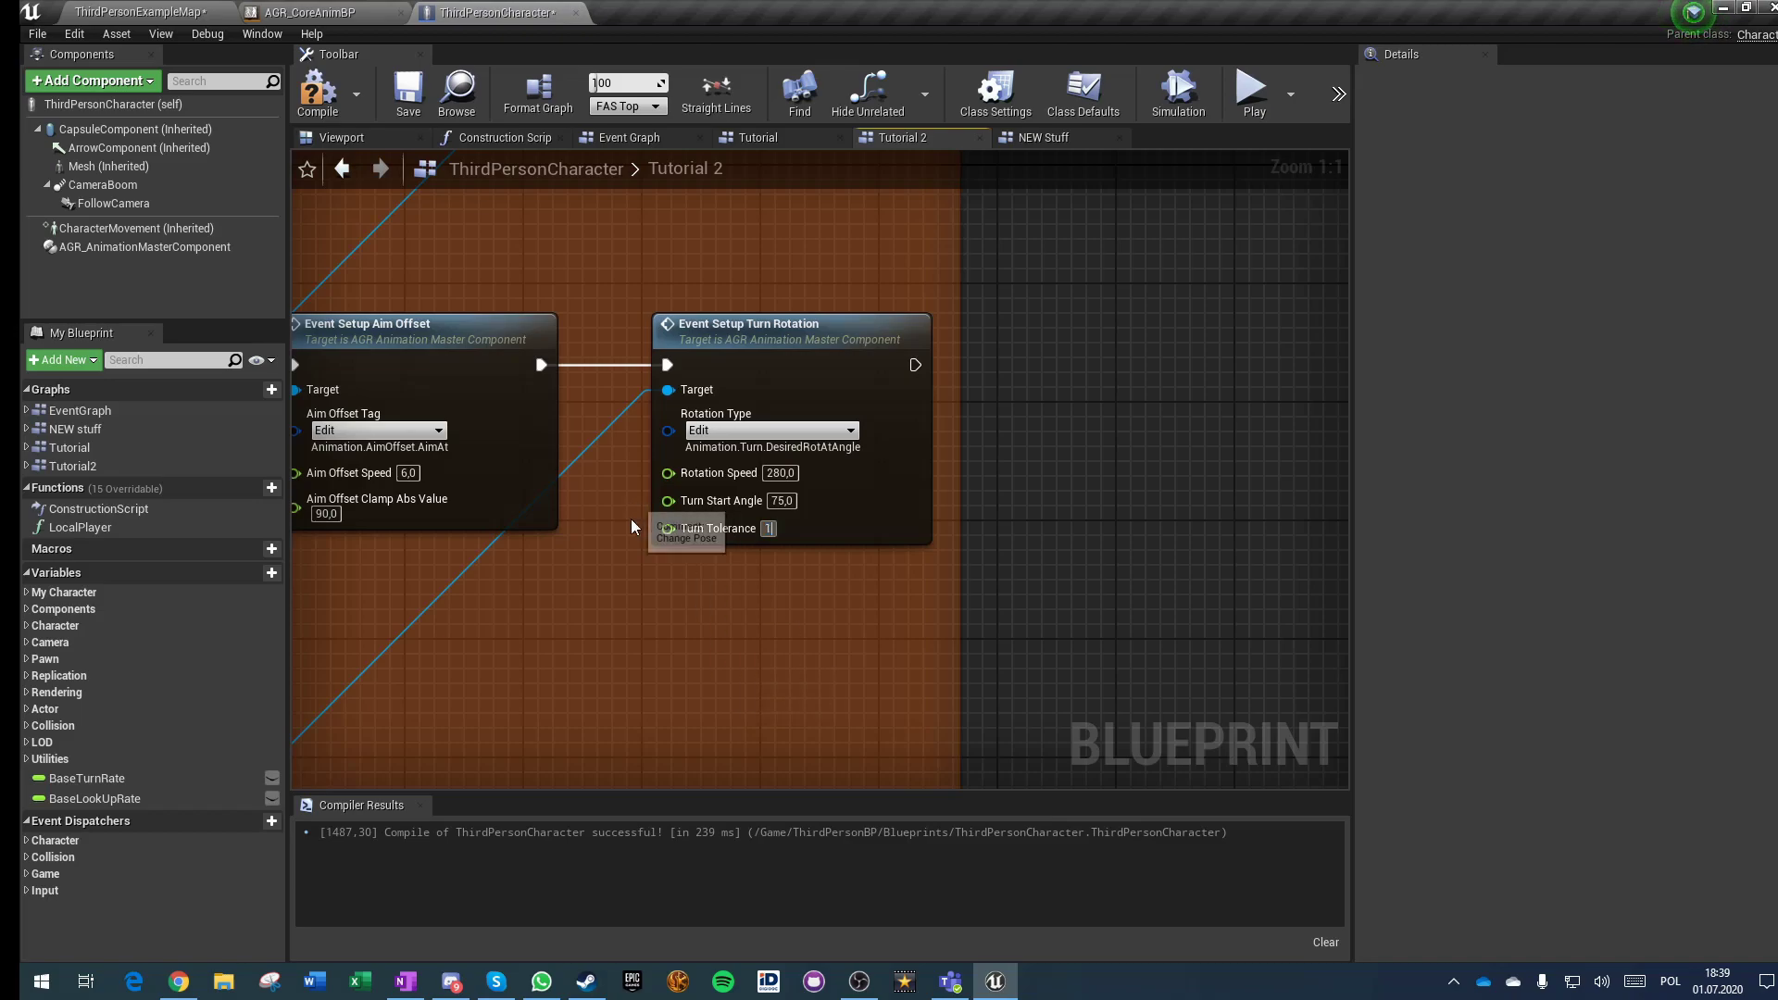
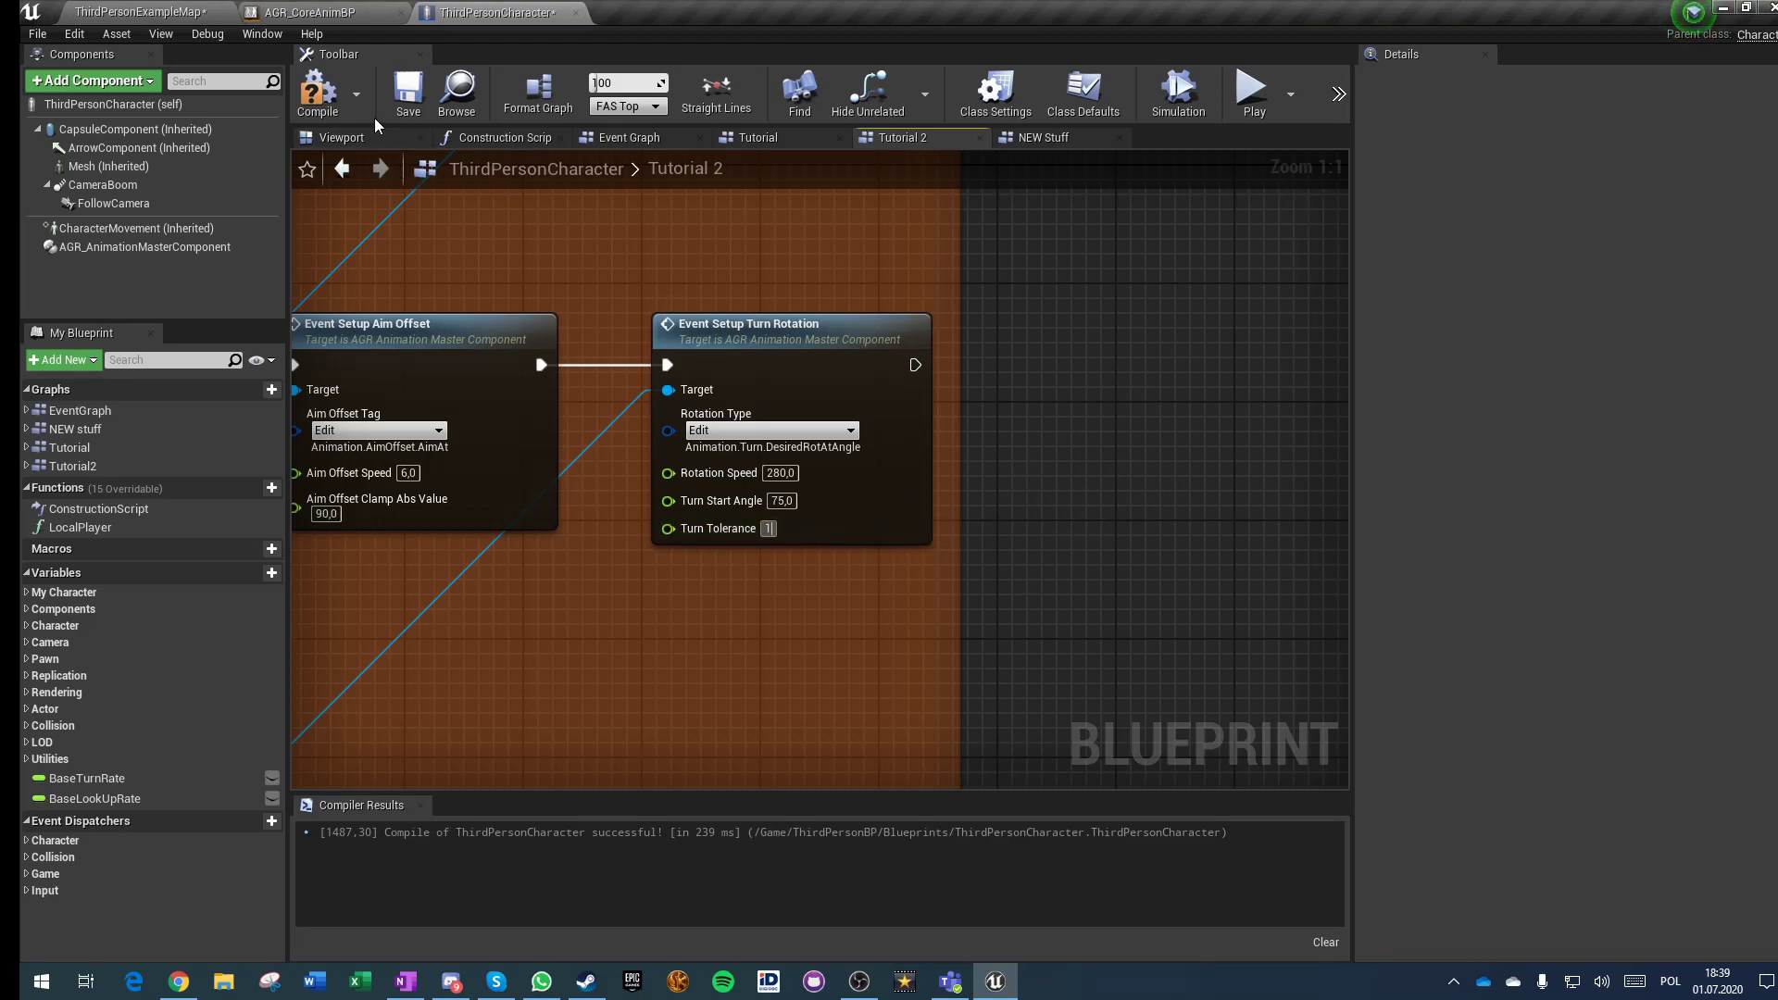
{"action": "left_click", "coordinate": [332, 113]}
Step: Set the LookAt Event Setup Aim Offset's speed to 4 and its clamp value to 135, and compile and save the blueprint
{"action": "right_click_drag", "start_coordinate": [505, 658], "coordinate": [808, 640]}
{"action": "scroll", "coordinate": [612, 603], "scroll_direction": "down", "scroll_amount": 1}
{"action": "right_click_drag", "start_coordinate": [593, 576], "coordinate": [697, 785]}
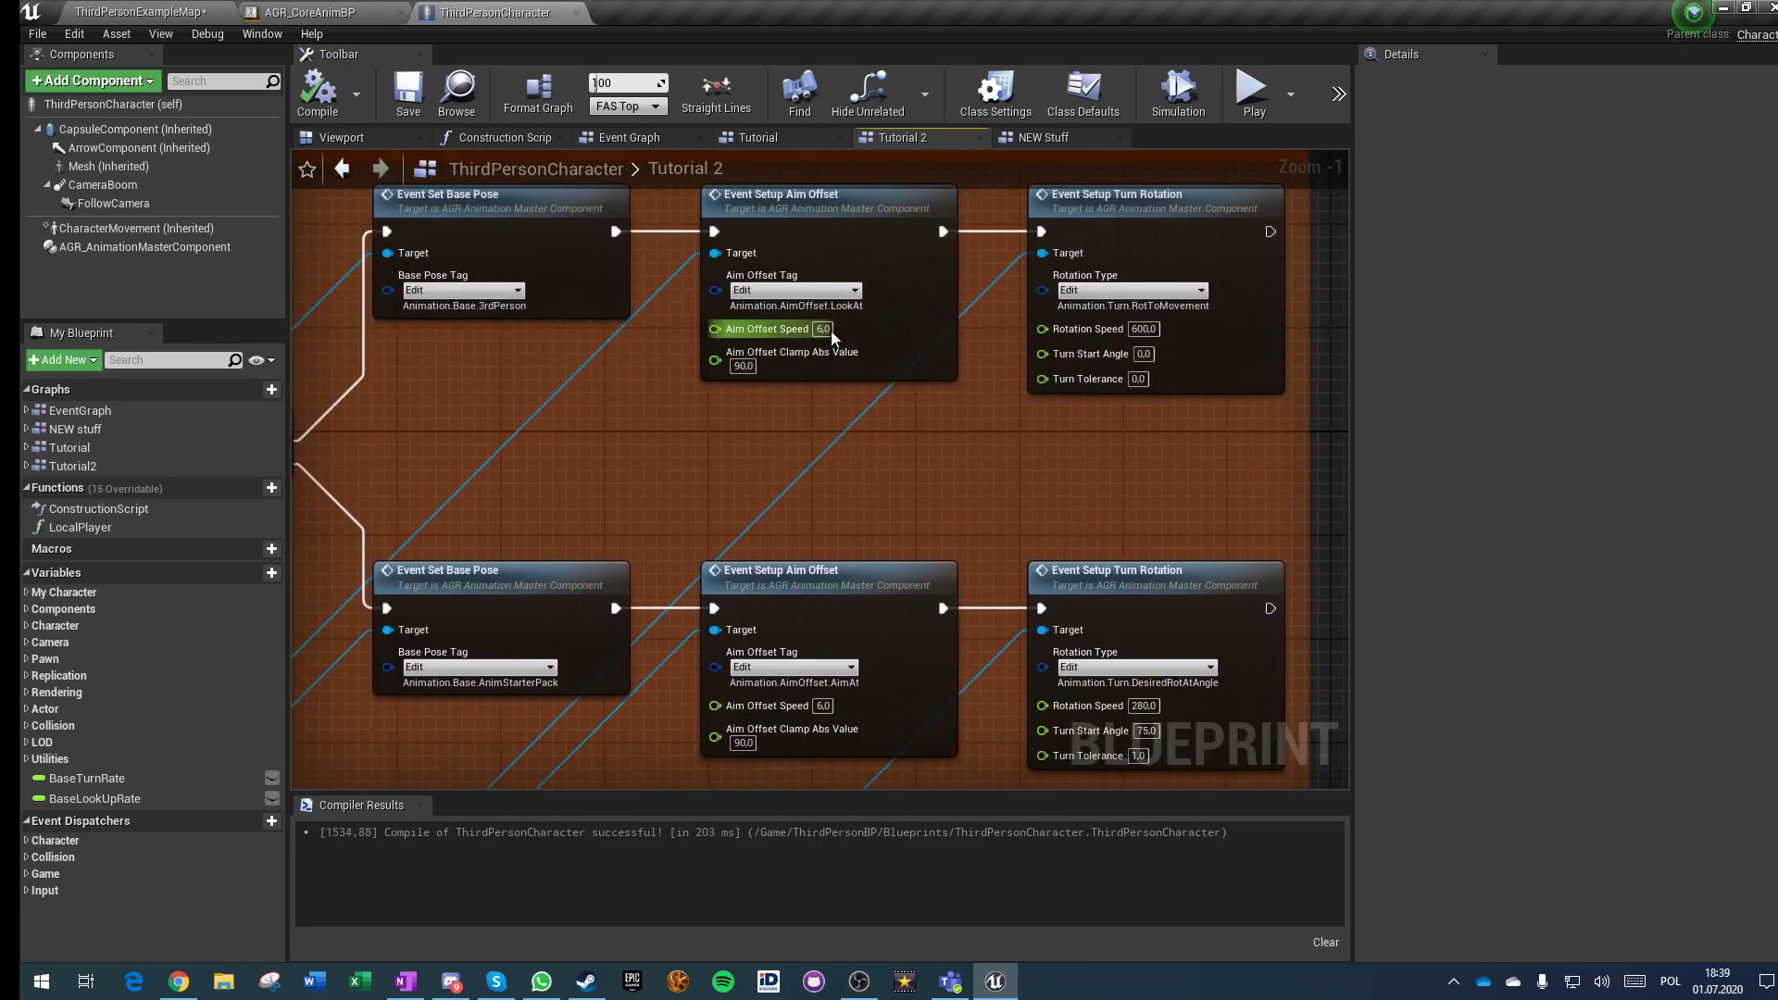
{"action": "left_click", "coordinate": [806, 426]}
{"action": "right_click_drag", "start_coordinate": [814, 571], "coordinate": [824, 316]}
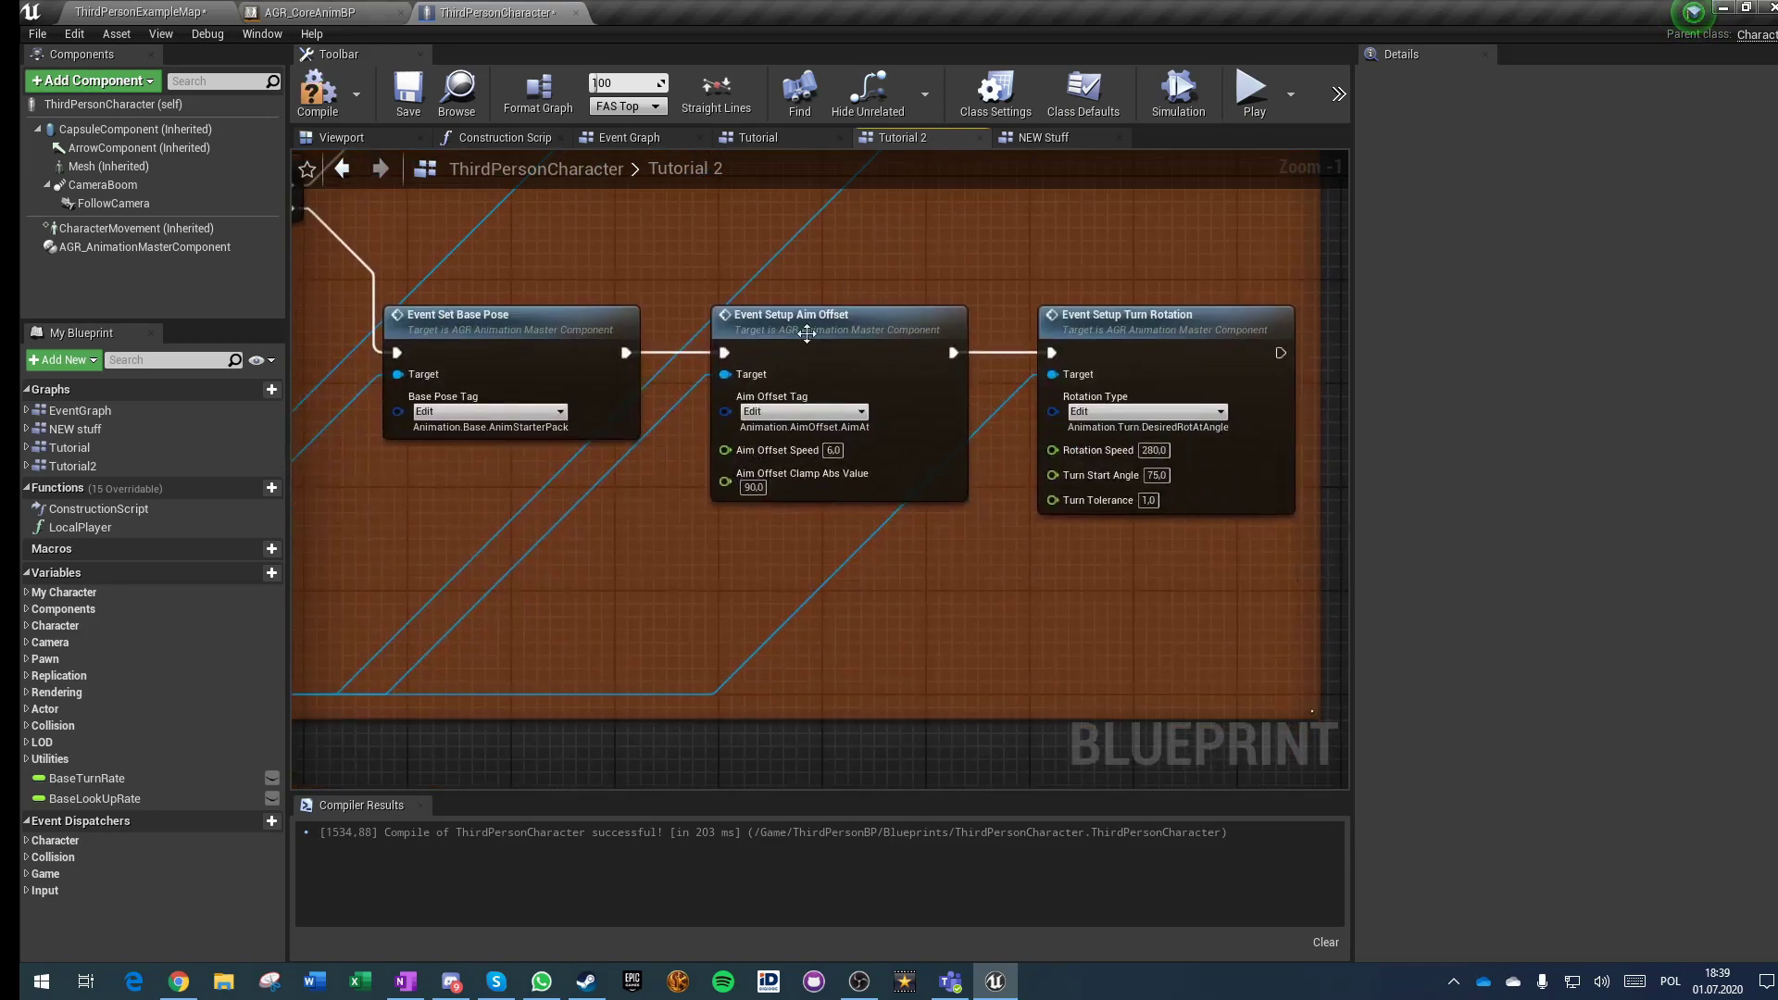
{"action": "right_click_drag", "start_coordinate": [625, 542], "coordinate": [653, 595]}
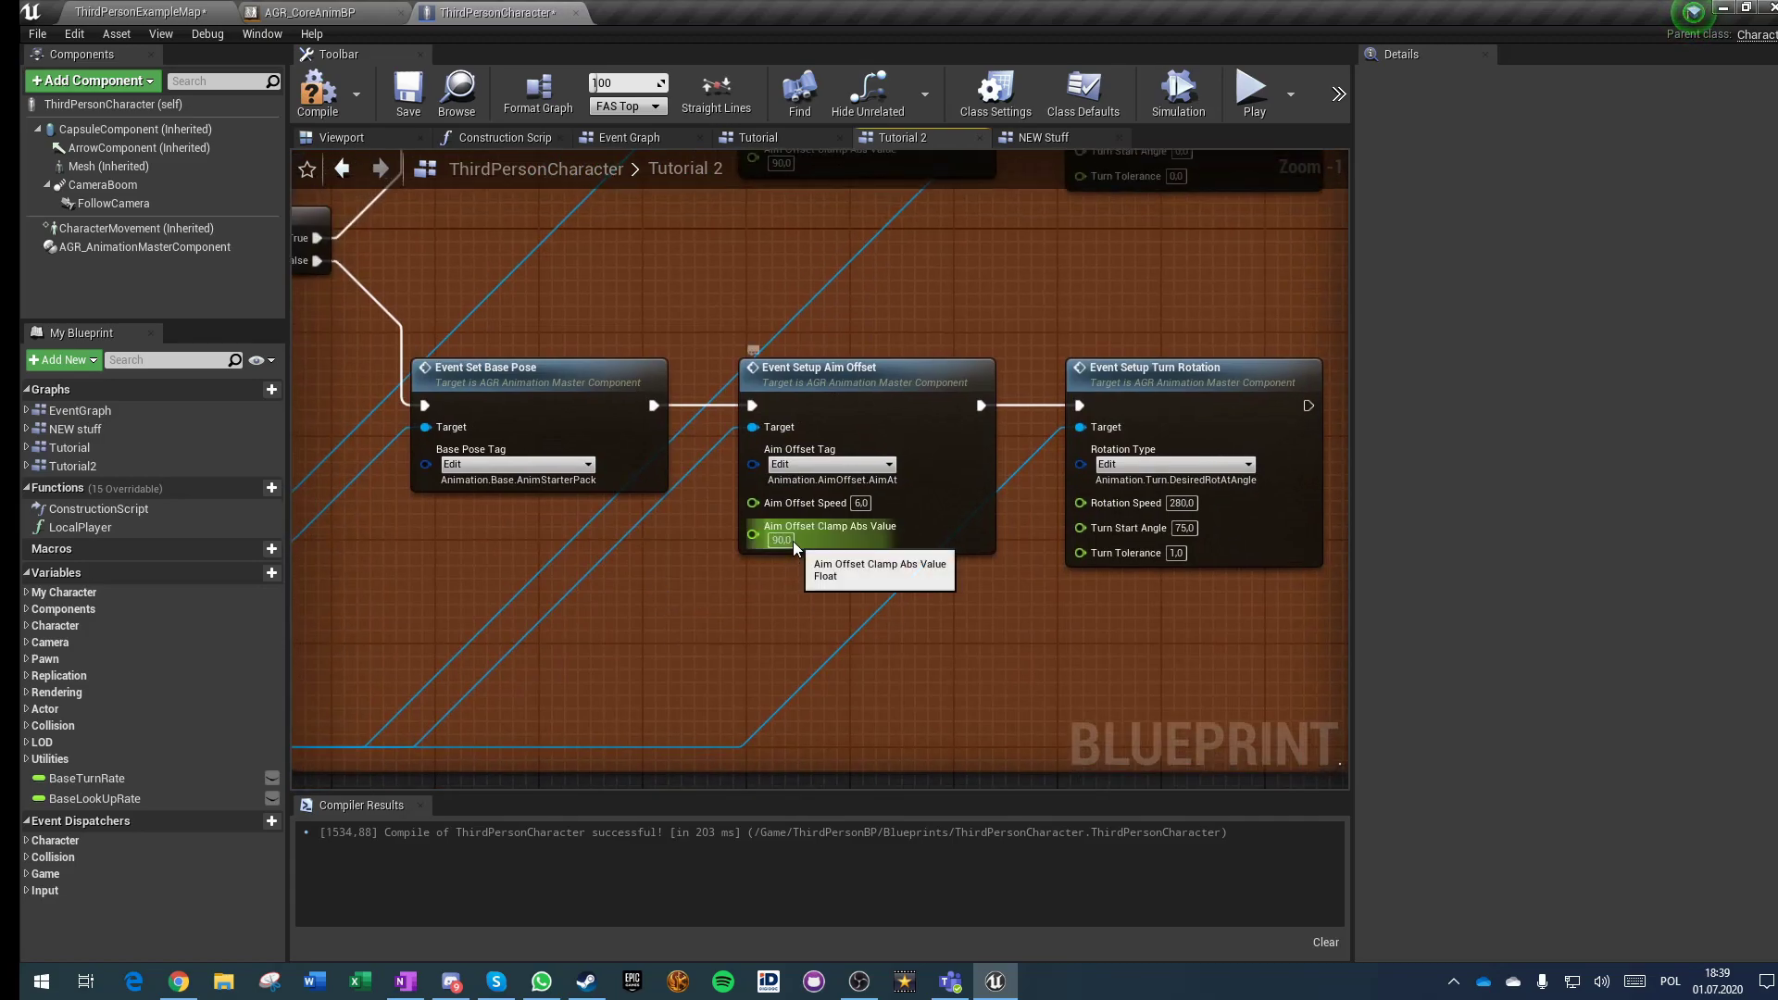
{"action": "right_click_drag", "start_coordinate": [823, 192], "coordinate": [802, 412]}
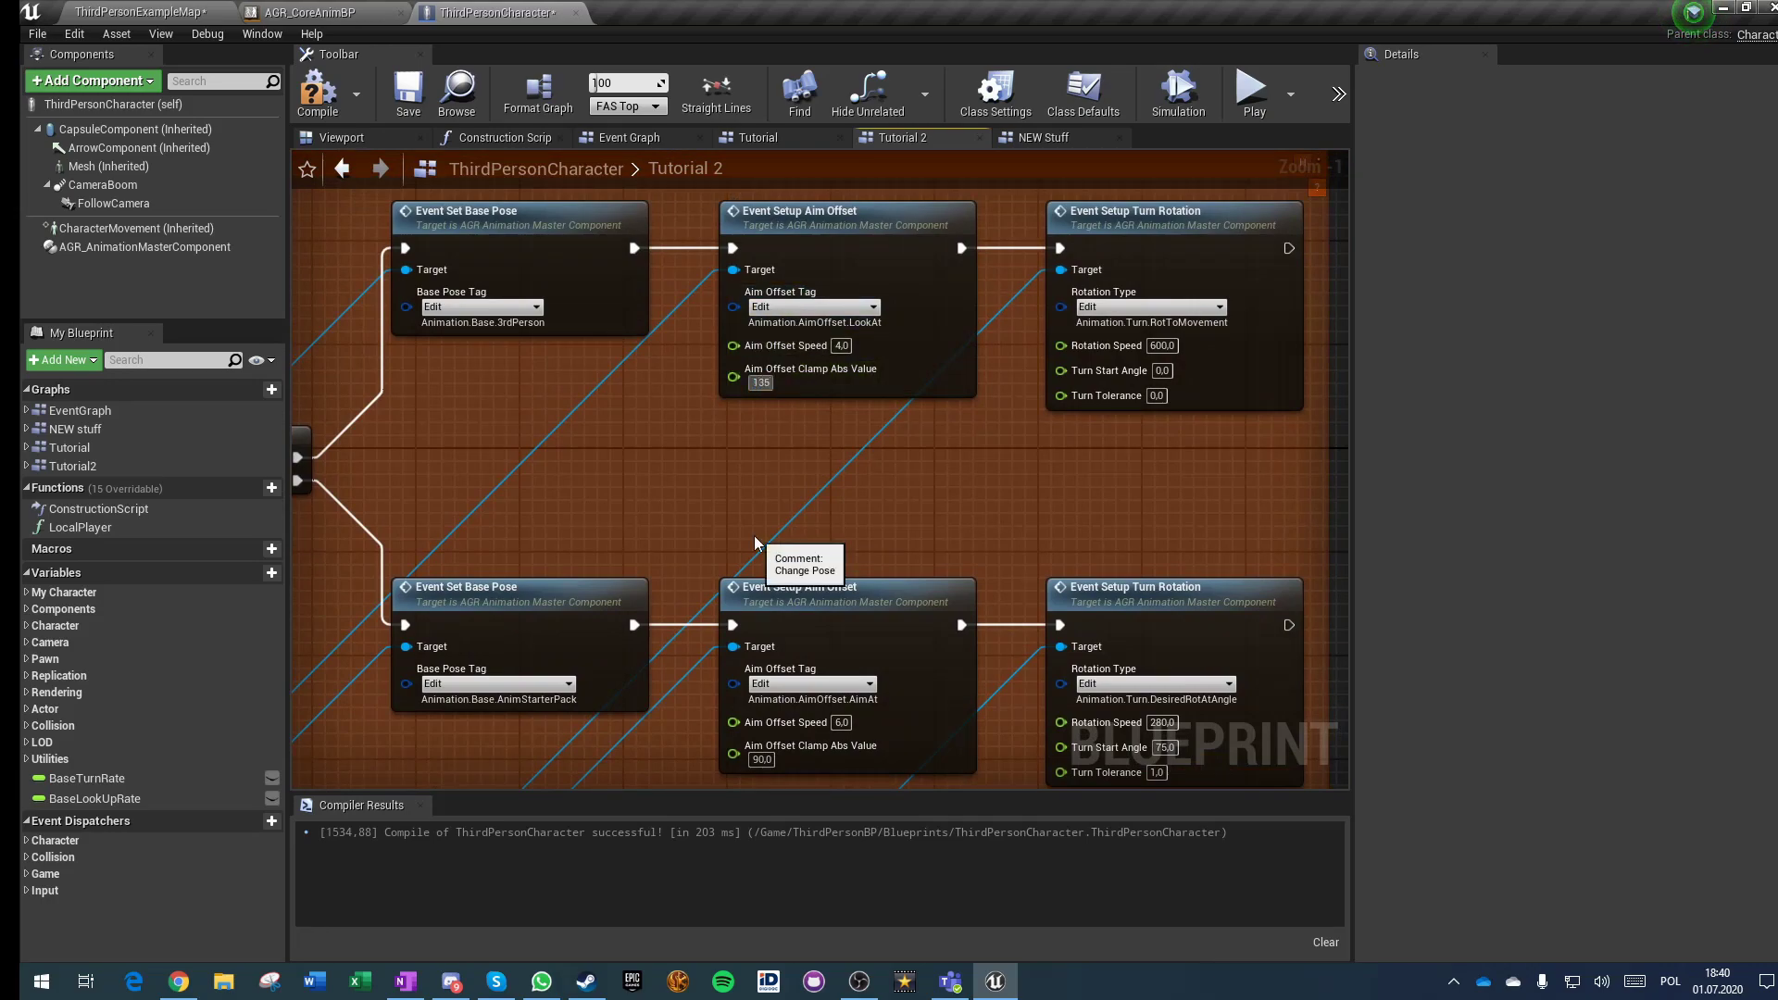
{"action": "right_click_drag", "start_coordinate": [1049, 483], "coordinate": [891, 419]}
{"action": "scroll", "coordinate": [891, 418], "scroll_direction": "down", "scroll_amount": 2}
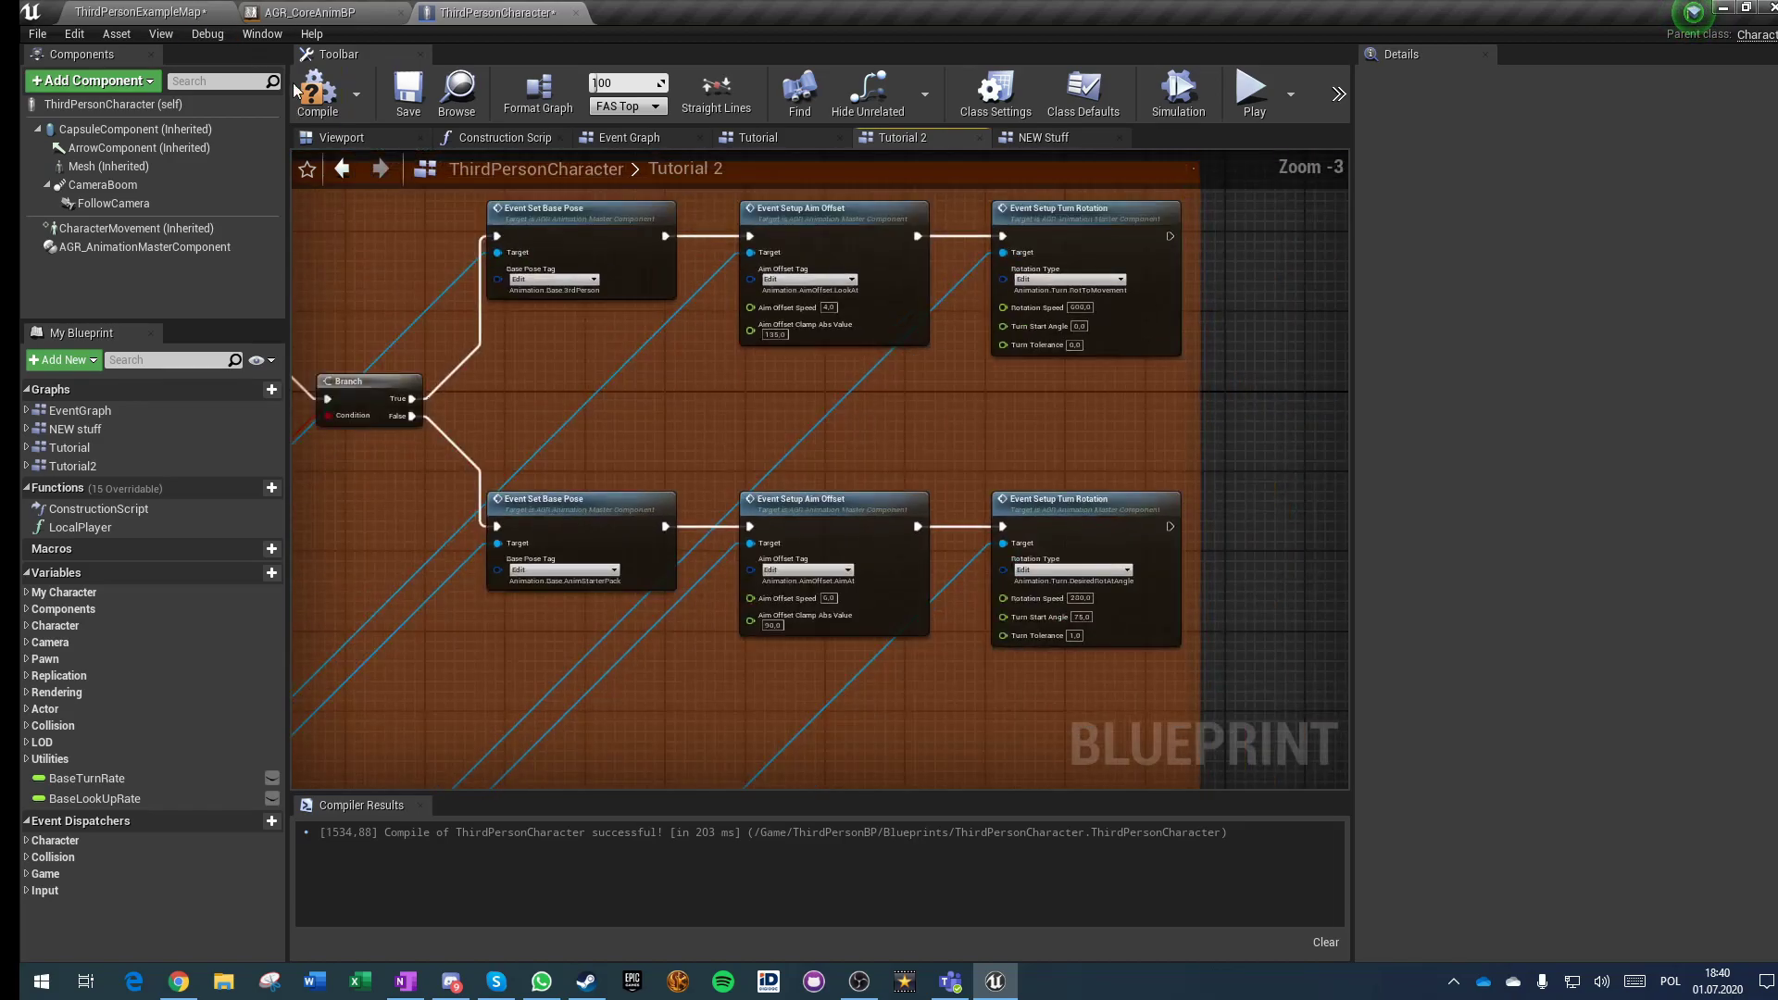
{"action": "left_click", "coordinate": [408, 93]}
Step: Play-test ThirdPersonExampleMap, moving the character in all directions to check its aiming and turning in the AnimStarterPack pose, and end the session
{"action": "left_click", "coordinate": [168, 12]}
{"action": "left_click", "coordinate": [1090, 76]}
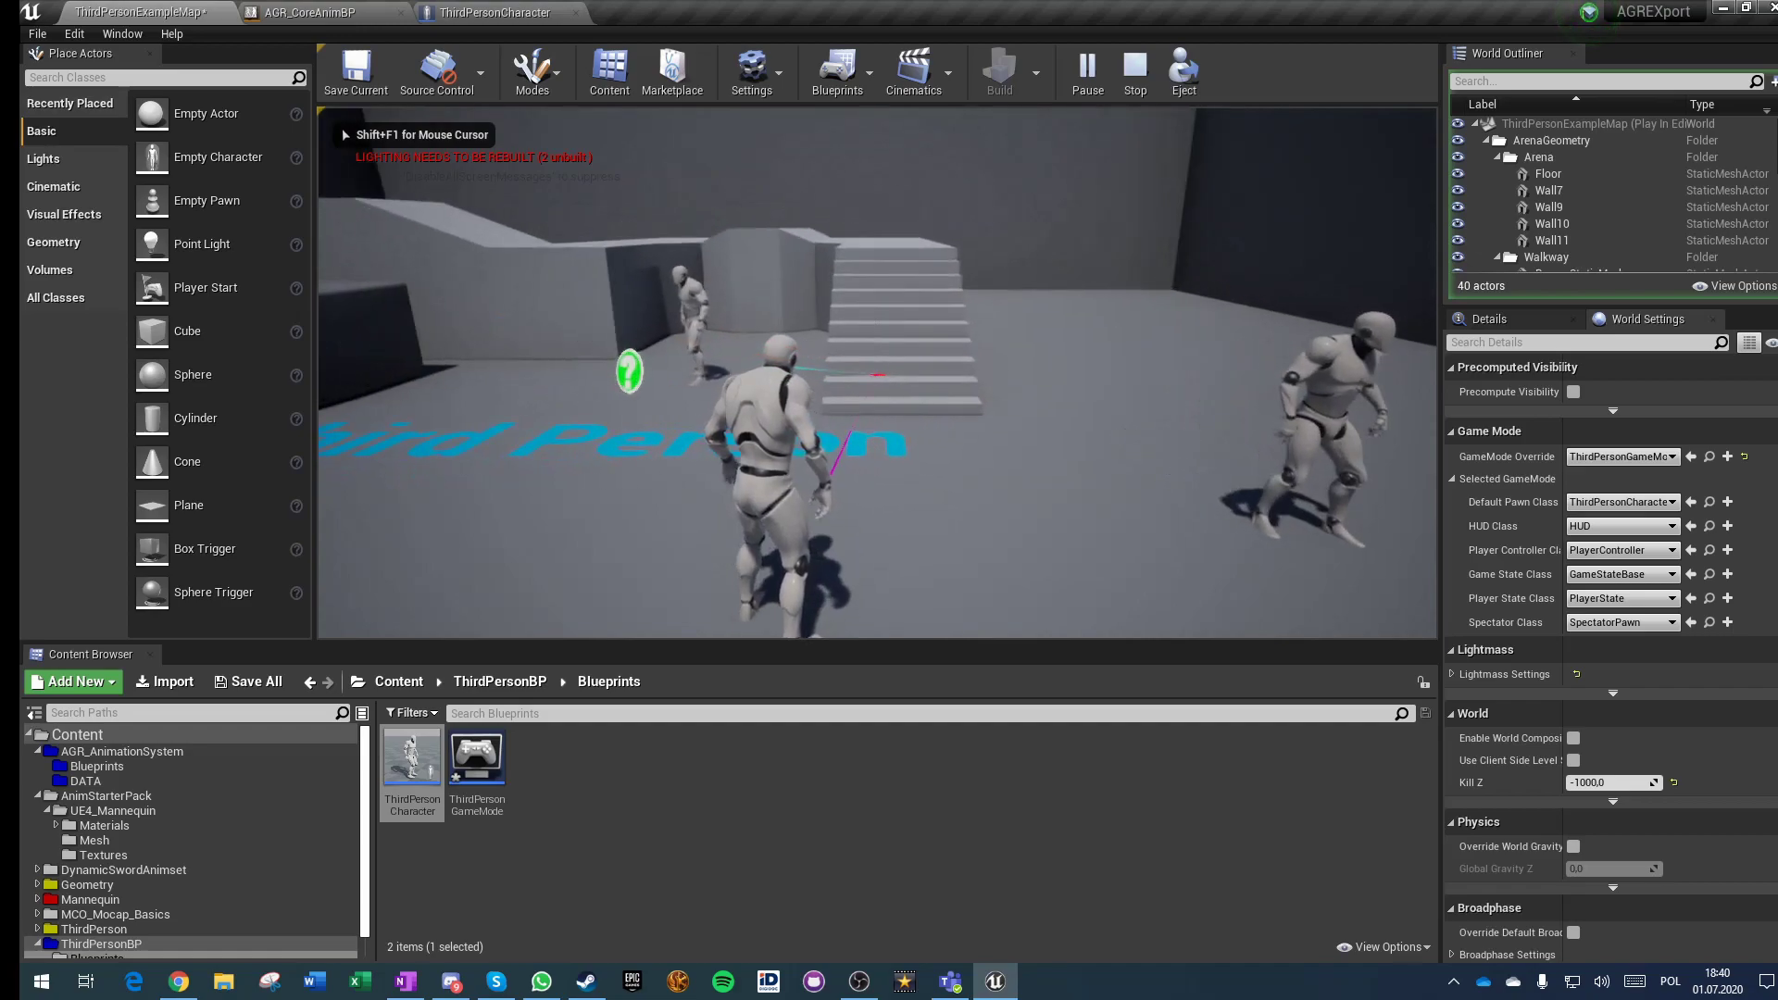
{"action": "key", "text": "a"}
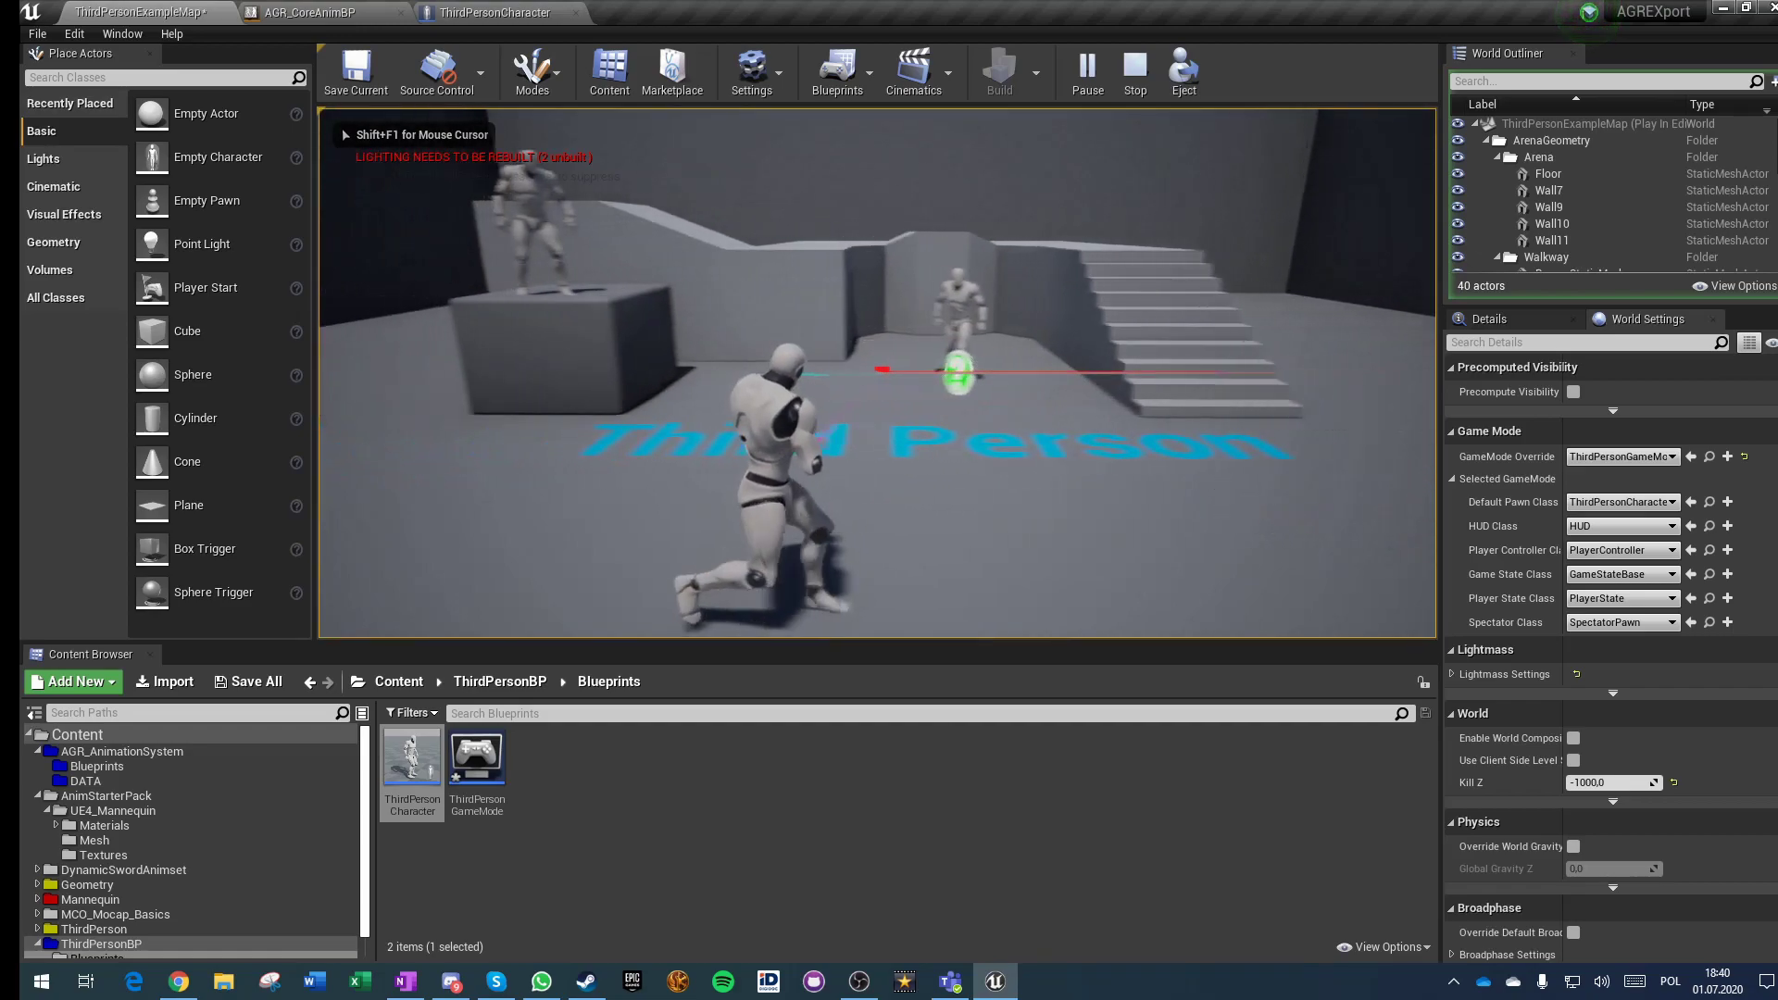
{"action": "key", "text": "d"}
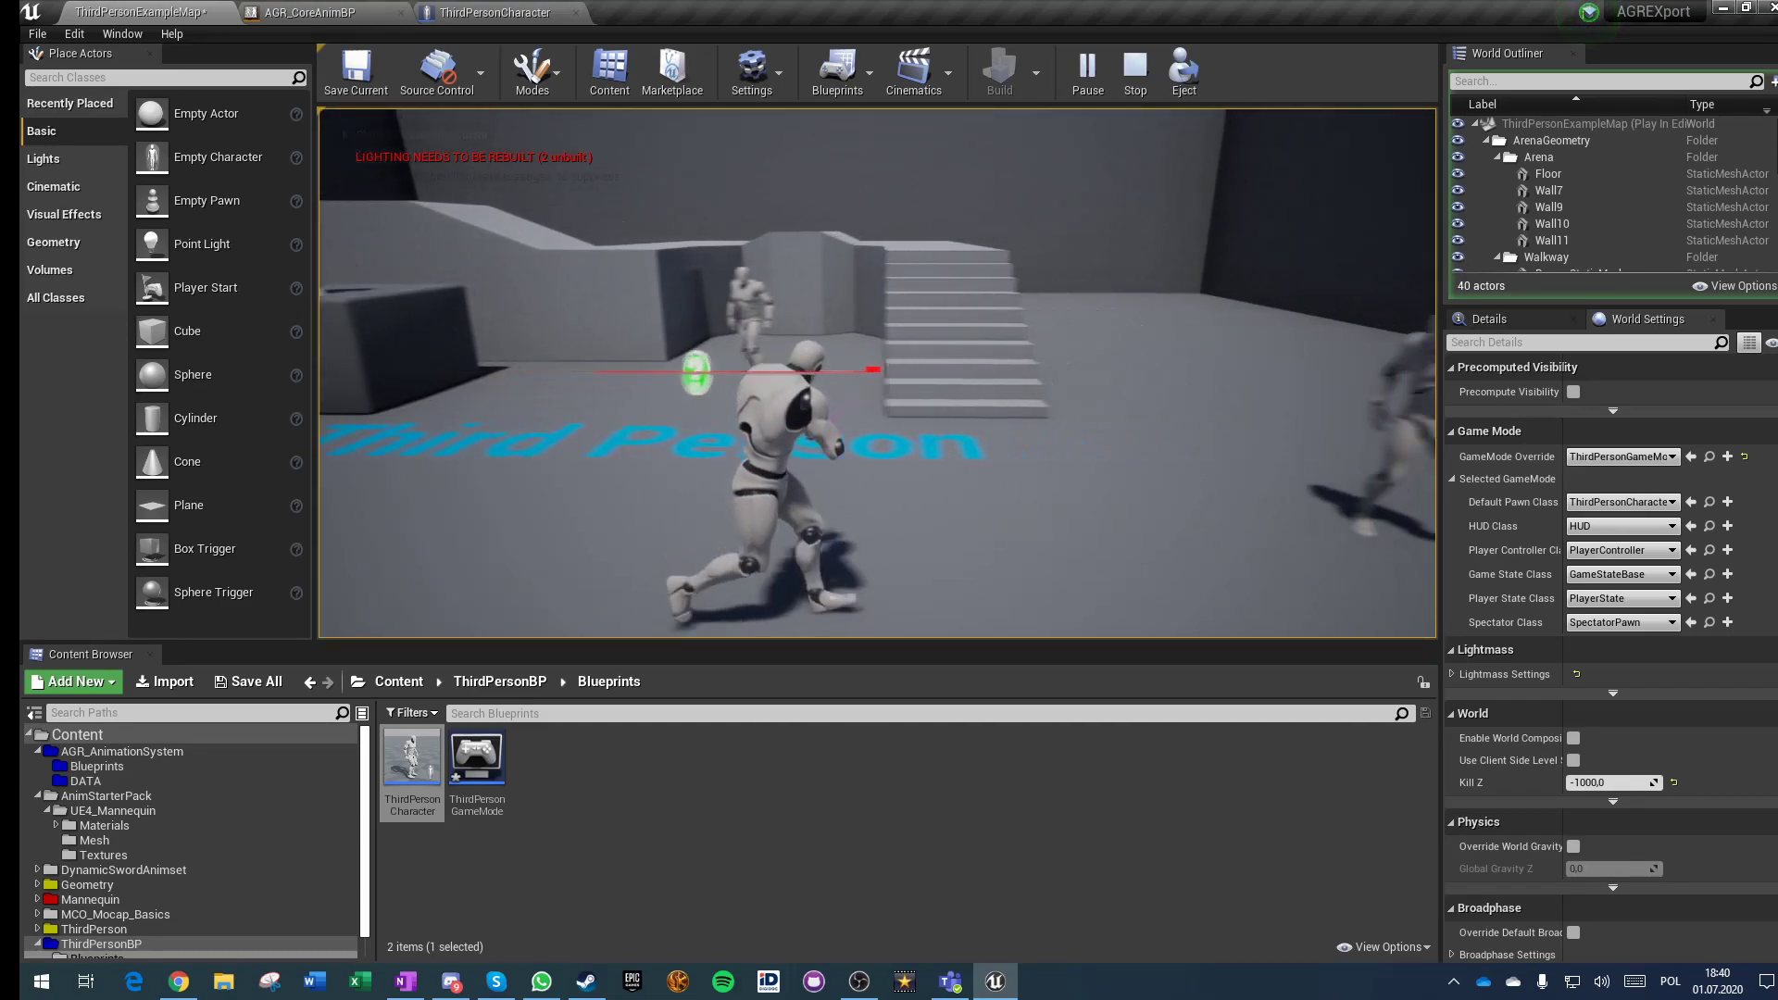
{"action": "key", "text": "a"}
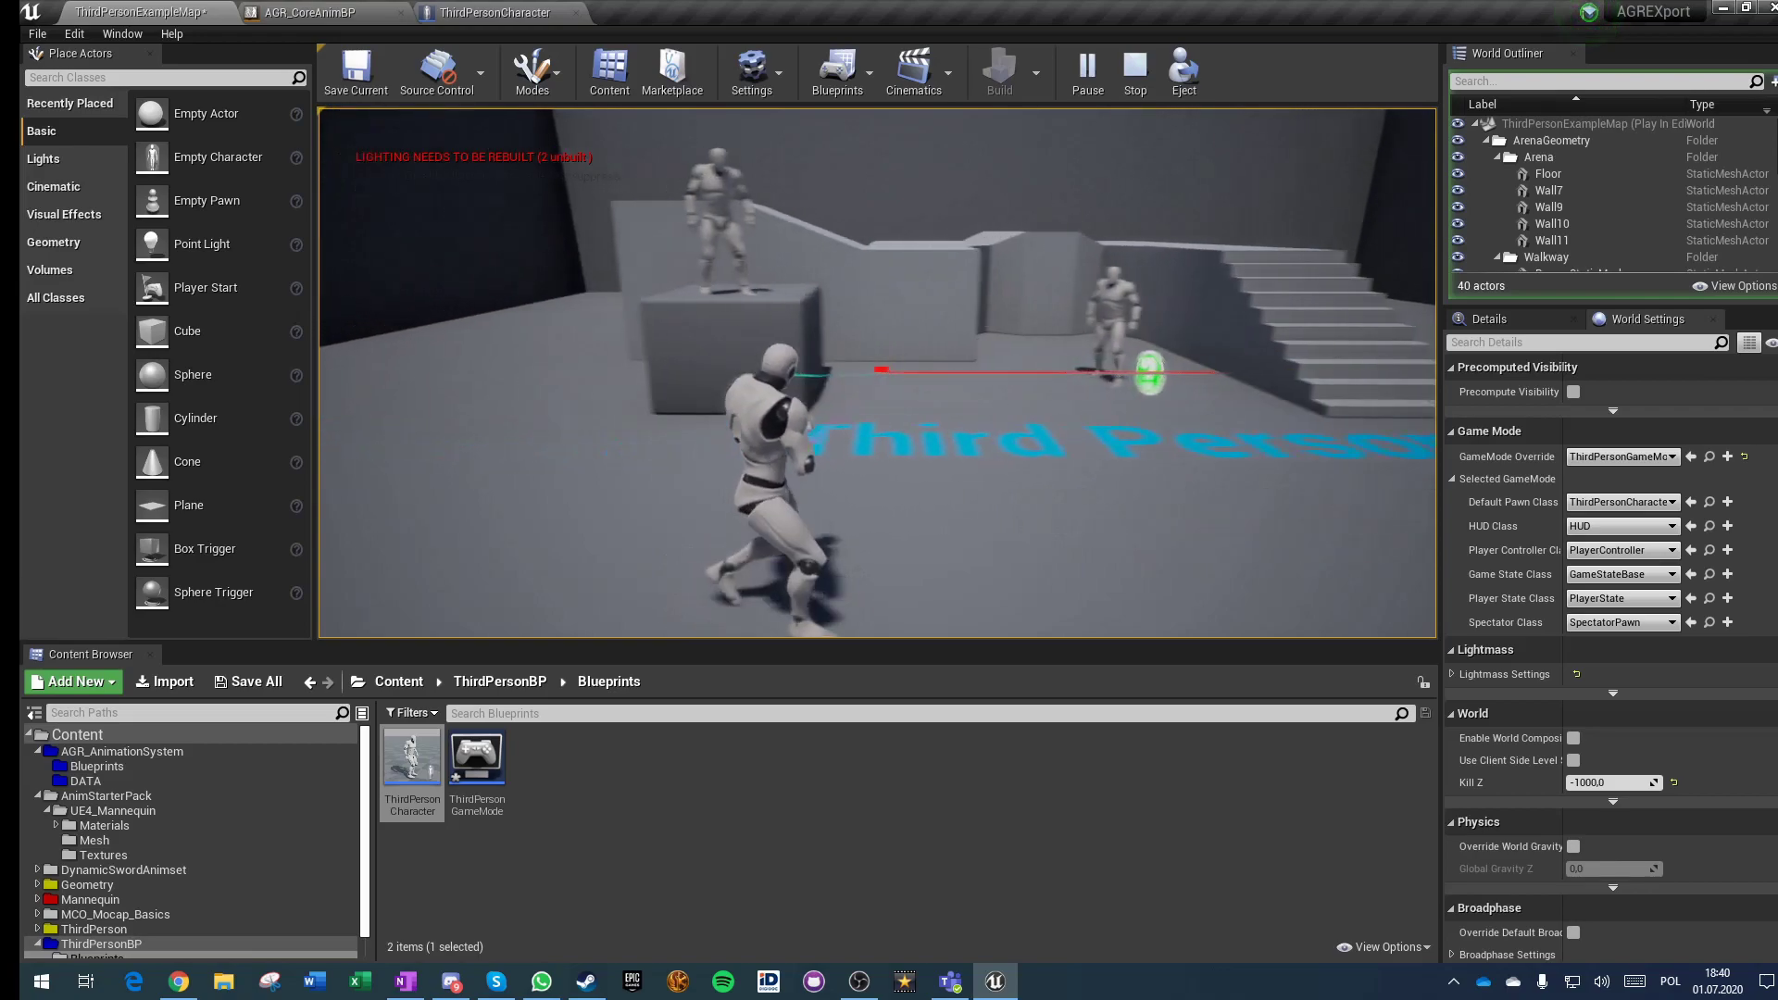
{"action": "key", "text": "d"}
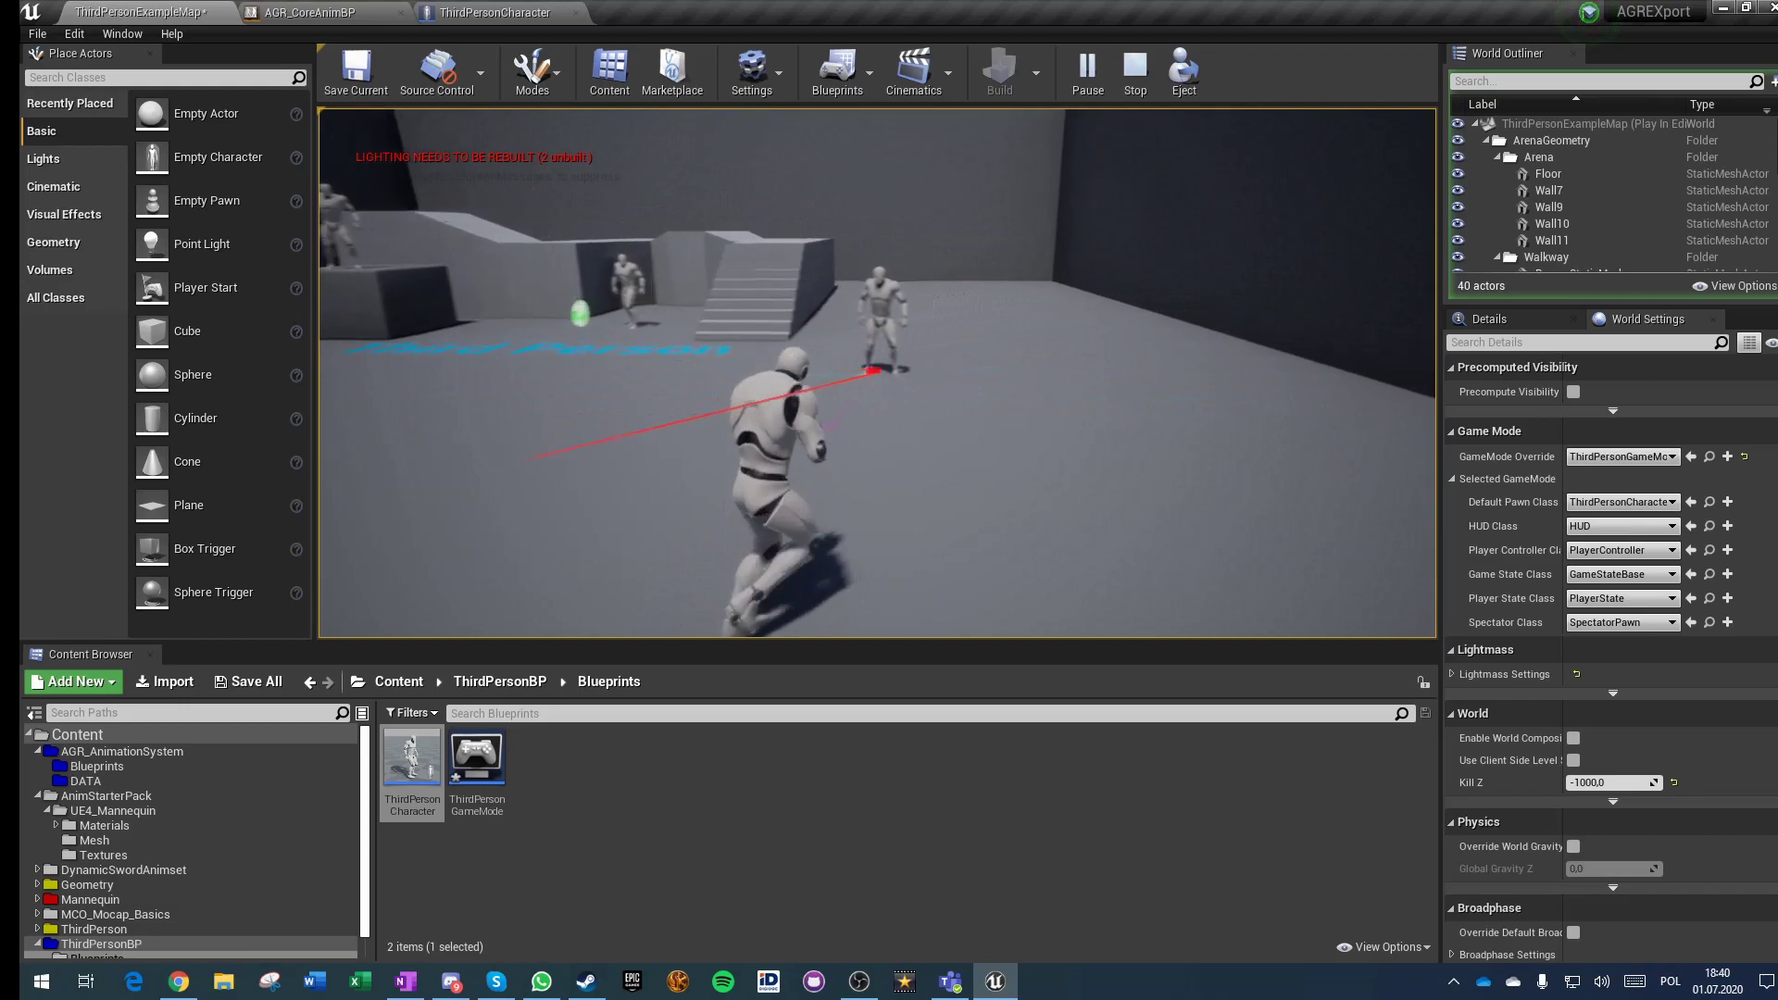
{"action": "key", "text": "a"}
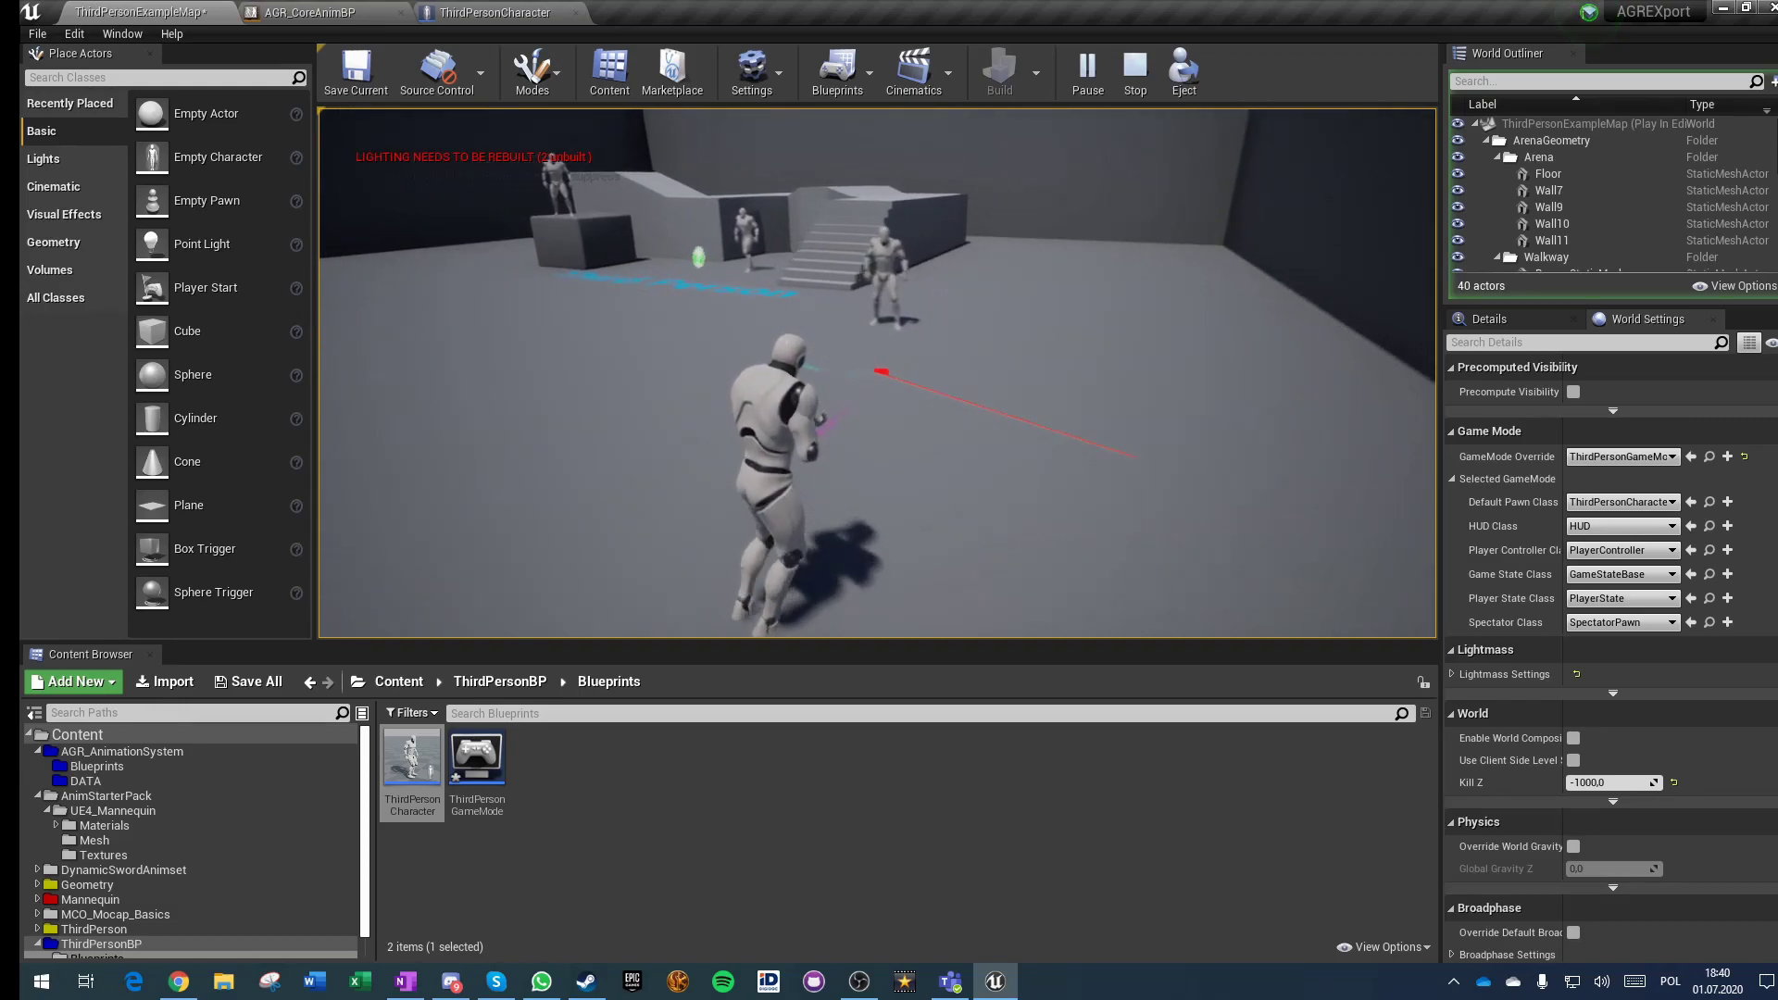
{"action": "key", "text": "d"}
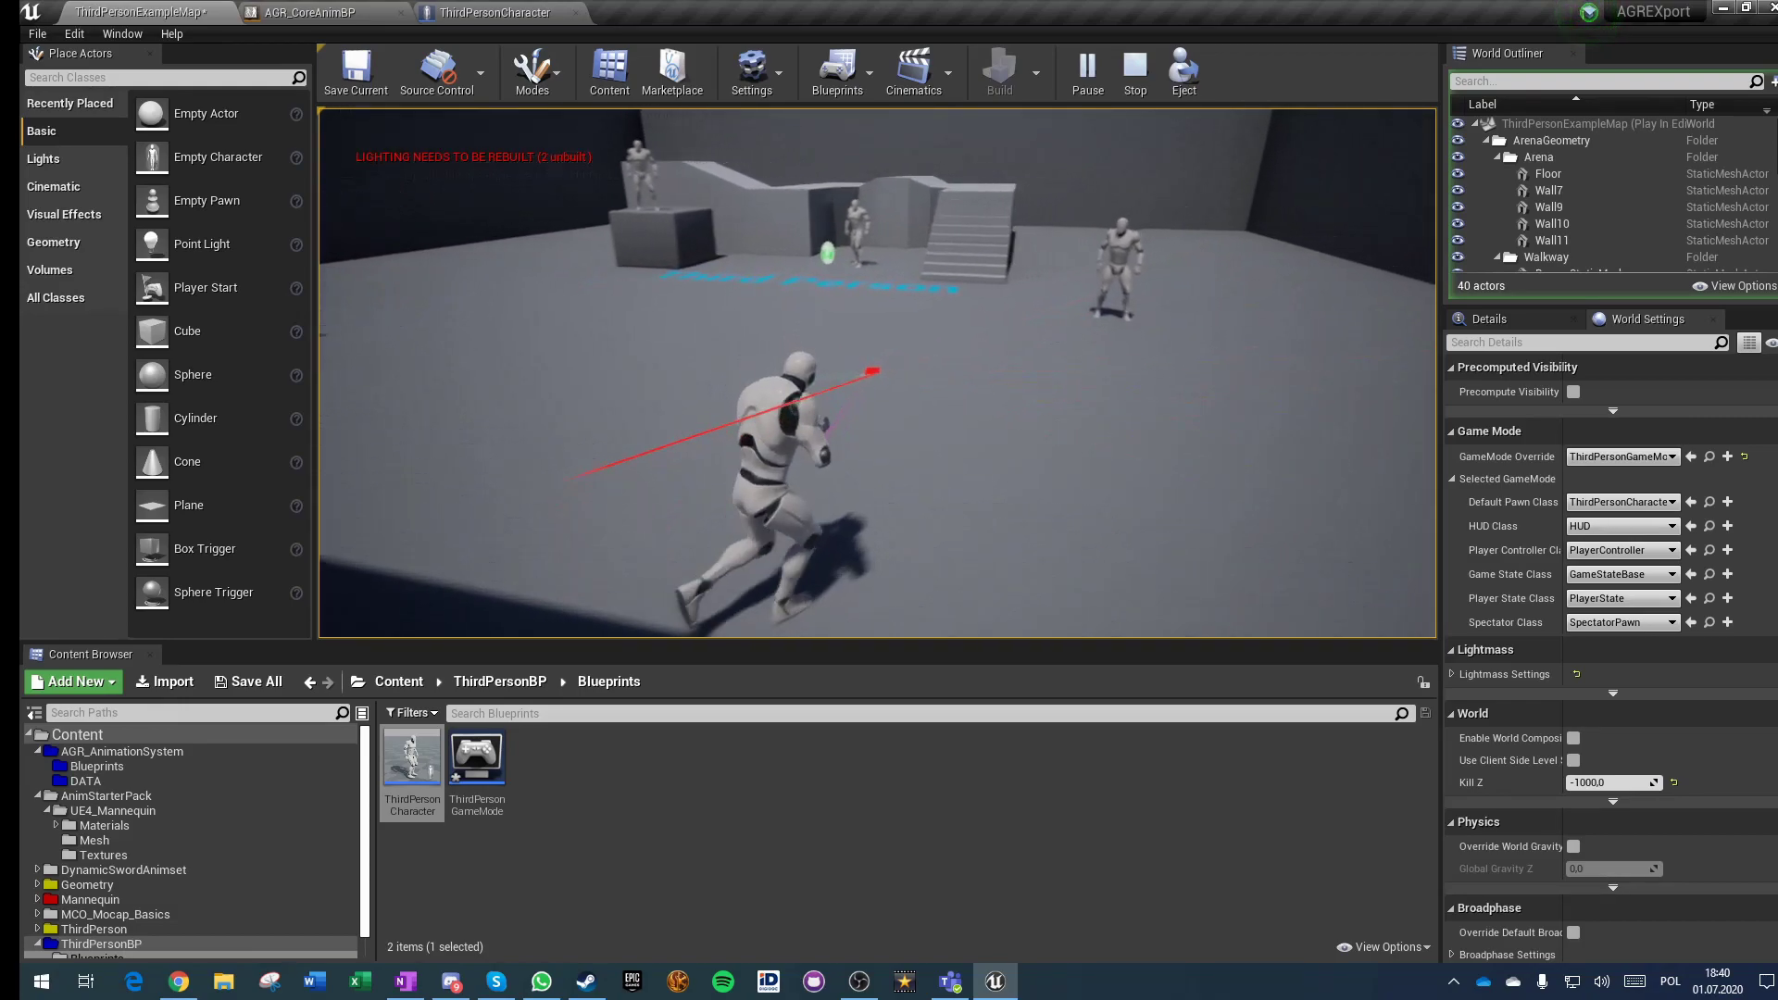
{"action": "key", "text": "a"}
{"action": "key", "text": "s"}
{"action": "key", "text": "d"}
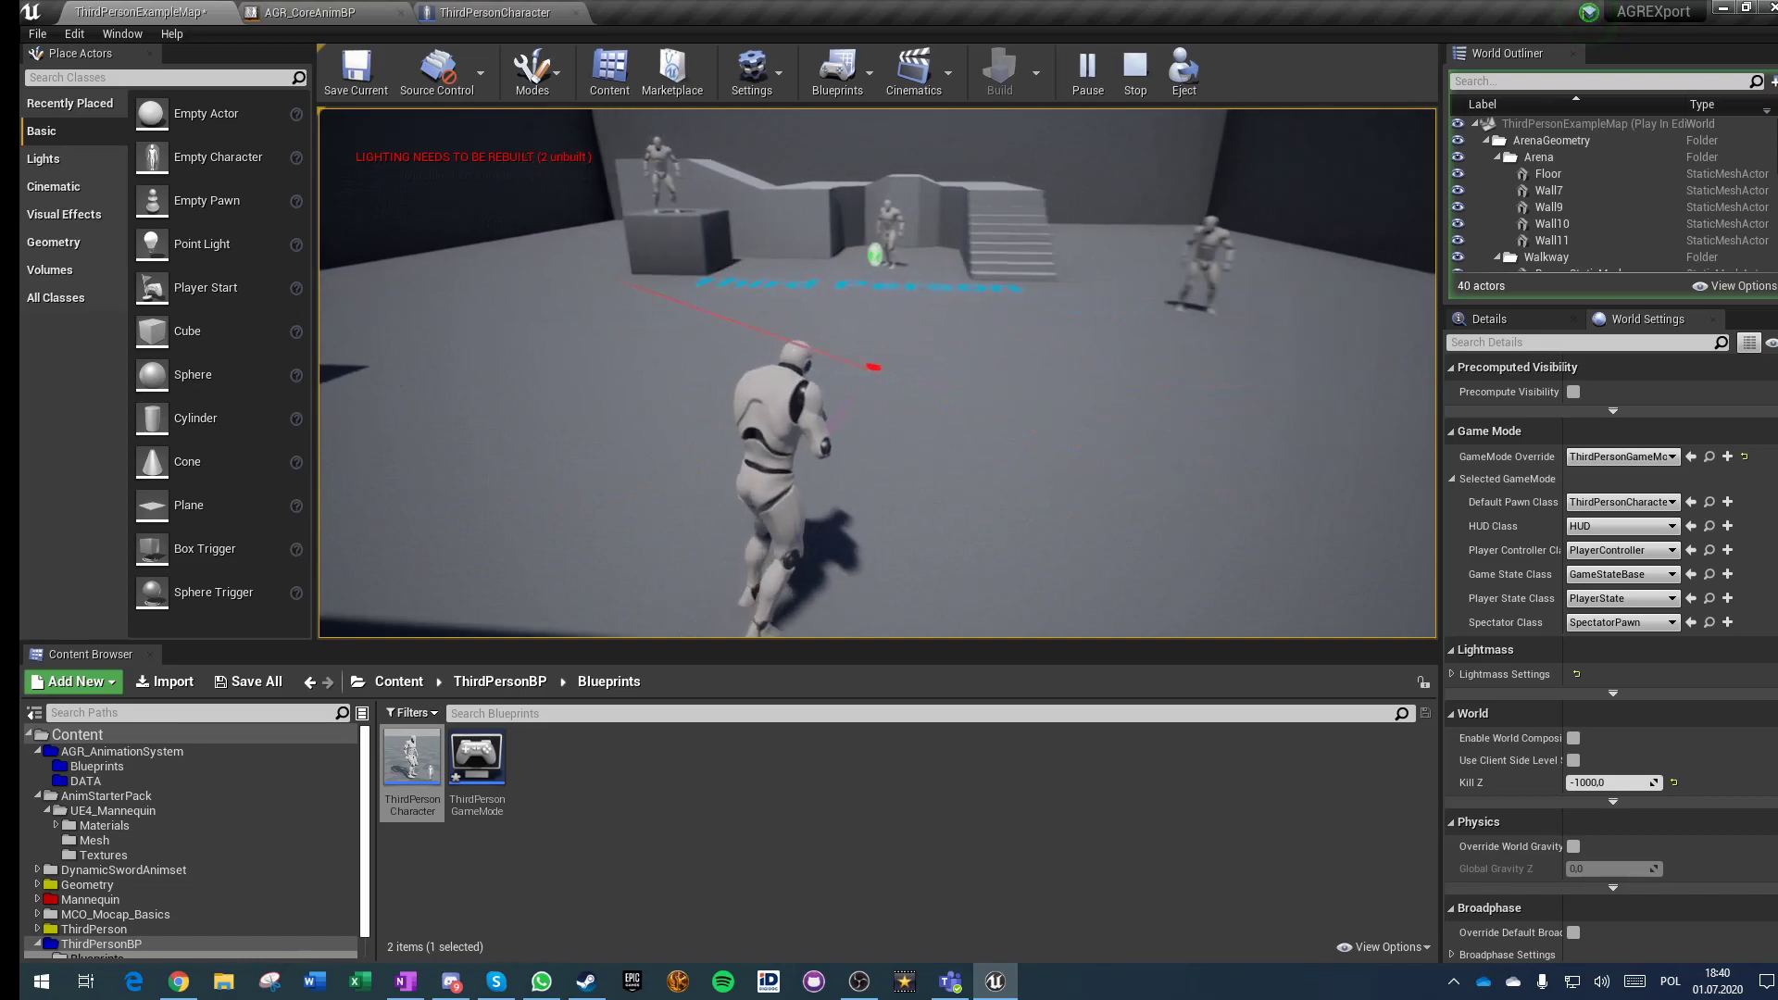
{"action": "key", "text": "w"}
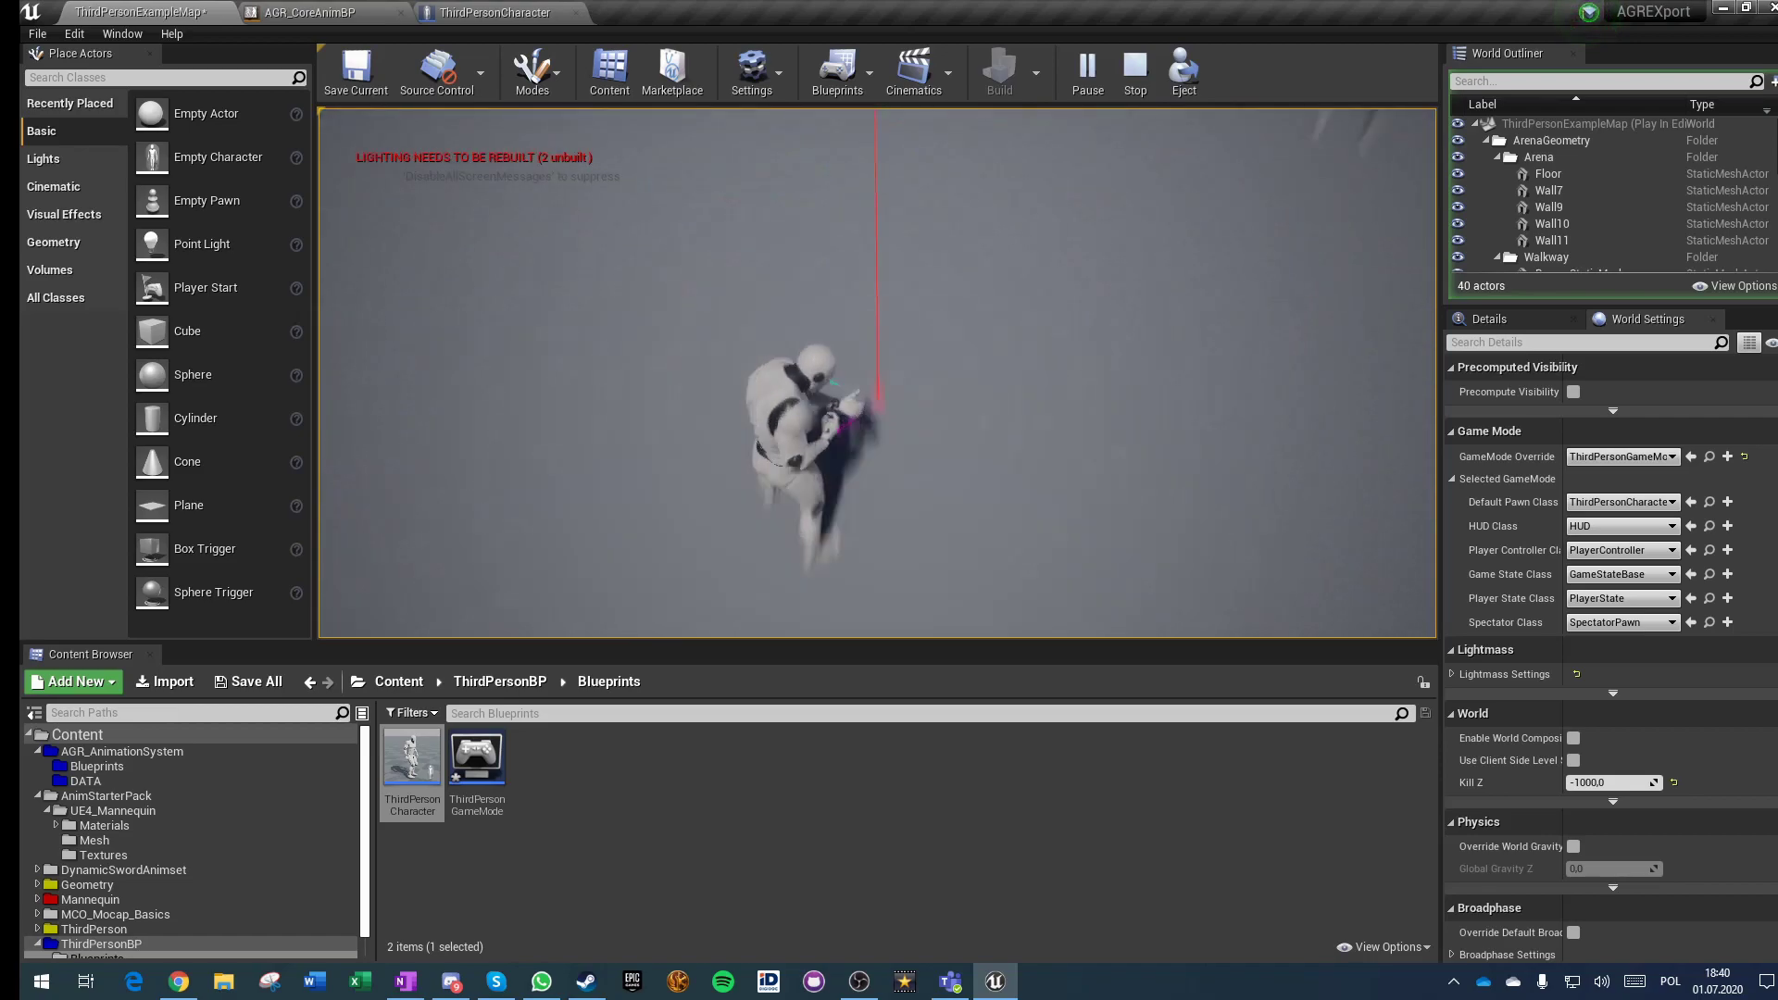
{"action": "key", "text": "Escape"}
Step: Set the AimAt Event Setup Aim Offset's Aim Offset Speed to 10 in ThirdPersonCharacter and compile the blueprint
{"action": "left_click", "coordinate": [496, 12]}
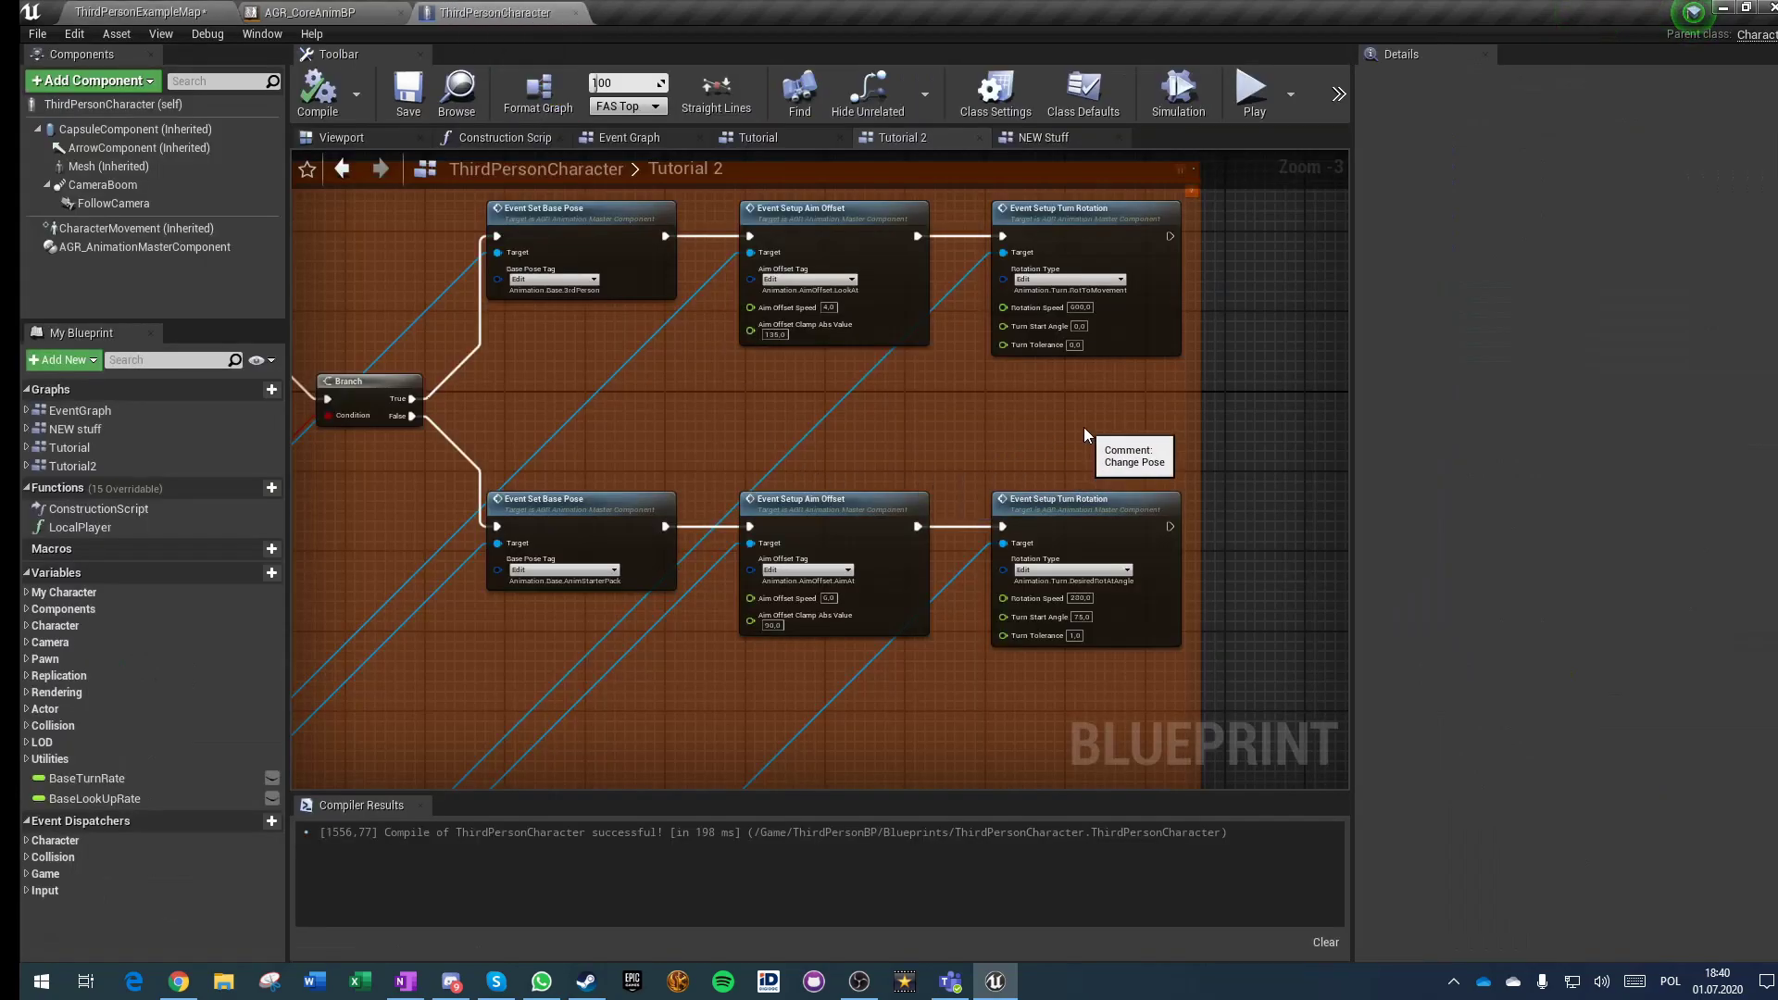
{"action": "scroll", "coordinate": [983, 625], "scroll_direction": "up", "scroll_amount": 3}
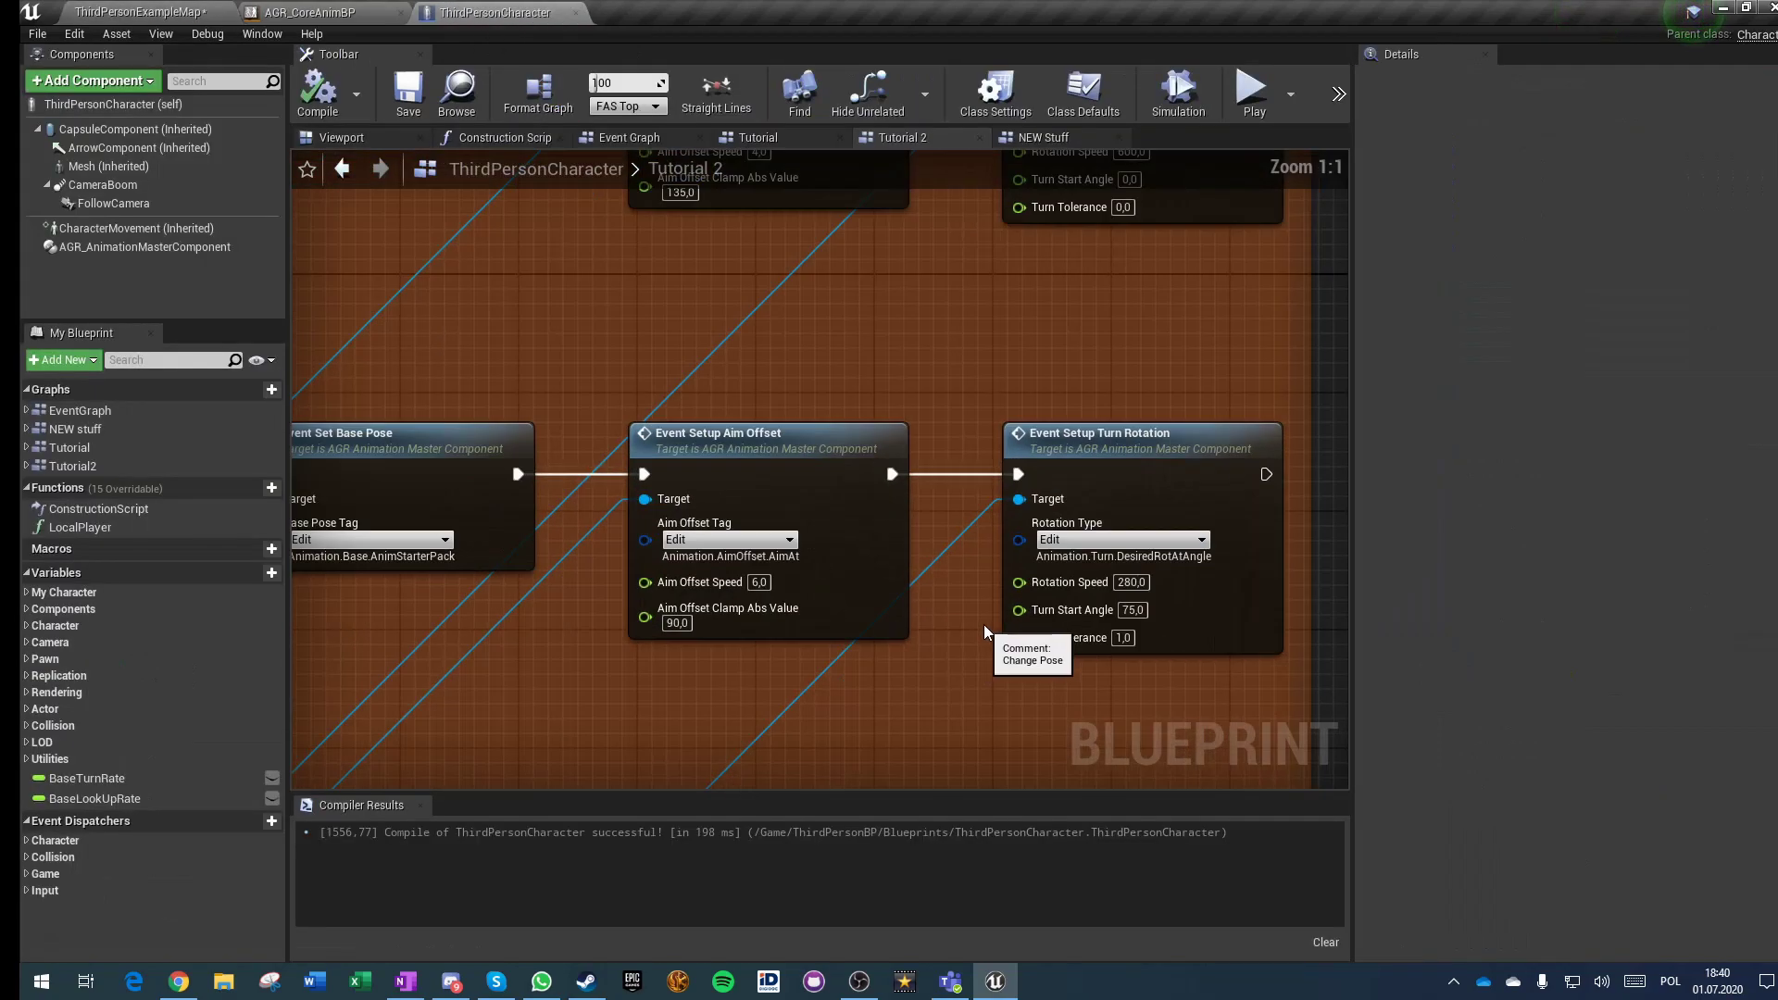
{"action": "left_click", "coordinate": [778, 544]}
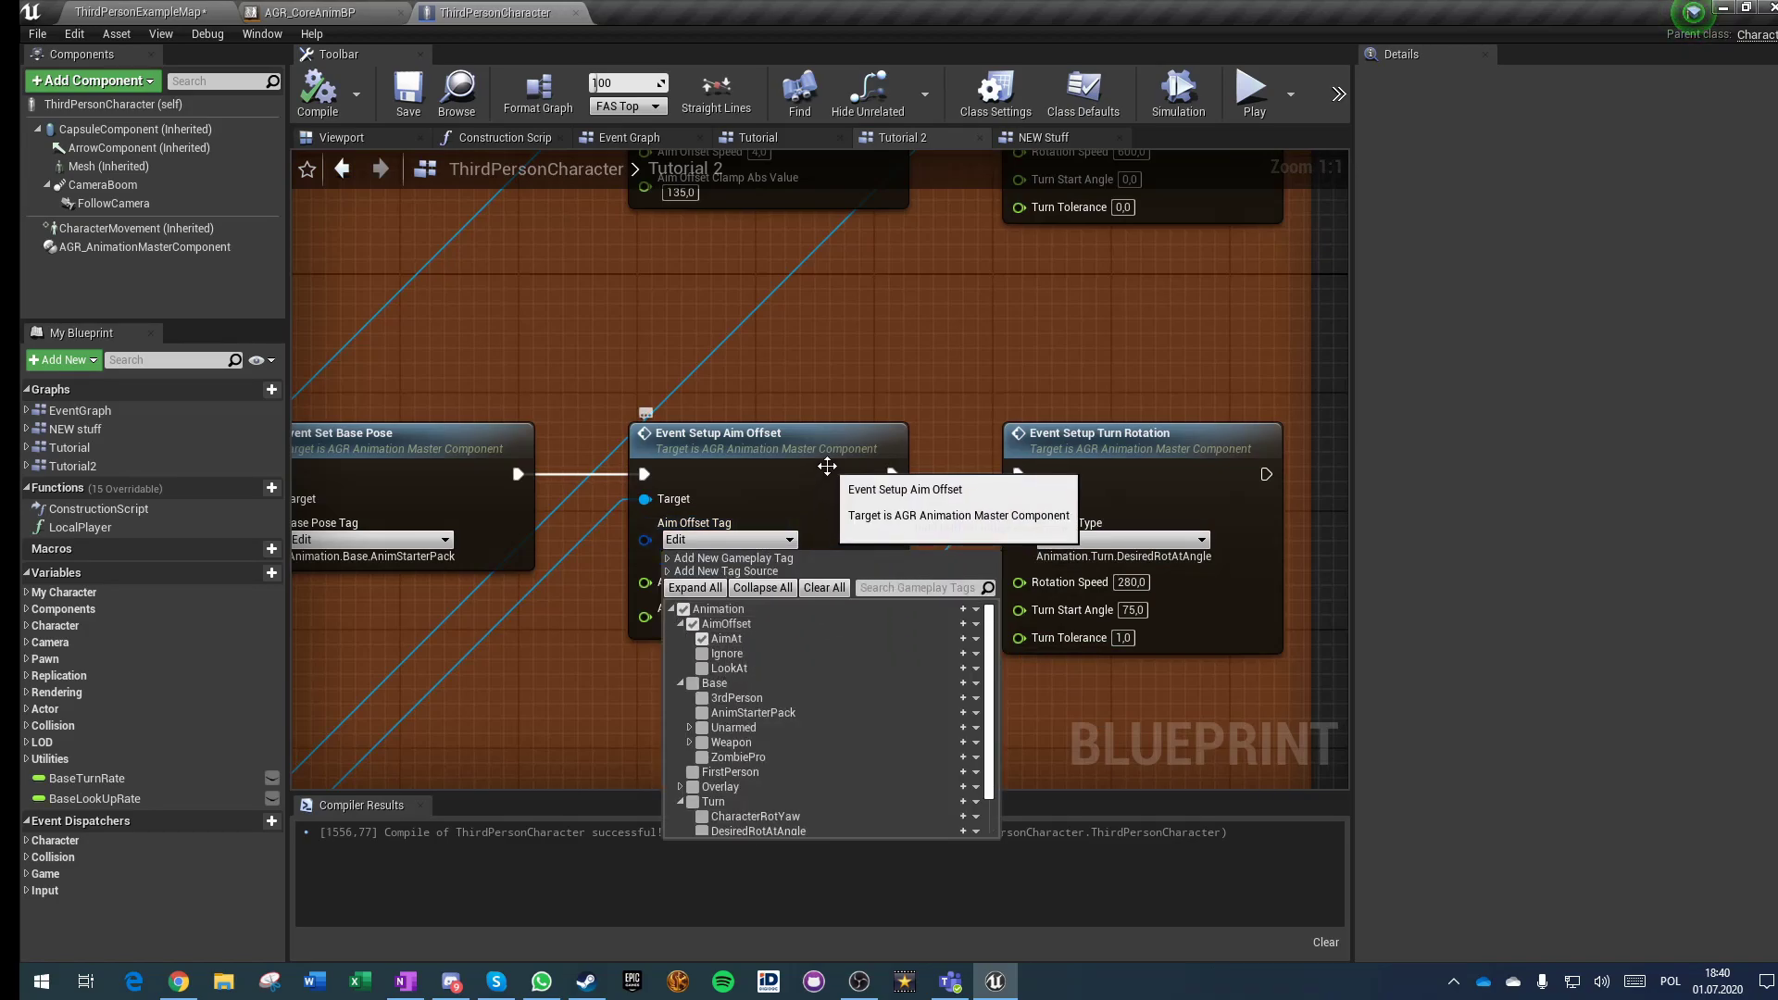
{"action": "left_click", "coordinate": [824, 470]}
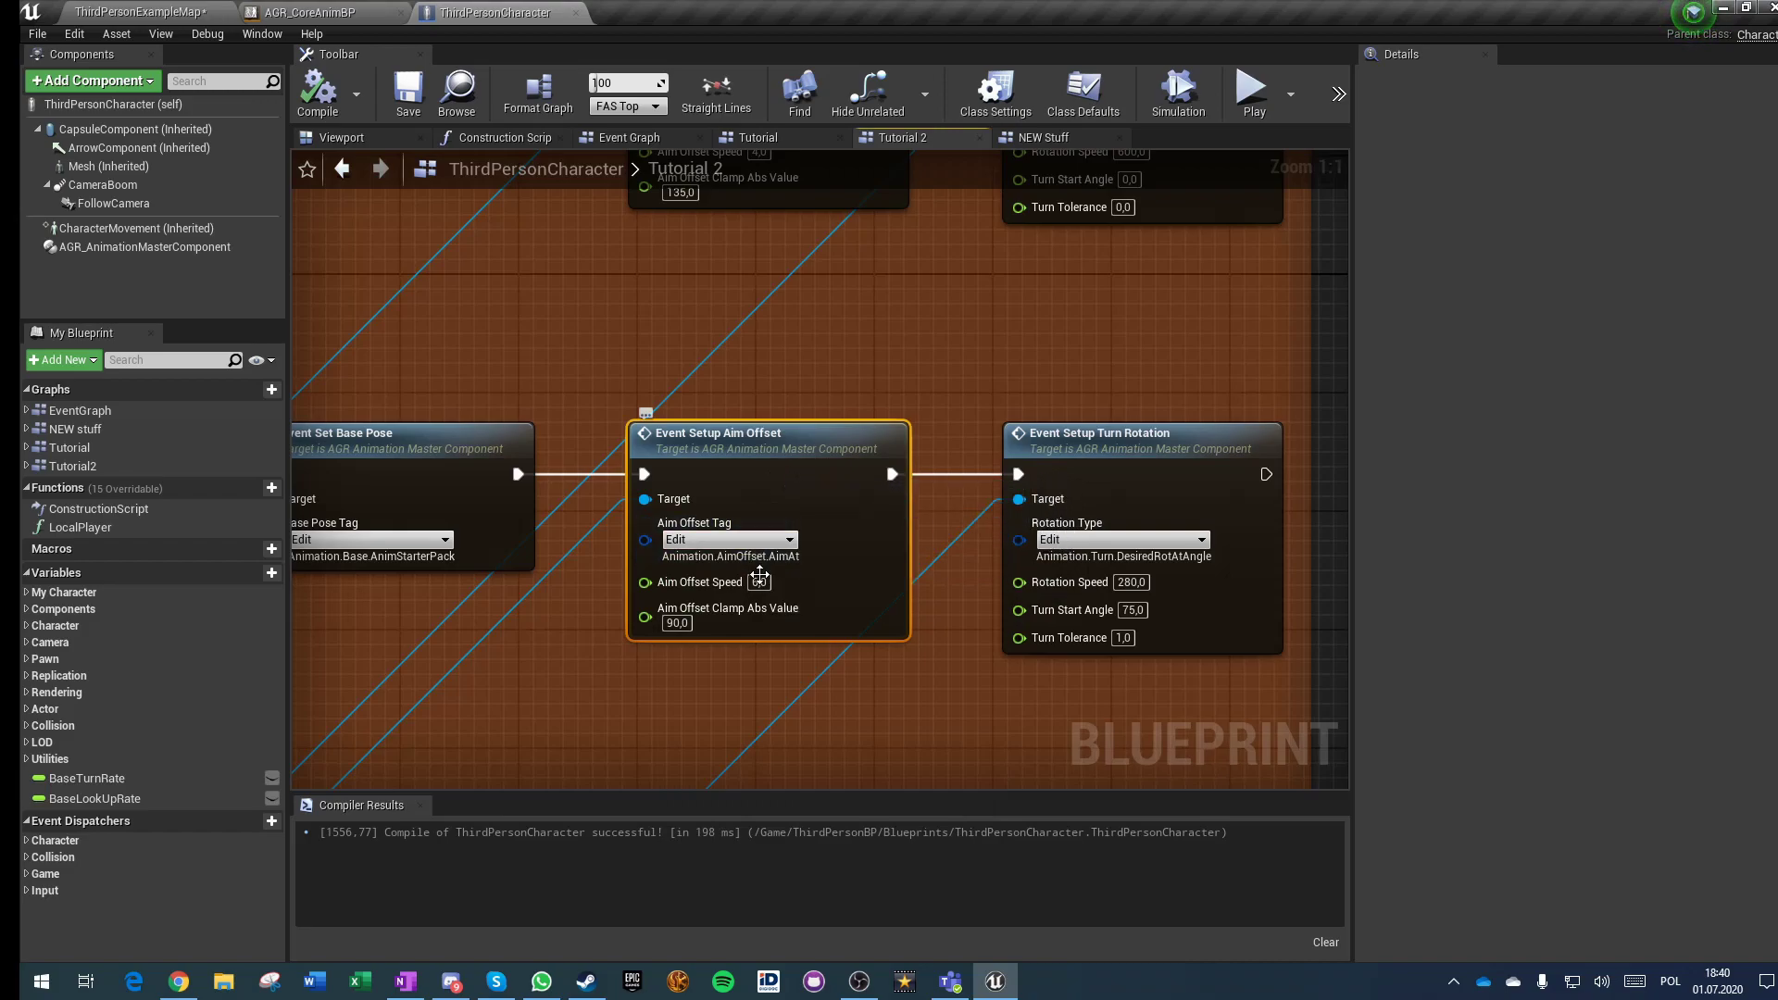
{"action": "type", "text": "10"}
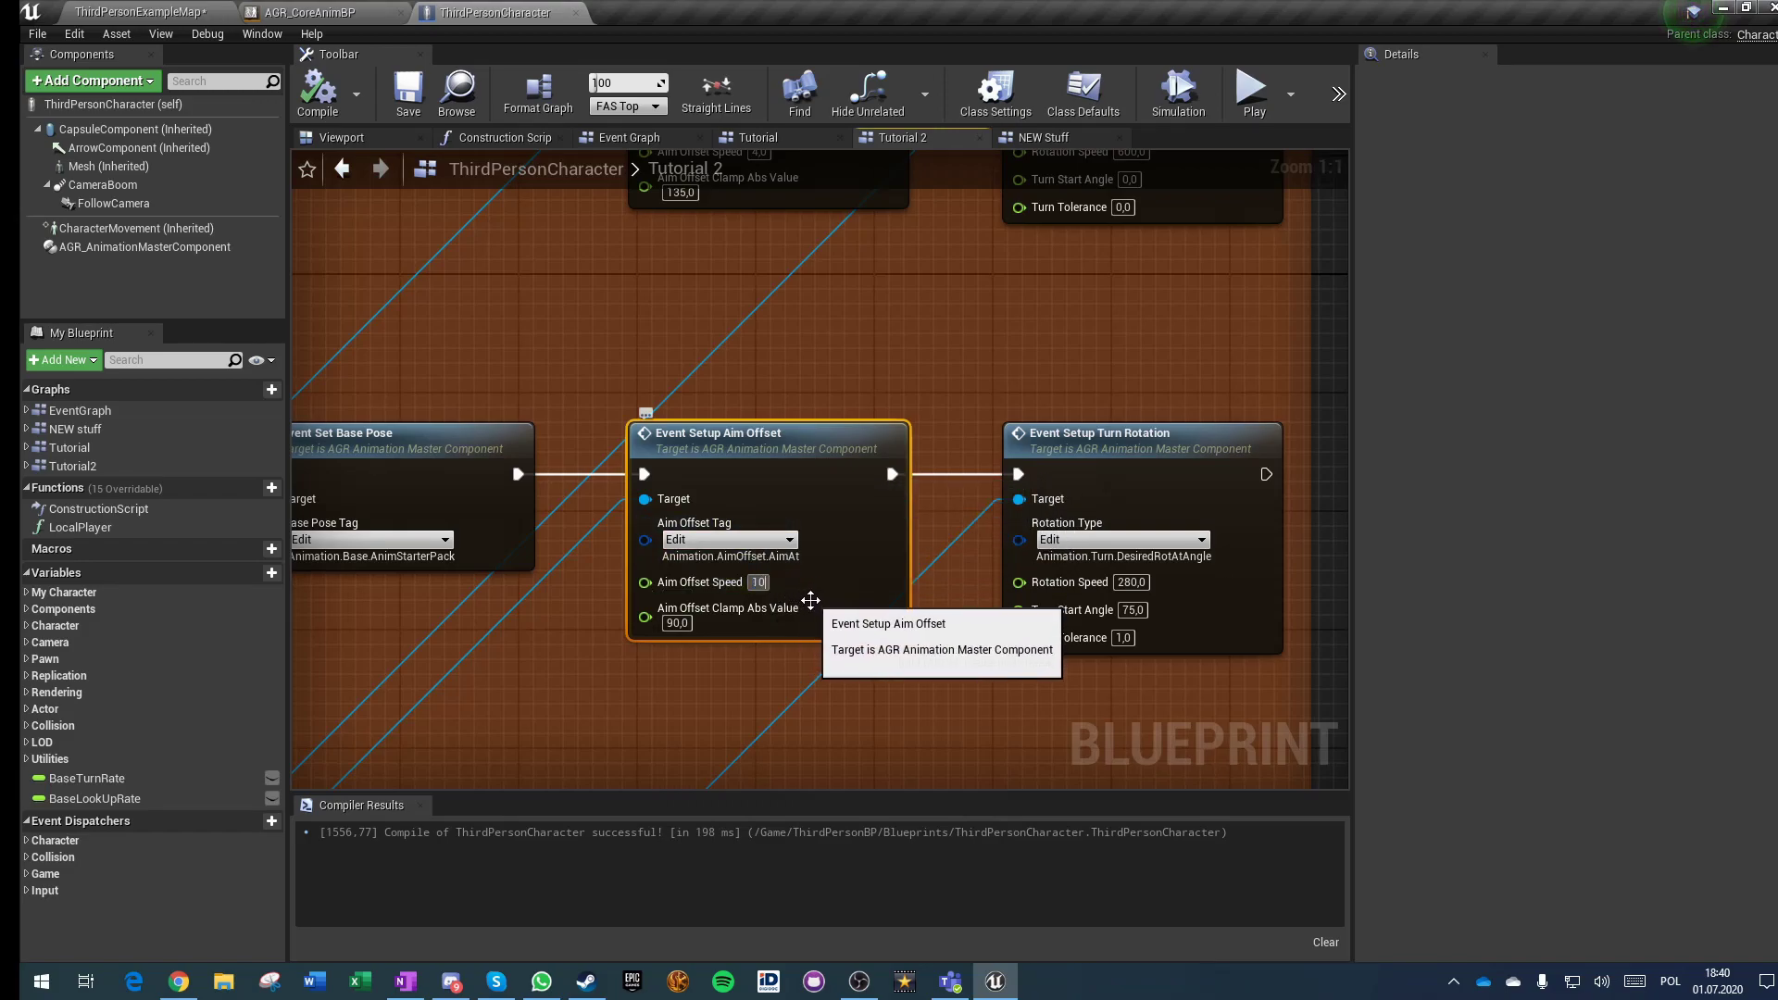
{"action": "key", "text": "Return"}
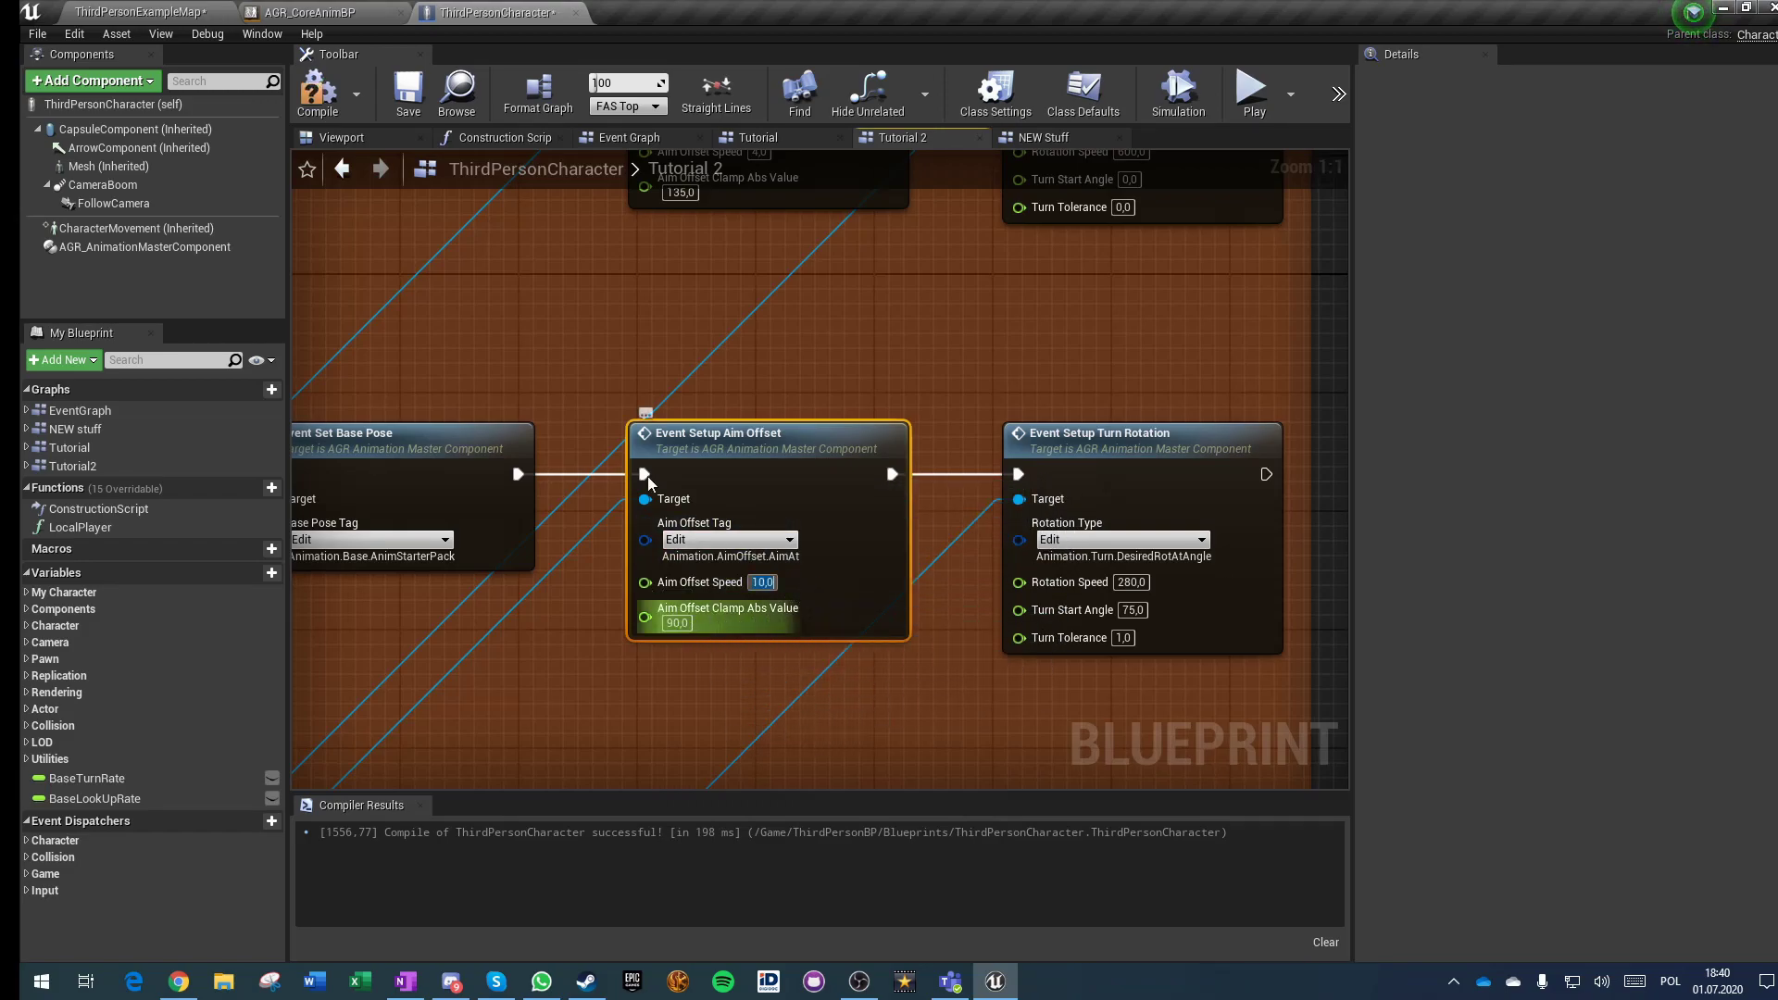
{"action": "left_click", "coordinate": [318, 93]}
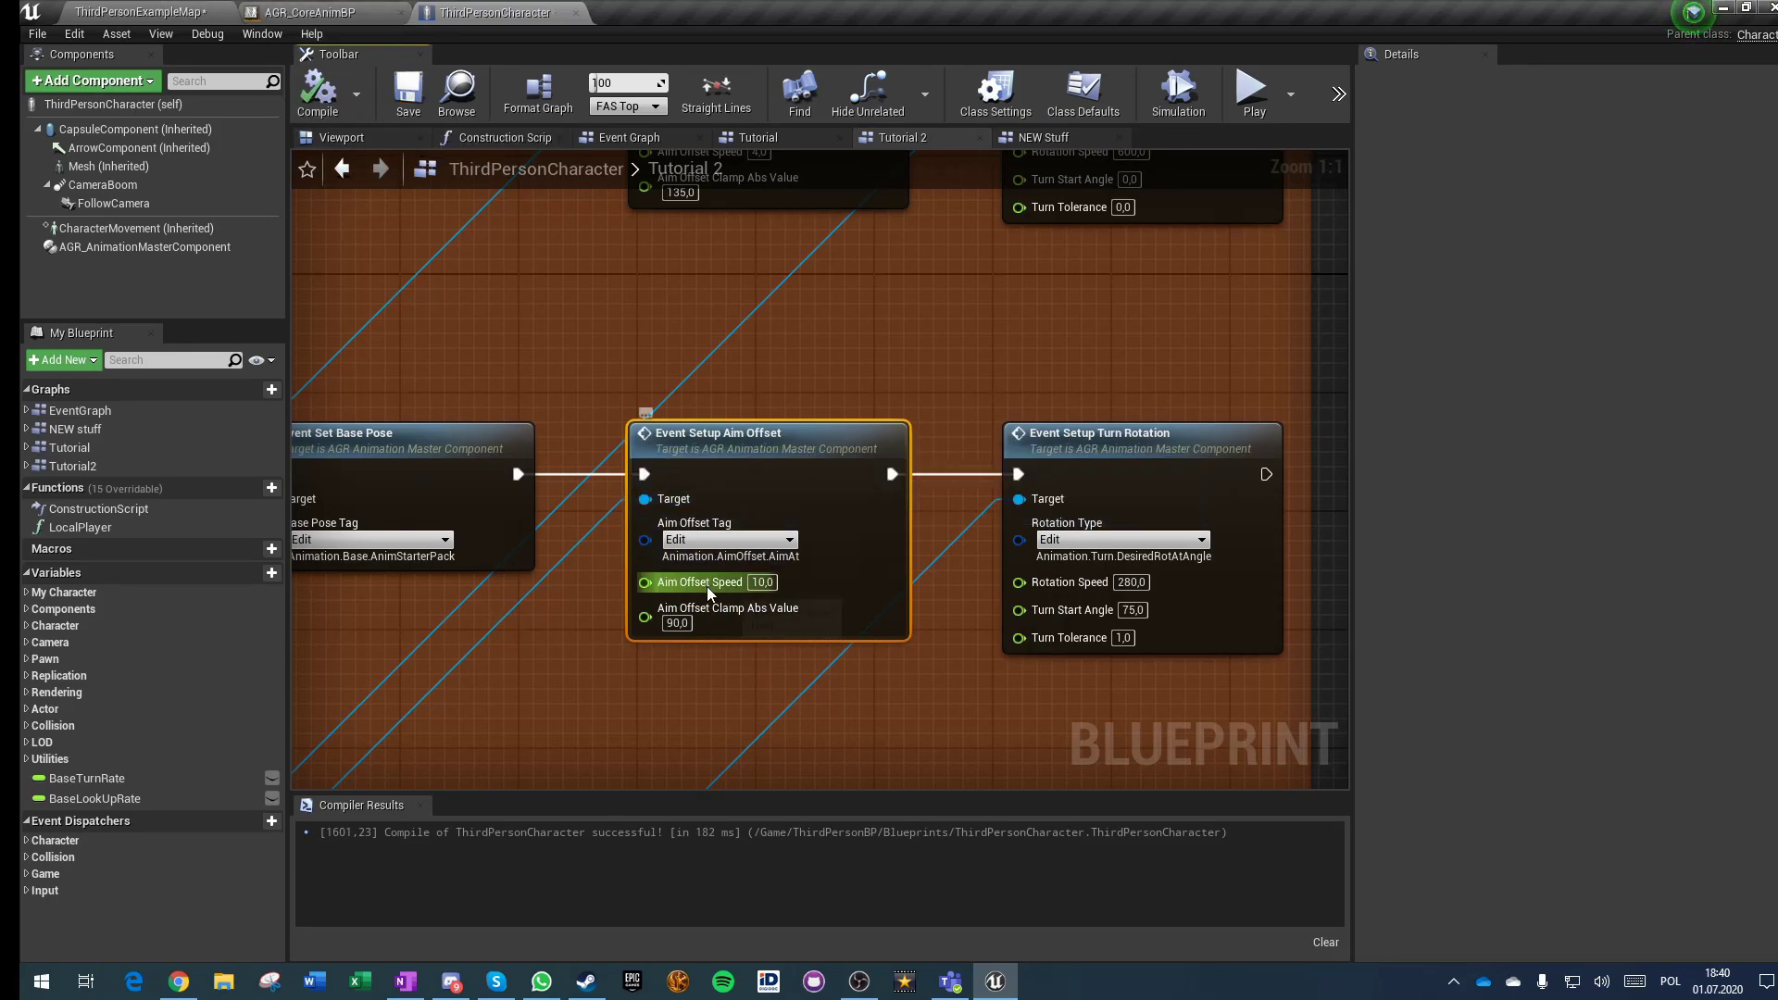
Step: Play-test ThirdPersonExampleMap, moving the character and camera around to check the faster aim offset, and end the session
{"action": "left_click", "coordinate": [139, 11]}
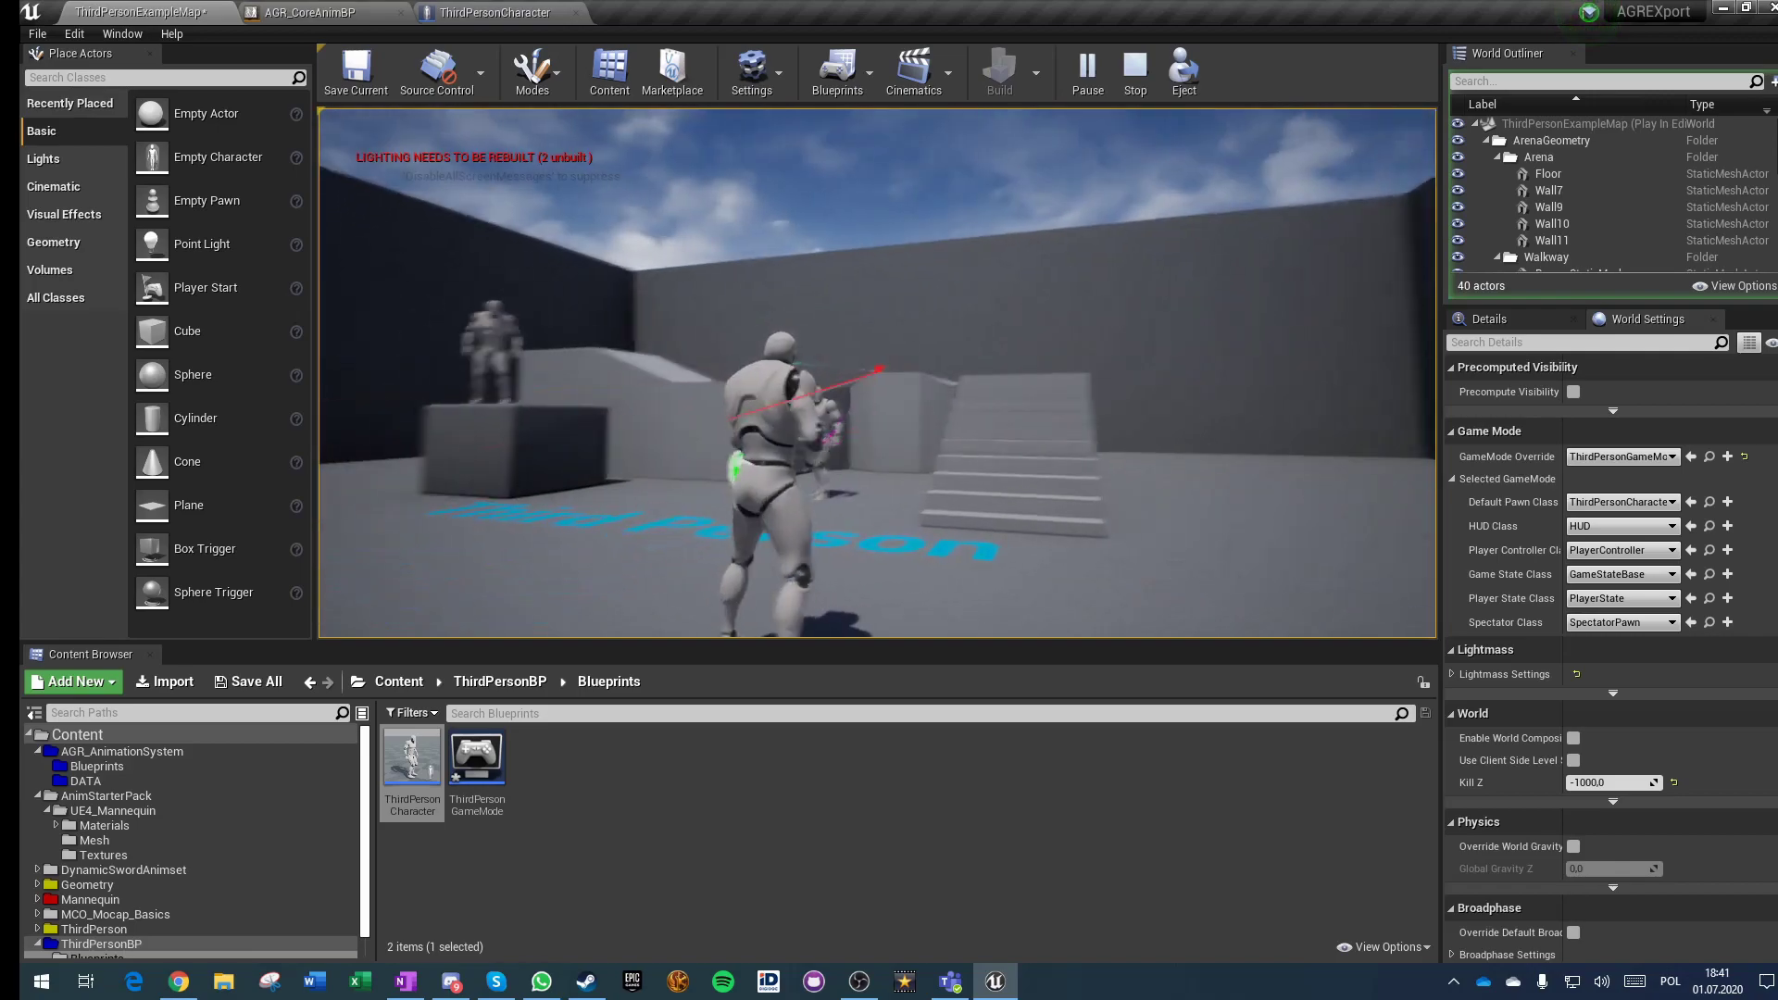
{"action": "key", "text": "w"}
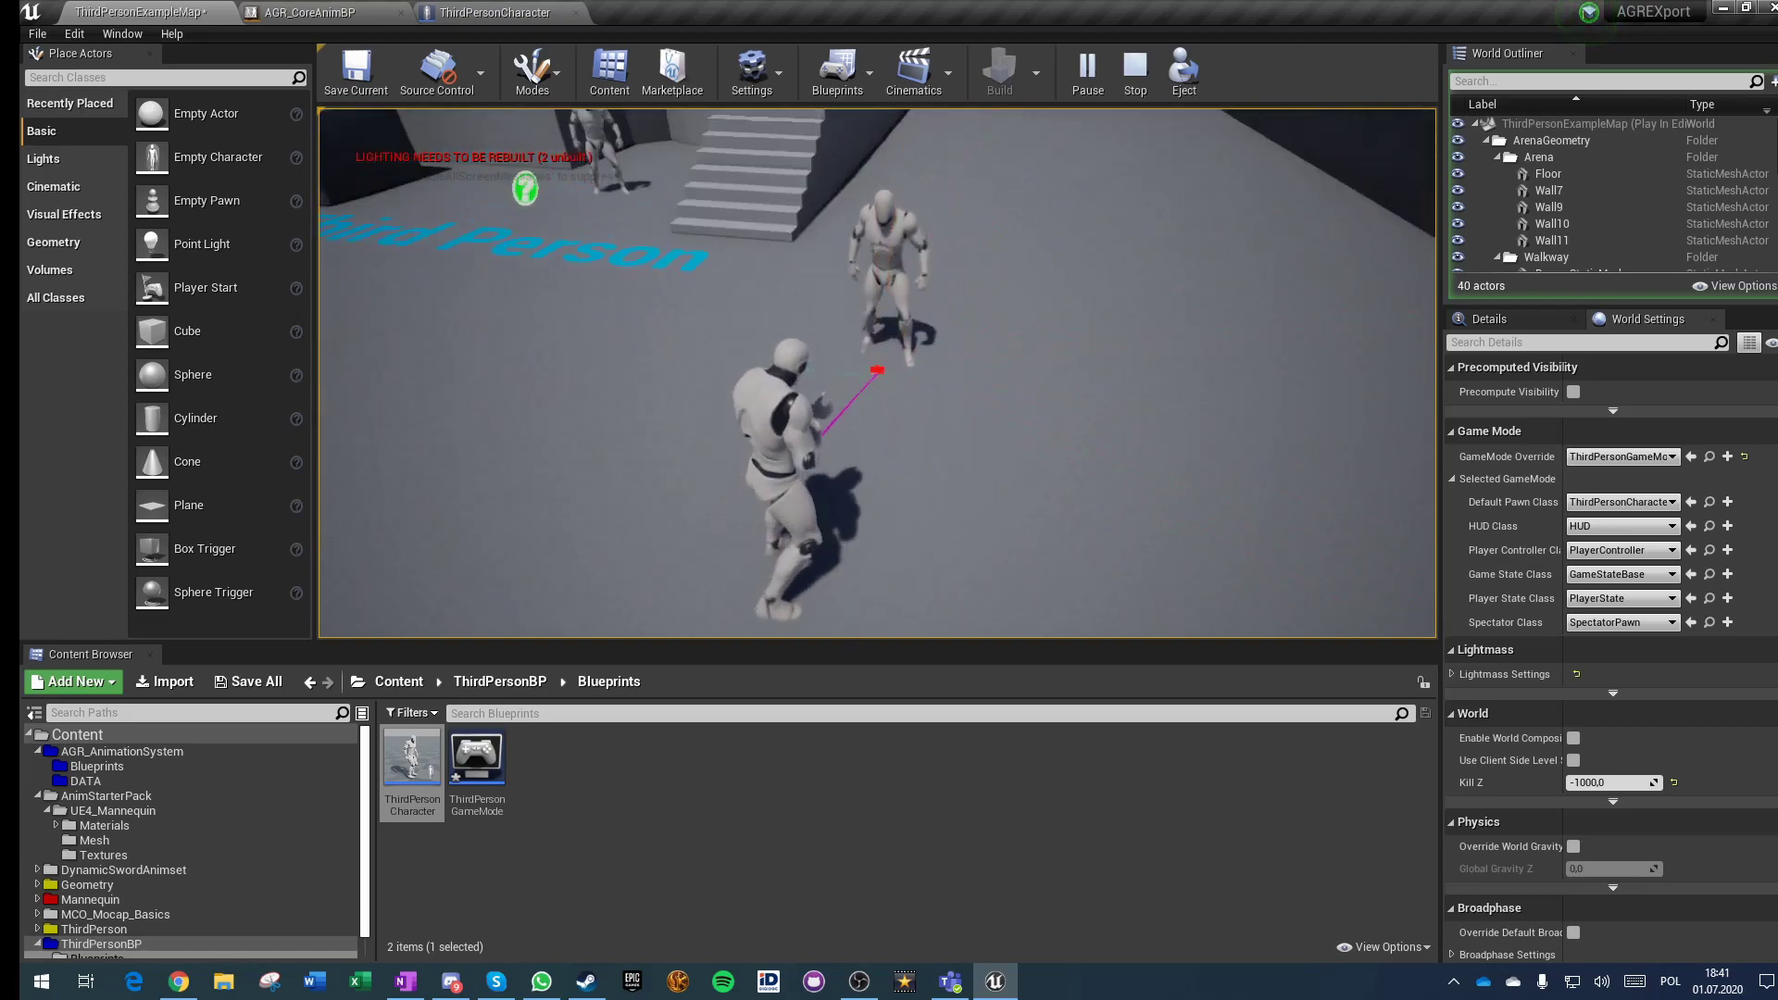
{"action": "key", "text": "Escape"}
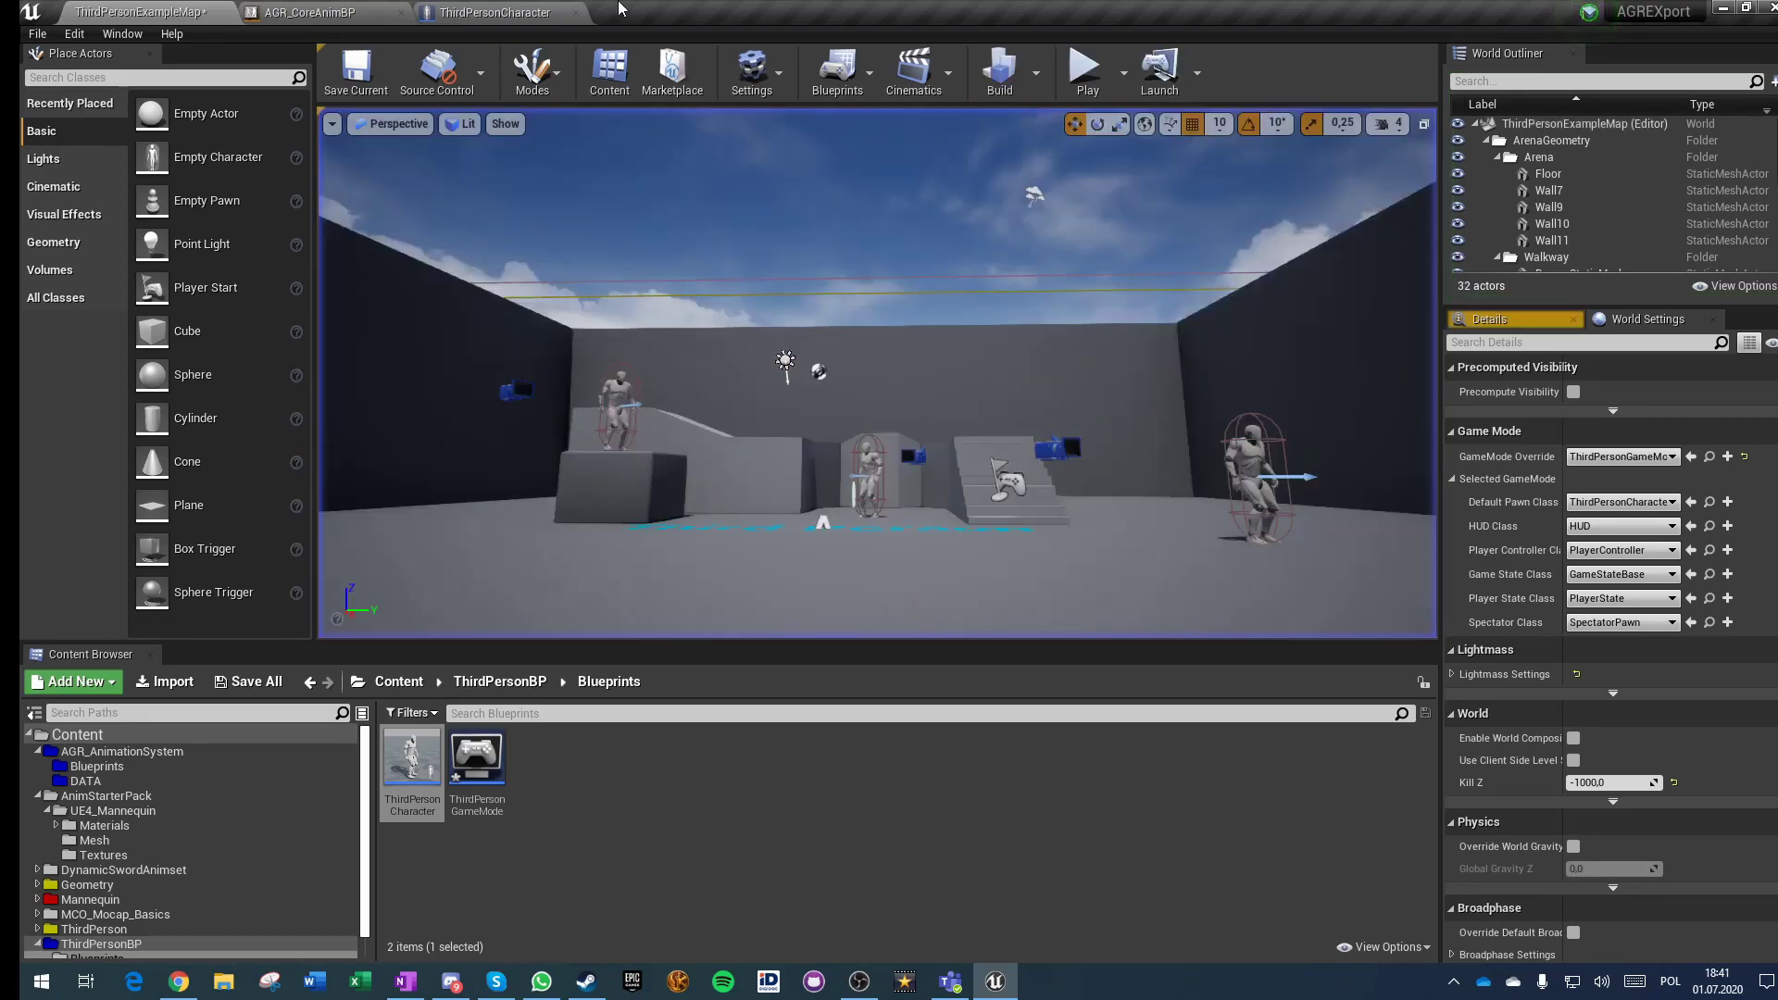
Step: In ThirdPersonCharacter, set the 3rdPerson branch's Aim Offset Tag to Animation.AimOffset.AimAt, and compile and save the blueprint
{"action": "left_click", "coordinate": [356, 7]}
{"action": "left_click", "coordinate": [496, 12]}
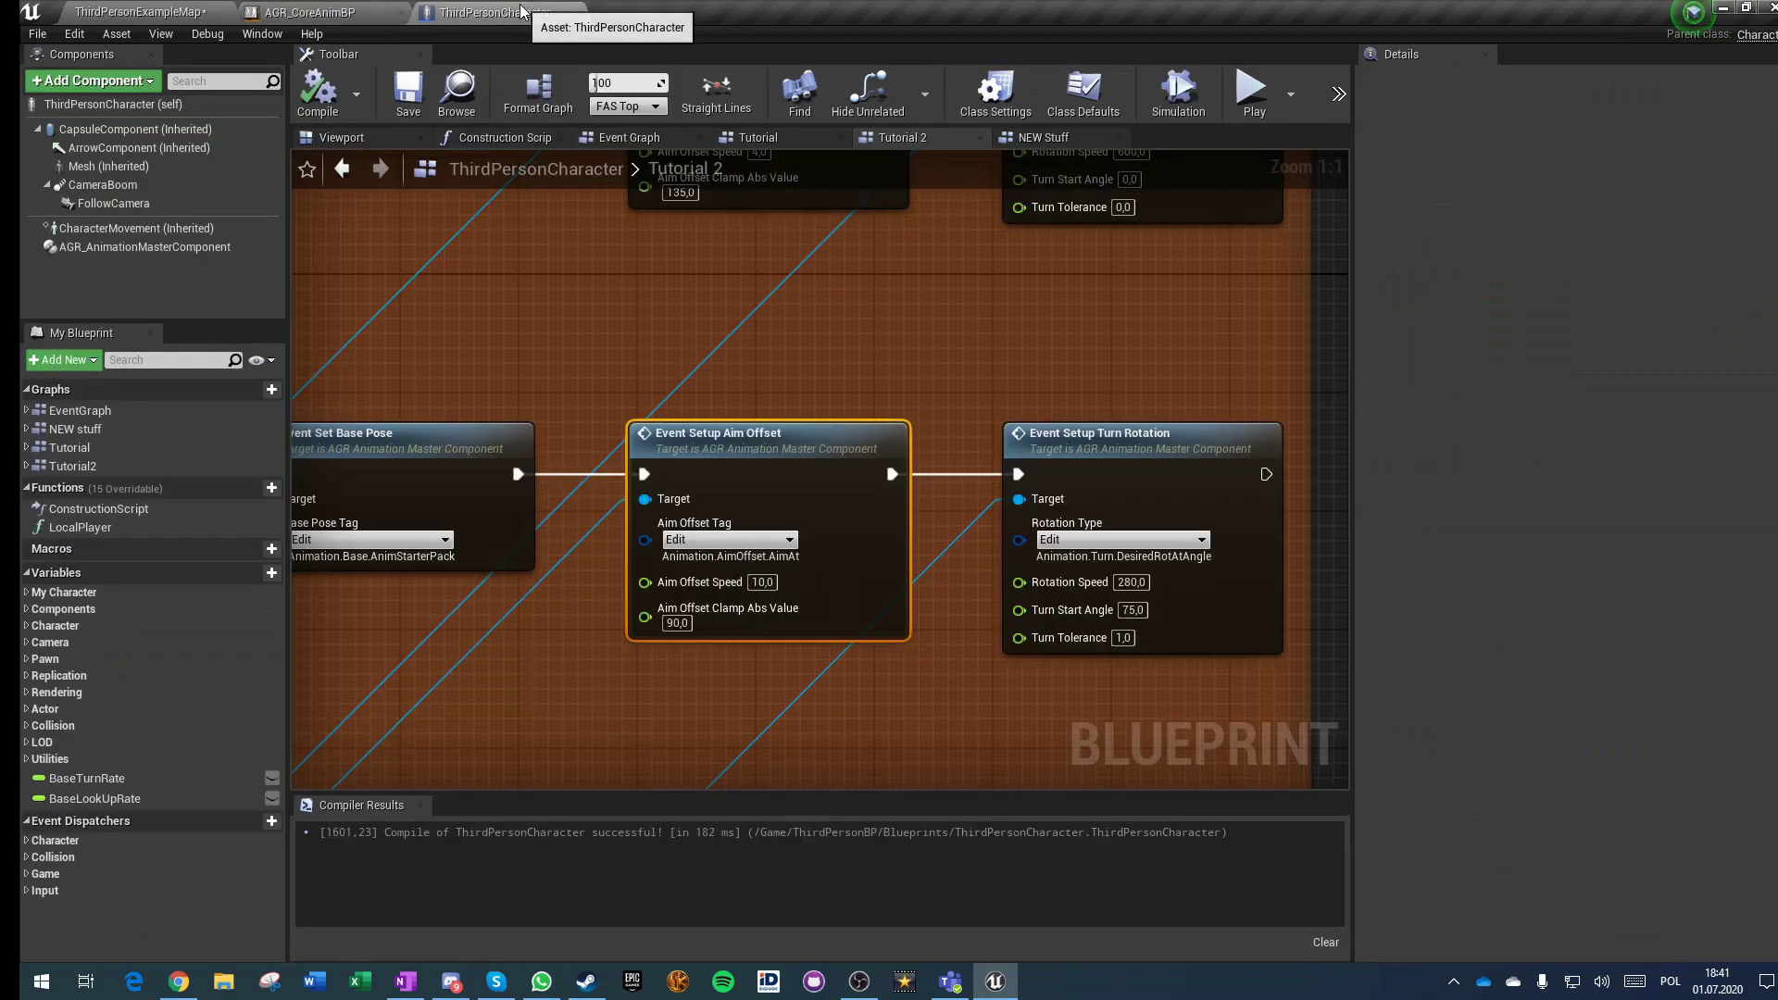
{"action": "right_click_drag", "start_coordinate": [896, 294], "coordinate": [921, 535]}
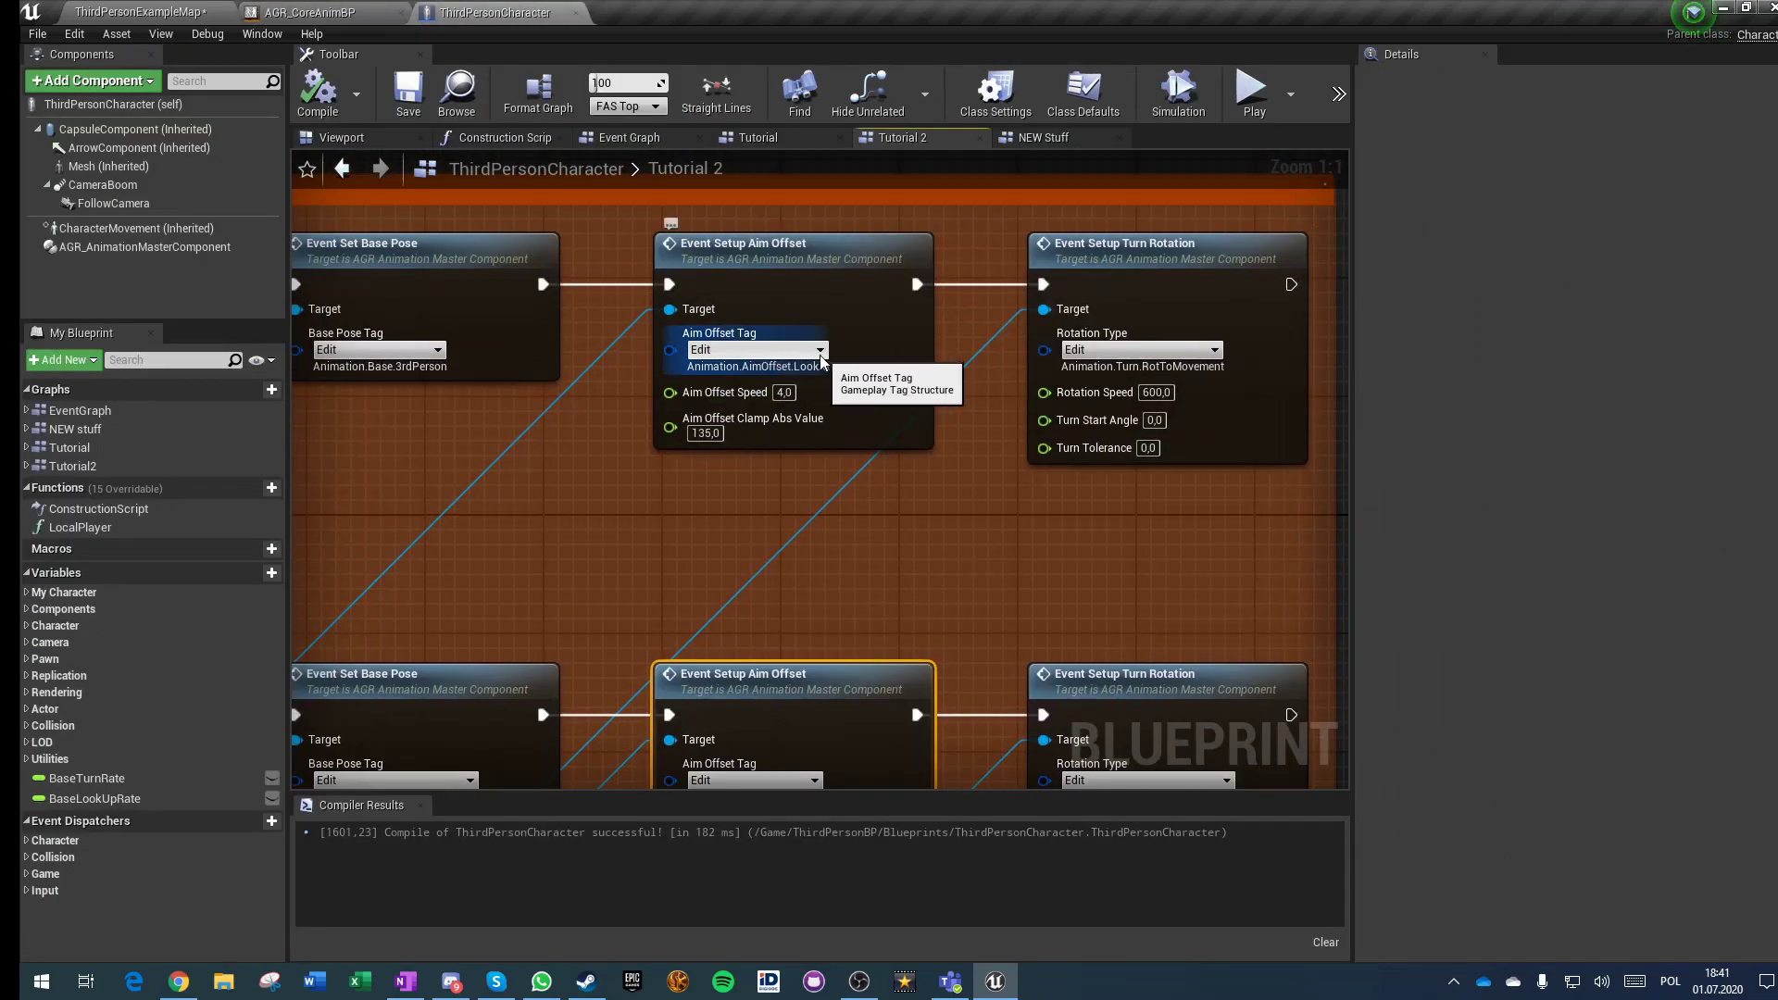
{"action": "left_click", "coordinate": [728, 454]}
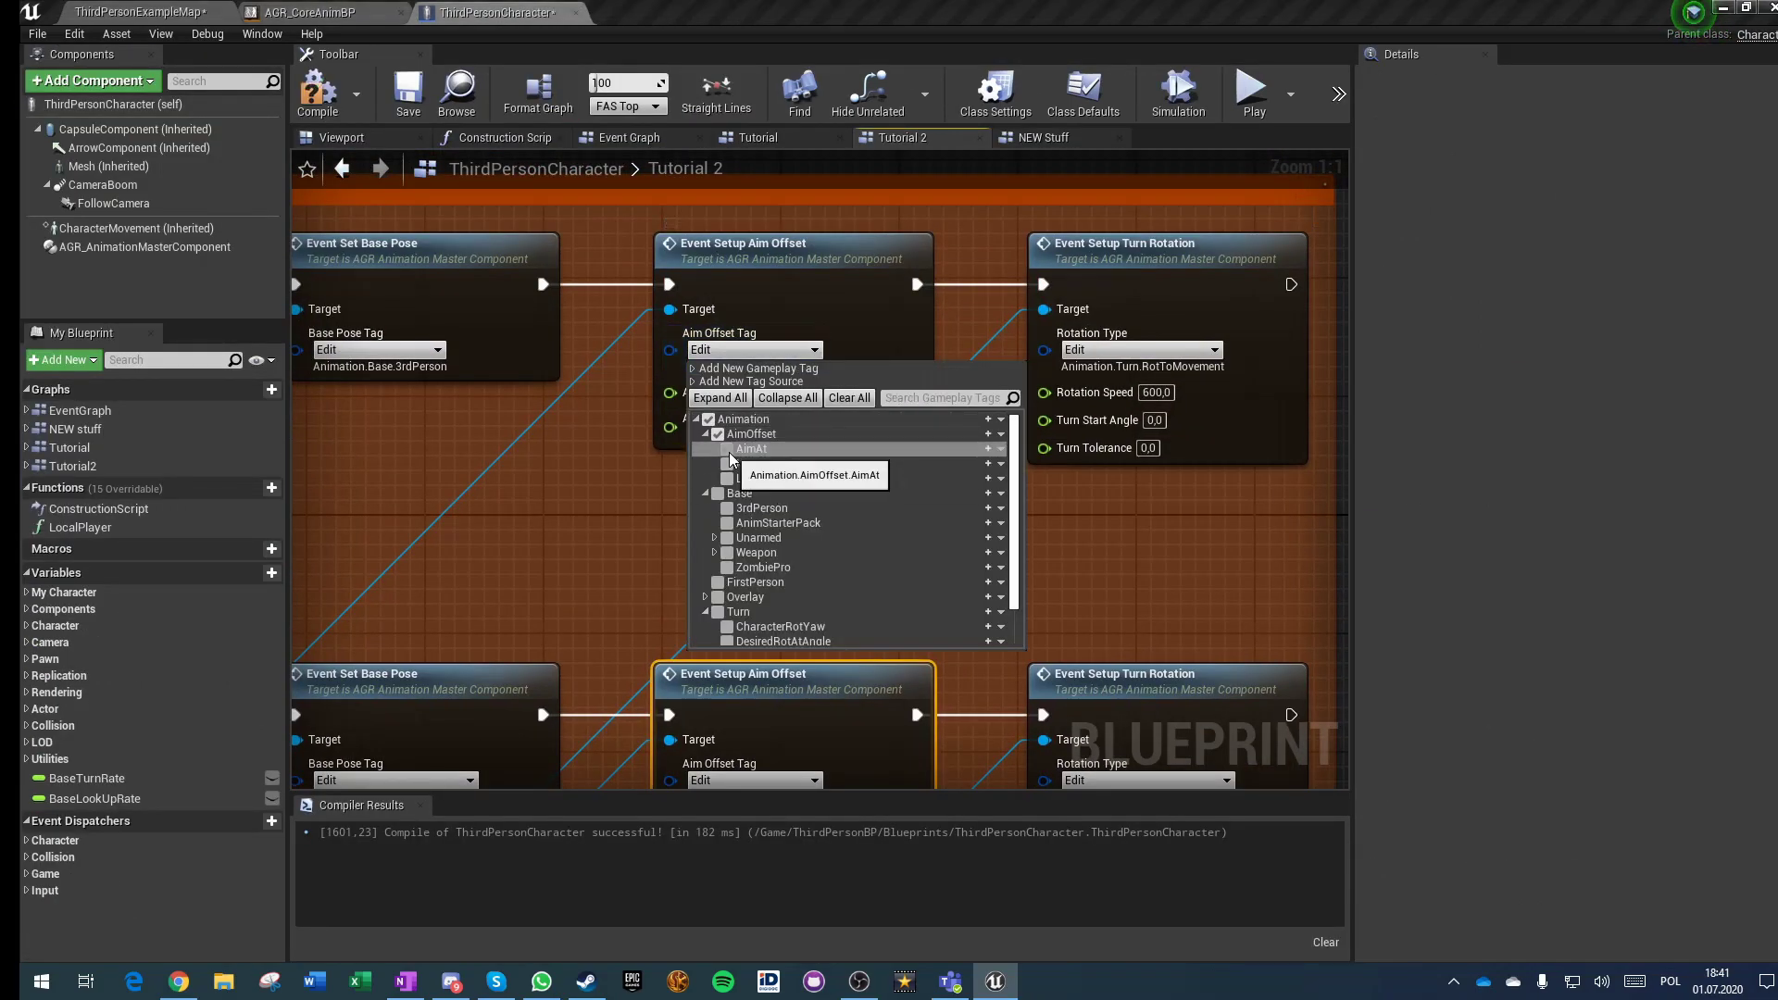
{"action": "left_click", "coordinate": [578, 491]}
{"action": "right_click_drag", "start_coordinate": [503, 498], "coordinate": [648, 329]}
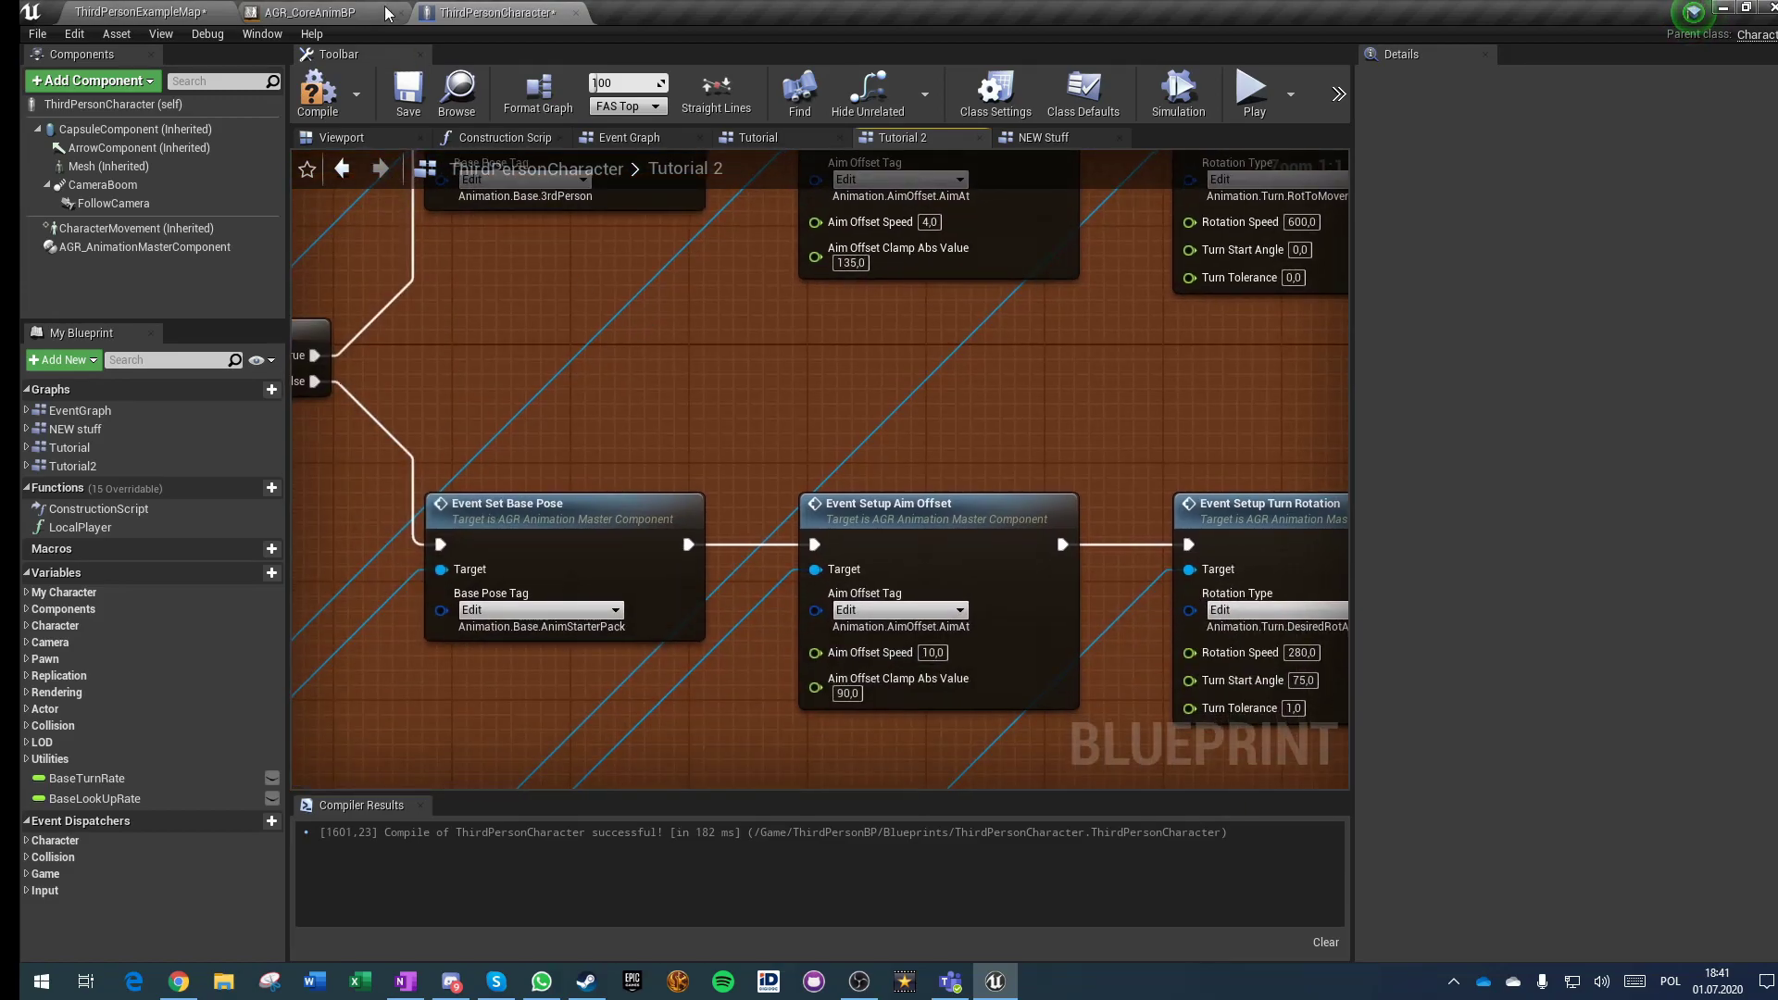
{"action": "left_click", "coordinate": [329, 83]}
{"action": "left_click", "coordinate": [408, 91]}
Step: Play-test ThirdPersonExampleMap to check the AimAt aim offset on the 3rdPerson base pose, and end the session
{"action": "left_click", "coordinate": [181, 13]}
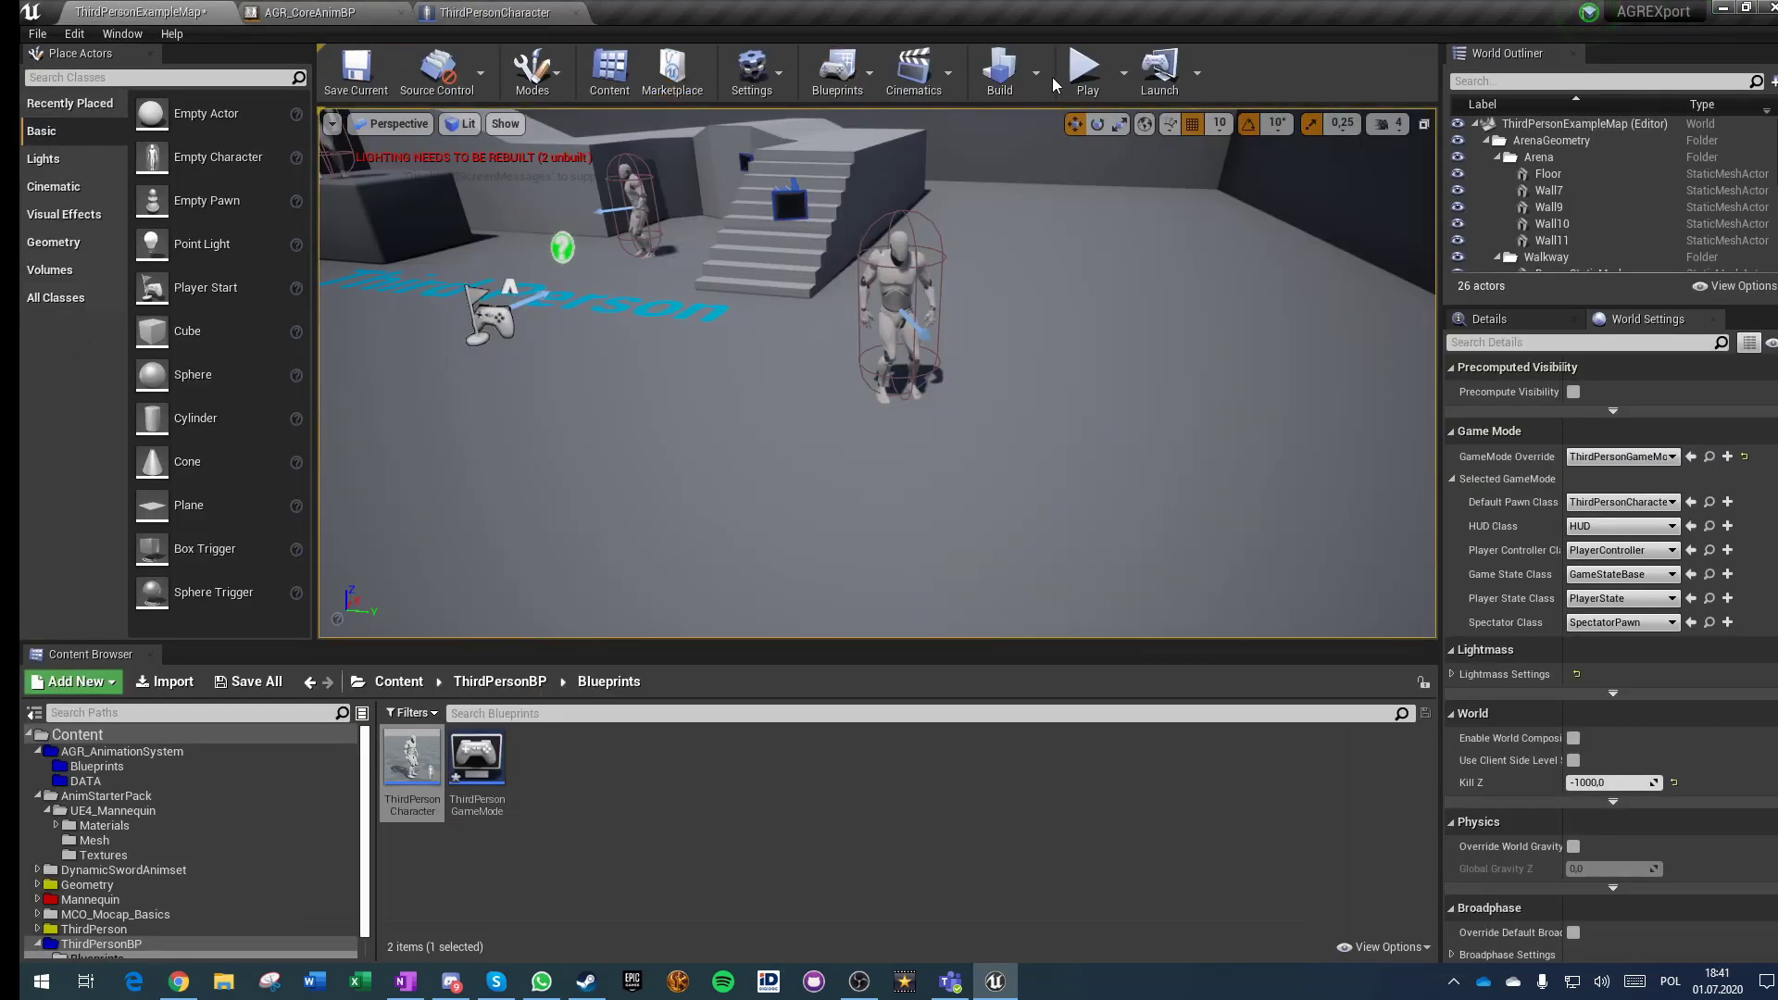
{"action": "key", "text": "alt+p"}
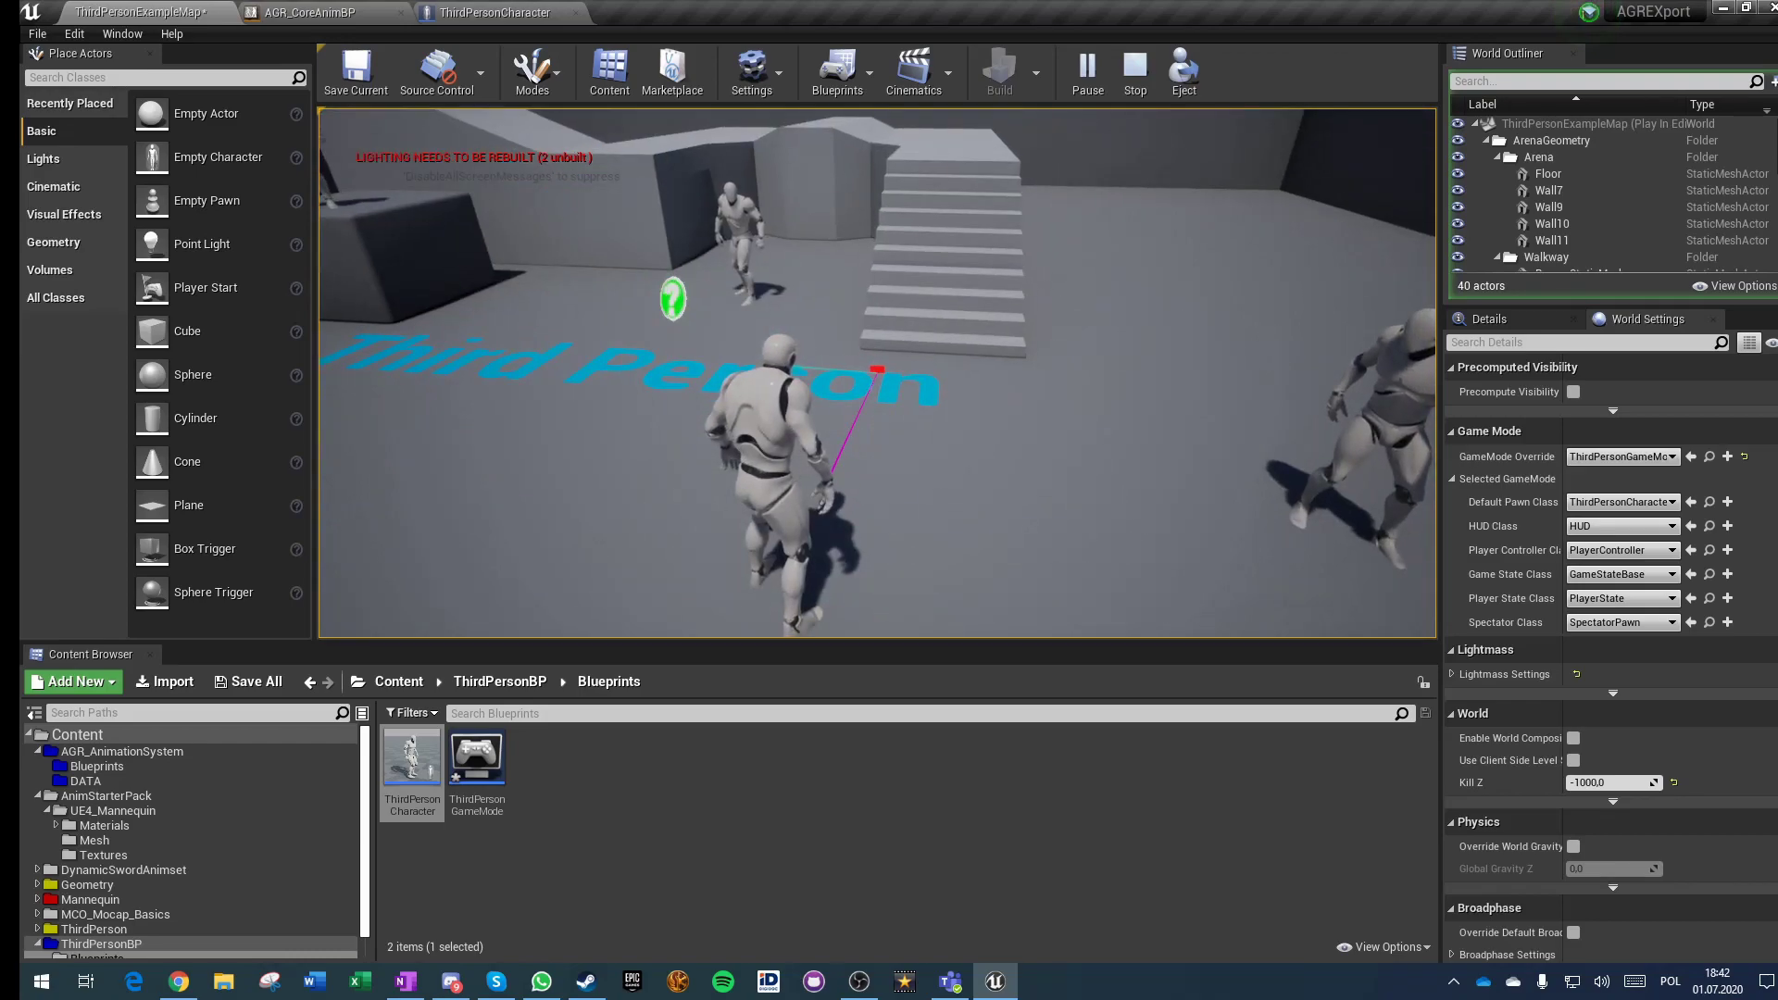
{"action": "key", "text": "Escape"}
{"action": "left_click", "coordinate": [1122, 89]}
Step: Set the 3rdPerson branch's Aim Offset Tag to Animation.AimOffset.LookAt and its Aim Offset Speed to 6 in ThirdPersonCharacter
{"action": "left_click", "coordinate": [496, 12]}
{"action": "right_click_drag", "start_coordinate": [822, 301], "coordinate": [765, 450]}
{"action": "left_click", "coordinate": [822, 333]}
{"action": "left_click", "coordinate": [835, 442]}
{"action": "right_click_drag", "start_coordinate": [679, 517], "coordinate": [1165, 537]}
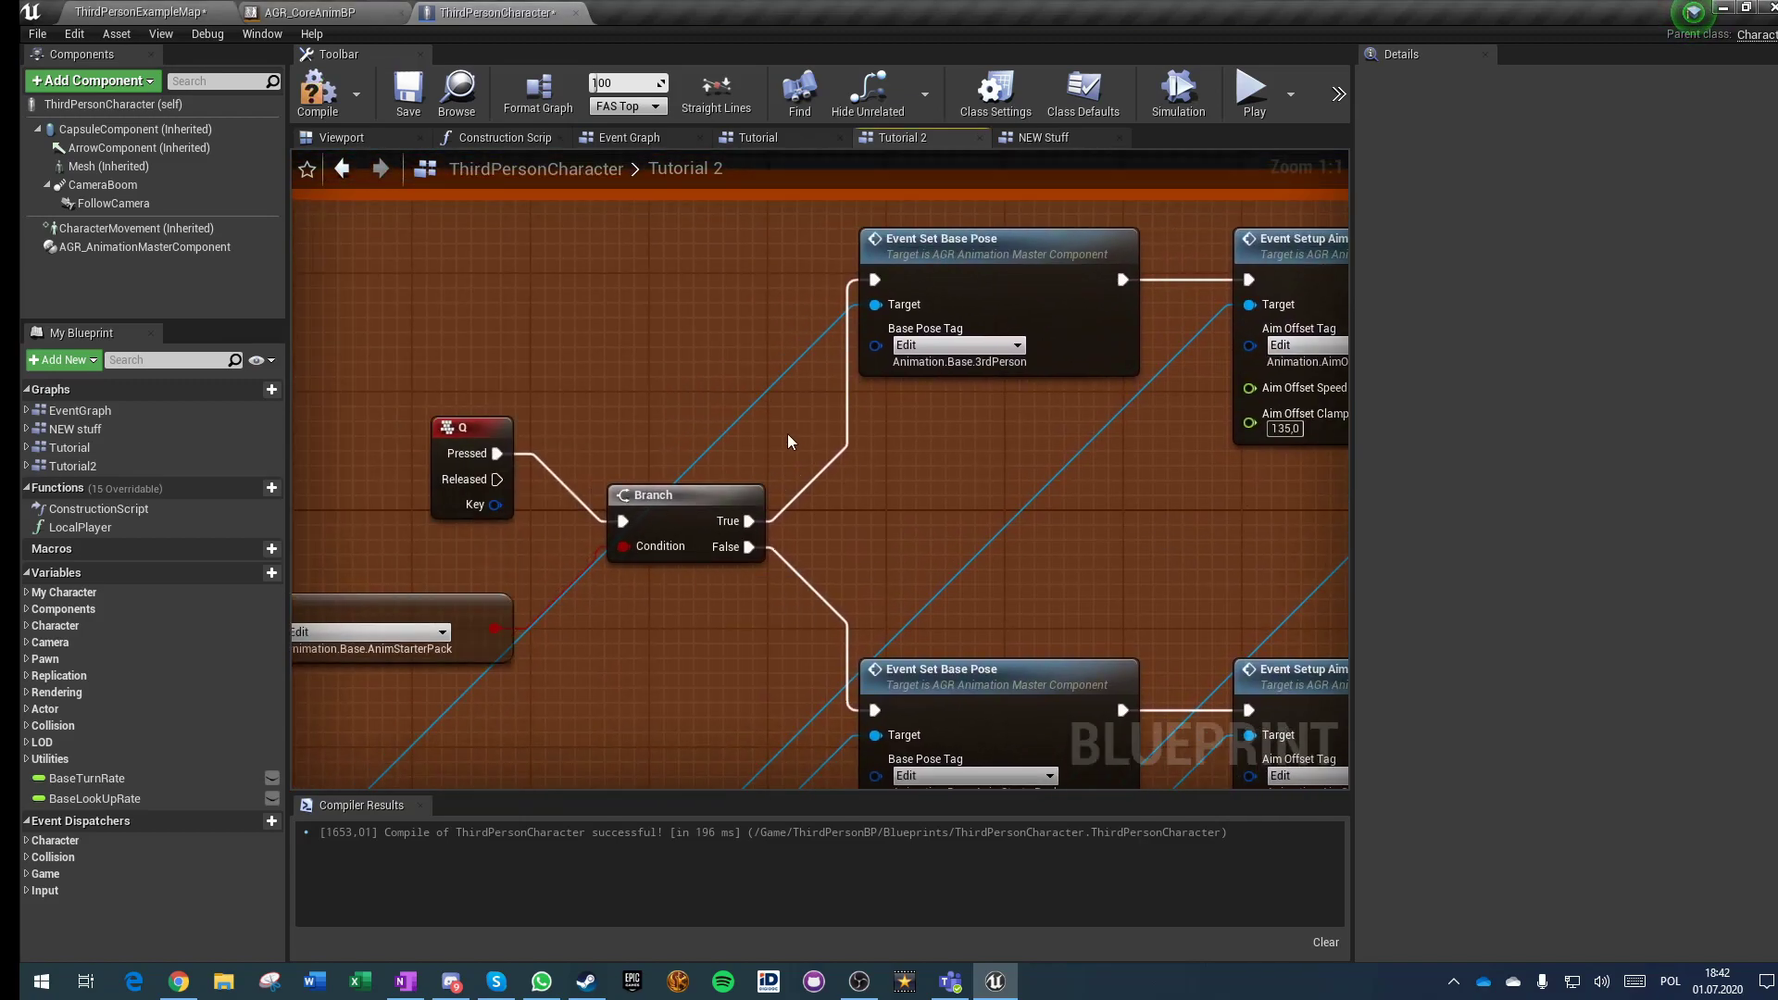
{"action": "right_click_drag", "start_coordinate": [964, 359], "coordinate": [504, 365]}
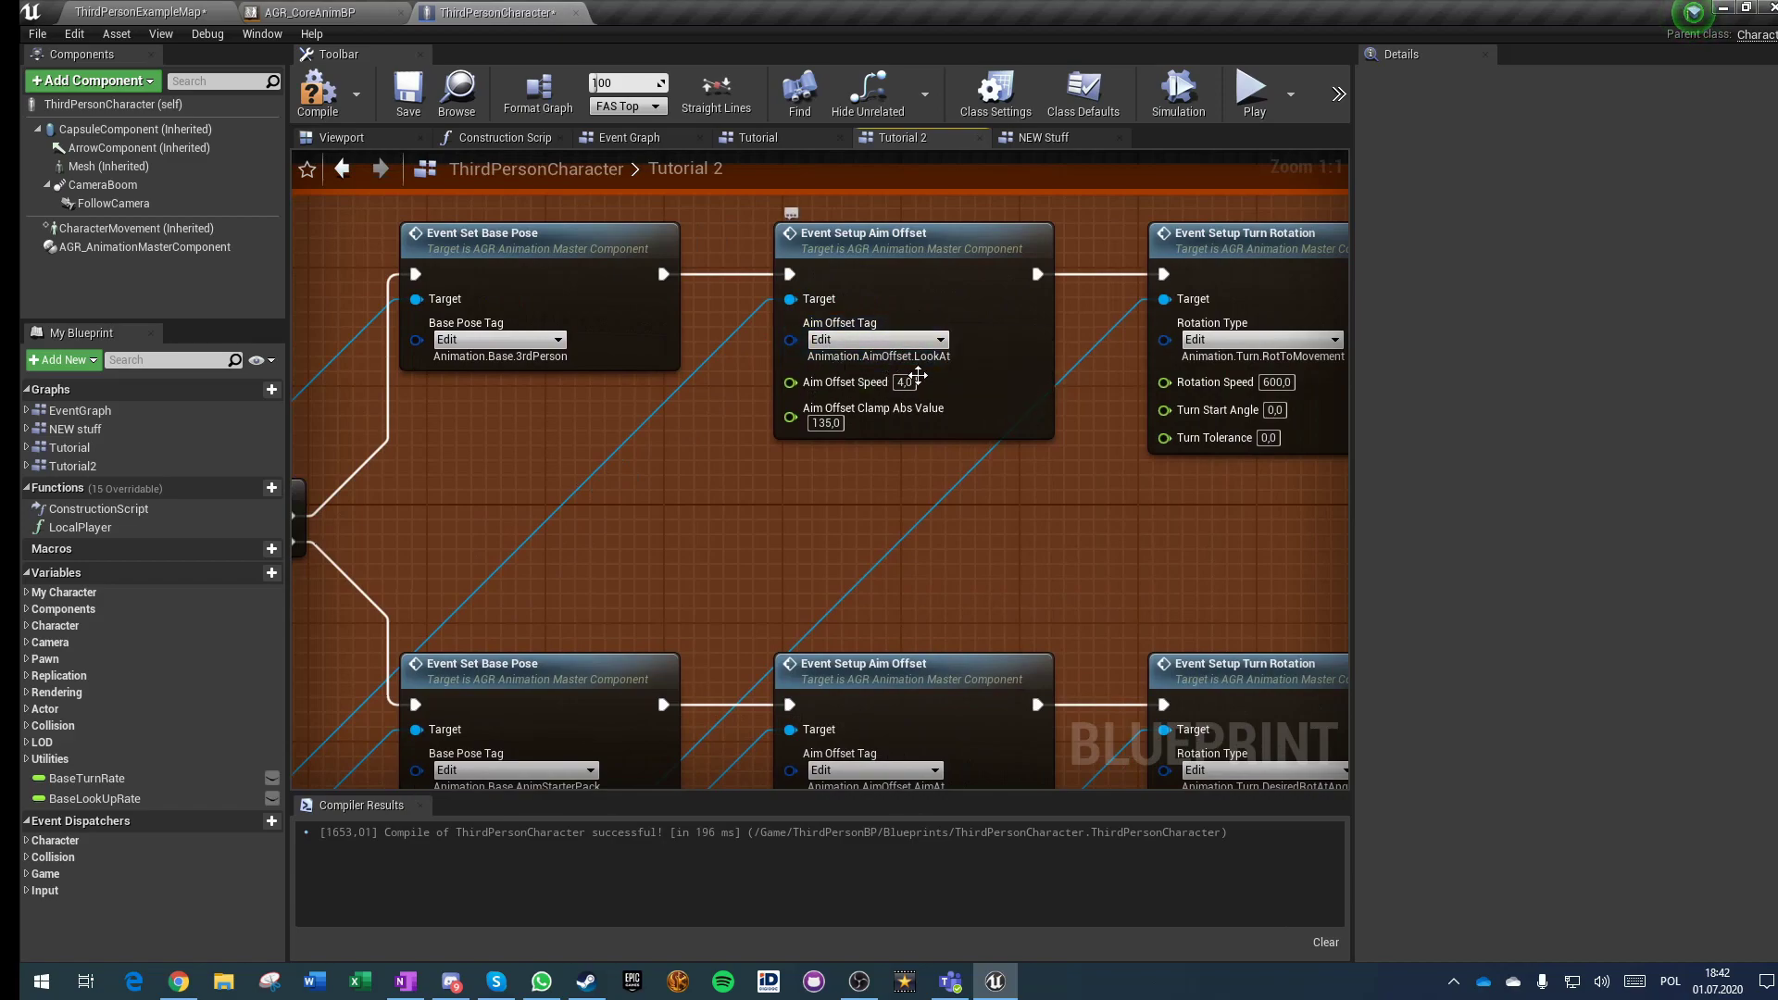
{"action": "left_click", "coordinate": [907, 382]}
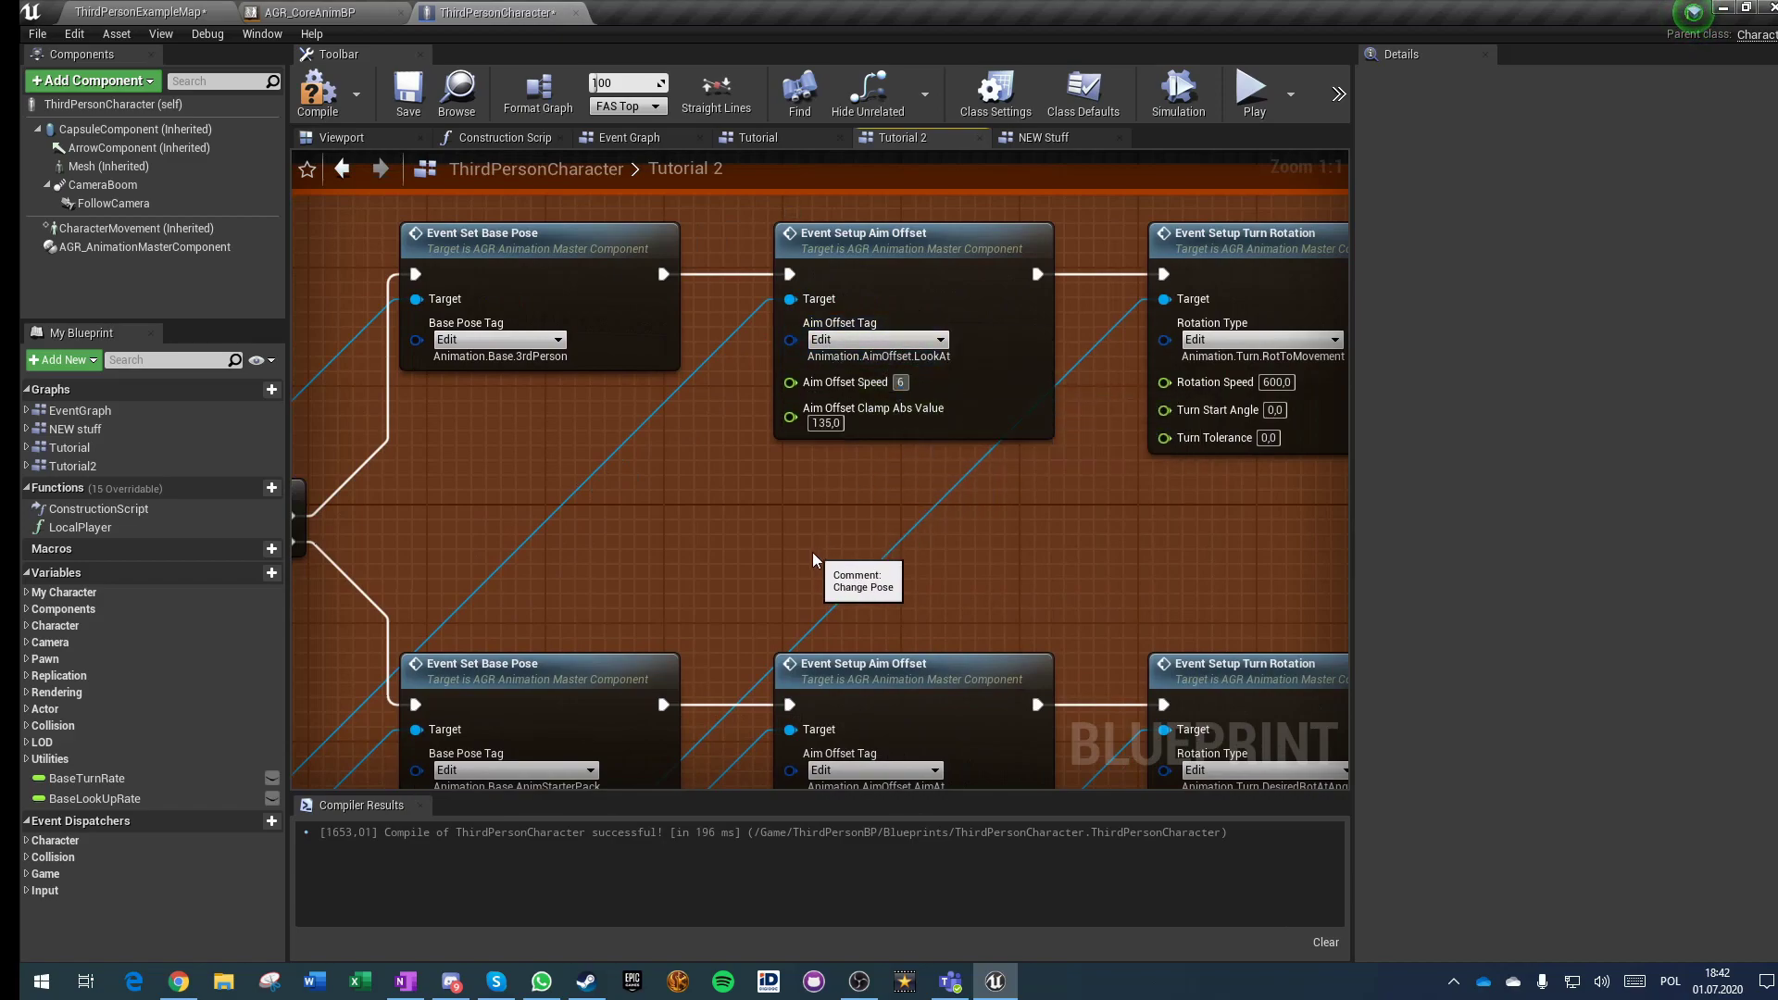
{"action": "type", "text": "6"}
Step: Set the DesiredRotAtAngle Event Setup Turn Rotation's Turn Start Angle to 90 and Turn Tolerance to 5, and compile and save the blueprint
{"action": "right_click_drag", "start_coordinate": [814, 559], "coordinate": [628, 563]}
{"action": "right_click_drag", "start_coordinate": [752, 524], "coordinate": [808, 461]}
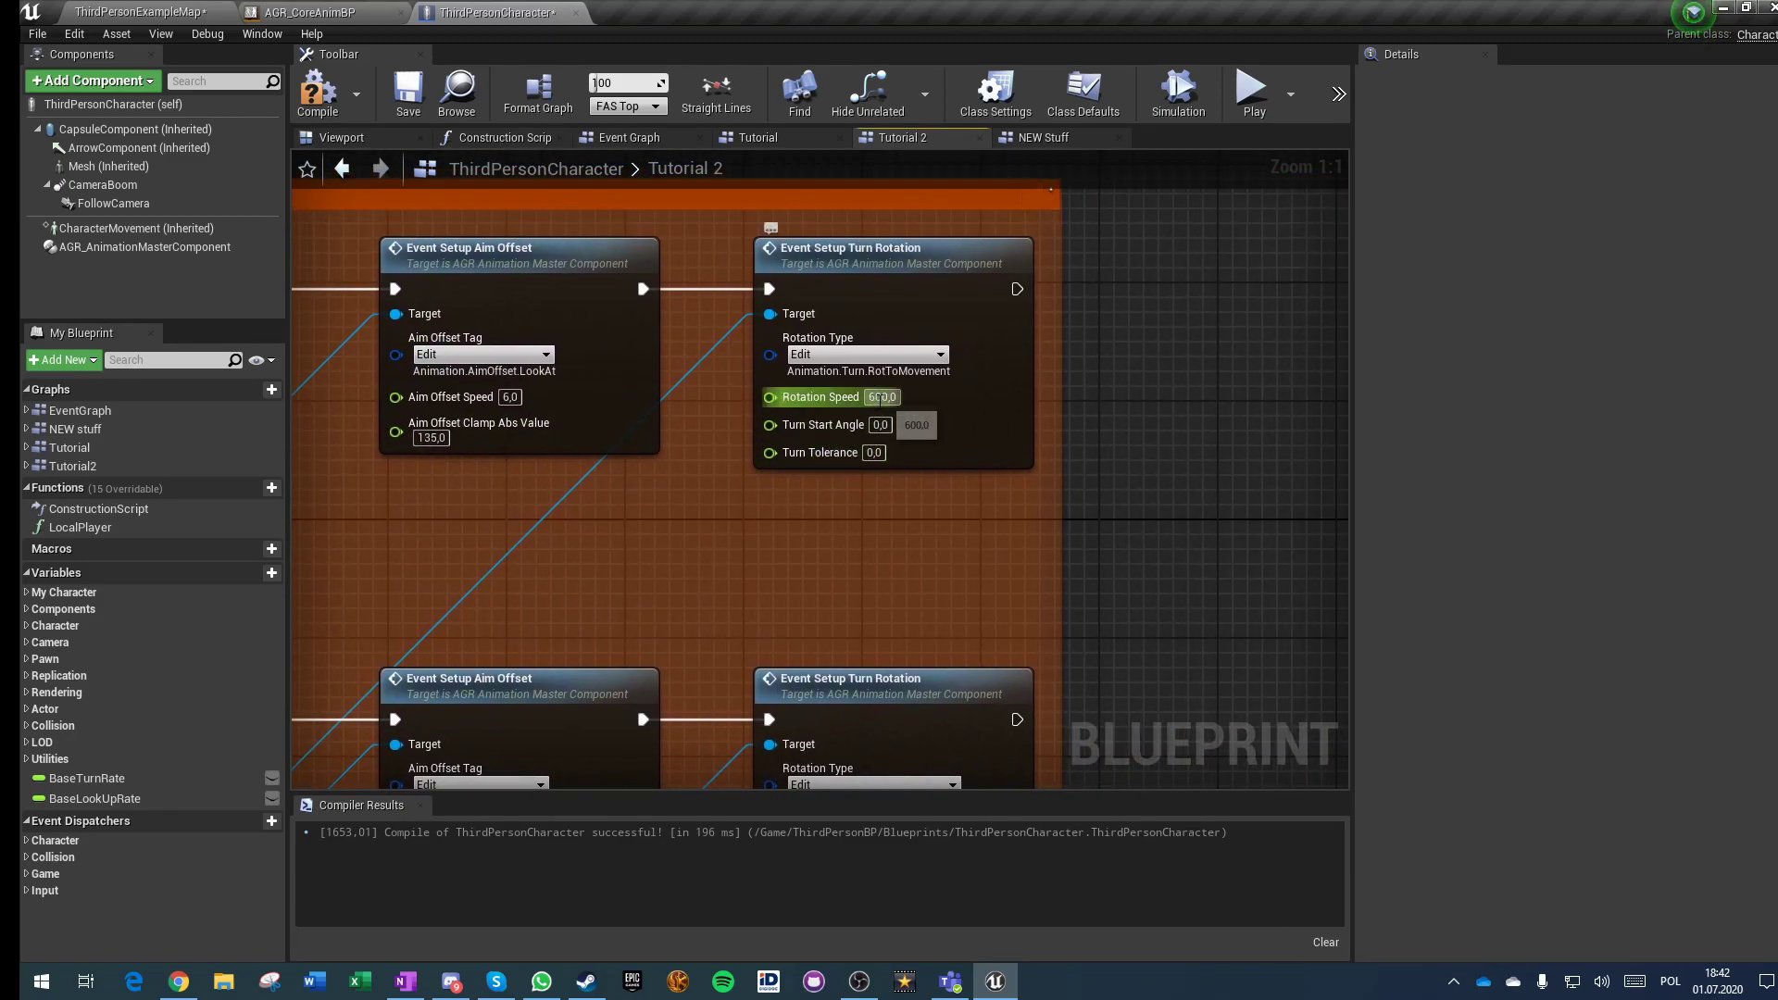
{"action": "right_click_drag", "start_coordinate": [674, 607], "coordinate": [849, 271]}
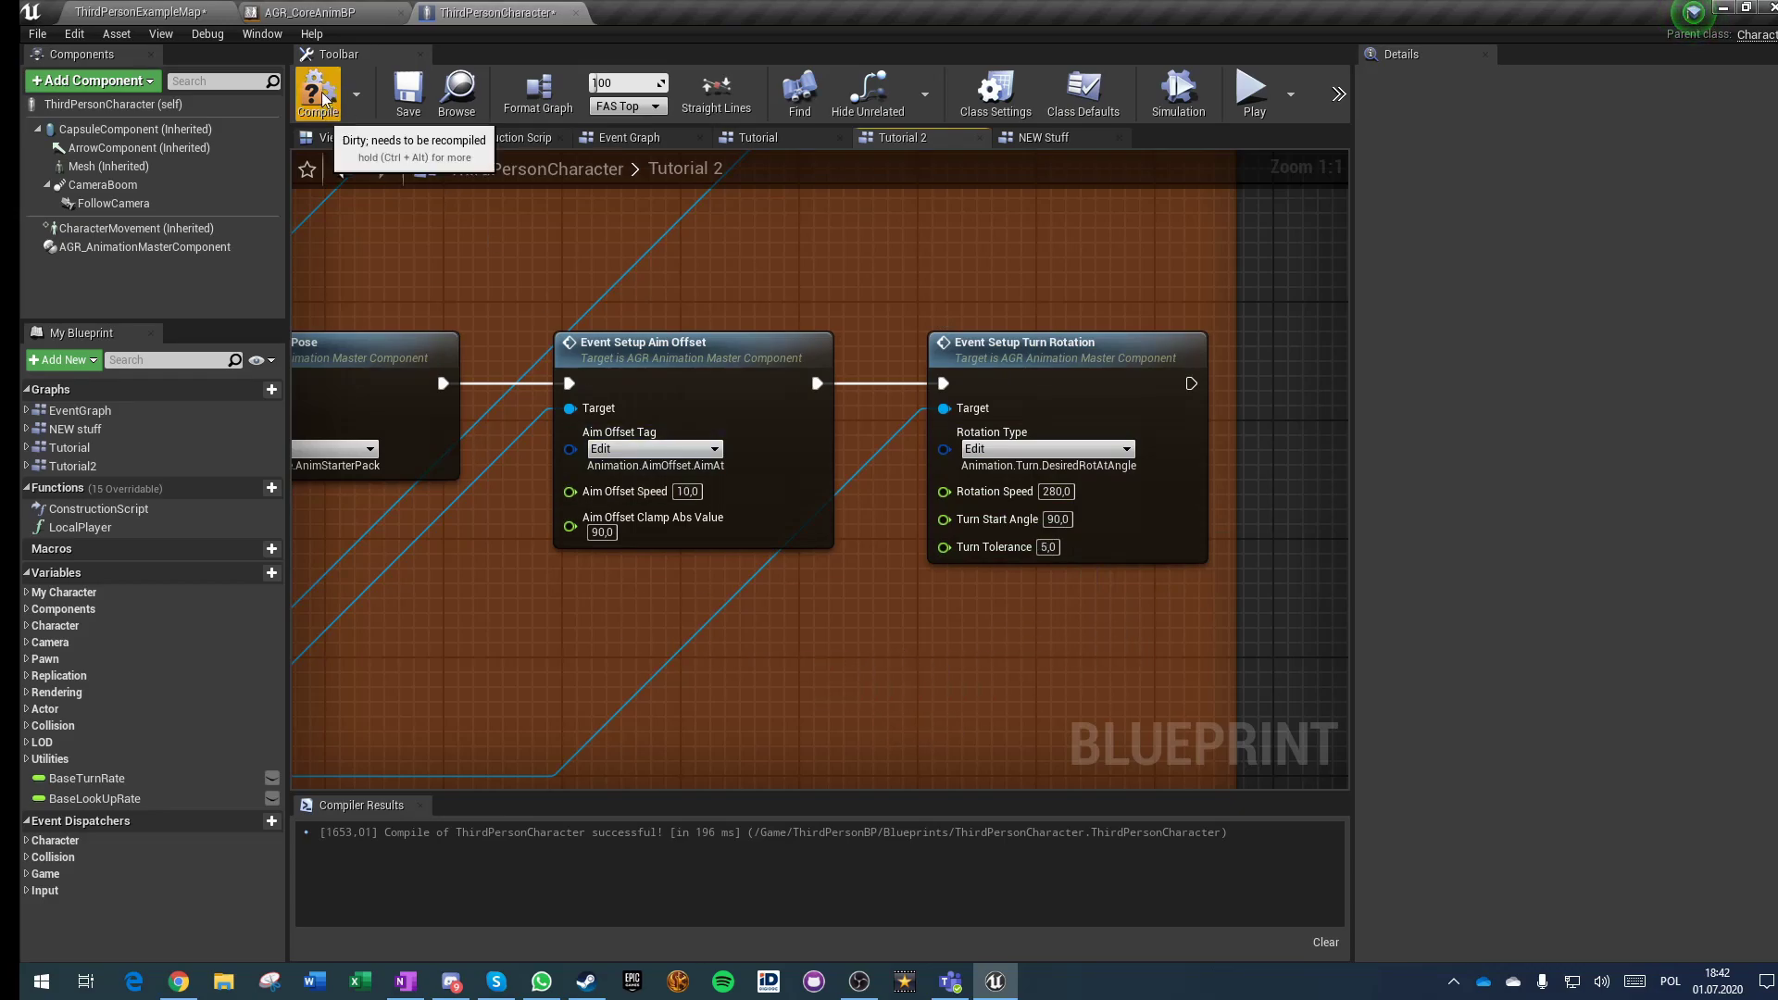
{"action": "left_click", "coordinate": [415, 92]}
Step: Switch the net mode to Play As Client, play-test ThirdPersonExampleMap with two players, and end the session
{"action": "left_click", "coordinate": [139, 12]}
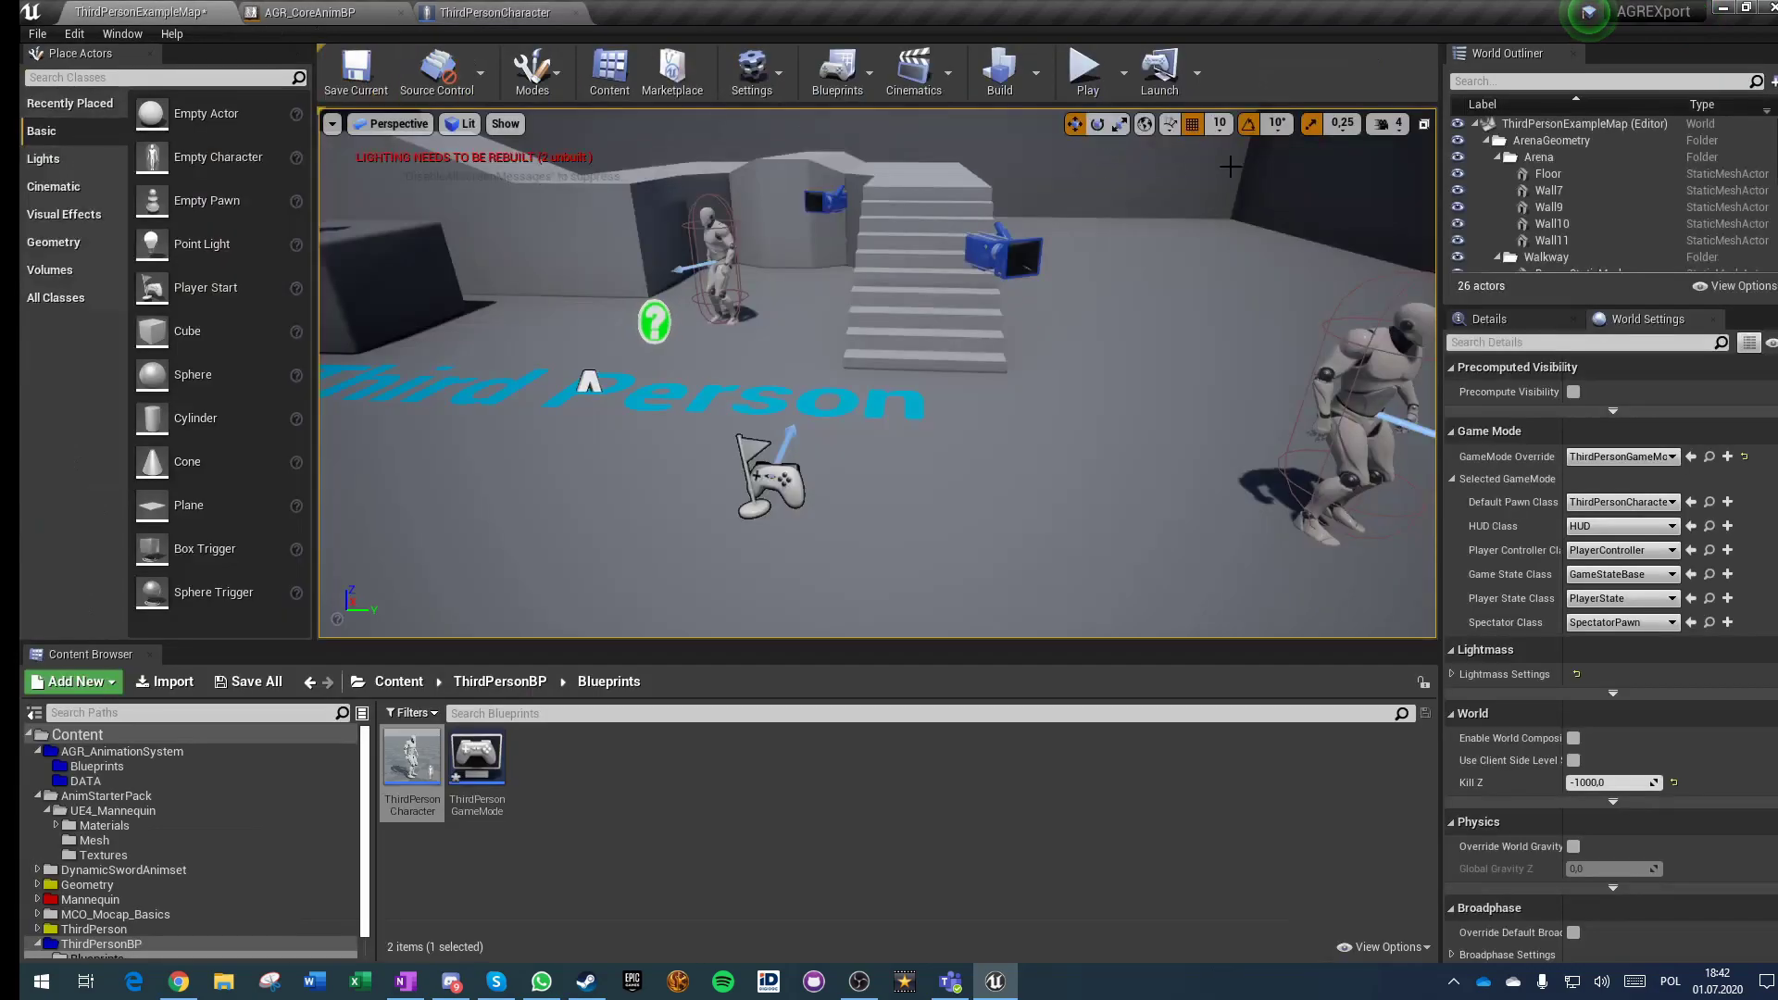
{"action": "left_click", "coordinate": [1125, 71]}
{"action": "left_click", "coordinate": [1242, 410]}
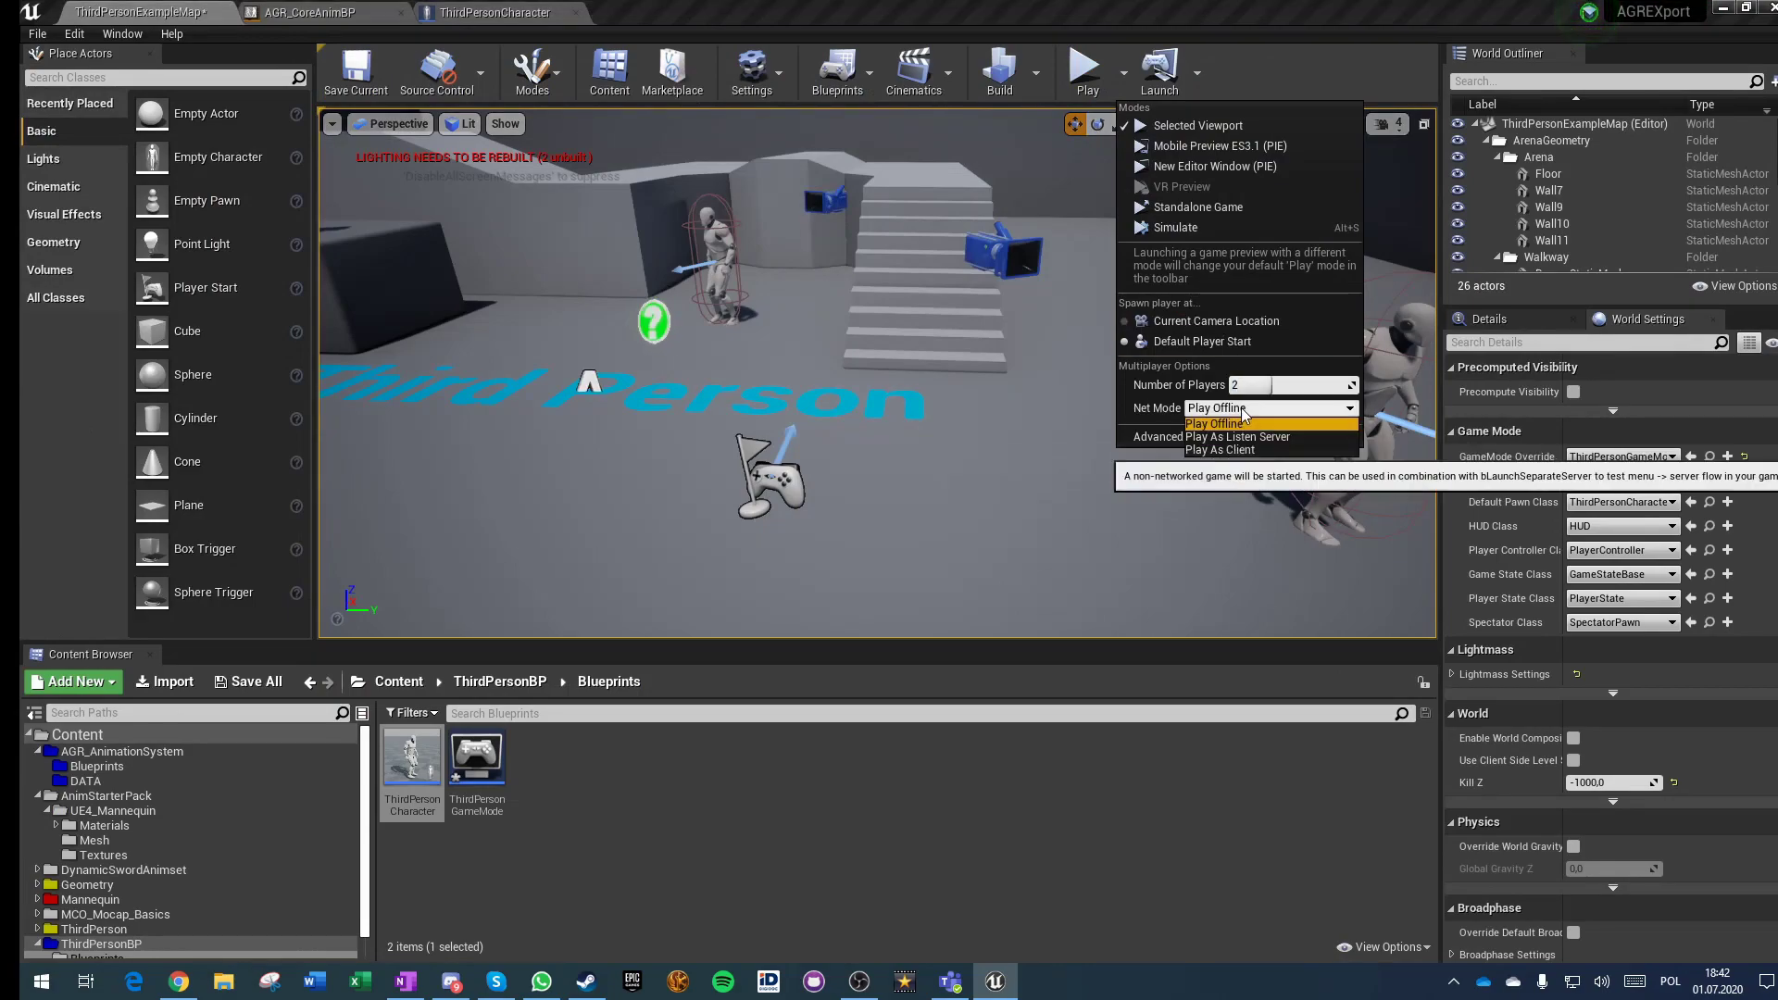
{"action": "left_click", "coordinate": [1236, 449]}
{"action": "left_click", "coordinate": [1086, 70]}
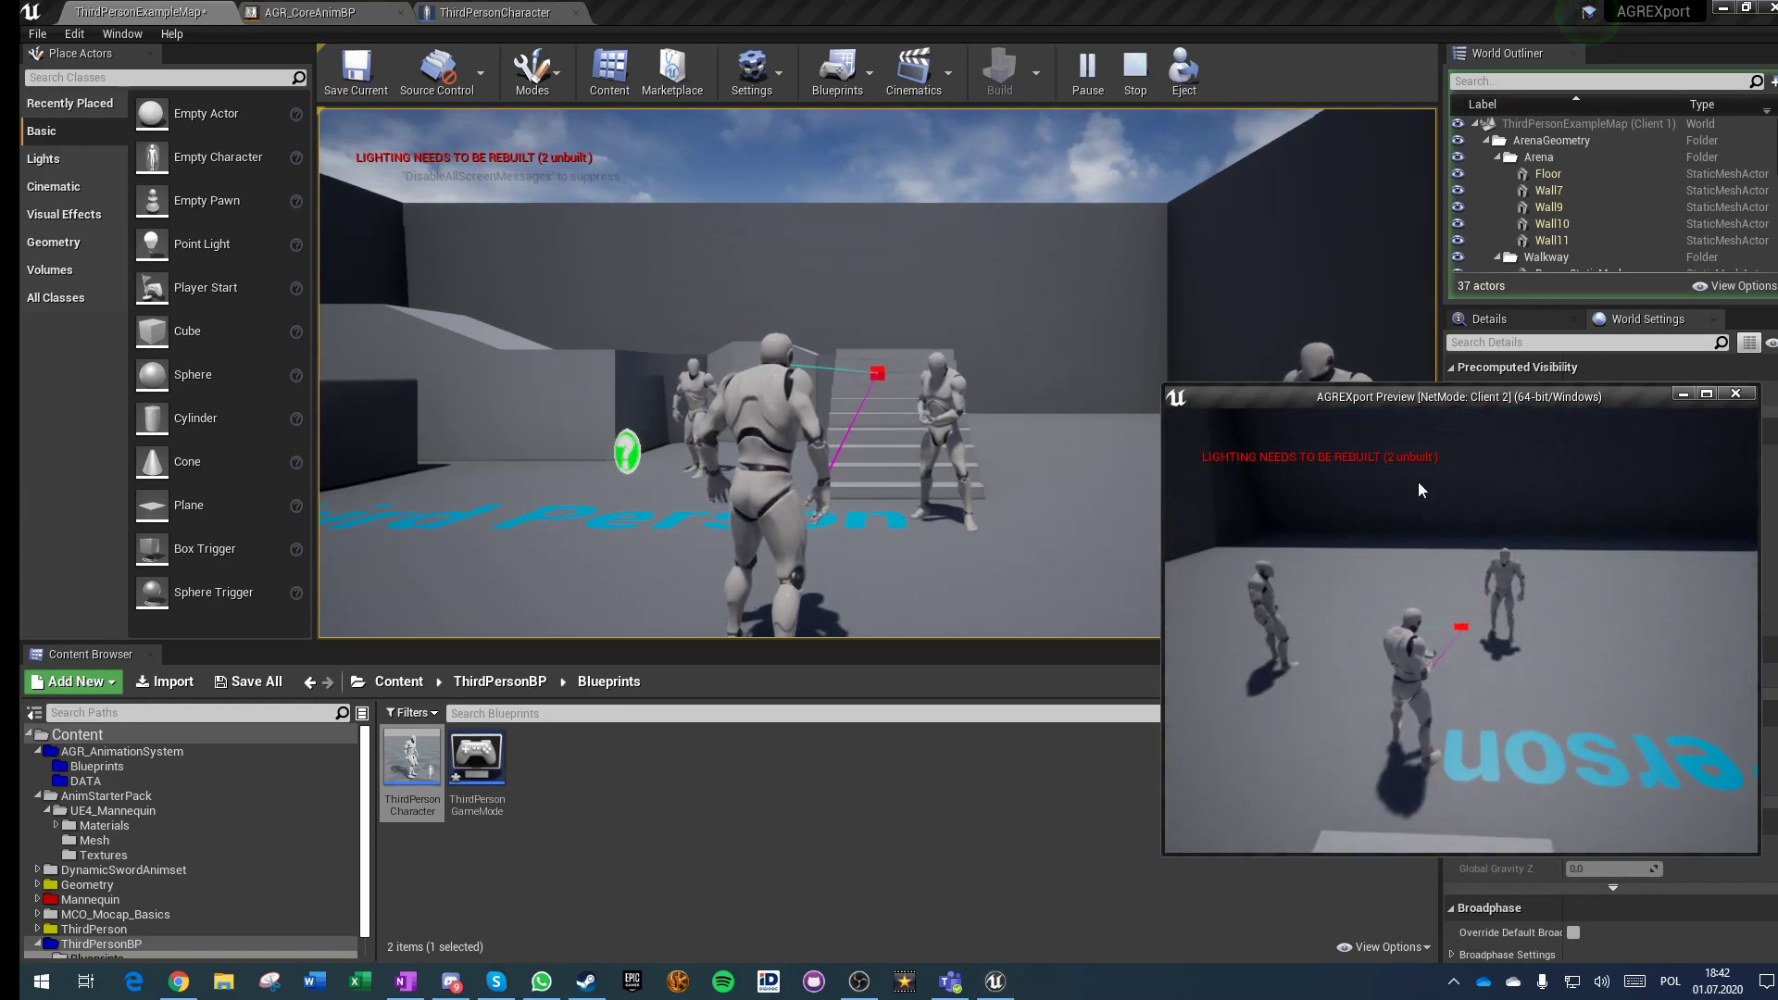
{"action": "key", "text": "Escape"}
Step: Open the Aim_Space_Hip animation from the AnimStarterPack folder and examine its ik_hand_gun bone in the preview
{"action": "left_click", "coordinate": [393, 683]}
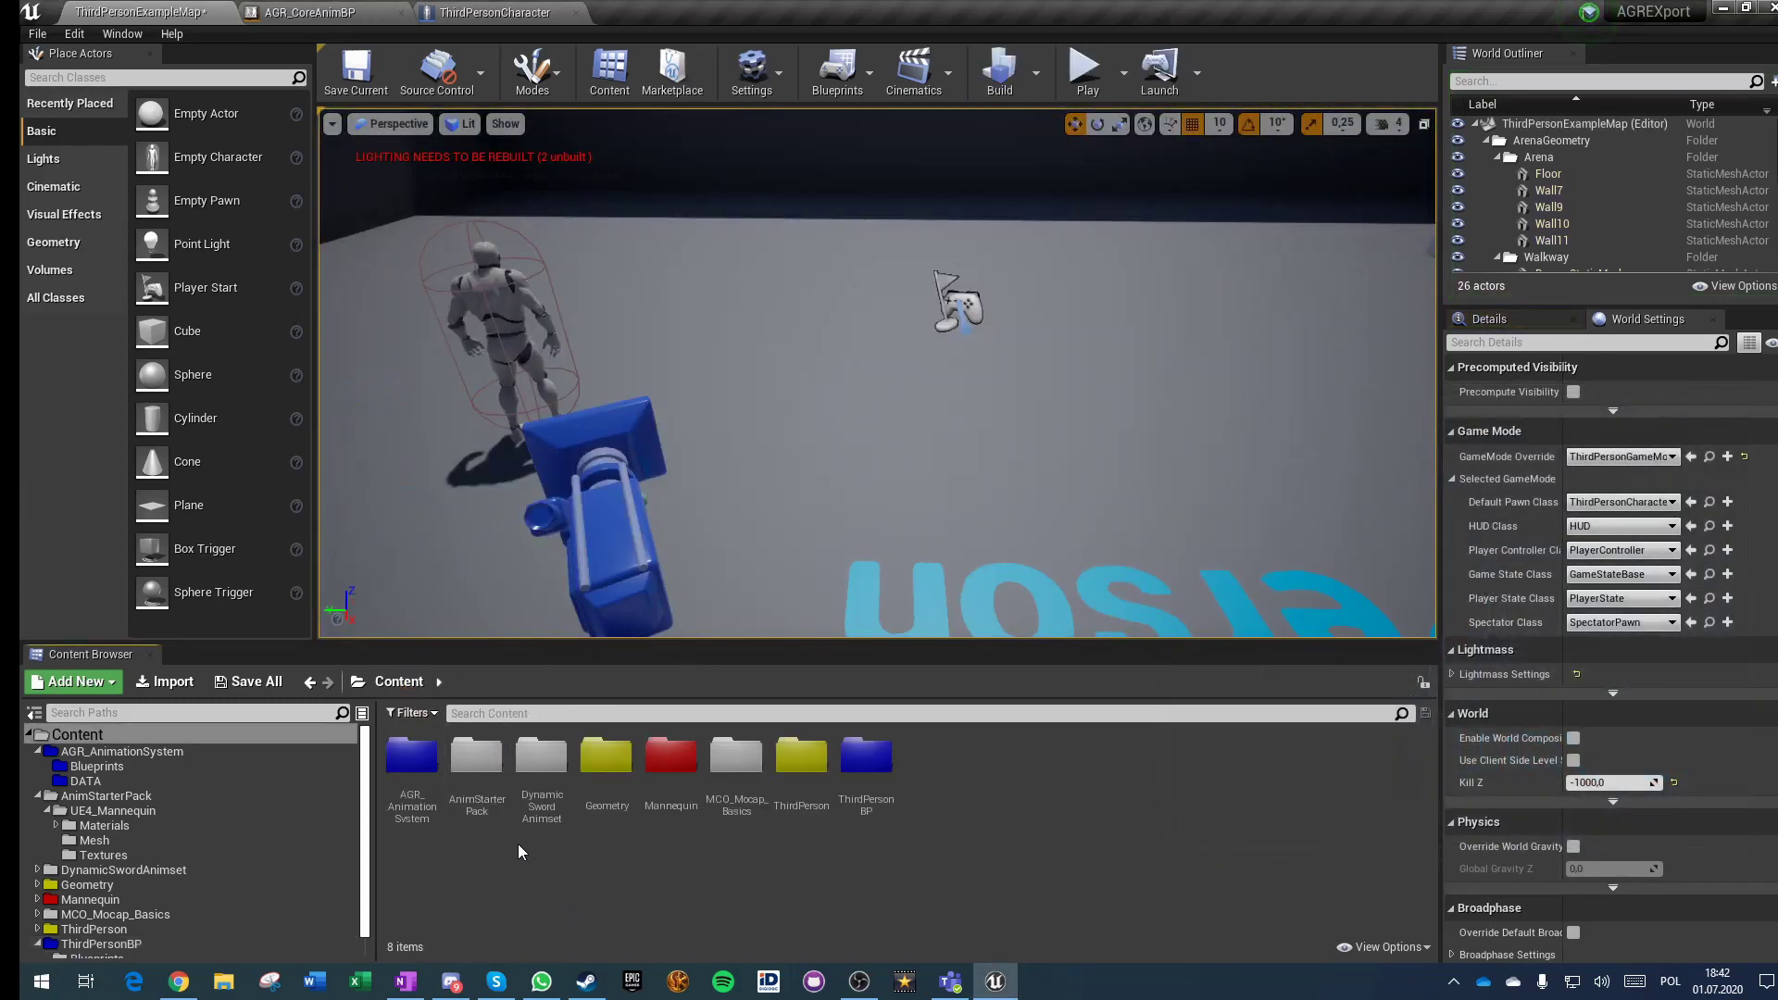
{"action": "double_click", "coordinate": [494, 777]}
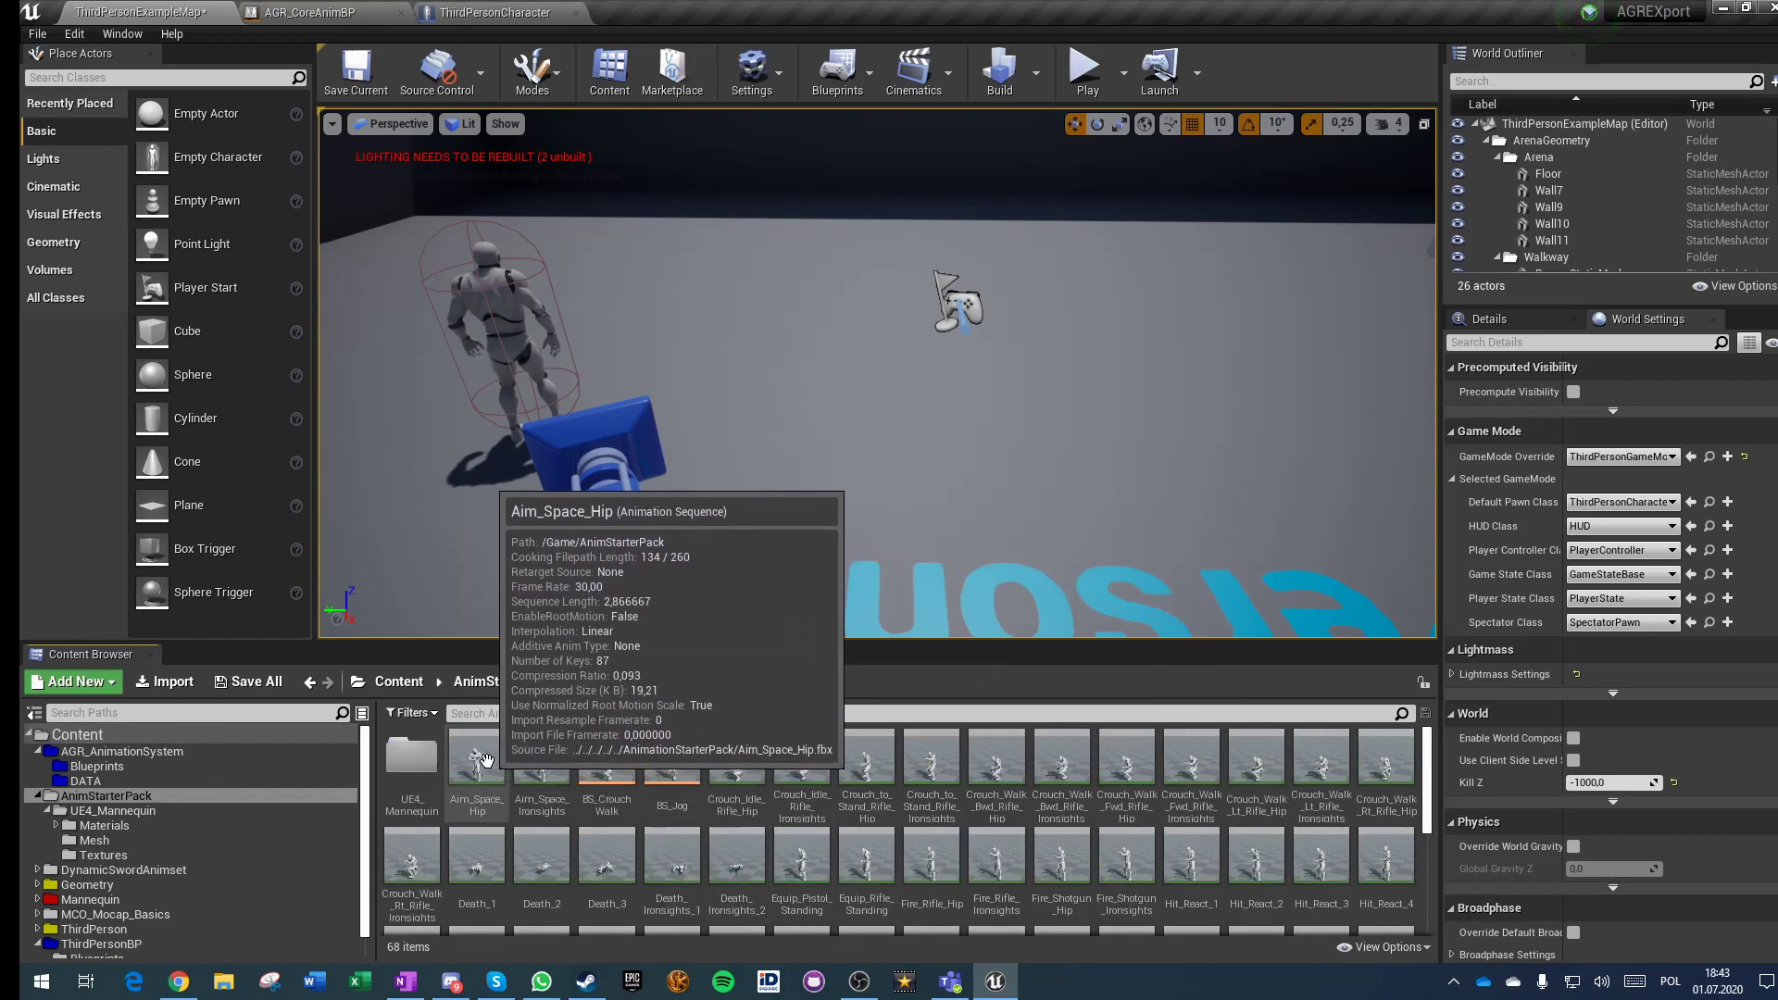
{"action": "left_click", "coordinate": [478, 762]}
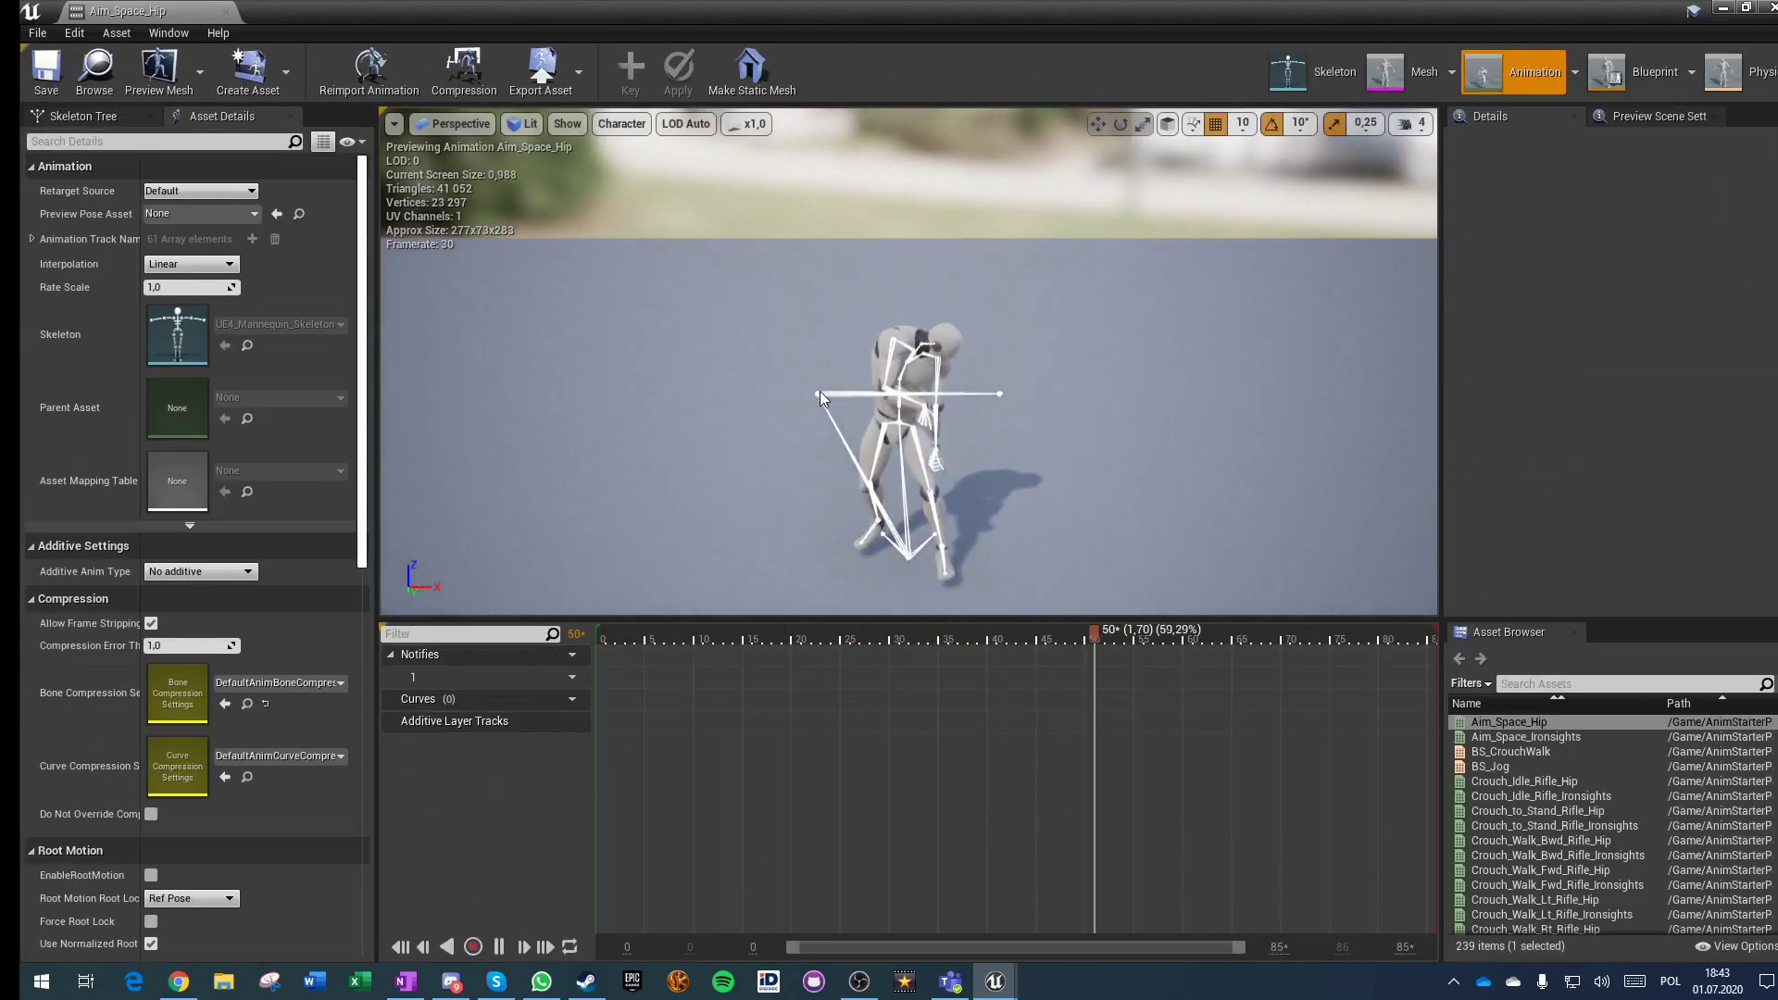
{"action": "left_click", "coordinate": [1000, 396]}
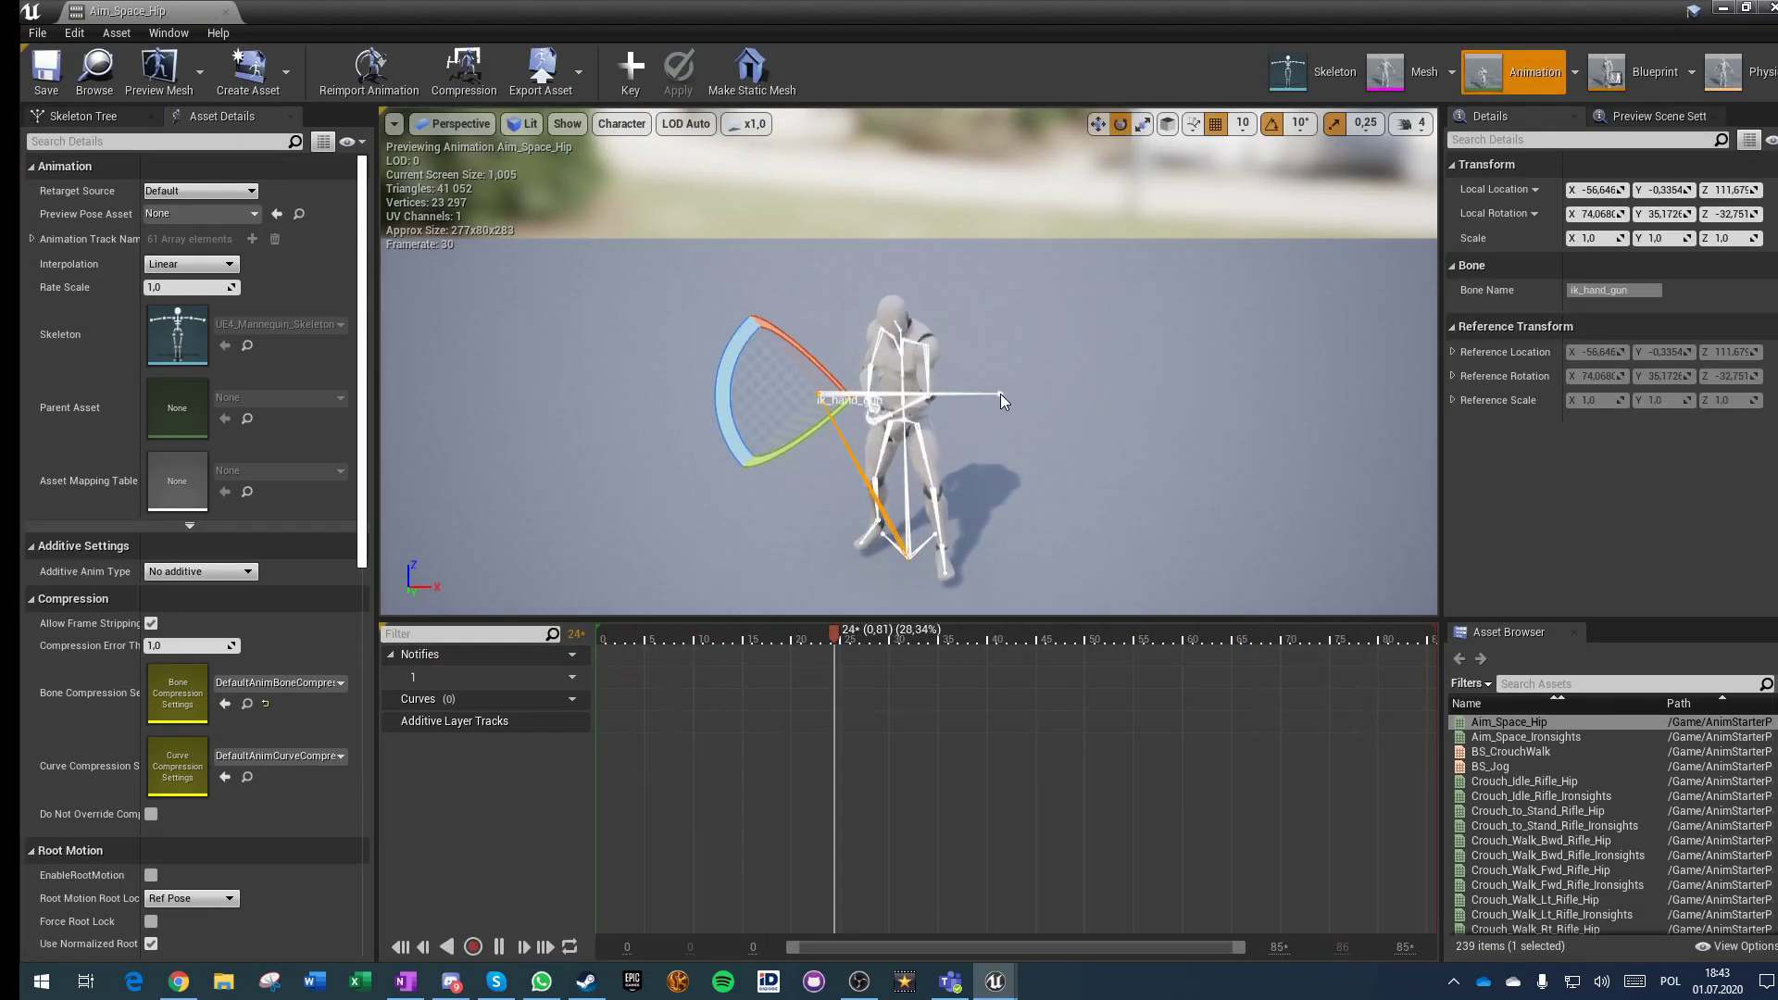
{"action": "left_click", "coordinate": [1000, 393]}
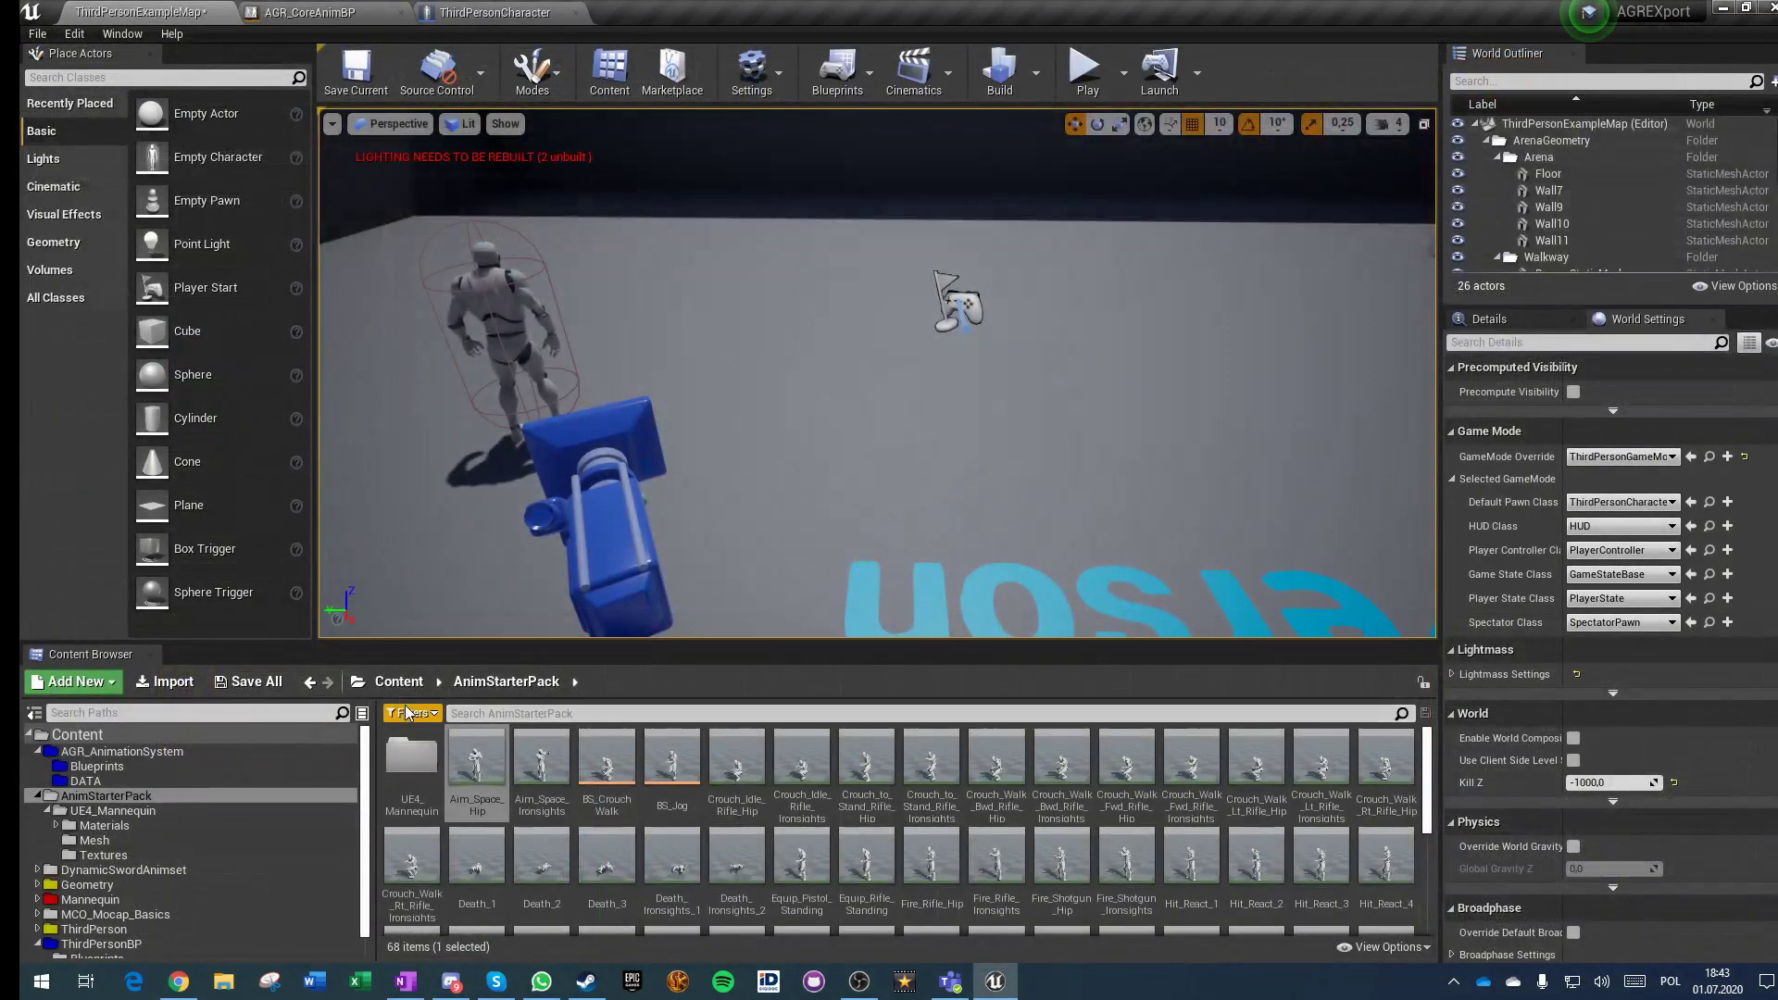
Step: Open AGR_CoreAnimBP from the AGR_AnimationSystem Blueprints folder and go to its AnimGraph
{"action": "left_click", "coordinate": [399, 683]}
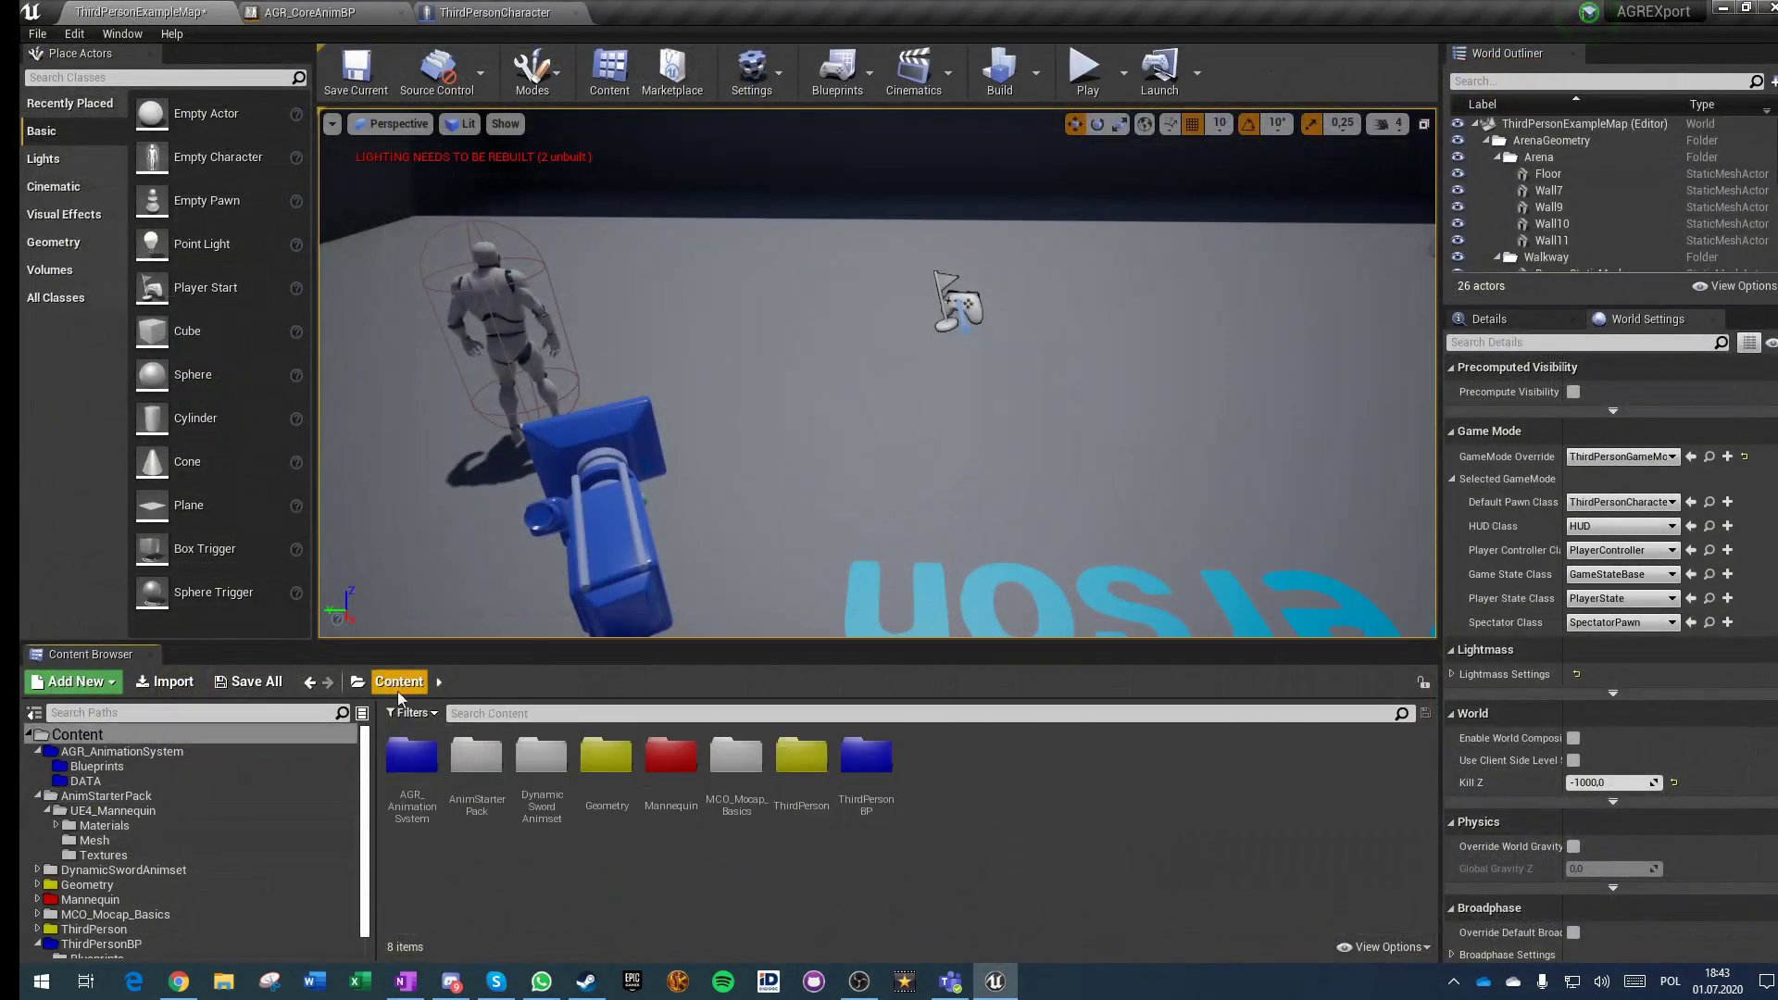
{"action": "double_click", "coordinate": [419, 763]}
{"action": "double_click", "coordinate": [410, 759]}
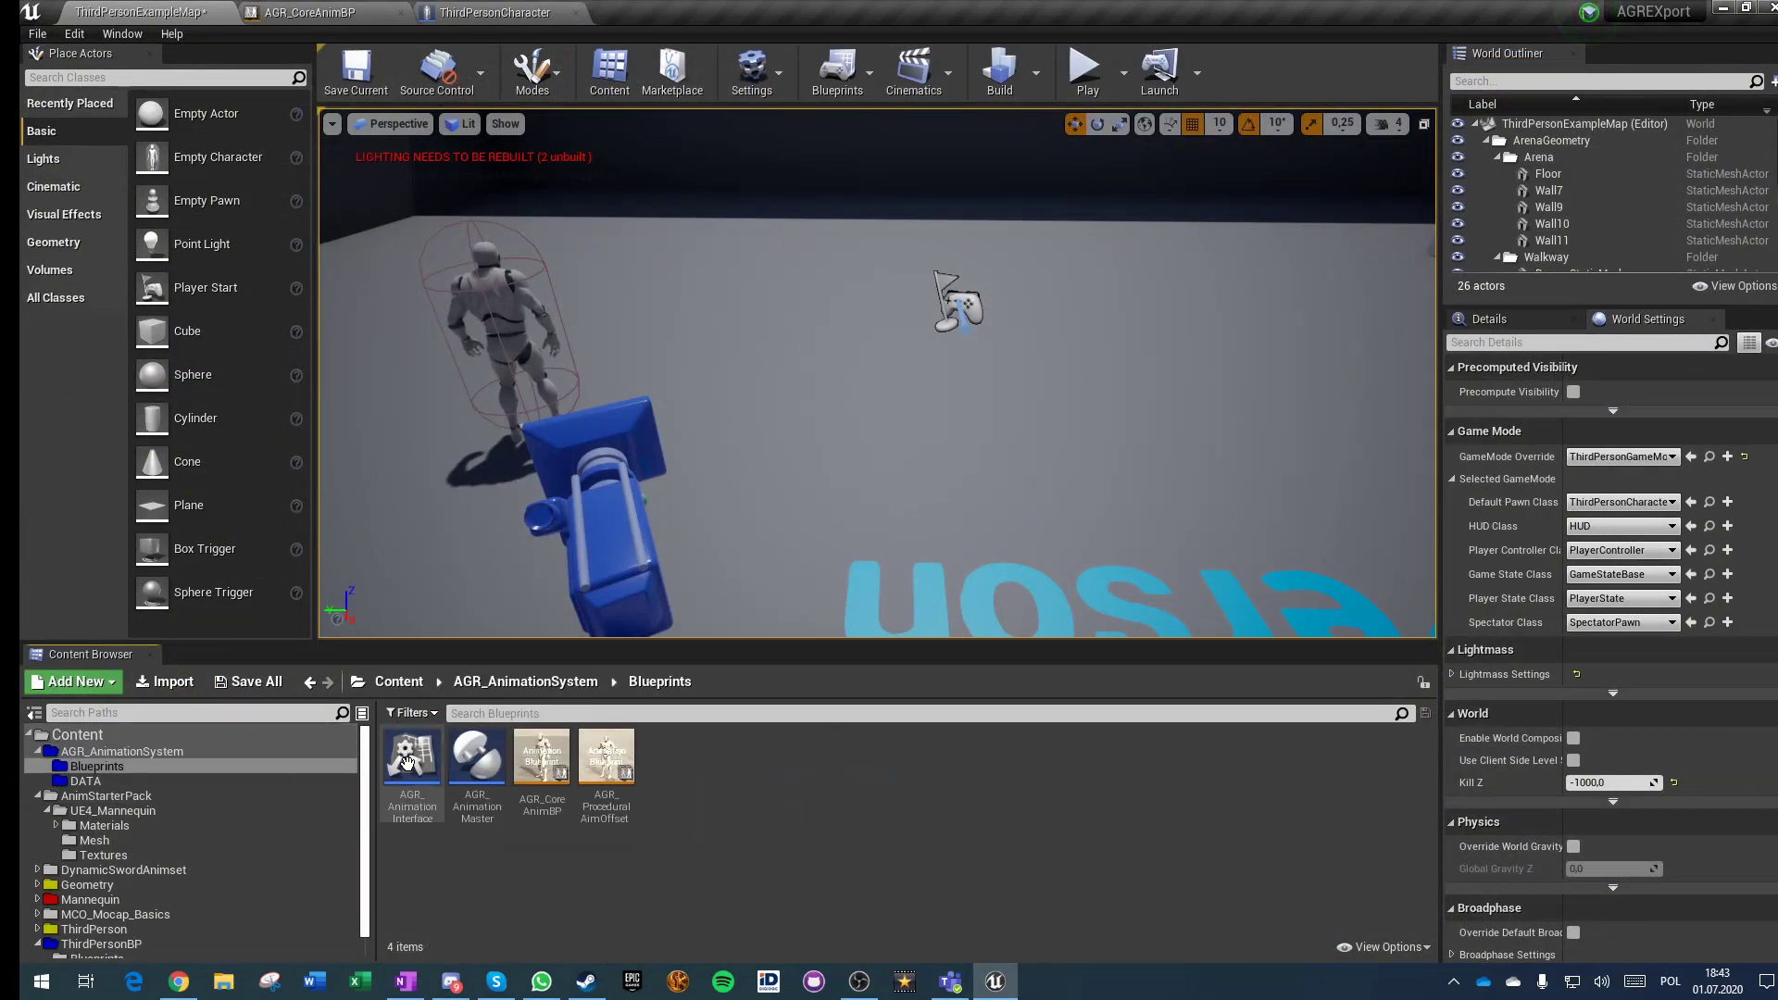
{"action": "double_click", "coordinate": [547, 769]}
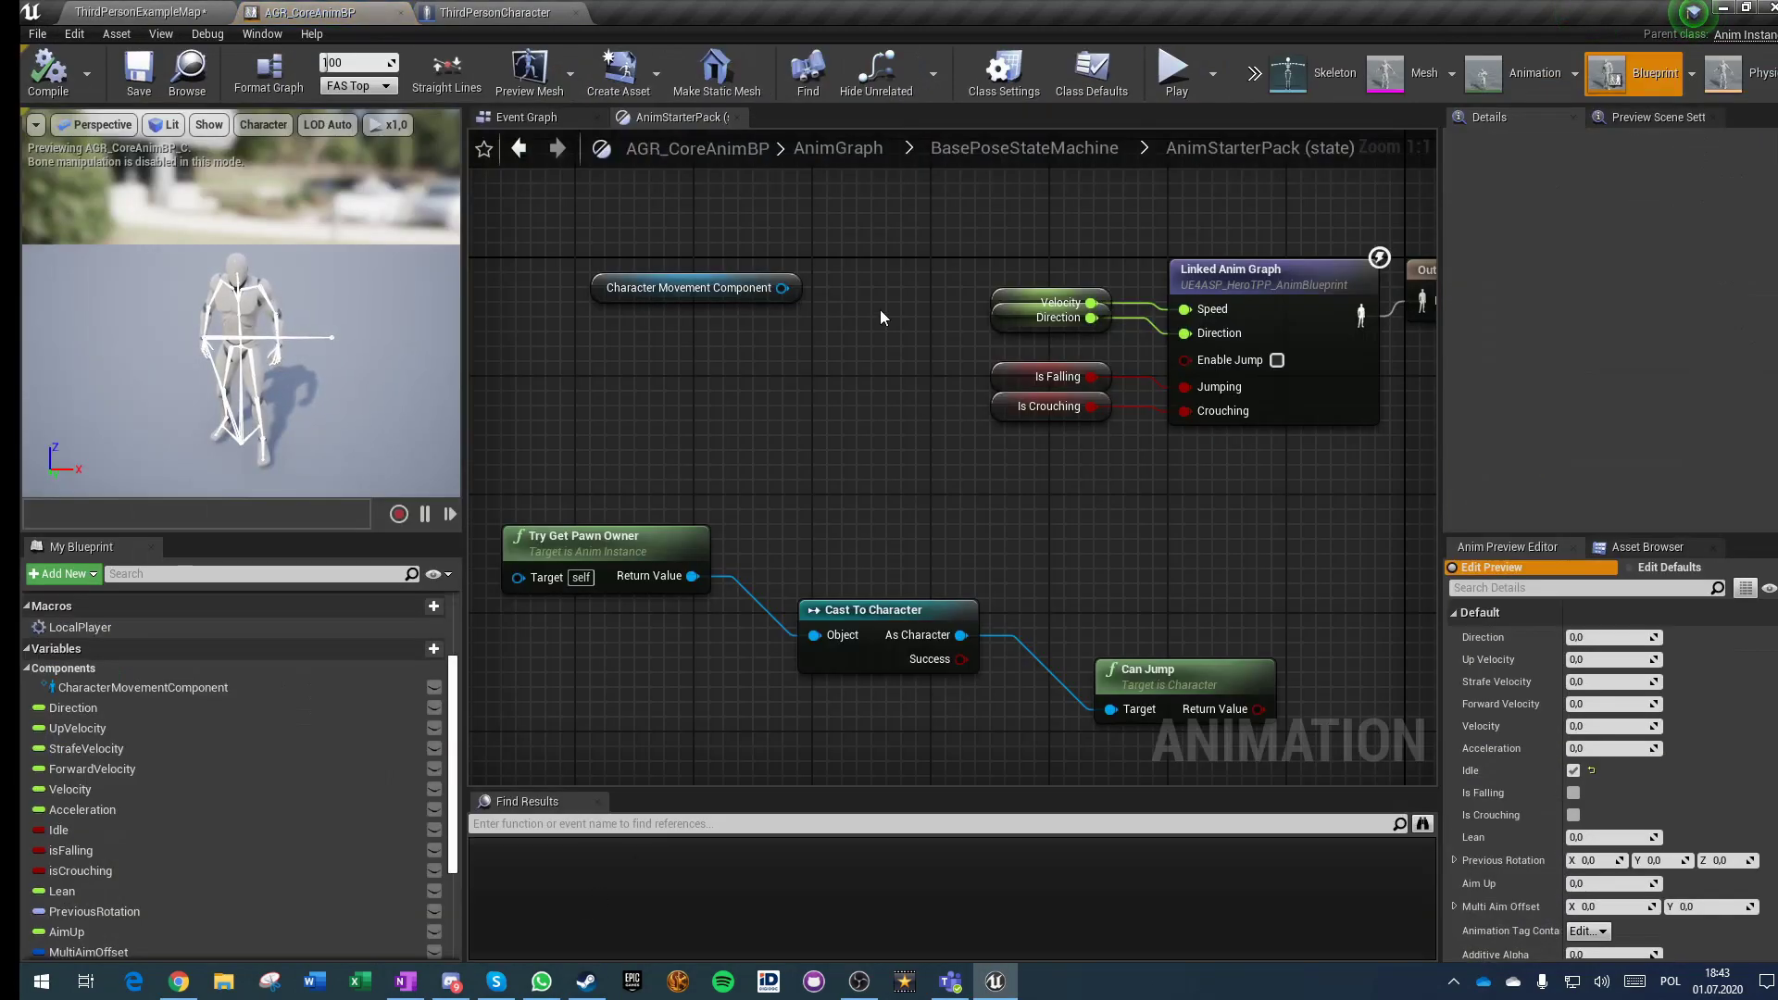
{"action": "left_click", "coordinate": [825, 148]}
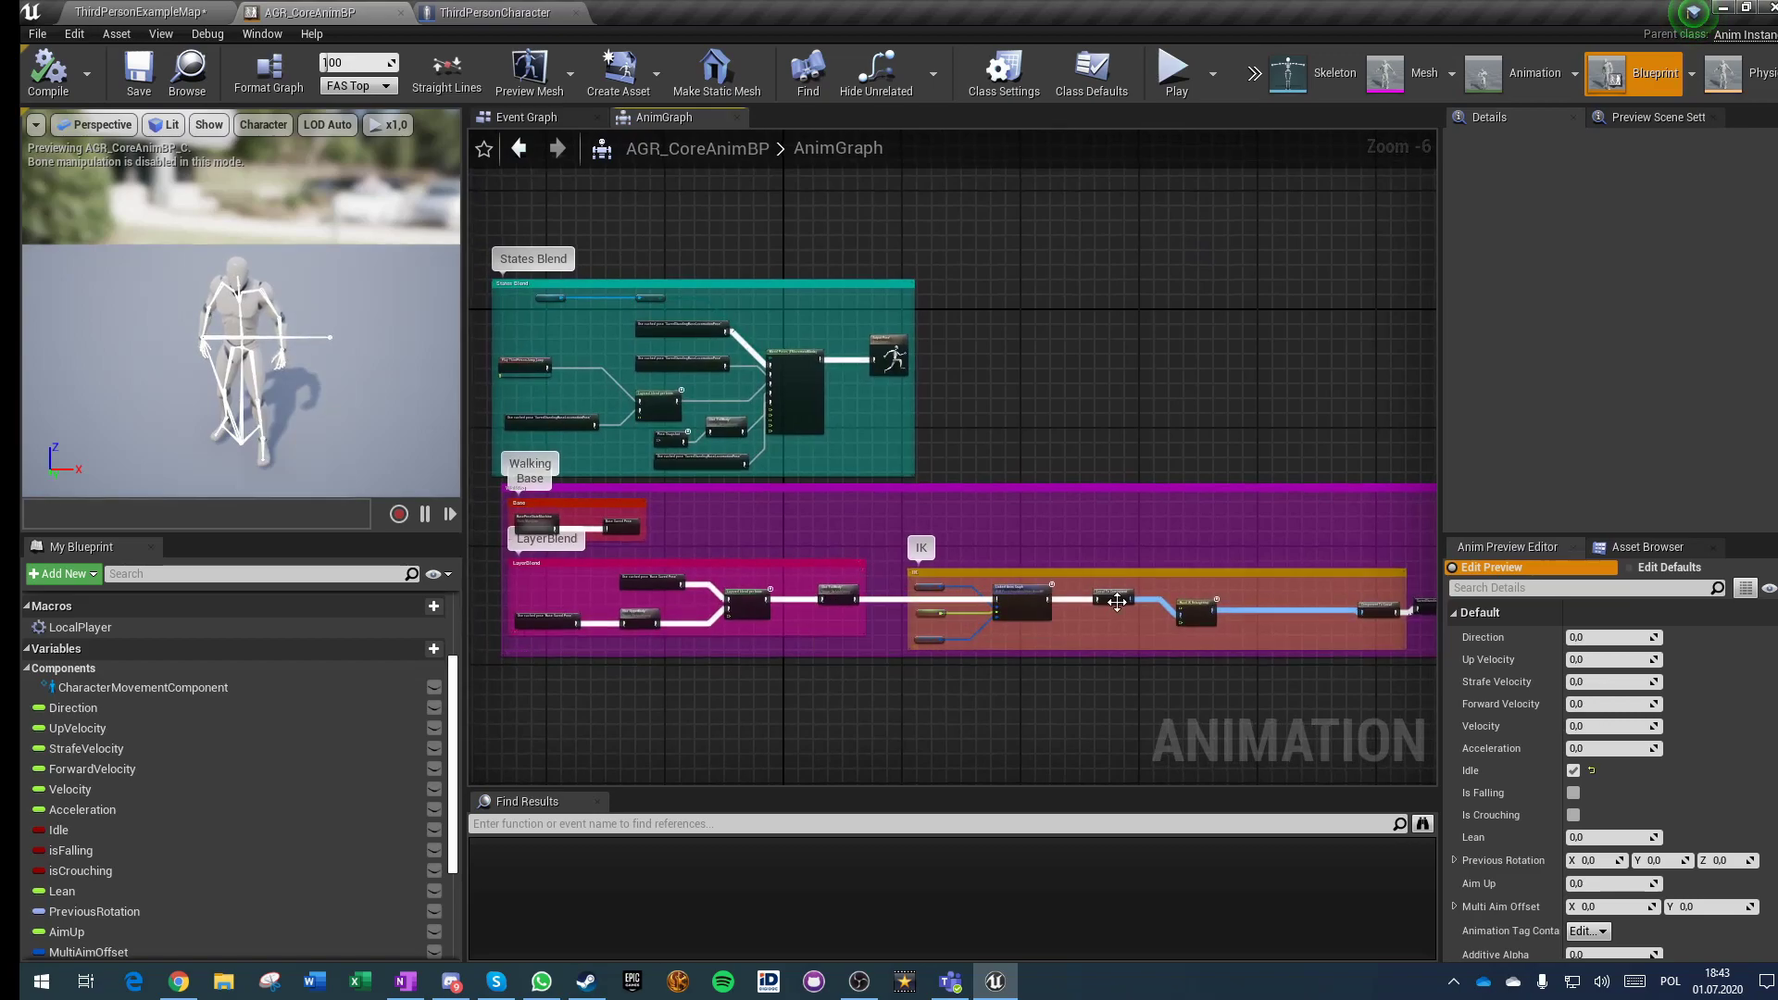
Step: Bypass Hand IK Retargeting by wiring the aim offset Linked Anim Graph directly to the saved standing base layer pose, and compile and save
{"action": "scroll", "coordinate": [1213, 619], "scroll_direction": "up", "scroll_amount": 5}
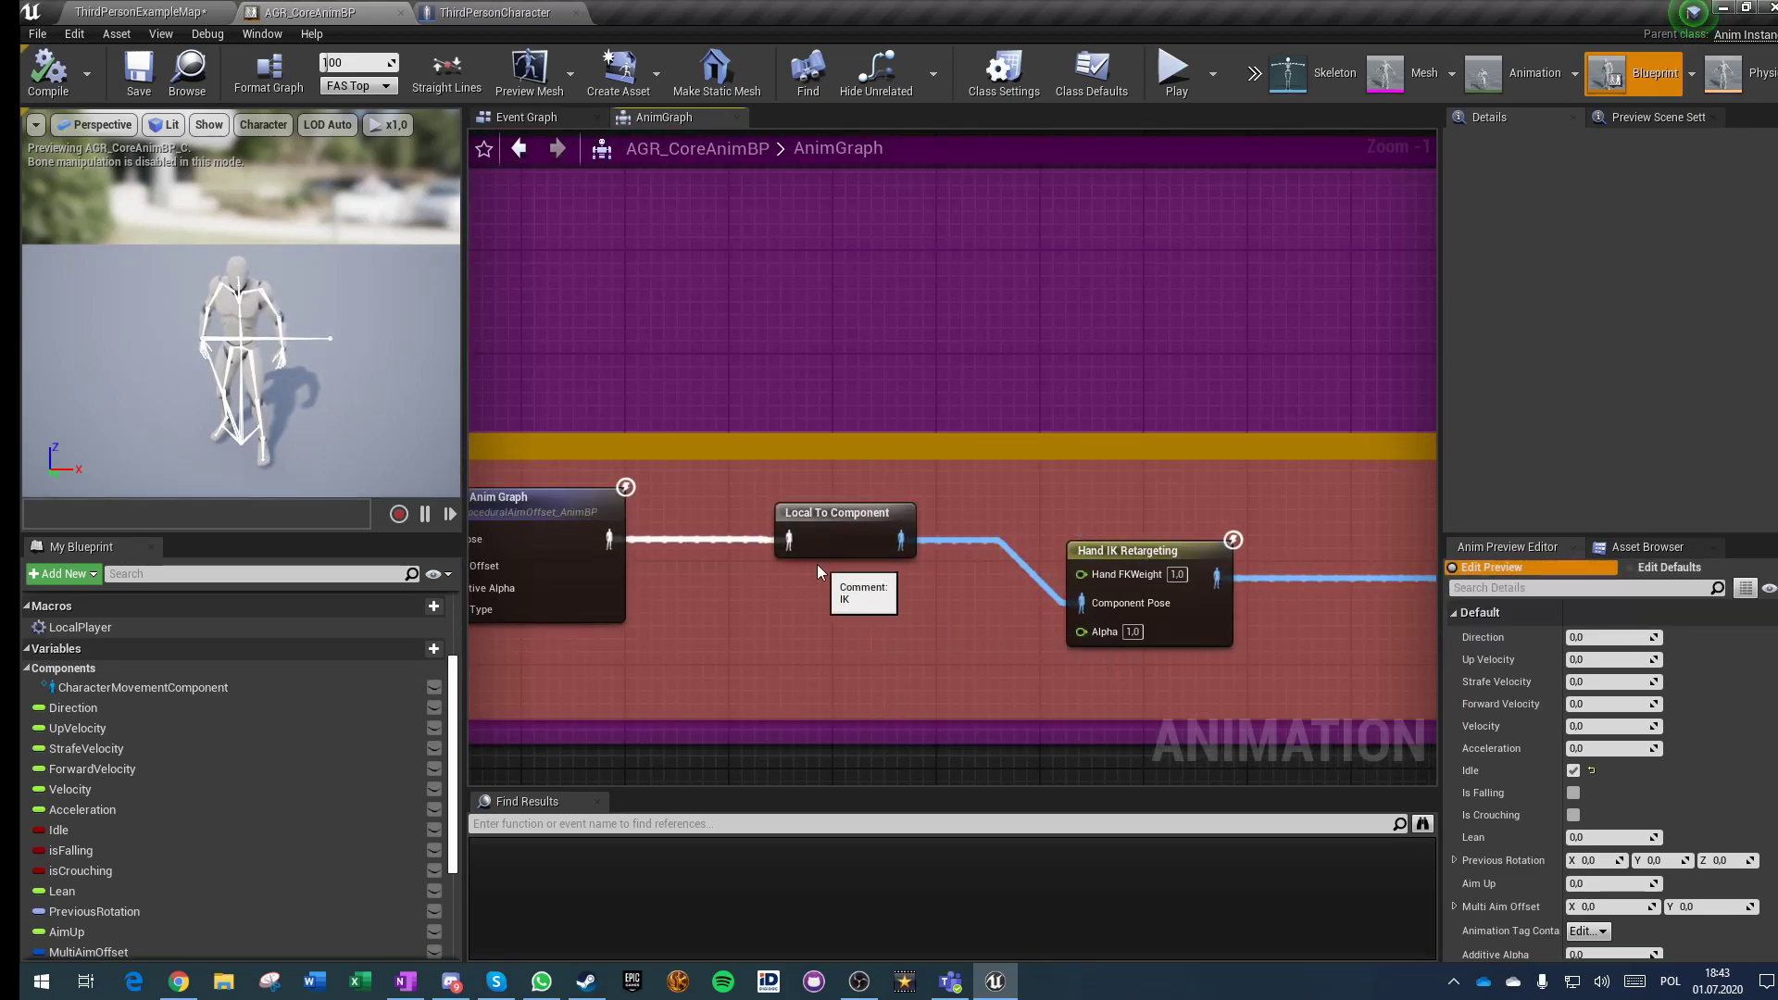
{"action": "scroll", "coordinate": [887, 611], "scroll_direction": "down", "scroll_amount": 2}
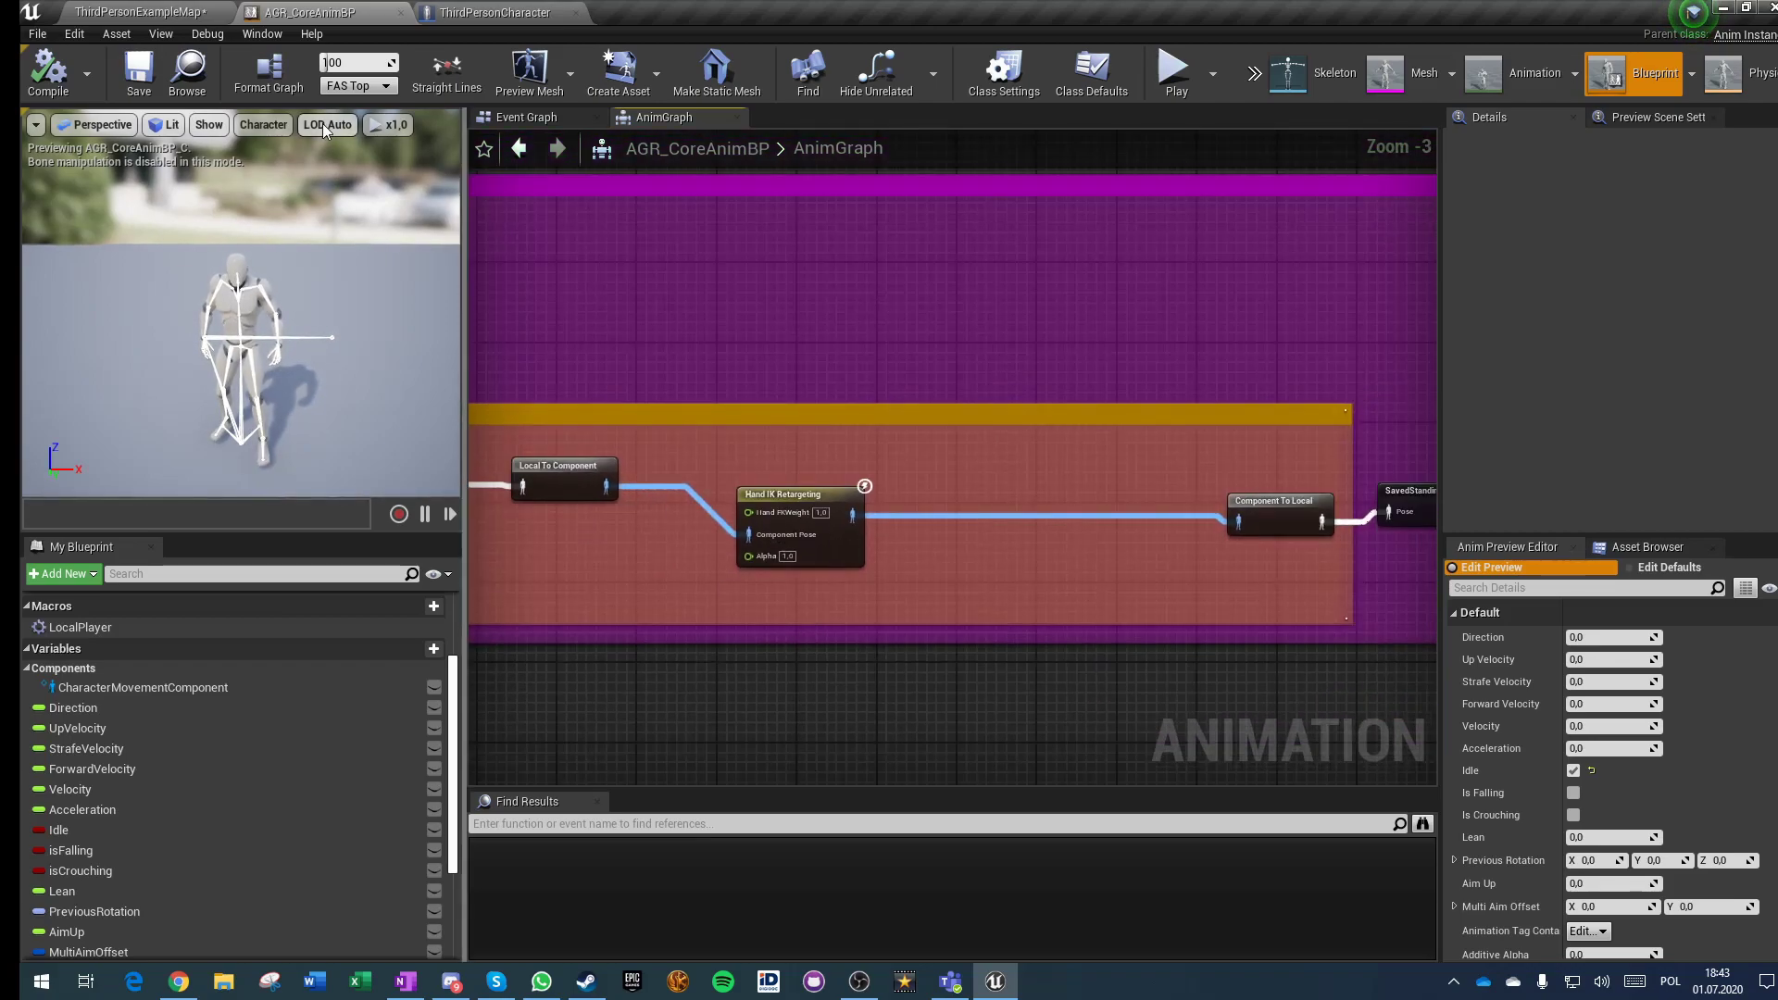
{"action": "left_click", "coordinate": [272, 71]}
{"action": "scroll", "coordinate": [723, 608], "scroll_direction": "down", "scroll_amount": 5}
{"action": "right_click_drag", "start_coordinate": [752, 501], "coordinate": [946, 254]}
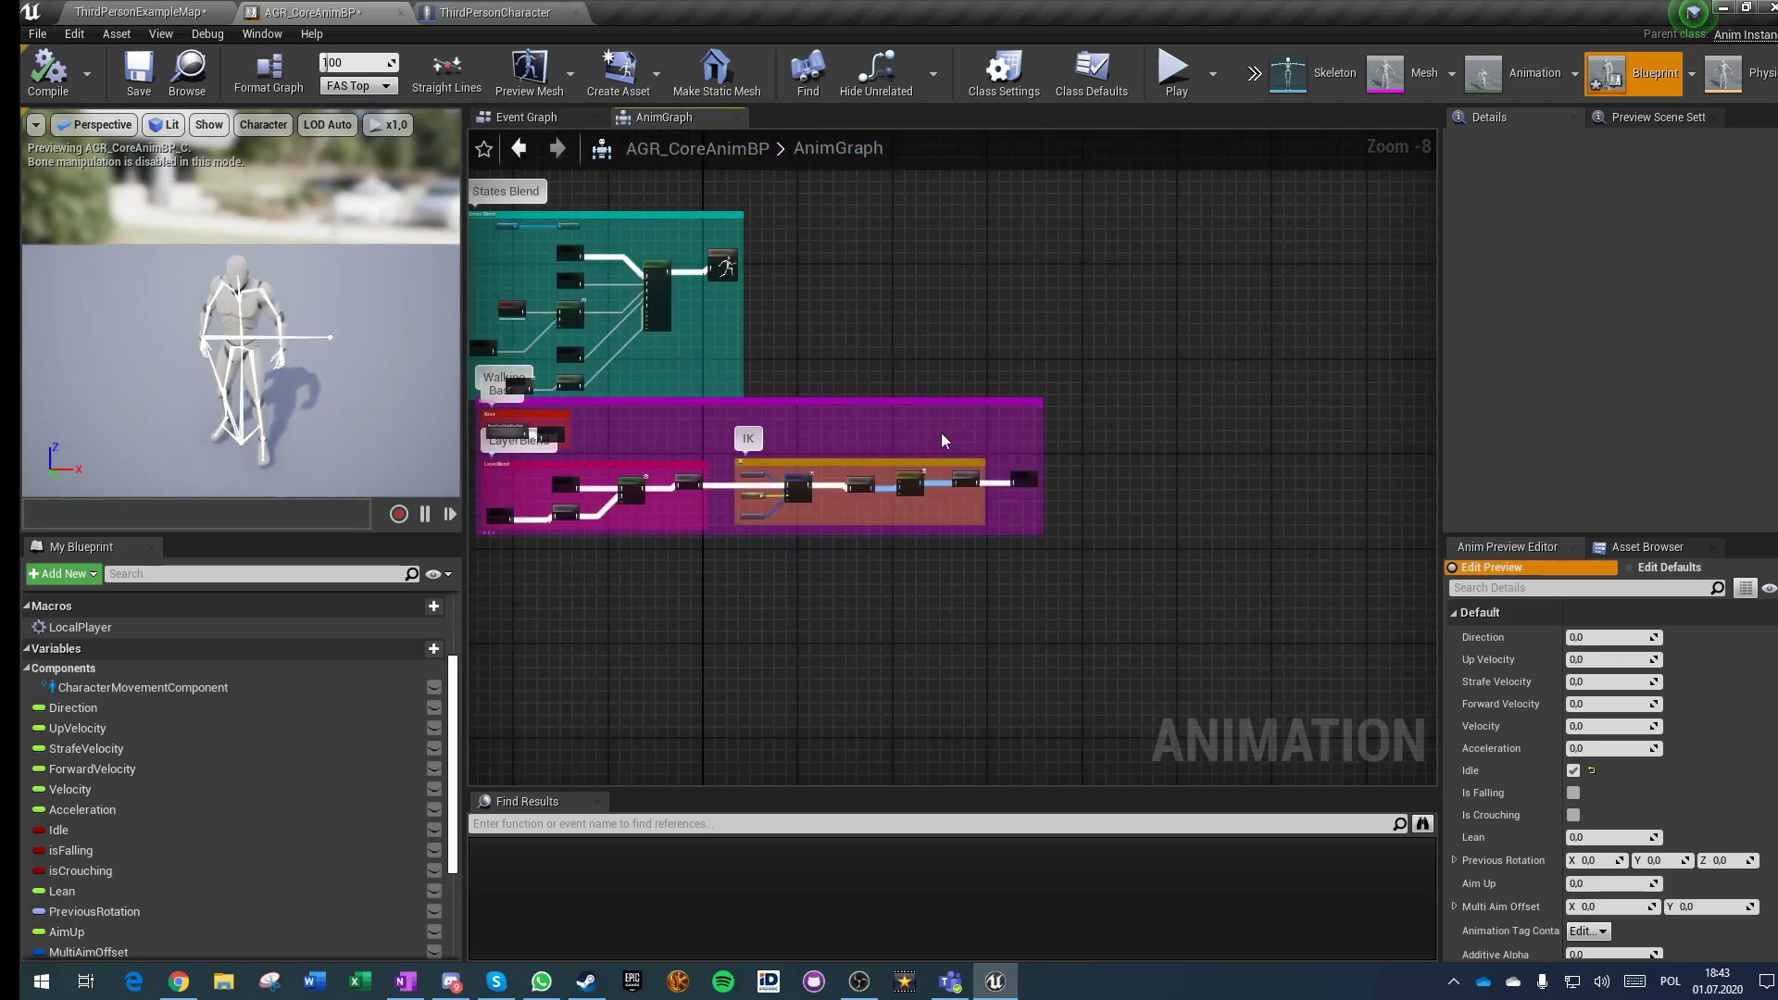
{"action": "scroll", "coordinate": [892, 442], "scroll_direction": "up", "scroll_amount": 4}
{"action": "scroll", "coordinate": [709, 569], "scroll_direction": "up", "scroll_amount": 2}
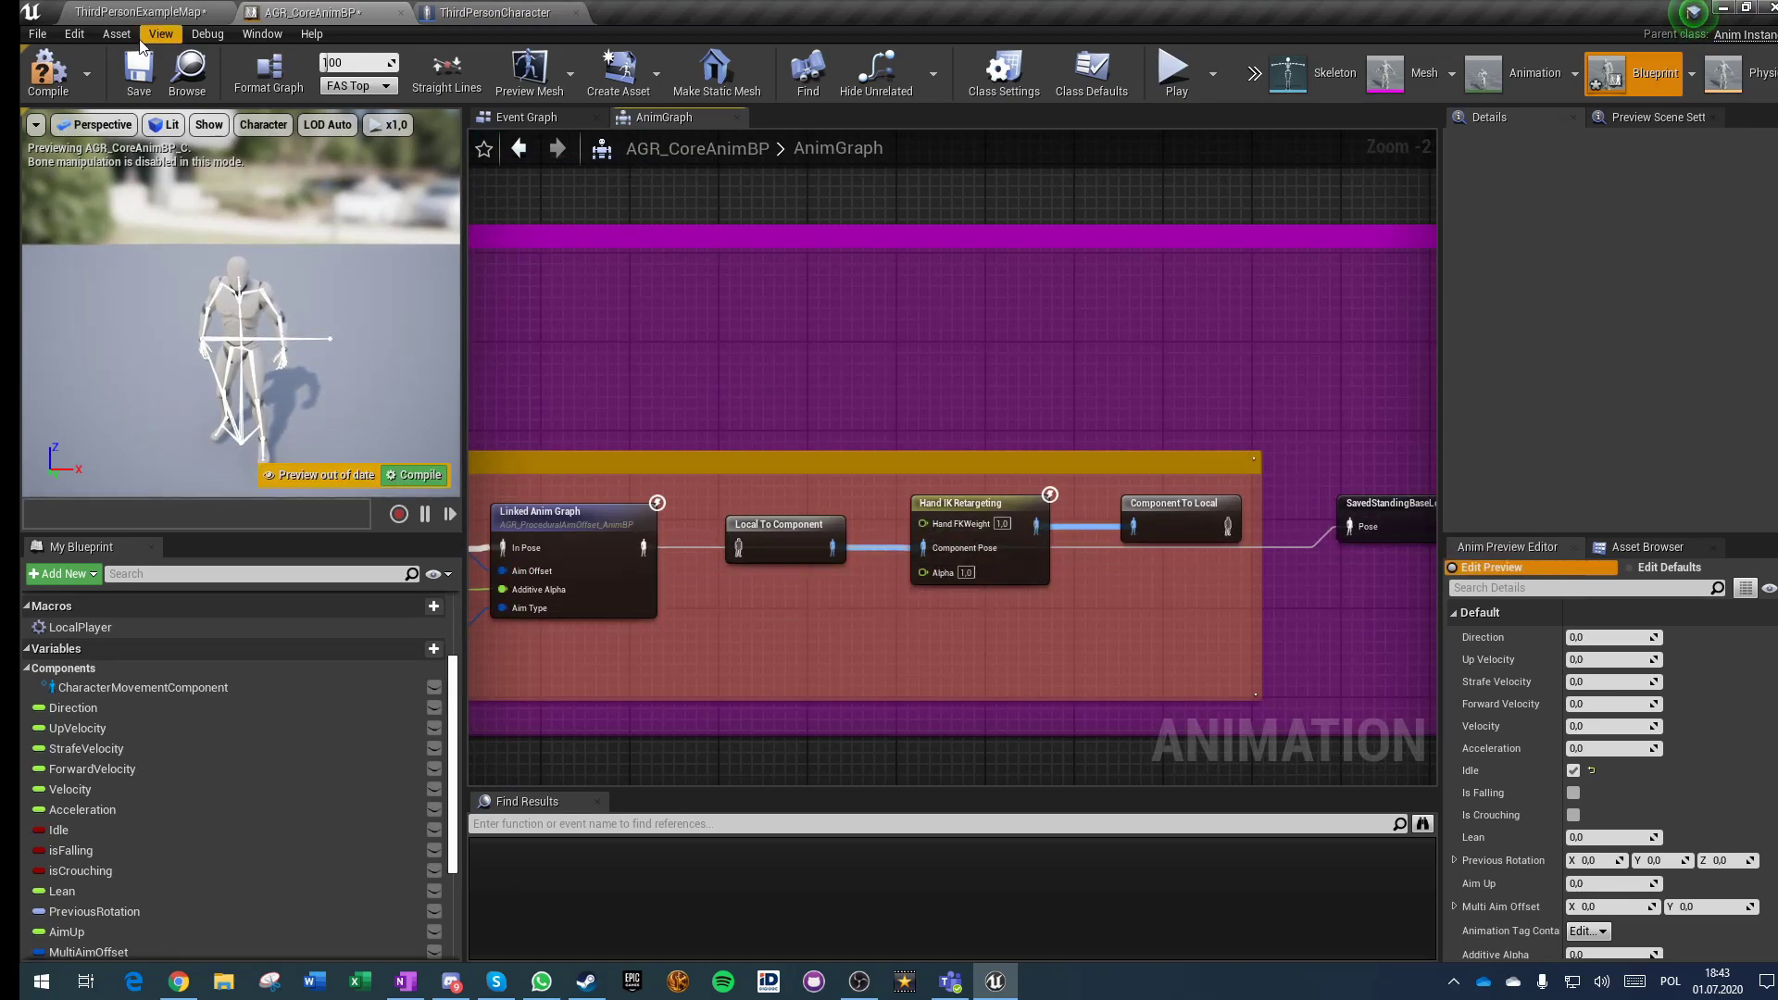
{"action": "left_click", "coordinate": [139, 82]}
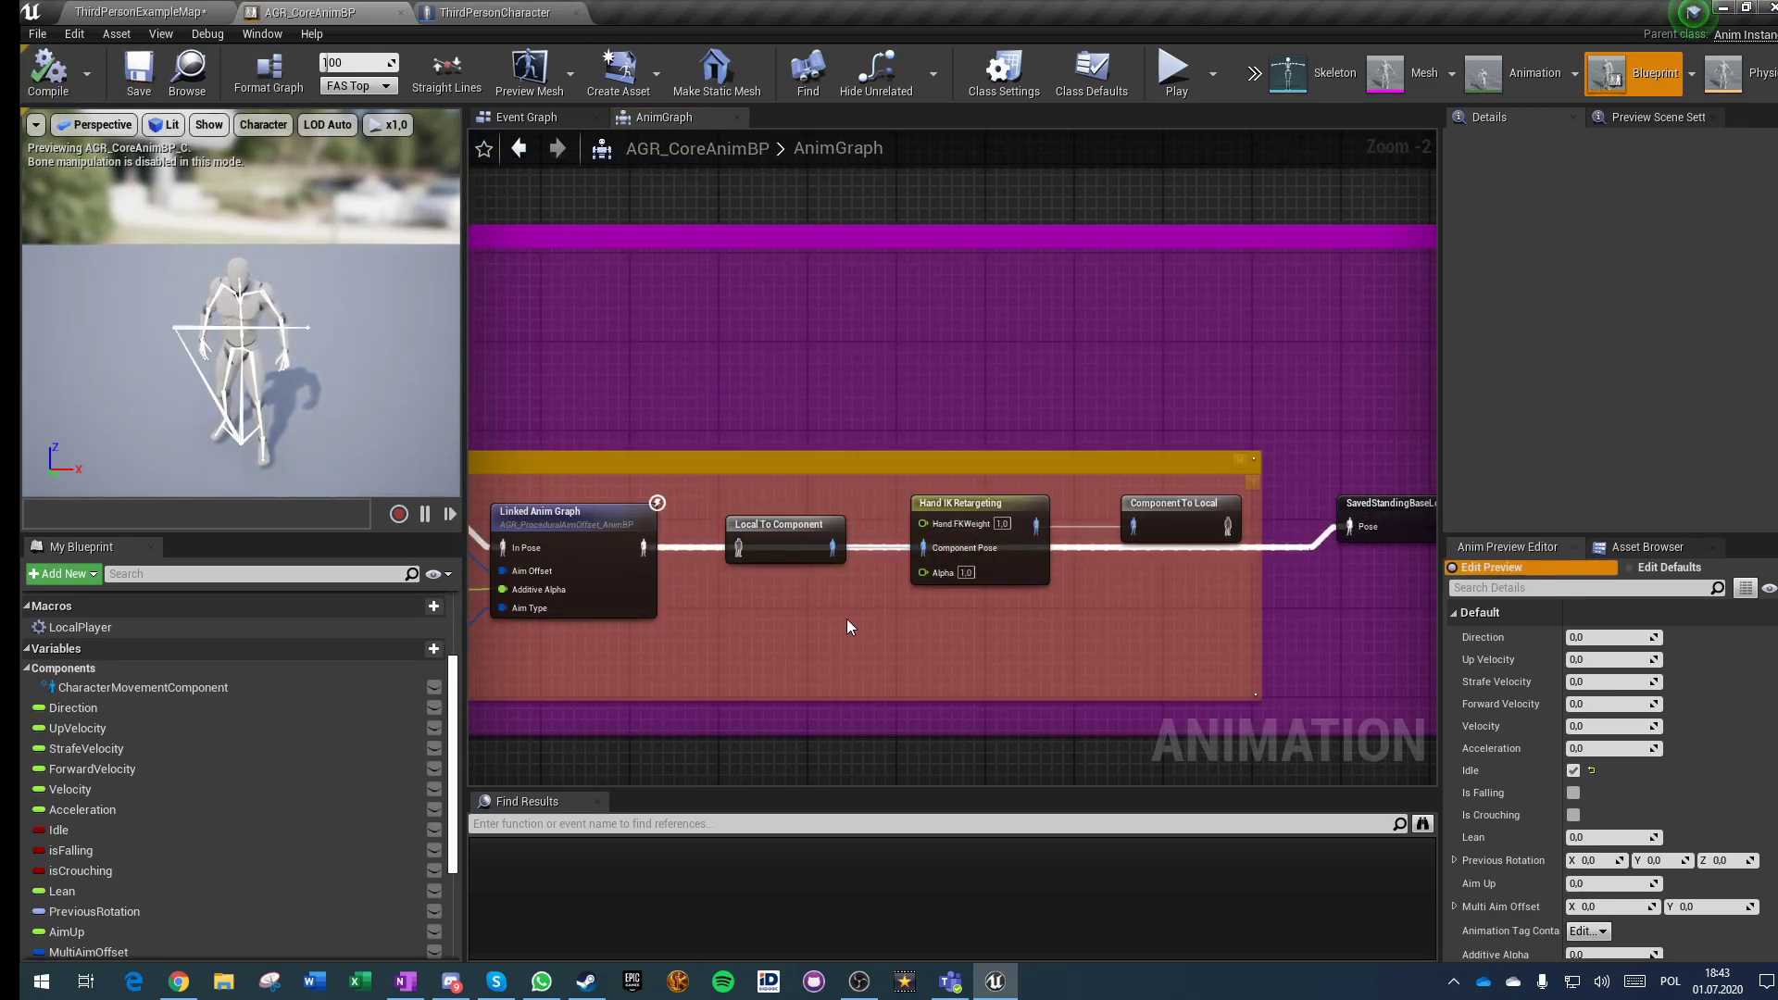
Step: Play-test both client windows, moving and aiming the characters to check the pose without hand IK retargeting, and end the session
{"action": "left_click", "coordinate": [163, 13]}
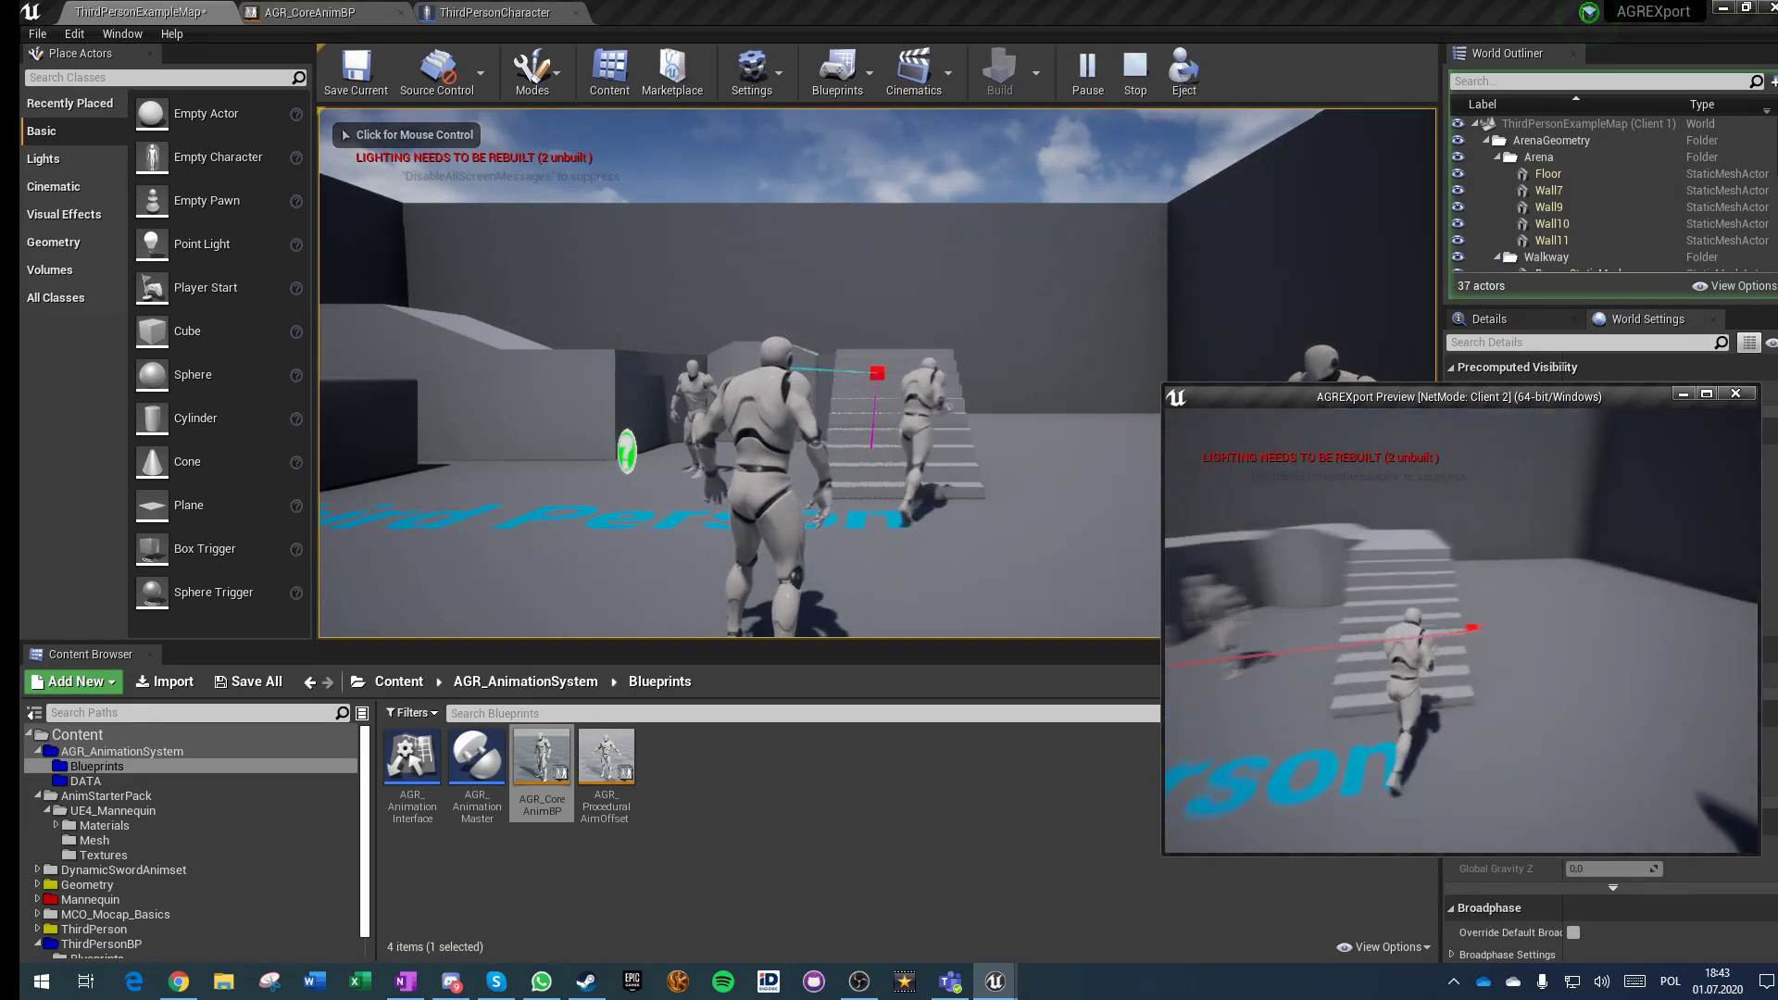
{"action": "left_click", "coordinate": [342, 128]}
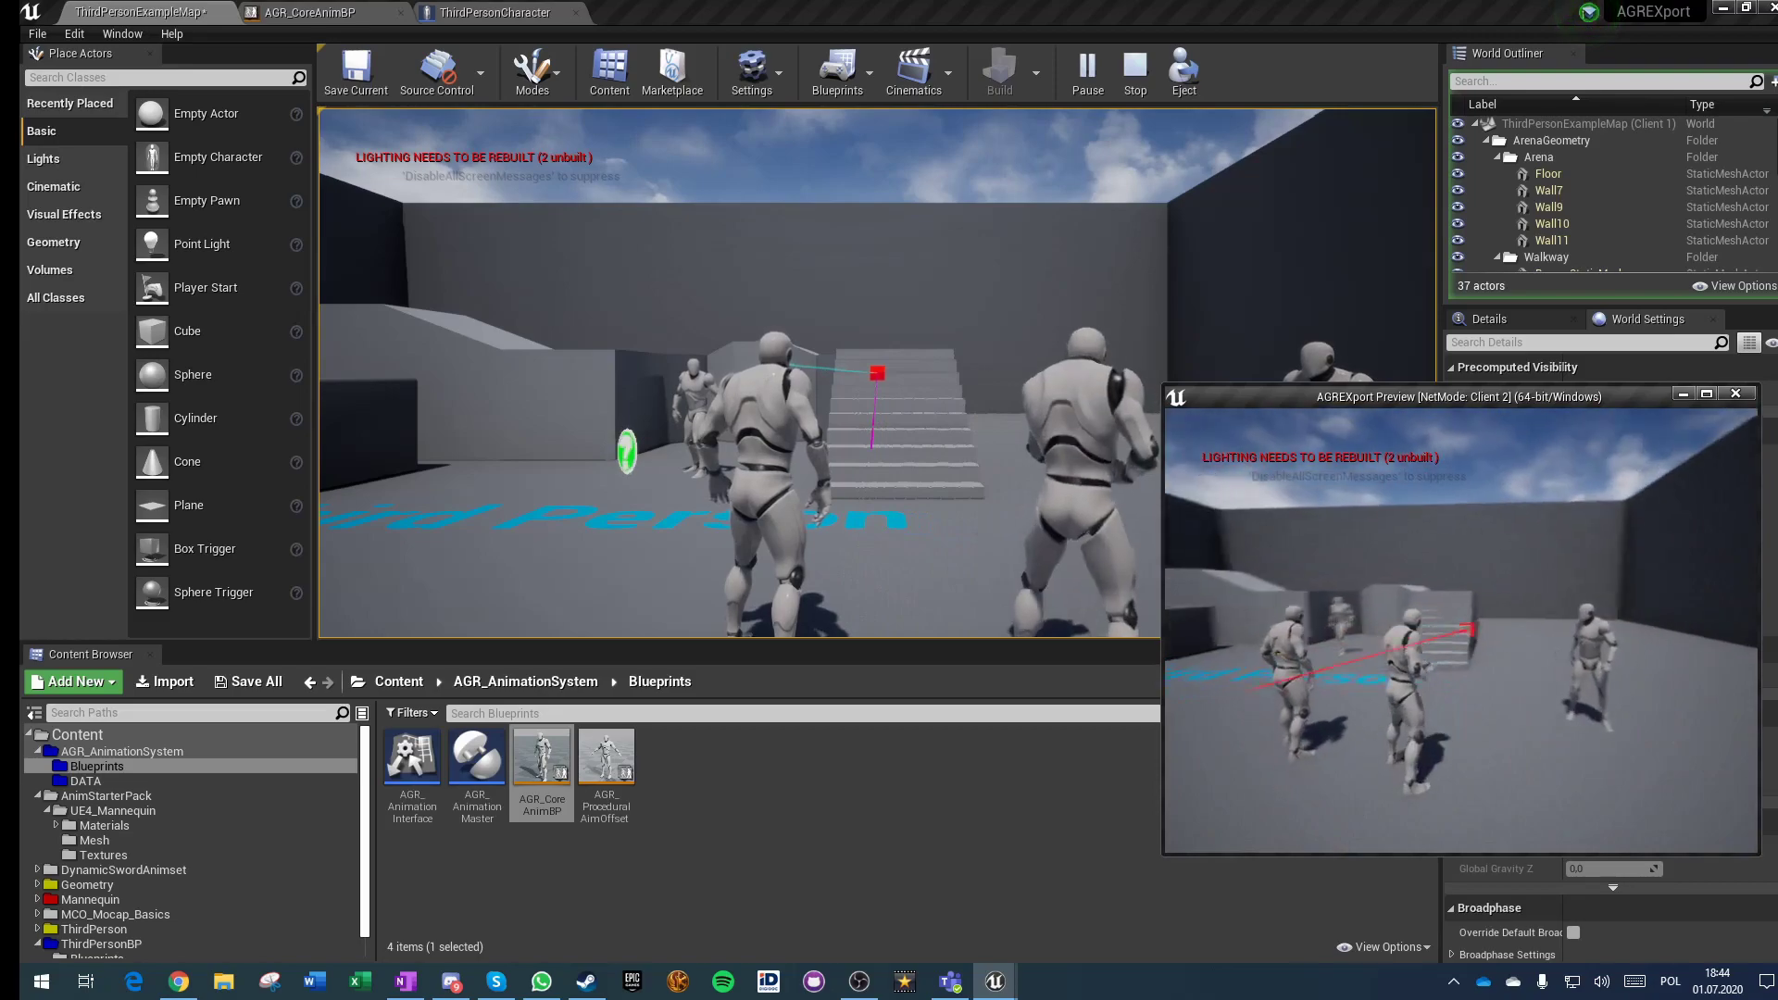
{"action": "left_click", "coordinate": [815, 359]}
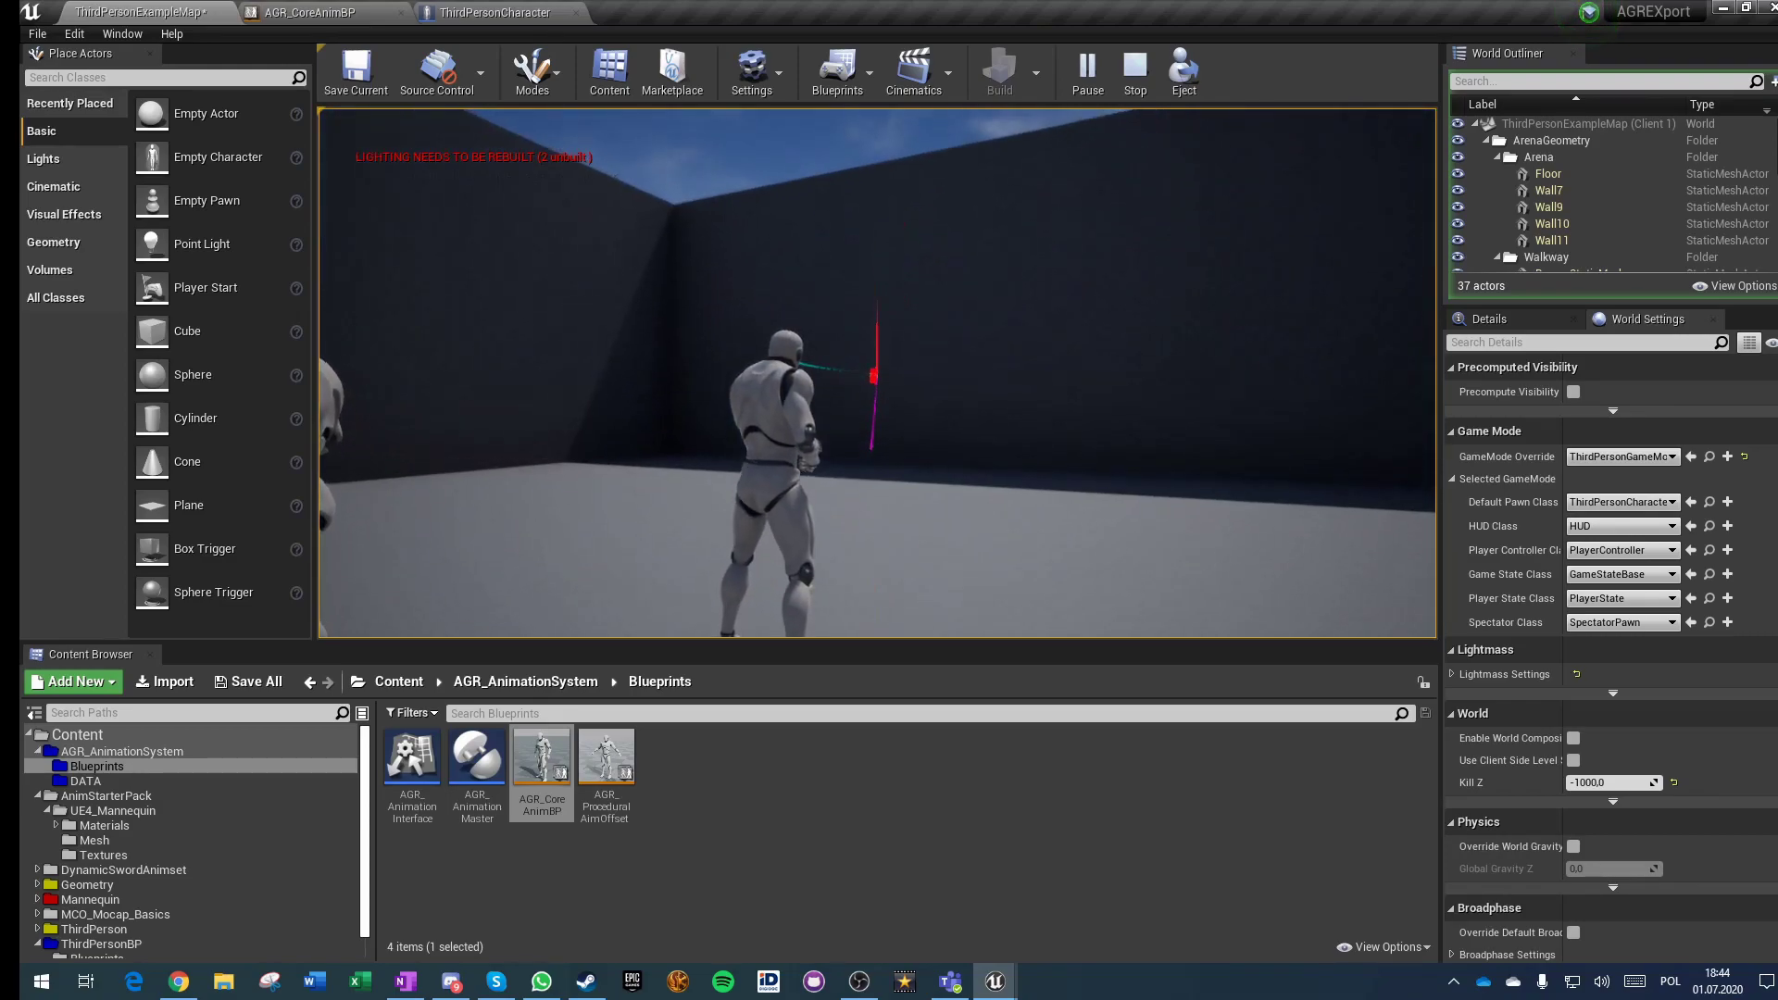
{"action": "key", "text": "Escape"}
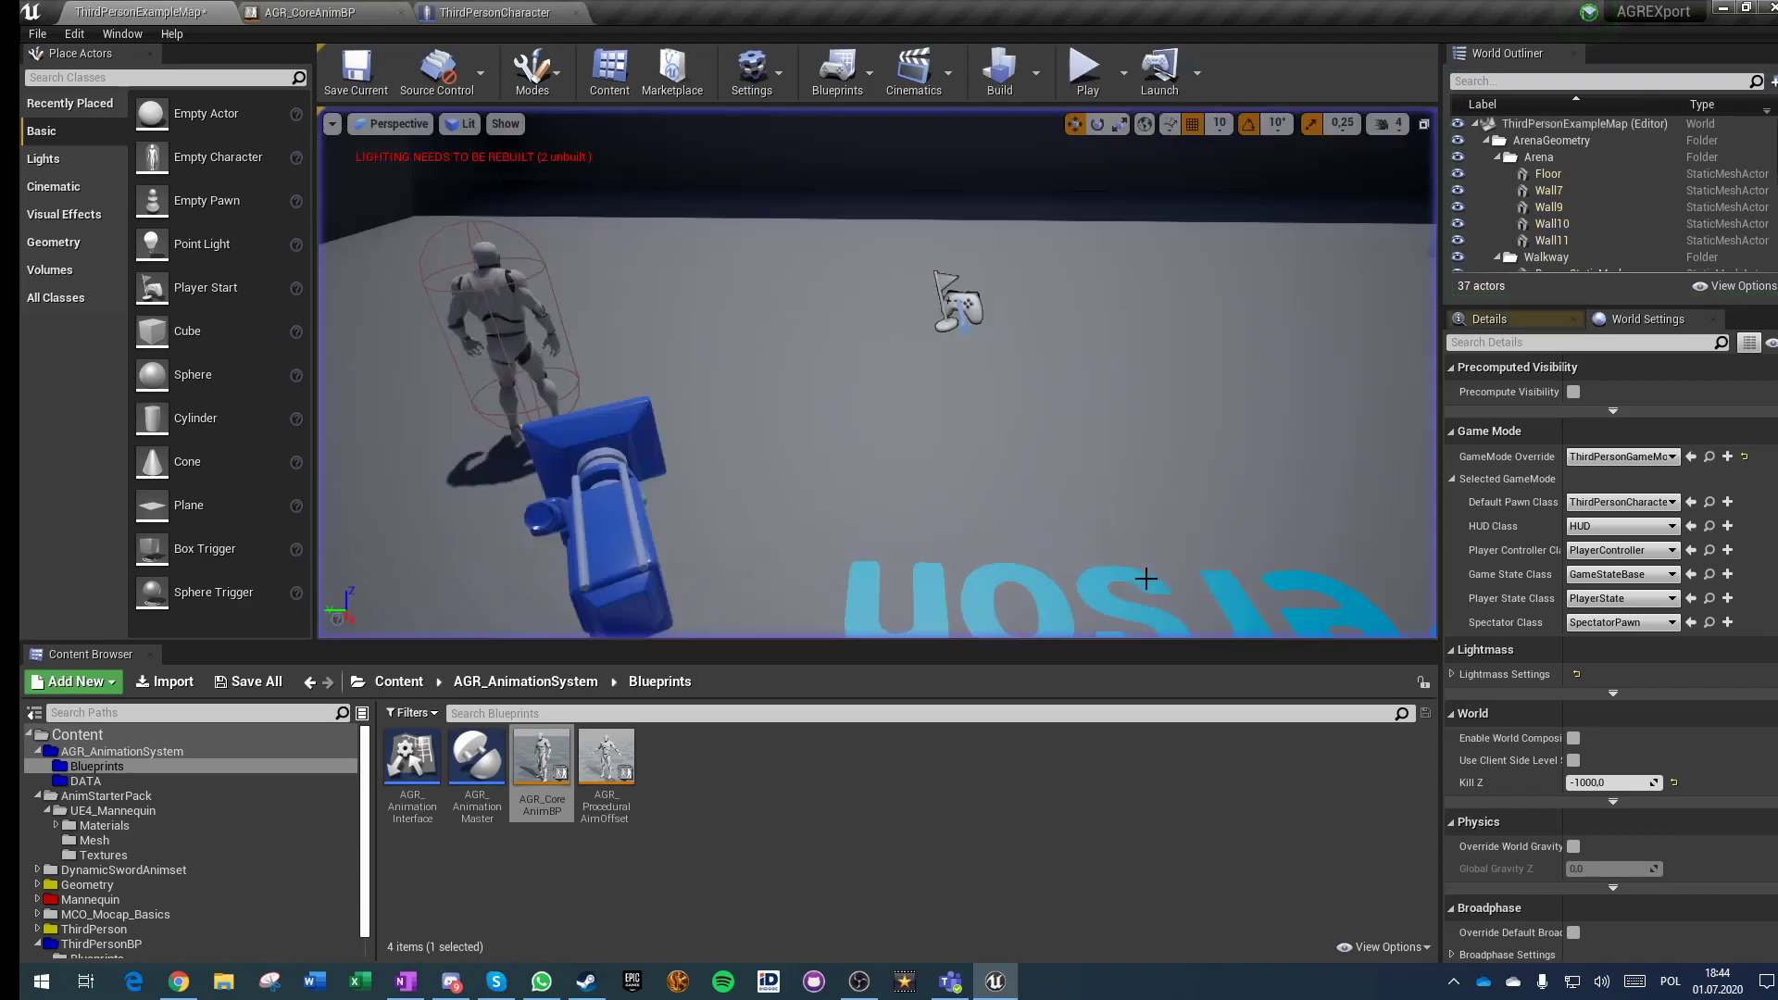
Step: Open the UE4ASP_HeroTPP_AnimBlueprint animation blueprint from the AnimStarterPack folder
{"action": "left_click", "coordinate": [512, 683]}
{"action": "left_click", "coordinate": [409, 683]}
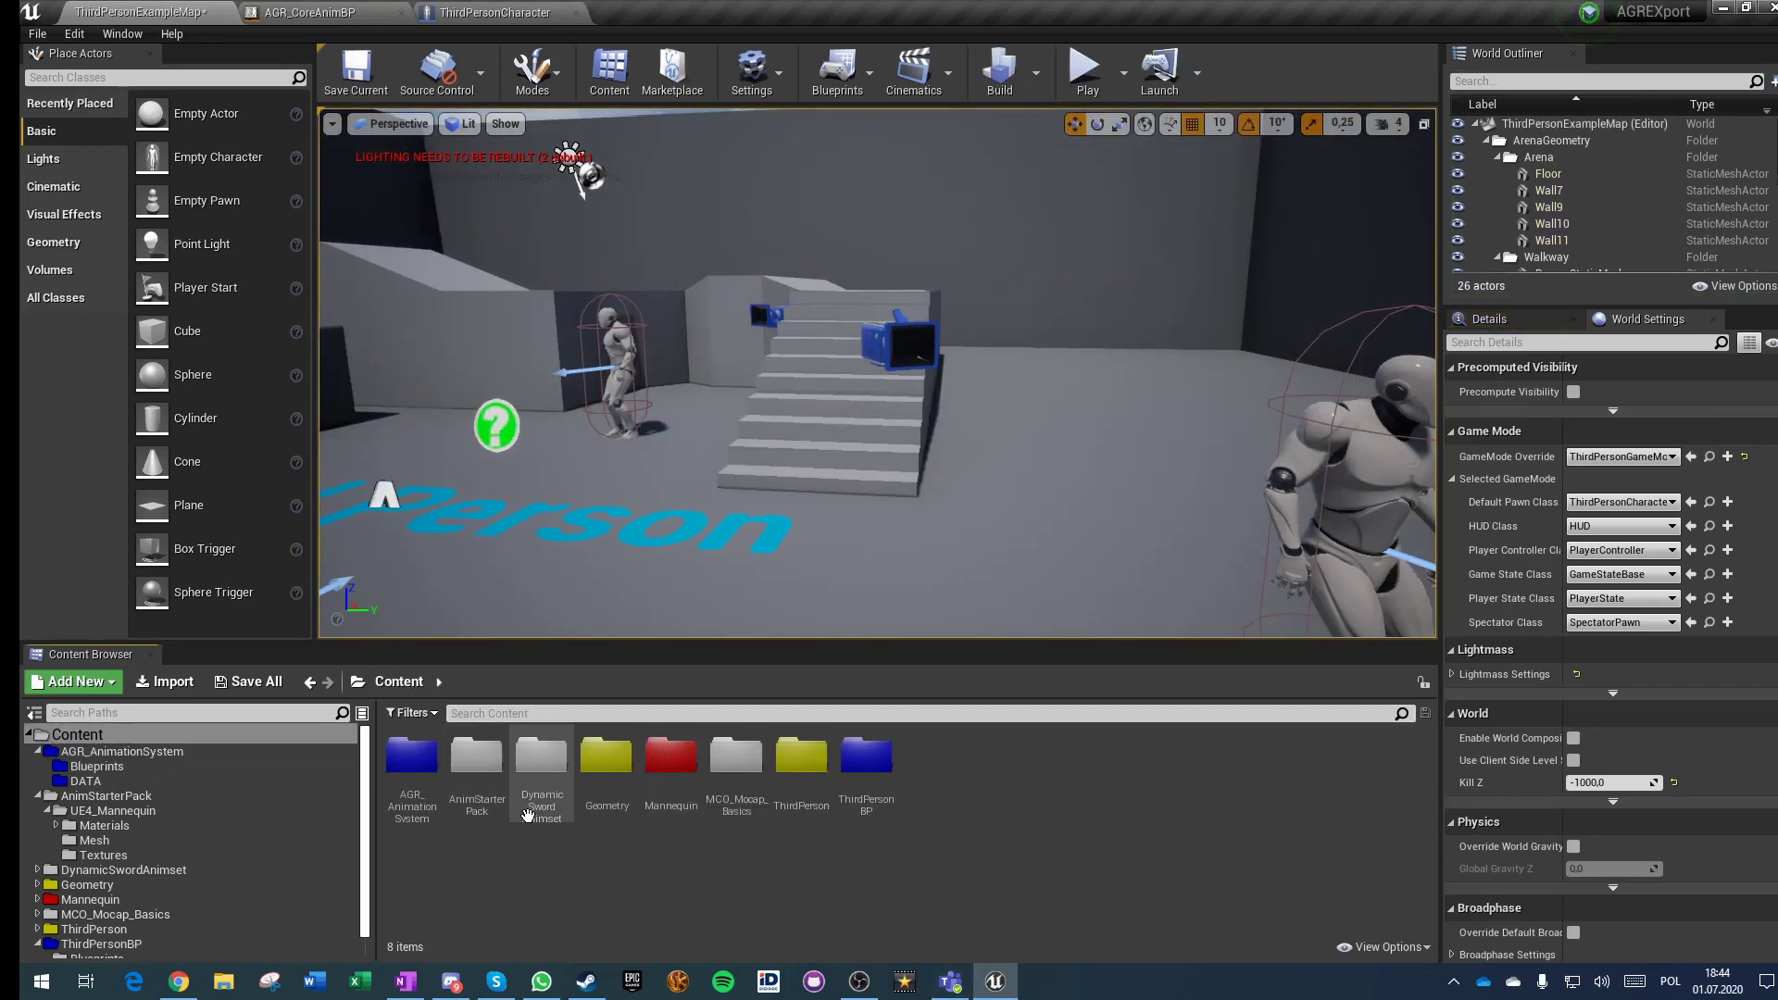
{"action": "double_click", "coordinate": [476, 758]}
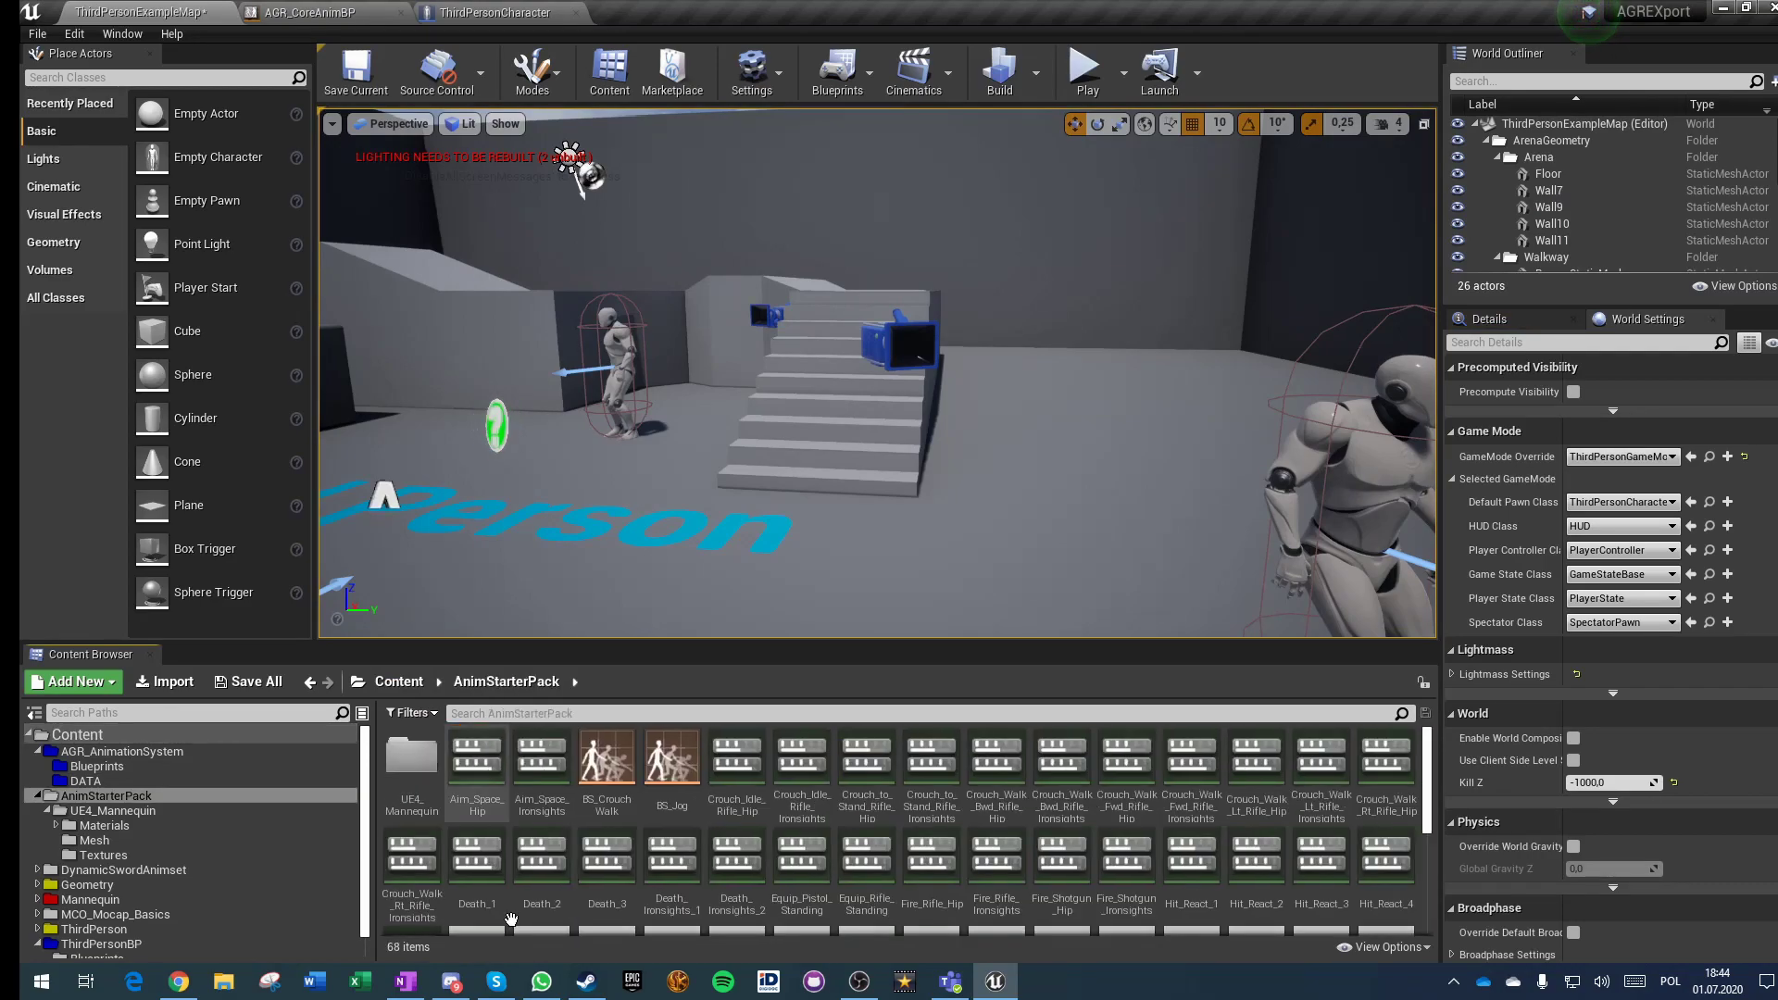
{"action": "scroll", "coordinate": [1003, 873], "scroll_direction": "down", "scroll_amount": 3}
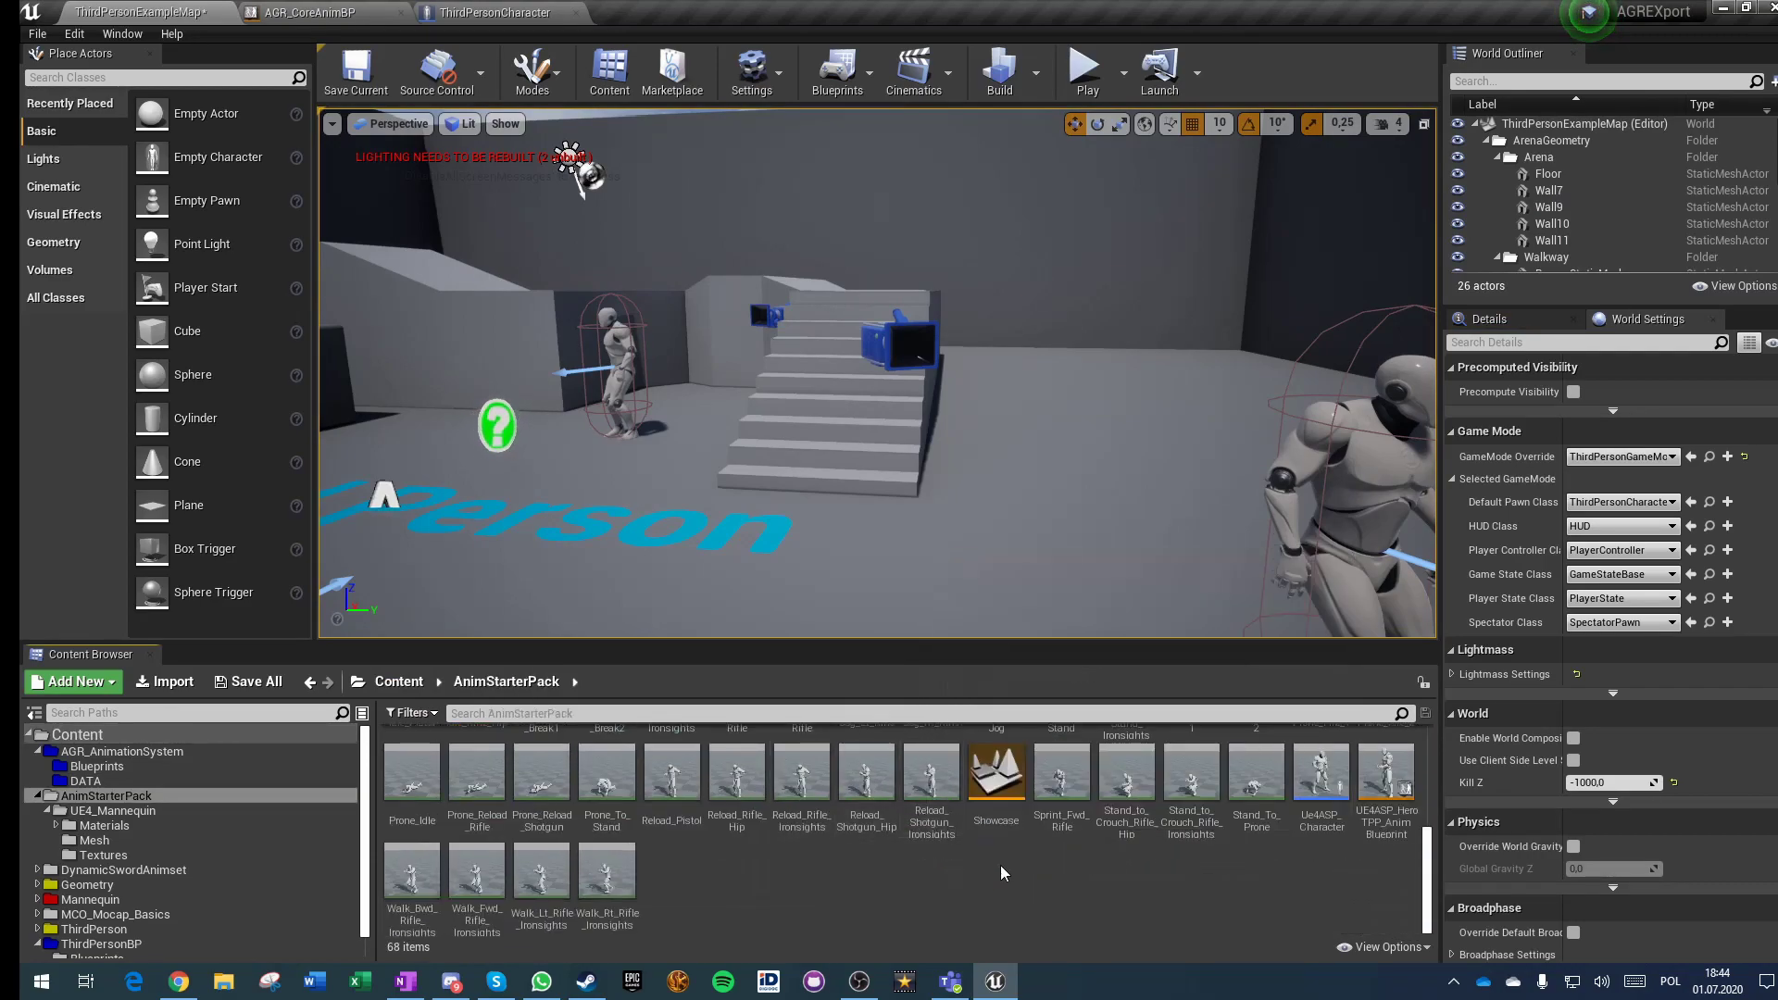
{"action": "double_click", "coordinate": [1384, 785]}
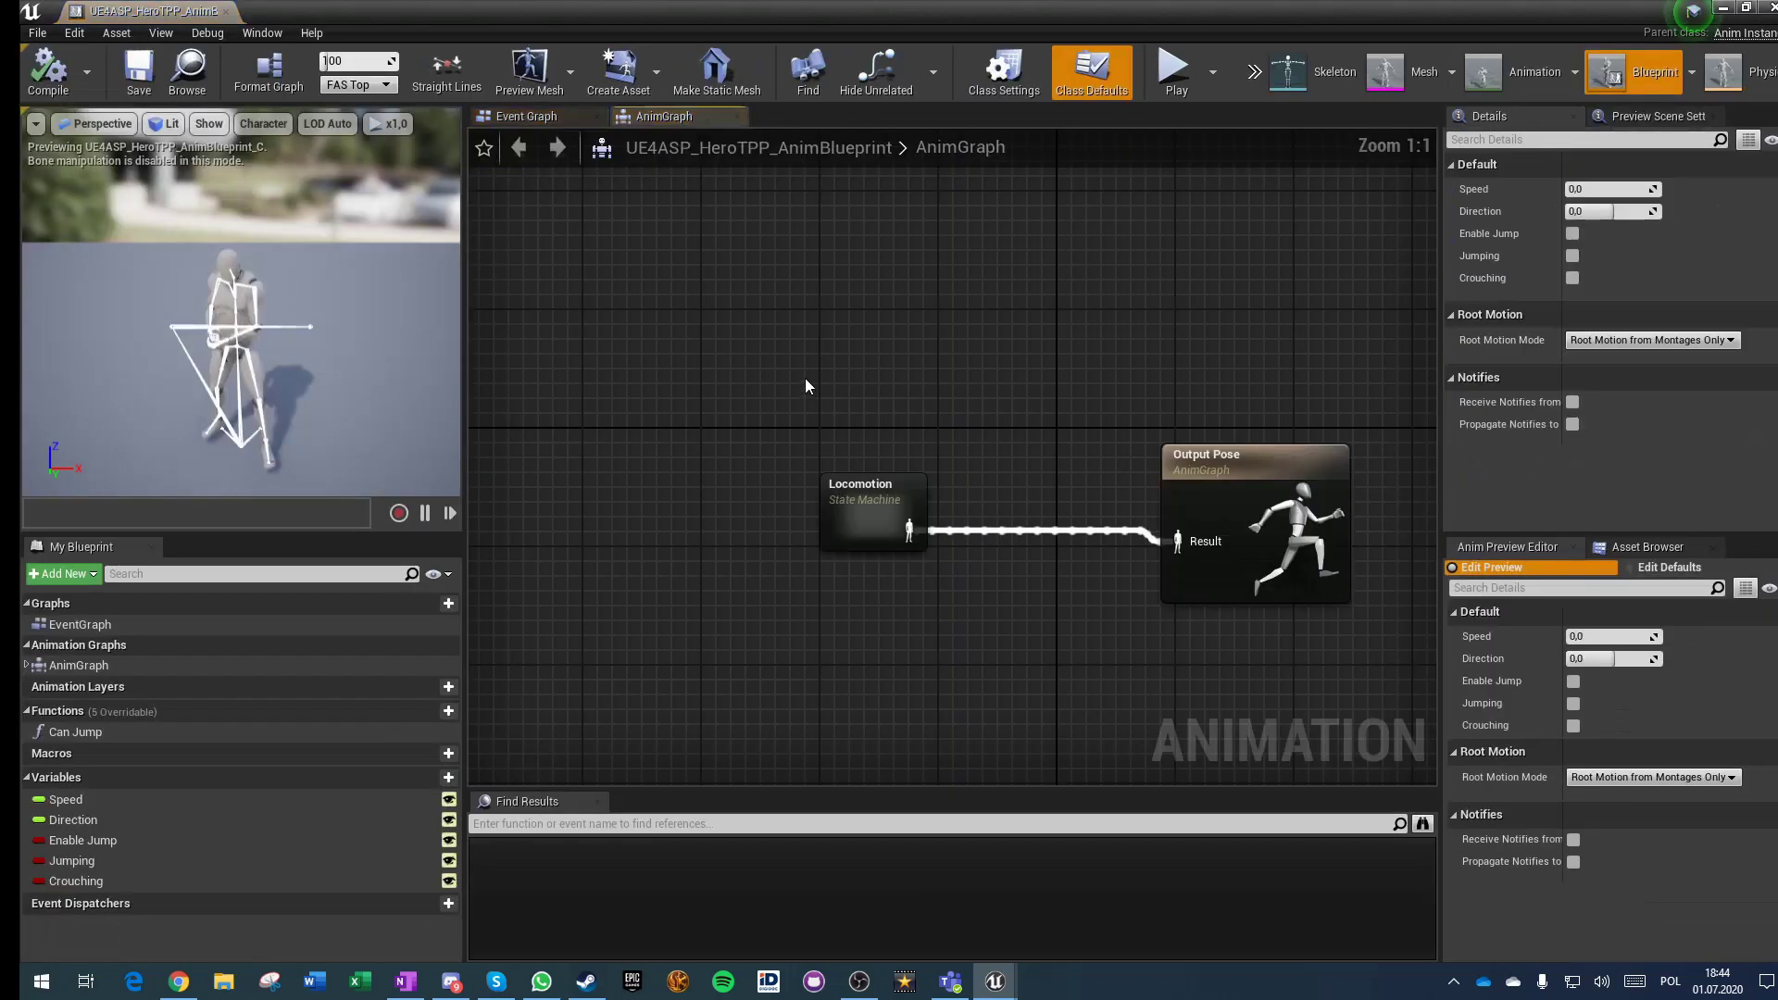
Step: Move the Locomotion state machine node farther from the Output Pose node in the AnimGraph
{"action": "left_click_drag", "start_coordinate": [851, 503], "coordinate": [569, 503]}
{"action": "left_click", "coordinate": [677, 626]}
{"action": "right_click_drag", "start_coordinate": [601, 550], "coordinate": [636, 391]}
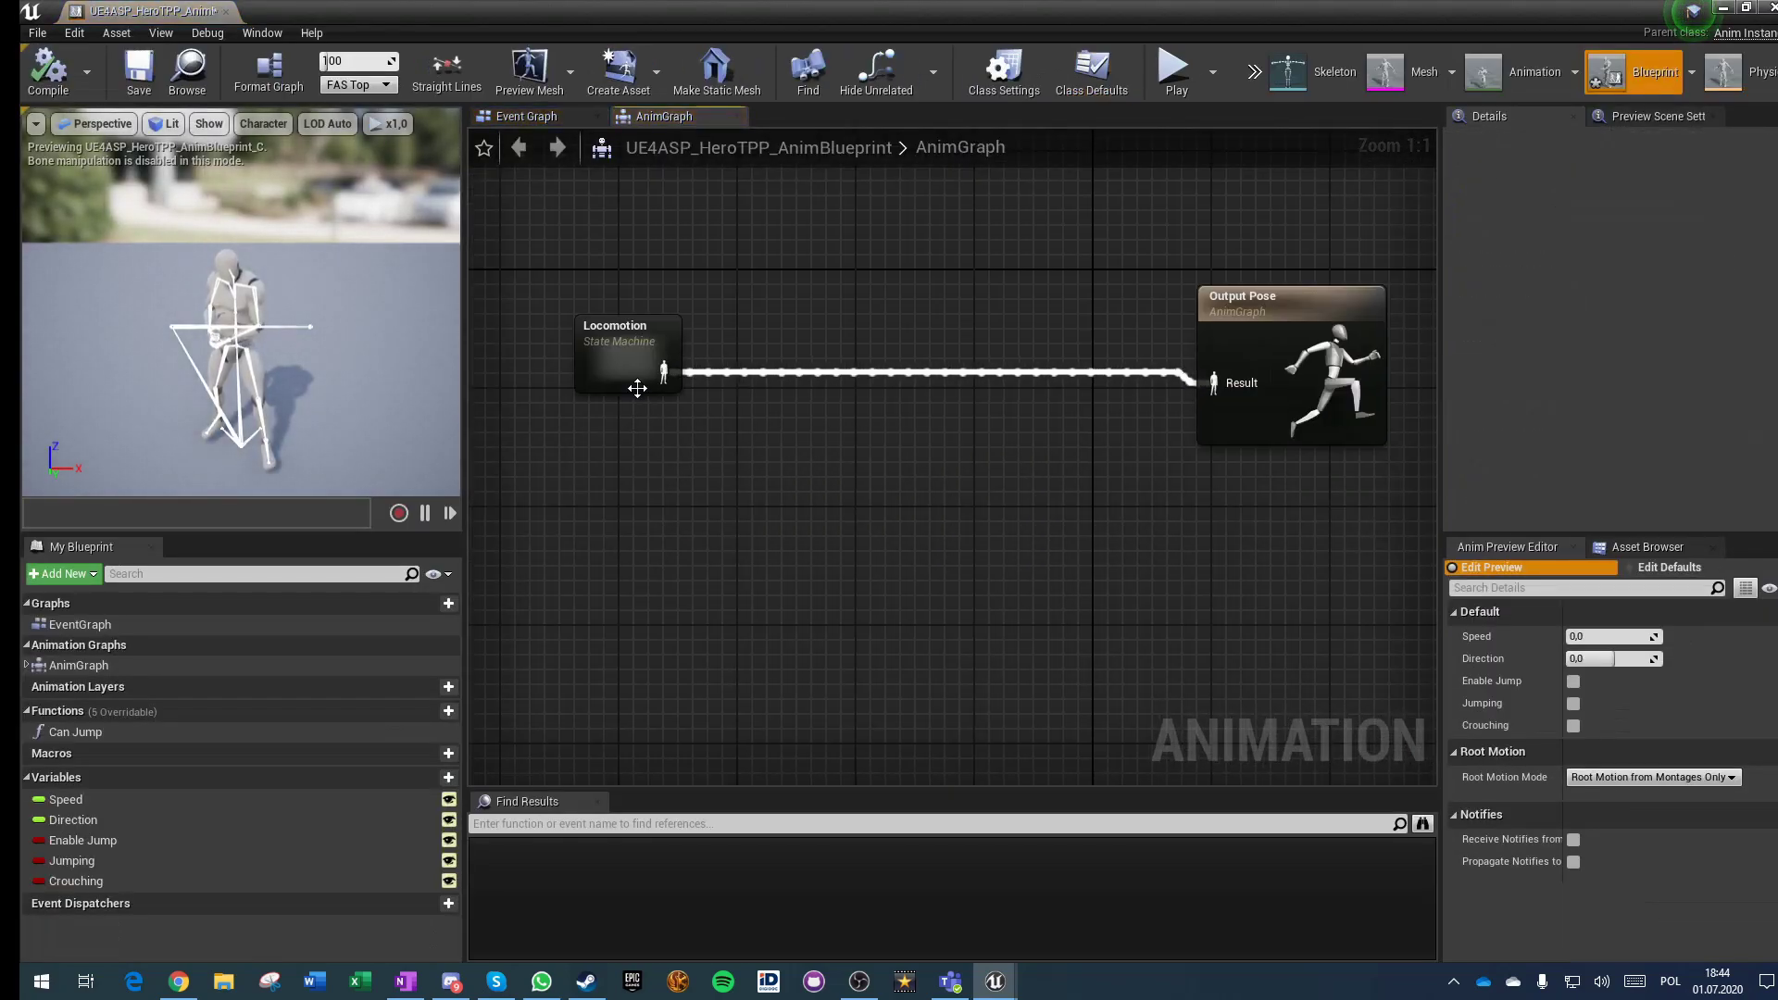
{"action": "left_click_drag", "start_coordinate": [658, 371], "coordinate": [809, 492]}
{"action": "type", "text": "copy bo"}
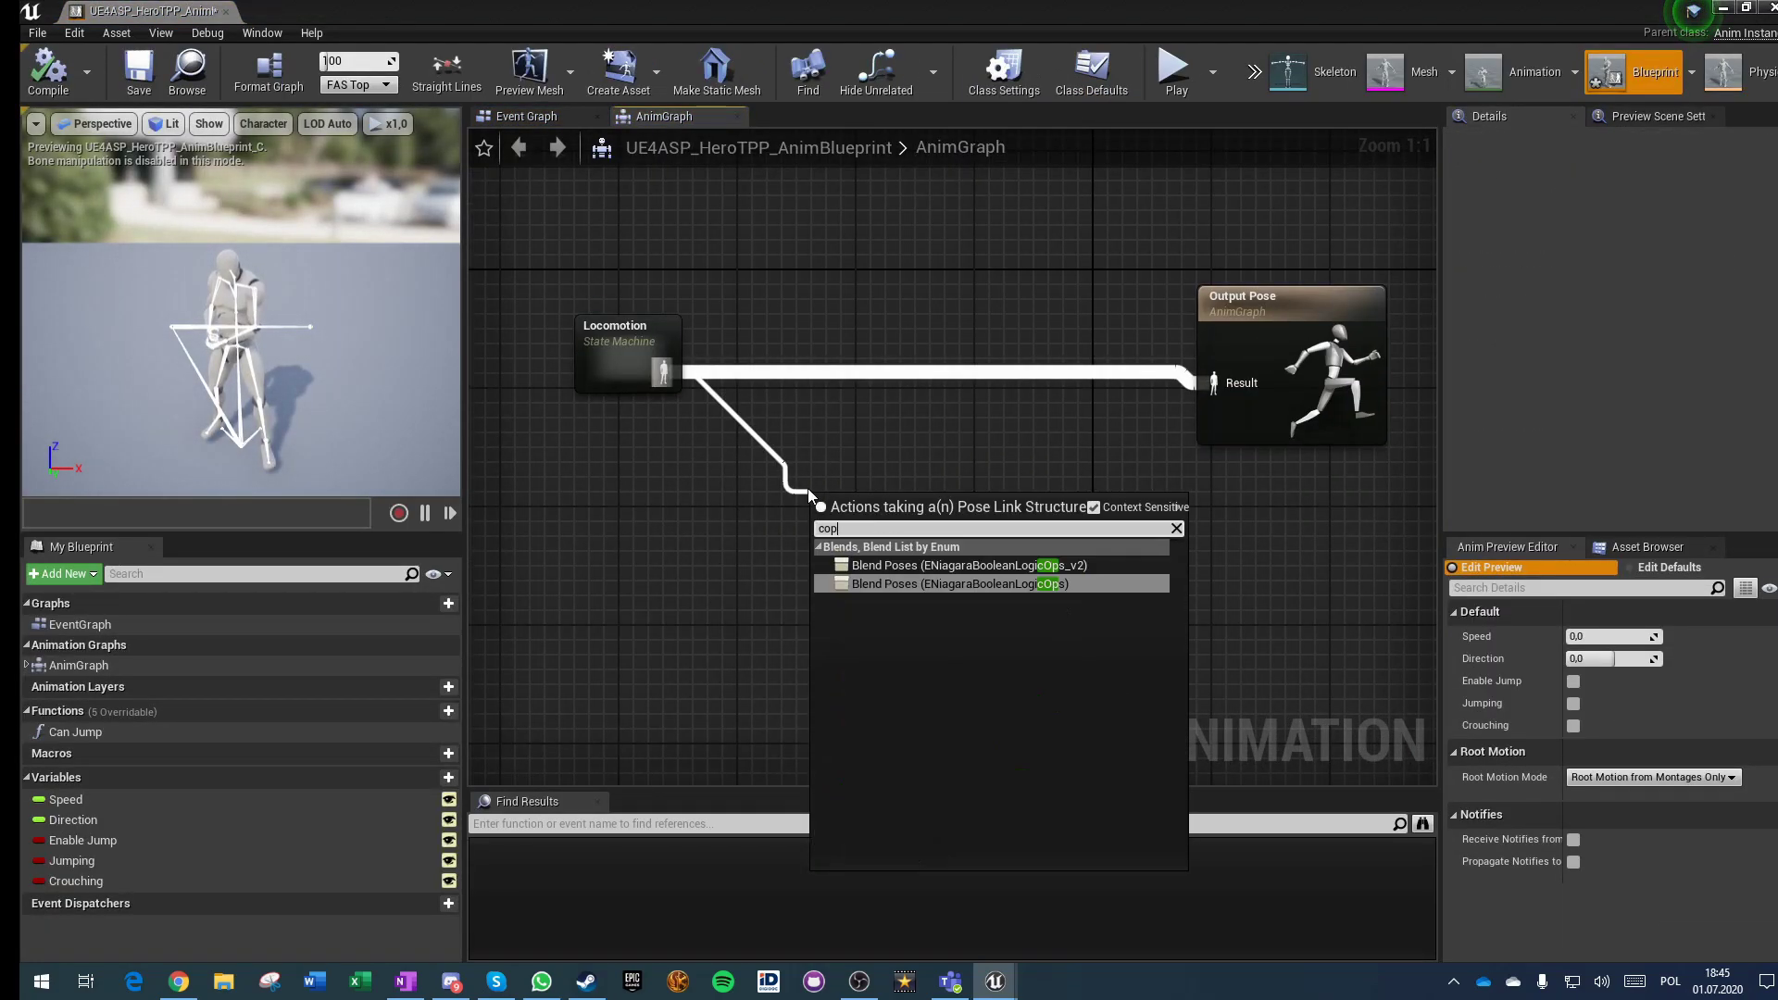
{"action": "key", "text": "Escape"}
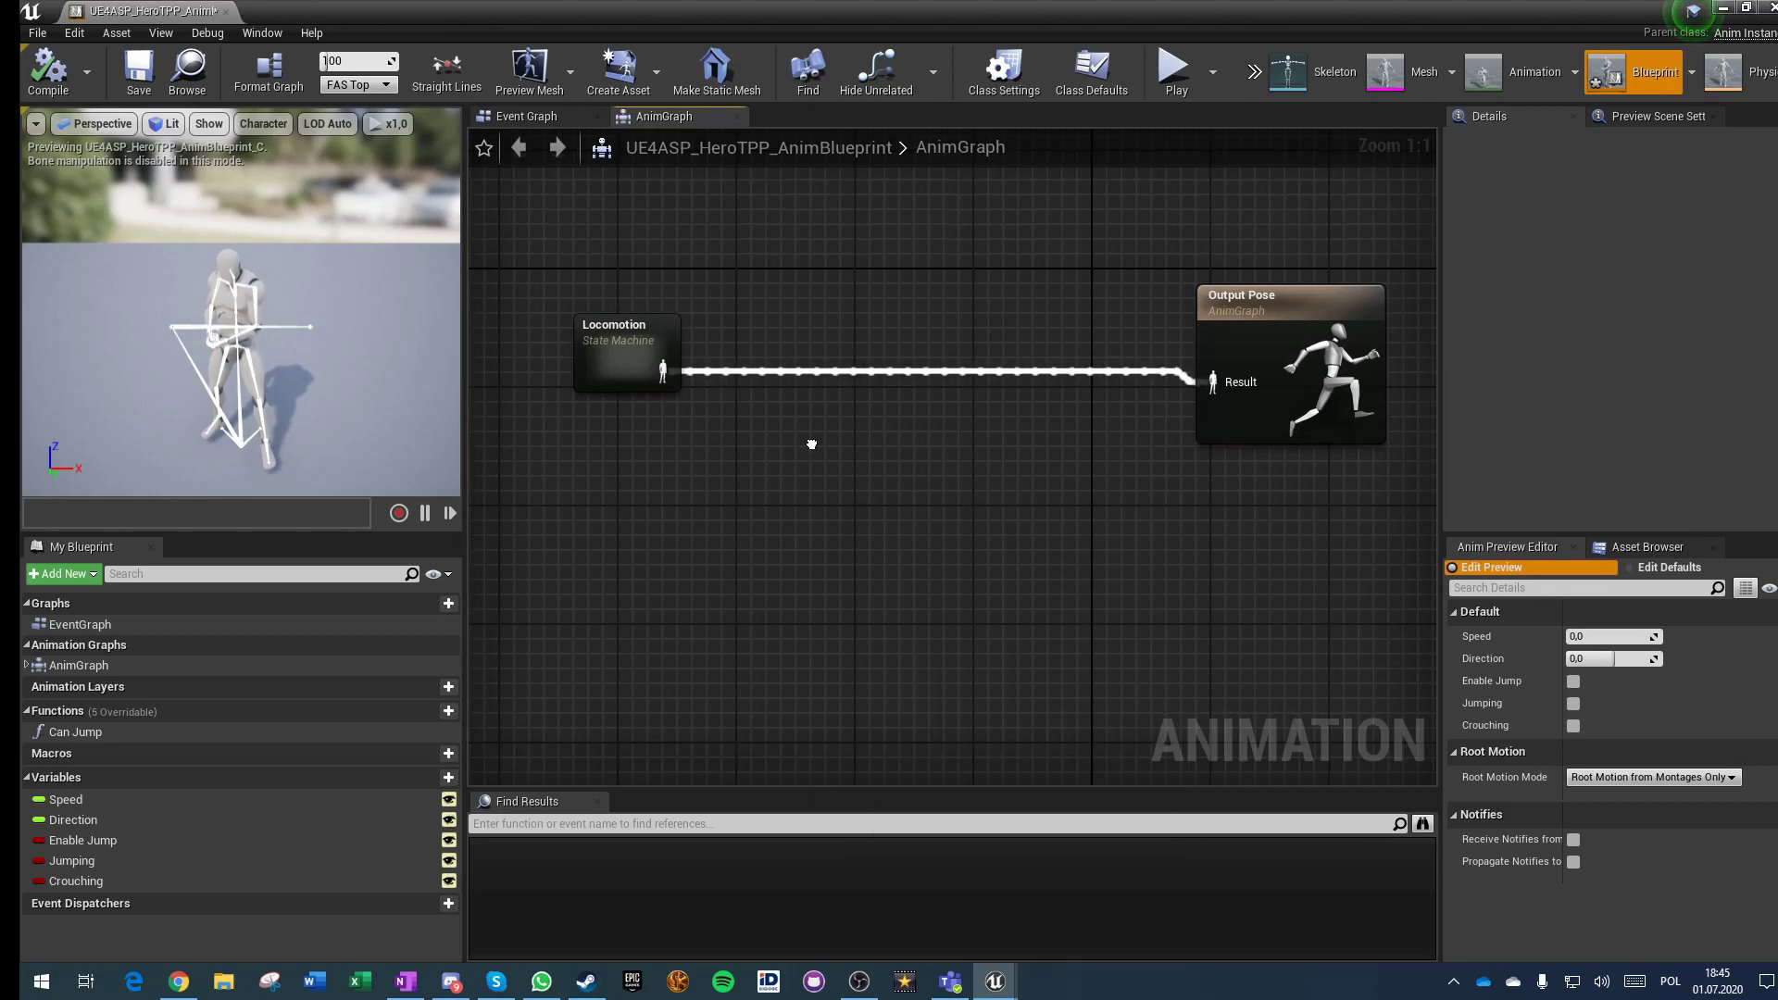
Step: Add a Copy Bone node to the AnimGraph with source bone ik_hand_r and target bone ik_hand_gun
{"action": "right_click", "coordinate": [814, 444]}
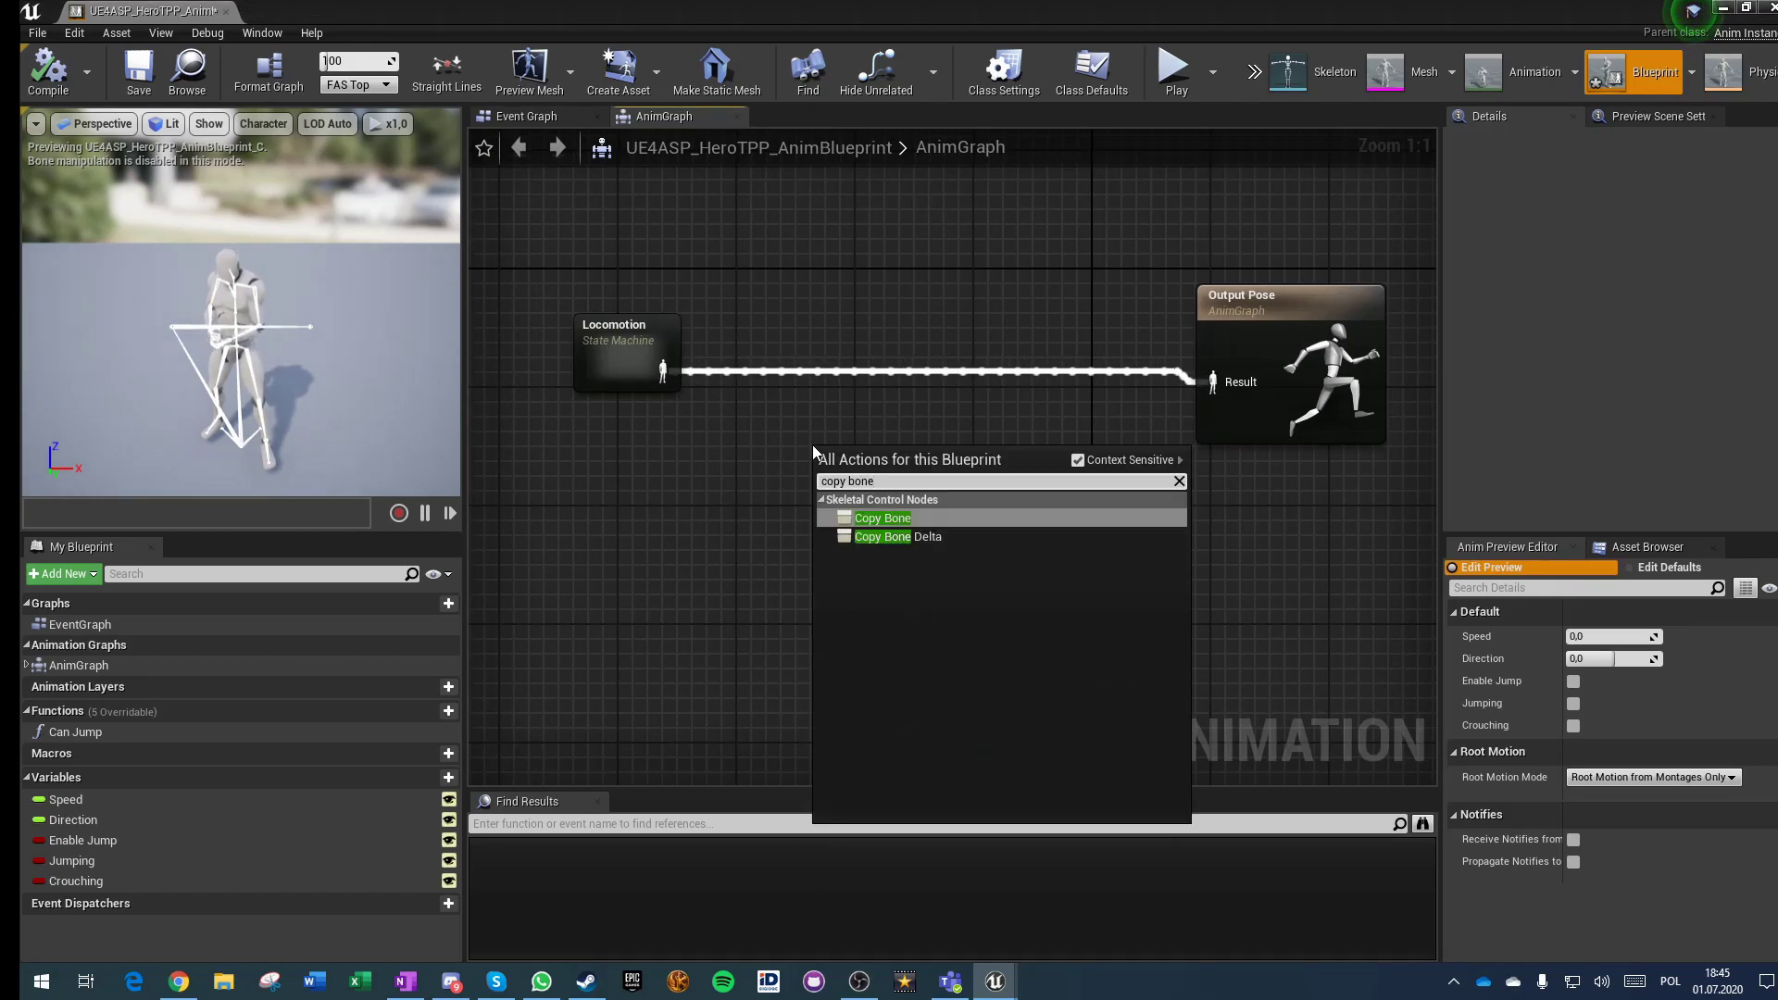
{"action": "key", "text": "Return"}
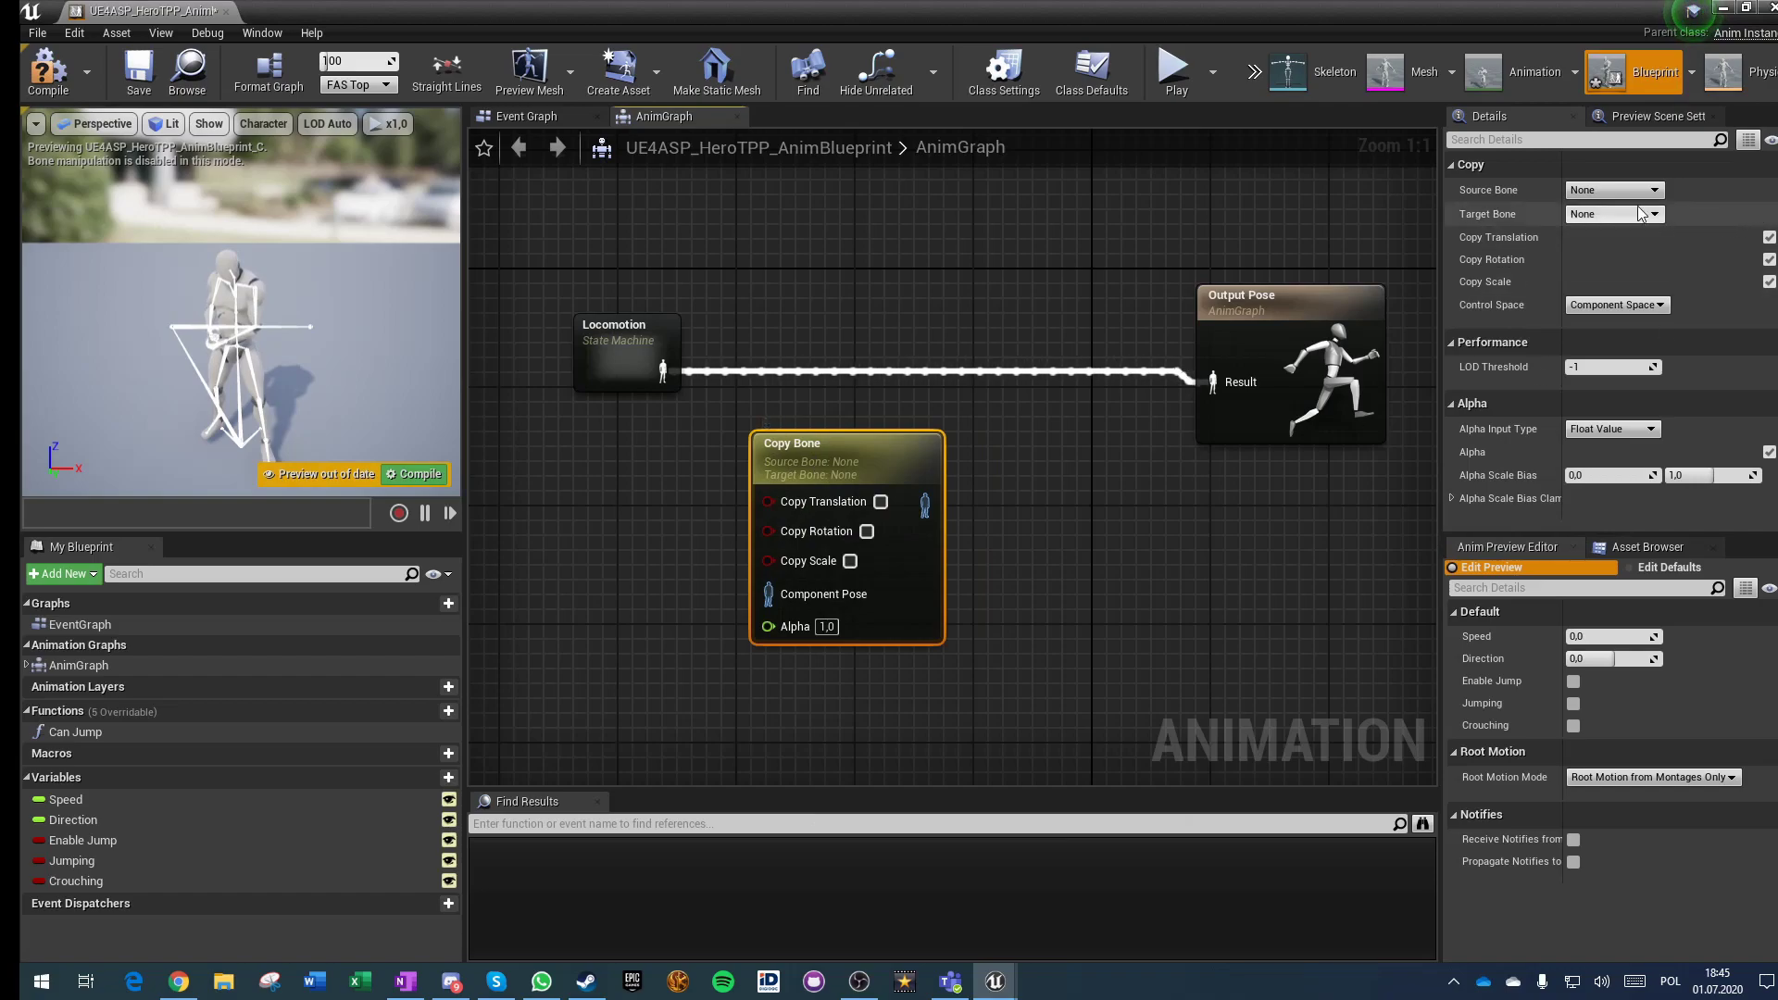
{"action": "left_click", "coordinate": [1634, 191]}
{"action": "type", "text": "han"}
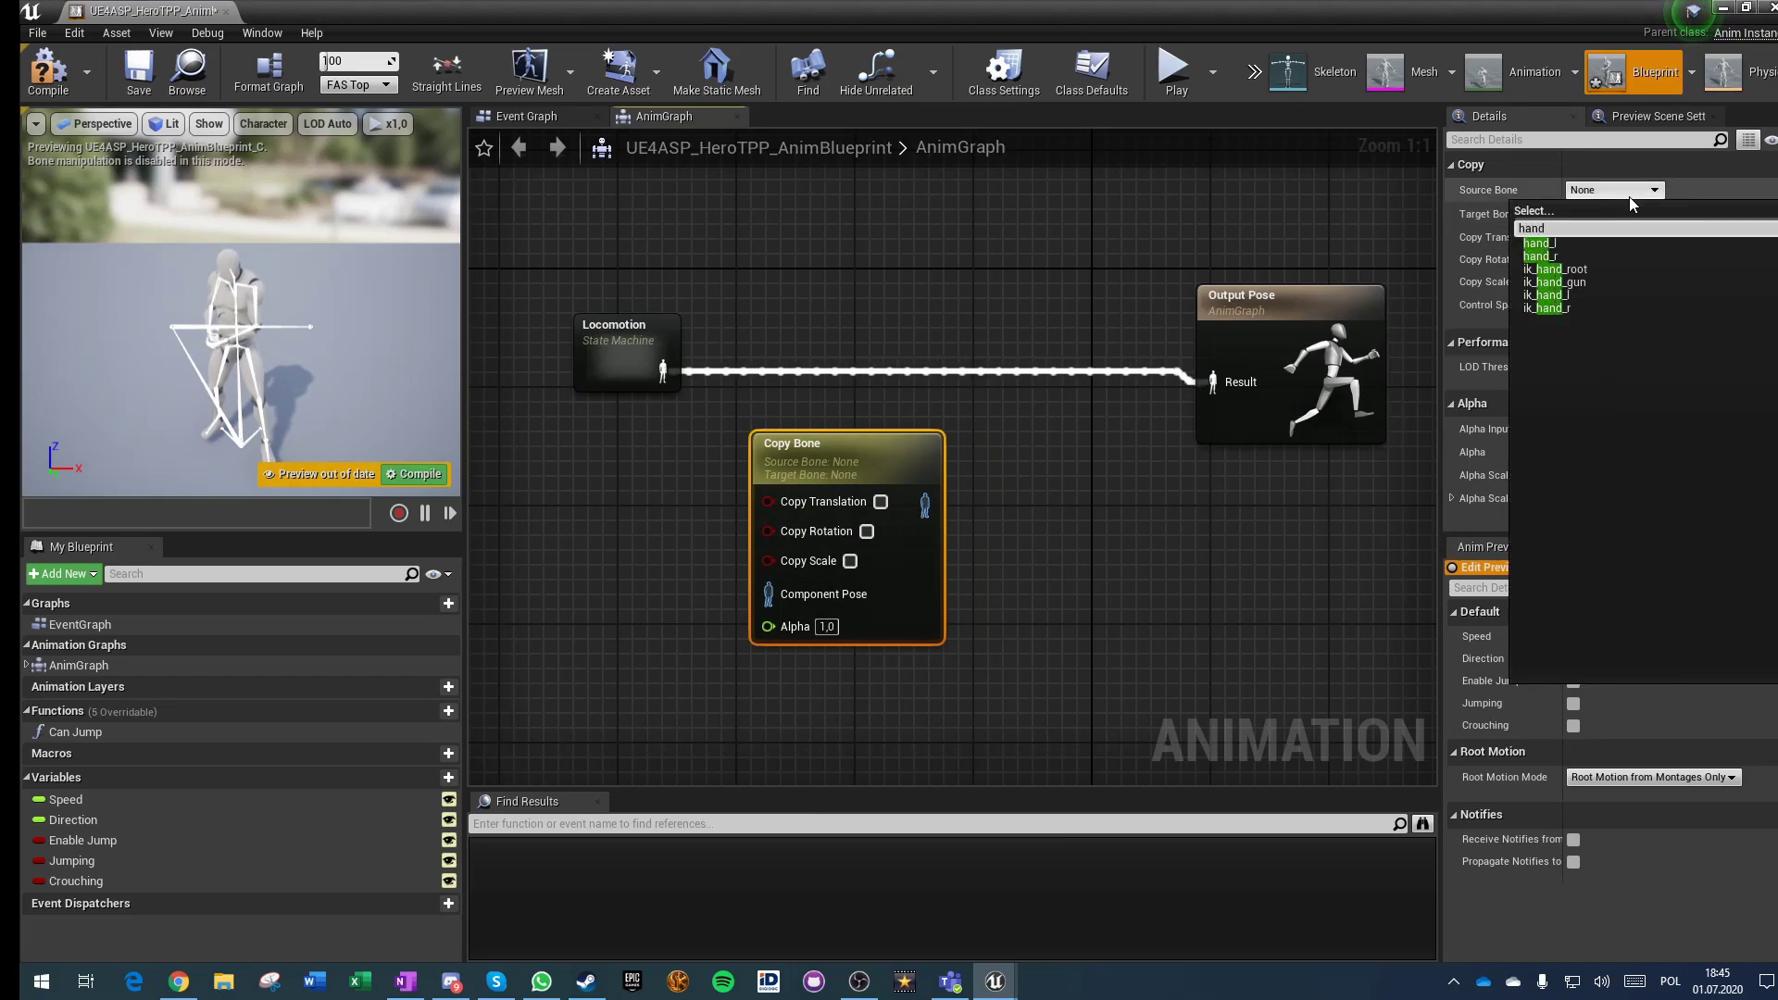
{"action": "type", "text": "d"}
{"action": "left_click", "coordinate": [1552, 306]}
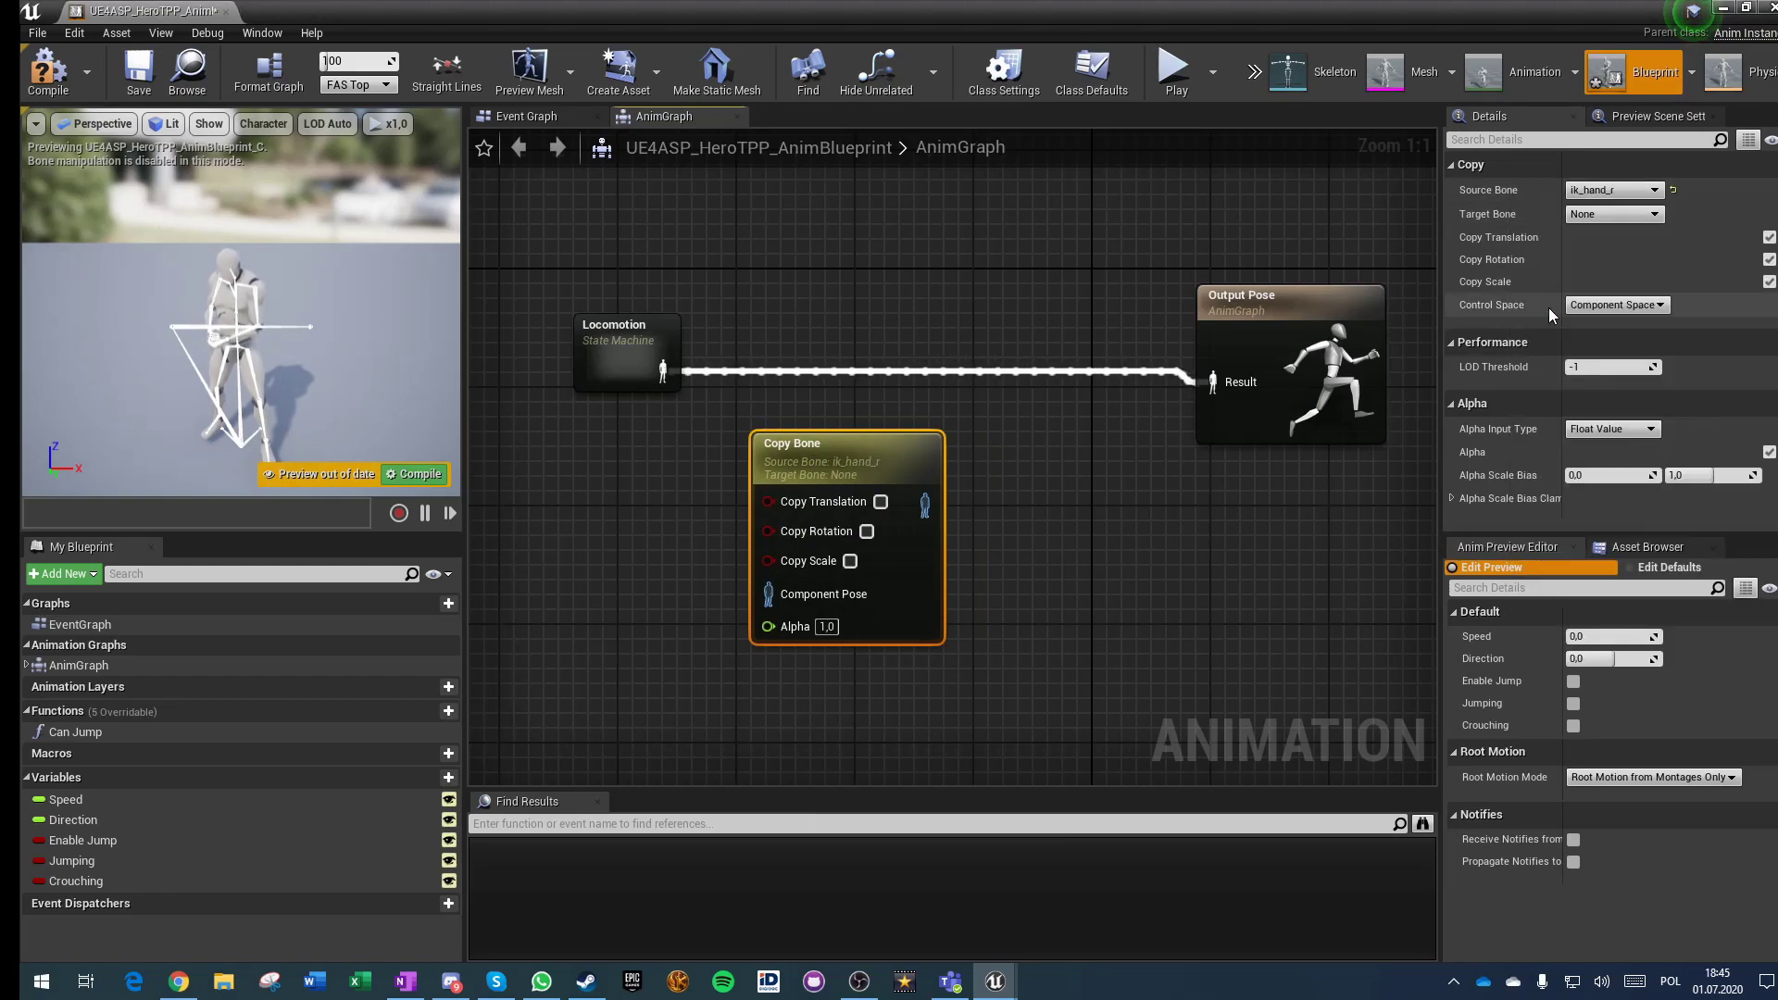
{"action": "left_click", "coordinate": [1588, 212]}
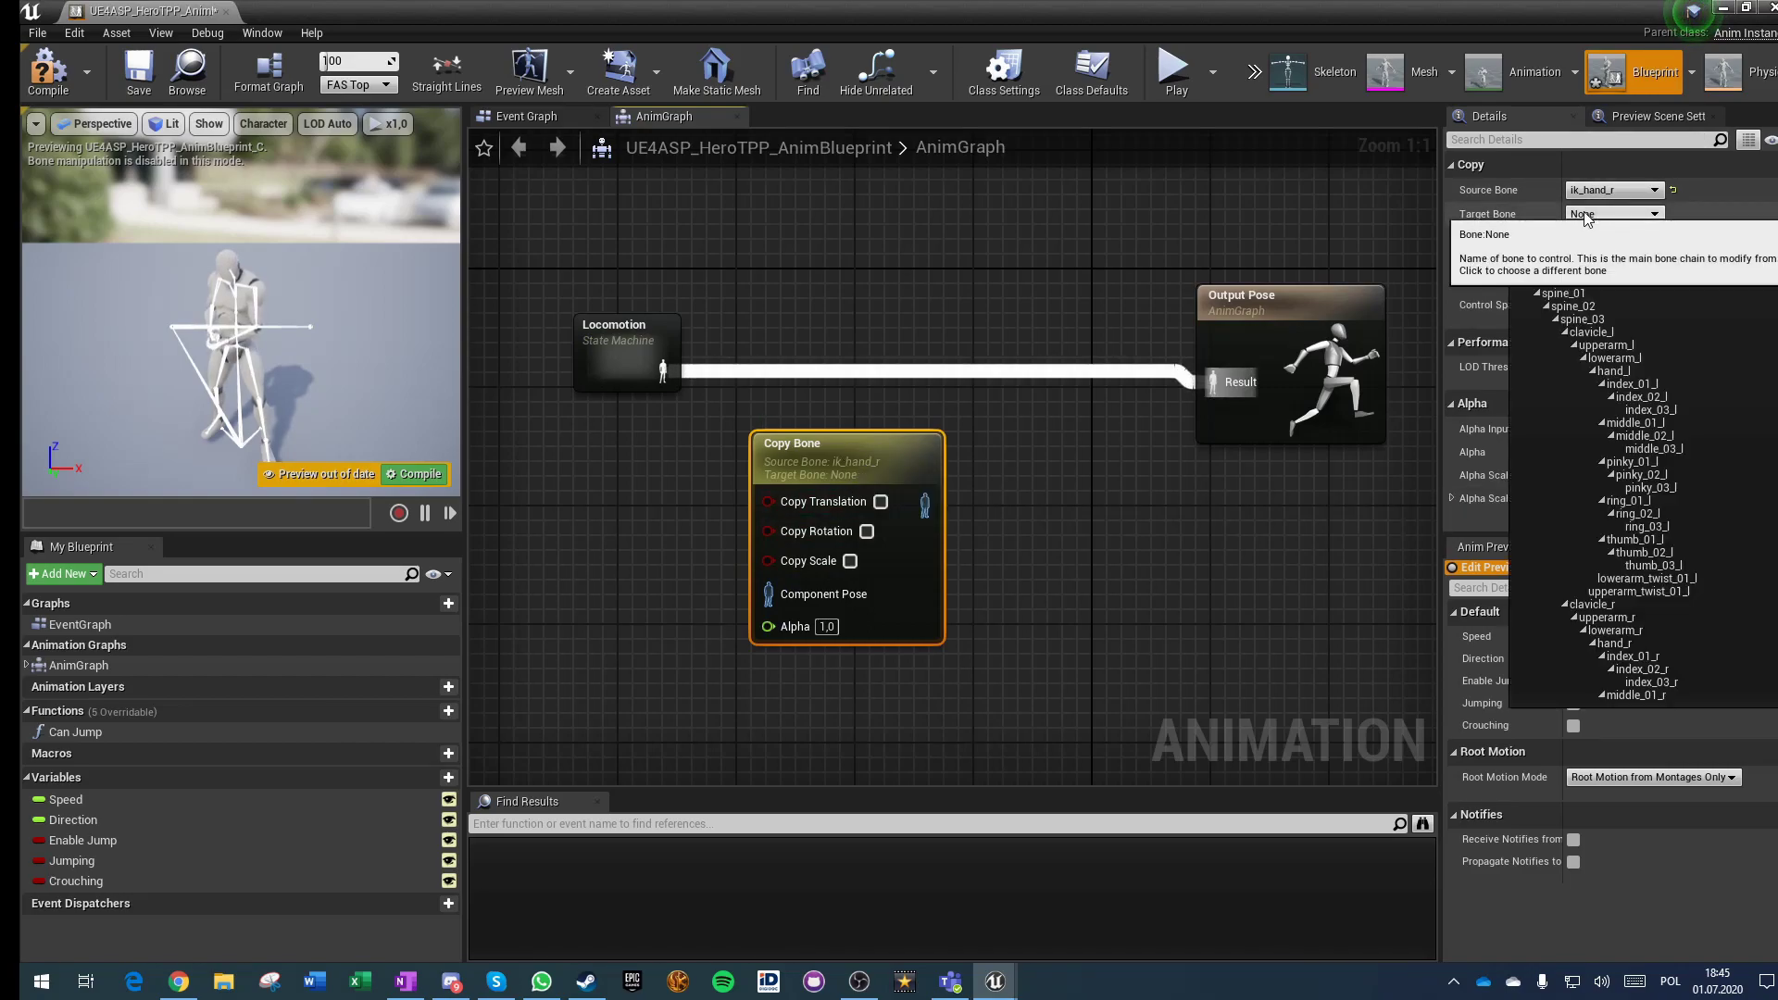
{"action": "scroll", "coordinate": [1612, 501], "scroll_direction": "down", "scroll_amount": 10}
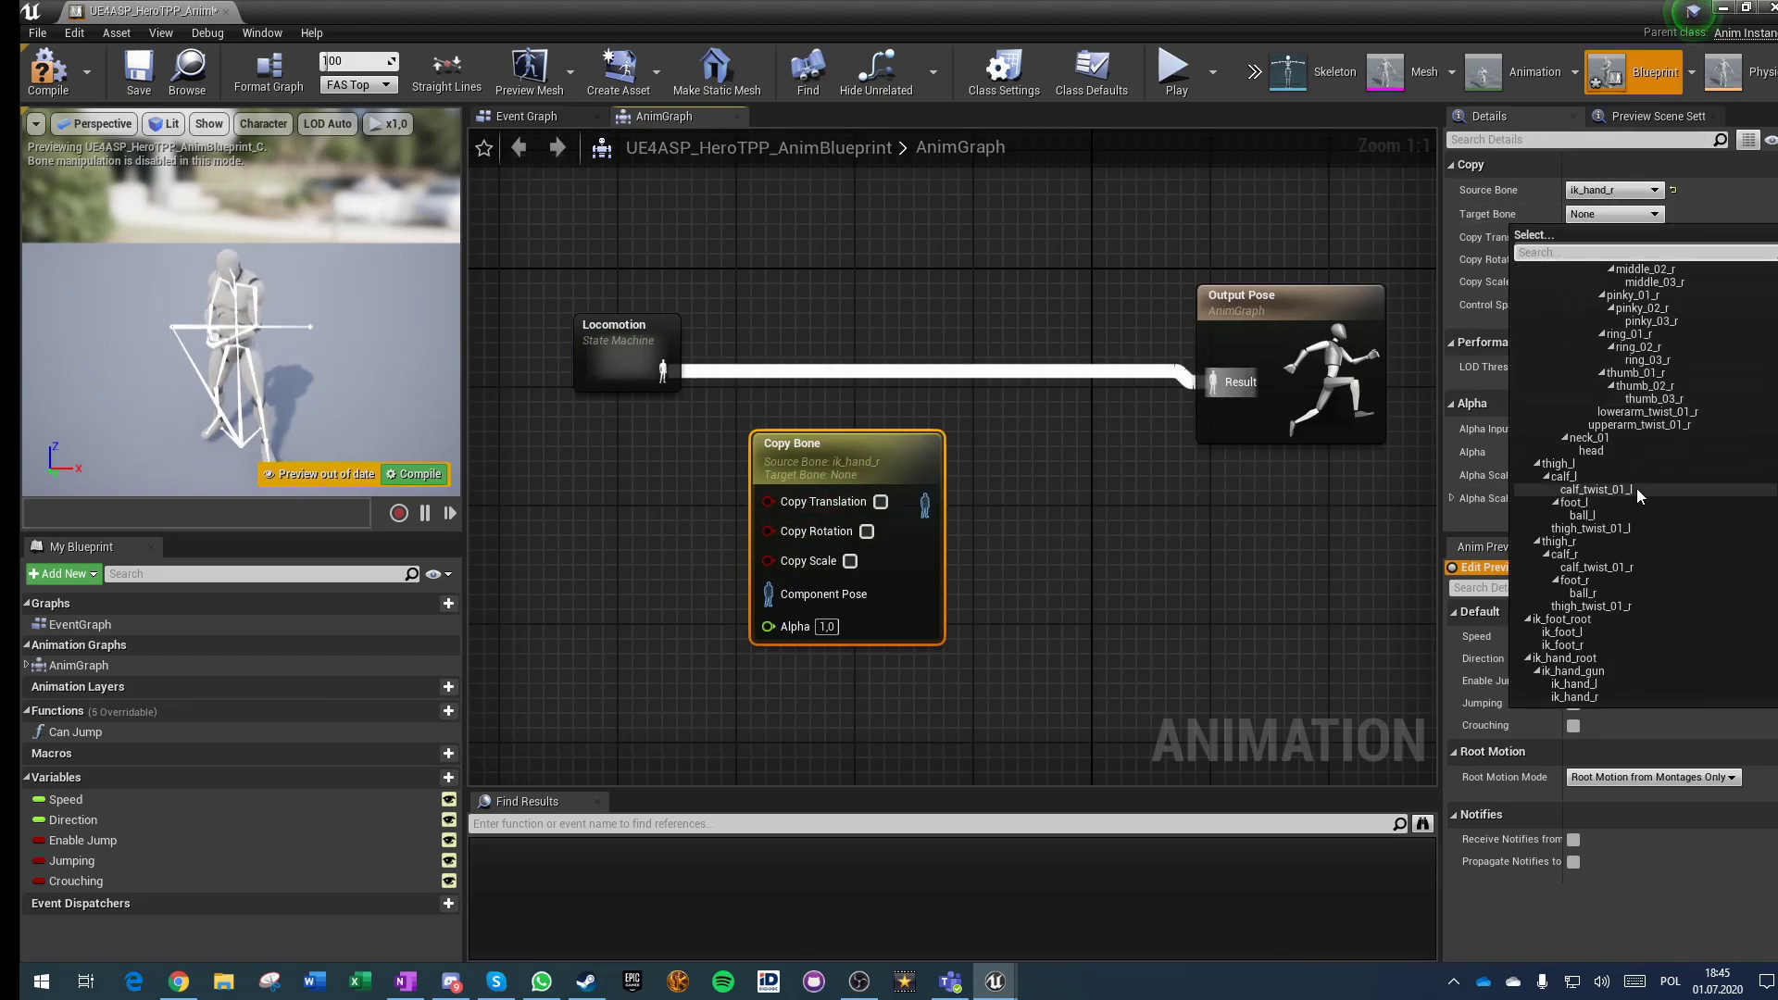
{"action": "left_click", "coordinate": [1577, 672]}
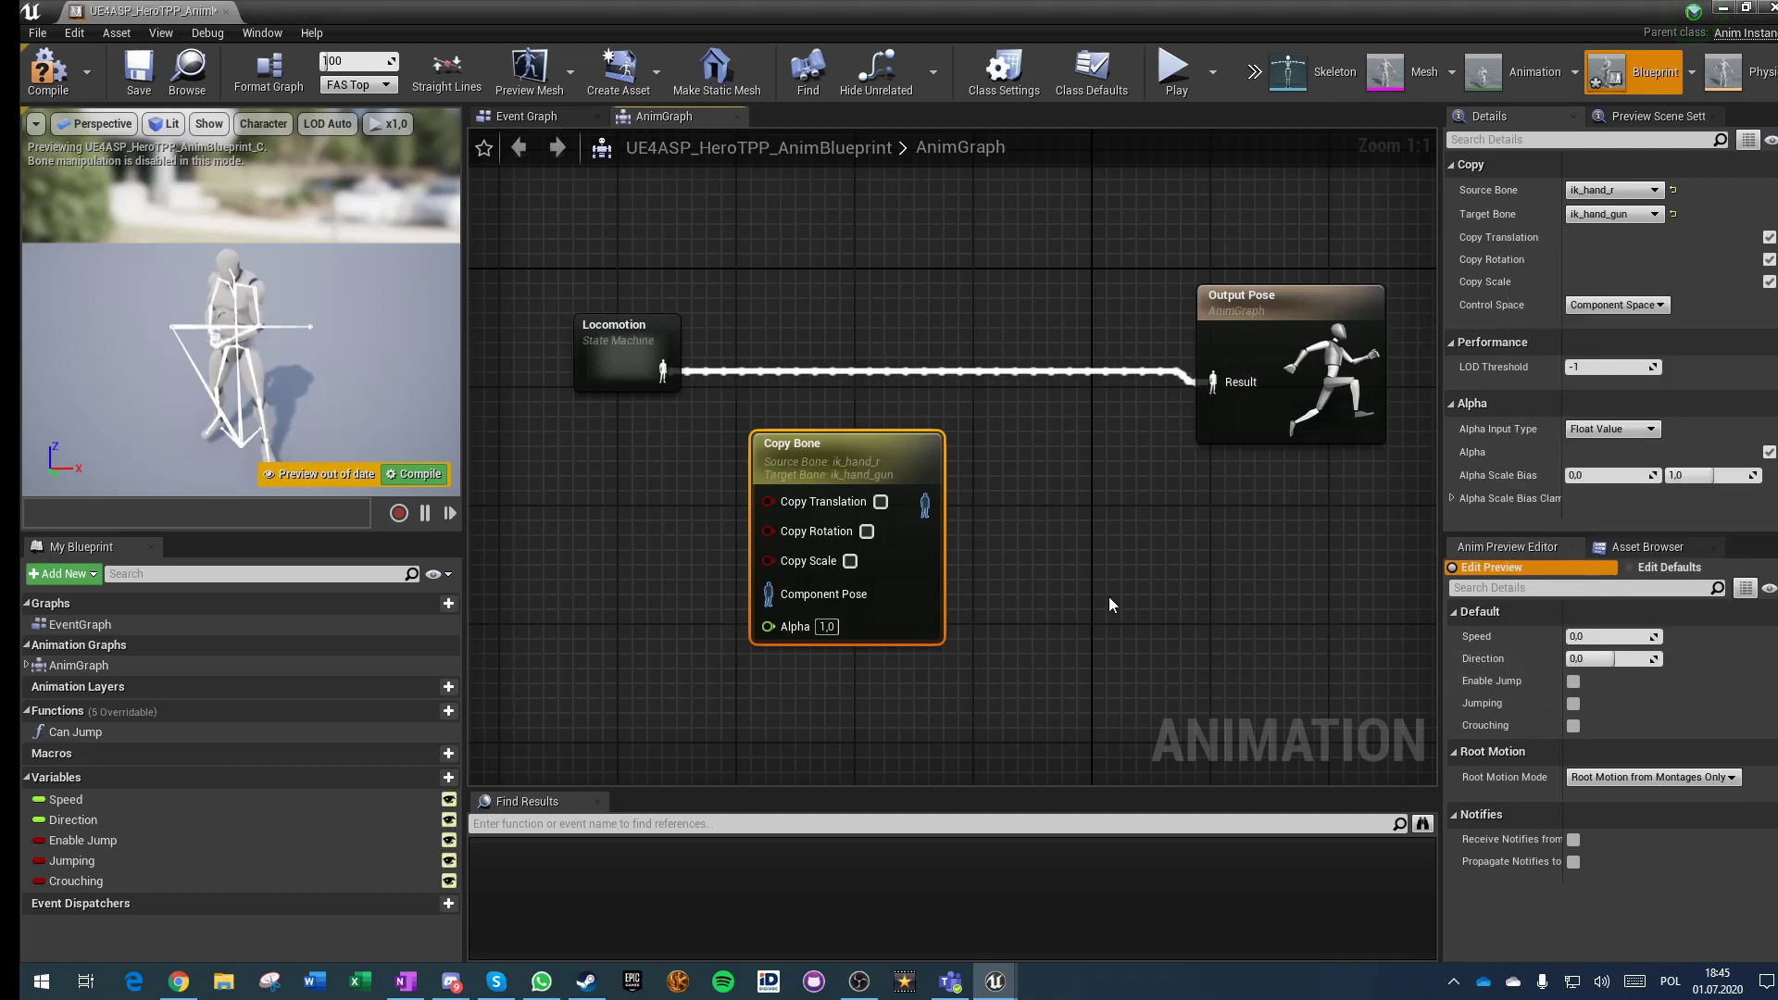
Step: Enable Copy Translation and Copy Rotation on the Copy Bone node and feed the Locomotion pose into its Component Pose input
{"action": "left_click", "coordinate": [881, 501]}
{"action": "left_click", "coordinate": [867, 530]}
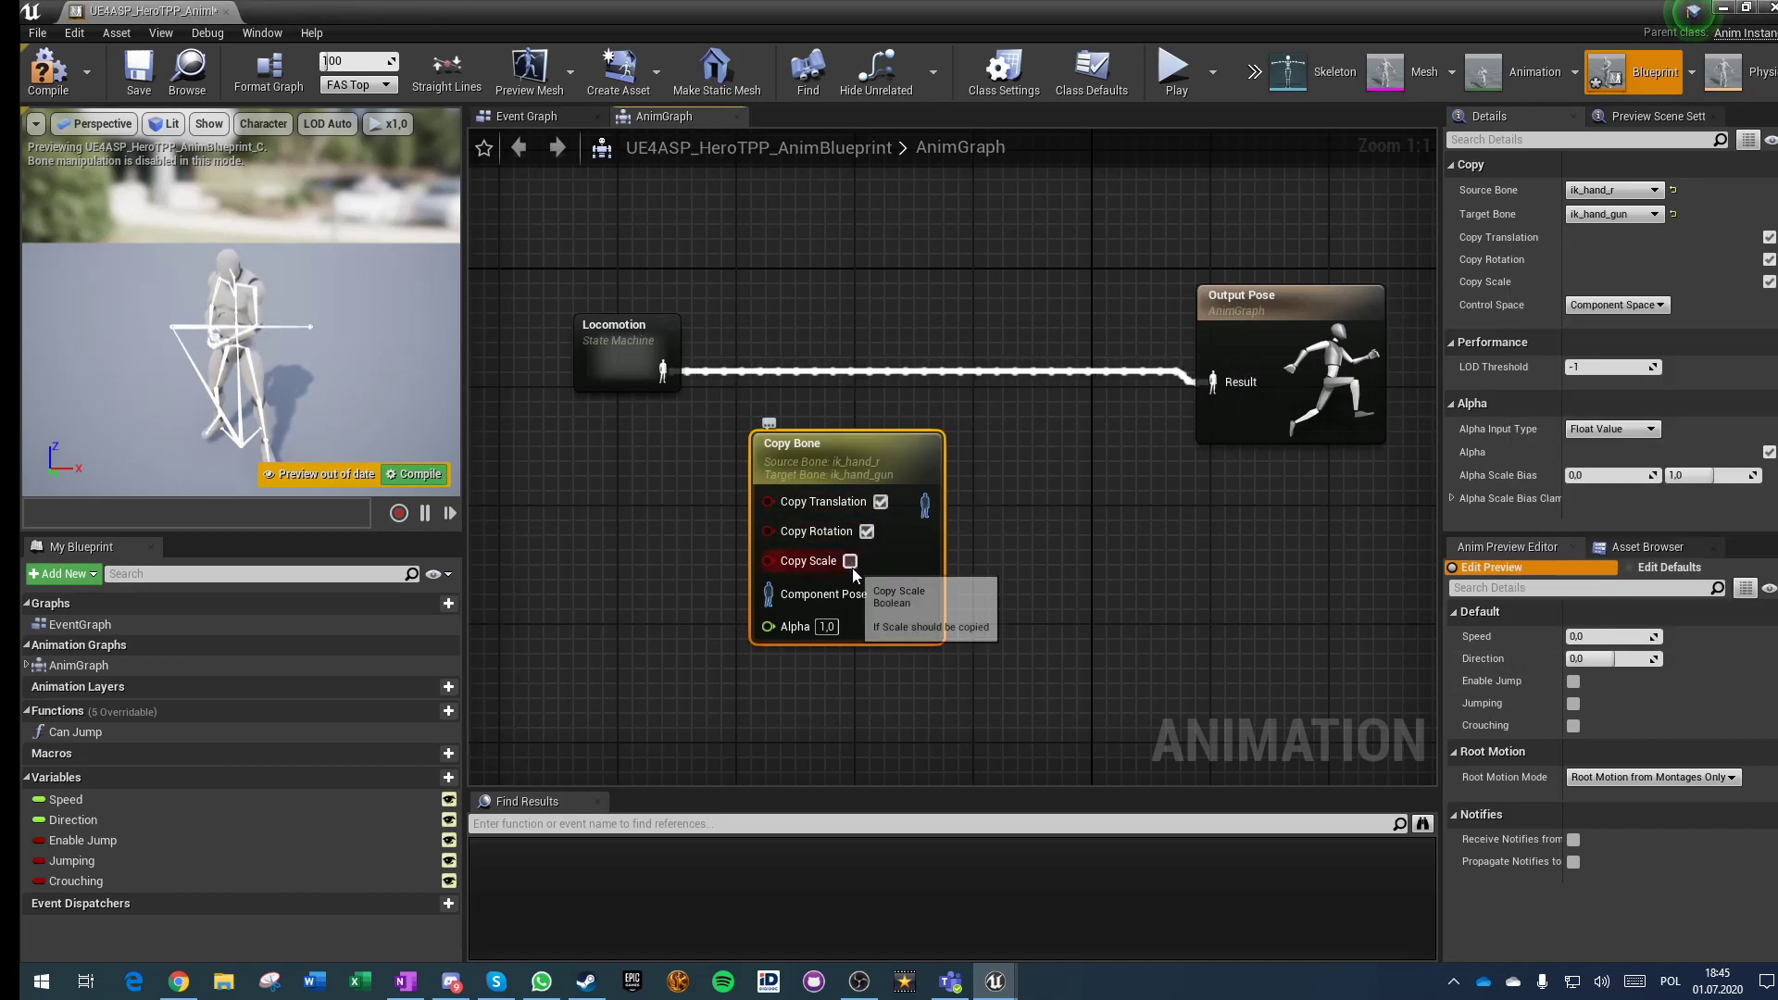
{"action": "left_click_drag", "start_coordinate": [767, 594], "coordinate": [660, 372]}
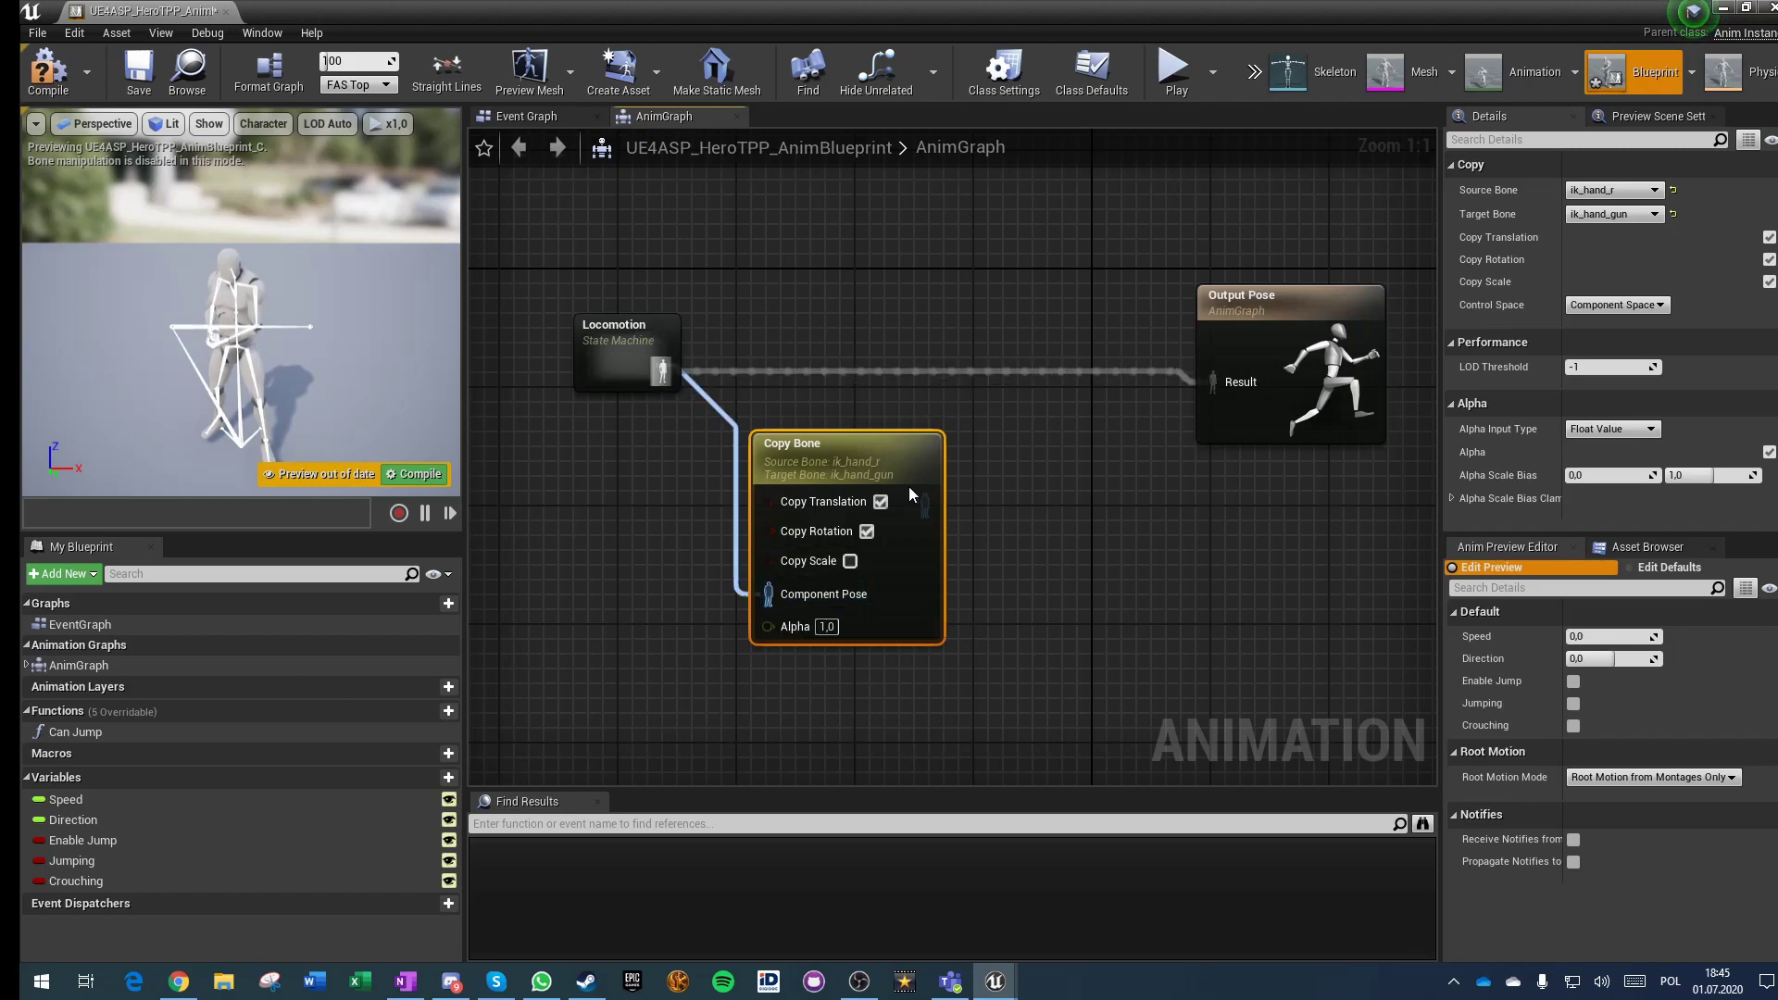
Step: Move the Copy Bone and Local To Component nodes below the Locomotion node
{"action": "left_click_drag", "start_coordinate": [849, 459], "coordinate": [952, 593]}
{"action": "left_click_drag", "start_coordinate": [726, 402], "coordinate": [739, 713]}
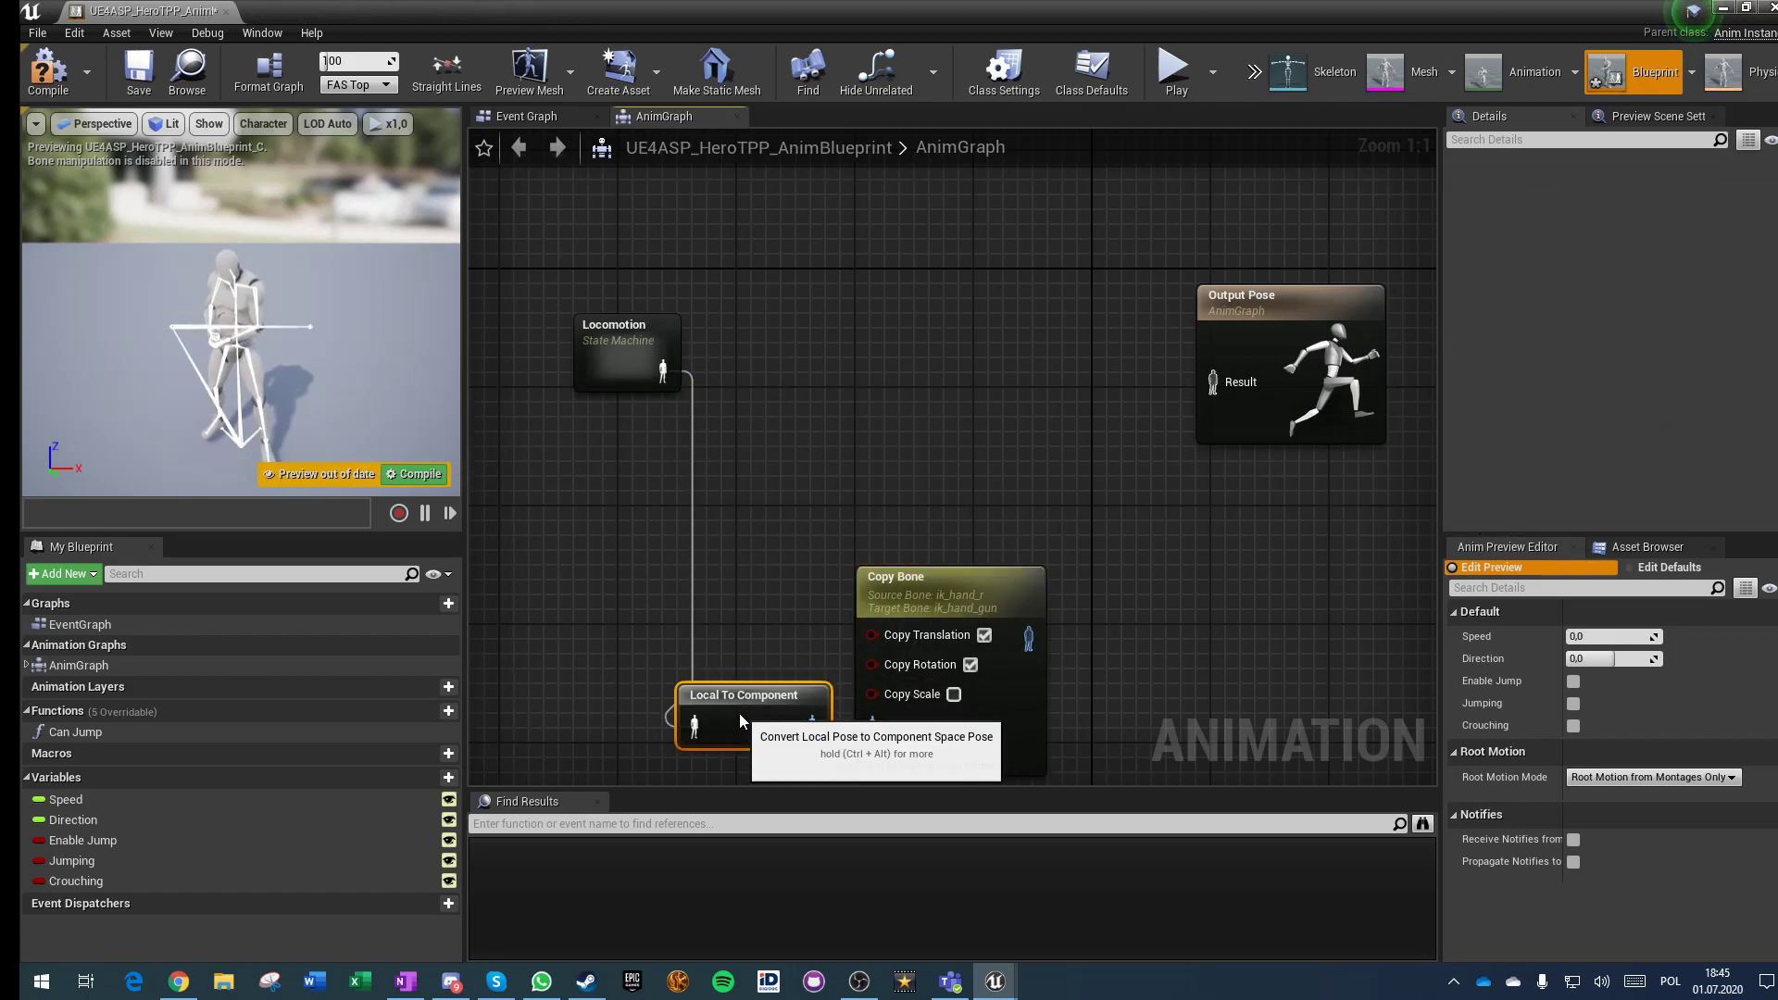
{"action": "left_click", "coordinate": [898, 519]}
{"action": "right_click_drag", "start_coordinate": [899, 519], "coordinate": [774, 463]}
Step: Review the Control Space options of the Copy Bone node
{"action": "left_click", "coordinate": [829, 537]}
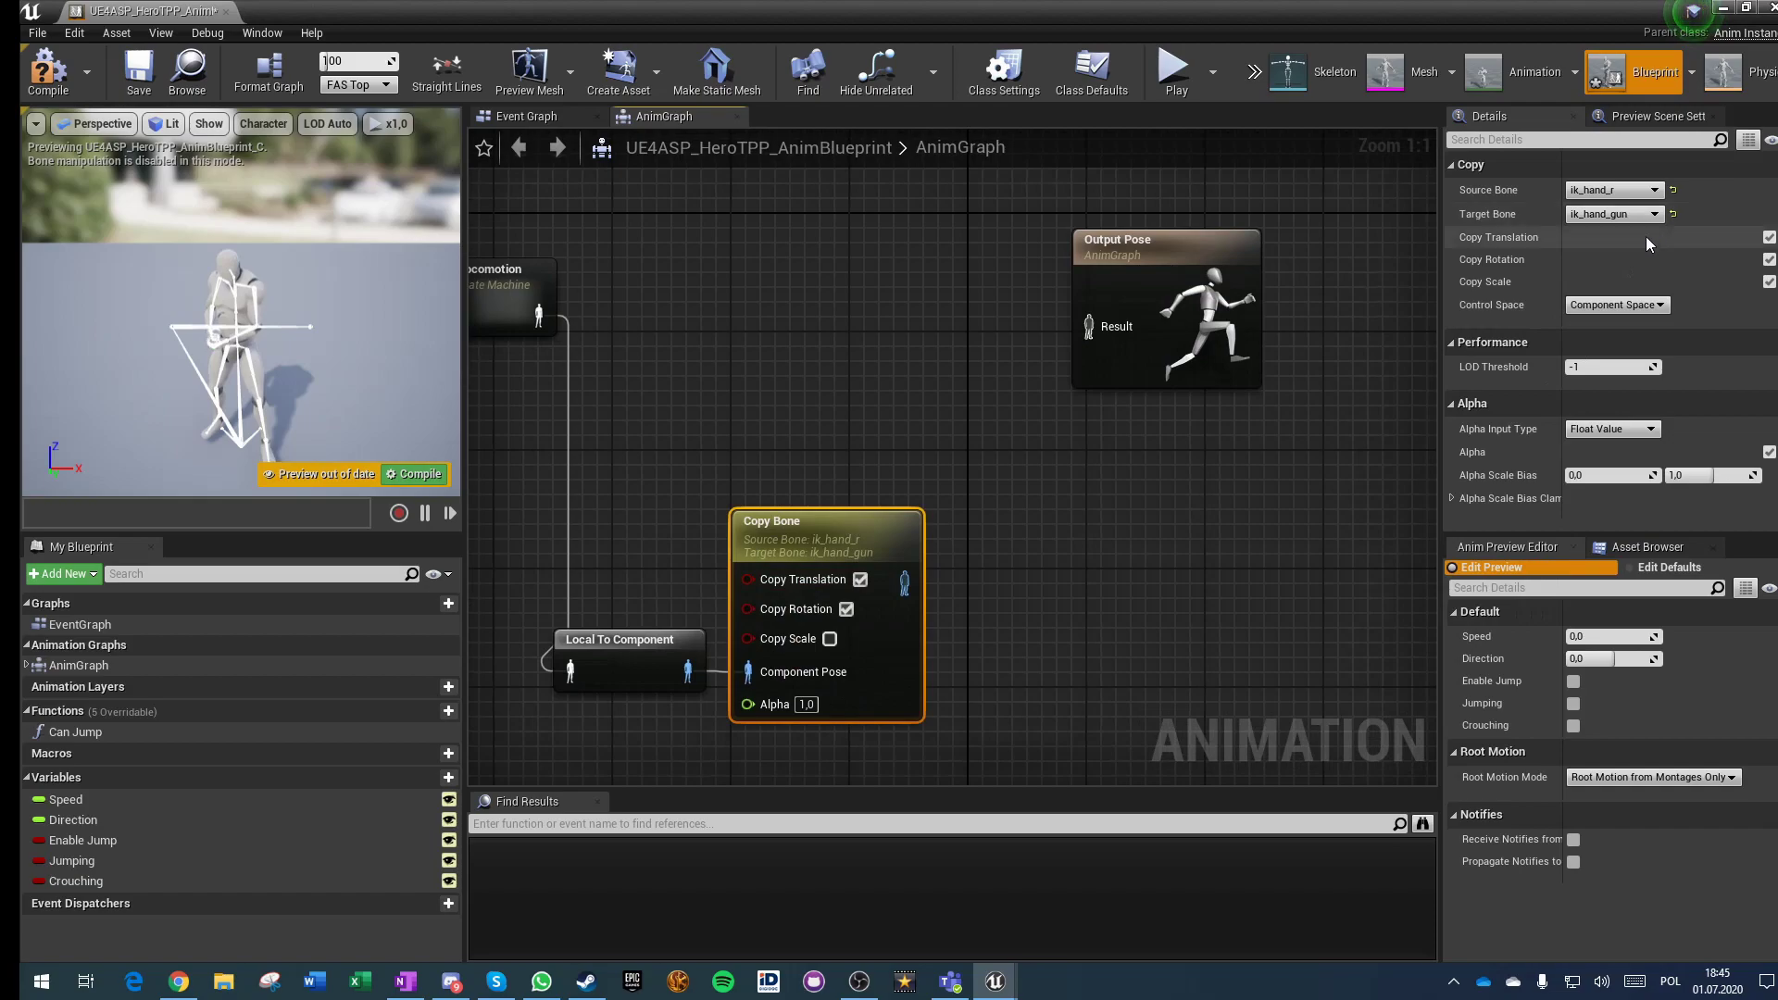
{"action": "left_click", "coordinate": [1619, 311]}
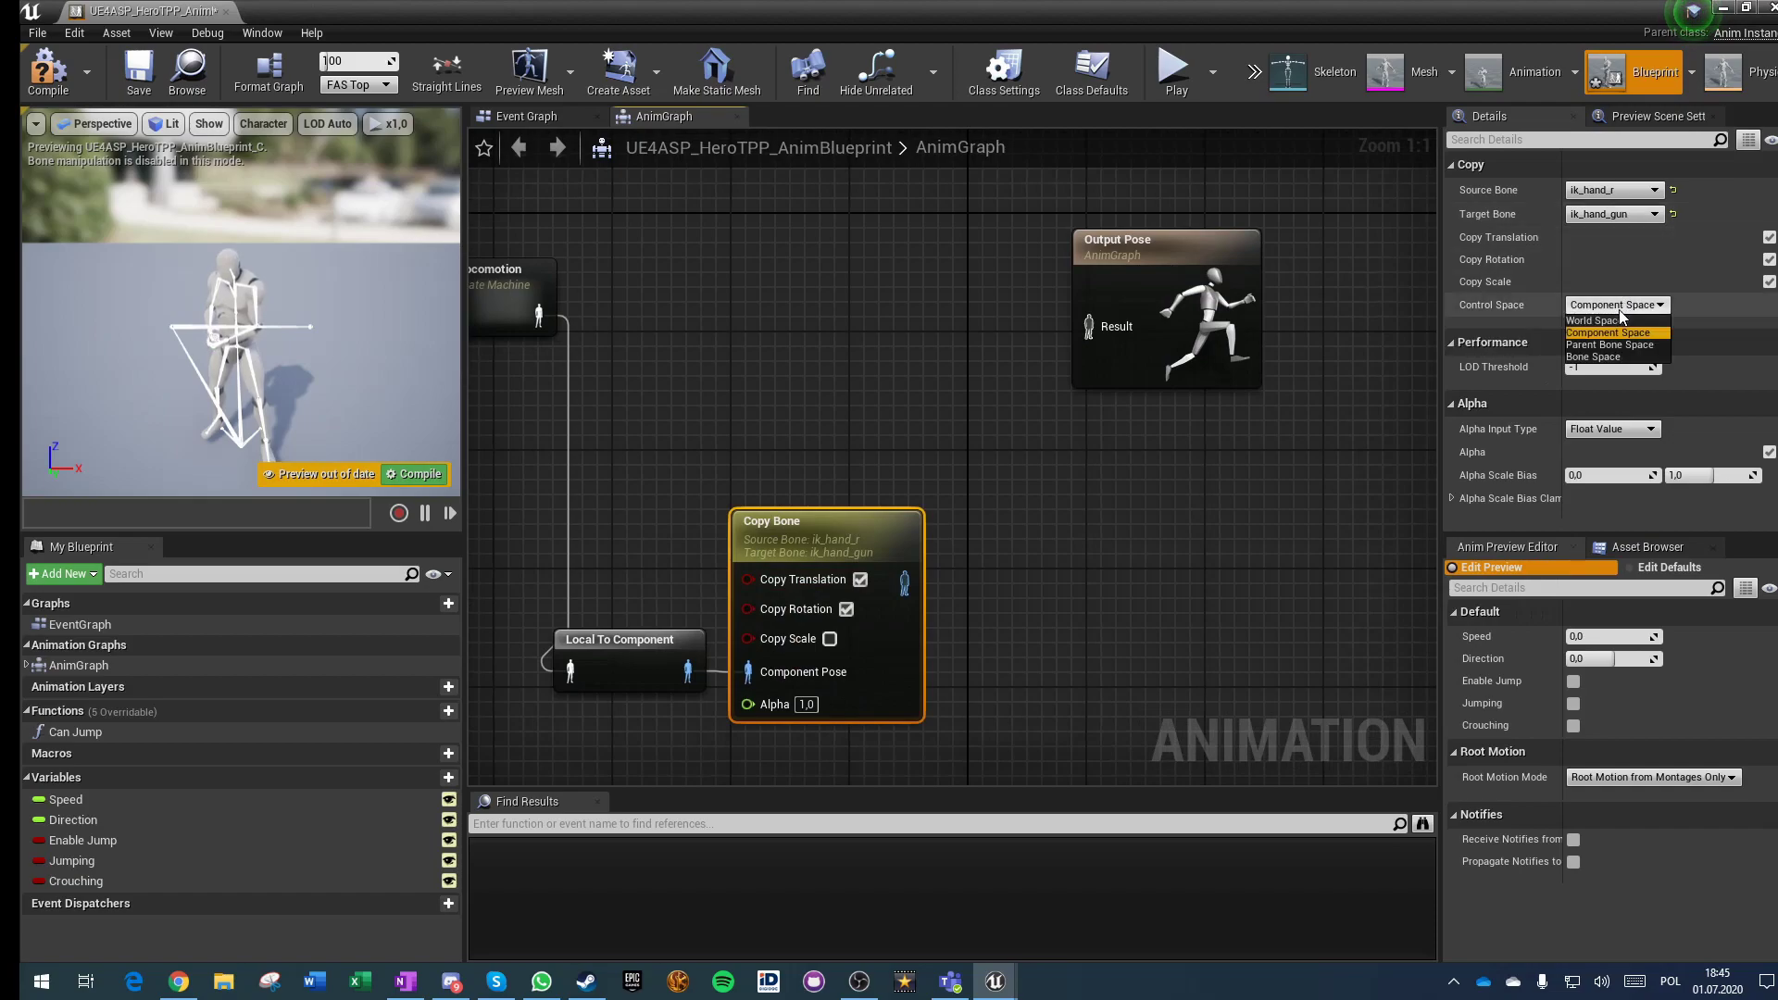
{"action": "left_click", "coordinate": [1613, 358]}
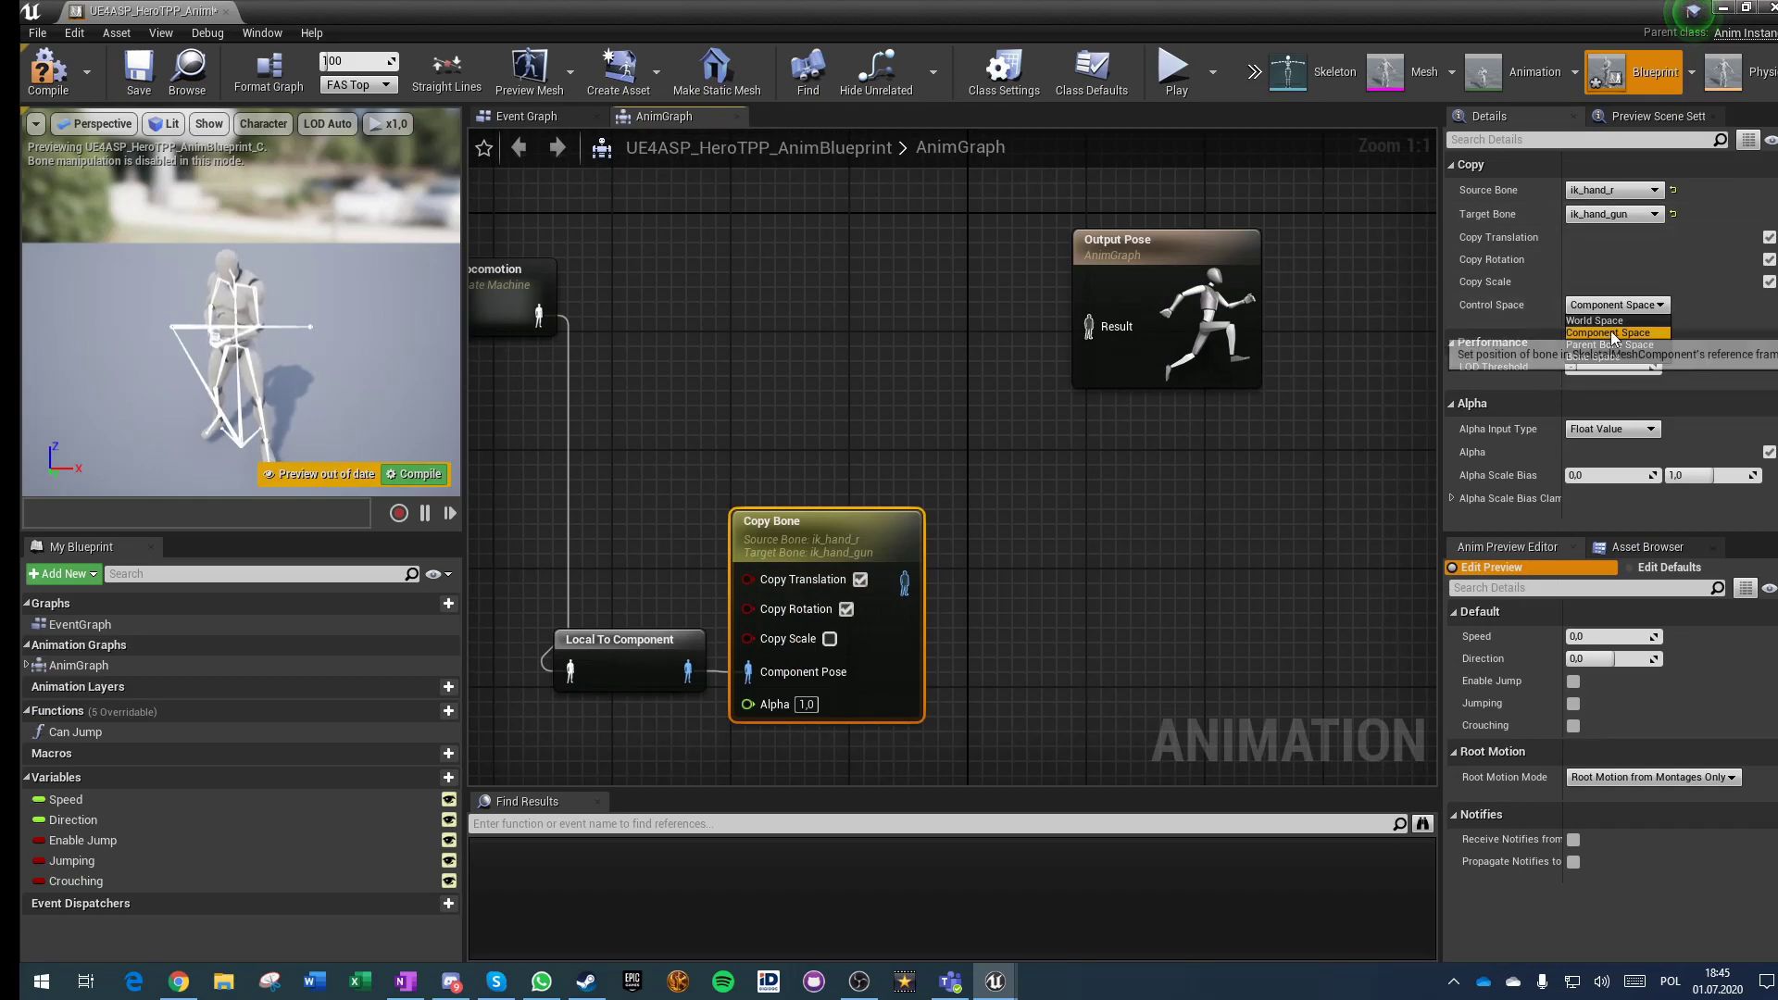
{"action": "left_click", "coordinate": [970, 503]}
Step: Add a second Copy Bone node fed by the first one's output and set its source bone to hand_l
{"action": "left_click_drag", "start_coordinate": [913, 582], "coordinate": [1017, 576]}
{"action": "type", "text": "copy bone"}
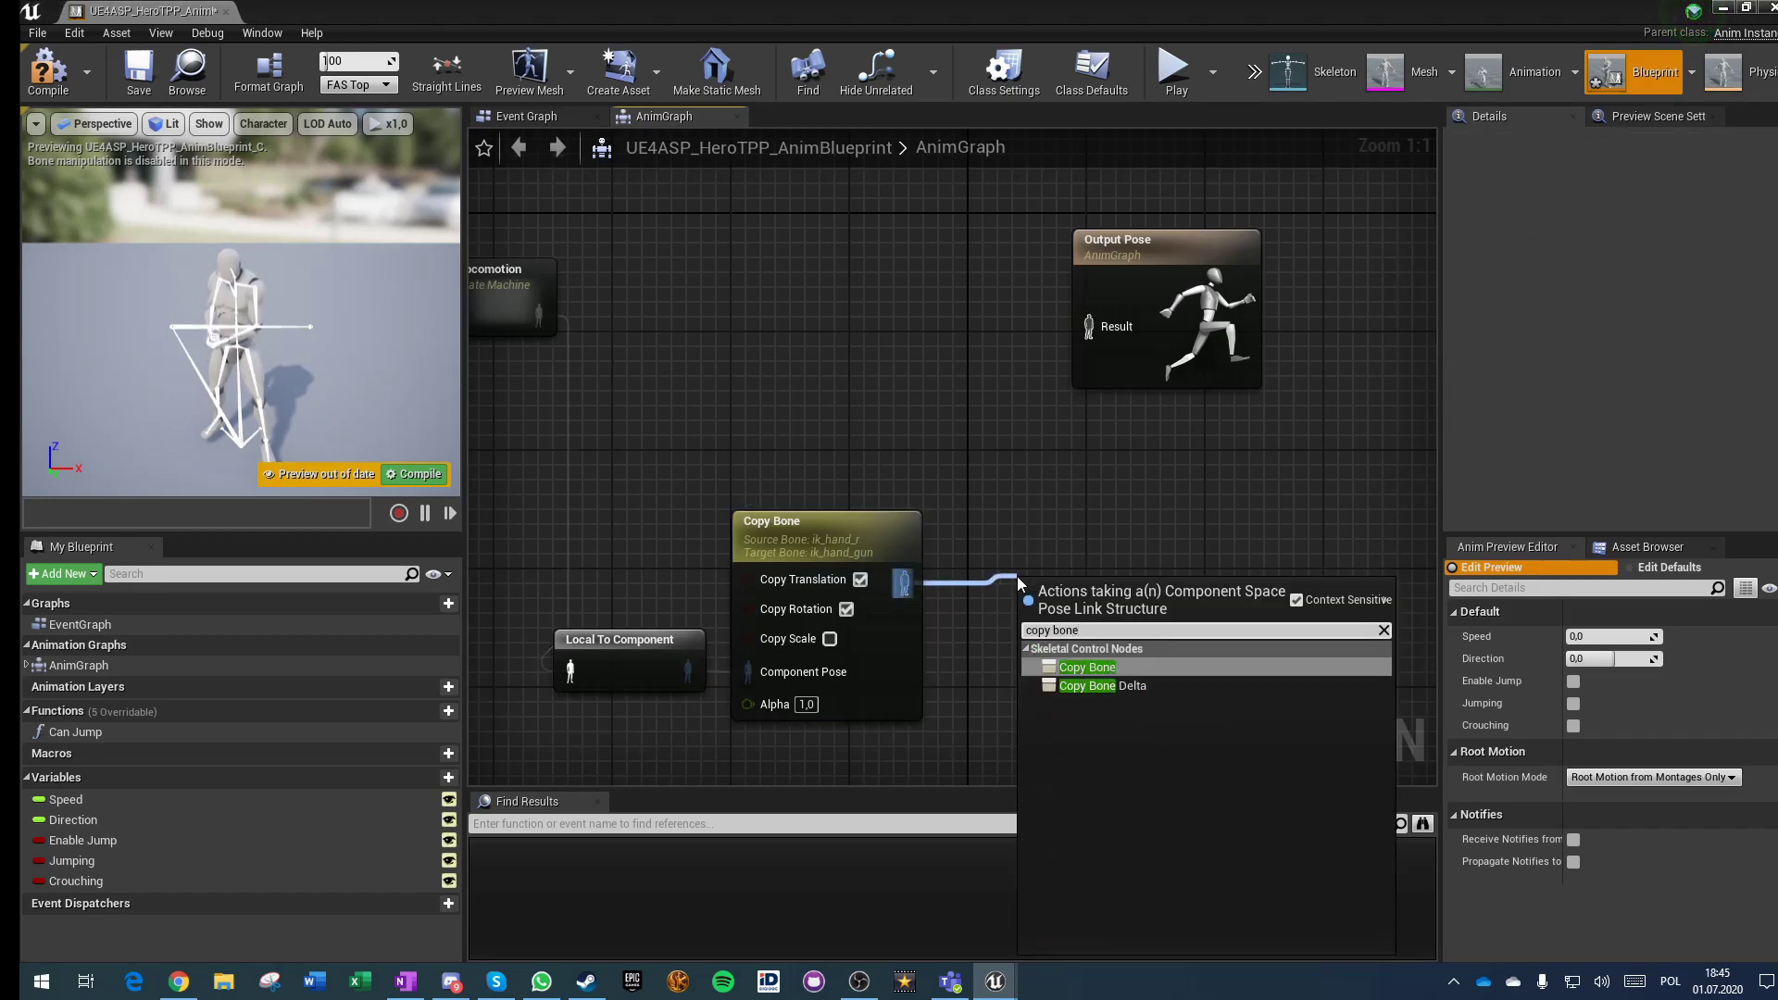
{"action": "key", "text": "Return"}
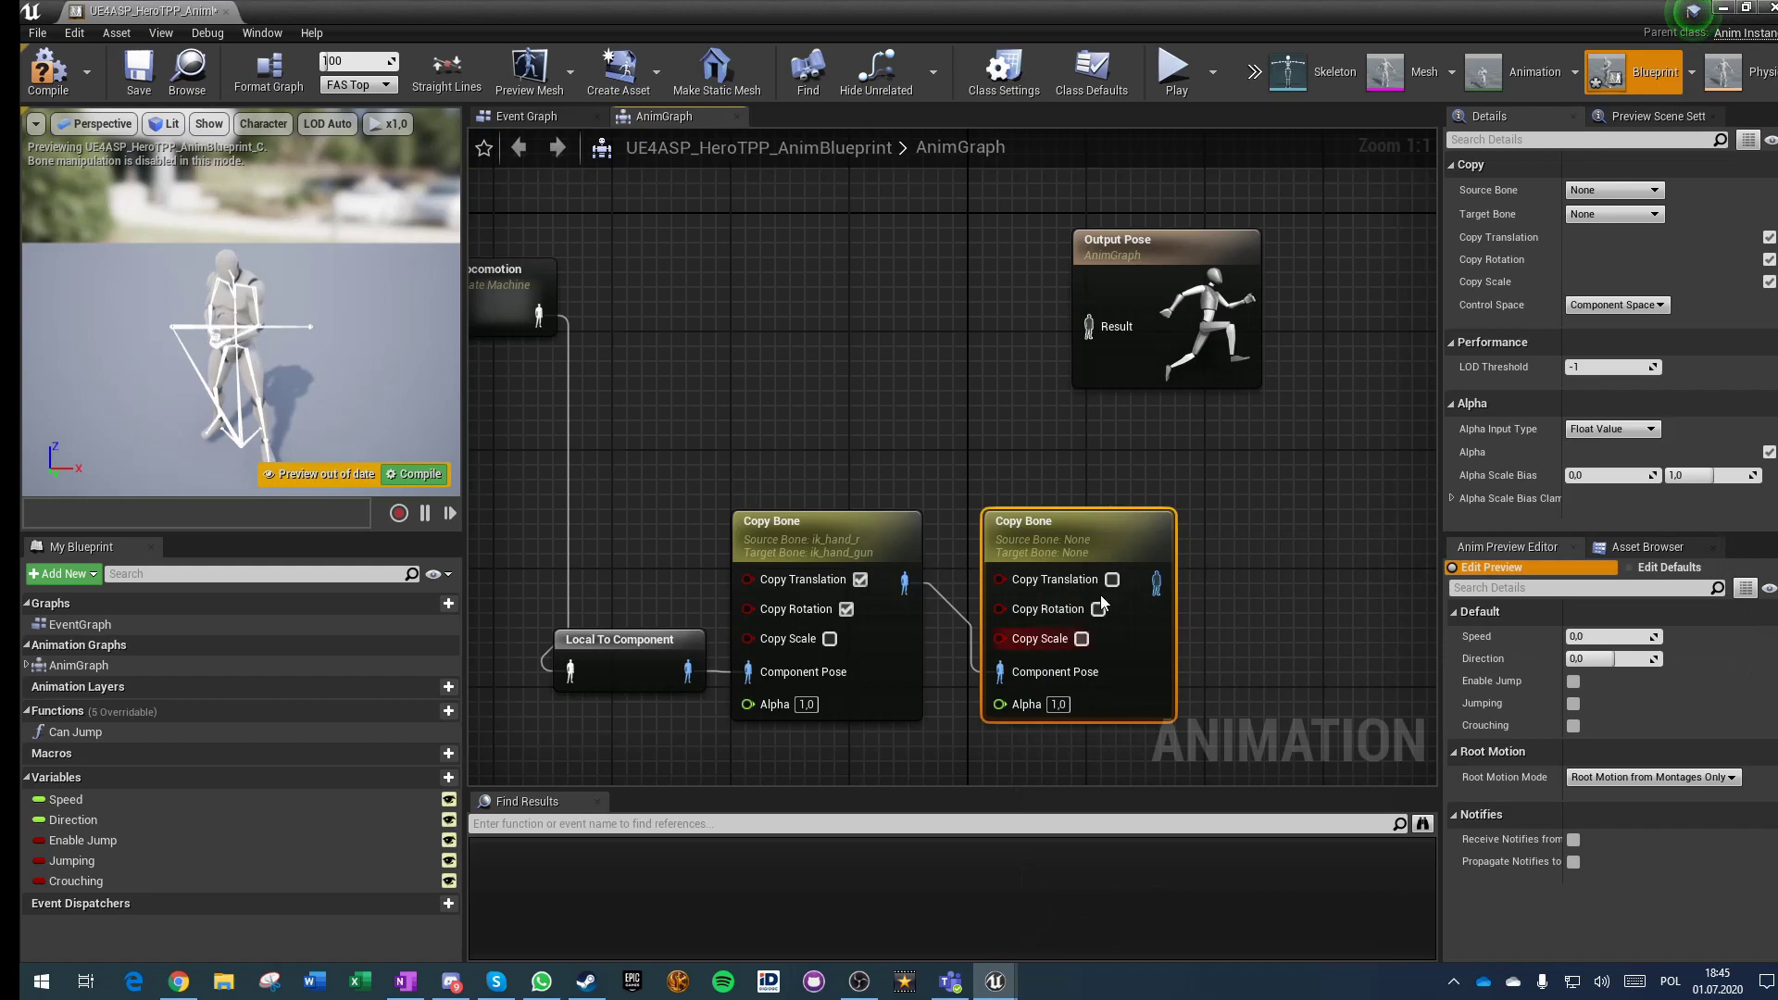
{"action": "left_click", "coordinate": [1586, 192]}
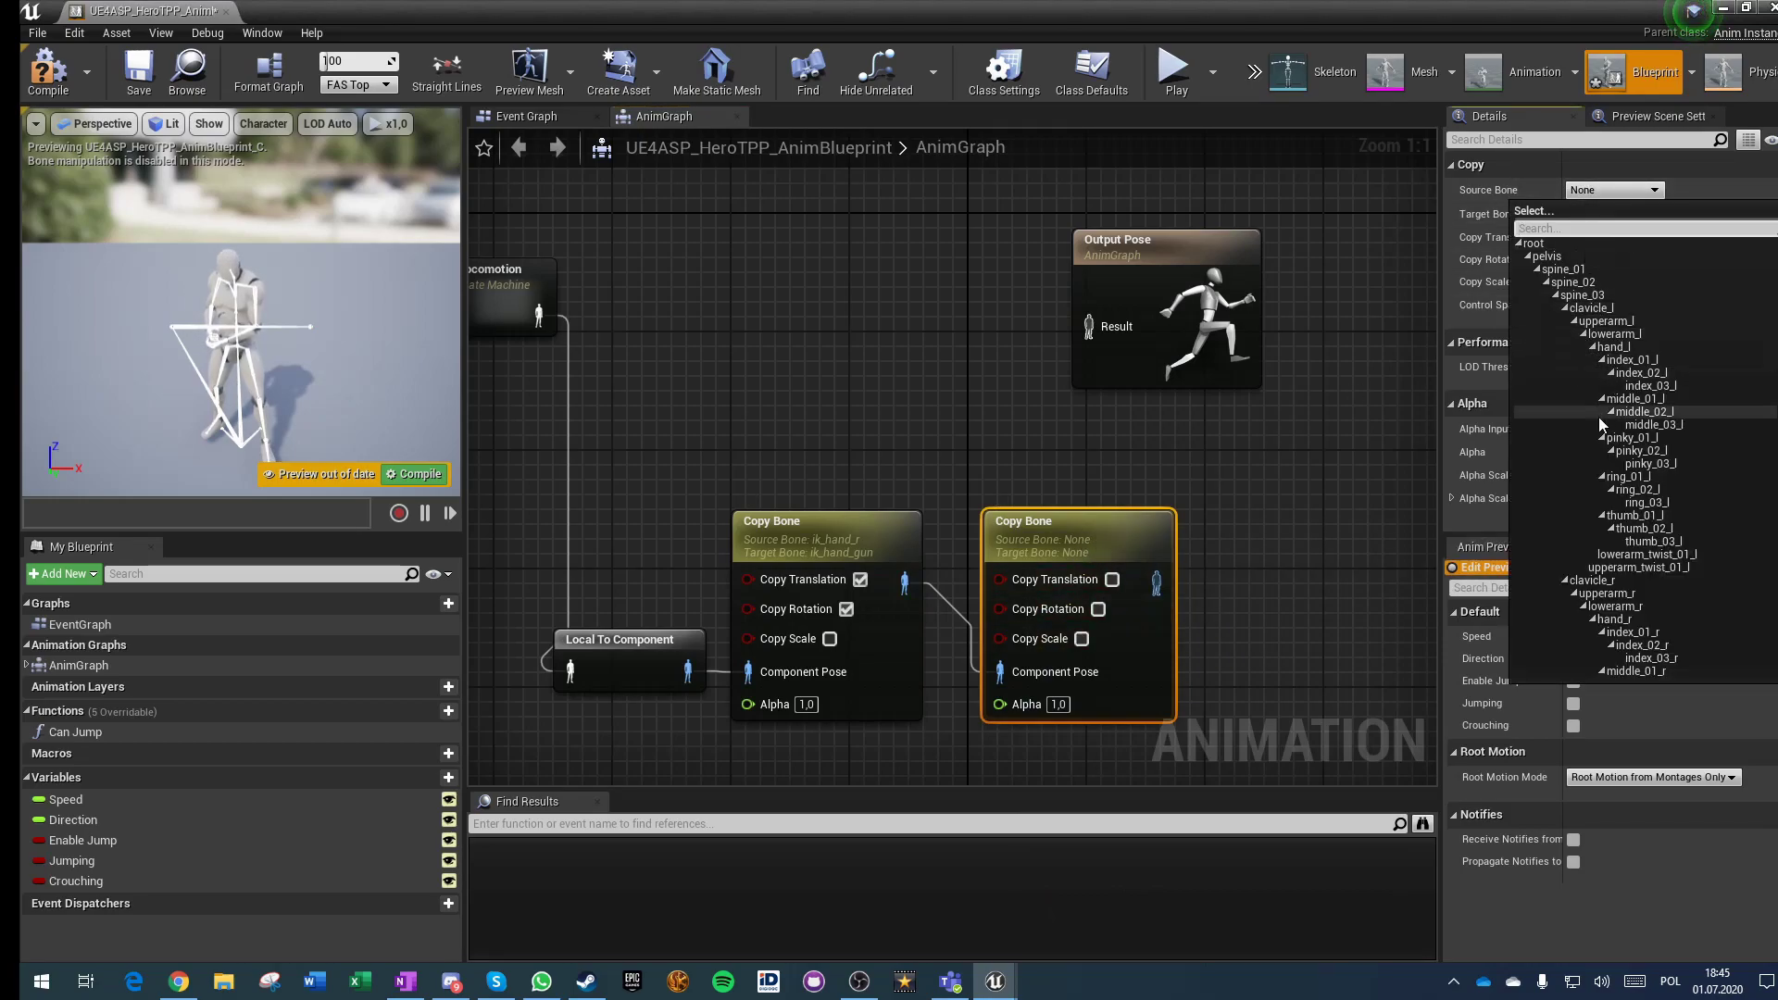
{"action": "left_click", "coordinate": [1621, 347]}
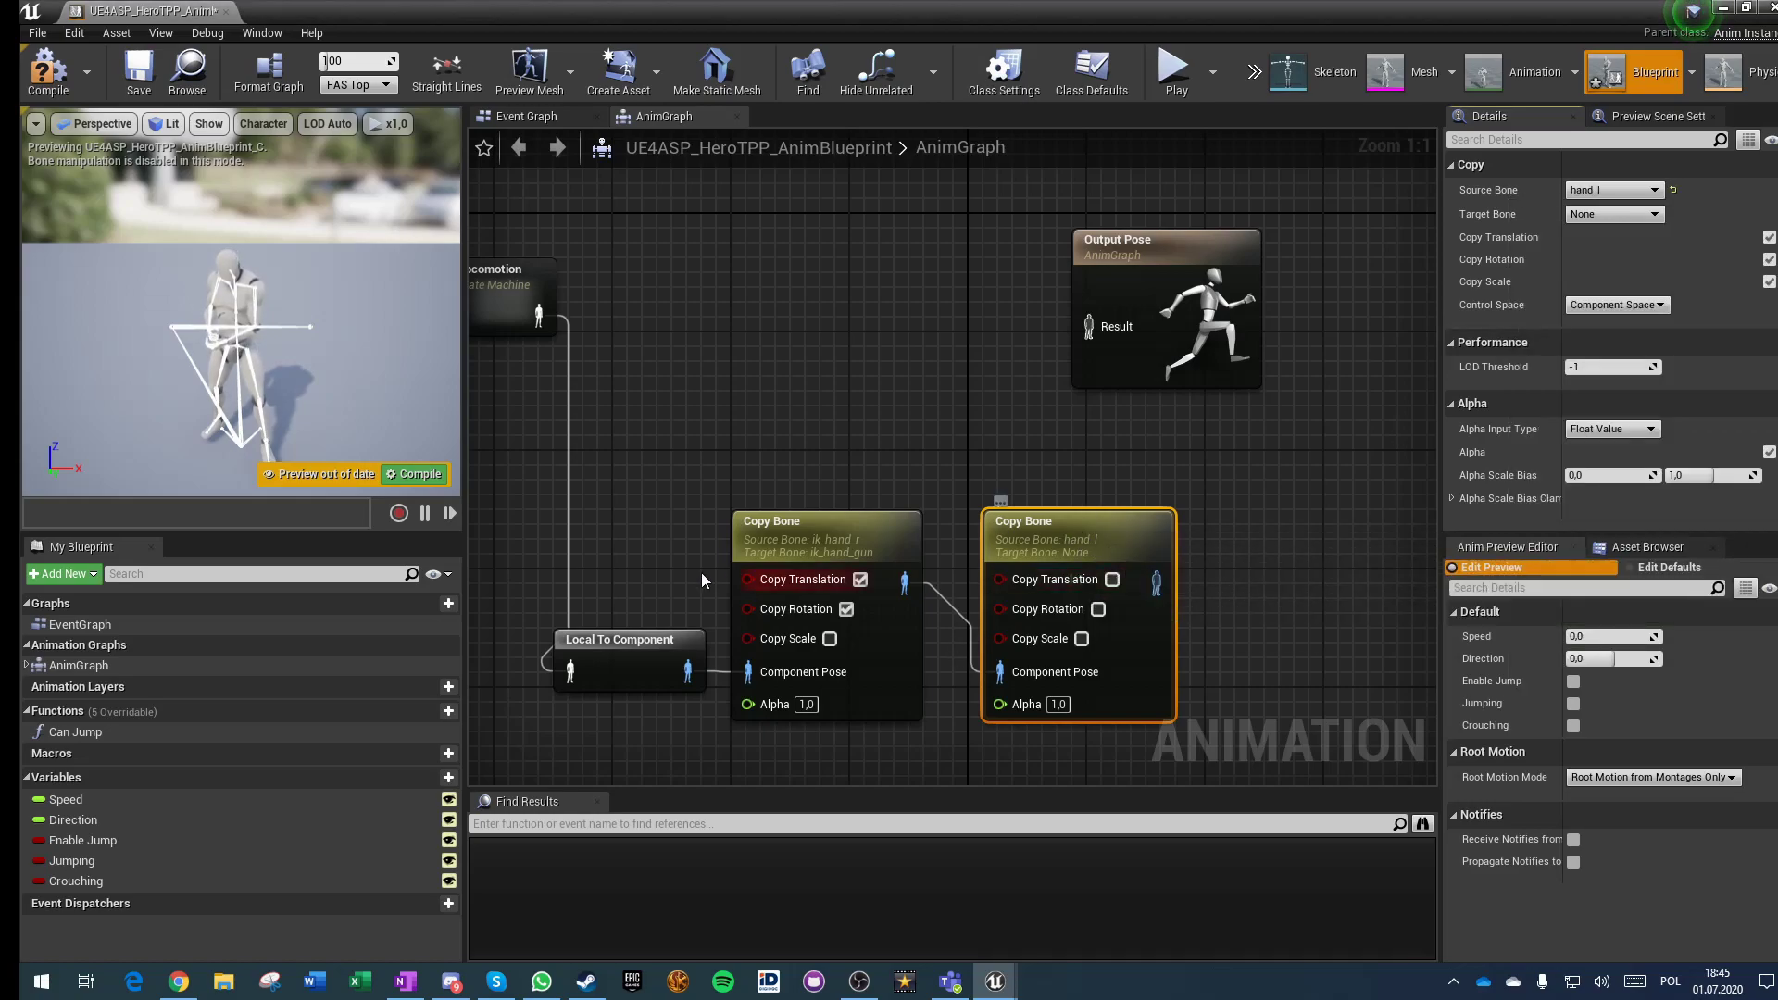
Step: Change the first Copy Bone node's source bone to hand_r
{"action": "left_click", "coordinate": [831, 545]}
{"action": "left_click", "coordinate": [1630, 191]}
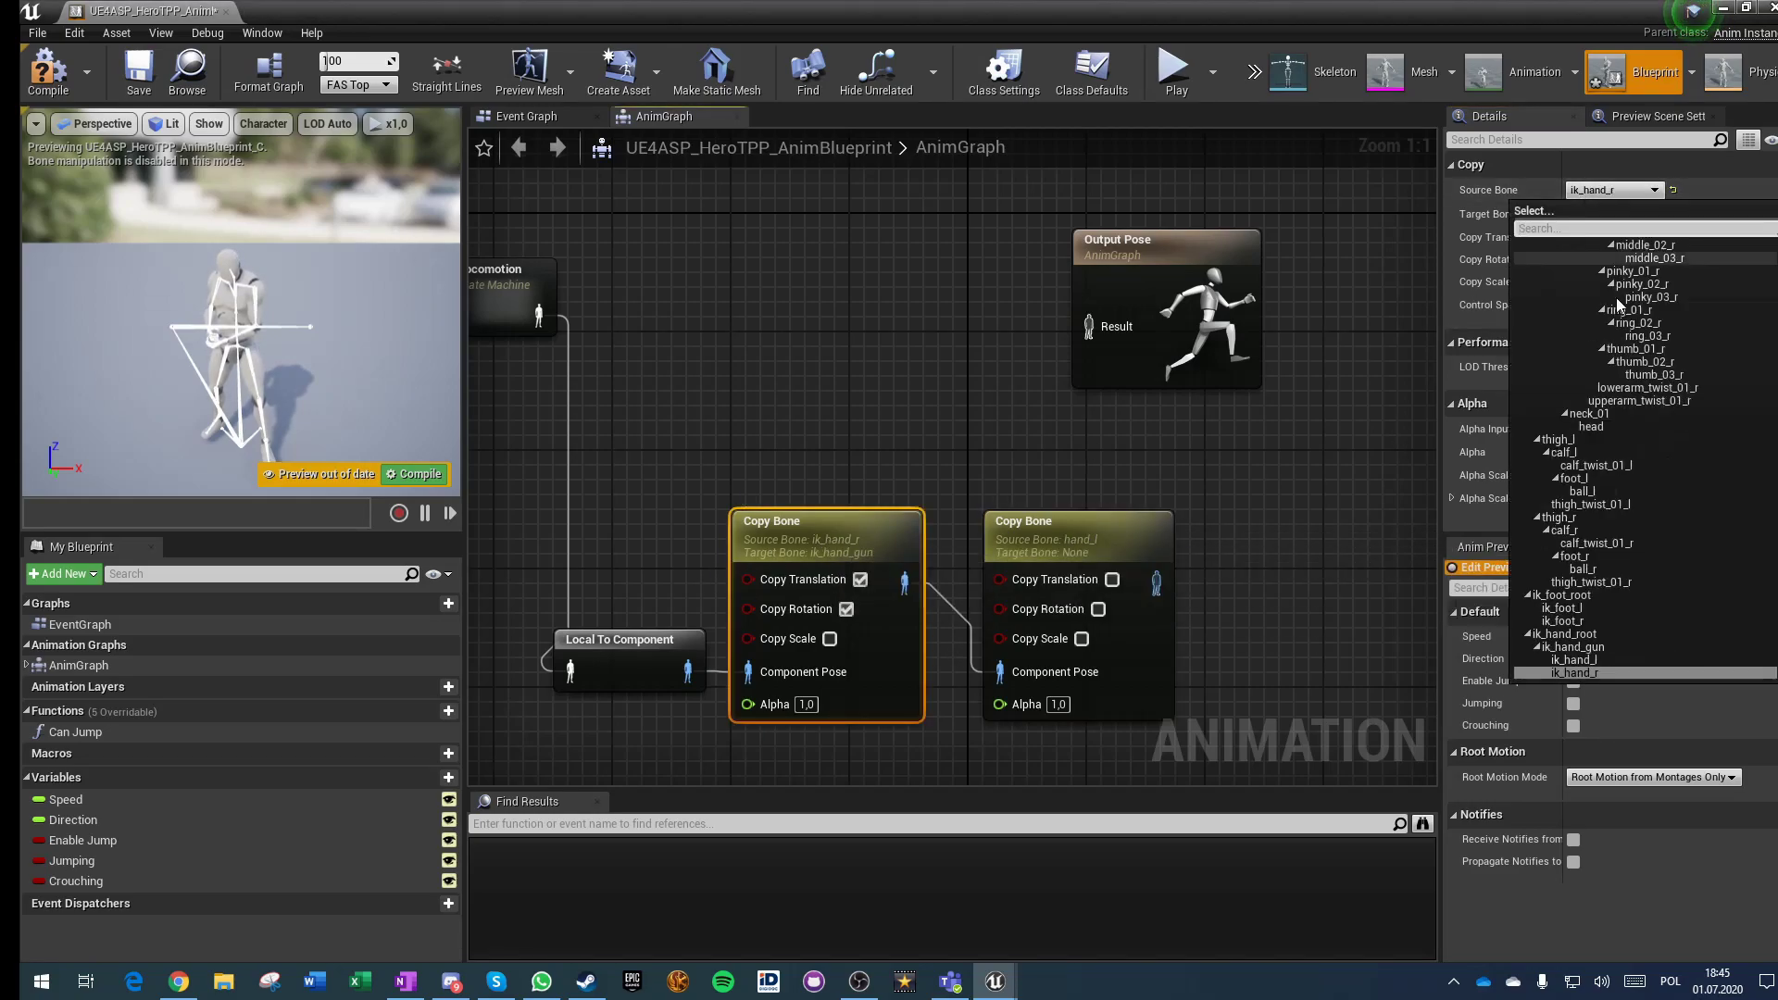
{"action": "scroll", "coordinate": [1626, 376], "scroll_direction": "up", "scroll_amount": 3}
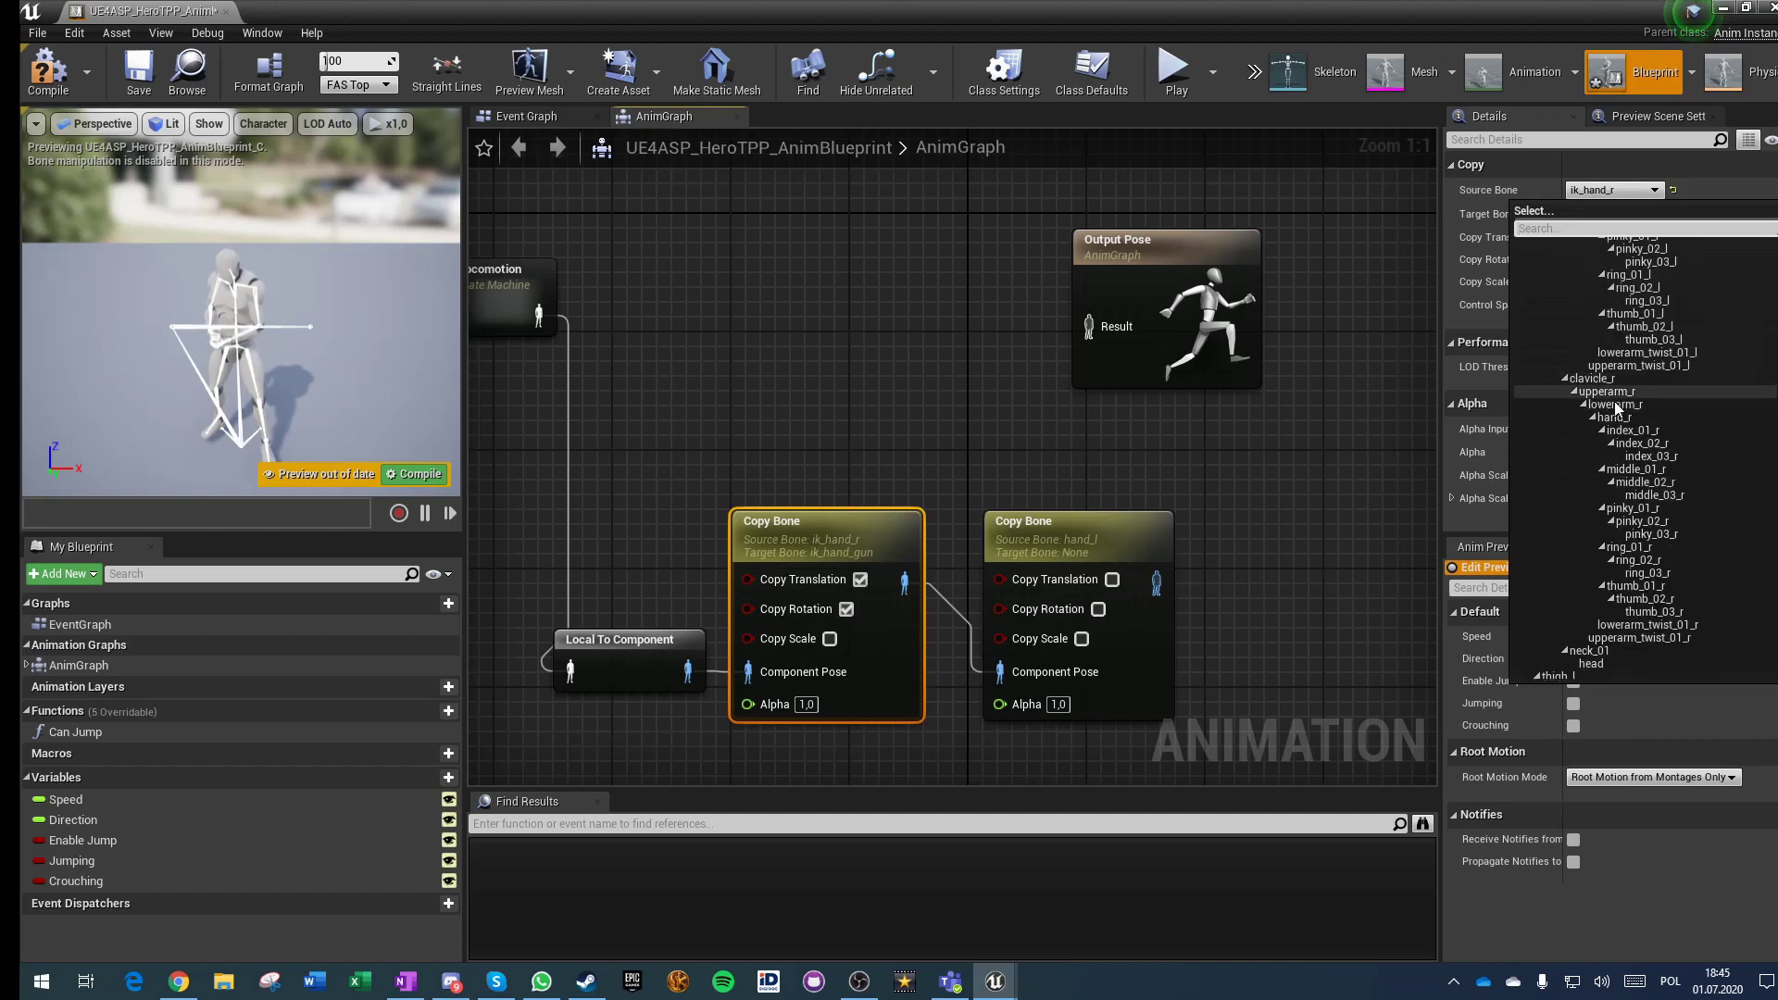
{"action": "left_click", "coordinate": [1606, 435]}
Step: Set the second Copy Bone node's target bone to ik_hand_l, and compile and save the animation blueprint
{"action": "left_click", "coordinate": [1083, 544]}
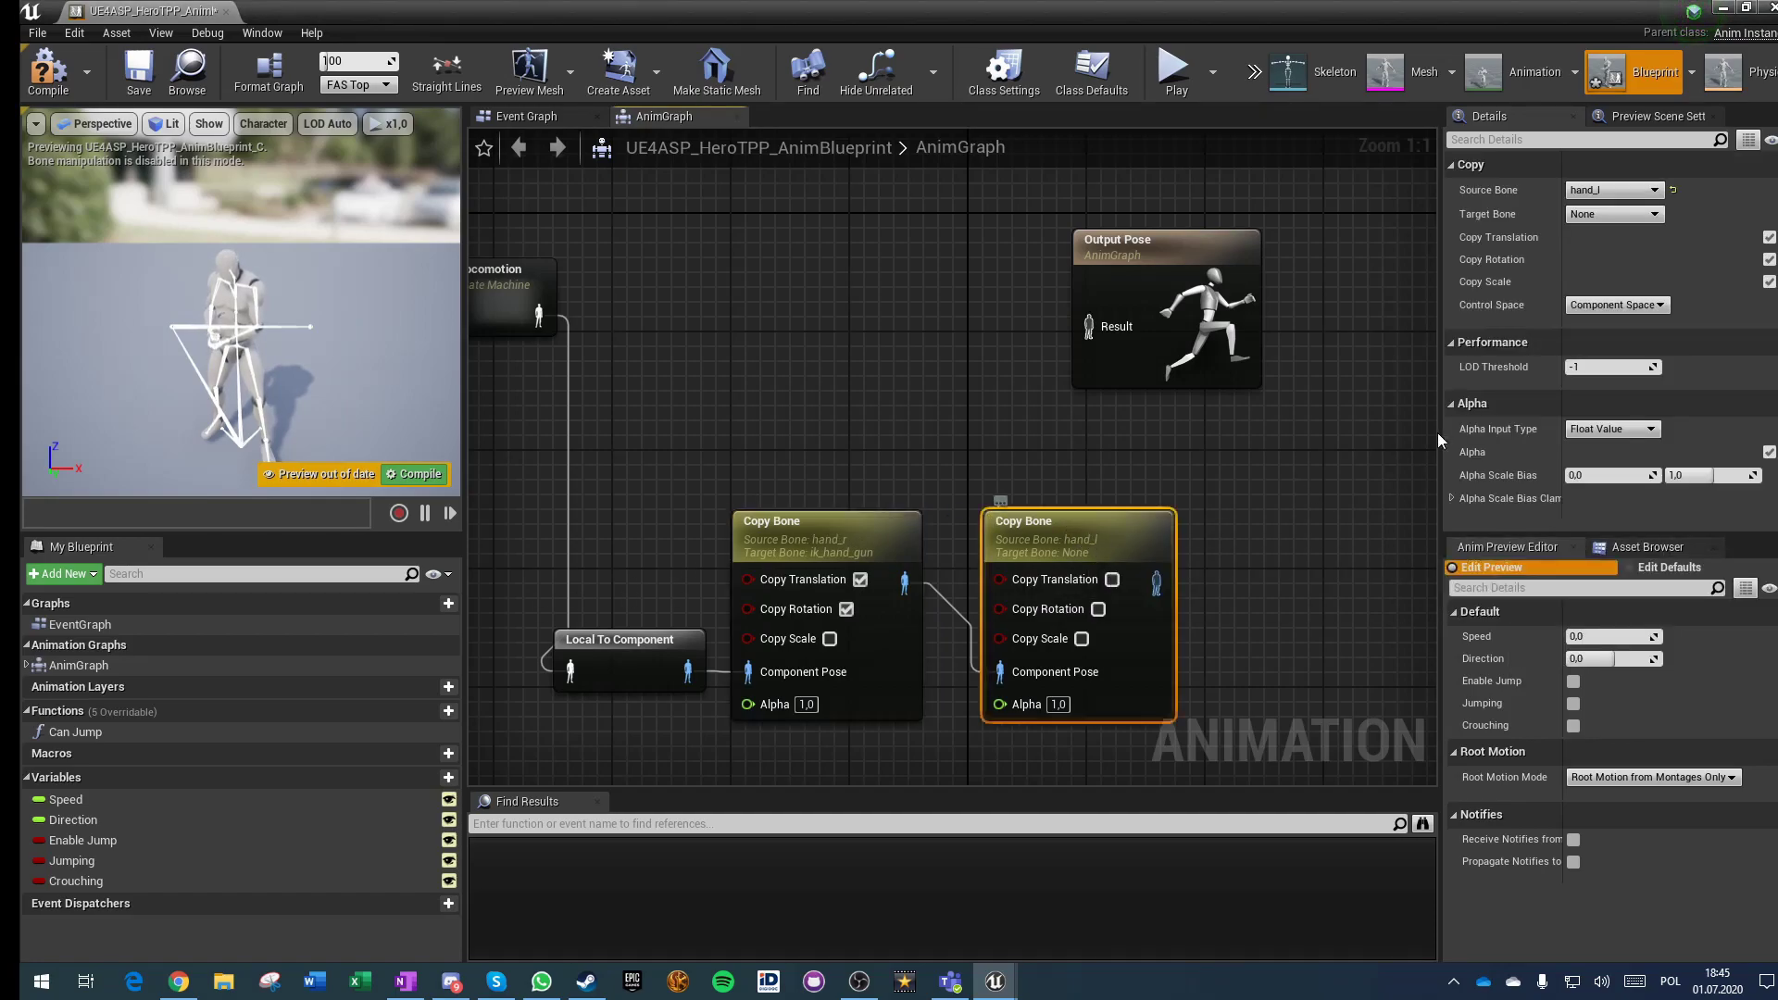
{"action": "left_click", "coordinate": [1635, 215]}
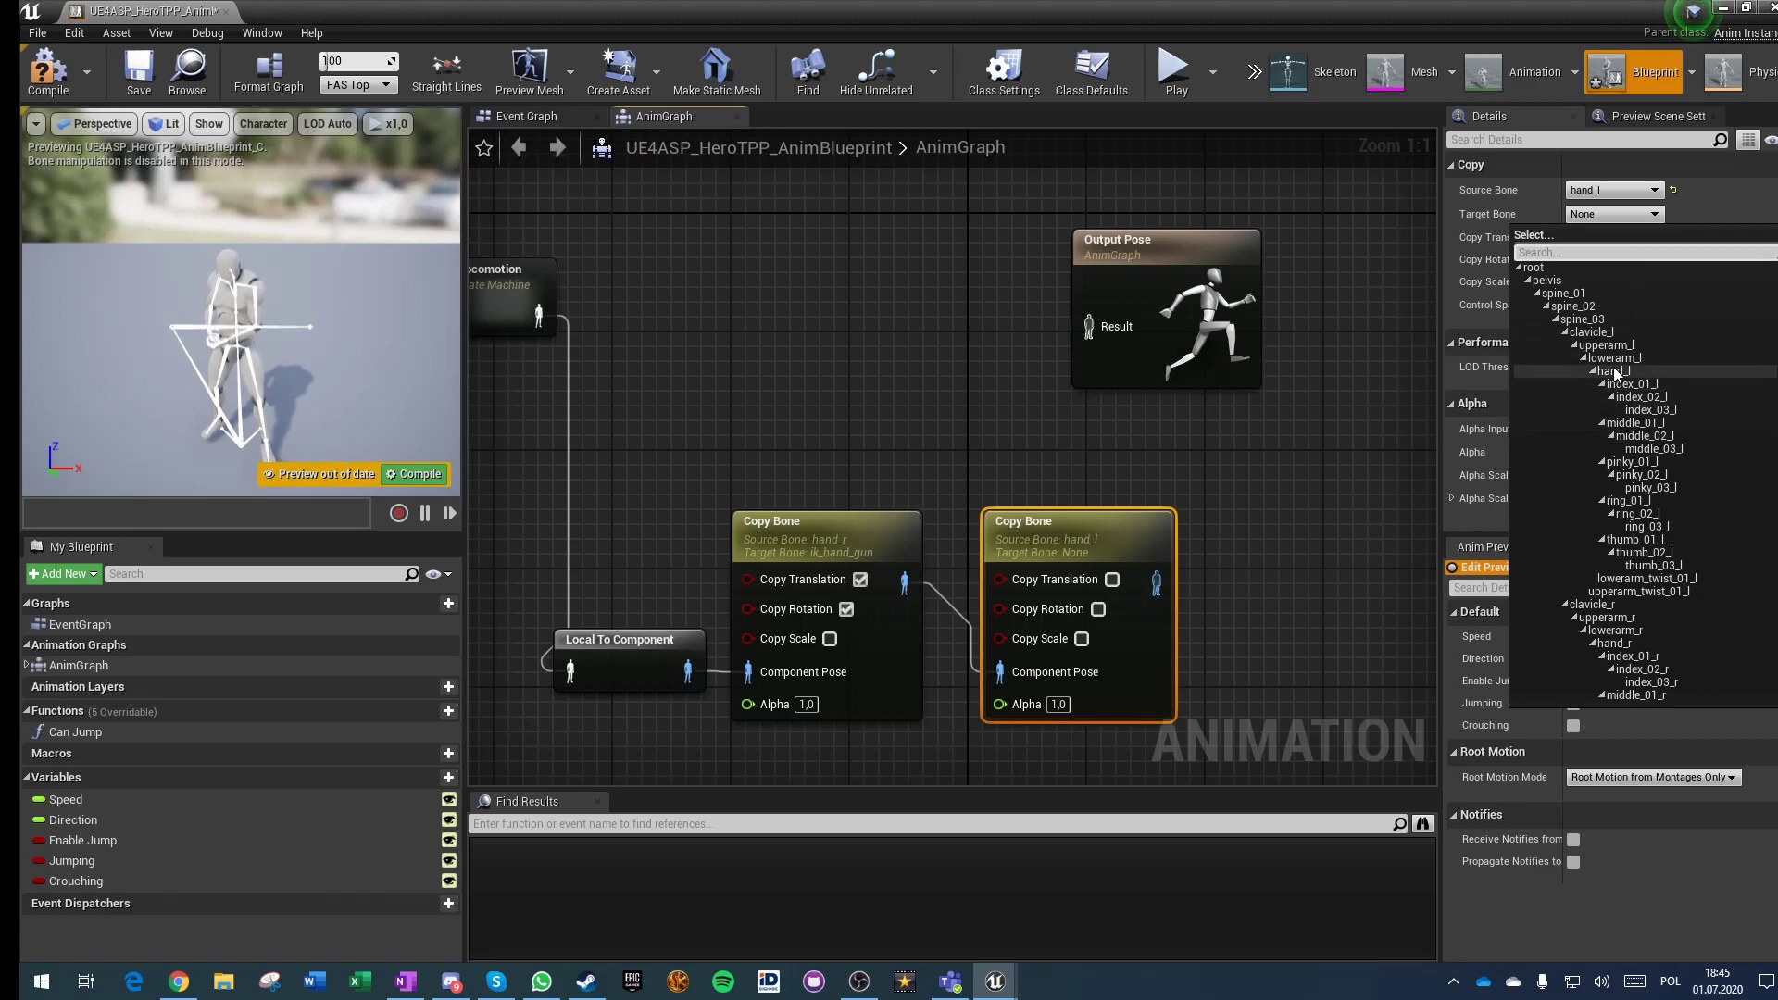
{"action": "scroll", "coordinate": [1613, 371], "scroll_direction": "down", "scroll_amount": 10}
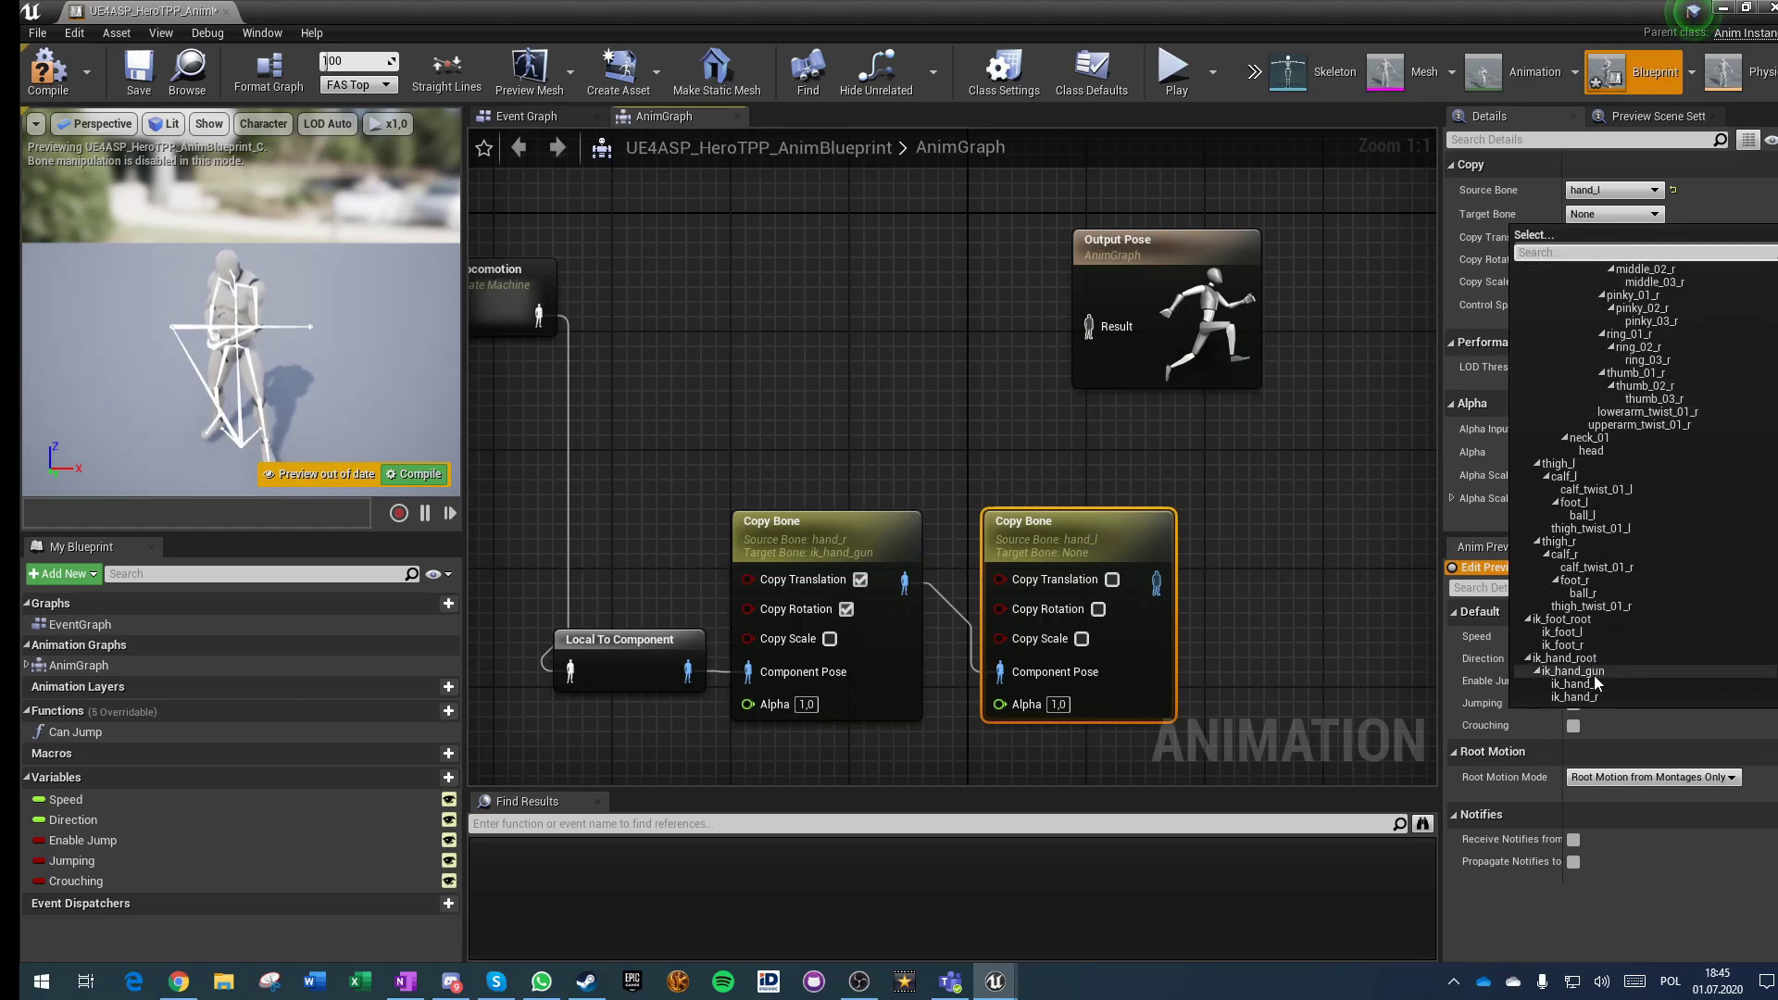
{"action": "left_click", "coordinate": [1591, 686]}
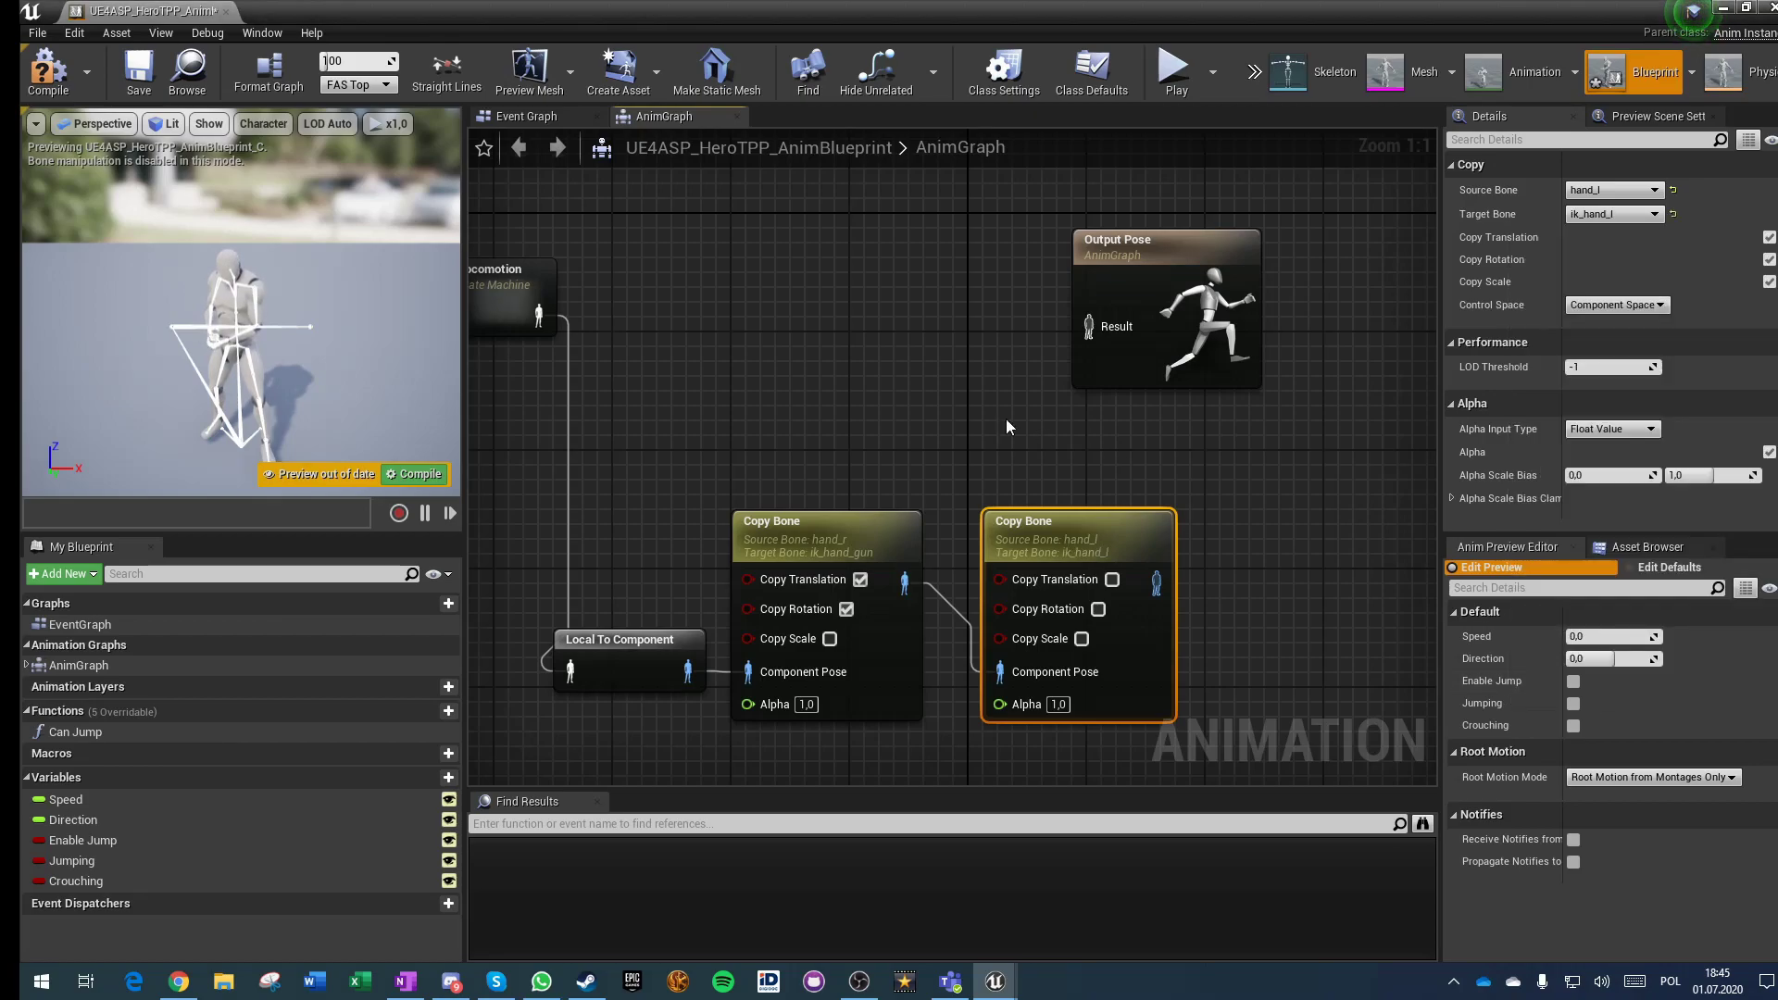
{"action": "left_click", "coordinate": [48, 77]}
{"action": "left_click", "coordinate": [139, 74]}
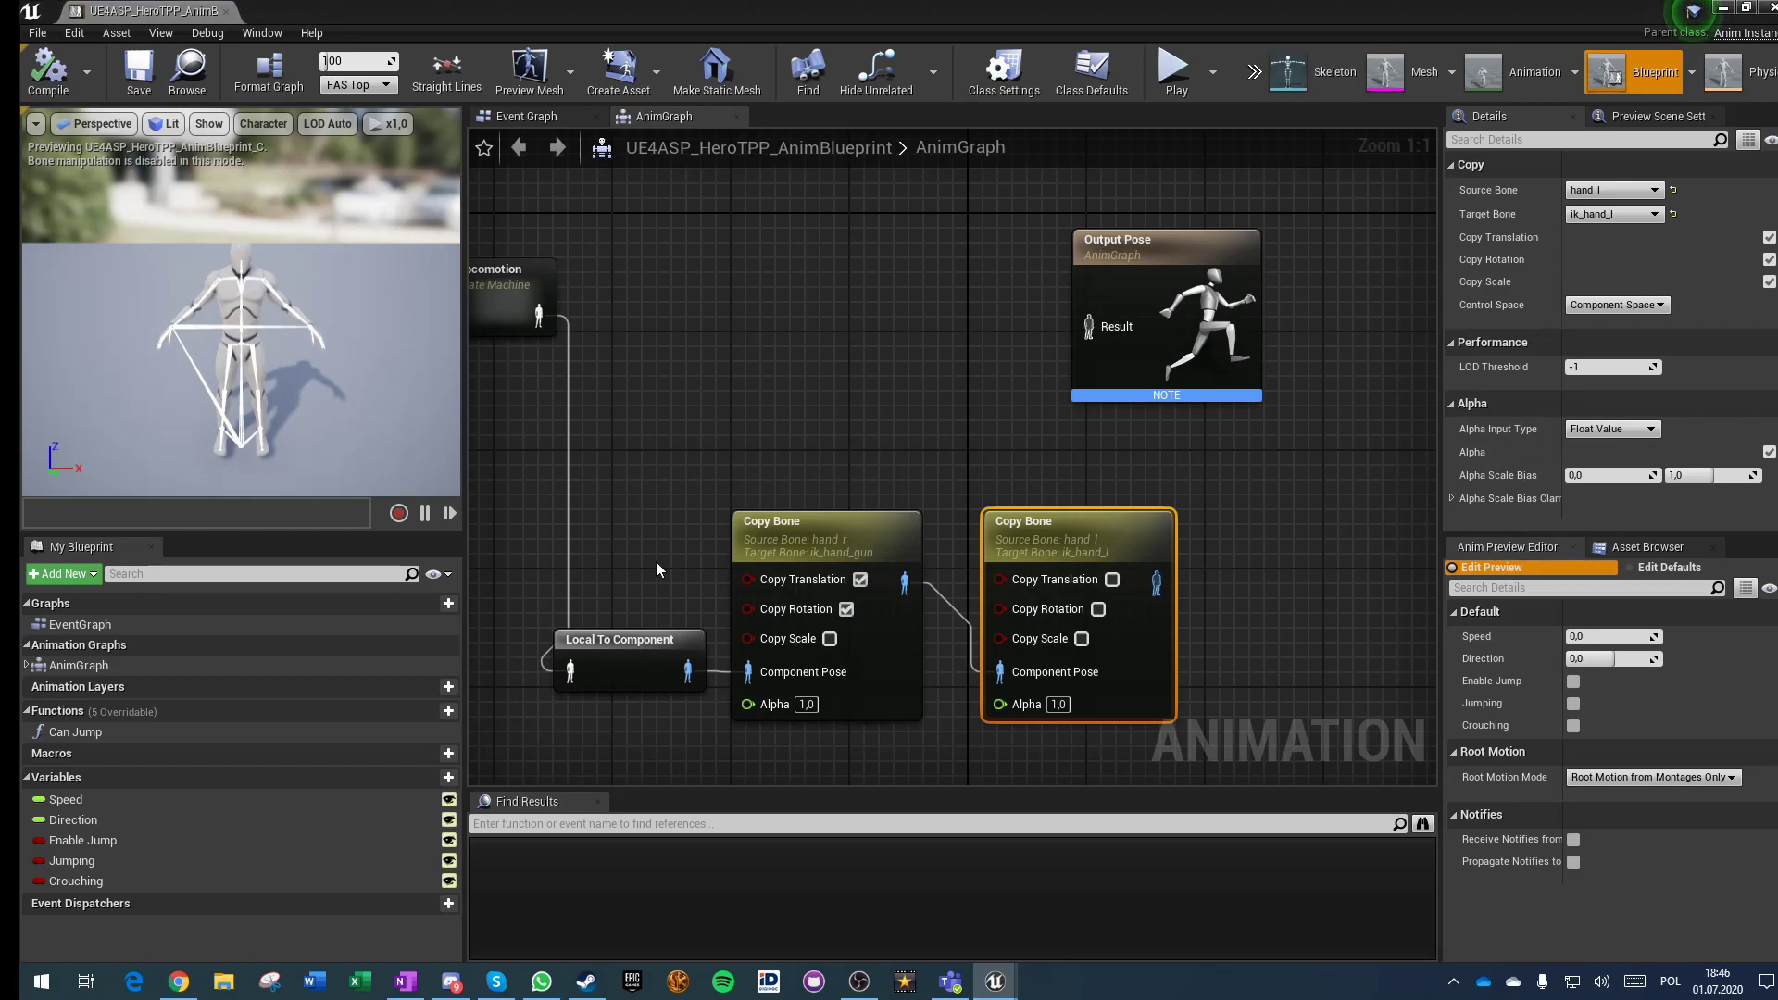
Step: Dock the animation blueprint into the main editor window and switch to the IK bones in UE4_Mannequin_Skeleton
{"action": "left_click_drag", "start_coordinate": [113, 17], "coordinate": [817, 15]}
{"action": "left_click", "coordinate": [649, 19]}
{"action": "scroll", "coordinate": [57, 778], "scroll_direction": "down", "scroll_amount": 8}
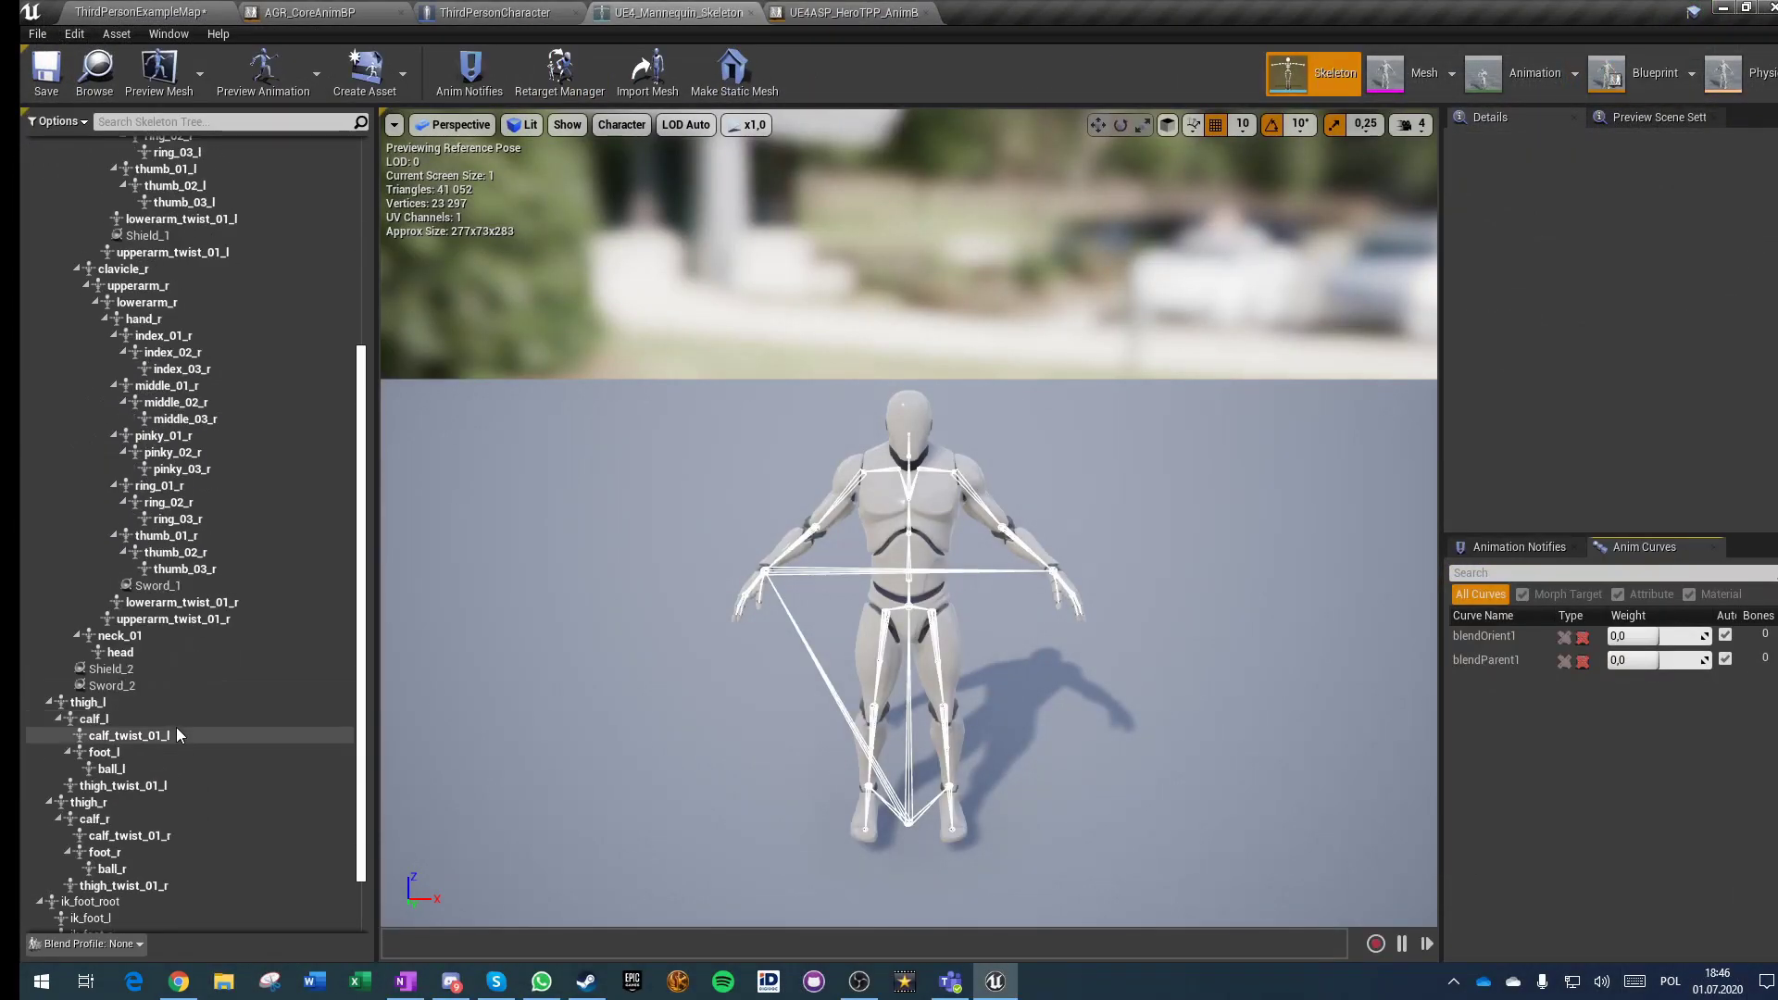
Step: Try rotating the ik_foot_root bone around the vertical axis, and undo the rotation
{"action": "left_click", "coordinate": [58, 827]}
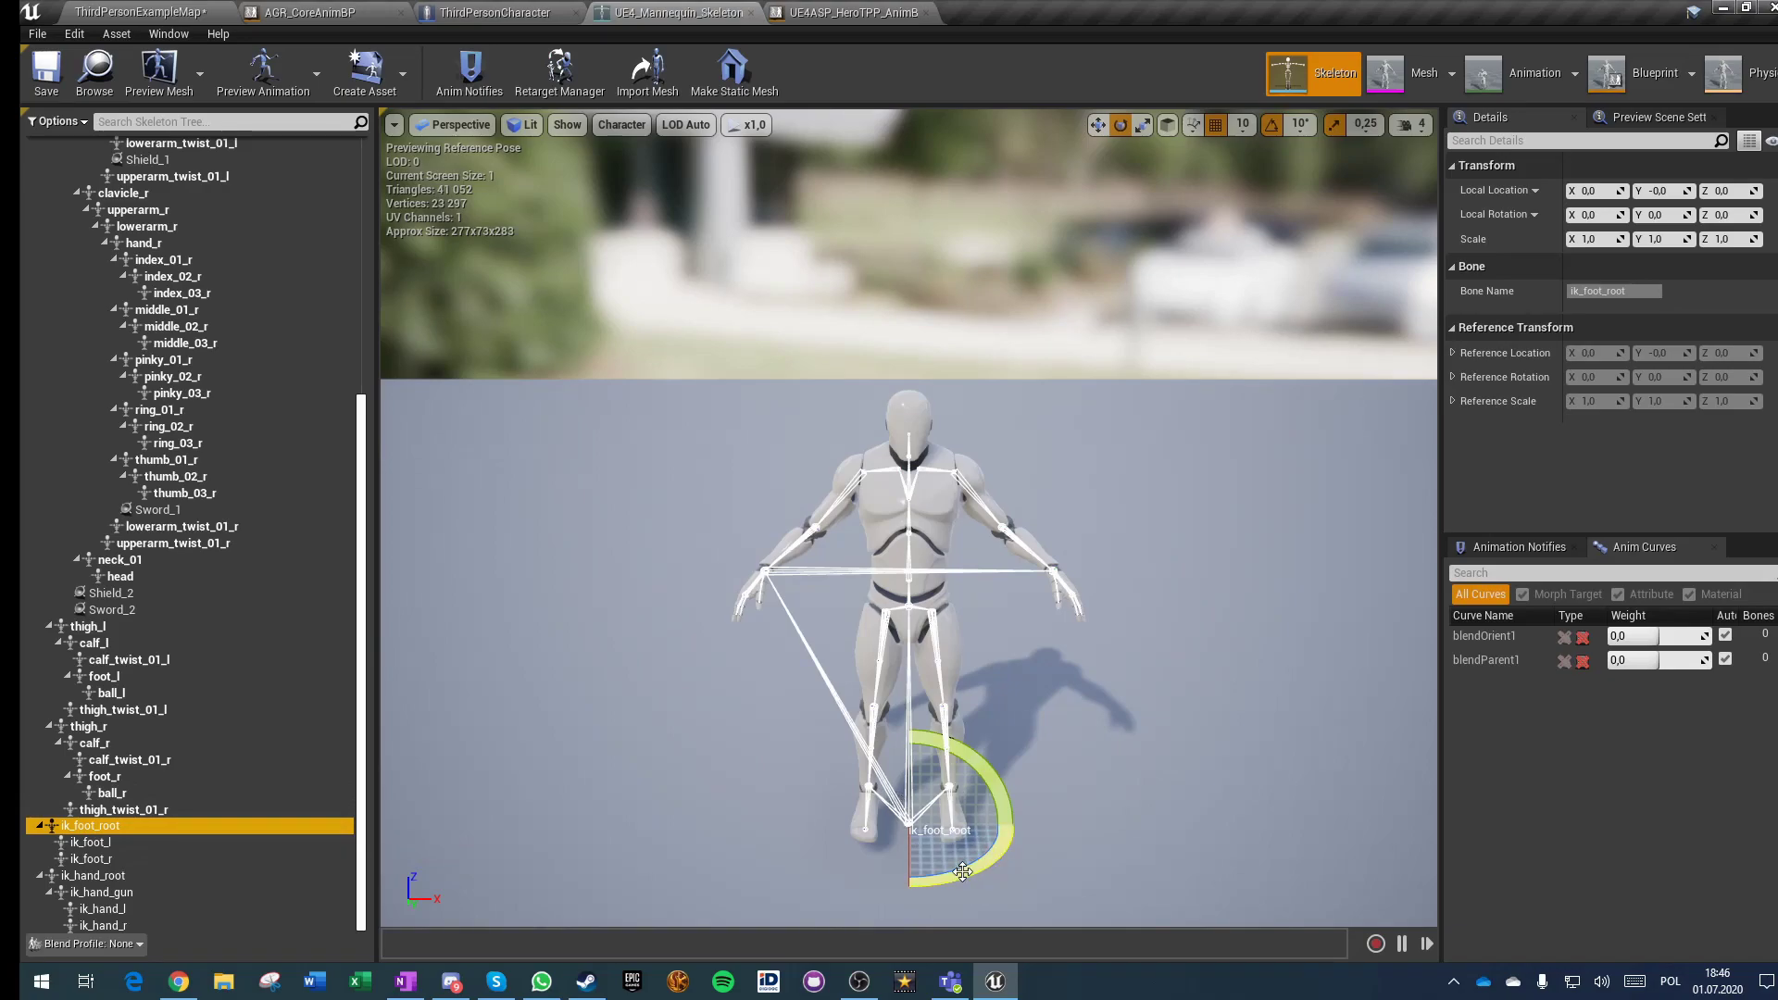
{"action": "left_click_drag", "start_coordinate": [963, 873], "coordinate": [964, 873]}
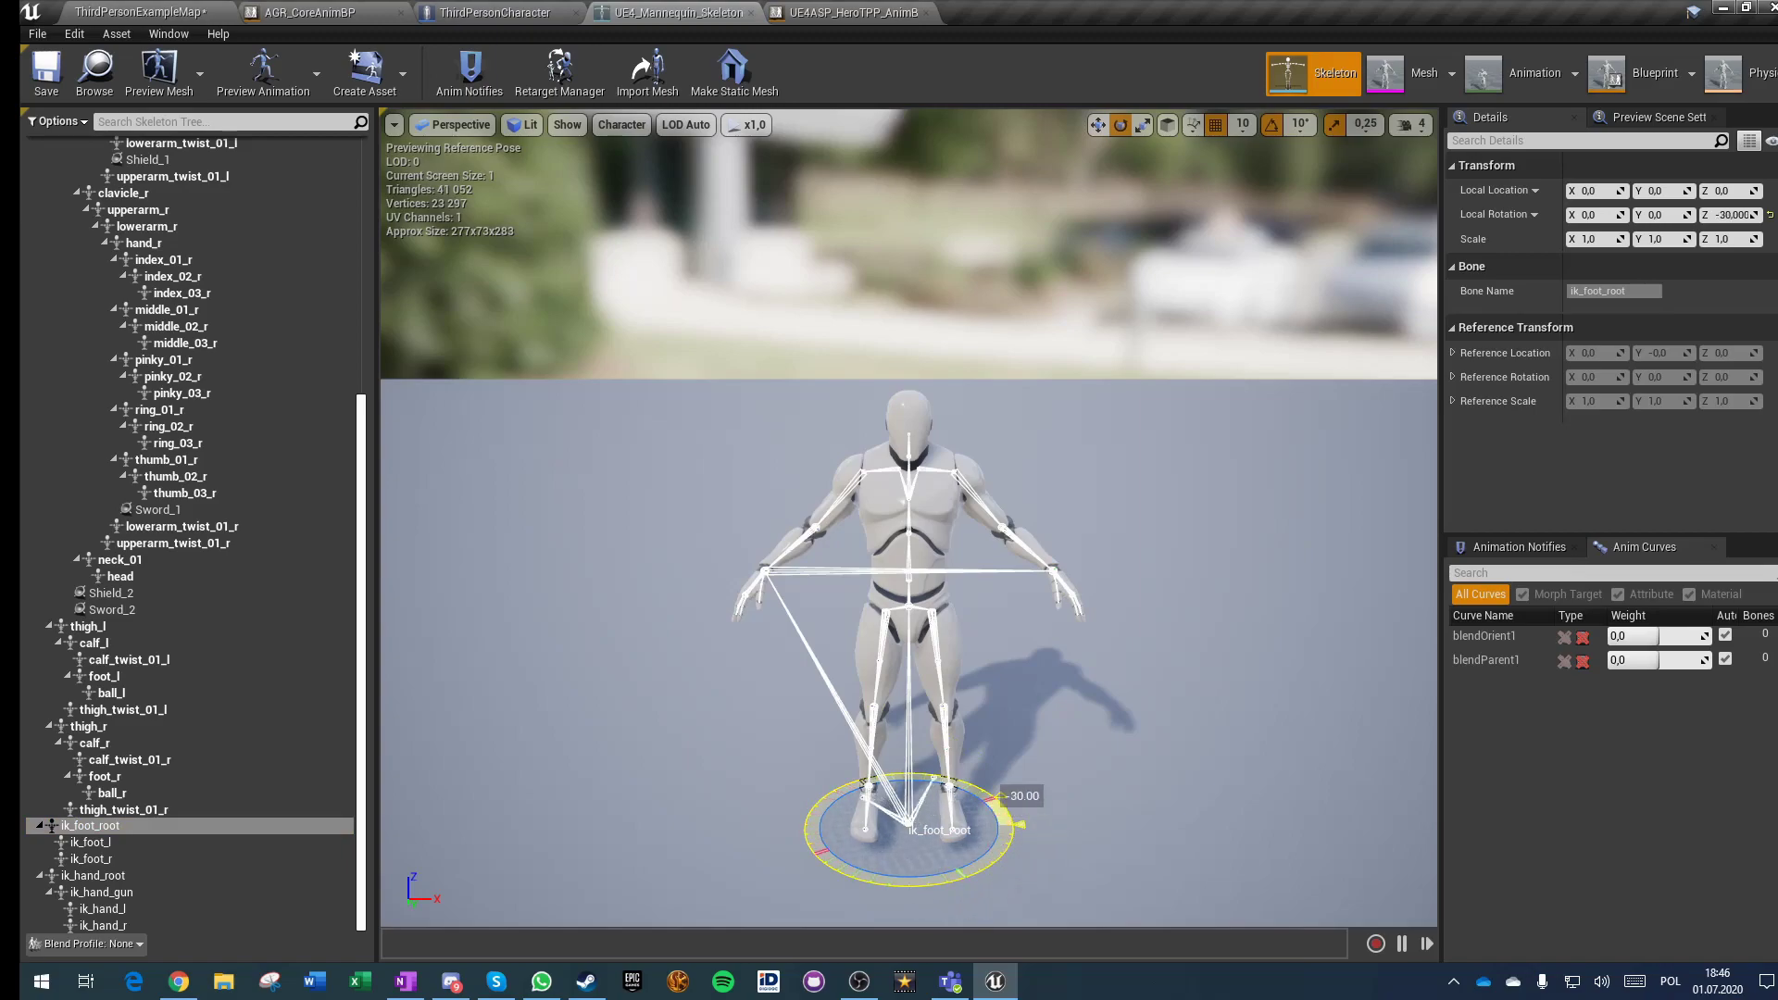
{"action": "left_click_drag", "start_coordinate": [948, 778], "coordinate": [930, 889]}
{"action": "left_click_drag", "start_coordinate": [967, 787], "coordinate": [965, 872]}
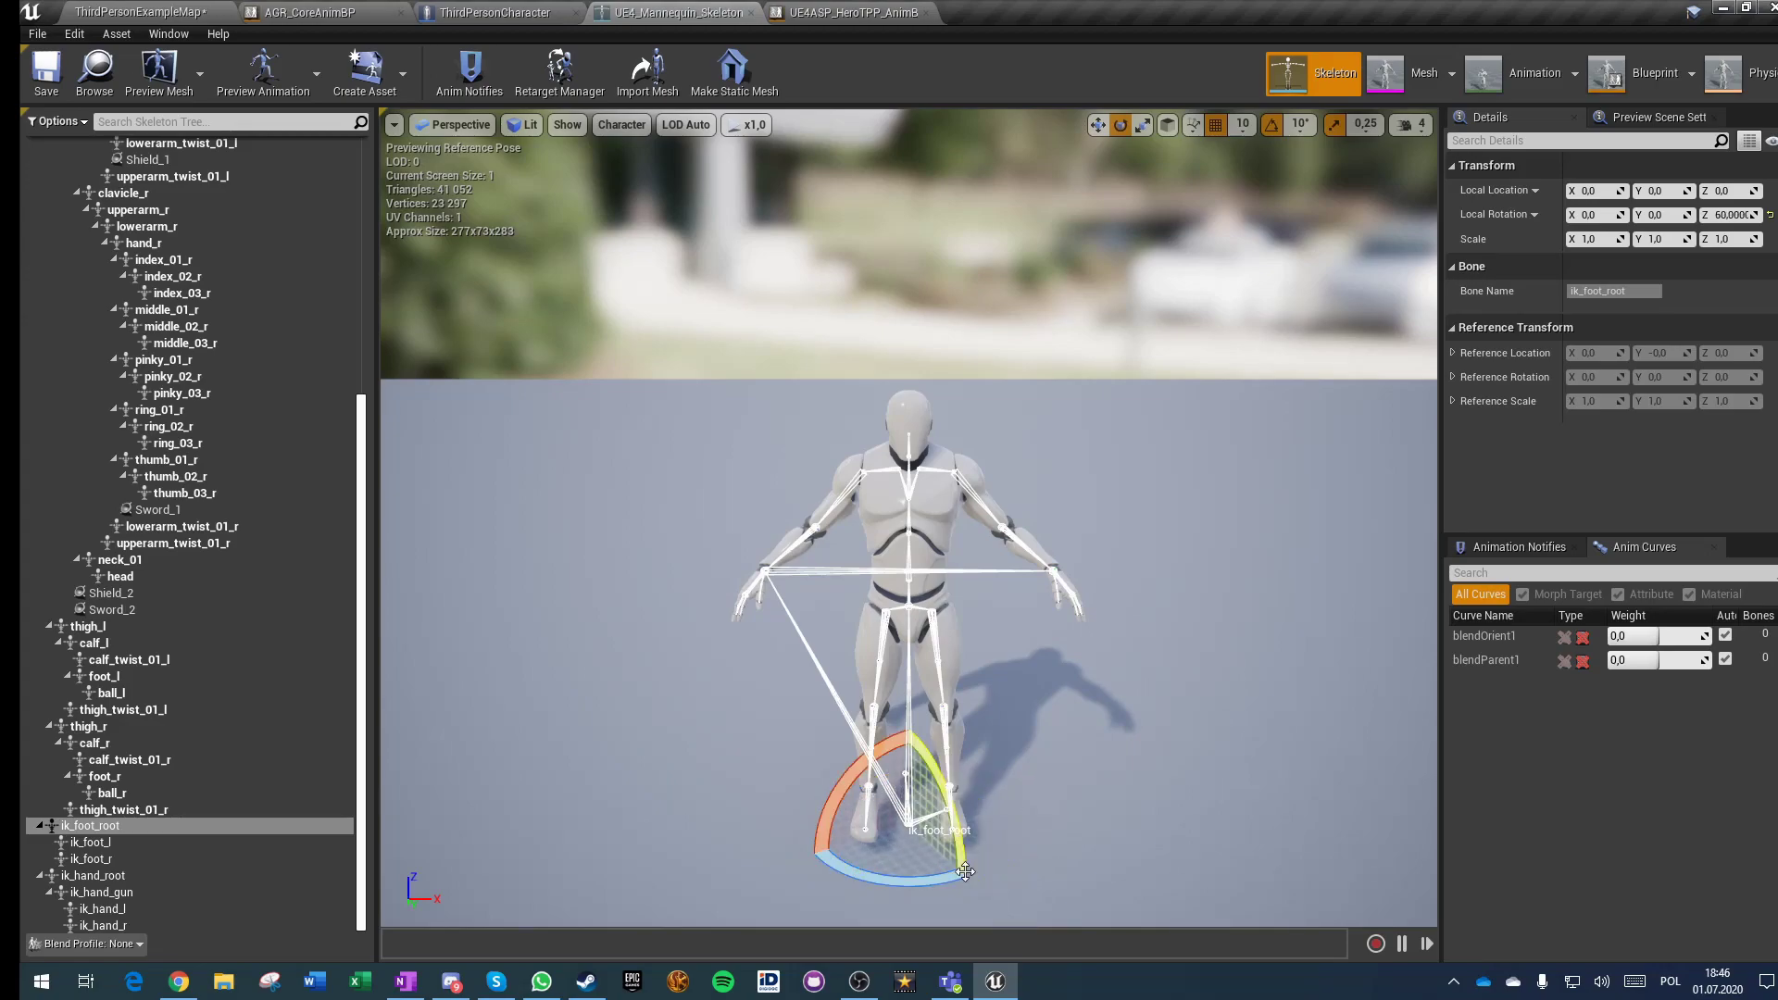
{"action": "key", "text": "ctrl+z"}
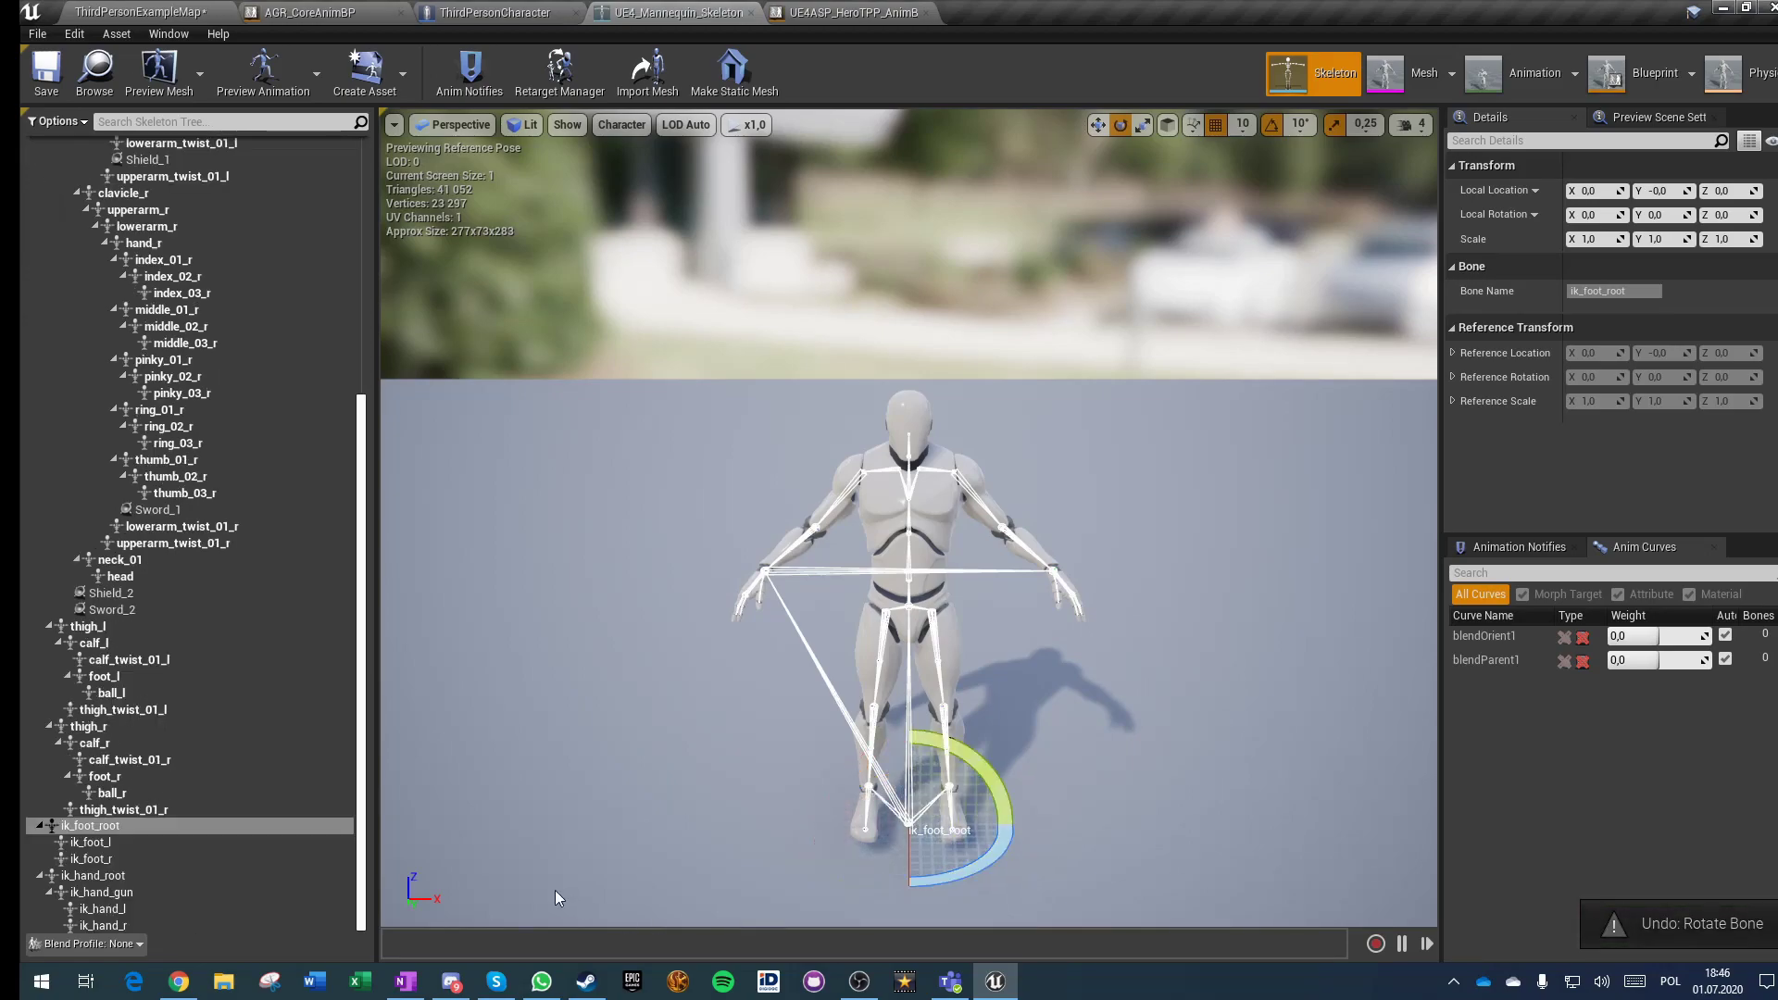
Step: Inspect the ik_hand_root, ik_hand_gun and ik_hand_r bones in the skeleton tree and preview
{"action": "left_click", "coordinate": [91, 876]}
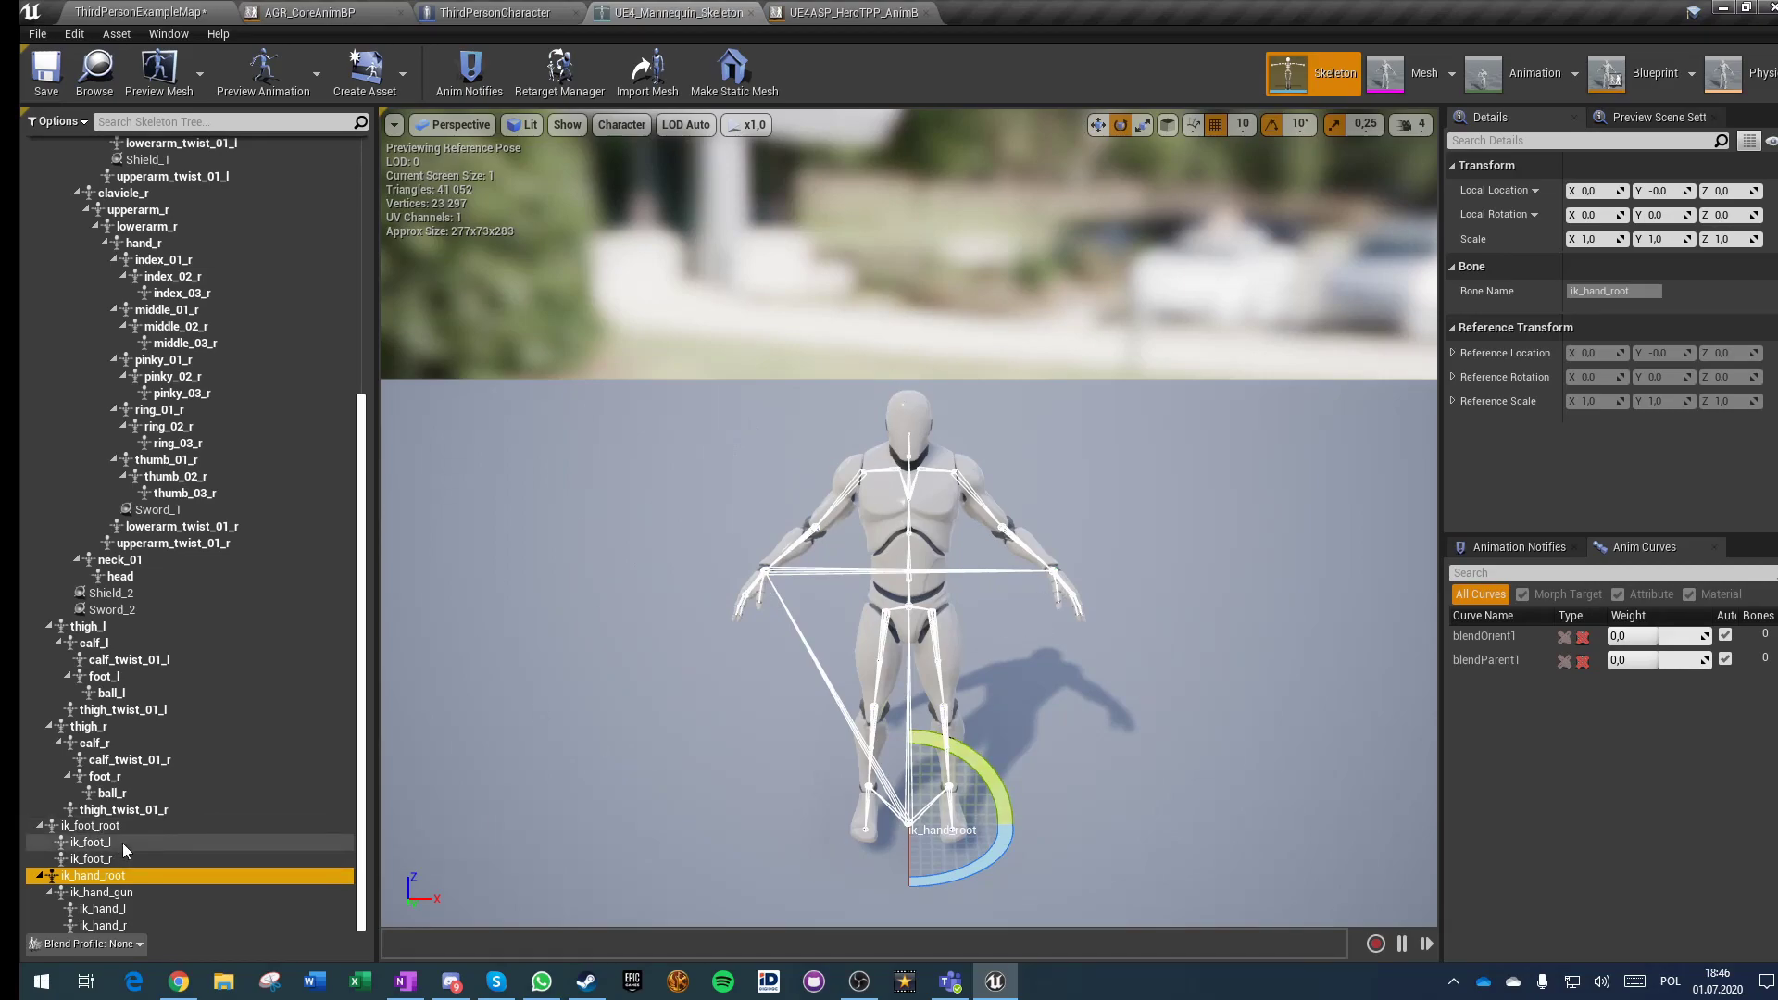
{"action": "left_click", "coordinate": [86, 893]}
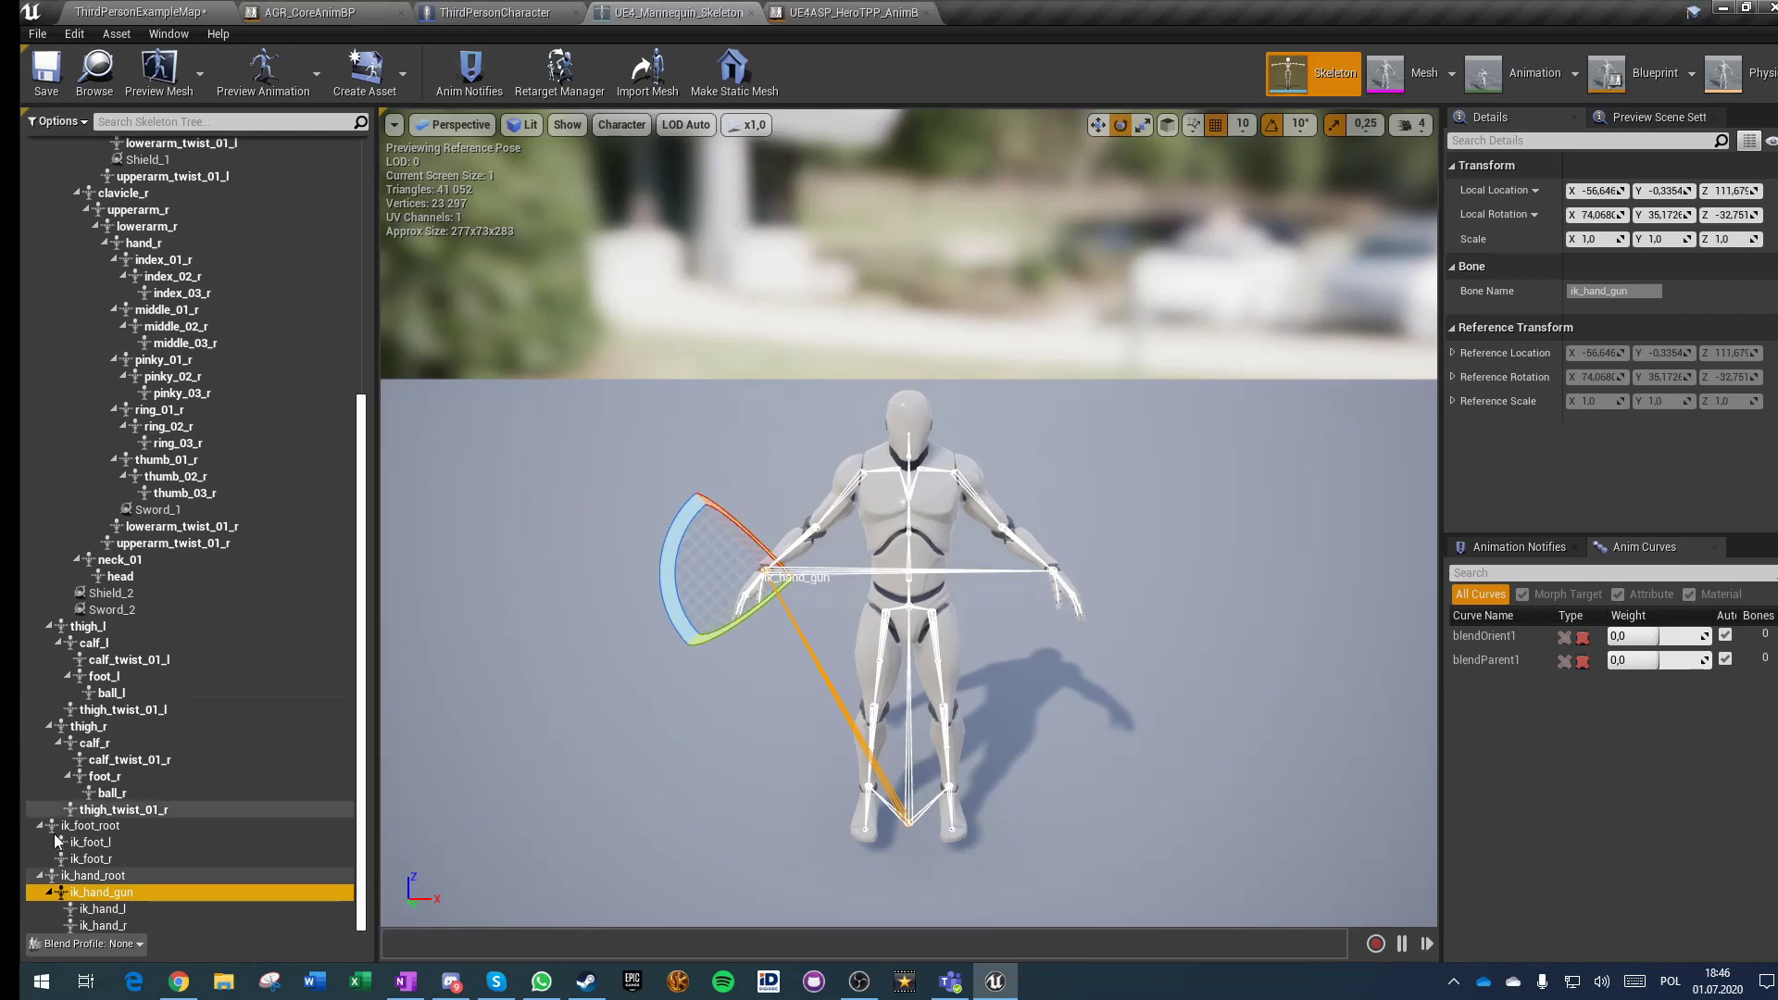
{"action": "left_click", "coordinate": [99, 926]}
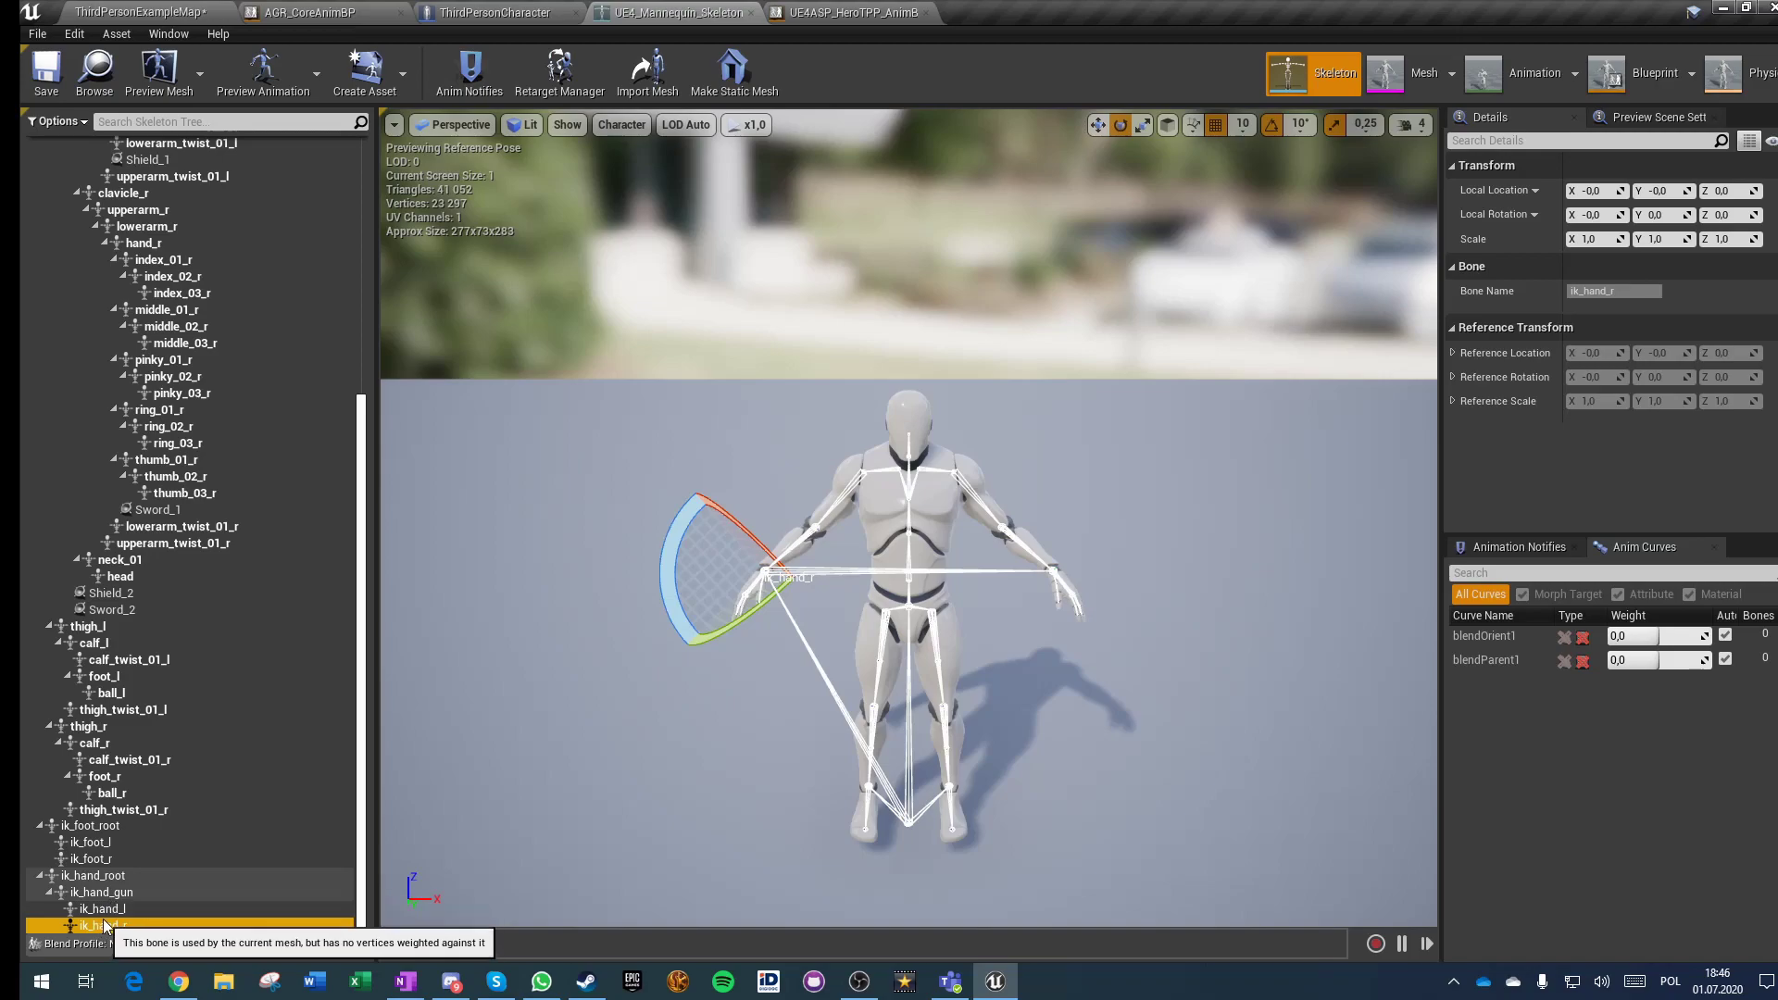
Step: Compare the ik_hand_l, ik_hand_r and ik_hand_gun bones in the skeleton tree and preview
{"action": "left_click", "coordinate": [104, 911]}
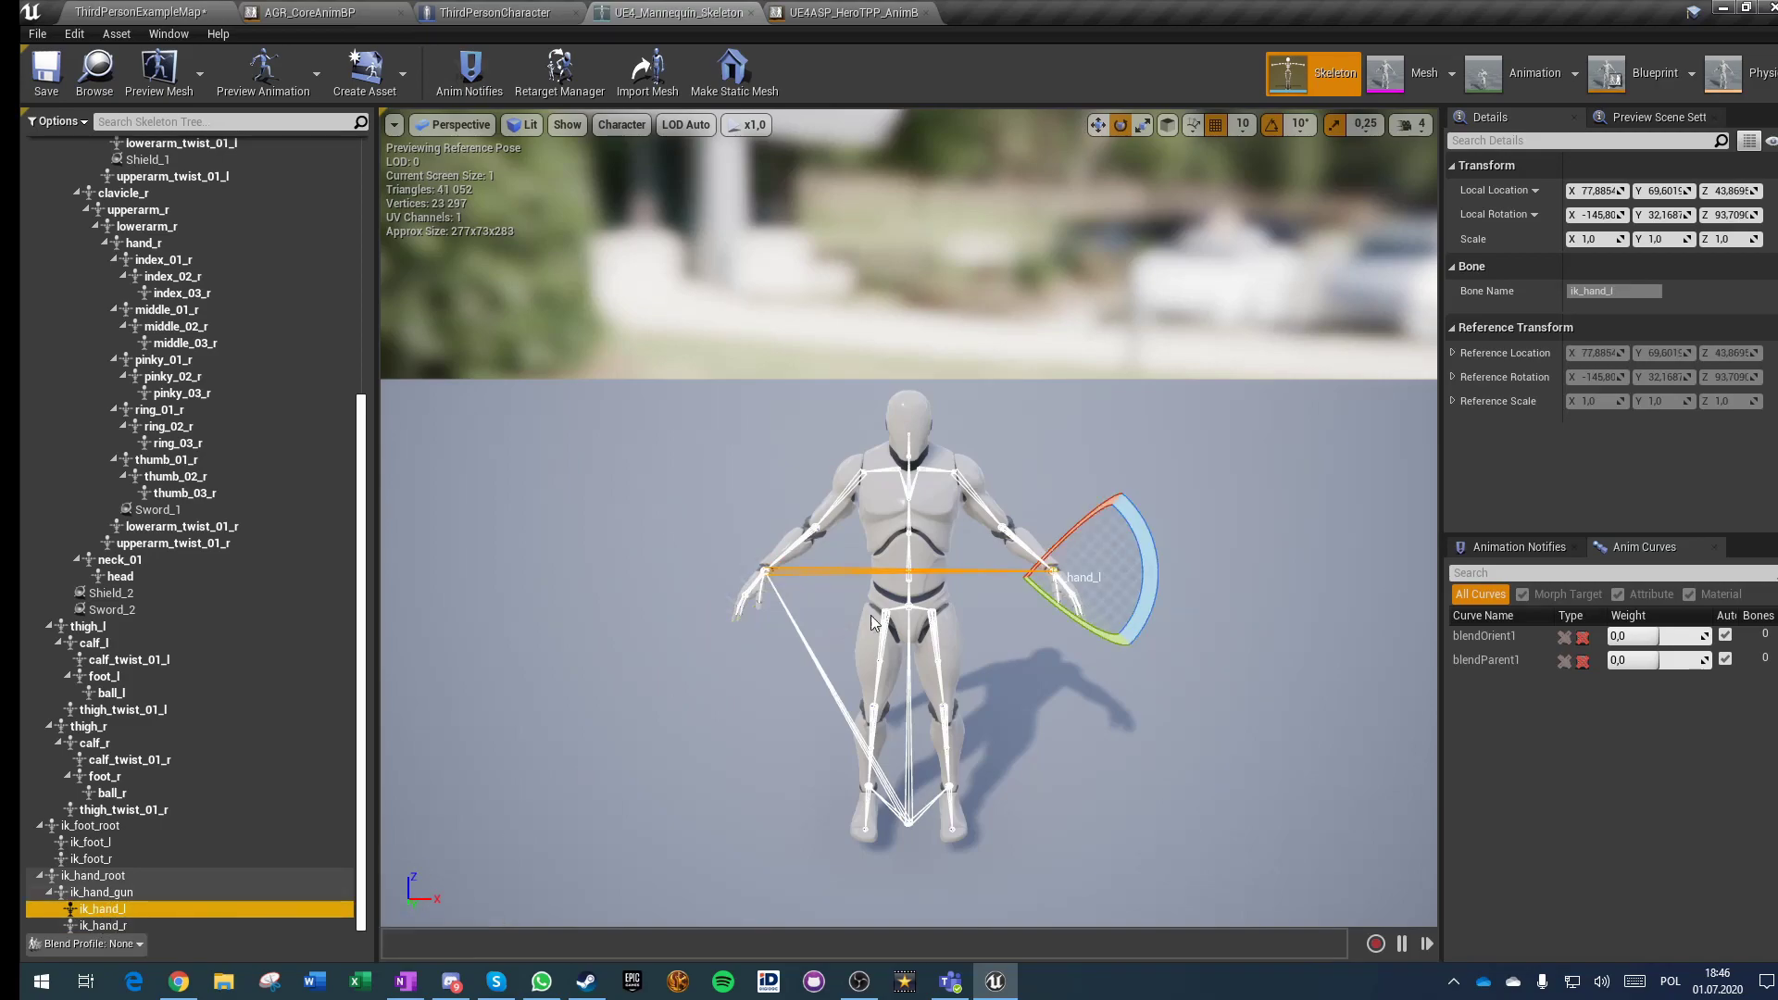
{"action": "left_click", "coordinate": [95, 927]}
{"action": "left_click", "coordinate": [97, 911]}
{"action": "left_click", "coordinate": [95, 927]}
{"action": "left_click", "coordinate": [96, 911]}
{"action": "left_click", "coordinate": [92, 926]}
{"action": "left_click", "coordinate": [92, 910]}
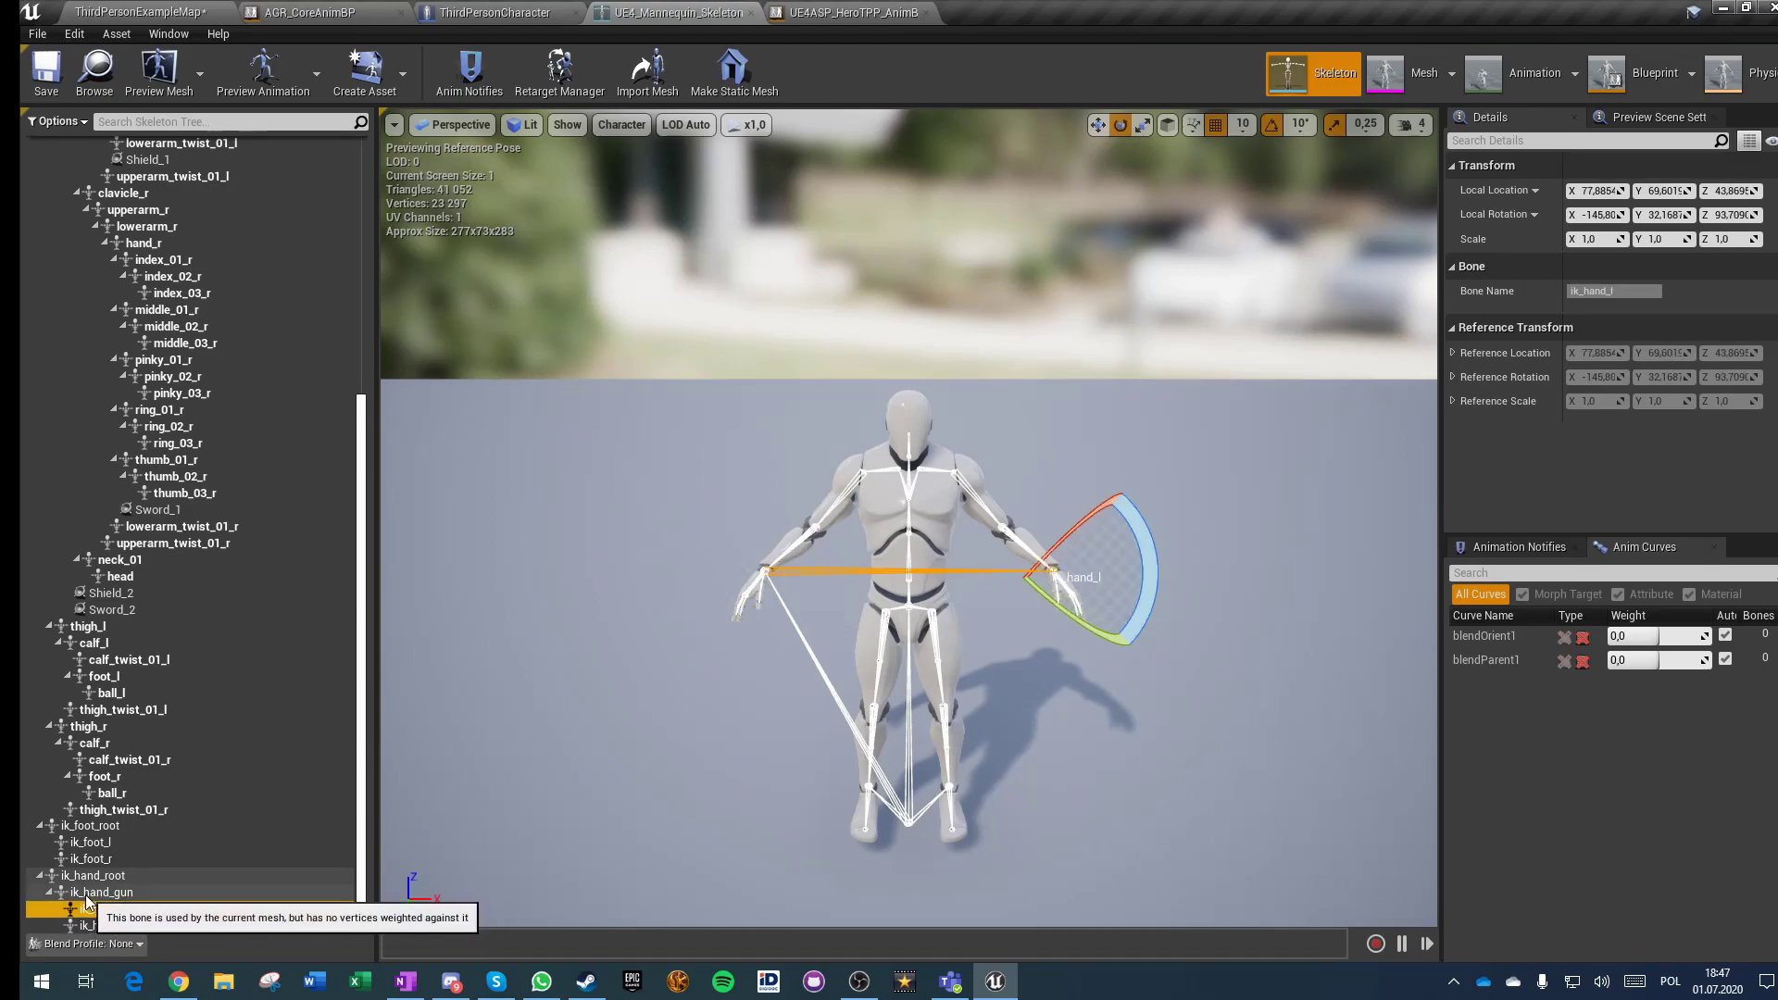
{"action": "left_click", "coordinate": [93, 895]}
{"action": "left_click", "coordinate": [93, 927]}
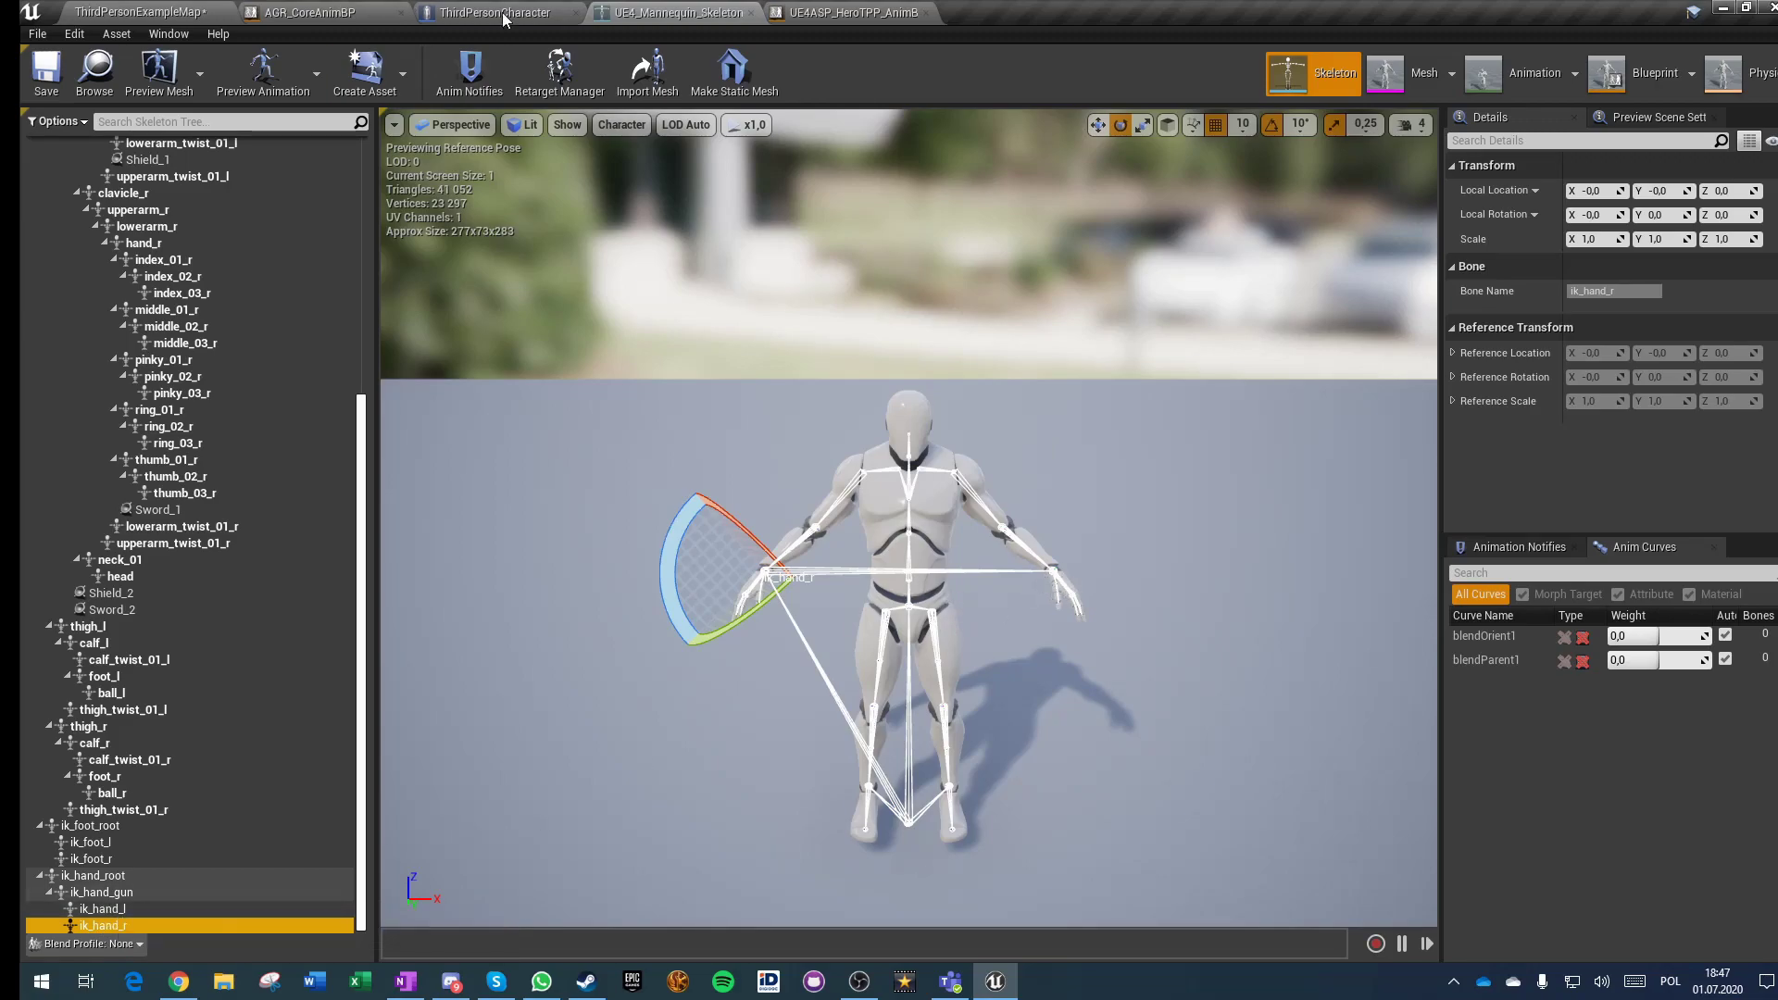
Step: In the hero animation blueprint, enable Copy Translation and Copy Rotation on the hand_l Copy Bone node and hide its Copy Scale pin
{"action": "left_click", "coordinate": [796, 12]}
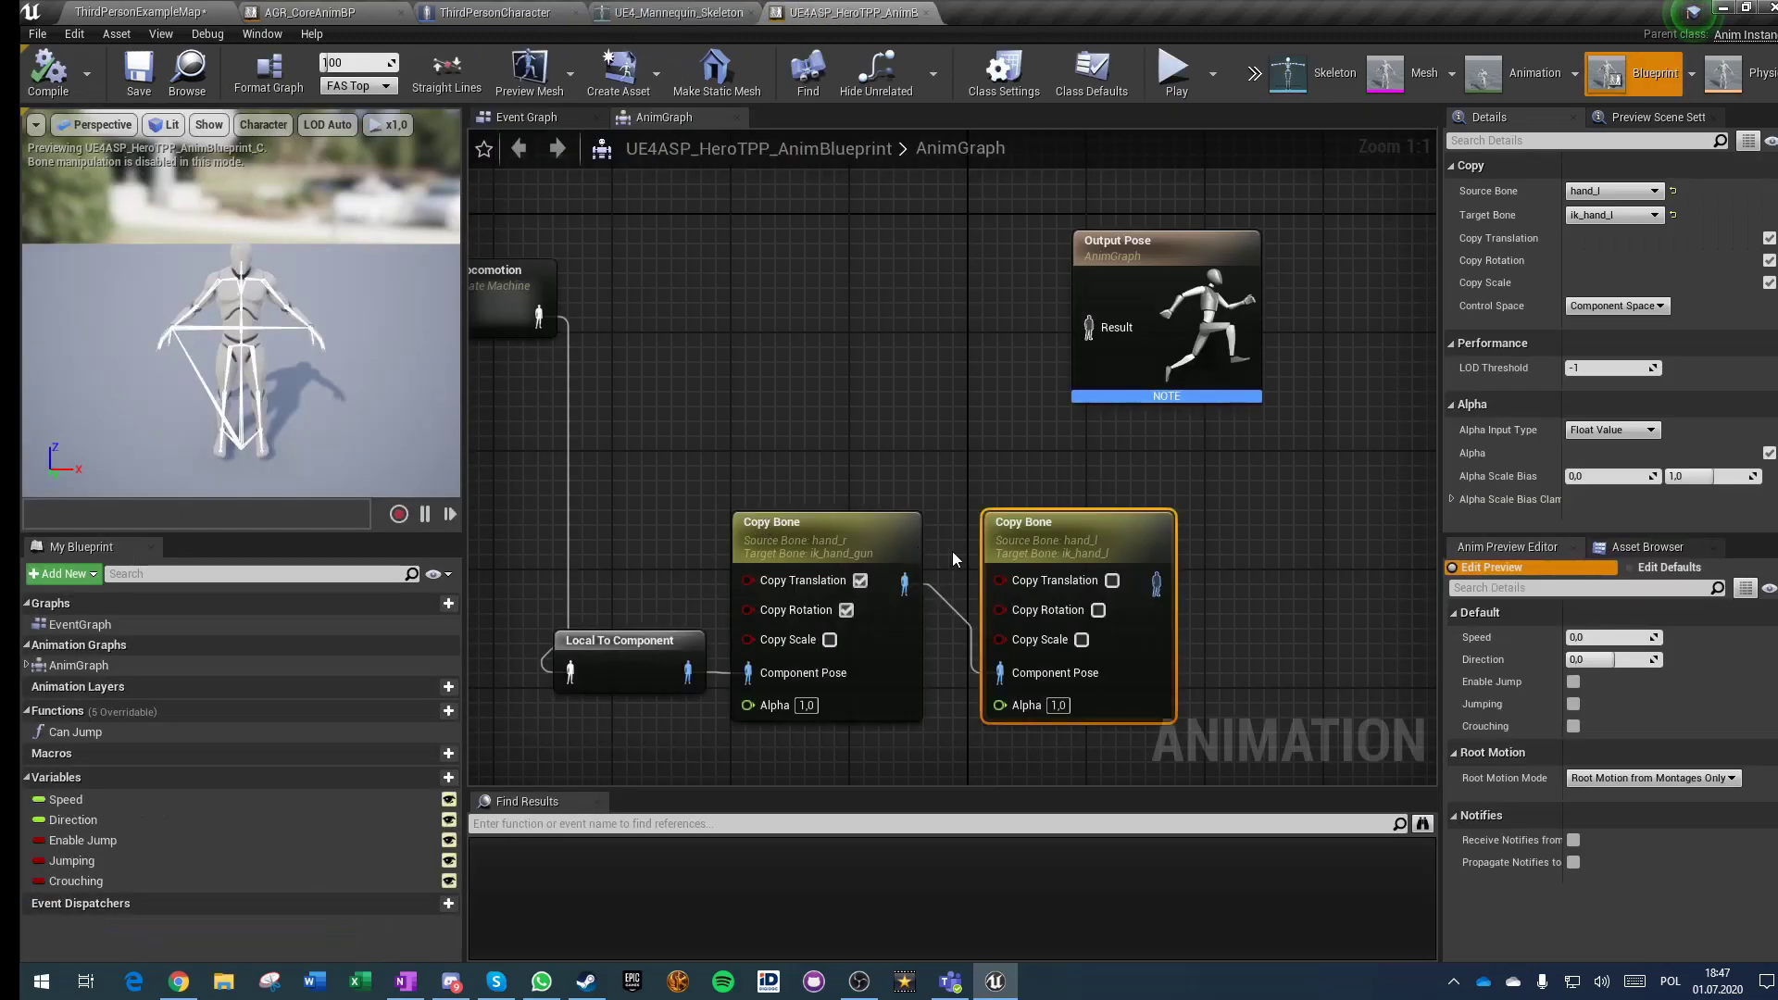
{"action": "left_click", "coordinate": [1099, 611]}
{"action": "left_click", "coordinate": [1111, 581]}
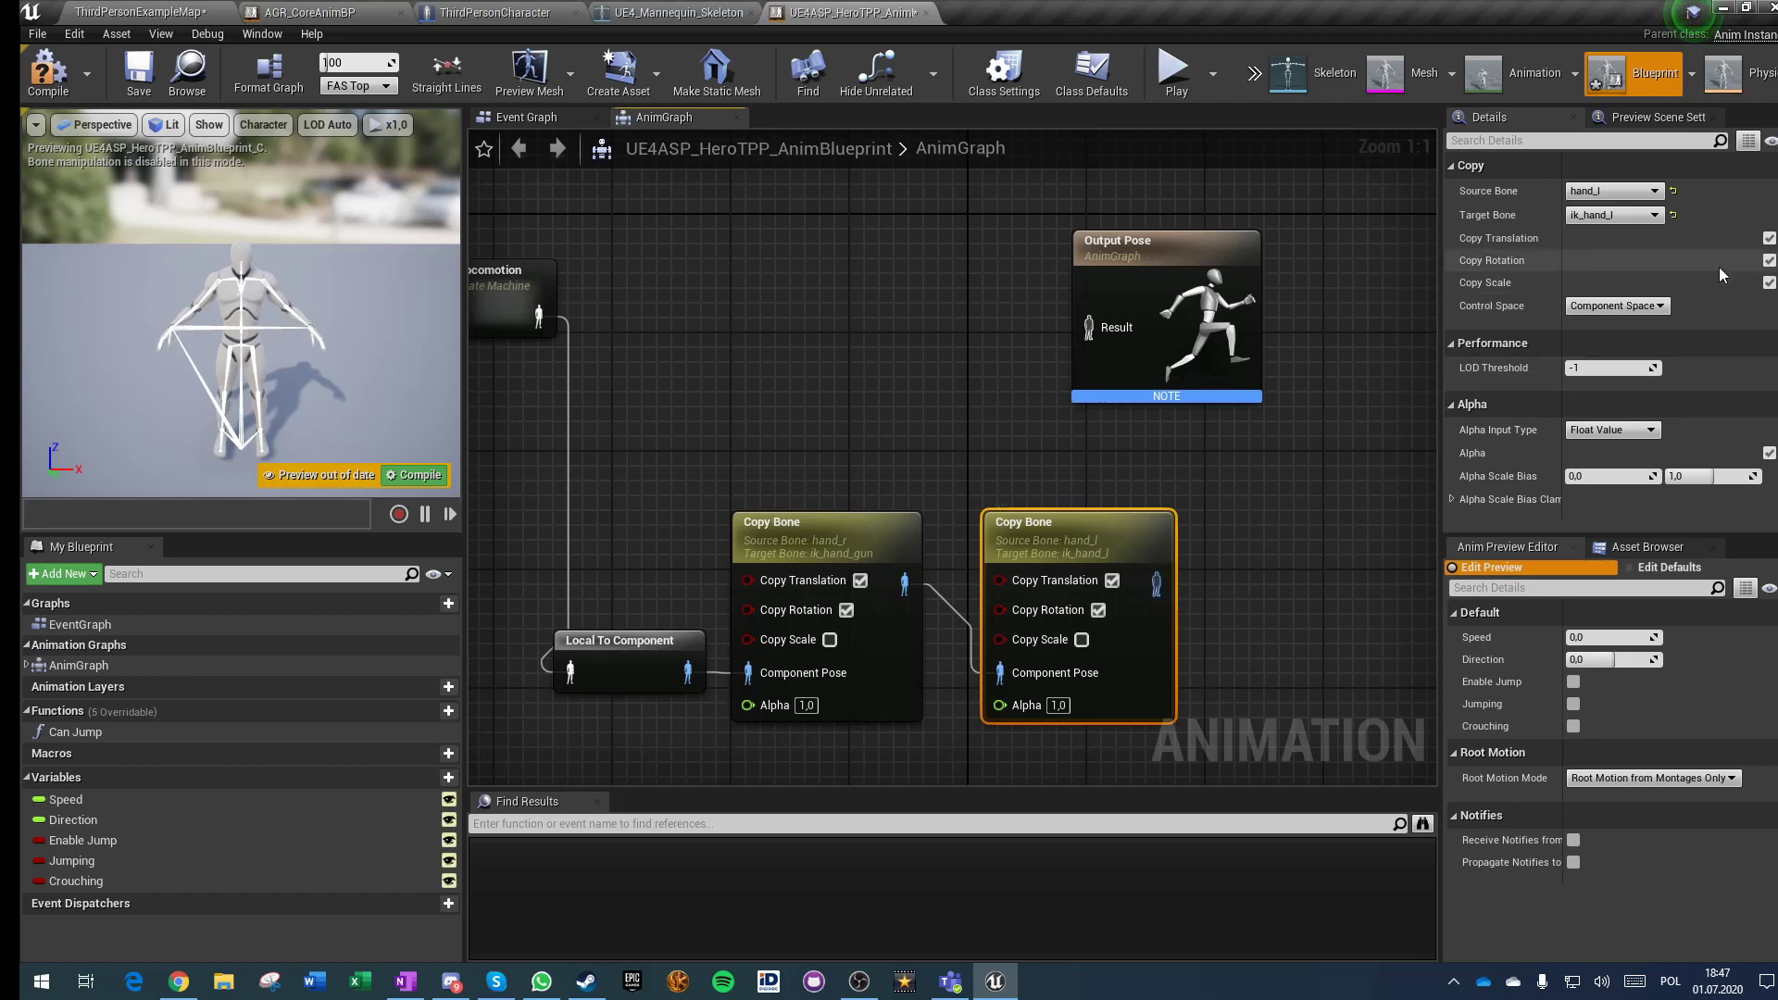
{"action": "left_click", "coordinate": [1769, 283]}
Step: Hide the Copy Scale pin on the hand_r Copy Bone node and connect the hand_l Copy Bone output to the Output Pose
{"action": "left_click", "coordinate": [884, 548]}
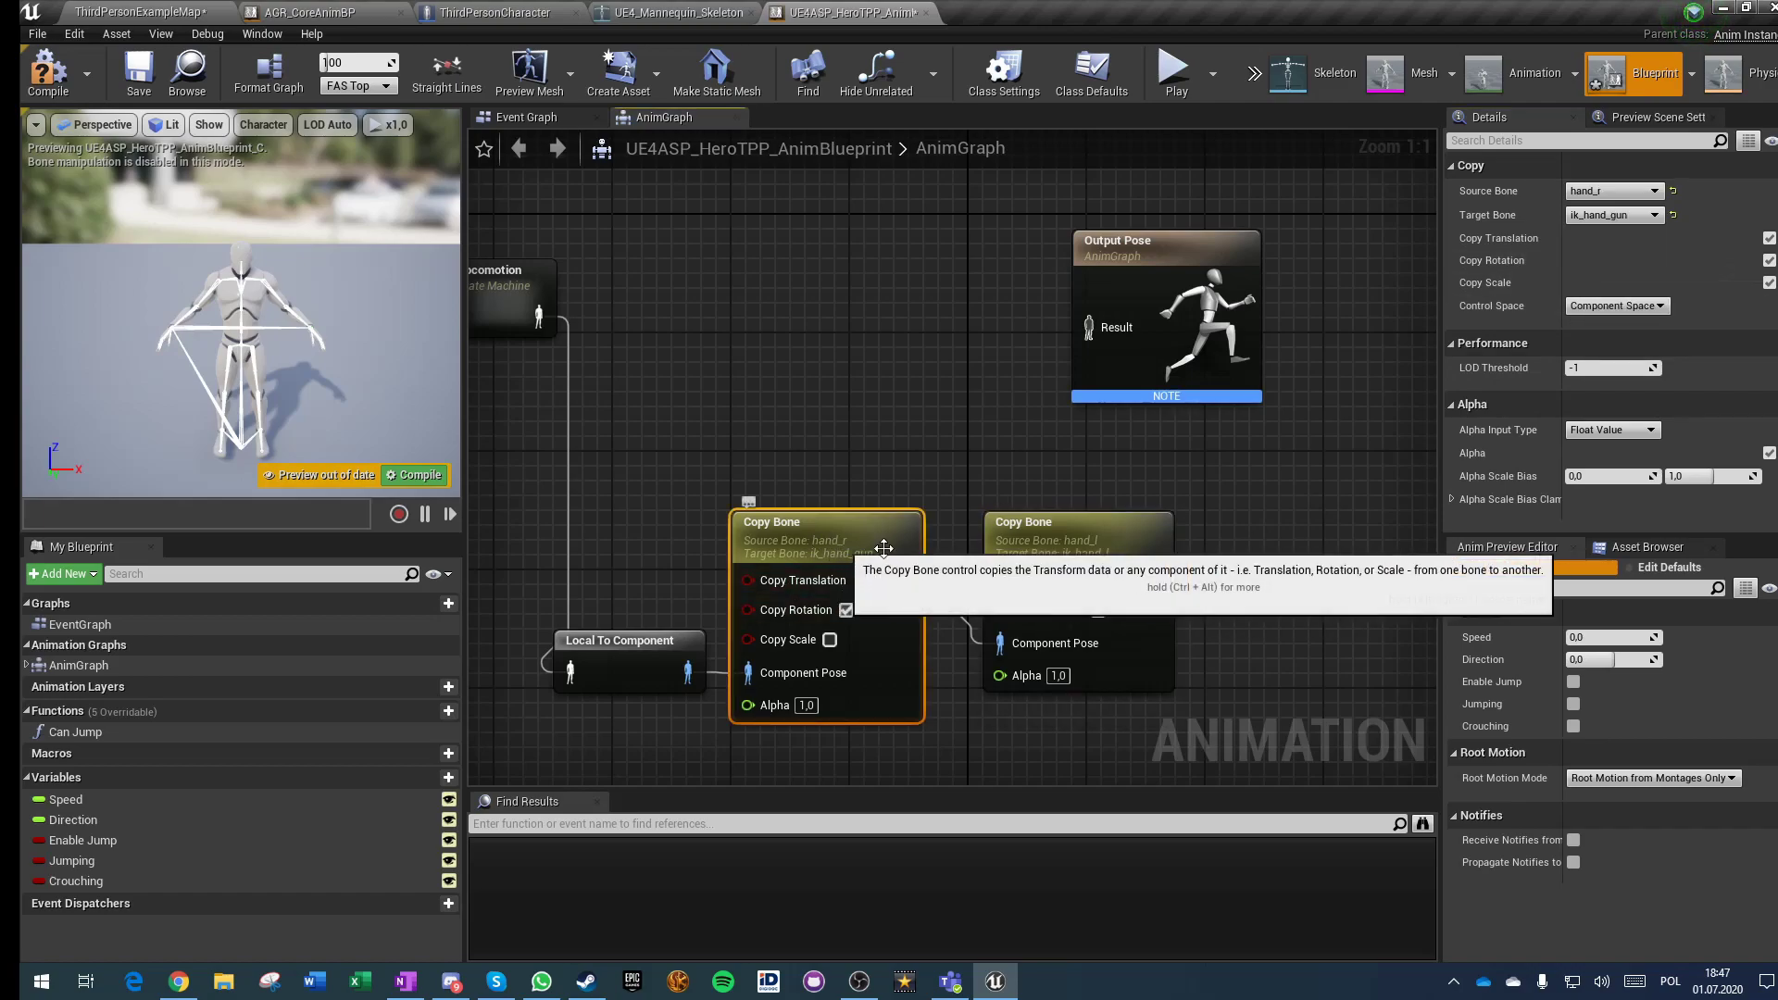
{"action": "left_click", "coordinate": [1770, 283]}
{"action": "left_click", "coordinate": [886, 459]}
{"action": "left_click_drag", "start_coordinate": [1156, 584], "coordinate": [1089, 328]}
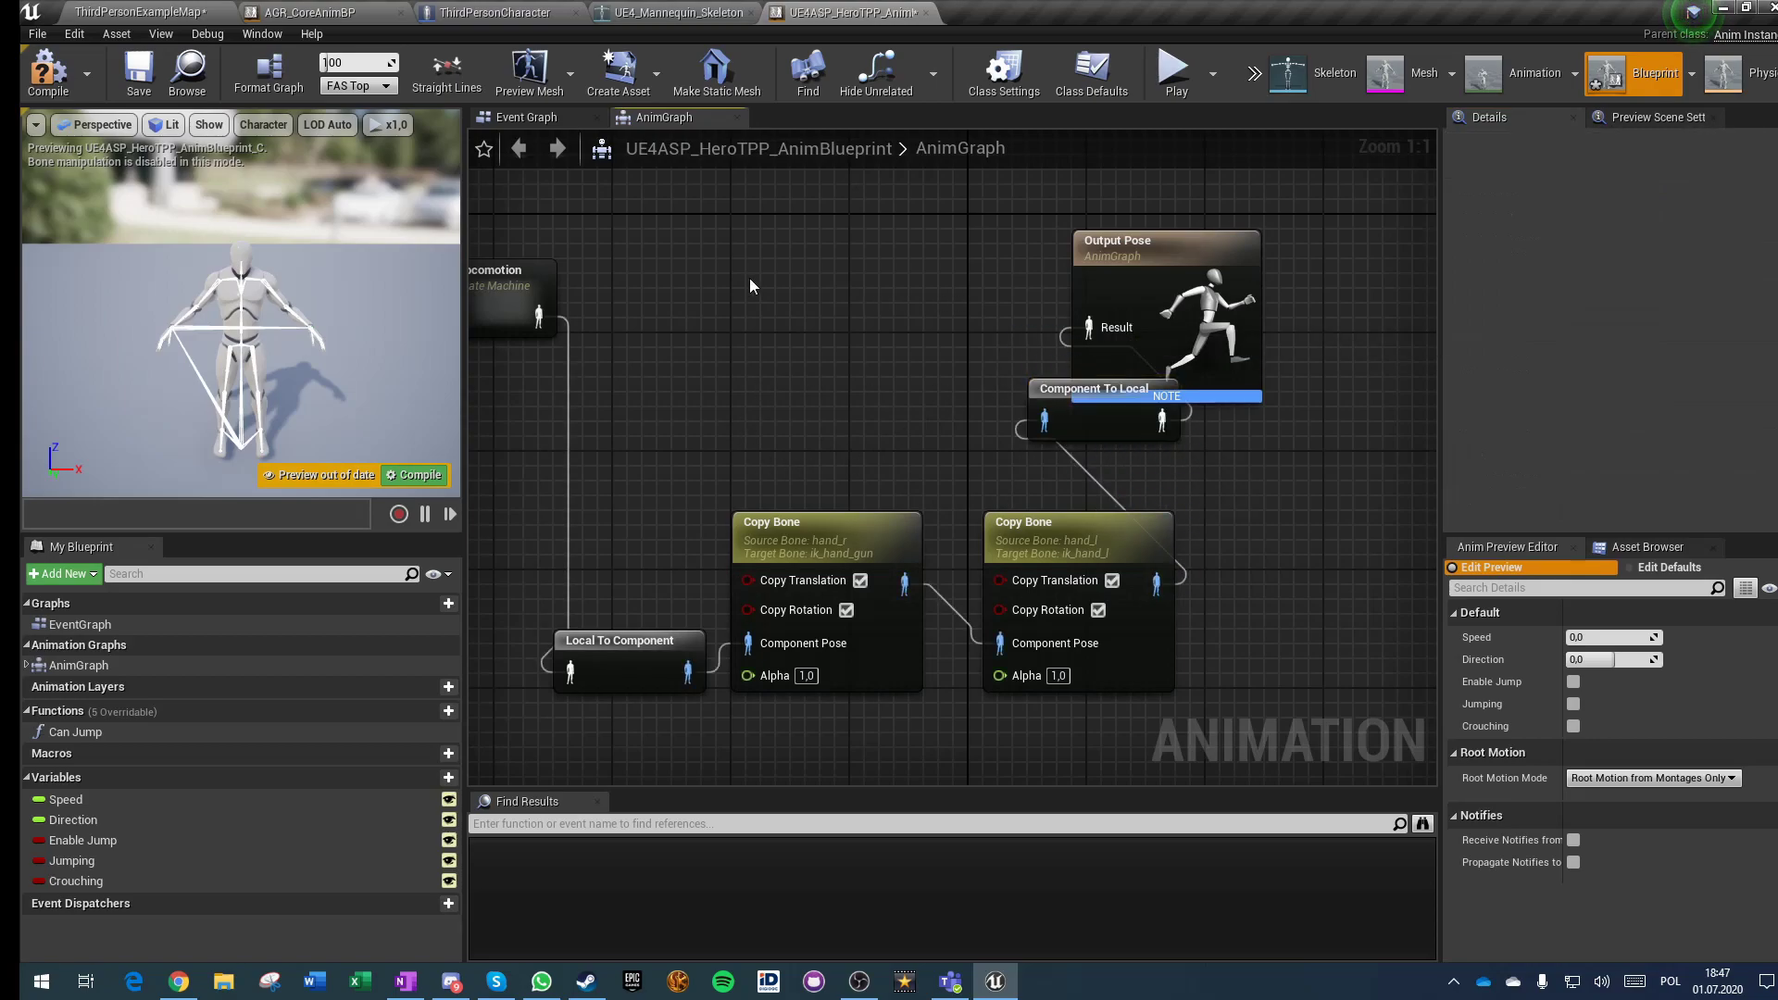
Step: In AGR_CoreAnimBP, wire the Linked Anim Graph through the Hand IK Retargeting chain into the SavedStandingBase pose, and compile and save
{"action": "left_click", "coordinate": [311, 9]}
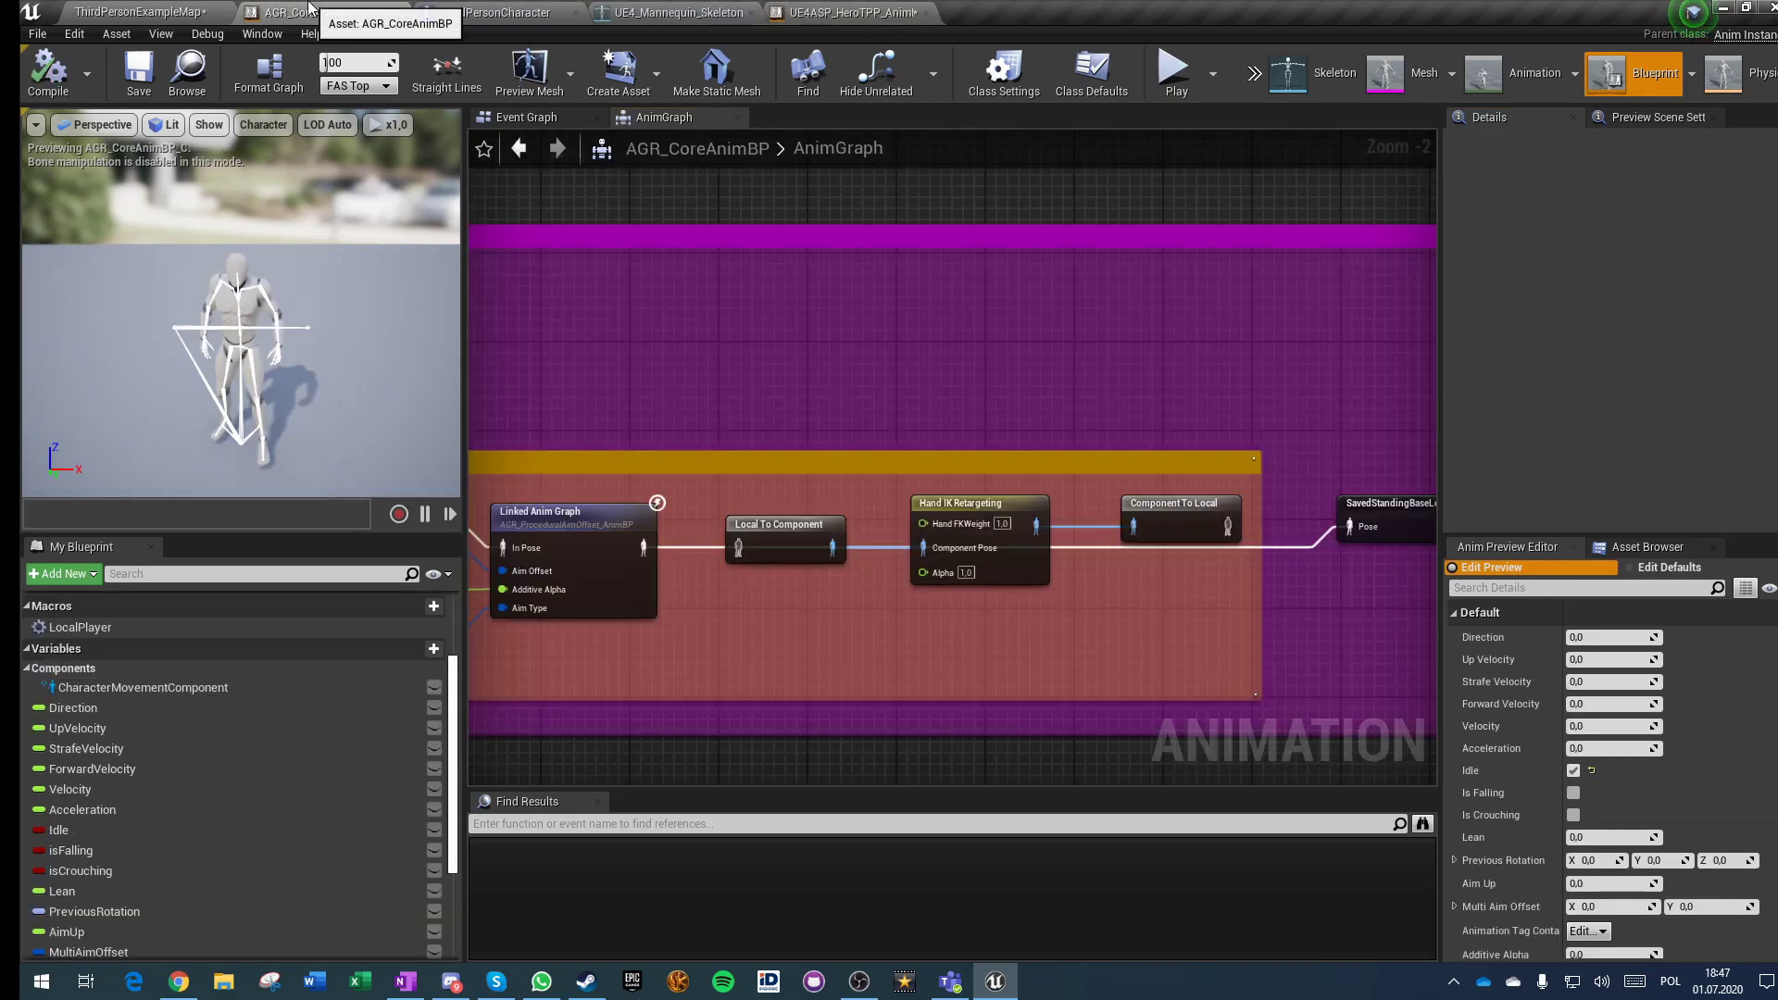
{"action": "left_click_drag", "start_coordinate": [638, 554], "coordinate": [738, 548]}
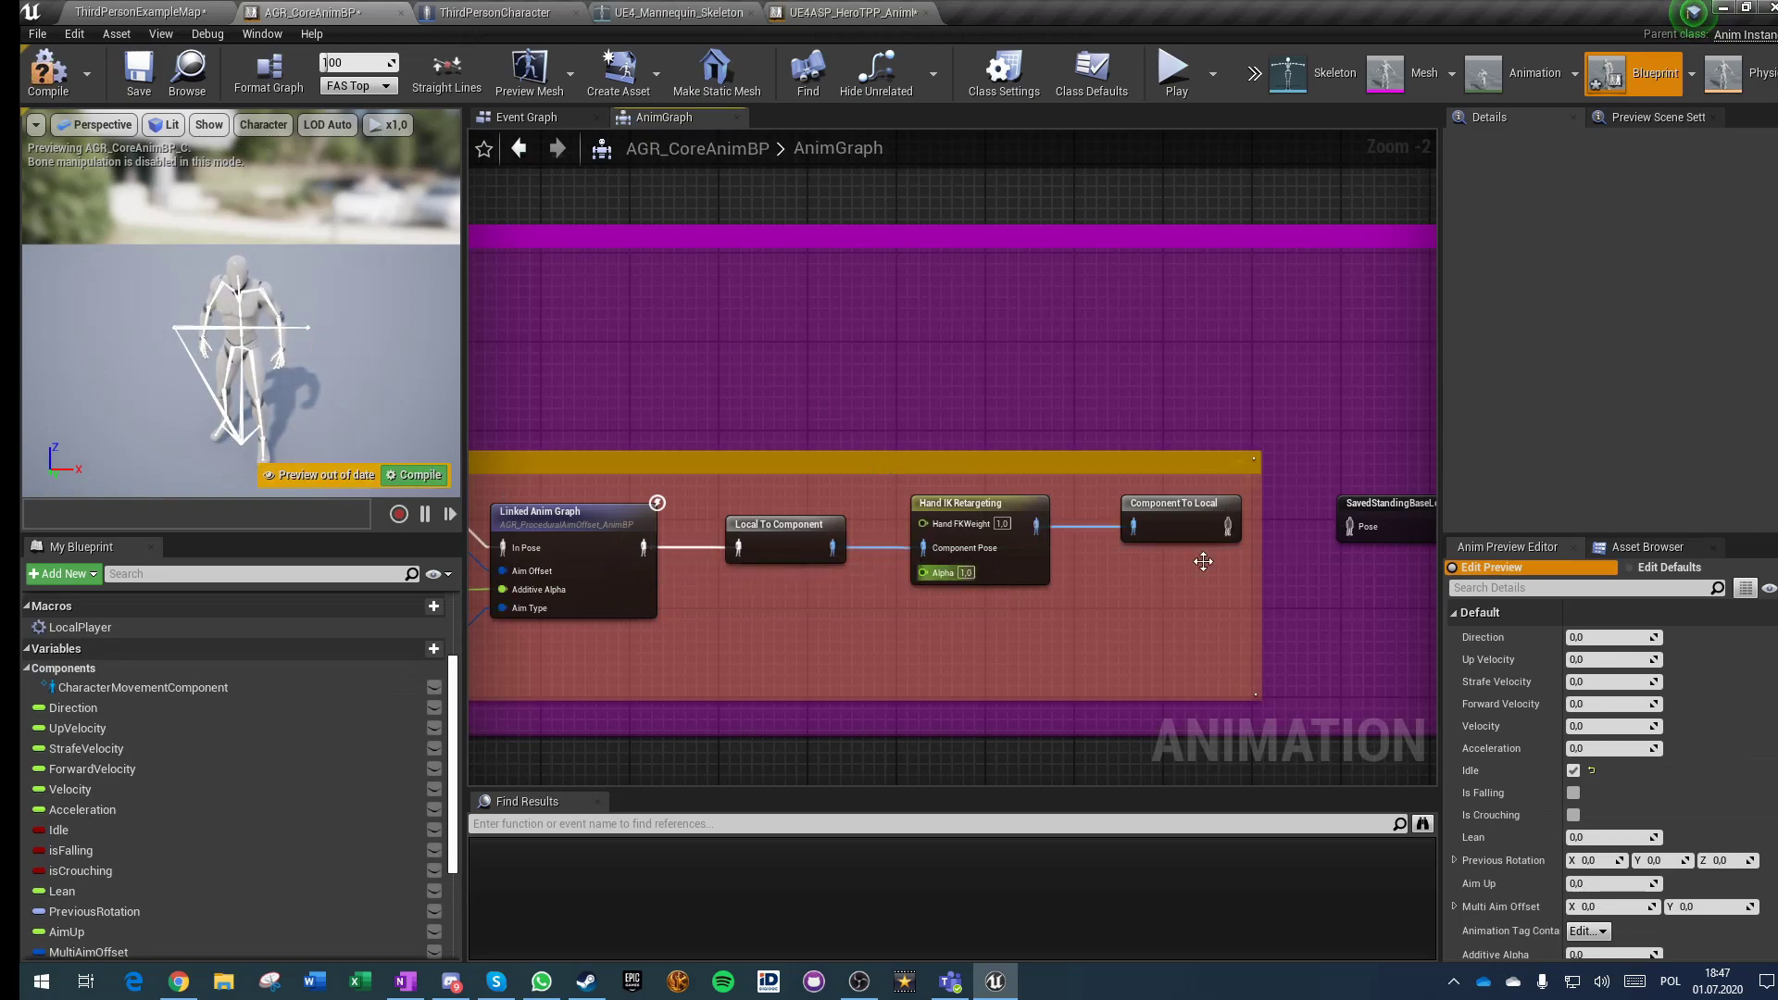
{"action": "left_click_drag", "start_coordinate": [1226, 525], "coordinate": [1352, 526]}
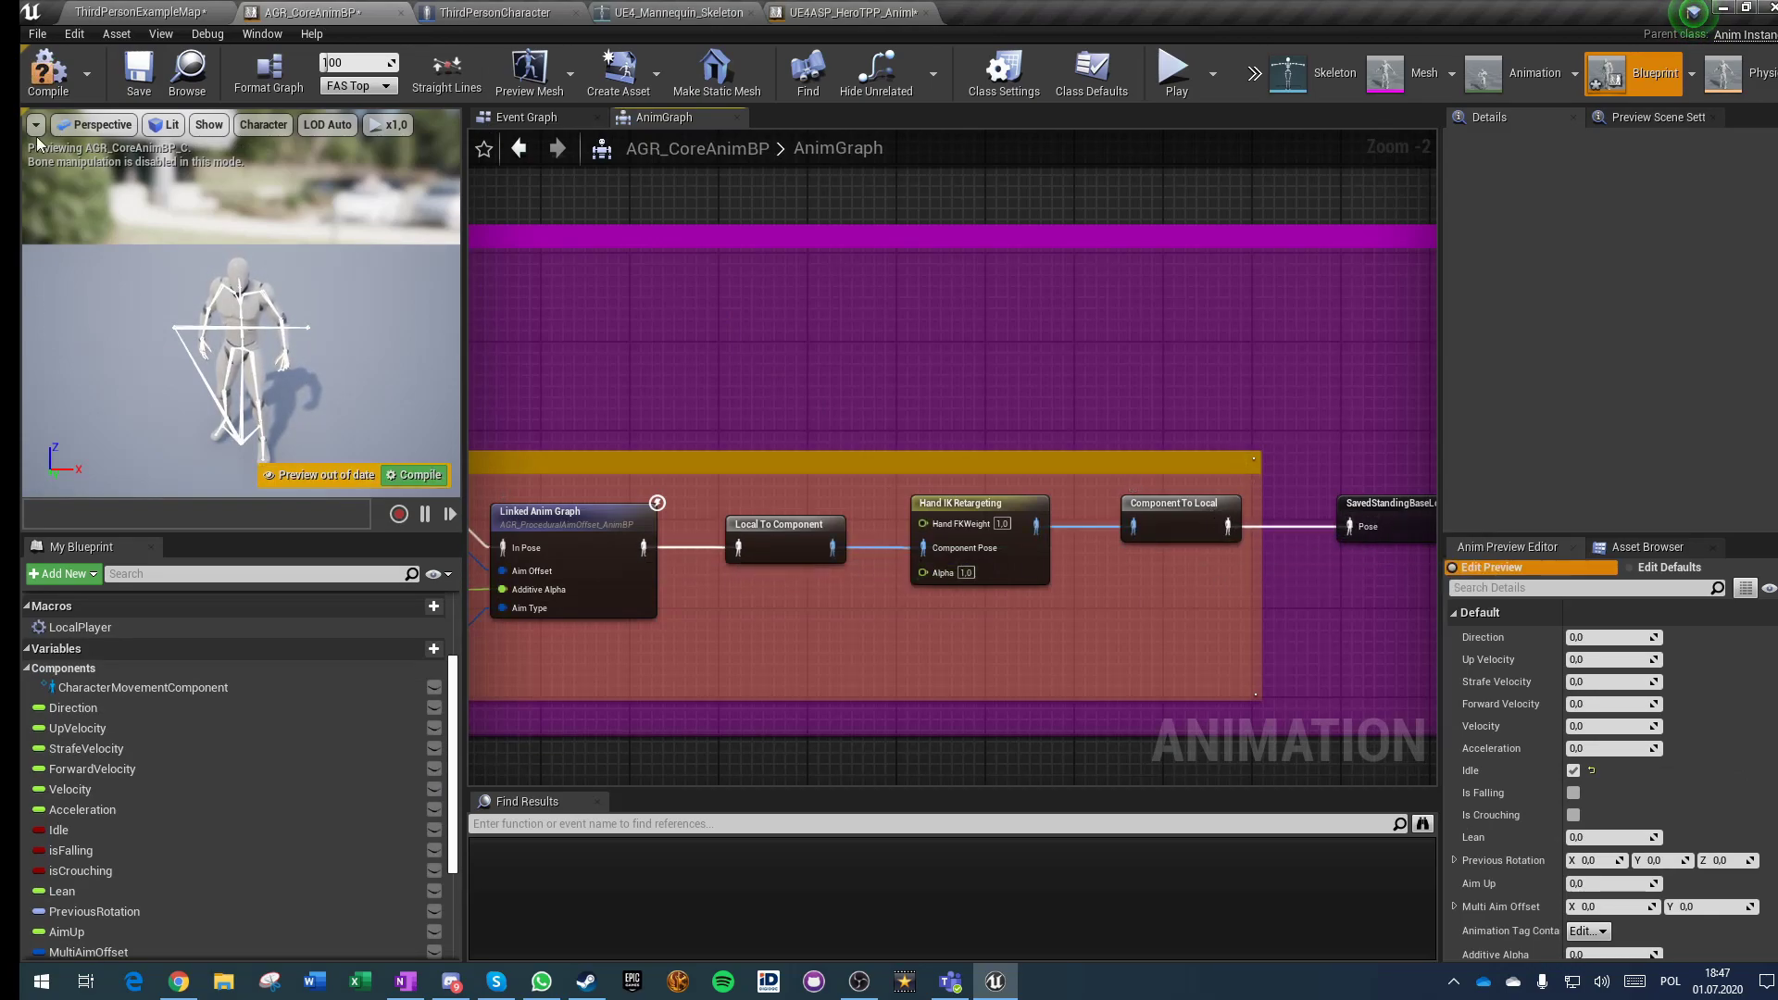
{"action": "left_click", "coordinate": [139, 83]}
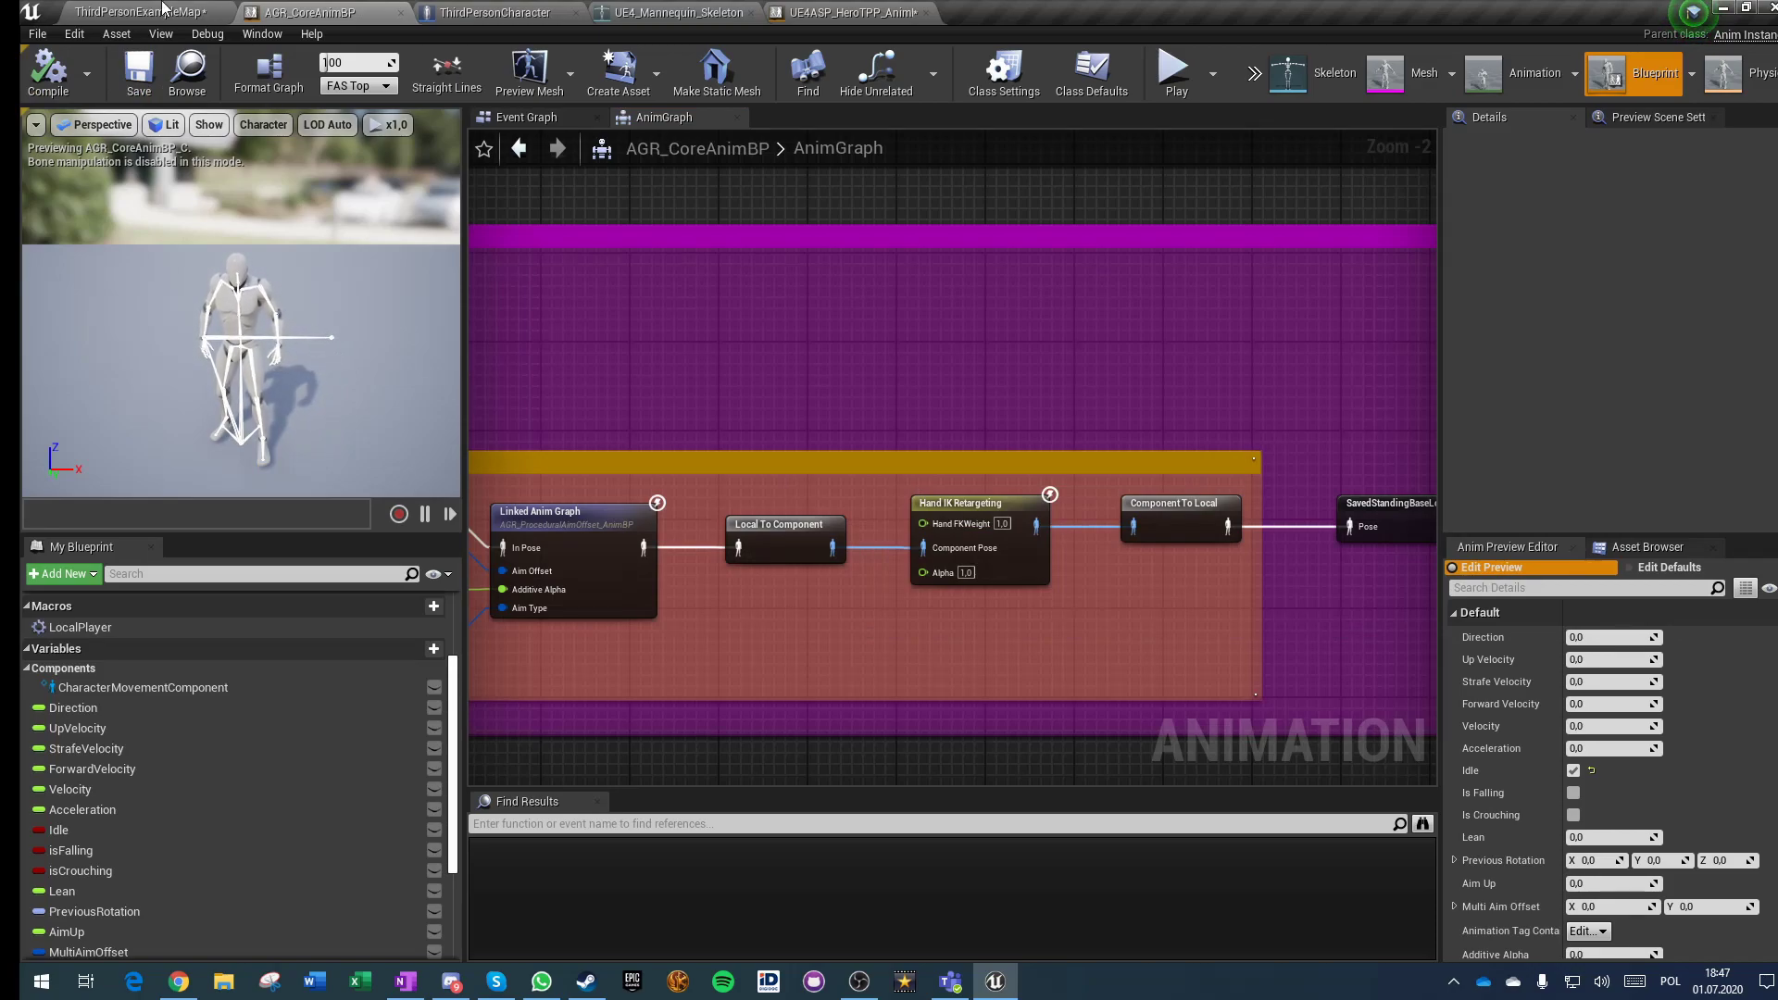
Step: Save the ThirdPersonExampleMap level and start a play session with control of the character
{"action": "left_click", "coordinate": [162, 9]}
{"action": "left_click", "coordinate": [356, 72]}
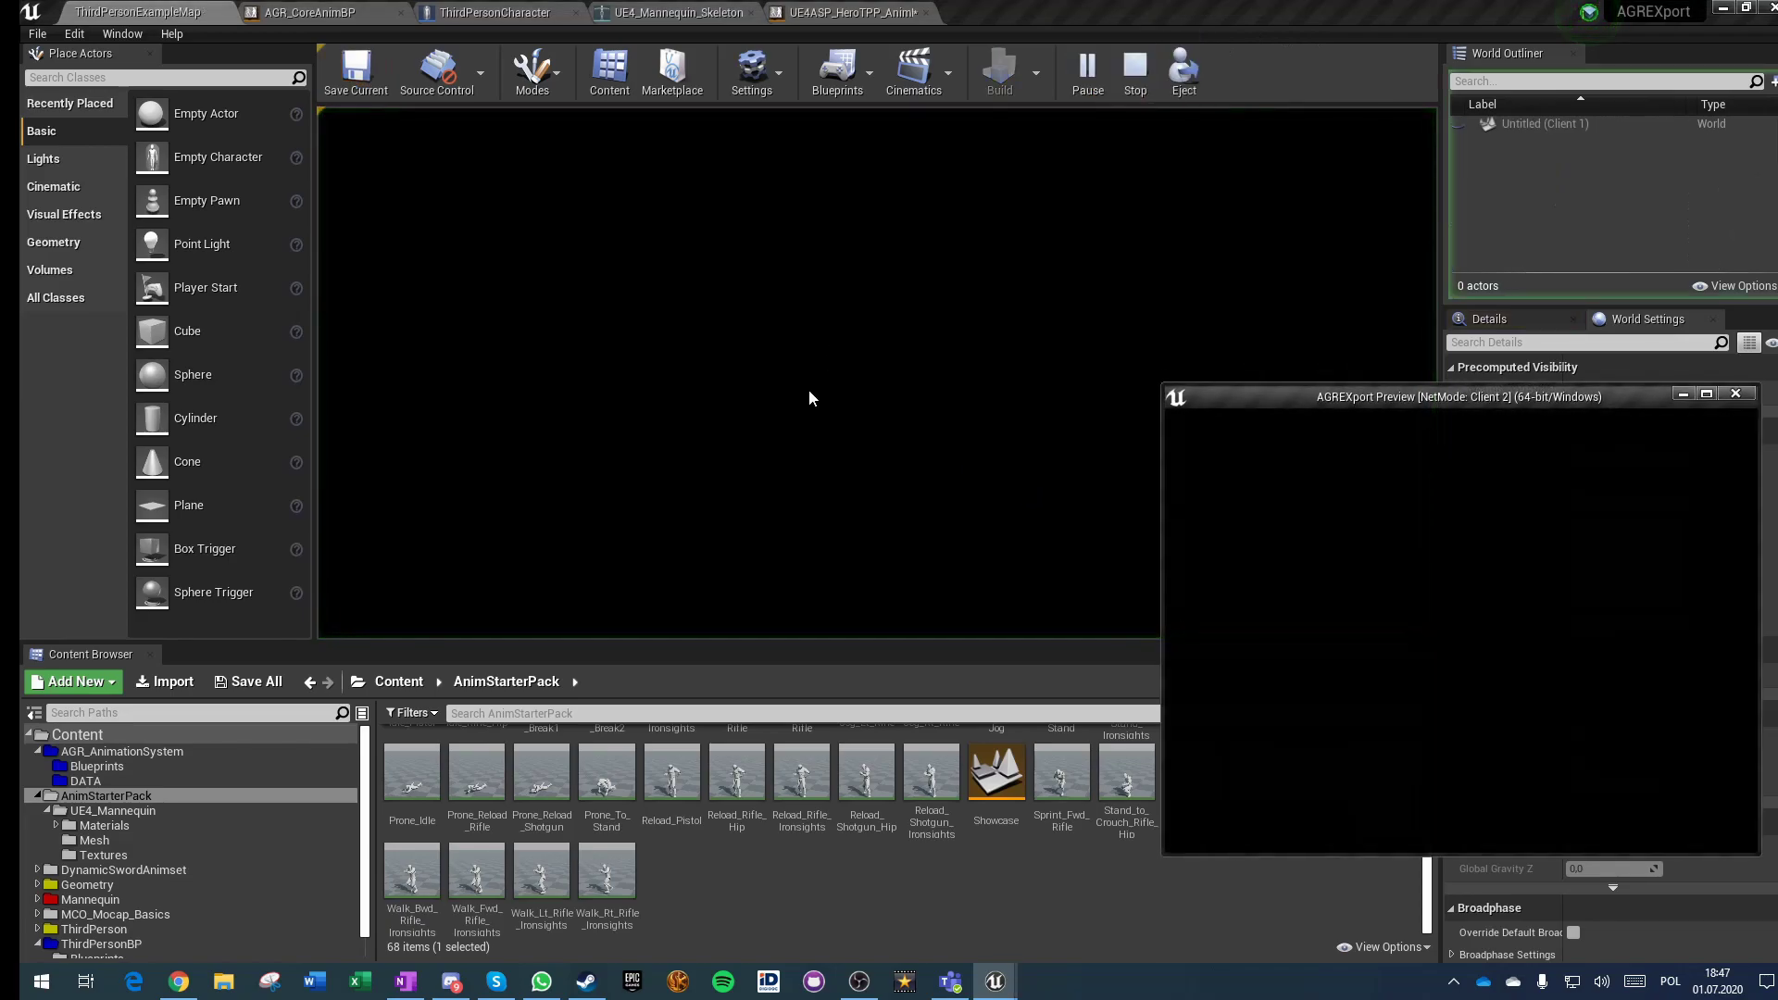
{"action": "left_click", "coordinate": [866, 402]}
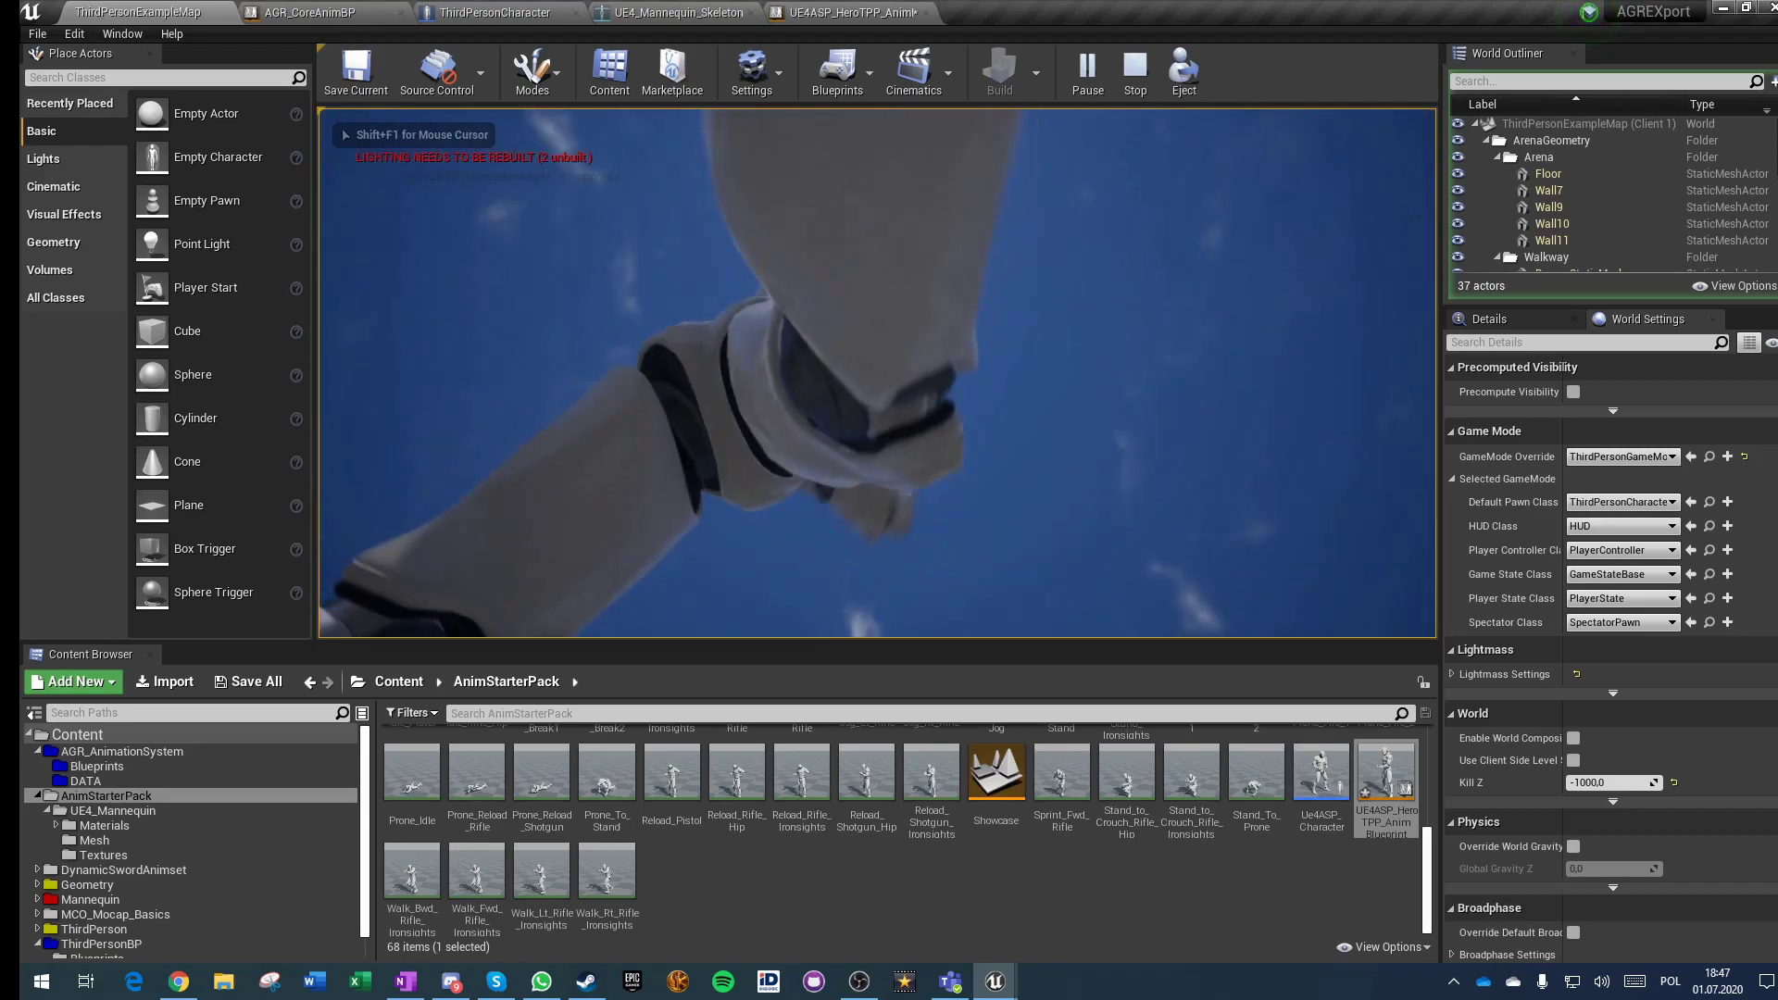
Step: Display the characters' bones in the running game with the console command show bones
{"action": "key", "text": "grave"}
{"action": "type", "text": "show skel"}
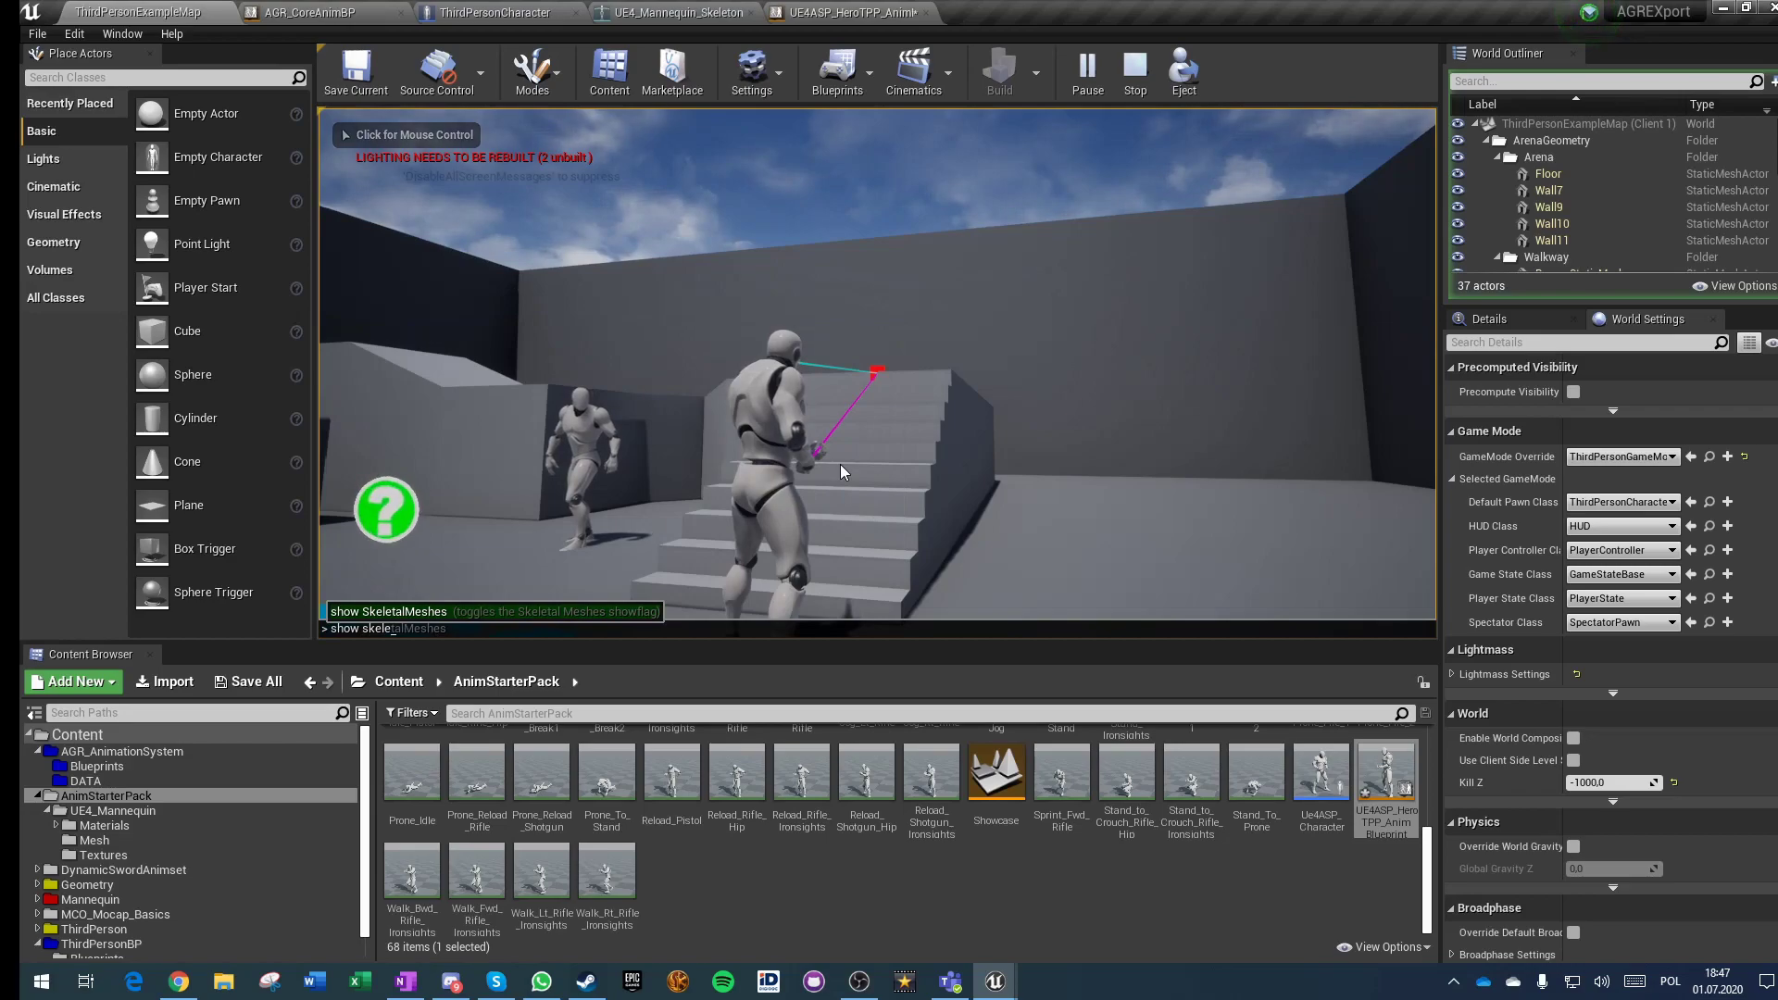
{"action": "type", "text": "e"}
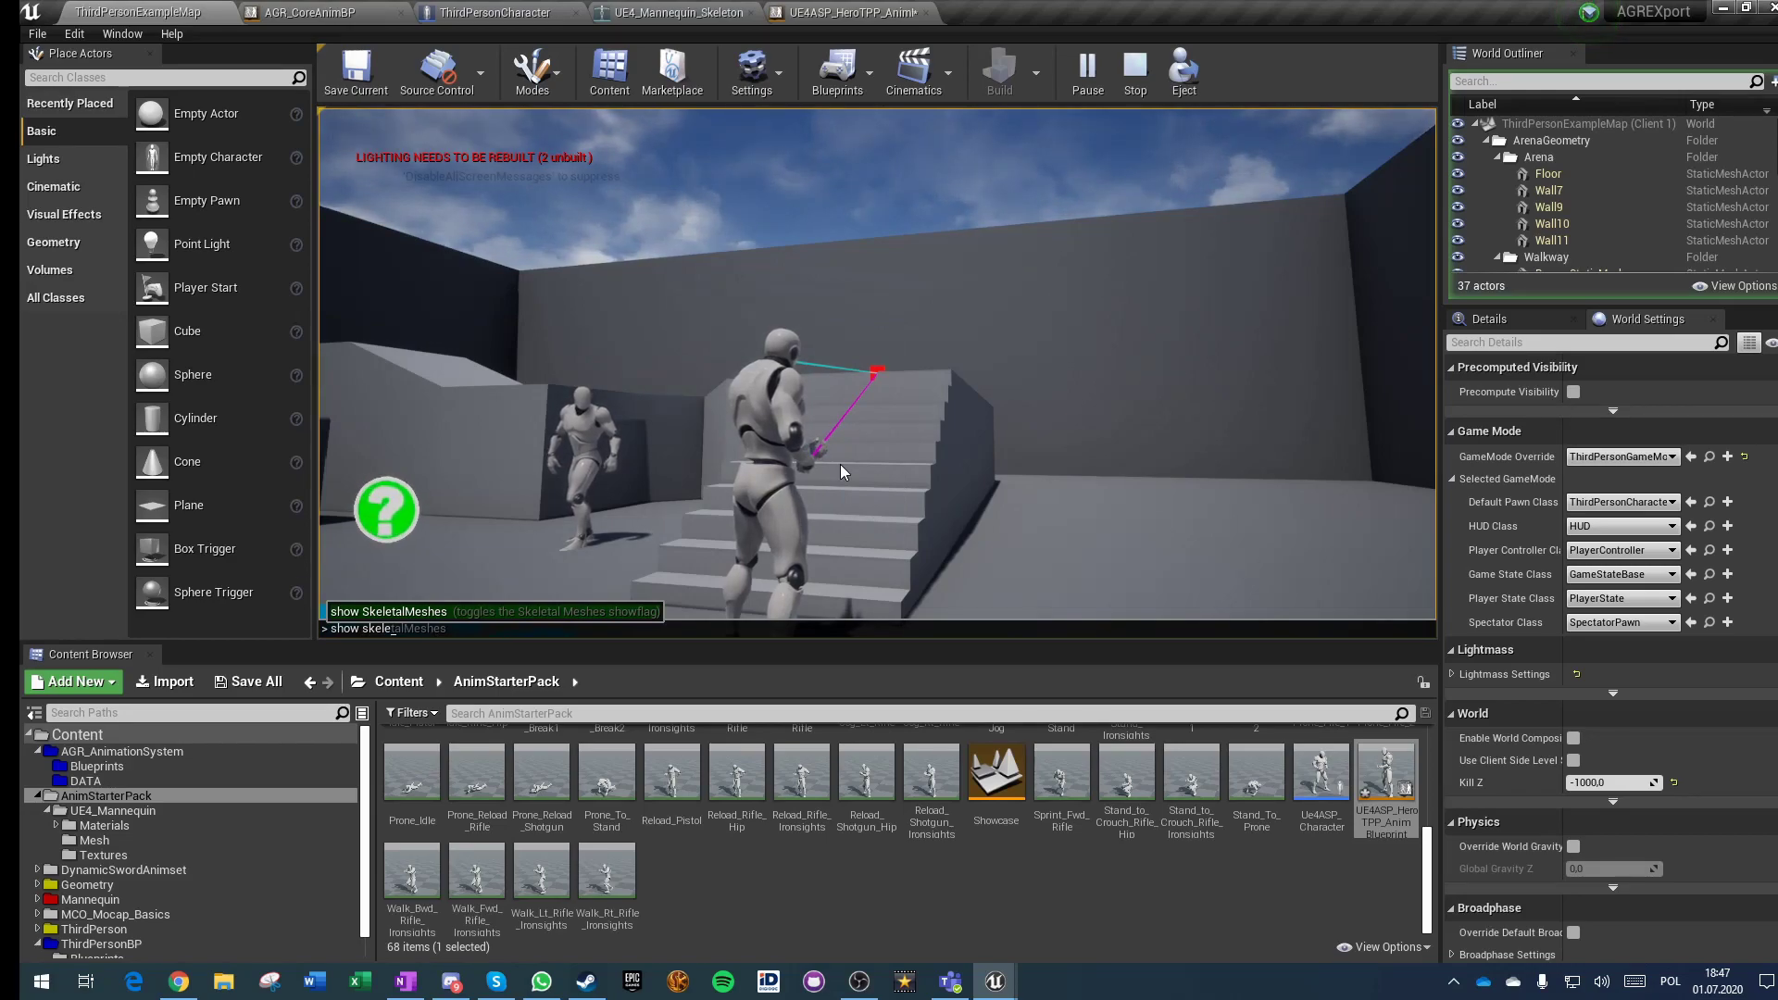
{"action": "key", "text": "BackSpace"}
{"action": "key", "text": "BackSpace"}
{"action": "key", "text": "BackSpace"}
{"action": "key", "text": "BackSpace"}
{"action": "key", "text": "BackSpace"}
{"action": "type", "text": "bone"}
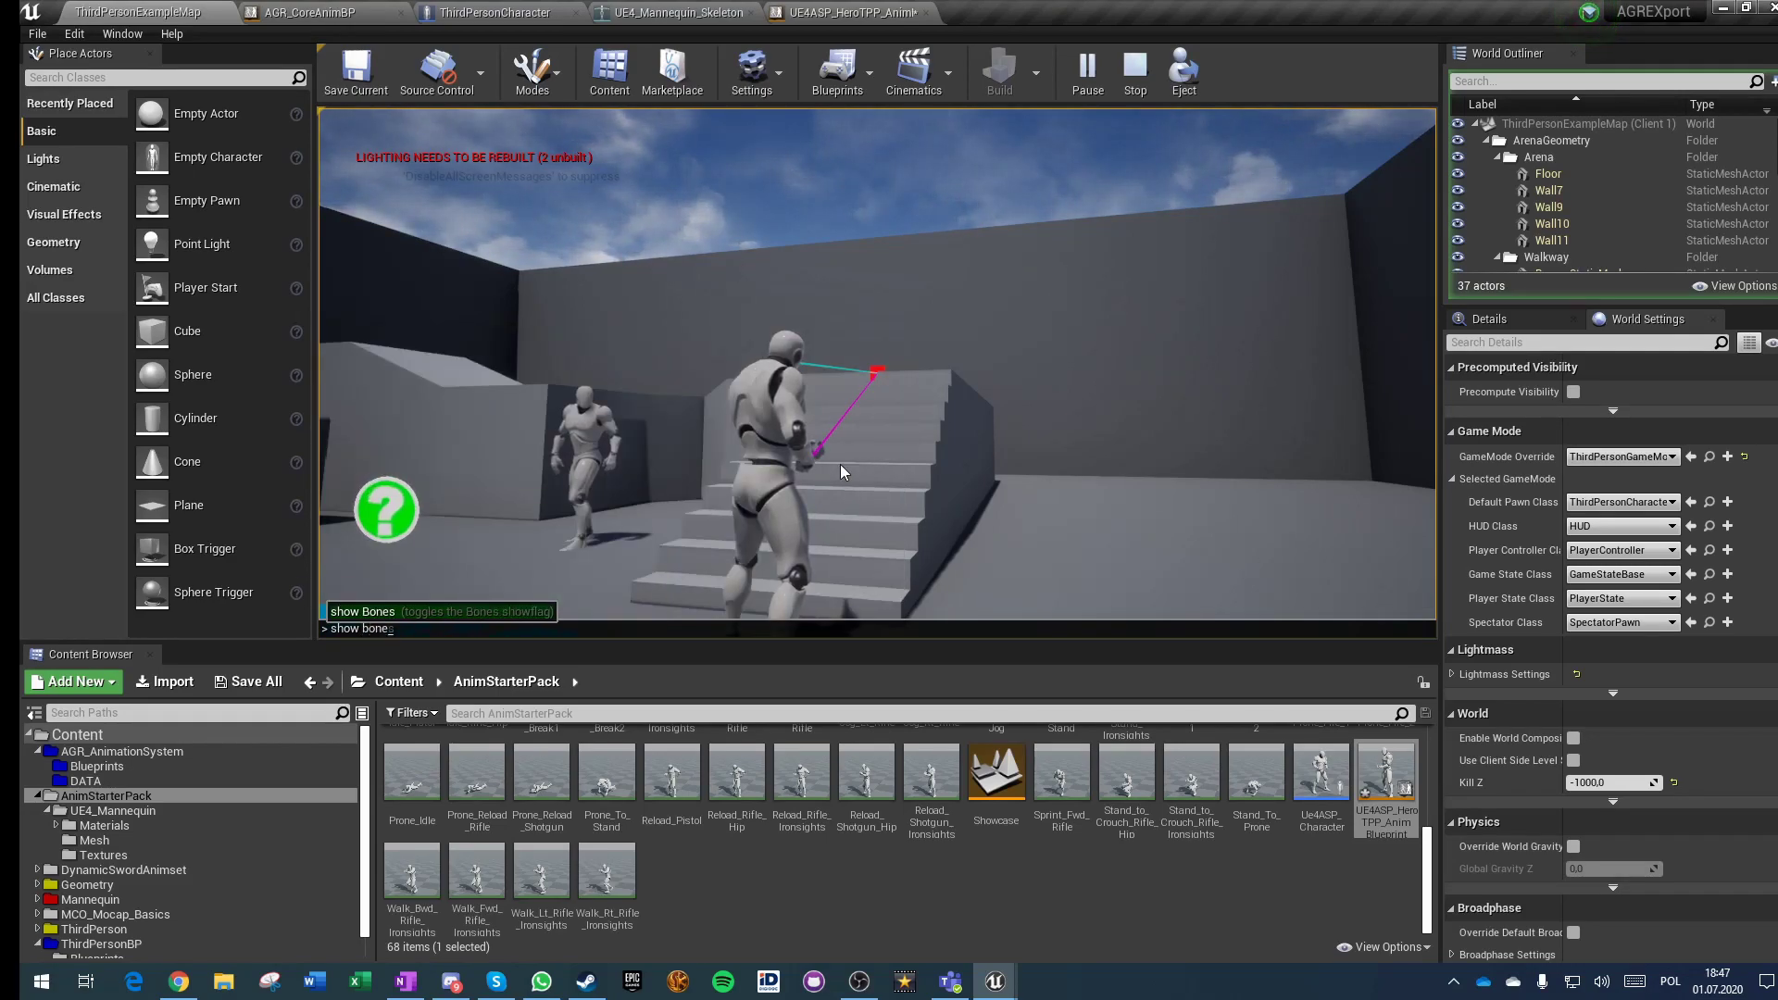
{"action": "type", "text": "s"}
{"action": "key", "text": "Return"}
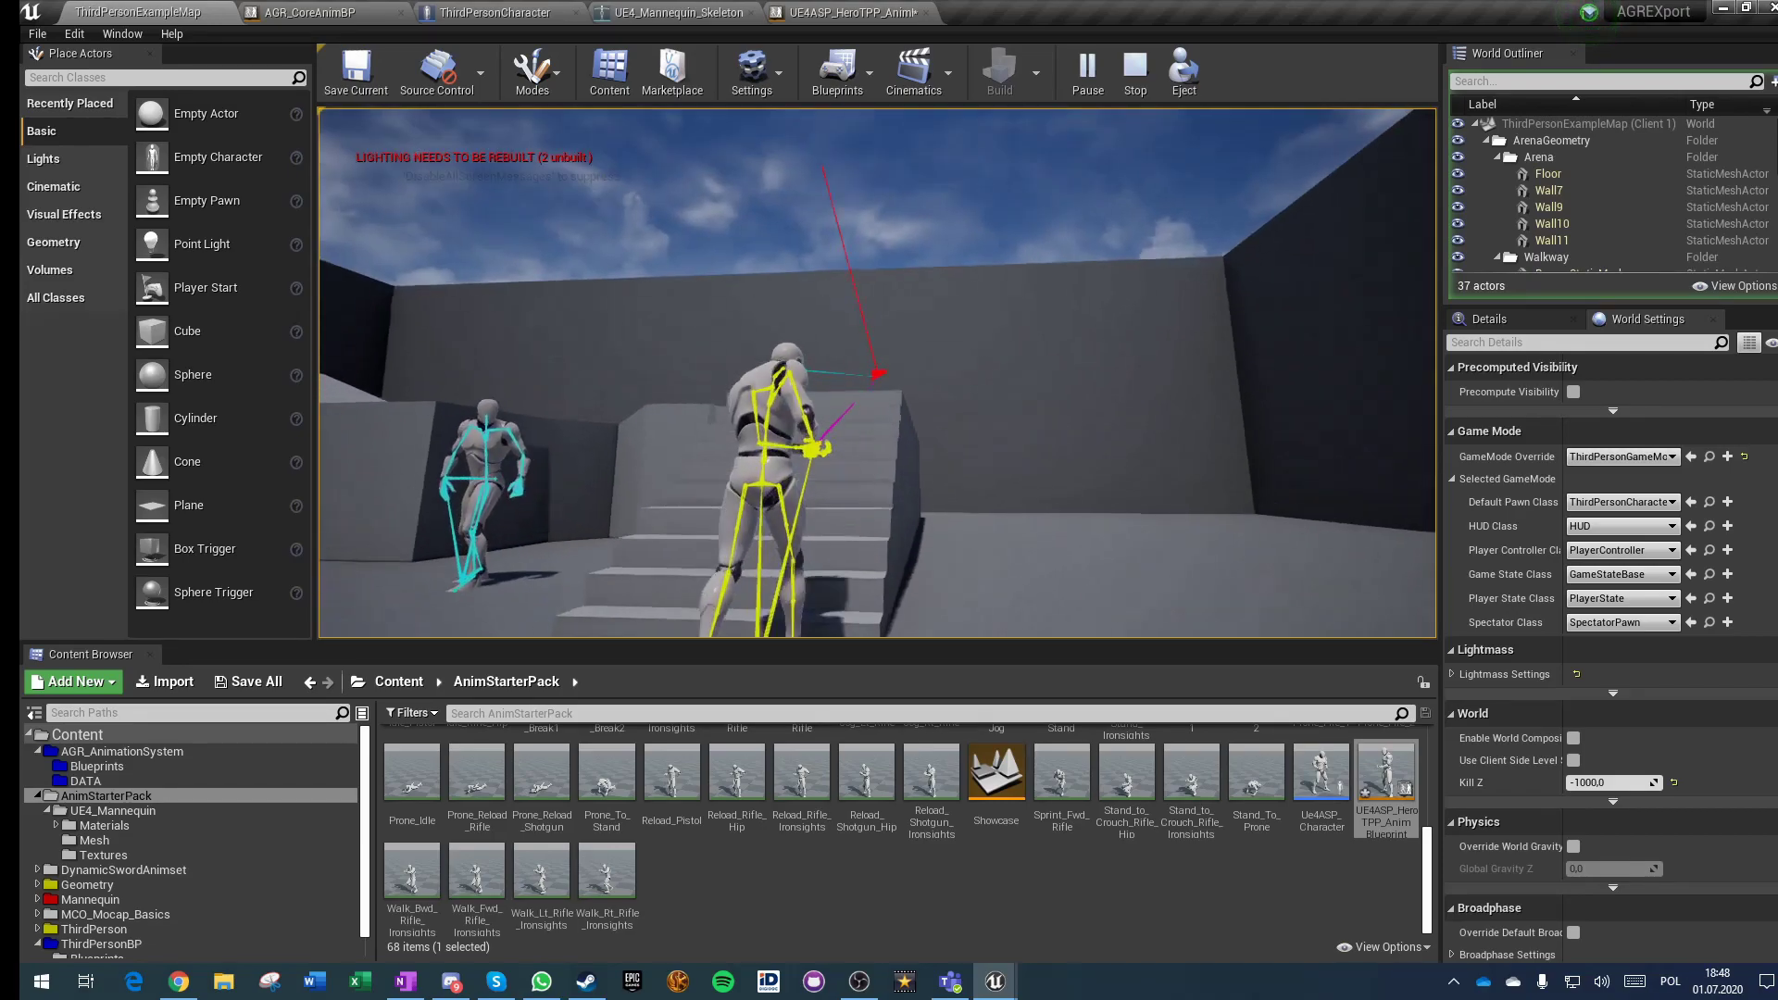
Step: Walk the character around to examine the skeletons, hide the bones with show bones again, and stop the play session
{"action": "key", "text": "w"}
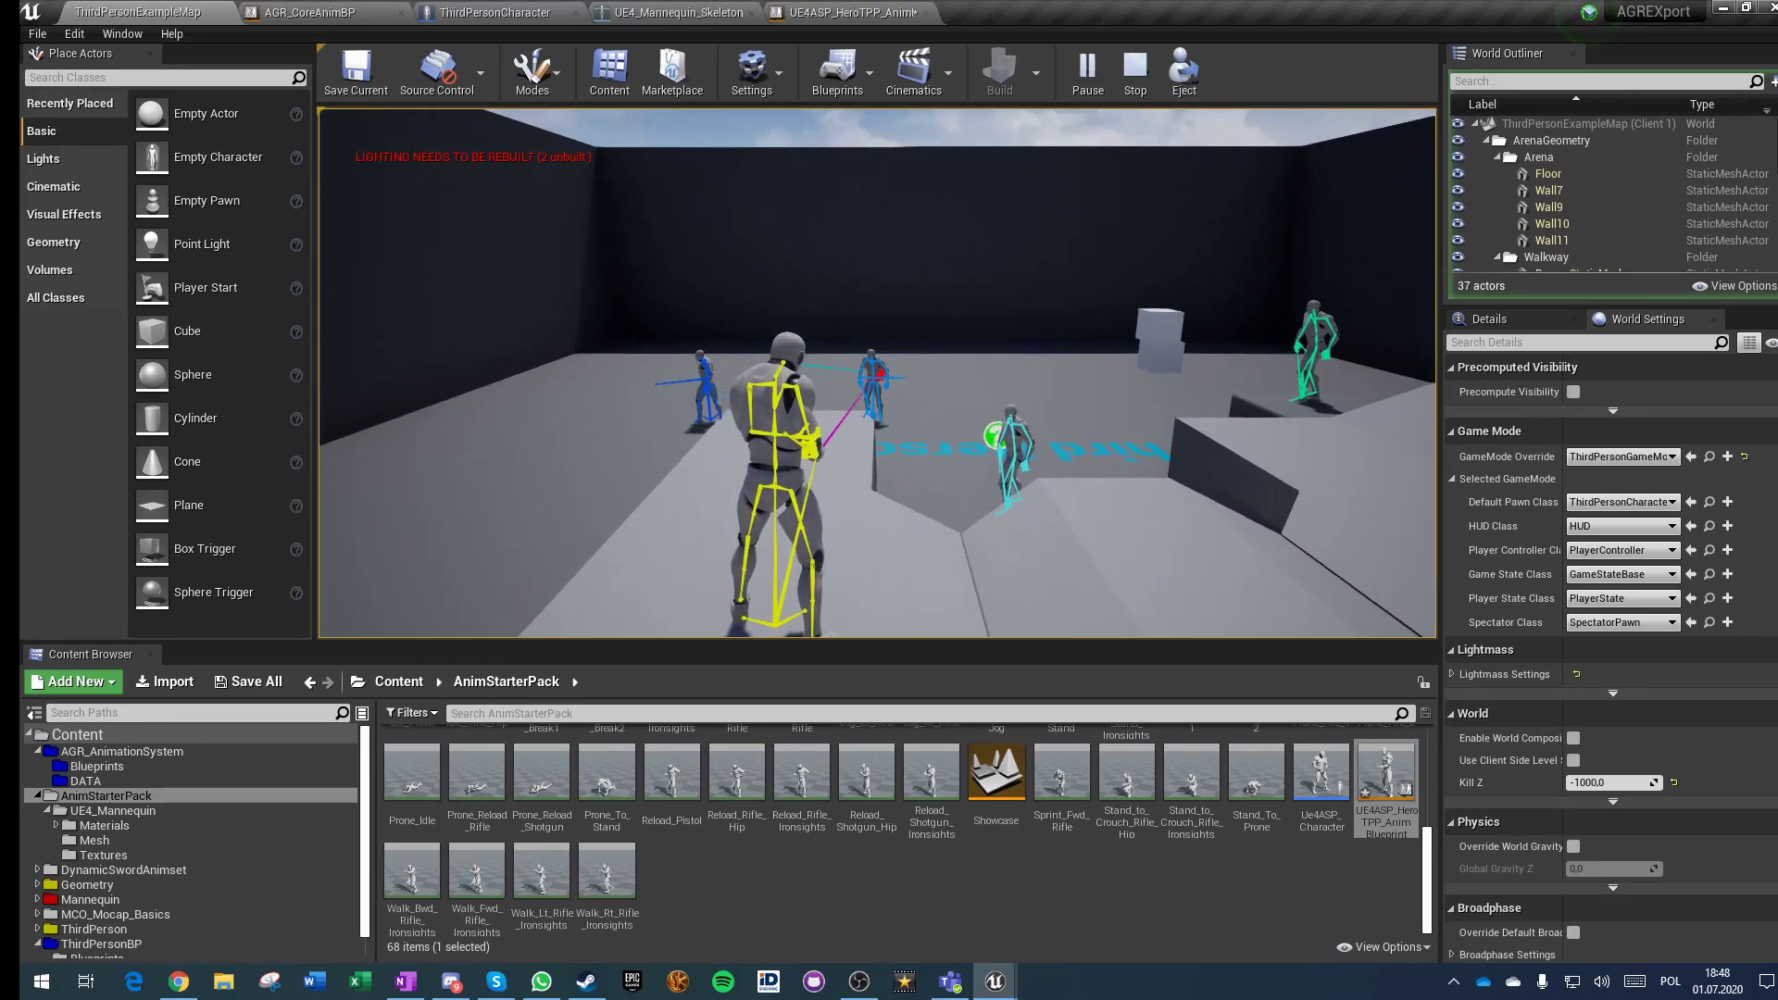
{"action": "key", "text": "w"}
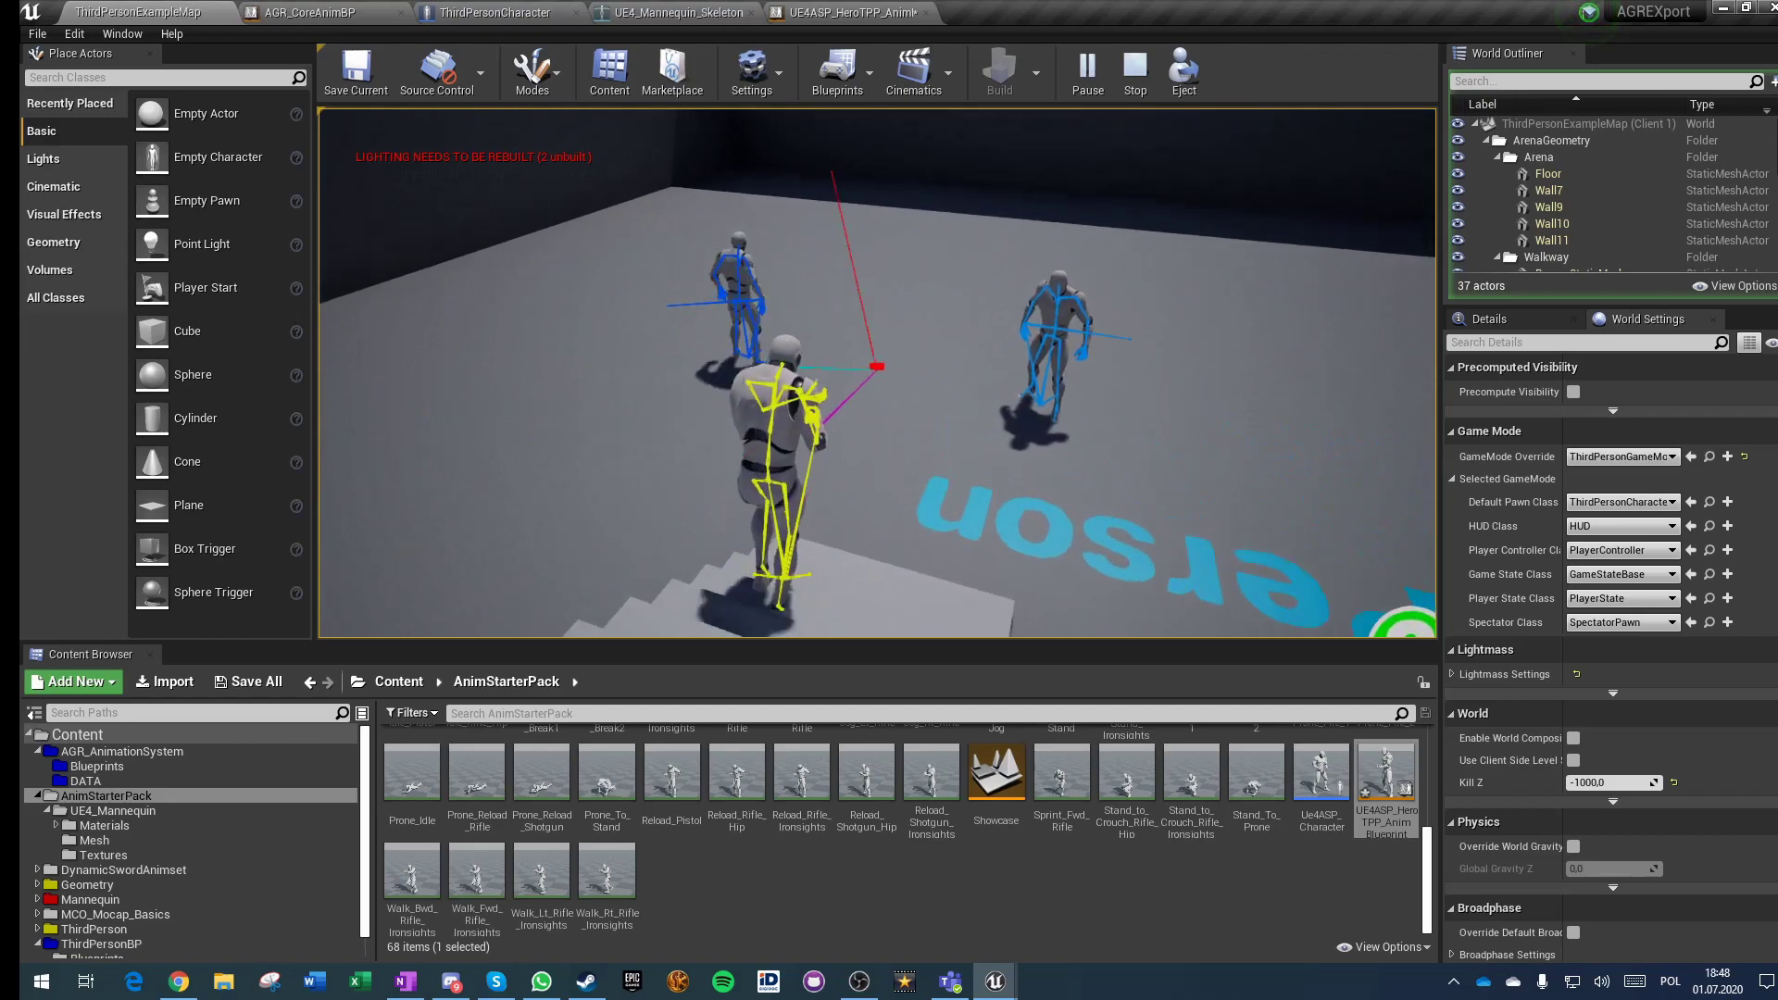
{"action": "key", "text": "grave"}
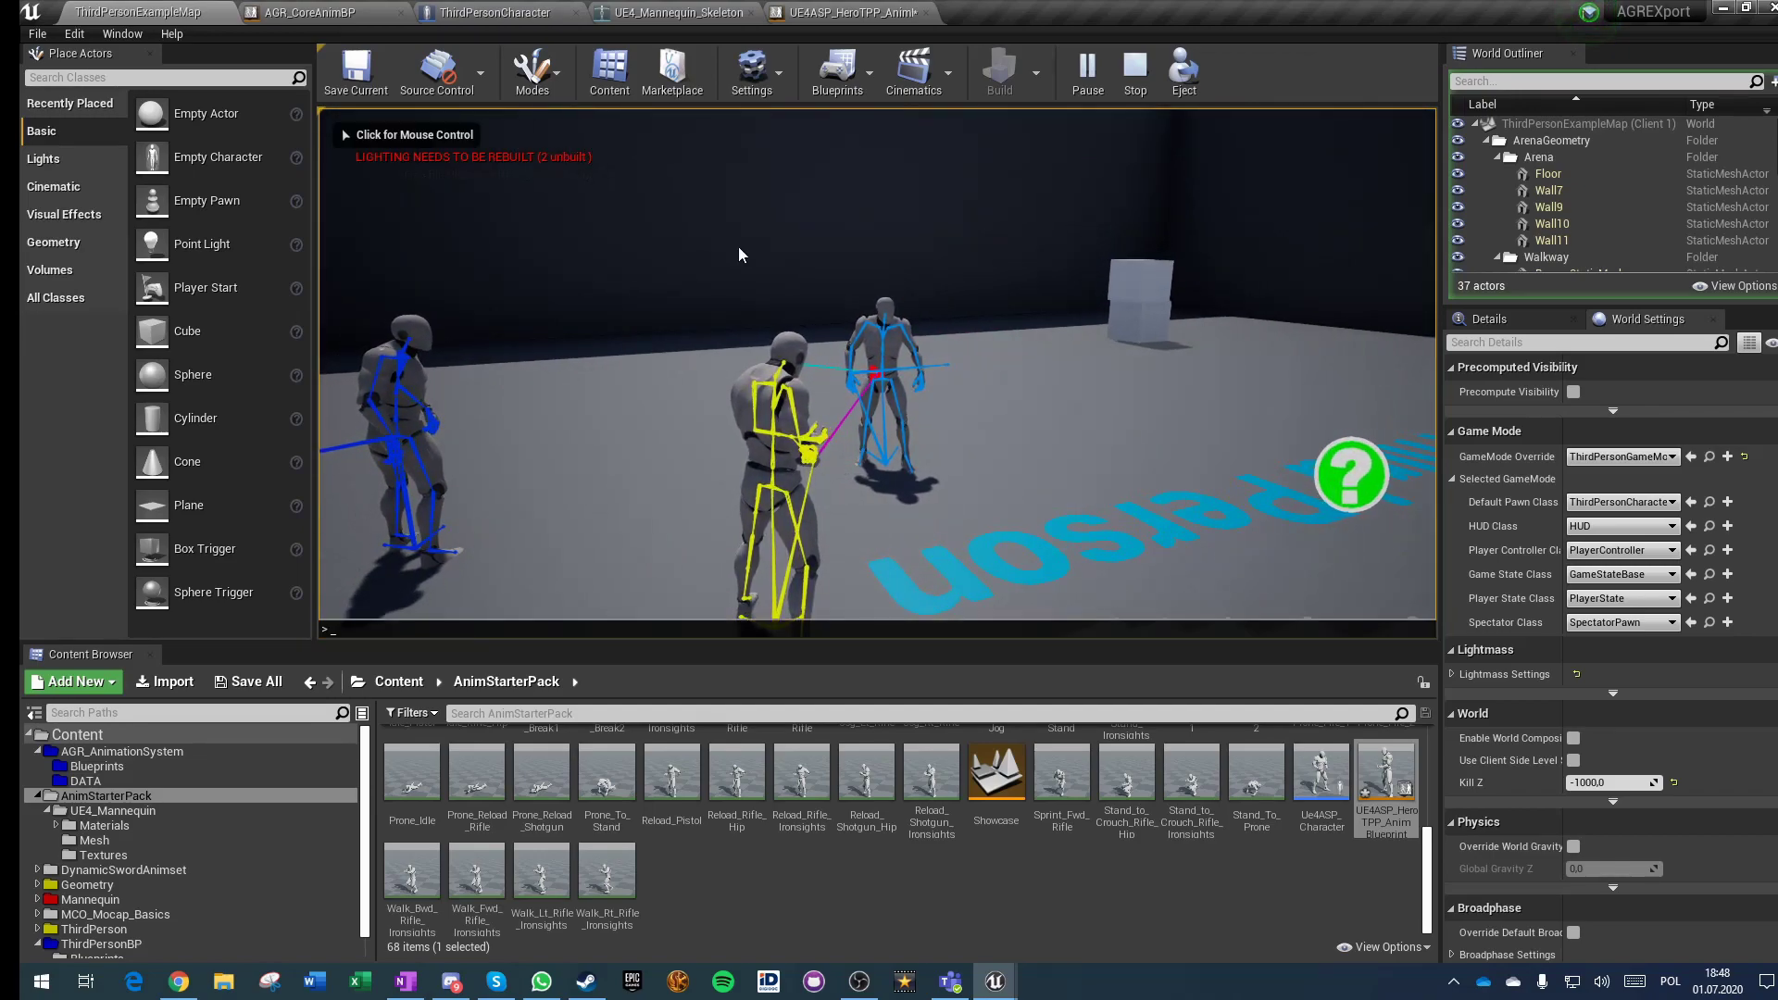
{"action": "key", "text": "Up"}
{"action": "key", "text": "Return"}
{"action": "left_click", "coordinate": [738, 247]}
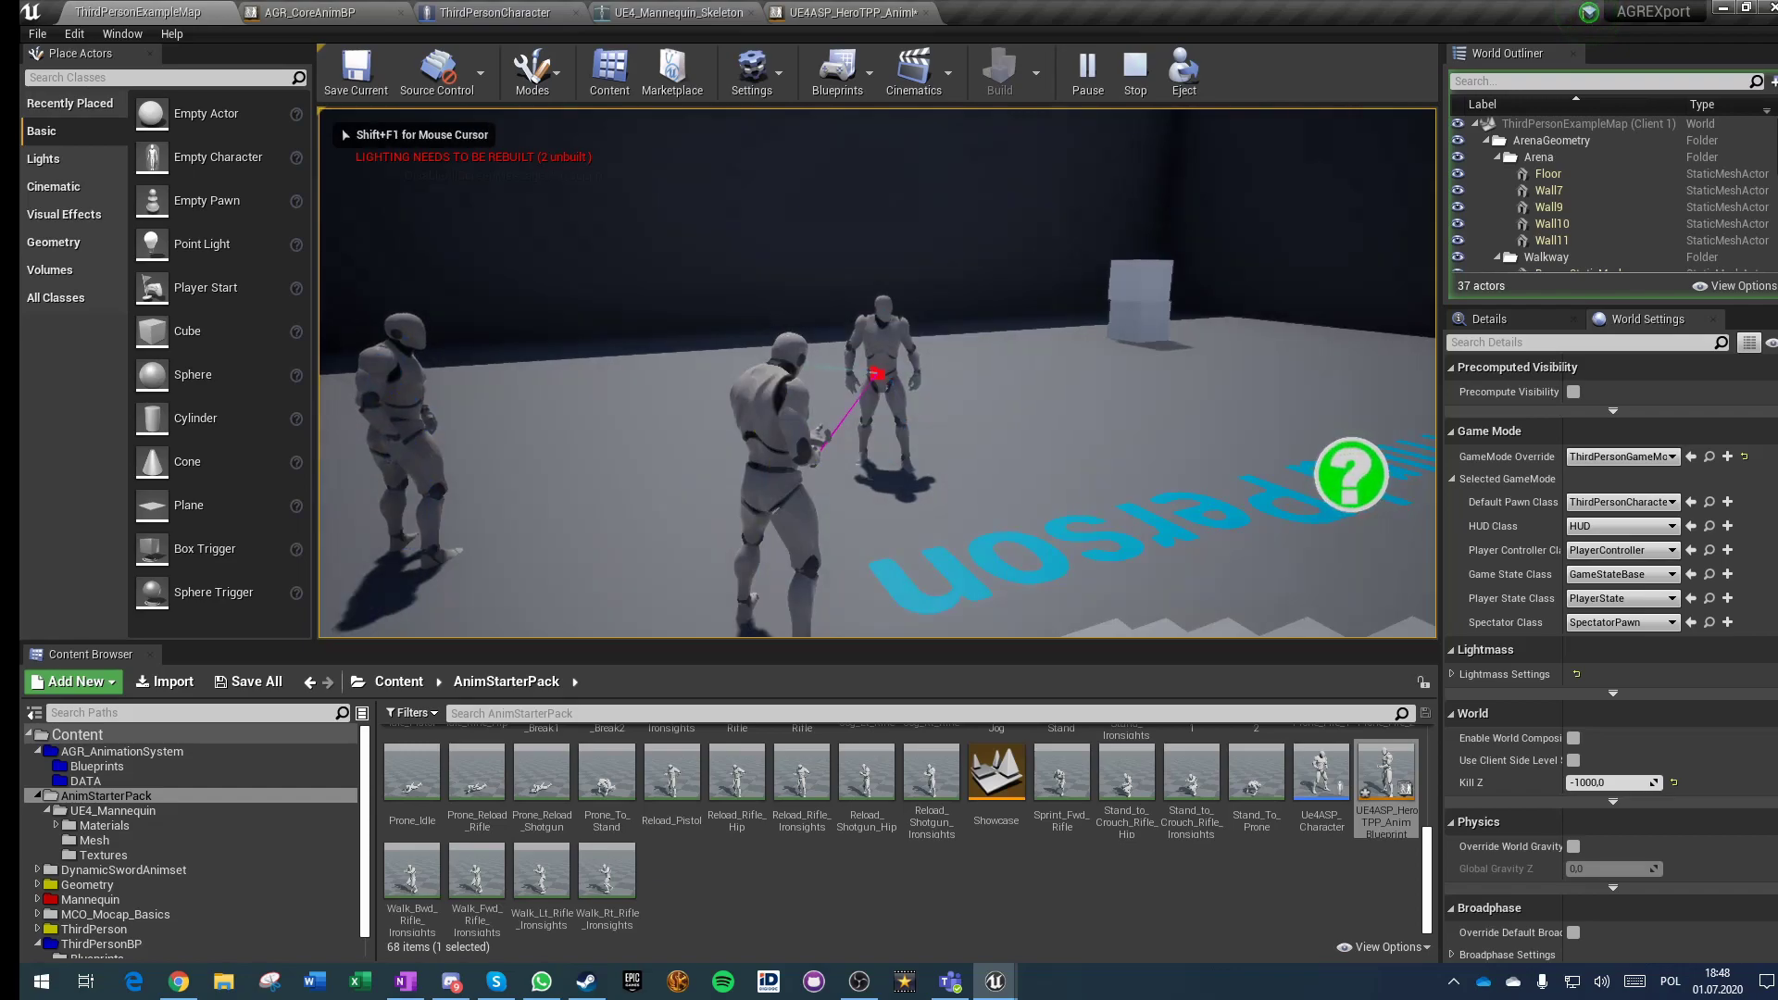
{"action": "key", "text": "Escape"}
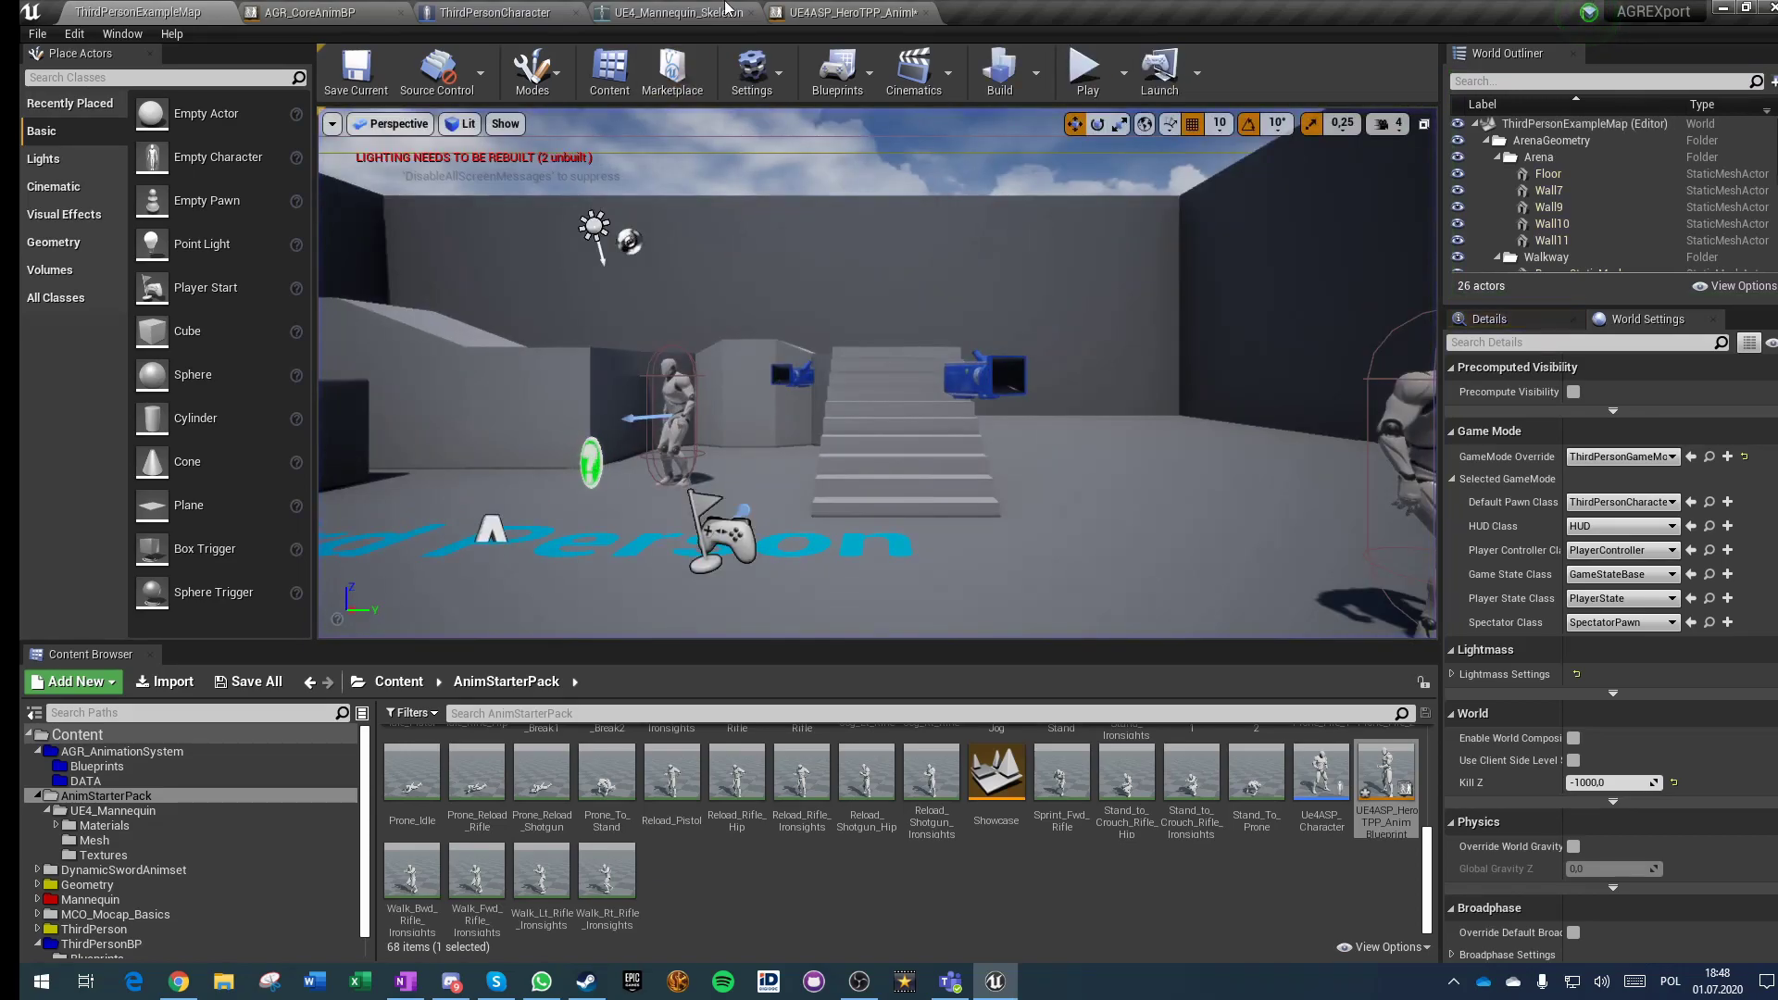
Step: Line up the Output Pose and Component To Local nodes after the Copy Bone nodes in the hero's AnimGraph
{"action": "left_click", "coordinate": [860, 14]}
{"action": "left_click_drag", "start_coordinate": [1119, 238], "coordinate": [1386, 518]}
{"action": "left_click", "coordinate": [797, 470]}
{"action": "right_click_drag", "start_coordinate": [798, 470], "coordinate": [747, 334]}
{"action": "left_click_drag", "start_coordinate": [1028, 245], "coordinate": [1204, 410]}
{"action": "right_click_drag", "start_coordinate": [1357, 407], "coordinate": [1142, 417]}
{"action": "left_click_drag", "start_coordinate": [1147, 413], "coordinate": [1221, 425]}
Step: Check the Control Space options available for the hand_l Copy Bone node
{"action": "left_click", "coordinate": [904, 428]}
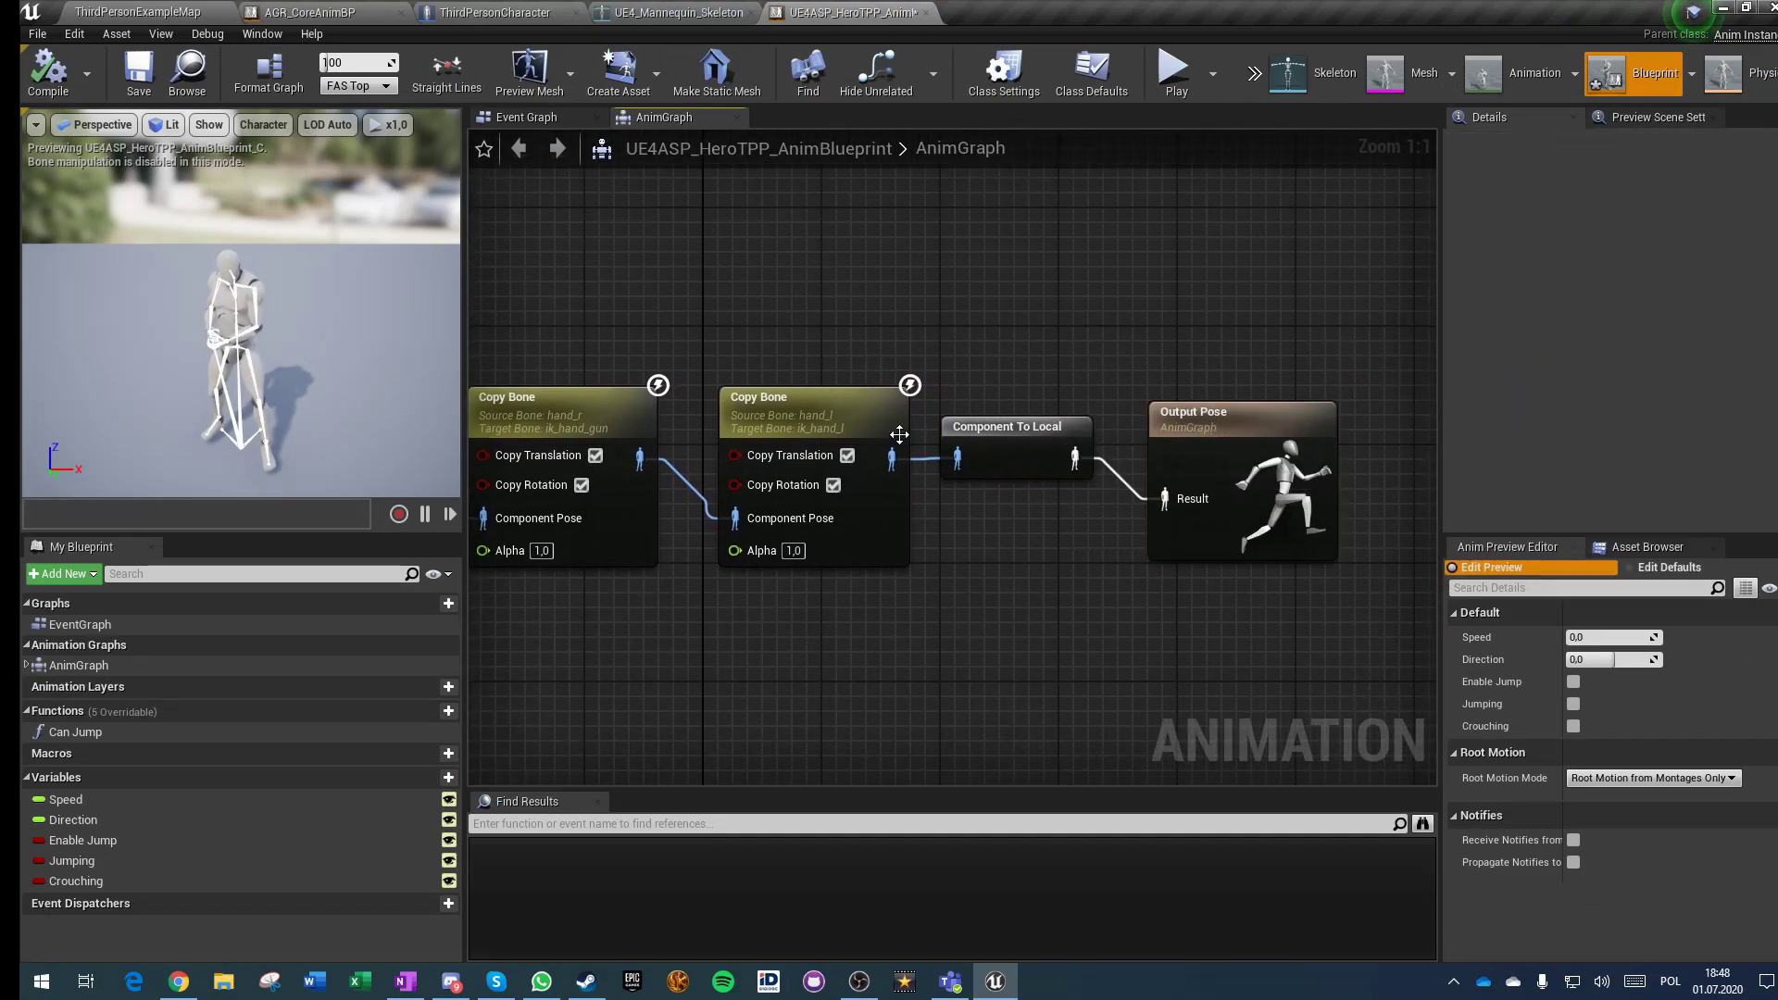
{"action": "left_click", "coordinate": [1617, 307]}
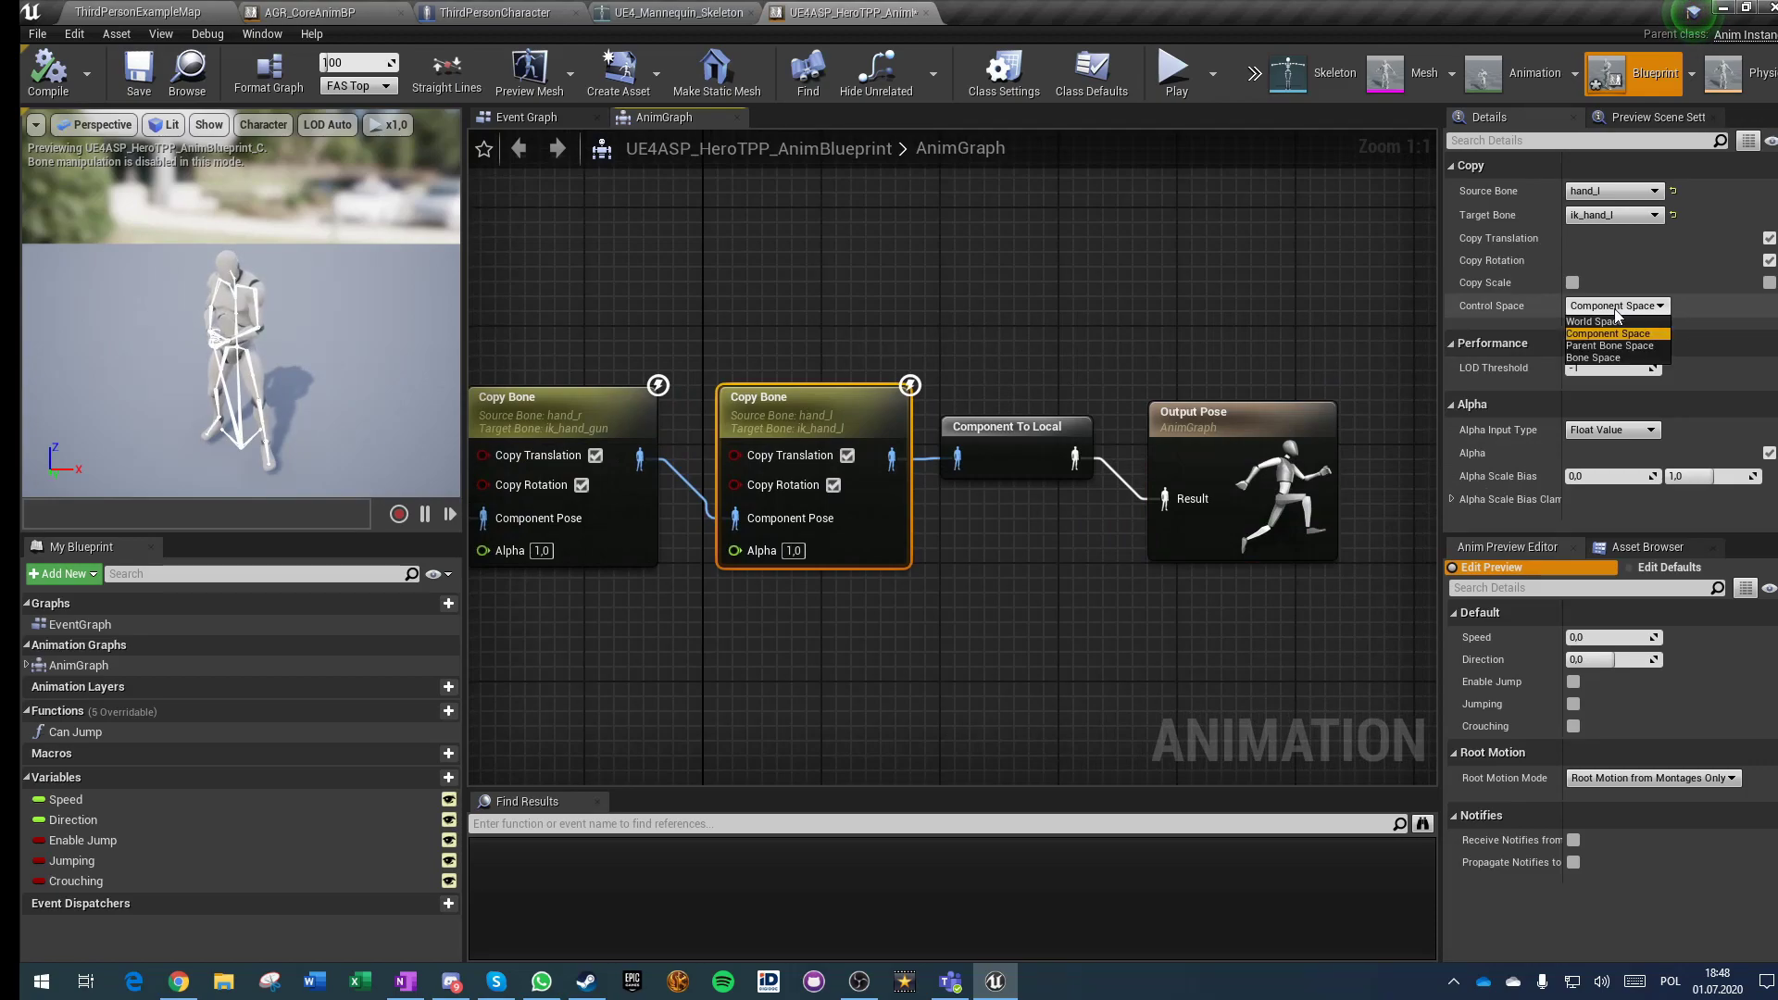
{"action": "left_click", "coordinate": [1011, 342]}
Step: Move the Locomotion state machine node down in line with the Local To Component node
{"action": "right_click_drag", "start_coordinate": [817, 290], "coordinate": [1191, 247]}
{"action": "scroll", "coordinate": [871, 313], "scroll_direction": "down", "scroll_amount": 3}
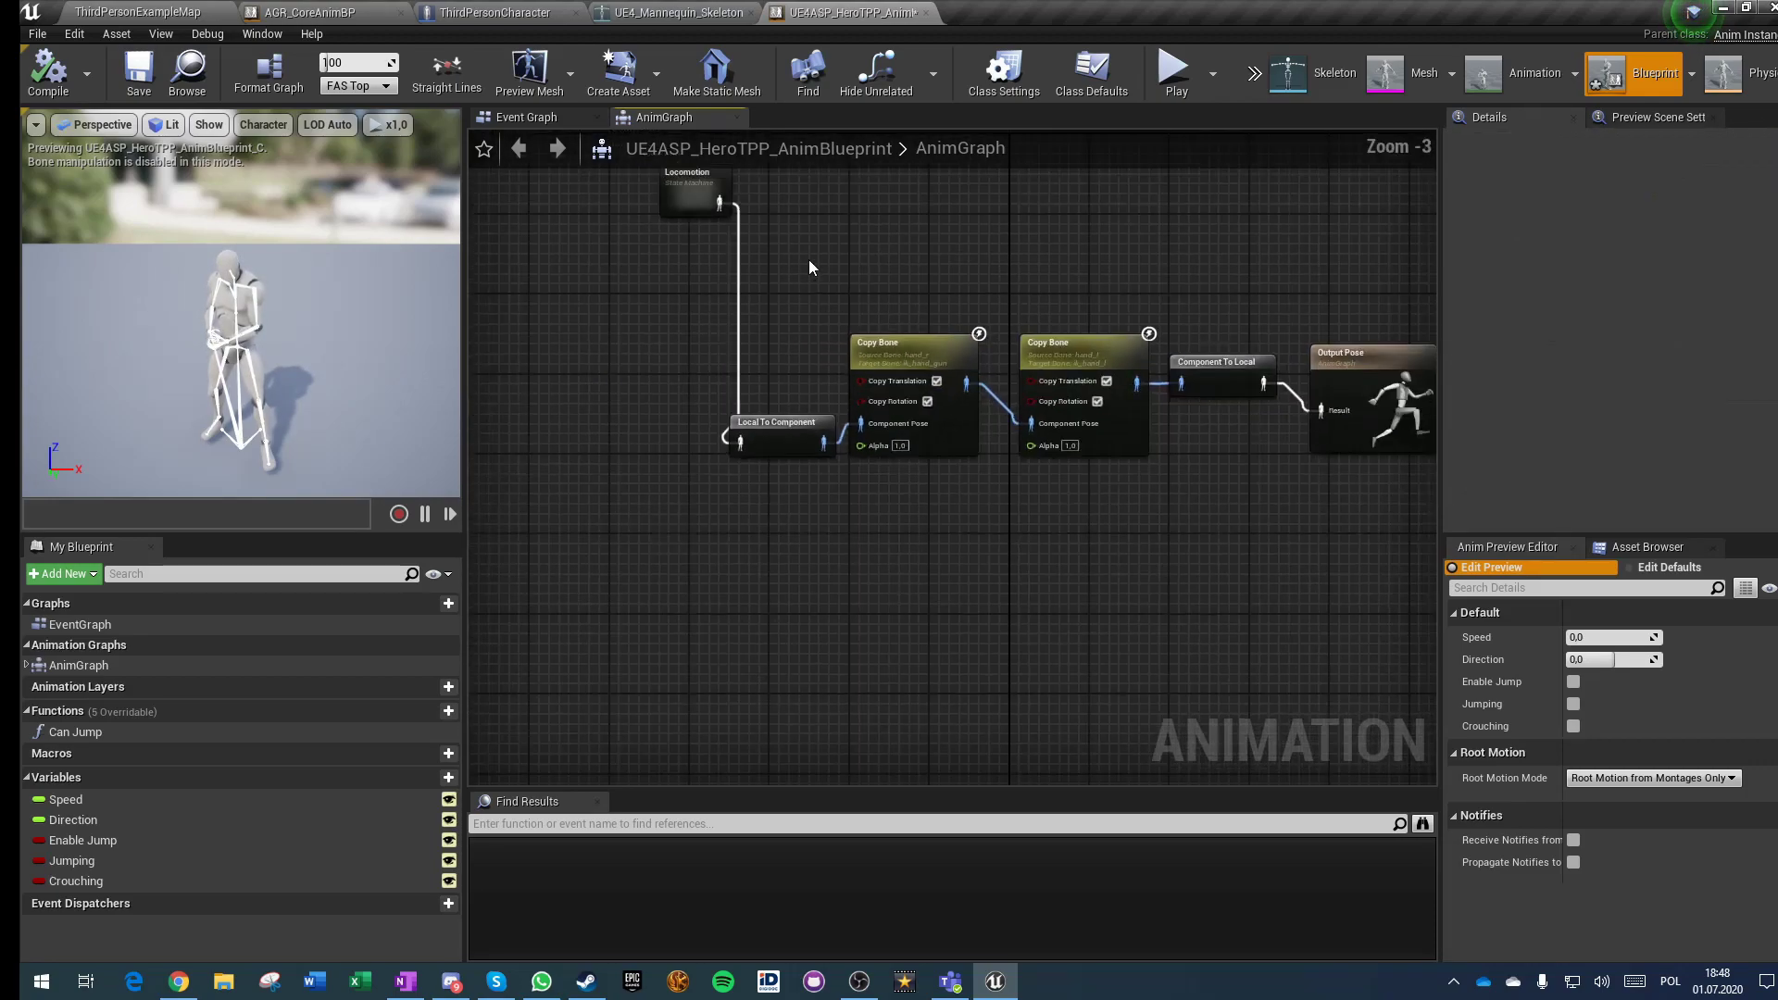
{"action": "right_click_drag", "start_coordinate": [684, 195], "coordinate": [705, 305]}
{"action": "left_click_drag", "start_coordinate": [700, 301], "coordinate": [629, 540]}
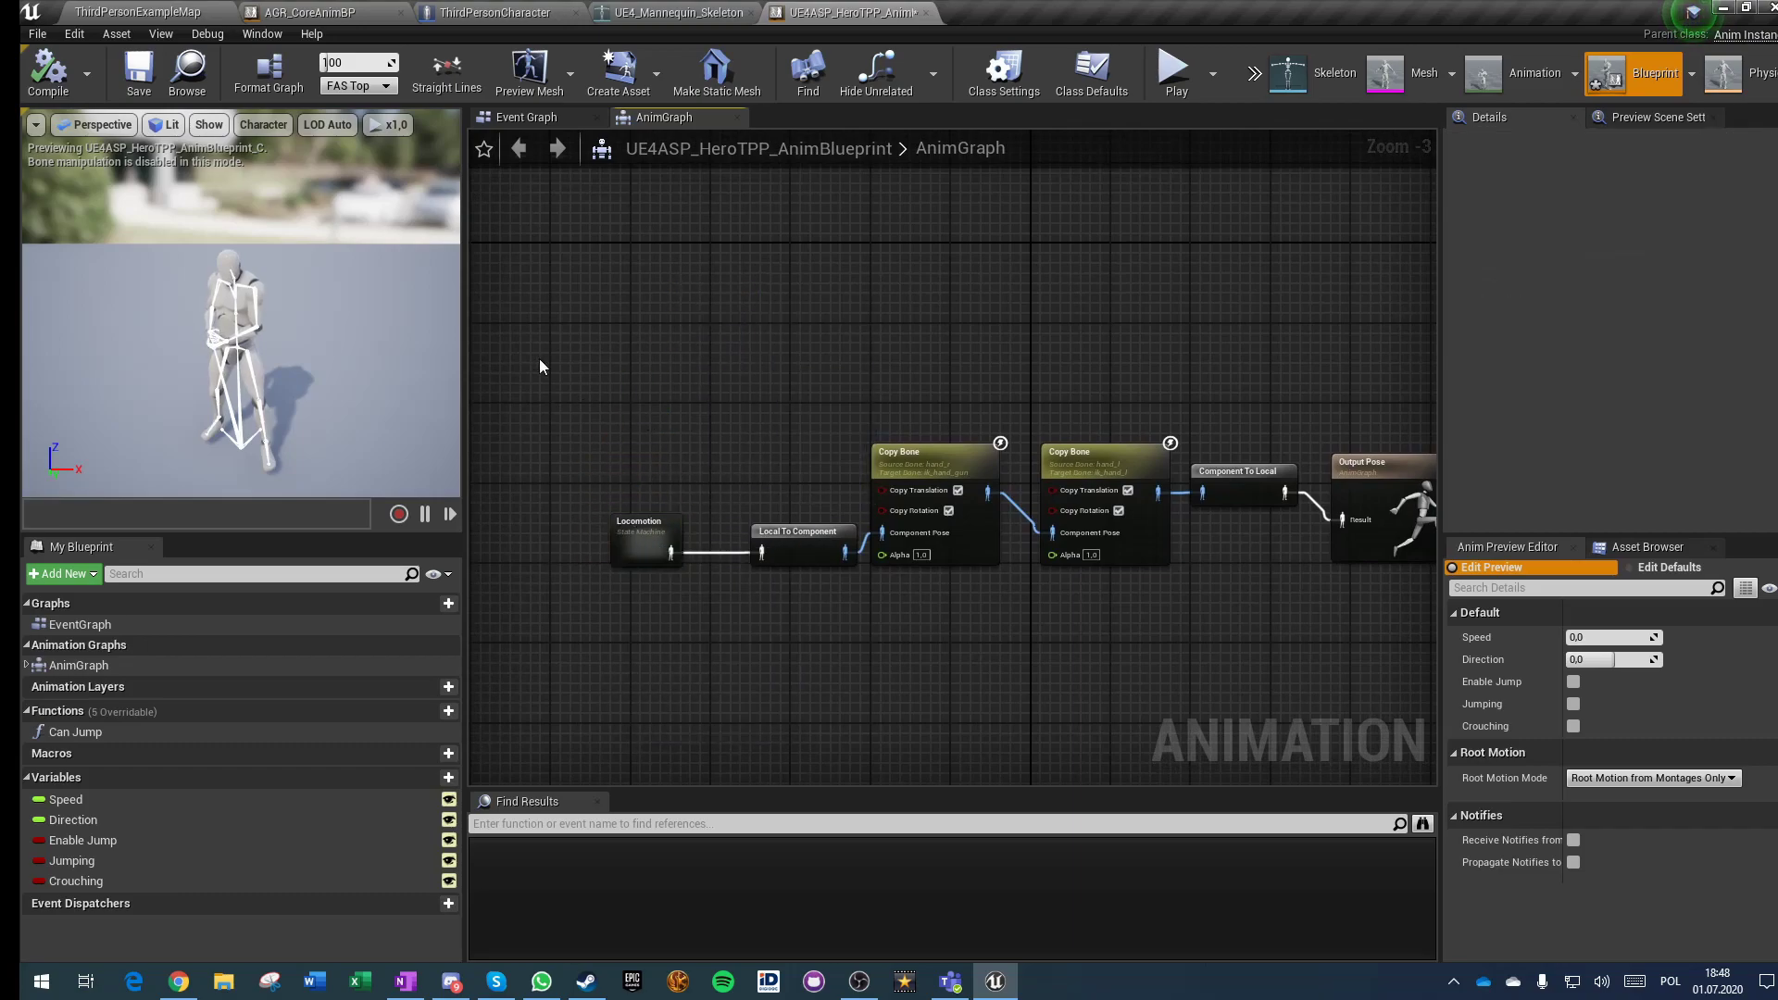
Step: Close the skeleton editor and review the base pose, aim offset and turn rotation nodes in ThirdPersonCharacter's Tutorial 2 graph
{"action": "left_click", "coordinate": [660, 12]}
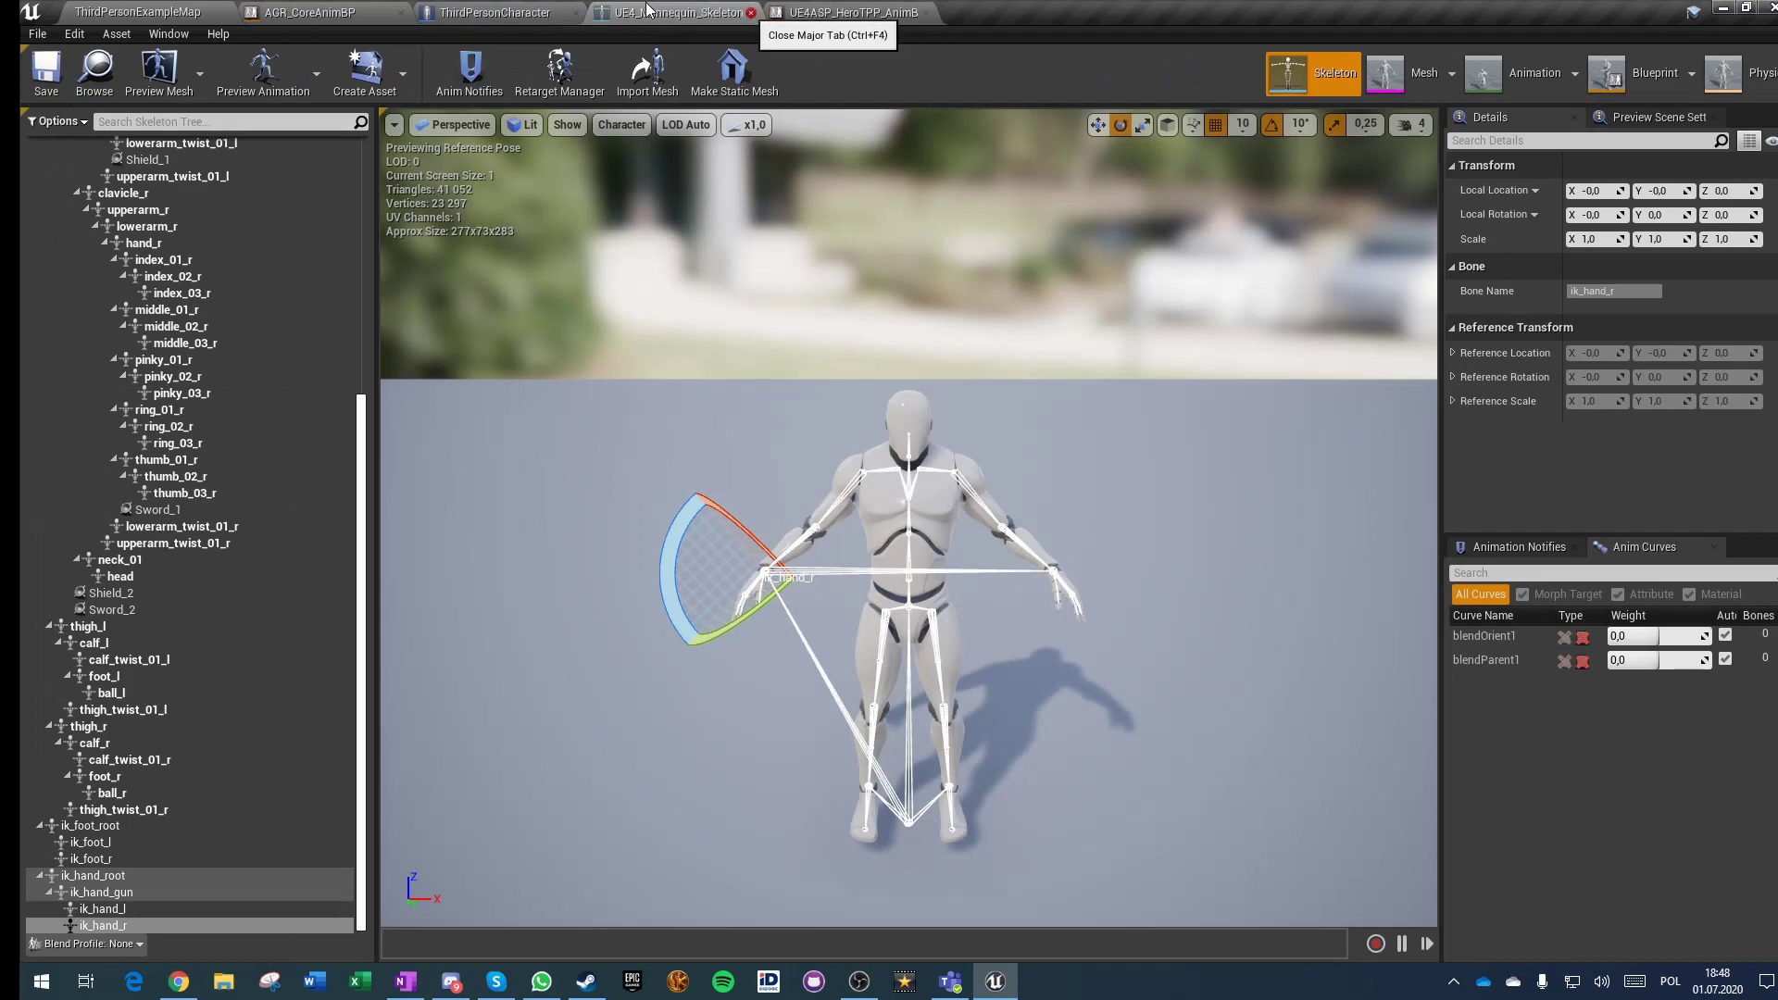
{"action": "left_click", "coordinate": [494, 12]}
{"action": "right_click_drag", "start_coordinate": [653, 339], "coordinate": [930, 421]}
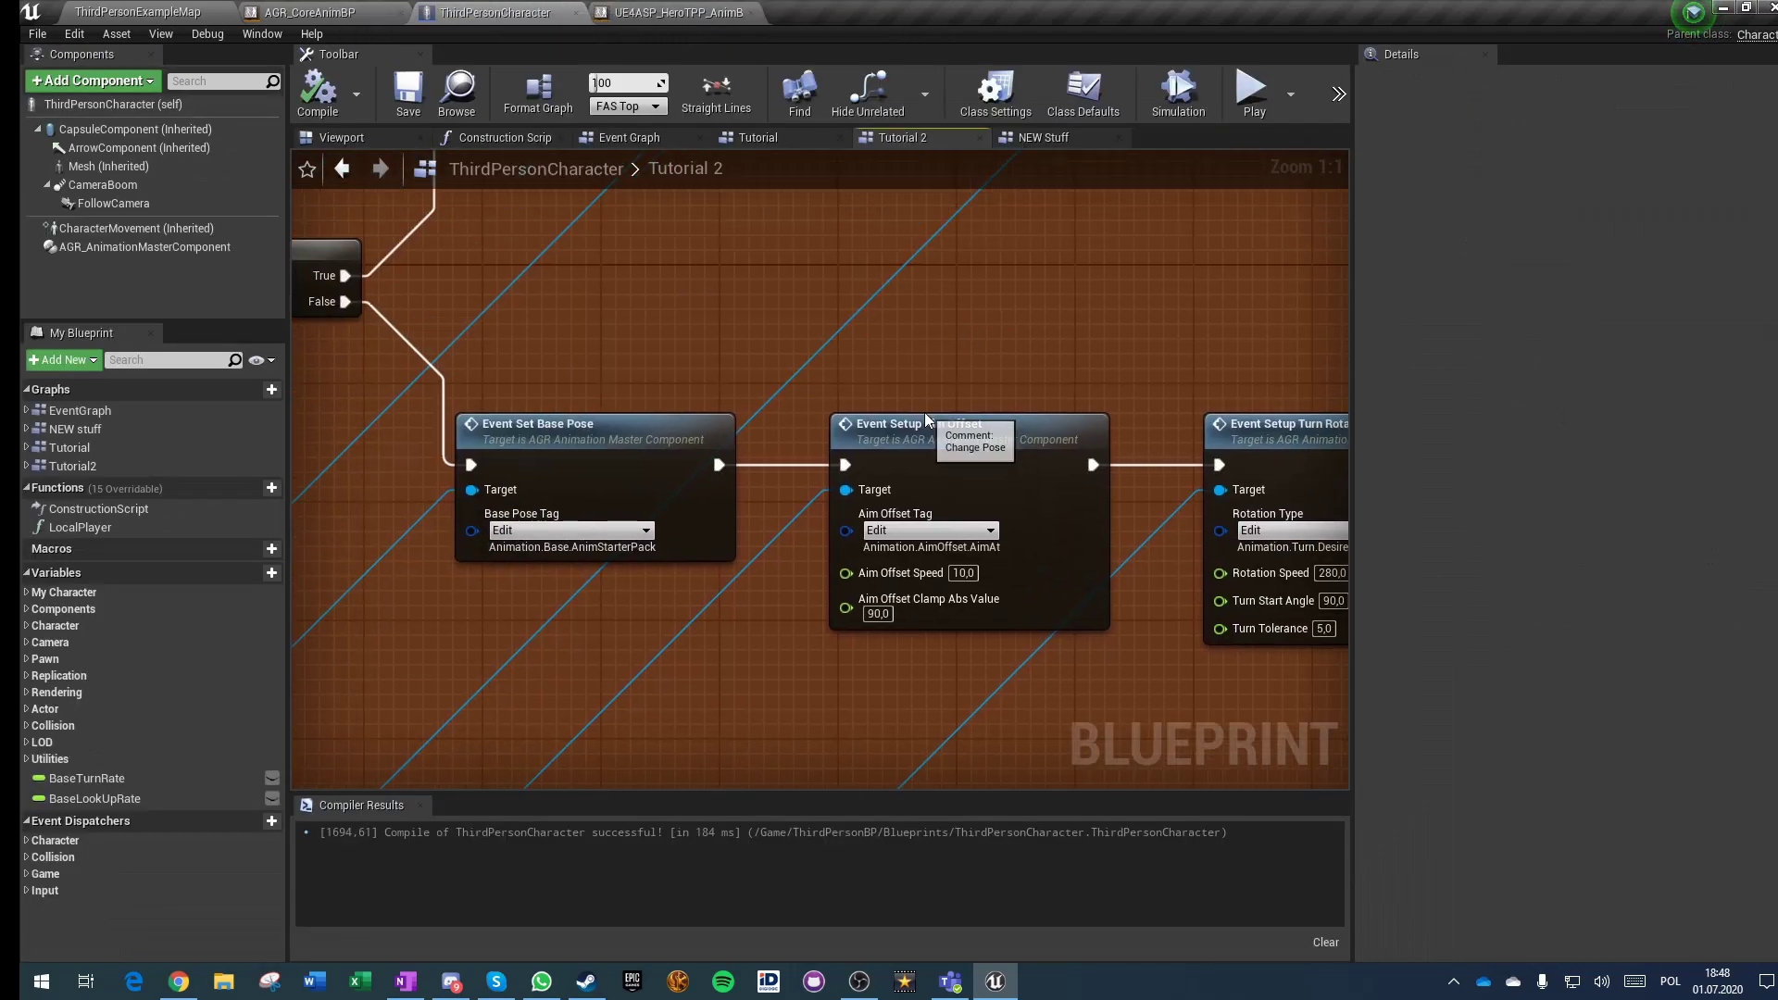
{"action": "right_click_drag", "start_coordinate": [1261, 512], "coordinate": [845, 503]}
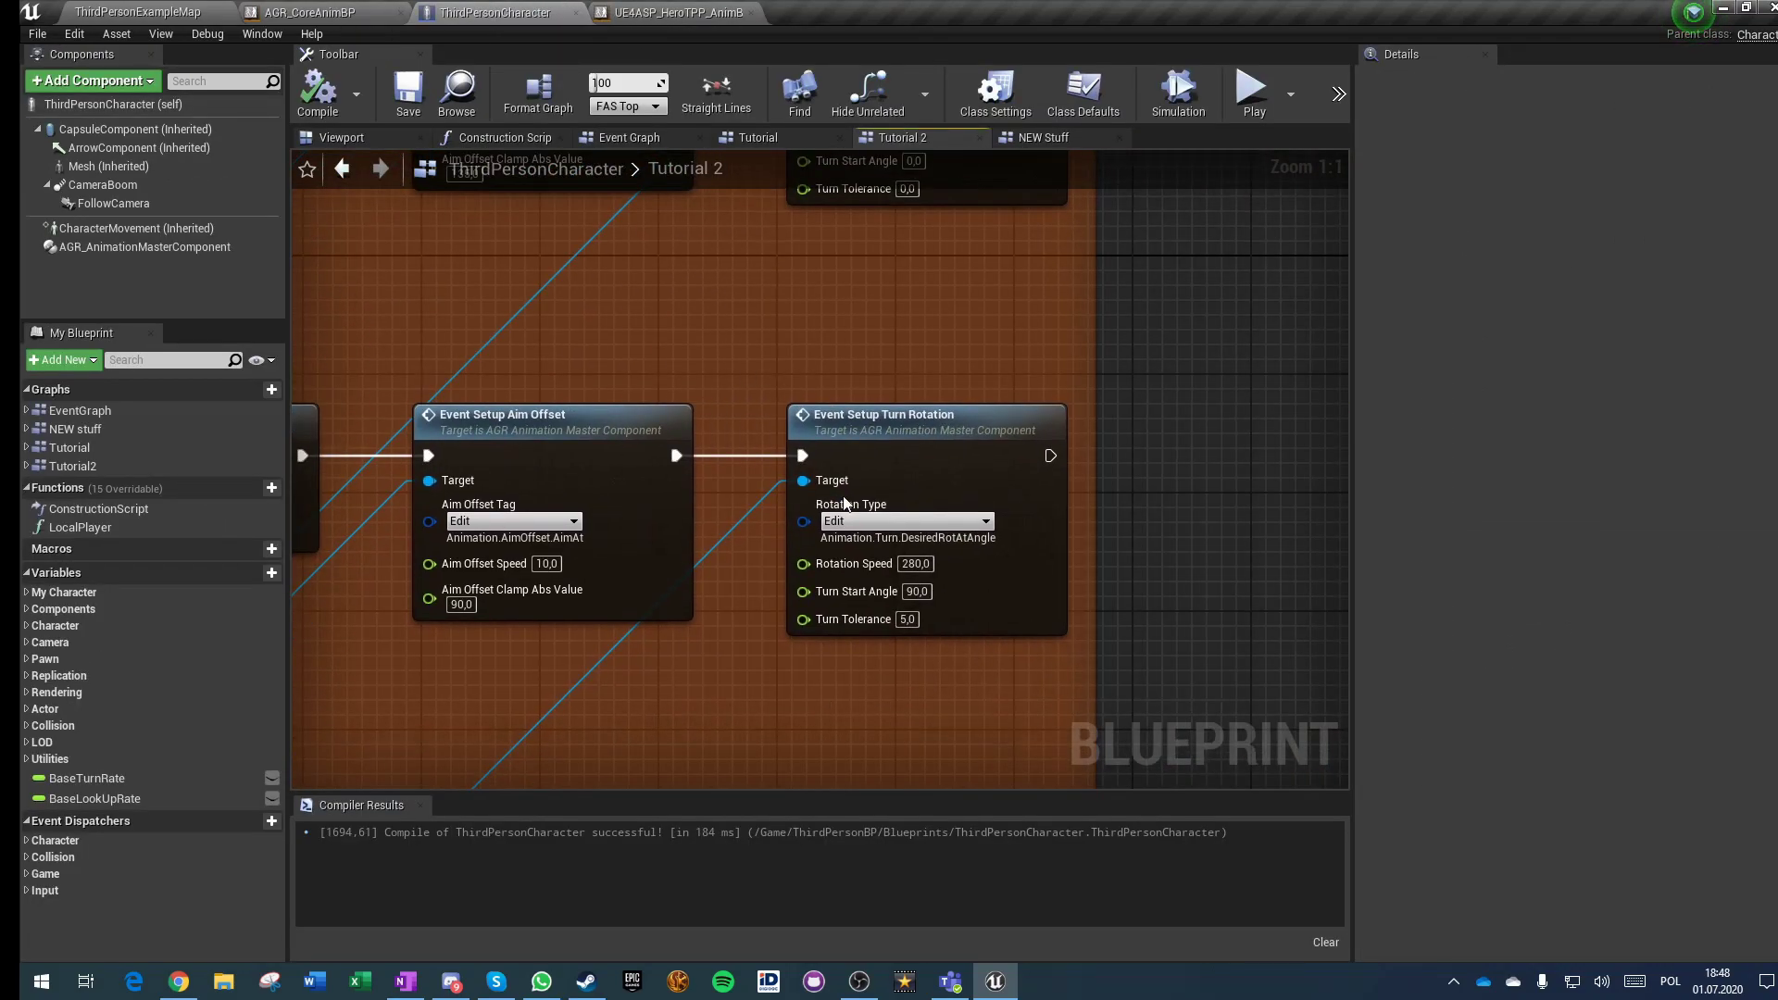
{"action": "left_click", "coordinate": [549, 525]}
{"action": "left_click", "coordinate": [505, 649]}
{"action": "right_click_drag", "start_coordinate": [650, 267], "coordinate": [857, 607]}
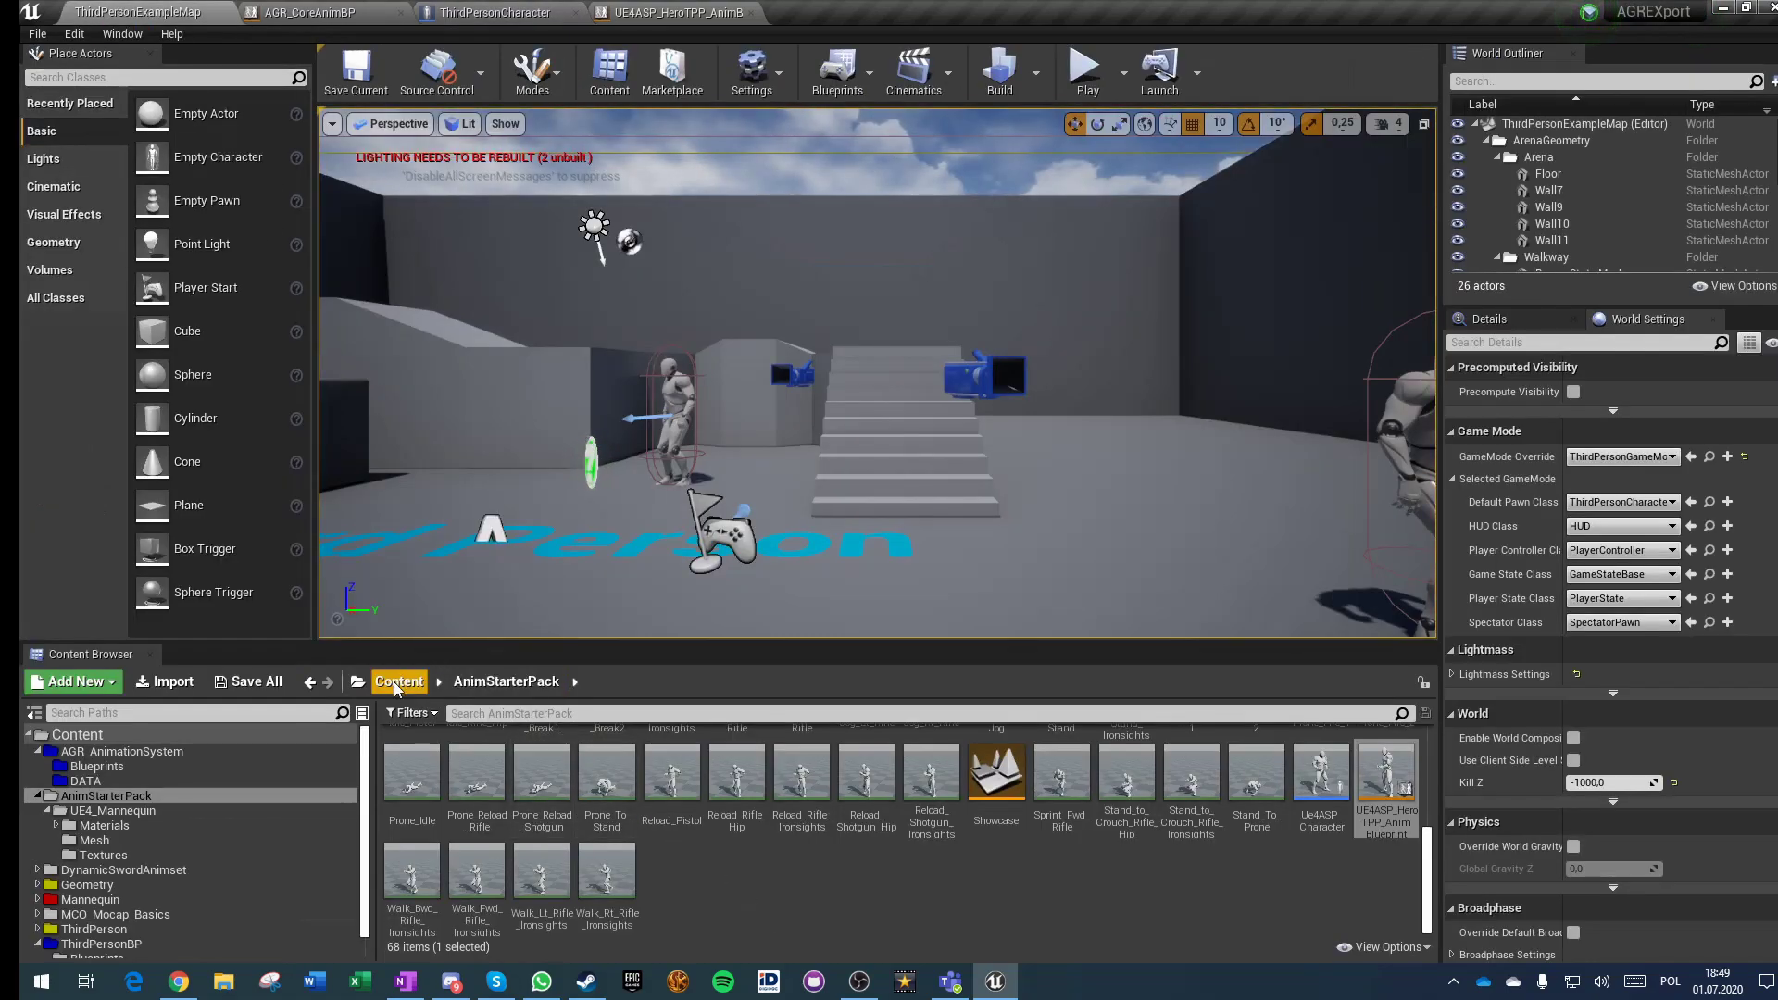
Step: Show the root Content folder in the level editor and return to the ThirdPersonCharacter blueprint
{"action": "left_click", "coordinate": [399, 683]}
{"action": "left_click", "coordinate": [376, 11]}
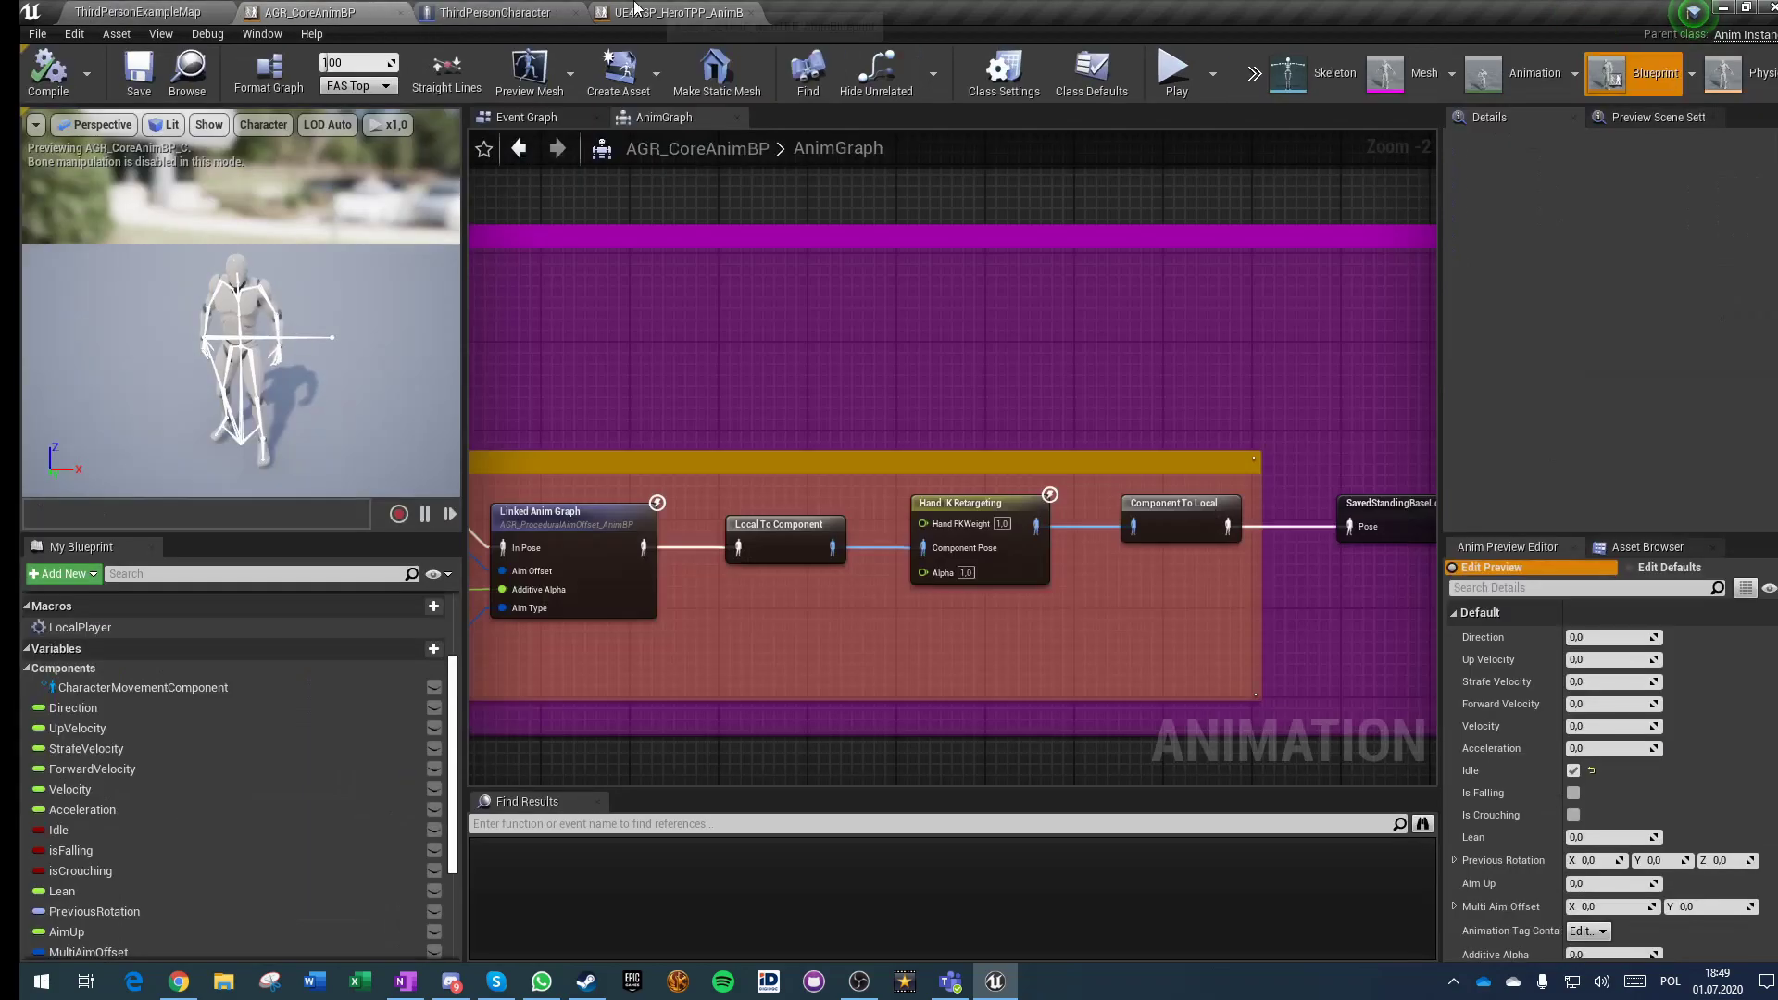
{"action": "left_click", "coordinate": [677, 12]}
{"action": "left_click", "coordinate": [460, 13]}
Step: Set the aim offset tag on the 3rdPerson base pose branch to Animation.AimOffset.AimAt, and compile and save the character blueprint
{"action": "right_click_drag", "start_coordinate": [561, 651], "coordinate": [656, 533]}
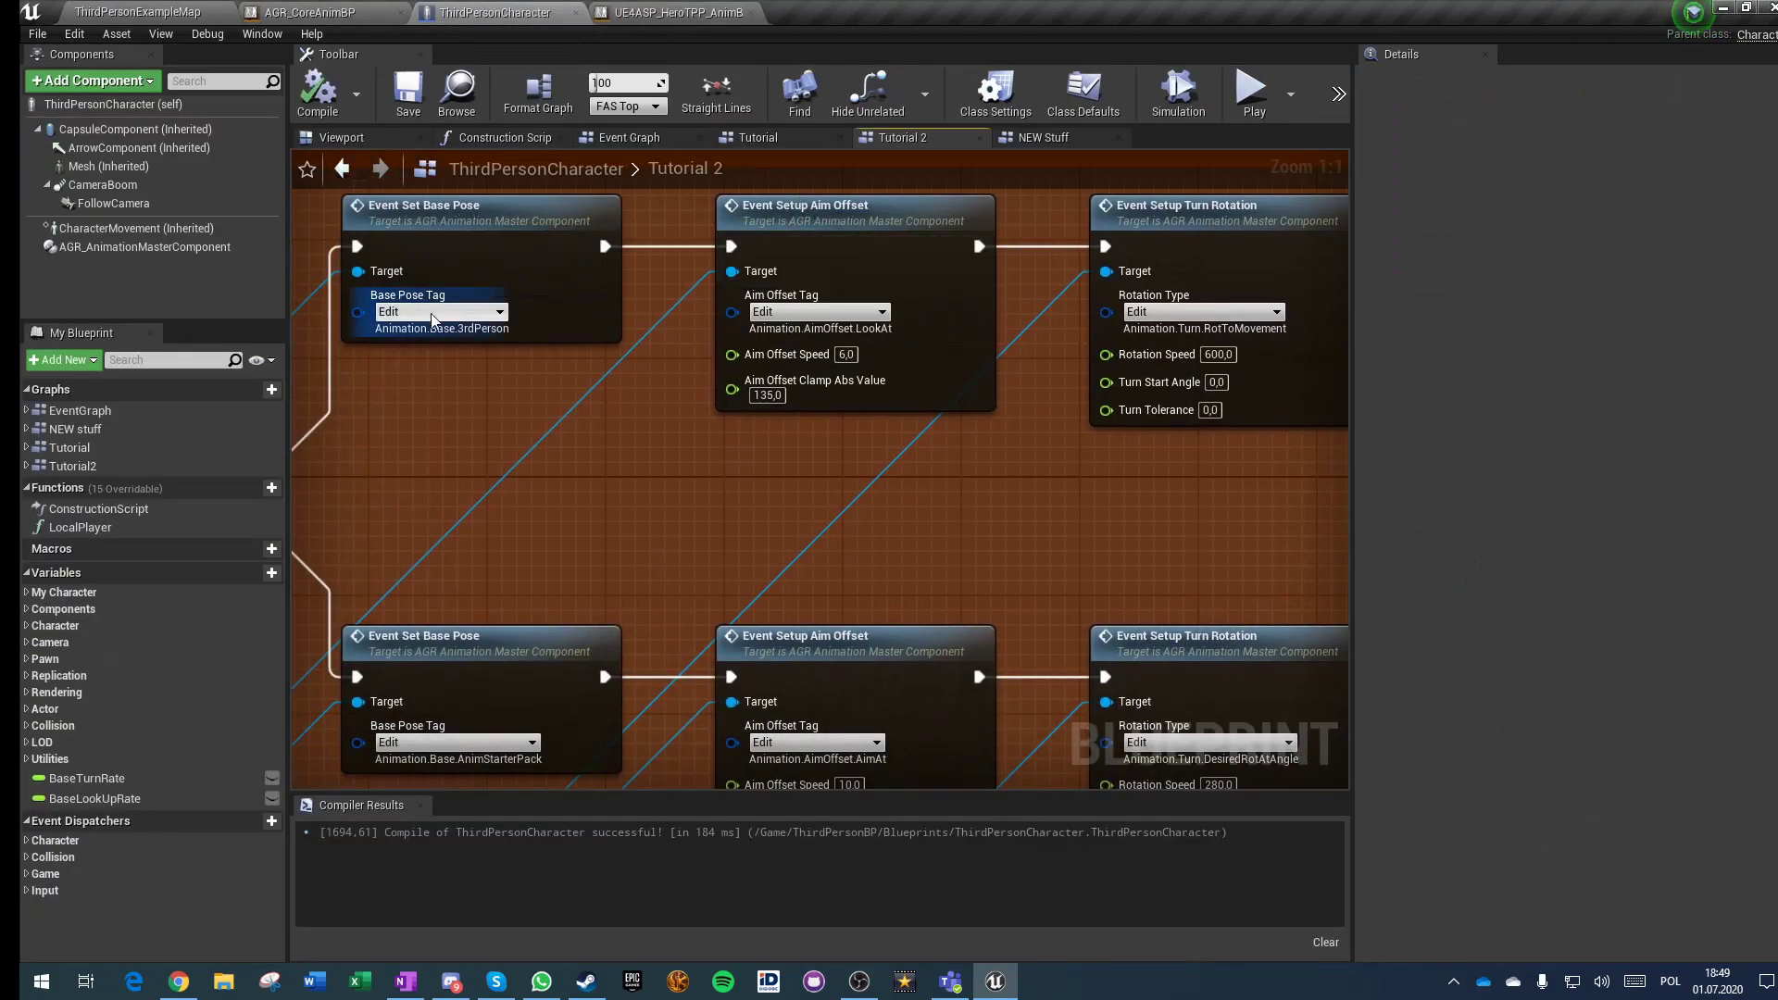
{"action": "left_click", "coordinate": [802, 313]}
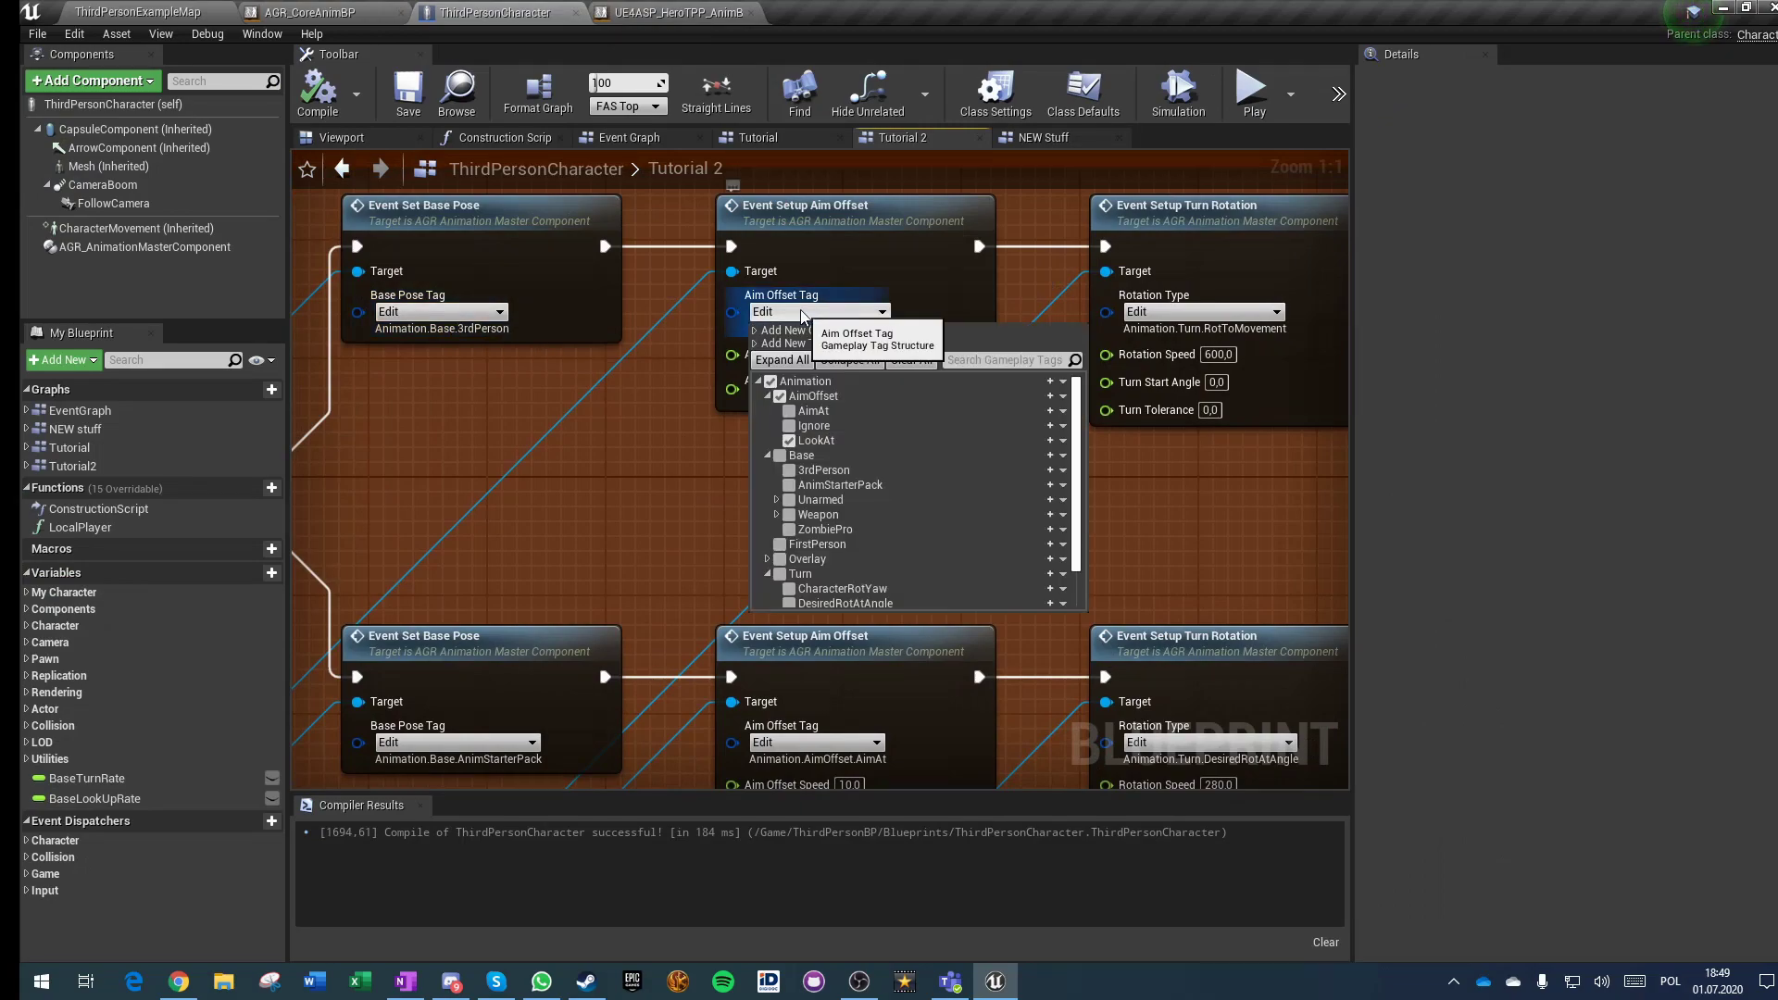
{"action": "left_click", "coordinate": [789, 410]}
{"action": "left_click", "coordinate": [619, 542]}
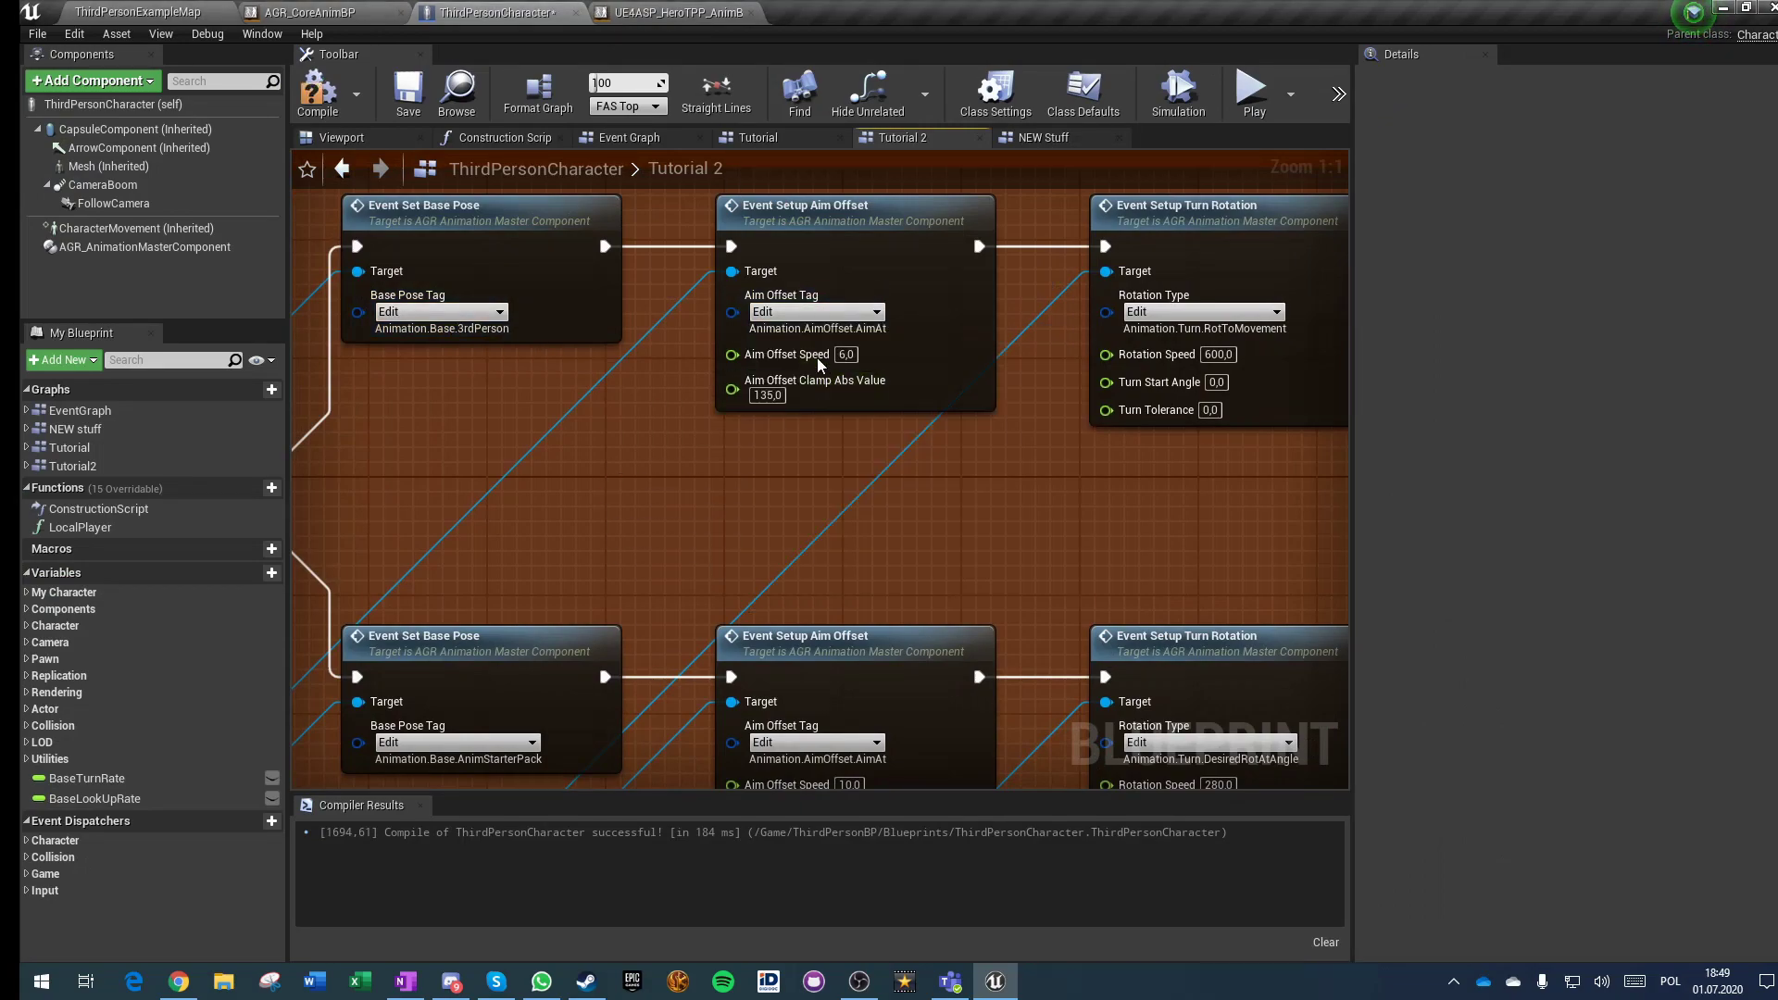
{"action": "left_click", "coordinate": [315, 92]}
{"action": "left_click", "coordinate": [409, 92]}
{"action": "left_click", "coordinate": [176, 12]}
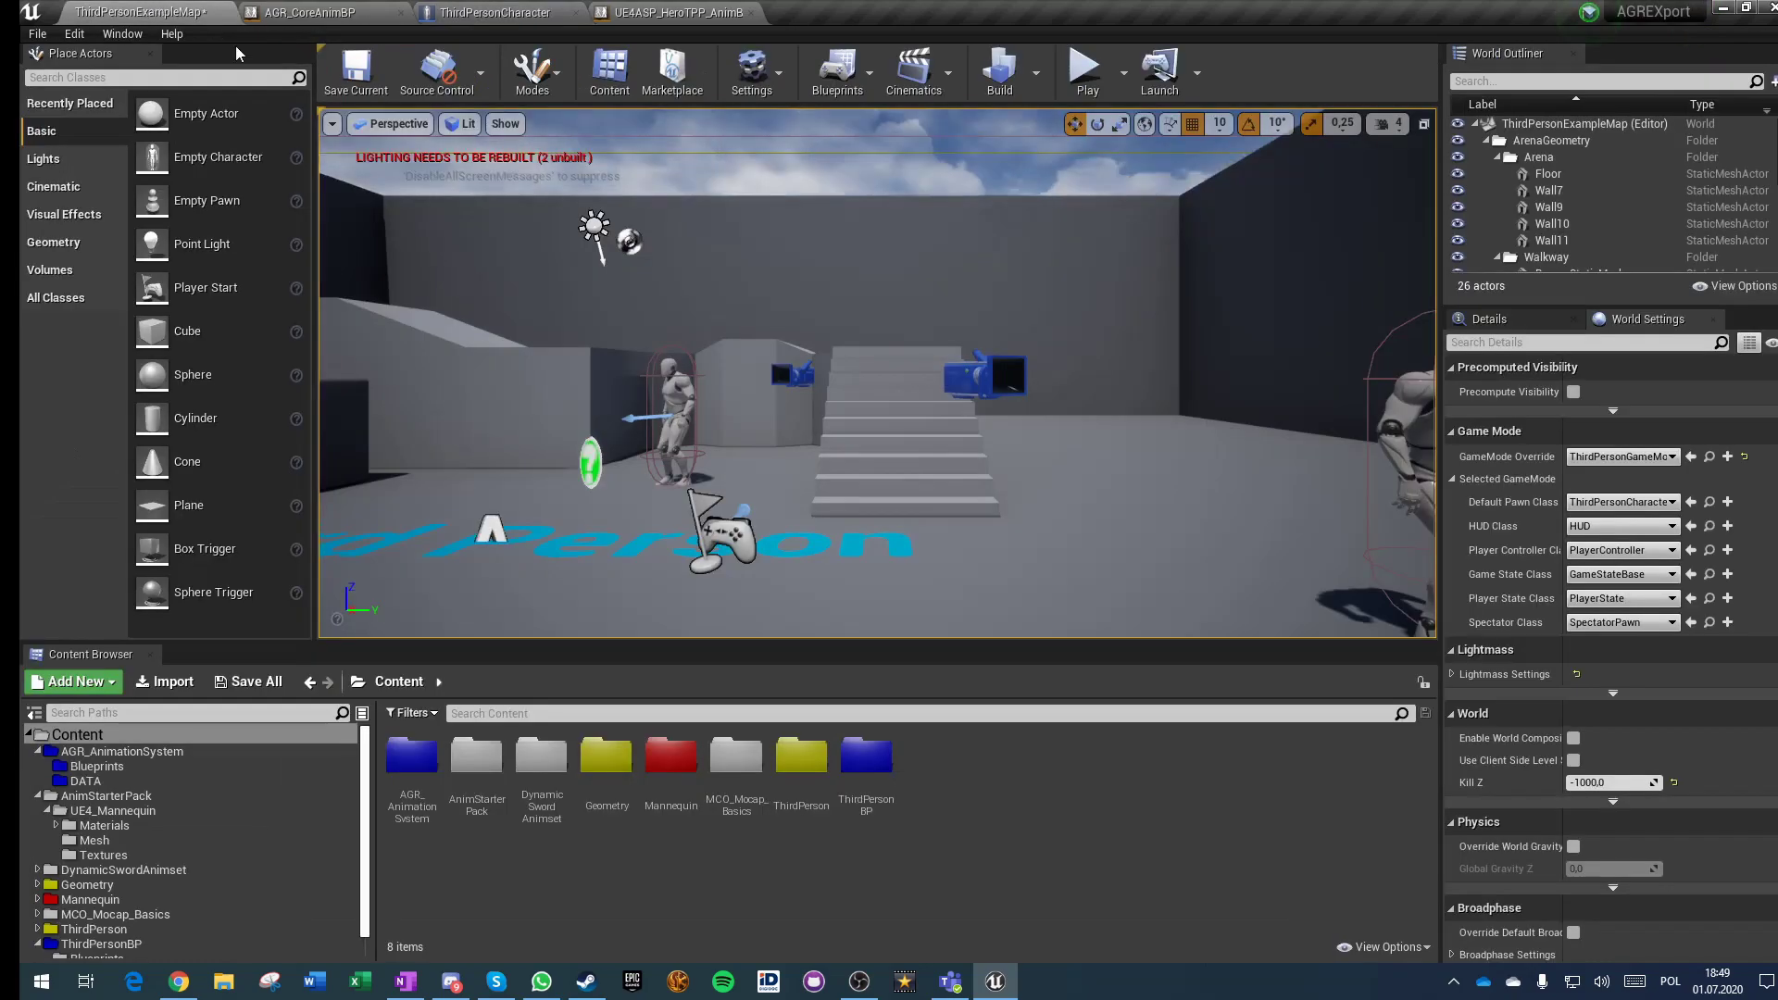
Step: Play the level and move the character around to check its aiming, and end the play session
{"action": "left_click", "coordinate": [1087, 70]}
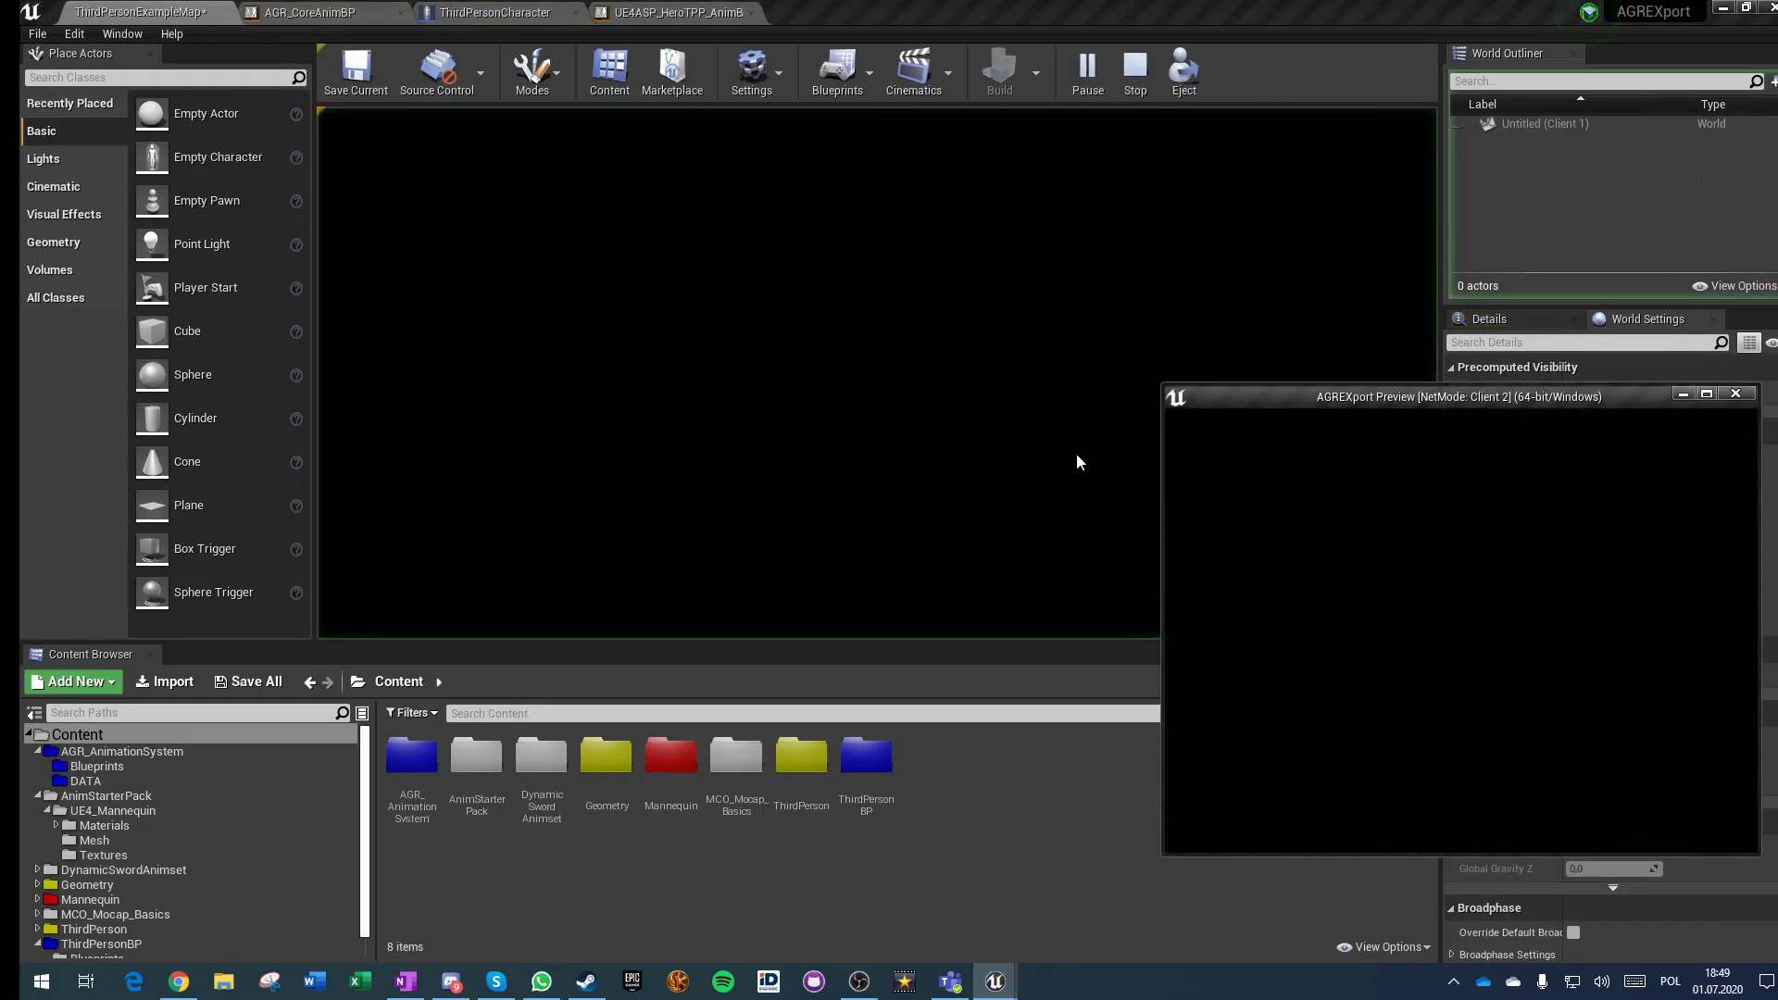
{"action": "left_click", "coordinate": [793, 405]}
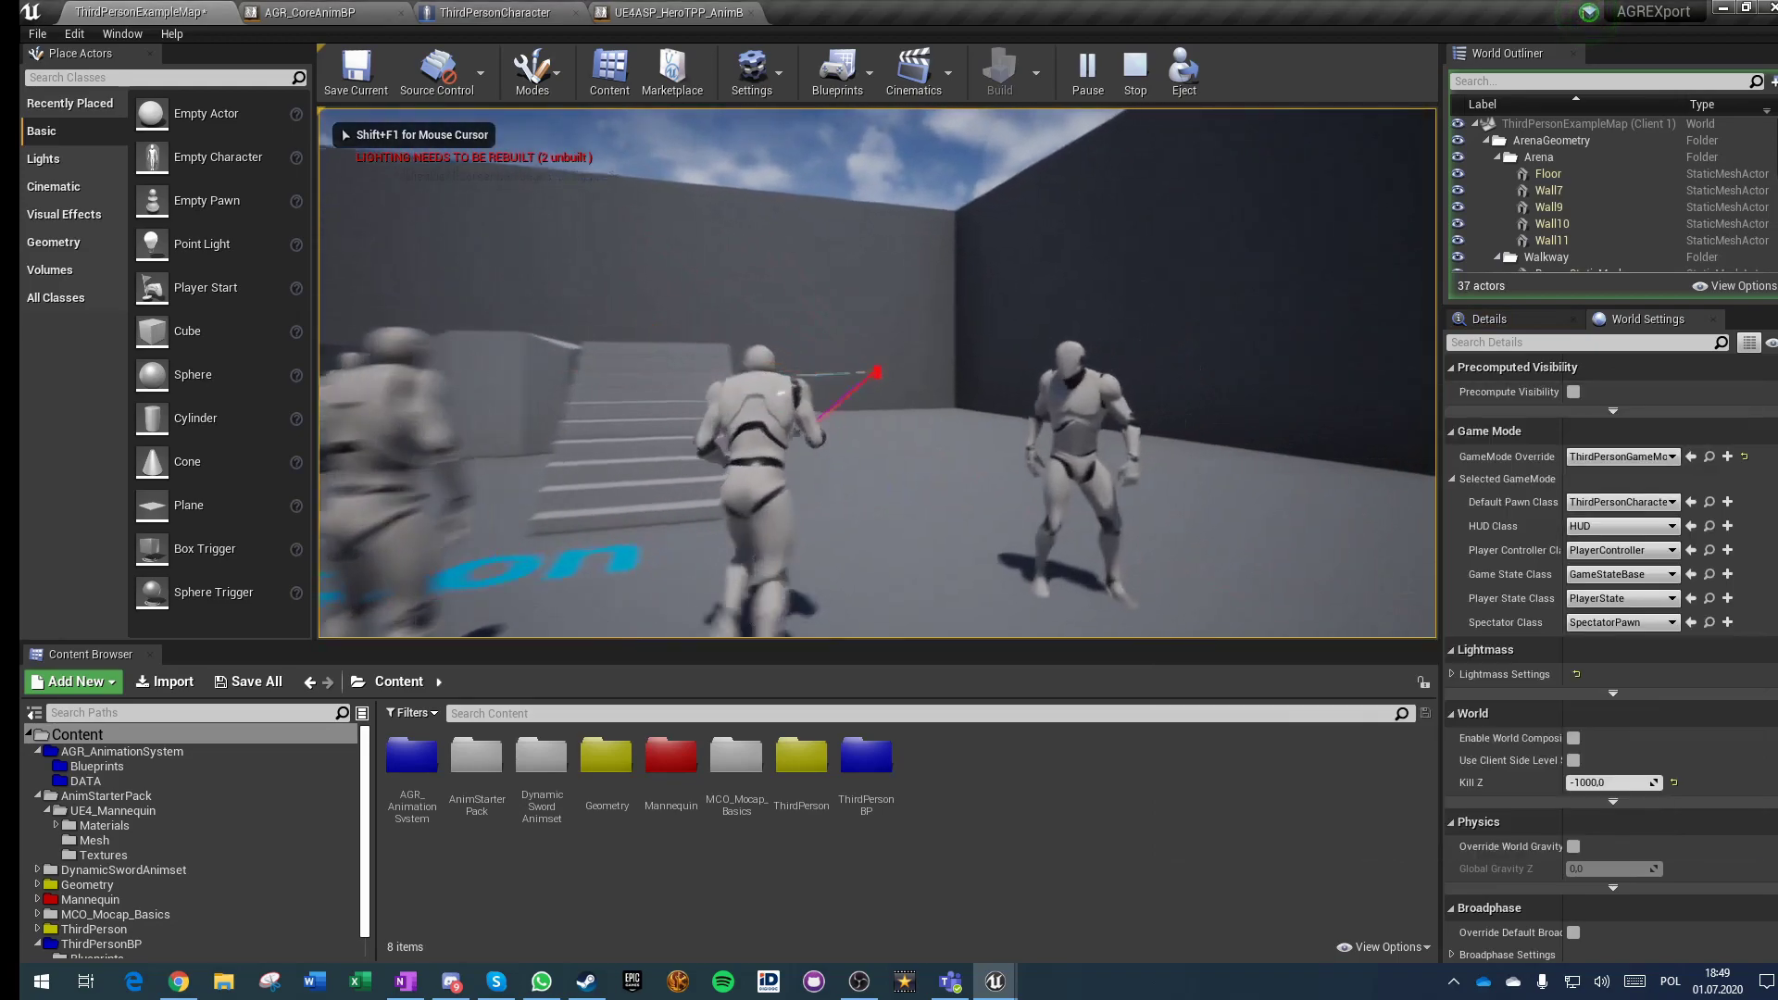
{"action": "key", "text": "w"}
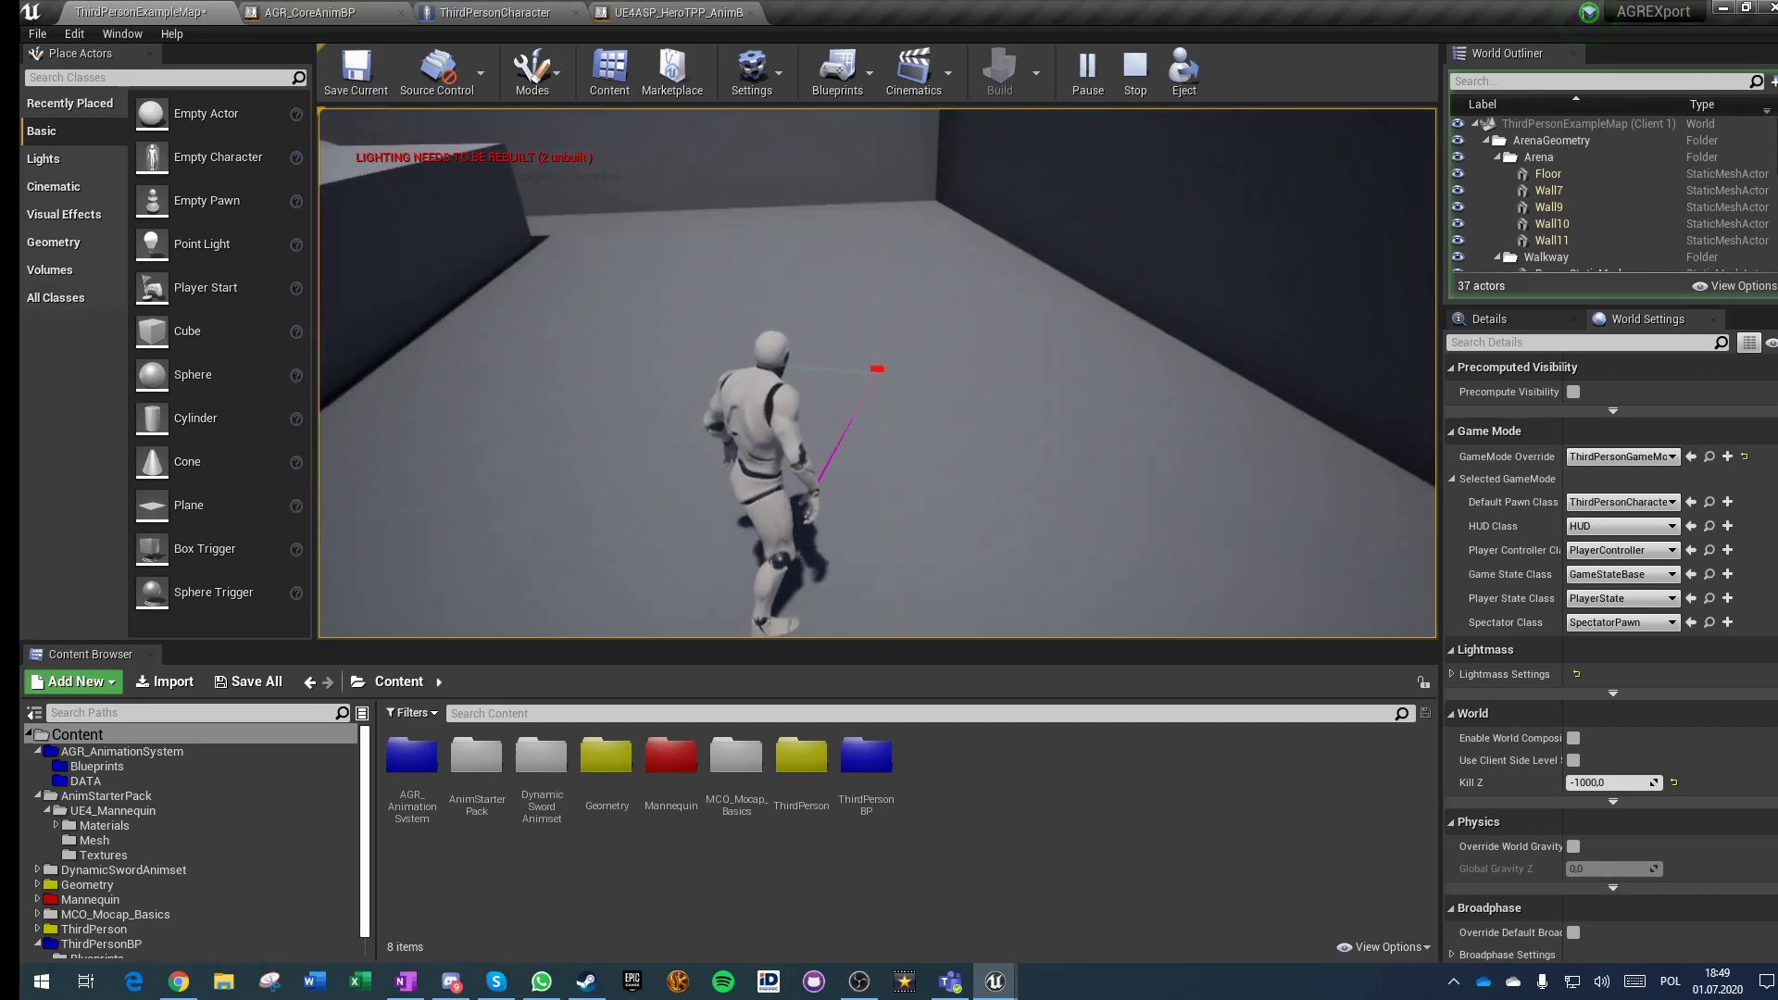
{"action": "key", "text": "Escape"}
Step: Open the AGR_ProceduralAimOffset_AnimBP asset from the AGR_AnimationSystem Blueprints folder
{"action": "double_click", "coordinate": [429, 767]}
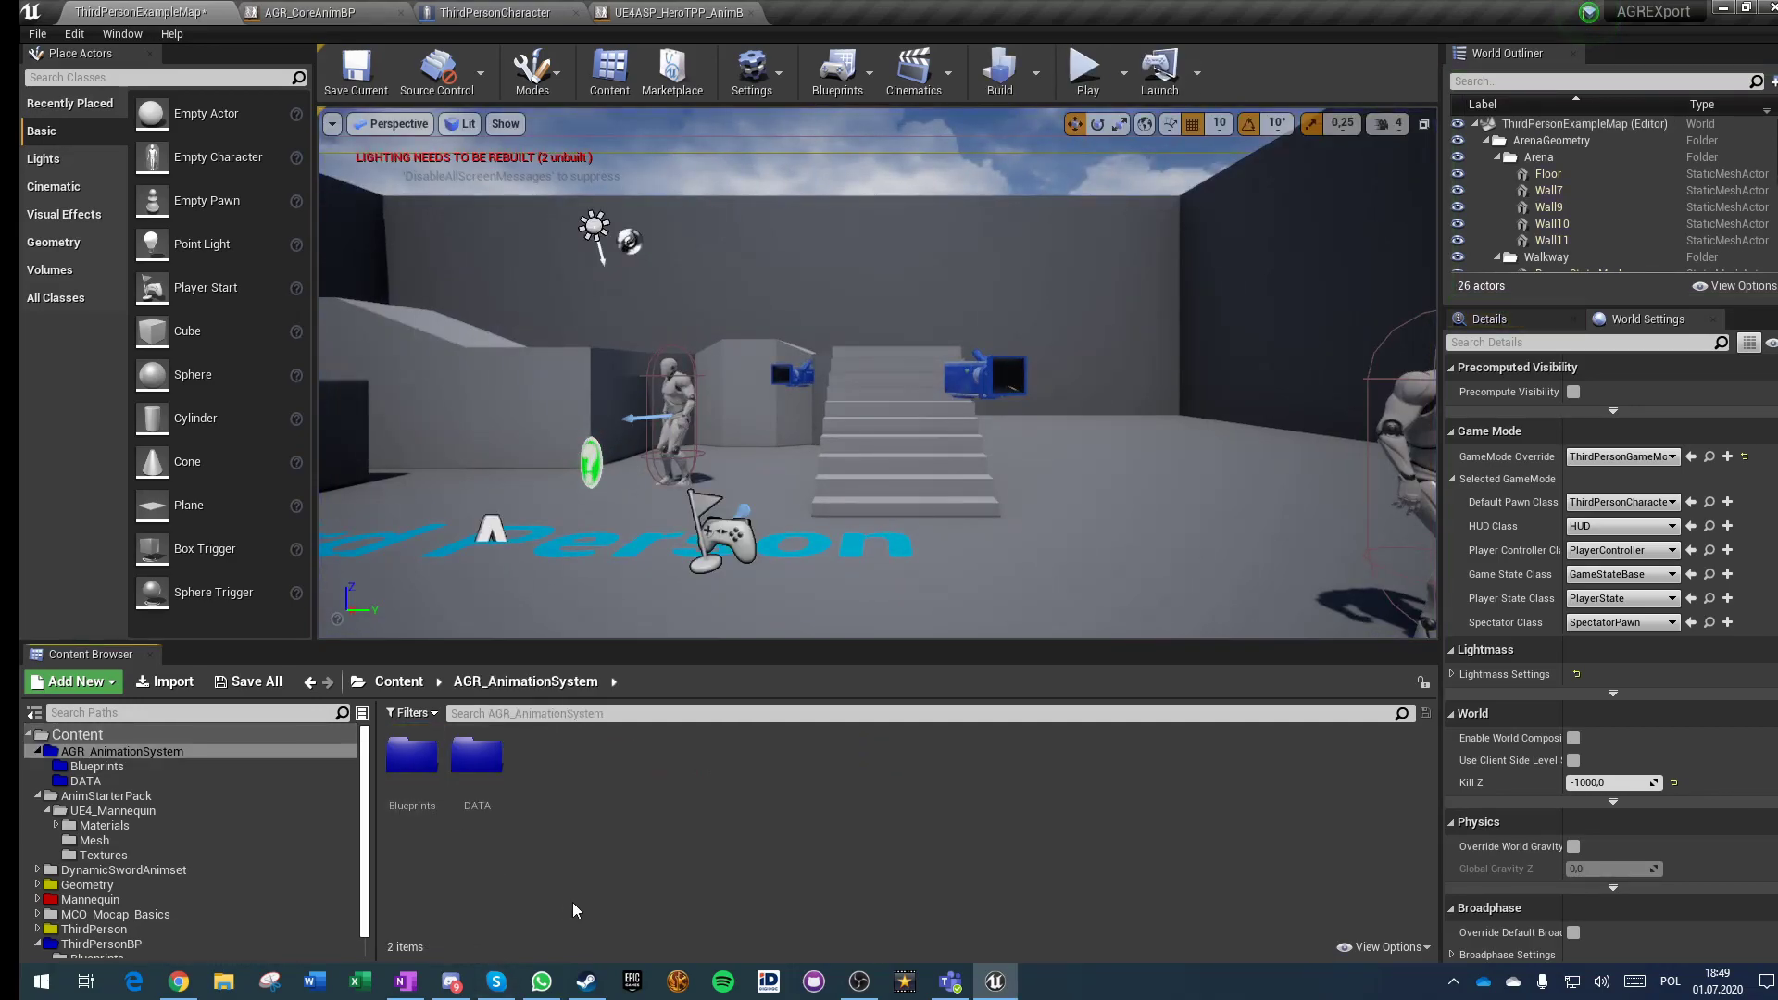
{"action": "double_click", "coordinate": [412, 762]}
{"action": "double_click", "coordinate": [627, 771]}
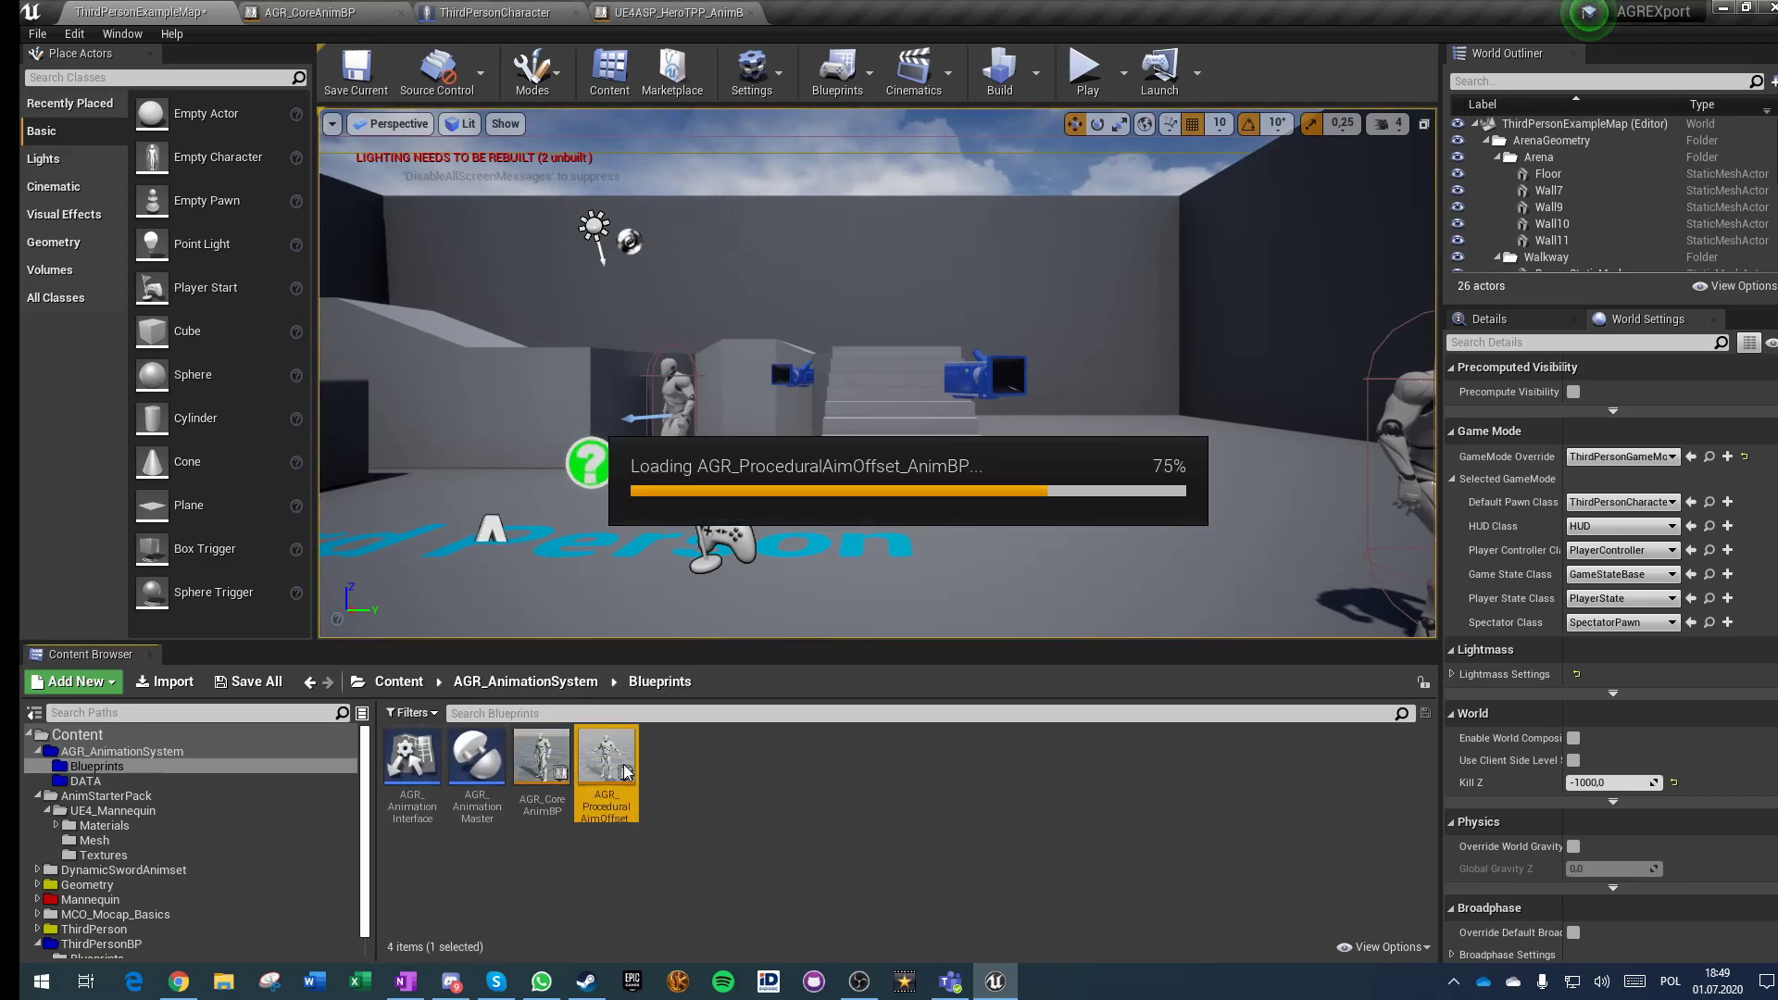
Step: Examine the Aim section's inputs and its Transform (Modify) Bone nodes for spine_01, spine_02 and spine_03
{"action": "scroll", "coordinate": [1008, 528], "scroll_direction": "down", "scroll_amount": 7}
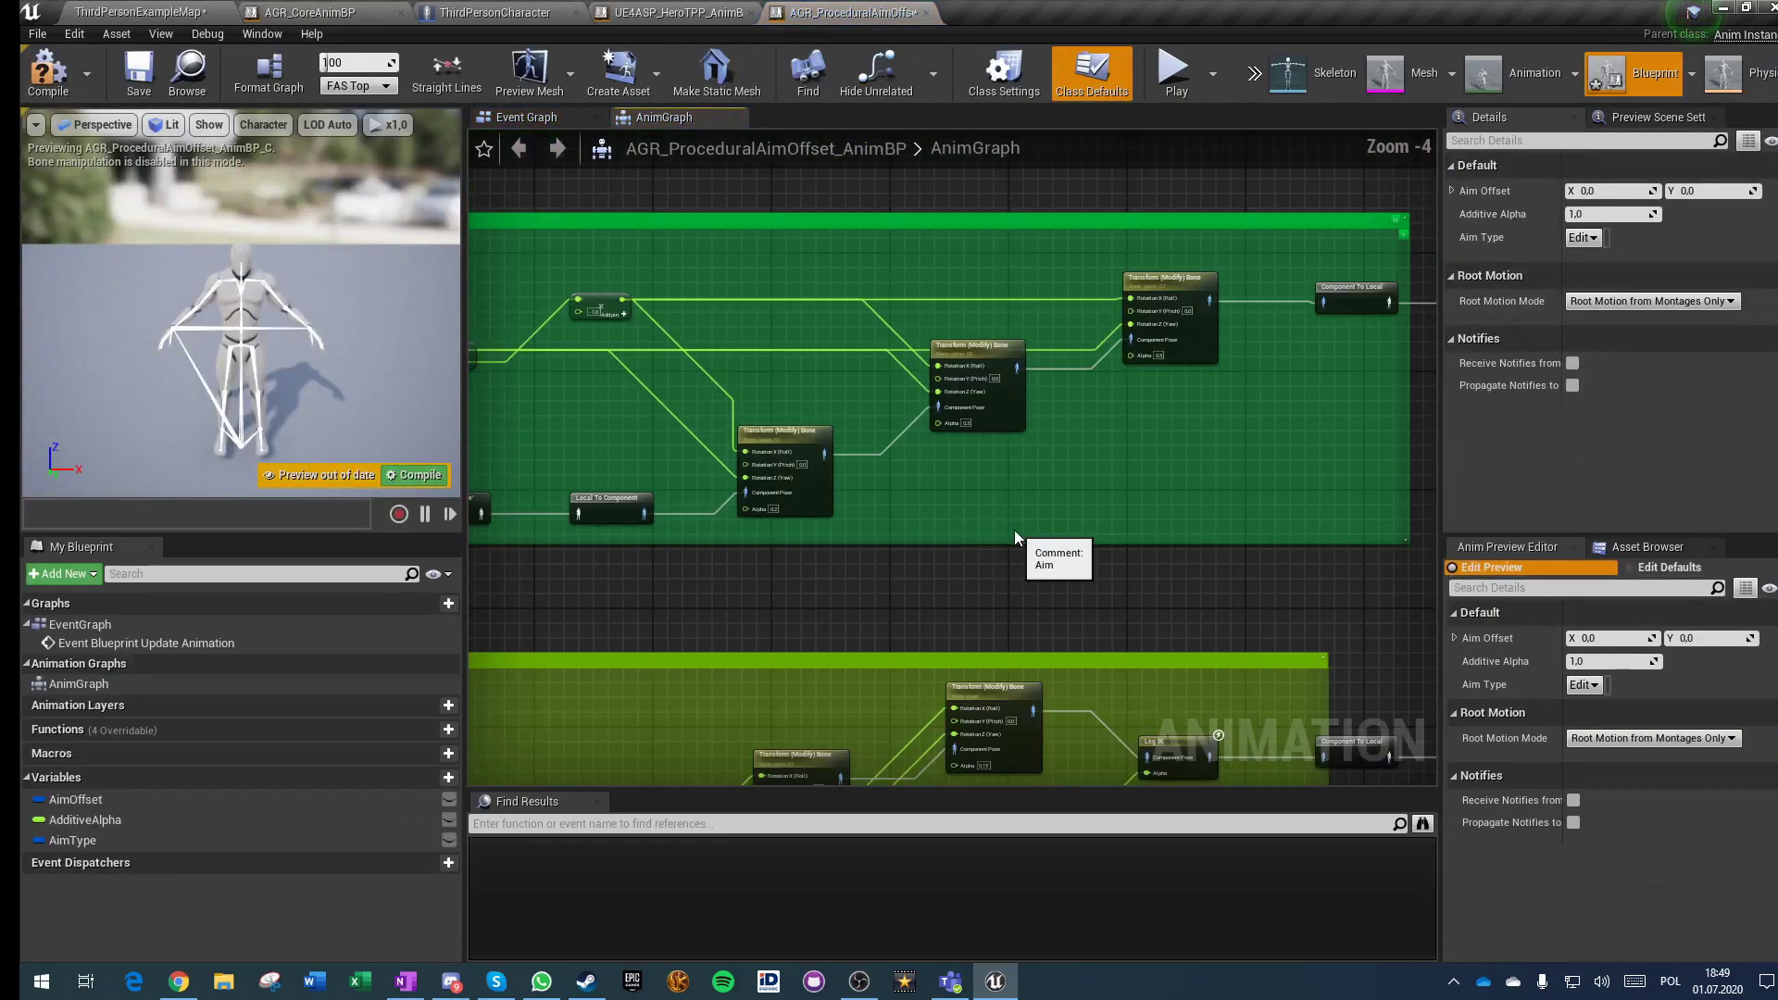
{"action": "right_click_drag", "start_coordinate": [1020, 608], "coordinate": [921, 545]}
{"action": "scroll", "coordinate": [999, 398], "scroll_direction": "up", "scroll_amount": 6}
{"action": "right_click_drag", "start_coordinate": [958, 370], "coordinate": [1663, 303]}
{"action": "right_click_drag", "start_coordinate": [766, 513], "coordinate": [957, 587]}
{"action": "right_click_drag", "start_coordinate": [777, 619], "coordinate": [813, 469]}
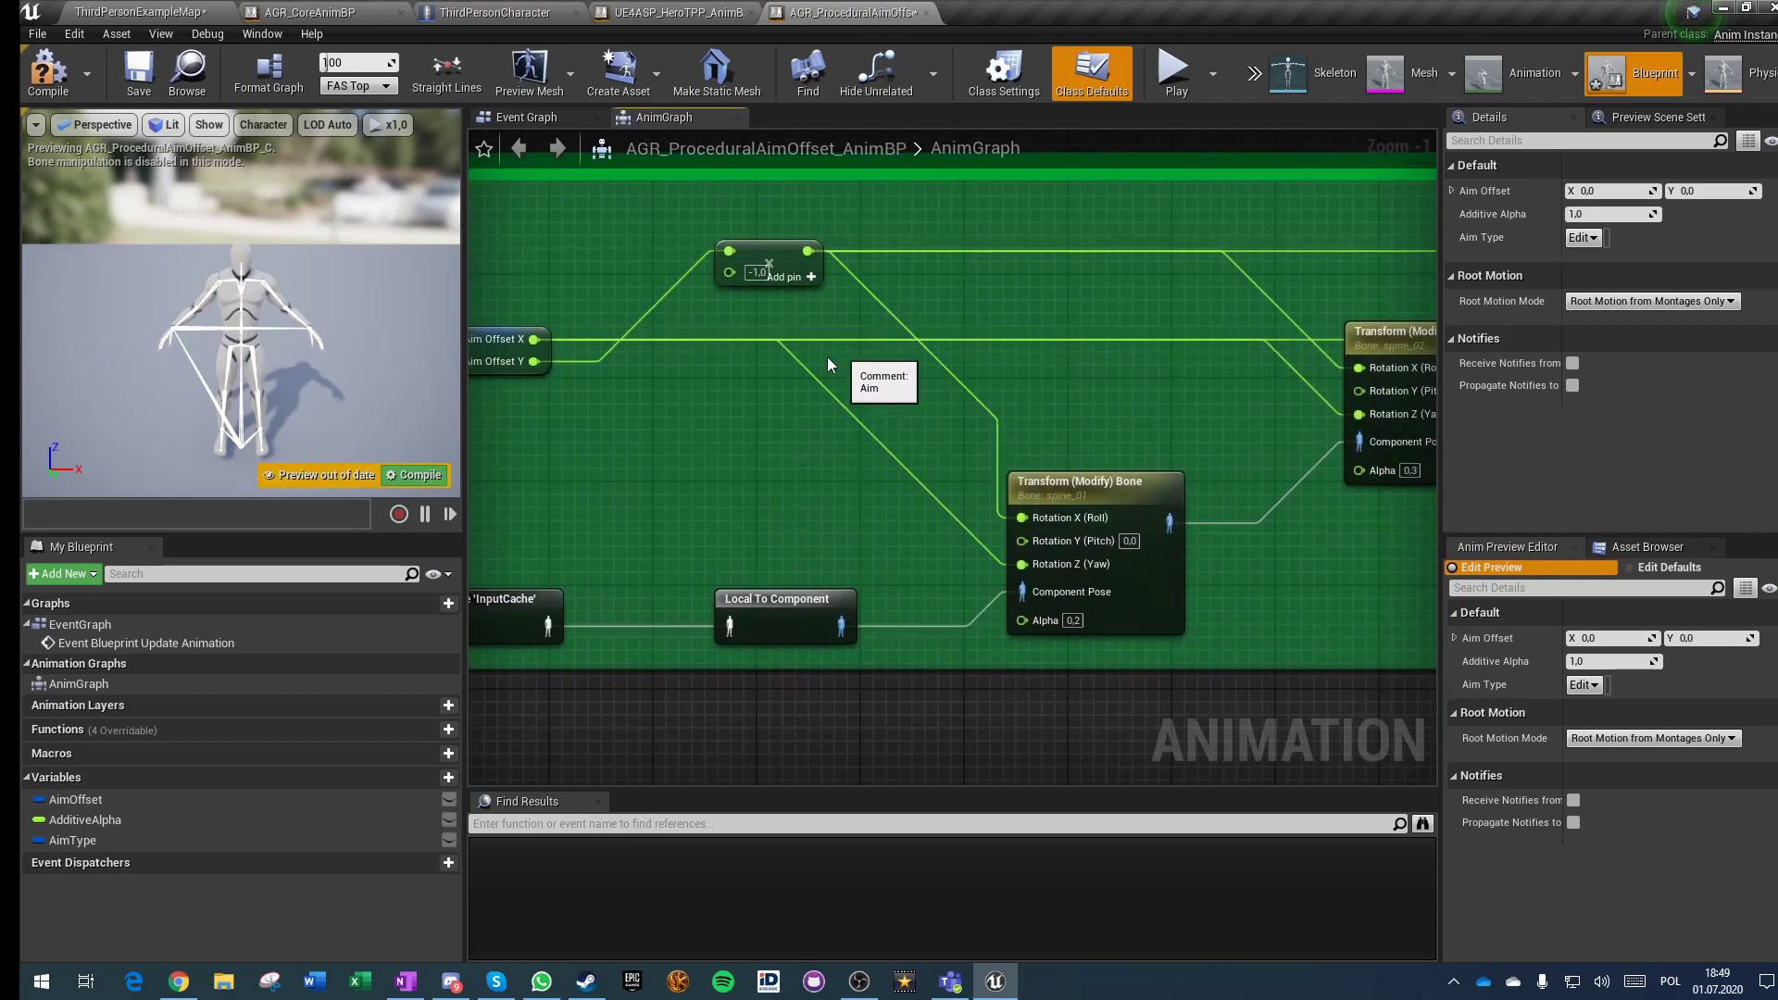
{"action": "right_click_drag", "start_coordinate": [1178, 341], "coordinate": [708, 416]}
{"action": "left_click", "coordinate": [761, 521]}
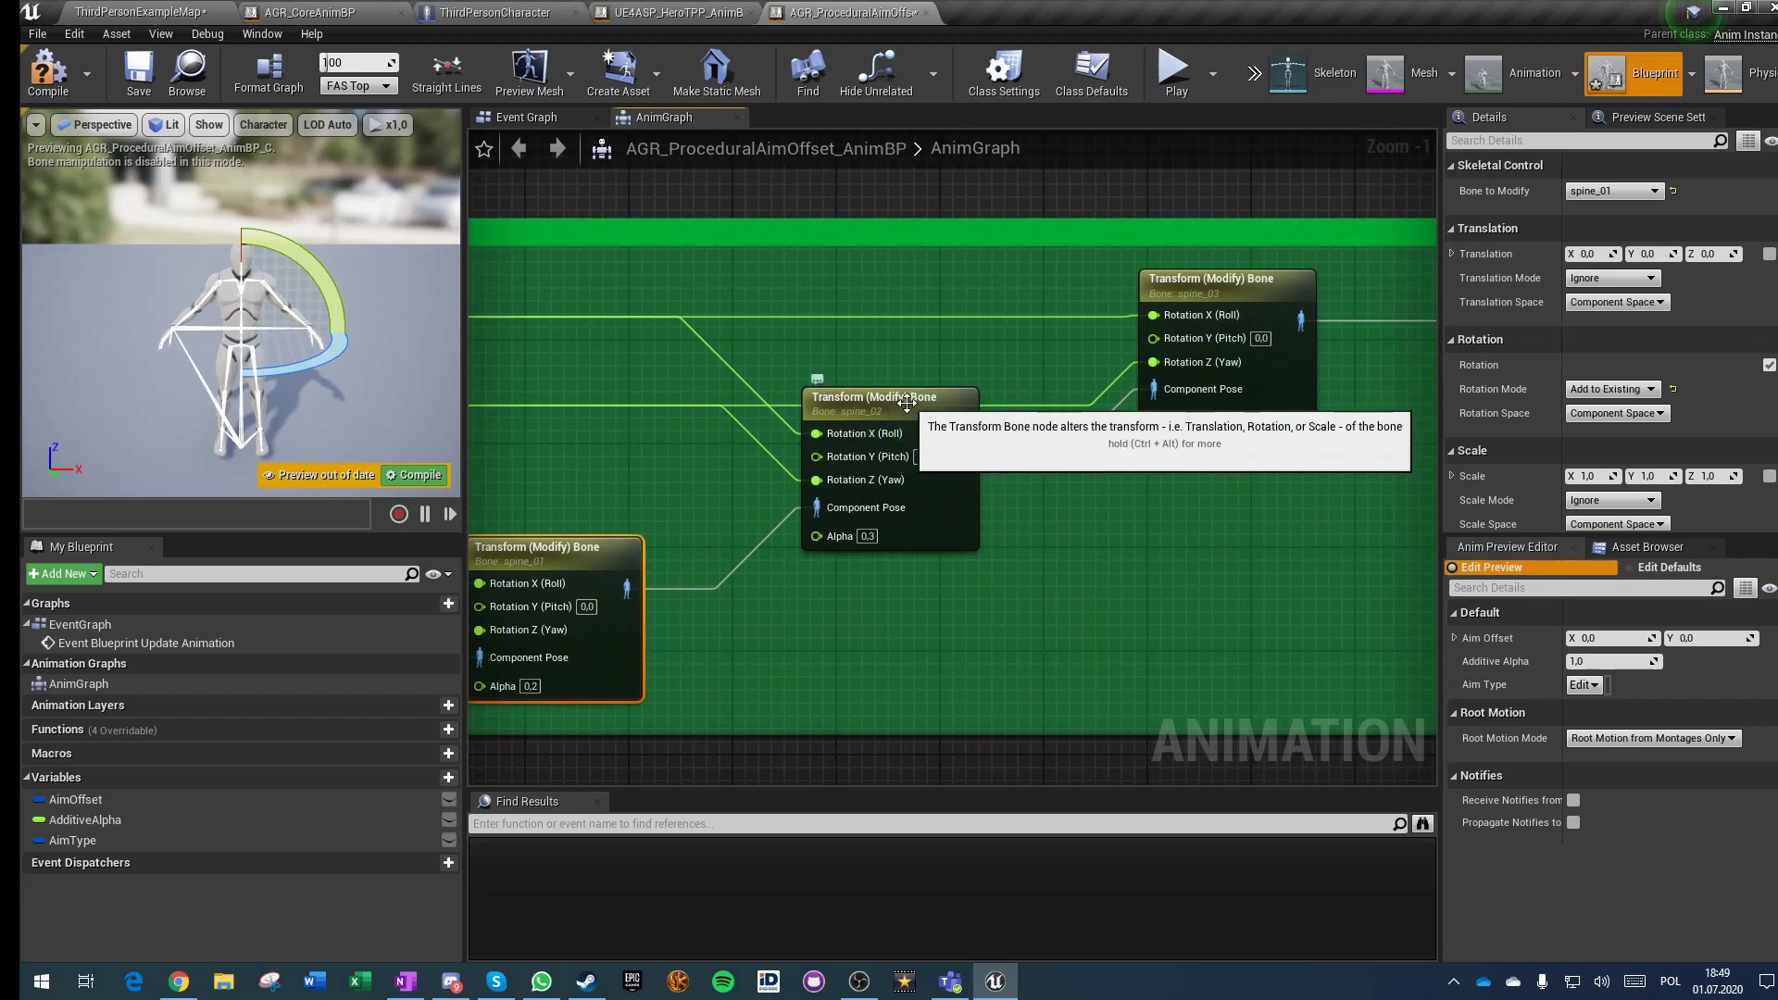
{"action": "left_click", "coordinate": [907, 404]}
{"action": "left_click", "coordinate": [1265, 391]}
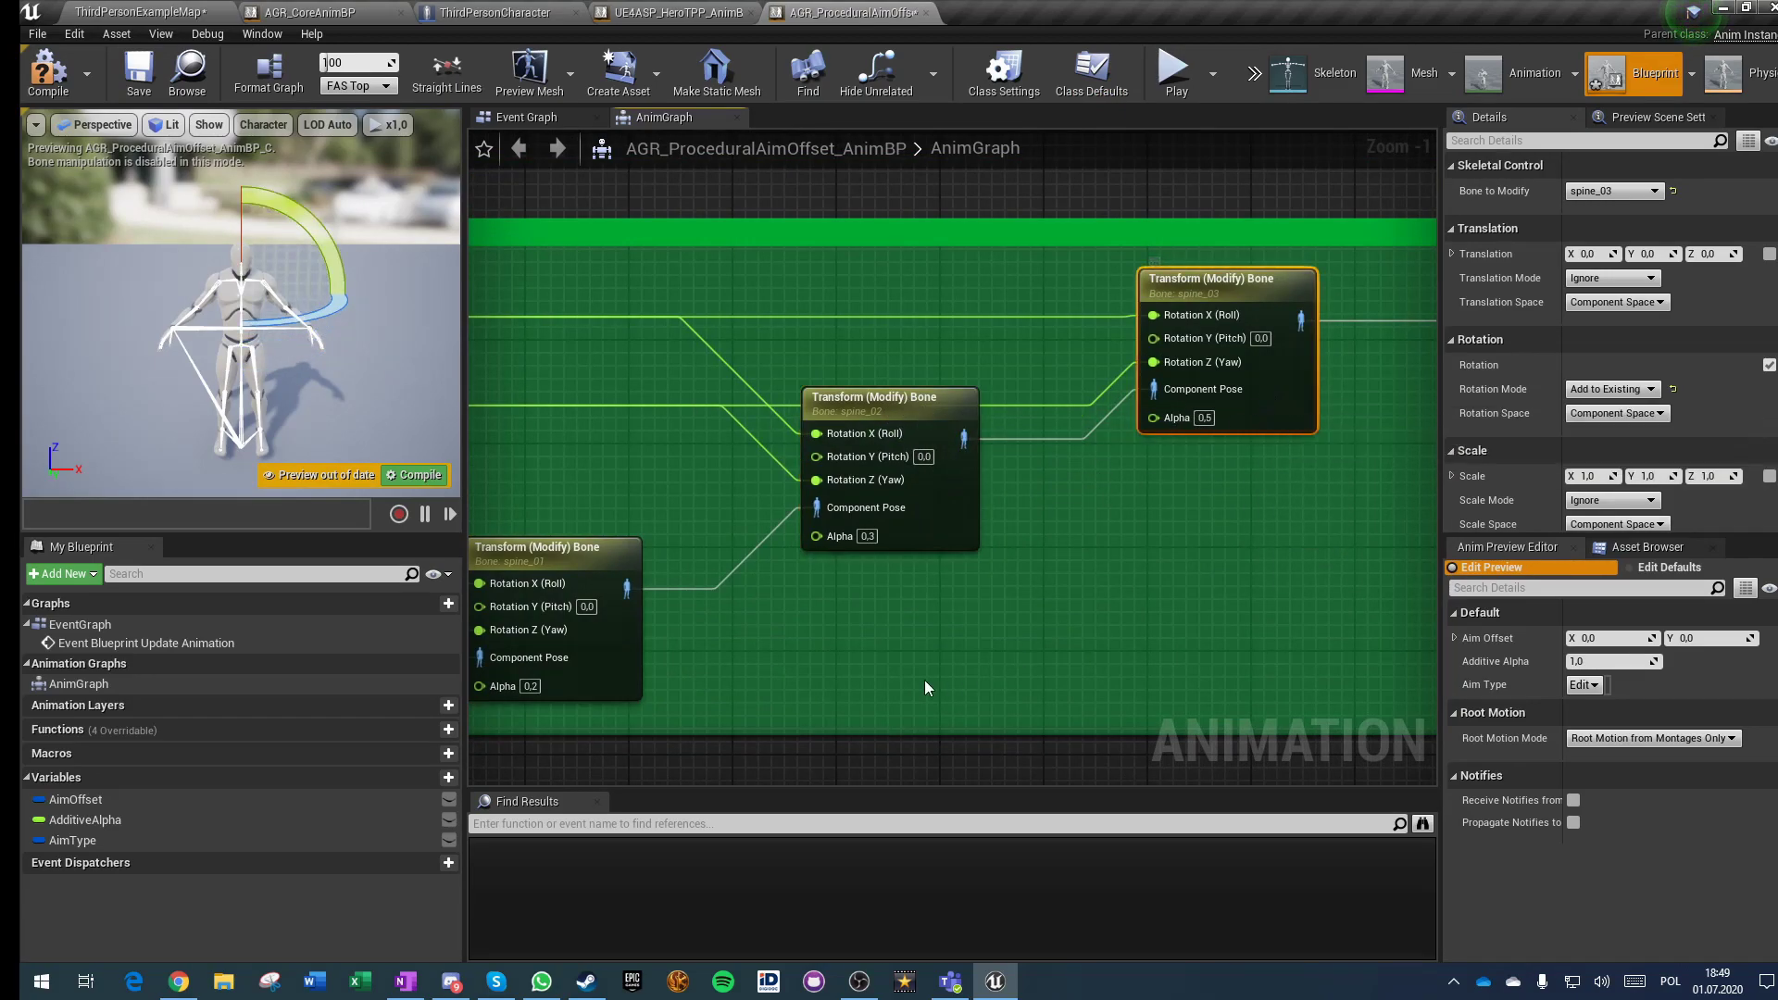
{"action": "left_click", "coordinate": [1106, 598]}
{"action": "right_click_drag", "start_coordinate": [1106, 598], "coordinate": [862, 576]}
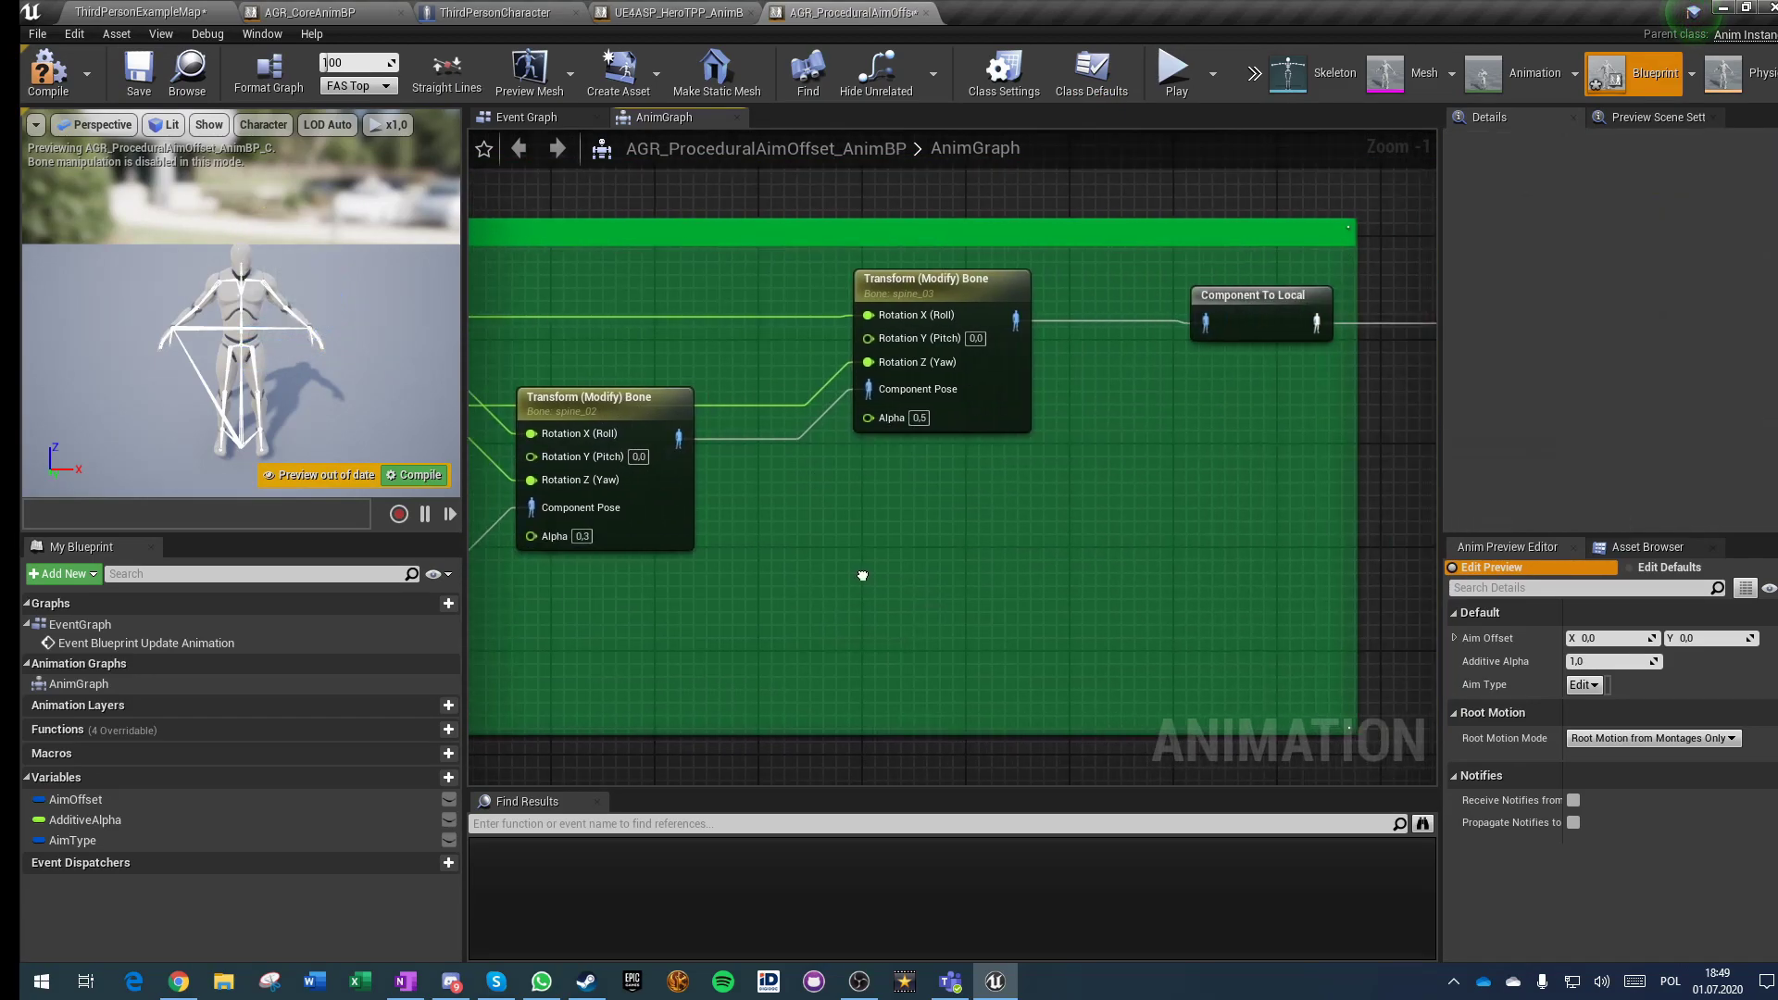
Step: Compile and save the procedural aim offset blueprint, and review the pose blending nodes in its Final Blend section
{"action": "left_click", "coordinate": [48, 89]}
{"action": "left_click", "coordinate": [147, 90]}
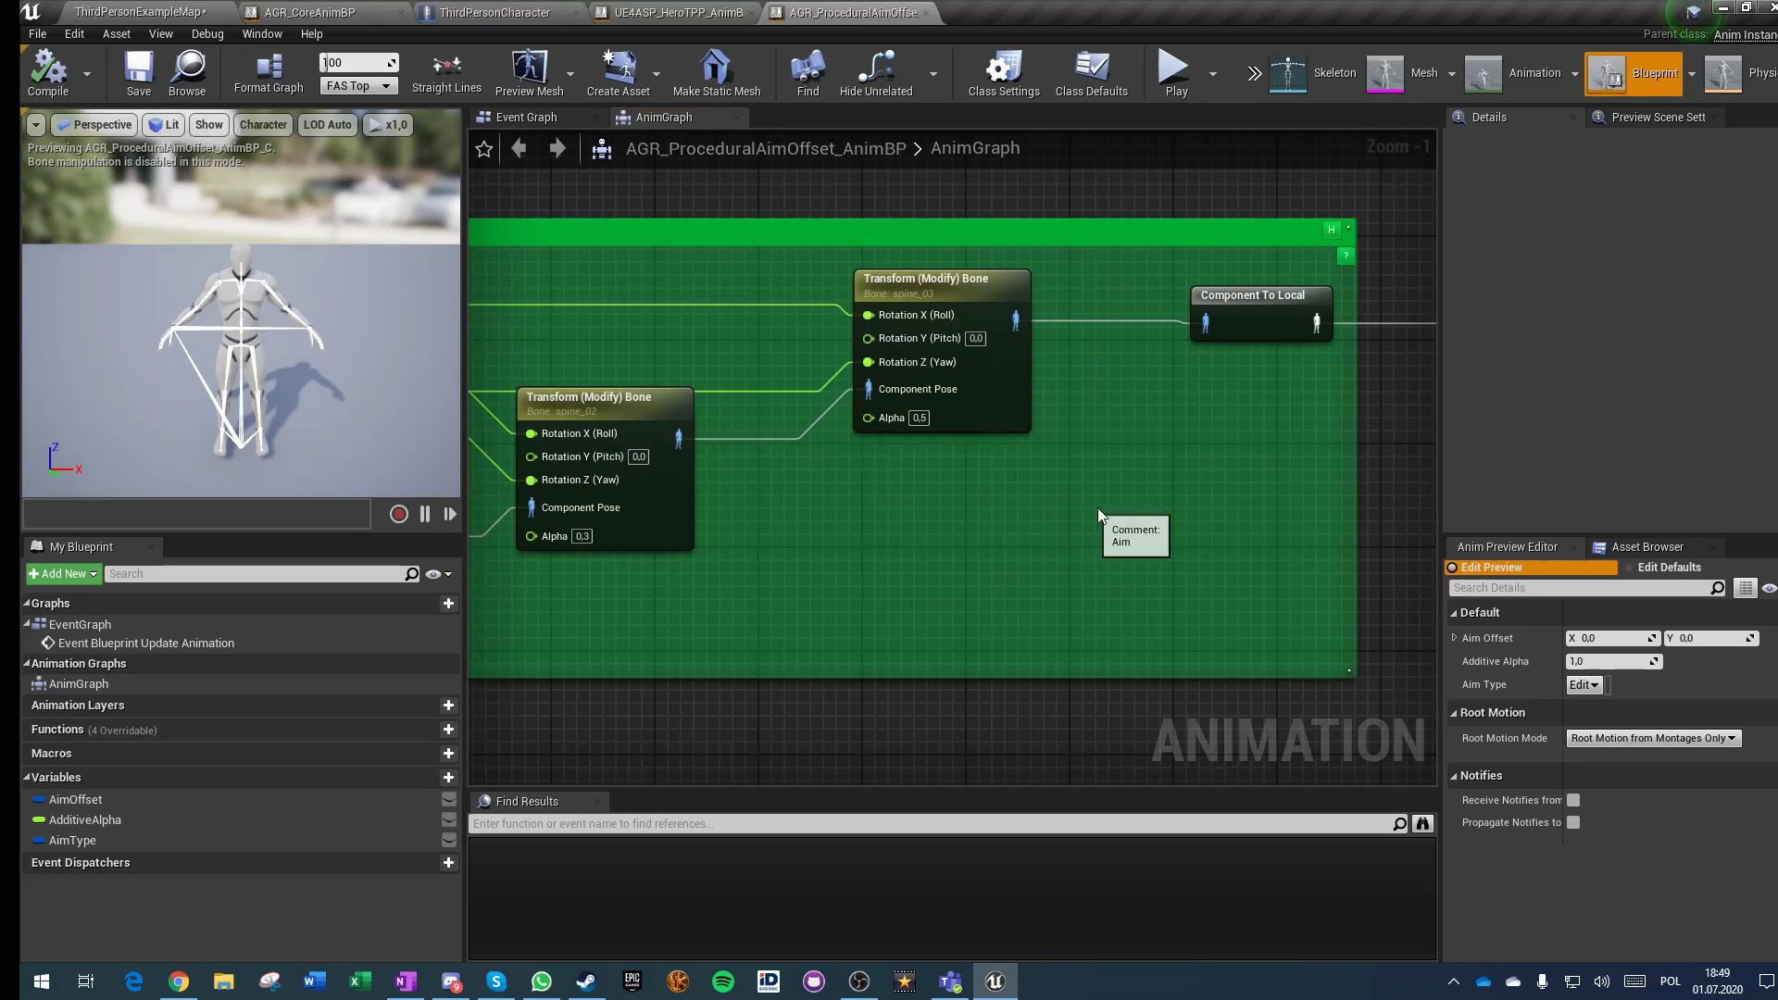
{"action": "scroll", "coordinate": [1075, 511], "scroll_direction": "down", "scroll_amount": 3}
{"action": "right_click_drag", "start_coordinate": [1083, 528], "coordinate": [468, 480]}
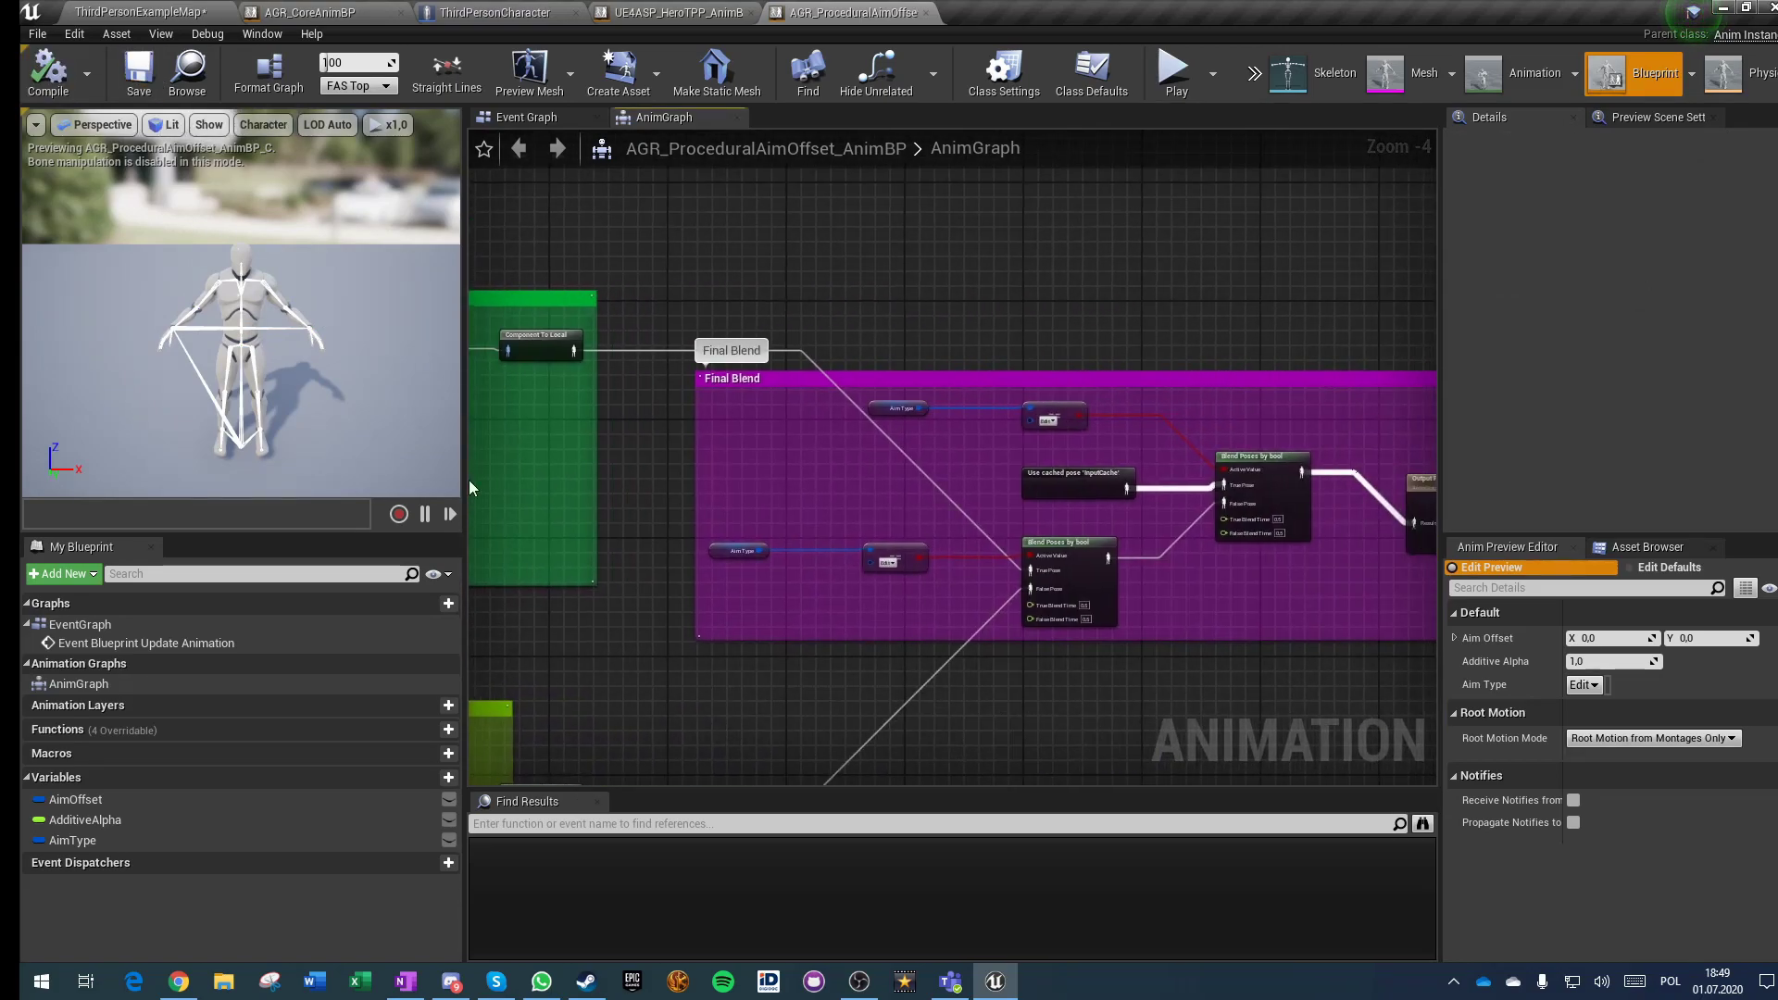
{"action": "scroll", "coordinate": [1093, 571], "scroll_direction": "up", "scroll_amount": 4}
{"action": "right_click_drag", "start_coordinate": [1294, 591], "coordinate": [621, 579]}
{"action": "scroll", "coordinate": [825, 630], "scroll_direction": "down", "scroll_amount": 2}
{"action": "right_click_drag", "start_coordinate": [721, 613], "coordinate": [1123, 554]}
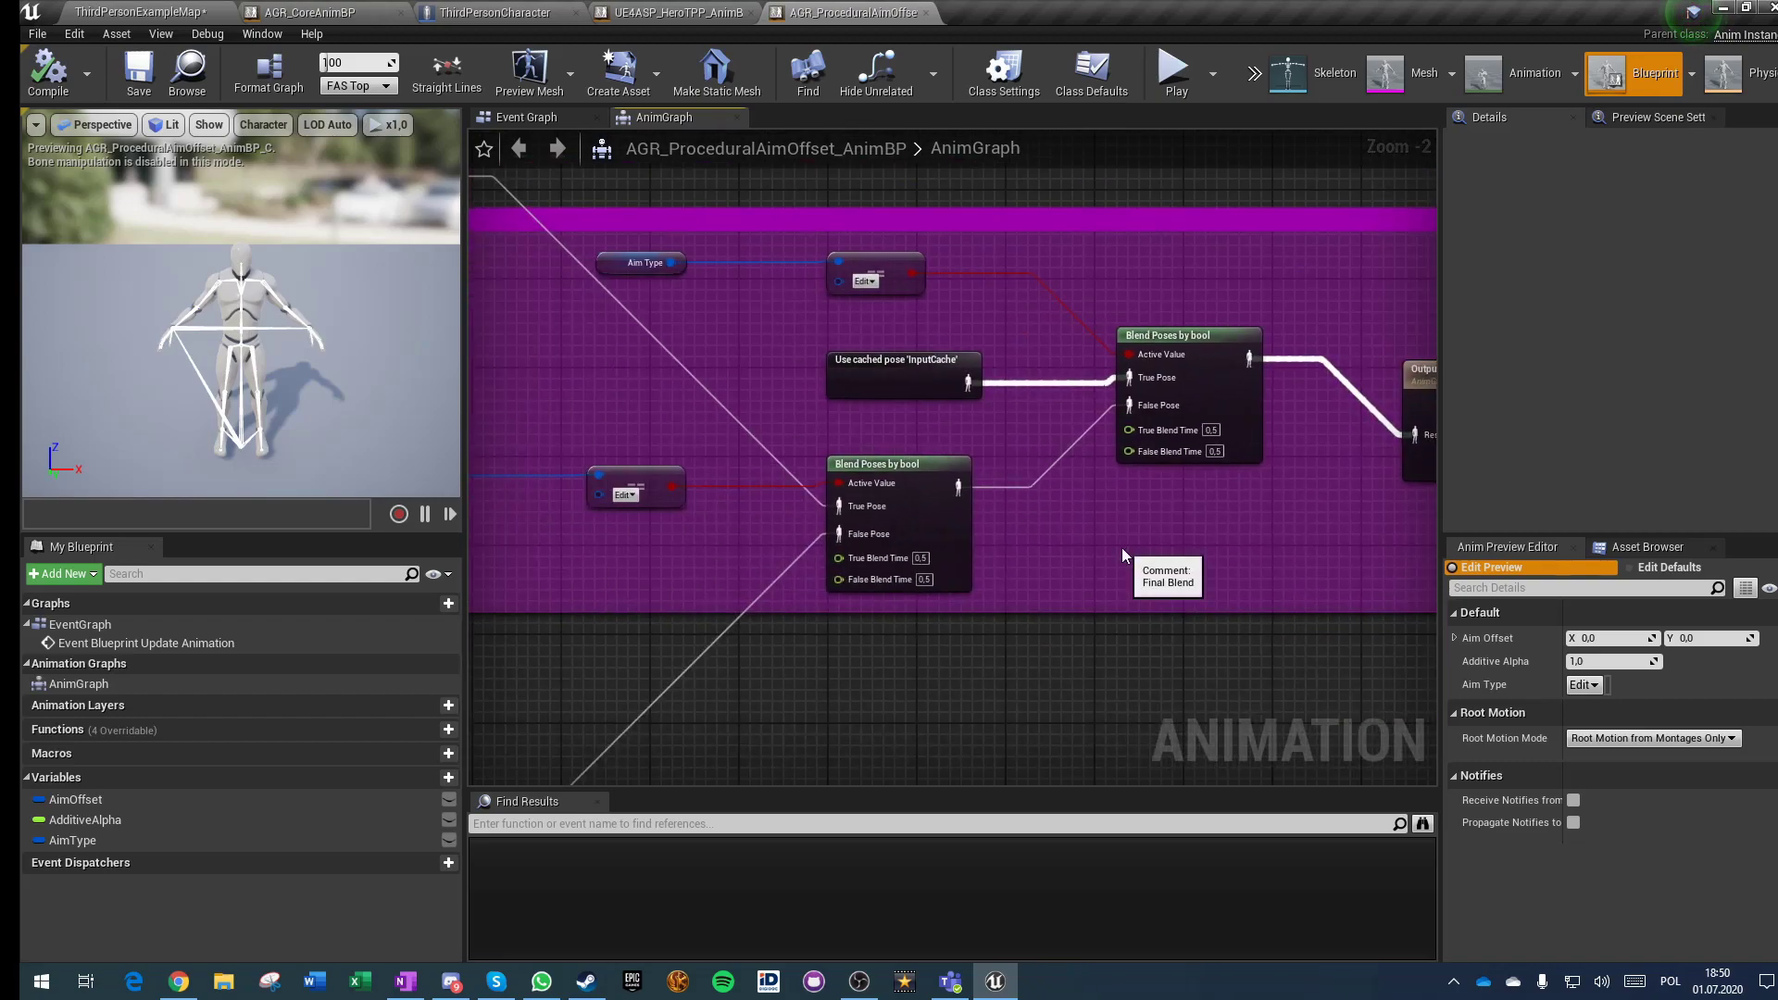
Step: Create a pin link in AGR_CoreAnimBP's graph and return to the ThirdPersonExampleMap level
{"action": "left_click", "coordinate": [707, 12]}
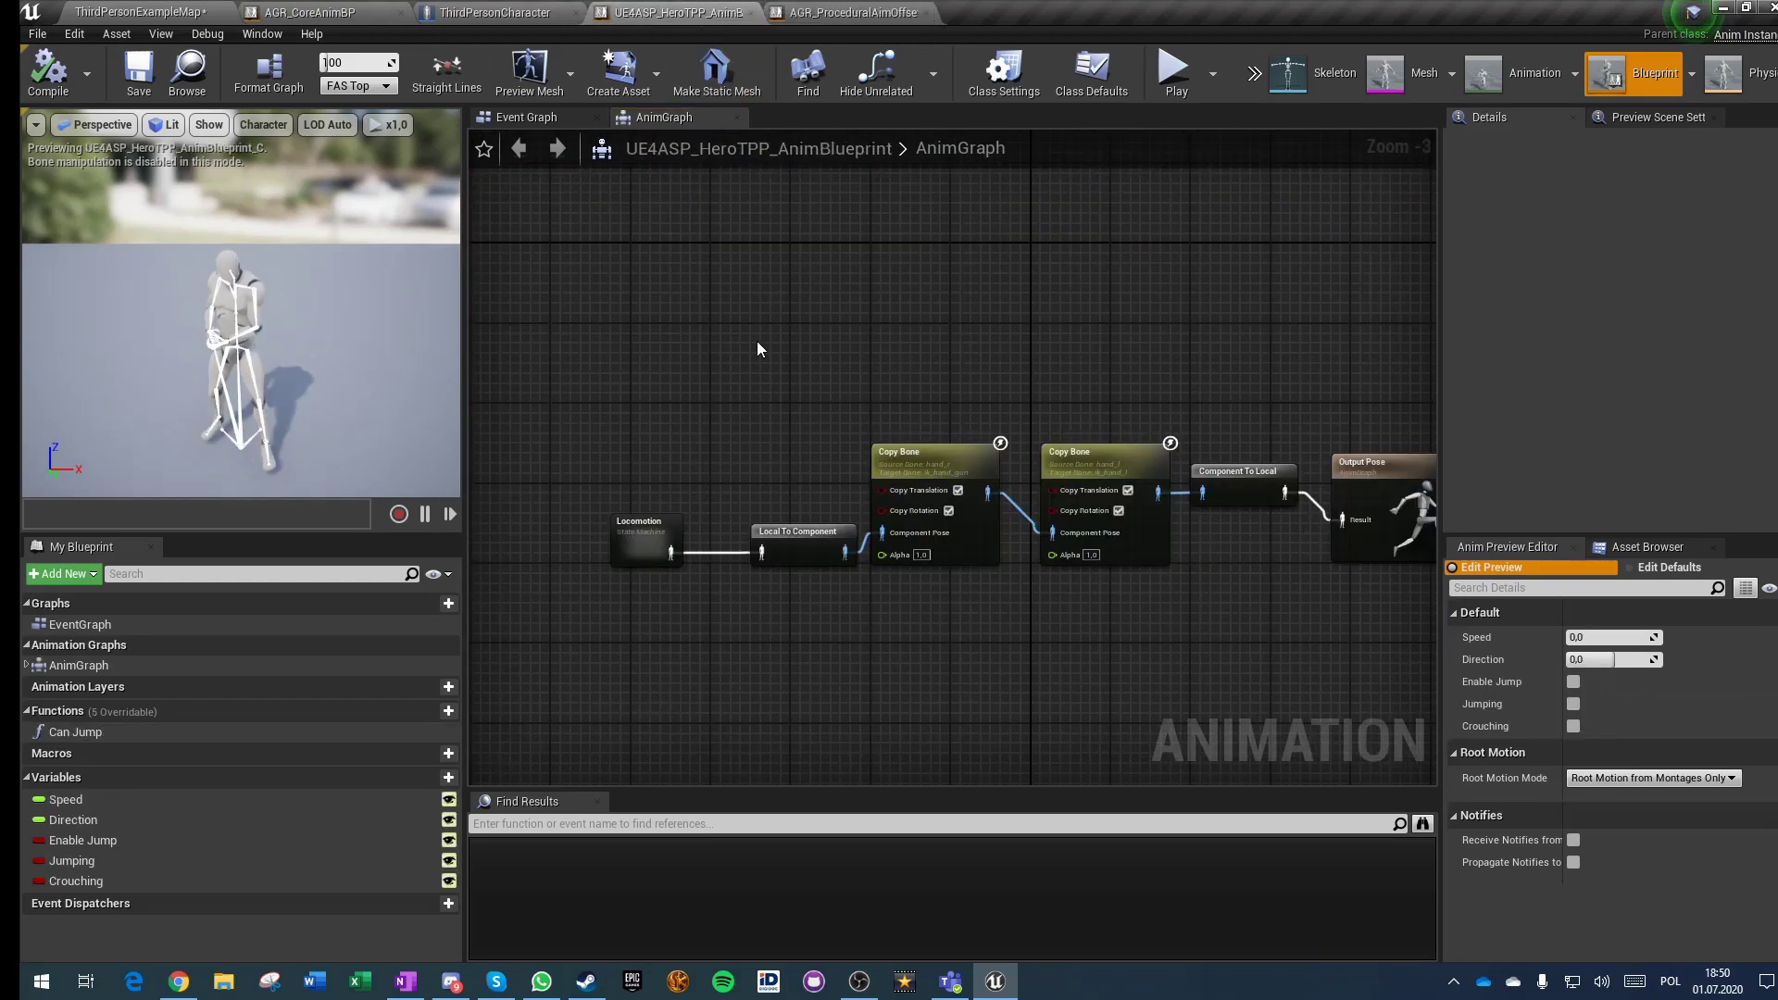
{"action": "left_click", "coordinate": [304, 11]}
{"action": "right_click_drag", "start_coordinate": [782, 587], "coordinate": [603, 396]}
{"action": "left_click_drag", "start_coordinate": [603, 397], "coordinate": [1326, 375]}
{"action": "left_click", "coordinate": [190, 11]}
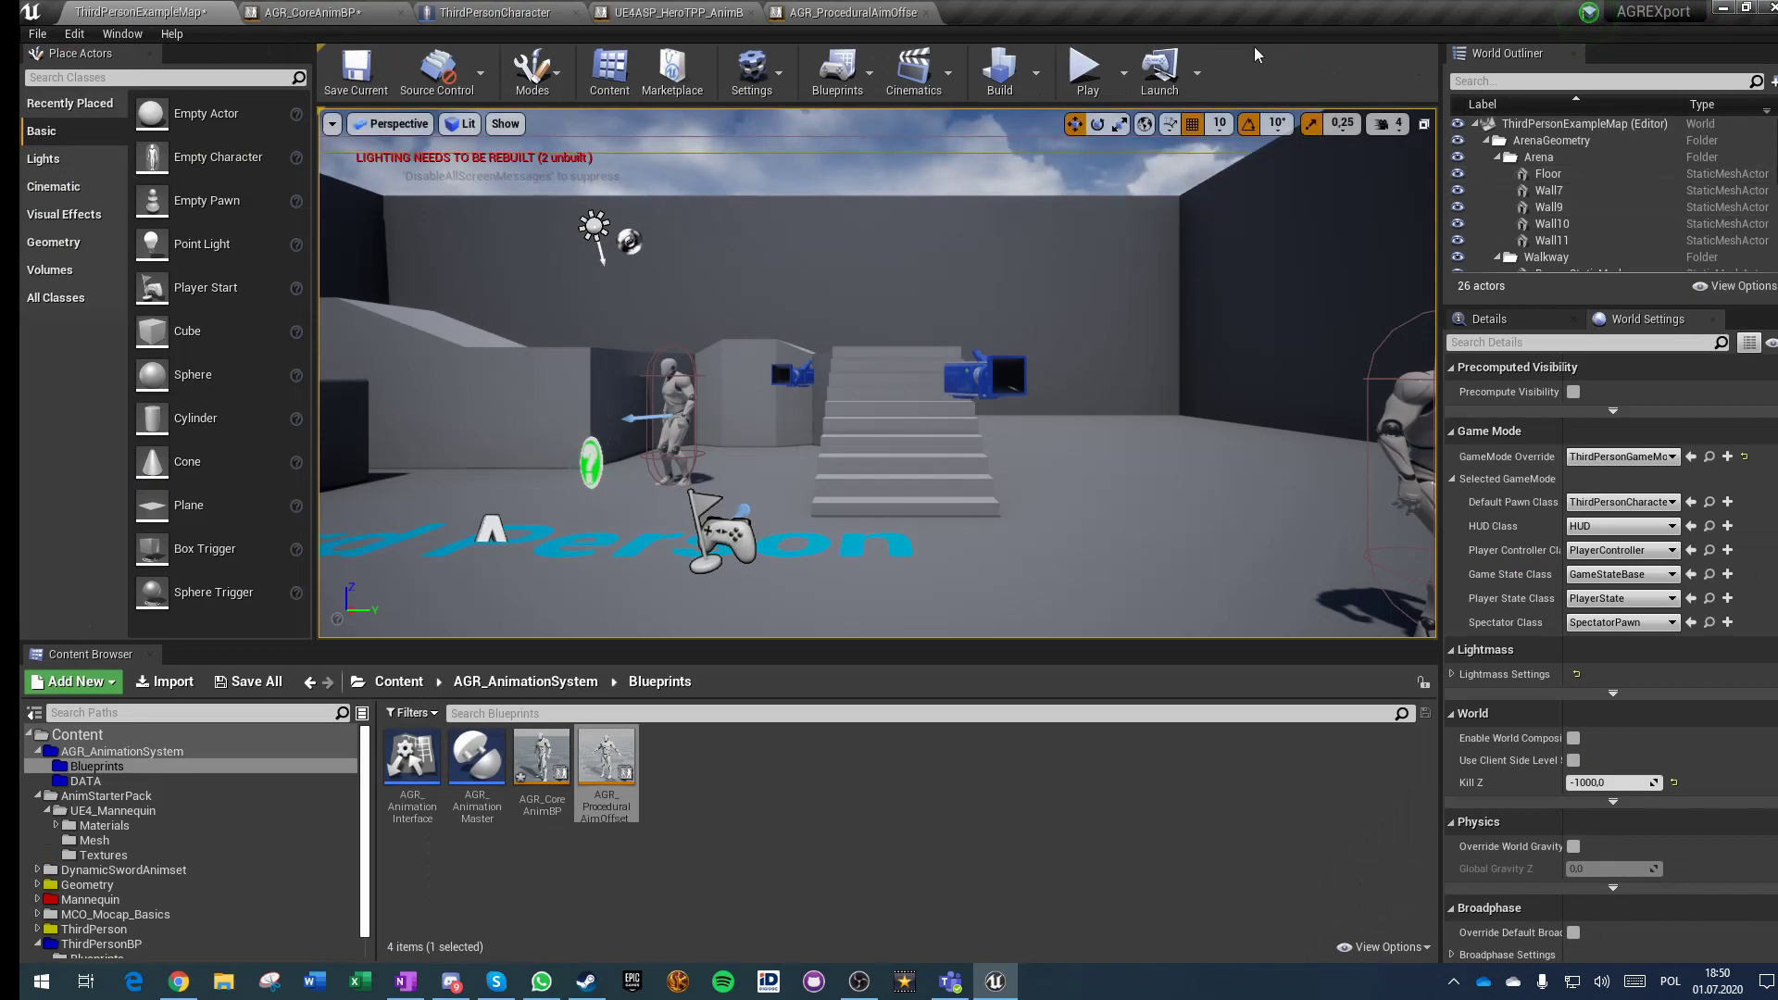
Step: Play the level again and run the character around to test the aim offset
{"action": "left_click", "coordinate": [1084, 75]}
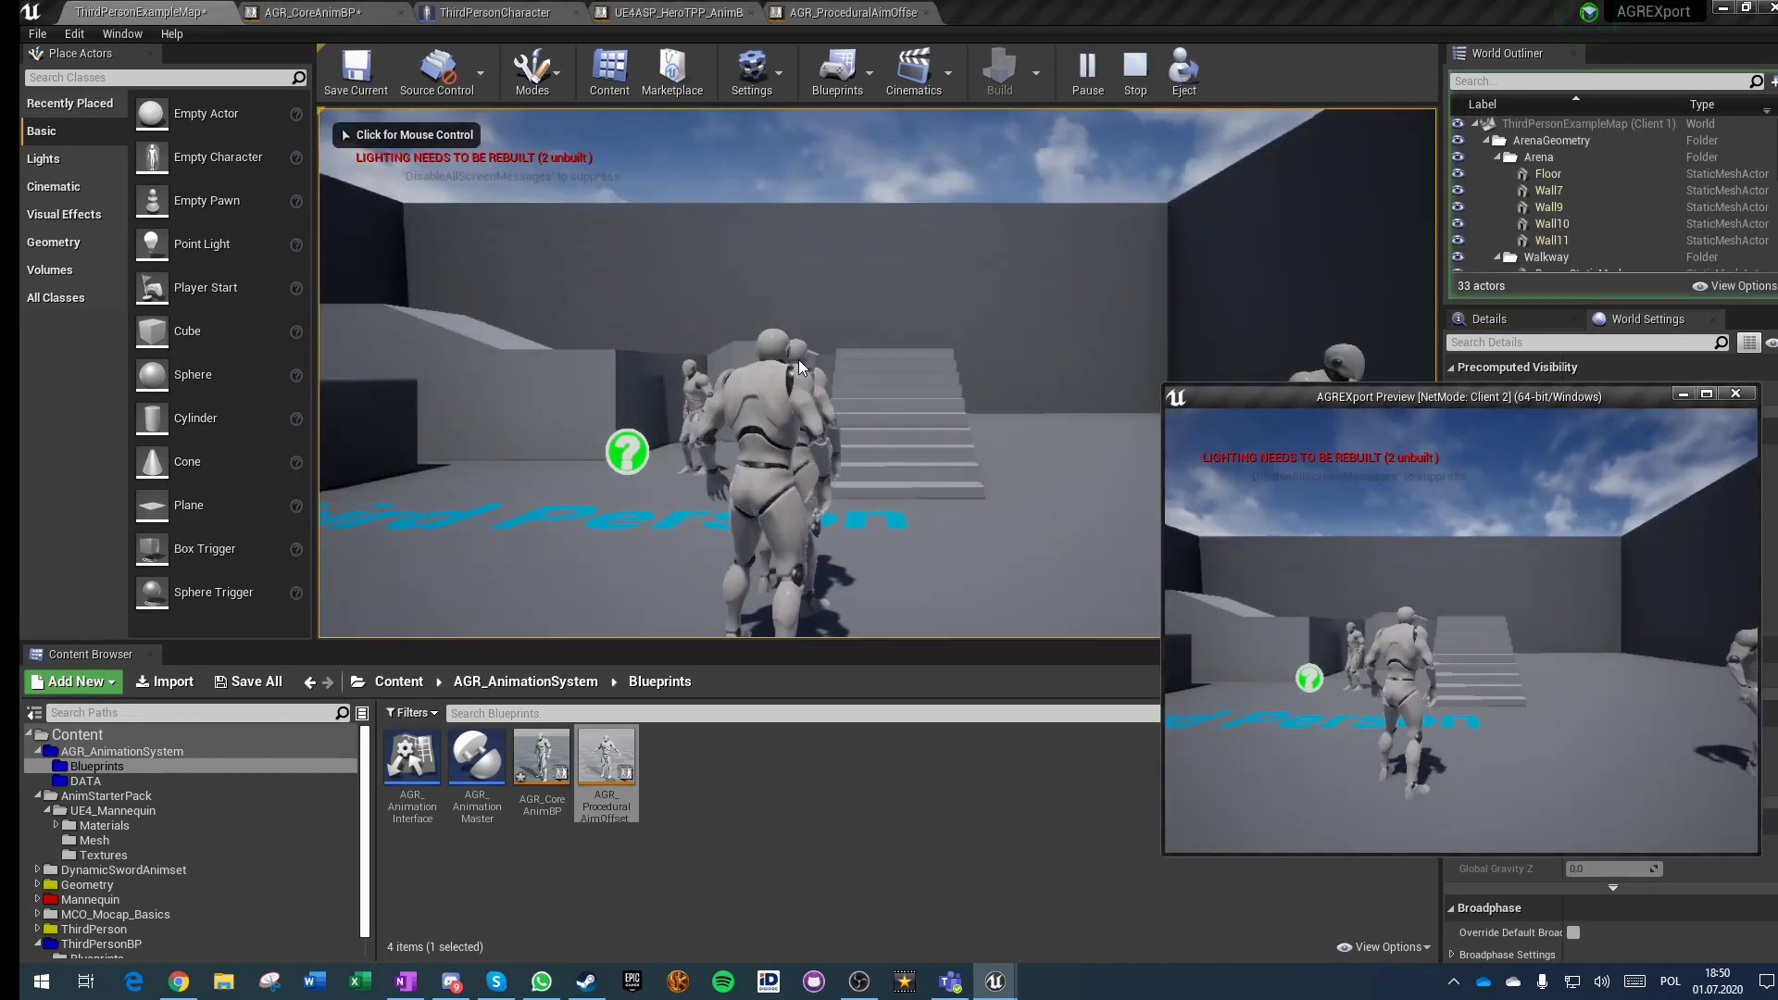
{"action": "left_click", "coordinate": [798, 361]}
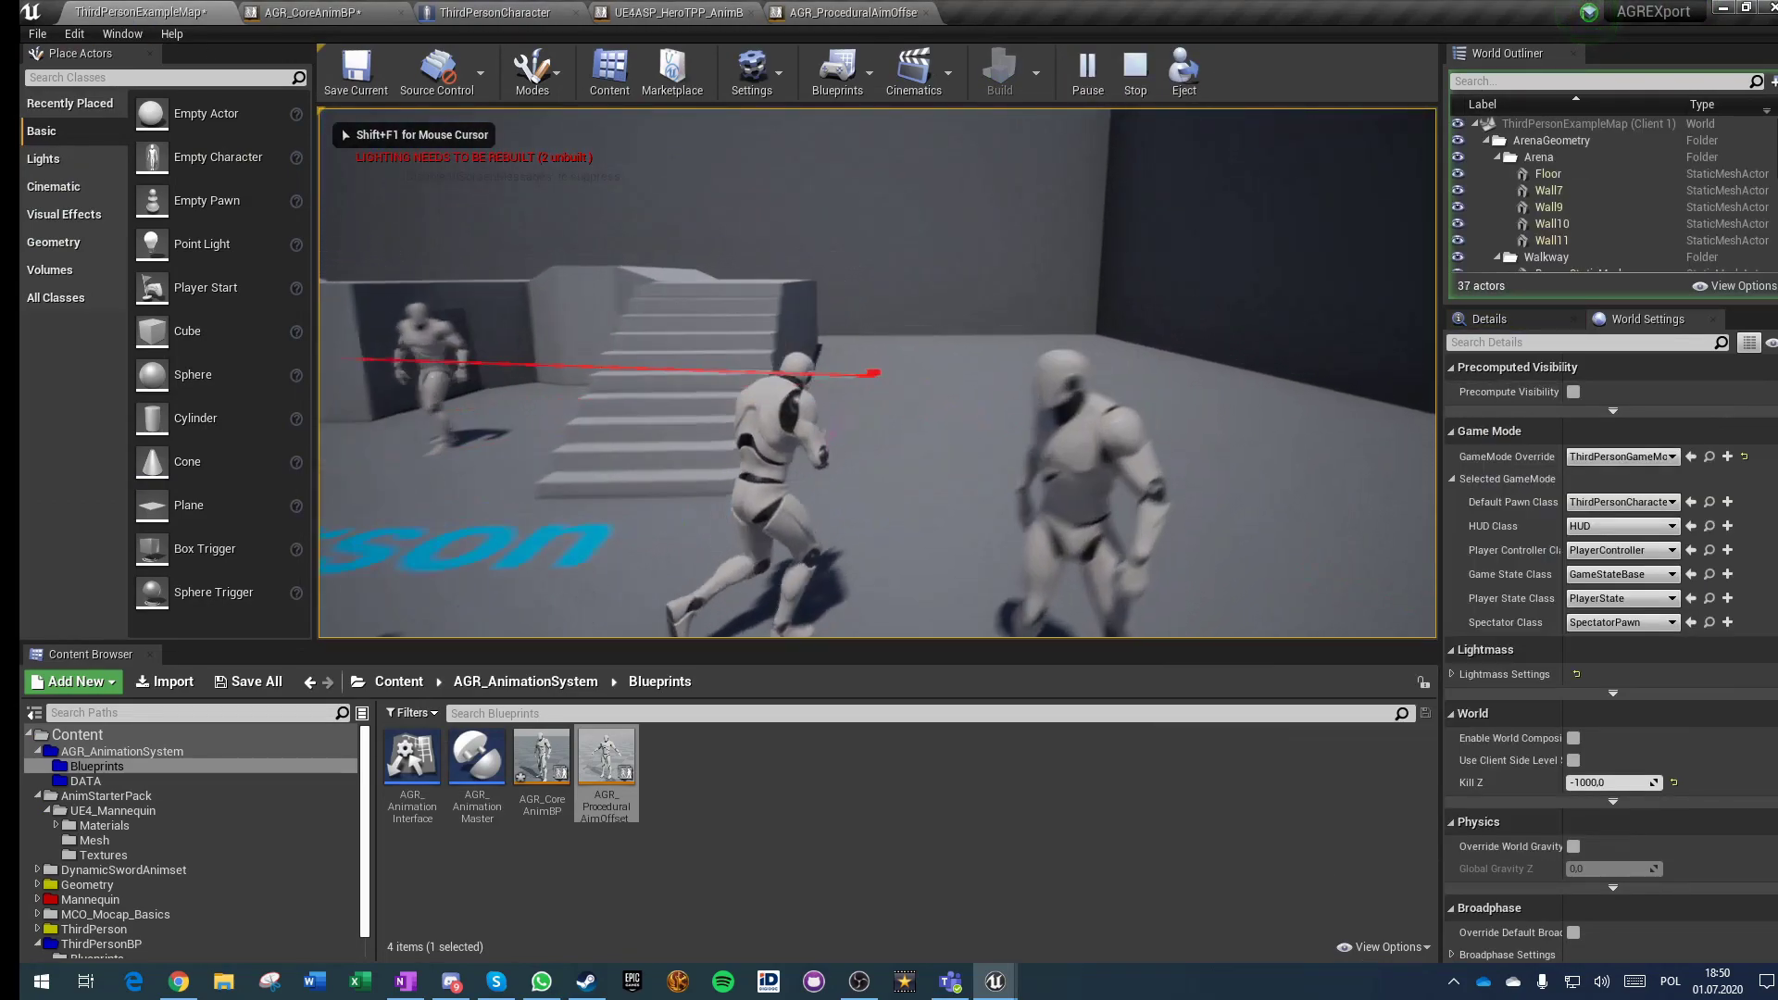
{"action": "key", "text": "w"}
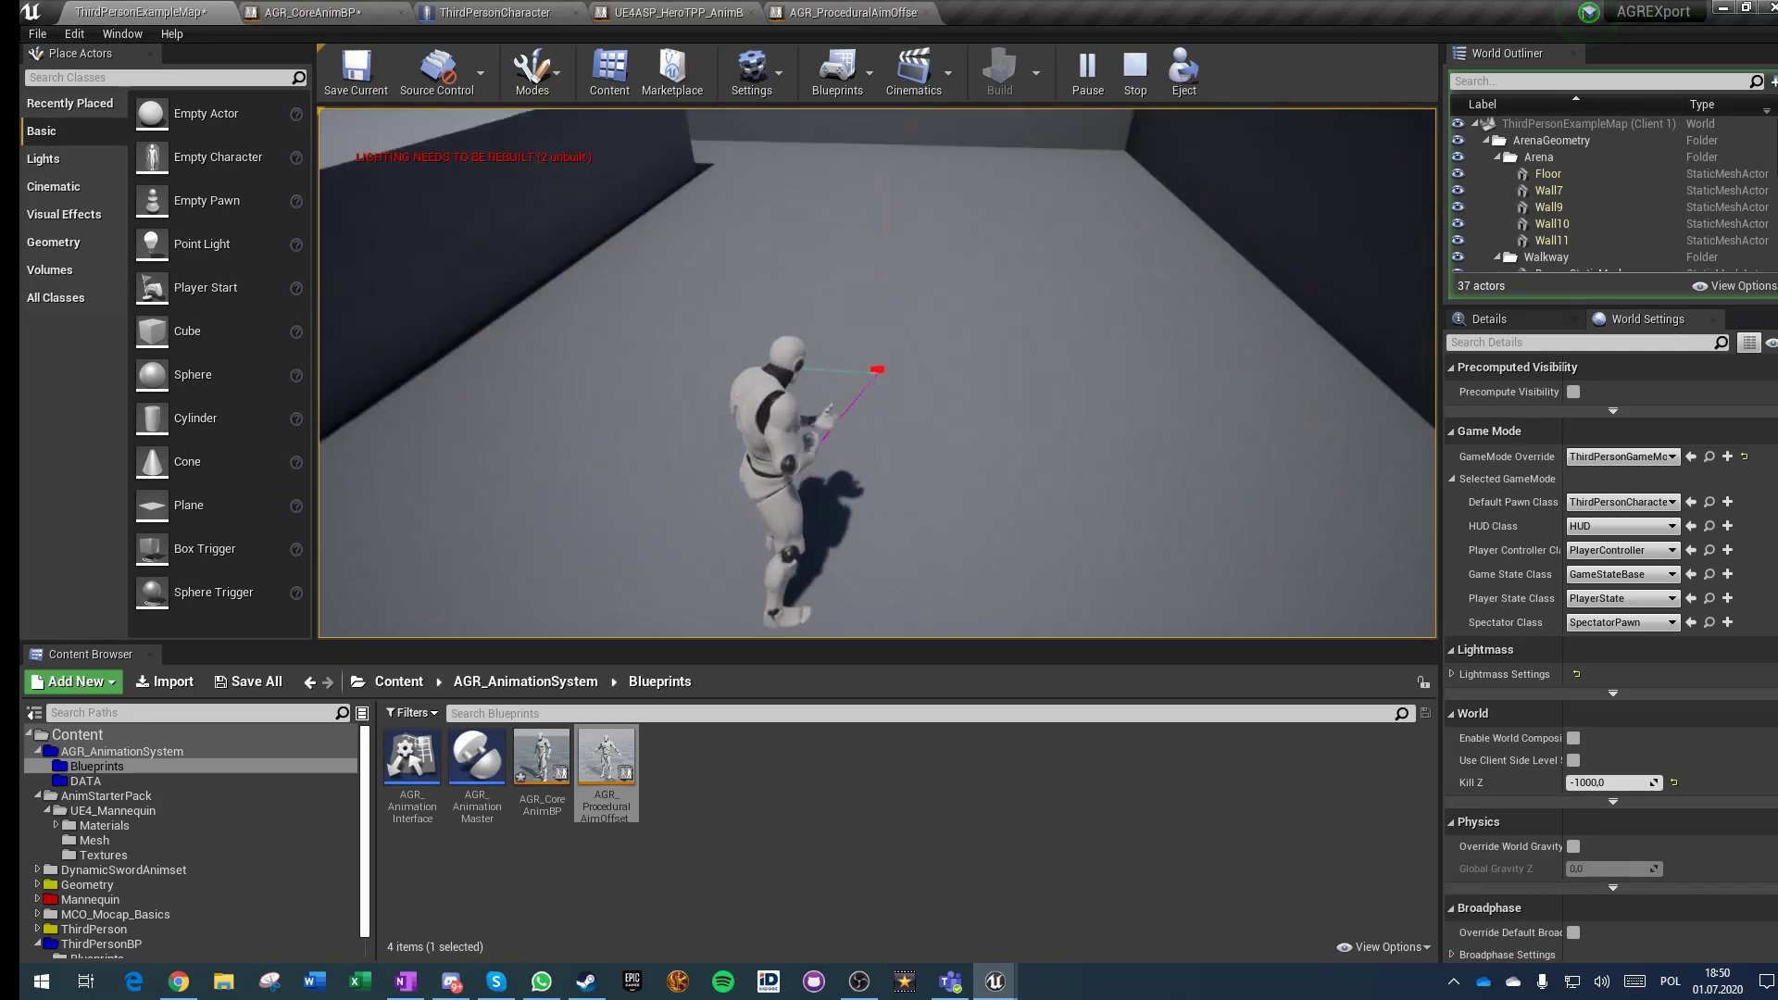
Step: Inspect the Aim Type tag comparisons and available gameplay tags in AGR_ProceduralAimOffset_AnimBP's Final Blend section
{"action": "left_click", "coordinate": [794, 9]}
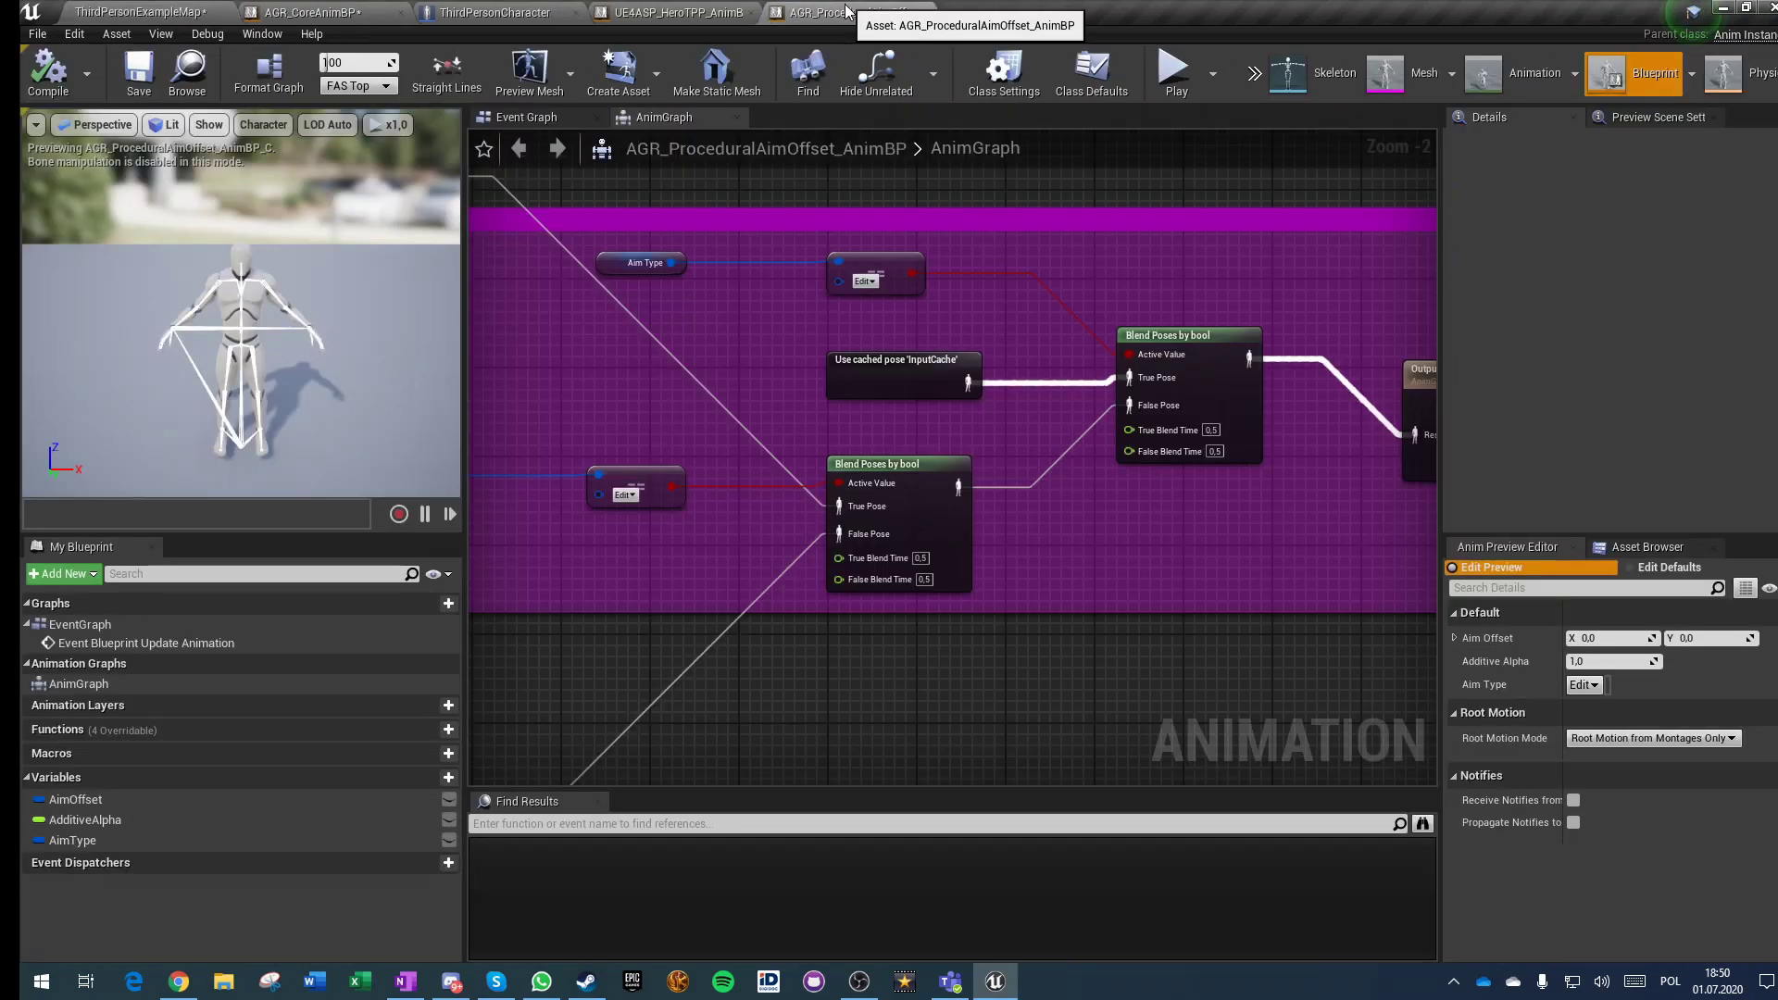
{"action": "left_click", "coordinate": [868, 283]}
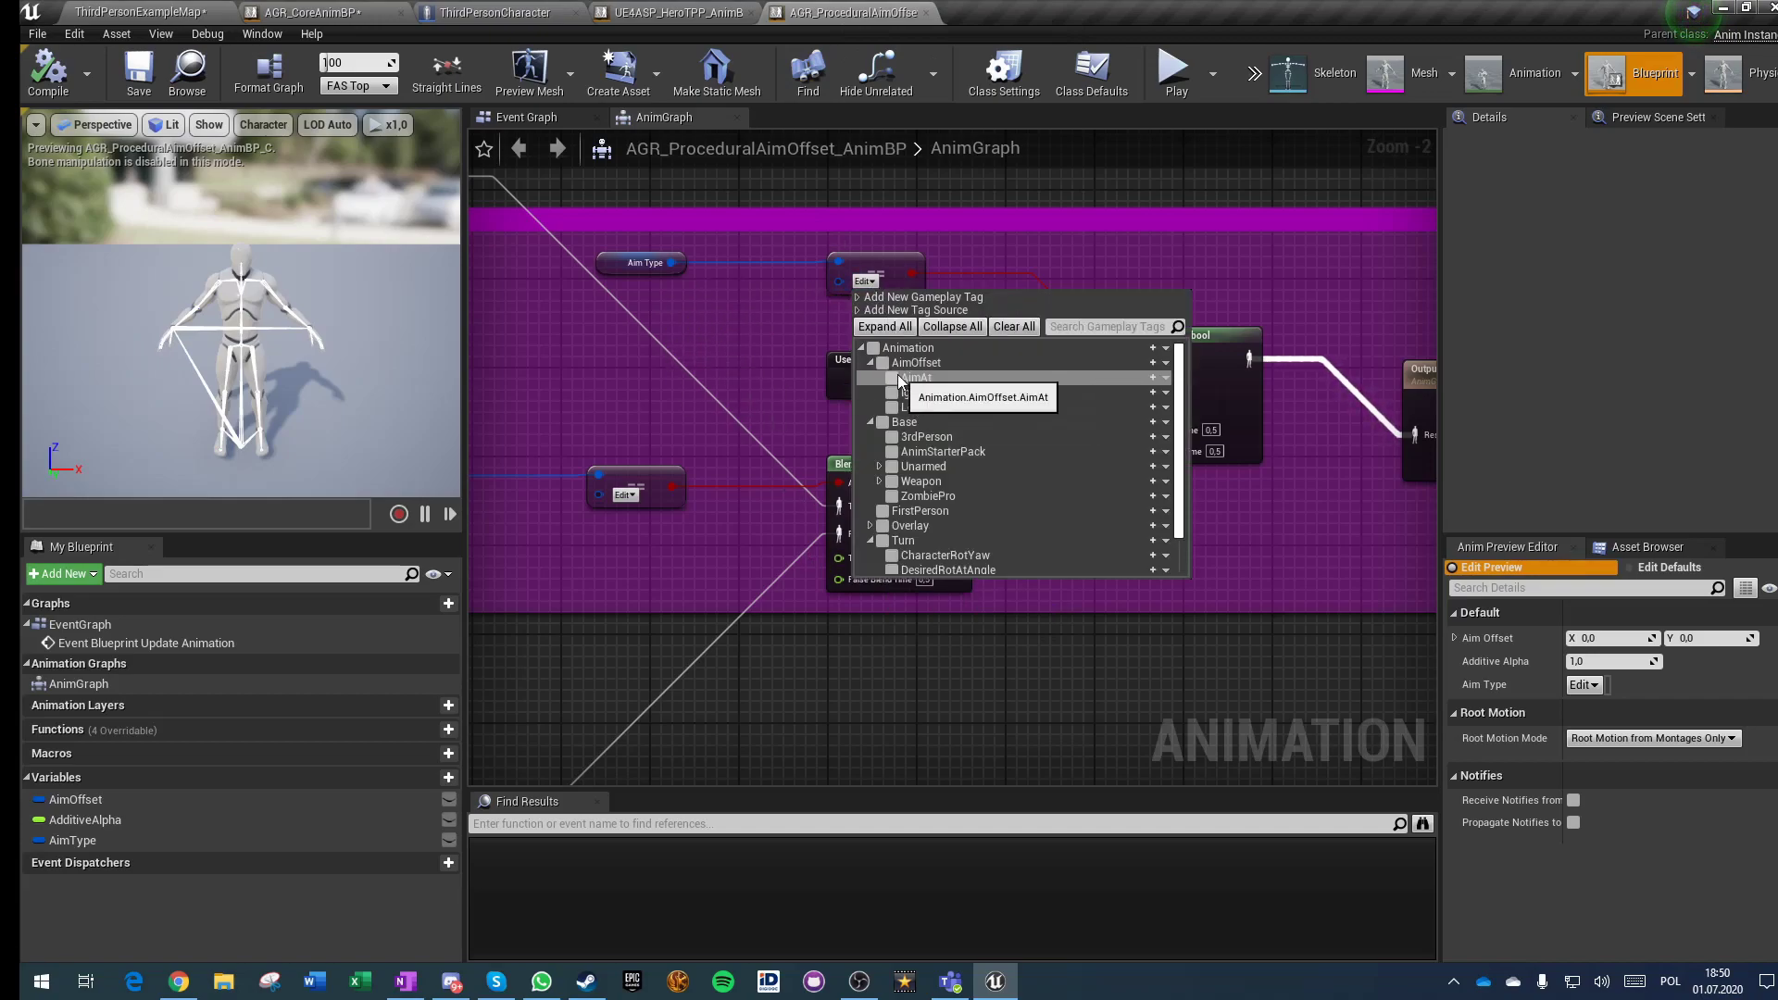
{"action": "left_click", "coordinate": [659, 387]}
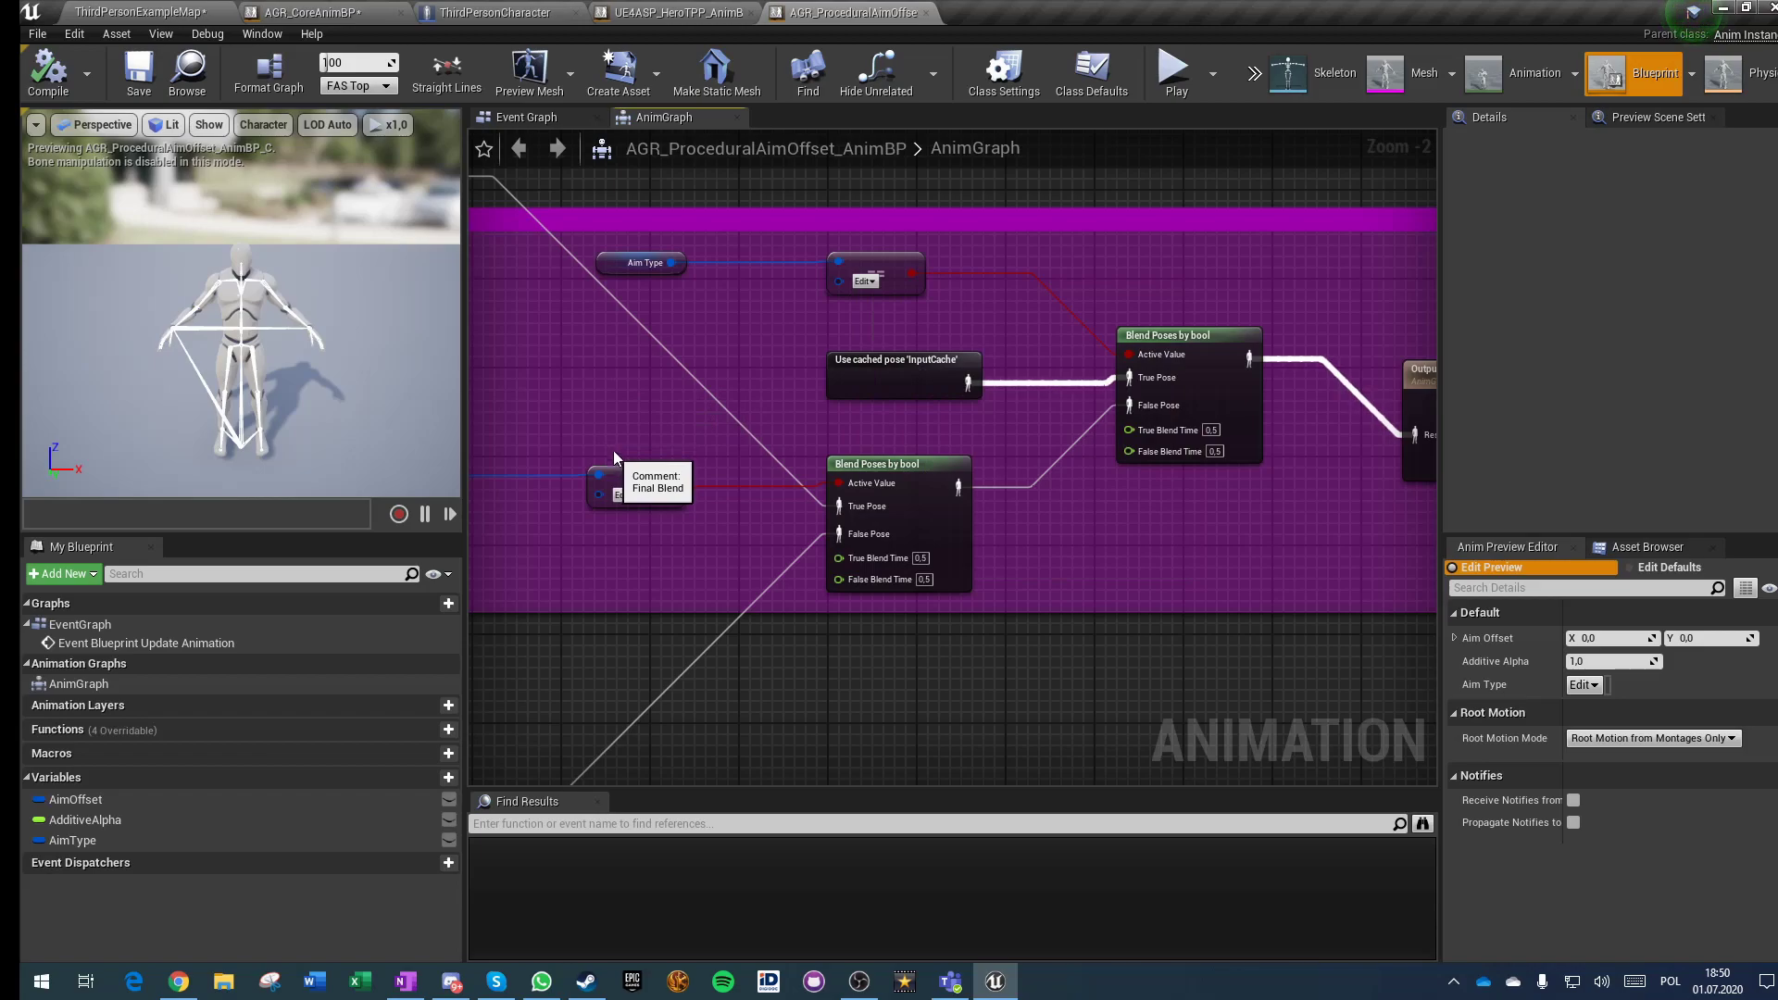
{"action": "scroll", "coordinate": [628, 423], "scroll_direction": "down", "scroll_amount": 3}
{"action": "right_click_drag", "start_coordinate": [615, 396], "coordinate": [788, 437]}
{"action": "scroll", "coordinate": [992, 444], "scroll_direction": "up", "scroll_amount": 5}
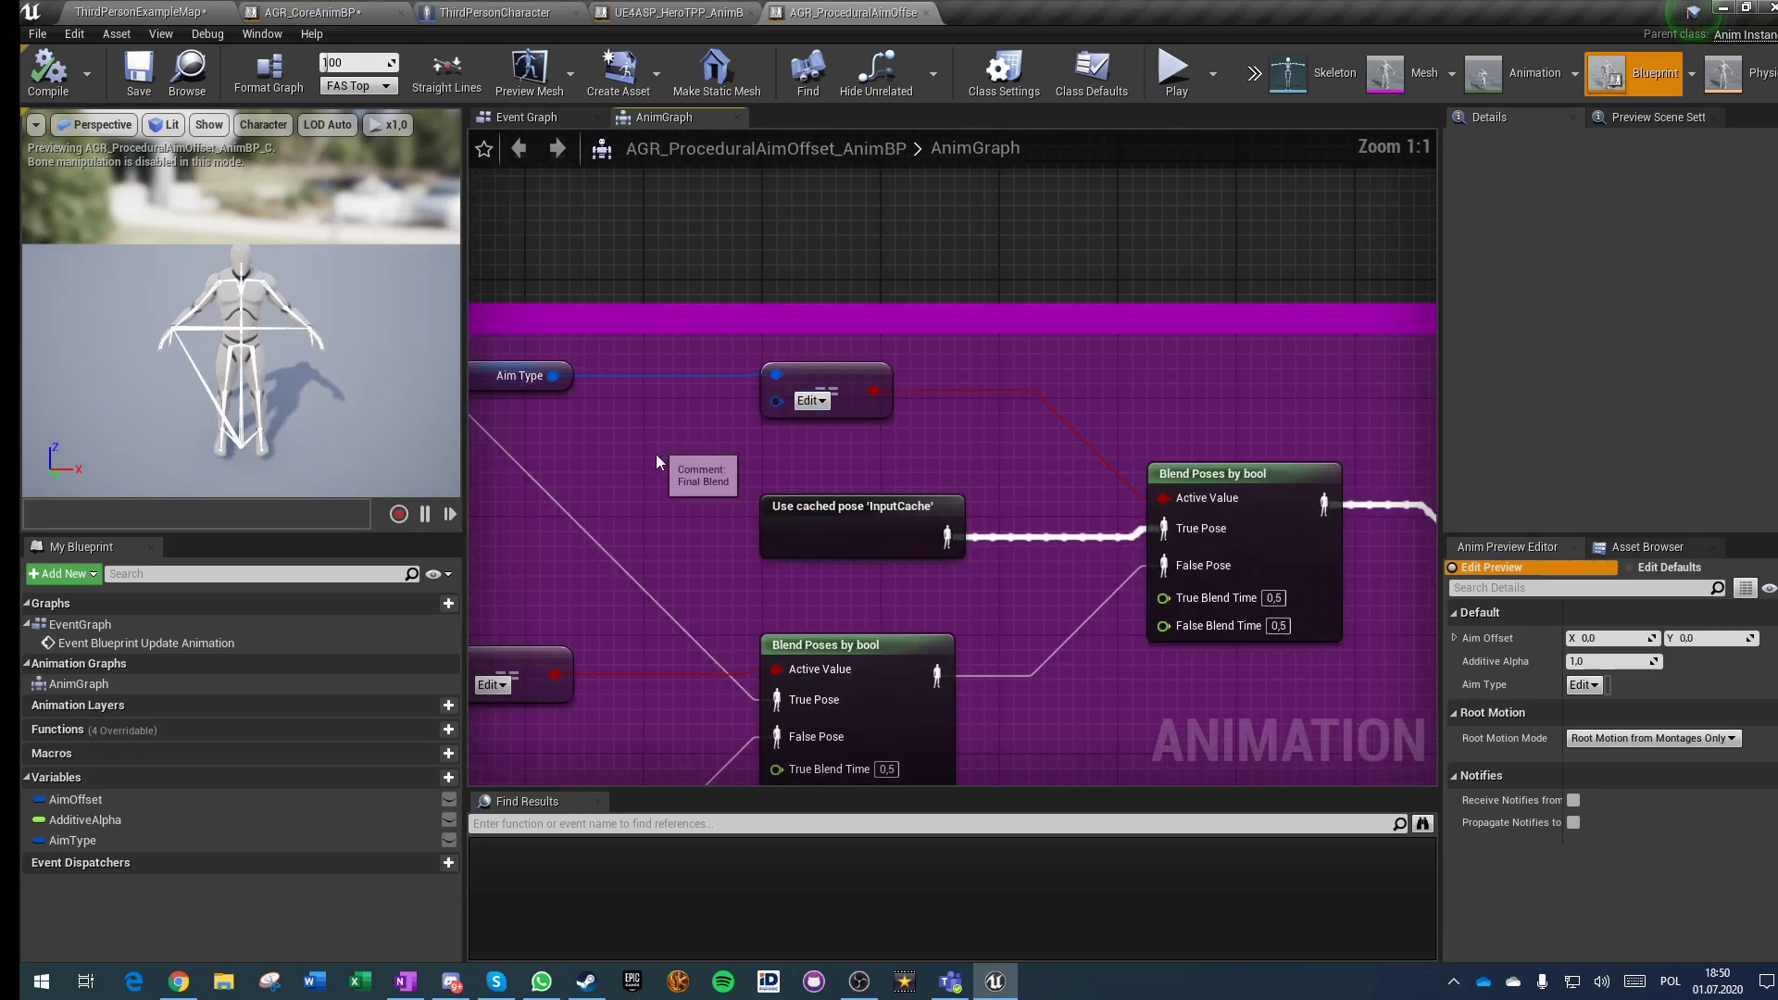
{"action": "right_click_drag", "start_coordinate": [653, 443], "coordinate": [1209, 334]}
{"action": "scroll", "coordinate": [750, 437], "scroll_direction": "down", "scroll_amount": 3}
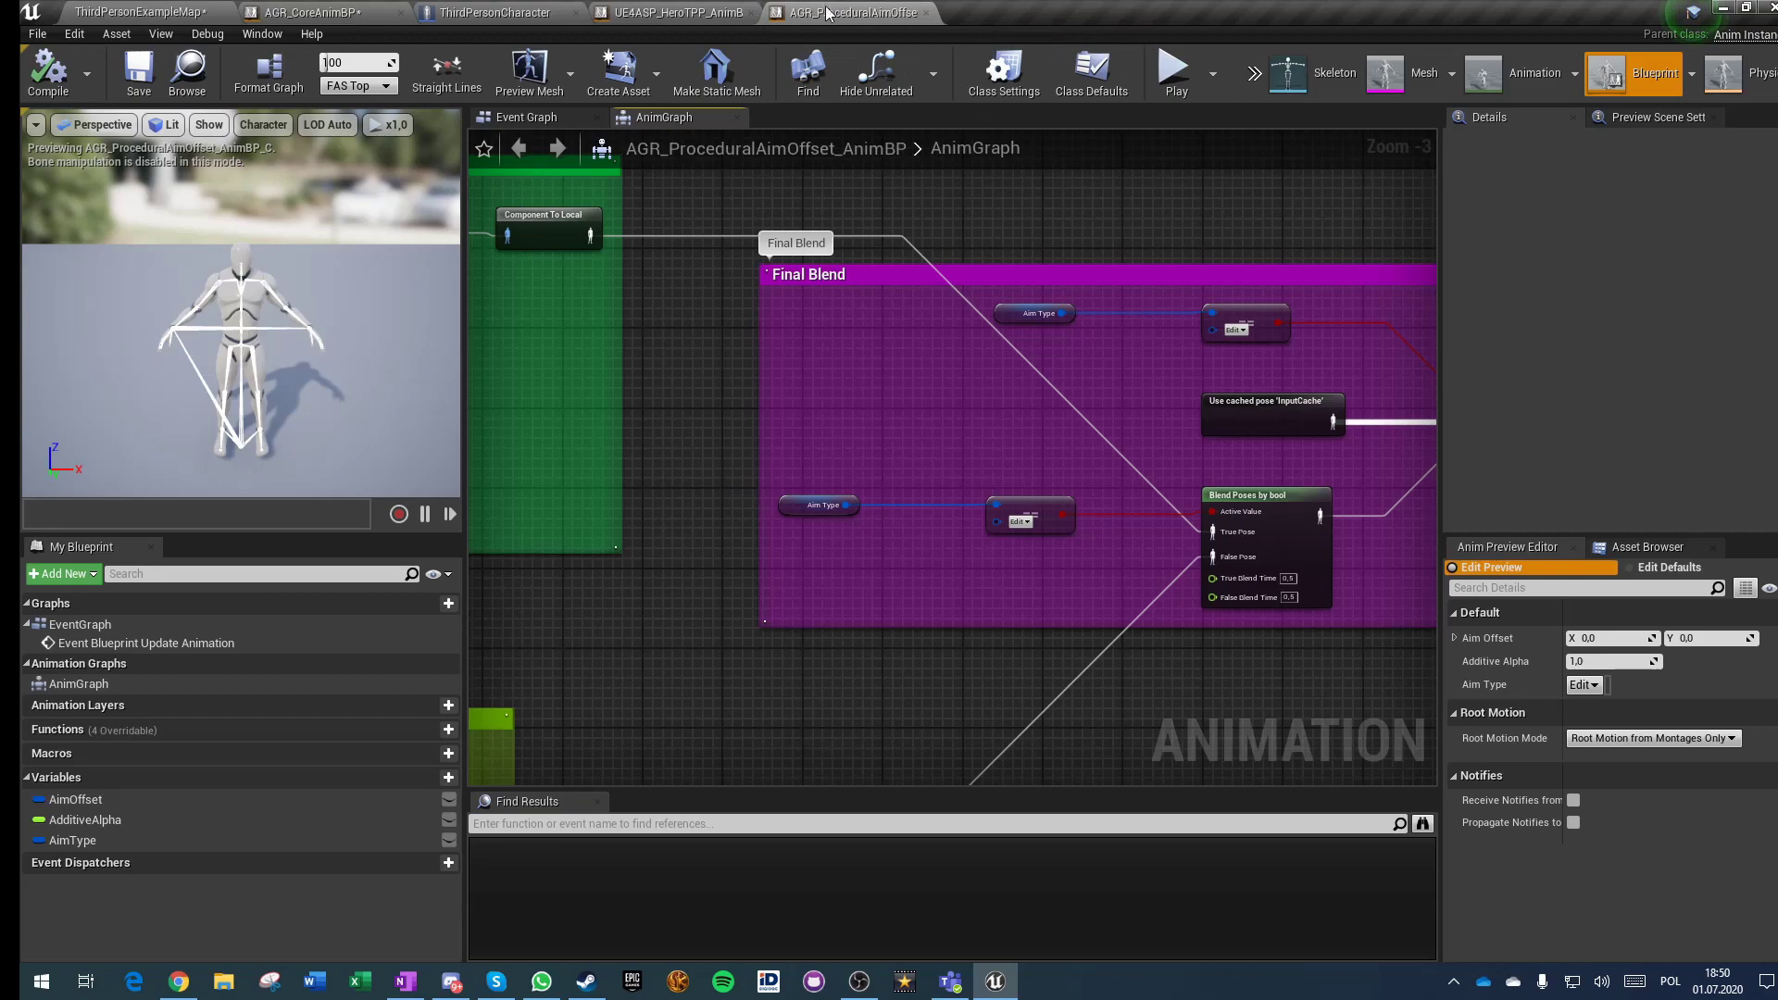
{"action": "right_click_drag", "start_coordinate": [889, 374], "coordinate": [658, 376]}
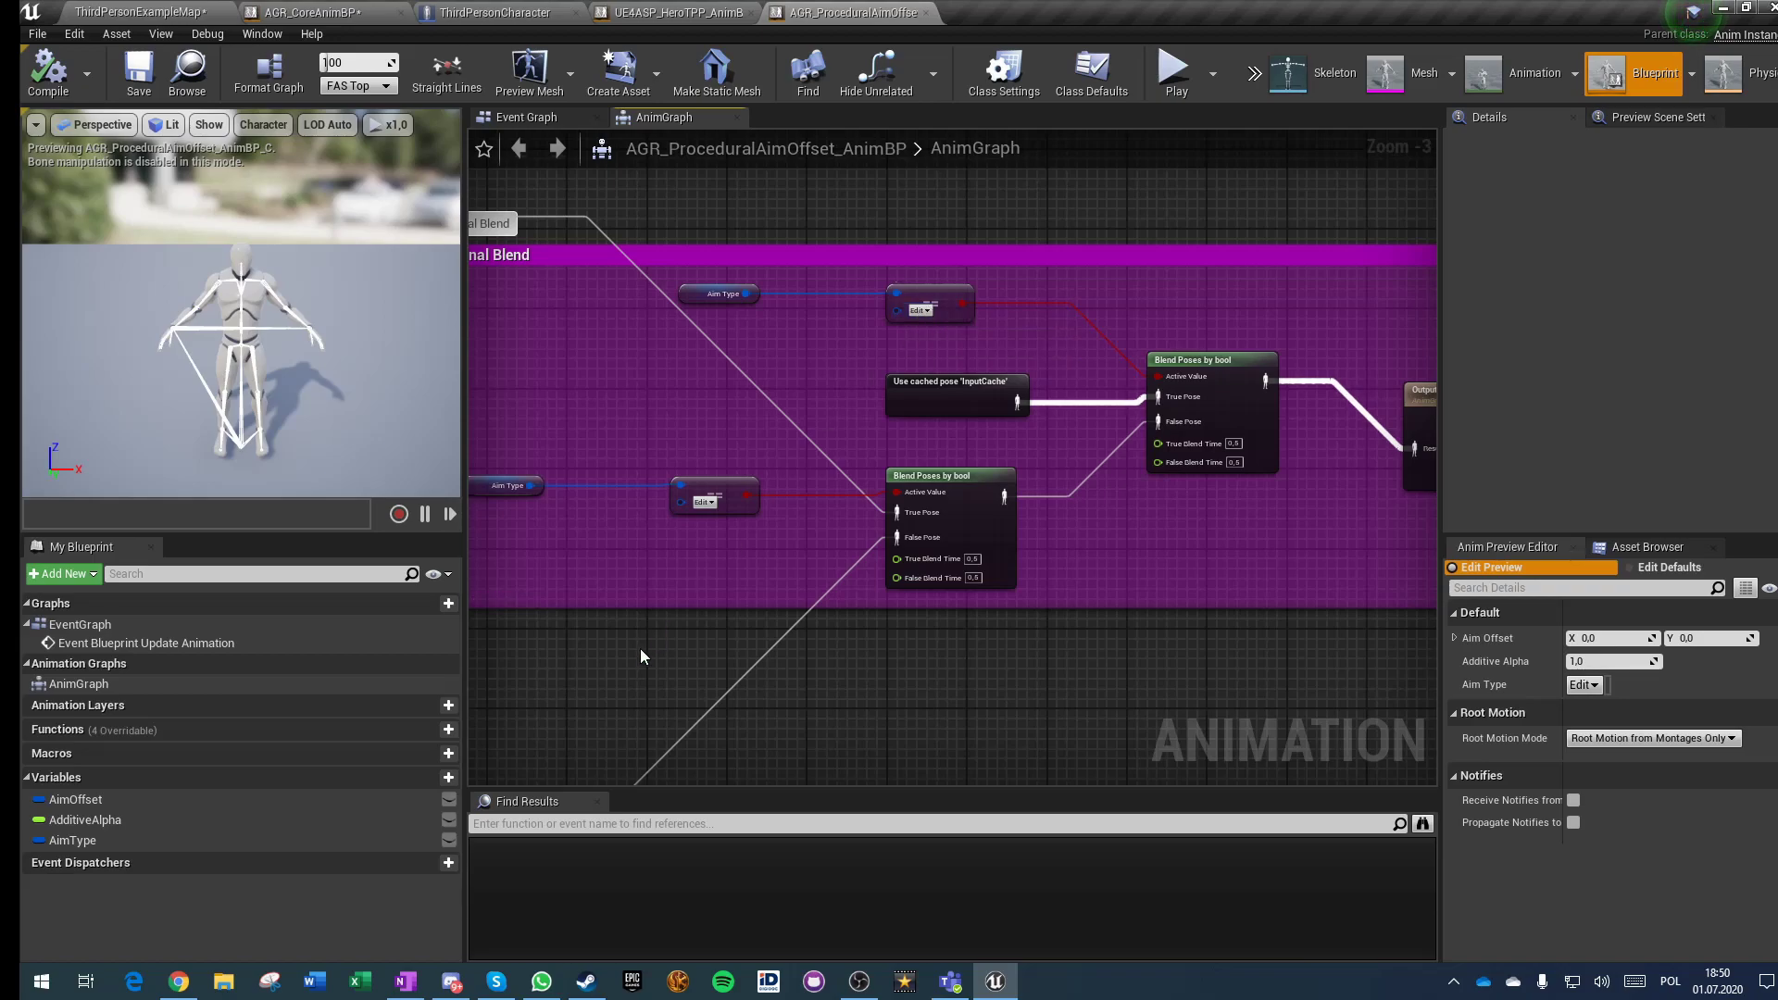
Step: Check the gameplay tag table list in the project's GameplayTags settings and close the settings
{"action": "left_click", "coordinate": [112, 12]}
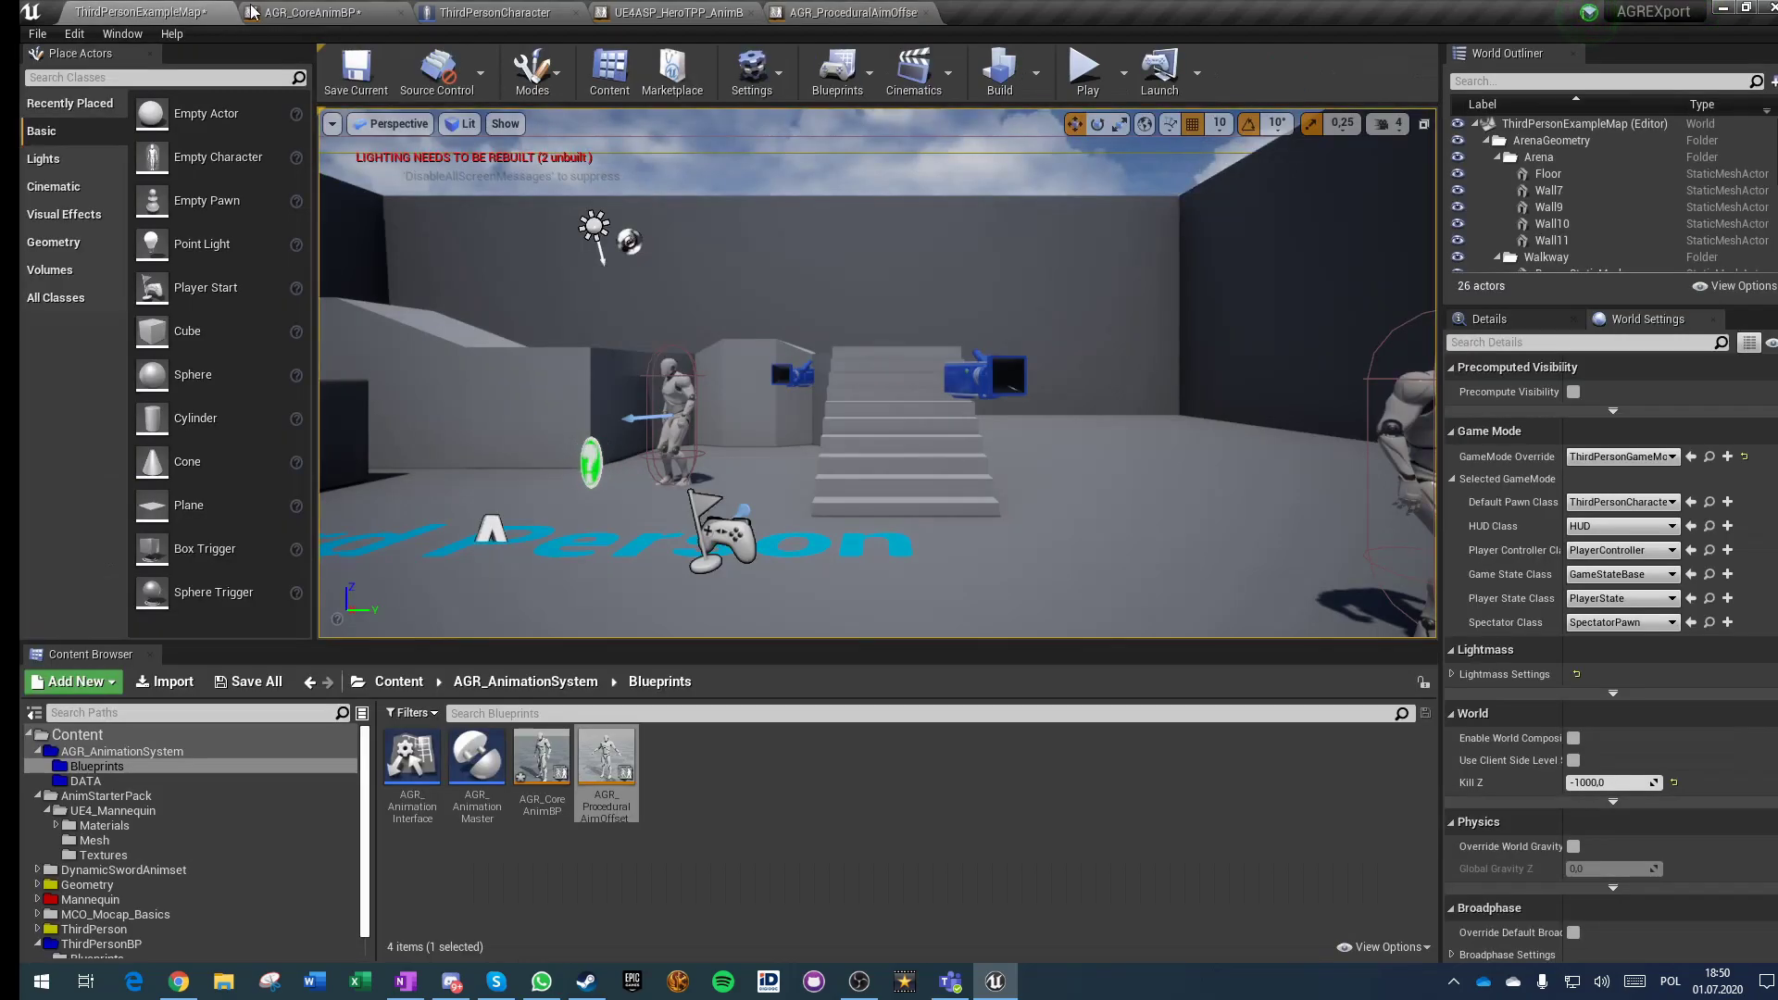
{"action": "left_click", "coordinate": [74, 33]}
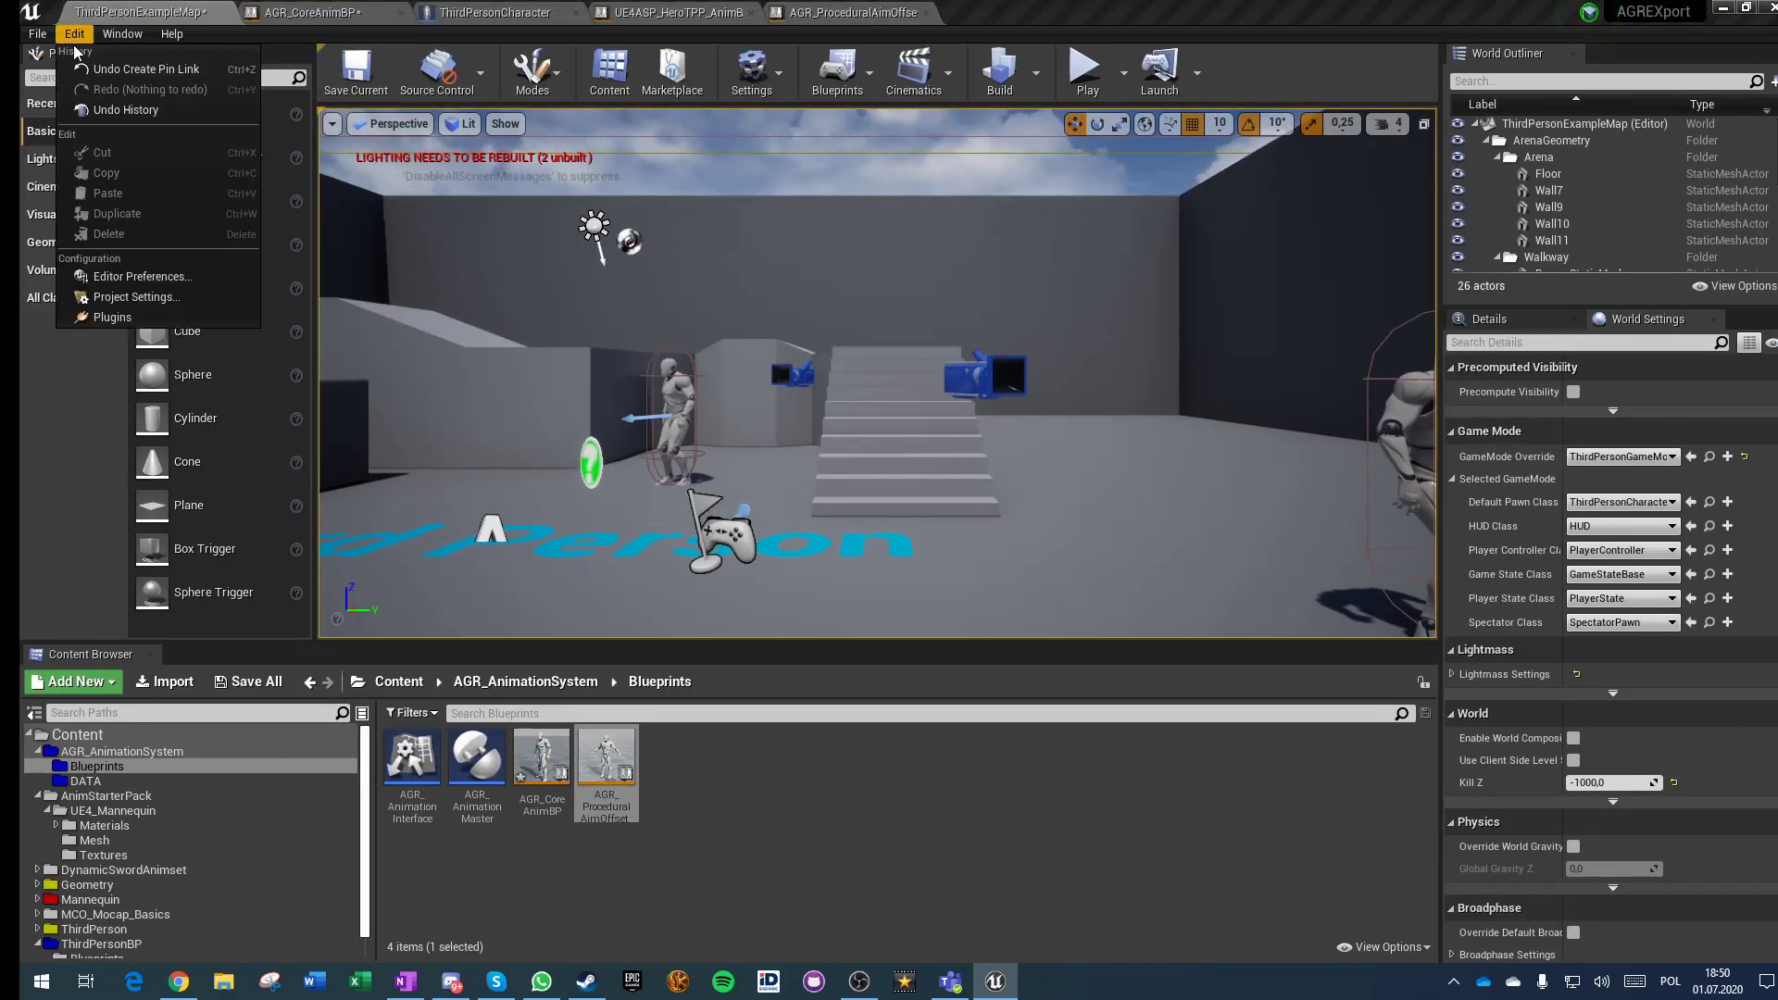
{"action": "left_click", "coordinate": [109, 302]}
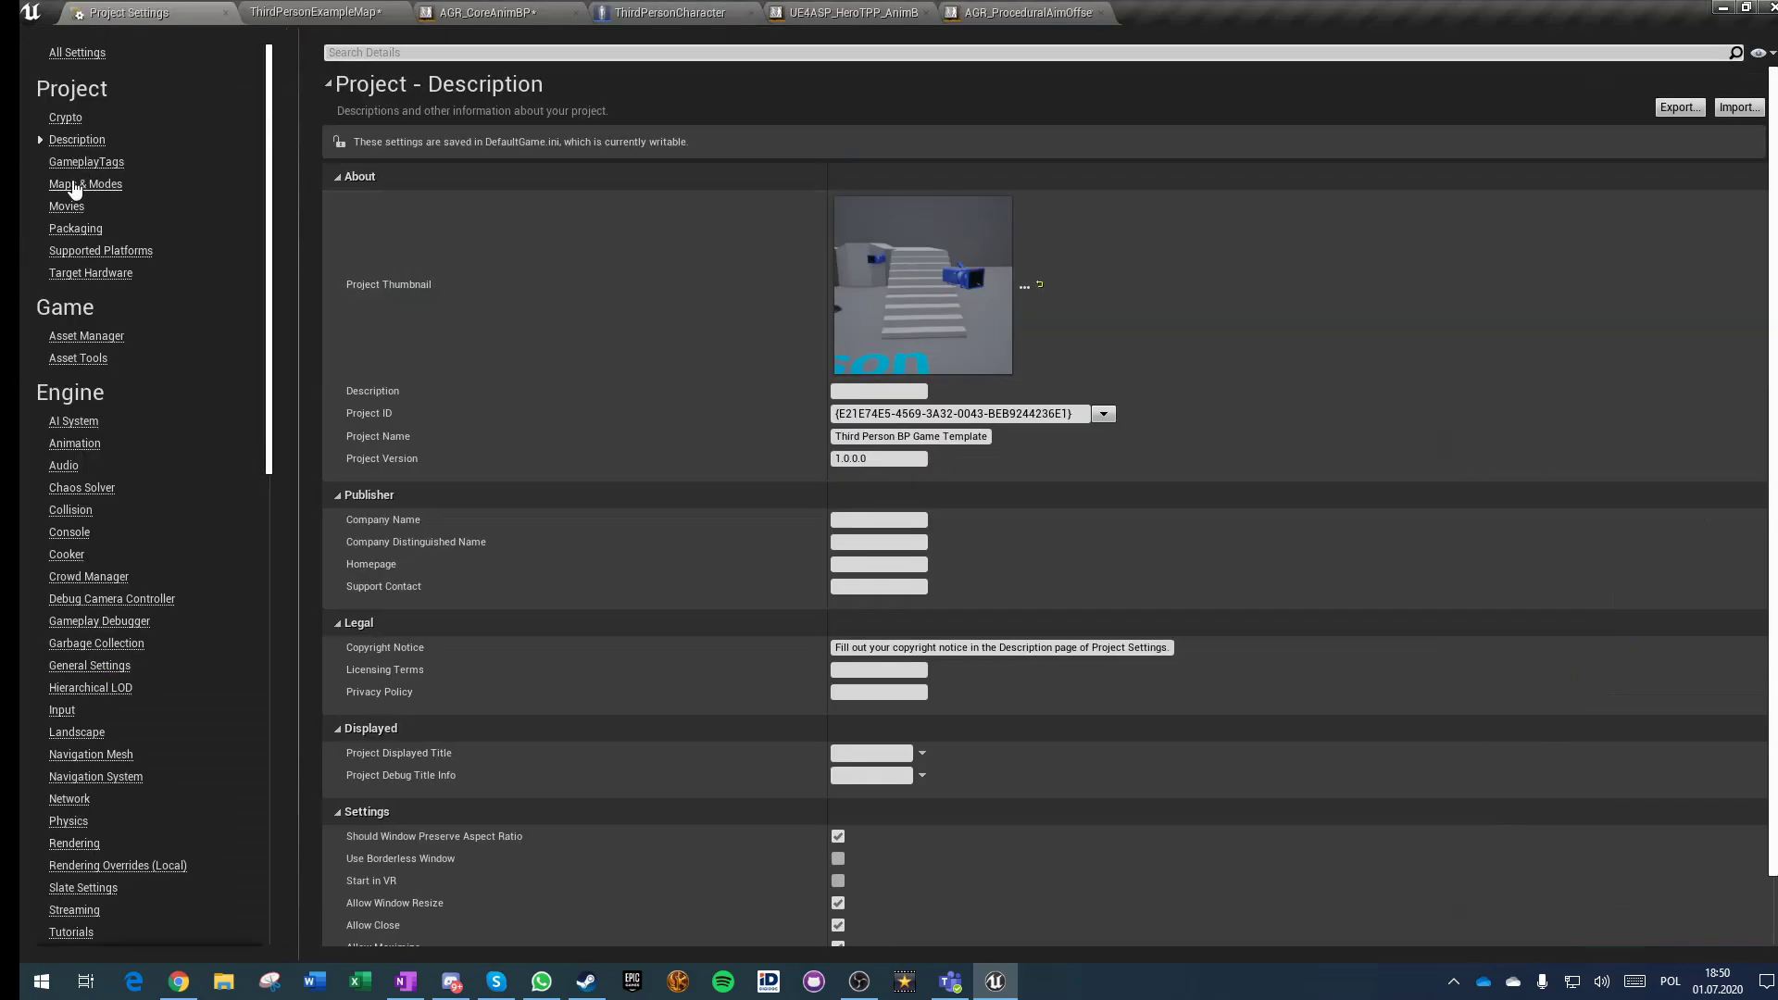
{"action": "left_click", "coordinate": [85, 162]}
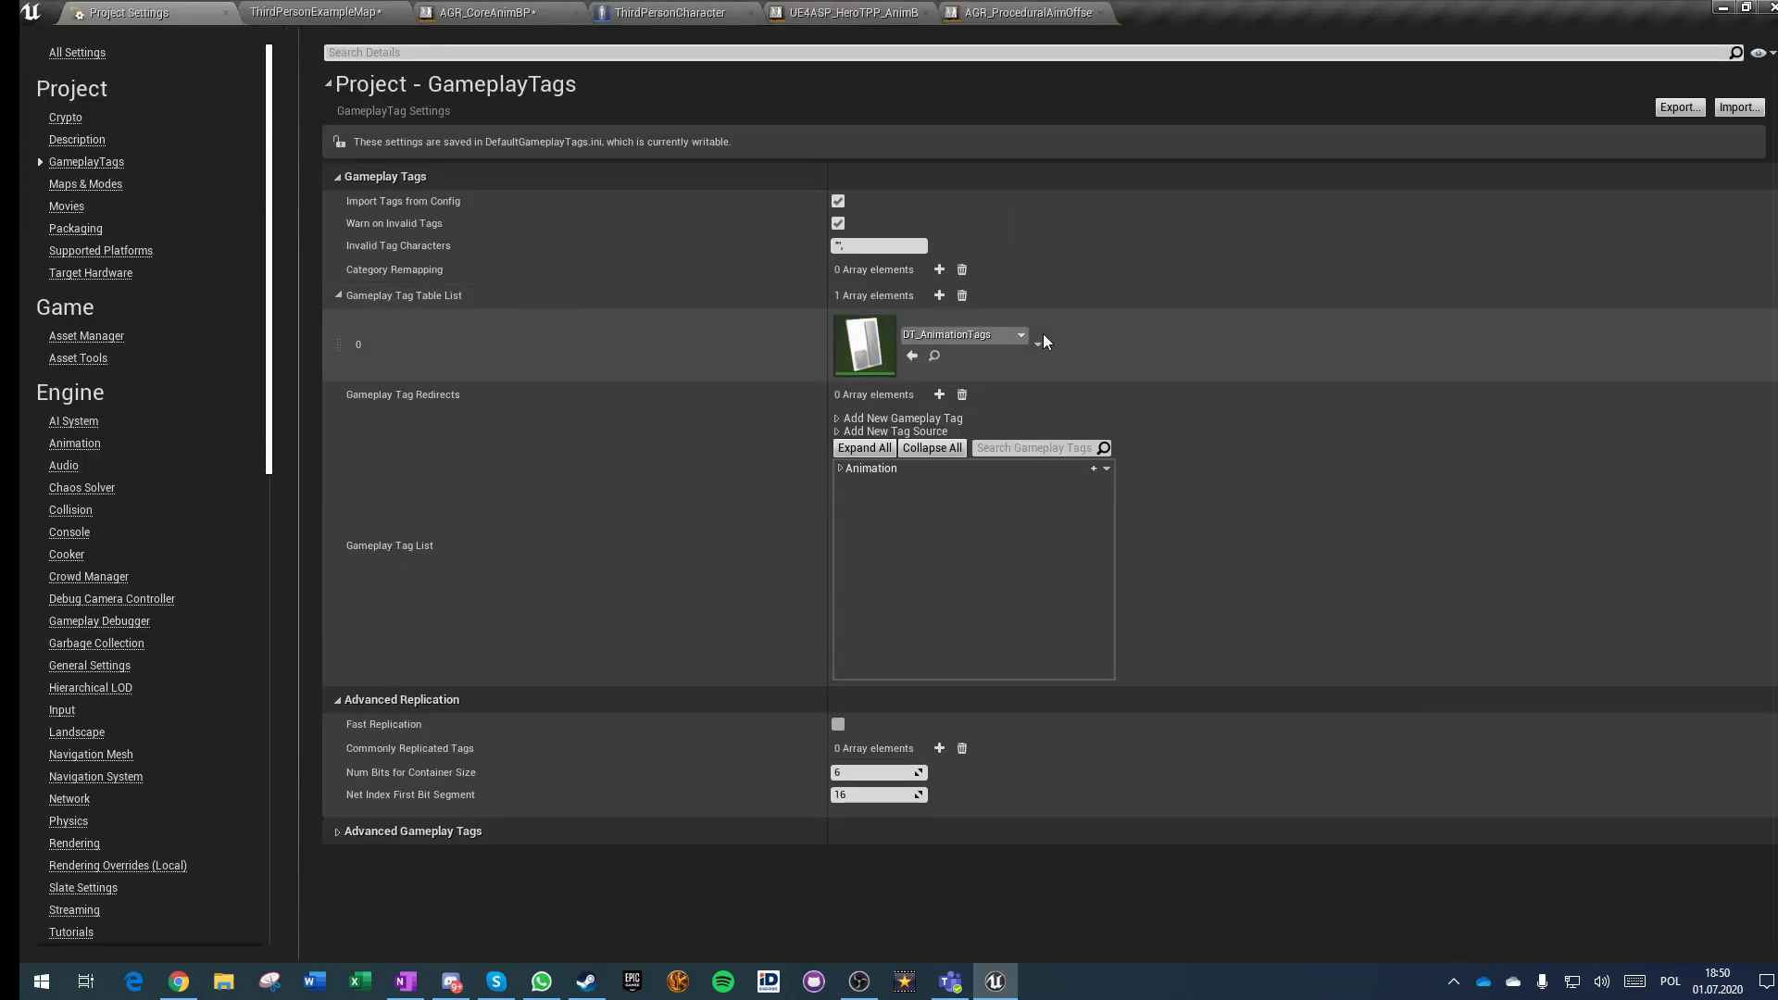
{"action": "left_click", "coordinate": [224, 13]}
Step: In AGR_ProceduralAimOffset_AnimBP, set the Aim Type comparison driving the InputCache pose blend to Animation.AimOffset.Ignore
{"action": "left_click", "coordinate": [852, 12]}
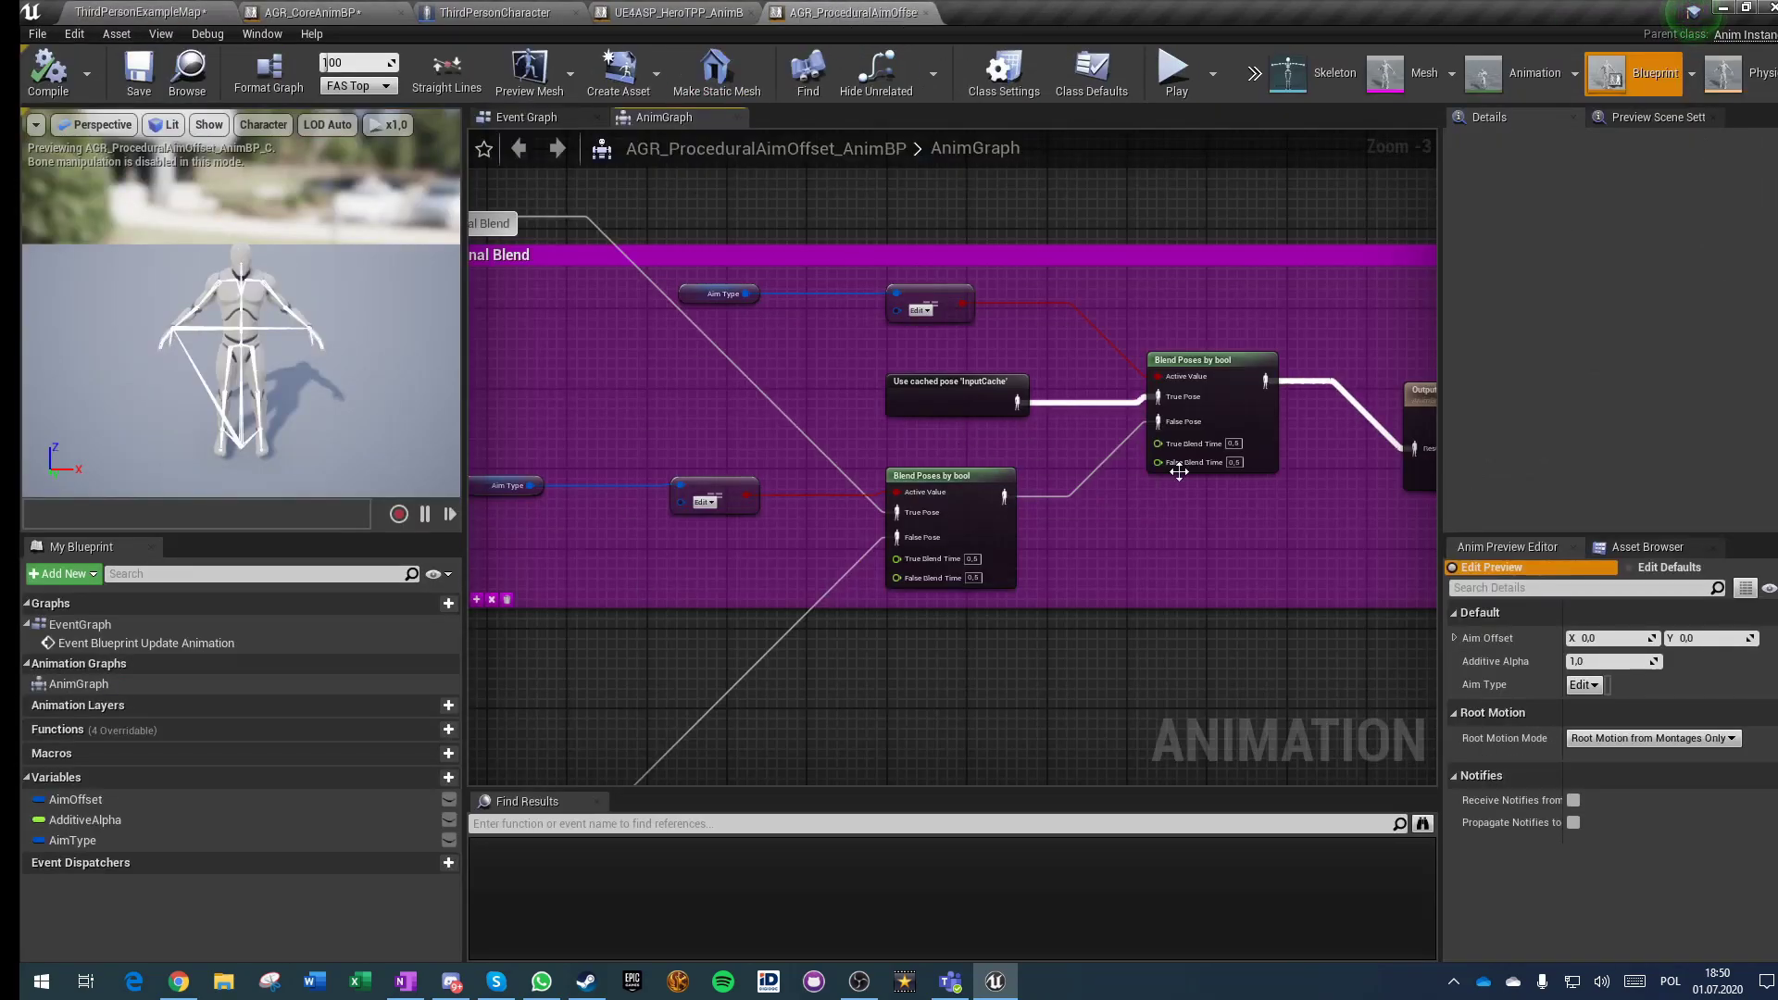
{"action": "scroll", "coordinate": [1016, 235], "scroll_direction": "up", "scroll_amount": 4}
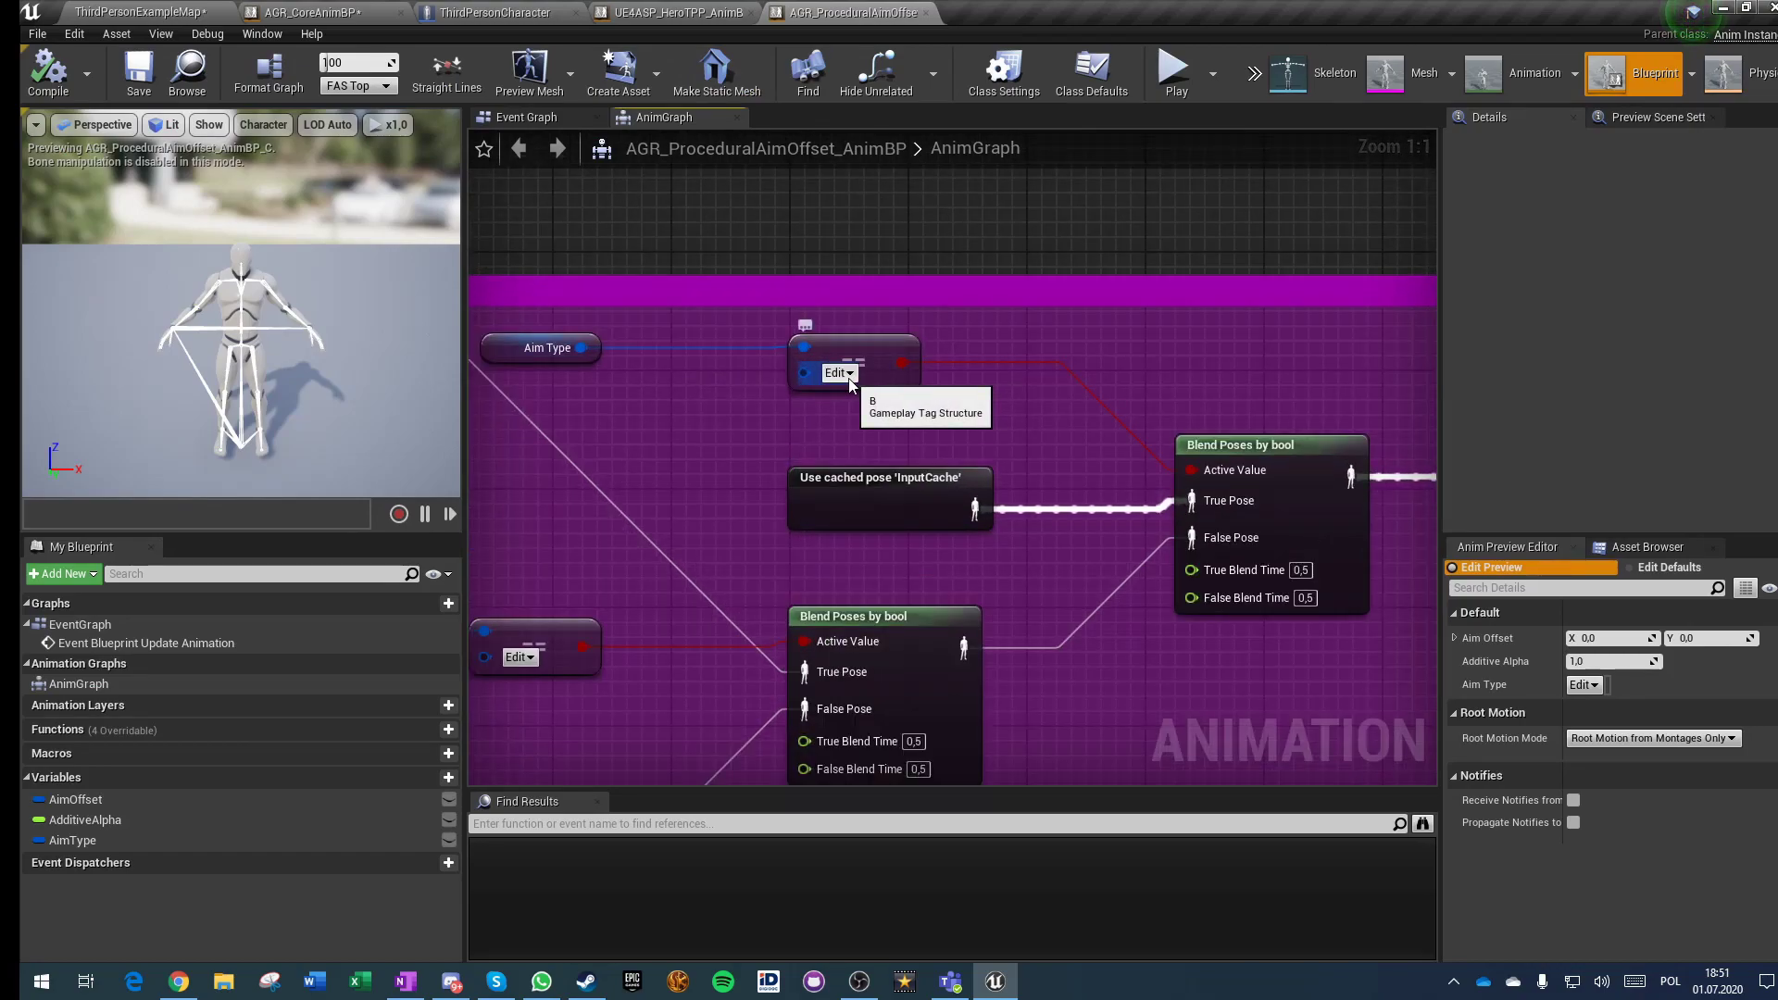
{"action": "left_click", "coordinate": [836, 373]}
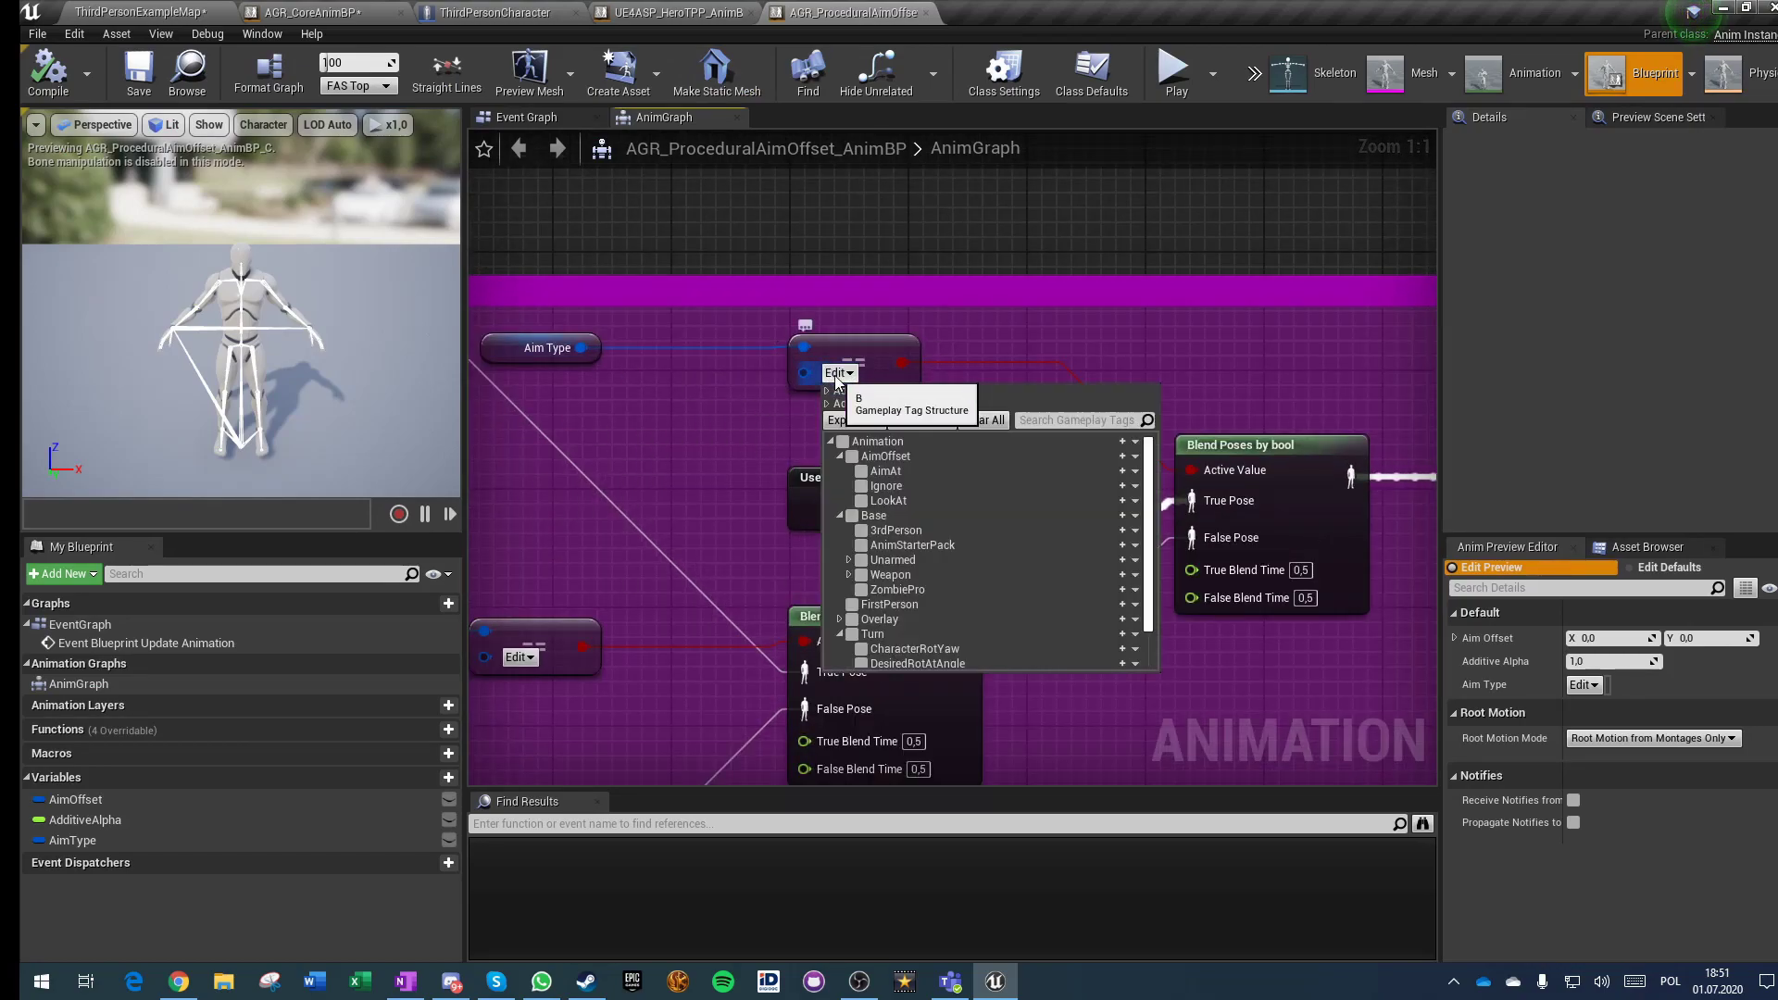
{"action": "left_click", "coordinate": [862, 487]}
Step: Set the other Aim Type comparison in Final Blend to Animation.AimOffset.AimAt, and compile and save the blueprint
{"action": "right_click_drag", "start_coordinate": [669, 467], "coordinate": [1141, 260]}
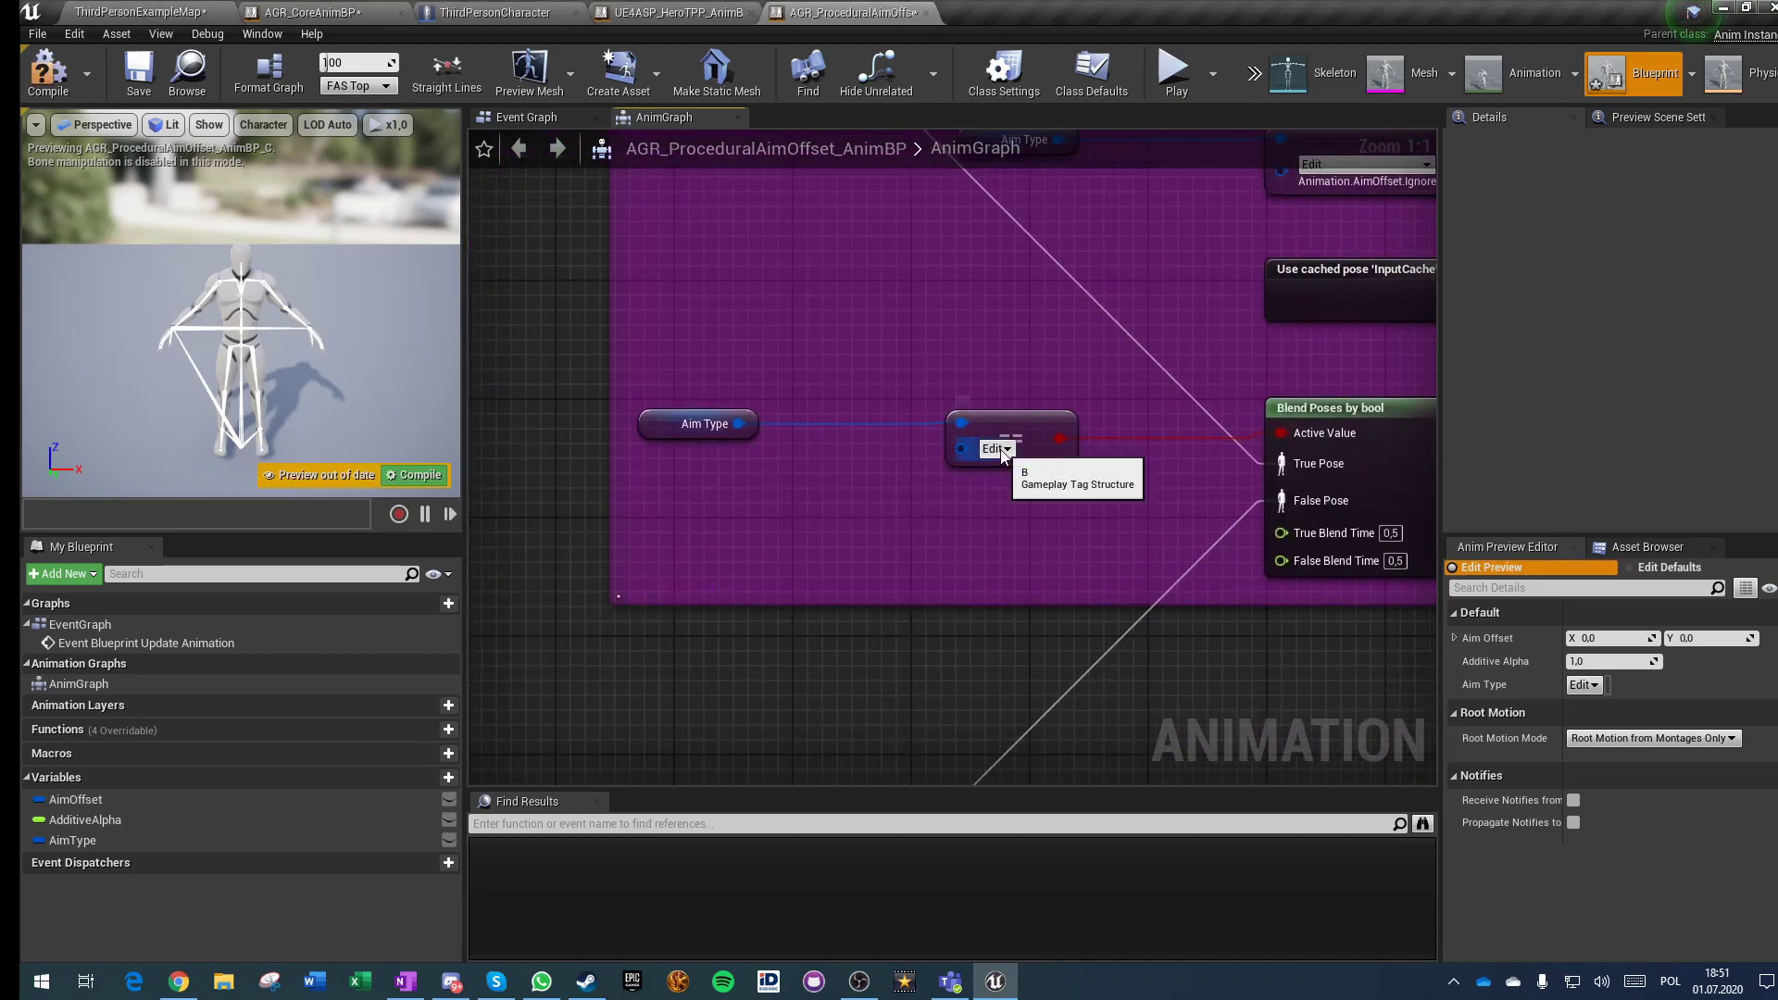
{"action": "right_click_drag", "start_coordinate": [853, 272], "coordinate": [1166, 414]}
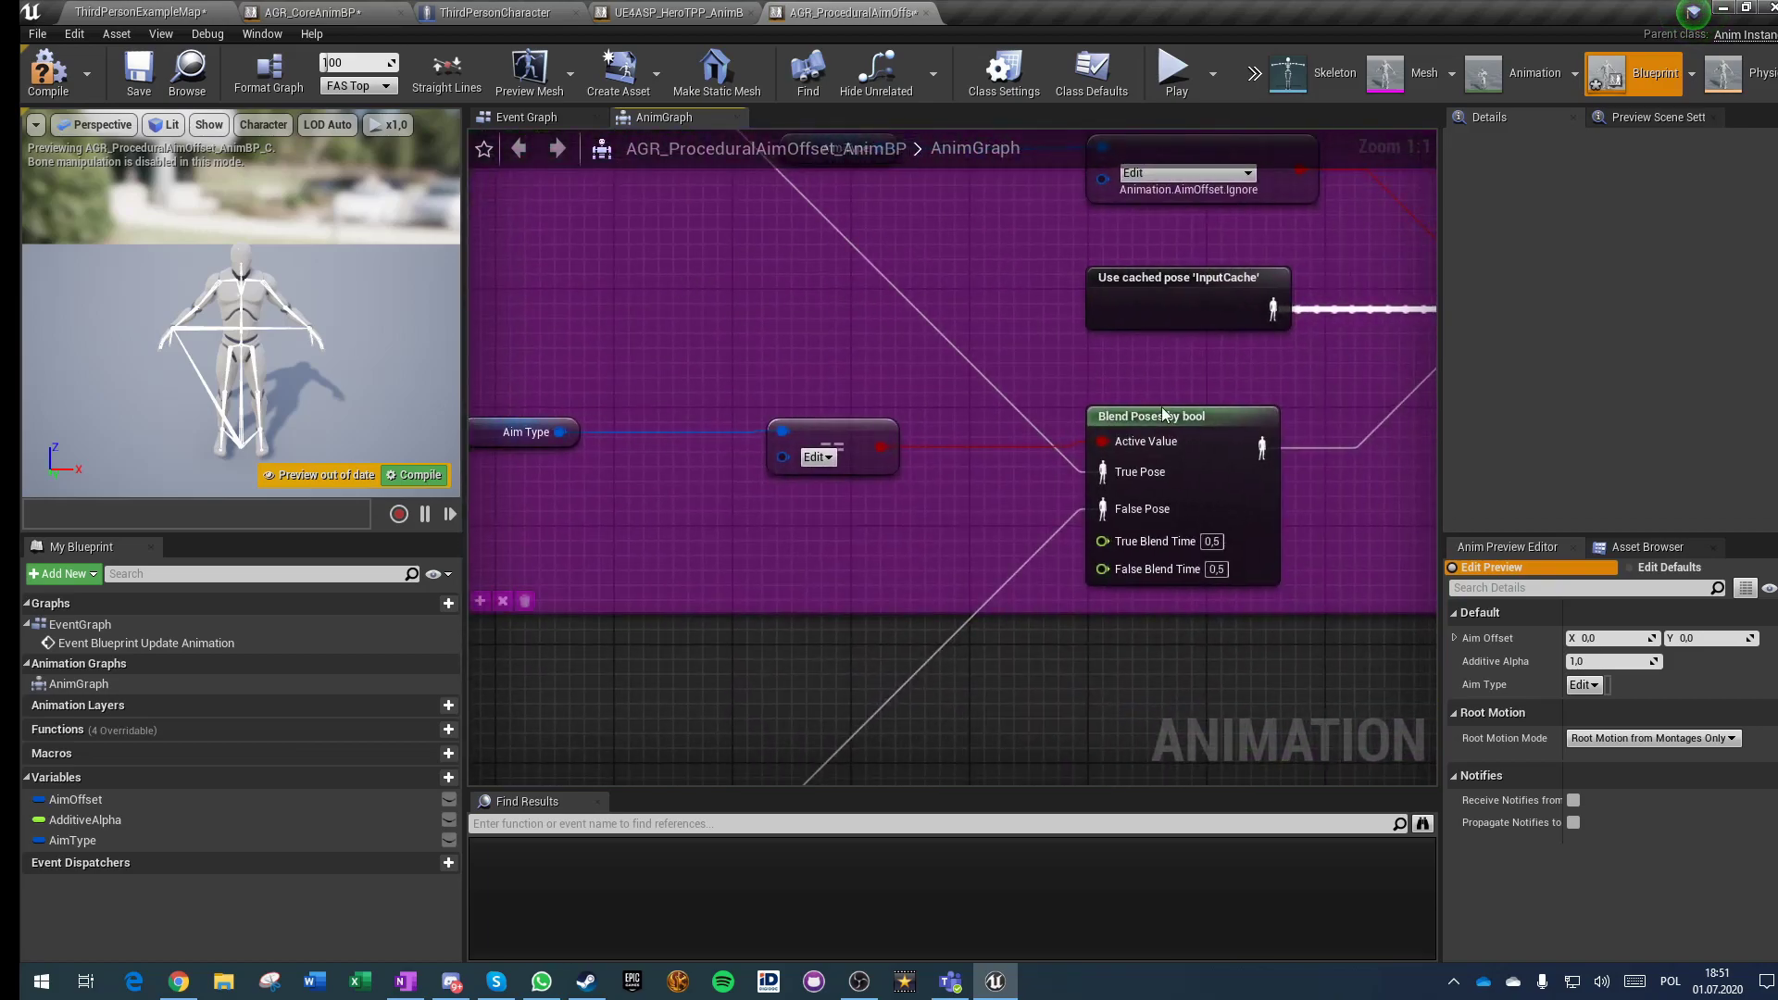
{"action": "left_click", "coordinate": [829, 458]}
{"action": "left_click", "coordinate": [841, 560]}
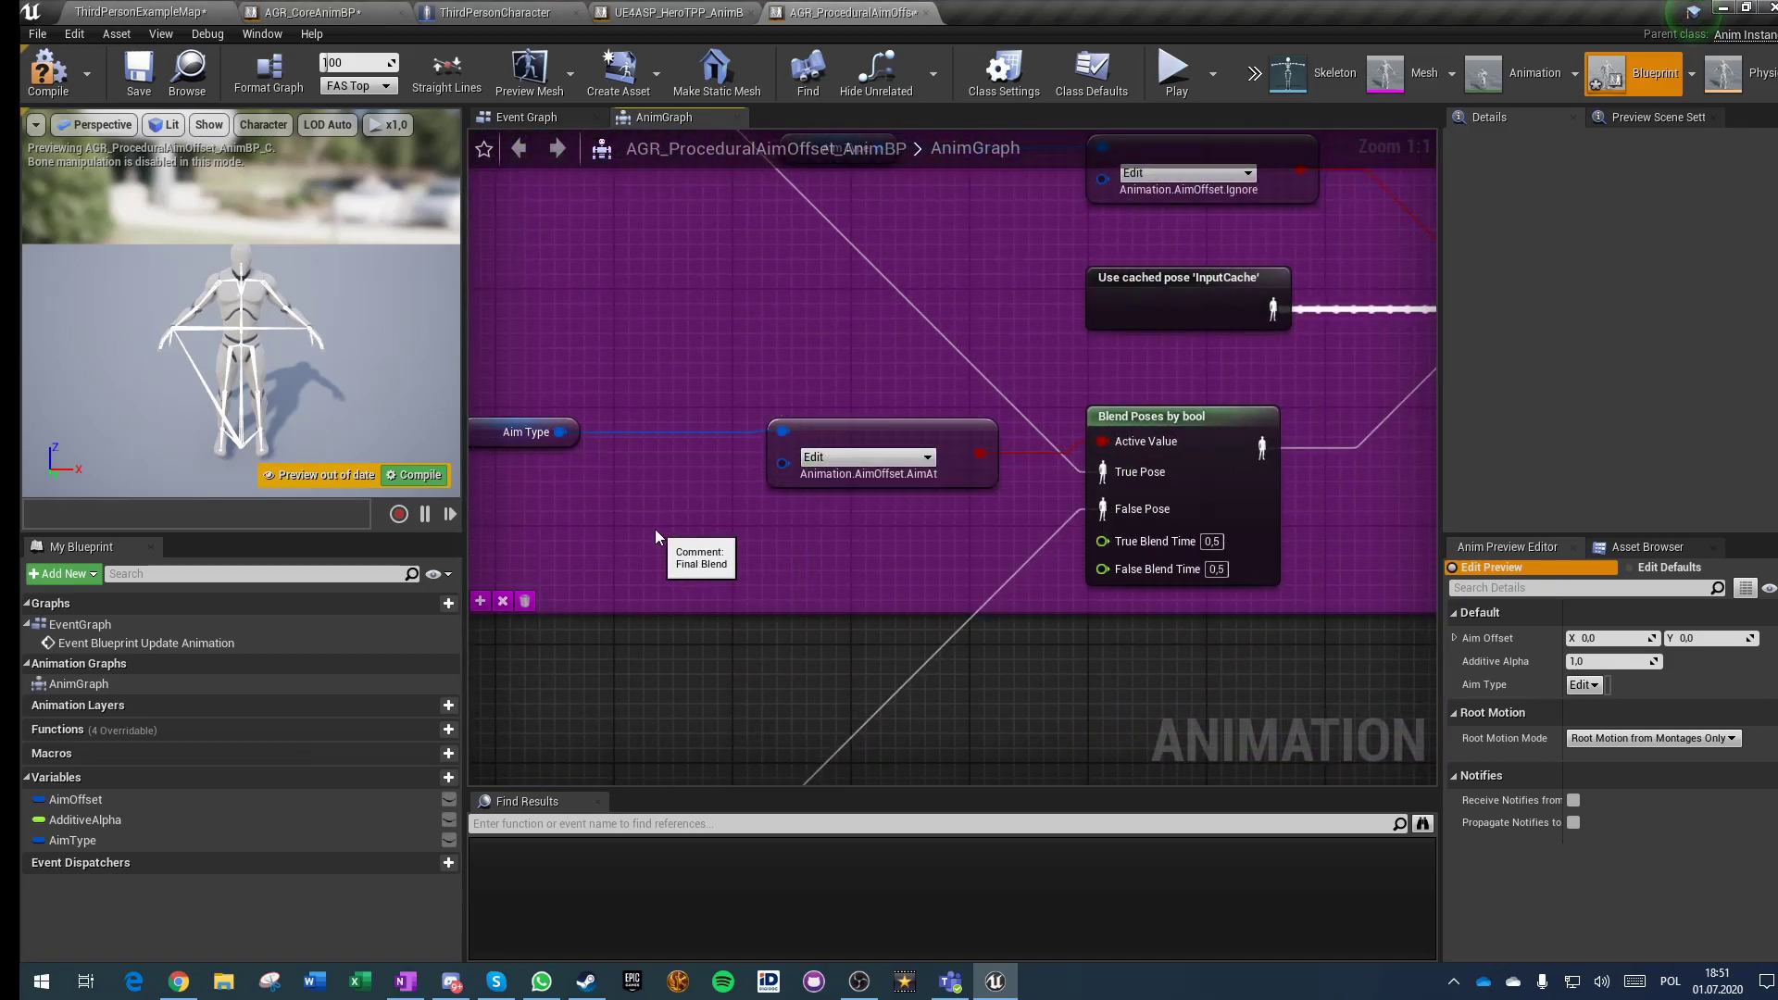
{"action": "left_click", "coordinate": [48, 73]}
{"action": "left_click", "coordinate": [139, 72]}
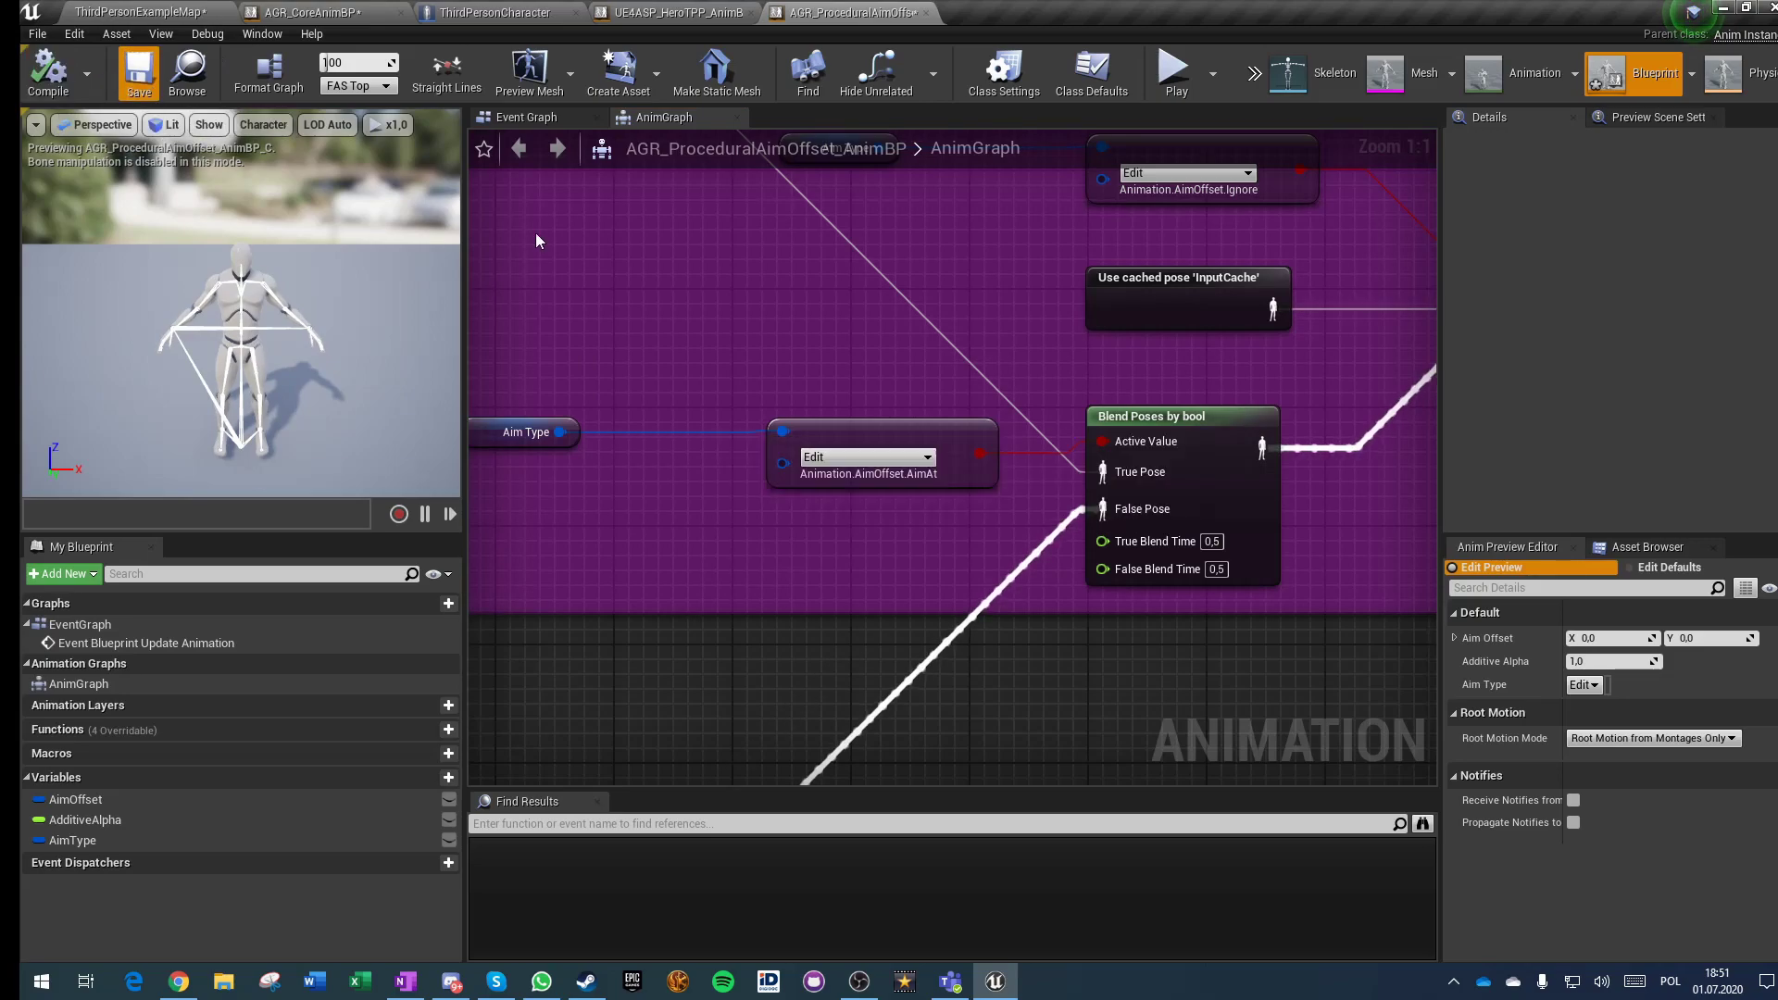
Step: Close AGR_ProceduralAimOffset_AnimBP and look over the Copy Bone chain in UE4ASP_HeroTPP_AnimBlueprint's AnimGraph
{"action": "scroll", "coordinate": [665, 328], "scroll_direction": "down", "scroll_amount": 2}
{"action": "scroll", "coordinate": [1082, 624], "scroll_direction": "down", "scroll_amount": 2}
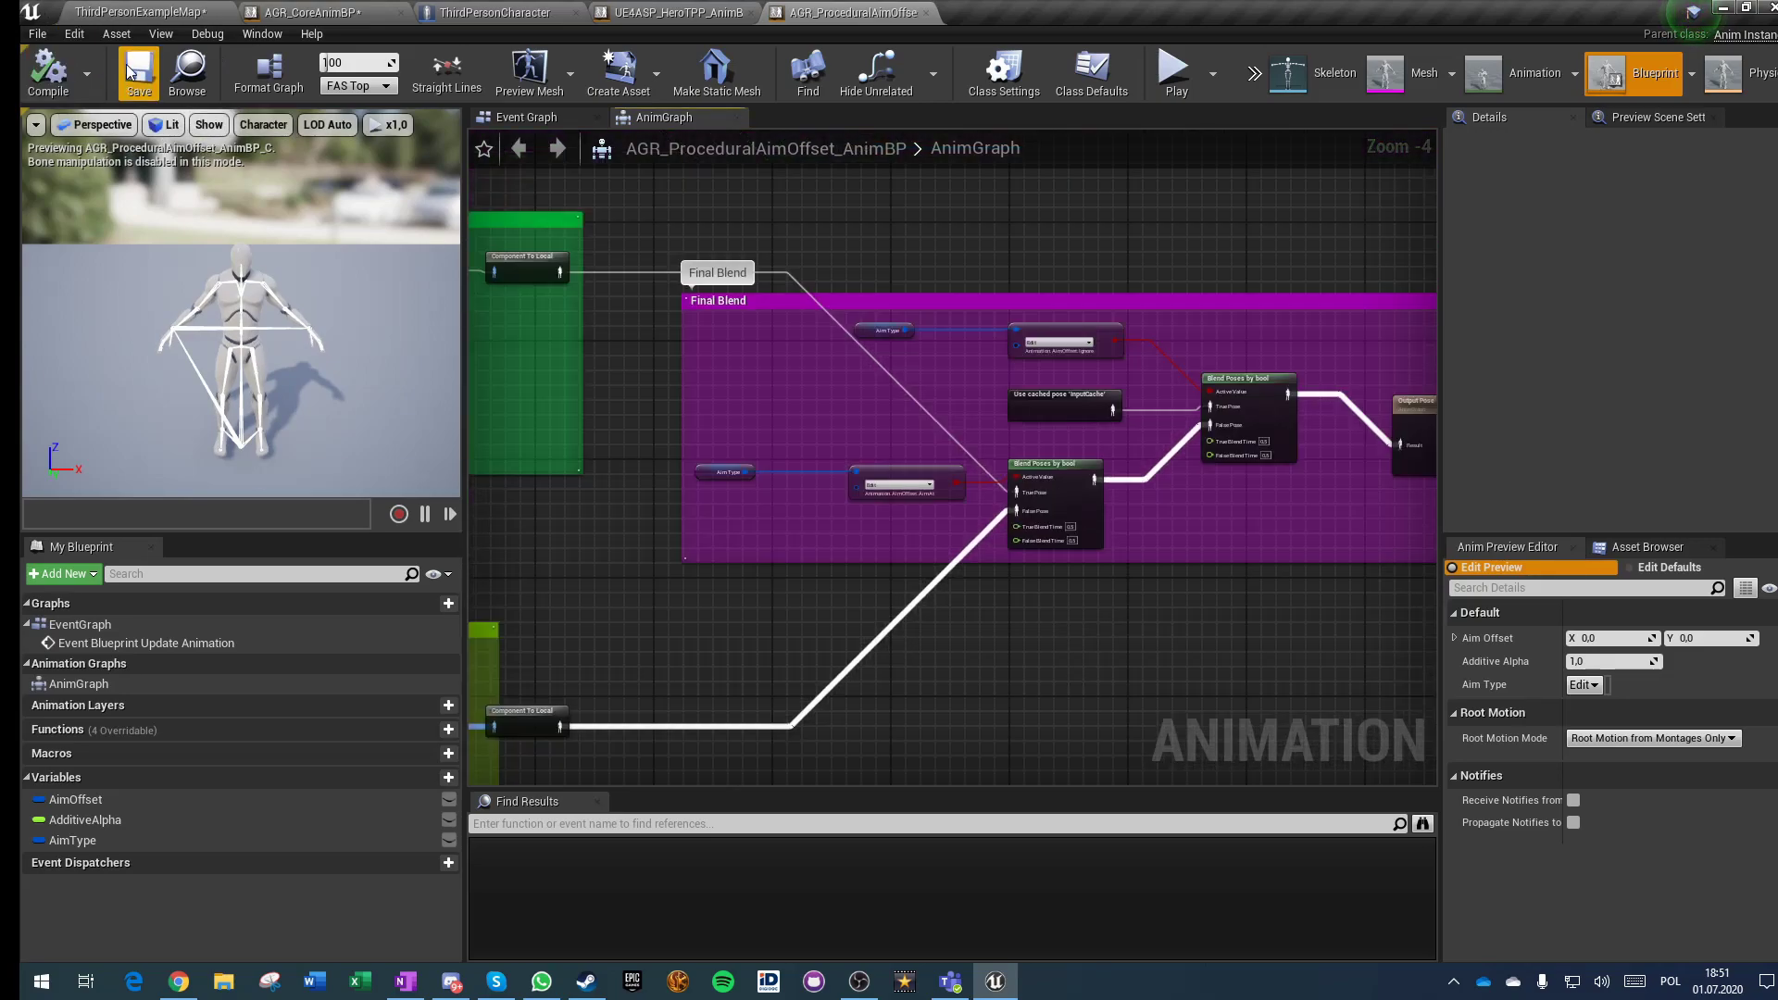
{"action": "left_click", "coordinate": [927, 13]}
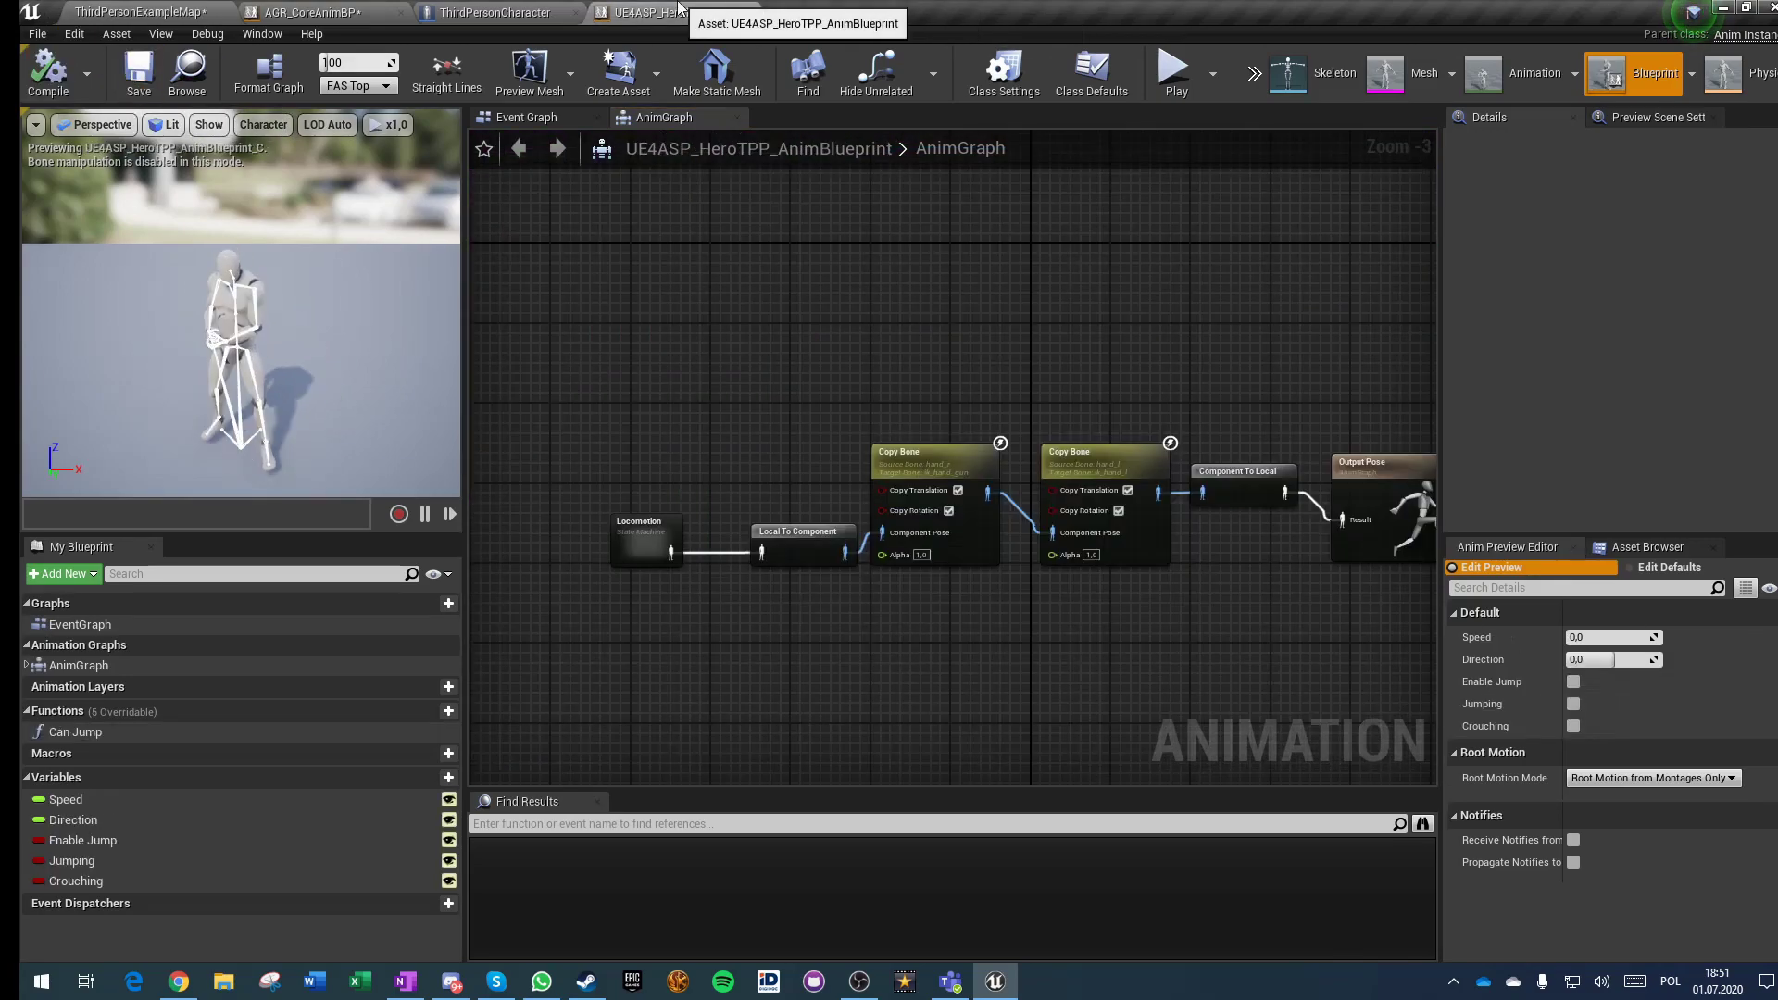
{"action": "scroll", "coordinate": [1000, 525], "scroll_direction": "up", "scroll_amount": 3}
{"action": "scroll", "coordinate": [1000, 525], "scroll_direction": "down", "scroll_amount": 5}
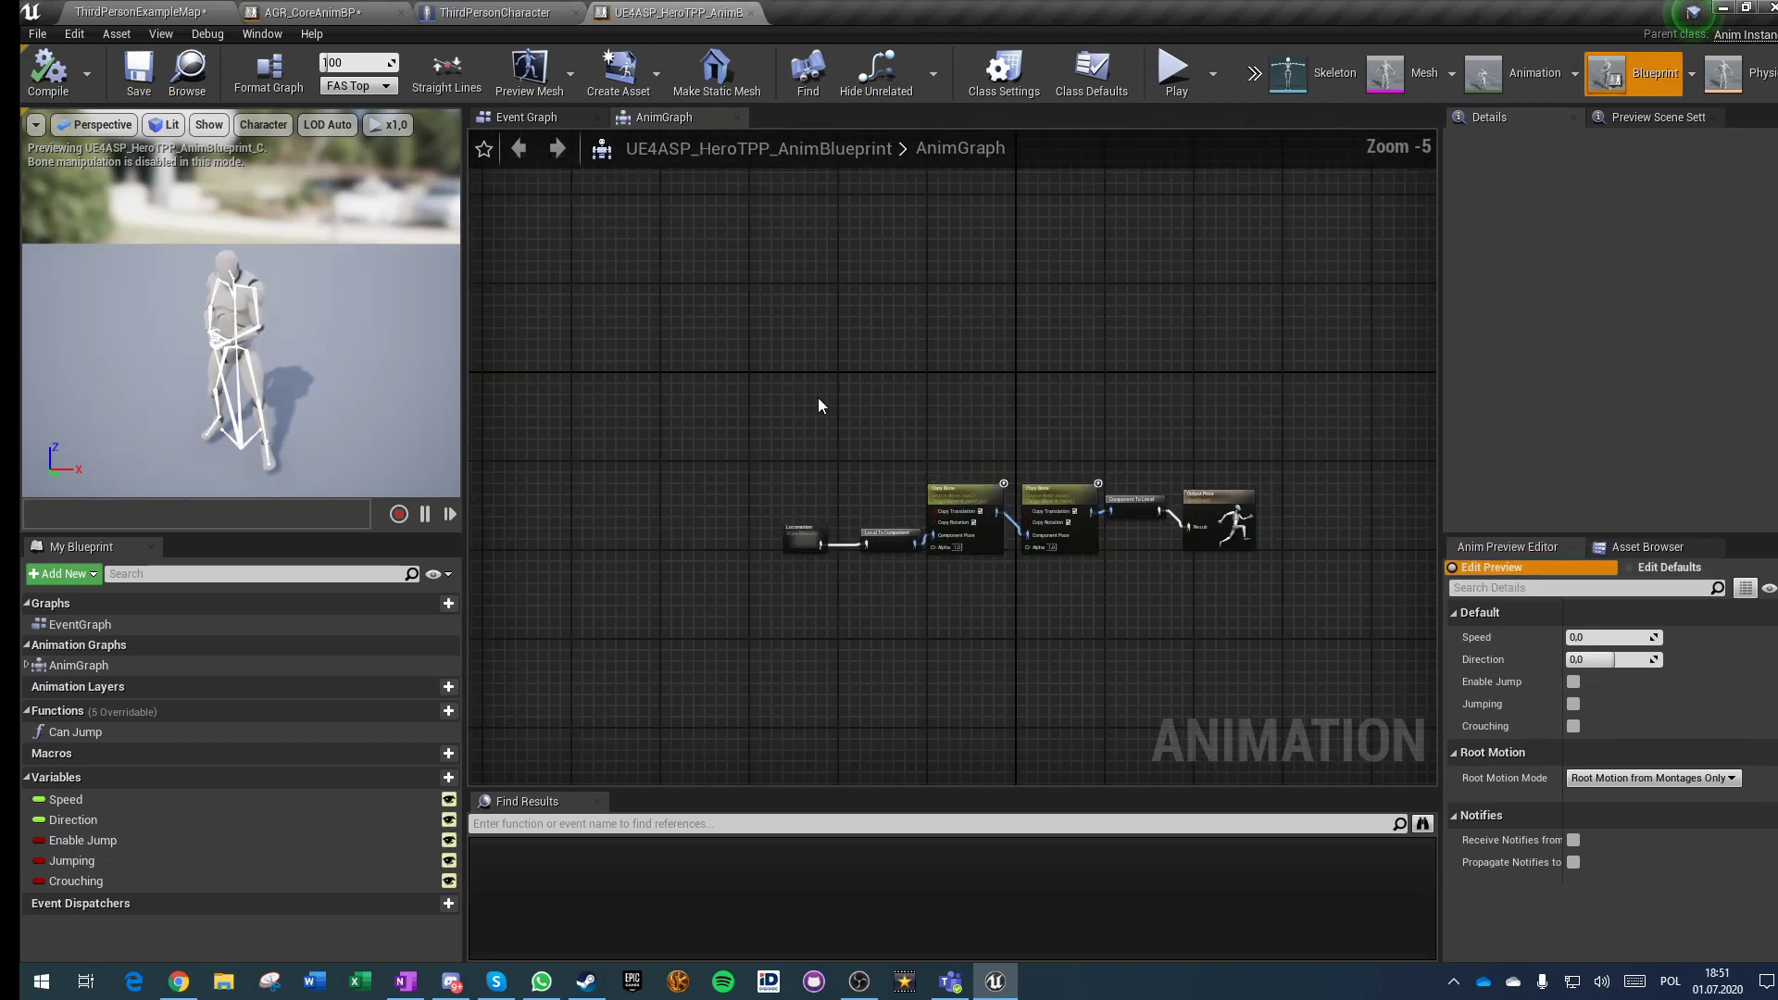
Step: In AGR_CoreAnimBP, route the linked aim offset pose through the Hand IK Retargeting chain into the SavedStandingBaseLocomotion pose, then compile and save
{"action": "left_click", "coordinate": [341, 12]}
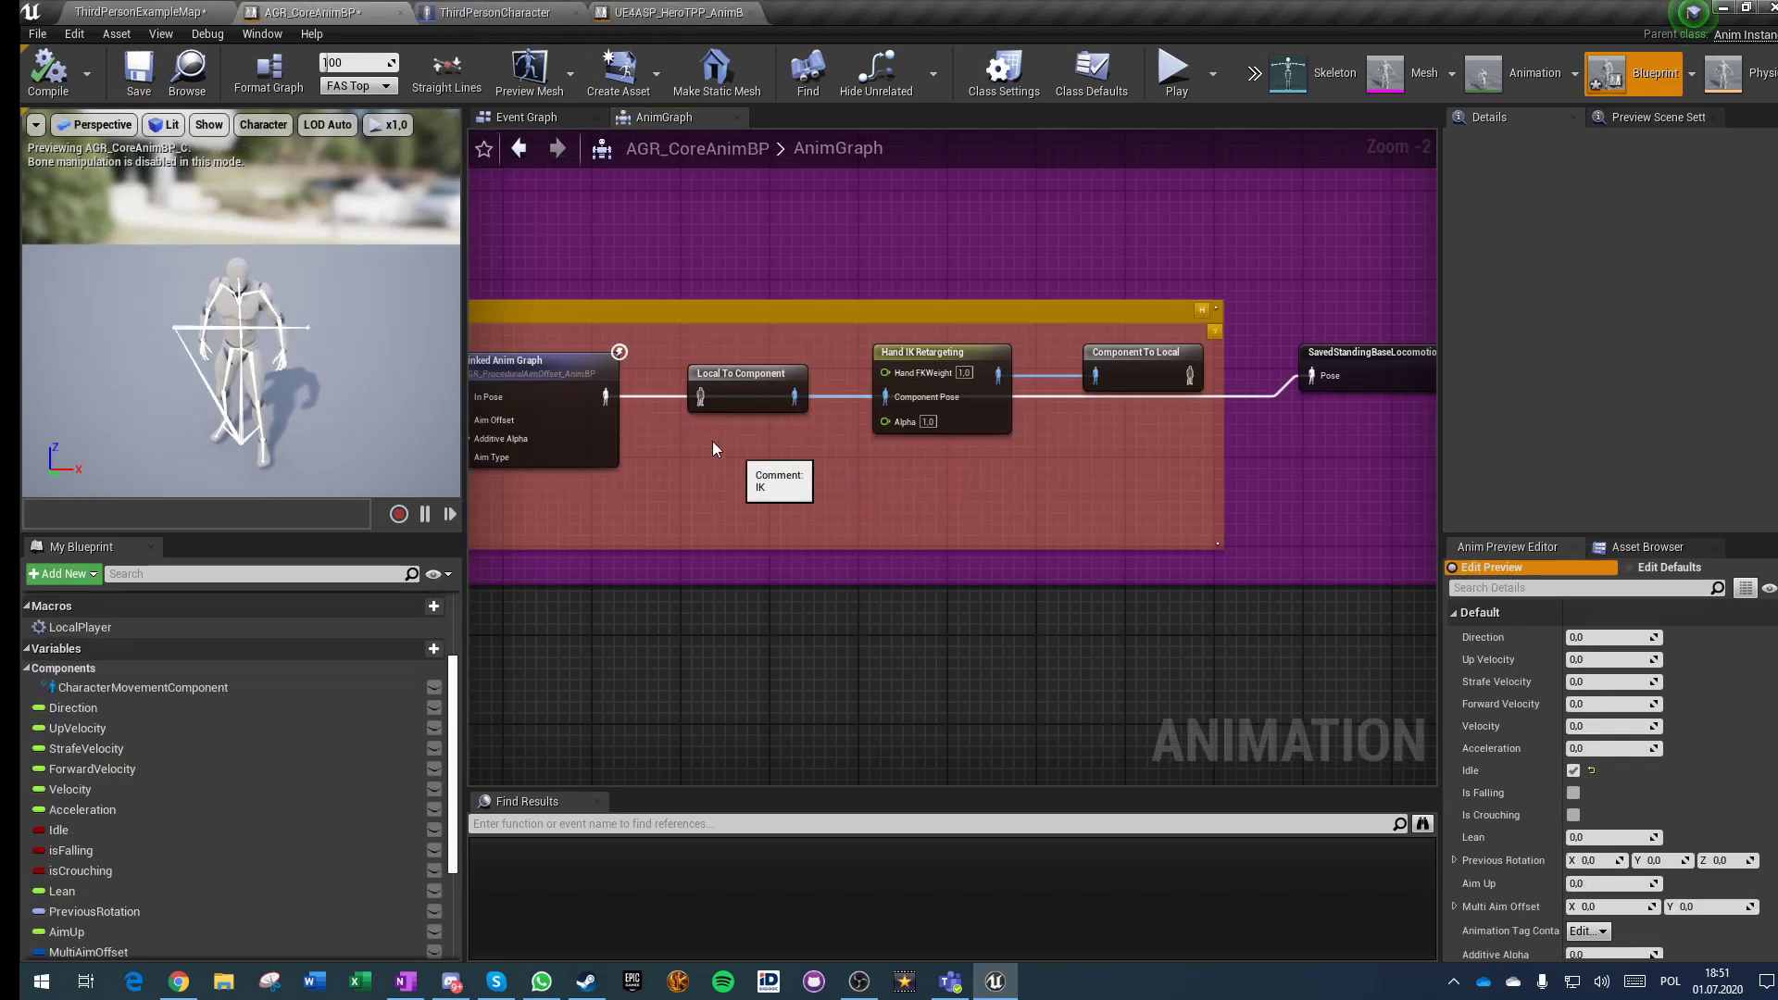
{"action": "left_click_drag", "start_coordinate": [732, 389], "coordinate": [703, 396]}
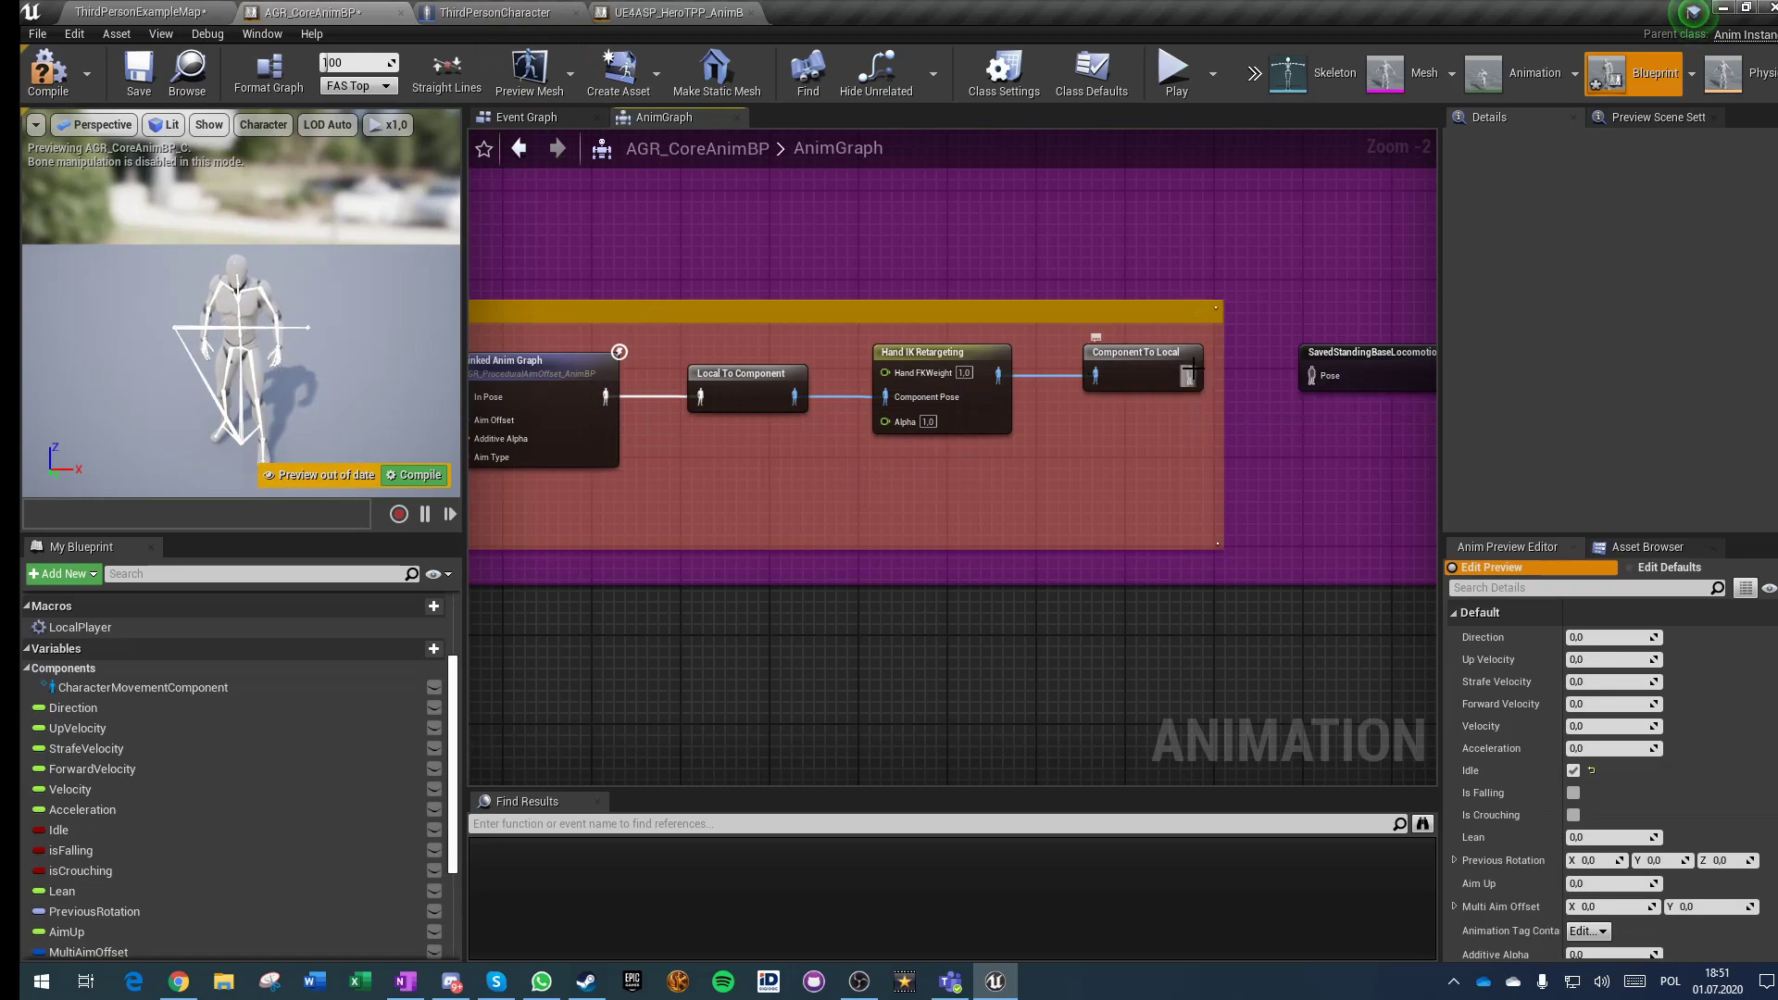
{"action": "left_click", "coordinate": [48, 72]}
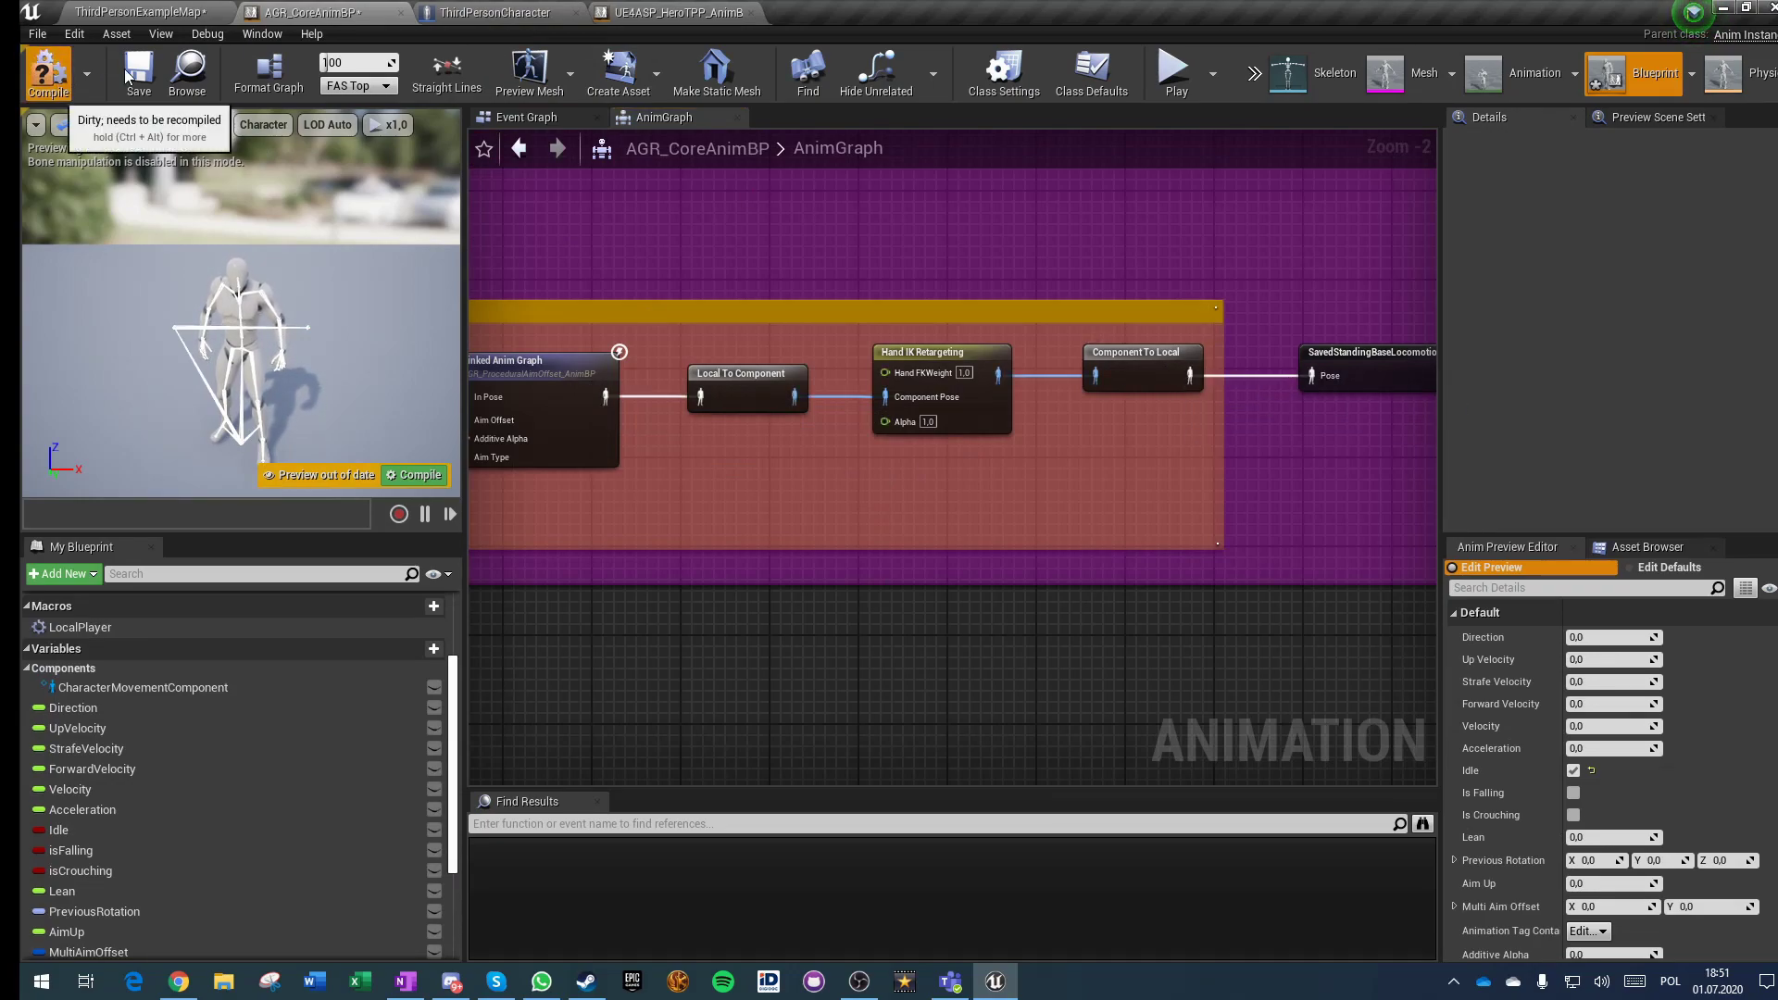
{"action": "left_click", "coordinate": [139, 72]}
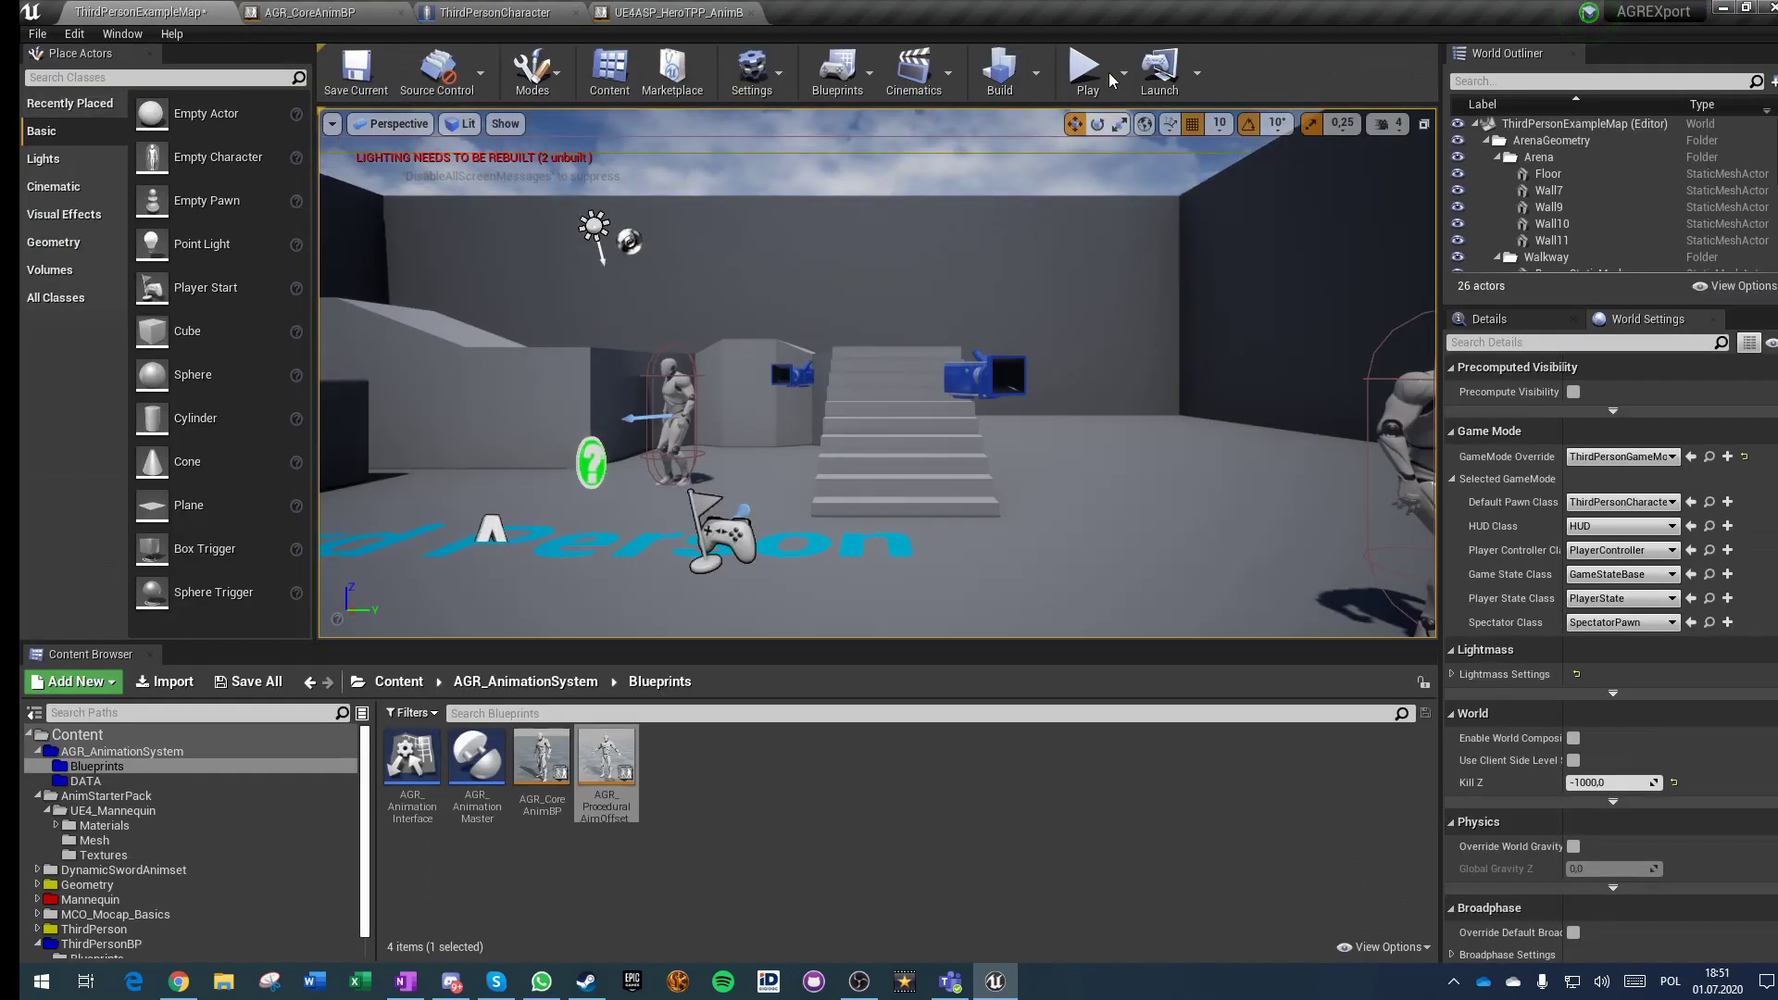
Step: Play-test ThirdPersonExampleMap to check the character's movement and aiming, then stop the session
{"action": "left_click", "coordinate": [1110, 76]}
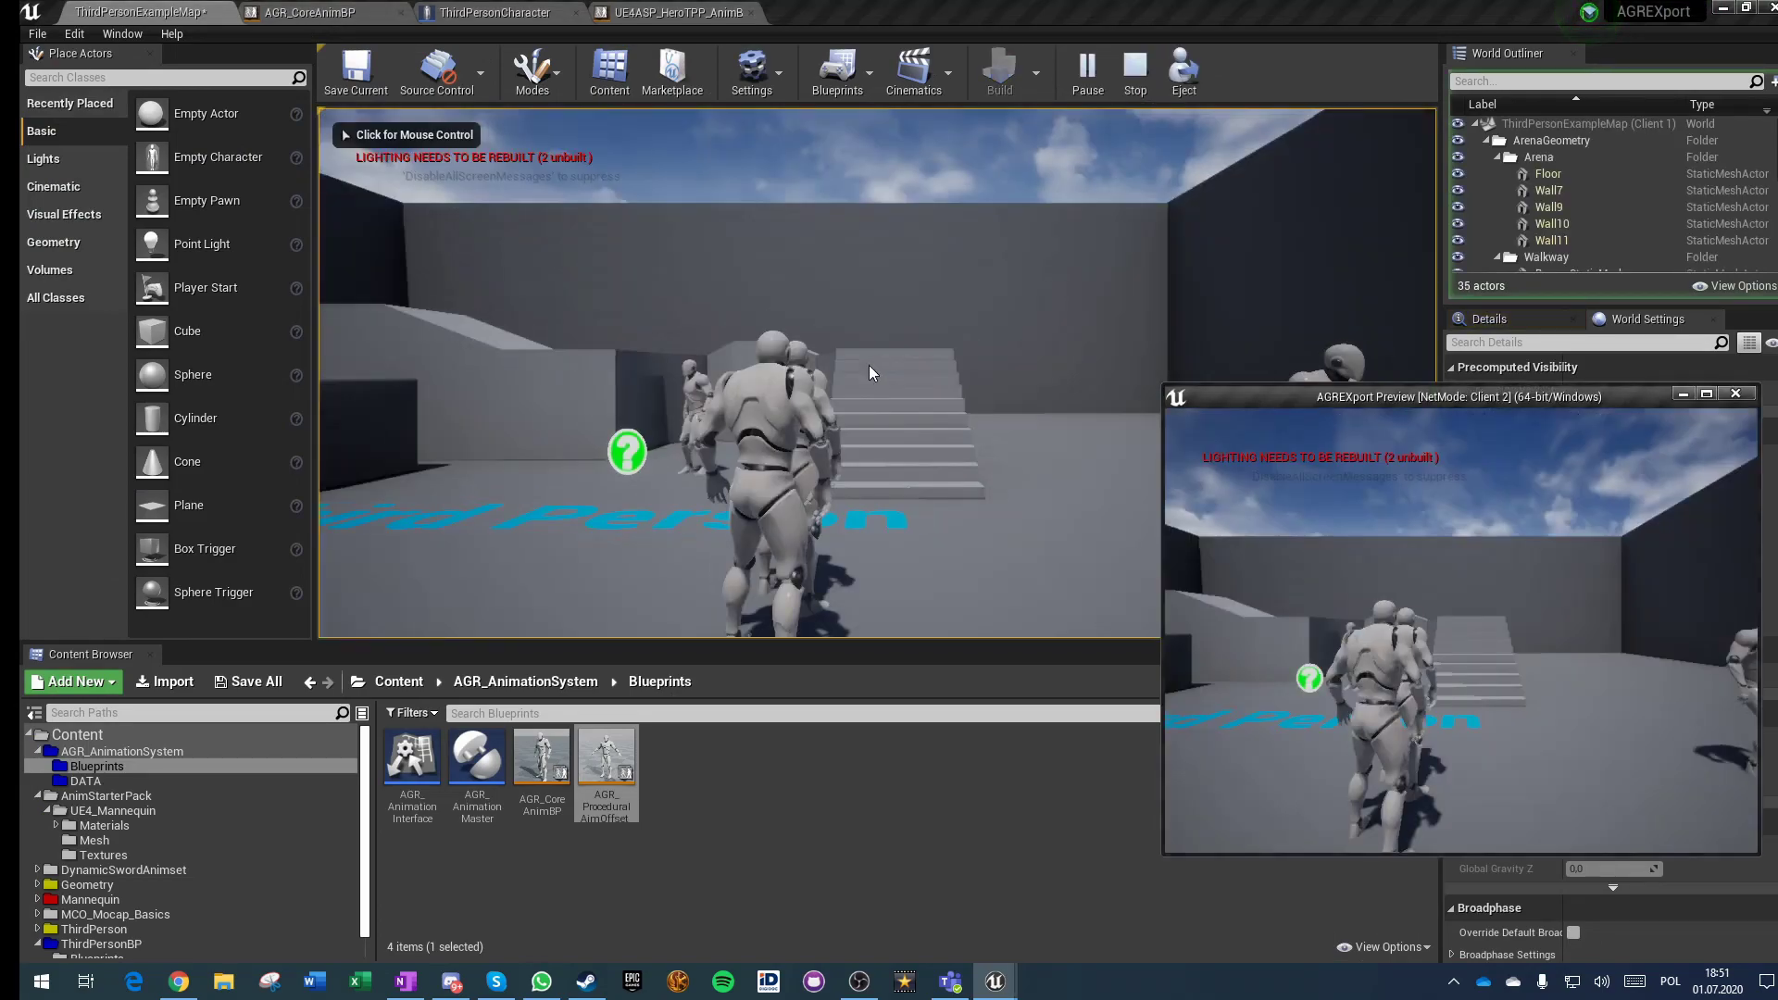
{"action": "left_click", "coordinate": [868, 365]}
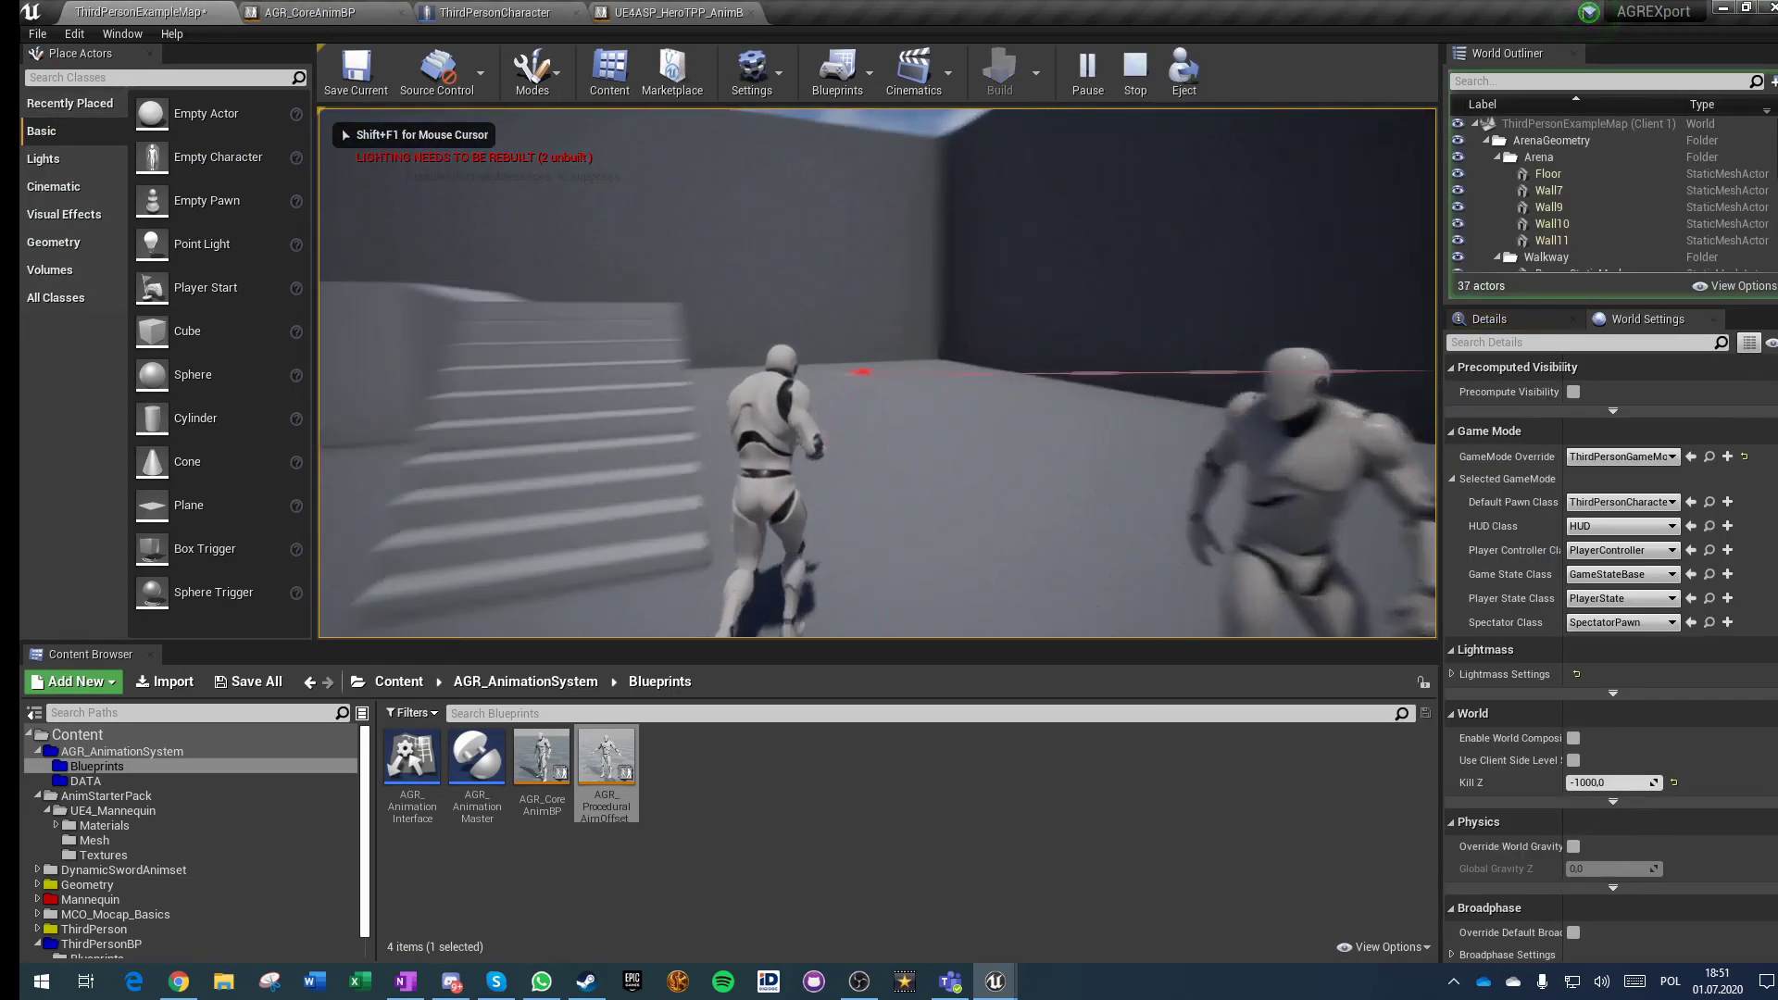
{"action": "key", "text": "w"}
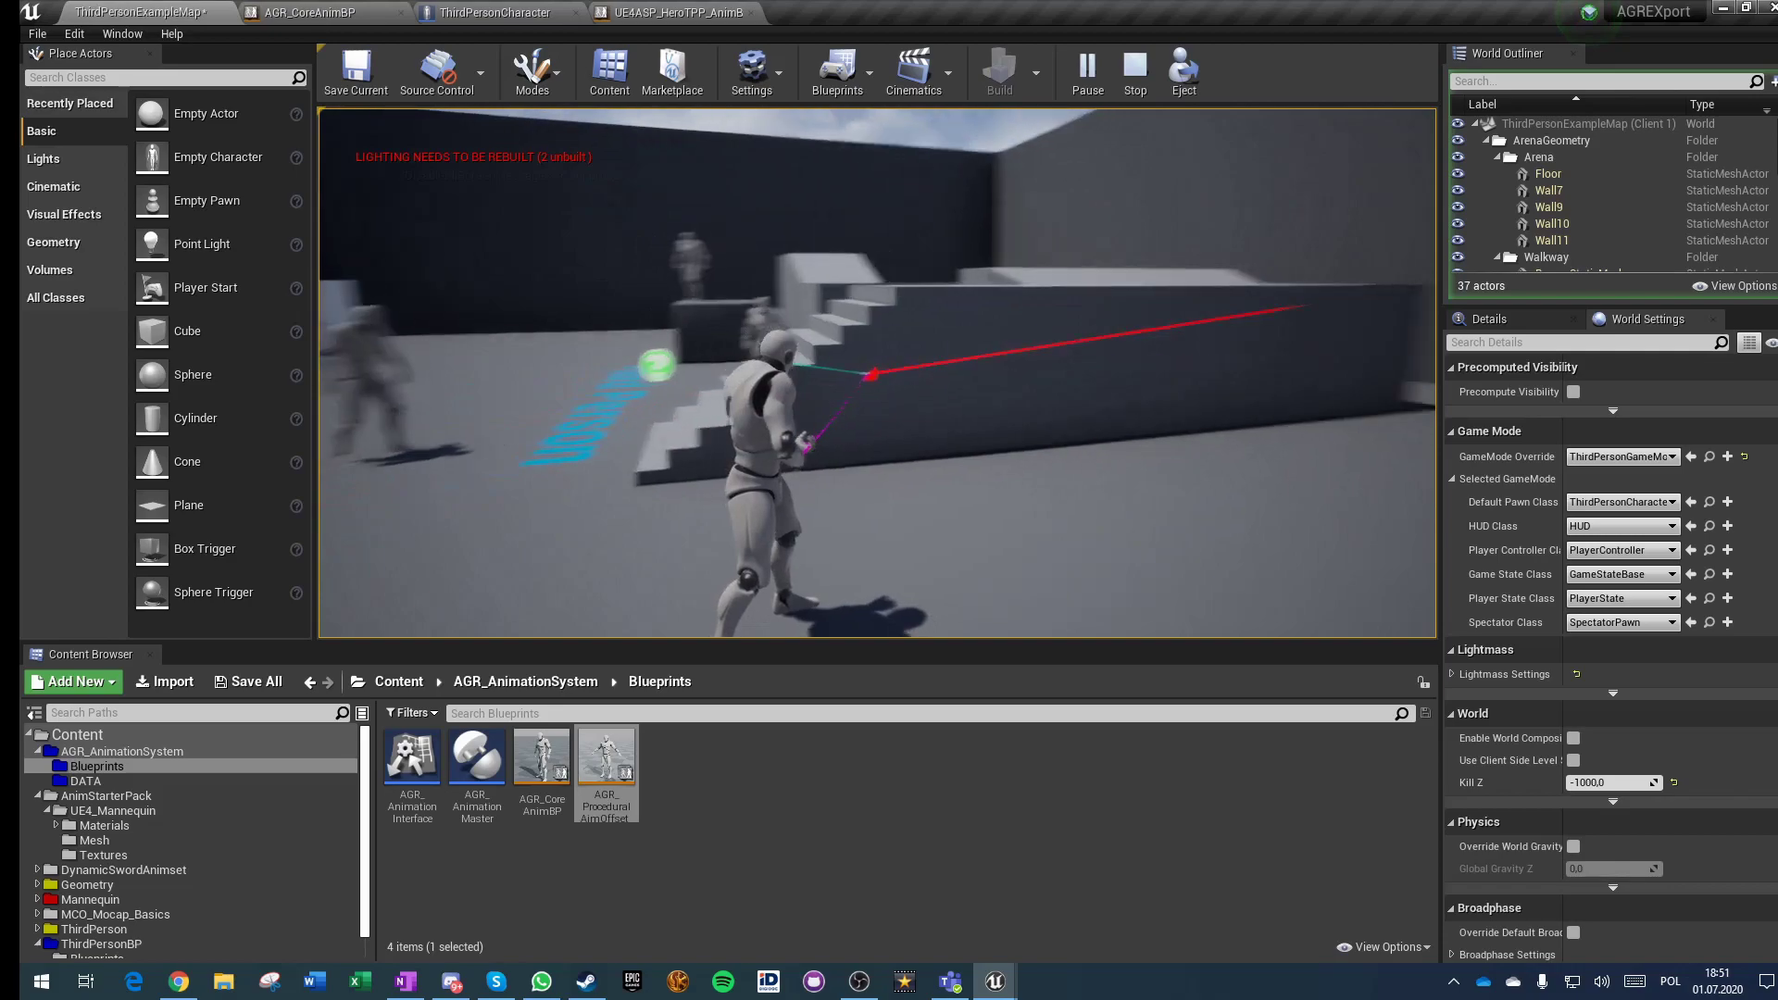
{"action": "key", "text": "shift+F1"}
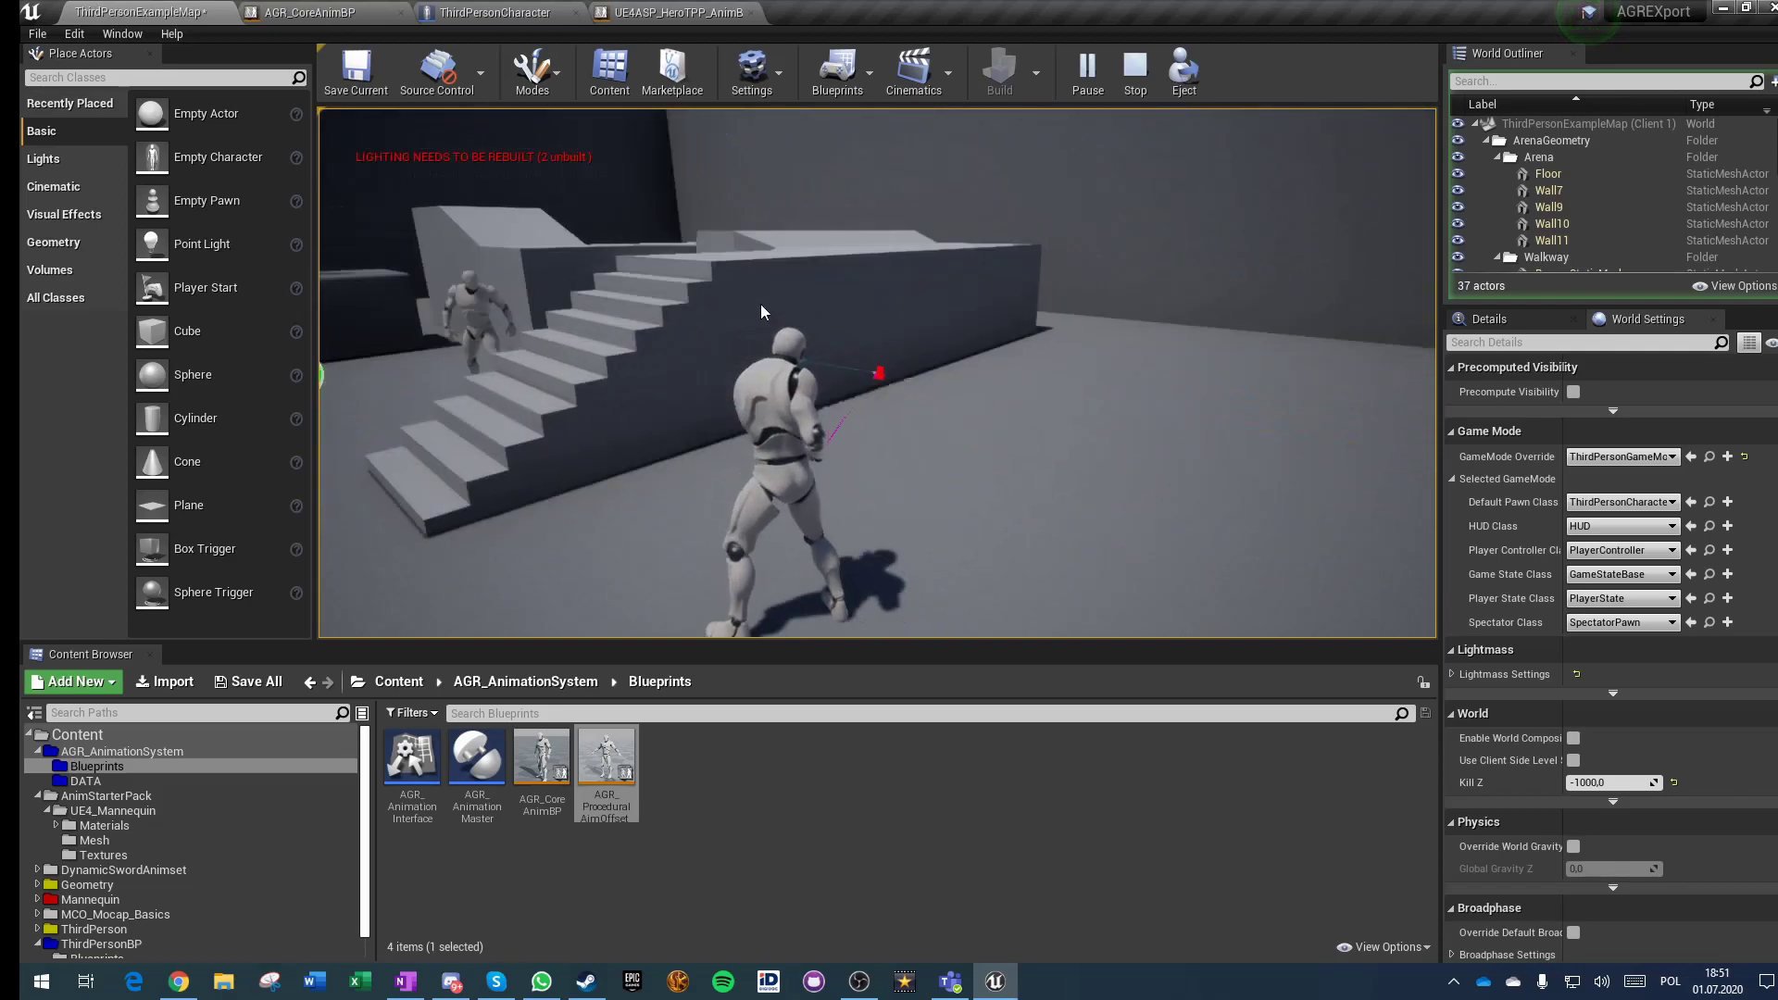
{"action": "key", "text": "Escape"}
Step: In ThirdPersonCharacter's 3rdPerson branch, set the Aim Offset Tag to Animation.AimOffset.LookAt and the turn Rotation Speed to 480
{"action": "left_click", "coordinate": [671, 11]}
{"action": "left_click", "coordinate": [496, 12]}
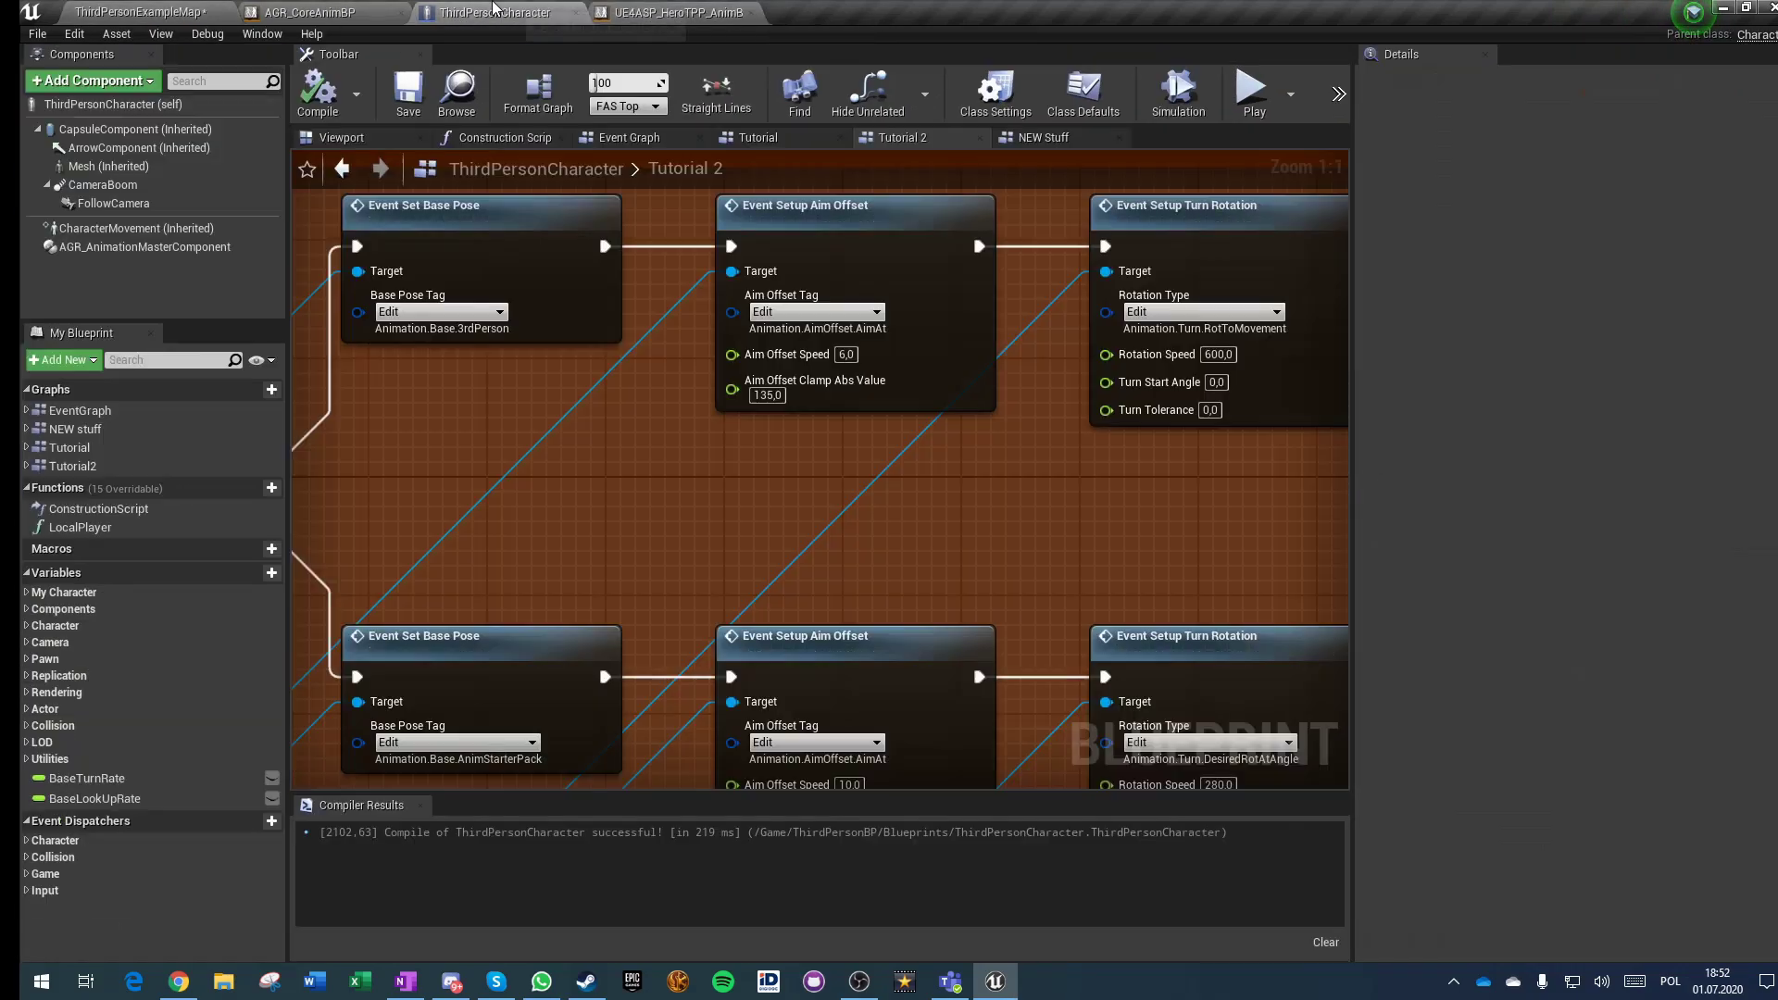
{"action": "left_click", "coordinate": [802, 312]}
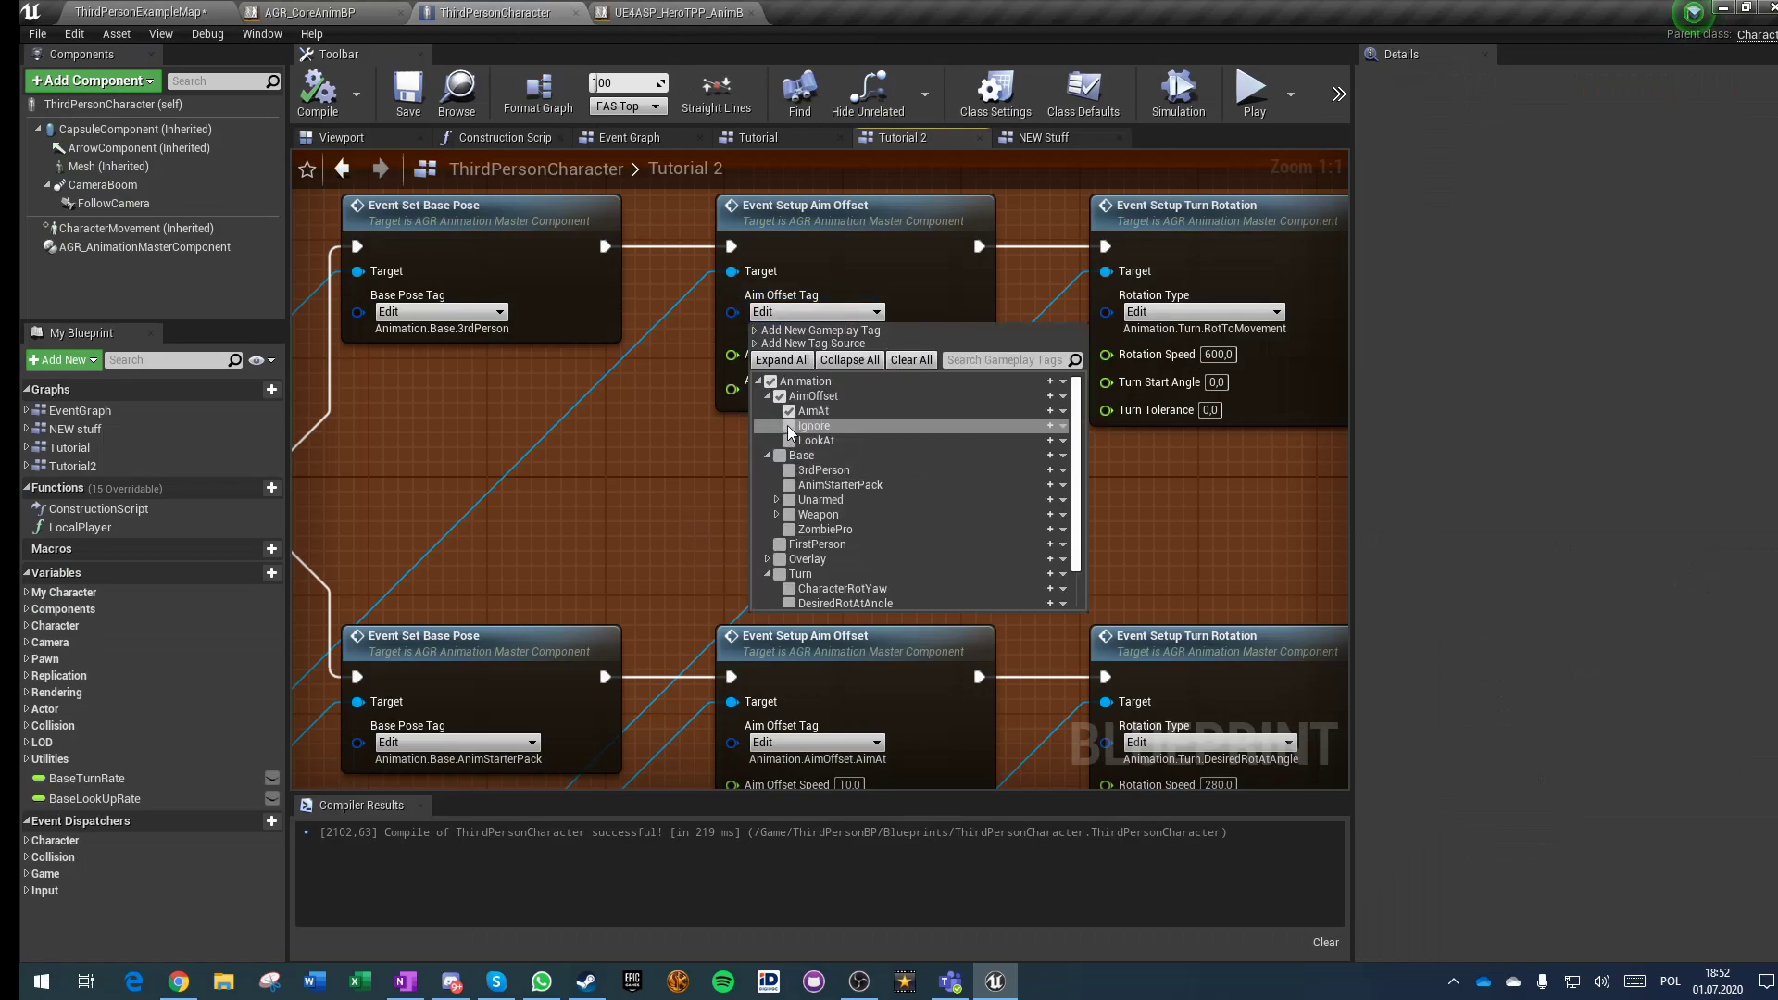
{"action": "left_click", "coordinate": [788, 449]}
{"action": "right_click_drag", "start_coordinate": [641, 475], "coordinate": [387, 525]}
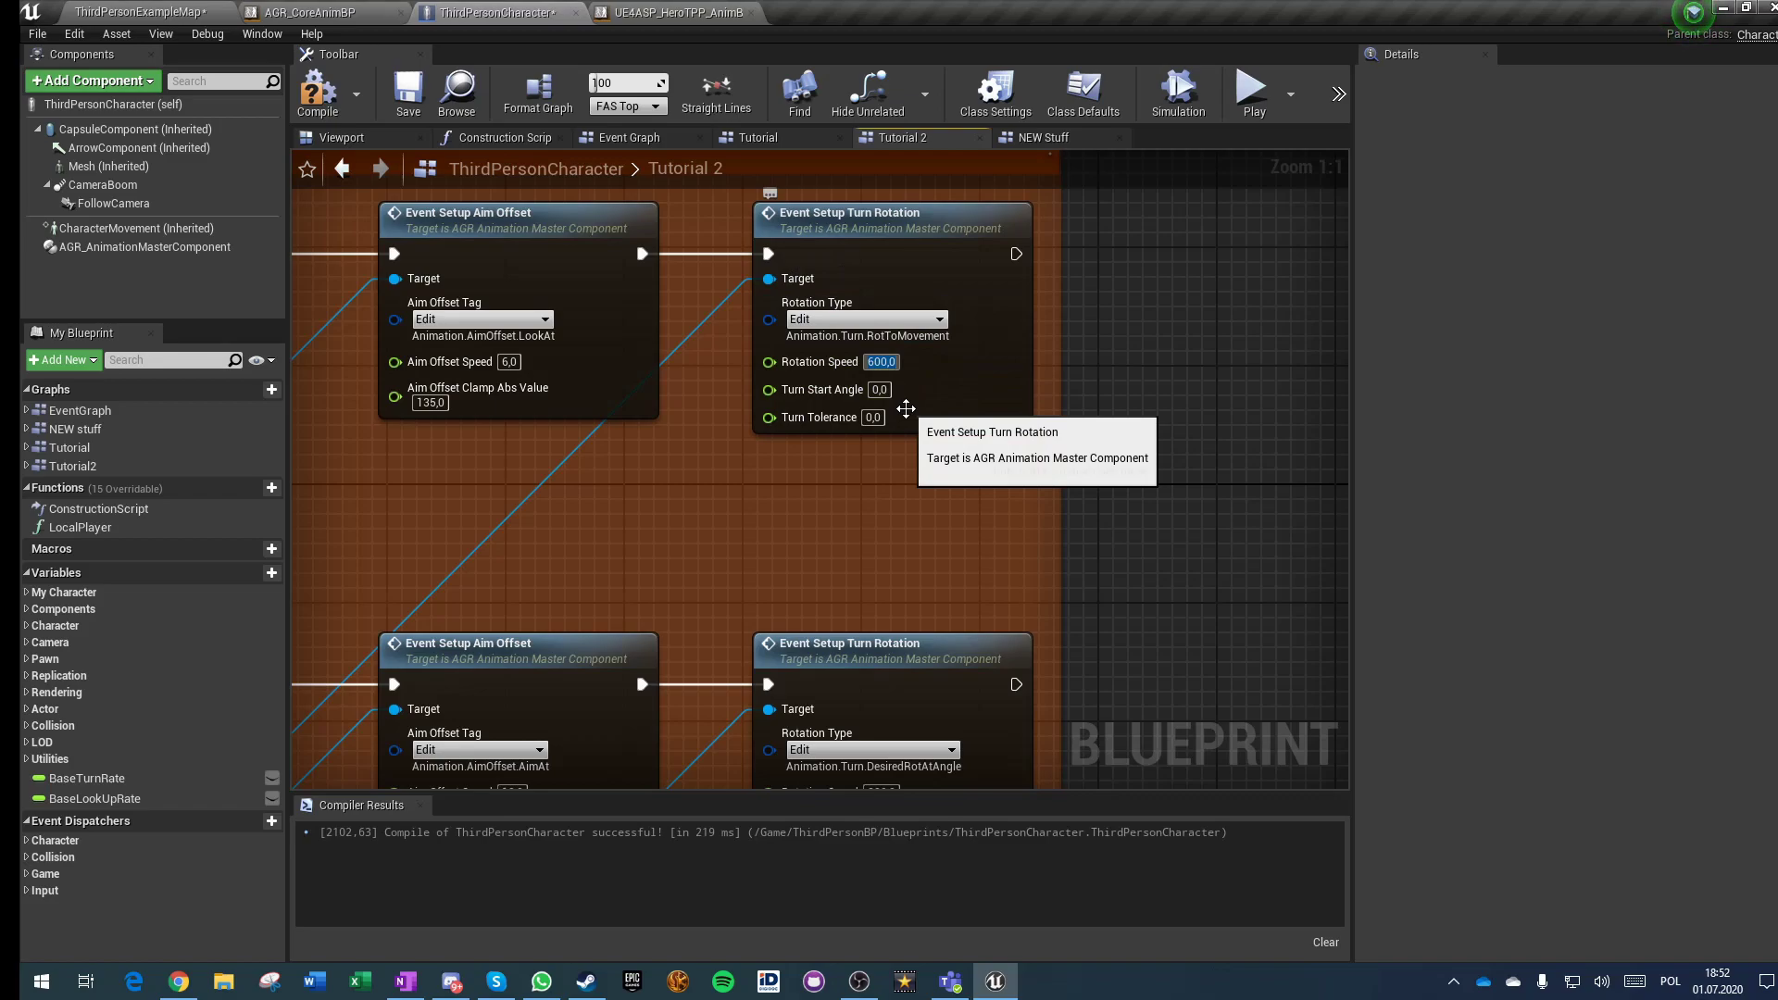
{"action": "right_click_drag", "start_coordinate": [772, 546], "coordinate": [1049, 460]}
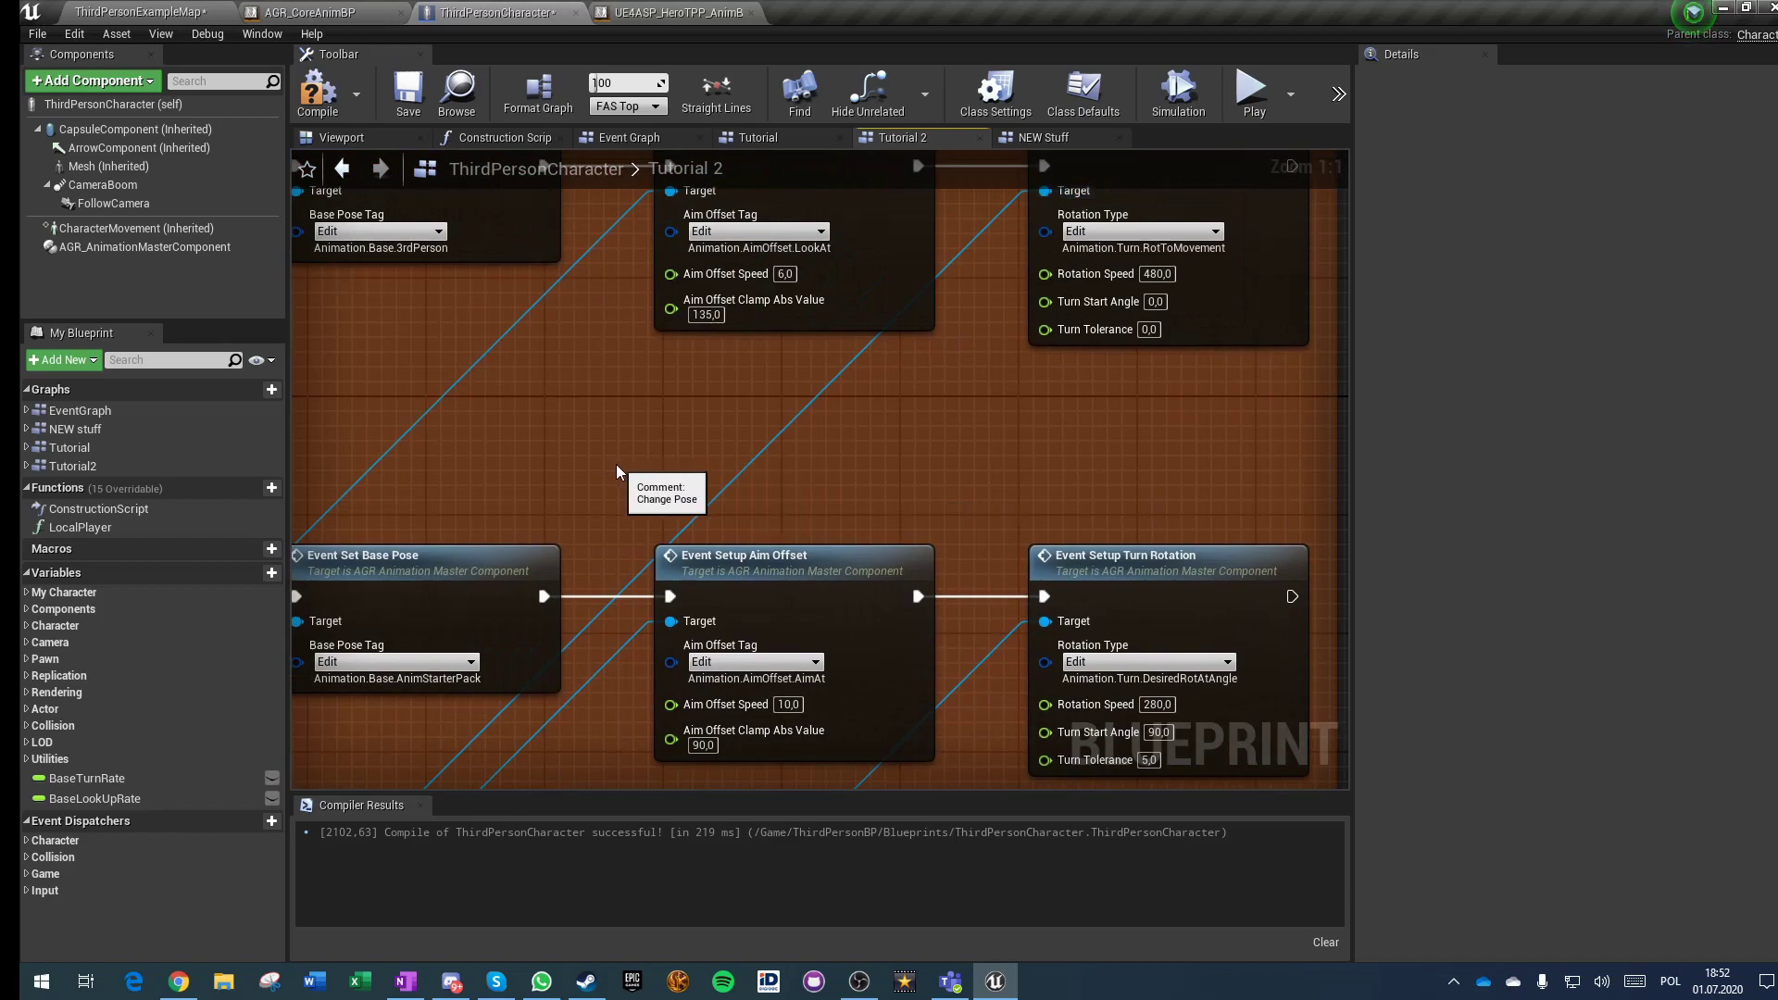
Step: Set the AnimStarterPack branch's Aim Offset Speed to 6, then compile and save ThirdPersonCharacter
{"action": "scroll", "coordinate": [597, 459], "scroll_direction": "down", "scroll_amount": 1}
{"action": "right_click_drag", "start_coordinate": [591, 454], "coordinate": [880, 401]}
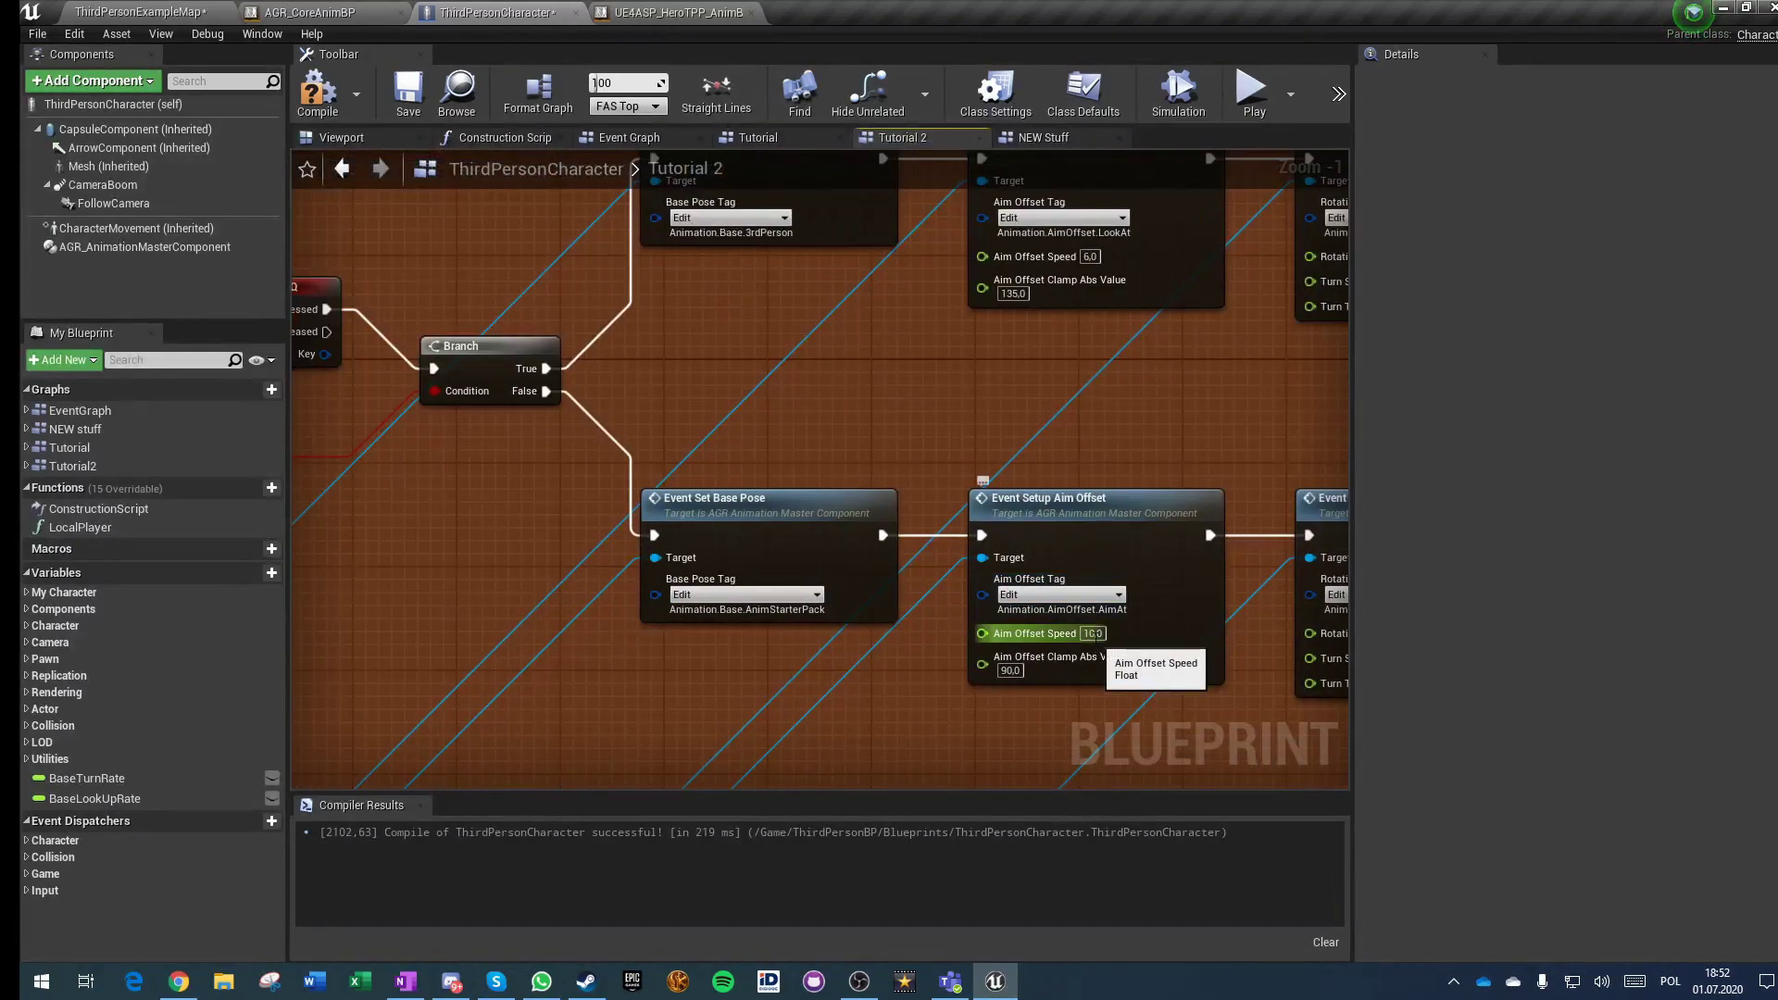
{"action": "right_click_drag", "start_coordinate": [882, 415], "coordinate": [948, 438]}
{"action": "left_click", "coordinate": [405, 86]}
Step: Follow the Q-key pose switch from its Base Pose Tag check and set the 3rdPerson branch's Aim Offset Clamp Abs Value to 180
{"action": "scroll", "coordinate": [534, 547], "scroll_direction": "down", "scroll_amount": 2}
{"action": "right_click_drag", "start_coordinate": [533, 546], "coordinate": [890, 519]}
{"action": "right_click_drag", "start_coordinate": [620, 546], "coordinate": [915, 433]}
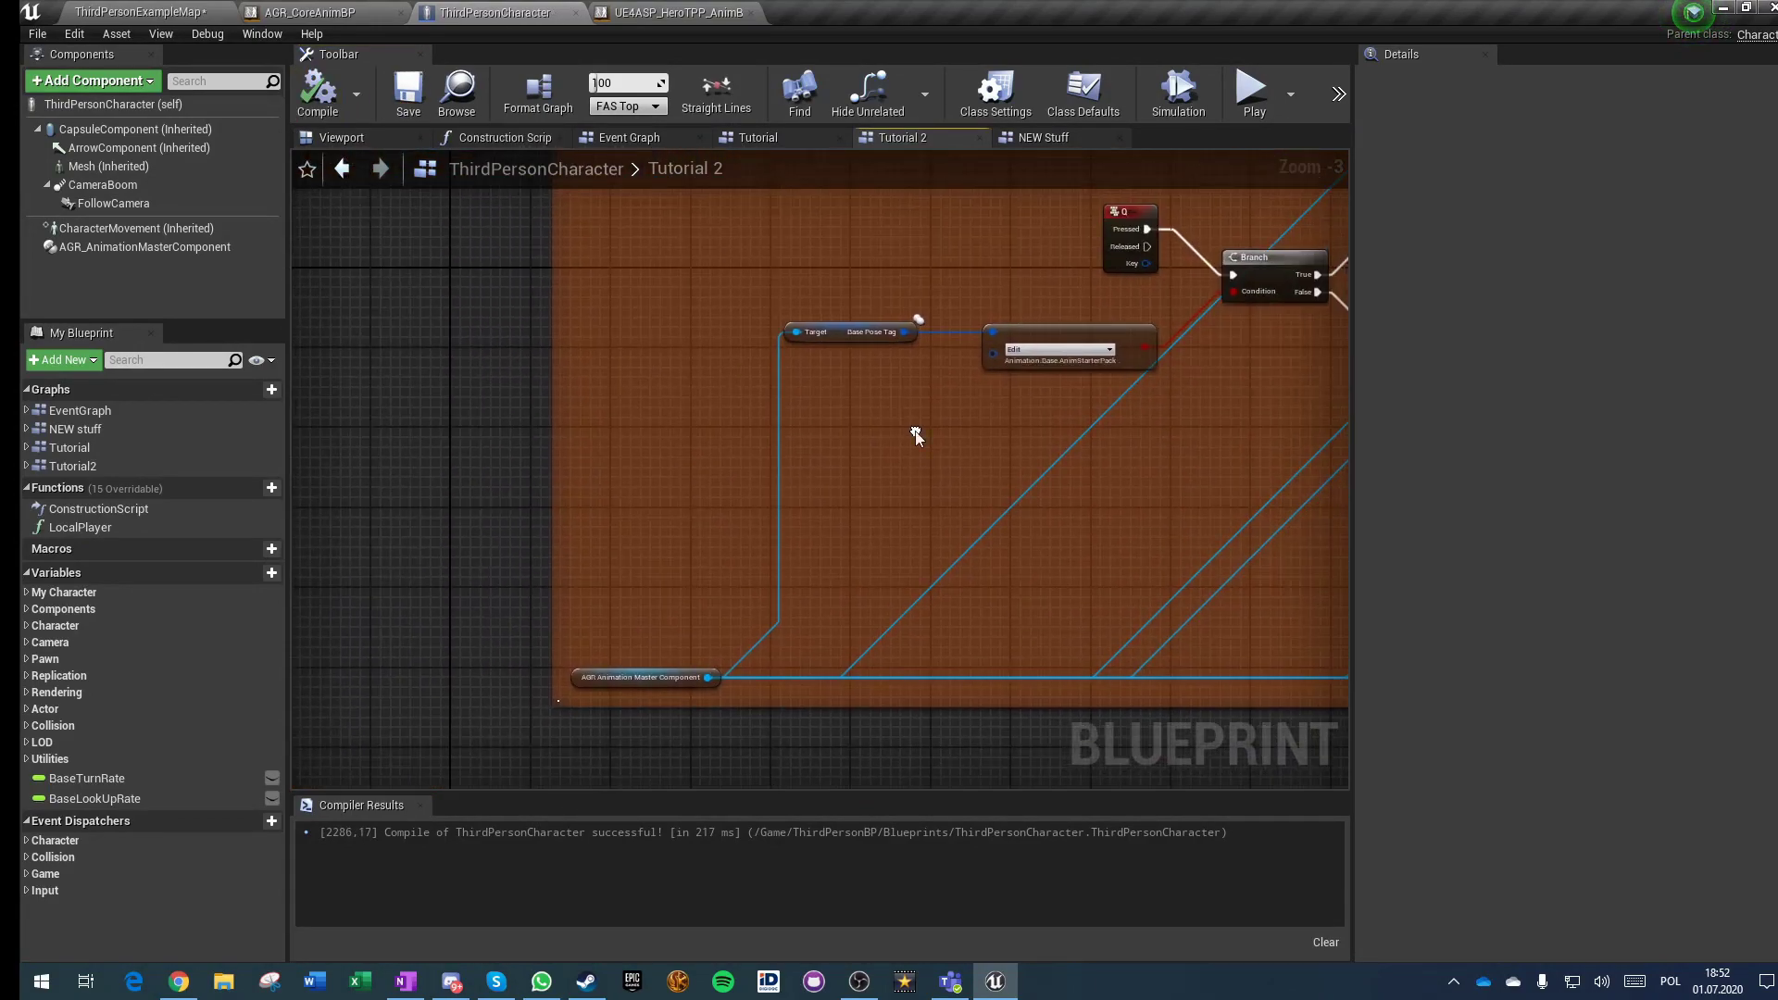
{"action": "scroll", "coordinate": [695, 669], "scroll_direction": "up", "scroll_amount": 3}
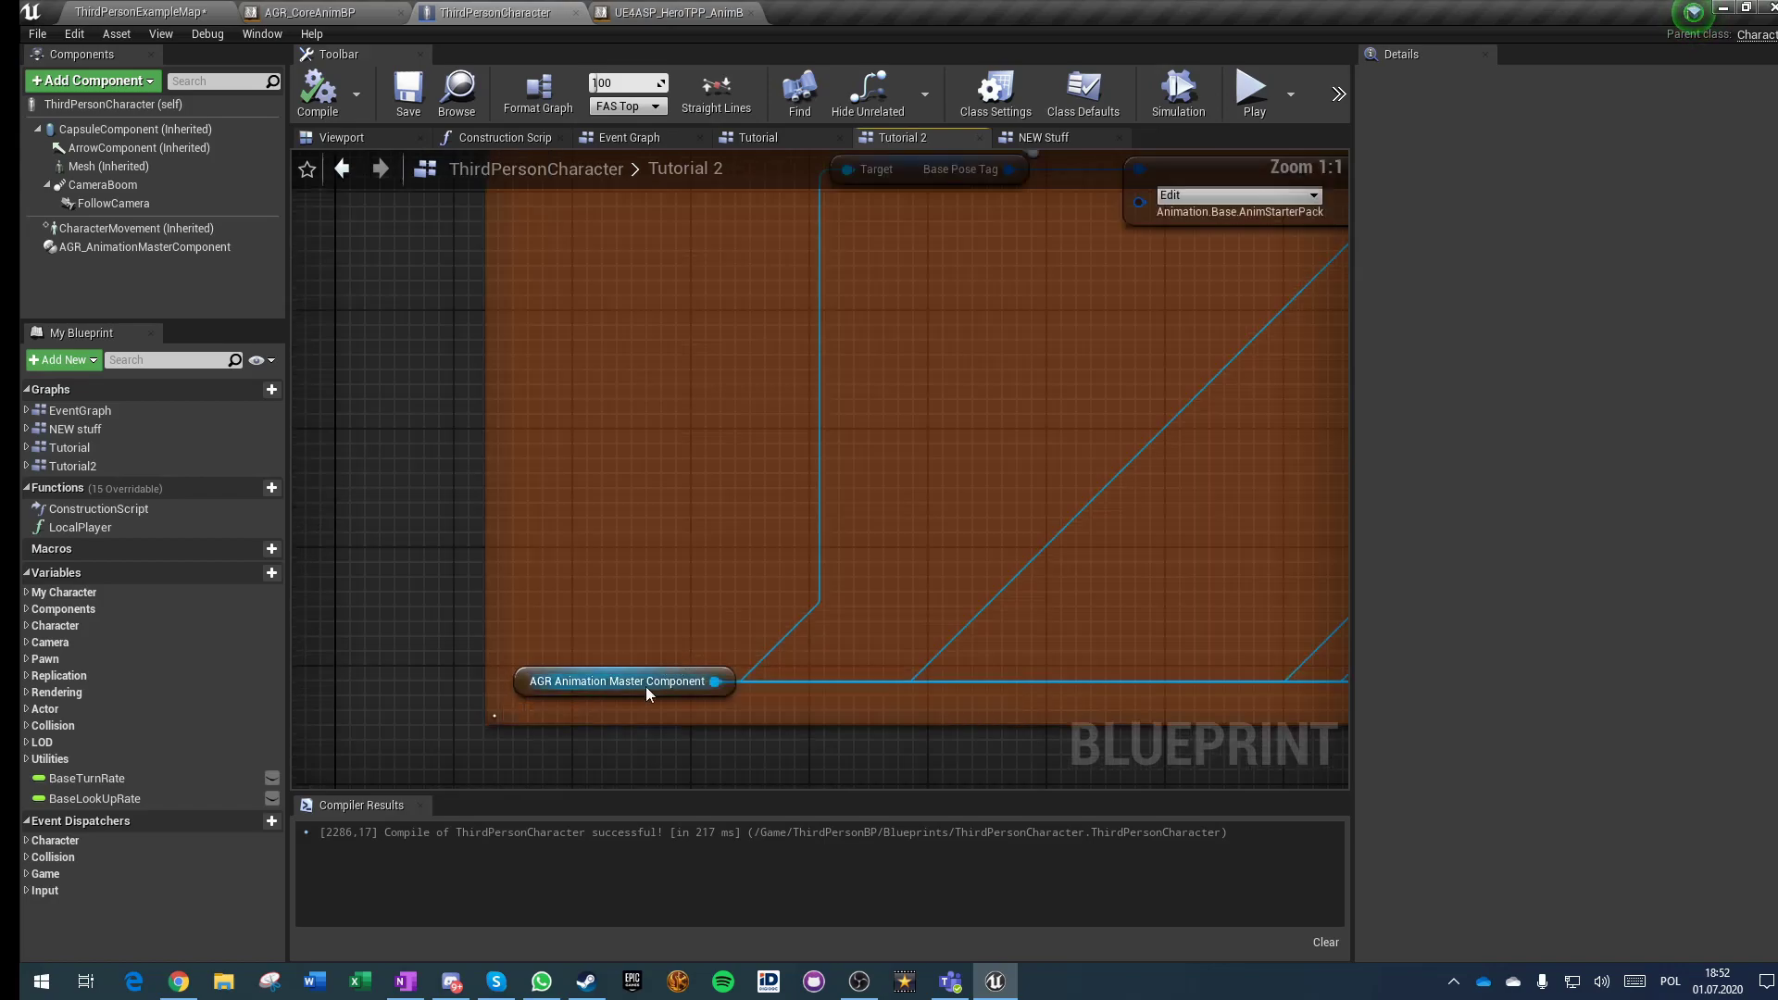
{"action": "right_click_drag", "start_coordinate": [814, 377], "coordinate": [658, 519]}
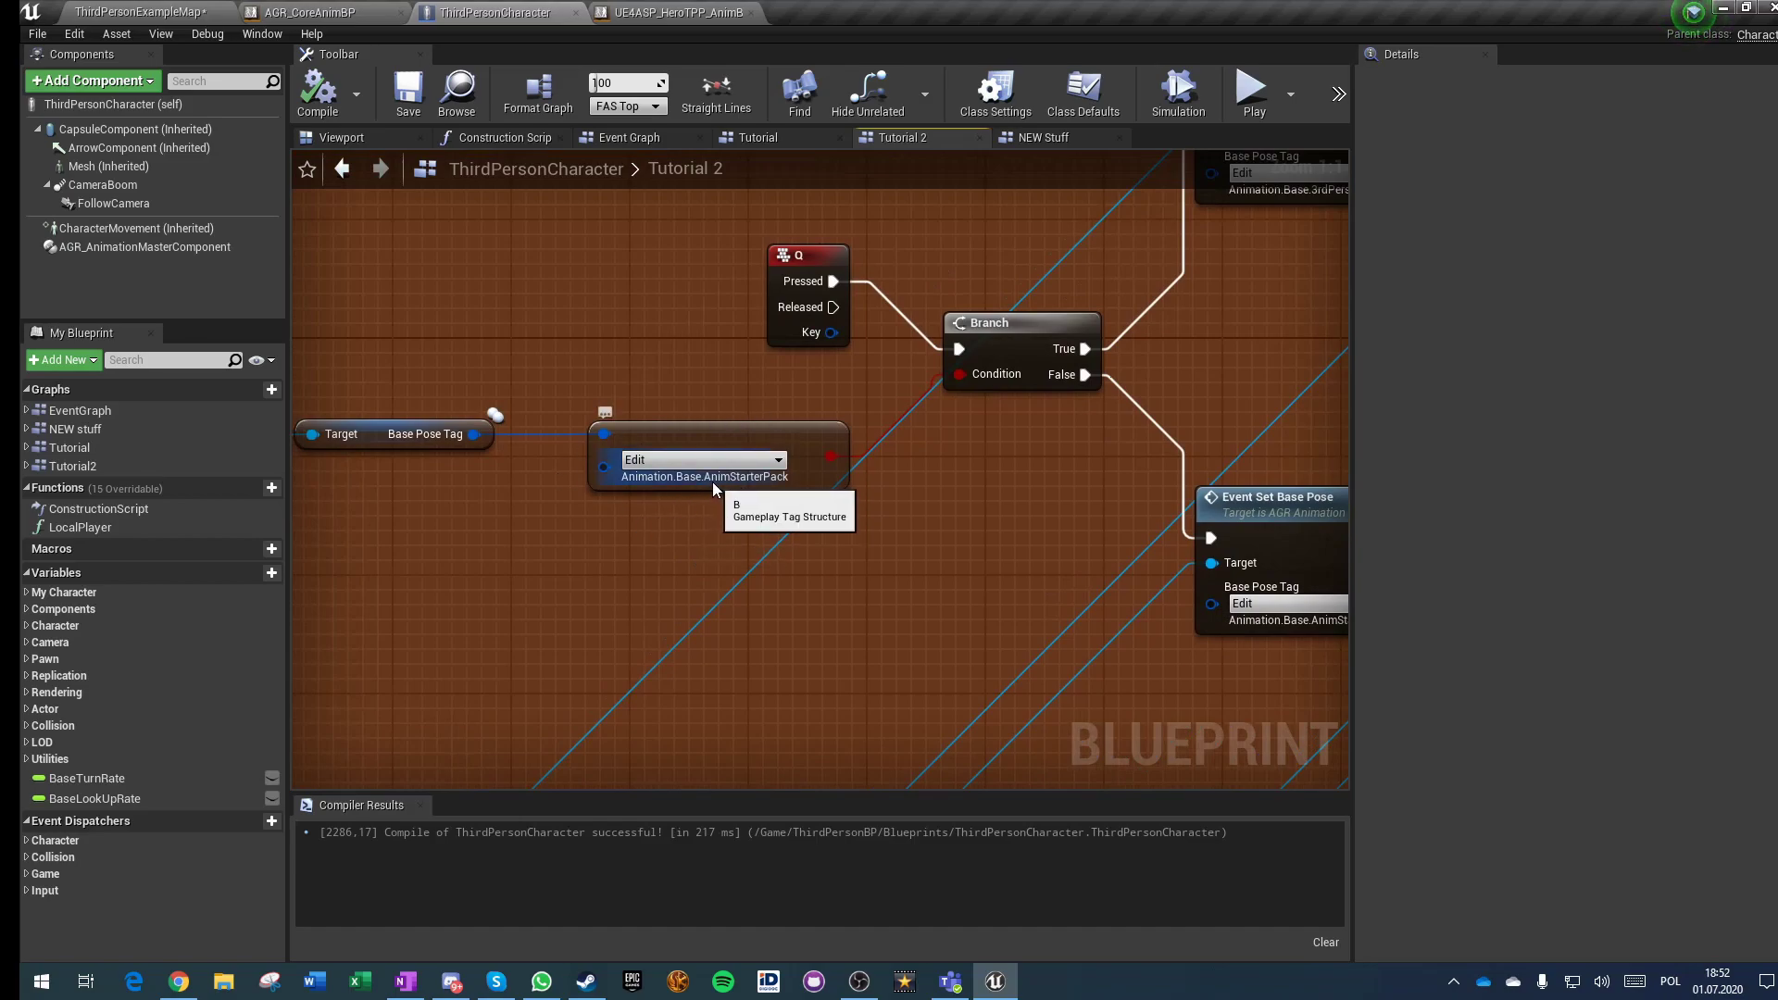
{"action": "right_click_drag", "start_coordinate": [727, 474], "coordinate": [393, 561]}
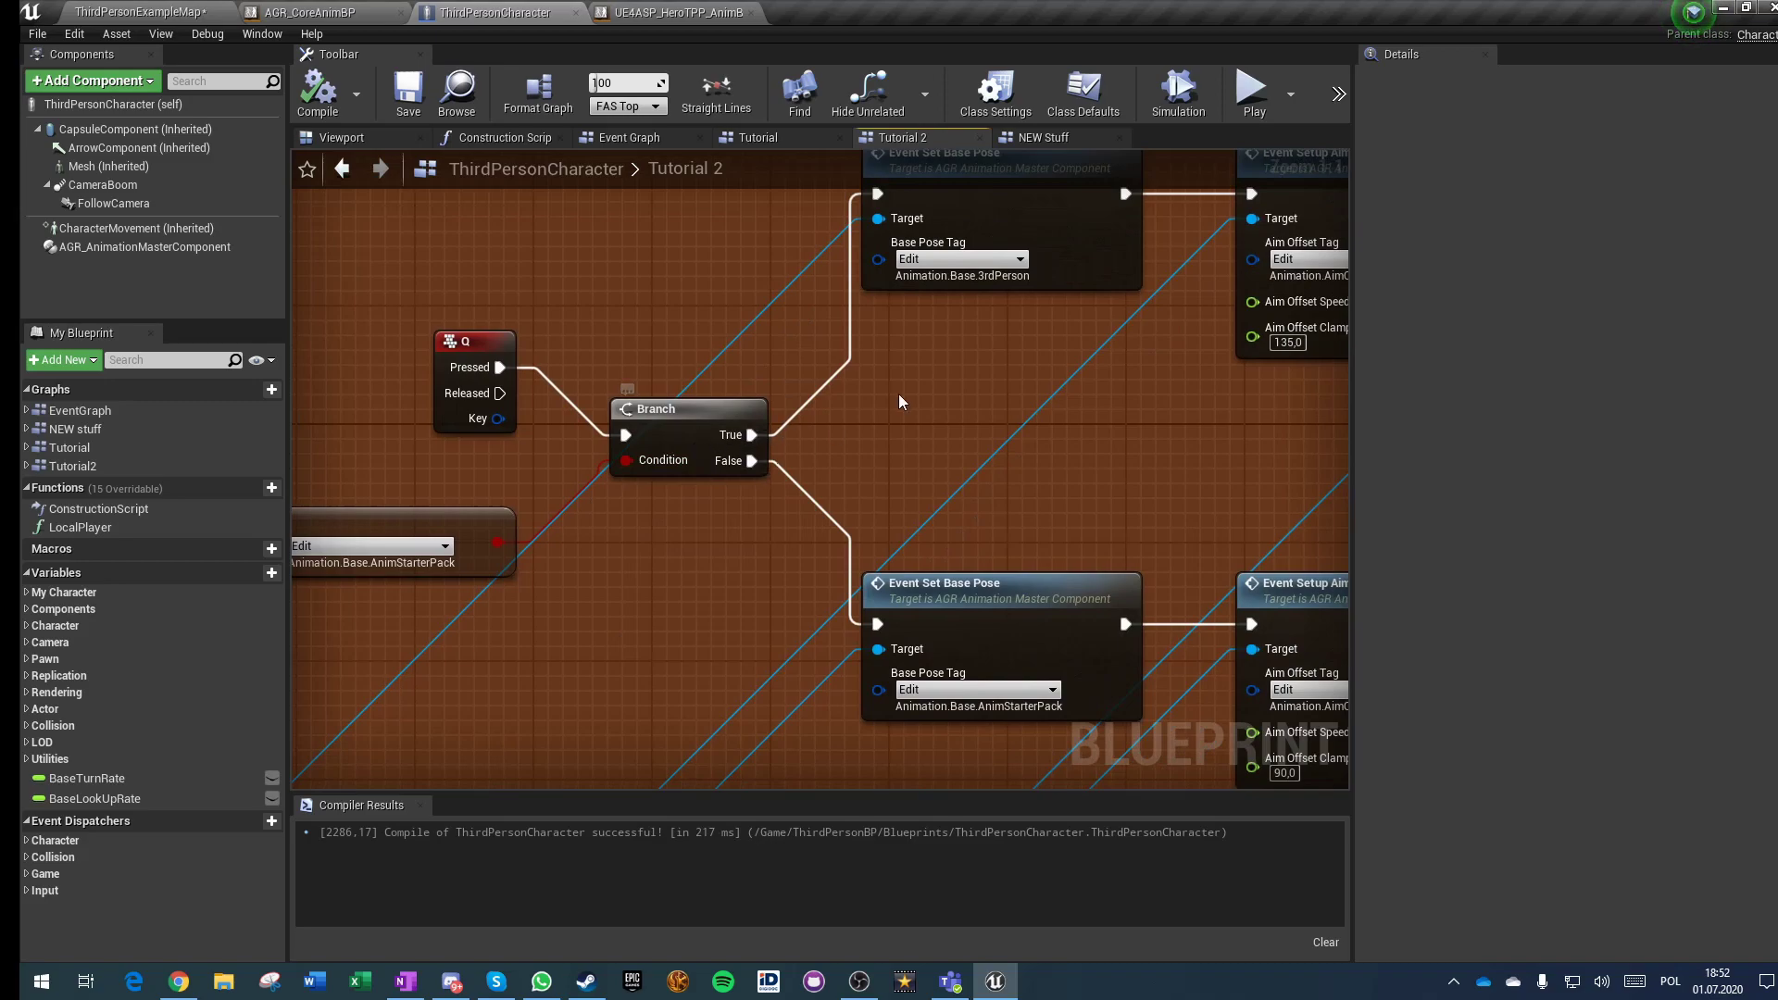
{"action": "right_click_drag", "start_coordinate": [895, 406], "coordinate": [478, 537]}
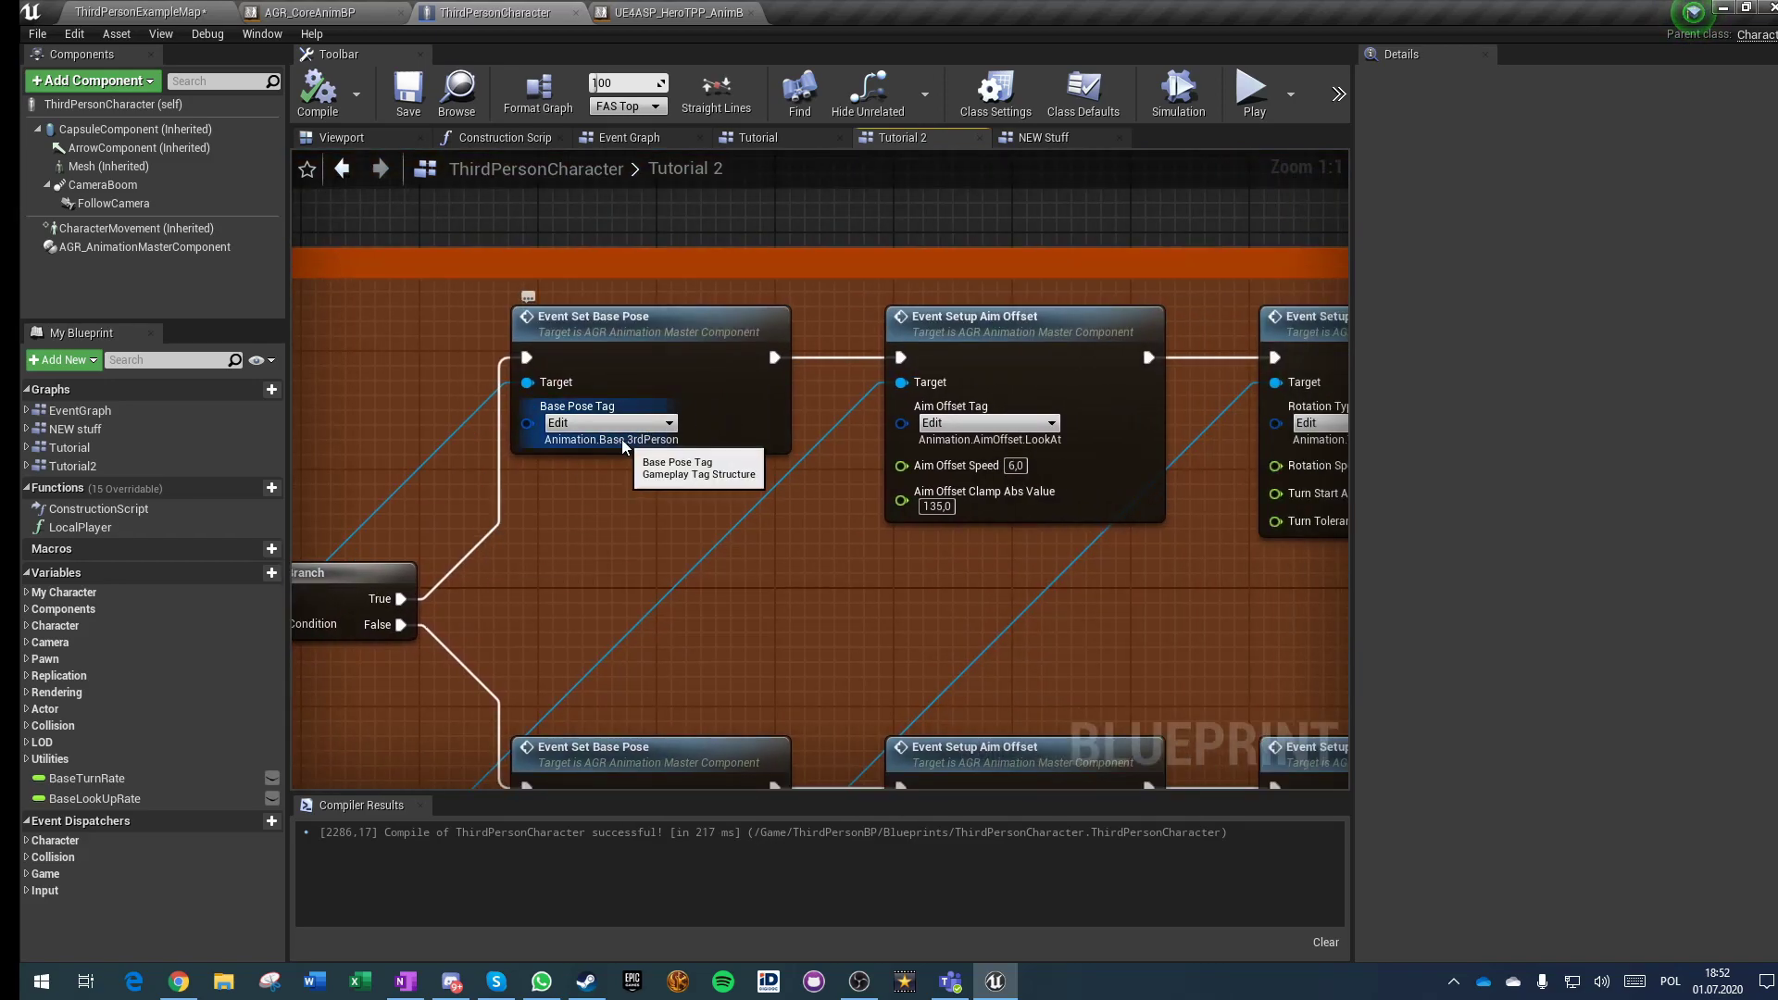
{"action": "right_click_drag", "start_coordinate": [945, 463], "coordinate": [648, 452]}
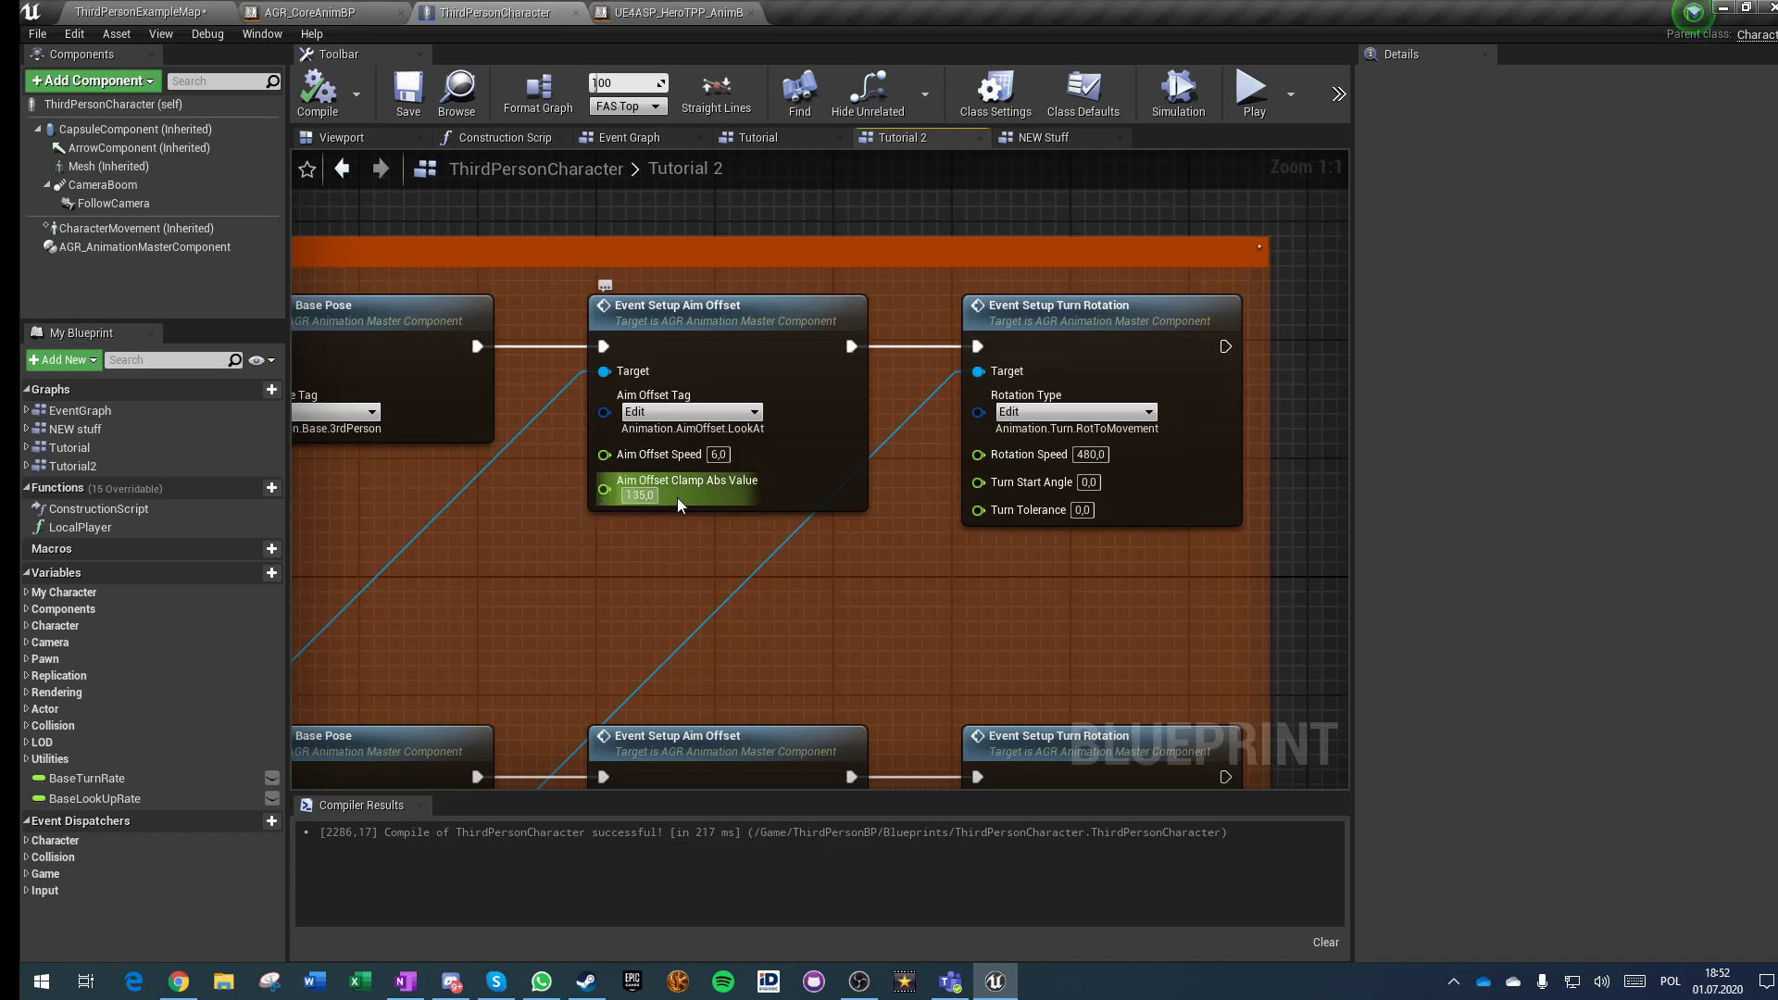
{"action": "right_click_drag", "start_coordinate": [788, 593], "coordinate": [576, 588]}
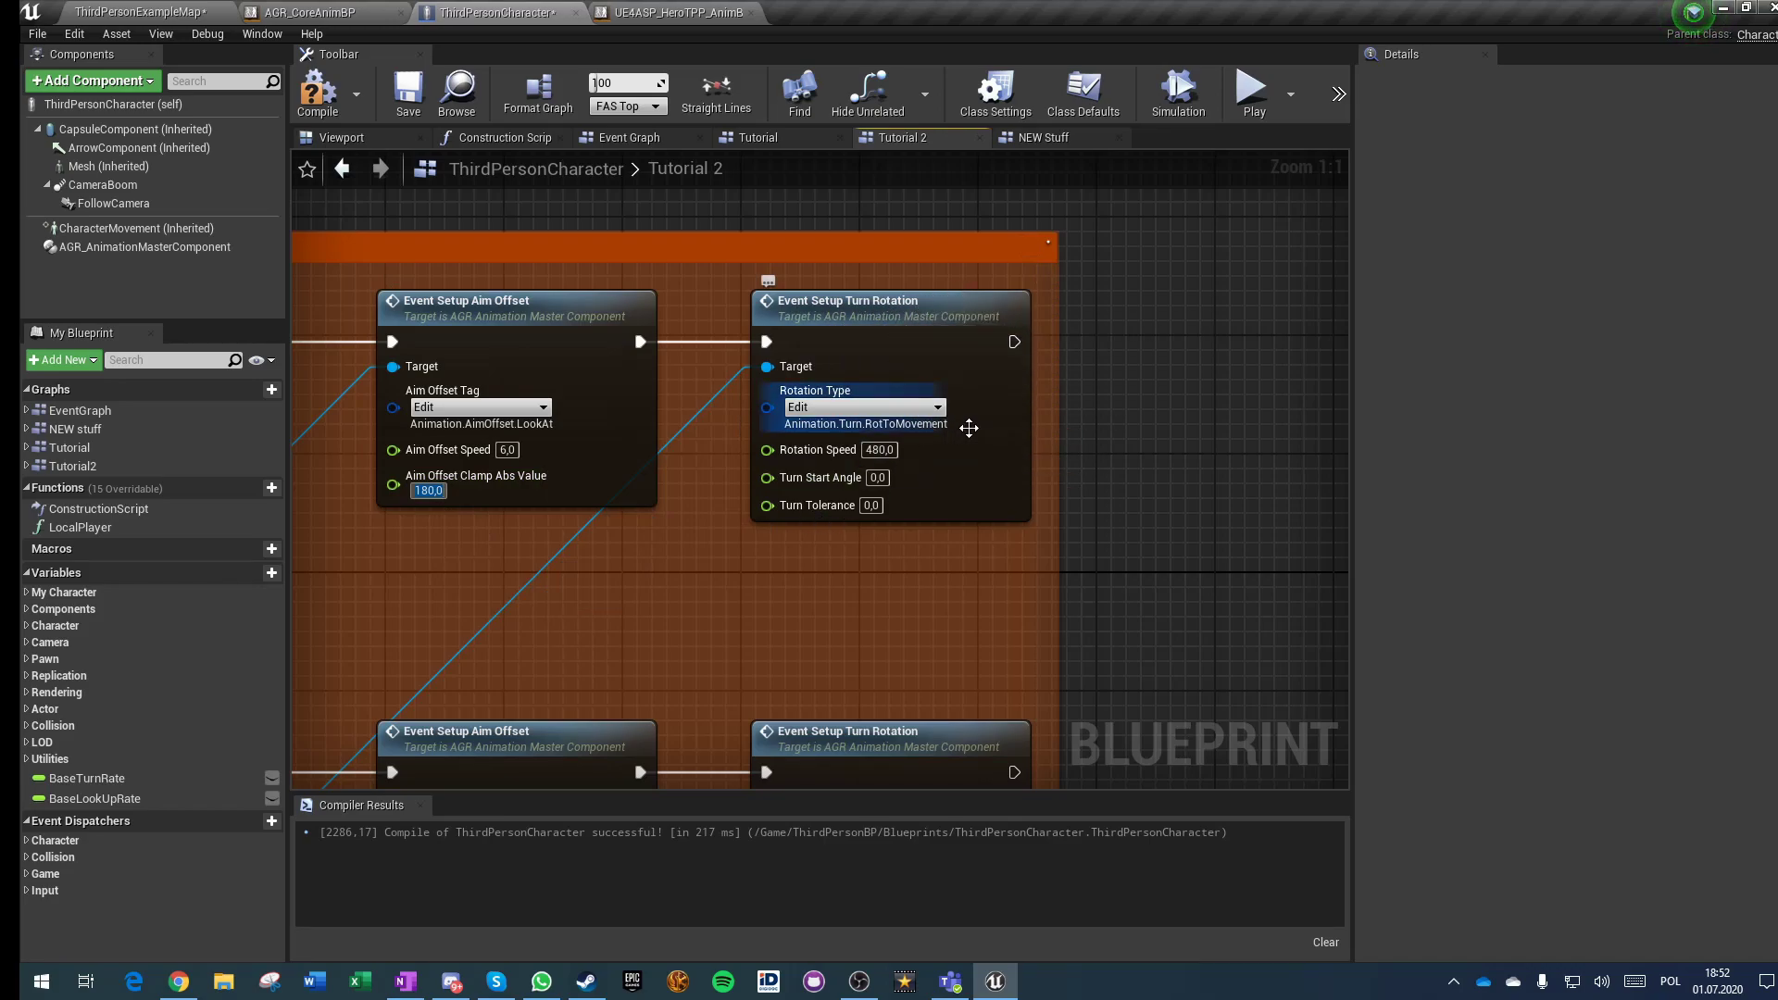
Step: Review the AnimStarterPack branch's settings and open the definition of Event Set Base Pose in AGR_AnimationMasterComponent
{"action": "right_click_drag", "start_coordinate": [728, 596], "coordinate": [816, 250]}
{"action": "scroll", "coordinate": [798, 415], "scroll_direction": "down", "scroll_amount": 2}
{"action": "right_click_drag", "start_coordinate": [408, 403], "coordinate": [789, 407]}
{"action": "right_click_drag", "start_coordinate": [958, 467], "coordinate": [628, 500]}
{"action": "right_click_drag", "start_coordinate": [943, 526], "coordinate": [774, 447]}
{"action": "scroll", "coordinate": [777, 463], "scroll_direction": "up", "scroll_amount": 2}
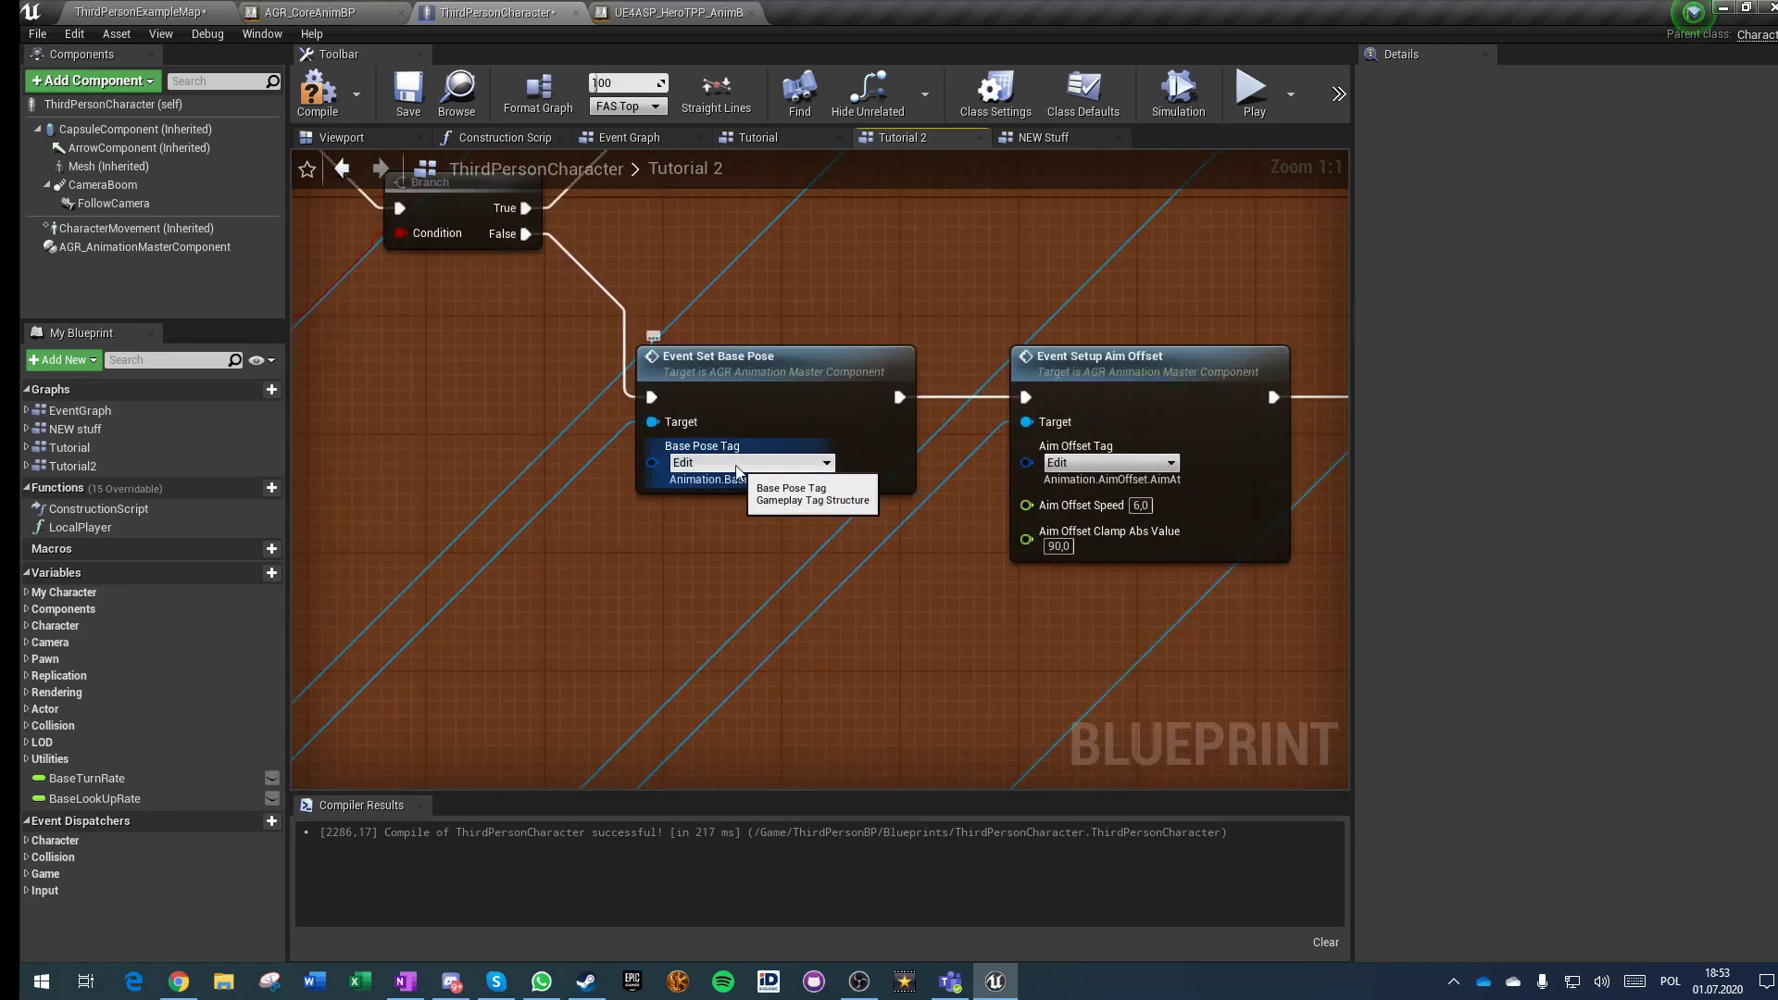
{"action": "right_click_drag", "start_coordinate": [658, 362], "coordinate": [859, 336]}
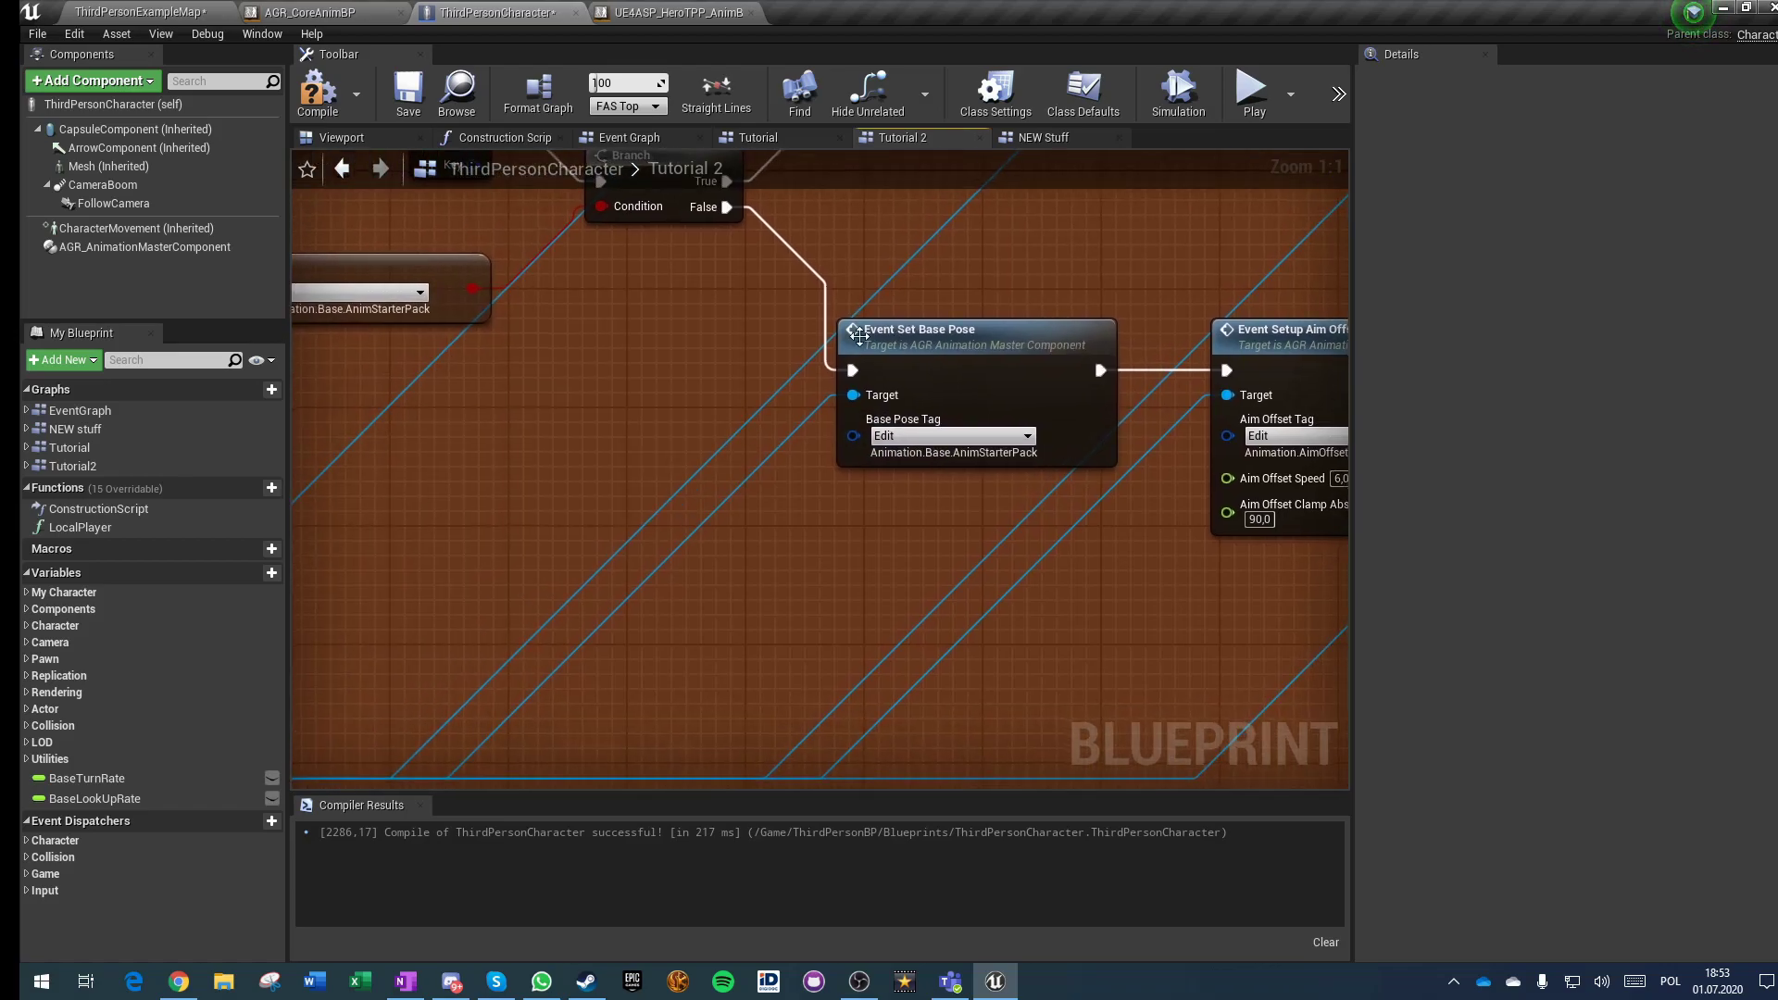
{"action": "right_click_drag", "start_coordinate": [964, 393], "coordinate": [698, 452]}
{"action": "double_click", "coordinate": [708, 426]}
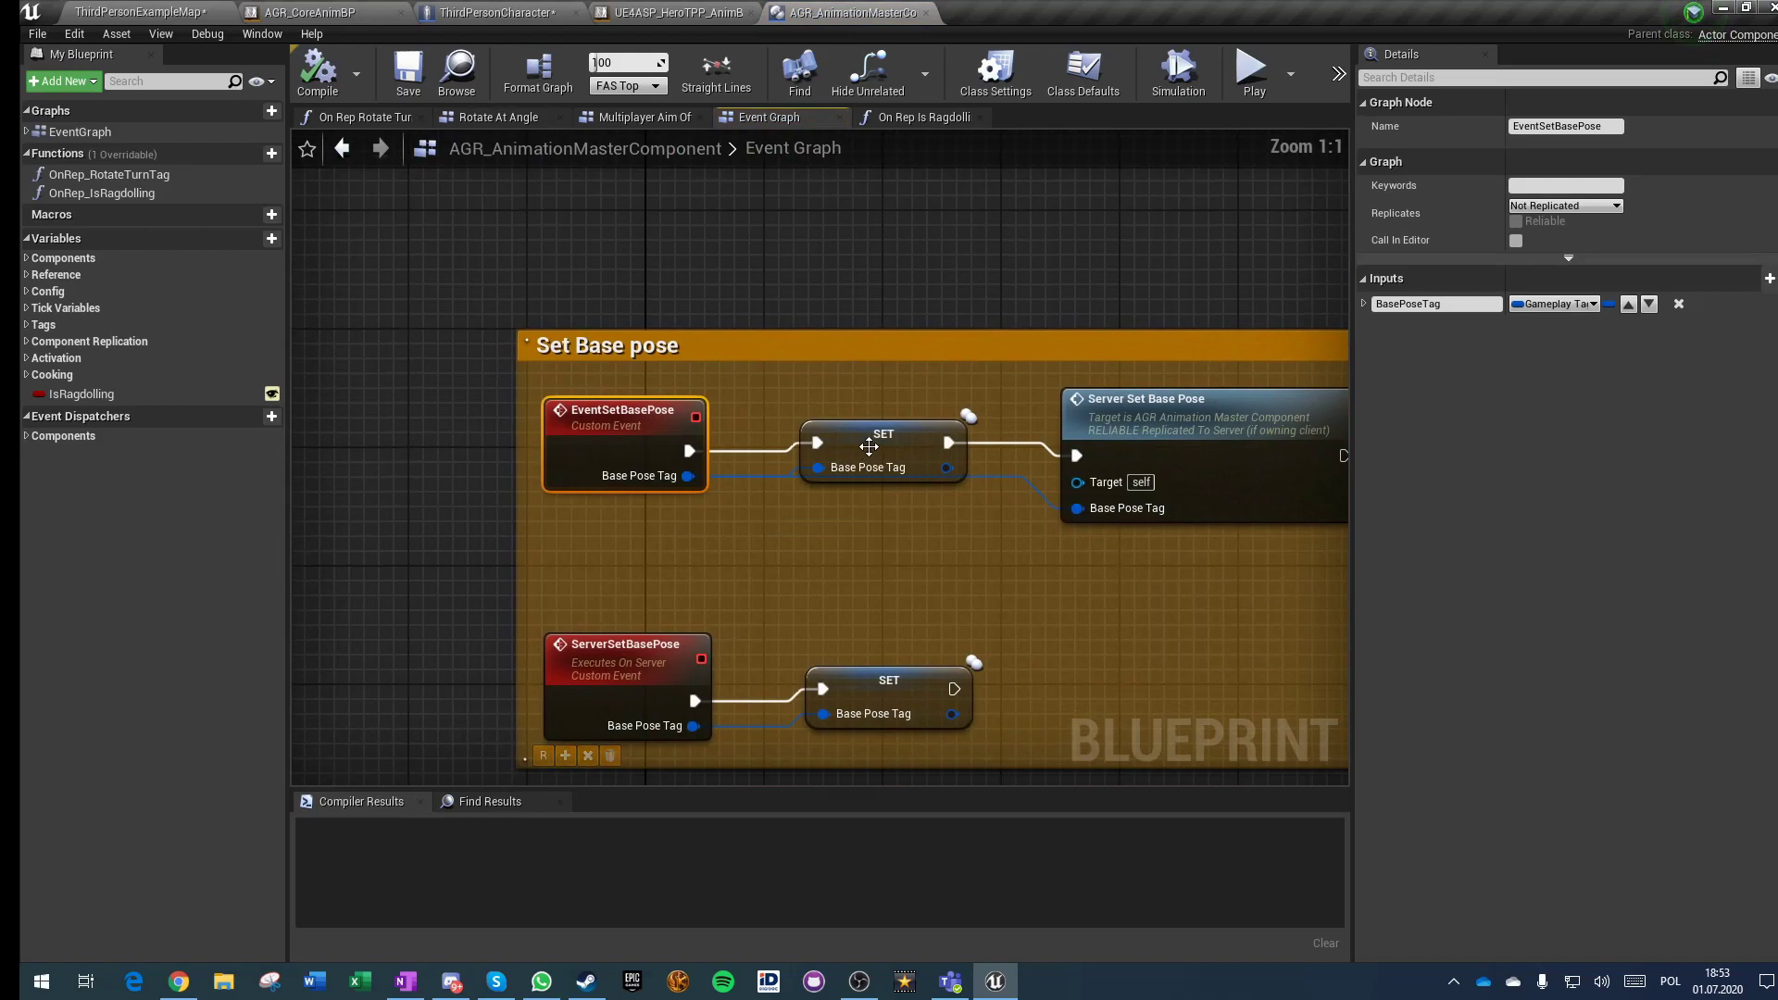
Step: Examine how EventSetBasePose and ServerSetBasePose set the Base Pose Tag, including the server event's replication settings
{"action": "left_click", "coordinate": [868, 448]}
{"action": "right_click_drag", "start_coordinate": [1102, 431], "coordinate": [810, 413]}
{"action": "left_click", "coordinate": [893, 390]}
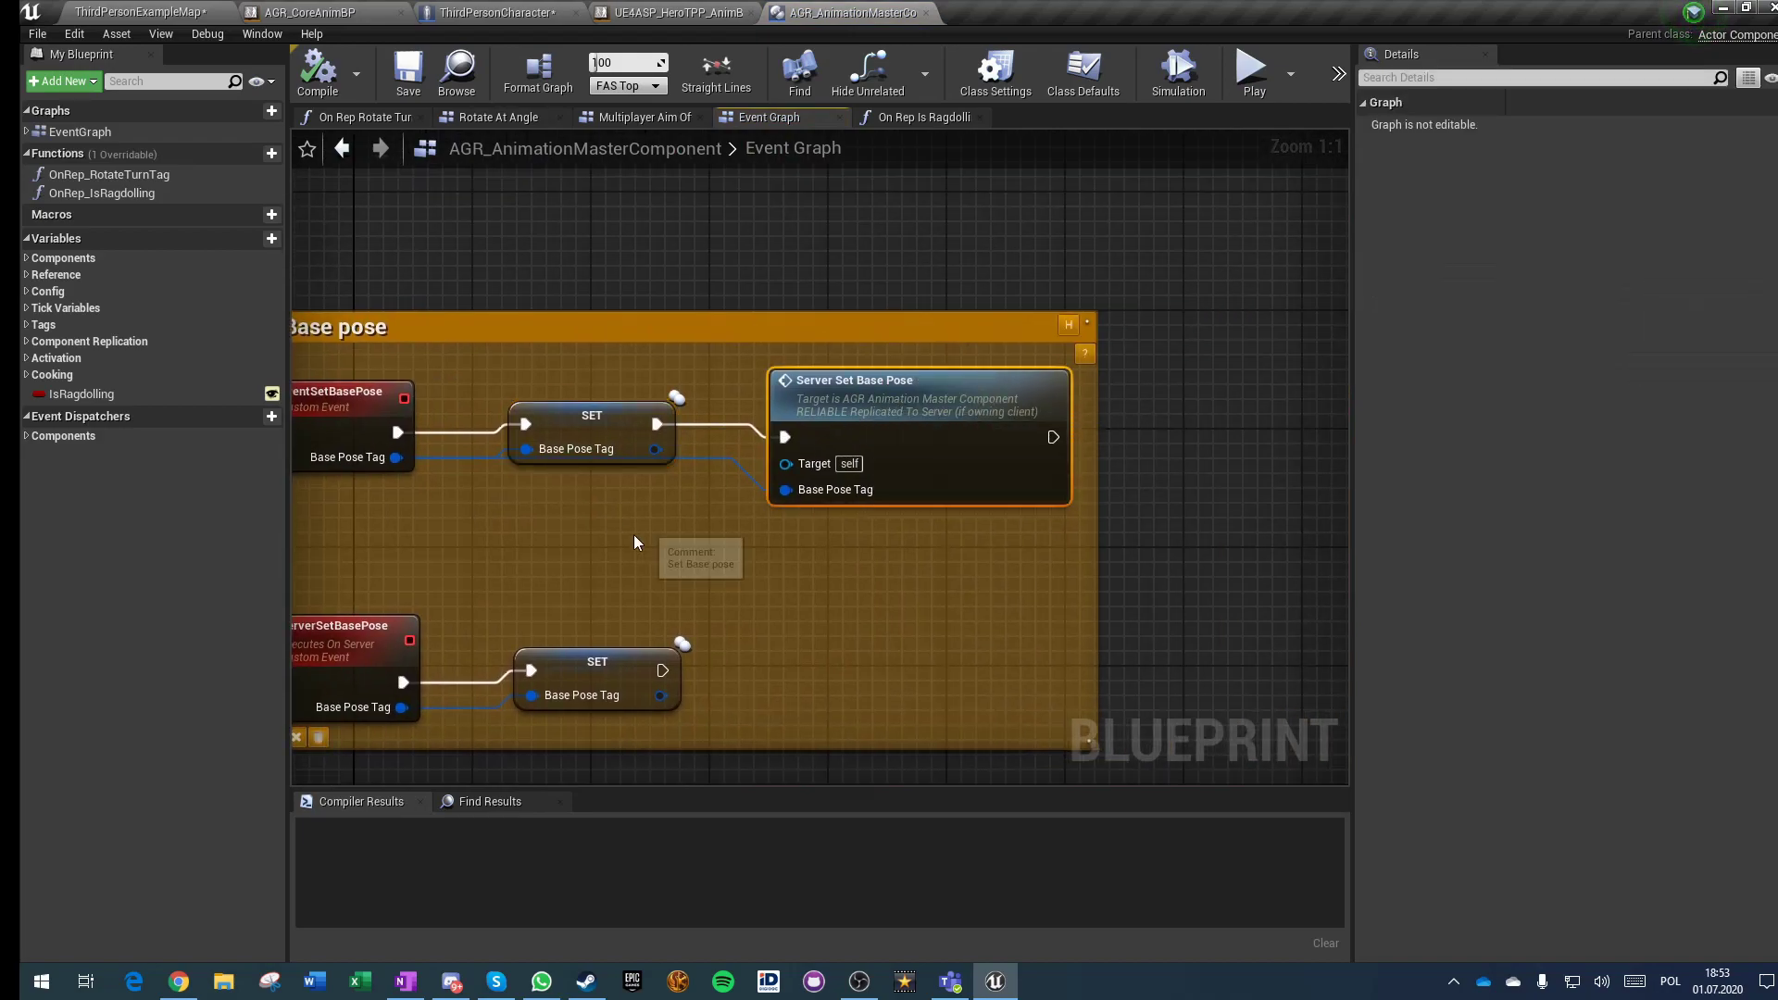
{"action": "right_click_drag", "start_coordinate": [530, 563], "coordinate": [782, 468]}
{"action": "left_click", "coordinate": [567, 553]}
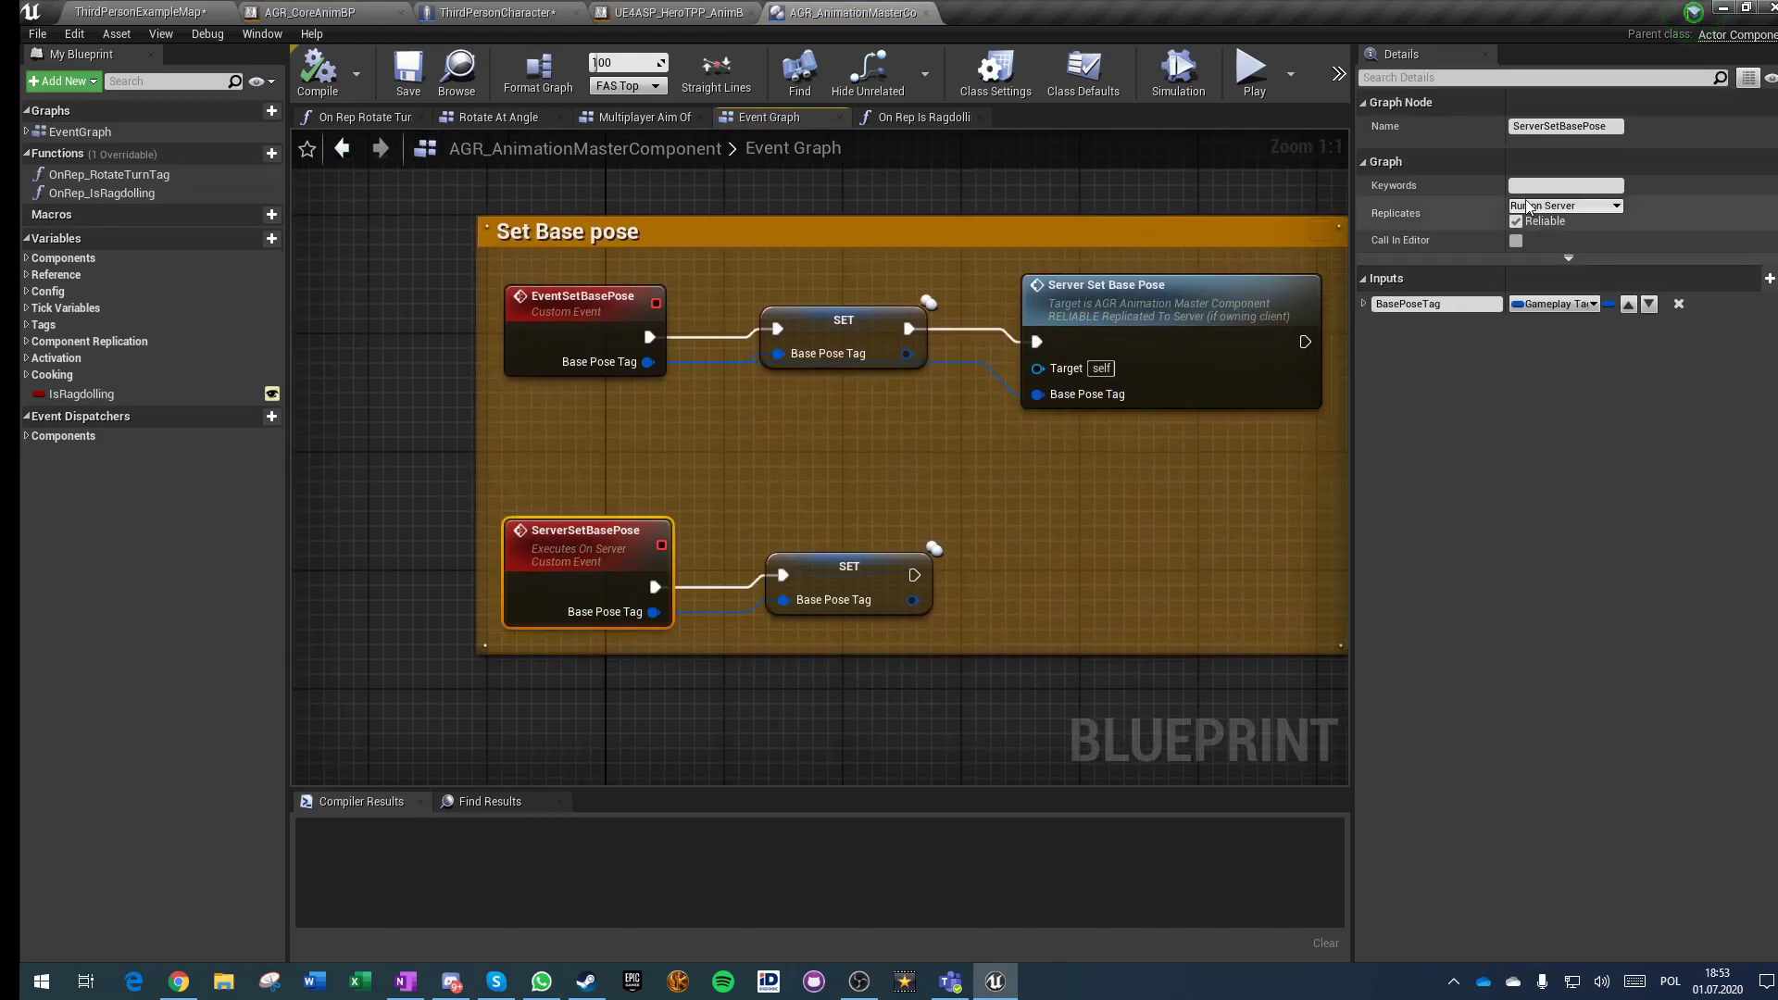
{"action": "left_click", "coordinate": [827, 566]}
{"action": "left_click", "coordinate": [849, 502]}
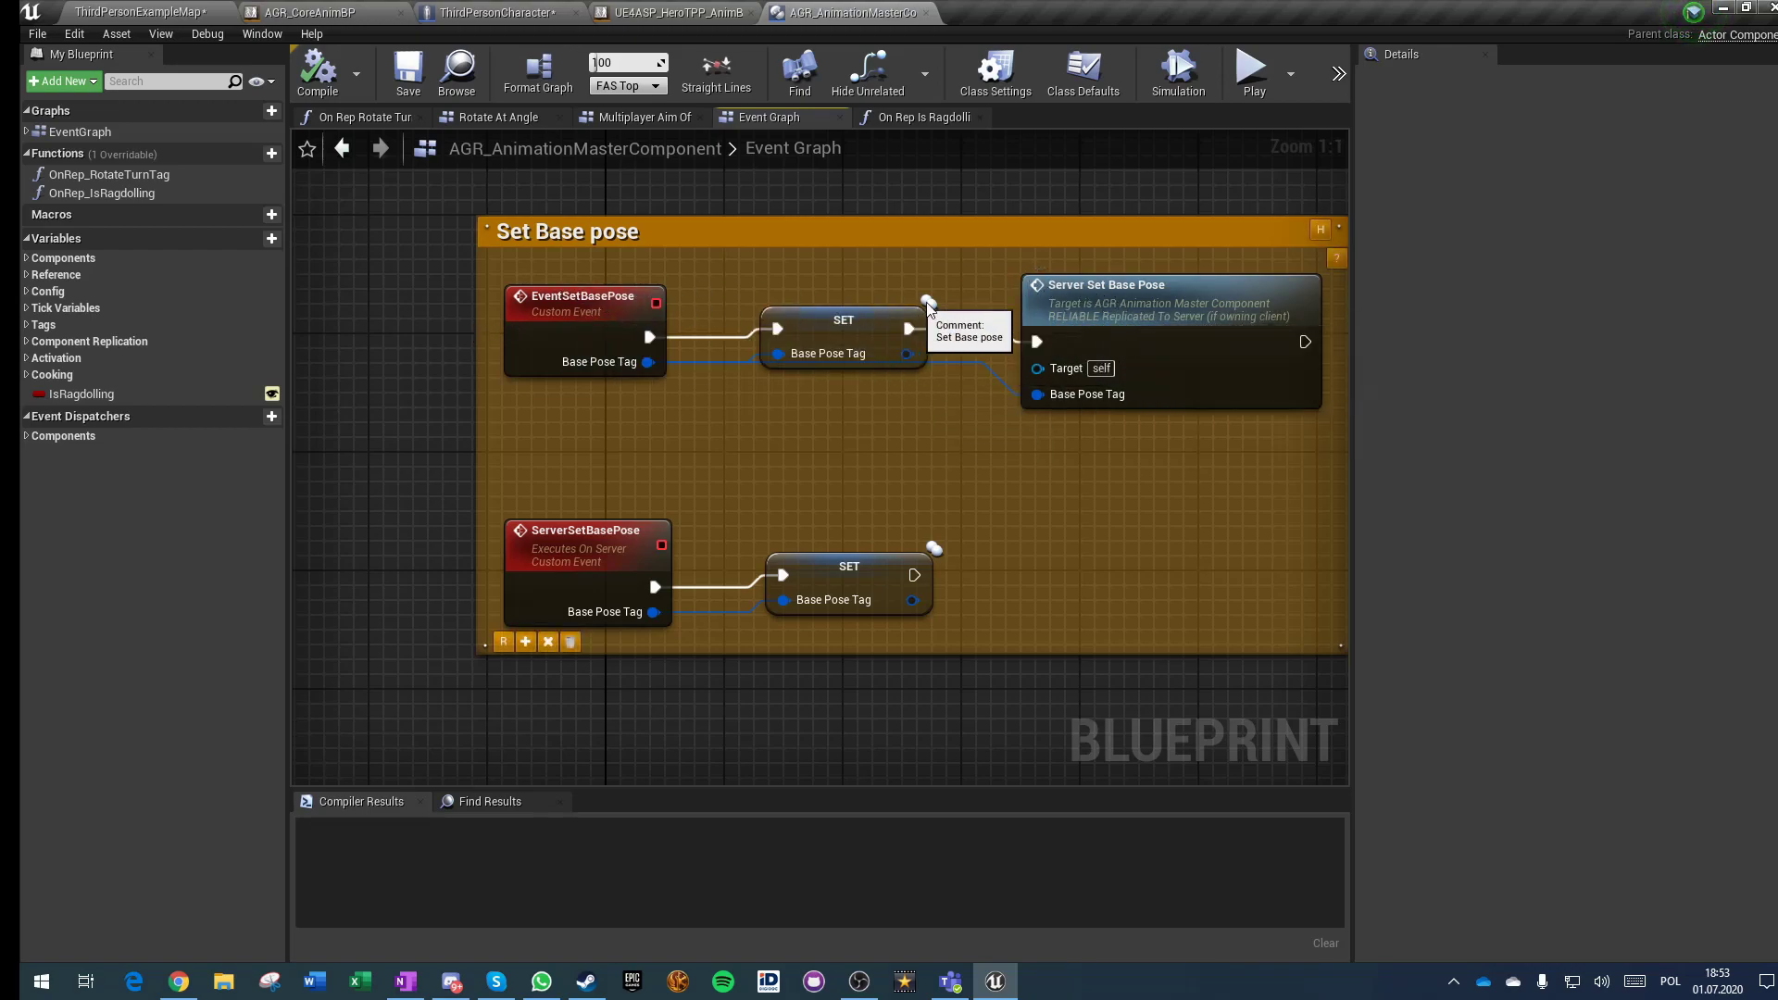
Step: Add a new custom event above the Set Base pose section of the Event Graph
{"action": "right_click_drag", "start_coordinate": [694, 433], "coordinate": [682, 578]}
{"action": "right_click", "coordinate": [533, 271]}
{"action": "type", "text": "cuostm"}
{"action": "key", "text": "BackSpace"}
{"action": "key", "text": "BackSpace"}
{"action": "key", "text": "BackSpace"}
{"action": "key", "text": "BackSpace"}
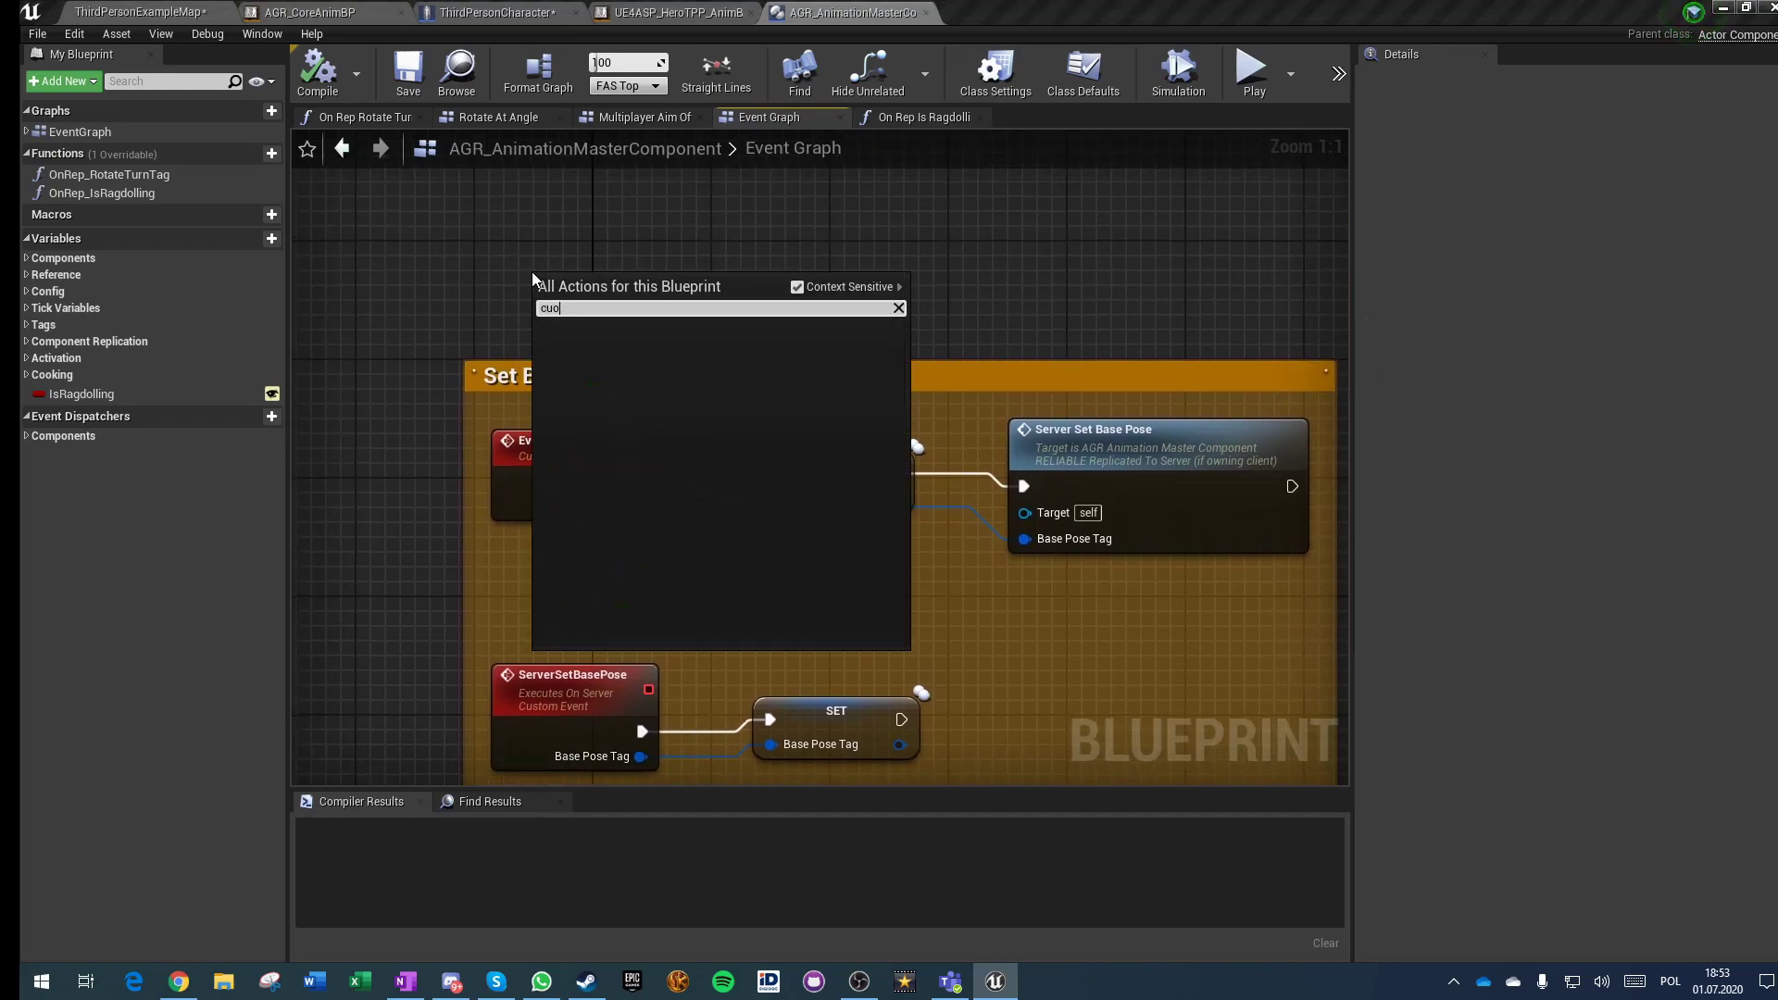
{"action": "type", "text": "stom event"}
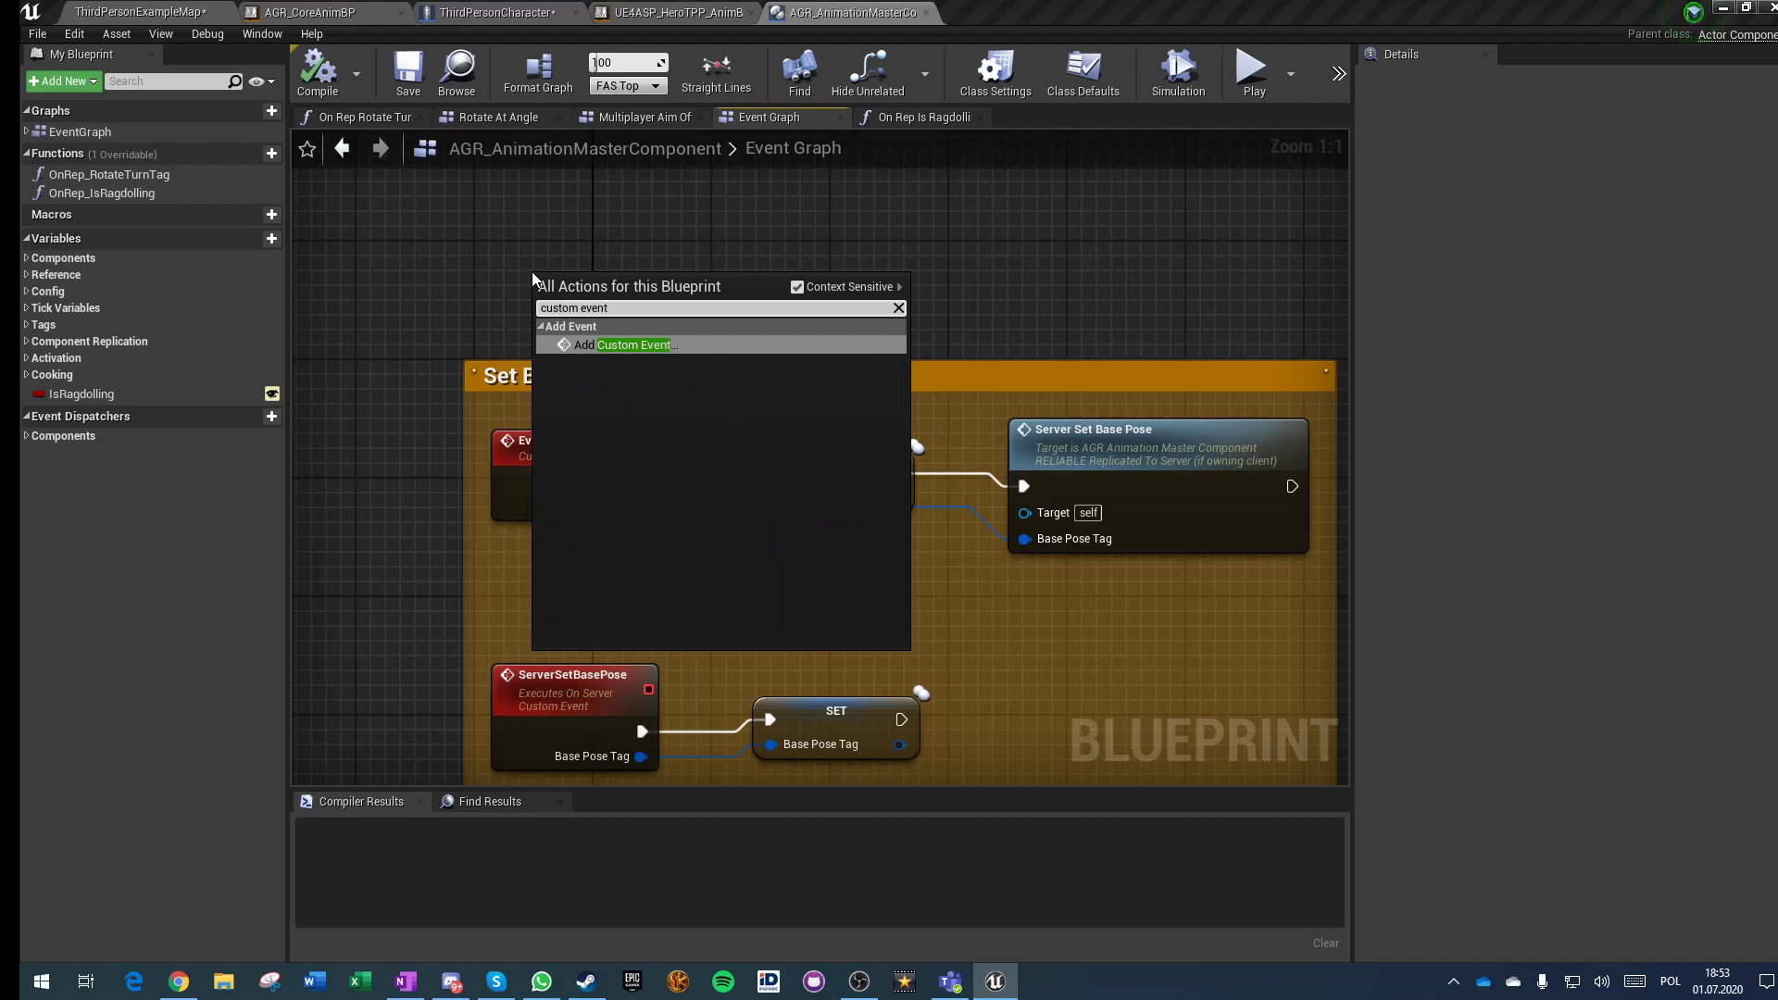
{"action": "key", "text": "Return"}
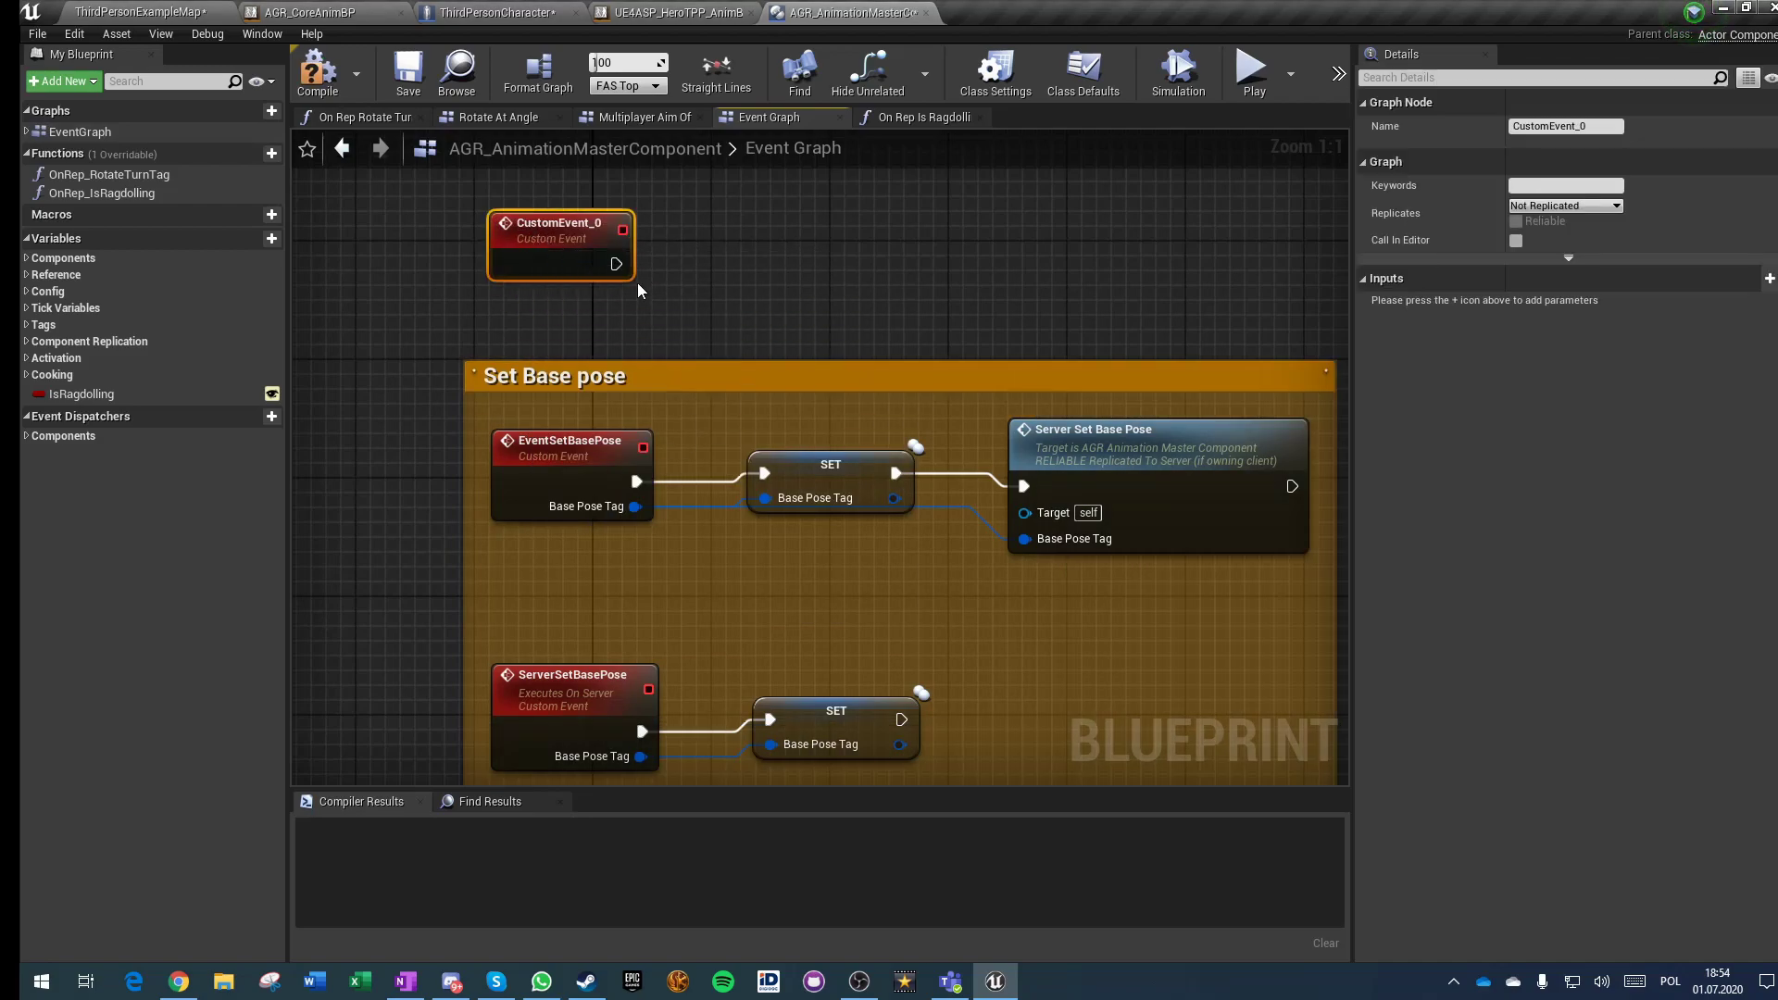
Step: Add a Set-category Add node fed by EventSetBasePose's Base Pose Tag and connect the new custom event's execution to it
{"action": "left_click_drag", "start_coordinate": [635, 506], "coordinate": [758, 236]}
{"action": "type", "text": "set"}
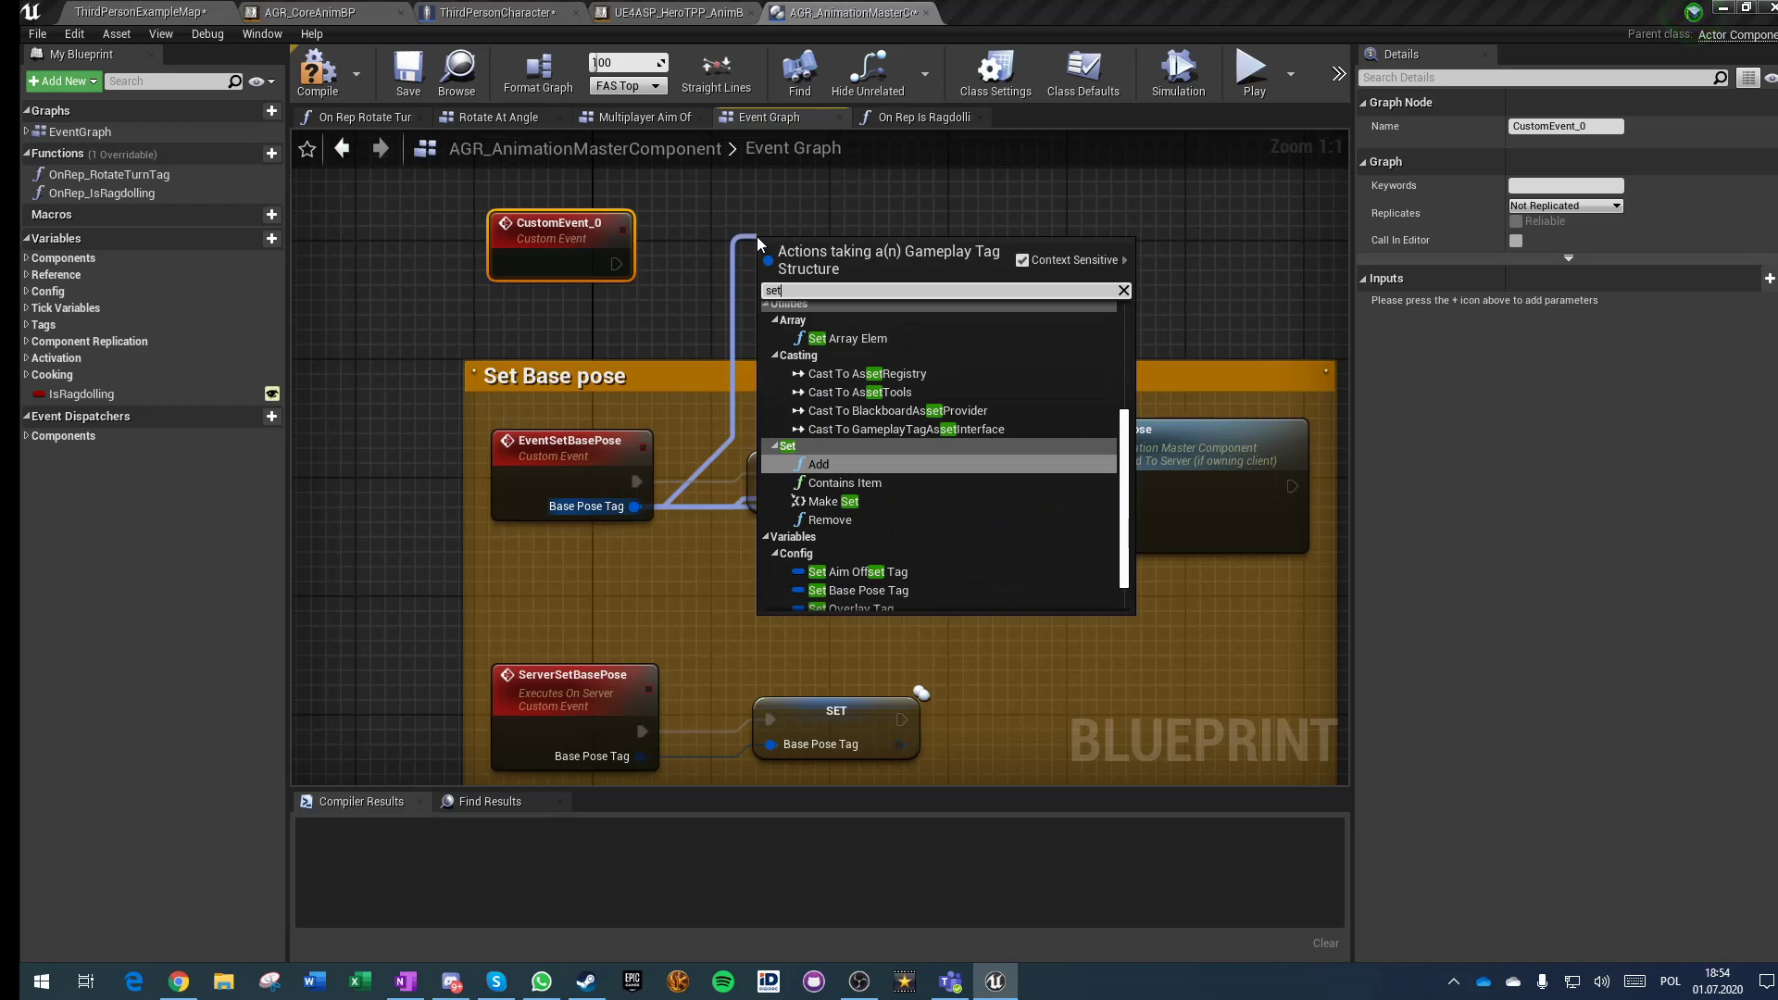
{"action": "left_click", "coordinate": [825, 465]}
{"action": "left_click_drag", "start_coordinate": [821, 277], "coordinate": [806, 233]}
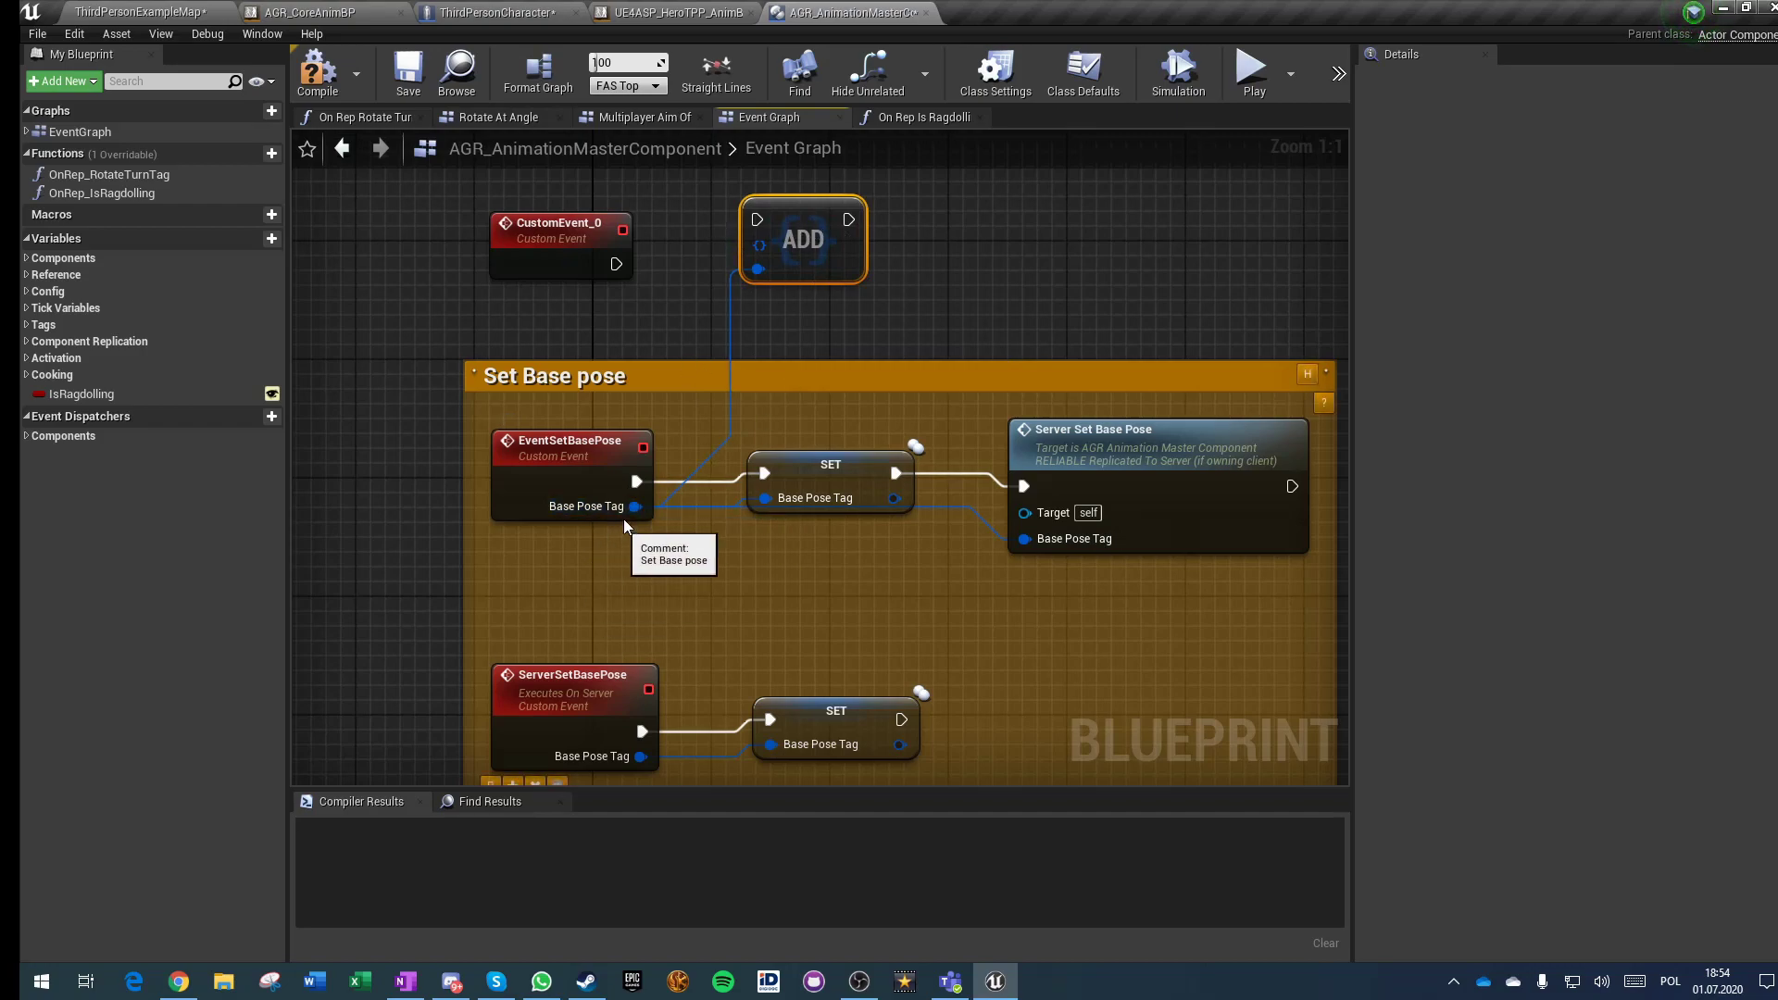
{"action": "left_click", "coordinate": [574, 227]}
{"action": "left_click_drag", "start_coordinate": [616, 264], "coordinate": [758, 225]}
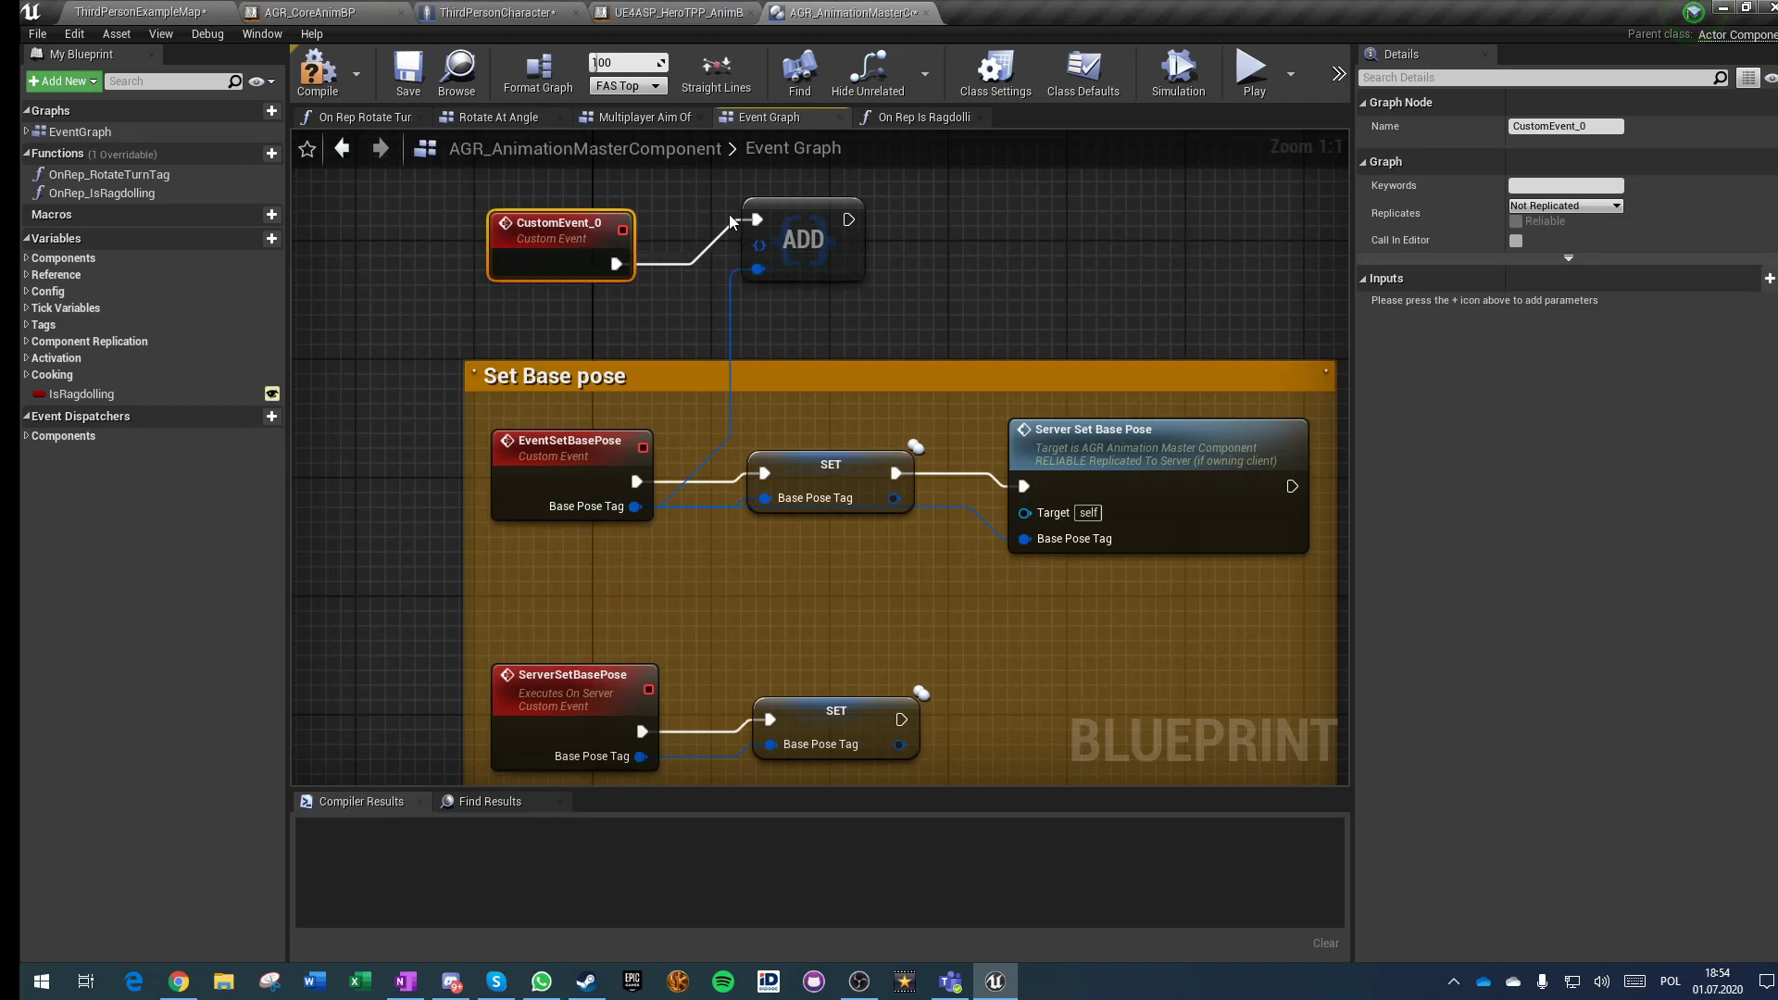
Step: Delete the new custom event with its Add node, and feed Server Set Base Pose's Base Pose Tag from the SET node's output
{"action": "key", "text": "Delete"}
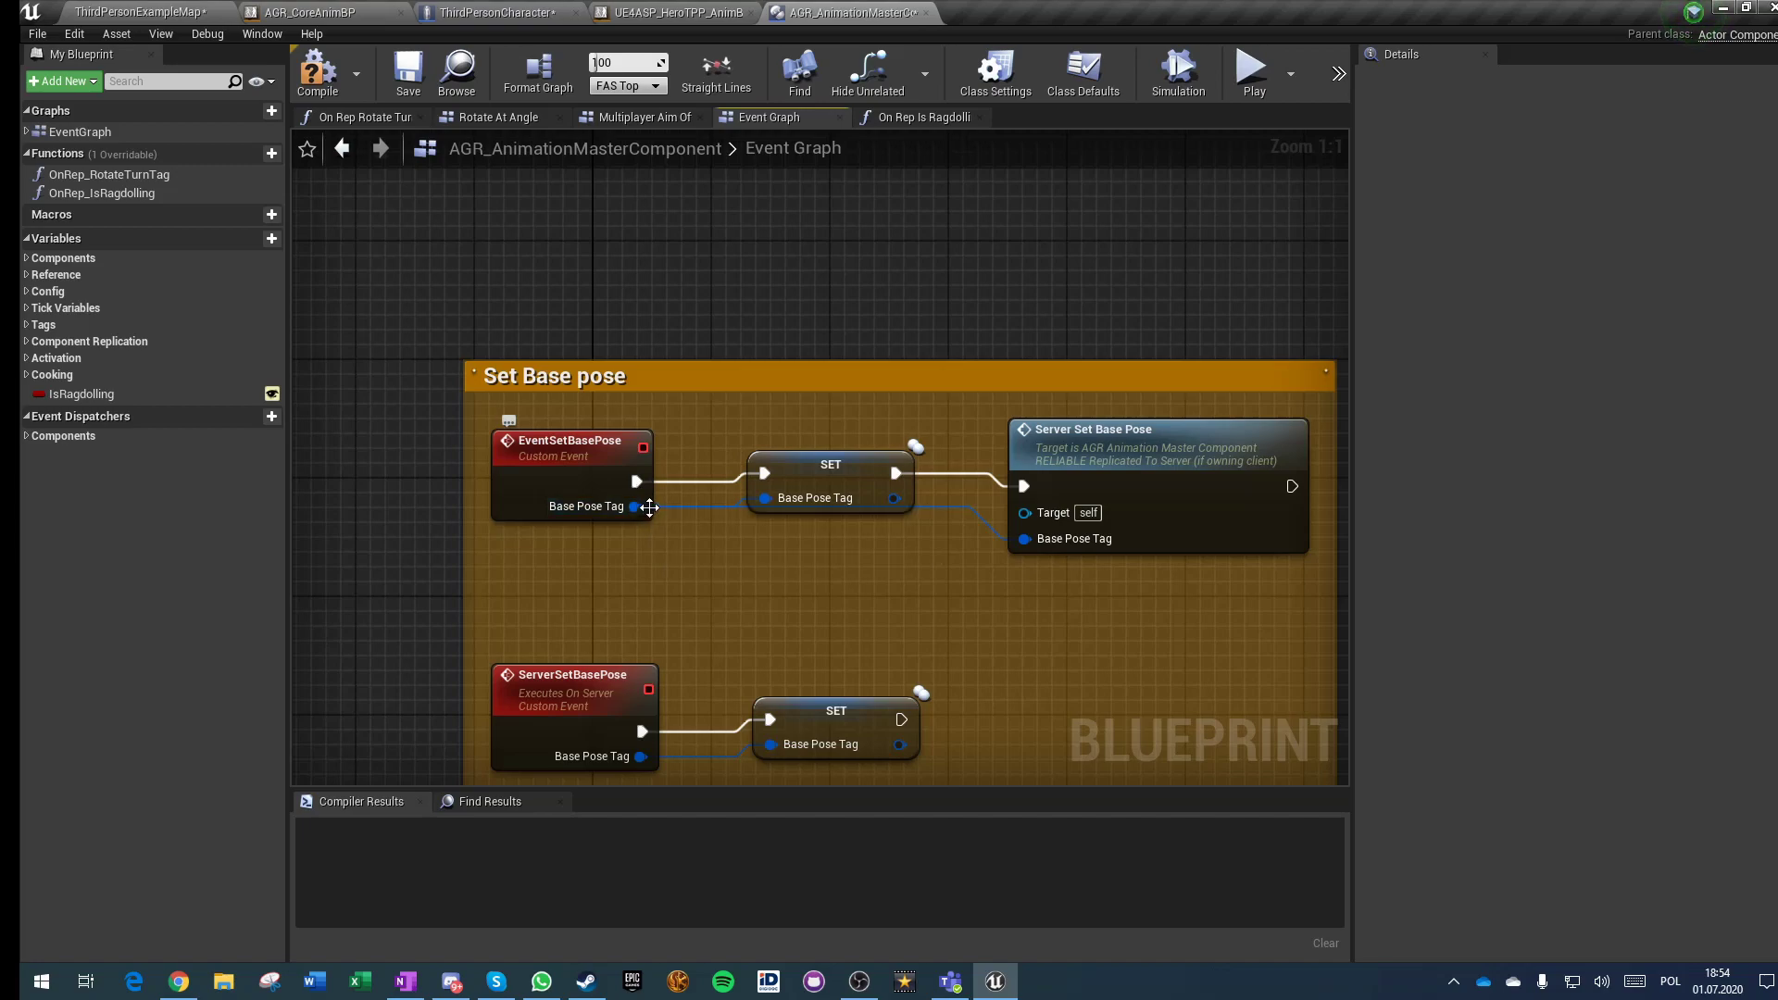
{"action": "left_click", "coordinate": [581, 455]}
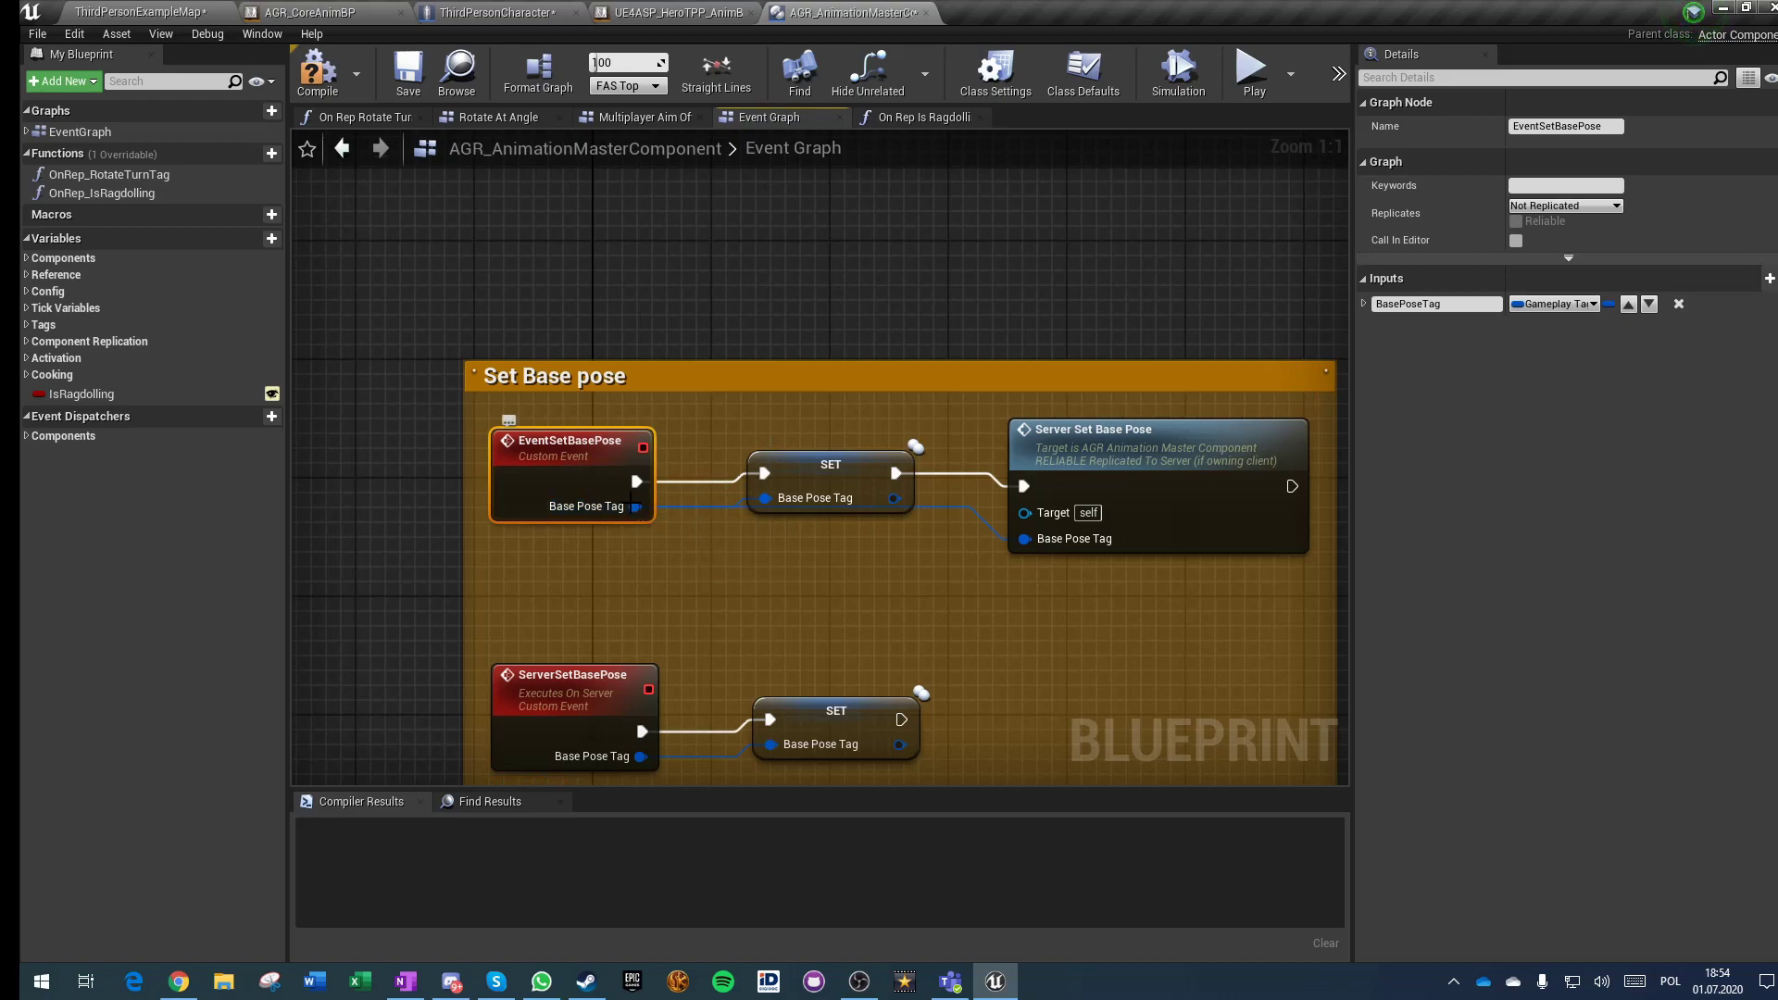
{"action": "left_click_drag", "start_coordinate": [895, 498], "coordinate": [1026, 539]}
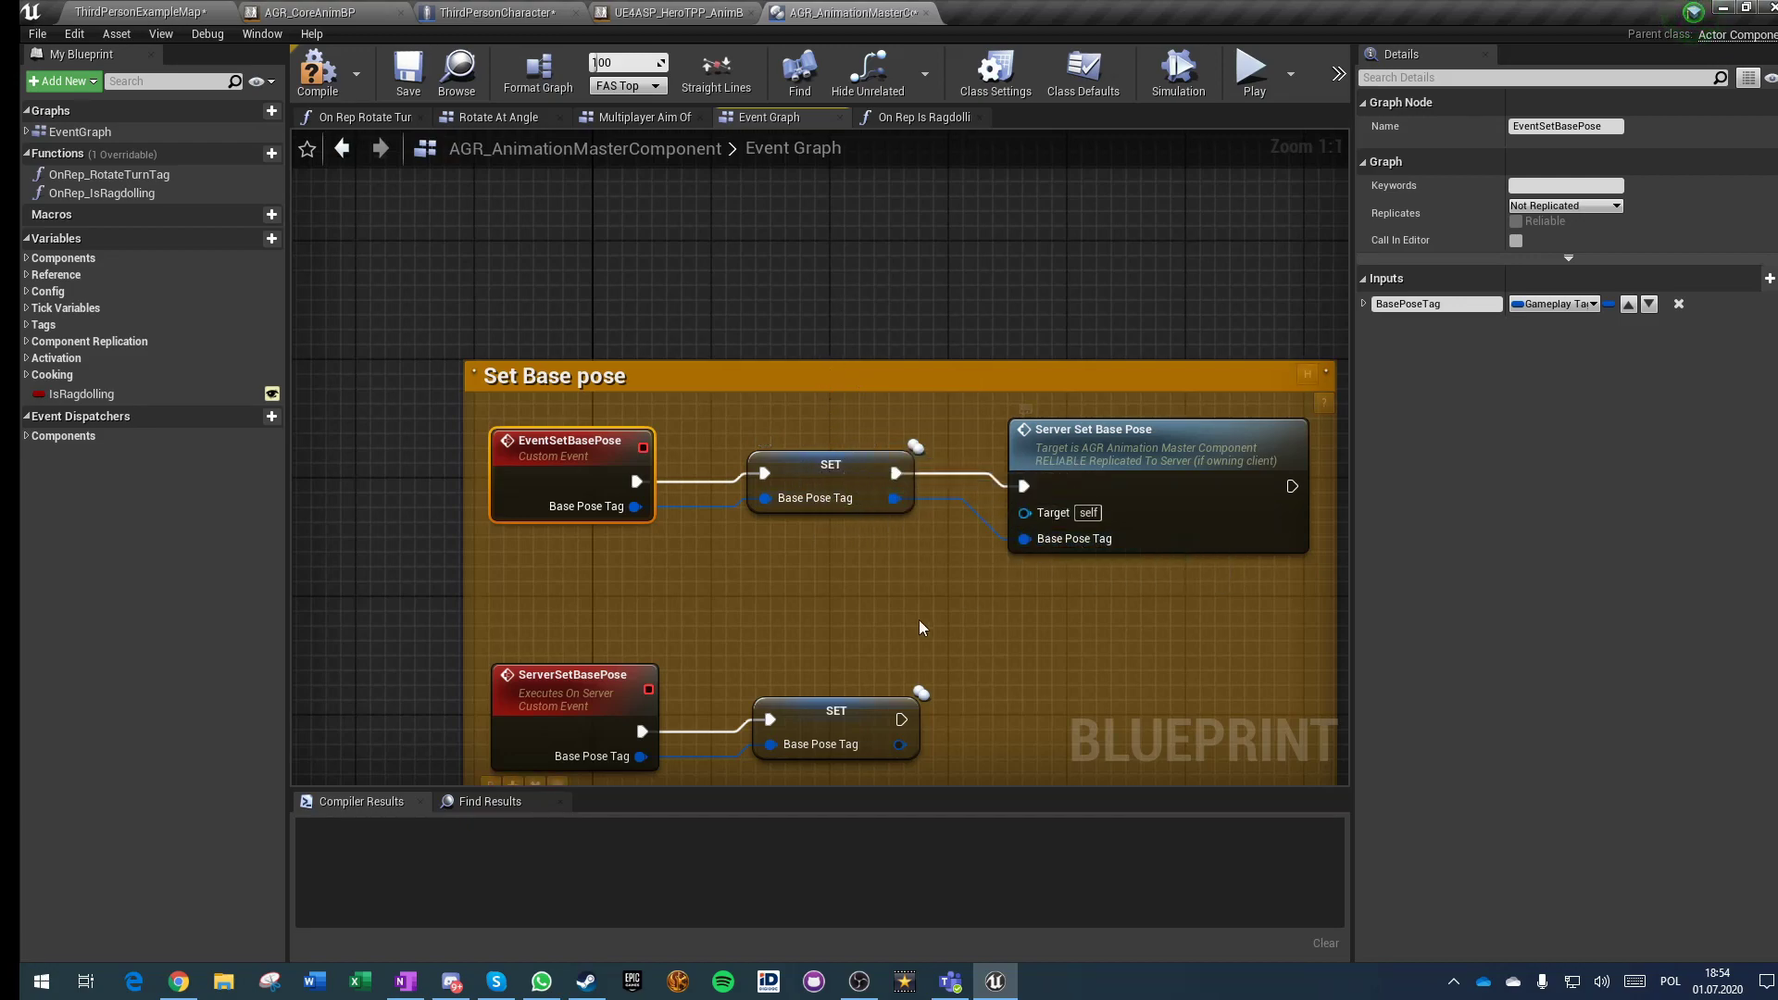
Step: Rewire Server Set Base Pose's Base Pose Tag to EventSetBasePose's Base Pose Tag, and compile and save AGR_AnimationMasterComponent
{"action": "left_click", "coordinate": [833, 727]}
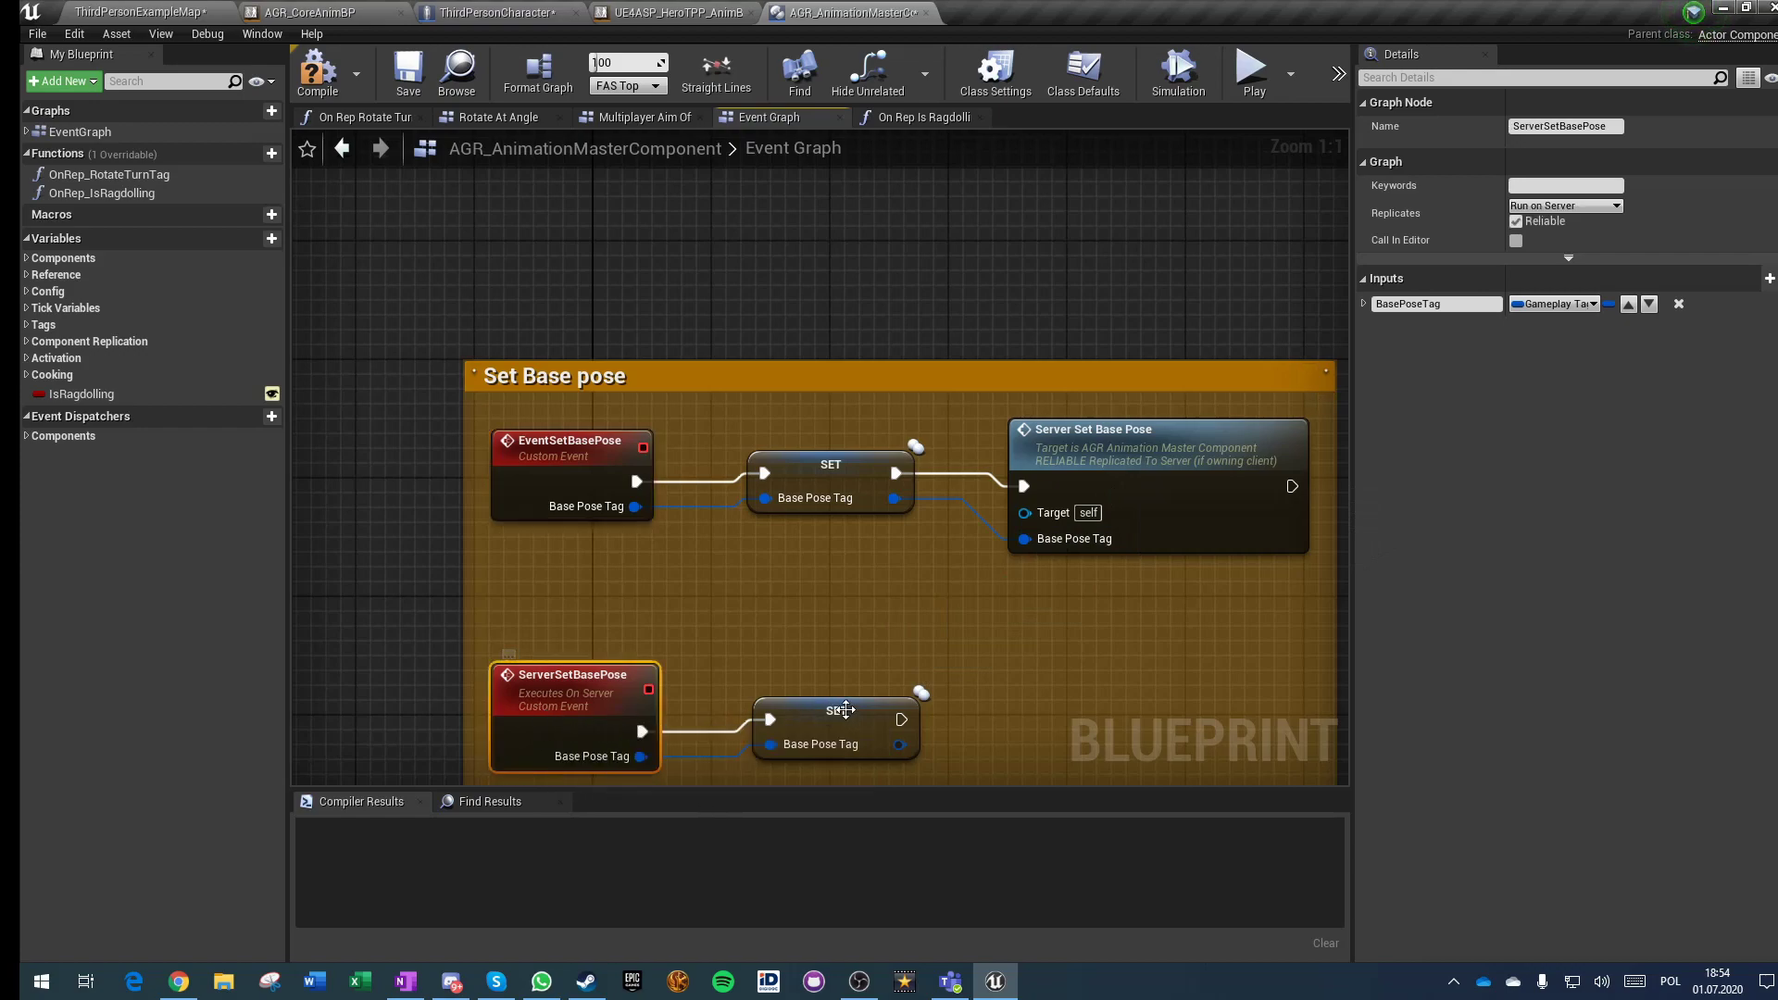
{"action": "left_click", "coordinate": [907, 655]}
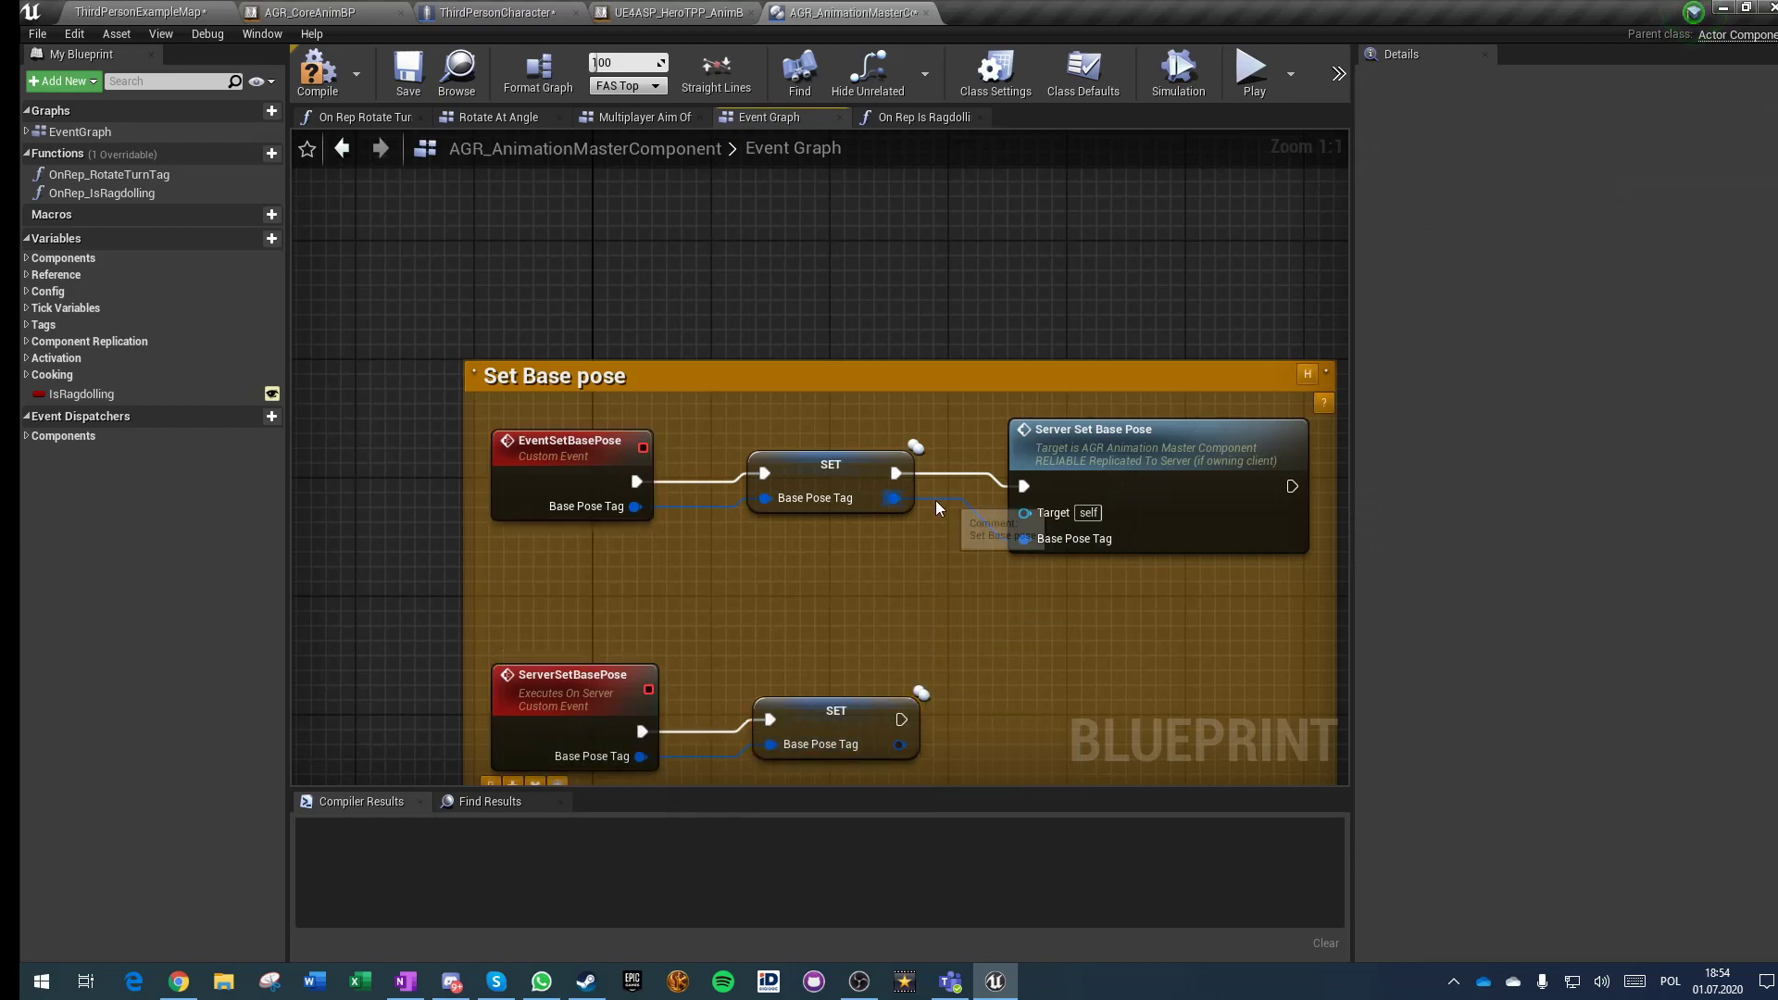
{"action": "left_click_drag", "start_coordinate": [1021, 538], "coordinate": [615, 501]}
{"action": "left_click", "coordinate": [396, 76]}
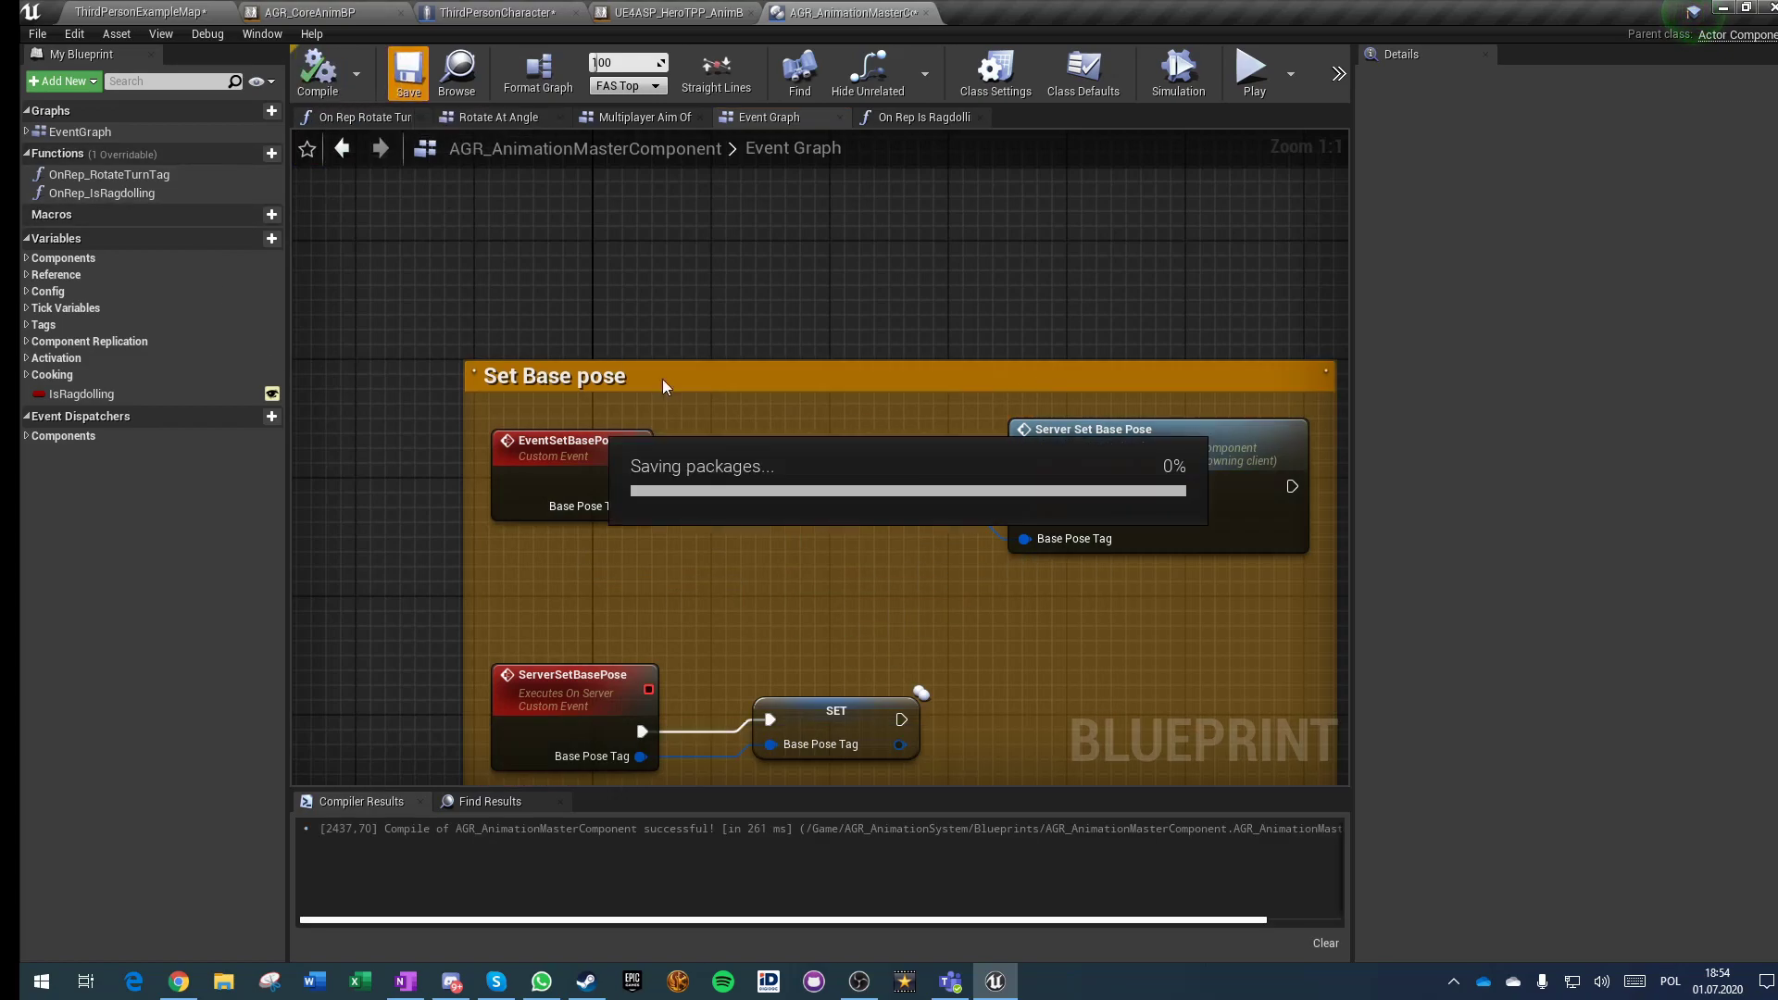
Step: Close AGR_AnimationMasterComponent and return to the ThirdPersonCharacter blueprint's Tutorial 2 graph
{"action": "right_click_drag", "start_coordinate": [765, 643], "coordinate": [754, 480]}
{"action": "scroll", "coordinate": [754, 480], "scroll_direction": "down", "scroll_amount": 3}
{"action": "right_click_drag", "start_coordinate": [745, 176], "coordinate": [717, 332]}
{"action": "left_click", "coordinate": [926, 13]}
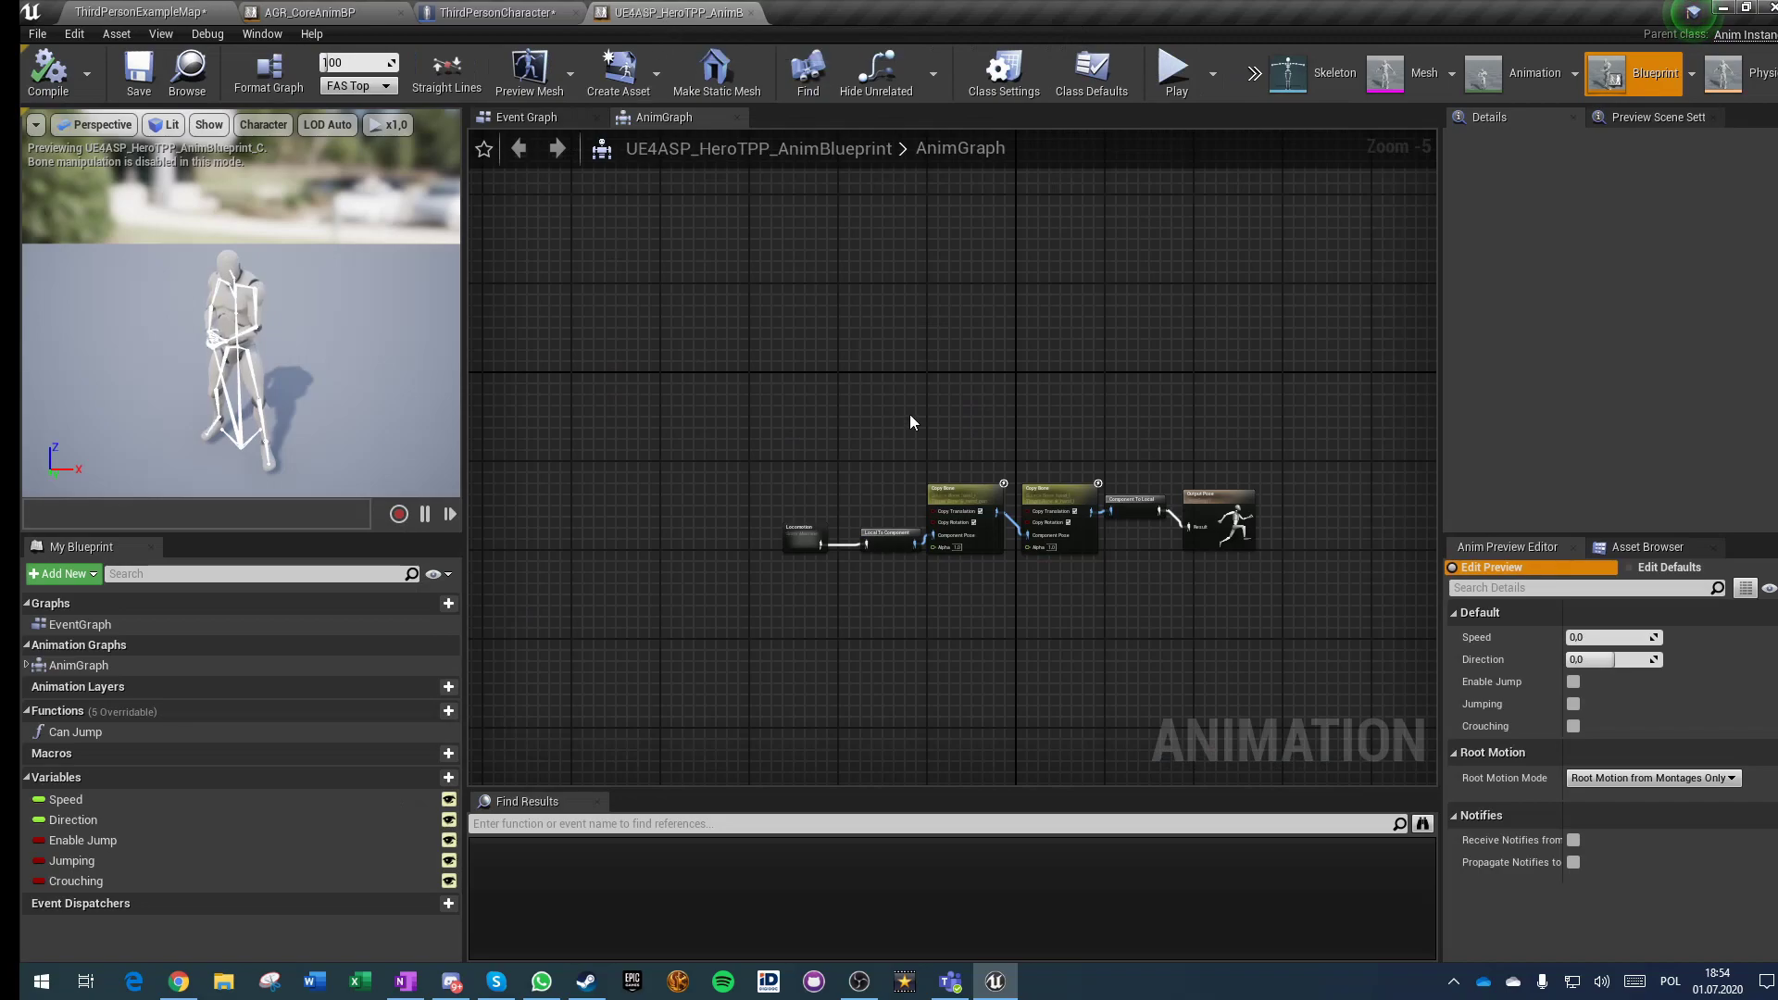
{"action": "scroll", "coordinate": [963, 481], "scroll_direction": "up", "scroll_amount": 6}
{"action": "left_click", "coordinate": [495, 12]}
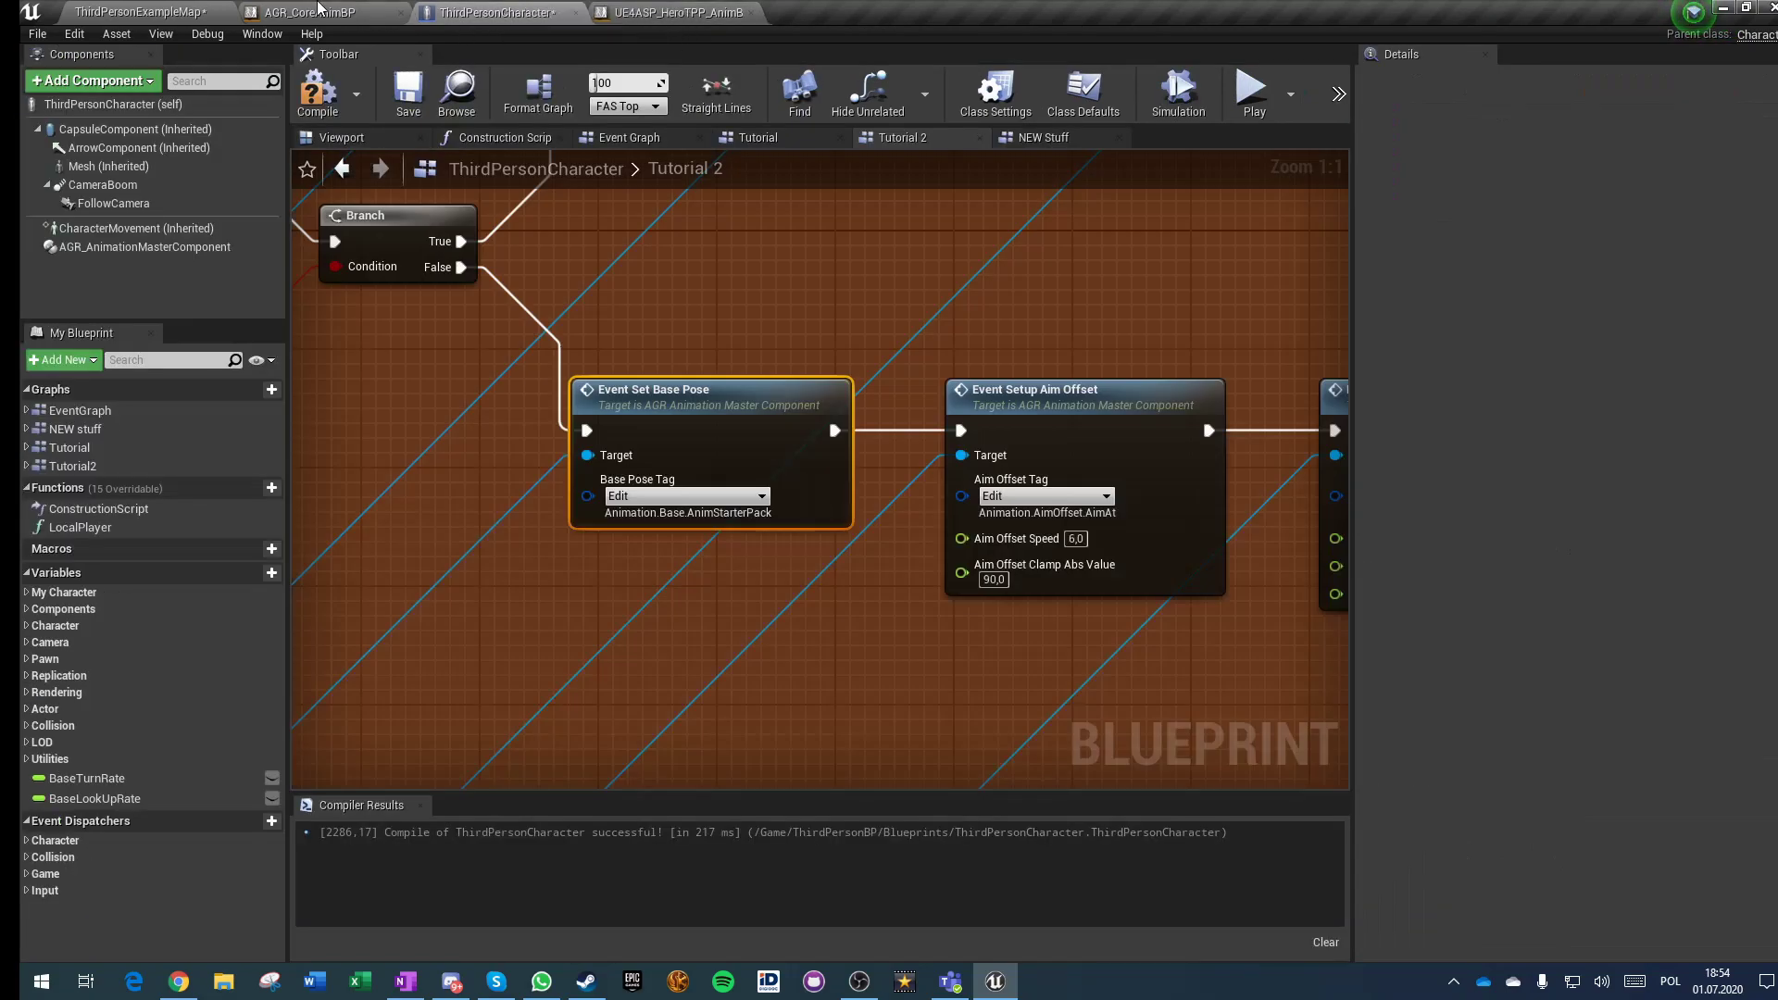
Step: Save the ThirdPersonExampleMap level and play it to test the character
{"action": "left_click", "coordinate": [153, 11]}
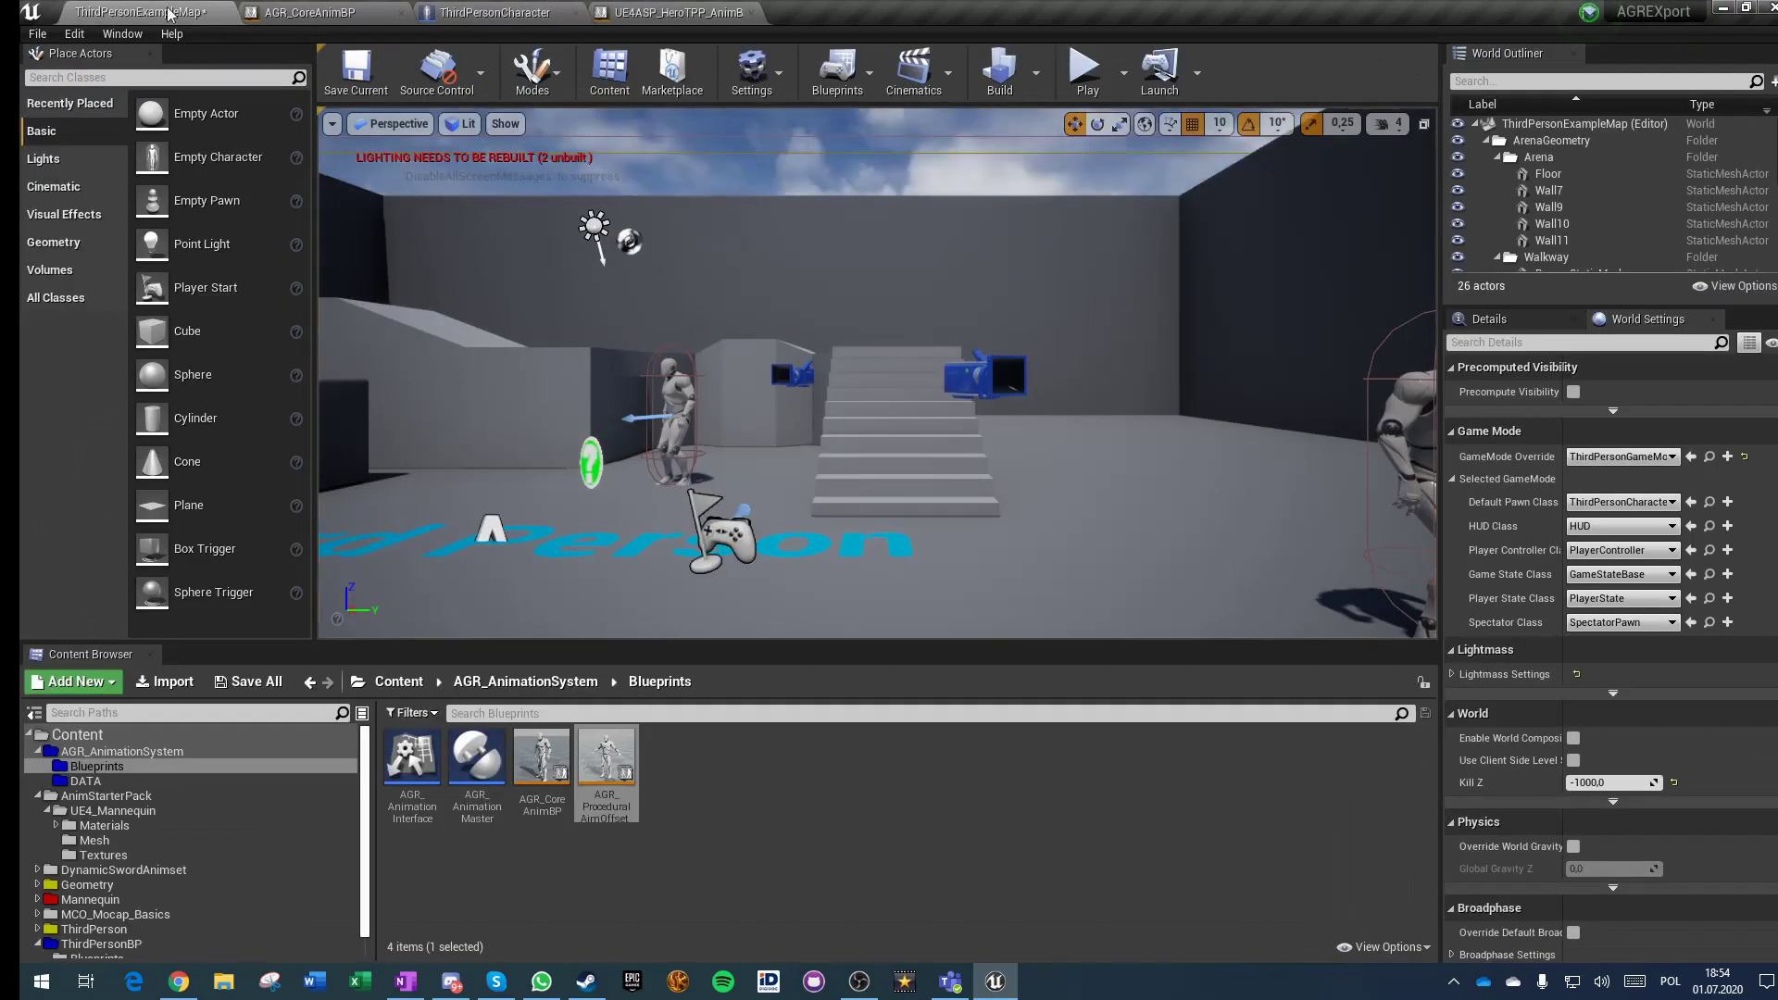
{"action": "left_click", "coordinate": [338, 79]}
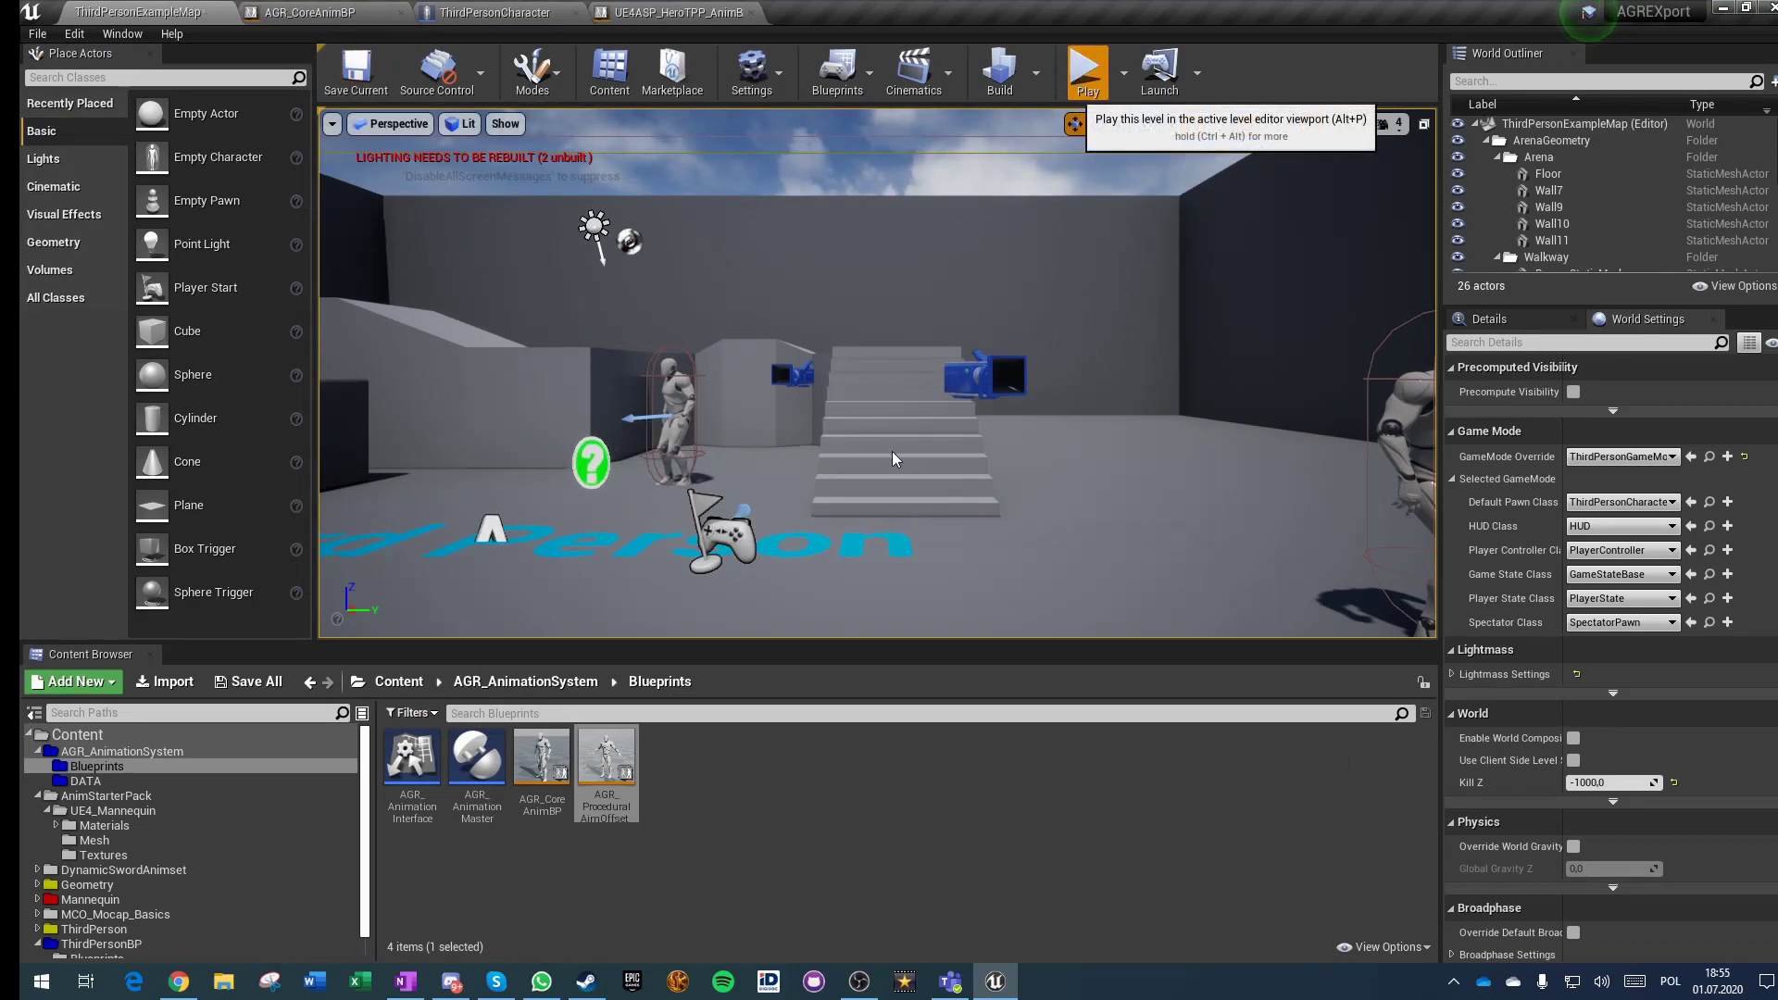
{"action": "left_click", "coordinate": [1086, 69]}
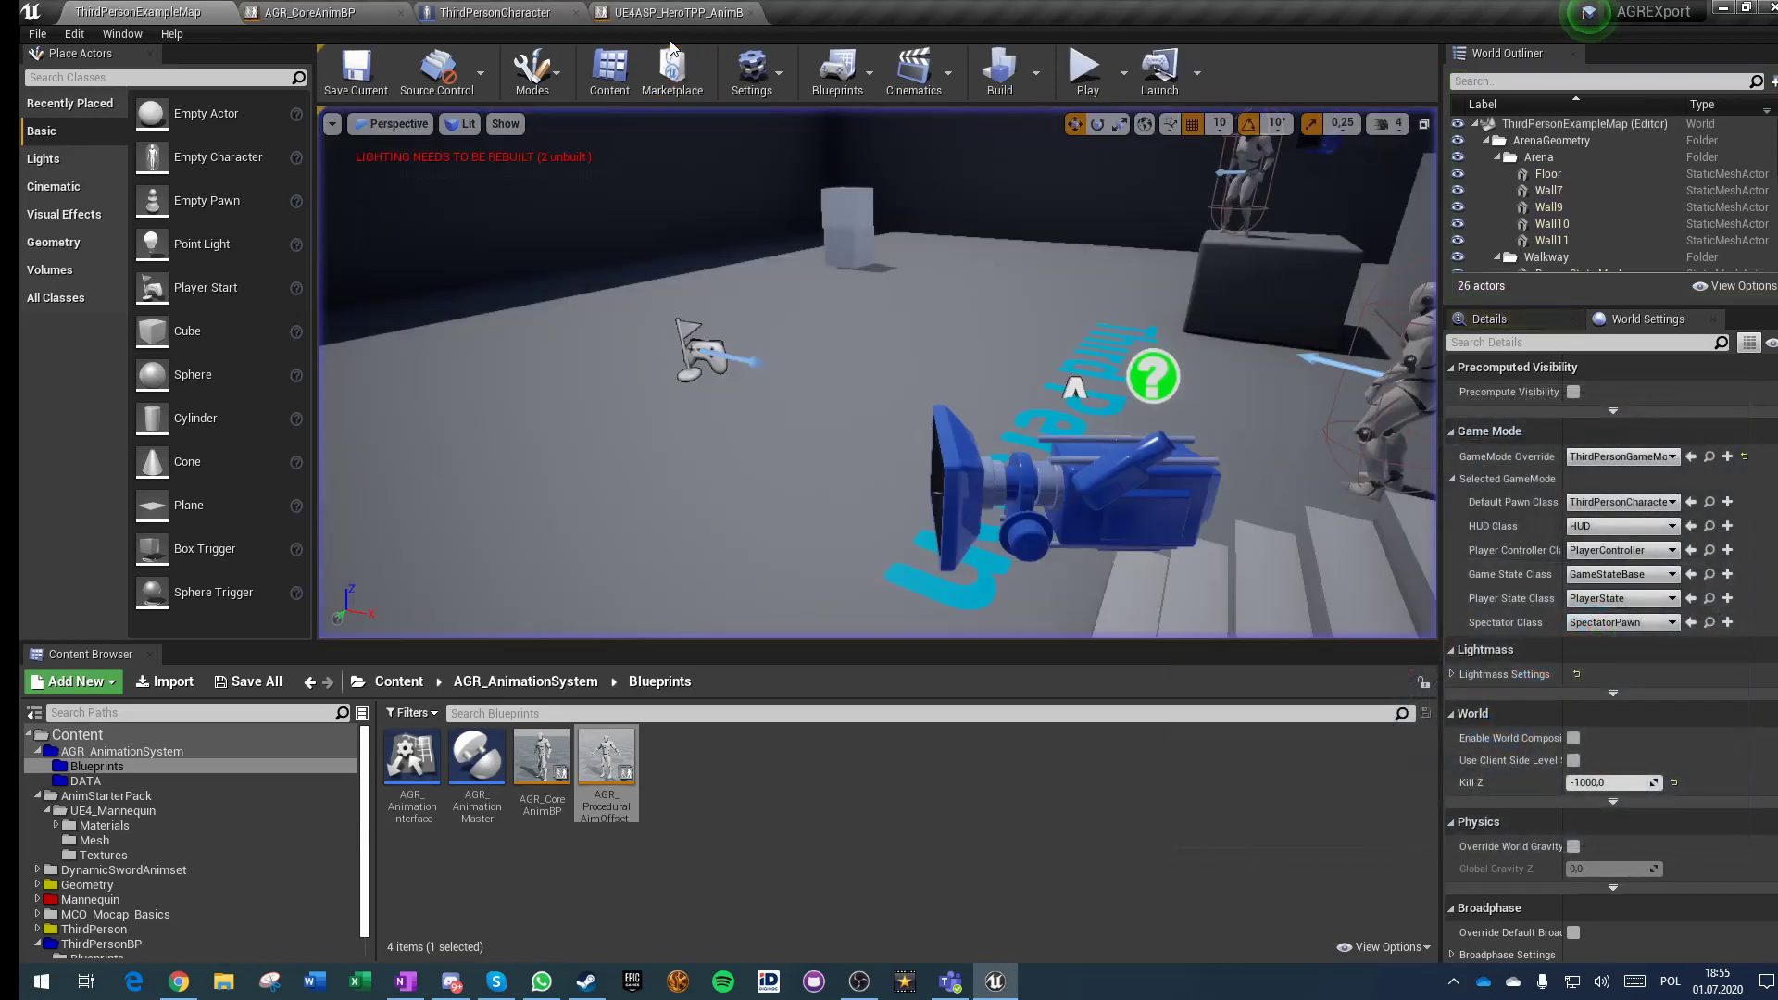
Step: Set Aim Offset Clamp Abs Value to 135 on the LookAt branch's Event Setup Aim Offset node in ThirdPersonCharacter, and compile and save
{"action": "left_click", "coordinate": [496, 11]}
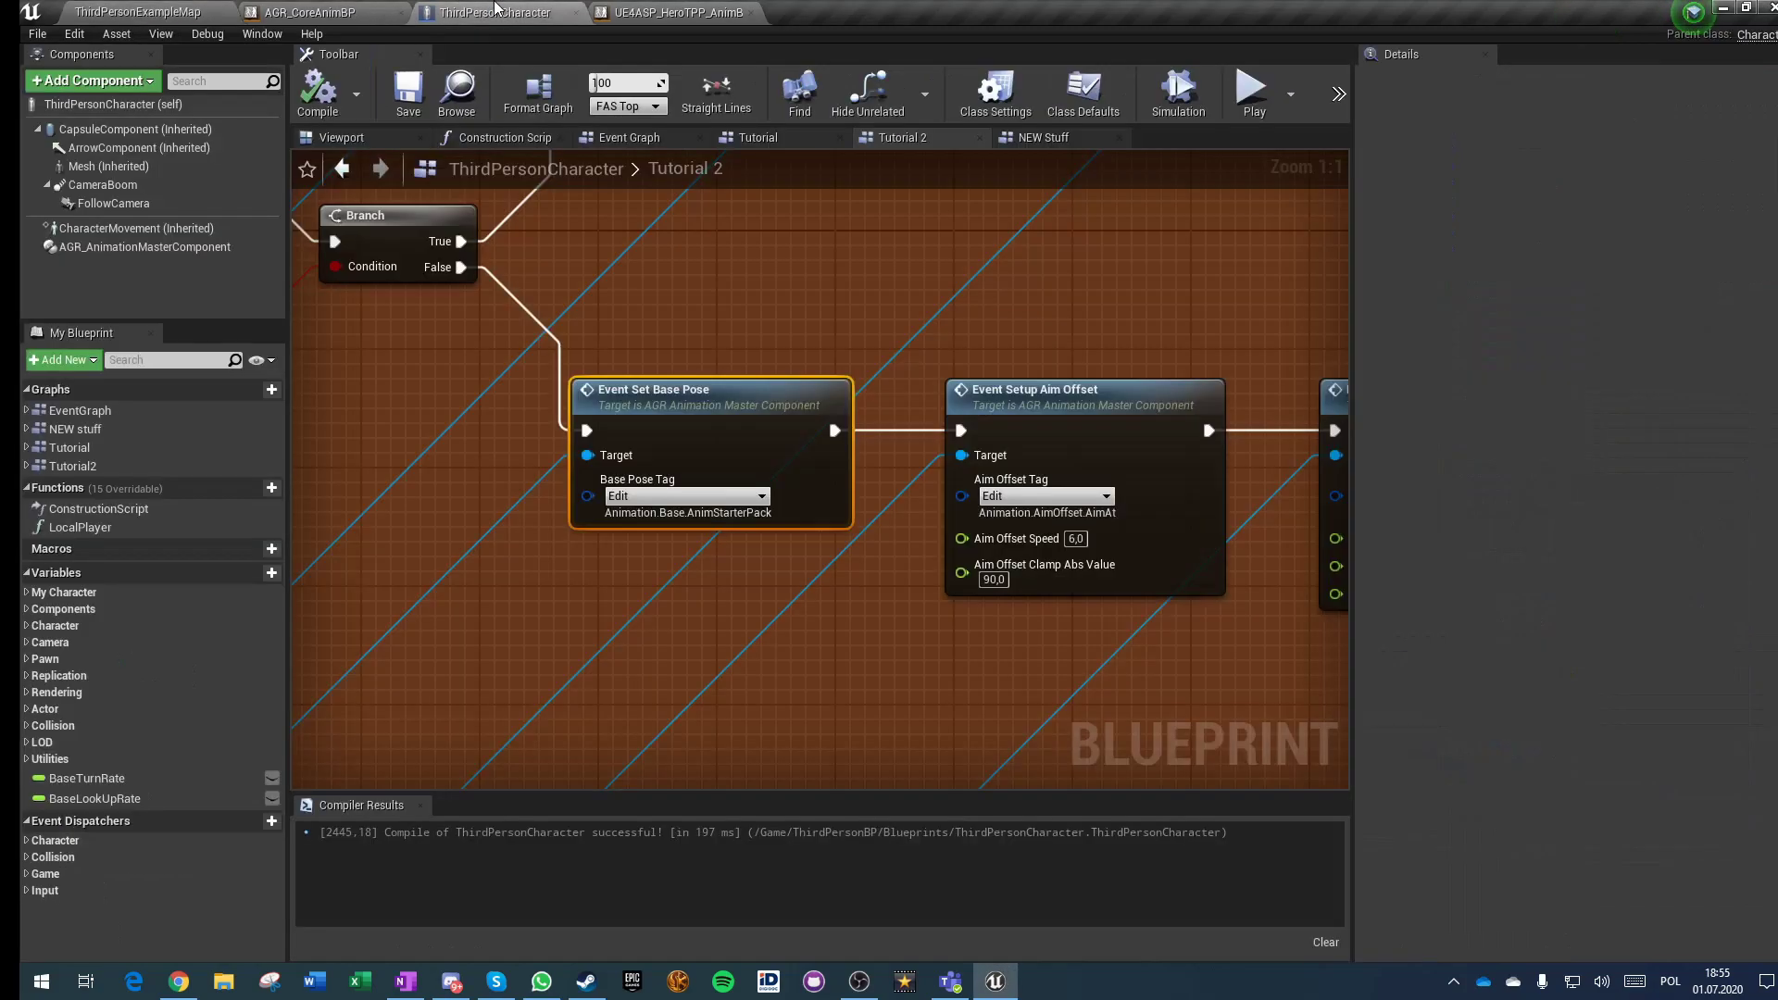
{"action": "mouse_move", "coordinate": [1013, 554]}
{"action": "right_mouse_down"}
{"action": "mouse_move", "coordinate": [640, 447]}
{"action": "mouse_move", "coordinate": [468, 453]}
{"action": "right_mouse_up"}
{"action": "right_click_drag", "start_coordinate": [519, 538], "coordinate": [1039, 718]}
{"action": "right_click_drag", "start_coordinate": [957, 509], "coordinate": [920, 680]}
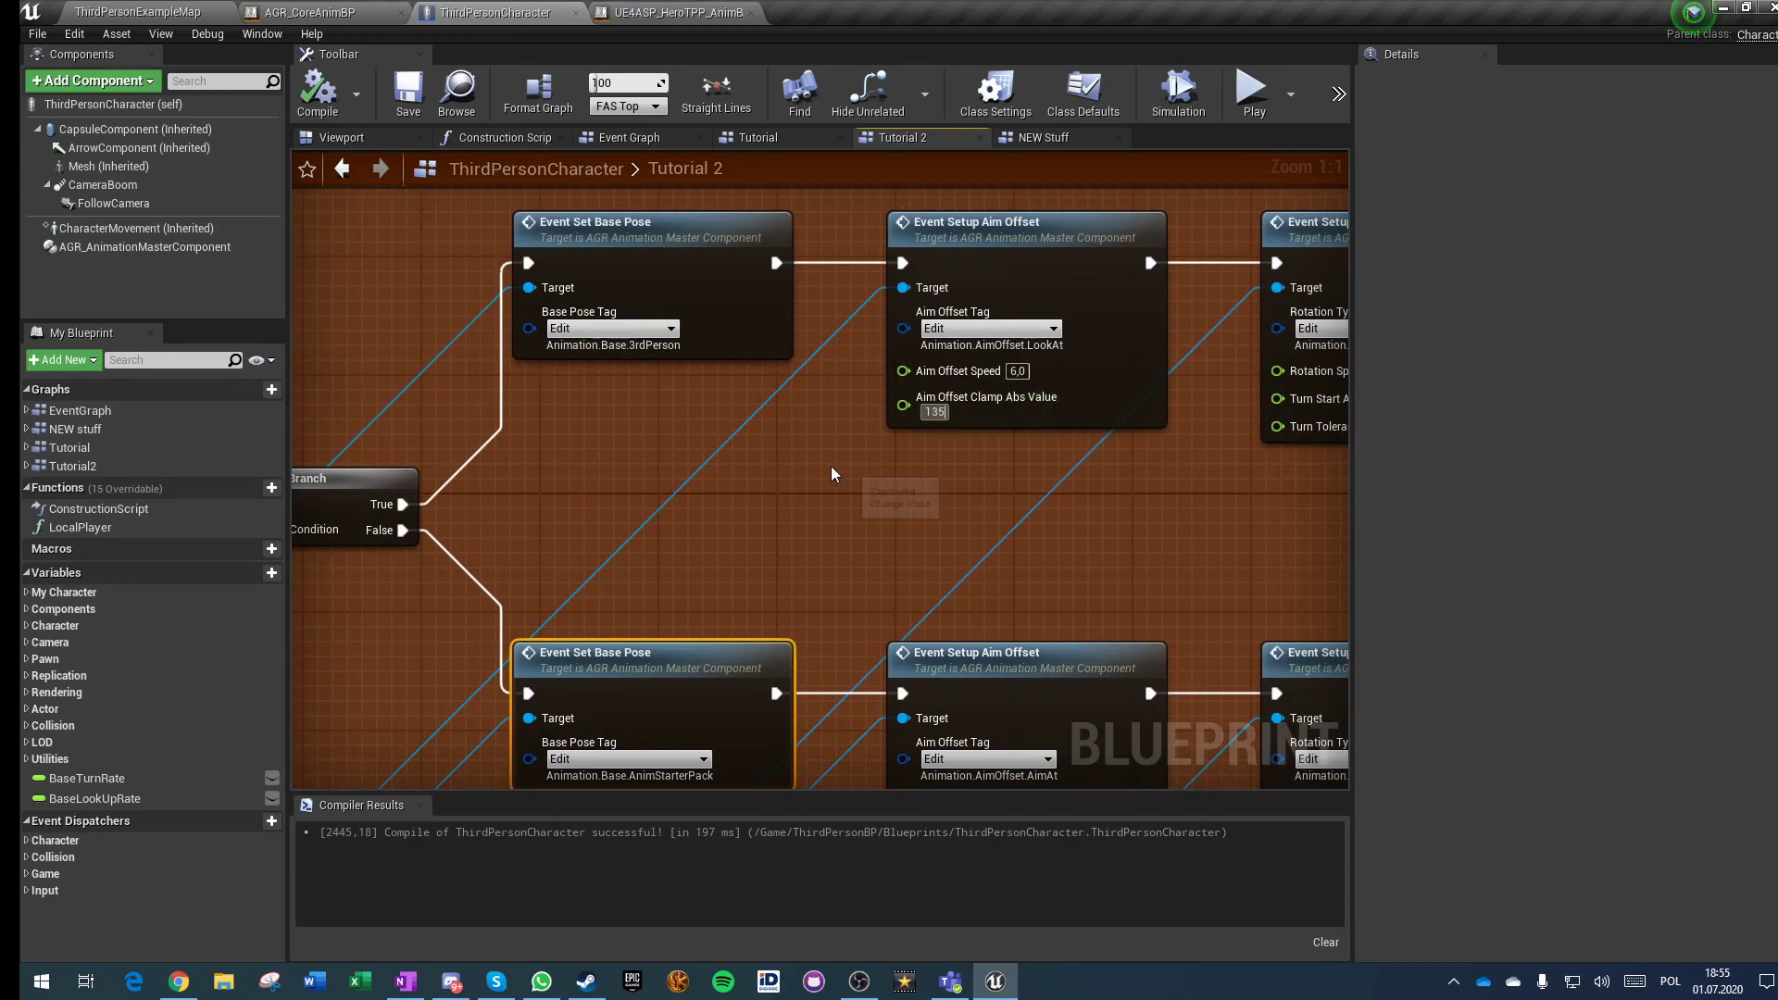
{"action": "left_click", "coordinate": [381, 114]}
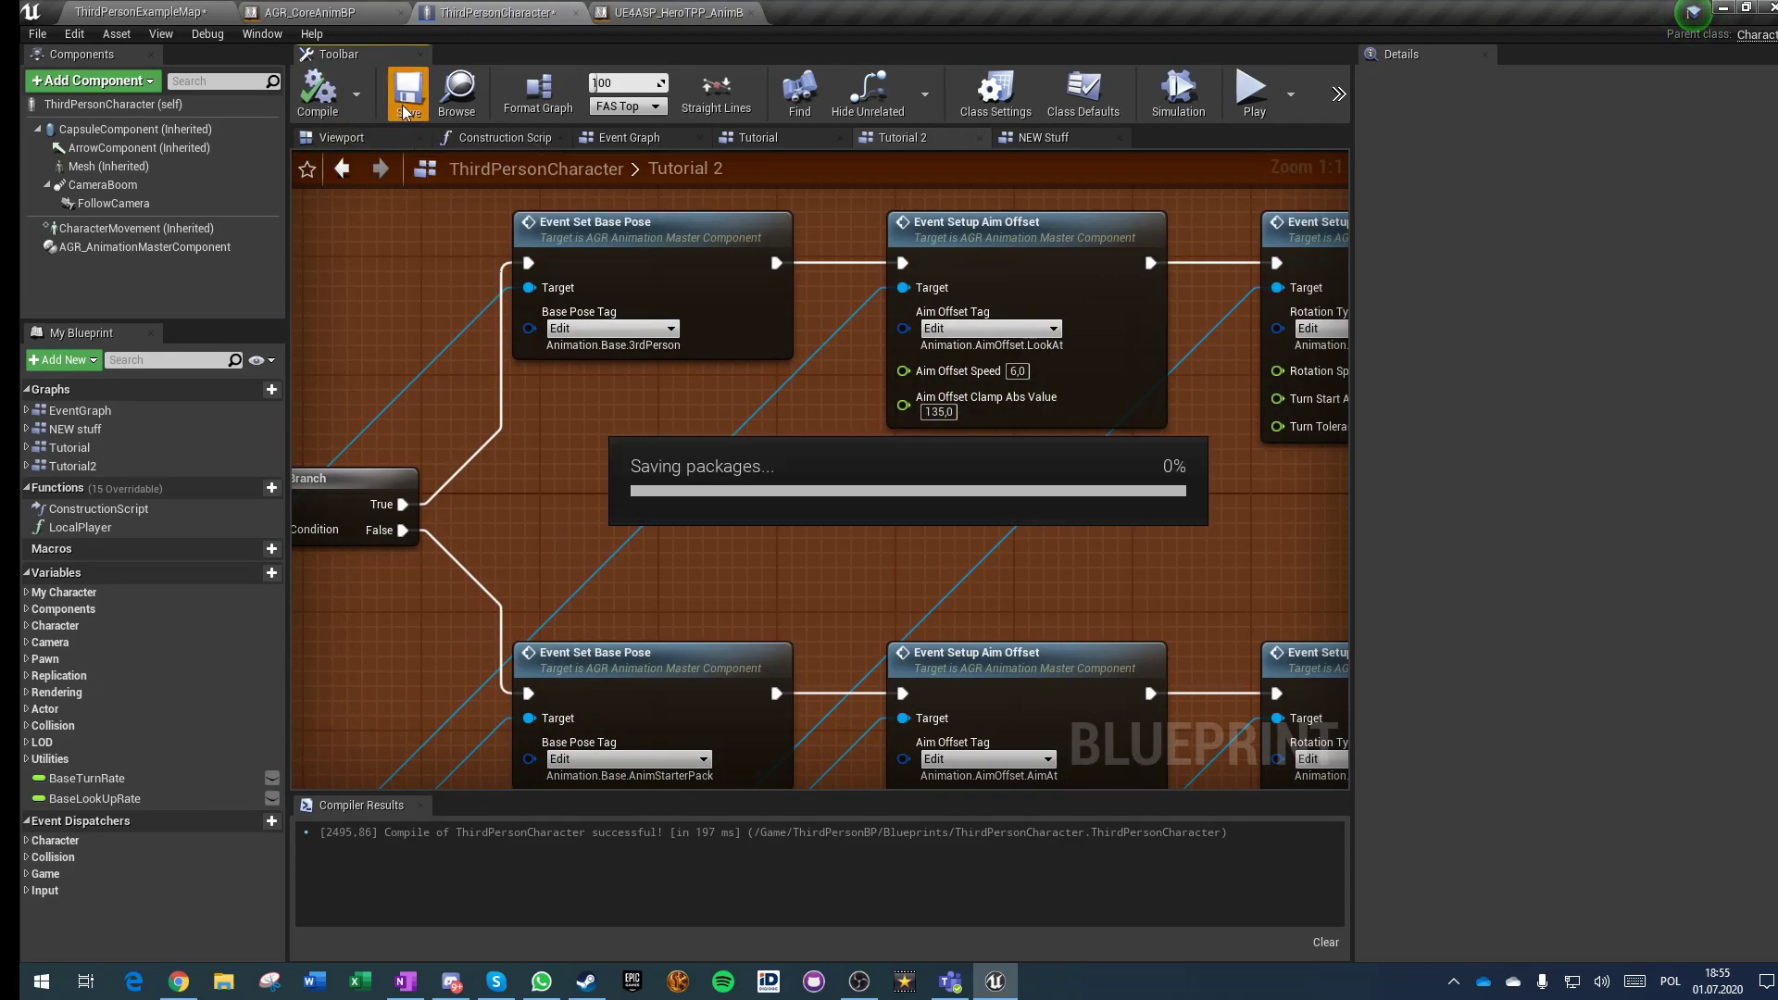
Step: Open the Locomotion state machine in UE4ASP_HeroTPP_AnimBlueprint to view its states
{"action": "scroll", "coordinate": [727, 542], "scroll_direction": "down", "scroll_amount": 5}
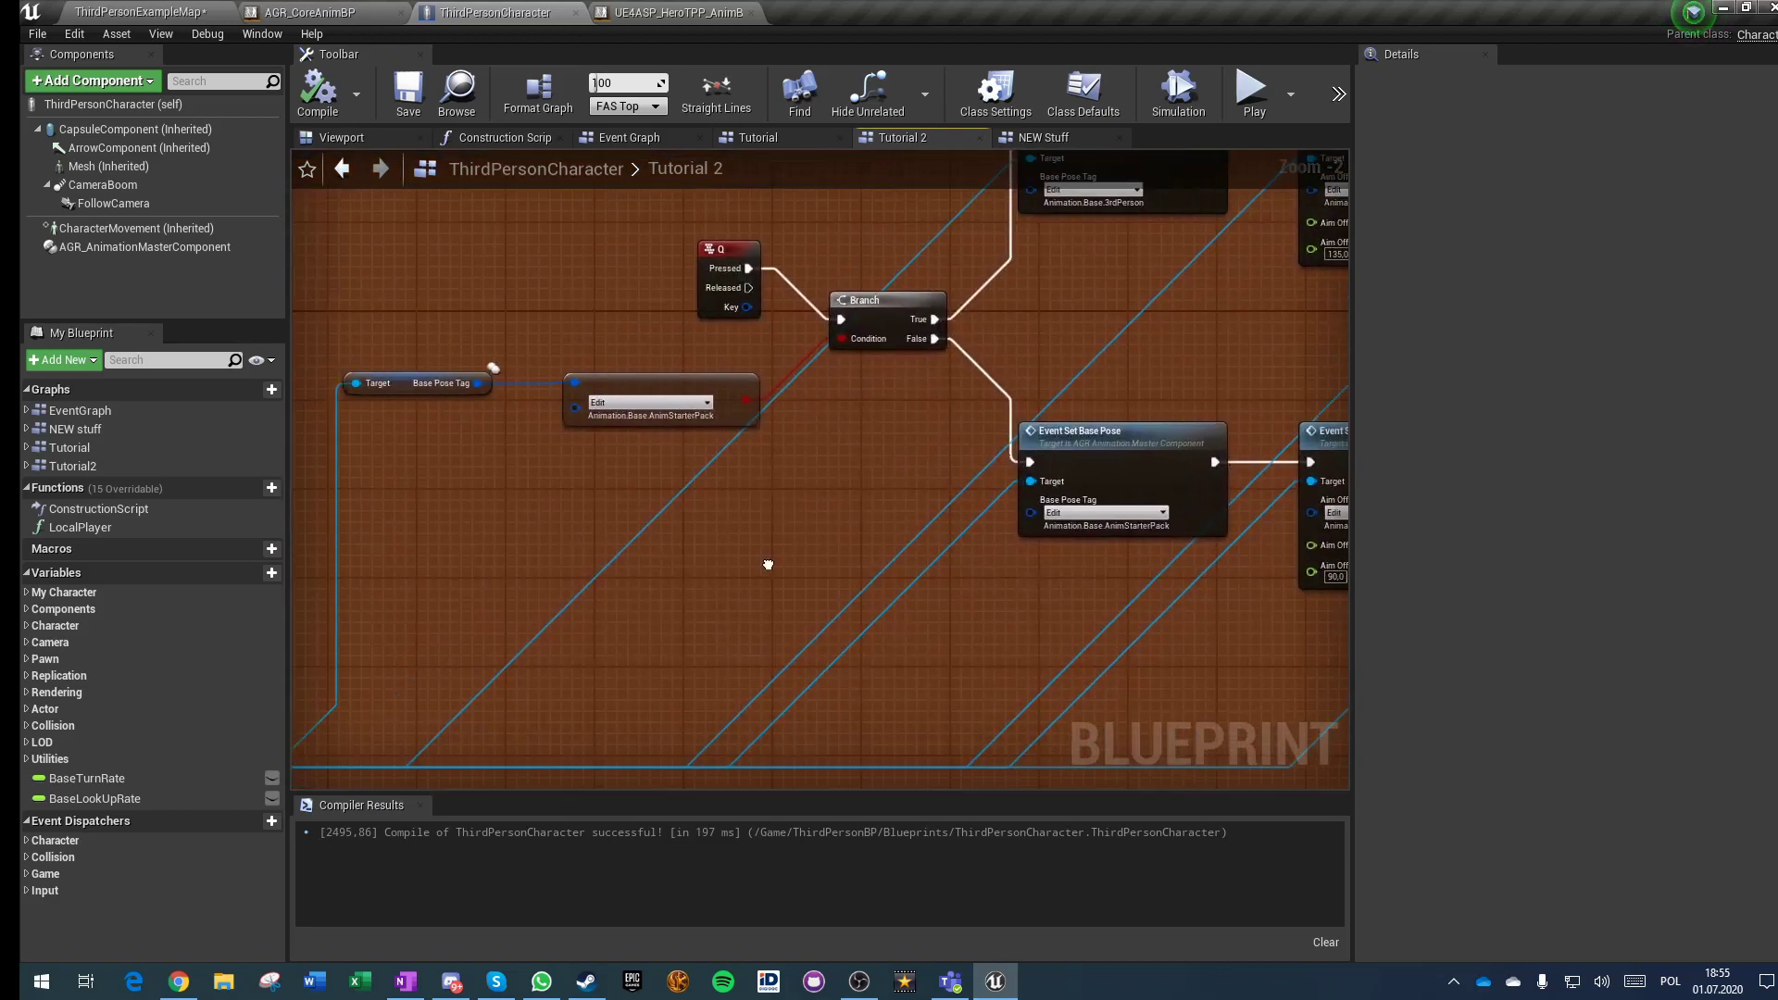
{"action": "left_click", "coordinate": [642, 14]}
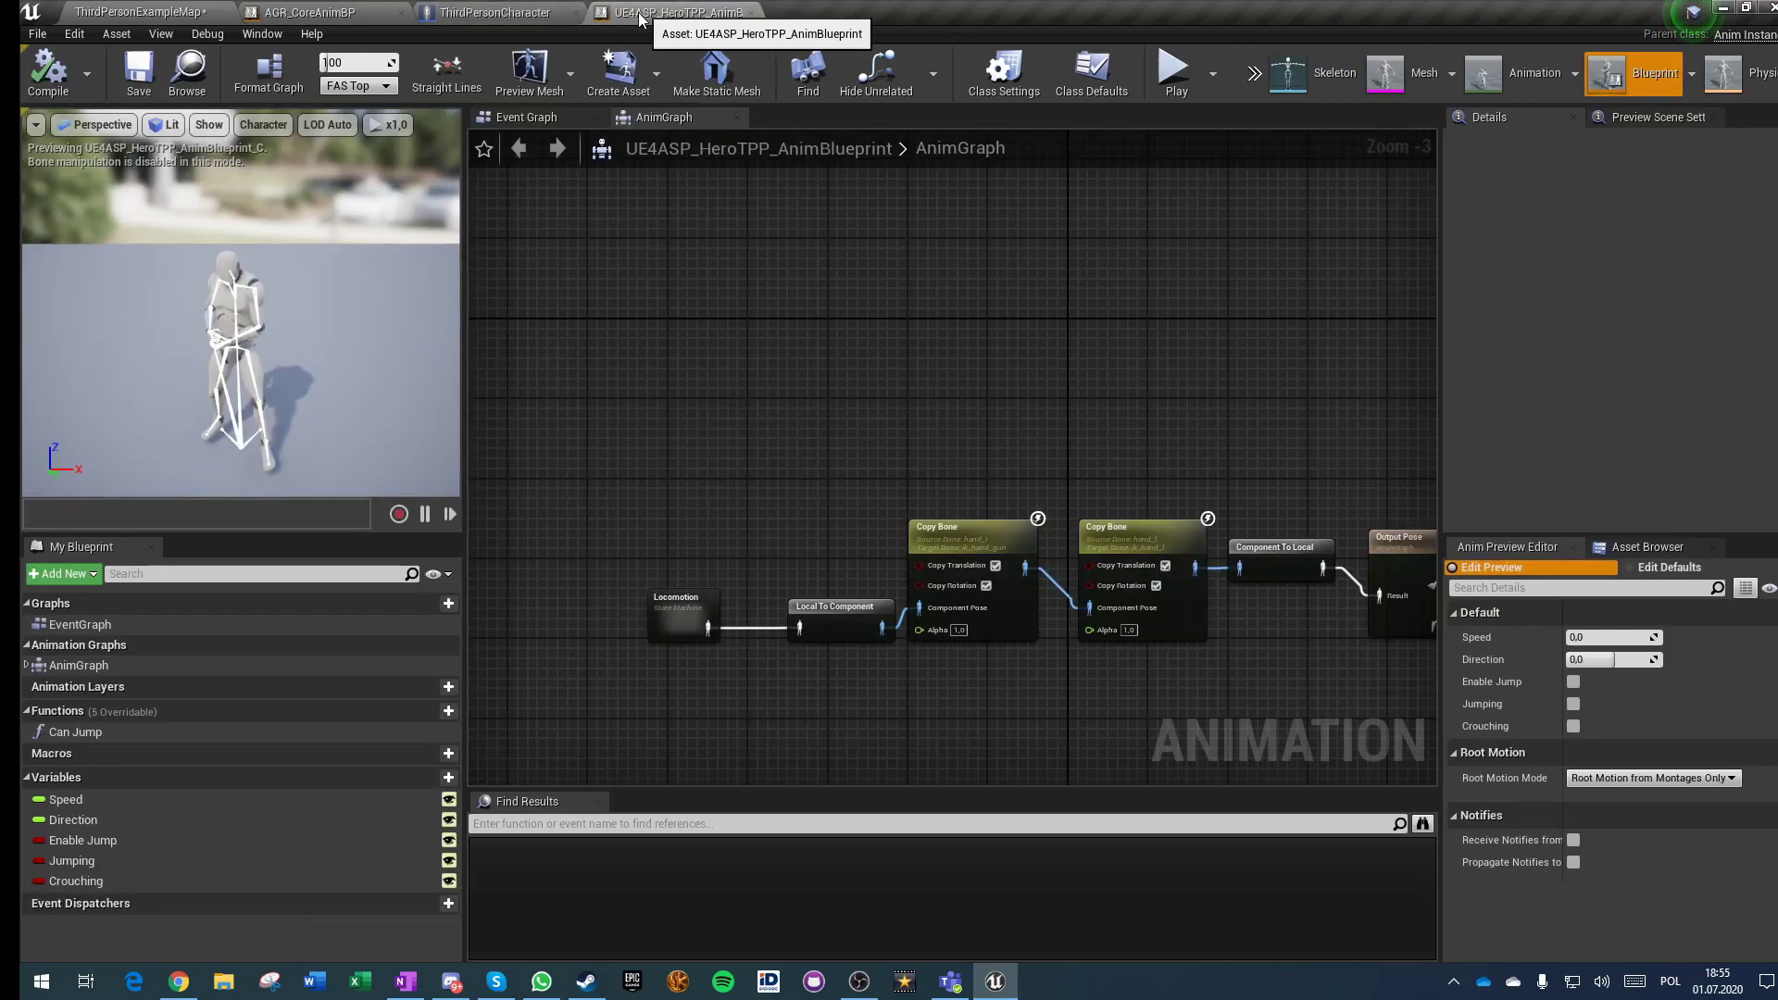
{"action": "double_click", "coordinate": [677, 612]}
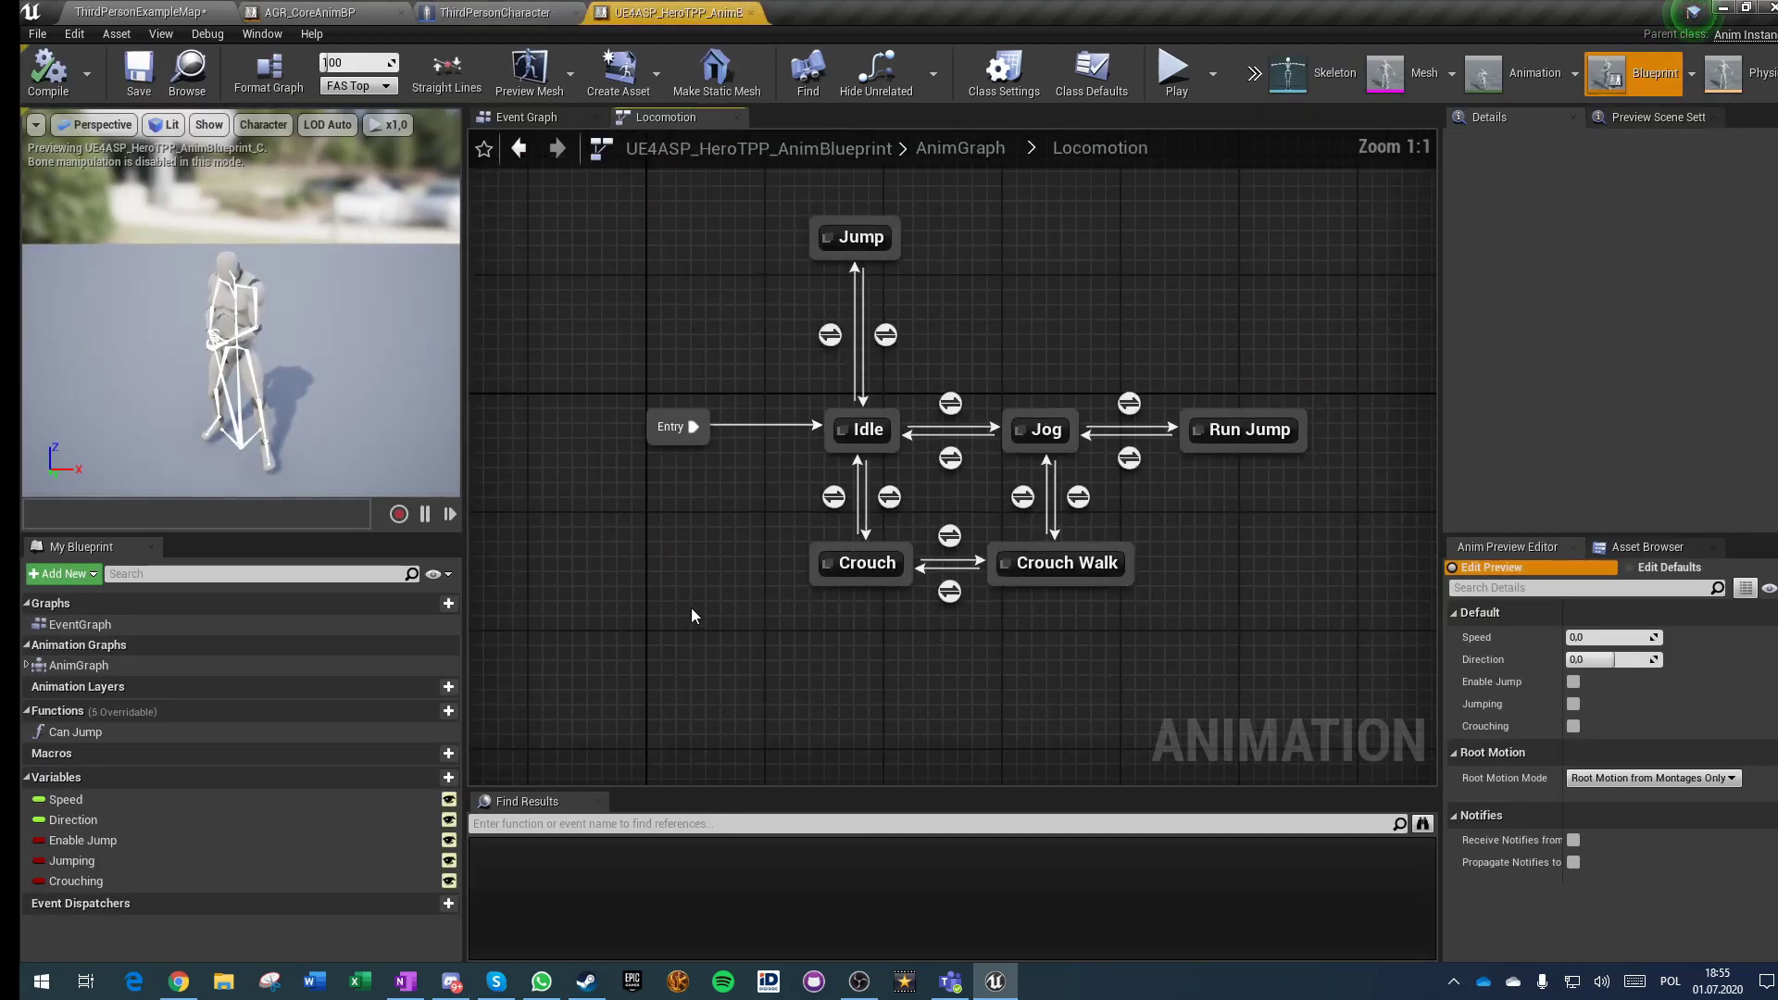
Step: Play the ThirdPersonExampleMap level and run the character up the stairs and around the raised walkway to check its locomotion
{"action": "left_click", "coordinate": [167, 10]}
{"action": "left_click", "coordinate": [1086, 69]}
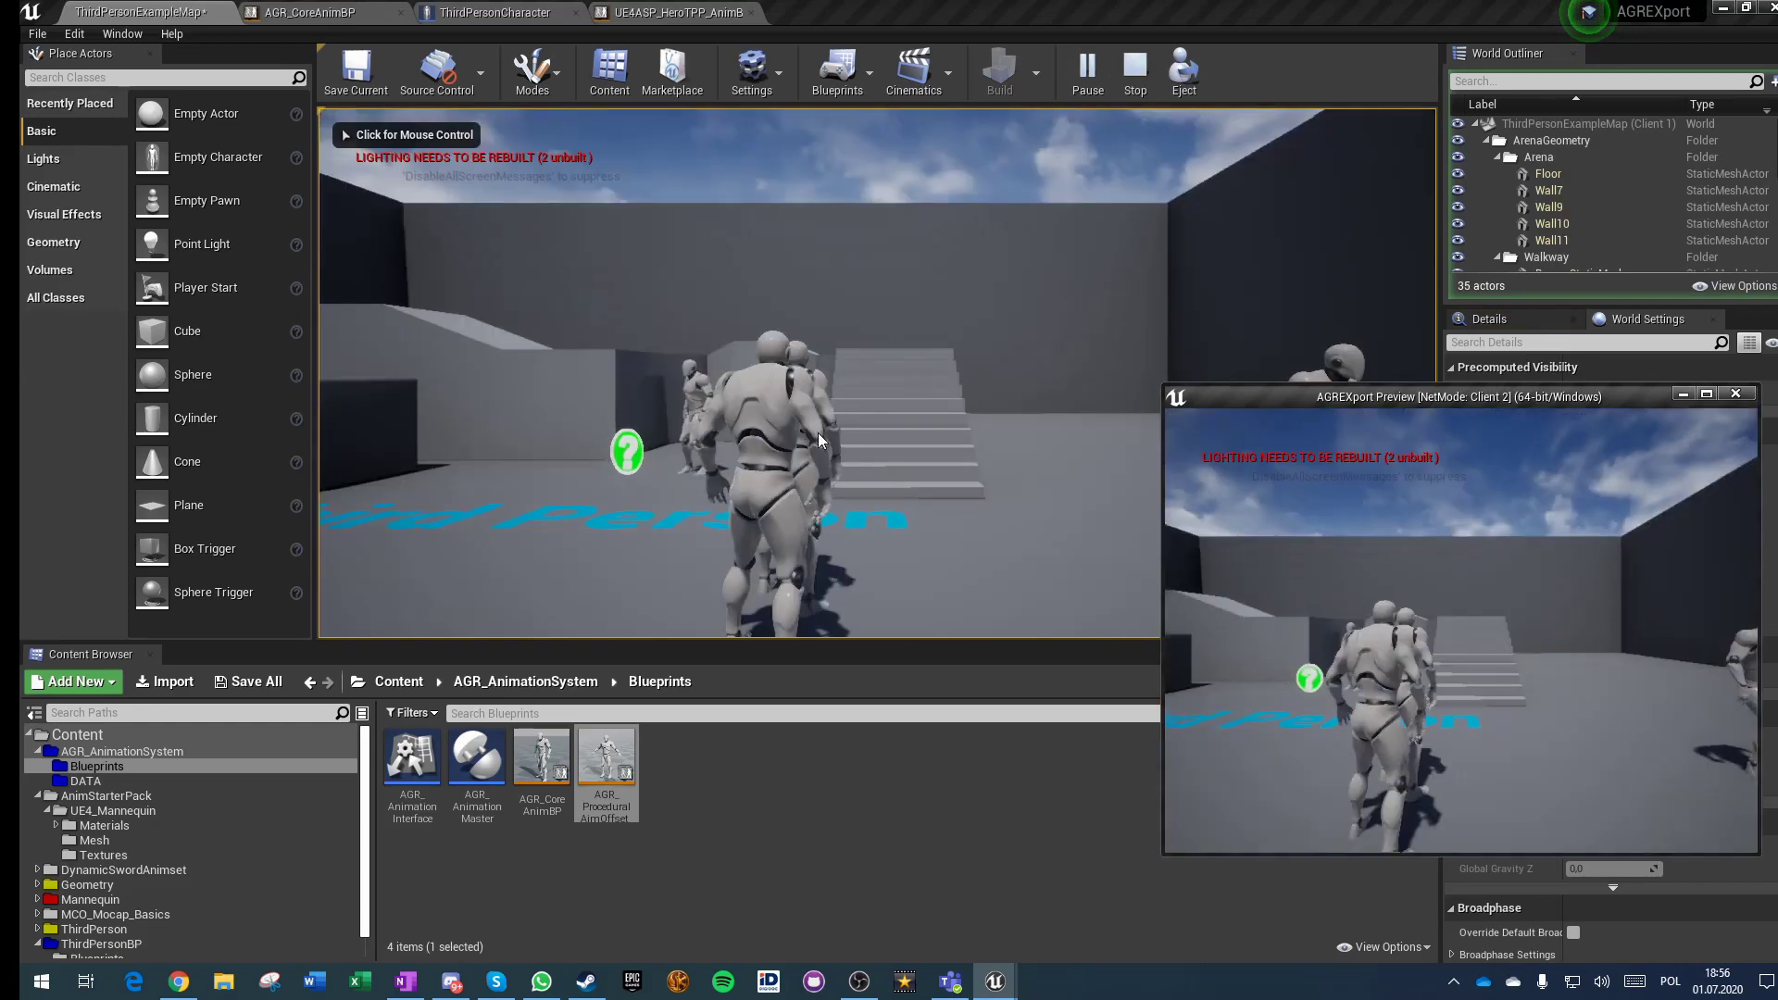
{"action": "left_click", "coordinate": [819, 431]}
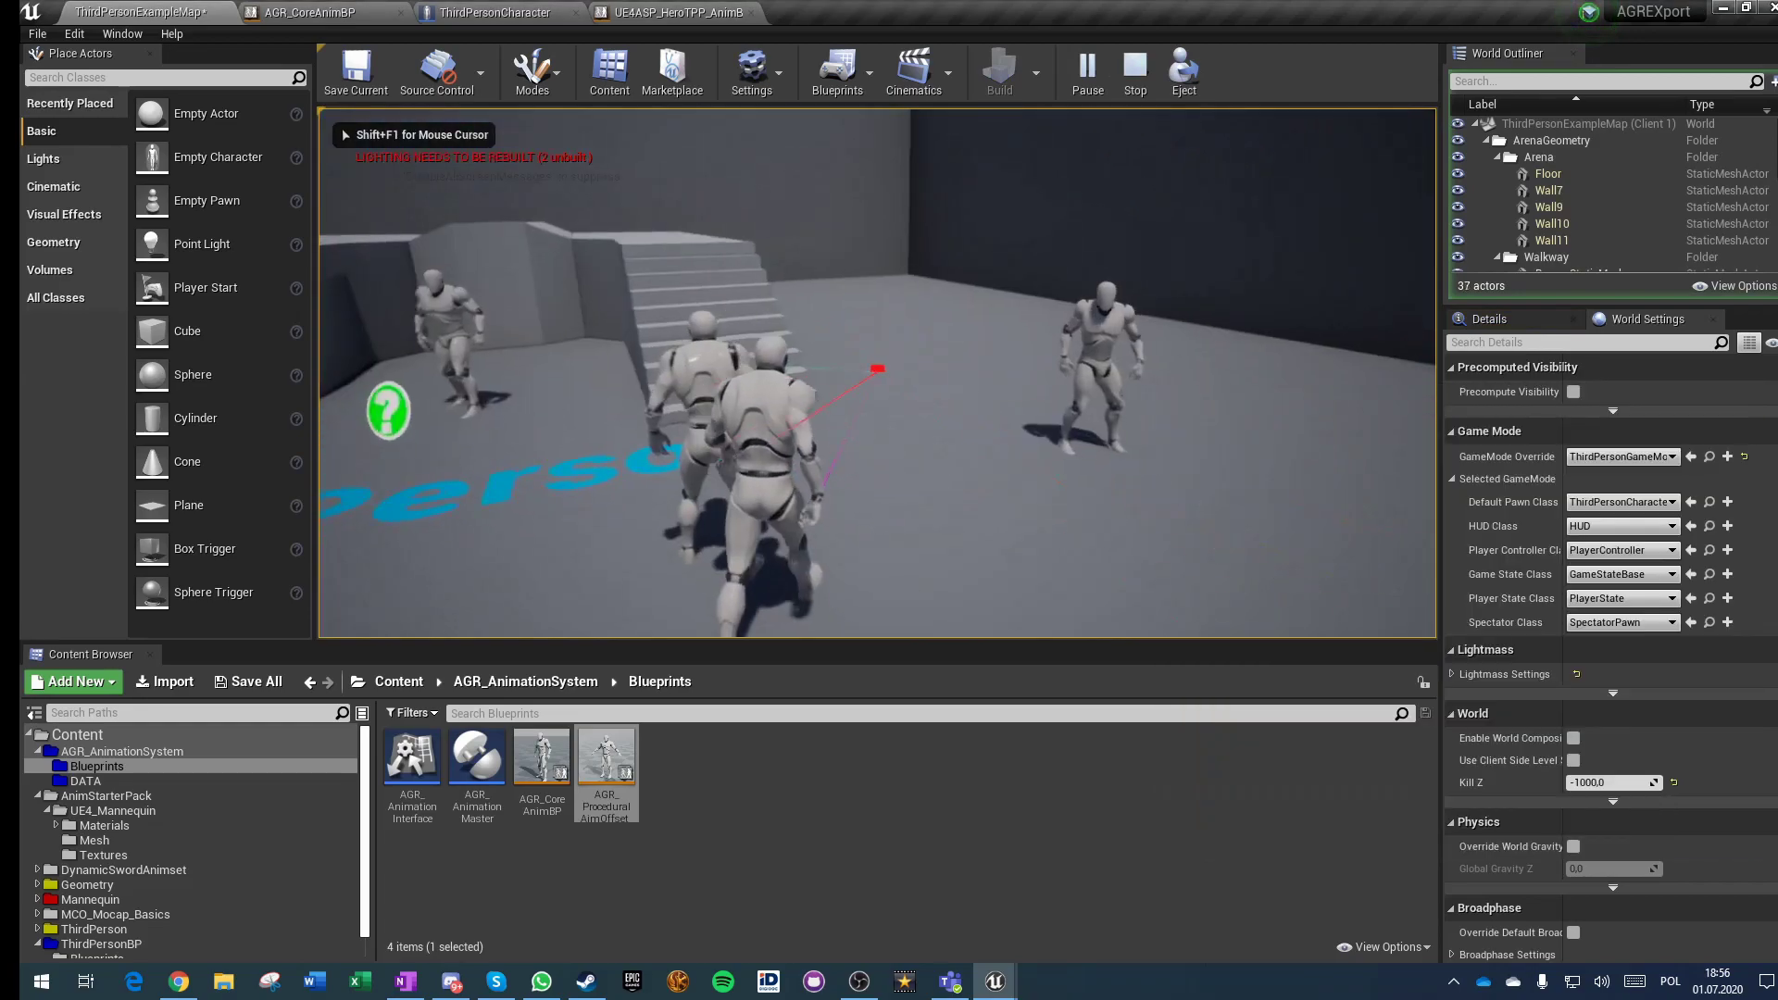
{"action": "key", "text": "w"}
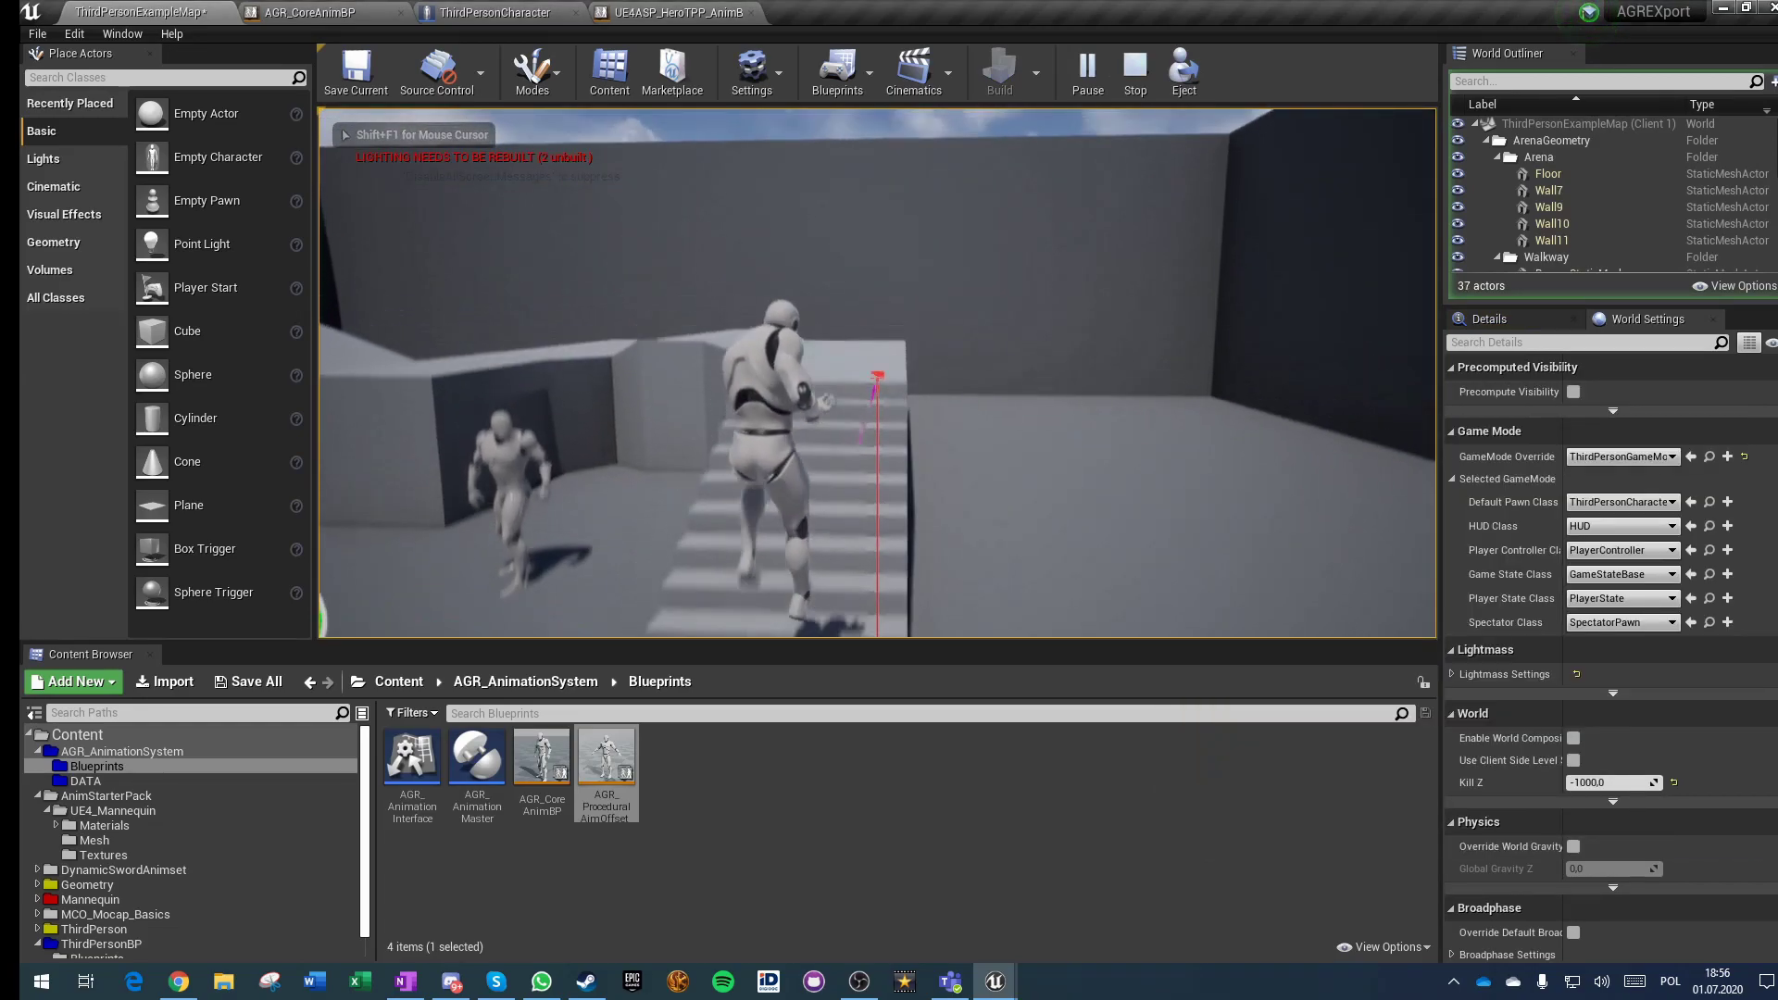
{"action": "key", "text": "s"}
{"action": "key", "text": "w"}
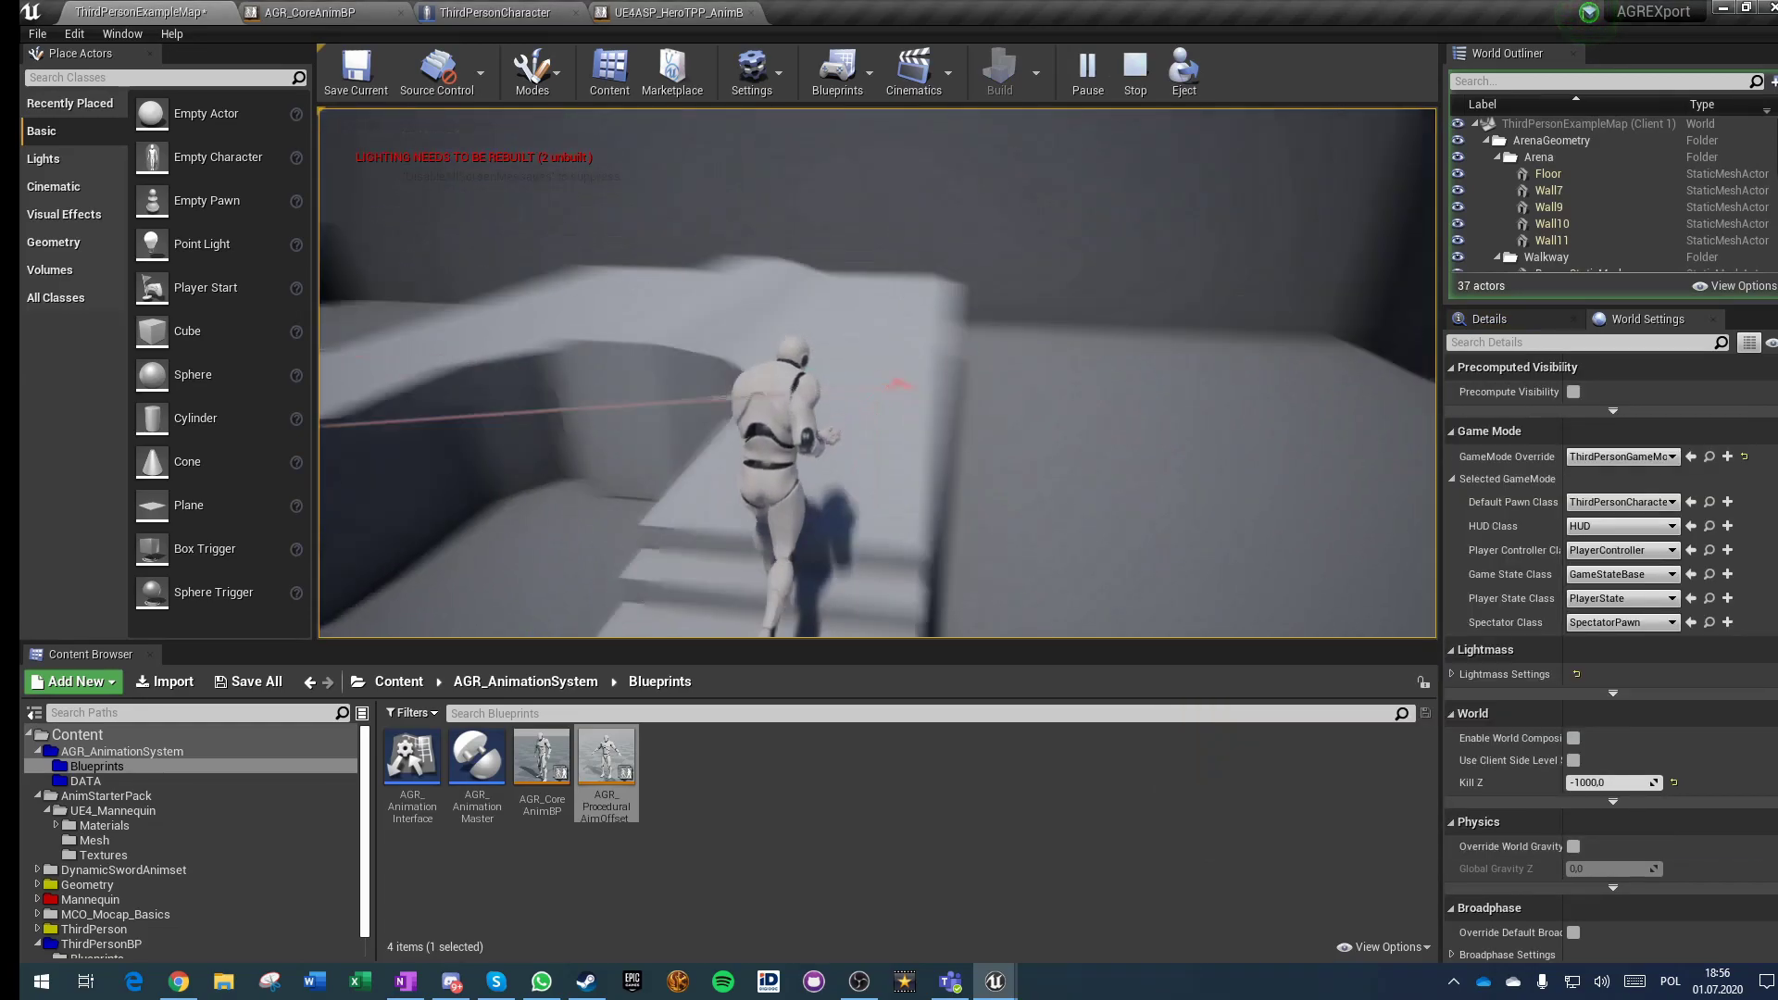
{"action": "key", "text": "w"}
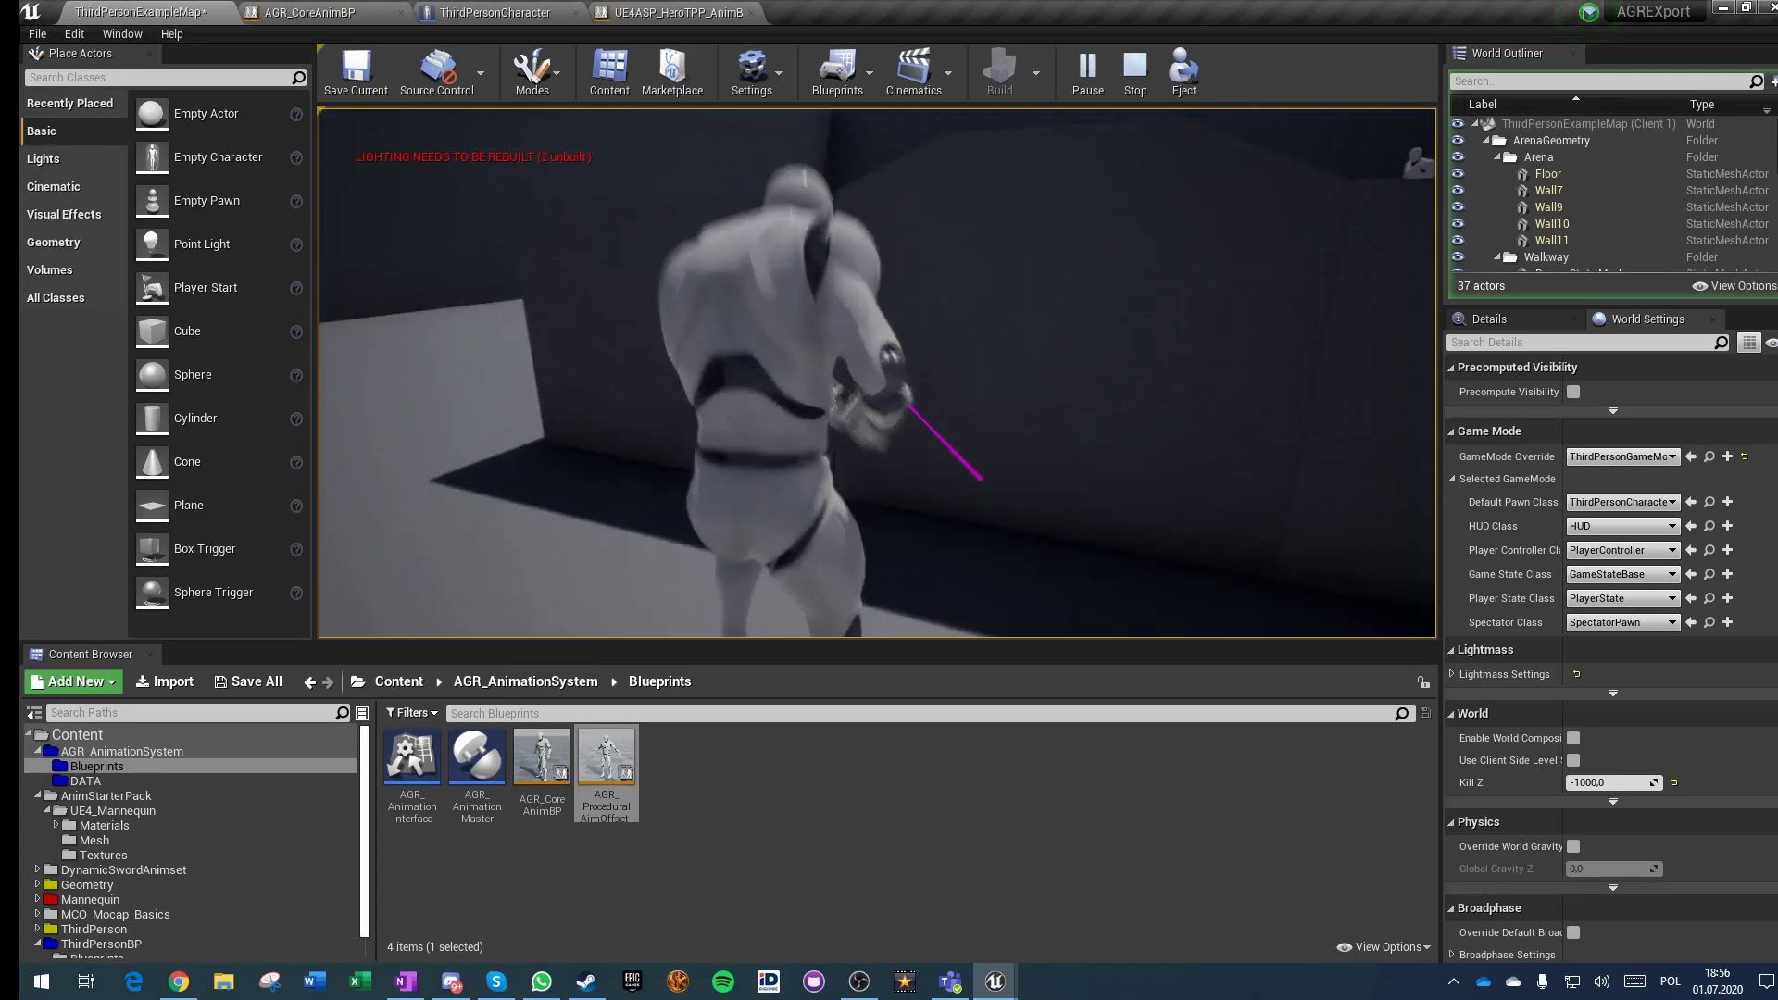
{"action": "key", "text": "w"}
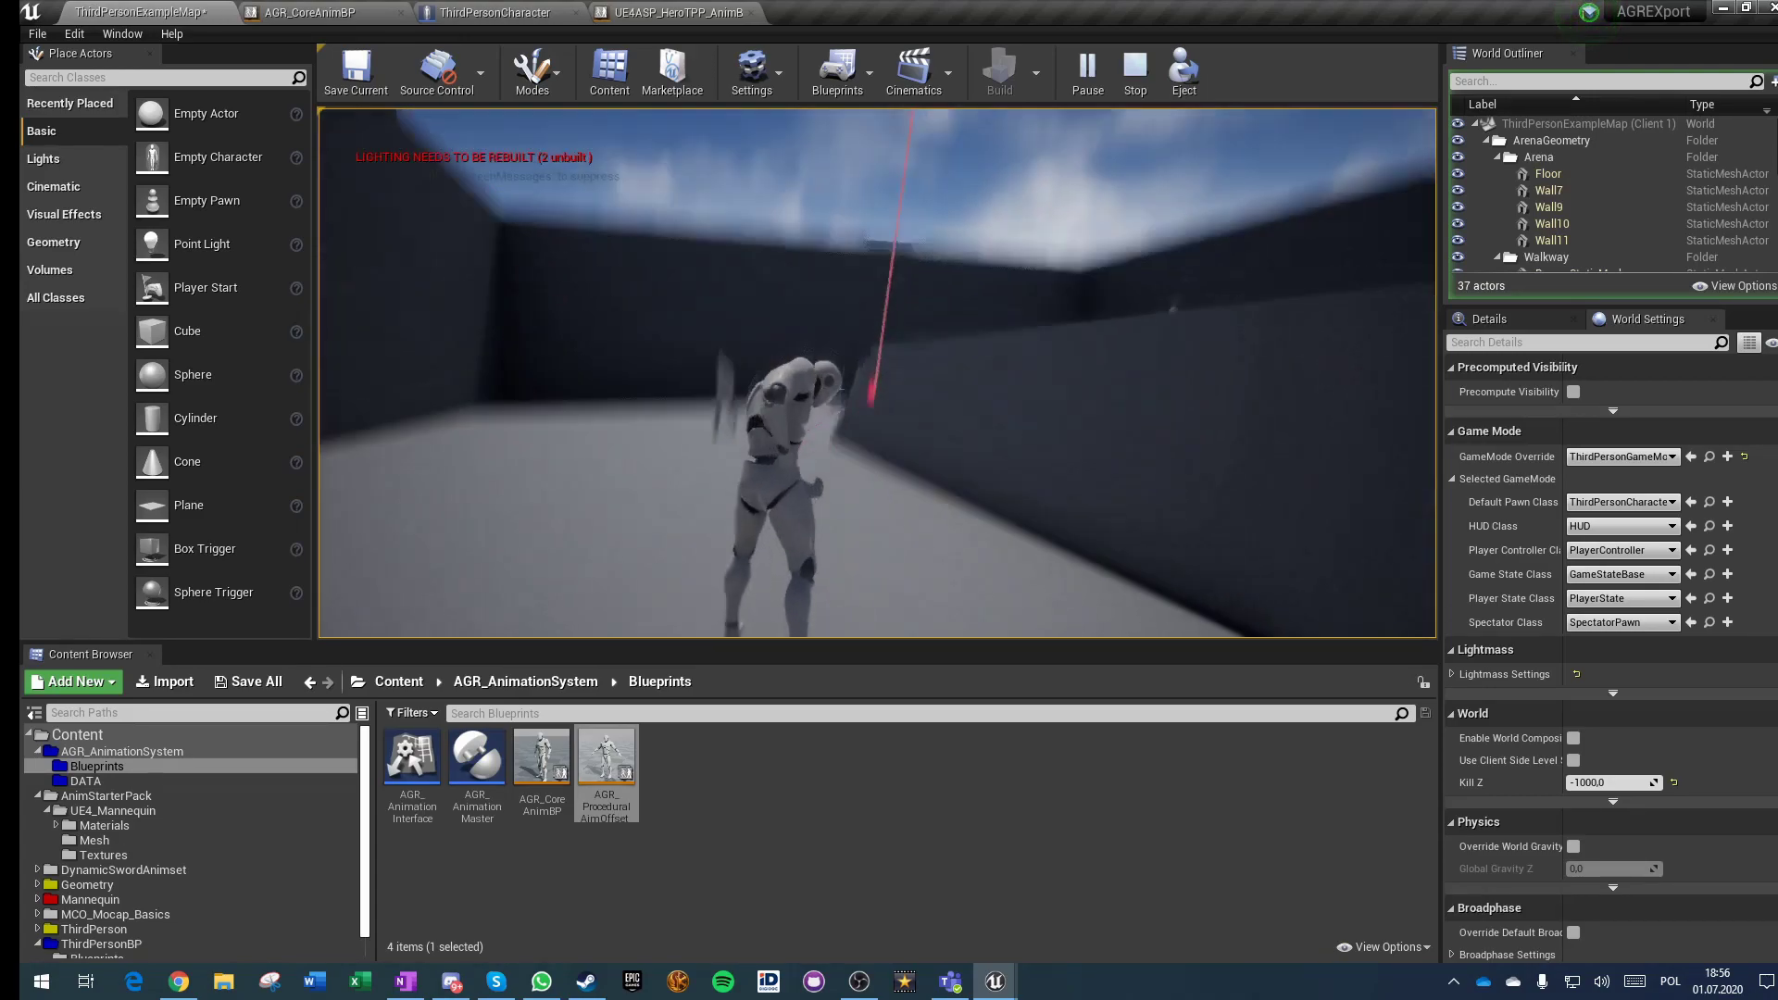
{"action": "key", "text": "w"}
{"action": "key", "text": "w"}
Step: Jump repeatedly with the character to check the airborne pose, and end the play session
{"action": "key", "text": "space"}
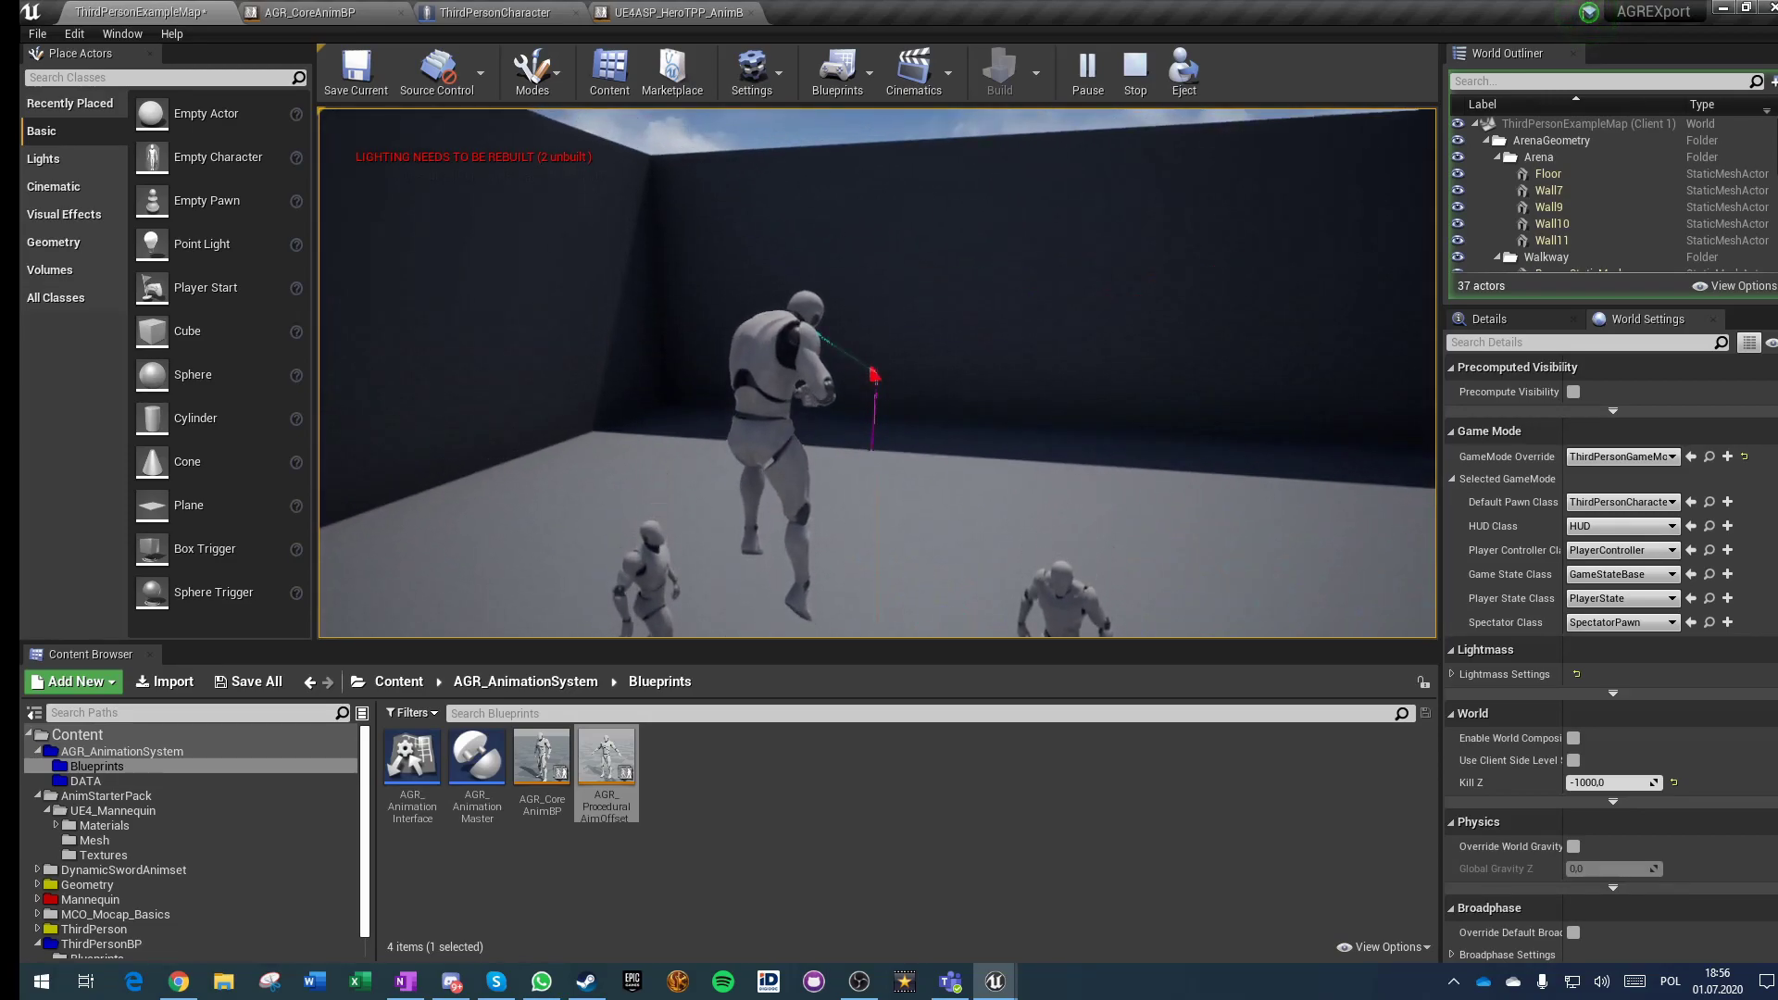
{"action": "key", "text": "space"}
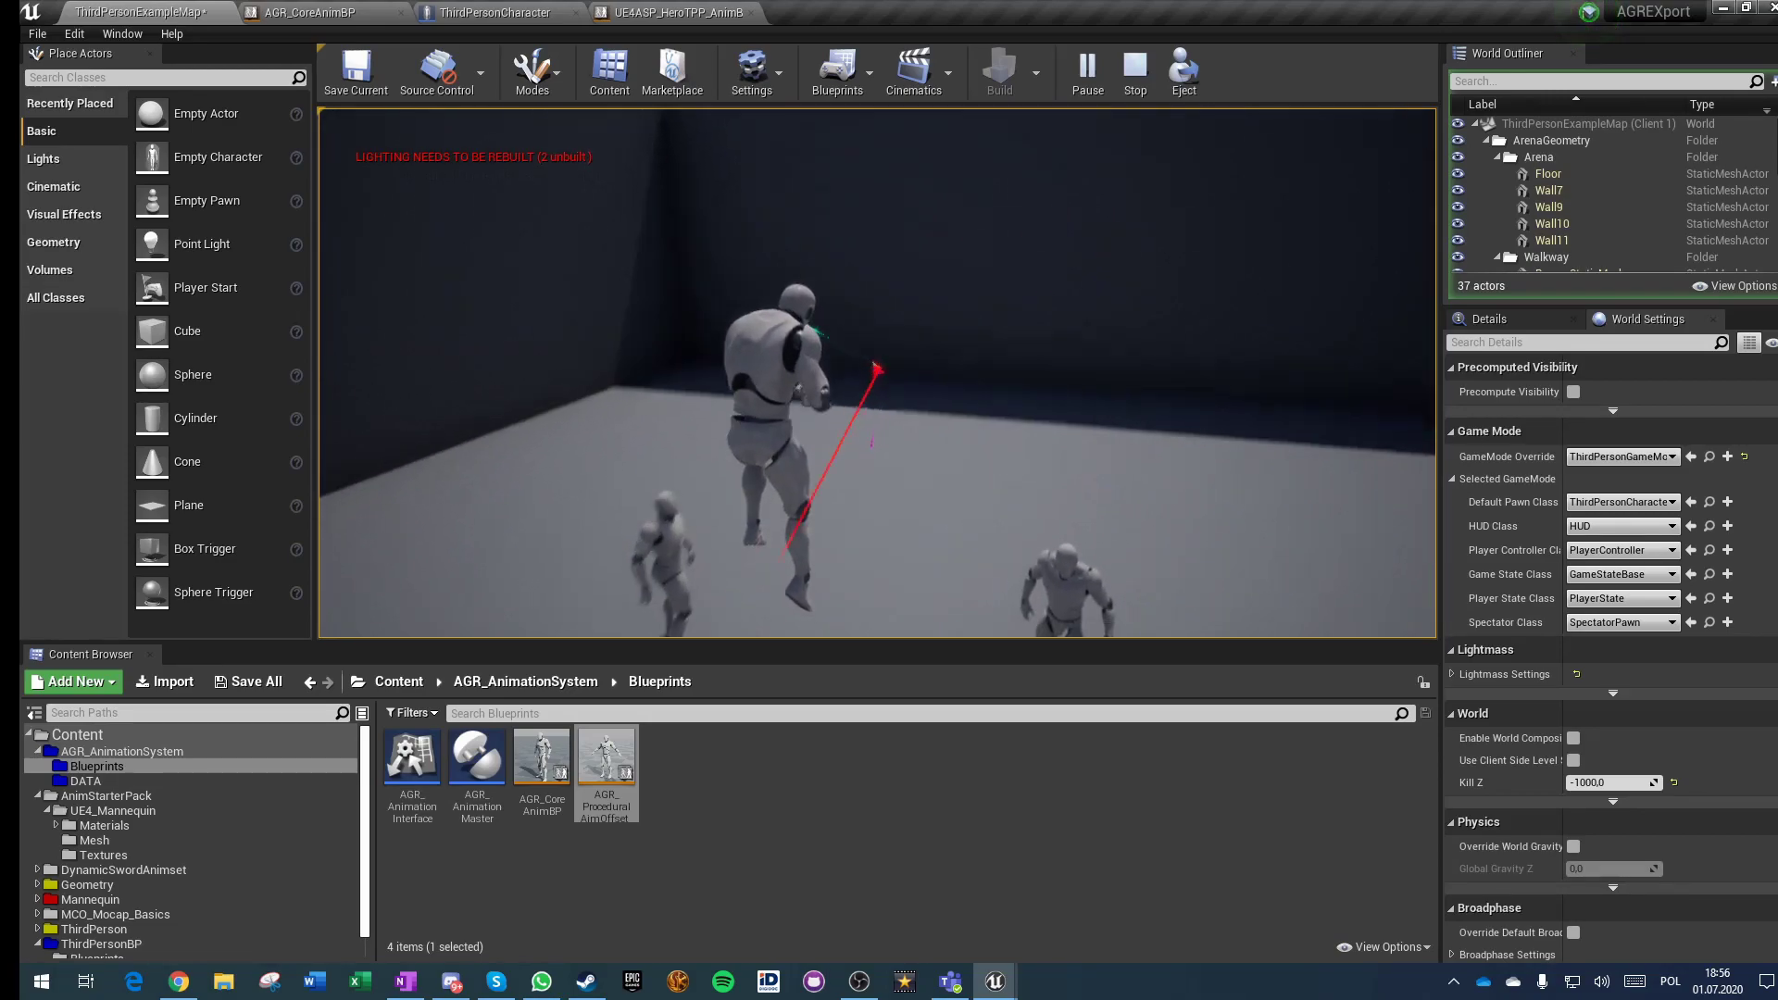
{"action": "key", "text": "space"}
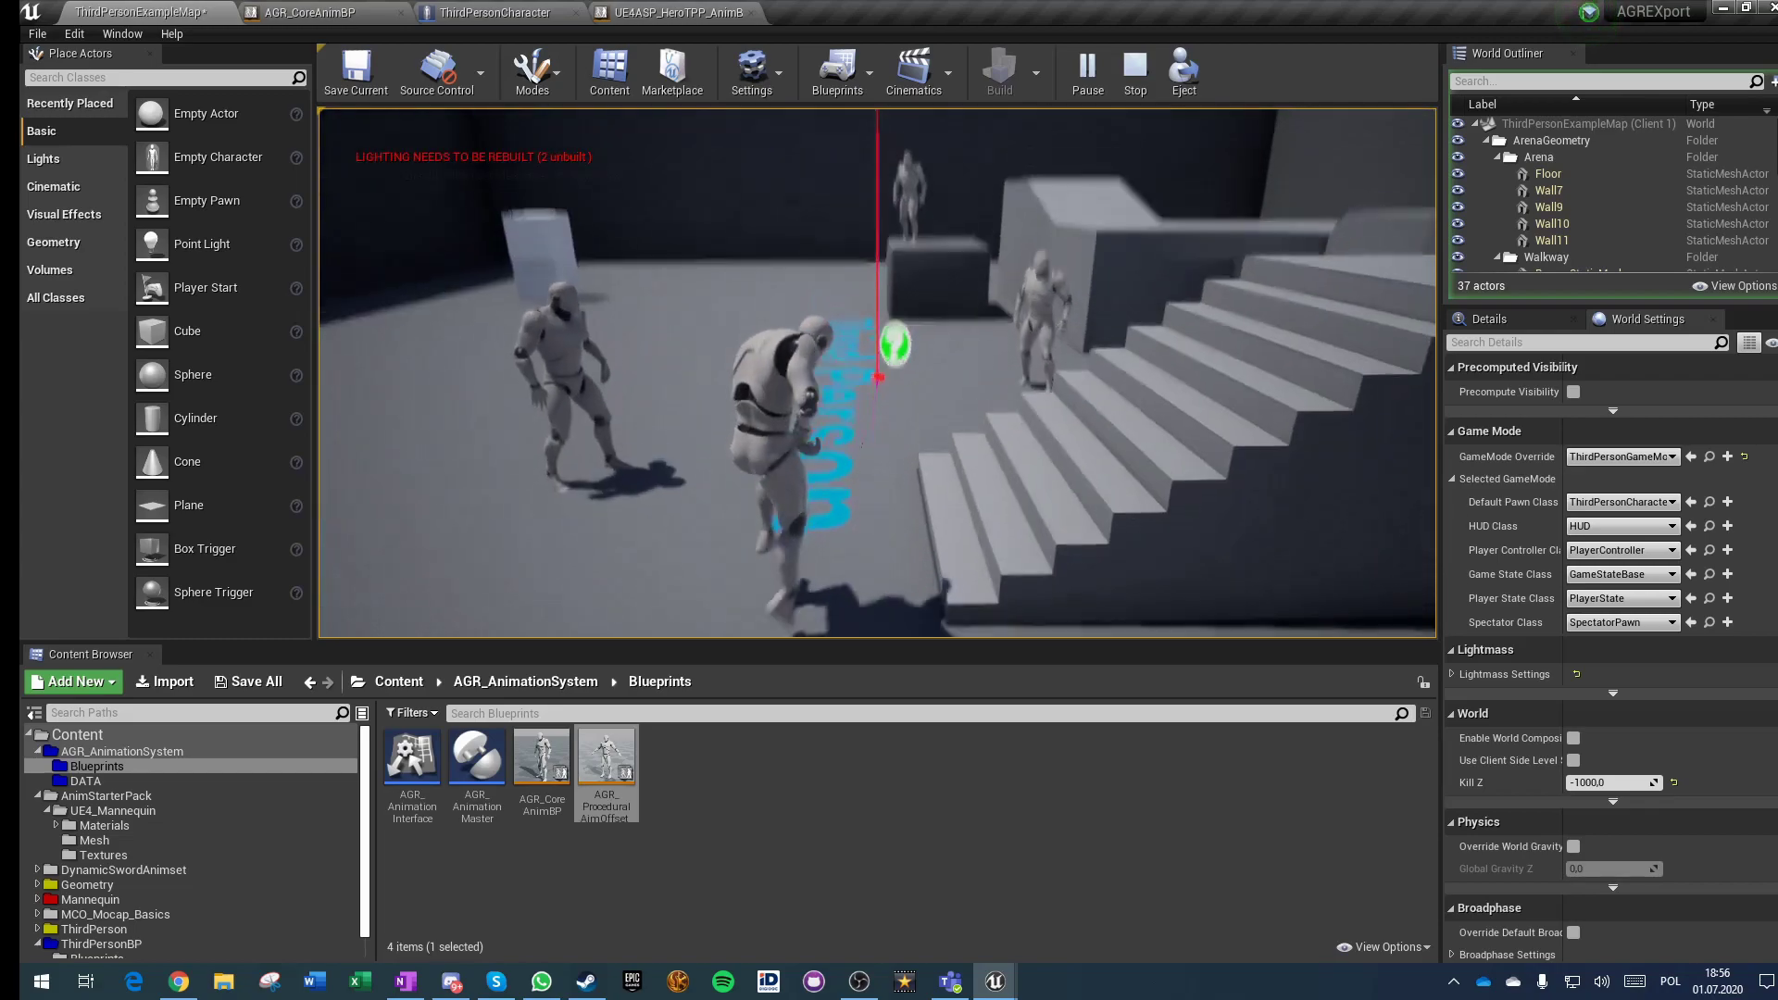
{"action": "key", "text": "Escape"}
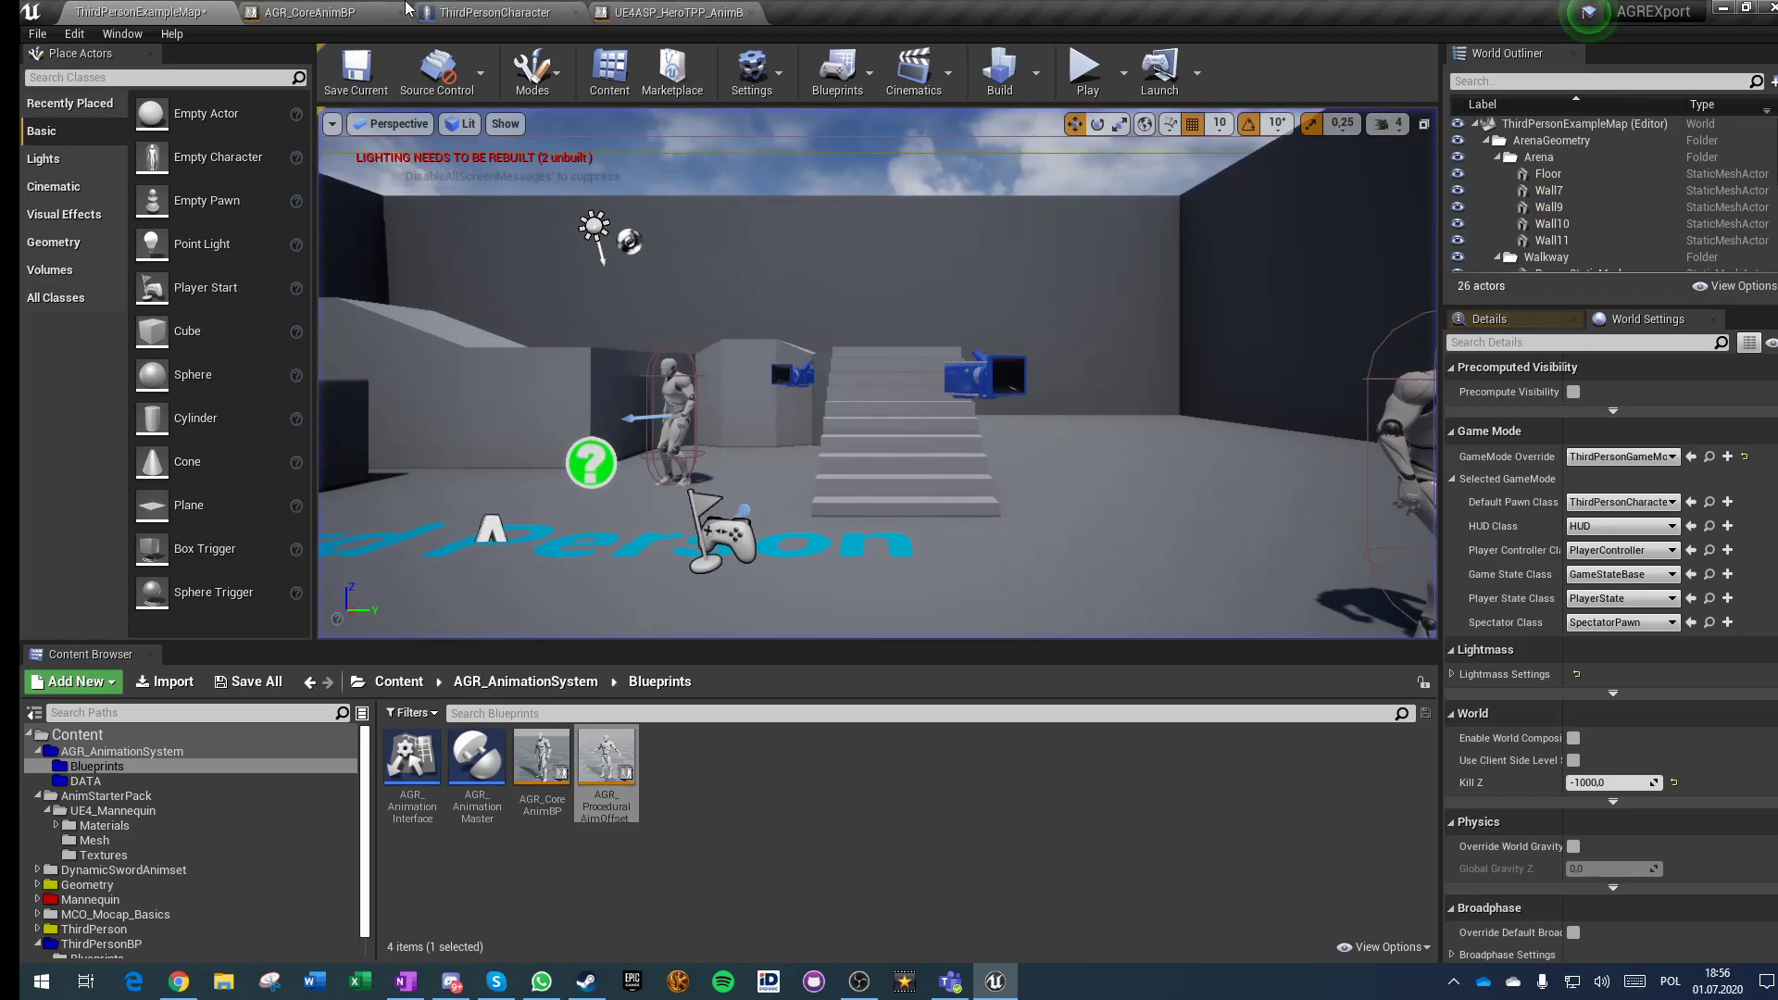
Step: Compare AGR_CoreAnimBP's AnimGraph with the Locomotion state machine of UE4ASP_HeroTPP_AnimBlueprint and return to the level
{"action": "left_click", "coordinate": [665, 12]}
{"action": "left_click", "coordinate": [399, 10]}
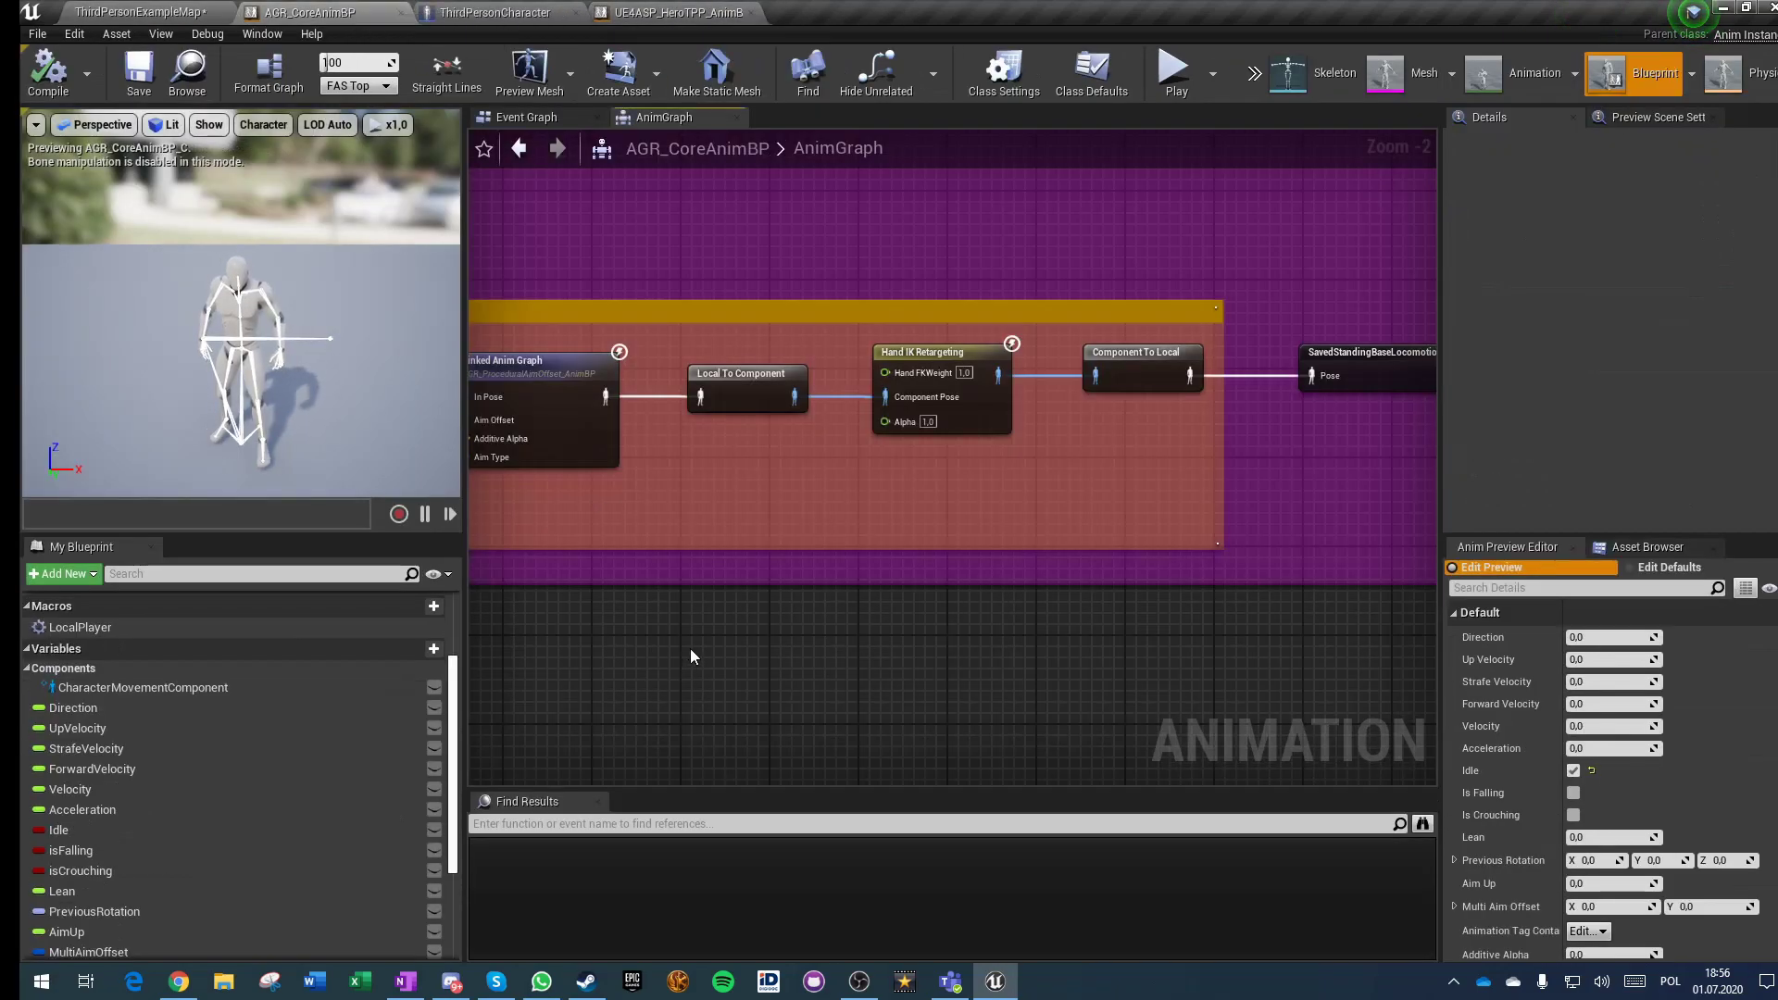
{"action": "scroll", "coordinate": [689, 659], "scroll_direction": "down", "scroll_amount": 6}
{"action": "right_click_drag", "start_coordinate": [683, 663], "coordinate": [1075, 575]}
{"action": "scroll", "coordinate": [1005, 565], "scroll_direction": "down", "scroll_amount": 1}
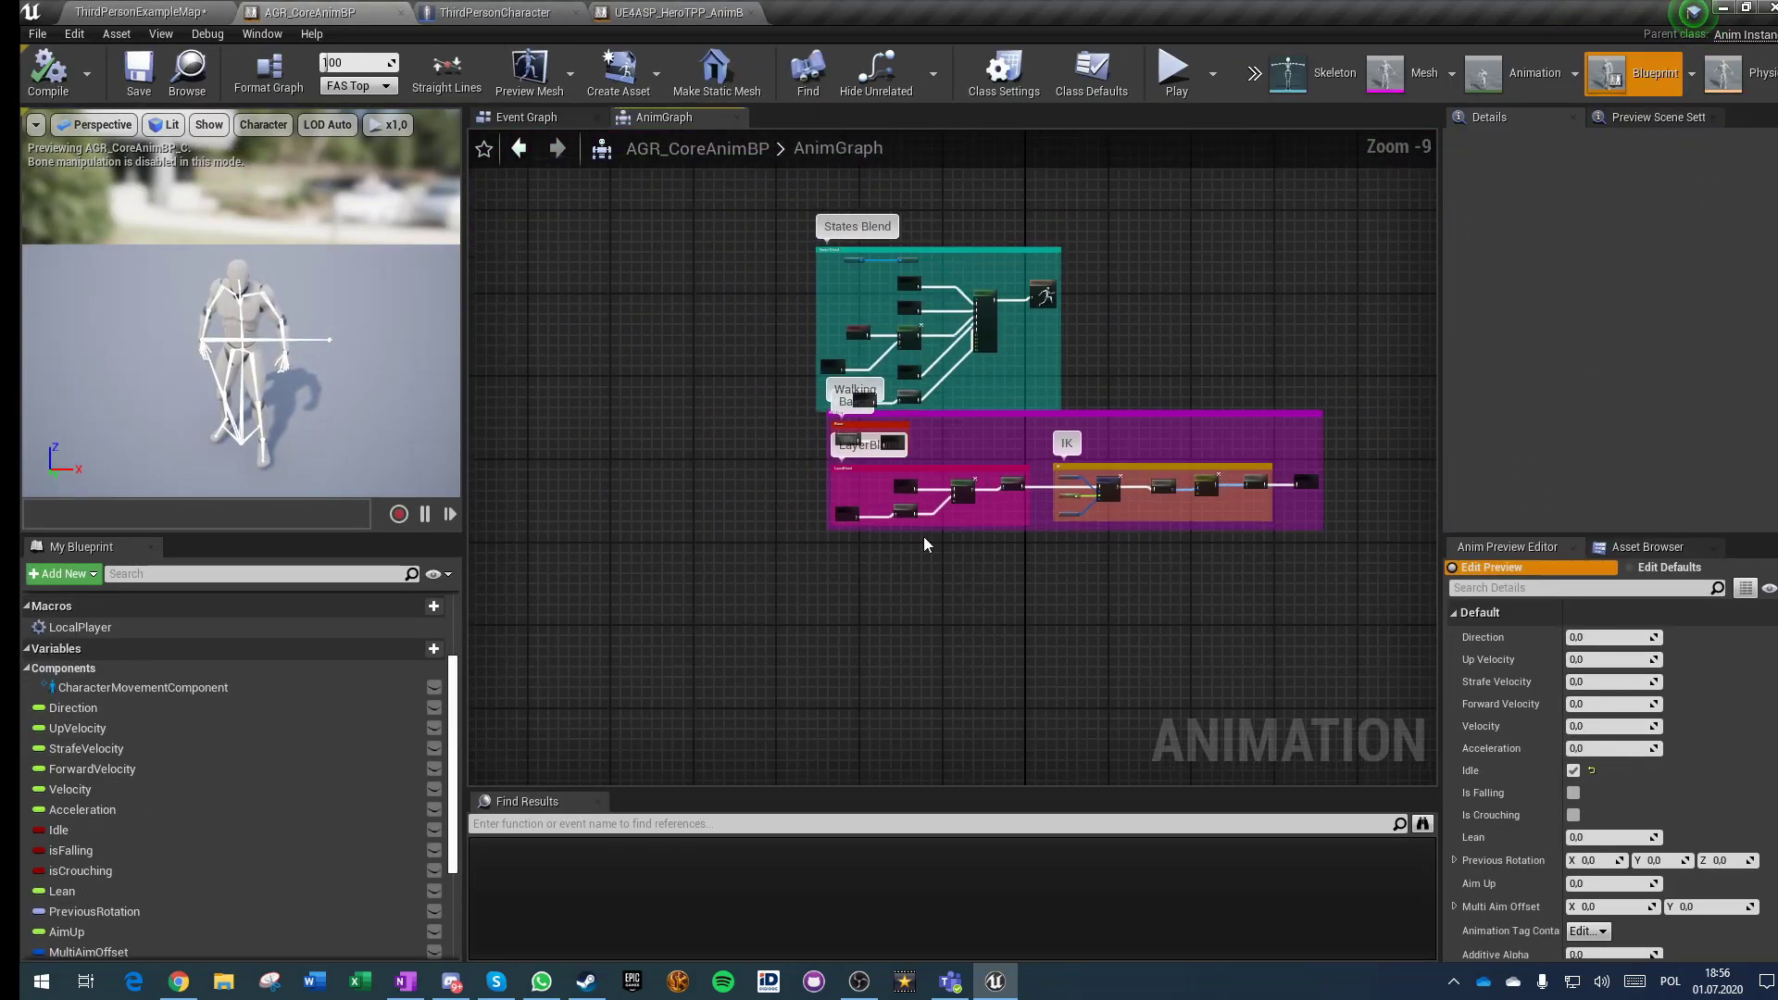
{"action": "left_click", "coordinate": [732, 9]}
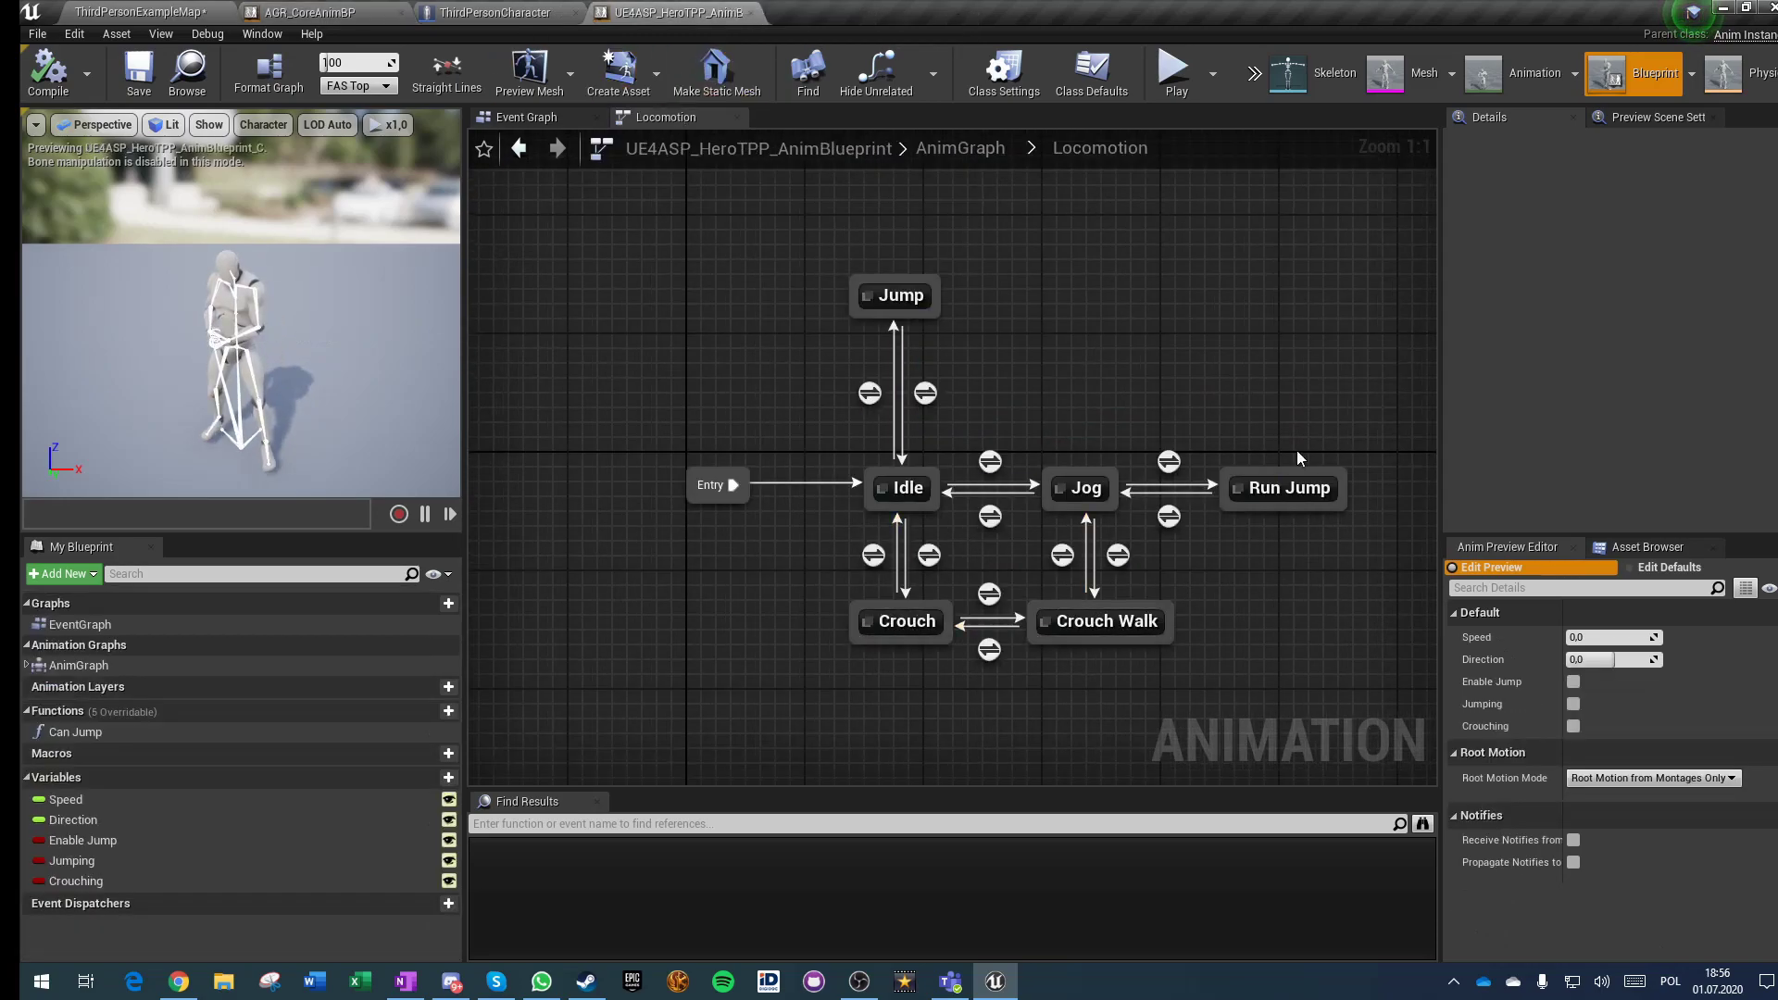
{"action": "left_click", "coordinate": [290, 10]}
{"action": "left_click", "coordinate": [702, 9]}
{"action": "left_click", "coordinate": [176, 11]}
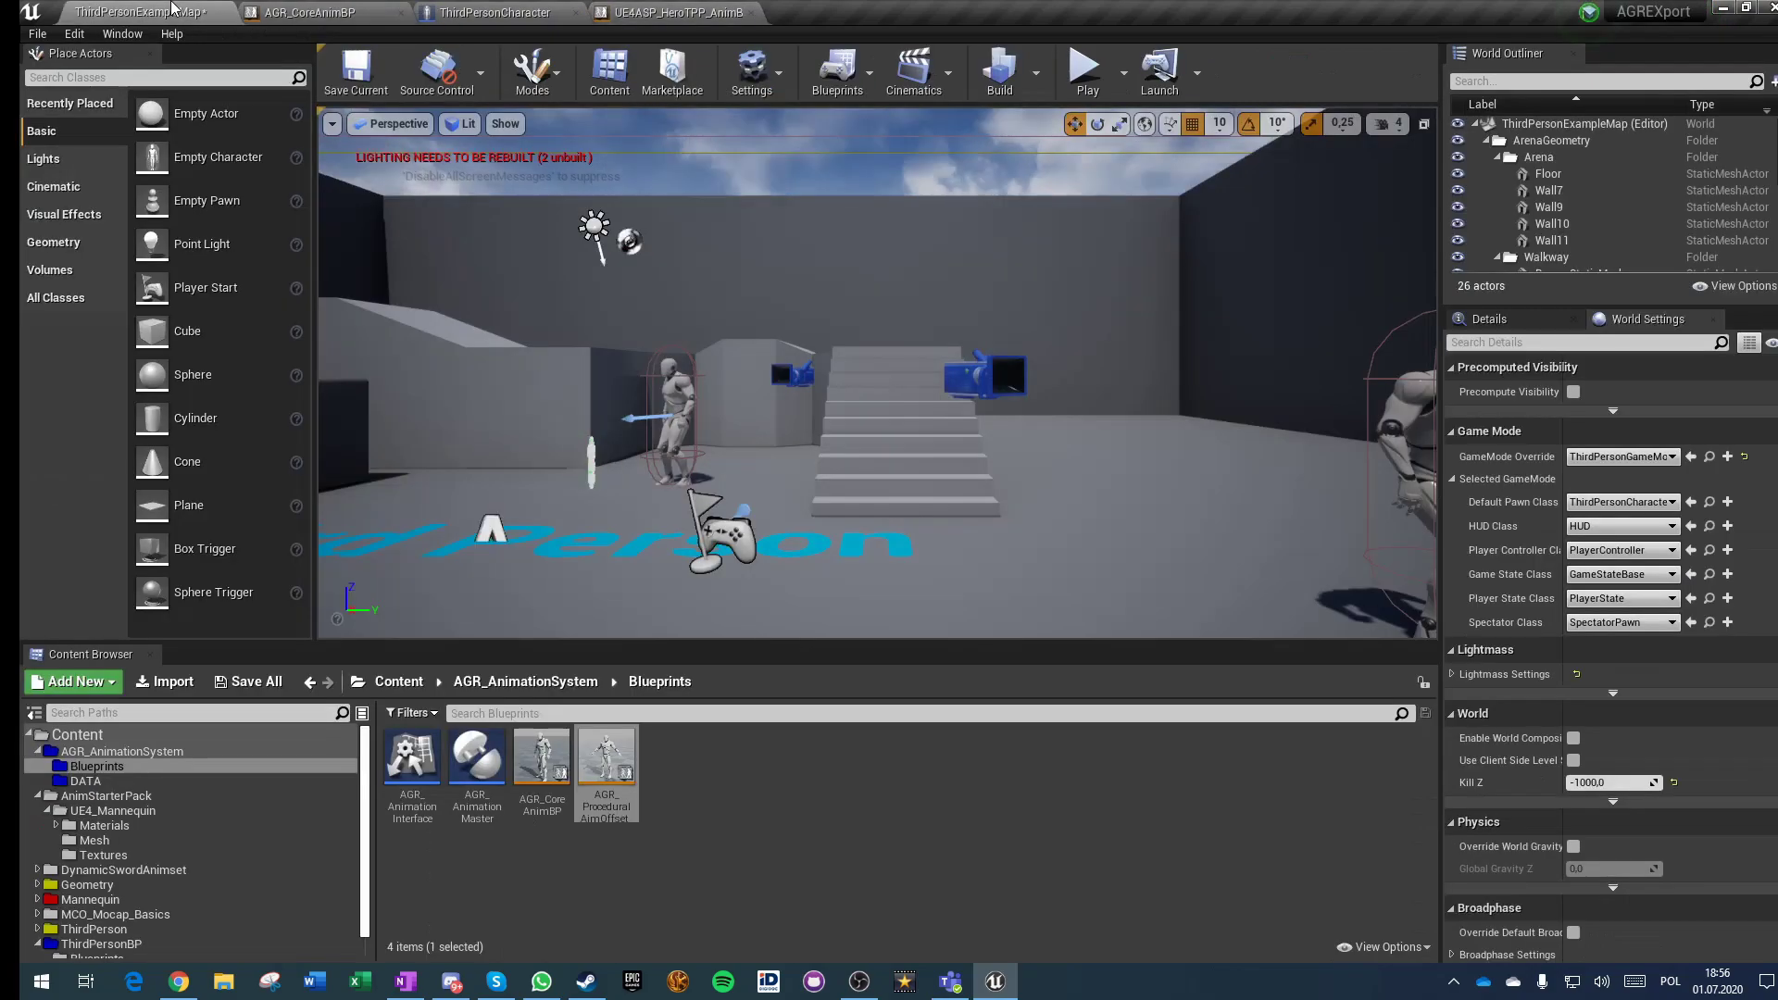
Step: Inspect the Blend Poses (EMovementMode) node and the Play ThirdPersonJump_Loop node in AGR_CoreAnimBP's States Blend section
{"action": "double_click", "coordinate": [542, 761]}
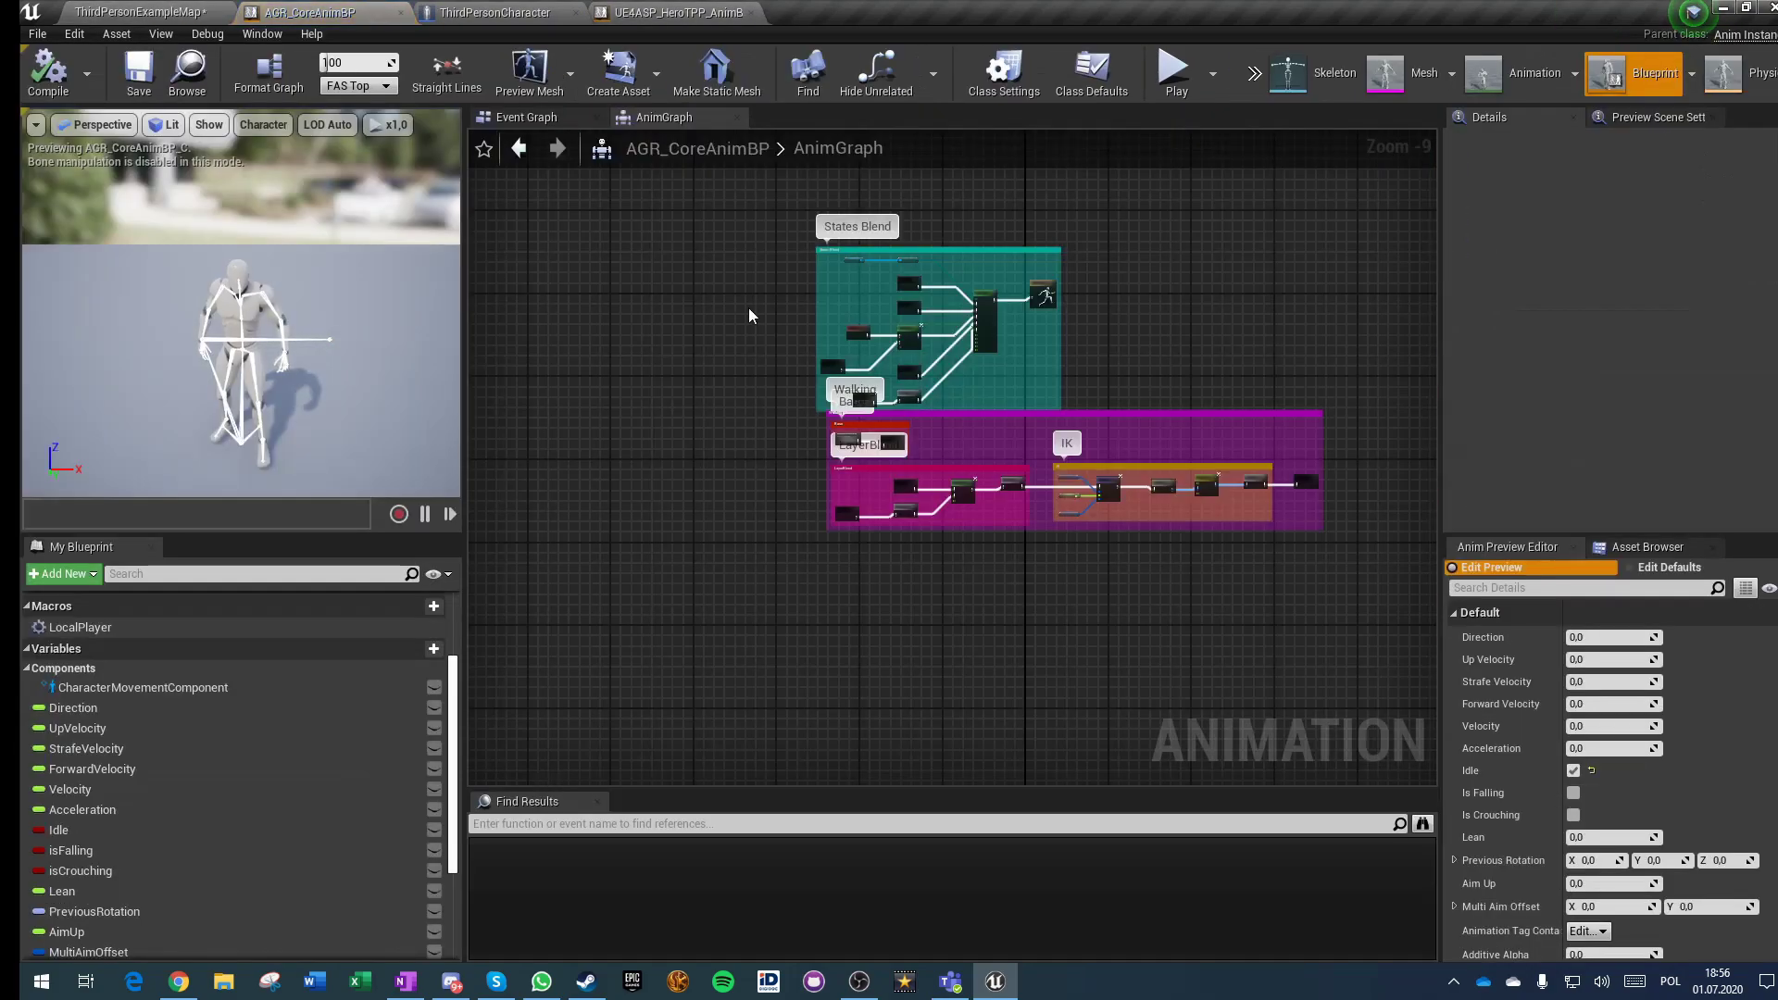
{"action": "scroll", "coordinate": [921, 306], "scroll_direction": "up", "scroll_amount": 10}
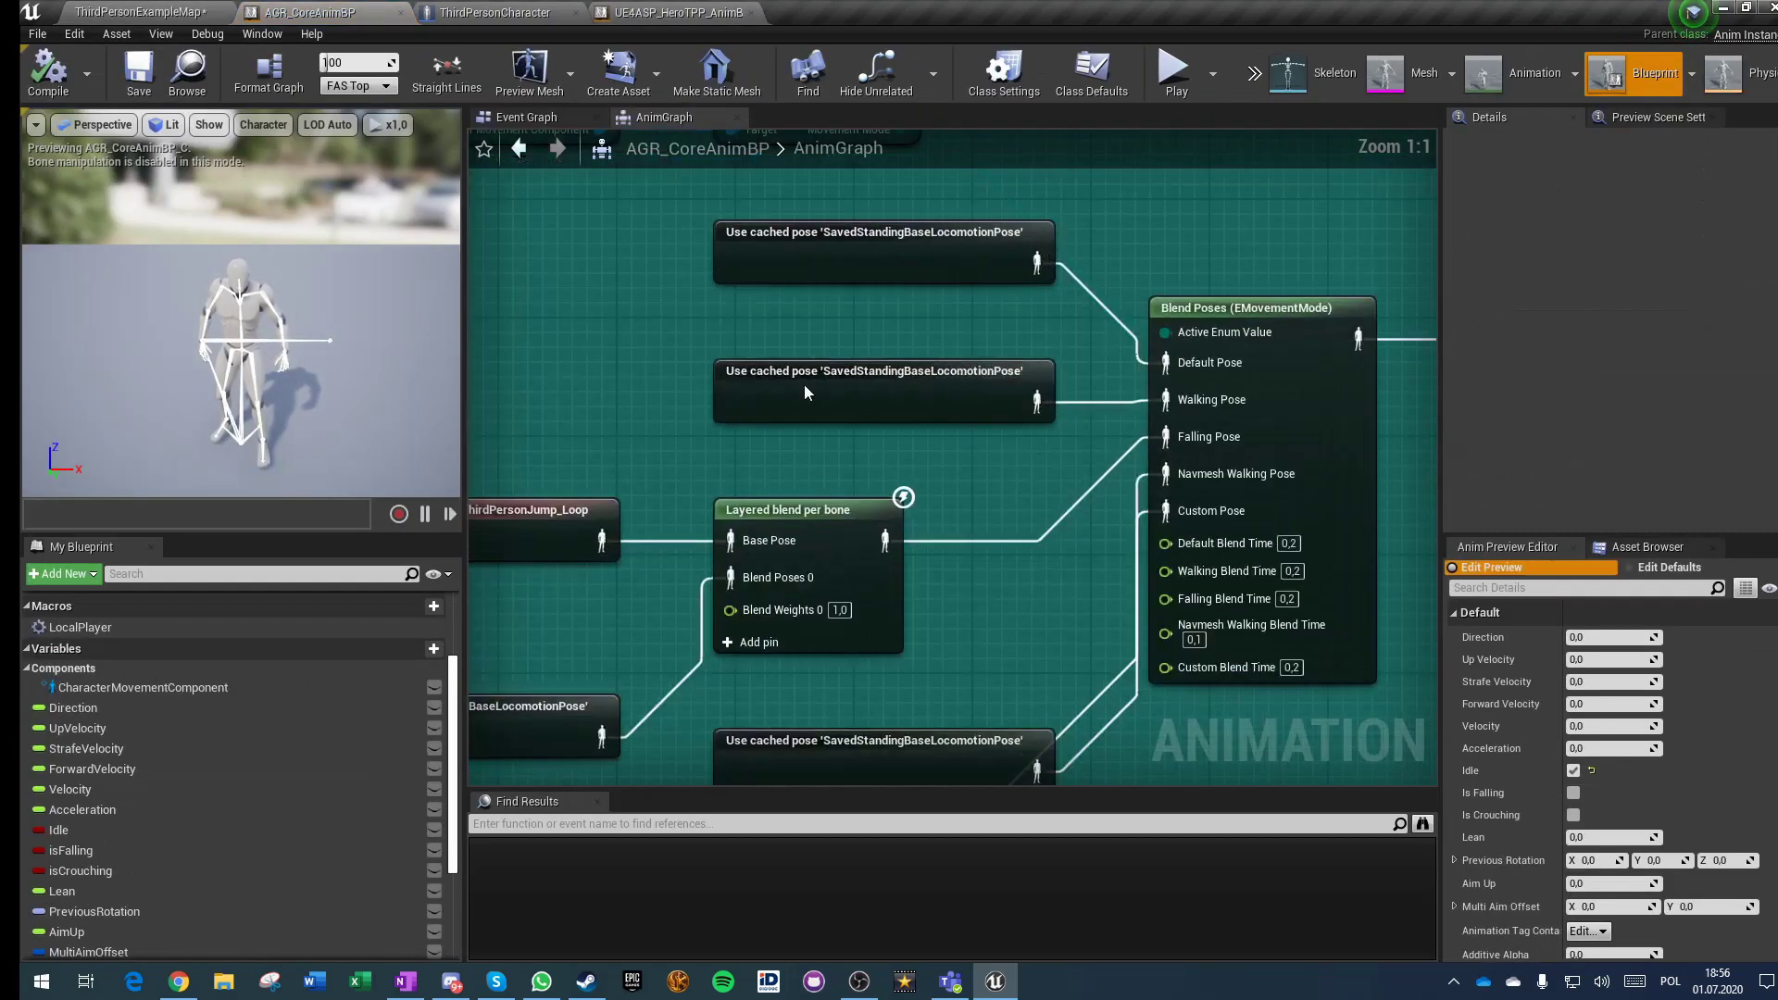
{"action": "left_click", "coordinate": [1222, 313]}
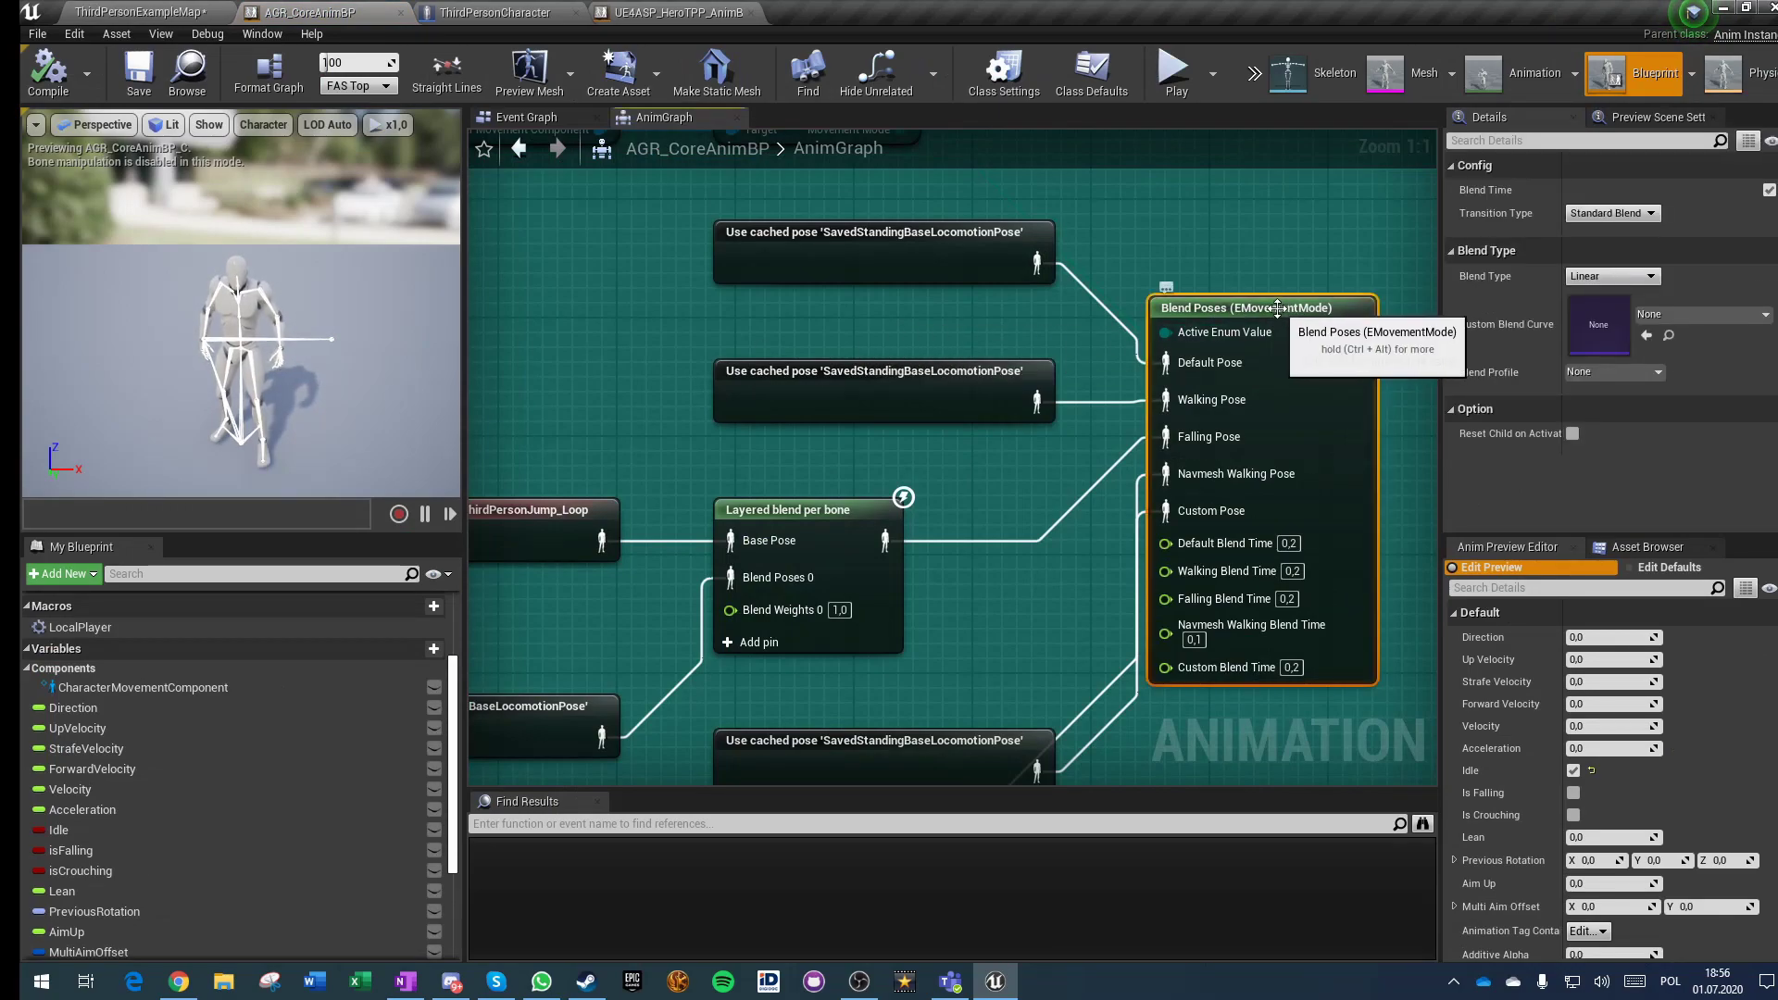
{"action": "right_click_drag", "start_coordinate": [1208, 443], "coordinate": [1556, 299]}
{"action": "left_click", "coordinate": [815, 389]}
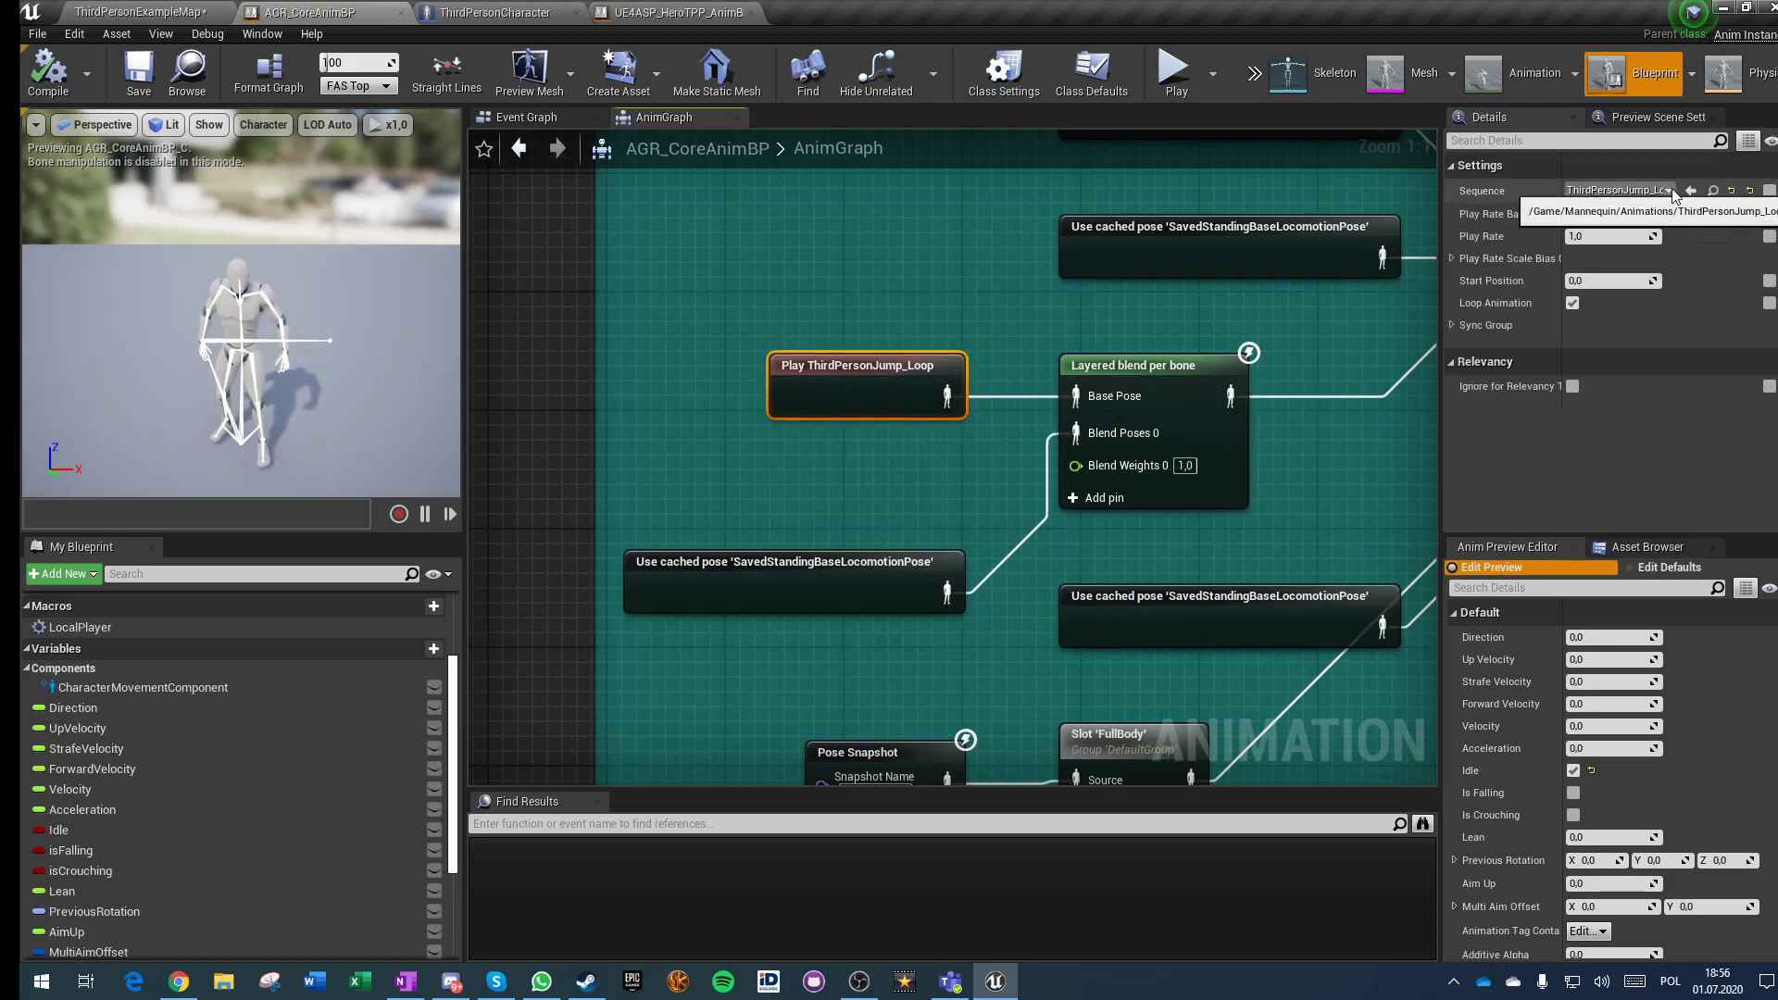
Step: Set the Play ThirdPersonJump_Loop node's play rate to 0.5 and the Layered blend per bone node's spine_01 blend depth to 2
{"action": "left_click", "coordinate": [1579, 236]}
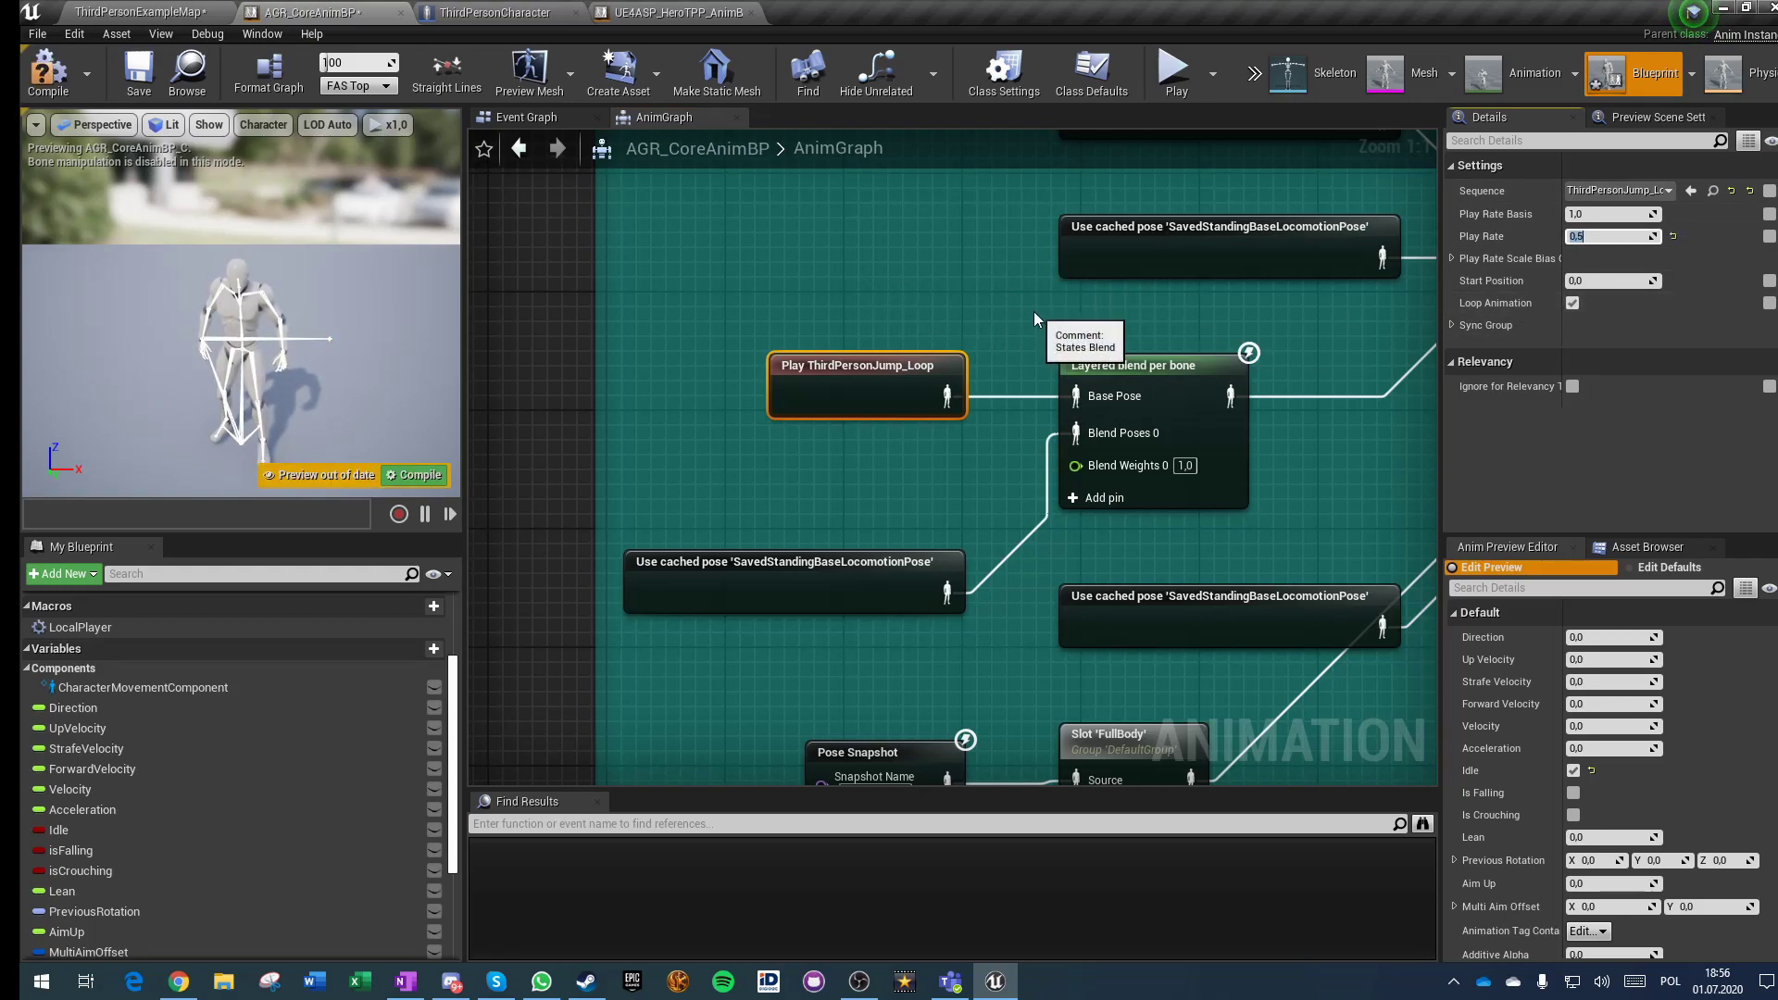
{"action": "left_click", "coordinate": [1205, 384]}
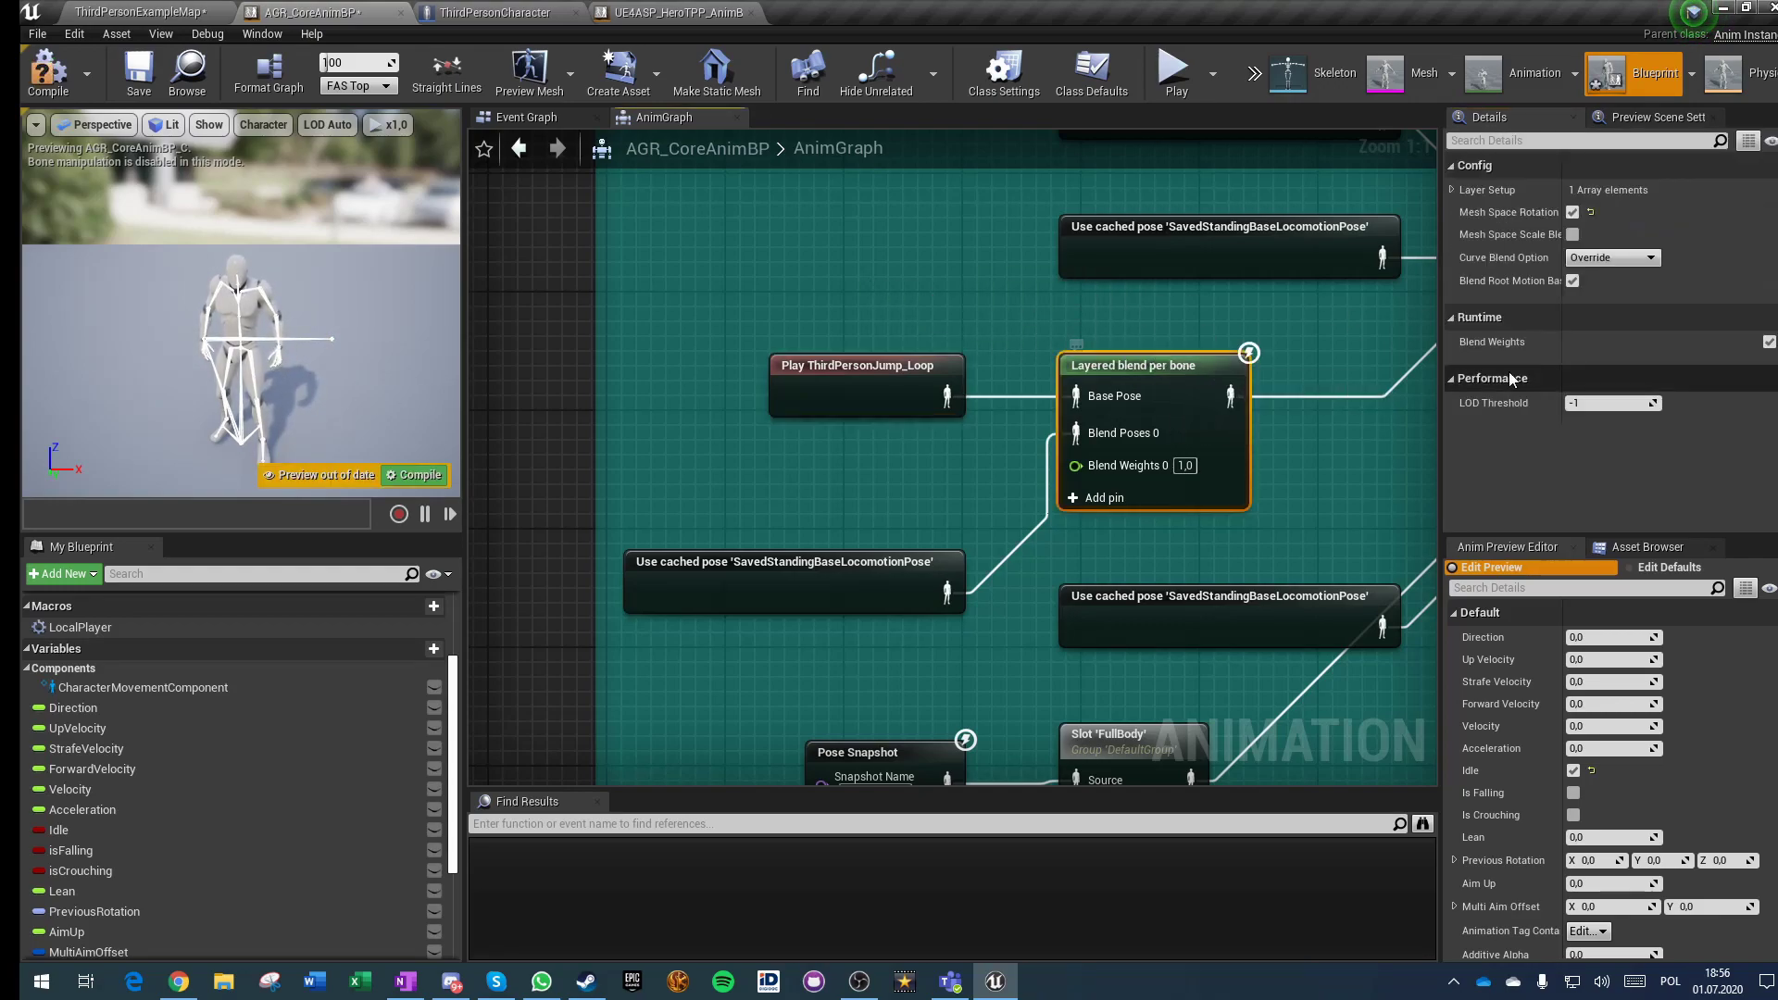
{"action": "left_click", "coordinate": [1453, 191]}
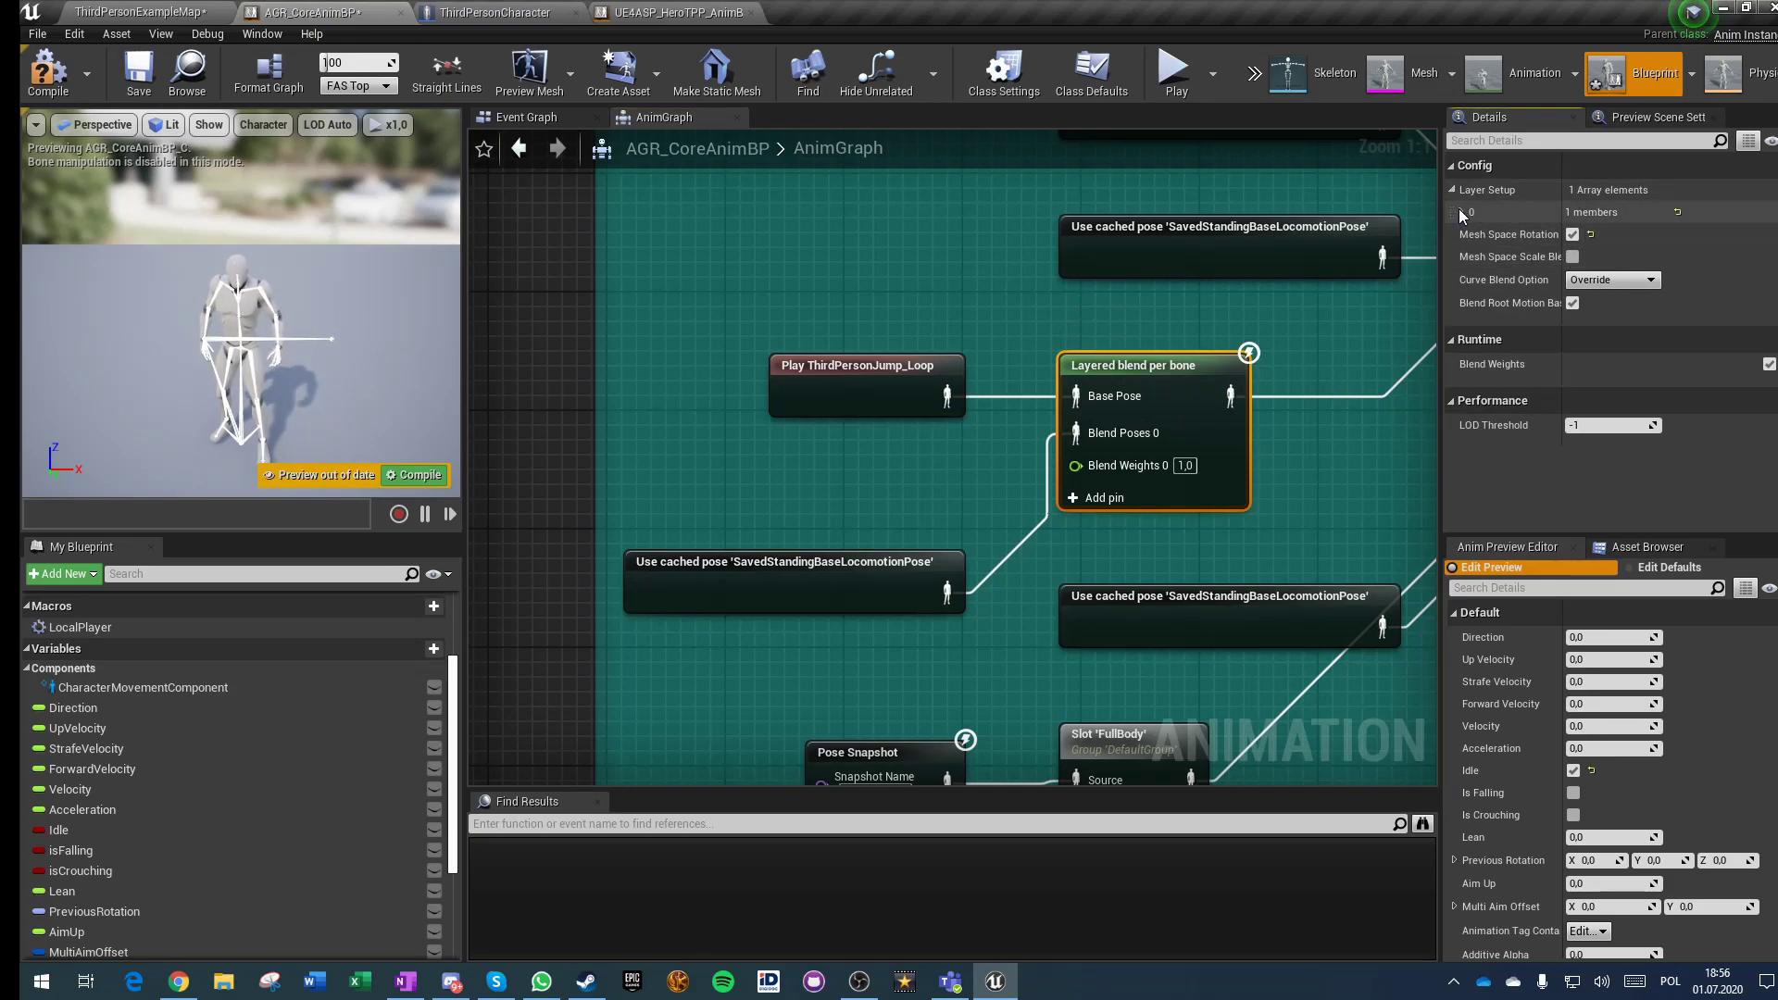
{"action": "left_click", "coordinate": [1461, 212]}
{"action": "left_click", "coordinate": [1472, 237]}
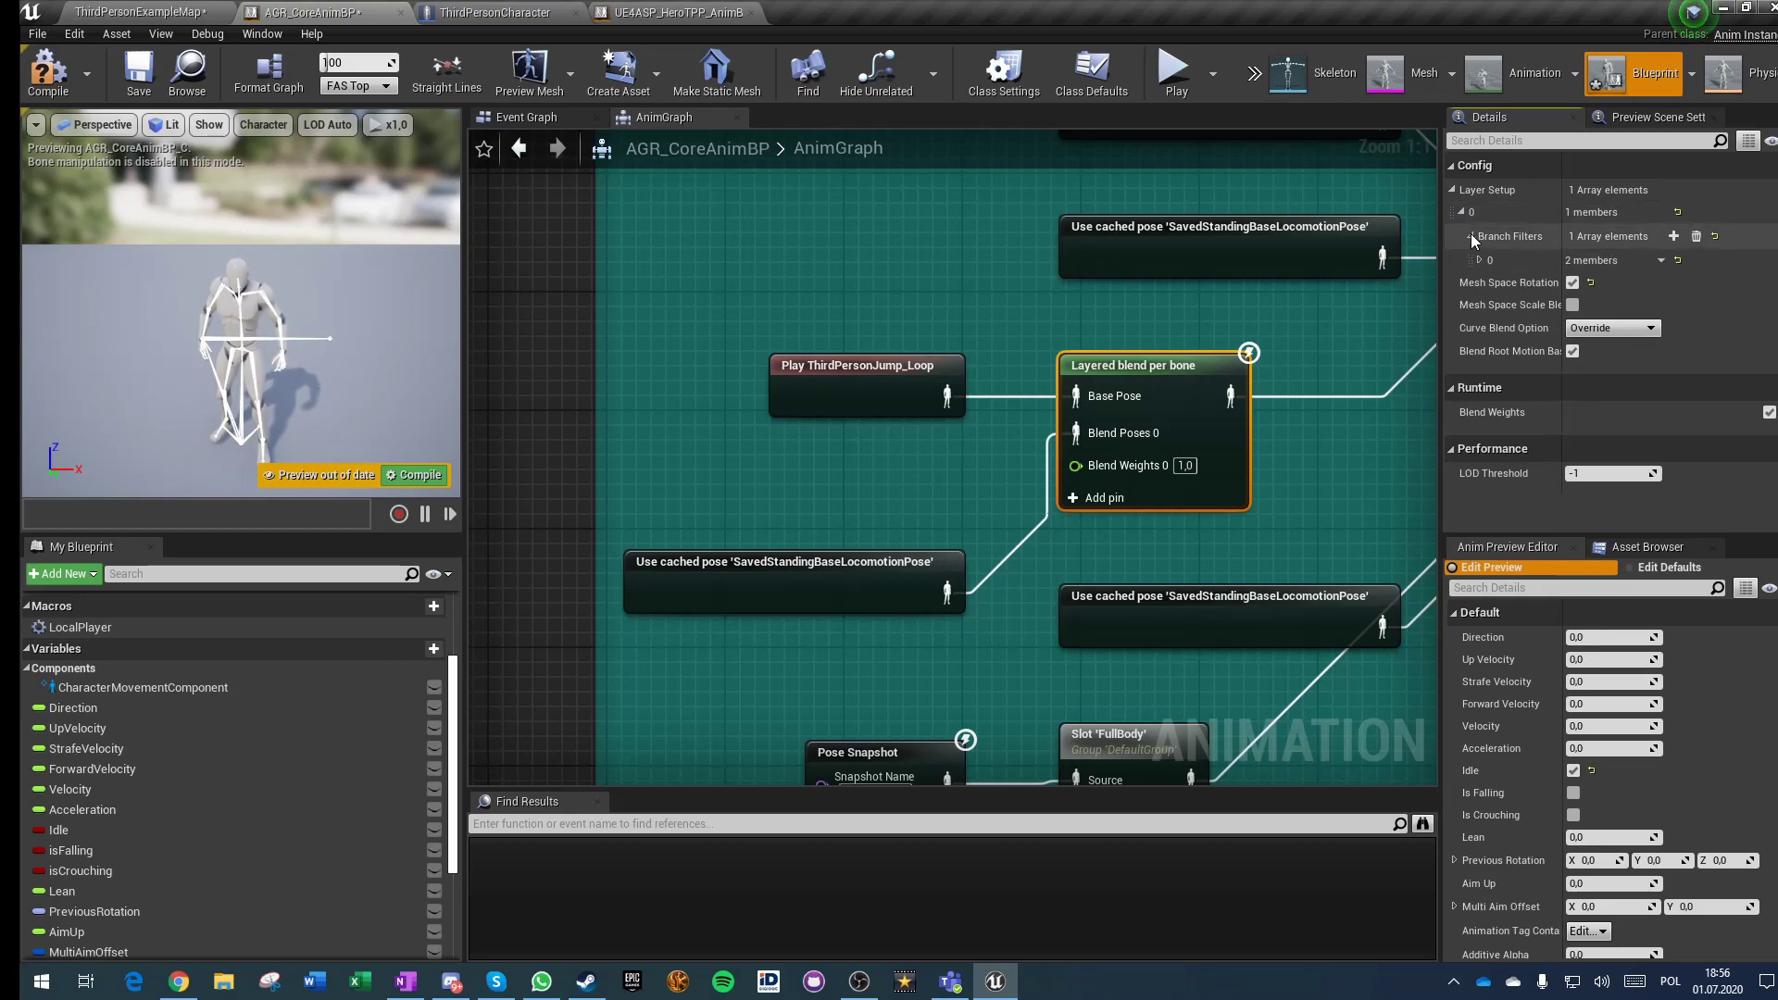
{"action": "left_click", "coordinate": [1480, 260]}
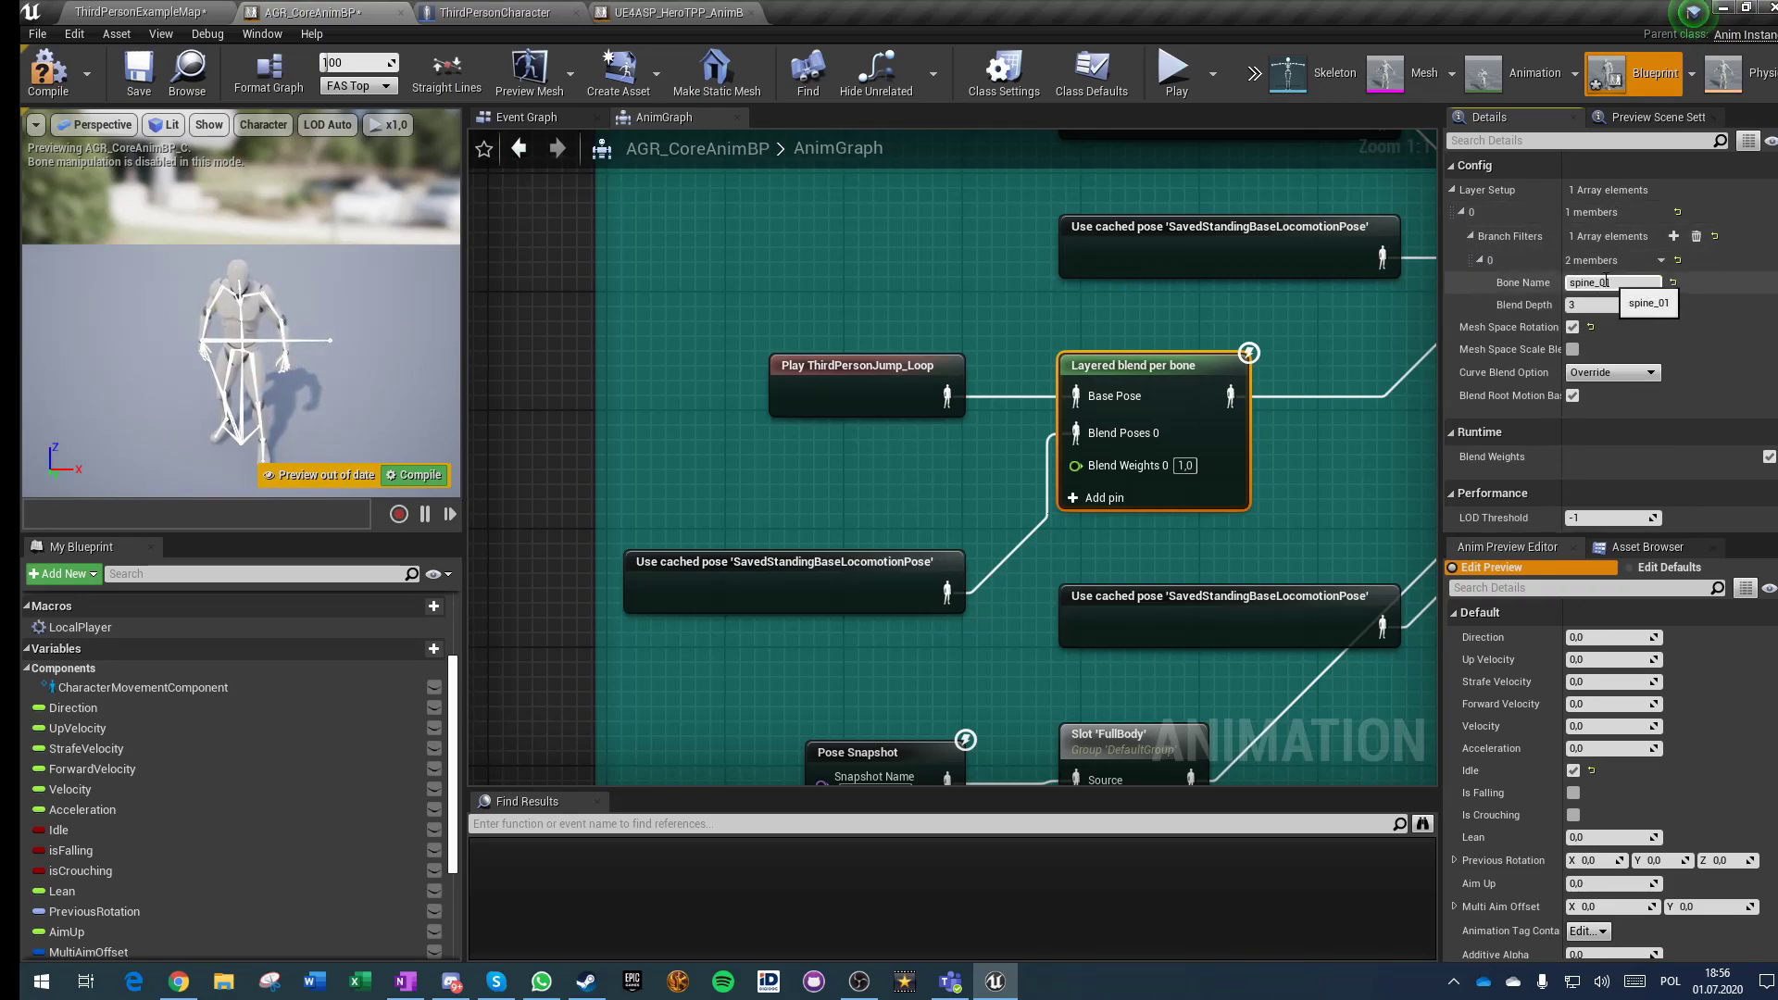
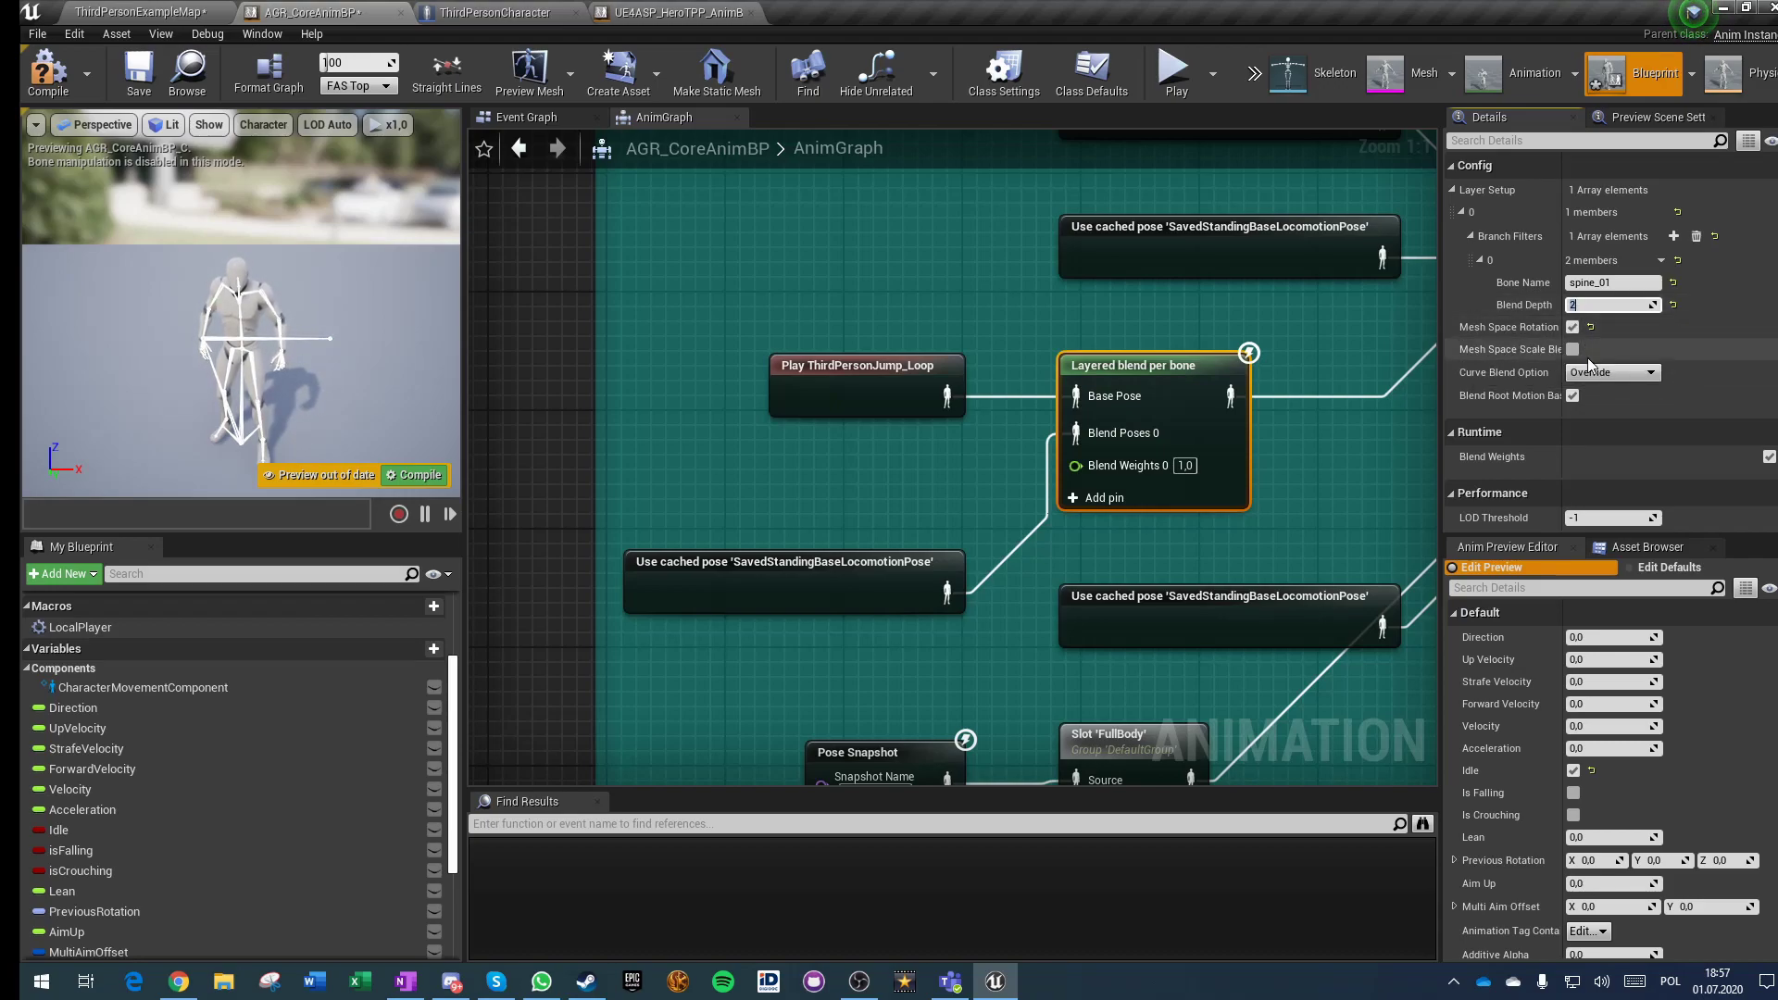
Step: Examine the states inside BasePoseStateMachine in the Walking section's Base group, and return to the AnimGraph
{"action": "left_click", "coordinate": [916, 582]}
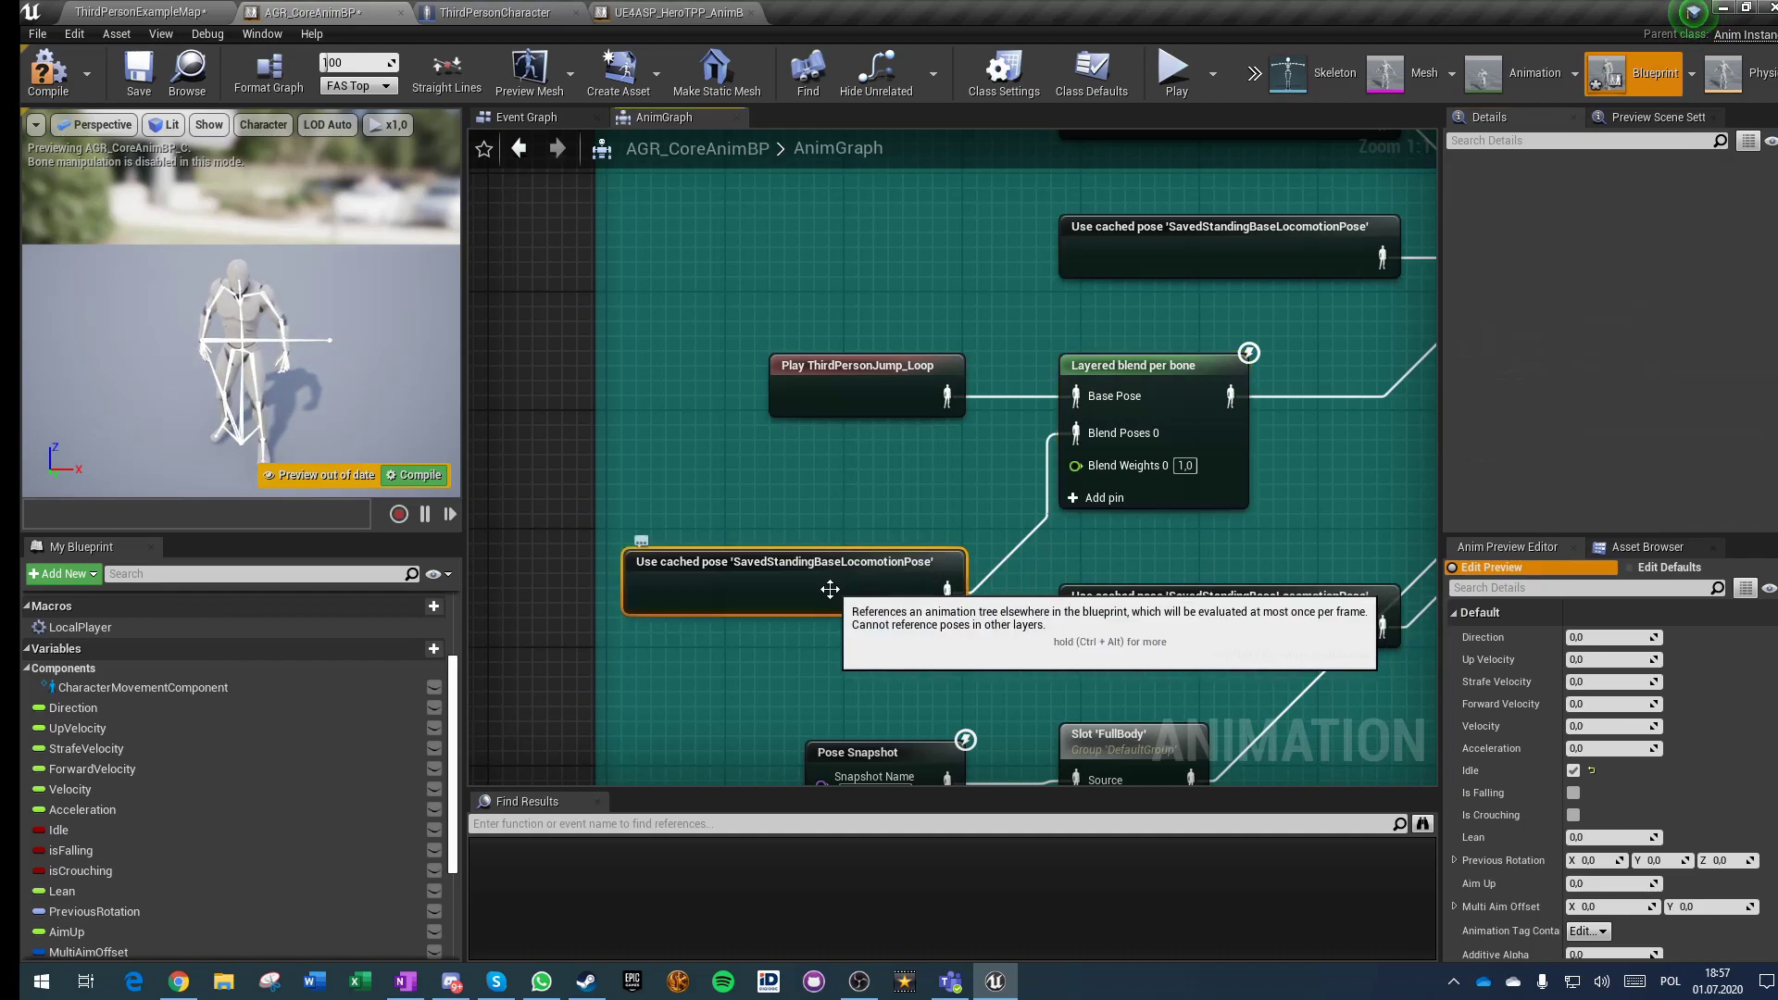
{"action": "scroll", "coordinate": [980, 513], "scroll_direction": "down", "scroll_amount": 3}
{"action": "right_click_drag", "start_coordinate": [1003, 302], "coordinate": [889, 186]}
{"action": "right_click_drag", "start_coordinate": [746, 750], "coordinate": [763, 517]}
{"action": "scroll", "coordinate": [767, 512], "scroll_direction": "up", "scroll_amount": 3}
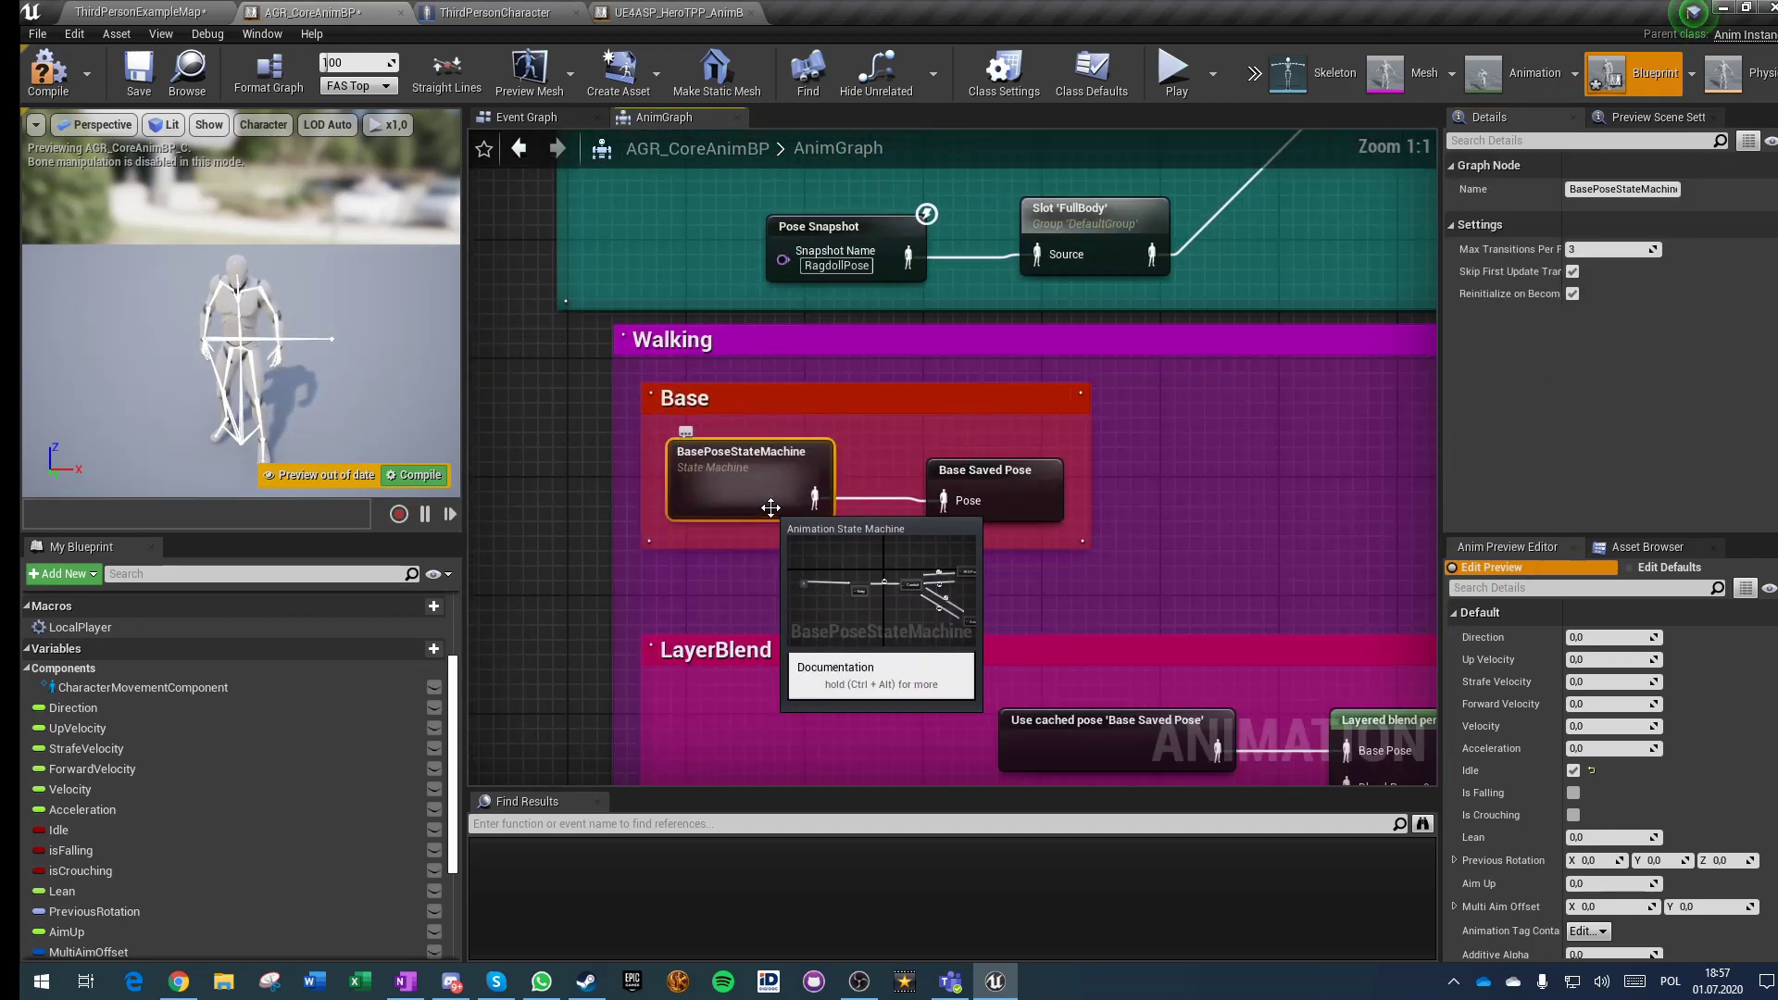
{"action": "double_click", "coordinate": [771, 498]}
{"action": "left_click_drag", "start_coordinate": [1334, 375], "coordinate": [1374, 315]}
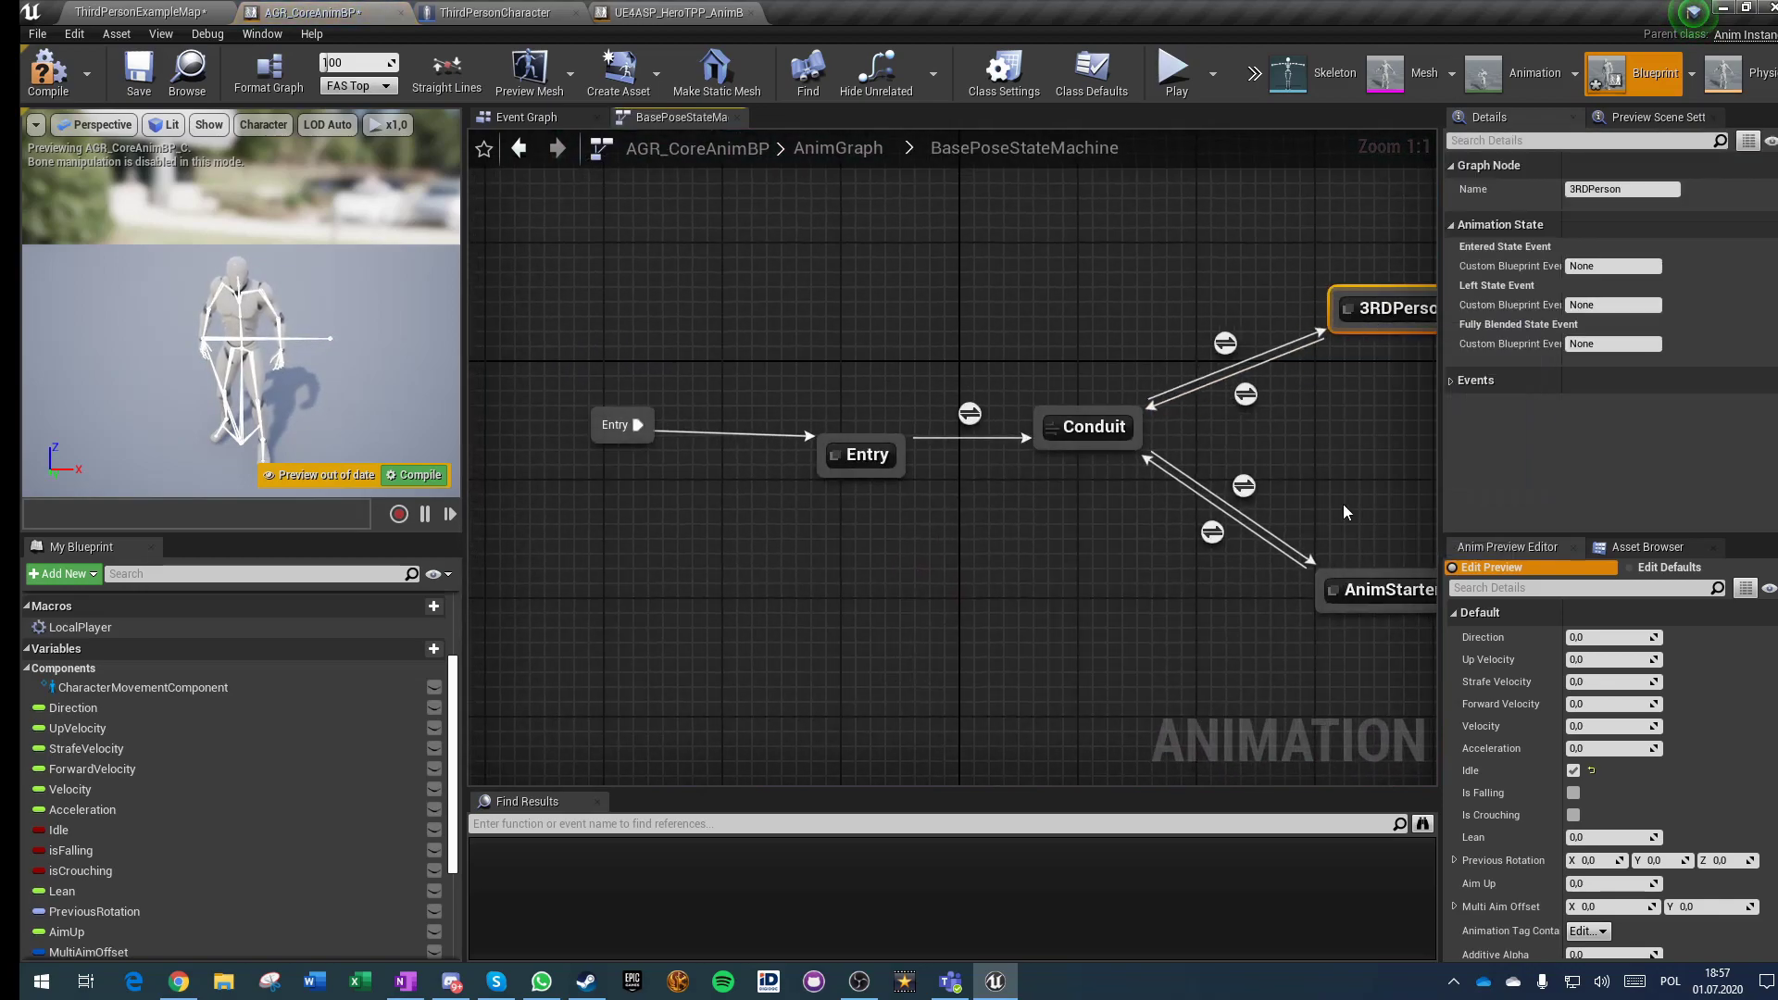
{"action": "left_click", "coordinate": [1017, 620]}
{"action": "left_click", "coordinate": [839, 148]}
Step: Check the Base Saved Pose node in the Walking section and the Play ThirdPersonJump_Loop node in States Blend
{"action": "scroll", "coordinate": [810, 378], "scroll_direction": "up", "scroll_amount": 4}
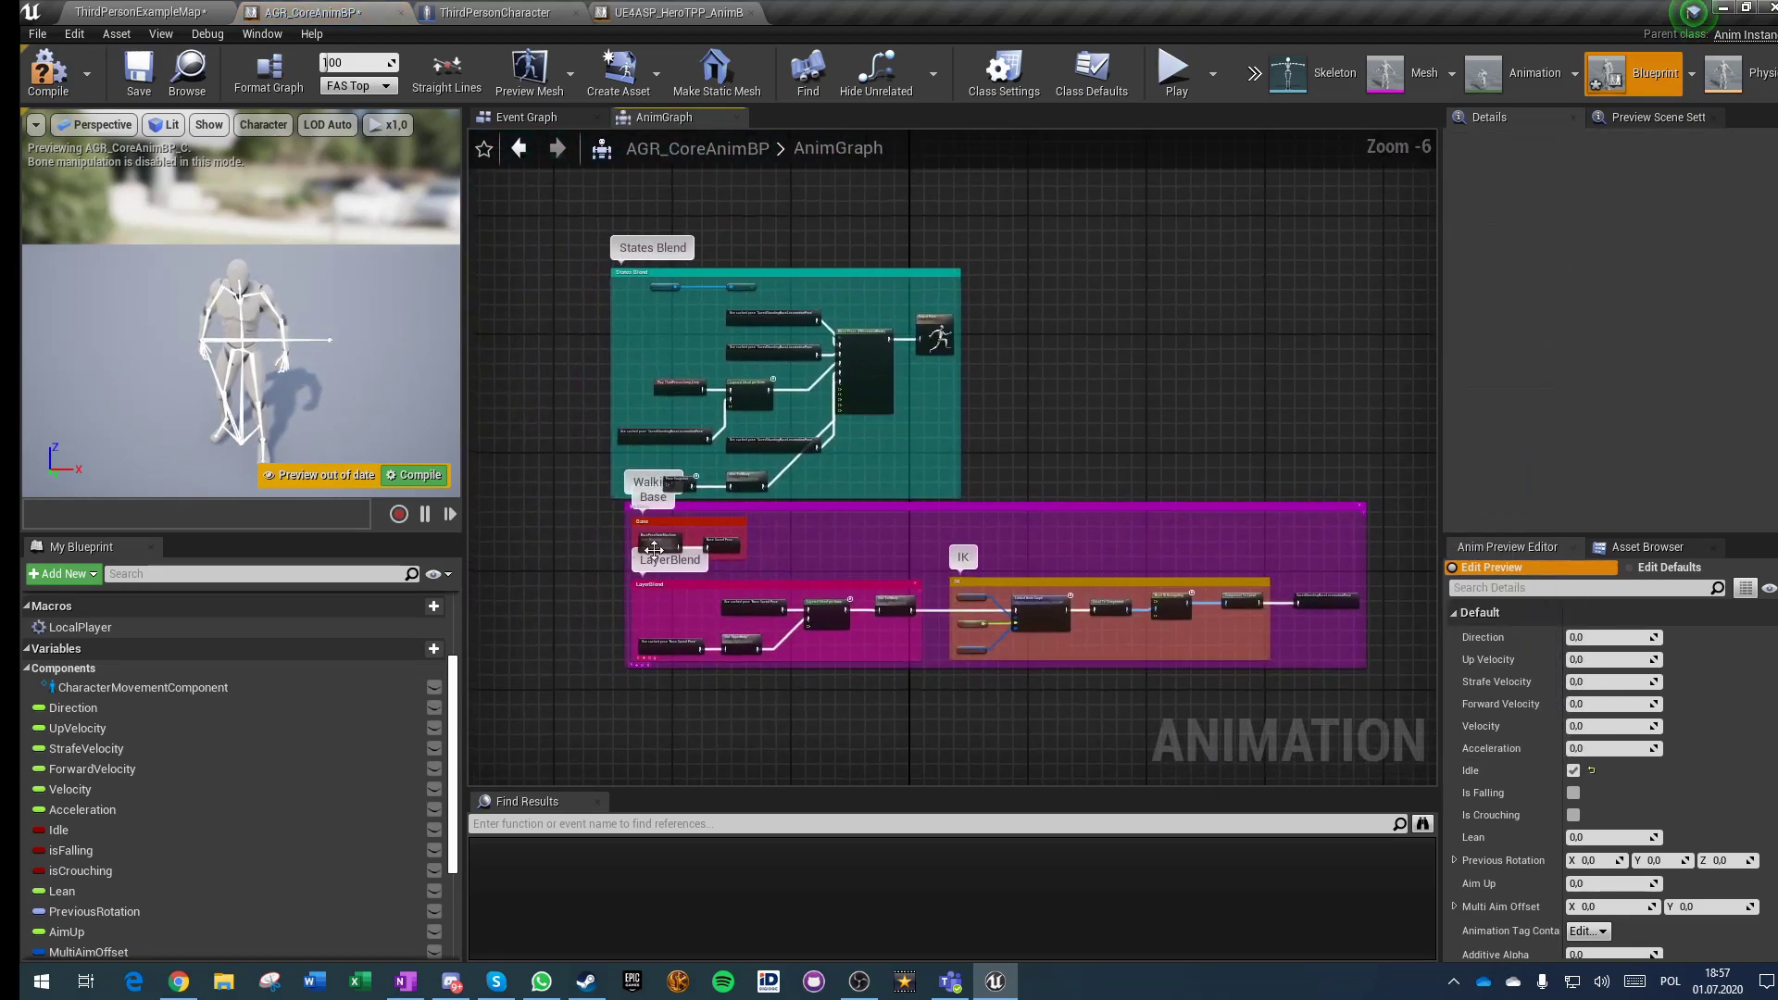
{"action": "left_click", "coordinate": [912, 519]}
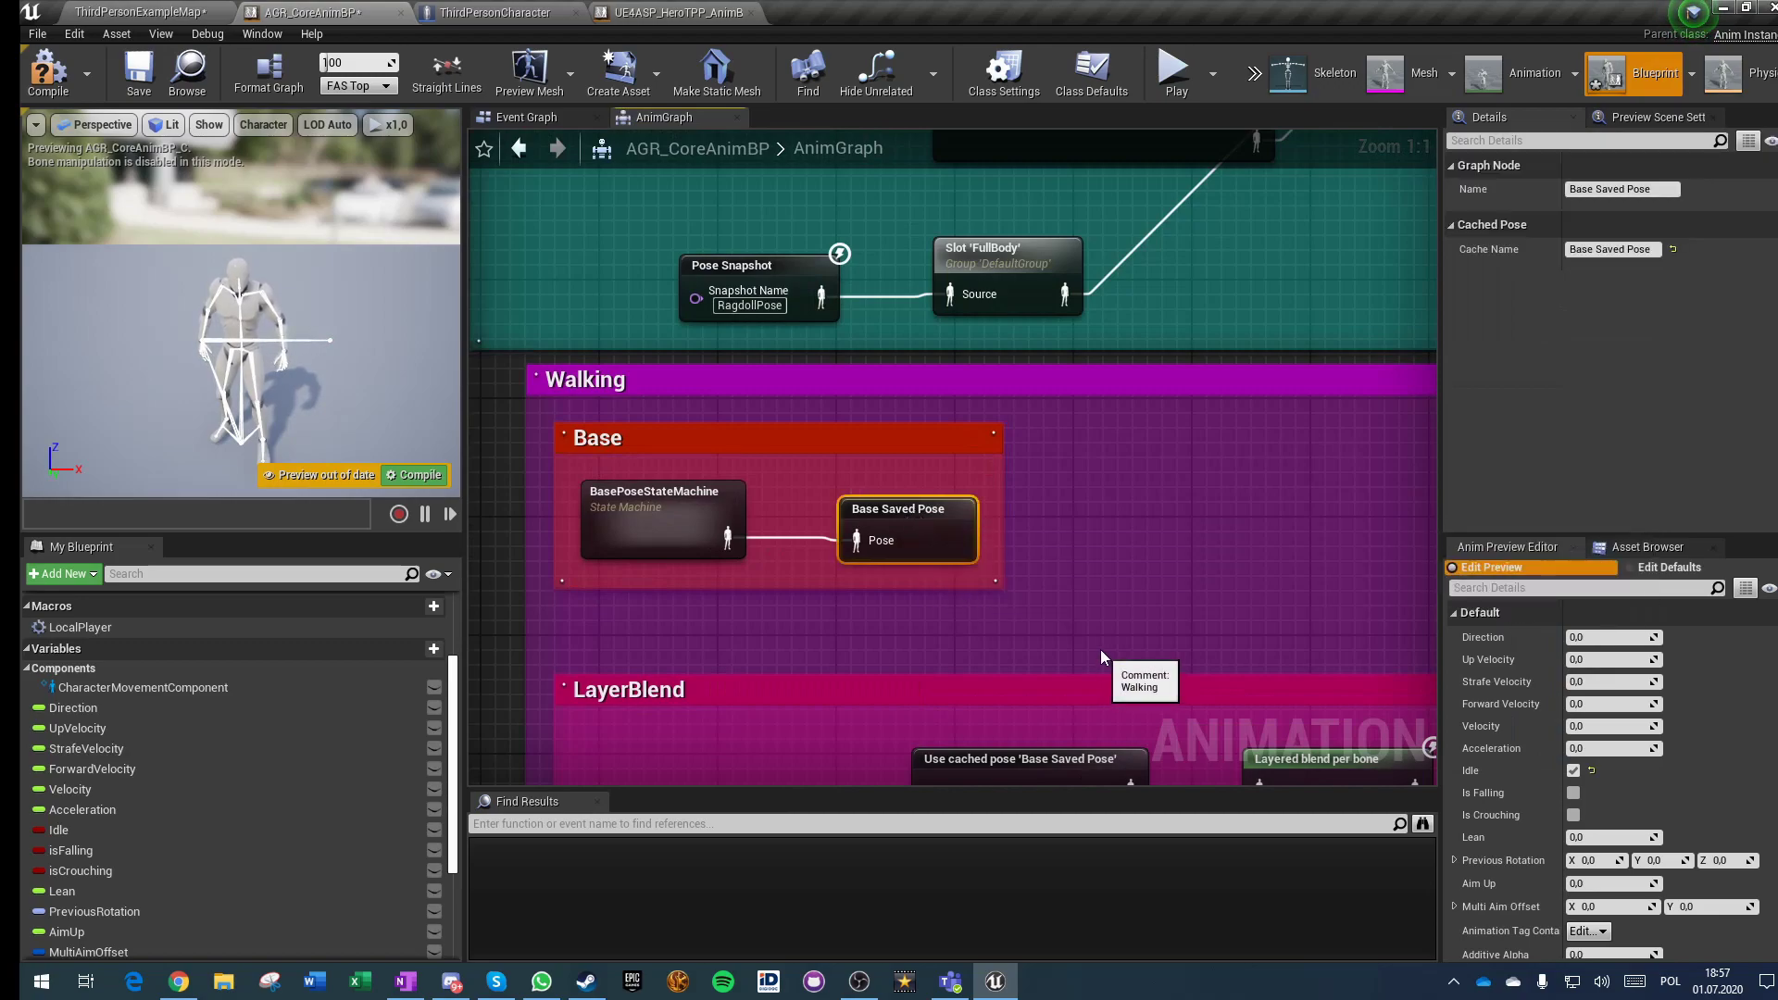
{"action": "right_click_drag", "start_coordinate": [817, 276], "coordinate": [1007, 739]}
{"action": "left_click", "coordinate": [940, 335]}
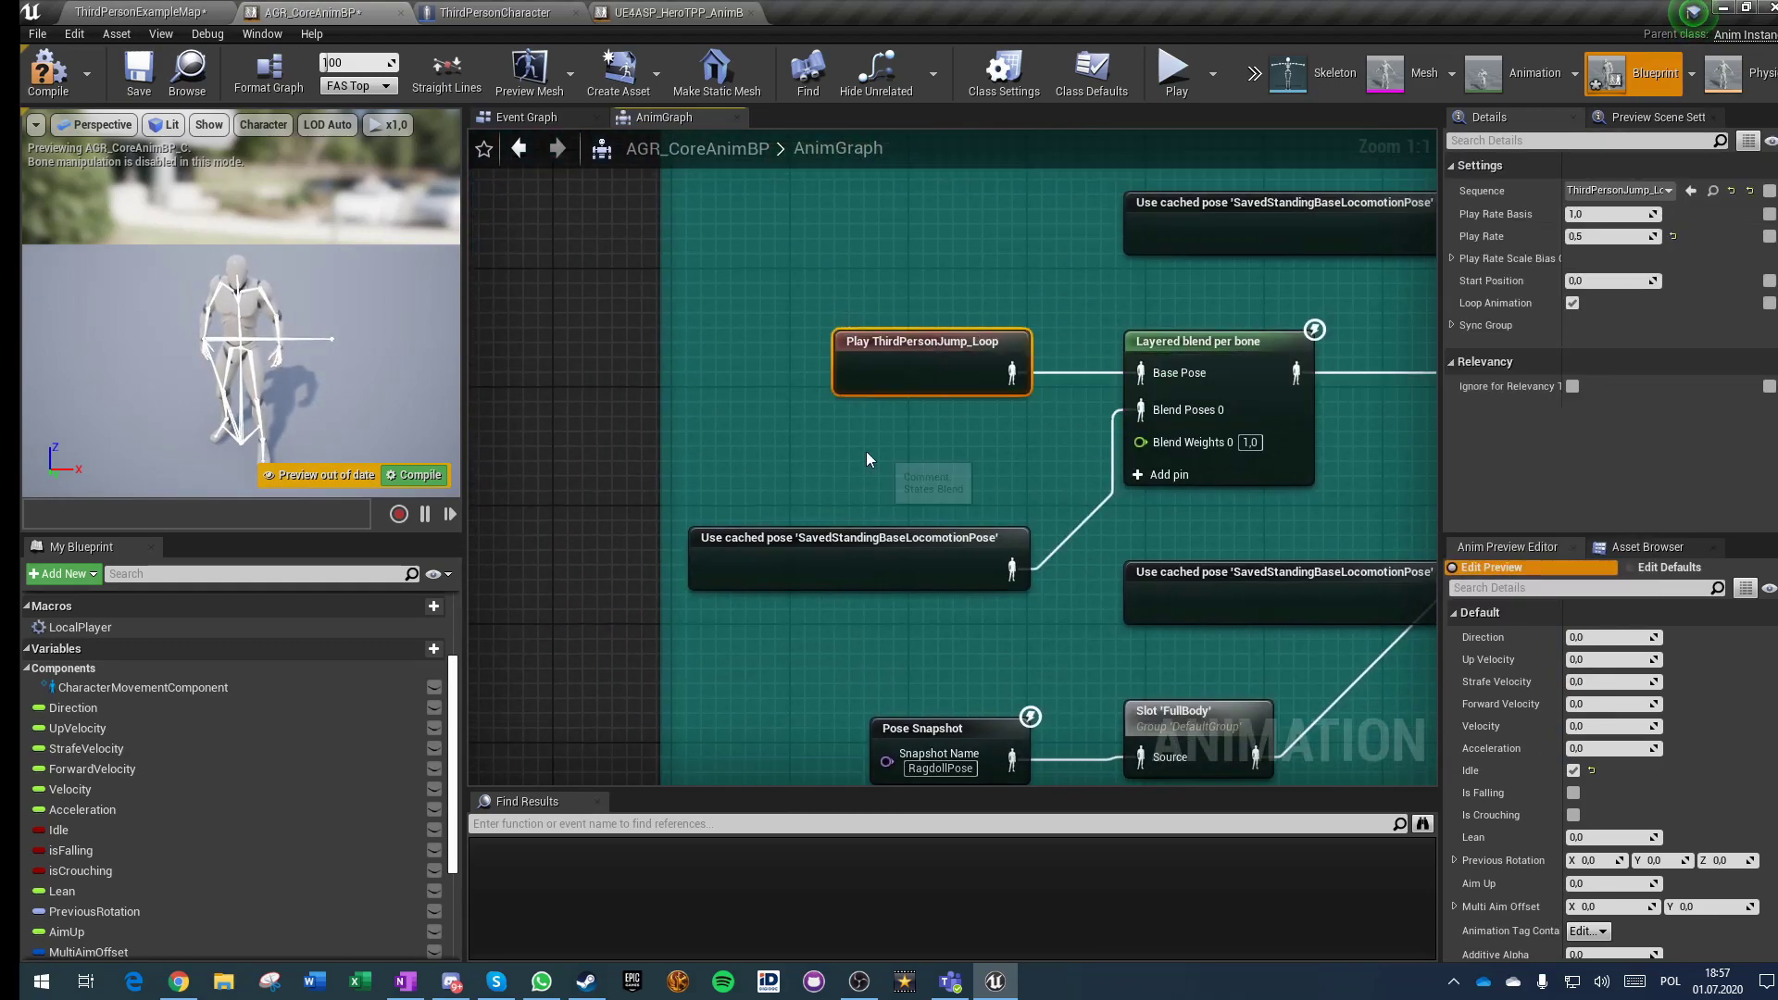
{"action": "left_click", "coordinate": [865, 452]}
{"action": "right_click_drag", "start_coordinate": [813, 547], "coordinate": [750, 153]}
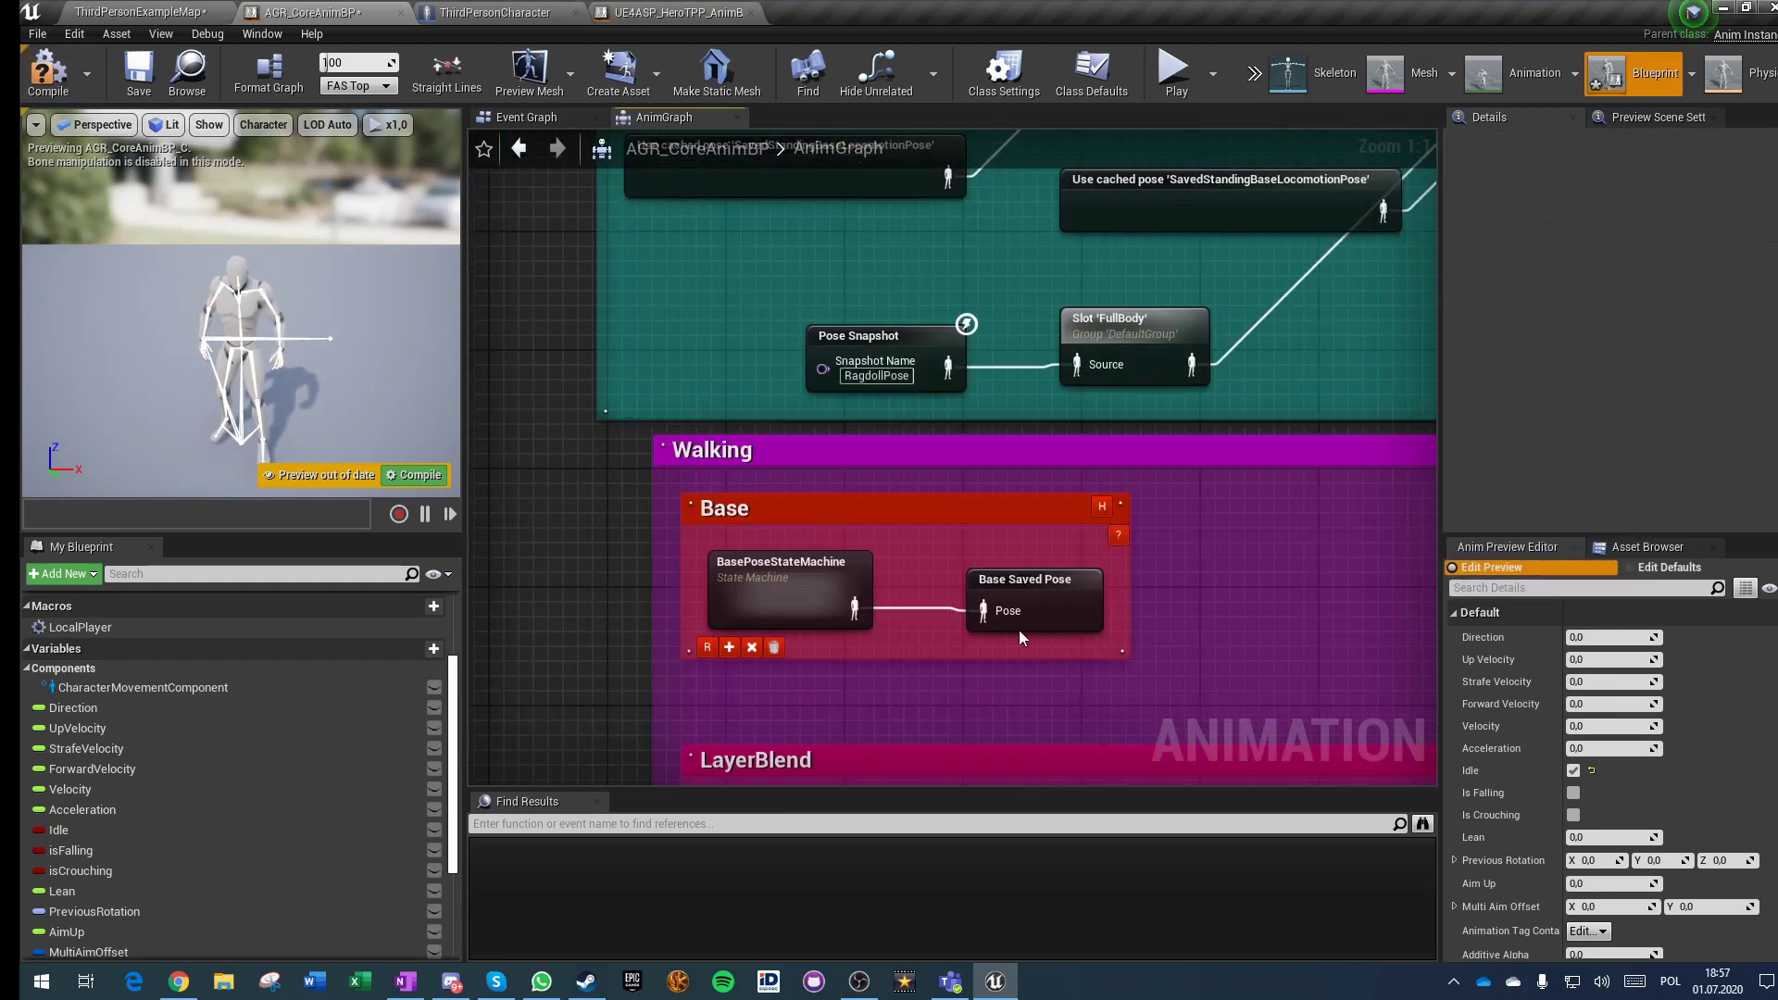
Step: Compile AGR_CoreAnimBP and start a play session in ThirdPersonExampleMap with control of the character
{"action": "left_click", "coordinate": [39, 96]}
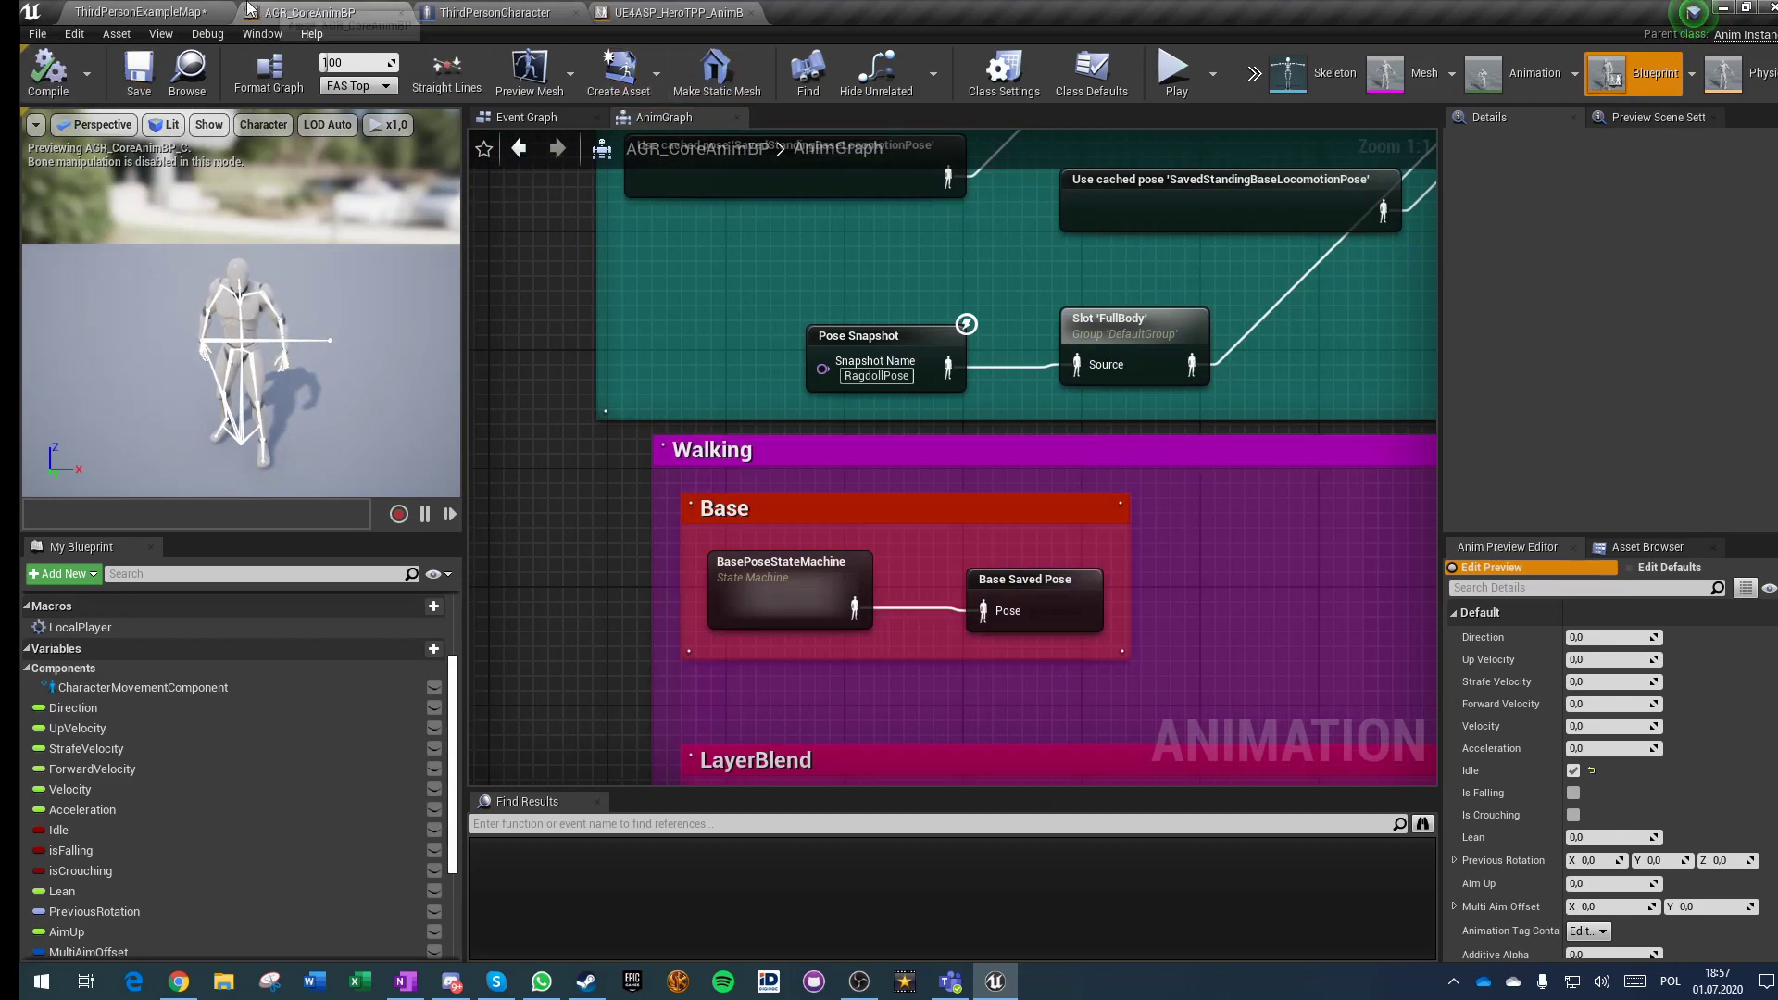
{"action": "left_click", "coordinate": [196, 11]}
{"action": "left_click", "coordinate": [1101, 72]}
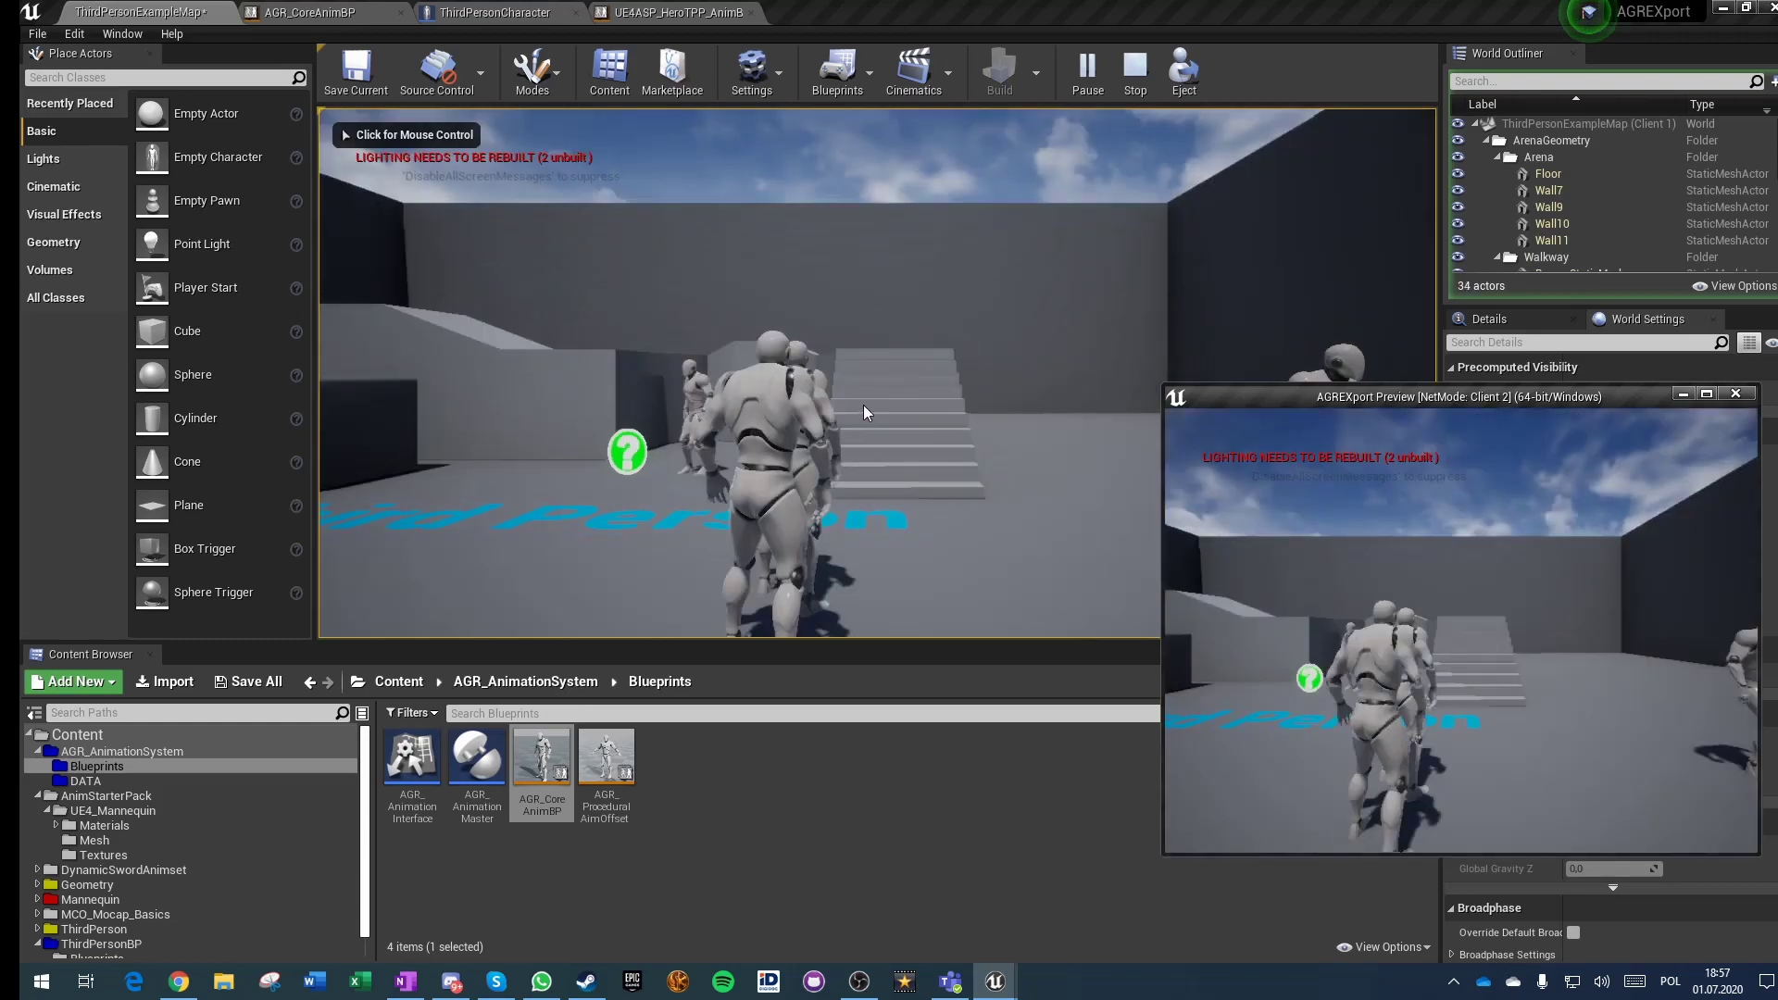
{"action": "left_click", "coordinate": [865, 408]}
Step: Run the character onto the raised walkway, jump repeatedly to check the blended airborne pose, and end the play session
{"action": "key", "text": "w"}
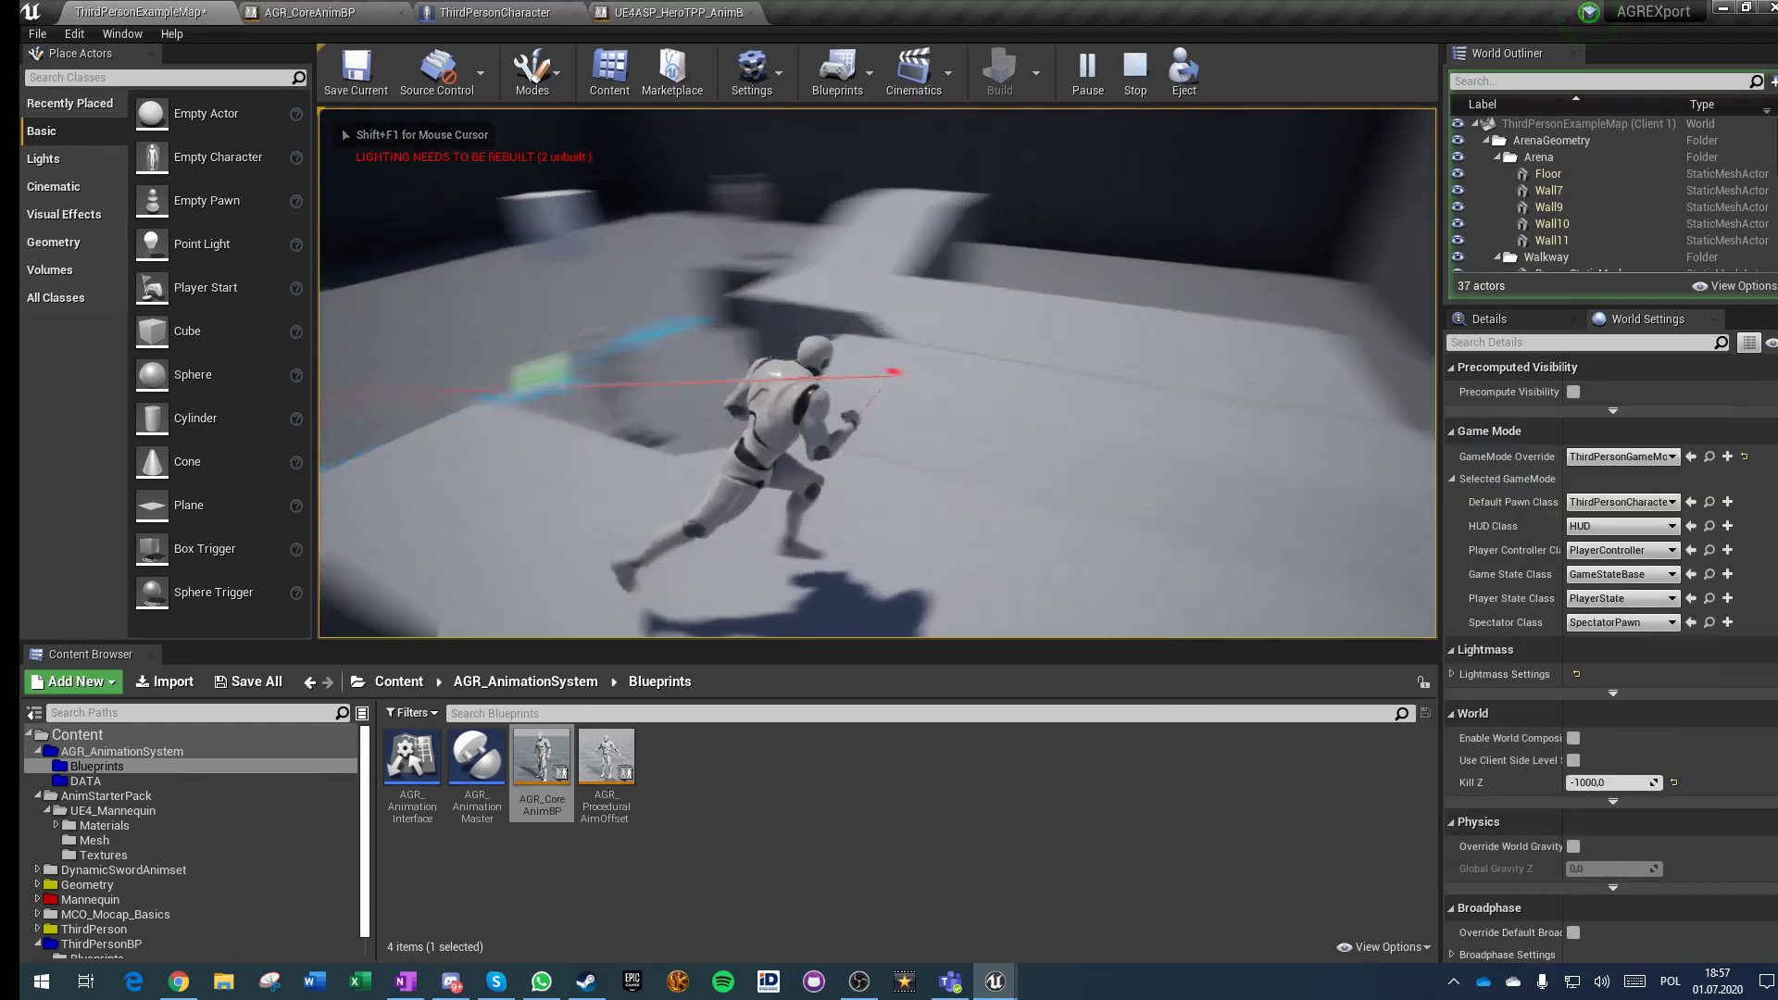
{"action": "key", "text": "space"}
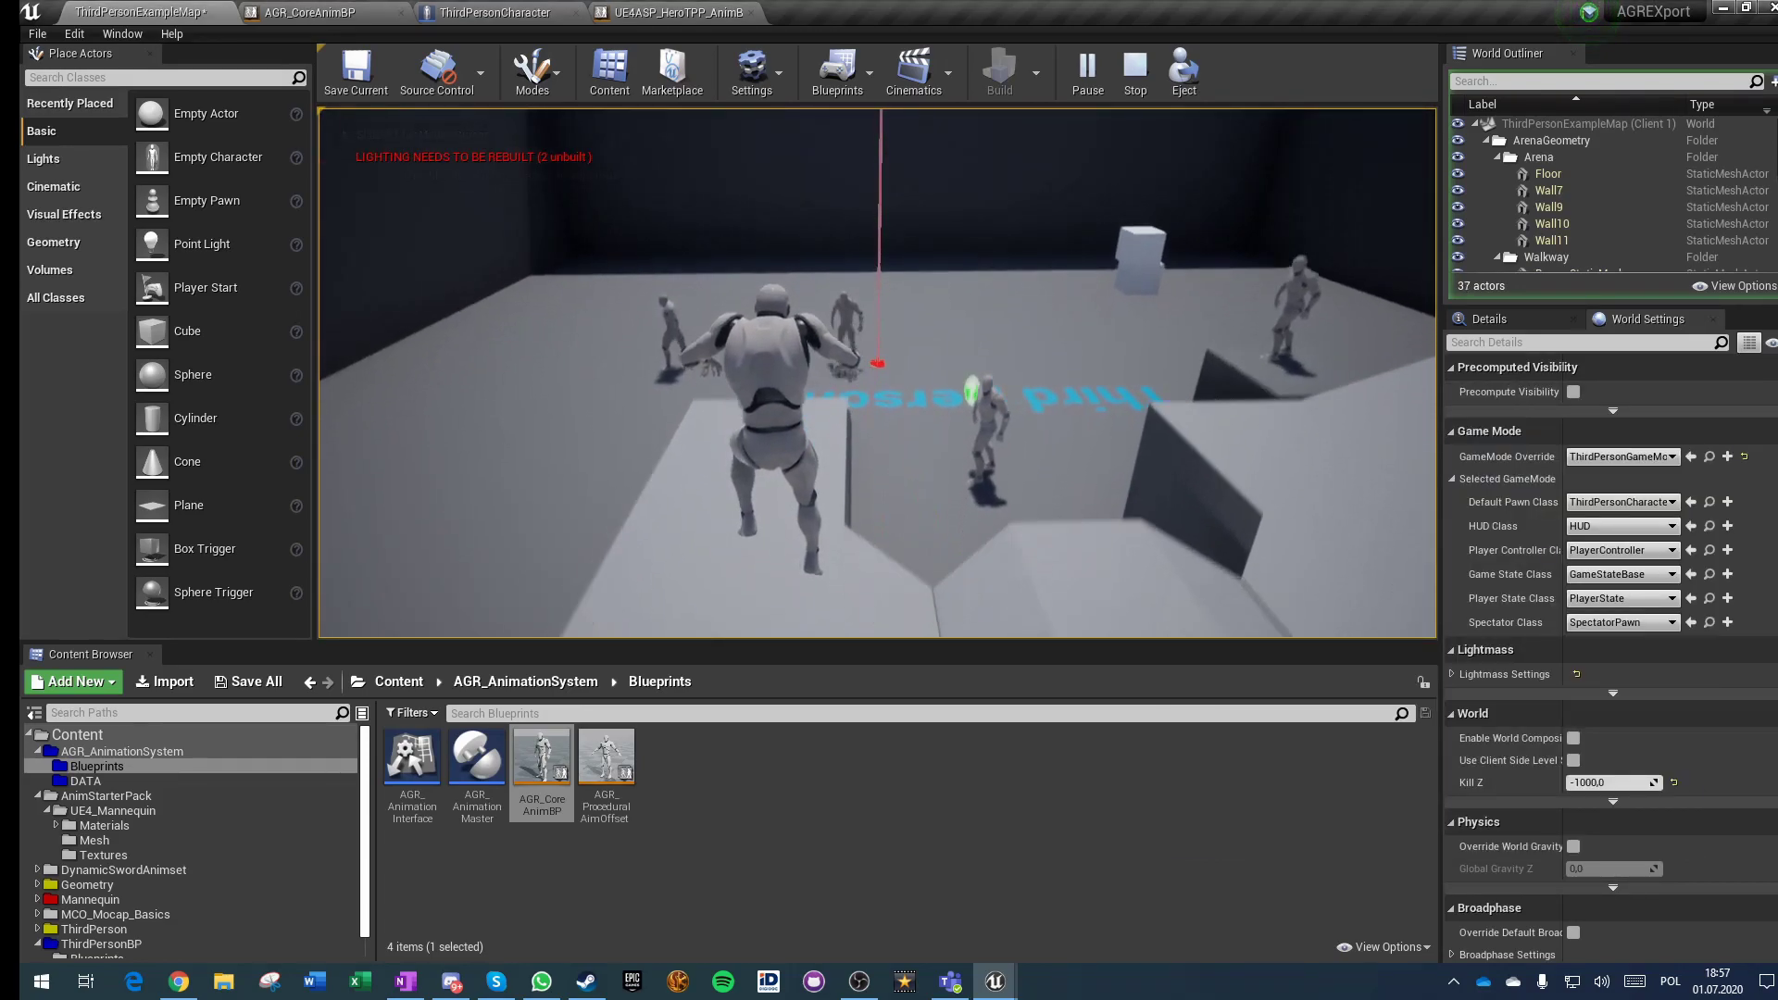
{"action": "key", "text": "w"}
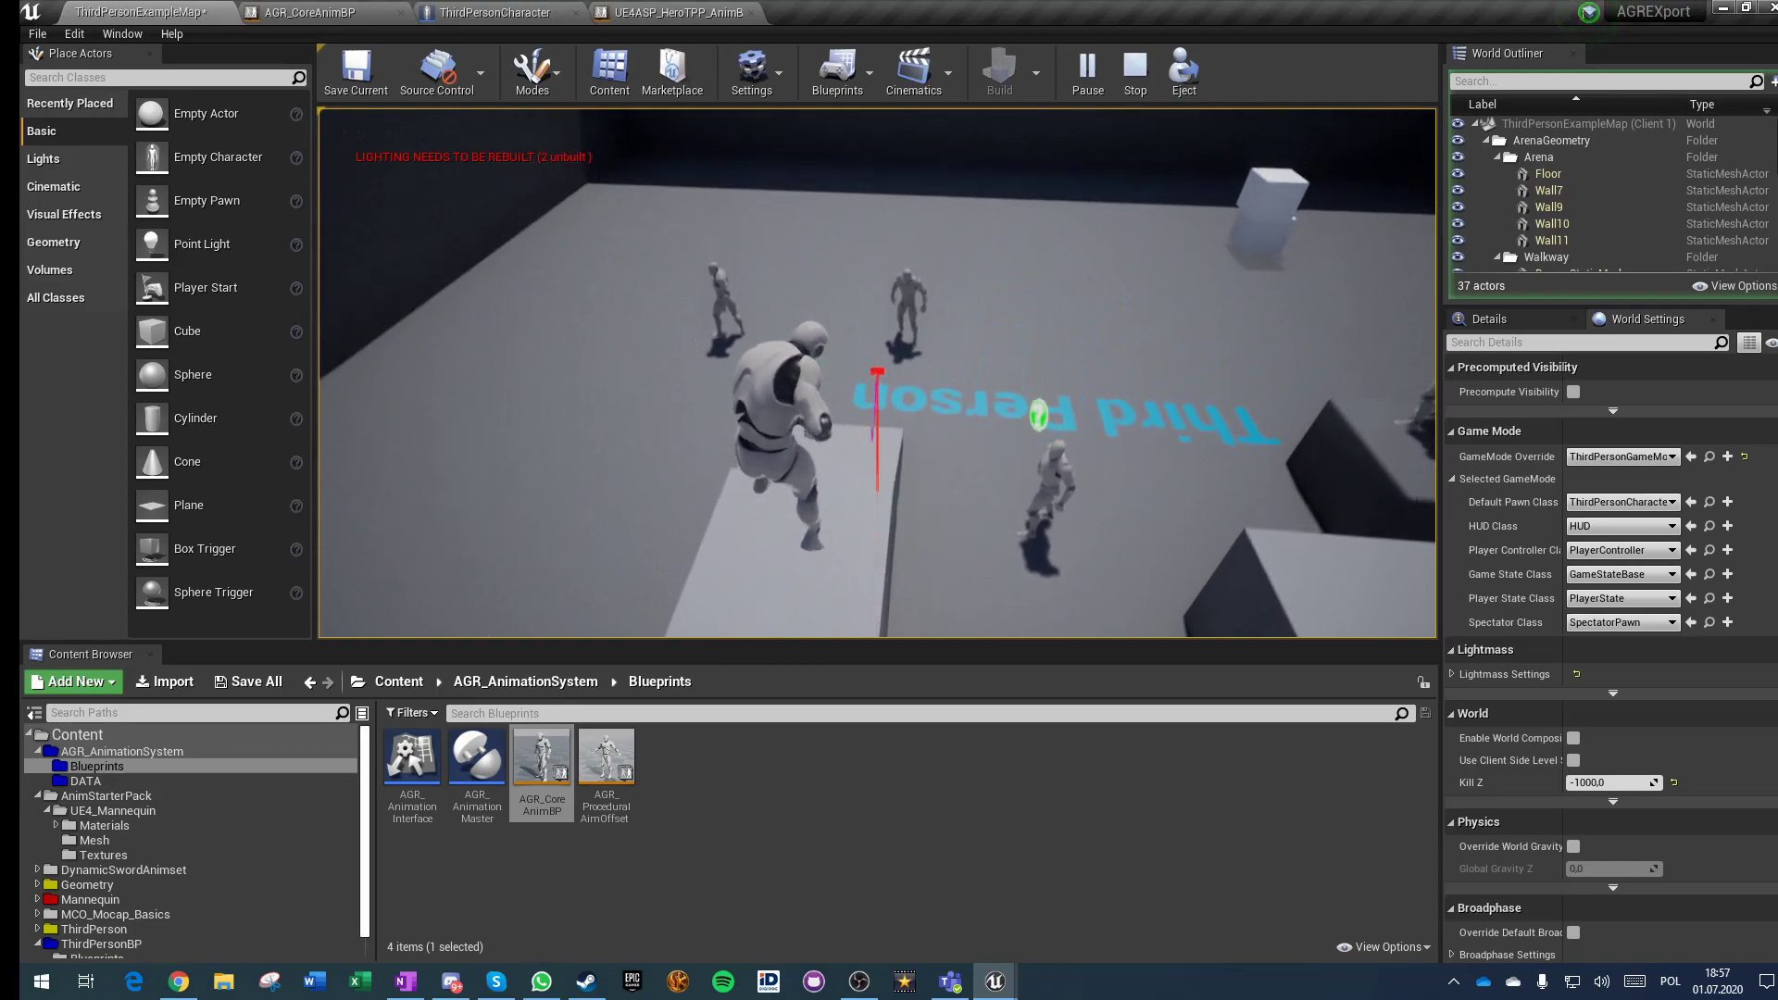
{"action": "key", "text": "space"}
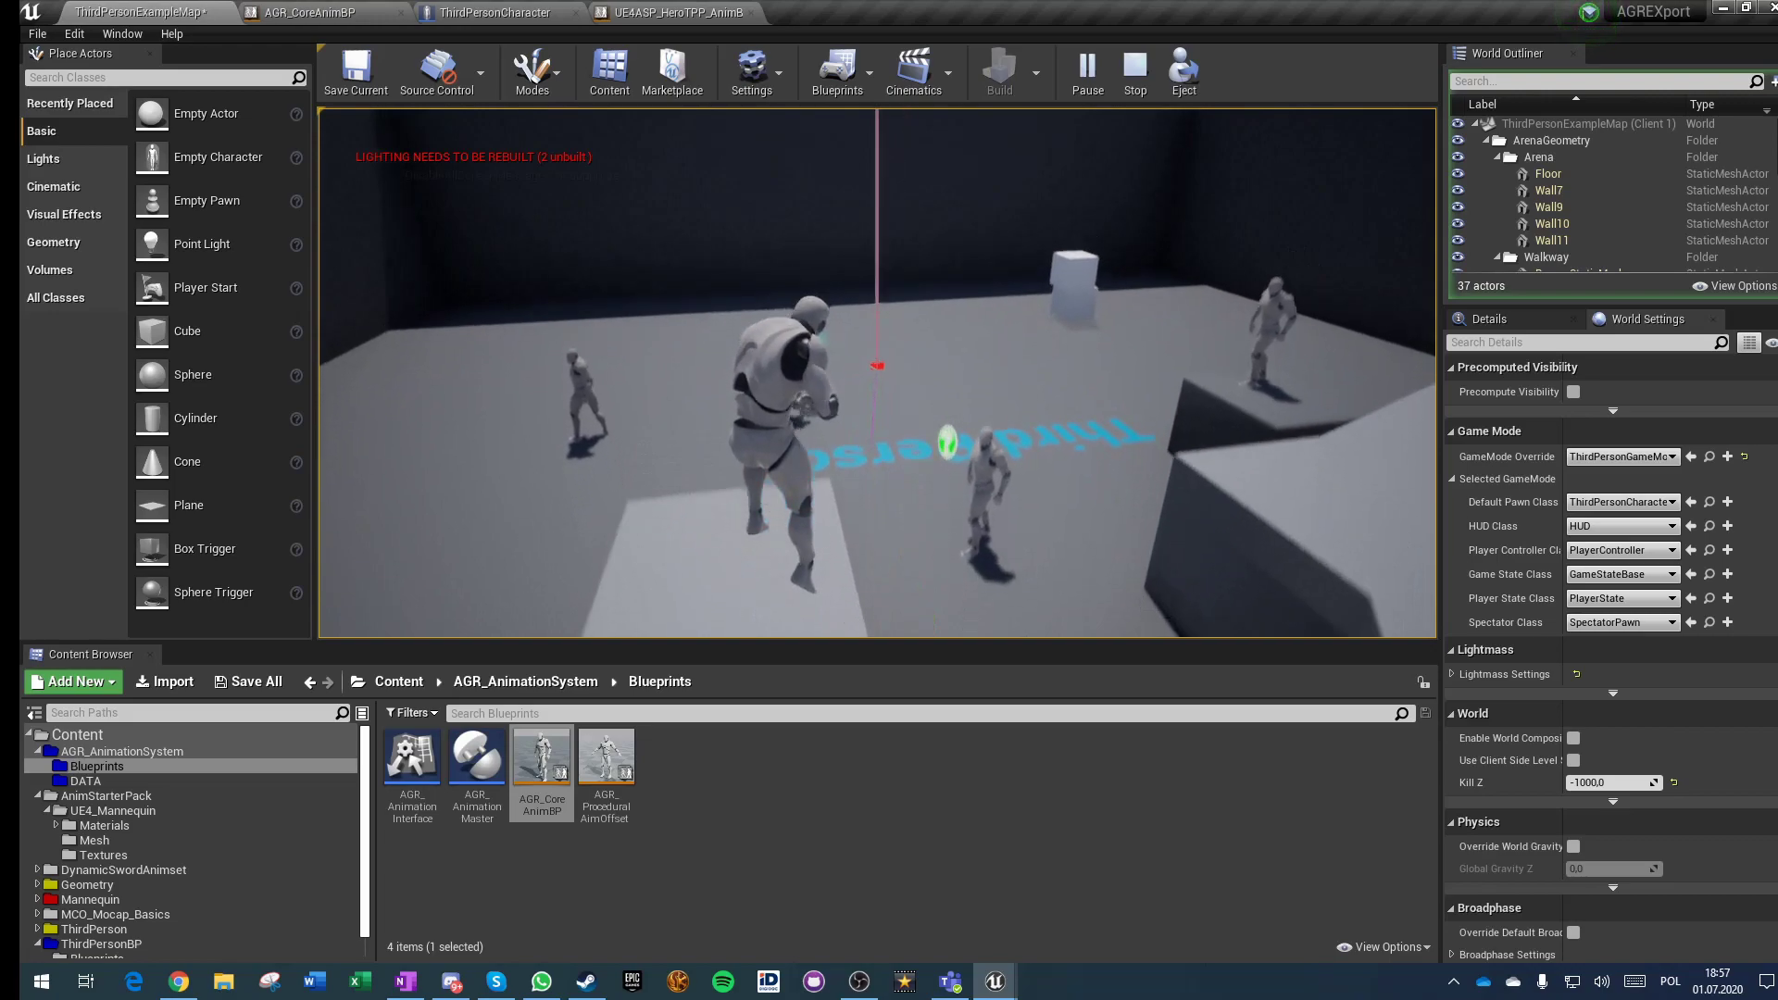
{"action": "key", "text": "space"}
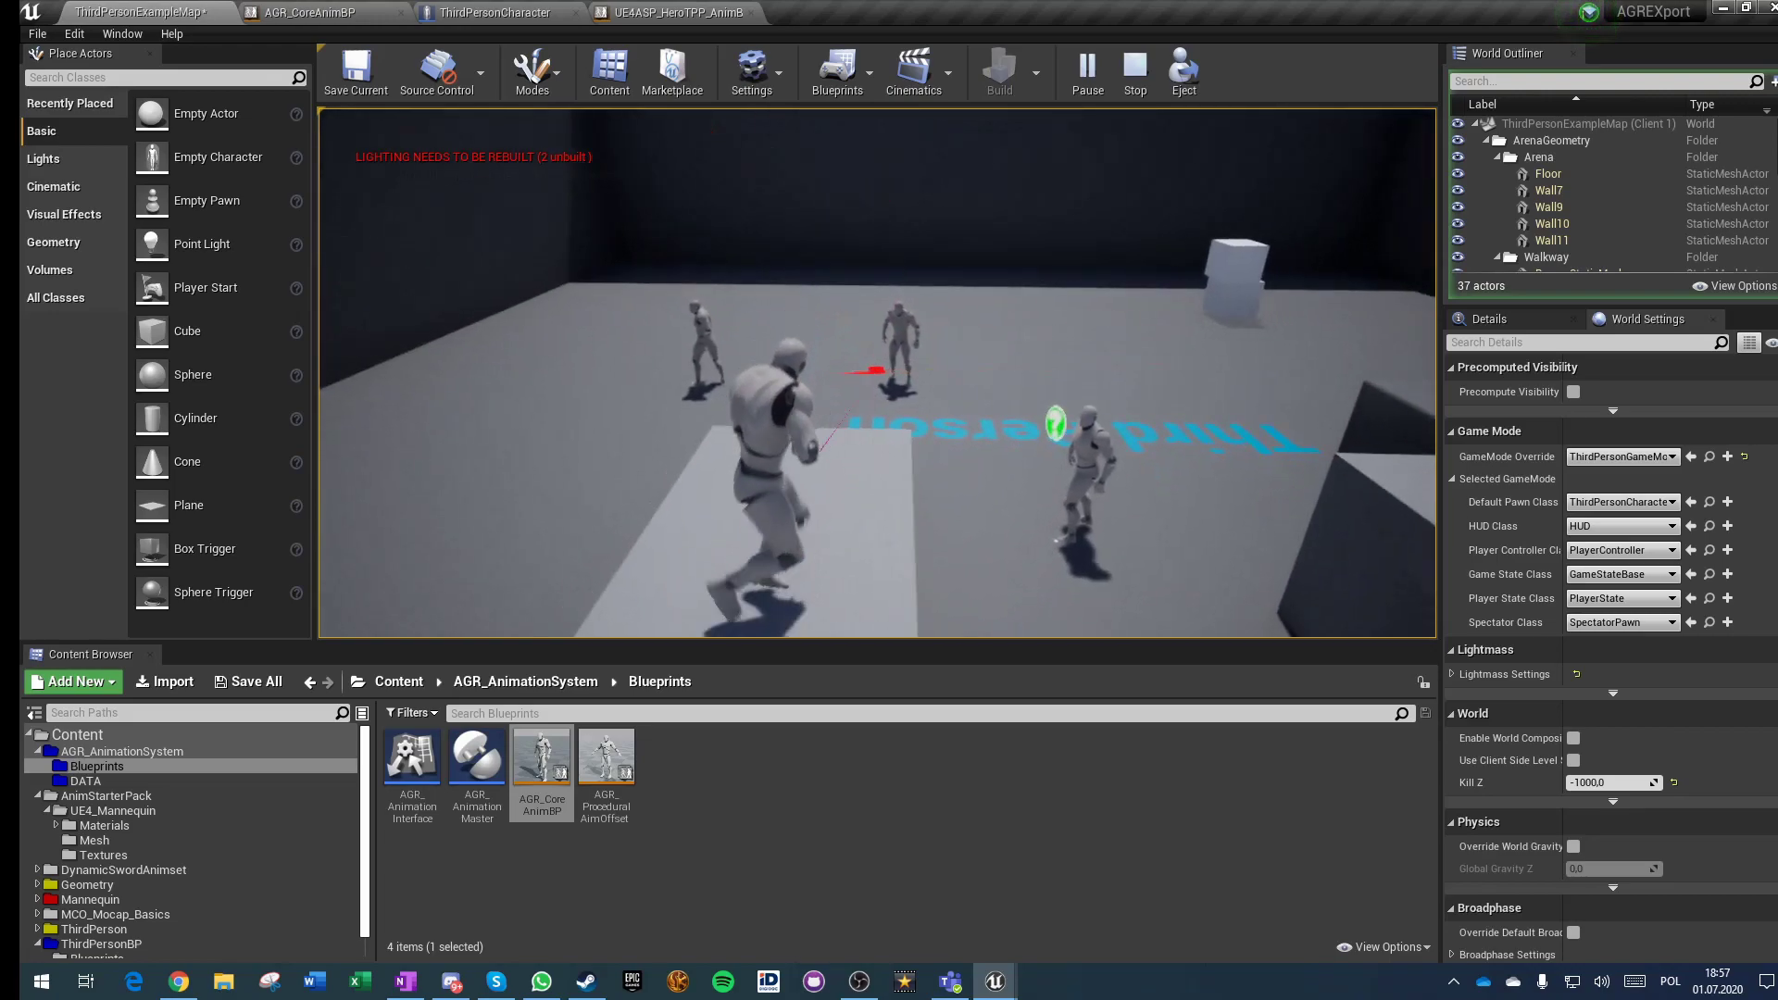
{"action": "key", "text": "space"}
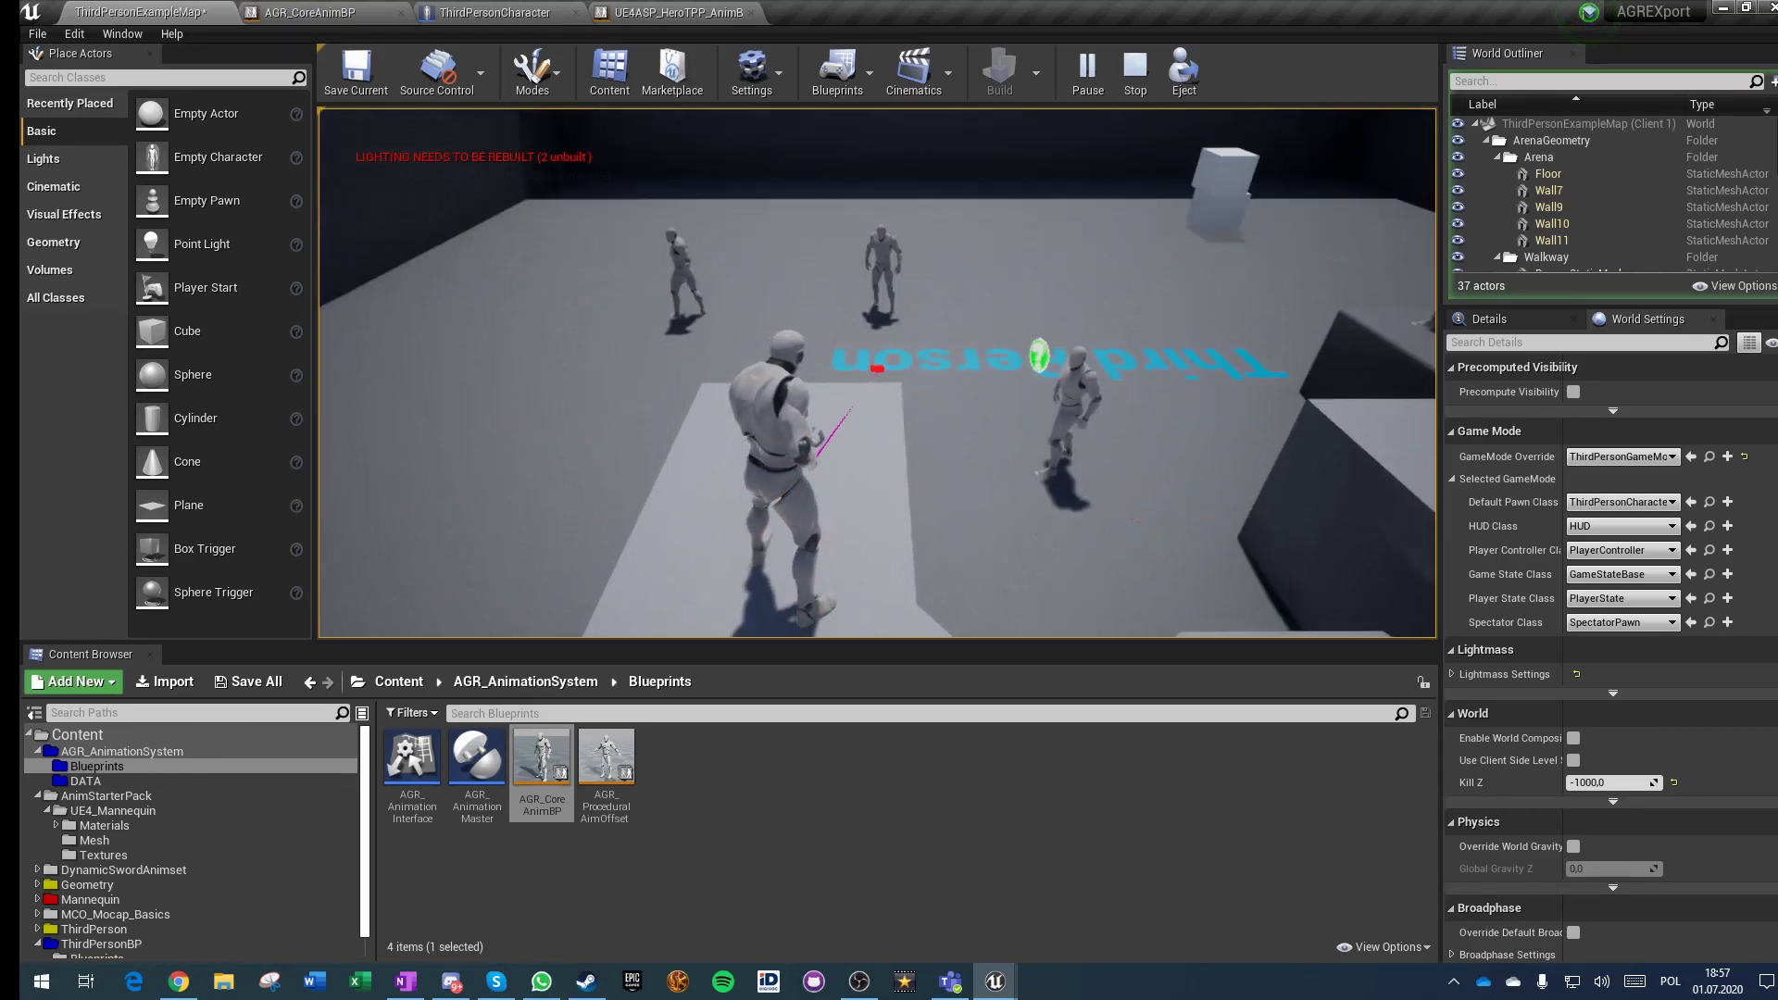
{"action": "key", "text": "space"}
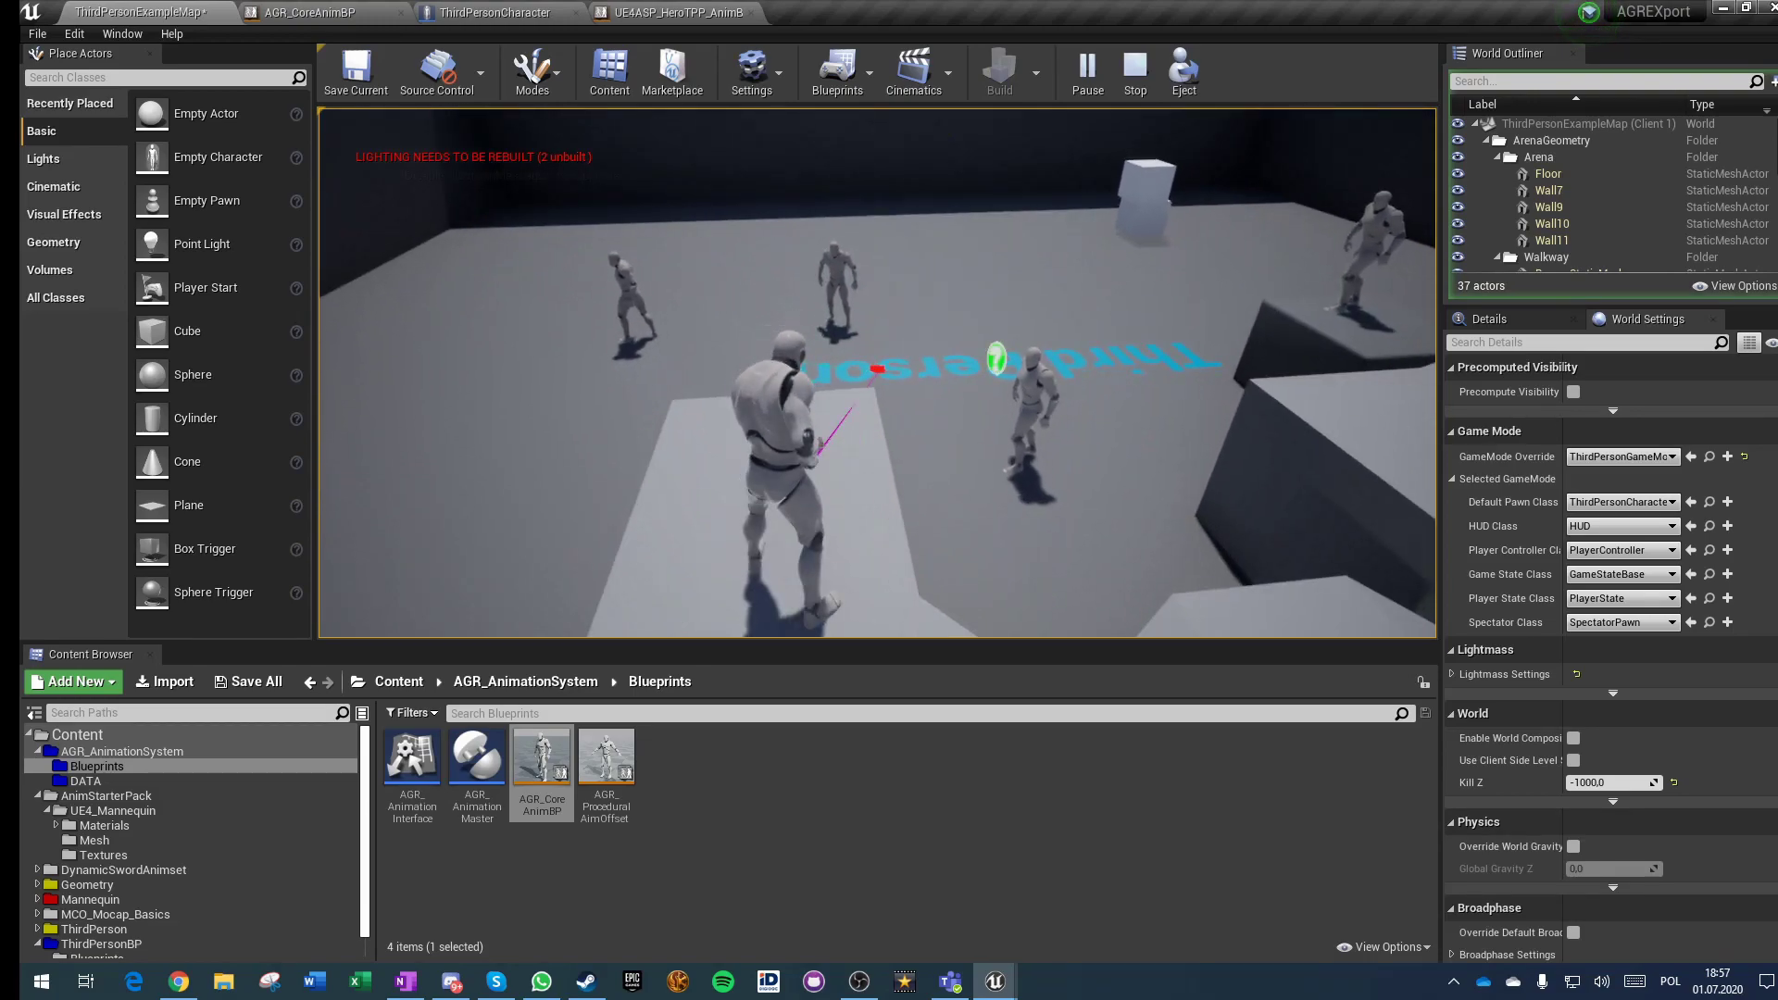
{"action": "key", "text": "Escape"}
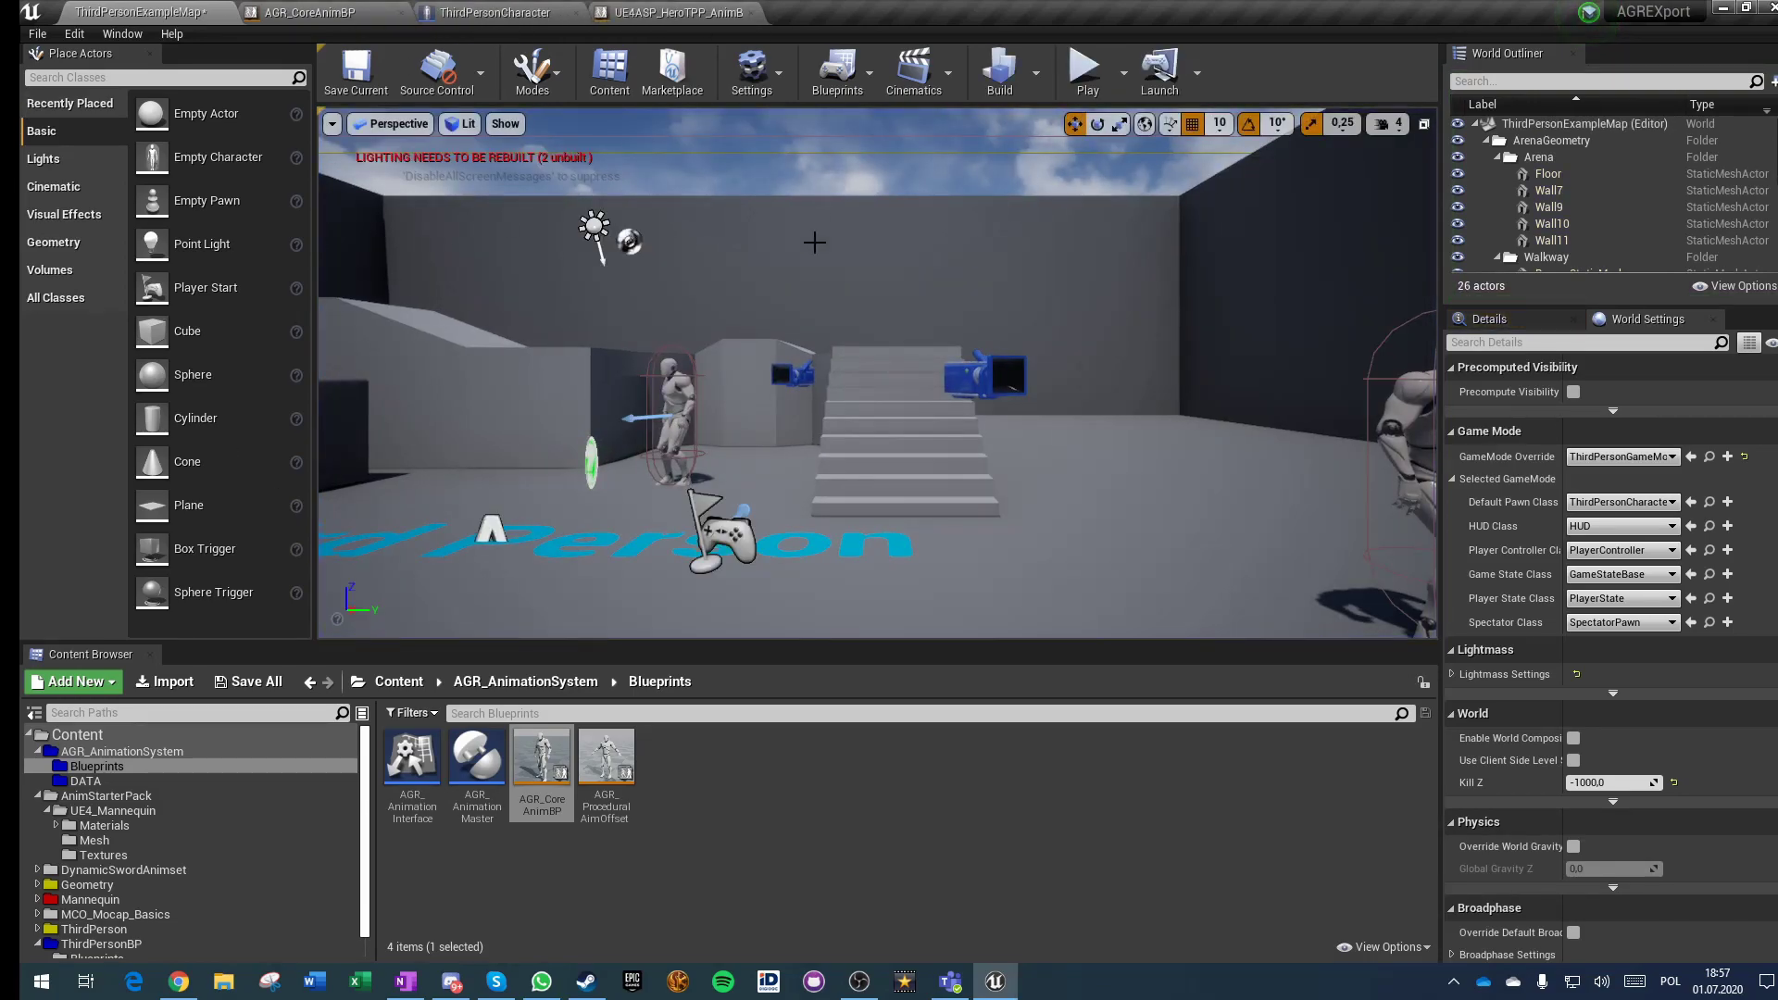
Step: In UE4ASP_HeroTPP_AnimBlueprint's AnimGraph, move the Locomotion state machine node away from the Local To Component node
{"action": "left_click", "coordinate": [497, 13]}
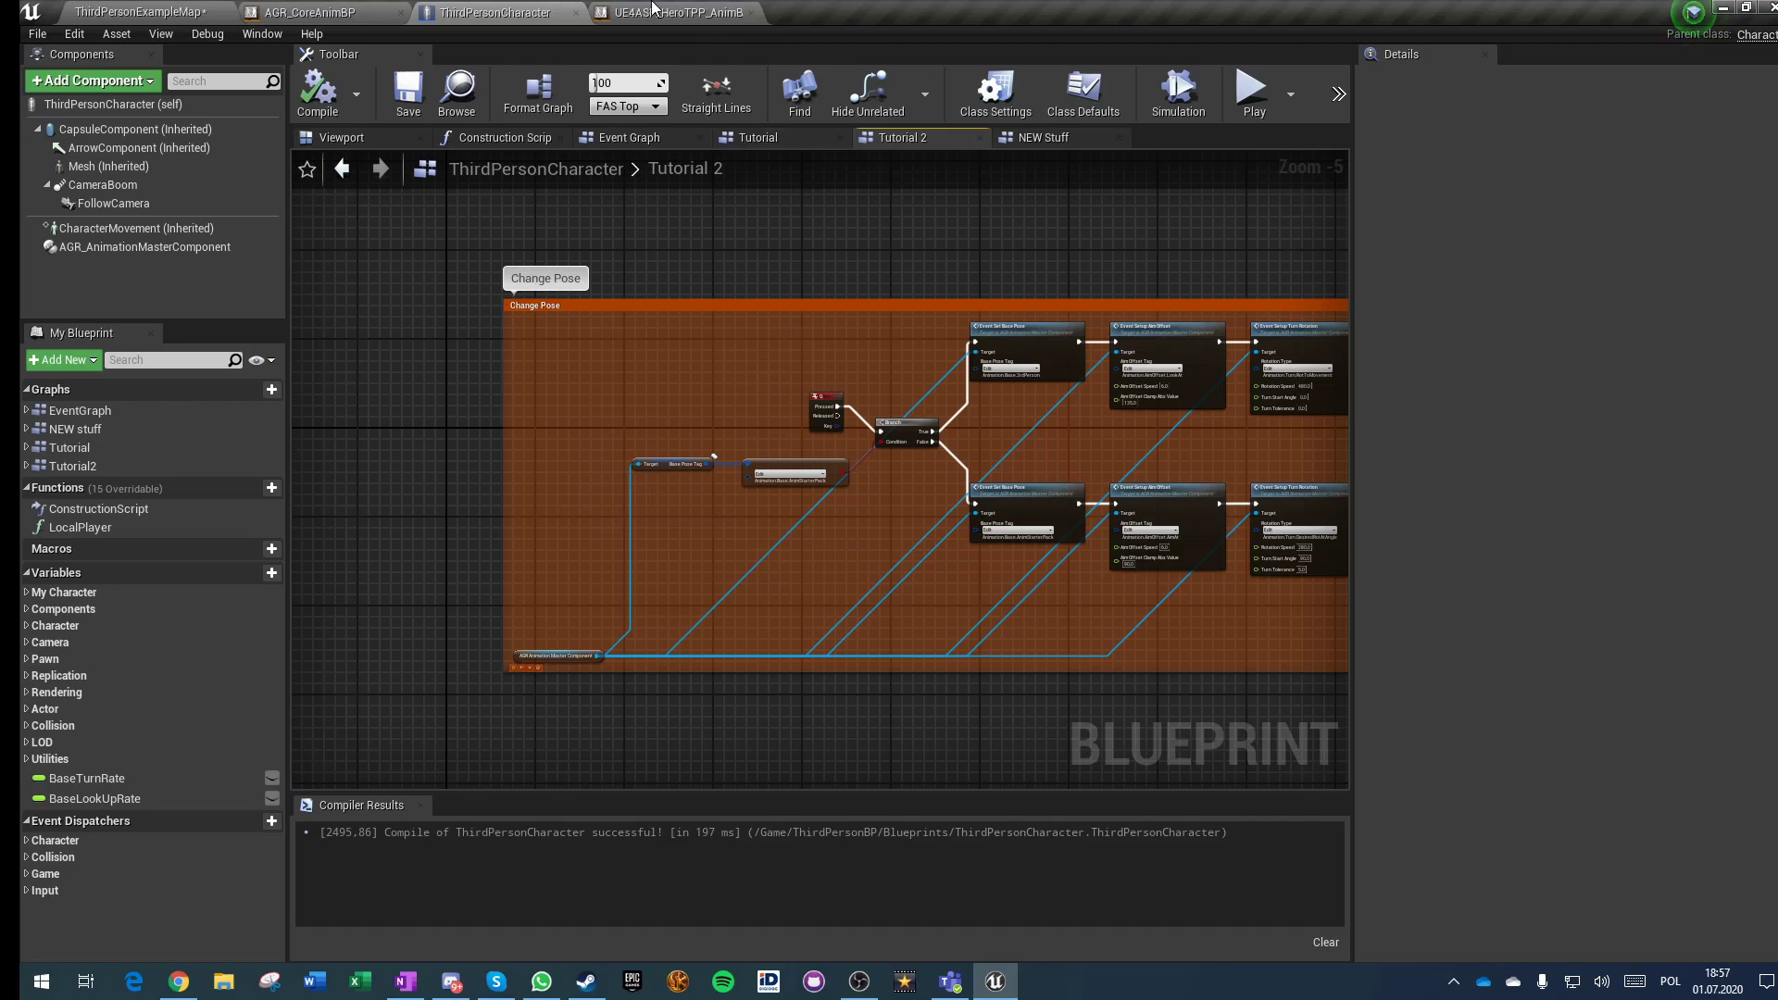
{"action": "left_click", "coordinate": [654, 12]}
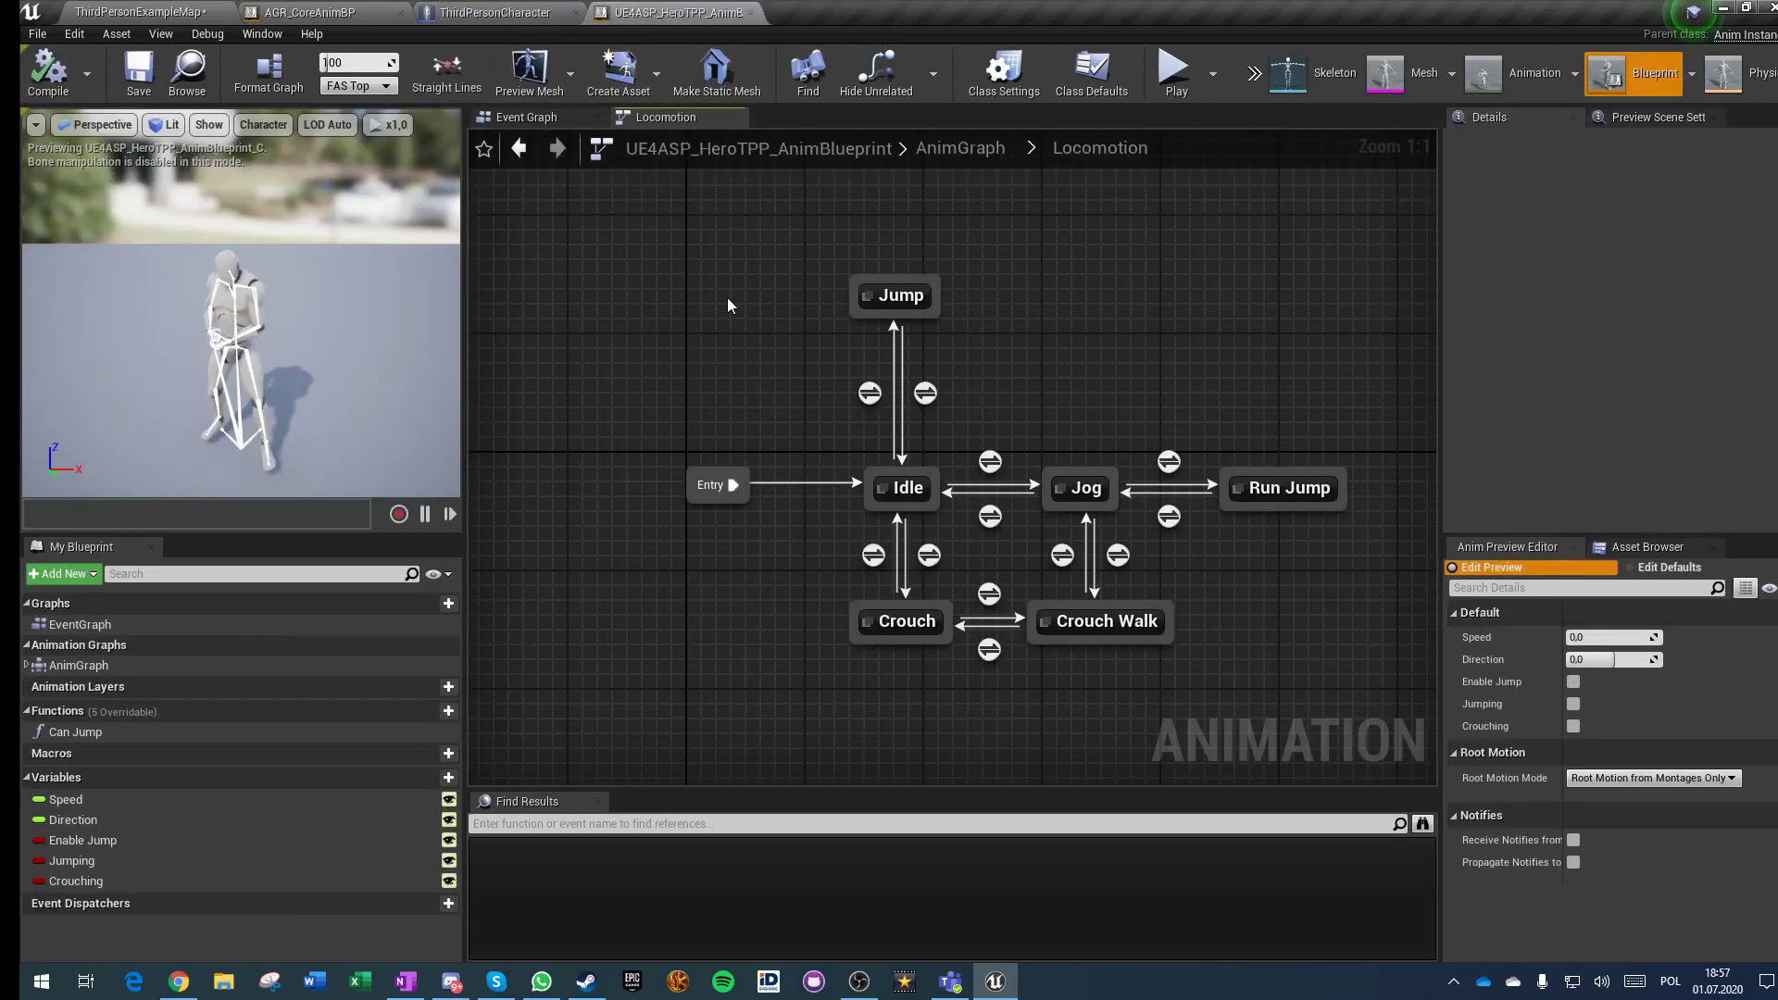
{"action": "scroll", "coordinate": [682, 369], "scroll_direction": "down", "scroll_amount": 2}
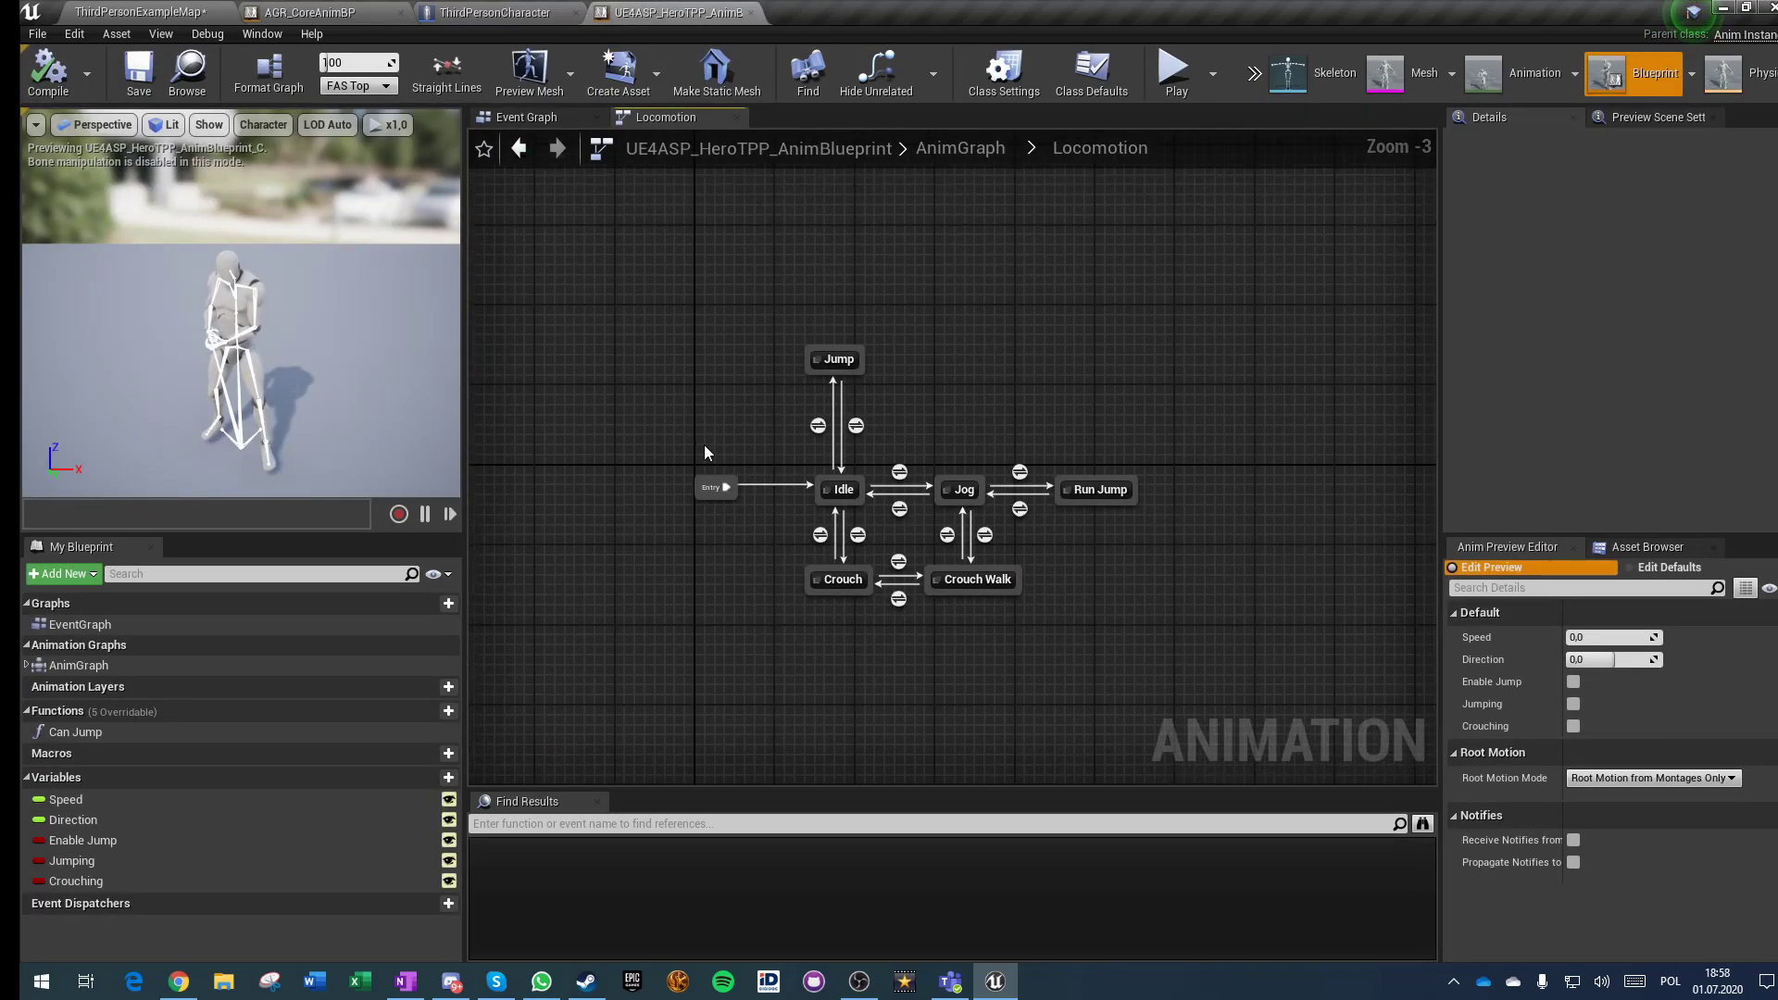
{"action": "left_click", "coordinate": [958, 150]}
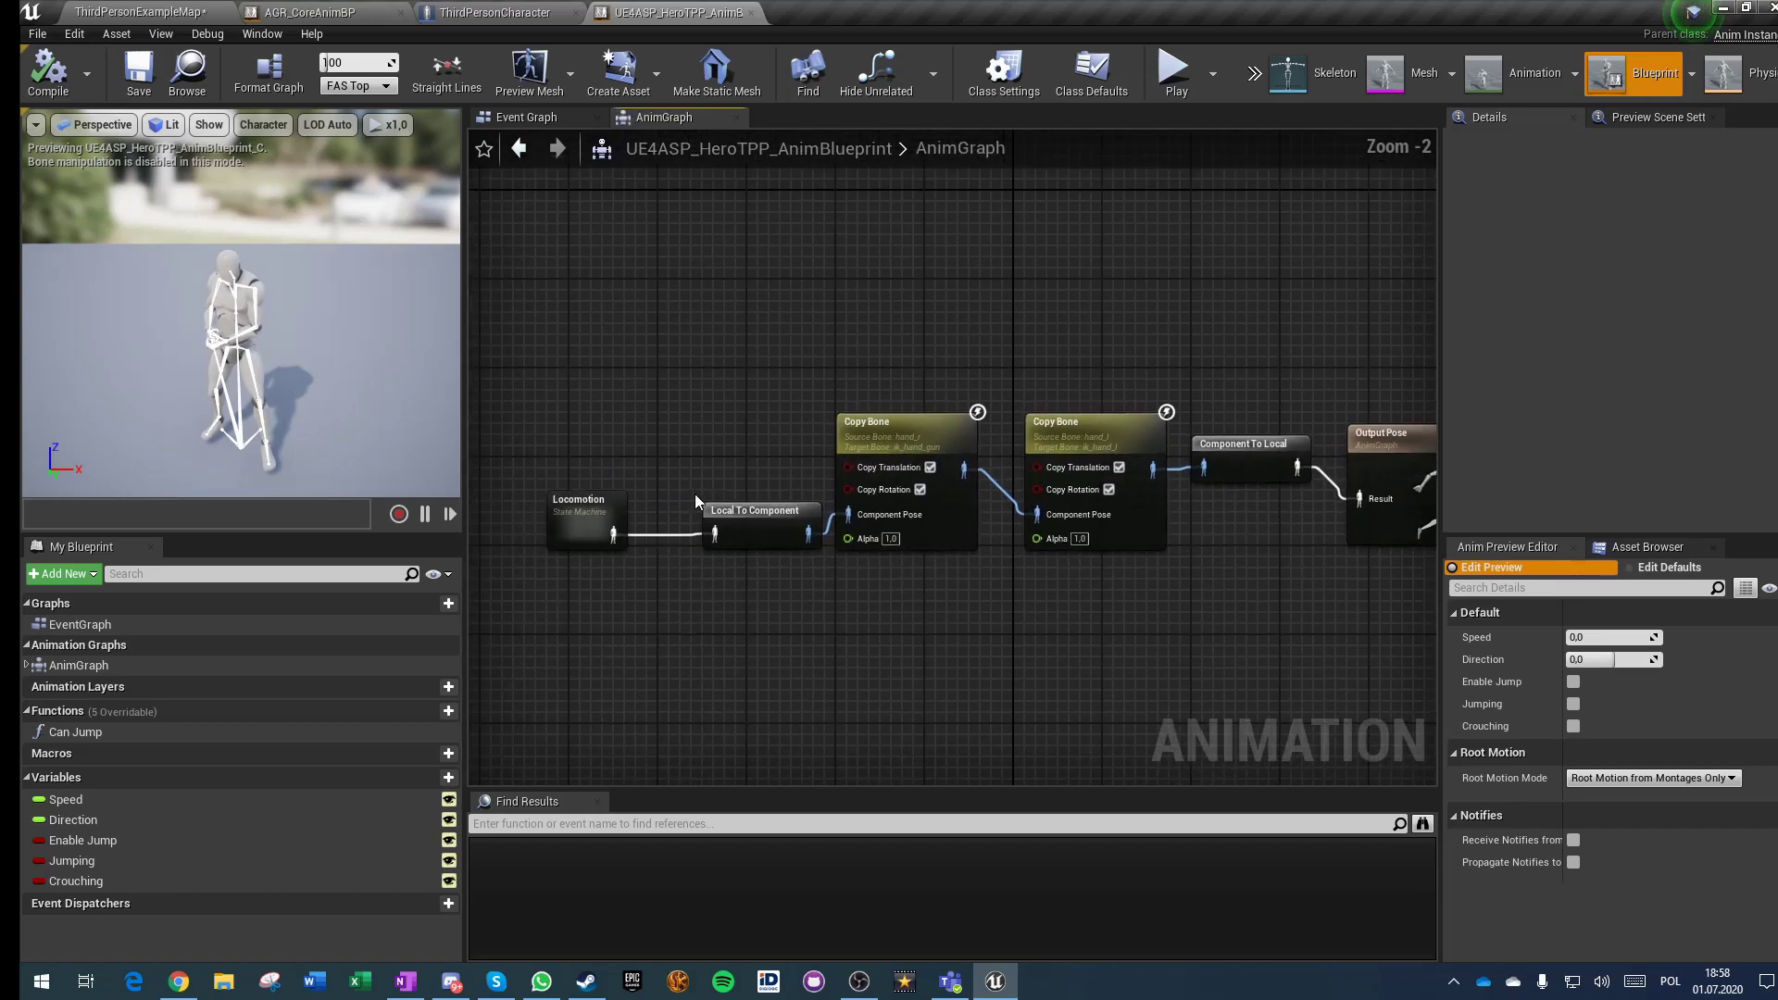
{"action": "scroll", "coordinate": [630, 505], "scroll_direction": "up", "scroll_amount": 2}
{"action": "right_click_drag", "start_coordinate": [632, 426], "coordinate": [824, 386]}
{"action": "left_click_drag", "start_coordinate": [776, 491], "coordinate": [626, 342]}
{"action": "left_click", "coordinate": [647, 530]}
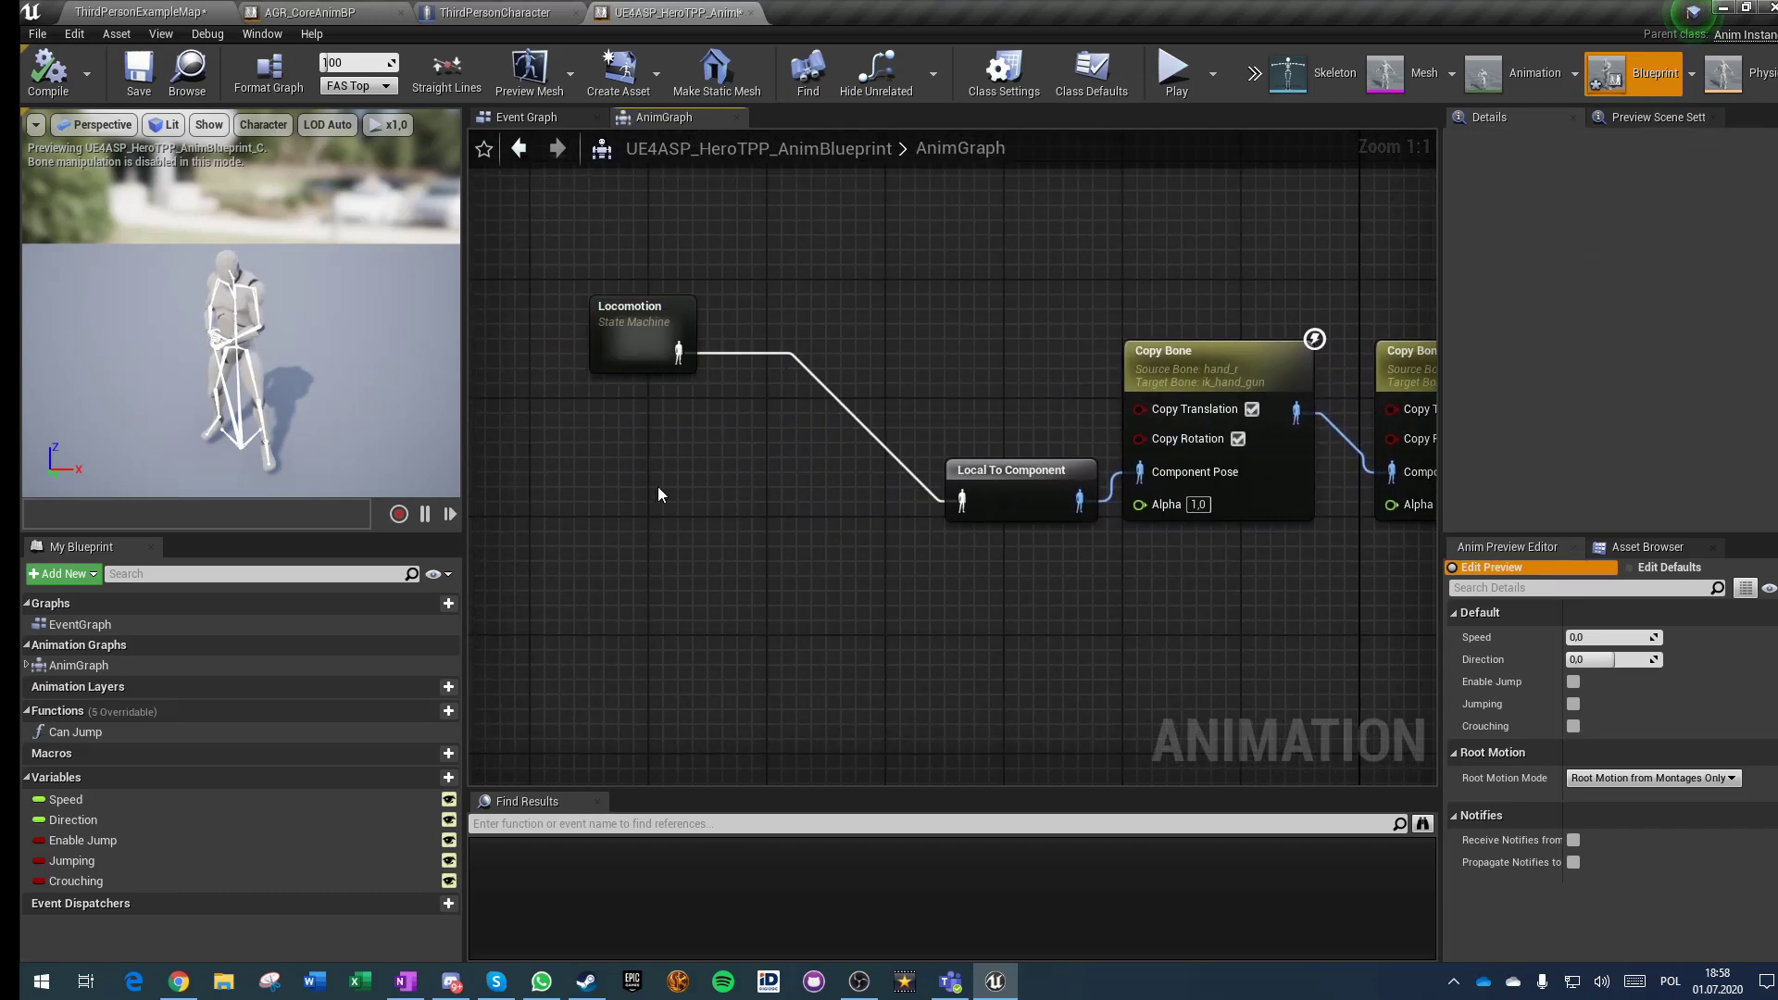
Step: Copy the Play Idle_Rifle_Hip node from Locomotion's Idle state into the AnimGraph above the Locomotion node
{"action": "double_click", "coordinate": [640, 341]}
{"action": "double_click", "coordinate": [902, 489]}
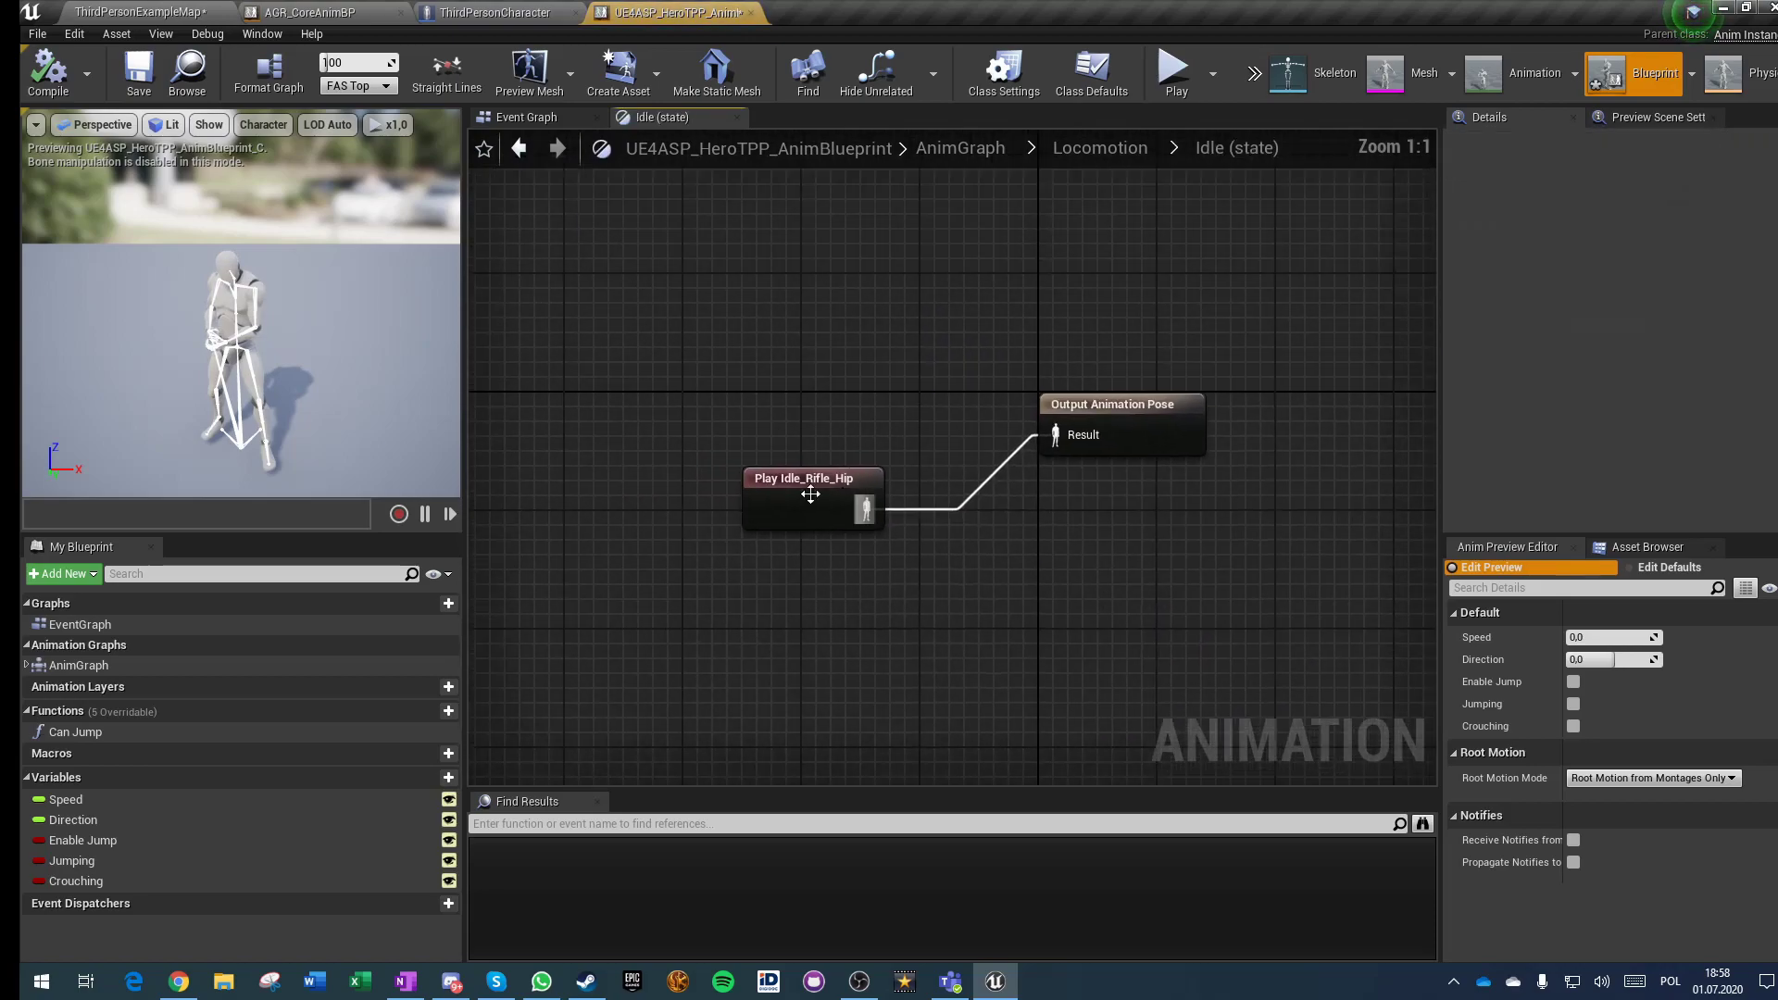
{"action": "left_click", "coordinate": [1006, 151]}
{"action": "right_click_drag", "start_coordinate": [855, 481], "coordinate": [842, 726]}
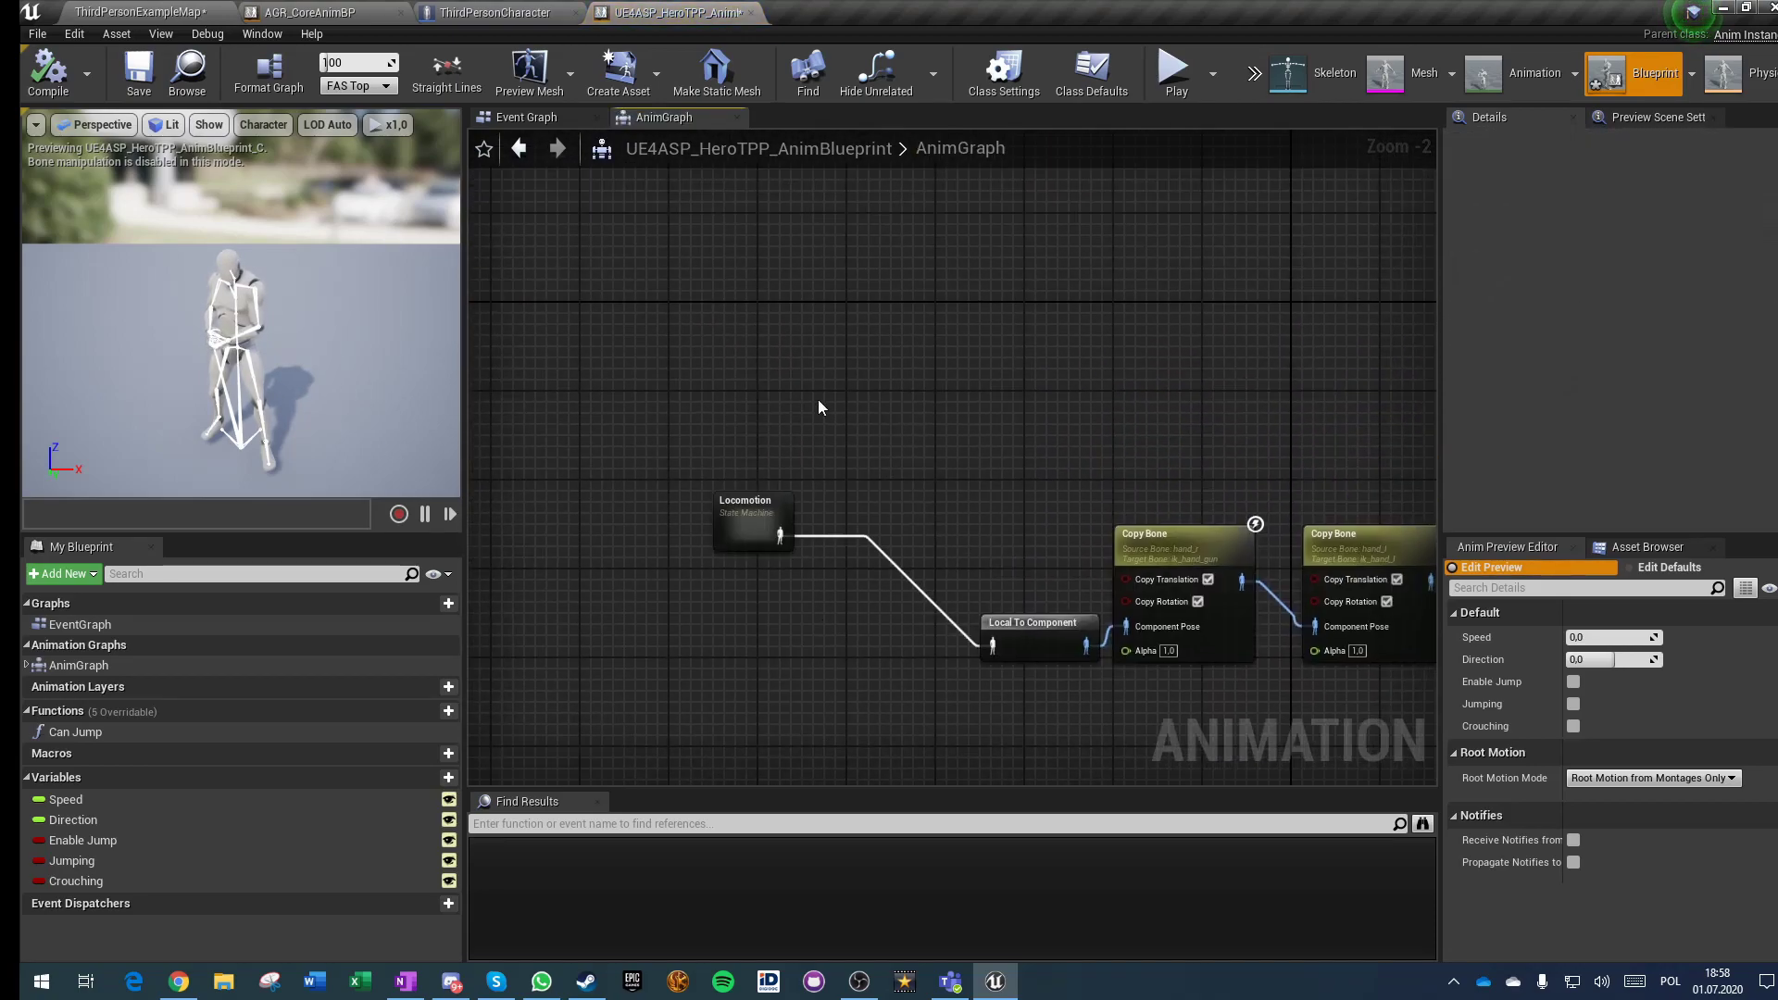
{"action": "key", "text": "ctrl+v"}
Step: Save the Play Idle_Rifle_Hip output as a new cached pose named IdlePose
{"action": "left_click_drag", "start_coordinate": [810, 322], "coordinate": [917, 318]}
{"action": "type", "text": "save cach"}
{"action": "key", "text": "Return"}
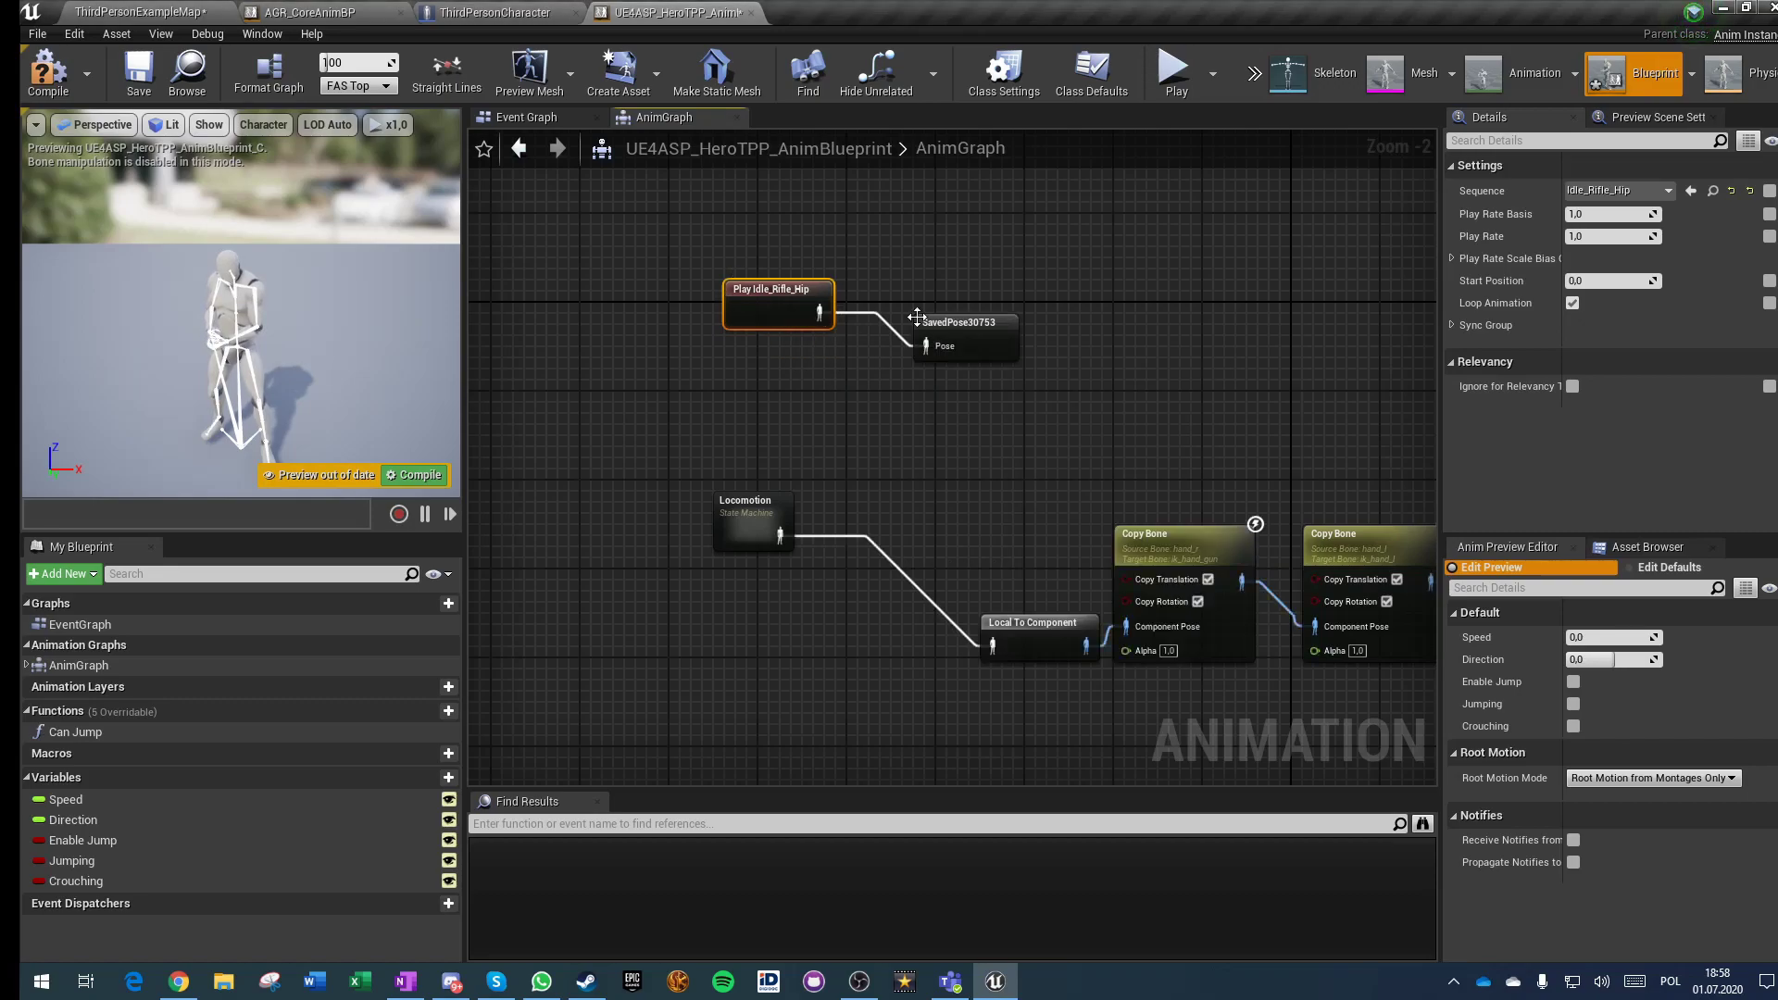
{"action": "double_click", "coordinate": [969, 331]}
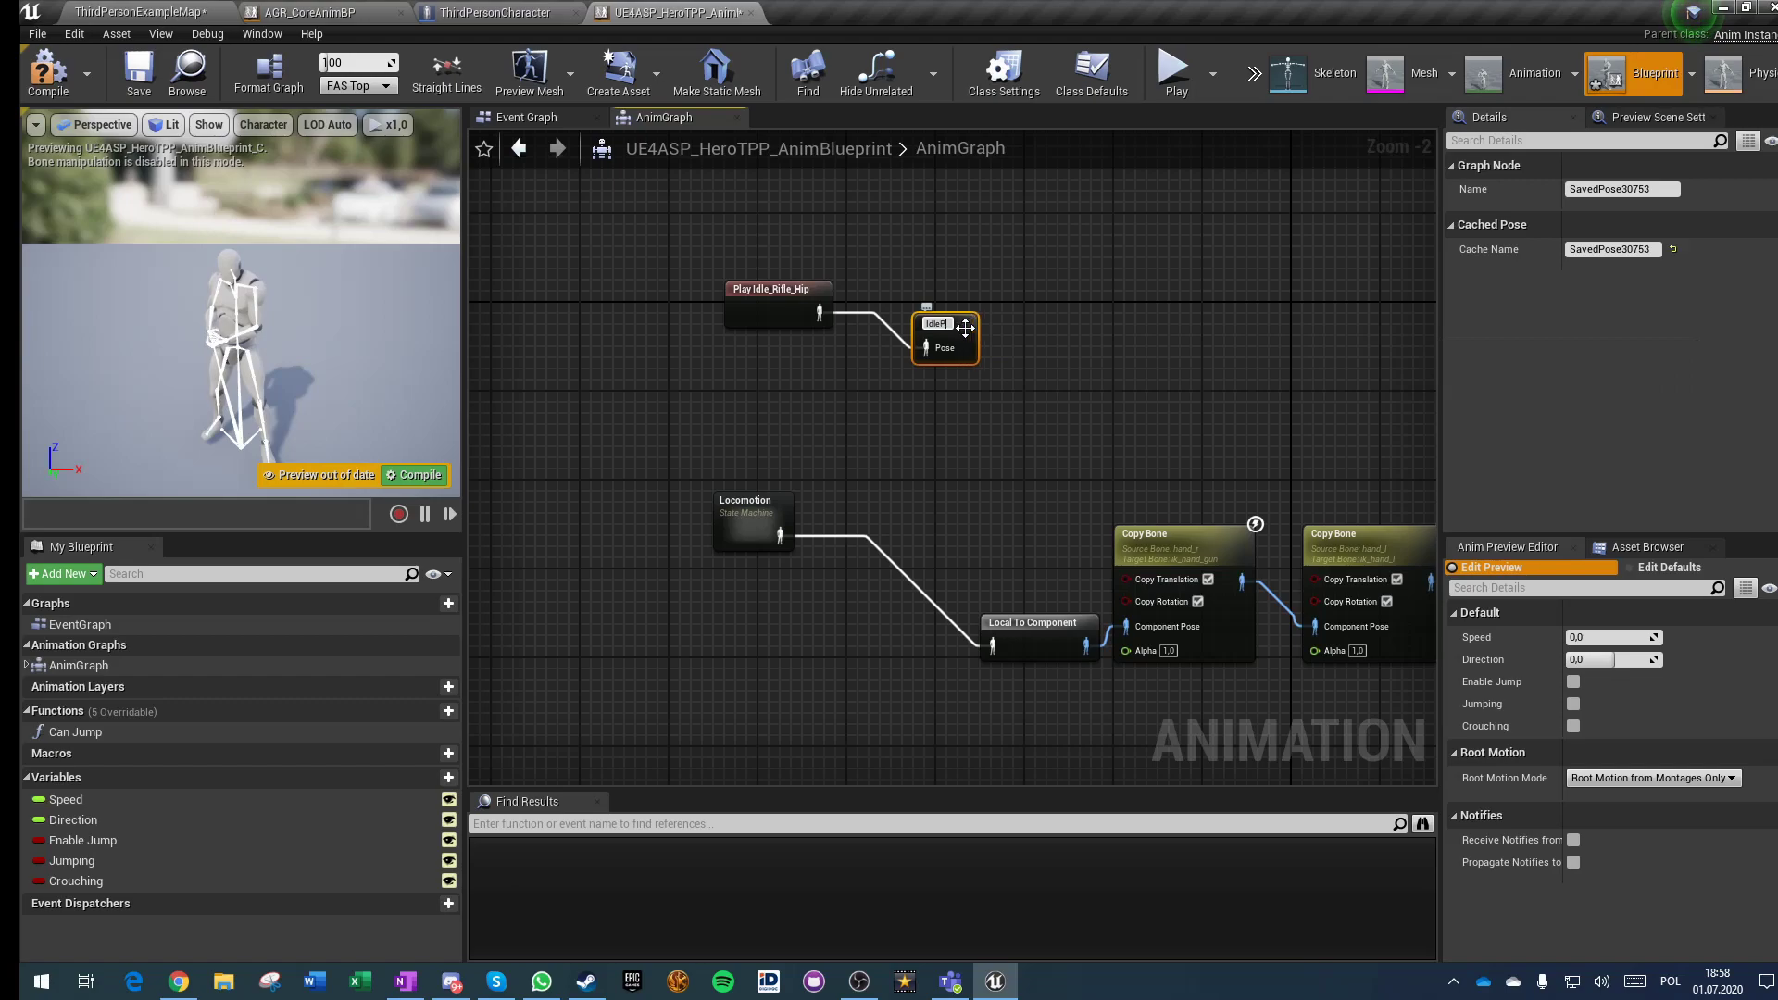
Step: In Locomotion's Idle state, feed the output pose from the cached IdlePose and delete the Play Idle_Rifle_Hip node
{"action": "double_click", "coordinate": [741, 527]}
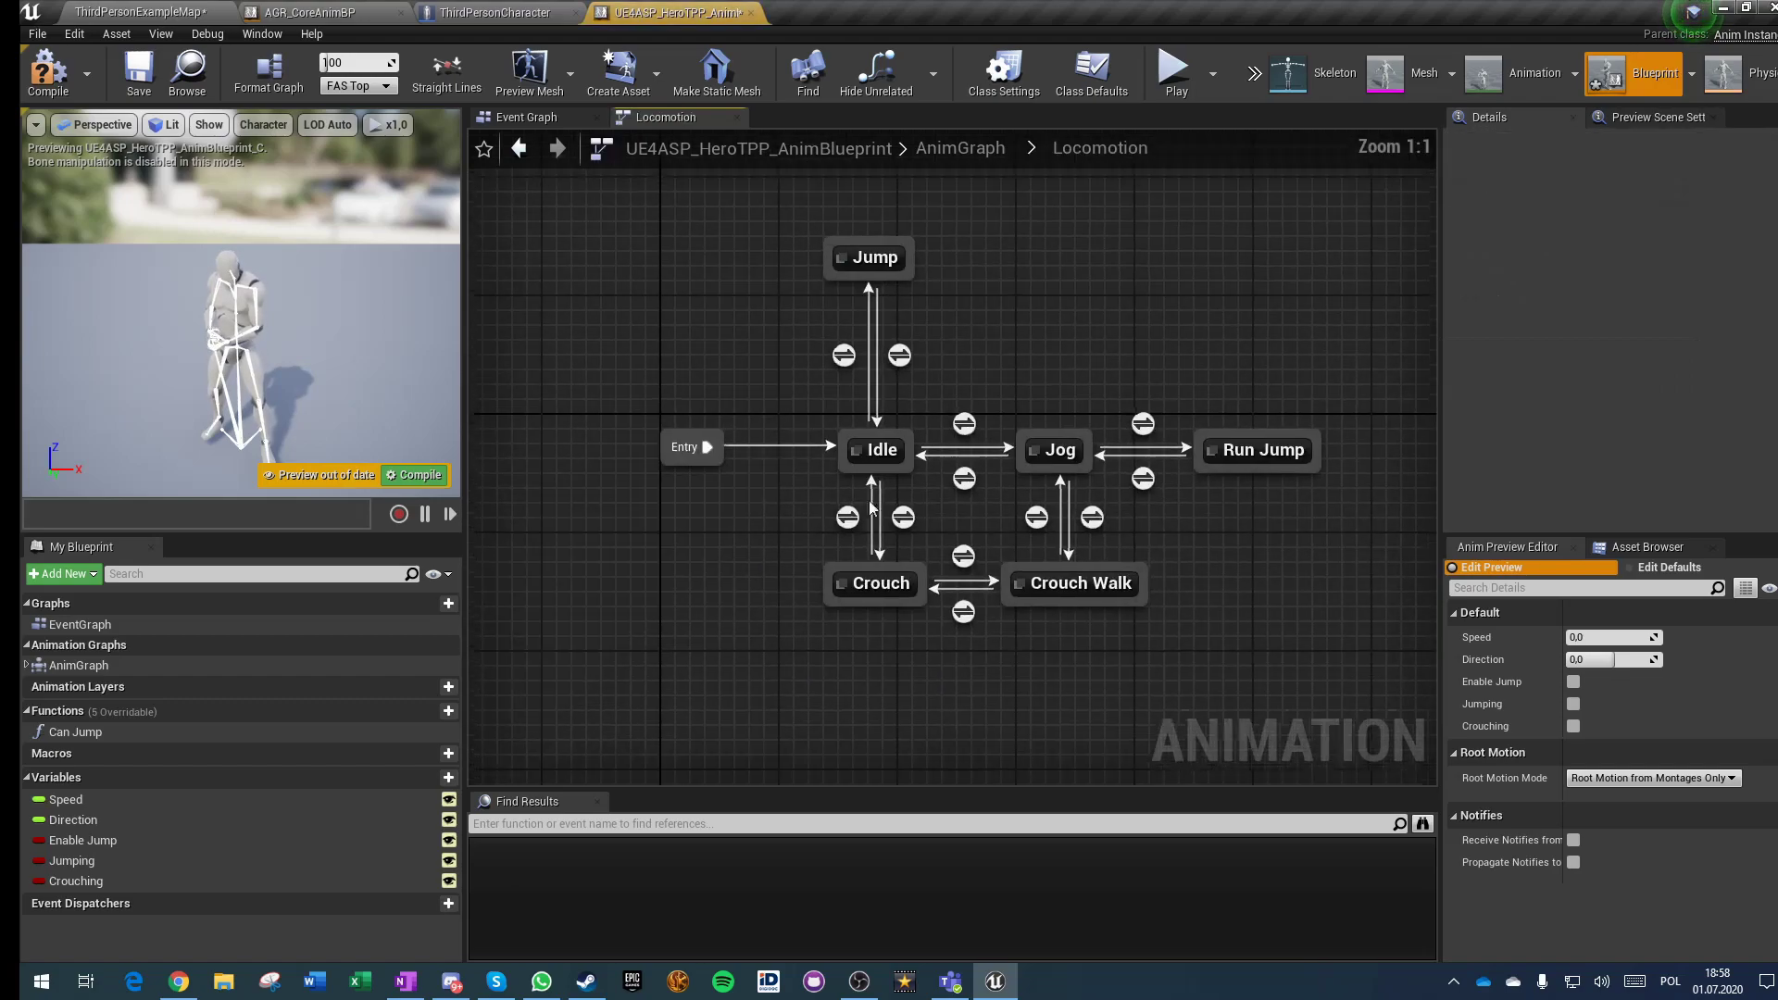
{"action": "double_click", "coordinate": [945, 489]}
{"action": "right_click_drag", "start_coordinate": [948, 492], "coordinate": [982, 508]}
{"action": "left_click_drag", "start_coordinate": [1119, 463], "coordinate": [863, 419]}
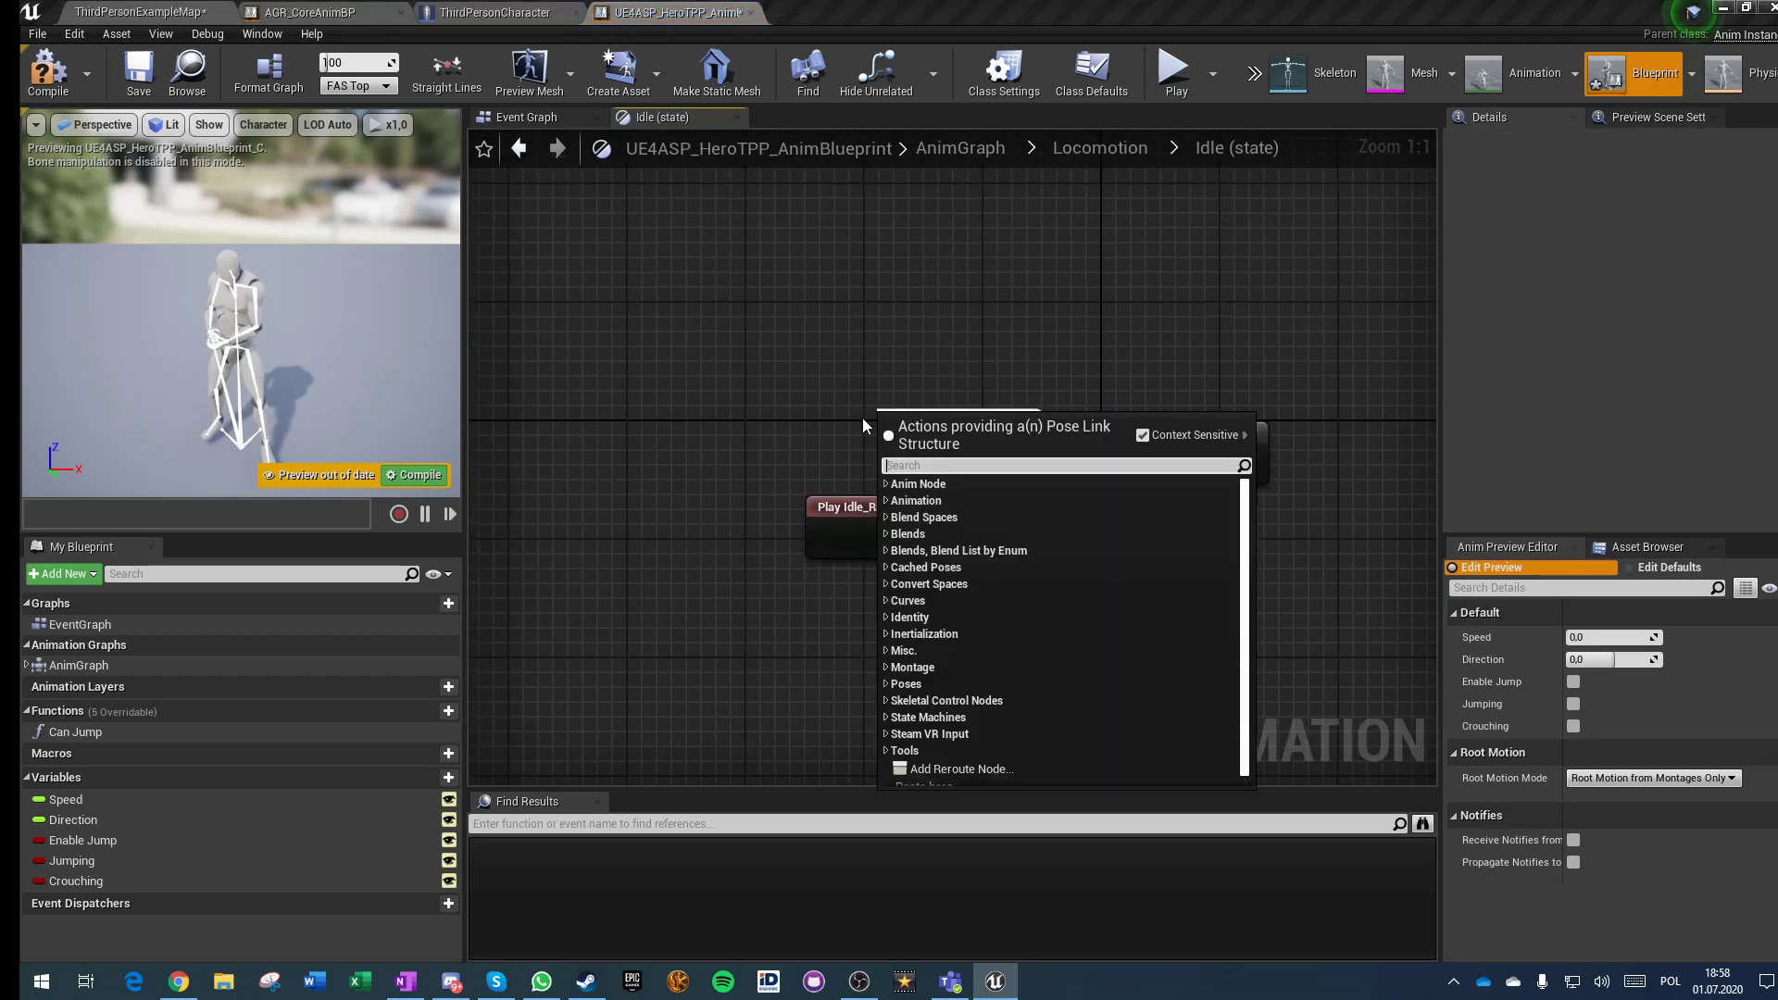
{"action": "type", "text": "idlep"}
{"action": "key", "text": "Return"}
{"action": "left_click_drag", "start_coordinate": [1168, 519], "coordinate": [866, 583]}
{"action": "key", "text": "Delete"}
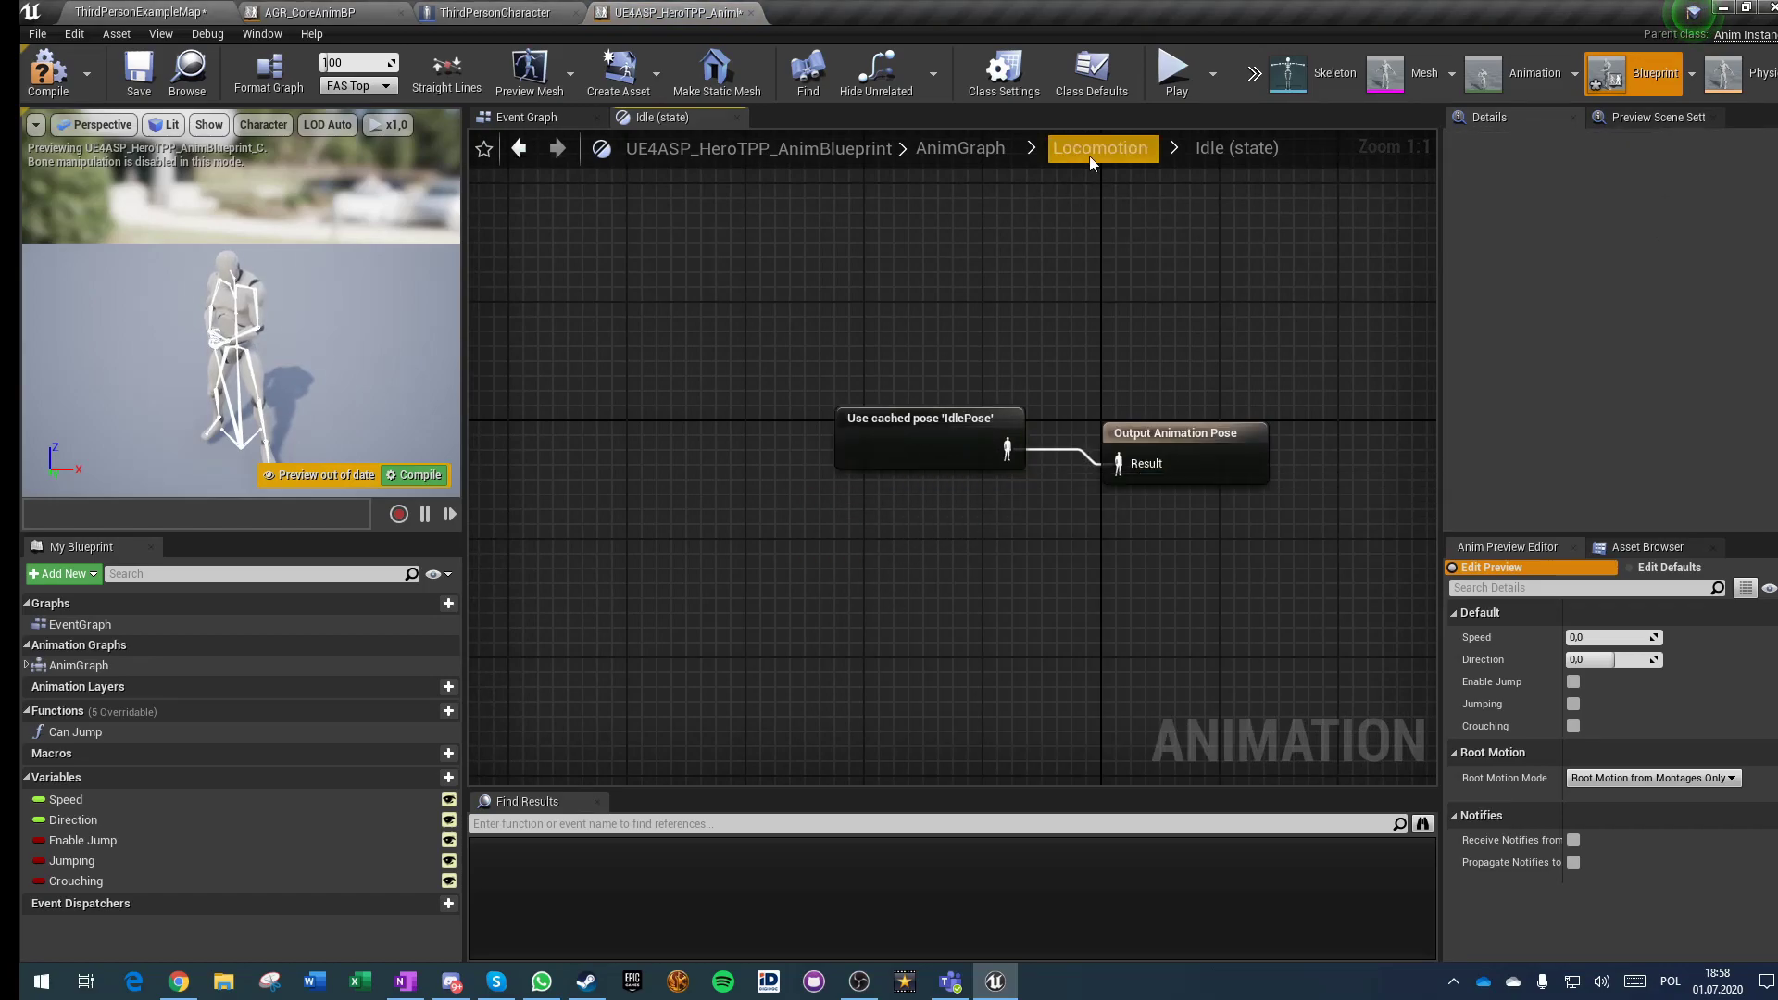
Step: In the AnimGraph, insert a Blend Poses by bool node feeding Local To Component
{"action": "left_click", "coordinate": [1090, 150]}
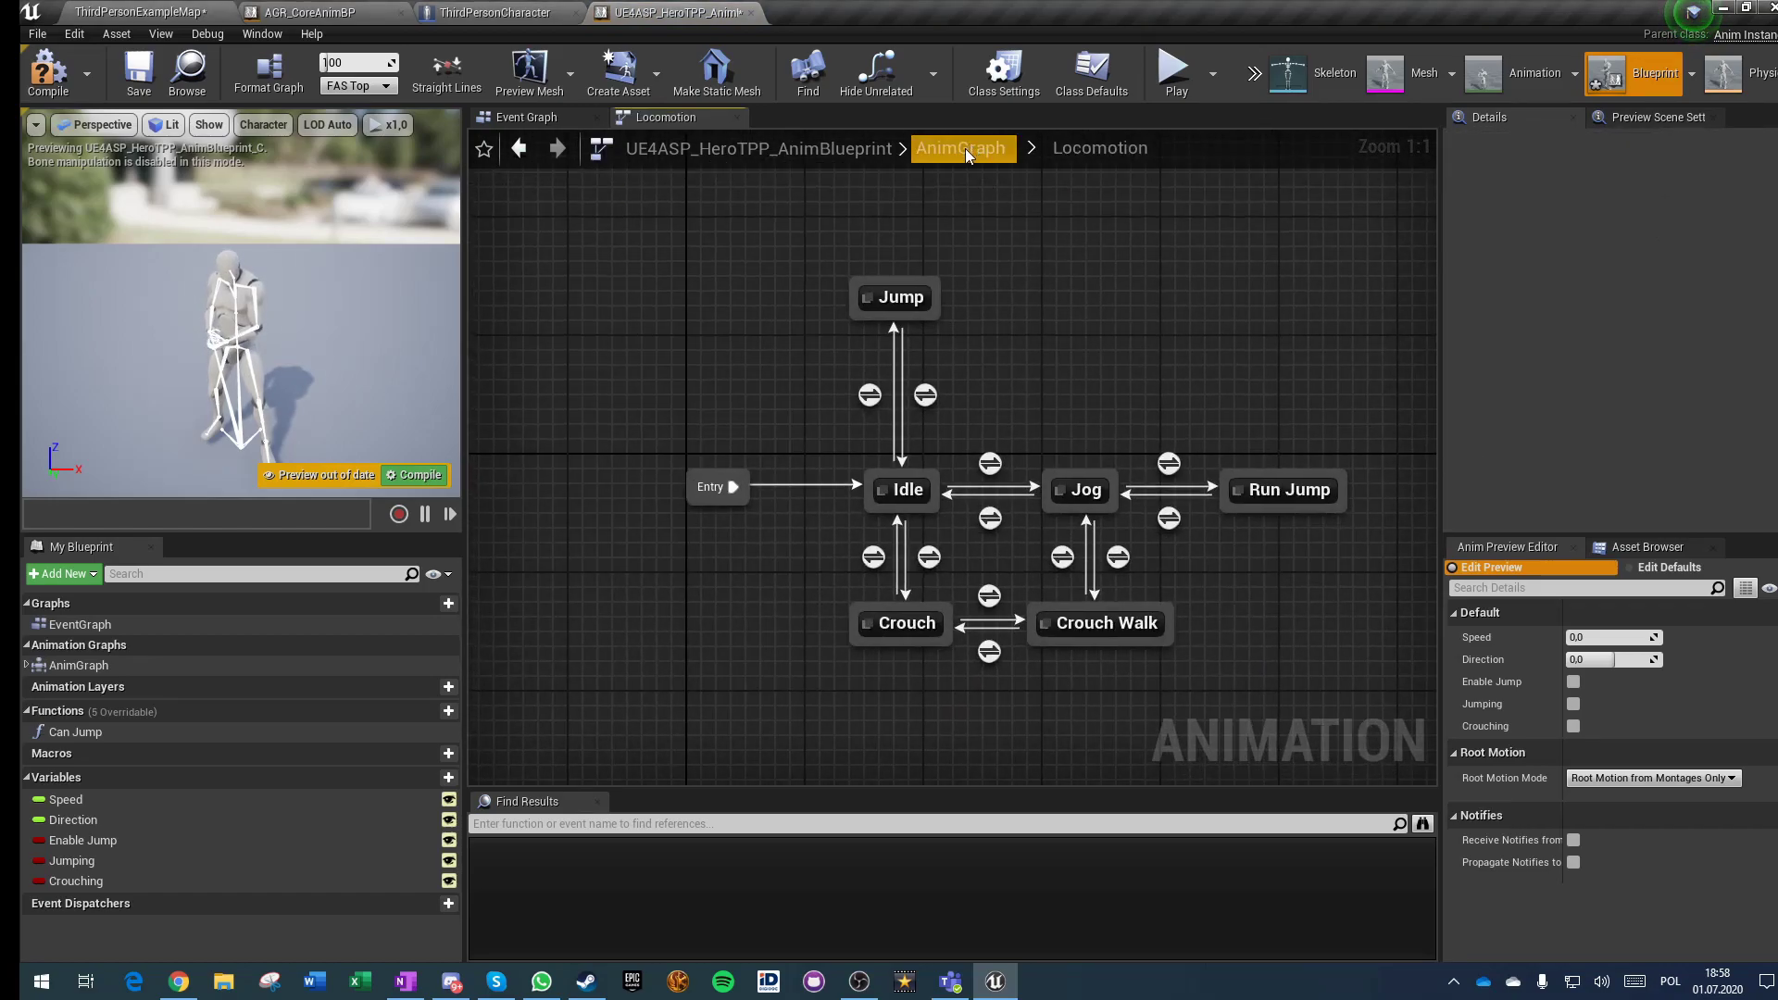
{"action": "left_click", "coordinate": [965, 148]}
{"action": "right_click_drag", "start_coordinate": [628, 561], "coordinate": [887, 410]}
{"action": "left_click_drag", "start_coordinate": [778, 382], "coordinate": [632, 503]}
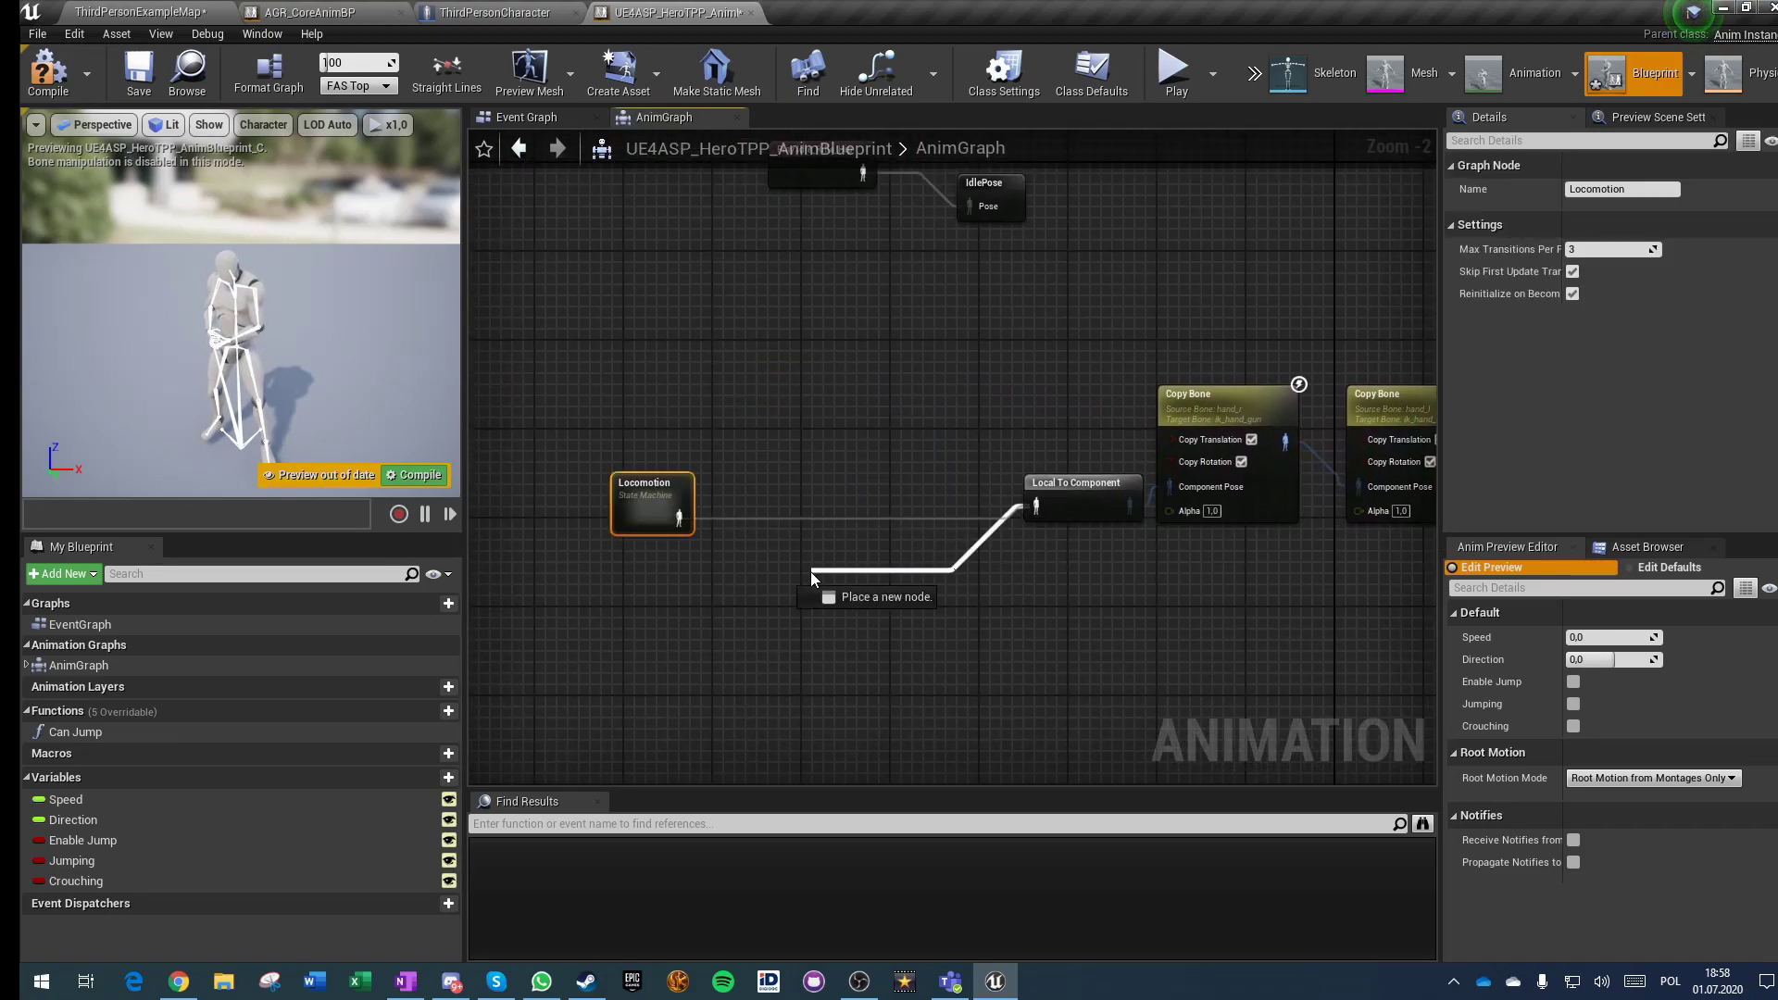
{"action": "left_click_drag", "start_coordinate": [809, 570], "coordinate": [810, 570]}
{"action": "type", "text": "blend on bool"}
{"action": "key", "text": "BackSpace"}
{"action": "key", "text": "BackSpace"}
{"action": "key", "text": "BackSpace"}
{"action": "key", "text": "BackSpace"}
{"action": "key", "text": "BackSpace"}
{"action": "key", "text": "BackSpace"}
{"action": "key", "text": "BackSpace"}
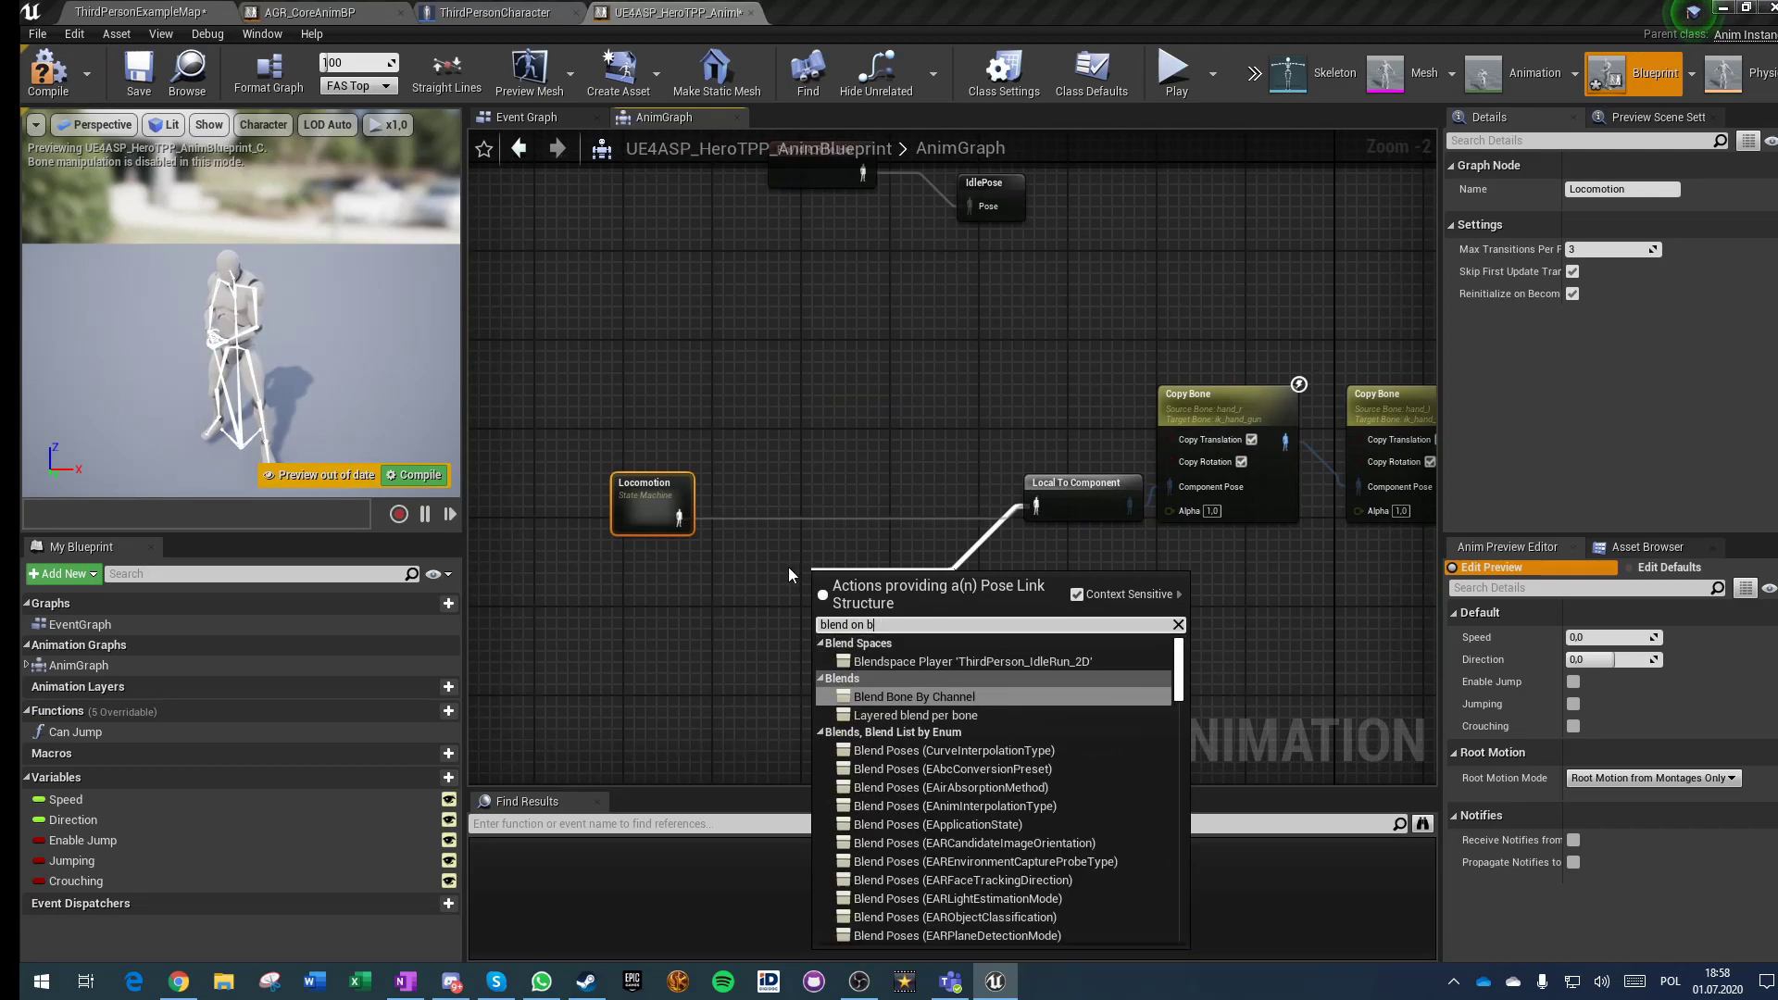
{"action": "type", "text": "bool"}
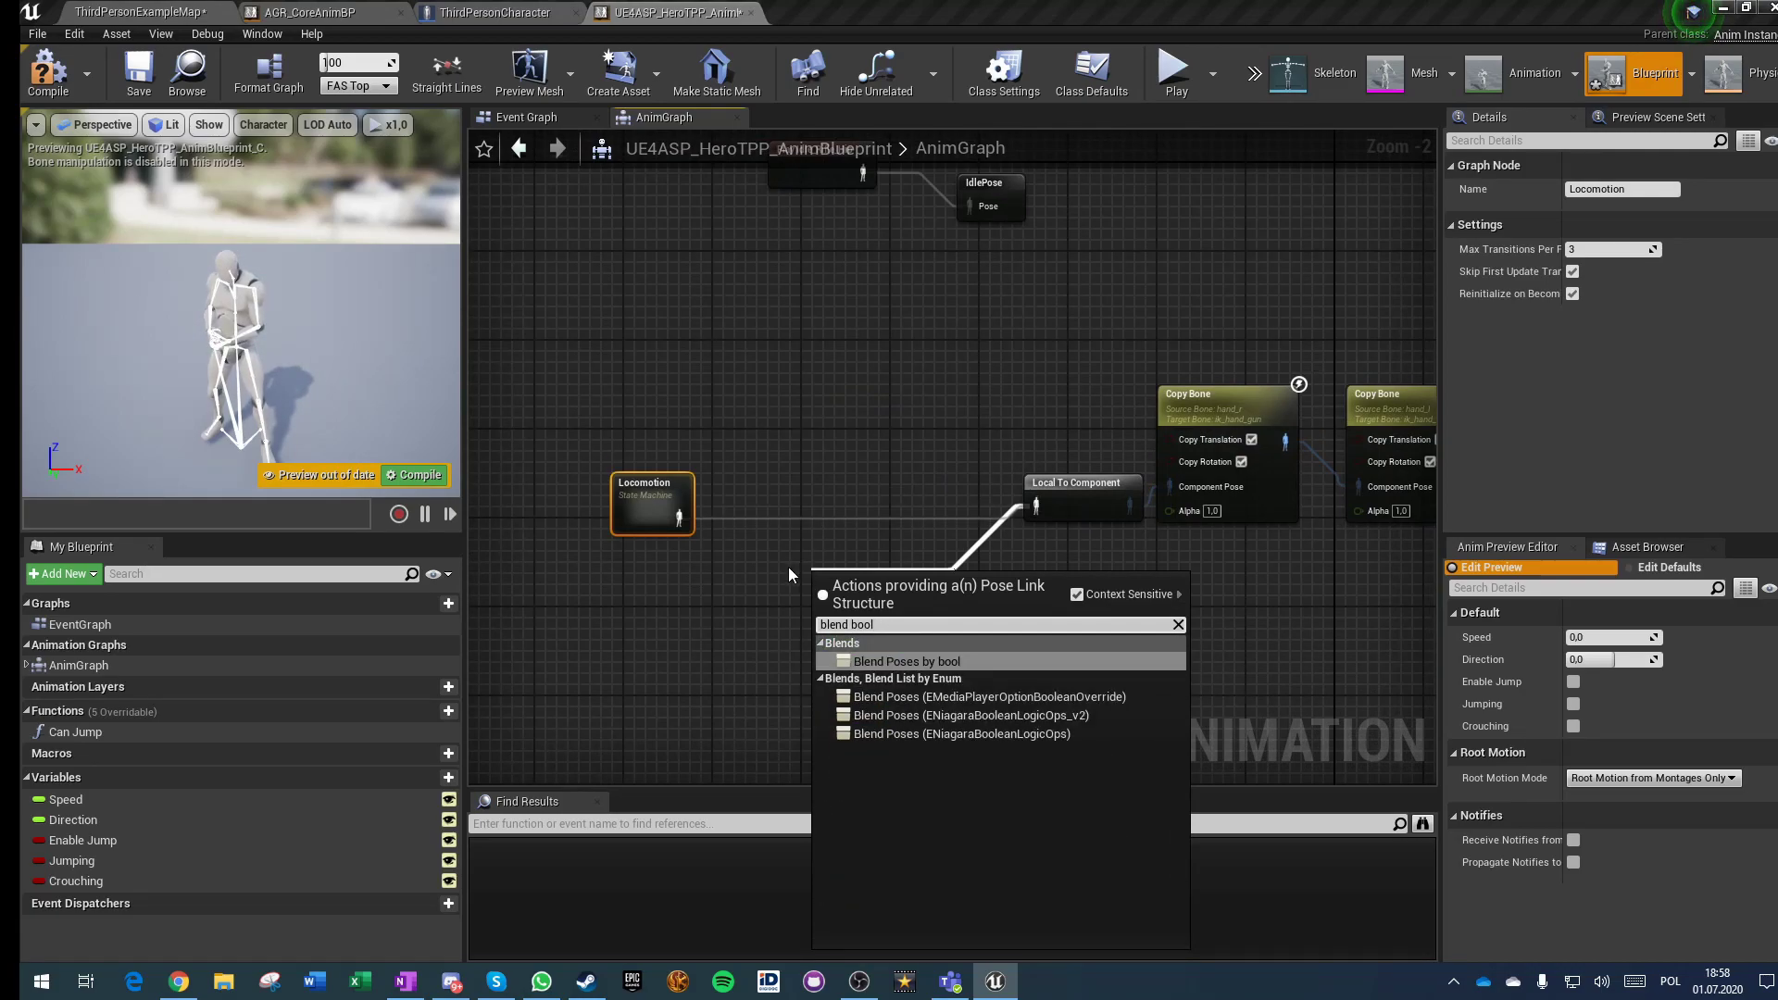
{"action": "key", "text": "Return"}
{"action": "left_click_drag", "start_coordinate": [858, 584], "coordinate": [835, 518]}
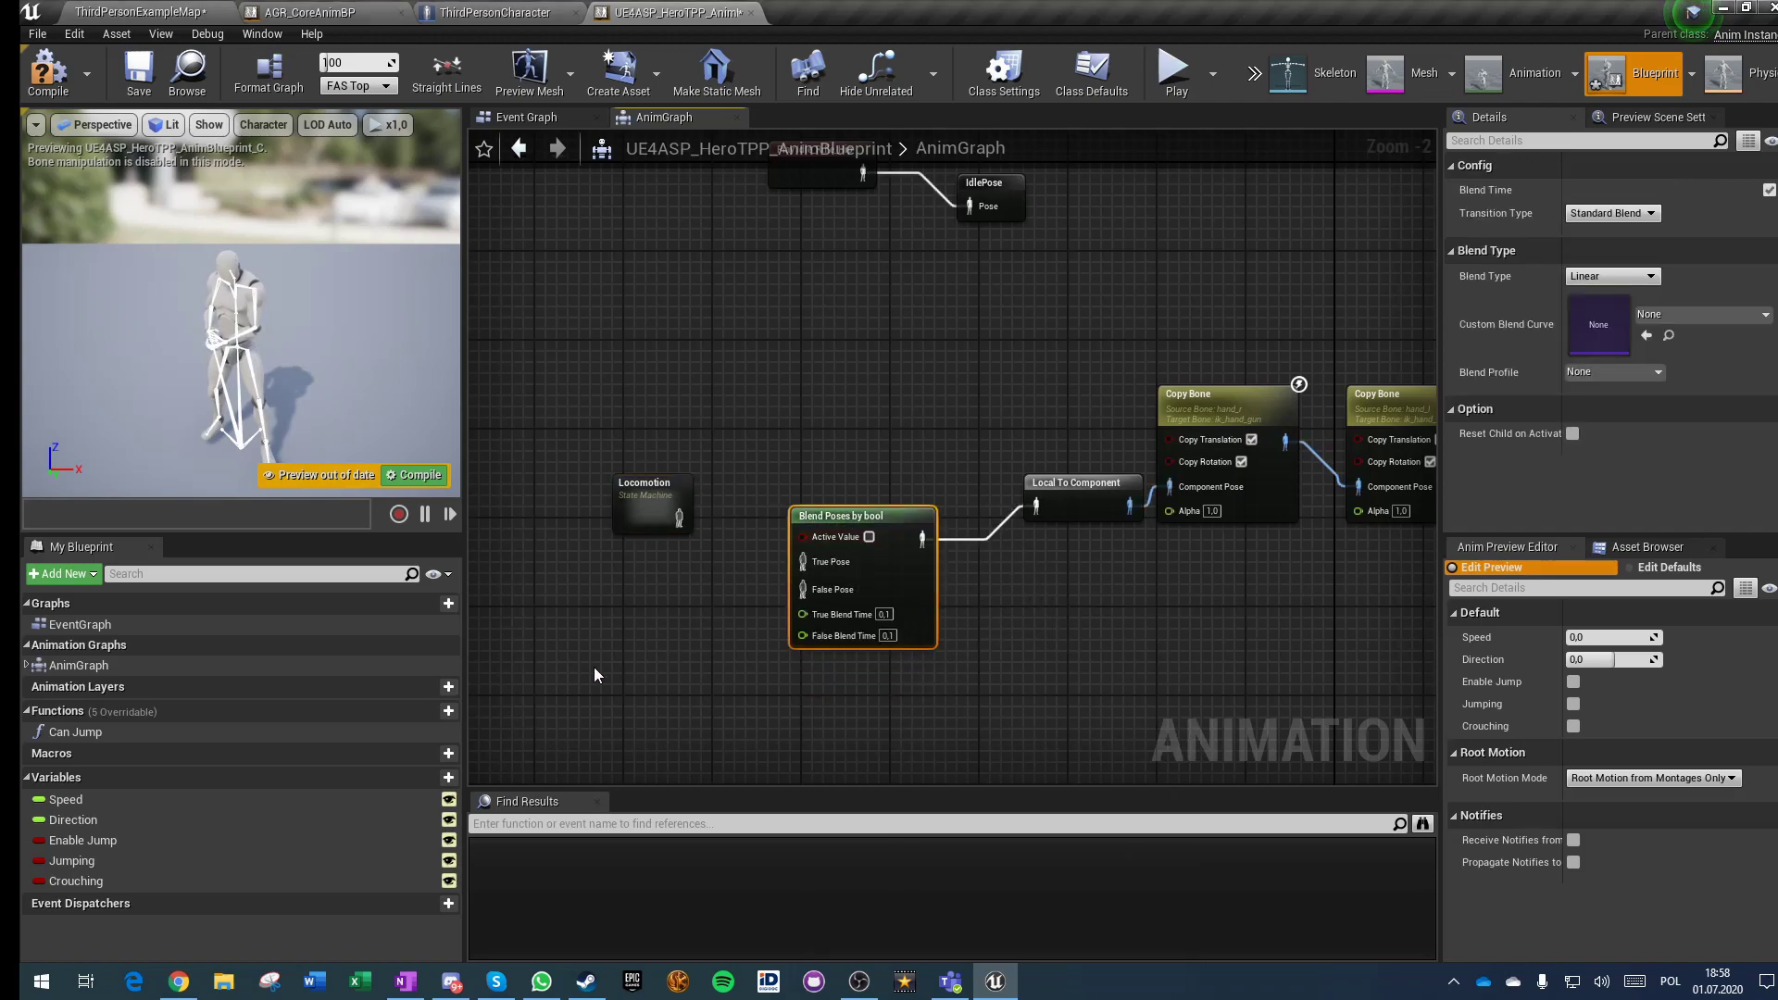
Step: Drive the blend node's Active Value with the Jumping variable and feed its True Pose from the cached IdlePose
{"action": "left_click", "coordinate": [594, 668]}
{"action": "left_click_drag", "start_coordinate": [74, 861], "coordinate": [828, 539]}
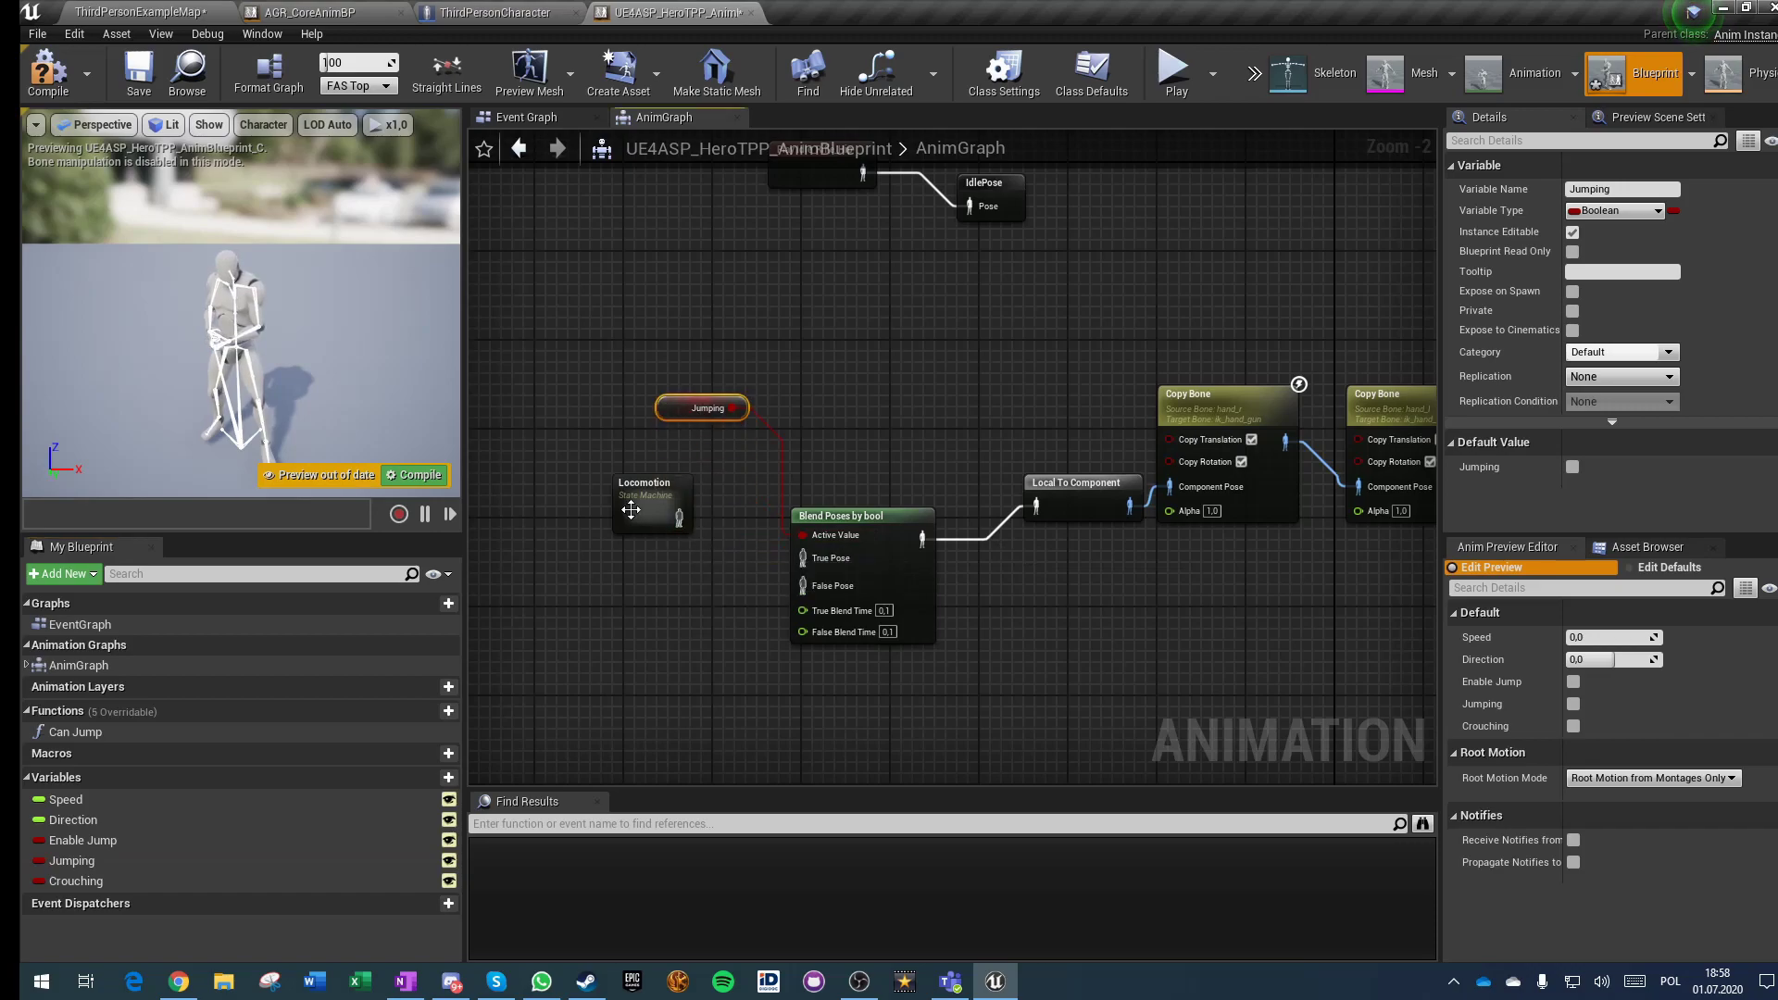
{"action": "left_click_drag", "start_coordinate": [631, 510], "coordinate": [633, 621]}
{"action": "right_click_drag", "start_coordinate": [765, 437], "coordinate": [942, 382]}
{"action": "right_click", "coordinate": [798, 454]}
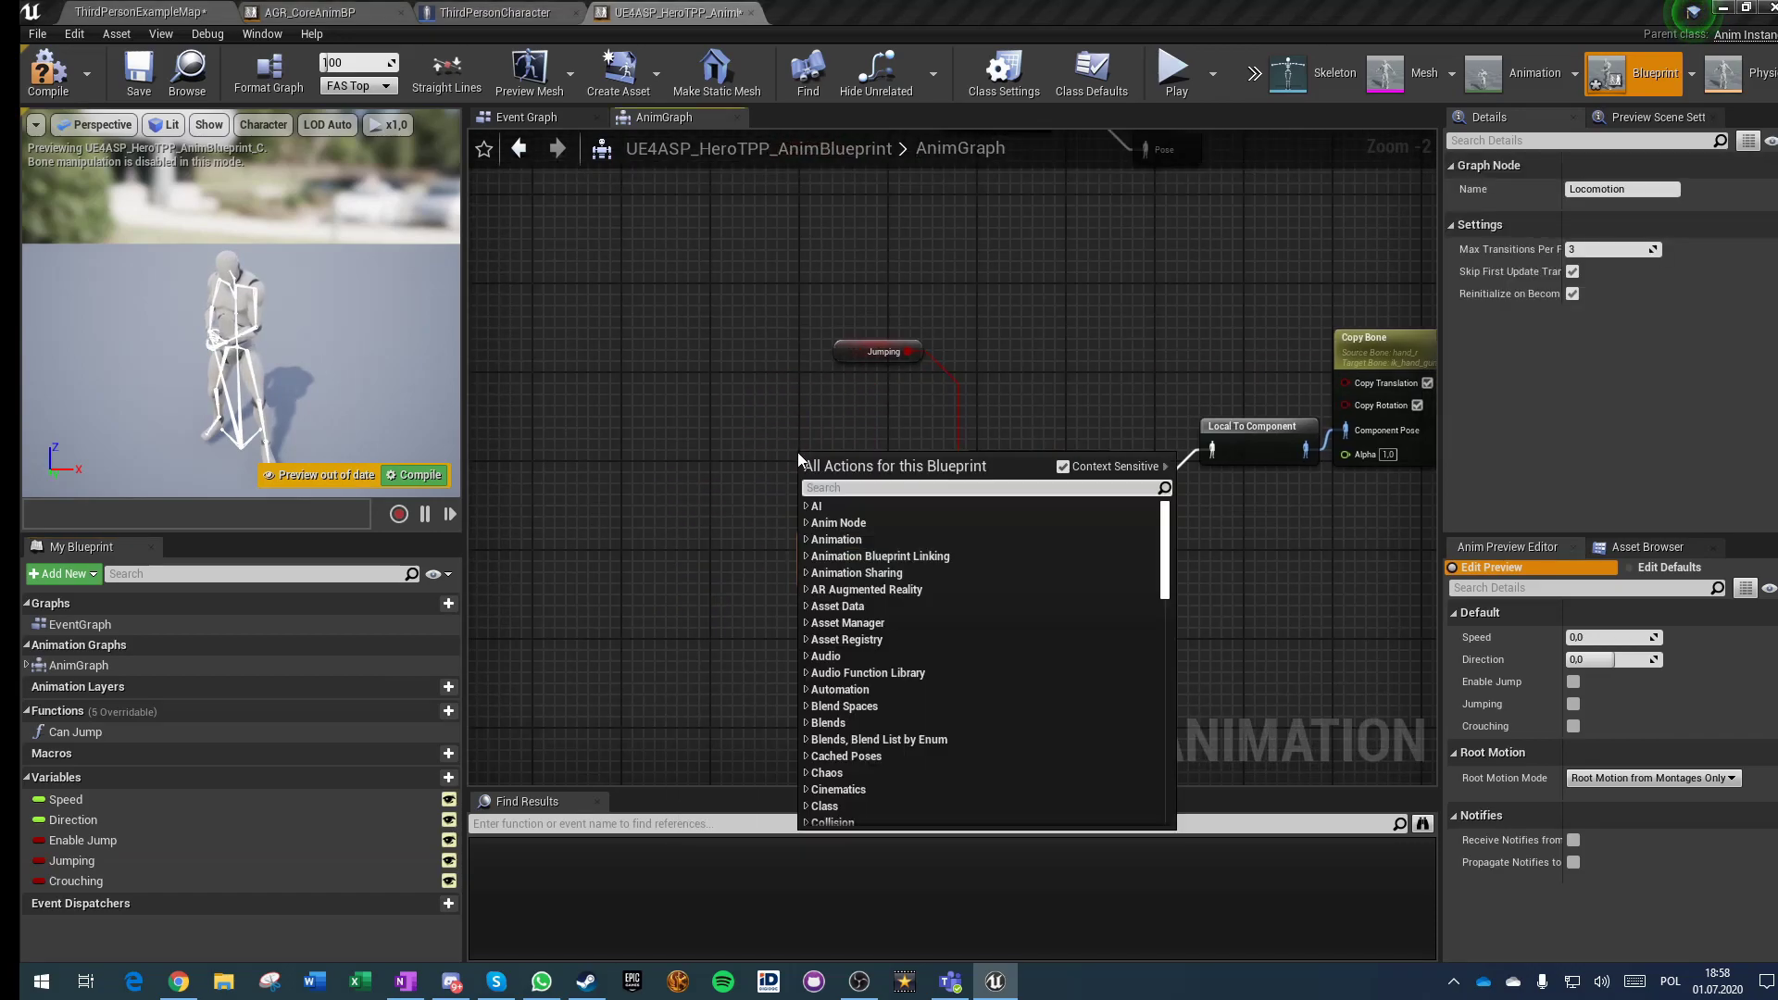
{"action": "type", "text": "idle"}
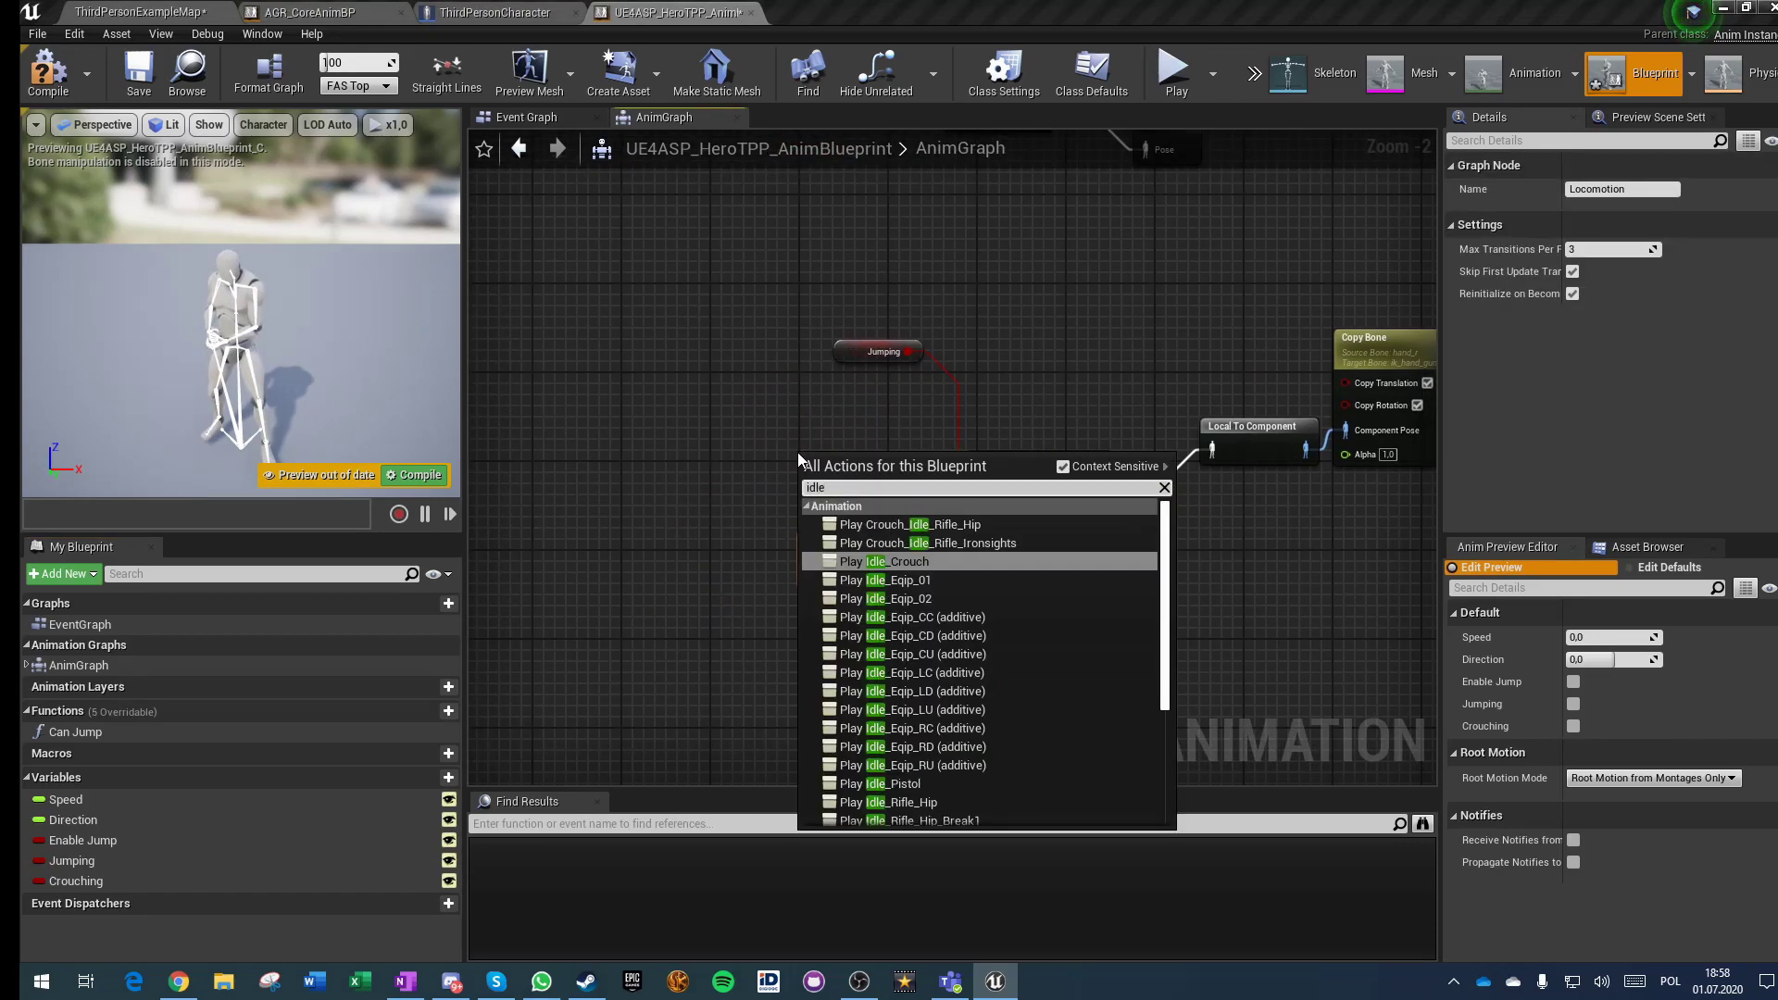
{"action": "type", "text": "pose"}
{"action": "key", "text": "Return"}
{"action": "left_click_drag", "start_coordinate": [830, 492], "coordinate": [977, 503]}
Step: Connect Locomotion to the blend node's False Pose and set both the true and false blend times to 0.25
{"action": "right_click_drag", "start_coordinate": [1127, 217], "coordinate": [1063, 365]}
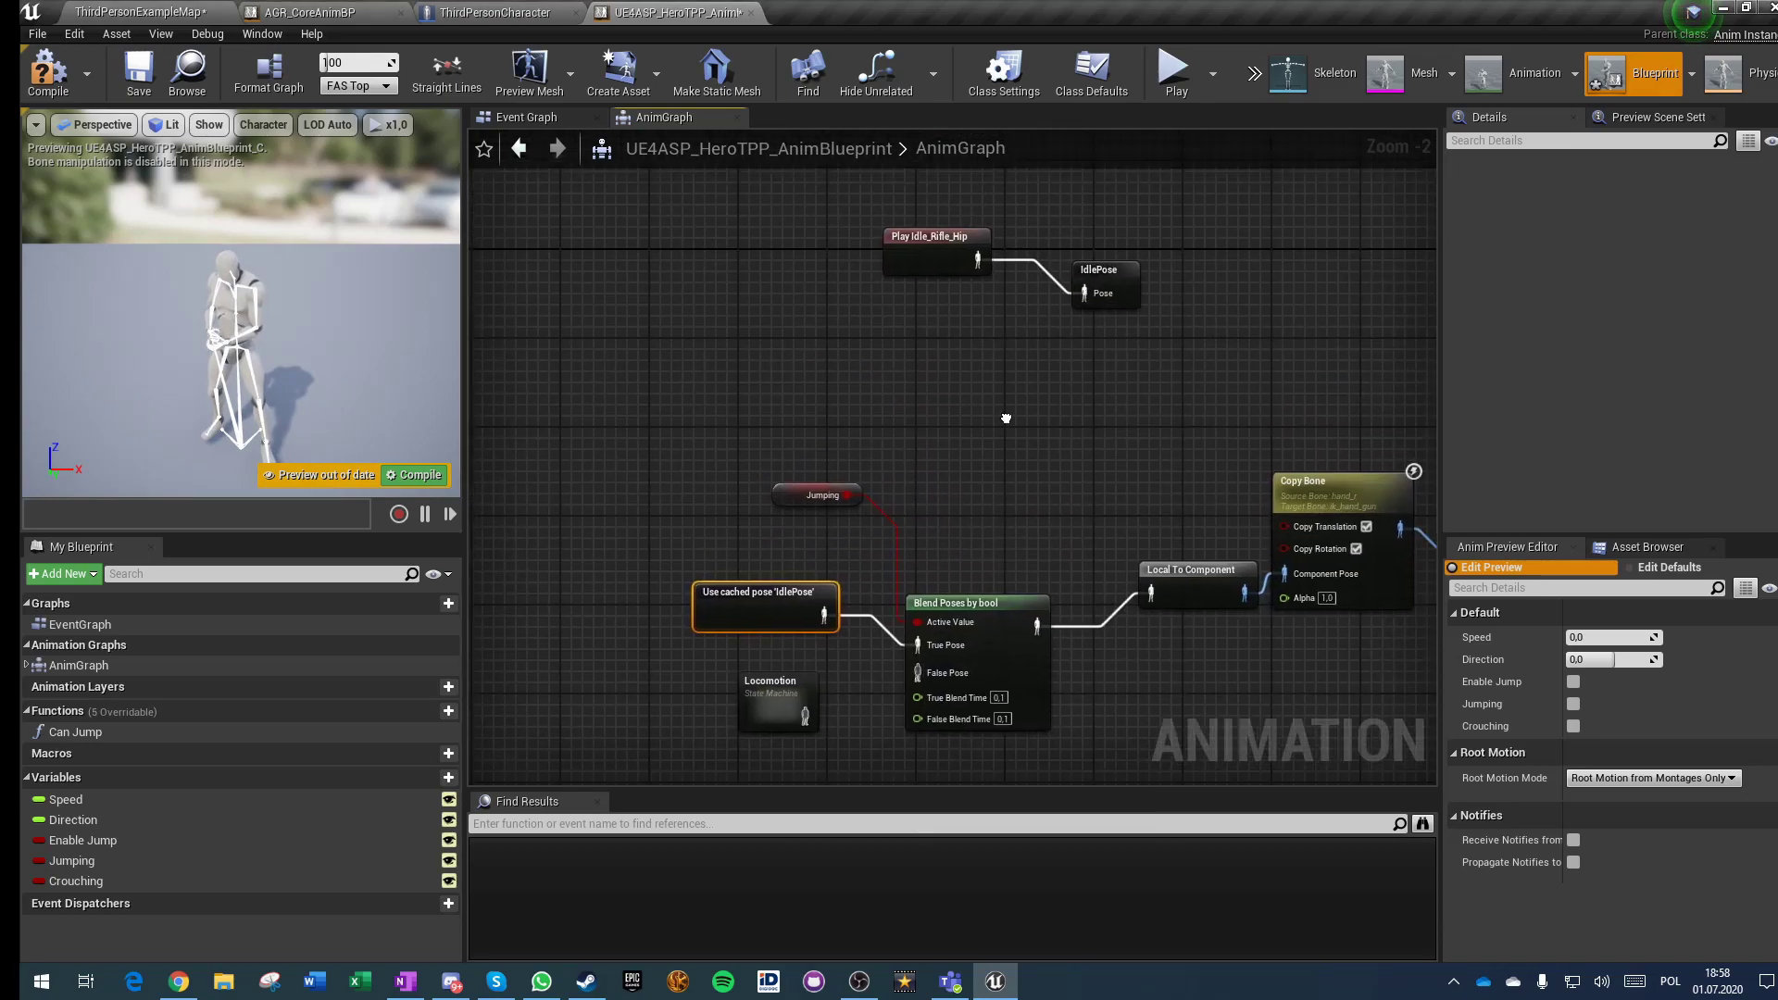
{"action": "right_click_drag", "start_coordinate": [1004, 426], "coordinate": [1076, 237]}
{"action": "left_click_drag", "start_coordinate": [829, 525], "coordinate": [829, 557]}
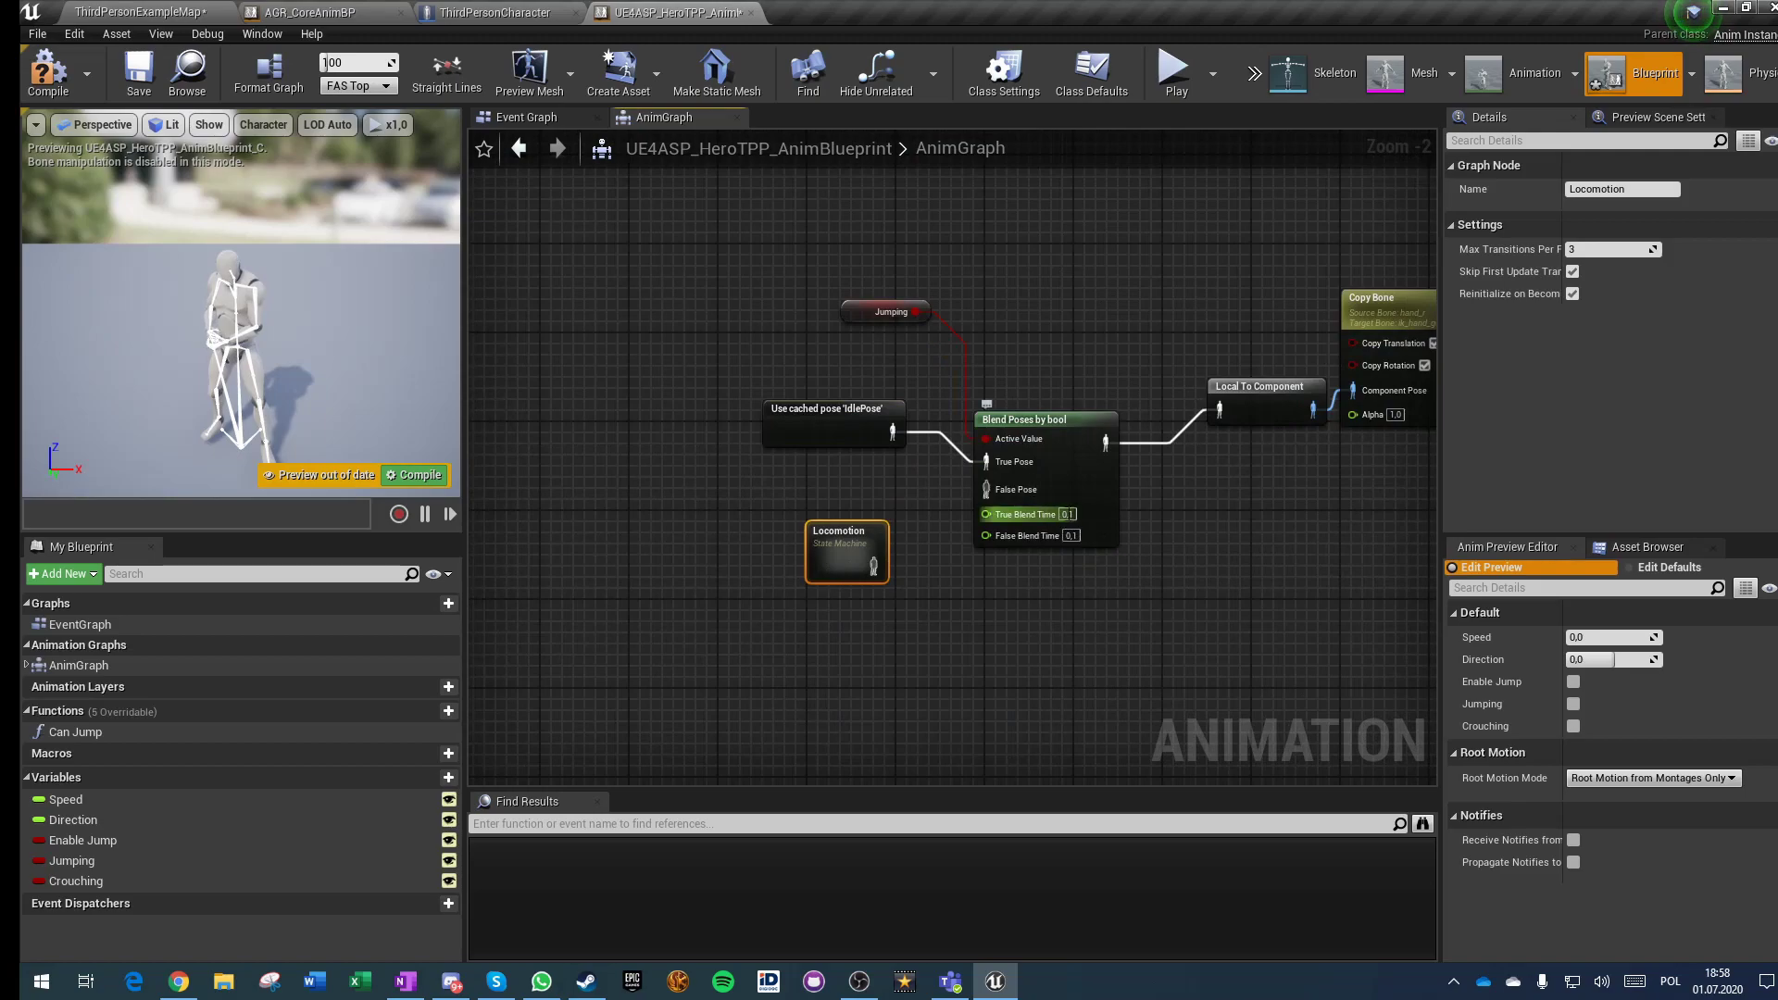
{"action": "left_click_drag", "start_coordinate": [1013, 482], "coordinate": [1013, 484]}
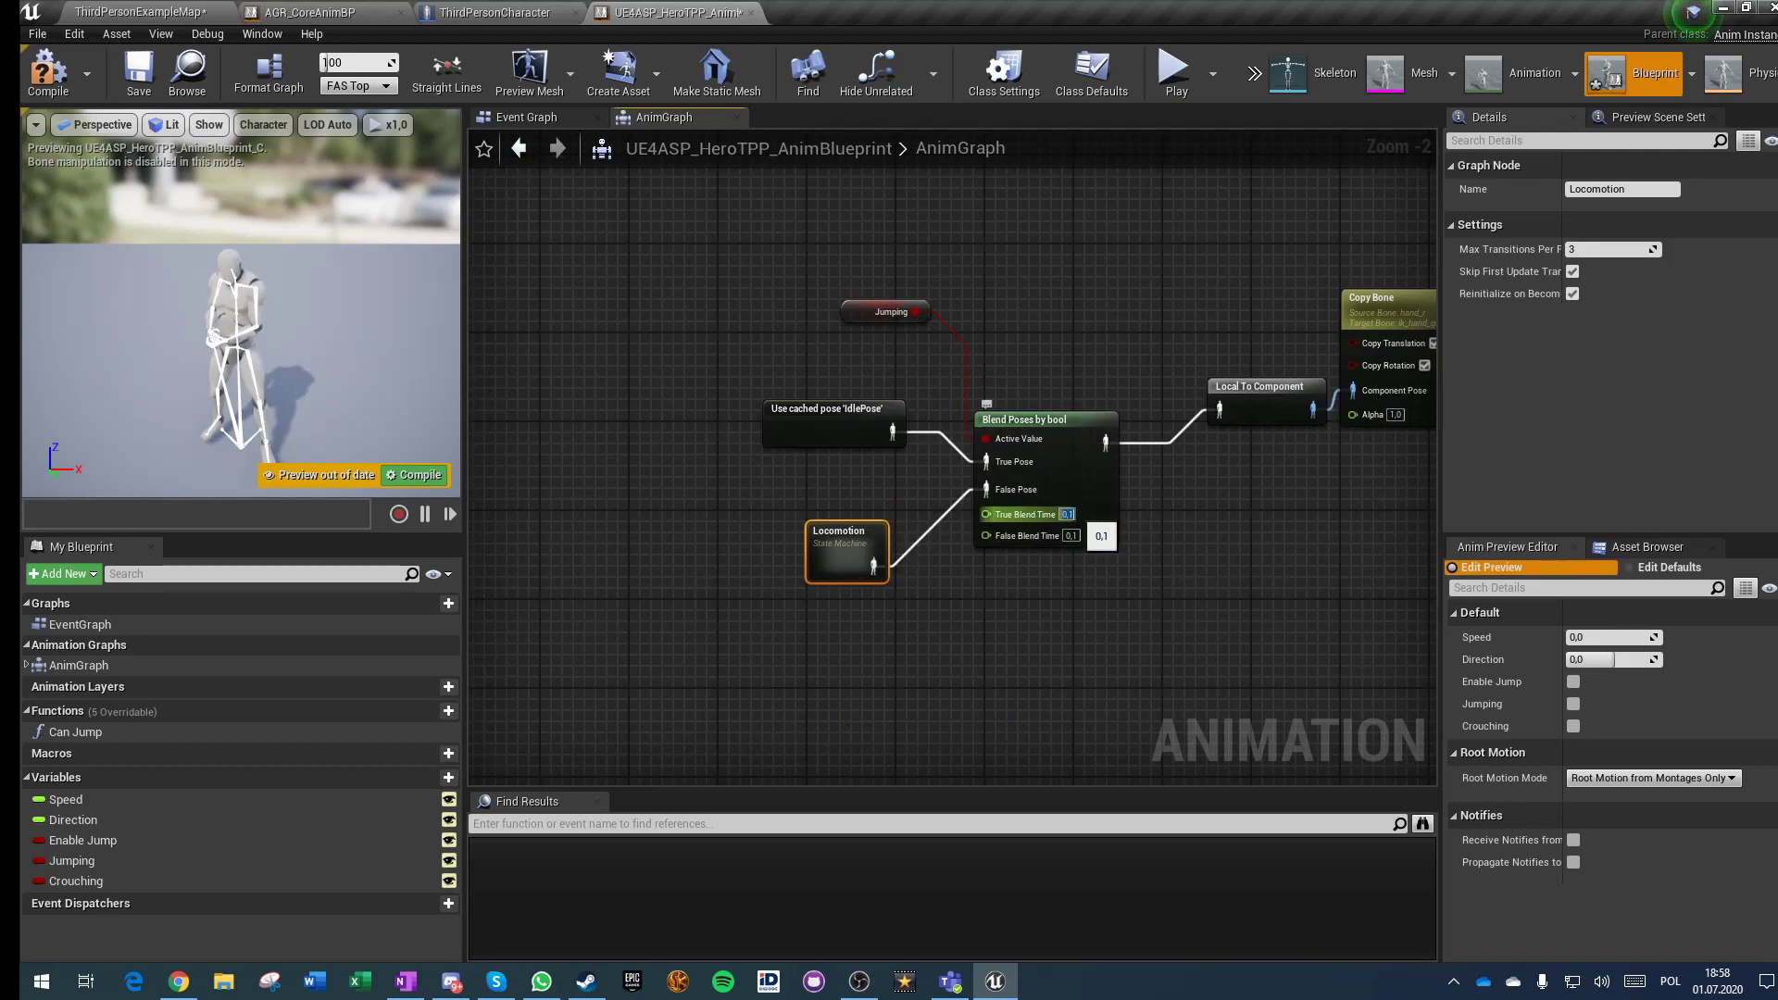
{"action": "key", "text": "Tab"}
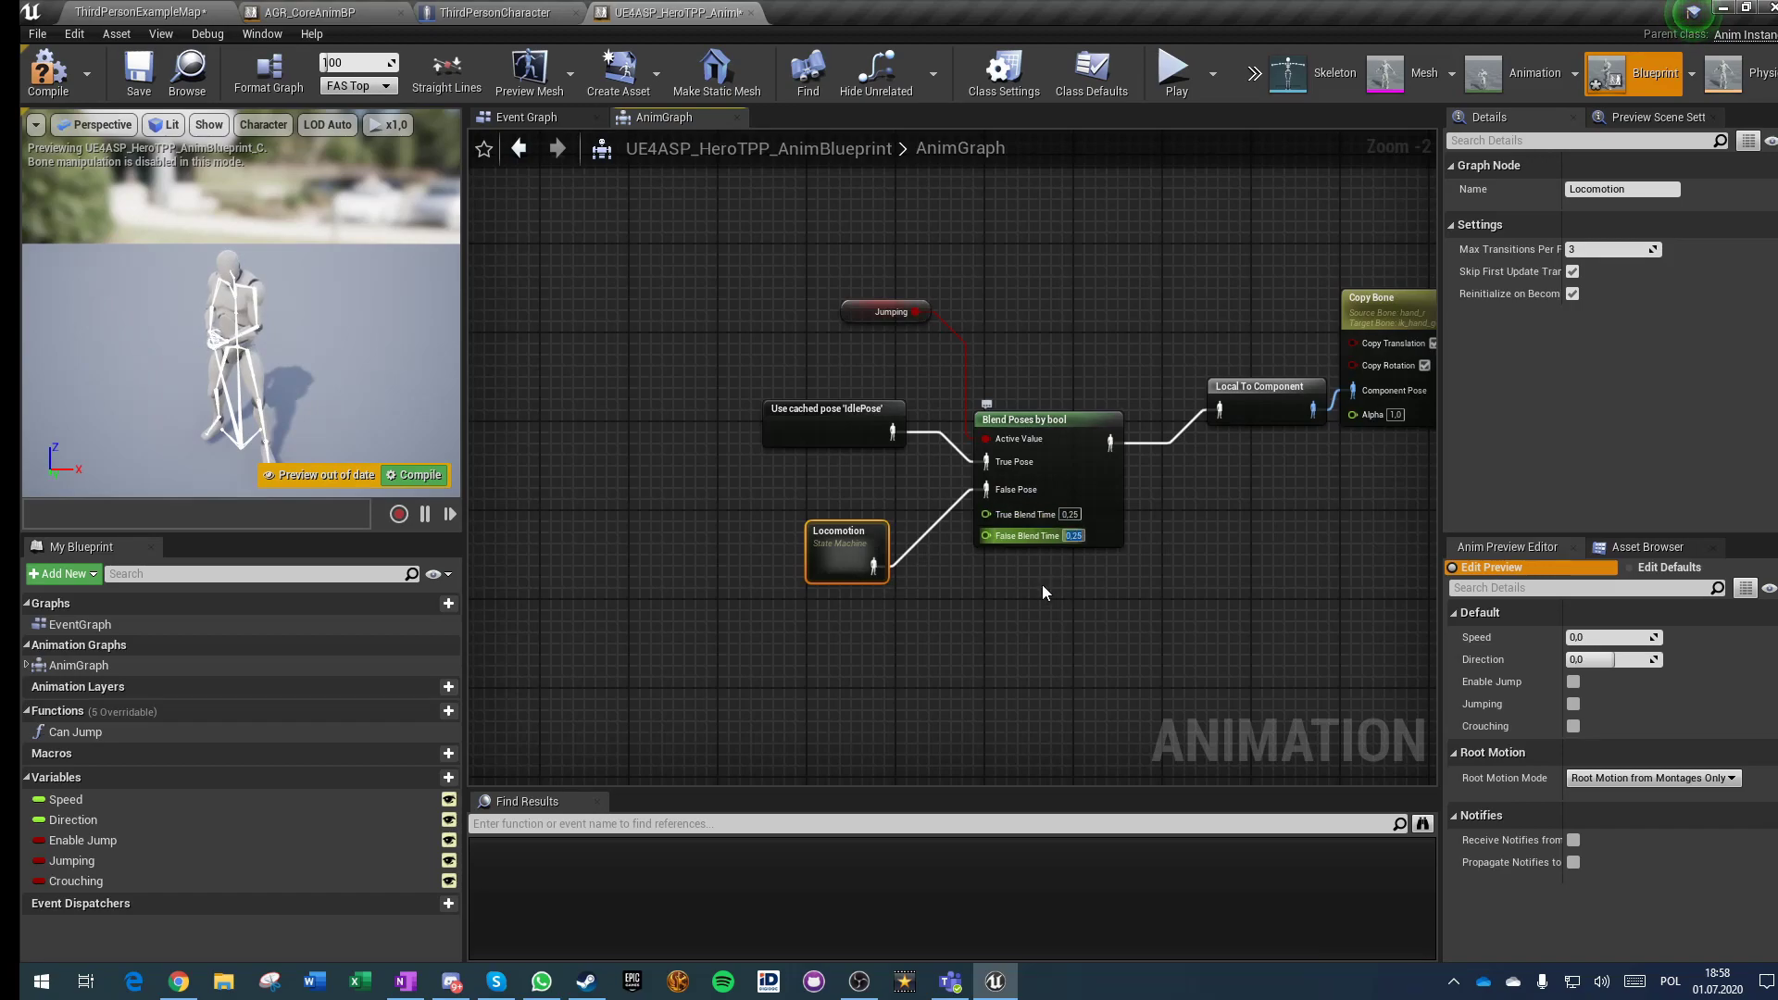
{"action": "left_click", "coordinate": [1048, 565]}
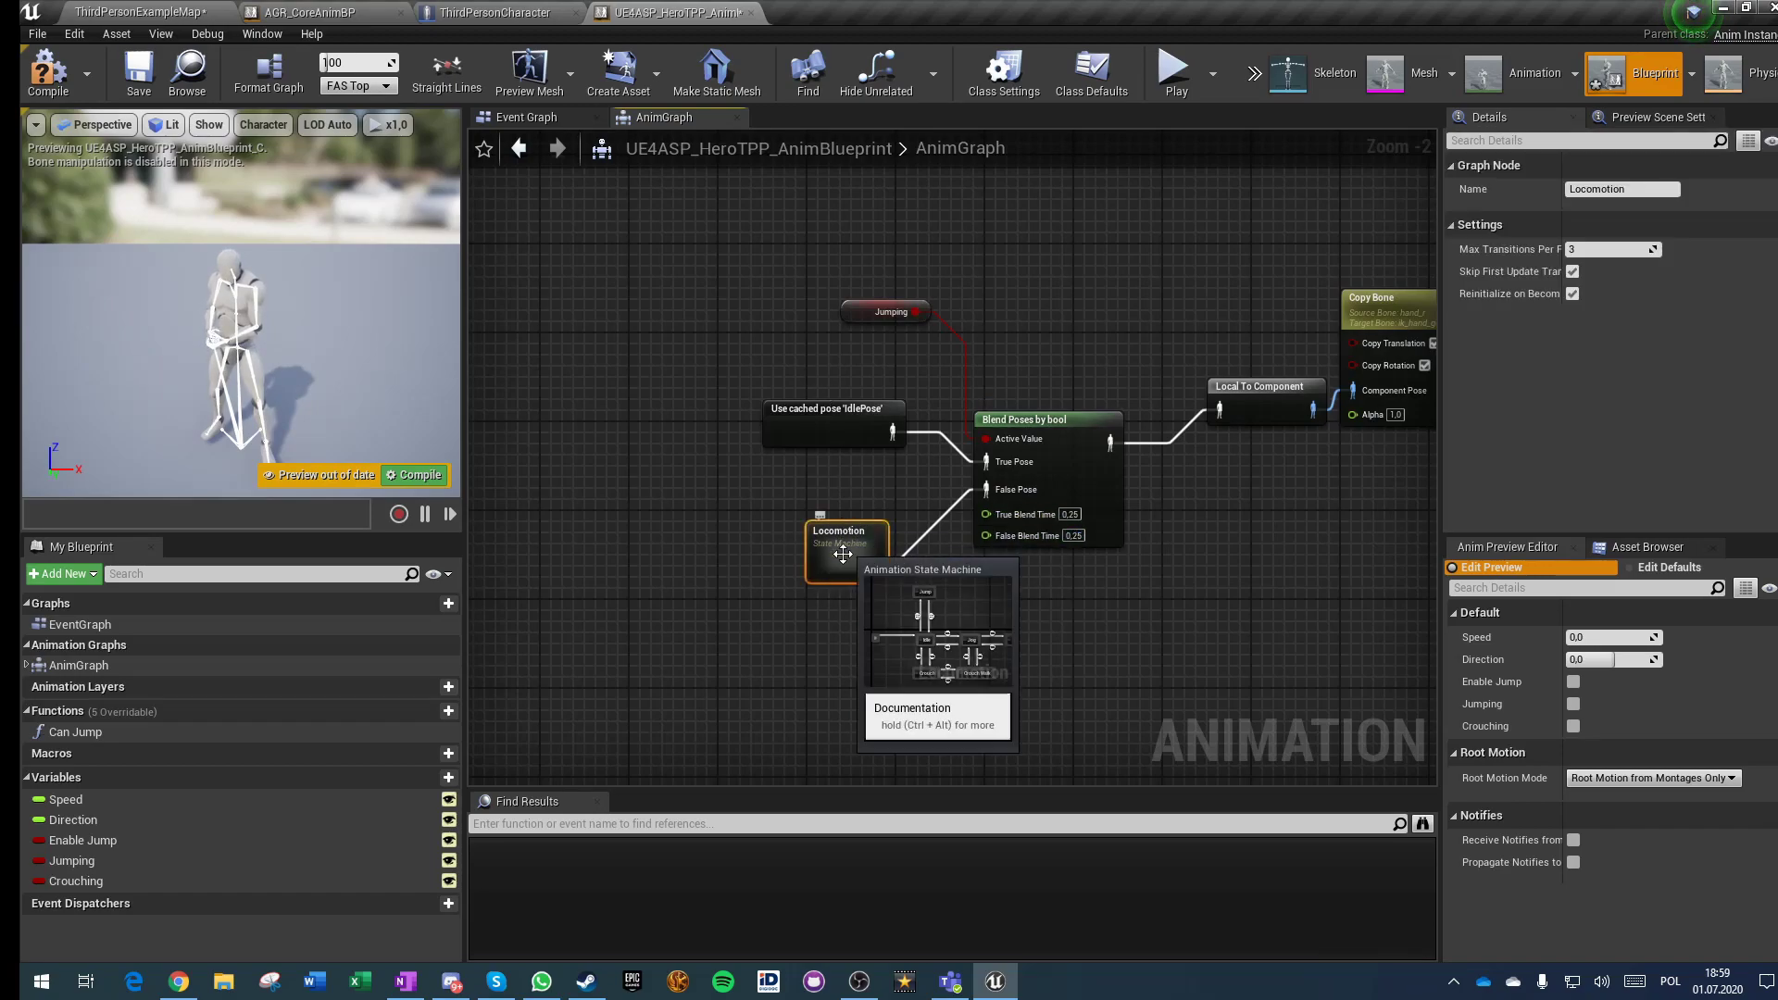
Step: In the Locomotion state machine, set the blend logic of the Idle–Jump and Idle–Jog transitions to Inertialization, in both directions
{"action": "double_click", "coordinate": [843, 551]}
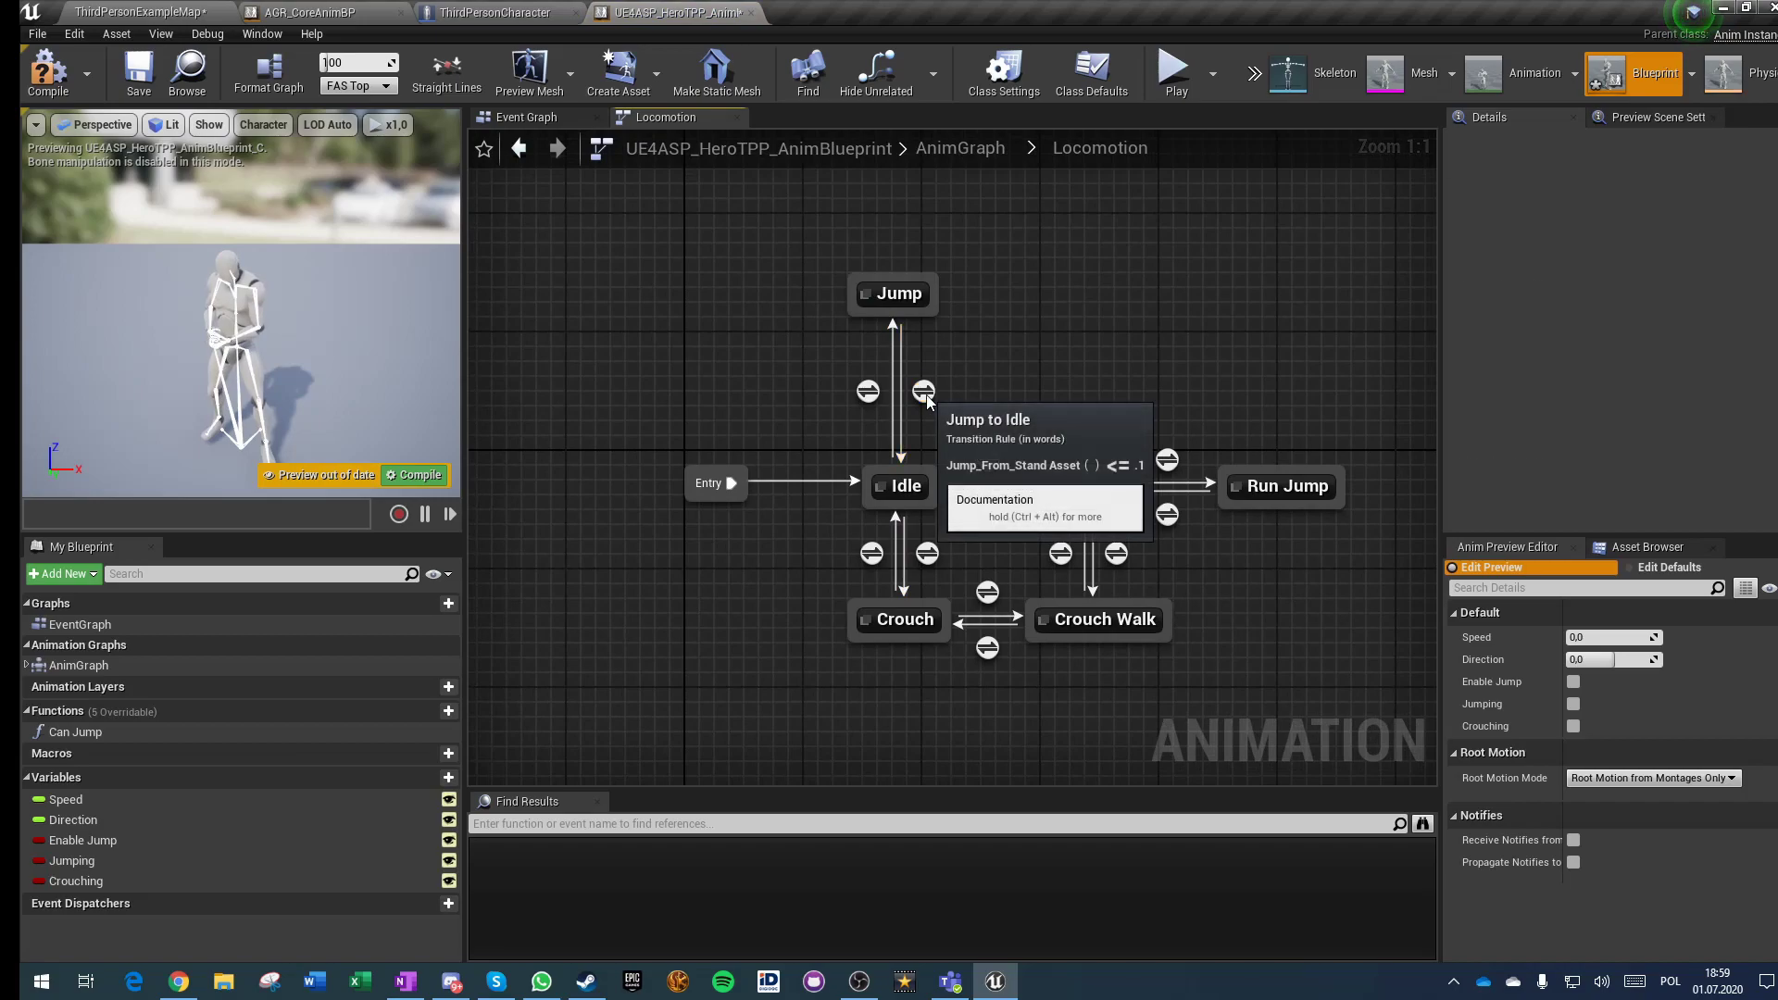
{"action": "left_click", "coordinate": [924, 391]}
{"action": "left_click", "coordinate": [1621, 237]}
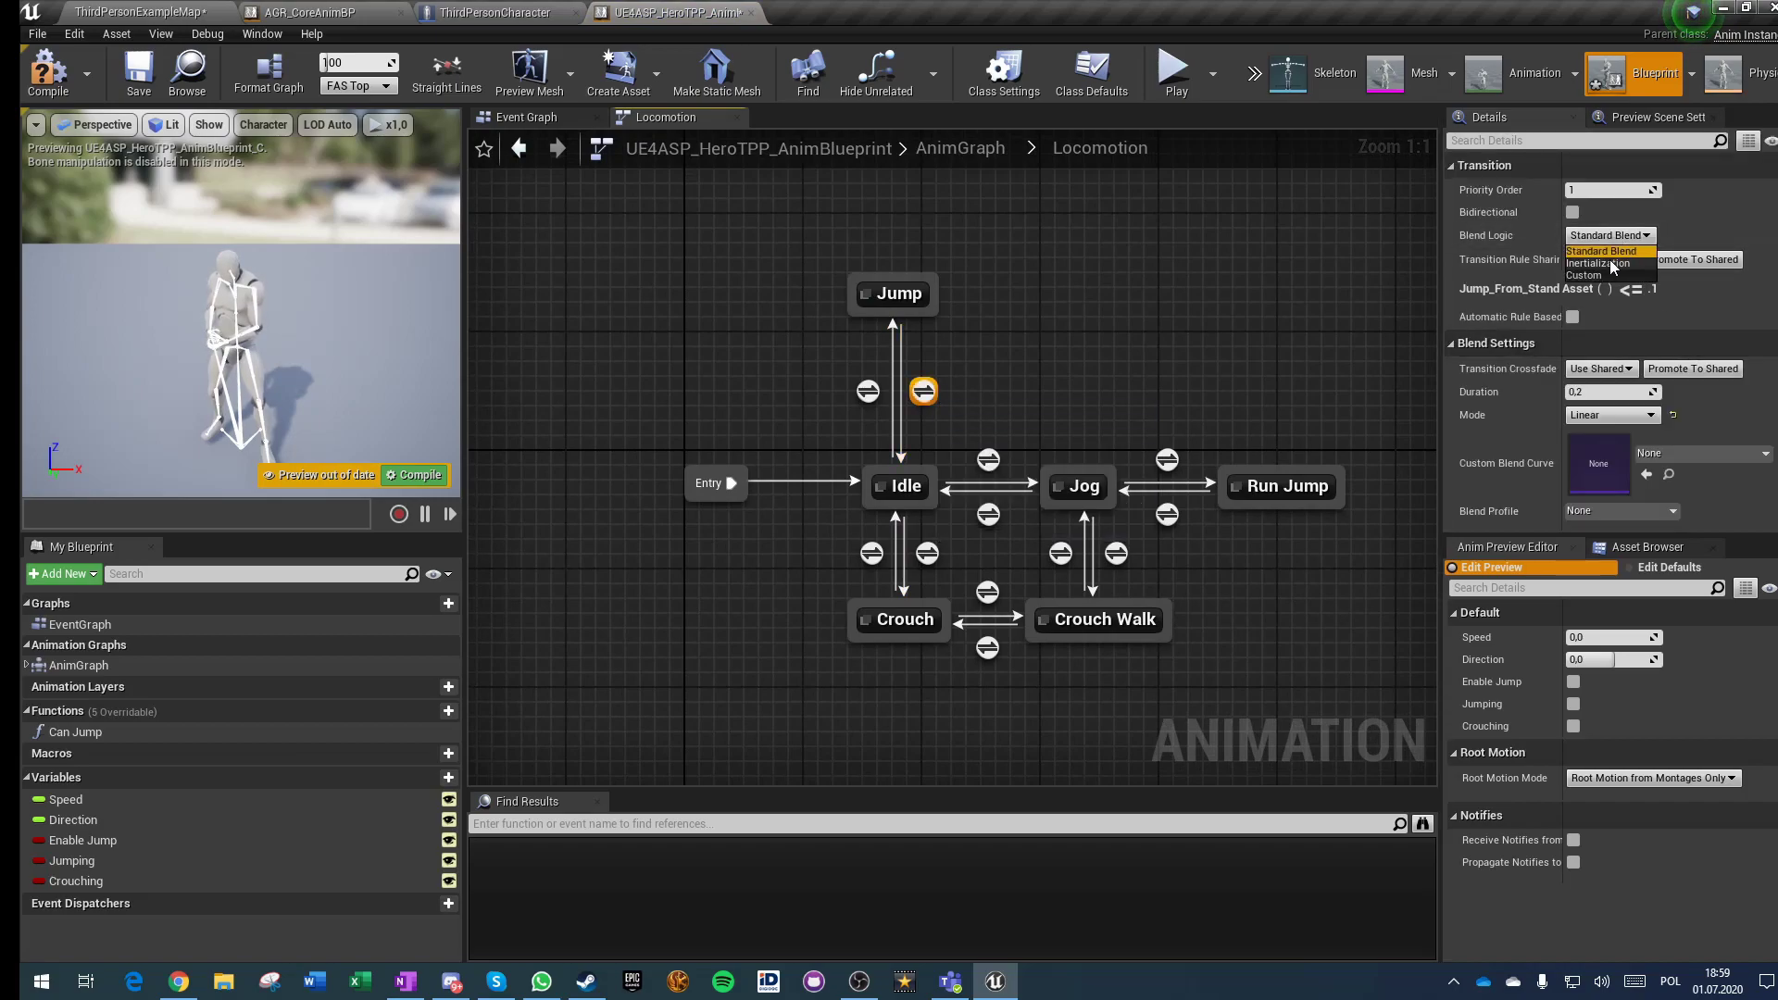
{"action": "left_click", "coordinate": [868, 391]}
{"action": "left_click", "coordinate": [1611, 236]}
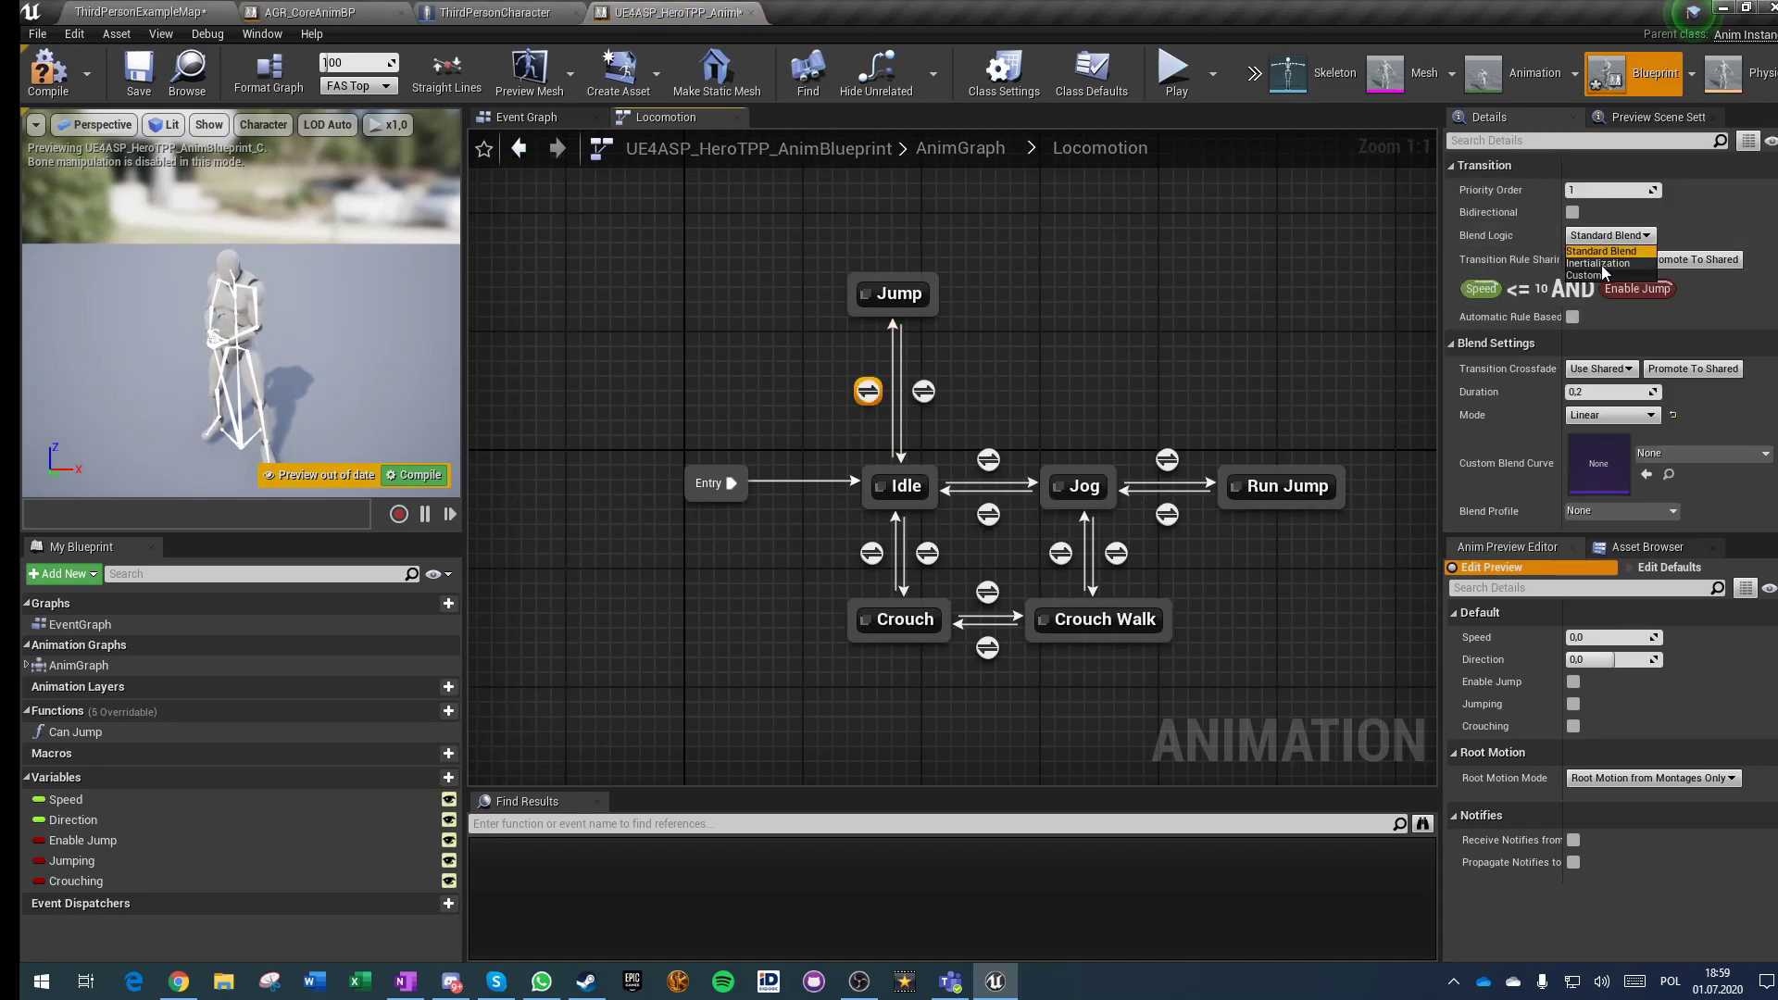
{"action": "left_click", "coordinate": [1601, 251]}
{"action": "left_click", "coordinate": [988, 459]}
{"action": "left_click", "coordinate": [1609, 236]}
{"action": "left_click", "coordinate": [1601, 251]}
{"action": "left_click", "coordinate": [989, 514]}
{"action": "left_click", "coordinate": [1609, 235]}
{"action": "left_click", "coordinate": [1601, 251]}
Step: Set the blend logic of both transitions between Jog and Run Jump to Inertialization
{"action": "left_click", "coordinate": [1168, 459]}
{"action": "left_click", "coordinate": [1609, 235]}
{"action": "left_click", "coordinate": [1600, 263]}
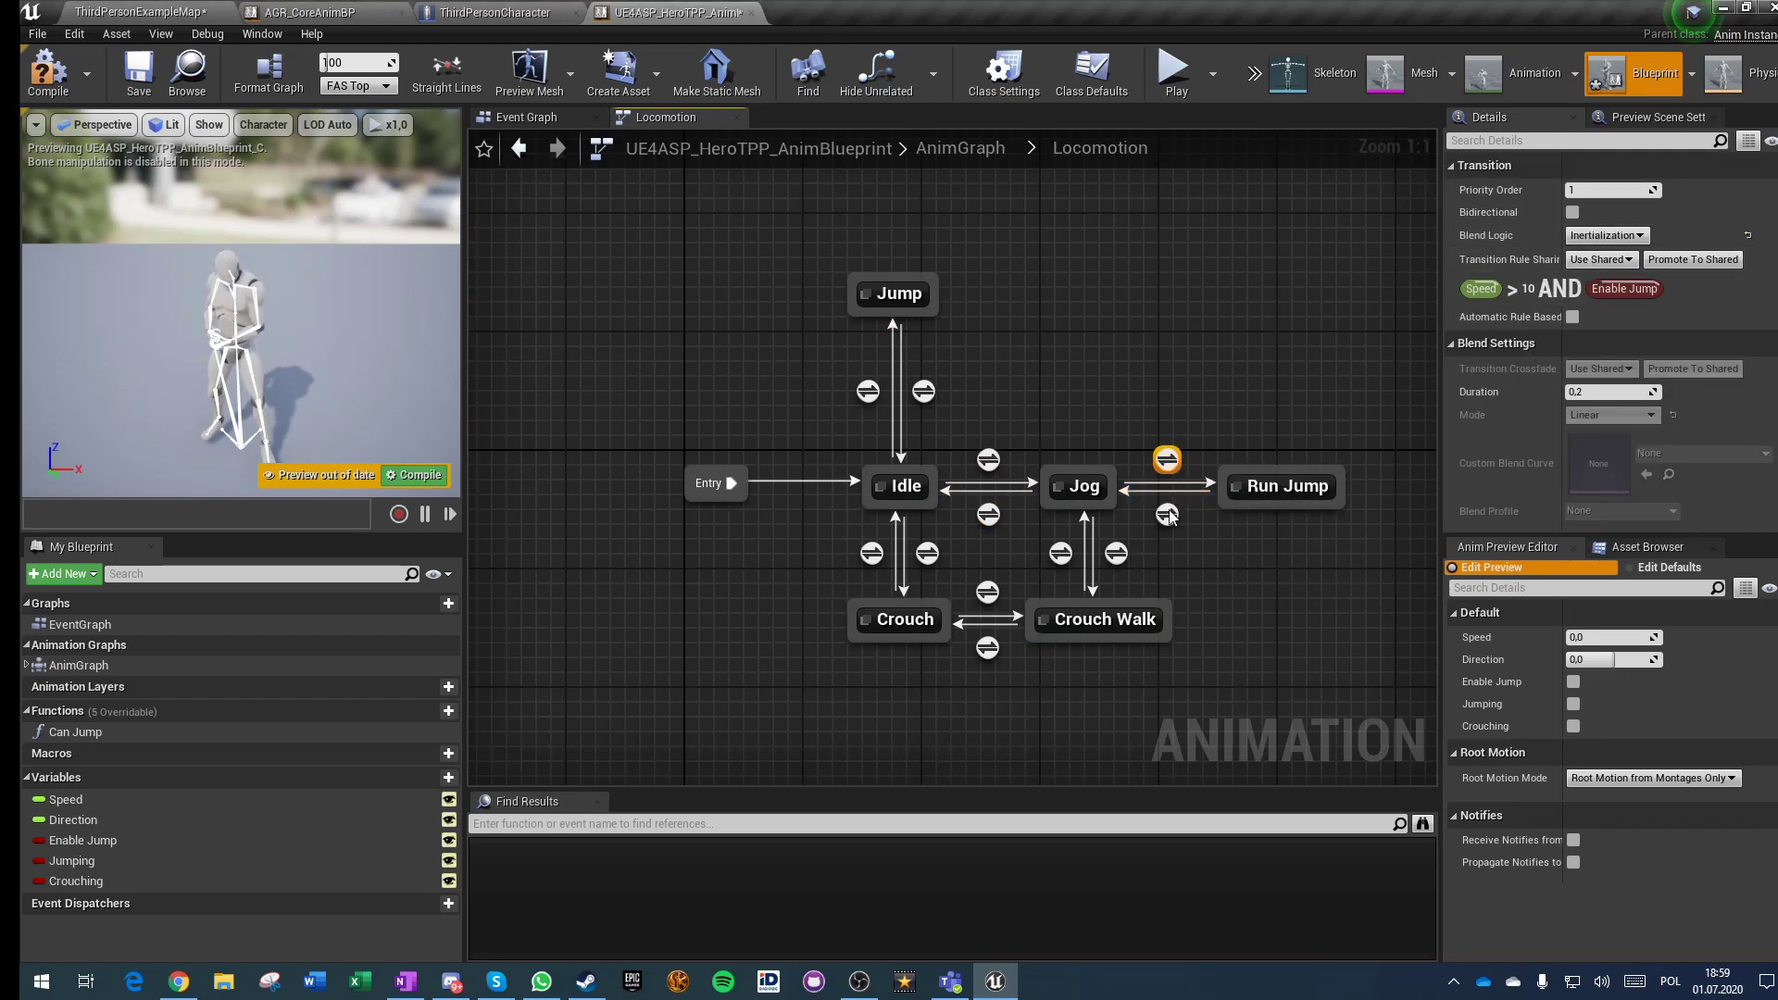
{"action": "left_click", "coordinate": [1167, 514]}
{"action": "left_click", "coordinate": [1609, 235]}
{"action": "left_click", "coordinate": [1604, 265]}
Step: Set the blend logic of all Crouch and Crouch Walk transitions, along with the Idle–Jog pair, to Inertialization together
{"action": "left_click", "coordinate": [1062, 553]}
{"action": "left_click", "coordinate": [1116, 553], "text": "ctrl"}
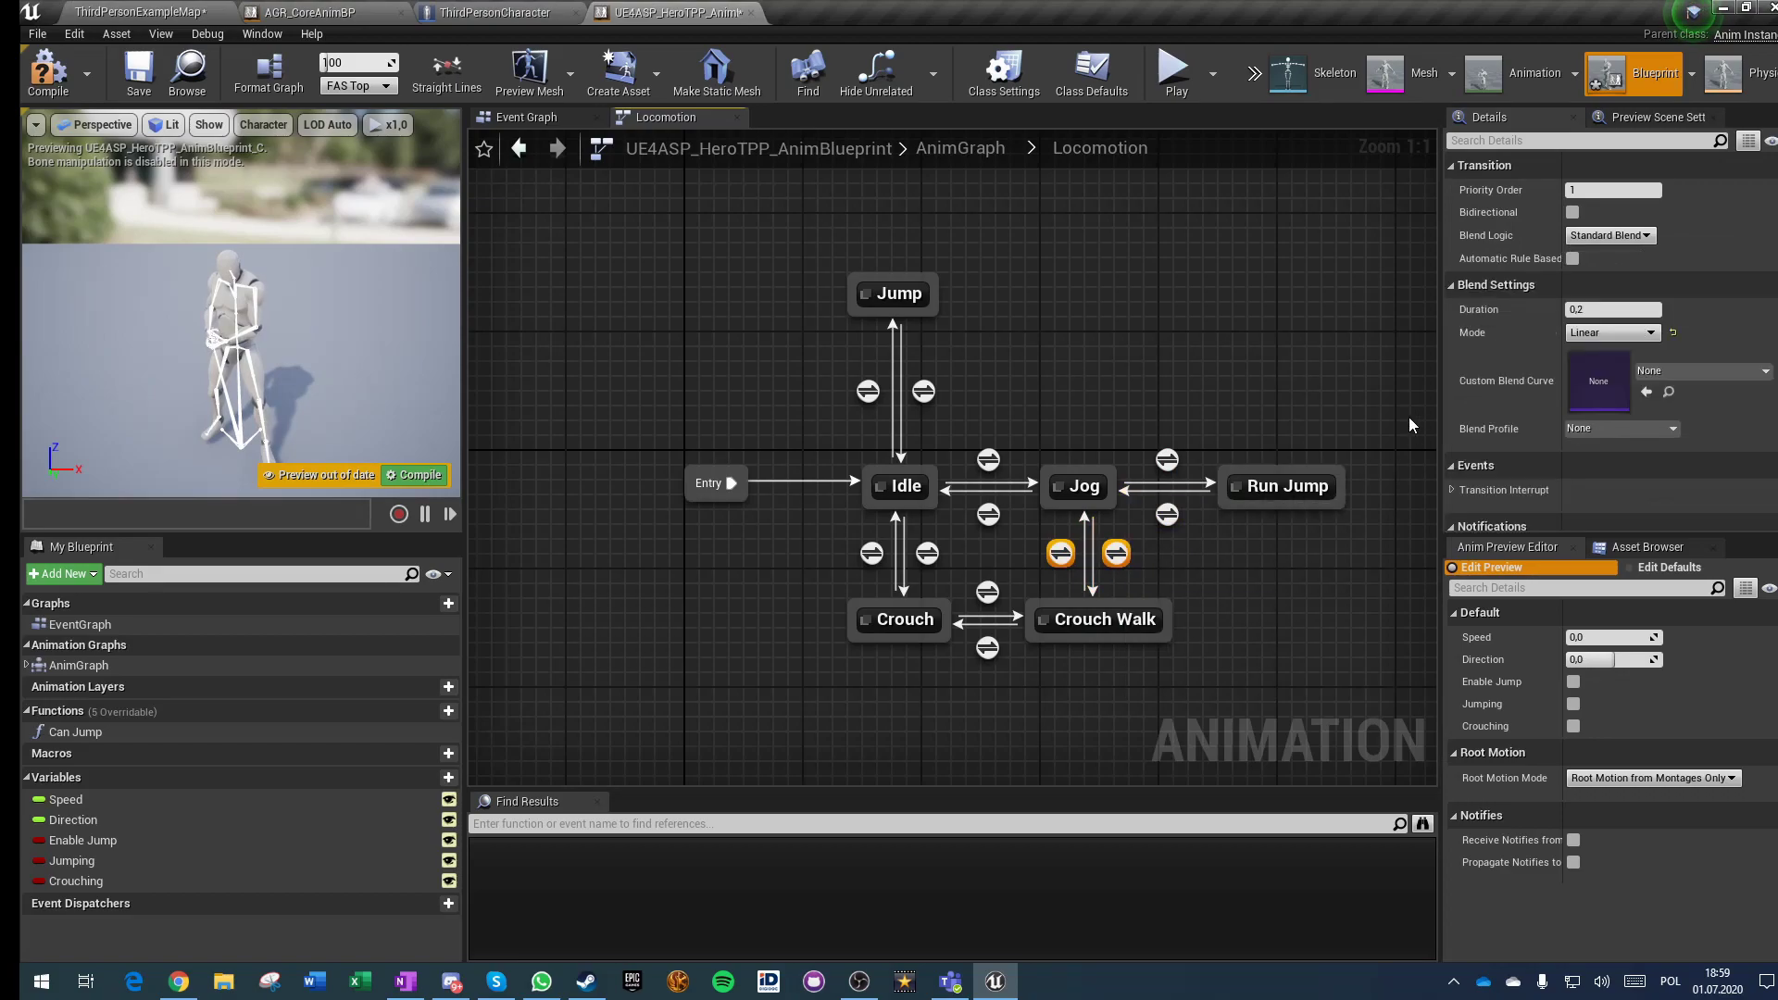
{"action": "left_click", "coordinate": [989, 459], "text": "ctrl"}
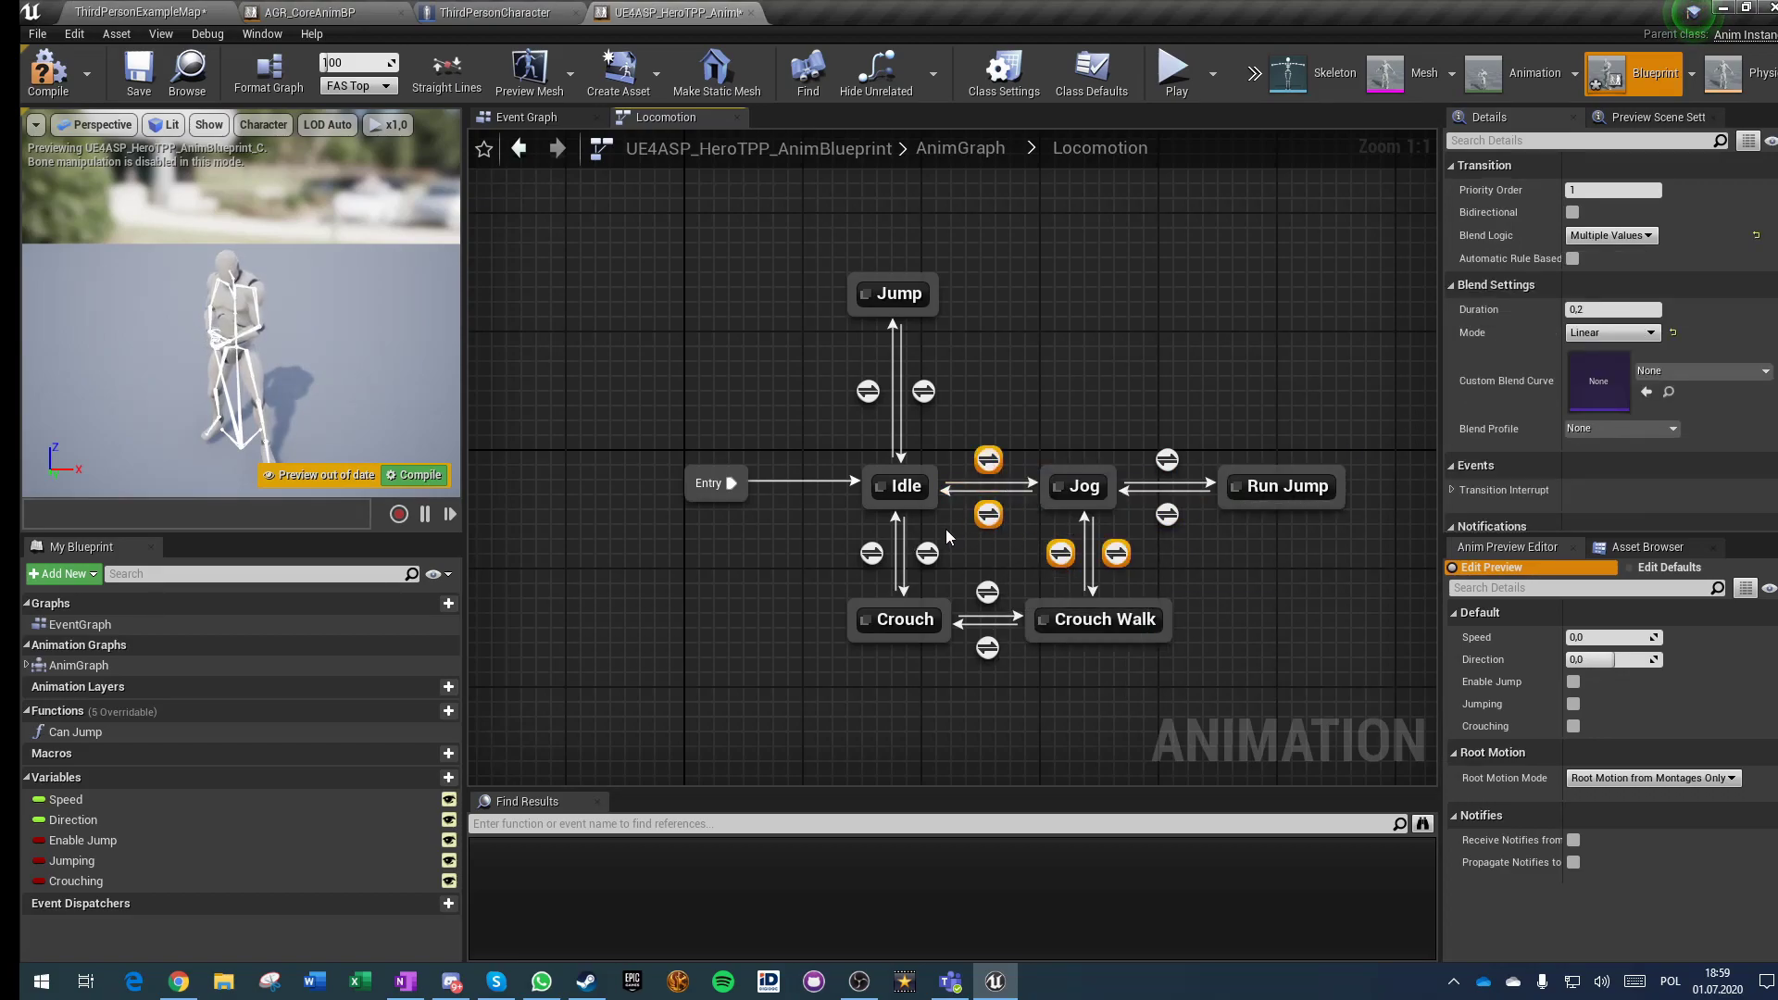
{"action": "left_click", "coordinate": [891, 556], "text": "ctrl"}
{"action": "left_click", "coordinate": [984, 631], "text": "ctrl"}
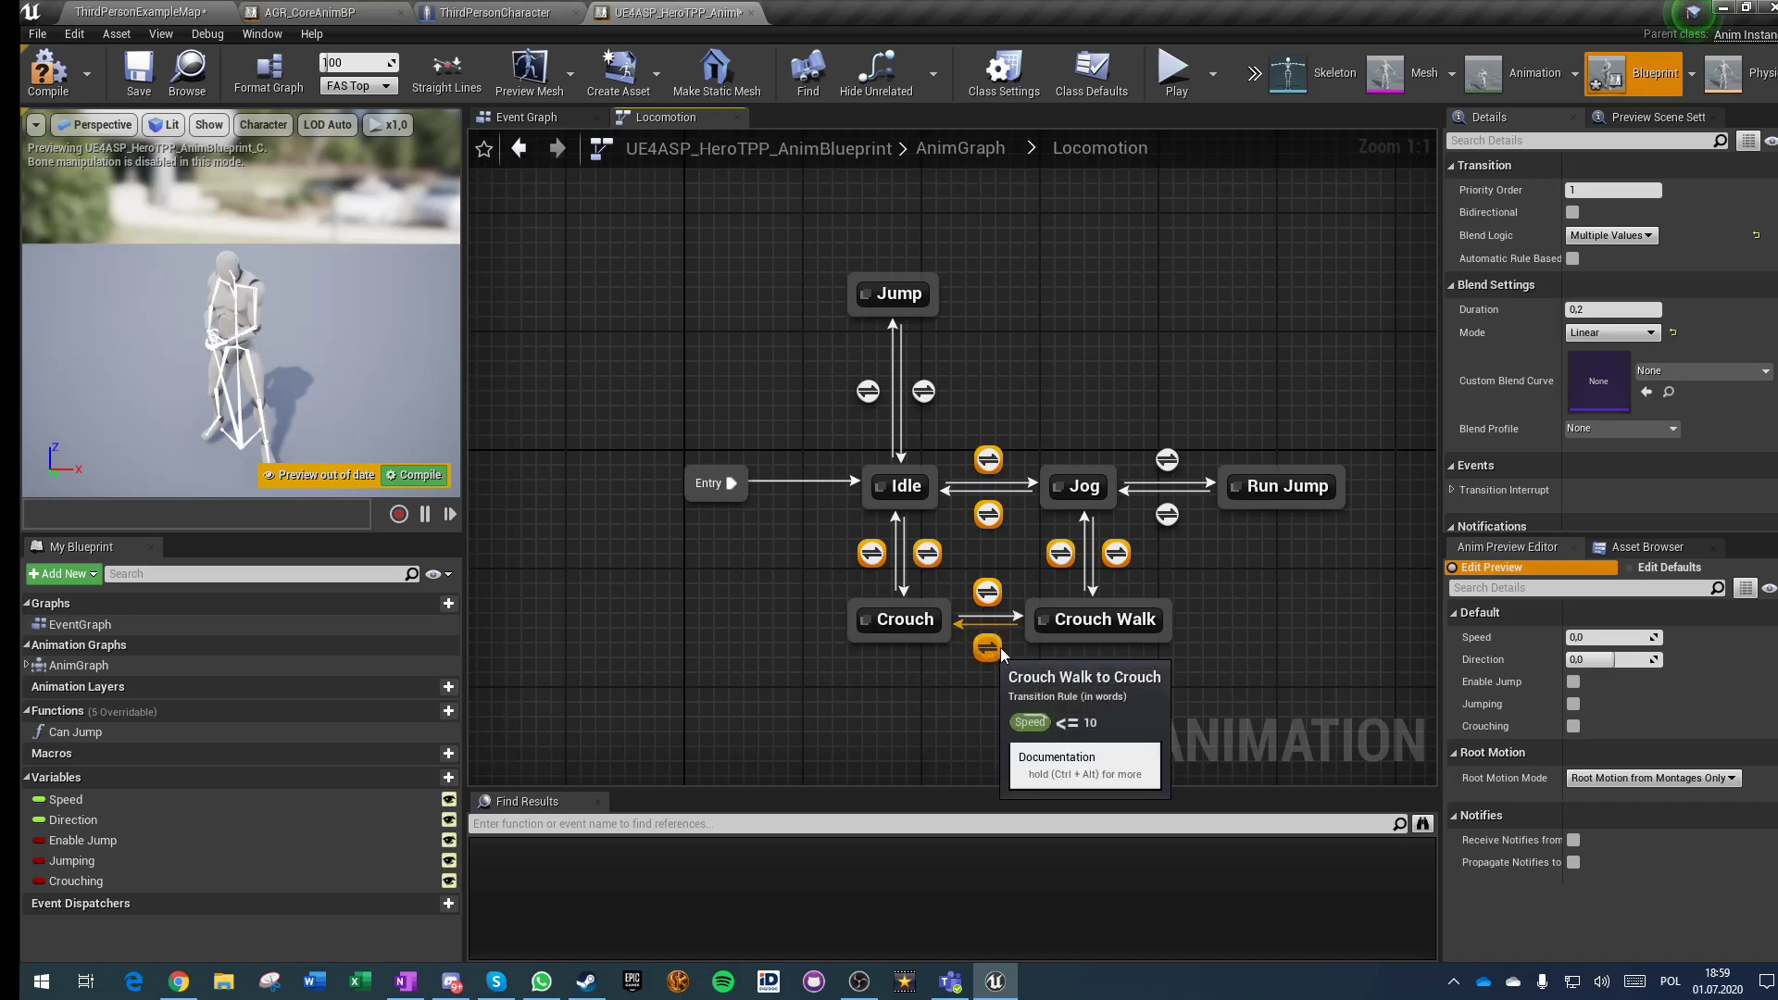
{"action": "left_click", "coordinate": [1612, 235]}
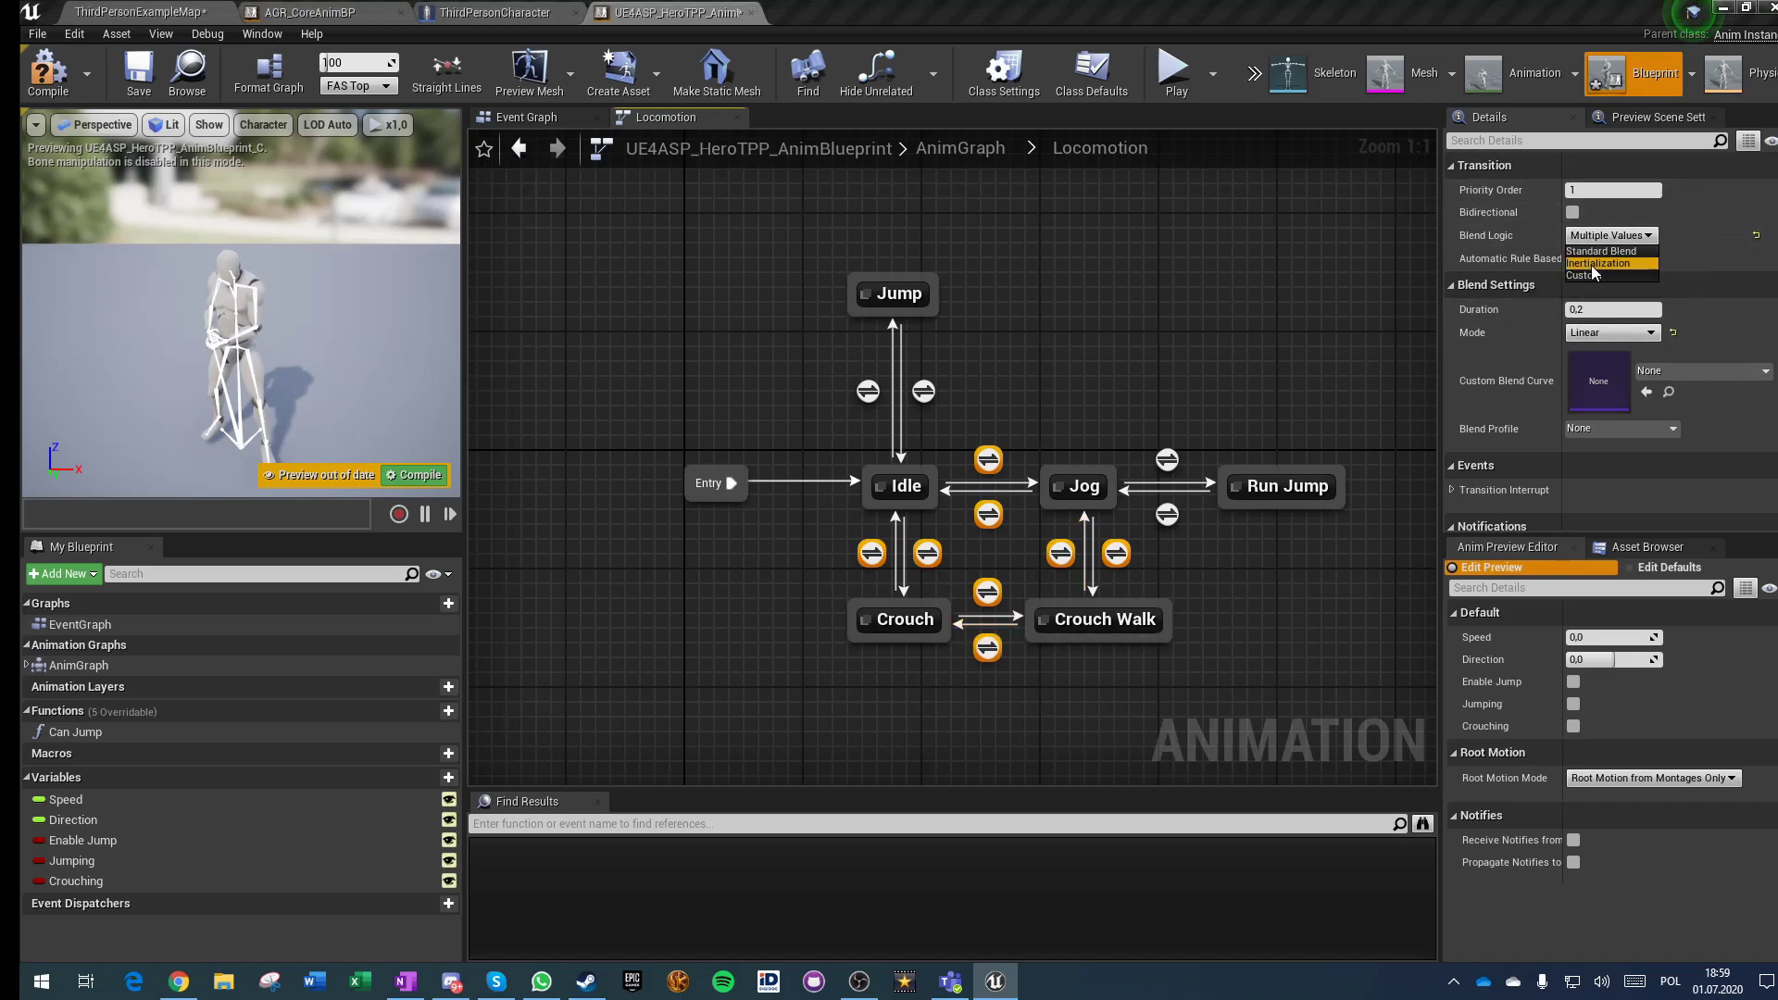
{"action": "left_click", "coordinate": [1592, 264]}
{"action": "left_click", "coordinate": [726, 610]}
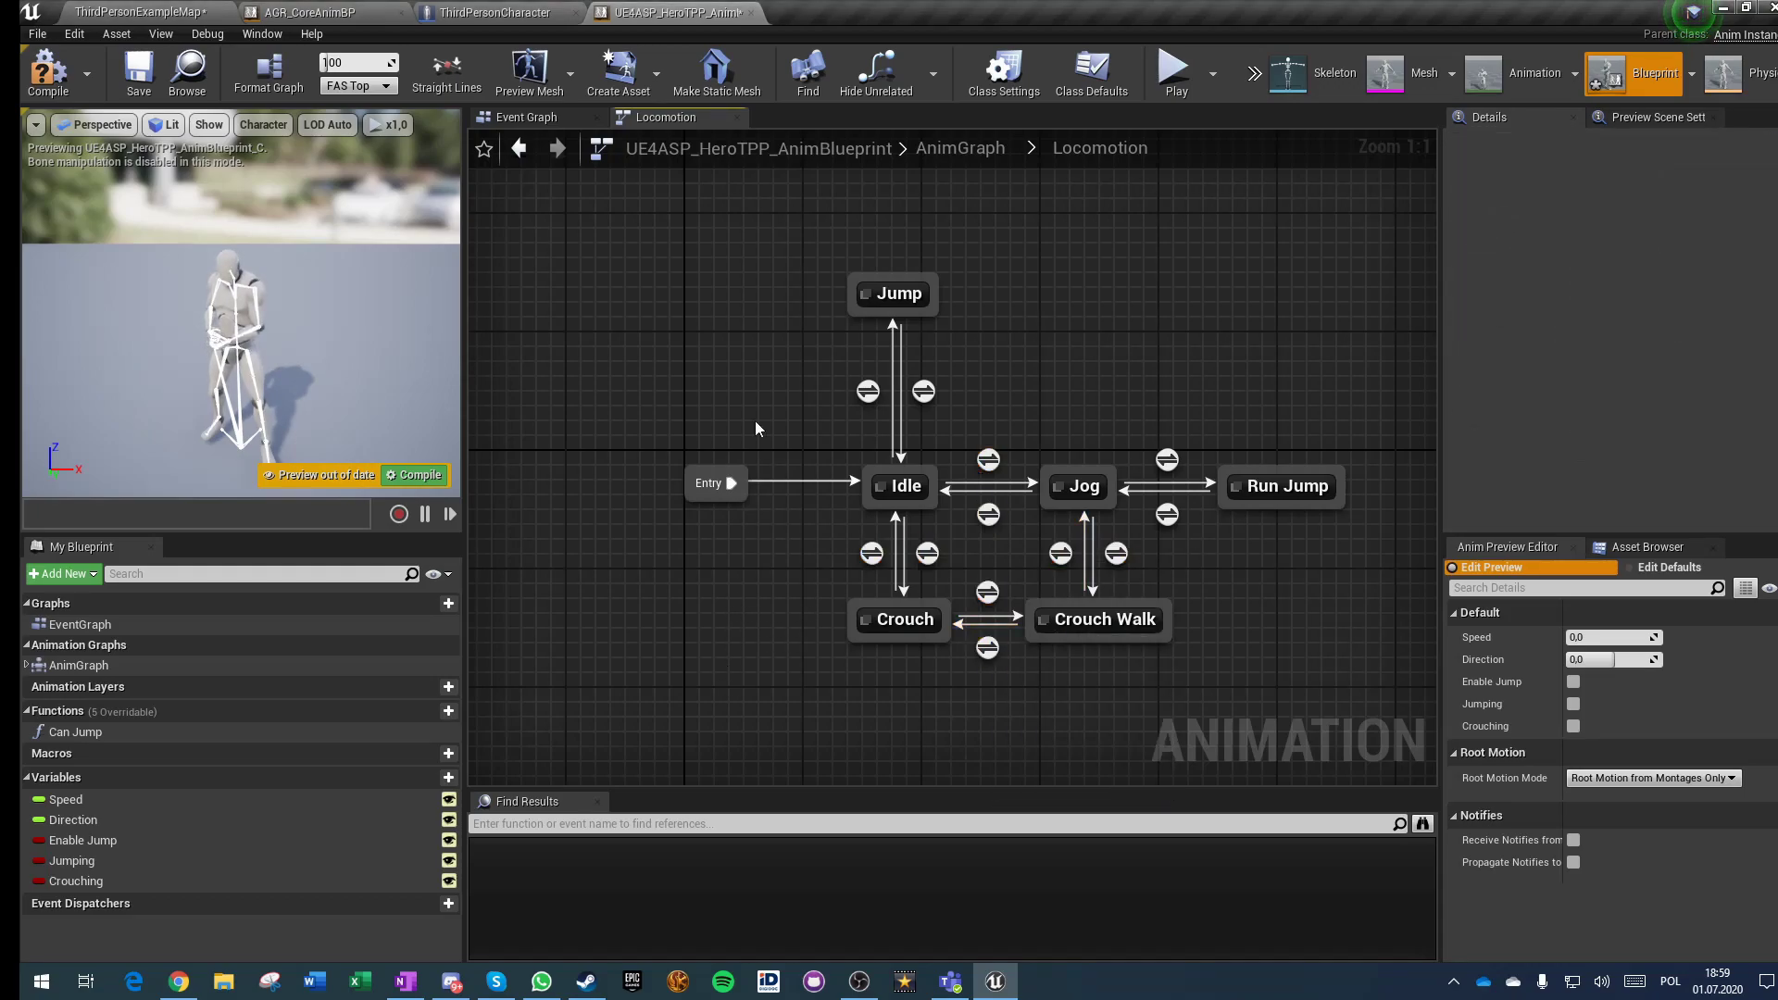
Step: In the AnimGraph, set the Blend Poses by bool node's transition type to Inertialization
{"action": "left_click", "coordinate": [960, 148]}
{"action": "scroll", "coordinate": [700, 553], "scroll_direction": "up", "scroll_amount": 5}
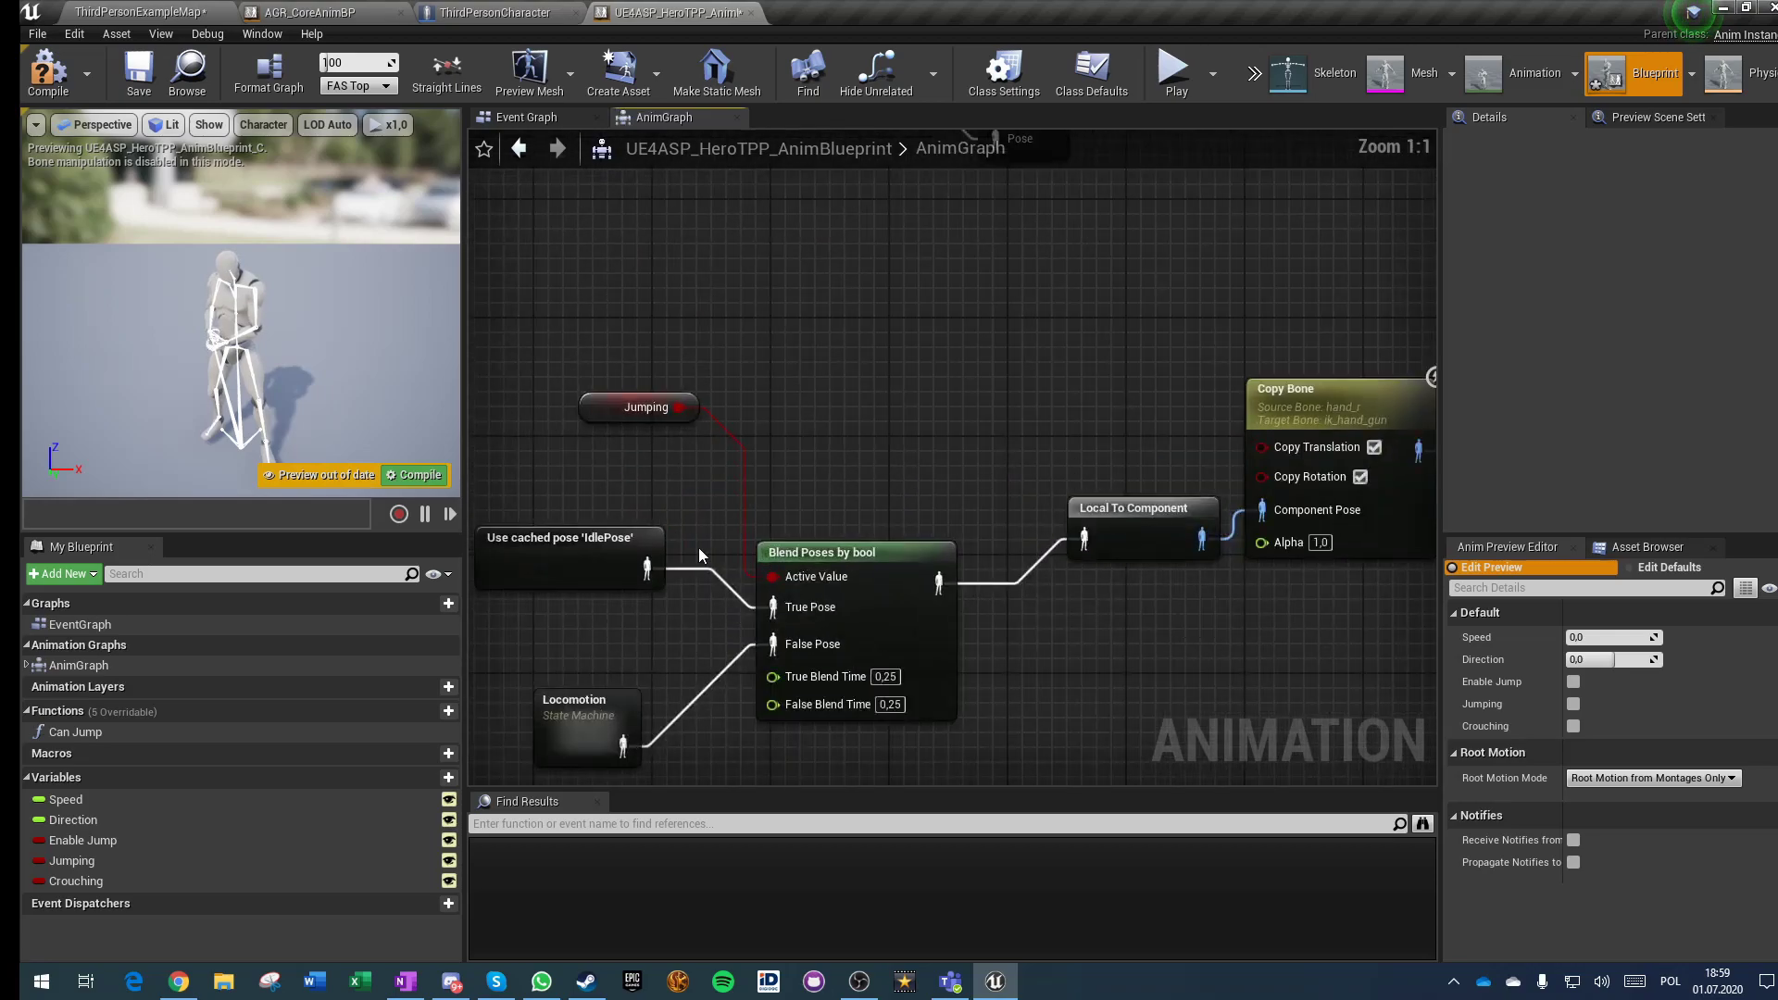
{"action": "right_click_drag", "start_coordinate": [724, 624], "coordinate": [796, 468]}
{"action": "left_click", "coordinate": [992, 381]}
{"action": "left_click", "coordinate": [1606, 214]}
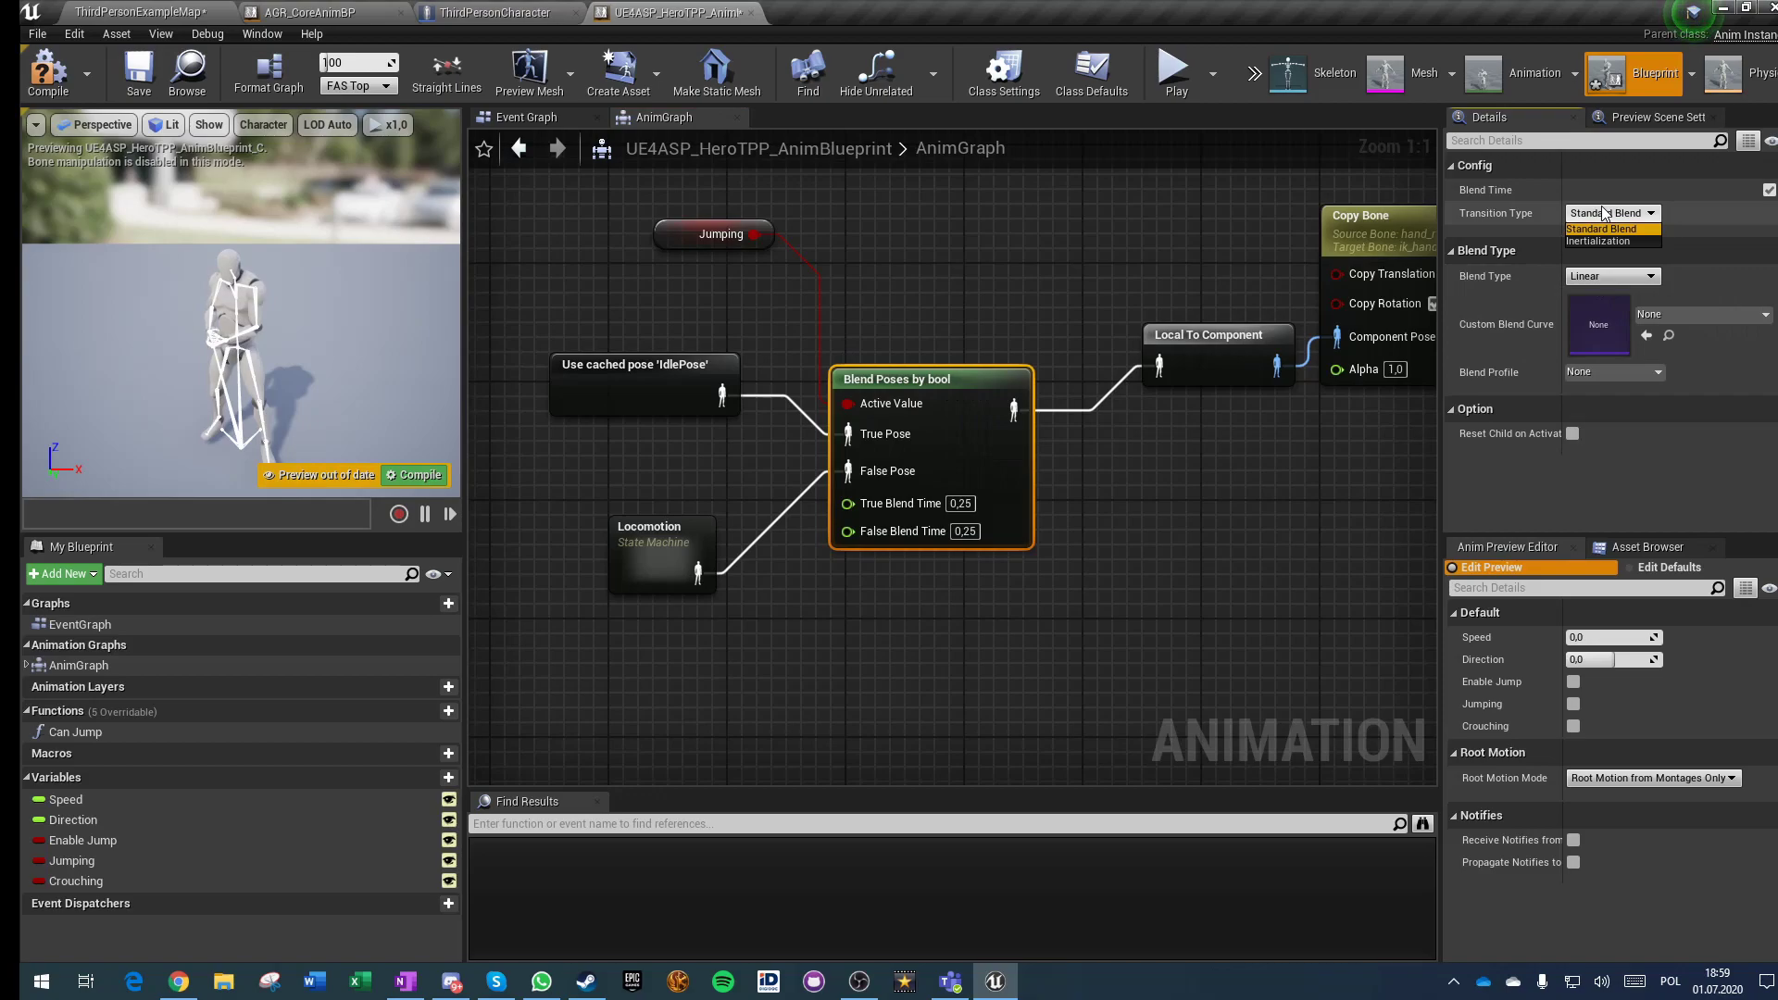
{"action": "left_click", "coordinate": [1598, 240]}
Step: Move the Jumping, cached IdlePose, Locomotion and Blend Poses by bool nodes together away from Local To Component
{"action": "right_click_drag", "start_coordinate": [1176, 531], "coordinate": [978, 612]}
{"action": "left_click", "coordinate": [496, 396]}
{"action": "right_click_drag", "start_coordinate": [497, 401], "coordinate": [858, 425]}
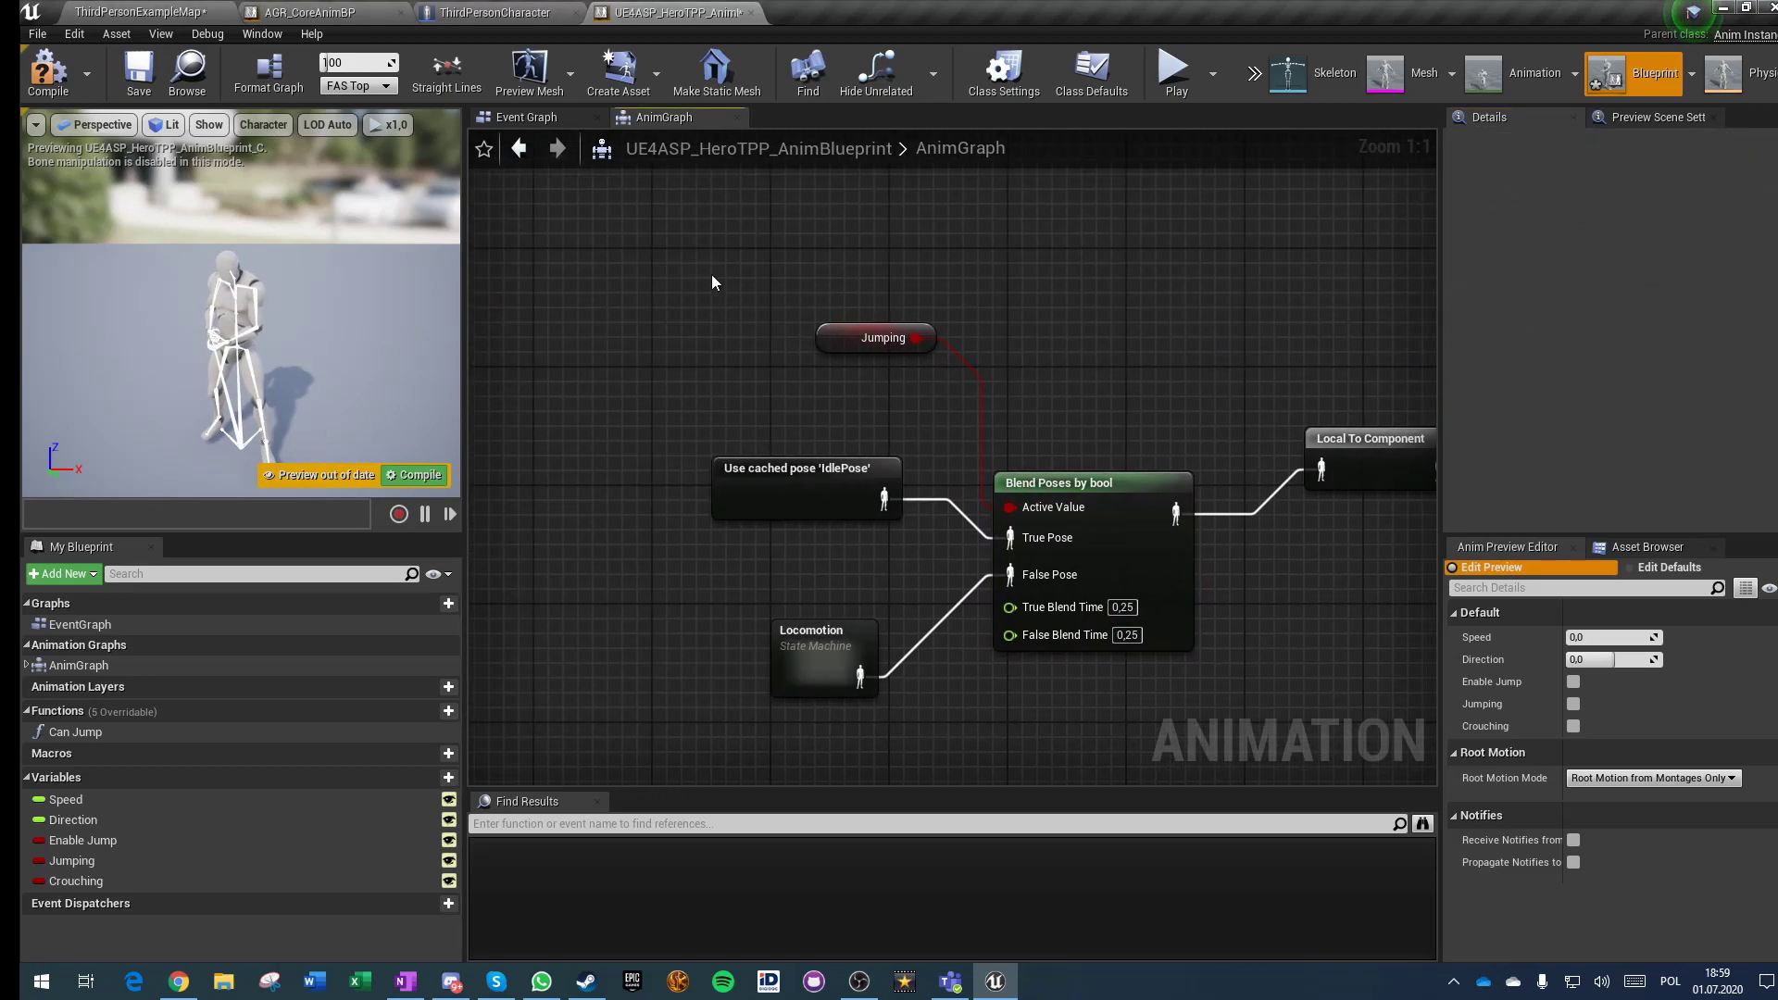
{"action": "left_click_drag", "start_coordinate": [714, 286], "coordinate": [1043, 643]}
{"action": "left_click_drag", "start_coordinate": [1060, 477], "coordinate": [807, 478]}
{"action": "left_click", "coordinate": [1273, 452]}
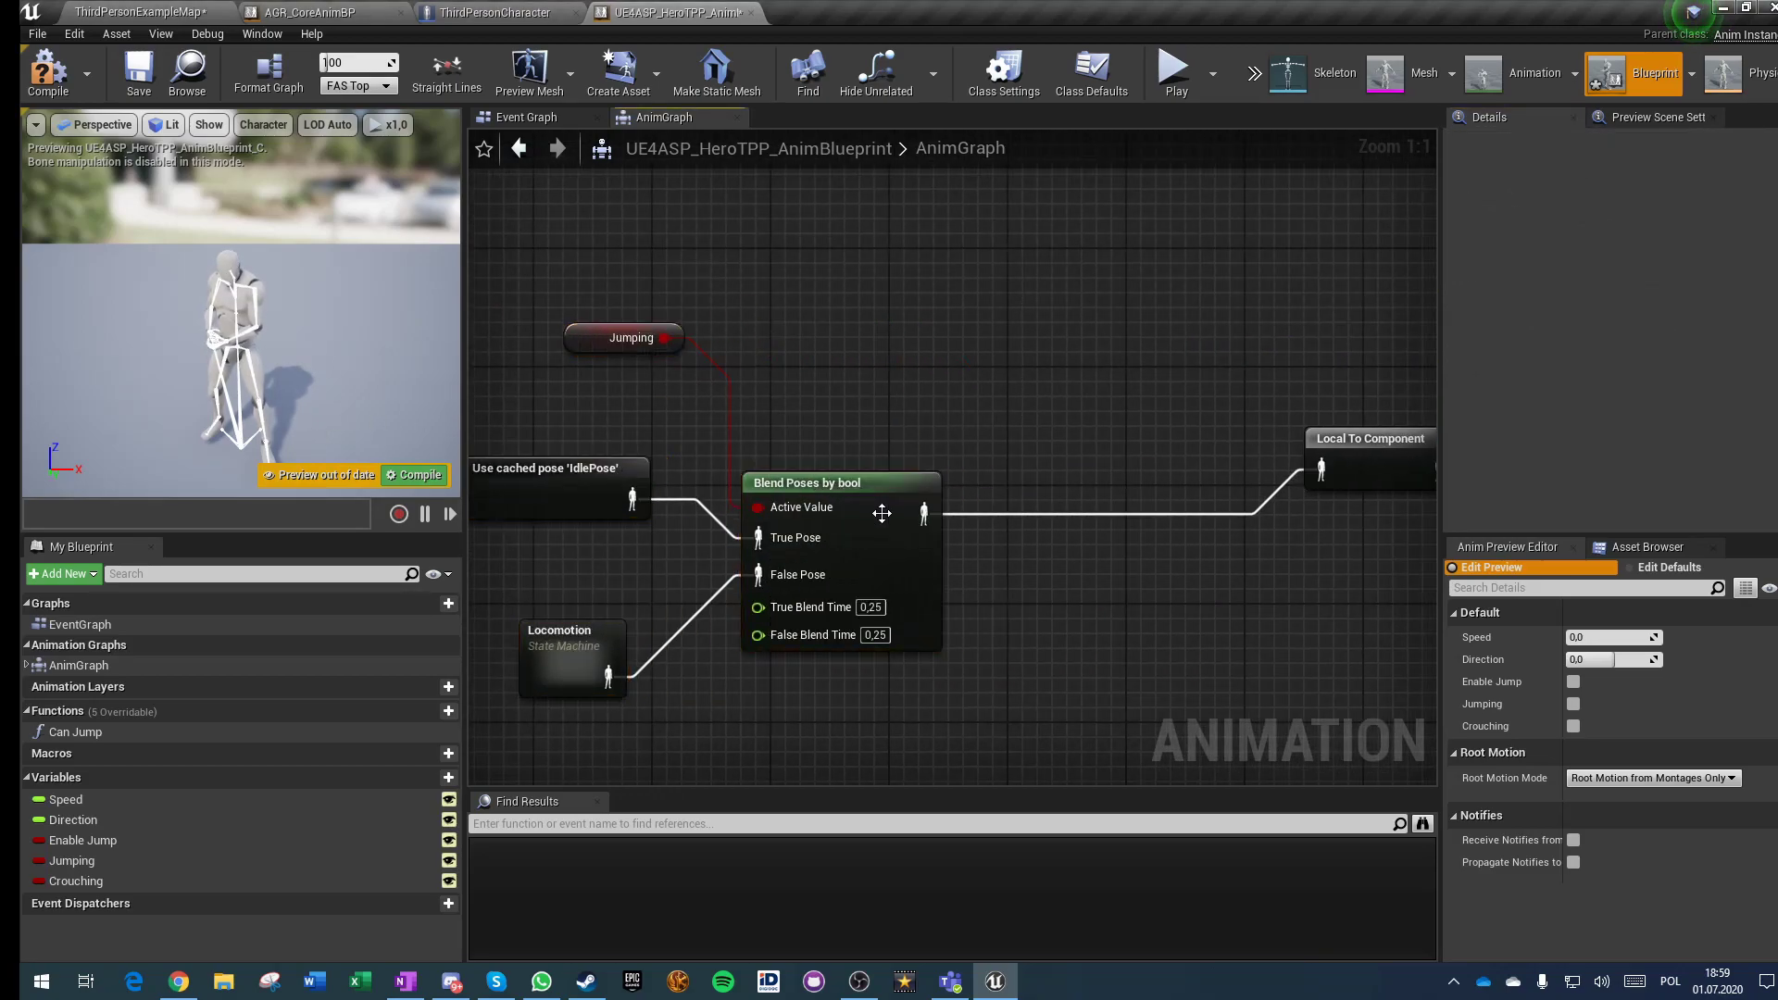
Step: Insert an Inertialization node between Blend Poses by bool and Local To Component
{"action": "left_click_drag", "start_coordinate": [1041, 519], "coordinate": [1040, 518]}
{"action": "type", "text": "inert"}
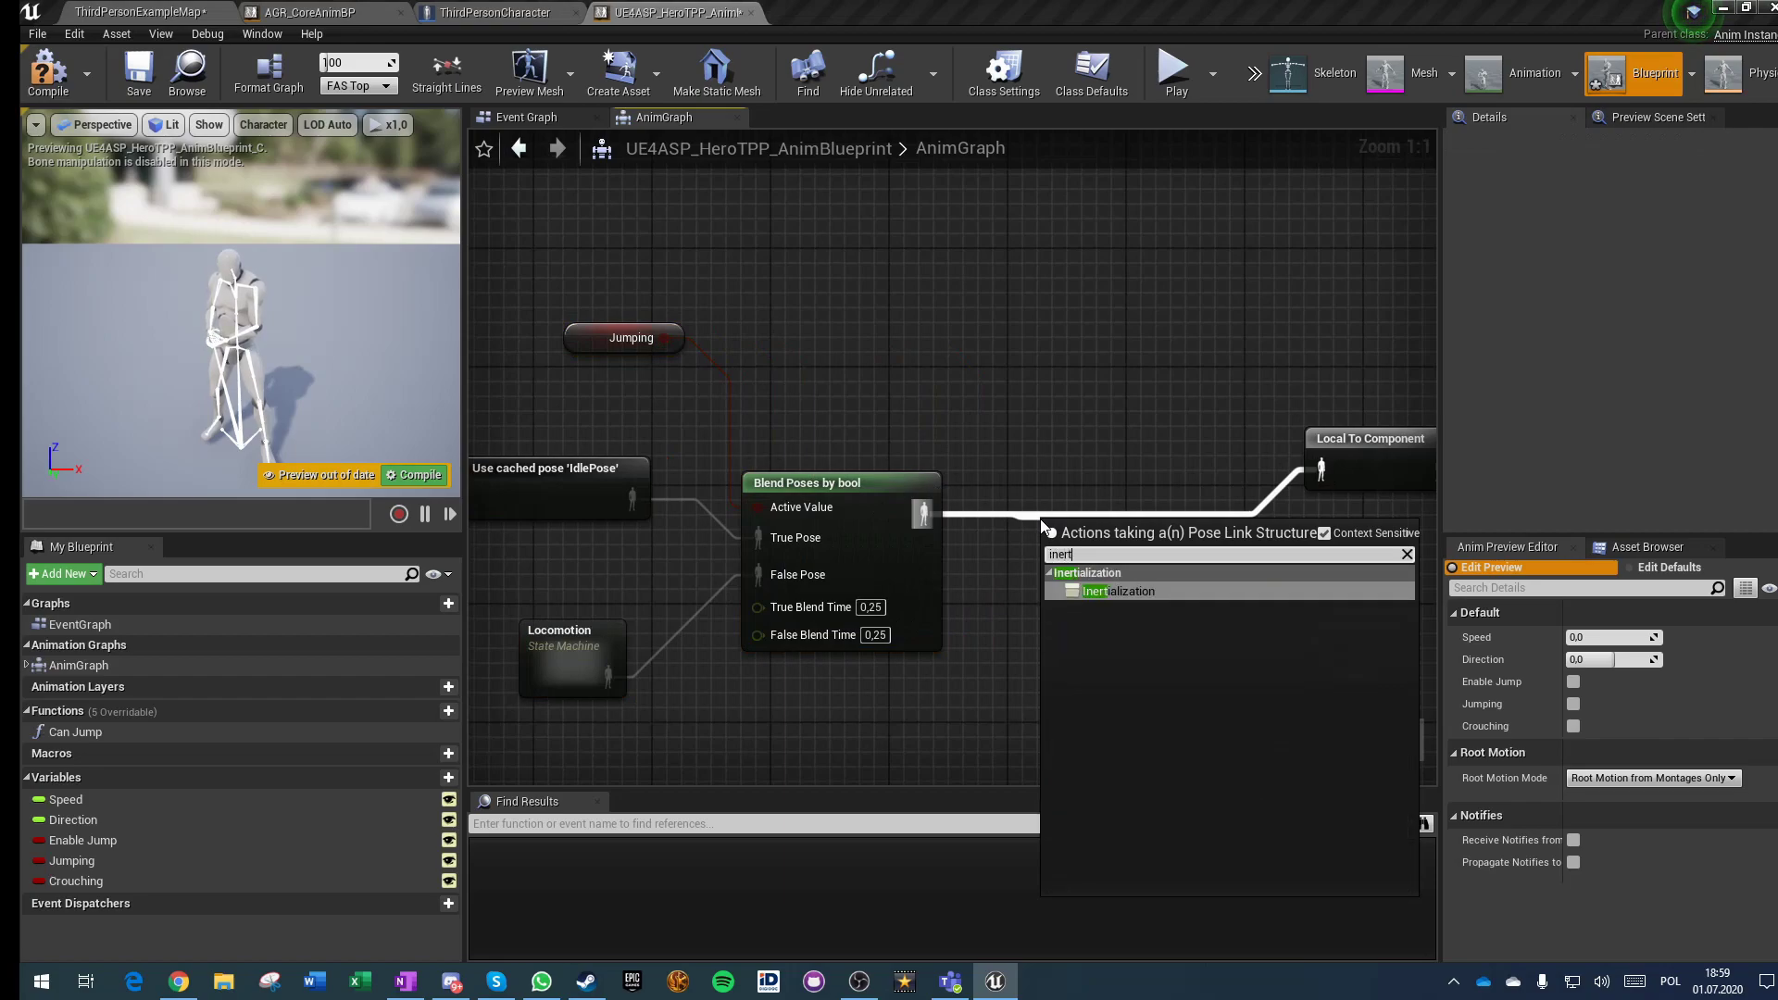
{"action": "key", "text": "Return"}
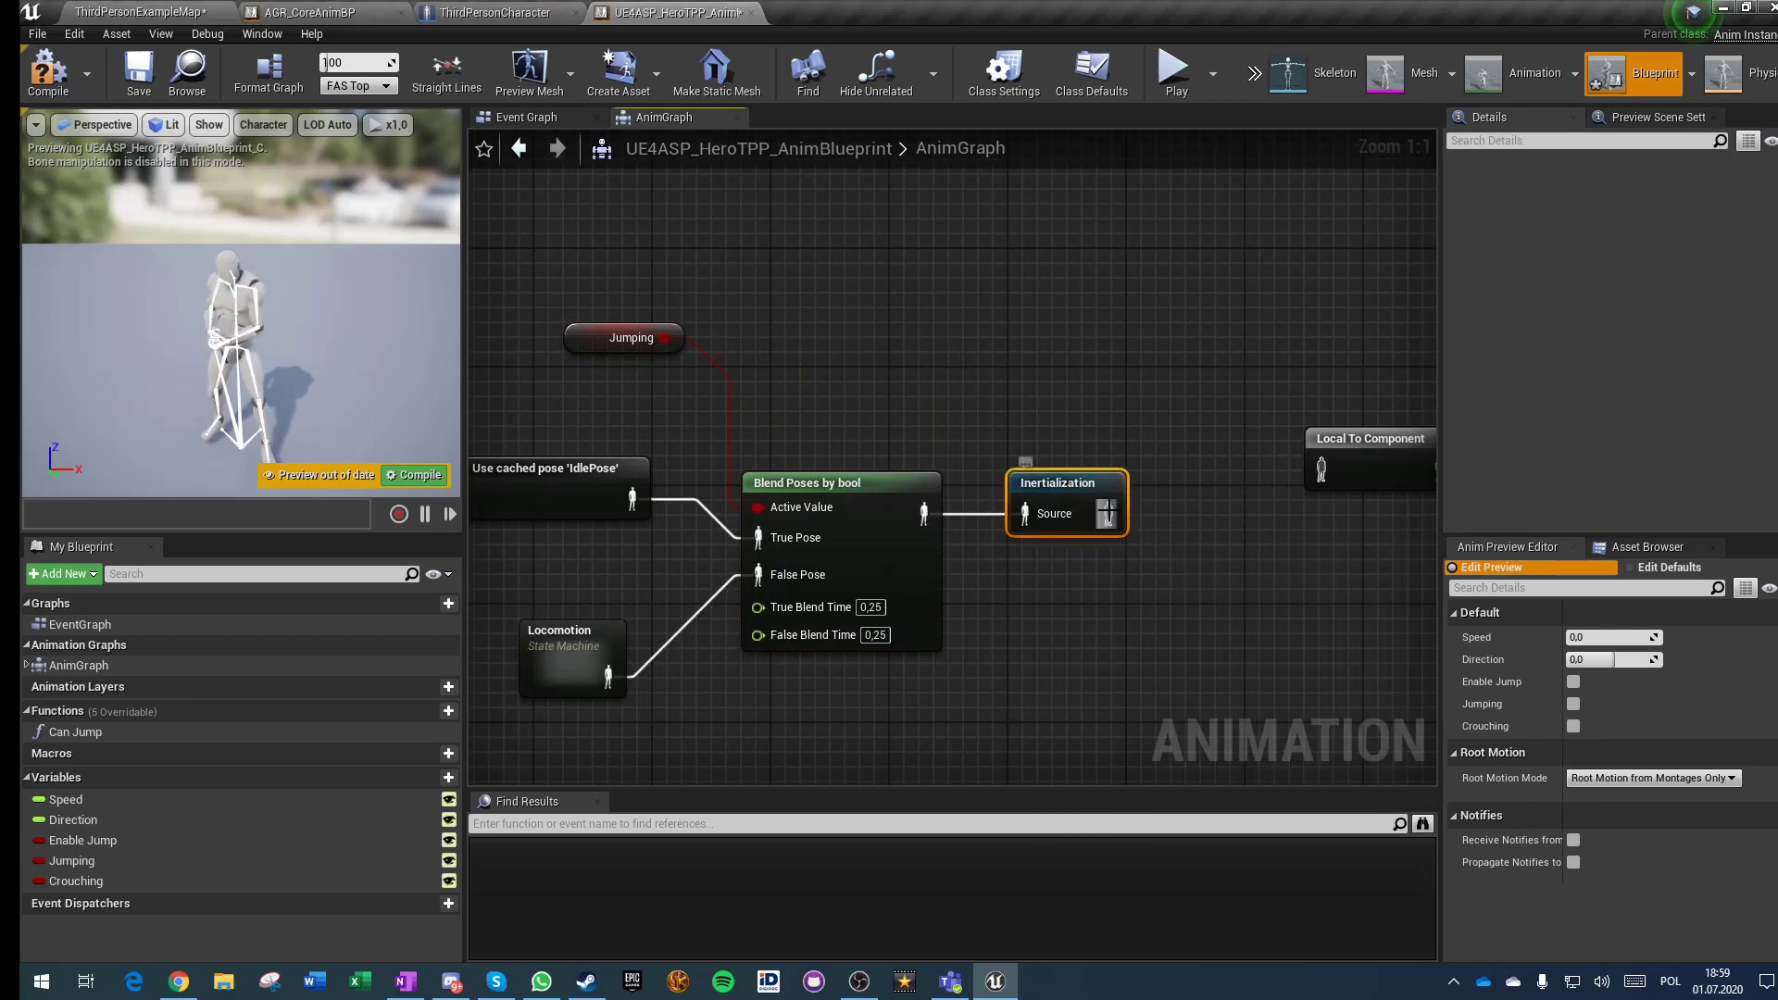
{"action": "left_click_drag", "start_coordinate": [1317, 485], "coordinate": [1100, 525]}
{"action": "left_click", "coordinate": [1234, 595]}
{"action": "right_click_drag", "start_coordinate": [1204, 630], "coordinate": [1036, 543]}
{"action": "scroll", "coordinate": [1036, 541], "scroll_direction": "down", "scroll_amount": 1}
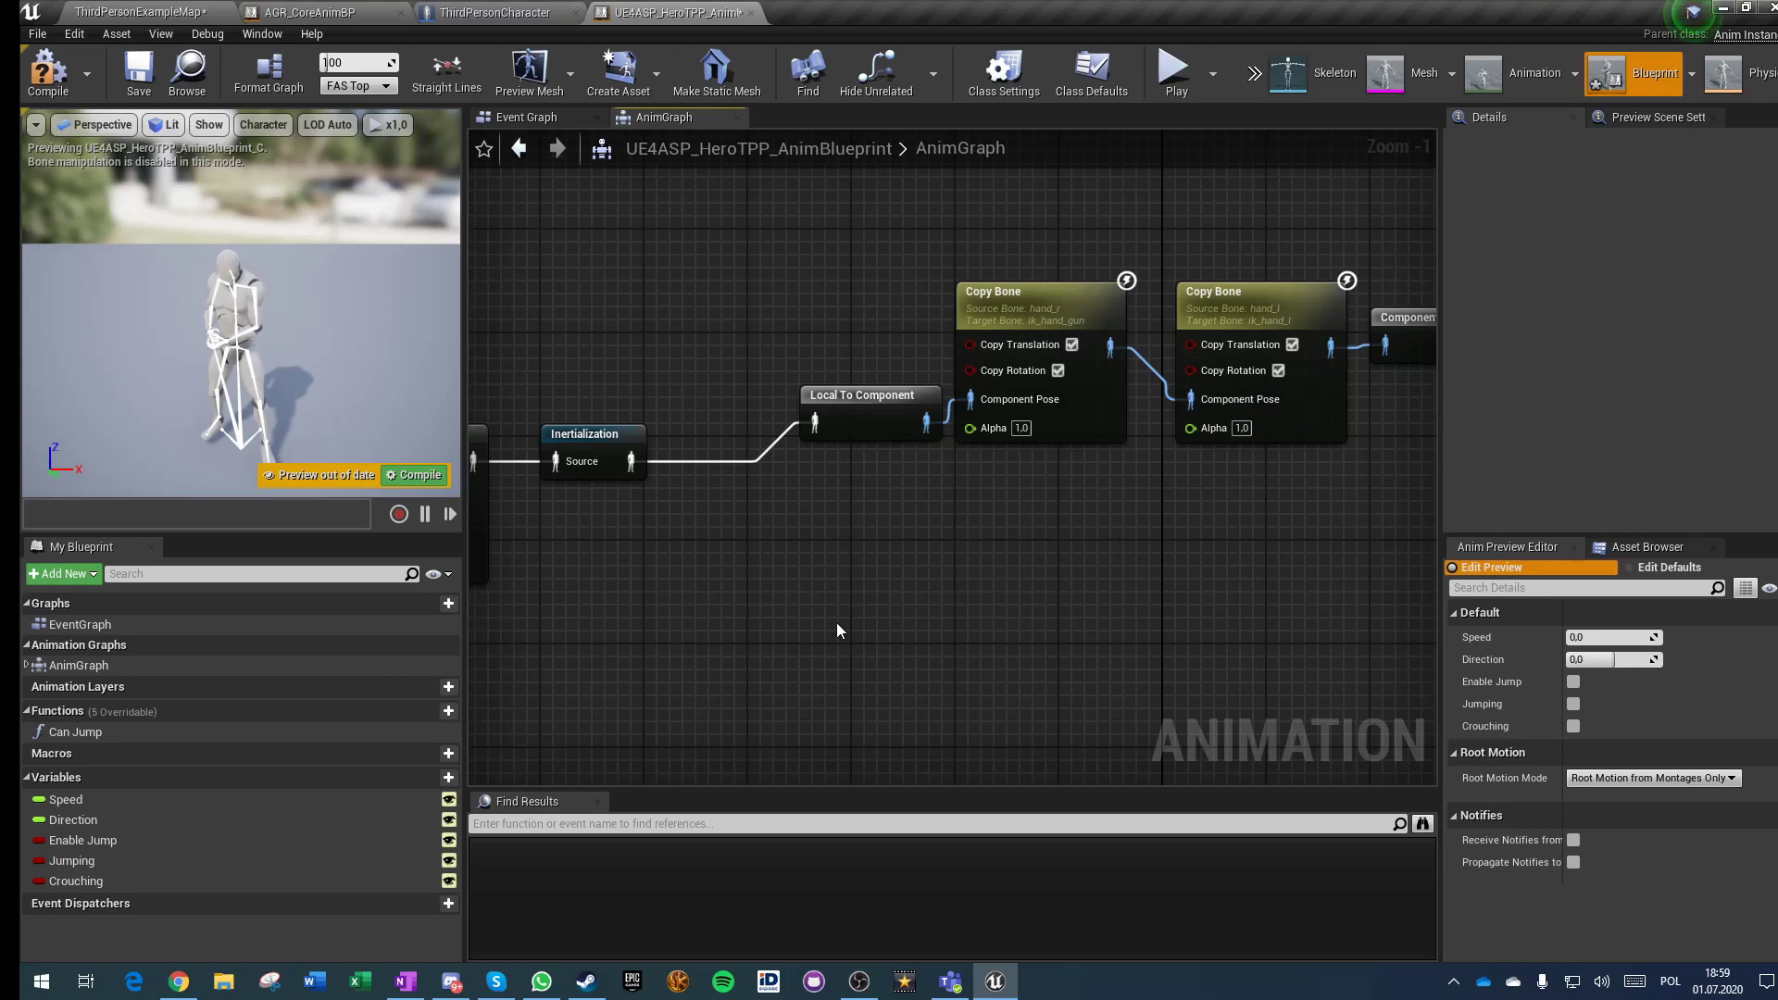
Step: Try a copied Inertialization node between Locomotion and the blend's False Pose, and restore the direct connection
{"action": "right_click_drag", "start_coordinate": [641, 532], "coordinate": [922, 737]}
{"action": "right_click_drag", "start_coordinate": [732, 459], "coordinate": [876, 303]}
{"action": "left_click", "coordinate": [1039, 319]}
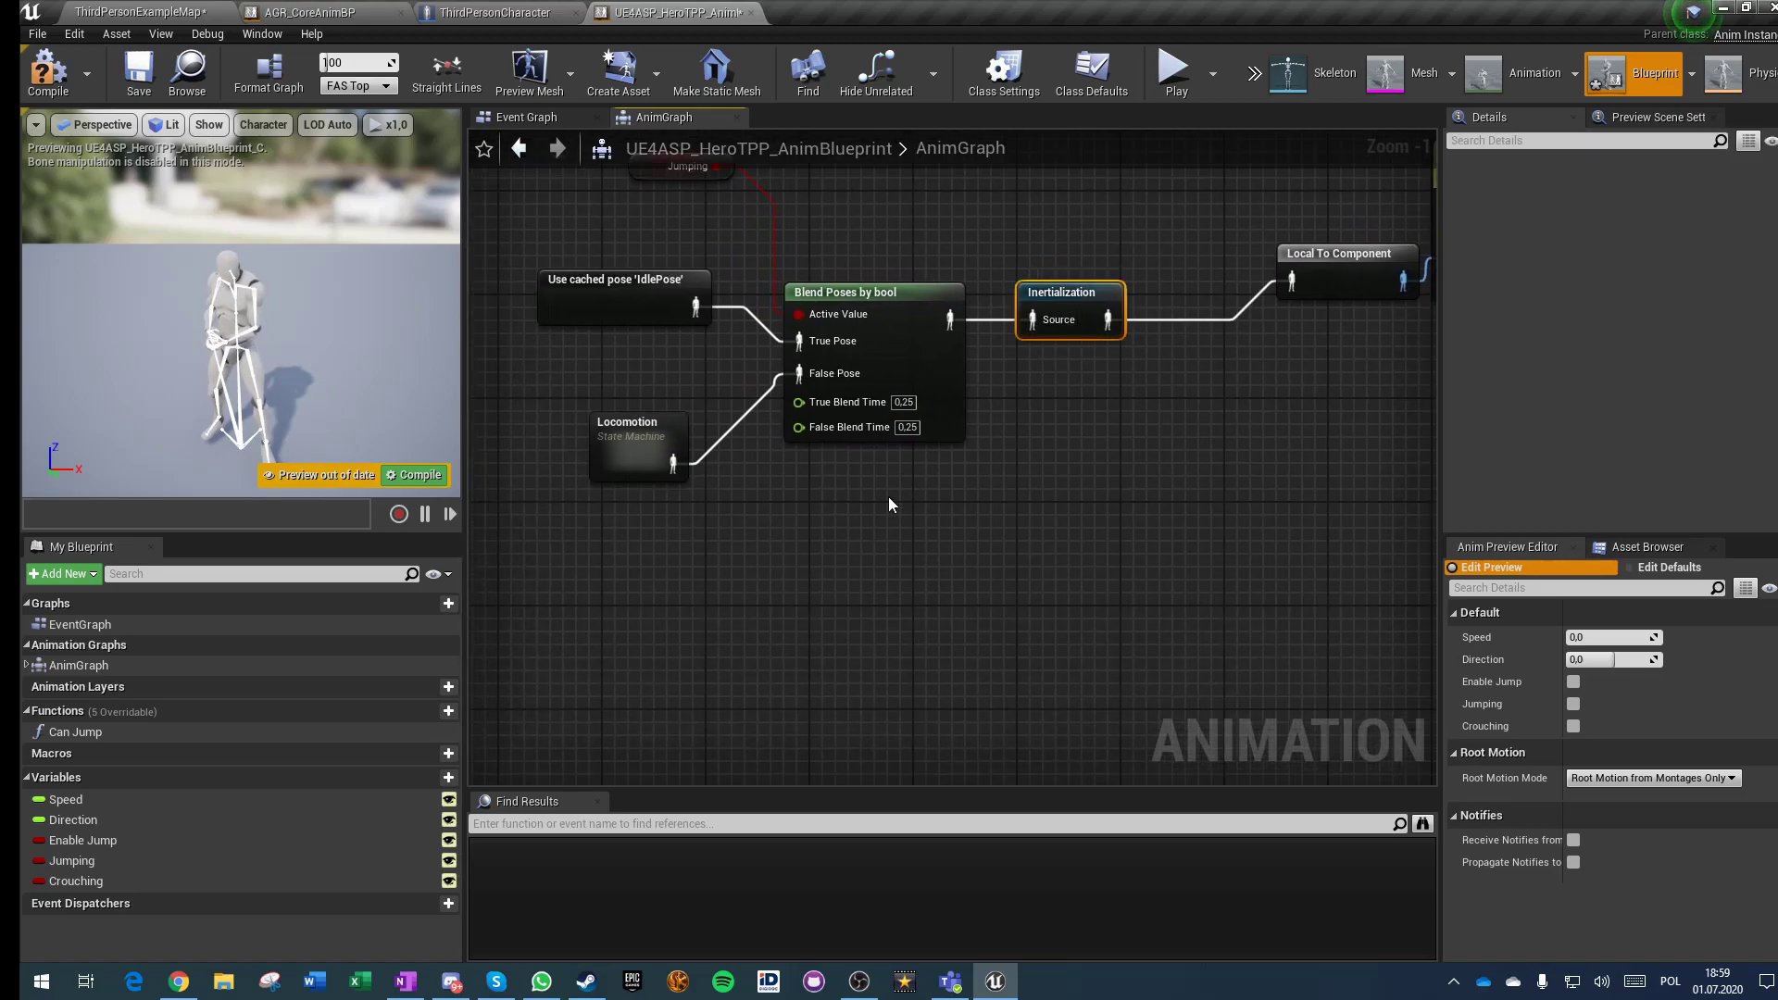
{"action": "key", "text": "ctrl+v"}
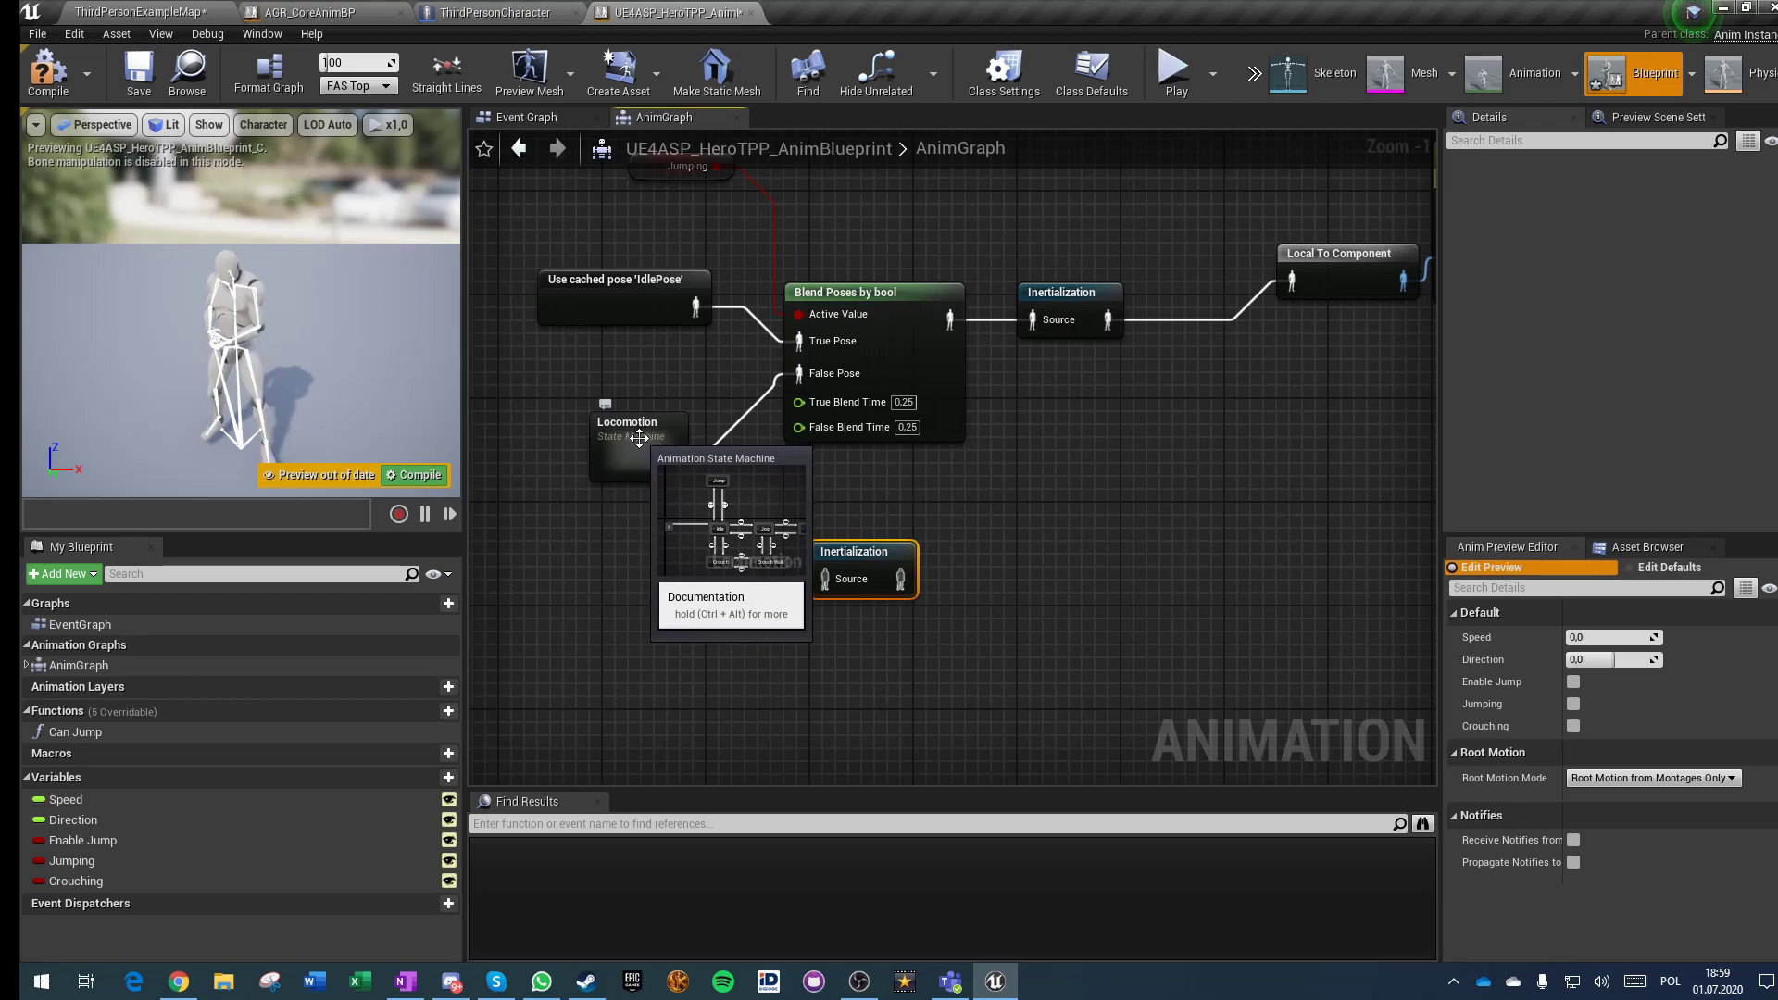
{"action": "left_click", "coordinate": [880, 306]}
{"action": "left_click", "coordinate": [721, 615]}
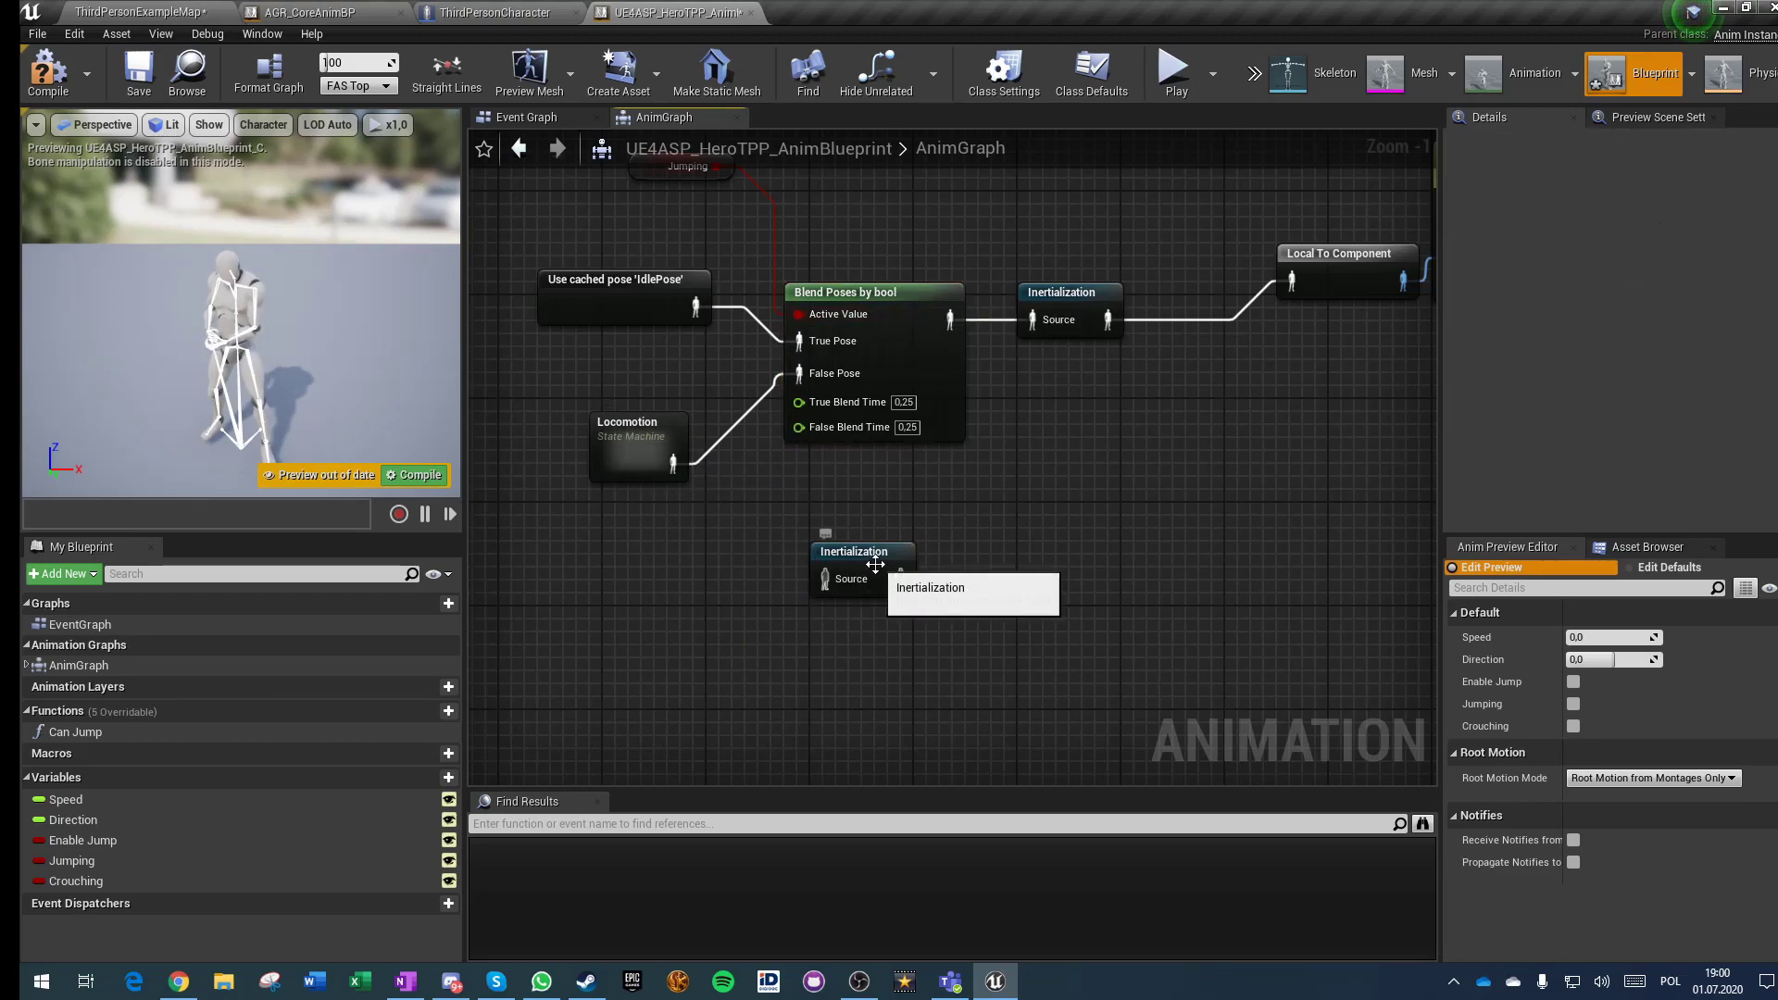
{"action": "left_click_drag", "start_coordinate": [874, 568], "coordinate": [782, 520]}
{"action": "left_click_drag", "start_coordinate": [678, 469], "coordinate": [709, 540], "text": "ctrl"}
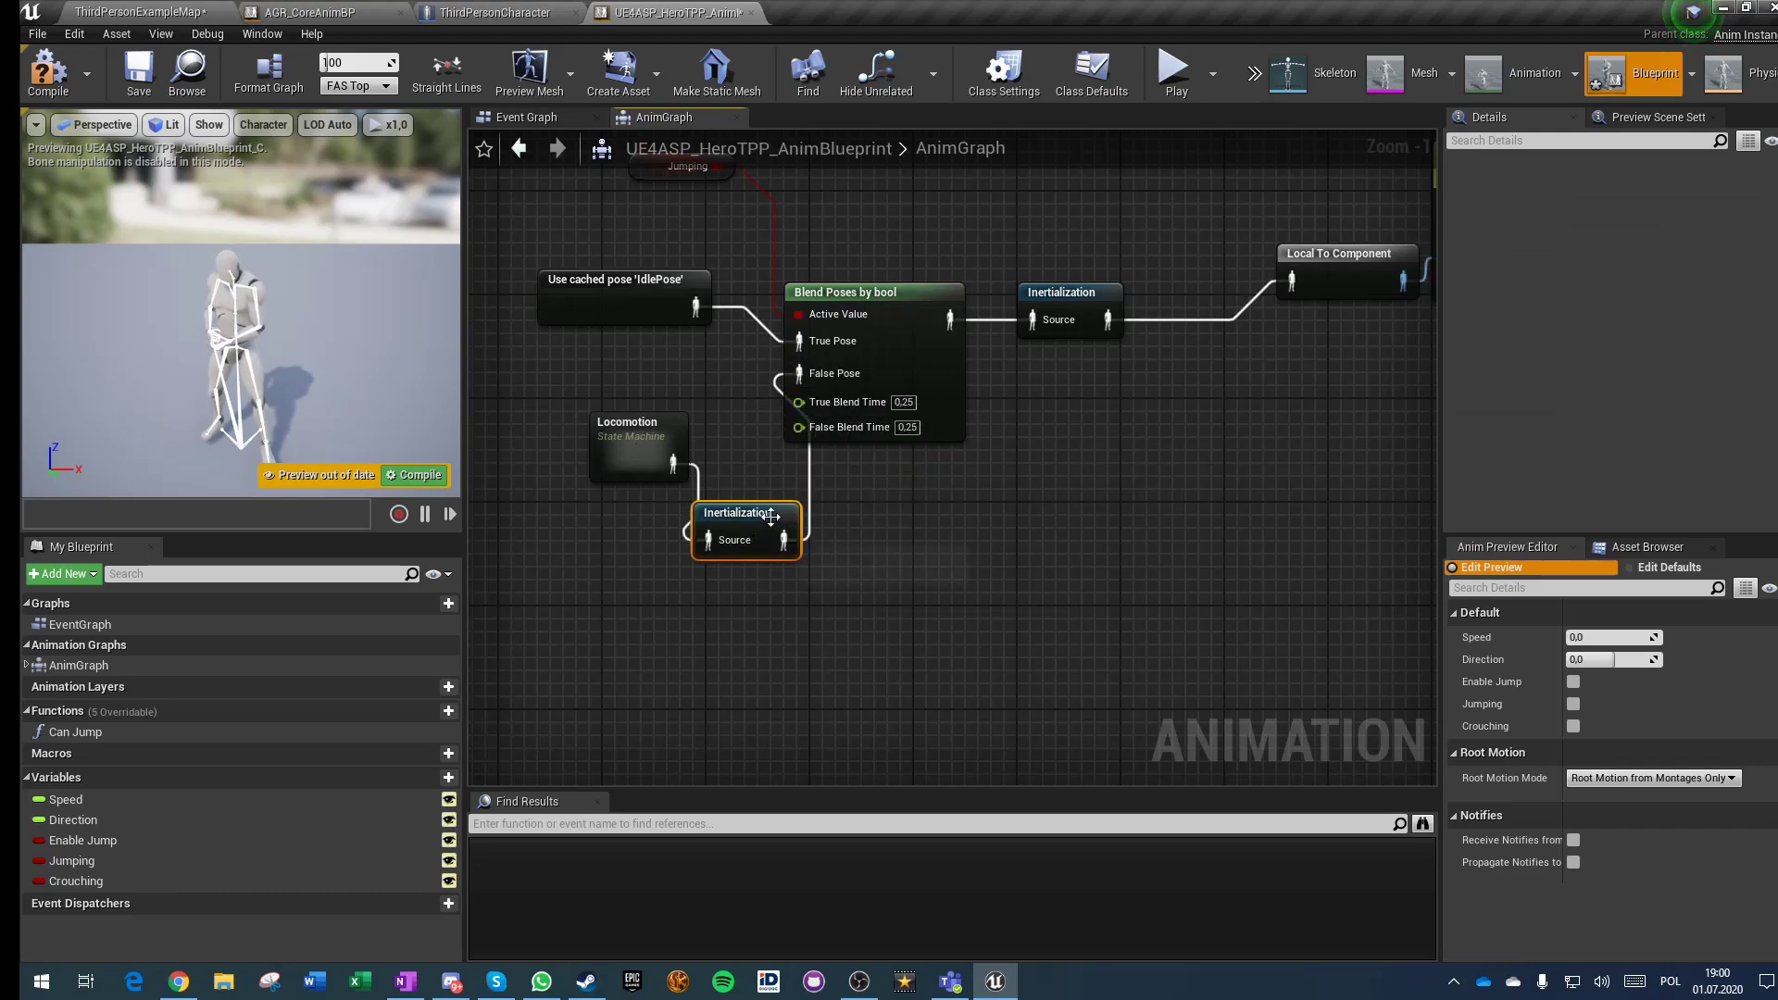
{"action": "key", "text": "Delete"}
{"action": "left_click_drag", "start_coordinate": [674, 463], "coordinate": [800, 374]}
{"action": "left_click", "coordinate": [1080, 285]}
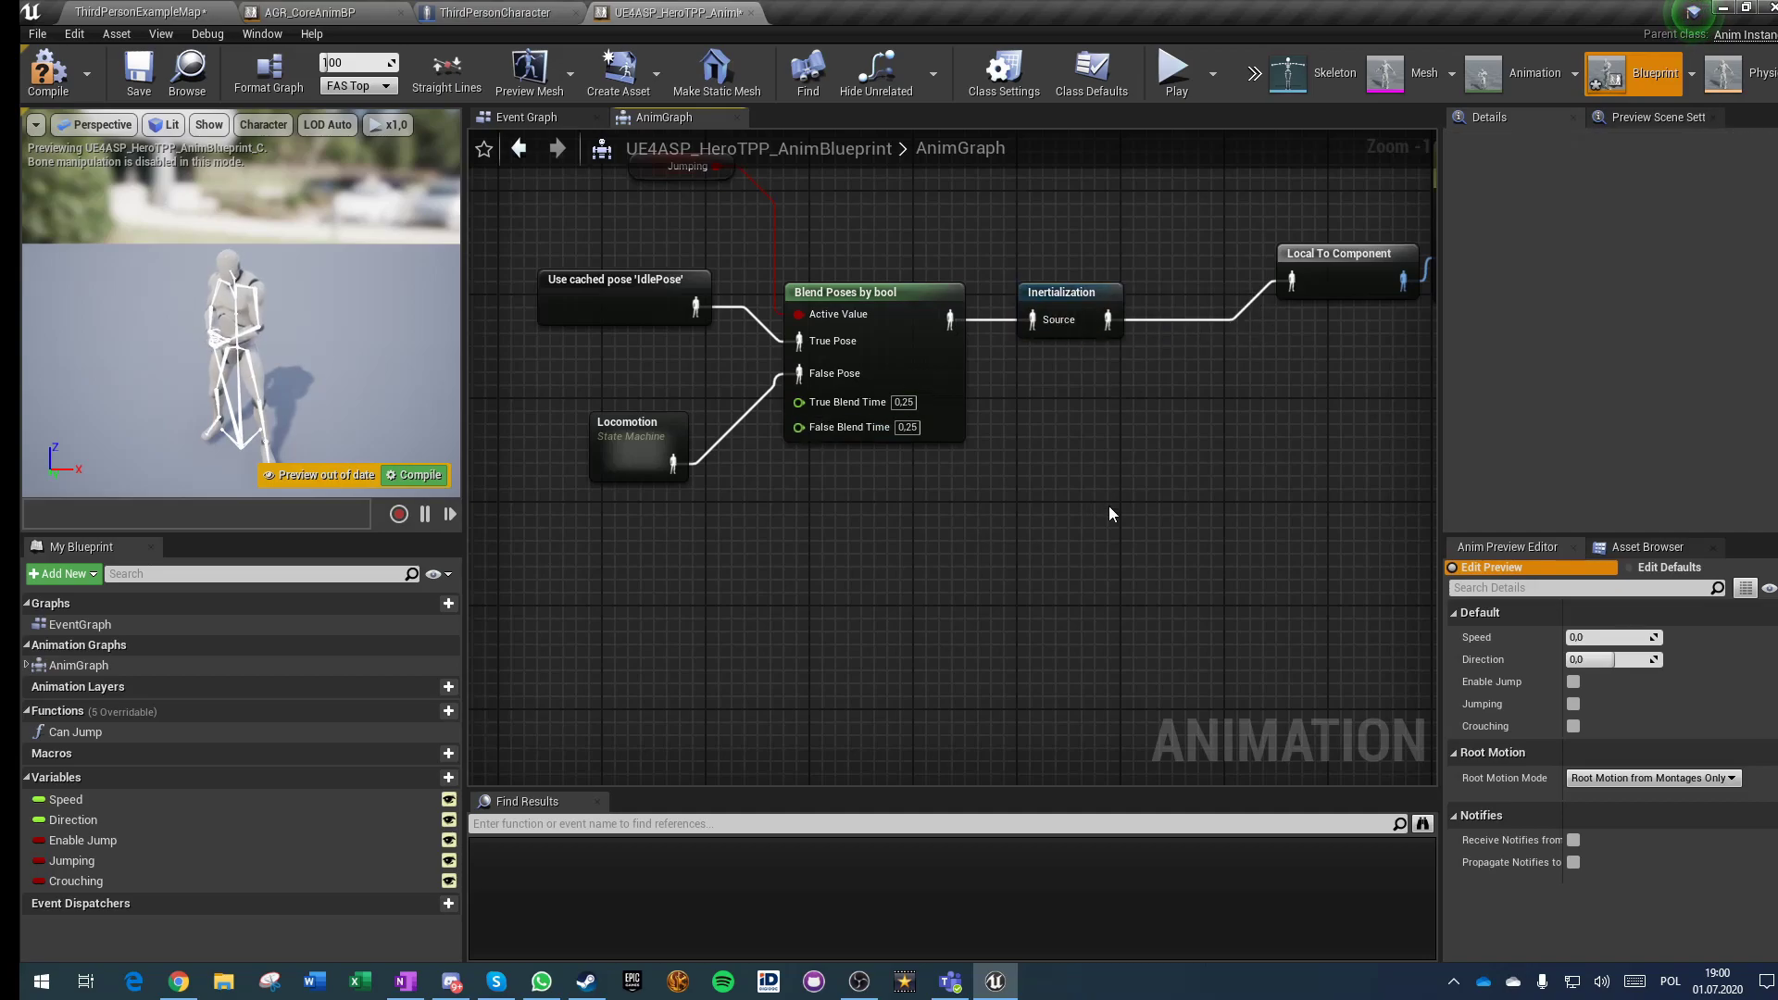
Step: Move the blend nodes and the Inertialization node together closer to Local To Component
{"action": "right_click_drag", "start_coordinate": [1098, 489], "coordinate": [1134, 541]}
{"action": "scroll", "coordinate": [921, 650], "scroll_direction": "down", "scroll_amount": 2}
{"action": "left_click_drag", "start_coordinate": [714, 268], "coordinate": [1102, 572]}
{"action": "left_click_drag", "start_coordinate": [1103, 440], "coordinate": [1154, 409]}
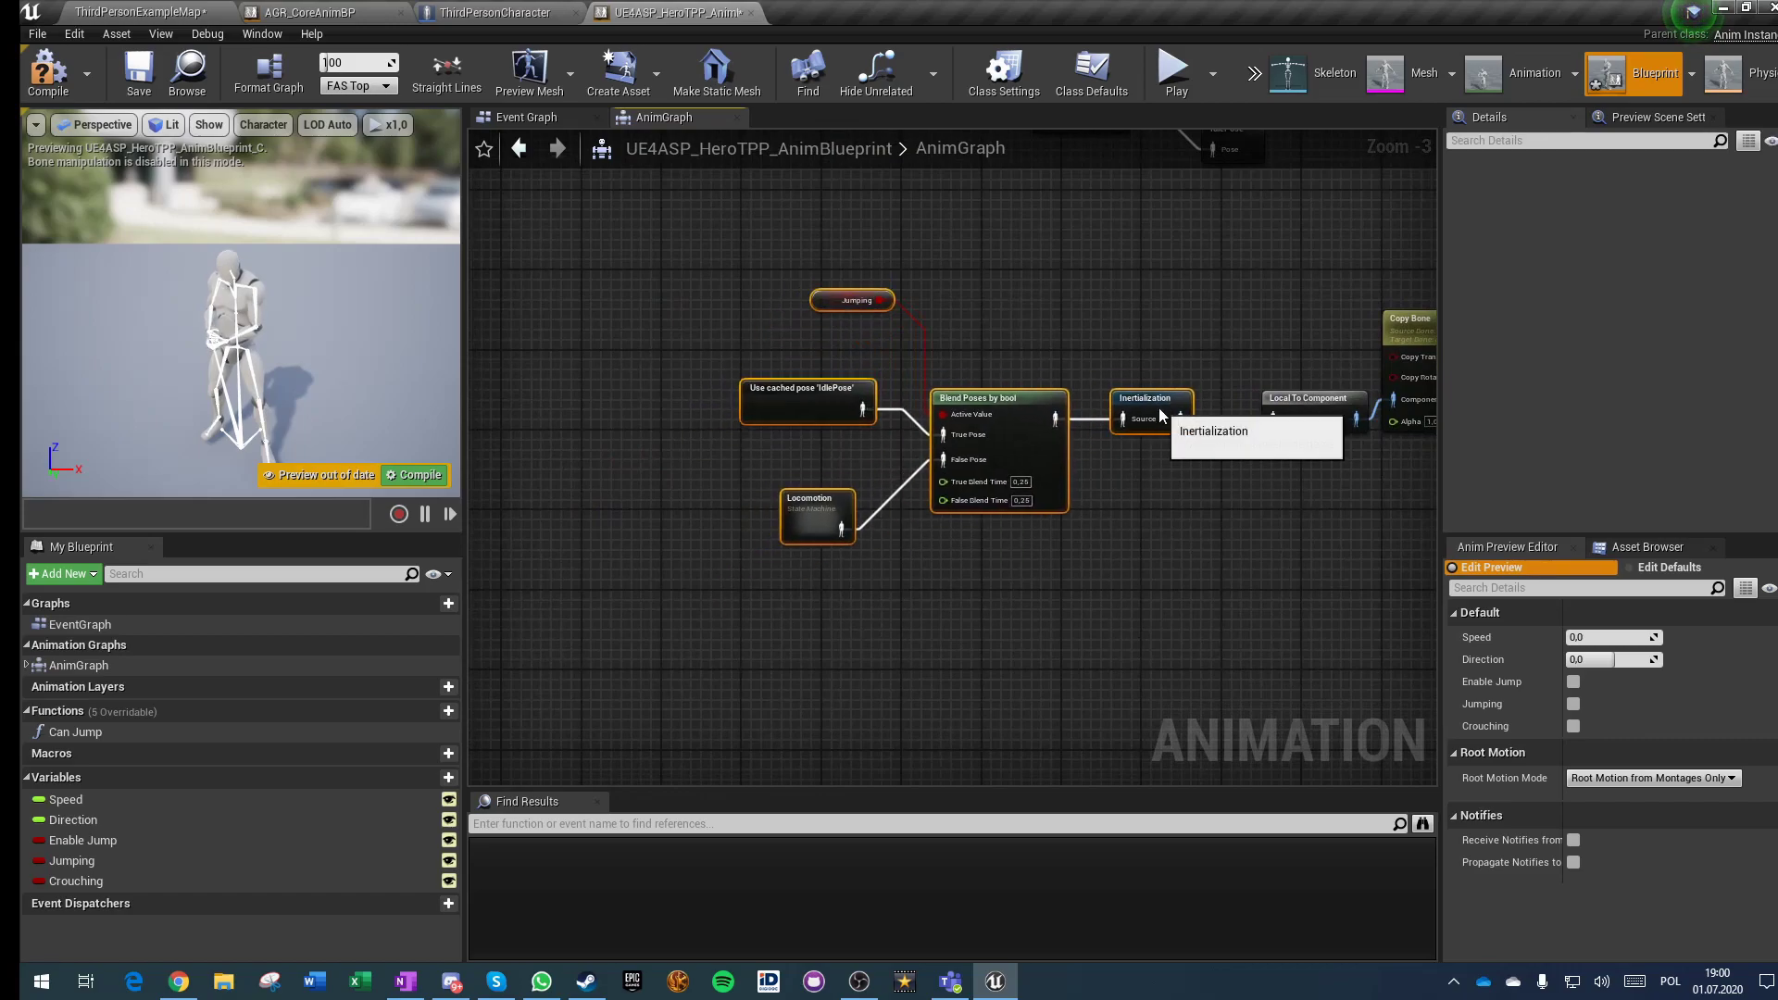
Step: Compile and save UE4ASP_HeroTPP_AnimBlueprint with the inertialized pose blend
{"action": "left_click", "coordinate": [1125, 549]}
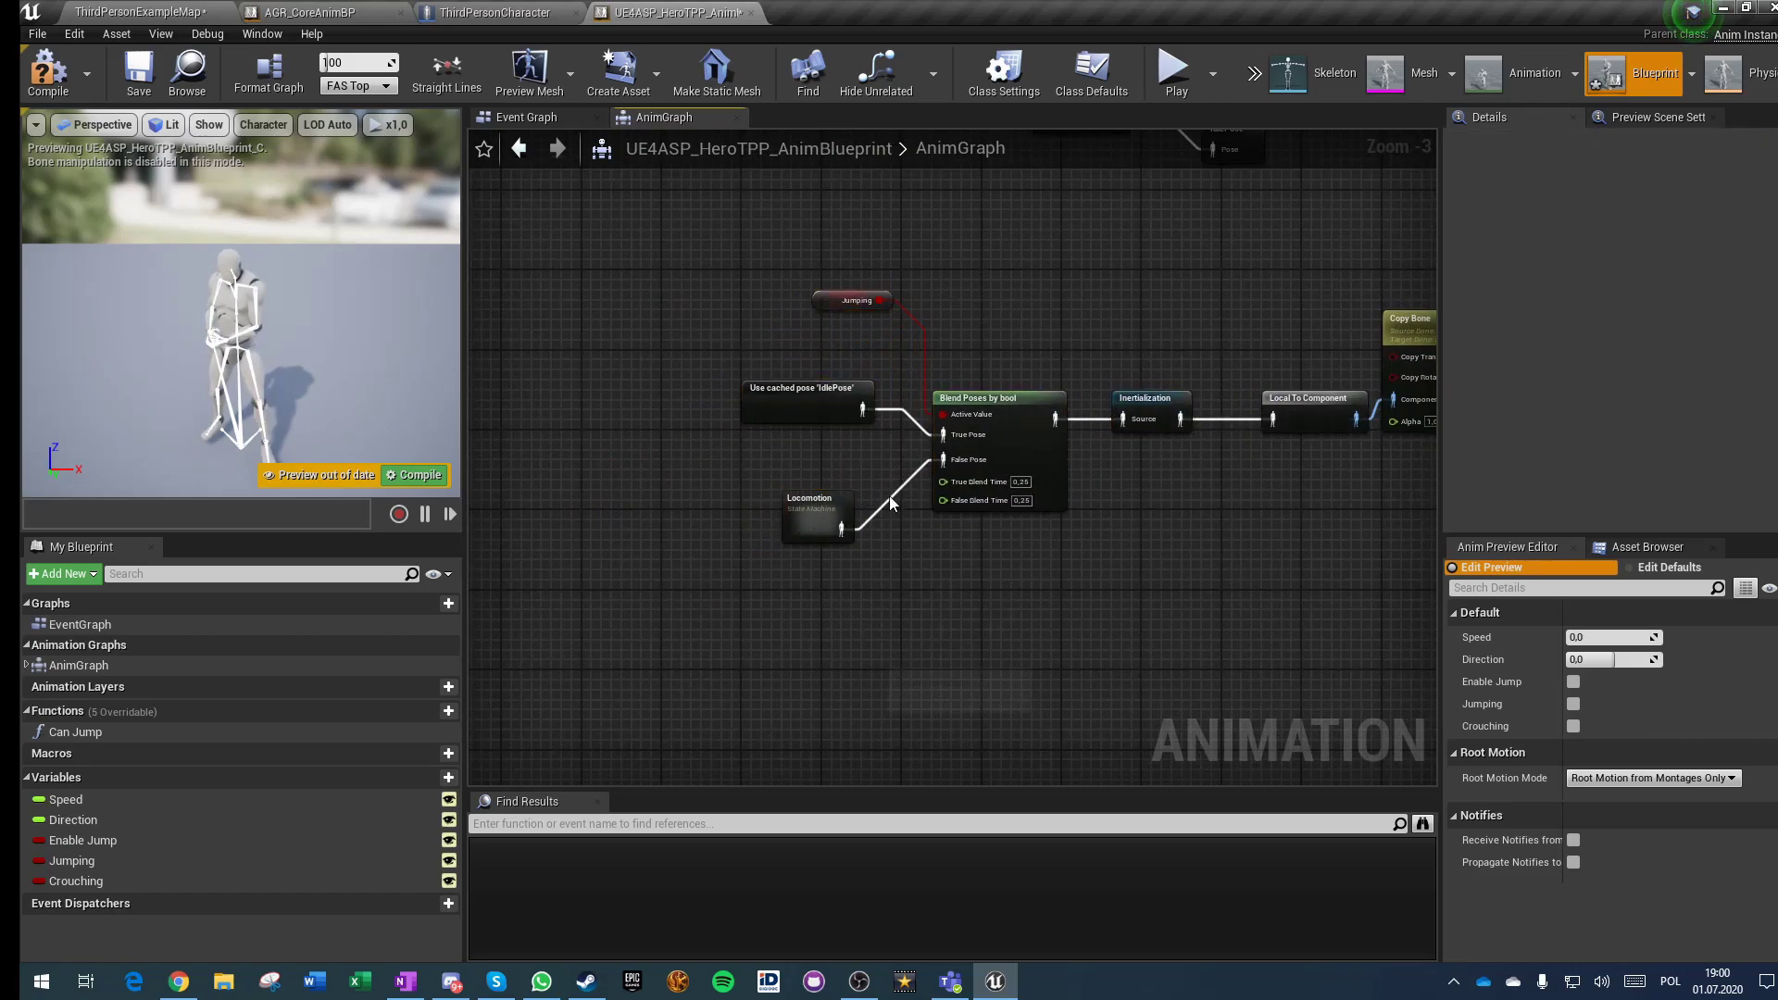
{"action": "scroll", "coordinate": [1149, 420], "scroll_direction": "up", "scroll_amount": 3}
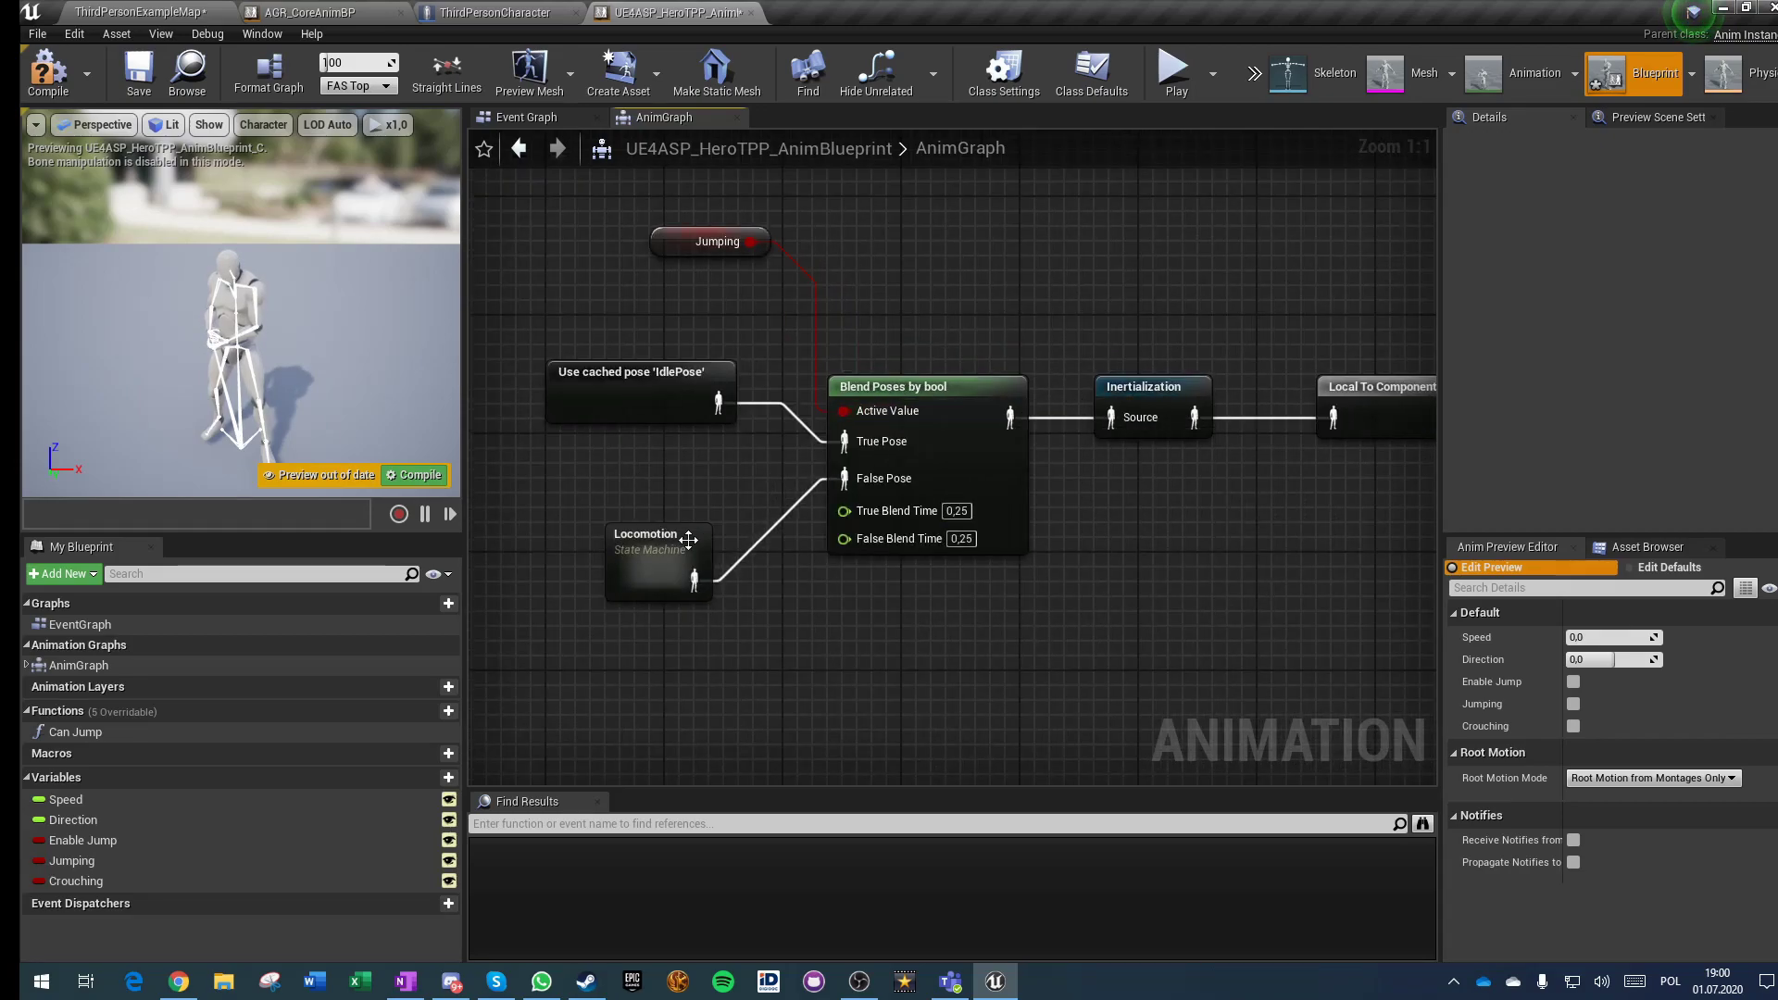
{"action": "left_click", "coordinate": [48, 72]}
{"action": "left_click", "coordinate": [139, 72]}
Step: Set the number of players for play sessions to 1 in ThirdPersonExampleMap
{"action": "left_click", "coordinate": [118, 12]}
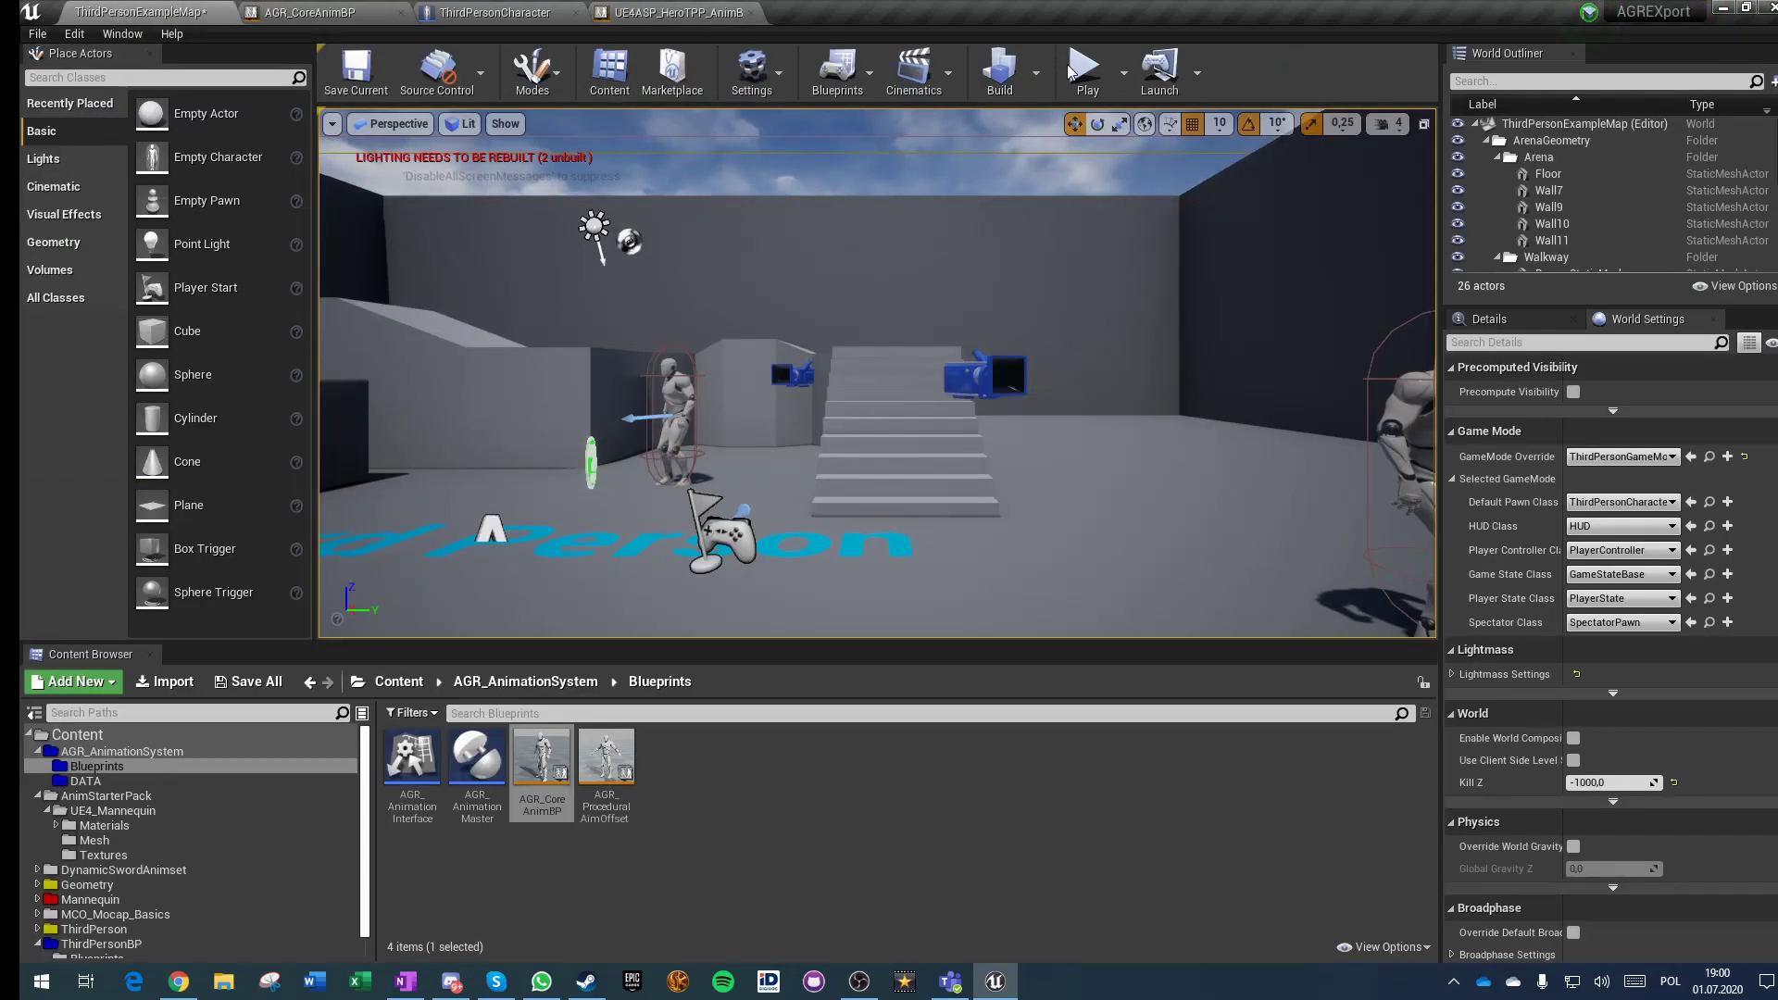
{"action": "left_click", "coordinate": [1125, 74]}
{"action": "left_click_drag", "start_coordinate": [1290, 384], "coordinate": [1246, 385]}
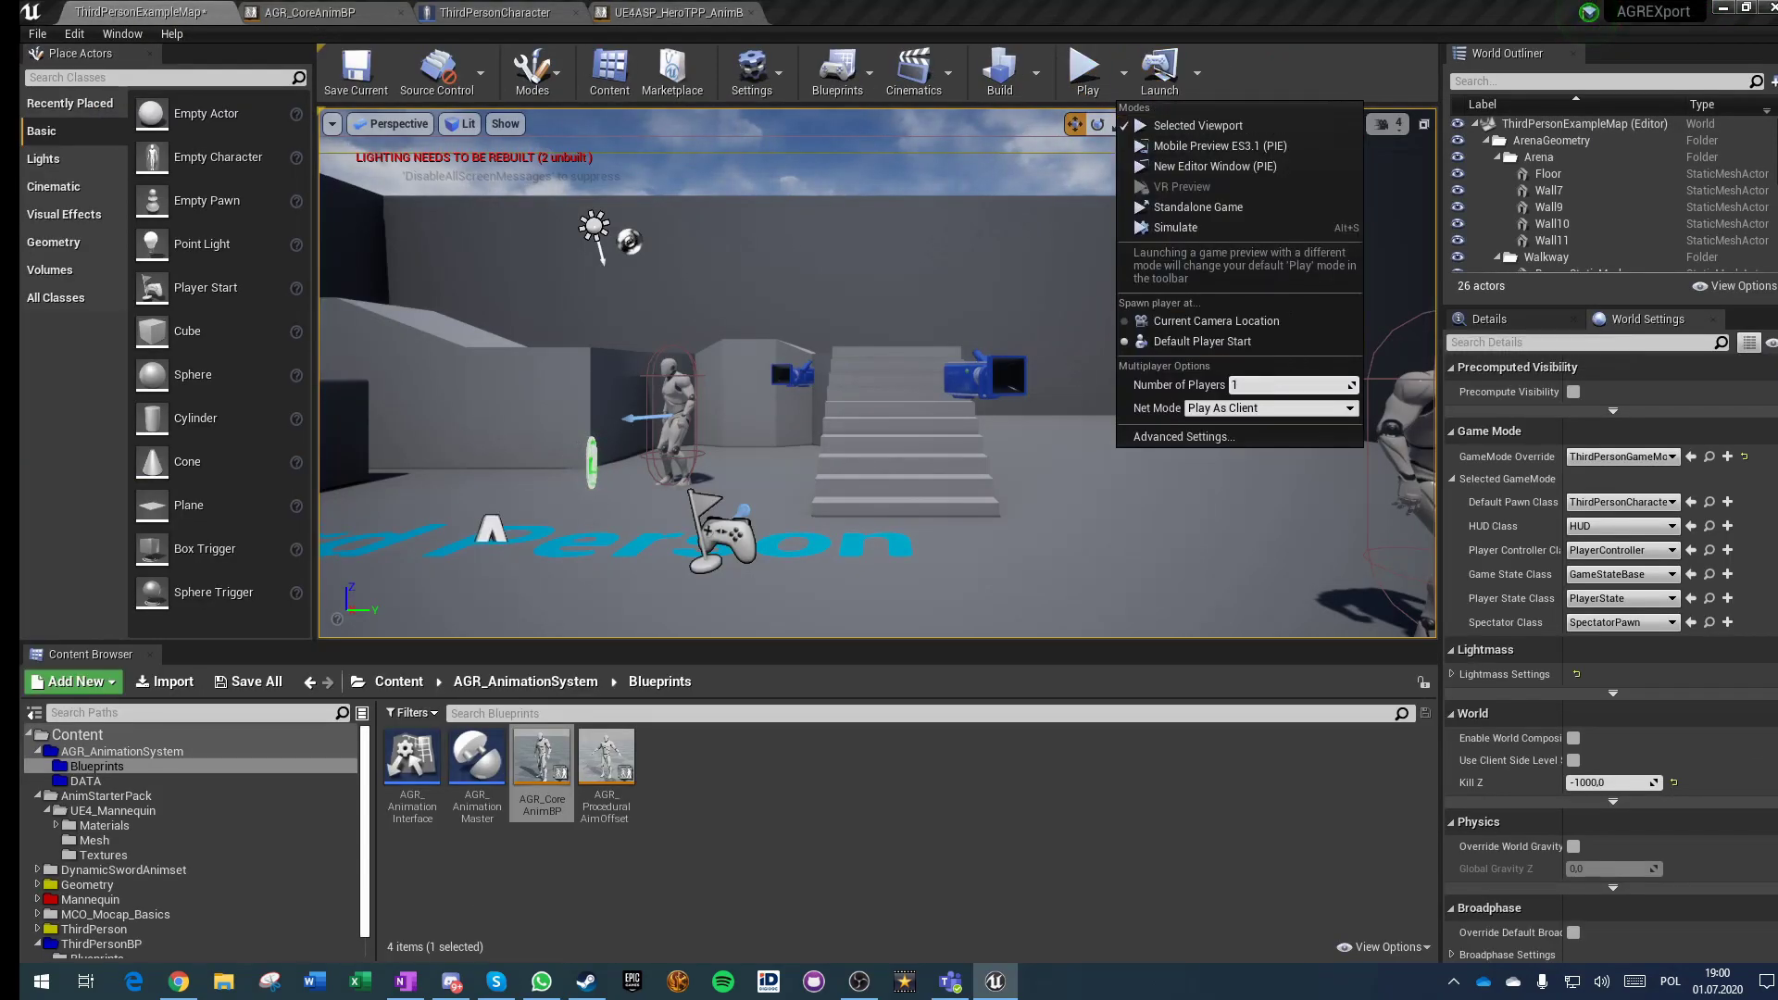
{"action": "left_click", "coordinate": [1124, 74]}
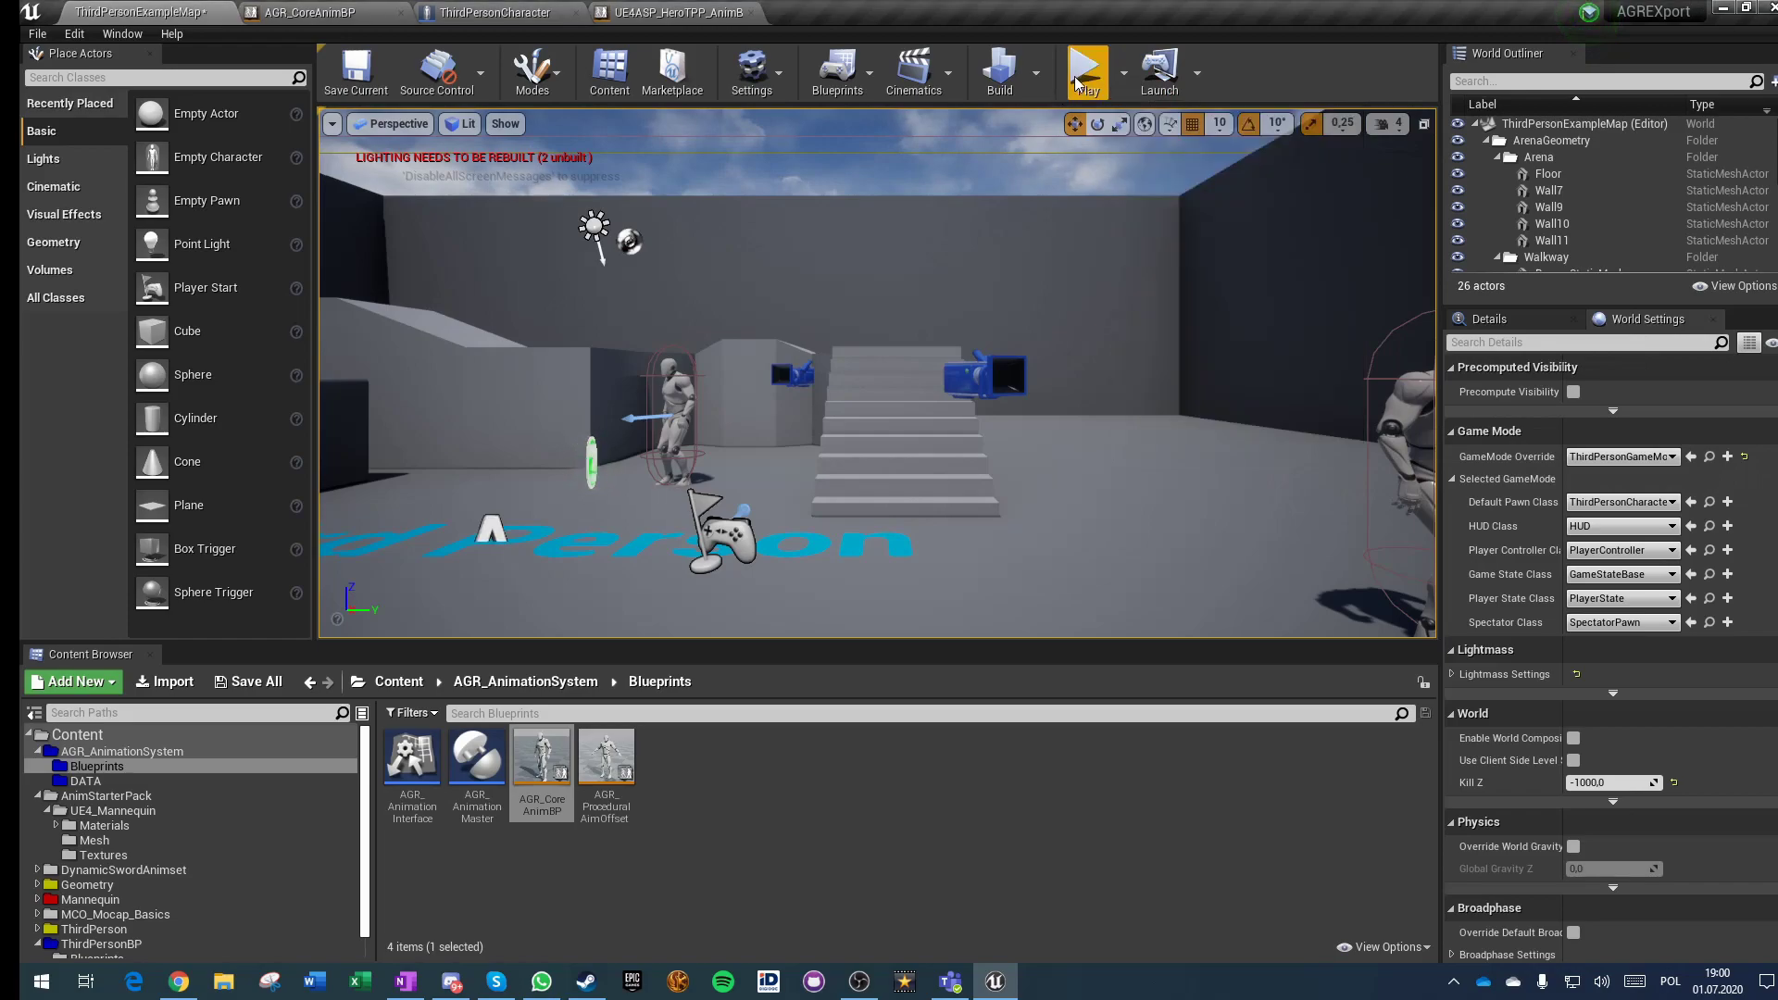
Step: Play the level and test the character's running and jumping poses, then end the session
{"action": "left_click", "coordinate": [1085, 72]}
{"action": "key", "text": "w"}
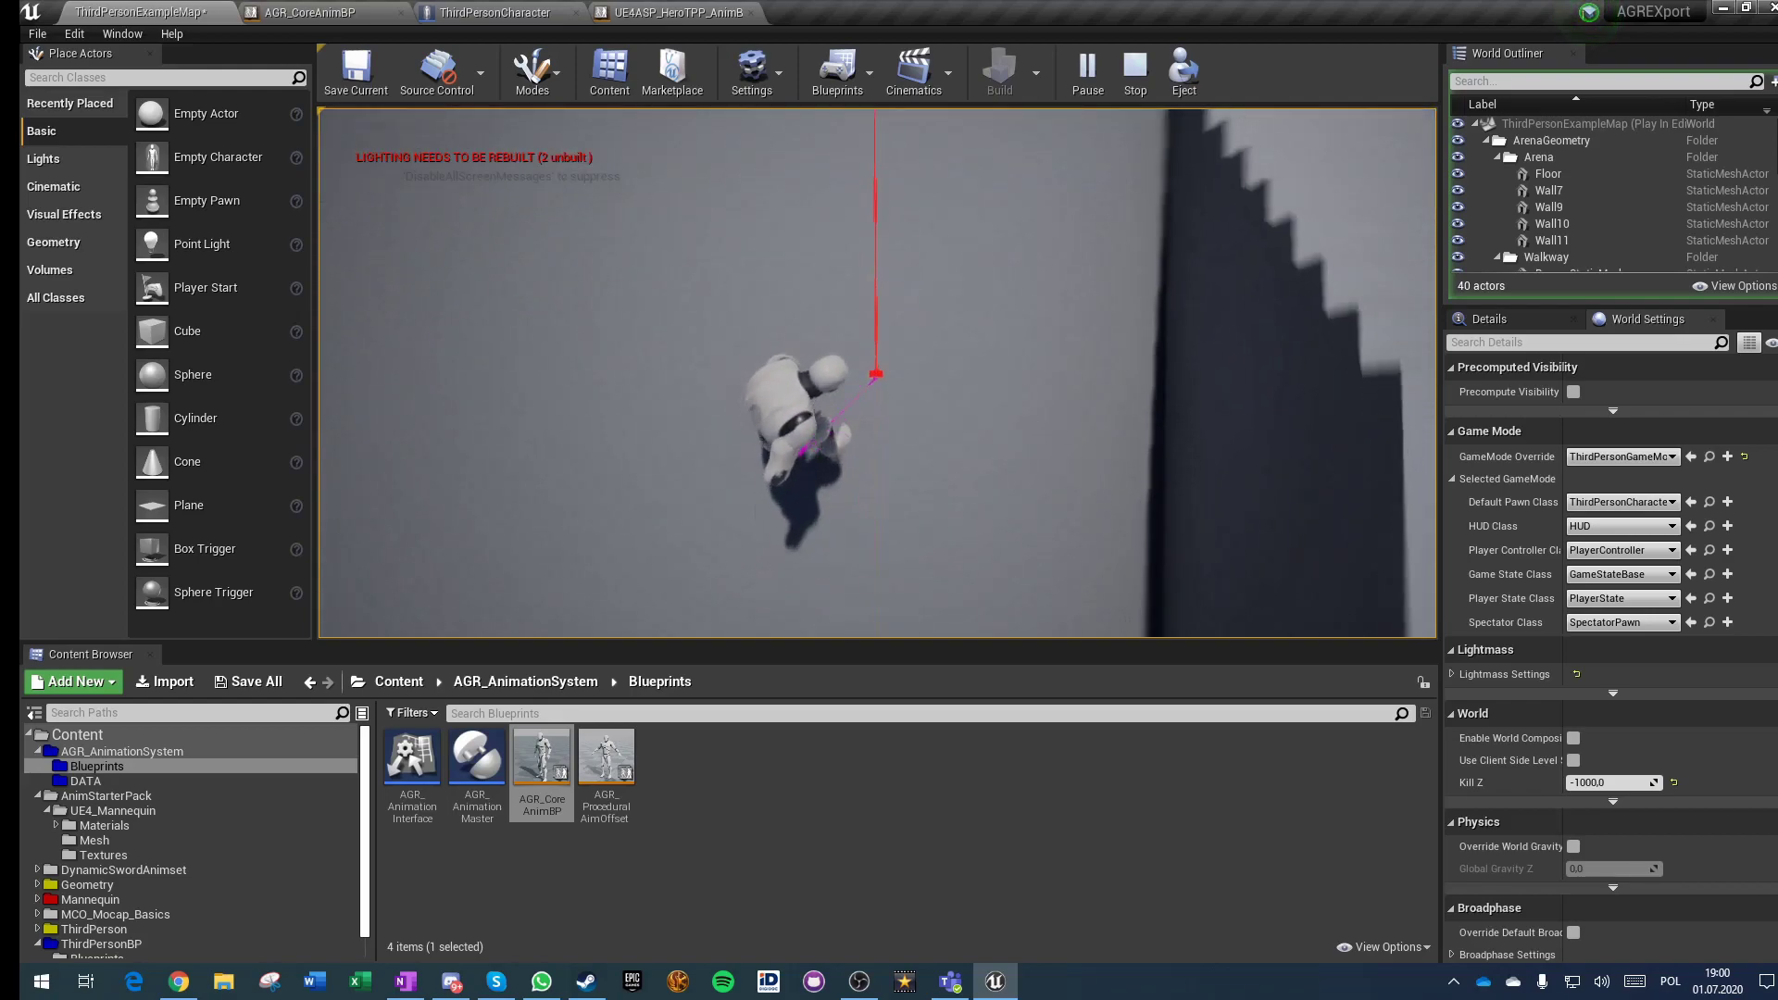
{"action": "key", "text": "space"}
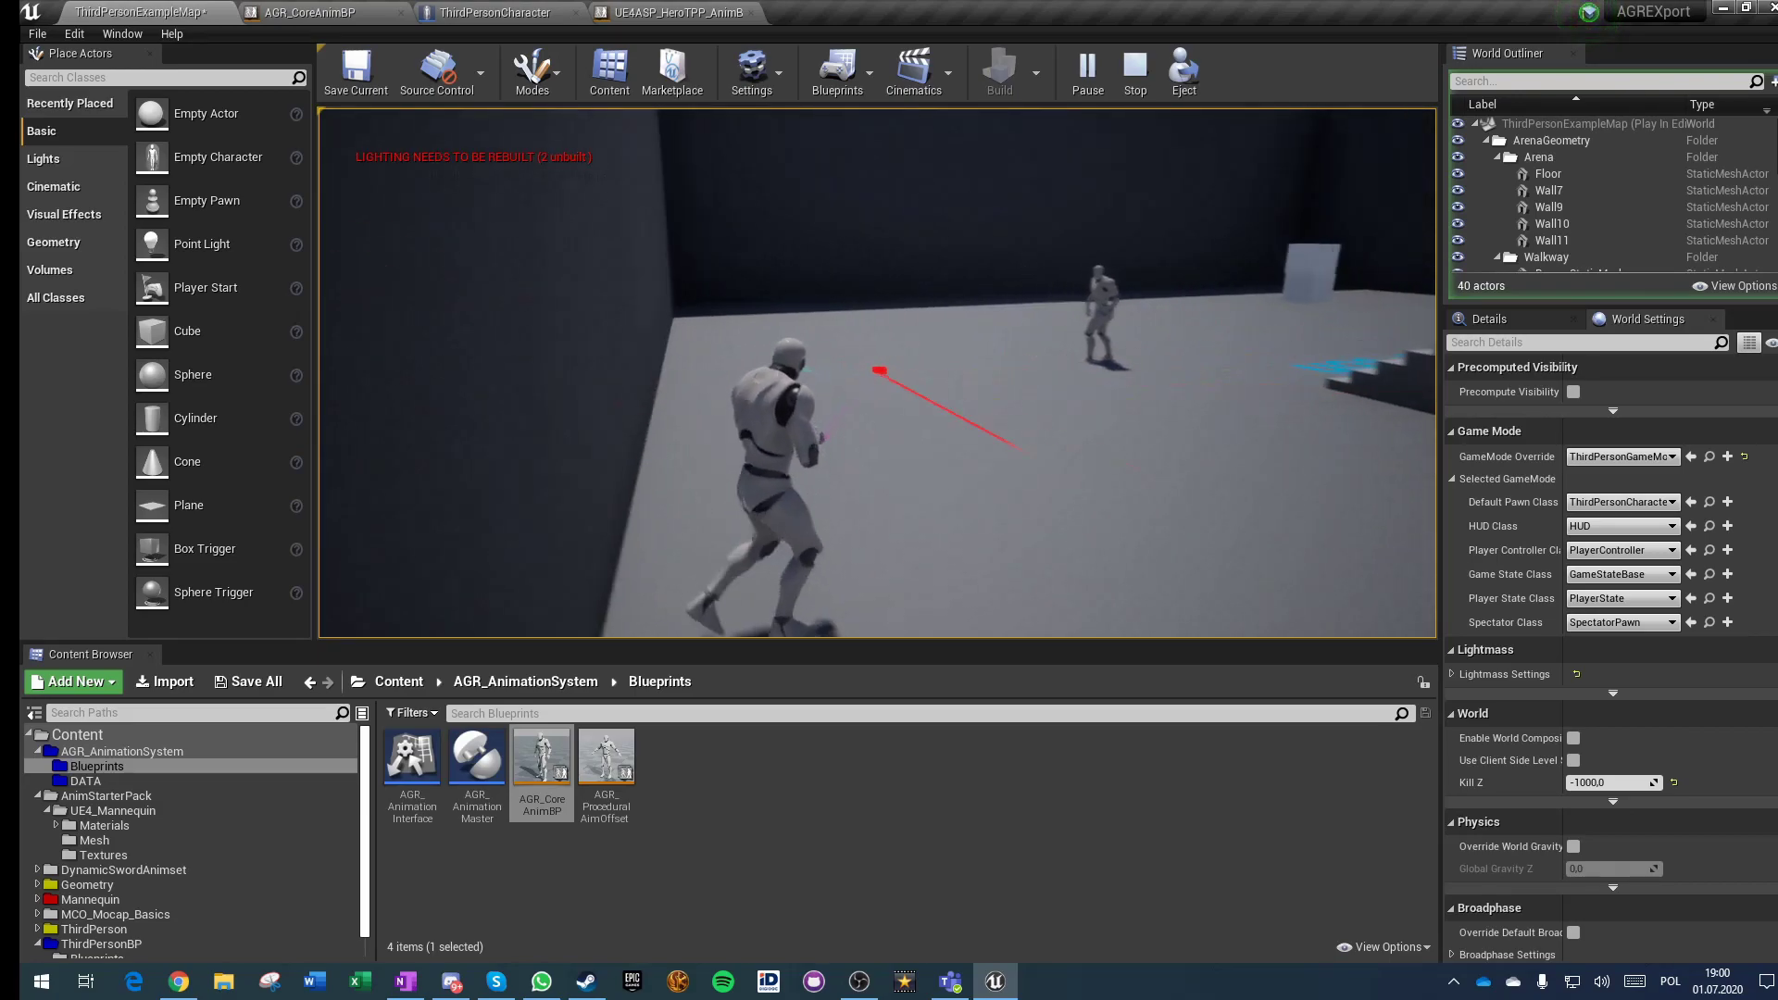
{"action": "key", "text": "w"}
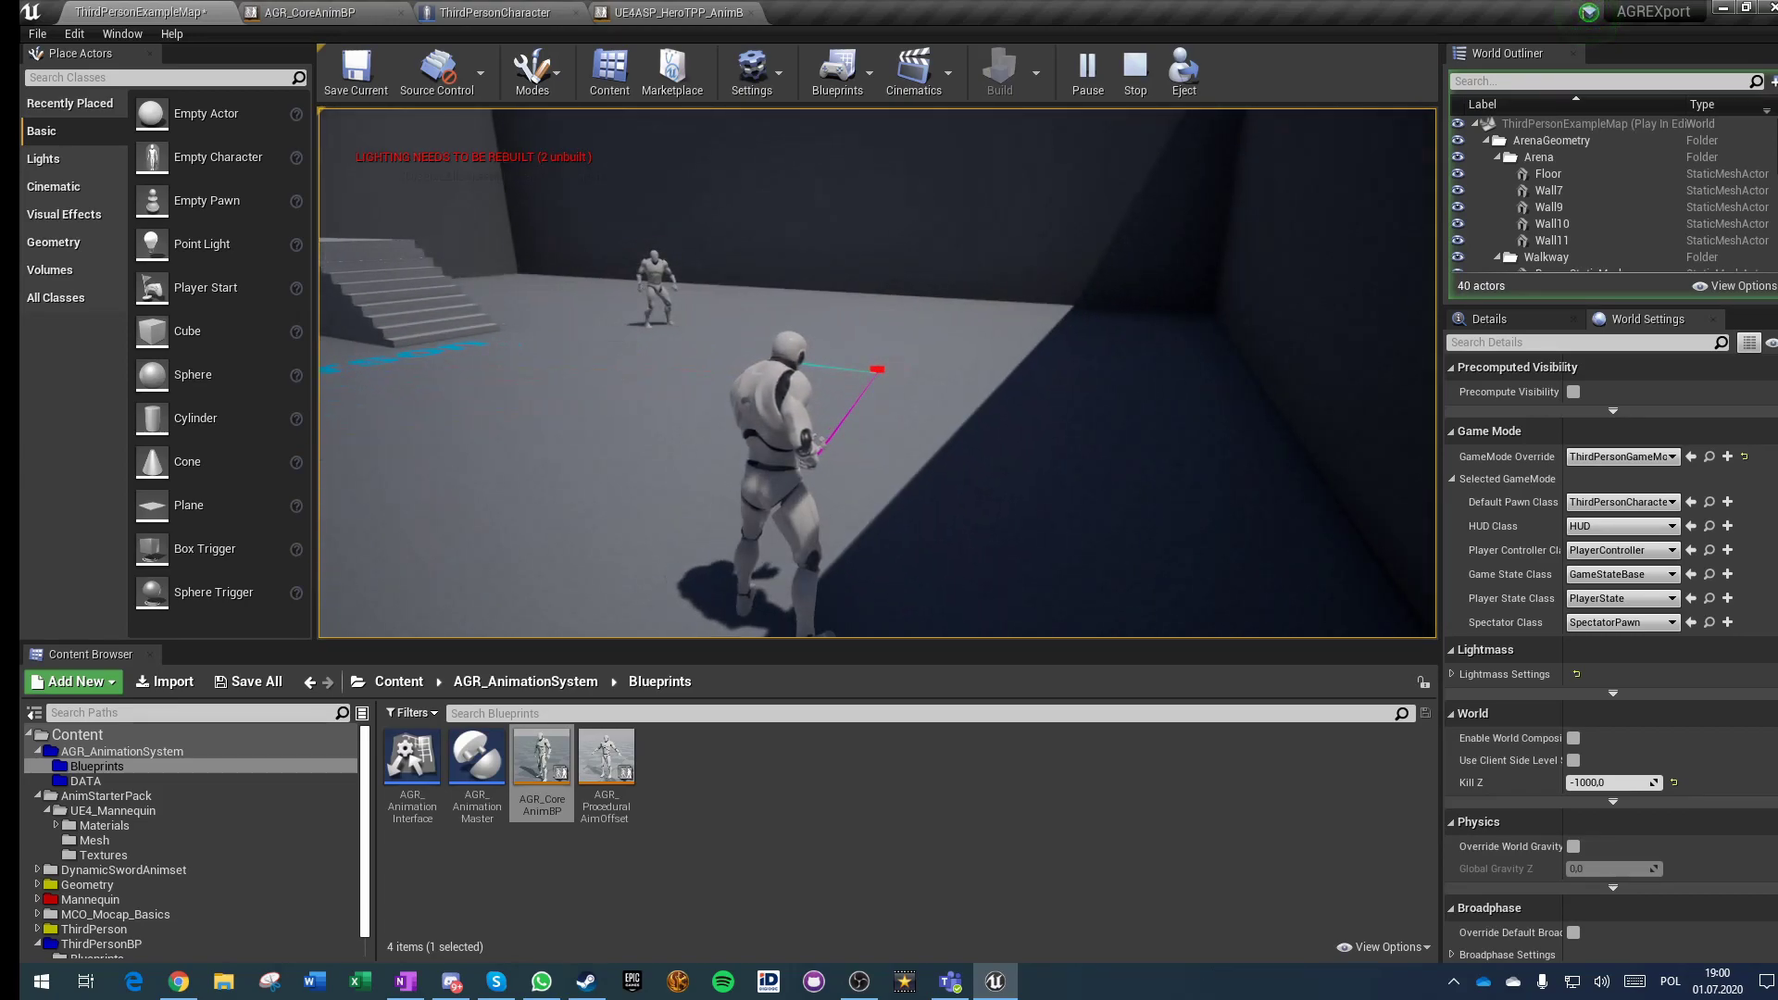
{"action": "key", "text": "space"}
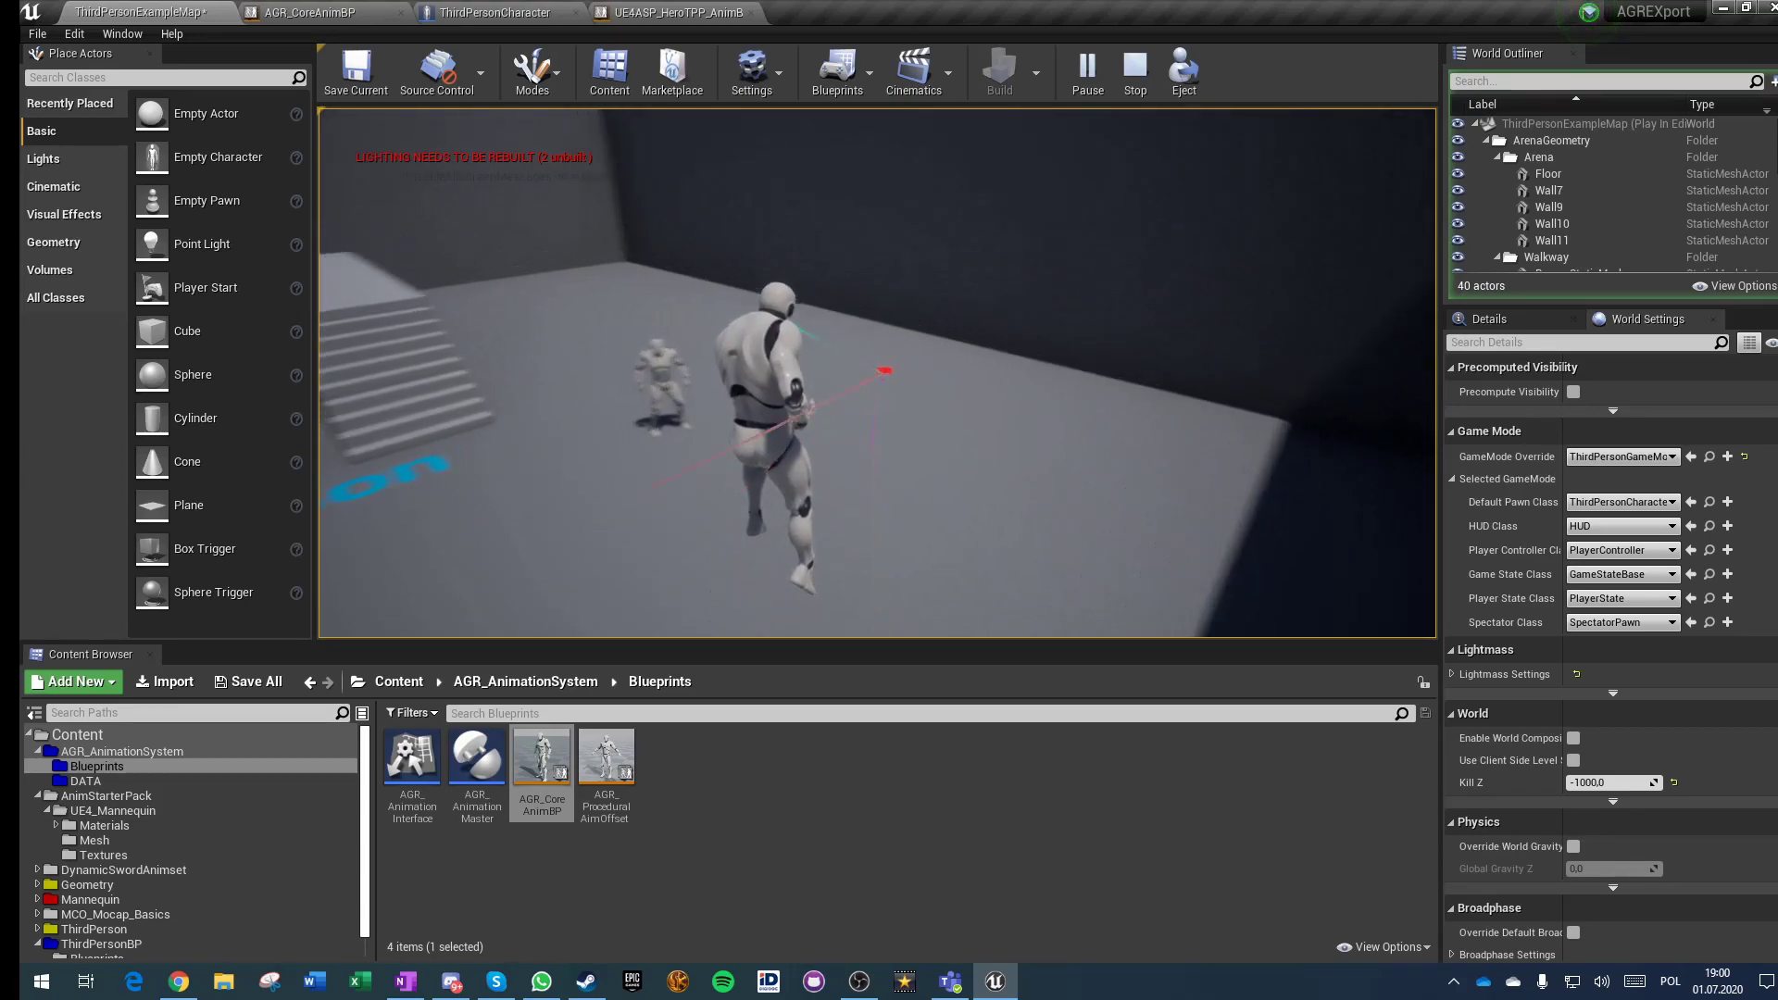
{"action": "key", "text": "w"}
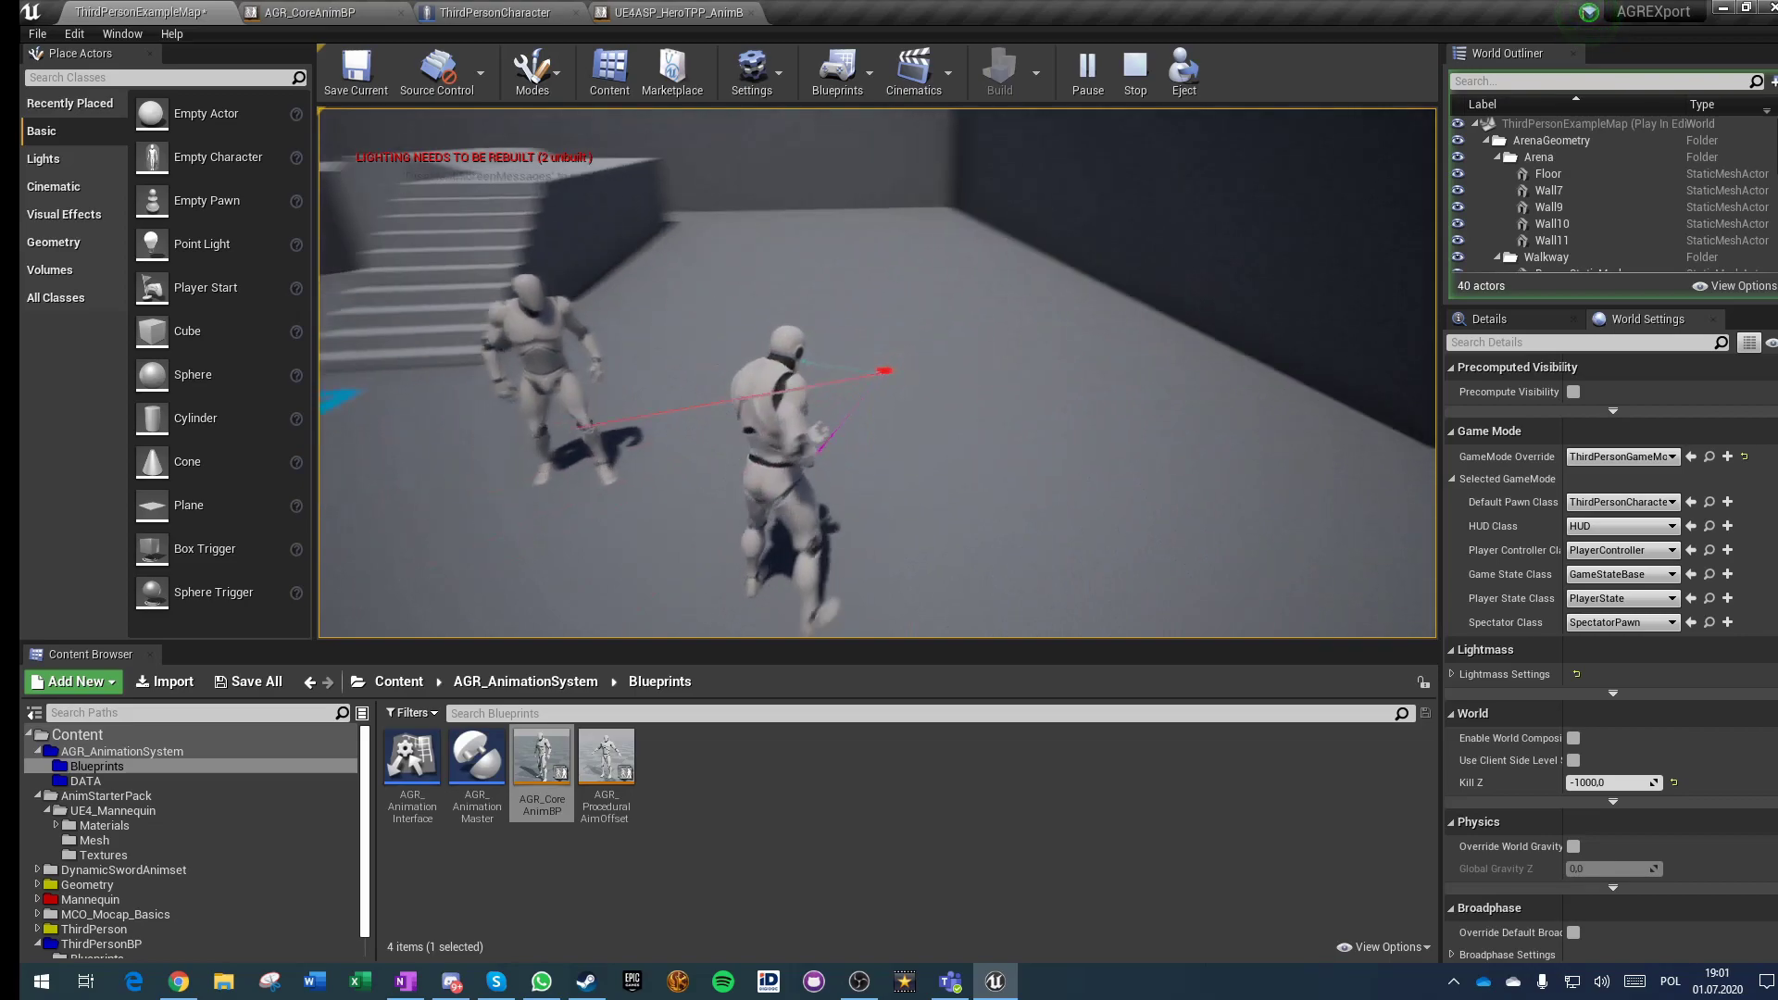
{"action": "key", "text": "w"}
{"action": "key", "text": "space"}
{"action": "key", "text": "space"}
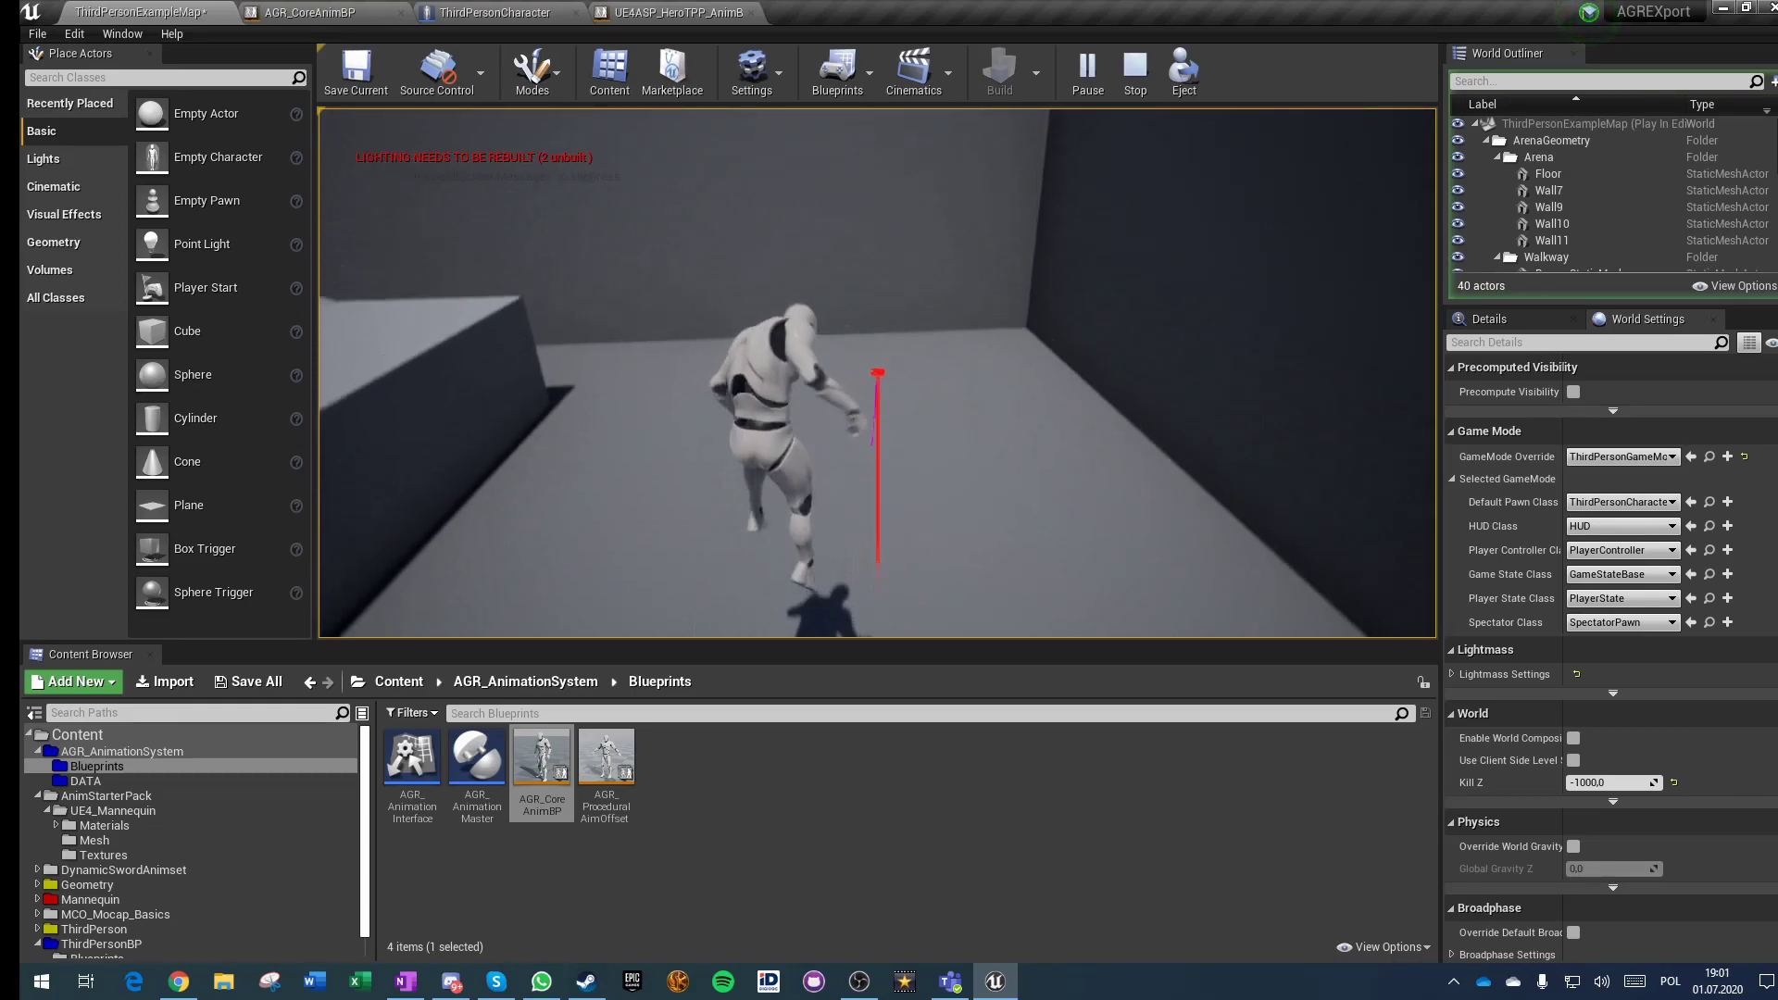
{"action": "key", "text": "Escape"}
Step: In the States Blend section of AGR_CoreAnimBP, add a Slot 'DefaultSlot' node fed by the Layered blend per bone output
{"action": "left_click", "coordinate": [329, 9]}
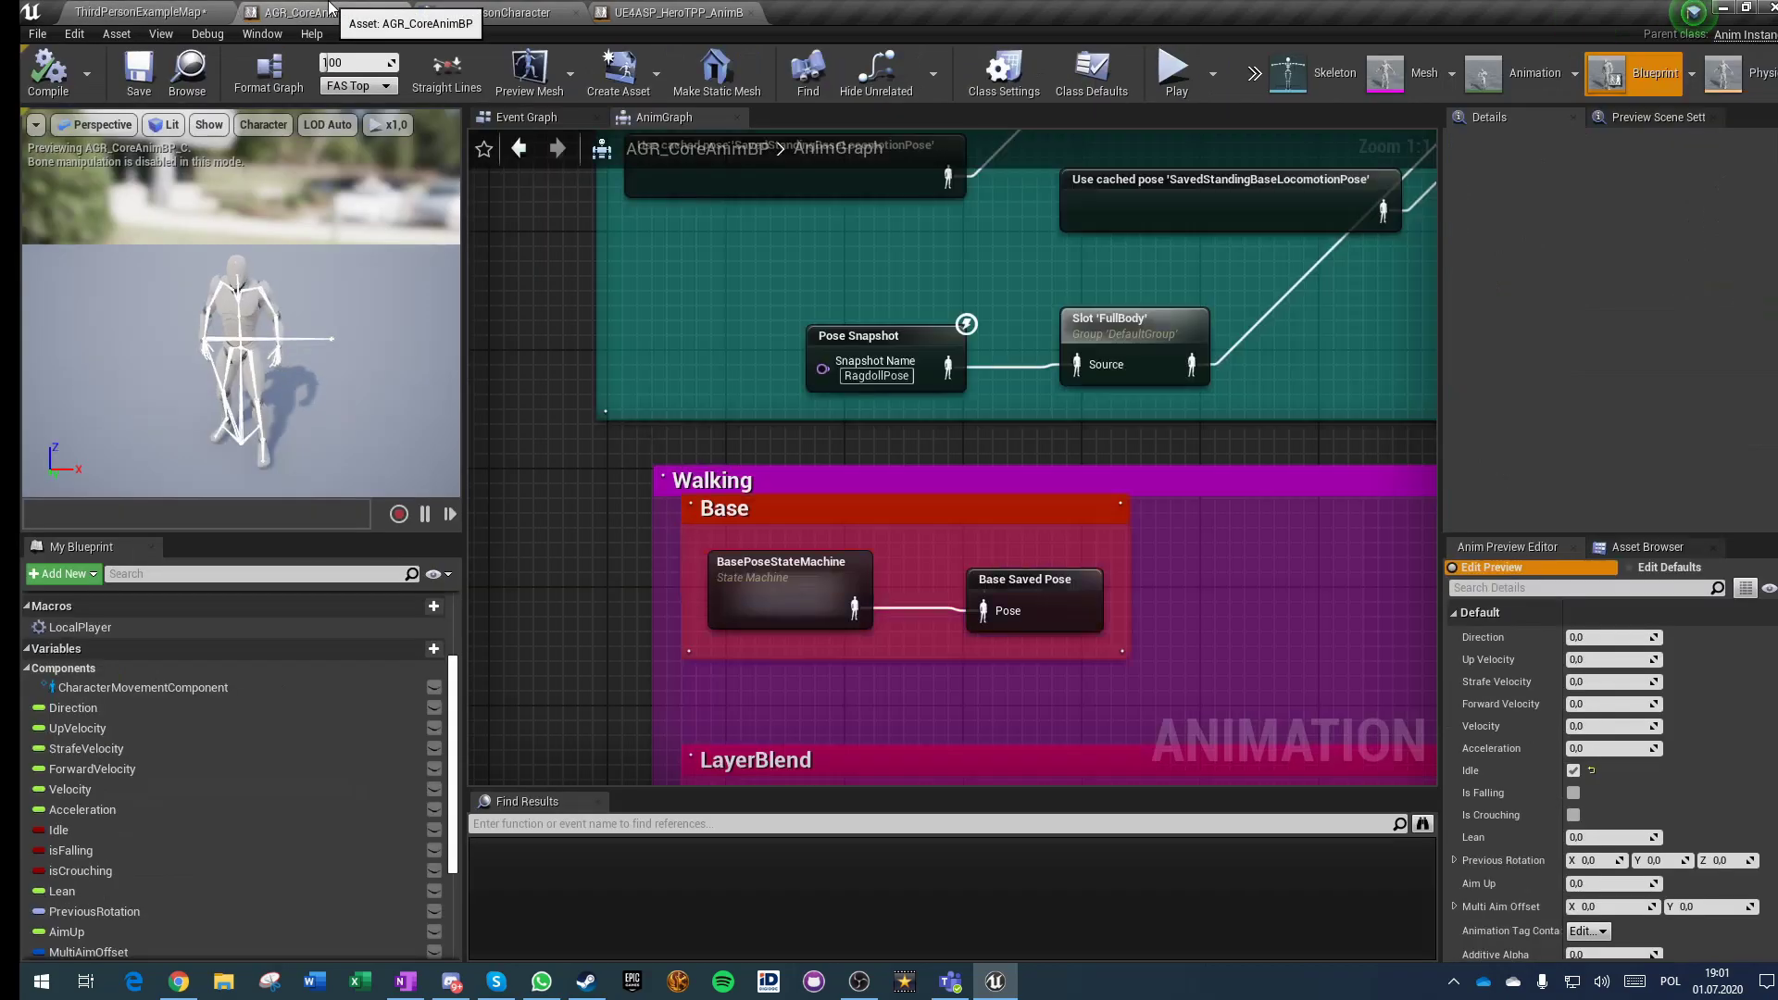
{"action": "scroll", "coordinate": [559, 537], "scroll_direction": "down", "scroll_amount": 2}
{"action": "right_click_drag", "start_coordinate": [783, 378], "coordinate": [635, 602]}
{"action": "scroll", "coordinate": [637, 602], "scroll_direction": "down", "scroll_amount": 1}
{"action": "right_click_drag", "start_coordinate": [572, 368], "coordinate": [715, 475]}
{"action": "left_click_drag", "start_coordinate": [715, 475], "coordinate": [985, 587]}
{"action": "left_click_drag", "start_coordinate": [969, 460], "coordinate": [973, 501]}
{"action": "left_click", "coordinate": [941, 489]}
{"action": "type", "text": "de"}
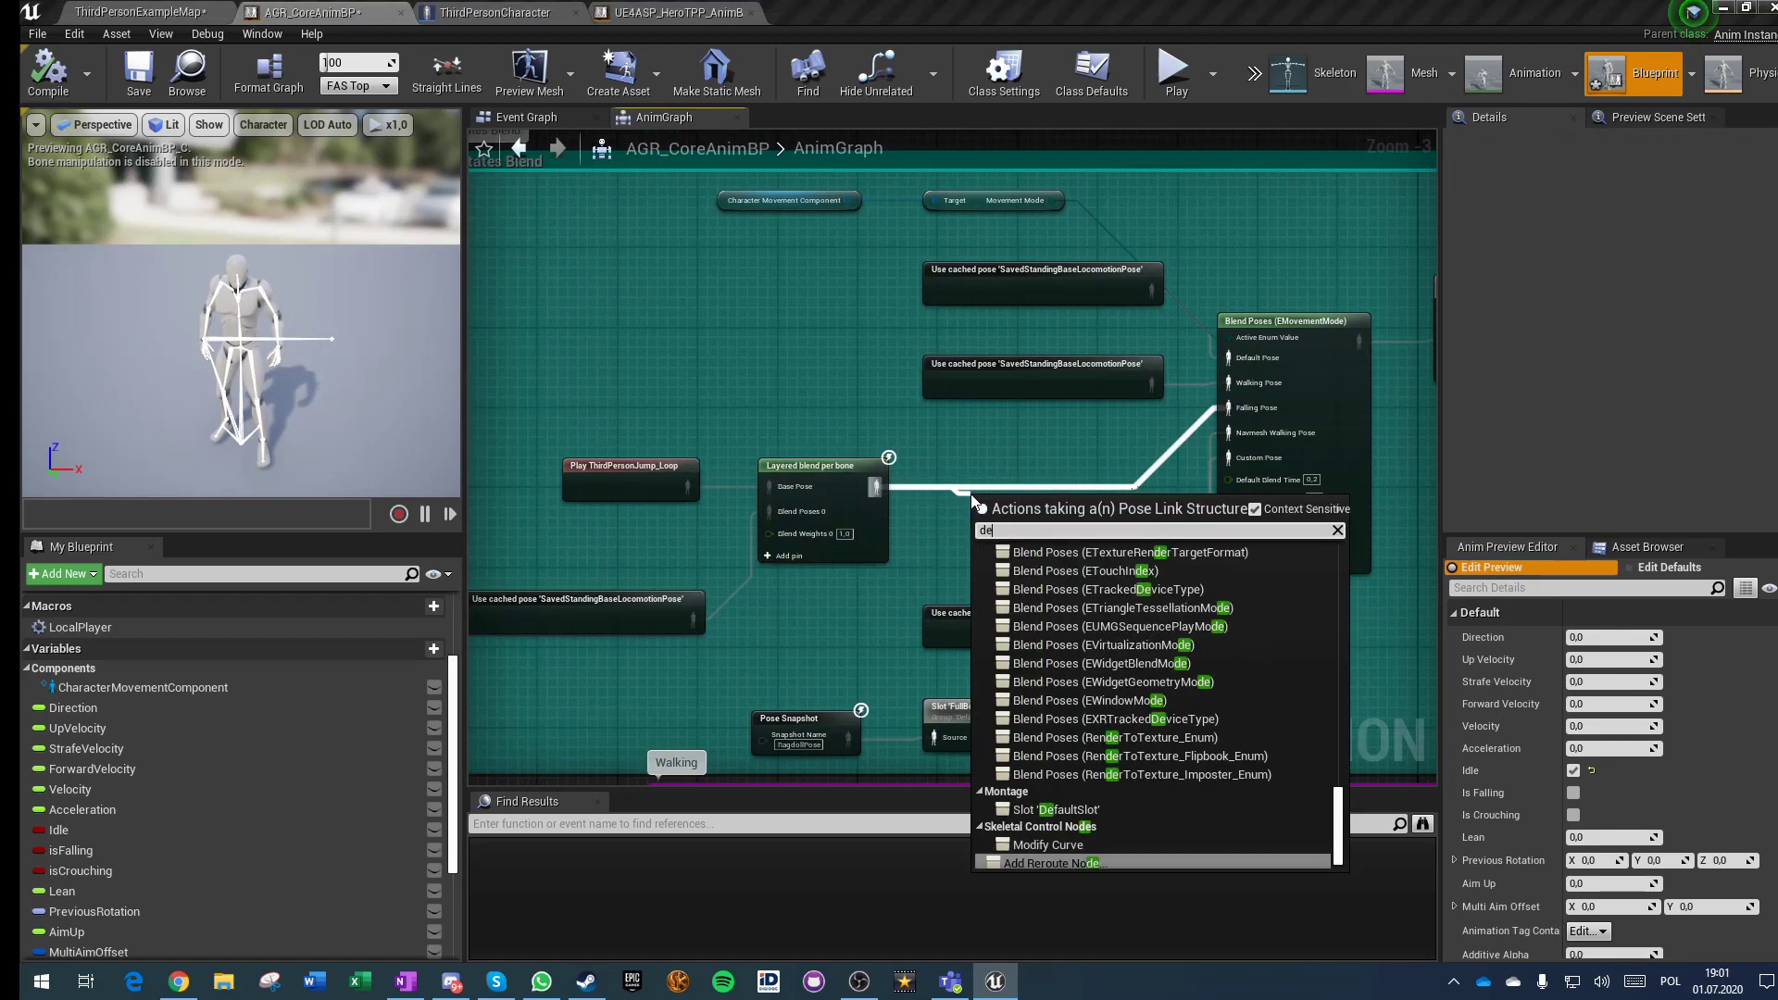
{"action": "type", "text": "fault"}
{"action": "key", "text": "Return"}
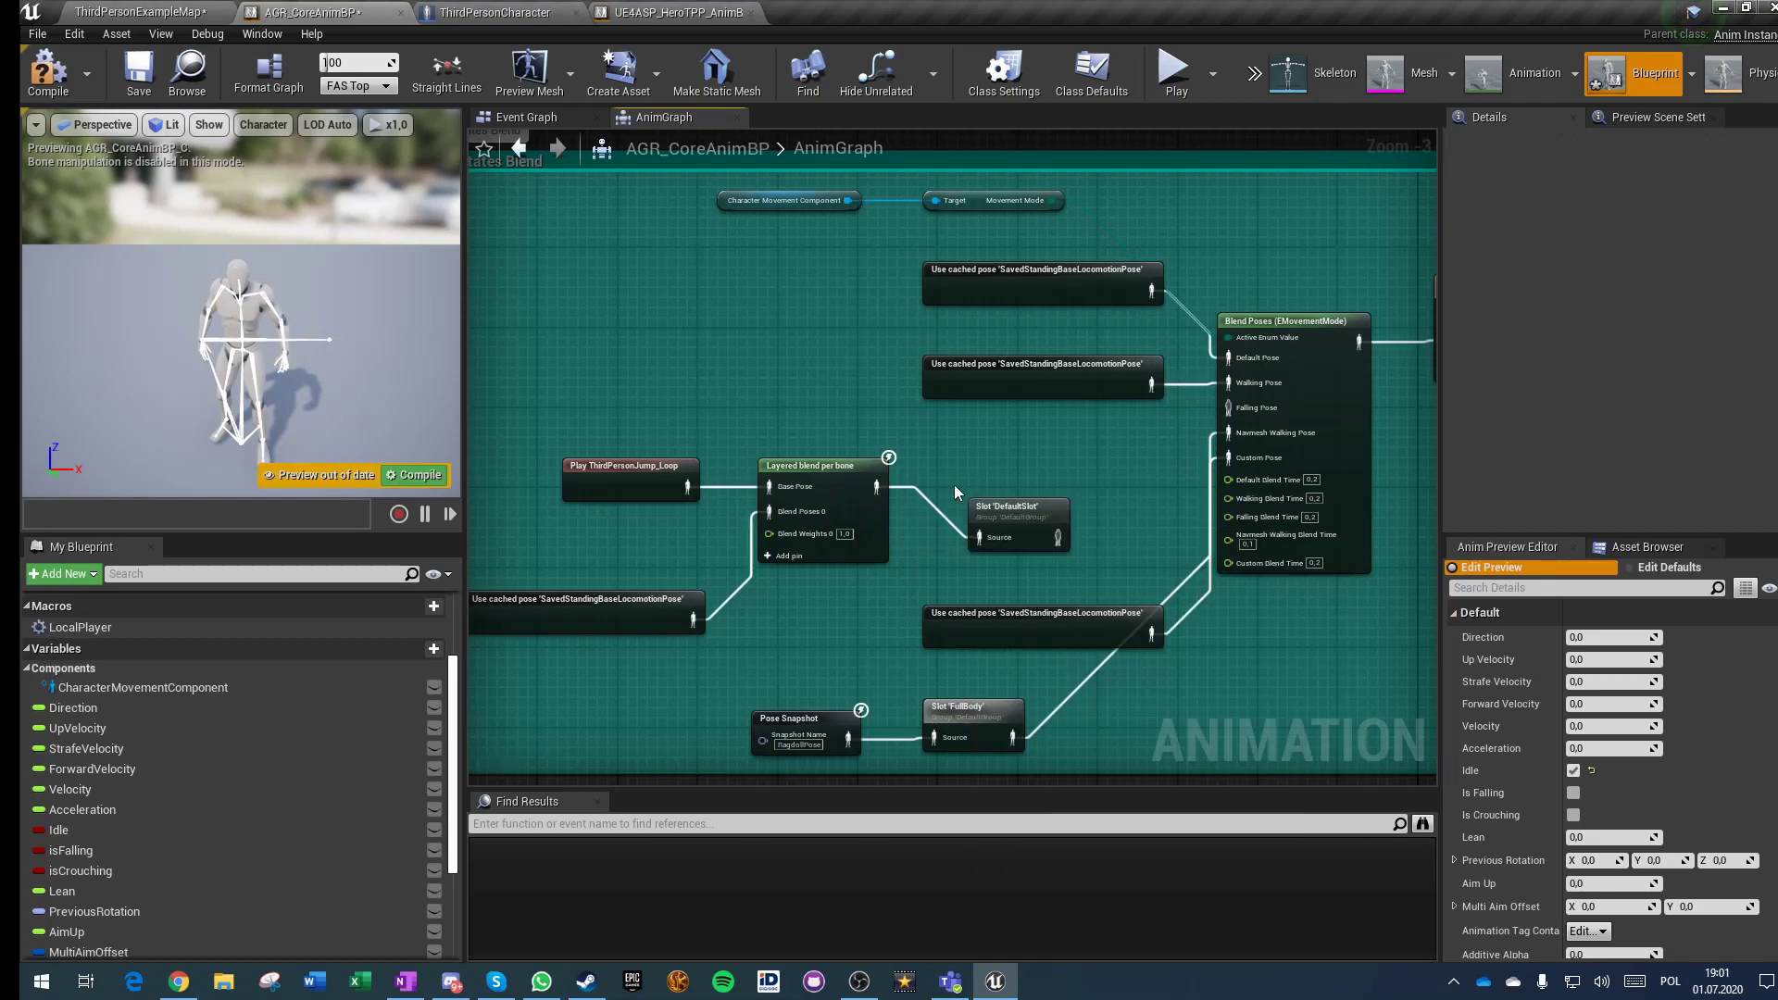
Step: Set the new slot node to DefaultGroup.FullBody and connect it to the Falling Pose of Blend Poses (EMovementMode)
{"action": "left_click", "coordinate": [1004, 509]}
{"action": "left_click", "coordinate": [1640, 194]}
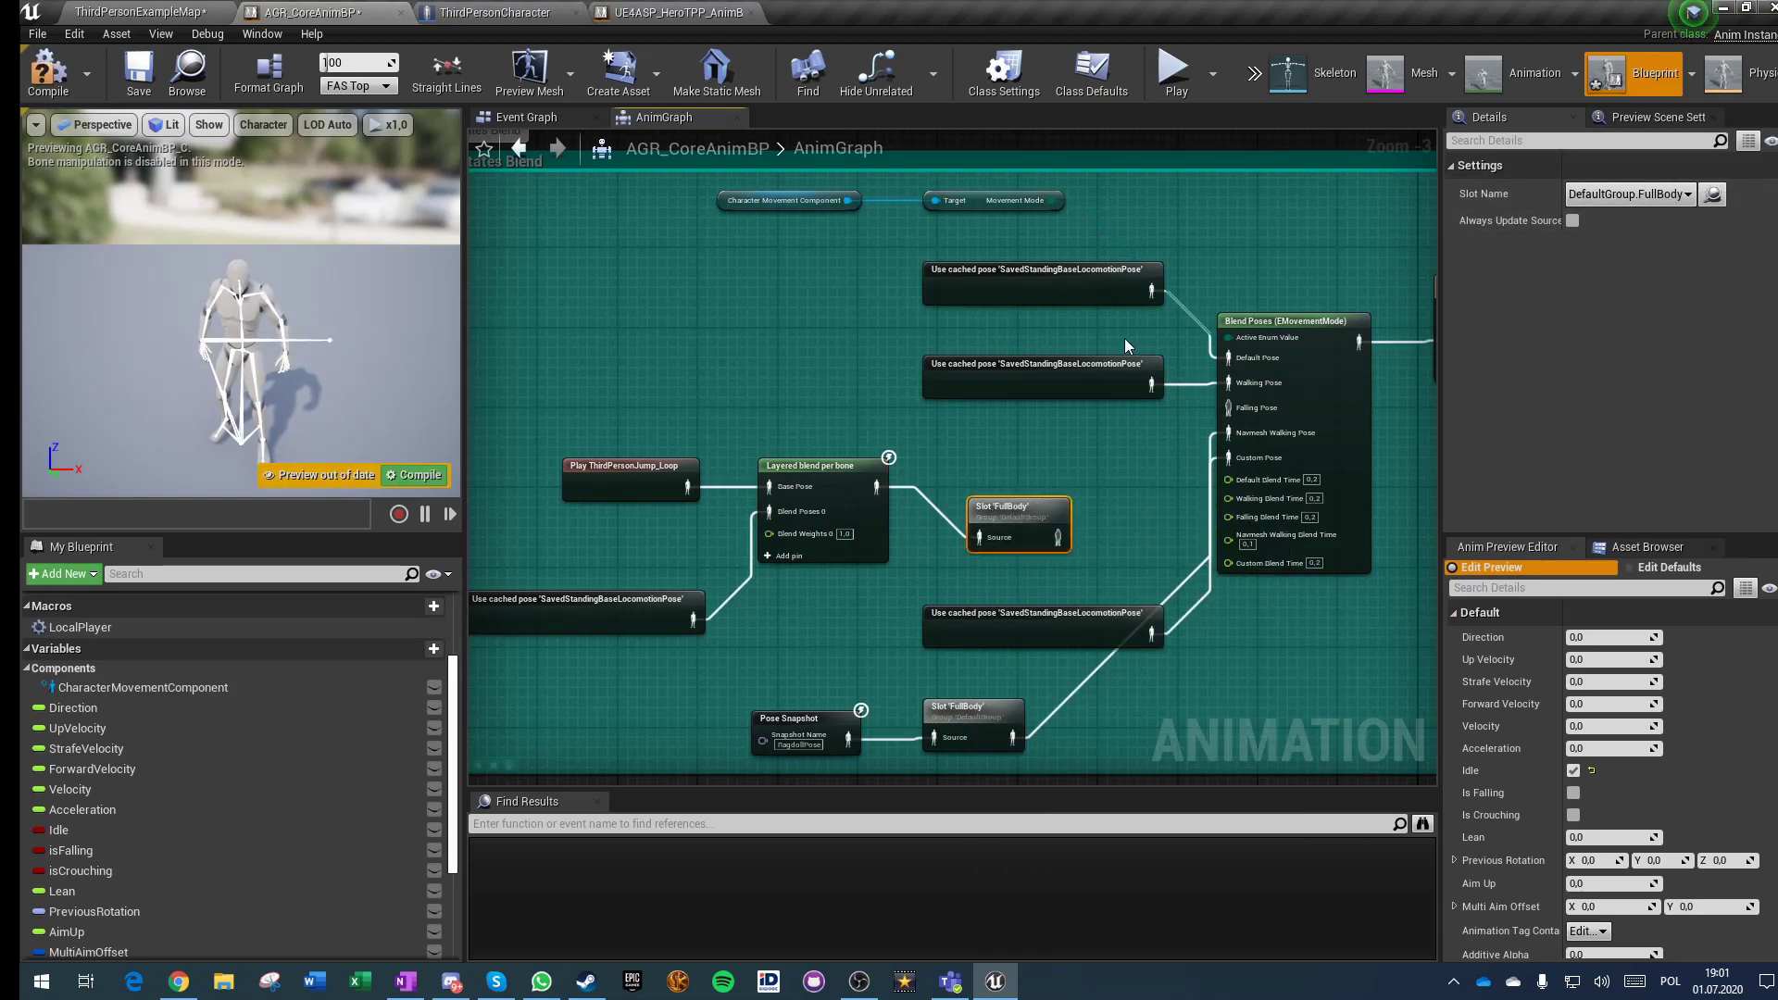
{"action": "left_click_drag", "start_coordinate": [1065, 546], "coordinate": [1239, 413]}
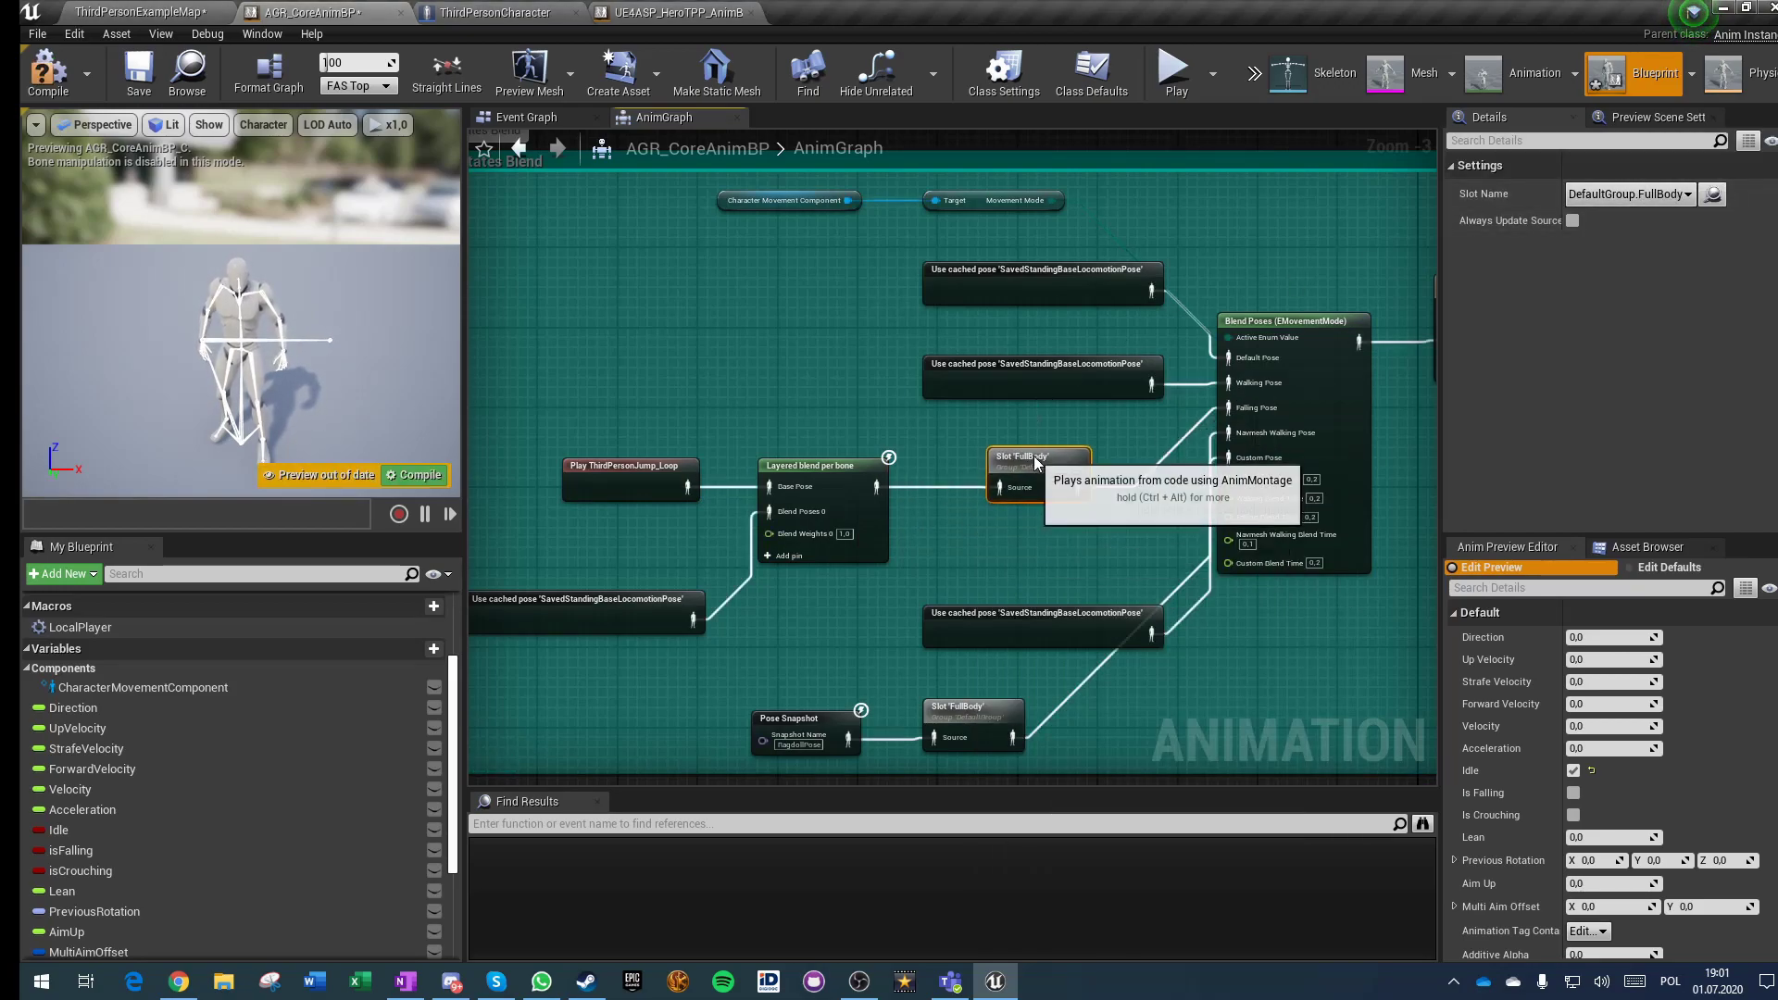
Step: Save AGR_CoreAnimBP and move the cached pose node below the new slot farther away from the Blend Poses node
{"action": "left_click", "coordinate": [136, 76]}
{"action": "right_click_drag", "start_coordinate": [908, 329], "coordinate": [849, 315]}
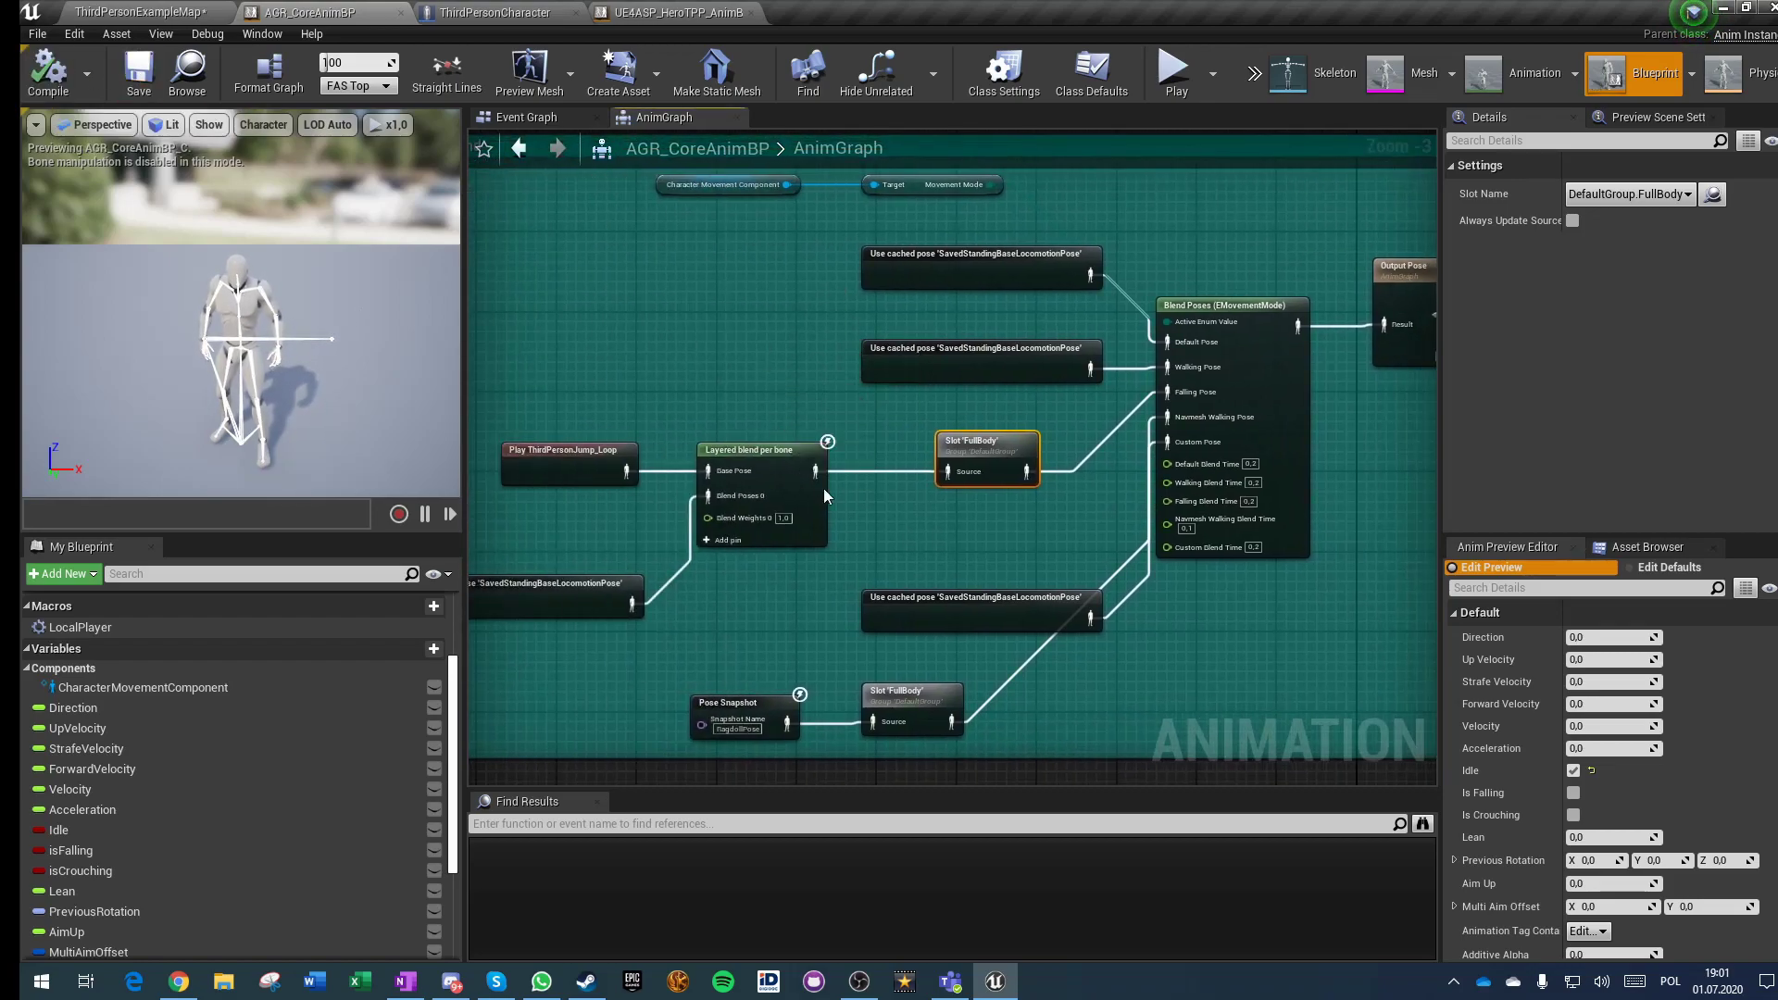
{"action": "left_click_drag", "start_coordinate": [910, 584], "coordinate": [795, 581]}
{"action": "mouse_move", "coordinate": [923, 500]}
{"action": "right_mouse_down"}
{"action": "mouse_move", "coordinate": [983, 455]}
{"action": "mouse_move", "coordinate": [941, 478]}
{"action": "right_mouse_up"}
{"action": "right_click_drag", "start_coordinate": [926, 344], "coordinate": [924, 520]}
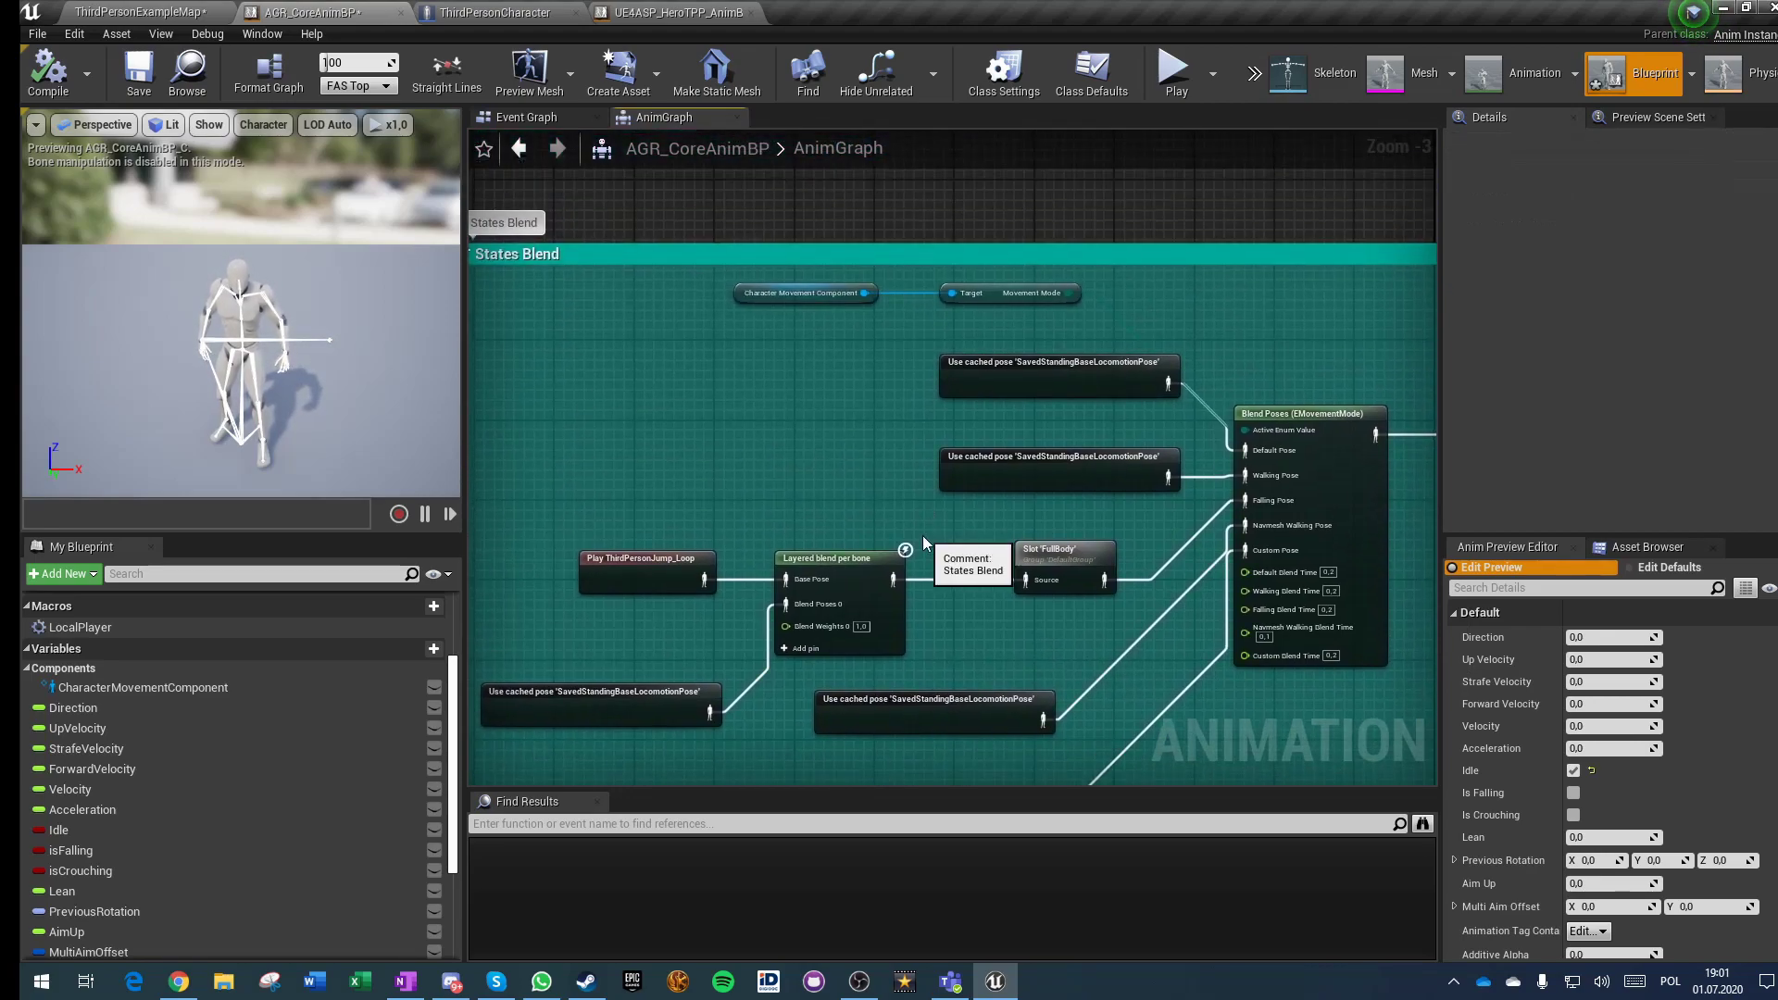
Step: Play ThirdPersonExampleMap and test jumping, running and strafing with the new FullBody slot in the falling state
{"action": "left_click", "coordinate": [168, 11]}
{"action": "left_click", "coordinate": [932, 411]}
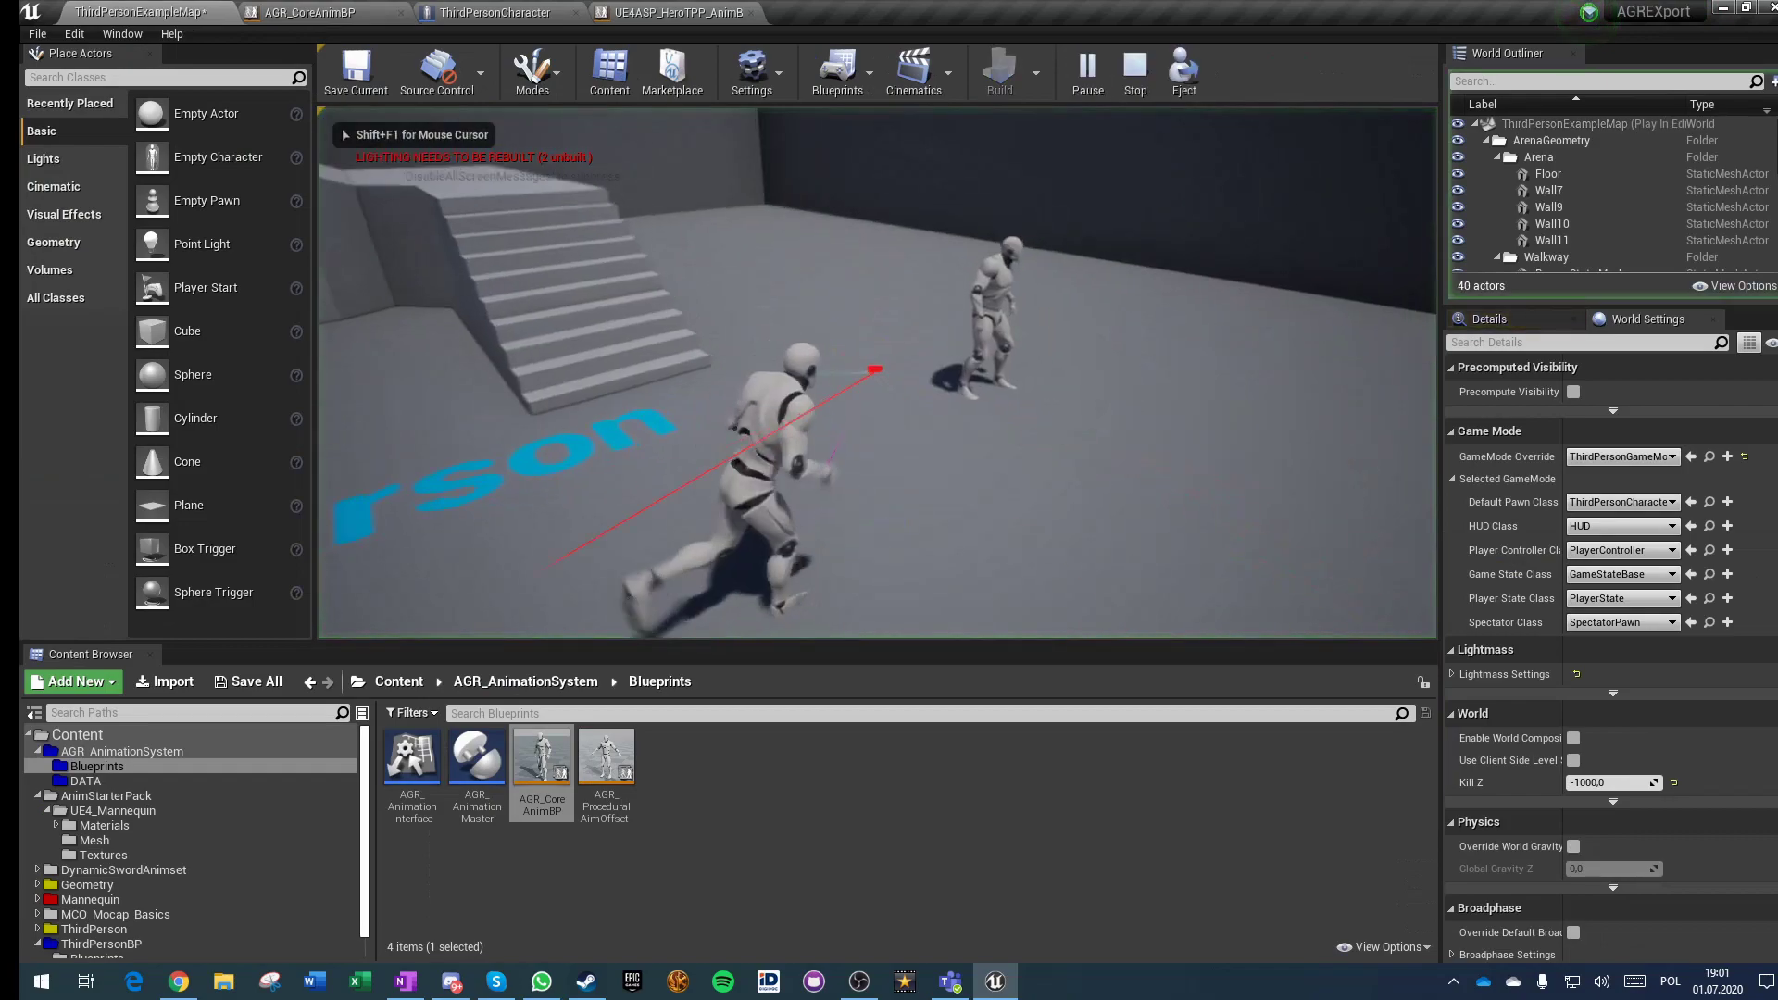
{"action": "key", "text": "w"}
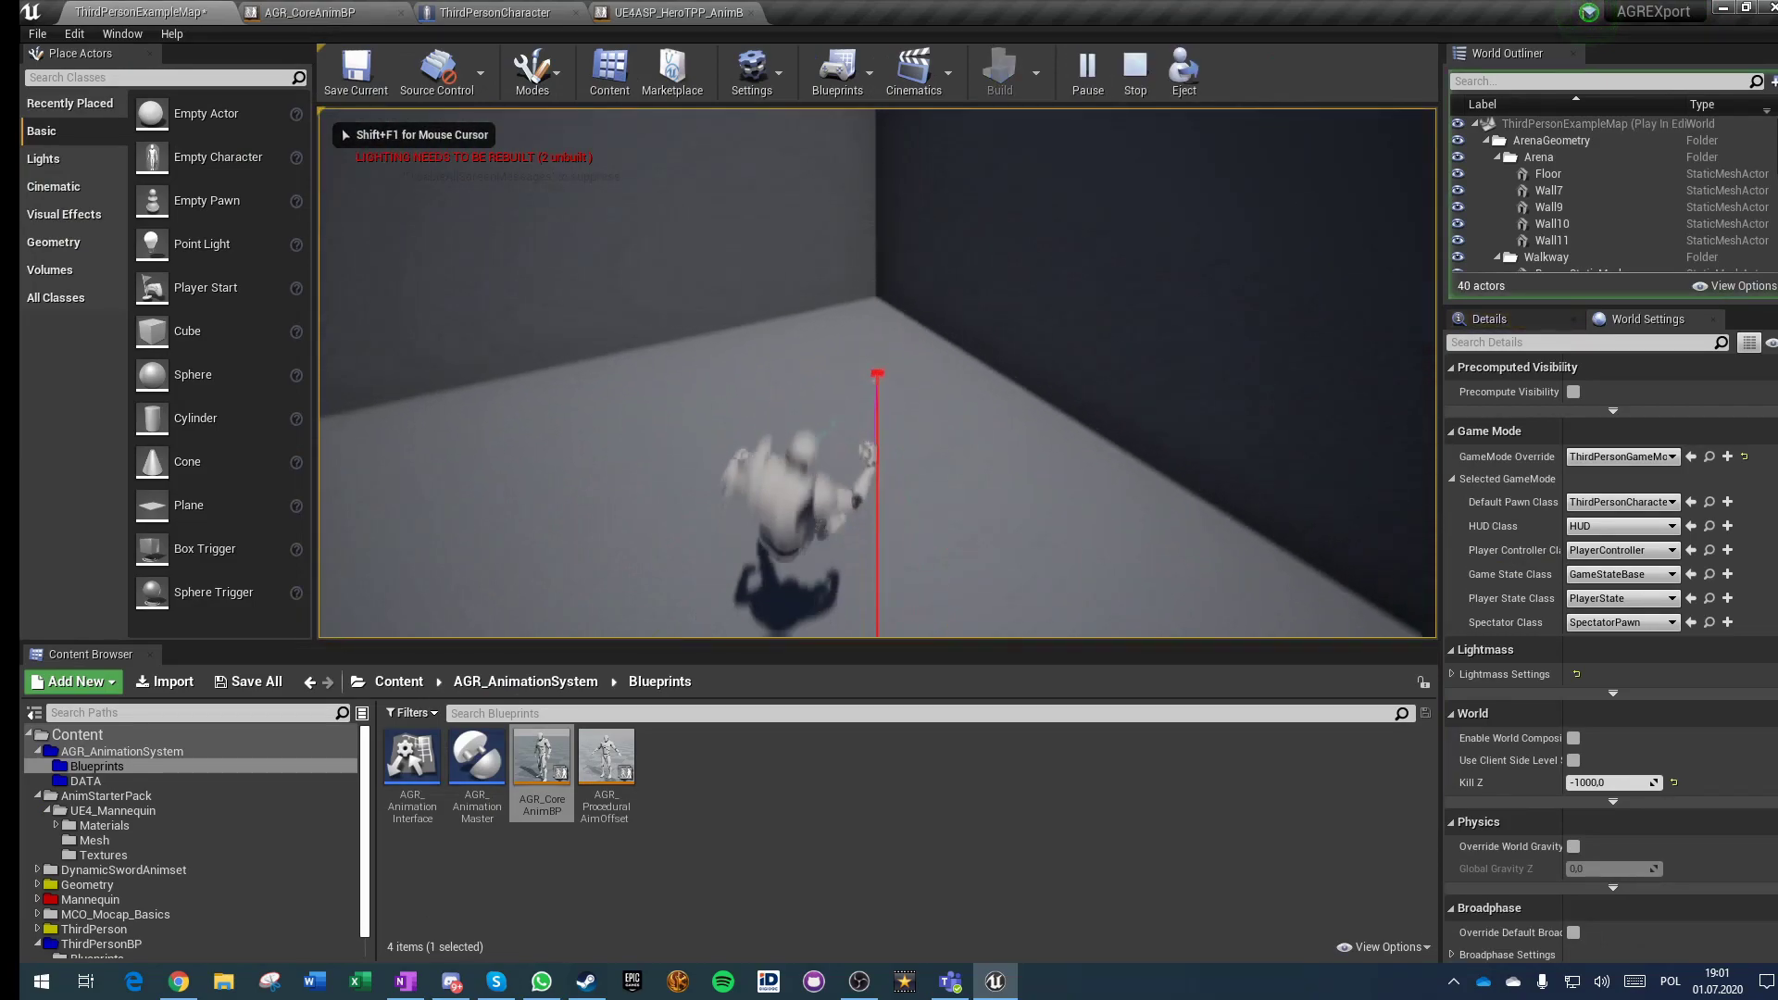
{"action": "key", "text": "space"}
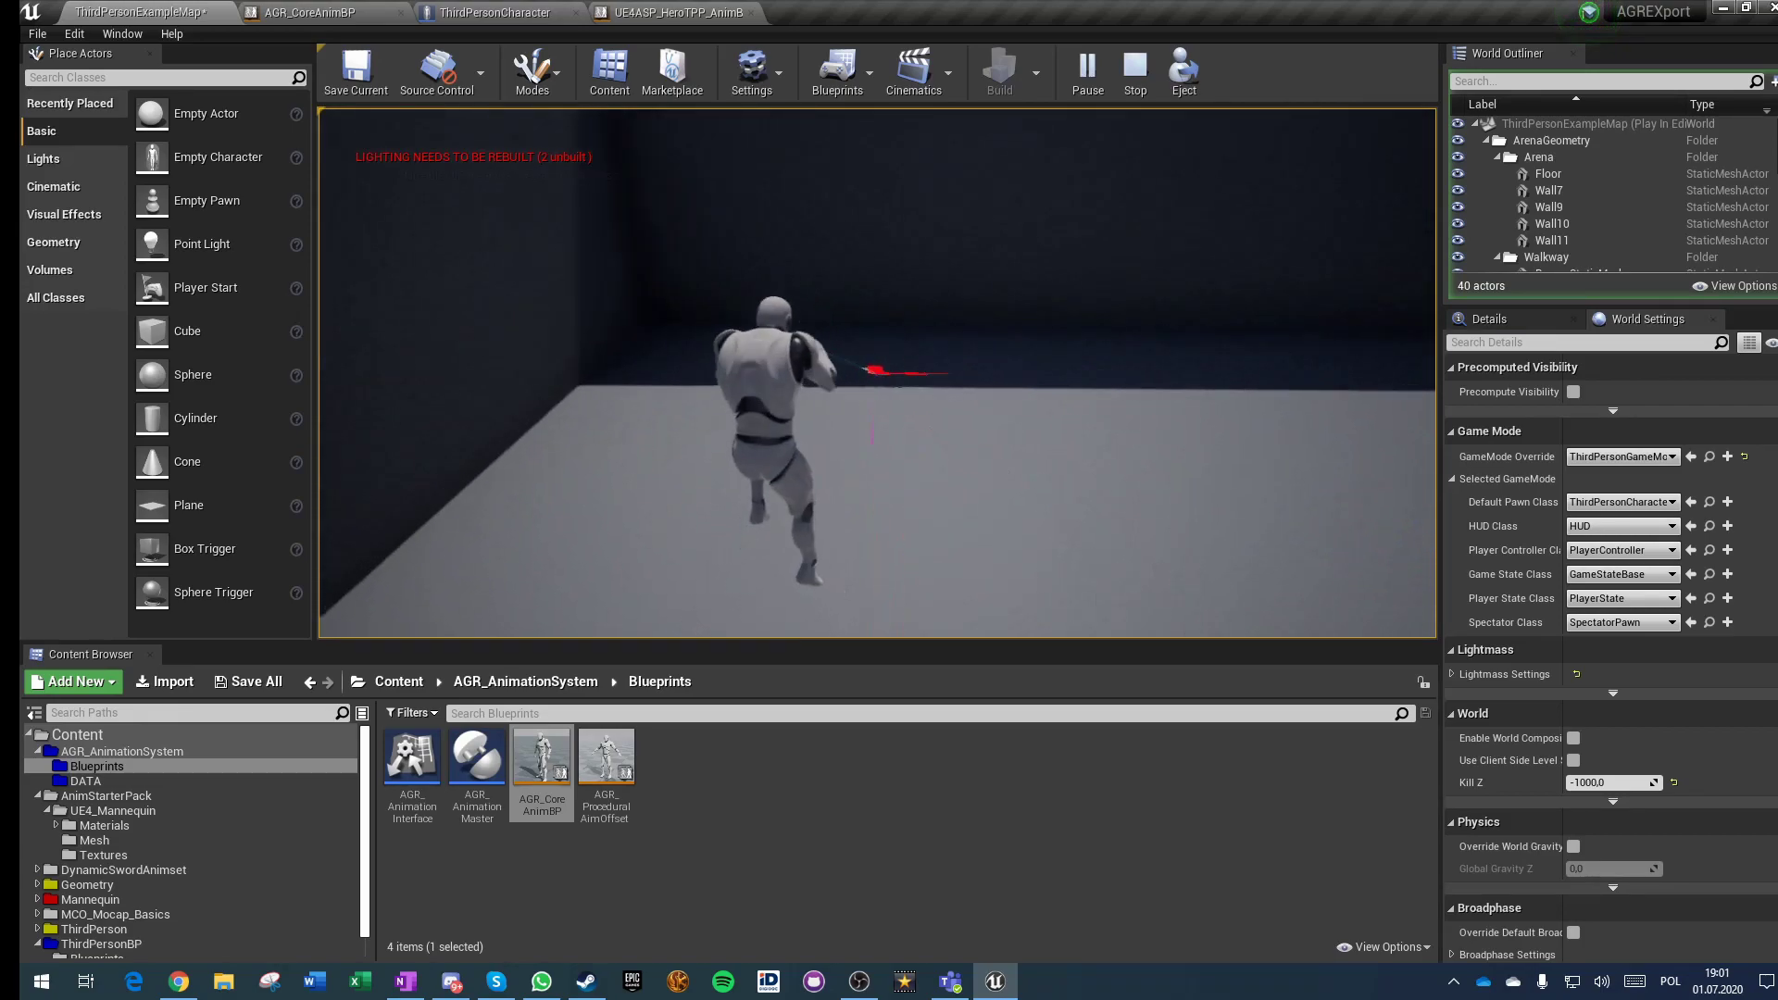
{"action": "key", "text": "space"}
{"action": "key", "text": "w"}
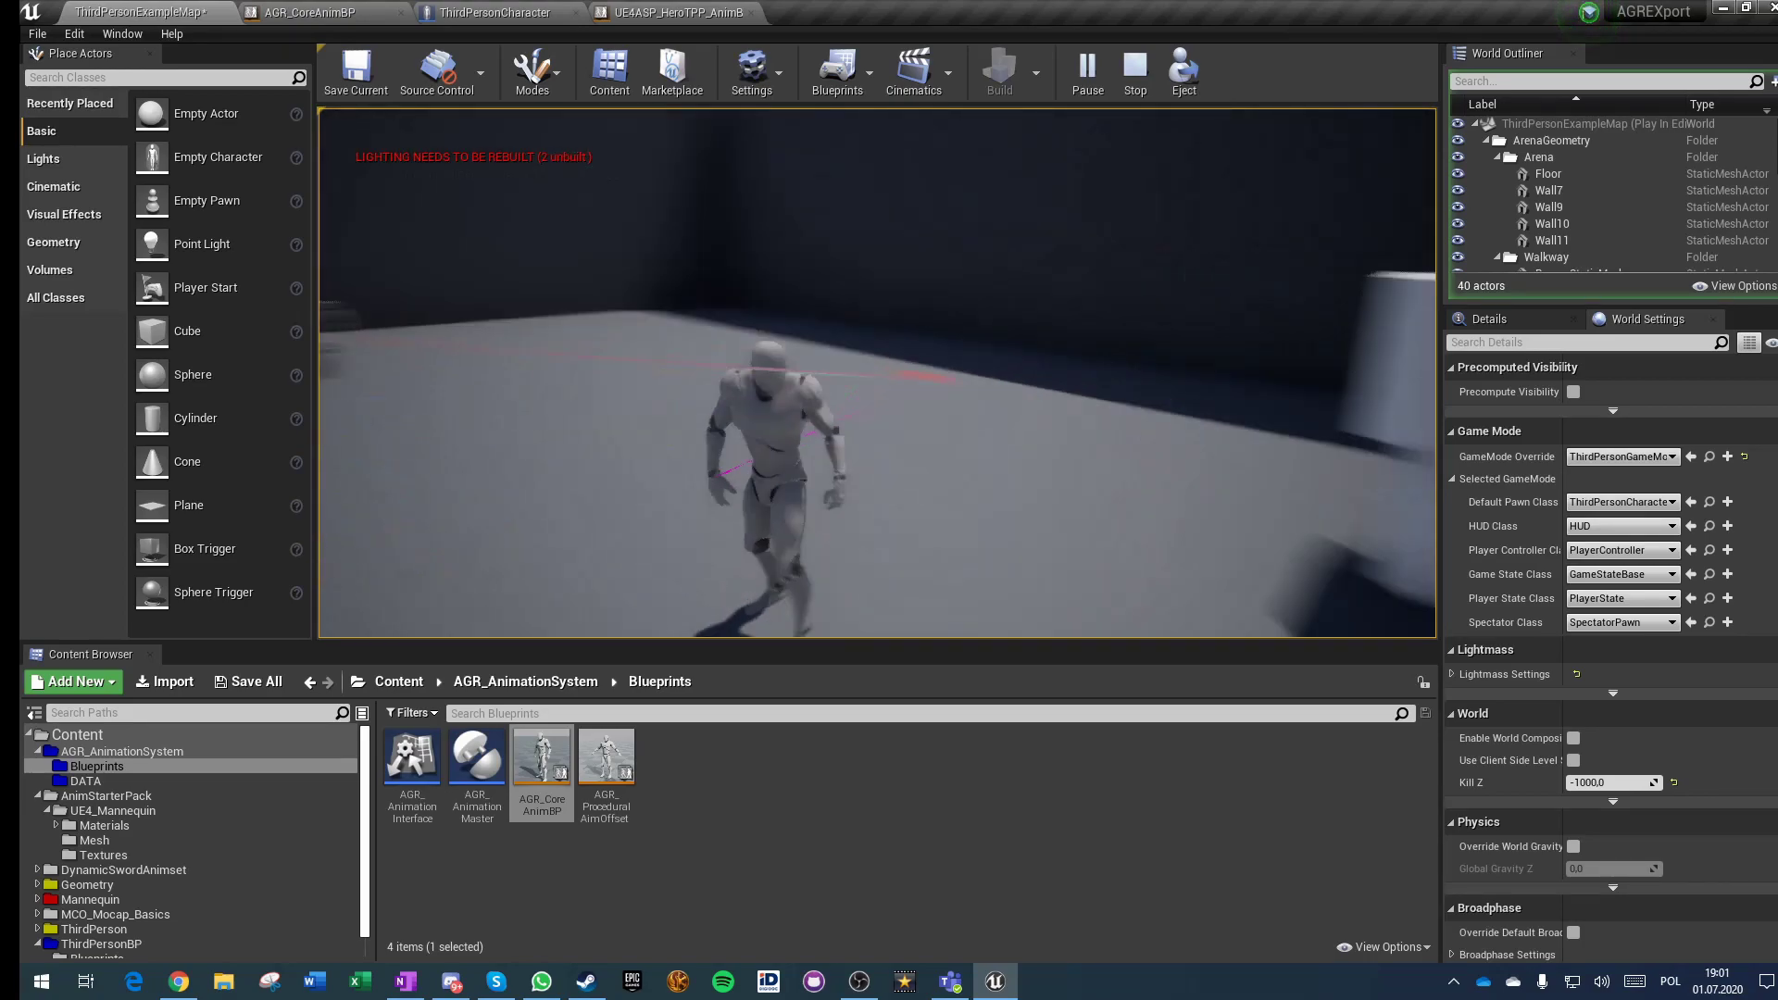
{"action": "key", "text": "space"}
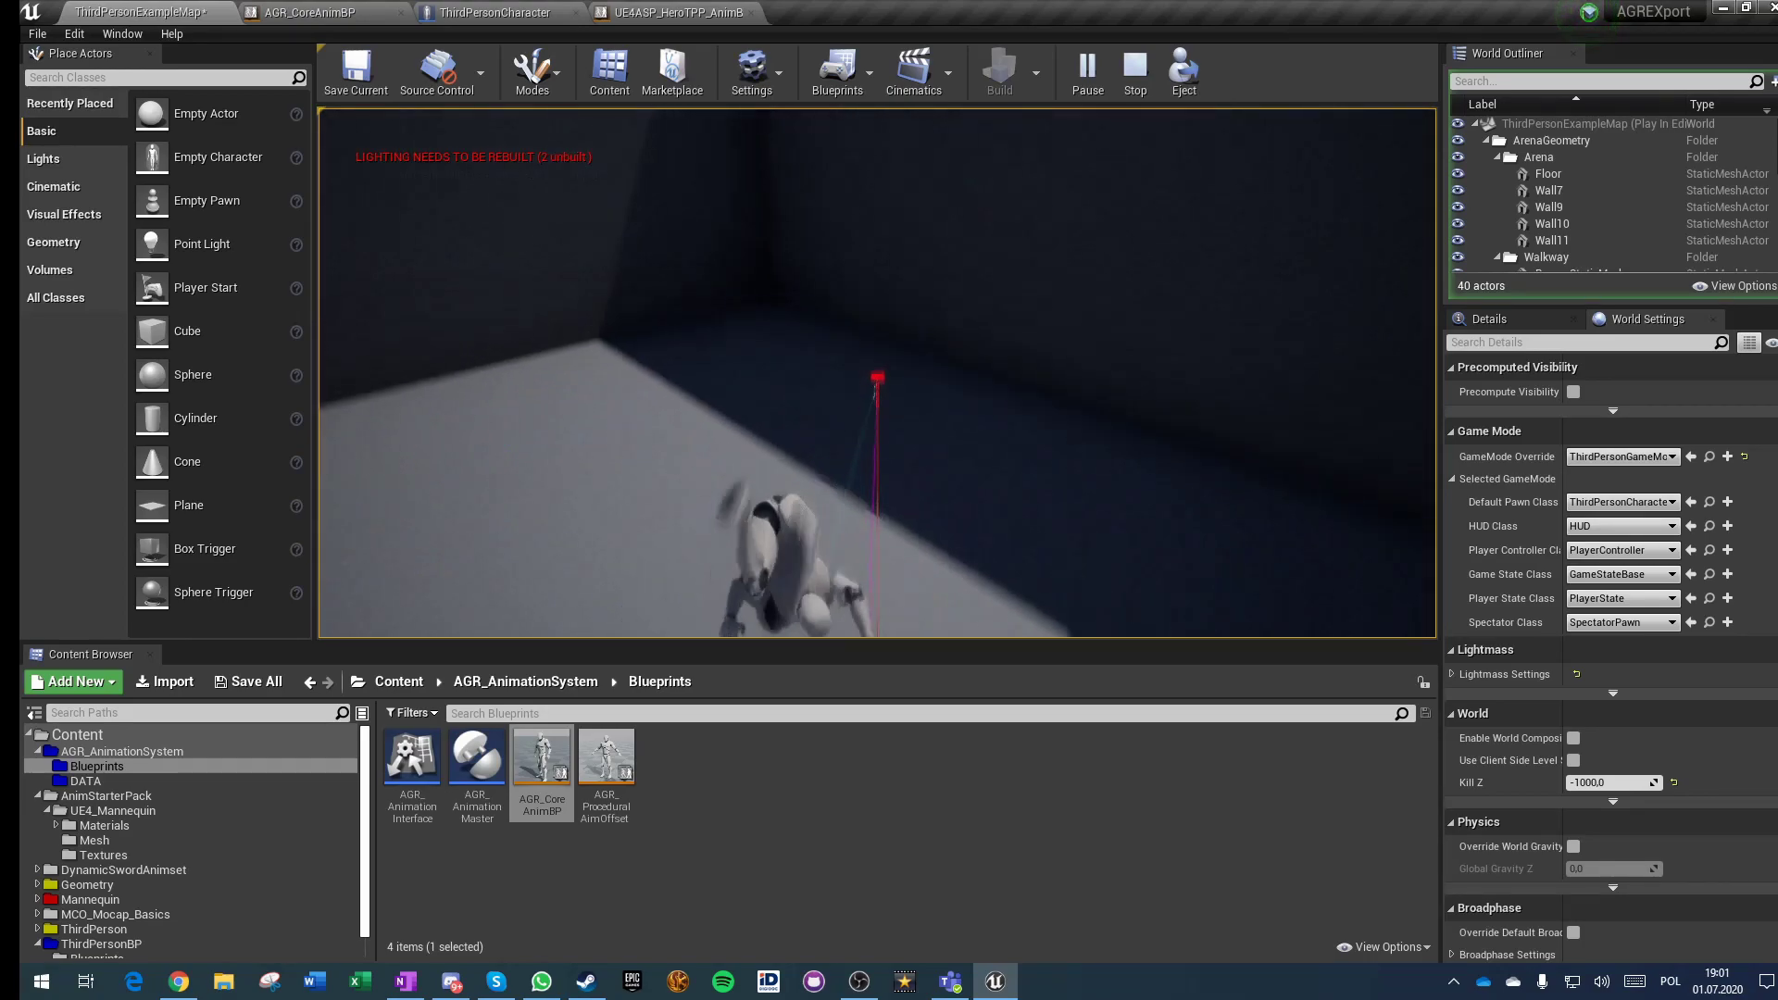
{"action": "key", "text": "space"}
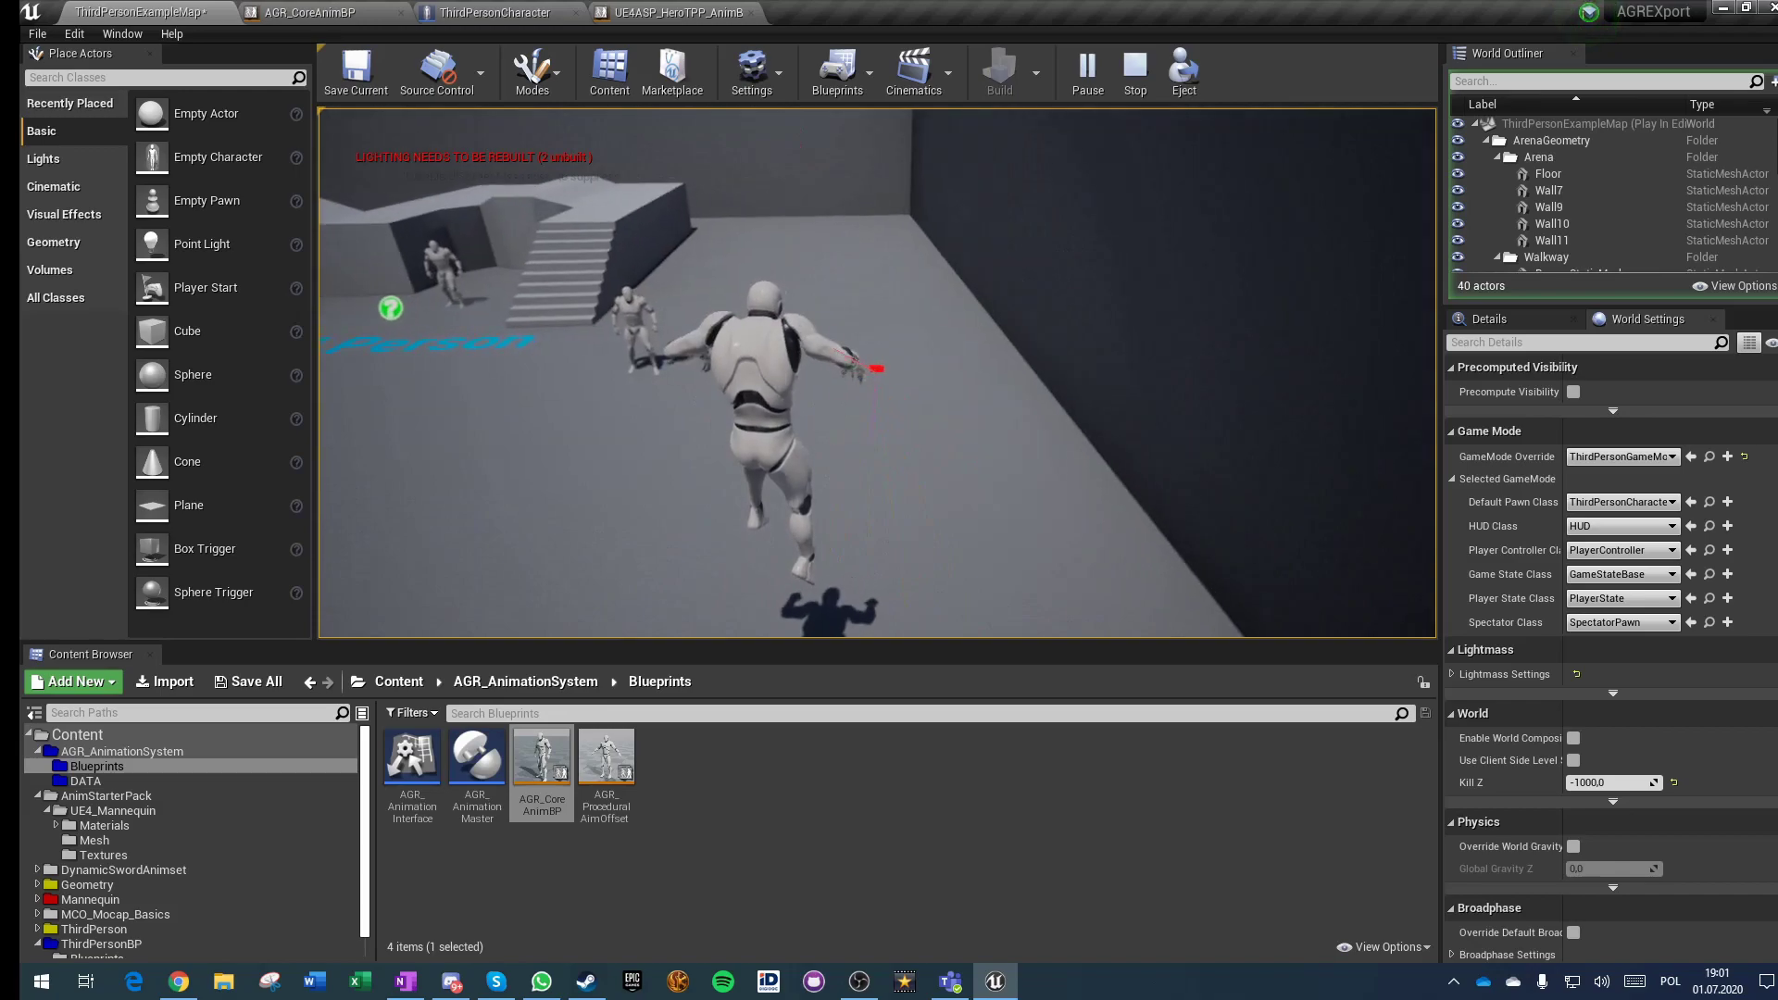
{"action": "key", "text": "space"}
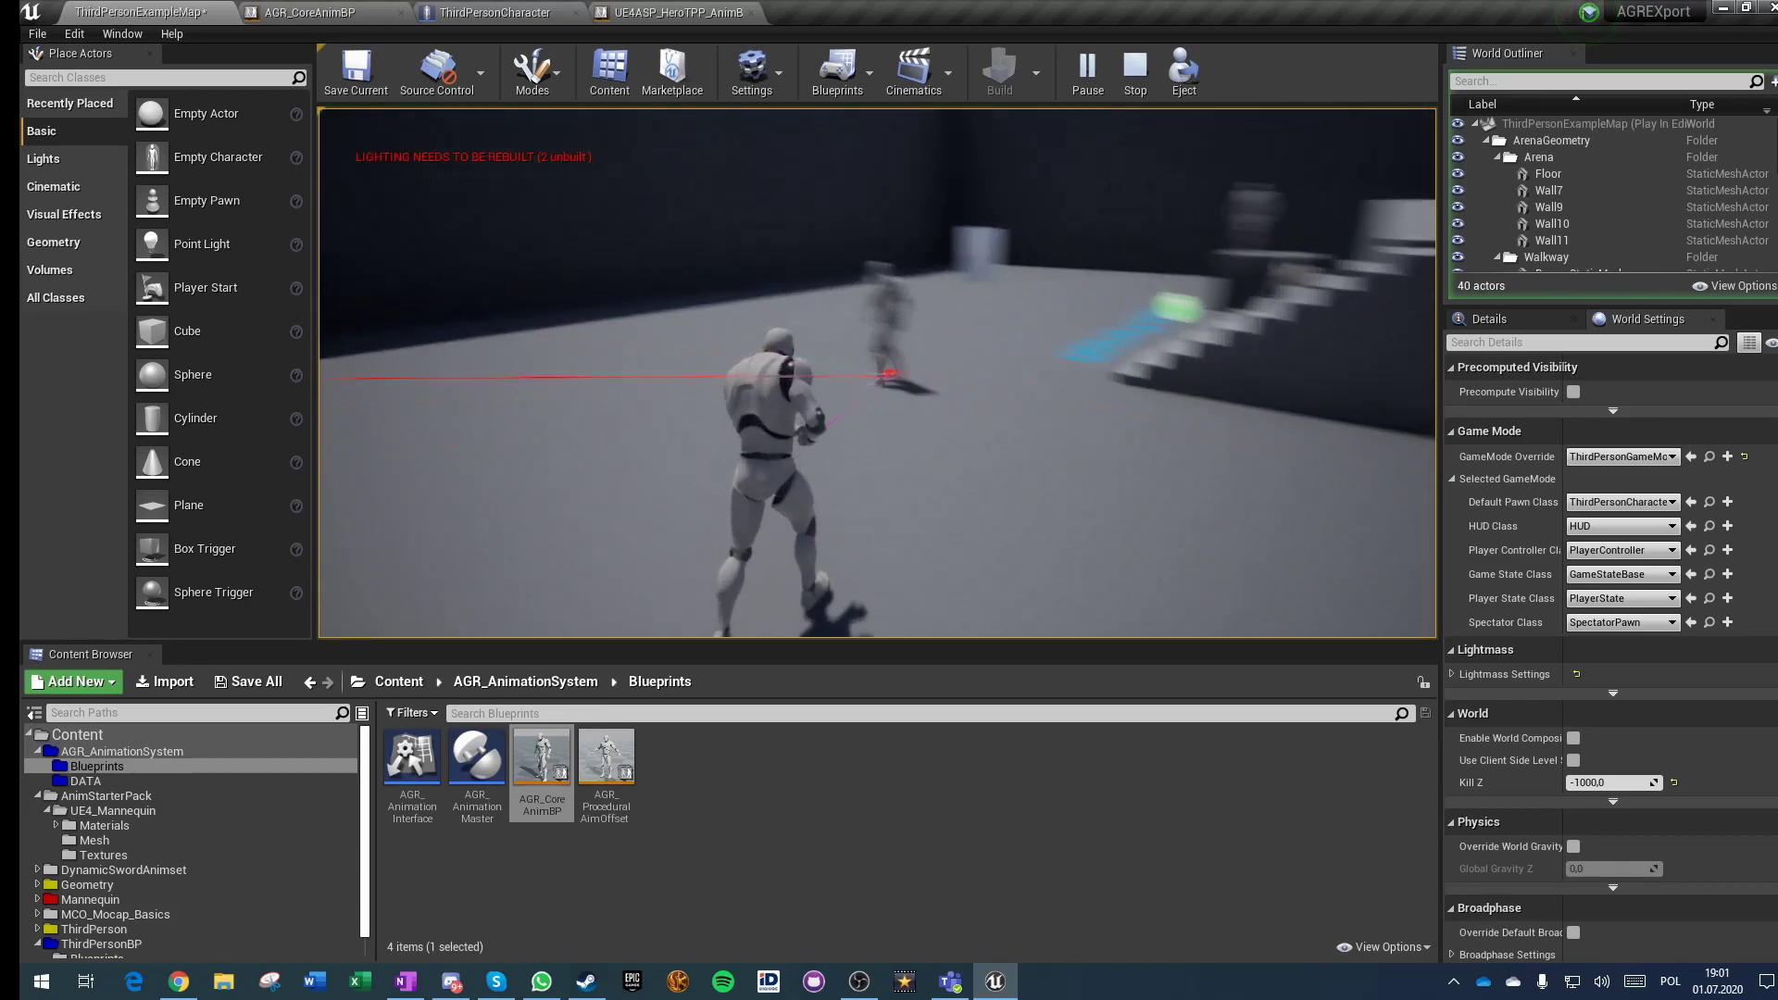
{"action": "key", "text": "w"}
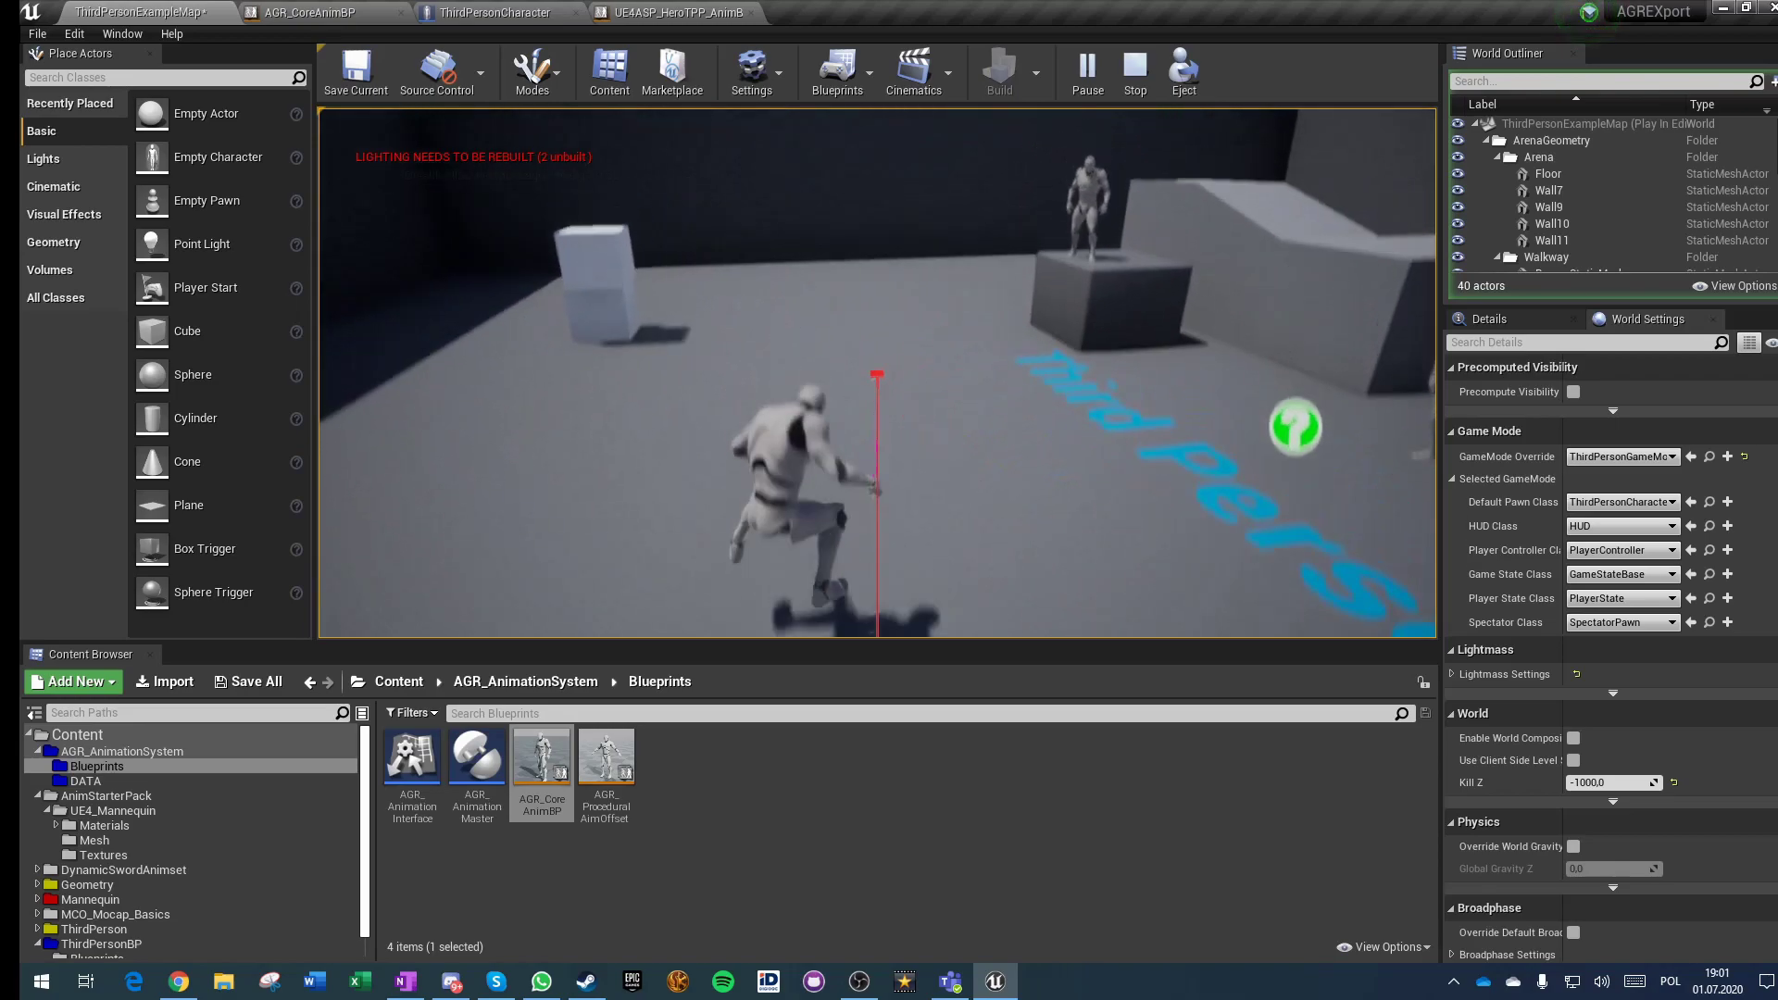
{"action": "key", "text": "w"}
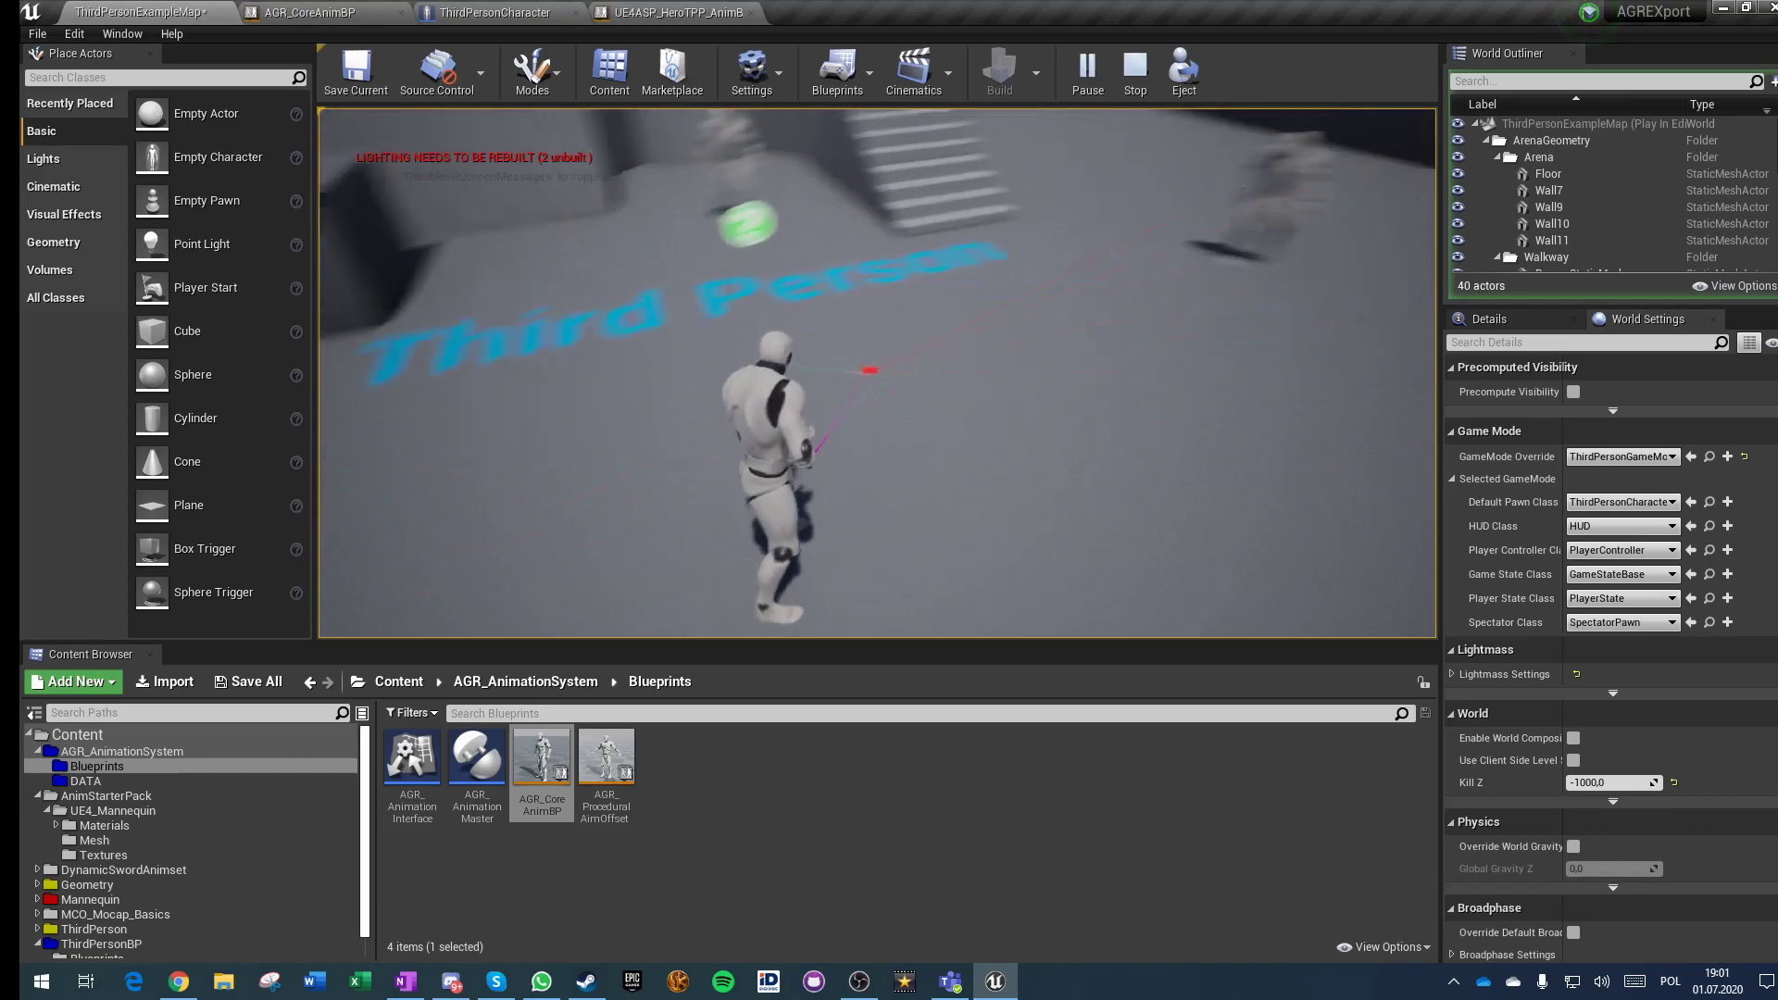
{"action": "key", "text": "w"}
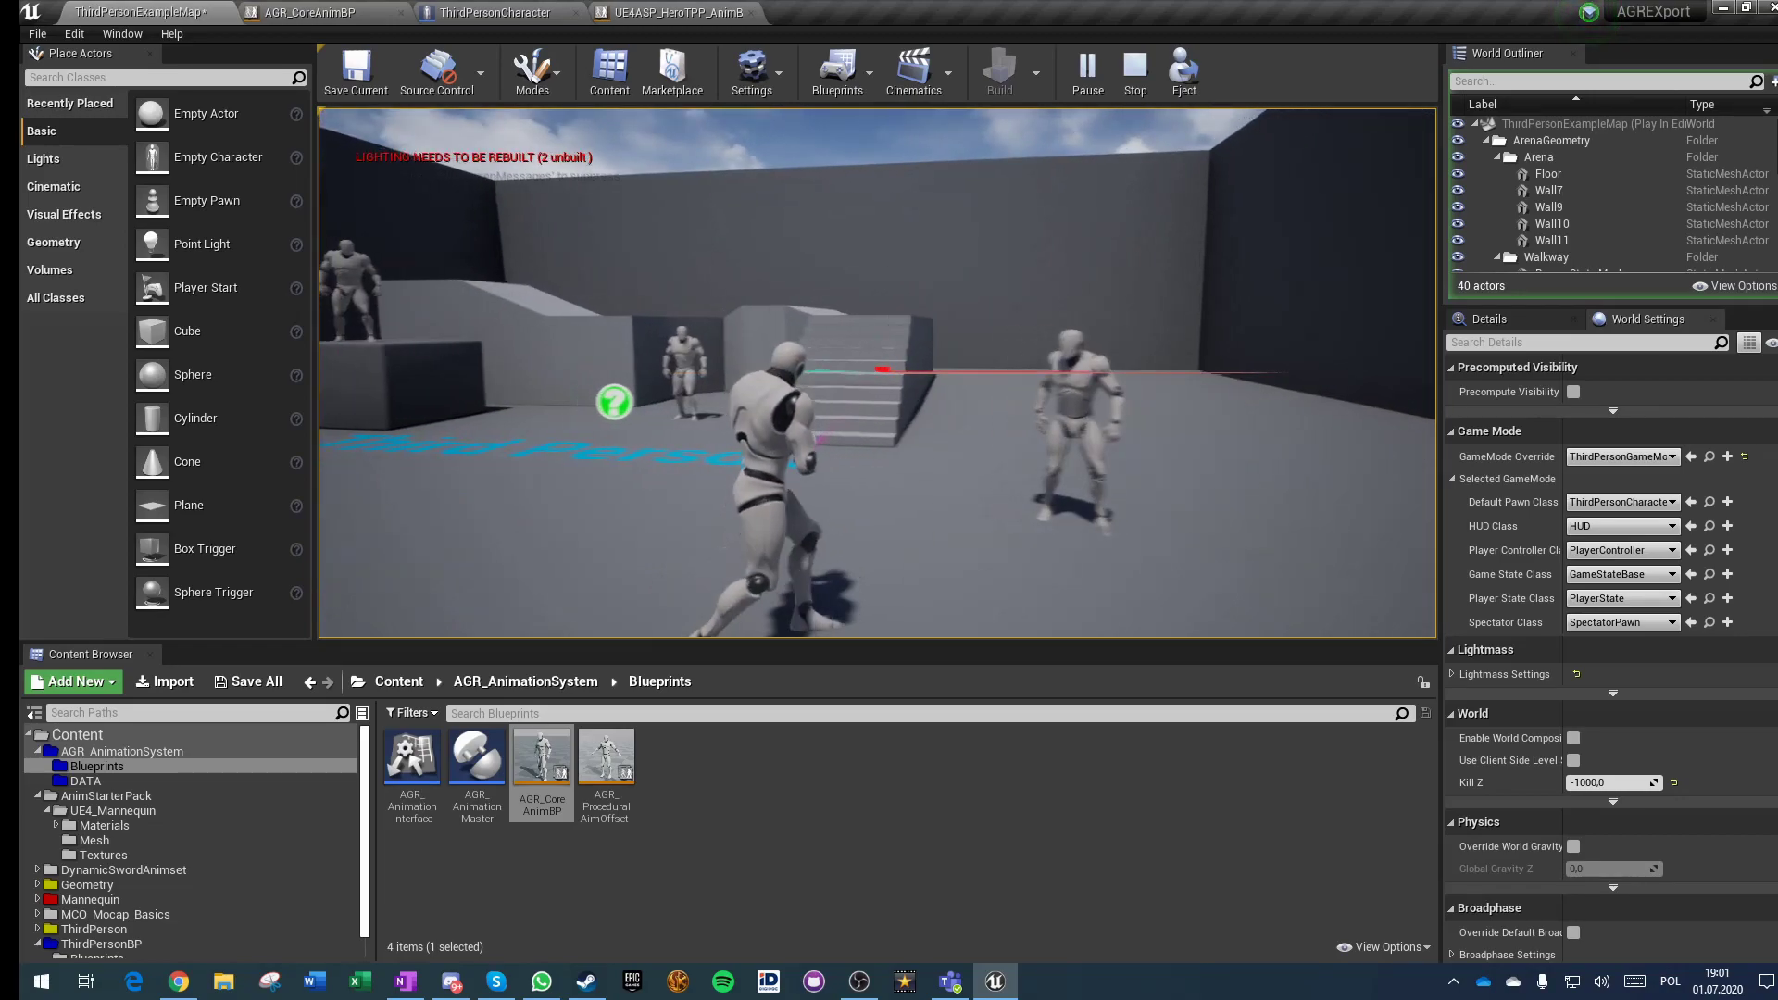
{"action": "key", "text": "a"}
{"action": "key", "text": "s"}
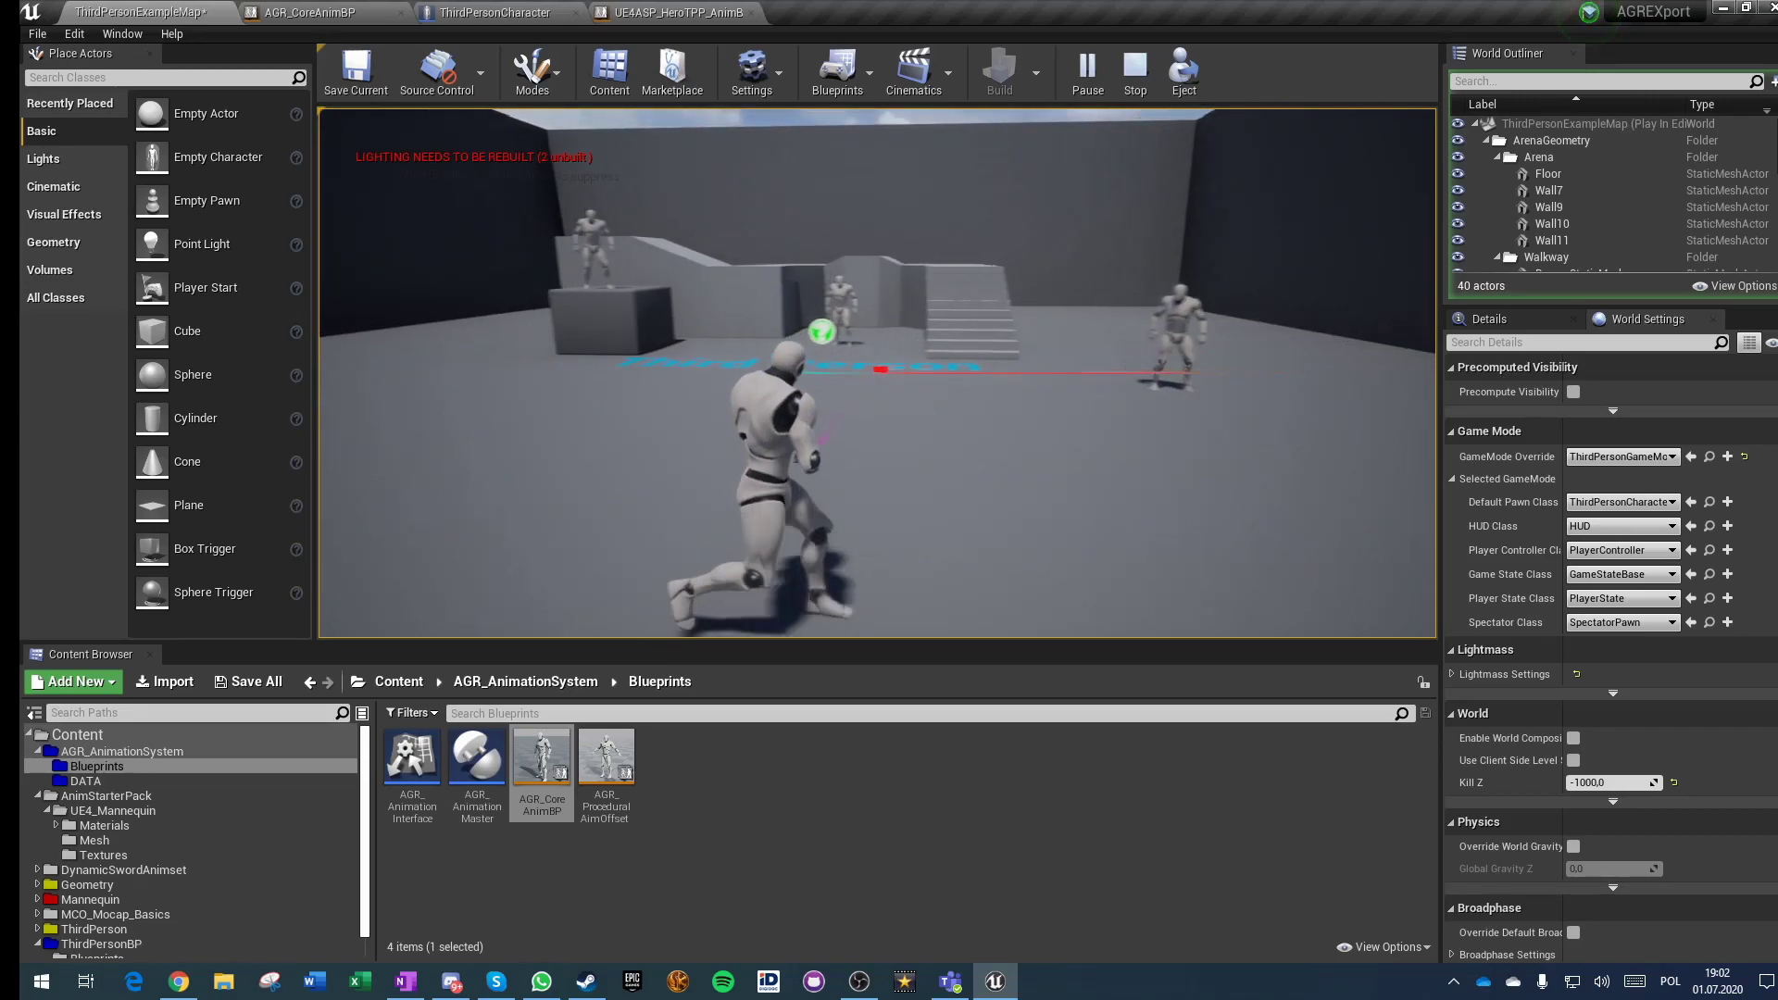
{"action": "key", "text": "w"}
{"action": "key", "text": "s"}
{"action": "key", "text": "a"}
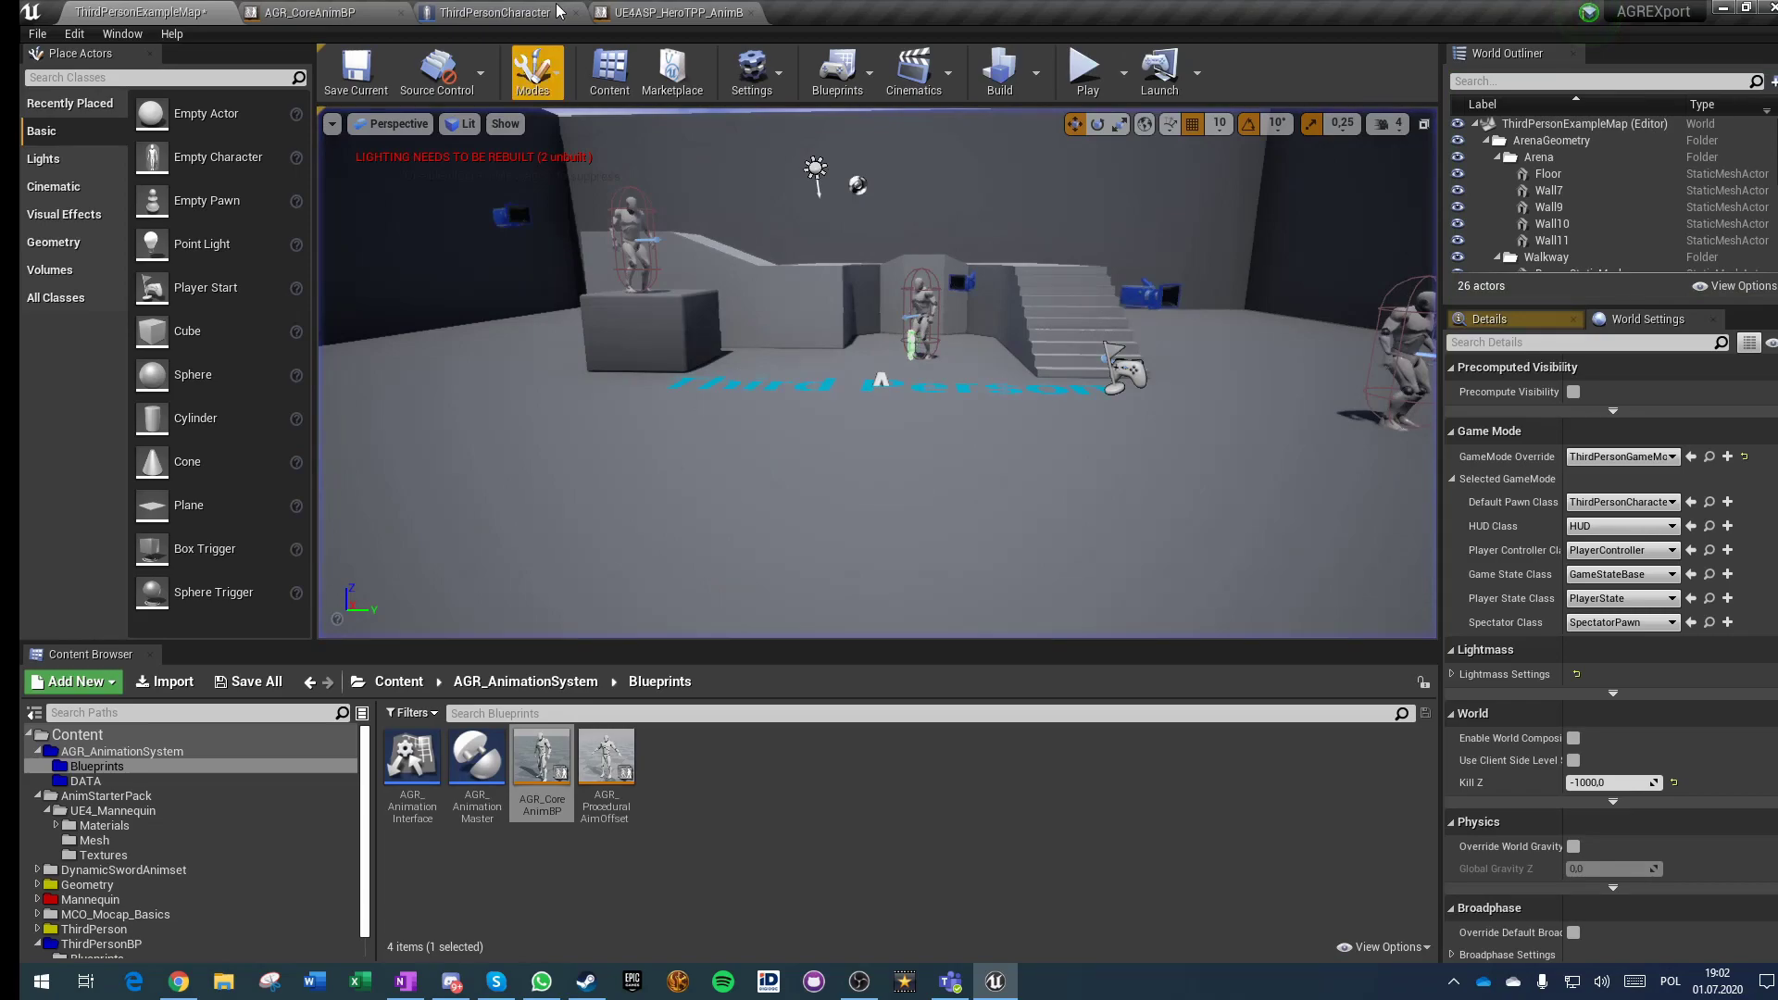
Step: Review the AnimGraphs of AGR_CoreAnimBP and UE4ASP_HeroTPP_AnimBlueprint, examining the Jumping blend and its inertialization
{"action": "left_click", "coordinate": [496, 13]}
{"action": "left_click", "coordinate": [311, 12]}
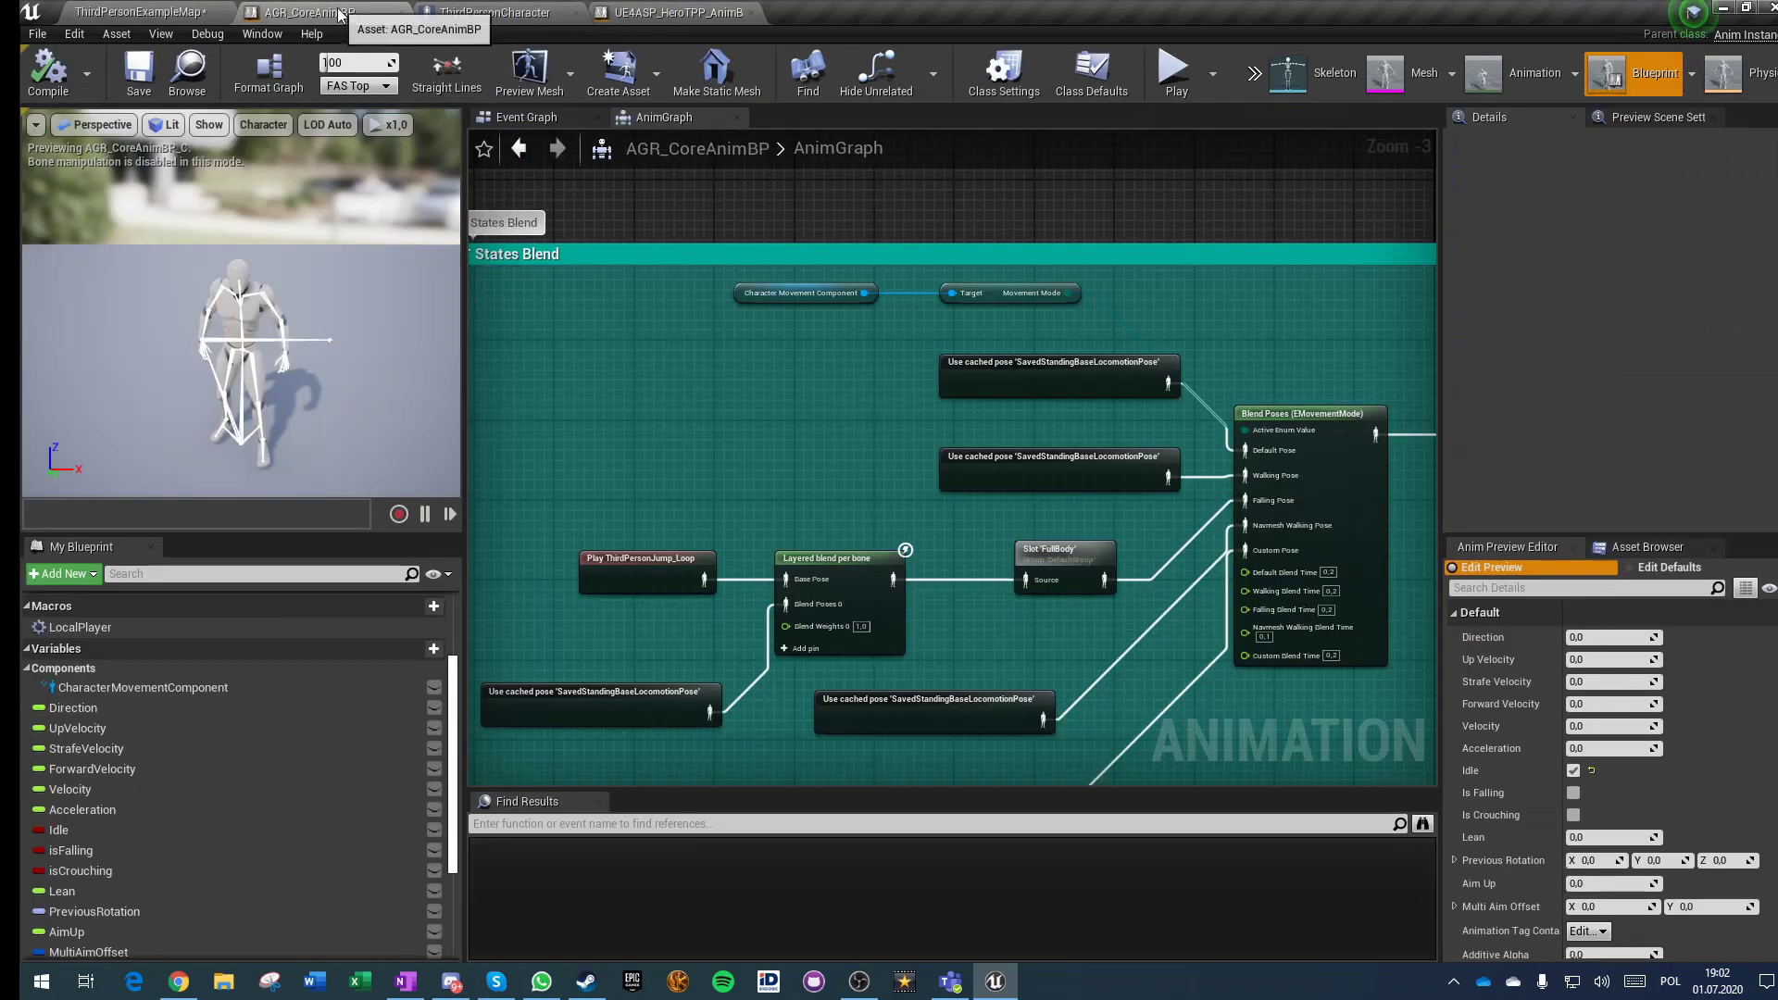
{"action": "left_click", "coordinate": [687, 17]}
{"action": "right_click_drag", "start_coordinate": [653, 311], "coordinate": [785, 396]}
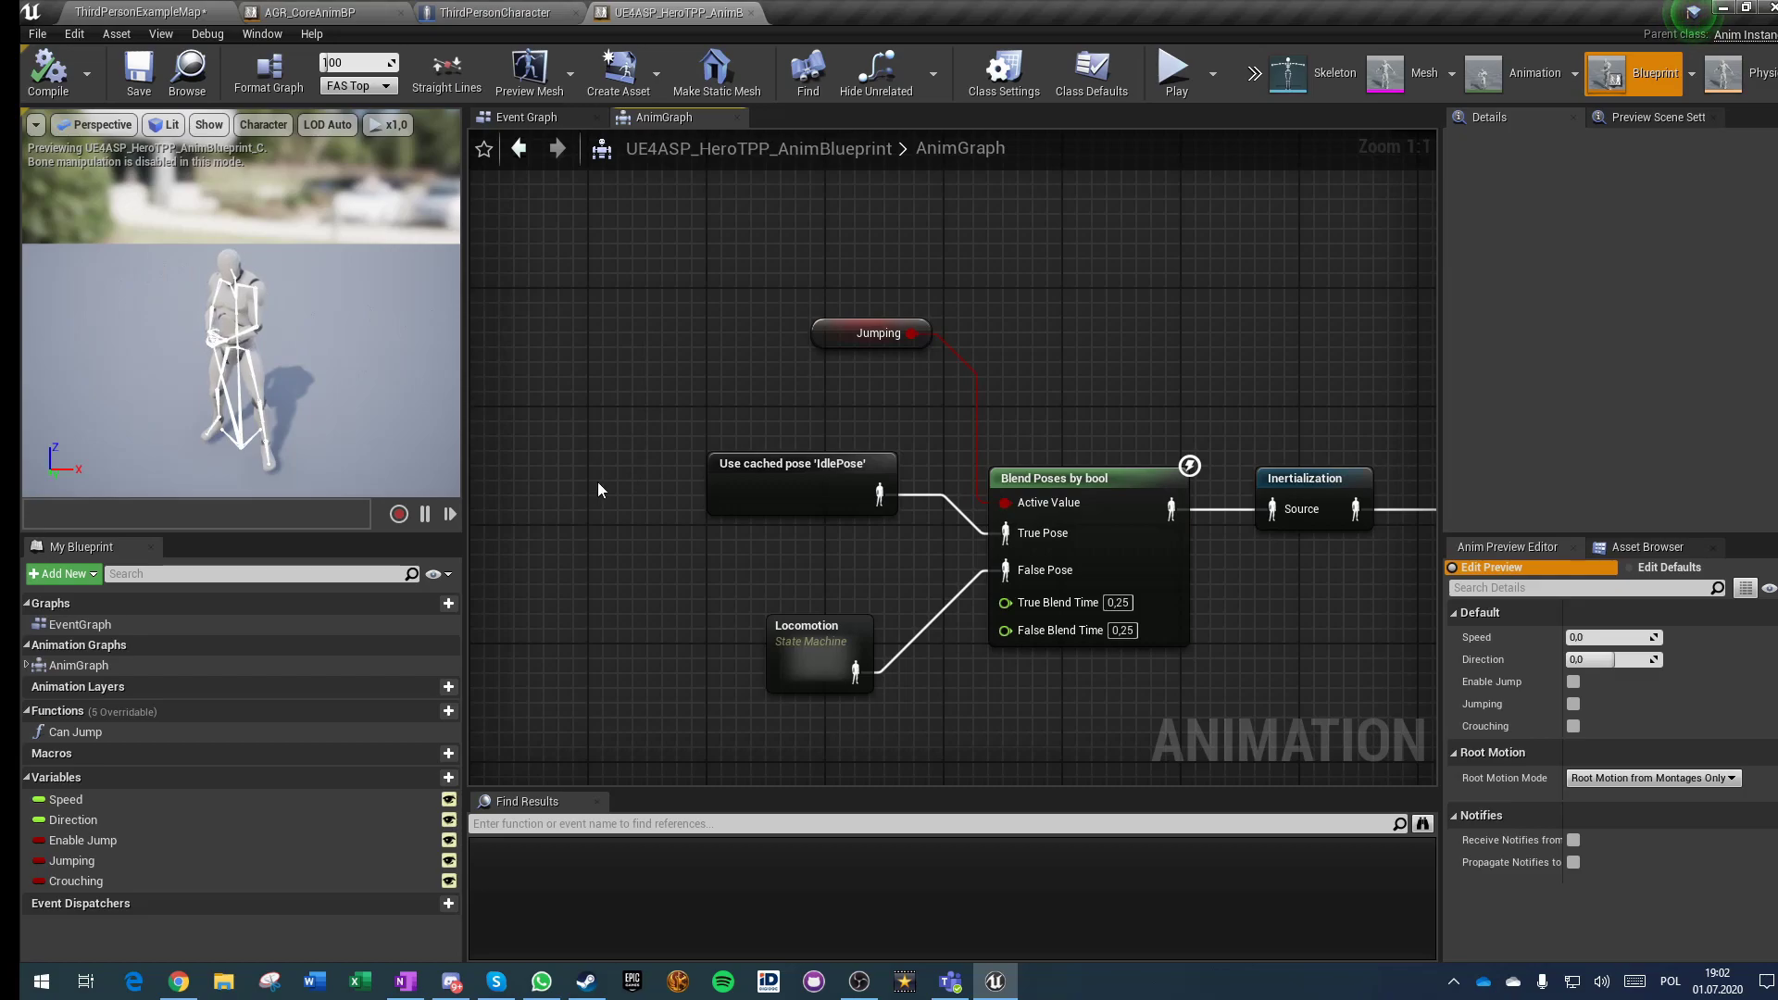
Step: Return to ThirdPersonExampleMap and select the DynamicSwordAnimset folder in the root Content folder
{"action": "left_click", "coordinate": [139, 13]}
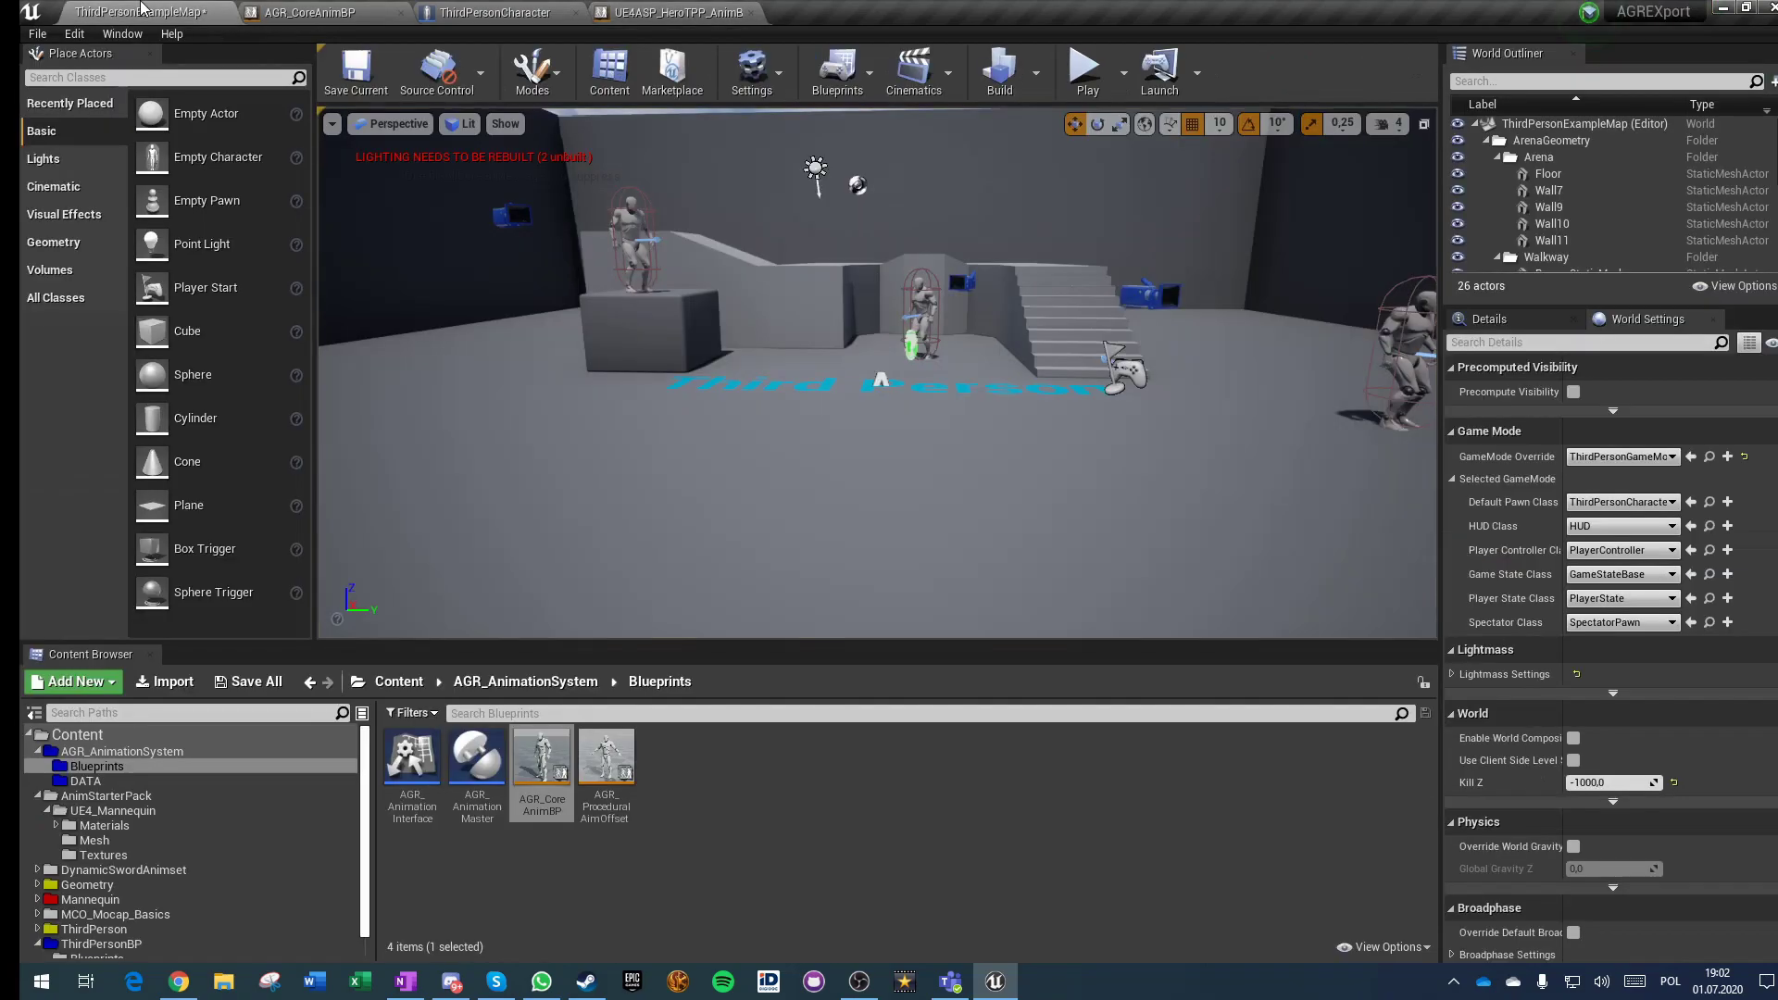
{"action": "left_click", "coordinate": [726, 770]}
{"action": "left_click", "coordinate": [398, 682]}
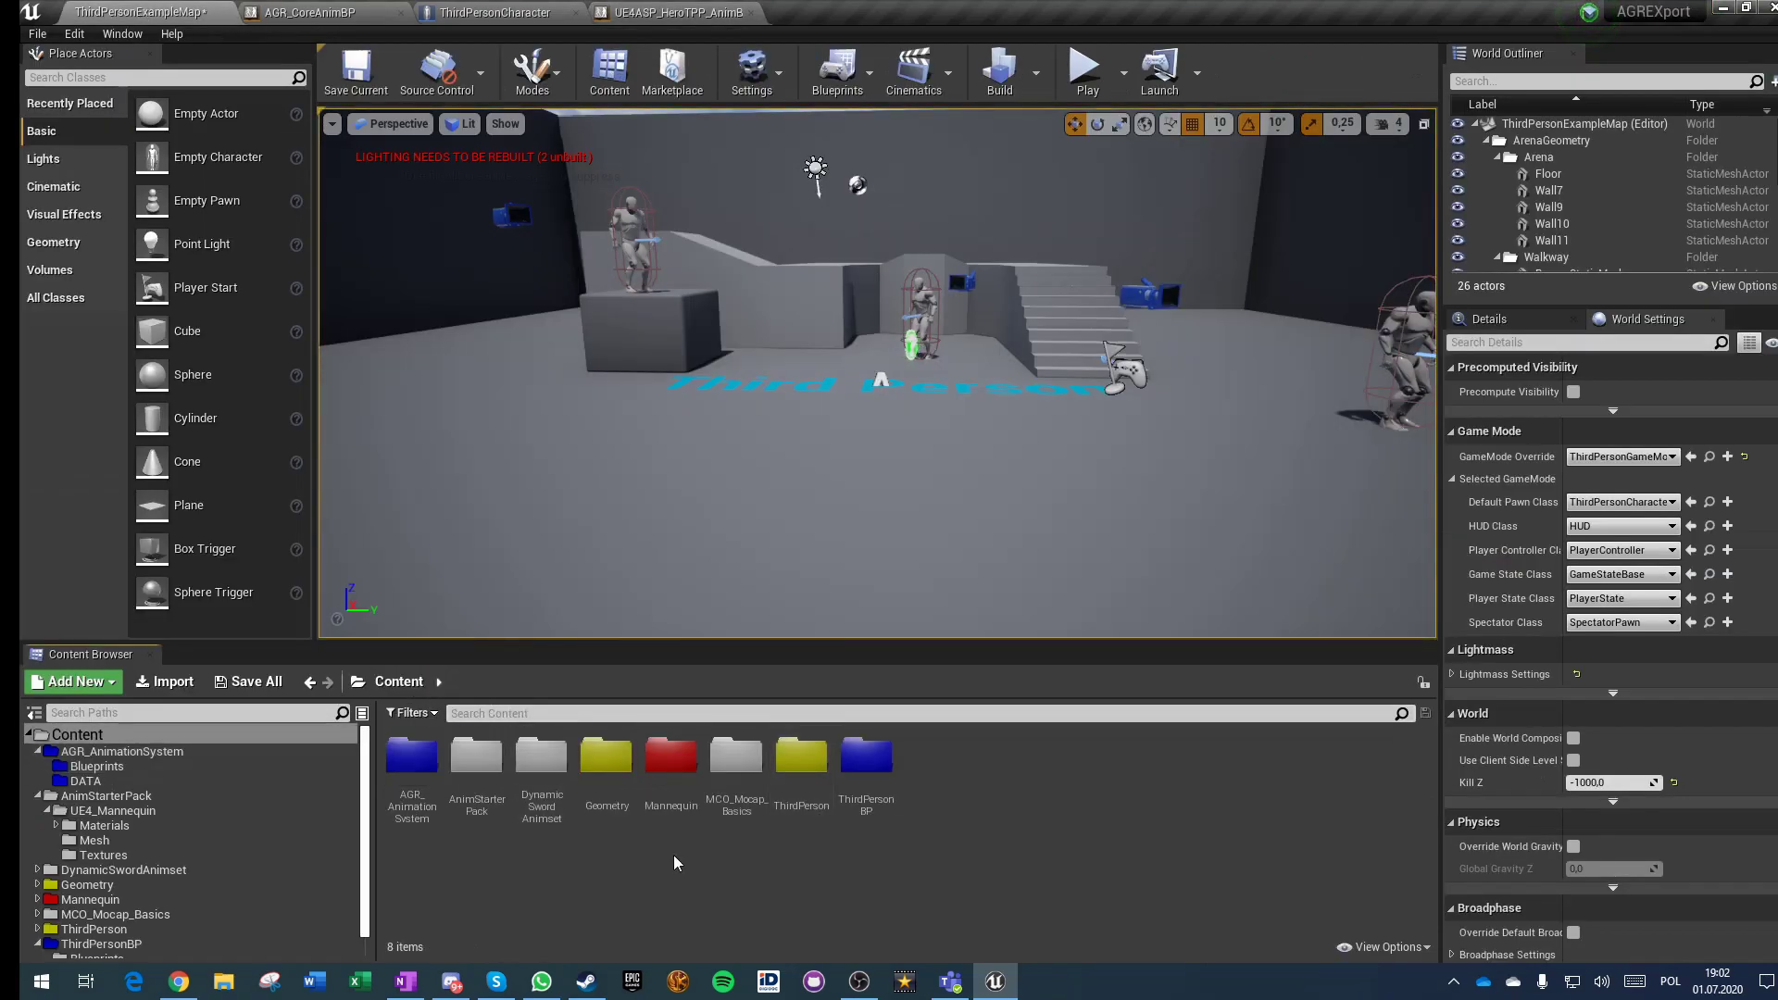
{"action": "left_click", "coordinate": [541, 758]}
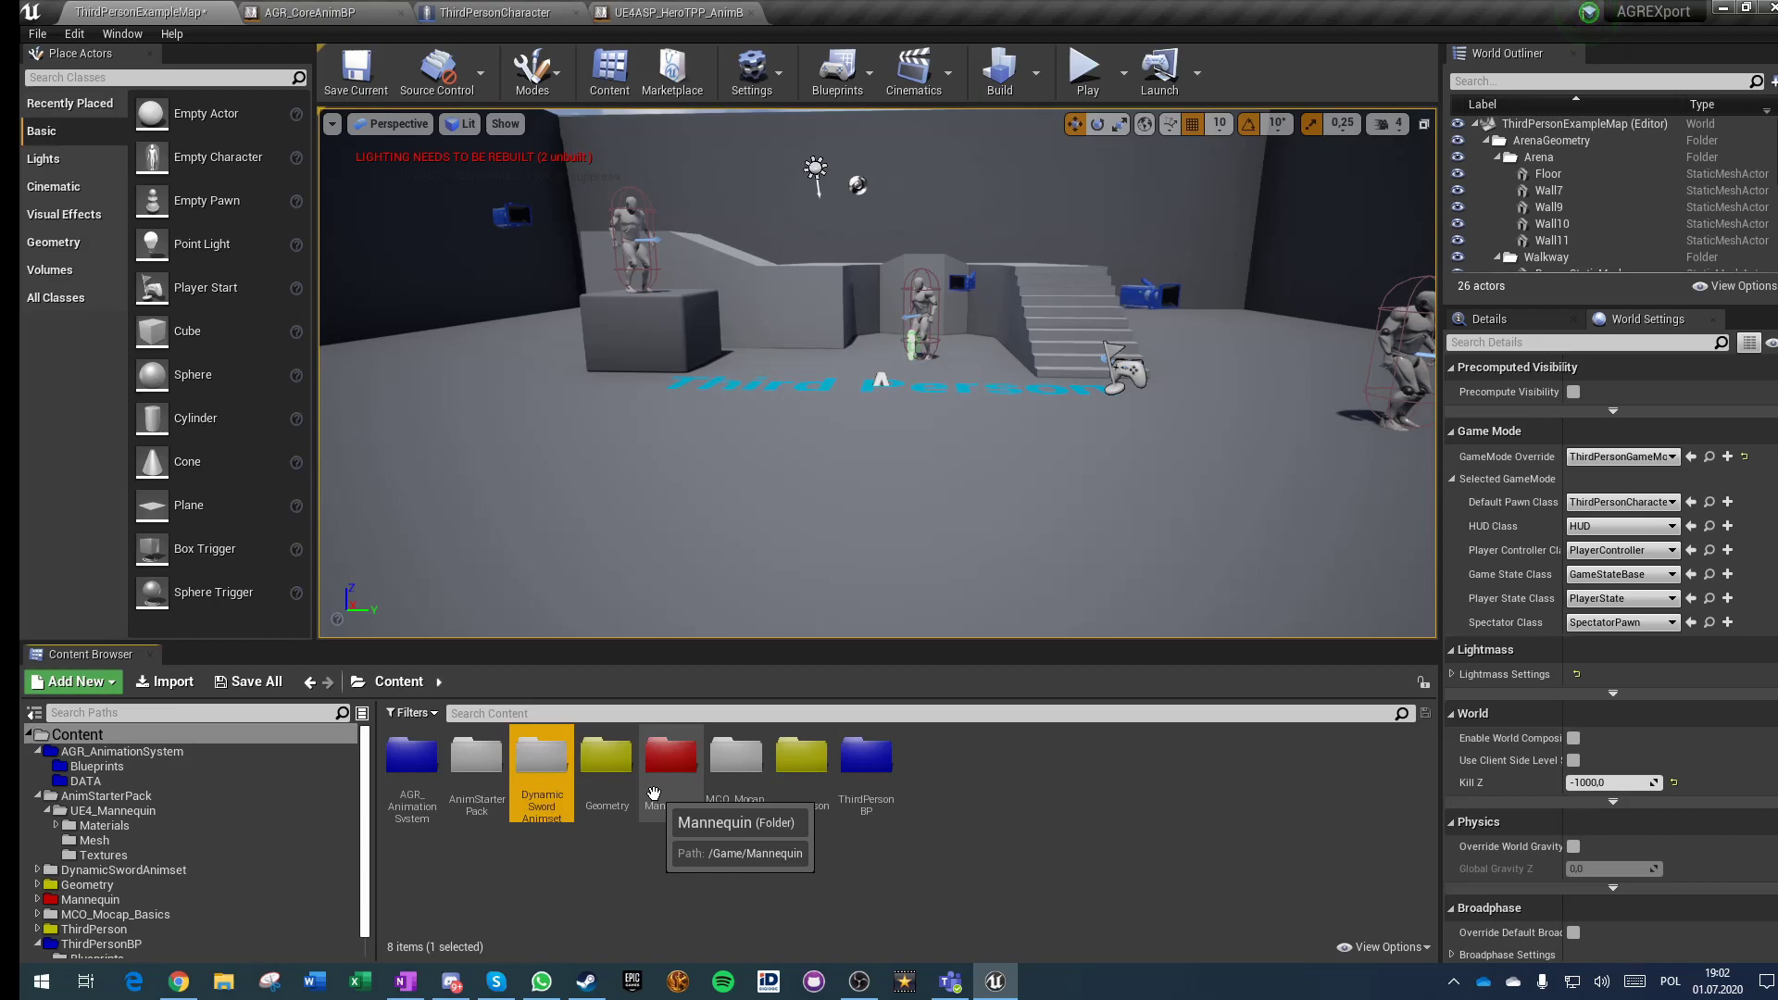
Step: Open the AnimStarterPack folder and search its assets for "ironsight"
{"action": "left_click", "coordinate": [481, 776]}
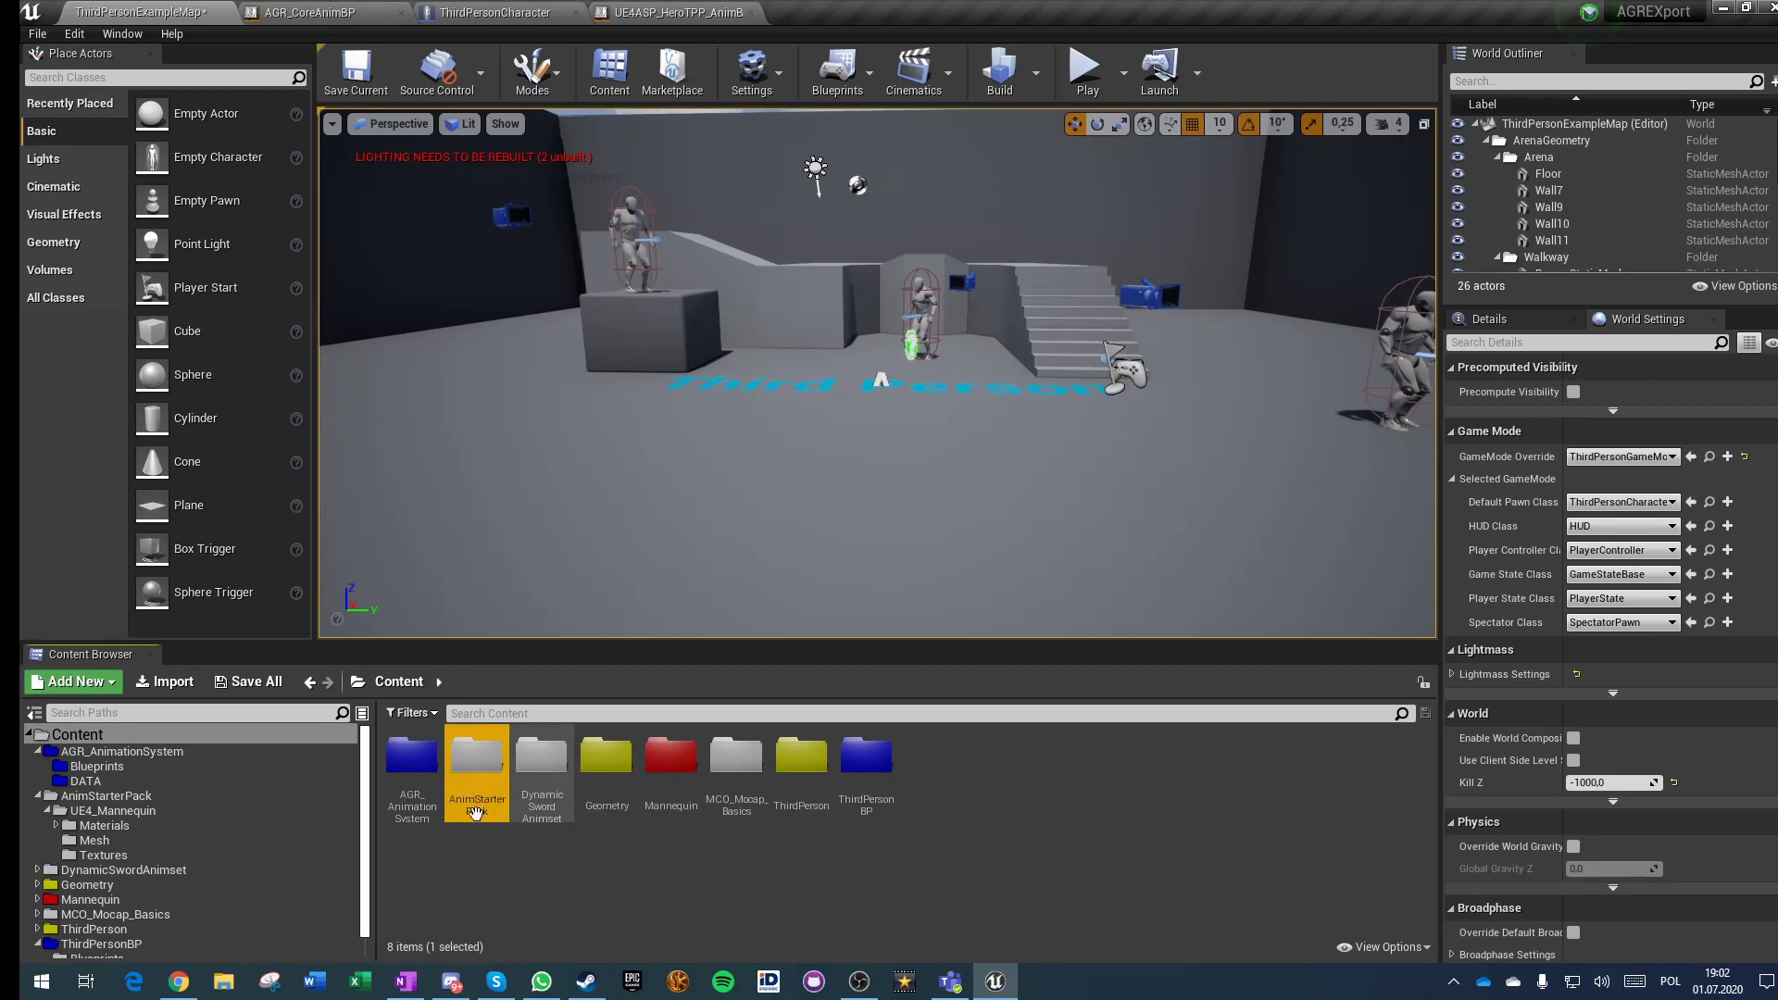
{"action": "double_click", "coordinate": [479, 778]}
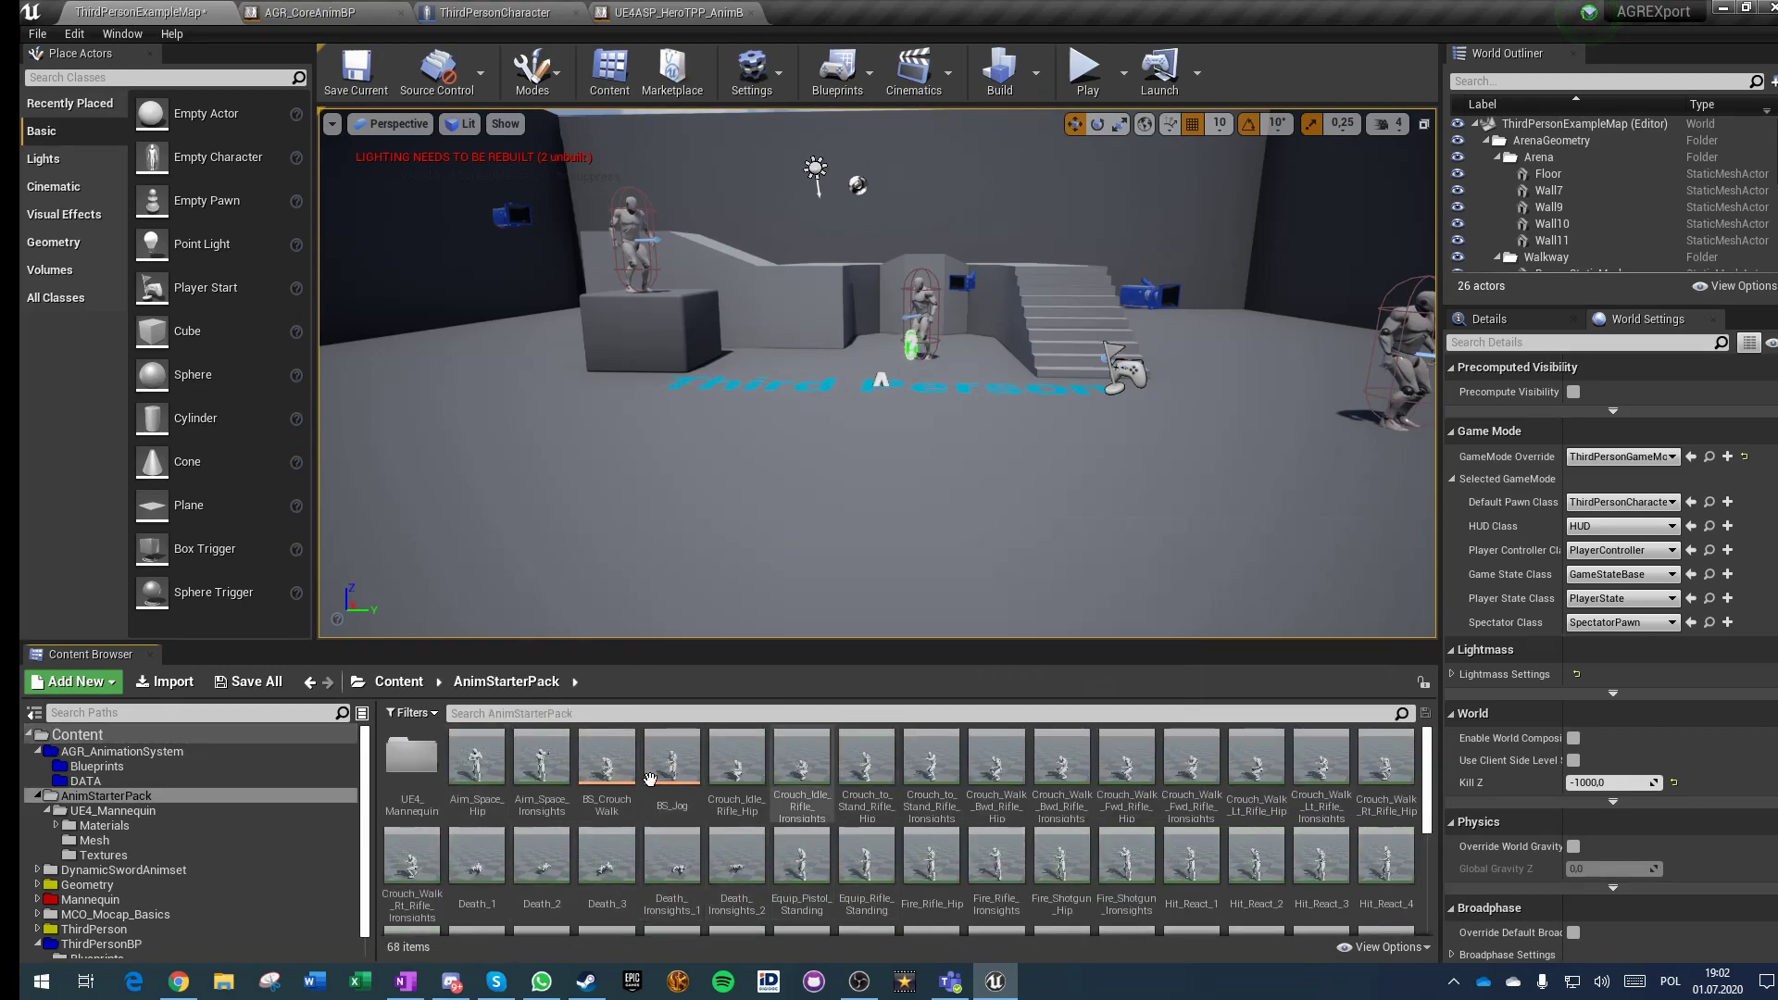
{"action": "scroll", "coordinate": [679, 774], "scroll_direction": "down", "scroll_amount": 1}
{"action": "left_click", "coordinate": [1010, 838]}
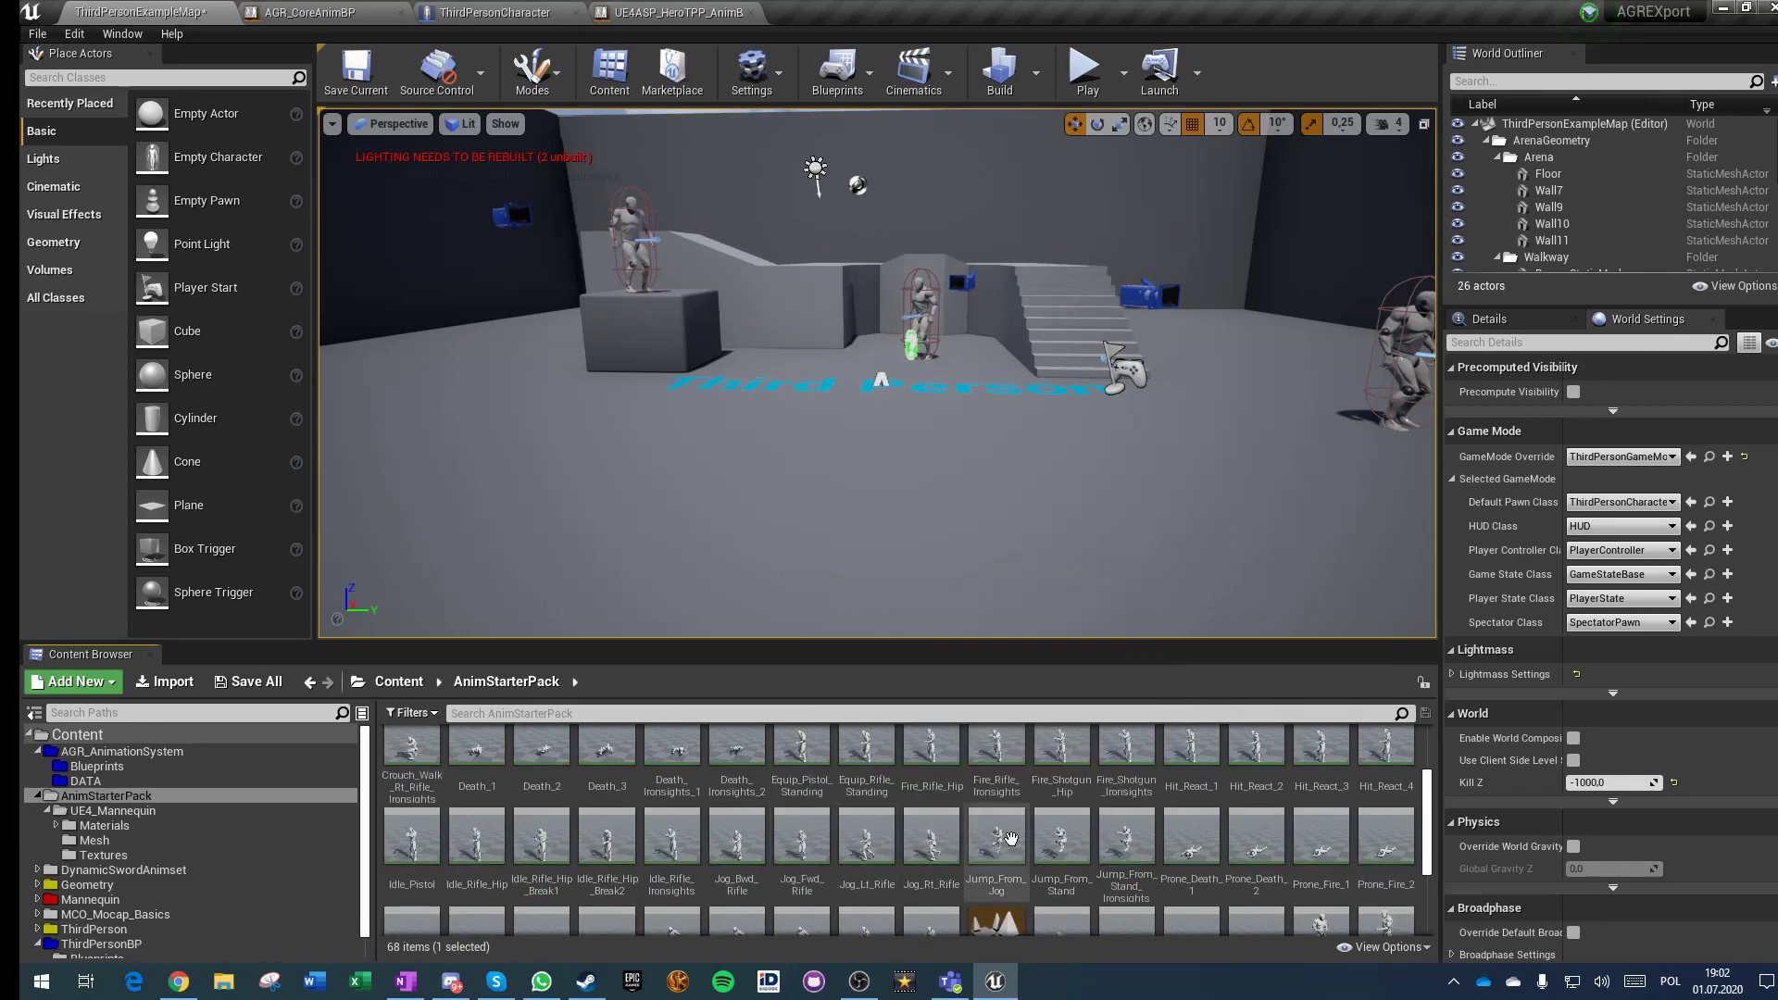
{"action": "scroll", "coordinate": [1196, 820], "scroll_direction": "up", "scroll_amount": 3}
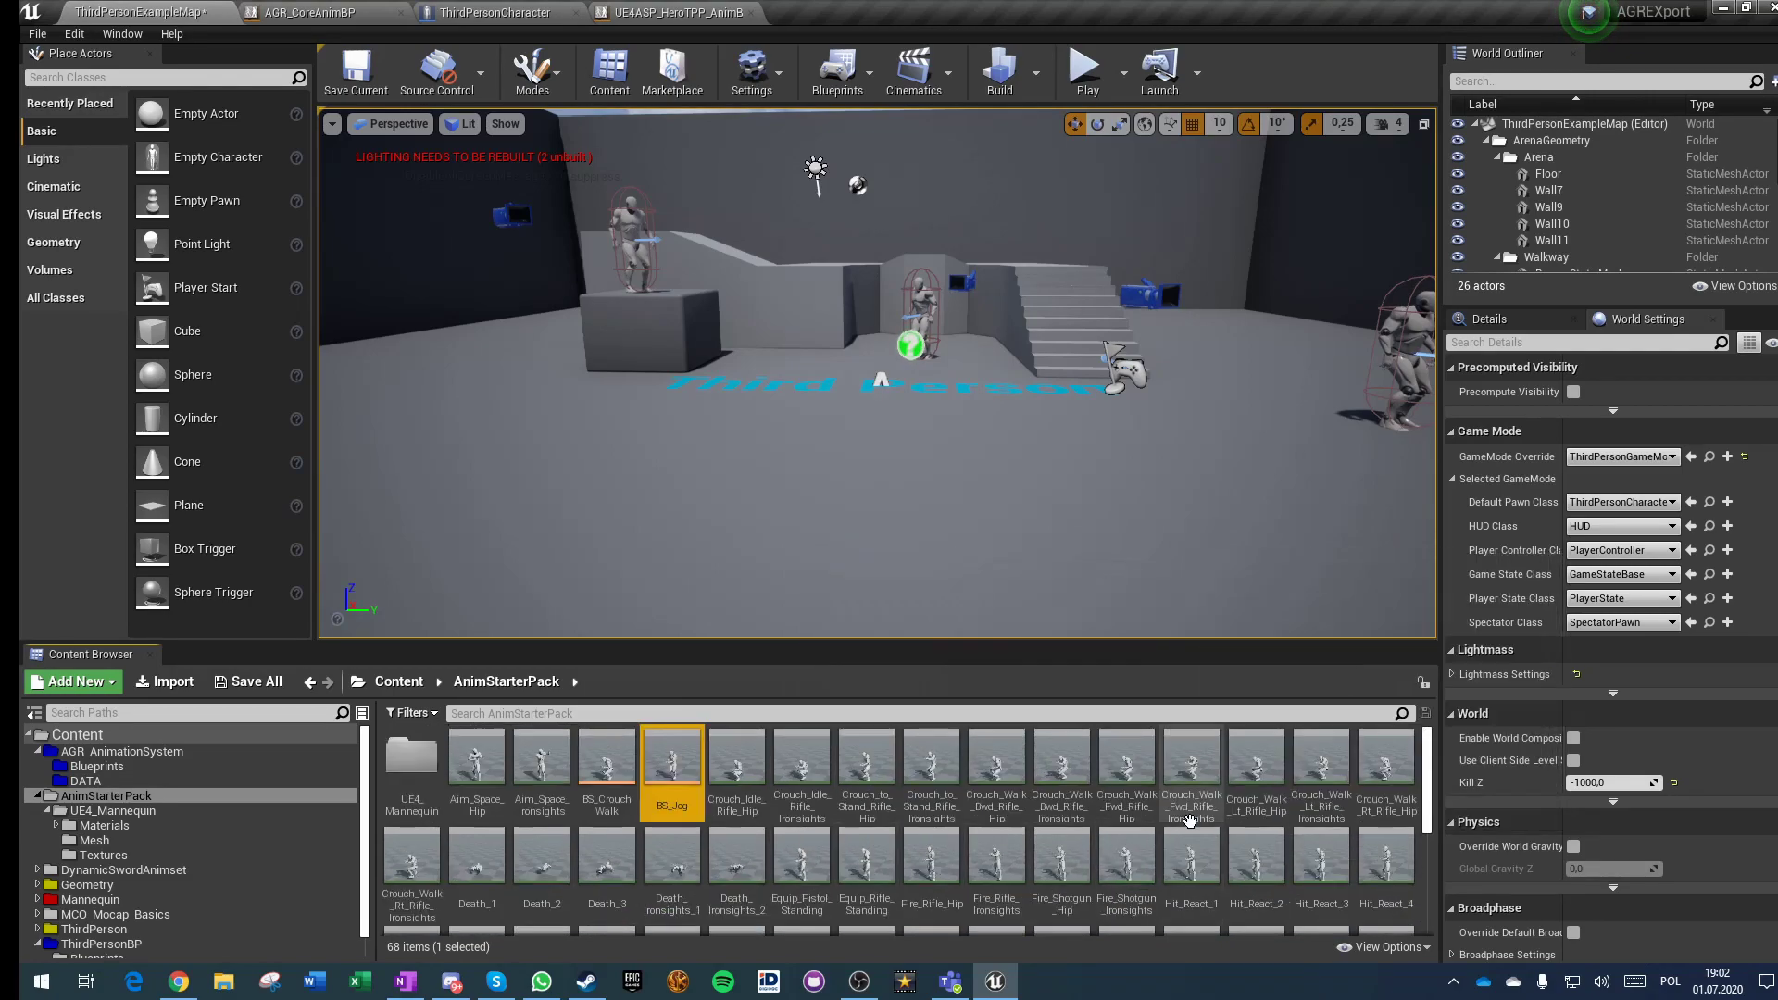
{"action": "left_click", "coordinate": [599, 714]}
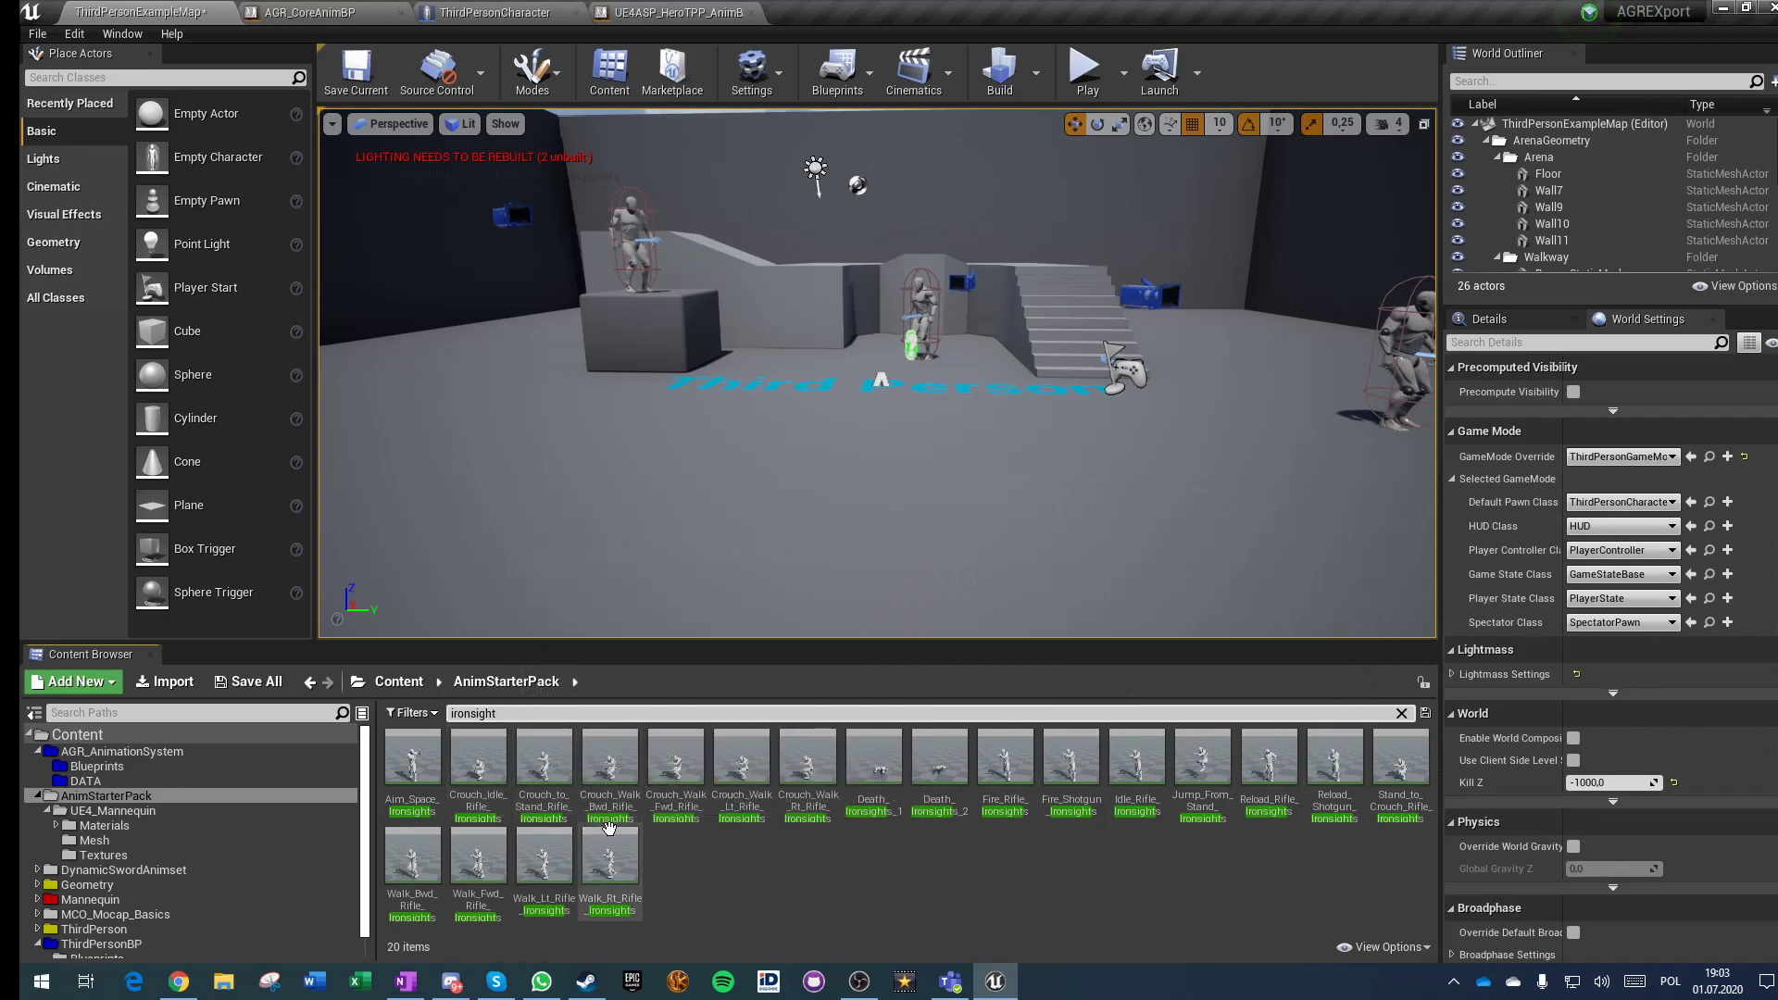
Step: Examine the ironsights crouch and walk rifle animations for each direction and clear the asset search
{"action": "left_click", "coordinate": [615, 763]}
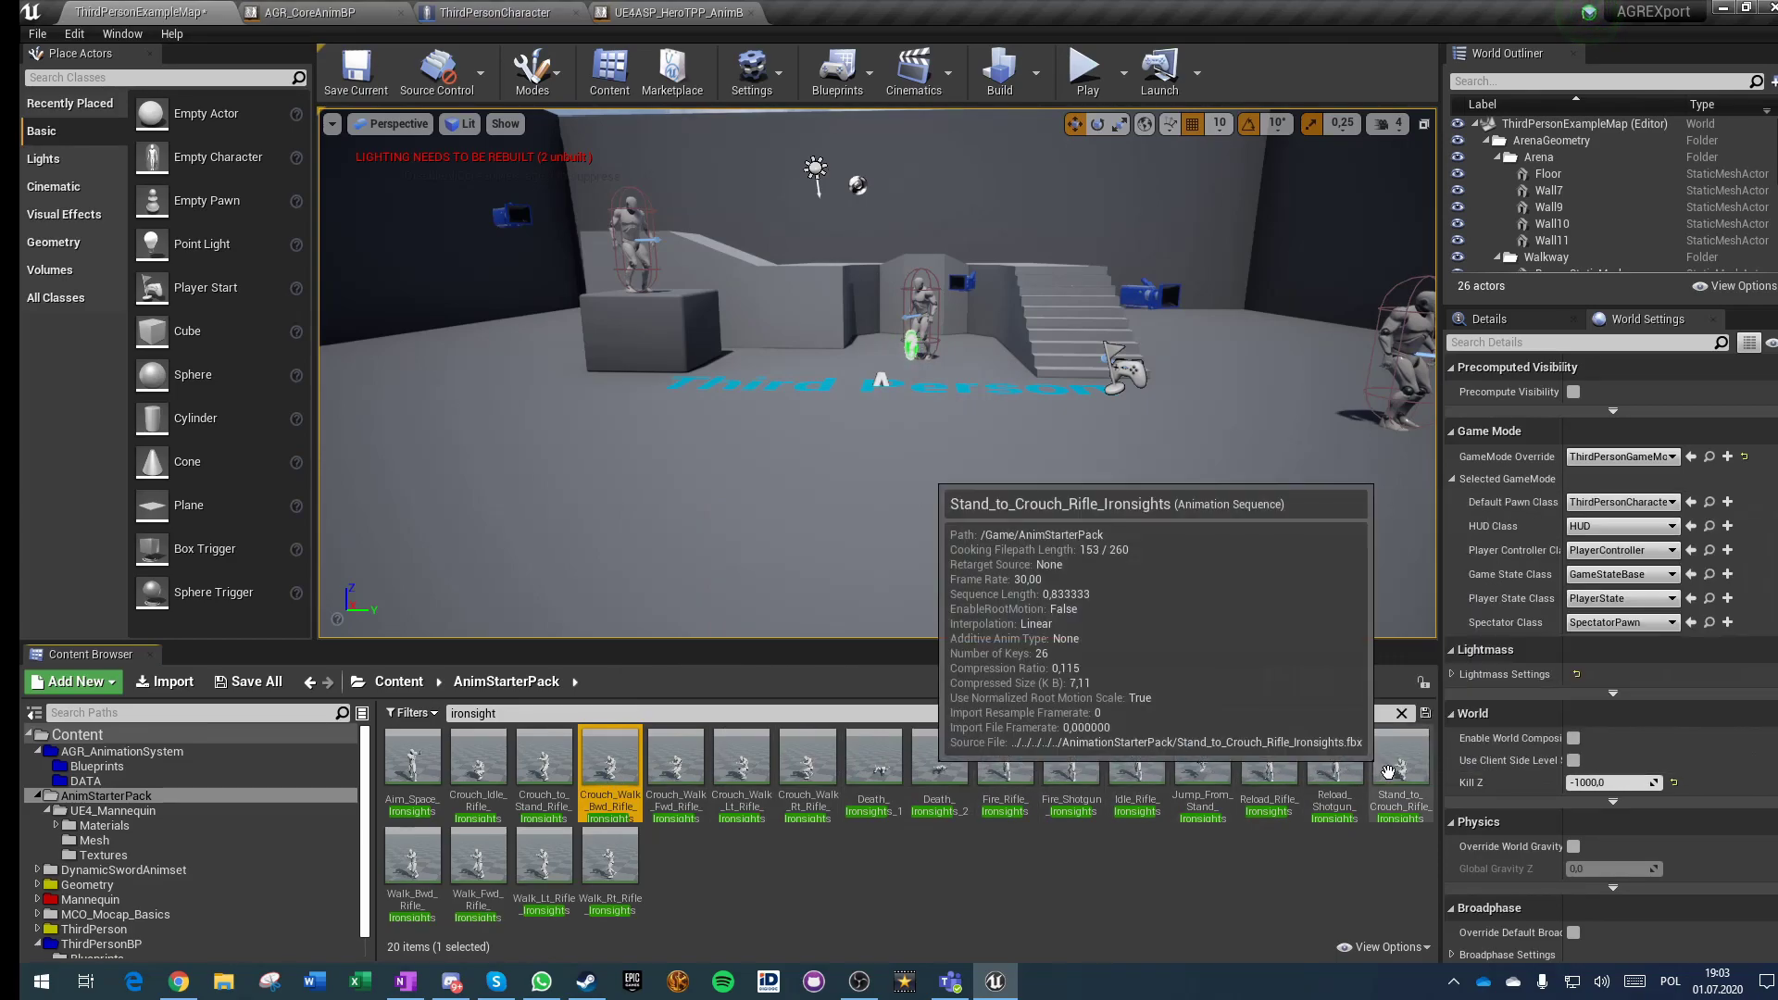
{"action": "left_click", "coordinate": [545, 857]}
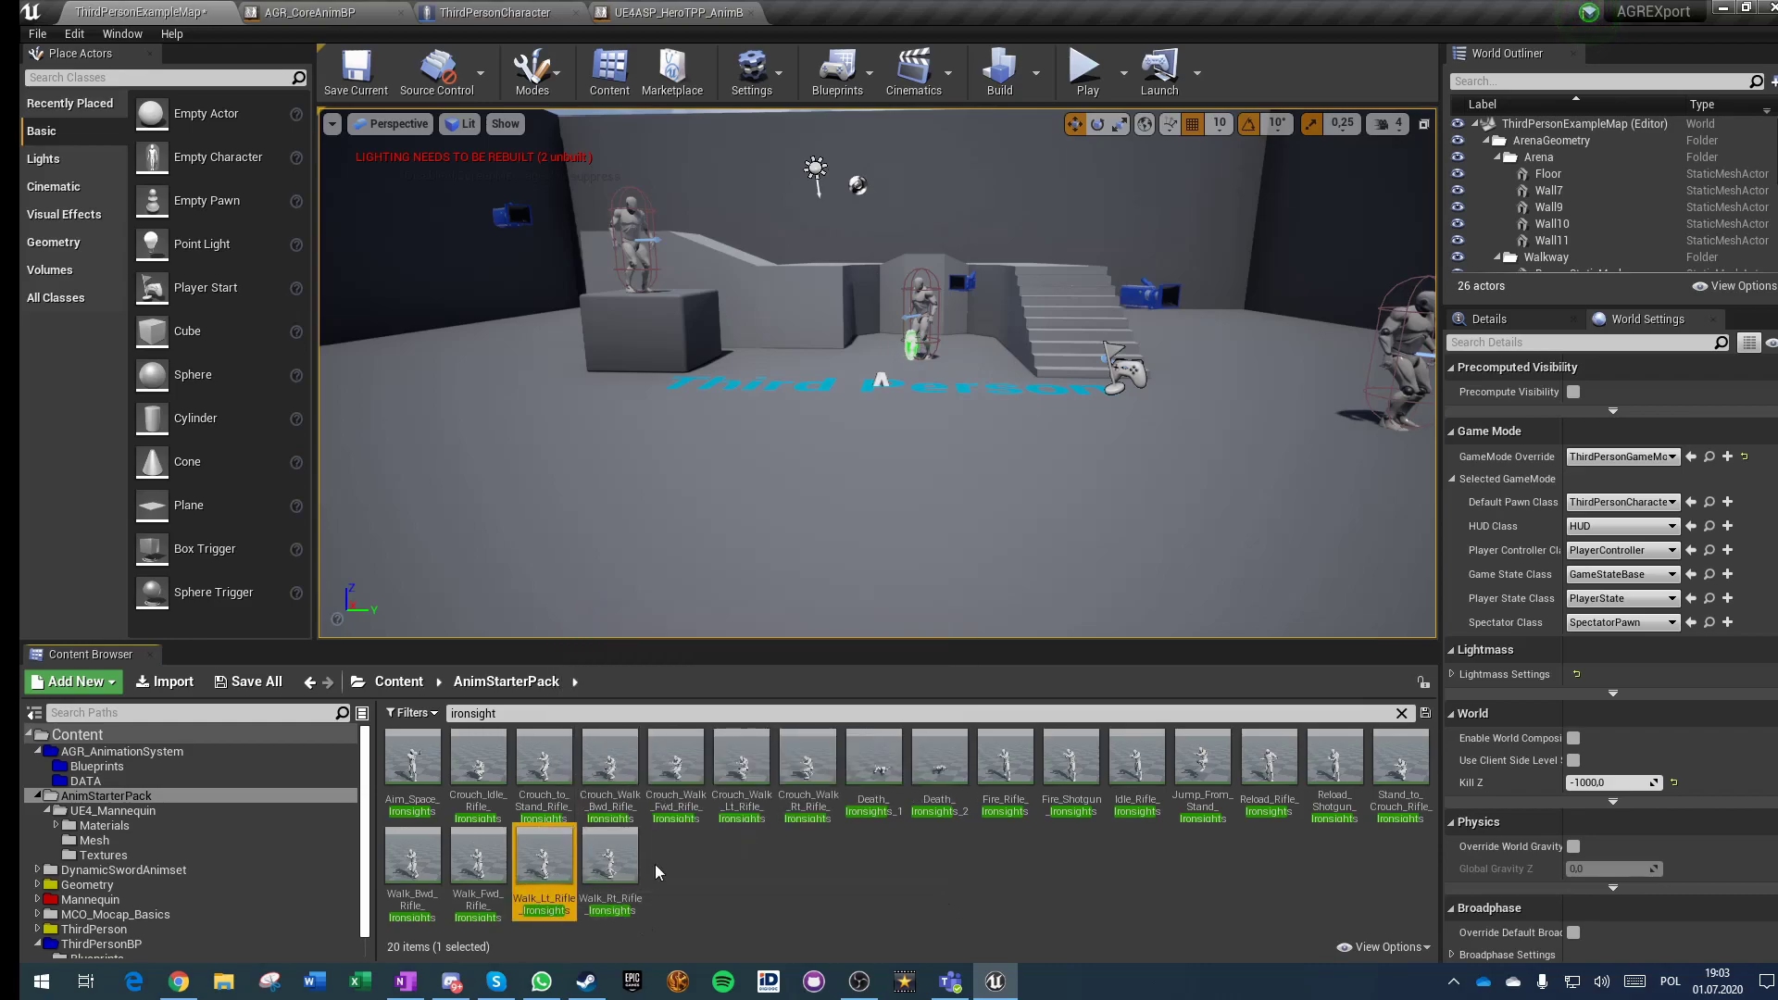
{"action": "left_click", "coordinate": [611, 857]}
{"action": "left_click", "coordinate": [478, 857]}
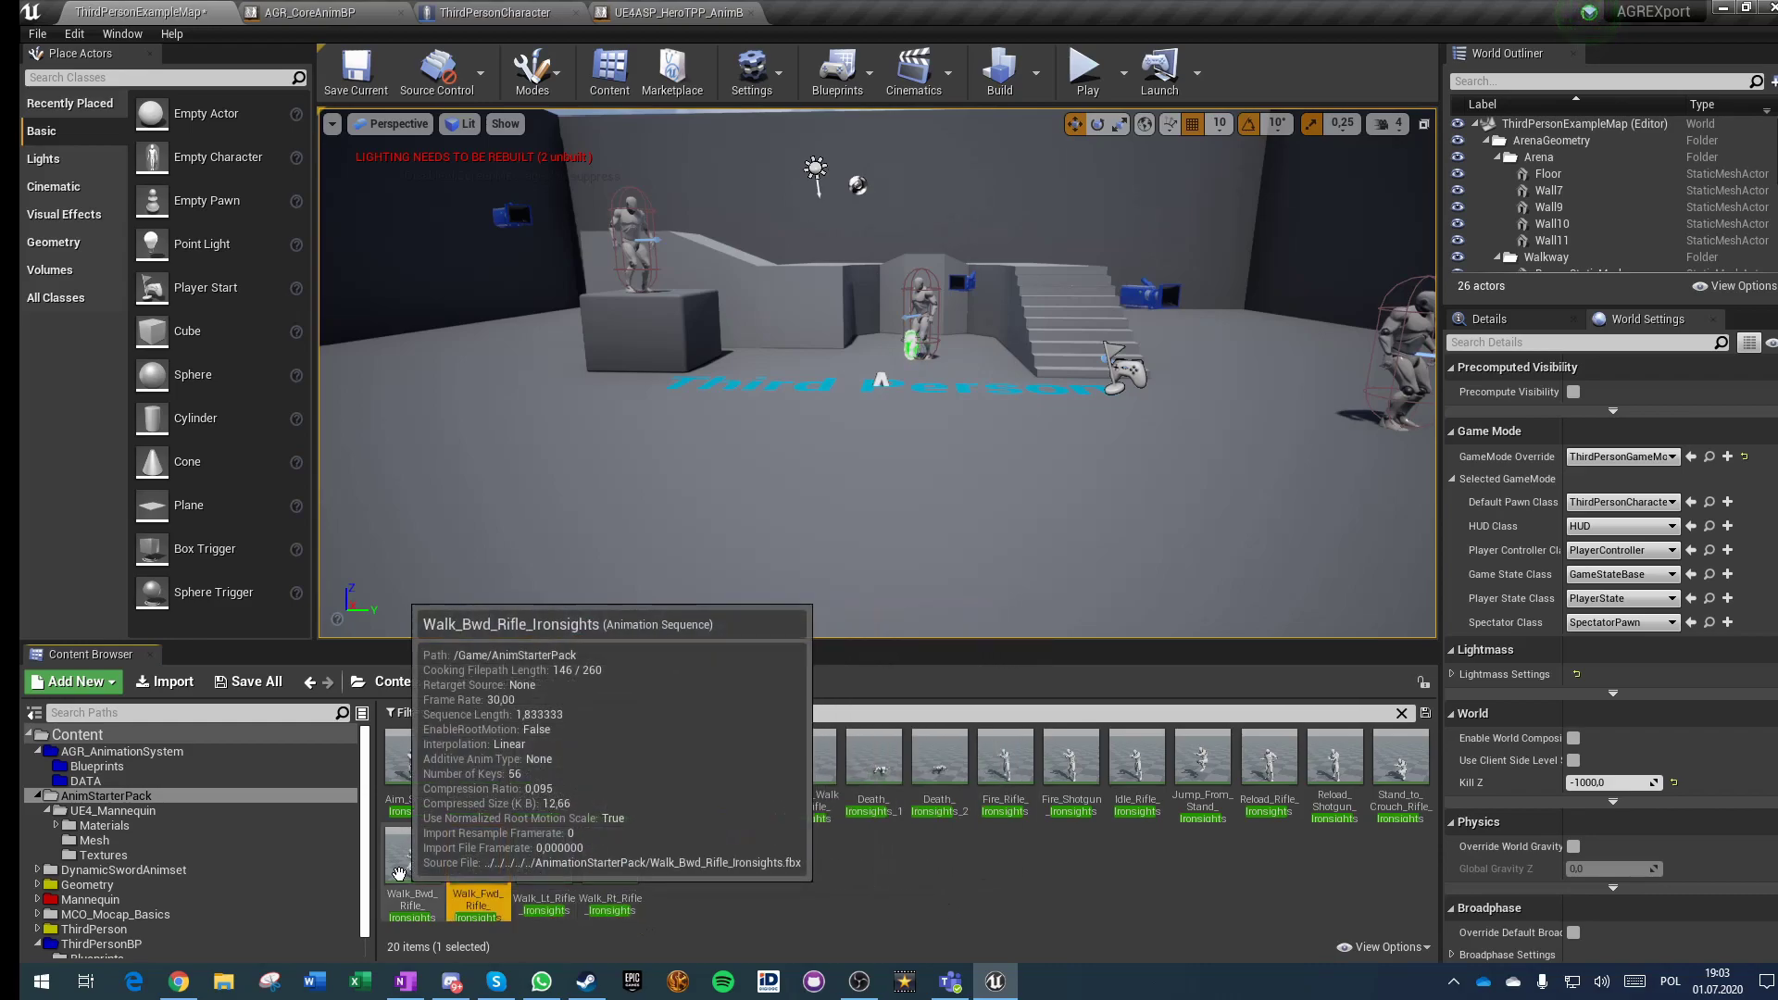
{"action": "left_click", "coordinate": [413, 856]}
{"action": "left_click", "coordinate": [727, 899]}
{"action": "left_click_drag", "start_coordinate": [502, 714], "coordinate": [403, 725]}
{"action": "key", "text": "BackSpace"}
Step: Create a Blend Space for UE4_Mannequin_Skeleton in AnimStarterPack, name it StarterPackAim_Blendspace and open it
{"action": "left_click", "coordinate": [671, 764]}
{"action": "scroll", "coordinate": [706, 794], "scroll_direction": "down", "scroll_amount": 4}
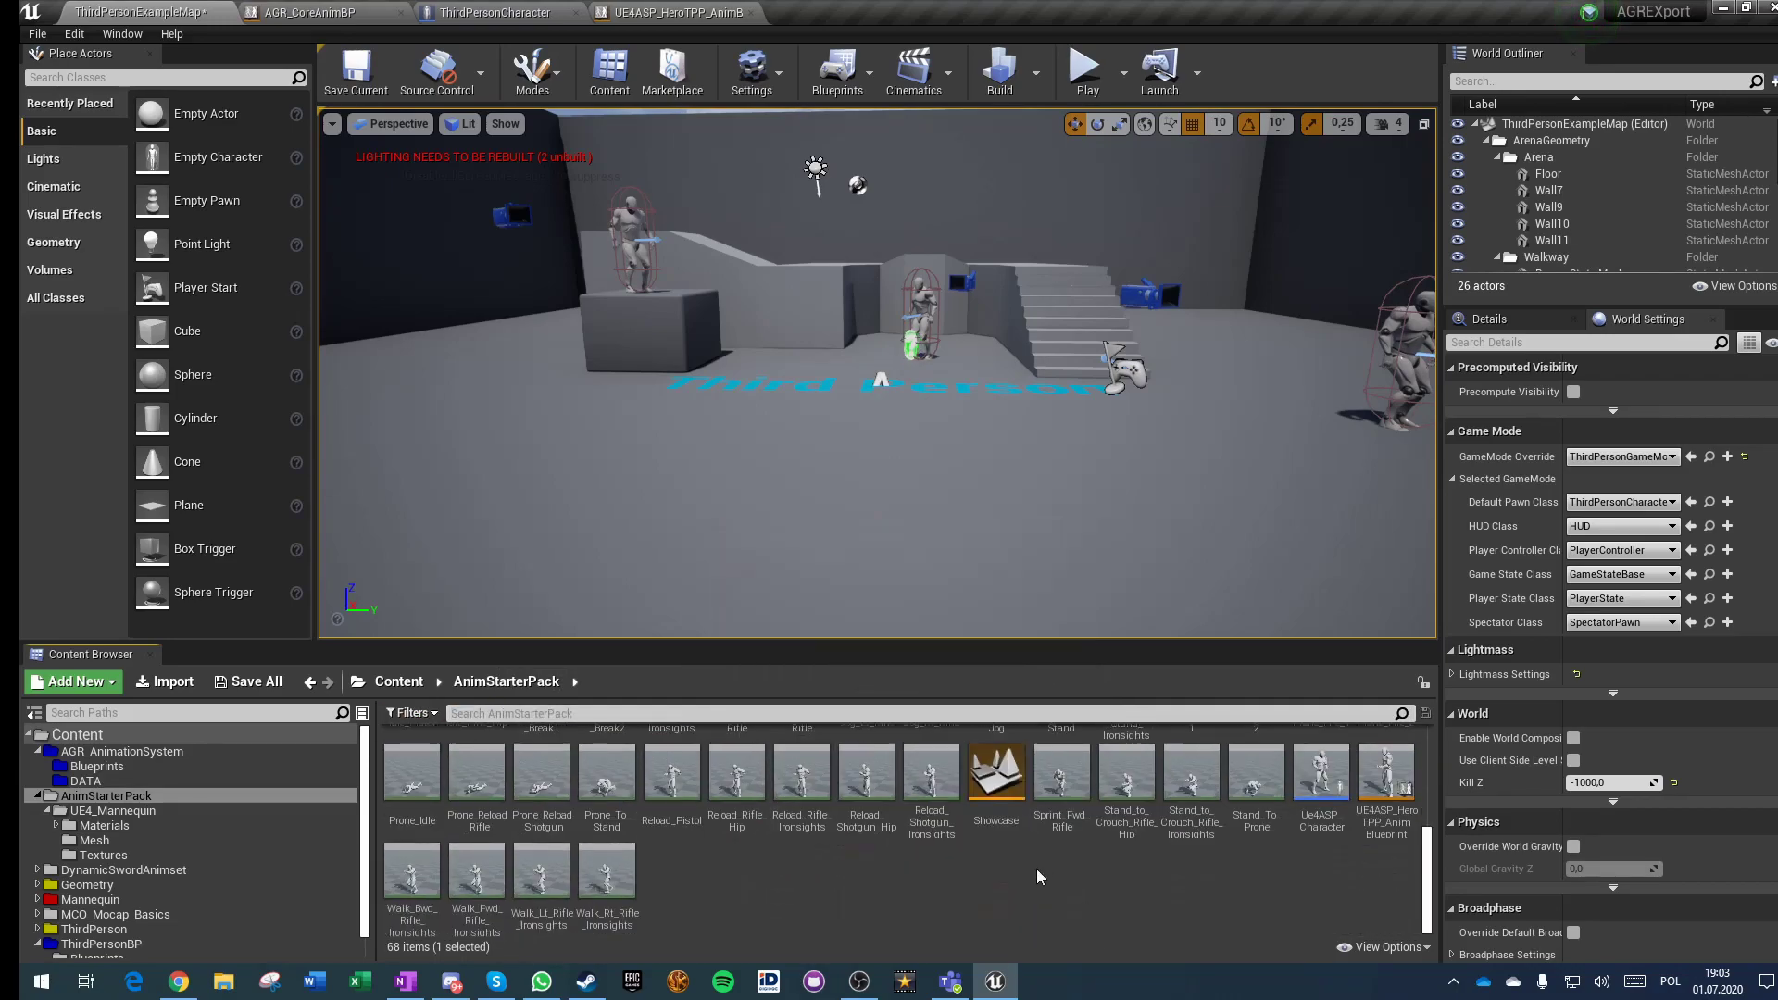
{"action": "right_click", "coordinate": [665, 892]}
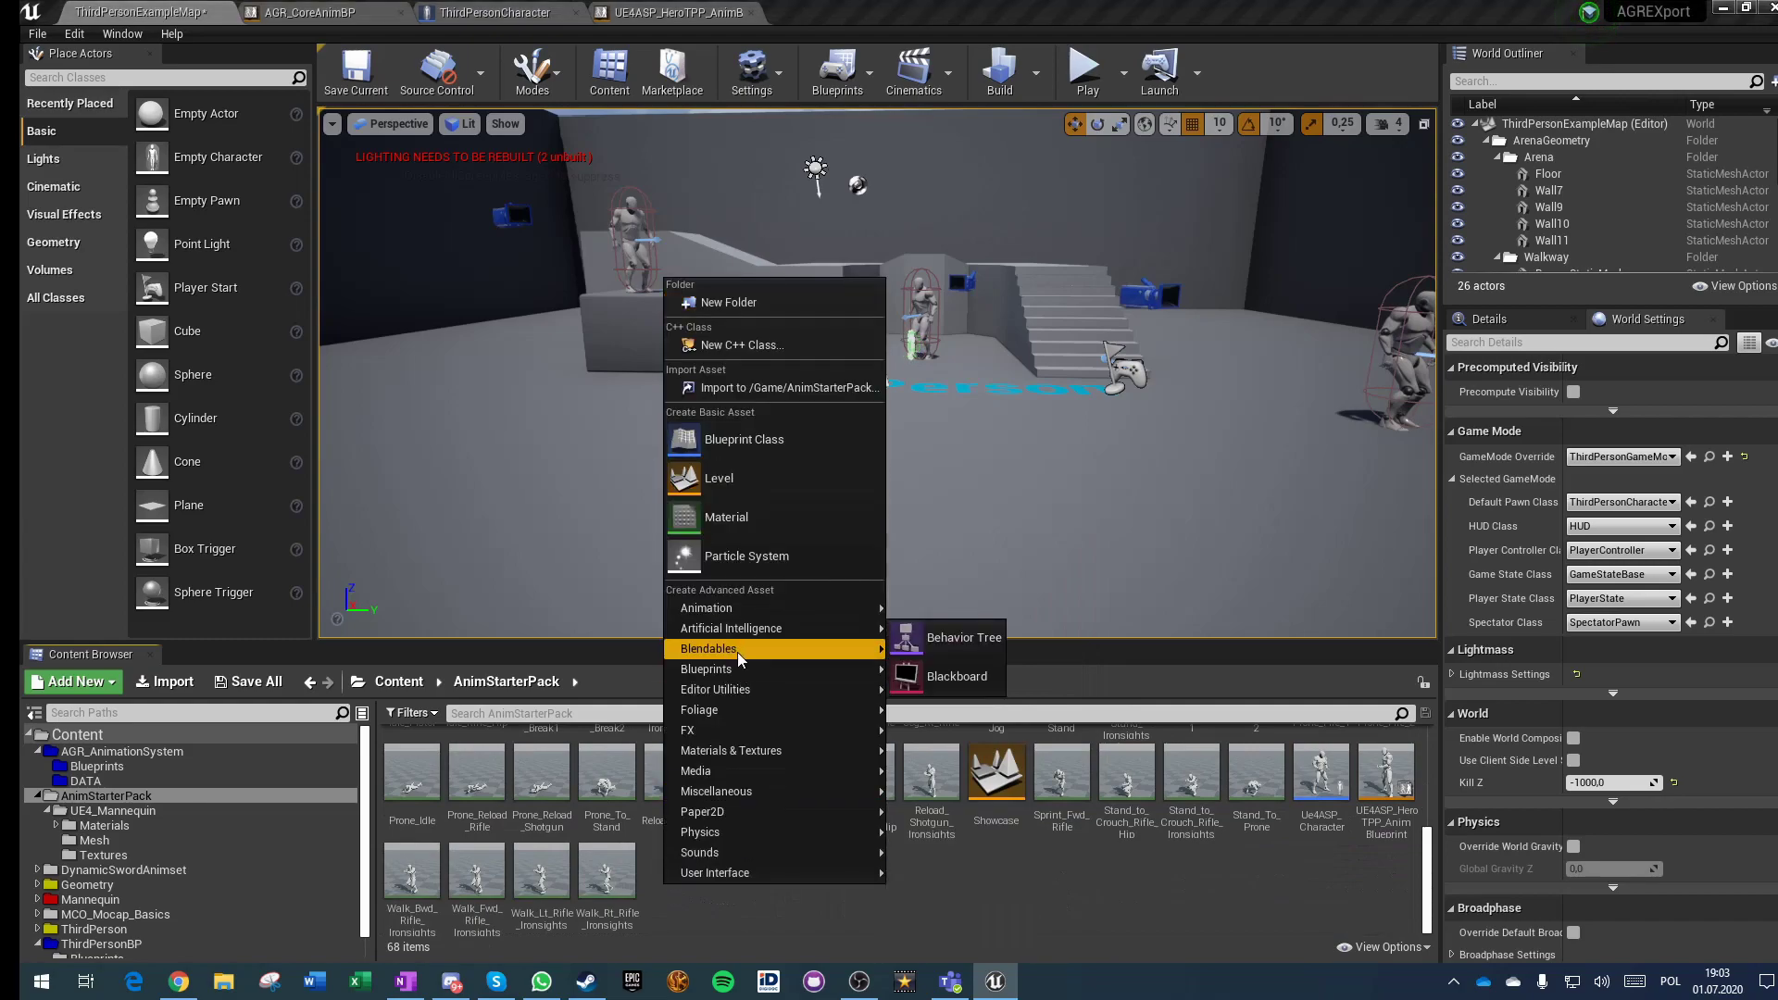
{"action": "mouse_move", "coordinate": [726, 668]}
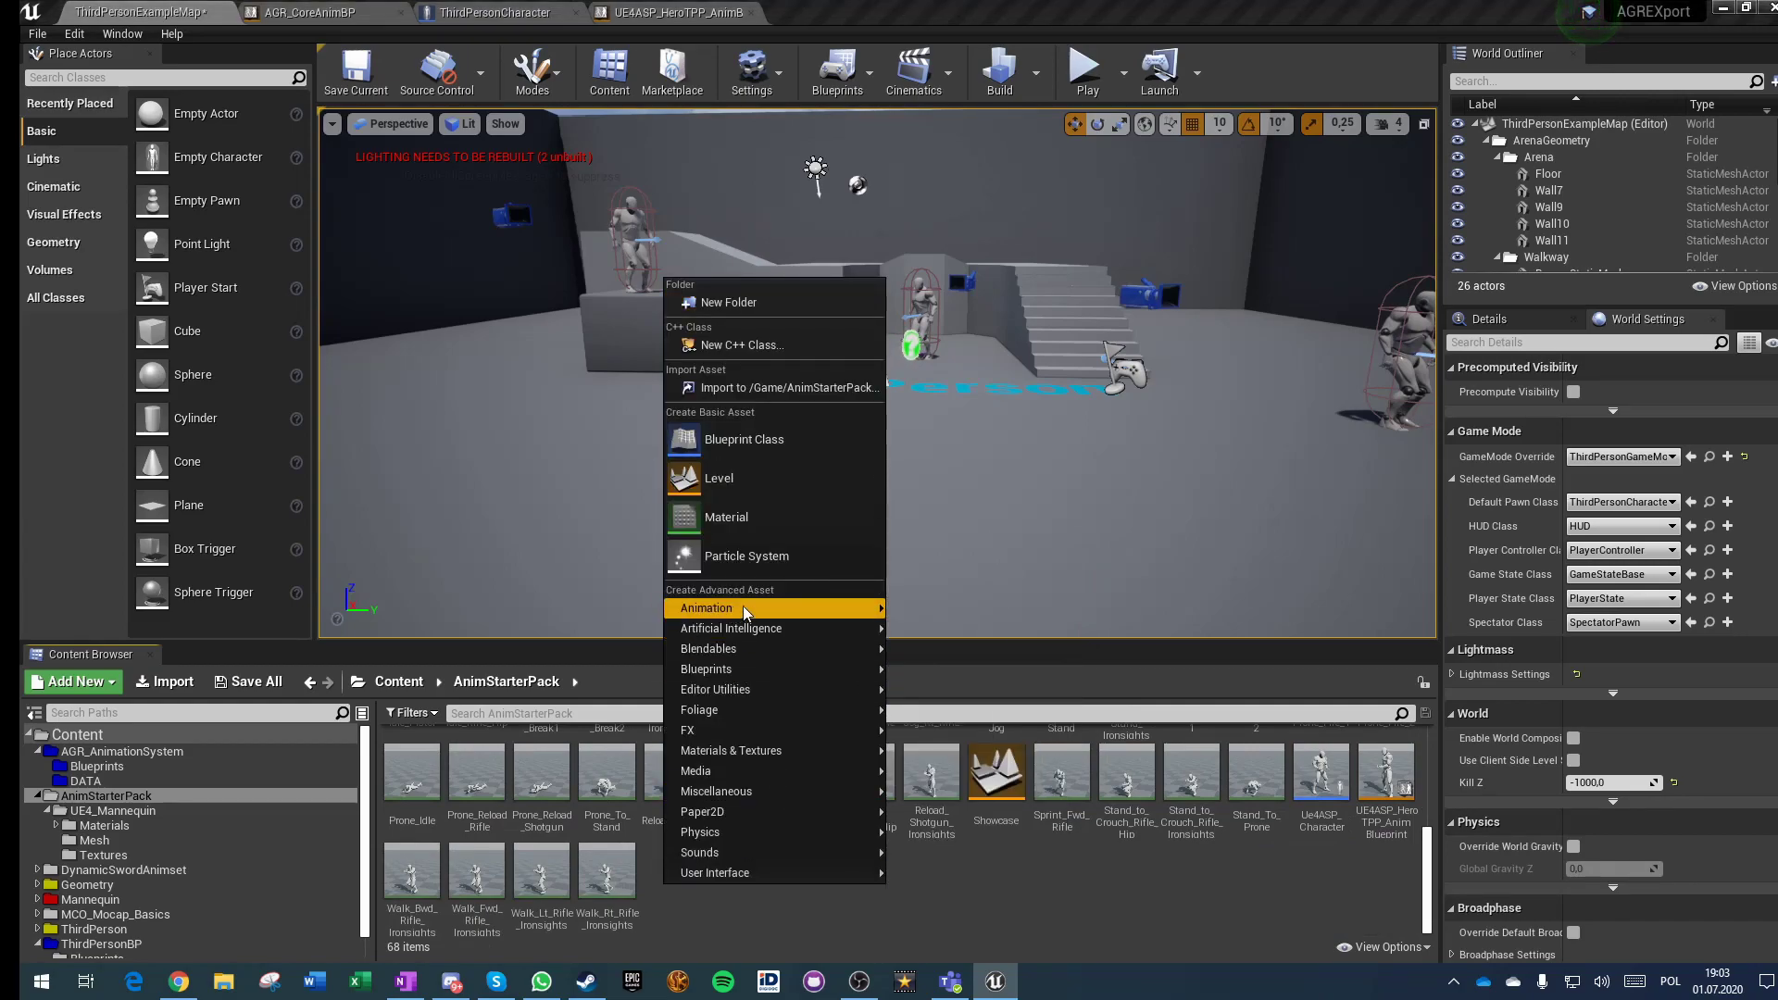
{"action": "mouse_move", "coordinate": [737, 609]}
{"action": "left_click", "coordinate": [975, 640]}
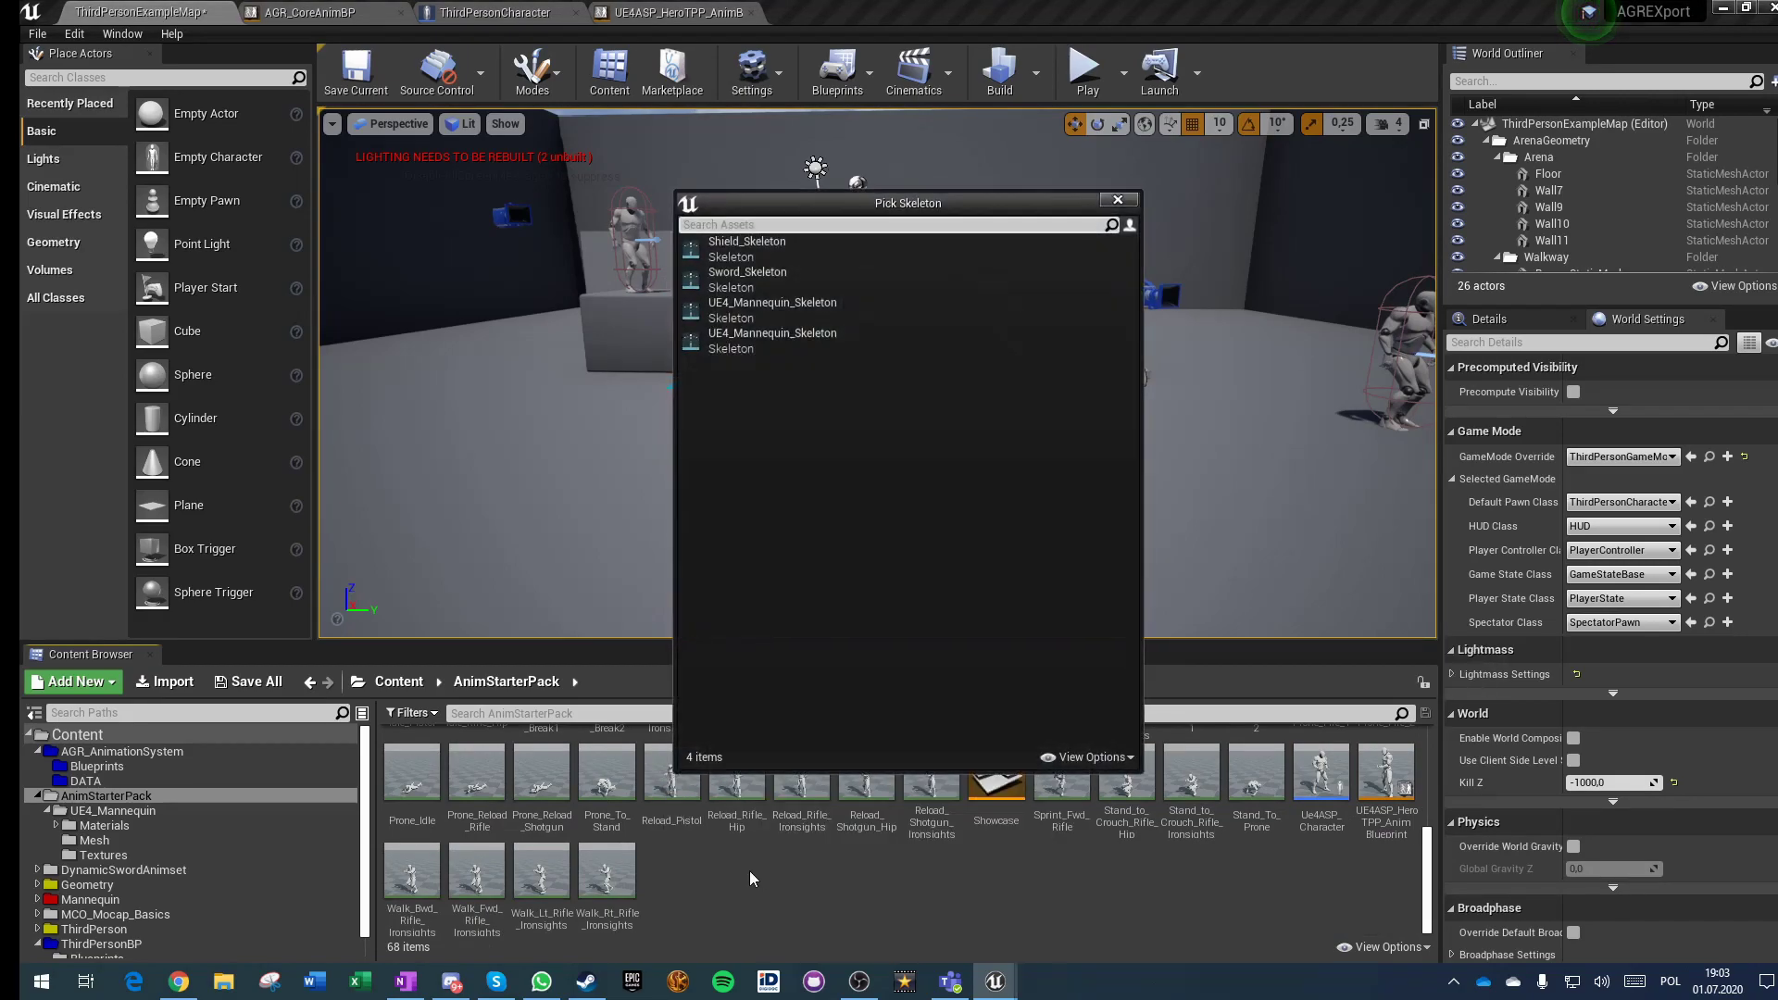
{"action": "left_click", "coordinate": [760, 304]}
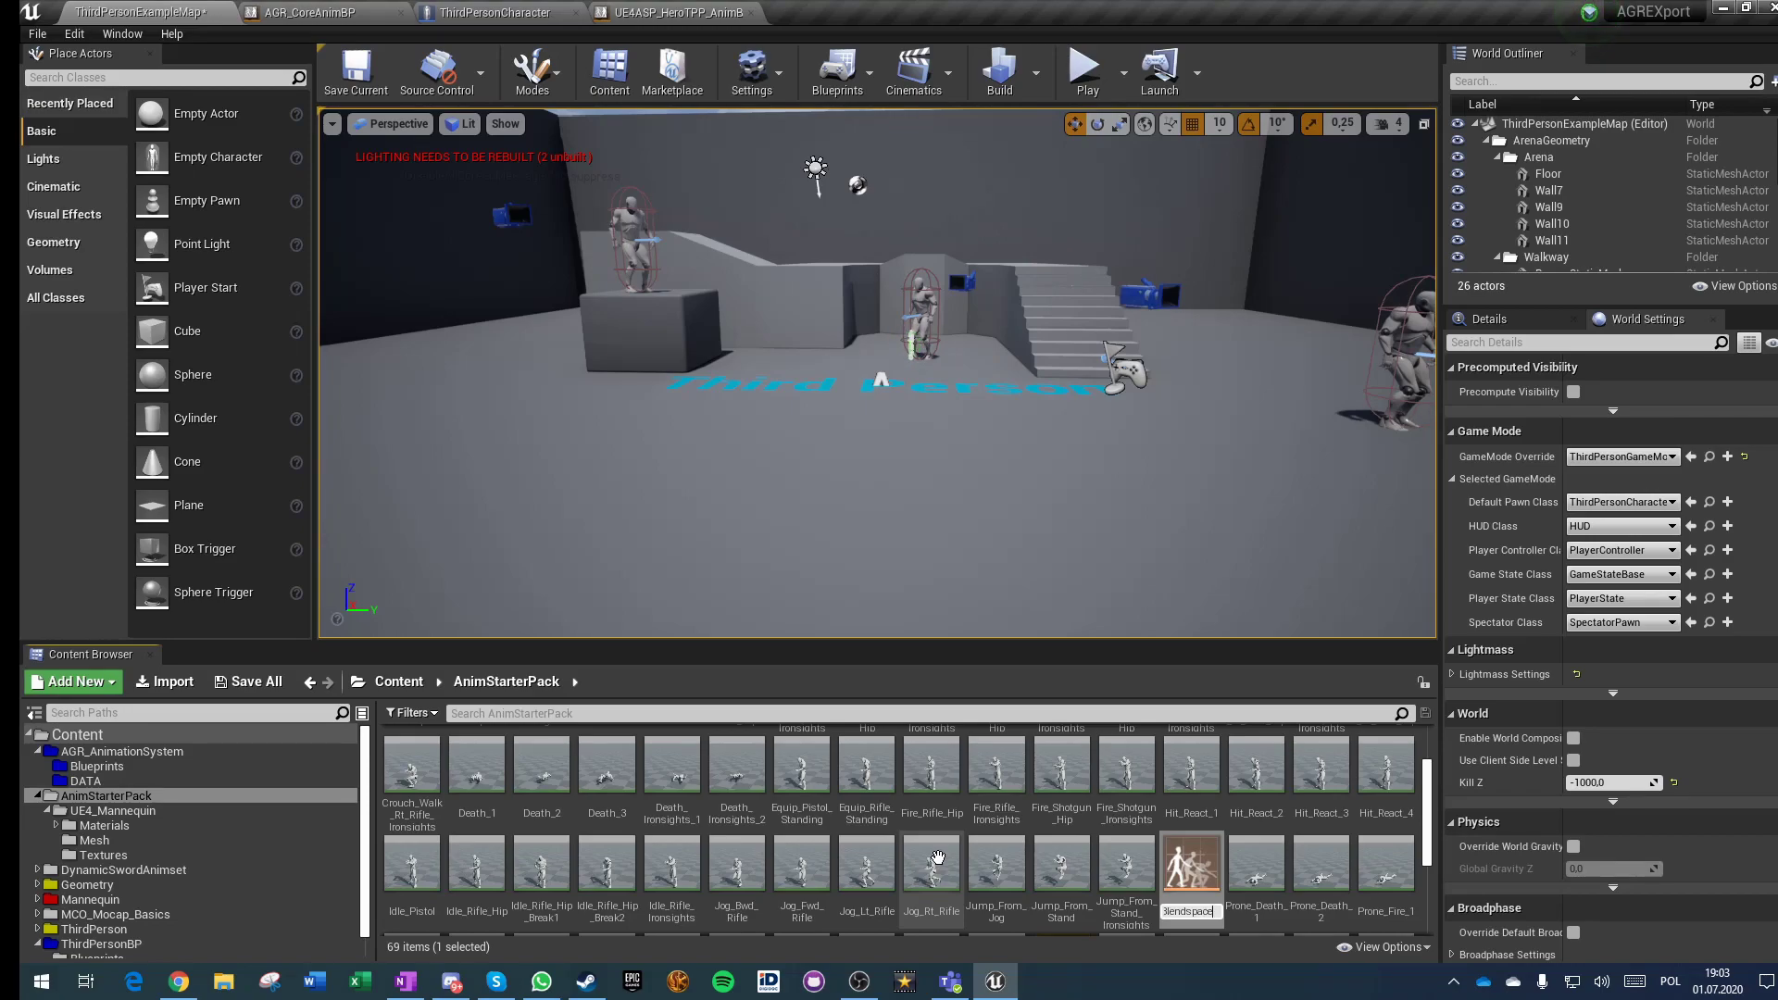
{"action": "key", "text": "Return"}
{"action": "double_click", "coordinate": [1322, 867]}
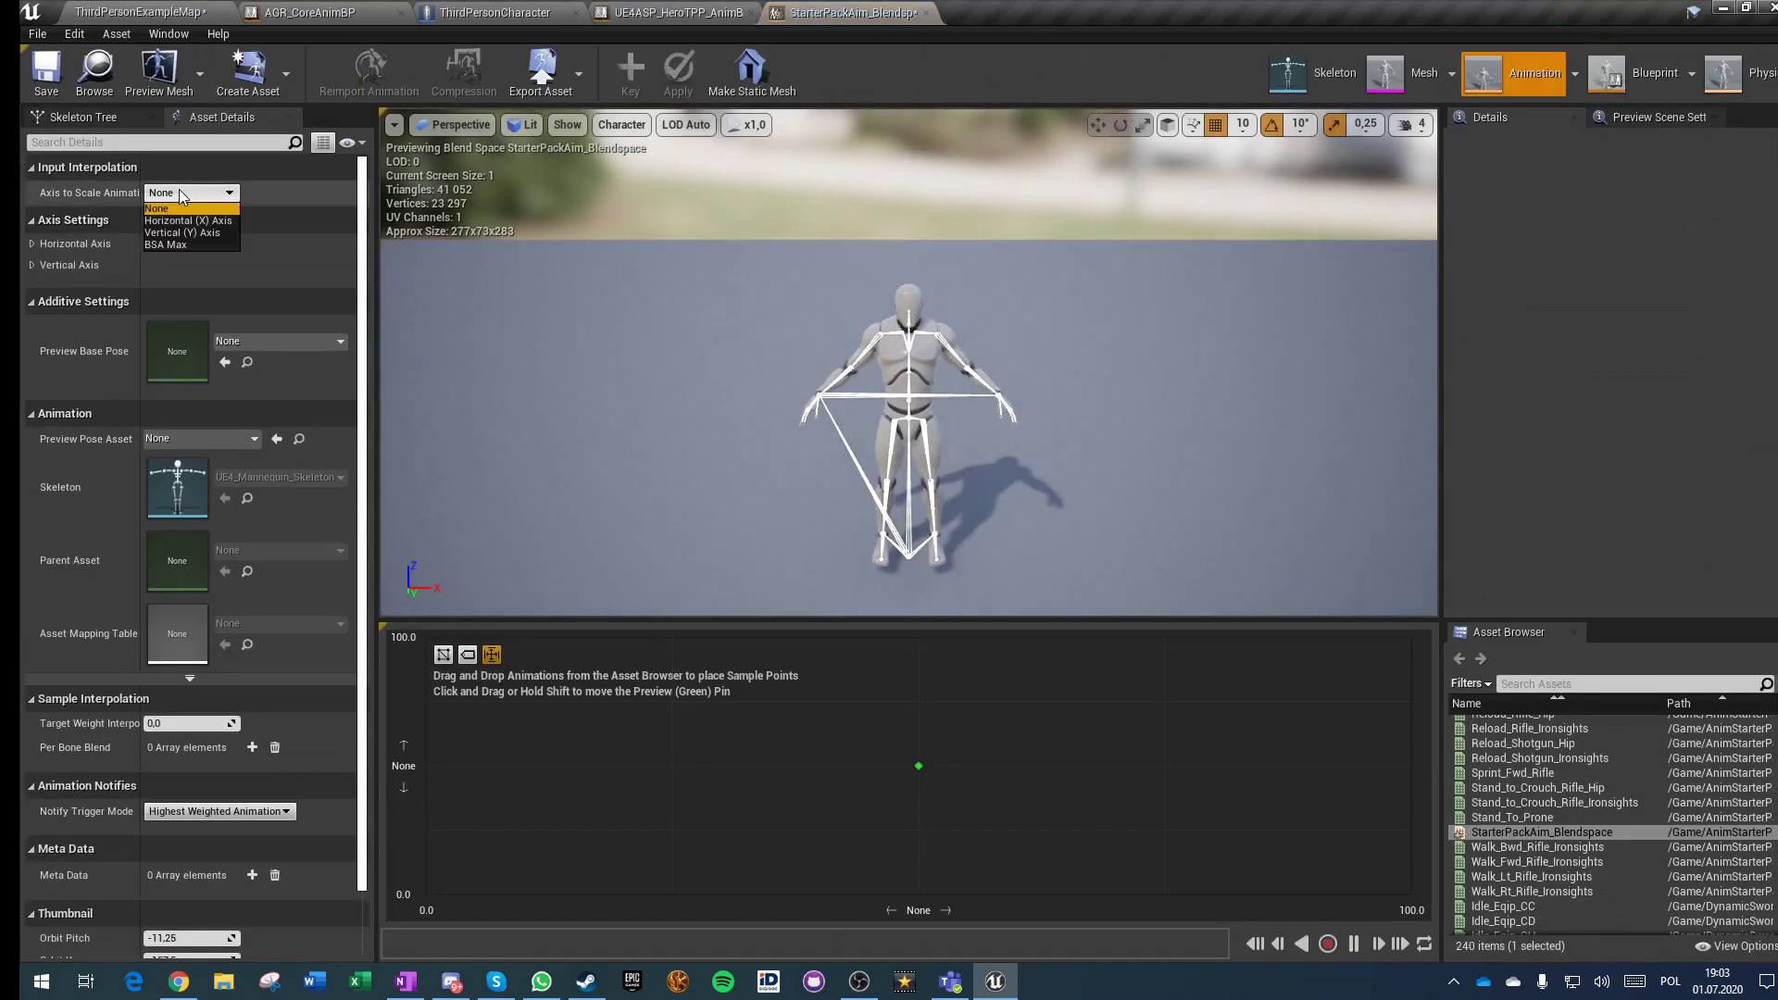
Step: Name the horizontal axis Direction with a range of -180 to 180, and name the vertical axis Speed
{"action": "left_click", "coordinate": [182, 196]}
{"action": "left_click", "coordinate": [33, 244]}
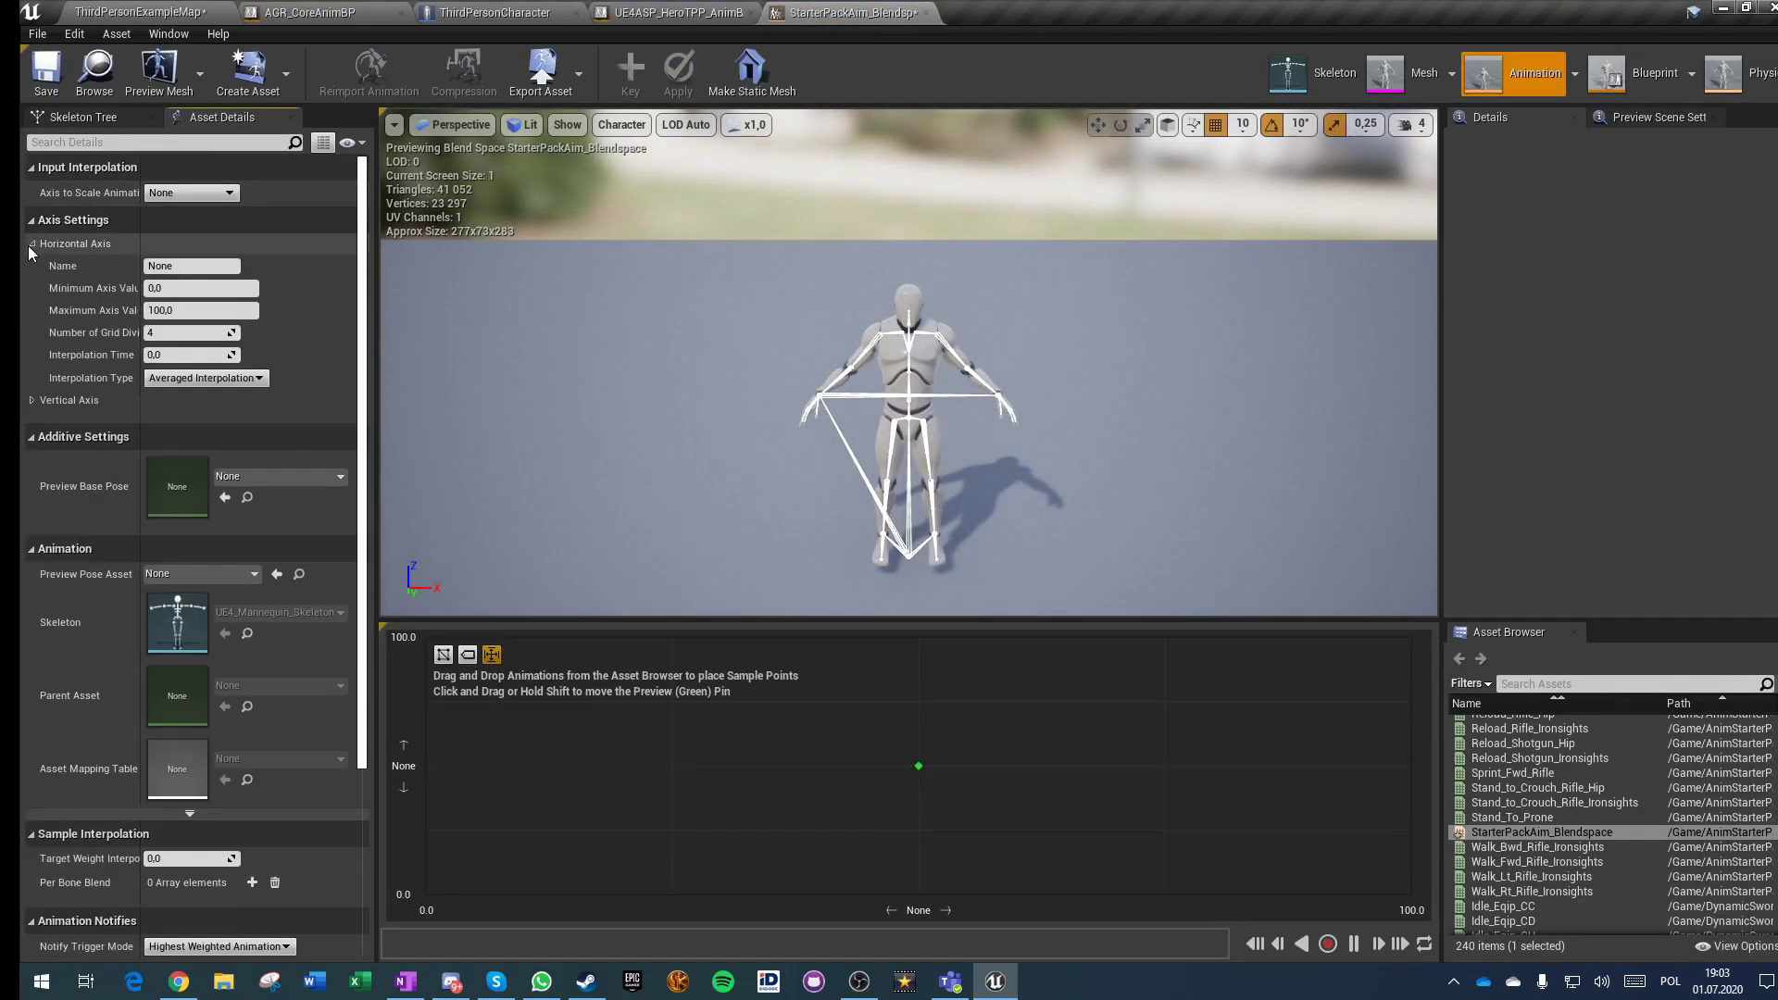
{"action": "left_click", "coordinate": [33, 400]}
{"action": "left_click", "coordinate": [199, 267]}
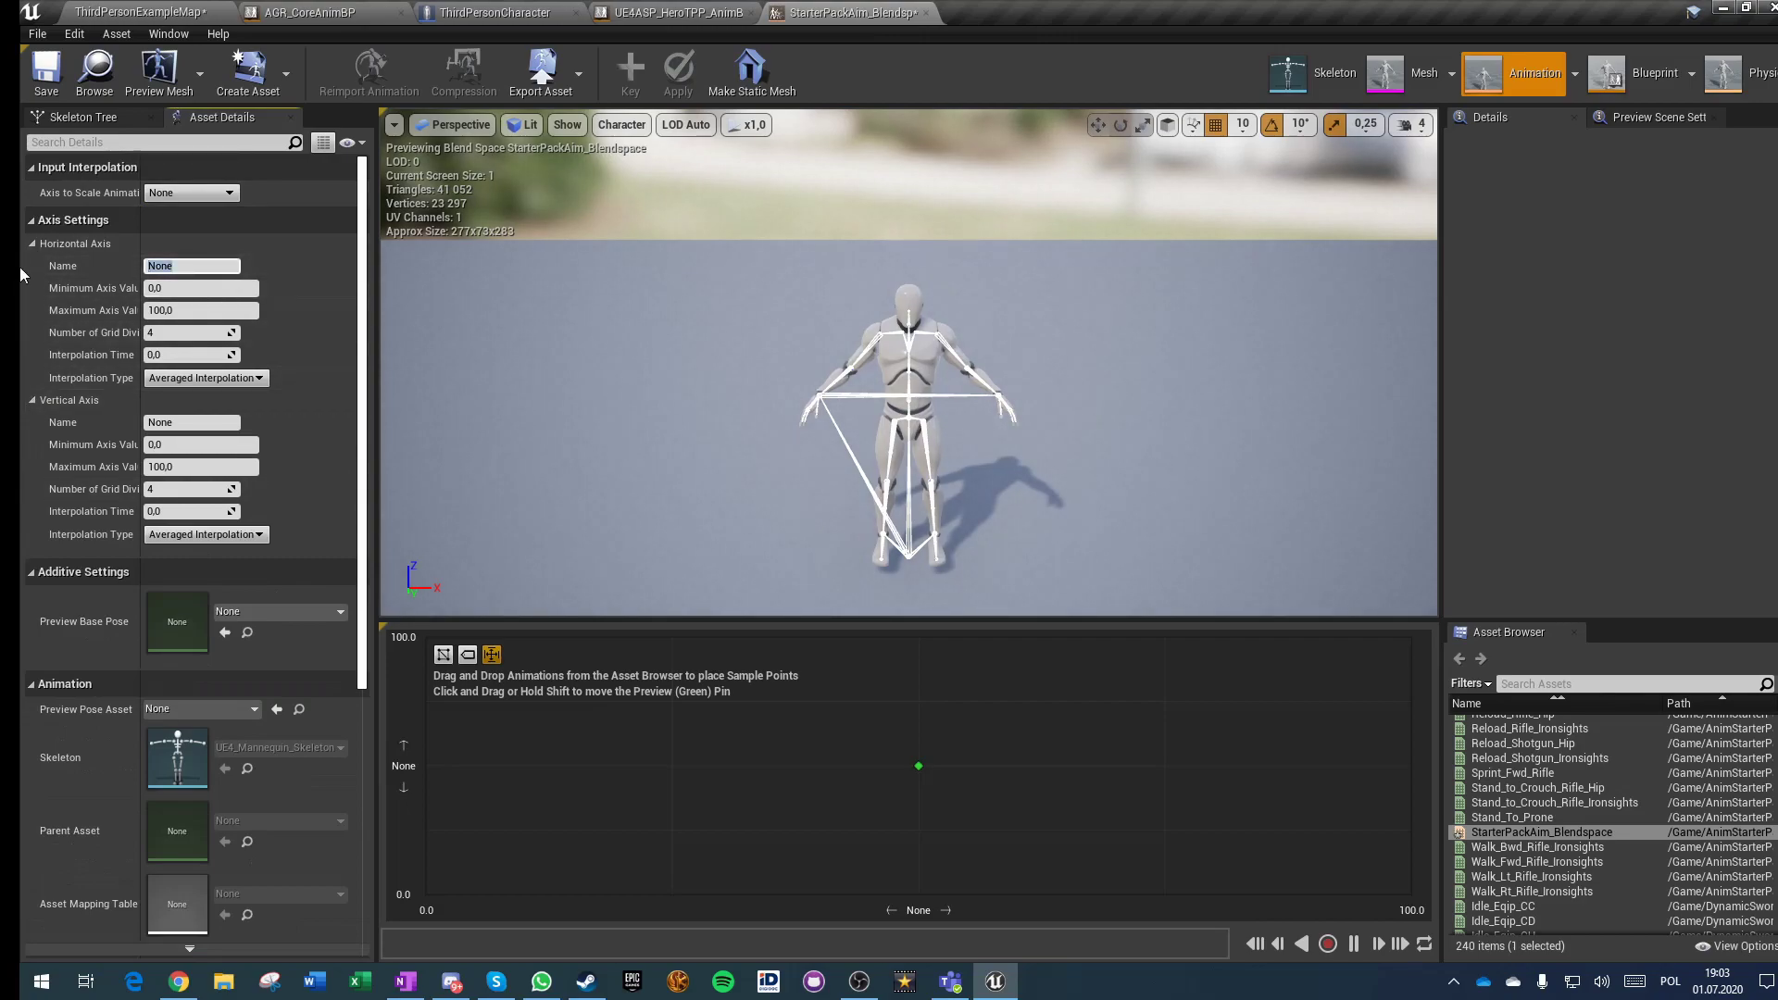
{"action": "key", "text": "Return"}
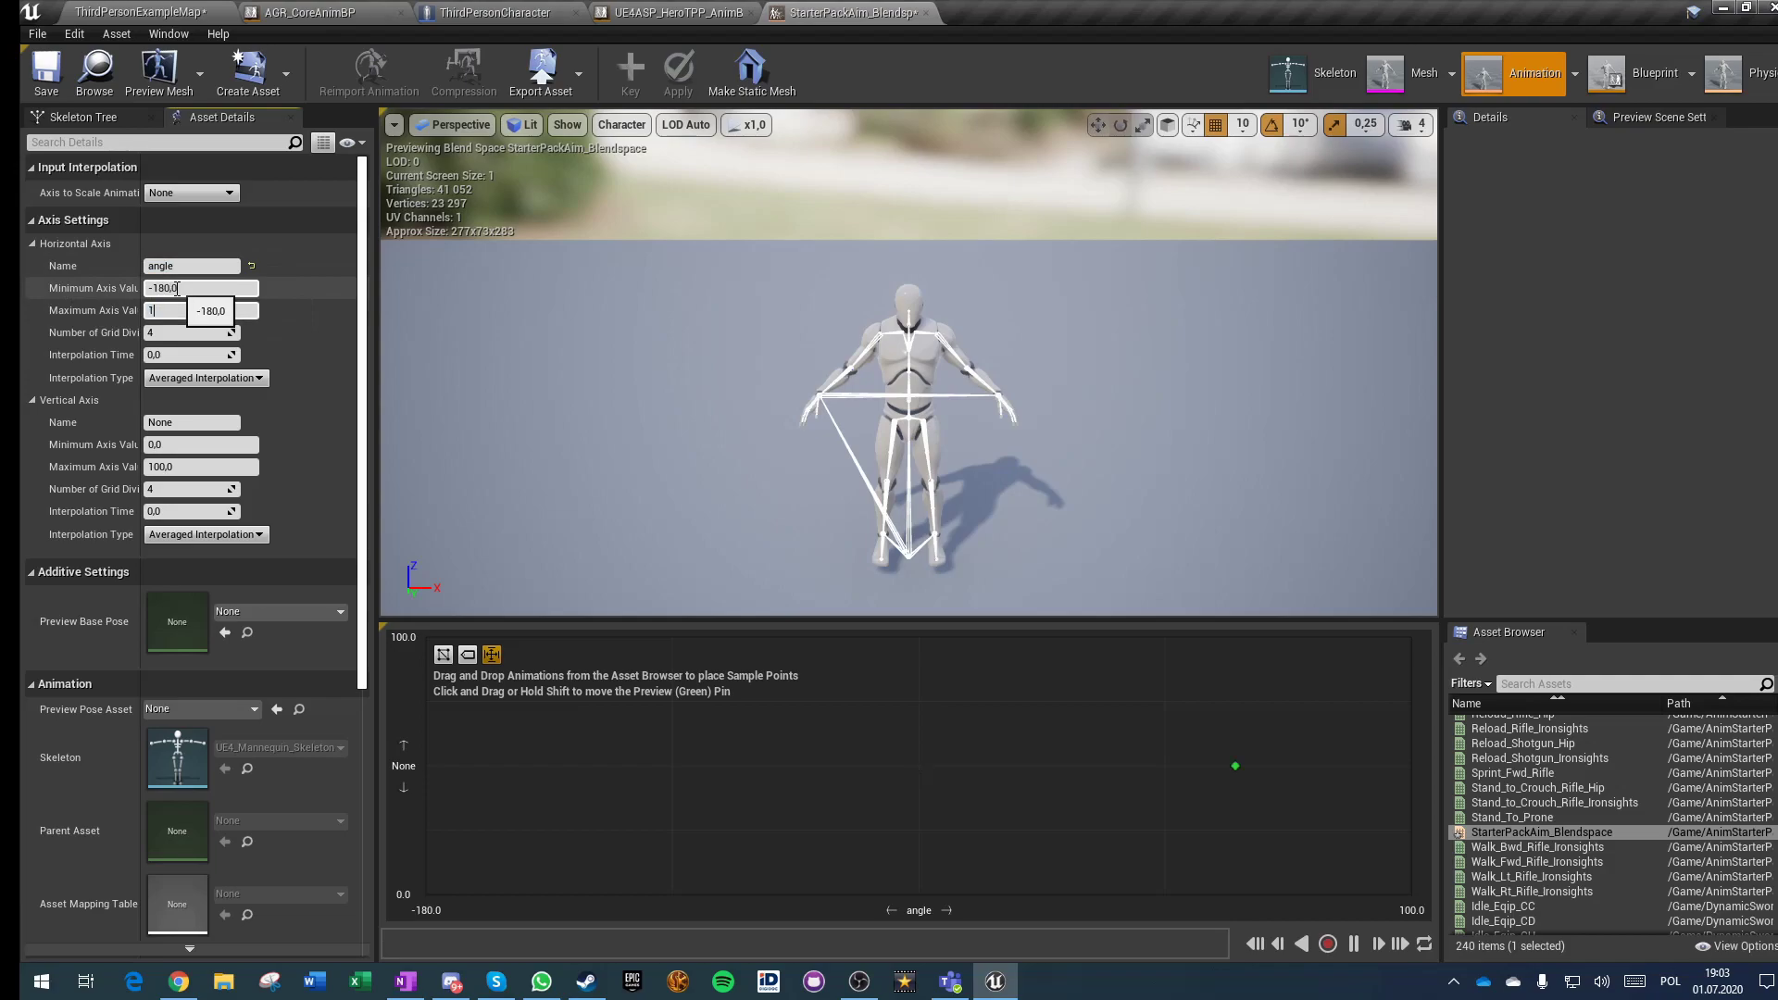
{"action": "key", "text": "Tab"}
{"action": "type", "text": "Direction"}
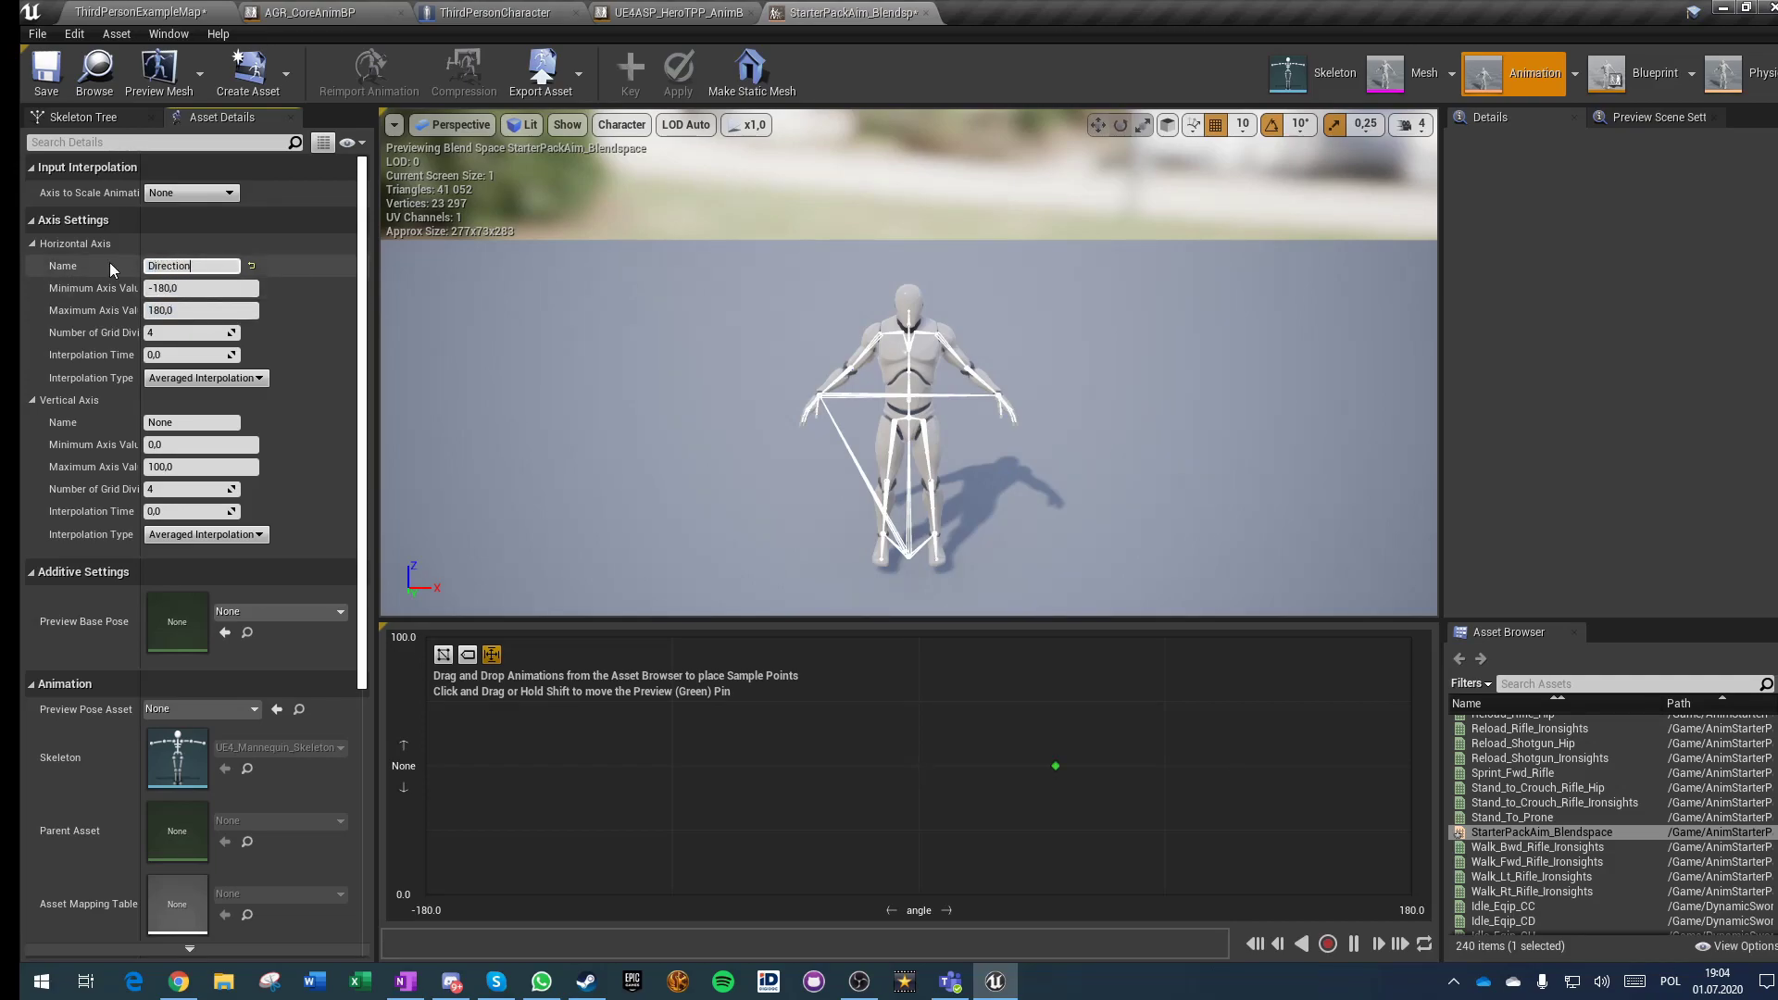
{"action": "key", "text": "Return"}
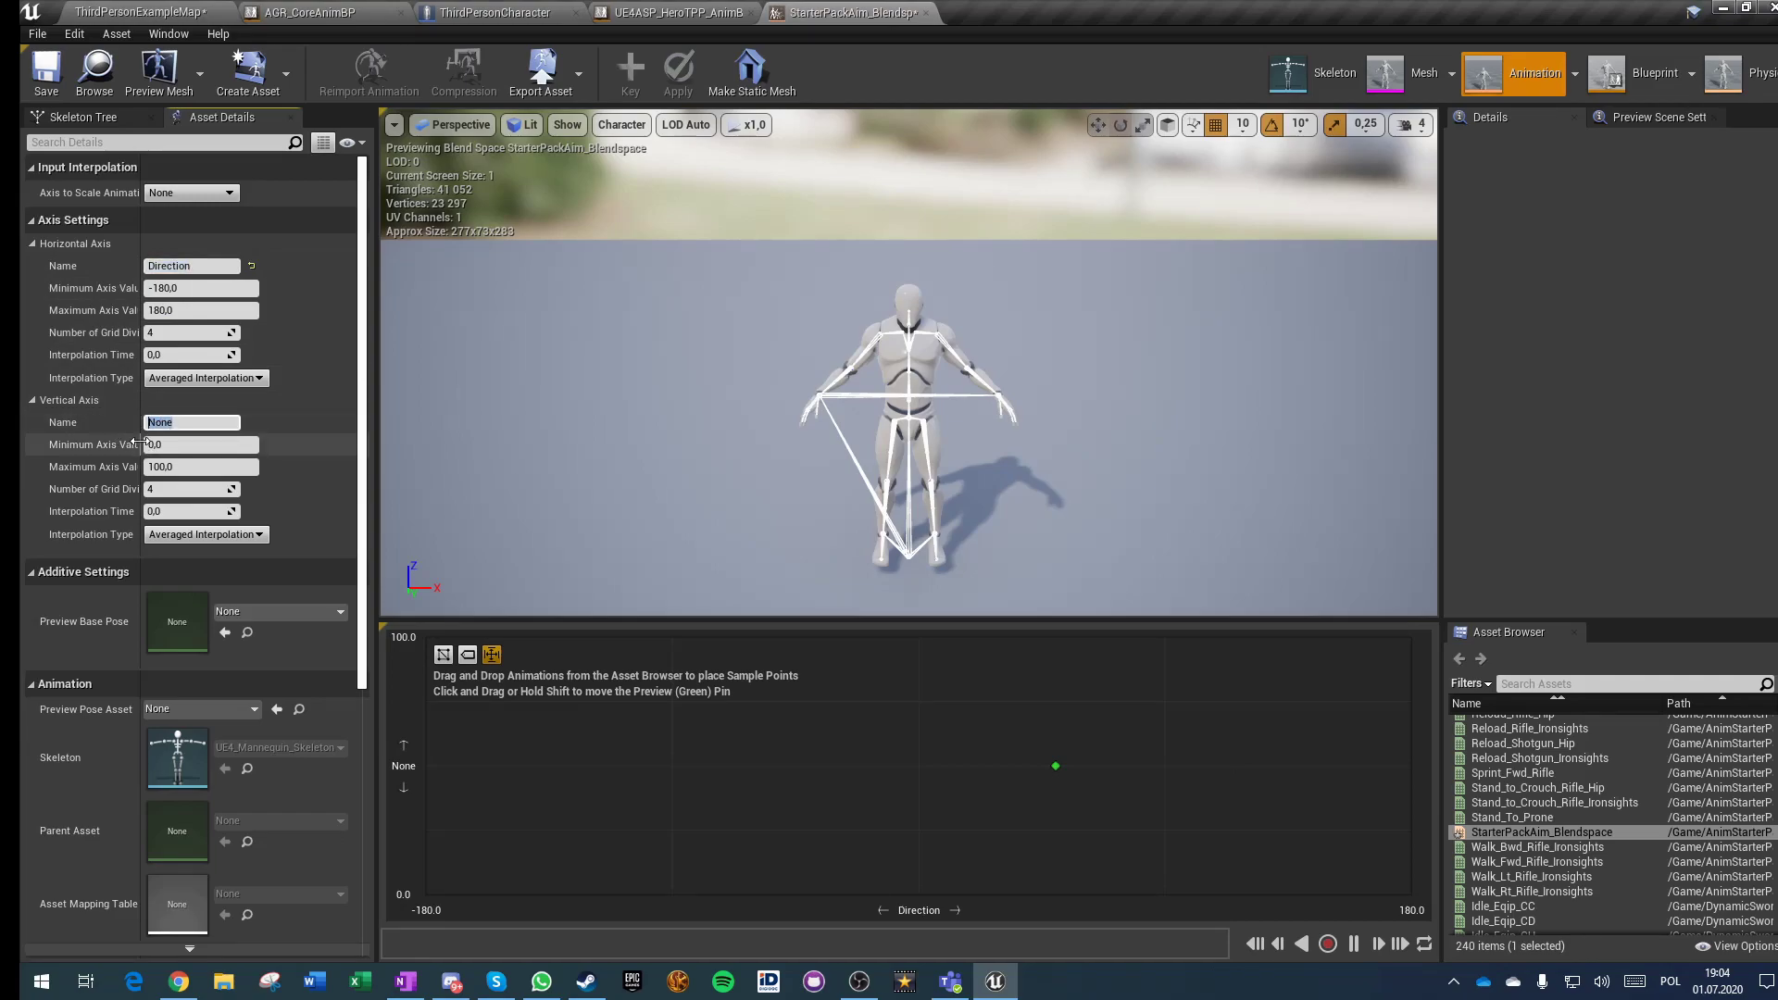
{"action": "key", "text": "Return"}
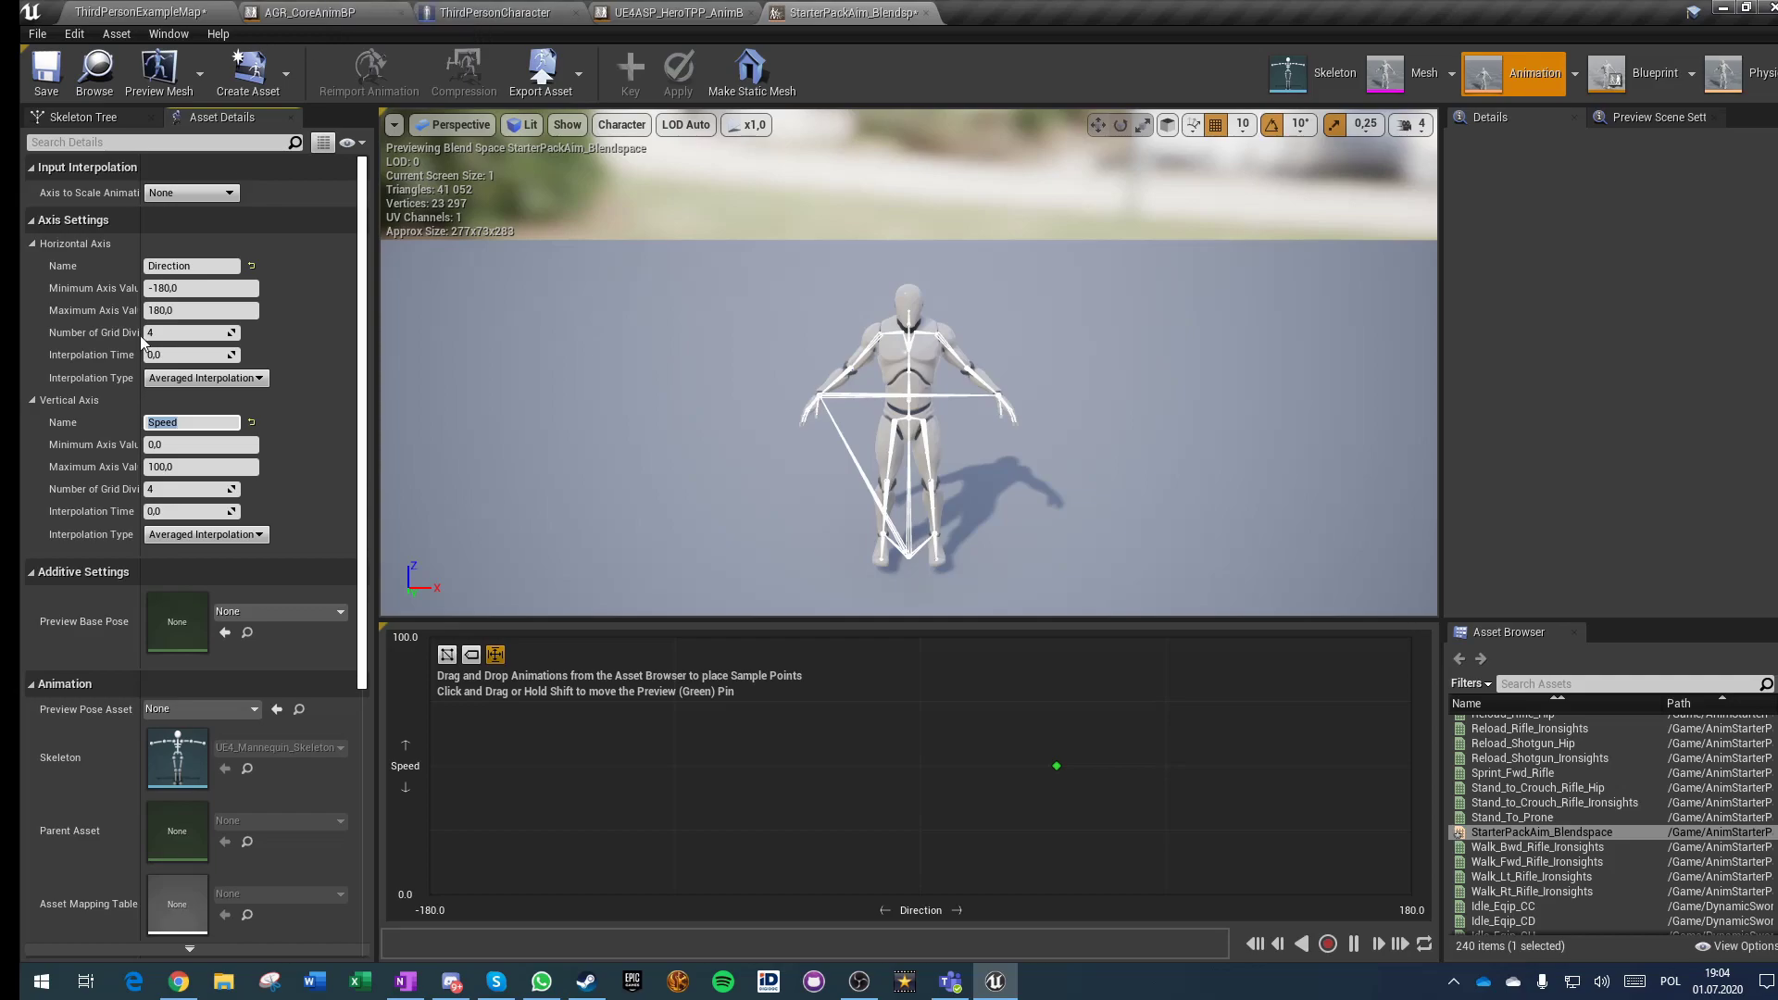
Step: Close the blend space editor and force delete StarterPackAim_Blendspace from the AnimStarterPack folder
{"action": "left_click", "coordinate": [927, 13]}
{"action": "left_click", "coordinate": [65, 11]}
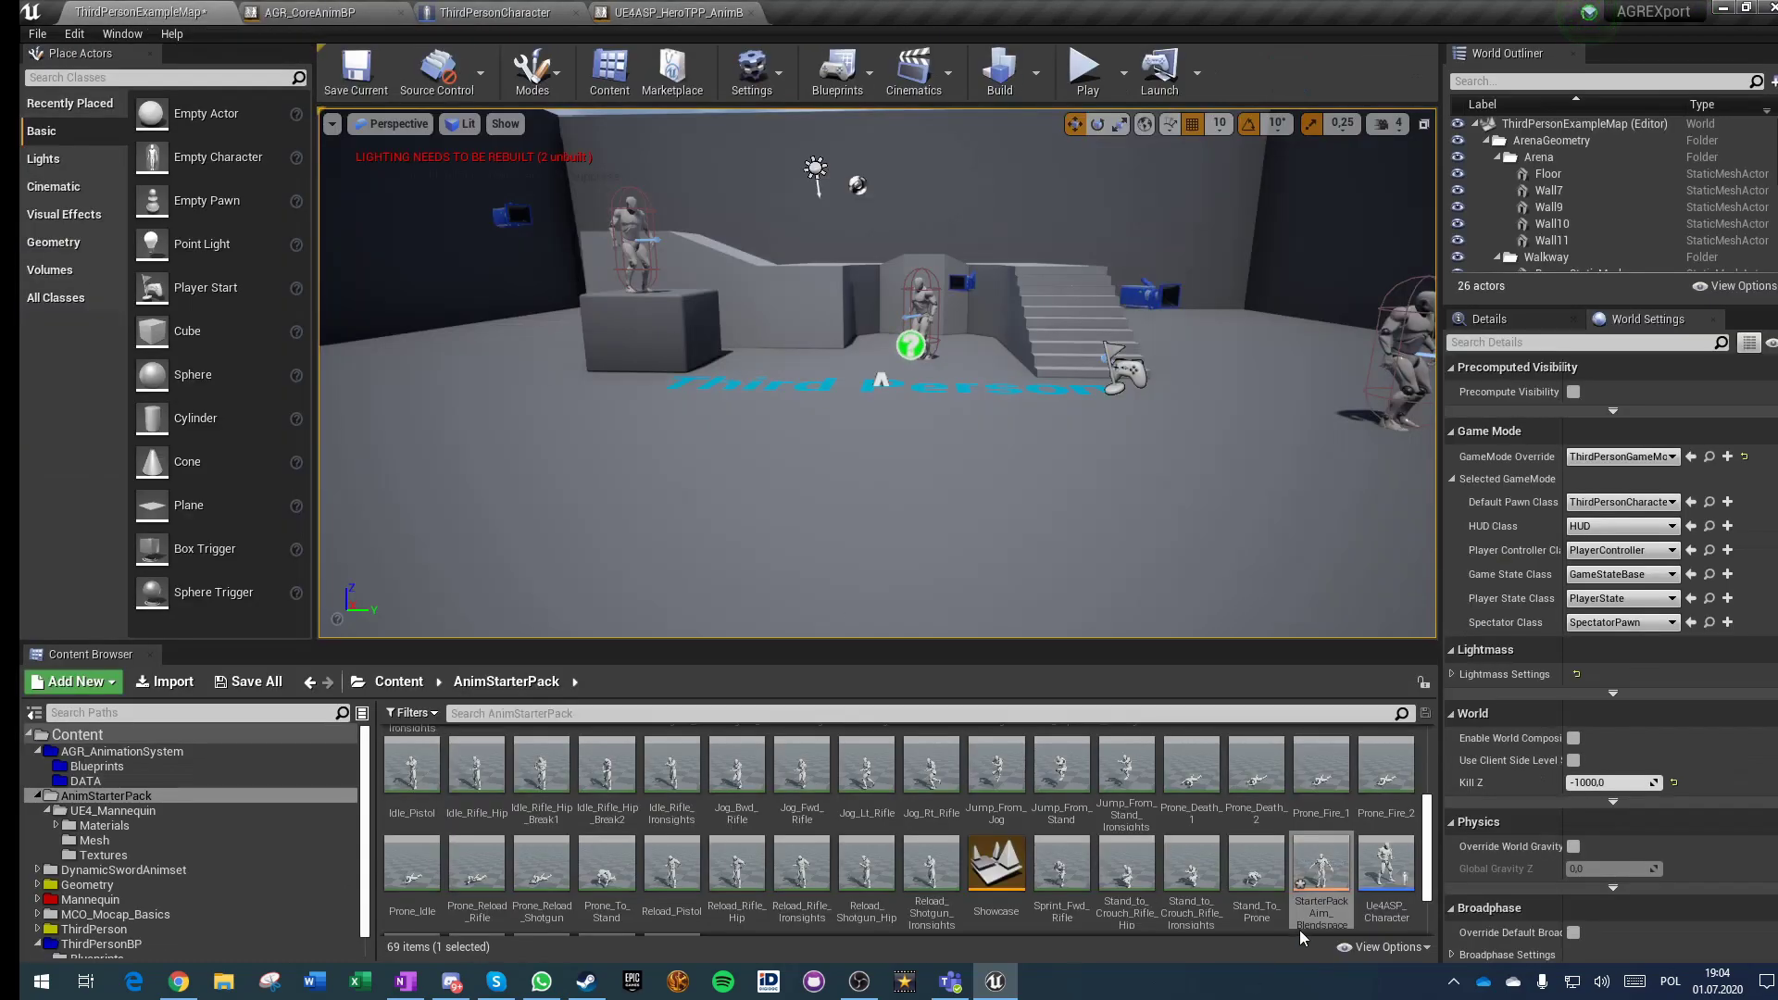
{"action": "key", "text": "Delete"}
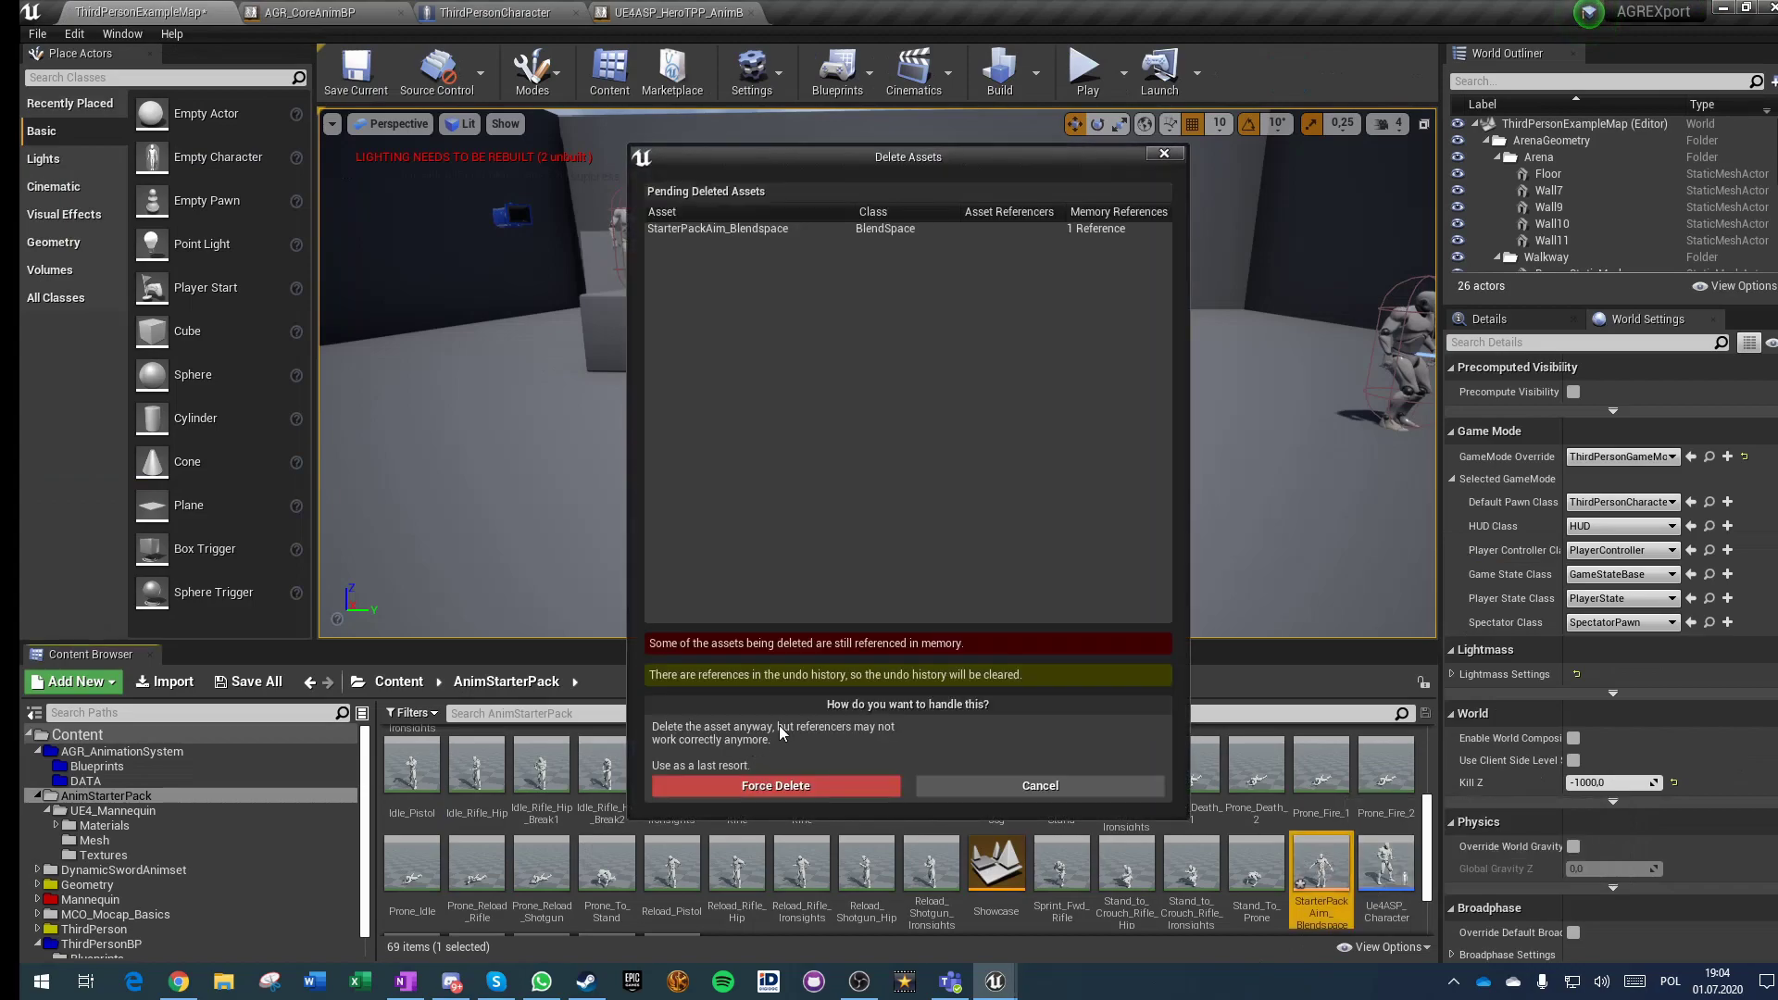
{"action": "left_click", "coordinate": [792, 784]}
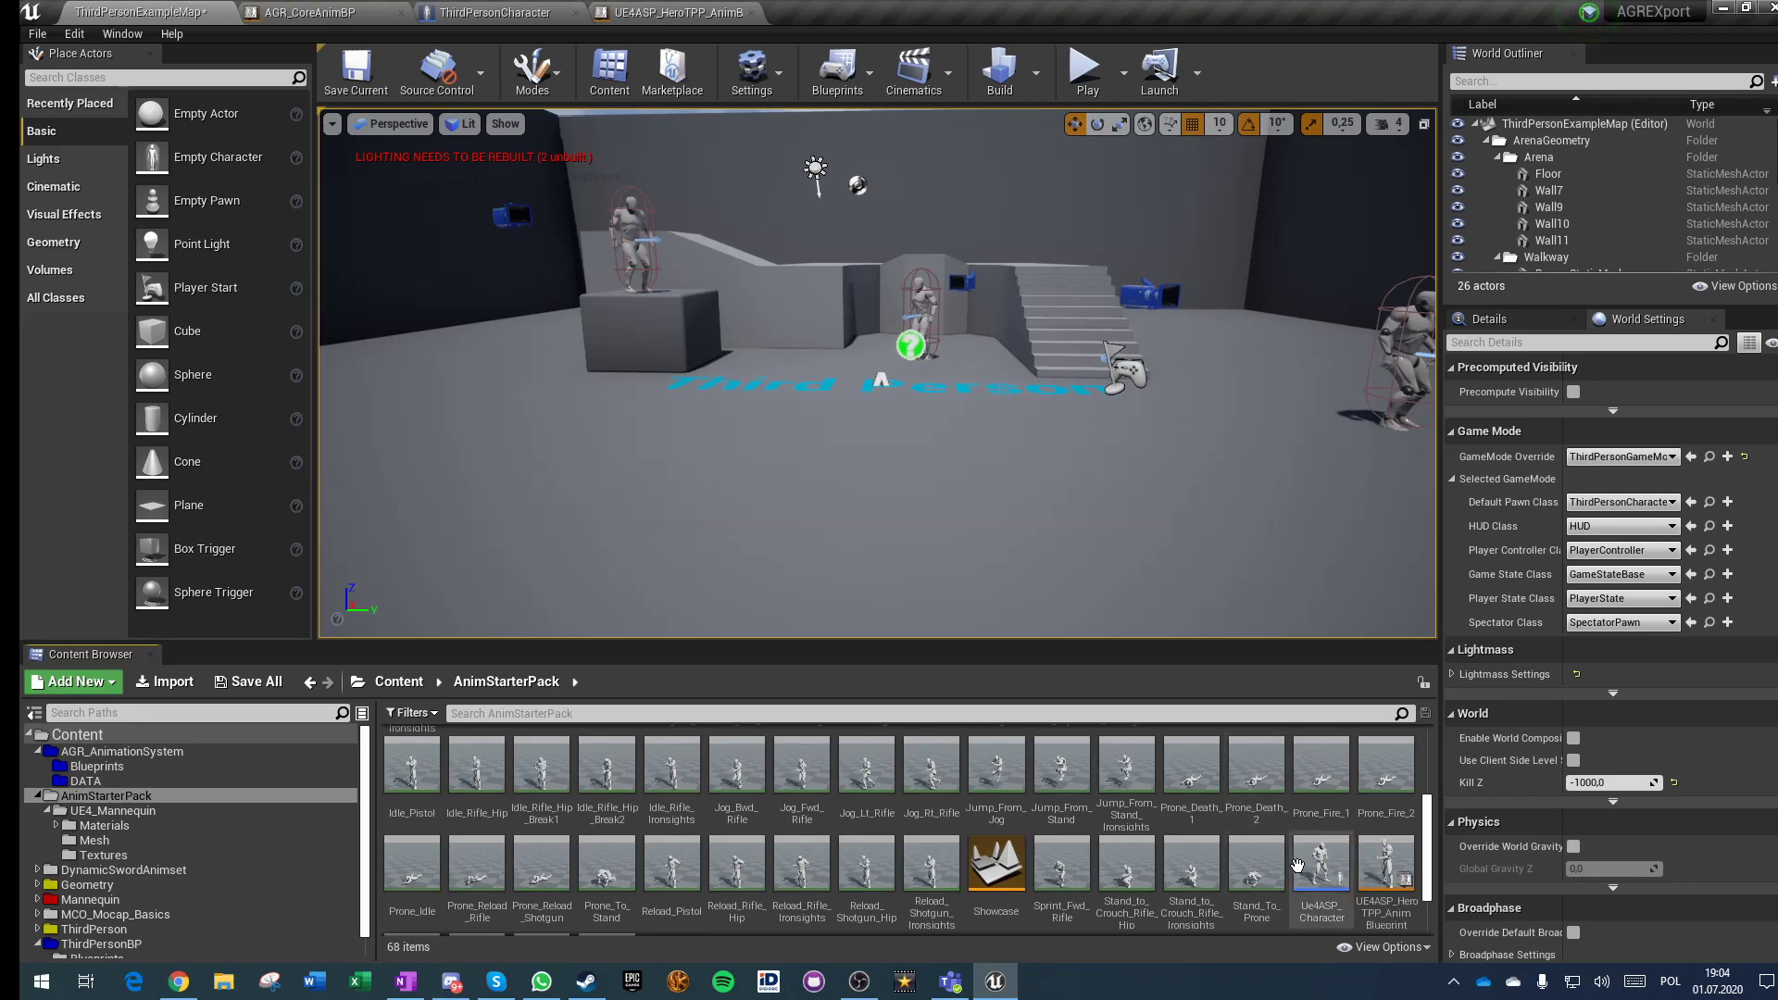
Step: Create a Blend Space 1D for UE4_Mannequin_Skeleton in AnimStarterPack, name it StarterPackIronsight_Blendspace1D and open it
{"action": "right_click", "coordinate": [1315, 862]}
{"action": "right_click", "coordinate": [1273, 828]}
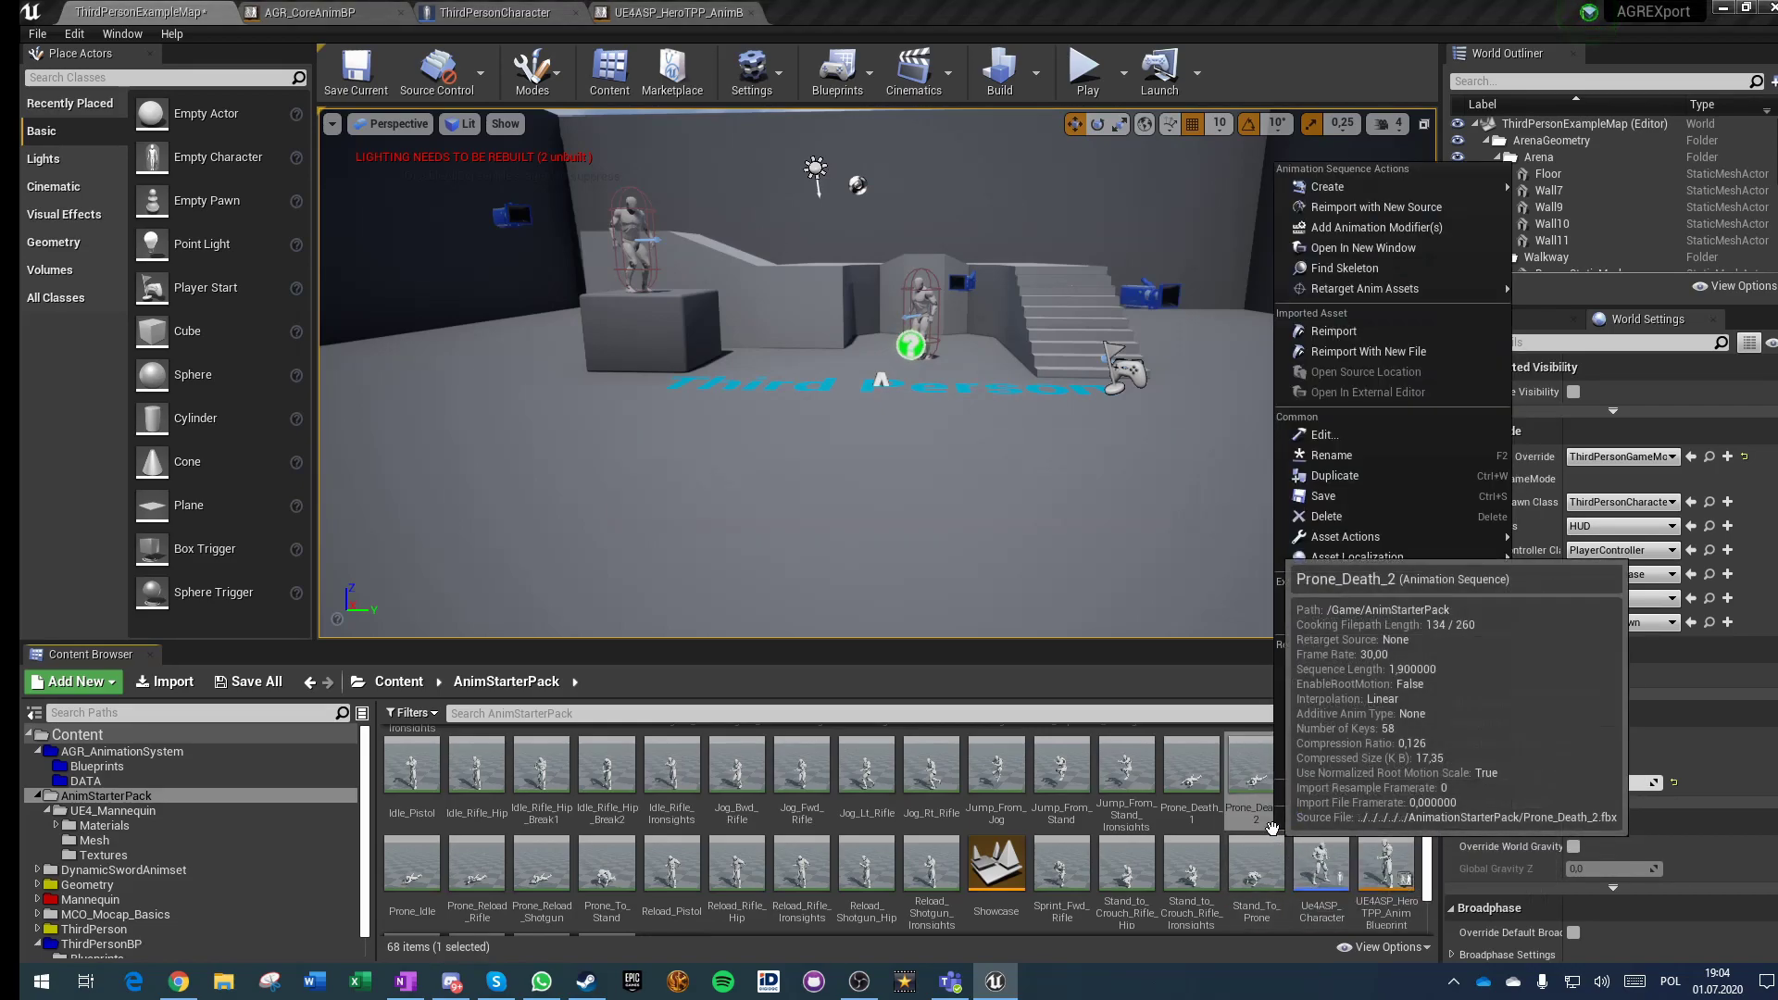
{"action": "scroll", "coordinate": [704, 876], "scroll_direction": "down", "scroll_amount": 2}
{"action": "right_click", "coordinate": [704, 876]}
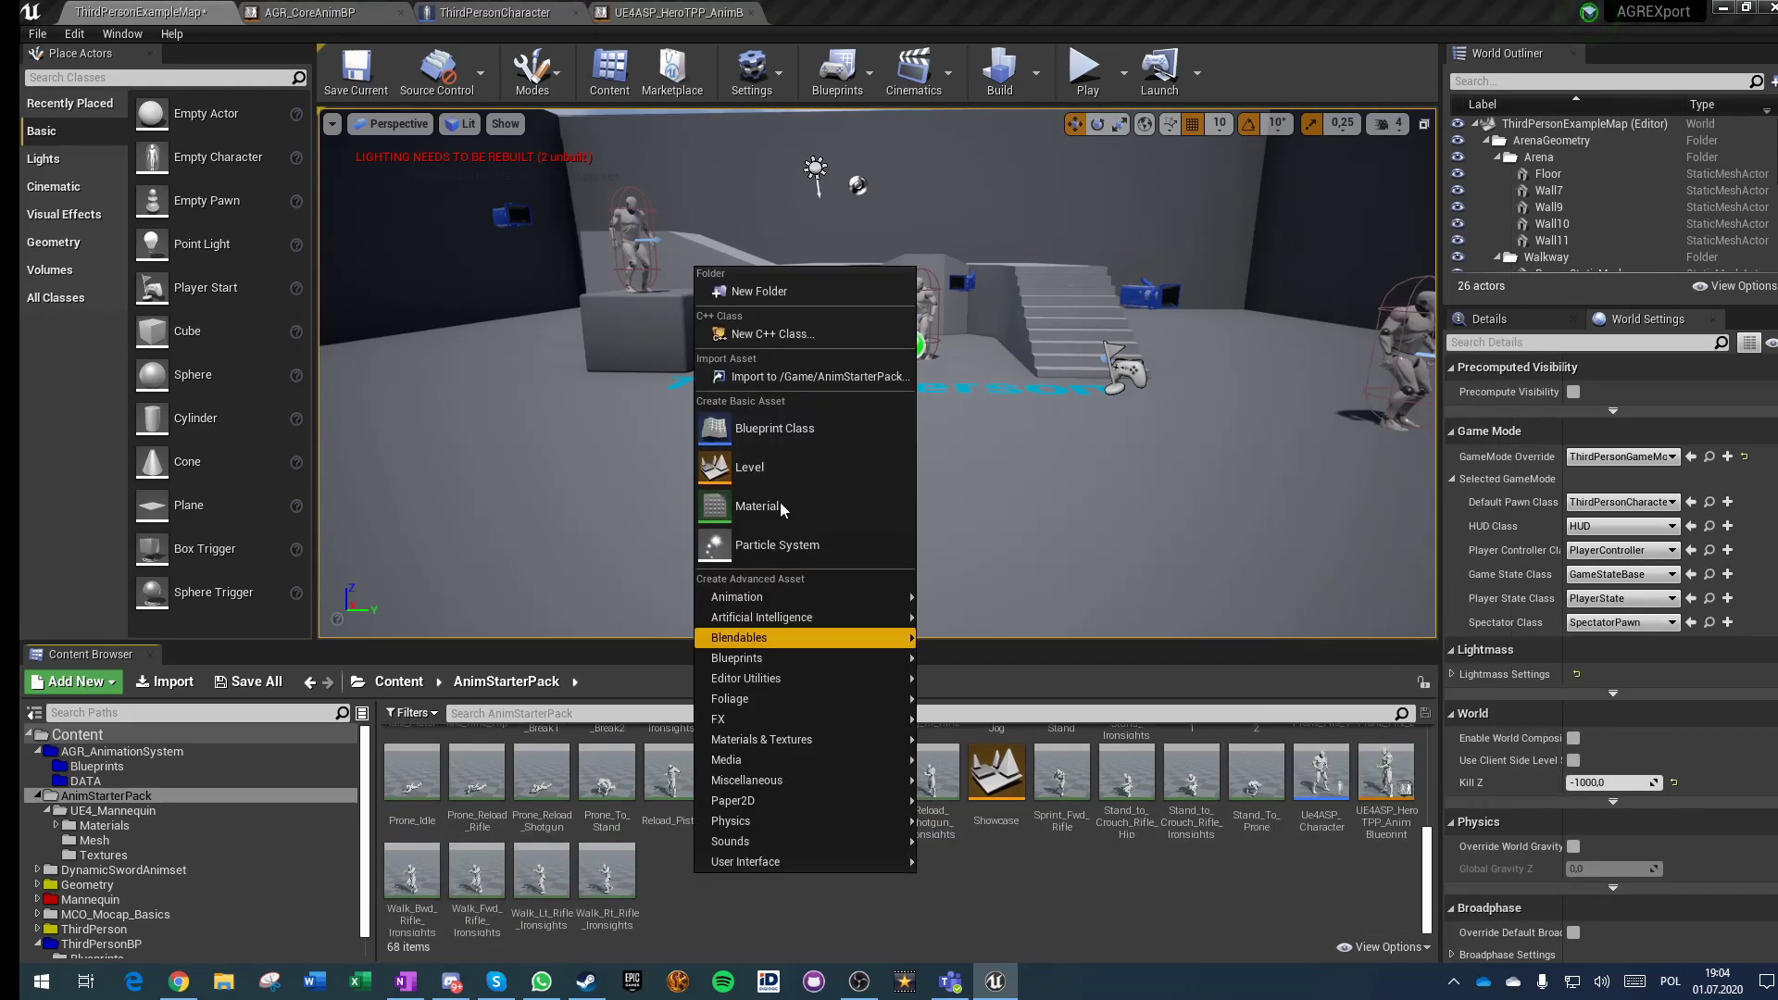
{"action": "mouse_move", "coordinate": [769, 598]}
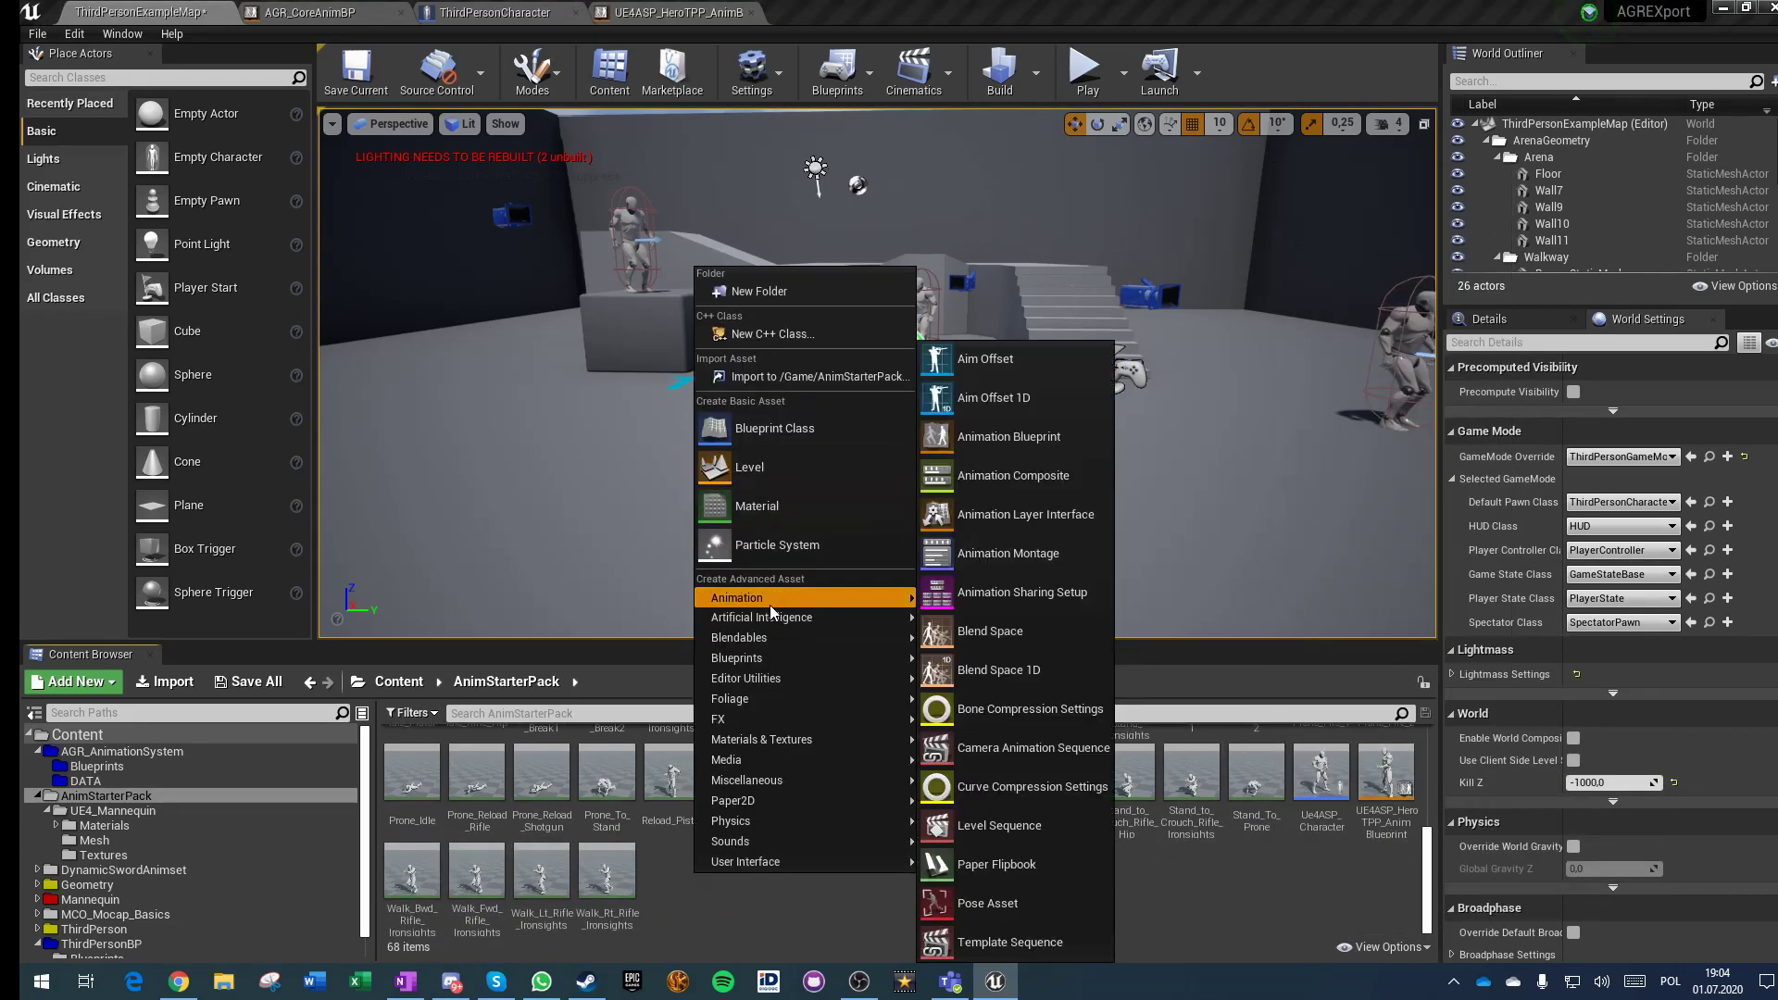
{"action": "left_click", "coordinate": [1025, 670]}
{"action": "left_click", "coordinate": [815, 299]}
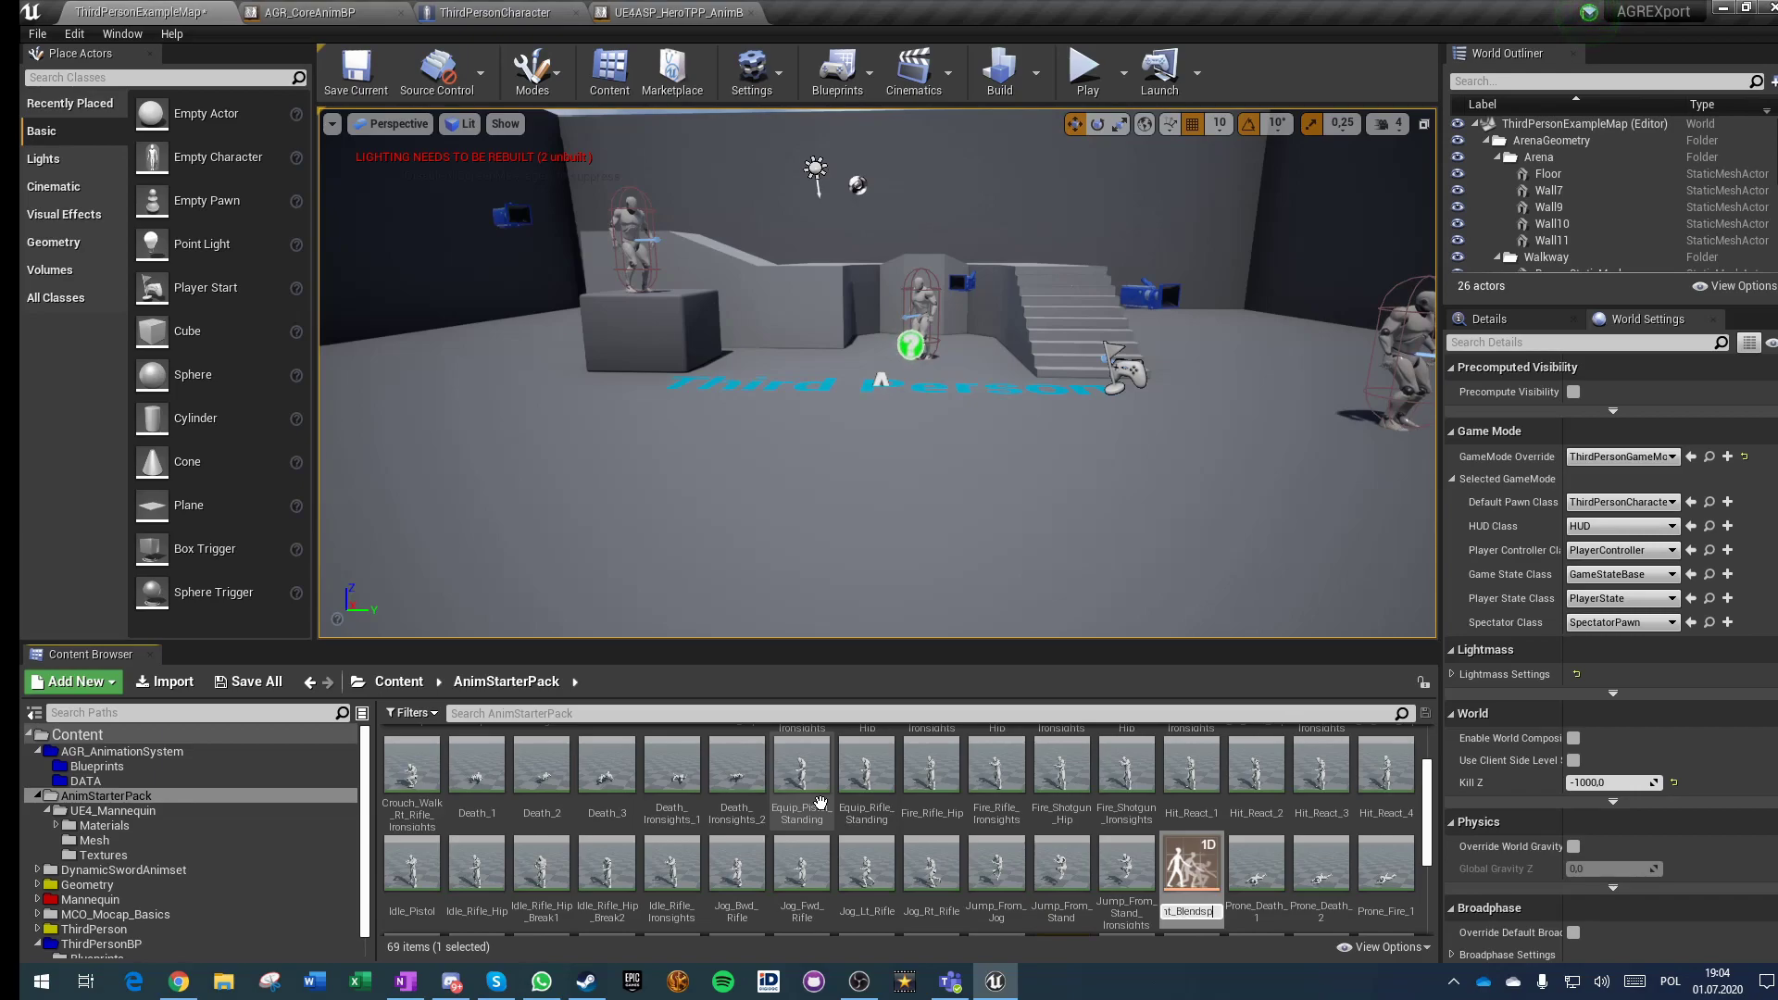
{"action": "key", "text": "Return"}
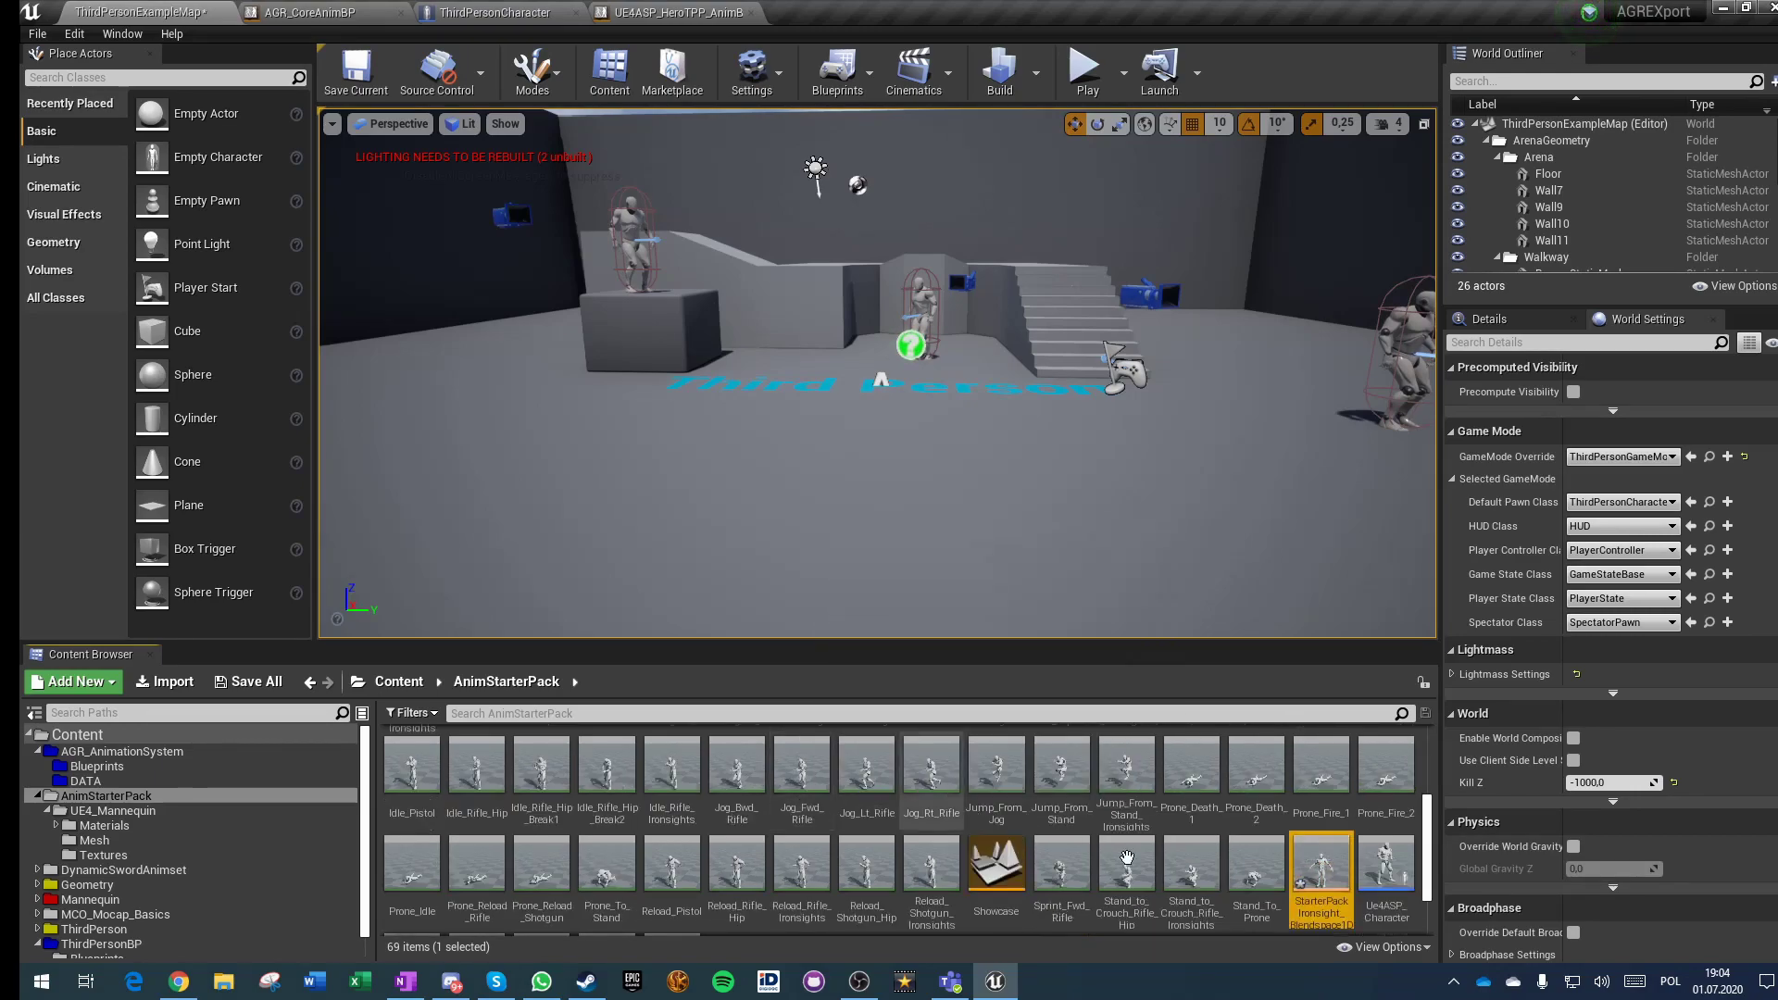
{"action": "double_click", "coordinate": [1322, 871]}
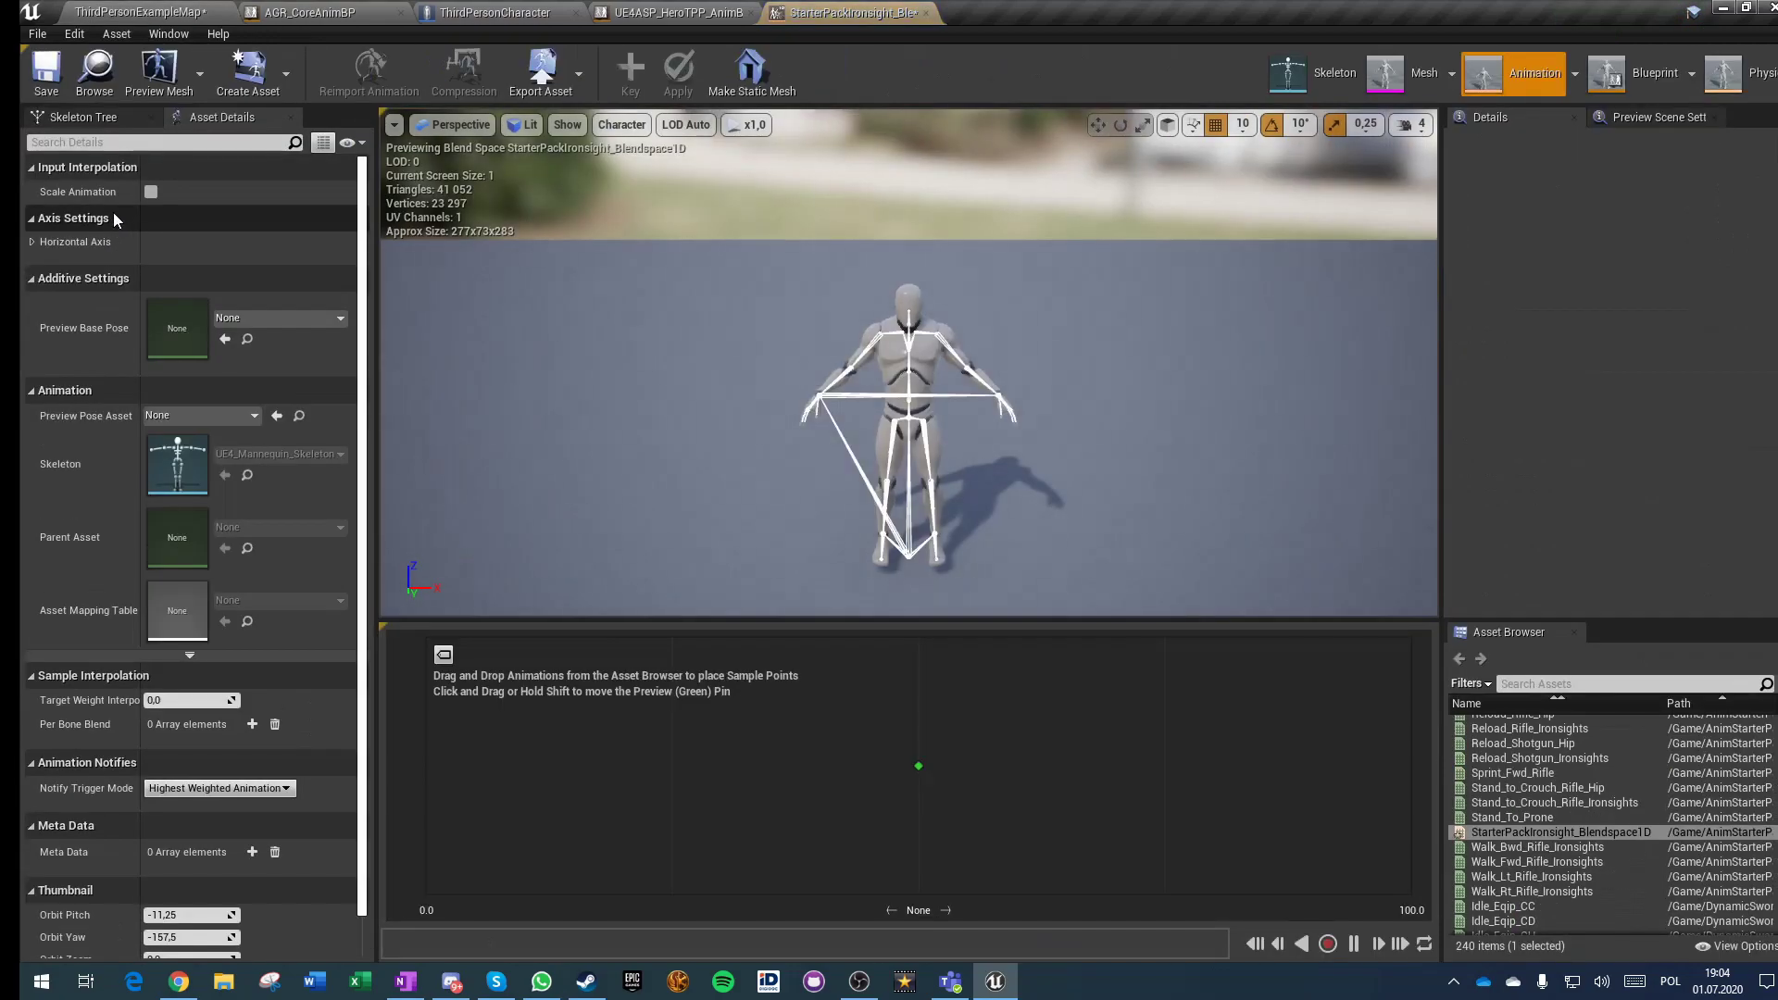
Step: Name the horizontal axis "Direciton" and set its range from -180 to 180
{"action": "left_click", "coordinate": [33, 241]}
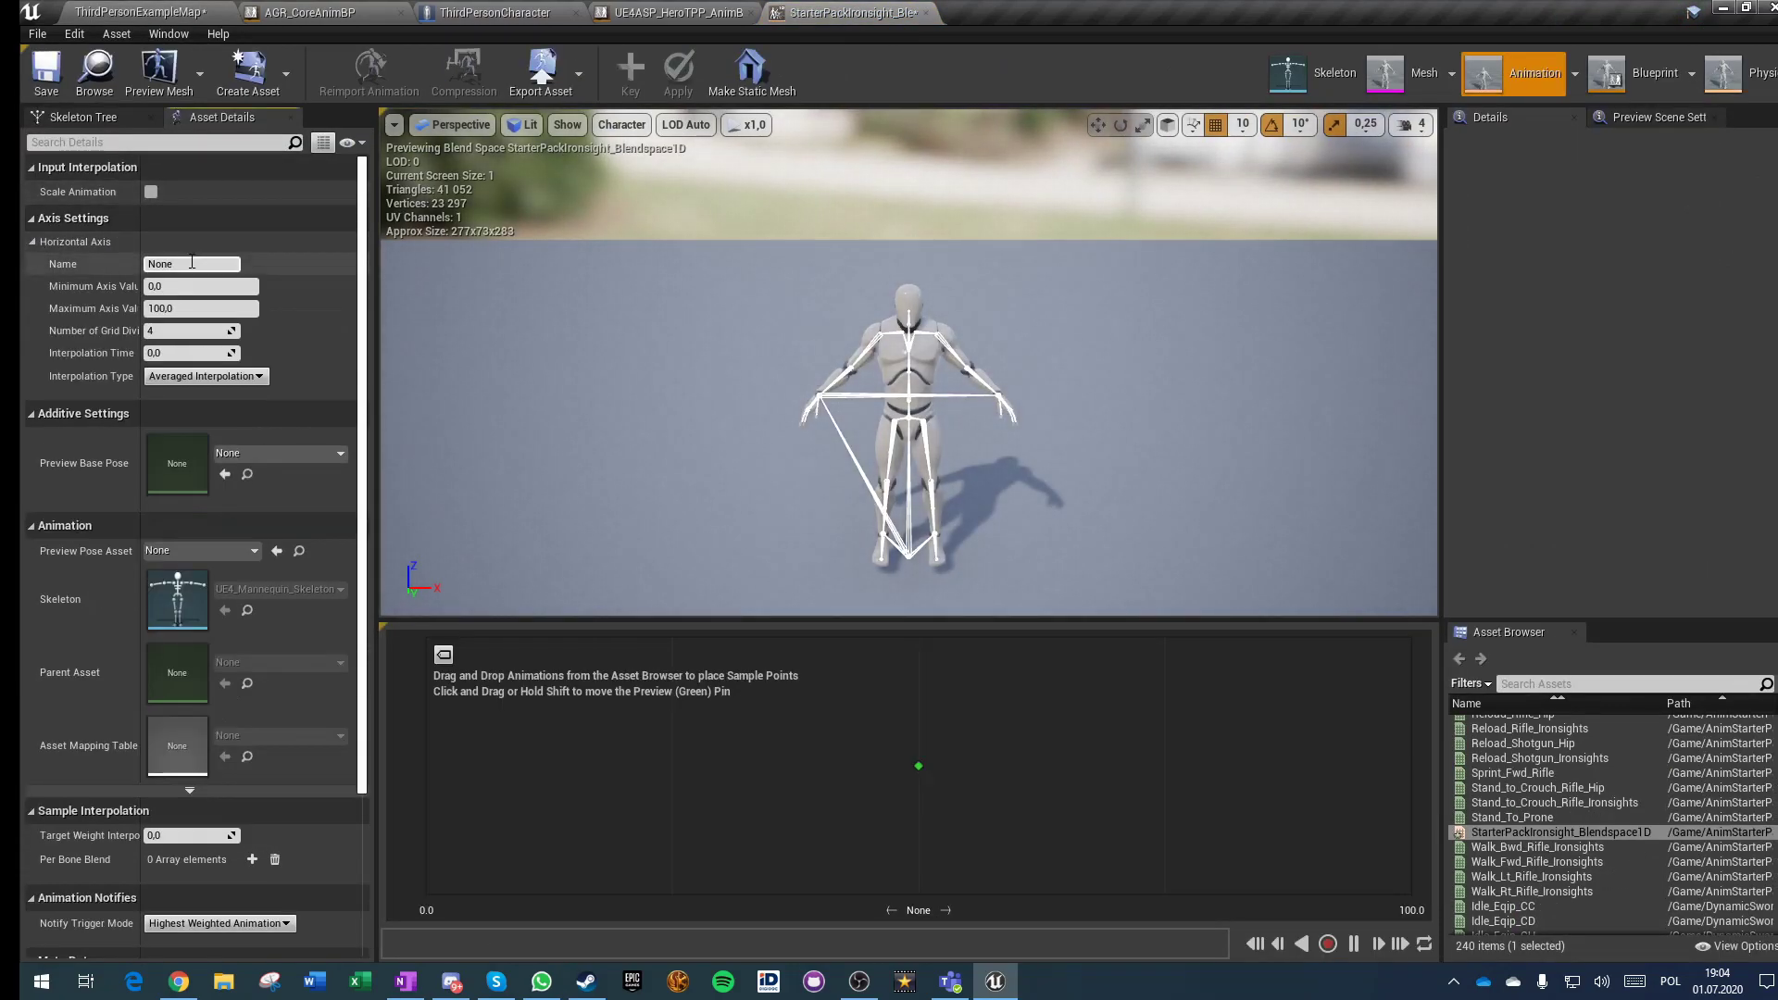
{"action": "type", "text": "Direciton"}
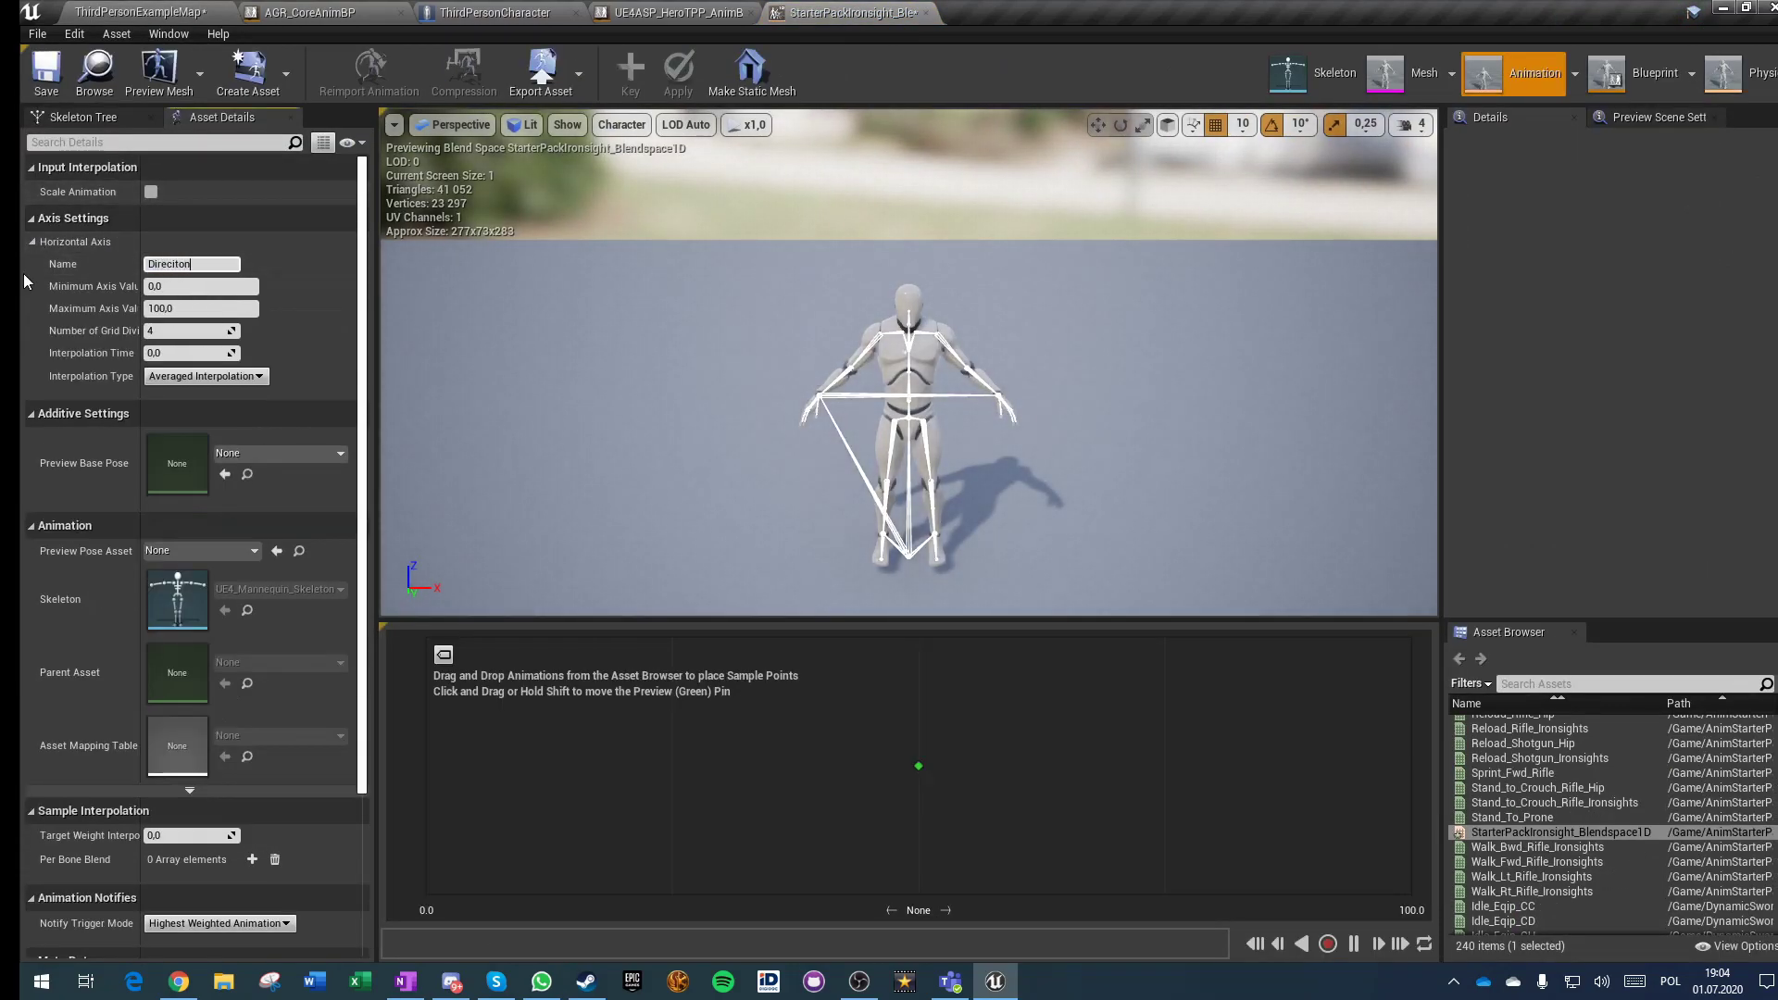
{"action": "key", "text": "Return"}
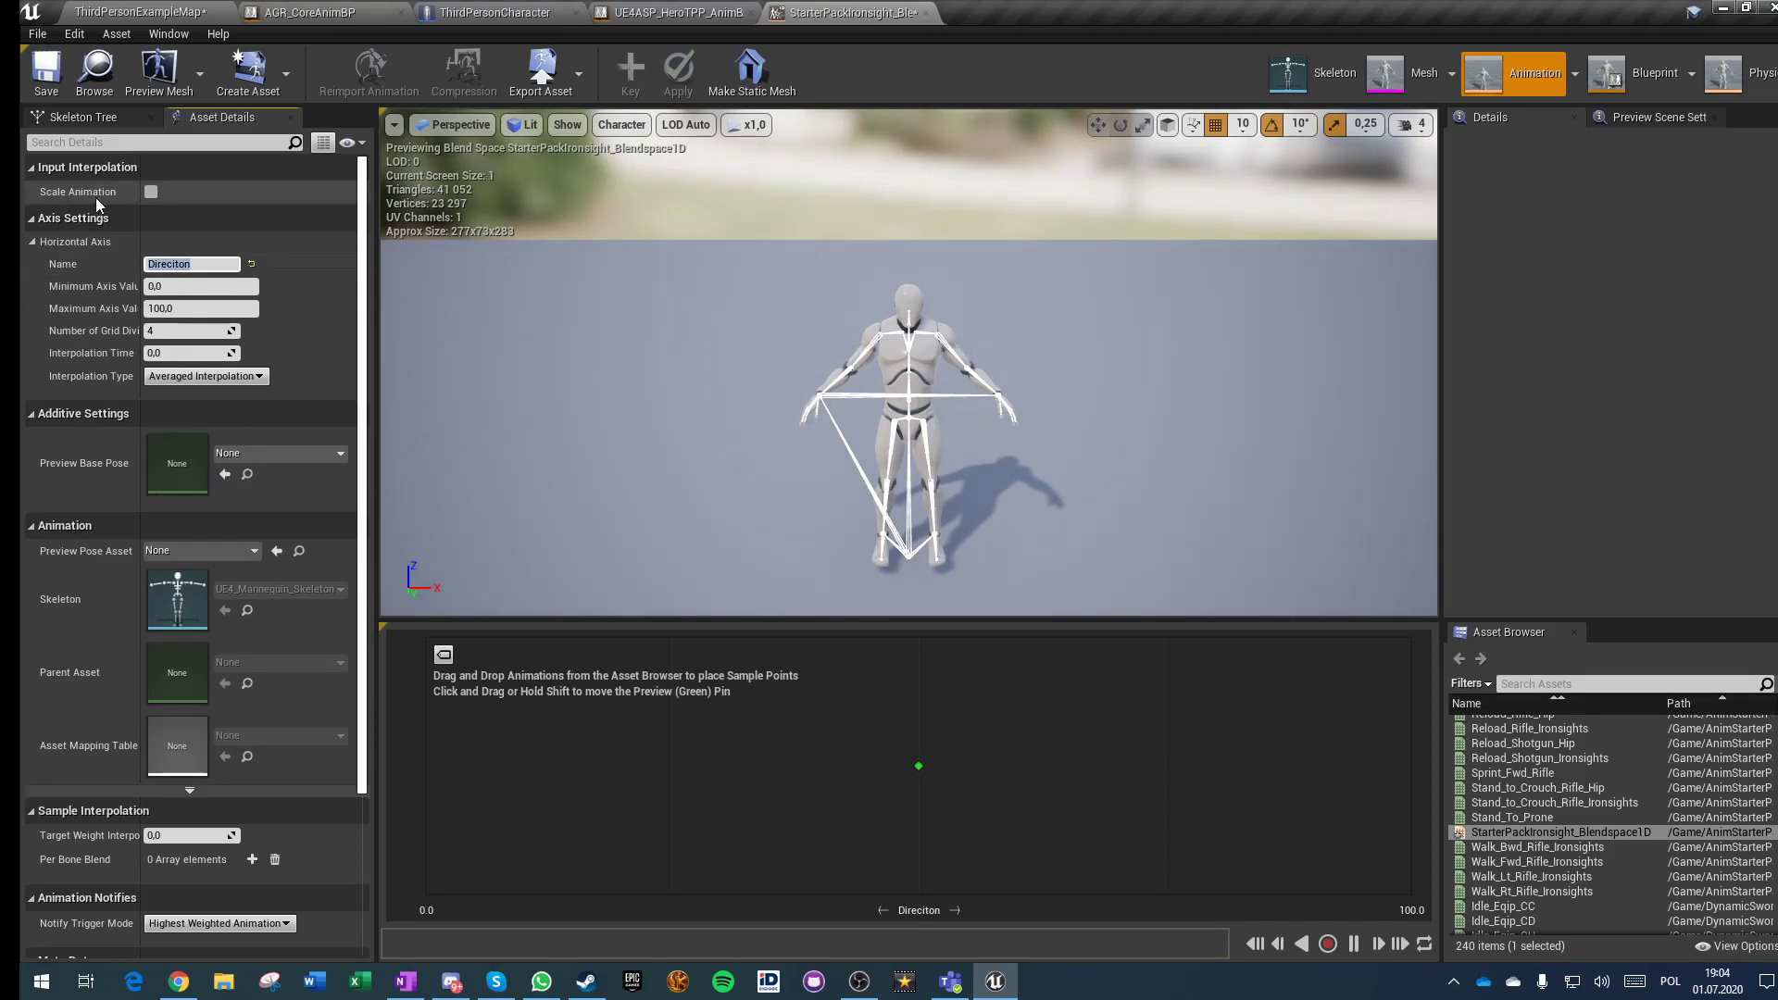
{"action": "left_click", "coordinate": [174, 285]}
{"action": "type", "text": "80"}
{"action": "key", "text": "Tab"}
{"action": "type", "text": "180"}
{"action": "key", "text": "Return"}
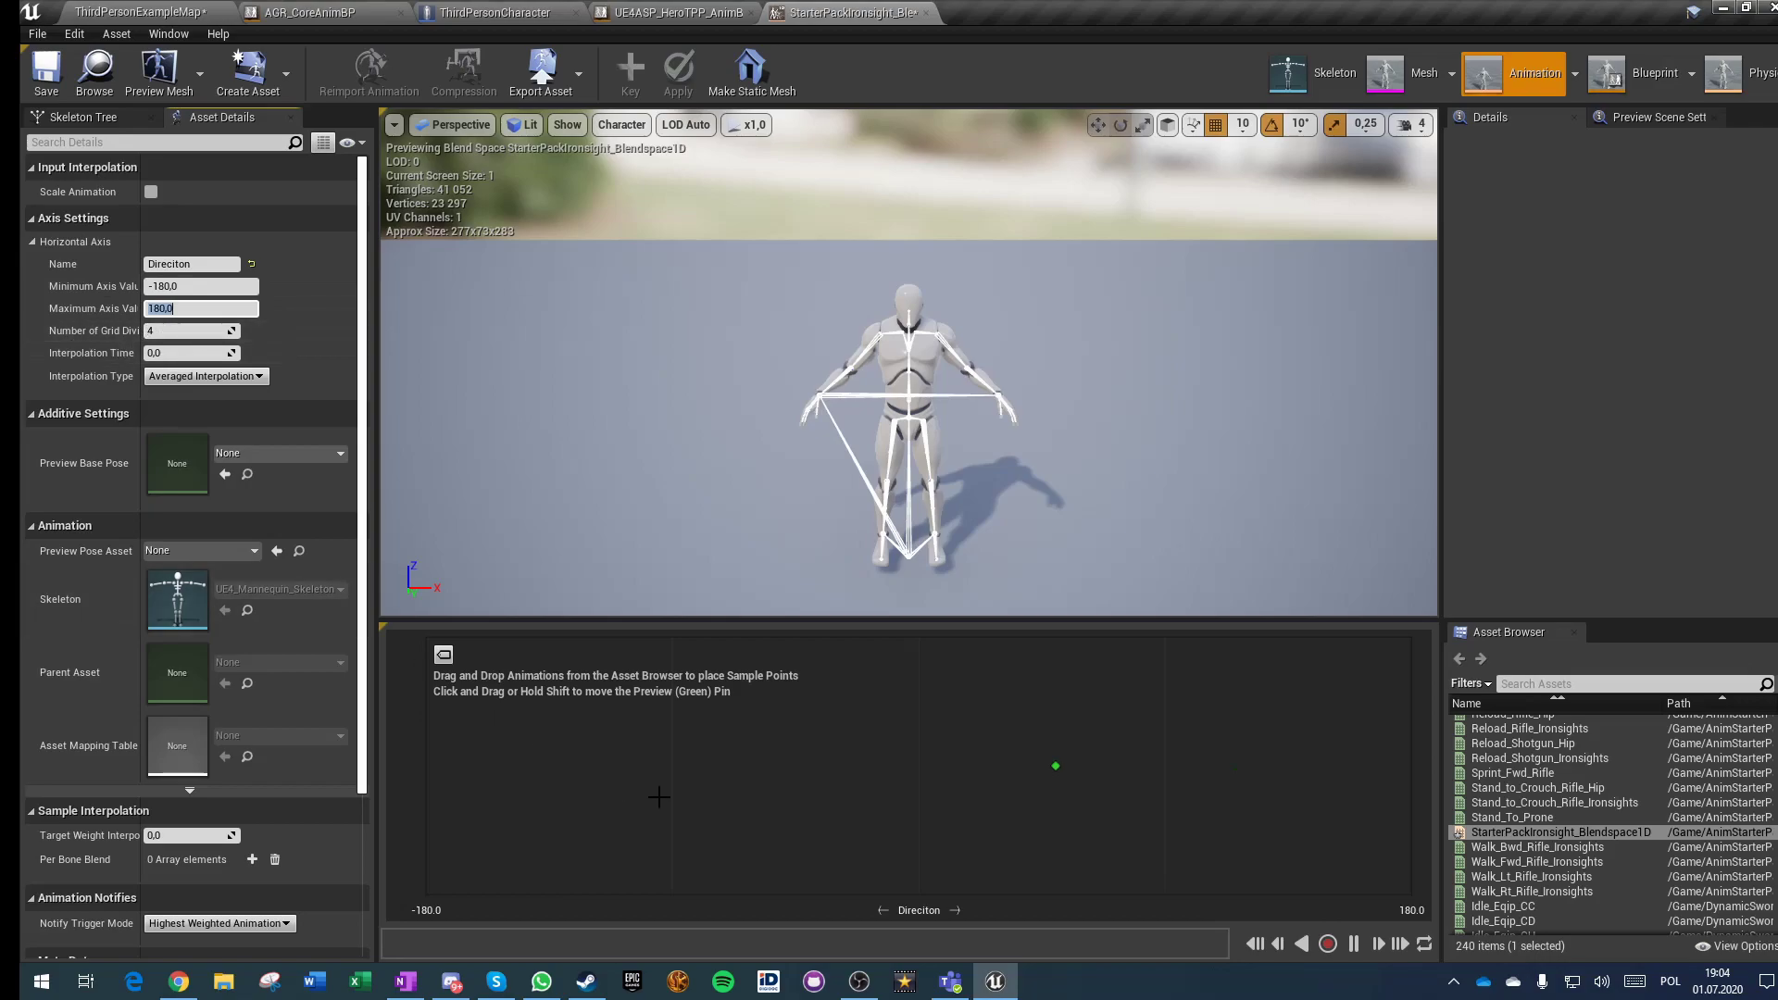
Step: Filter the animation assets by "ironsight" and place Walk_Fwd_Rifle_Ironsights as a sample at 0 on the axis
{"action": "left_click", "coordinate": [1537, 684]}
{"action": "type", "text": "ironsight"}
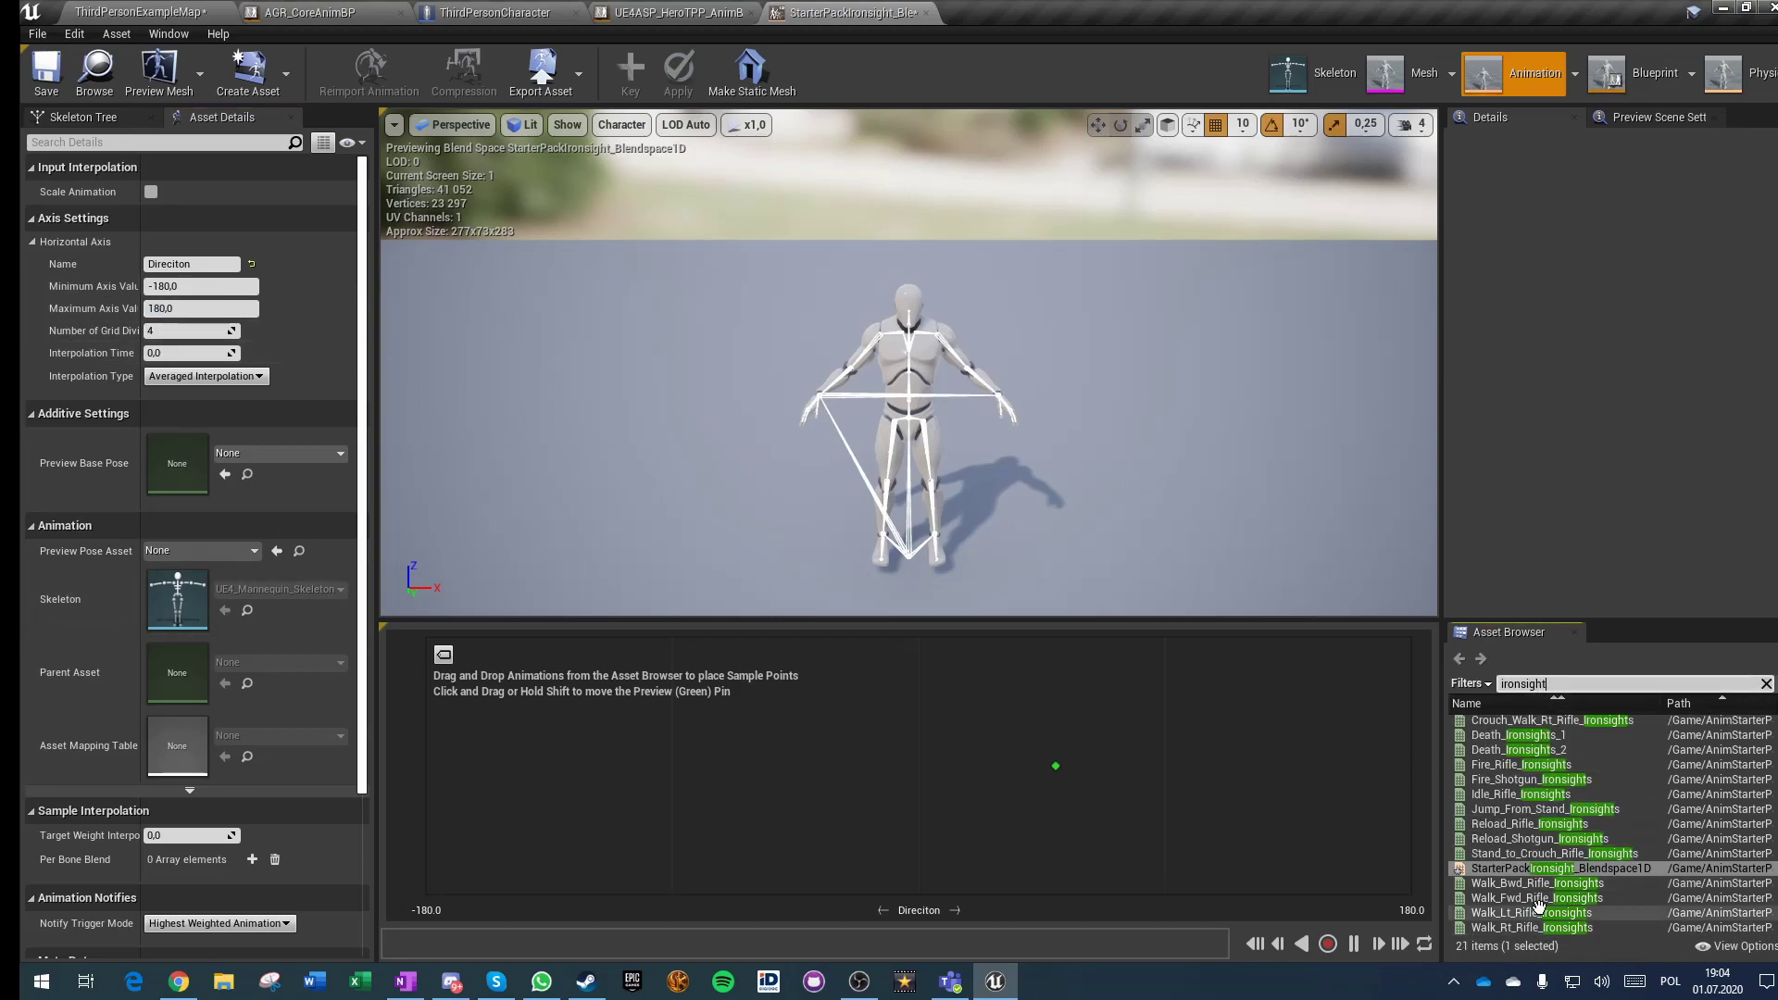
{"action": "left_click_drag", "start_coordinate": [1541, 905], "coordinate": [922, 767]}
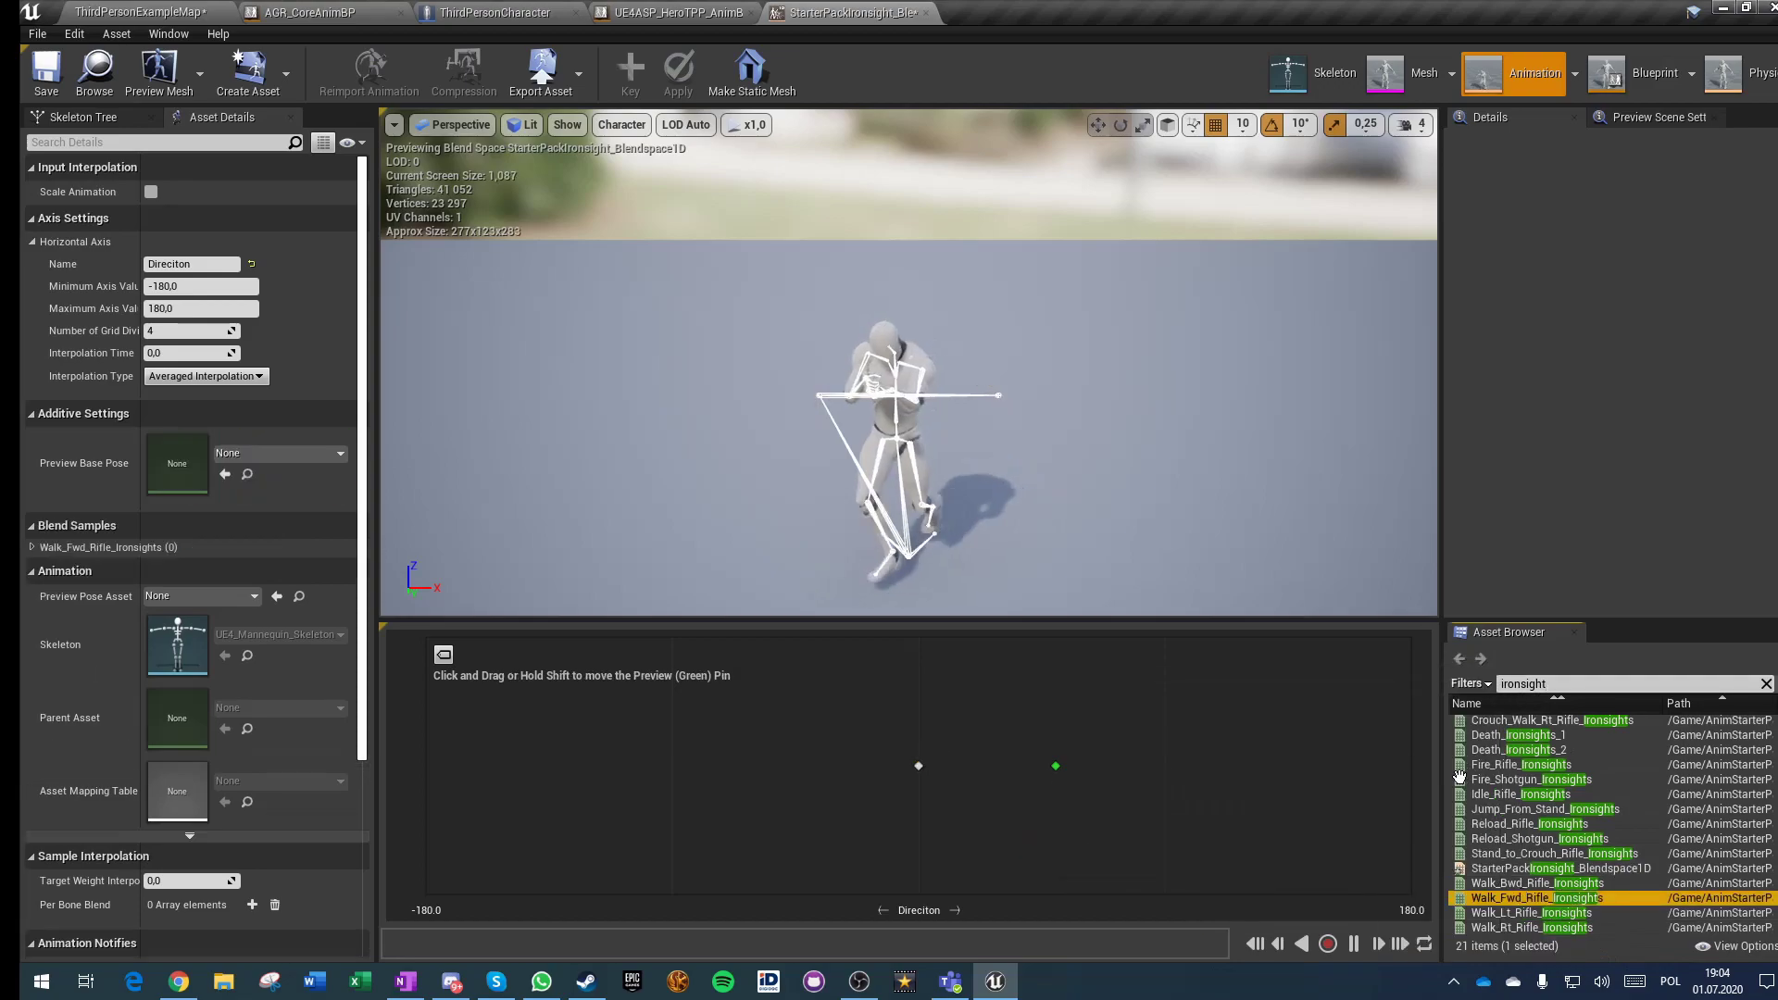
Step: Place Walk_Bwd_Rifle_Ironsights at -180 and 180, Walk_Lt_Rifle_Ironsights at -90 and Walk_Rt_Rifle_Ironsights at 90 on the direction axis
{"action": "left_click_drag", "start_coordinate": [1538, 884], "coordinate": [426, 766]}
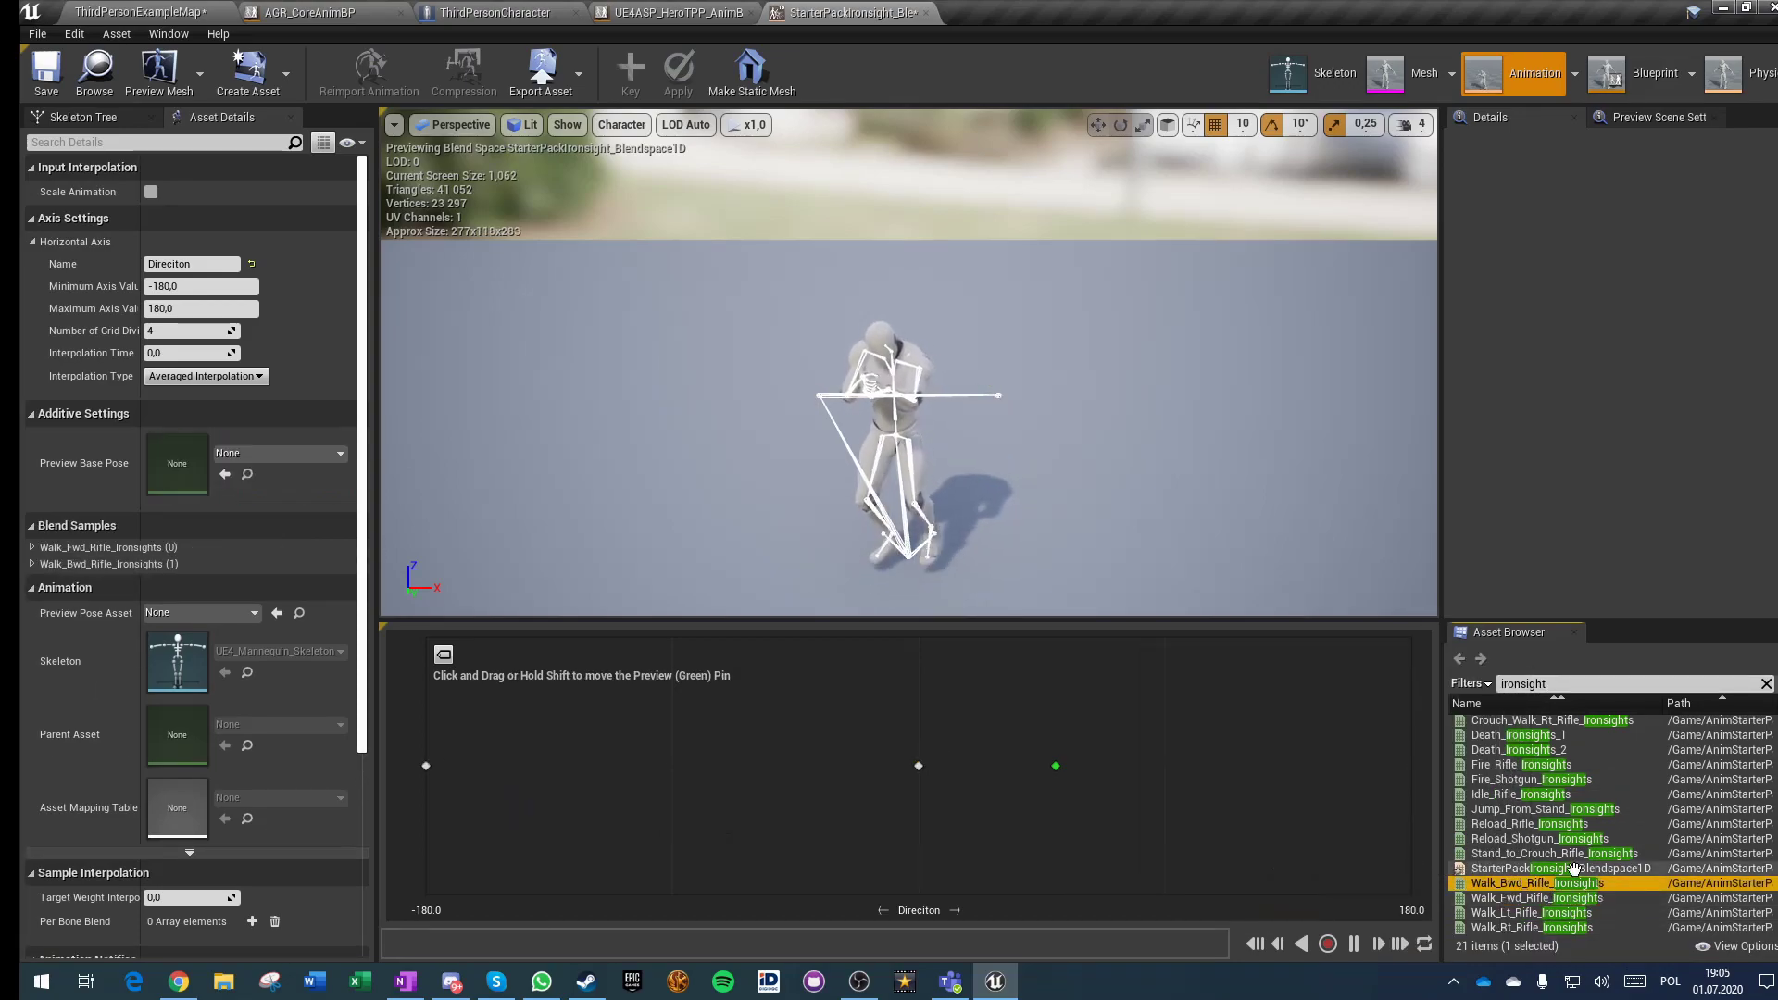
{"action": "left_click_drag", "start_coordinate": [1526, 881], "coordinate": [1412, 766]}
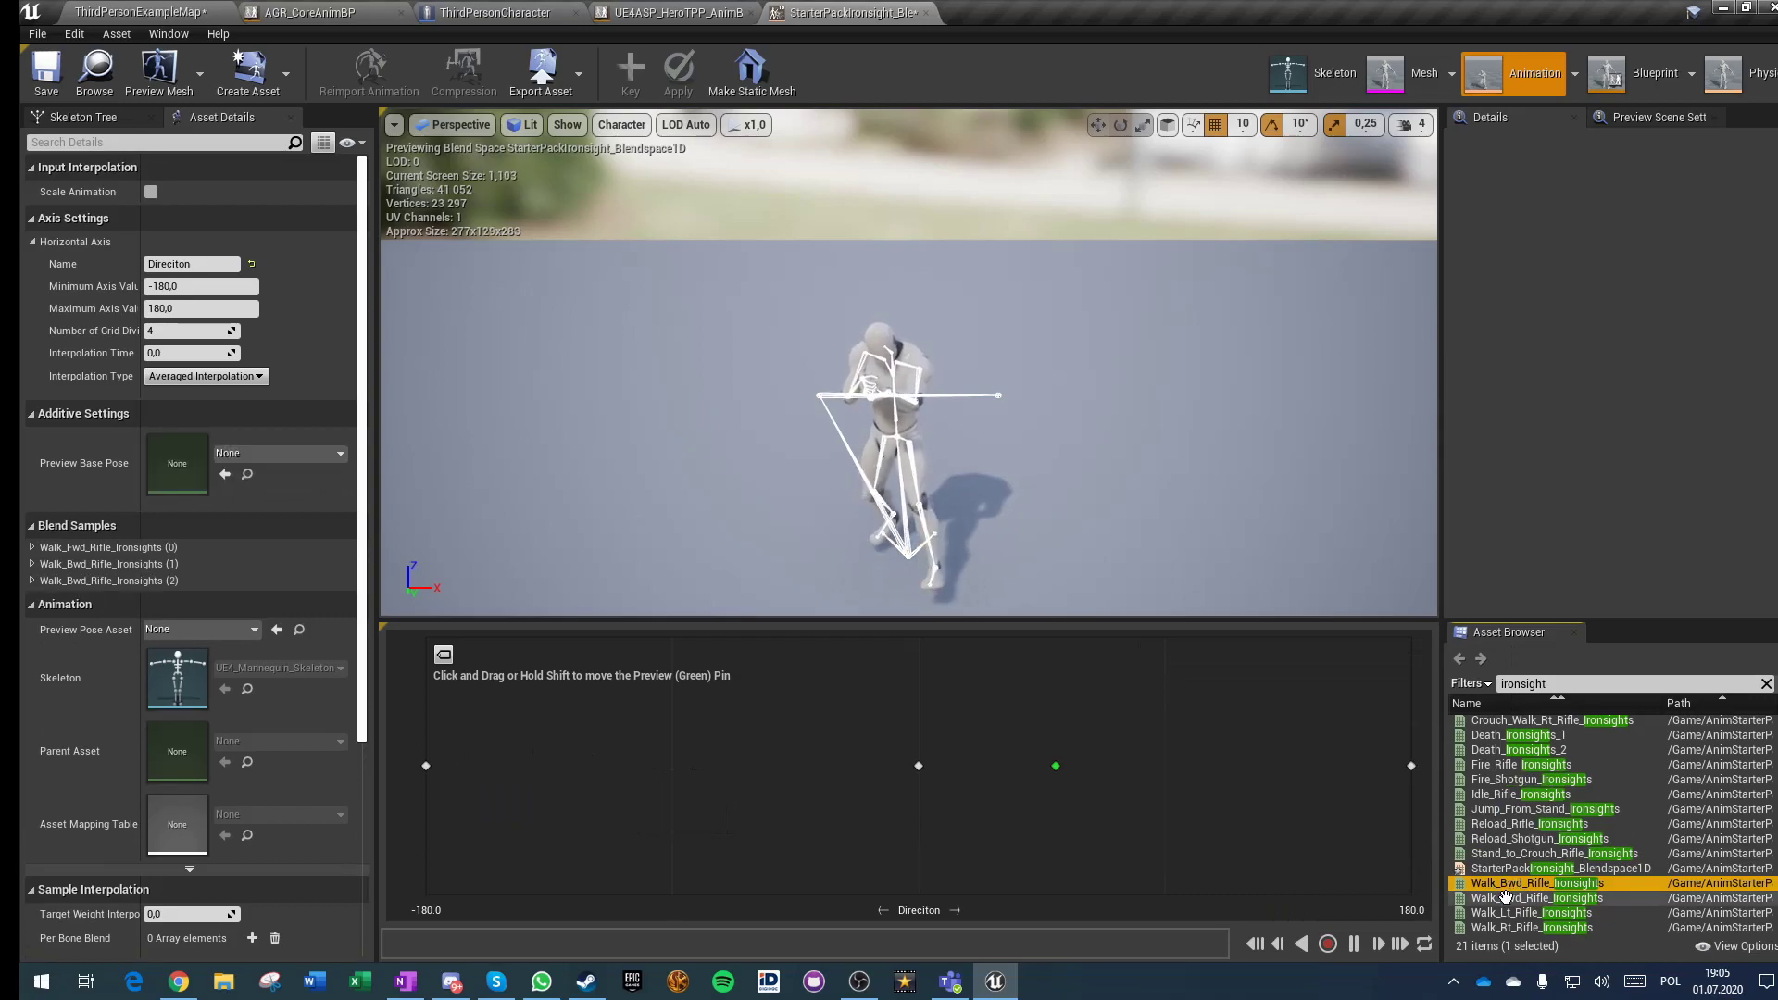
{"action": "left_click_drag", "start_coordinate": [1519, 913], "coordinate": [672, 766]}
{"action": "left_click_drag", "start_coordinate": [1523, 921], "coordinate": [1165, 766]}
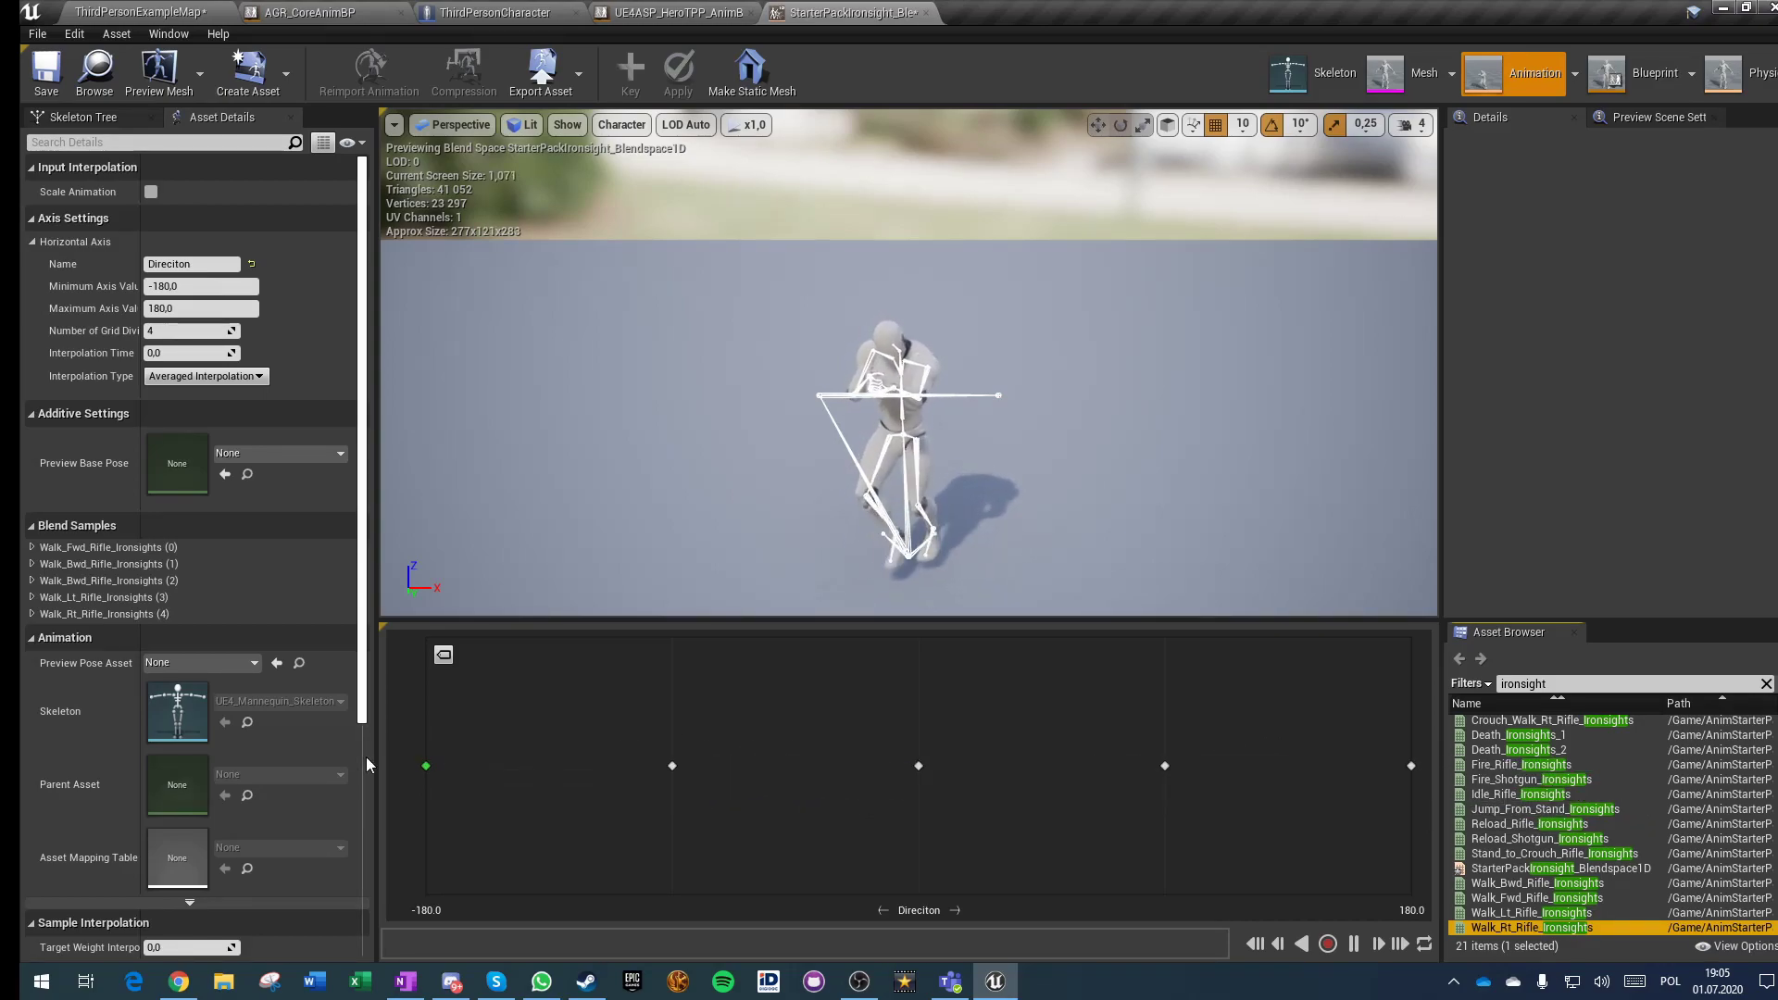
Step: Set the blend space's target weight interpolation to 4
{"action": "scroll", "coordinate": [195, 707], "scroll_direction": "down", "scroll_amount": 5}
{"action": "left_click", "coordinate": [180, 682]}
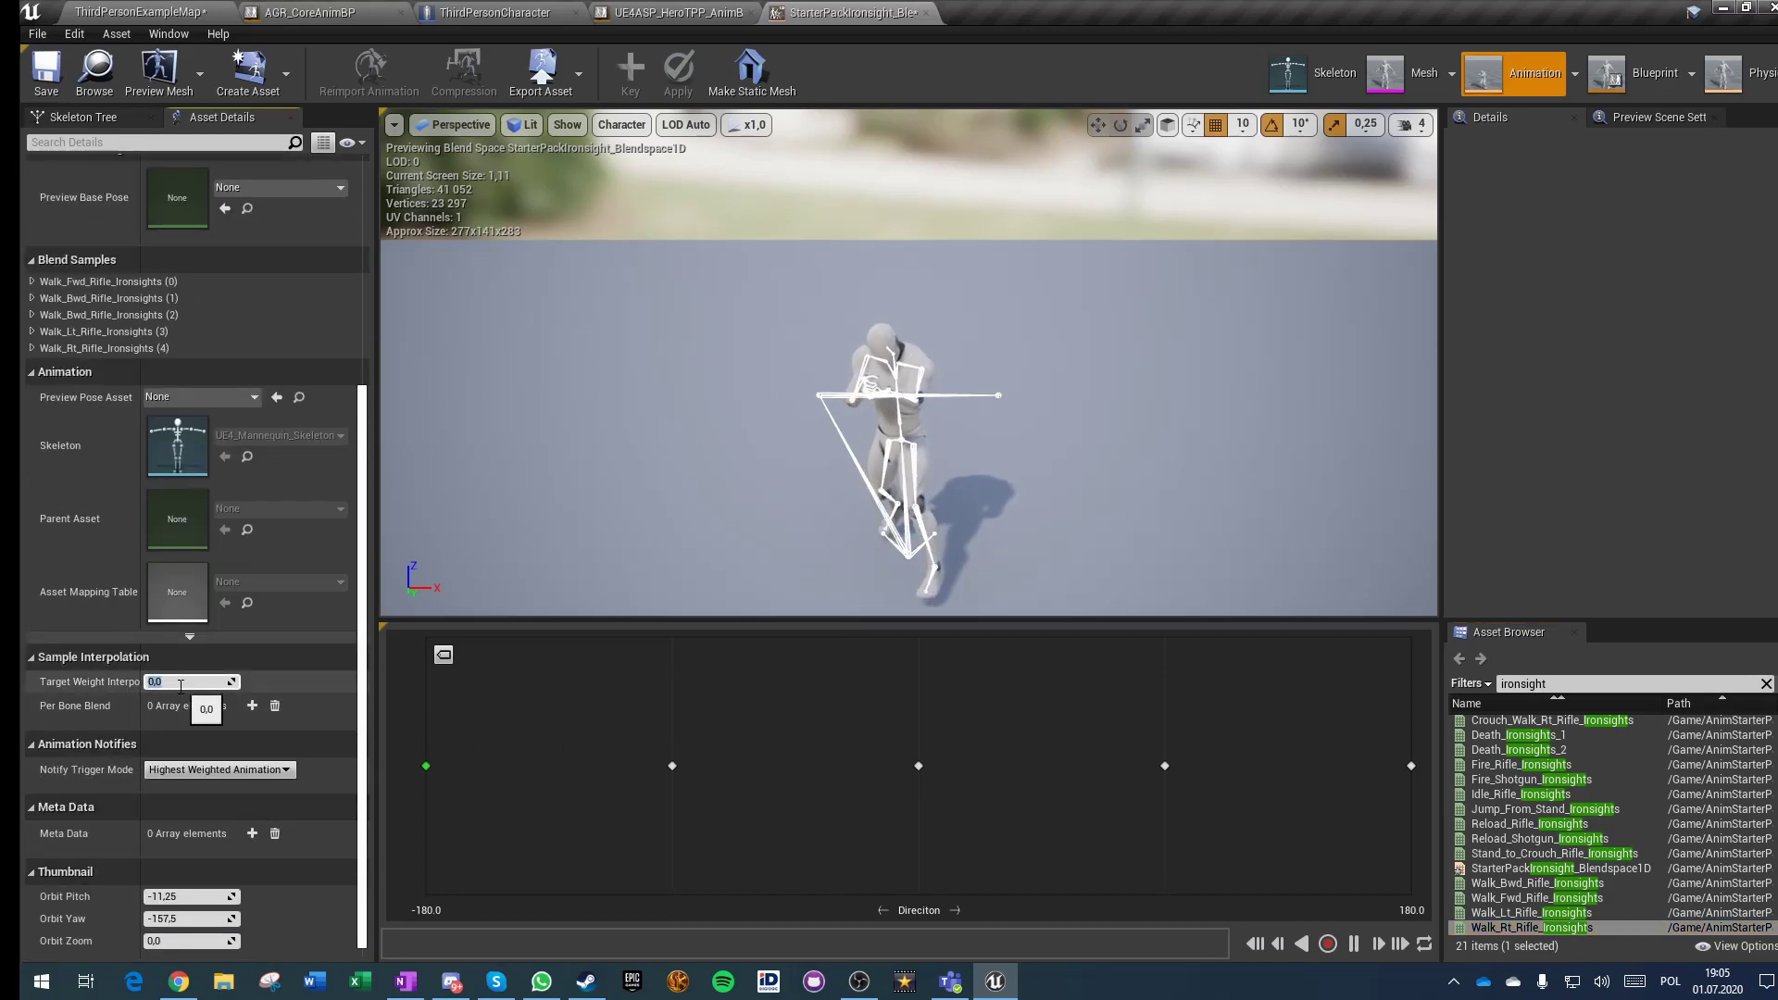
{"action": "scroll", "coordinate": [234, 575], "scroll_direction": "up", "scroll_amount": 5}
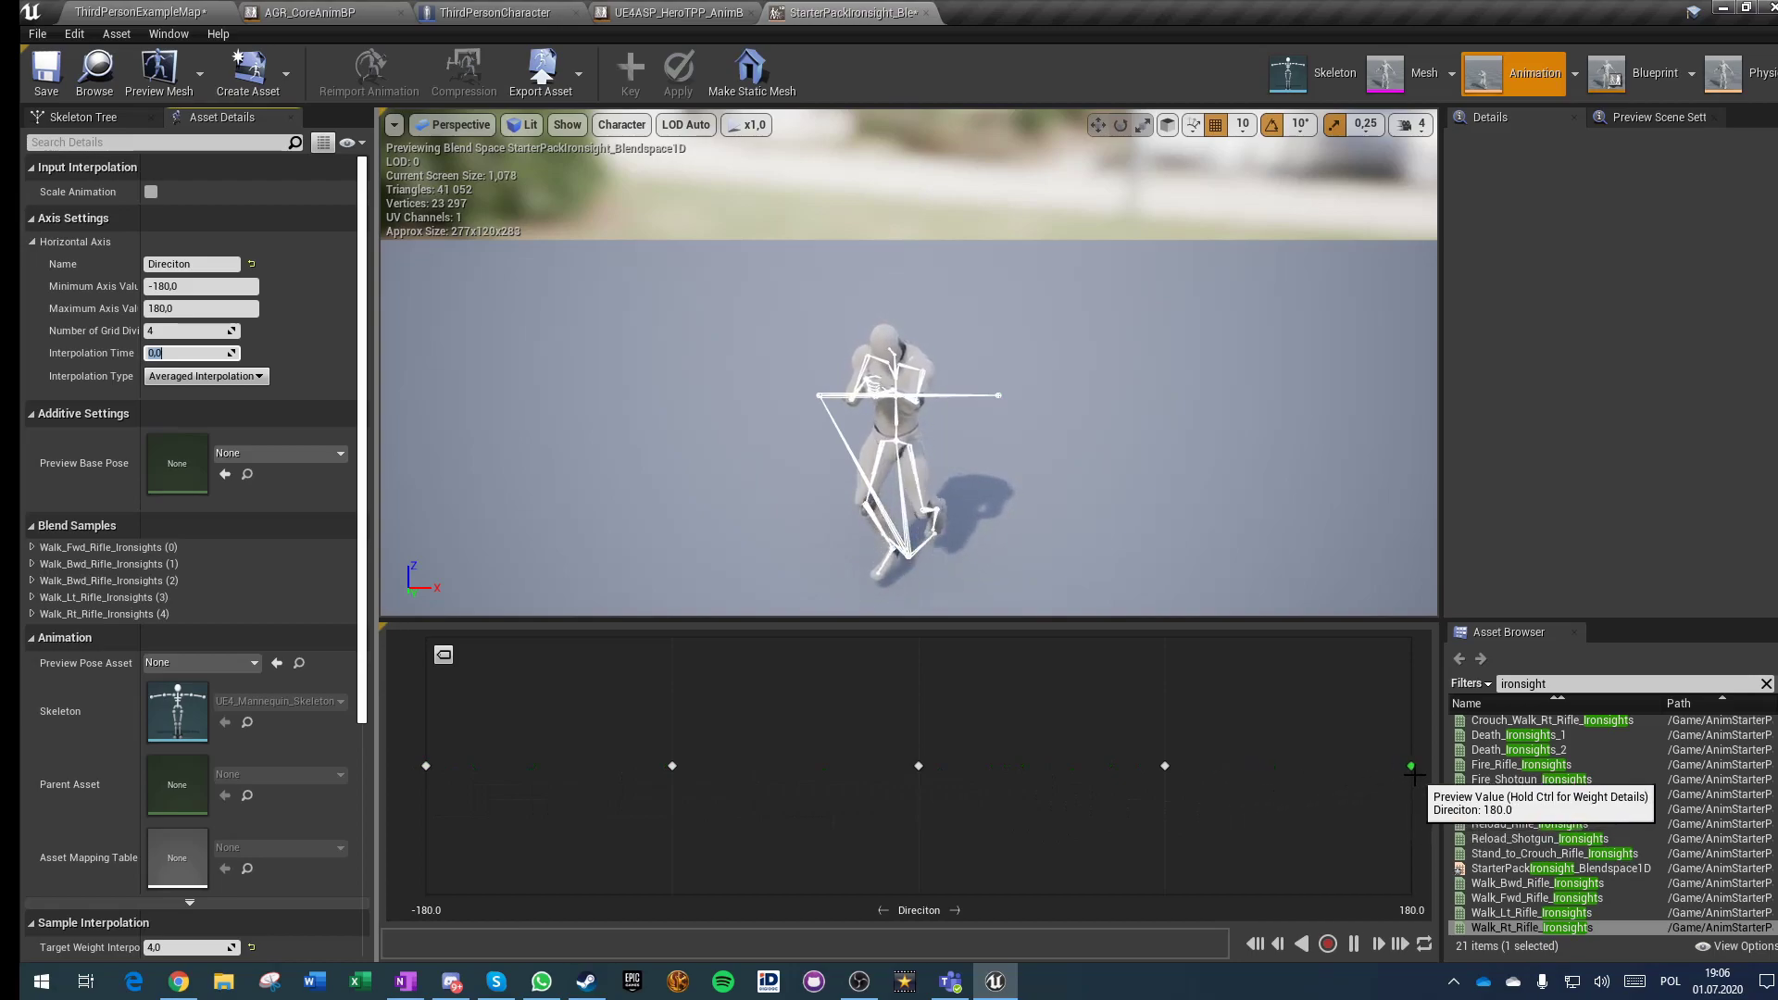
Step: Check the animation of the sample at -180, and save and close the blend space
{"action": "left_click", "coordinate": [427, 766]}
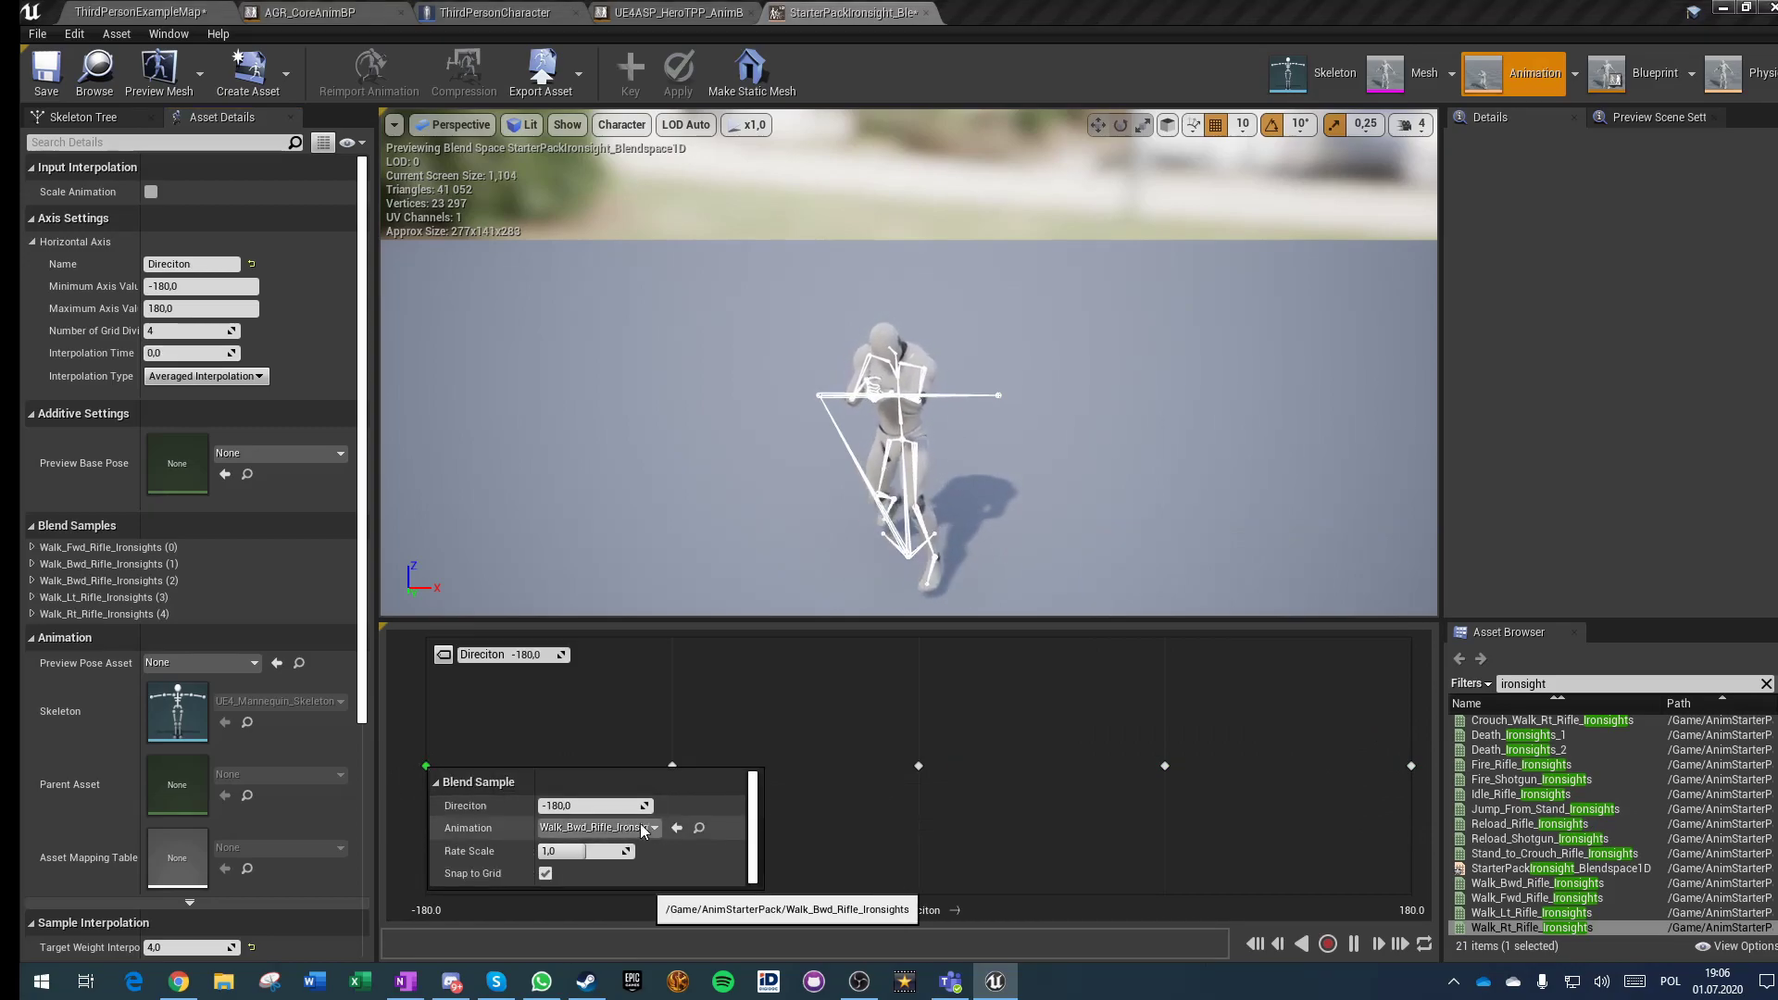
{"action": "left_click", "coordinate": [48, 76]}
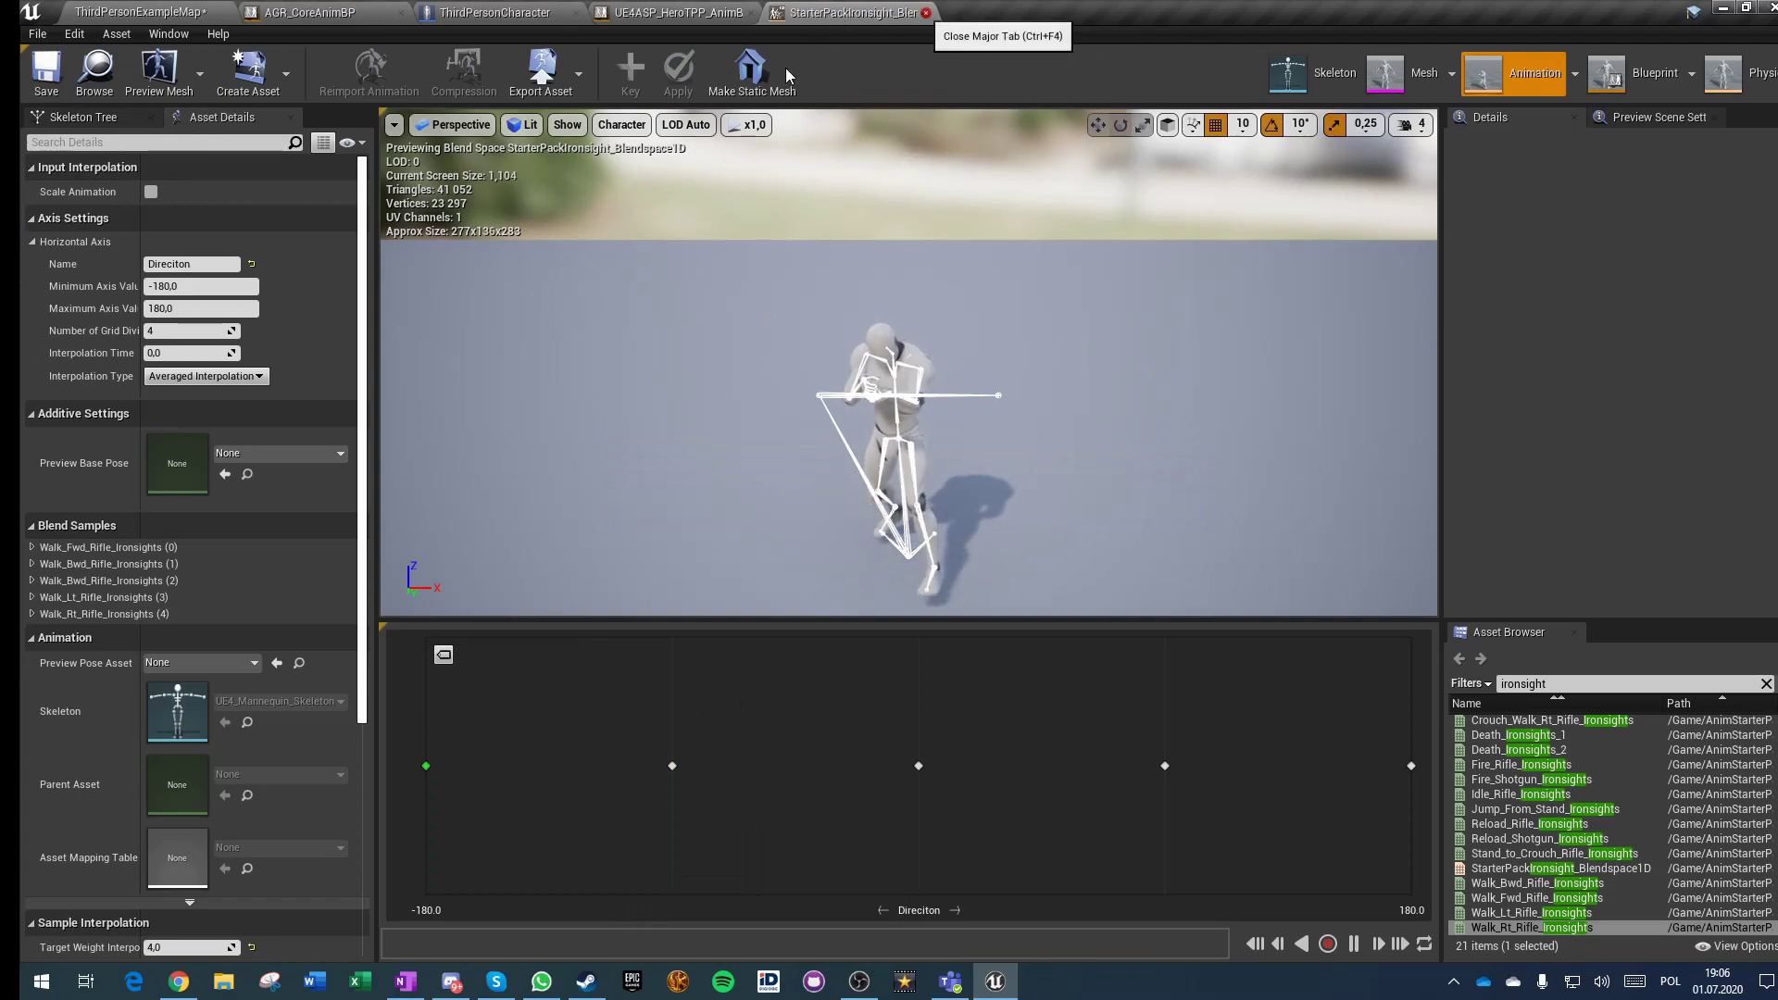
{"action": "key", "text": "ctrl+F4"}
Step: Examine the node chain of the UE4ASP_HeroTPP_AnimBlueprint AnimGraph up to the Output Pose and close that blueprint
{"action": "scroll", "coordinate": [774, 398], "scroll_direction": "down", "scroll_amount": 4}
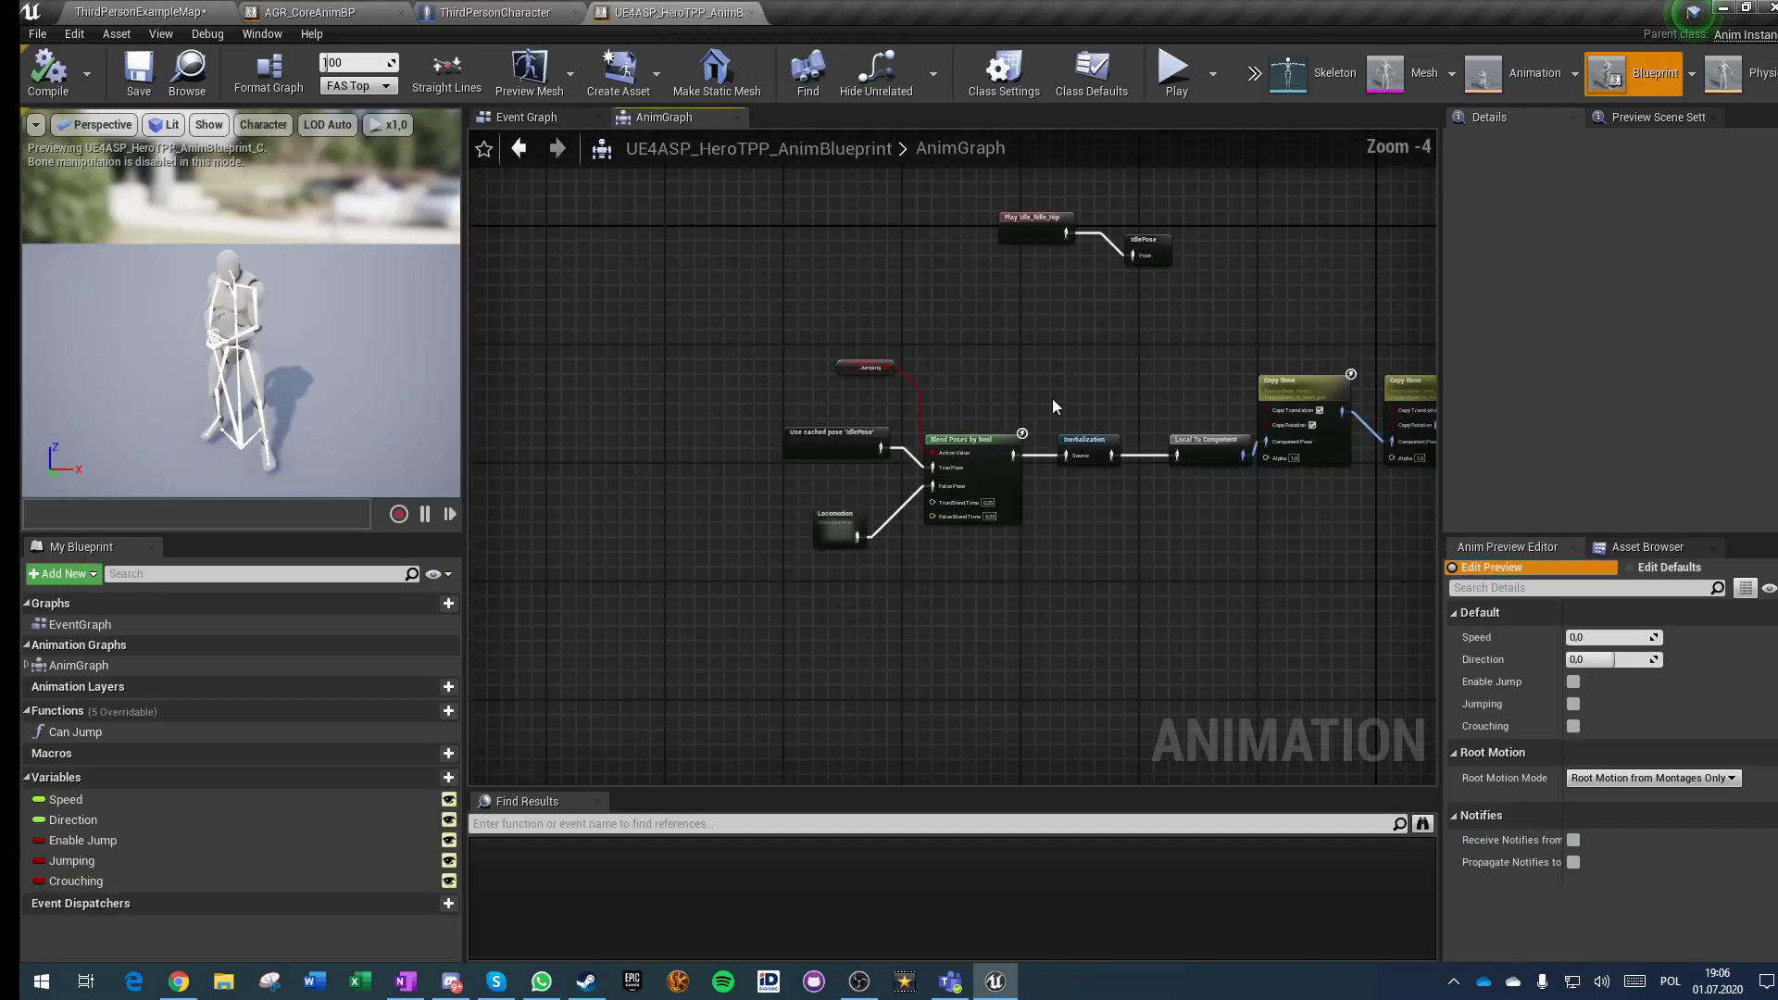
{"action": "right_click_drag", "start_coordinate": [1052, 399], "coordinate": [787, 454]}
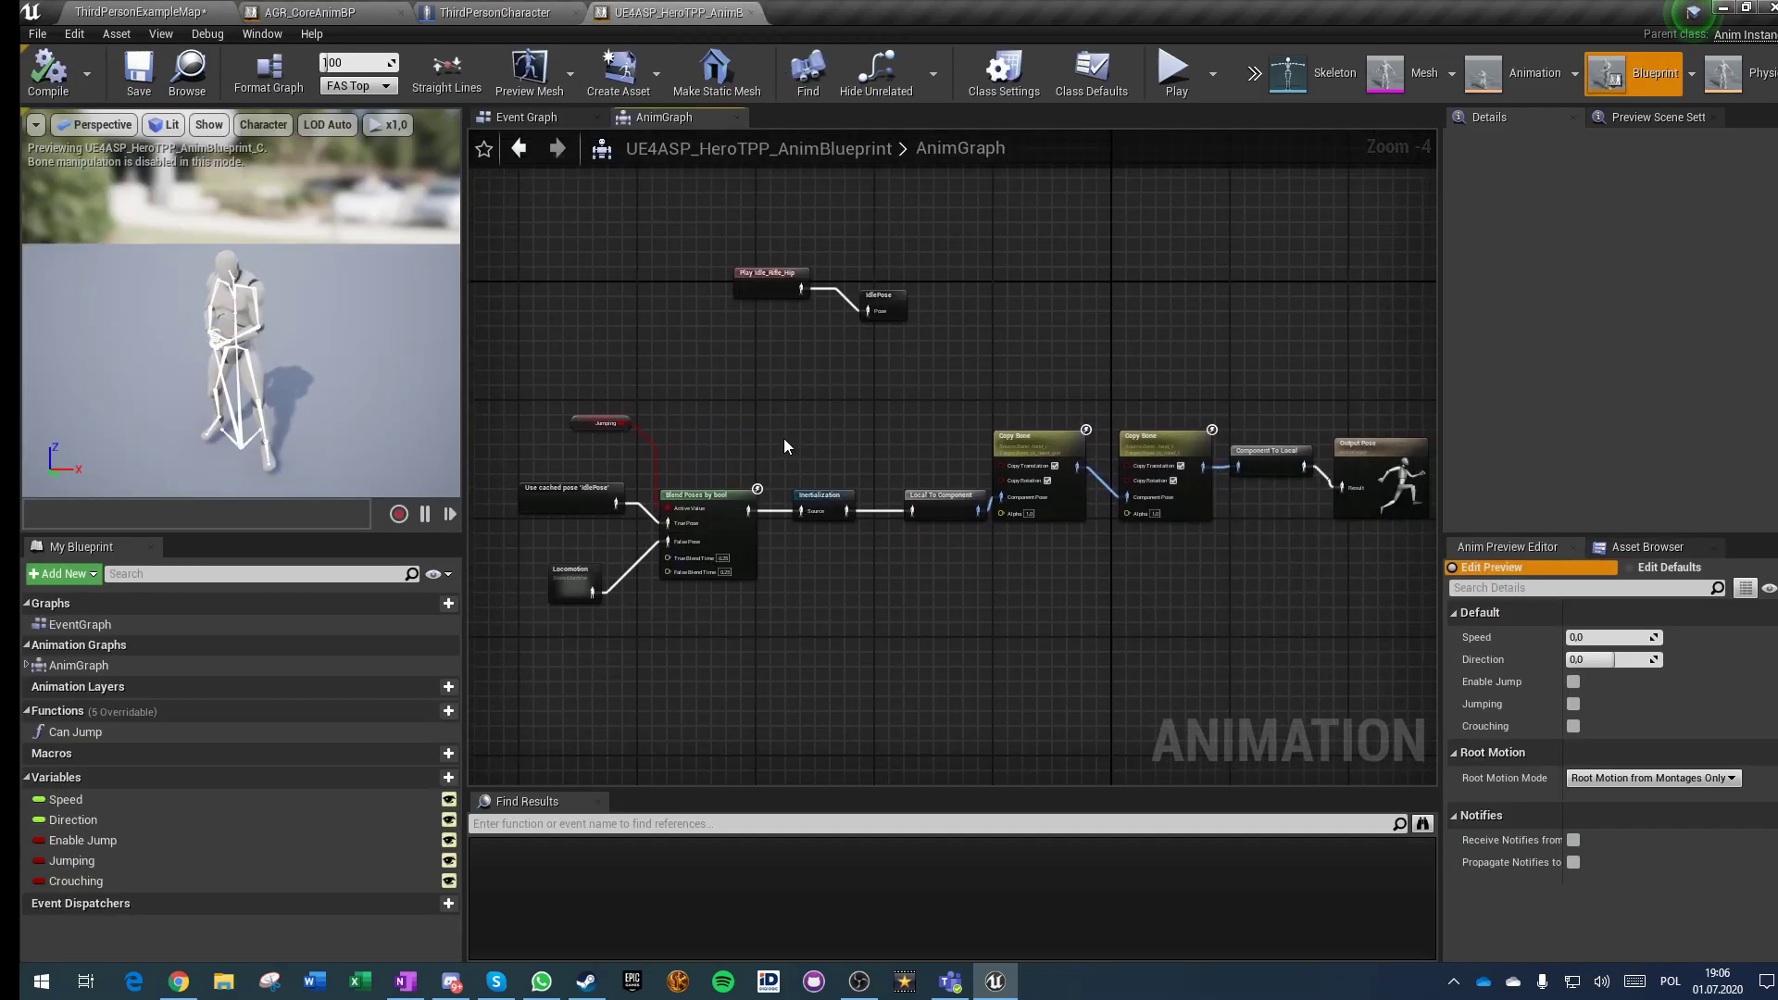
{"action": "left_click_drag", "start_coordinate": [1364, 453], "coordinate": [1393, 371]}
{"action": "left_click", "coordinate": [1216, 354]}
{"action": "right_click_drag", "start_coordinate": [1215, 354], "coordinate": [1122, 321]}
{"action": "left_click_drag", "start_coordinate": [1332, 343], "coordinate": [1325, 425]}
{"action": "left_click", "coordinate": [1111, 331]}
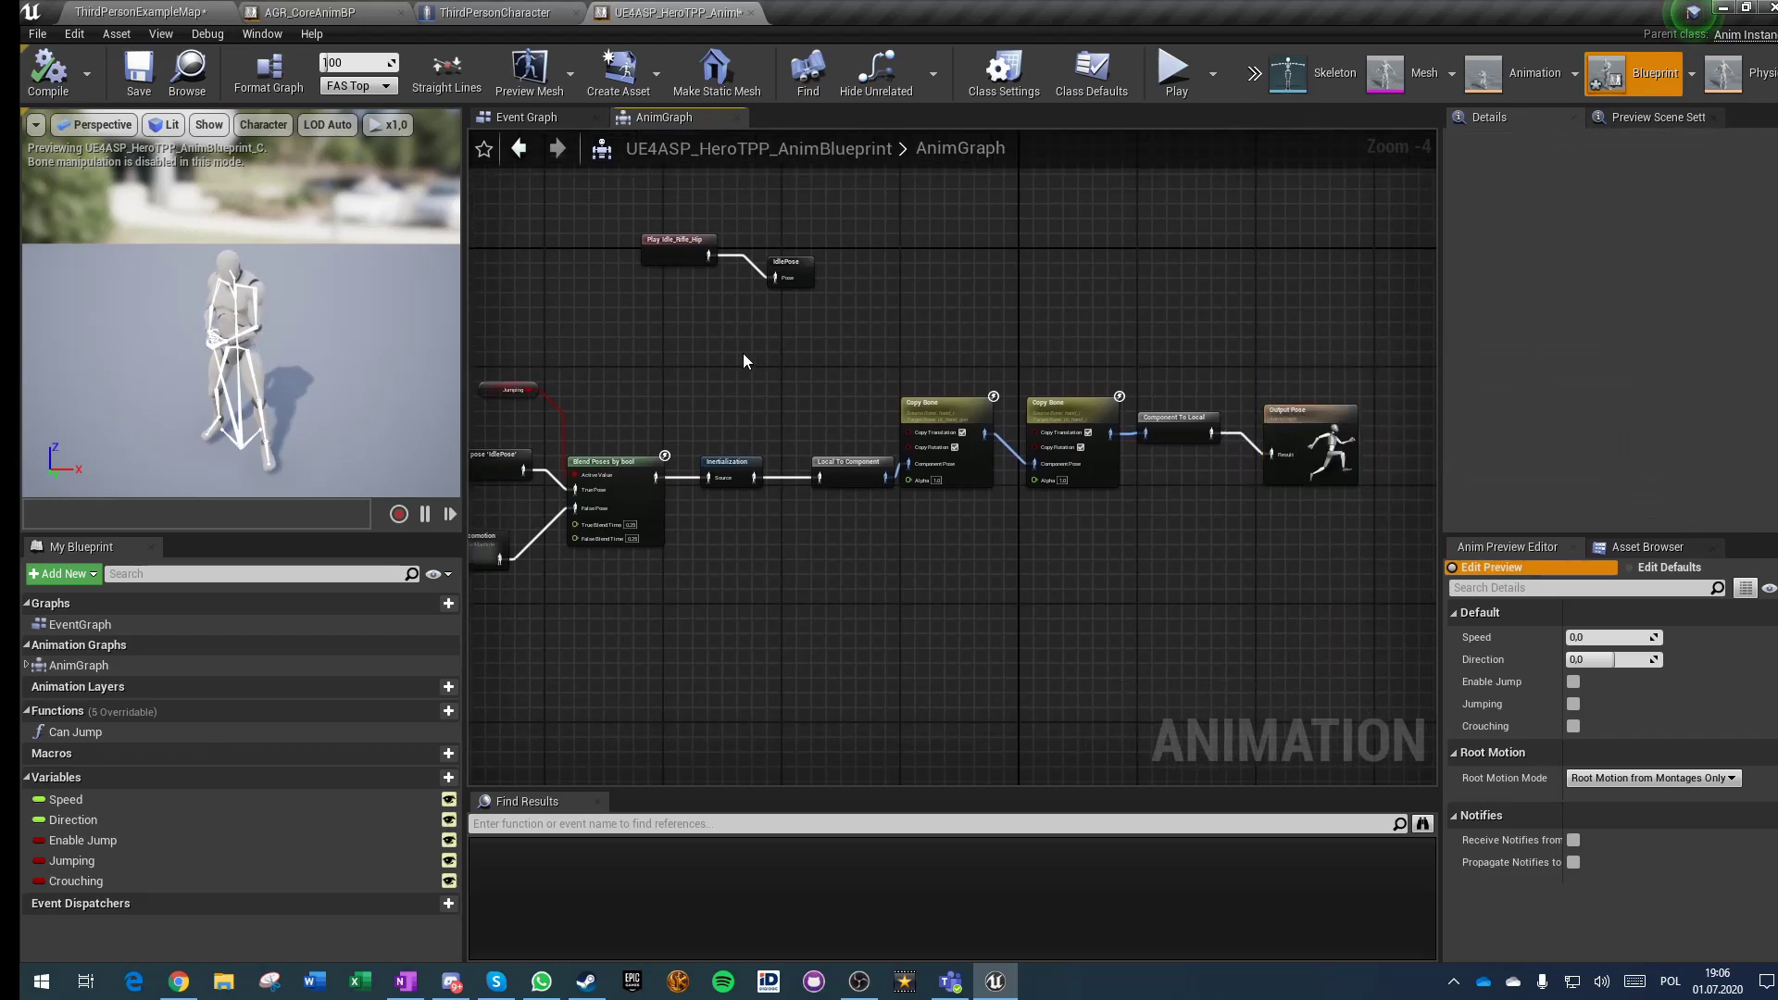
{"action": "right_click_drag", "start_coordinate": [634, 374], "coordinate": [976, 375]}
{"action": "scroll", "coordinate": [1025, 617], "scroll_direction": "down", "scroll_amount": 2}
{"action": "right_click_drag", "start_coordinate": [1025, 617], "coordinate": [853, 567]}
{"action": "scroll", "coordinate": [852, 563], "scroll_direction": "up", "scroll_amount": 4}
{"action": "scroll", "coordinate": [803, 559], "scroll_direction": "down", "scroll_amount": 3}
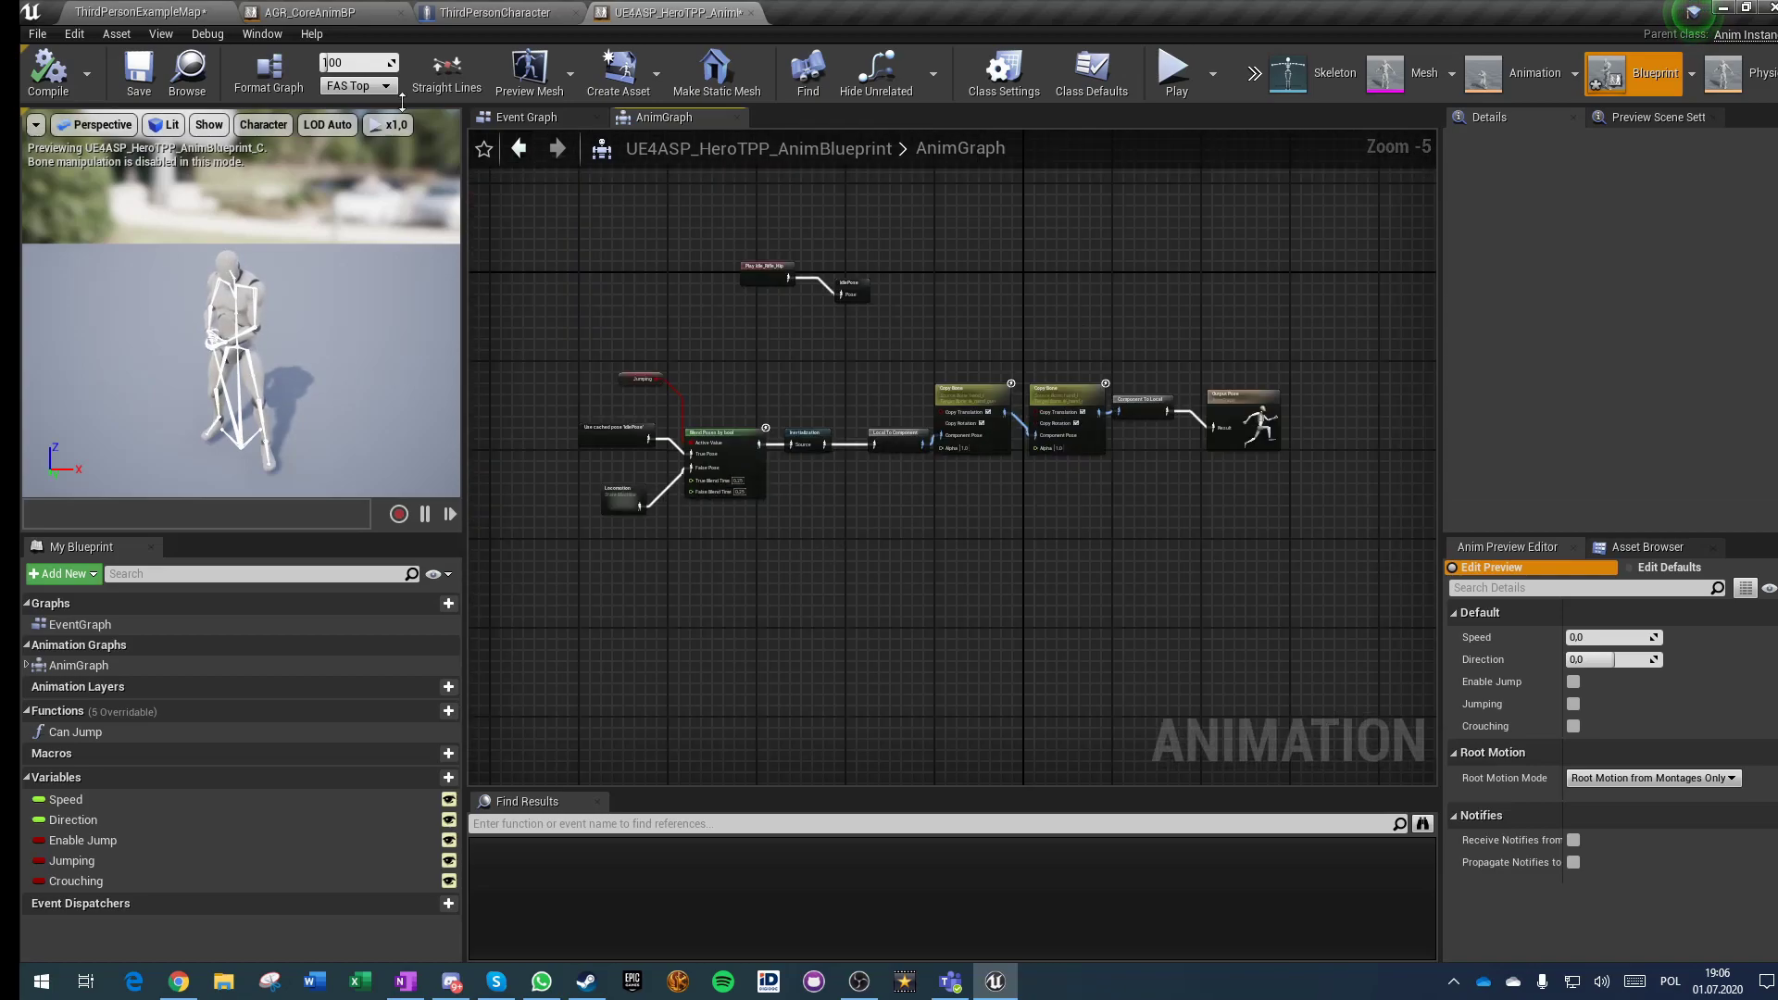
{"action": "left_click", "coordinate": [751, 13]}
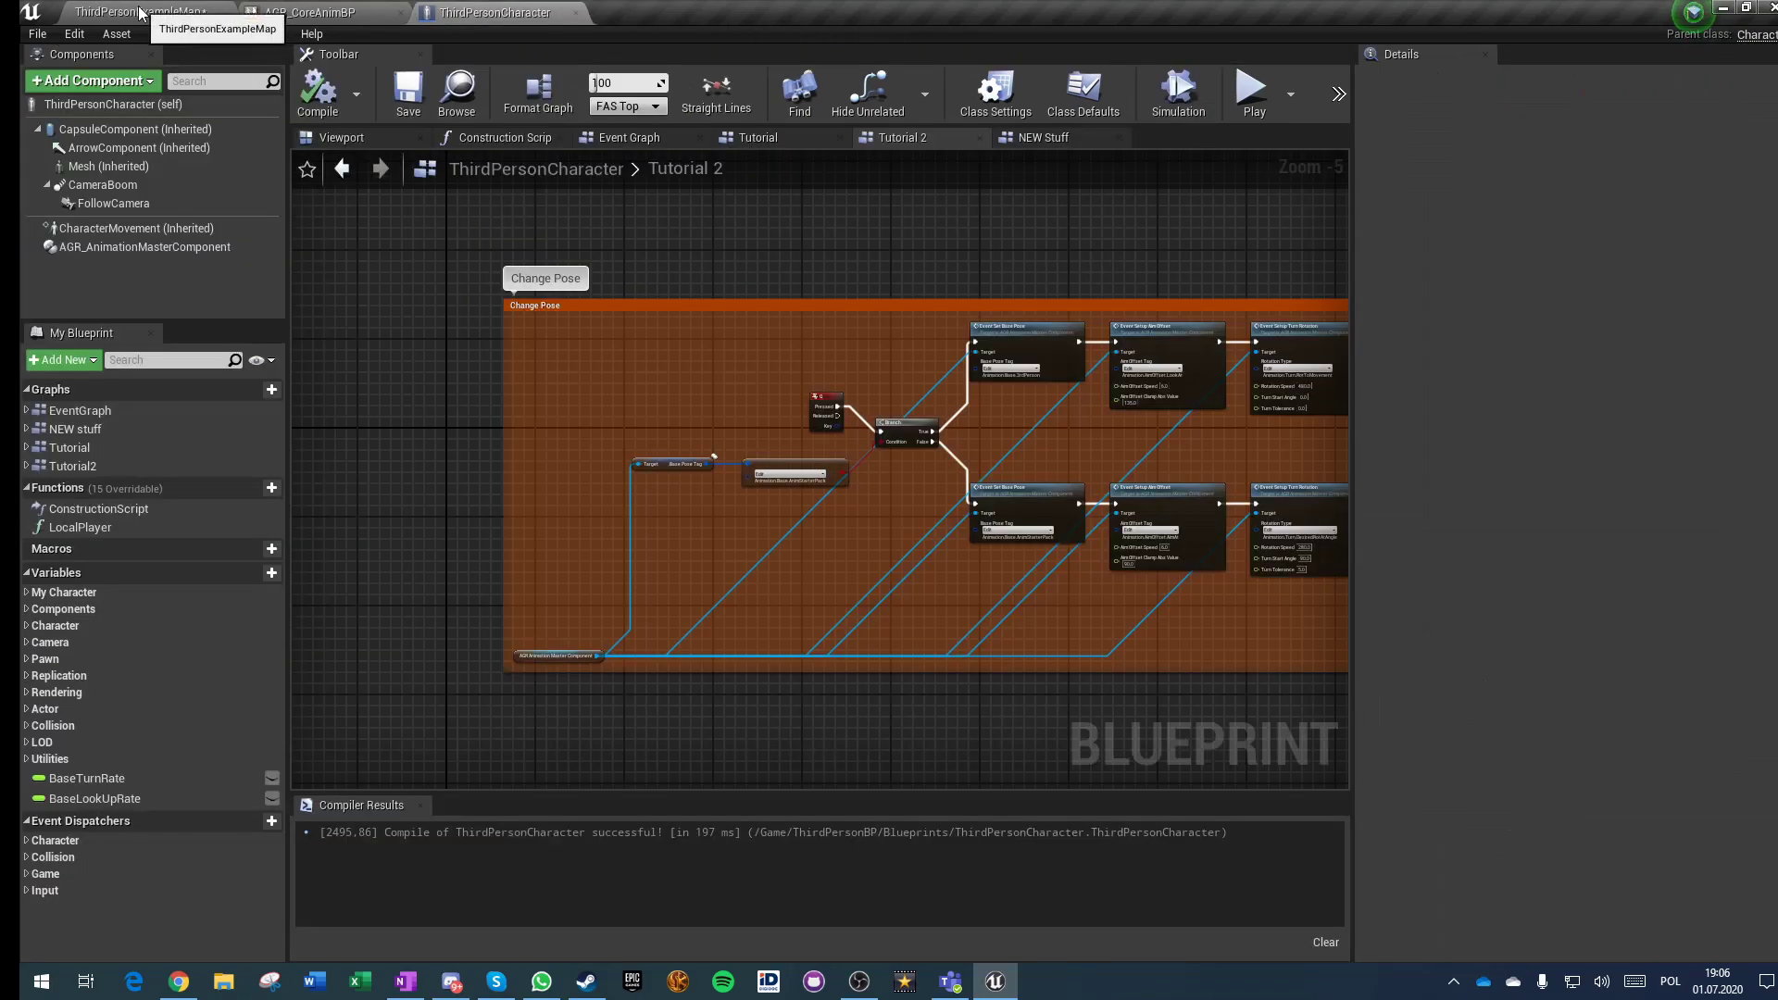
Step: Create an Animation Blueprint for the Mannequin/Character/Mesh UE4_Mannequin_Skeleton in AnimStarterPack, name it StarterIronsight_AnimBP and open it
{"action": "left_click", "coordinate": [139, 12]}
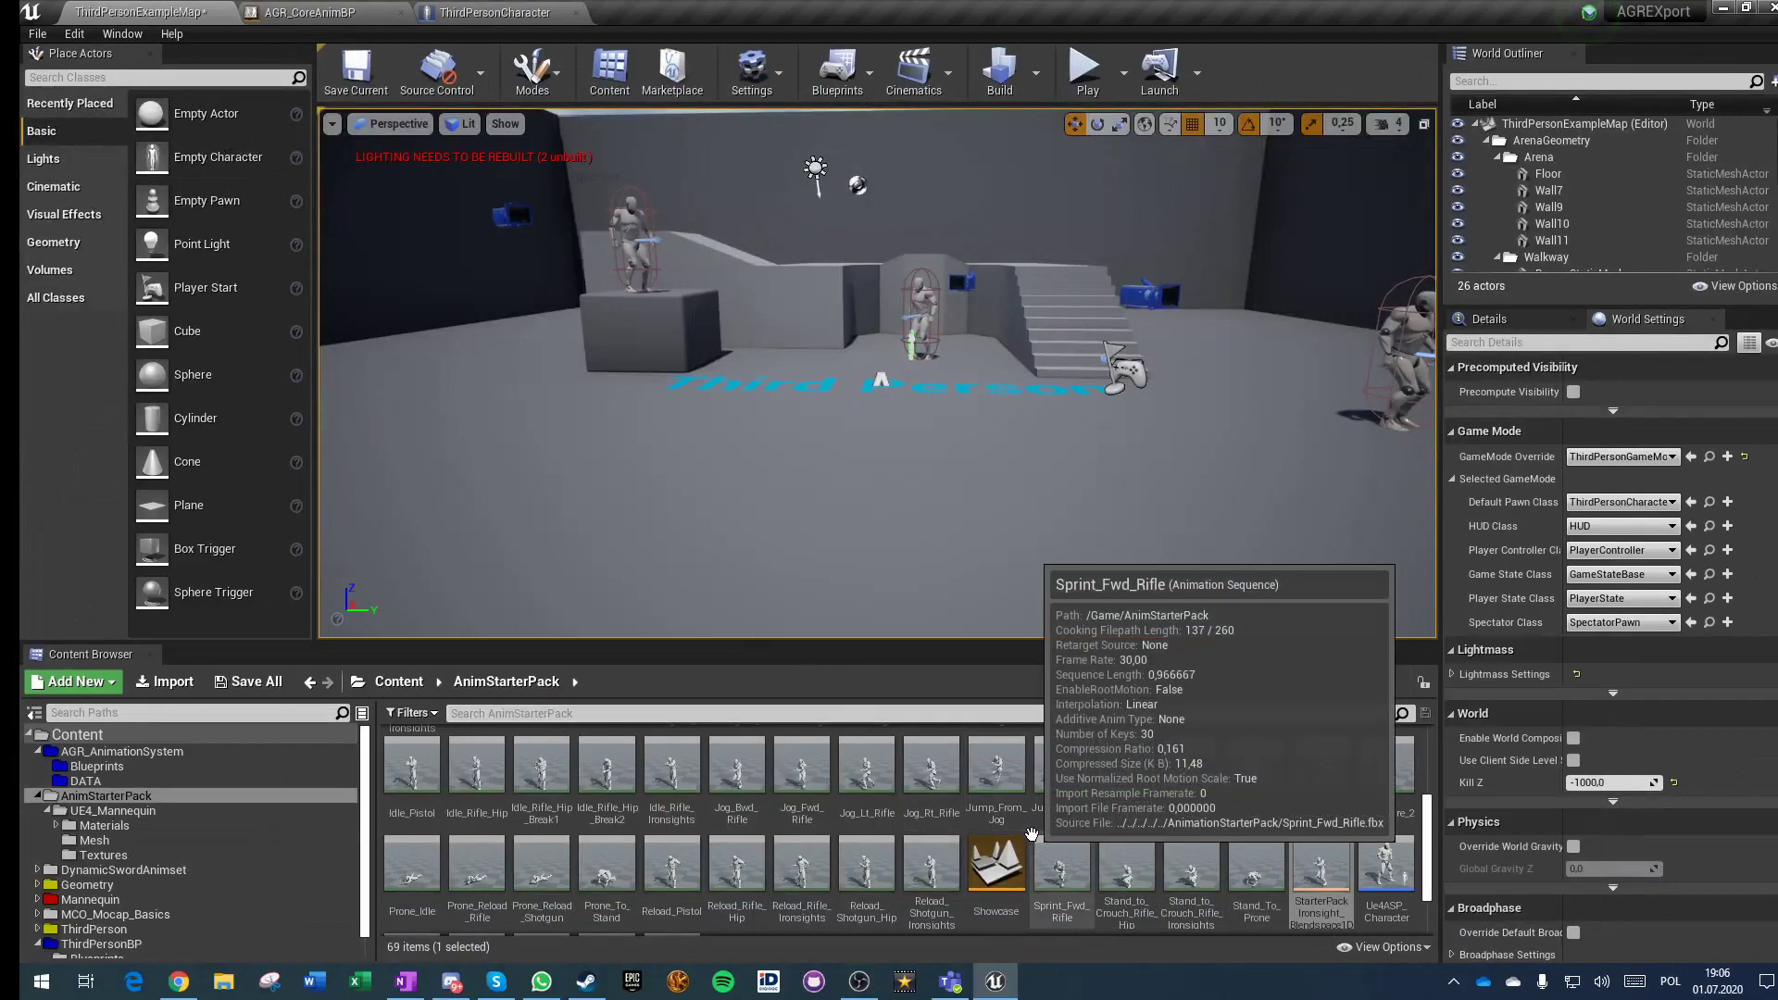
{"action": "scroll", "coordinate": [741, 862], "scroll_direction": "down", "scroll_amount": 2}
{"action": "right_click", "coordinate": [741, 880]}
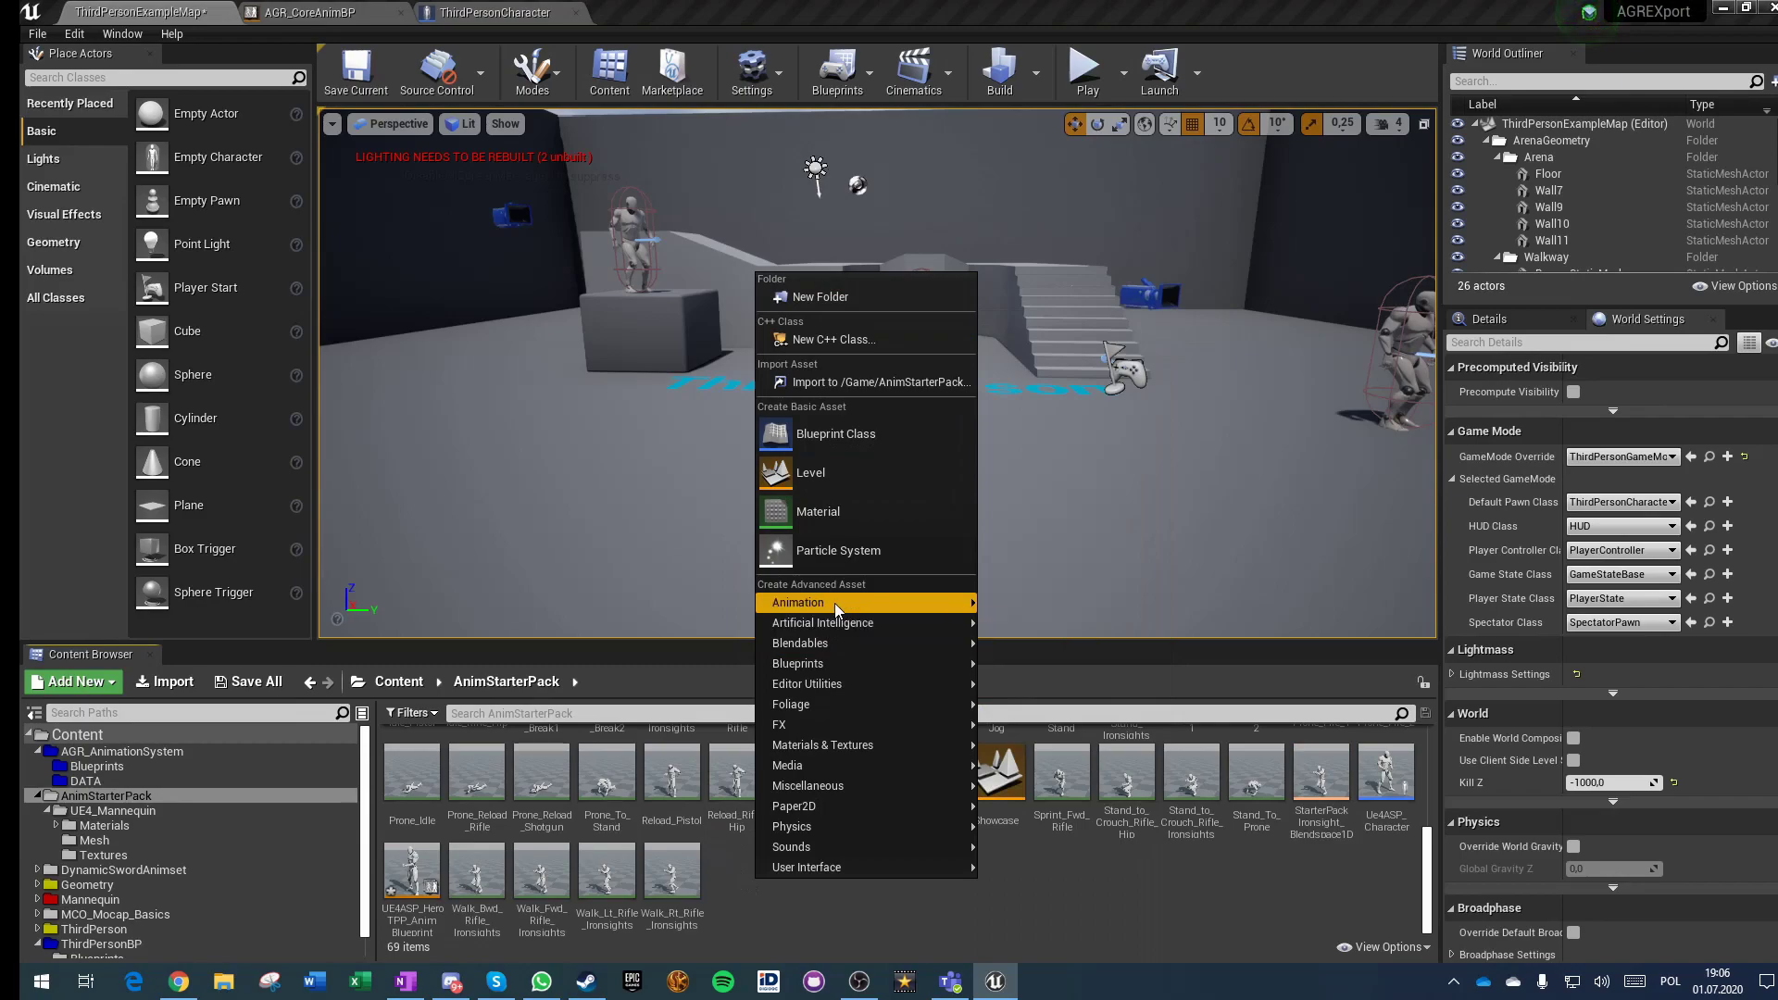
{"action": "mouse_move", "coordinate": [836, 603]}
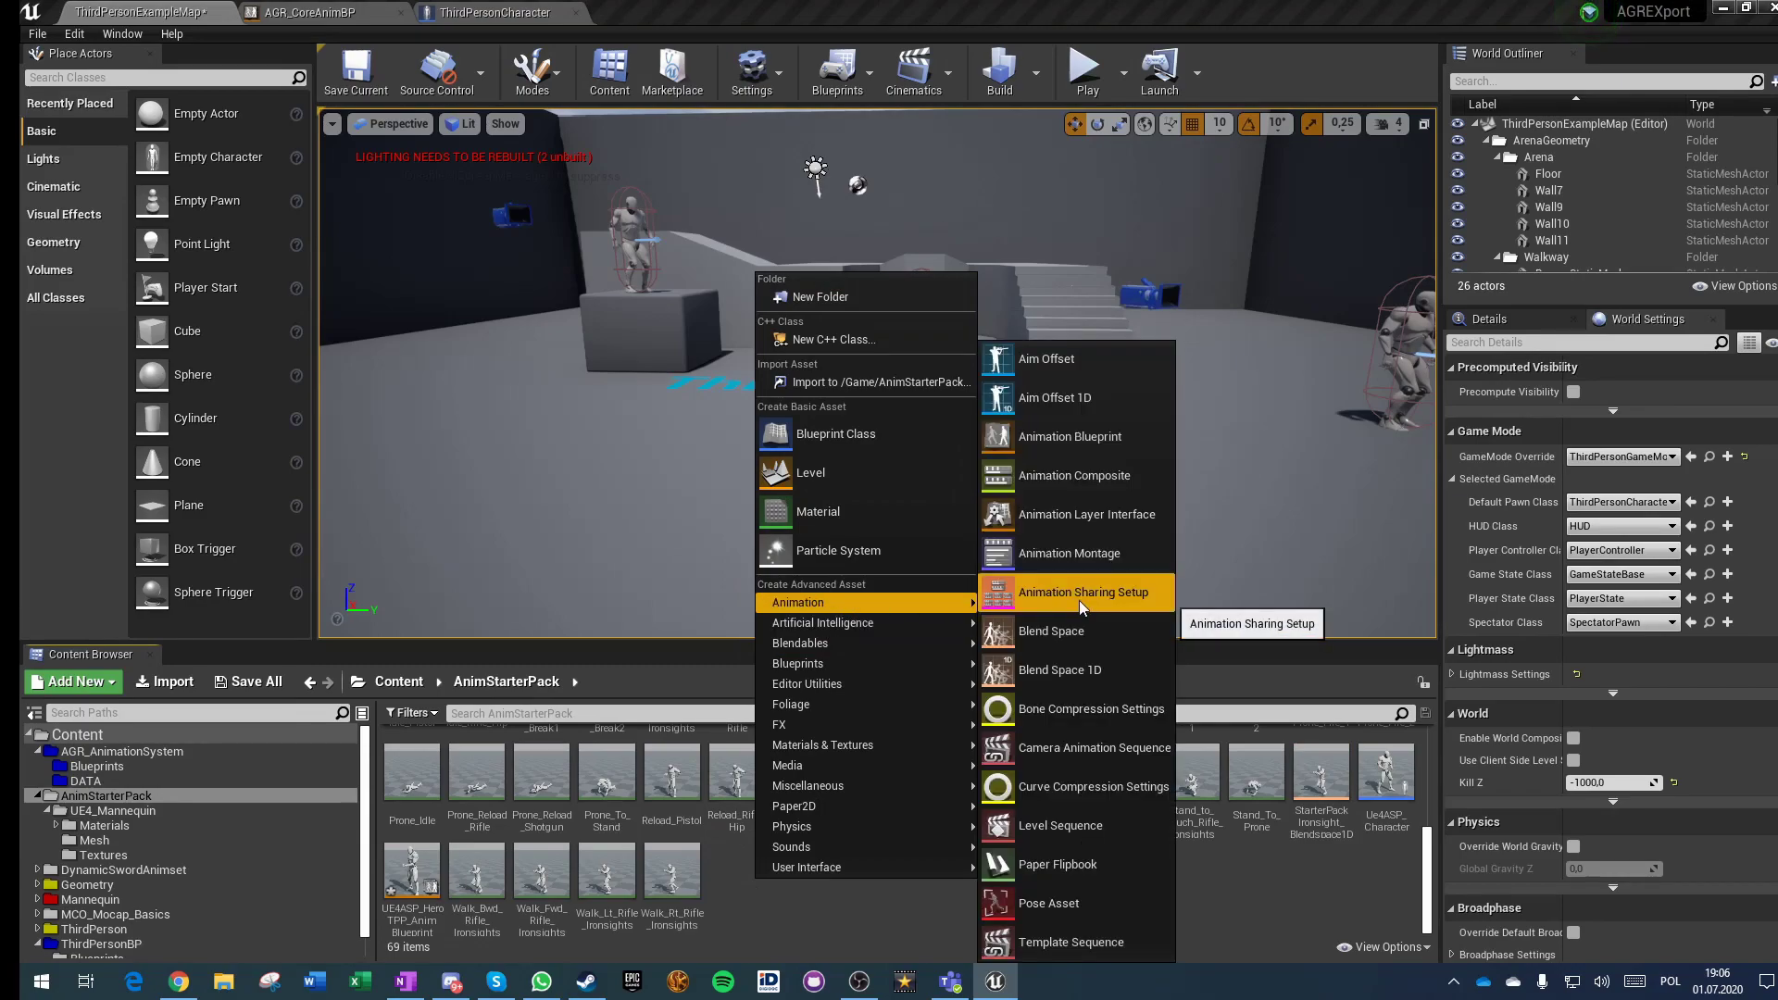
{"action": "left_click", "coordinate": [1065, 435]}
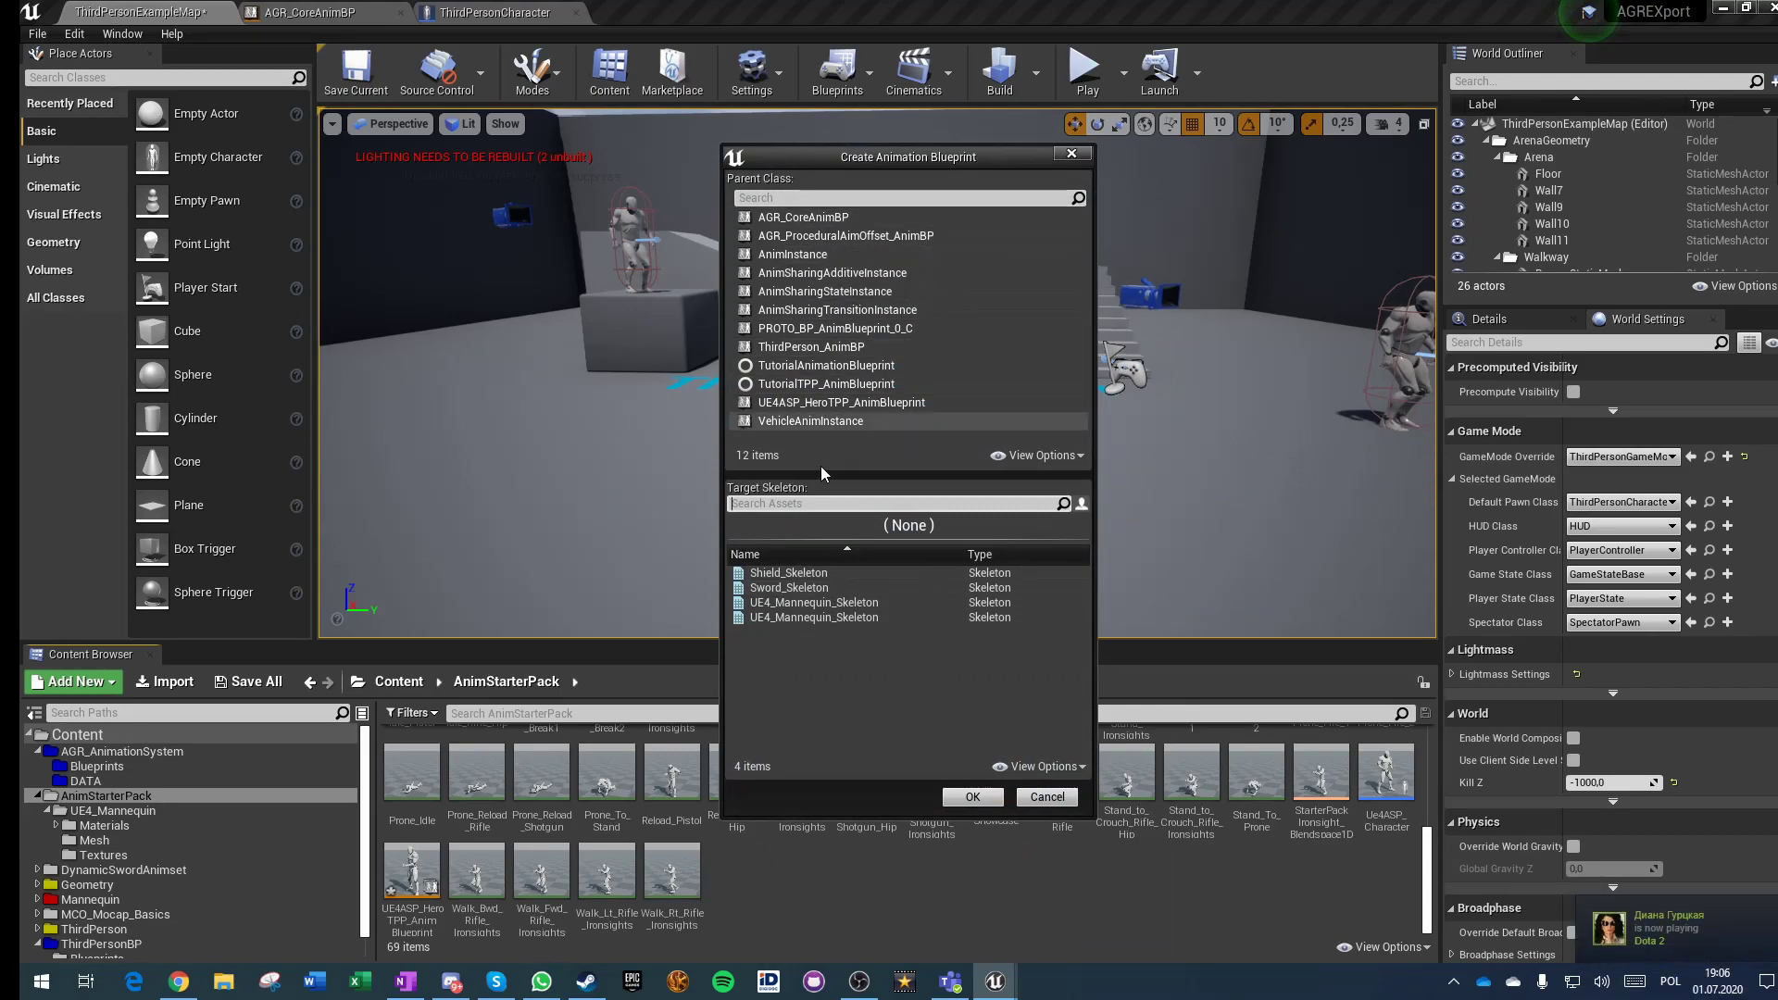
{"action": "left_click", "coordinate": [783, 604]}
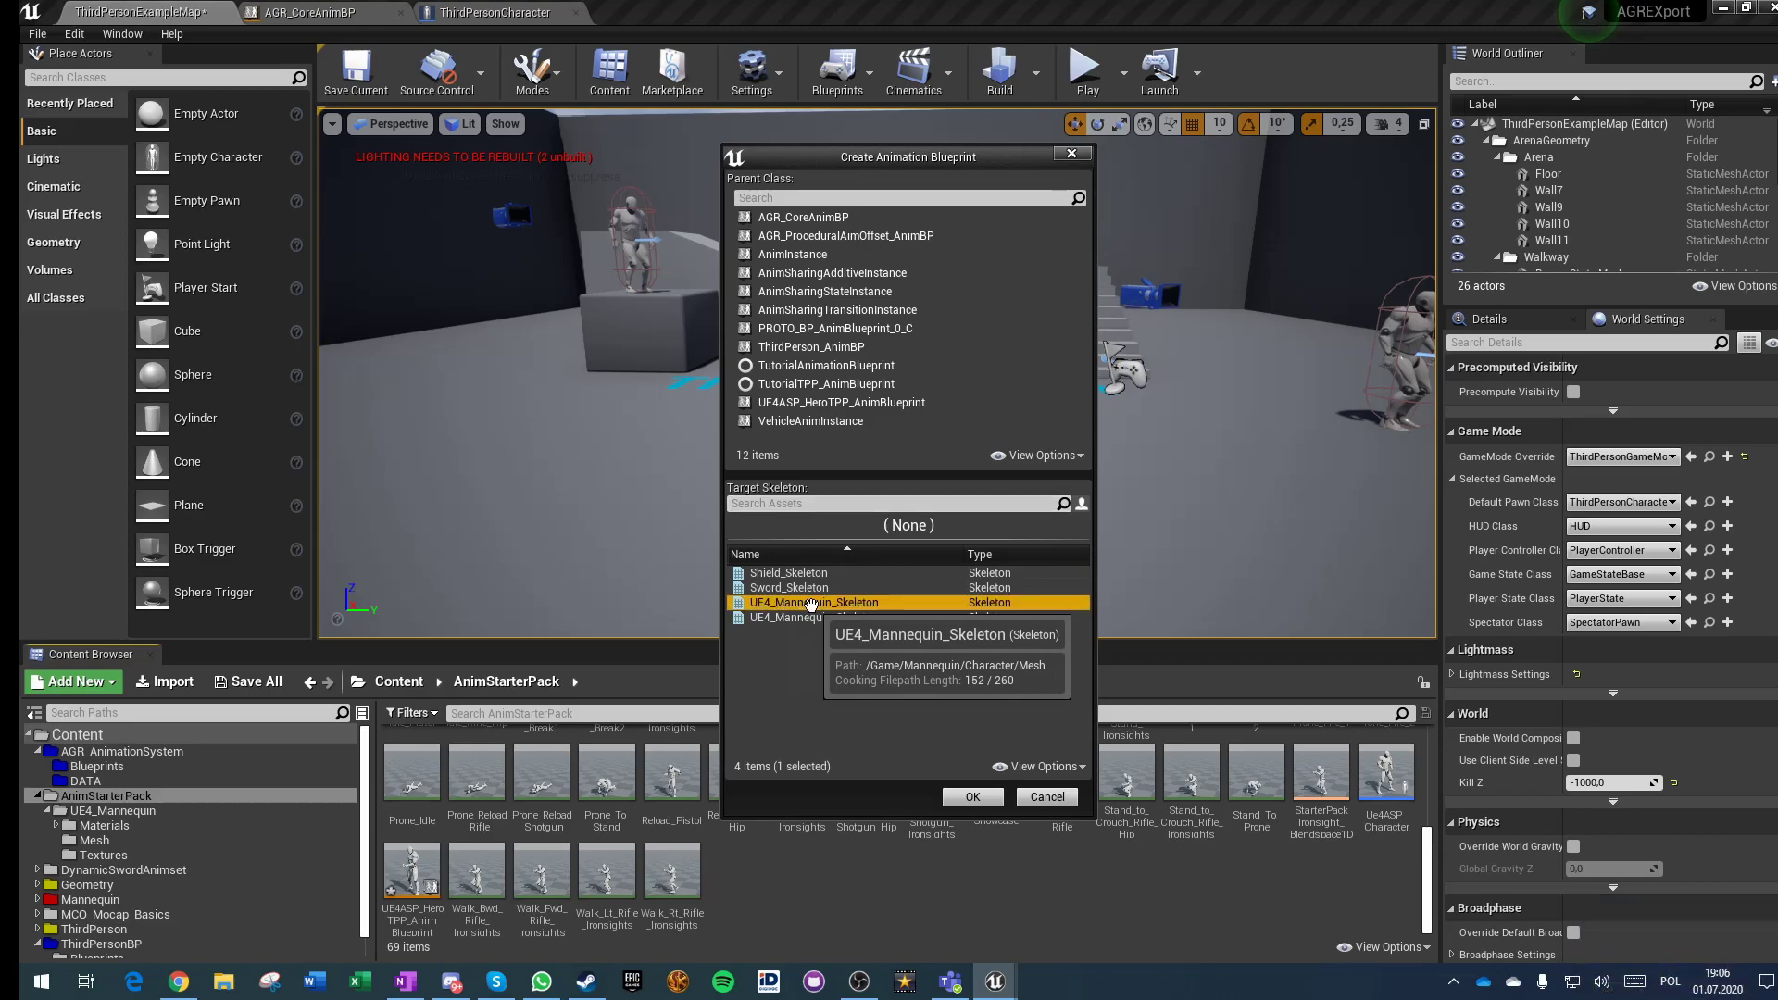
{"action": "left_click", "coordinate": [973, 796]}
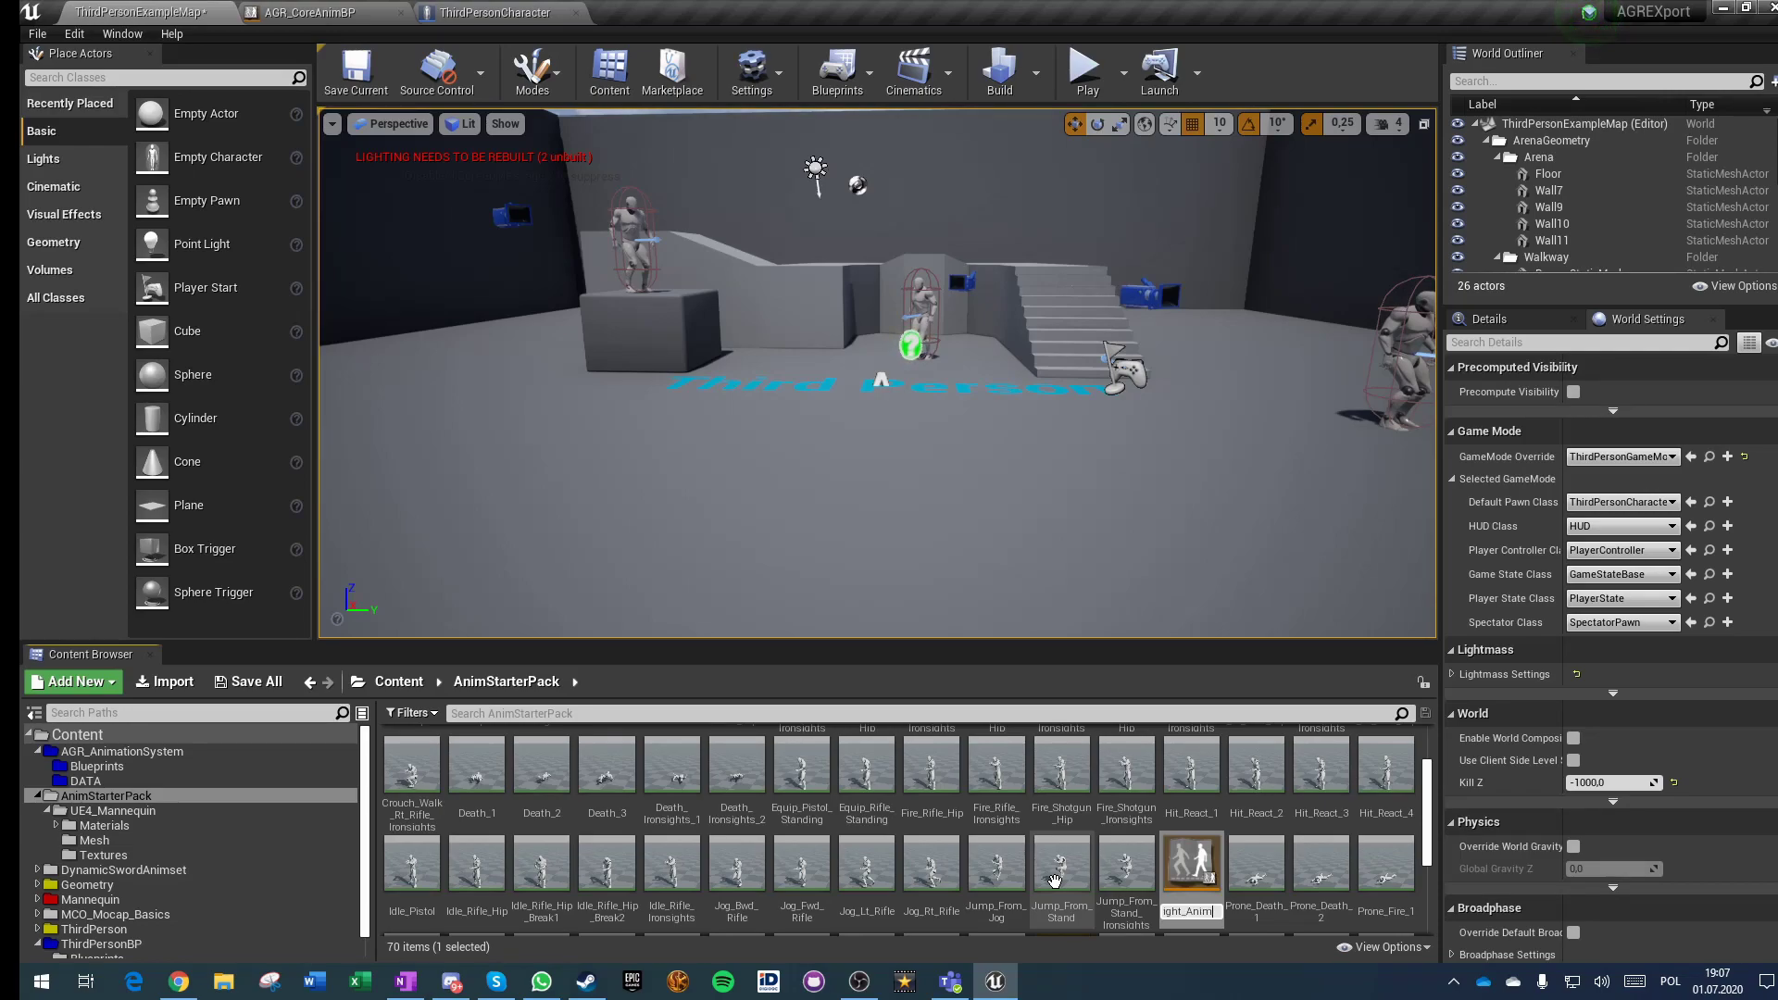
{"action": "key", "text": "Return"}
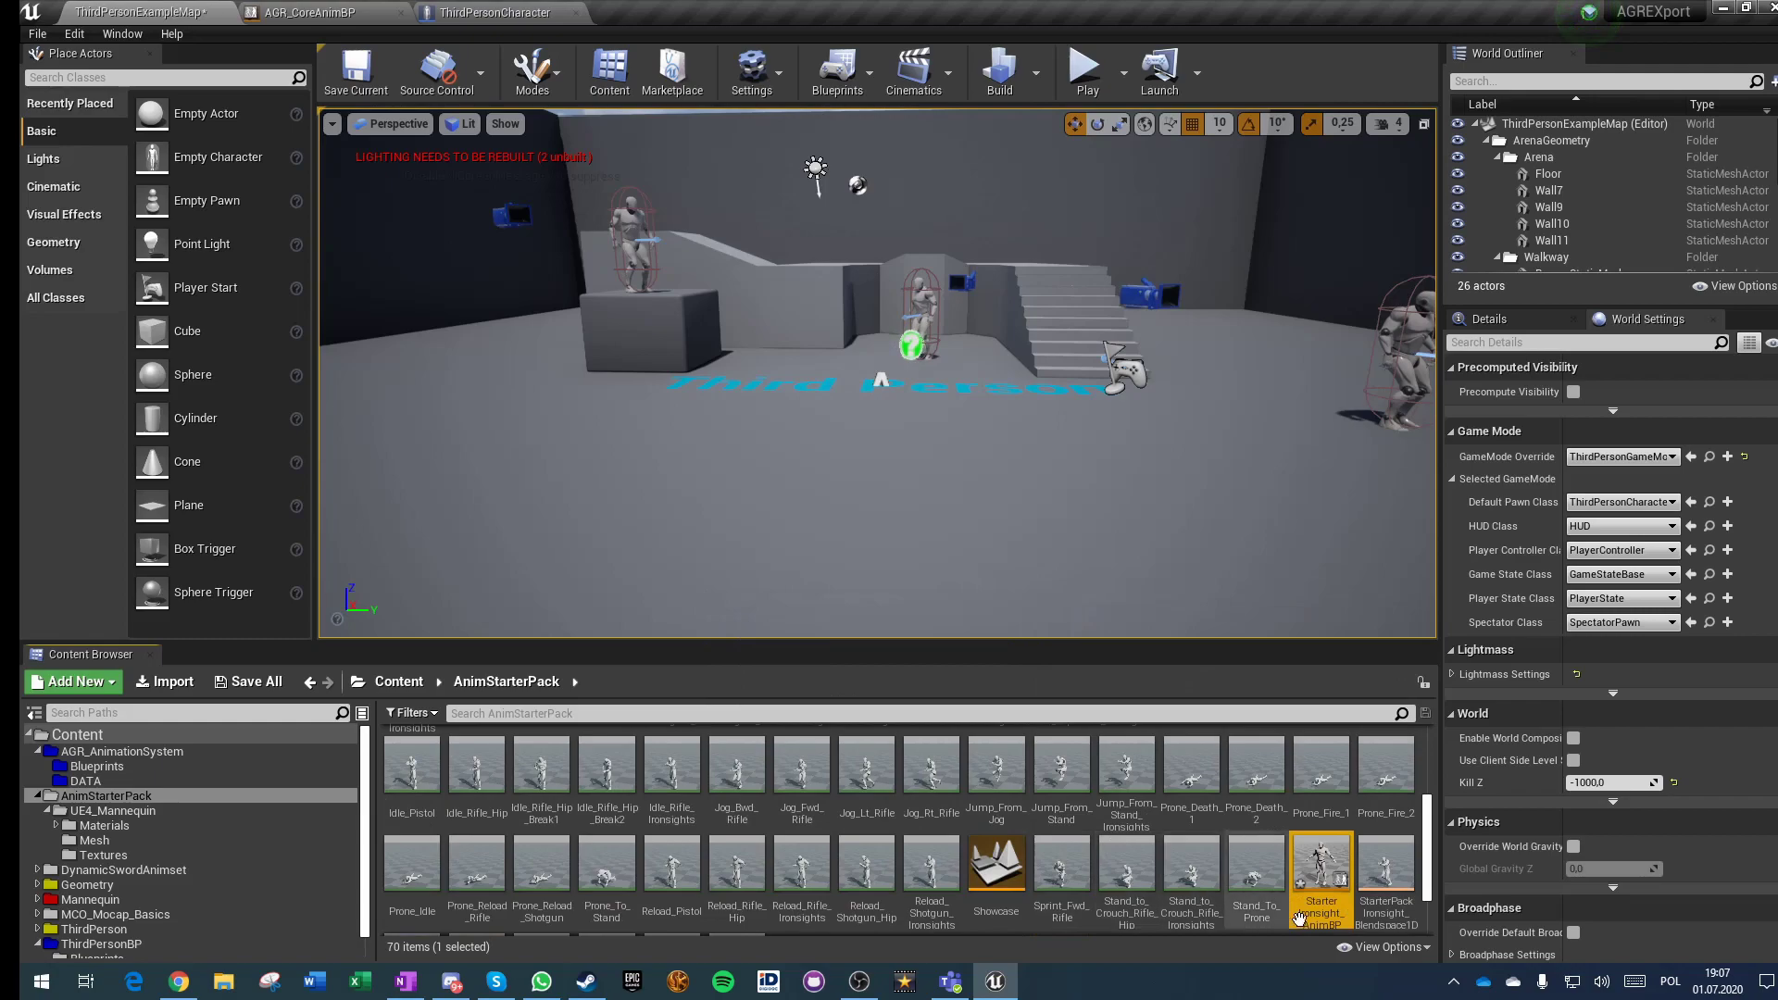
{"action": "double_click", "coordinate": [1322, 866]}
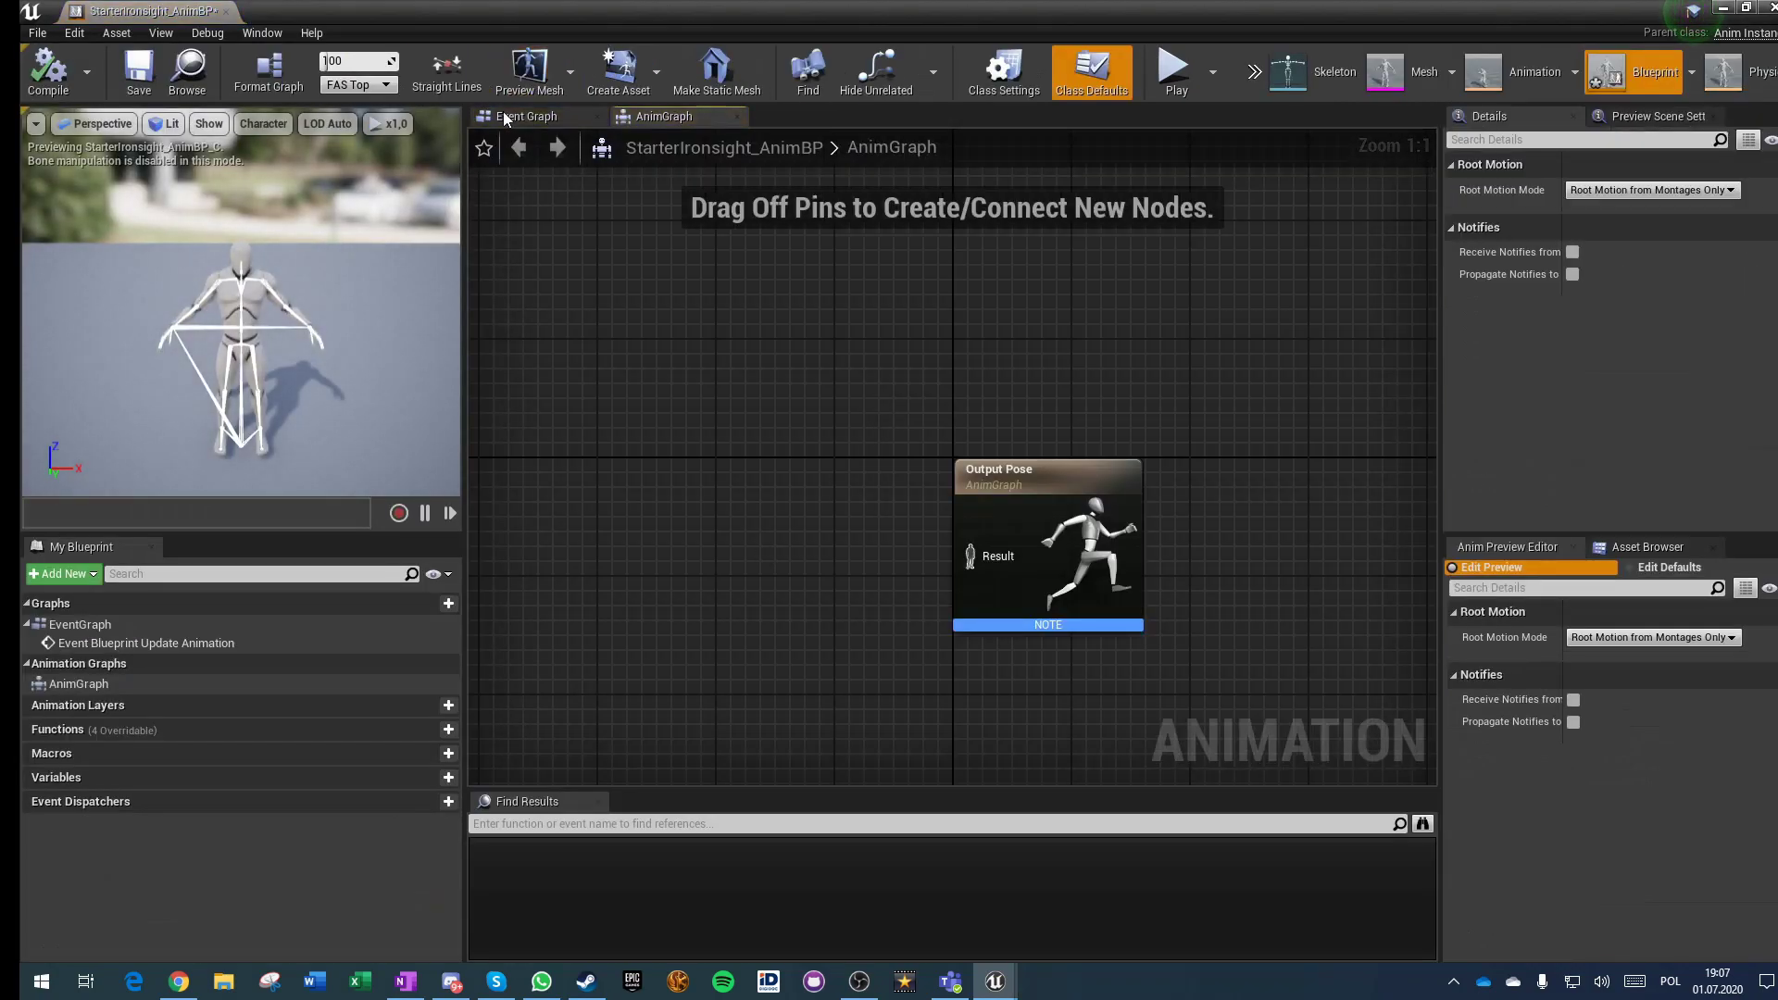
Step: Delete the default nodes from the Event Graph of StarterIronsight_AnimBP
{"action": "left_click", "coordinate": [500, 115]}
{"action": "left_click_drag", "start_coordinate": [857, 335], "coordinate": [976, 582]}
{"action": "key", "text": "Delete"}
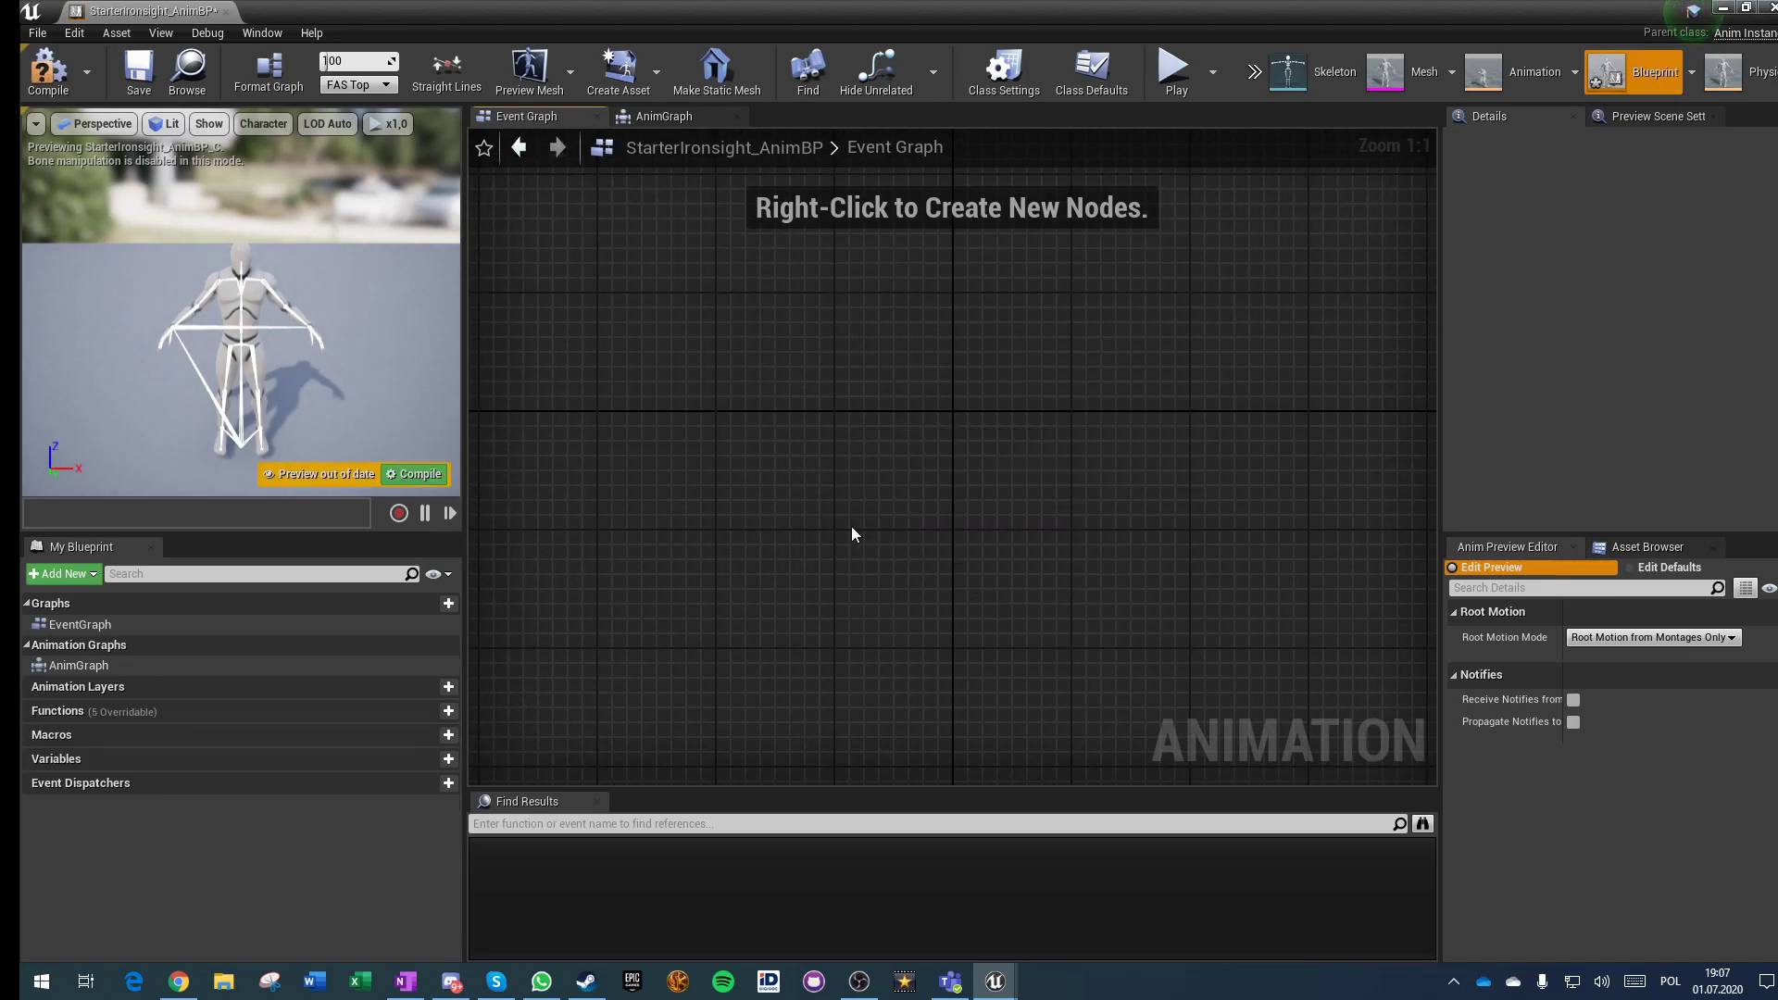
Step: Add a state machine named "Standing" to the AnimGraph, well before the Output Pose node
{"action": "left_click", "coordinate": [669, 118]}
{"action": "right_click_drag", "start_coordinate": [750, 528], "coordinate": [948, 552]}
{"action": "right_click_drag", "start_coordinate": [763, 519], "coordinate": [876, 496]}
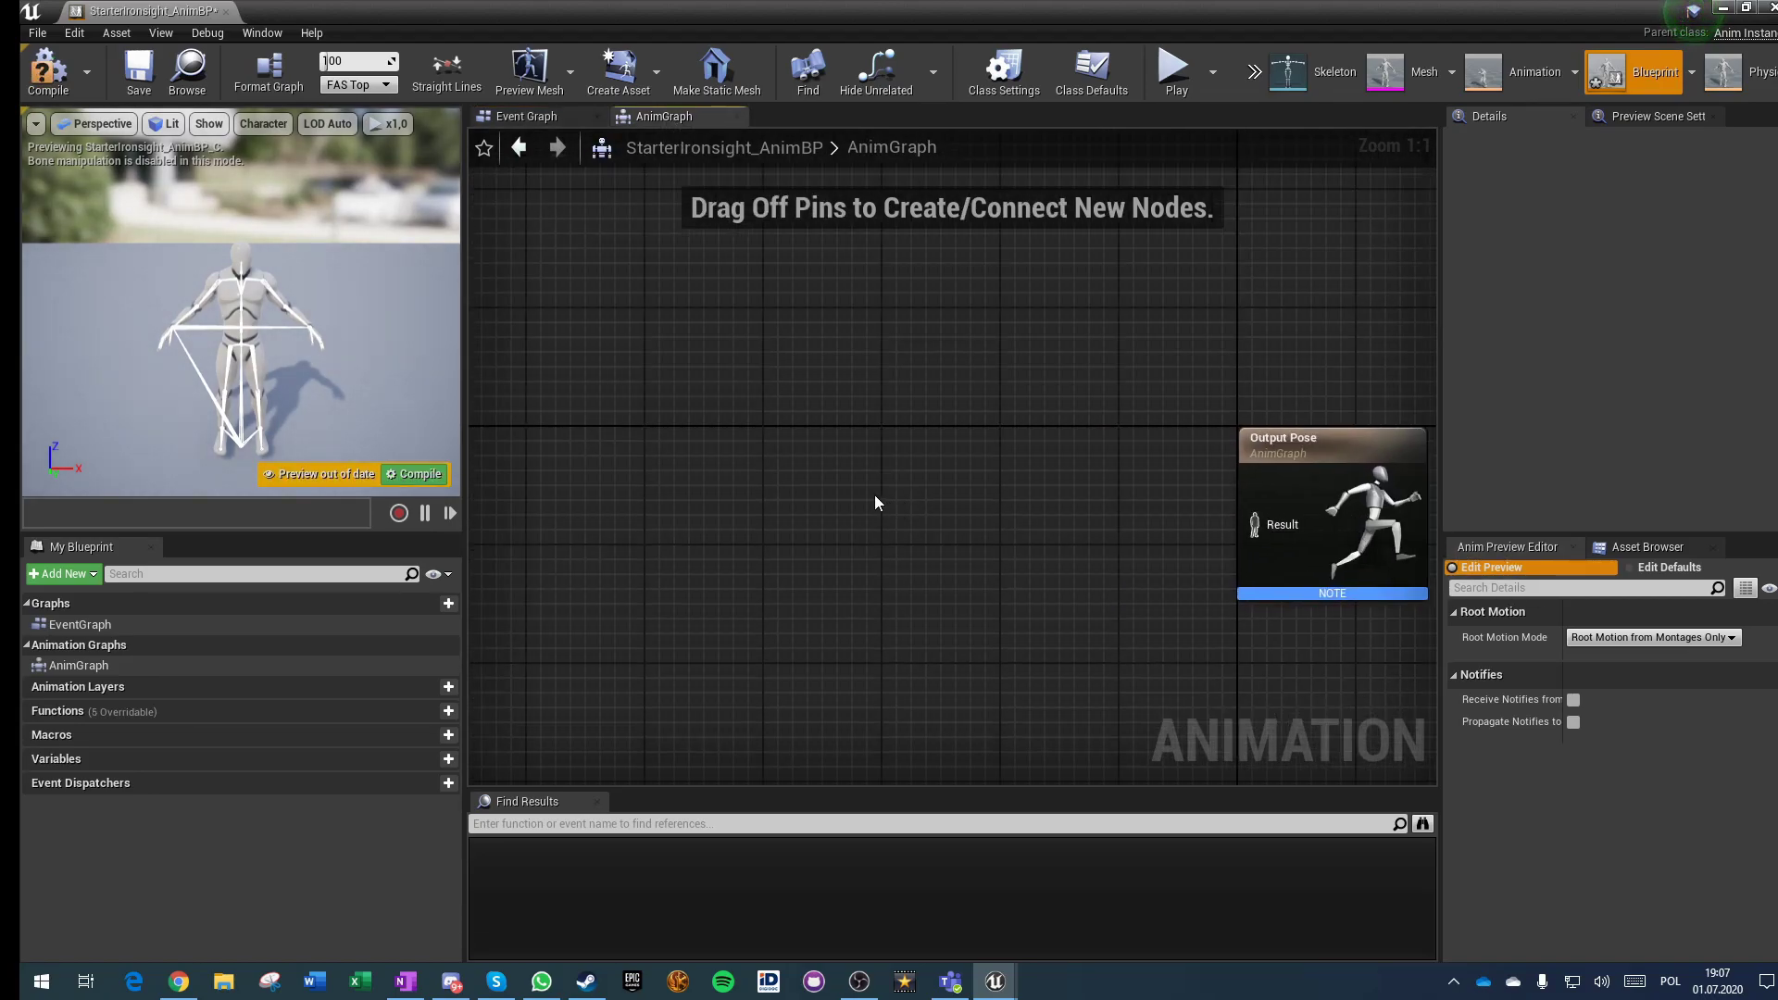
{"action": "right_click", "coordinate": [797, 517]}
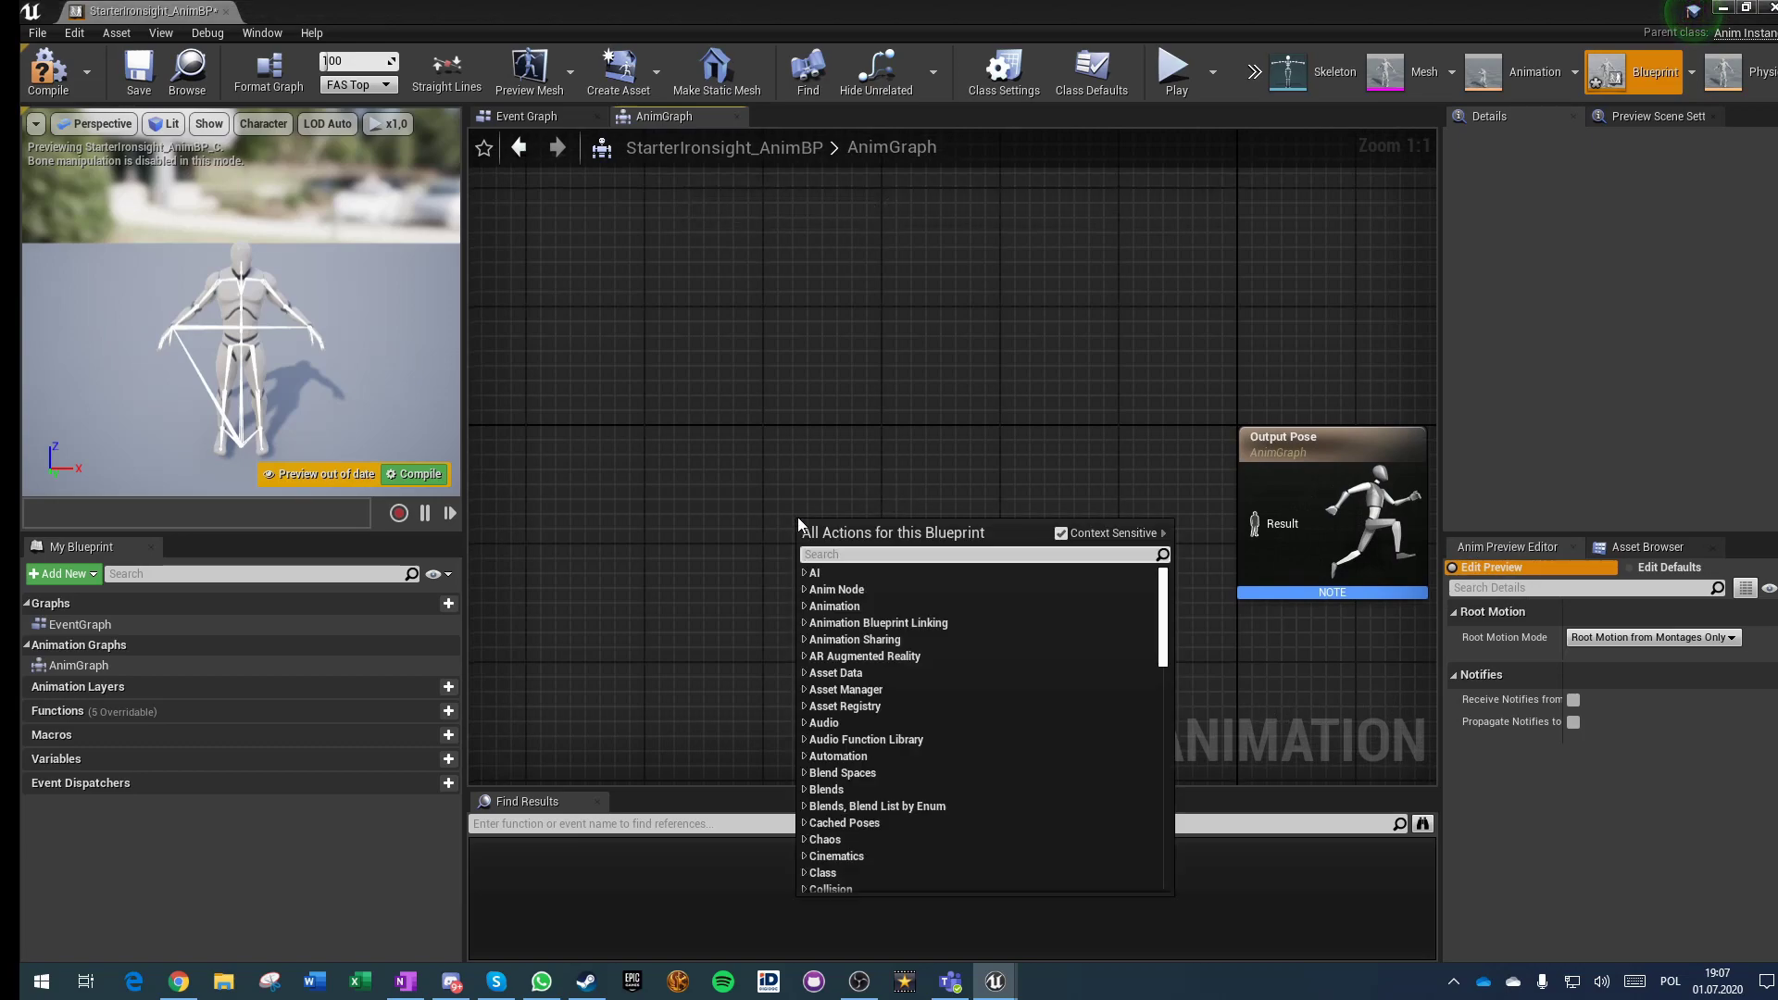
{"action": "type", "text": "state machine"}
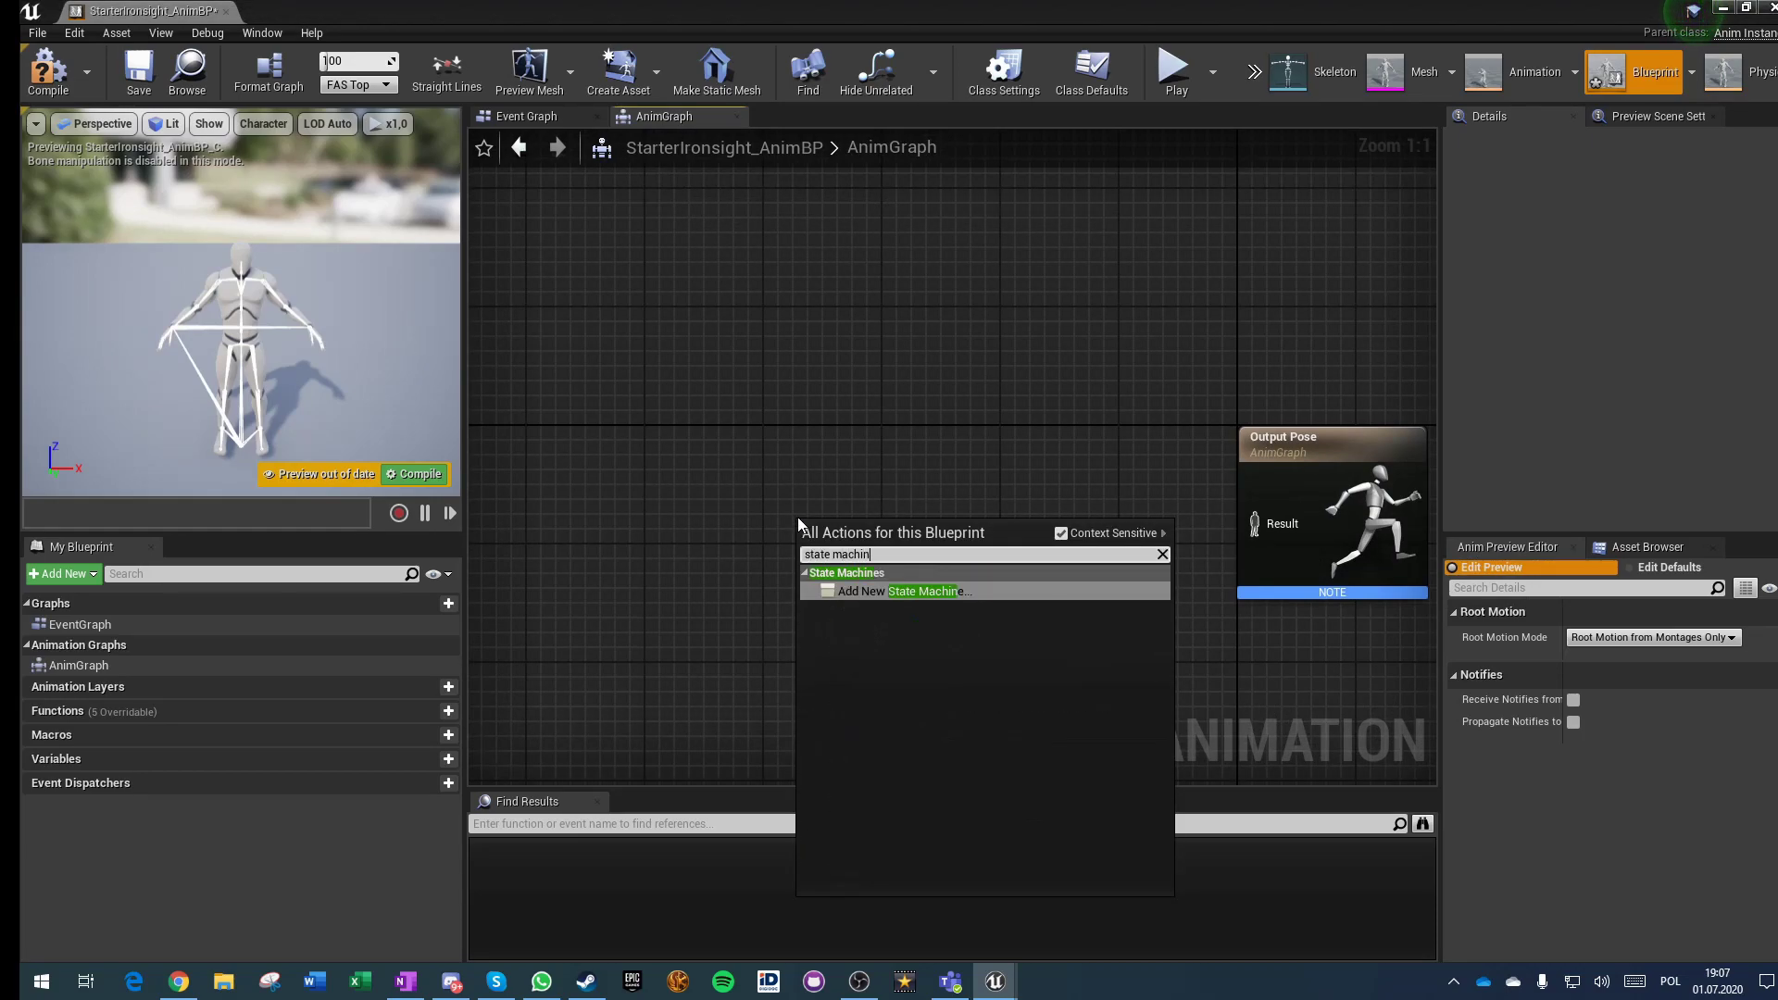
{"action": "key", "text": "Return"}
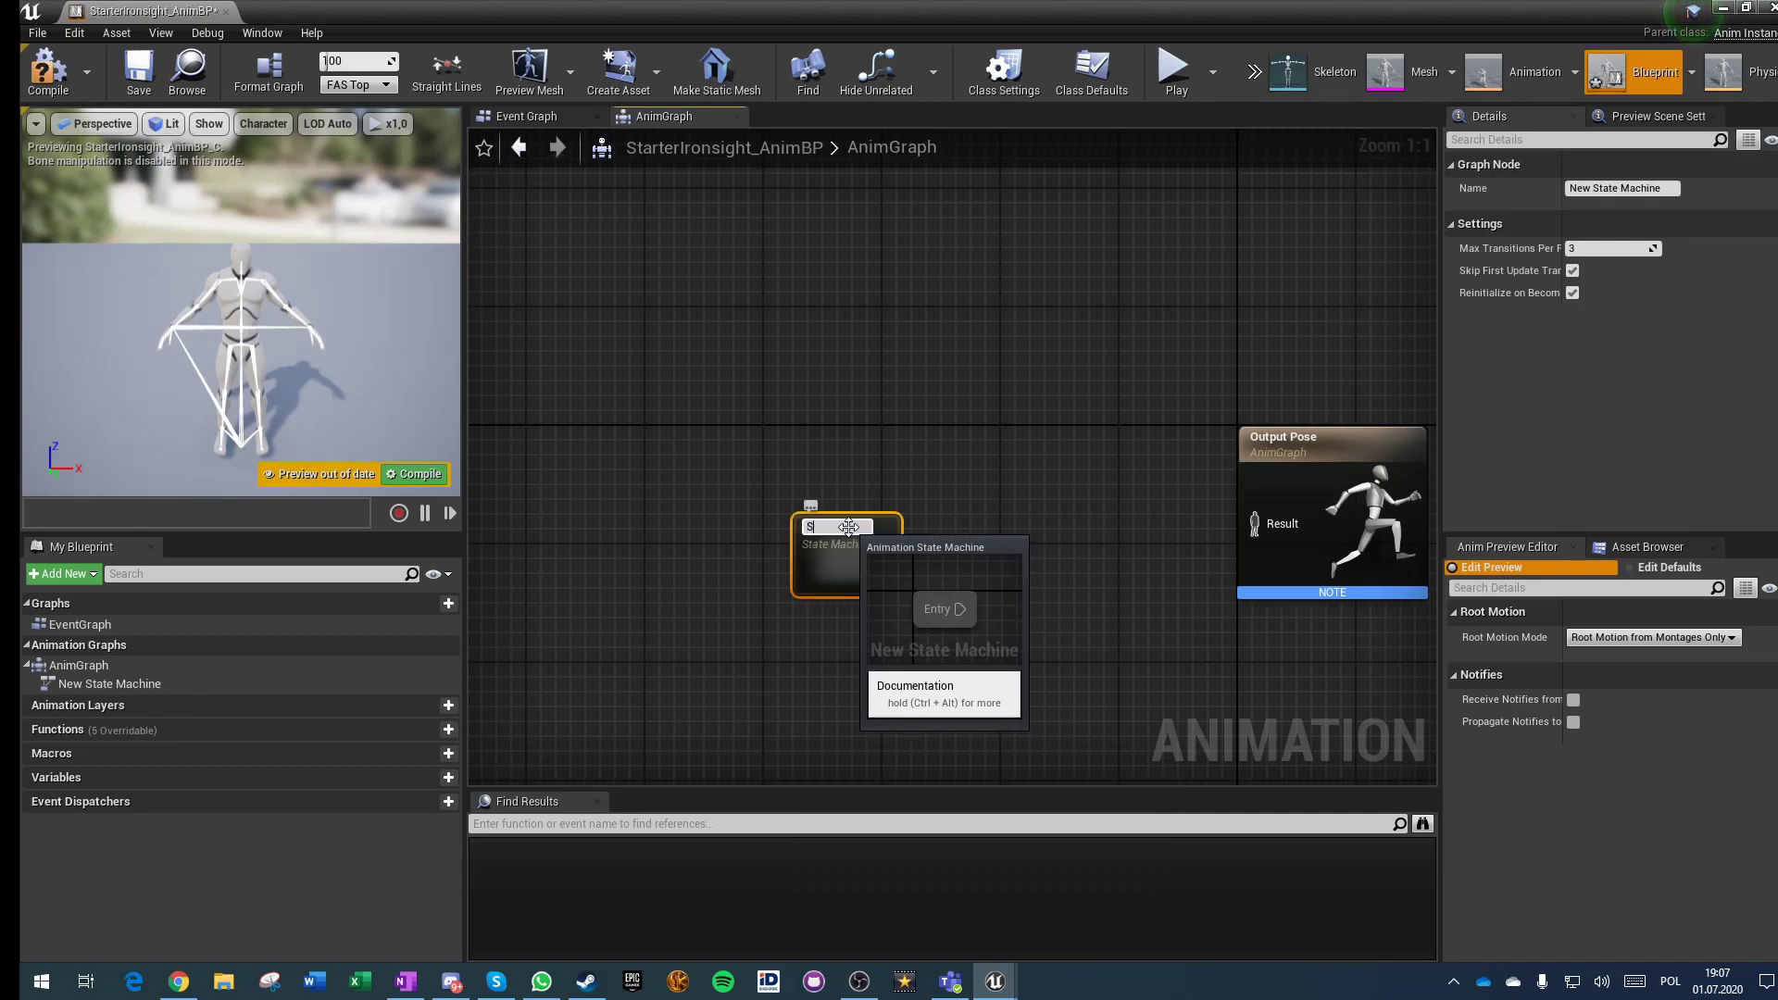
{"action": "key", "text": "Return"}
{"action": "left_click_drag", "start_coordinate": [848, 527], "coordinate": [801, 424]}
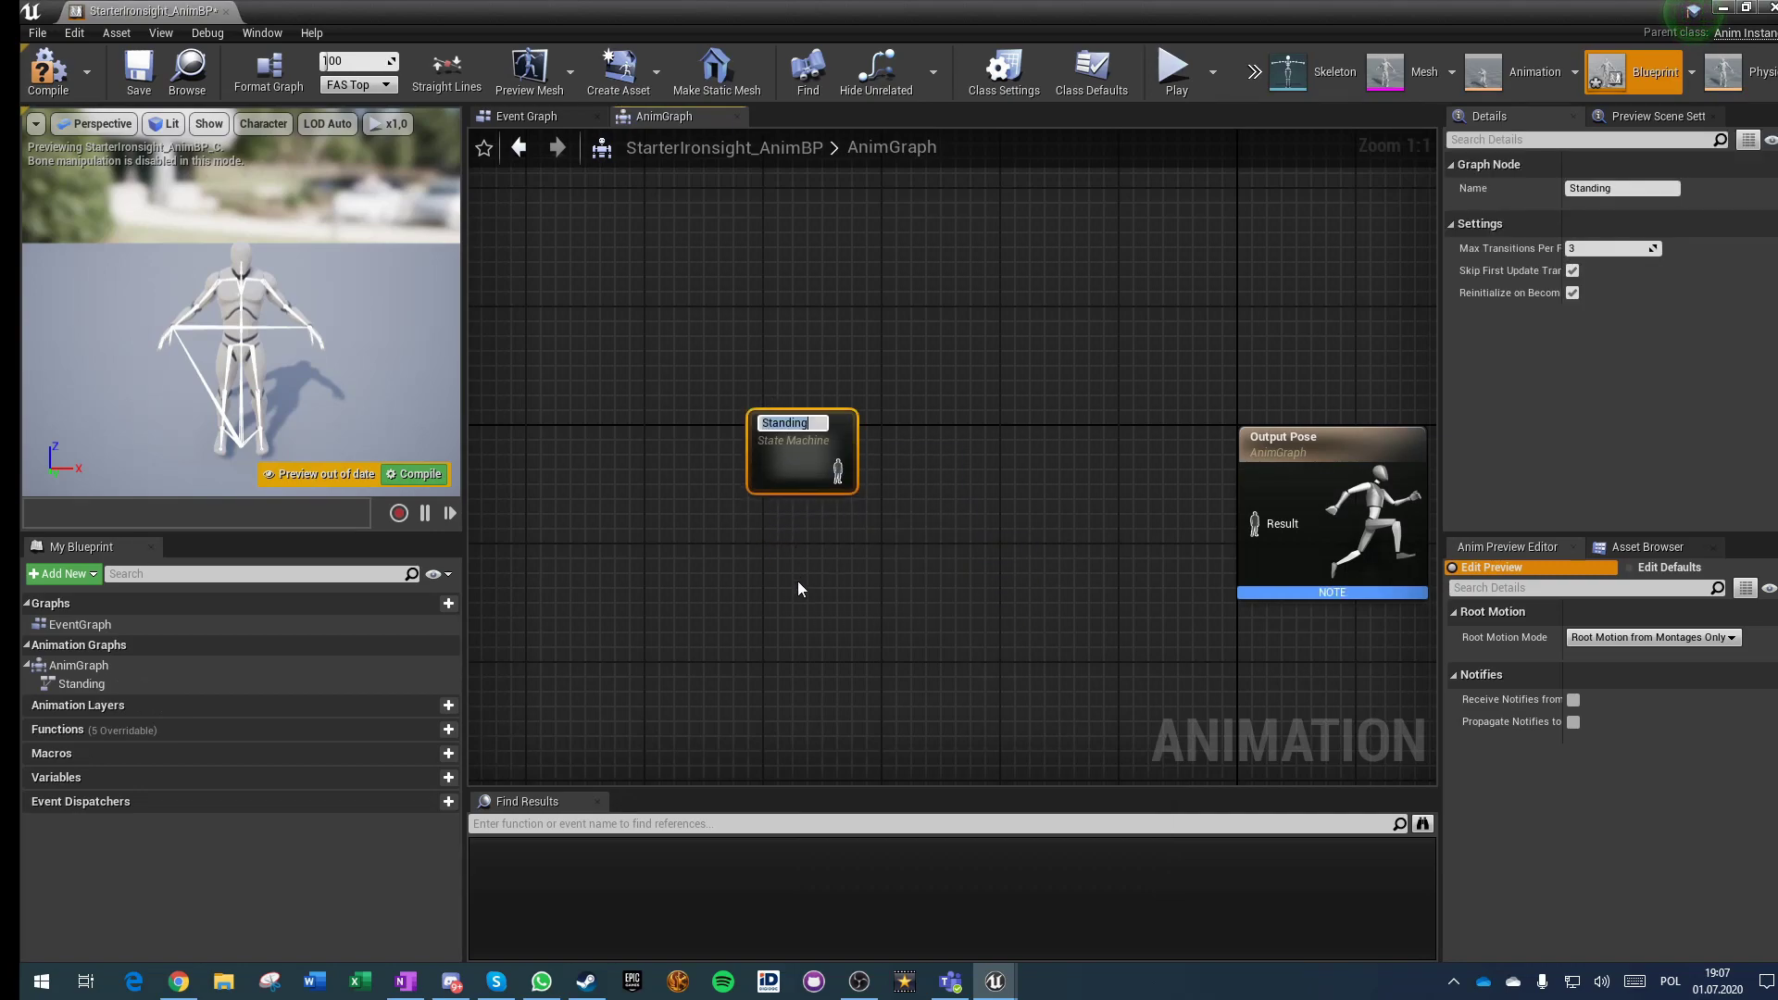
{"action": "left_click", "coordinate": [786, 476]}
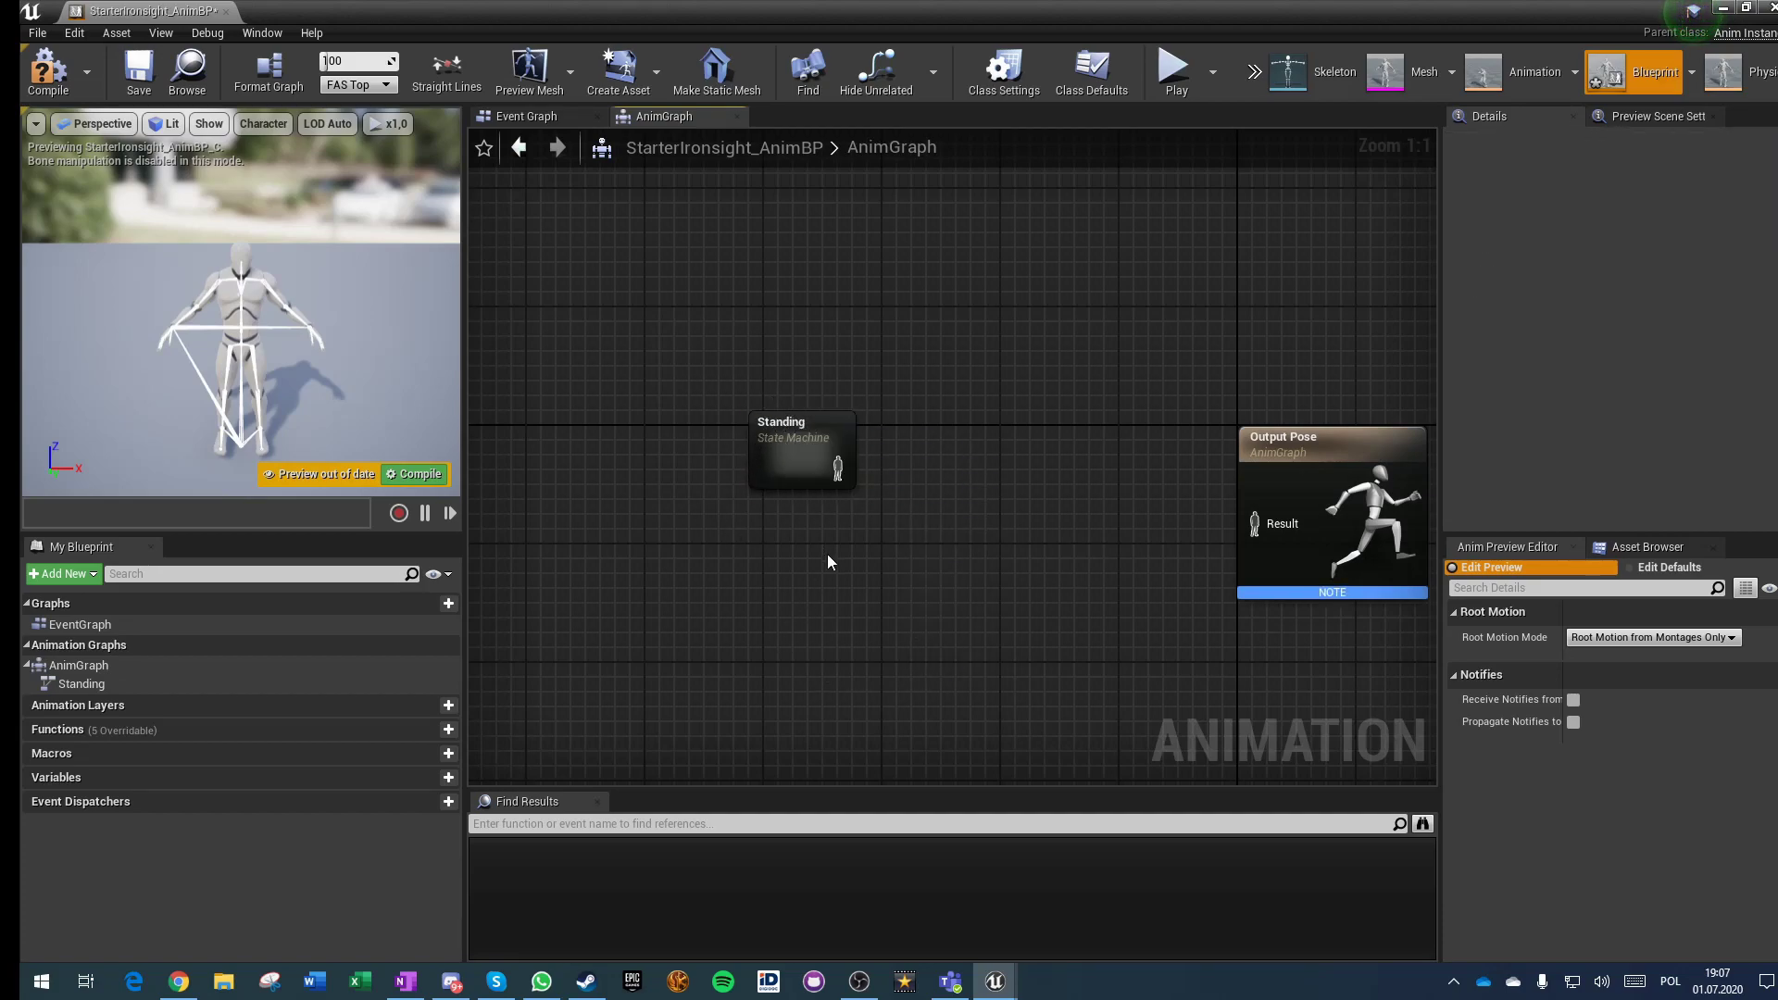
Step: Add a Blend Poses by bool node feeding the Output Pose and place it beside the Standing state machine
{"action": "left_click_drag", "start_coordinate": [1255, 524], "coordinate": [1052, 539]}
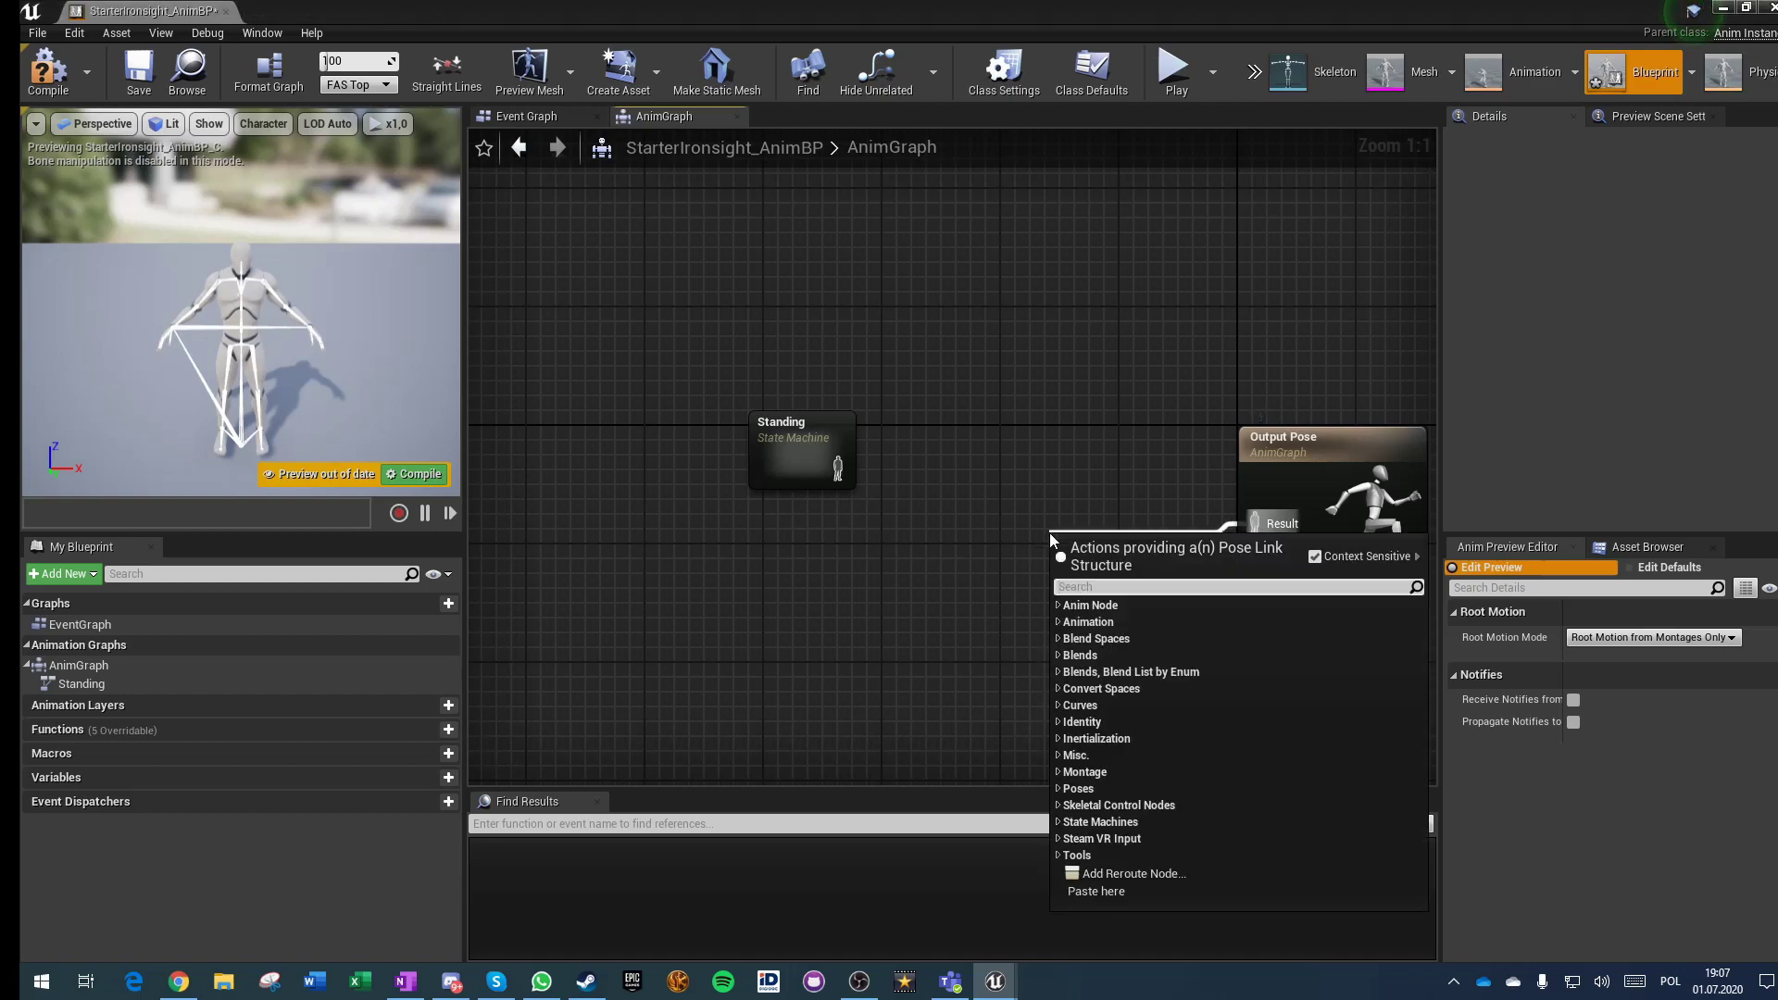
{"action": "type", "text": "blend bool"}
{"action": "key", "text": "Return"}
{"action": "left_click_drag", "start_coordinate": [1093, 549], "coordinate": [973, 443]}
Step: Promote the blend node's Active Value to a variable named "Standing?" and place its node above the state machine
{"action": "right_click", "coordinate": [953, 474]}
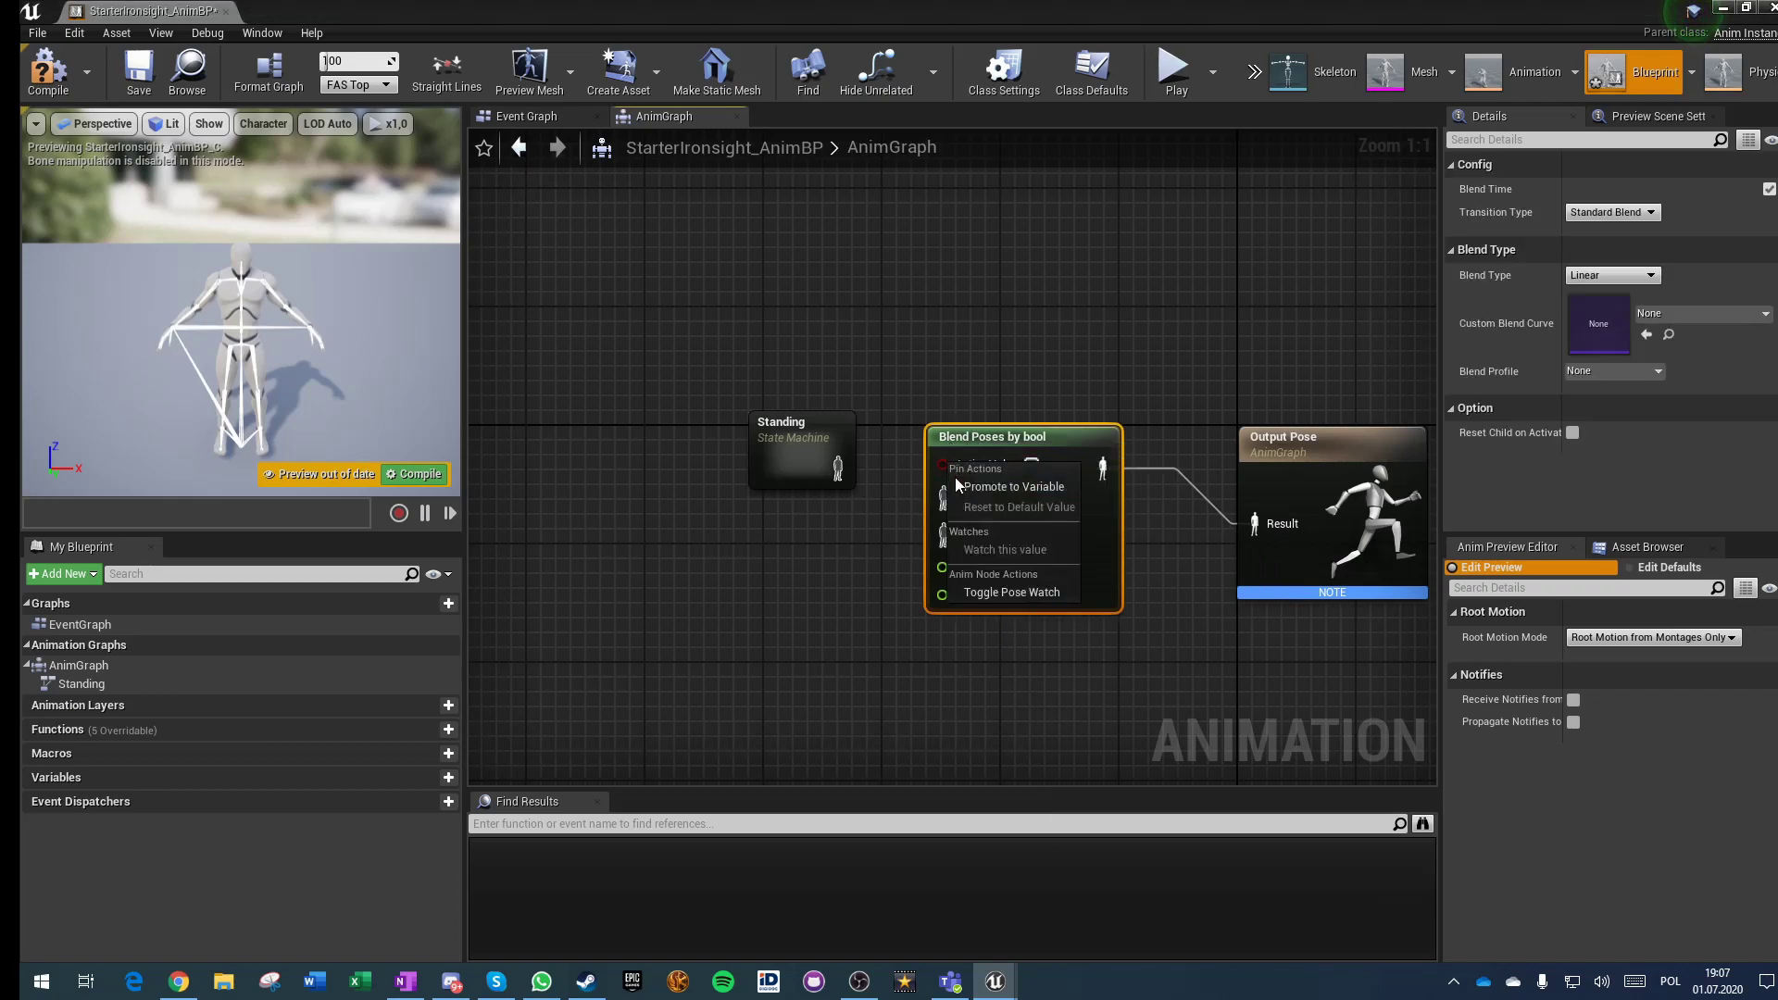
{"action": "left_click", "coordinate": [979, 487]}
{"action": "type", "text": "Standing?"}
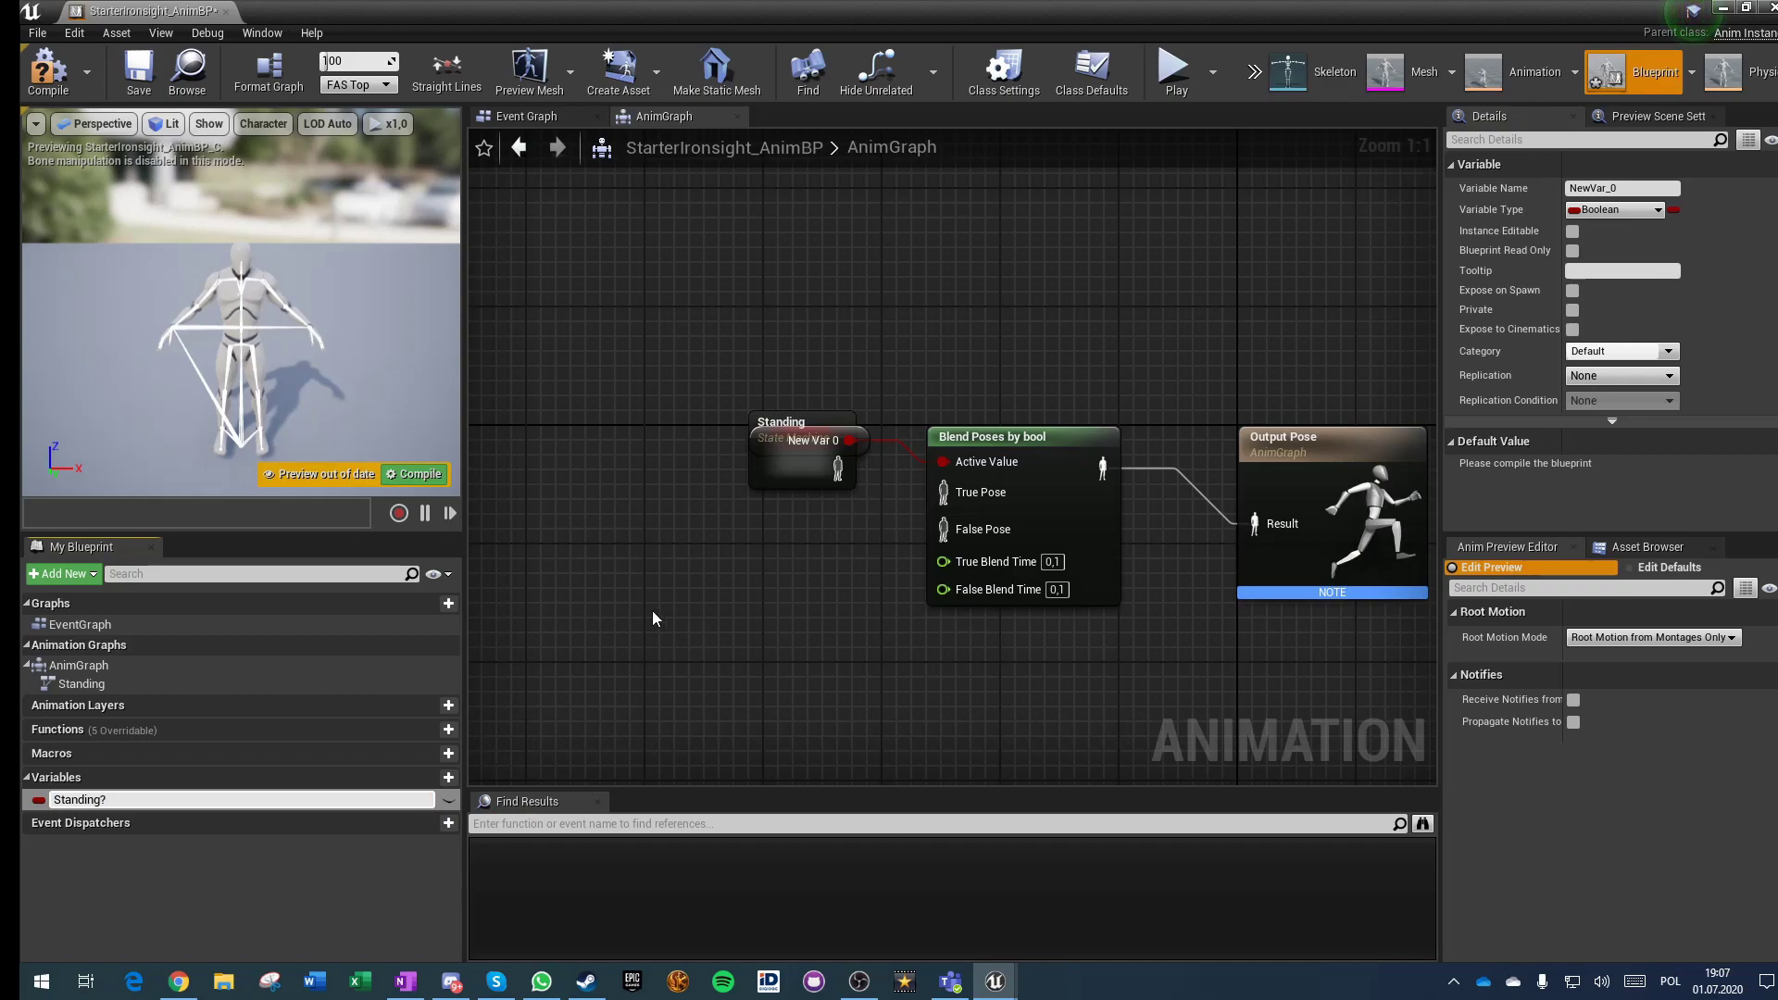
{"action": "key", "text": "Return"}
{"action": "left_click_drag", "start_coordinate": [860, 431], "coordinate": [816, 312]}
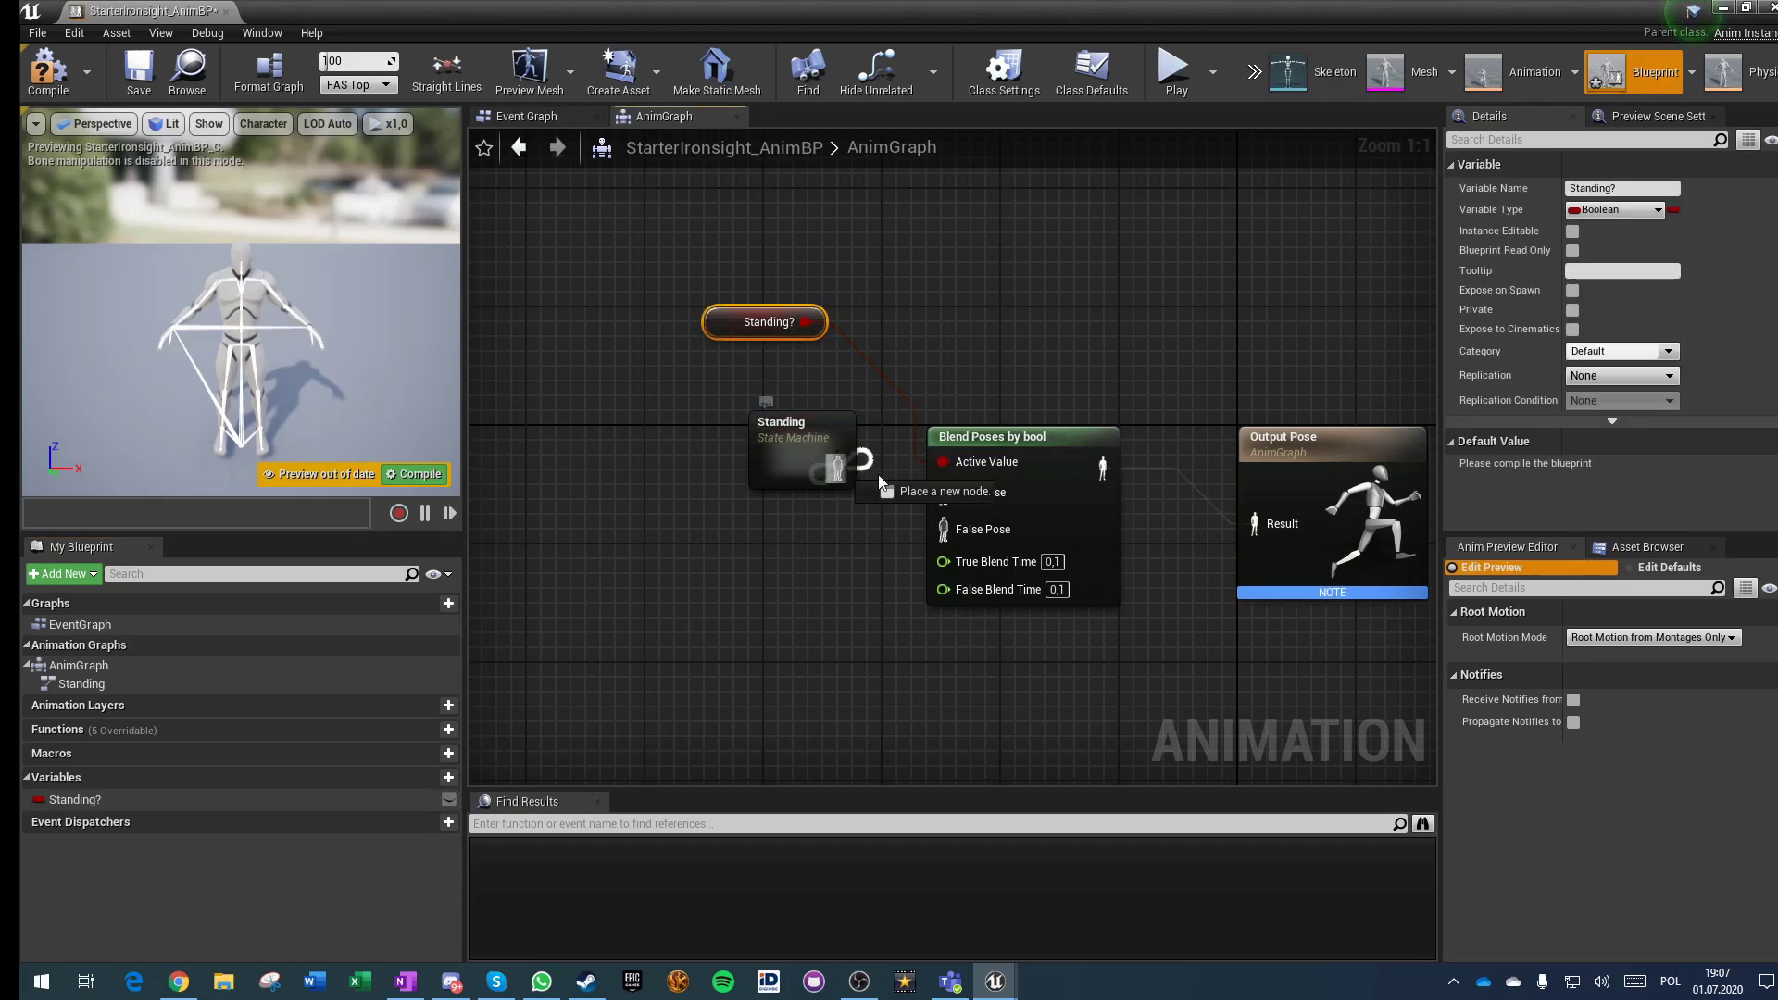
Step: Connect the Standing state machine to True Pose and set both the True and False Blend Time to 0.25
{"action": "left_click_drag", "start_coordinate": [786, 462], "coordinate": [726, 447]}
{"action": "left_click", "coordinate": [880, 519]}
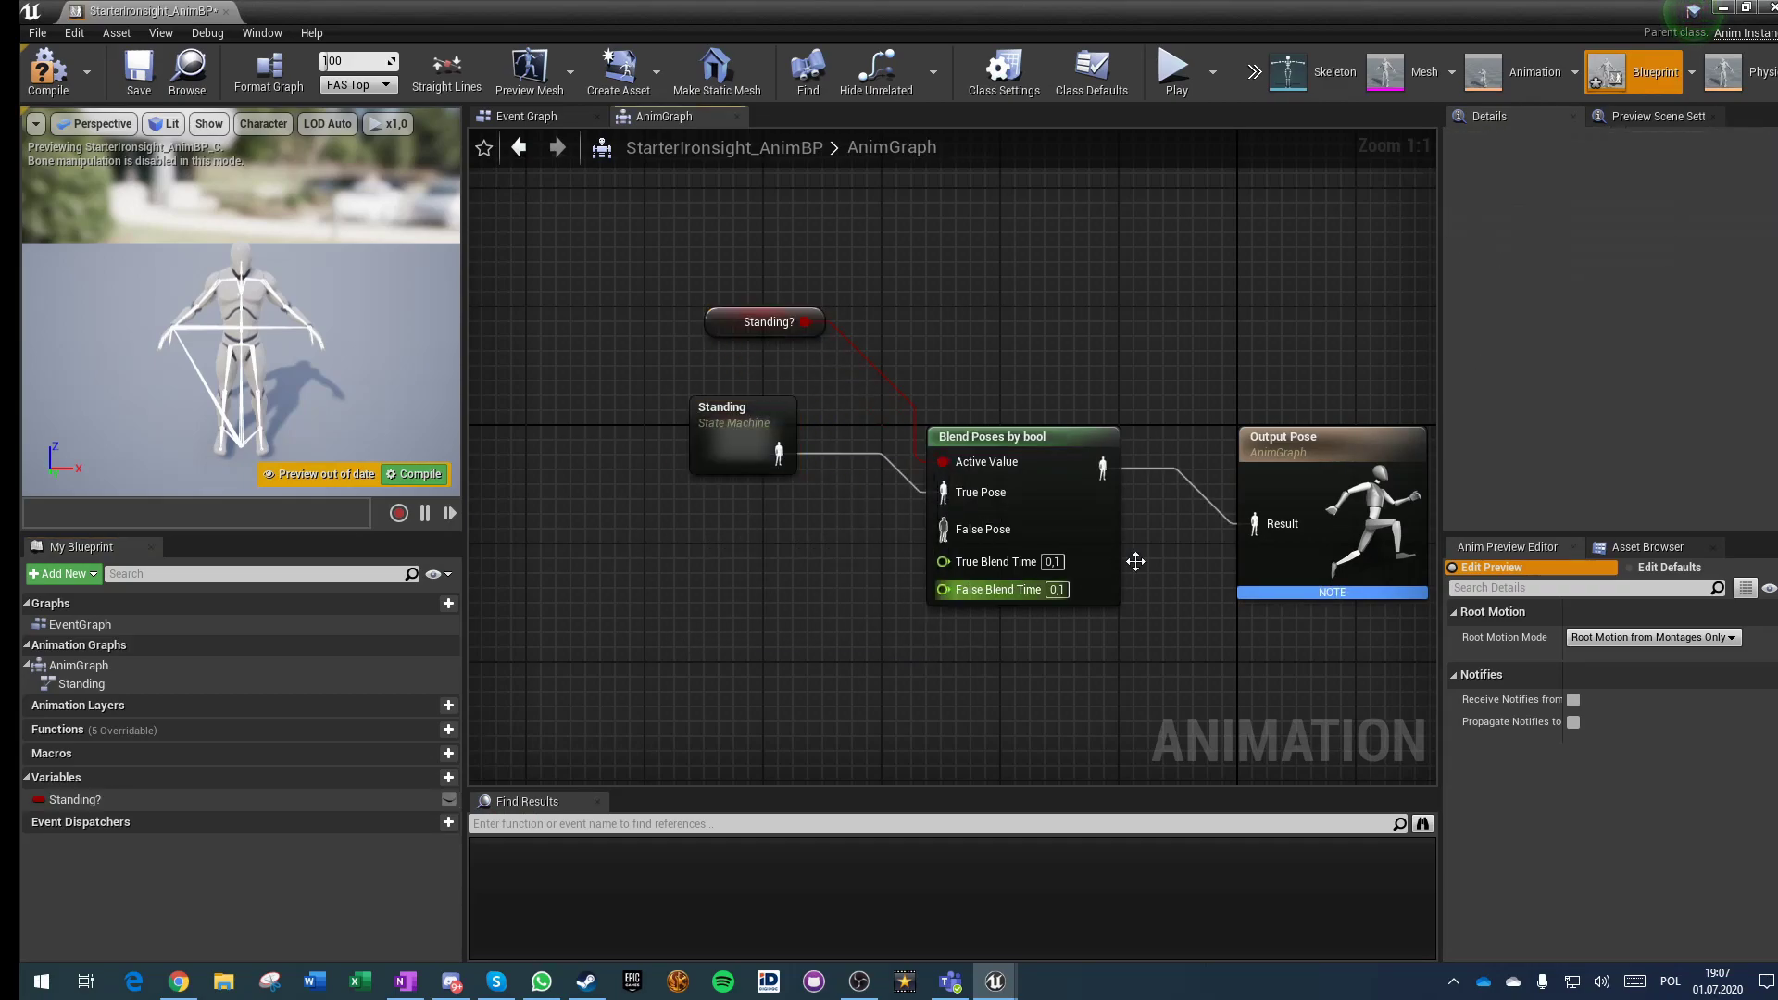
{"action": "type", "text": "0,25"}
{"action": "key", "text": "Tab"}
{"action": "type", "text": ".25"}
{"action": "key", "text": "Return"}
{"action": "left_click", "coordinate": [1023, 443]}
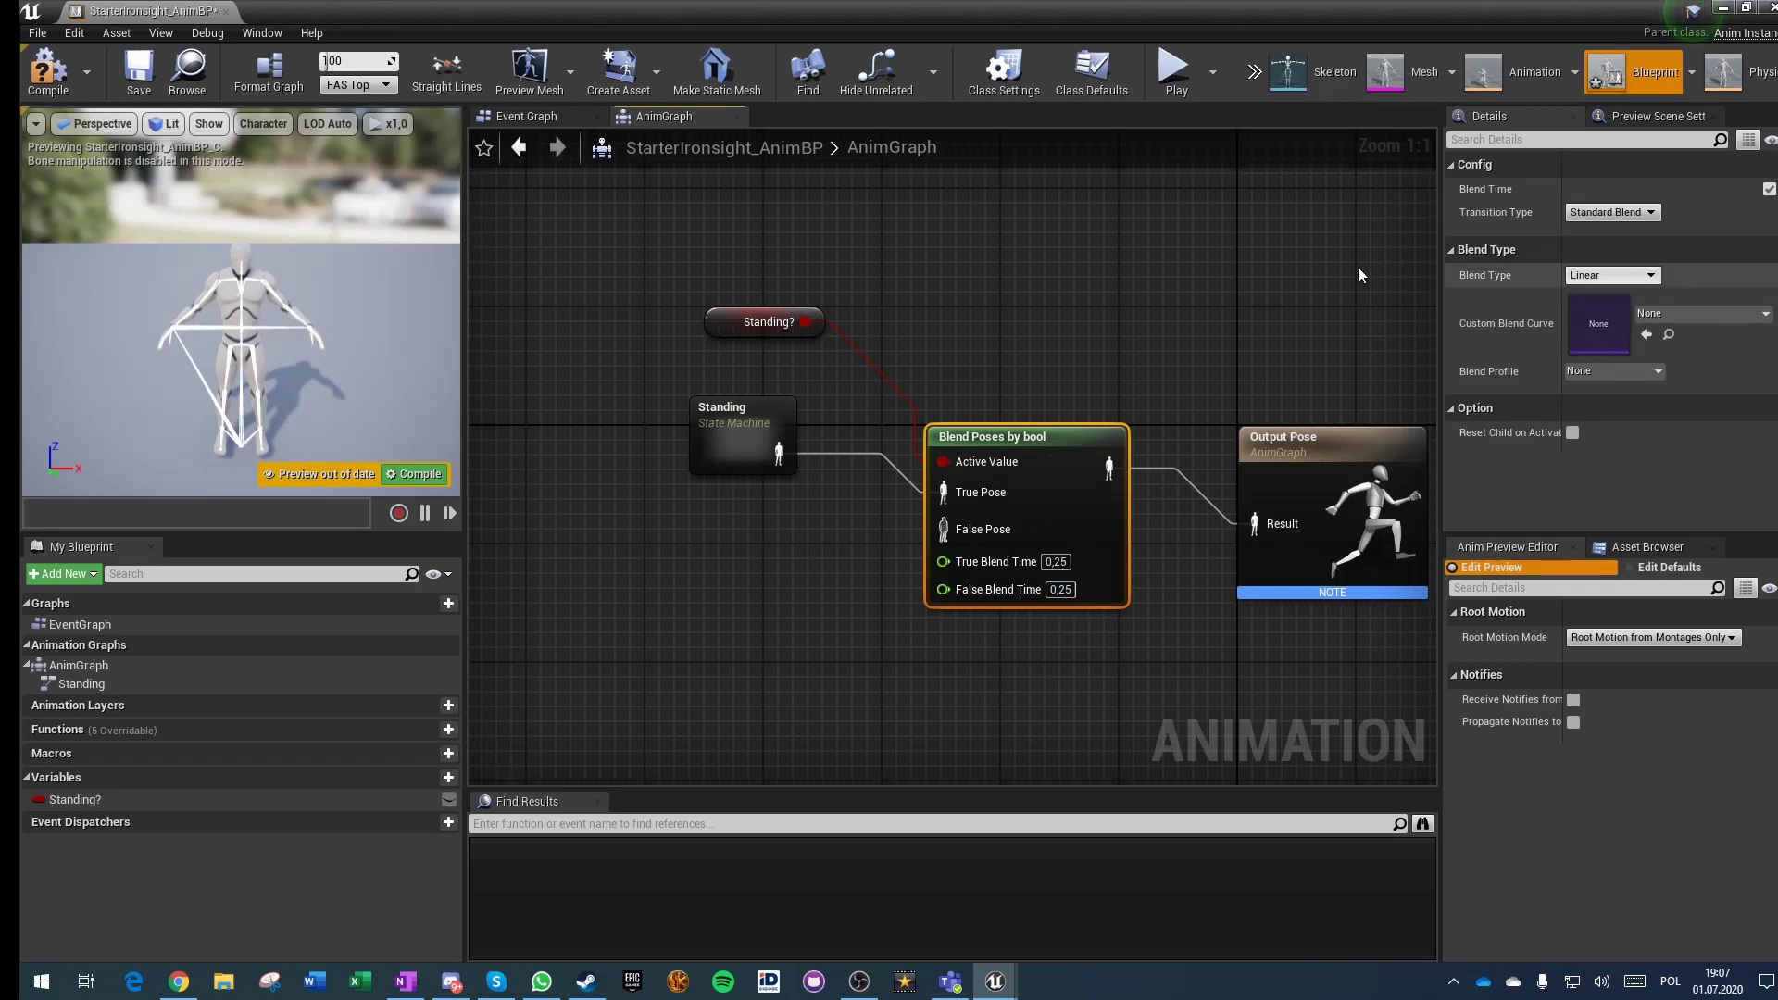
Step: Move the Output Pose node farther from Blend Poses by bool and dock the StarterIronsight_AnimBP editor with the other open assets
{"action": "left_click", "coordinate": [1338, 346]}
{"action": "left_click_drag", "start_coordinate": [1315, 439], "coordinate": [1472, 366]}
{"action": "left_click", "coordinate": [1032, 392]}
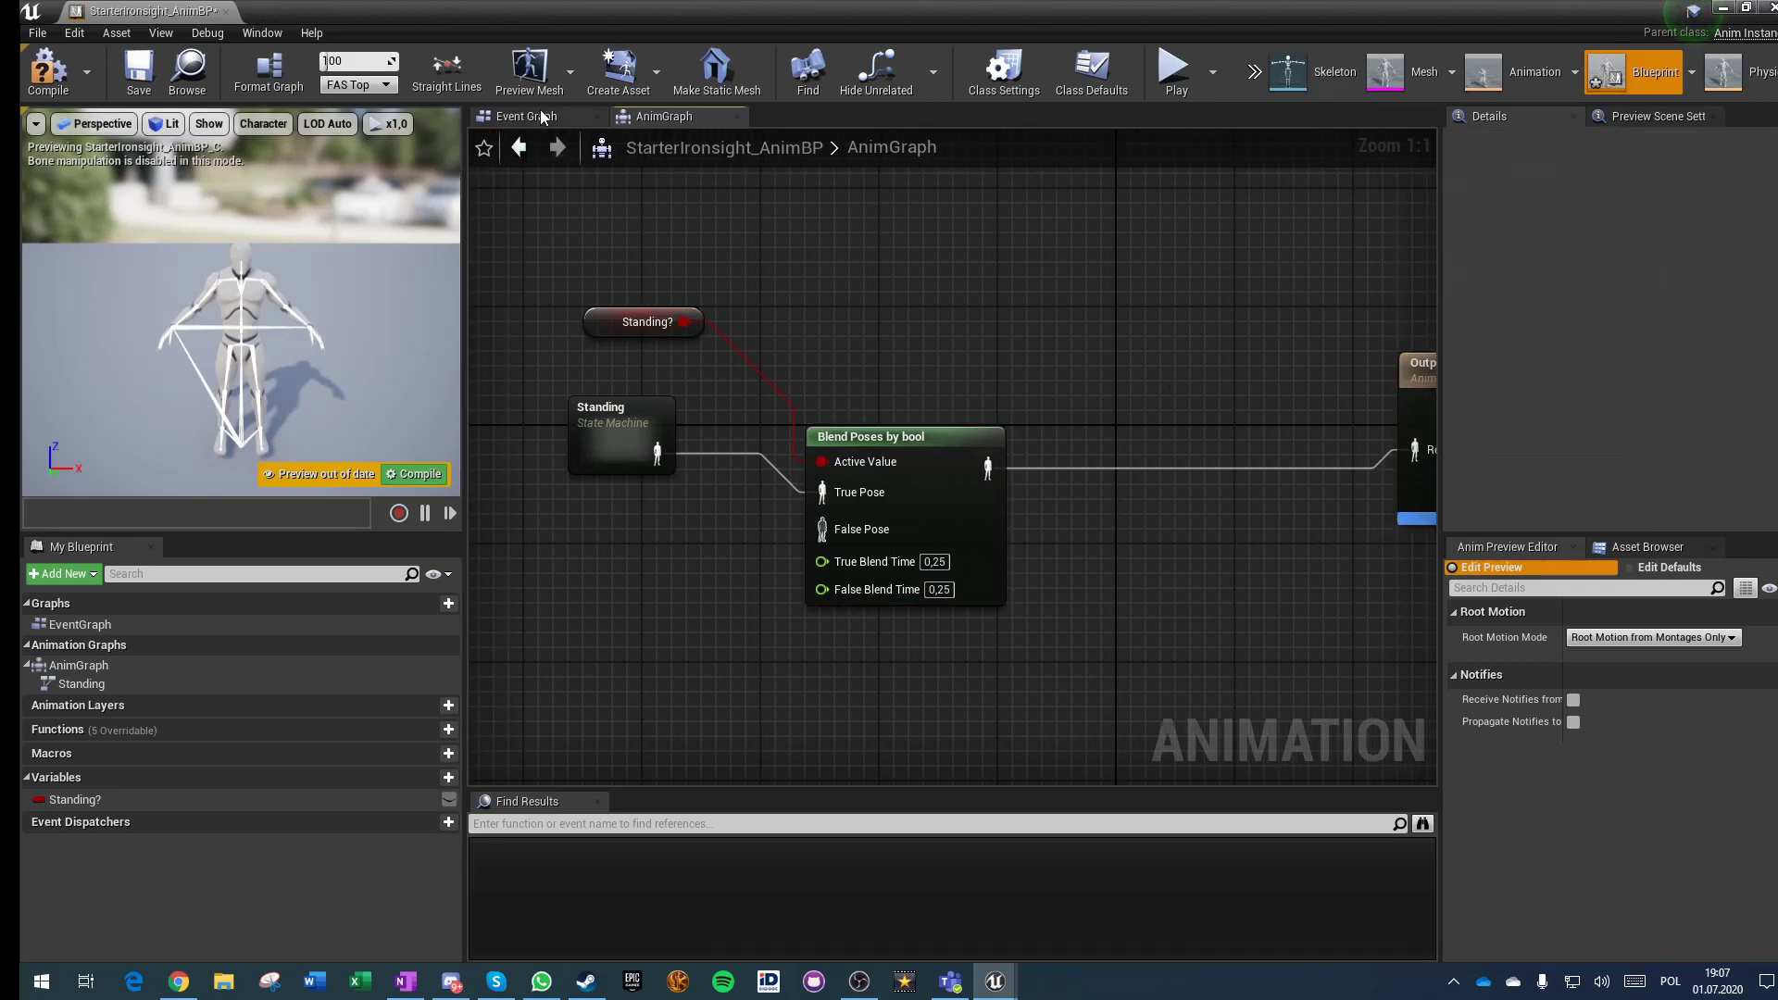
{"action": "left_click_drag", "start_coordinate": [169, 8], "coordinate": [711, 13]}
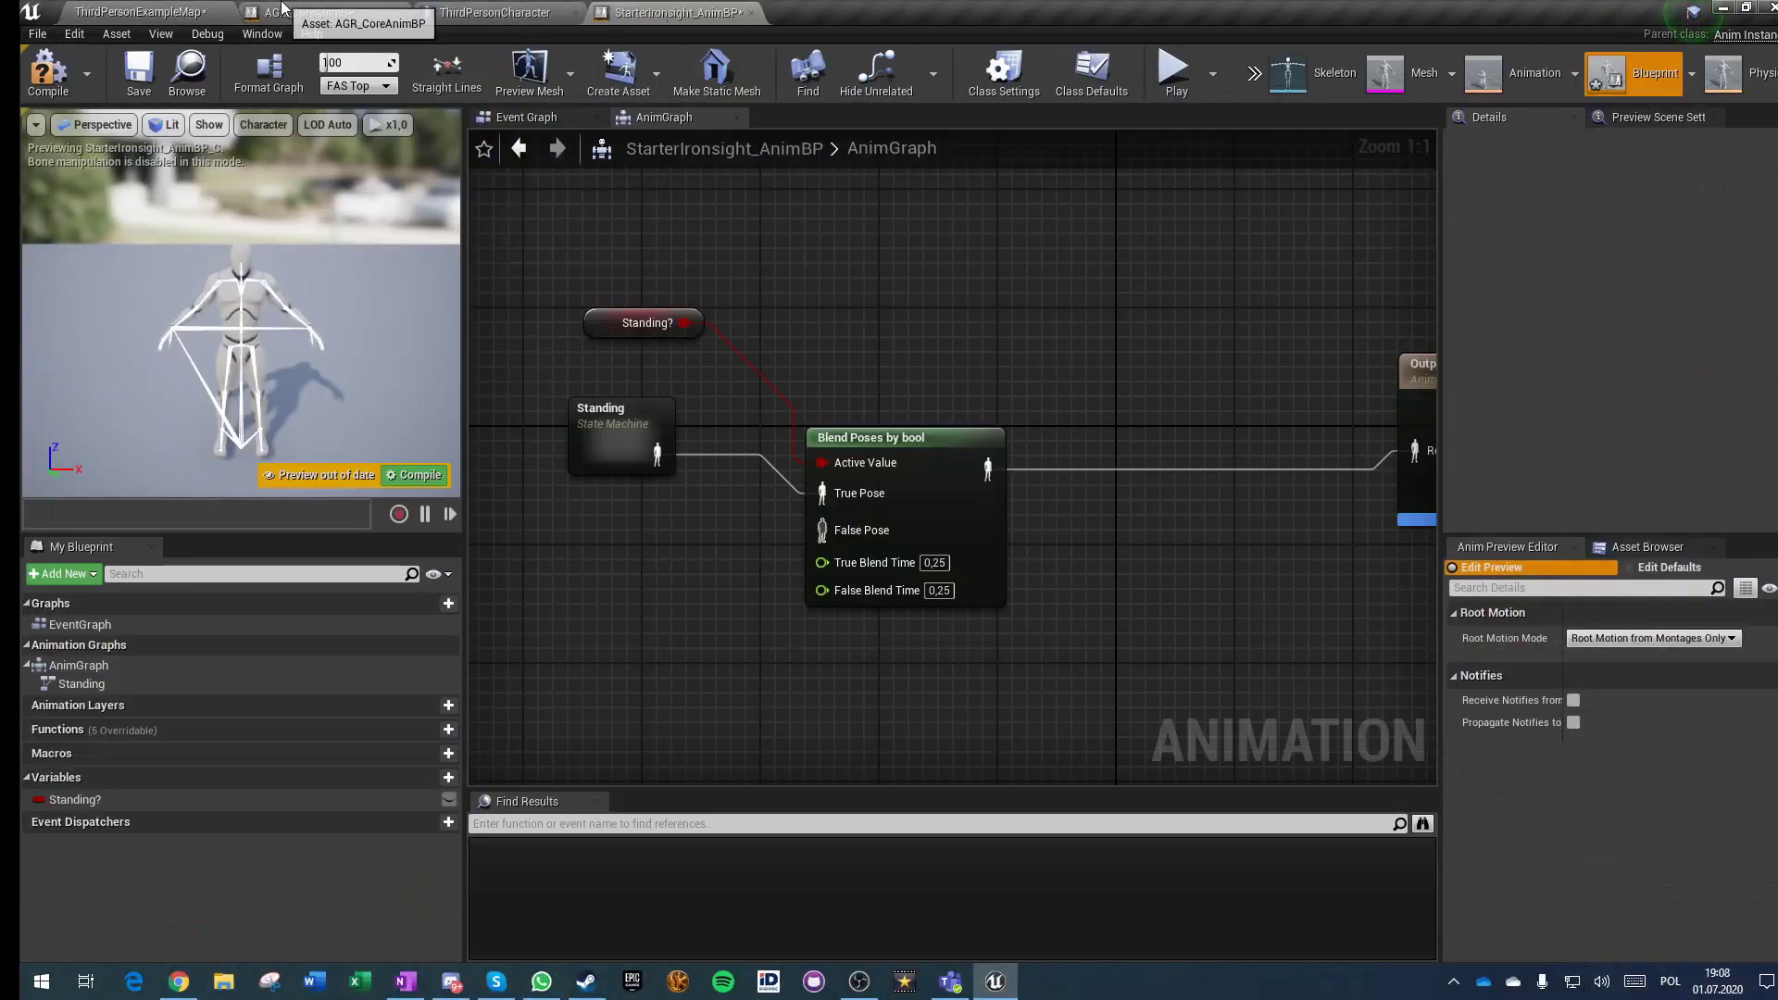
Step: Open UE4ASP_HeroTPP_AnimBlueprint from the AnimStarterPack folder and save all modified assets
{"action": "left_click", "coordinate": [176, 12]}
{"action": "scroll", "coordinate": [1204, 834], "scroll_direction": "down", "scroll_amount": 1}
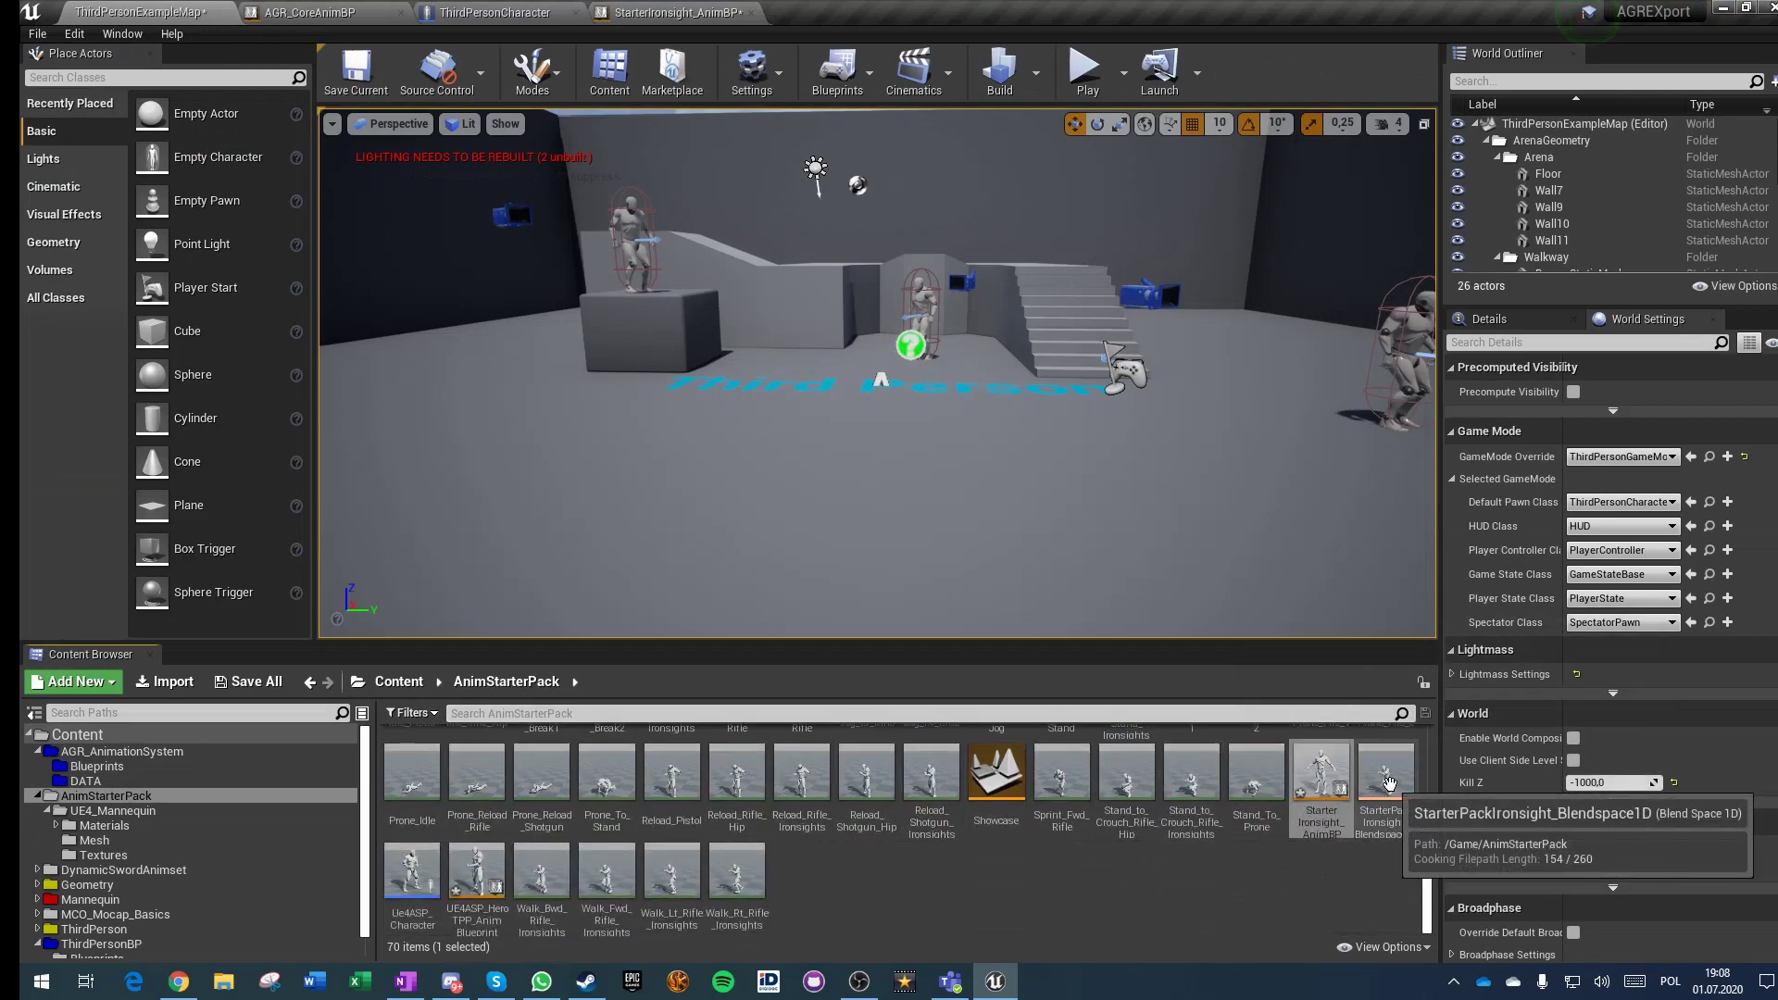
{"action": "double_click", "coordinate": [491, 882]}
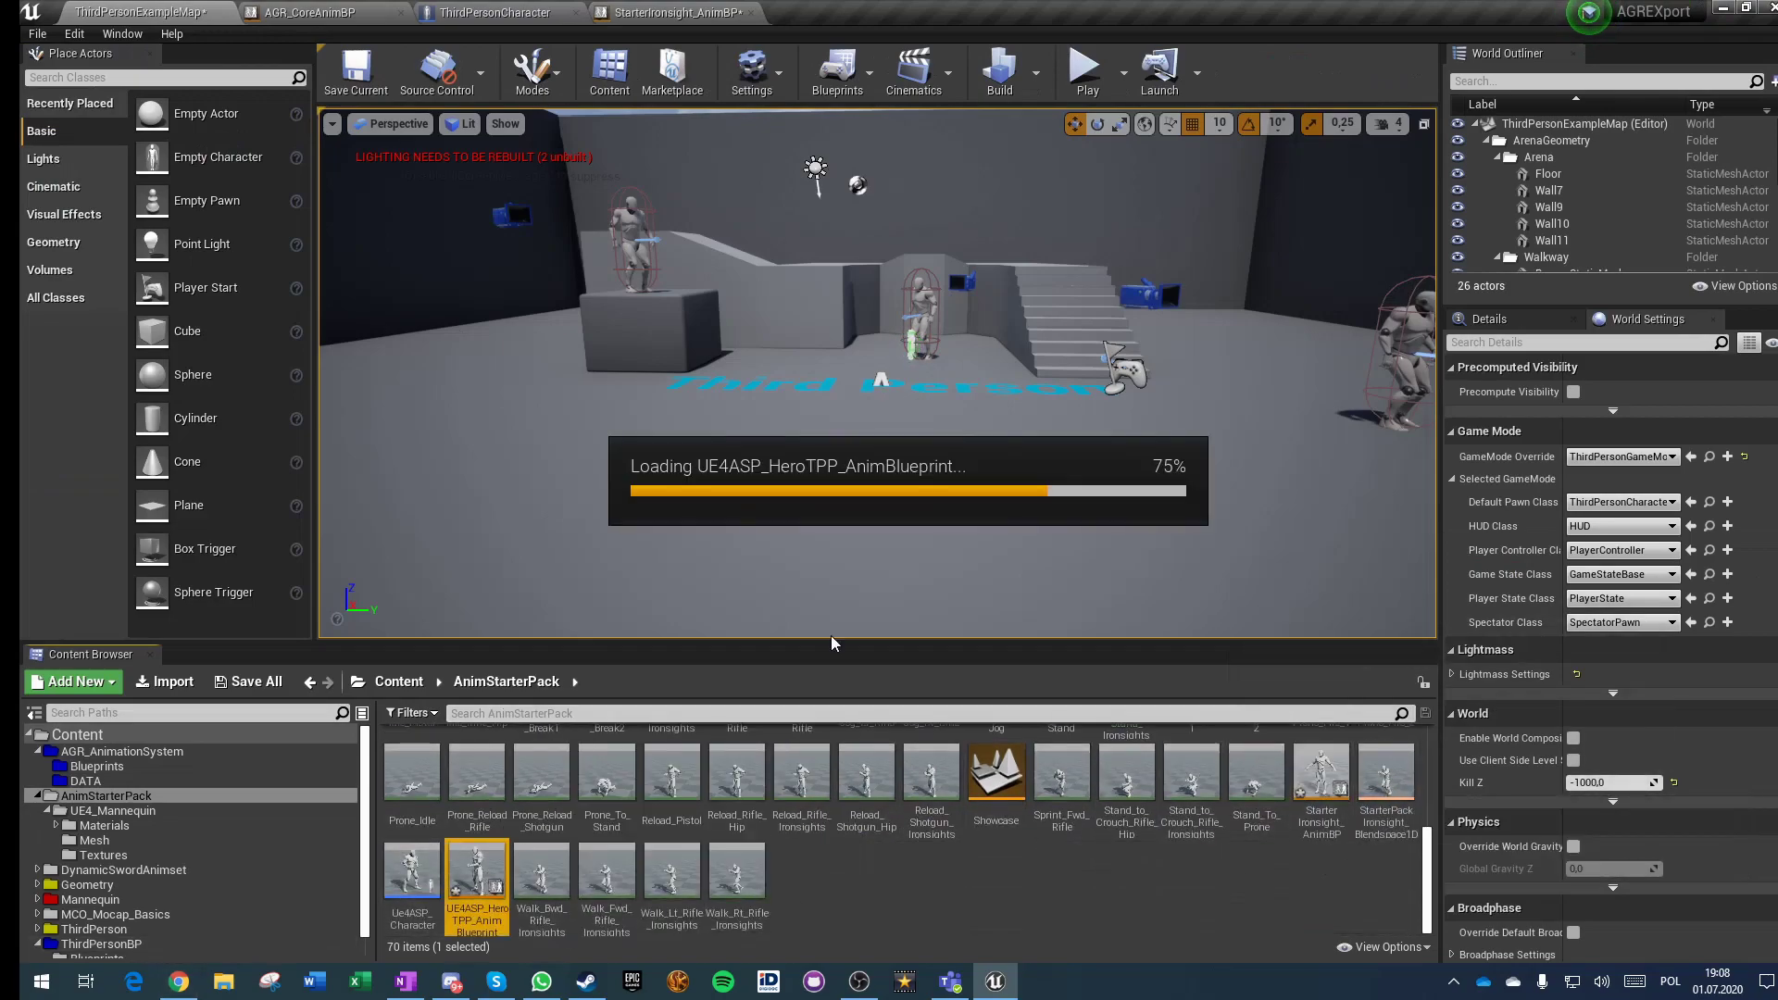
{"action": "key", "text": "ctrl+shift+s"}
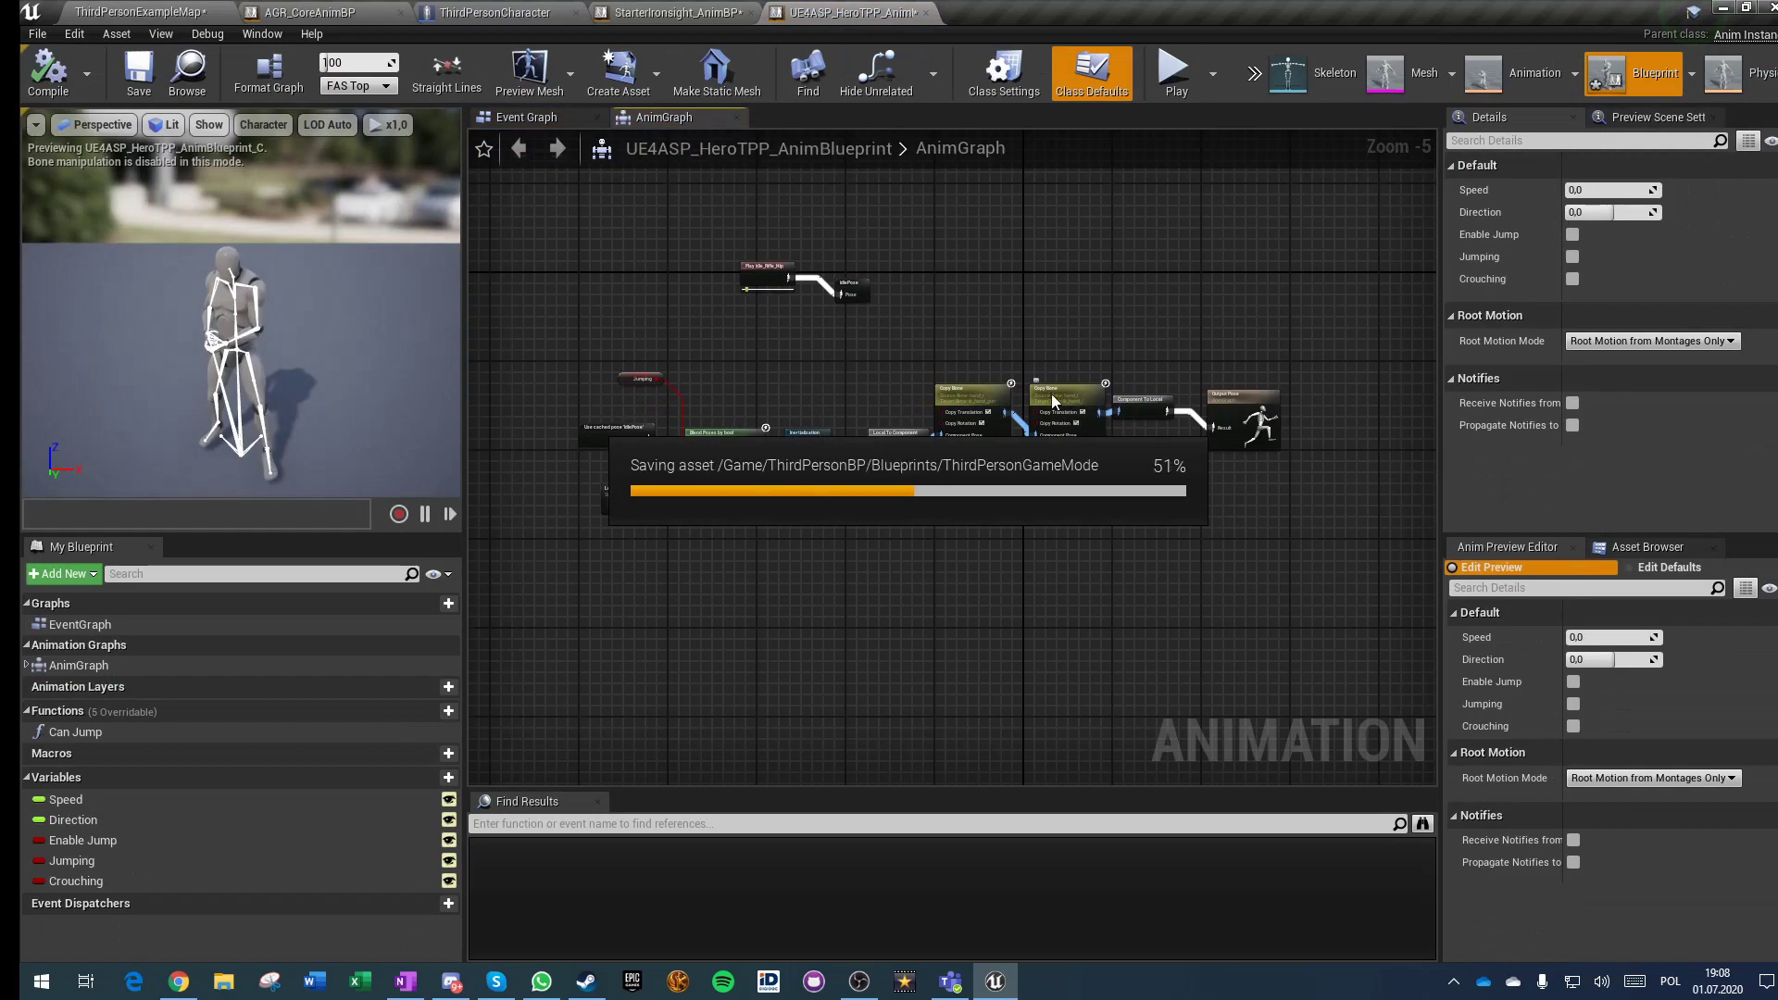
Step: Copy the Local To Component, two Copy Bone and Component To Local nodes into the AnimGraph of StarterIronsight_AnimBP
{"action": "scroll", "coordinate": [932, 369], "scroll_direction": "up", "scroll_amount": 4}
{"action": "scroll", "coordinate": [845, 381], "scroll_direction": "down", "scroll_amount": 1}
{"action": "right_click_drag", "start_coordinate": [845, 381], "coordinate": [608, 398]}
{"action": "left_click_drag", "start_coordinate": [603, 389], "coordinate": [1115, 617]}
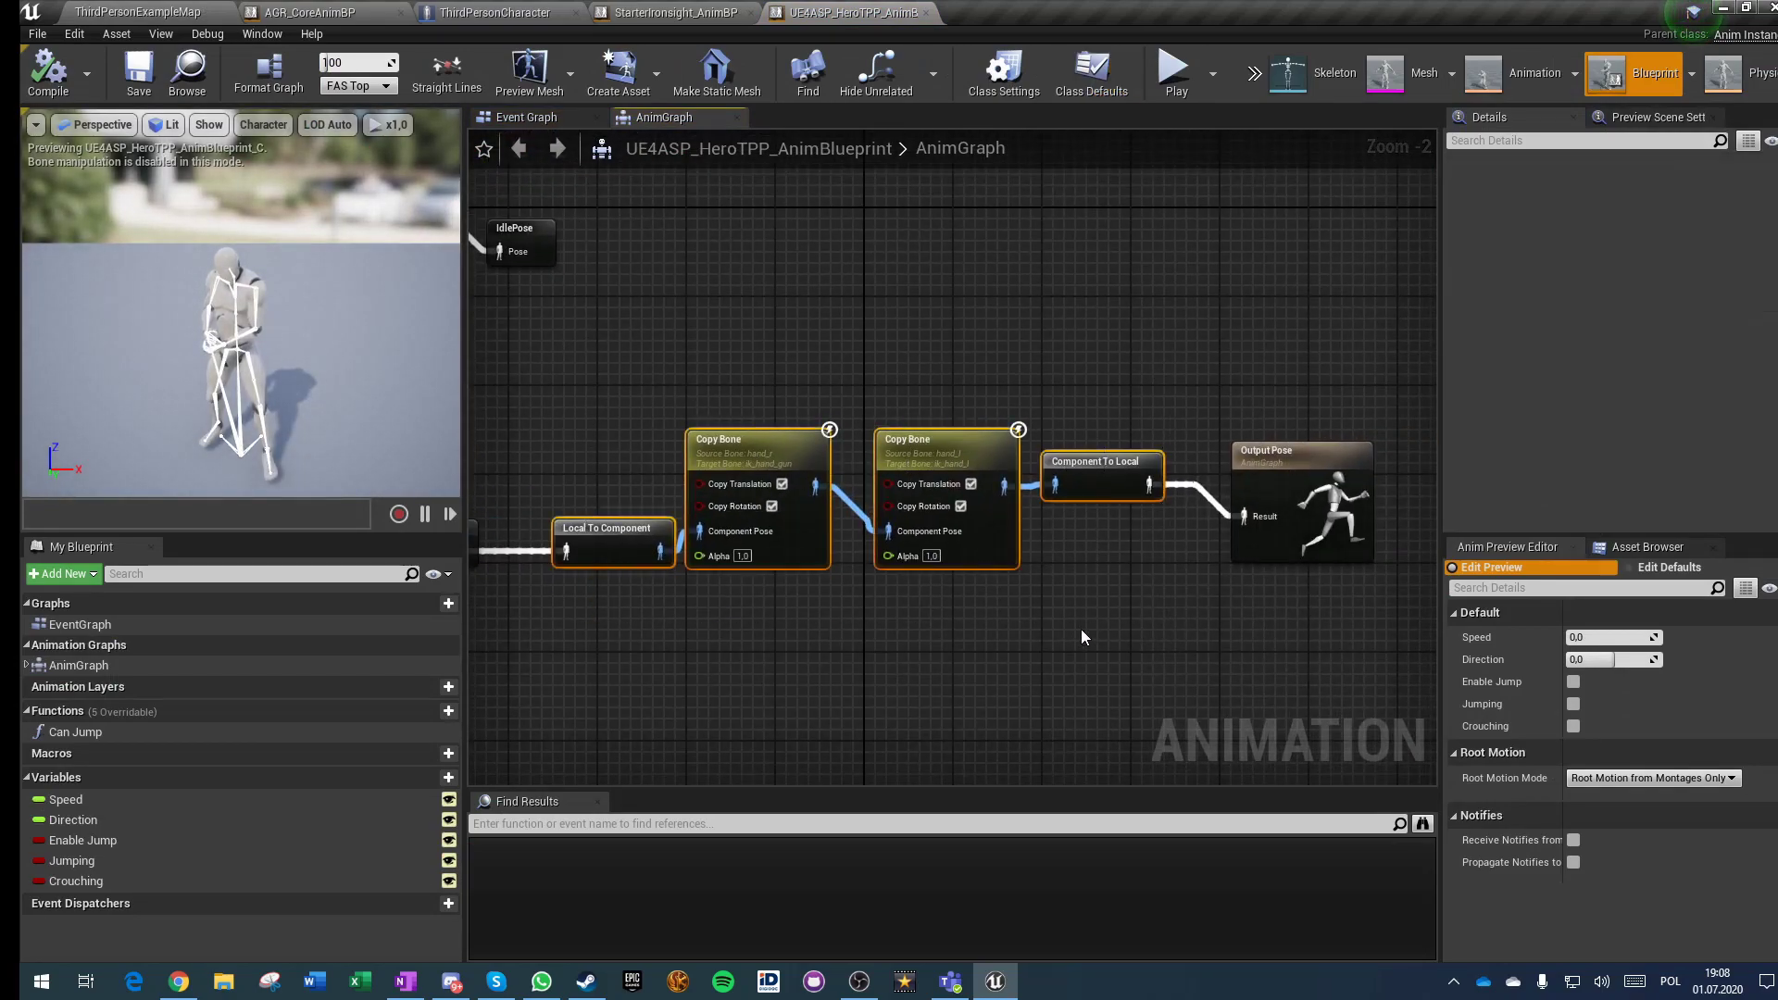
{"action": "left_click", "coordinate": [665, 13]}
{"action": "right_click_drag", "start_coordinate": [1020, 678], "coordinate": [980, 665]}
{"action": "key", "text": "ctrl+v"}
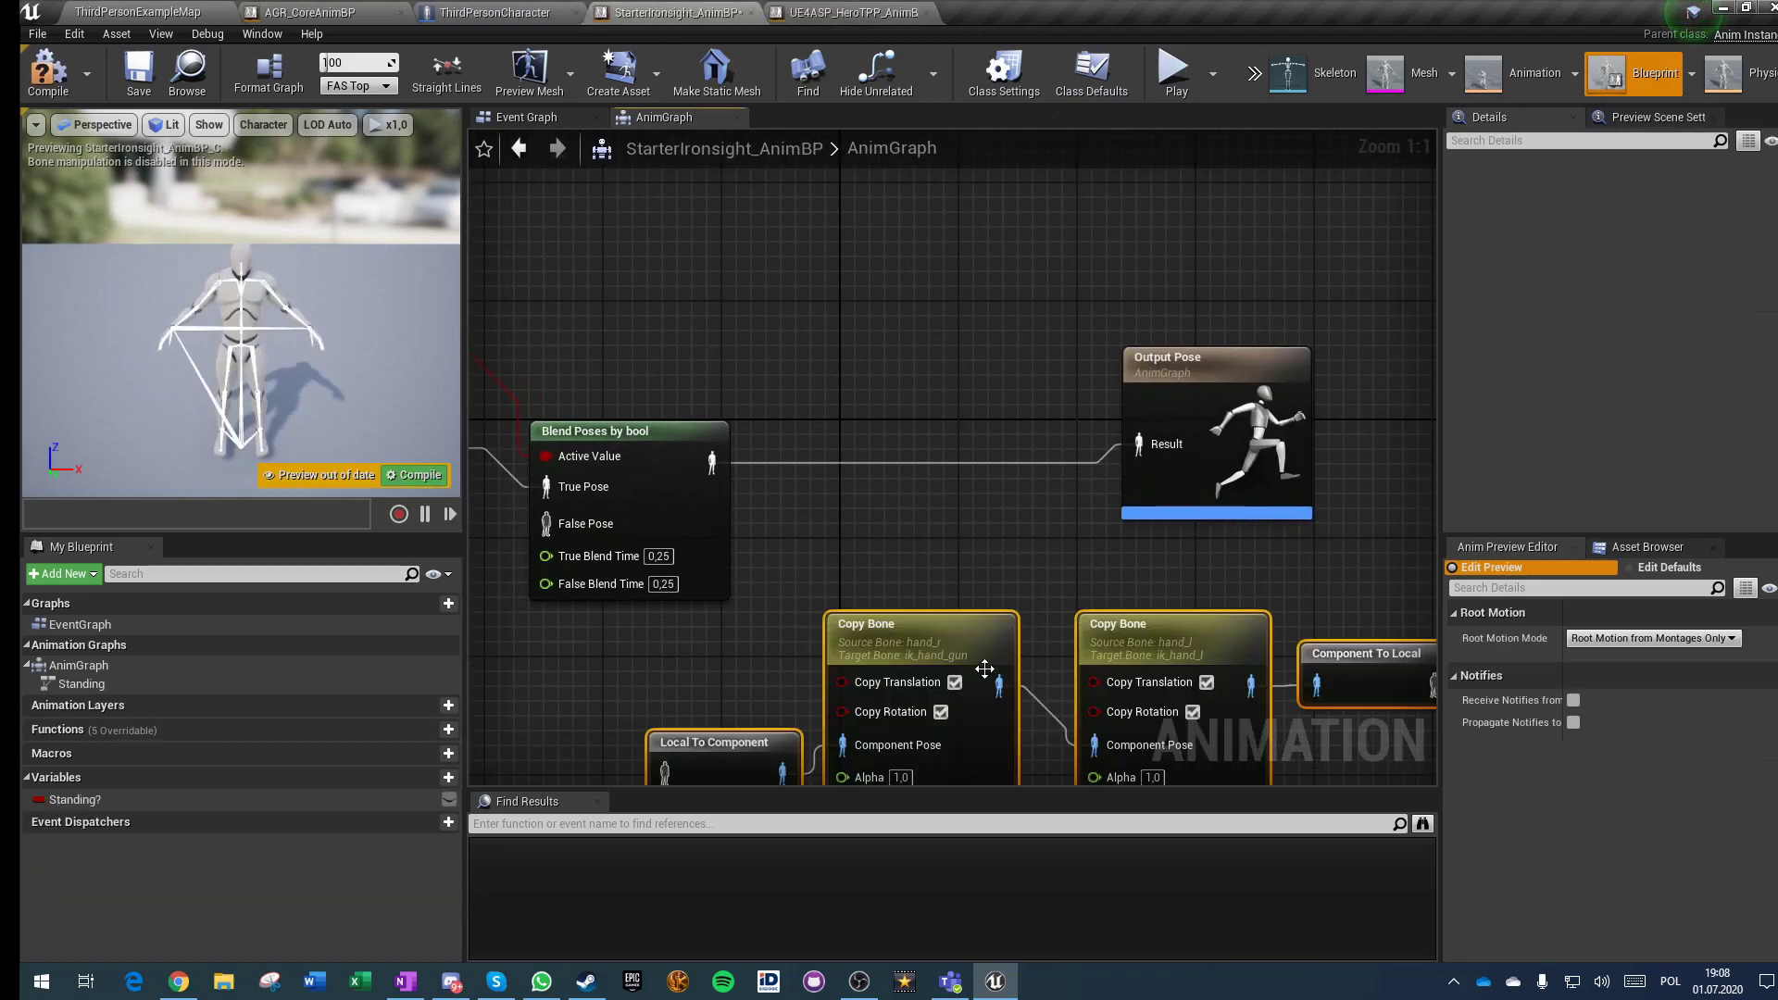
Step: Connect Blend Poses by bool to Local To Component, and Component To Local to the Output Pose result
{"action": "left_click_drag", "start_coordinate": [665, 773], "coordinate": [711, 400]}
{"action": "right_click_drag", "start_coordinate": [1342, 557], "coordinate": [1114, 542]}
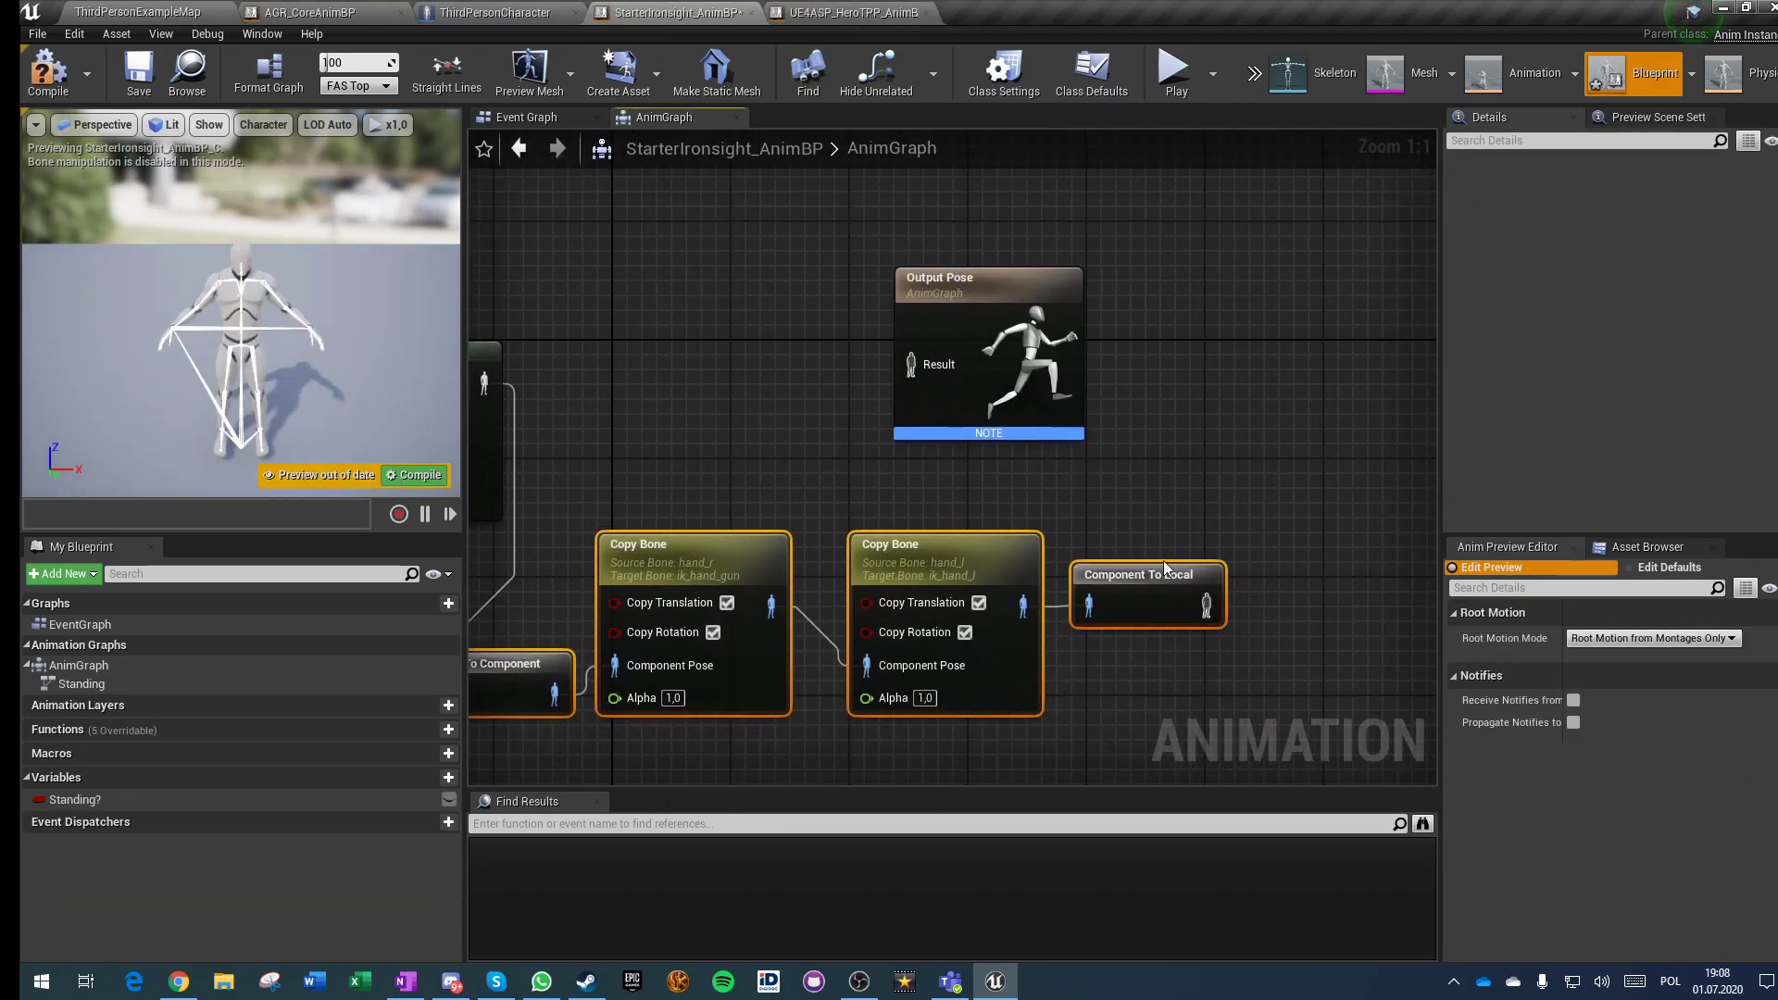
{"action": "mouse_move", "coordinate": [1206, 604]}
{"action": "left_mouse_down"}
{"action": "mouse_move", "coordinate": [1245, 604]}
{"action": "mouse_move", "coordinate": [919, 373]}
{"action": "mouse_move", "coordinate": [1193, 593]}
{"action": "left_mouse_up"}
{"action": "scroll", "coordinate": [791, 404], "scroll_direction": "down", "scroll_amount": 2}
{"action": "right_click_drag", "start_coordinate": [722, 557], "coordinate": [1013, 444]}
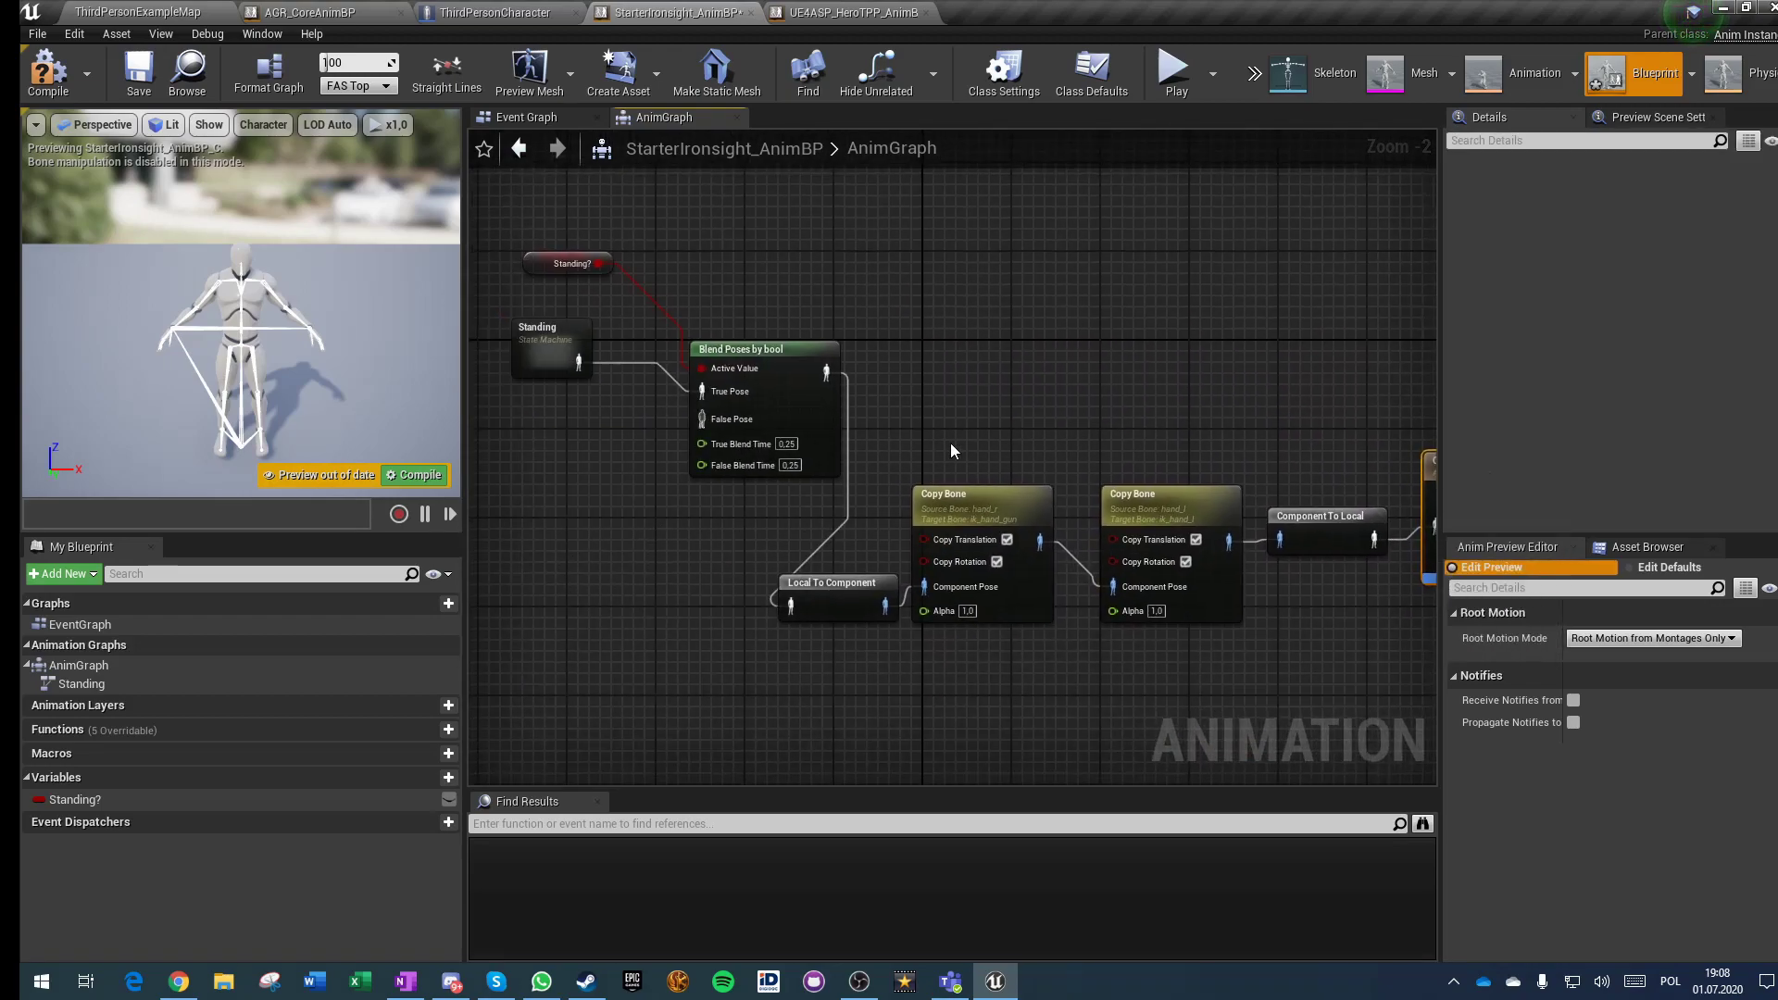
Step: Line up the pasted bone-copy nodes with Blend Poses by bool and compile the animation blueprint
{"action": "left_click_drag", "start_coordinate": [937, 531], "coordinate": [1342, 639]}
{"action": "left_click_drag", "start_coordinate": [726, 588], "coordinate": [803, 351]}
{"action": "left_click", "coordinate": [789, 426]}
{"action": "right_click_drag", "start_coordinate": [566, 576], "coordinate": [845, 586]}
{"action": "left_click", "coordinate": [48, 72]}
{"action": "scroll", "coordinate": [901, 588], "scroll_direction": "down", "scroll_amount": 1}
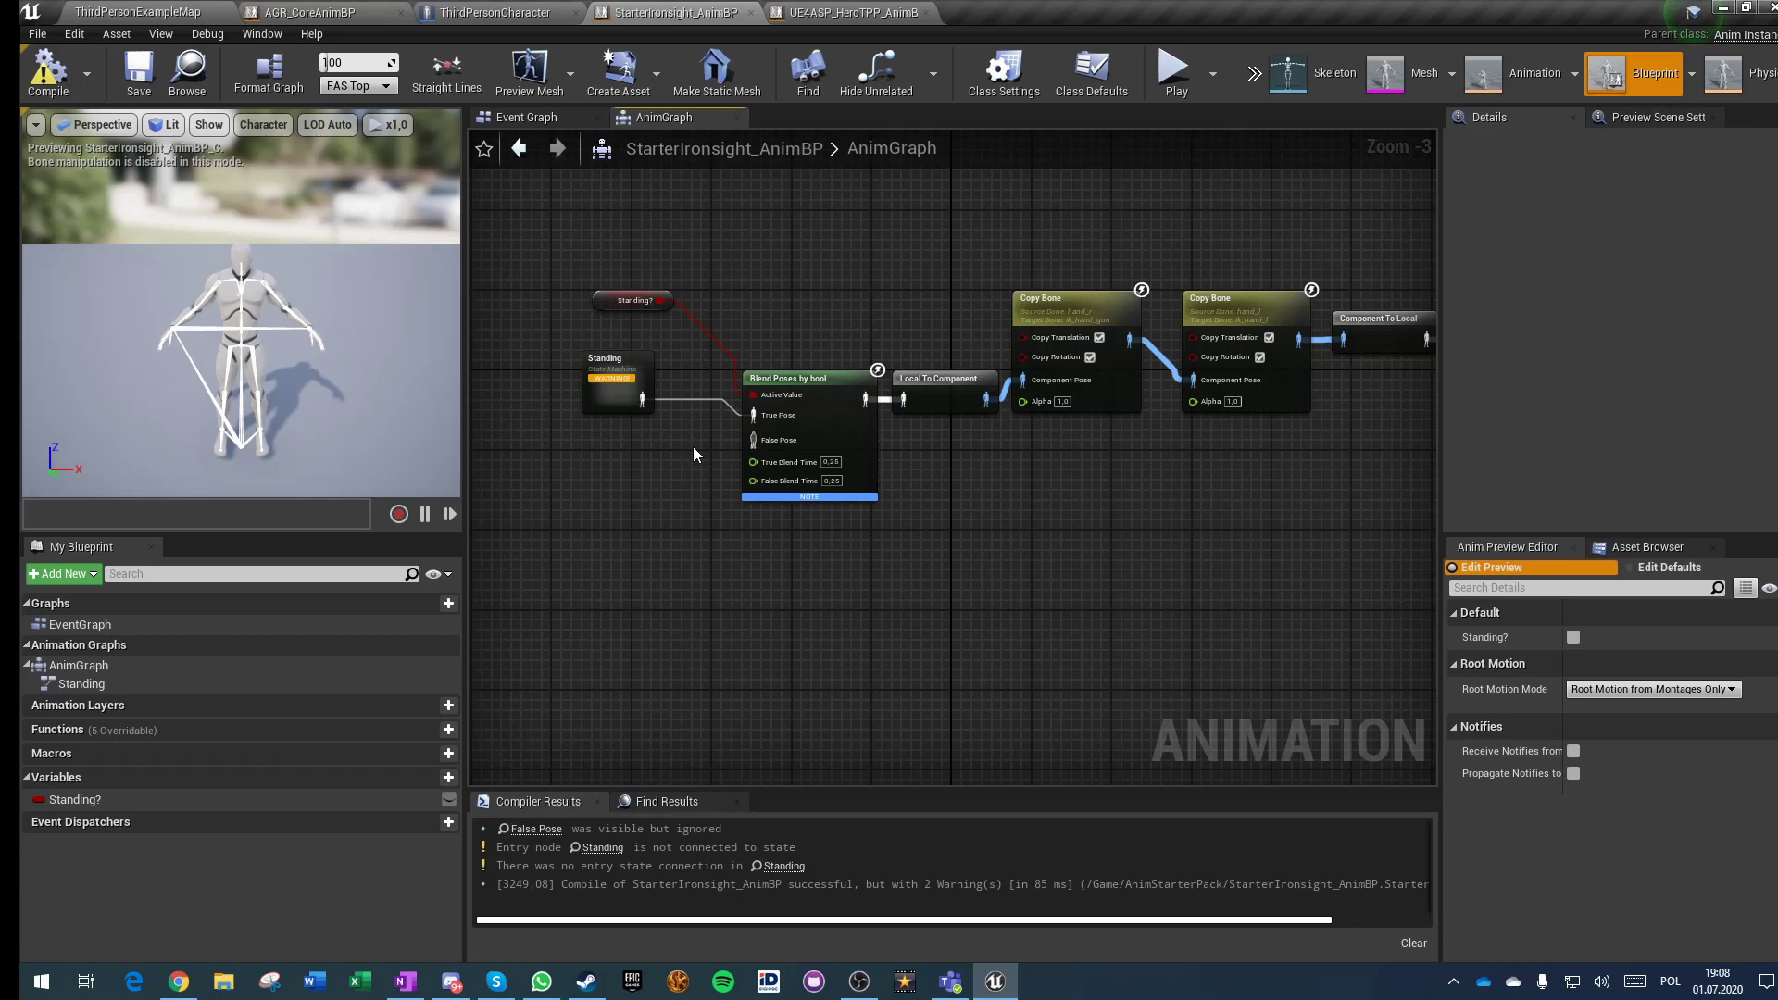
Step: Open the Standing state machine and add a state named Idle connected from Entry
{"action": "scroll", "coordinate": [796, 457], "scroll_direction": "up", "scroll_amount": 3}
{"action": "left_click", "coordinate": [760, 403]}
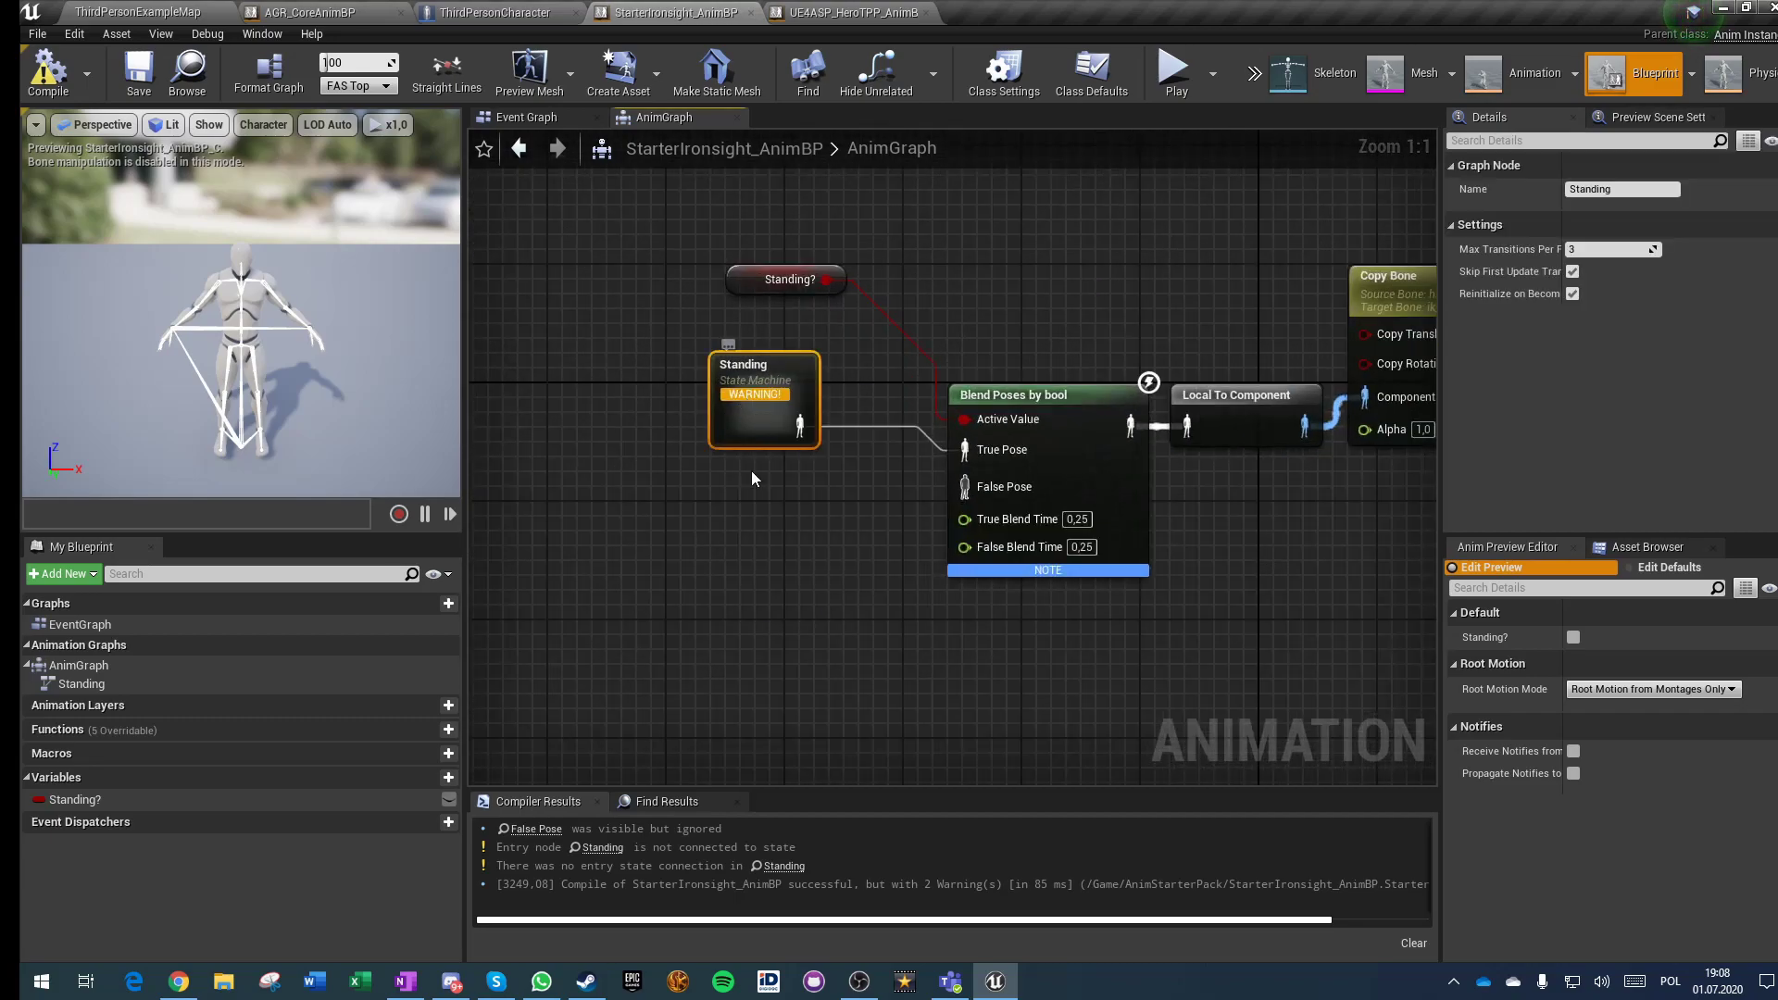
{"action": "double_click", "coordinate": [759, 403]}
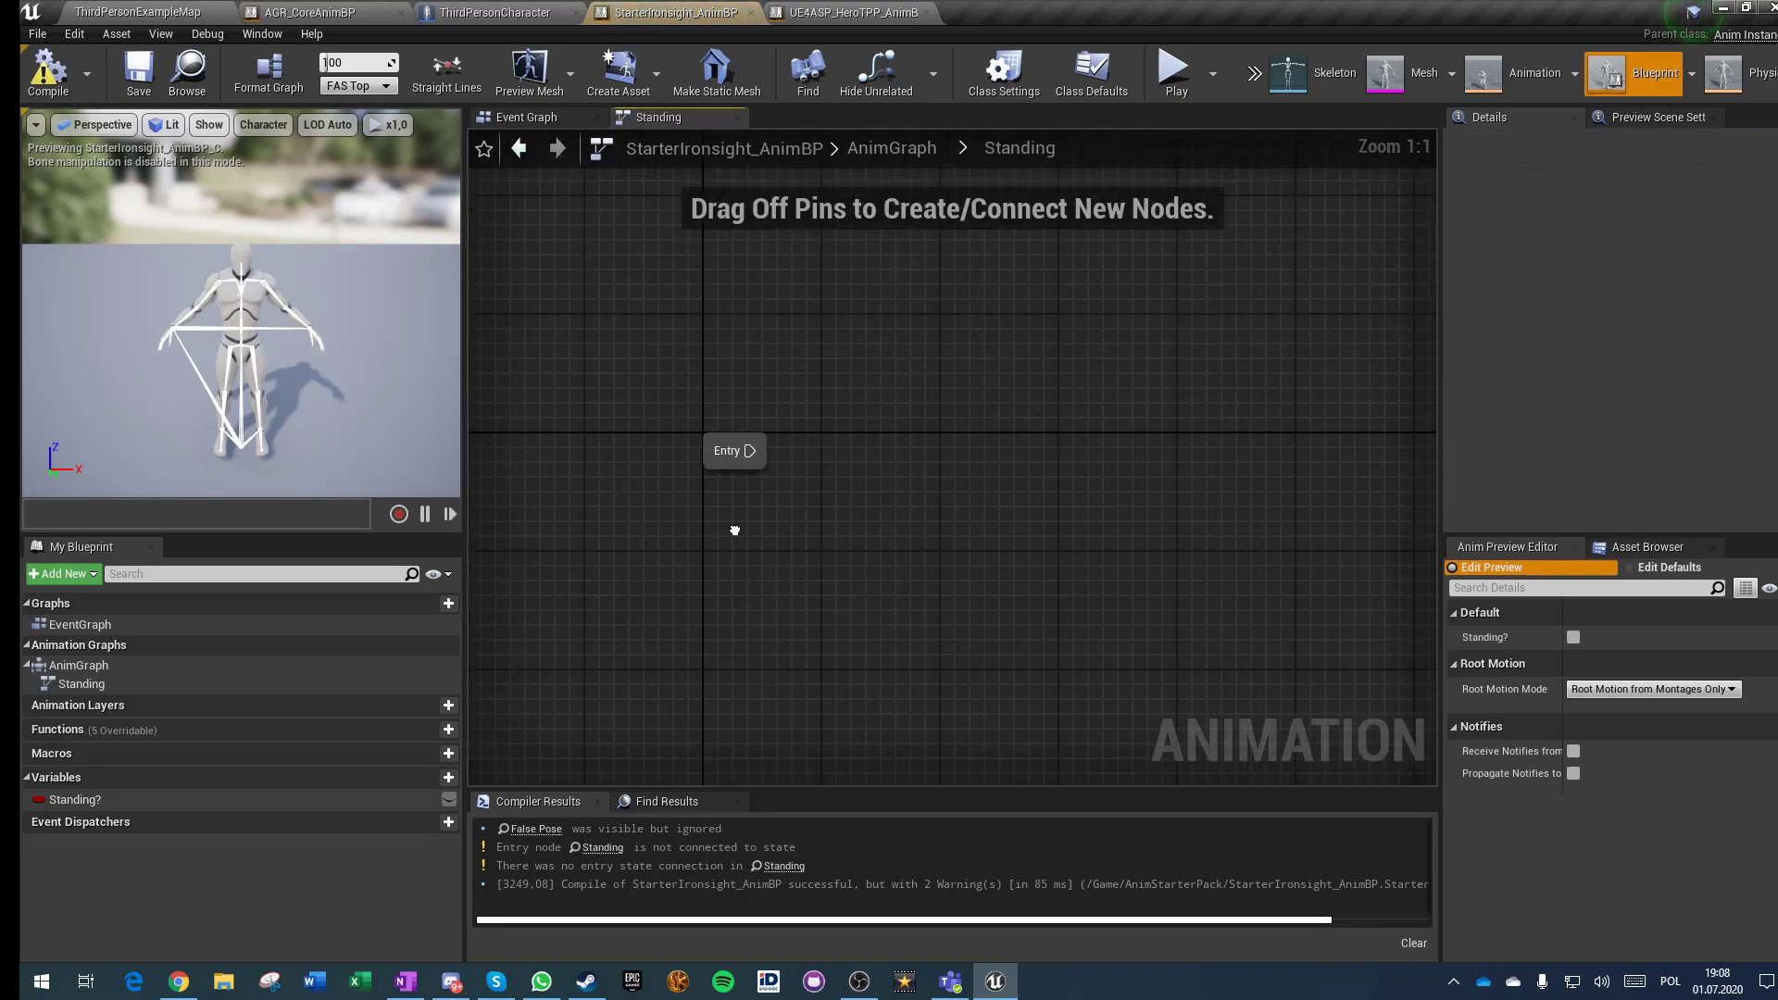
{"action": "left_click_drag", "start_coordinate": [711, 445], "coordinate": [856, 444]}
{"action": "type", "text": "state"}
{"action": "key", "text": "Return"}
{"action": "type", "text": "Idle"}
{"action": "left_click", "coordinate": [837, 593]}
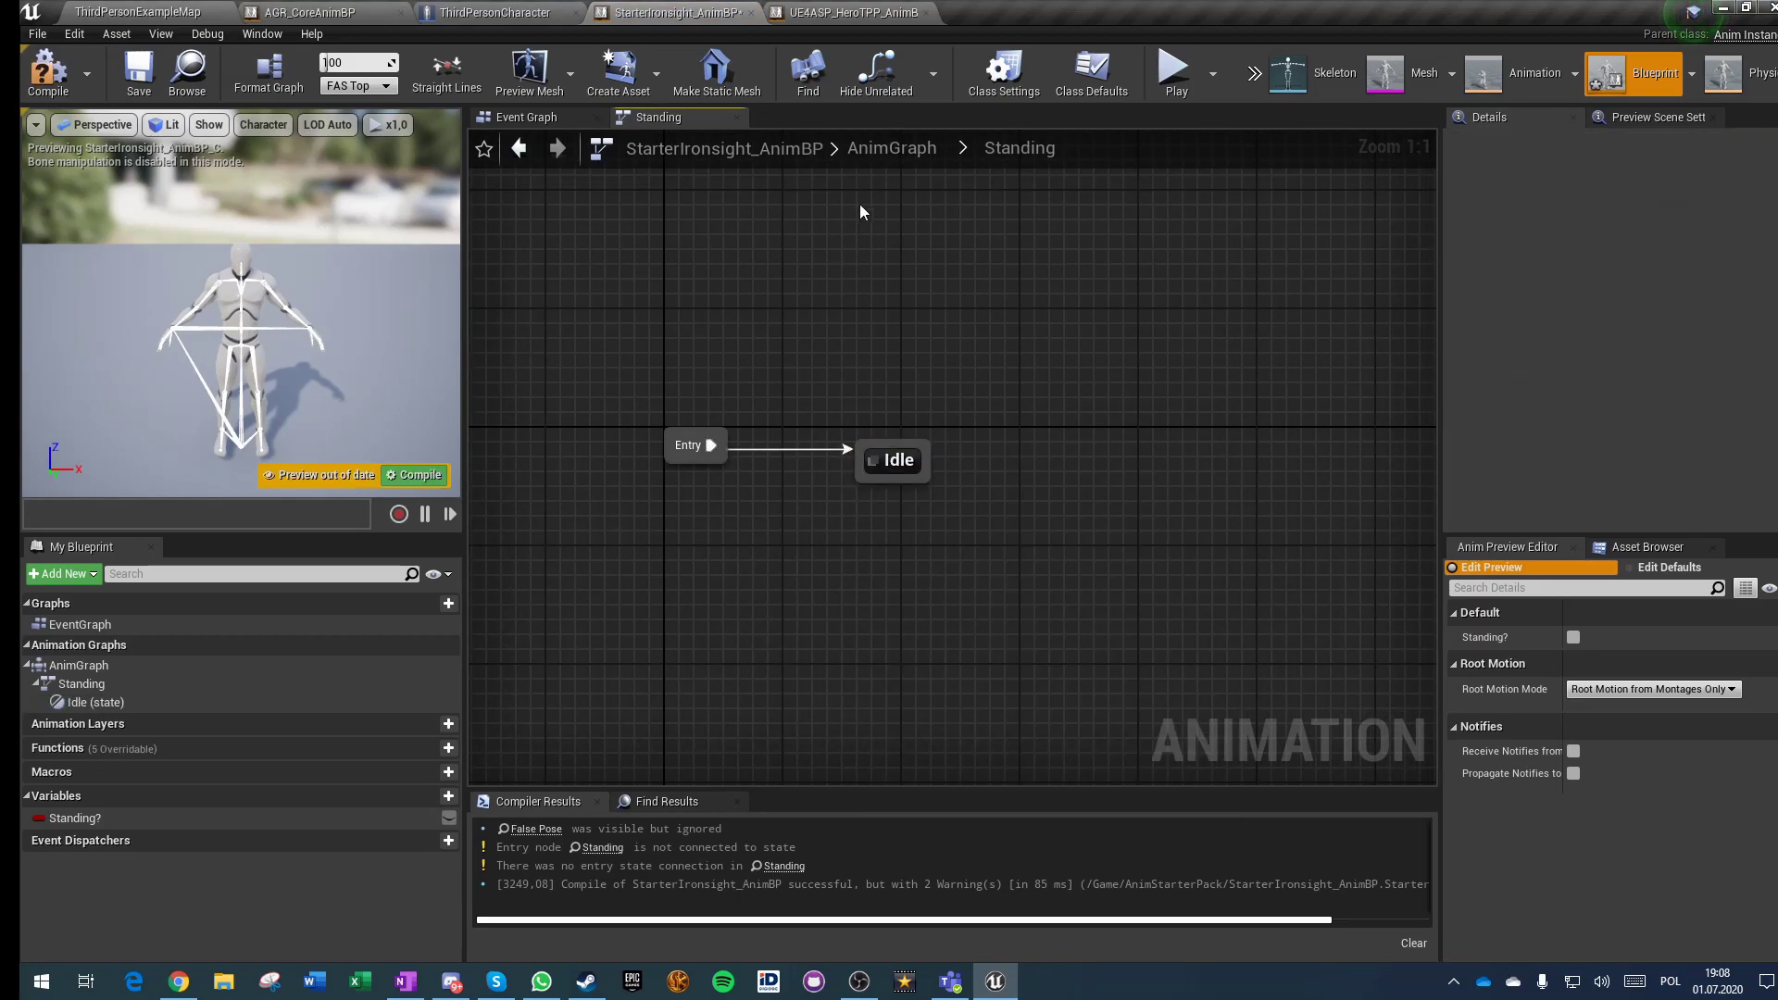
Step: Add a Play Idle_Rifle_Ironsights node above the Standing? variable in the AnimGraph
{"action": "left_click", "coordinate": [877, 148]}
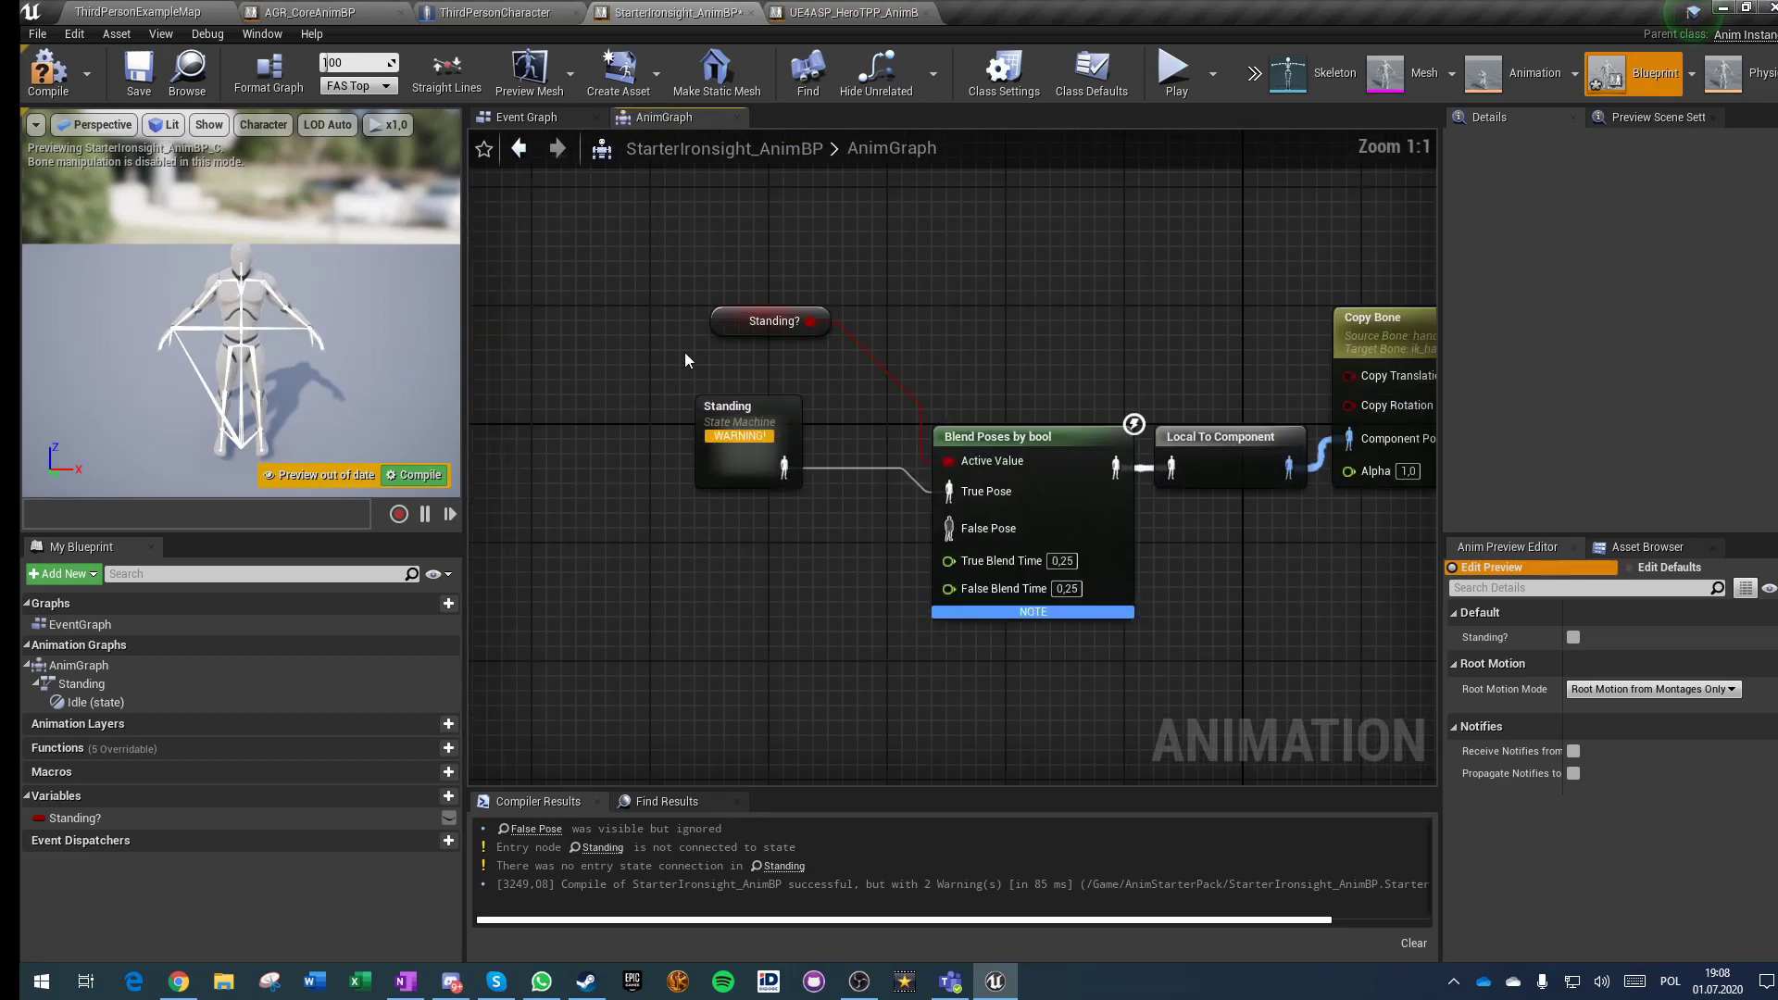
{"action": "right_click", "coordinate": [691, 324]}
{"action": "type", "text": "play idle i"}
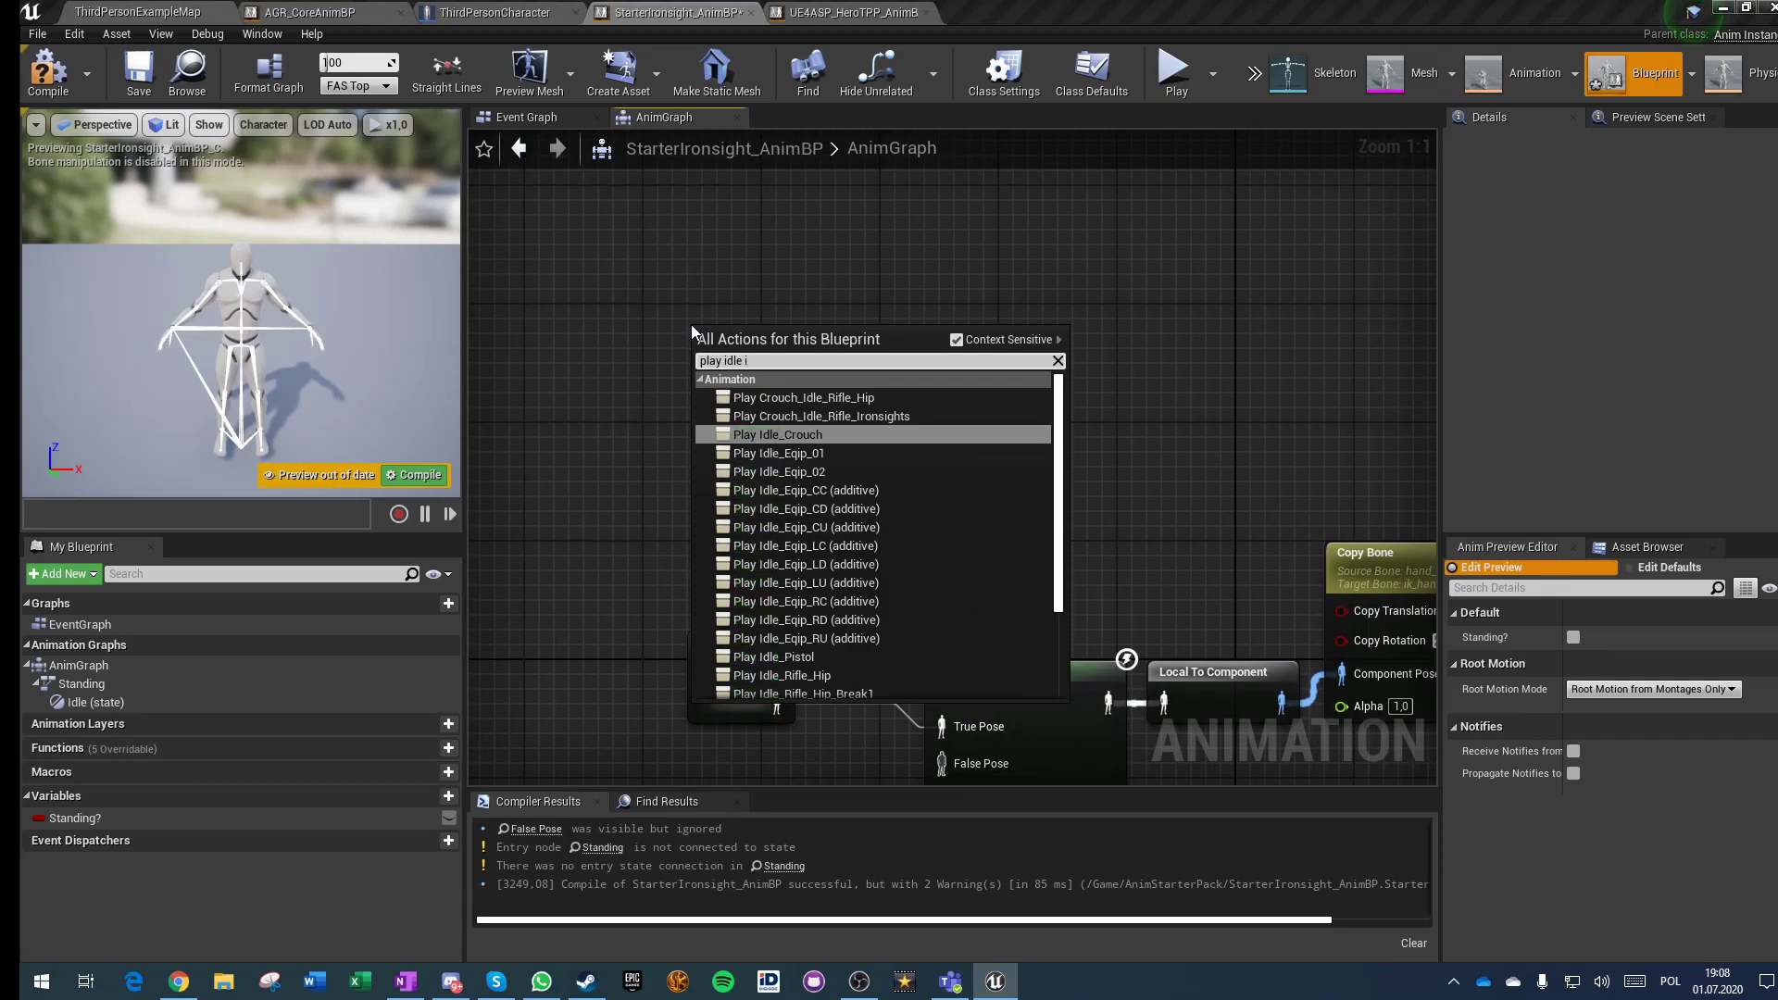
{"action": "type", "text": "ron"}
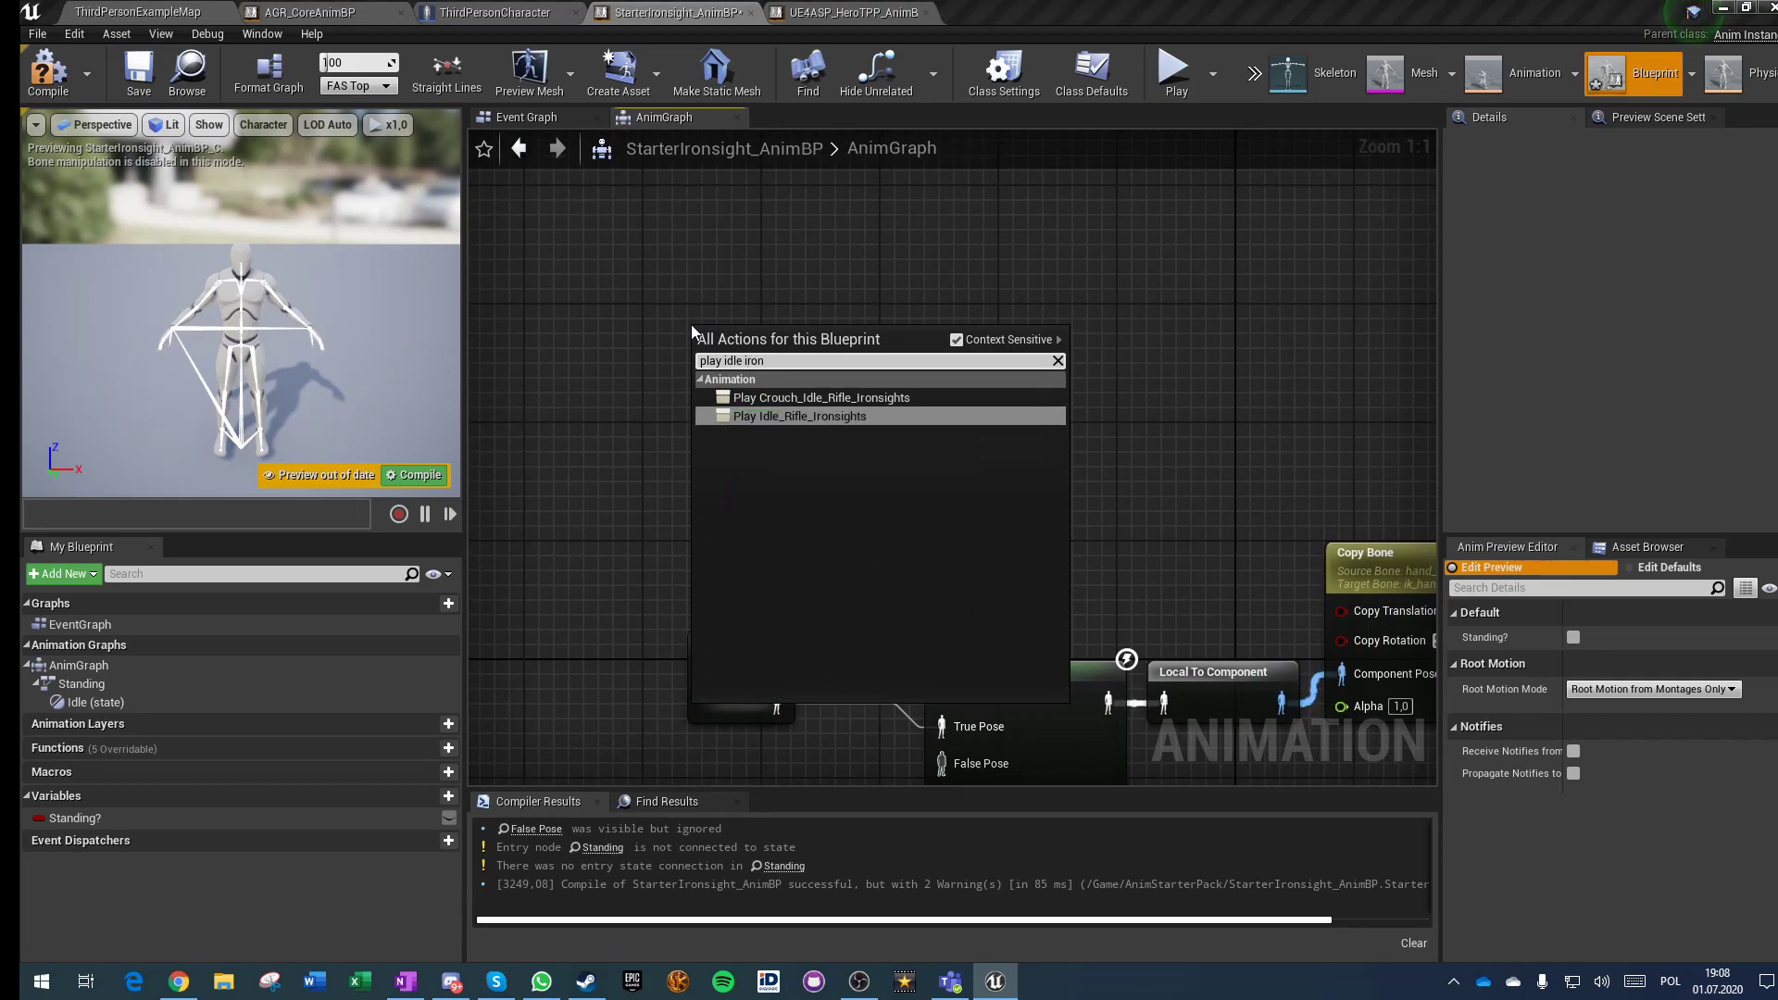
{"action": "left_click", "coordinate": [788, 417]}
Step: Store the Idle_Rifle_Ironsights animation in a new saved cached pose named IdleSavedPose
{"action": "left_click_drag", "start_coordinate": [846, 362], "coordinate": [980, 364]}
{"action": "type", "text": "save"}
{"action": "key", "text": "Return"}
{"action": "double_click", "coordinate": [1015, 376]}
{"action": "type", "text": "IdleSav"}
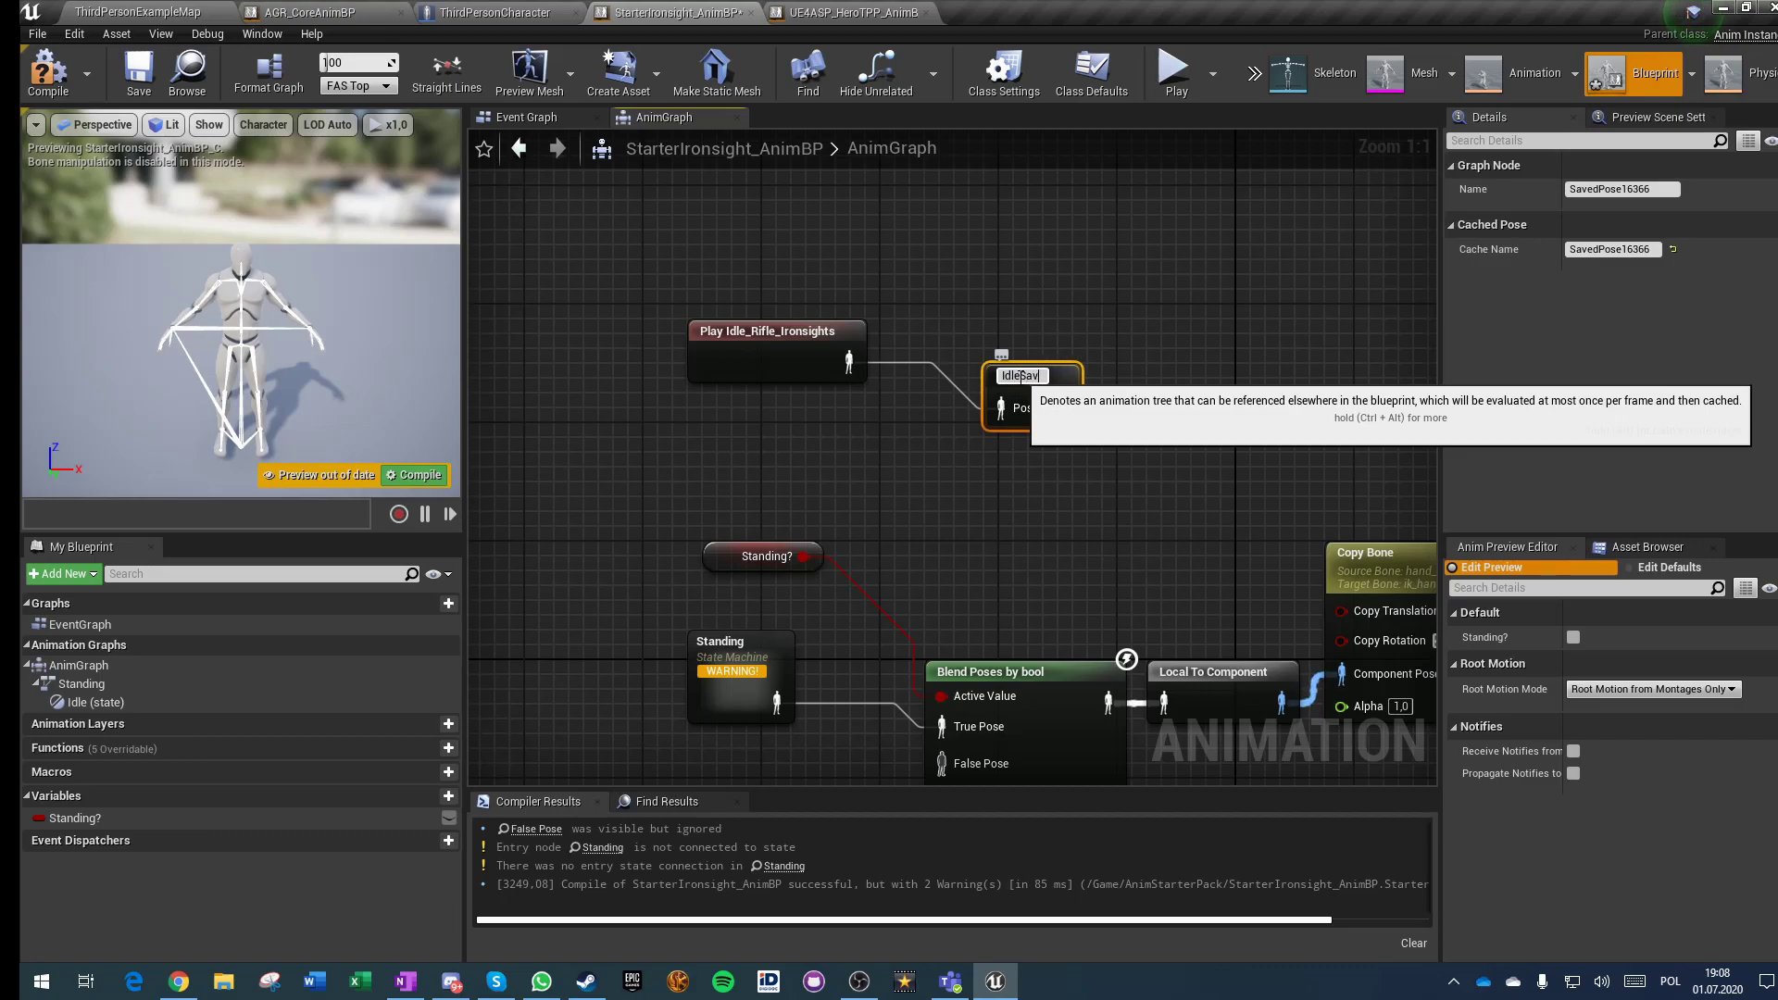
{"action": "key", "text": "Return"}
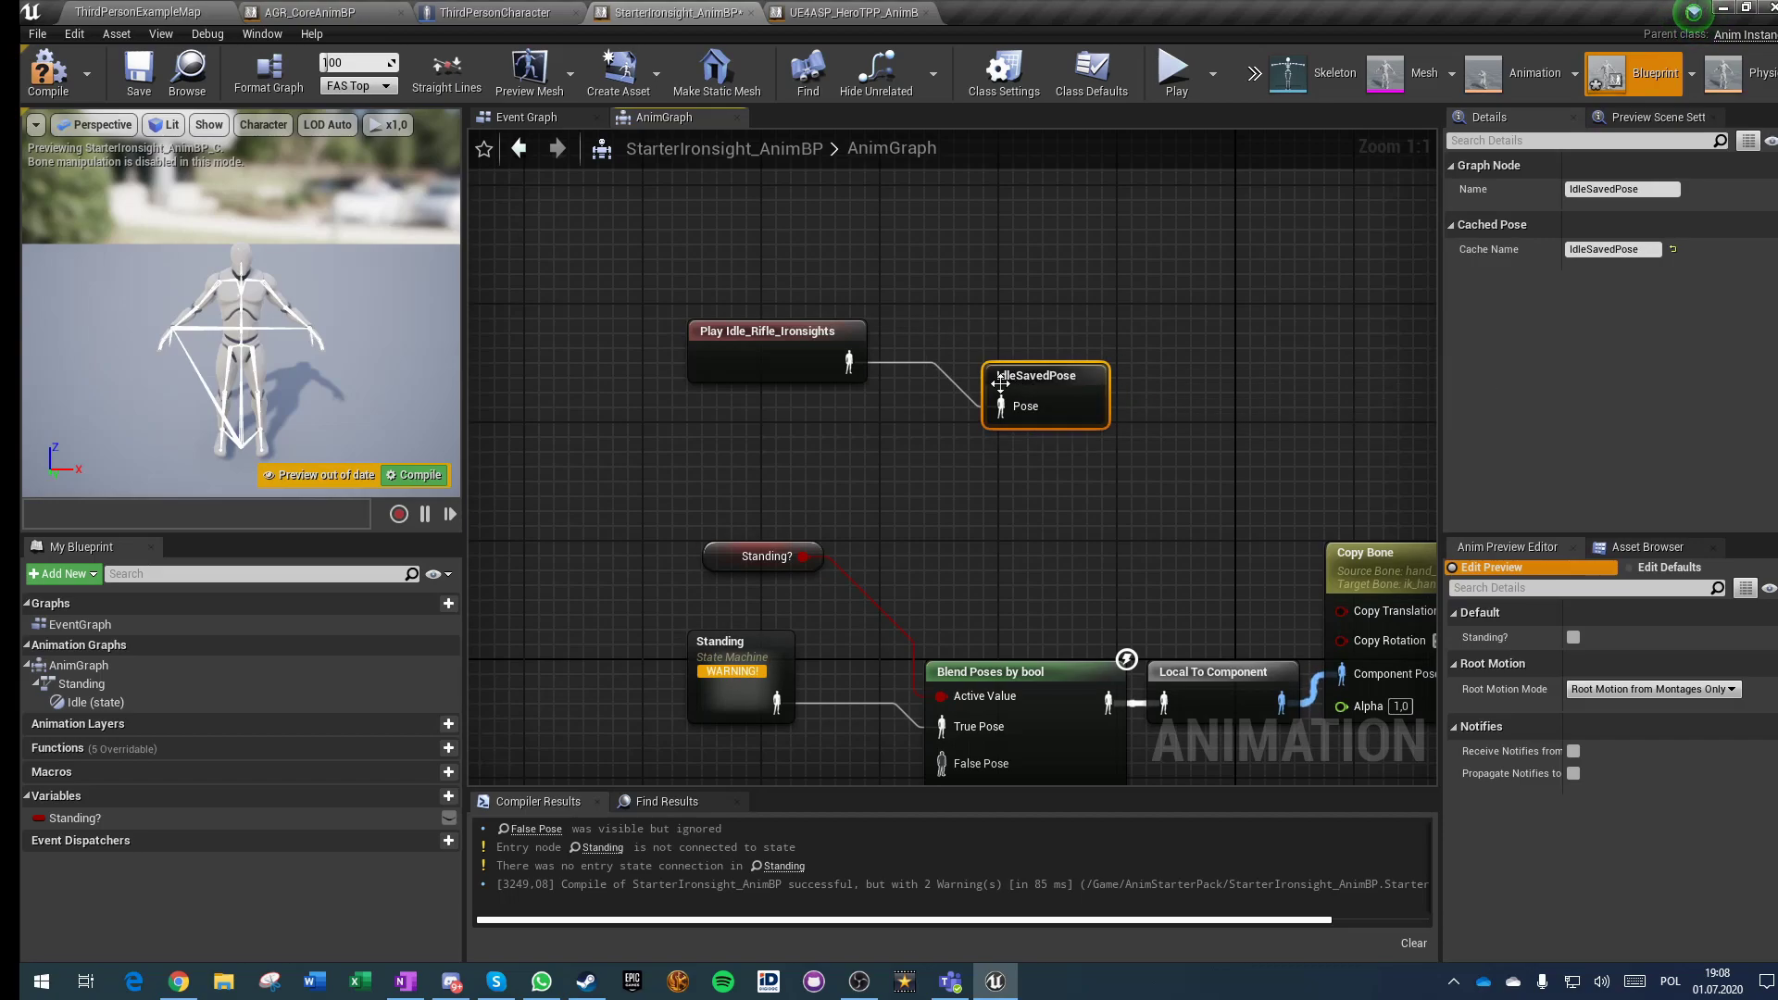
Step: Inside the Standing machine's Idle state, feed the cached pose IdleSavedPose into the Output Animation Pose
{"action": "double_click", "coordinate": [727, 677]}
{"action": "double_click", "coordinate": [1091, 488]}
{"action": "left_click_drag", "start_coordinate": [961, 496], "coordinate": [744, 487]}
{"action": "type", "text": "idle savedp"}
{"action": "key", "text": "Return"}
{"action": "left_click", "coordinate": [755, 570]}
Step: Return to the Standing state machine and add a state named Moving with a transition from Idle
{"action": "left_click", "coordinate": [1020, 148]}
{"action": "left_click_drag", "start_coordinate": [710, 410], "coordinate": [964, 433]}
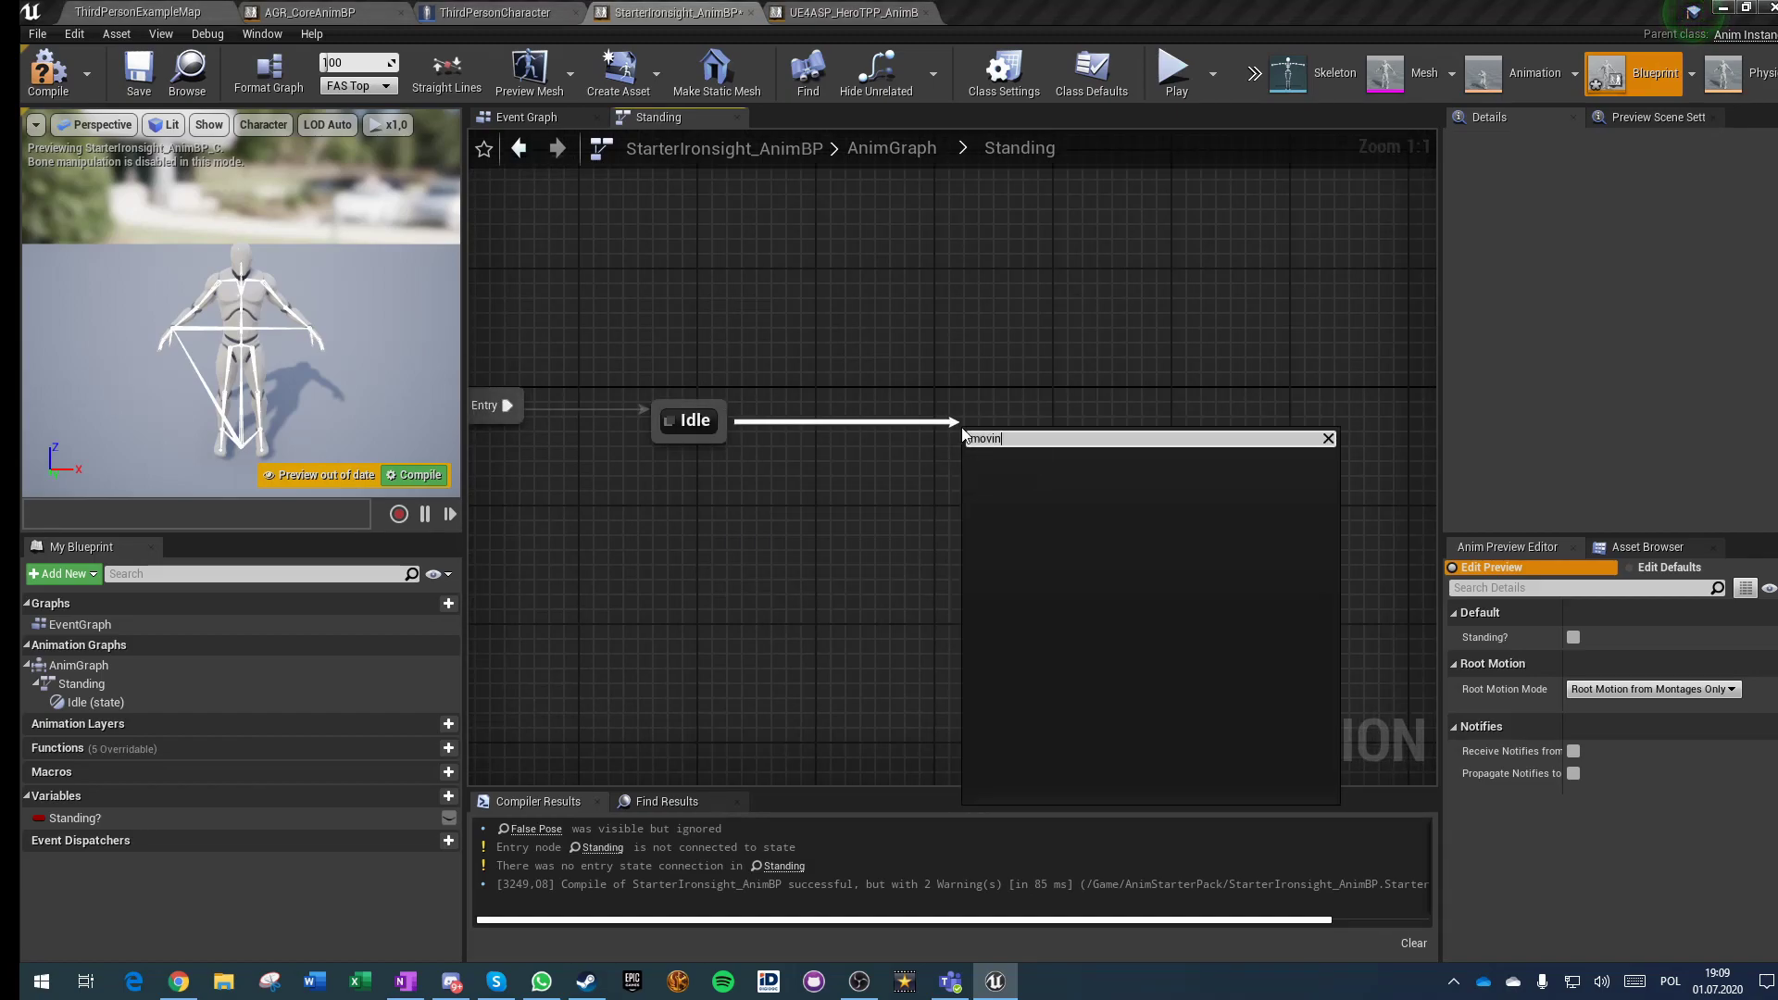
{"action": "type", "text": "sta"}
{"action": "key", "text": "Return"}
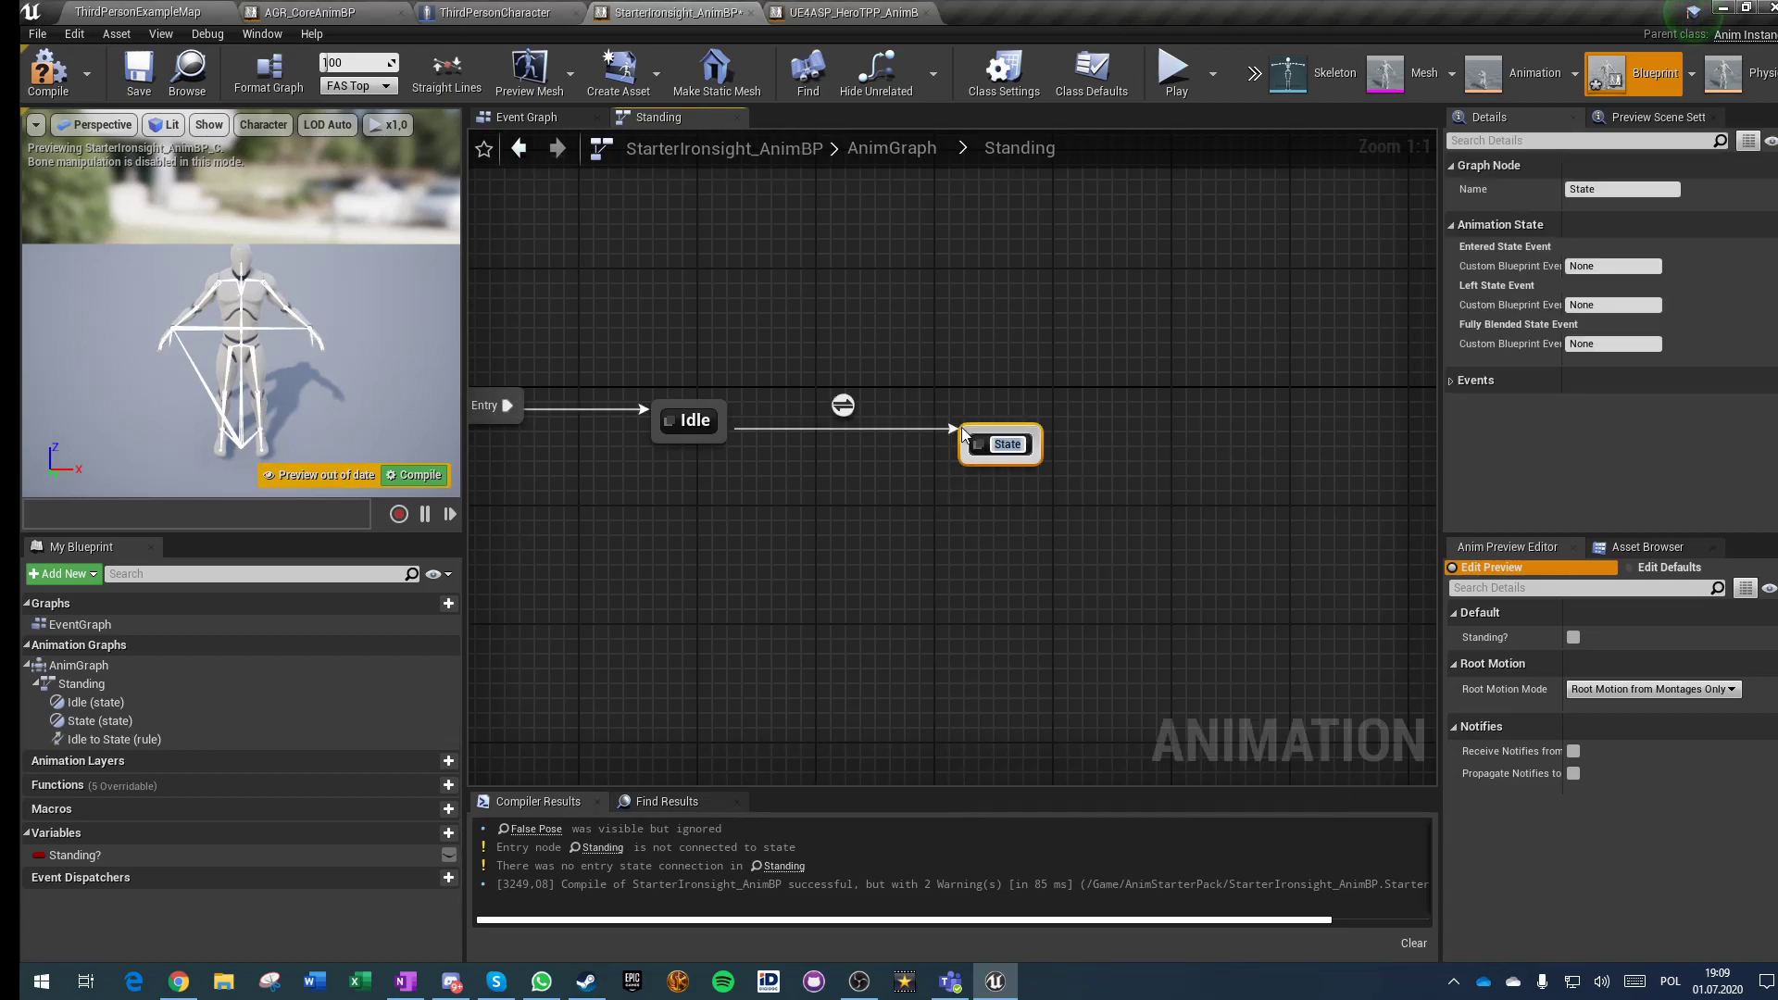
{"action": "type", "text": "Moving"}
{"action": "key", "text": "Return"}
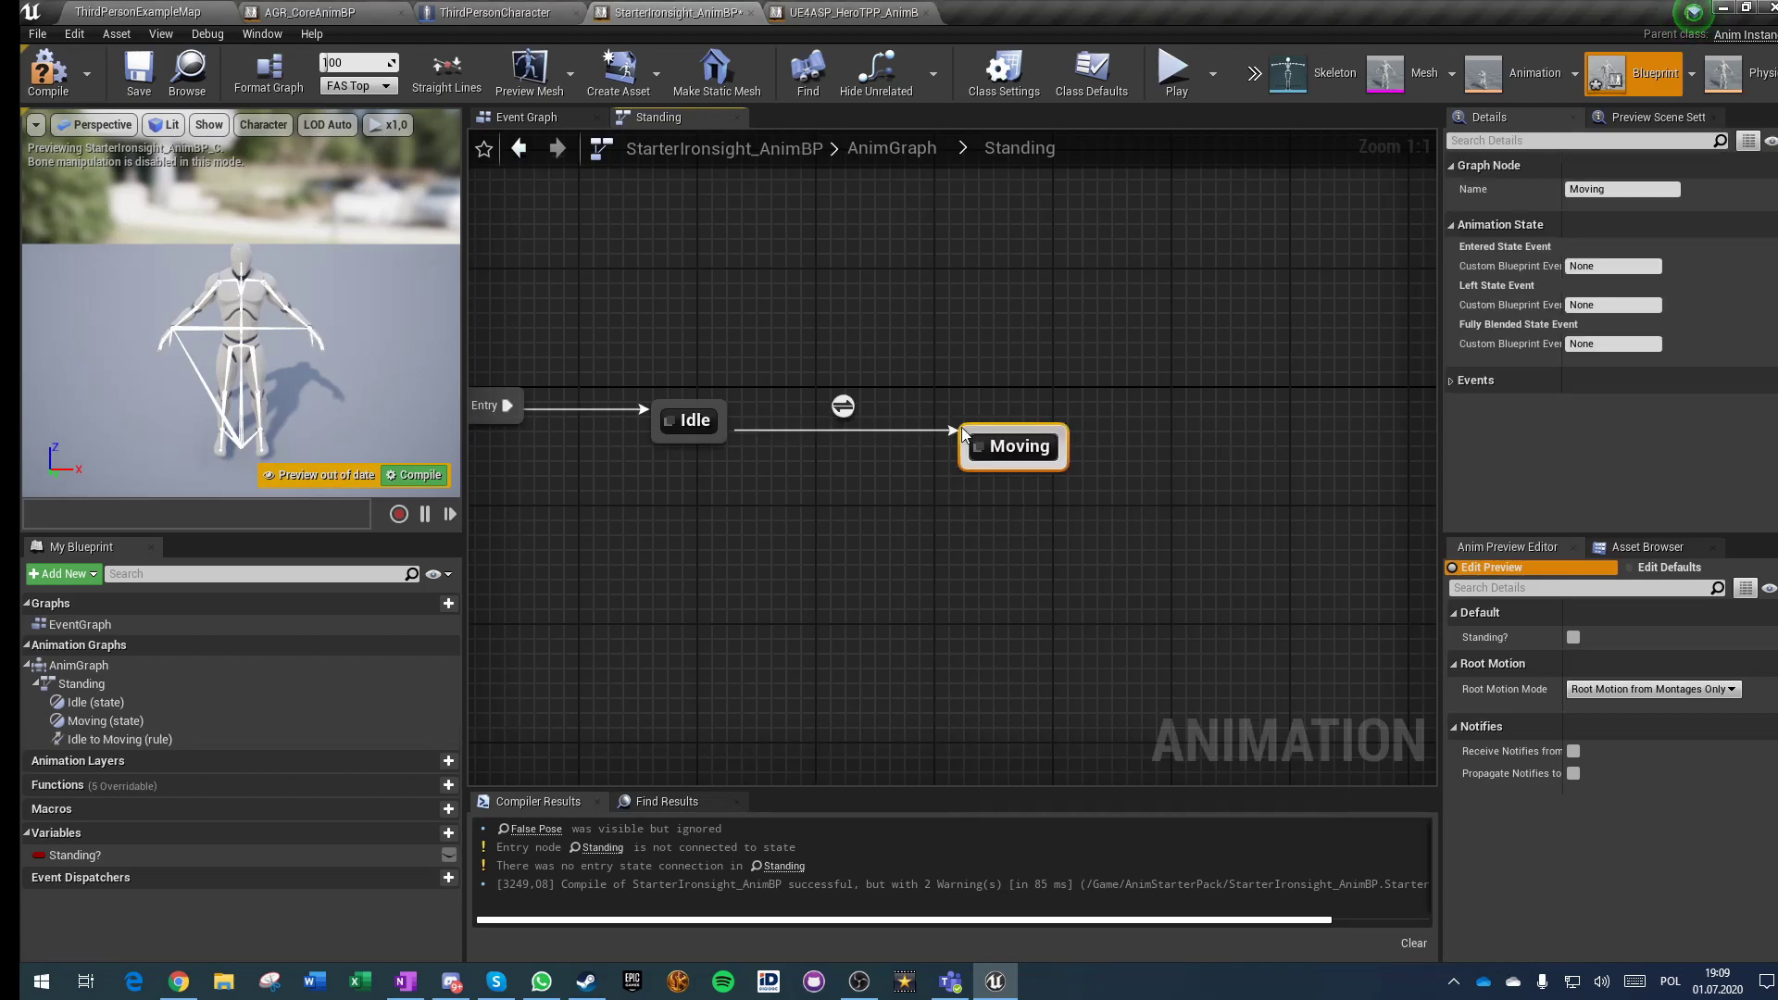
Step: In the Idle to Moving rule, promote Can Enter Transition to a boolean variable named isIdle?
{"action": "double_click", "coordinate": [852, 411]}
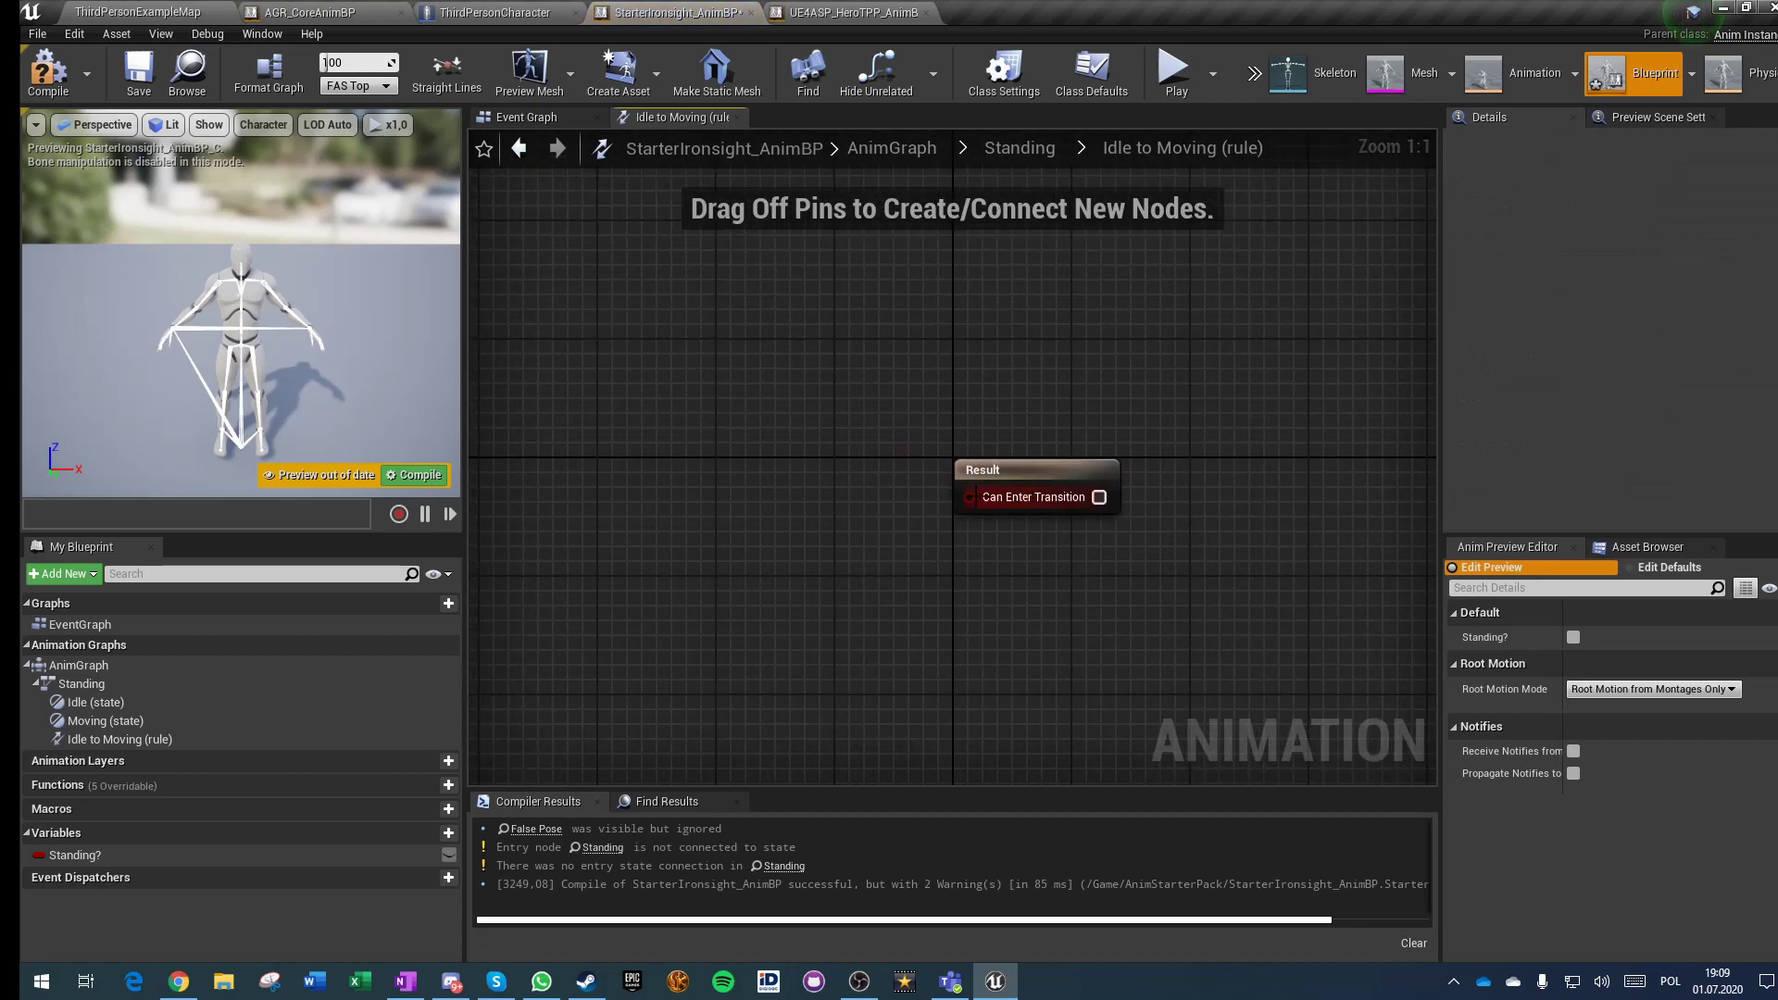
{"action": "right_click", "coordinate": [977, 496]}
{"action": "left_click", "coordinate": [1047, 523]}
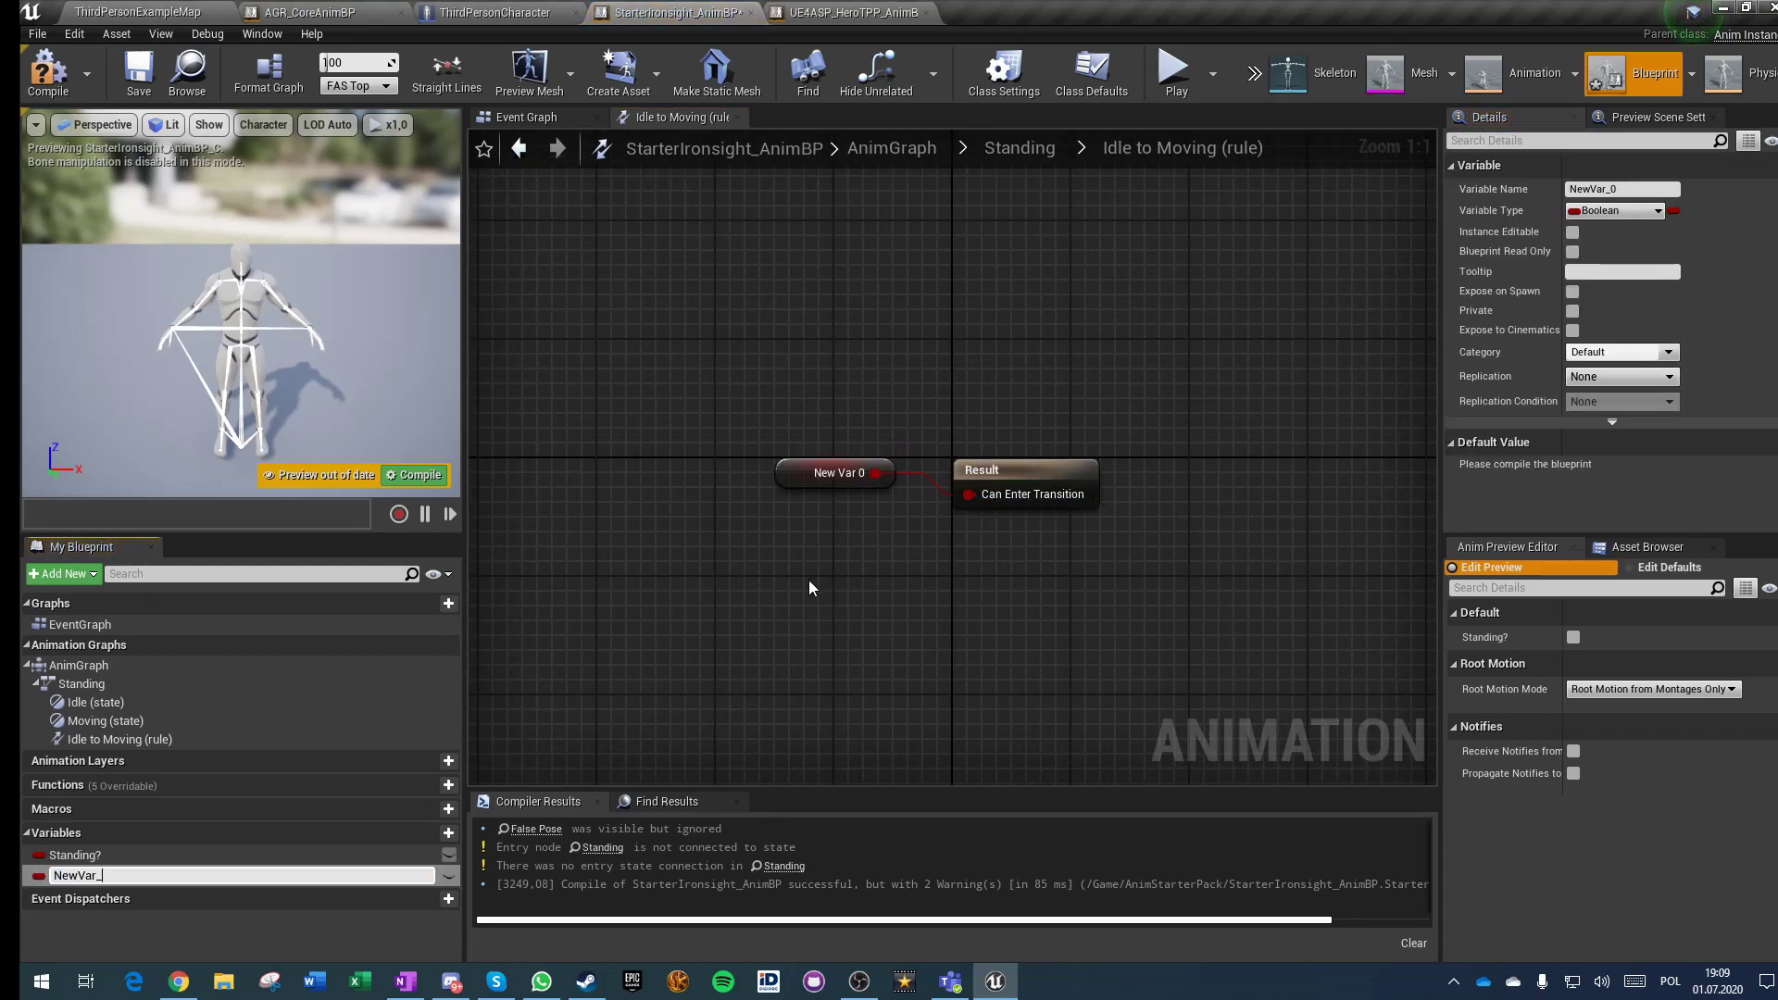
{"action": "key", "text": "BackSpace"}
{"action": "key", "text": "BackSpace"}
{"action": "key", "text": "BackSpace"}
{"action": "key", "text": "BackSpace"}
{"action": "type", "text": "isIdle?"}
{"action": "key", "text": "Return"}
Step: Insert a NOT node between Is Idle? and Can Enter Transition in the Idle to Moving rule
{"action": "left_click_drag", "start_coordinate": [875, 473], "coordinate": [902, 548]}
{"action": "type", "text": "not"}
{"action": "key", "text": "Return"}
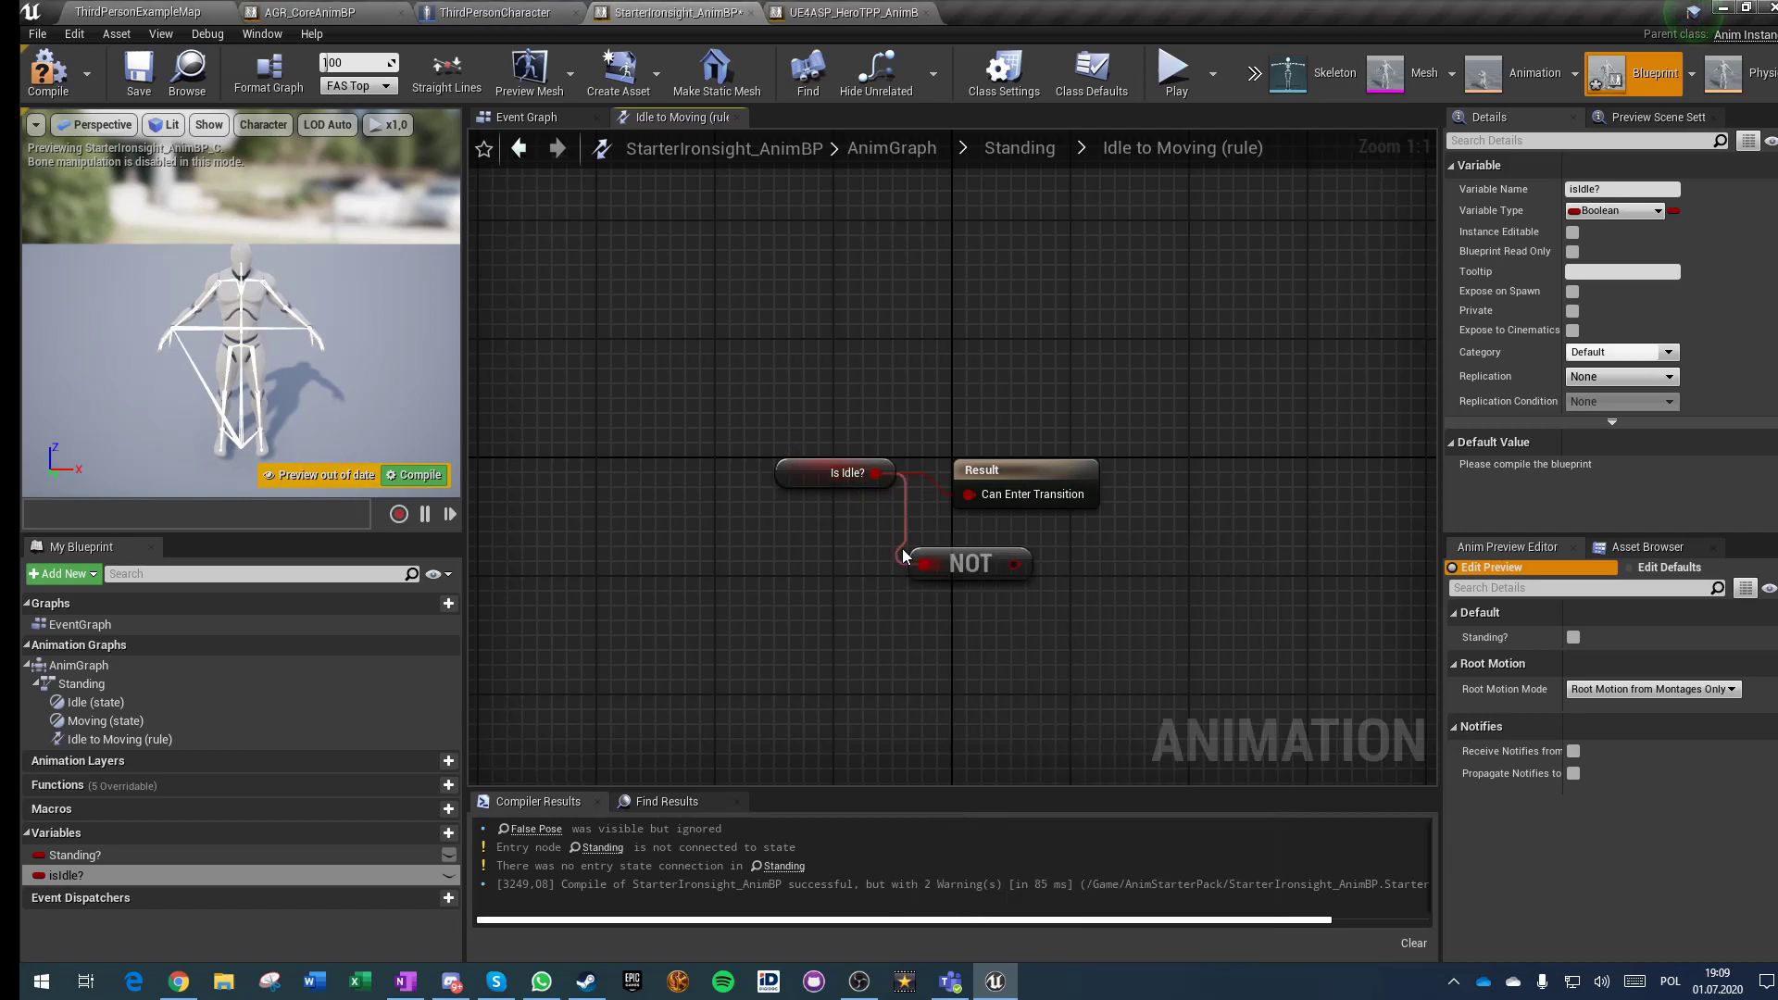
{"action": "left_click_drag", "start_coordinate": [1015, 564], "coordinate": [969, 495]}
Step: Create a transition from Moving back to Idle and drive its rule with the isIdle? variable
{"action": "left_click", "coordinate": [1020, 148]}
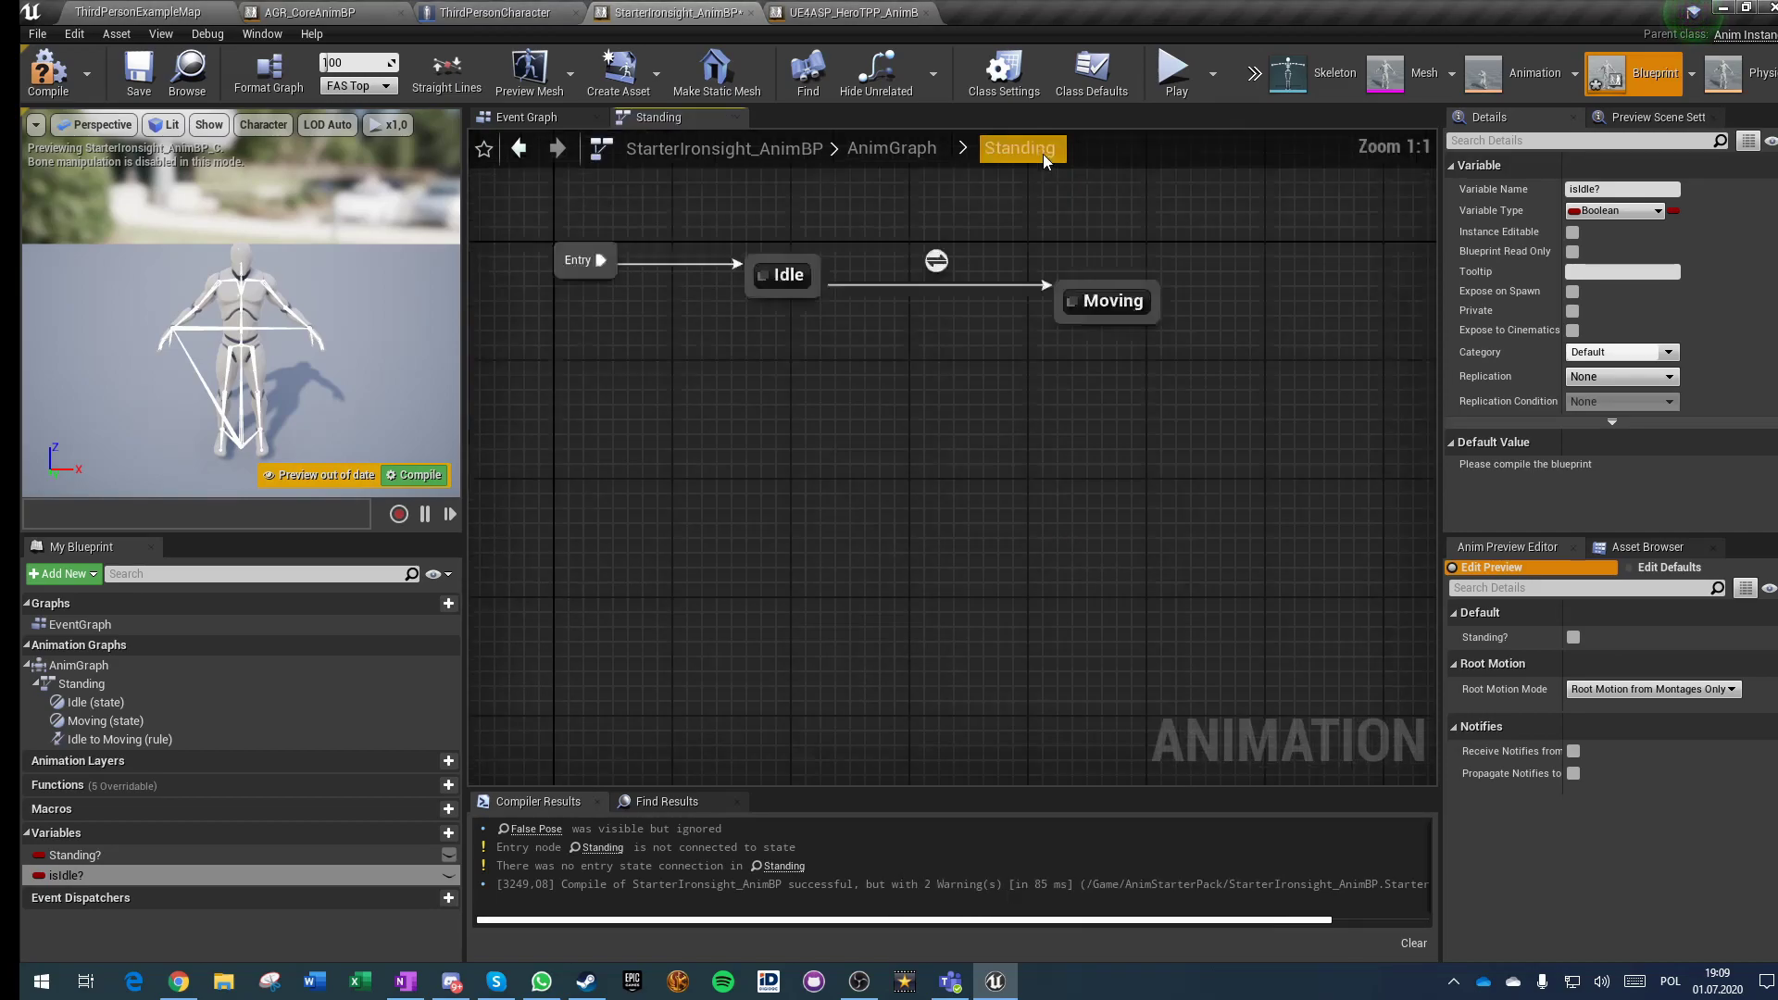
{"action": "left_click_drag", "start_coordinate": [1202, 497], "coordinate": [756, 565]}
{"action": "double_click", "coordinate": [1085, 513]}
{"action": "type", "text": "idle"}
{"action": "key", "text": "Return"}
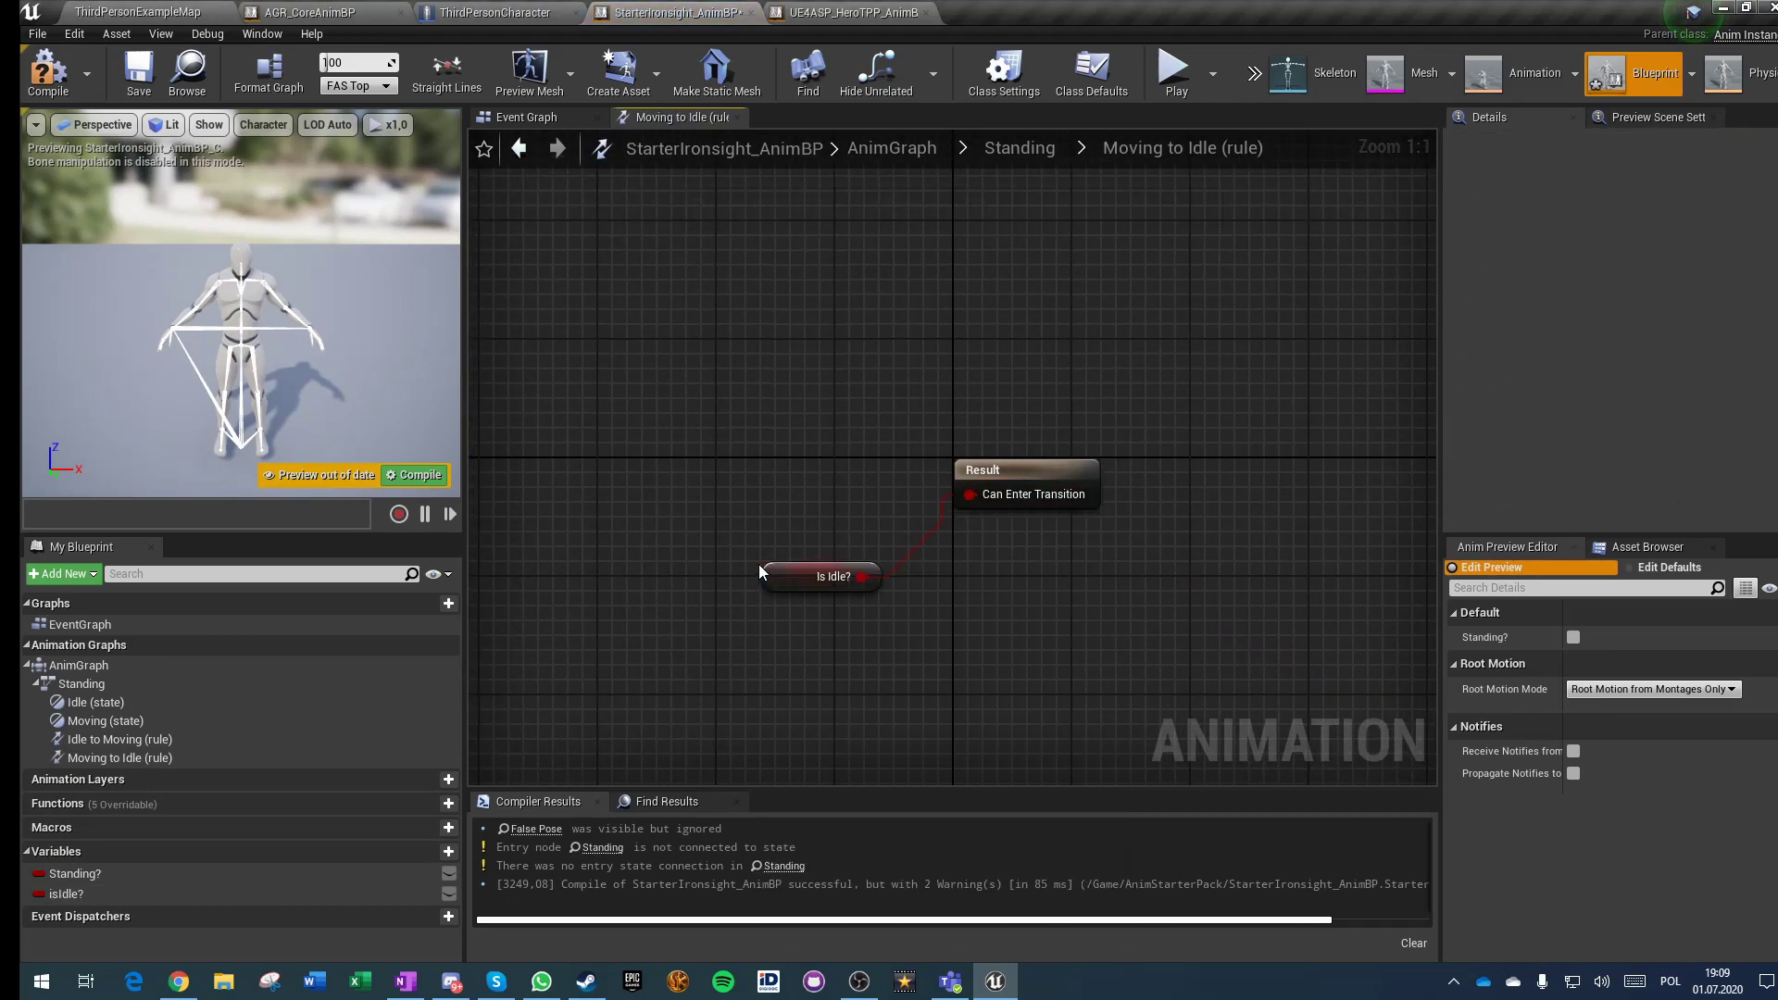
Step: Set the blend logic of both transitions between Idle and Moving to Inertialization
{"action": "left_click", "coordinate": [1019, 149]}
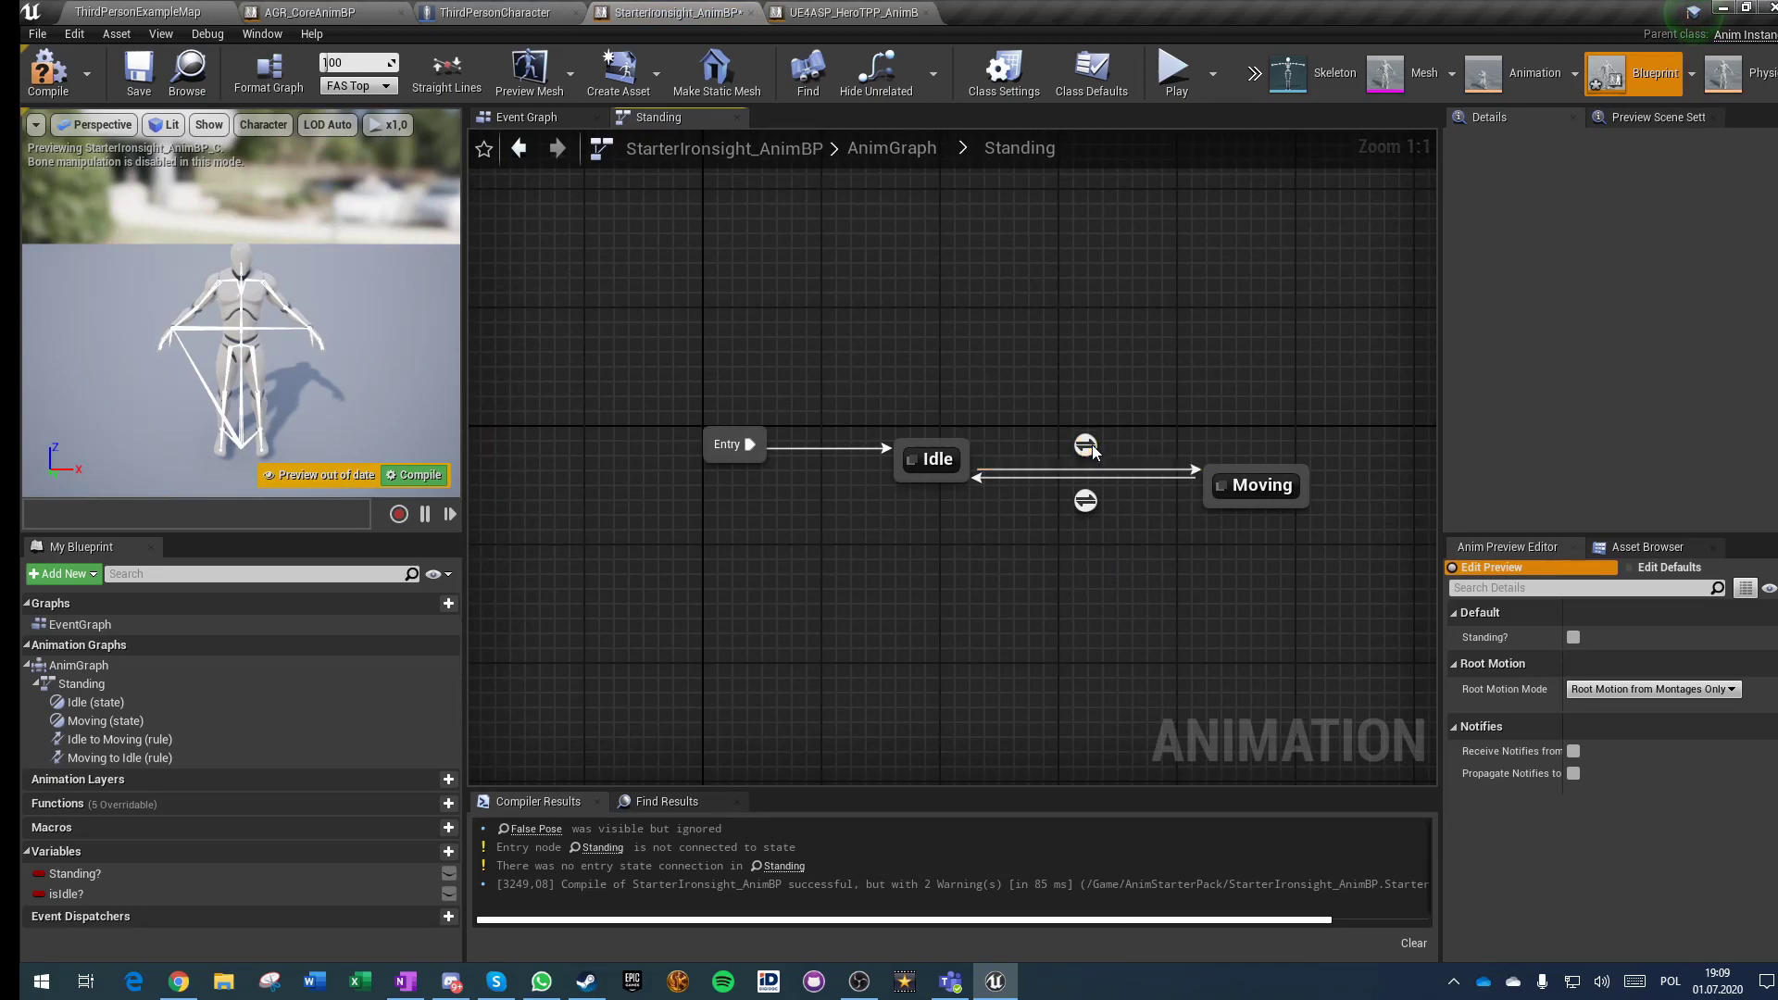
{"action": "left_click", "coordinate": [1086, 446]}
{"action": "left_click", "coordinate": [1610, 235]}
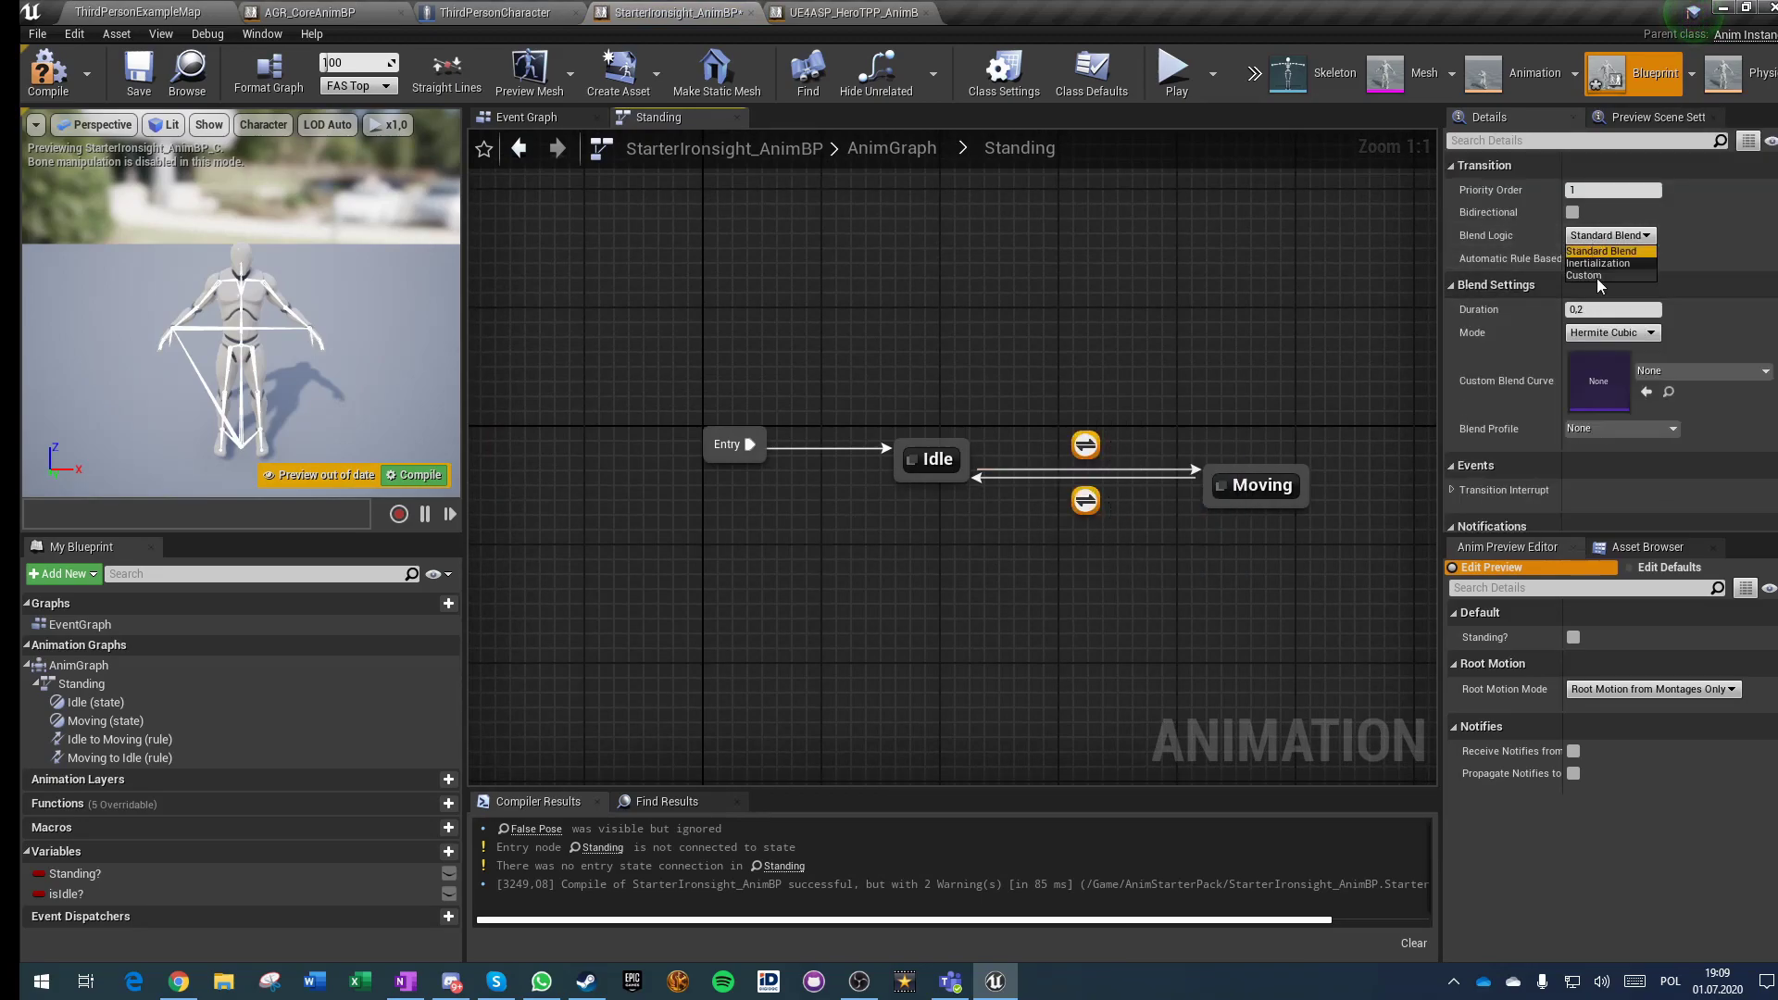
{"action": "left_click", "coordinate": [1594, 265]}
{"action": "left_click", "coordinate": [1003, 313]}
{"action": "right_click_drag", "start_coordinate": [997, 312], "coordinate": [716, 213]}
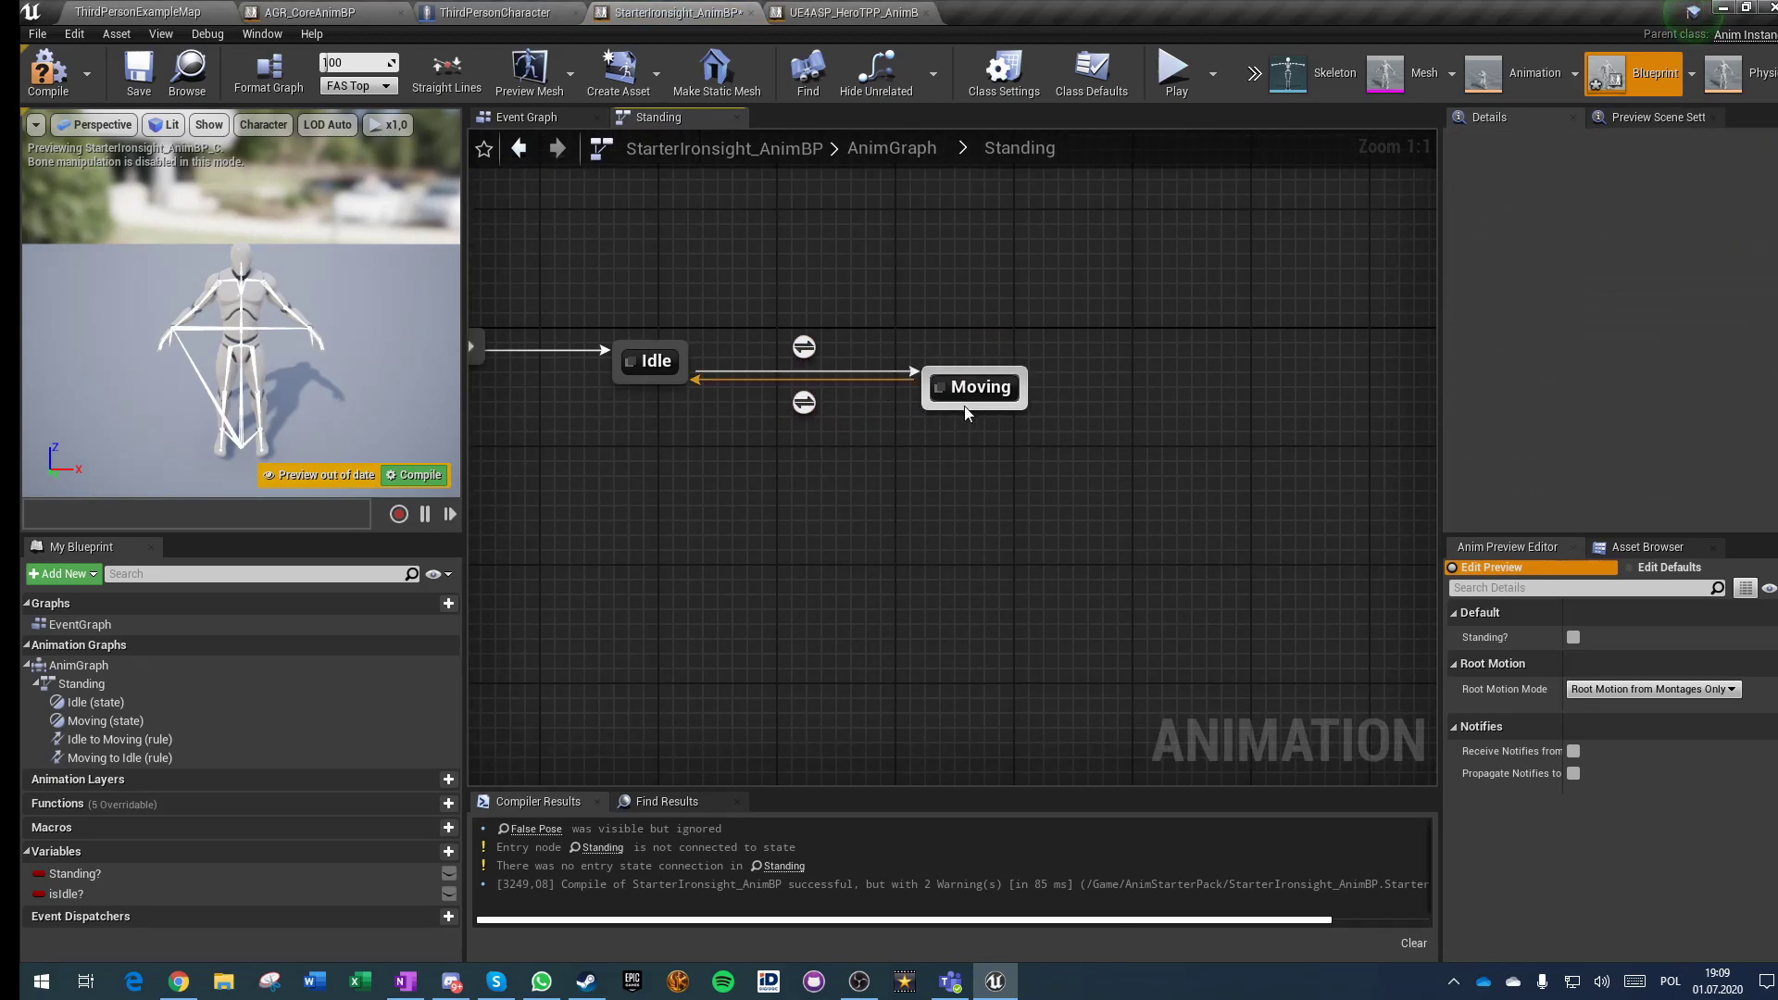
Step: In the Moving state, feed a StarterPackIronsight_Blendspace1D player into the Output Animation Pose and place it beside that node
{"action": "double_click", "coordinate": [987, 387]}
{"action": "left_click_drag", "start_coordinate": [970, 501], "coordinate": [738, 554]}
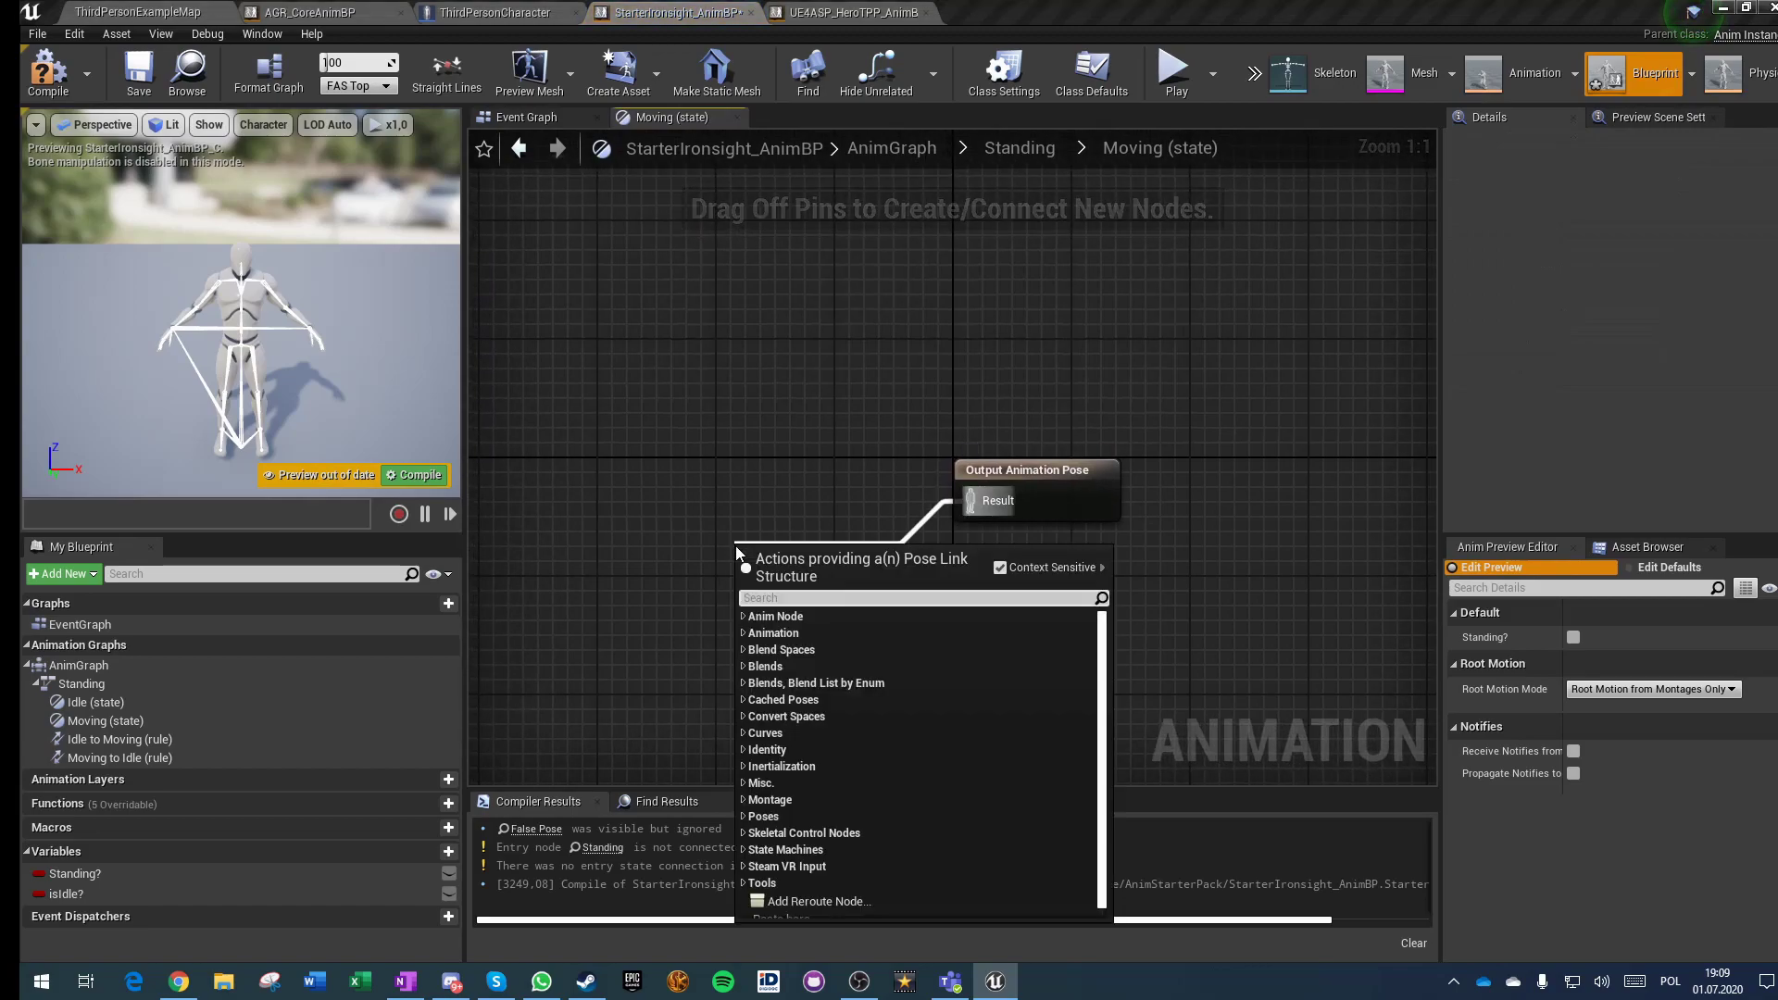
{"action": "type", "text": "blendspace"}
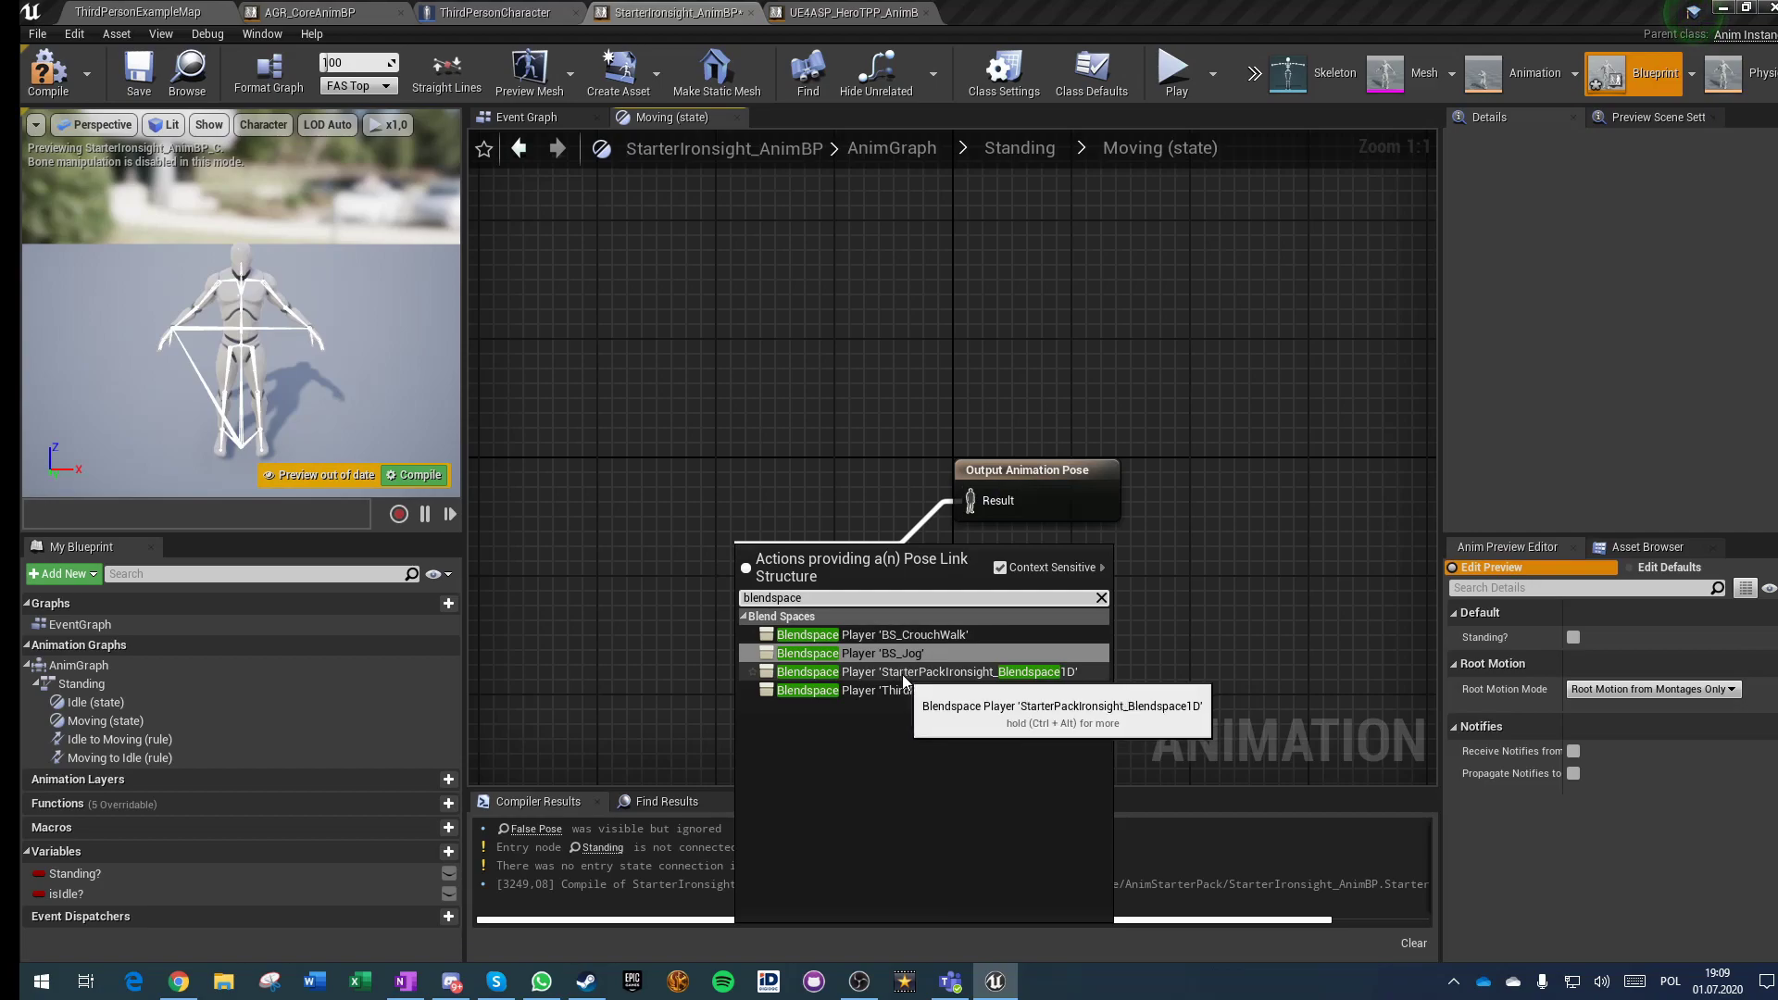
{"action": "left_click", "coordinate": [980, 674]}
{"action": "left_click_drag", "start_coordinate": [858, 585], "coordinate": [768, 483]}
{"action": "left_click", "coordinate": [765, 665]}
{"action": "right_click_drag", "start_coordinate": [765, 665], "coordinate": [1129, 638]}
Step: Promote the blendspace player's direction input to a float variable named Direction, and select the player node
{"action": "right_click", "coordinate": [1019, 476]}
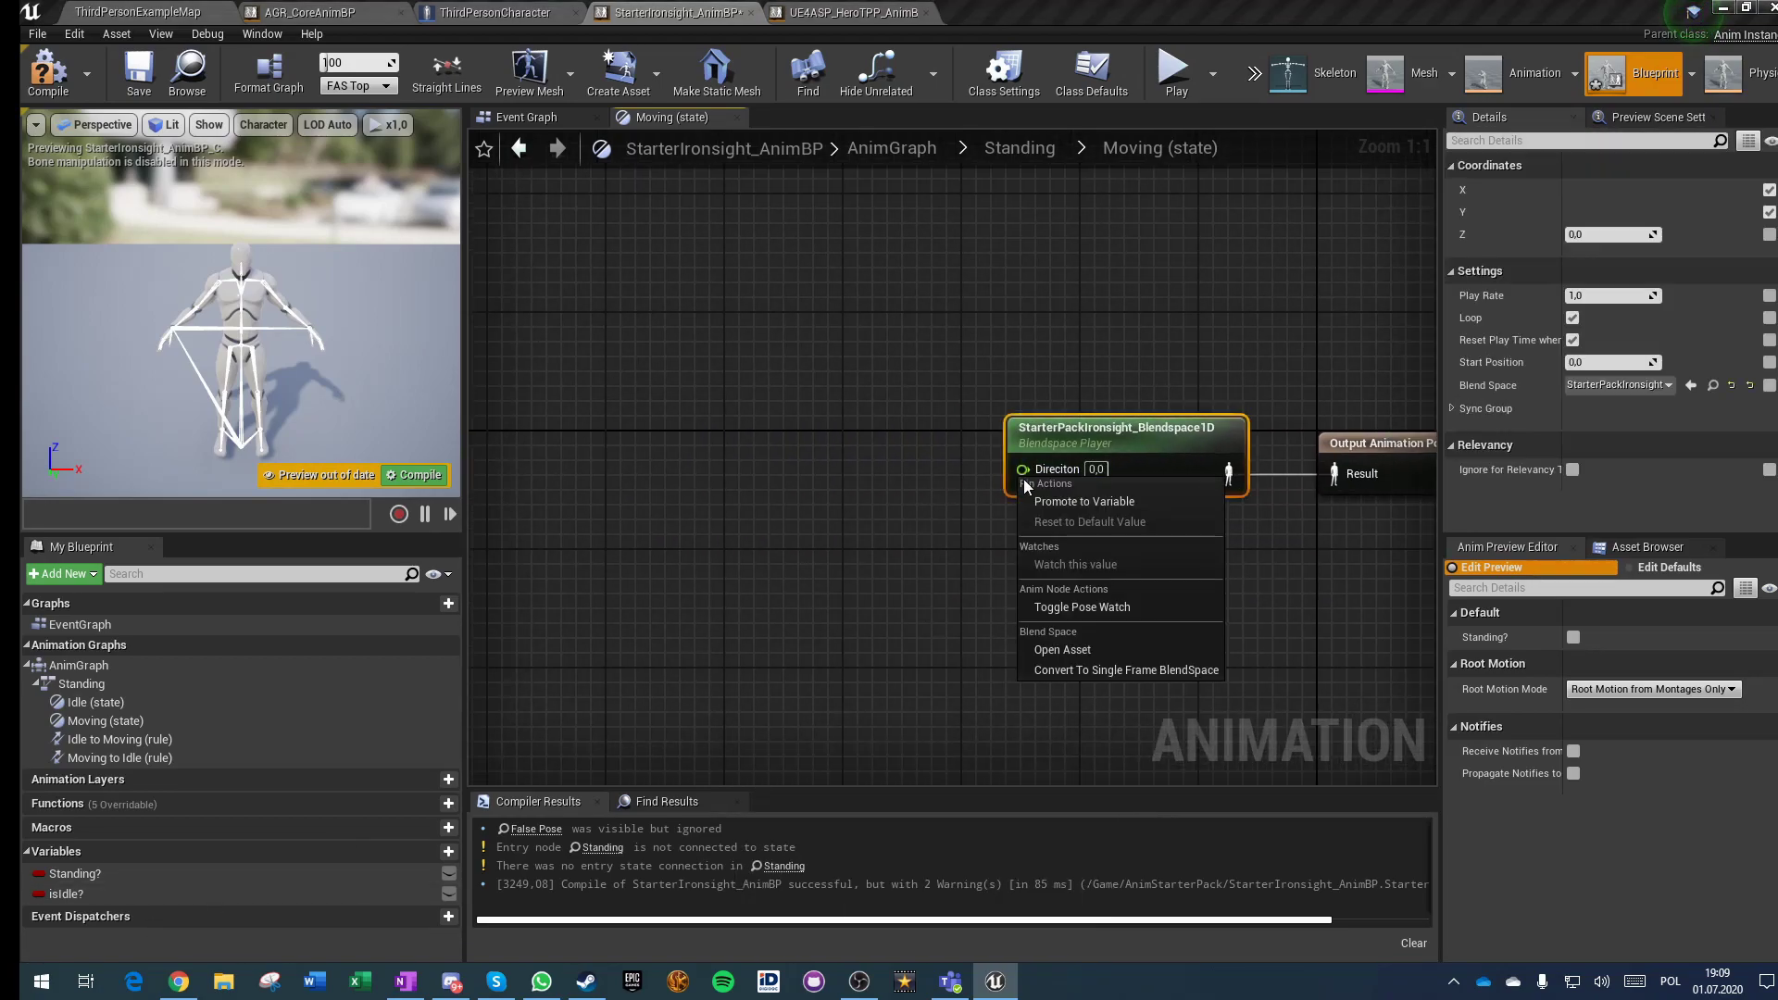
{"action": "left_click", "coordinate": [1047, 503]}
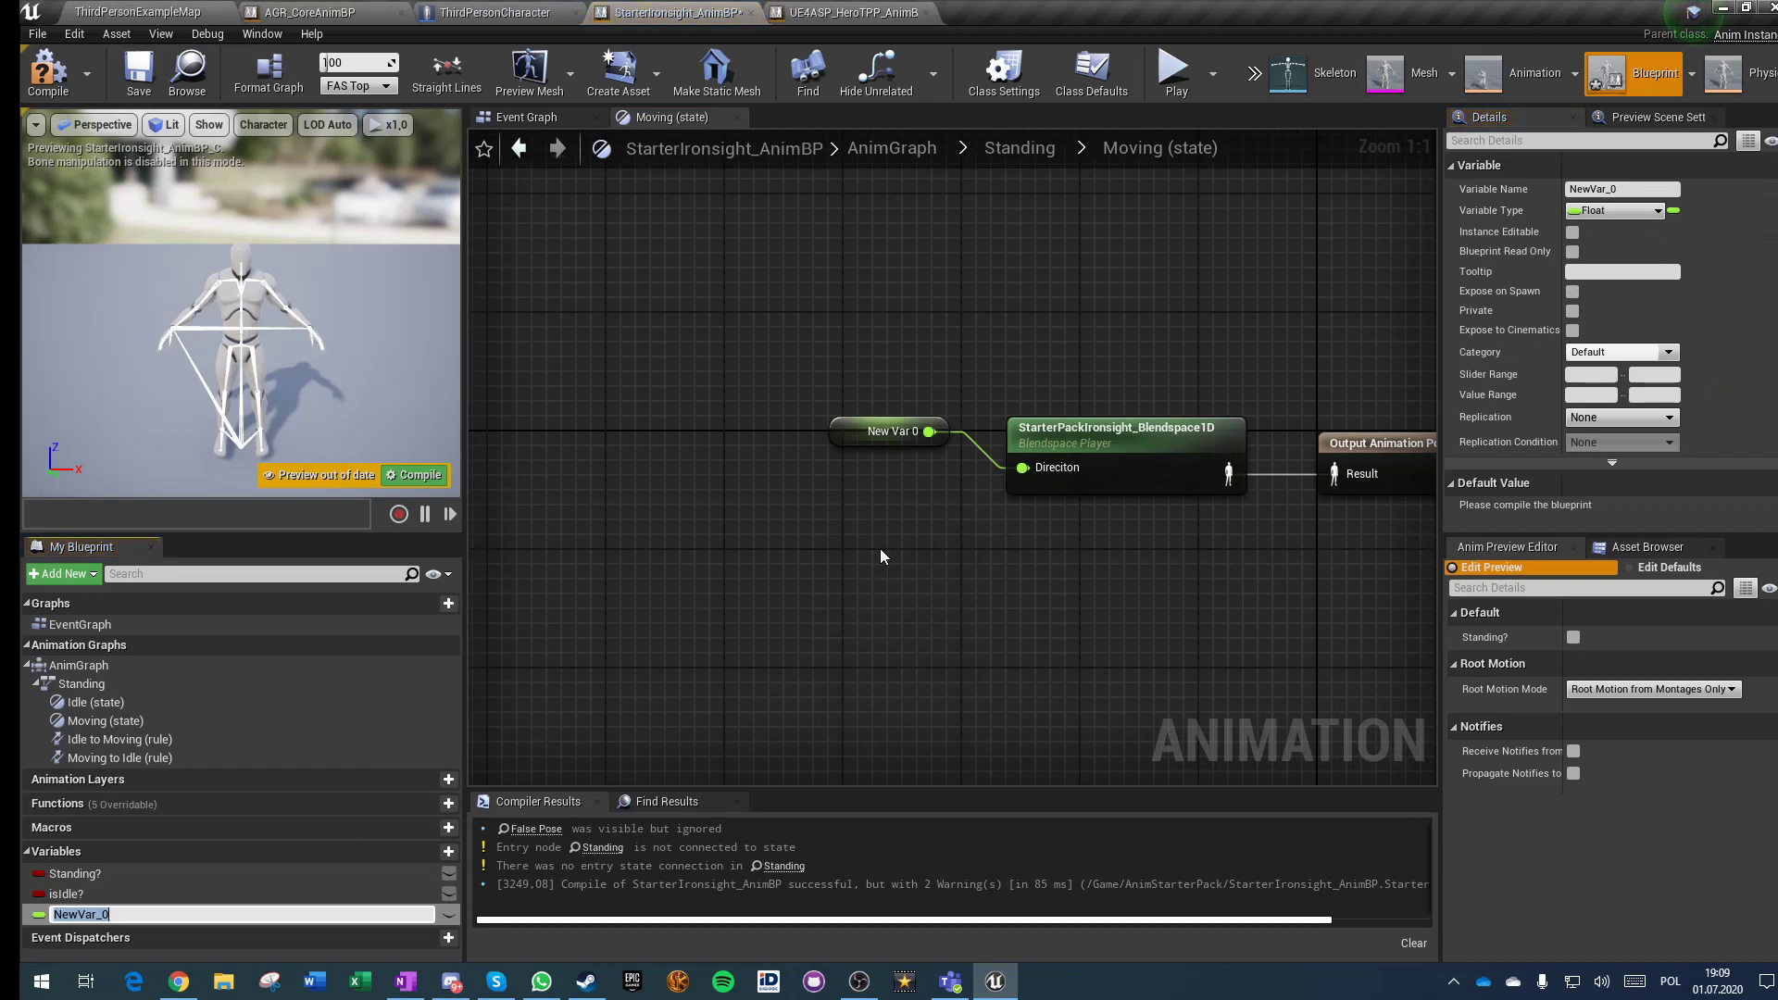
{"action": "type", "text": "Direction"}
{"action": "key", "text": "Return"}
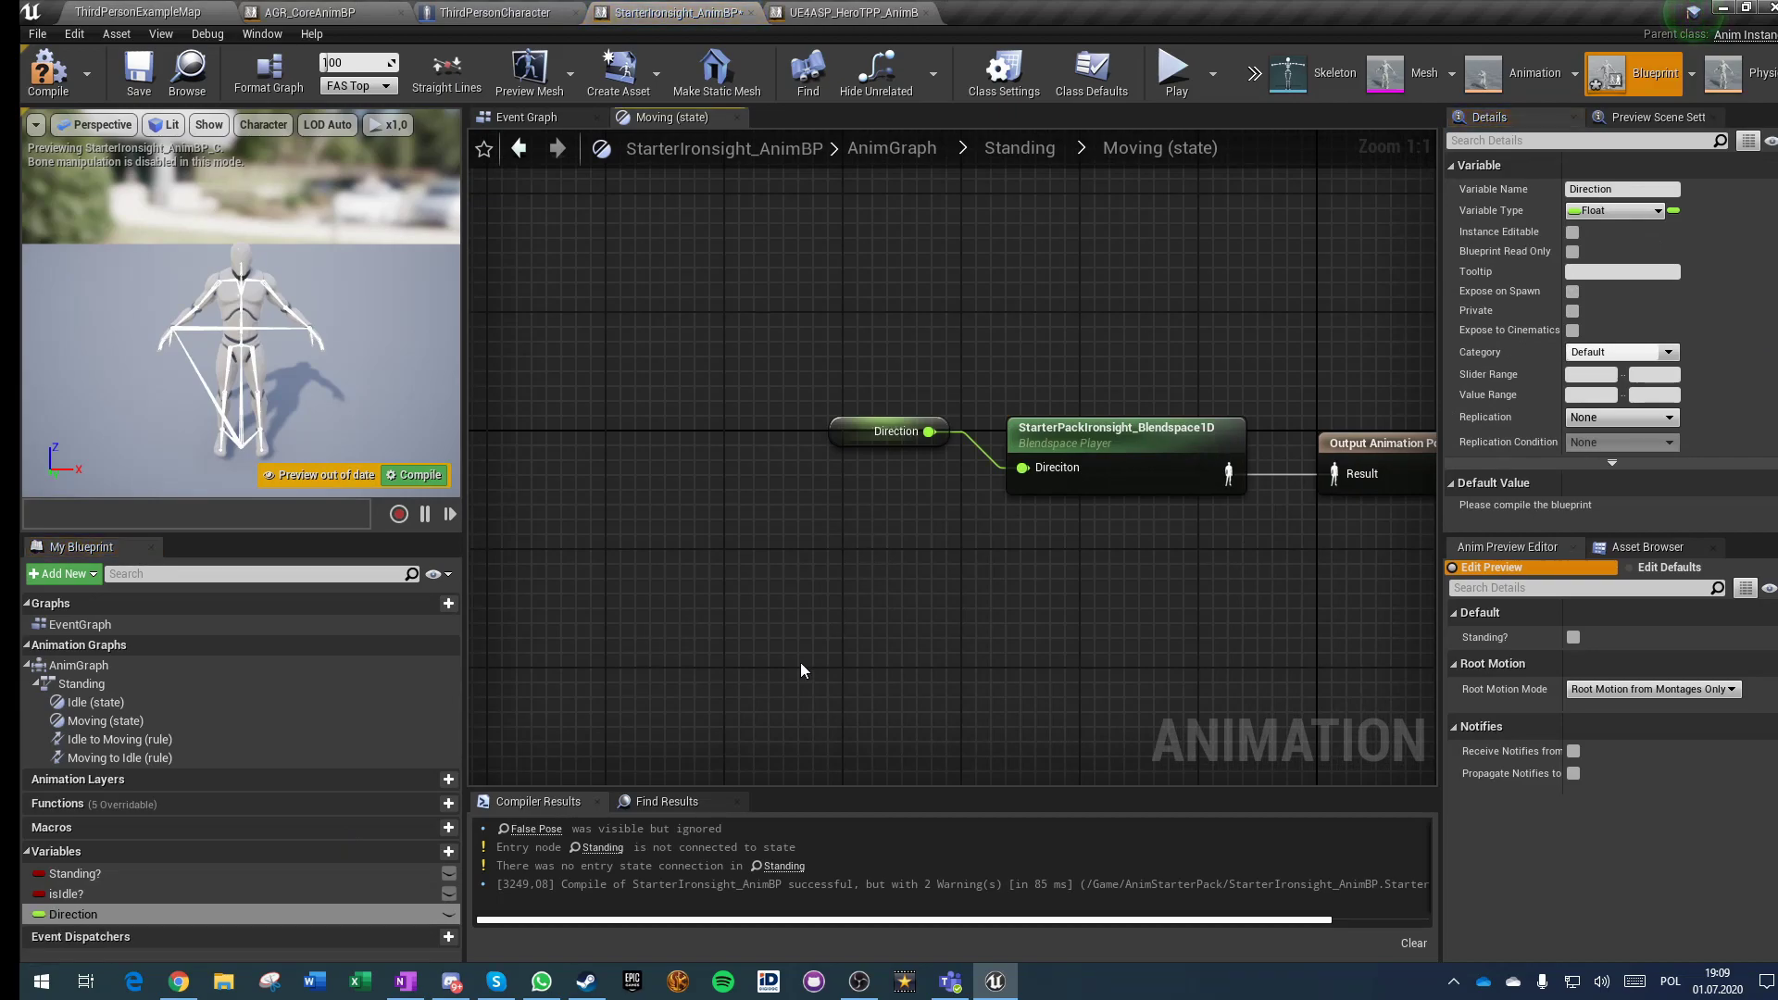
{"action": "left_click", "coordinate": [1204, 464]}
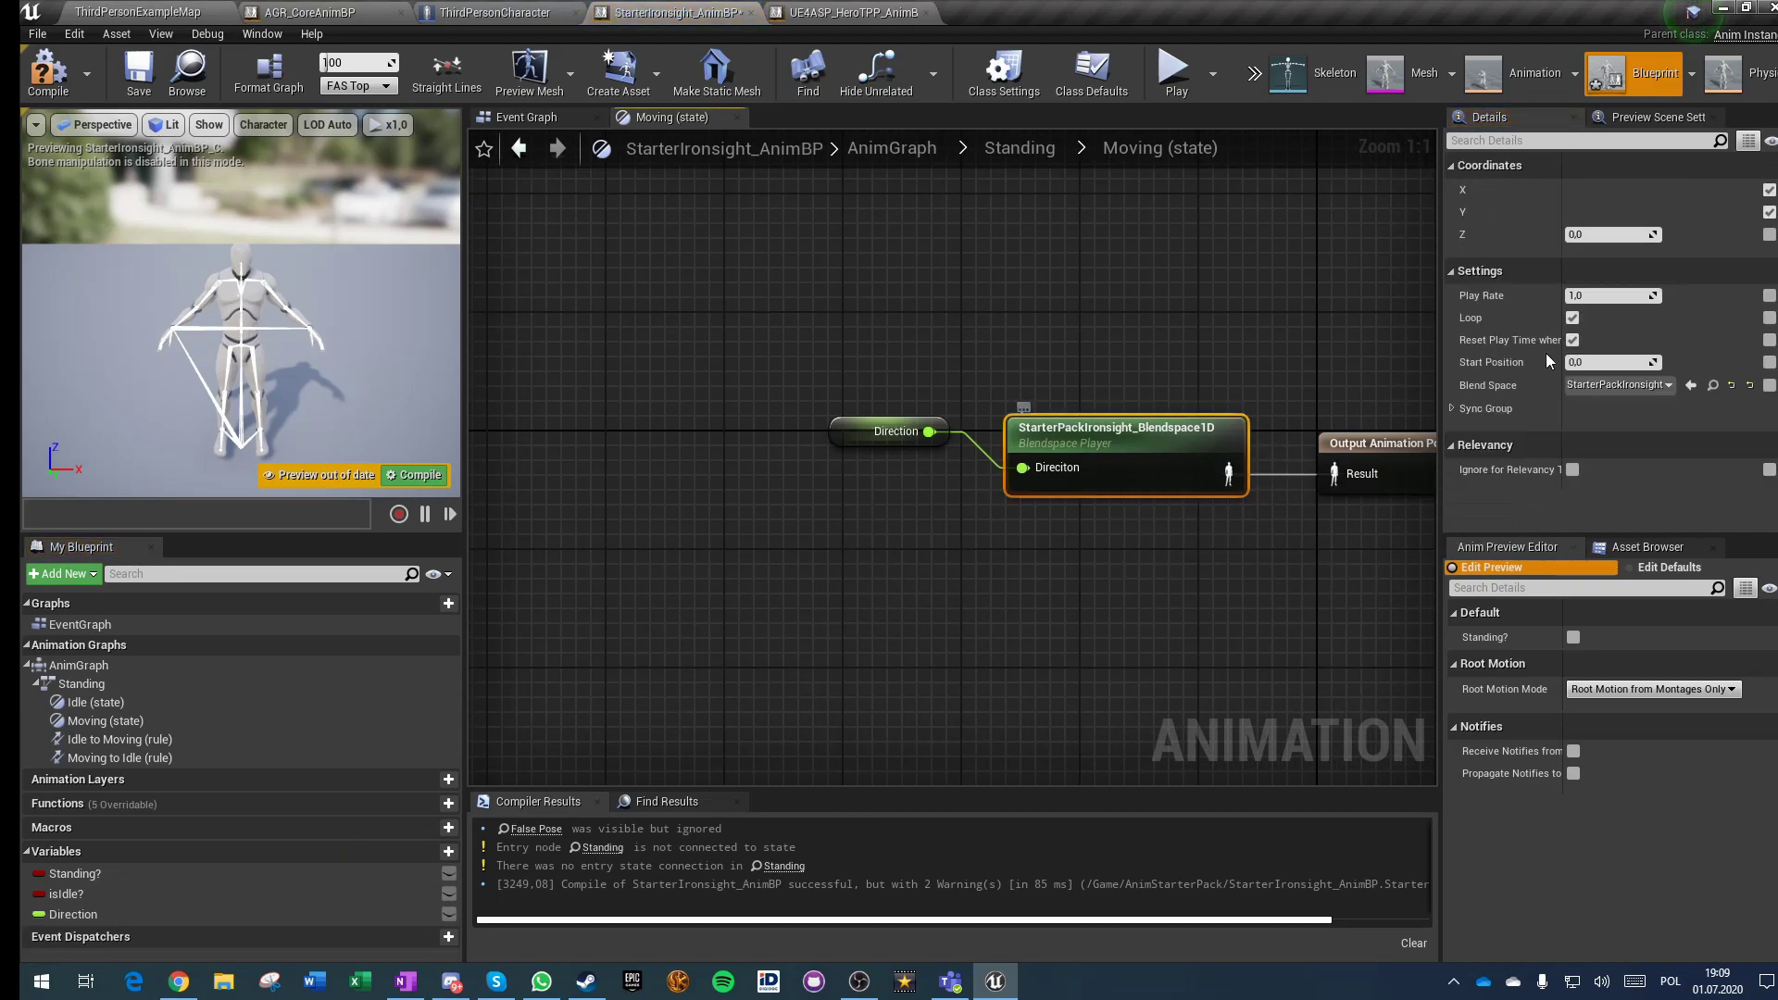
Step: Expose the blendspace player's Play Rate as a pin and promote it to a float variable named Velocity
{"action": "left_click", "coordinate": [1770, 295]}
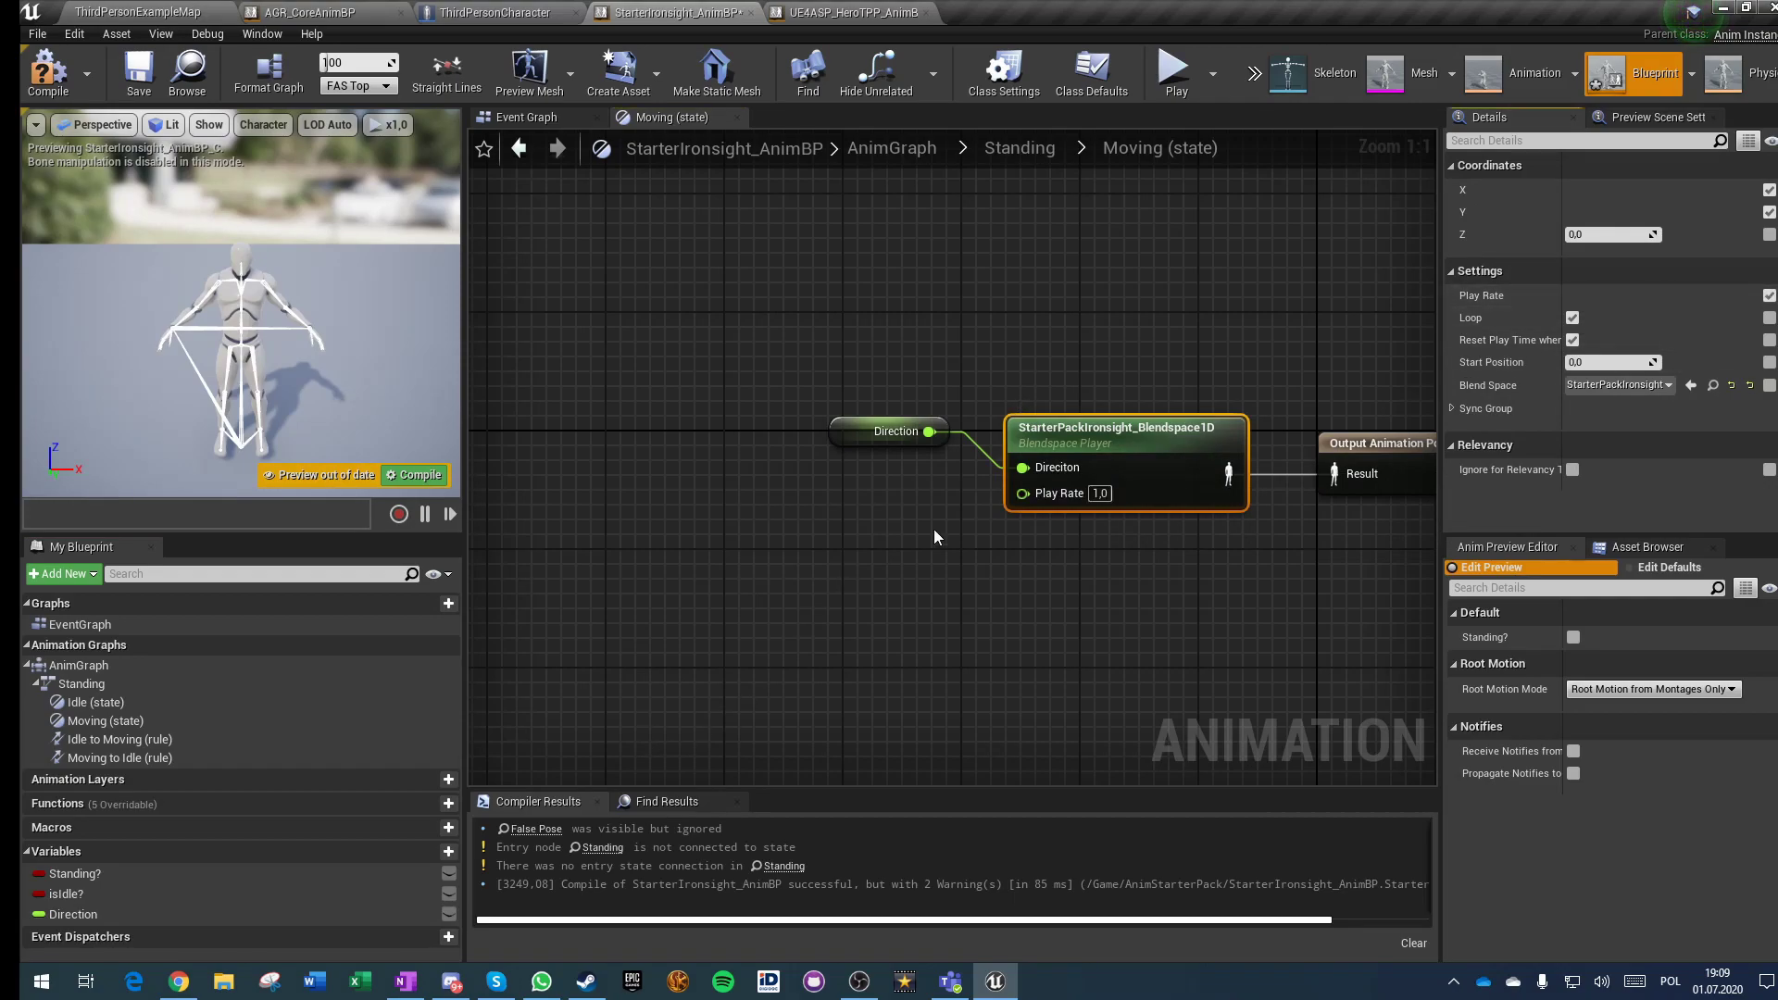
{"action": "right_click", "coordinate": [1025, 493]}
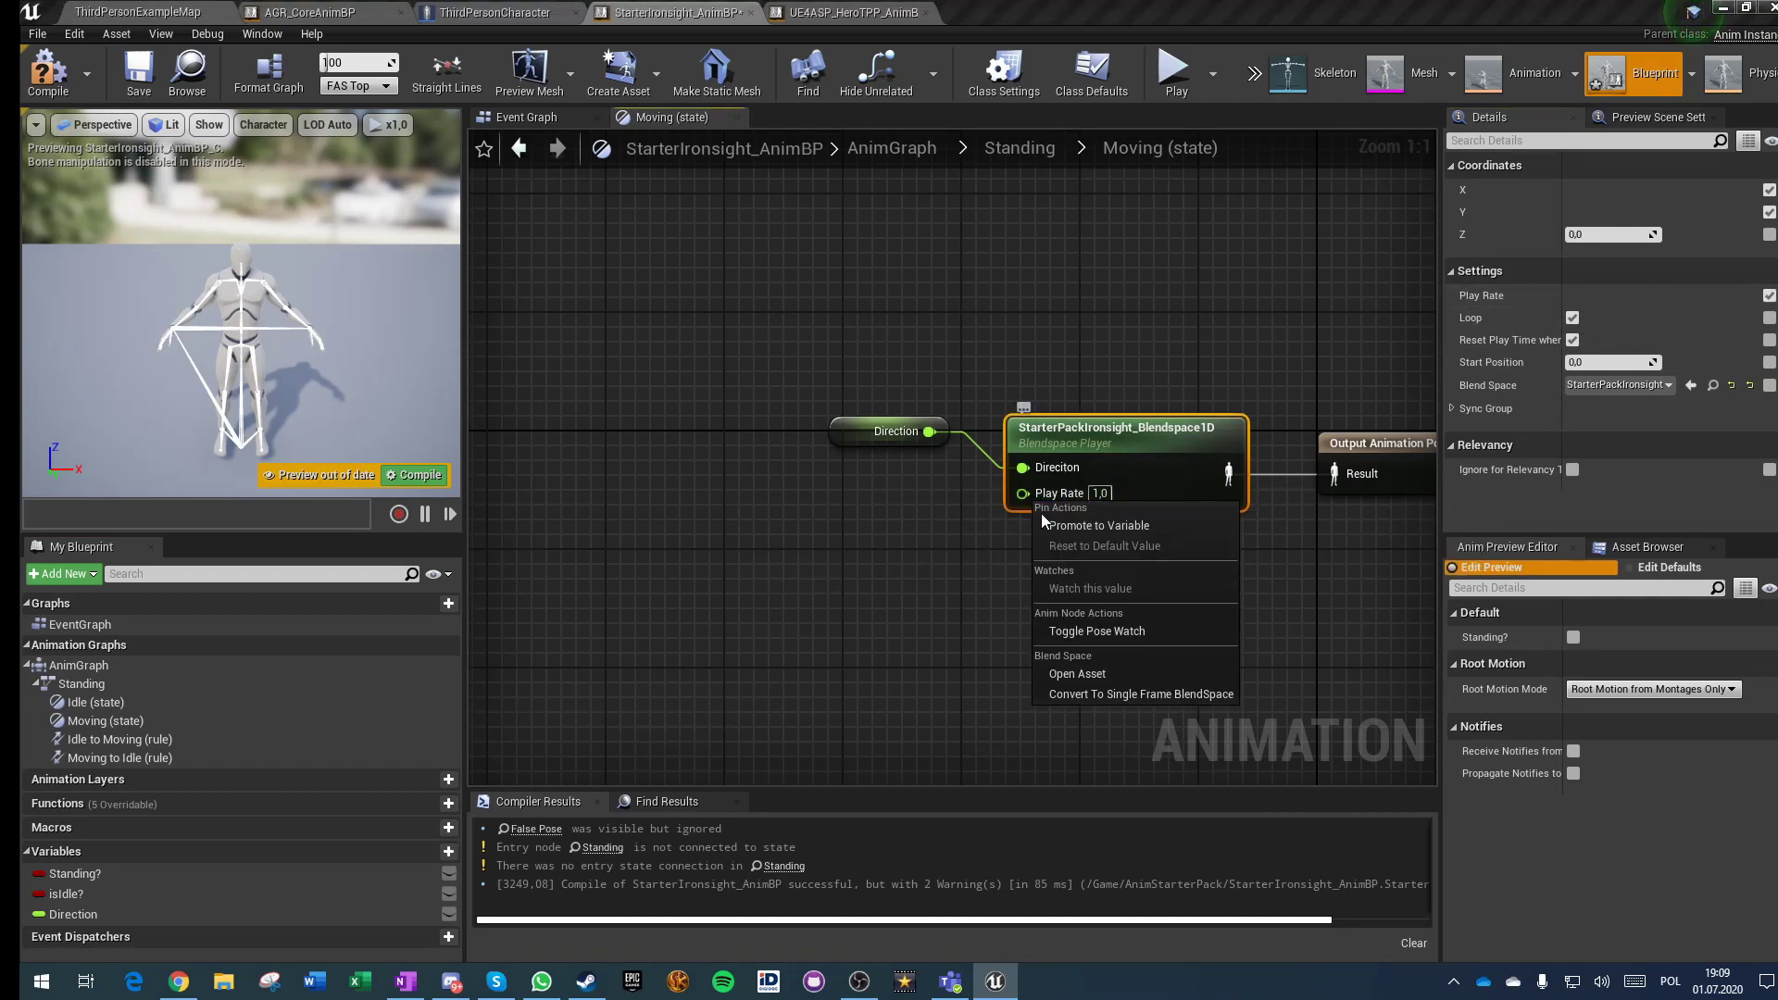
{"action": "left_click", "coordinate": [1102, 525]}
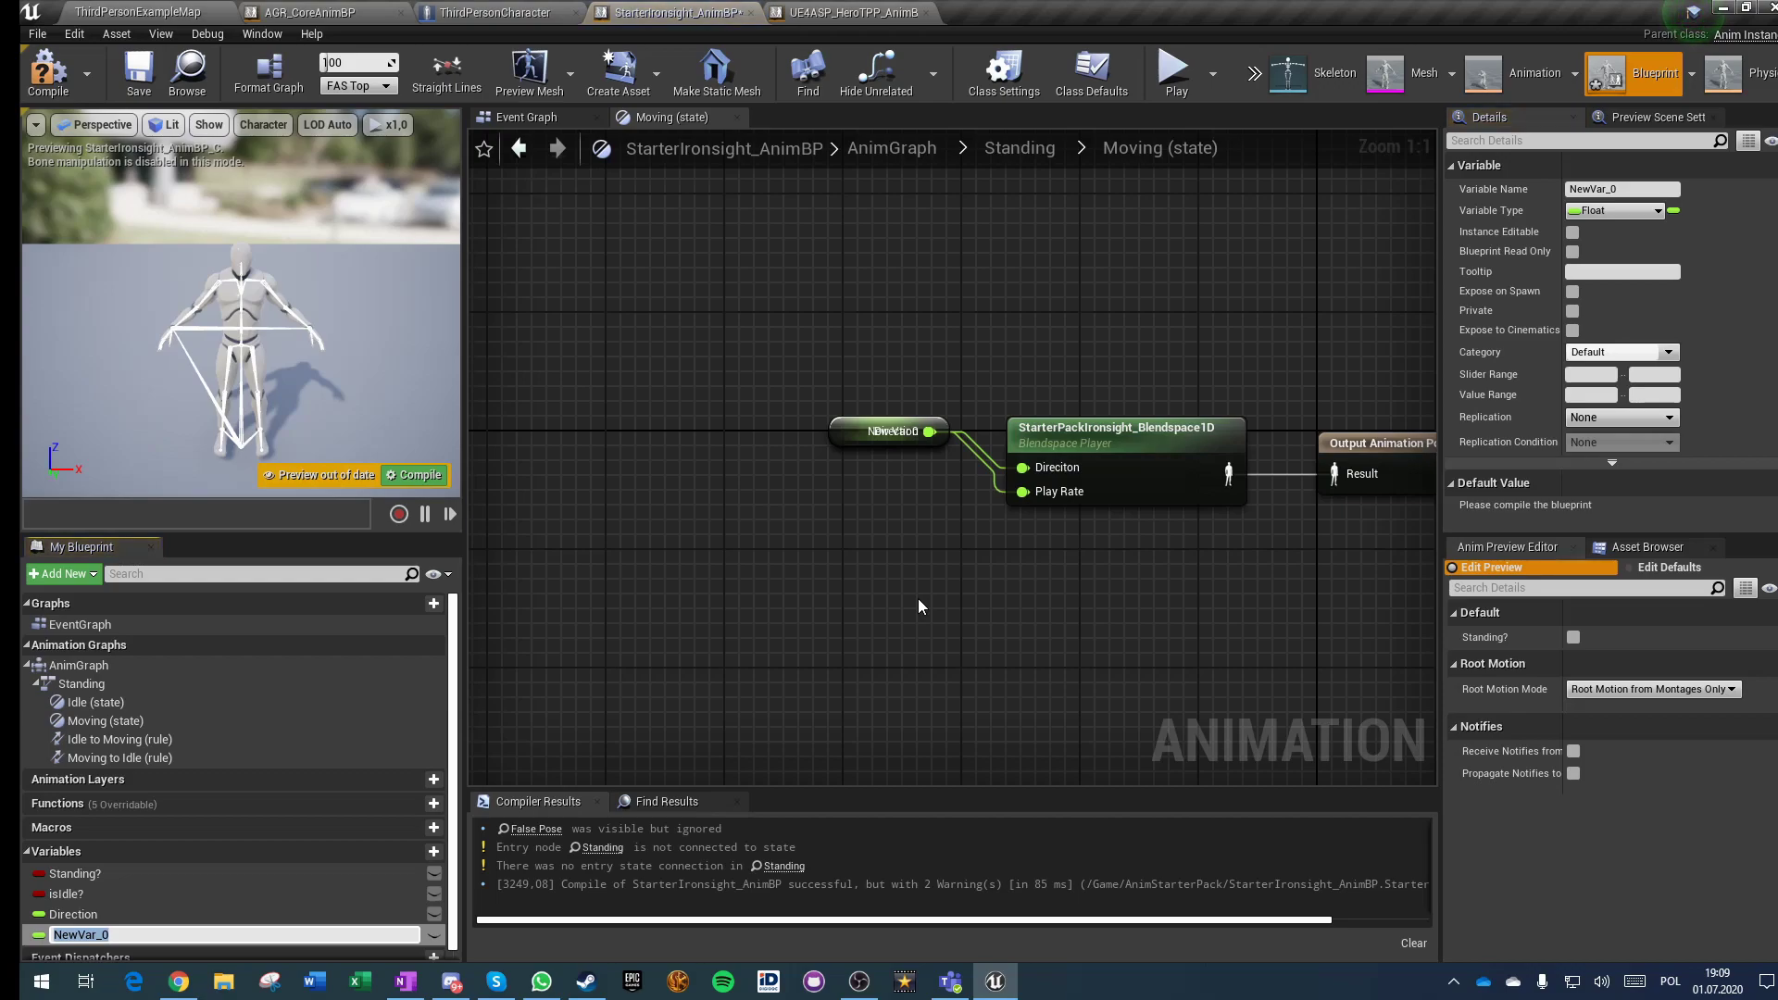
{"action": "type", "text": "Velocity"}
{"action": "key", "text": "Return"}
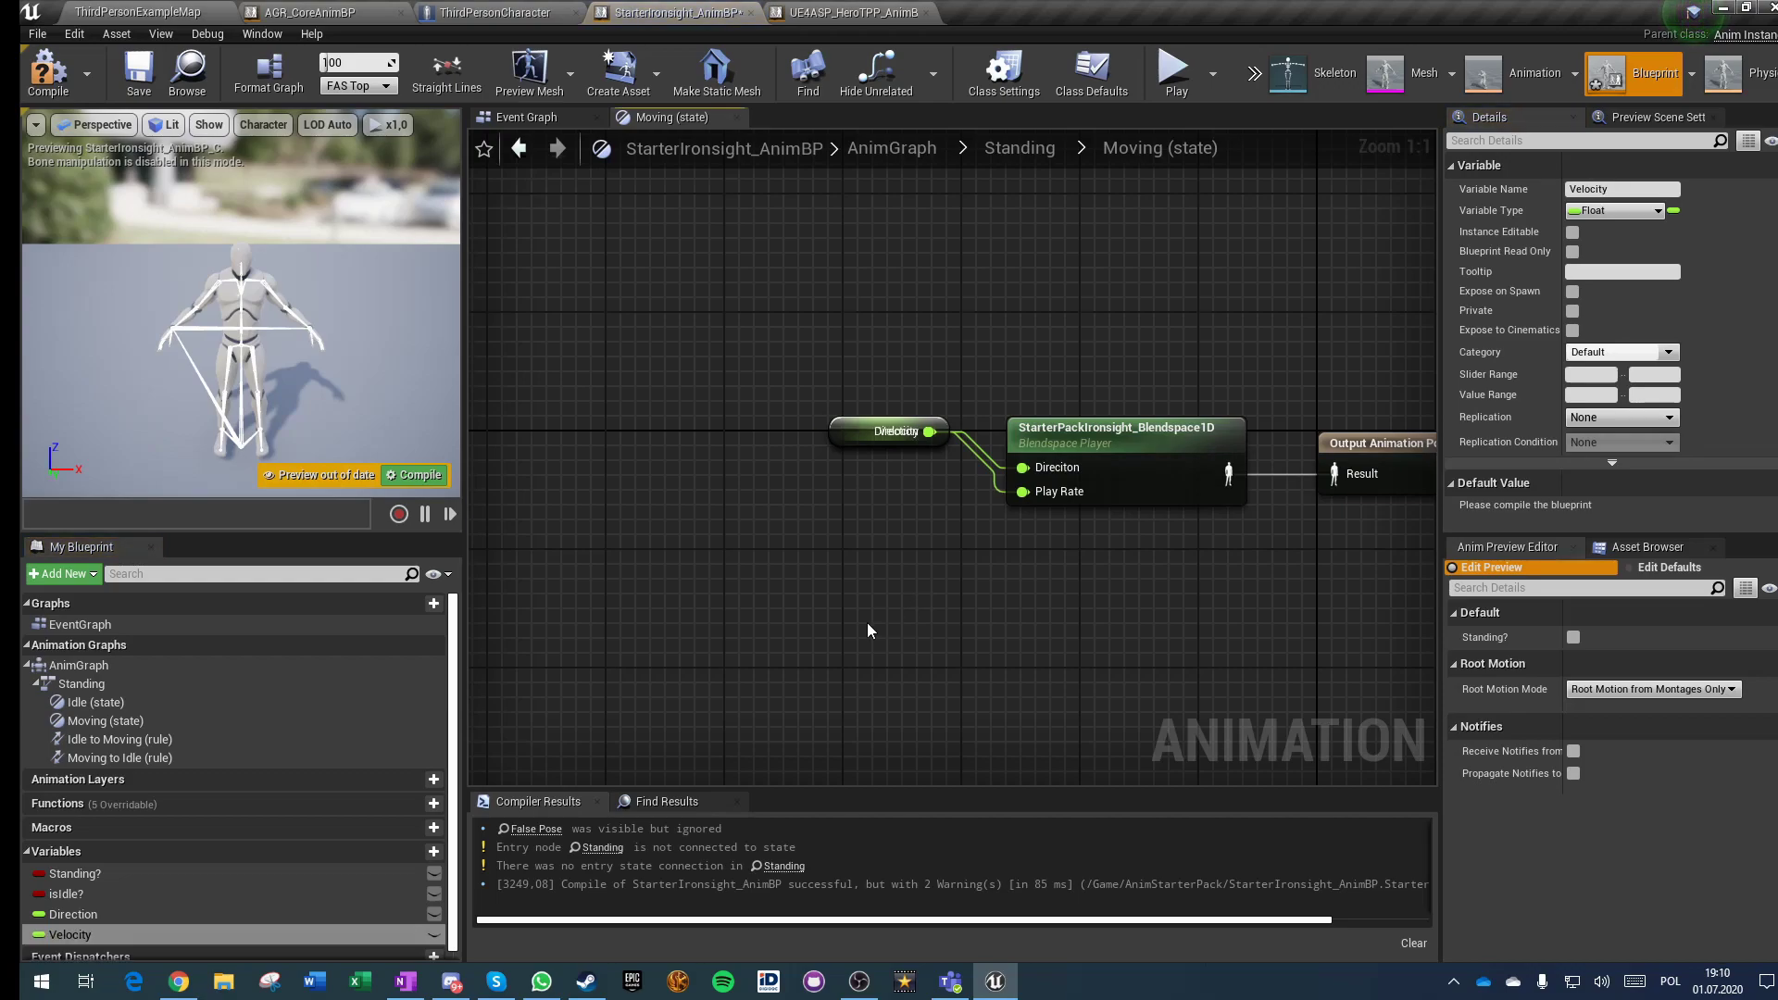
Step: Move the Velocity node clear of Direction and feed it into a new float division node with divisor 160
{"action": "left_click_drag", "start_coordinate": [944, 432], "coordinate": [750, 637]}
{"action": "type", "text": "/"}
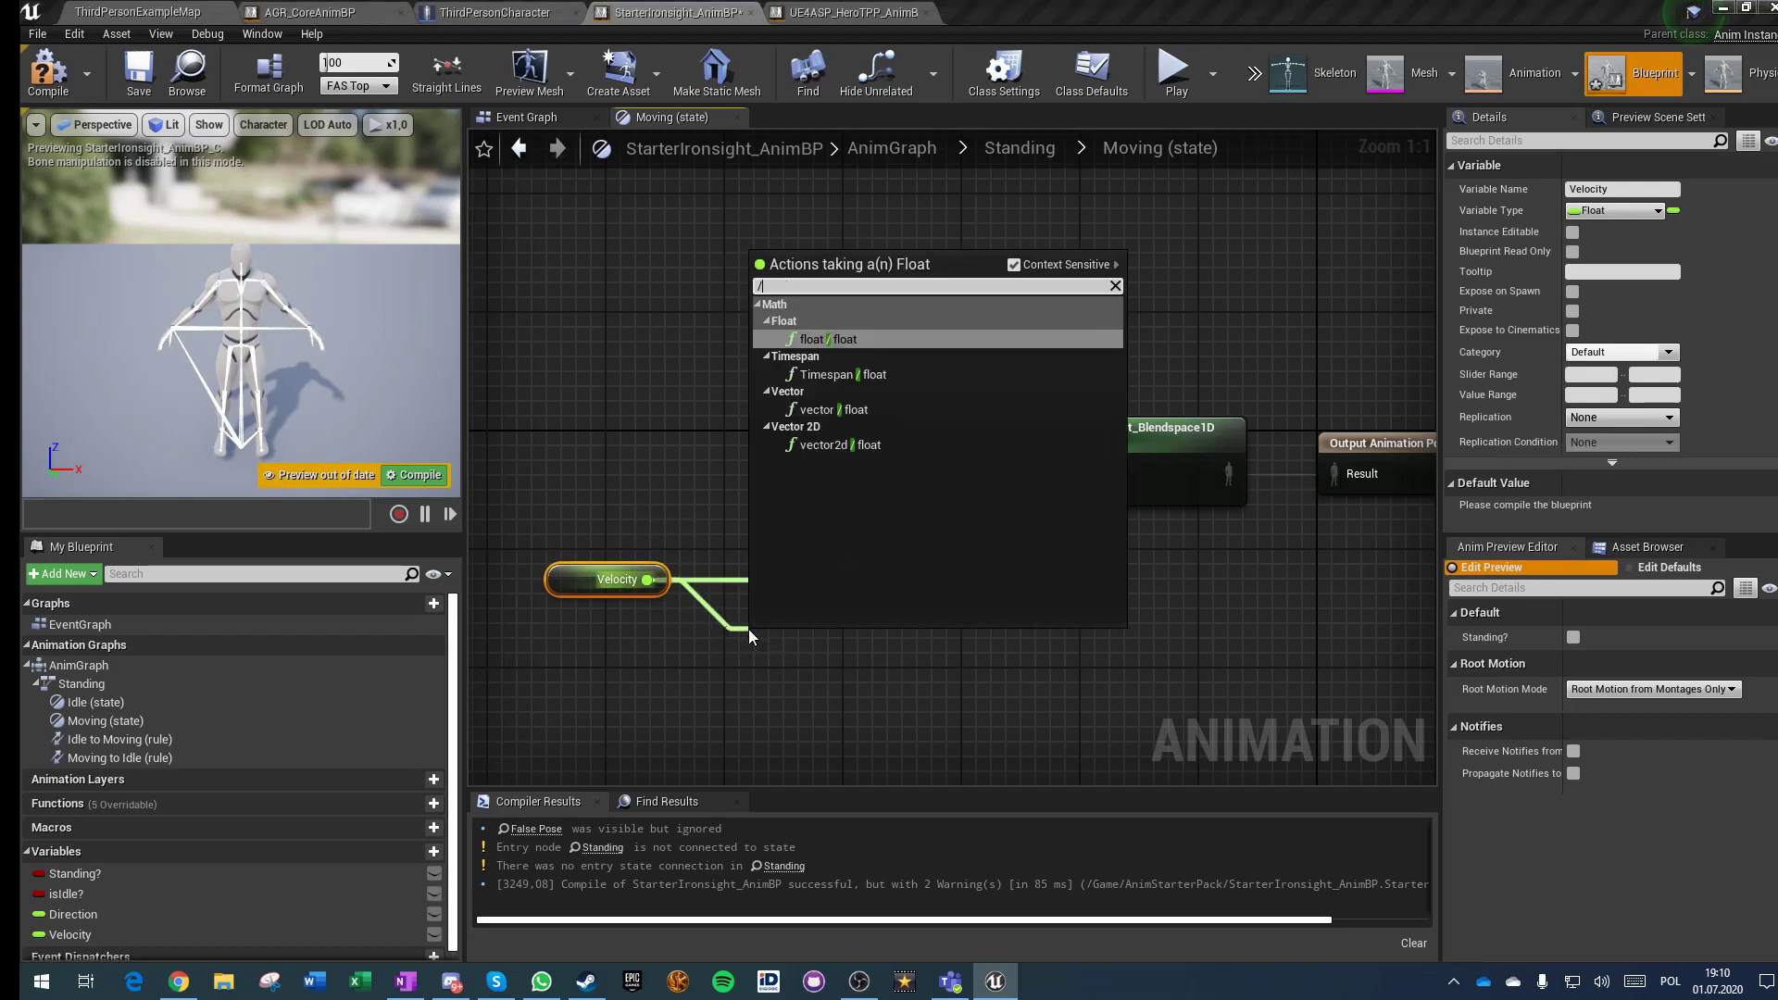
{"action": "key", "text": "Return"}
{"action": "key", "text": "BackSpace"}
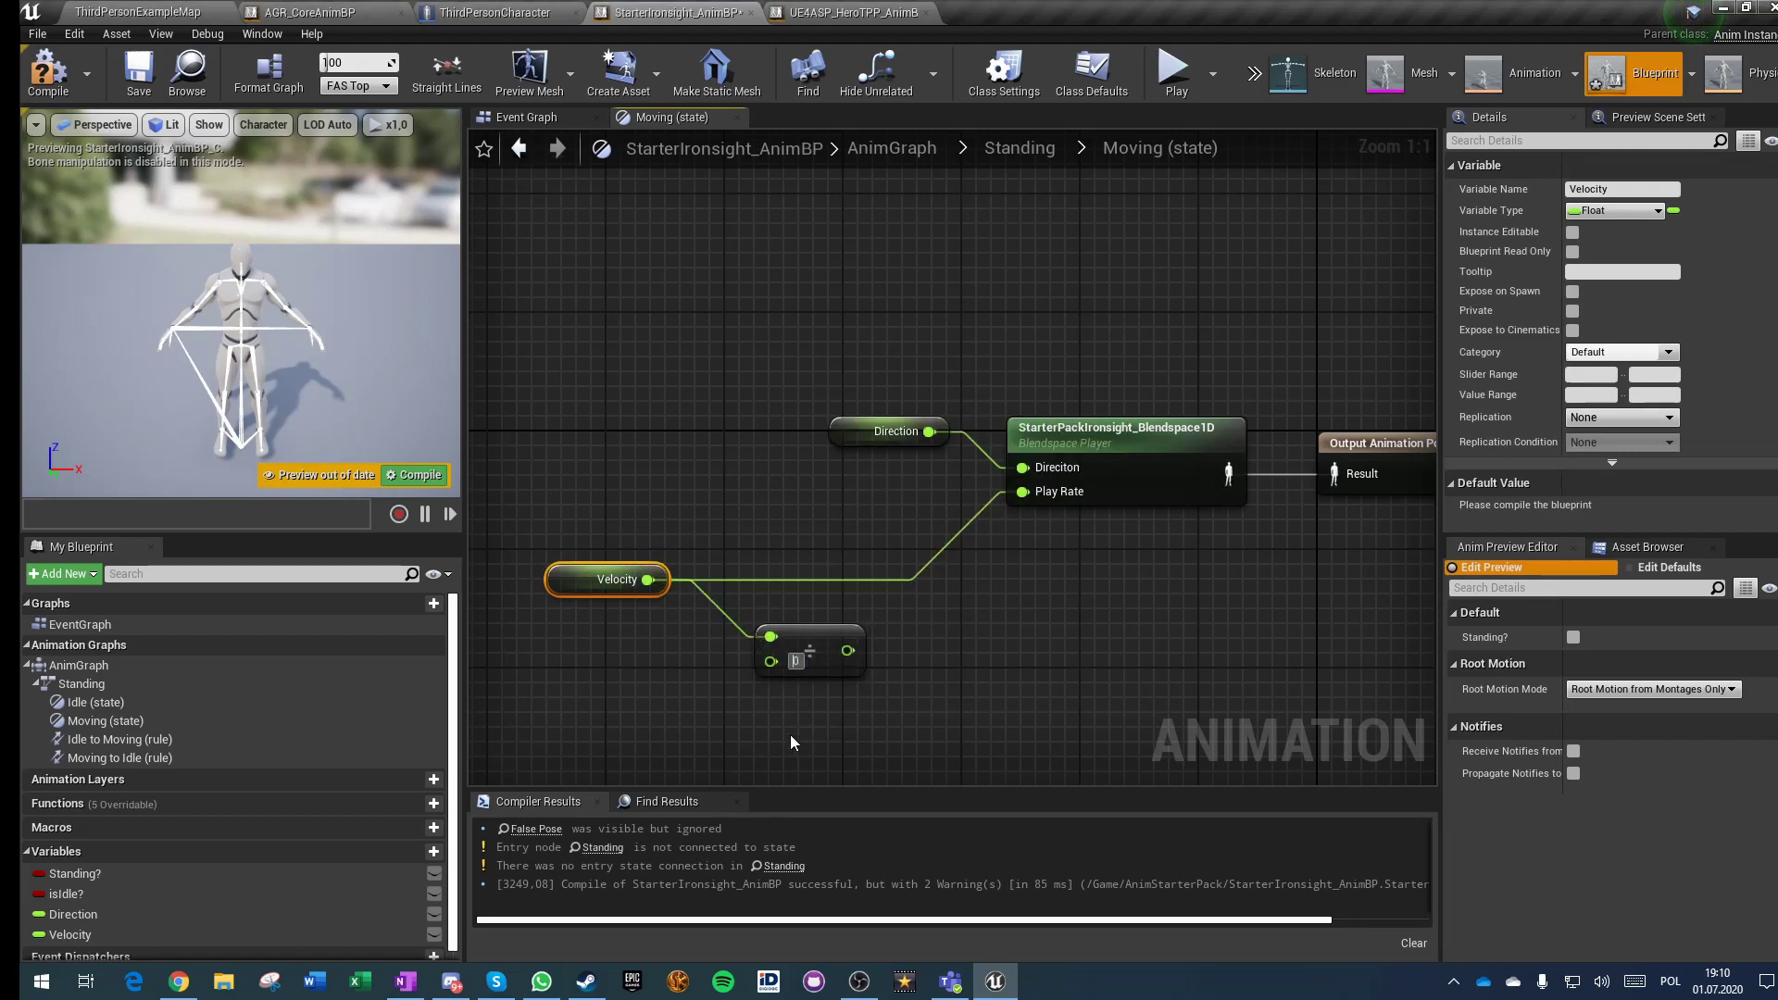
{"action": "type", "text": "160"}
{"action": "left_click", "coordinate": [619, 238]}
Step: Open the BS_Jog blend space from the Jog state of UE4ASP_HeroTPP_AnimBlueprint and check its maximum speed axis value
{"action": "left_click", "coordinate": [853, 12]}
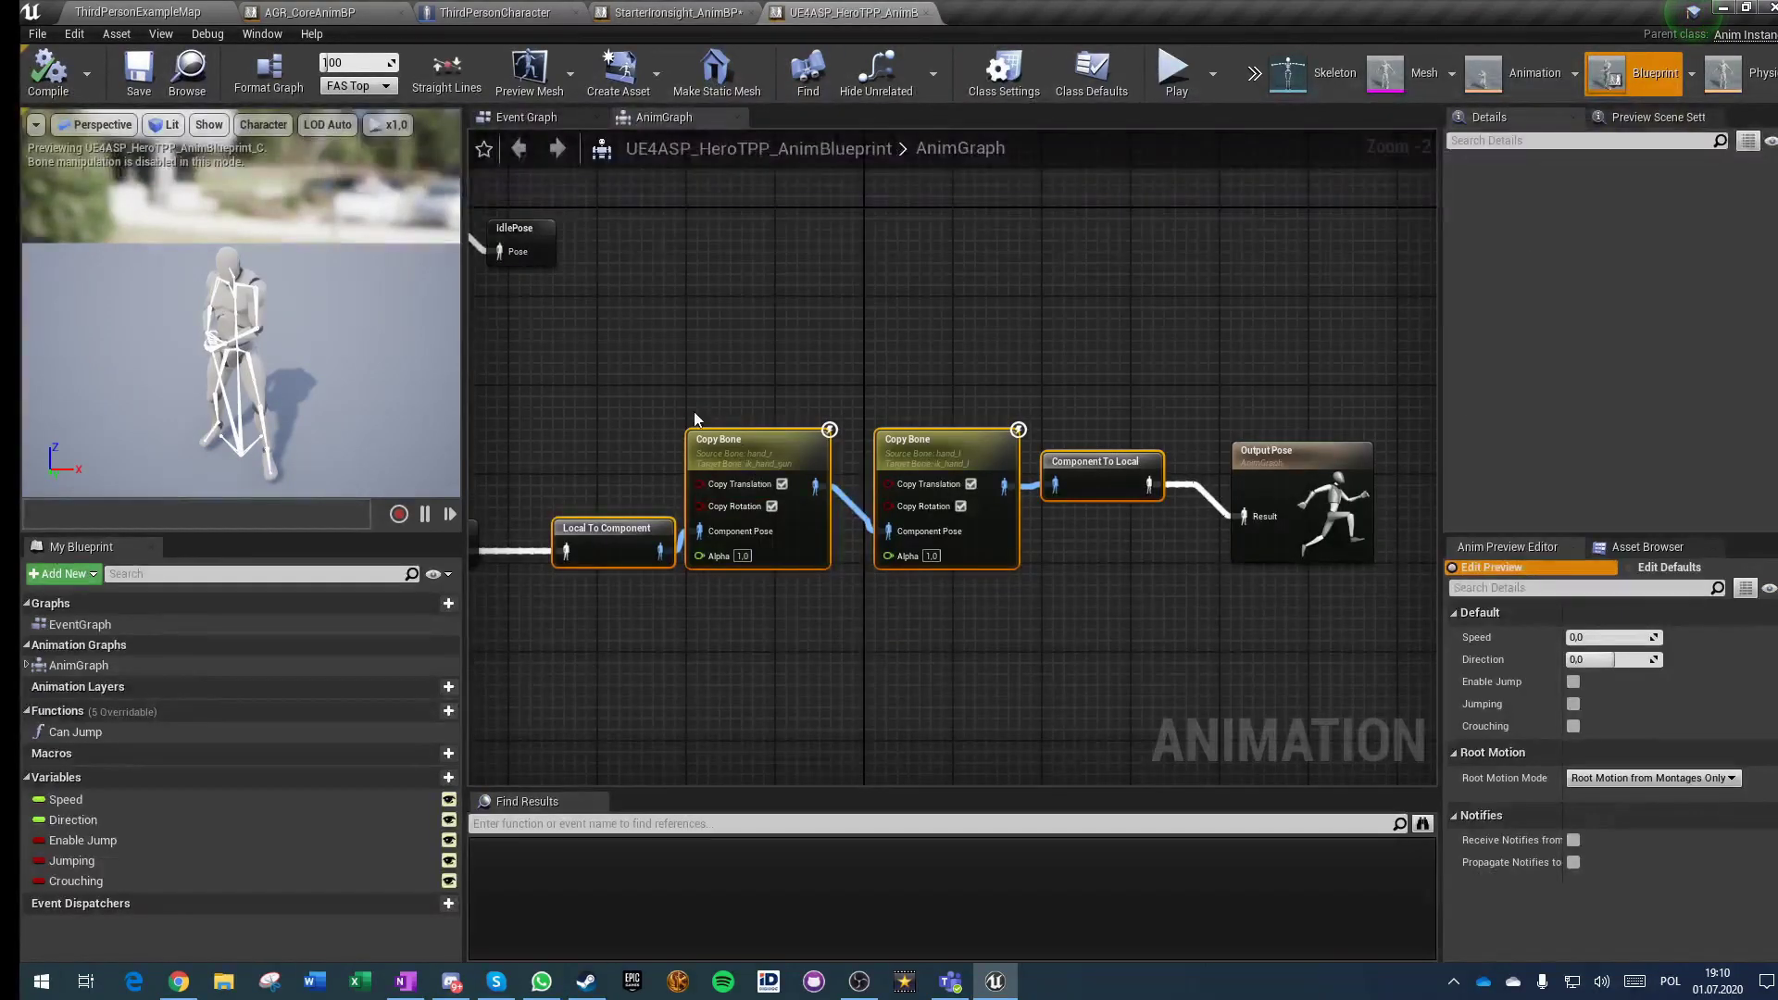
{"action": "scroll", "coordinate": [871, 419], "scroll_direction": "up", "scroll_amount": 2}
{"action": "right_click_drag", "start_coordinate": [592, 444], "coordinate": [1328, 458]}
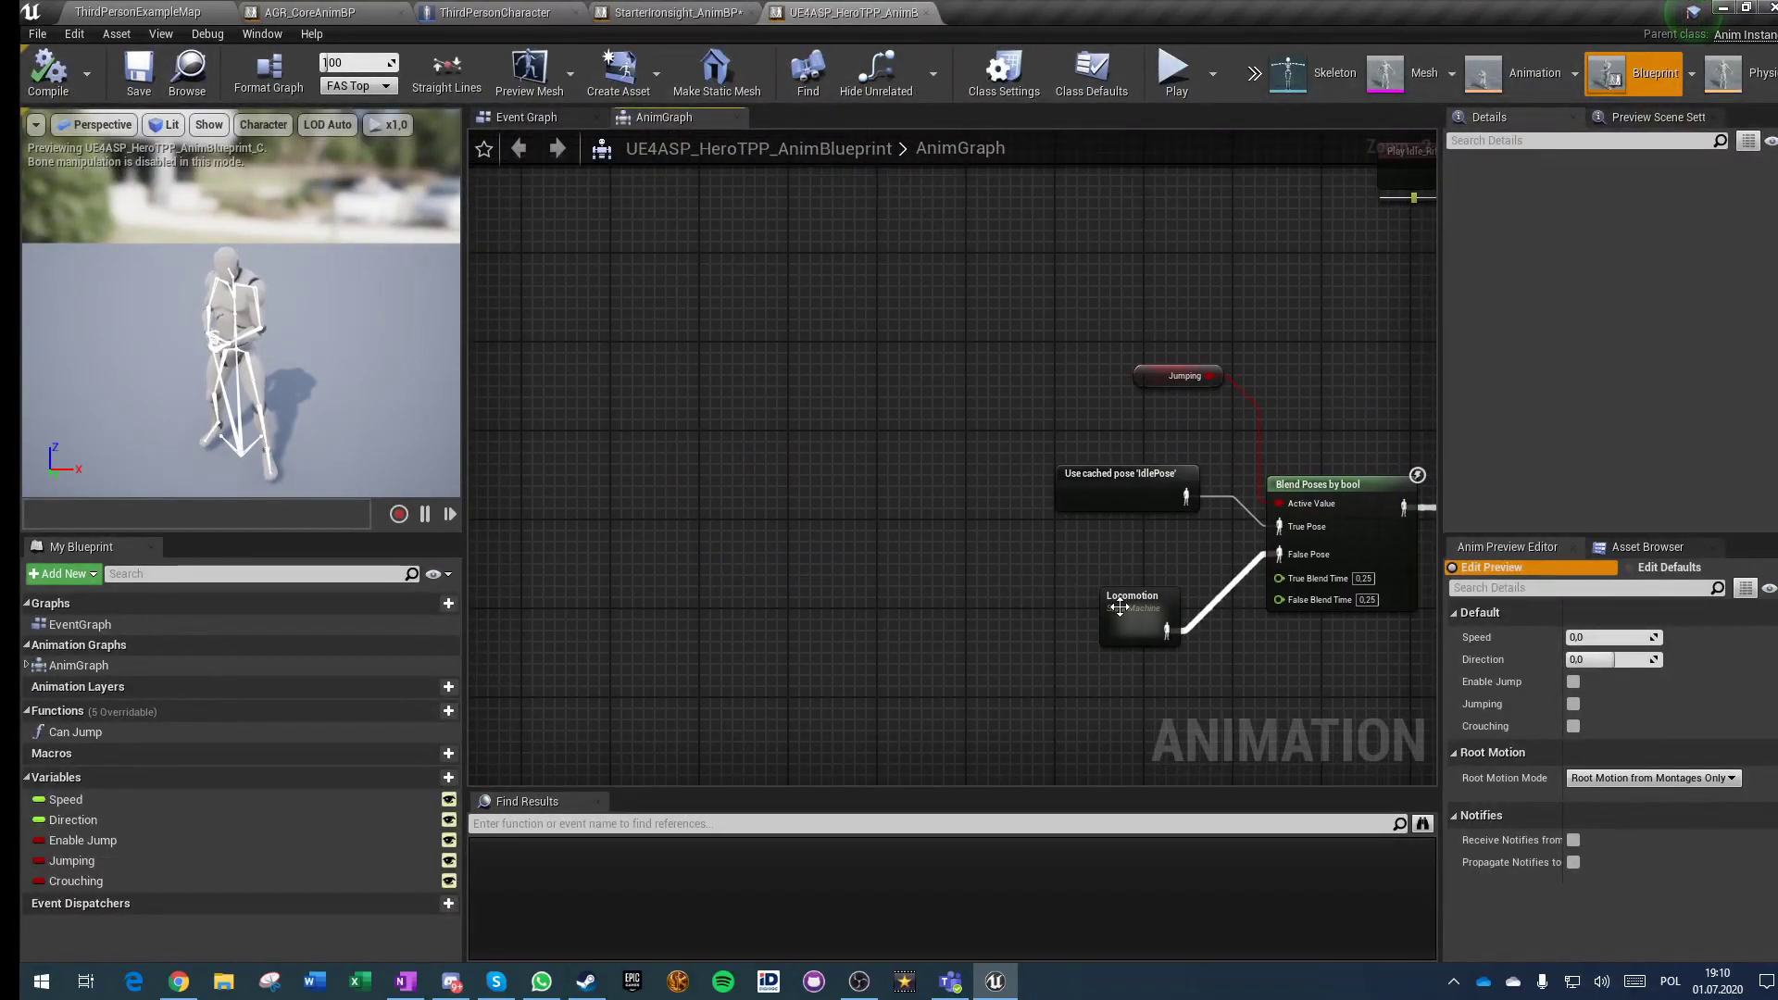
{"action": "double_click", "coordinate": [1124, 608]}
{"action": "double_click", "coordinate": [1082, 488]}
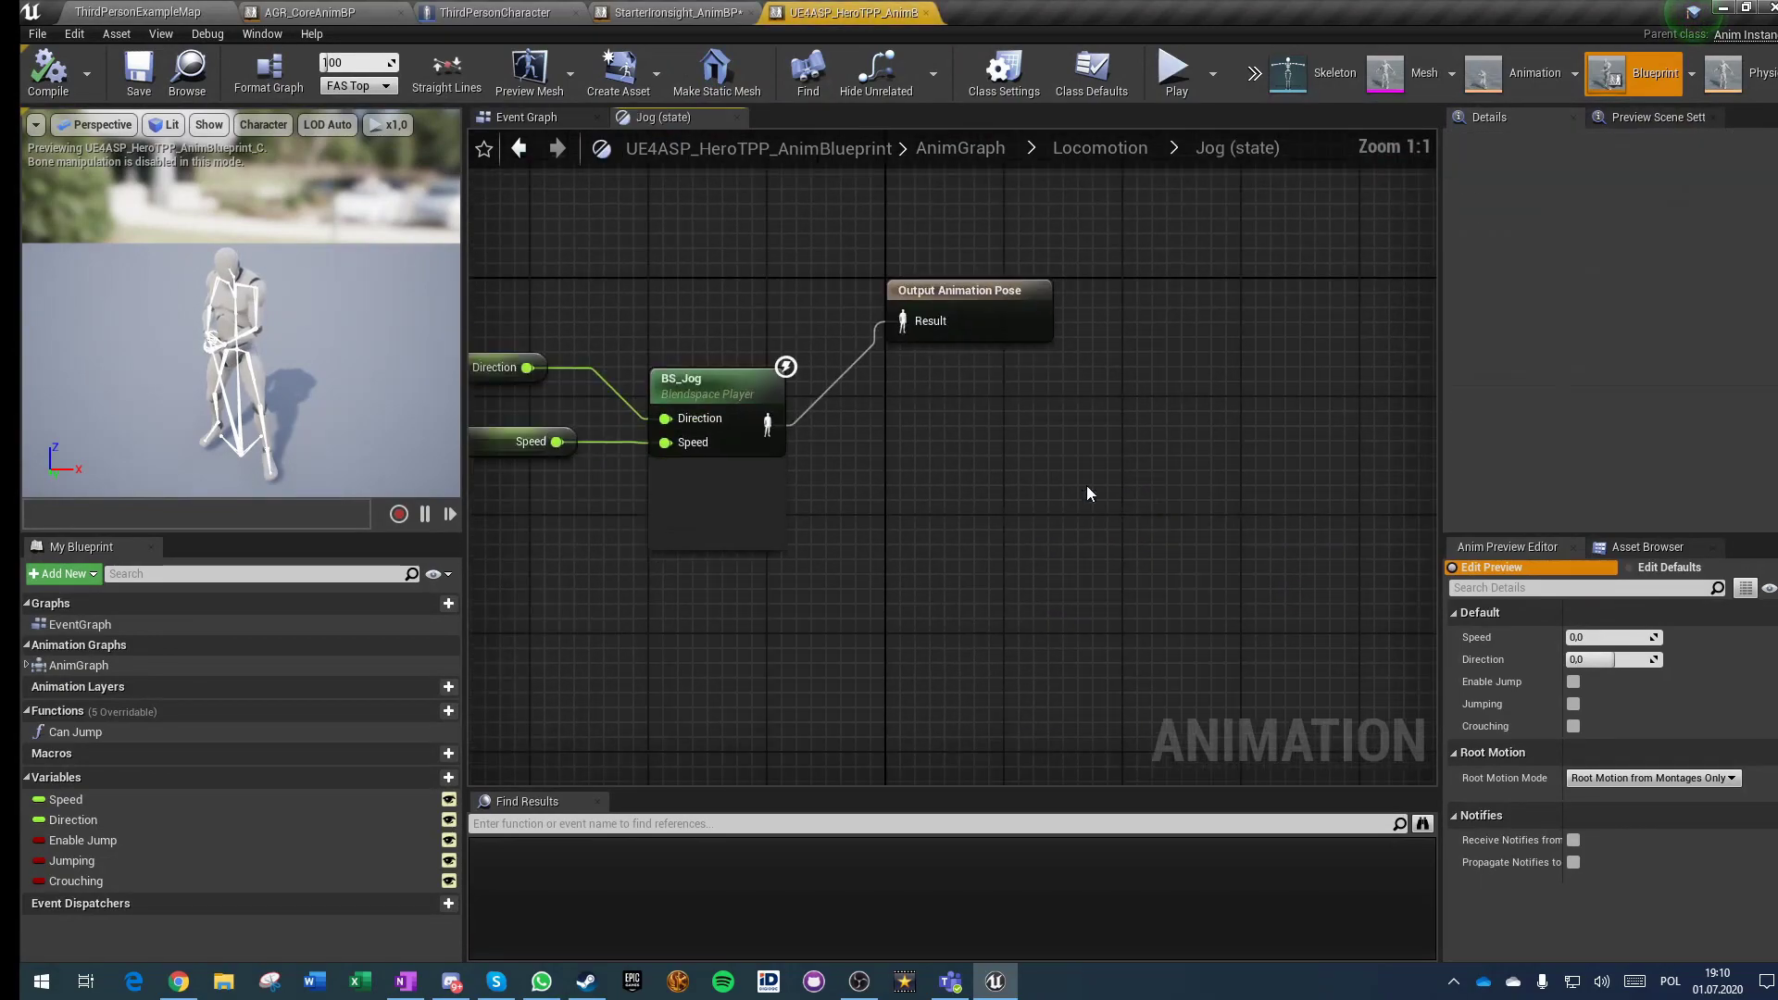
{"action": "left_click", "coordinate": [1016, 491]}
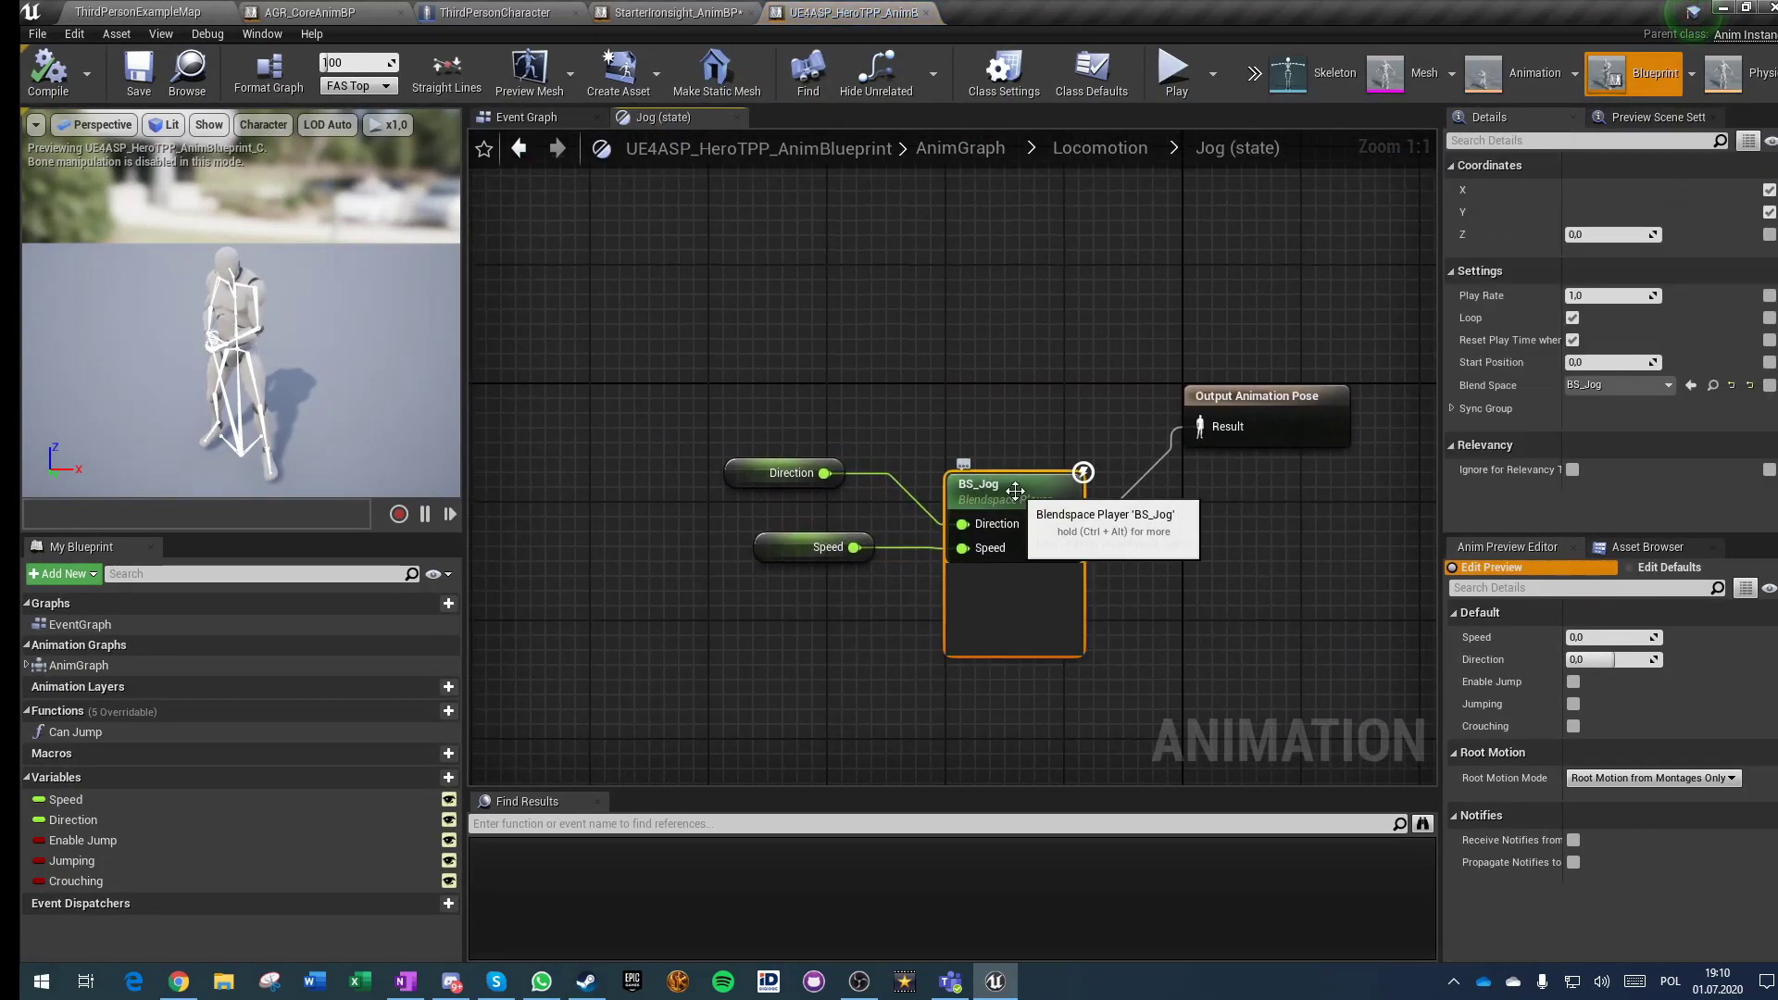
{"action": "left_click", "coordinate": [1713, 385]}
{"action": "double_click", "coordinate": [700, 760]}
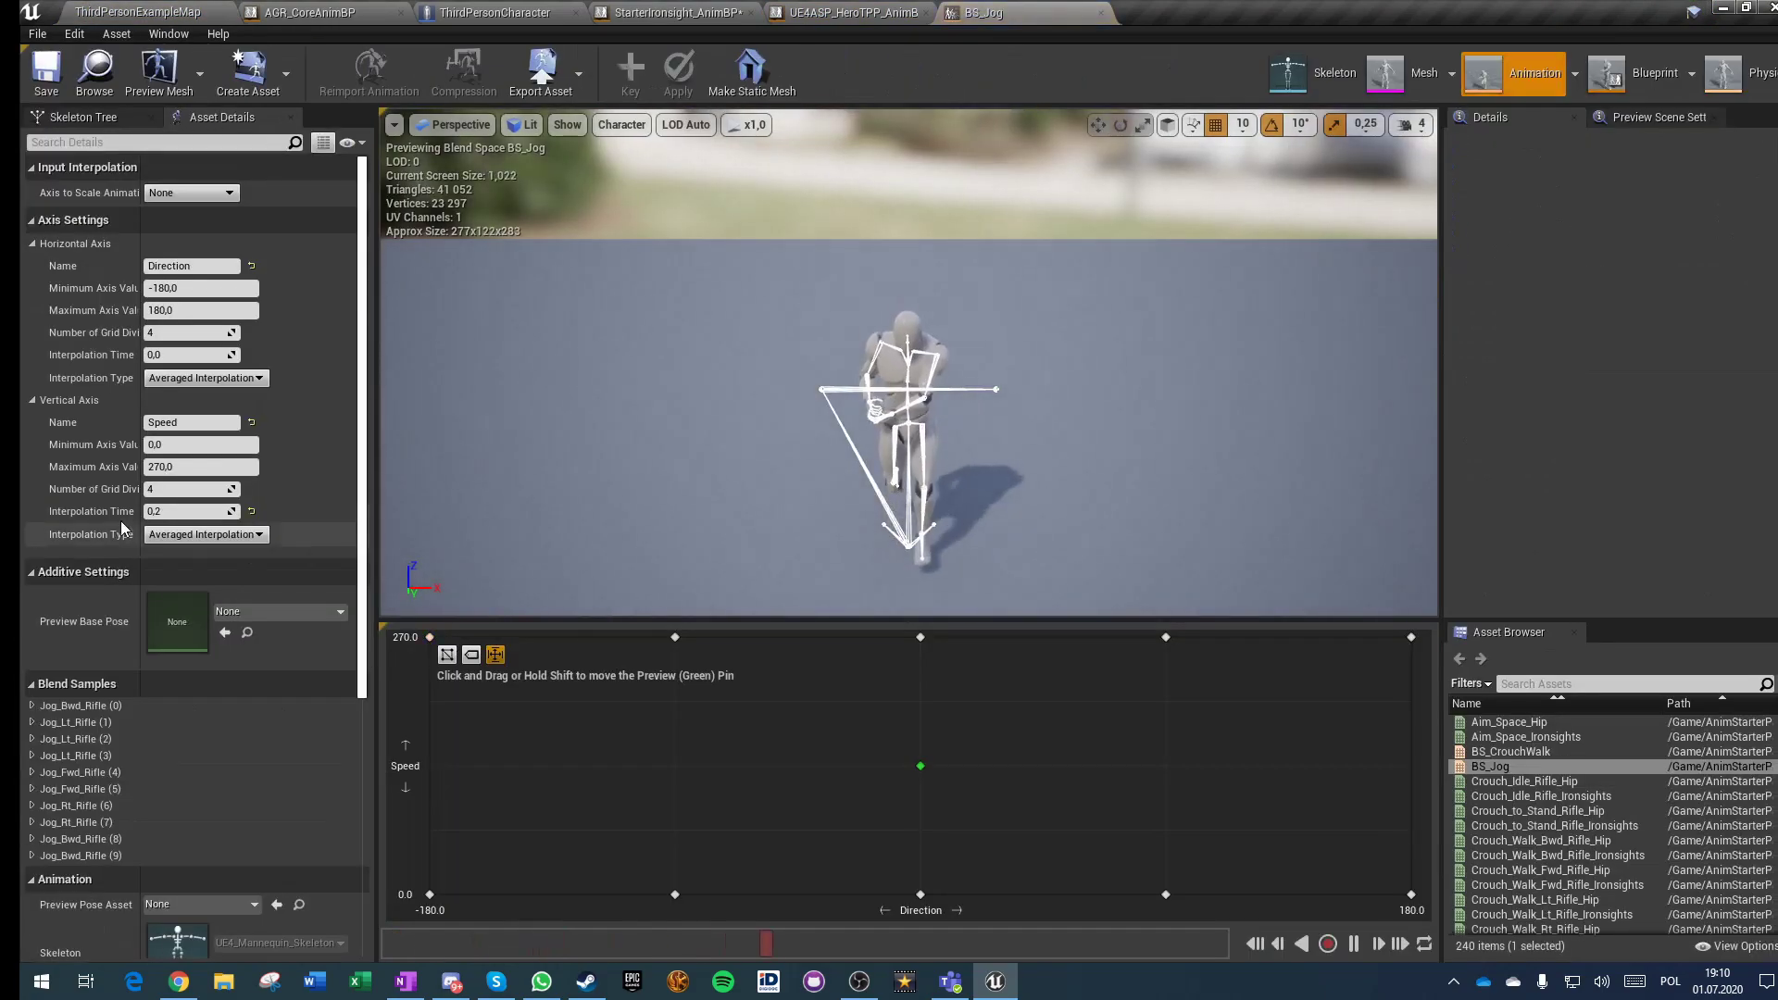
{"action": "left_click", "coordinate": [190, 467]}
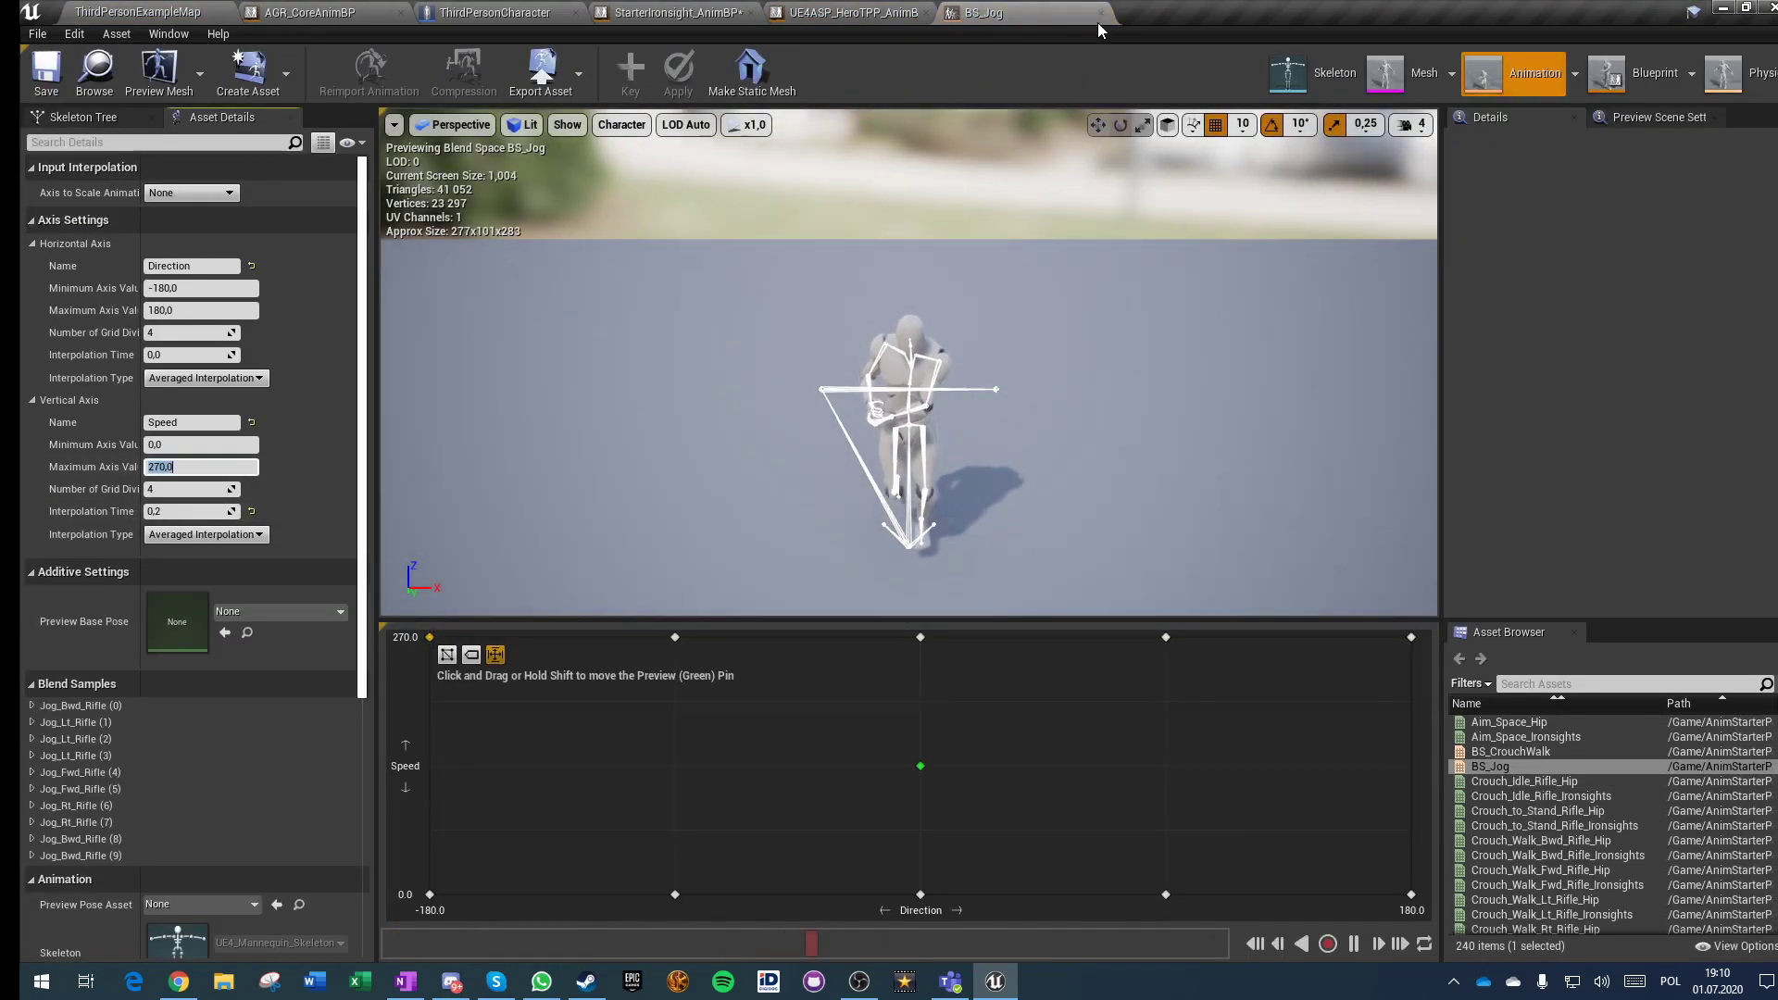
{"action": "left_click", "coordinate": [853, 17]}
Step: In StarterIronsight_AnimBP, set the divisor of the Velocity division to 270 and connect its result to the blendspace player's Play Rate
{"action": "left_click", "coordinate": [679, 12]}
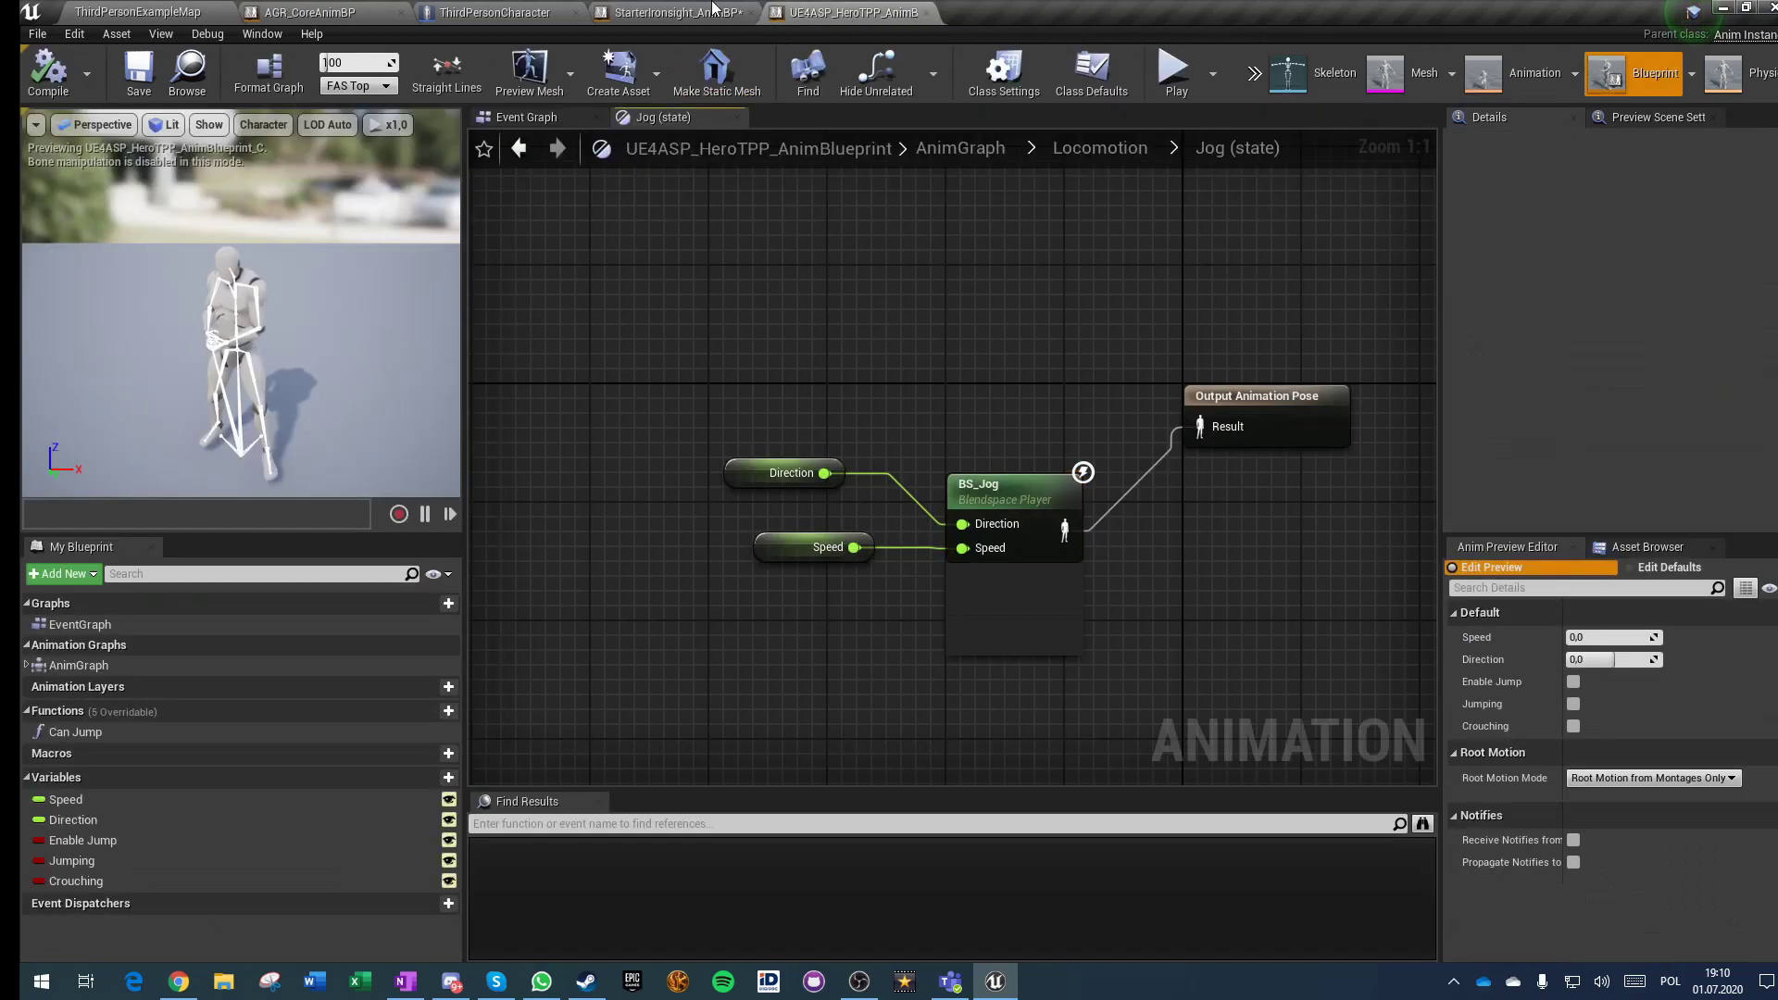
{"action": "left_click", "coordinate": [808, 660]}
{"action": "type", "text": "270"}
{"action": "key", "text": "Return"}
{"action": "left_click_drag", "start_coordinate": [868, 651], "coordinate": [1023, 492]}
{"action": "left_click_drag", "start_coordinate": [806, 629], "coordinate": [820, 614]}
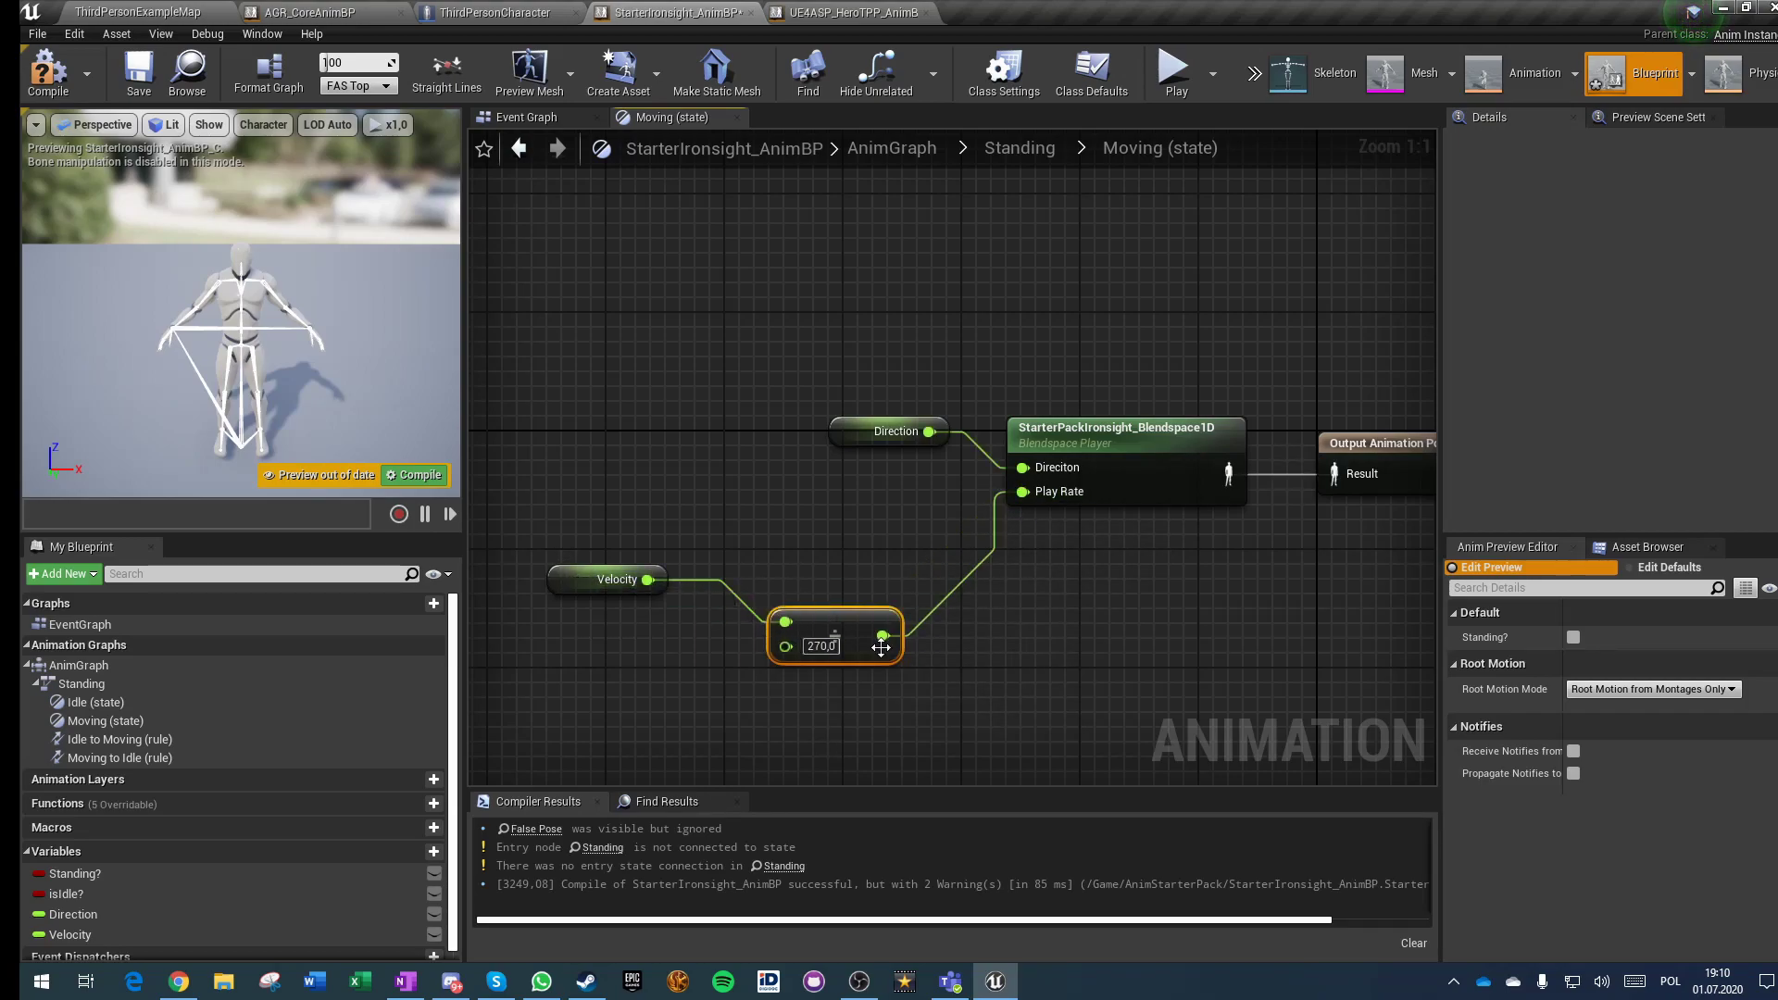
Step: Compile and save StarterIronsight_AnimBP with the finished Moving state
{"action": "left_click", "coordinate": [1157, 448]}
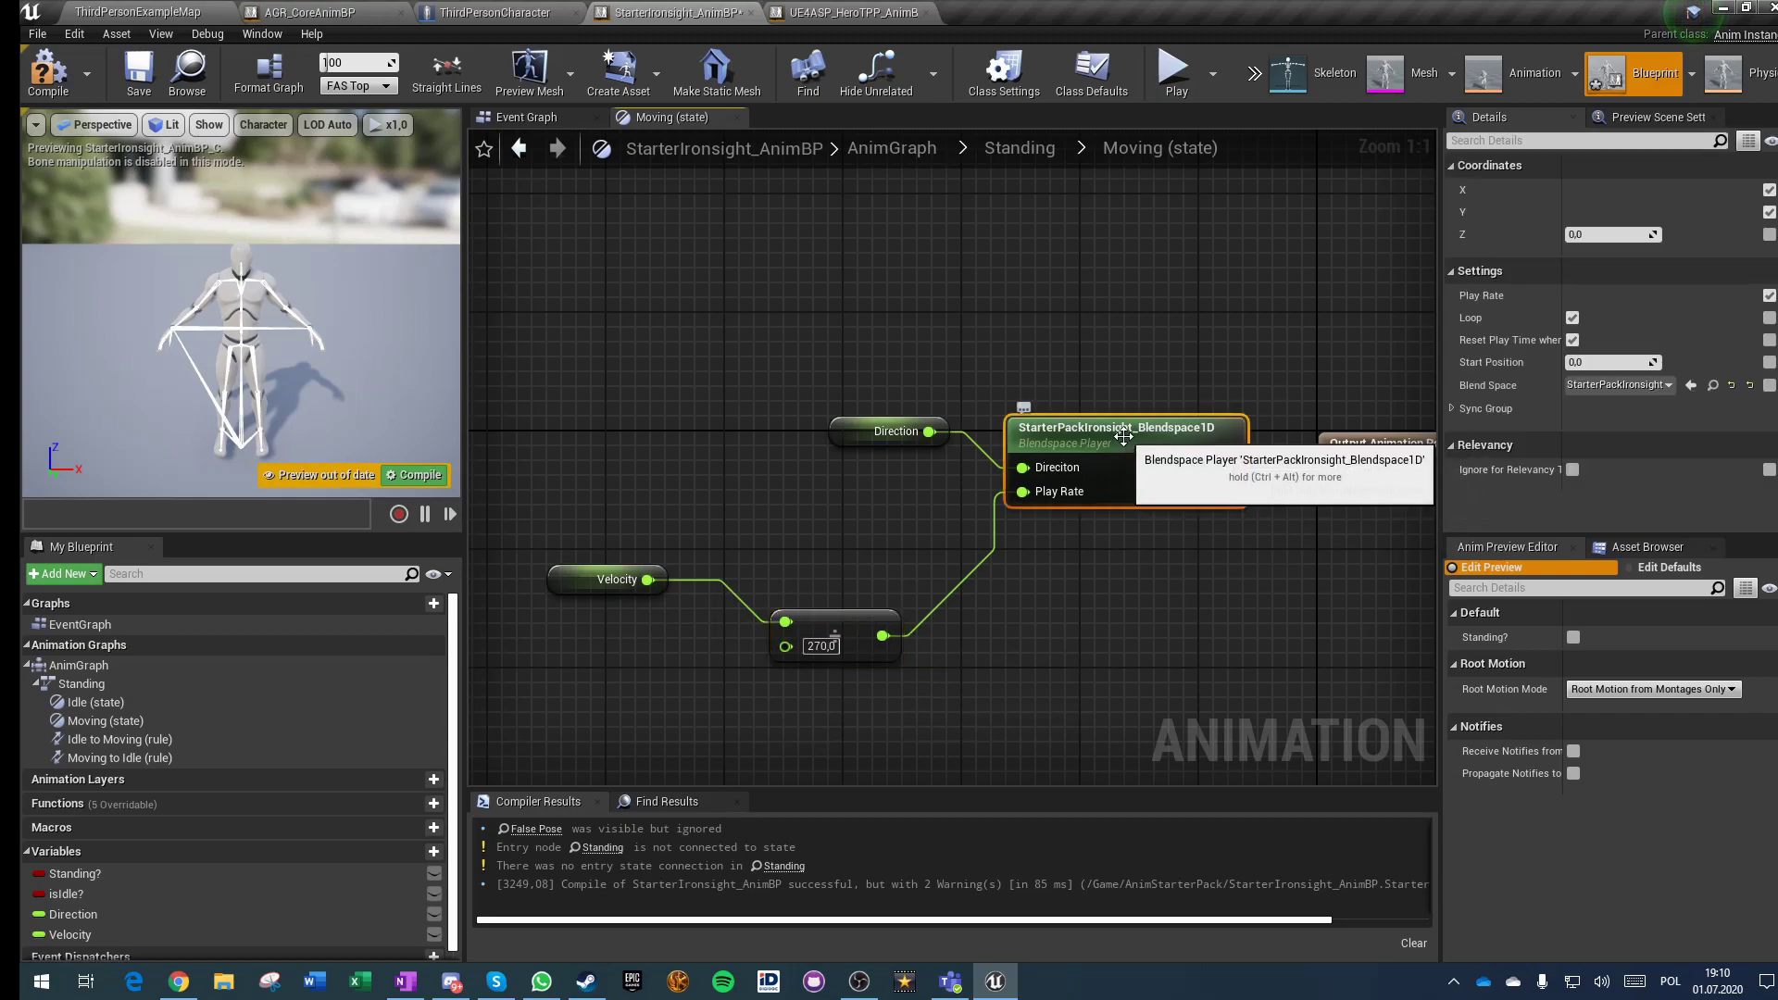
{"action": "left_click", "coordinate": [978, 648]}
{"action": "right_click_drag", "start_coordinate": [979, 649], "coordinate": [880, 635]}
{"action": "left_click", "coordinate": [48, 72]}
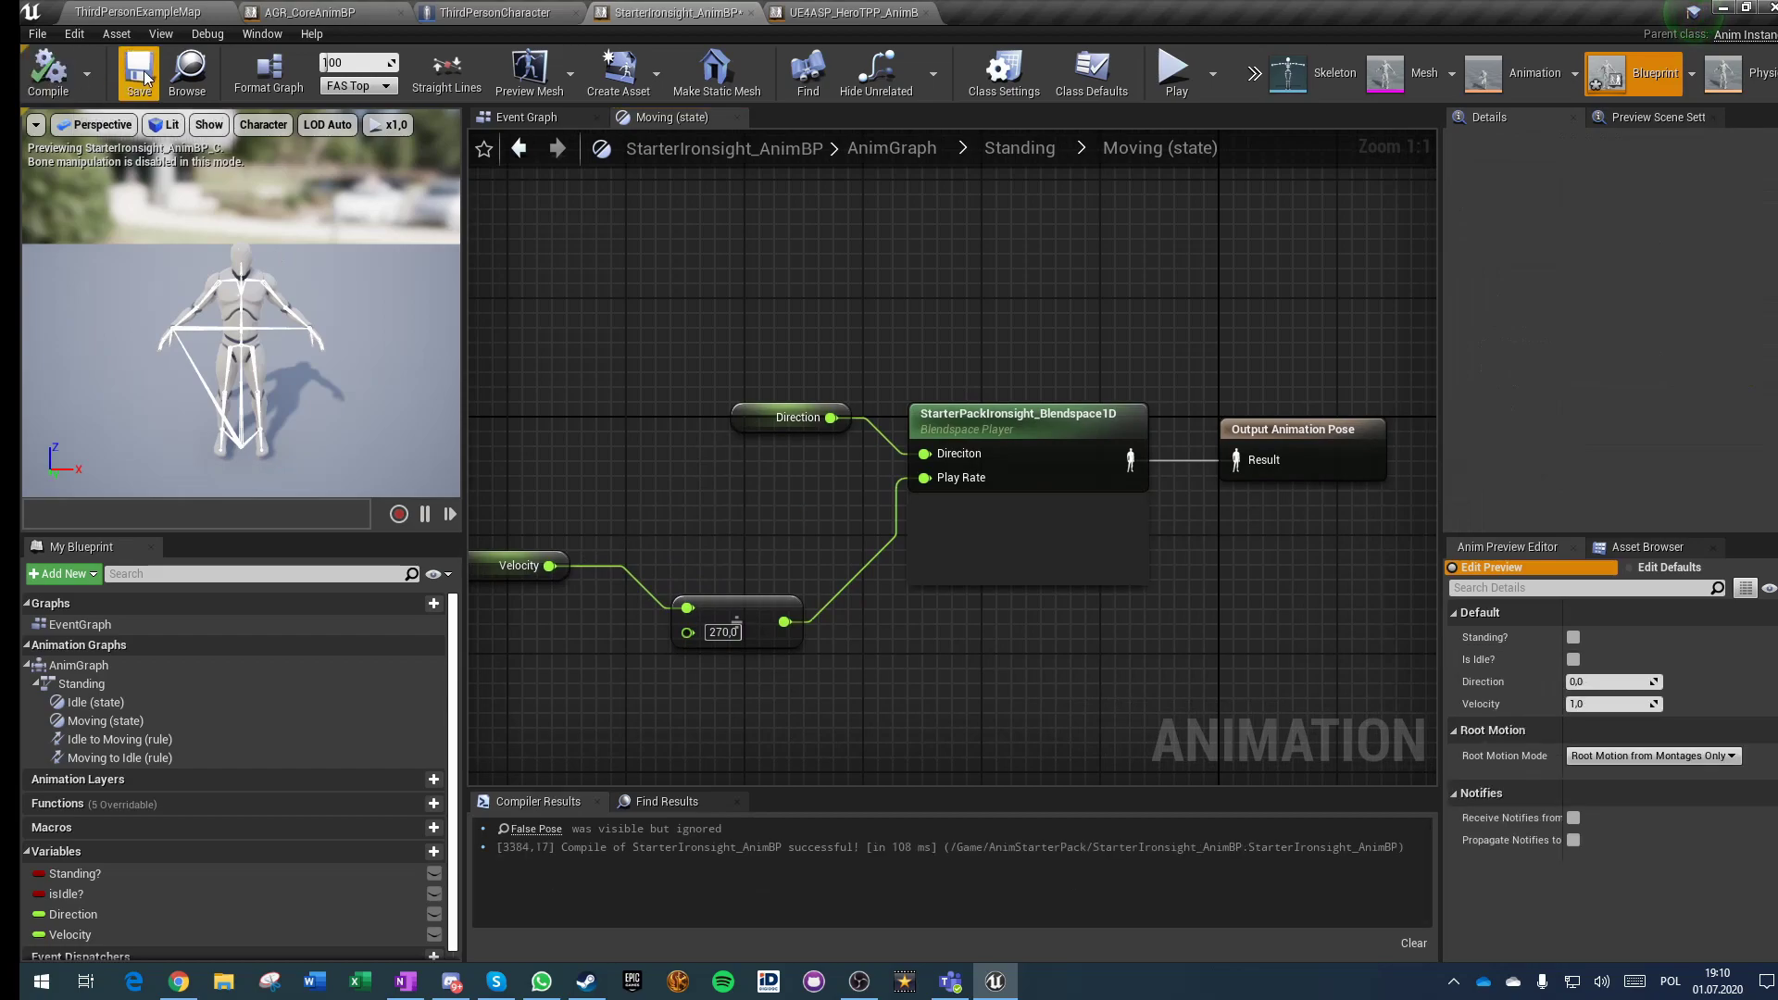
{"action": "left_click", "coordinate": [954, 500]}
Step: In the AnimGraph, insert an Inertialization node between the Standing state machine and the True Pose of Blend Poses by bool, aligned with both
{"action": "left_click", "coordinate": [984, 150]}
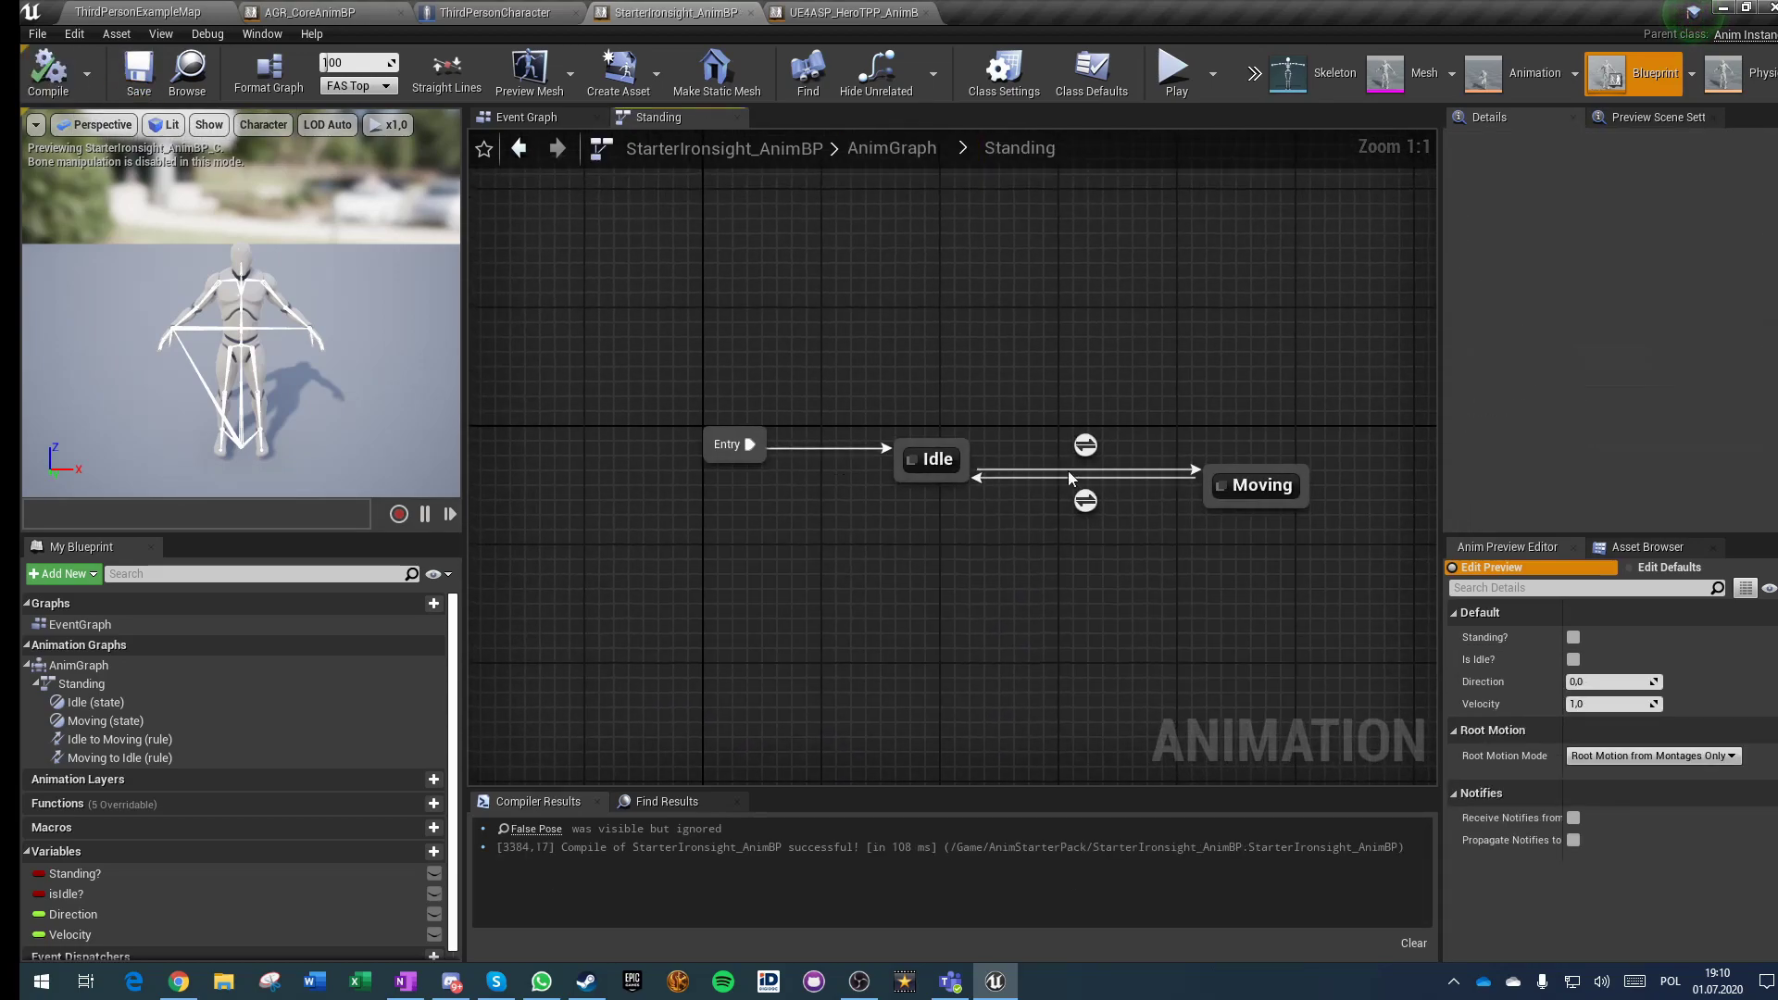
{"action": "left_click", "coordinate": [880, 150]}
{"action": "left_click_drag", "start_coordinate": [819, 532], "coordinate": [710, 539]}
{"action": "type", "text": "inert"}
{"action": "key", "text": "Return"}
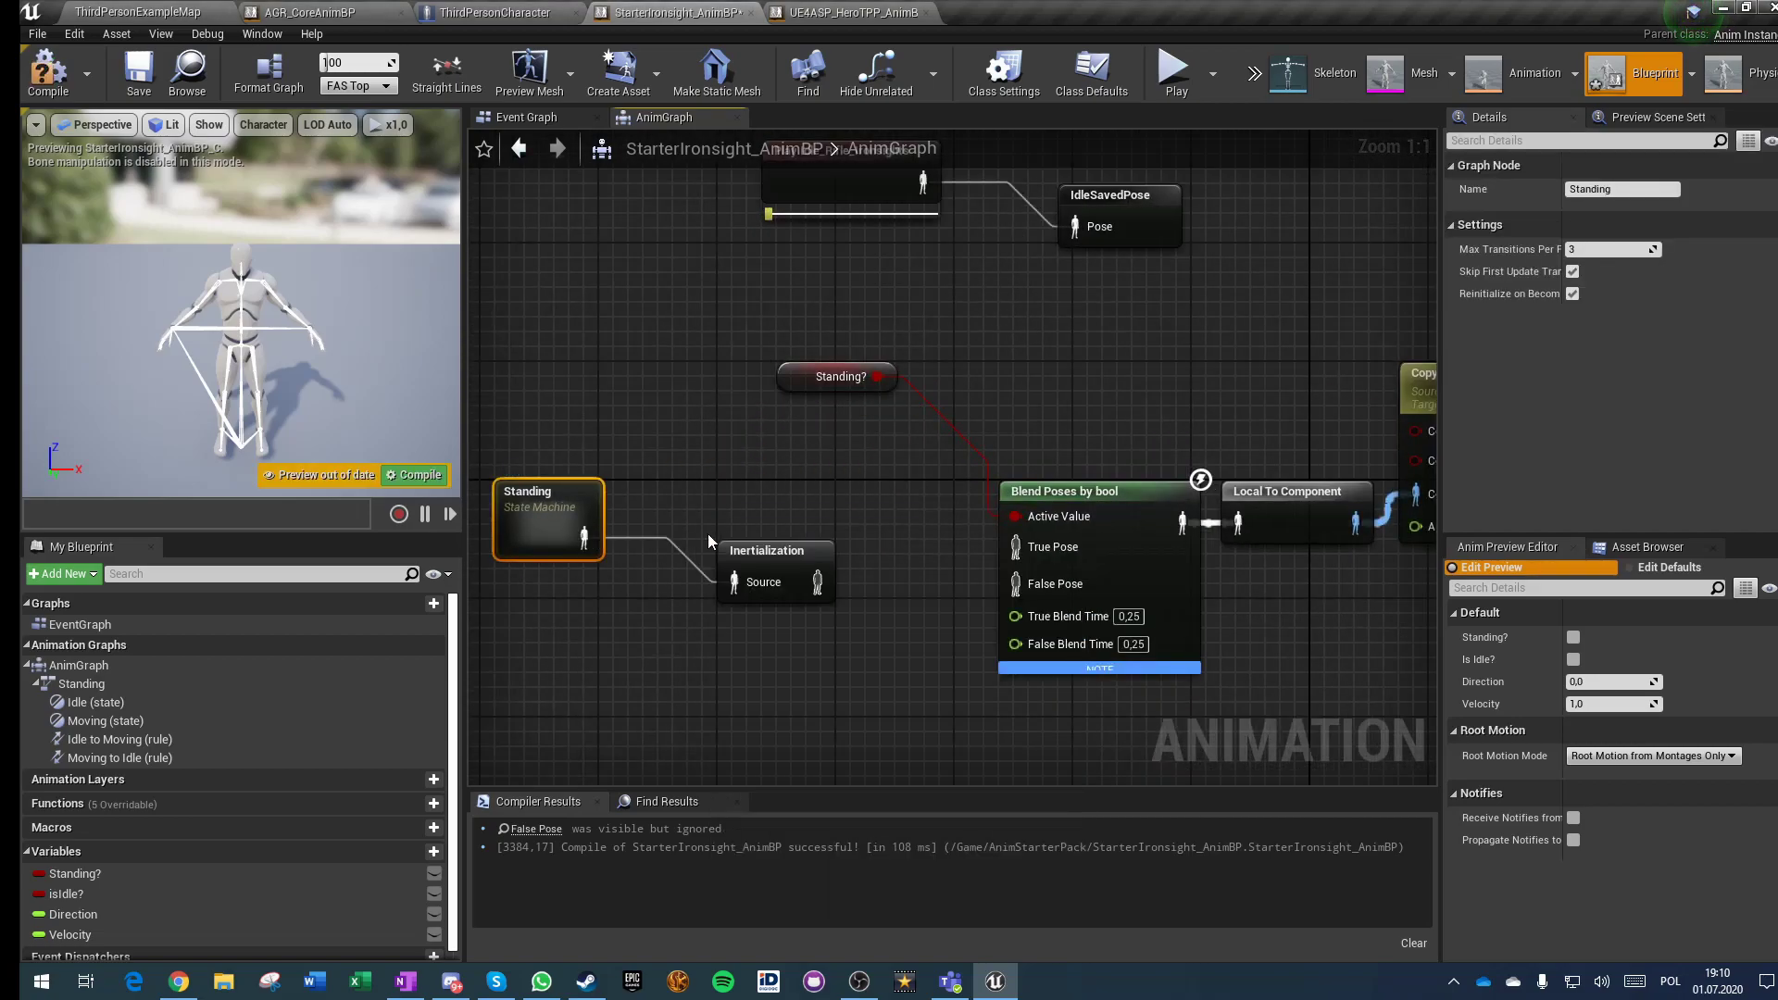
{"action": "left_click_drag", "start_coordinate": [817, 582], "coordinate": [1030, 547]}
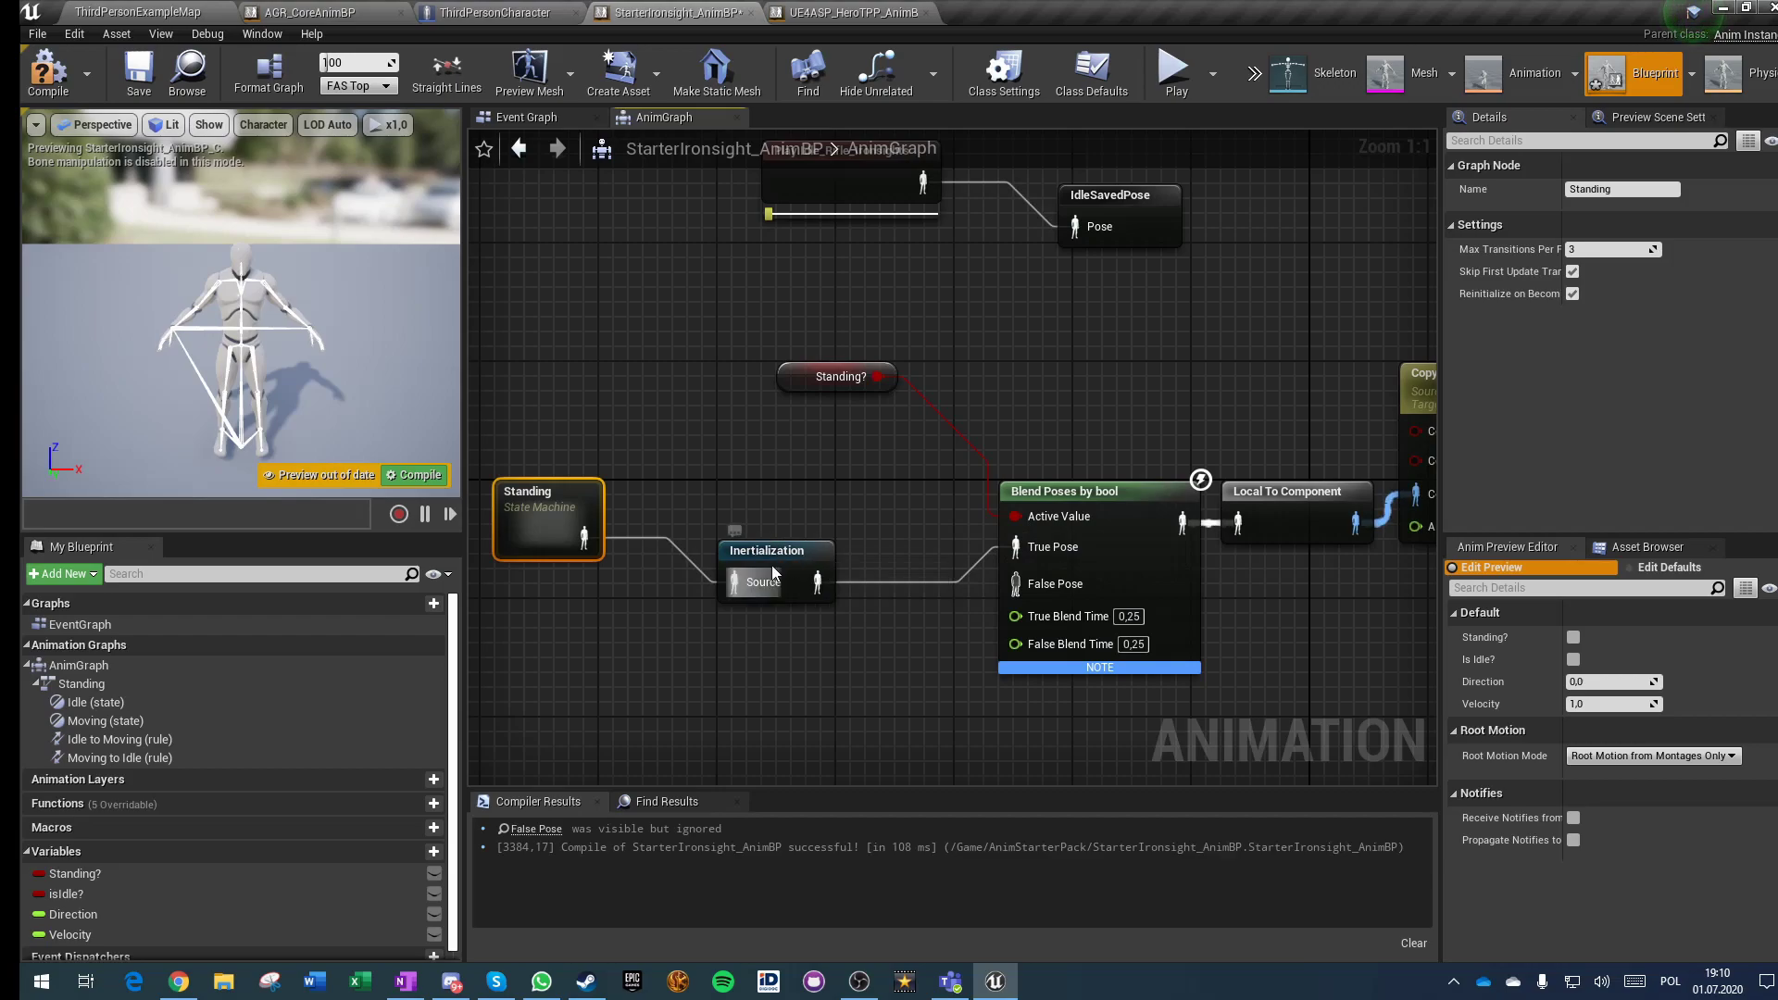
{"action": "left_click_drag", "start_coordinate": [761, 550], "coordinate": [756, 520]}
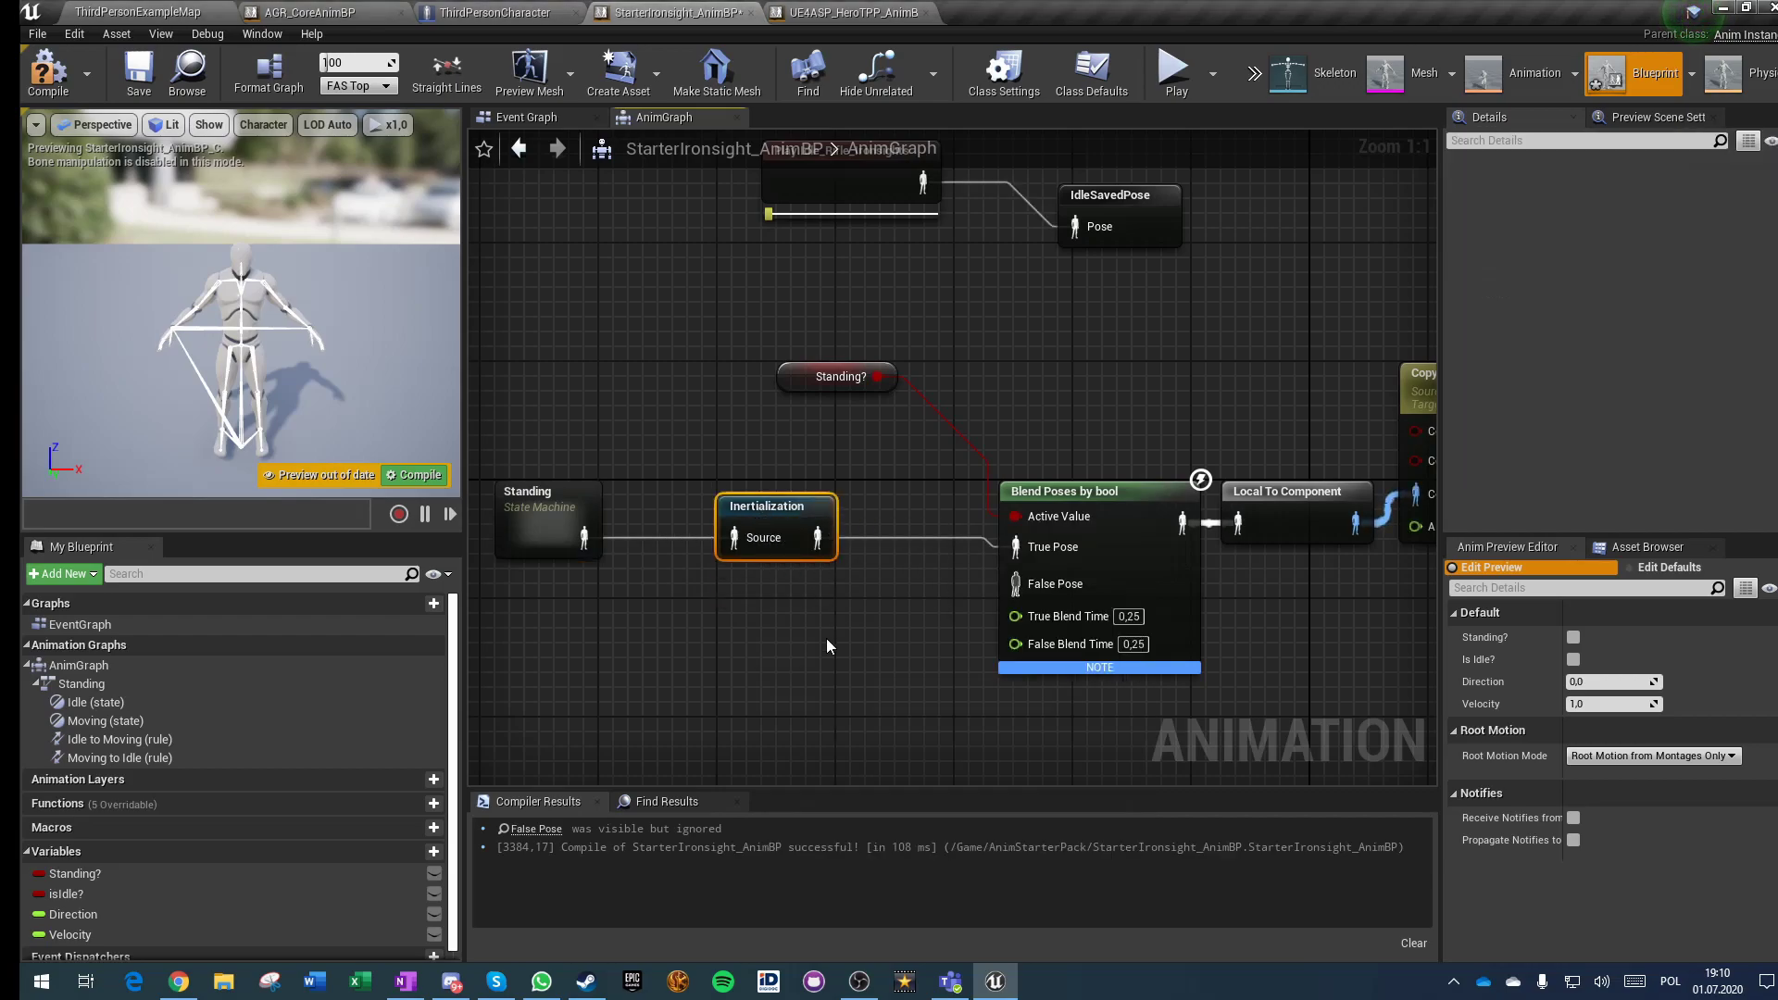
Step: Feed a Play Crouch_Idle_Rifle_Ironsights node into the False Pose of Blend Poses by bool and place it below the Inertialization node
{"action": "right_click_drag", "start_coordinate": [826, 637], "coordinate": [624, 557]}
{"action": "left_click", "coordinate": [919, 466]}
{"action": "right_click_drag", "start_coordinate": [765, 519], "coordinate": [957, 454]}
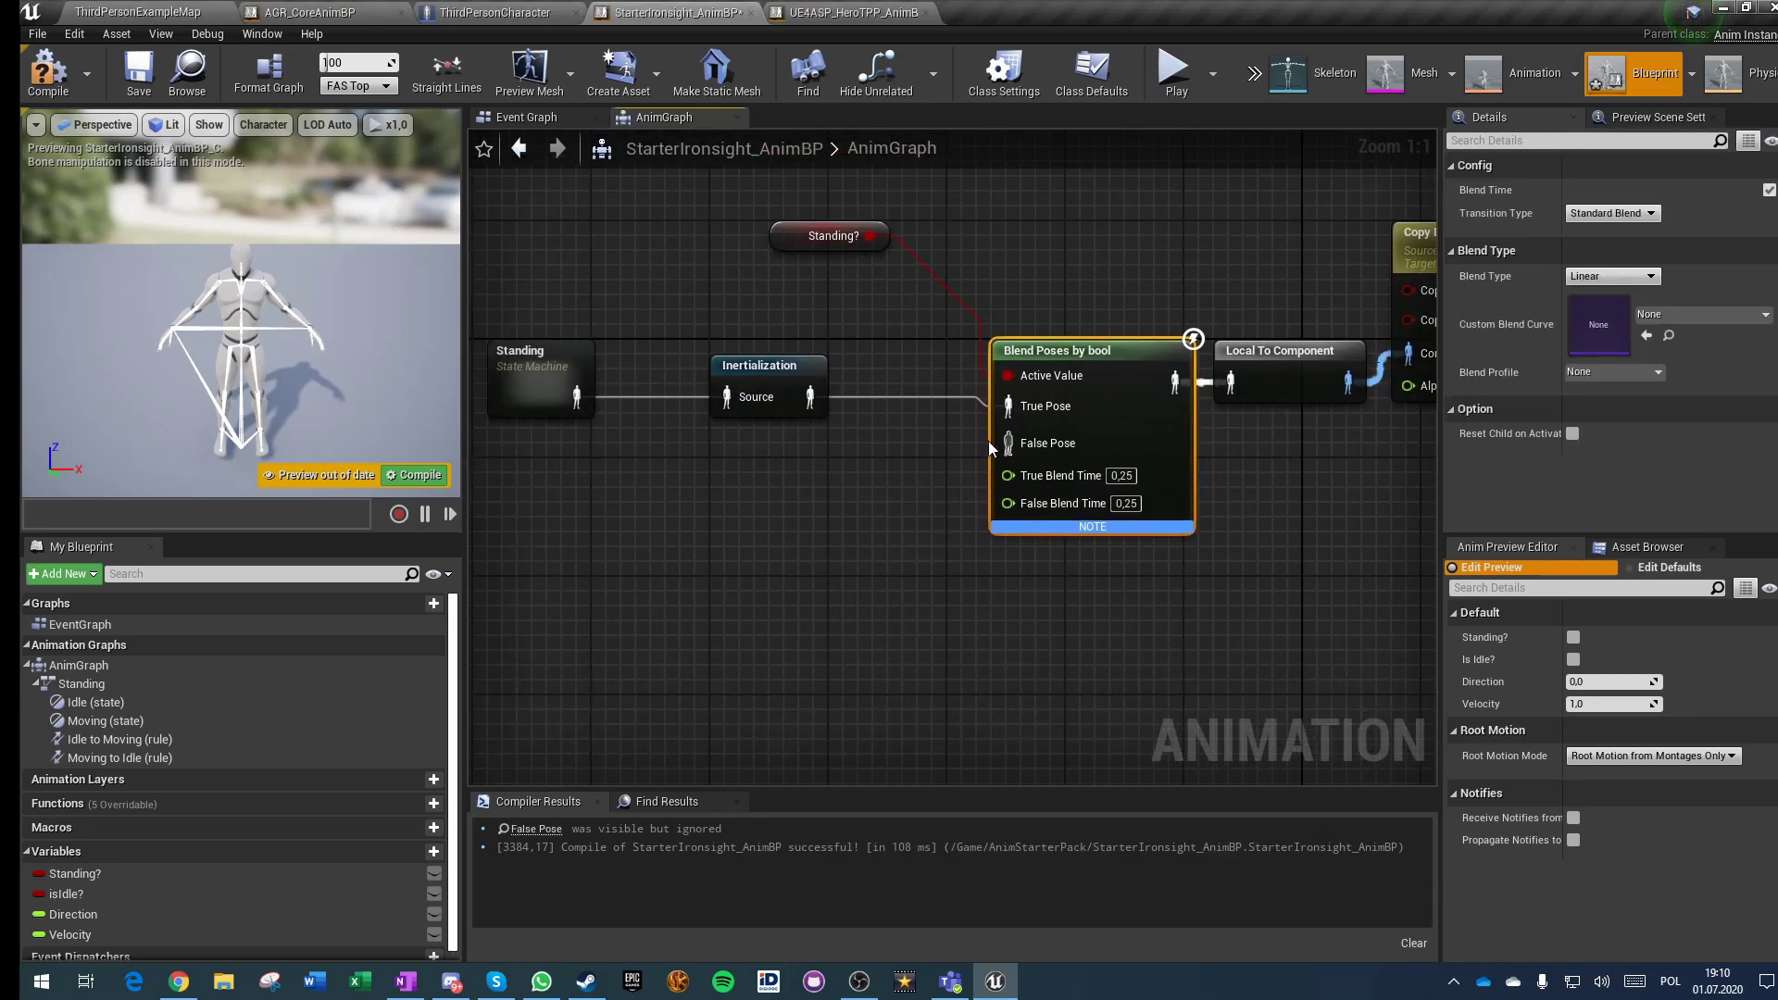
{"action": "right_click_drag", "start_coordinate": [769, 502], "coordinate": [798, 581]}
{"action": "left_click_drag", "start_coordinate": [1036, 517], "coordinate": [786, 635]}
{"action": "type", "text": "crouch iron"}
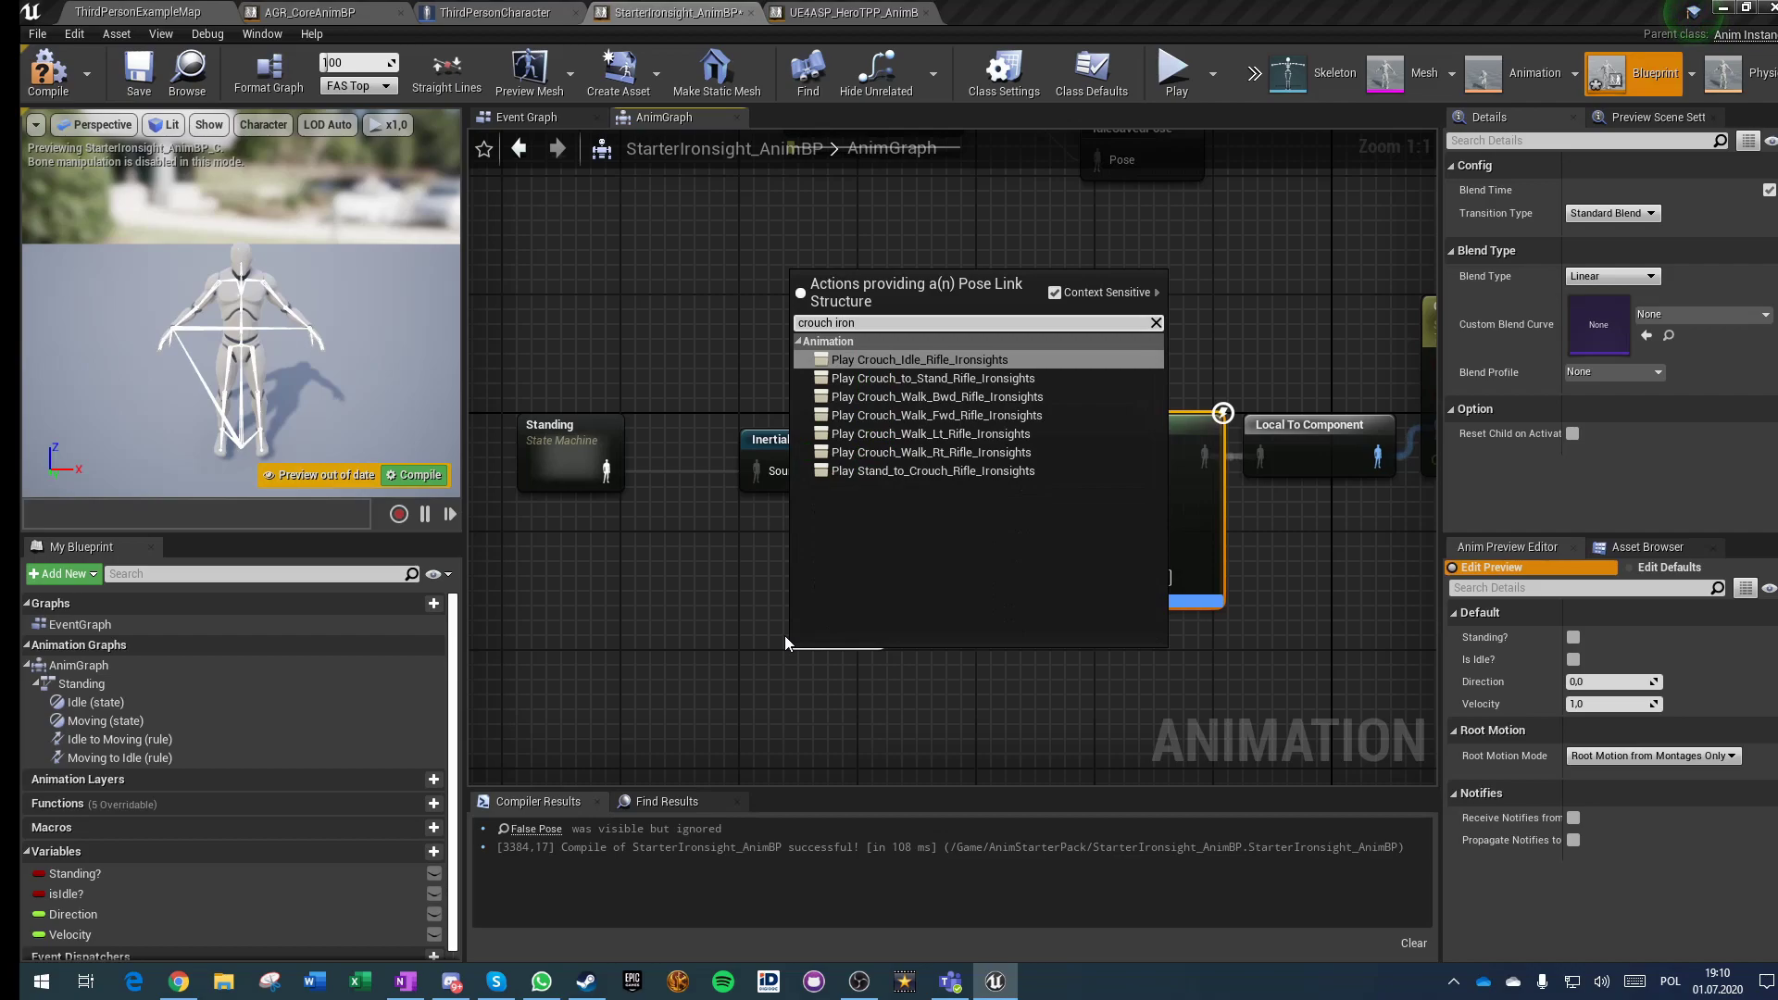
{"action": "left_click", "coordinate": [920, 360]}
{"action": "left_click_drag", "start_coordinate": [841, 691], "coordinate": [694, 619]}
{"action": "left_click", "coordinate": [725, 679]}
Step: Compile and save StarterIronsight_AnimBP with the completed AnimGraph
{"action": "right_click_drag", "start_coordinate": [977, 640], "coordinate": [786, 658]}
{"action": "scroll", "coordinate": [787, 658], "scroll_direction": "down", "scroll_amount": 2}
{"action": "key", "text": "F7"}
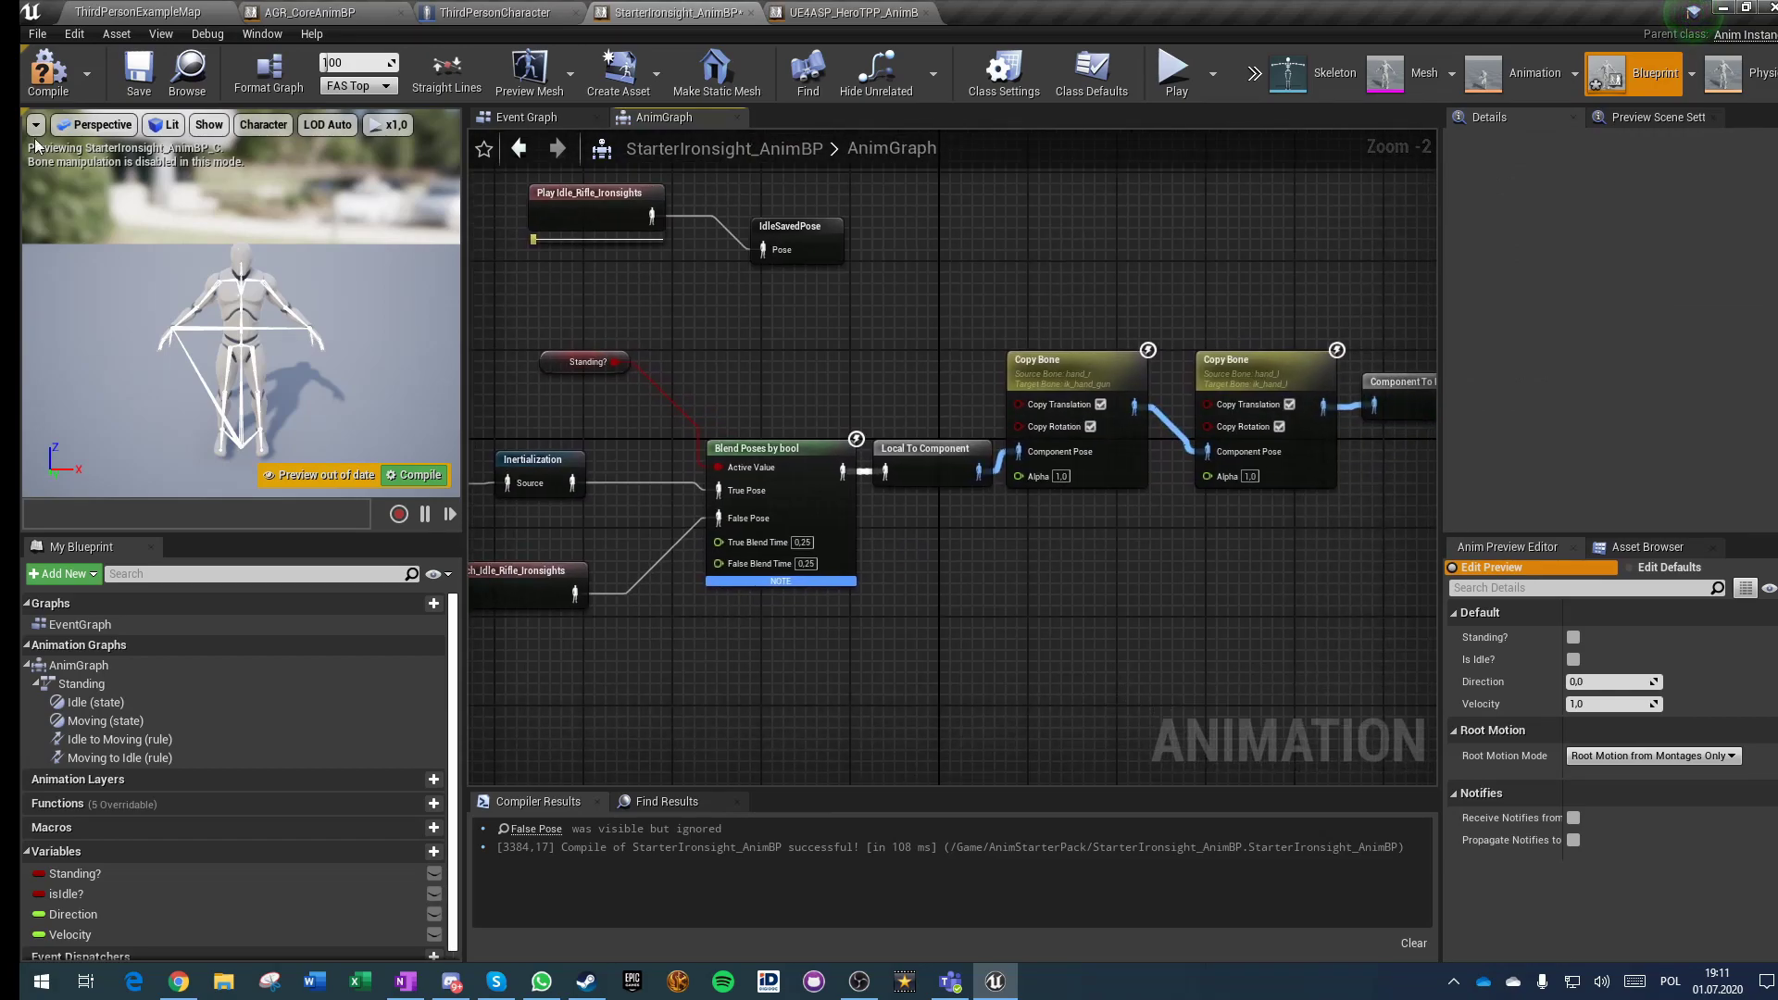
{"action": "right_click_drag", "start_coordinate": [1186, 708], "coordinate": [1157, 639]}
{"action": "left_click", "coordinate": [138, 72]}
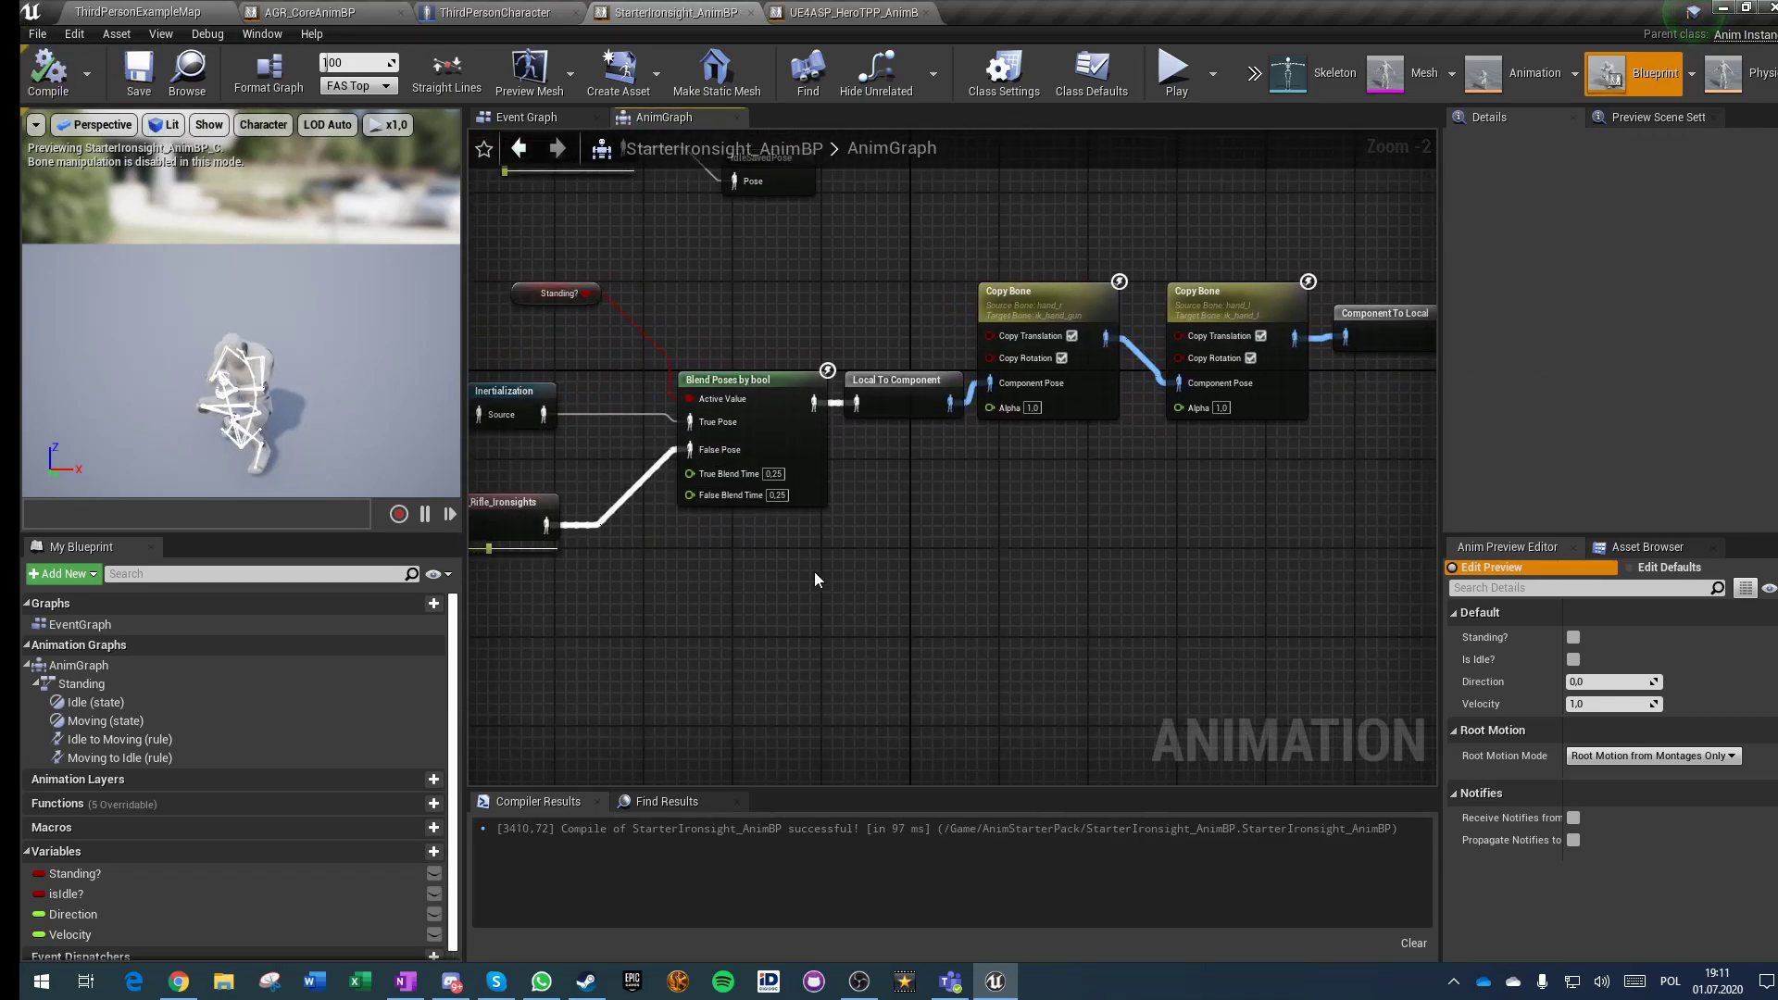
{"action": "scroll", "coordinate": [725, 565], "scroll_direction": "down", "scroll_amount": 2}
Step: Open the DT_AnimationTags data table from the DATA folder of AGR_AnimationSystem
{"action": "left_click", "coordinate": [310, 13]}
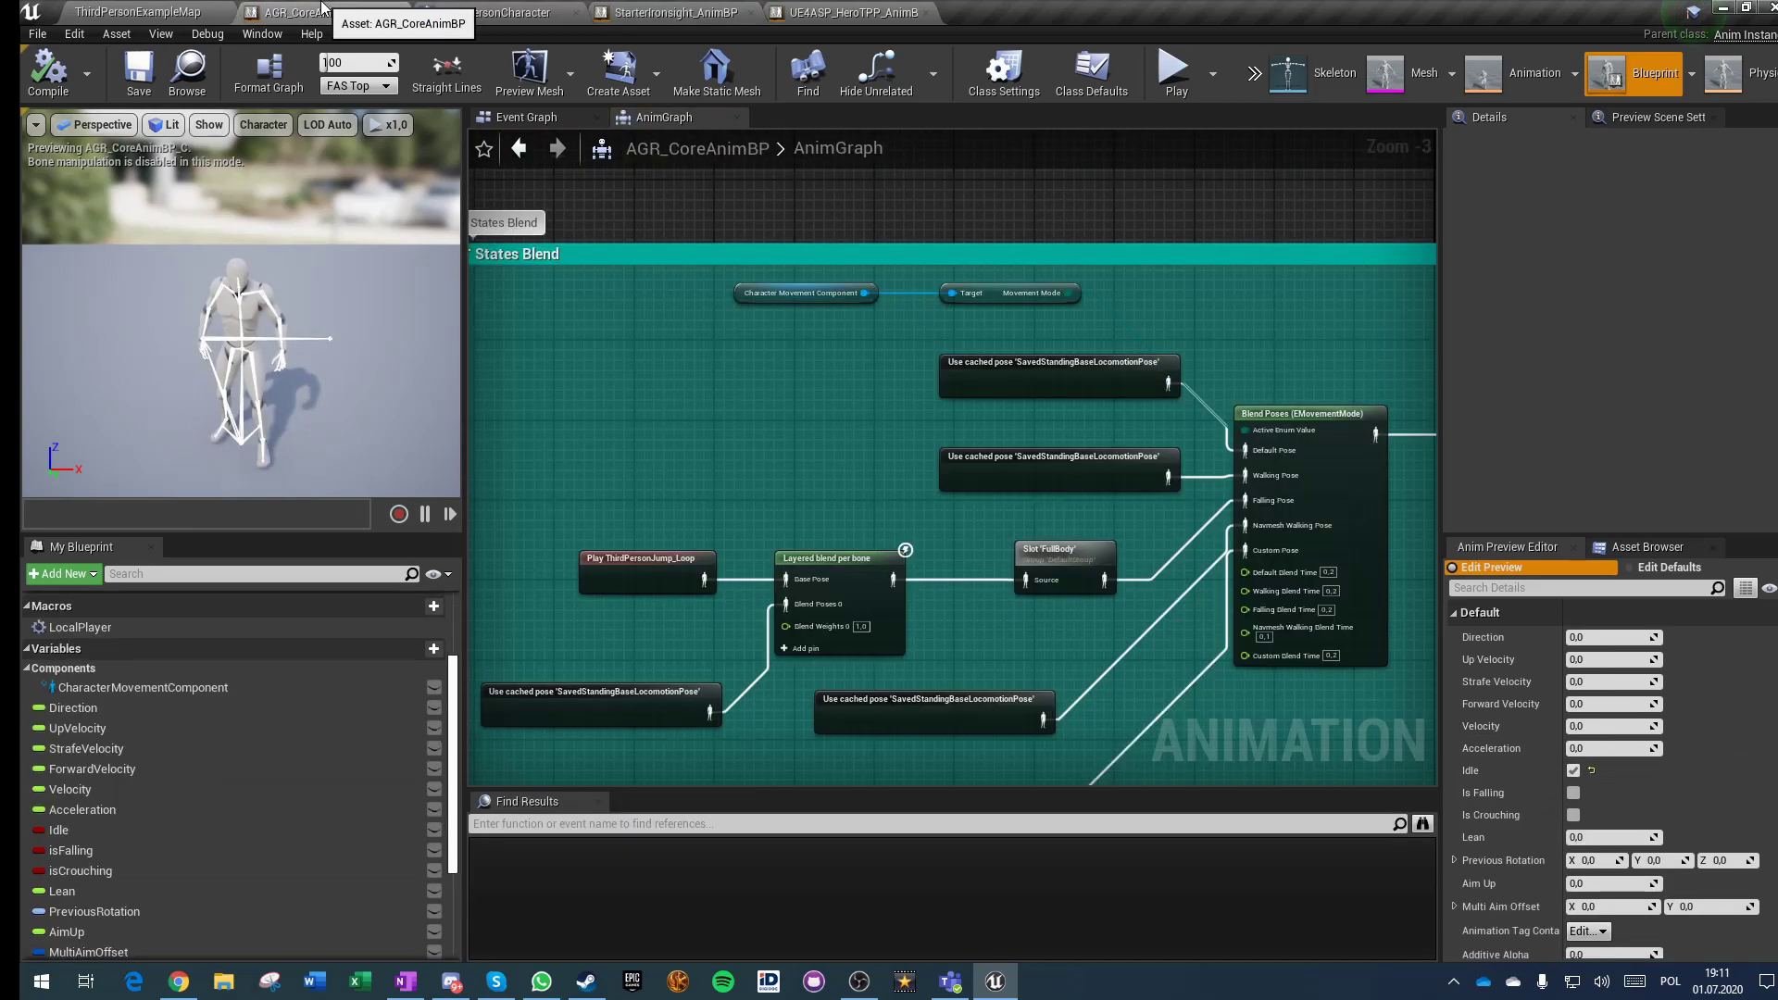
{"action": "left_click", "coordinate": [99, 9]}
{"action": "left_click", "coordinate": [398, 682]}
{"action": "double_click", "coordinate": [415, 761]}
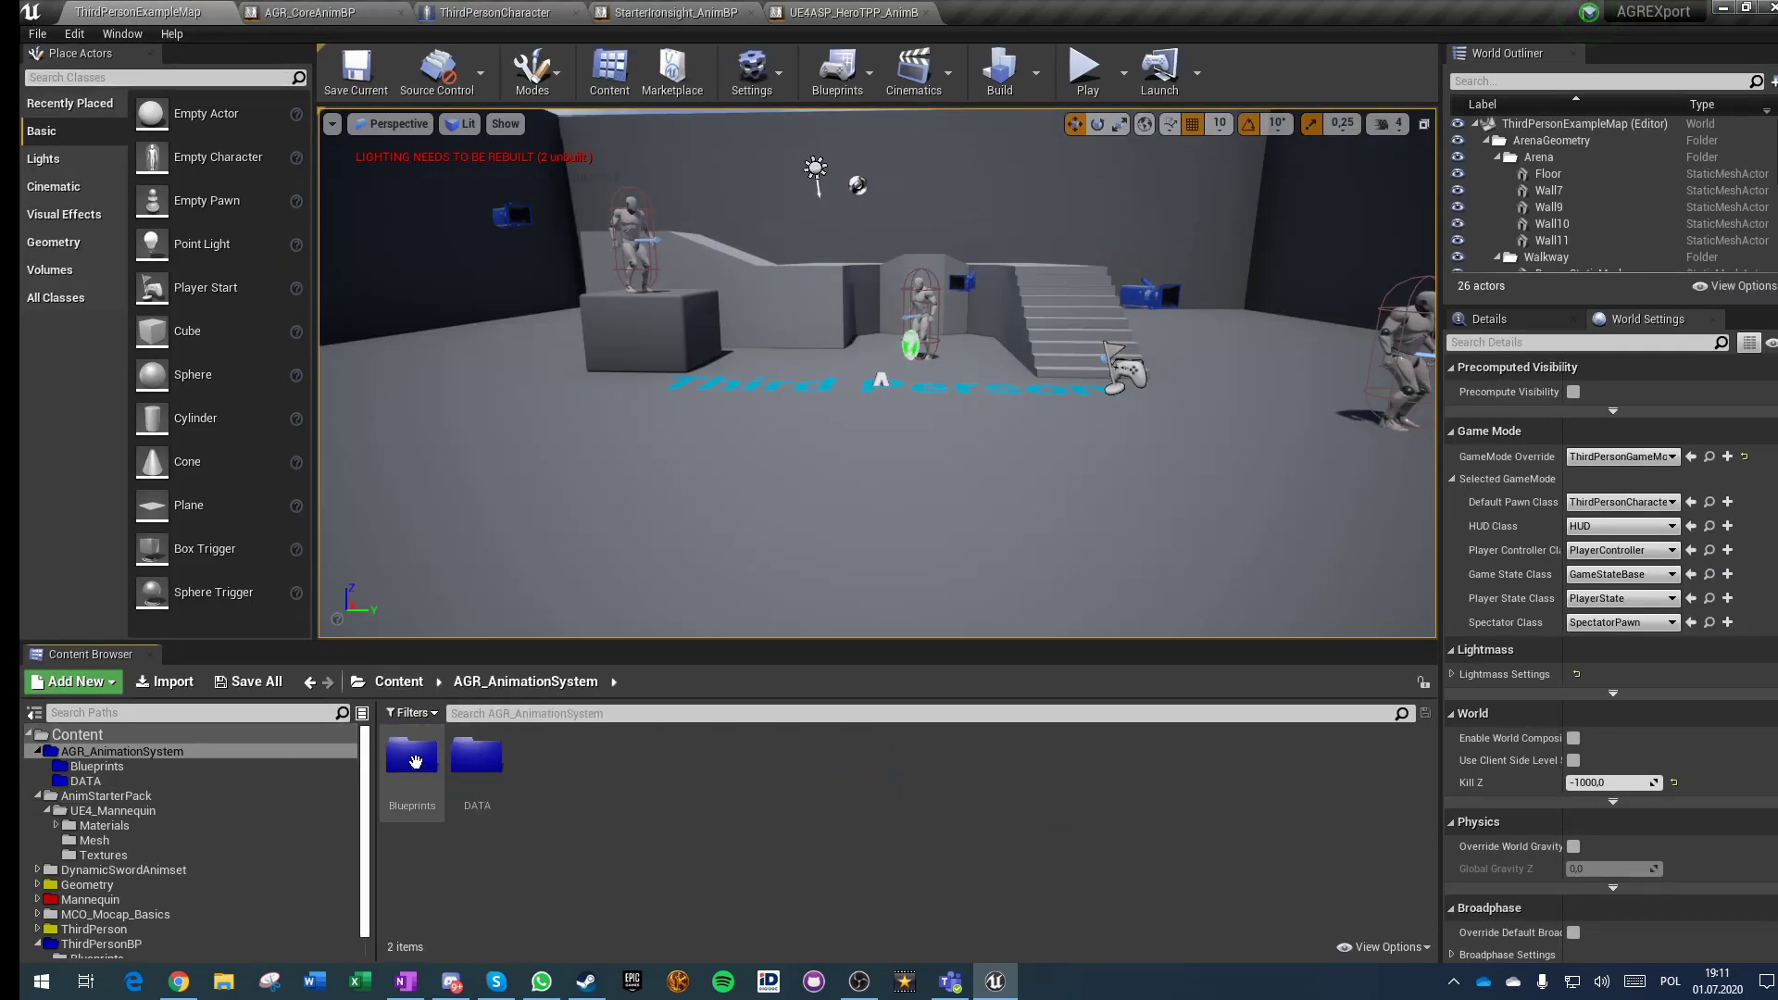
{"action": "double_click", "coordinate": [476, 755]}
{"action": "double_click", "coordinate": [414, 778]}
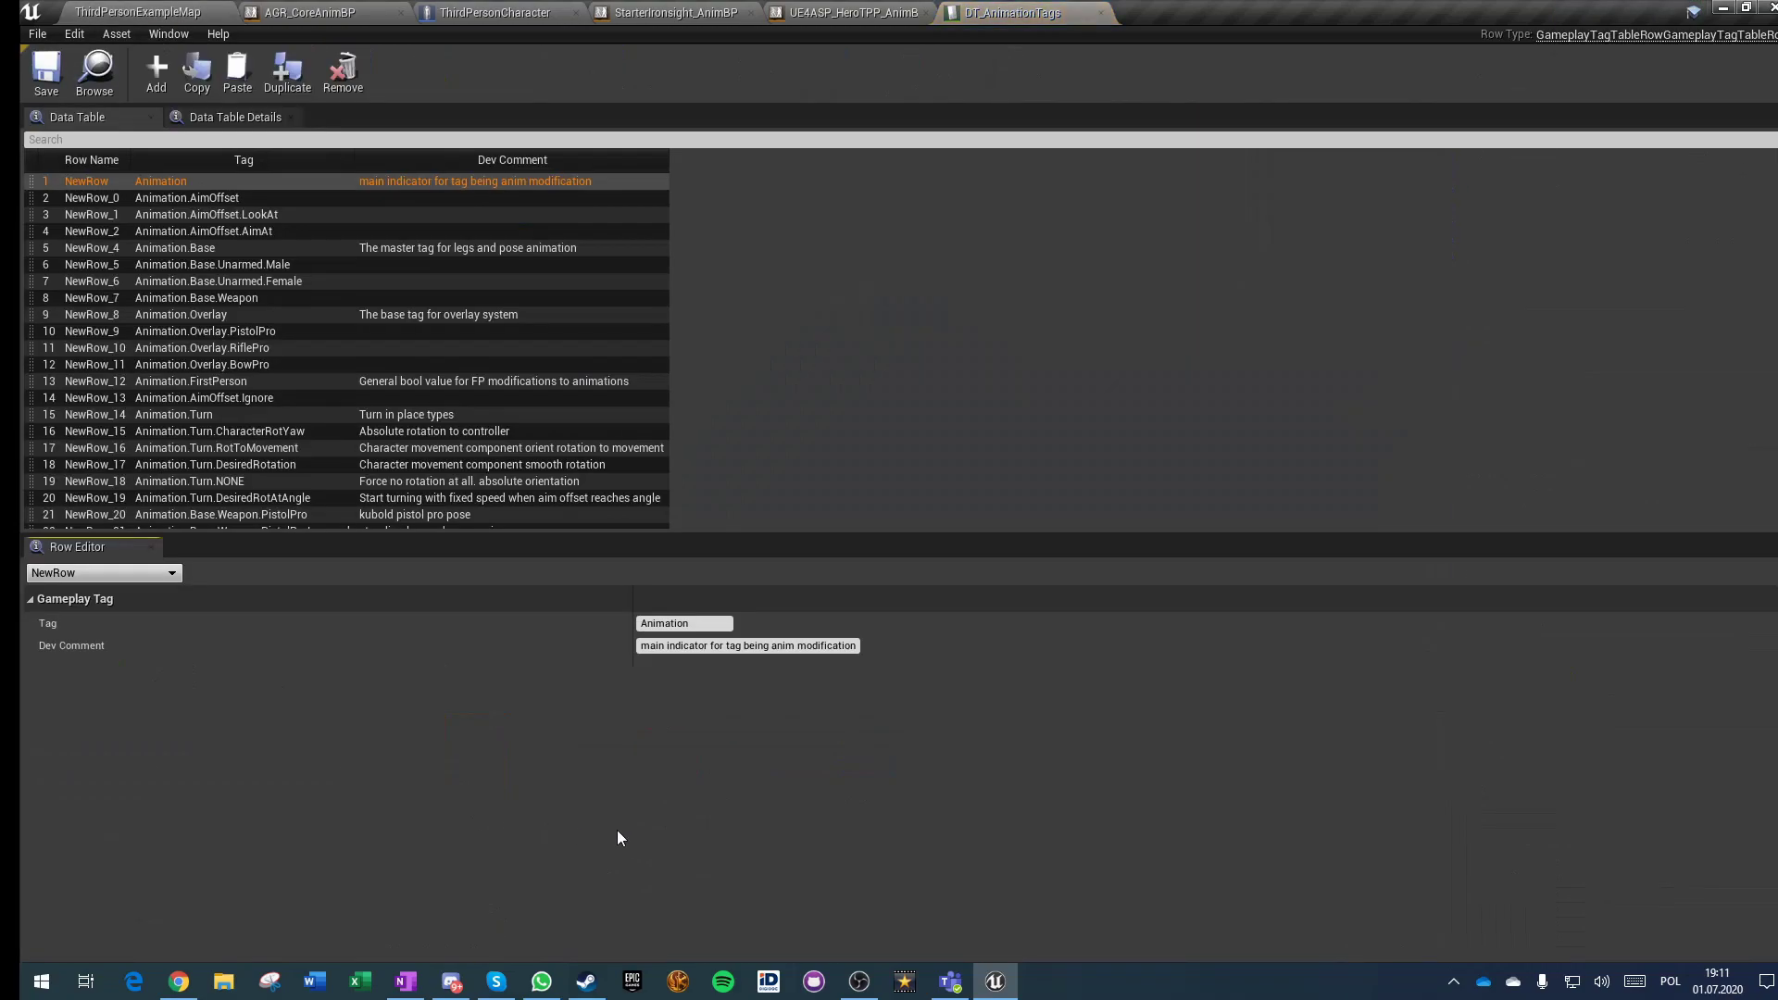
Step: Find the Animation.Base.AnimStarterPack row in the tag table and duplicate it
{"action": "scroll", "coordinate": [278, 316], "scroll_direction": "down", "scroll_amount": 1}
{"action": "scroll", "coordinate": [278, 317], "scroll_direction": "down", "scroll_amount": 1}
{"action": "scroll", "coordinate": [174, 354], "scroll_direction": "up", "scroll_amount": 2}
{"action": "left_click", "coordinate": [190, 249]}
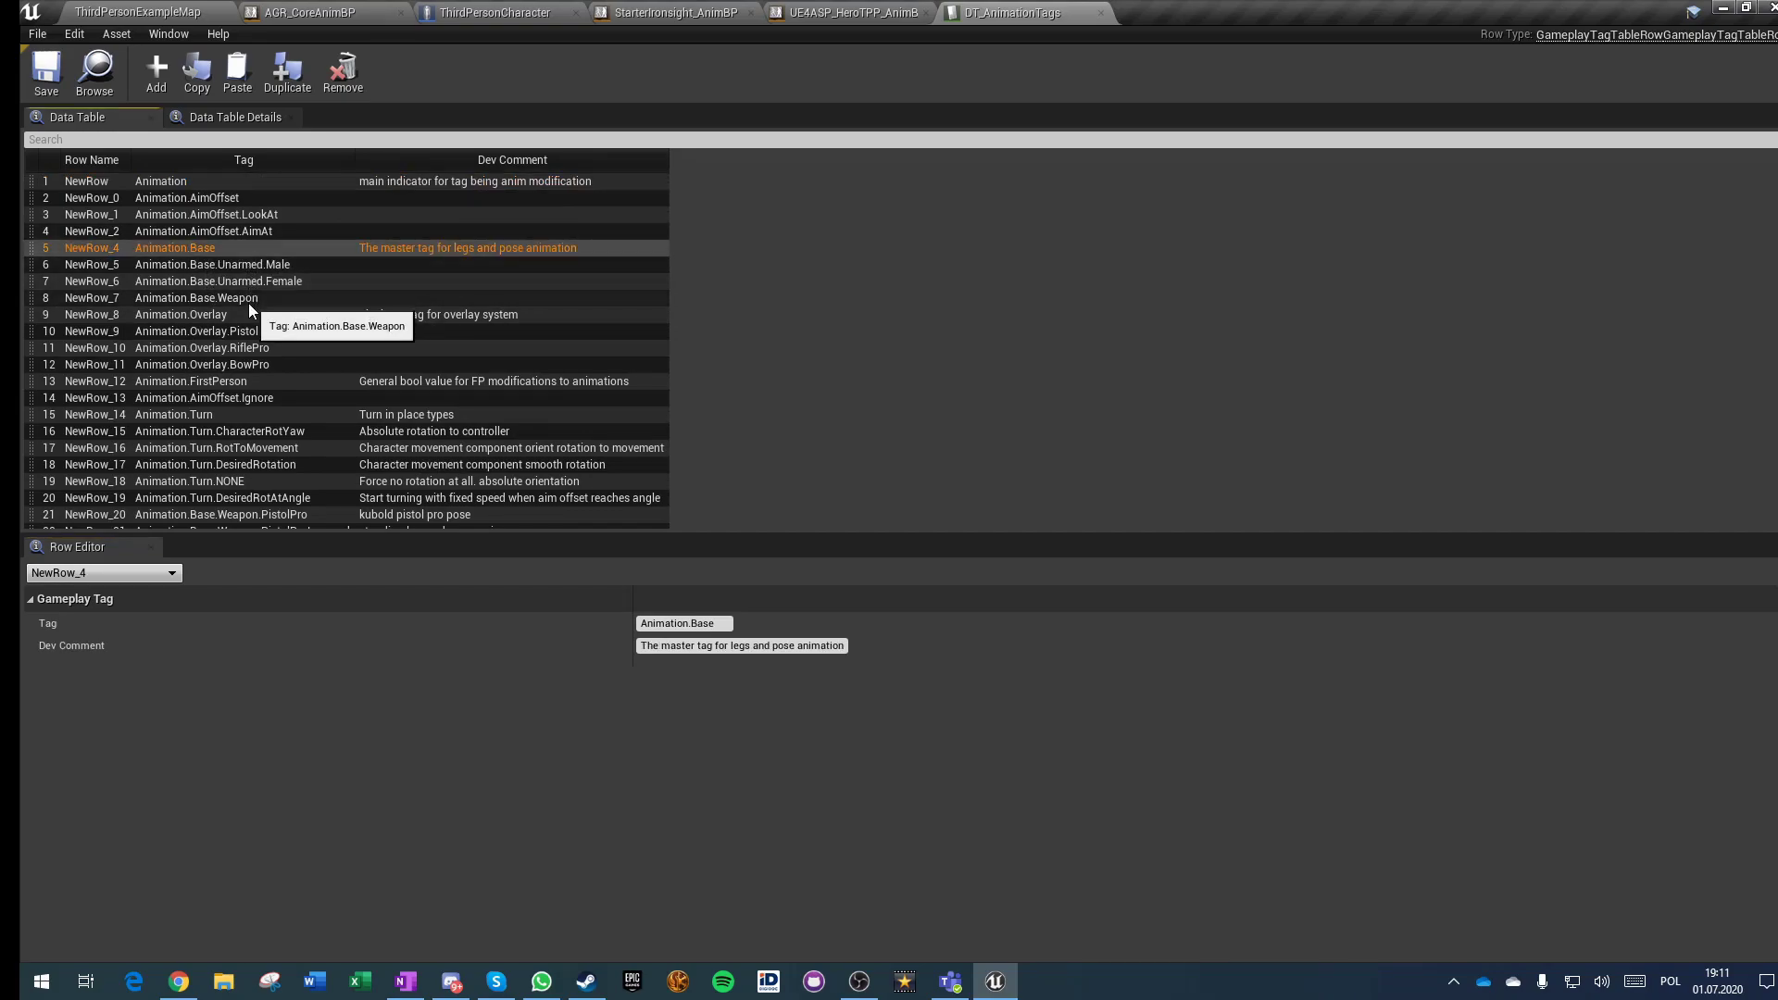
{"action": "scroll", "coordinate": [223, 370], "scroll_direction": "down", "scroll_amount": 2}
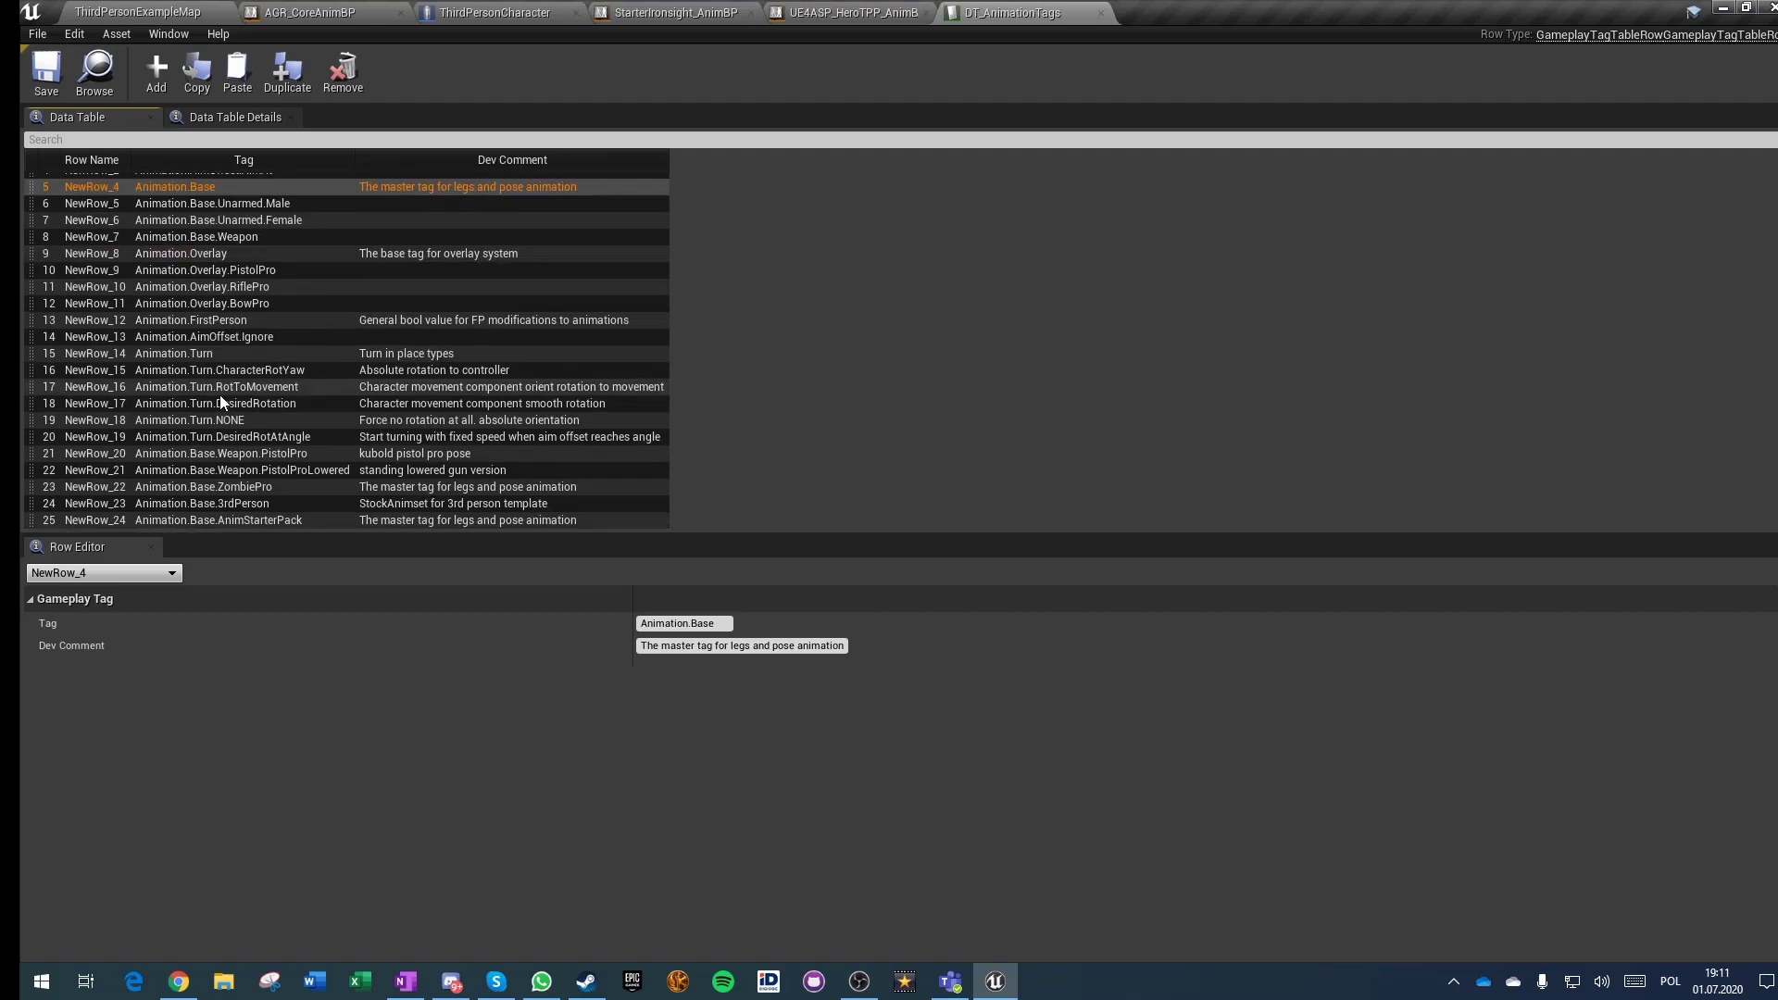
{"action": "left_click", "coordinate": [215, 520]}
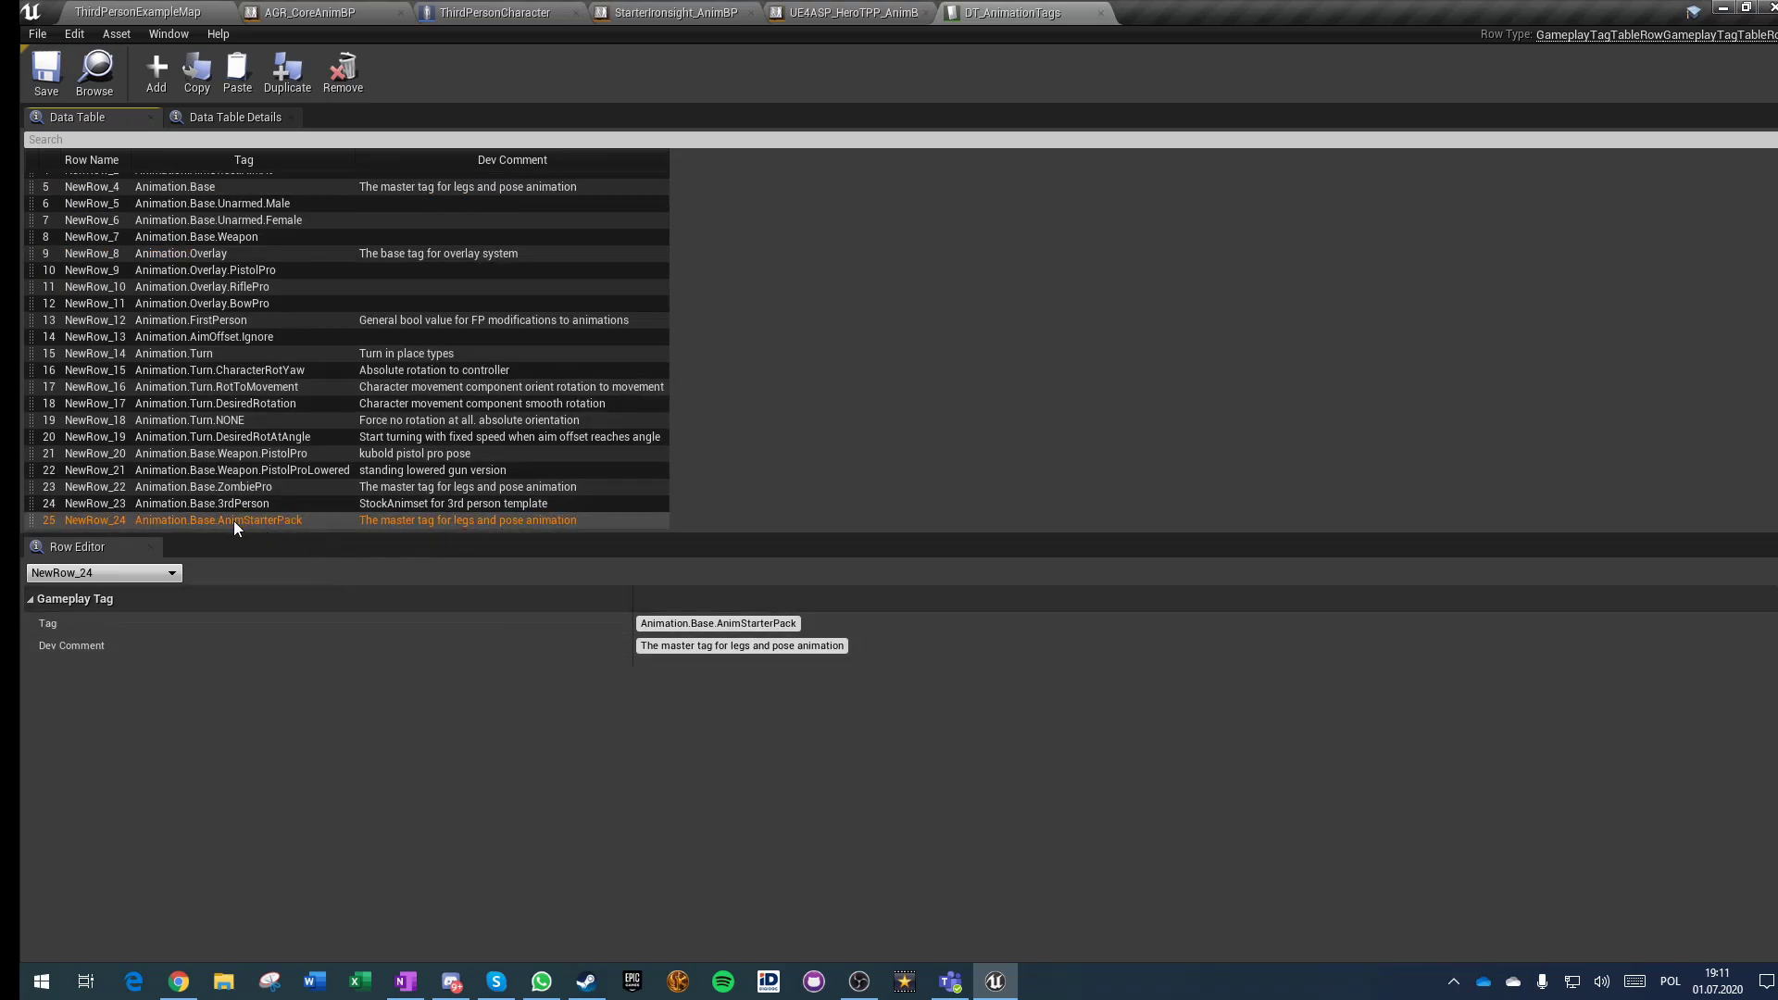
{"action": "left_click", "coordinate": [288, 70]}
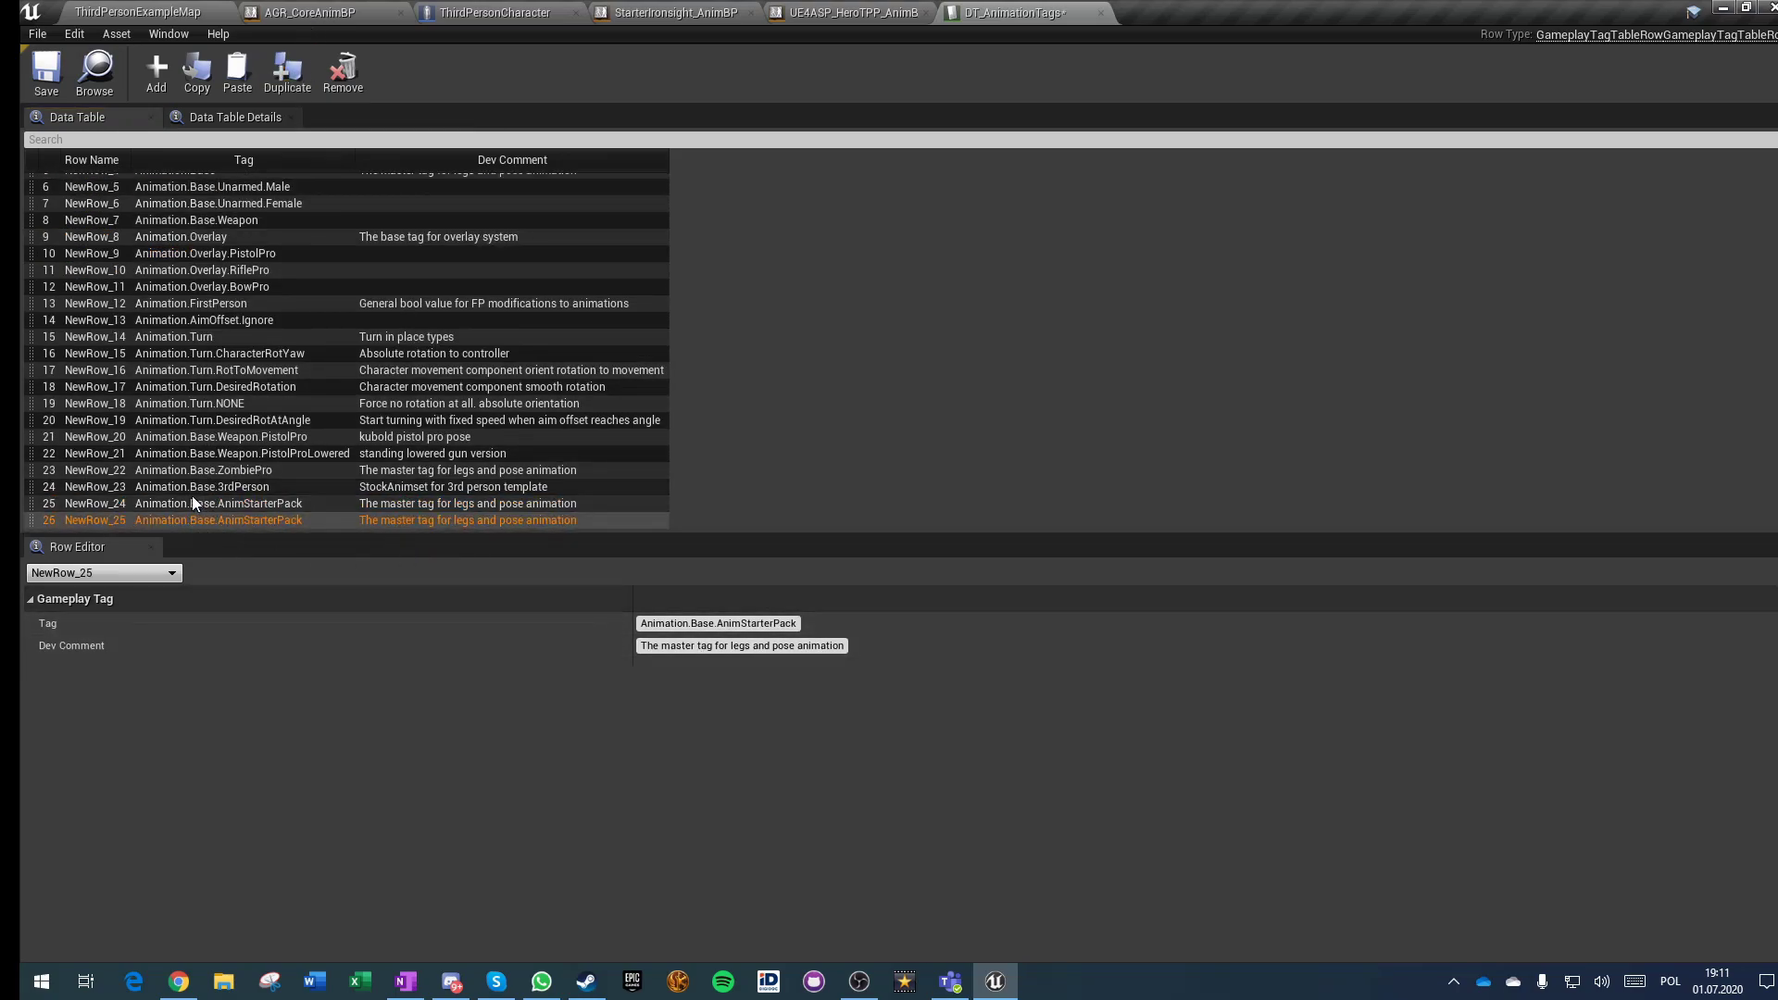
Step: Replace the AnimStarterPack ending of the duplicated row's tag with a new name starting with "Sta", then save and close the data table
{"action": "left_click_drag", "start_coordinate": [718, 623], "coordinate": [882, 624]}
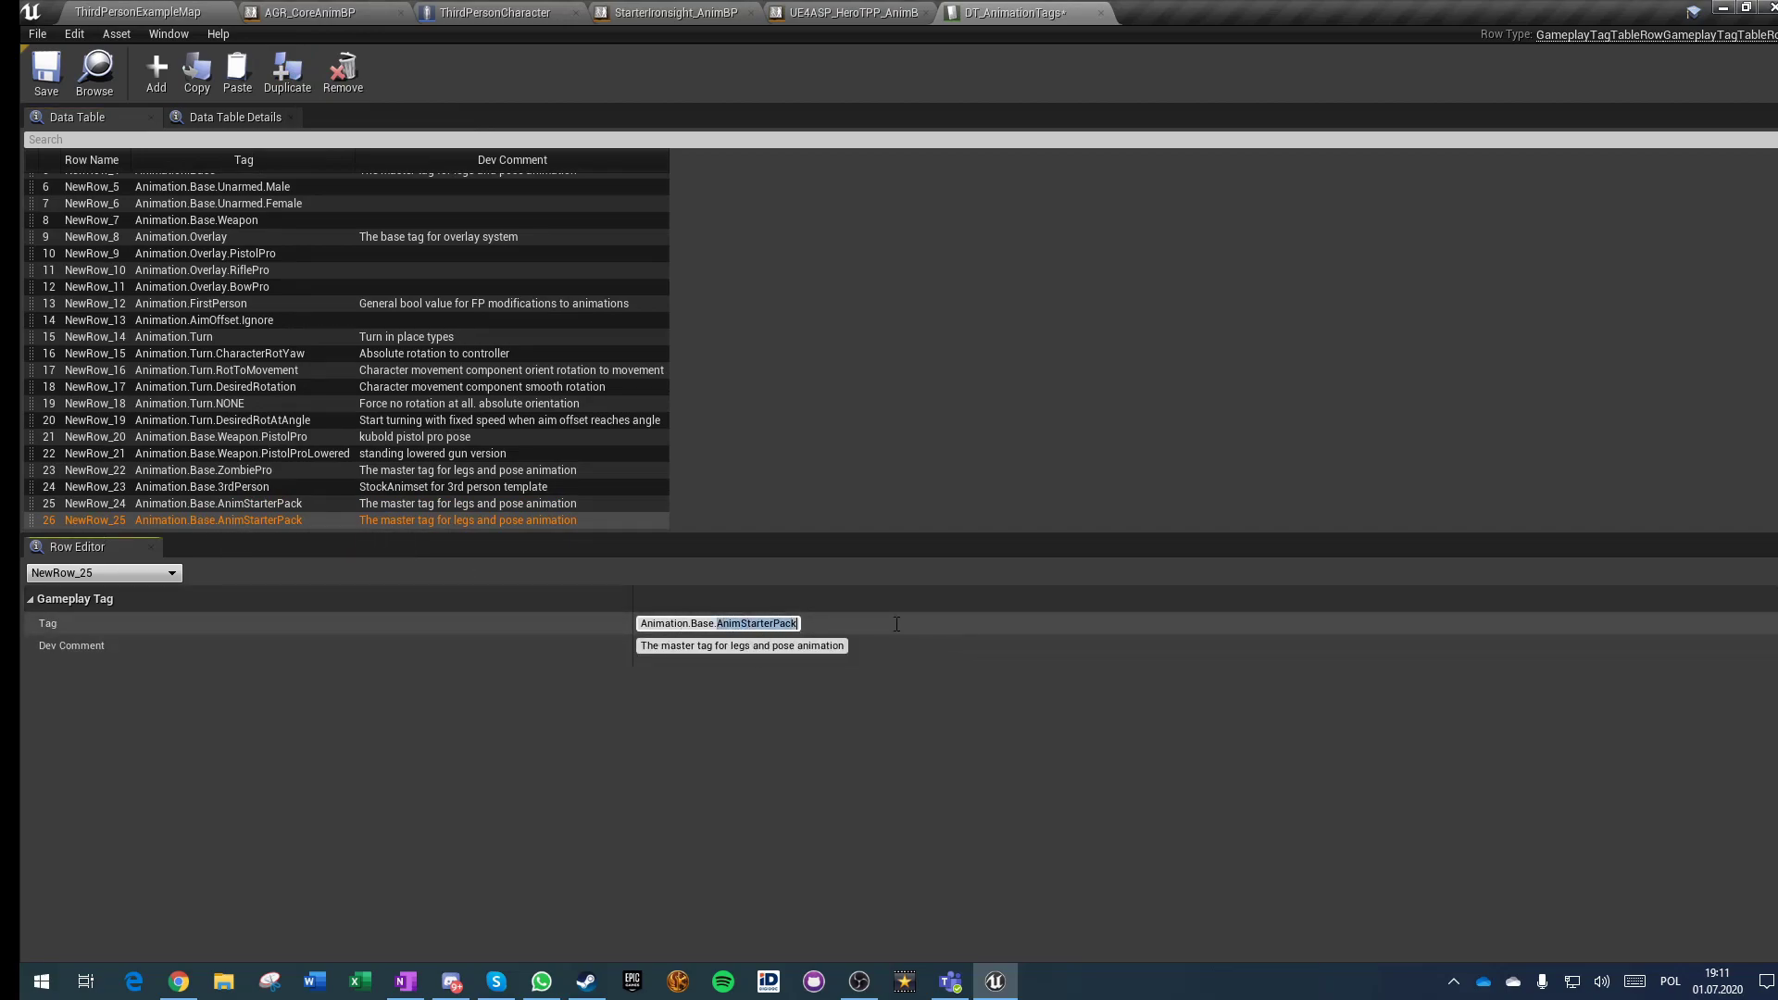
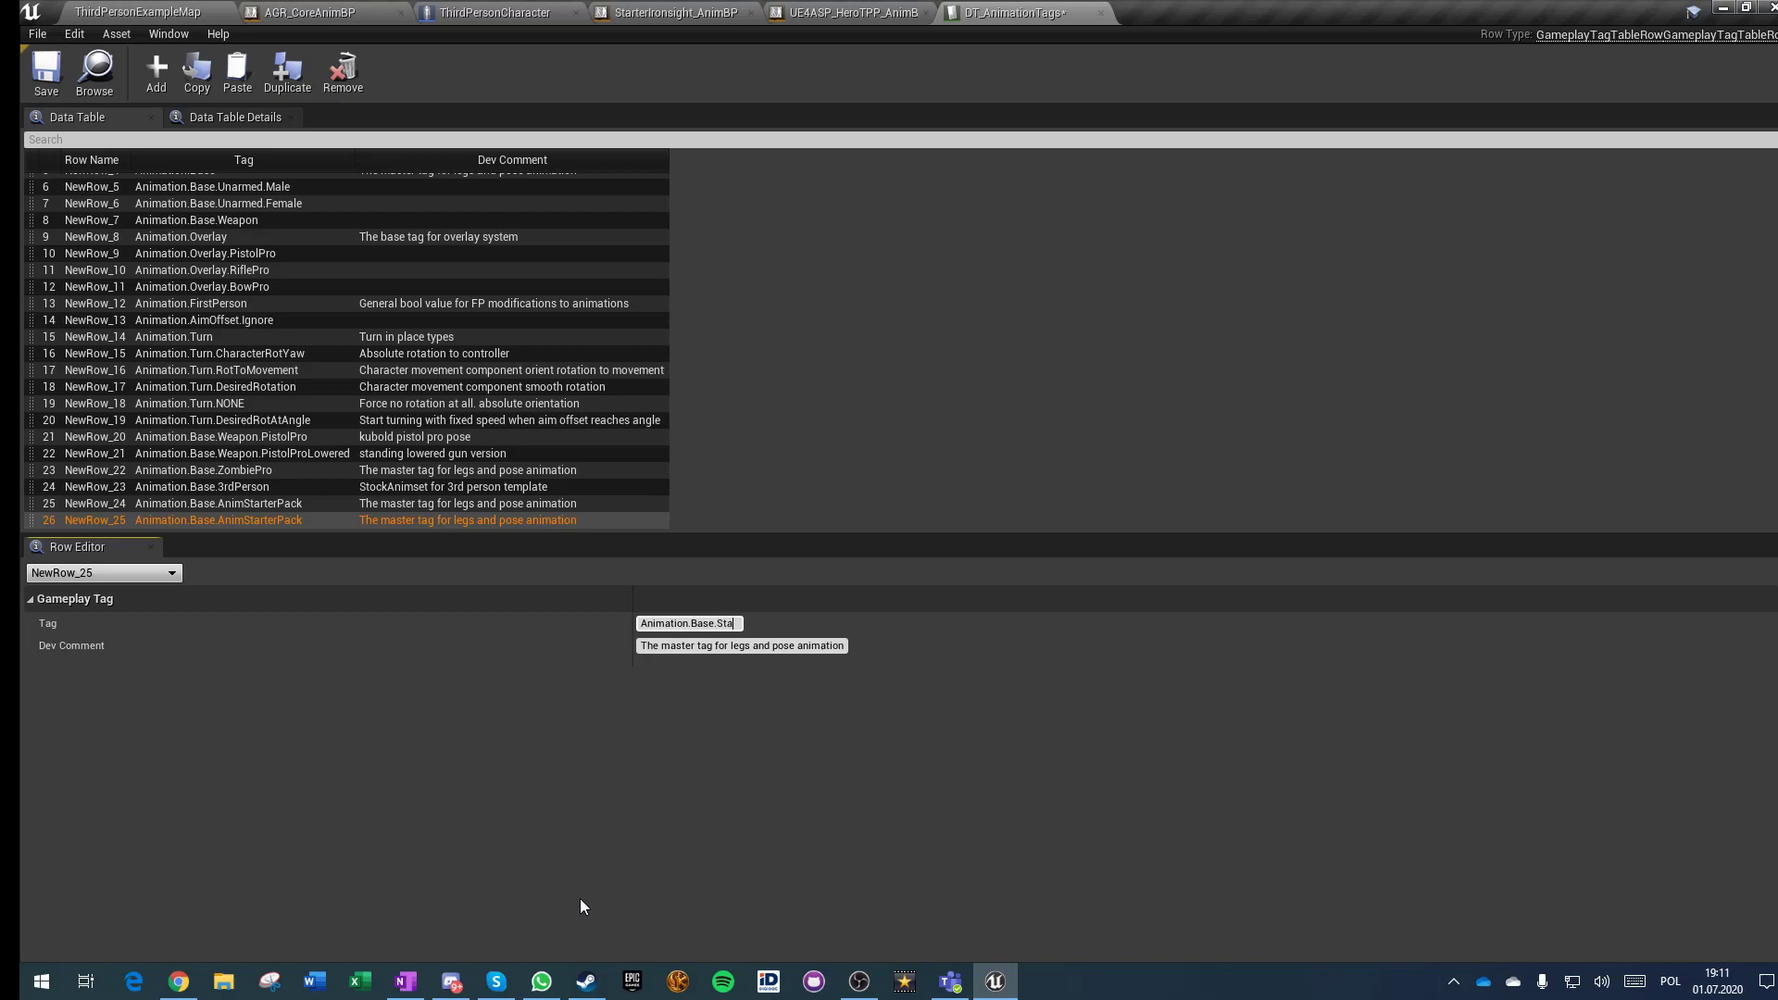
{"action": "key", "text": "Return"}
{"action": "left_click", "coordinate": [46, 70]}
{"action": "left_click", "coordinate": [1101, 13]}
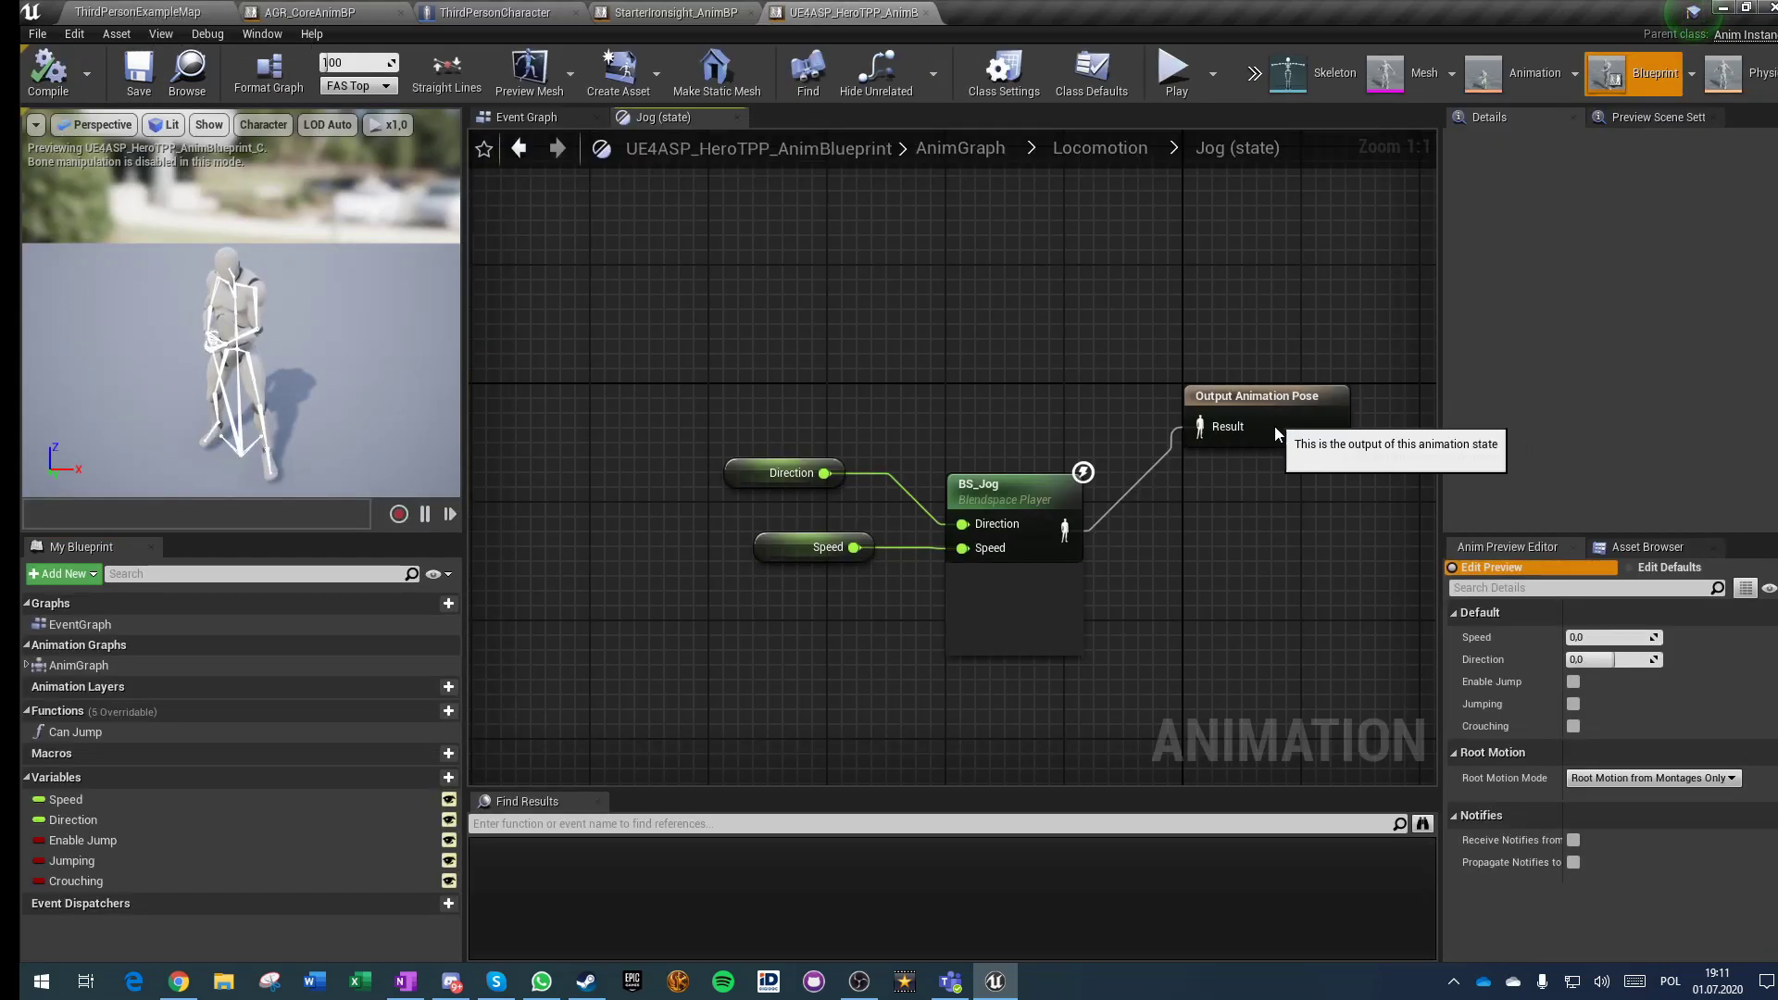
Step: In the Jog state, move the Output Animation Pose node down level with the BS_Jog blendspace player
{"action": "left_click_drag", "start_coordinate": [1204, 412], "coordinate": [1190, 501]}
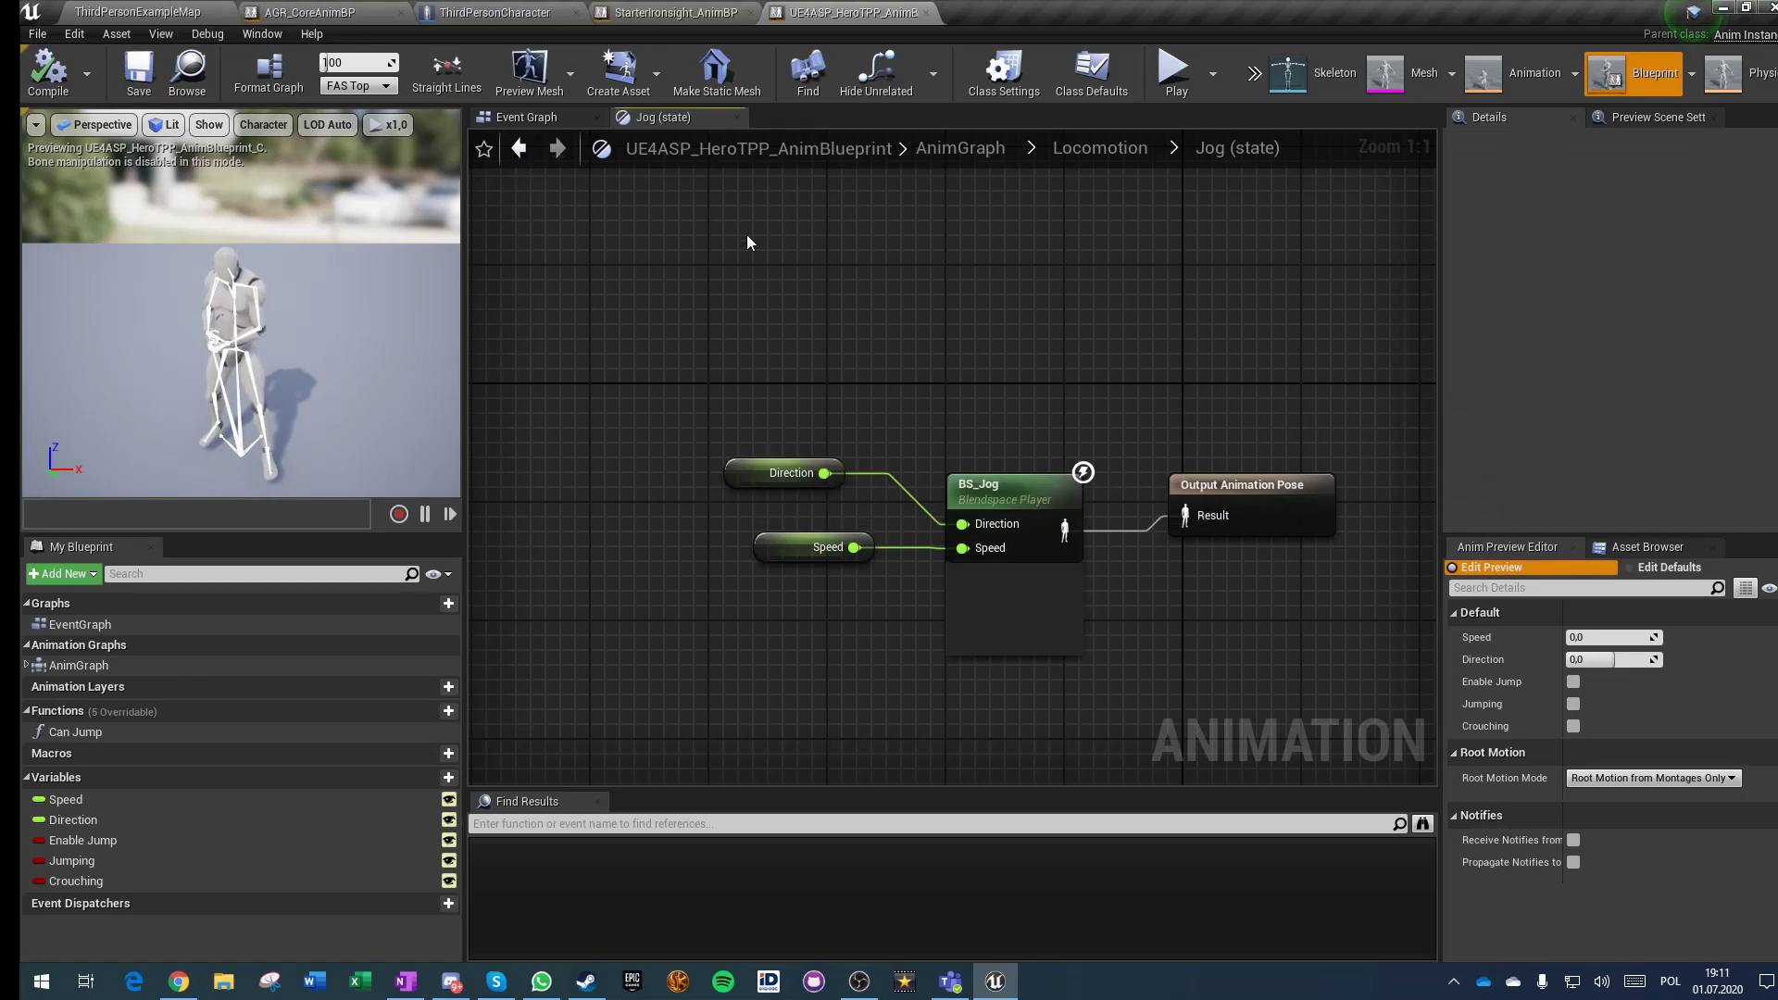
Step: Return from the Jog state to the Locomotion state machine and close UE4ASP_HeroTPP_AnimBlueprint
{"action": "scroll", "coordinate": [731, 389], "scroll_direction": "down", "scroll_amount": 2}
{"action": "right_click_drag", "start_coordinate": [780, 351], "coordinate": [714, 467]}
{"action": "scroll", "coordinate": [922, 474], "scroll_direction": "down", "scroll_amount": 1}
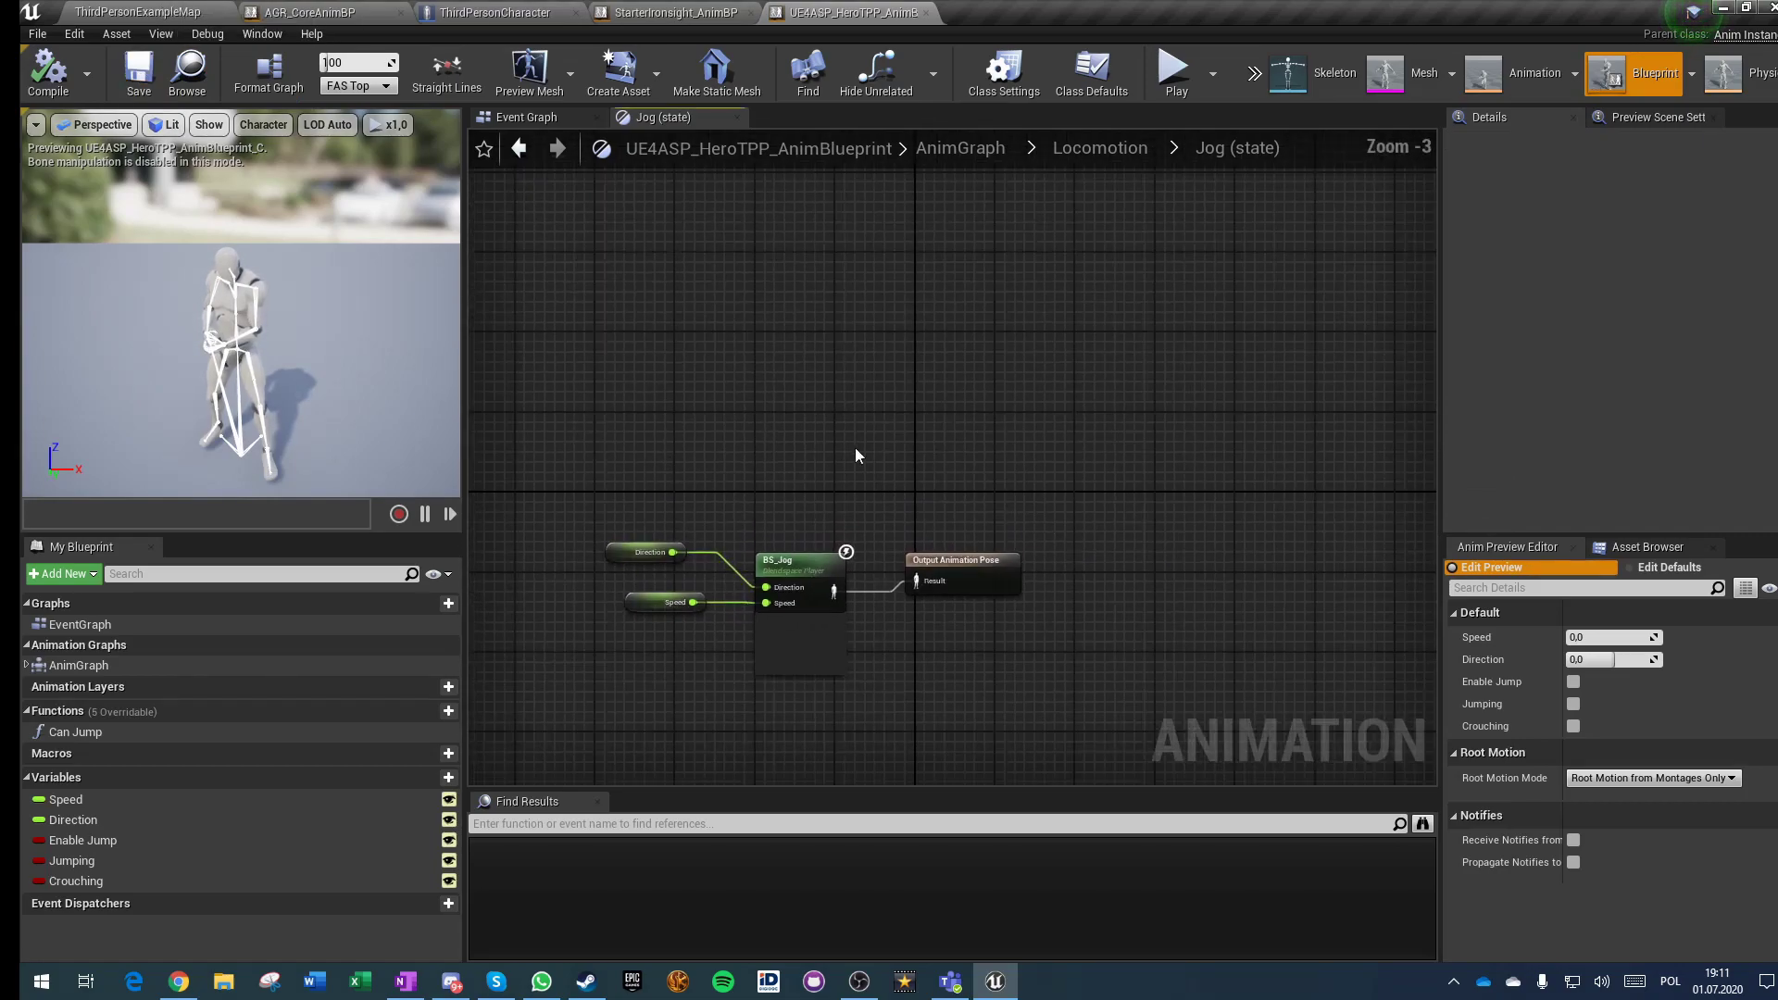
{"action": "left_click", "coordinate": [1102, 150]}
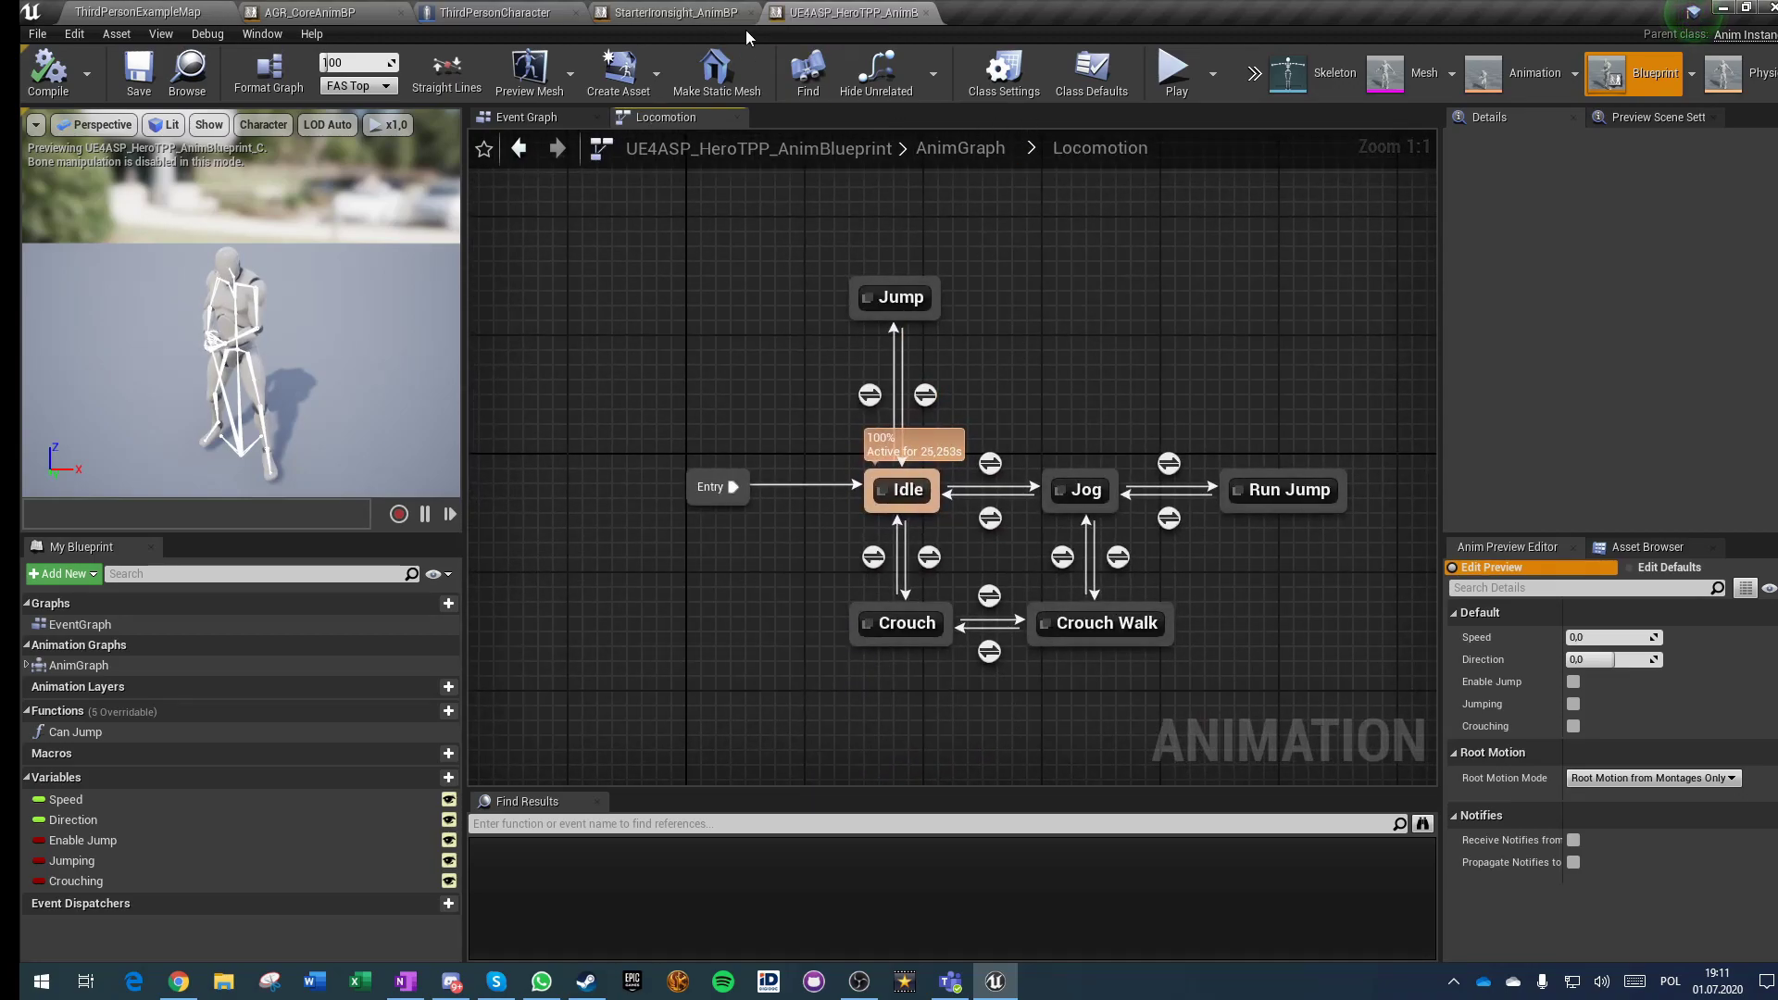
{"action": "left_click", "coordinate": [928, 12]}
Step: In the StarterIronsight_AnimBP AnimGraph, shift Local To Component and all nodes after it away from Blend Poses by bool to make room
{"action": "scroll", "coordinate": [954, 585], "scroll_direction": "down", "scroll_amount": 1}
{"action": "right_click_drag", "start_coordinate": [961, 585], "coordinate": [878, 503]}
{"action": "scroll", "coordinate": [879, 502], "scroll_direction": "down", "scroll_amount": 1}
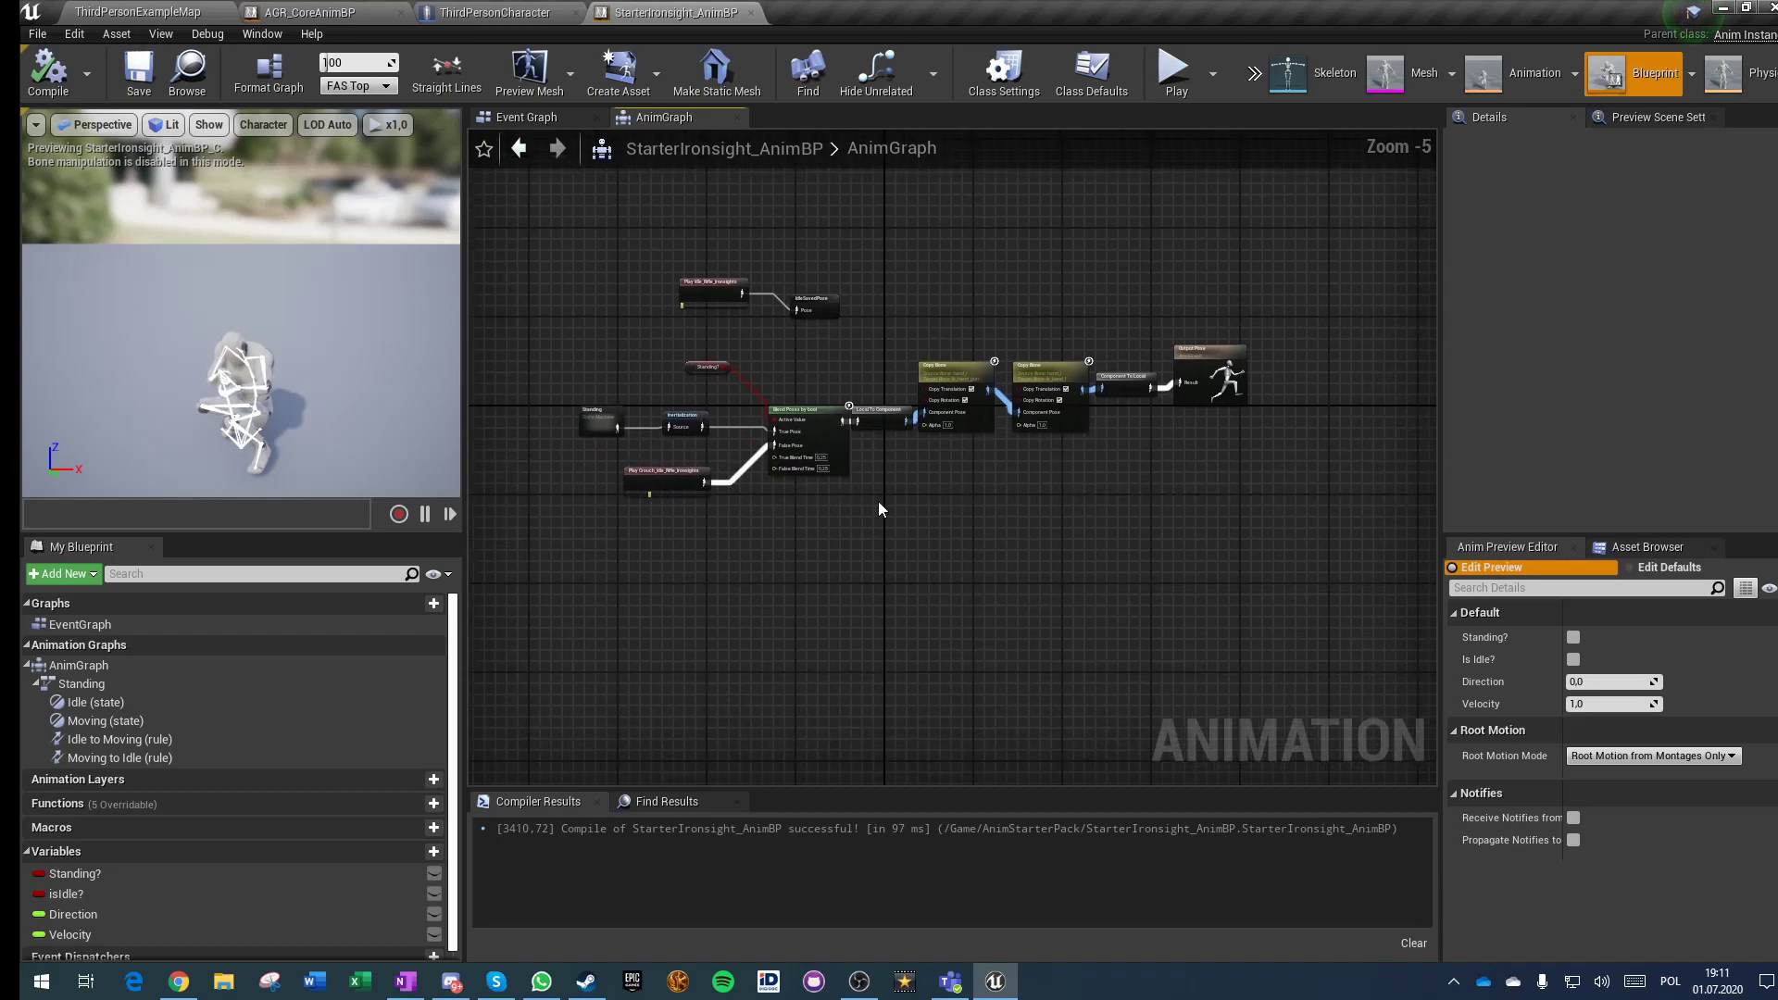
{"action": "scroll", "coordinate": [753, 504], "scroll_direction": "up", "scroll_amount": 2}
{"action": "right_click_drag", "start_coordinate": [753, 504], "coordinate": [436, 734]}
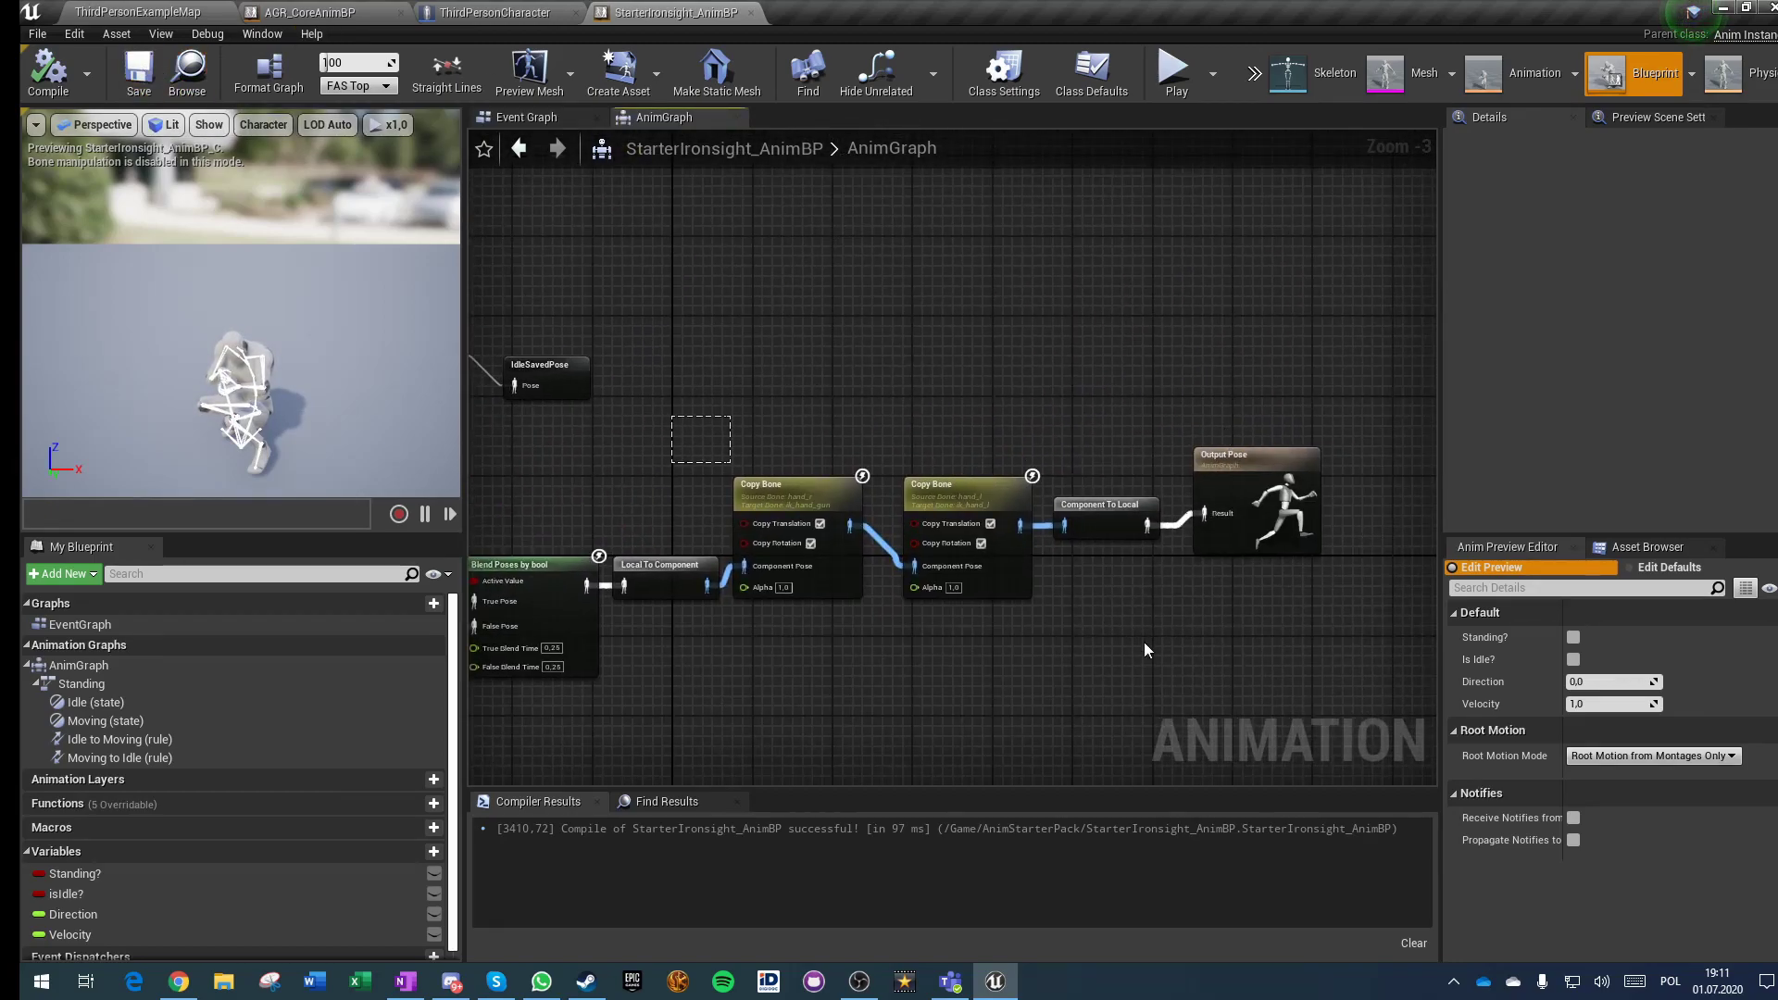
{"action": "left_click_drag", "start_coordinate": [651, 565], "coordinate": [912, 564]}
{"action": "right_click_drag", "start_coordinate": [697, 692], "coordinate": [855, 654]}
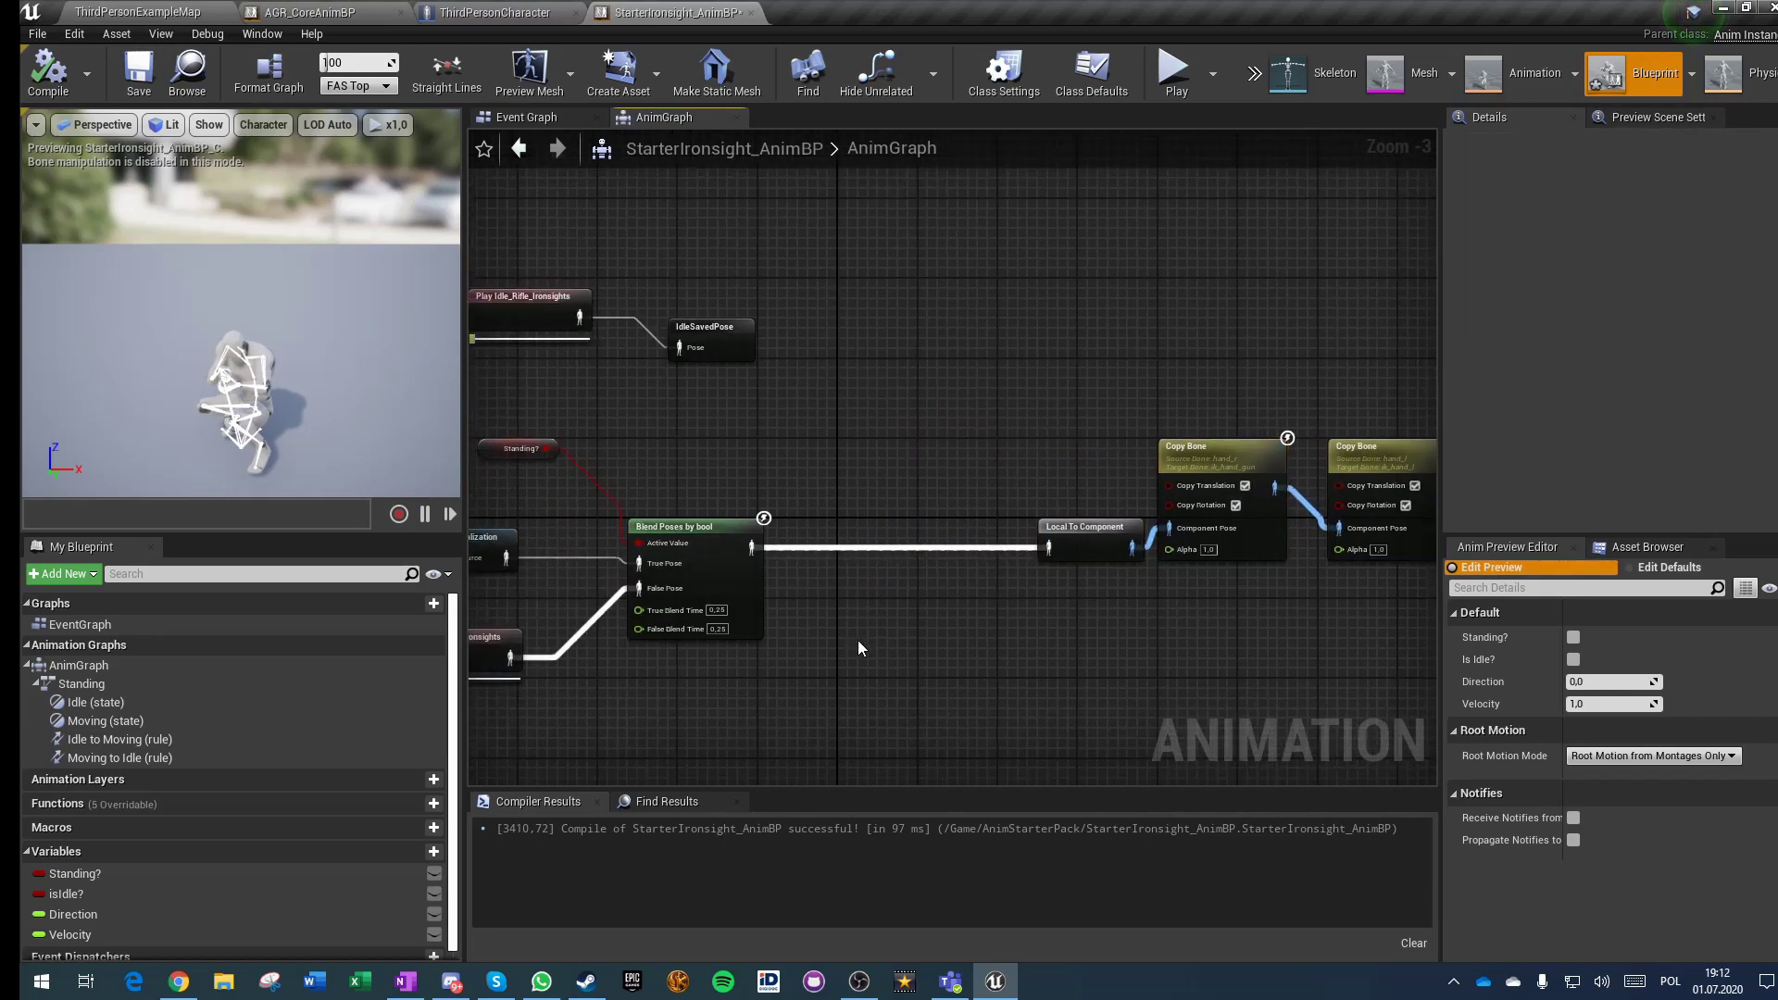
Step: Add a second Blend Poses by bool feeding Local To Component and promote its Active Value to a new variable named isInAir
{"action": "left_click_drag", "start_coordinate": [1050, 546], "coordinate": [880, 495]}
{"action": "type", "text": "bool"}
{"action": "key", "text": "Return"}
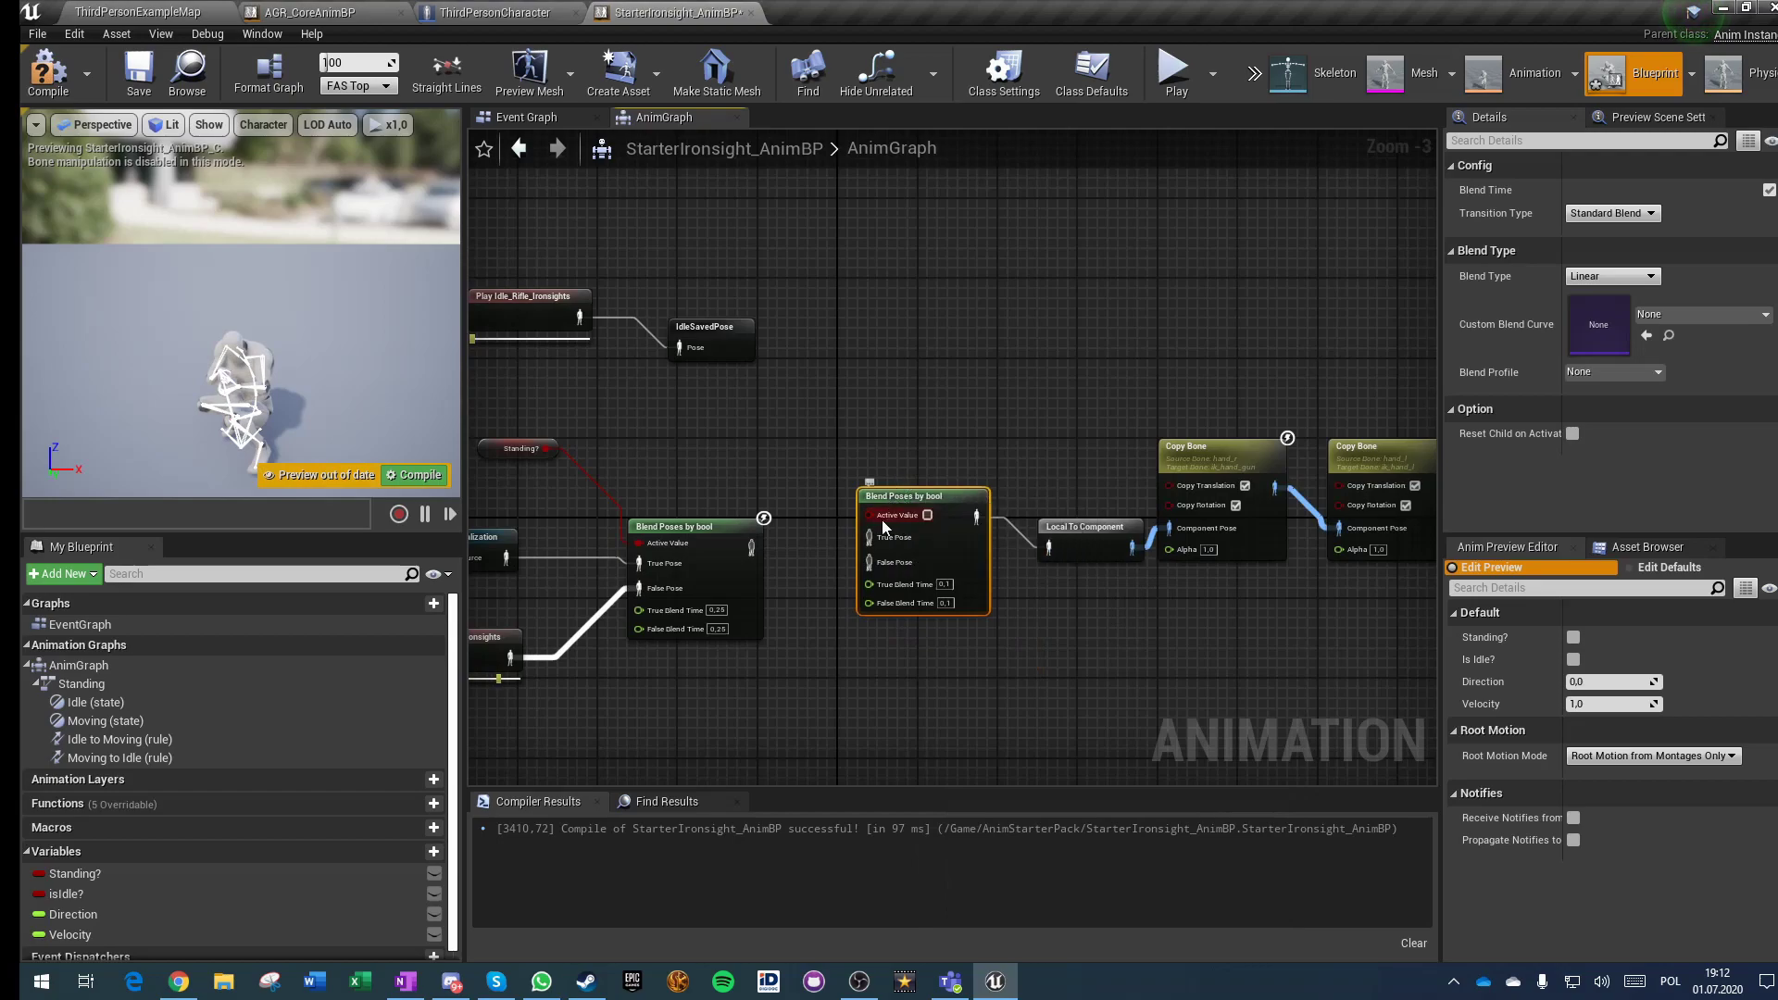
{"action": "right_click", "coordinate": [874, 523]}
{"action": "left_click", "coordinate": [909, 541]}
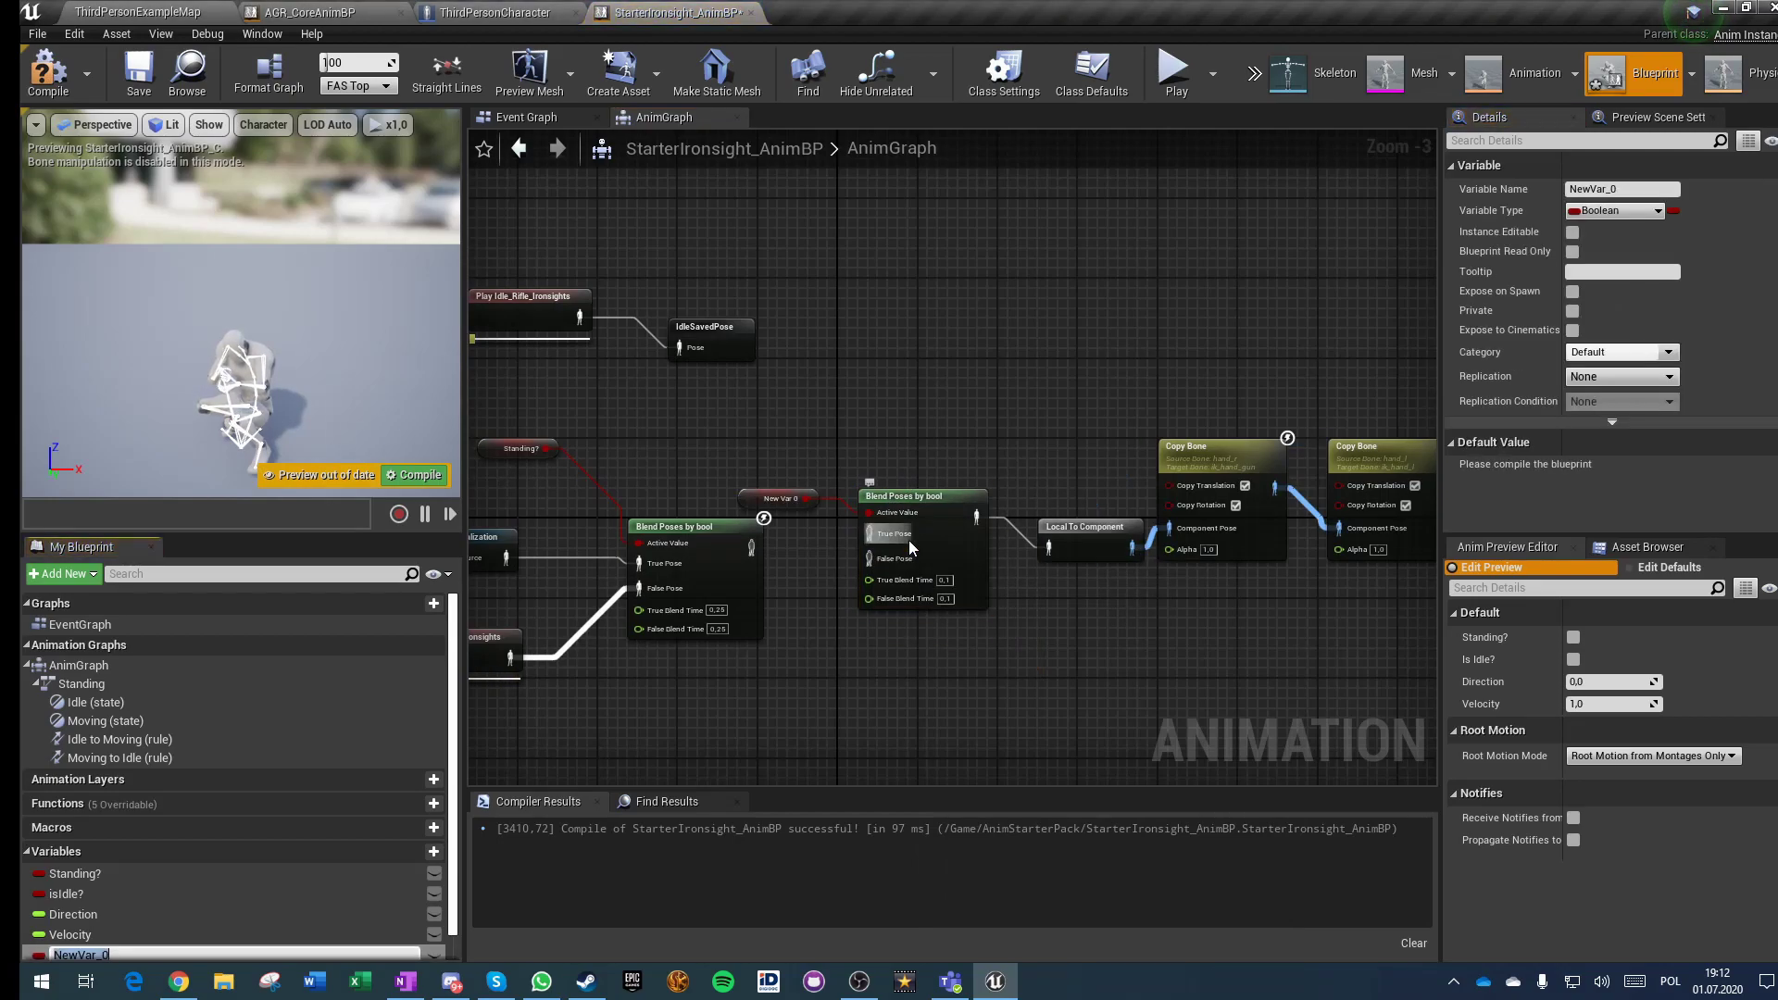
{"action": "type", "text": "isInAir"}
{"action": "key", "text": "Return"}
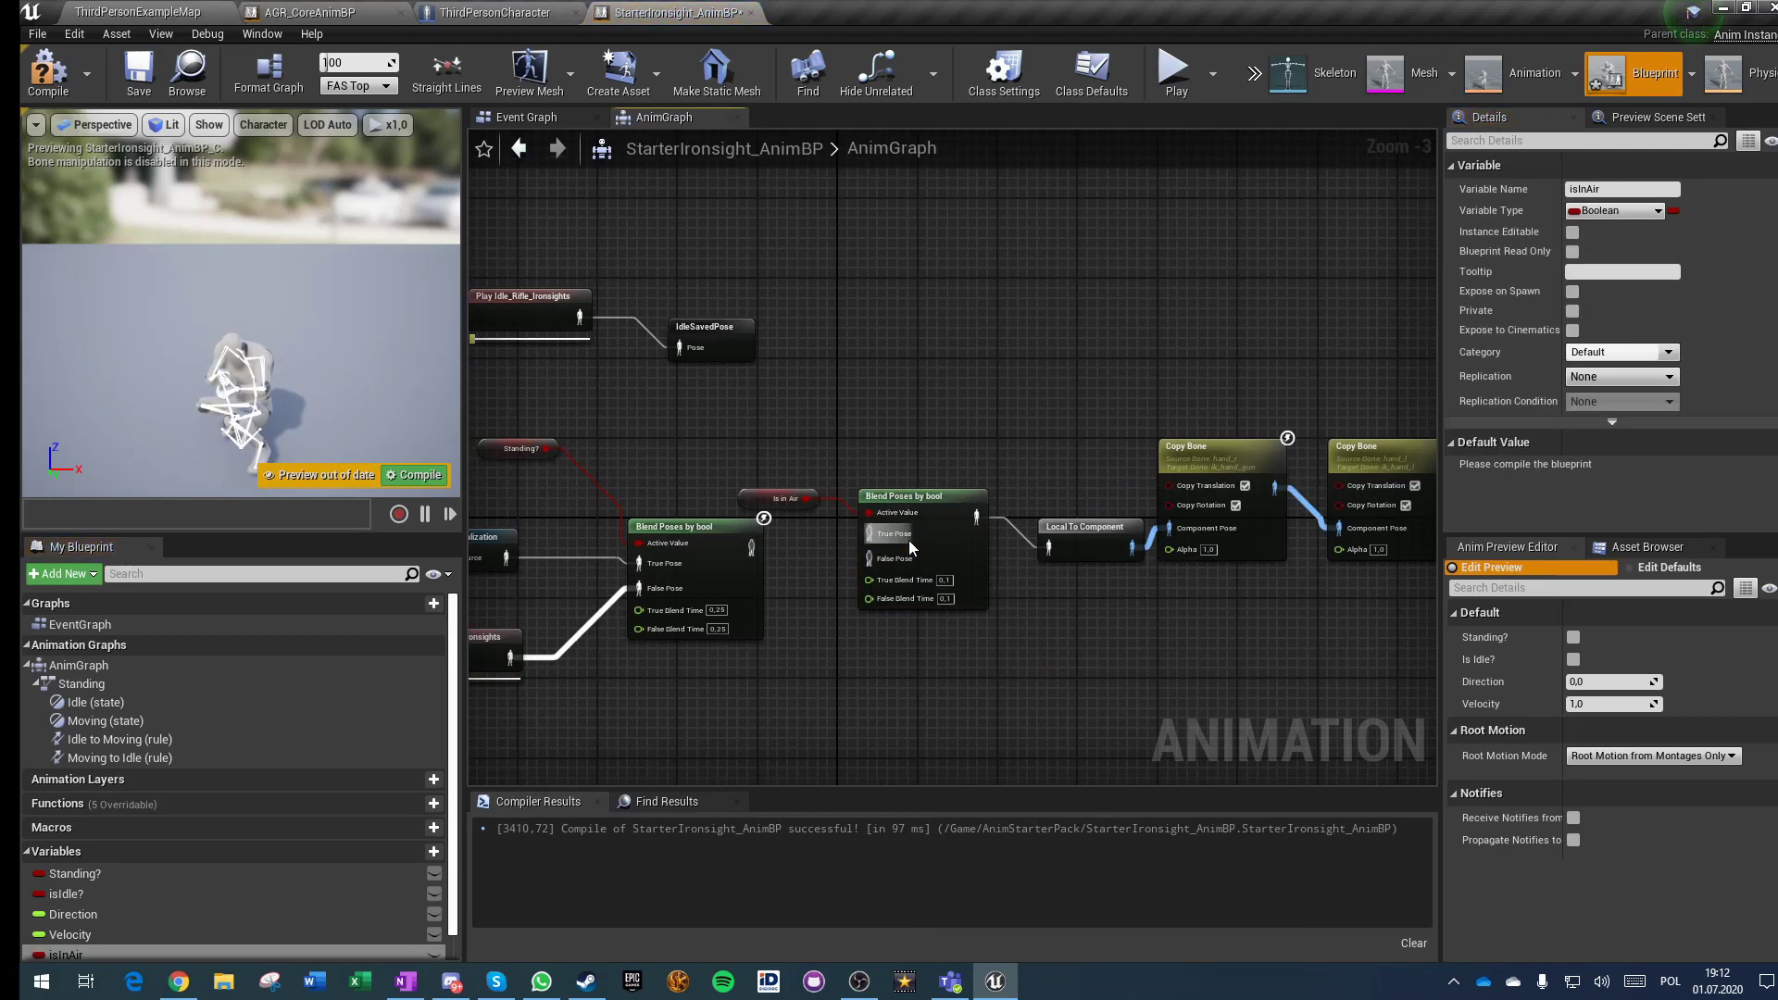
{"action": "left_click_drag", "start_coordinate": [876, 530], "coordinate": [875, 528]}
{"action": "left_click_drag", "start_coordinate": [739, 436], "coordinate": [738, 436]}
{"action": "type", "text": "idle irons"}
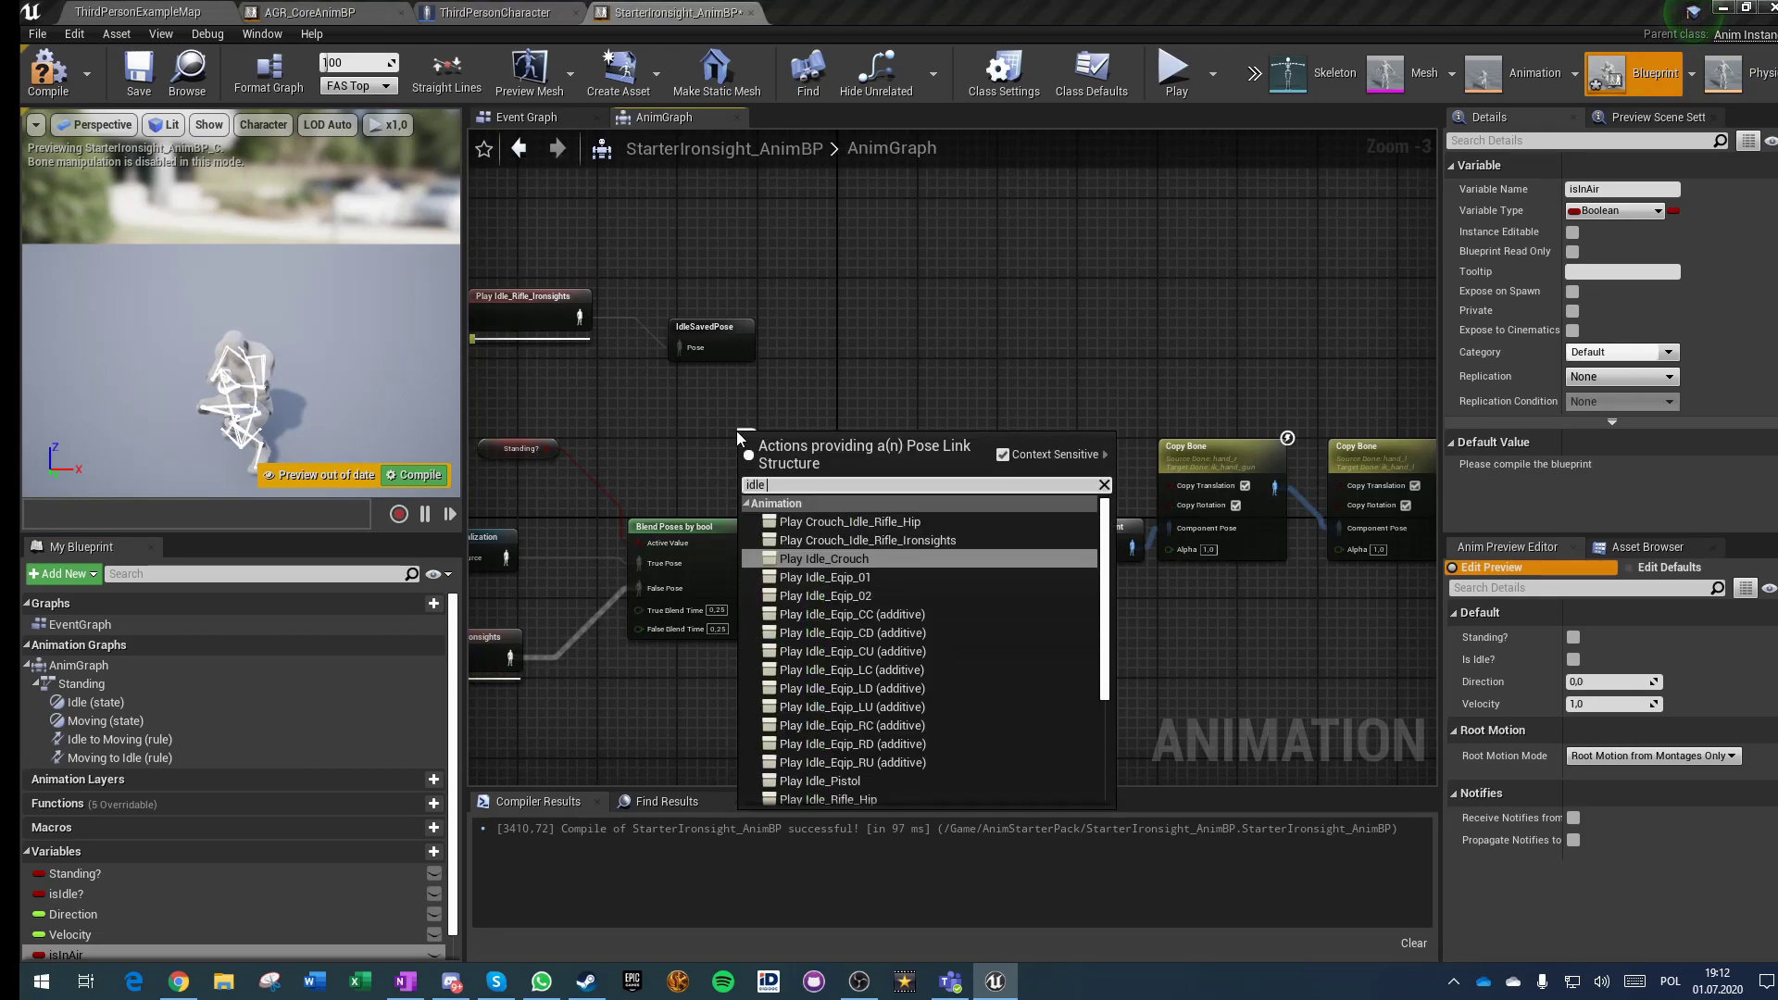
{"action": "left_click", "coordinate": [667, 419]}
Step: Add a cached IdleSavedPose node and wire it to the new blend's True Pose, with the standing blend feeding its False Pose
{"action": "right_click", "coordinate": [665, 424]}
{"action": "type", "text": "idle saved"}
{"action": "key", "text": "Return"}
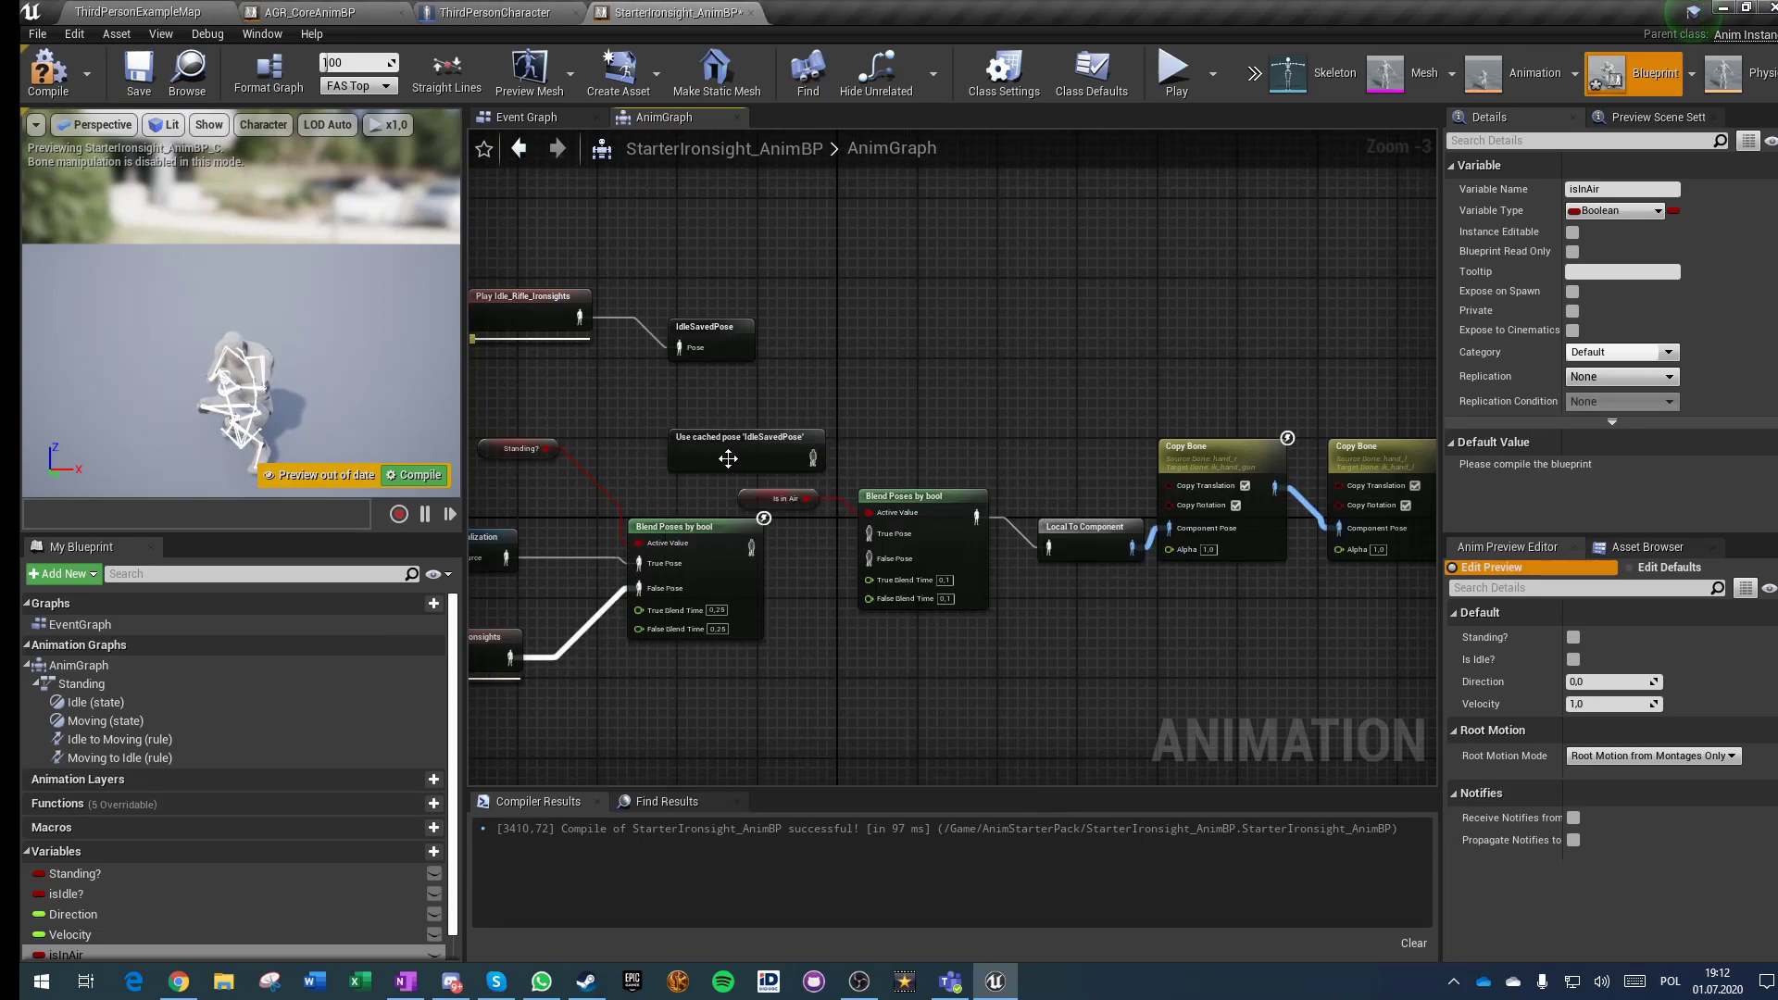
{"action": "left_click_drag", "start_coordinate": [814, 456], "coordinate": [869, 560]}
{"action": "left_click", "coordinate": [637, 702]}
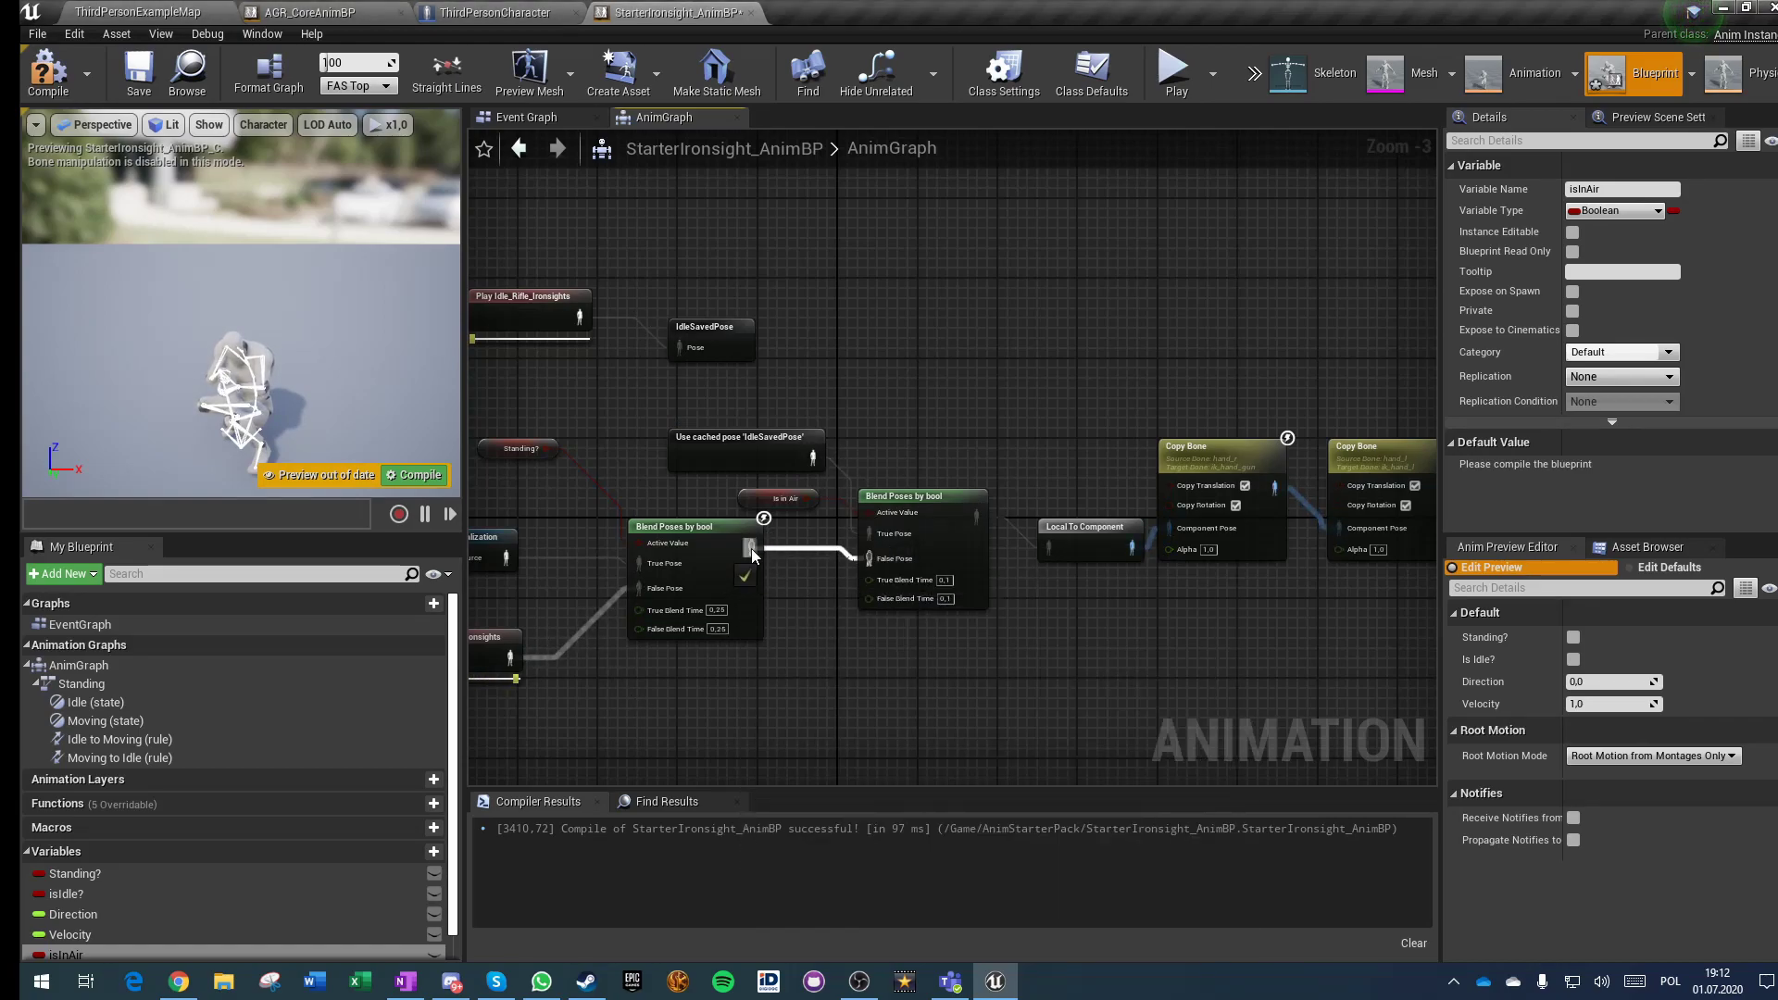
Step: Auto-format the AnimGraph layout, then compile and save the animation blueprint
{"action": "left_click", "coordinate": [269, 74]}
{"action": "right_click_drag", "start_coordinate": [728, 473], "coordinate": [658, 335]}
{"action": "left_click", "coordinate": [48, 72]}
{"action": "left_click", "coordinate": [131, 89]}
Step: Set the isInAir blend's True Blend Time and False Blend Time to 0,25 and compile
{"action": "scroll", "coordinate": [1111, 613], "scroll_direction": "up", "scroll_amount": 3}
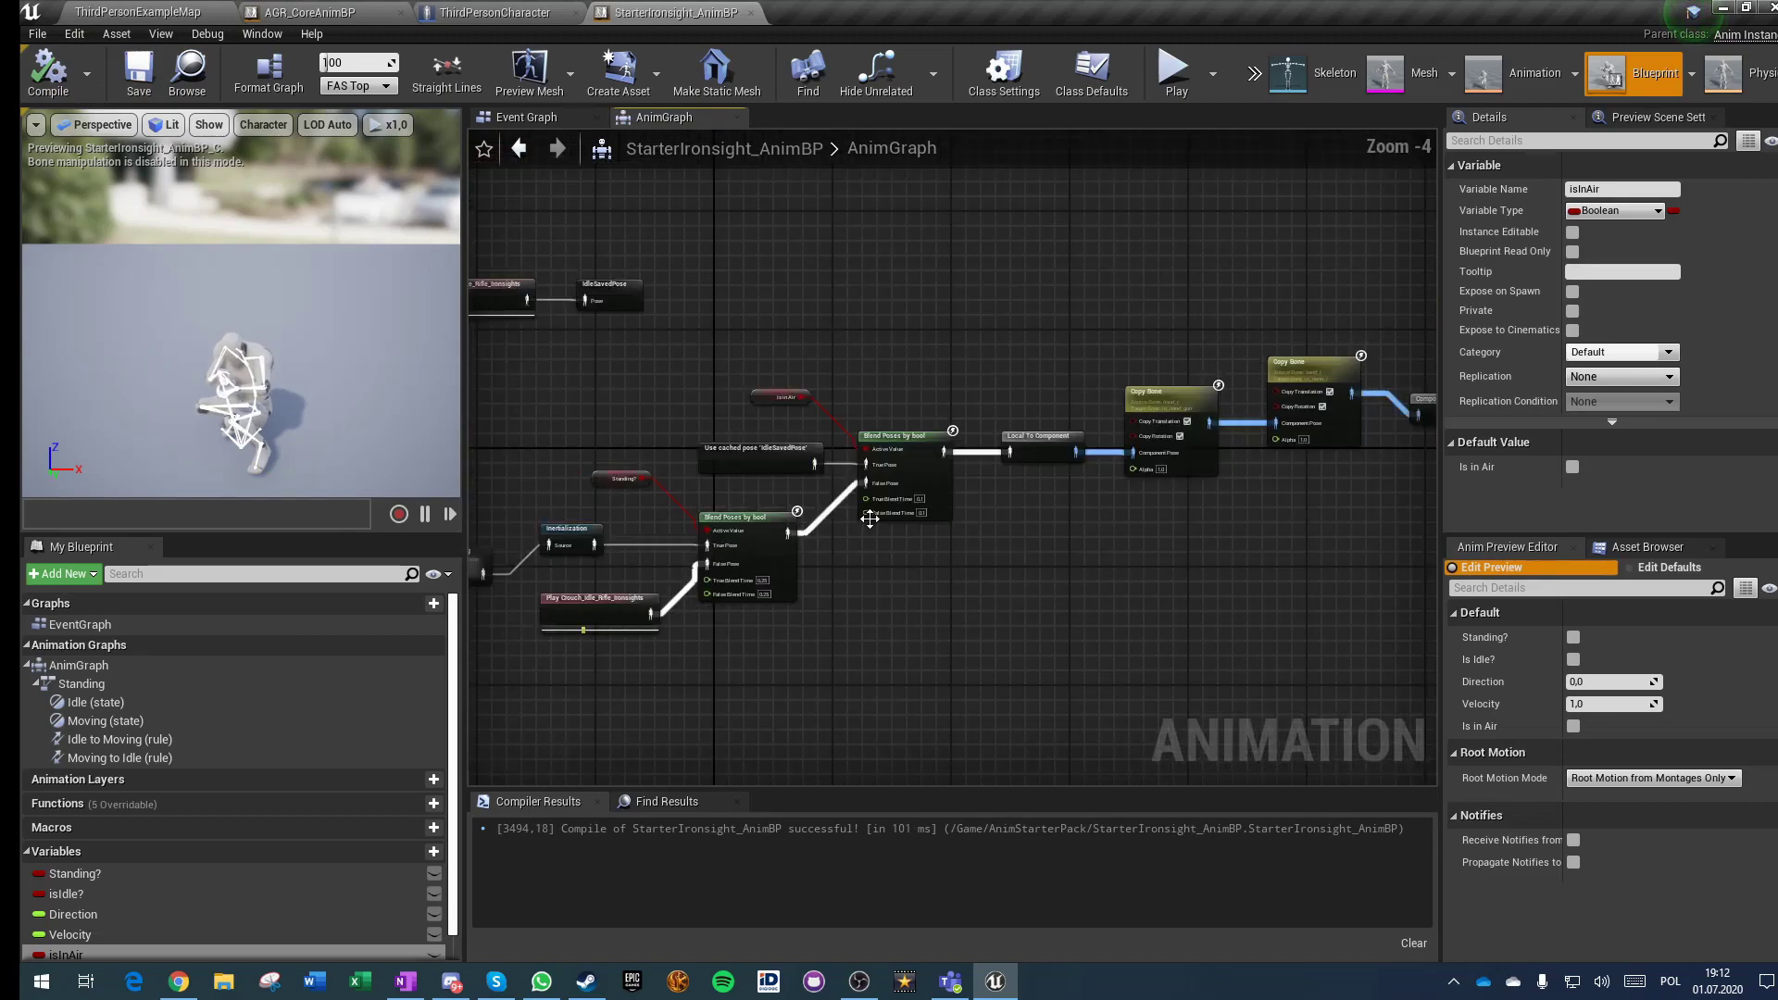
{"action": "left_click", "coordinate": [969, 481]}
{"action": "type", "text": ",25"}
{"action": "key", "text": "Tab"}
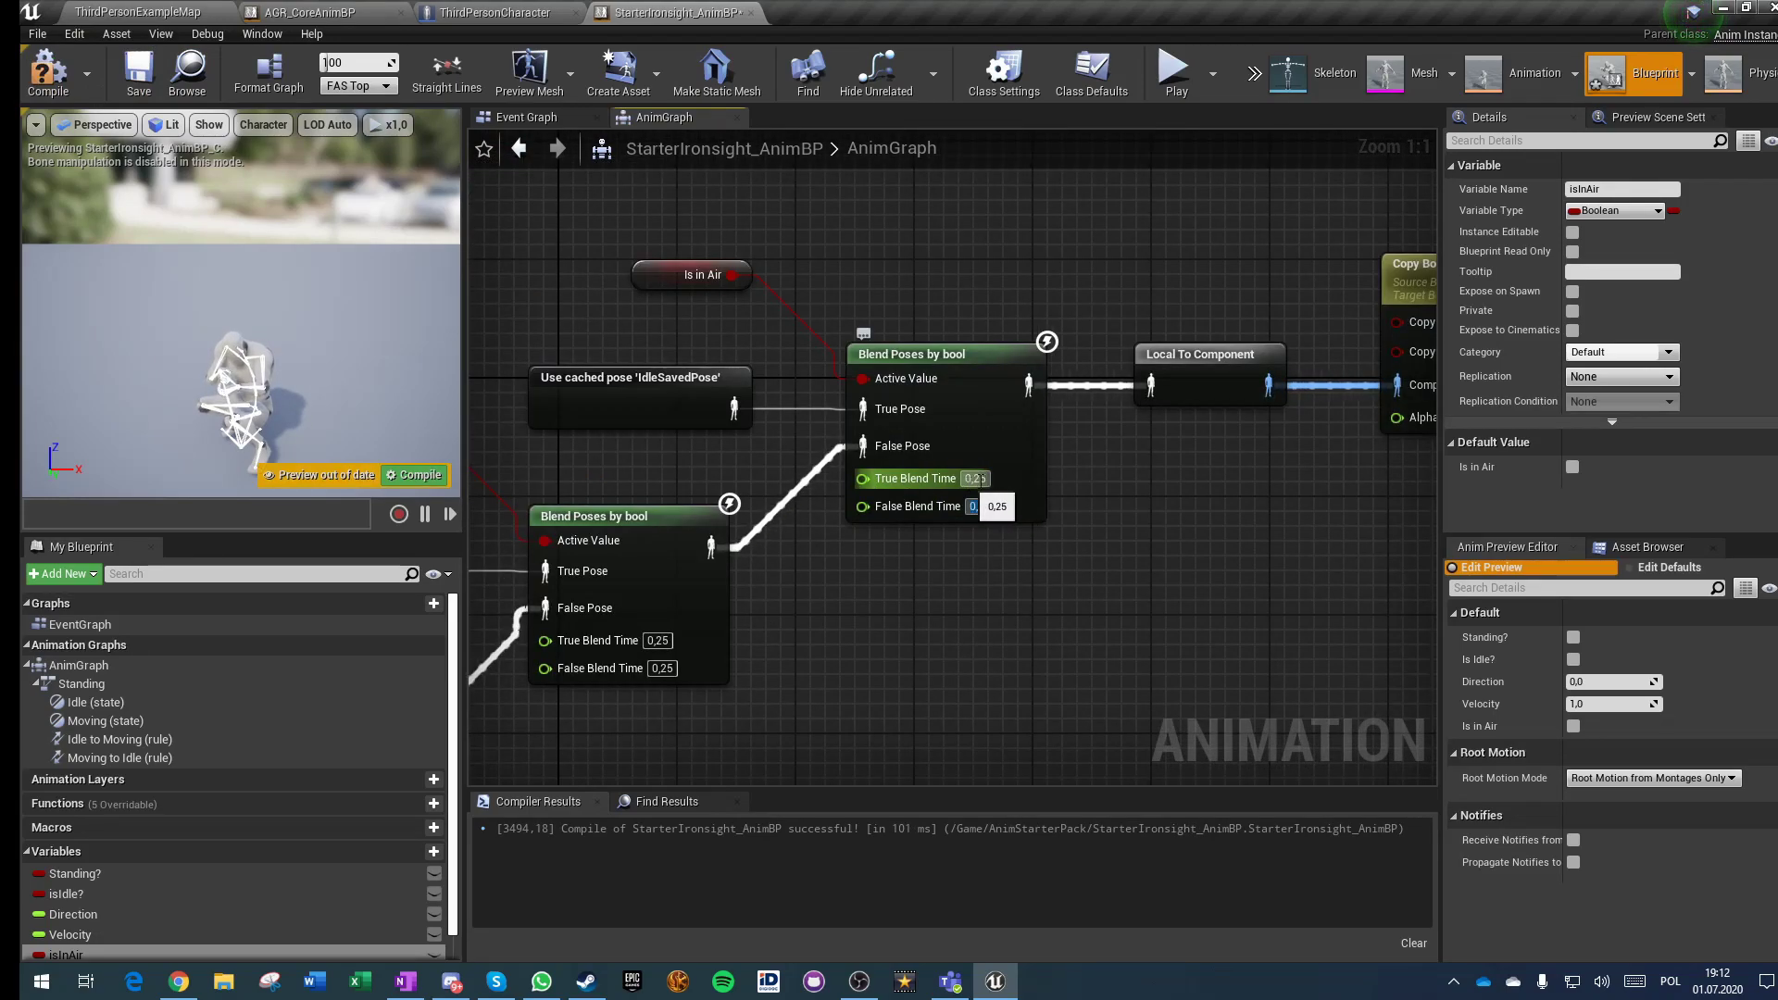
{"action": "left_click", "coordinate": [48, 72]}
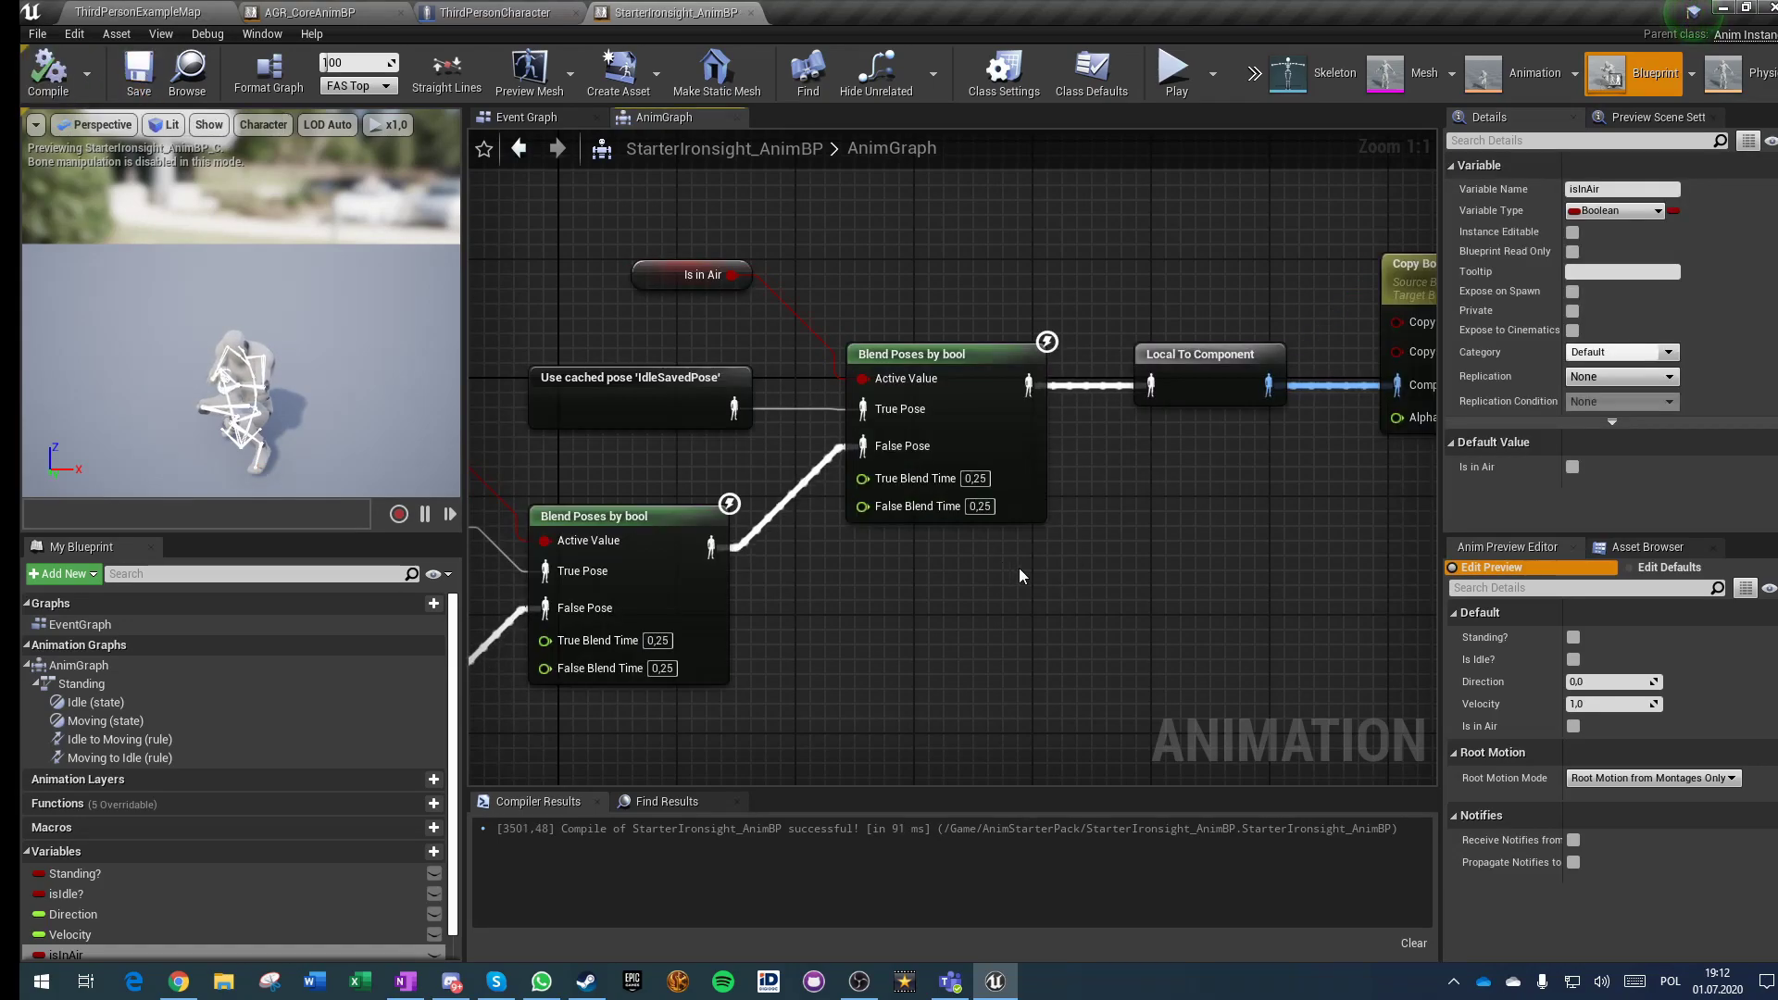
{"action": "scroll", "coordinate": [1022, 576], "scroll_direction": "down", "scroll_amount": 3}
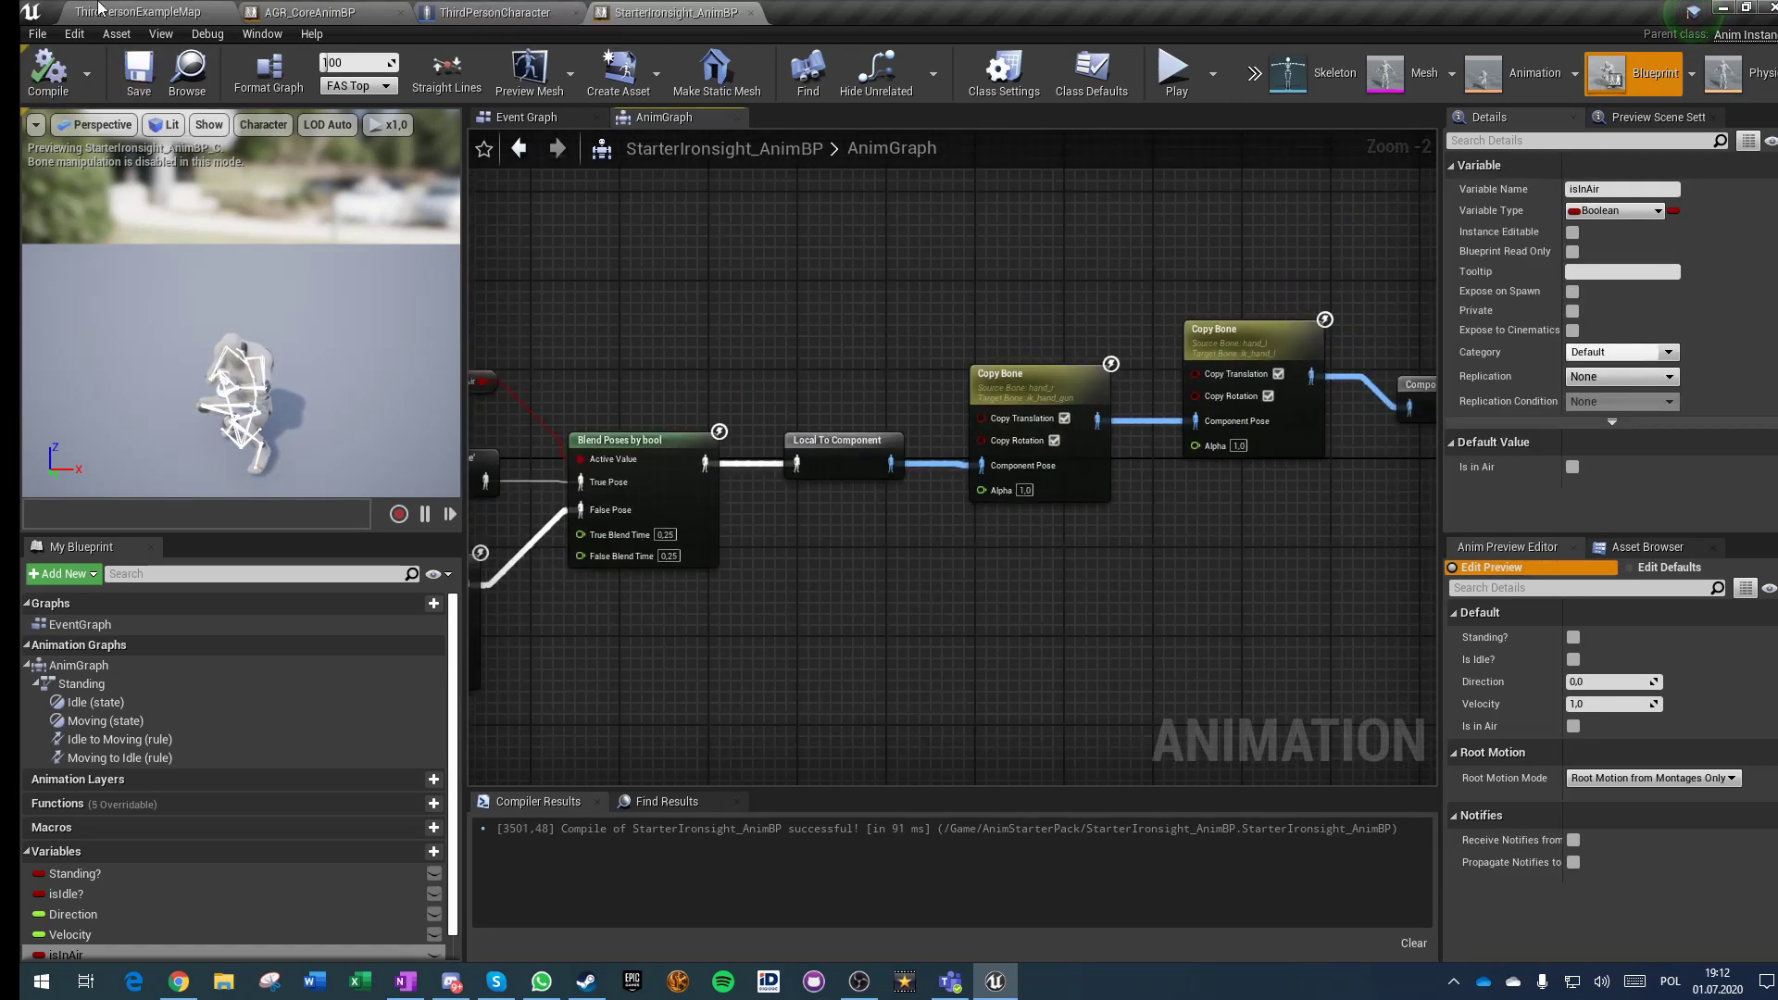
Step: From ThirdPersonExampleMap, locate the game mode's default pawn class in the content folders and open the ThirdPersonCharacter blueprint
{"action": "left_click", "coordinate": [137, 12]}
{"action": "left_click", "coordinate": [400, 682]}
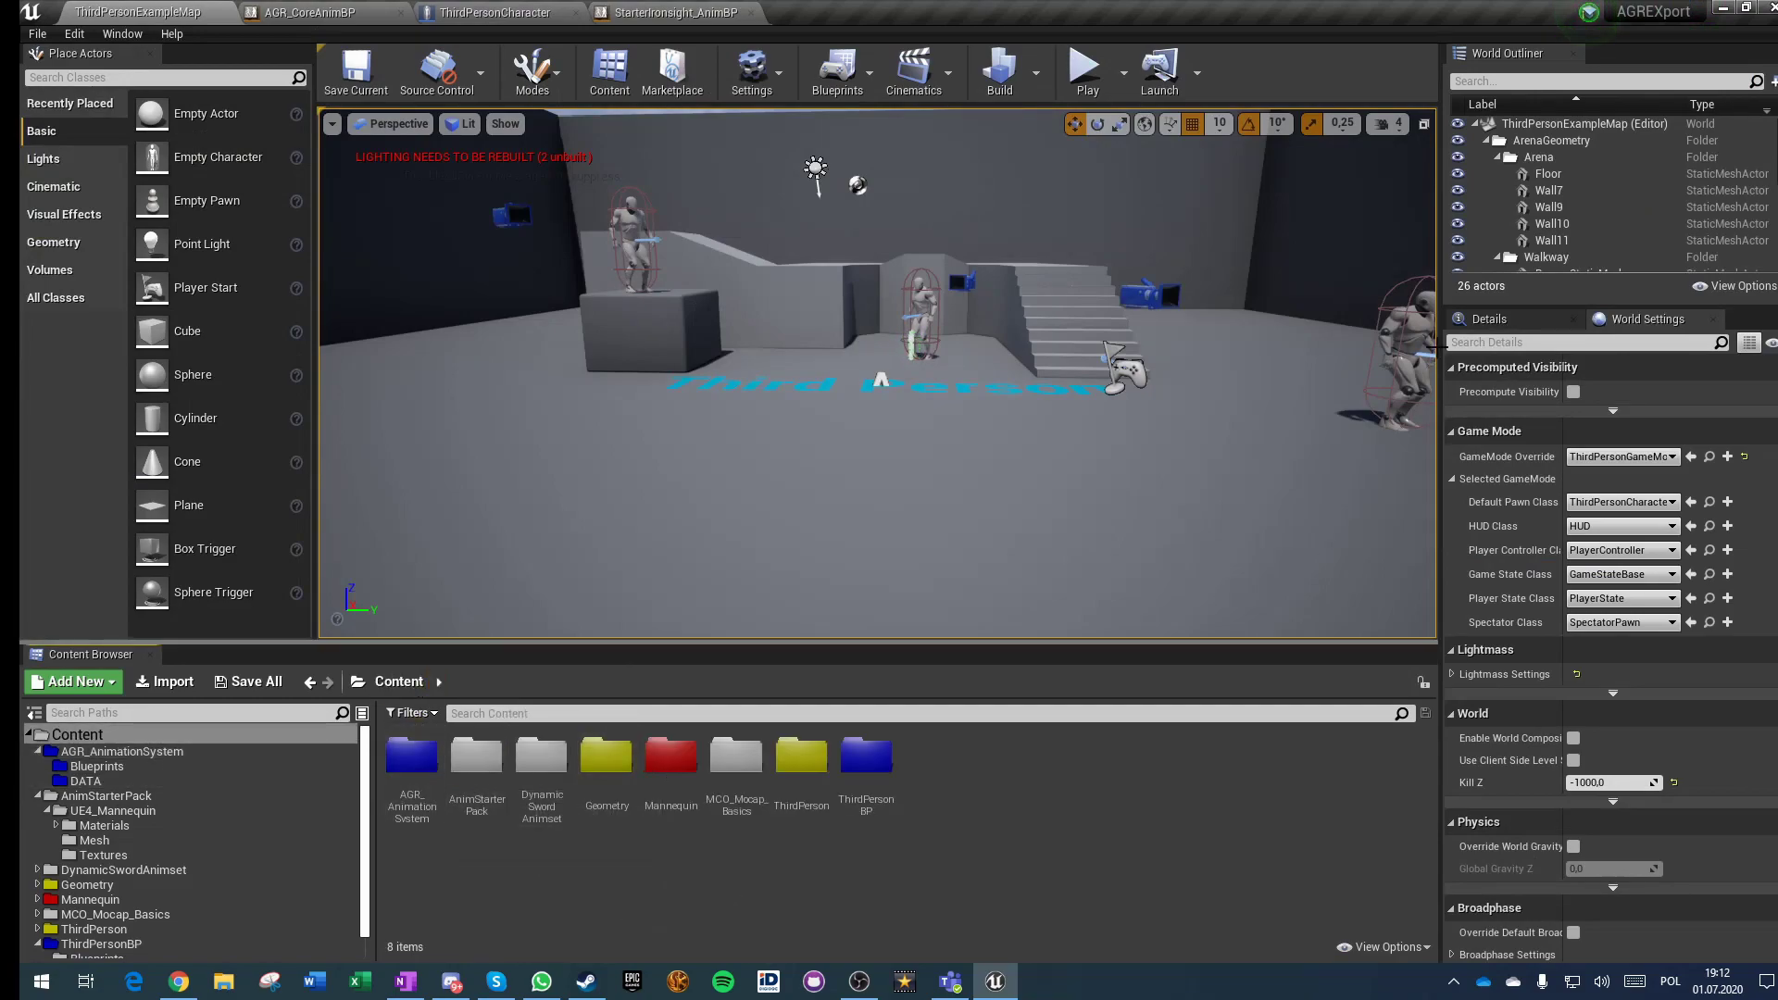
{"action": "left_click", "coordinate": [1710, 502]}
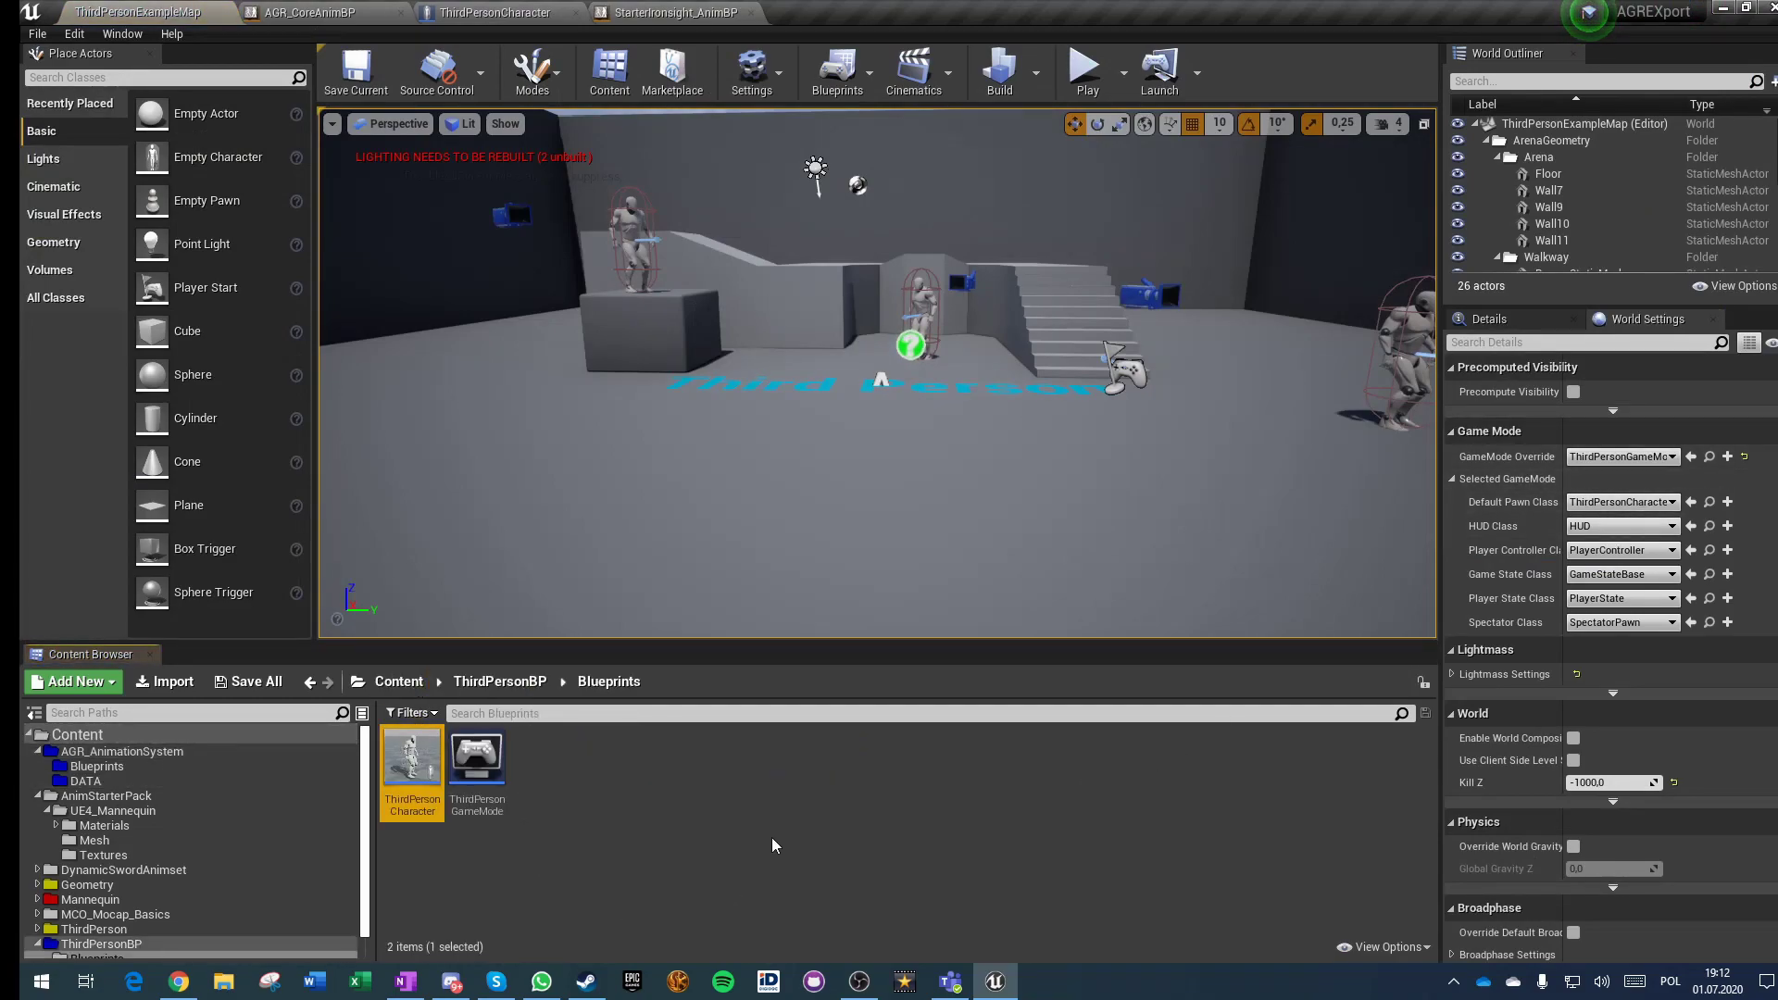
{"action": "double_click", "coordinate": [409, 782]}
Step: Look over the Tutorial and Tutorial2 graphs and find free space below the Change Pose comment in Tutorial2
{"action": "scroll", "coordinate": [570, 414], "scroll_direction": "down", "scroll_amount": 3}
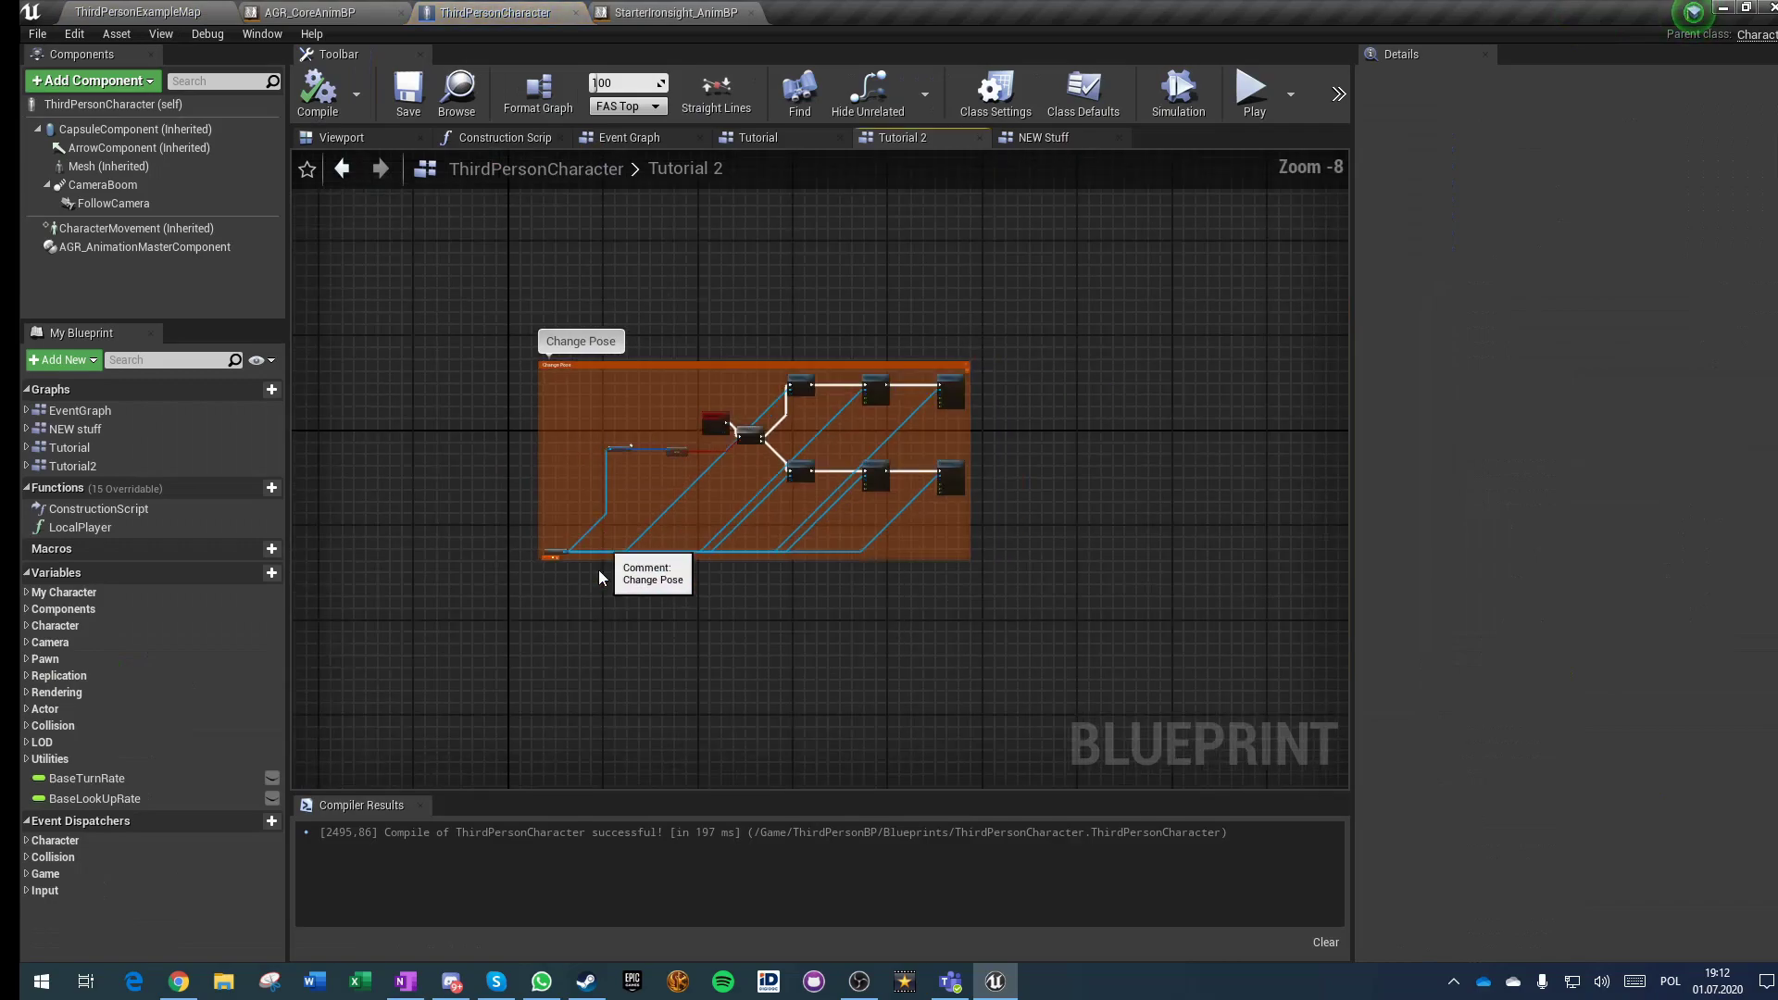
{"action": "scroll", "coordinate": [576, 603], "scroll_direction": "up", "scroll_amount": 3}
{"action": "scroll", "coordinate": [576, 602], "scroll_direction": "up", "scroll_amount": 2}
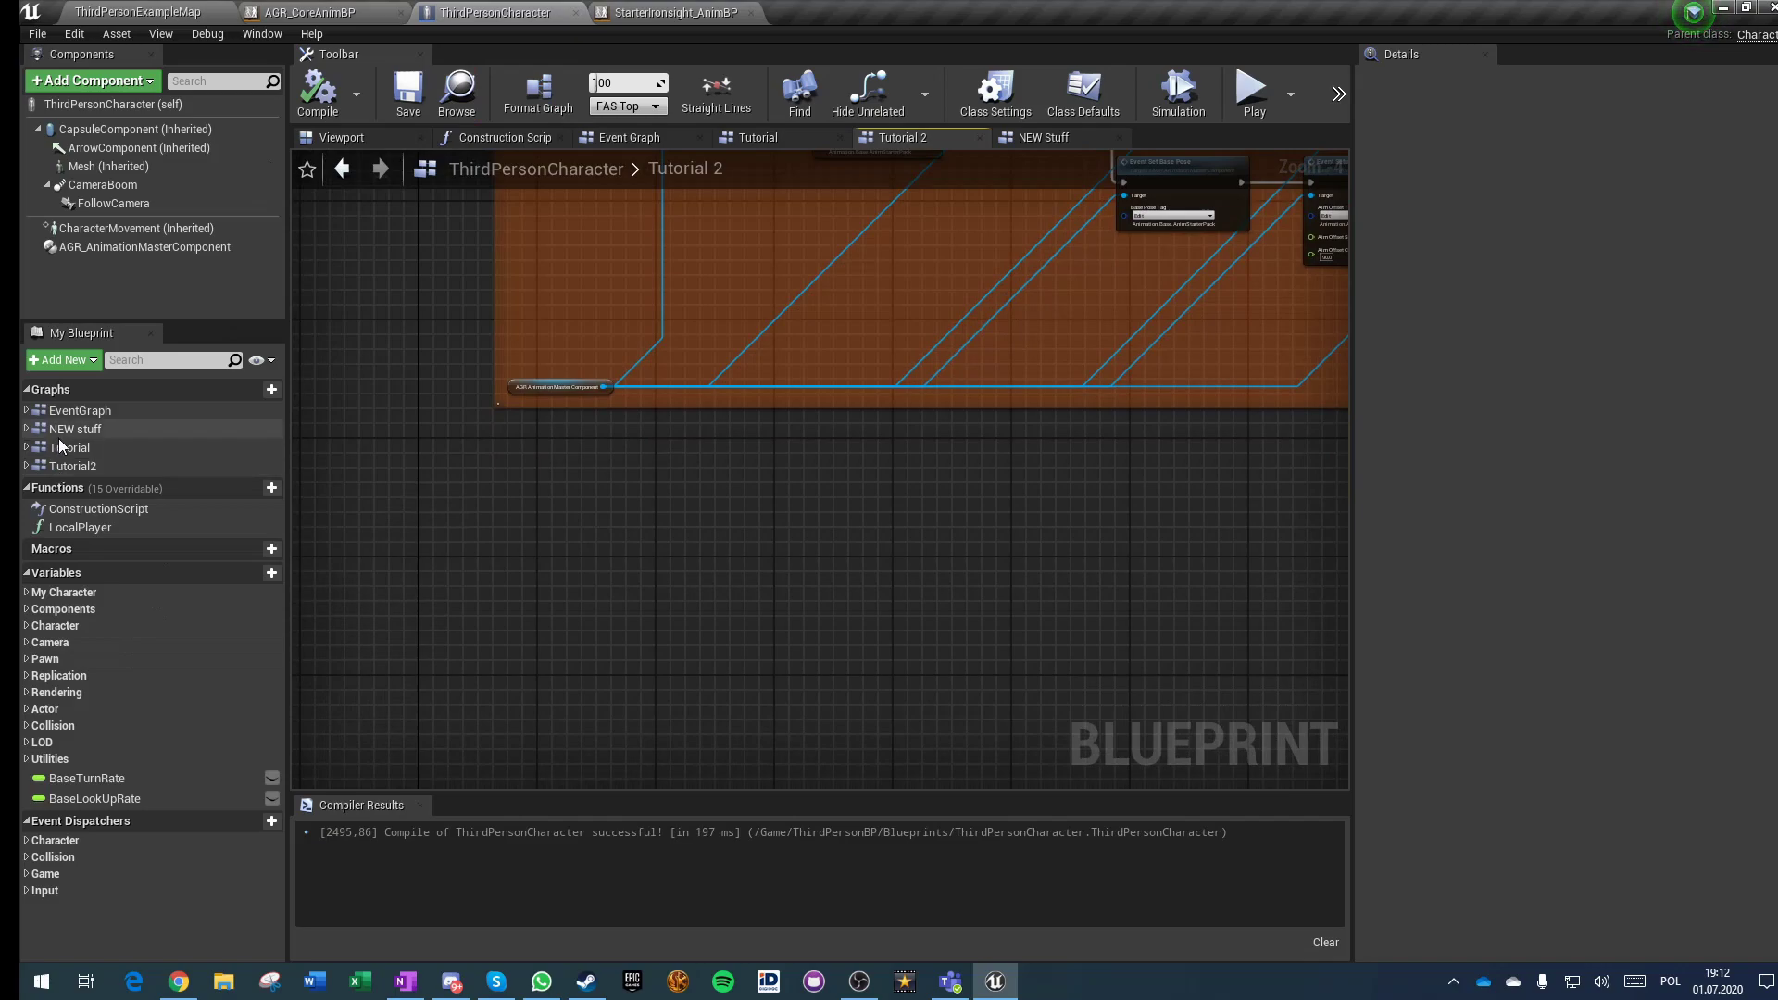
{"action": "double_click", "coordinate": [217, 450]}
{"action": "scroll", "coordinate": [787, 587], "scroll_direction": "down", "scroll_amount": 4}
{"action": "right_click_drag", "start_coordinate": [786, 587], "coordinate": [749, 296]}
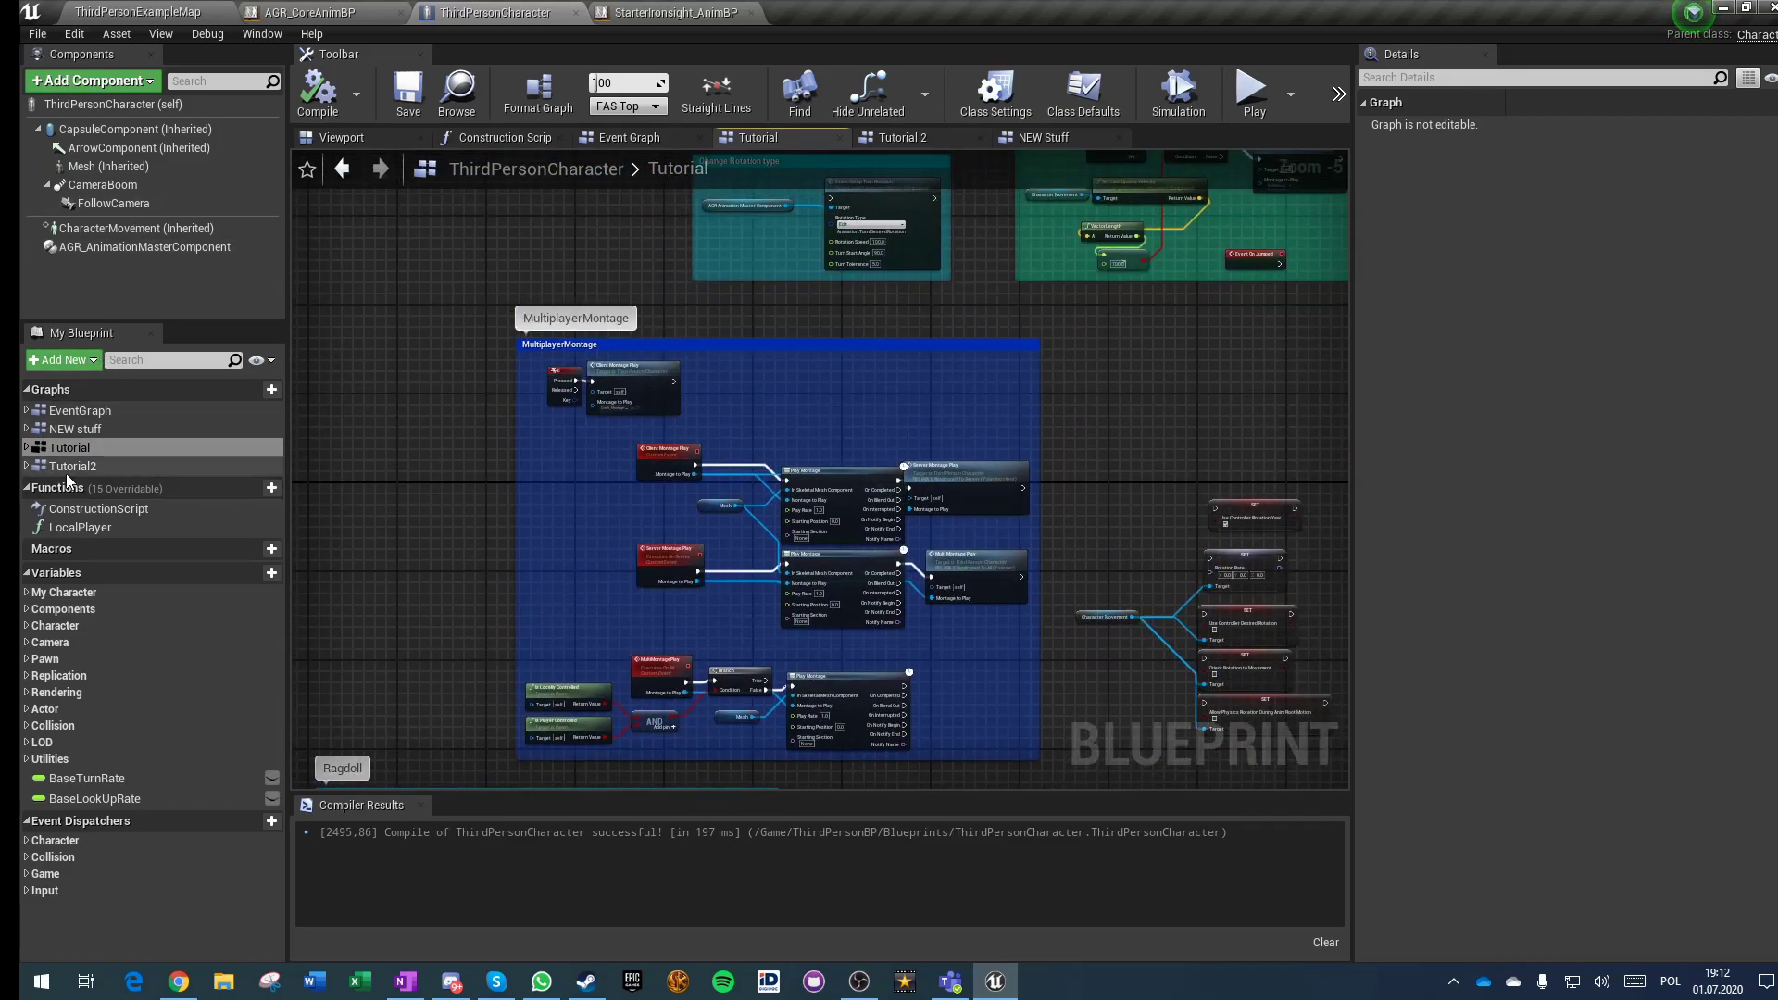
{"action": "double_click", "coordinate": [66, 469]}
{"action": "scroll", "coordinate": [596, 498], "scroll_direction": "down", "scroll_amount": 2}
{"action": "right_click_drag", "start_coordinate": [596, 499], "coordinate": [616, 477]}
{"action": "scroll", "coordinate": [601, 471], "scroll_direction": "up", "scroll_amount": 3}
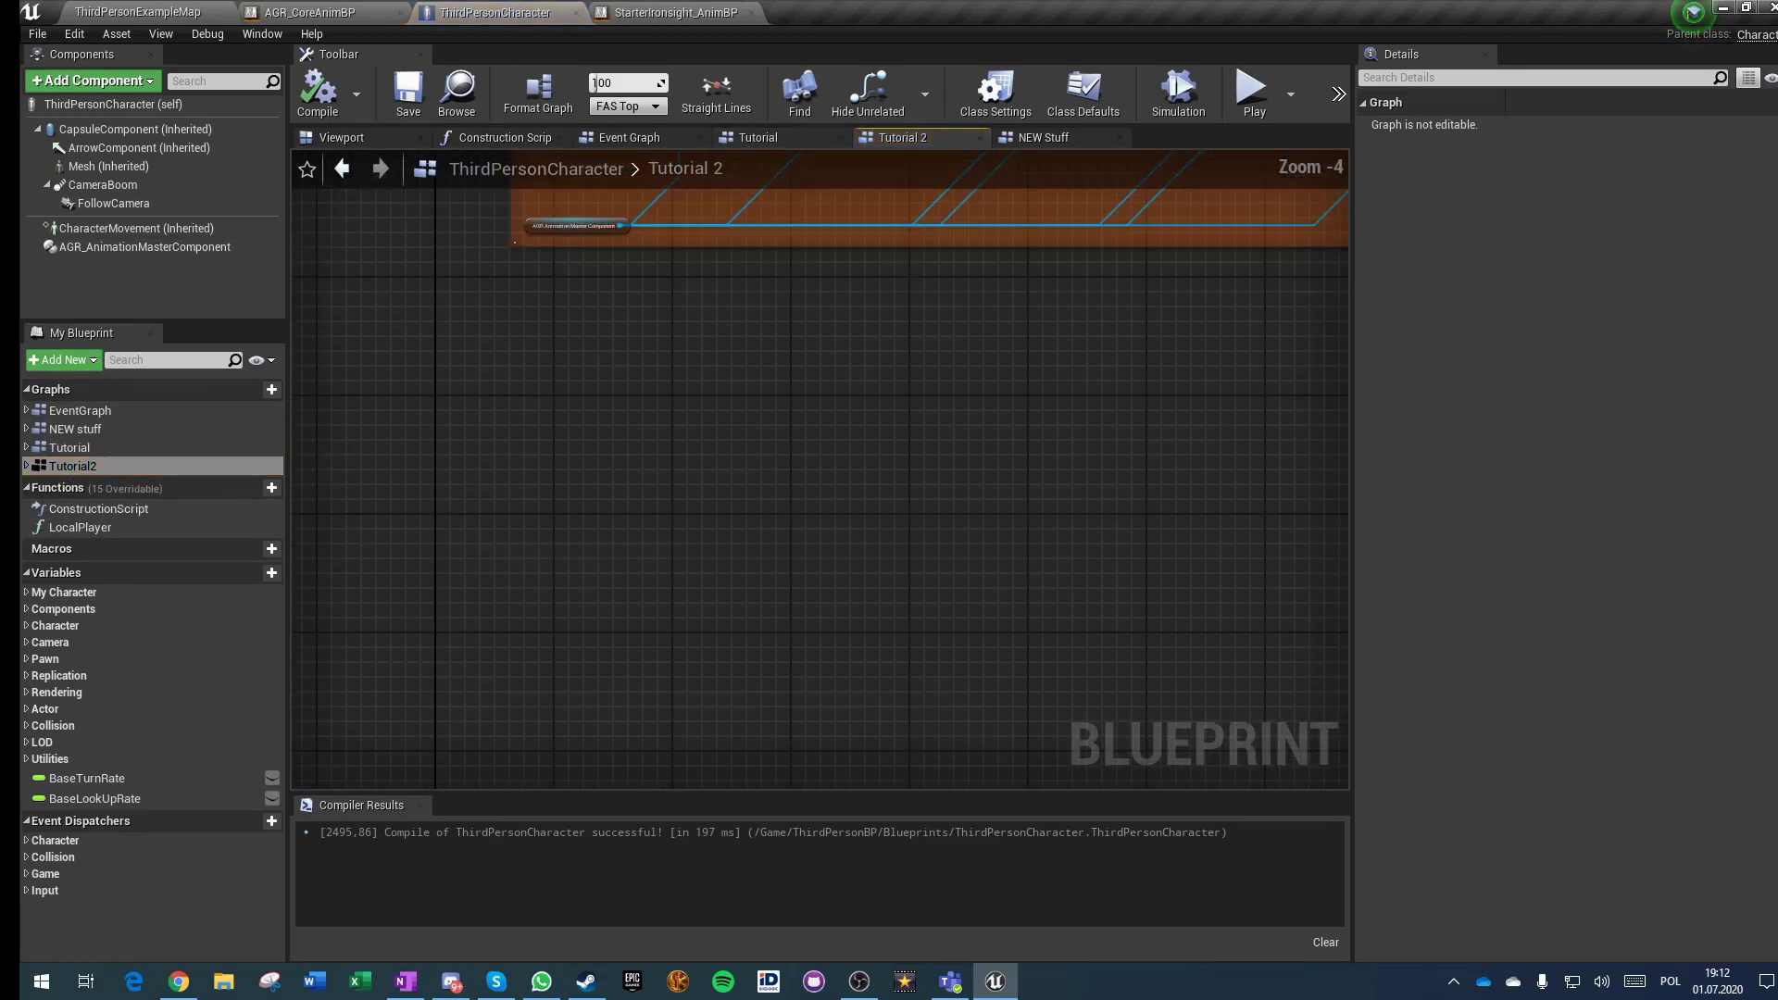
Step: Add a Right Mouse Button input event in the empty area below the Change Pose comment
{"action": "right_click", "coordinate": [600, 465]}
{"action": "type", "text": "mosue righ"}
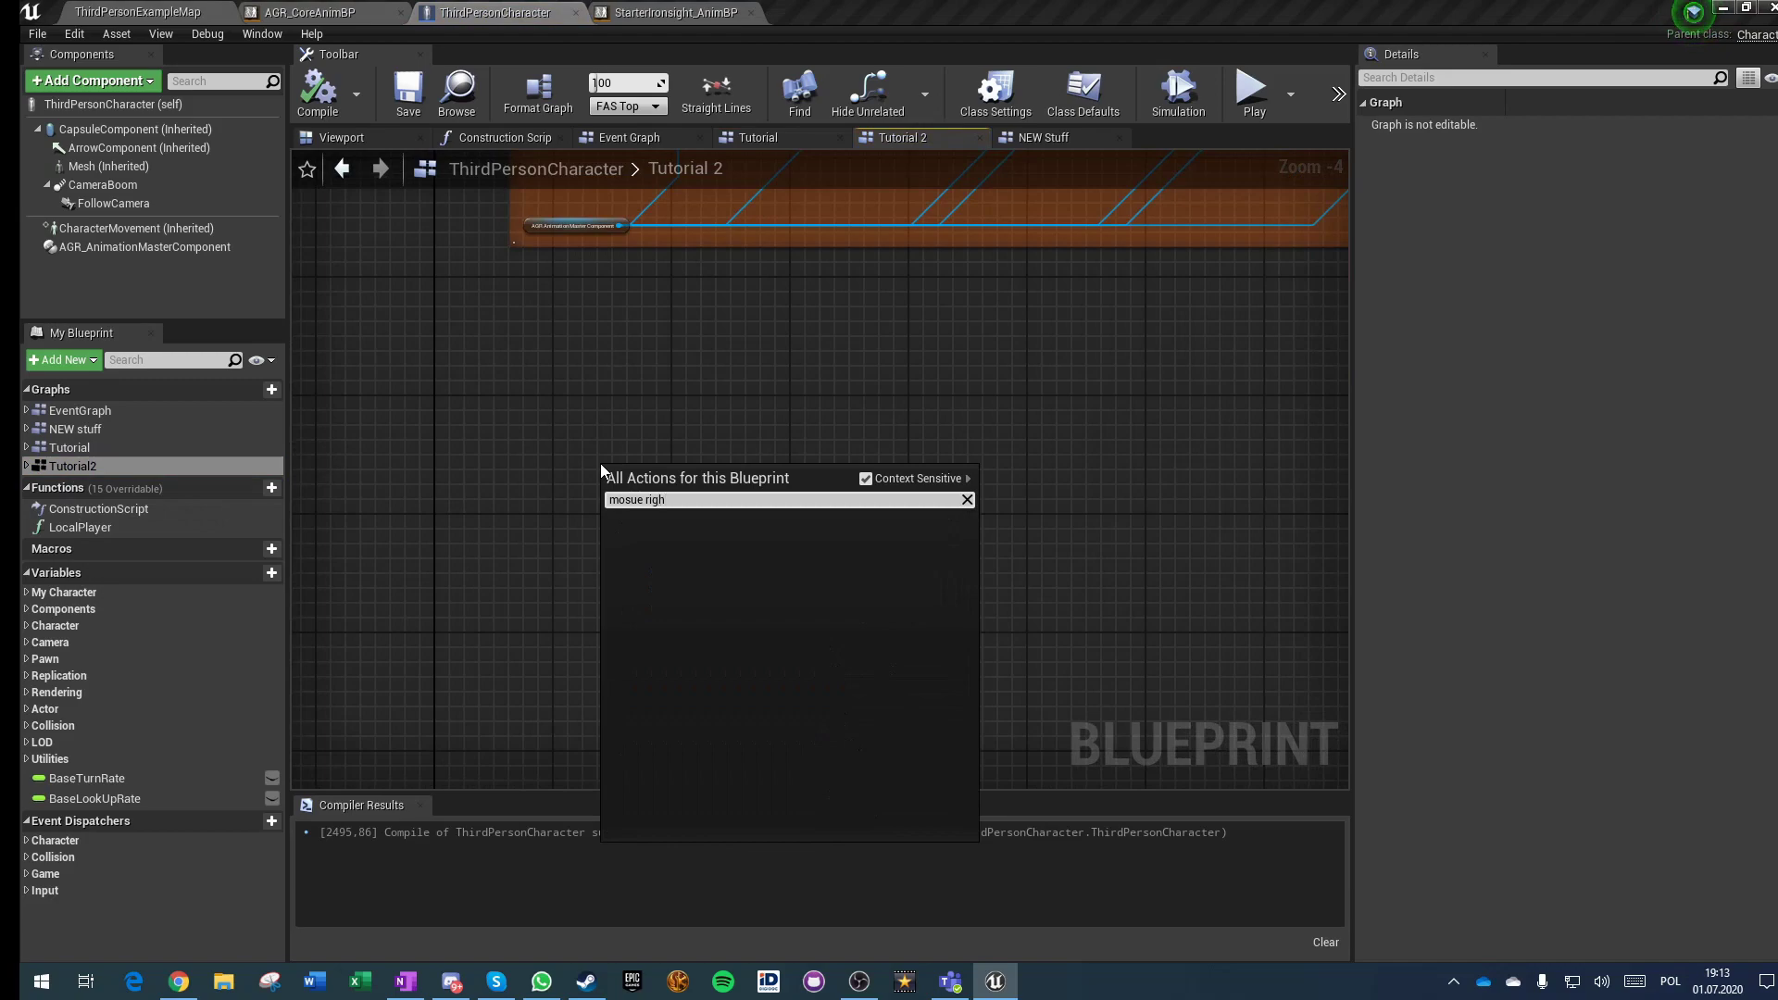
{"action": "key", "text": "BackSpace"}
{"action": "key", "text": "BackSpace"}
{"action": "key", "text": "BackSpace"}
{"action": "key", "text": "BackSpace"}
{"action": "key", "text": "BackSpace"}
{"action": "type", "text": "use righ"}
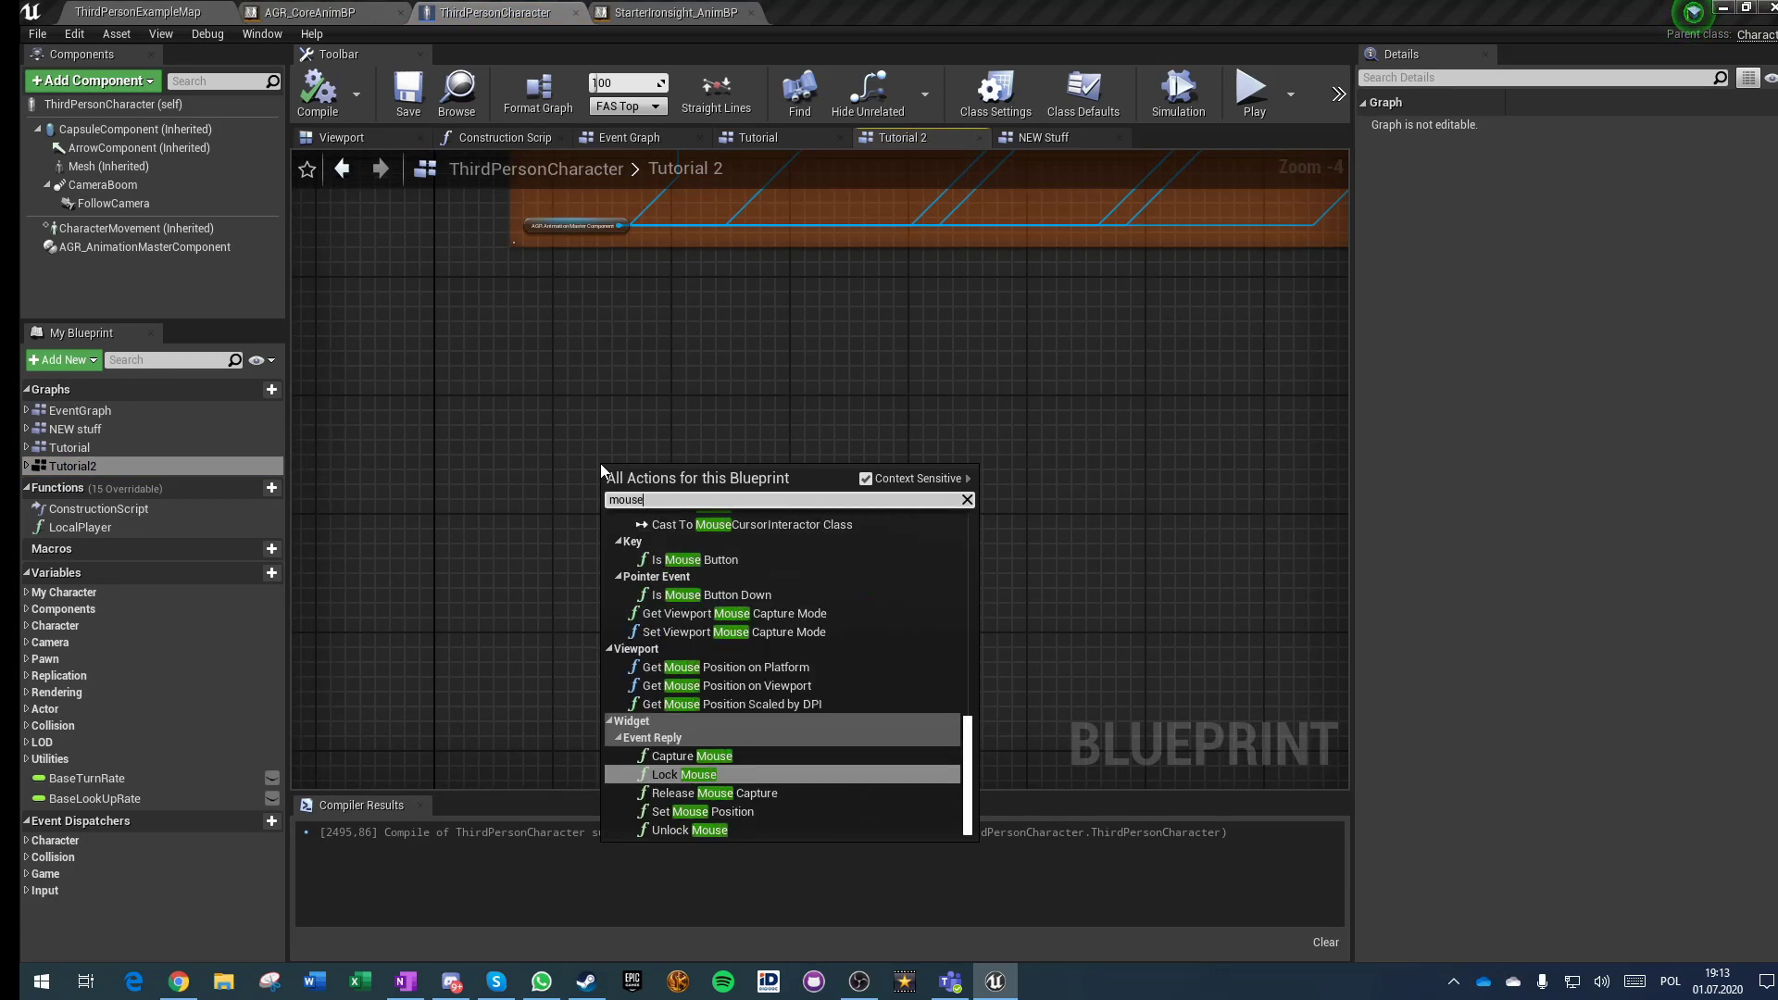
{"action": "key", "text": "Return"}
{"action": "scroll", "coordinate": [593, 463], "scroll_direction": "up", "scroll_amount": 4}
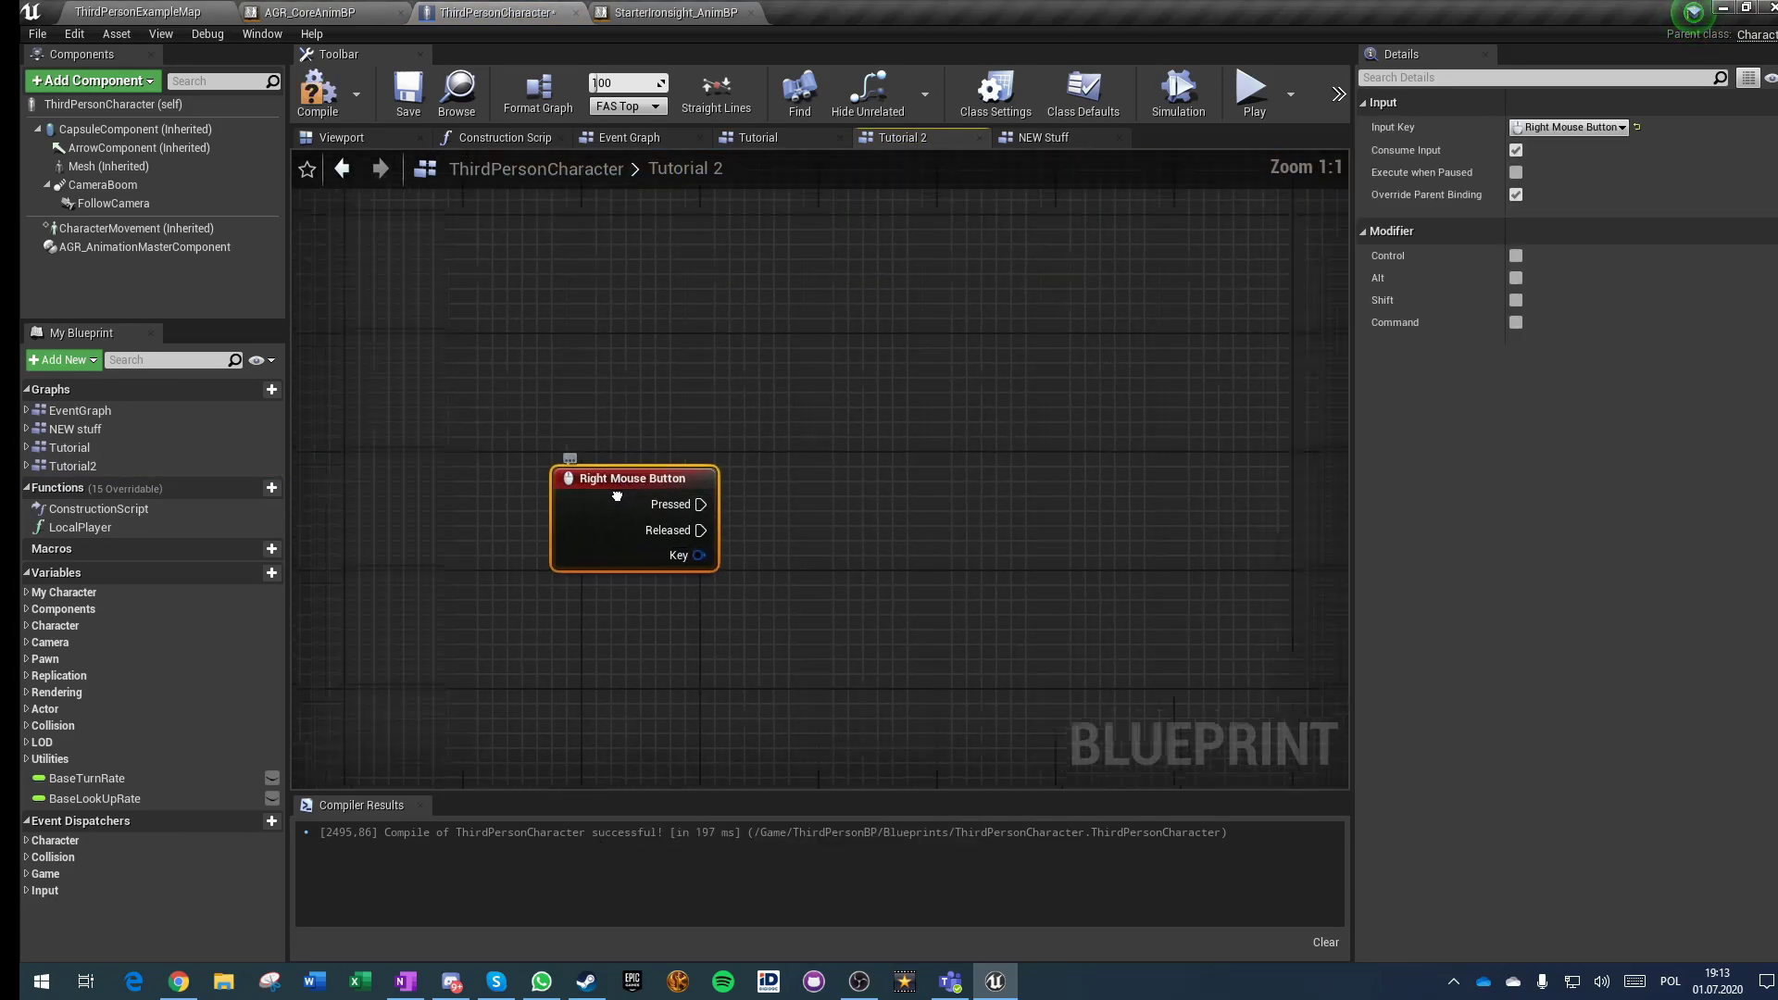
{"action": "right_click_drag", "start_coordinate": [941, 502], "coordinate": [792, 544]}
{"action": "left_click", "coordinate": [734, 575]}
{"action": "right_click_drag", "start_coordinate": [678, 619], "coordinate": [631, 554]}
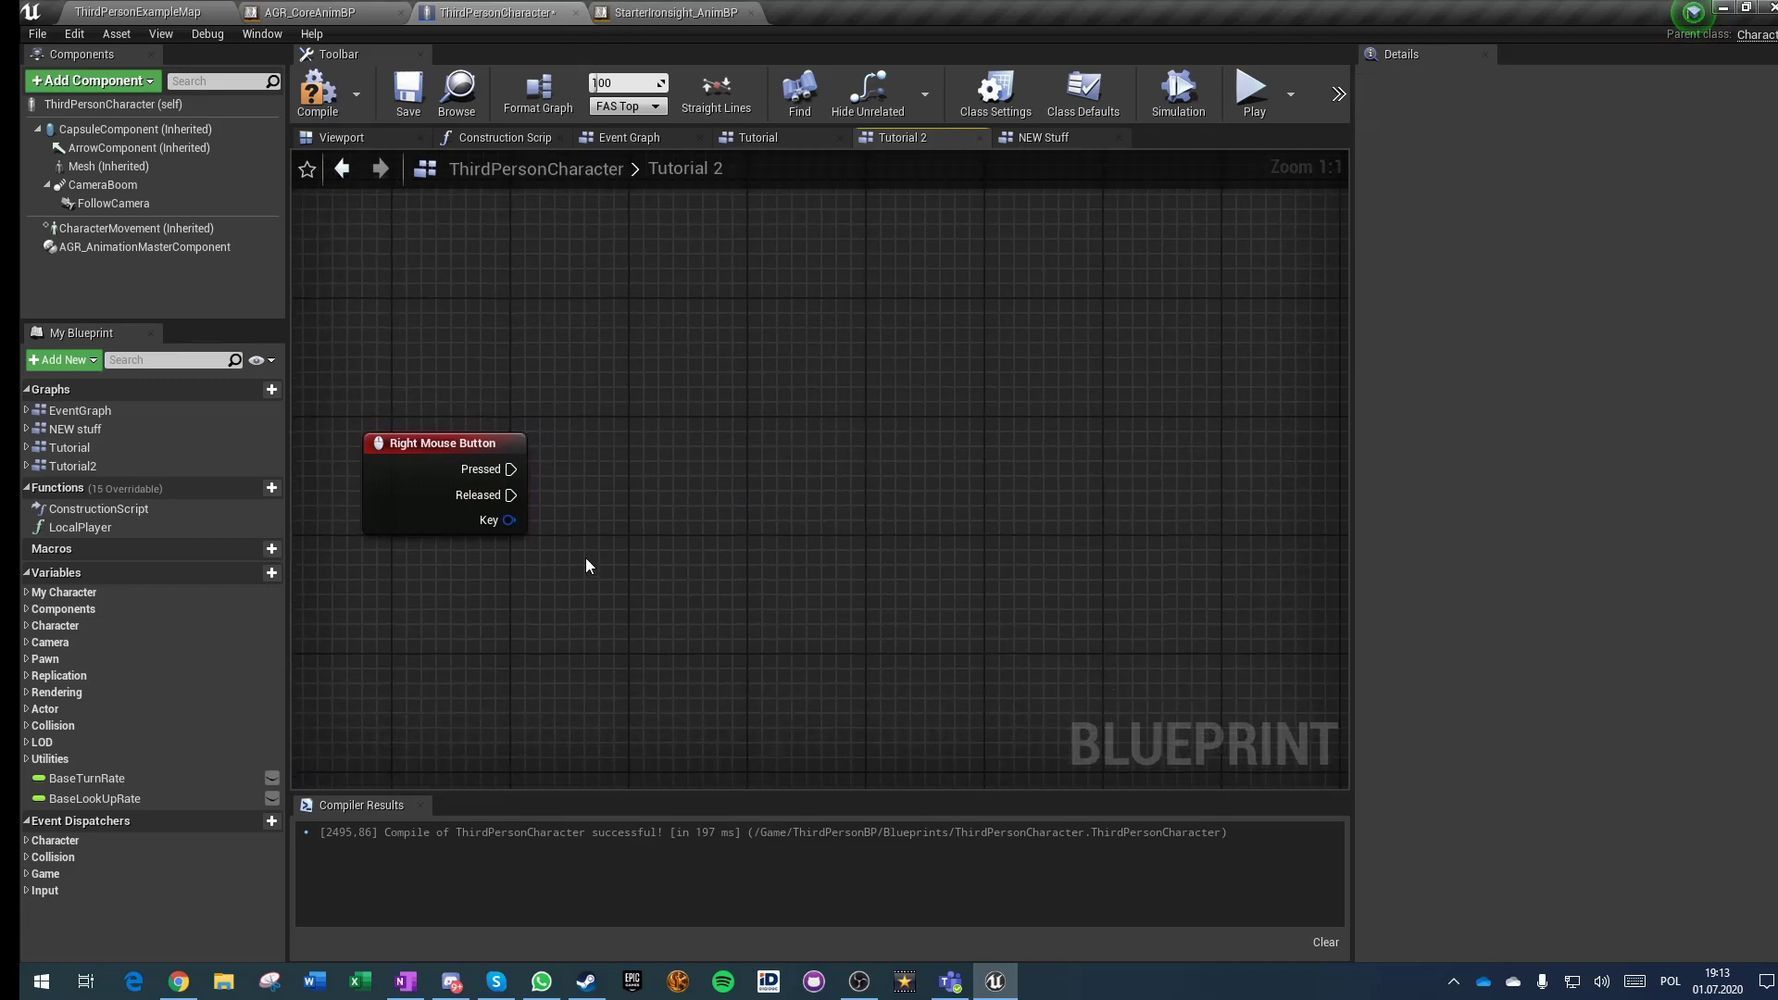
Step: Place an AGR_AnimationMasterComponent reference below the mouse event and create an Event Set Base Pose call from it
{"action": "left_click_drag", "start_coordinate": [102, 242], "coordinate": [417, 613]}
{"action": "left_click_drag", "start_coordinate": [609, 625], "coordinate": [910, 510]}
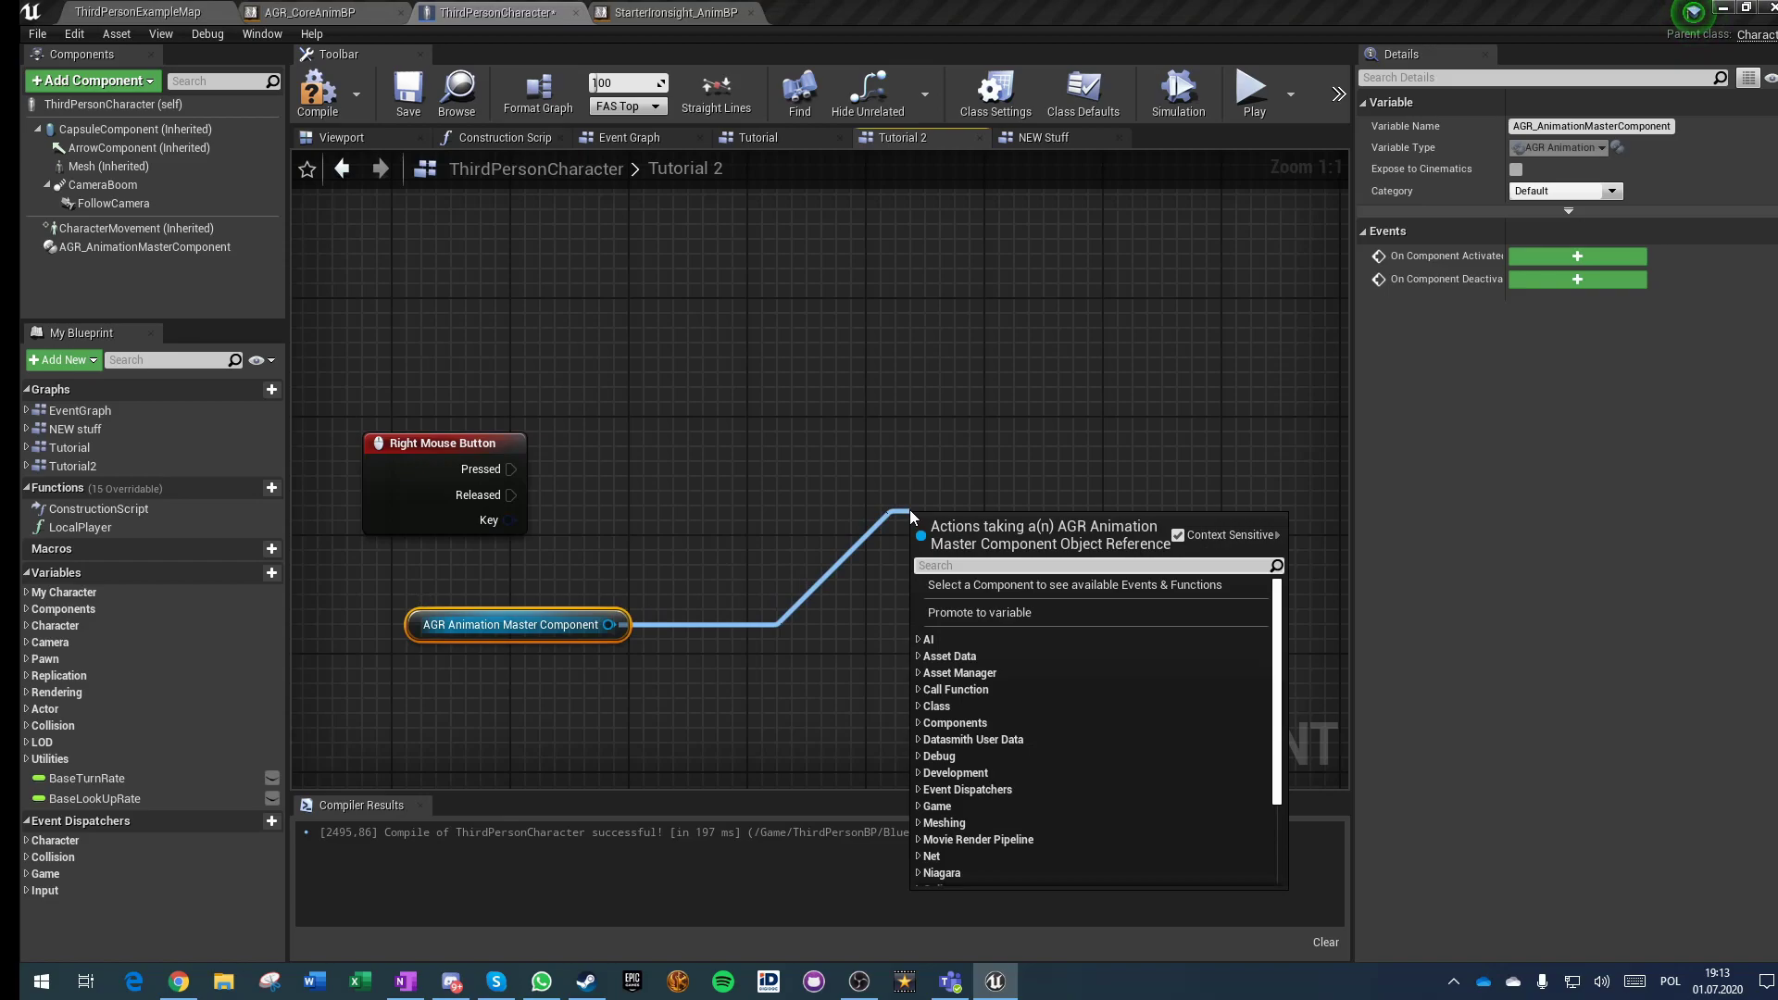
{"action": "type", "text": "pose"}
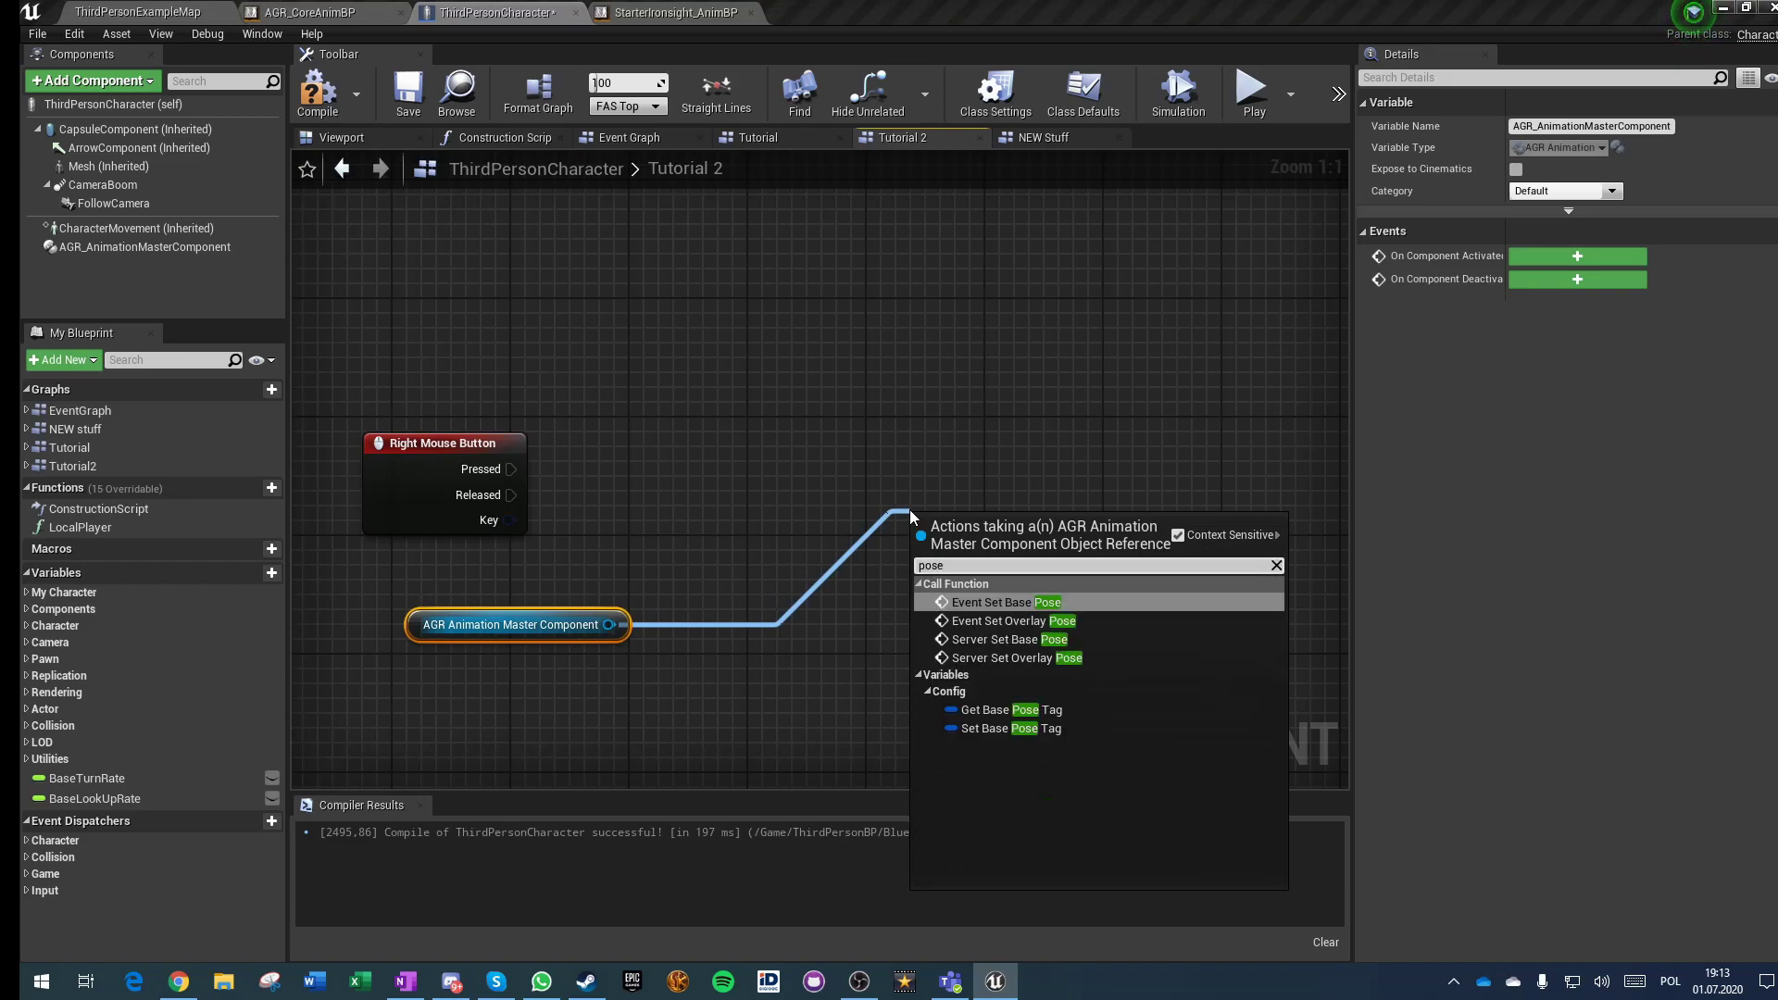
{"action": "key", "text": "Return"}
{"action": "right_click_drag", "start_coordinate": [844, 468], "coordinate": [813, 436]}
{"action": "left_click_drag", "start_coordinate": [924, 500], "coordinate": [924, 382]}
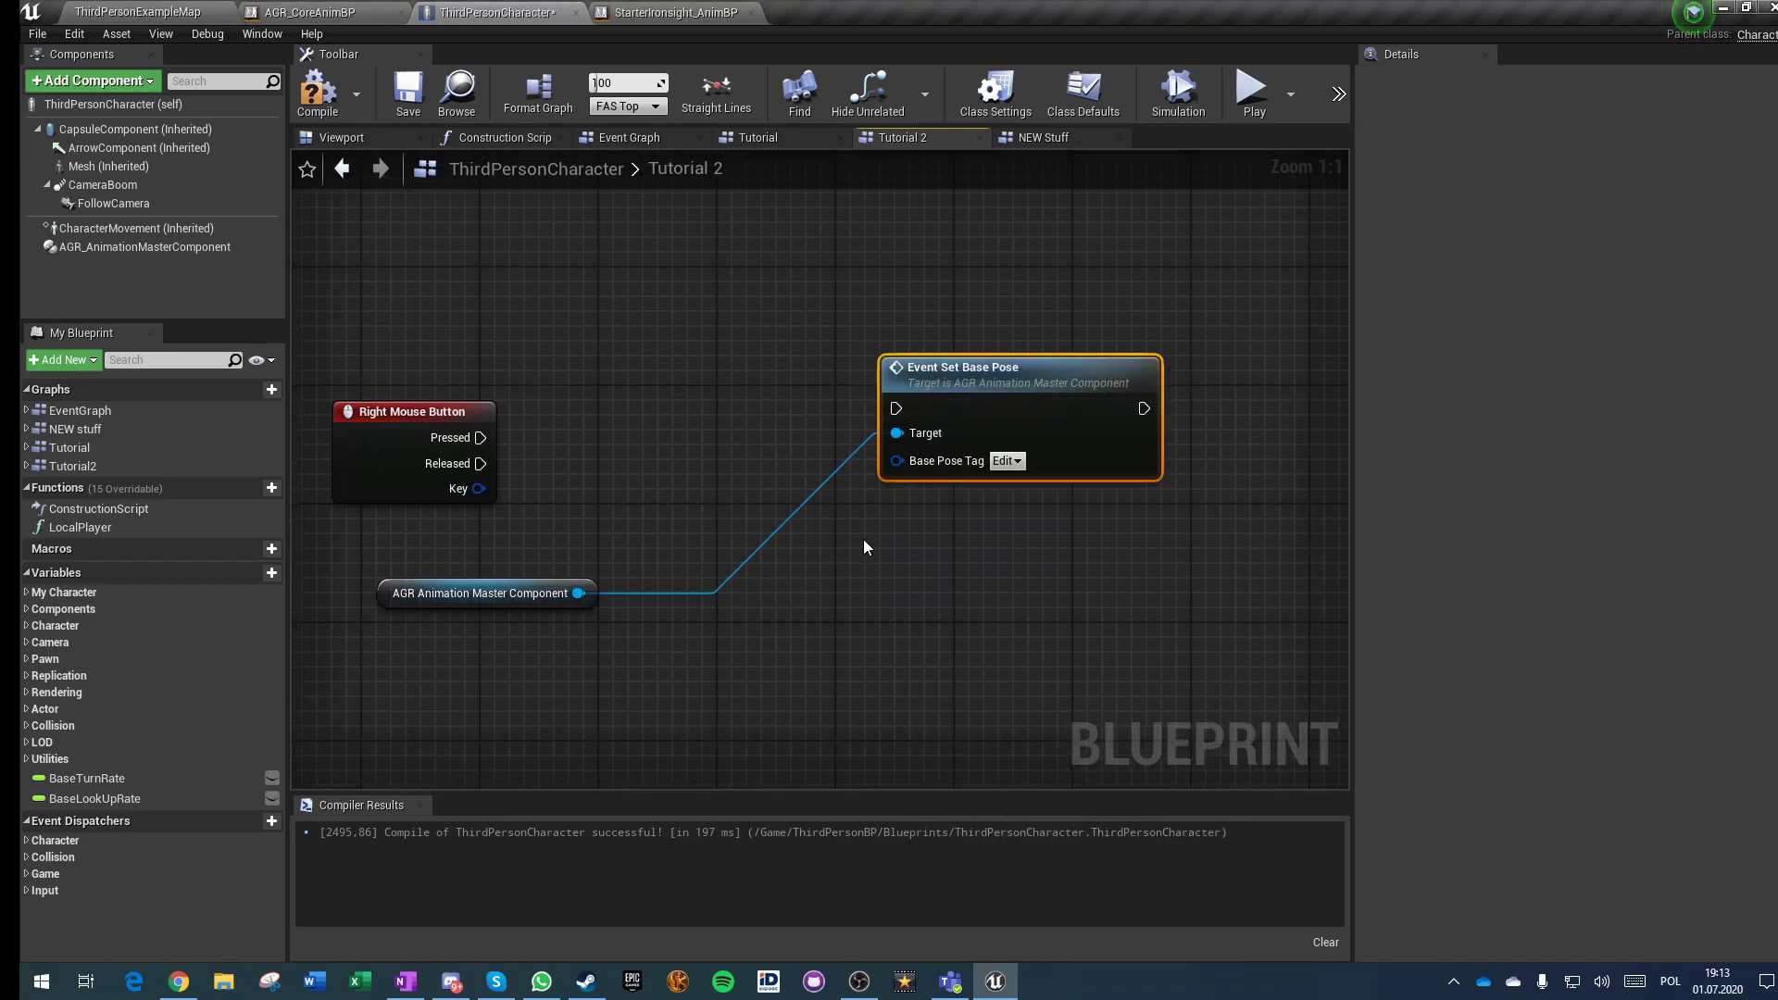
Step: Set the Event Set Base Pose tag to Animation.Base.StarterIronsight and move the node farther from the mouse event
{"action": "left_click", "coordinate": [1007, 460]}
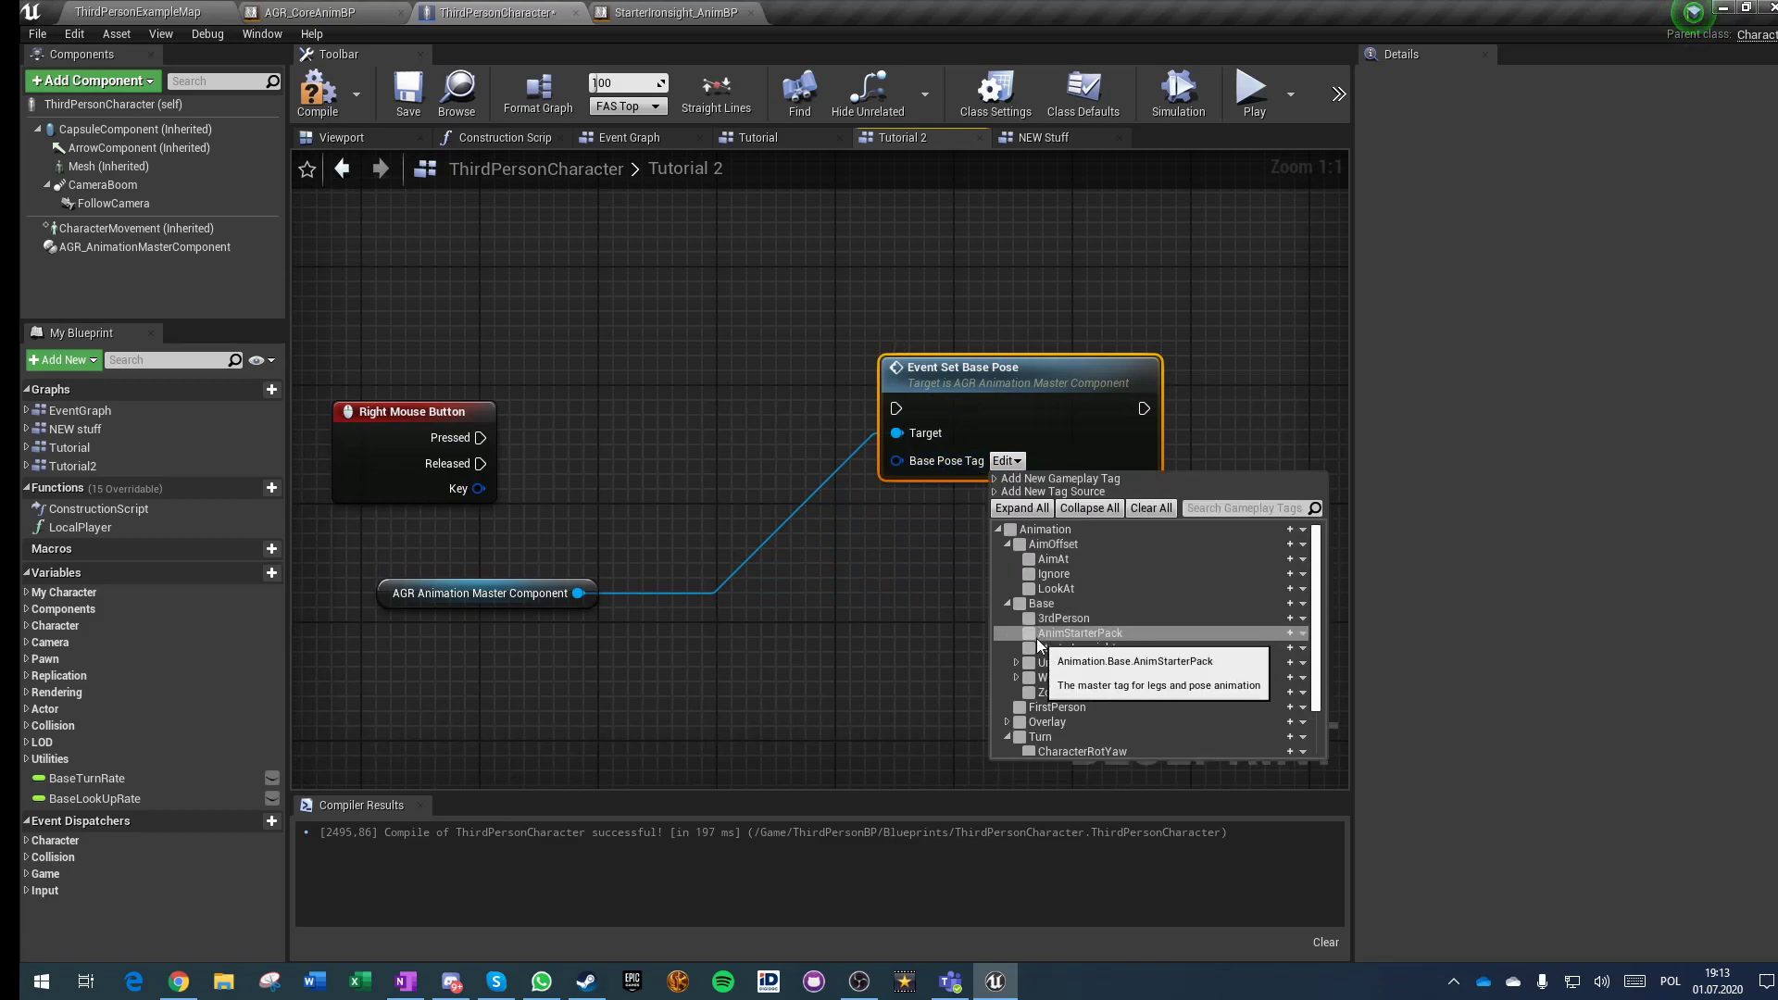
{"action": "left_click", "coordinate": [1029, 649]}
{"action": "right_click_drag", "start_coordinate": [834, 683], "coordinate": [746, 714]}
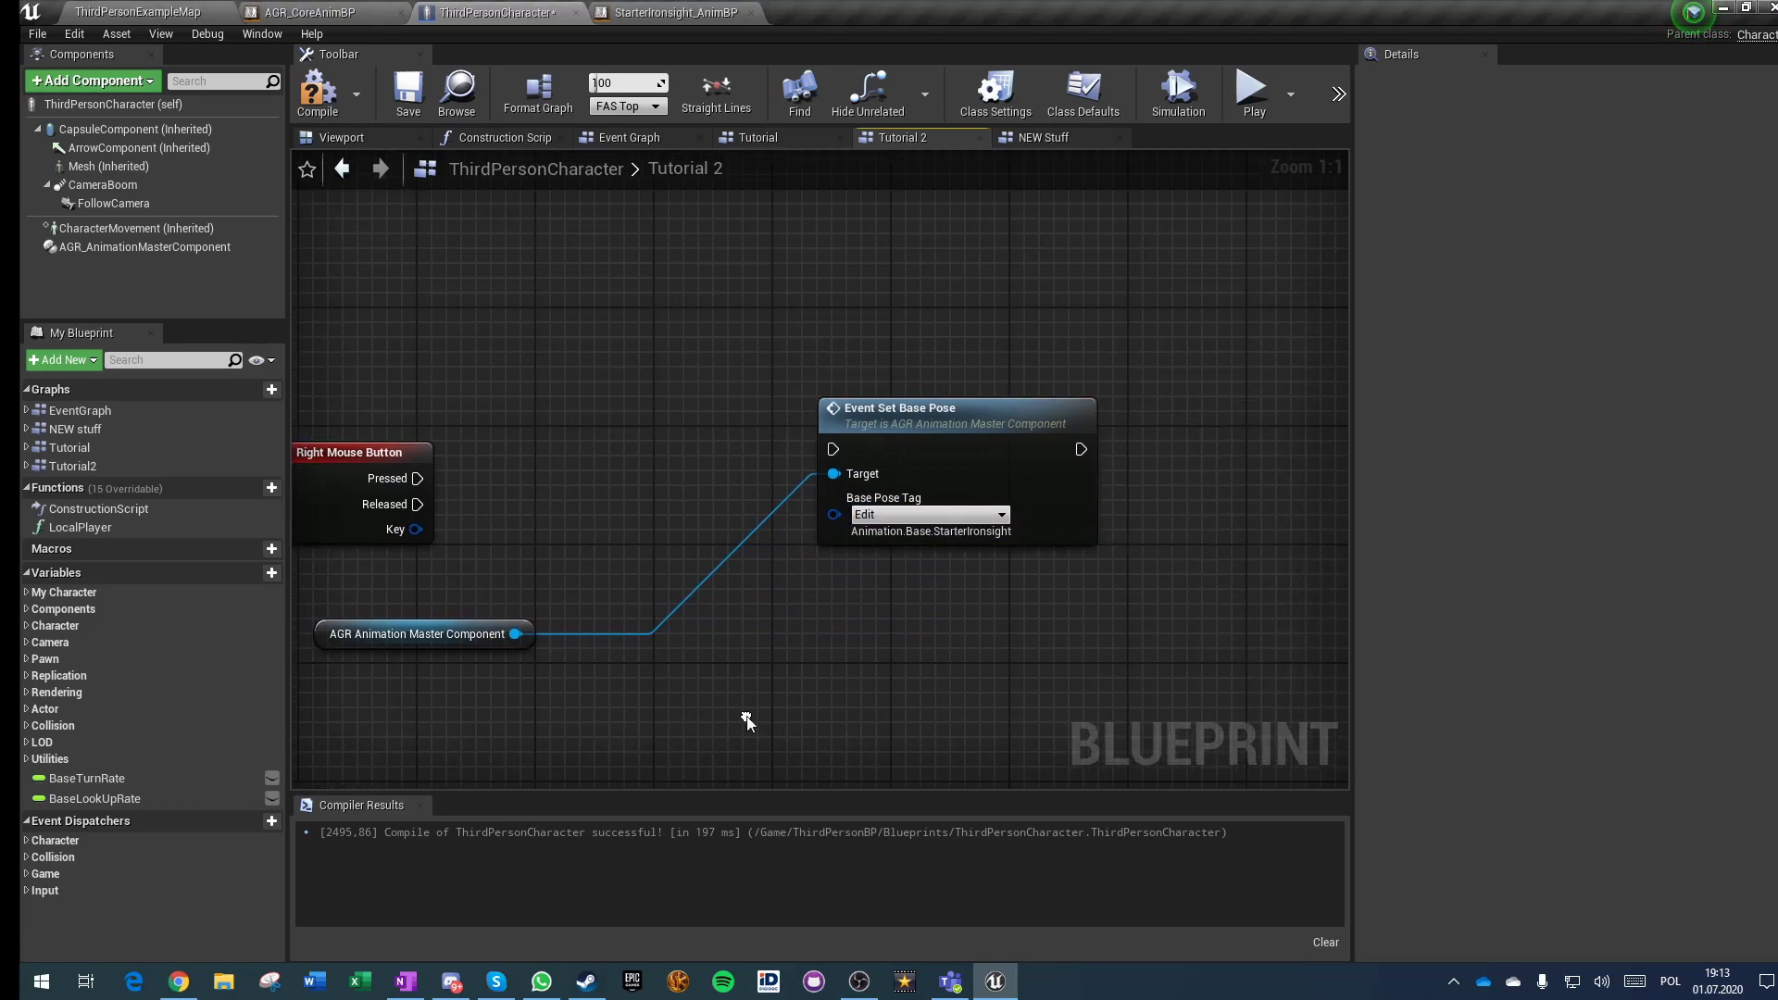
{"action": "left_click_drag", "start_coordinate": [932, 451], "coordinate": [1021, 407]}
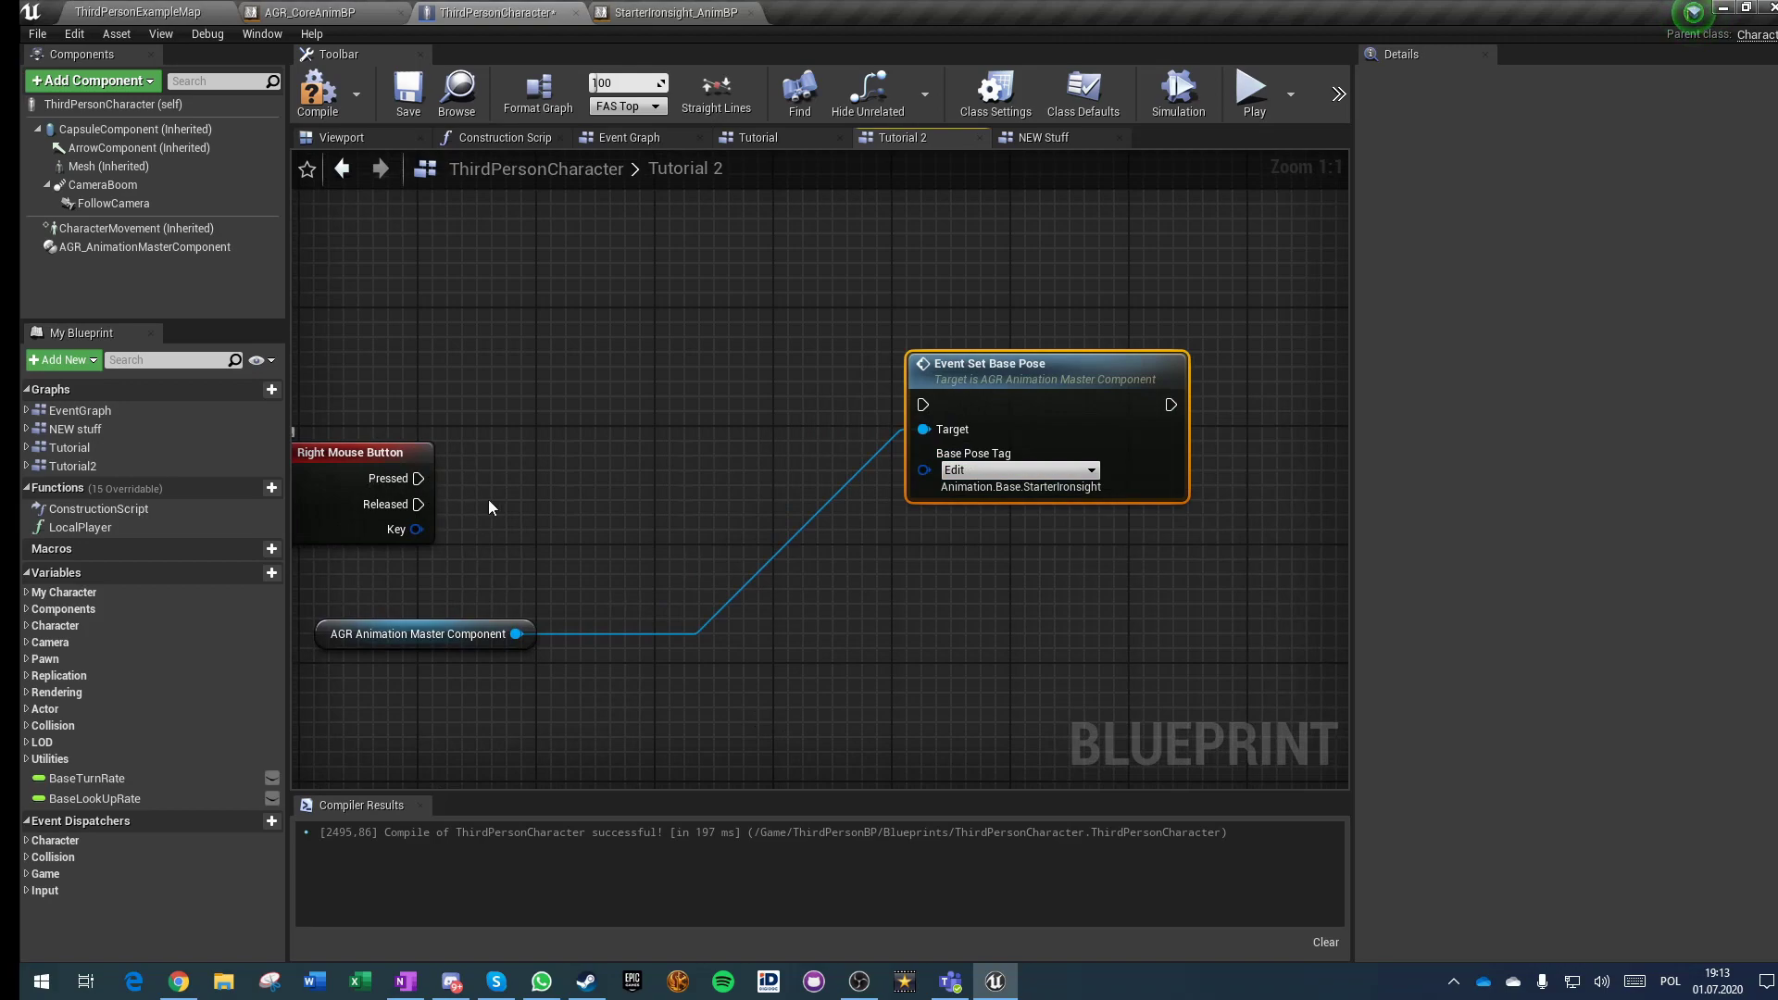
Step: Get the Base Pose Tag variable from the AGR Animation Master Component reference
{"action": "right_click_drag", "start_coordinate": [451, 491], "coordinate": [585, 469]}
{"action": "left_click_drag", "start_coordinate": [651, 612], "coordinate": [667, 562]}
{"action": "type", "text": "get pose"}
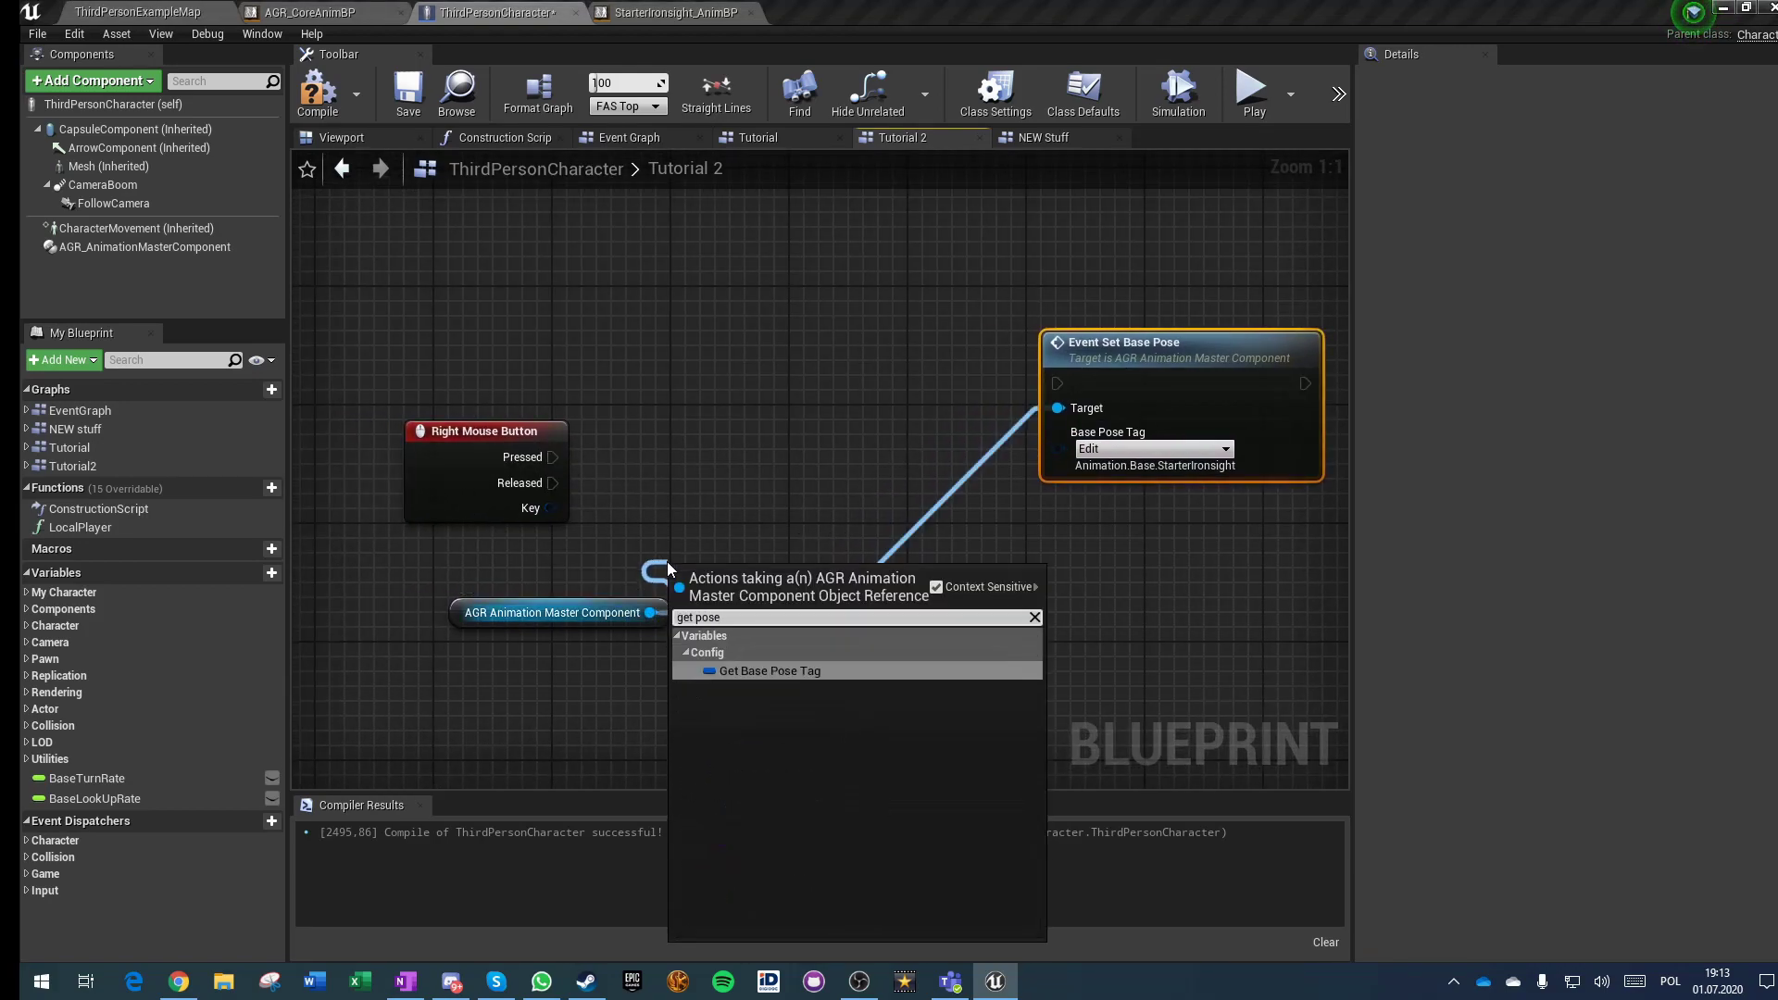
{"action": "key", "text": "Return"}
Step: Add an equality check on Base Pose Tag that compares it with Animation.Base.AnimStarterPack
{"action": "left_click_drag", "start_coordinate": [839, 584], "coordinate": [803, 548]}
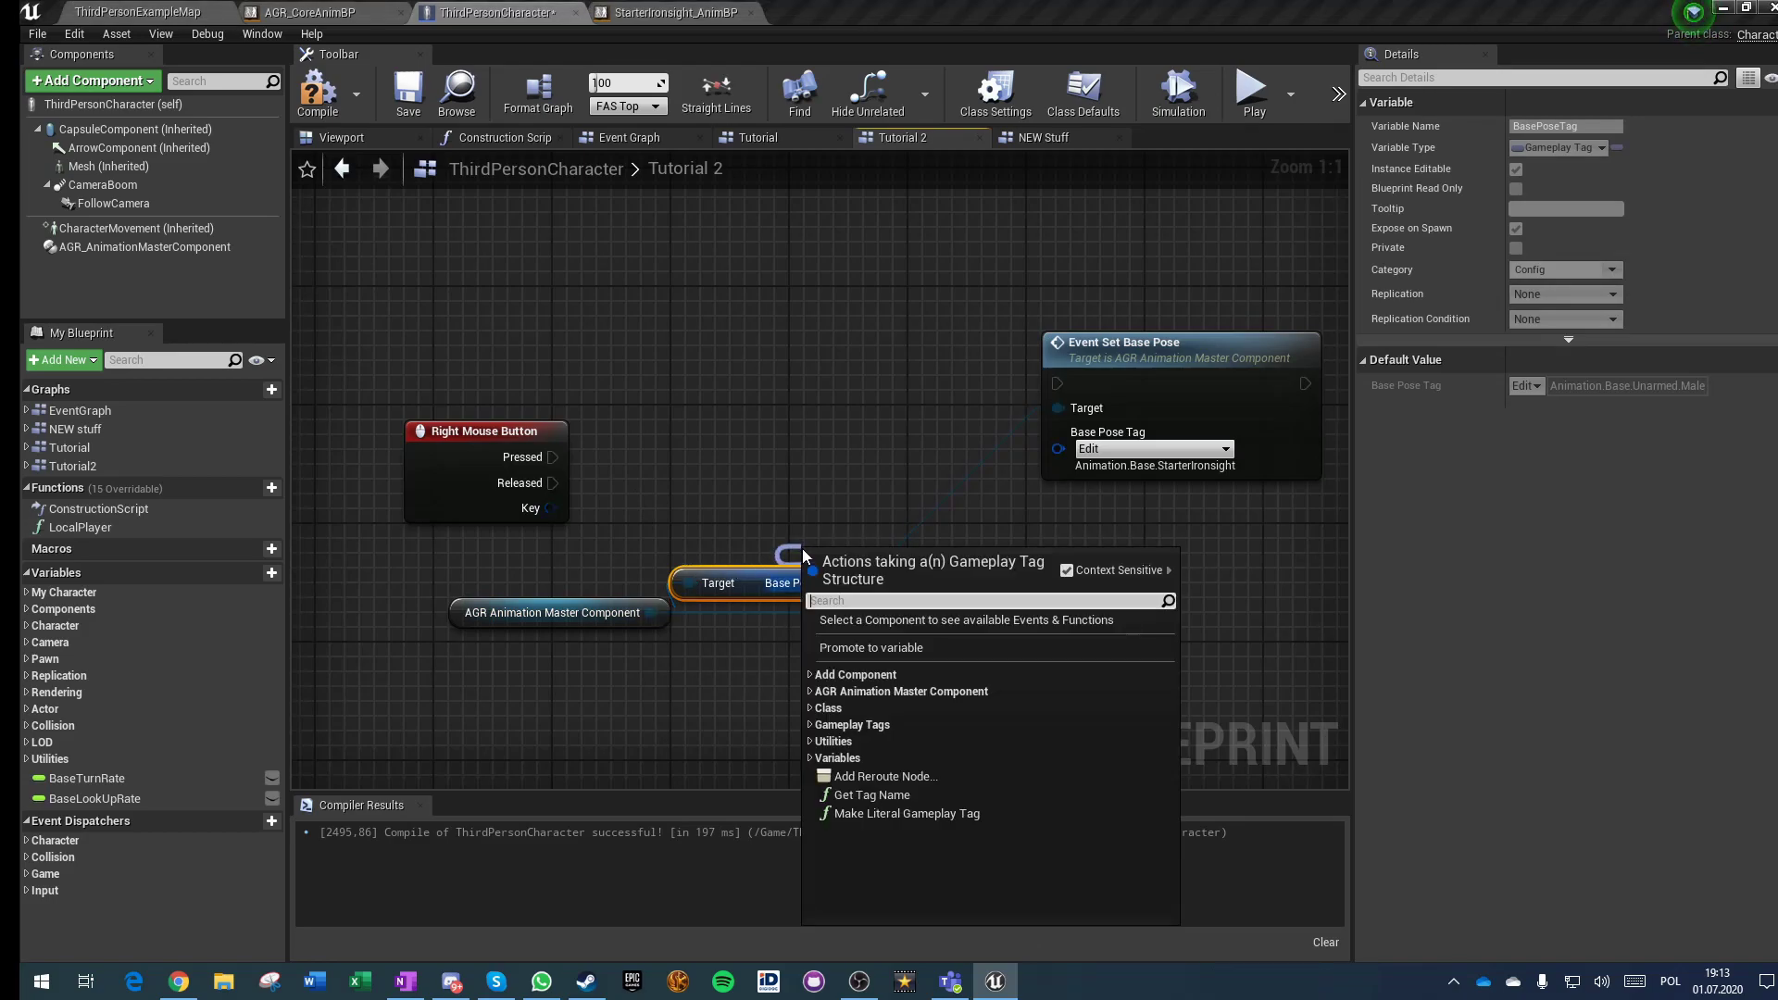
{"action": "type", "text": "=="}
{"action": "key", "text": "Return"}
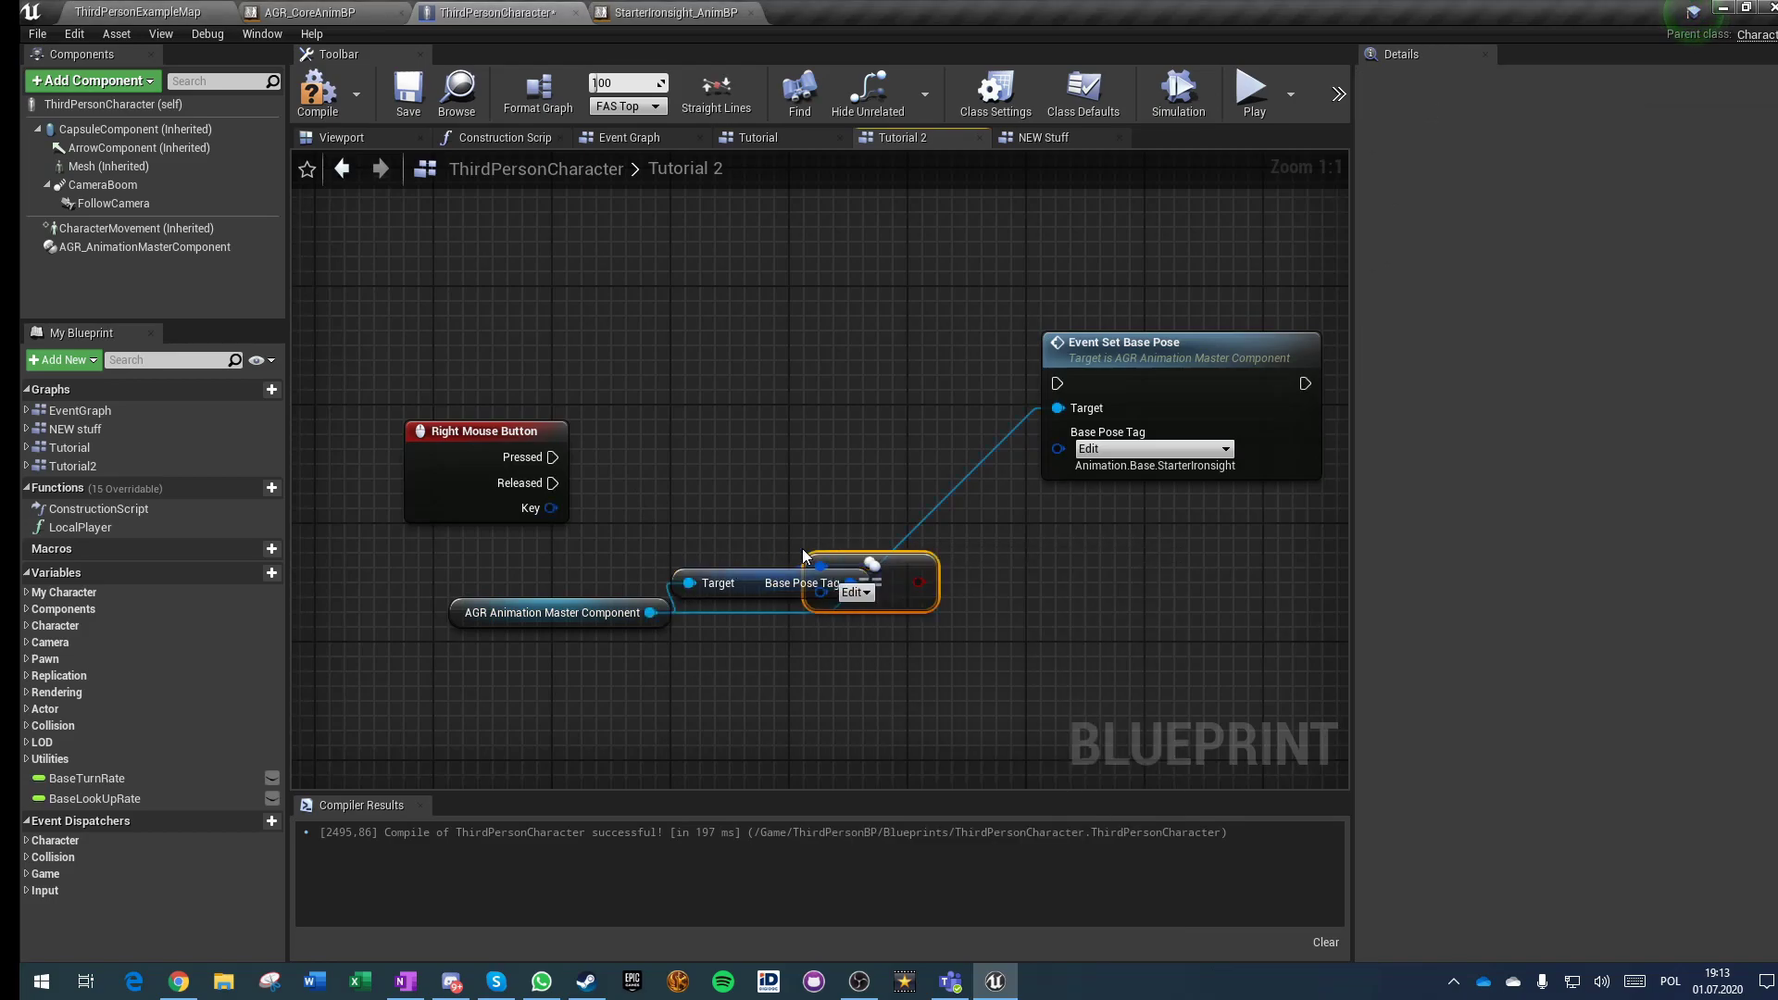
{"action": "left_click", "coordinate": [867, 599]}
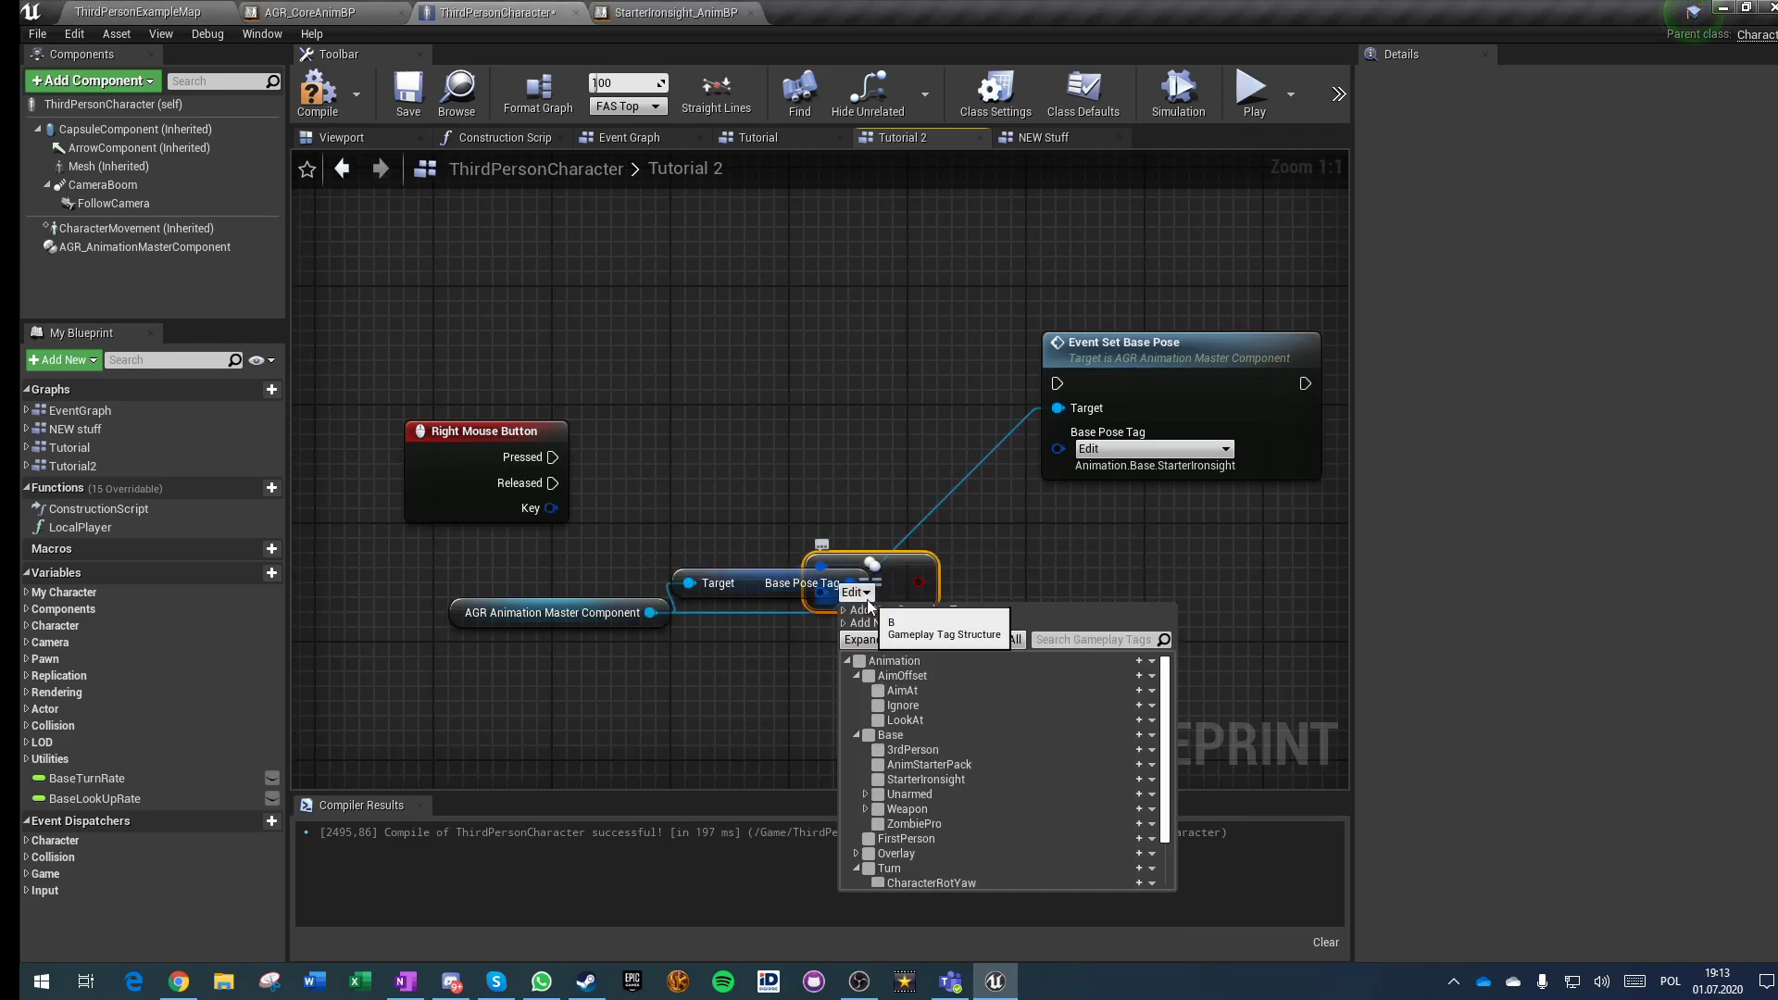
{"action": "left_click", "coordinate": [878, 765]}
{"action": "left_click", "coordinate": [794, 563]}
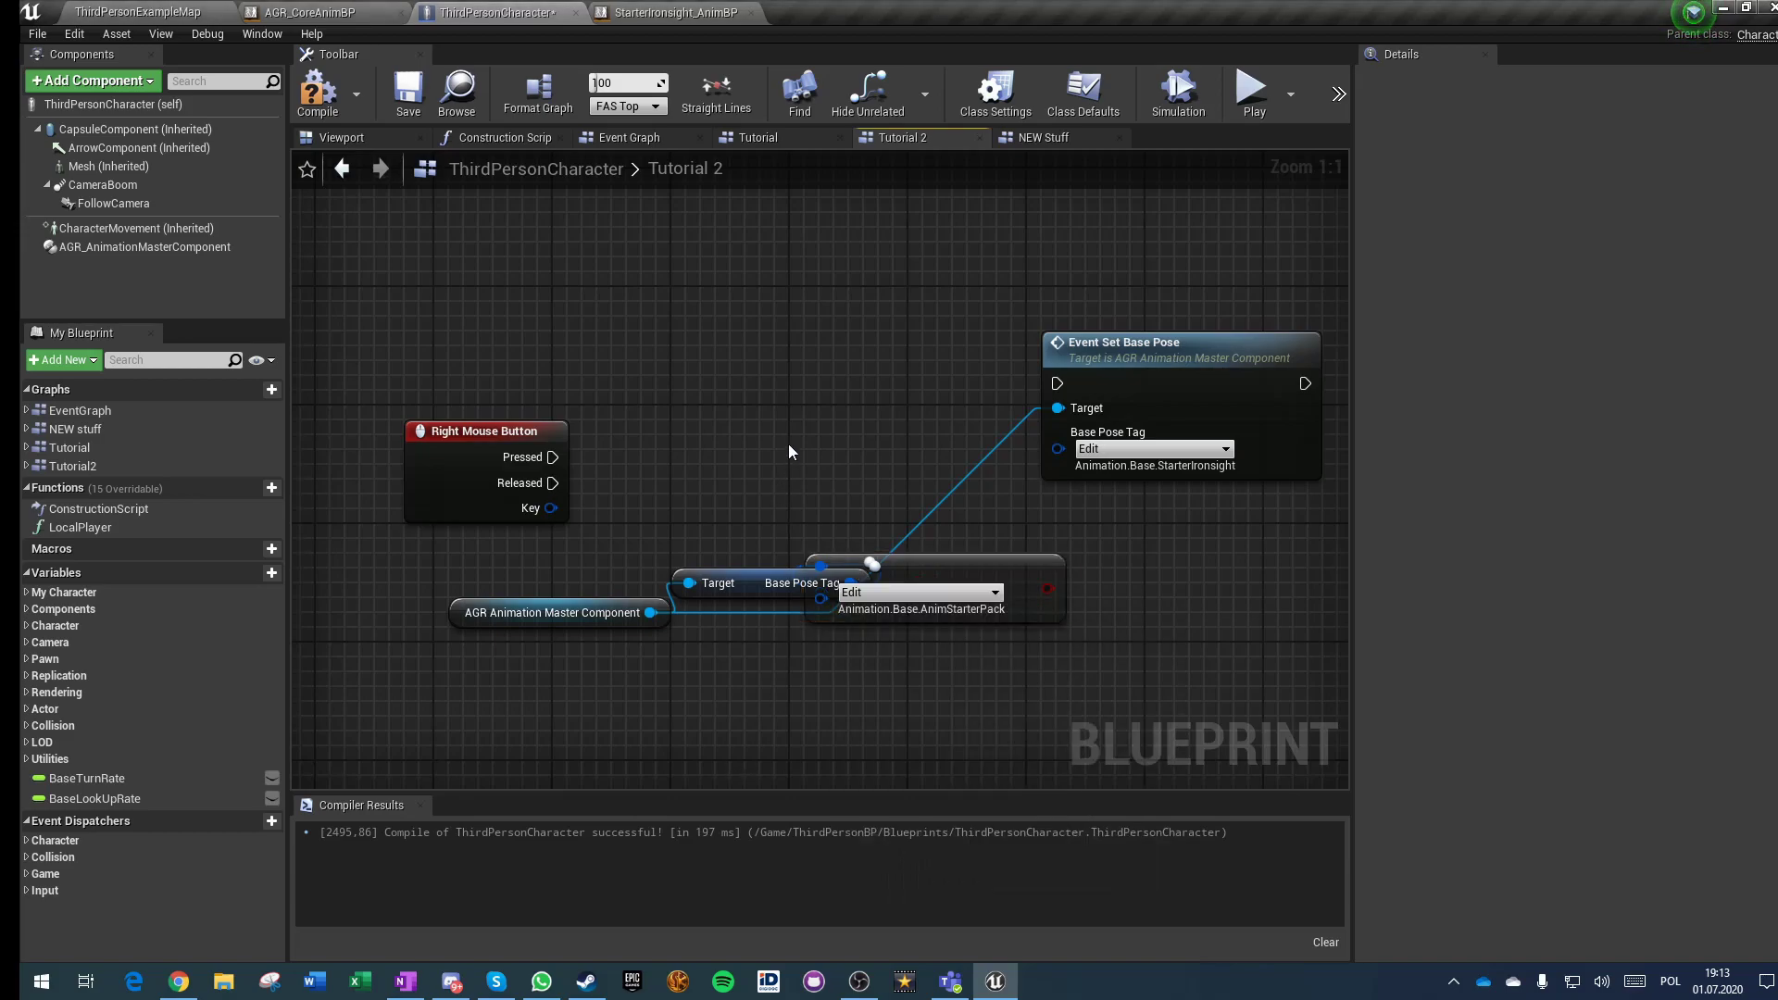
Step: Run the mouse event's Pressed output into a Branch conditioned on the AnimStarterPack check, and shift the tag nodes clear of it
{"action": "left_click_drag", "start_coordinate": [535, 470], "coordinate": [1047, 587]}
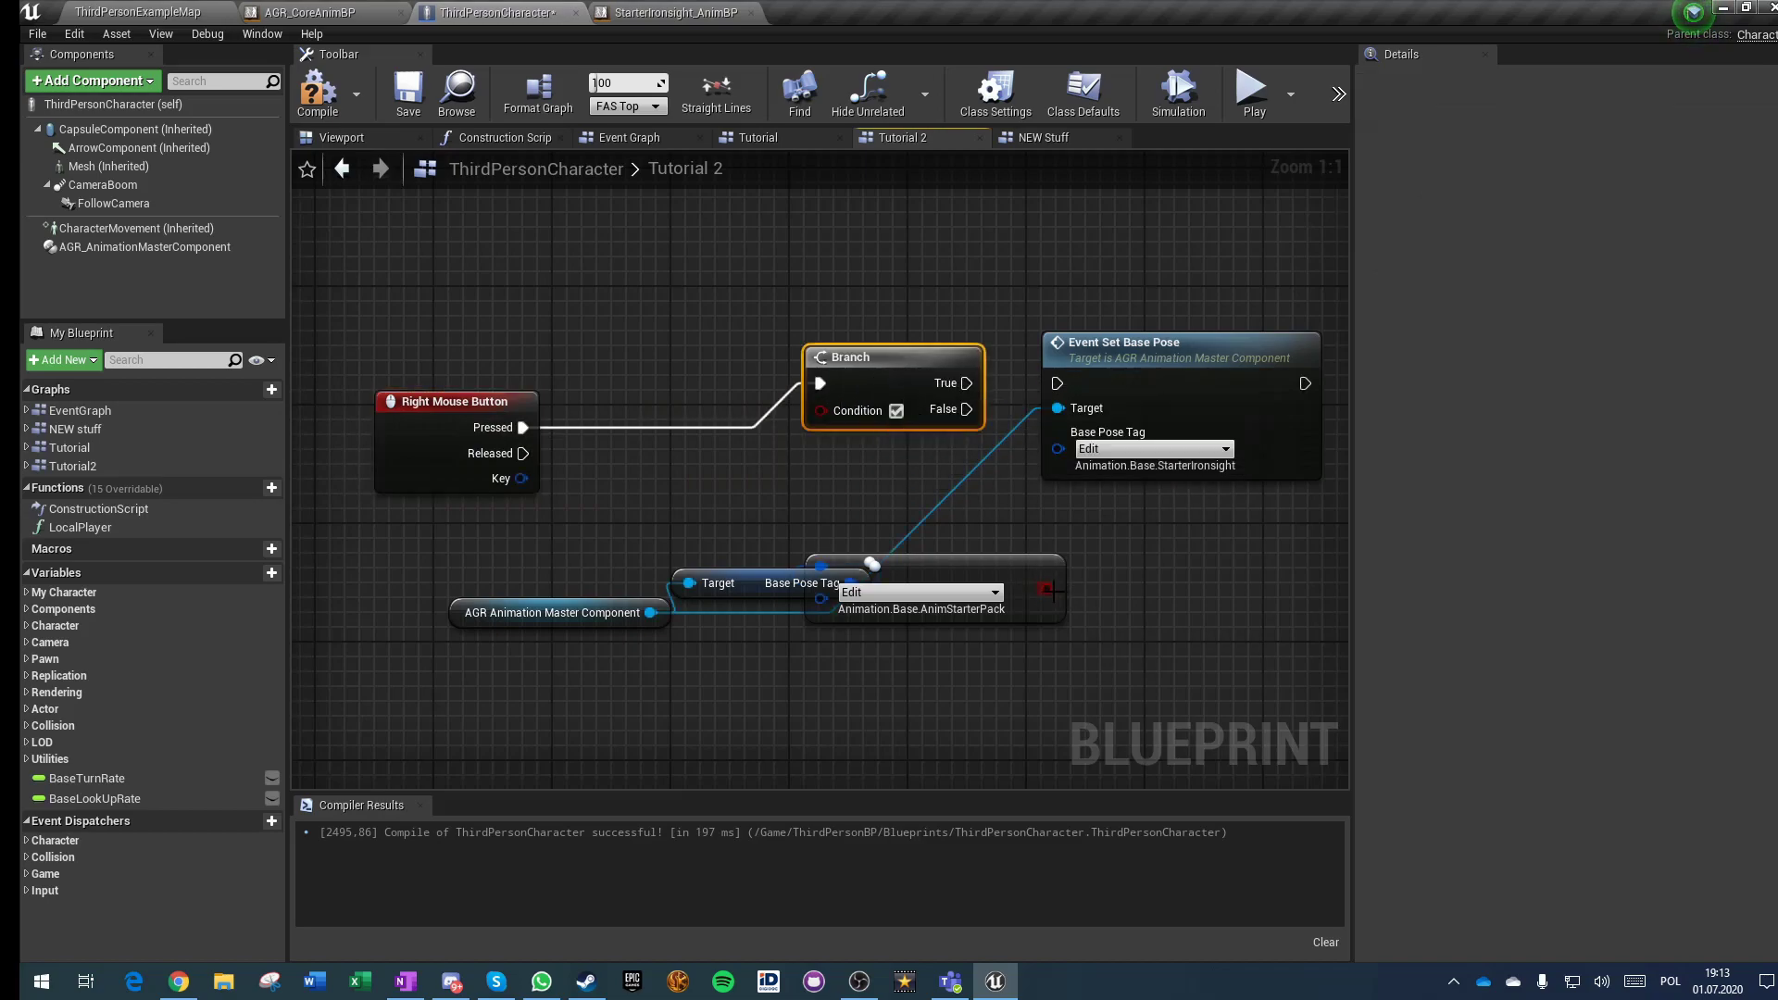
{"action": "right_click_drag", "start_coordinate": [820, 496], "coordinate": [601, 541]}
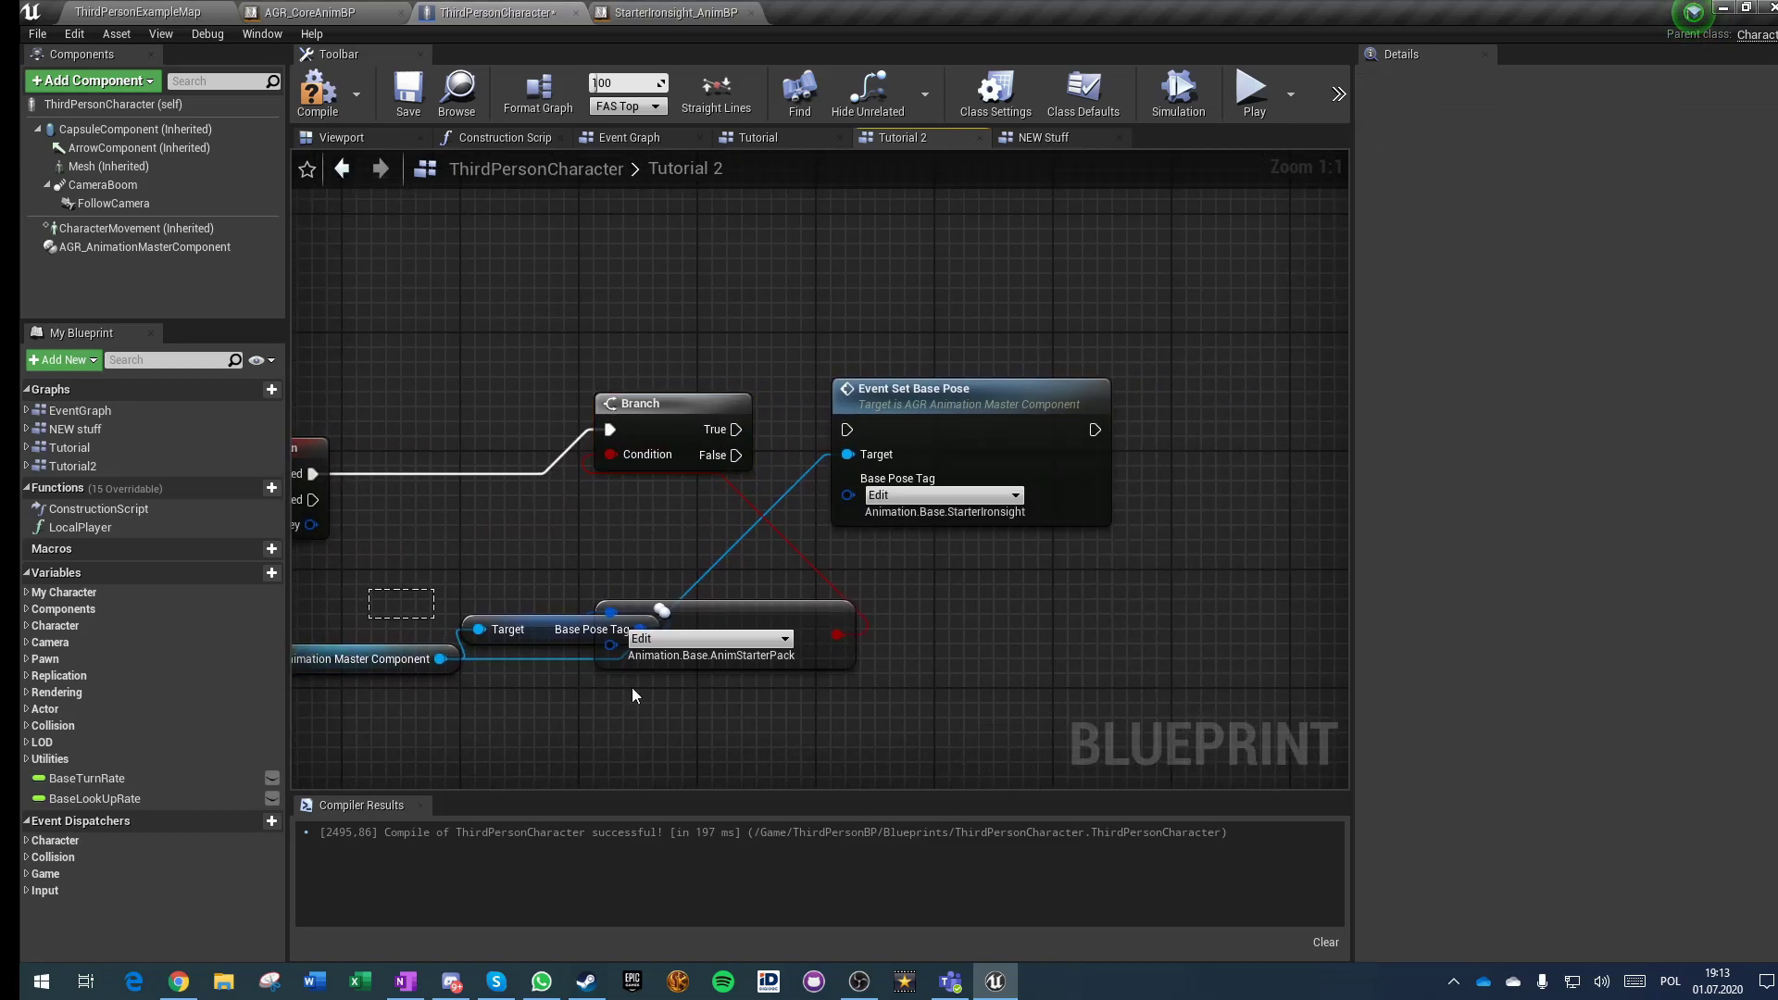
{"action": "left_click_drag", "start_coordinate": [537, 658], "coordinate": [713, 718]}
{"action": "left_click_drag", "start_coordinate": [715, 612], "coordinate": [820, 642]}
{"action": "left_click", "coordinate": [685, 549]}
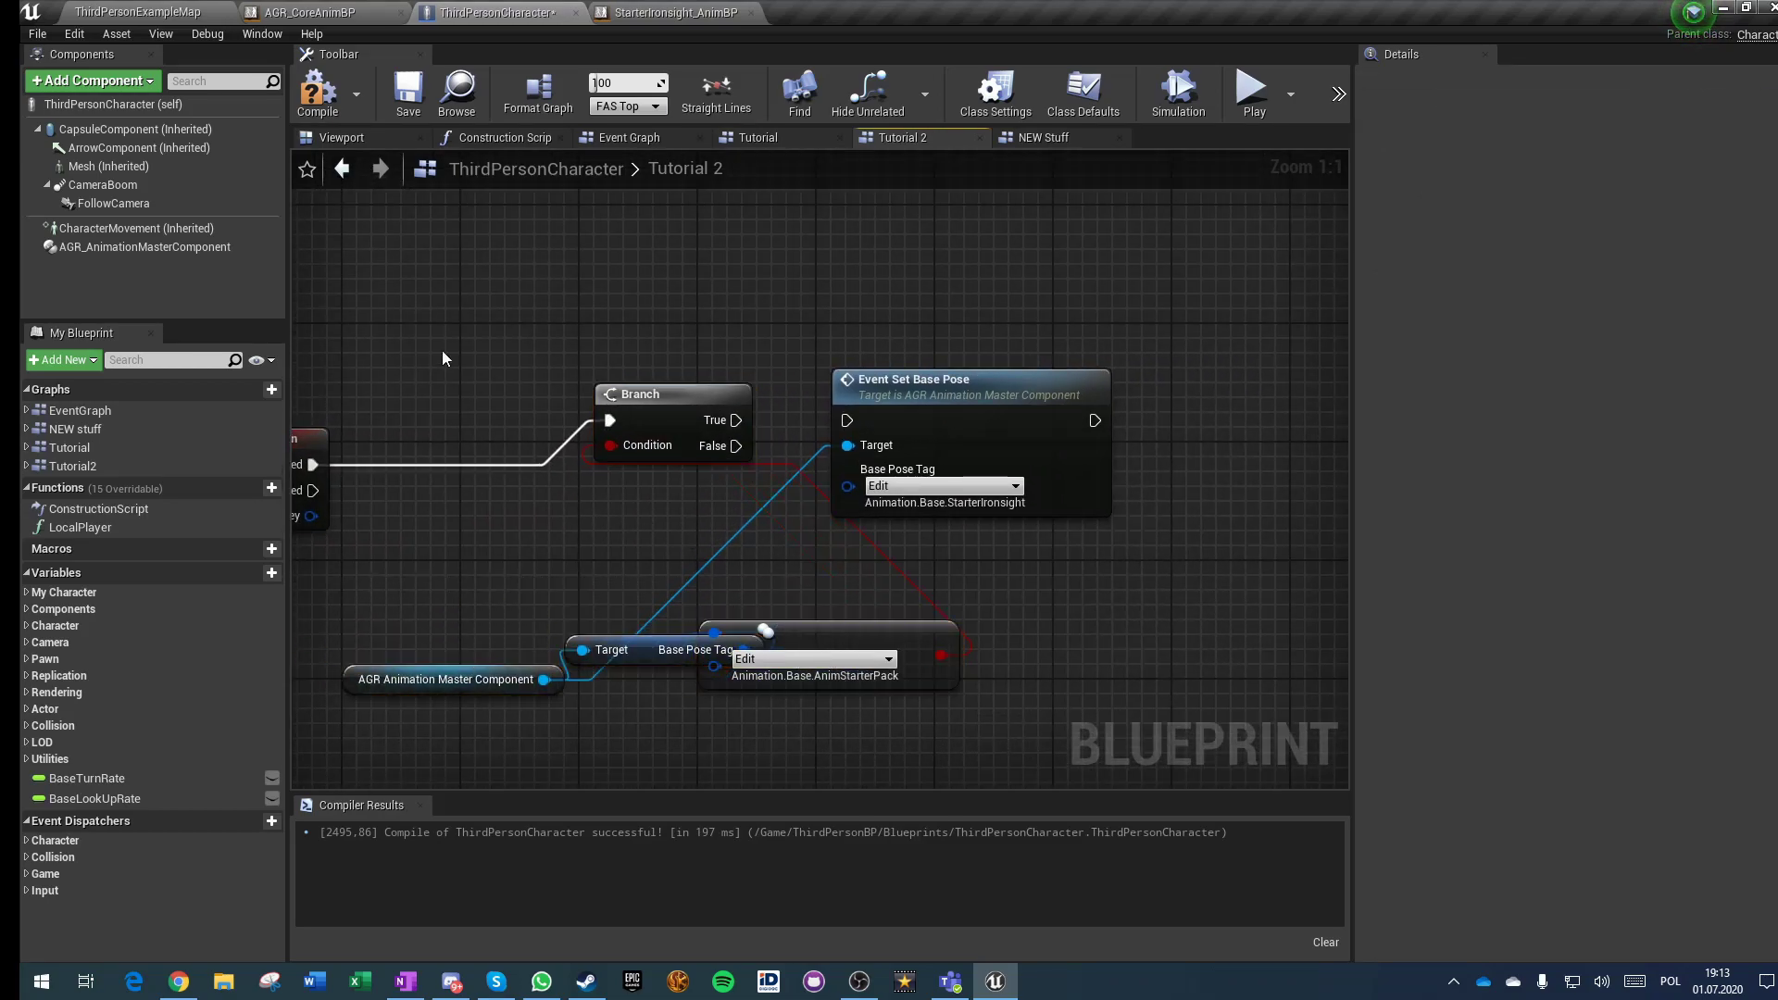
Step: Move Event Set Base Pose up and away from the Branch and connect the Branch's True output to it
{"action": "left_click_drag", "start_coordinate": [948, 409], "coordinate": [1068, 289]}
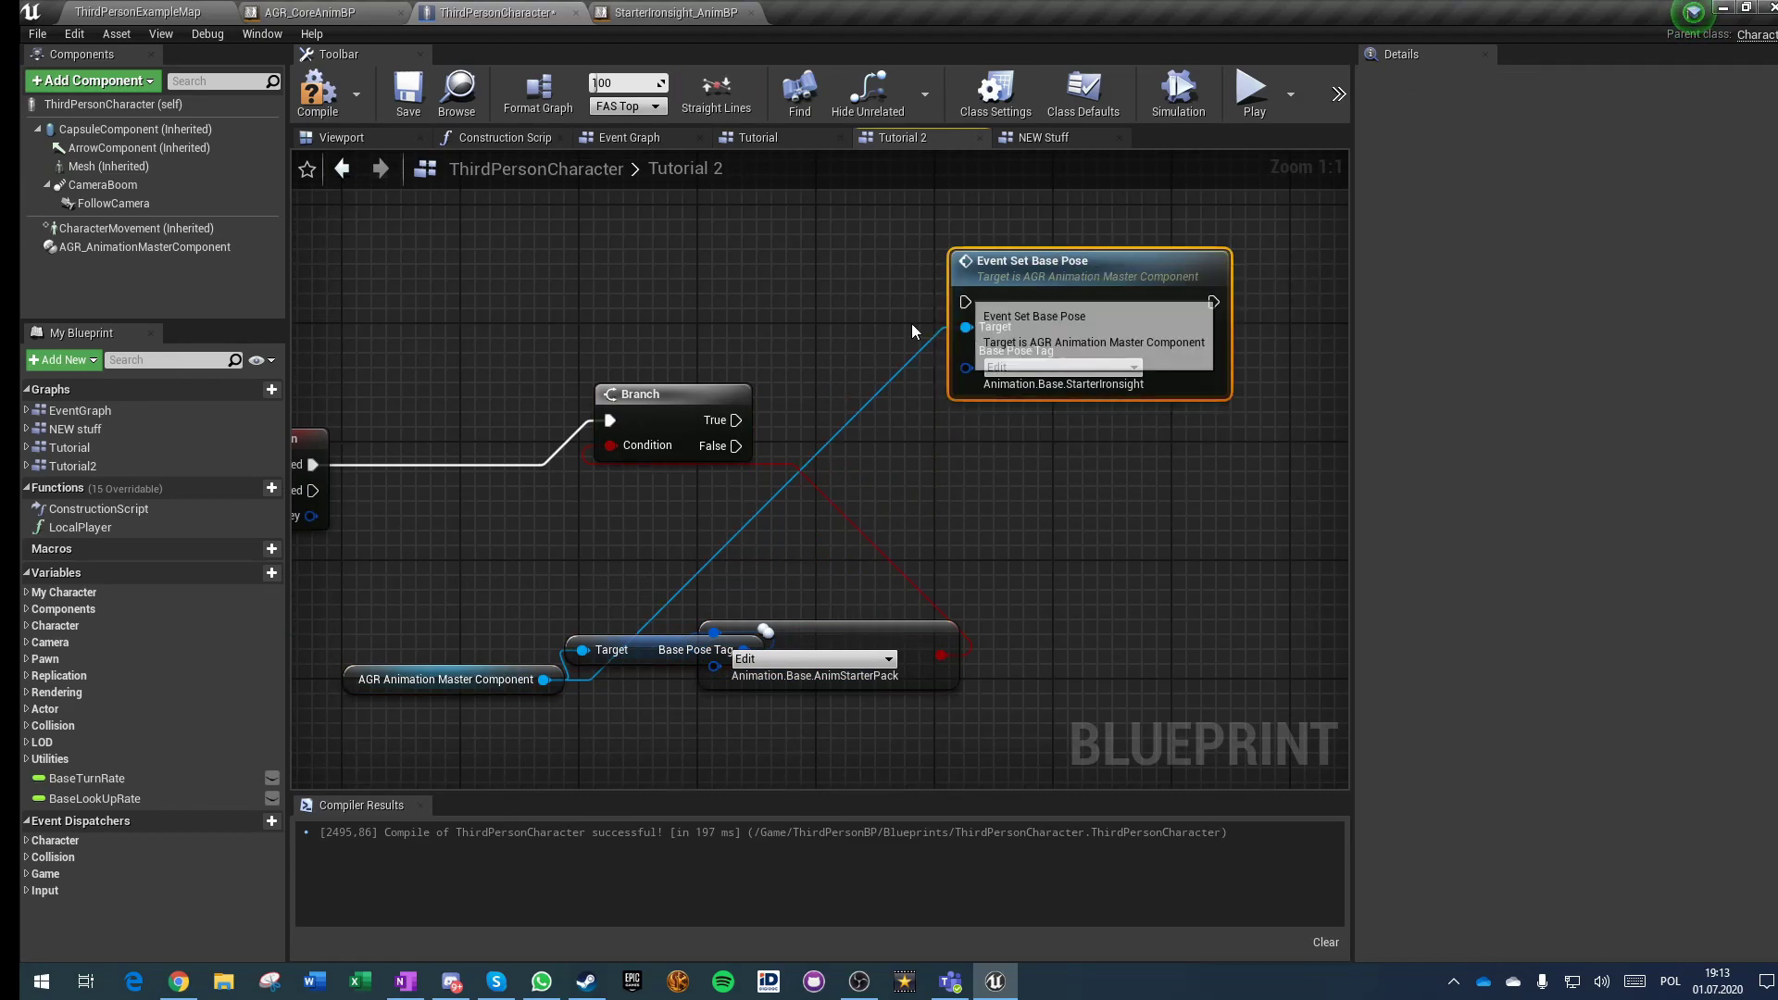
{"action": "right_click_drag", "start_coordinate": [409, 491], "coordinate": [482, 506]}
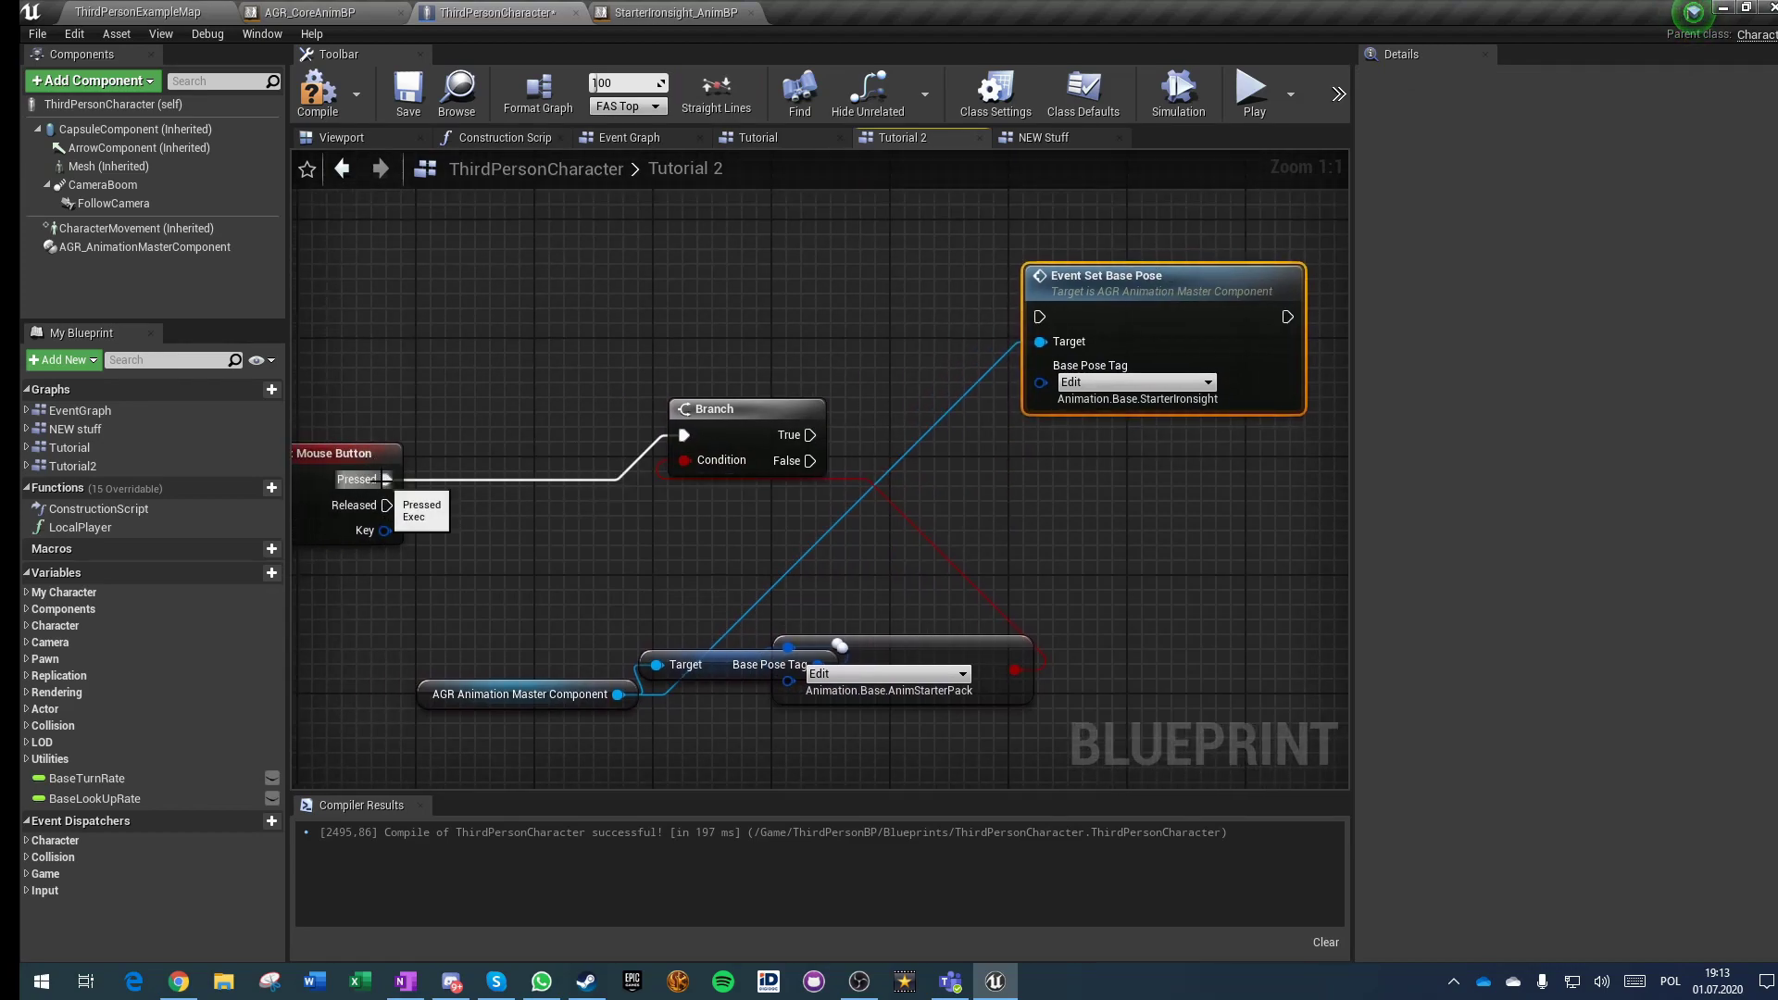
{"action": "left_click_drag", "start_coordinate": [811, 435], "coordinate": [1042, 318]}
Step: Move the component reference, Base Pose Tag getter and equality check together farther below the mouse event
{"action": "right_click_drag", "start_coordinate": [998, 570], "coordinate": [1072, 438]}
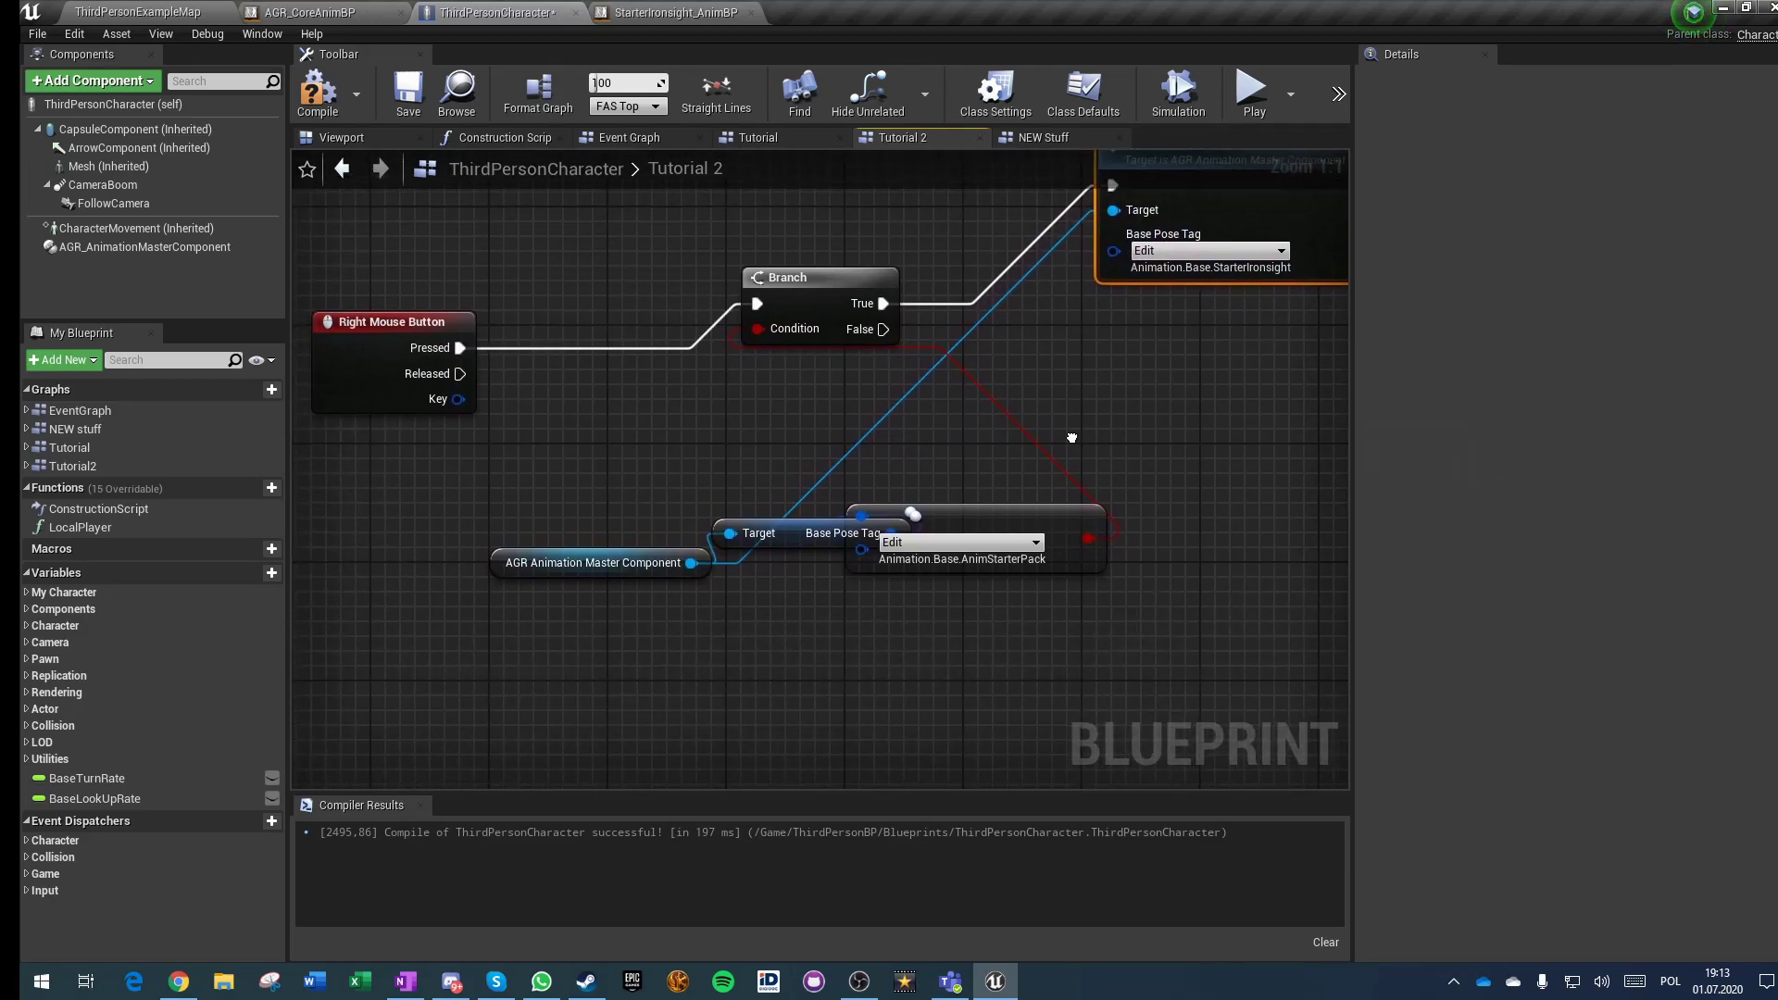
{"action": "left_click_drag", "start_coordinate": [609, 489], "coordinate": [949, 596]}
{"action": "left_click_drag", "start_coordinate": [965, 512], "coordinate": [765, 609]}
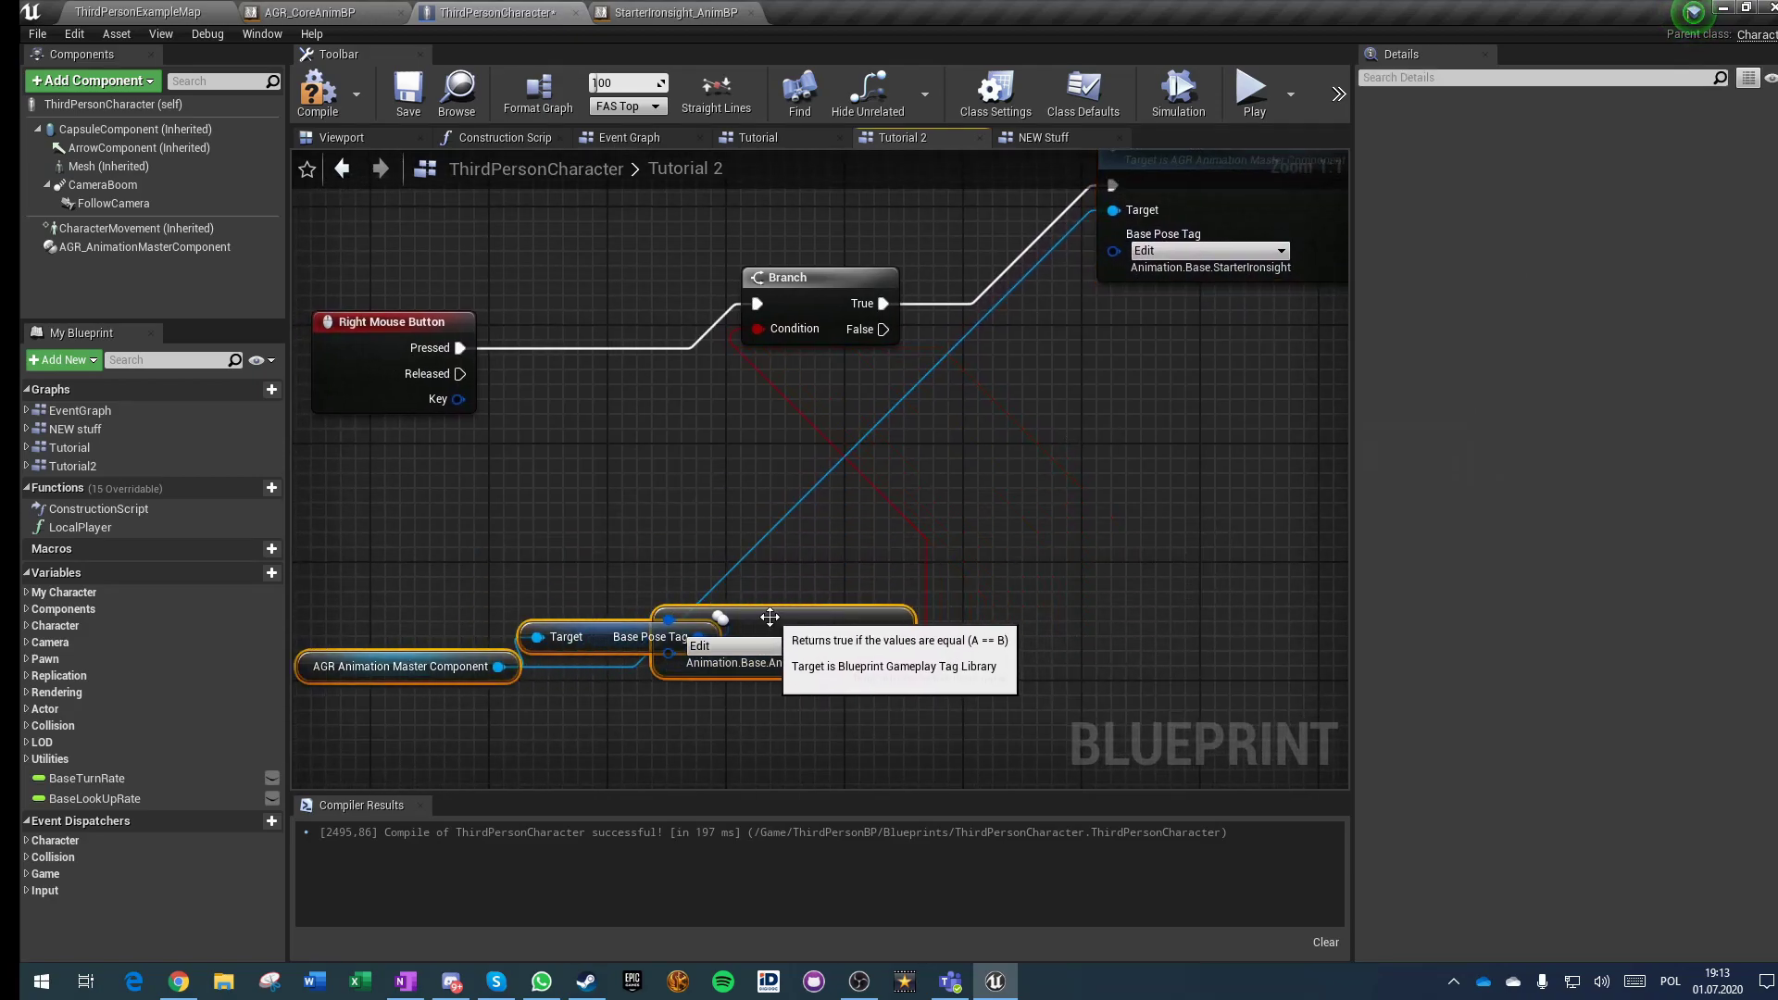
{"action": "left_click", "coordinate": [482, 421]}
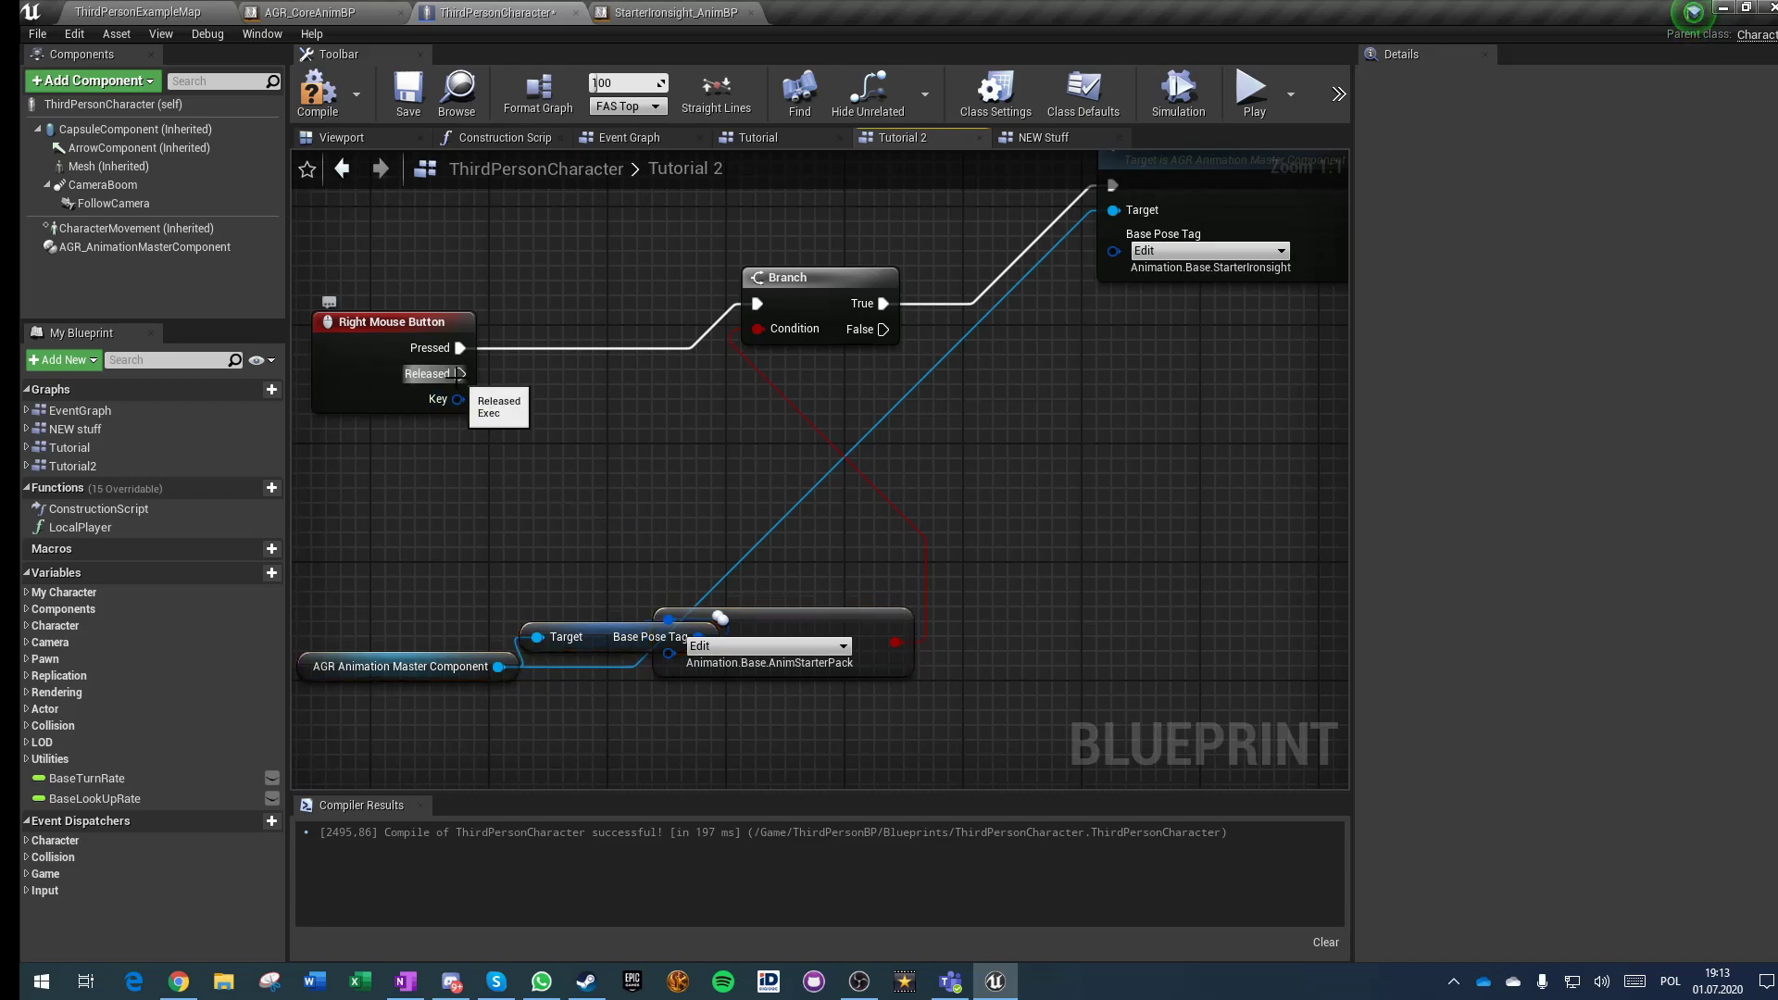
Step: Add a second equality check on Base Pose Tag that compares it with Animation.Base.StarterIronsight
{"action": "right_click_drag", "start_coordinate": [669, 463], "coordinate": [632, 509]}
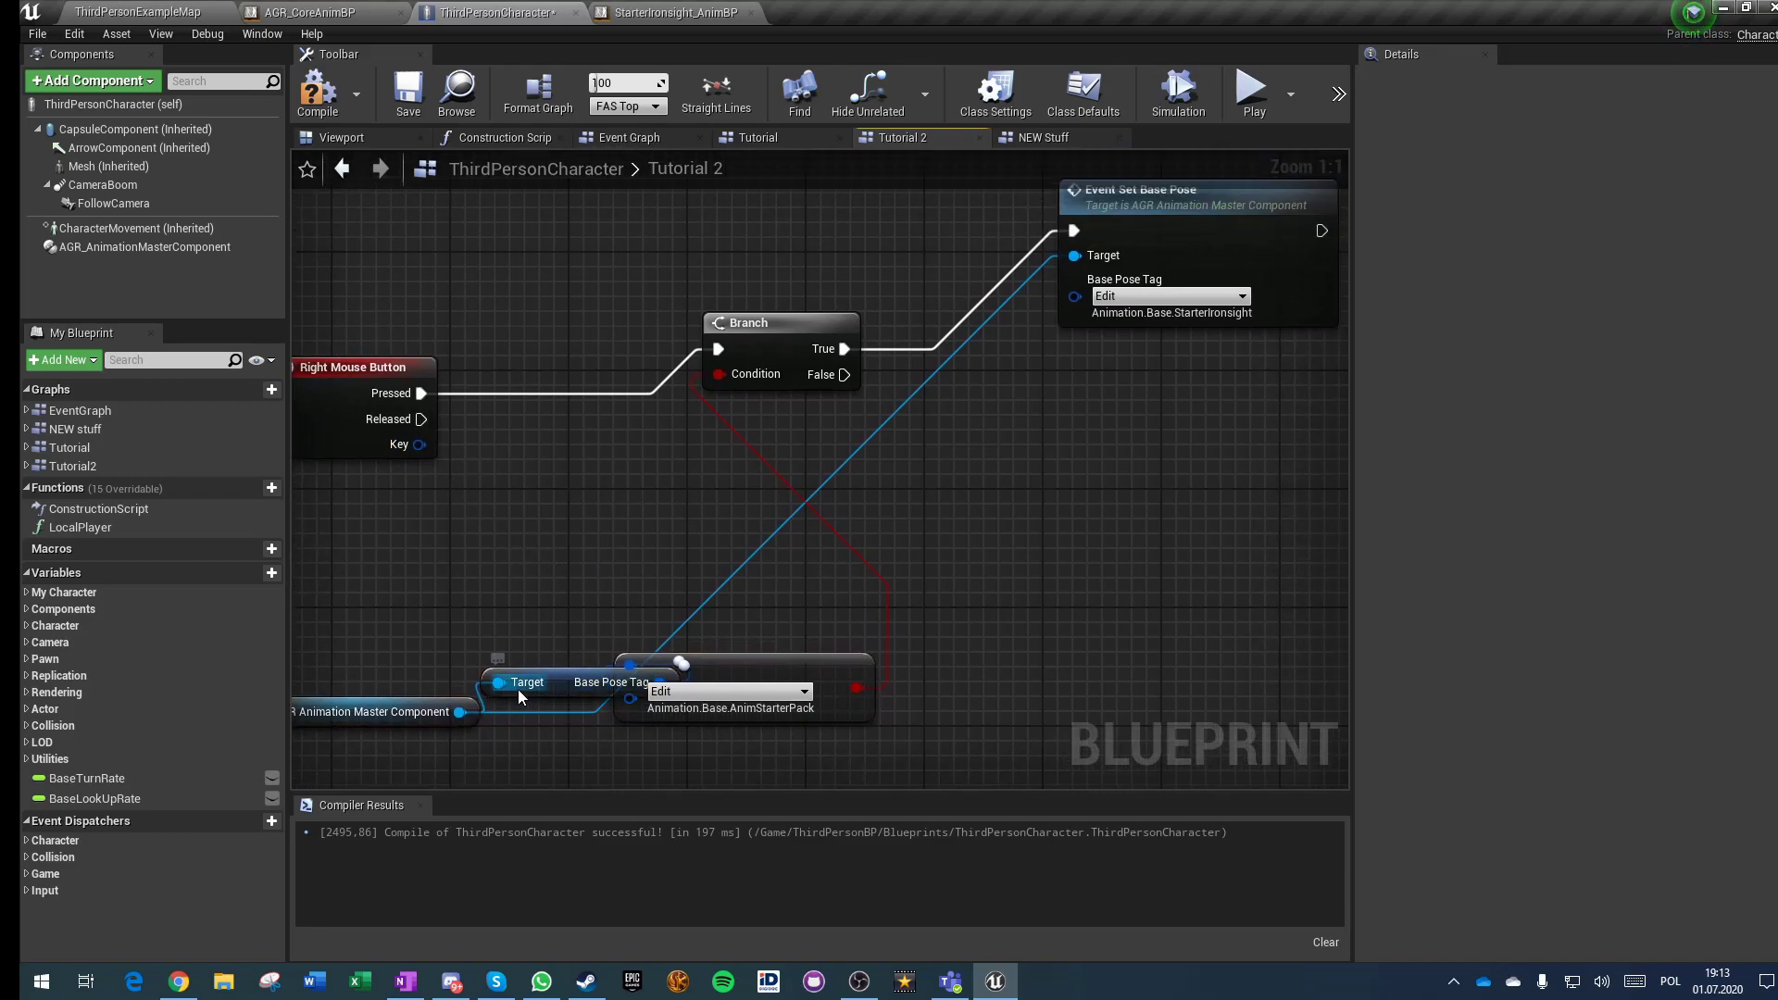
{"action": "left_click_drag", "start_coordinate": [666, 700], "coordinate": [626, 517]}
{"action": "type", "text": "=="}
{"action": "key", "text": "Return"}
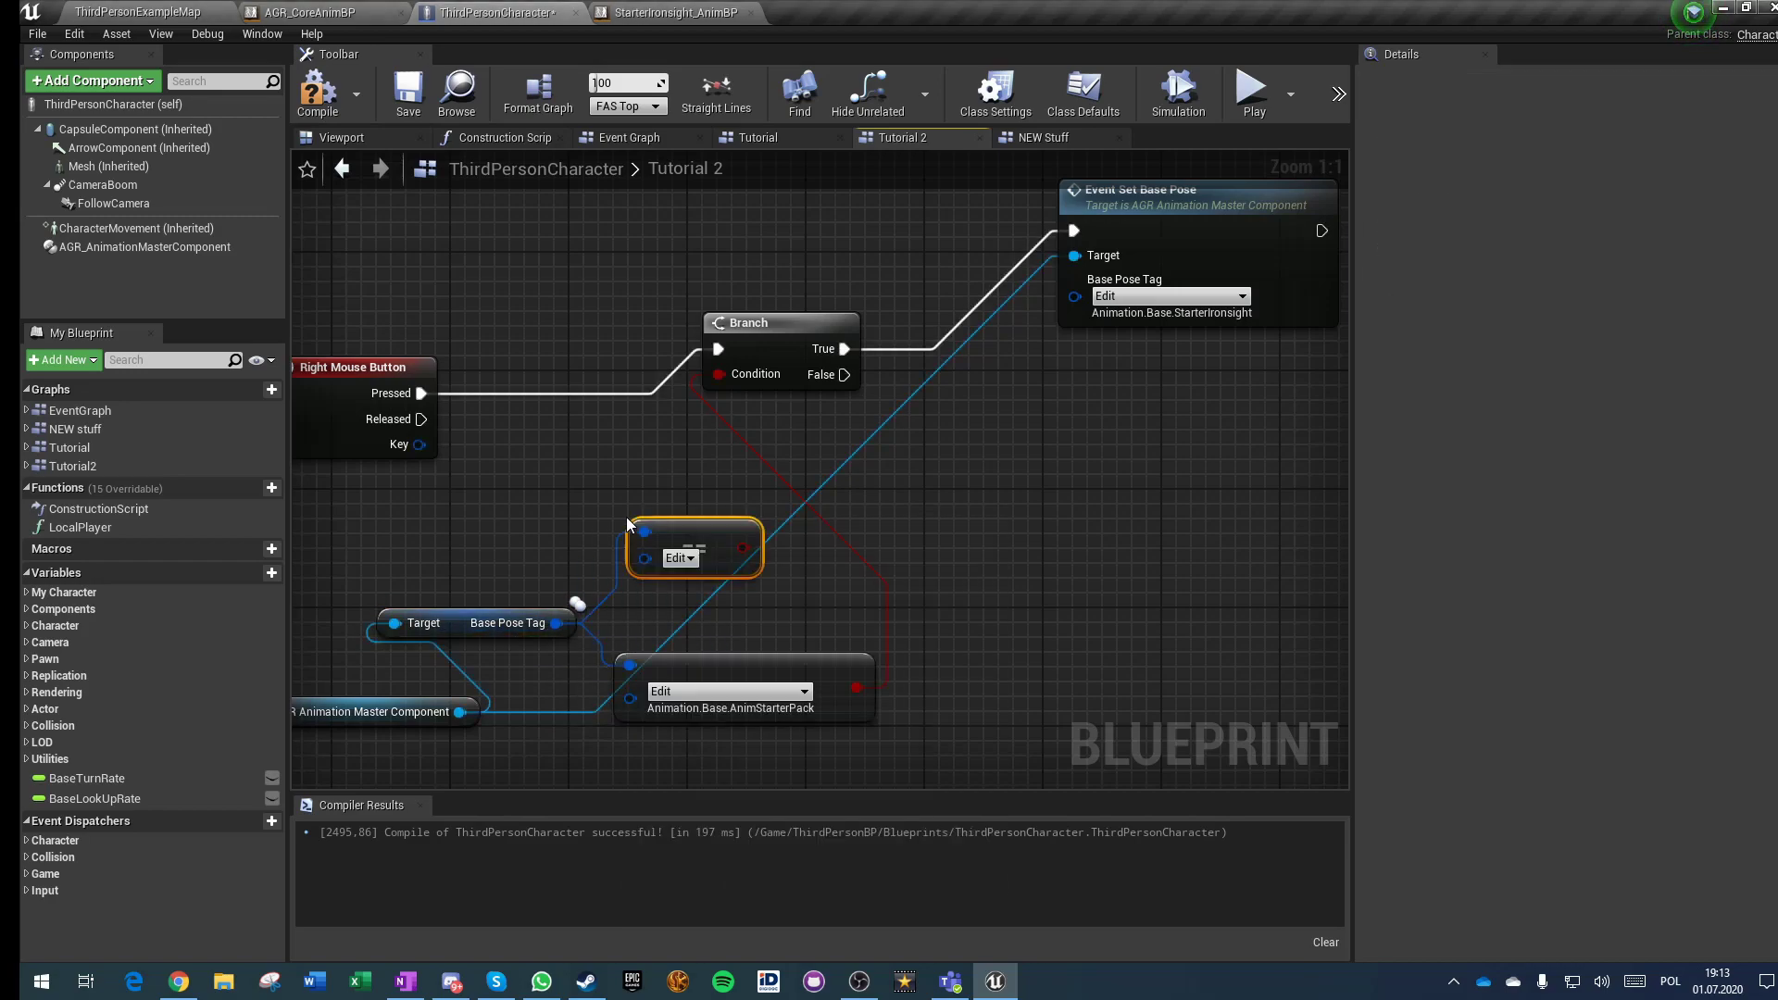
{"action": "left_click", "coordinate": [679, 558]}
{"action": "left_click", "coordinate": [702, 746]}
{"action": "left_click", "coordinate": [525, 539]}
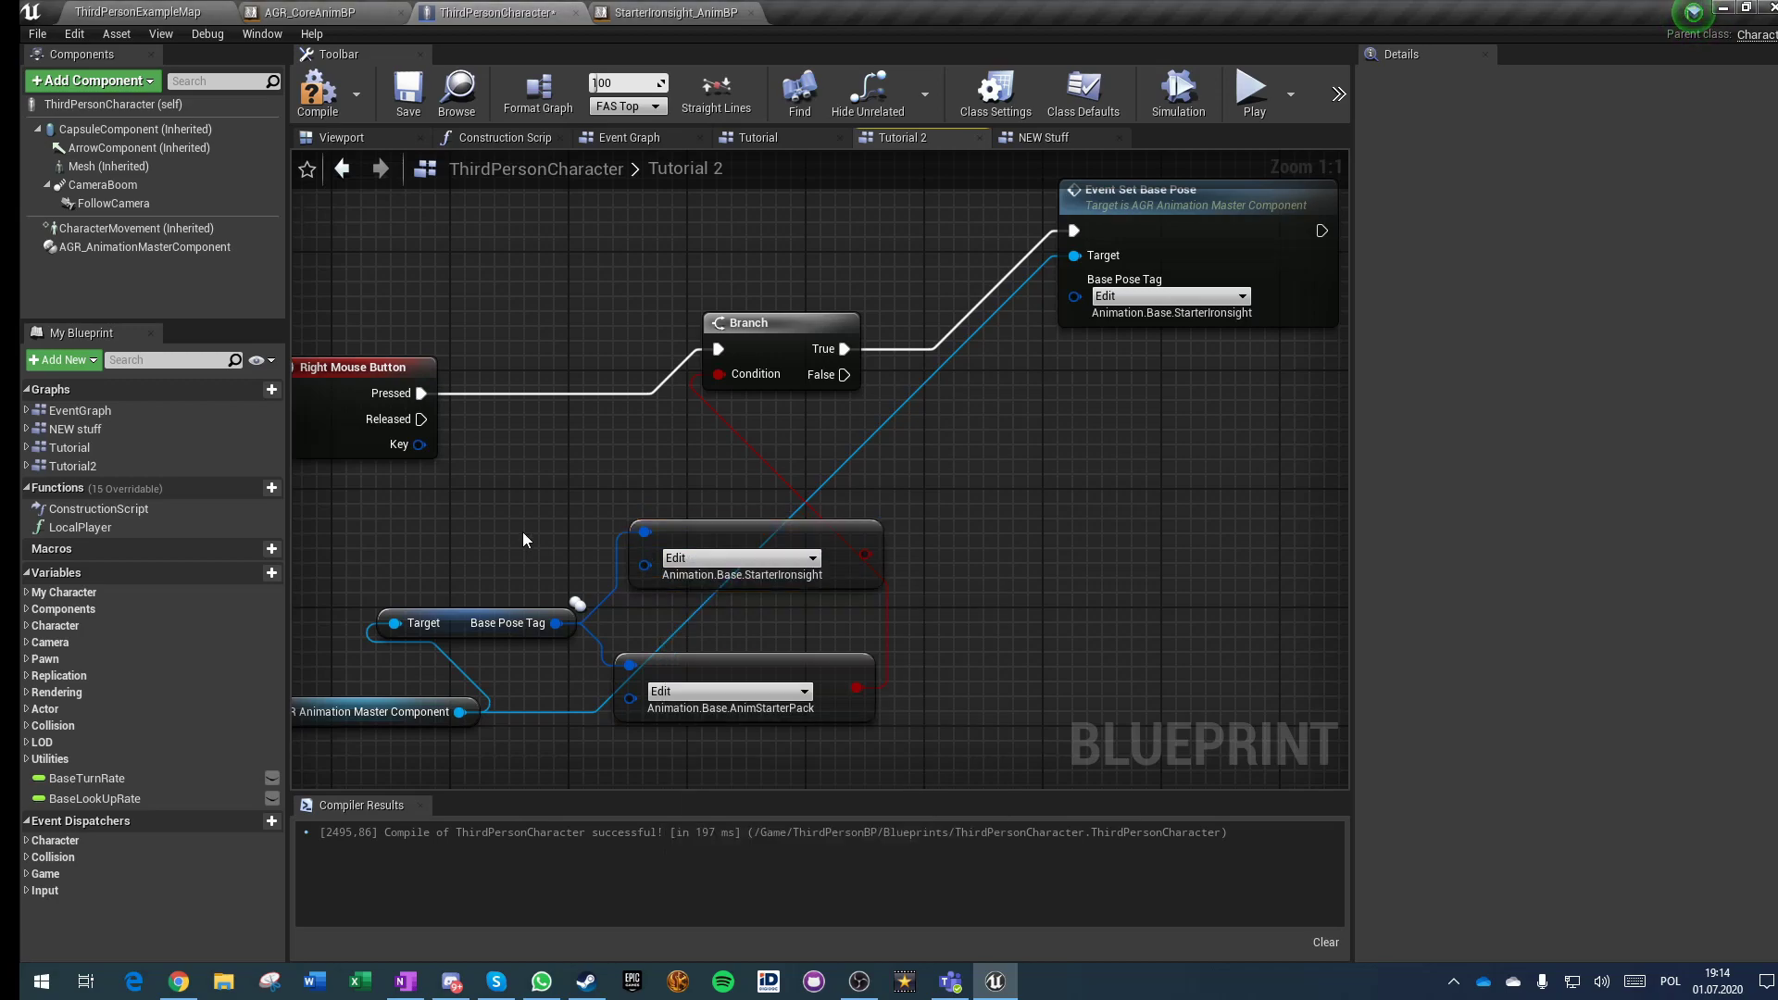
Step: Add a second Branch conditioned on the StarterIronsight check and drive it from the mouse event's Released output
{"action": "left_click", "coordinate": [943, 493]}
{"action": "left_click_drag", "start_coordinate": [960, 525], "coordinate": [422, 421]}
{"action": "right_click_drag", "start_coordinate": [1085, 573], "coordinate": [848, 492]}
{"action": "left_click_drag", "start_coordinate": [746, 442], "coordinate": [874, 399]}
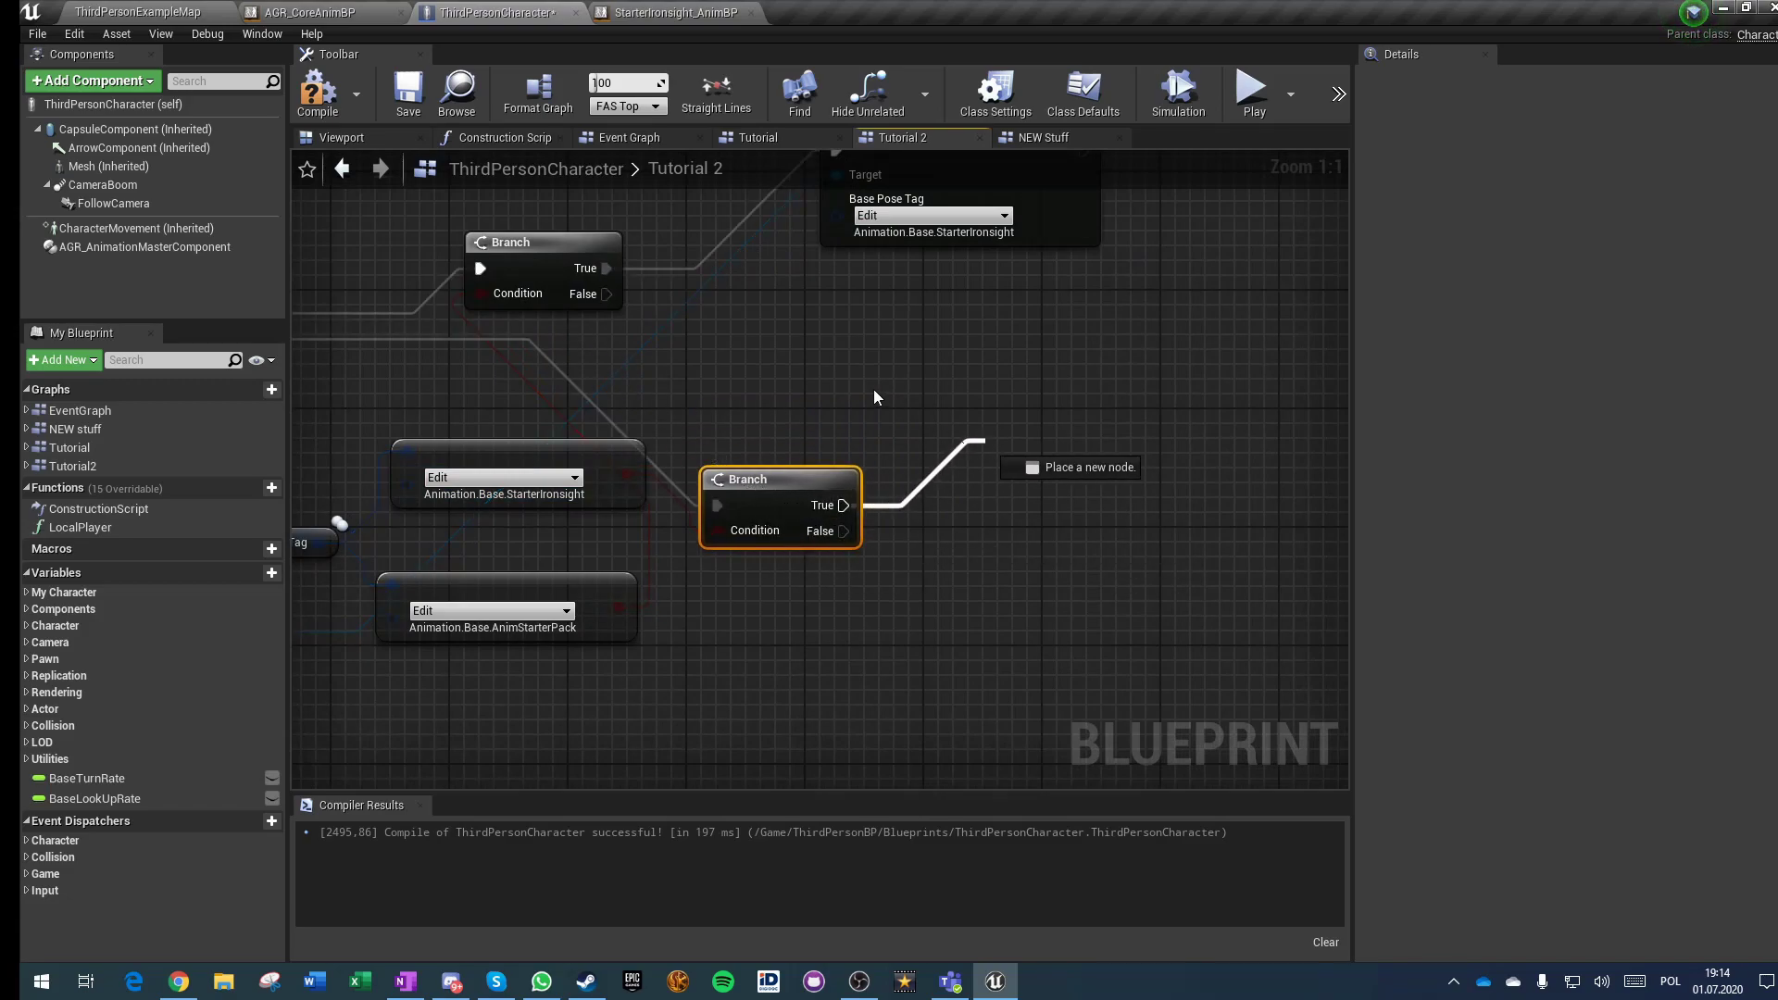
{"action": "left_click", "coordinate": [875, 391]}
Step: Paste a copy of Event Set Base Pose, connect it to the second Branch's True output and set its tag to Animation.Base.AnimStarterPack
{"action": "right_click_drag", "start_coordinate": [812, 354], "coordinate": [791, 486]}
{"action": "left_click", "coordinate": [897, 281]}
{"action": "key", "text": "ctrl+v"}
{"action": "left_click_drag", "start_coordinate": [822, 639], "coordinate": [987, 502]}
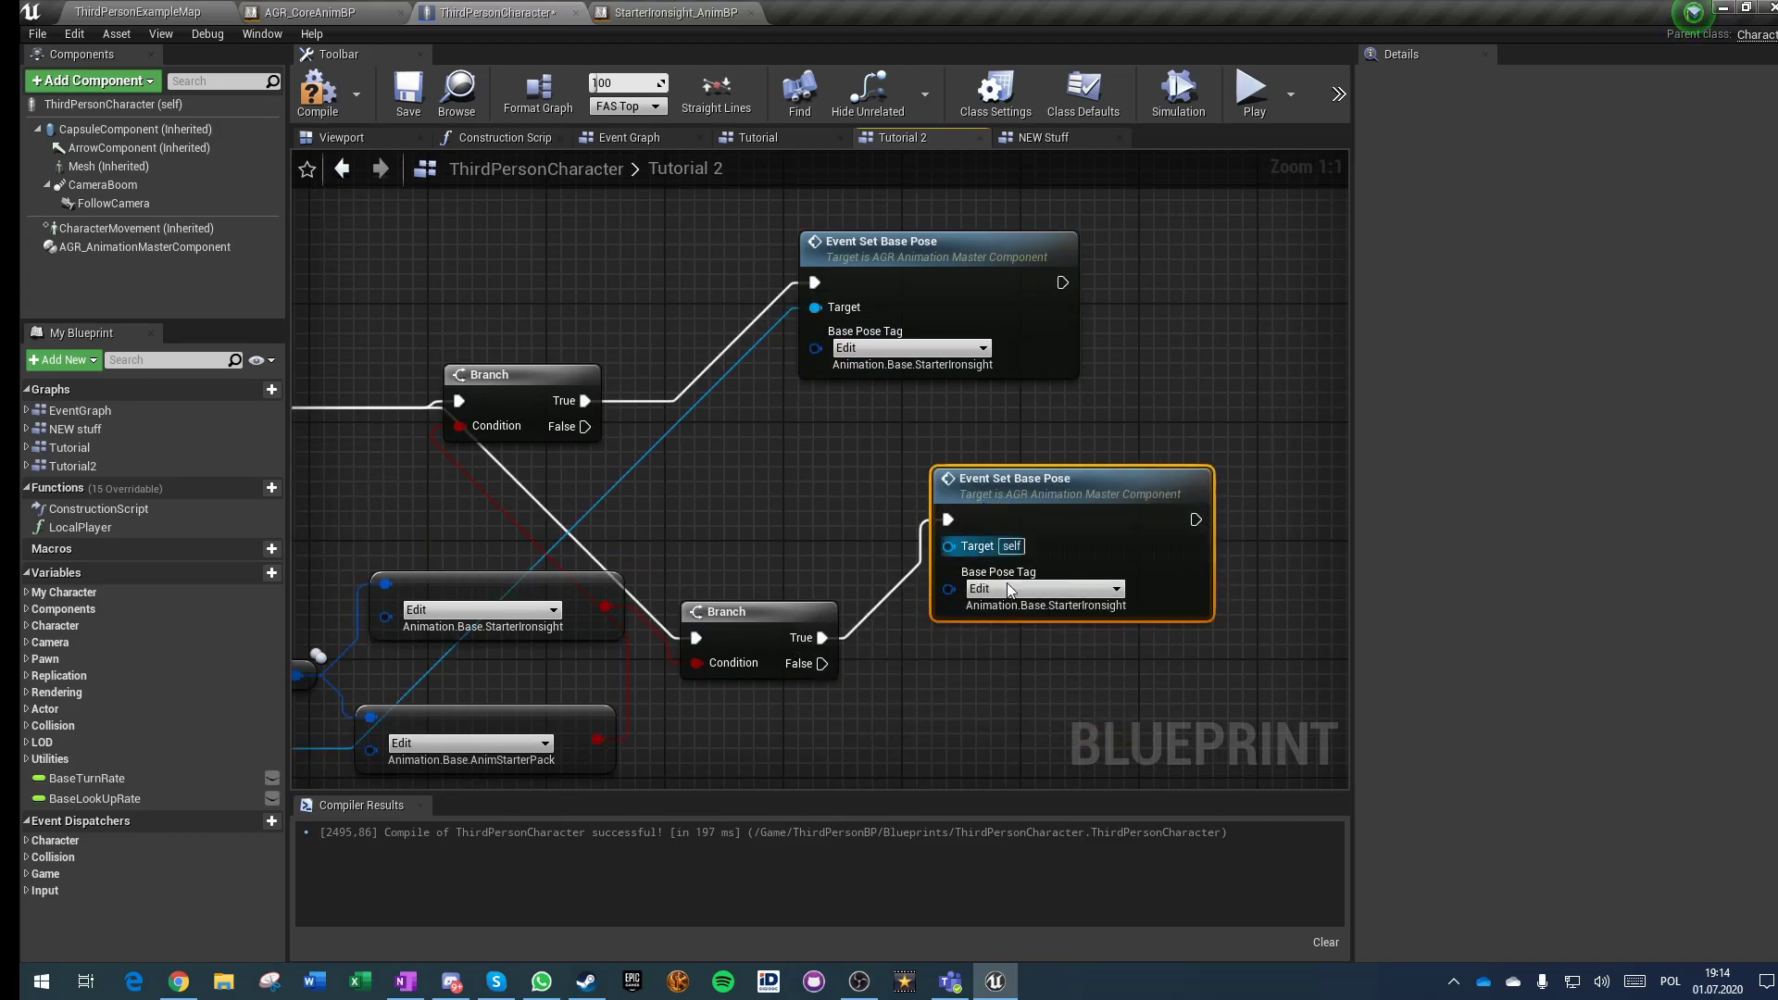
{"action": "left_click", "coordinate": [1005, 589]}
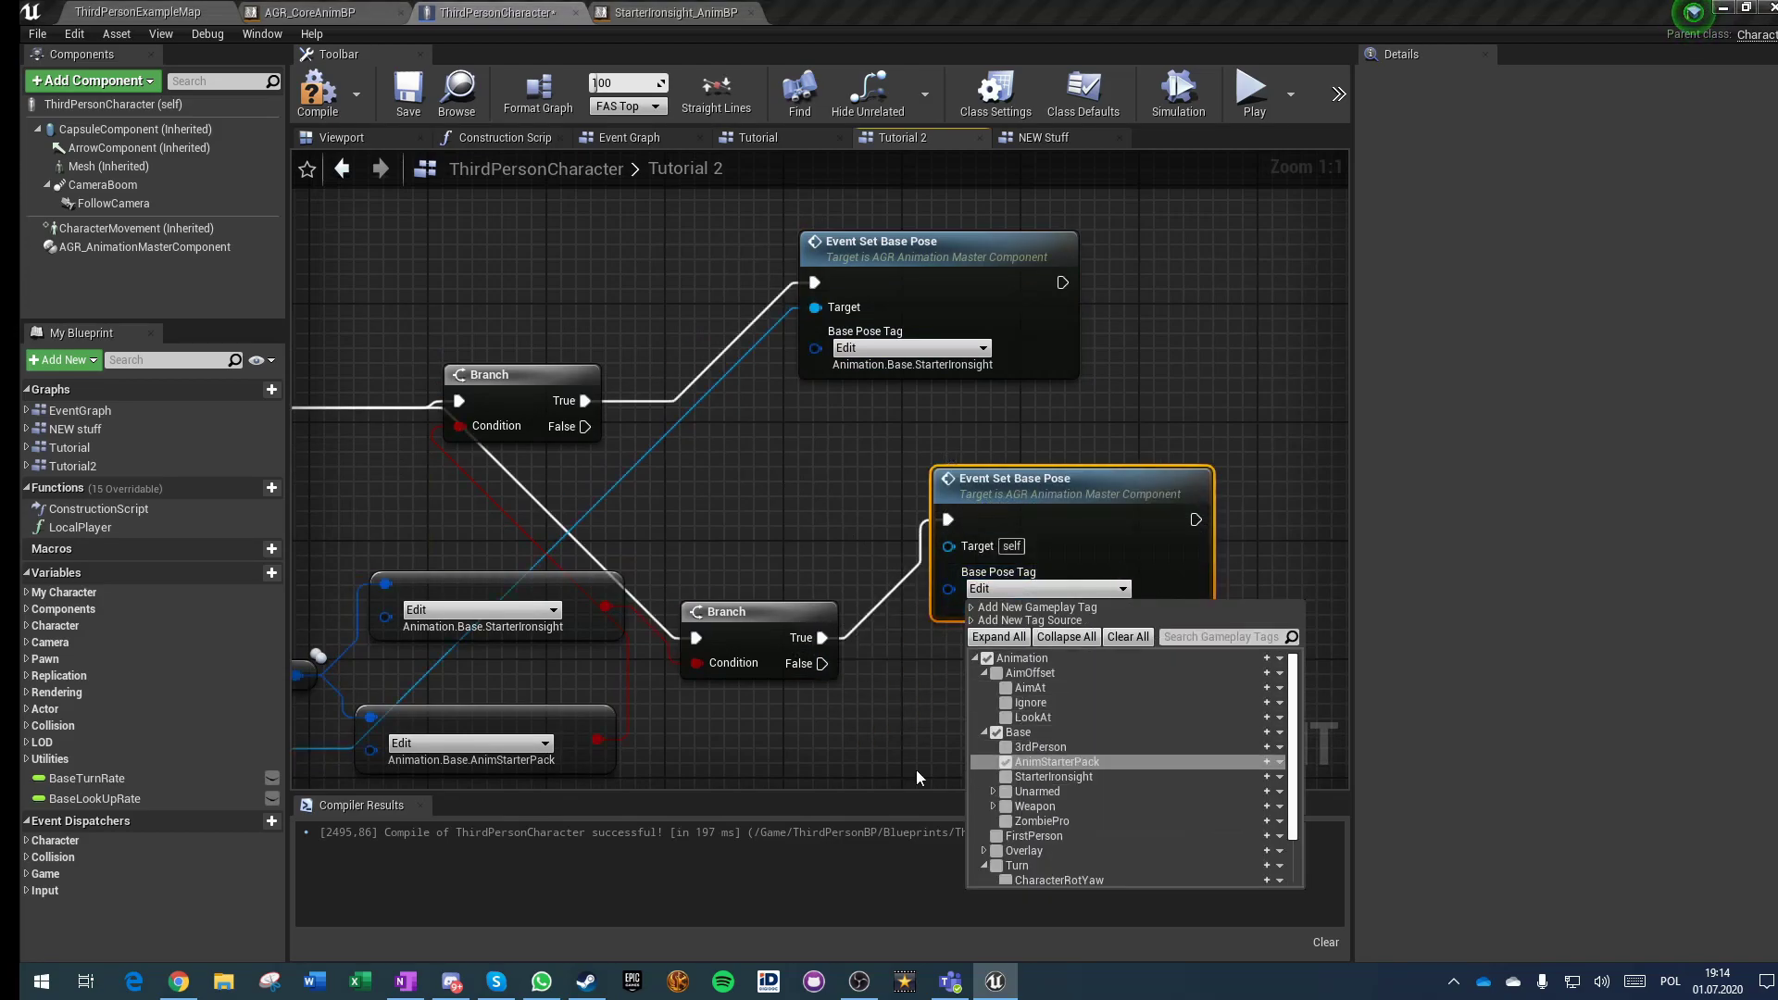
{"action": "left_click", "coordinate": [817, 733]}
Step: Move the copied Event Set Base Pose lower and connect its Target to the AGR Animation Master Component reference
{"action": "right_click_drag", "start_coordinate": [816, 733], "coordinate": [1067, 531]}
{"action": "right_click_drag", "start_coordinate": [931, 321], "coordinate": [855, 531]}
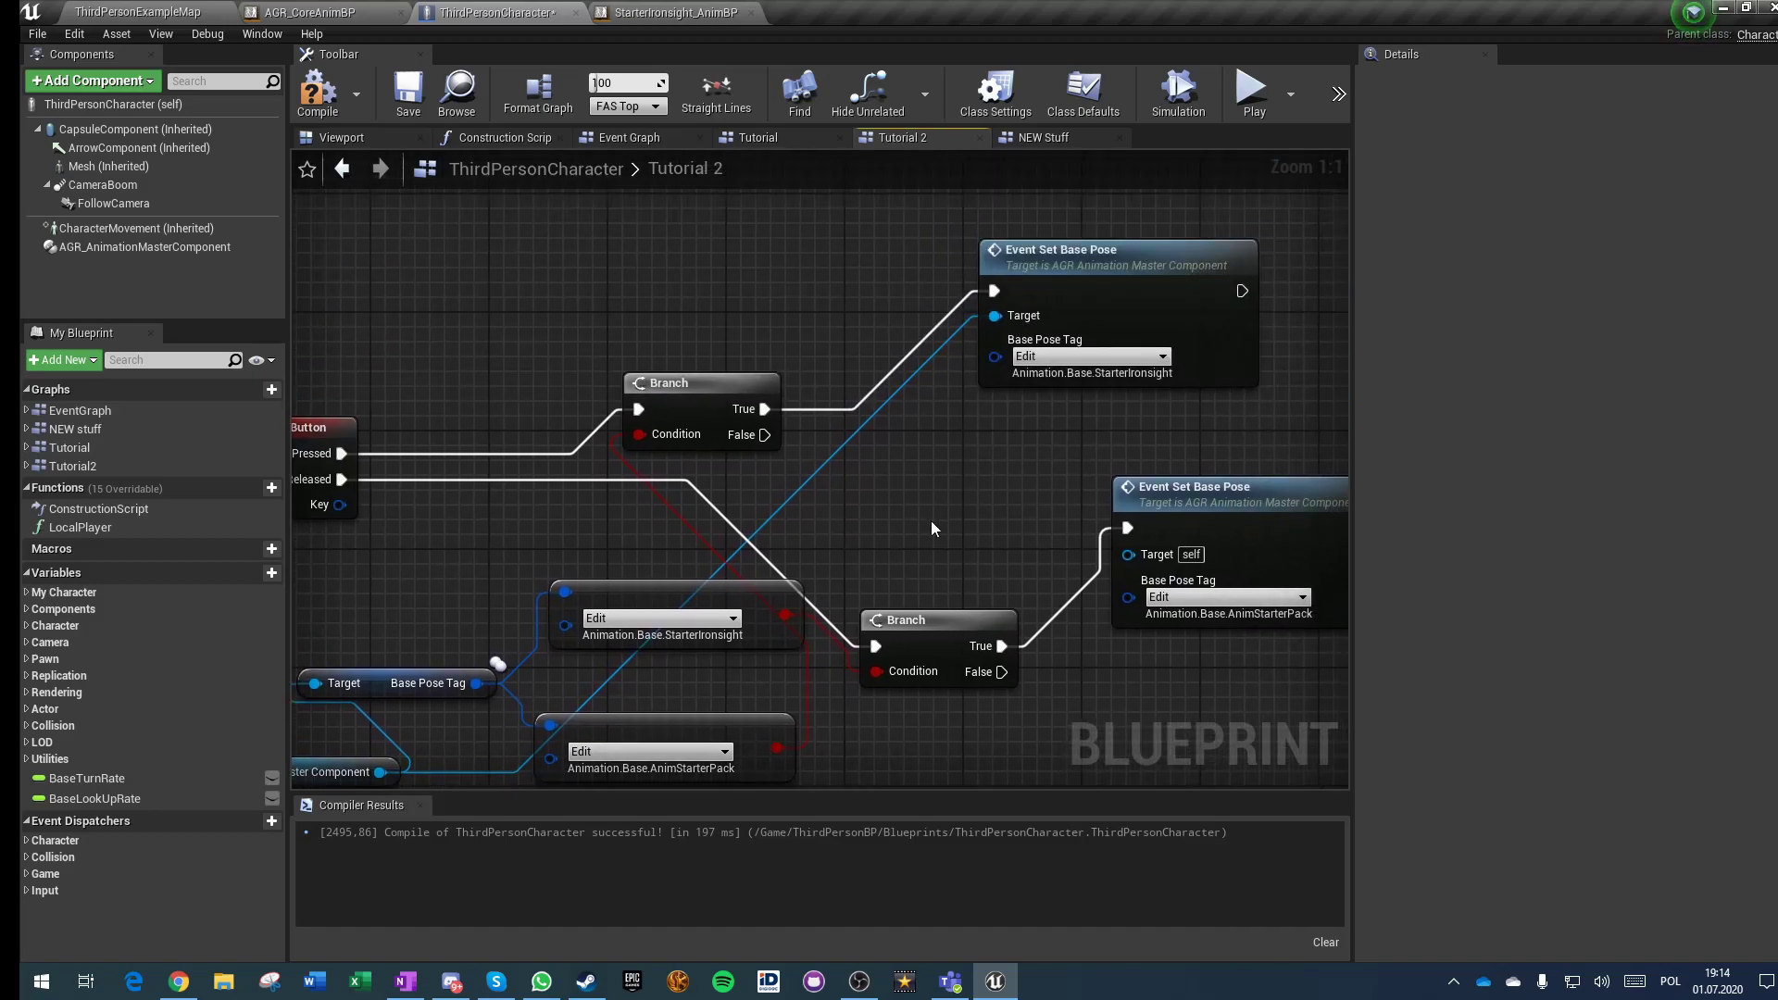
{"action": "left_click_drag", "start_coordinate": [1141, 493], "coordinate": [1140, 670]}
{"action": "right_click_drag", "start_coordinate": [352, 468], "coordinate": [552, 360]}
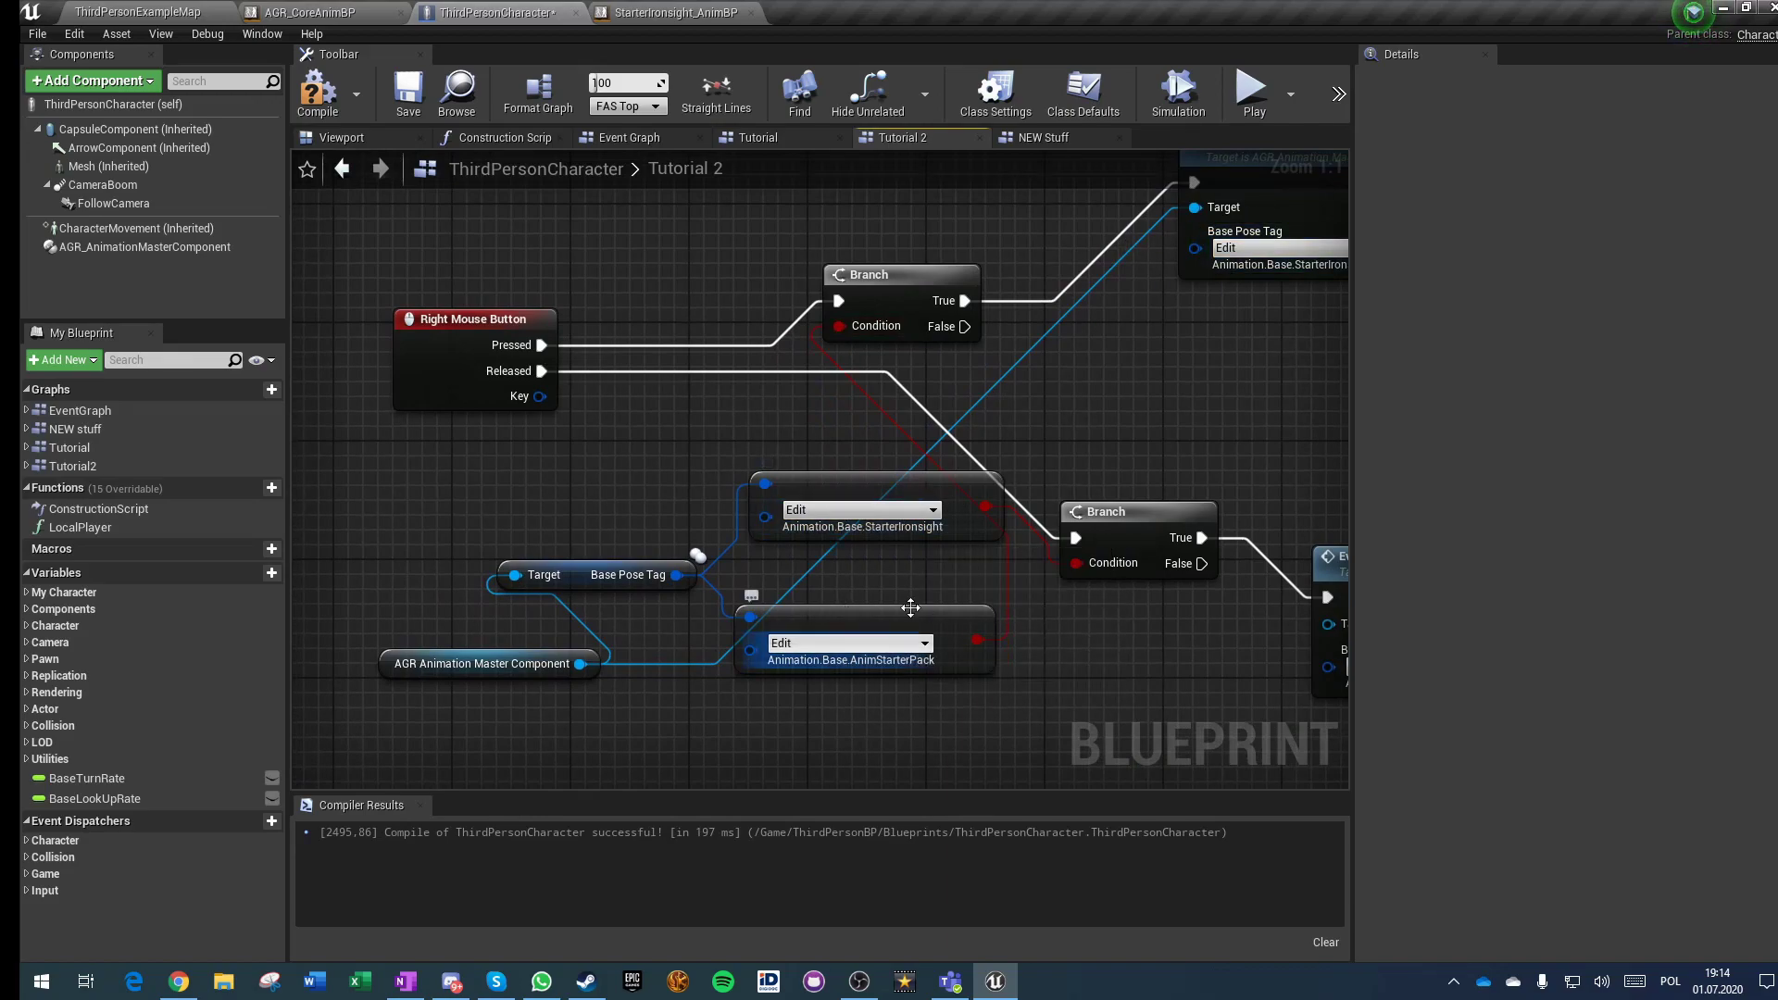
{"action": "right_click_drag", "start_coordinate": [1089, 421], "coordinate": [912, 545]}
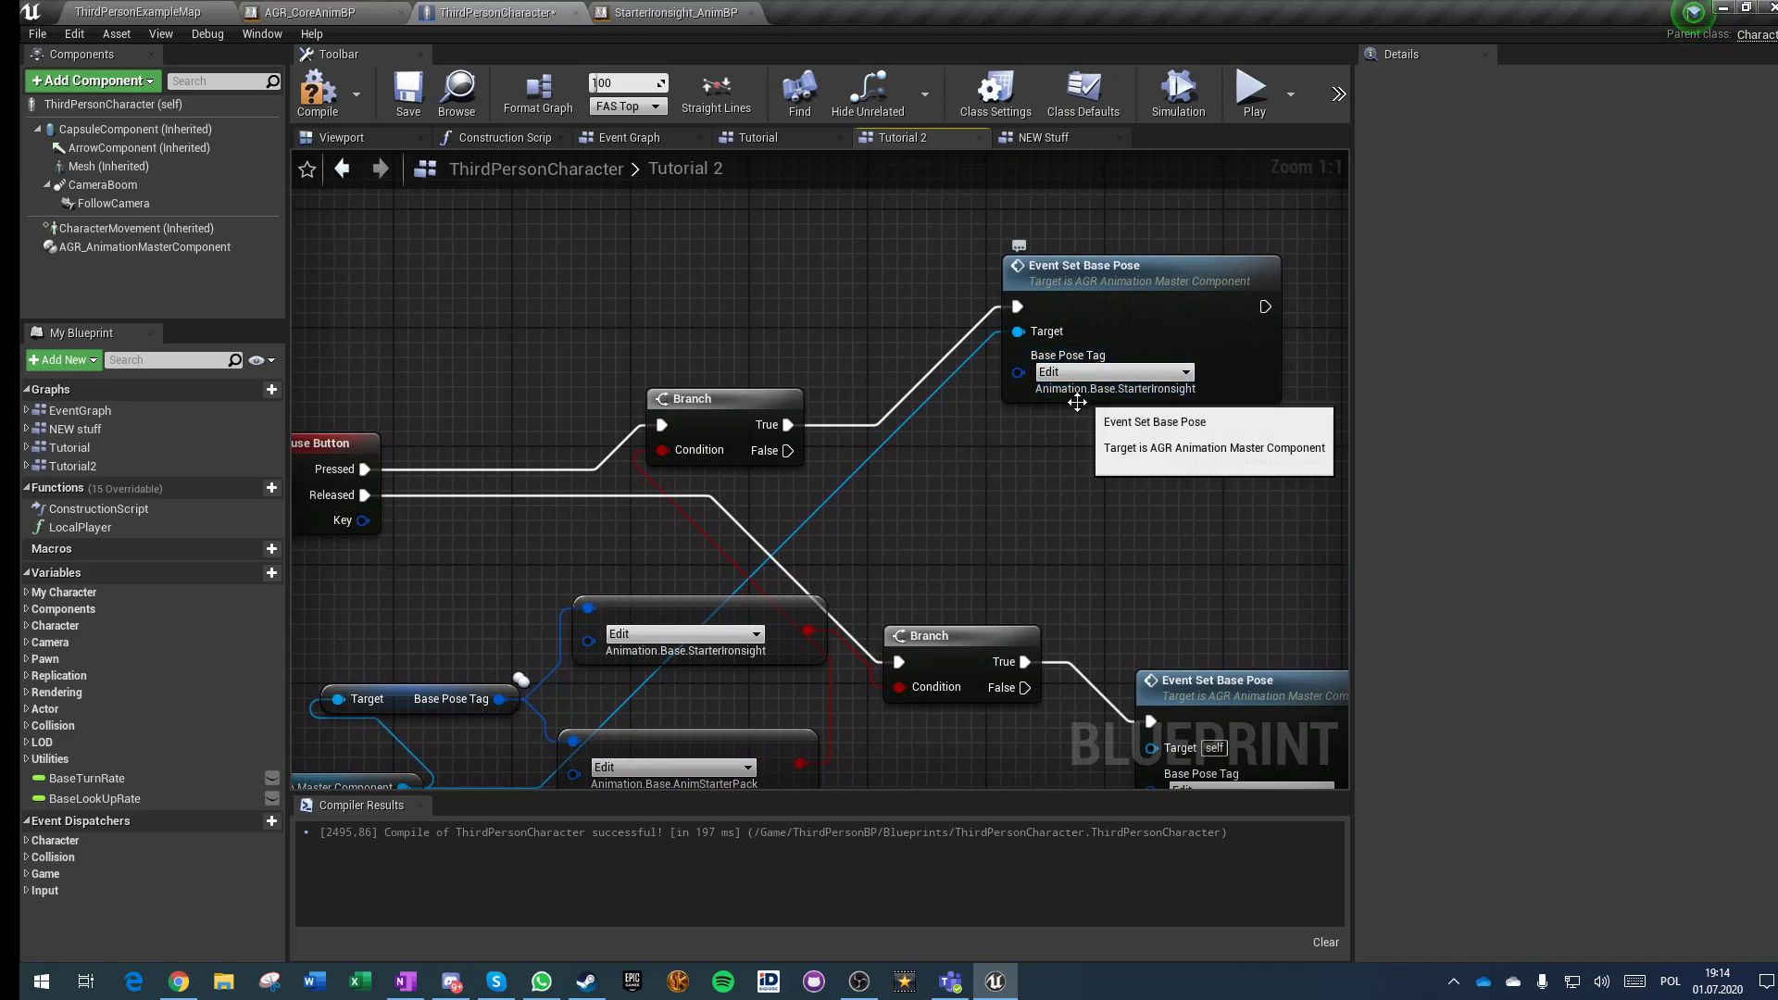
{"action": "right_click_drag", "start_coordinate": [691, 775], "coordinate": [785, 586]}
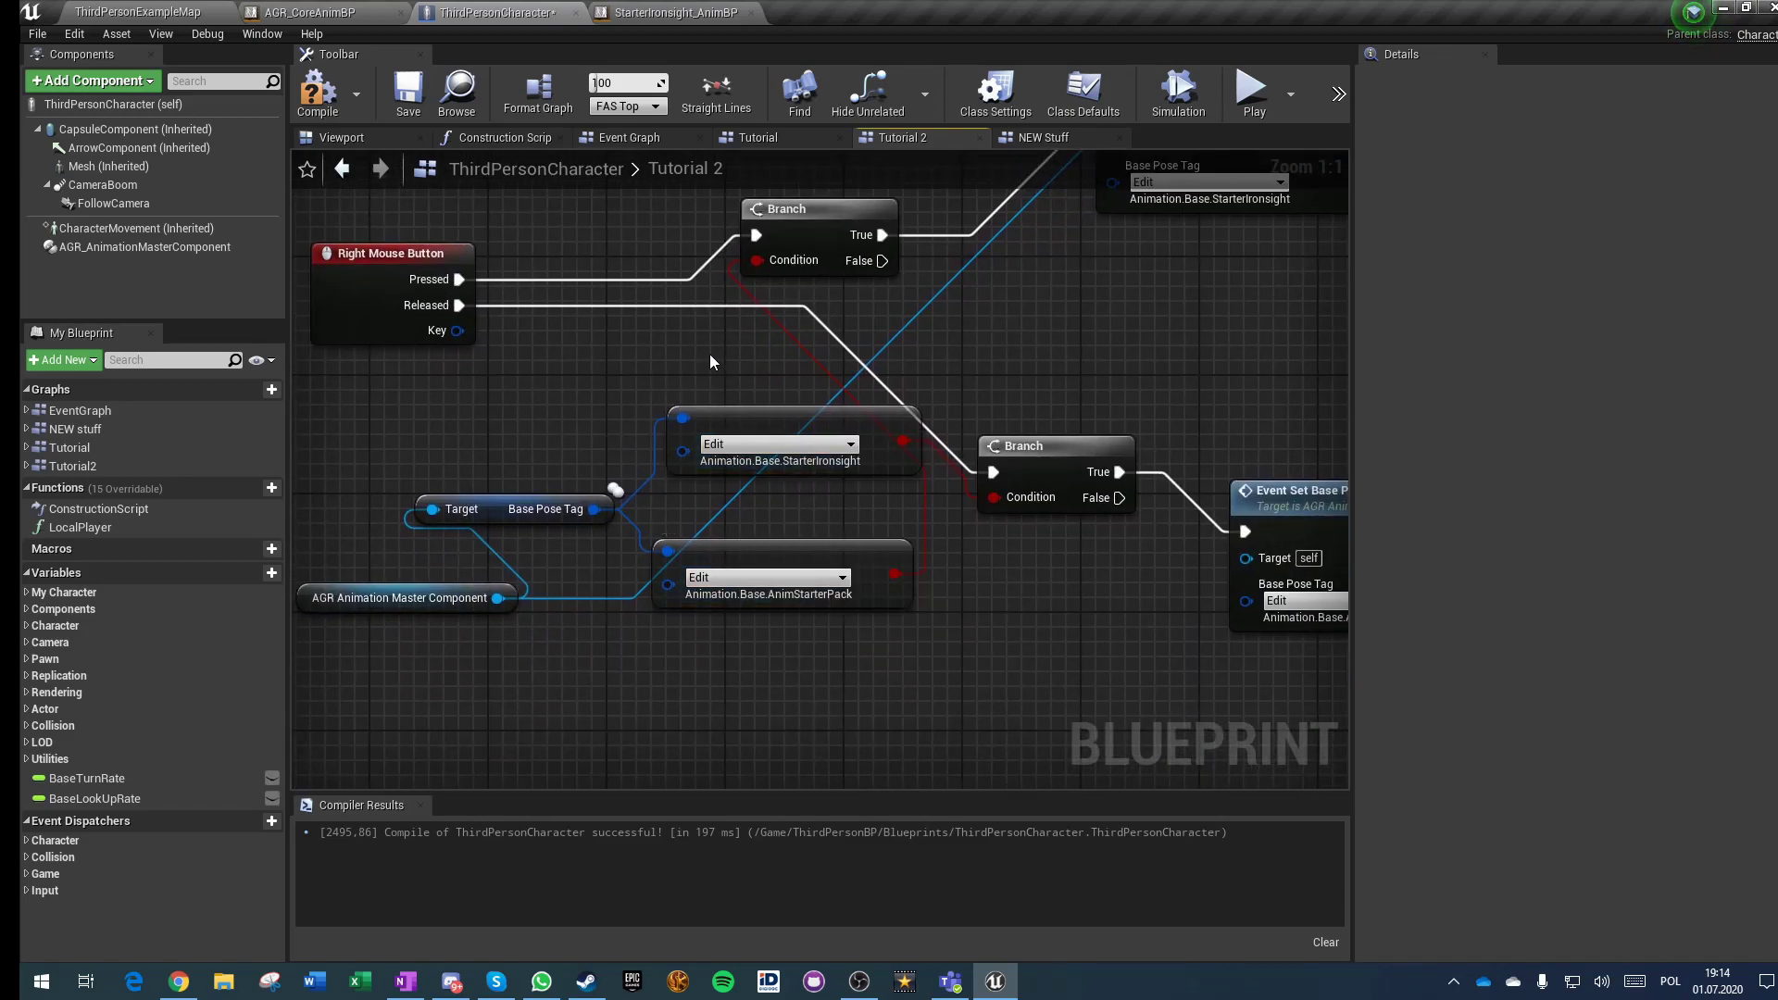
{"action": "right_click_drag", "start_coordinate": [709, 390], "coordinate": [611, 452]}
{"action": "scroll", "coordinate": [526, 418], "scroll_direction": "down", "scroll_amount": 3}
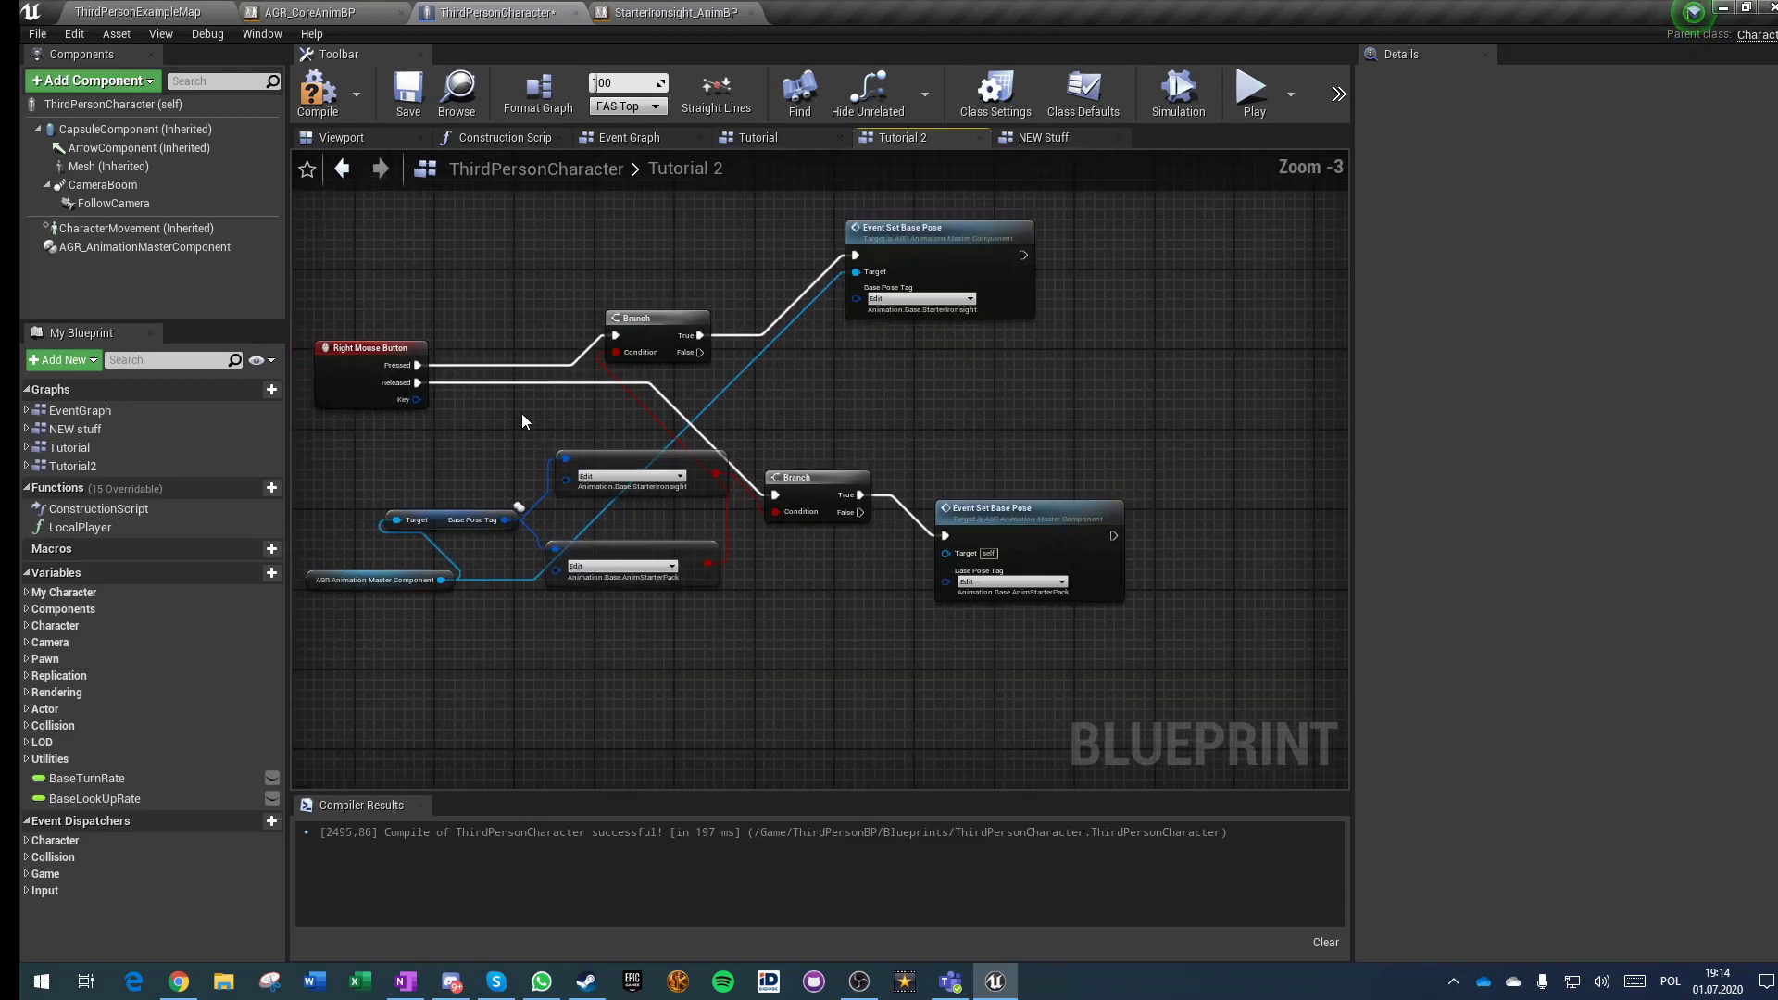
{"action": "right_click_drag", "start_coordinate": [504, 473], "coordinate": [557, 492]}
{"action": "left_click_drag", "start_coordinate": [997, 573], "coordinate": [490, 603]}
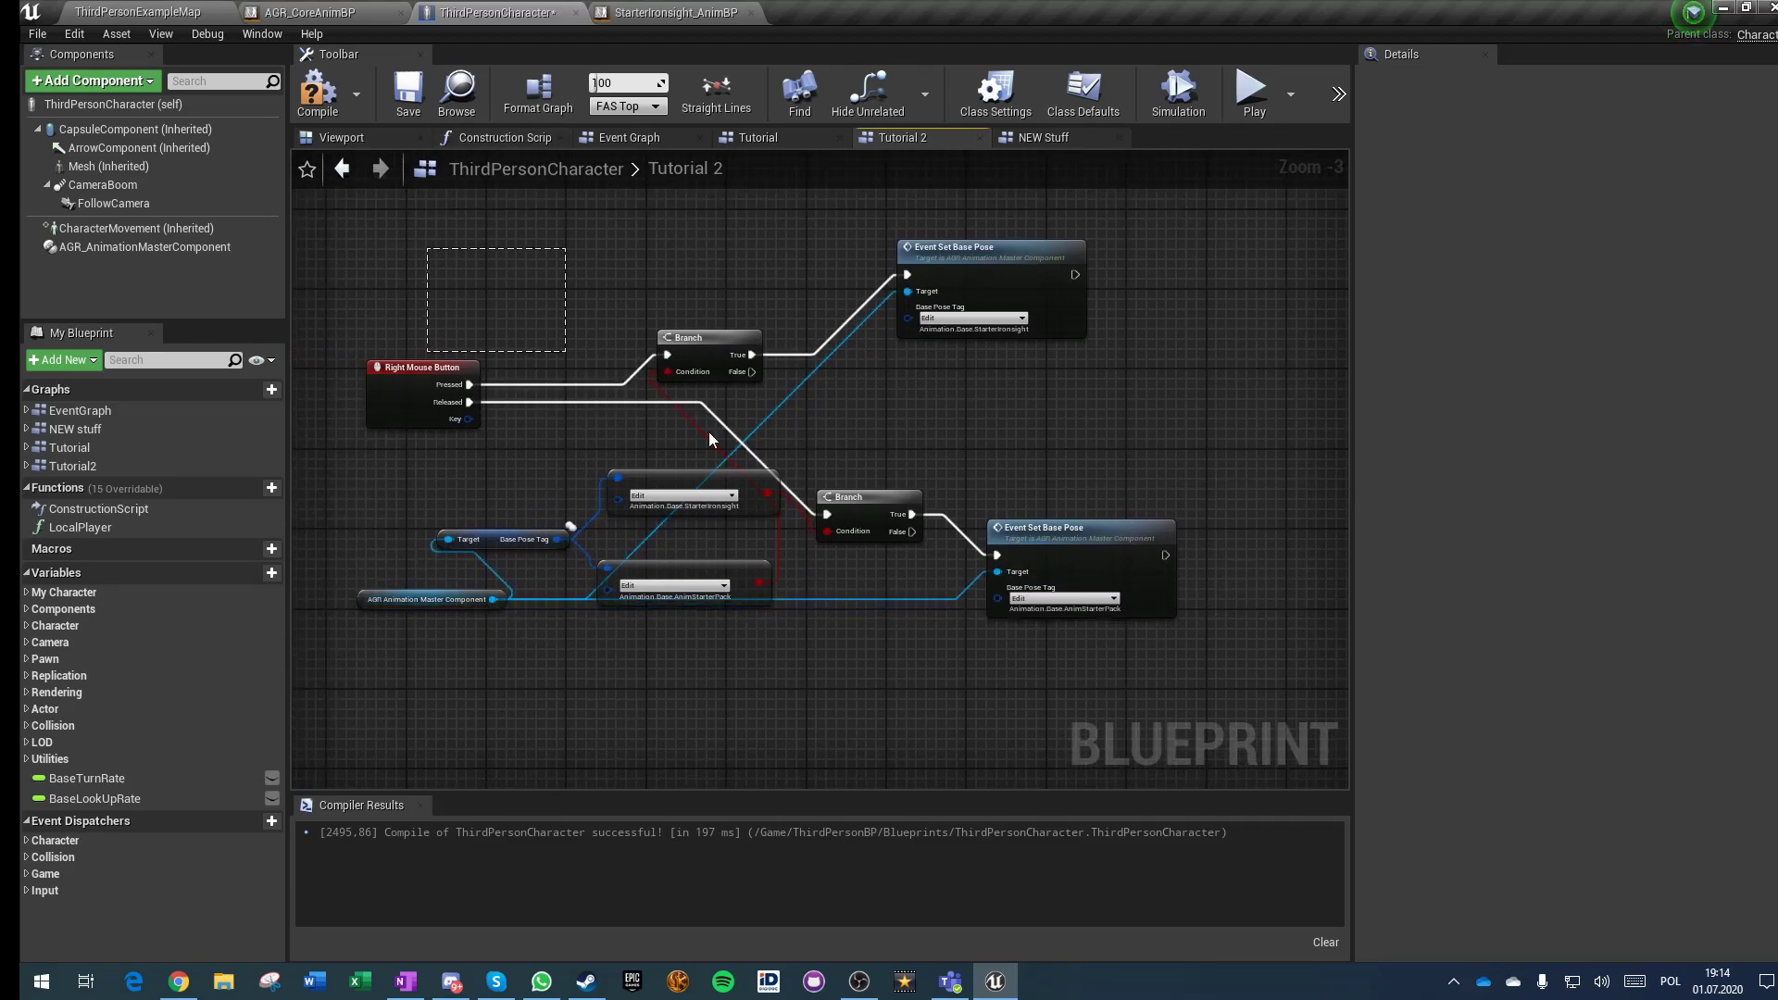
Step: Enclose all right mouse button nodes in a comment titled "Aim at right click", and compile and save the blueprint
{"action": "key", "text": "ctrl+a"}
{"action": "key", "text": "c"}
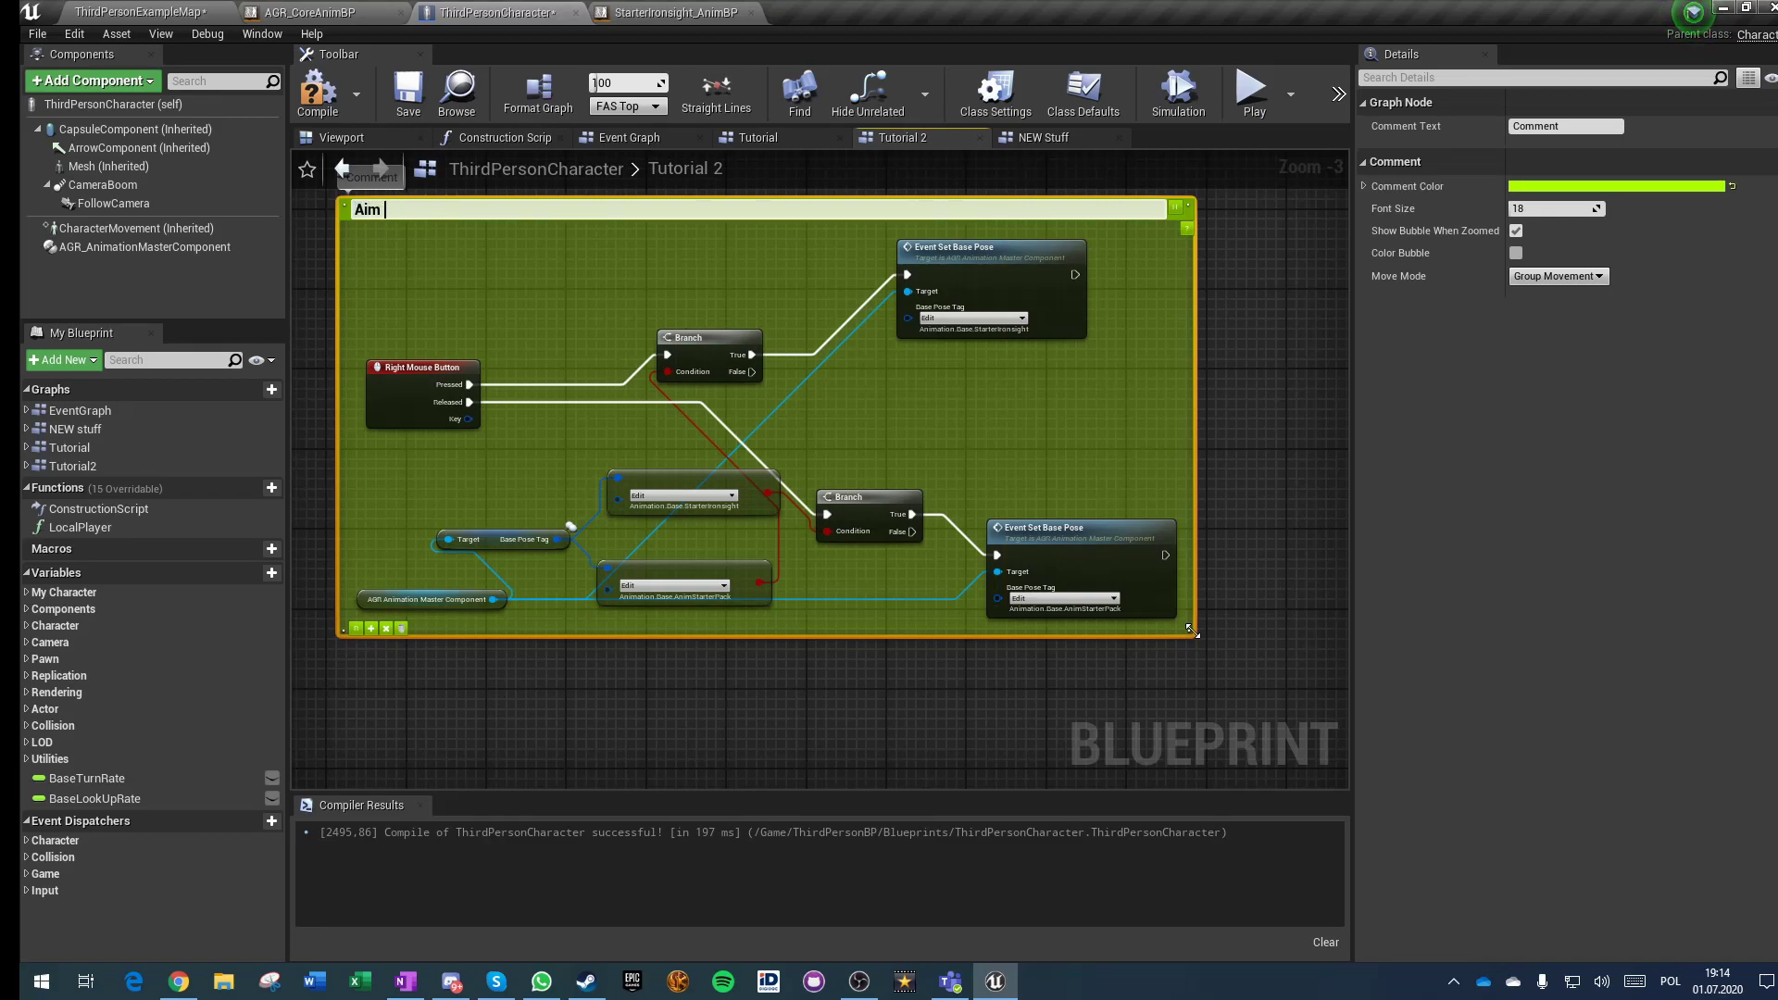
{"action": "type", "text": "Aim at right click"}
{"action": "key", "text": "Return"}
{"action": "left_click", "coordinate": [320, 96]}
{"action": "left_click", "coordinate": [414, 102]}
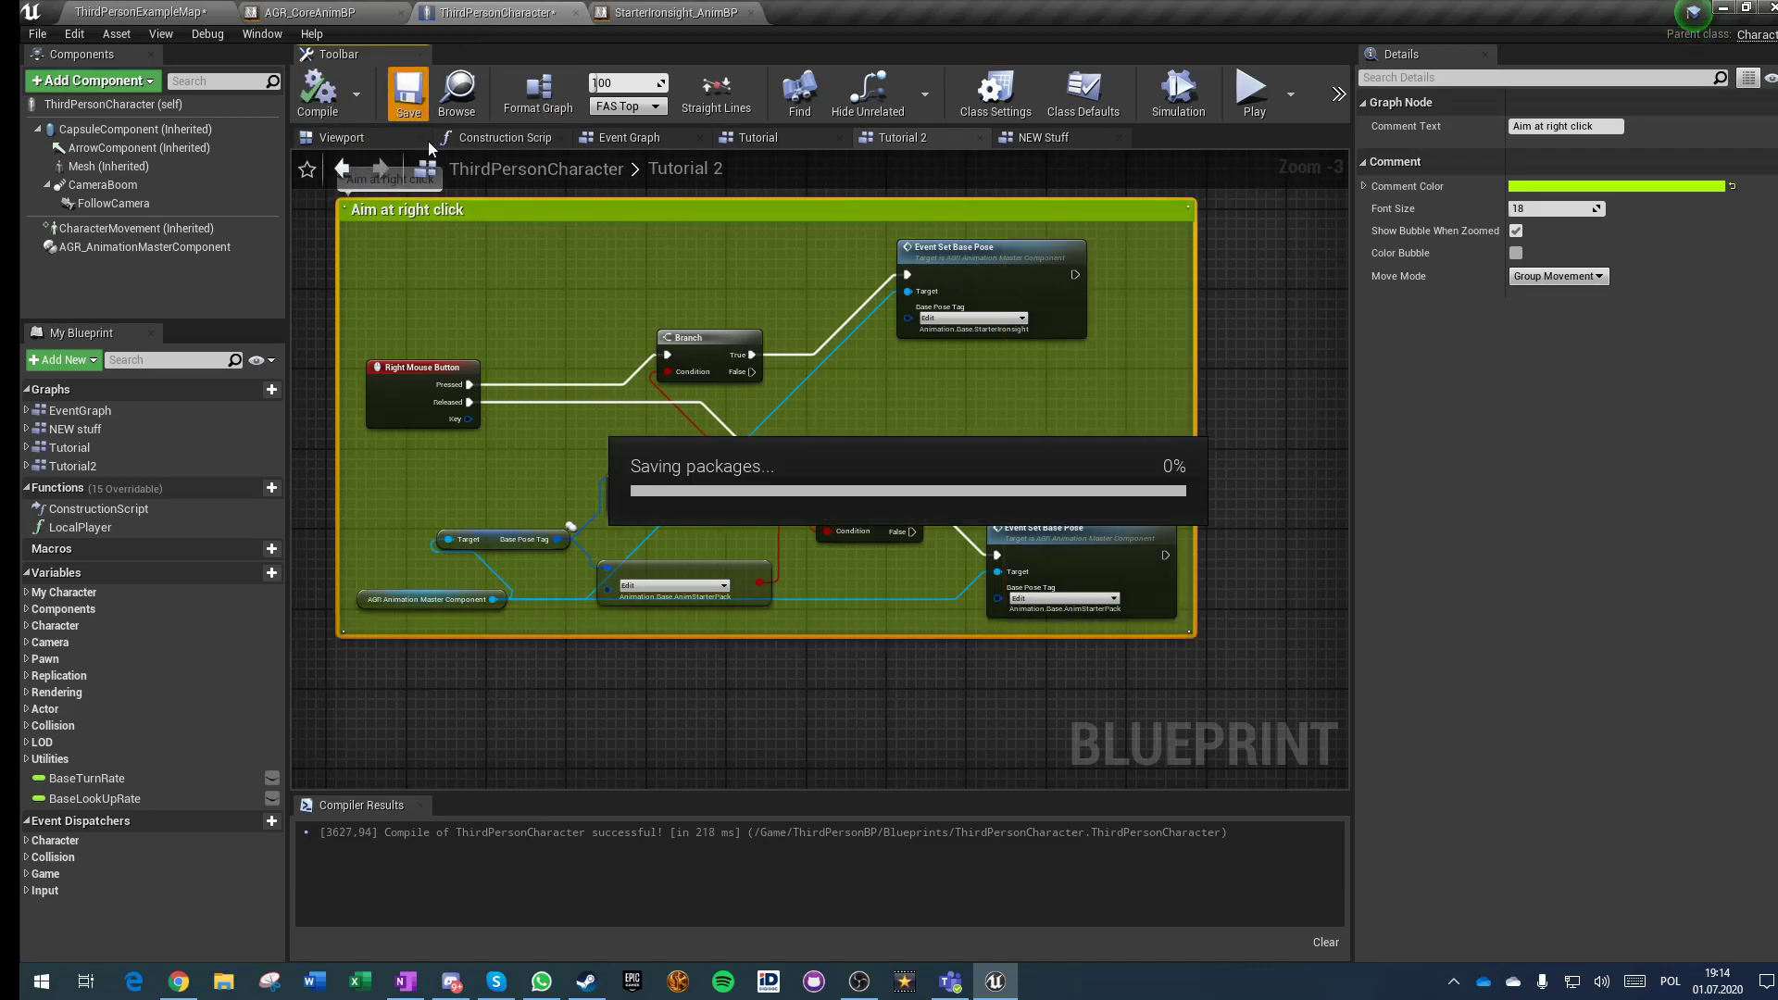
Step: Auto-format the nodes inside the Aim at right click comment and save the blueprint again
{"action": "left_click", "coordinate": [542, 99]}
{"action": "scroll", "coordinate": [702, 459], "scroll_direction": "down", "scroll_amount": 3}
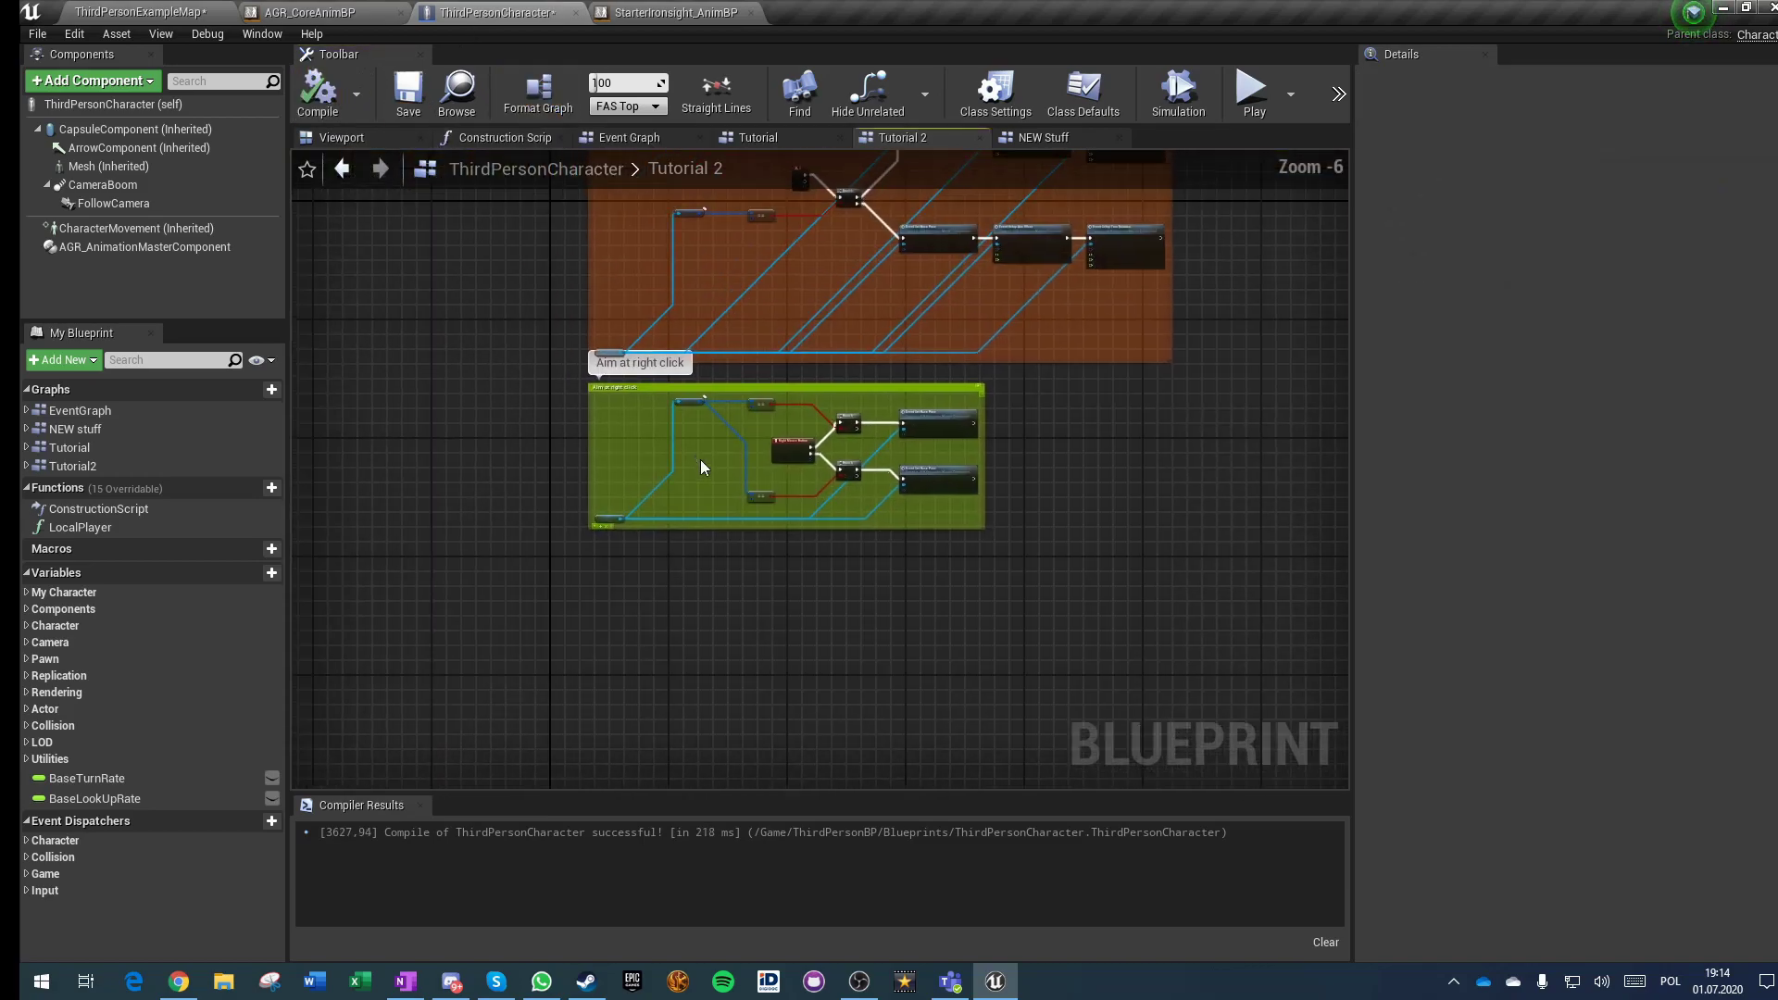
{"action": "left_click", "coordinate": [408, 102]}
{"action": "right_click_drag", "start_coordinate": [437, 330], "coordinate": [465, 413]}
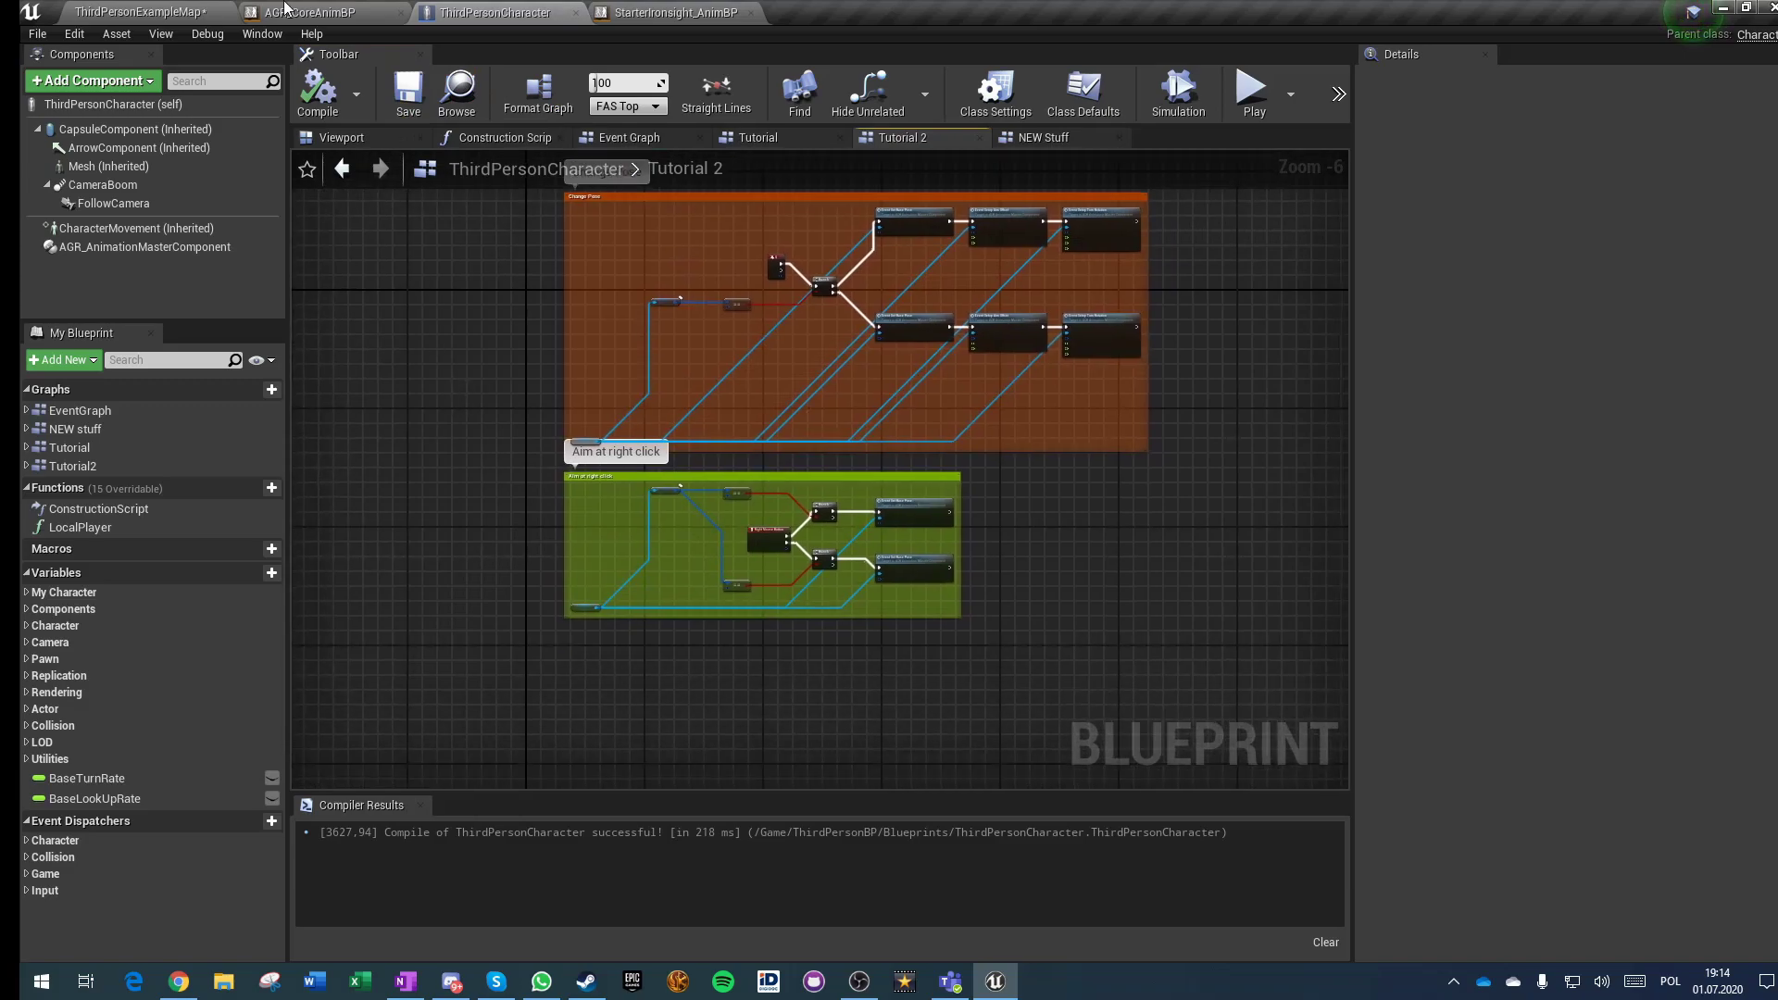
Step: Save the ThirdPersonExampleMap level and start playing it in the editor viewport
{"action": "left_click", "coordinate": [141, 12]}
{"action": "left_click", "coordinate": [355, 74]}
{"action": "left_click", "coordinate": [1025, 334]}
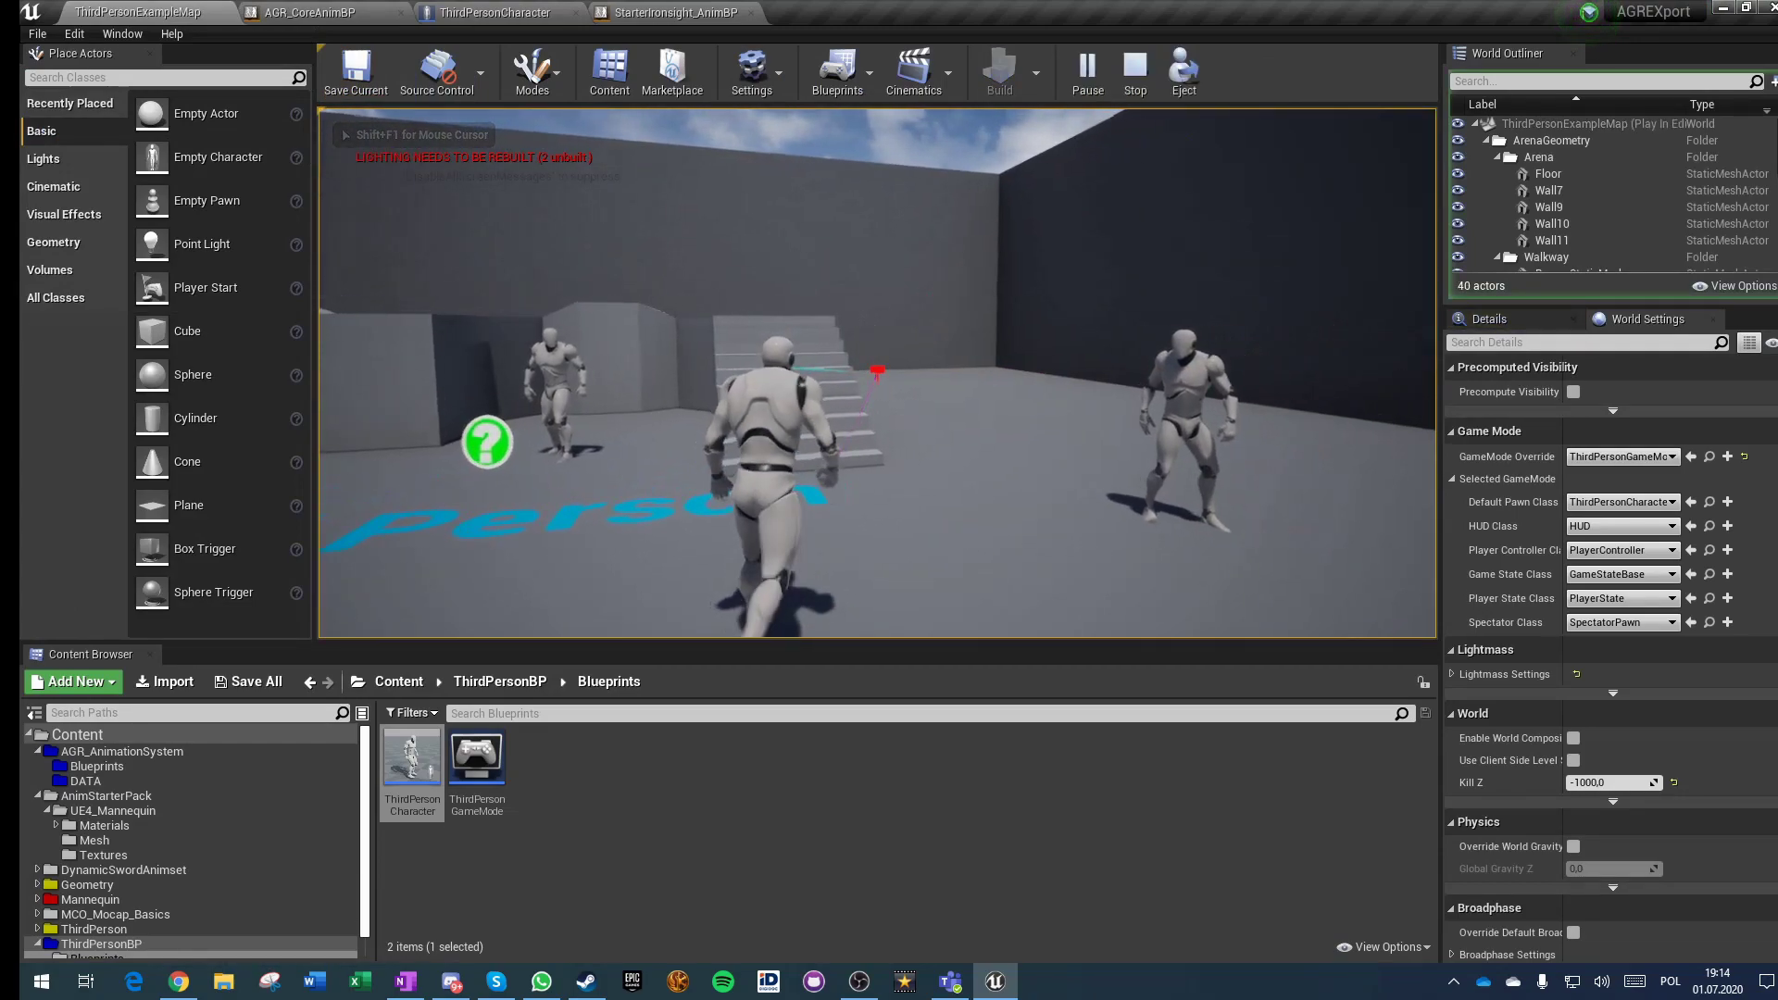
Step: Walk the character around the arena to test aiming with the ironsight pose, and release the mouse cursor from the game
{"action": "key", "text": "w"}
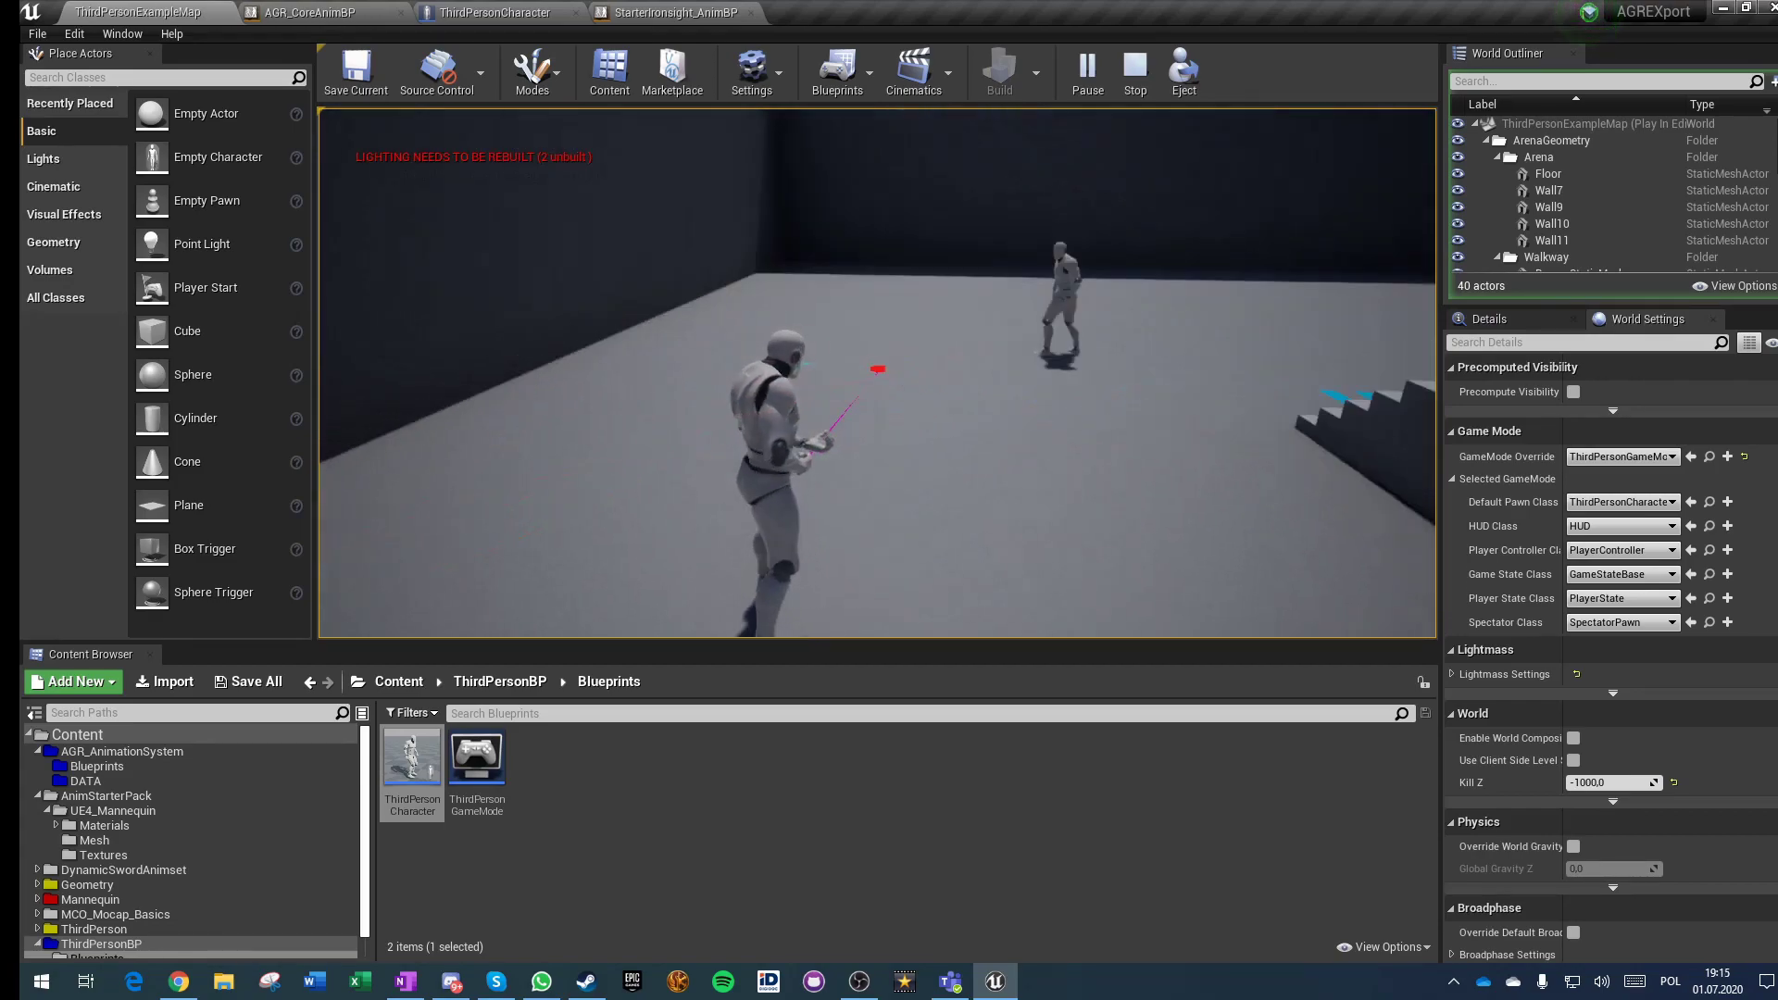
{"action": "key", "text": "w"}
{"action": "key", "text": "w"}
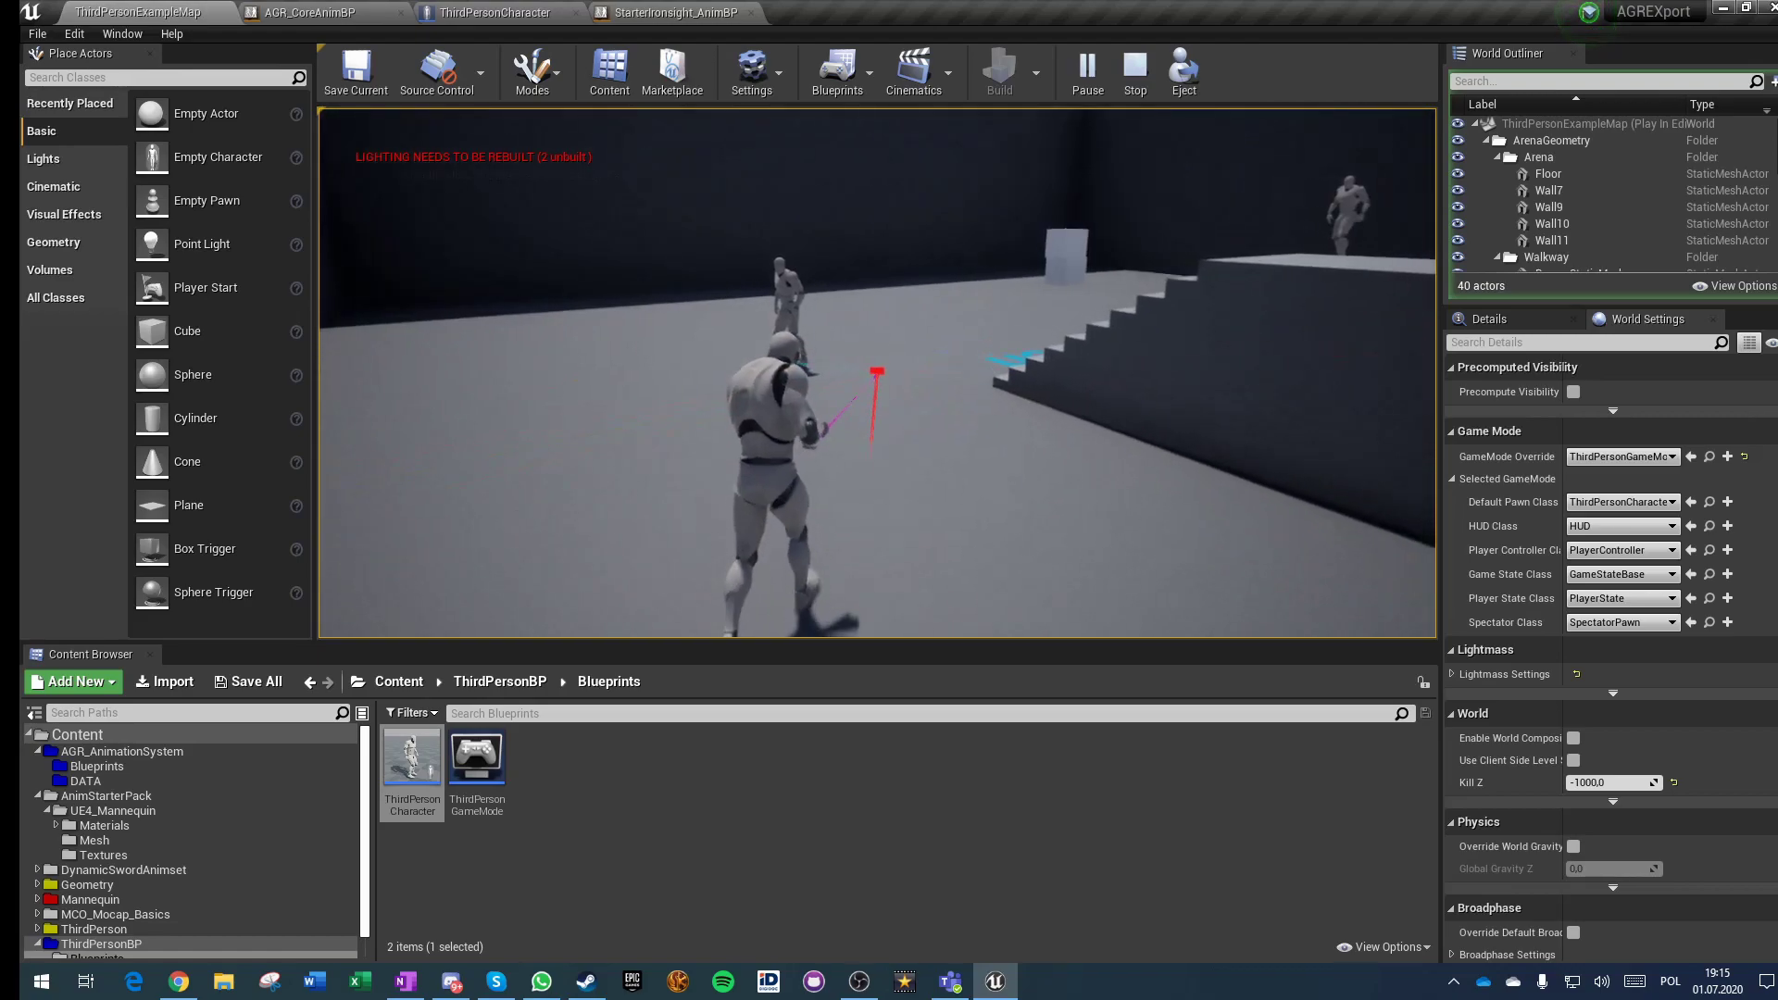
{"action": "key", "text": "w"}
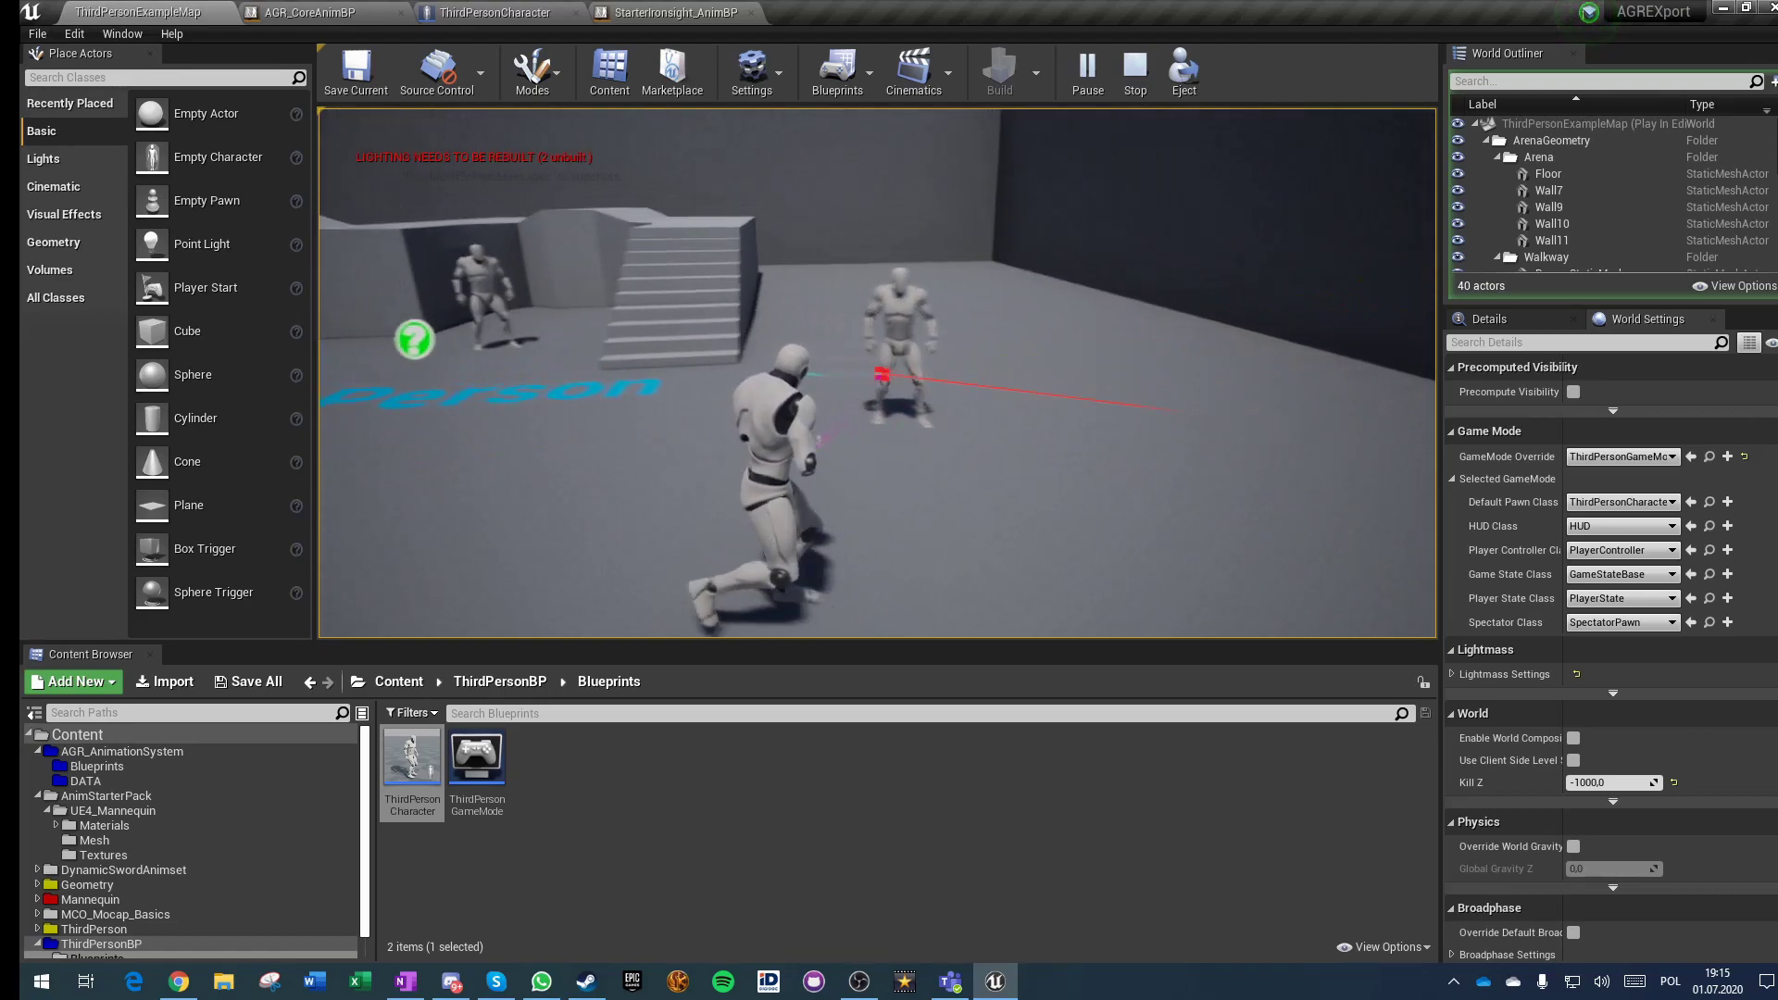
{"action": "key", "text": "w"}
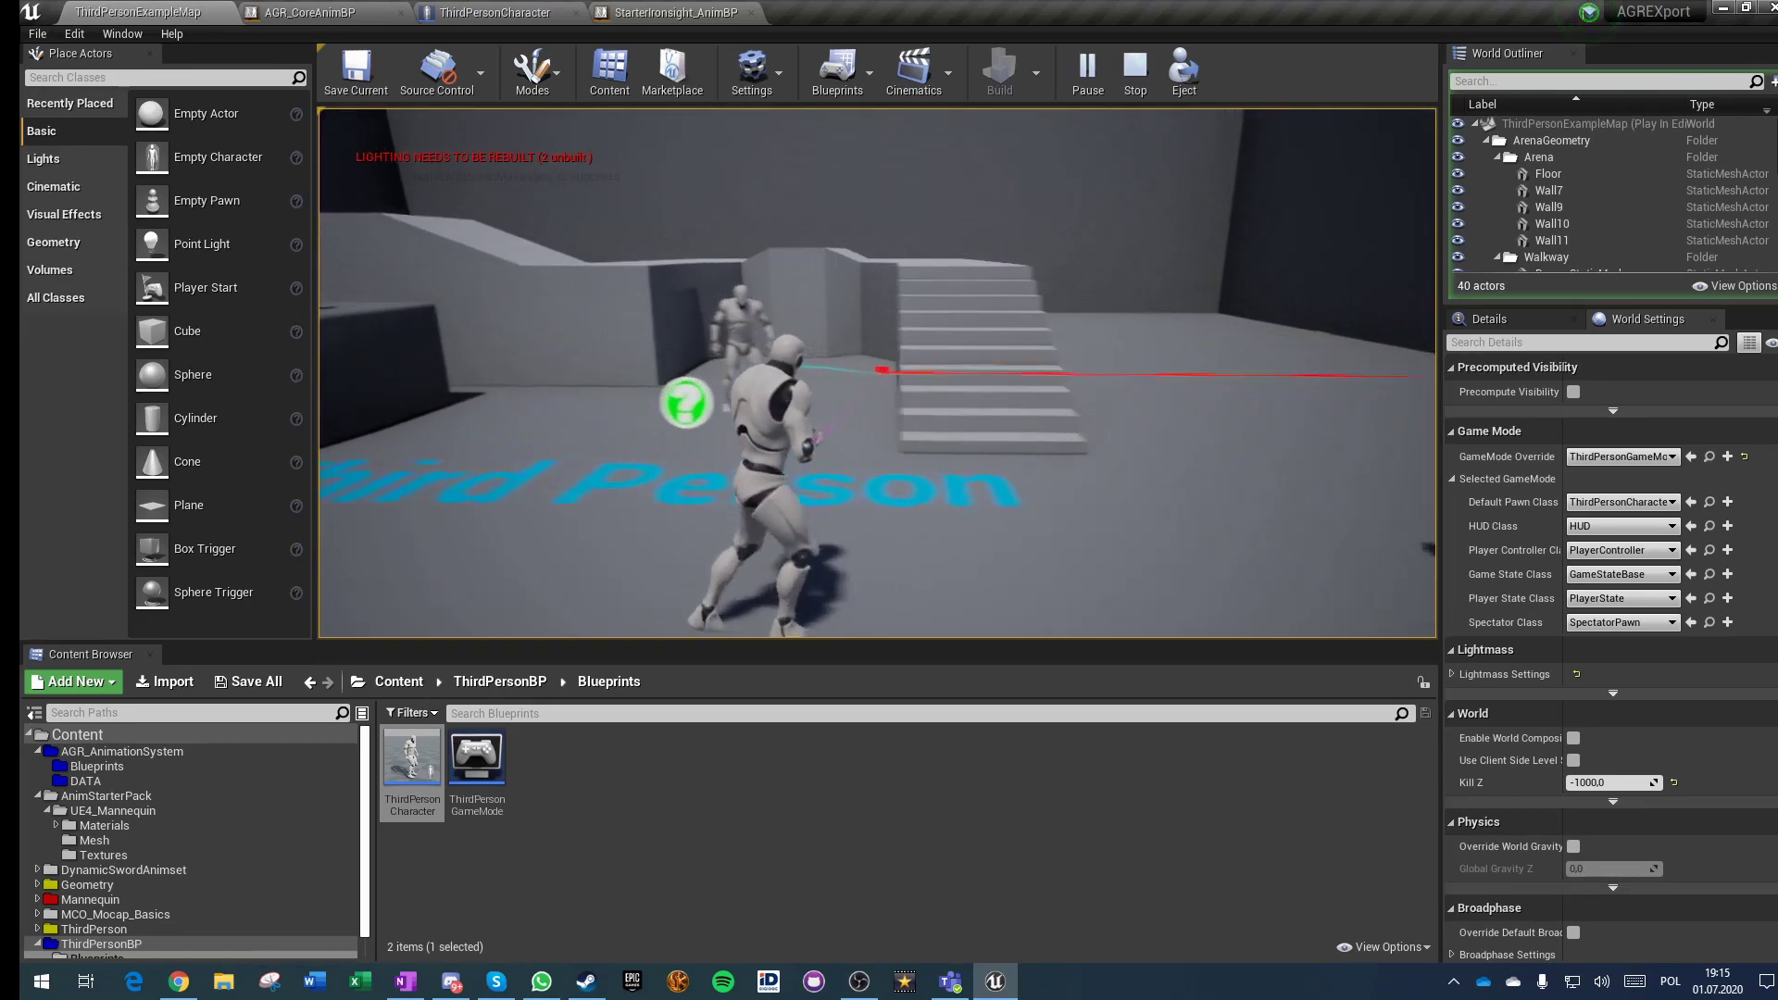
{"action": "key", "text": "d"}
{"action": "key", "text": "shift+F1"}
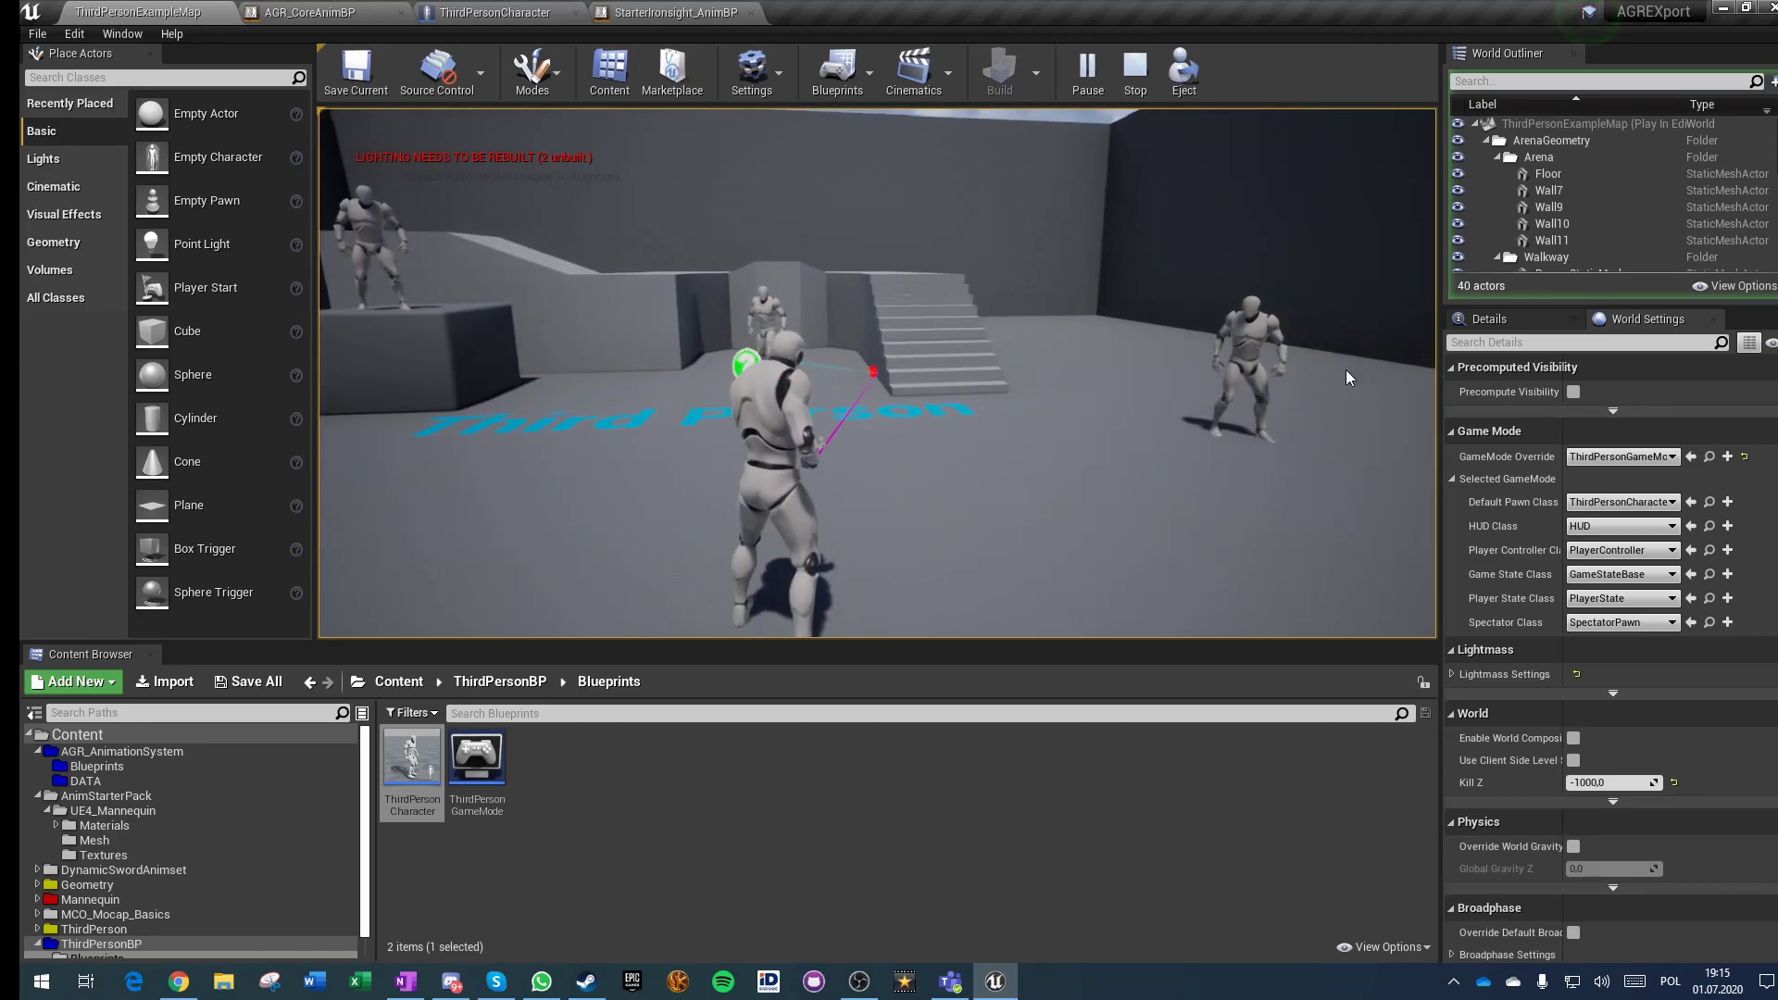
Step: Stop the play session and open the BasePoseStateMachine inside the AnimGraph of AGR_CoreAnimBP
{"action": "key", "text": "Escape"}
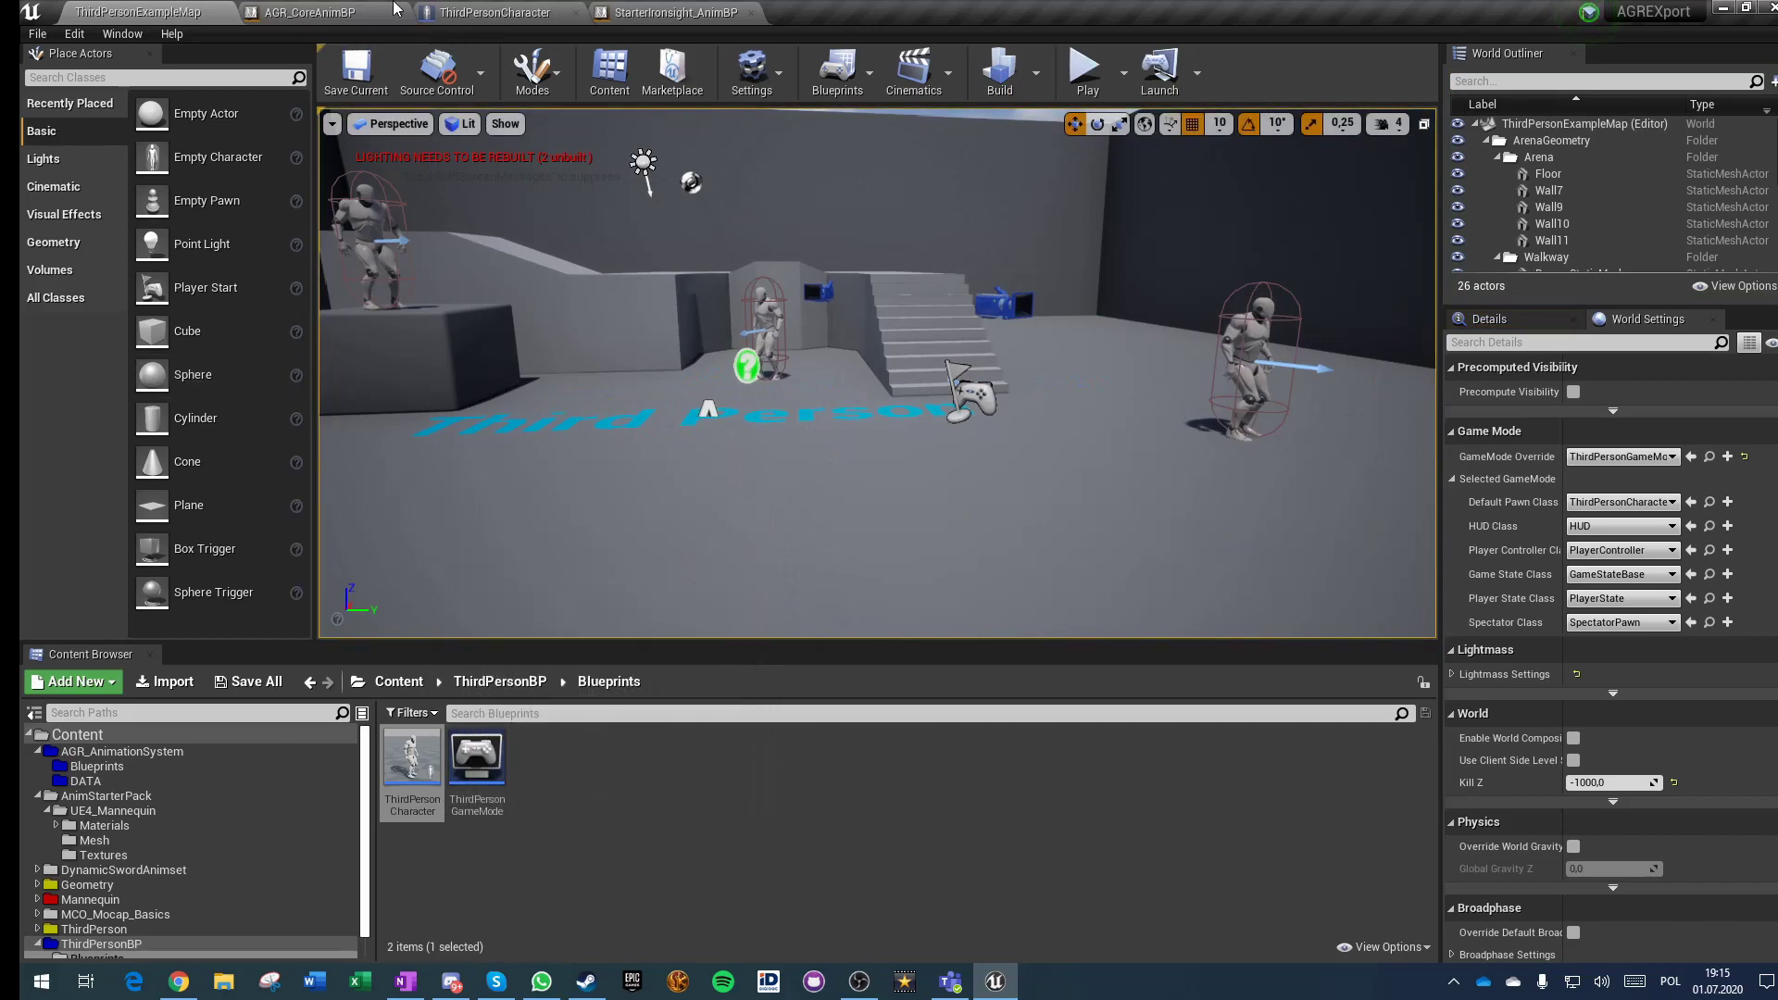
{"action": "left_click", "coordinate": [311, 12]}
{"action": "scroll", "coordinate": [598, 521], "scroll_direction": "down", "scroll_amount": 3}
{"action": "right_click_drag", "start_coordinate": [561, 598], "coordinate": [575, 360]}
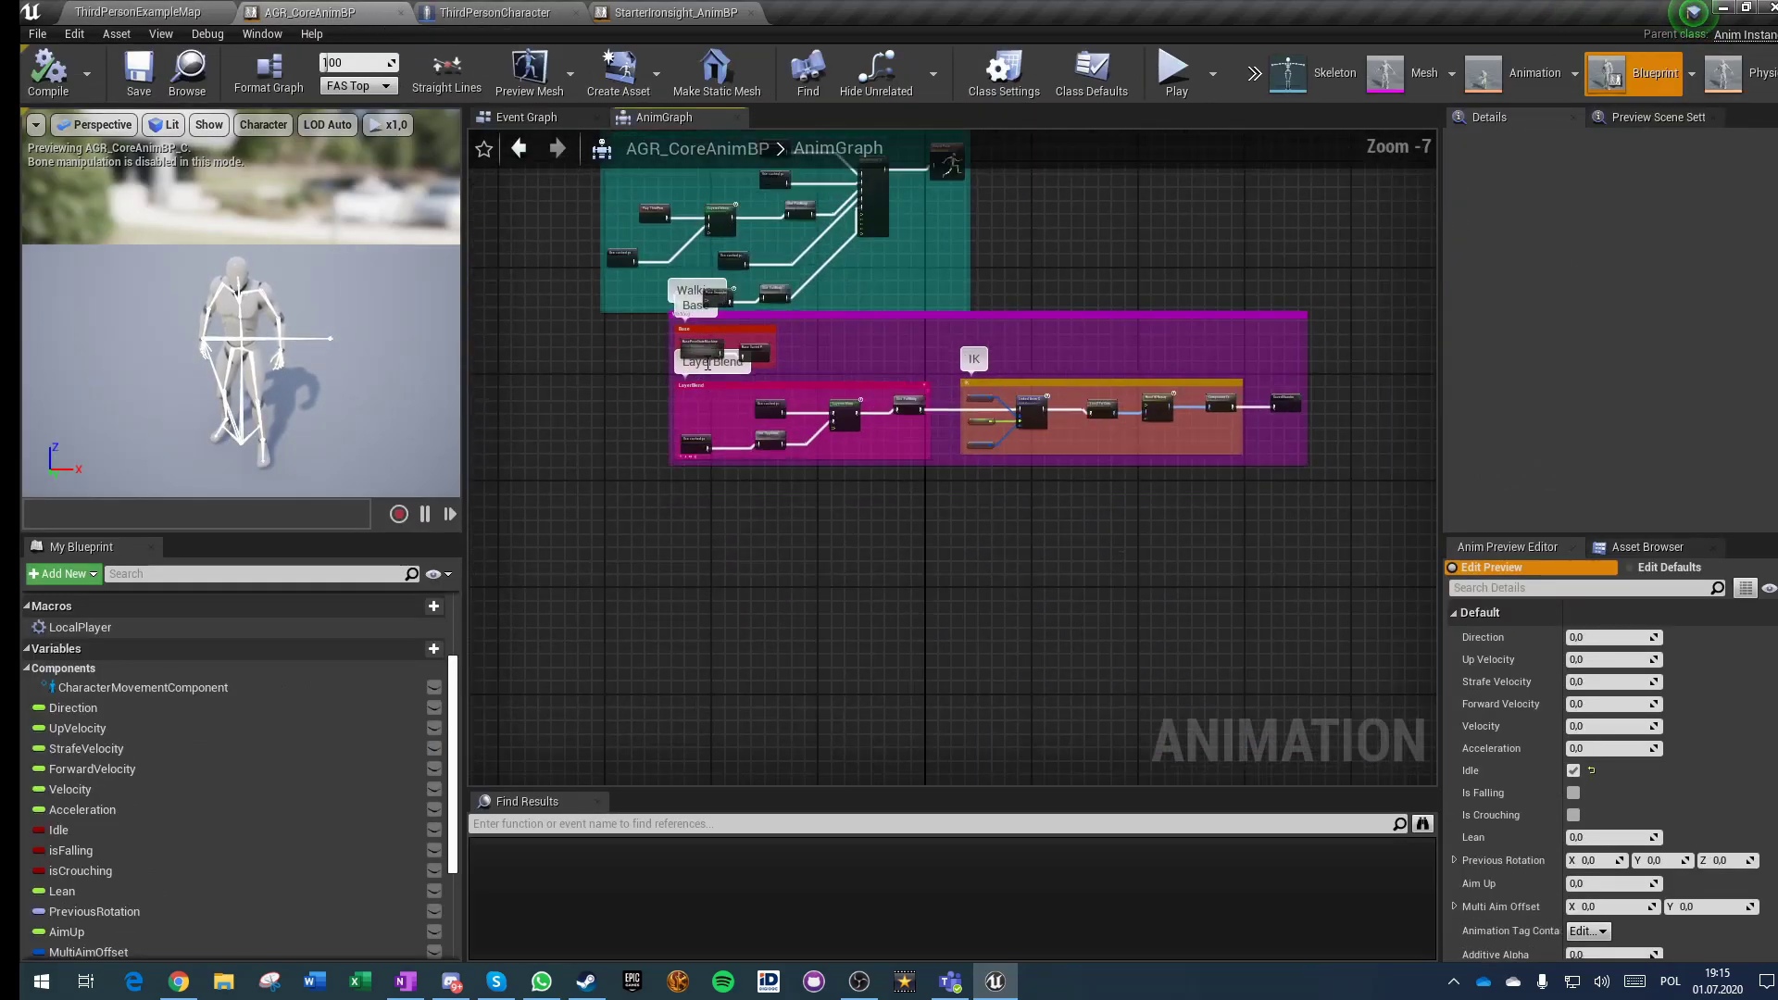
{"action": "scroll", "coordinate": [686, 333], "scroll_direction": "up", "scroll_amount": 6}
{"action": "double_click", "coordinate": [681, 319]}
{"action": "right_click_drag", "start_coordinate": [1039, 637], "coordinate": [774, 552]}
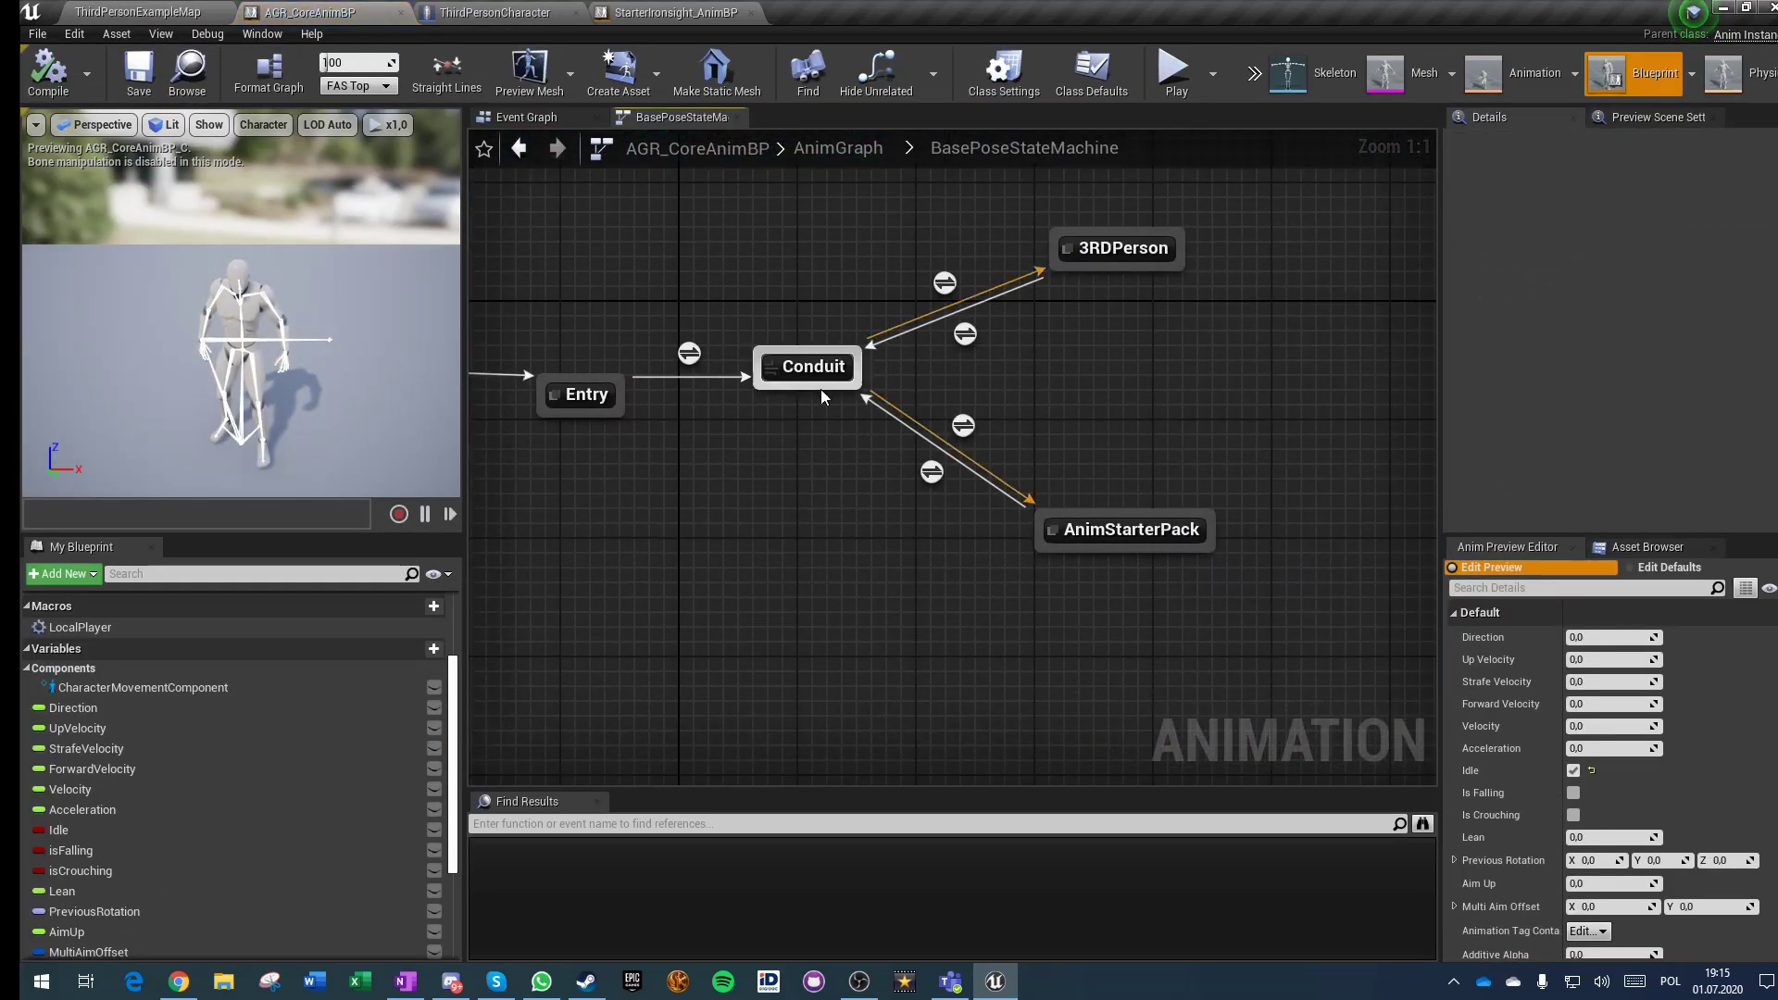
Step: Duplicate the AnimStarterPack state and rename the copy AnimStarterPack_Ironsight
{"action": "left_click", "coordinate": [1162, 531]}
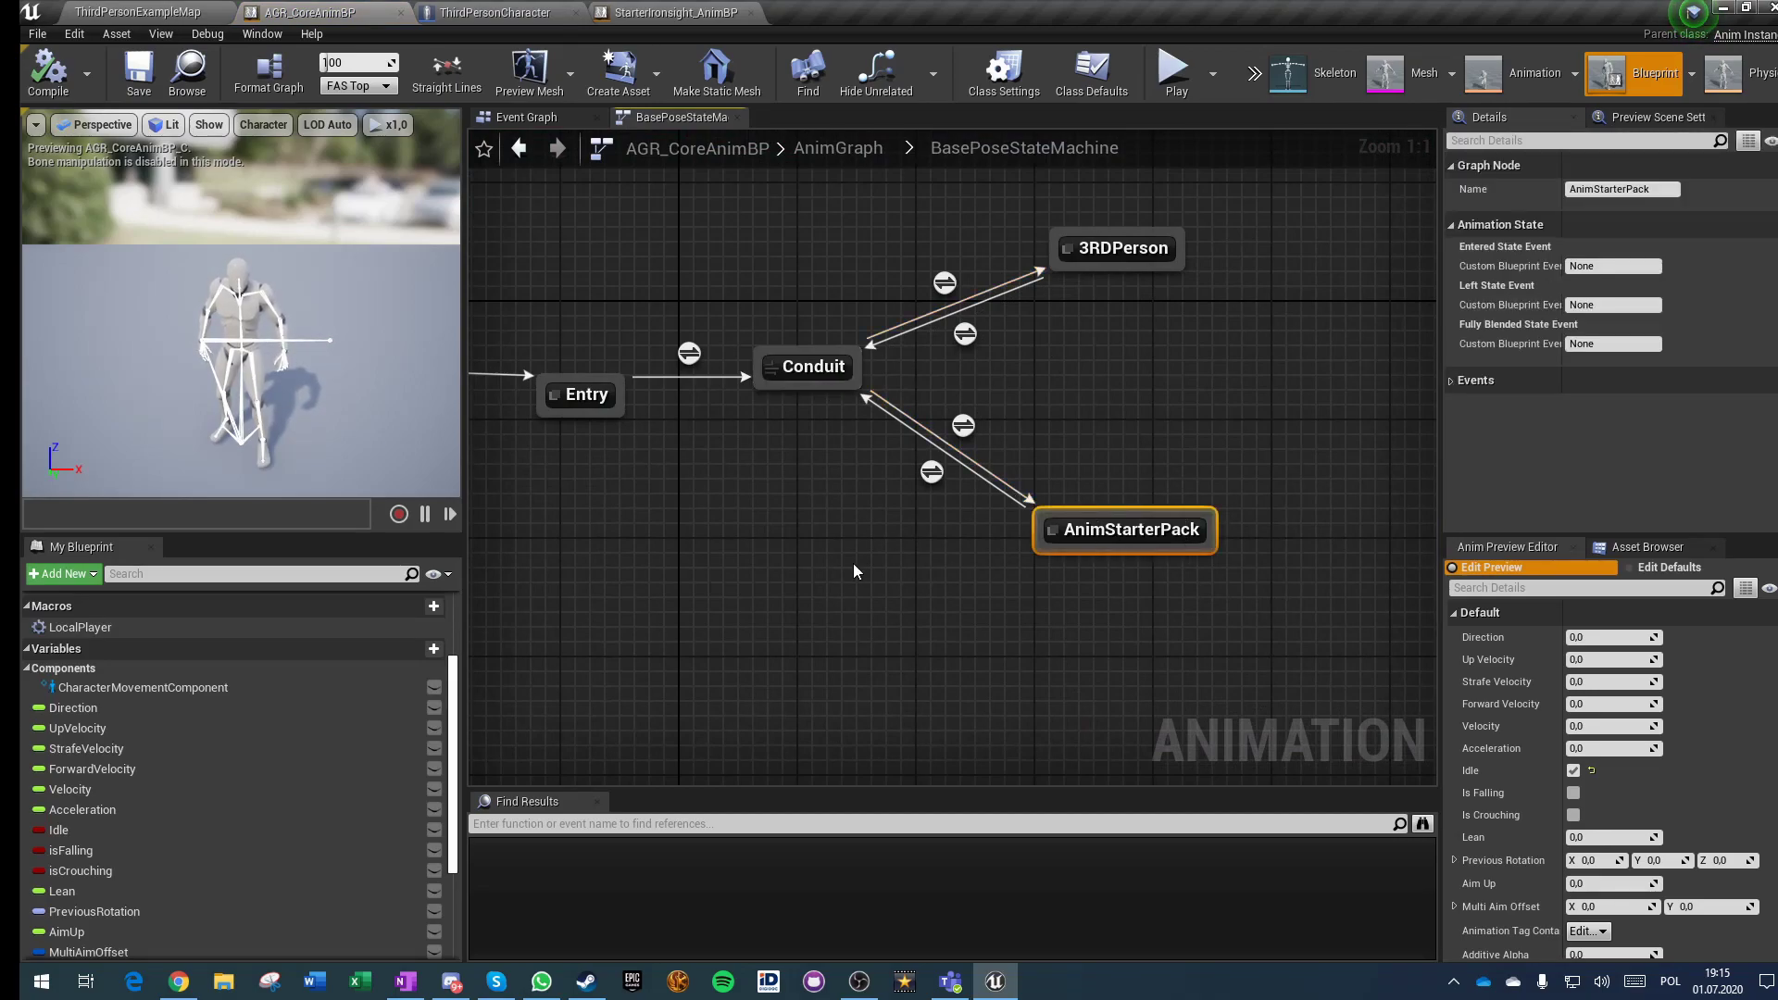
{"action": "key", "text": "ctrl+c"}
{"action": "key", "text": "ctrl+v"}
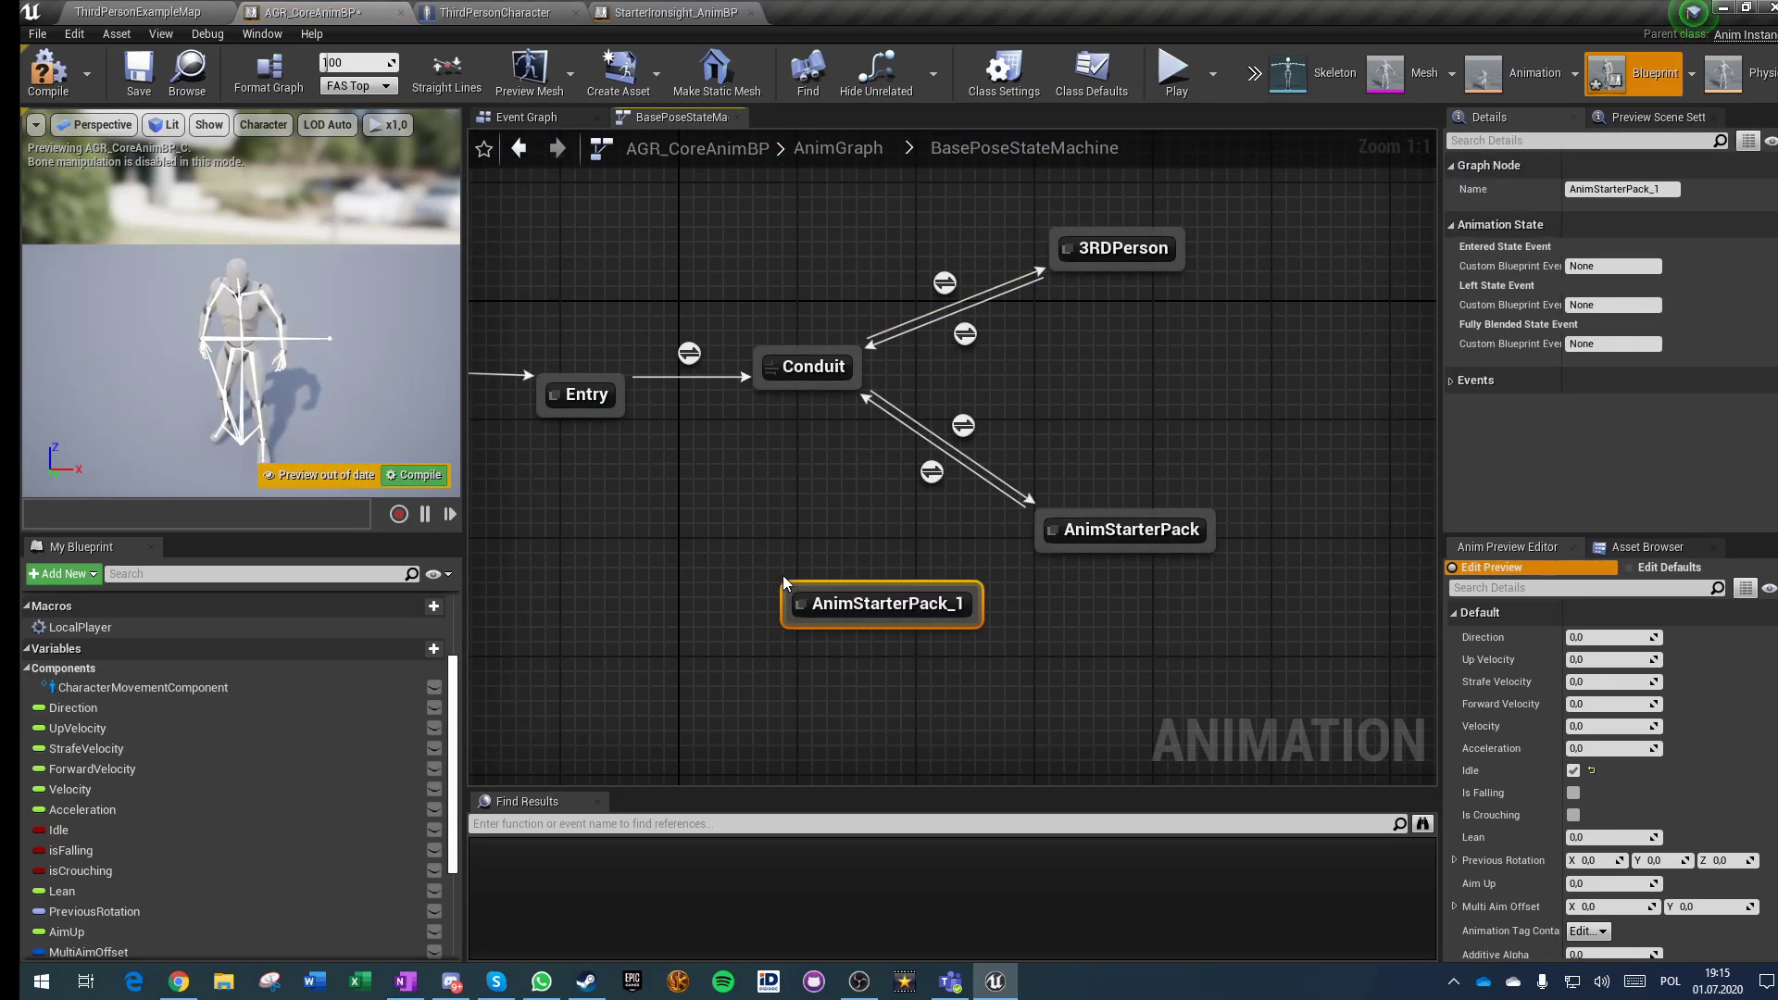
{"action": "left_click", "coordinate": [878, 602]}
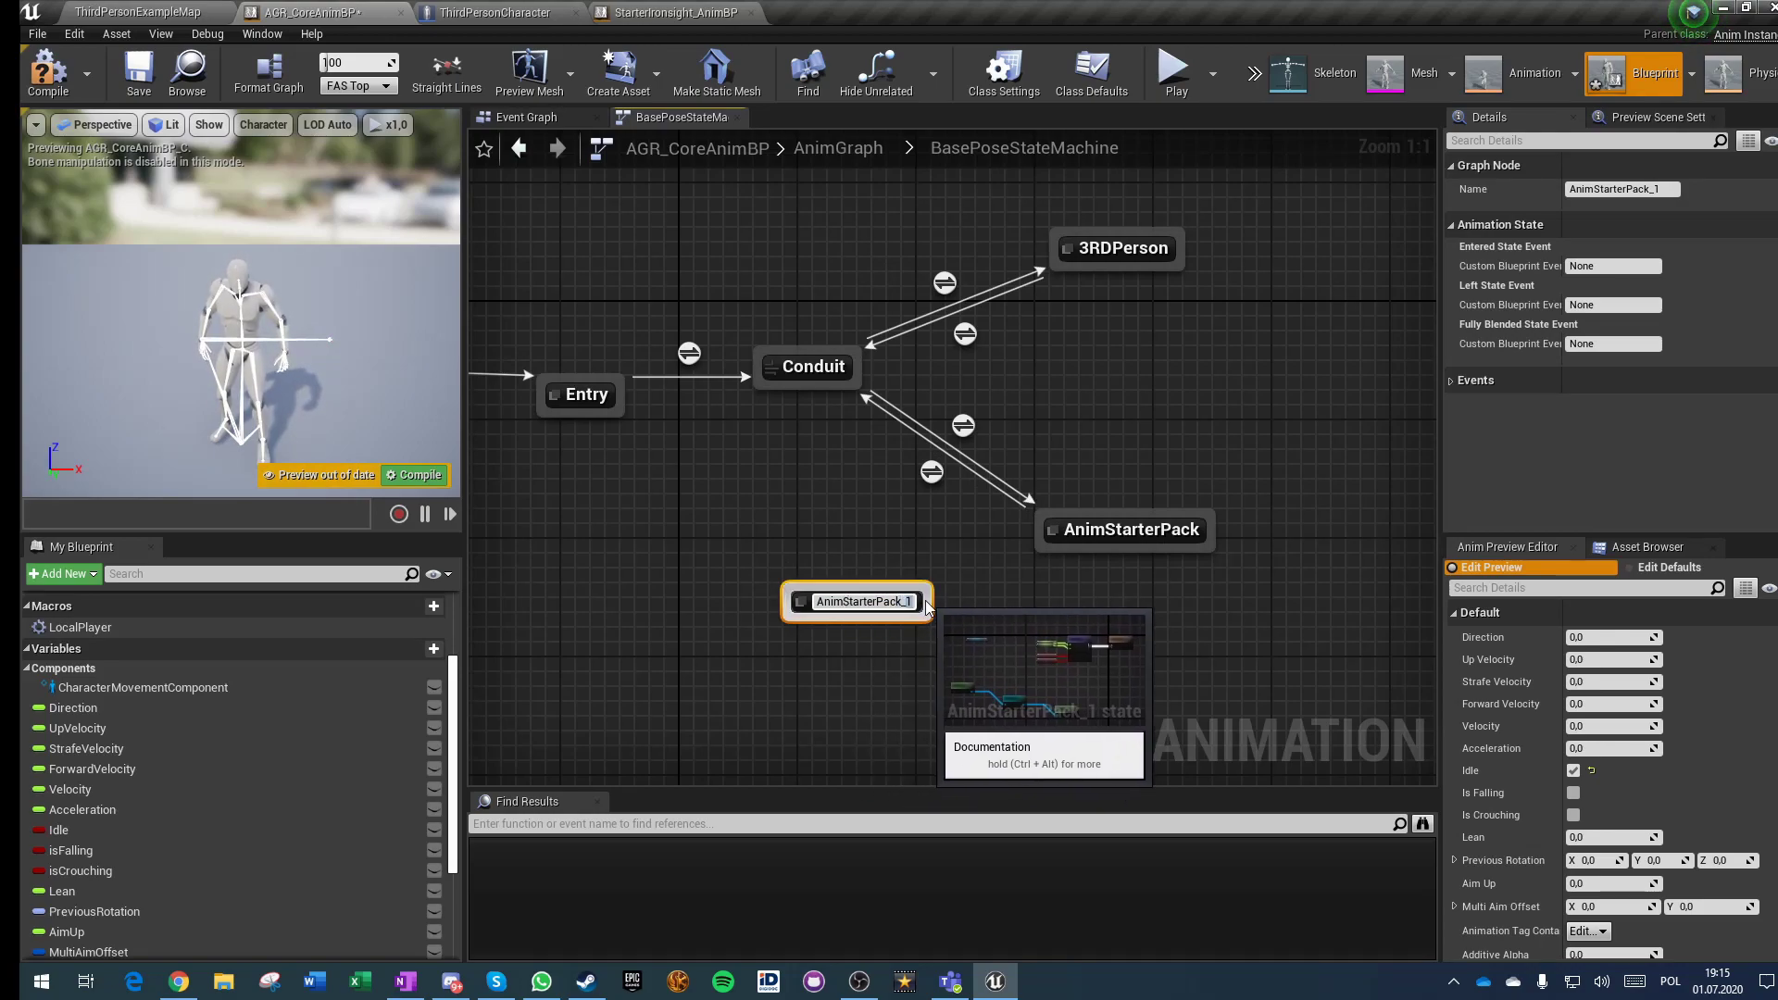
{"action": "type", "text": "Ironsight"}
{"action": "key", "text": "Return"}
Step: Add a transition from Conduit to AnimStarterPack_Ironsight, reusing the Base Pose comparison from the AnimStarterPack rule and editing its compared tag
{"action": "double_click", "coordinate": [964, 425]}
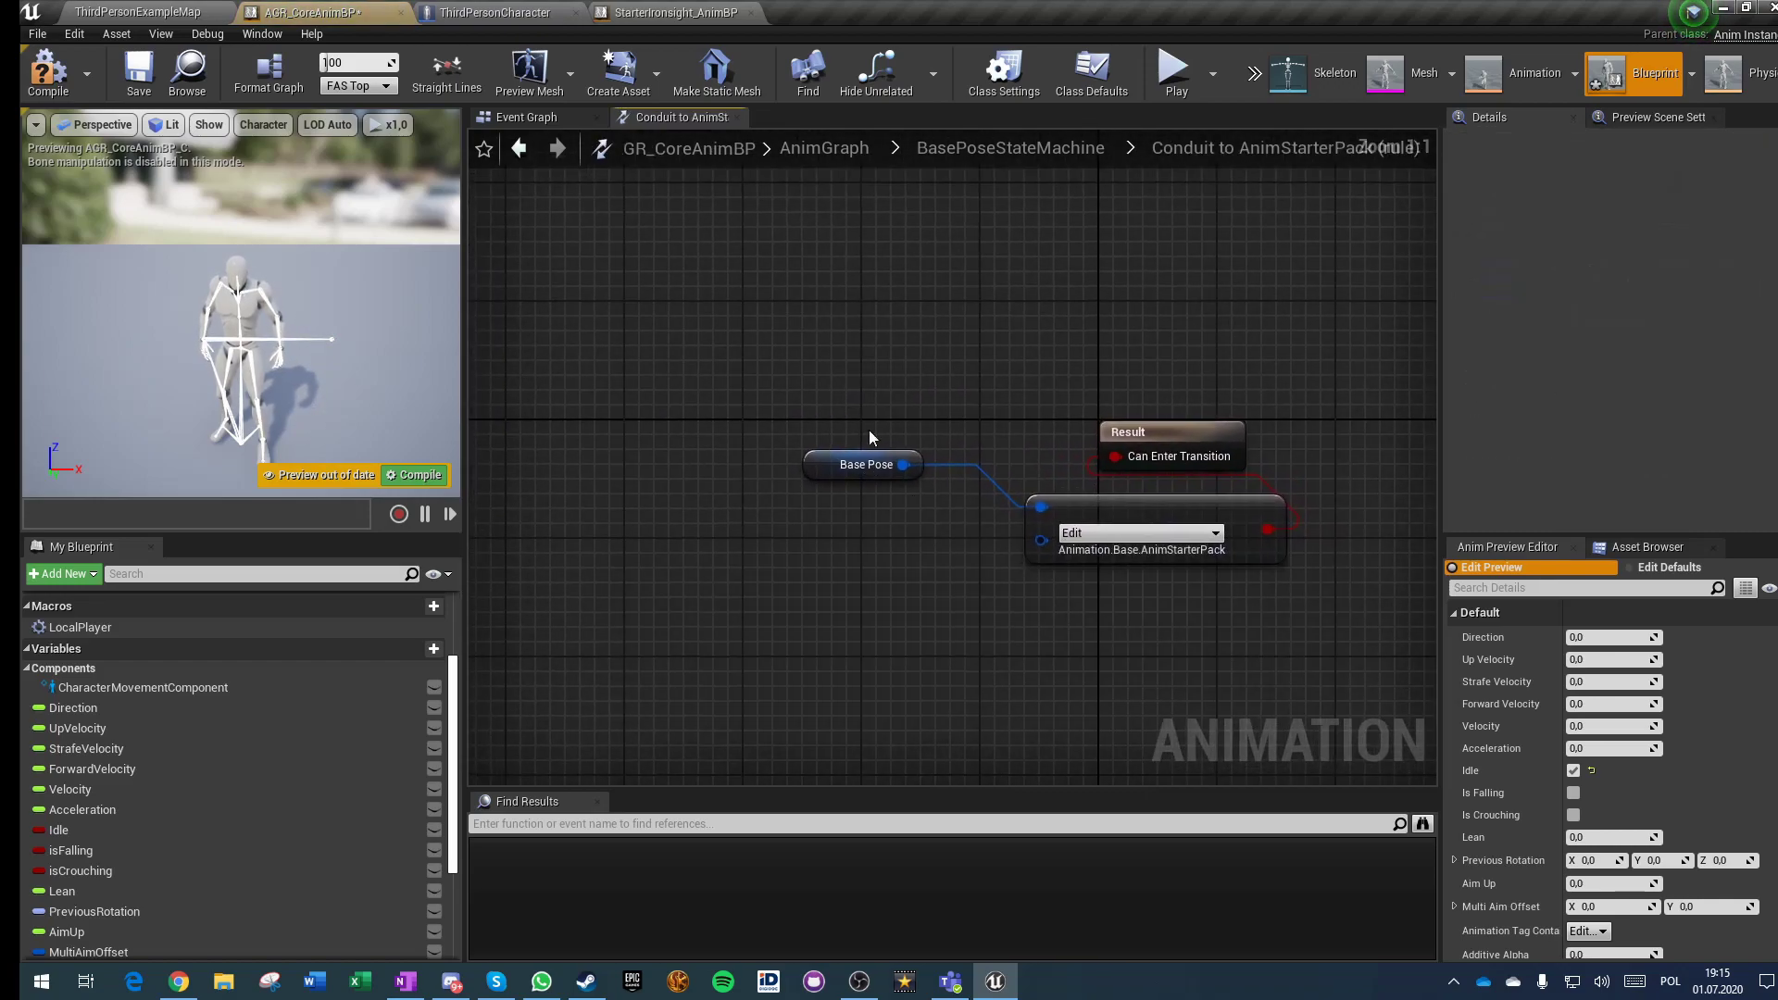
{"action": "left_click", "coordinate": [1054, 156]}
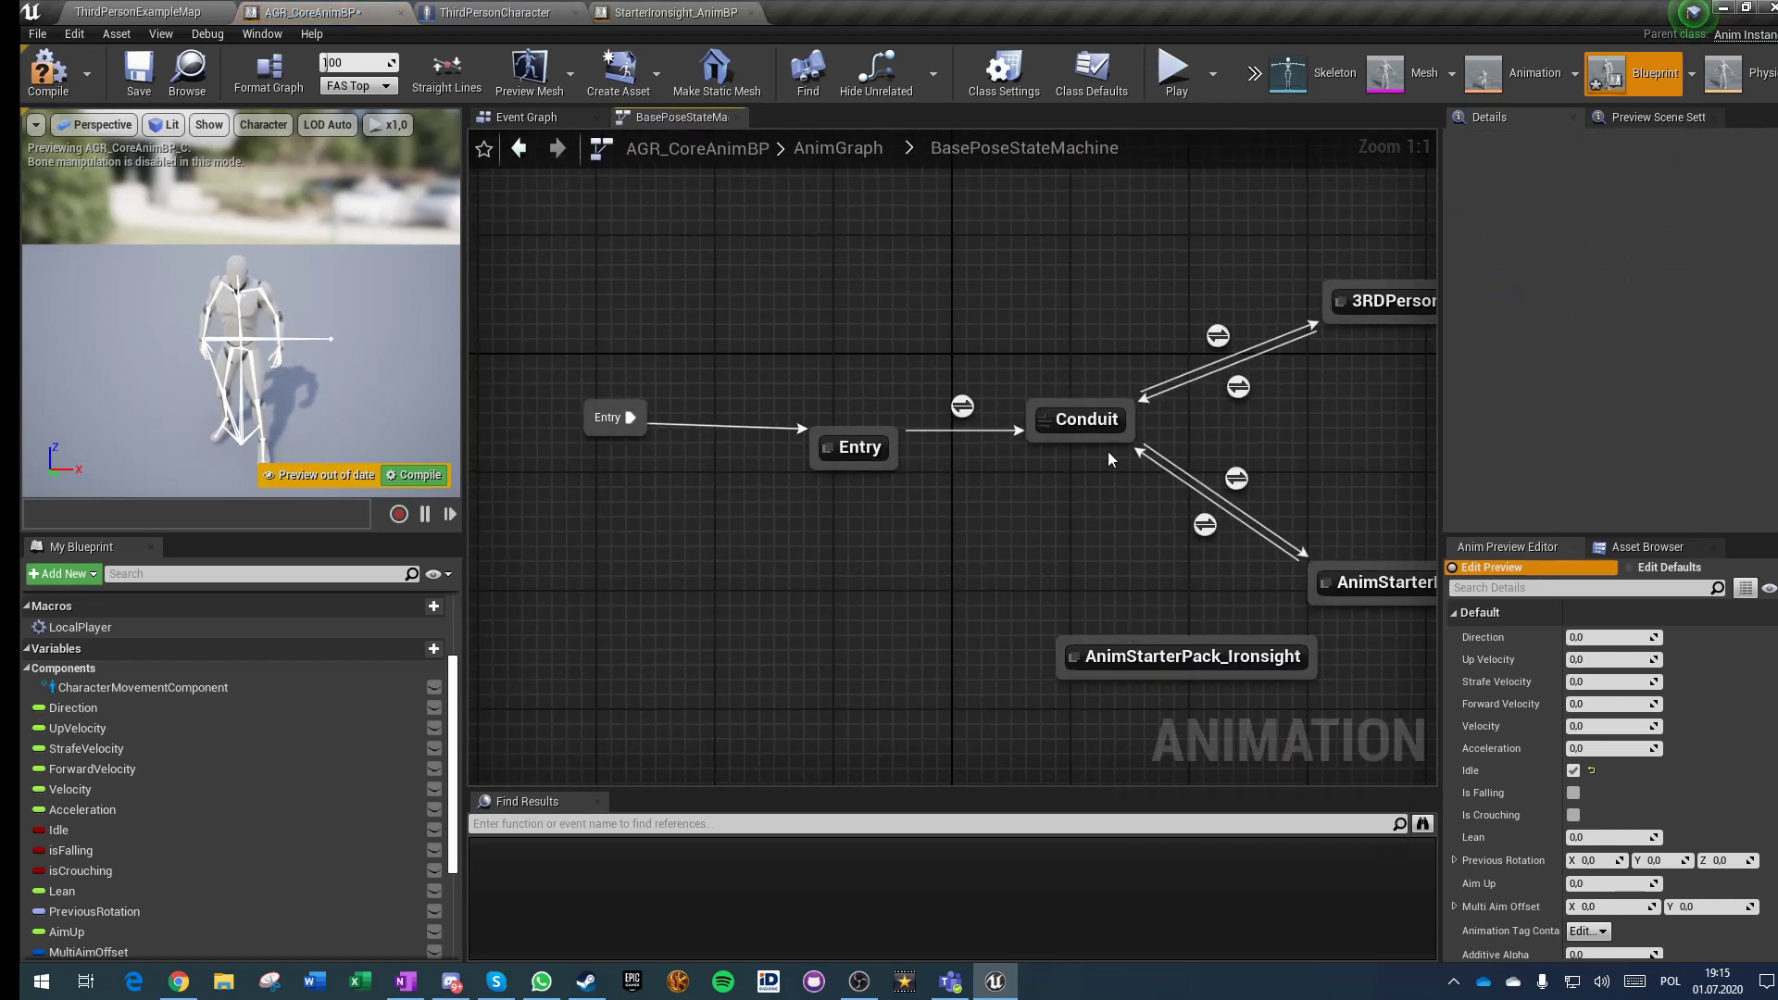
{"action": "left_click_drag", "start_coordinate": [1112, 436], "coordinate": [1110, 624]}
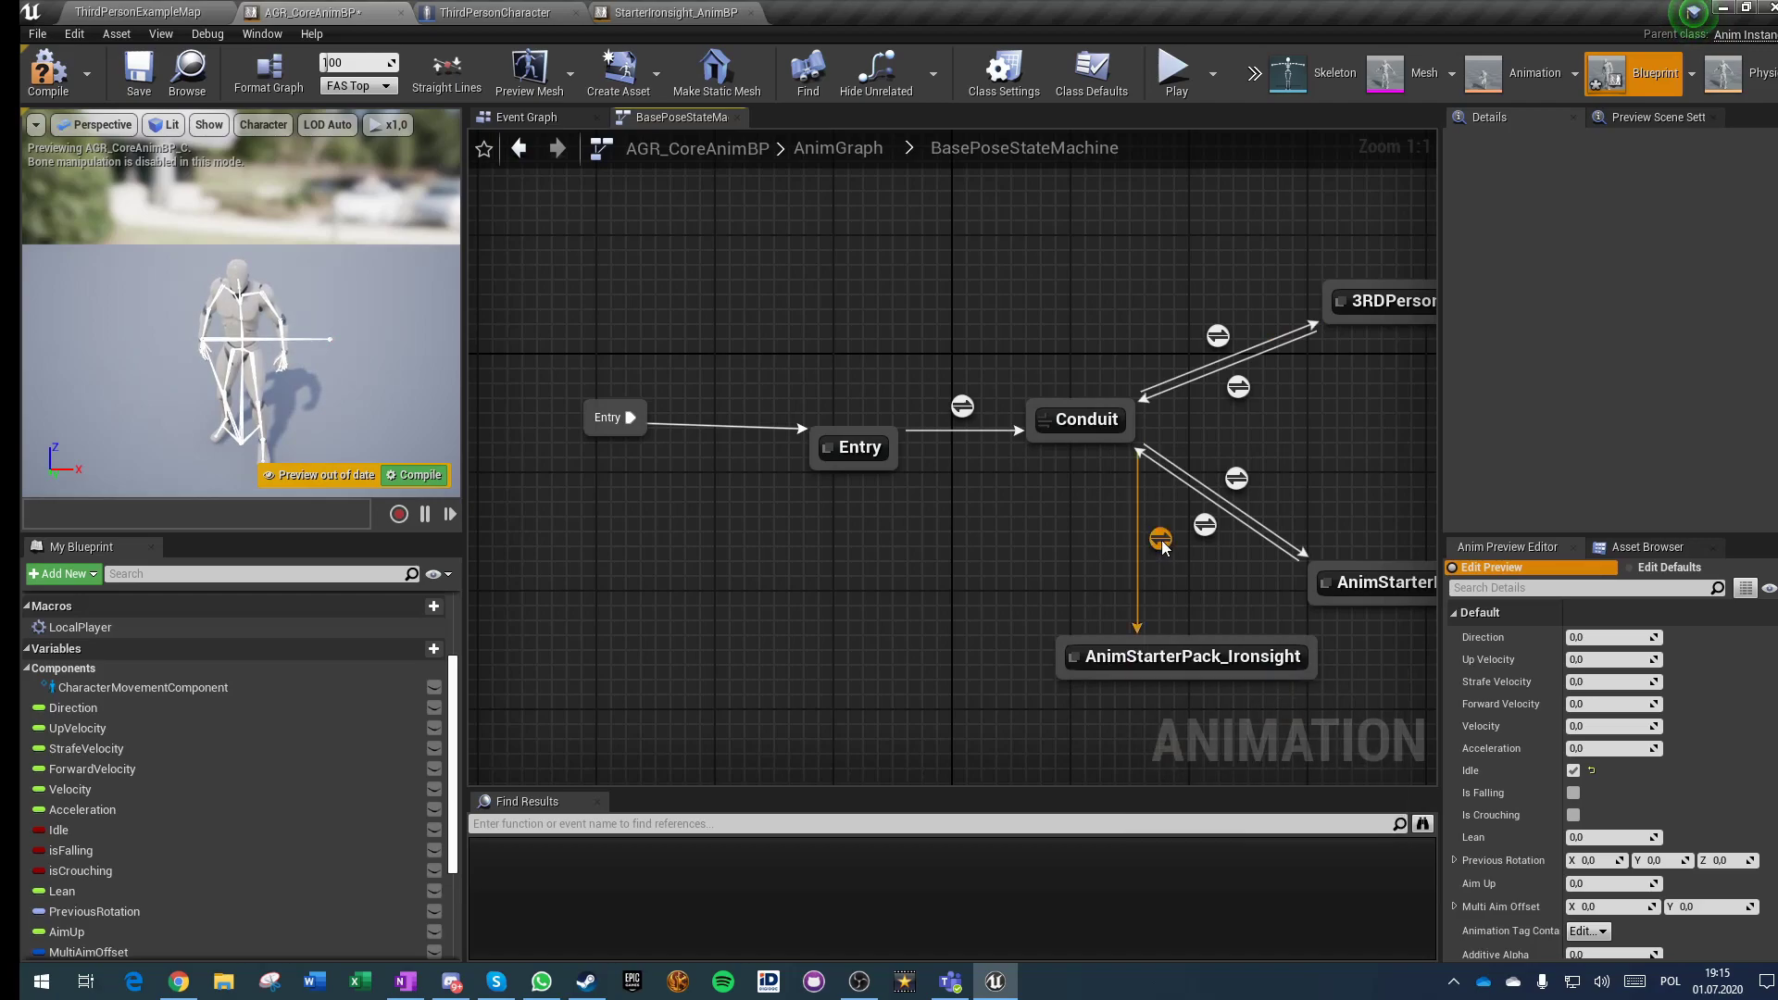
{"action": "double_click", "coordinate": [1161, 539]}
{"action": "key", "text": "ctrl+v"}
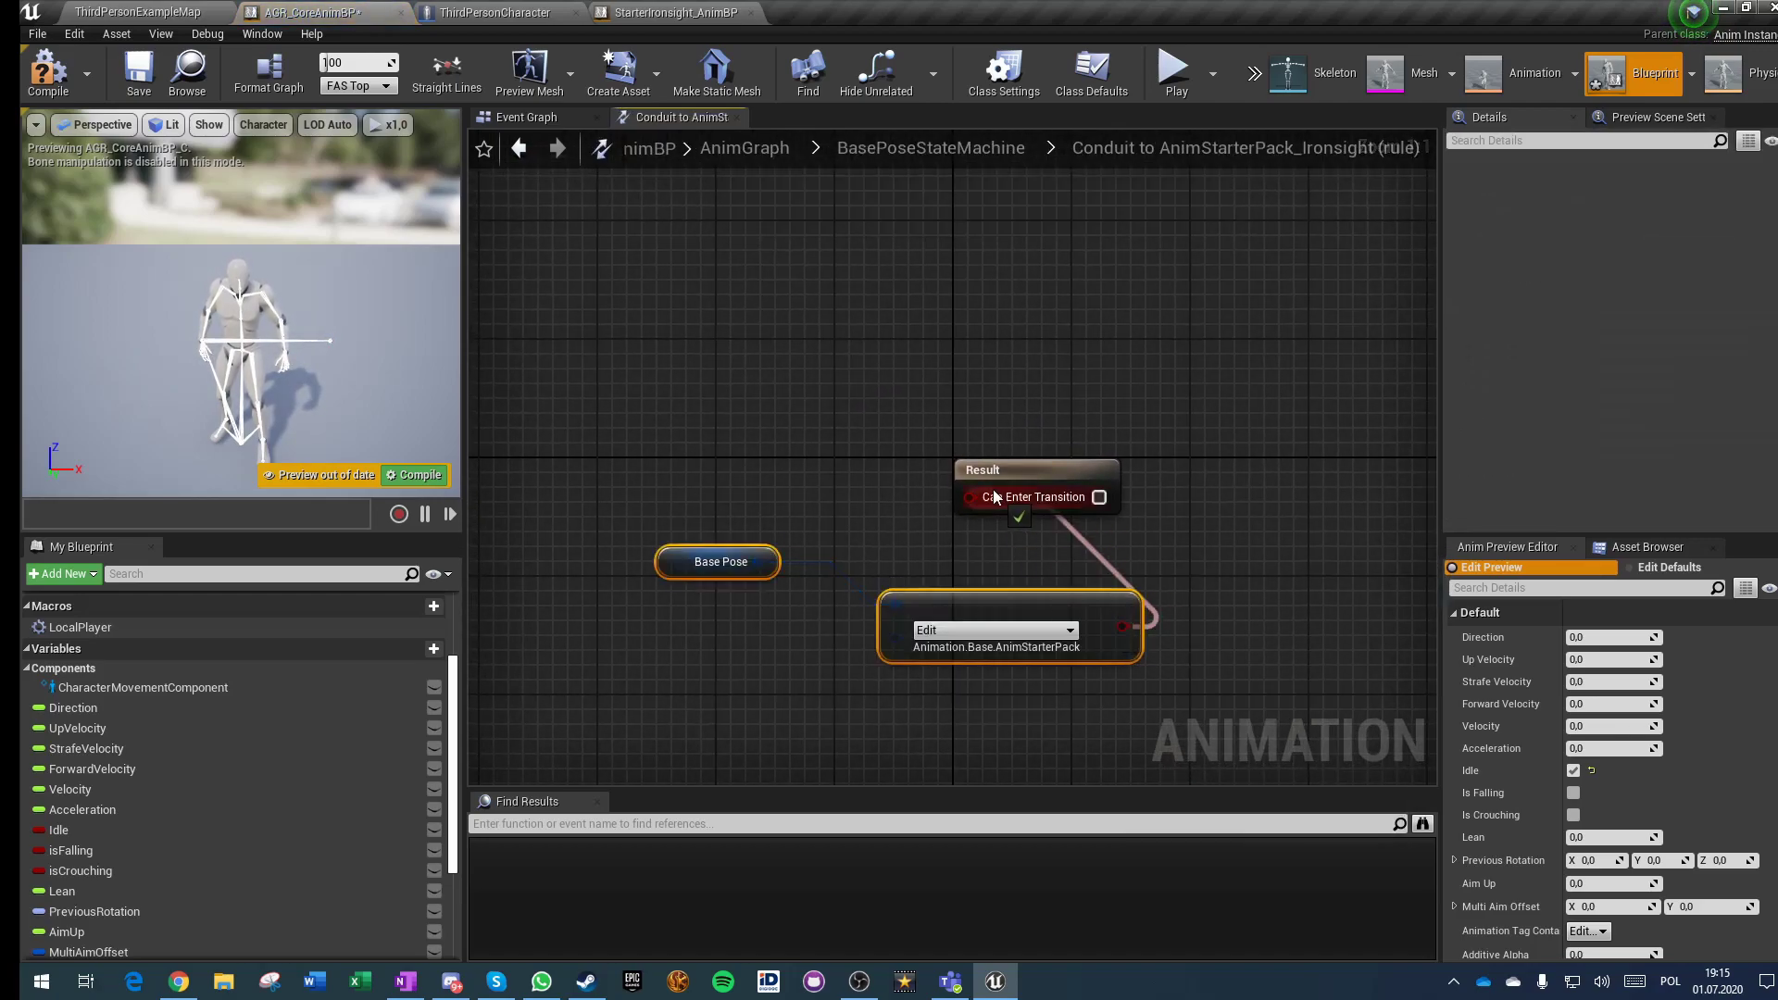
{"action": "left_click", "coordinate": [994, 631]}
{"action": "left_click", "coordinate": [954, 820]}
{"action": "left_click", "coordinate": [720, 725]}
{"action": "left_click", "coordinate": [989, 150]}
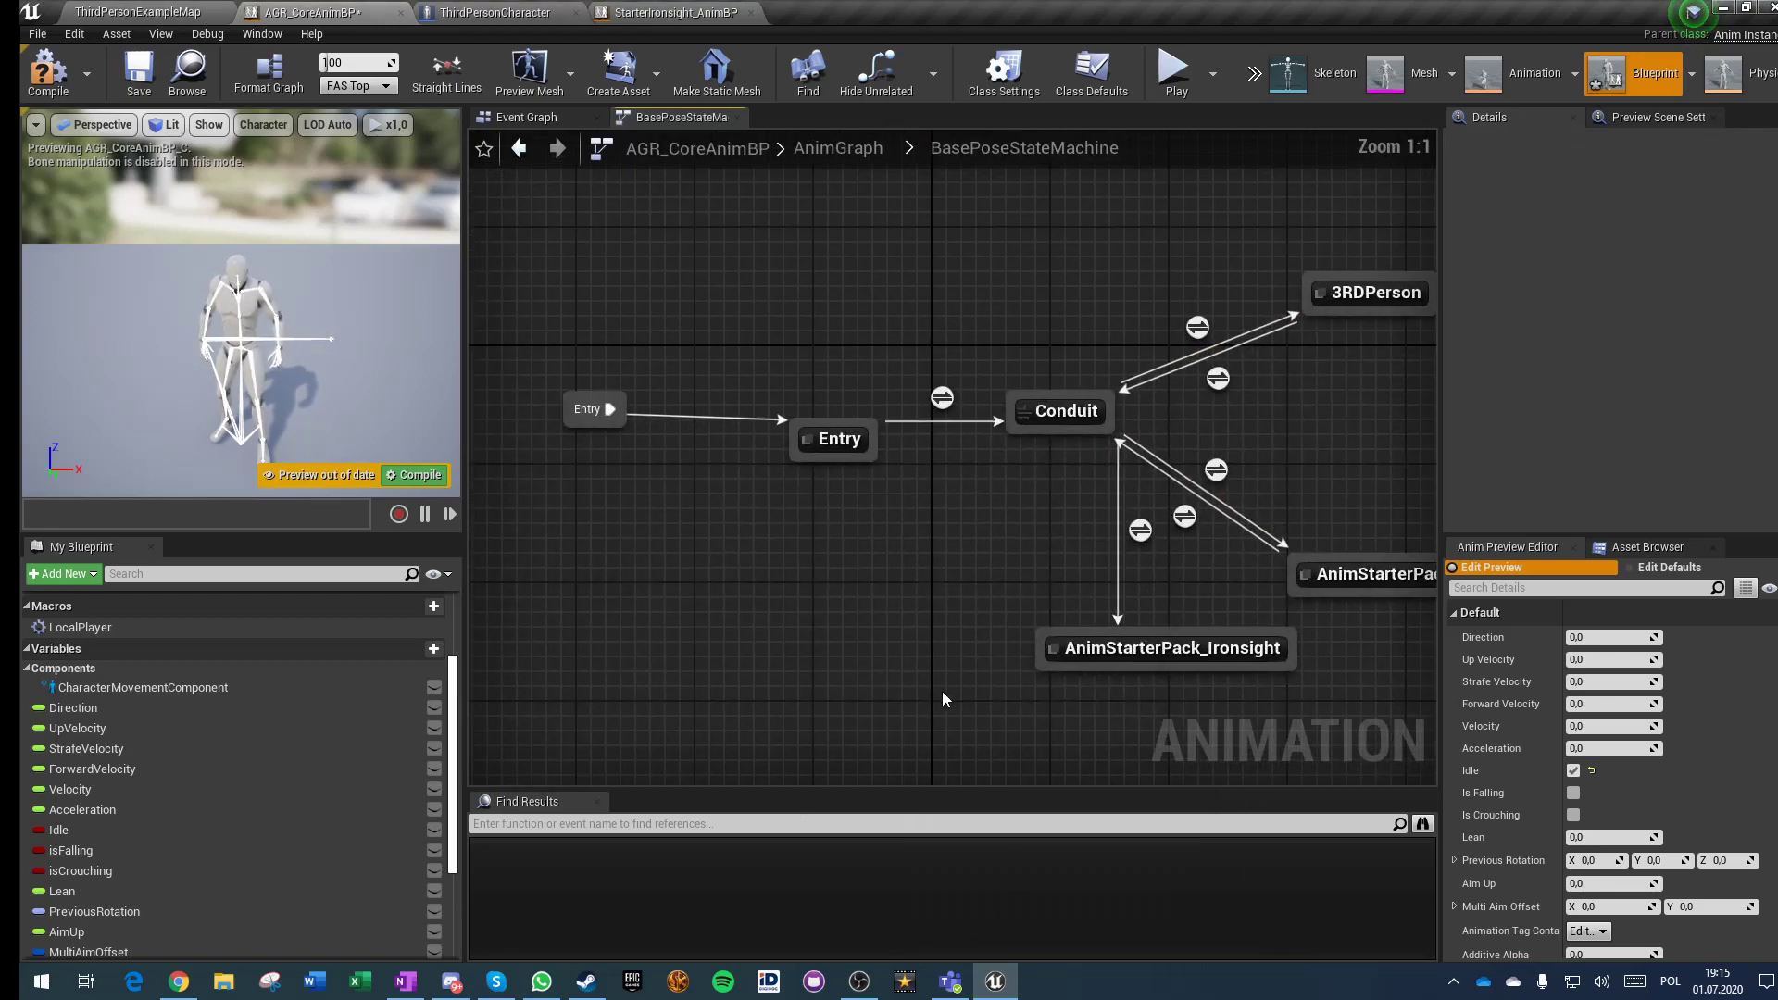
Step: Add a return transition from AnimStarterPack_Ironsight to Conduit whose rule negates the Base Pose tag comparison with NOT, and compile the blueprint
{"action": "left_click_drag", "start_coordinate": [1111, 641], "coordinate": [1115, 441]}
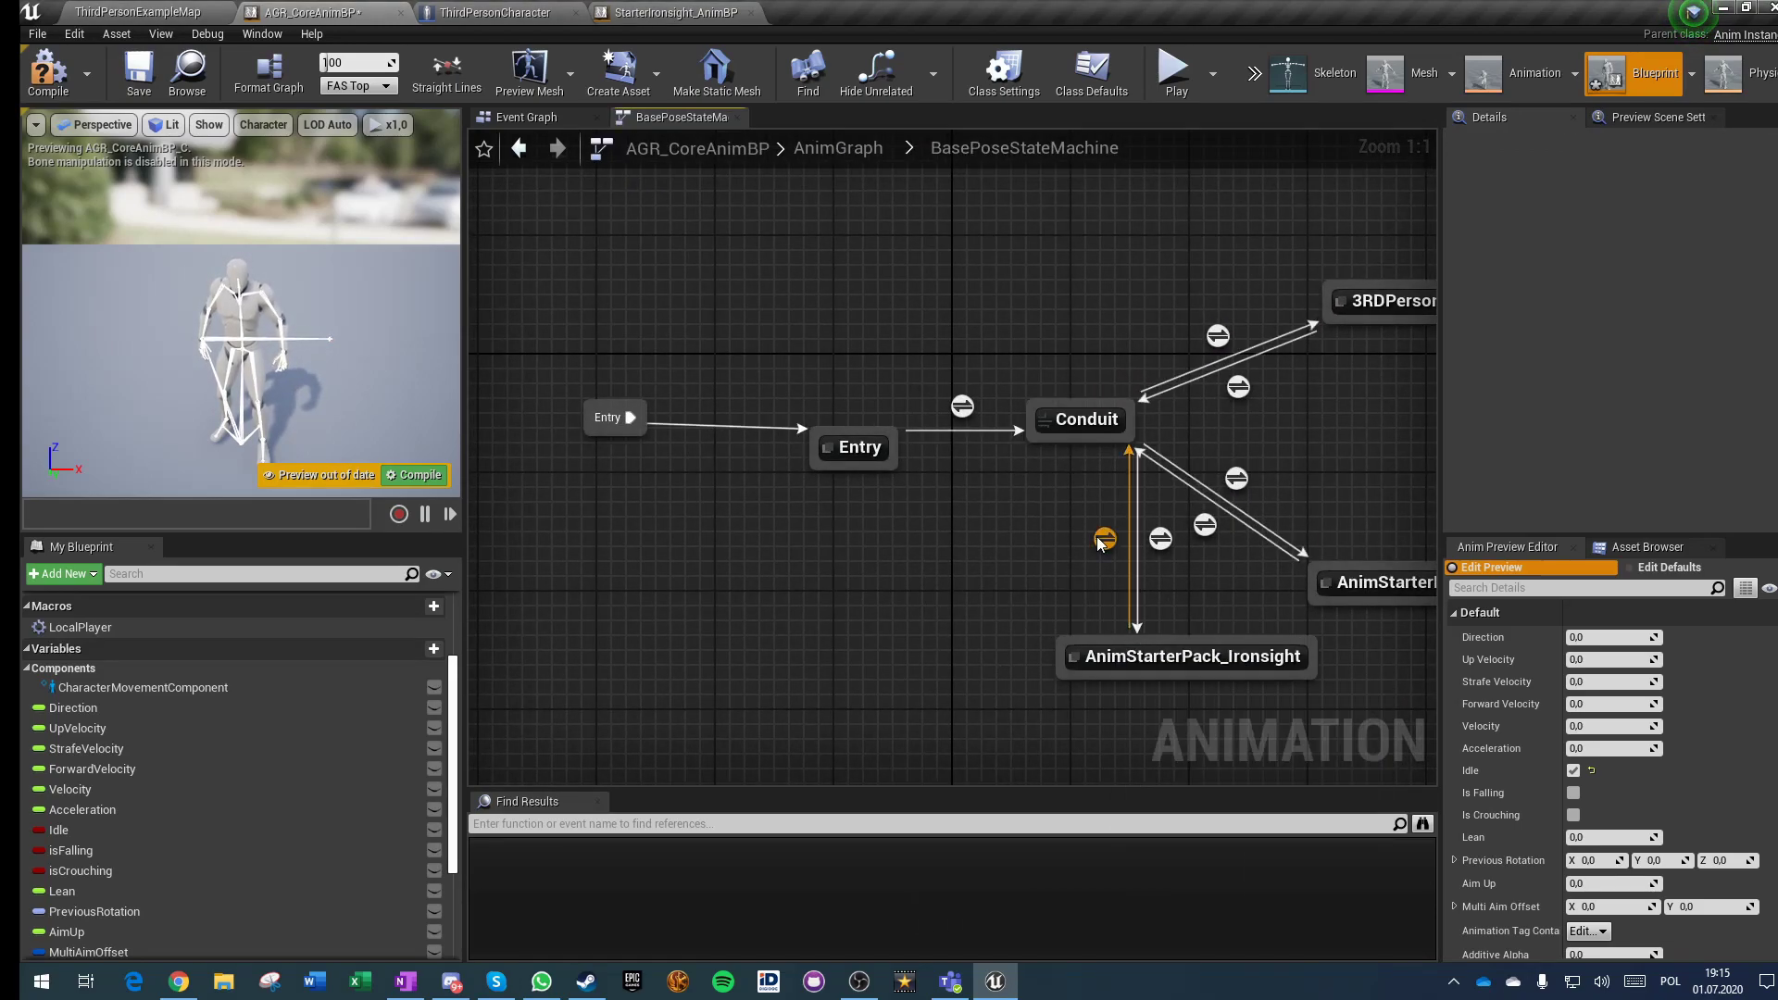
{"action": "double_click", "coordinate": [1105, 538]}
{"action": "key", "text": "ctrl+v"}
{"action": "left_click_drag", "start_coordinate": [1057, 626], "coordinate": [913, 518]}
{"action": "type", "text": "not"}
{"action": "key", "text": "Return"}
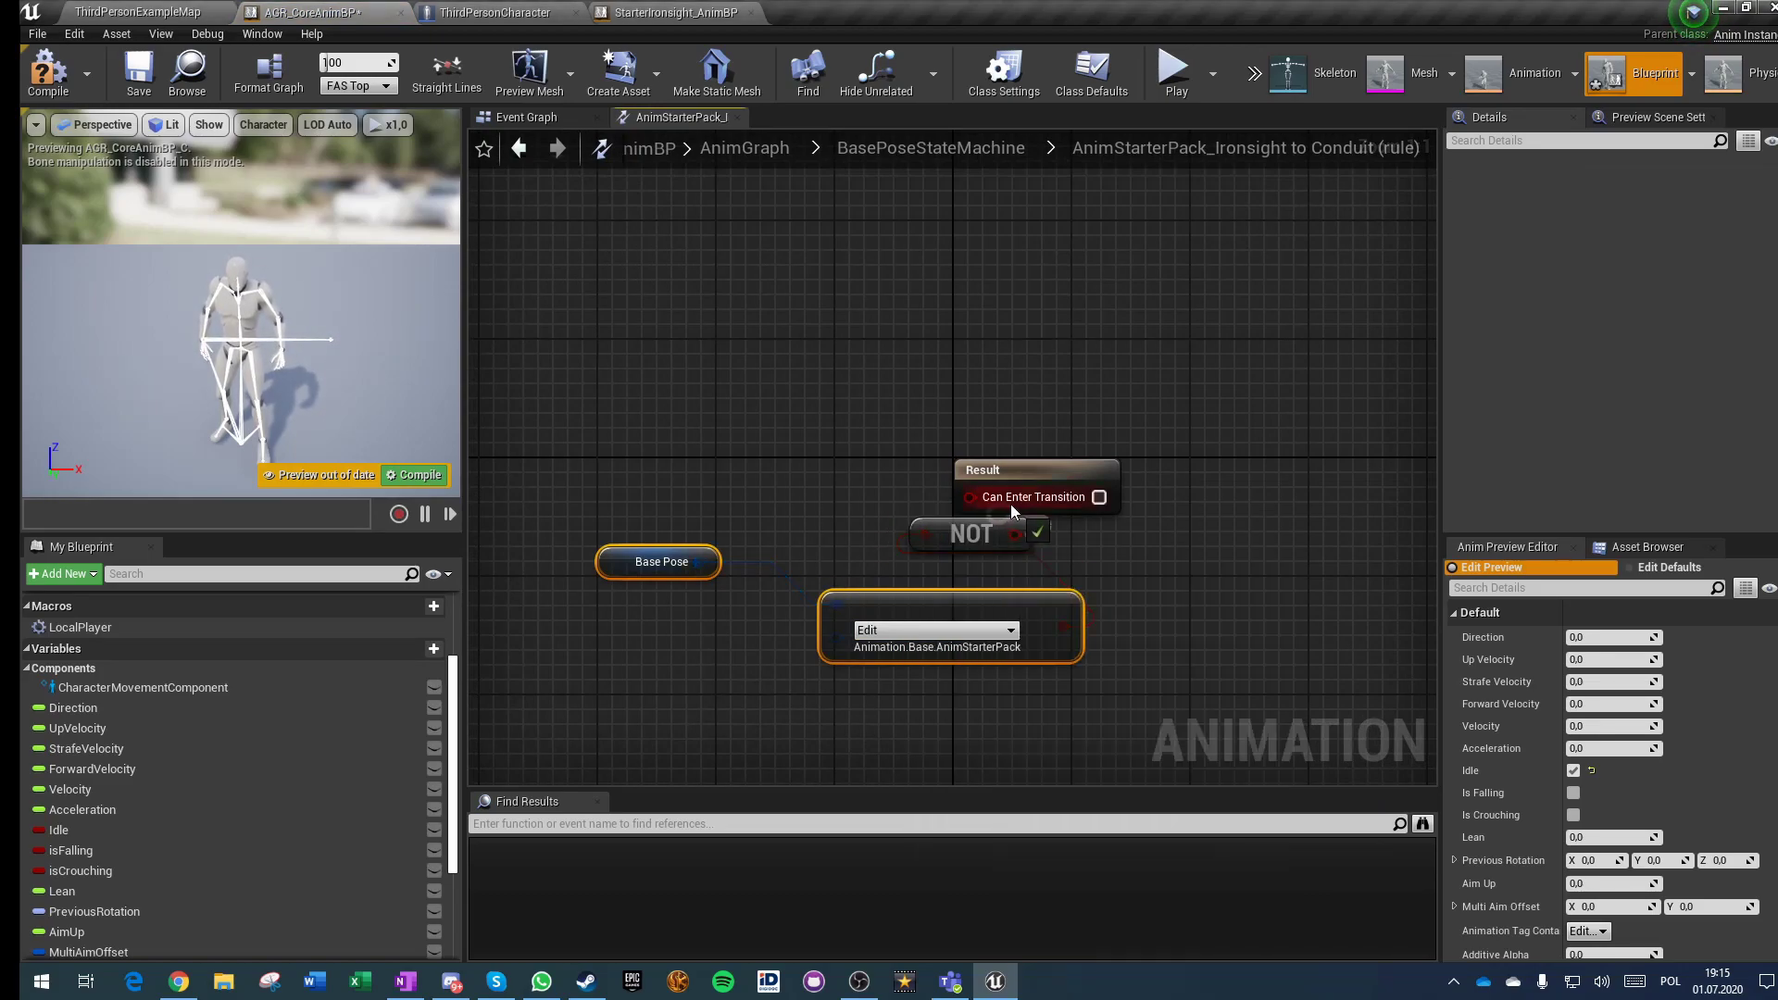
{"action": "left_click", "coordinate": [937, 150]}
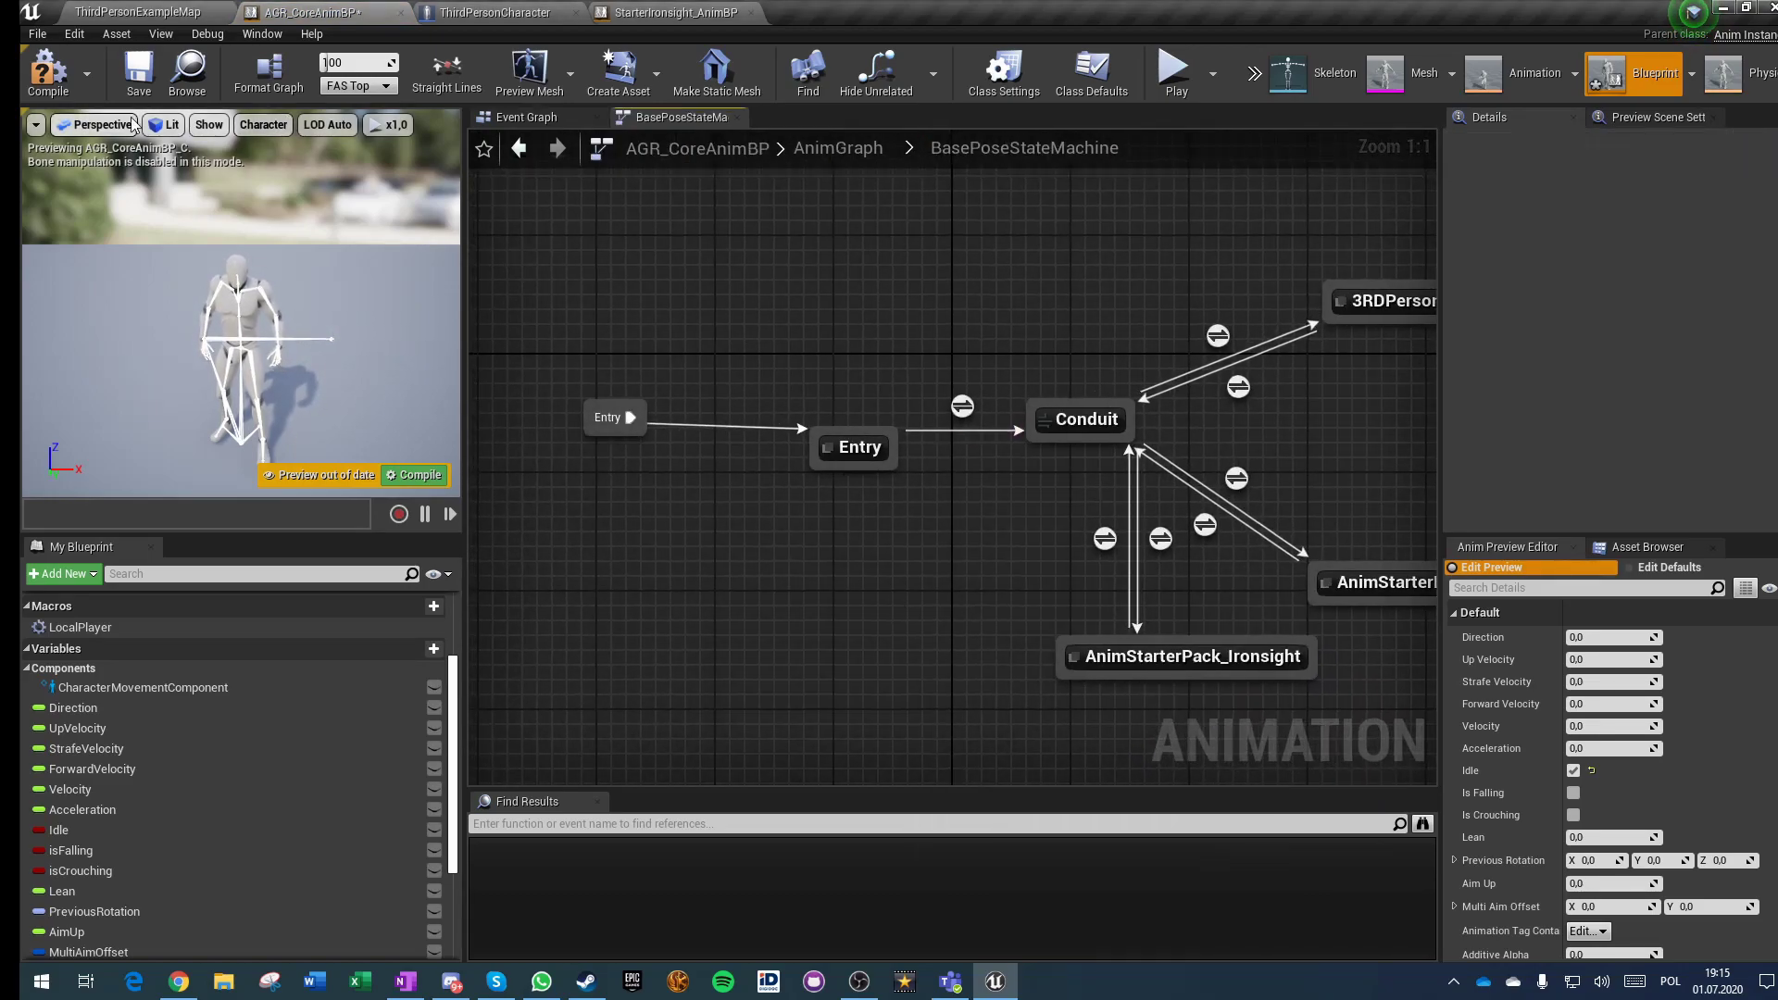
{"action": "left_click", "coordinate": [48, 75]}
Step: Place AnimStarterPack_Ironsight directly below AnimStarterPack, shift both states farther from Conduit, and save AGR_CoreAnimBP
{"action": "right_click", "coordinate": [600, 533]}
{"action": "right_click_drag", "start_coordinate": [1049, 554], "coordinate": [832, 499]}
{"action": "left_click", "coordinate": [1026, 423]}
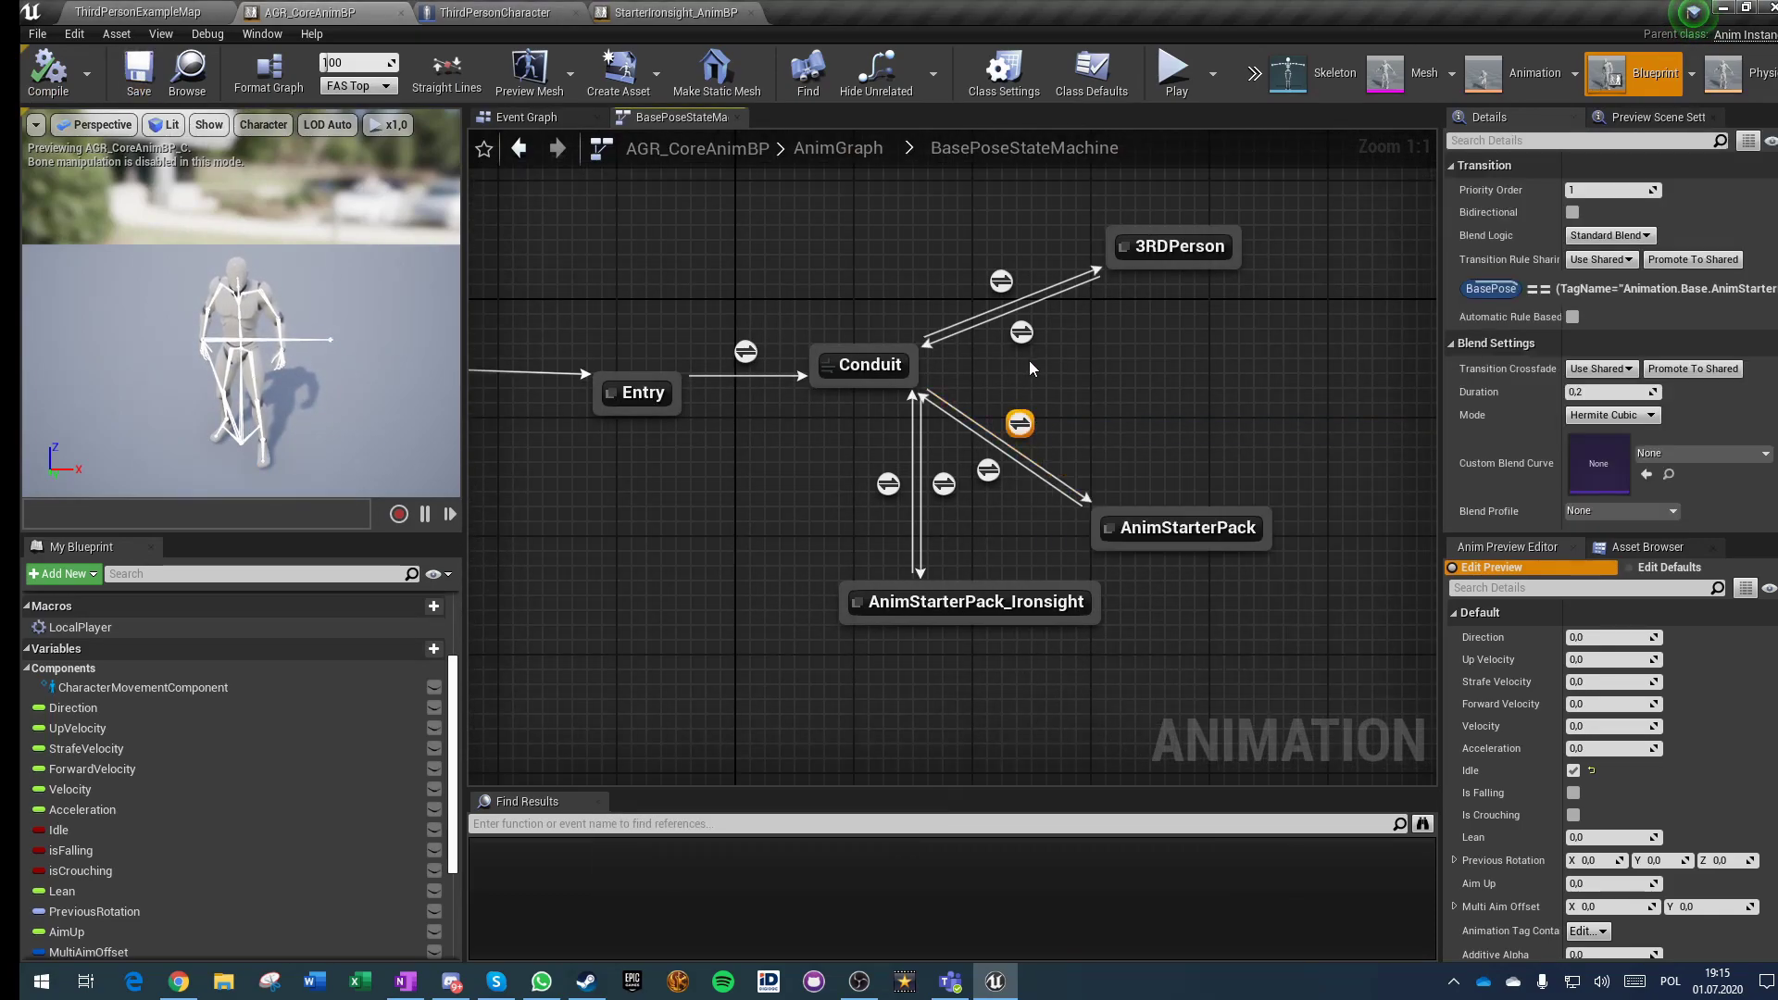
{"action": "left_click", "coordinate": [1050, 643]}
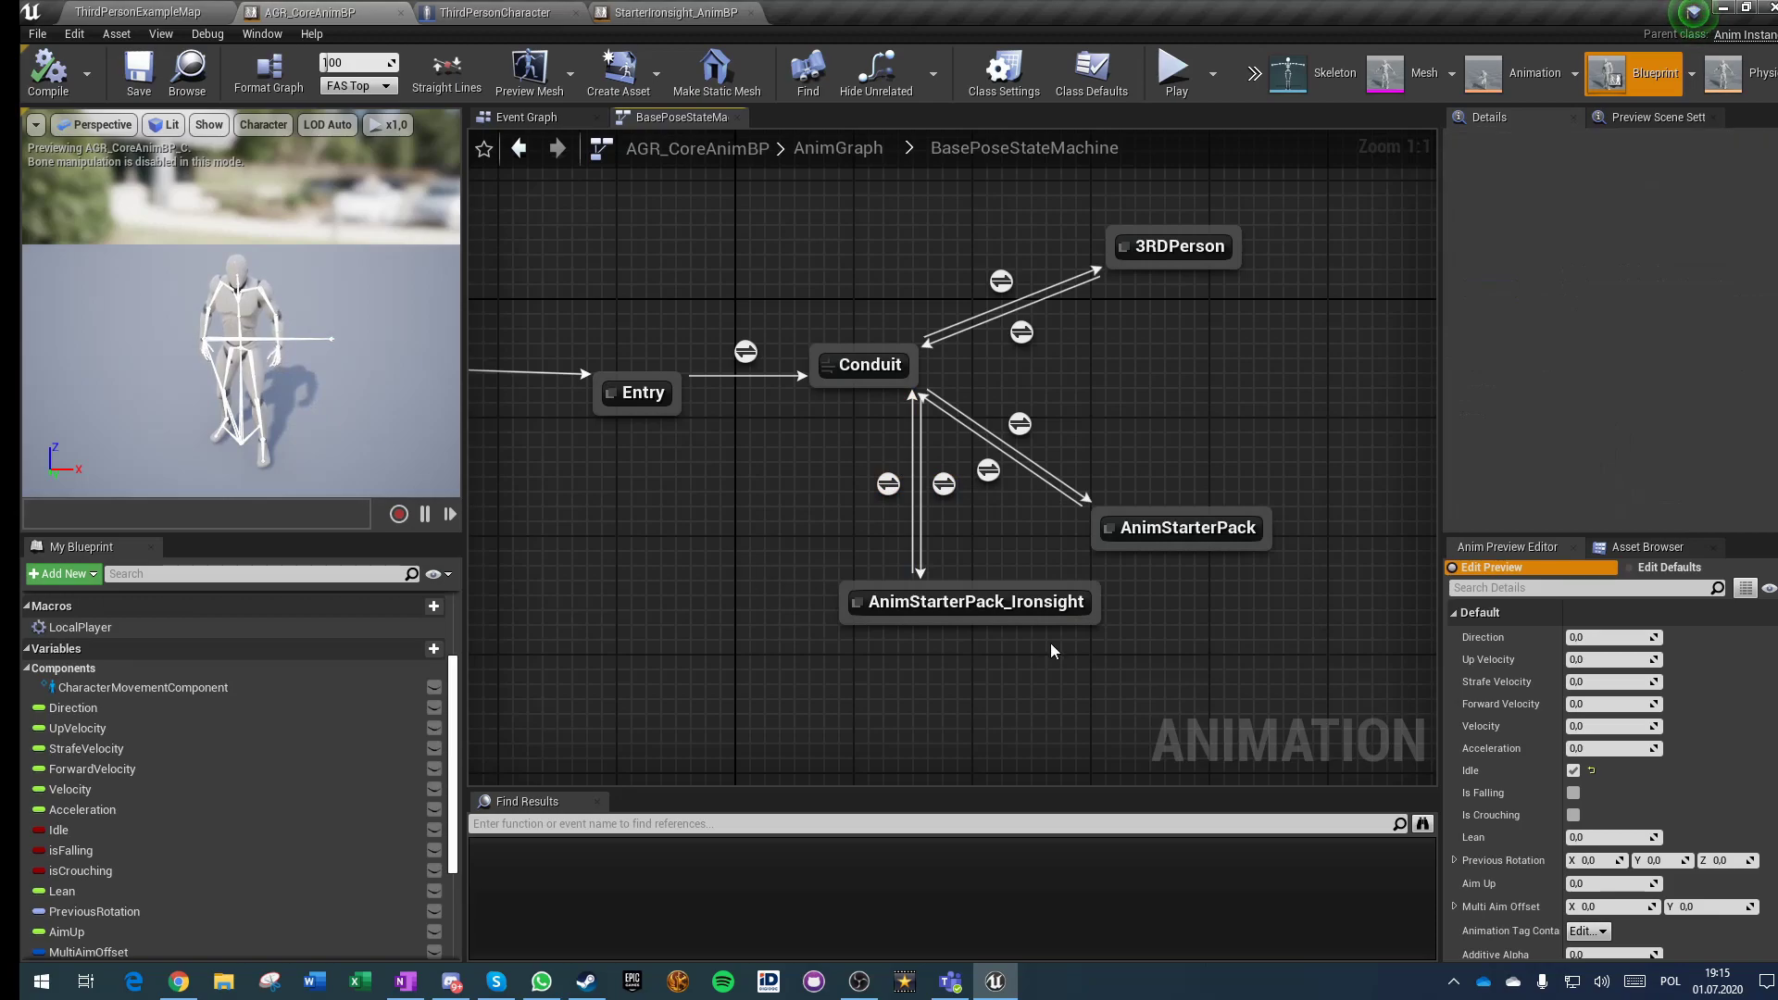
{"action": "left_click_drag", "start_coordinate": [967, 608], "coordinate": [1219, 580]}
{"action": "left_click", "coordinate": [925, 660]}
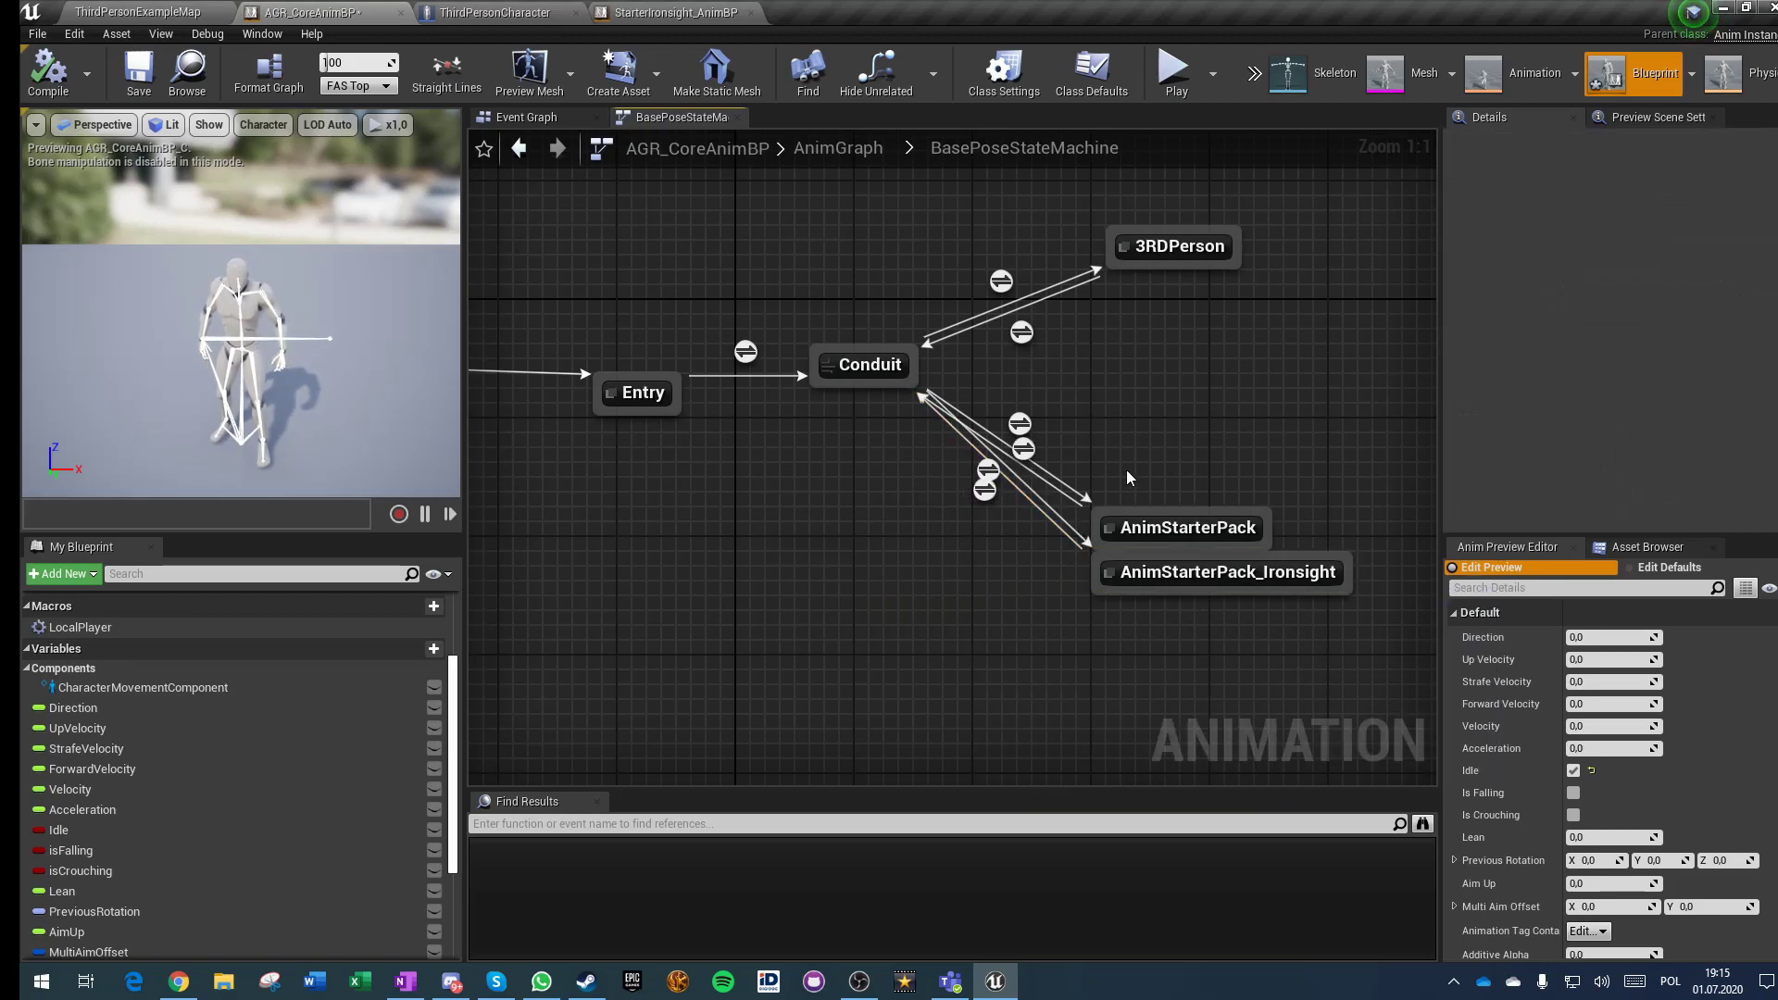
{"action": "left_click_drag", "start_coordinate": [1126, 476], "coordinate": [1195, 593]}
{"action": "left_click_drag", "start_coordinate": [1171, 531], "coordinate": [1348, 593]}
{"action": "left_click", "coordinate": [992, 615]}
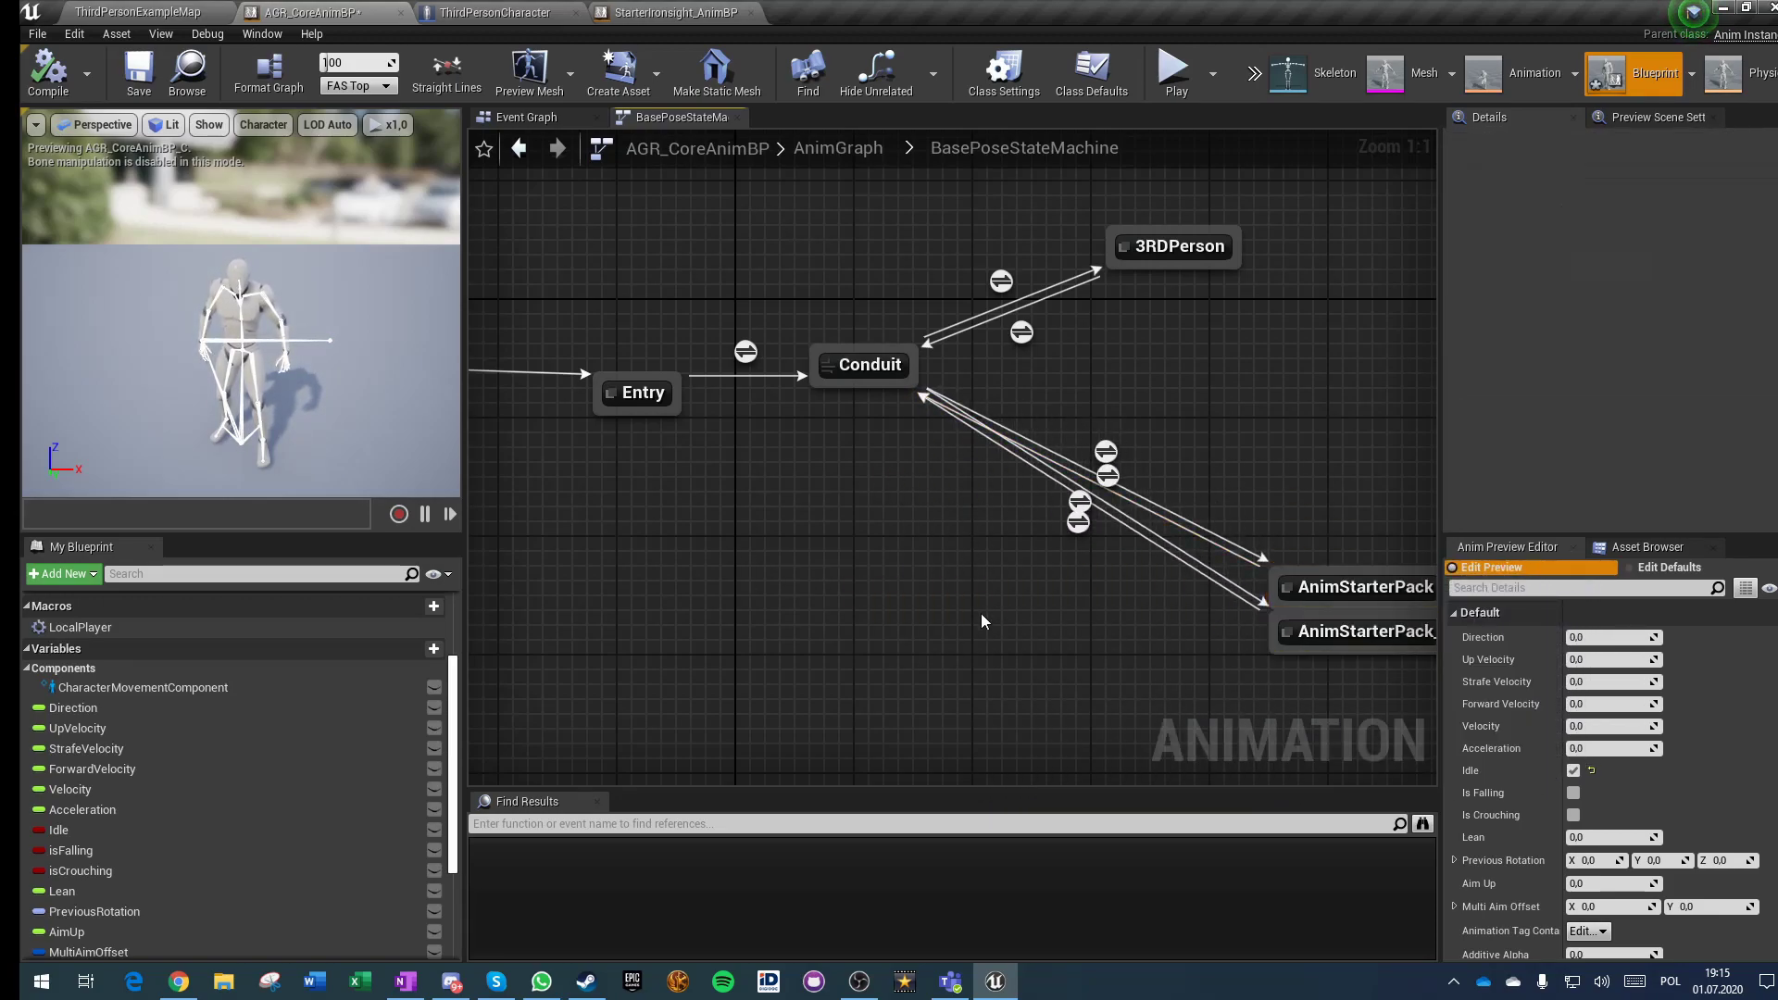
{"action": "right_click_drag", "start_coordinate": [992, 615], "coordinate": [902, 656]}
{"action": "left_click", "coordinate": [141, 68]}
Step: Play ThirdPersonExampleMap in the editor, walk the character in all directions to test its base poses, and stop playing
{"action": "left_click", "coordinate": [139, 12]}
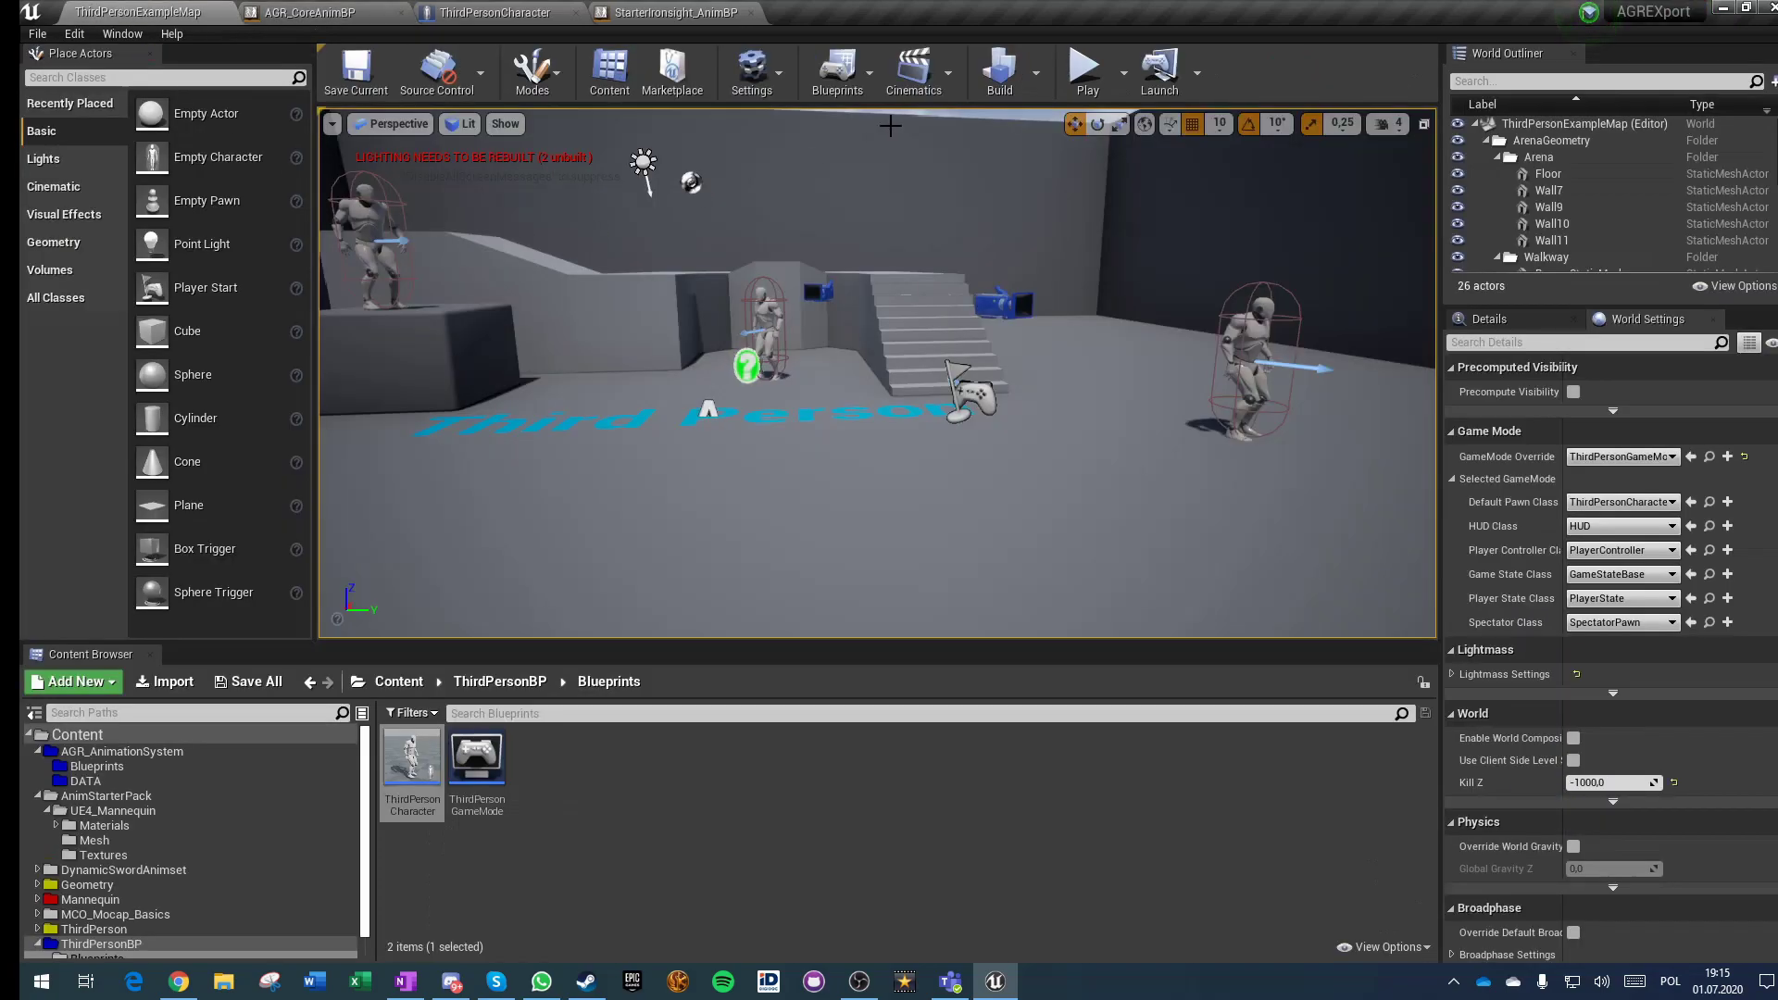
{"action": "left_click", "coordinate": [1086, 67]}
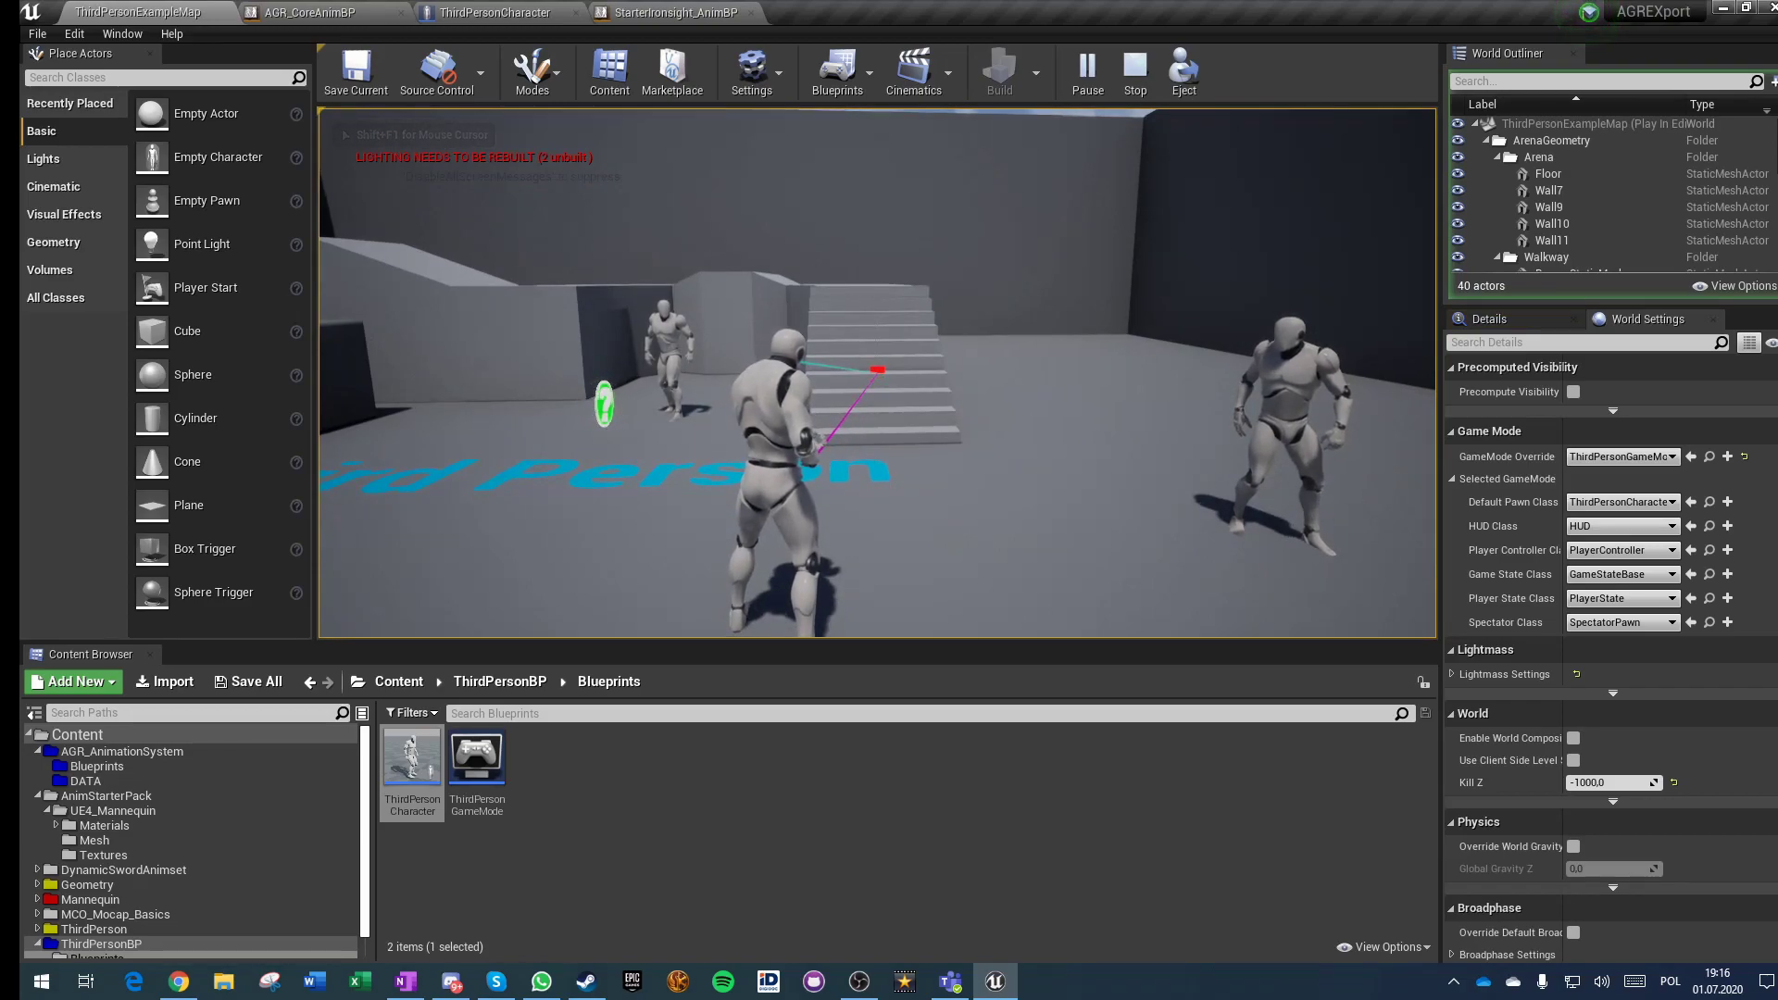
{"action": "key", "text": "d"}
{"action": "key", "text": "a"}
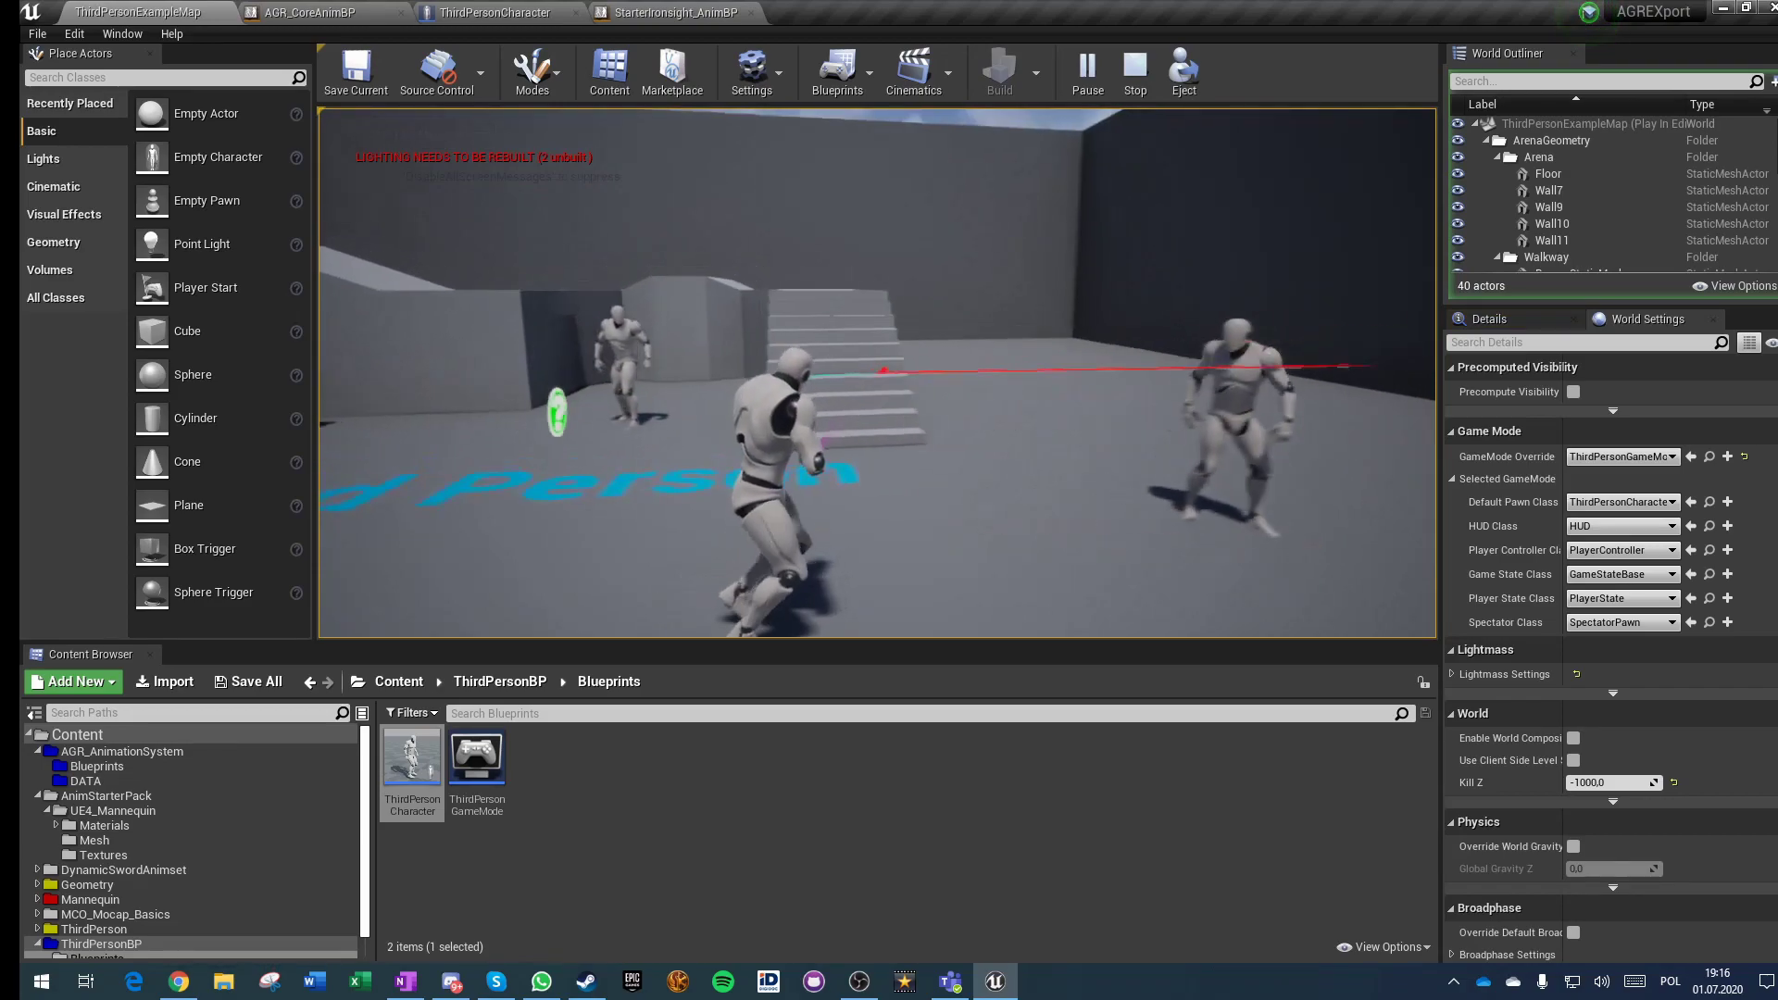
{"action": "key", "text": "d"}
{"action": "key", "text": "a"}
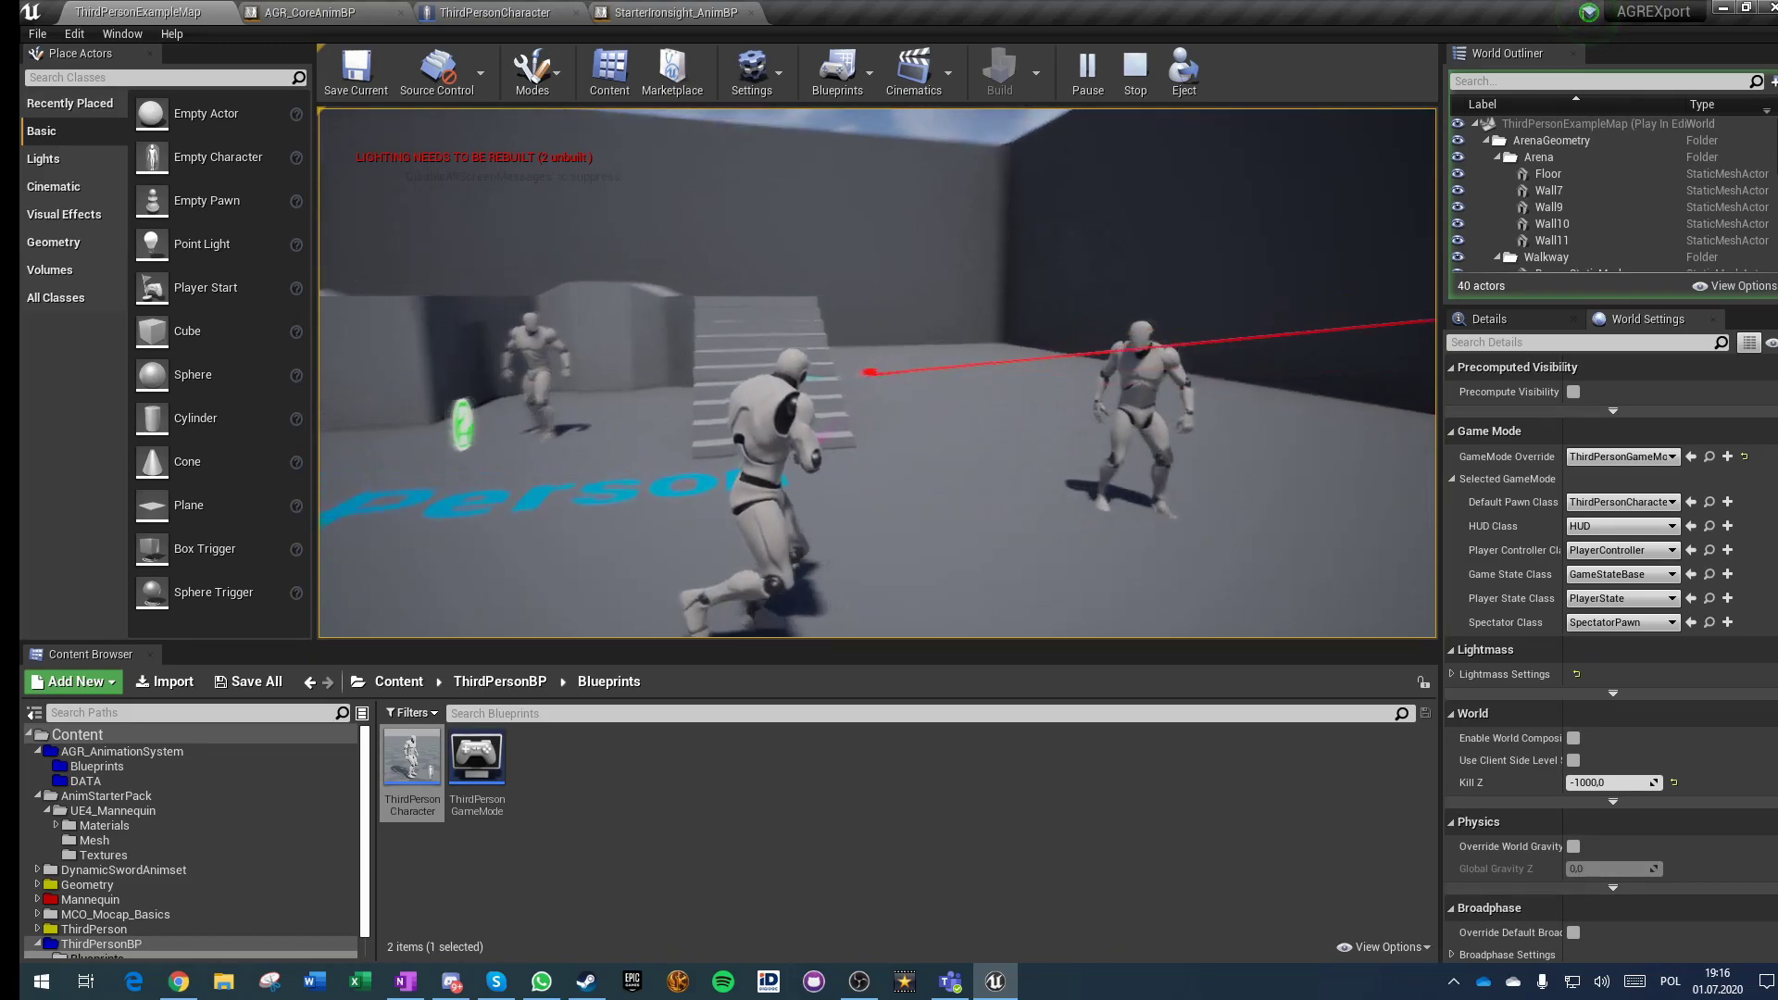
{"action": "key", "text": "w"}
{"action": "key", "text": "s"}
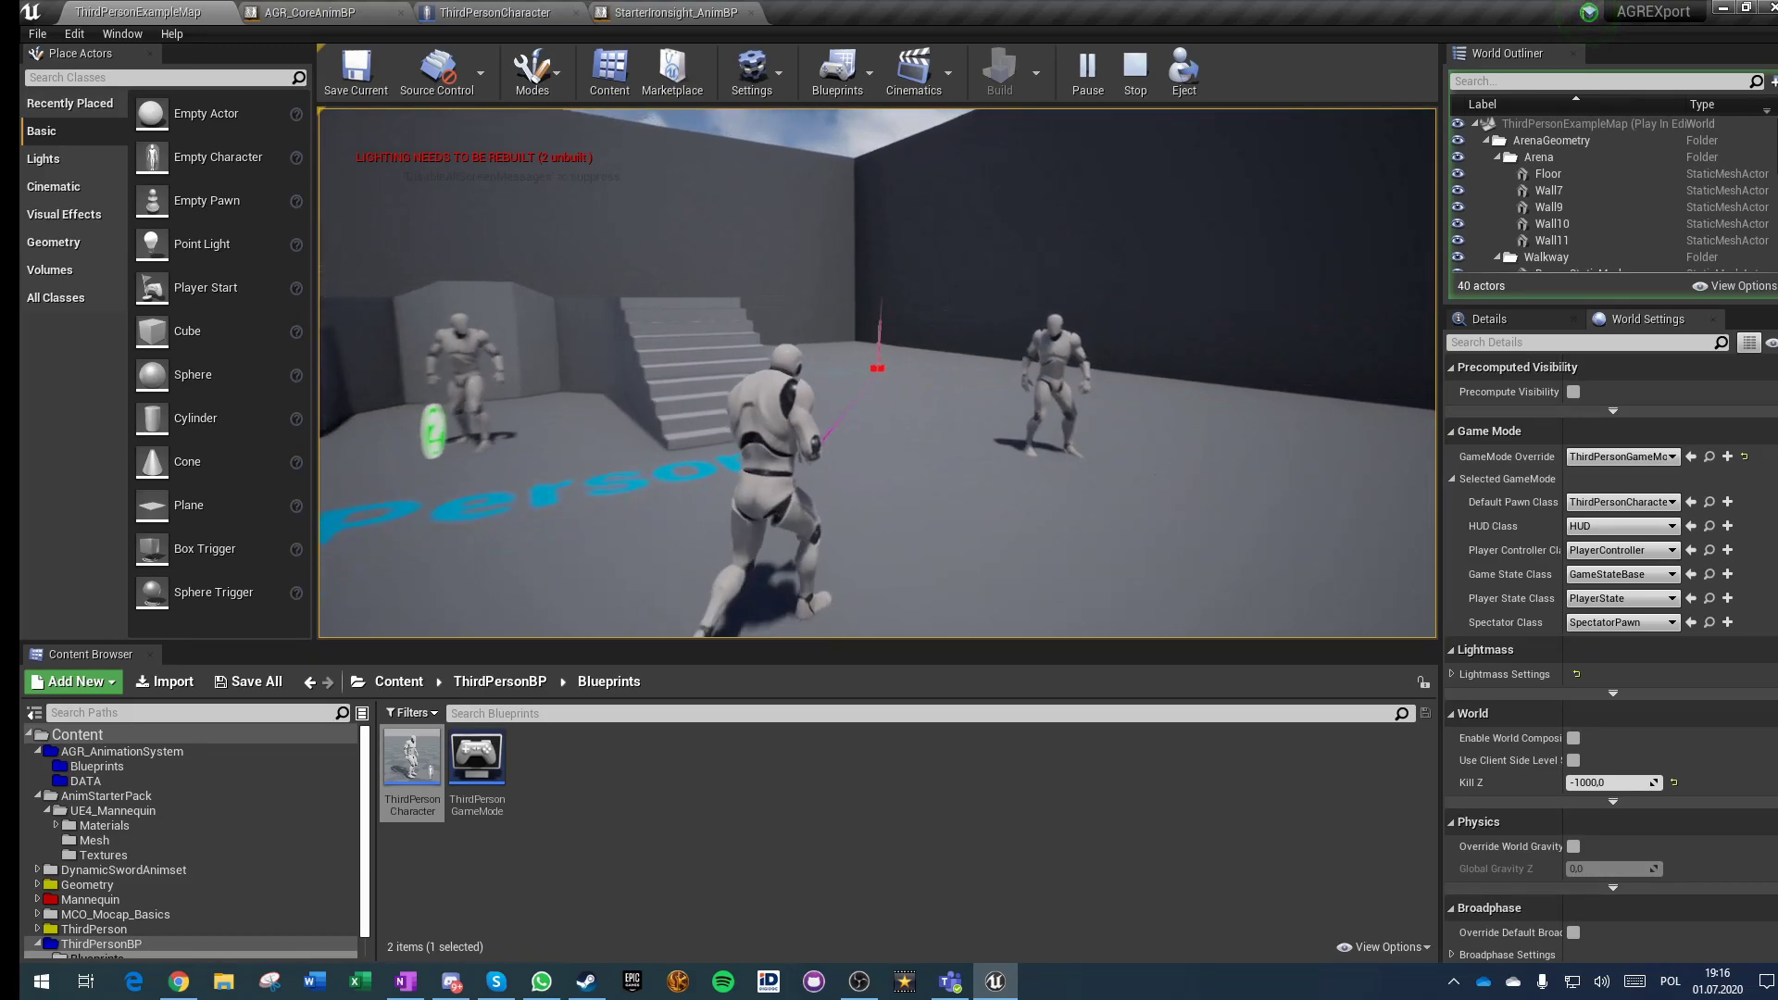
{"action": "key", "text": "Escape"}
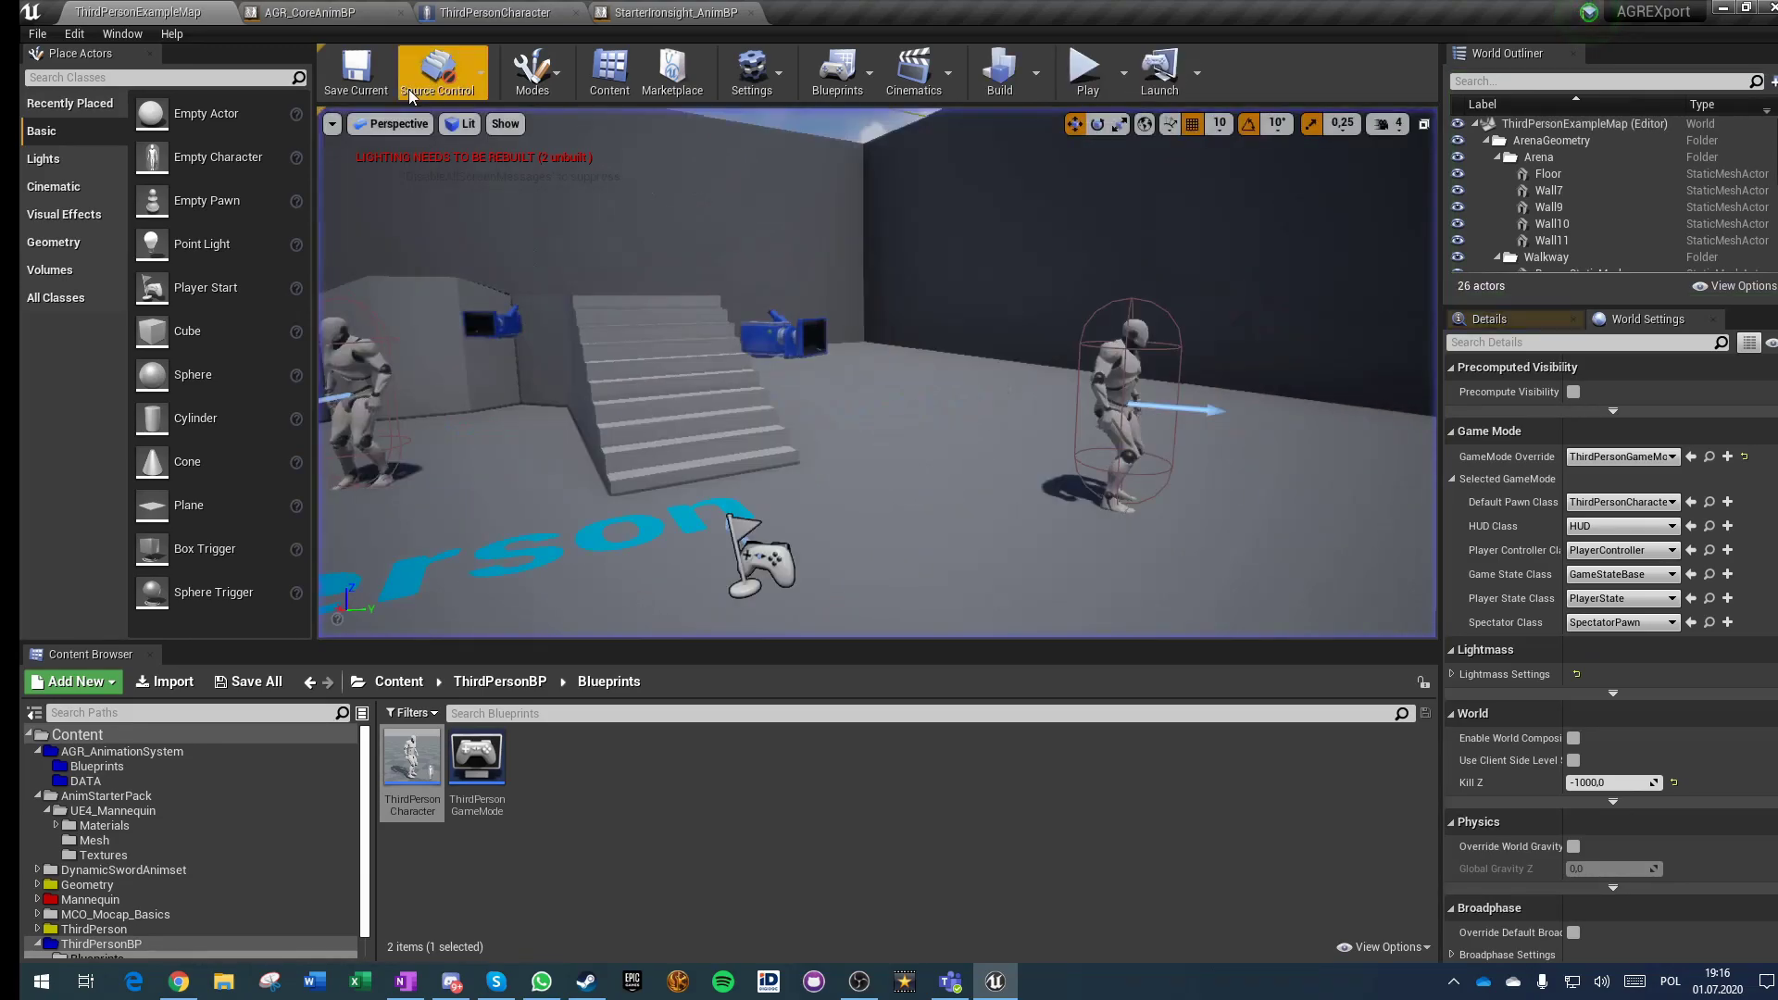
Step: Review the StarterIronsight_AnimBP AnimGraph, examining its idle and crouch ironsight animations and the Standing state machine with its Idle state
{"action": "left_click", "coordinate": [670, 11]}
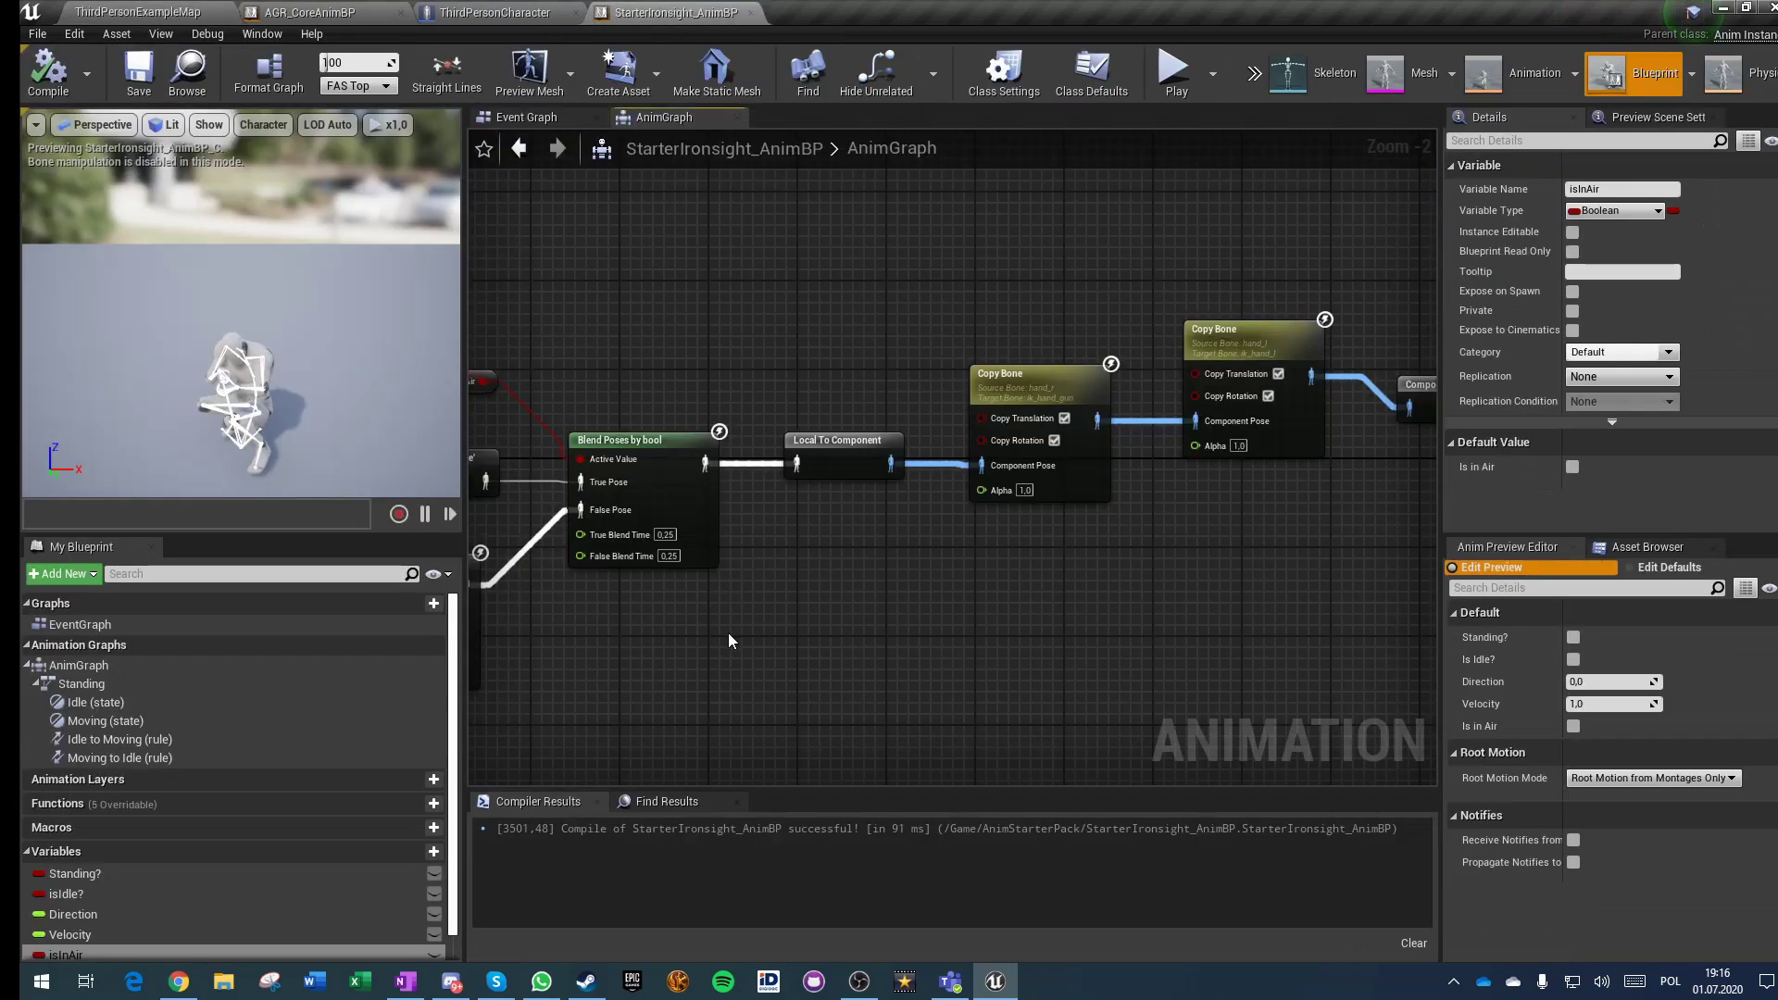
{"action": "scroll", "coordinate": [1009, 643], "scroll_direction": "down", "scroll_amount": 2}
{"action": "right_click_drag", "start_coordinate": [1030, 637], "coordinate": [1180, 537]}
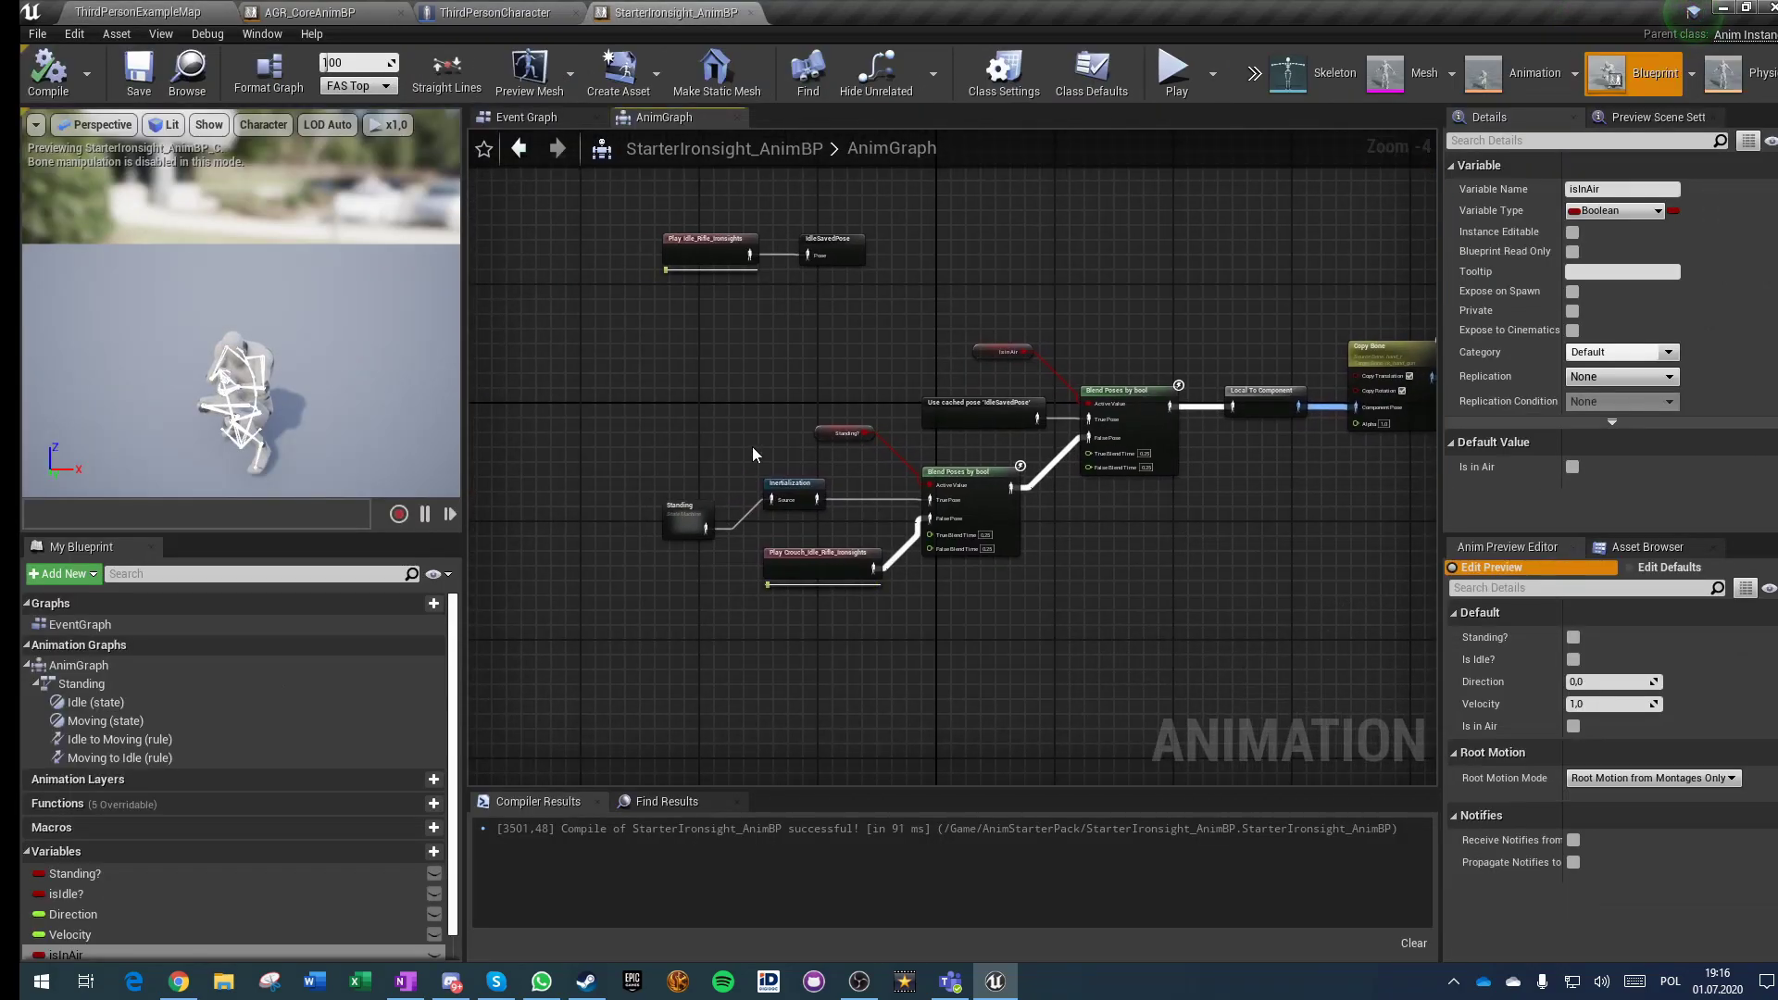
{"action": "scroll", "coordinate": [750, 471], "scroll_direction": "up", "scroll_amount": 4}
{"action": "right_click_drag", "start_coordinate": [698, 349], "coordinate": [730, 516]}
{"action": "left_click", "coordinate": [695, 283]}
{"action": "right_click_drag", "start_coordinate": [758, 607], "coordinate": [728, 131]}
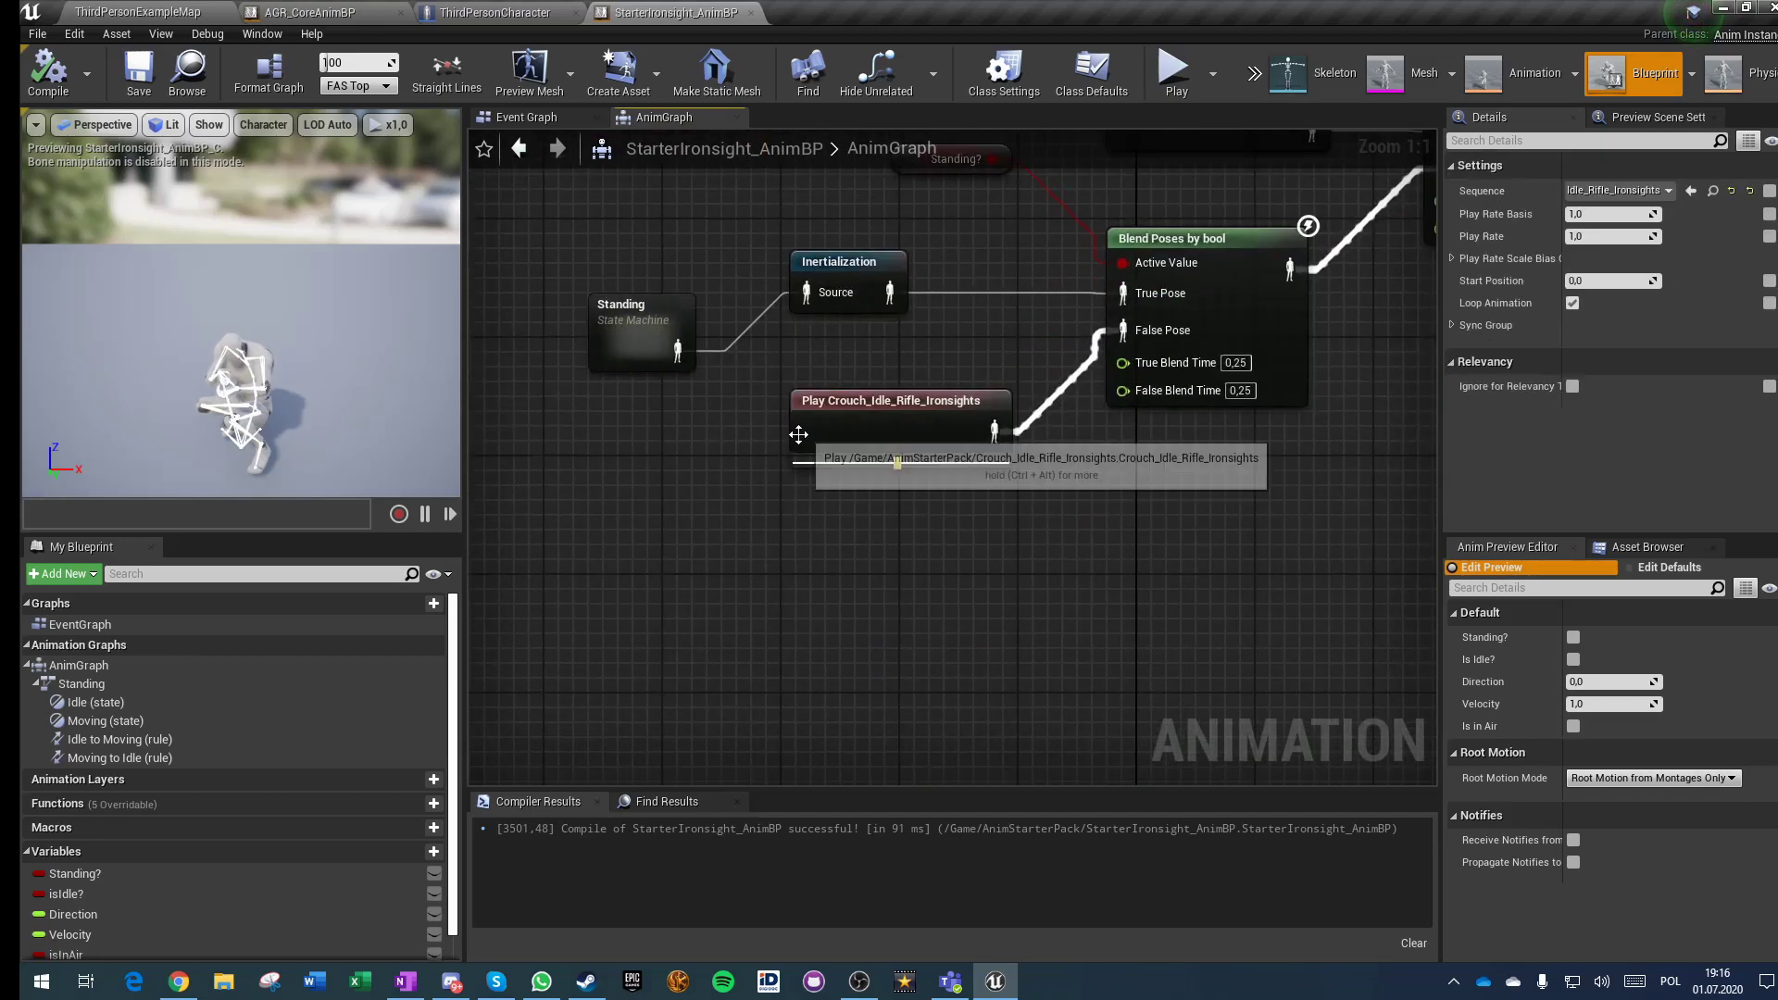
{"action": "double_click", "coordinate": [616, 312]}
{"action": "double_click", "coordinate": [930, 451]}
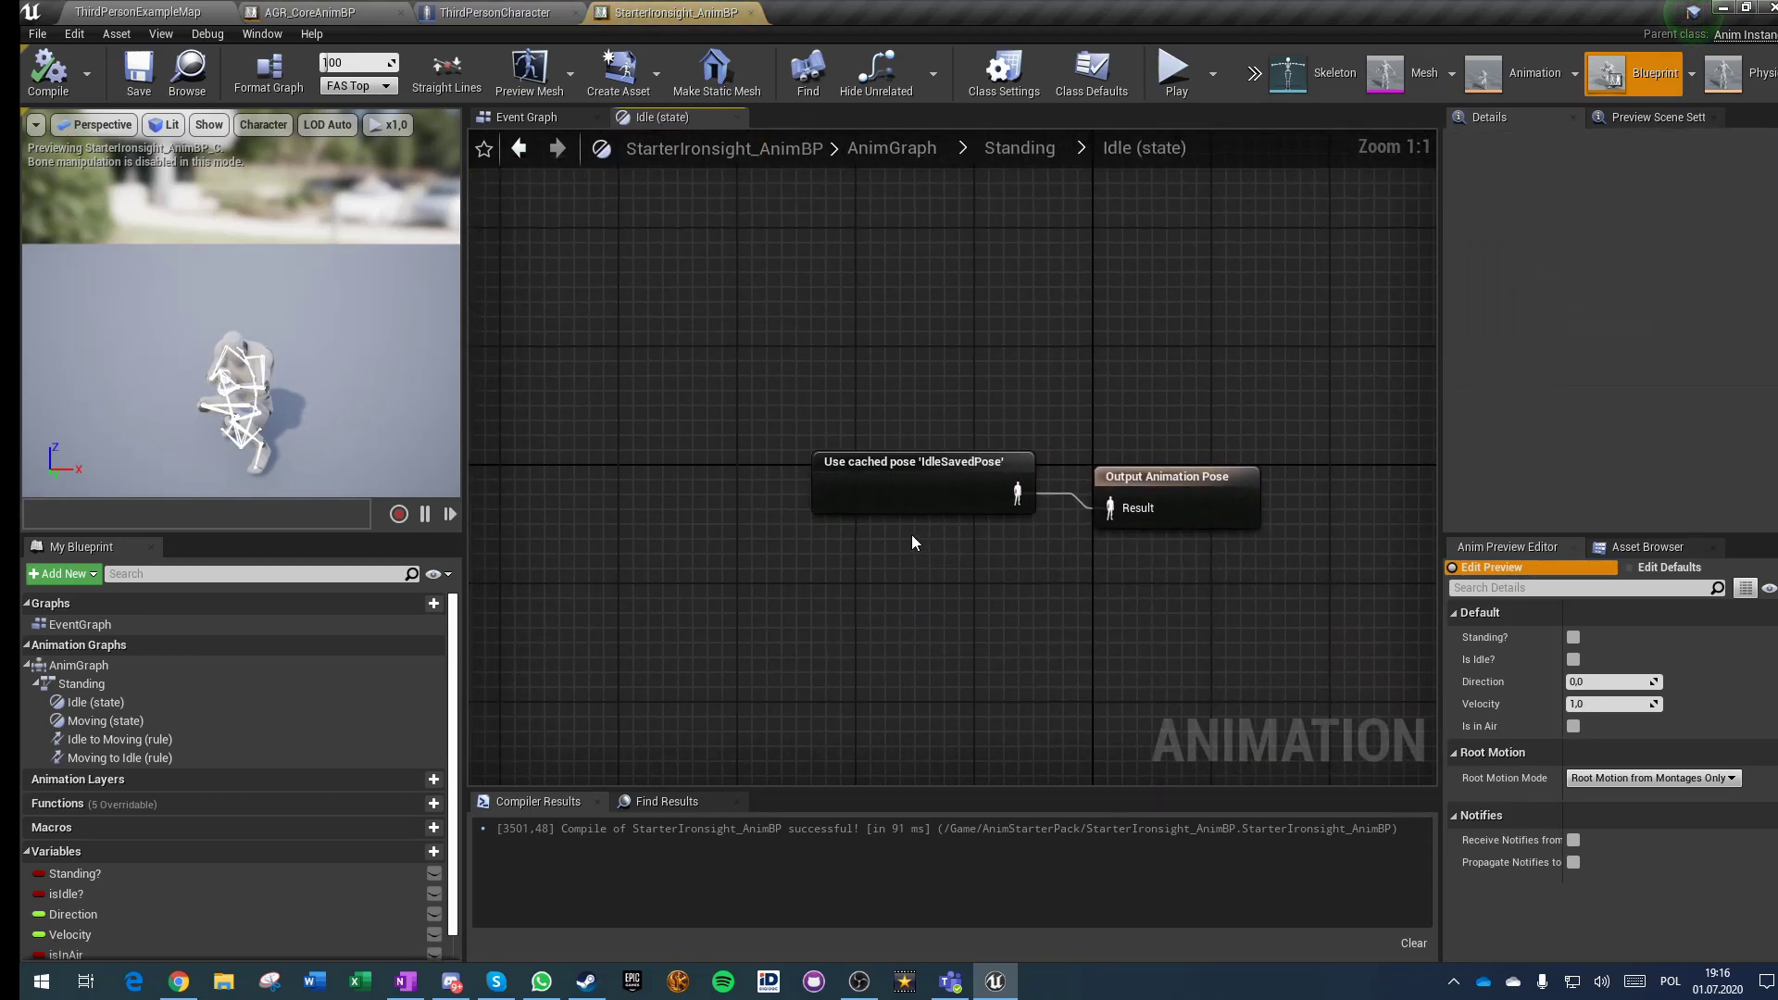
{"action": "left_click", "coordinate": [1020, 149]}
{"action": "right_click_drag", "start_coordinate": [1035, 476], "coordinate": [898, 580]}
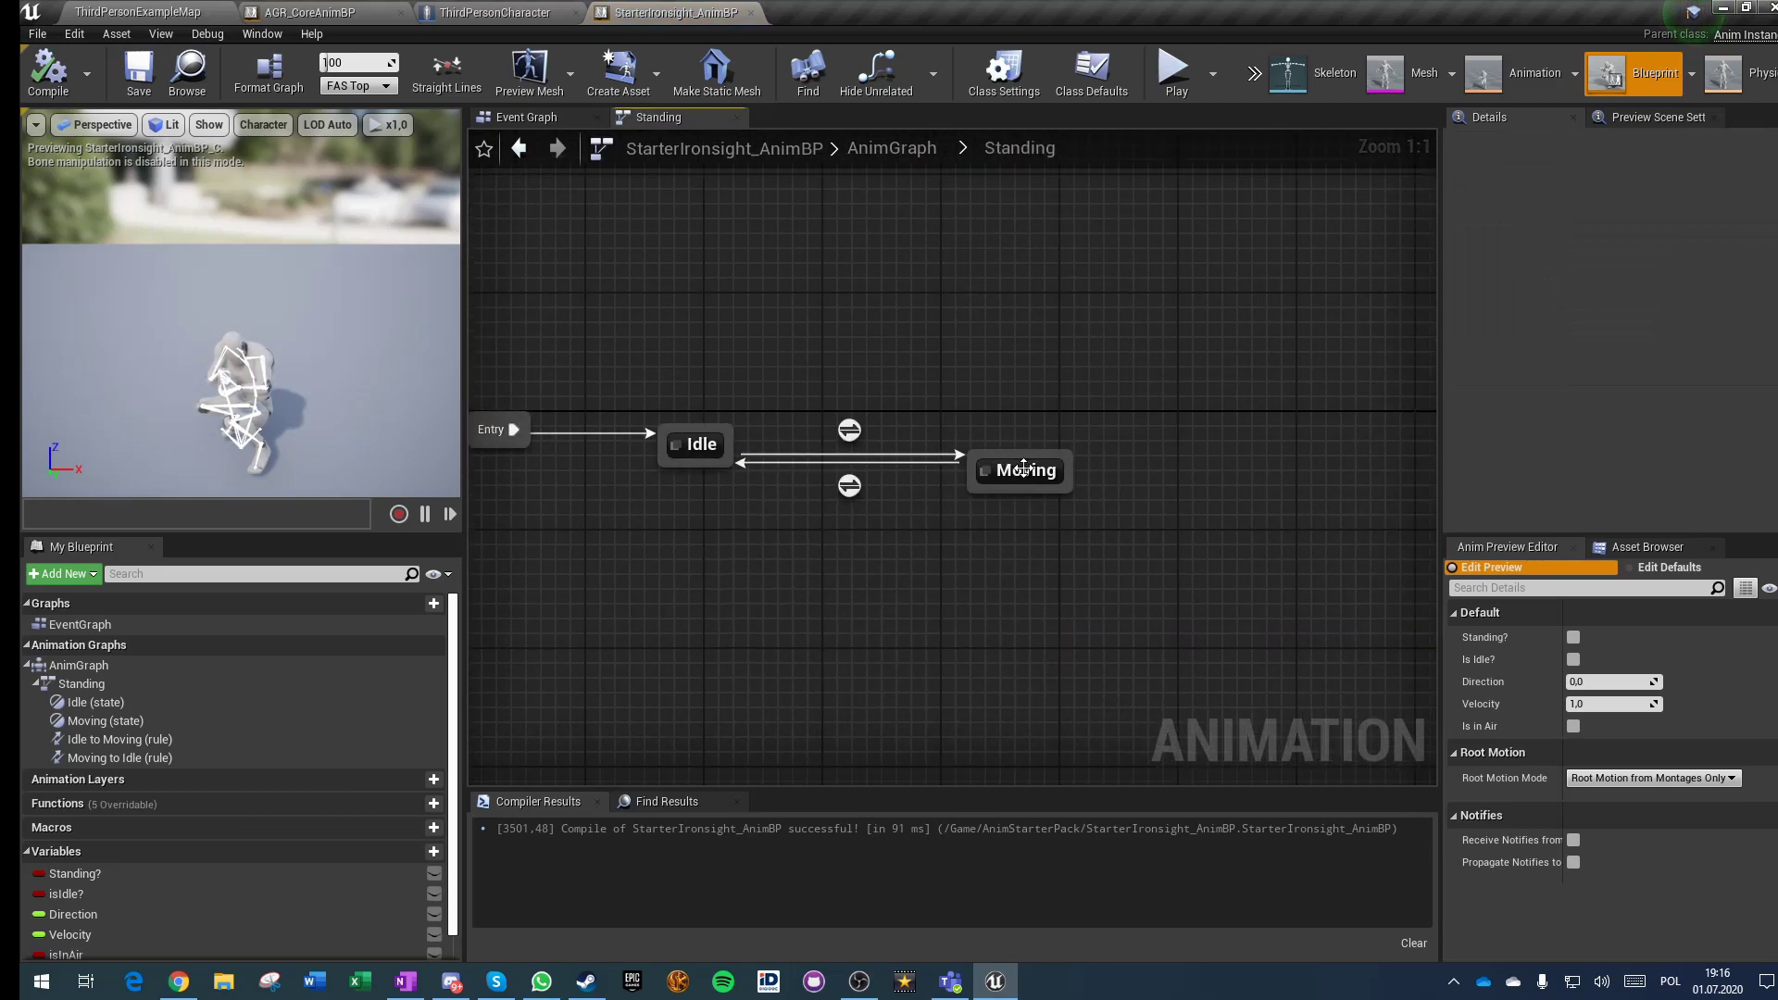
Step: Open the AnimStarterPack_Ironsight state in AGR_CoreAnimBP and delete the Velocity, Direction, Is Falling and Is Crouching nodes
{"action": "left_click", "coordinate": [350, 10]}
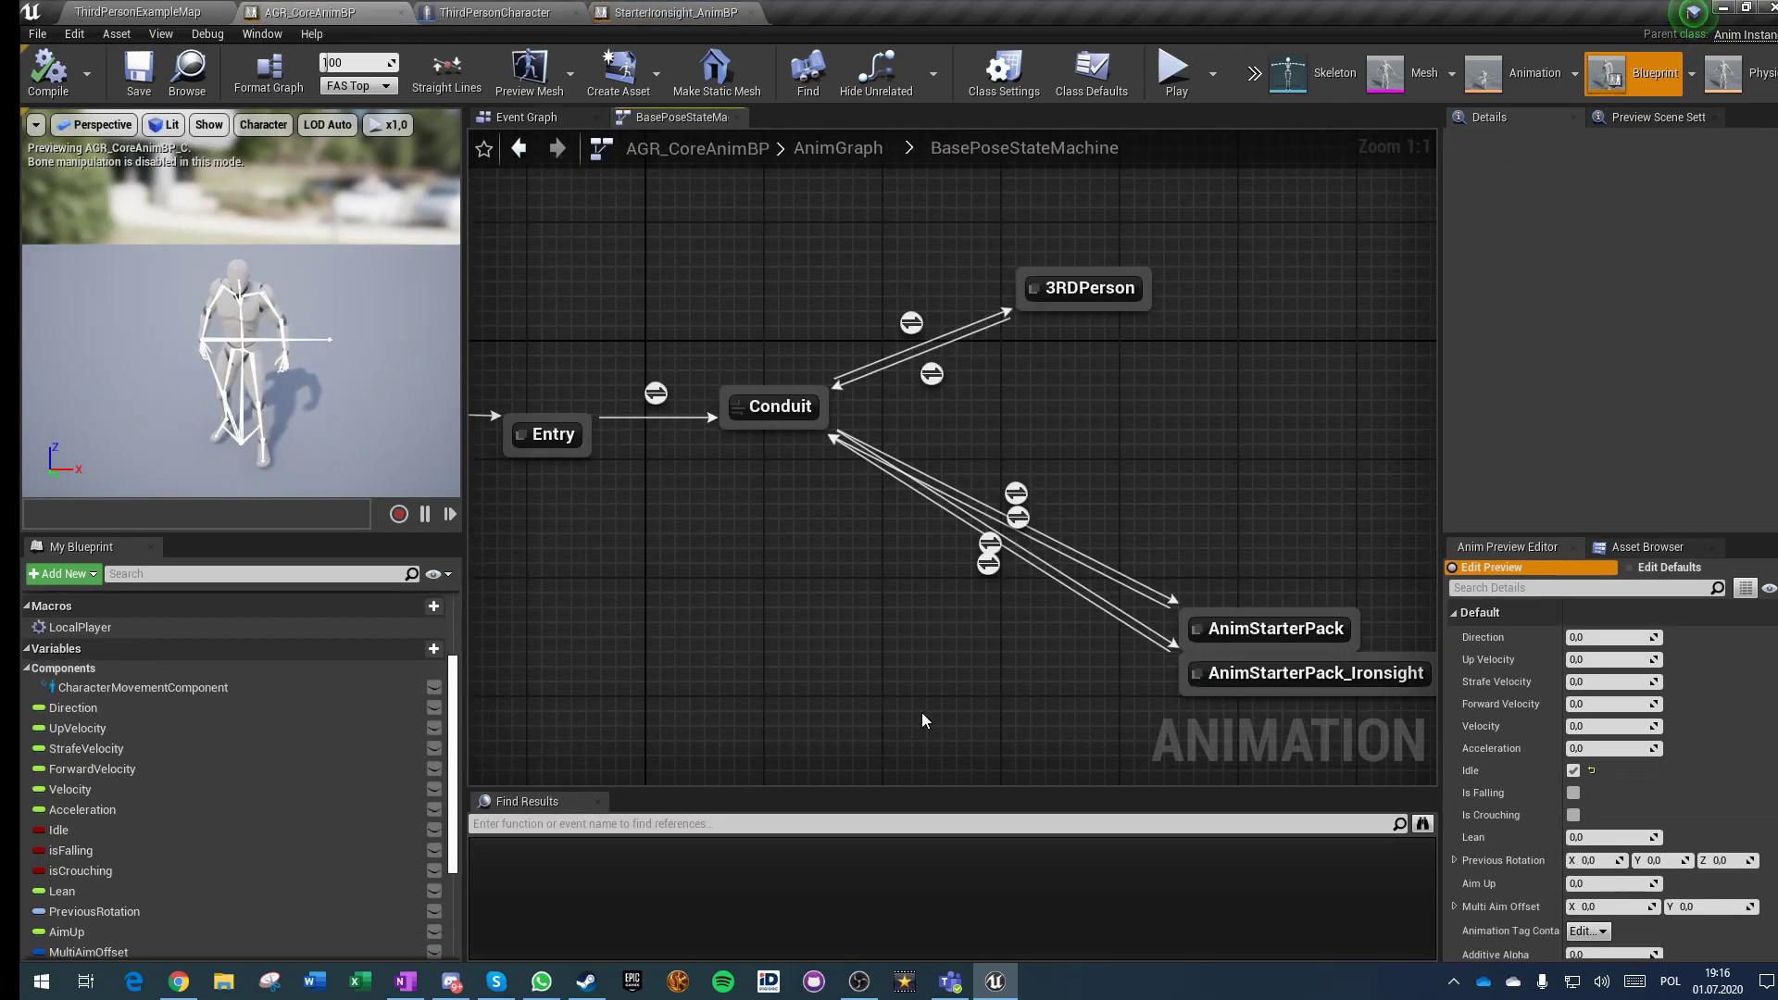
{"action": "double_click", "coordinate": [919, 610]}
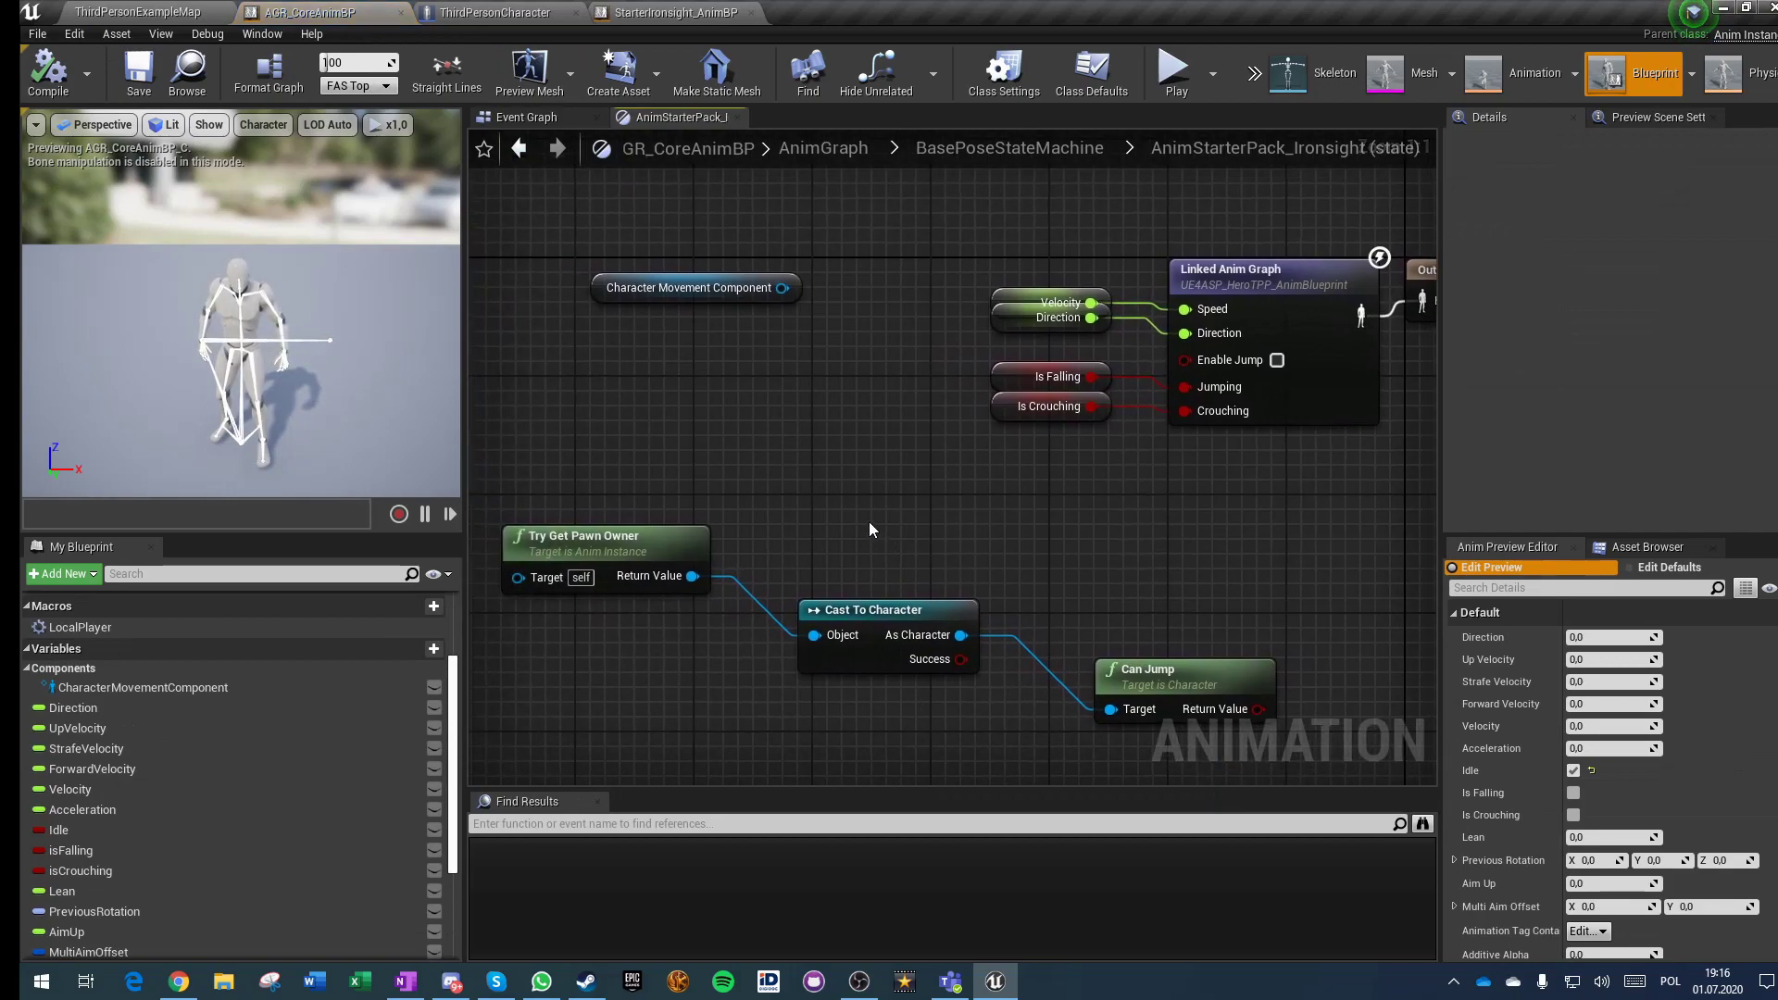
{"action": "right_click_drag", "start_coordinate": [990, 491], "coordinate": [738, 478]}
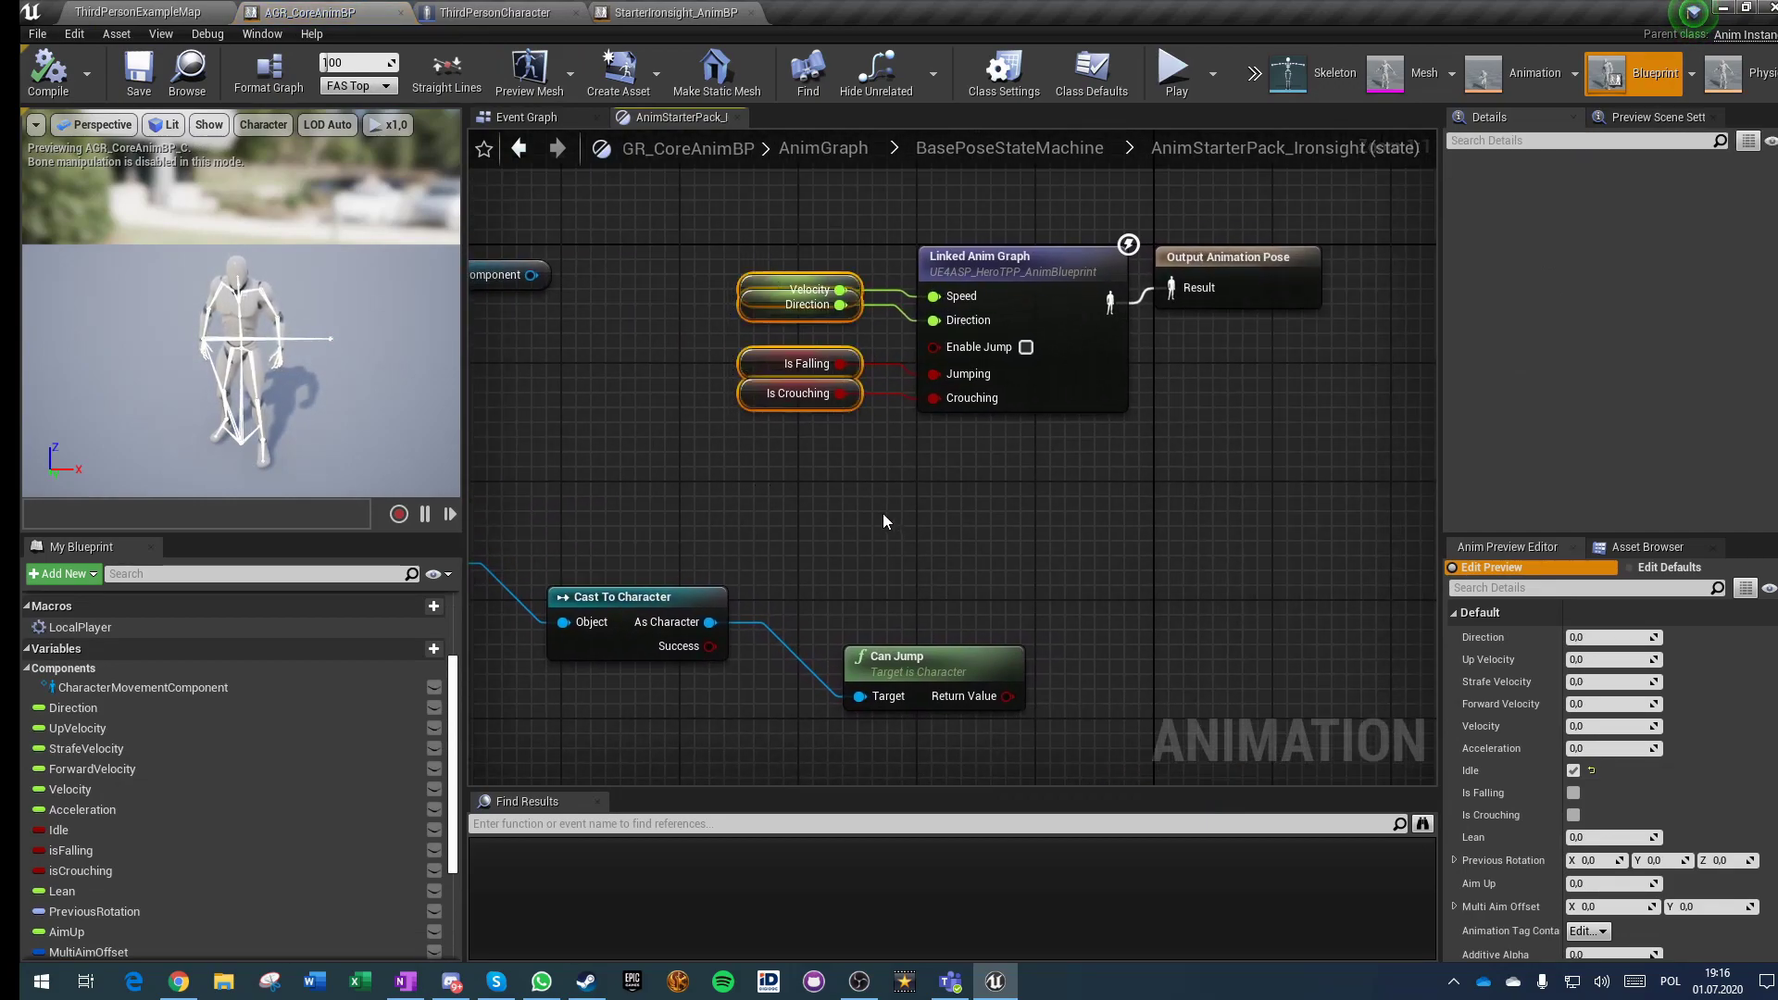
{"action": "key", "text": "Delete"}
{"action": "right_click", "coordinate": [882, 489]}
Step: Delete the Try Get Pawn Owner, Cast To Character, Can Jump and Character Movement Component nodes from the AnimStarterPack_Ironsight state
{"action": "scroll", "coordinate": [787, 552], "scroll_direction": "down", "scroll_amount": 2}
{"action": "right_click_drag", "start_coordinate": [788, 546], "coordinate": [965, 527]}
{"action": "left_click_drag", "start_coordinate": [671, 487], "coordinate": [947, 619]}
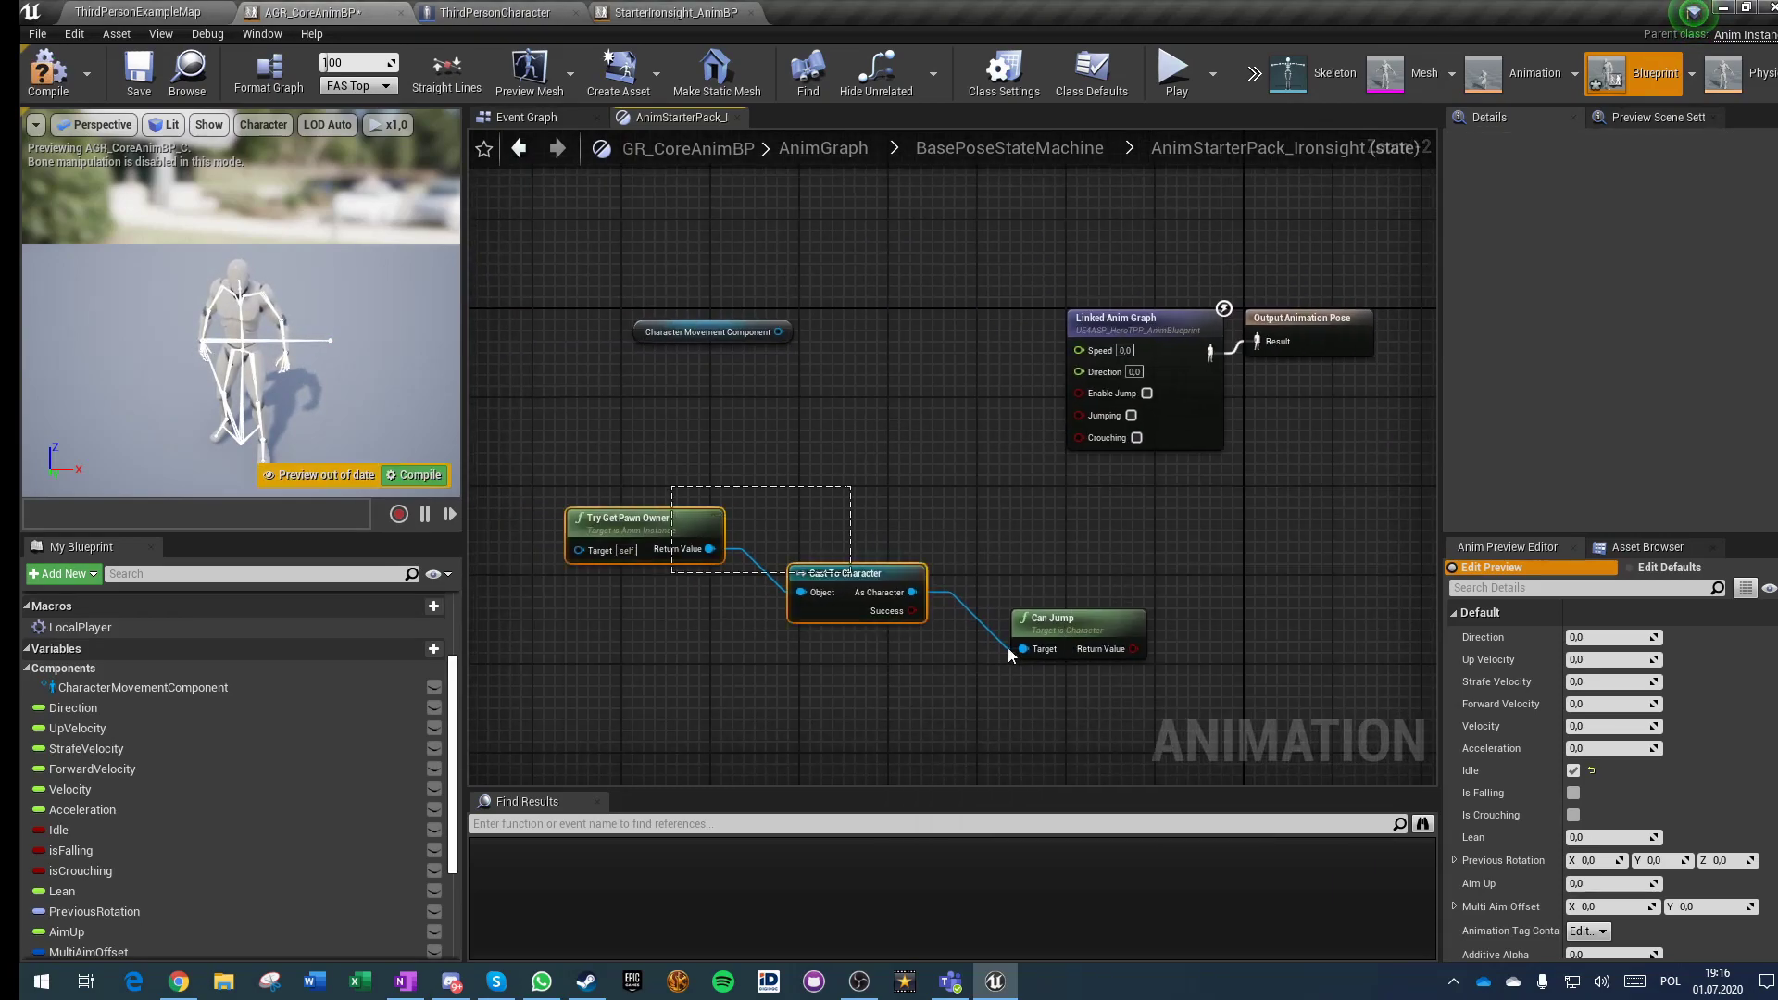
{"action": "key", "text": "Delete"}
{"action": "left_click_drag", "start_coordinate": [682, 276], "coordinate": [847, 394]}
{"action": "key", "text": "Delete"}
{"action": "right_click_drag", "start_coordinate": [916, 407], "coordinate": [672, 442]}
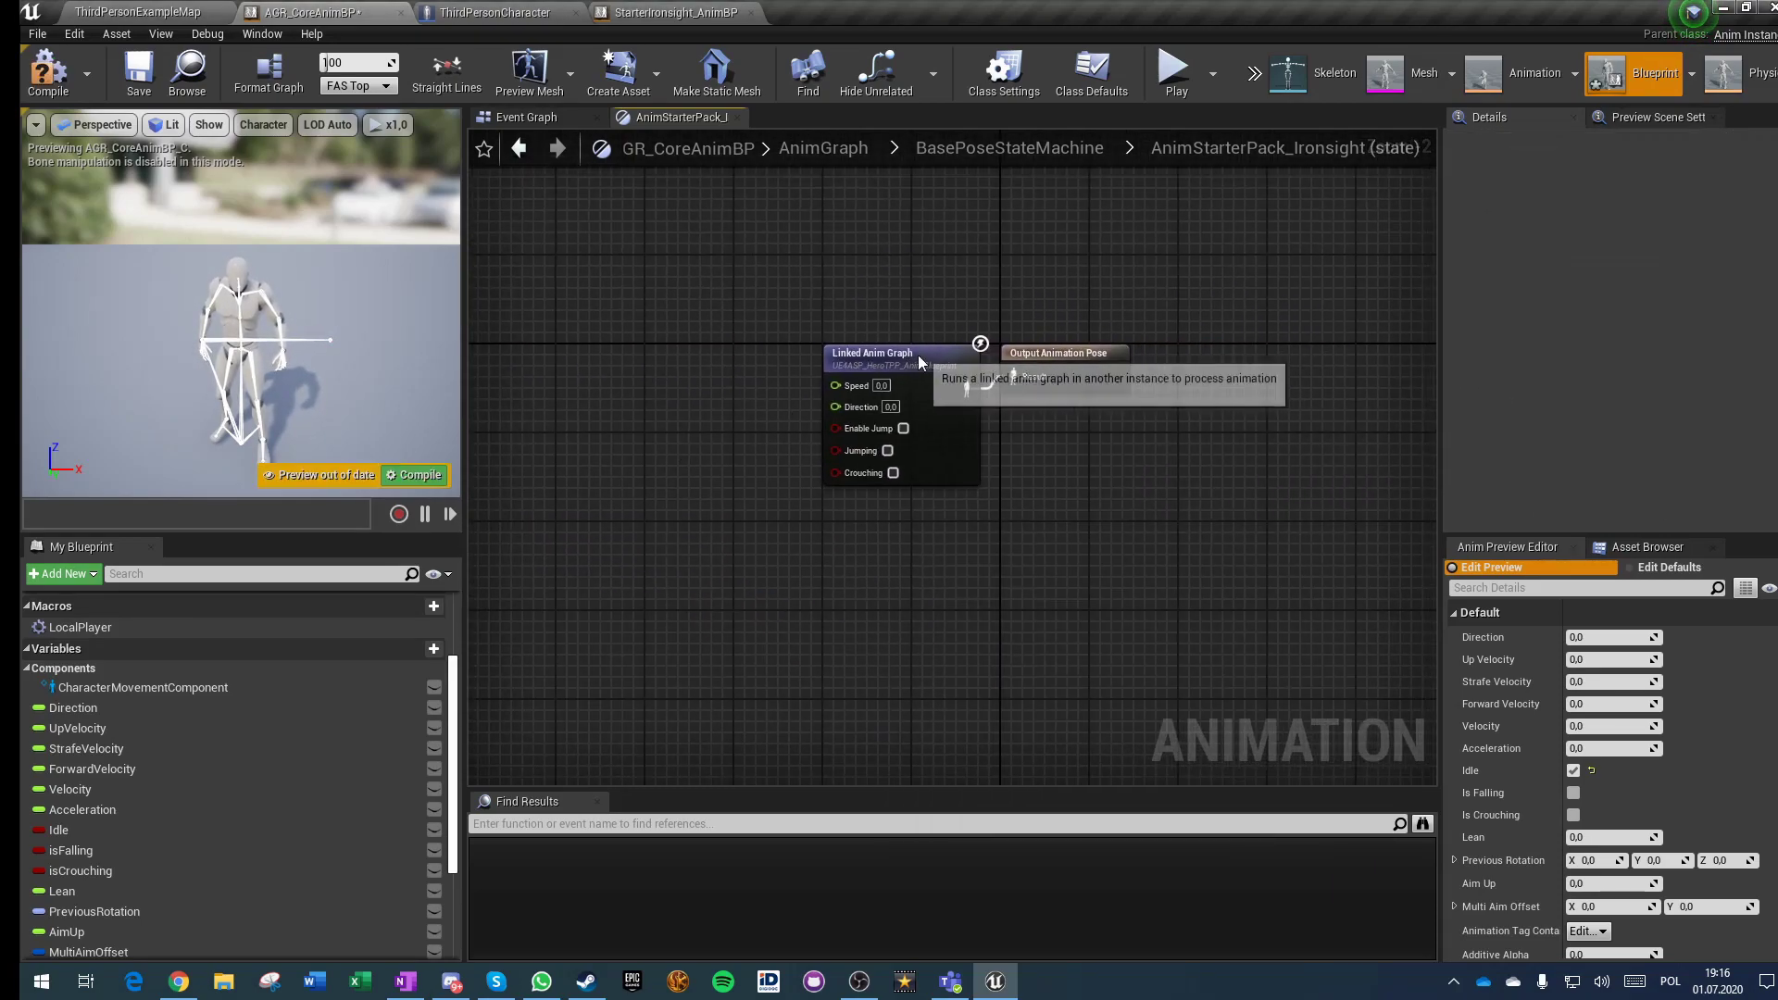
Step: Set the Linked Anim Graph node's instance class to StarterIronsight_AnimBP and expose all of its properties
{"action": "left_click", "coordinate": [920, 360]}
{"action": "left_click", "coordinate": [1600, 191]}
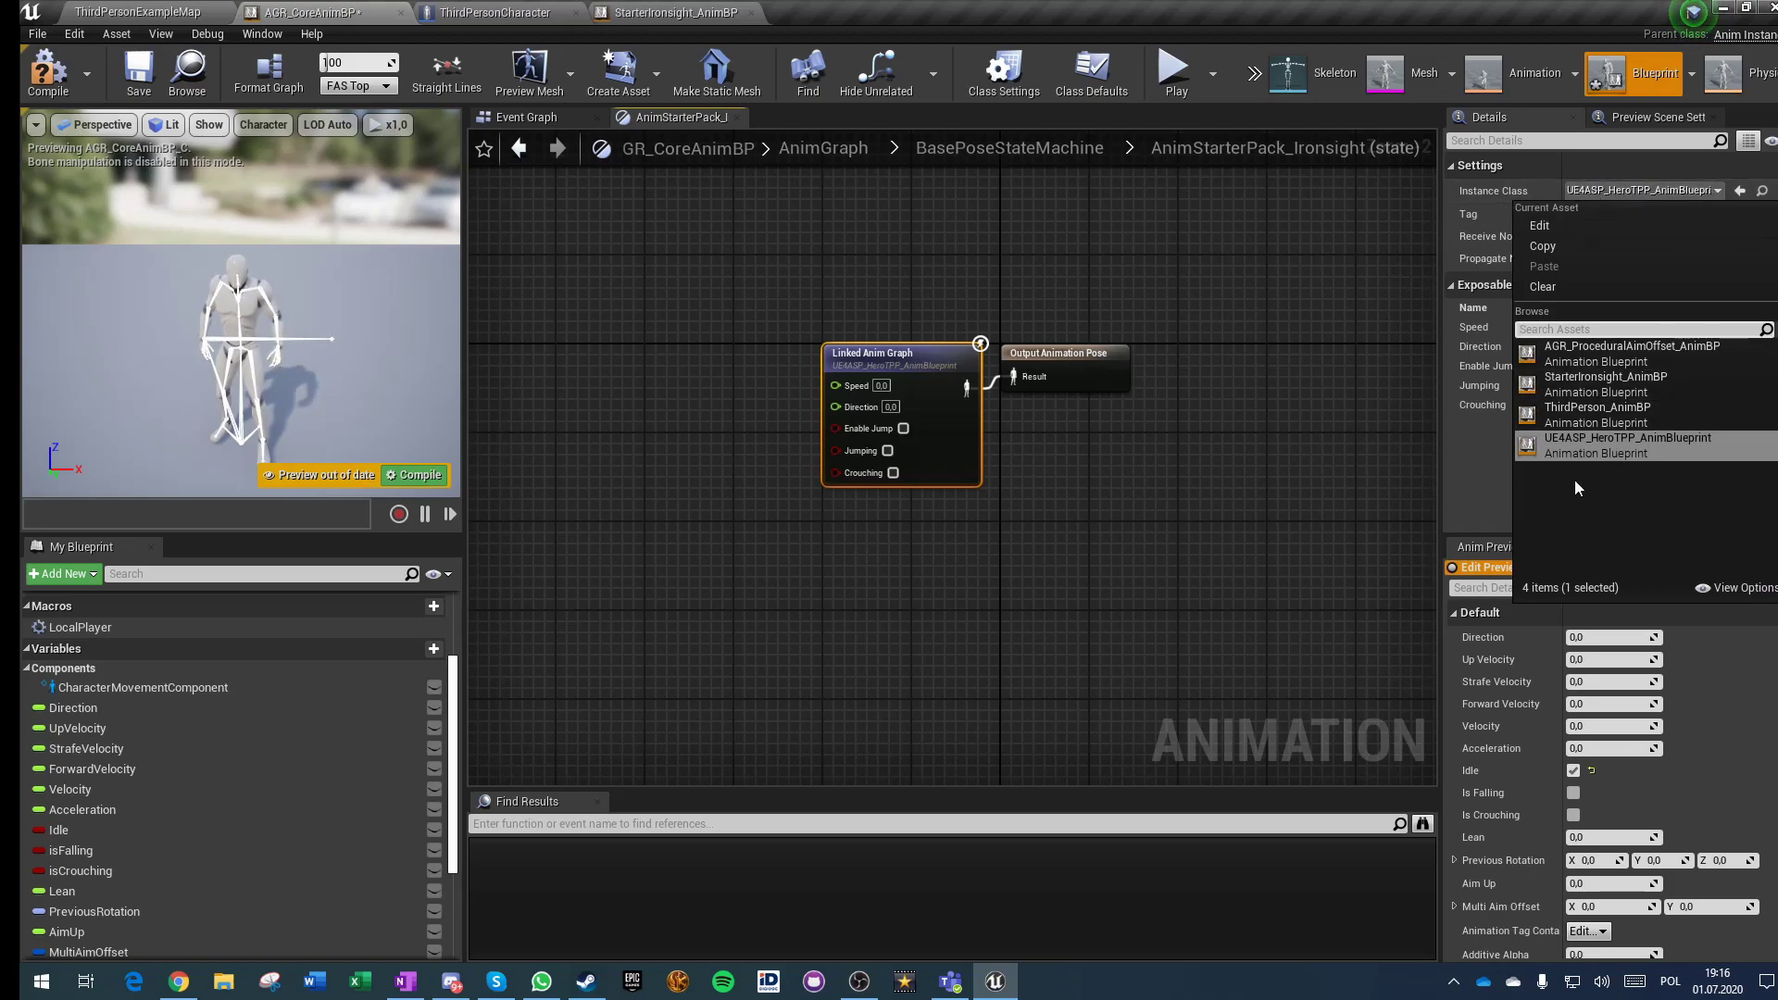
{"action": "left_click", "coordinate": [1606, 377]}
{"action": "left_click", "coordinate": [873, 635]}
{"action": "left_click", "coordinate": [874, 364]}
{"action": "left_click", "coordinate": [1672, 307]}
{"action": "left_click", "coordinate": [1387, 467]}
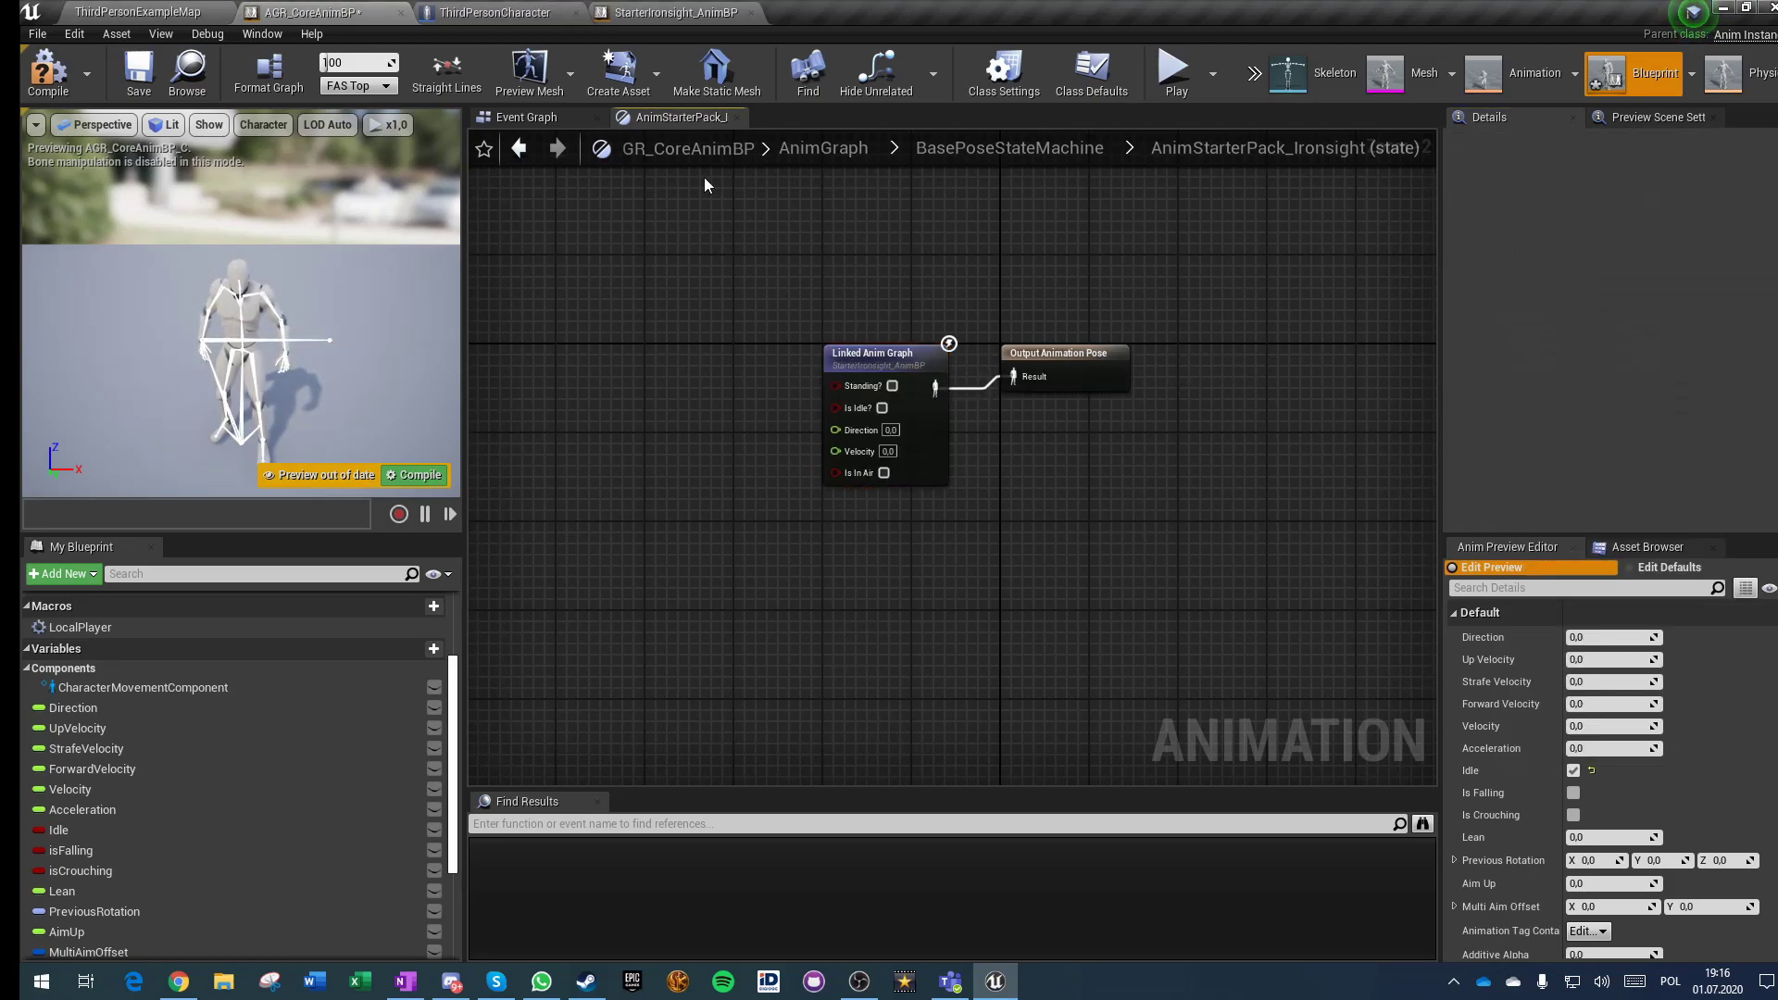
Step: Open StarterIronsight_AnimBP, make the Standing?, isIdle?, Direction, Velocity and isInAir variables public, and compile and save it
{"action": "left_click", "coordinate": [911, 371]}
{"action": "left_click", "coordinate": [1763, 190]}
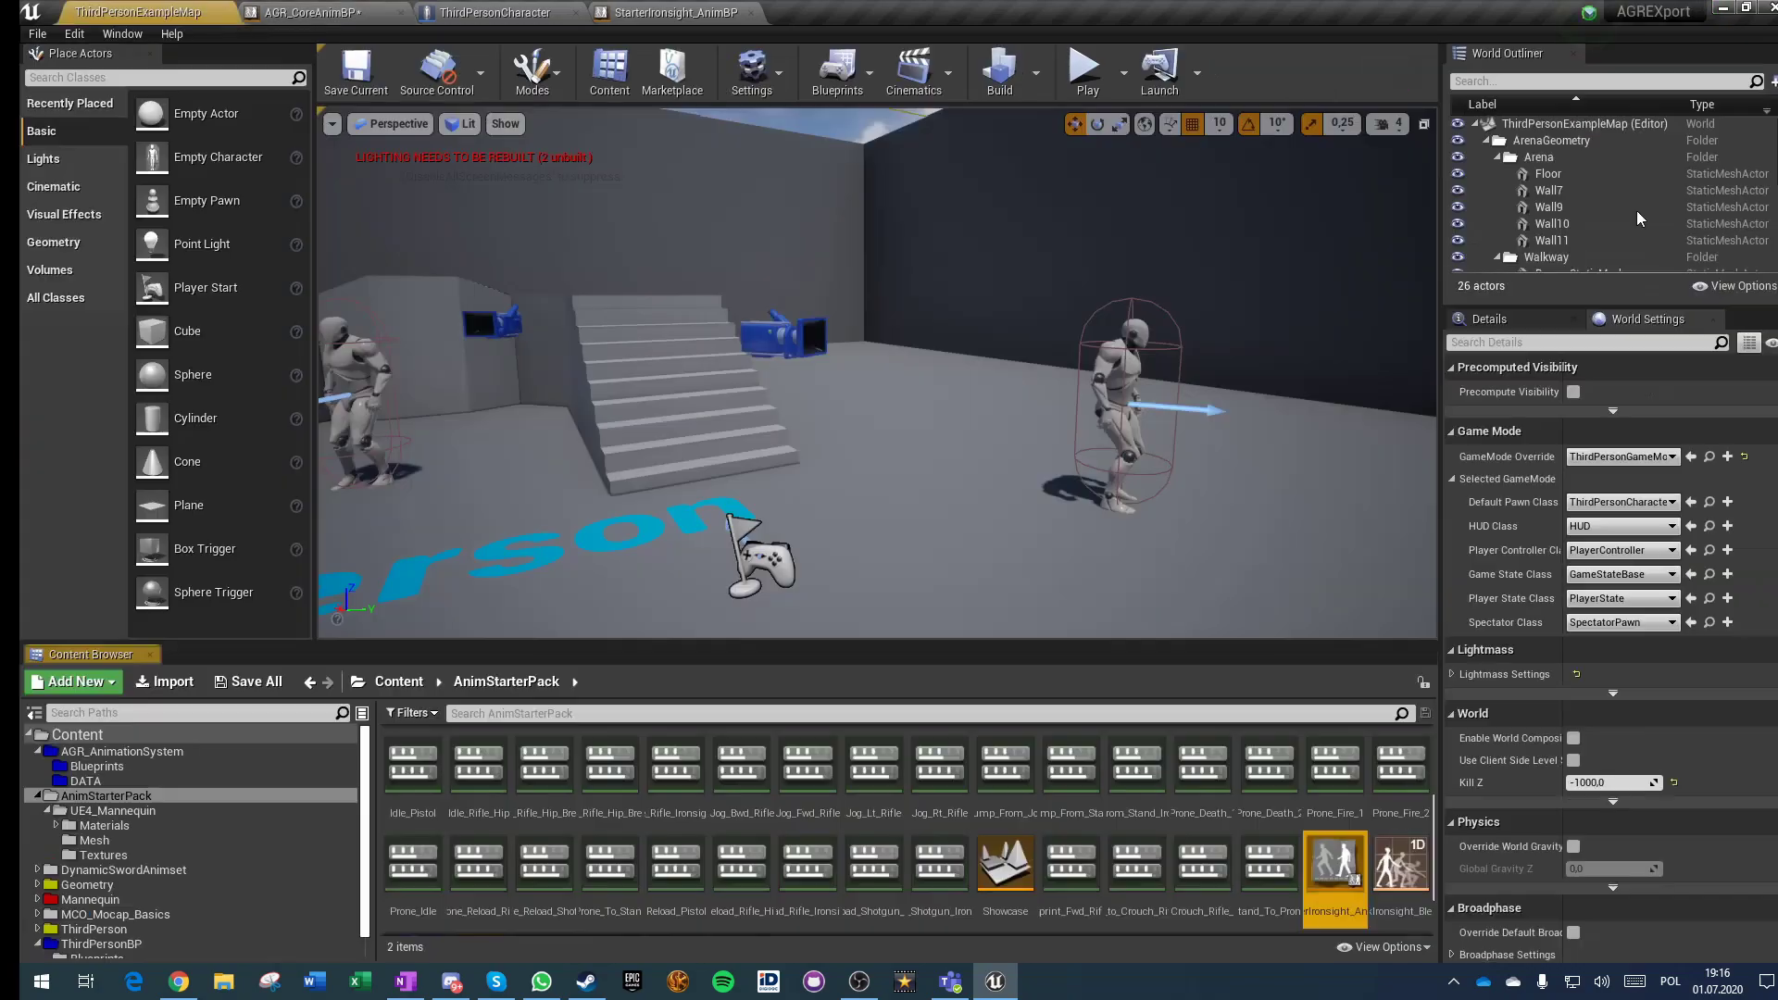
{"action": "double_click", "coordinate": [1381, 862]}
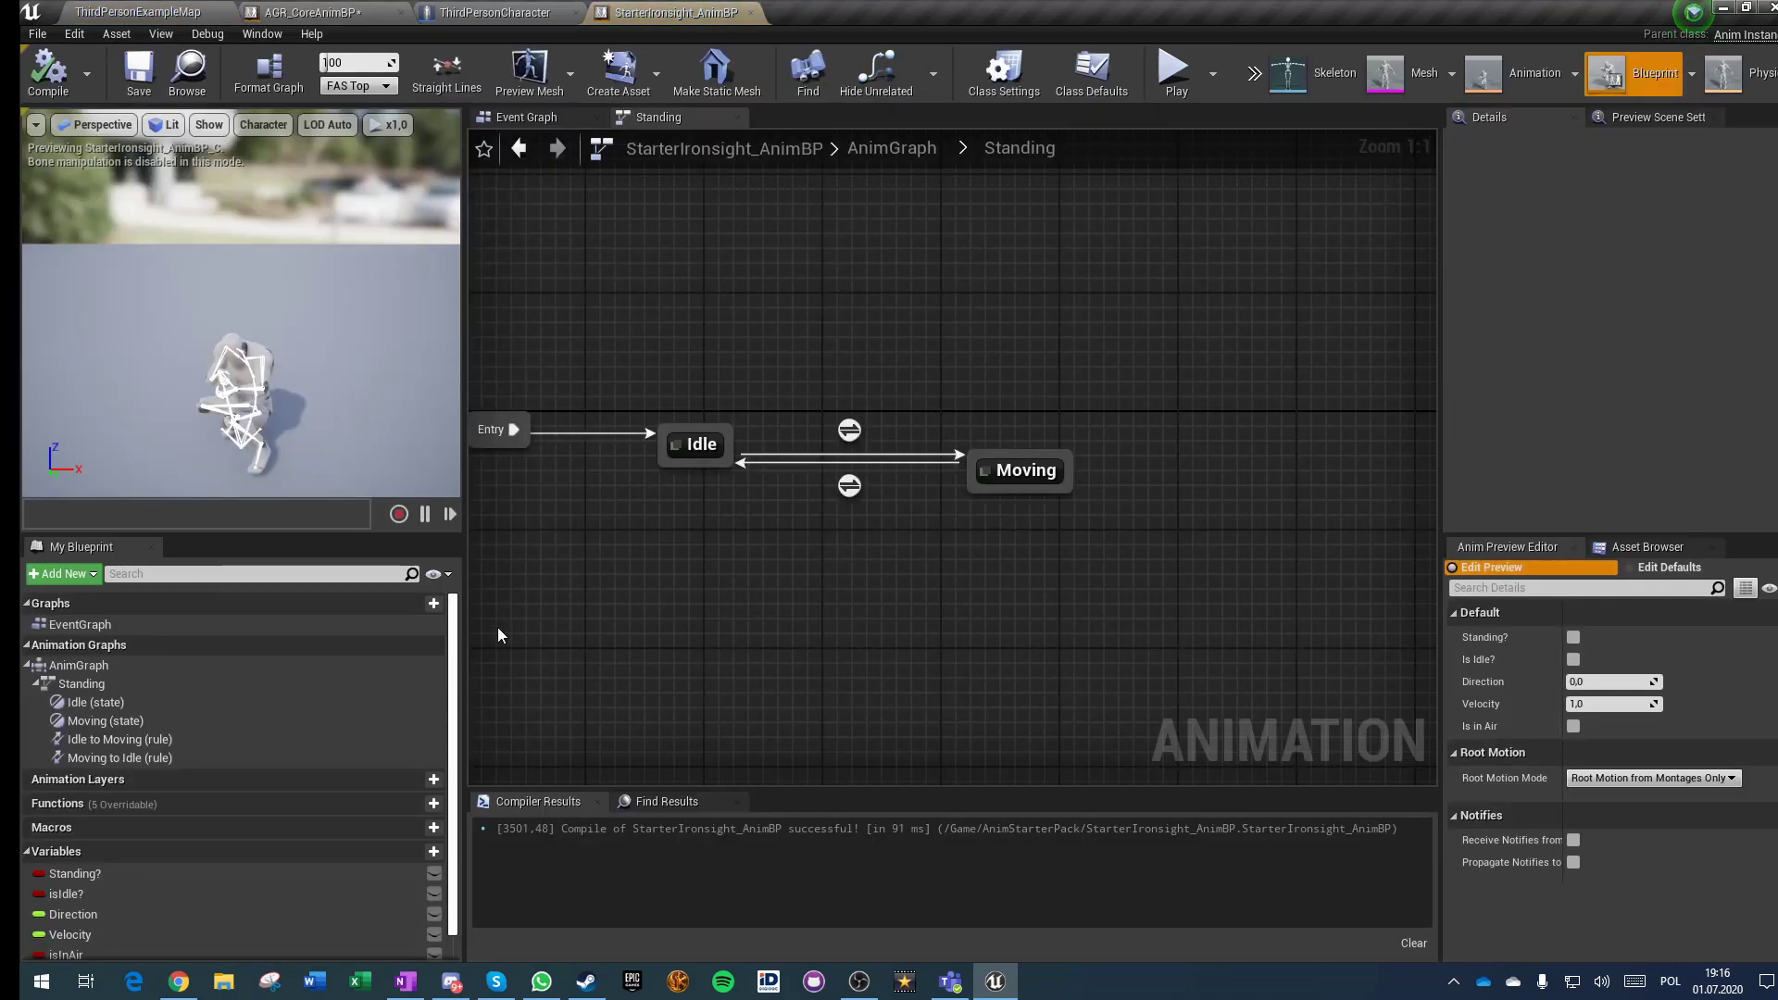
{"action": "left_click", "coordinate": [433, 875]}
{"action": "left_click", "coordinate": [432, 894]}
{"action": "left_click", "coordinate": [432, 915]}
{"action": "left_click", "coordinate": [432, 935]}
{"action": "scroll", "coordinate": [434, 930], "scroll_direction": "down", "scroll_amount": 1}
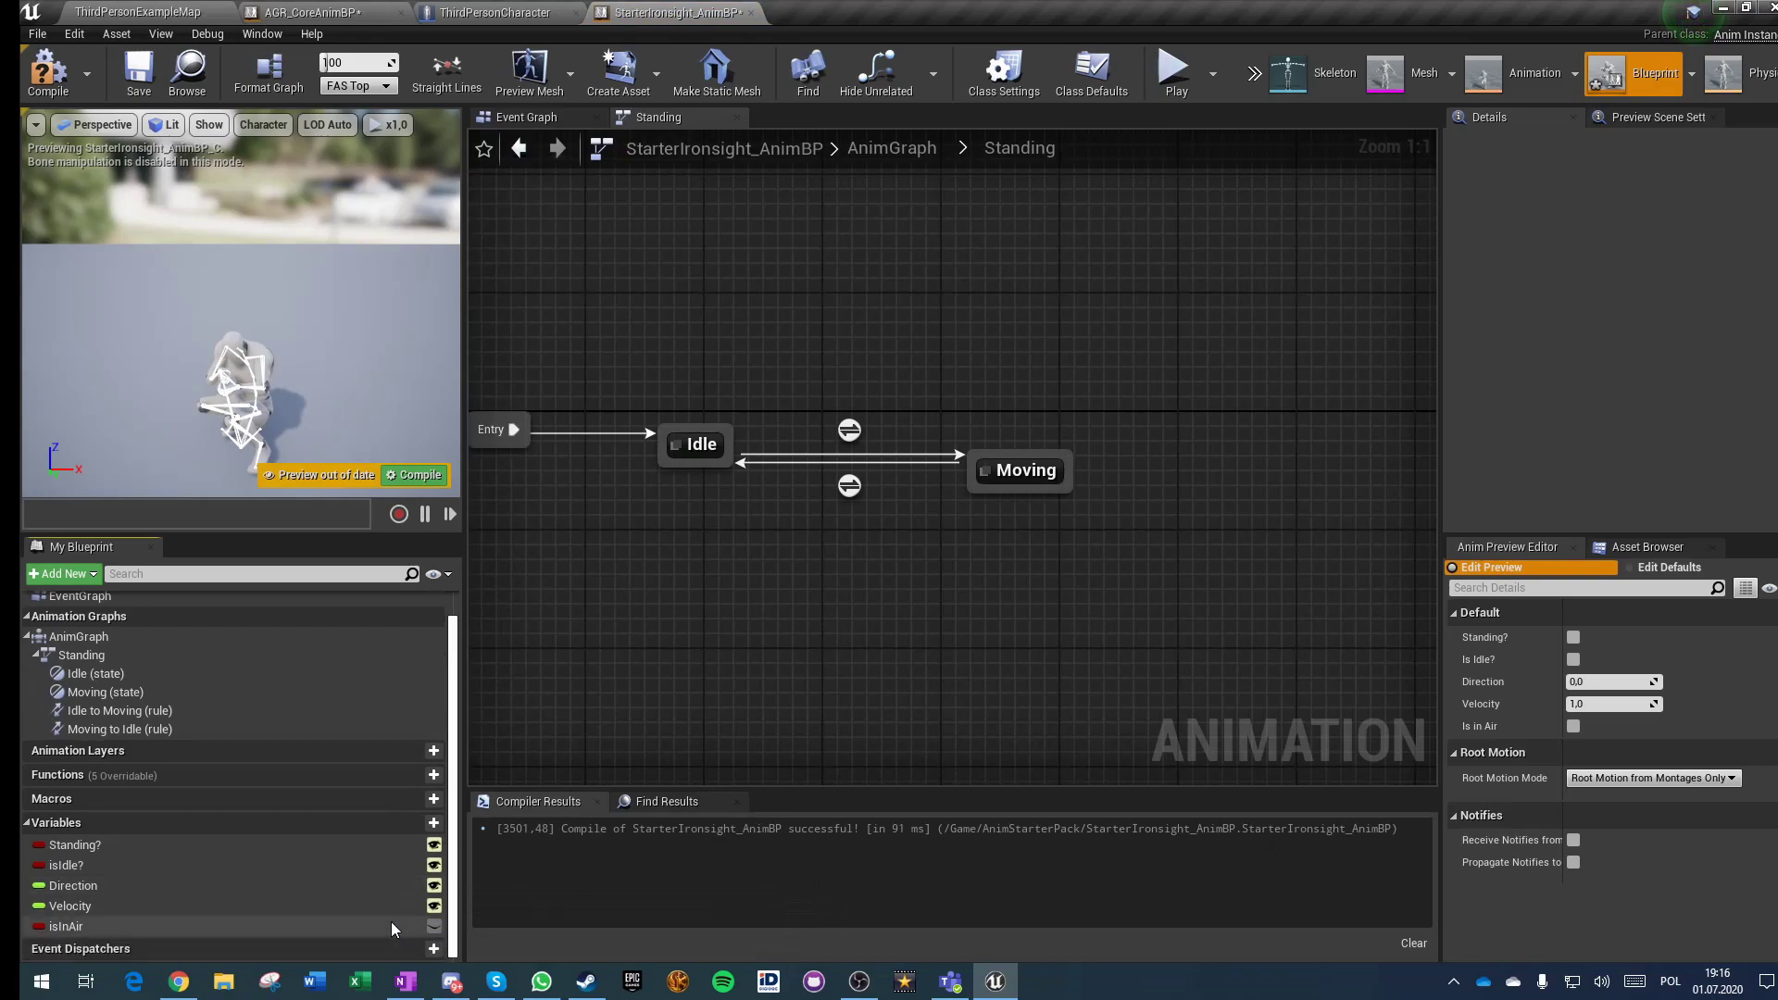
{"action": "left_click", "coordinate": [434, 927]}
{"action": "left_click", "coordinate": [46, 92]}
{"action": "left_click", "coordinate": [139, 74]}
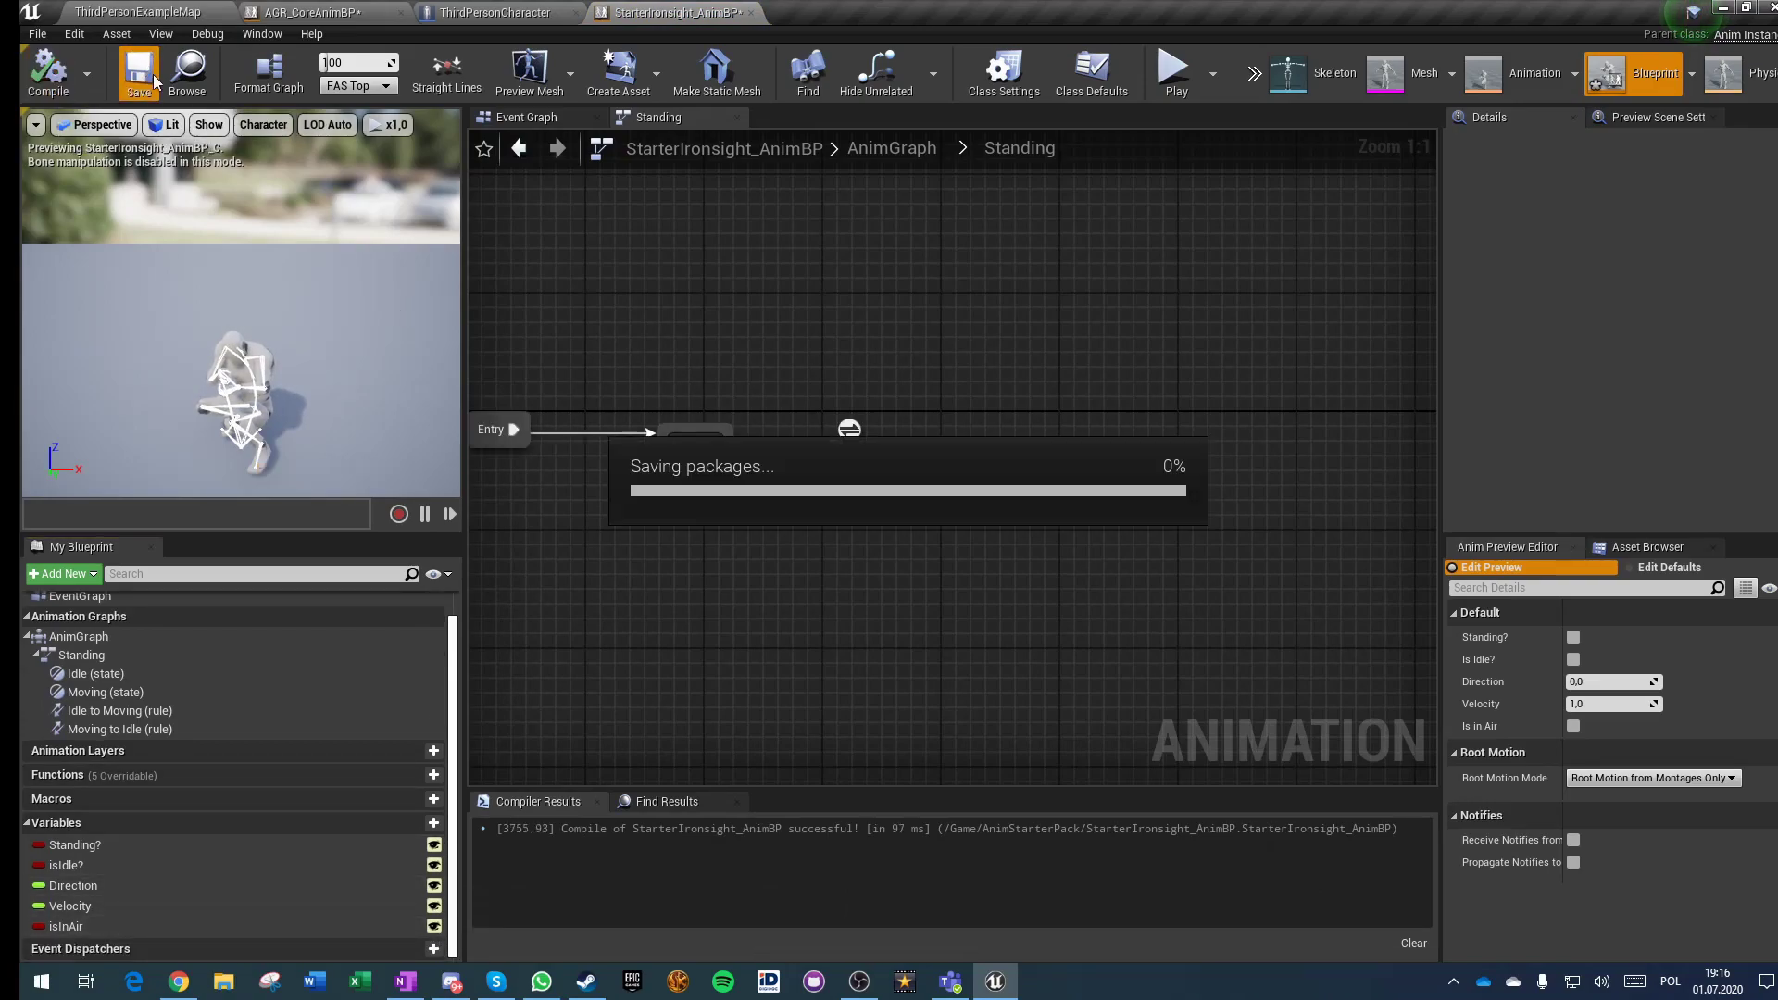
Step: Return to AGR_CoreAnimBP and compile and save the blueprint
{"action": "left_click", "coordinate": [497, 12]}
{"action": "left_click", "coordinate": [313, 12]}
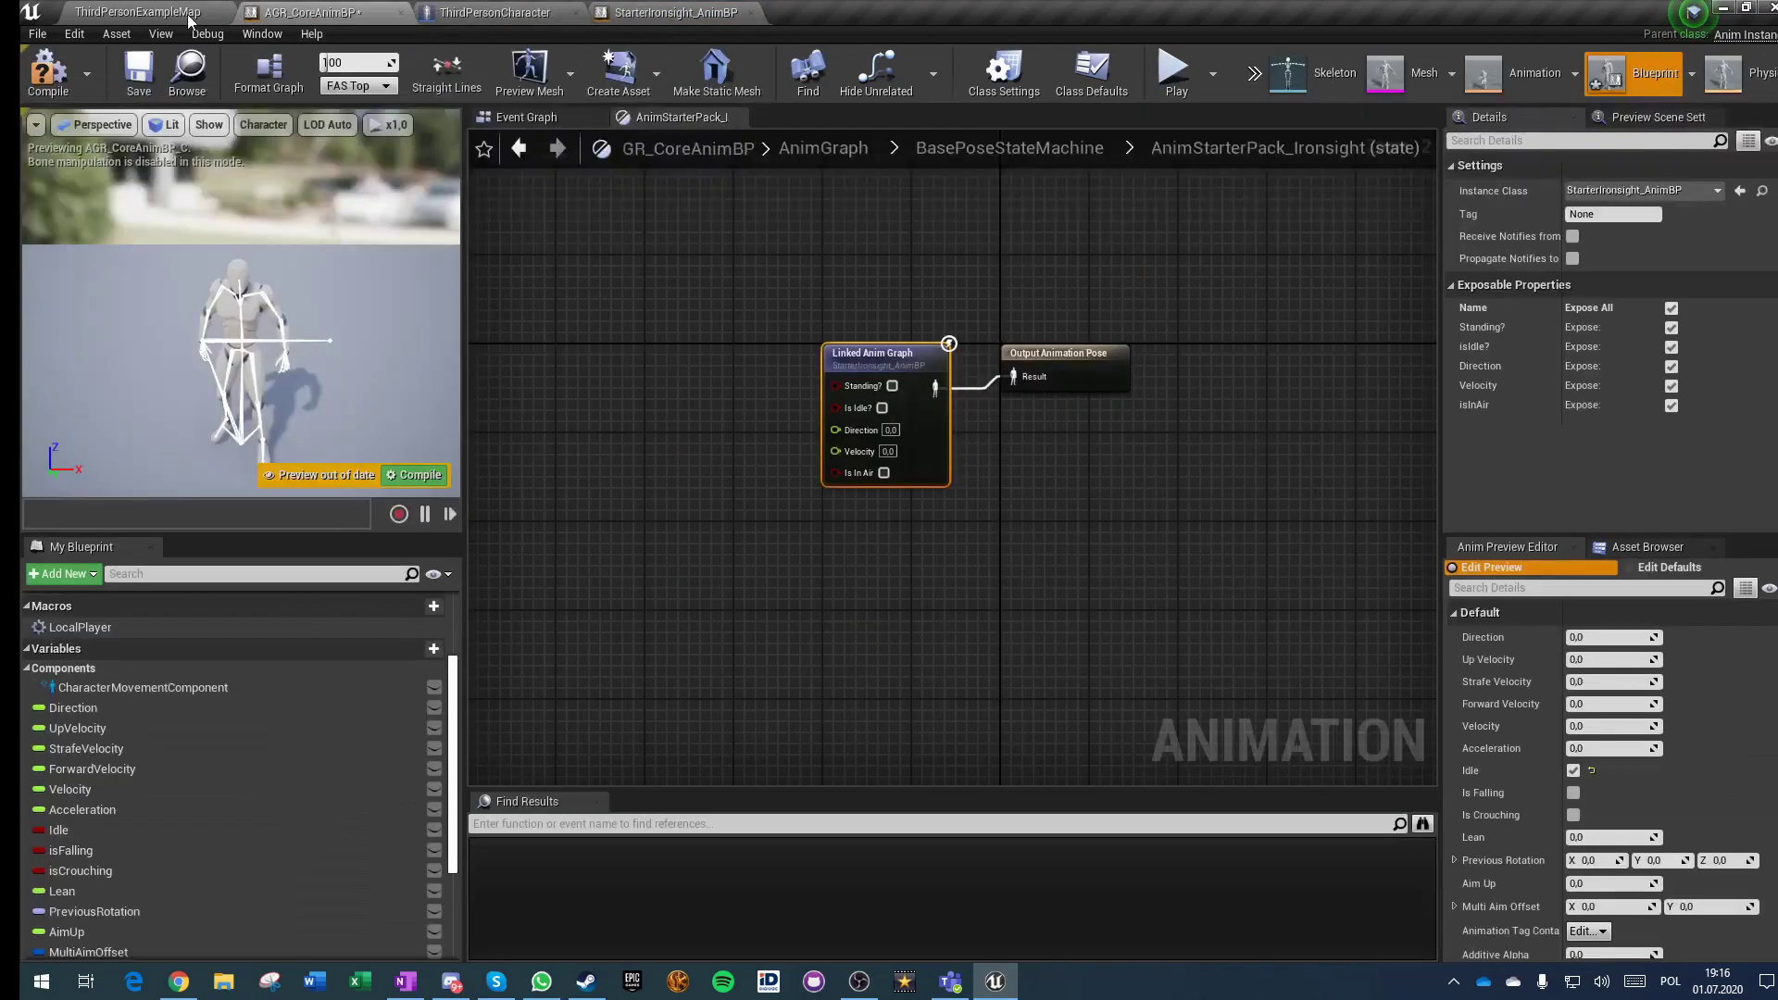
{"action": "left_click", "coordinate": [65, 79]}
{"action": "left_click", "coordinate": [139, 74]}
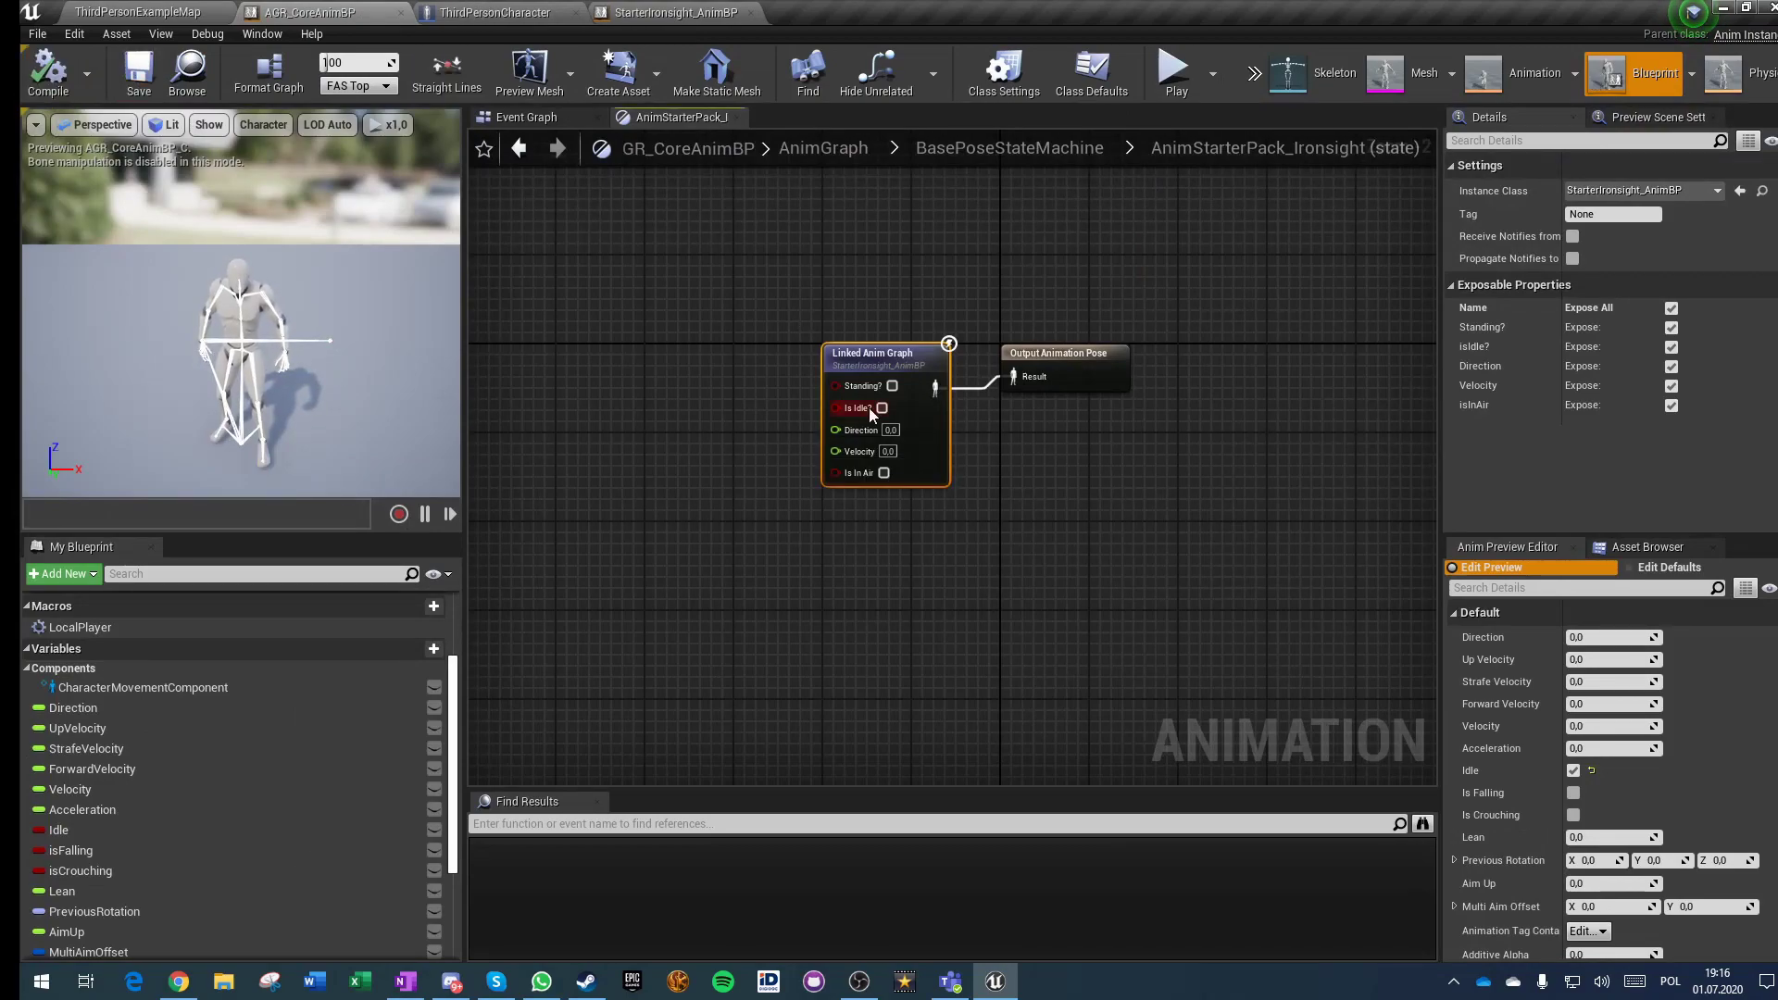
Step: Add an isCrouching getter with a NOT node and connect it to the Linked Anim Graph's Standing? input
{"action": "scroll", "coordinate": [619, 616], "scroll_direction": "up", "scroll_amount": 2}
{"action": "left_click_drag", "start_coordinate": [82, 871], "coordinate": [783, 354], "text": "ctrl"}
{"action": "type", "text": "not"}
{"action": "key", "text": "Return"}
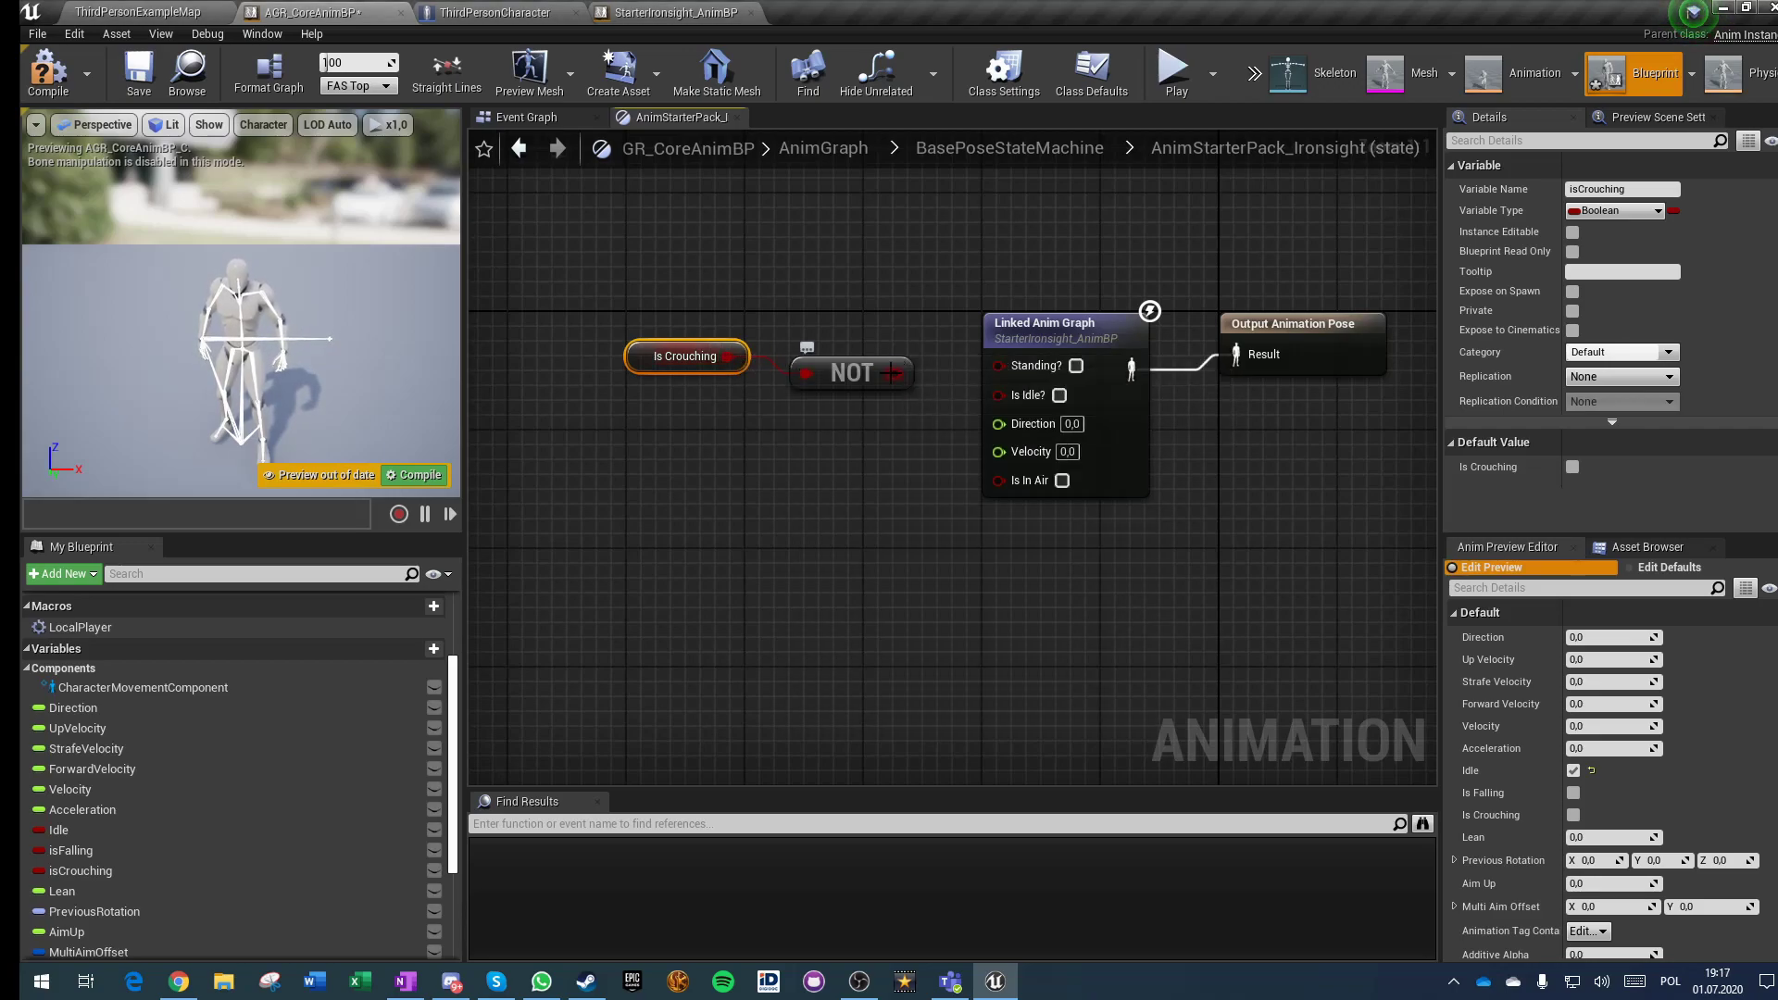
{"action": "left_click_drag", "start_coordinate": [1028, 370], "coordinate": [1029, 366]}
{"action": "left_click", "coordinate": [741, 479]}
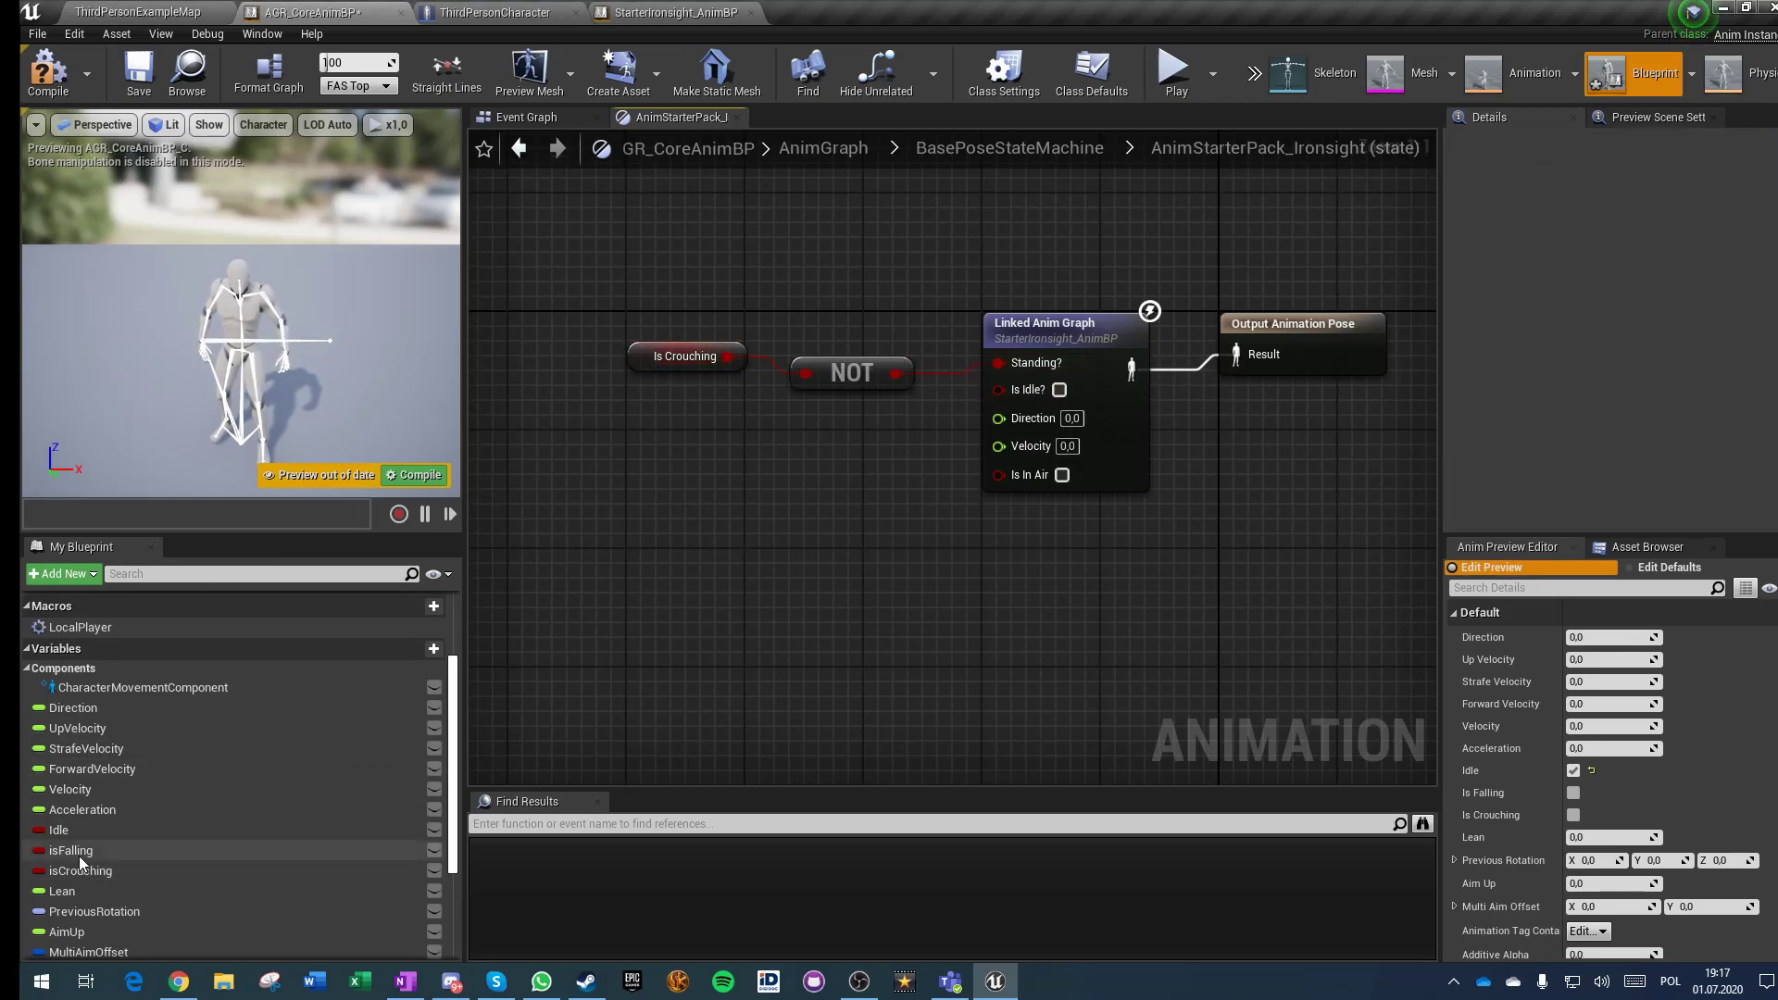
Step: Feed the Idle, Velocity, Direction and isFalling variables into the Linked Anim Graph's matching inputs and compile AGR_CoreAnimBP
{"action": "left_click_drag", "start_coordinate": [76, 834], "coordinate": [998, 387]}
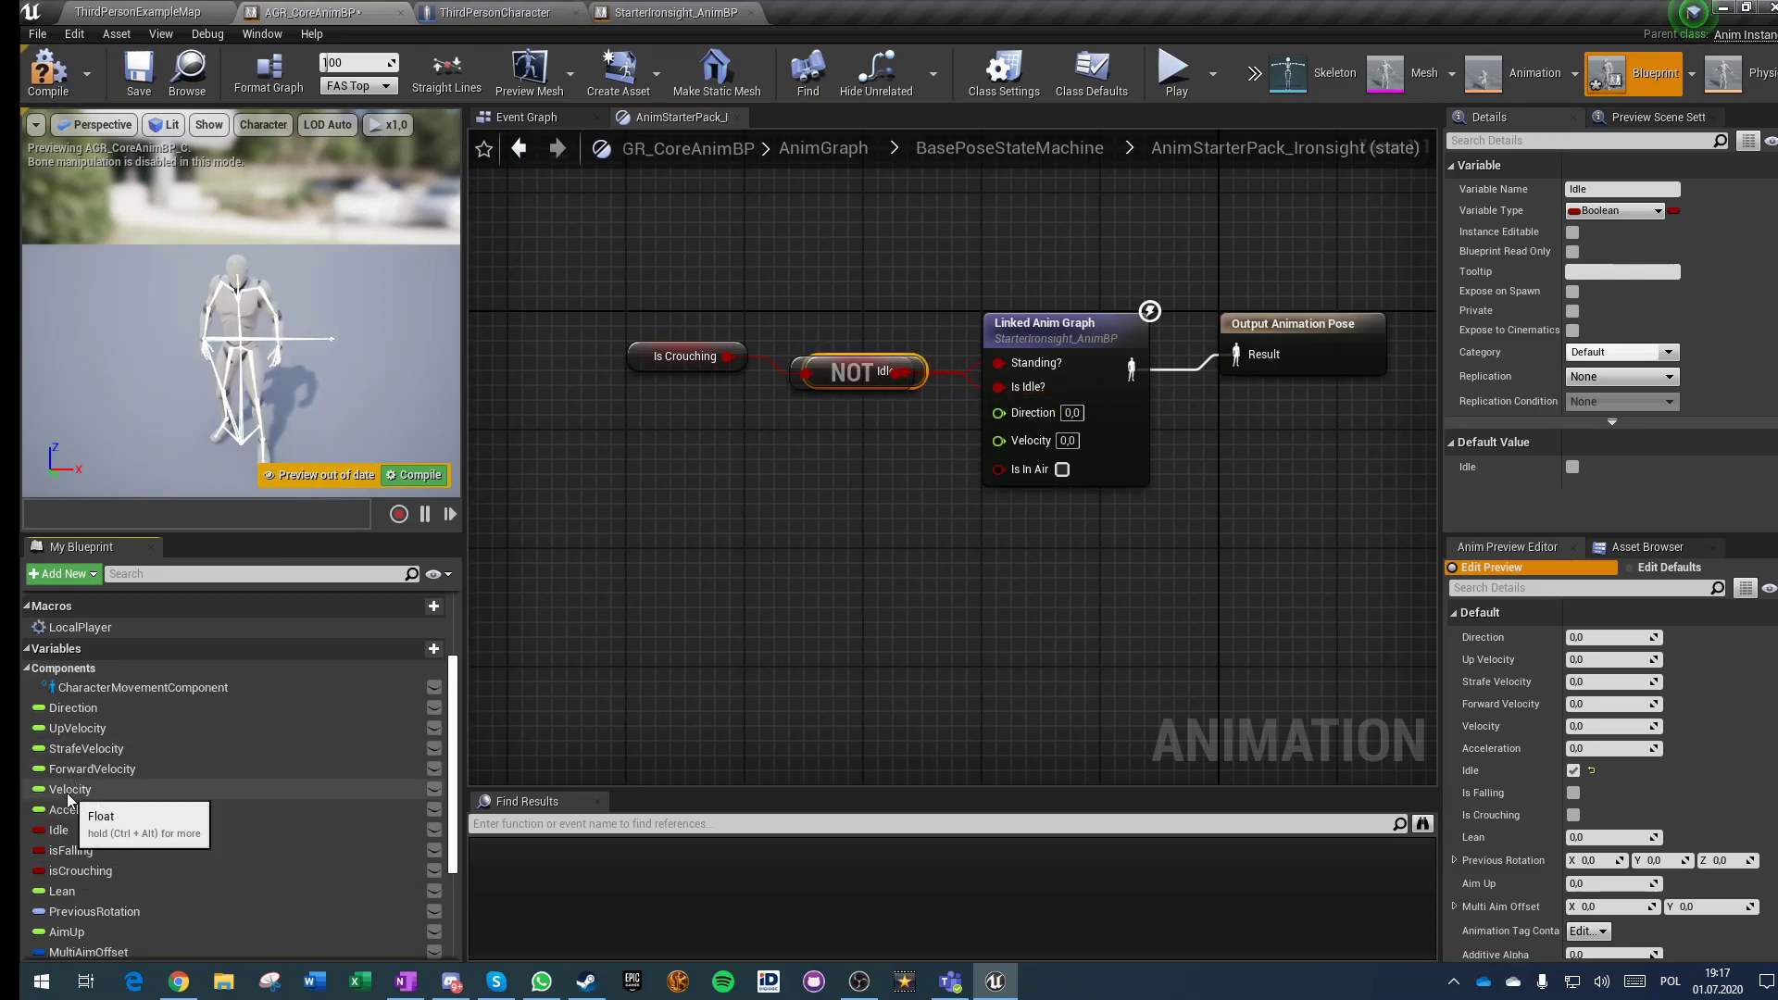
{"action": "left_click_drag", "start_coordinate": [332, 738], "coordinate": [999, 439]}
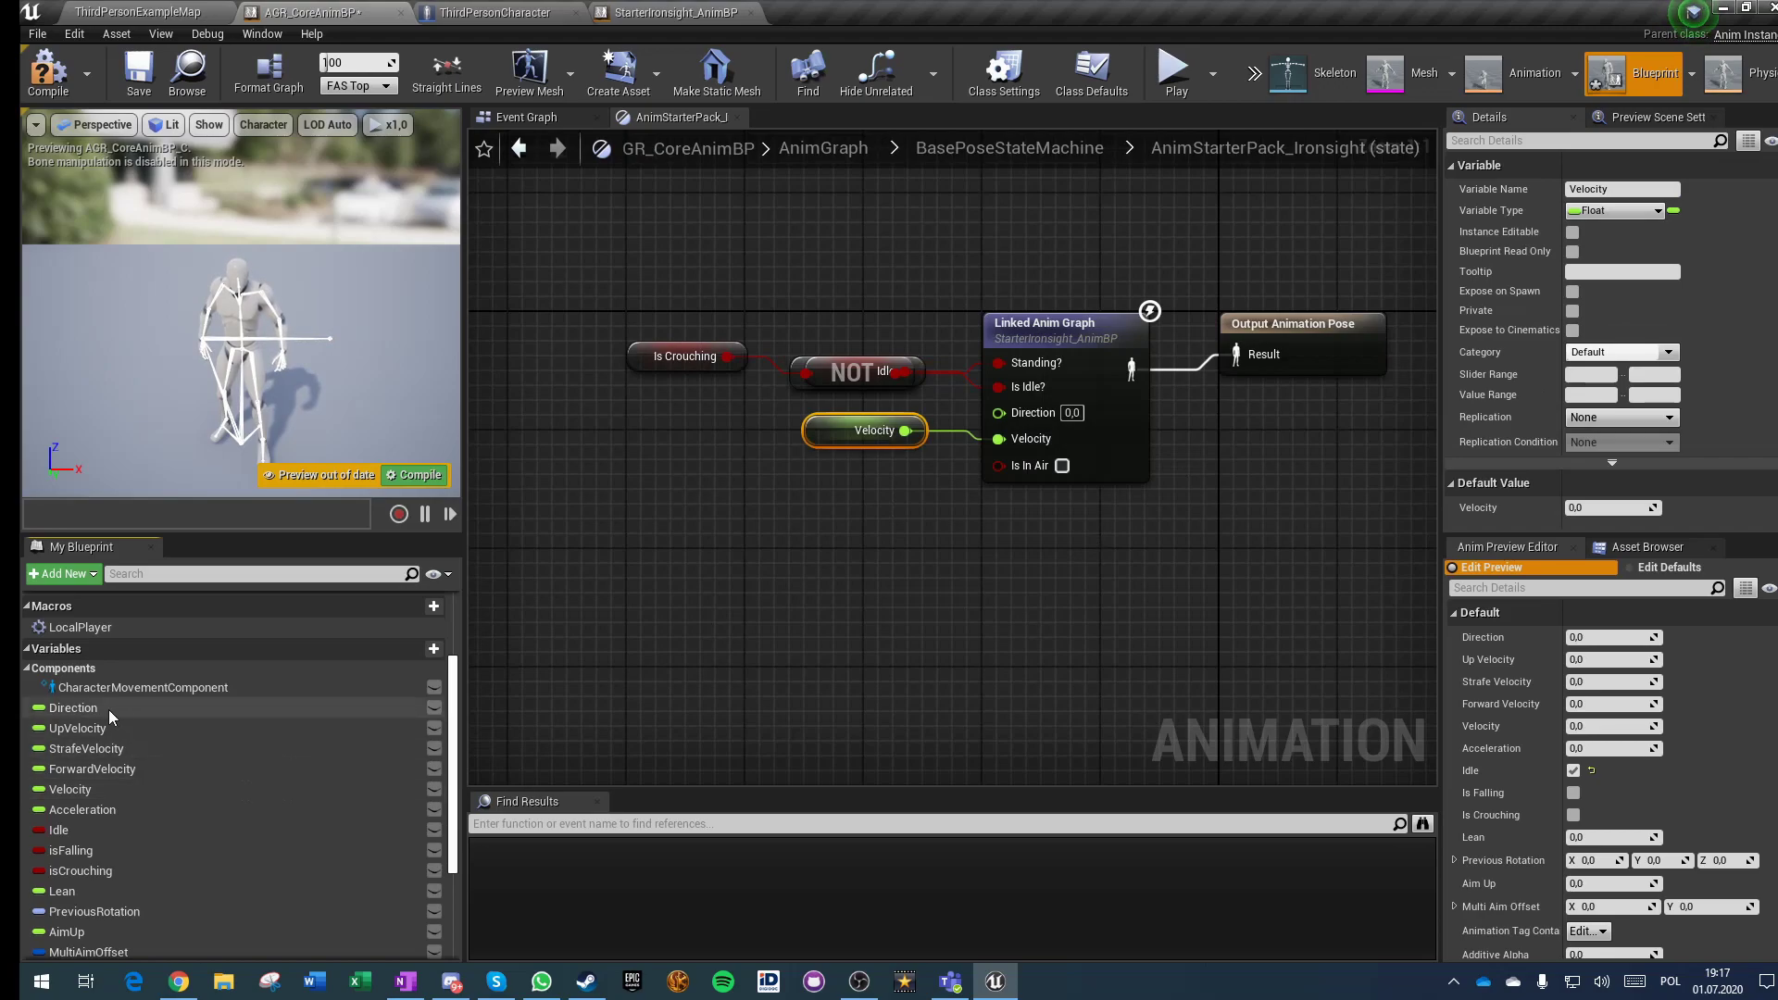
{"action": "left_click_drag", "start_coordinate": [115, 717], "coordinate": [903, 434]}
{"action": "left_click_drag", "start_coordinate": [1010, 419], "coordinate": [1008, 416]}
{"action": "left_click_drag", "start_coordinate": [96, 852], "coordinate": [1012, 463]}
{"action": "left_click", "coordinate": [70, 58]}
Step: Play ThirdPersonExampleMap, move the character in all directions while aiming to test the ironsight base pose, and stop playing
{"action": "left_click", "coordinate": [114, 9]}
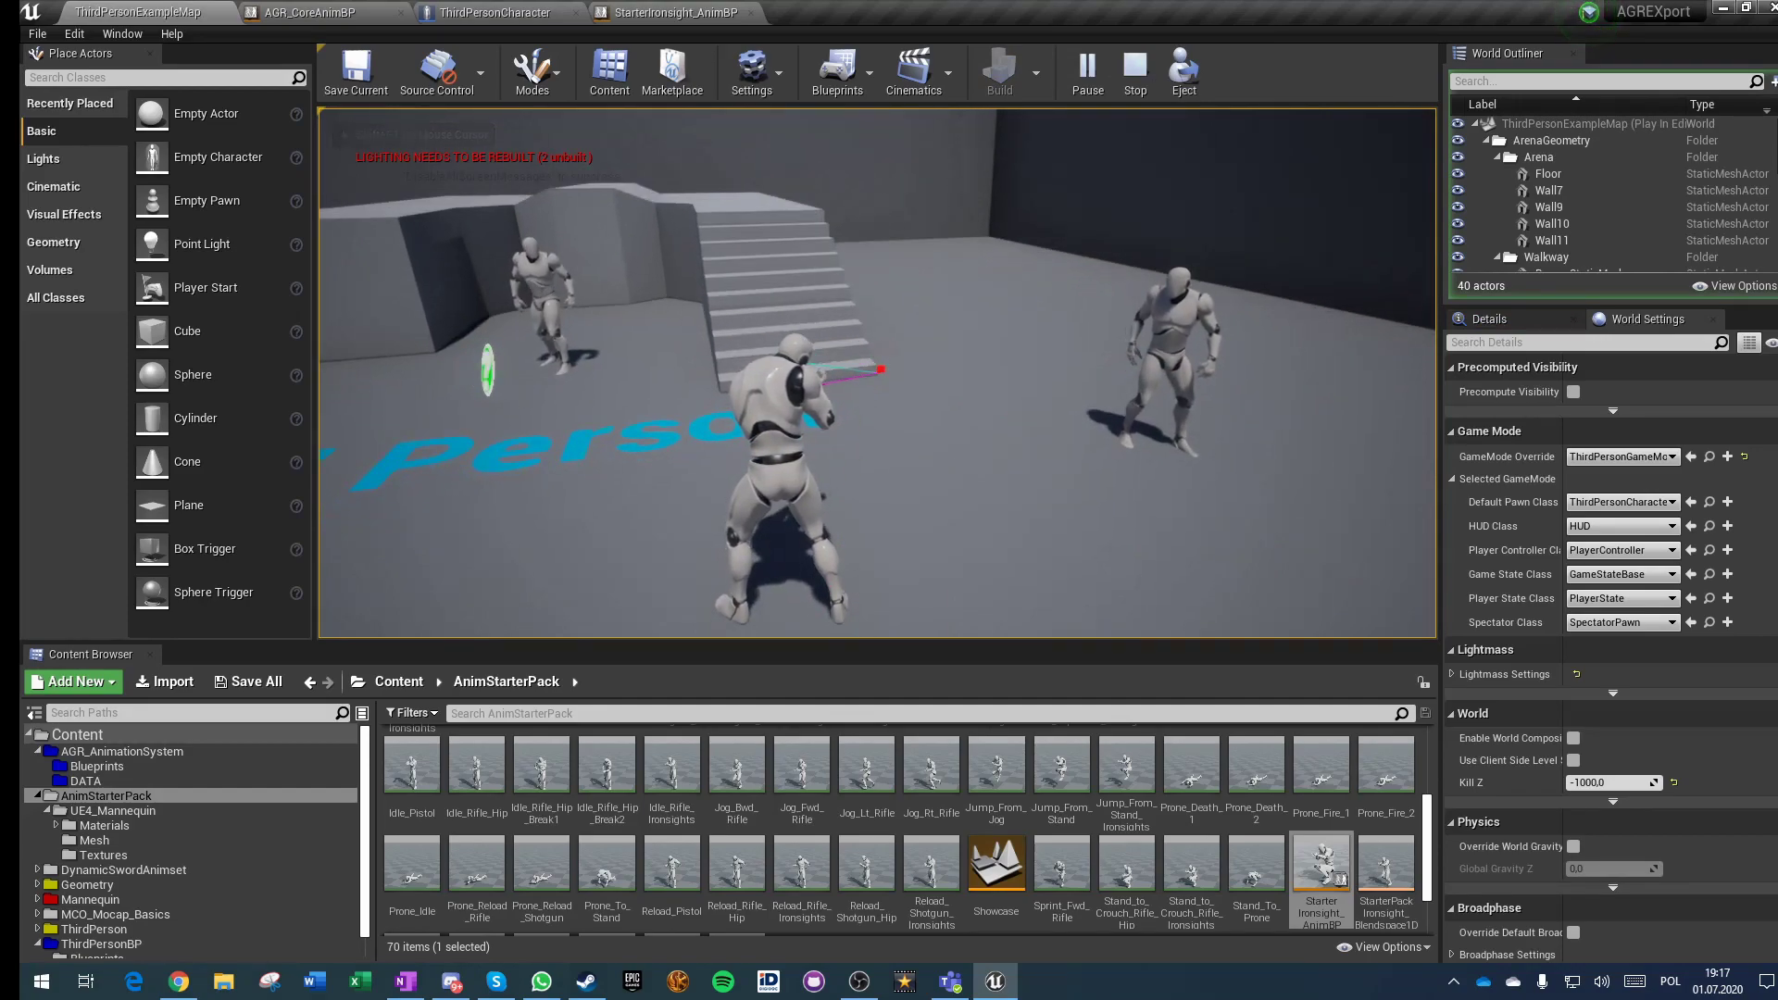
{"action": "key", "text": "d"}
{"action": "key", "text": "a"}
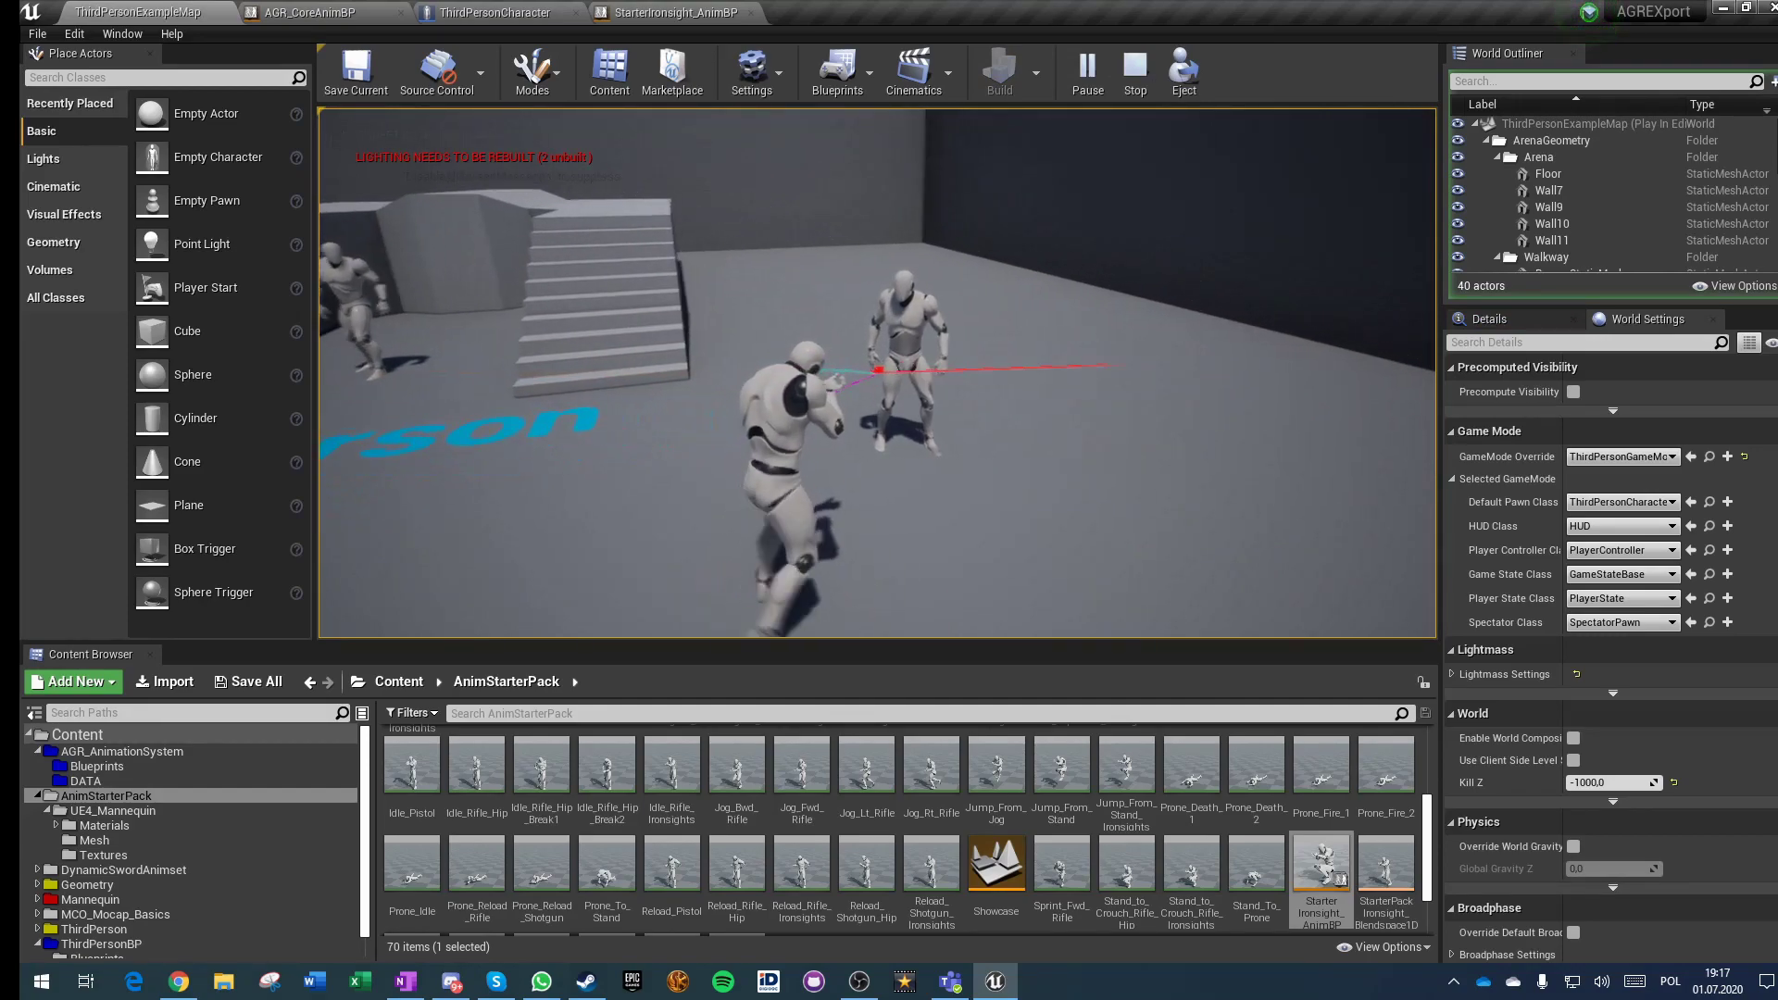
{"action": "key", "text": "s"}
{"action": "key", "text": "d"}
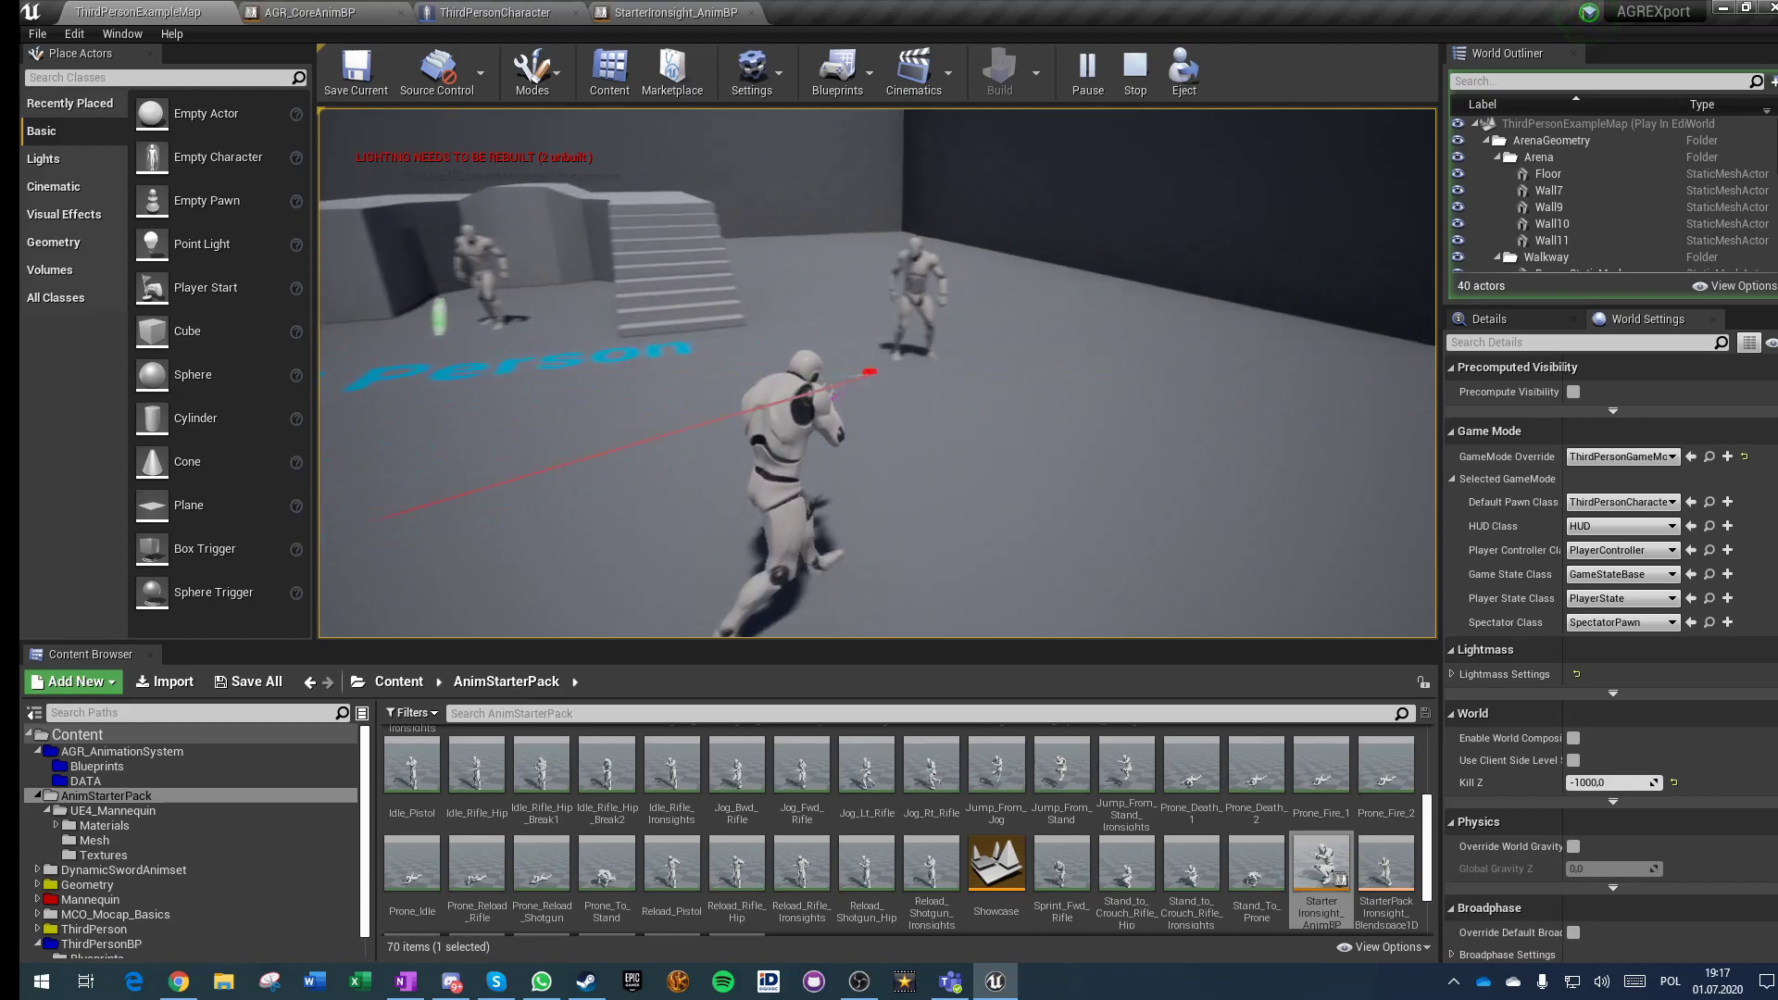
{"action": "key", "text": "a"}
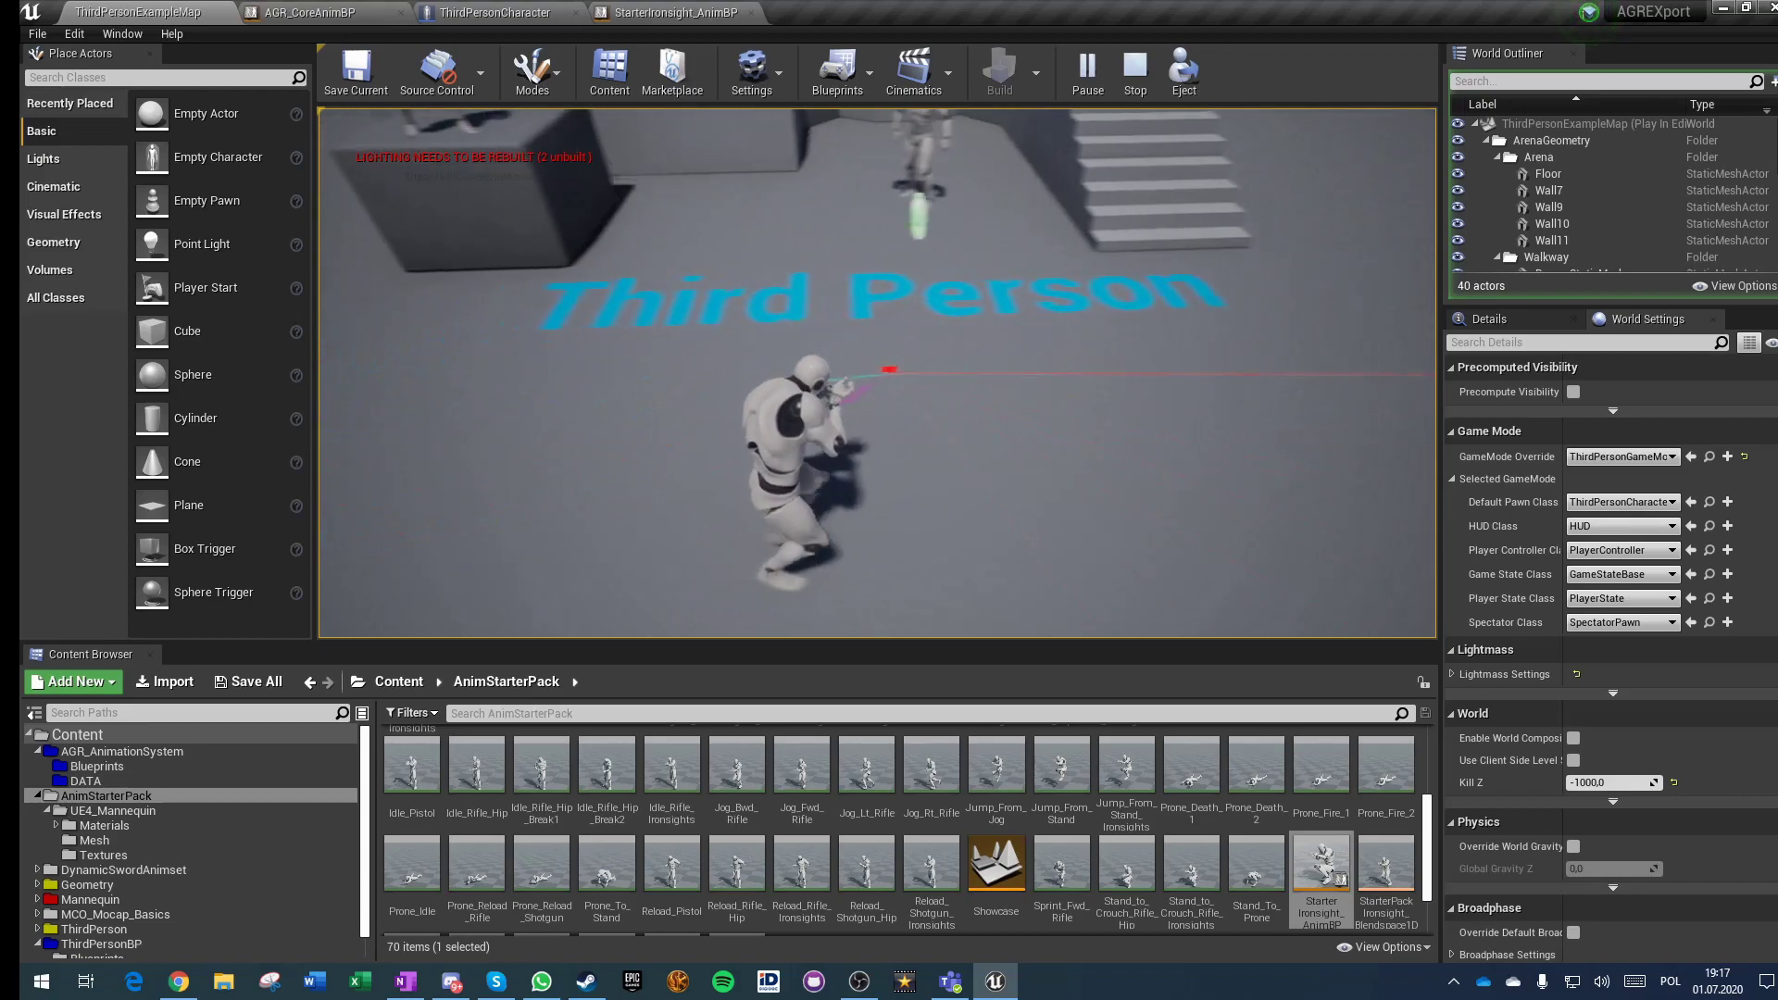
{"action": "key", "text": "s"}
{"action": "key", "text": "d"}
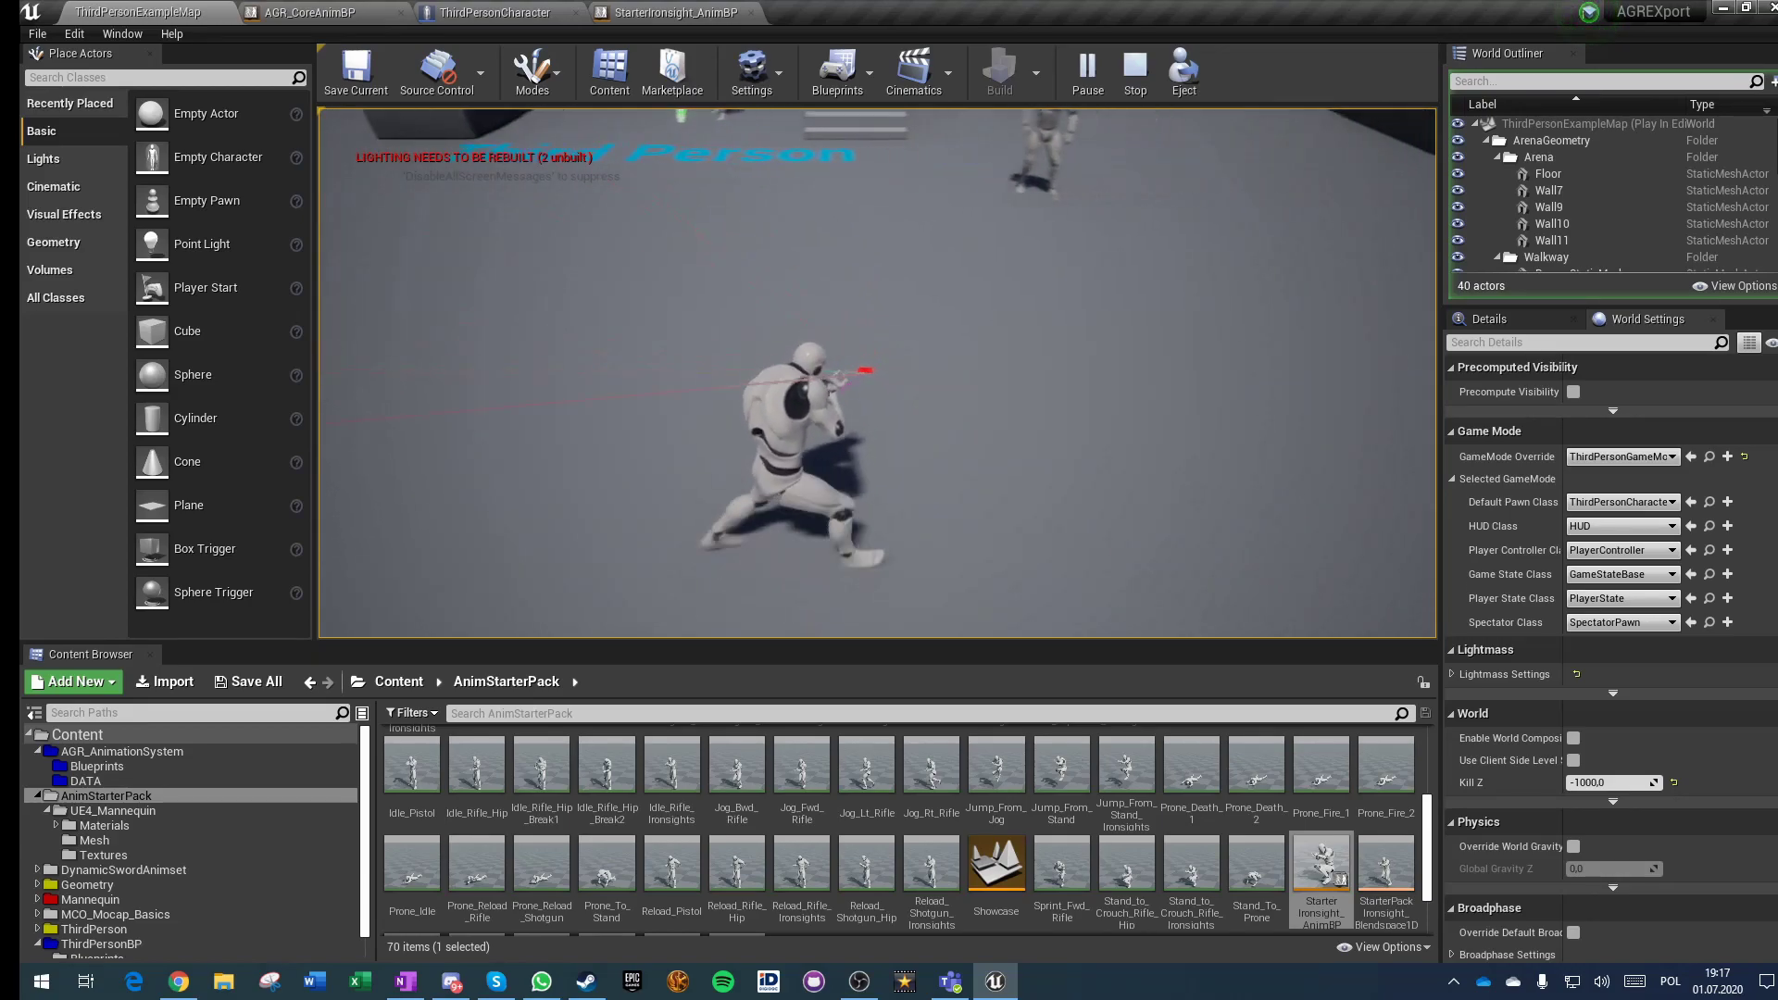
{"action": "key", "text": "w"}
{"action": "key", "text": "a"}
{"action": "key", "text": "s"}
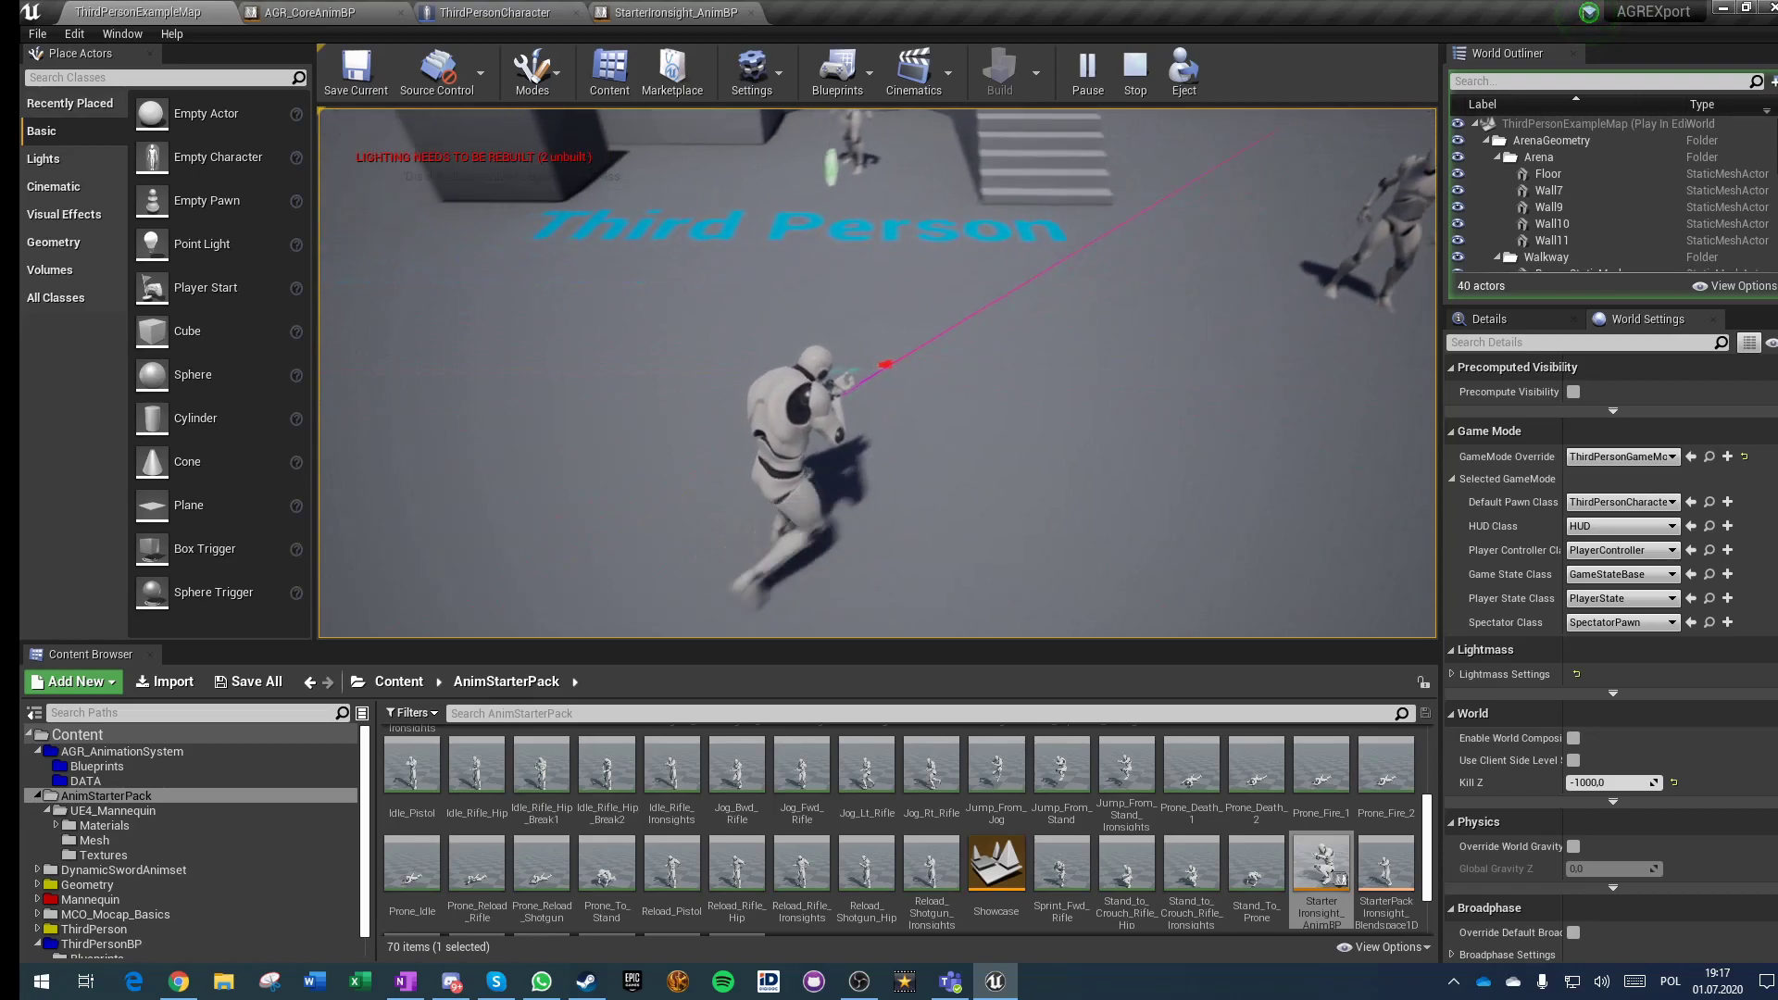
{"action": "key", "text": "d"}
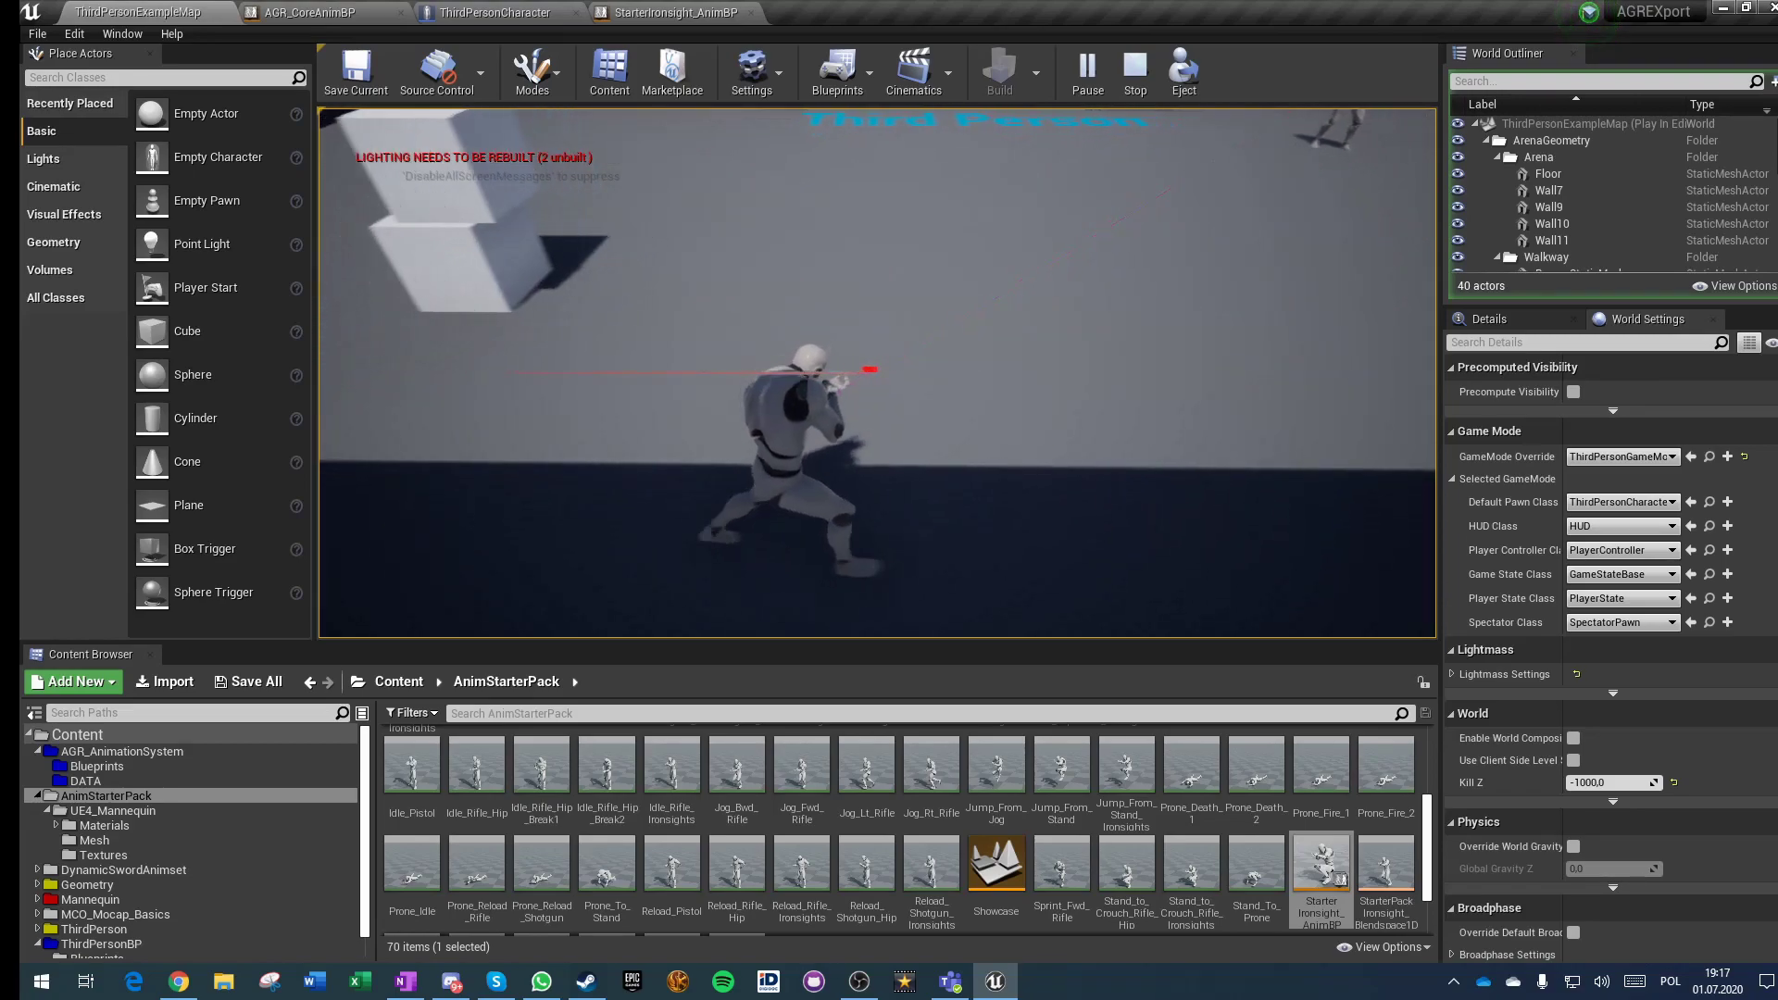
{"action": "key", "text": "w"}
{"action": "key", "text": "d"}
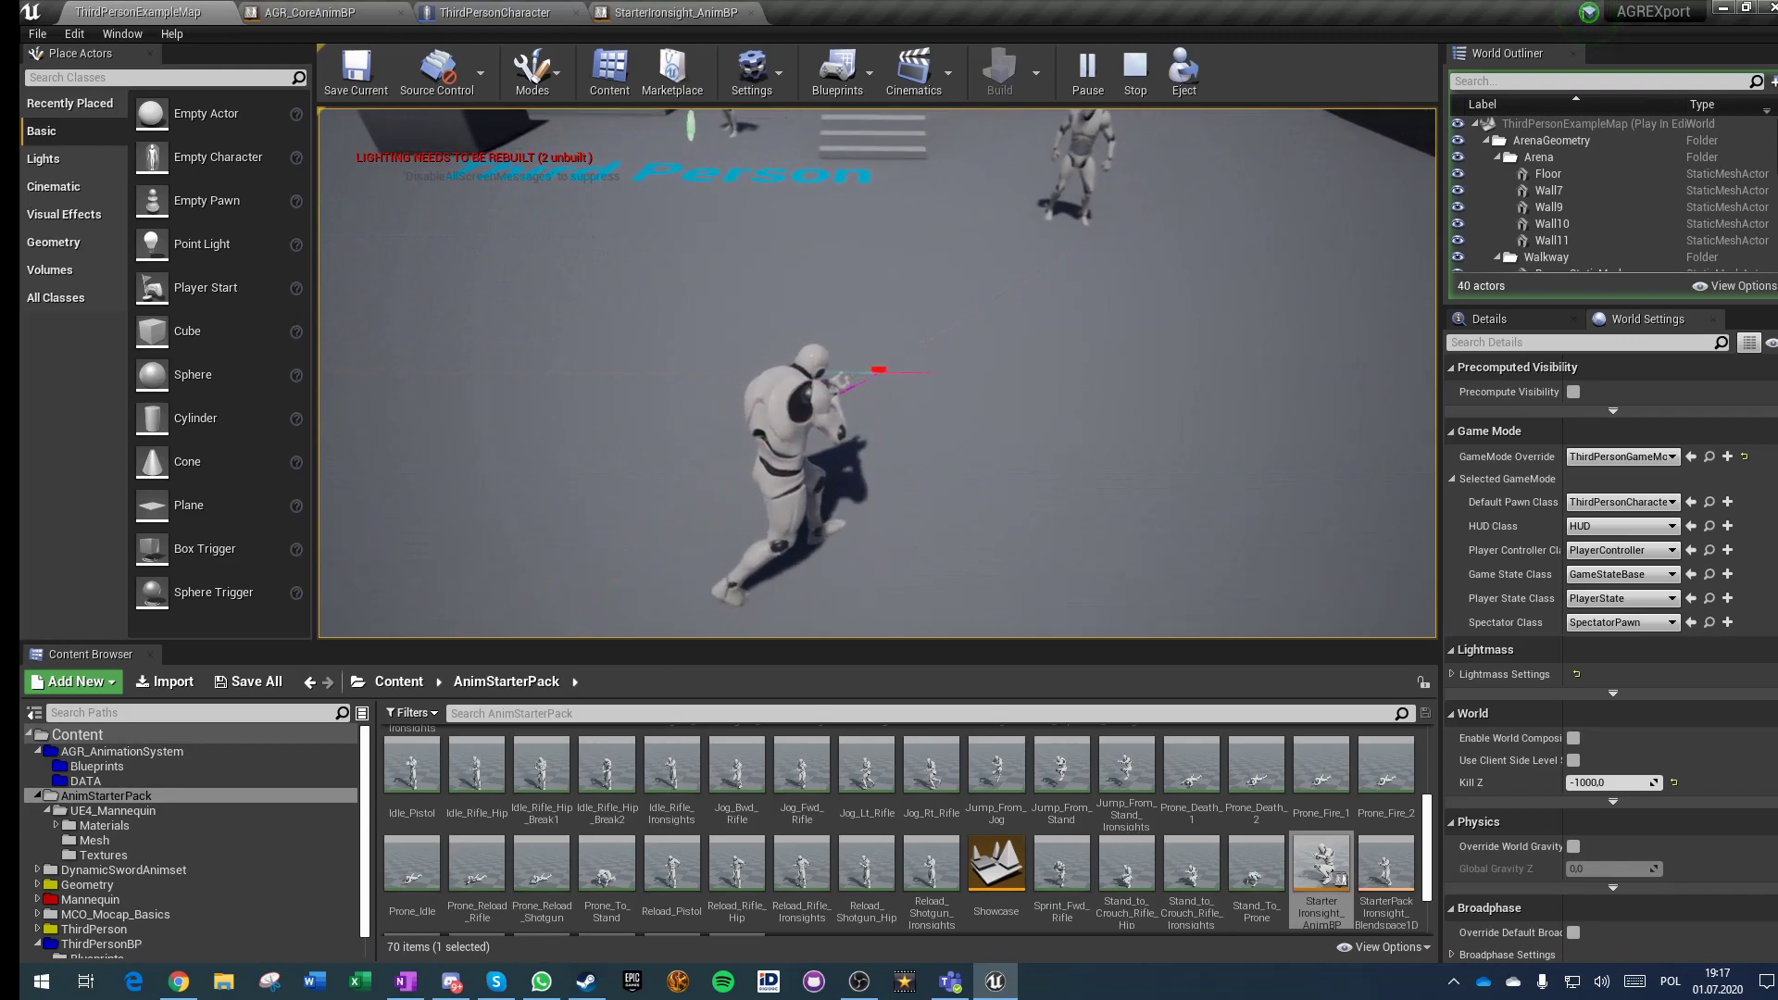
{"action": "key", "text": "a"}
{"action": "key", "text": "w"}
{"action": "key", "text": "d"}
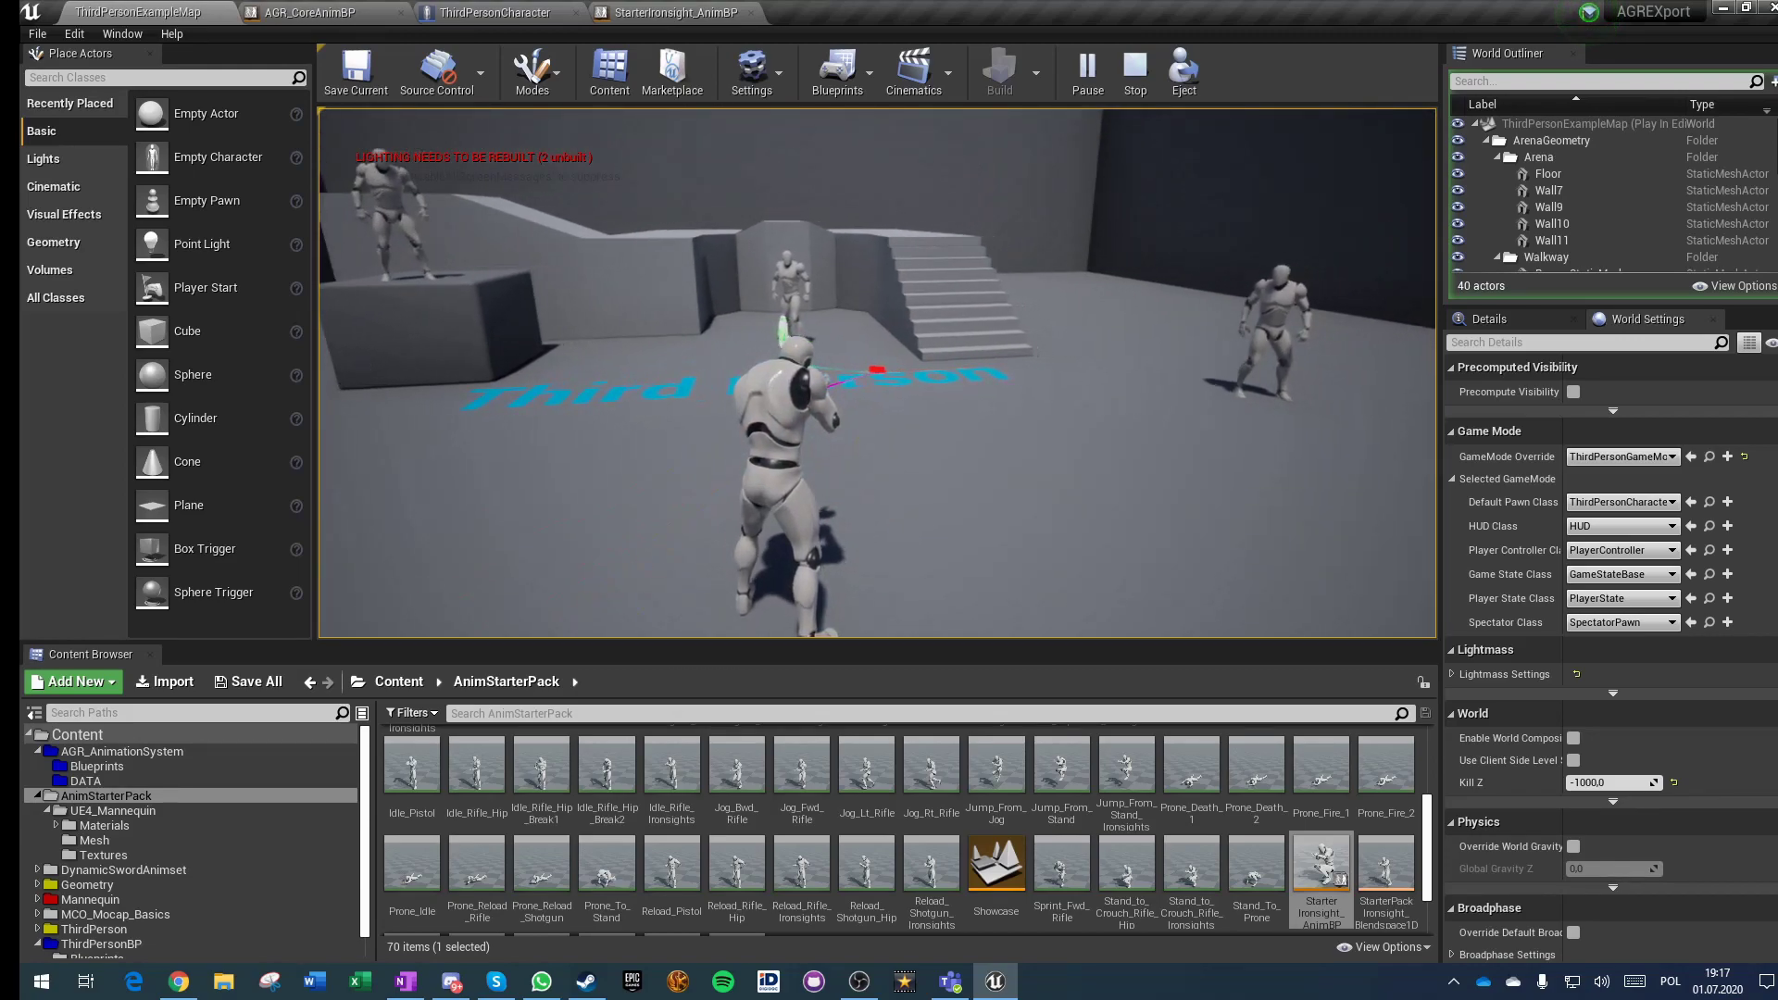
{"action": "key", "text": "Escape"}
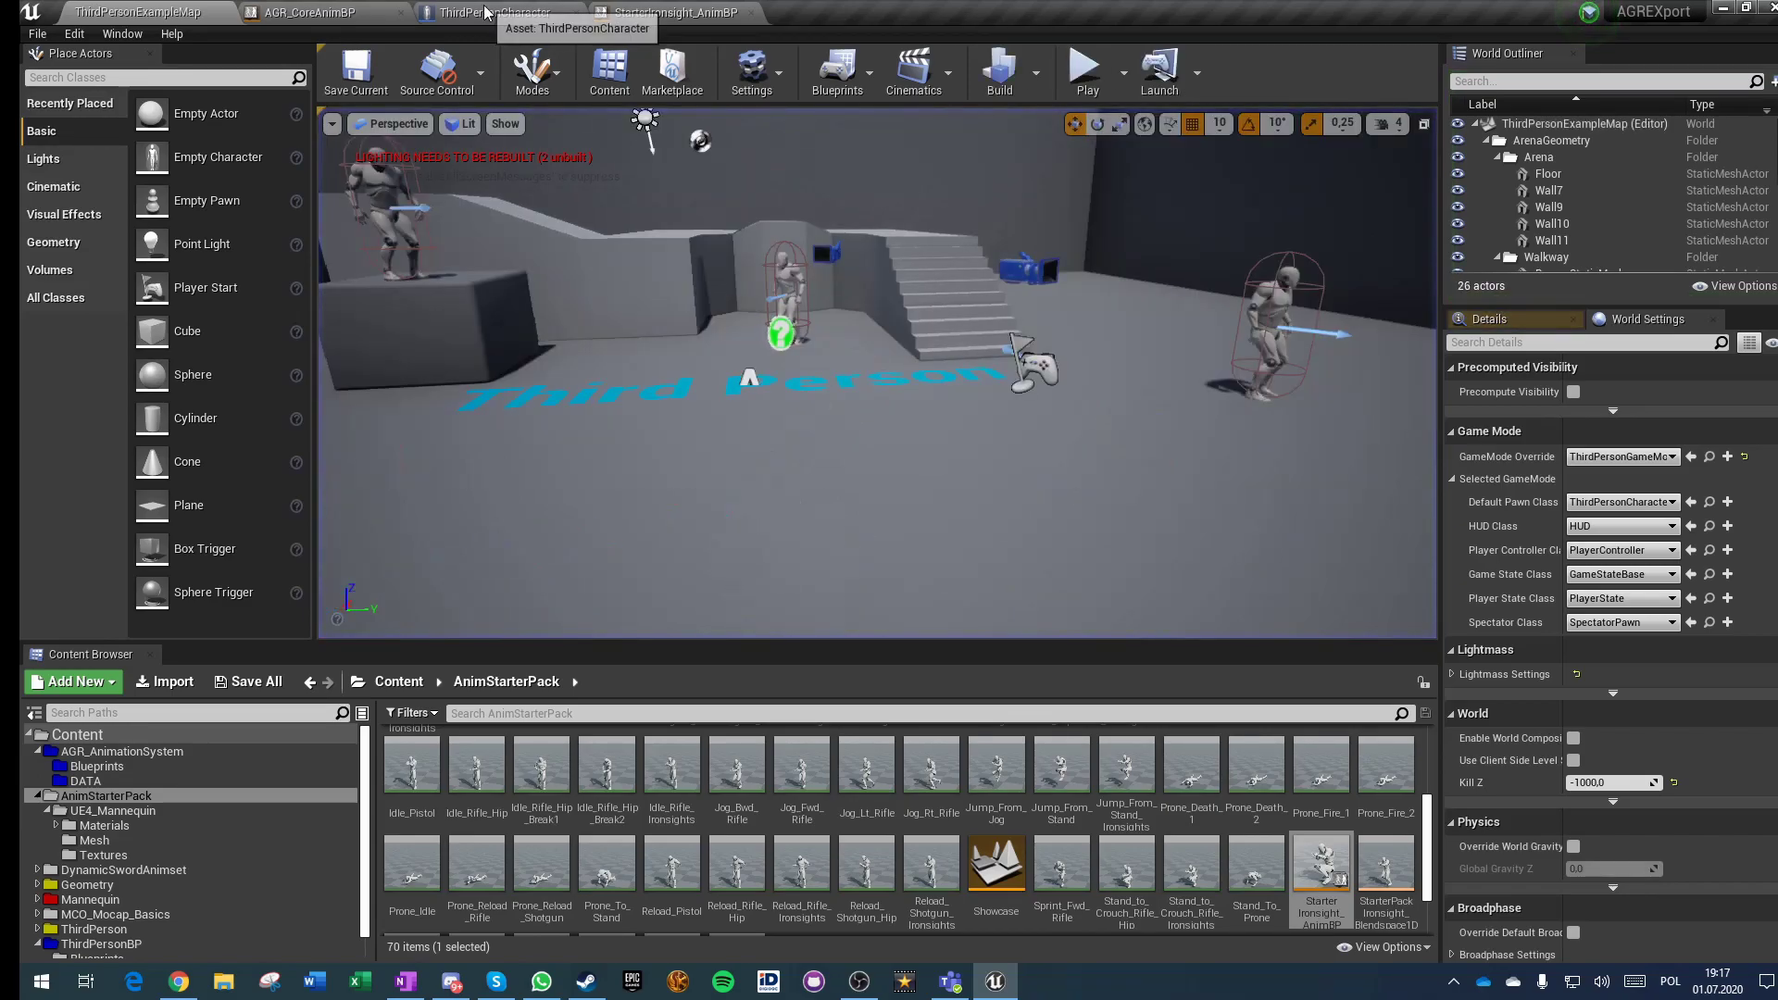
Step: Review the right mouse button logic in ThirdPersonCharacter's Tutorial 2 graph, examining its Branch and Event Set Base Pose nodes
{"action": "left_click", "coordinate": [487, 16]}
{"action": "scroll", "coordinate": [585, 513], "scroll_direction": "up", "scroll_amount": 6}
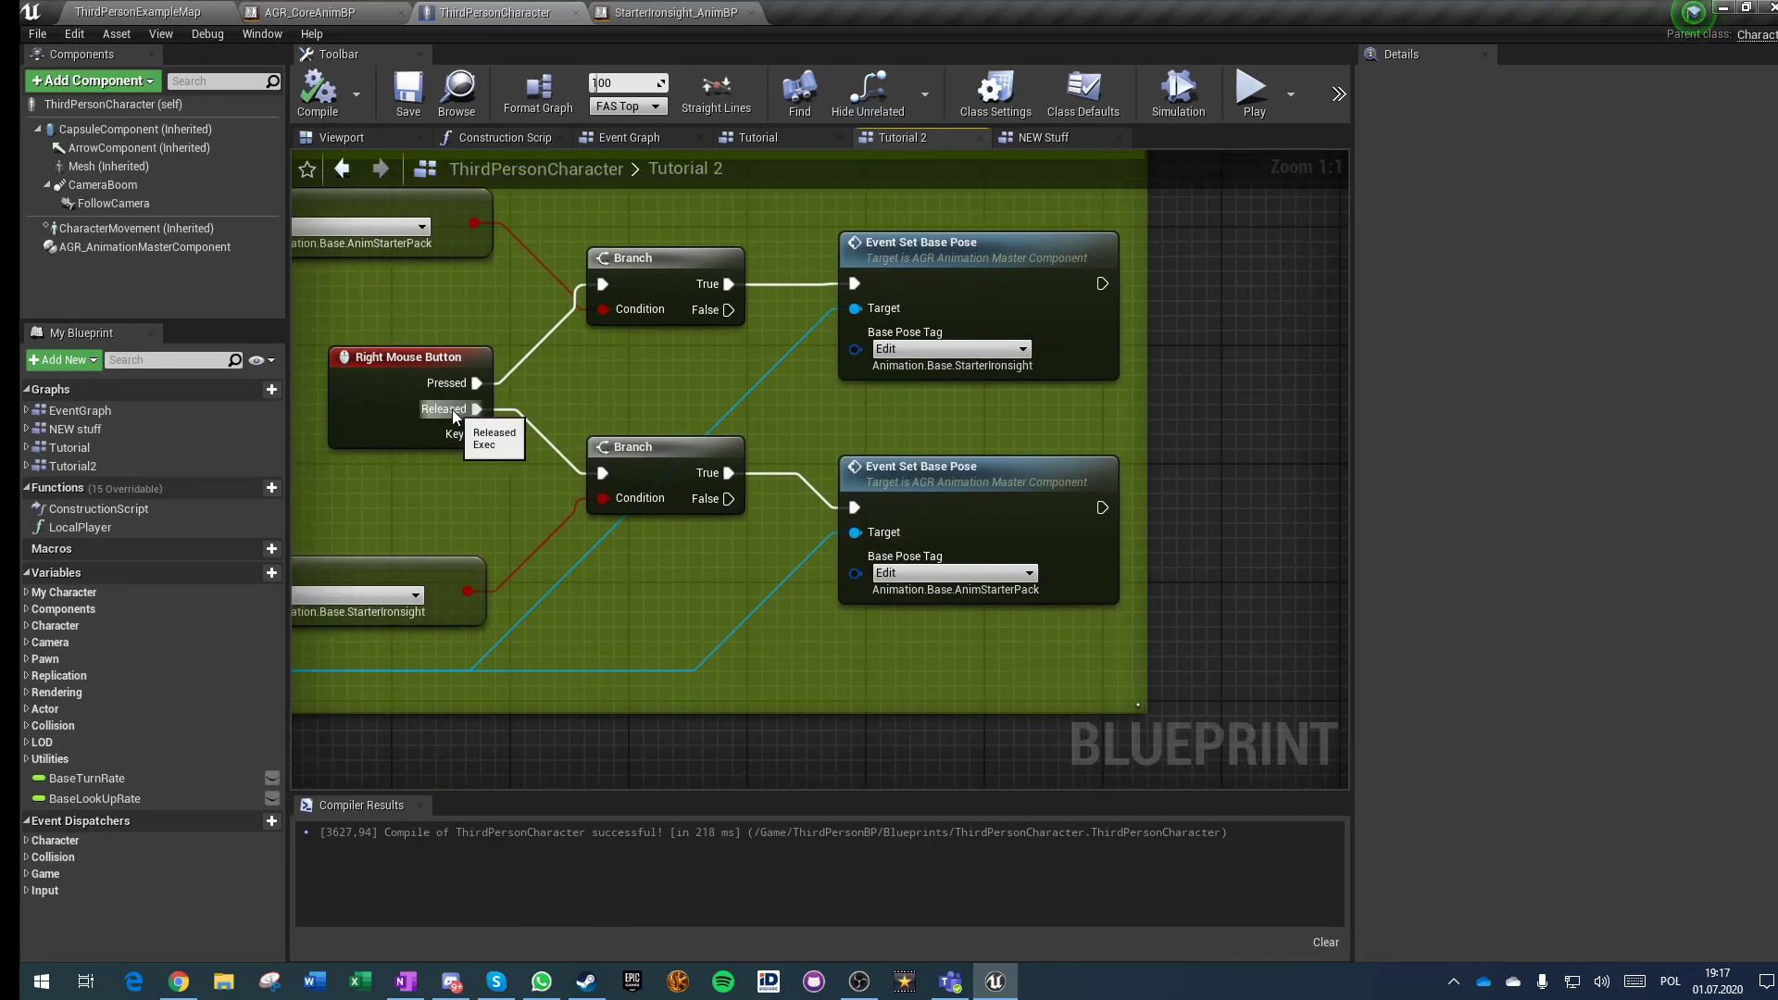
{"action": "right_click_drag", "start_coordinate": [529, 522], "coordinate": [659, 523]}
{"action": "right_click_drag", "start_coordinate": [946, 619], "coordinate": [847, 602]}
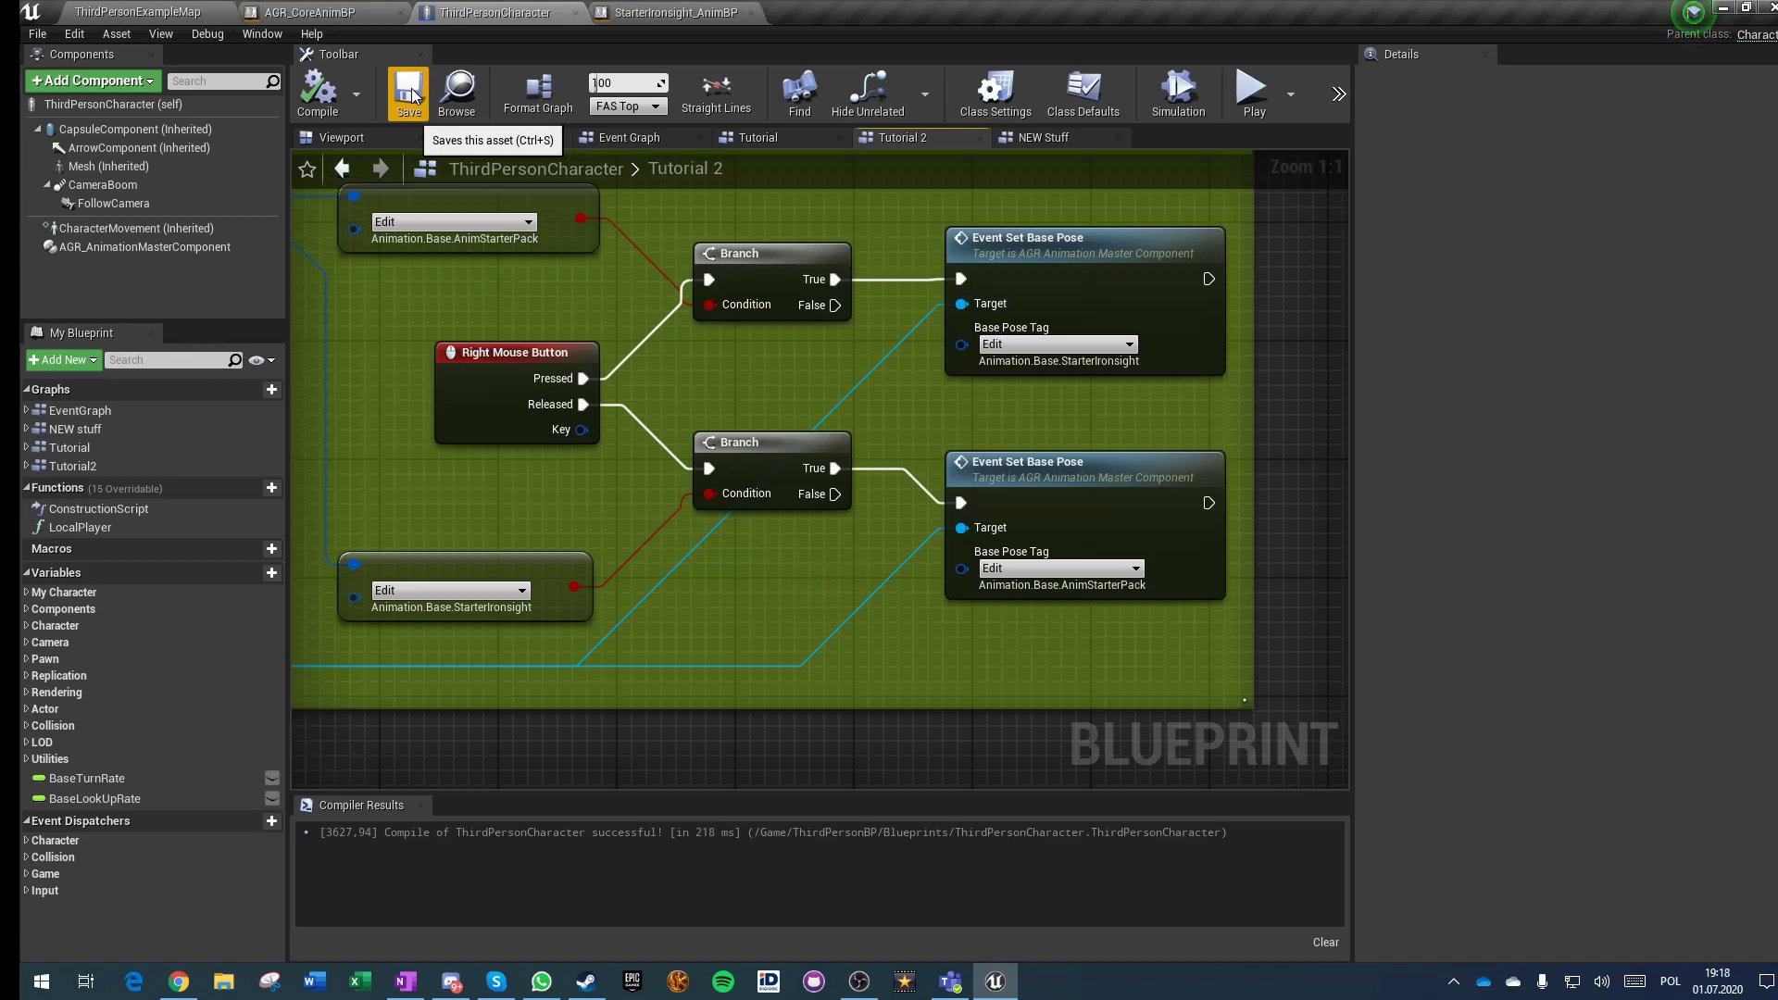
Step: Play ThirdPersonExampleMap and aim with the character to test the base pose switch
{"action": "left_click", "coordinate": [168, 11]}
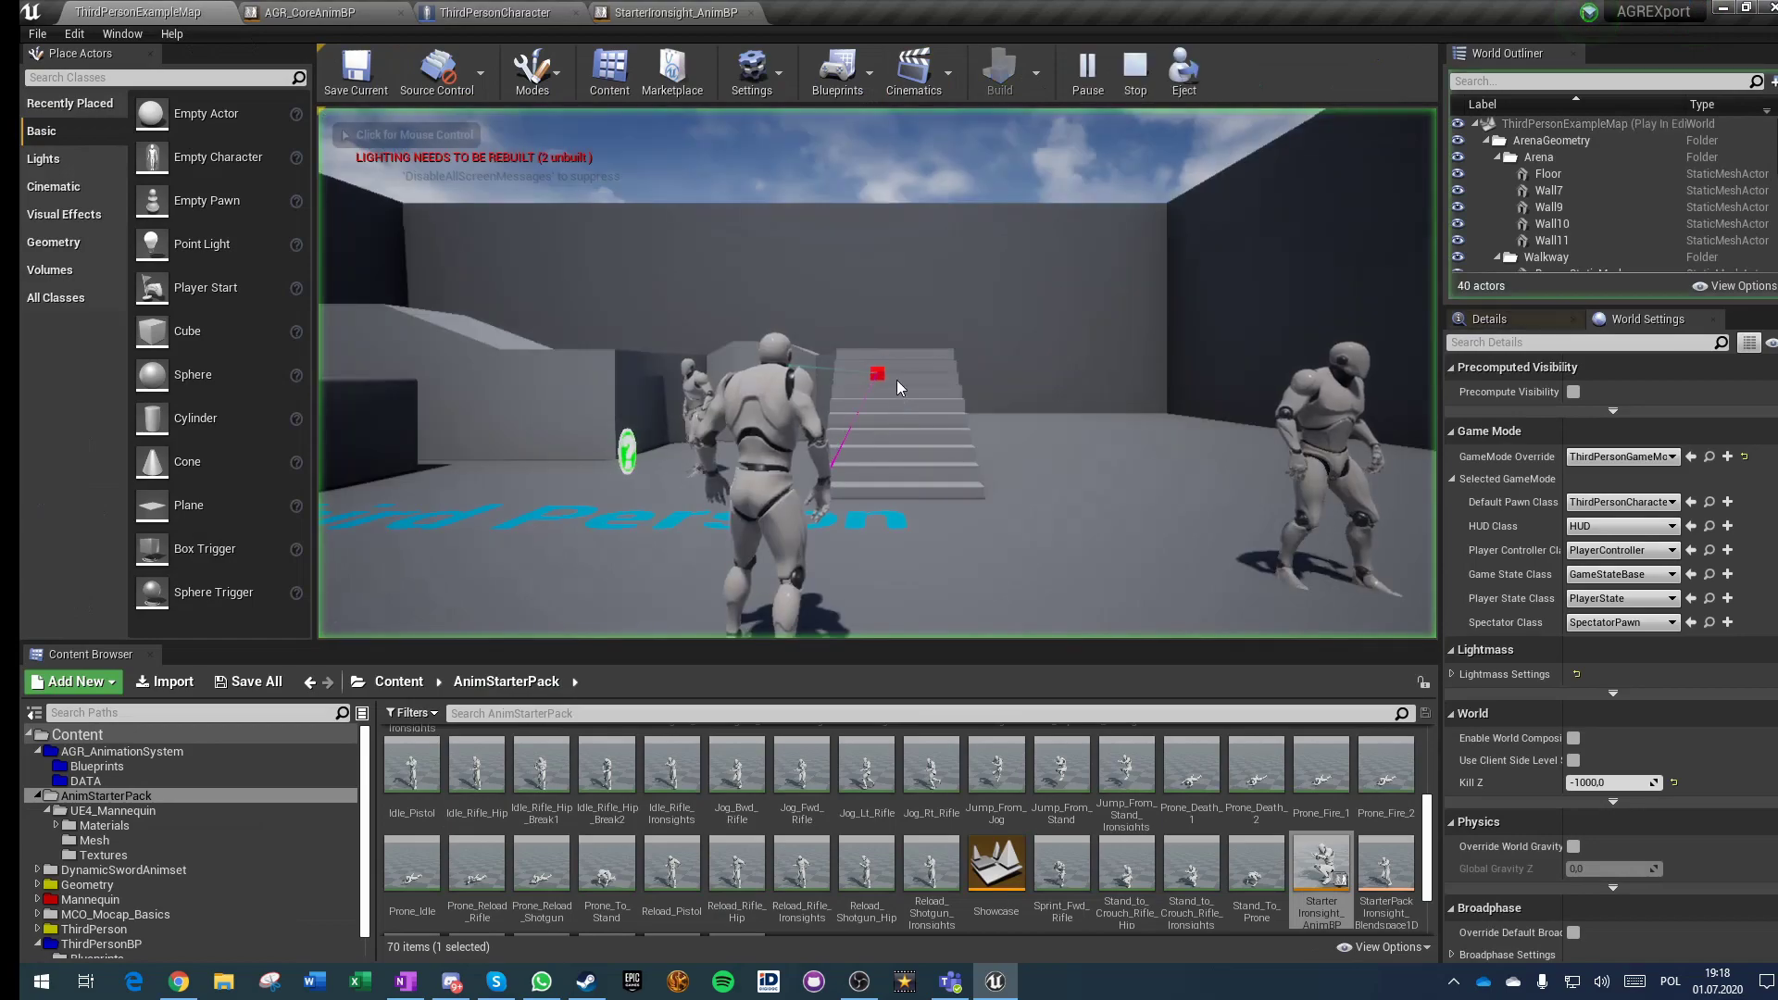
{"action": "right_click", "coordinate": [878, 374]}
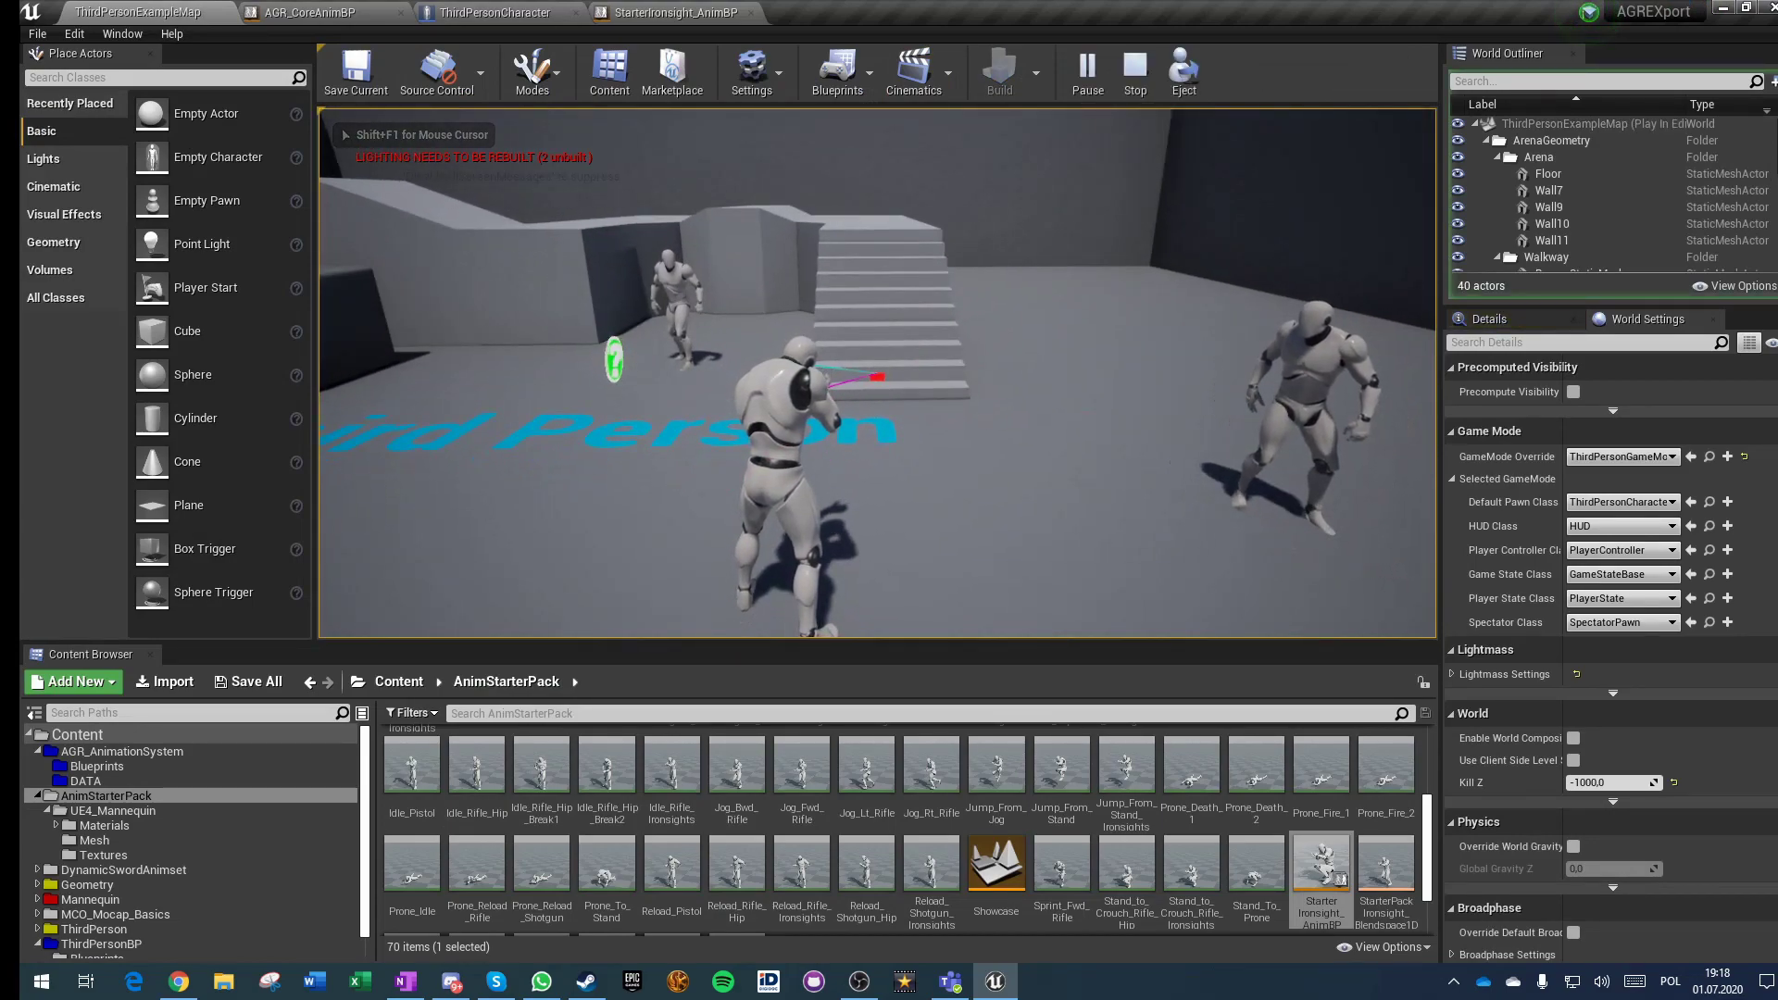
{"action": "key", "text": "shift+F1"}
Step: Set the Base Pose Tag of ThirdPersonCharacter's aim-release Event Set Base Pose to Animation.Base.3rdPerson, and compile and save
{"action": "left_click", "coordinate": [398, 13]}
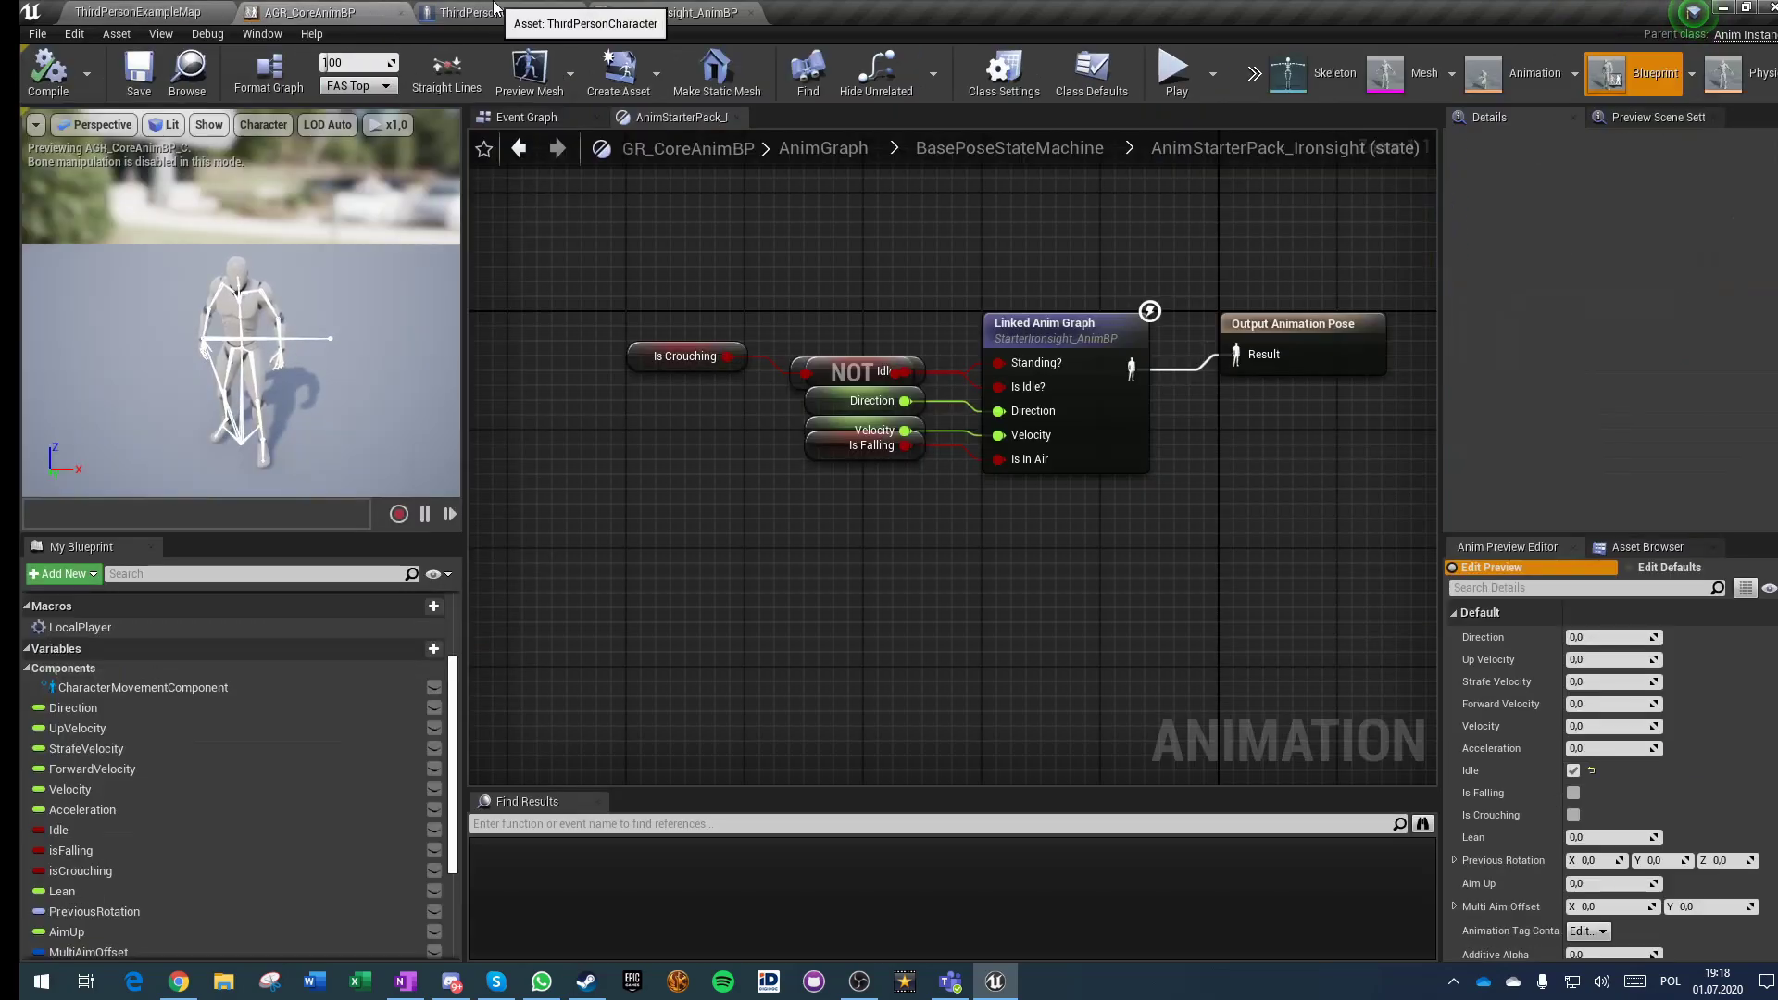
{"action": "left_click", "coordinate": [494, 10]}
{"action": "right_click_drag", "start_coordinate": [694, 380], "coordinate": [803, 444]}
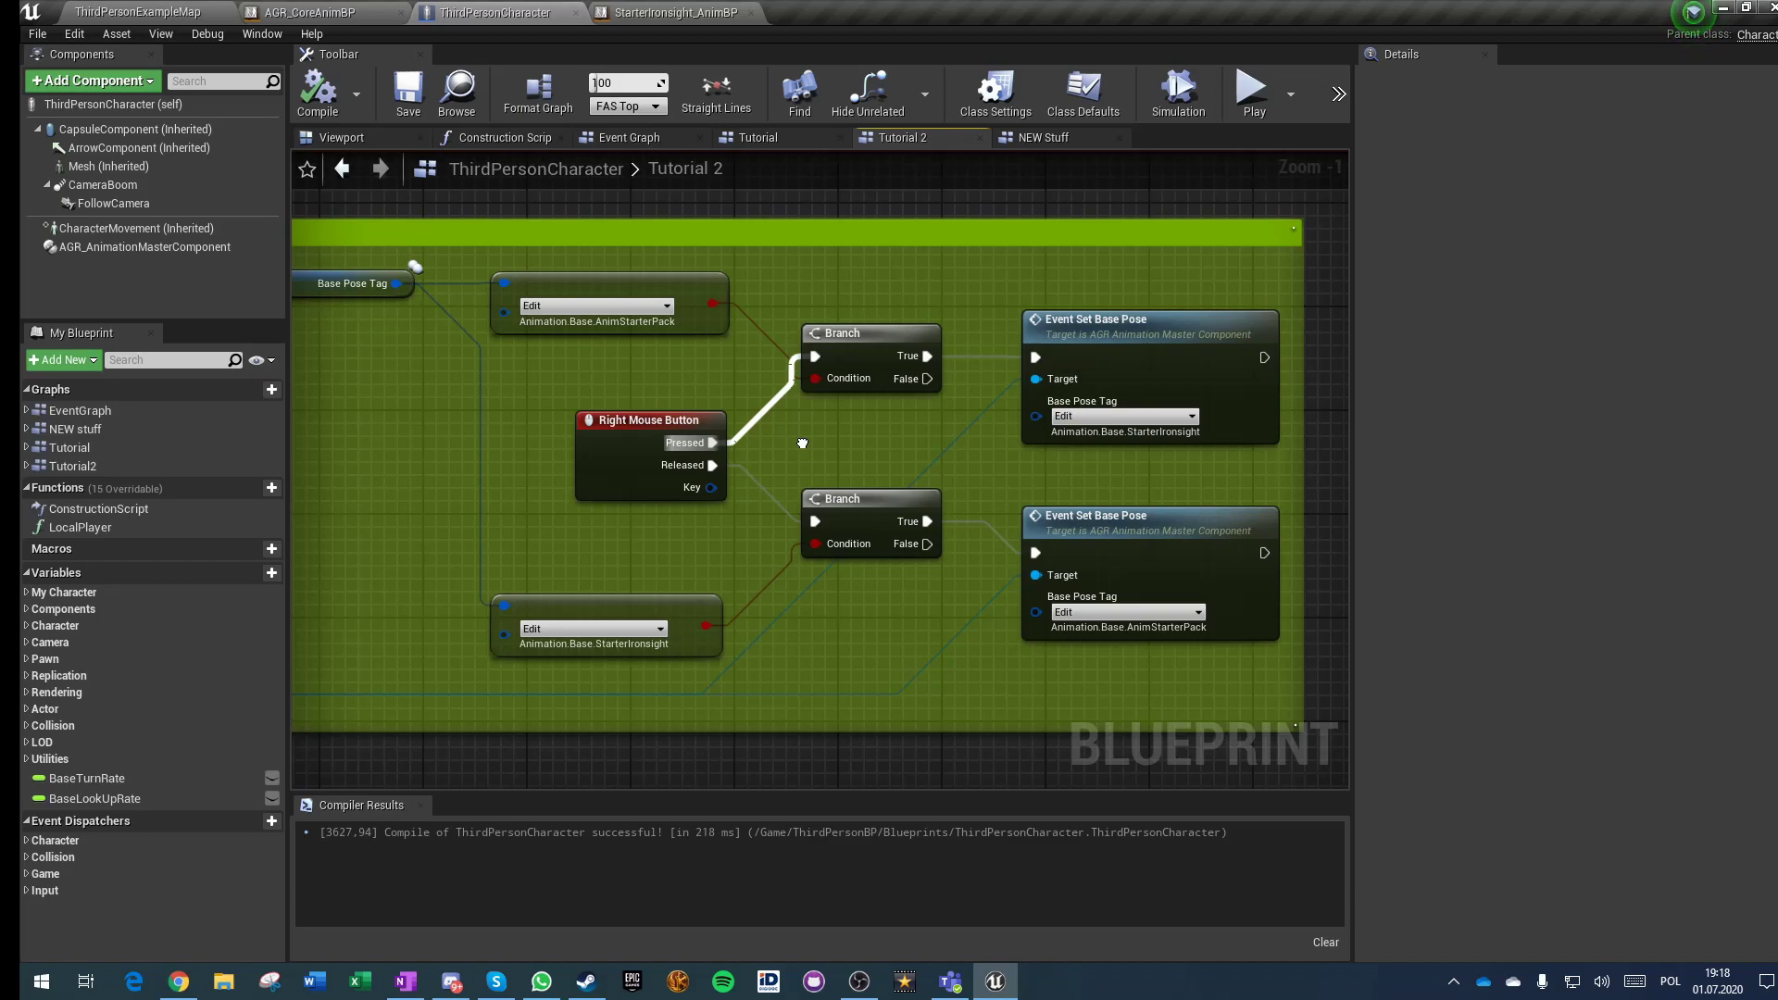
{"action": "left_click", "coordinate": [1146, 613]}
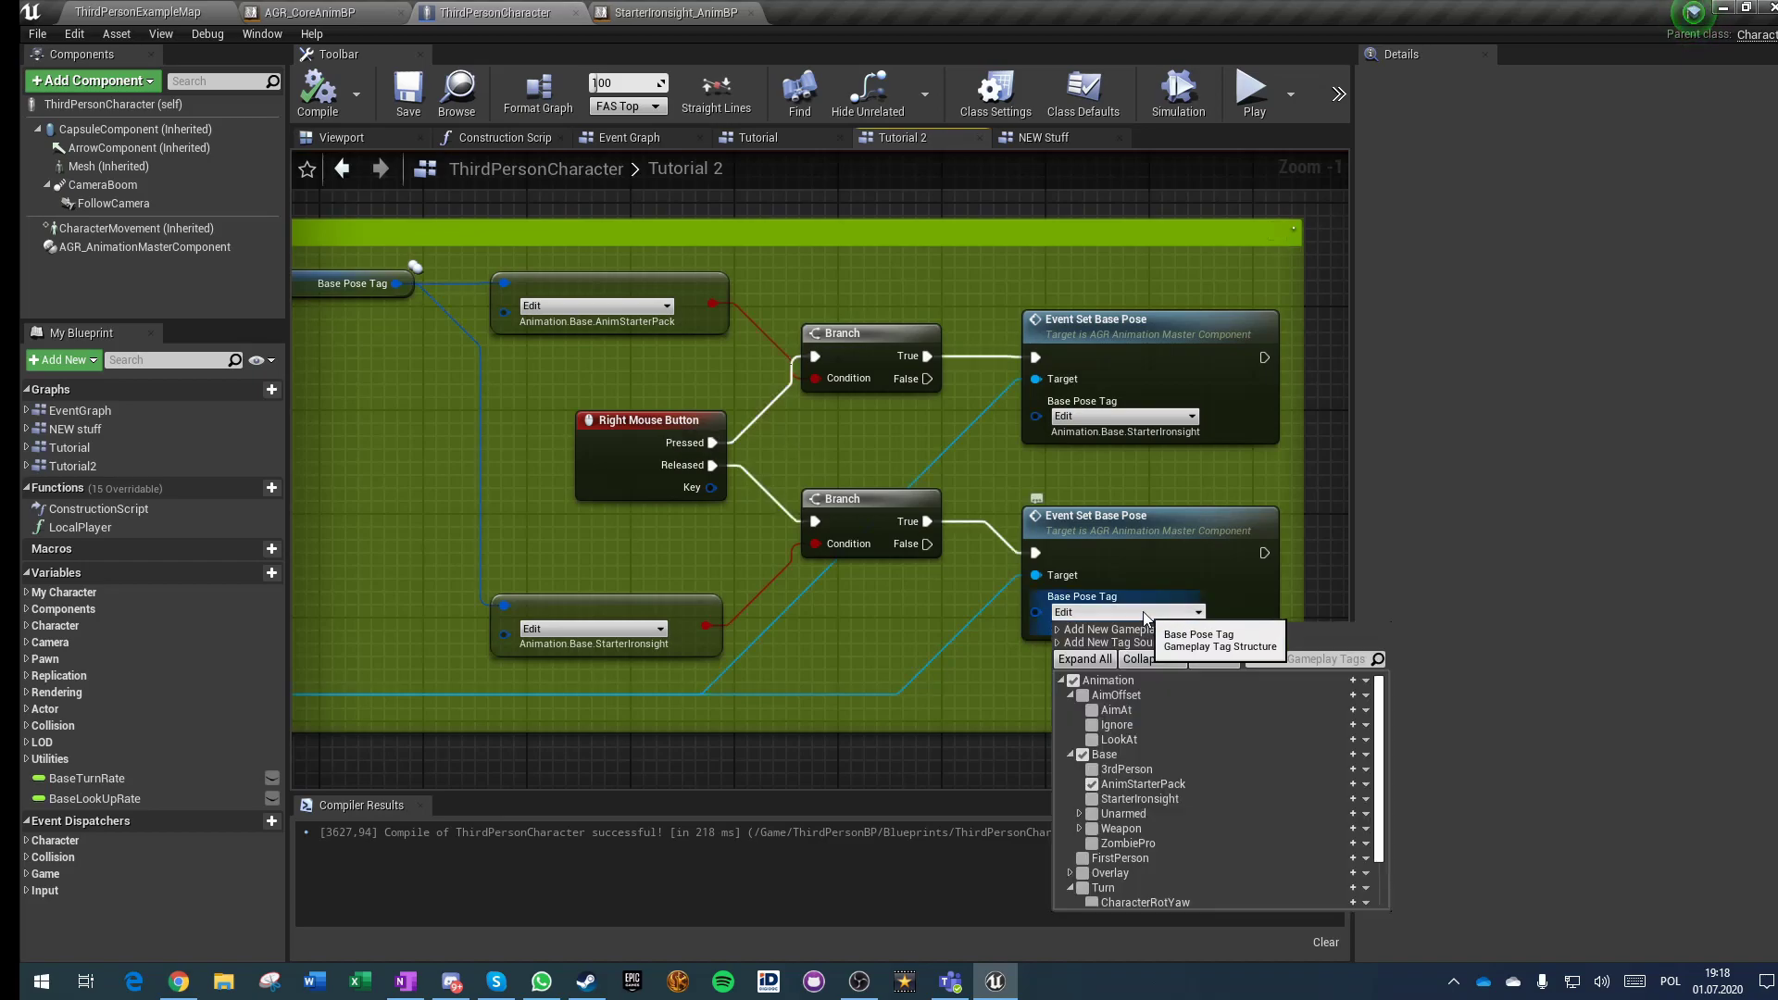
{"action": "left_click", "coordinate": [1097, 770]}
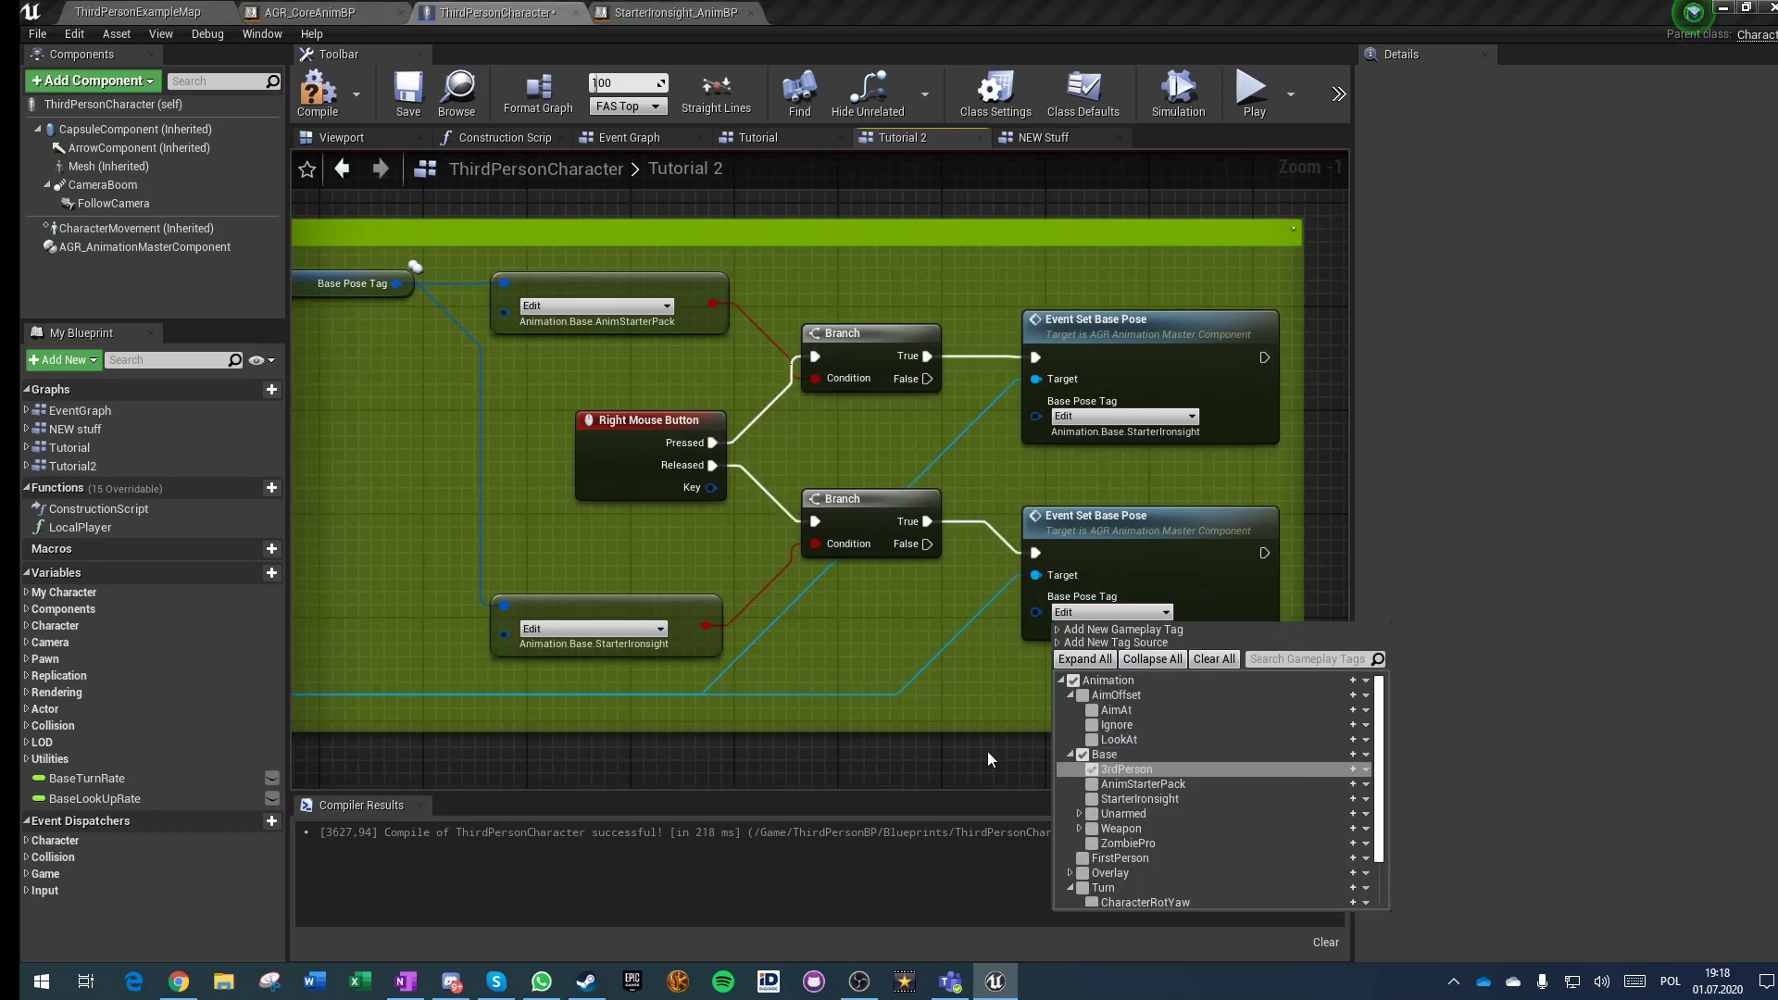
{"action": "left_click", "coordinate": [321, 96]}
{"action": "left_click", "coordinate": [412, 92]}
Step: Play ThirdPersonExampleMap, aim and release, and walk forward to test the pose used after aiming
{"action": "left_click", "coordinate": [138, 12]}
{"action": "left_click", "coordinate": [1091, 72]}
{"action": "left_click", "coordinate": [877, 373]}
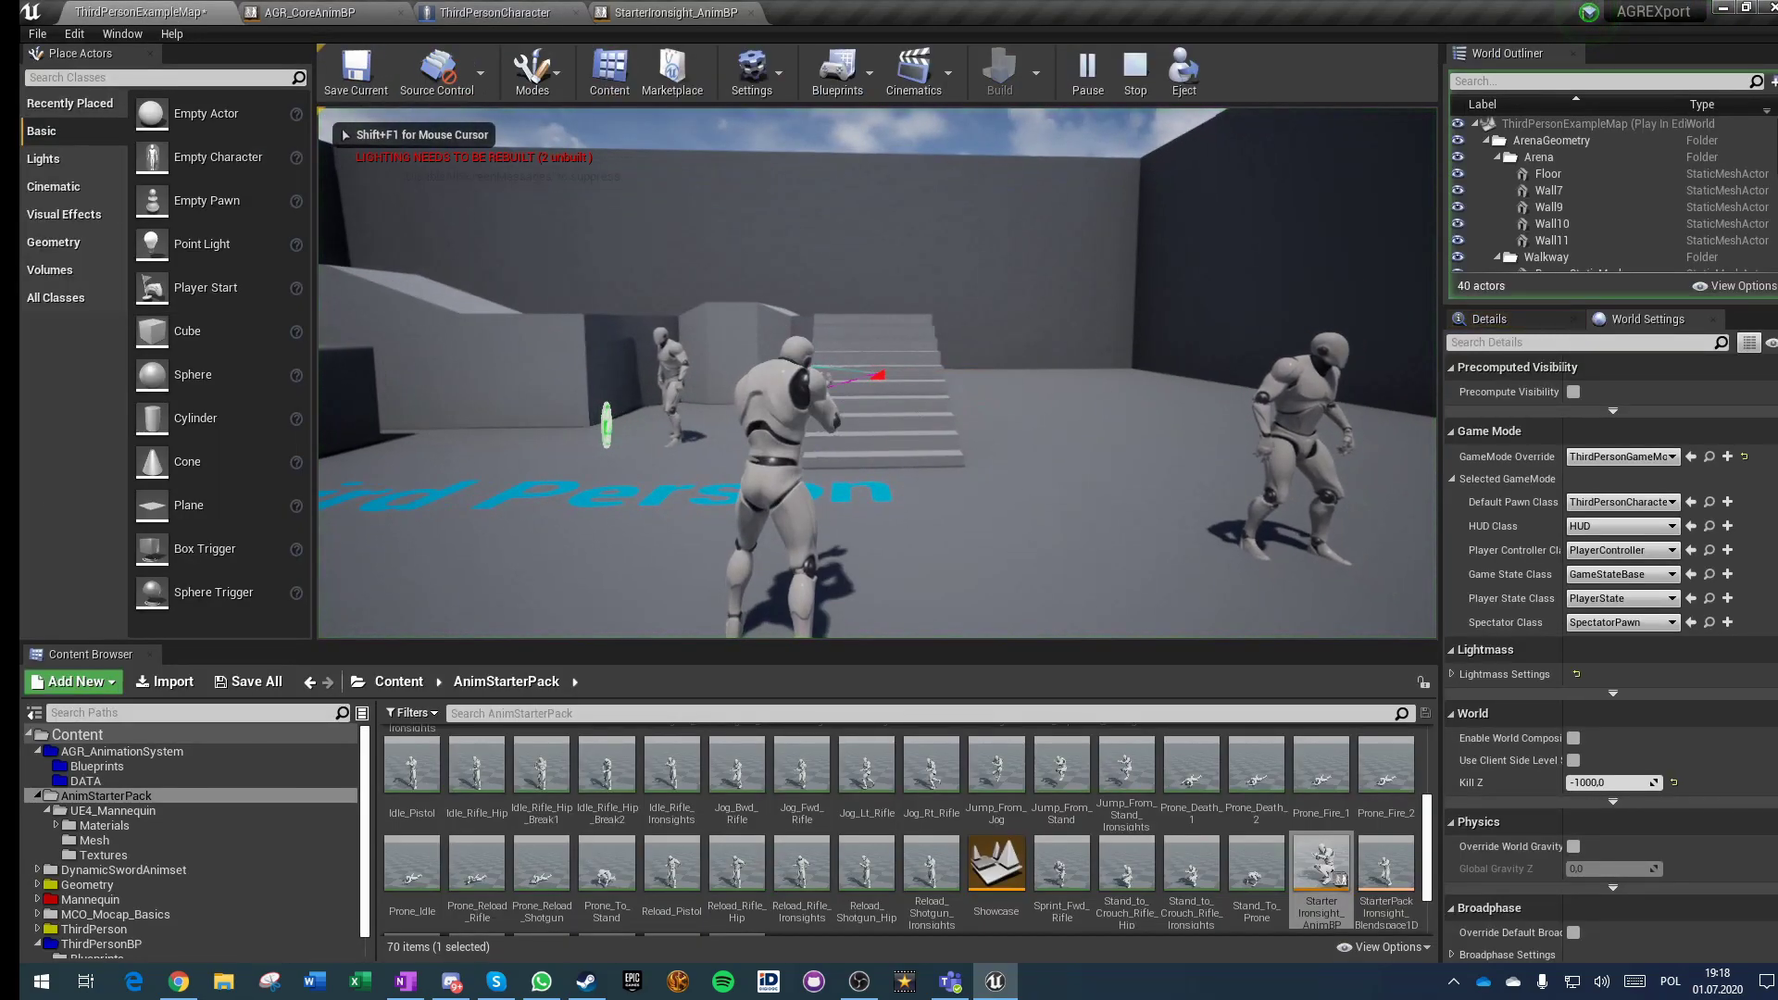
{"action": "key", "text": "w"}
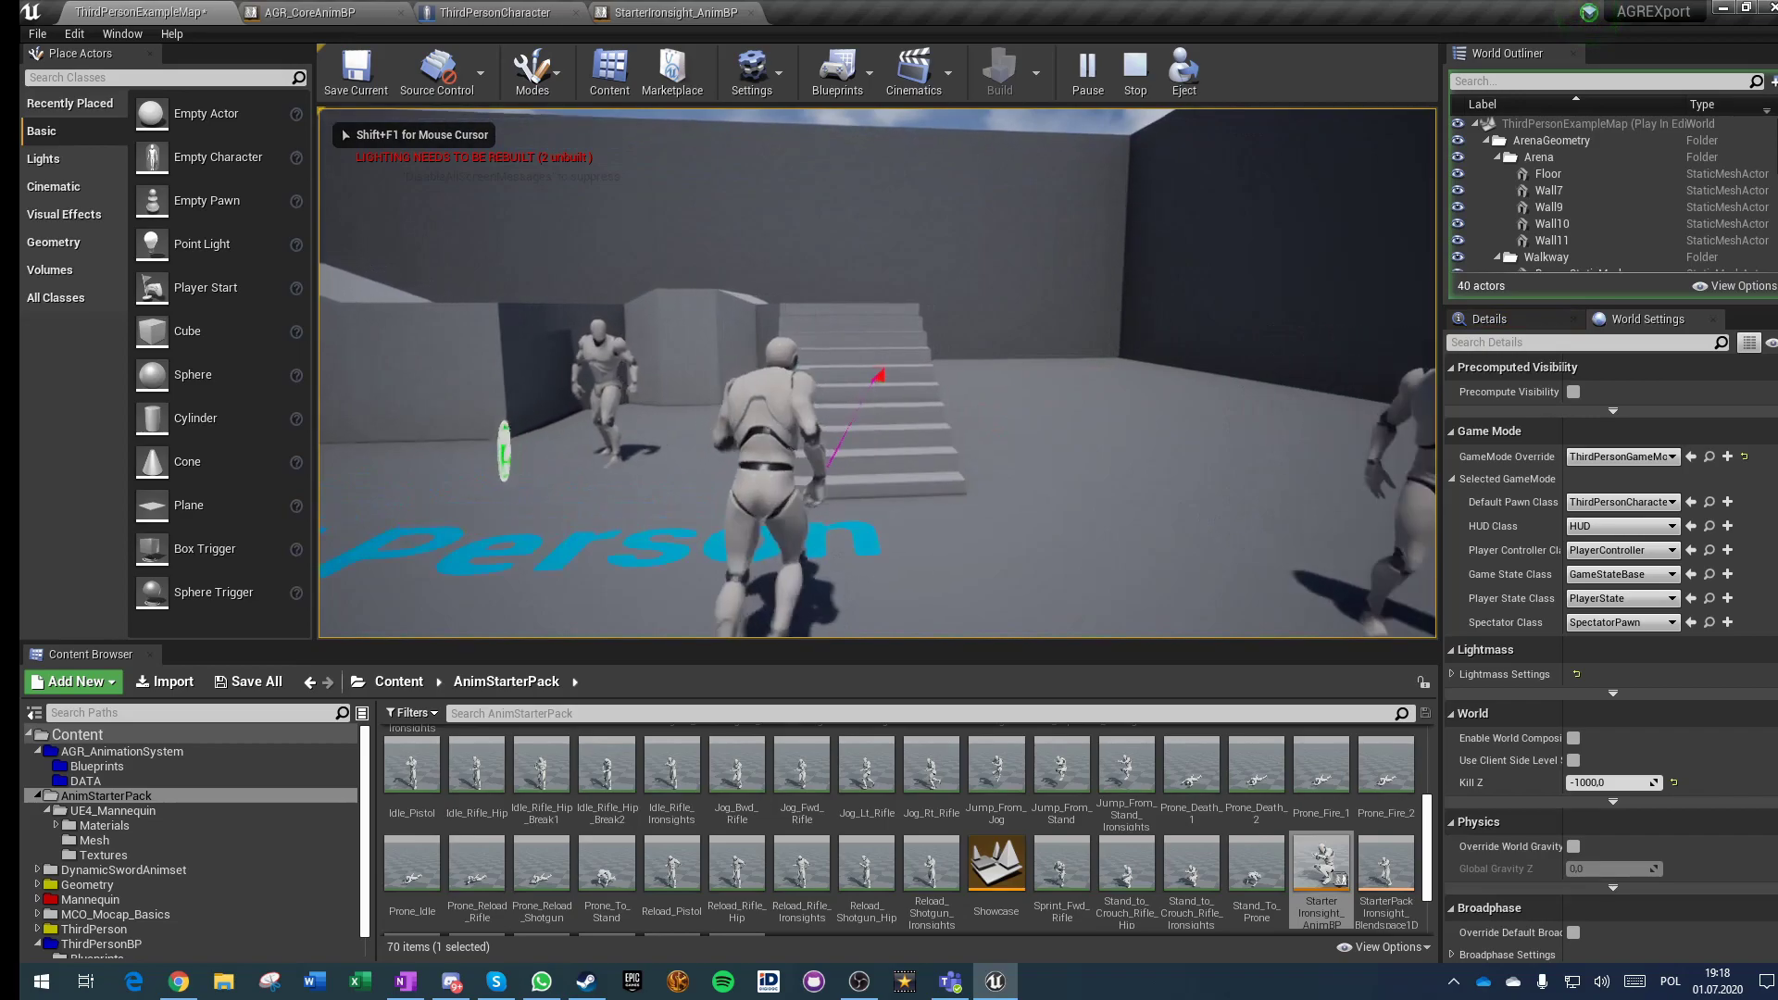
Step: Set the Base Pose Tag of ThirdPersonCharacter's aim-release Event Set Base Pose back to Animation.Base.AnimStarterPack
{"action": "left_click", "coordinate": [500, 12]}
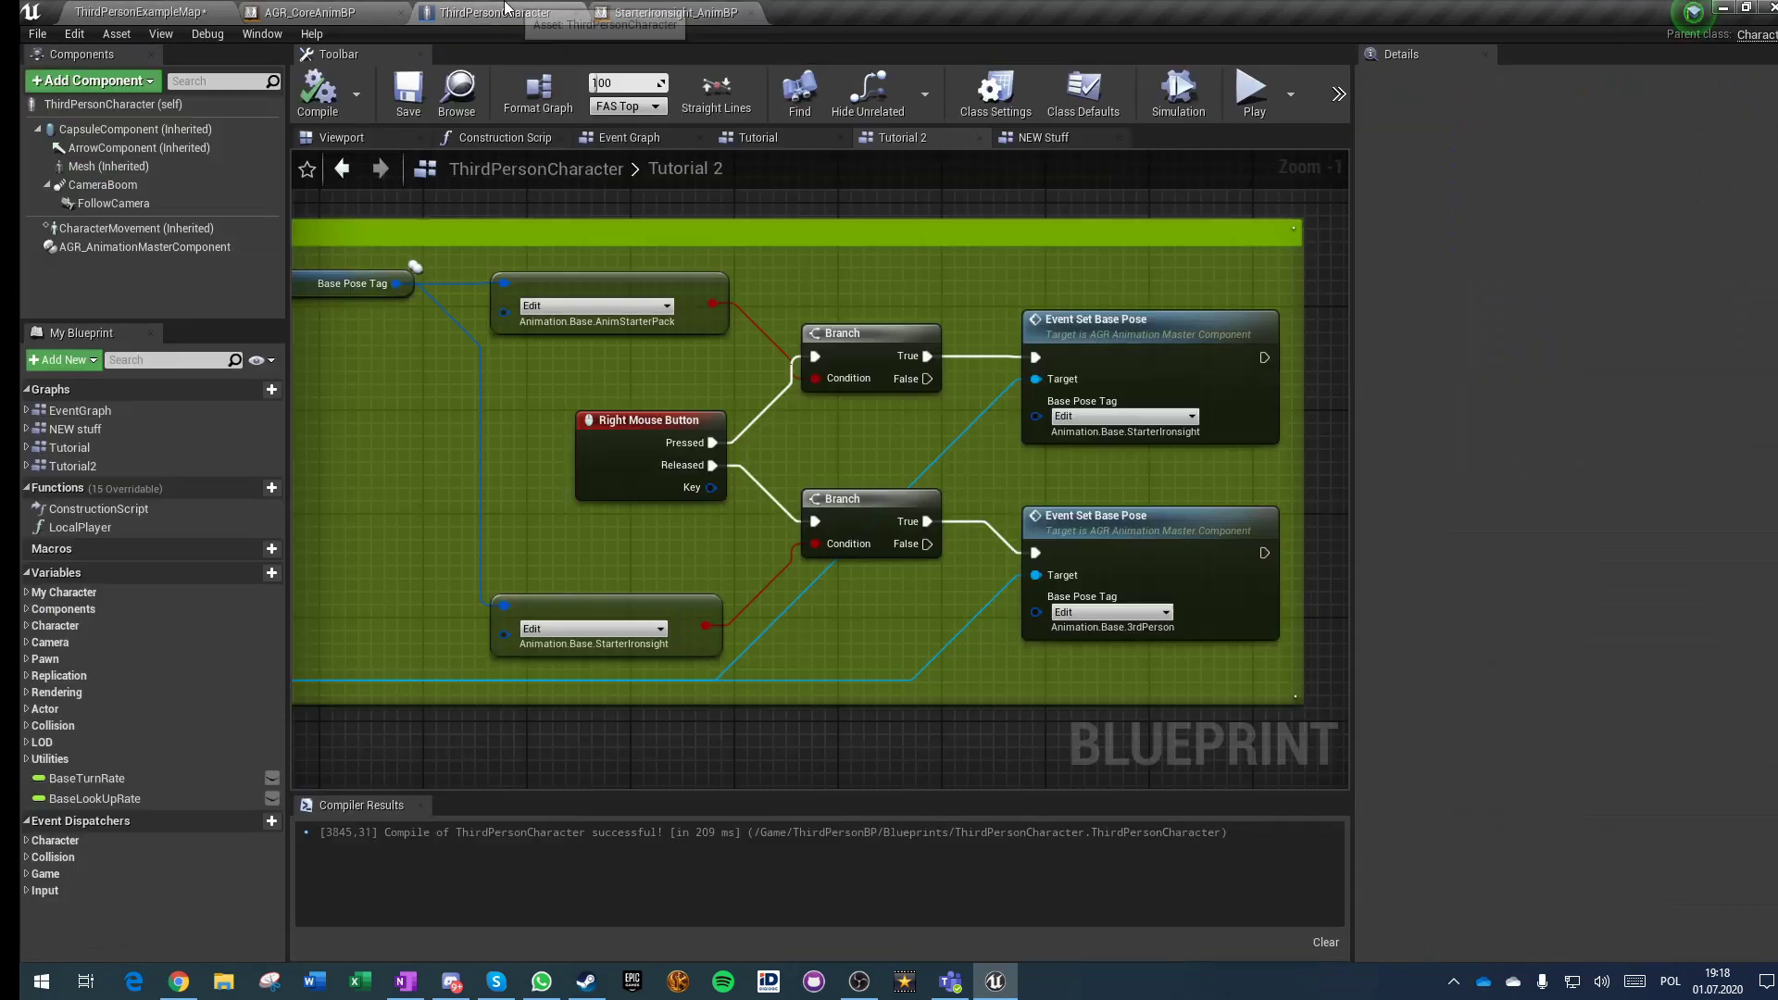
{"action": "left_click", "coordinate": [1112, 613]}
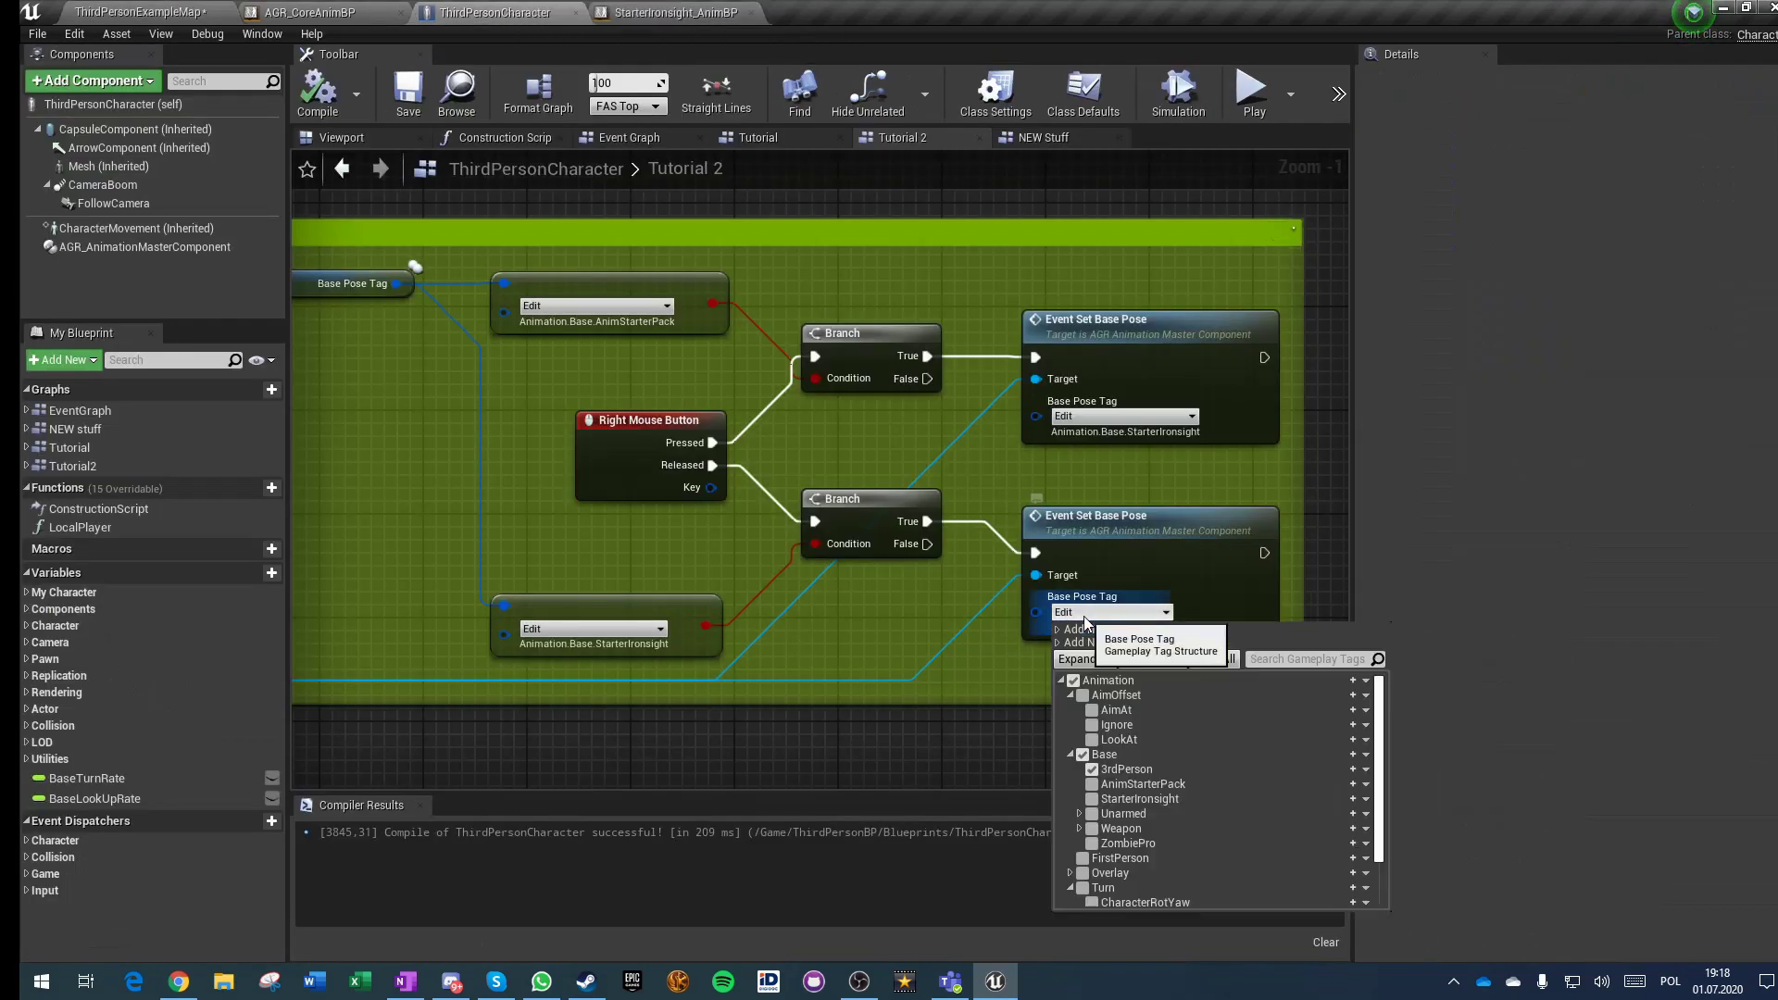
{"action": "left_click", "coordinate": [1094, 786]}
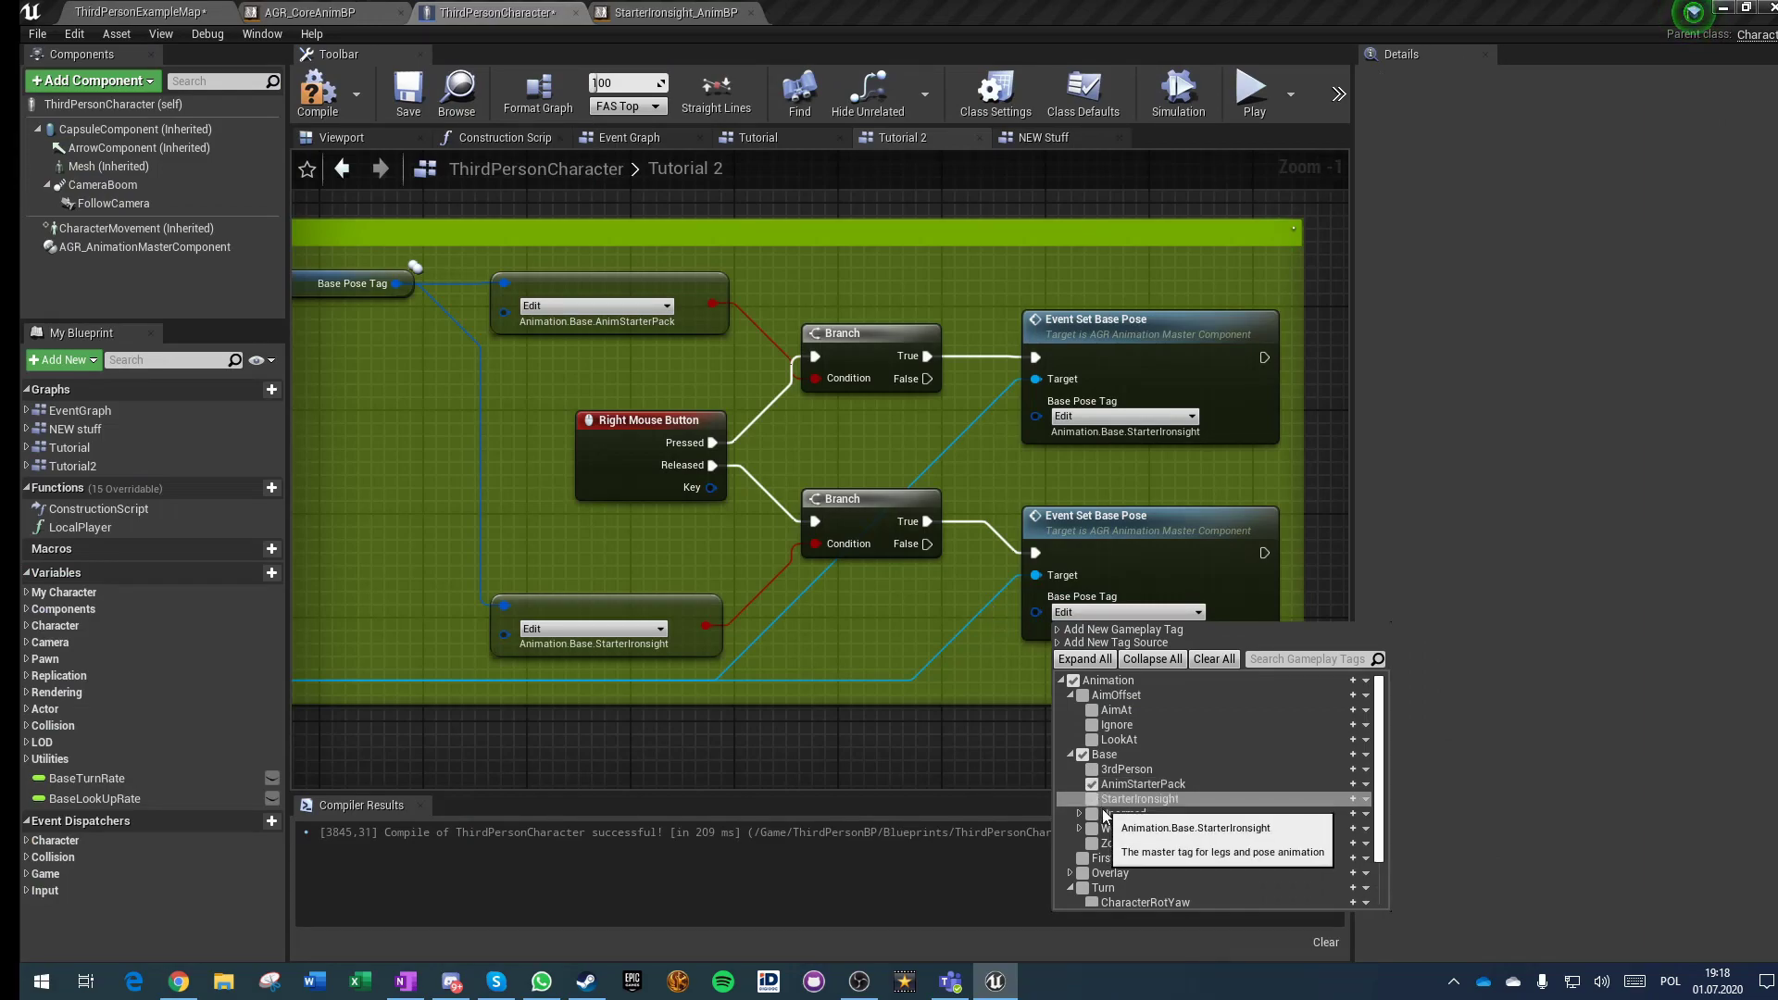
Step: Examine the EventSetBasePose event in AGR_AnimationMasterComponent and close that blueprint
{"action": "left_click", "coordinate": [881, 618]}
{"action": "right_click_drag", "start_coordinate": [876, 623], "coordinate": [866, 611]}
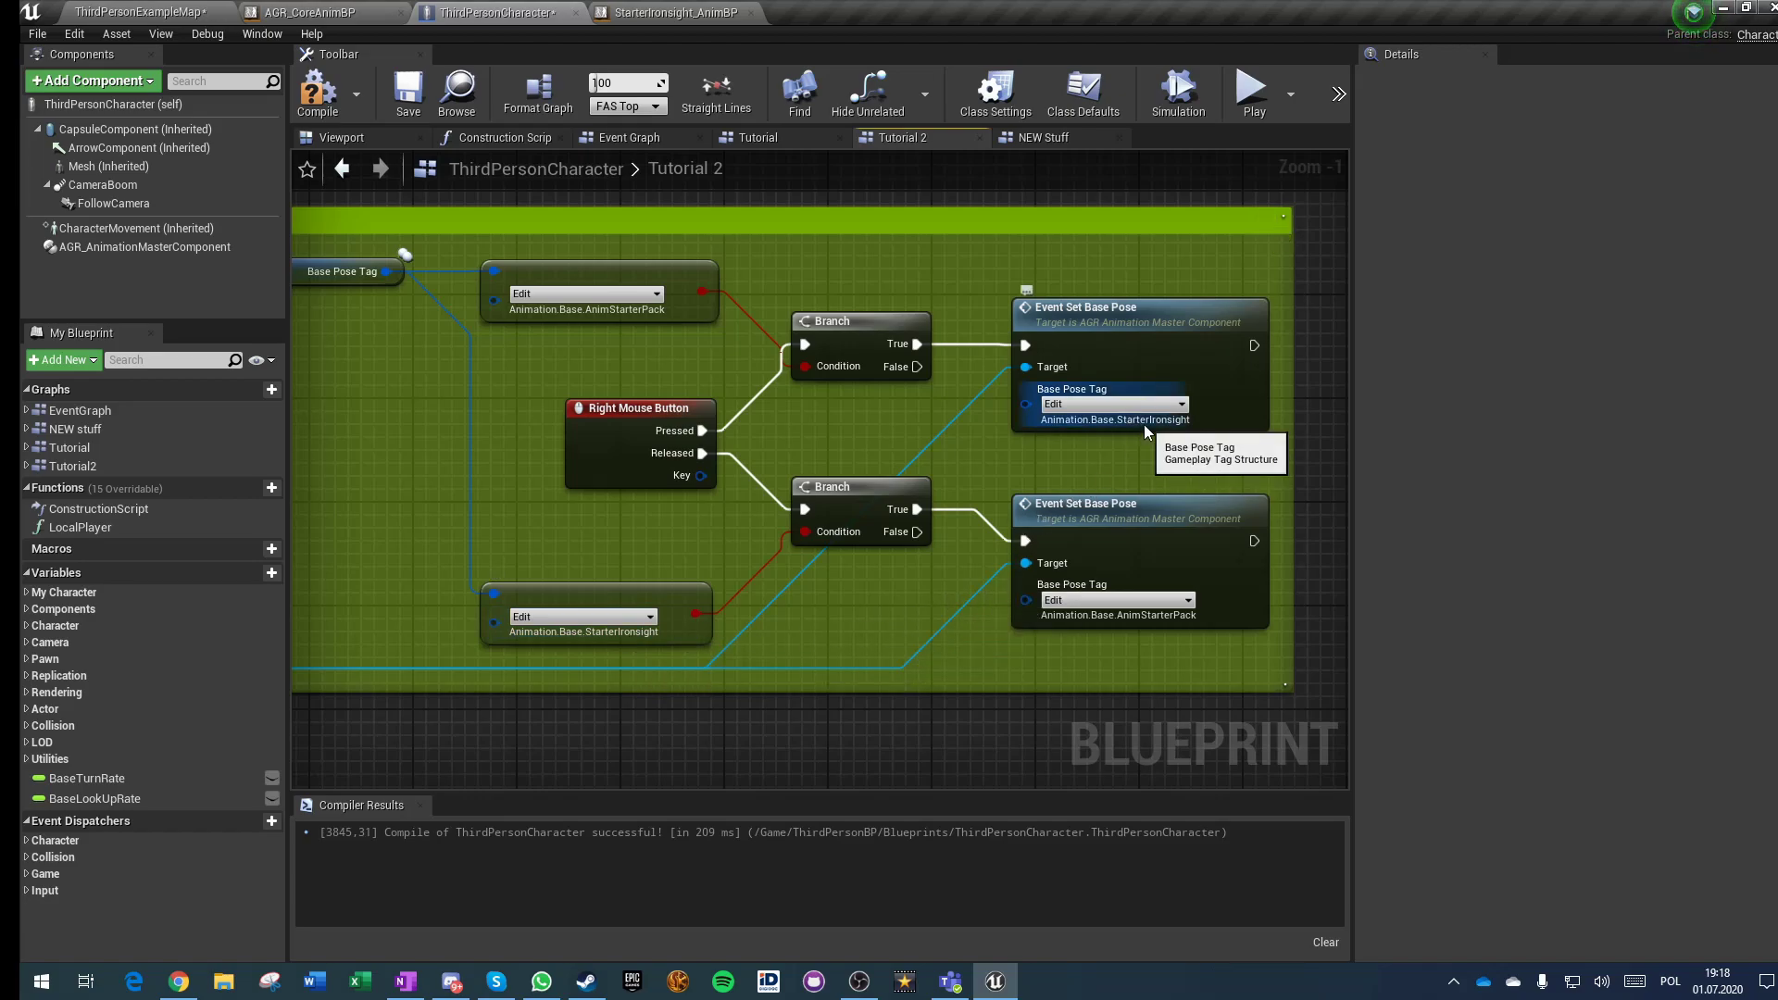
{"action": "double_click", "coordinate": [1127, 537]}
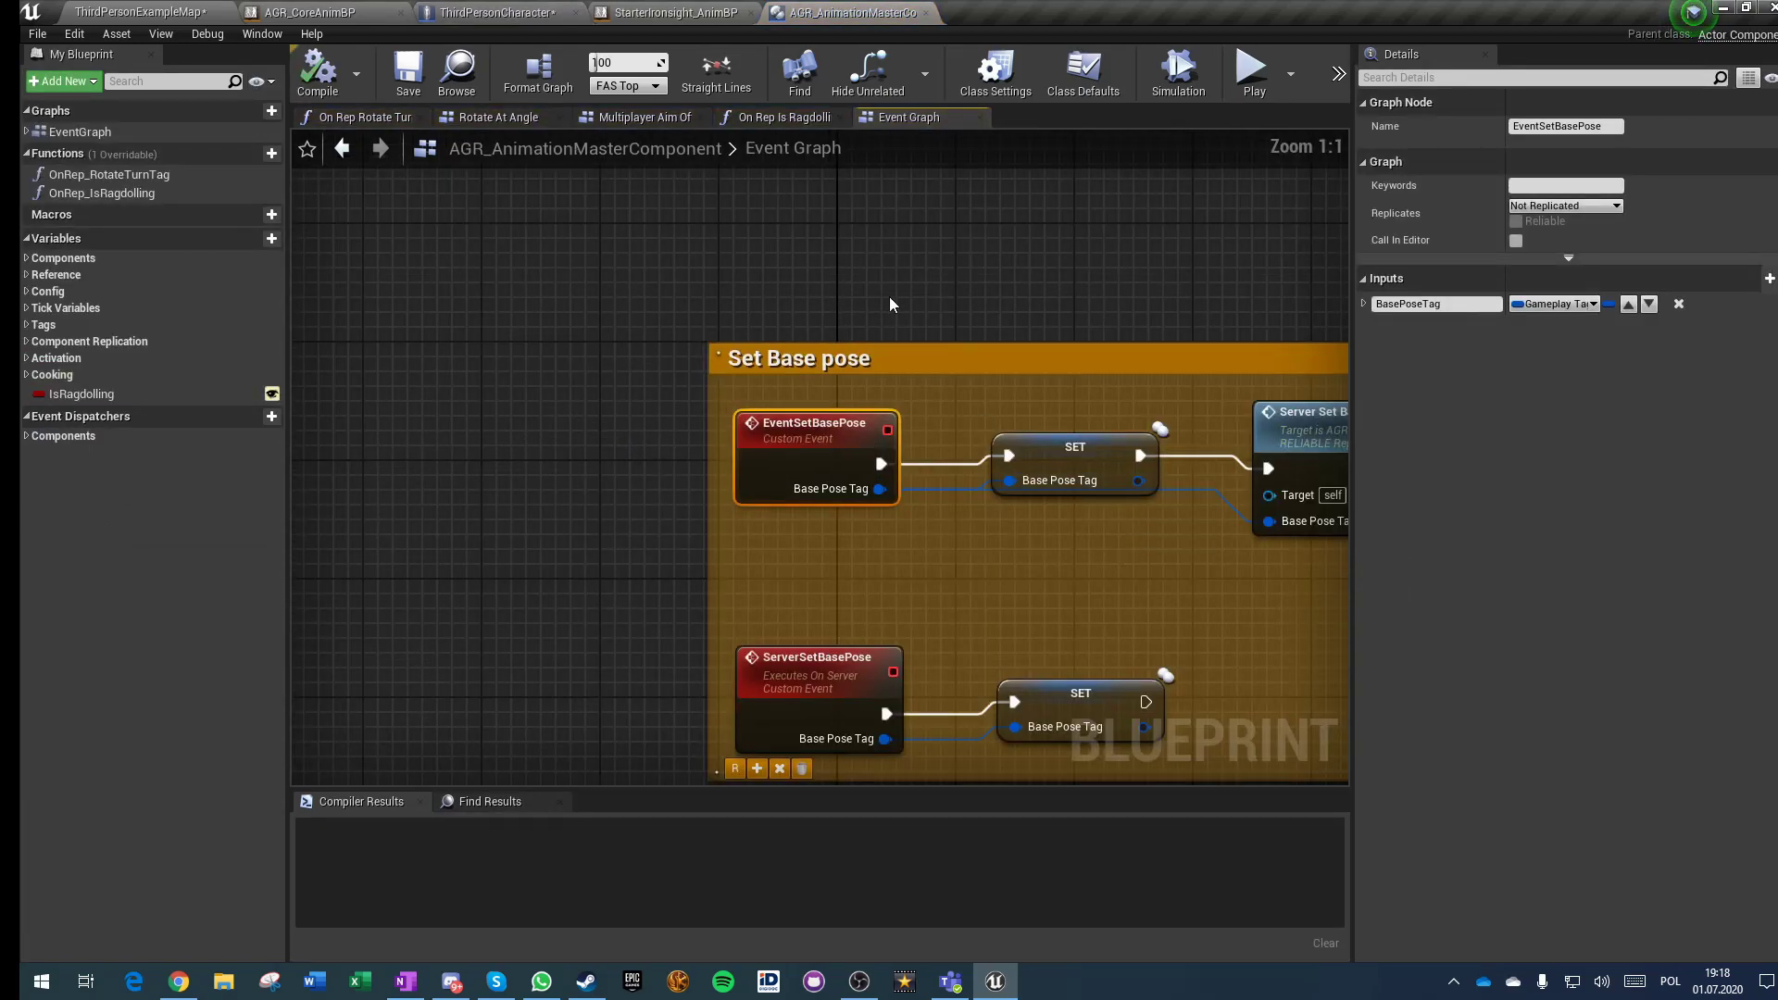
{"action": "left_click", "coordinate": [980, 118]}
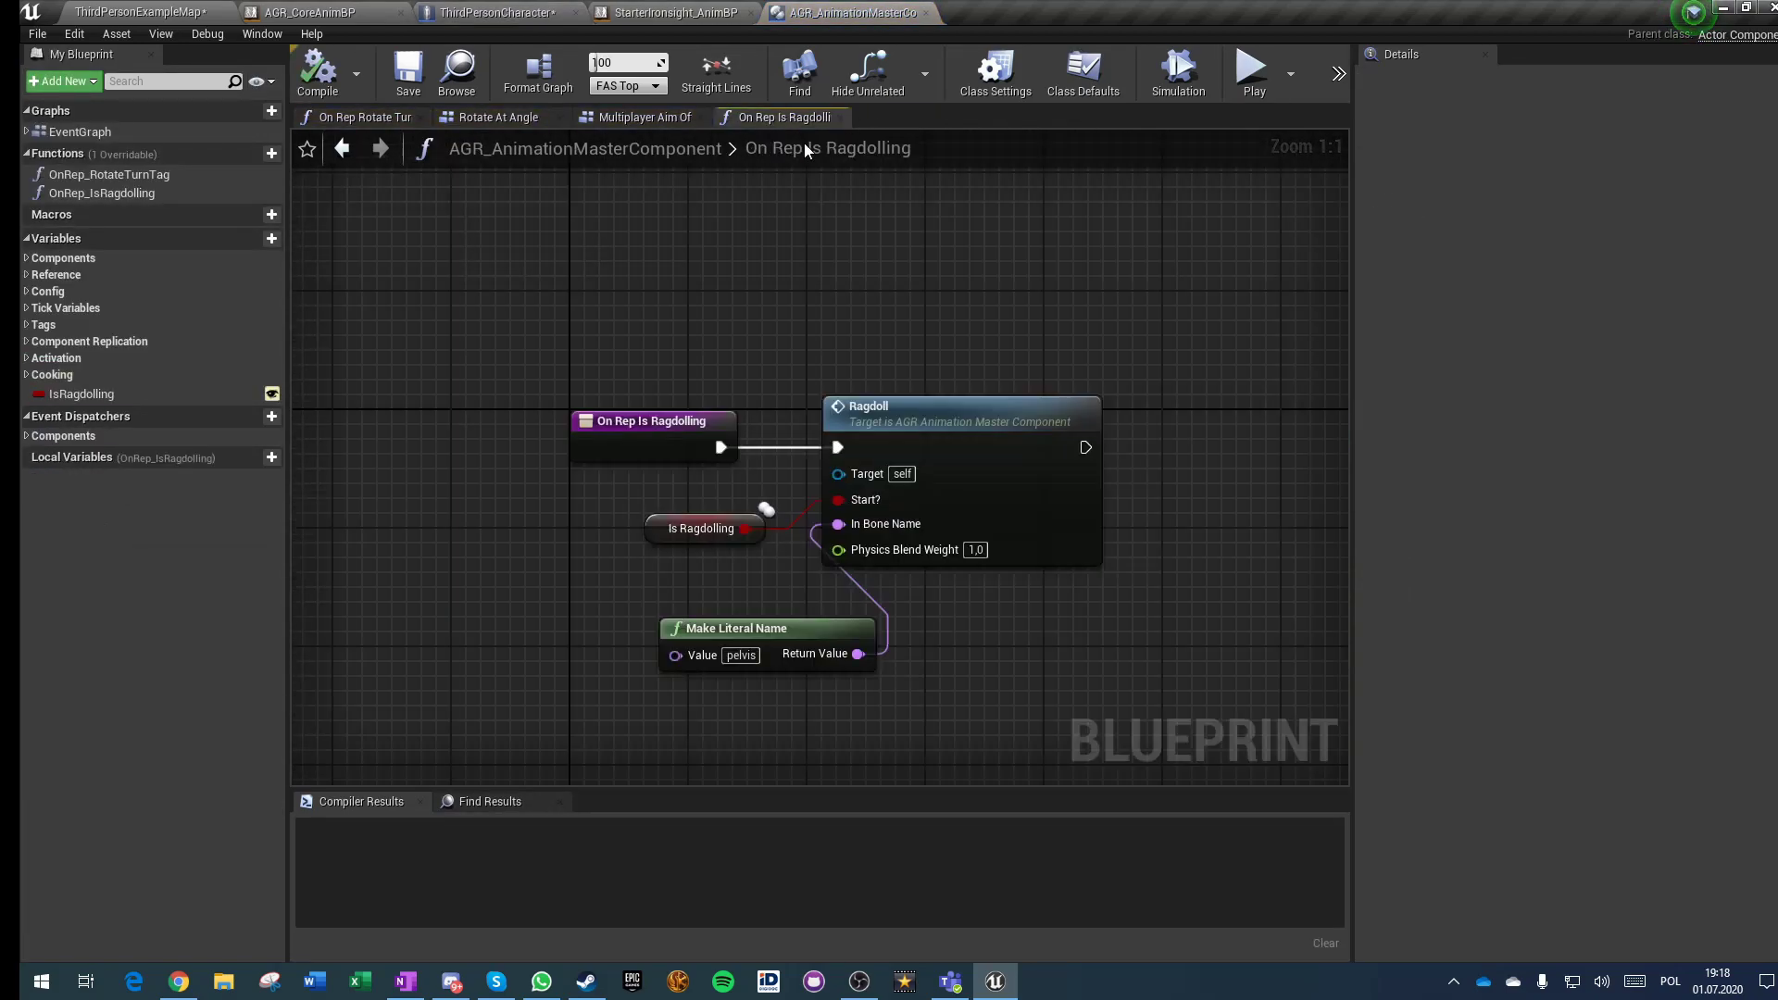
{"action": "left_click", "coordinate": [926, 13]}
{"action": "right_click_drag", "start_coordinate": [696, 349], "coordinate": [921, 298]}
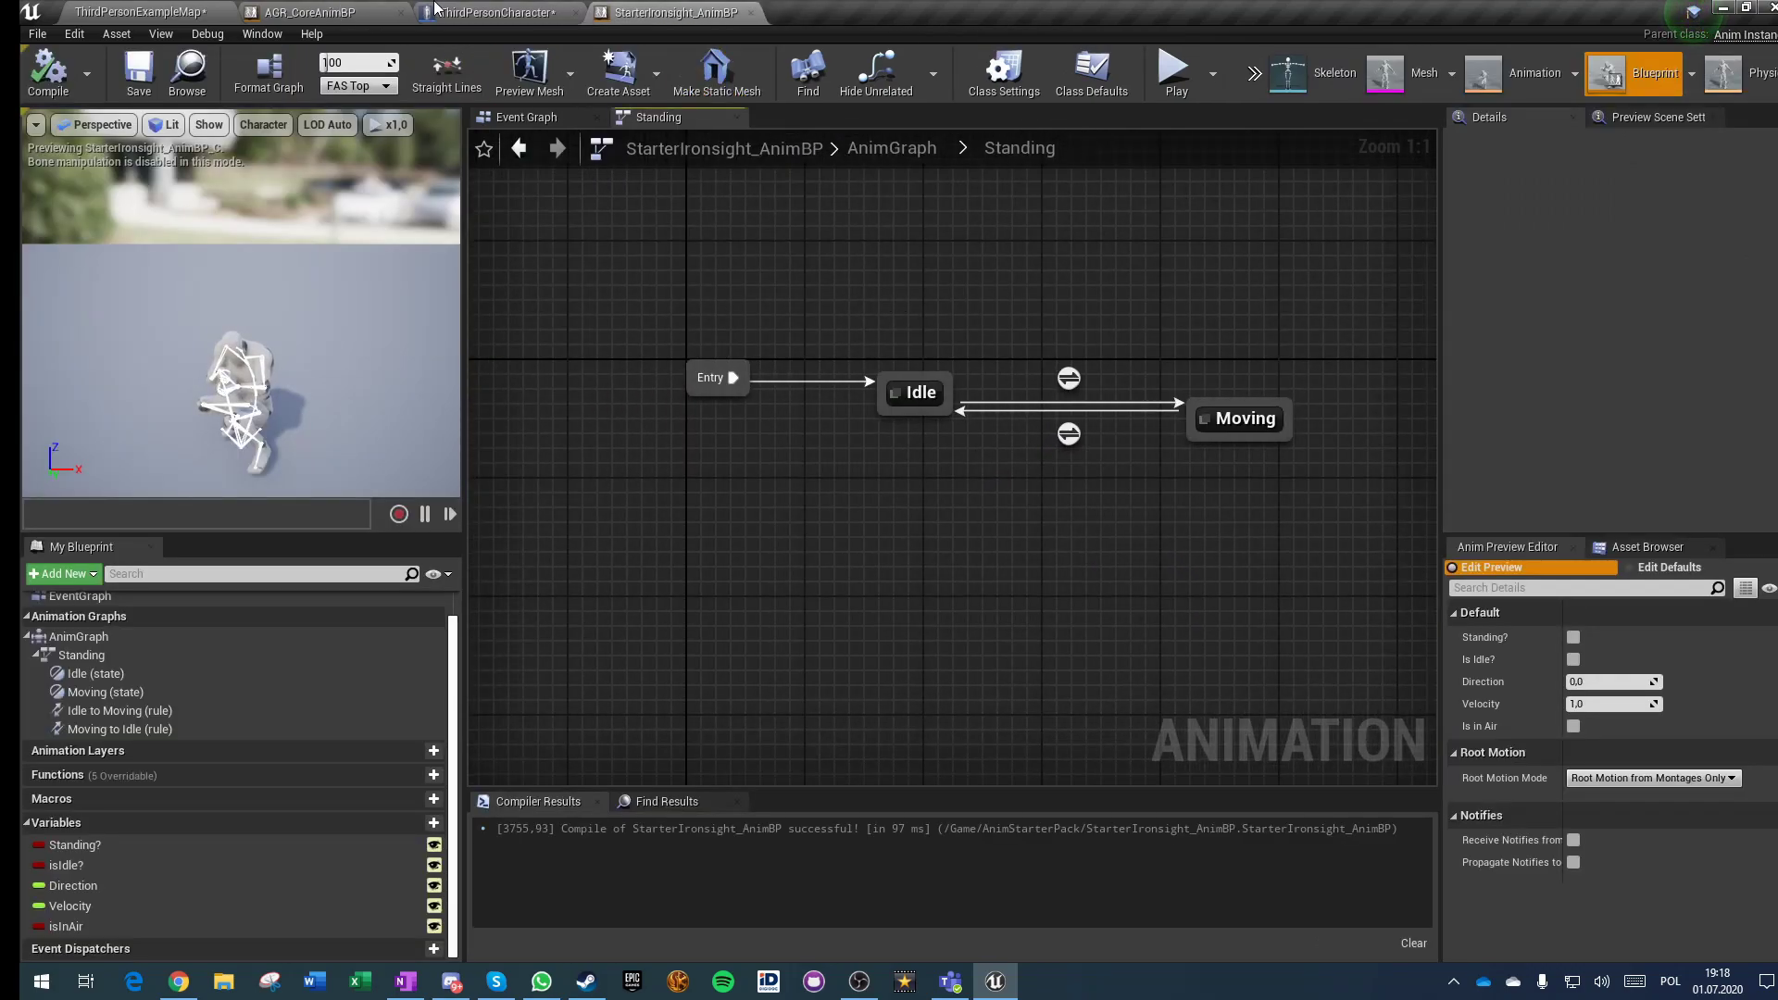
Step: Open BasePoseStateMachine in AGR_CoreAnimBP and move the AnimStarterPack_Ironsight state below the Conduit, clear of AnimStarterPack
{"action": "left_click", "coordinate": [371, 12]}
{"action": "left_click", "coordinate": [819, 149]}
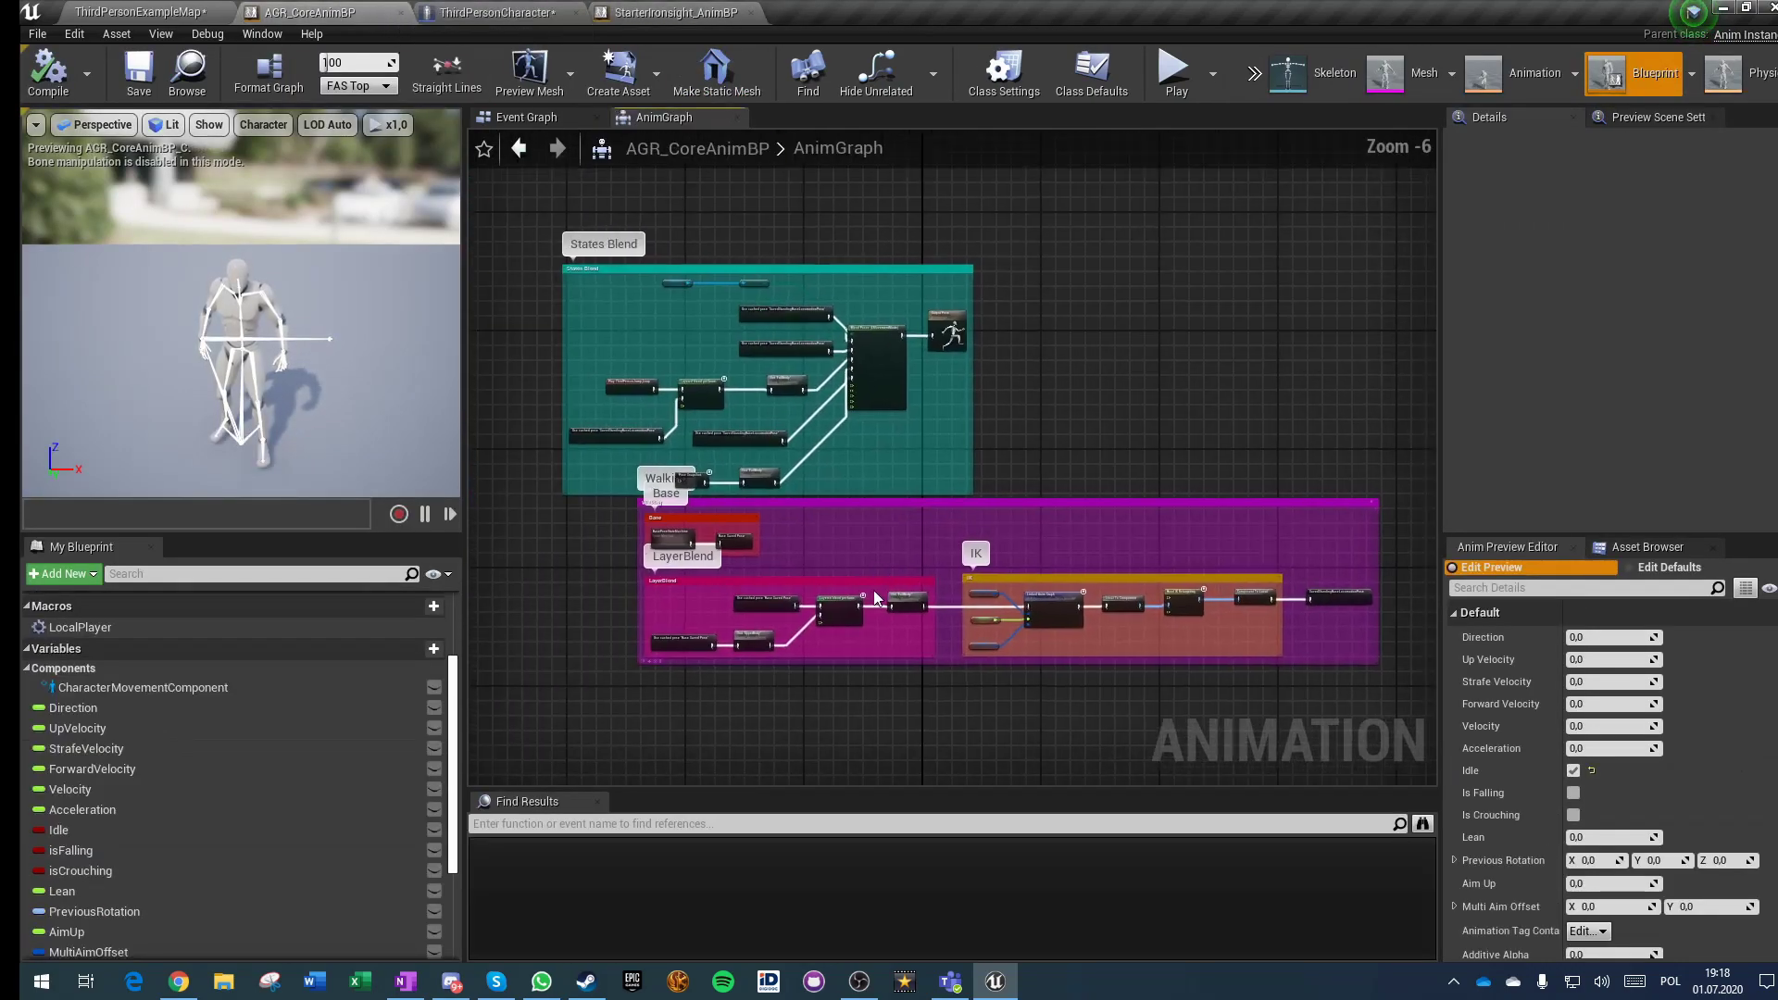
{"action": "double_click", "coordinate": [644, 435]}
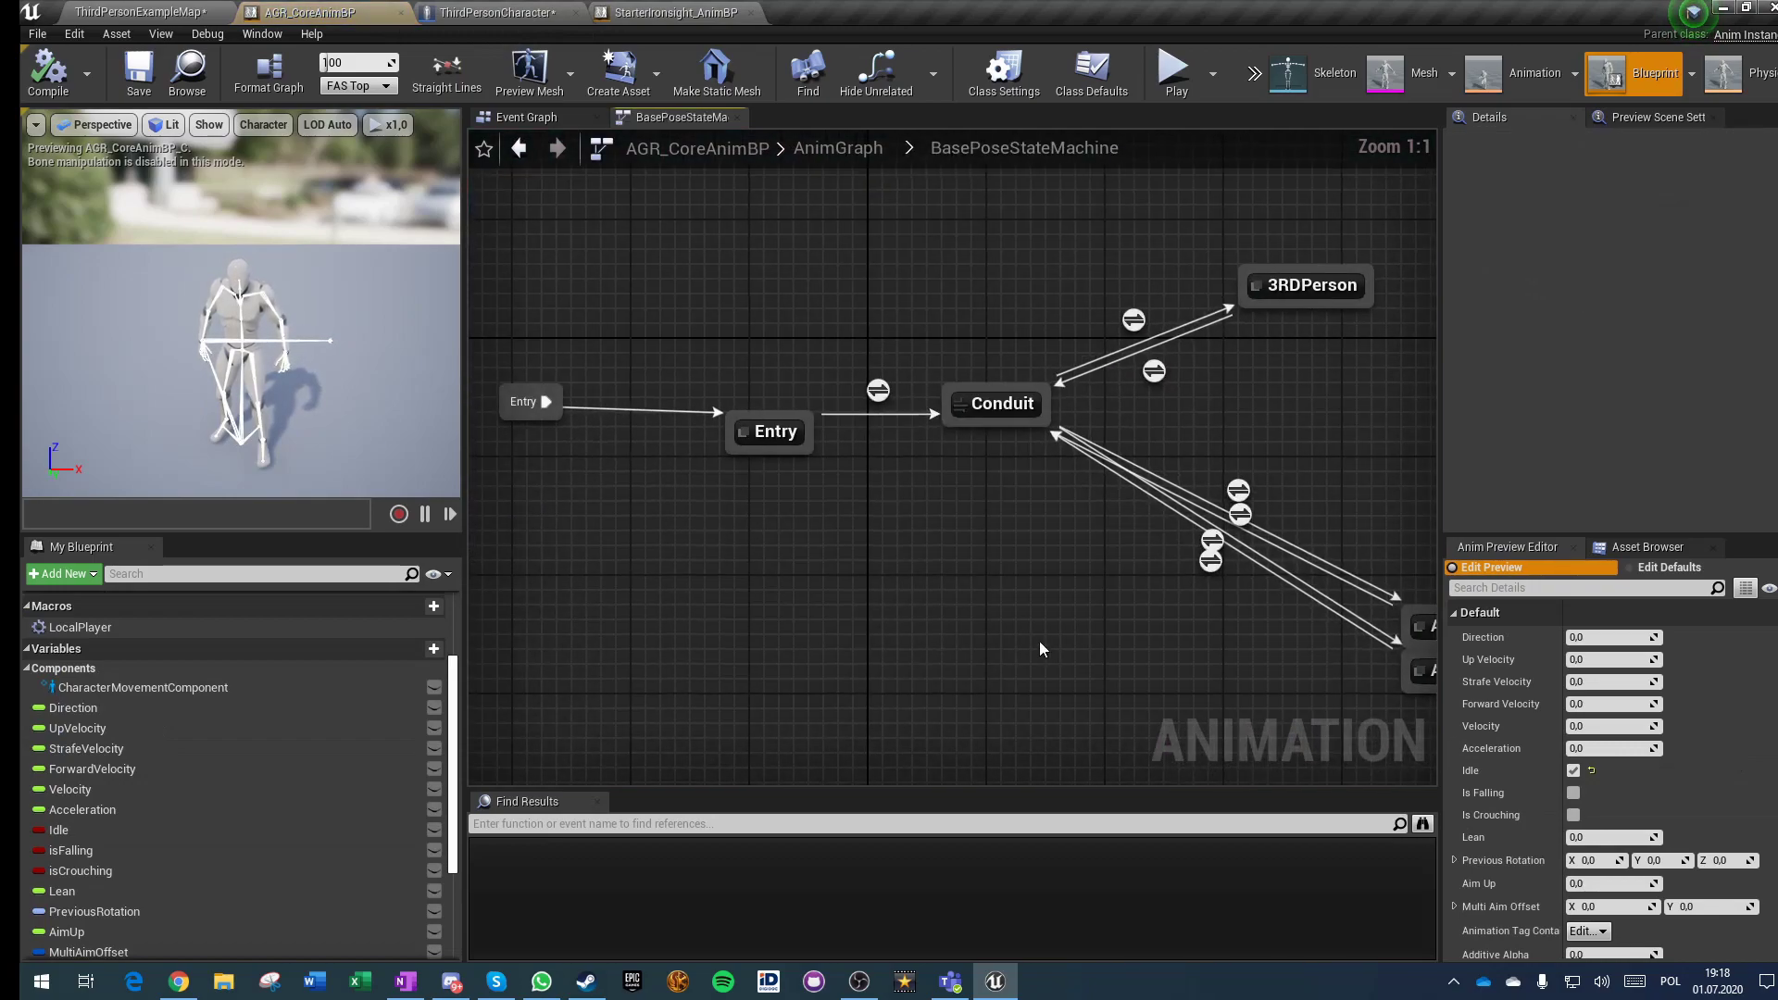
{"action": "right_click_drag", "start_coordinate": [1285, 639], "coordinate": [877, 588]}
{"action": "left_click_drag", "start_coordinate": [1081, 618], "coordinate": [848, 695]}
{"action": "left_click", "coordinate": [651, 719]}
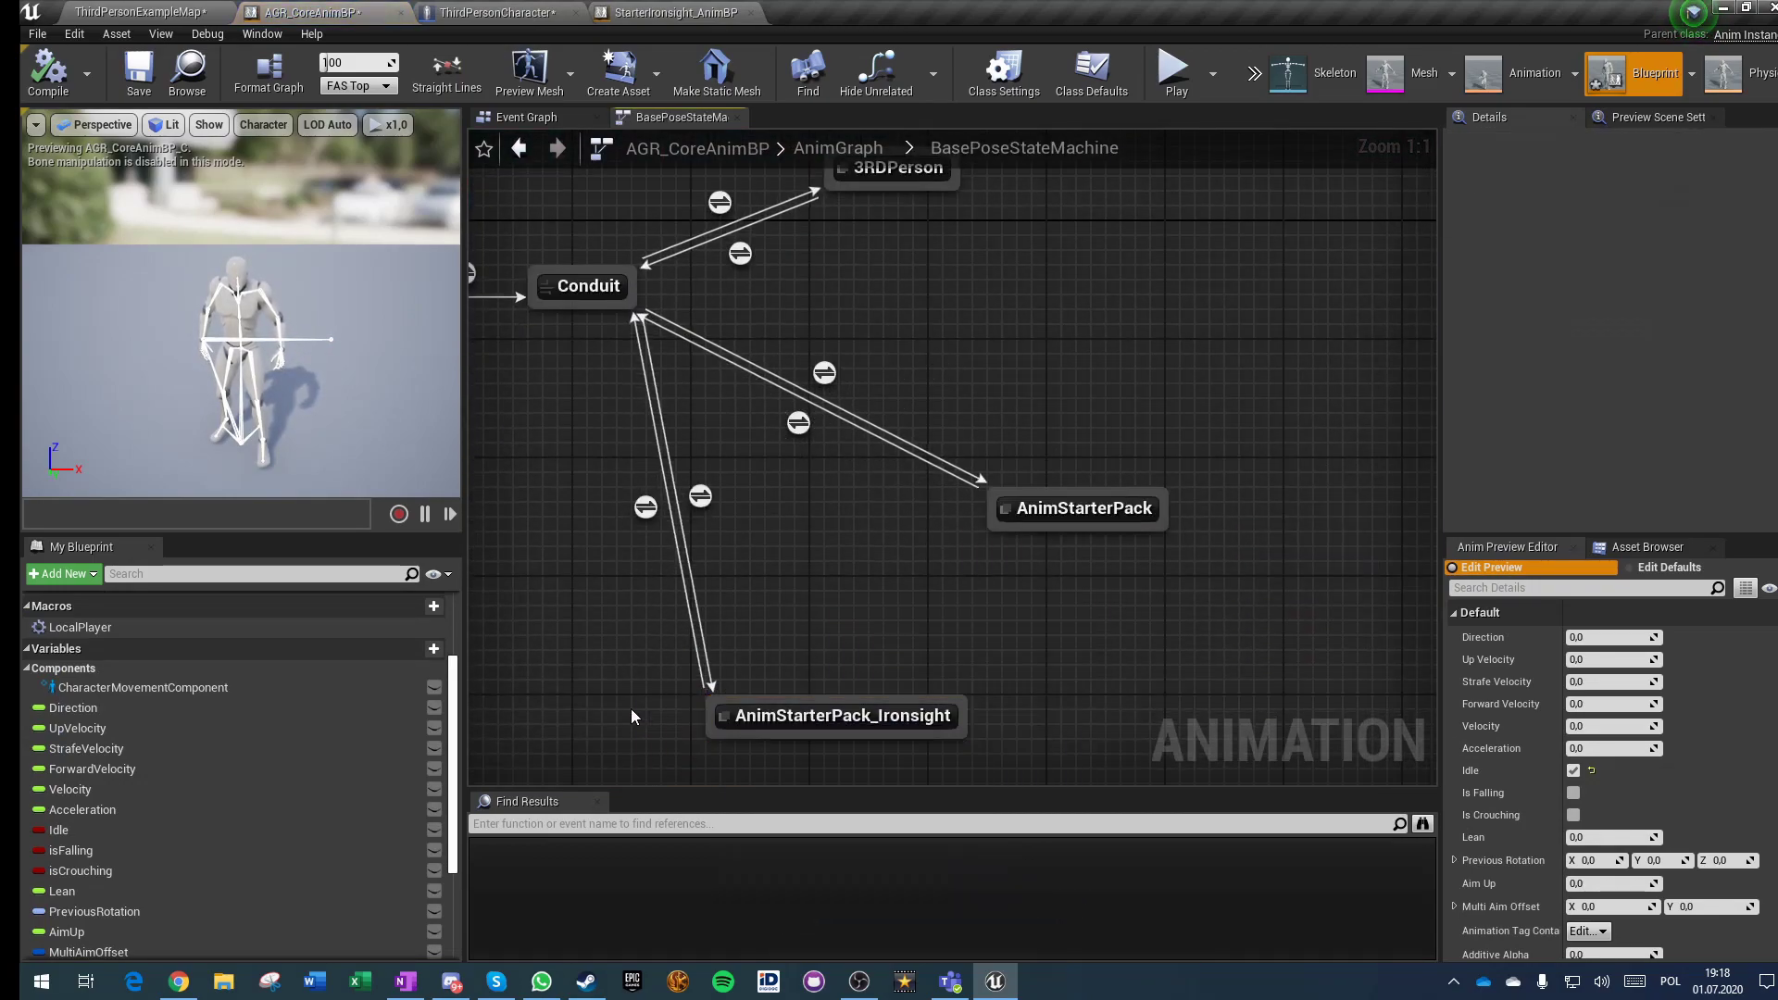
Step: Set the compared tag in the AnimStarterPack_Ironsight to Conduit transition rule to Animation.Base.StarterIronsight
{"action": "right_click_drag", "start_coordinate": [651, 719], "coordinate": [806, 663]}
{"action": "double_click", "coordinate": [796, 454]}
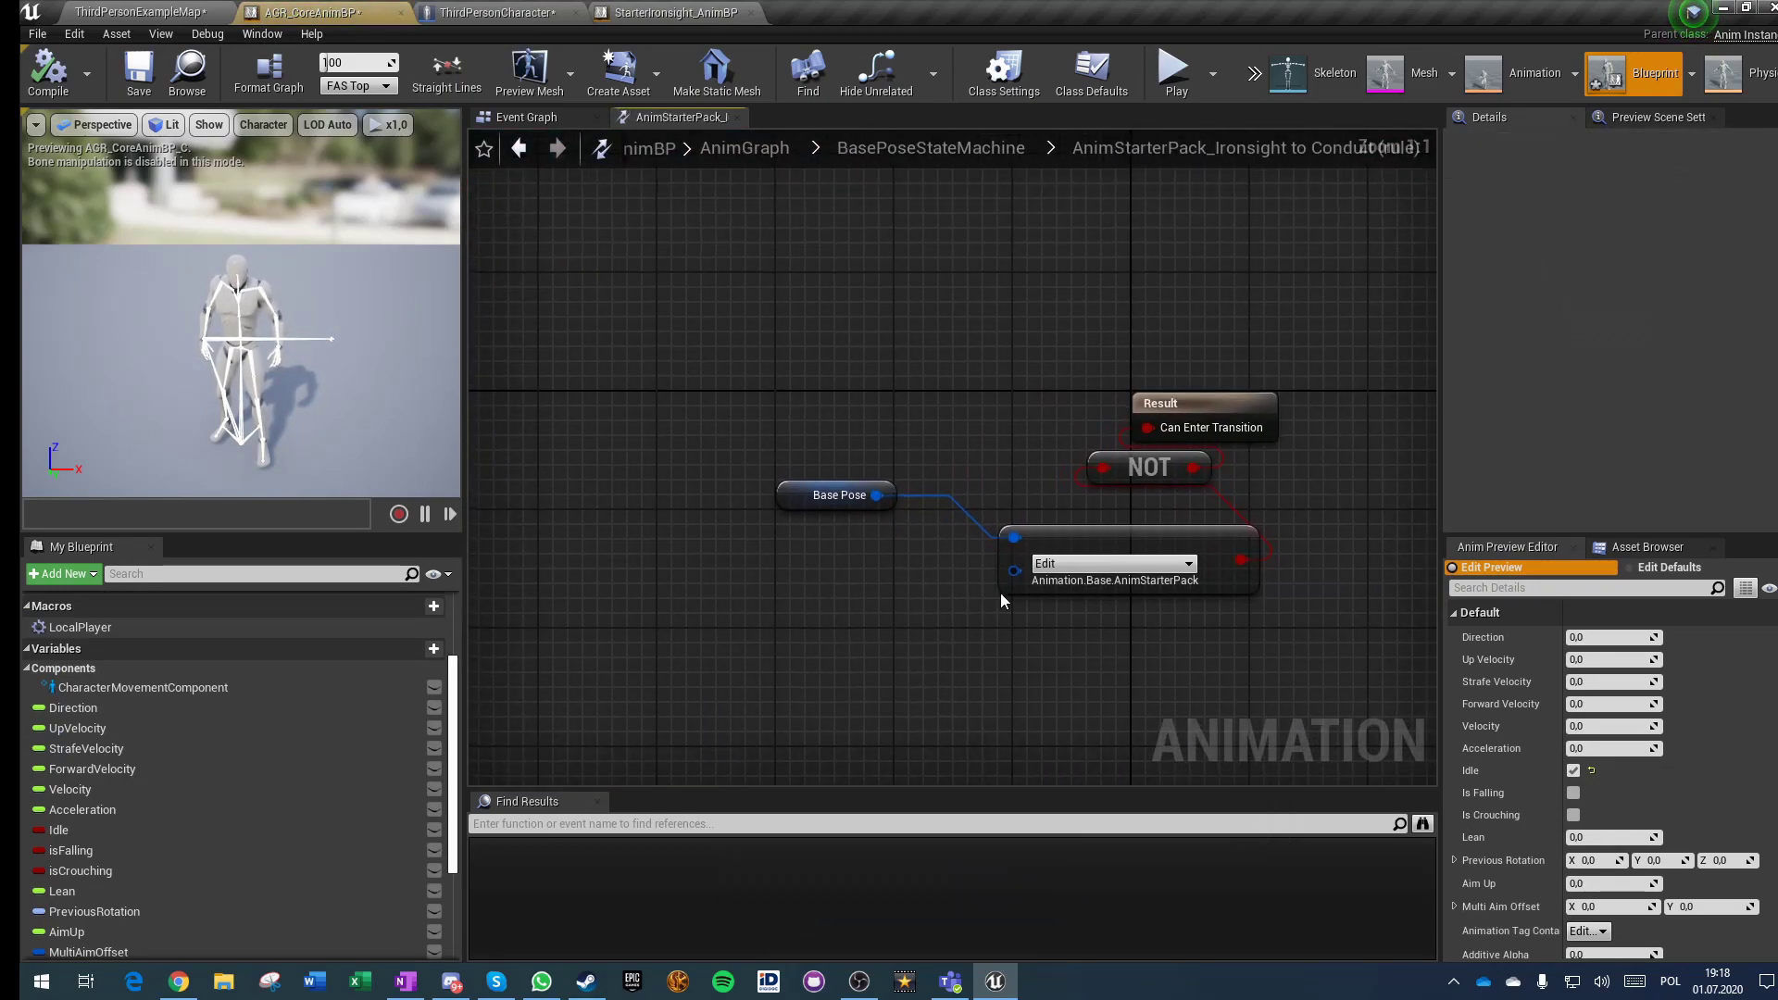
{"action": "left_click", "coordinate": [1129, 570]}
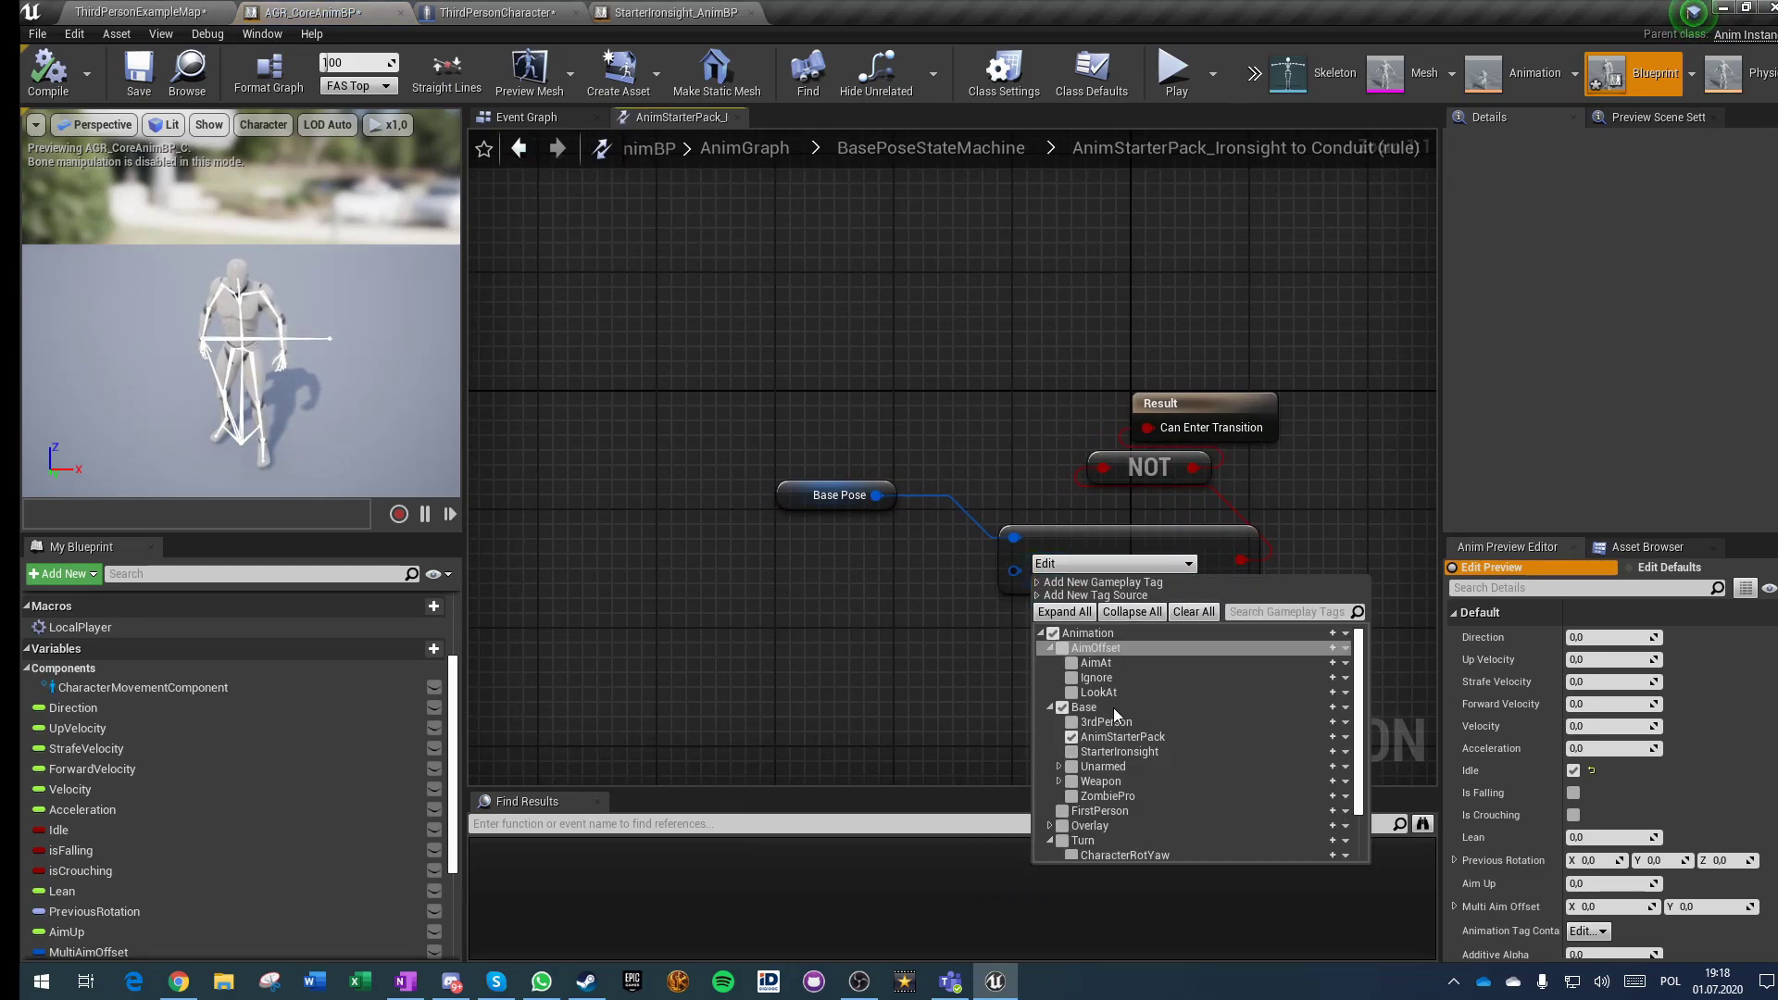
{"action": "left_click", "coordinate": [1072, 752]}
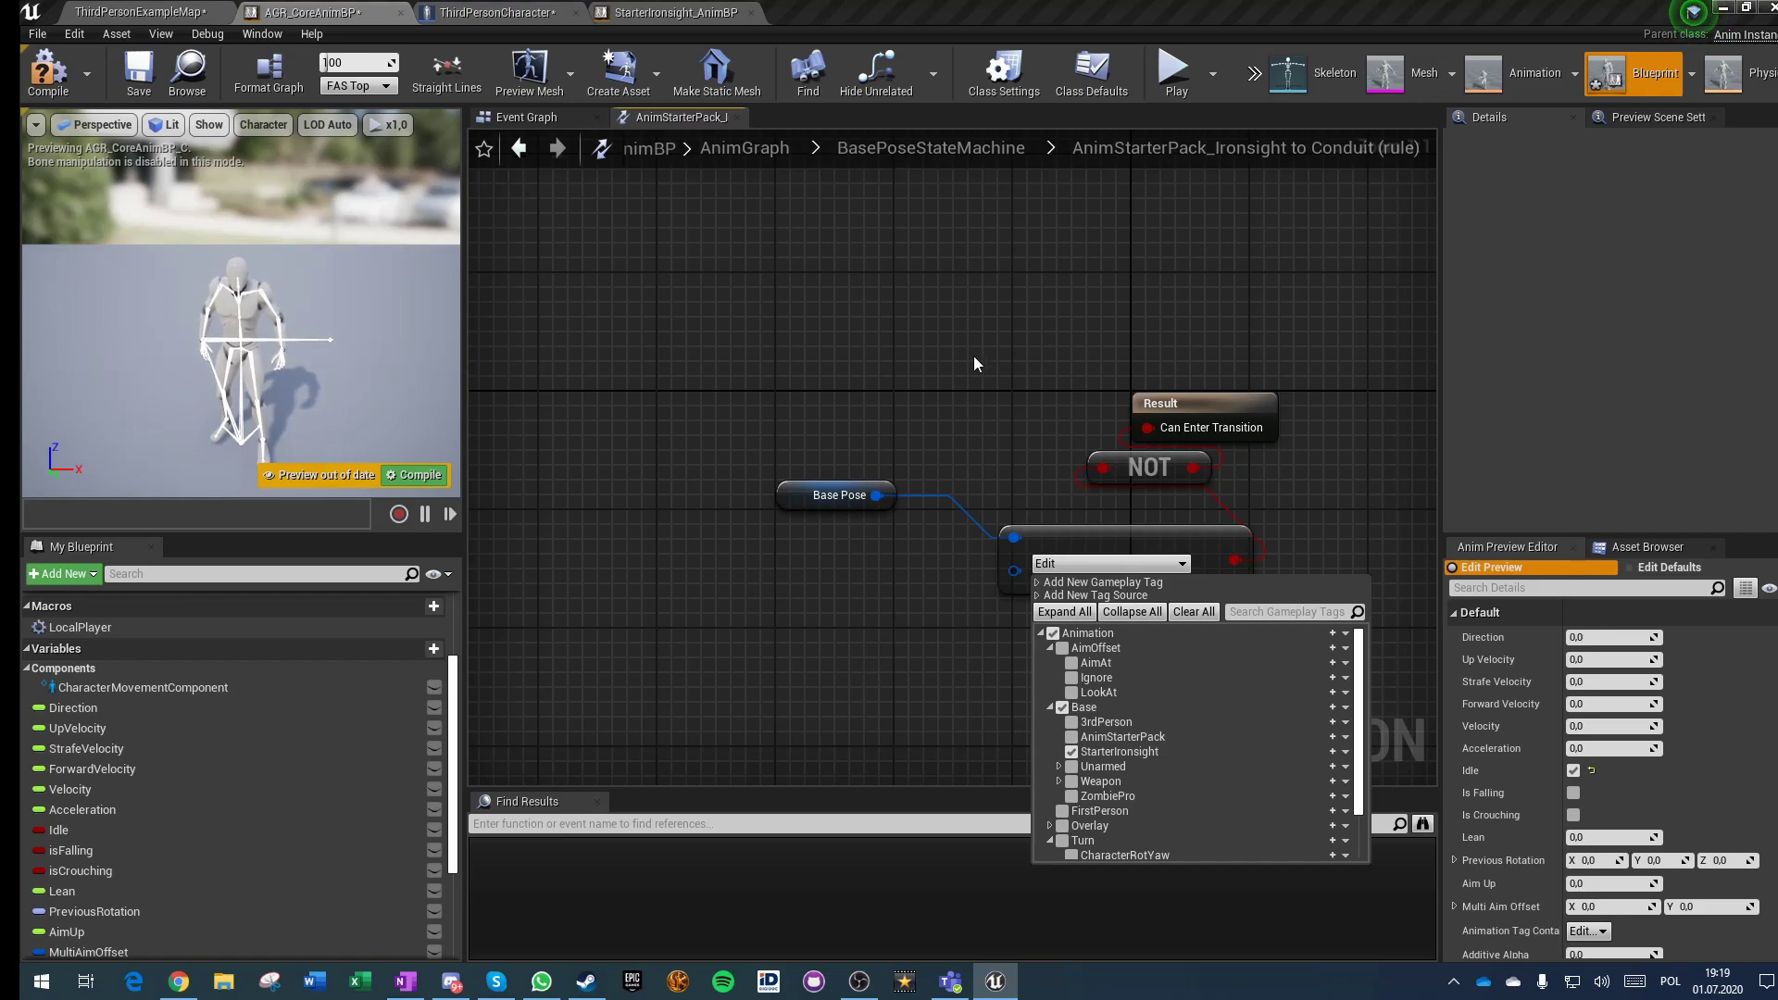
Step: Check which tag the Conduit to AnimStarterPack_Ironsight transition rule compares with Base Pose
{"action": "left_click", "coordinate": [936, 148]}
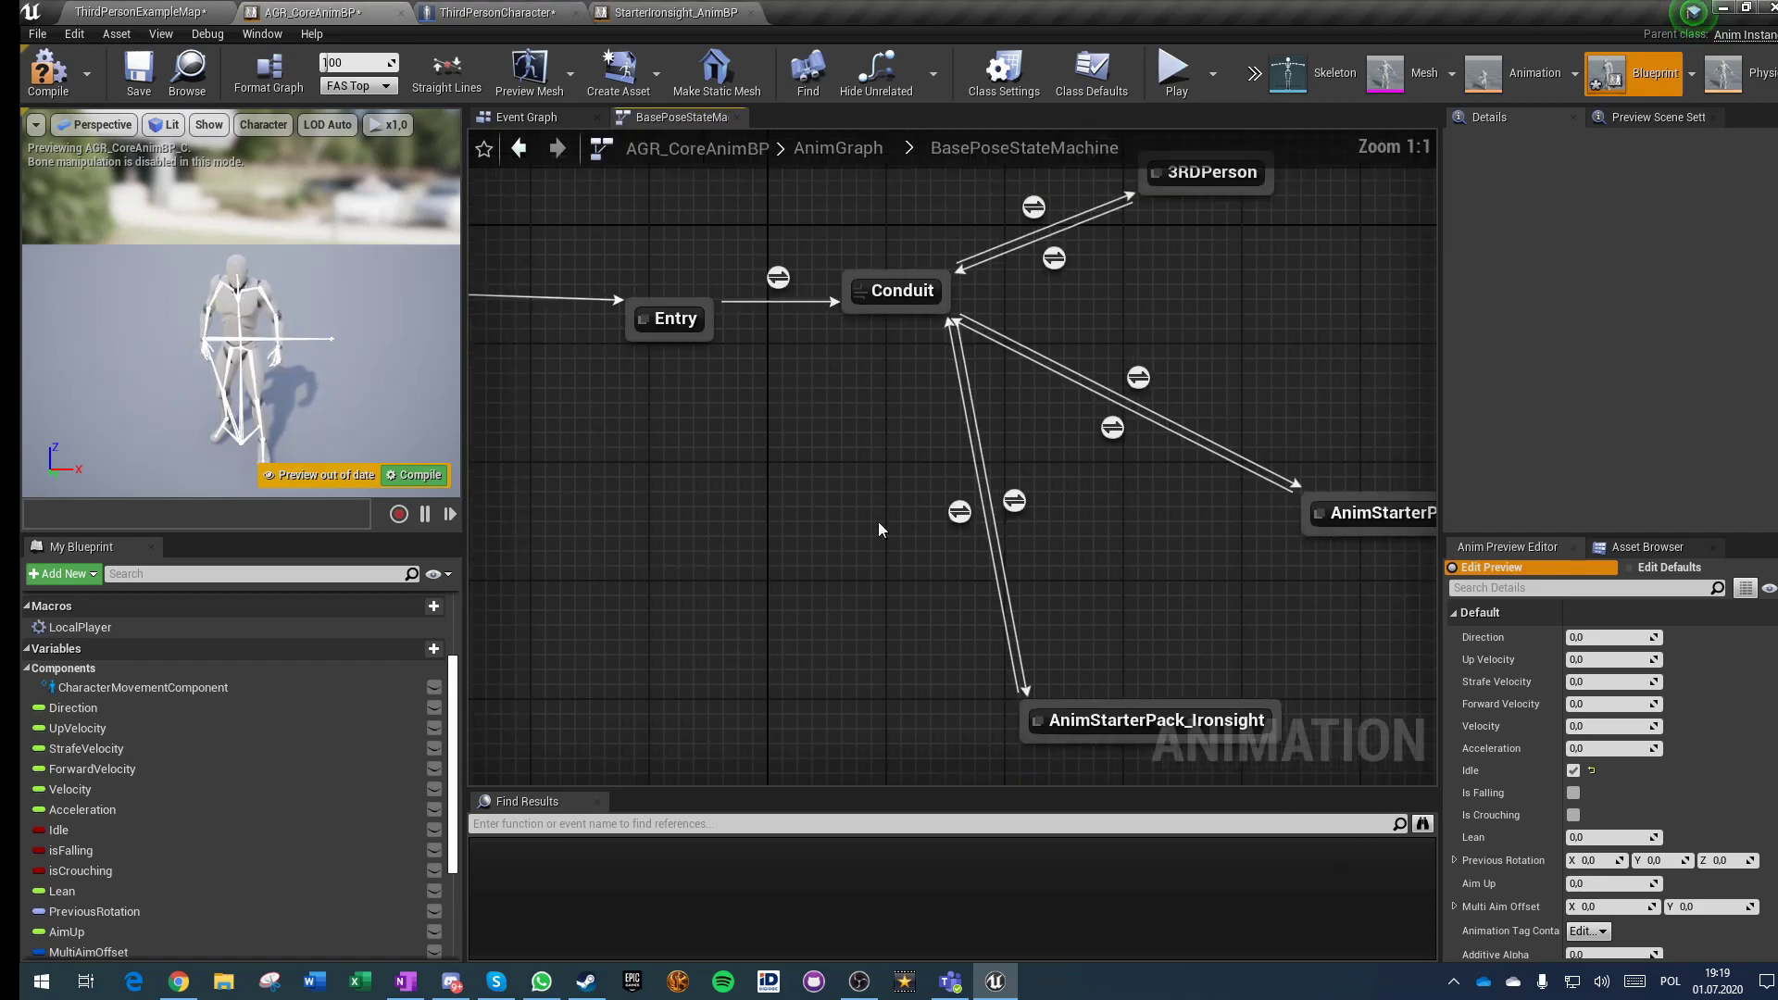
{"action": "right_click_drag", "start_coordinate": [1213, 632], "coordinate": [1025, 497]}
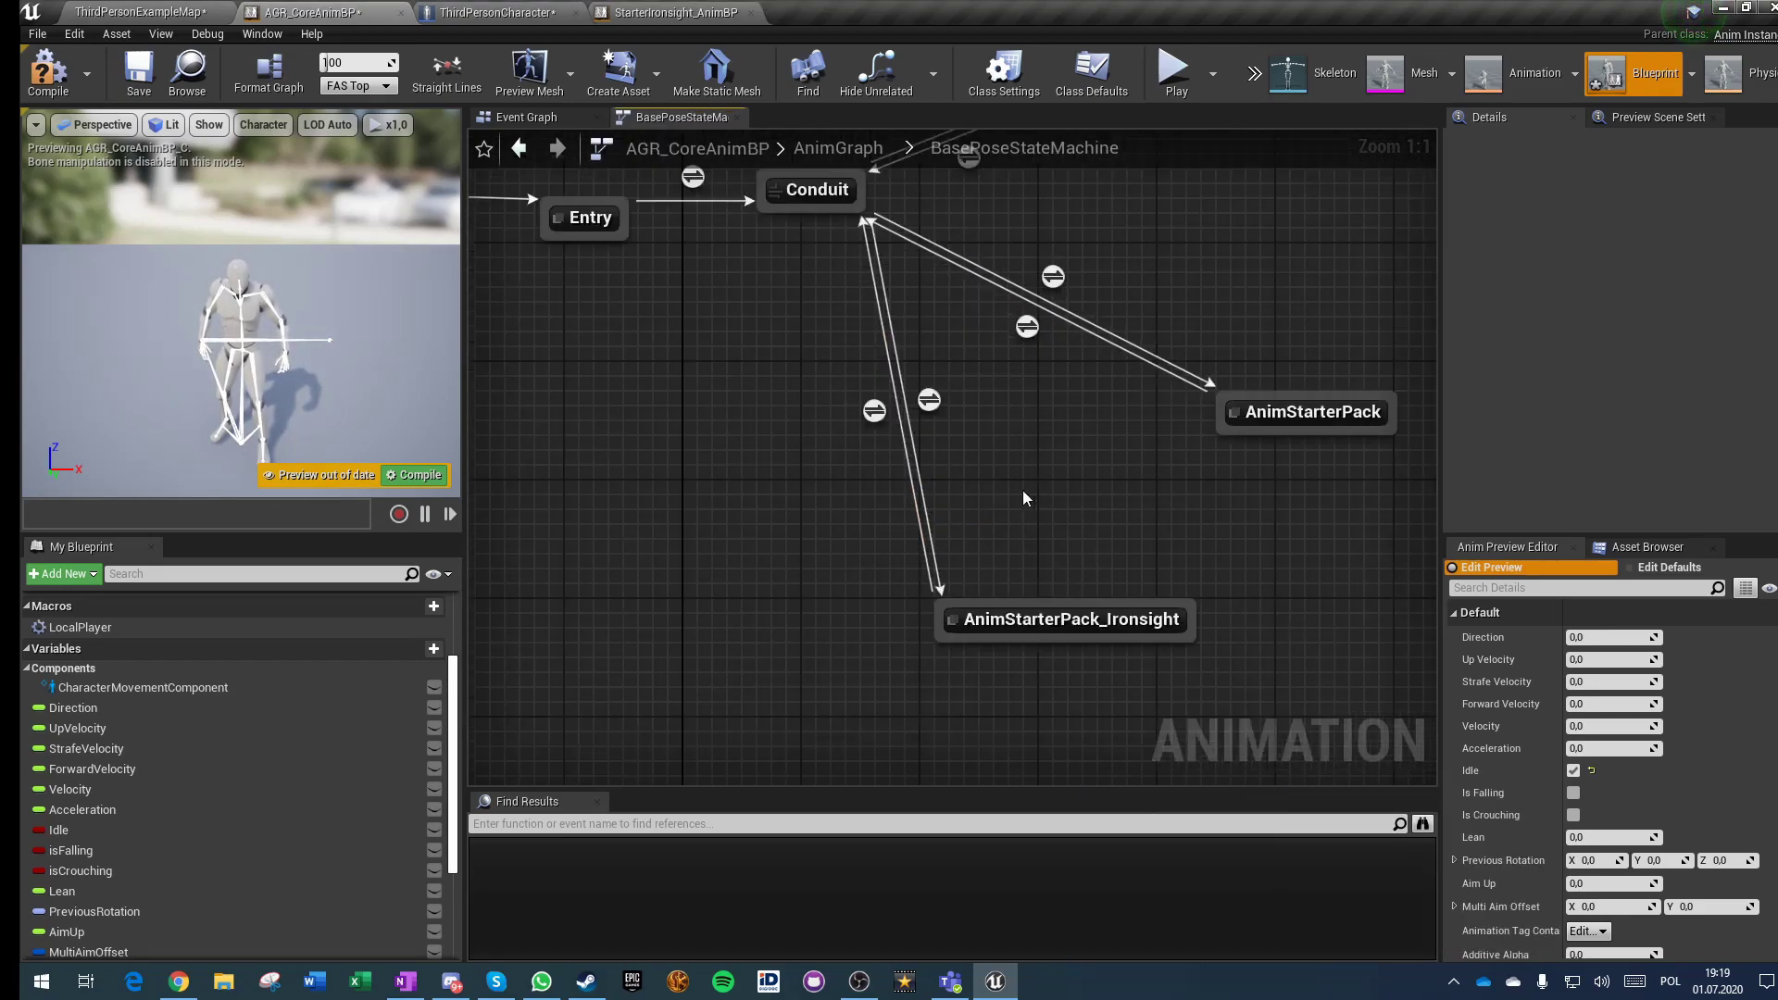
{"action": "double_click", "coordinate": [932, 402]}
{"action": "left_click", "coordinate": [1161, 563]}
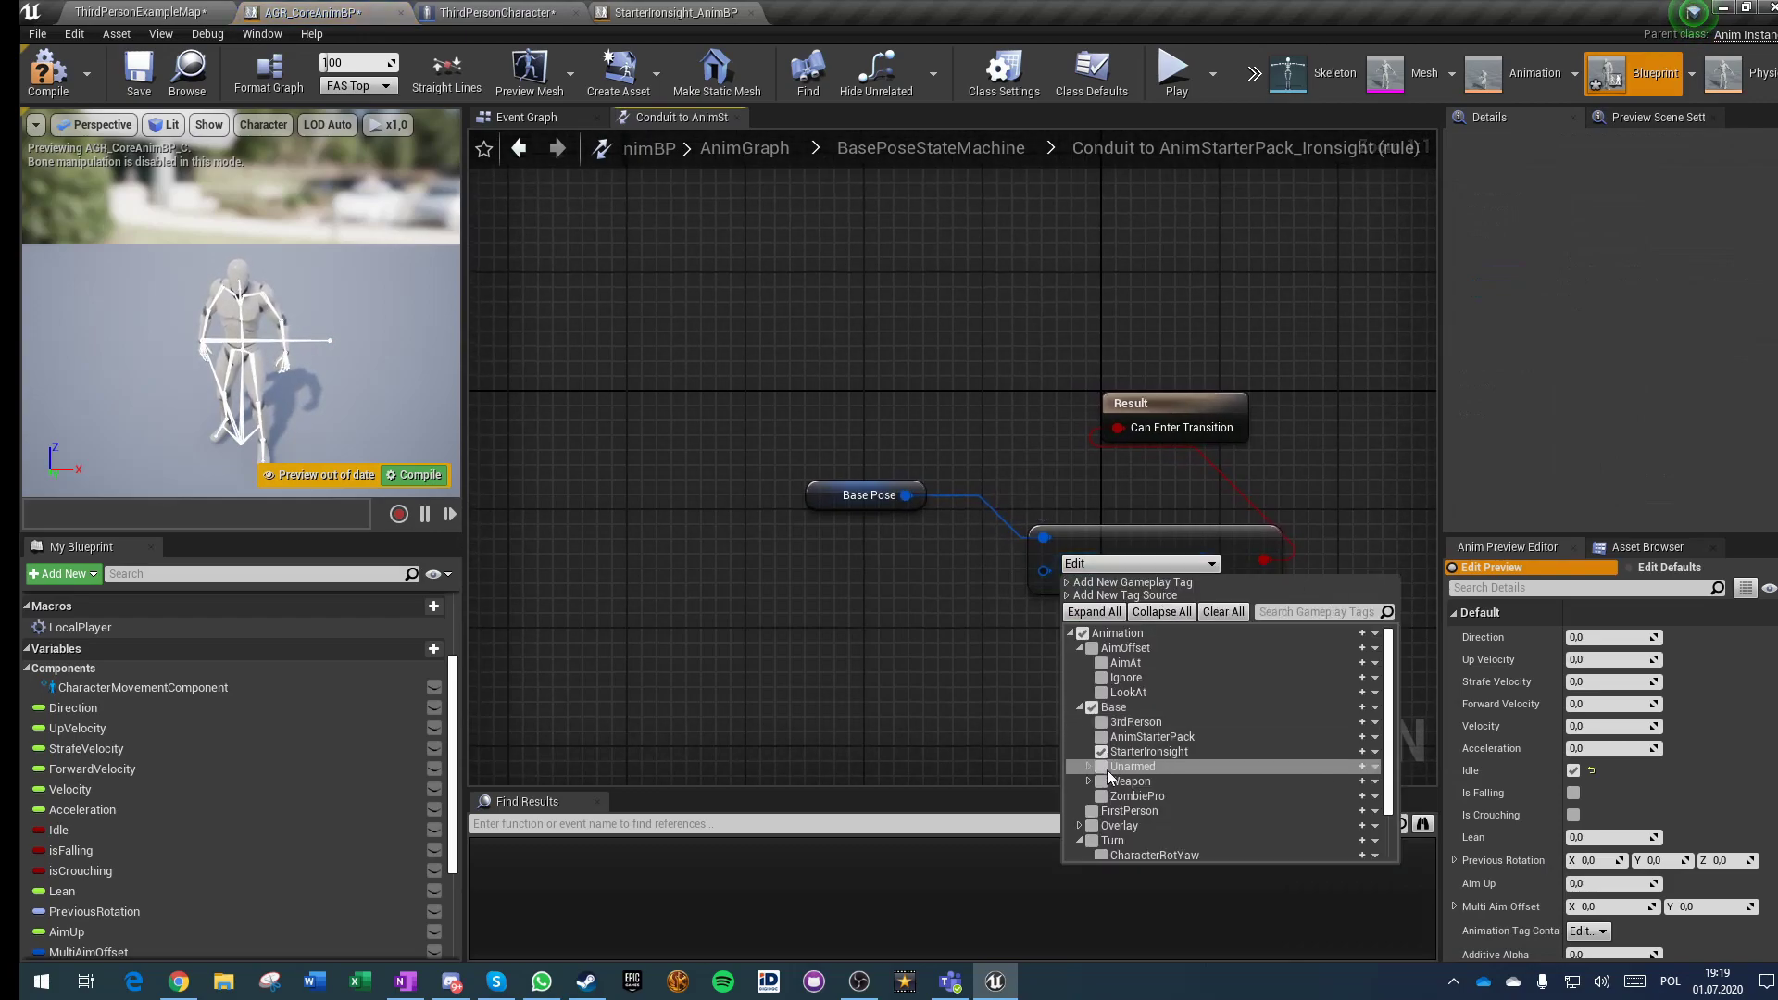
{"action": "left_click", "coordinate": [882, 676]}
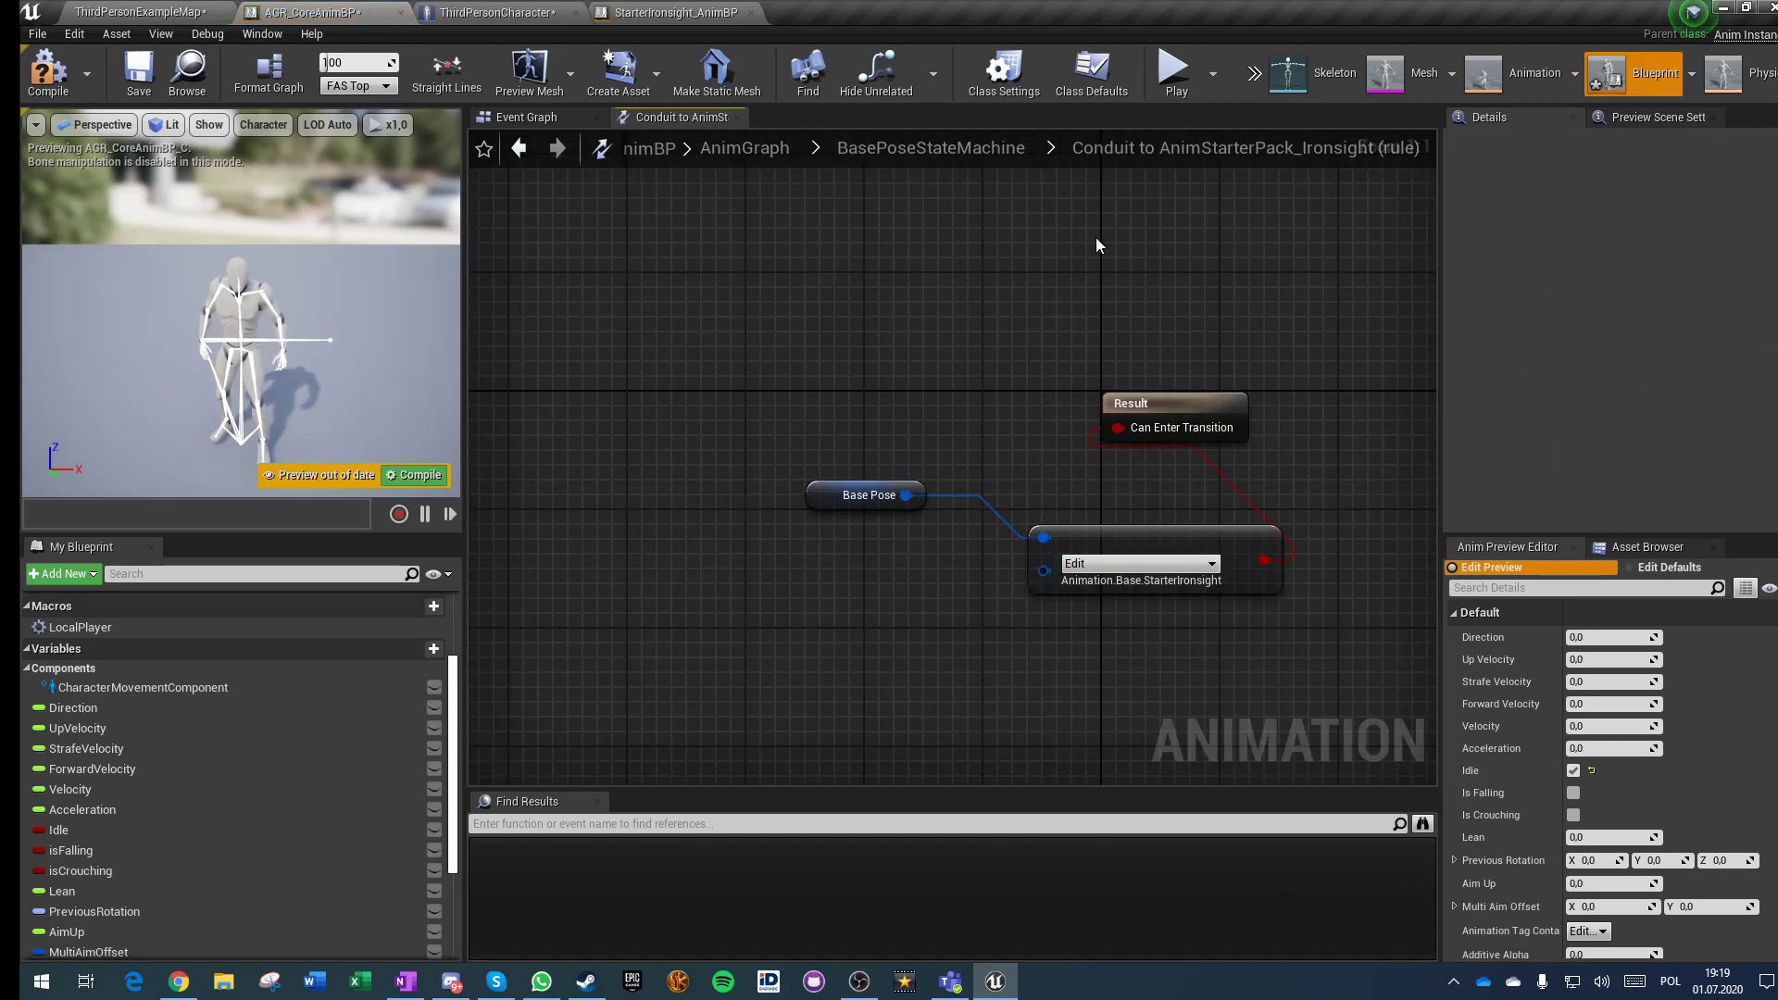
Step: Recheck the AnimStarterPack_Ironsight to Conduit rule, and compile and save AGR_CoreAnimBP
{"action": "left_click", "coordinate": [931, 148]}
{"action": "right_click_drag", "start_coordinate": [1013, 532], "coordinate": [1060, 544]}
{"action": "double_click", "coordinate": [1060, 544]}
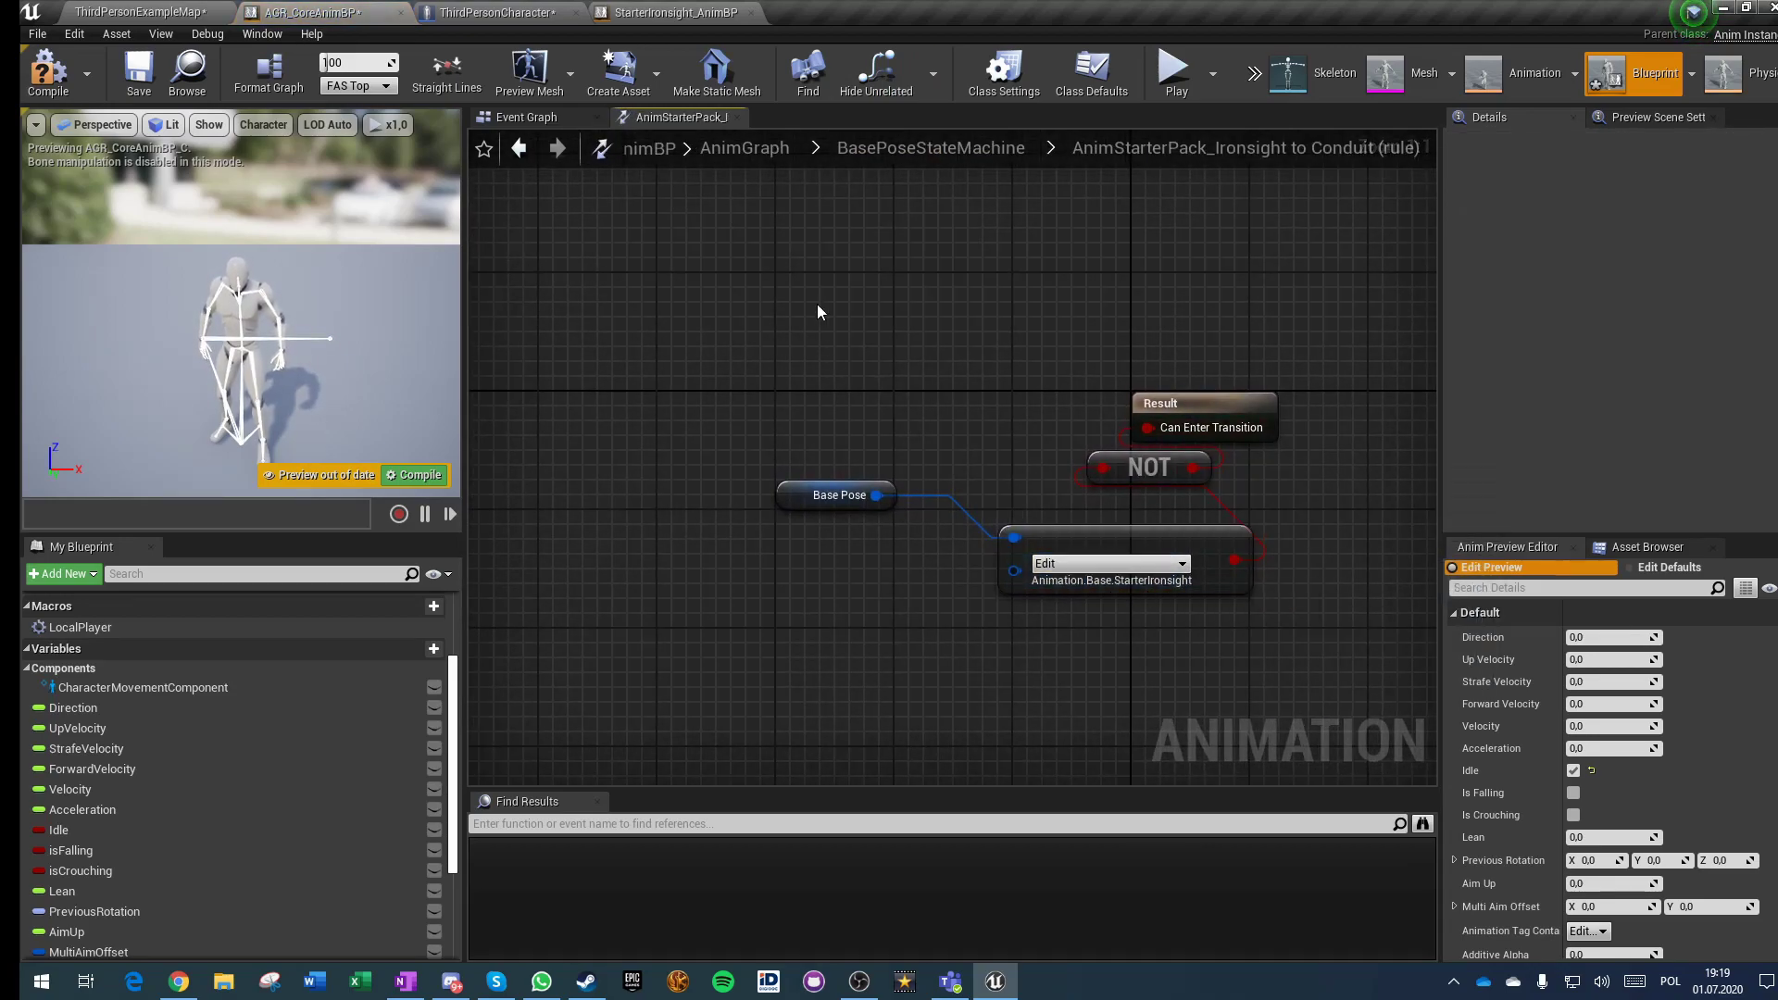
{"action": "left_click", "coordinate": [57, 96]}
{"action": "left_click", "coordinate": [139, 76]}
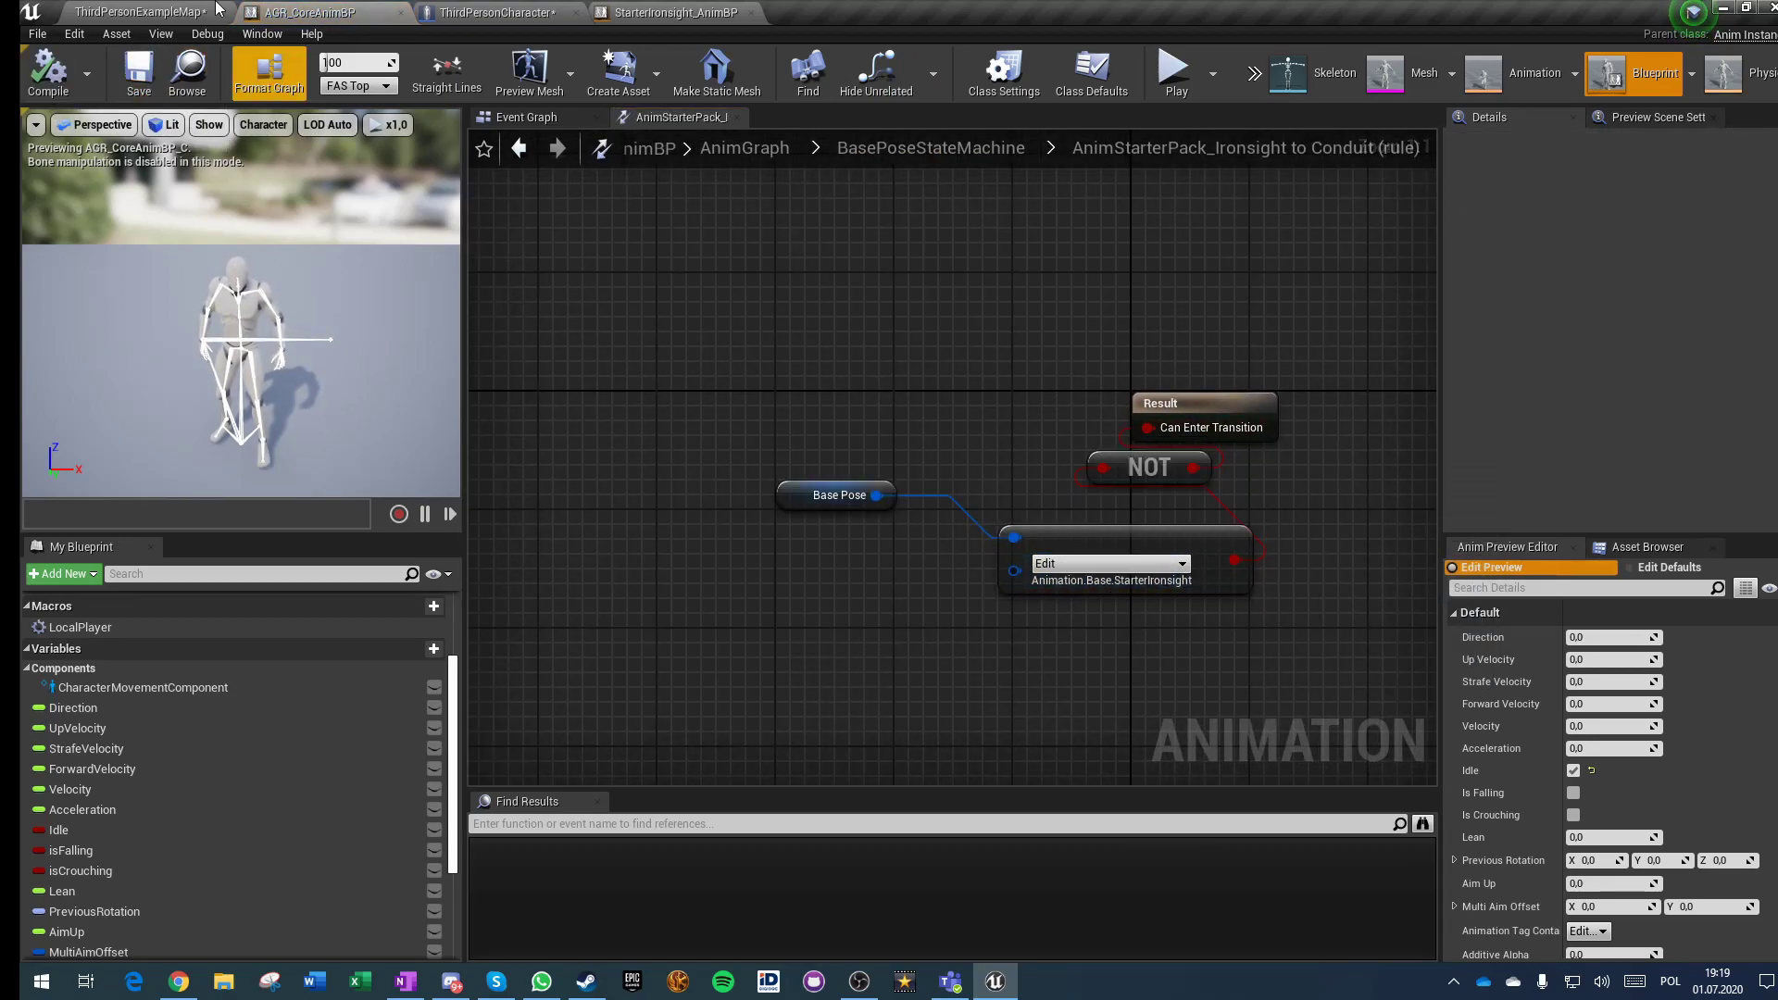
Step: Play ThirdPersonExampleMap and walk and strafe with and without aiming to test the ironsight pose switch, and stop playing
{"action": "left_click", "coordinate": [139, 13]}
{"action": "left_click", "coordinate": [1082, 67]}
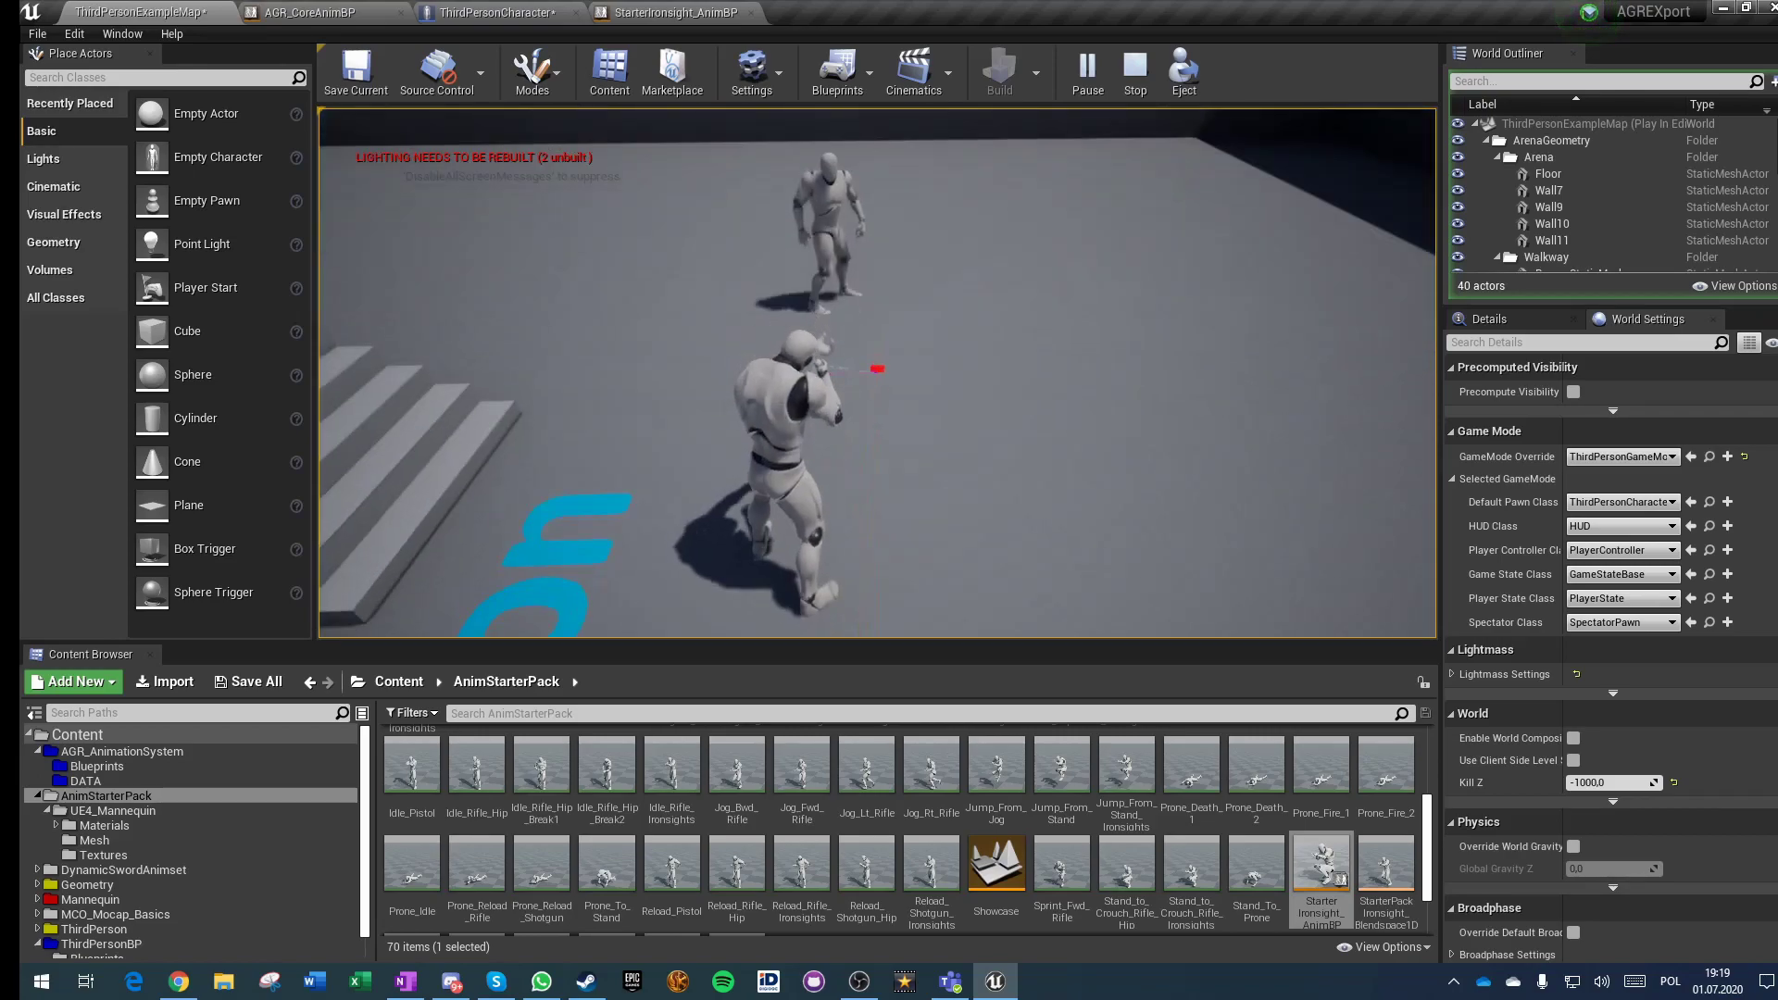
{"action": "key", "text": "w"}
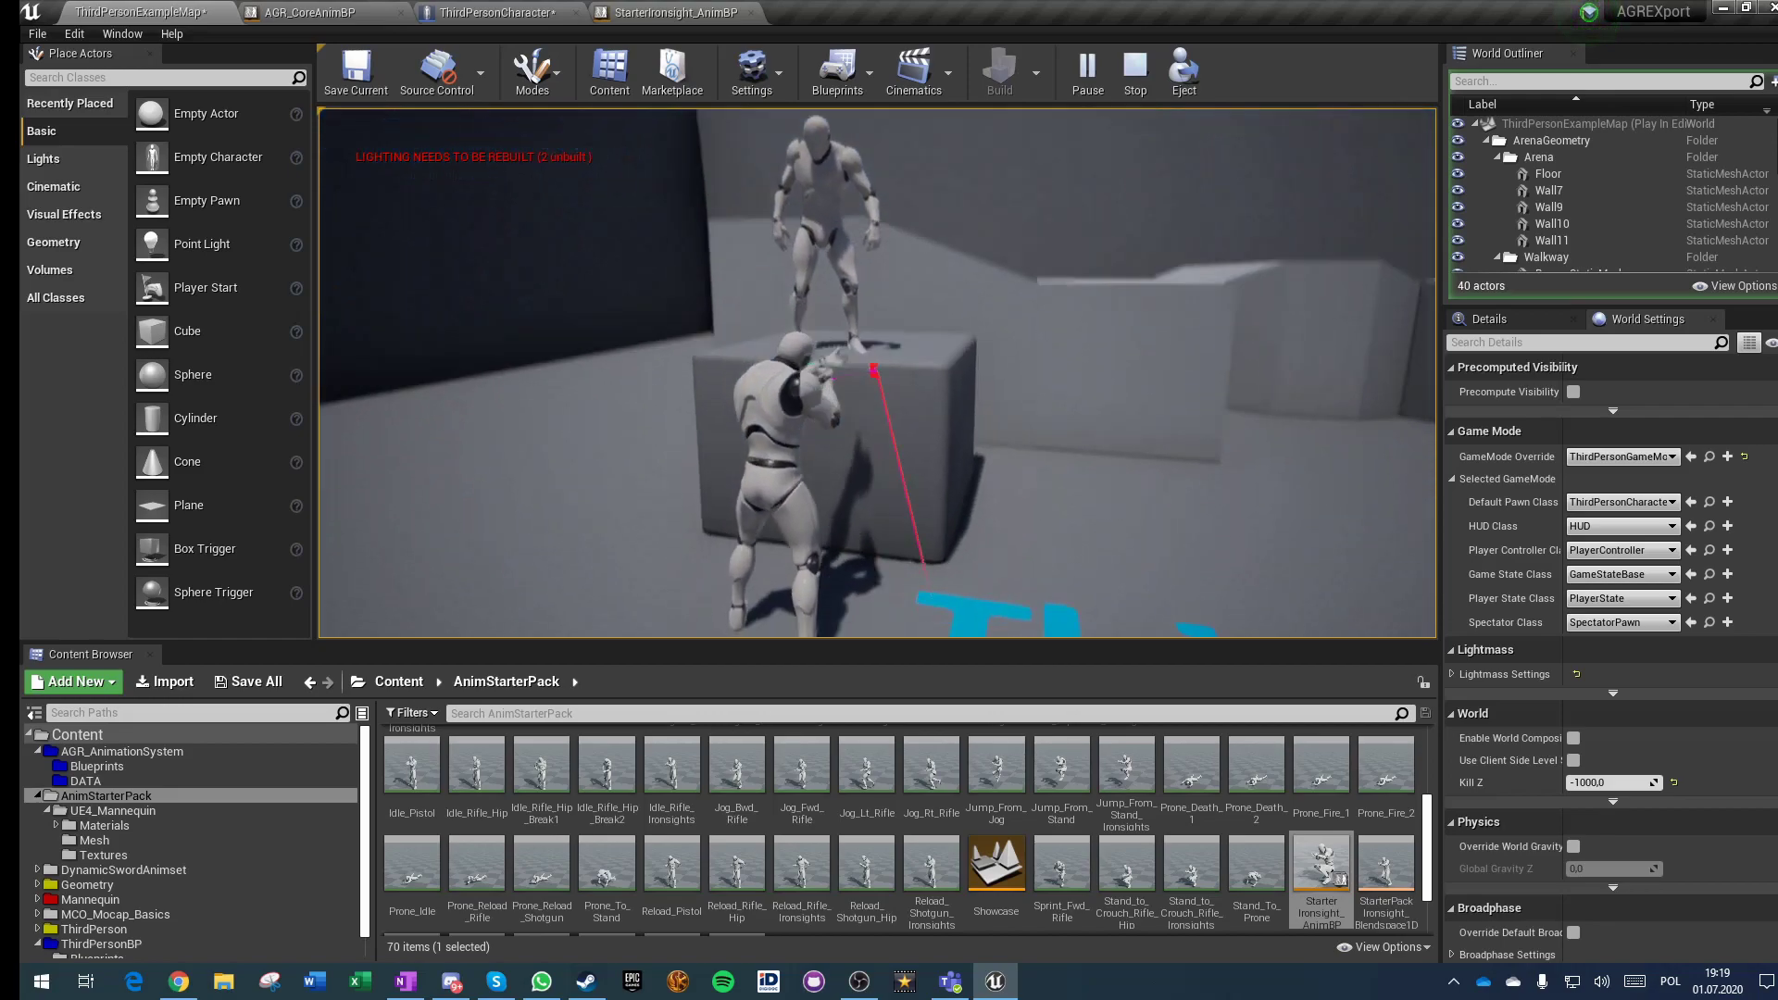
{"action": "key", "text": "d"}
{"action": "key", "text": "d"}
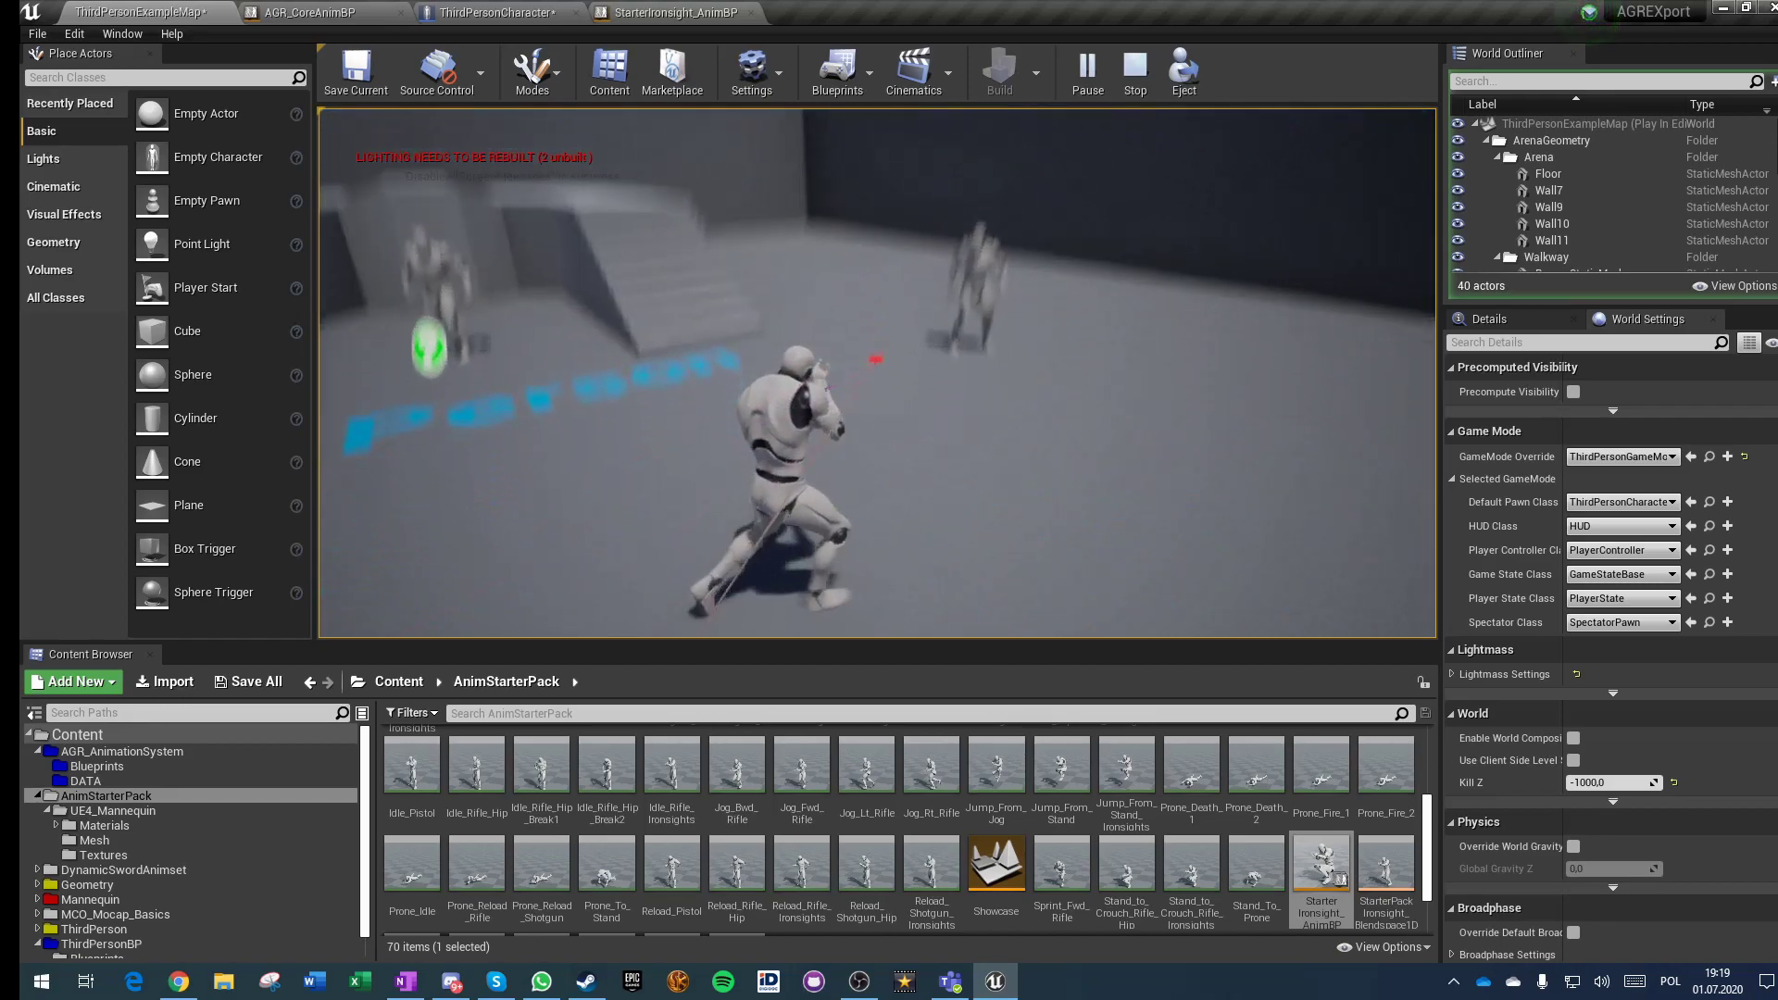
{"action": "key", "text": "a"}
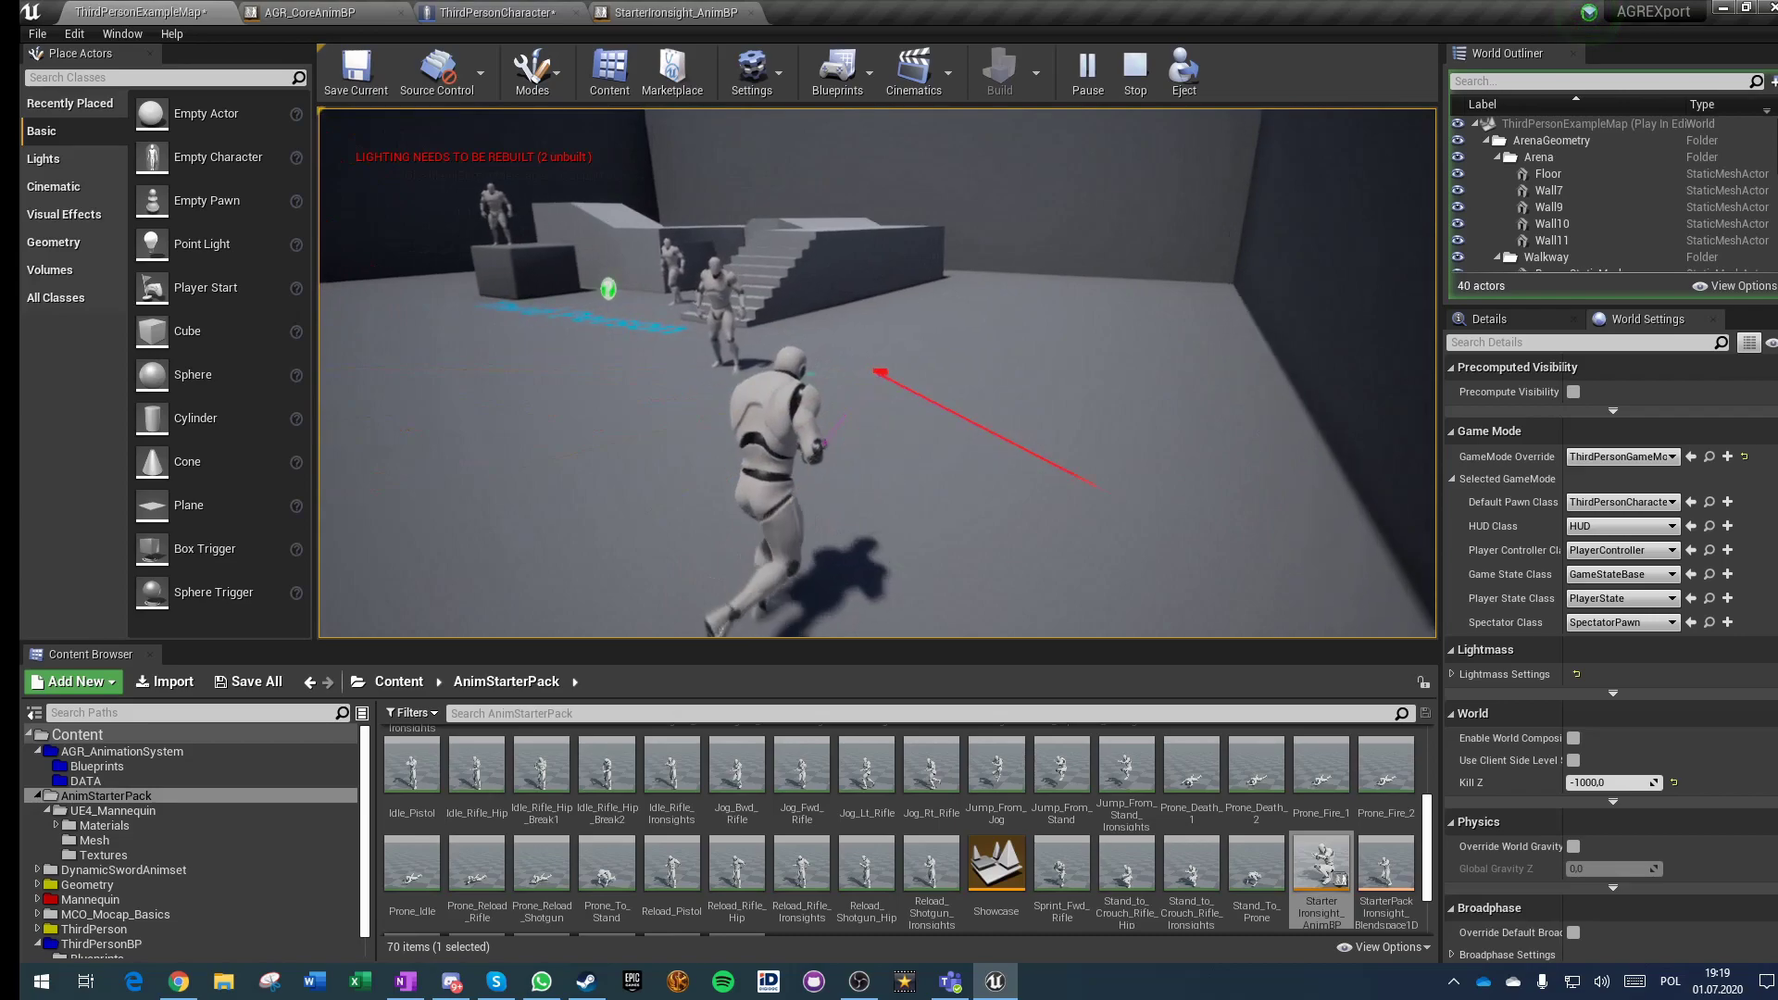
{"action": "key", "text": "a"}
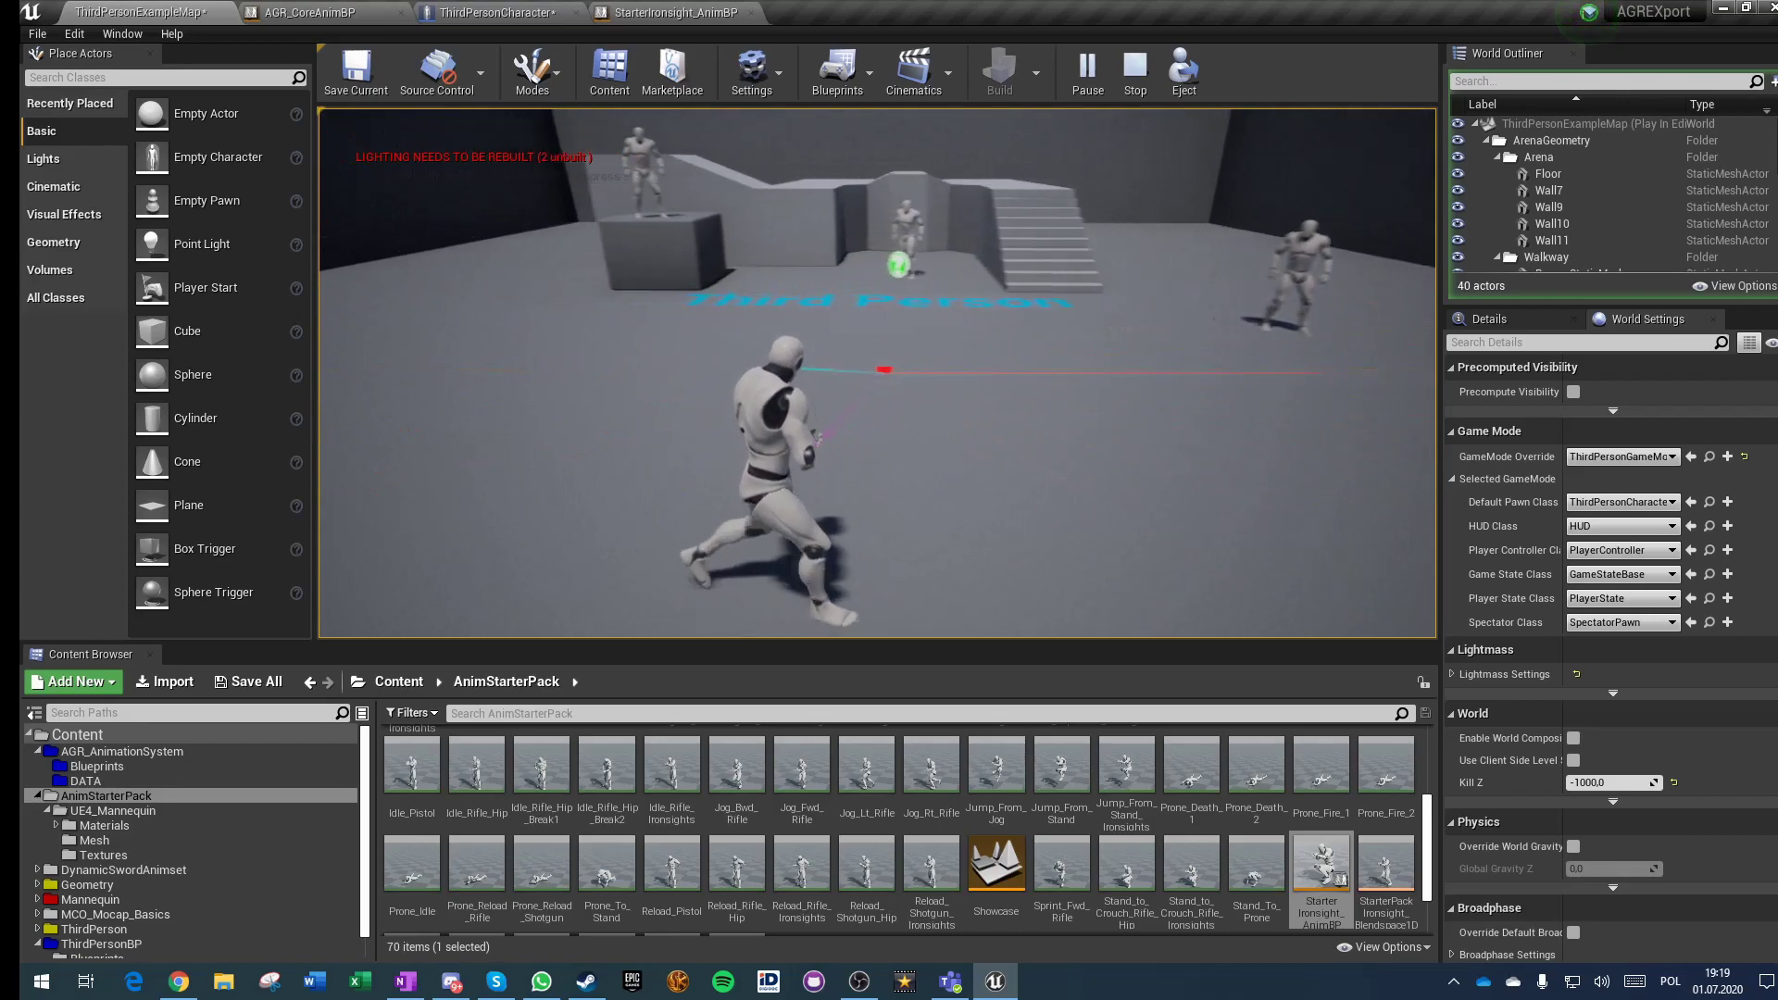
{"action": "key", "text": "d"}
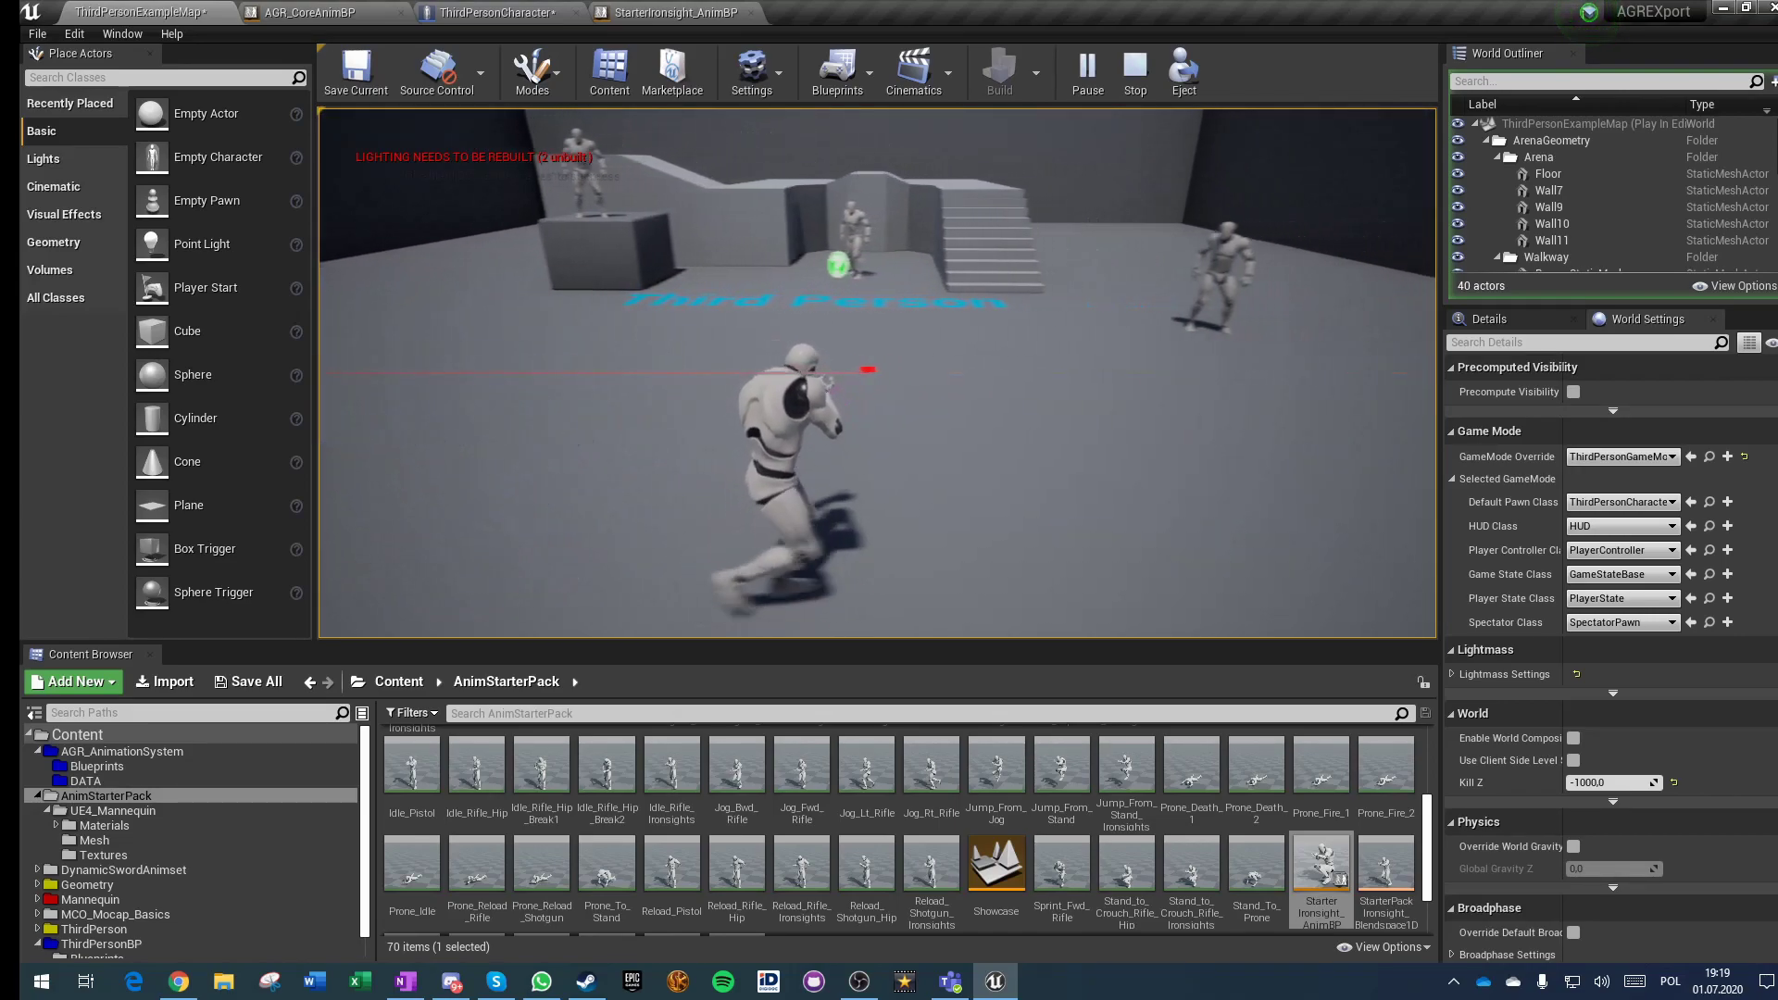
{"action": "key", "text": "a"}
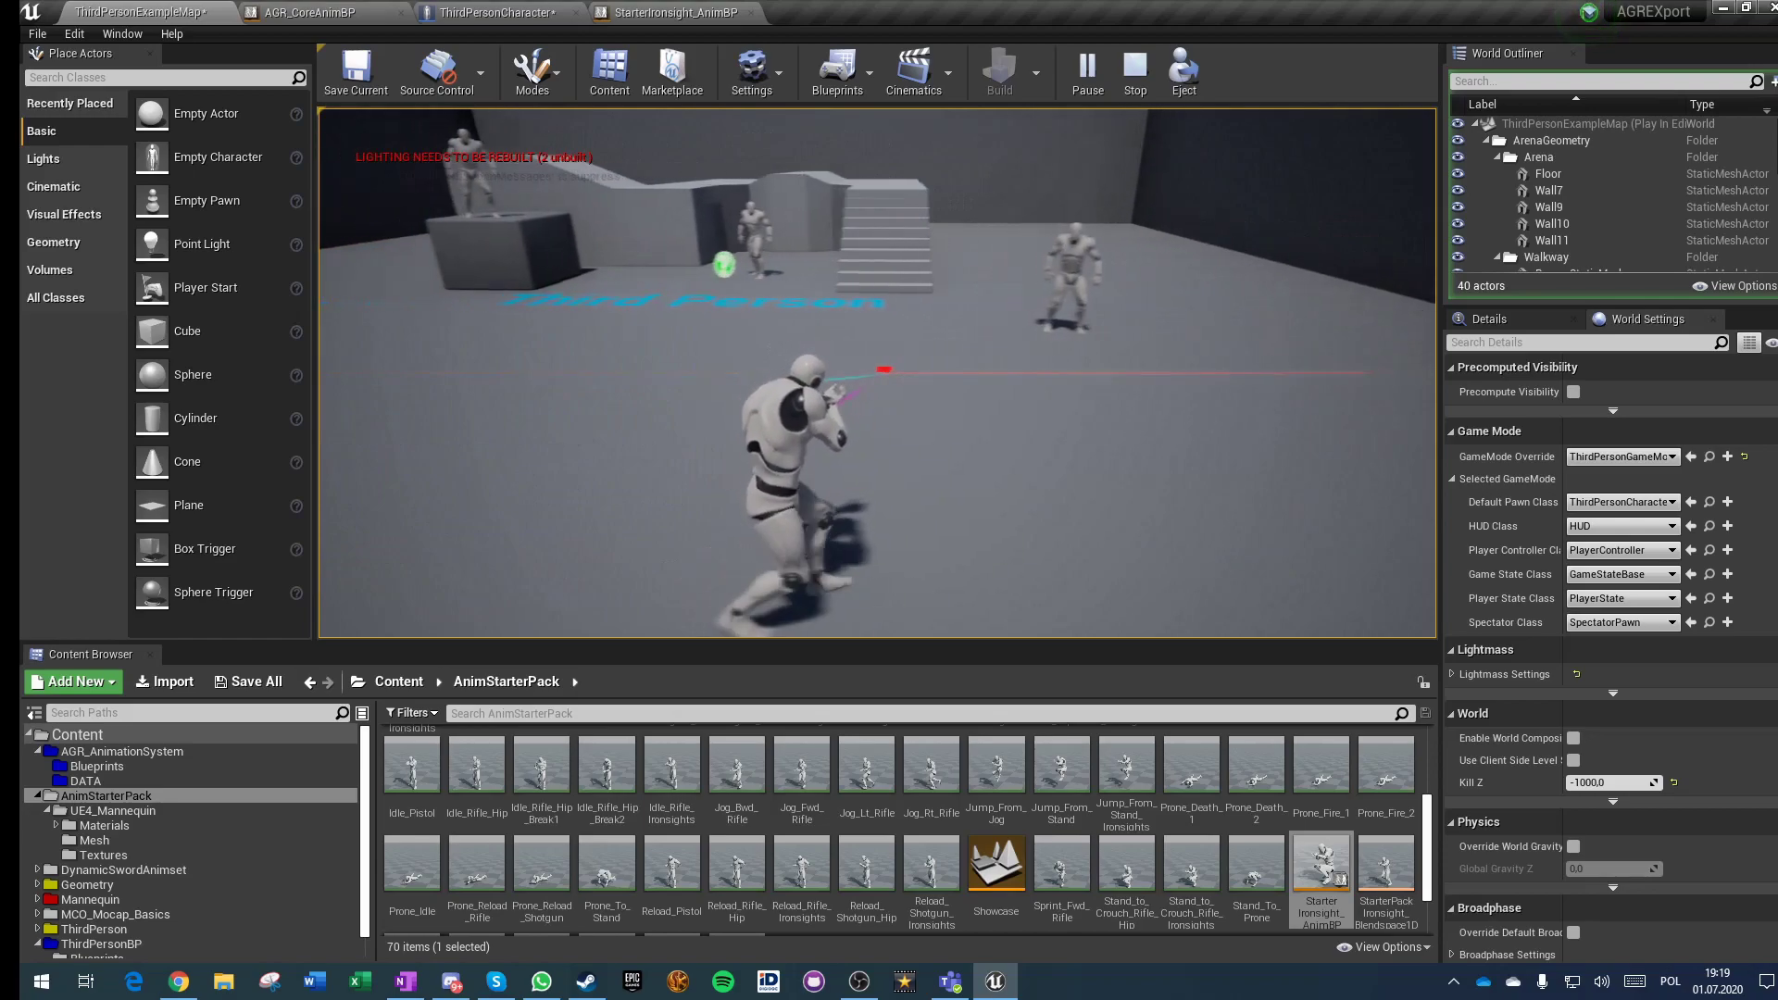
{"action": "key", "text": "w"}
{"action": "key", "text": "d"}
{"action": "key", "text": "Escape"}
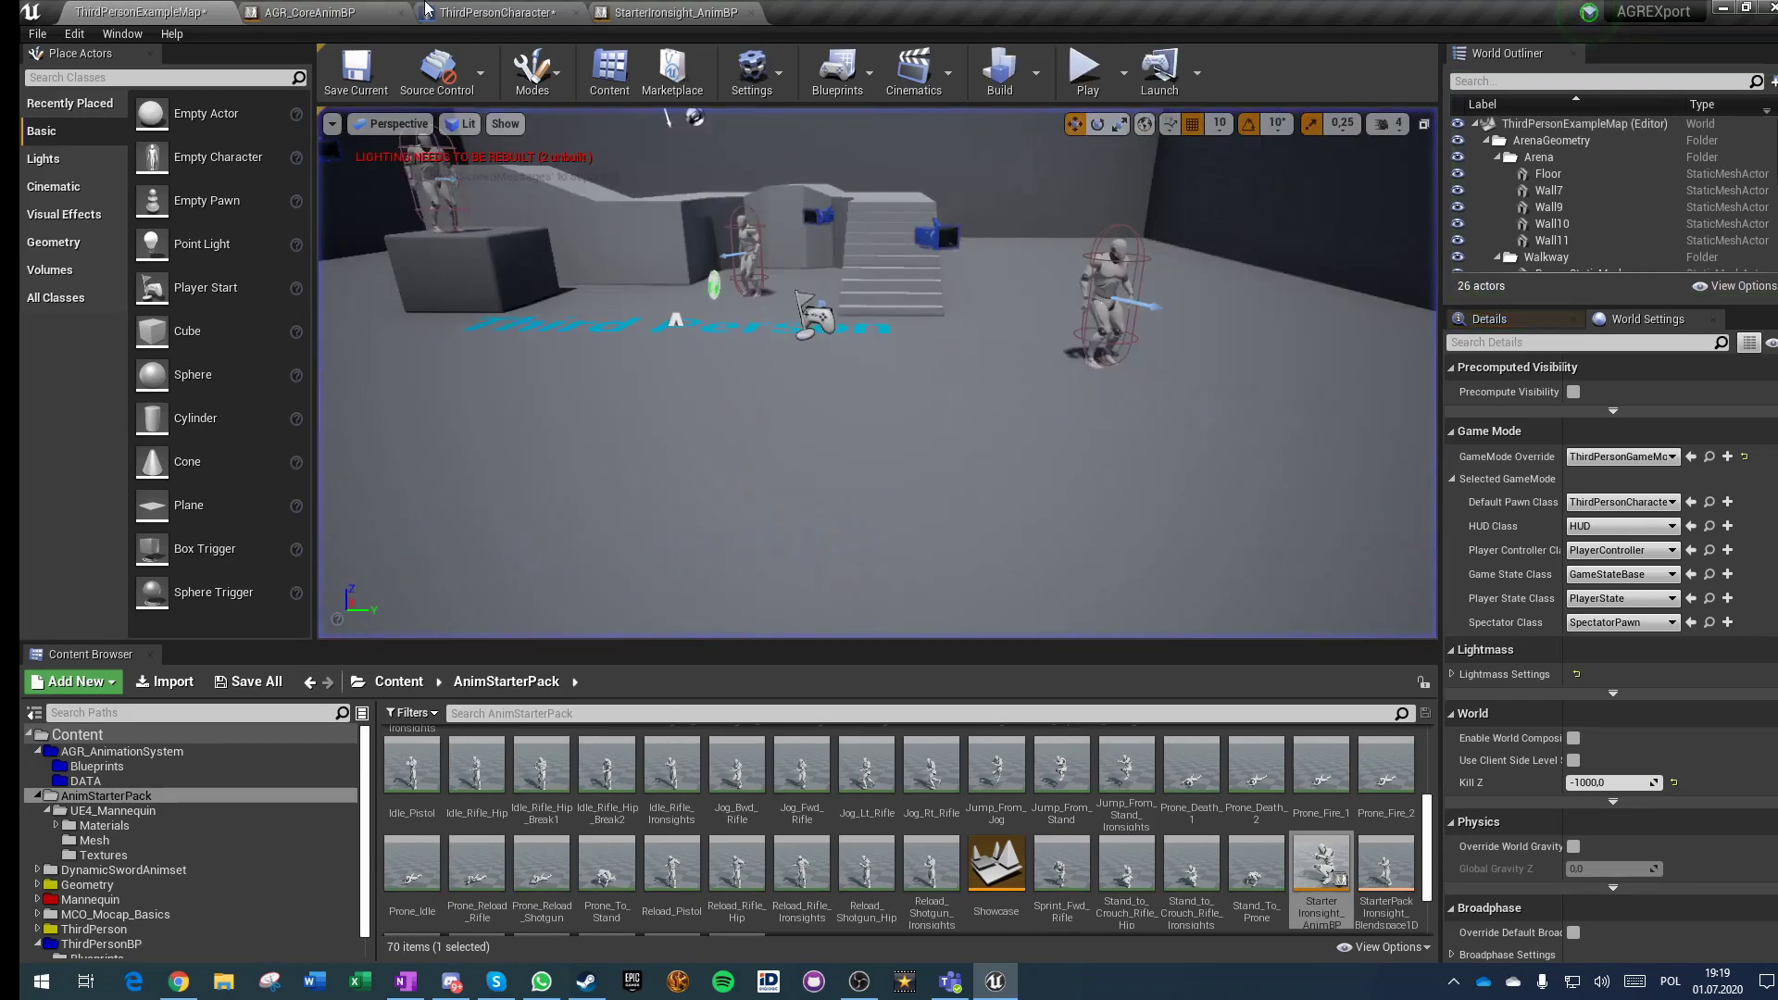
Step: Add a Character Movement reference beside the Event Set Base Pose nodes in ThirdPersonCharacter's Tutorial 2 graph
{"action": "left_click", "coordinate": [525, 14]}
{"action": "right_click_drag", "start_coordinate": [1167, 553], "coordinate": [1565, 463]}
{"action": "left_click_drag", "start_coordinate": [532, 592], "coordinate": [946, 355]}
{"action": "left_click", "coordinate": [1053, 310]}
{"action": "right_click_drag", "start_coordinate": [1053, 317], "coordinate": [868, 443]}
{"action": "left_click_drag", "start_coordinate": [93, 229], "coordinate": [815, 505]}
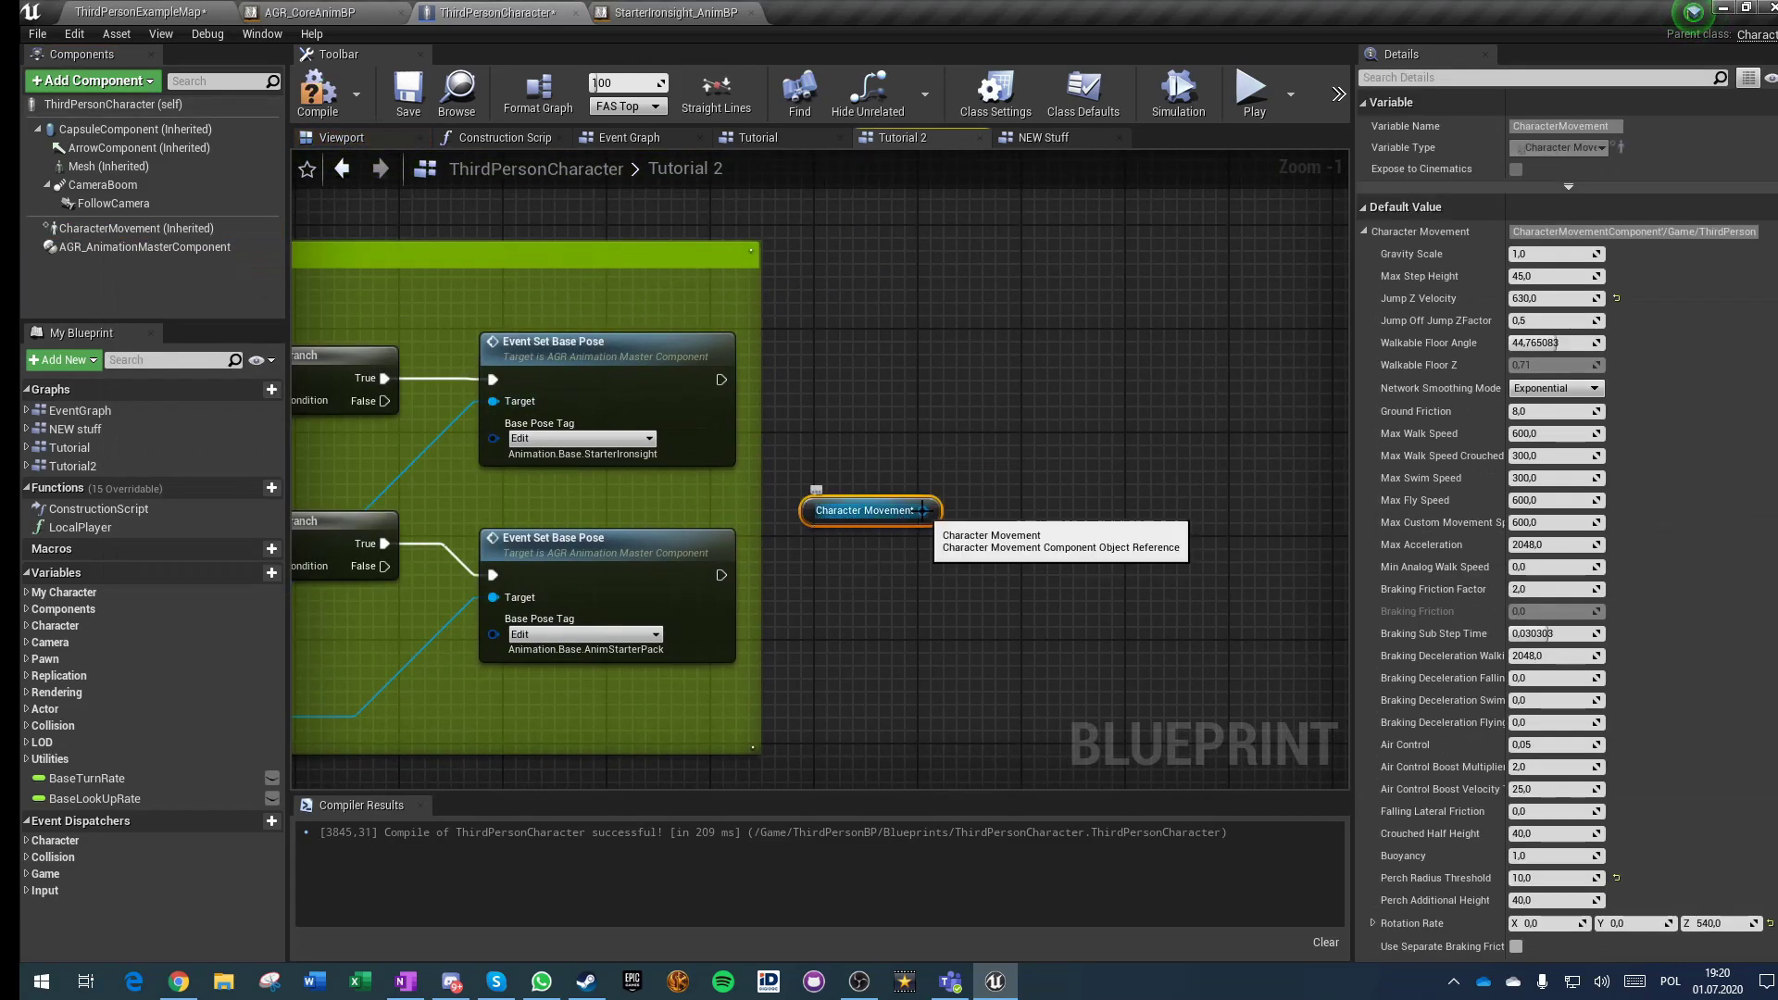
Step: Create a Set Max Walk Speed node from the Character Movement reference and paste a copy of it below
{"action": "left_click_drag", "start_coordinate": [923, 510], "coordinate": [941, 369]}
{"action": "type", "text": "set"}
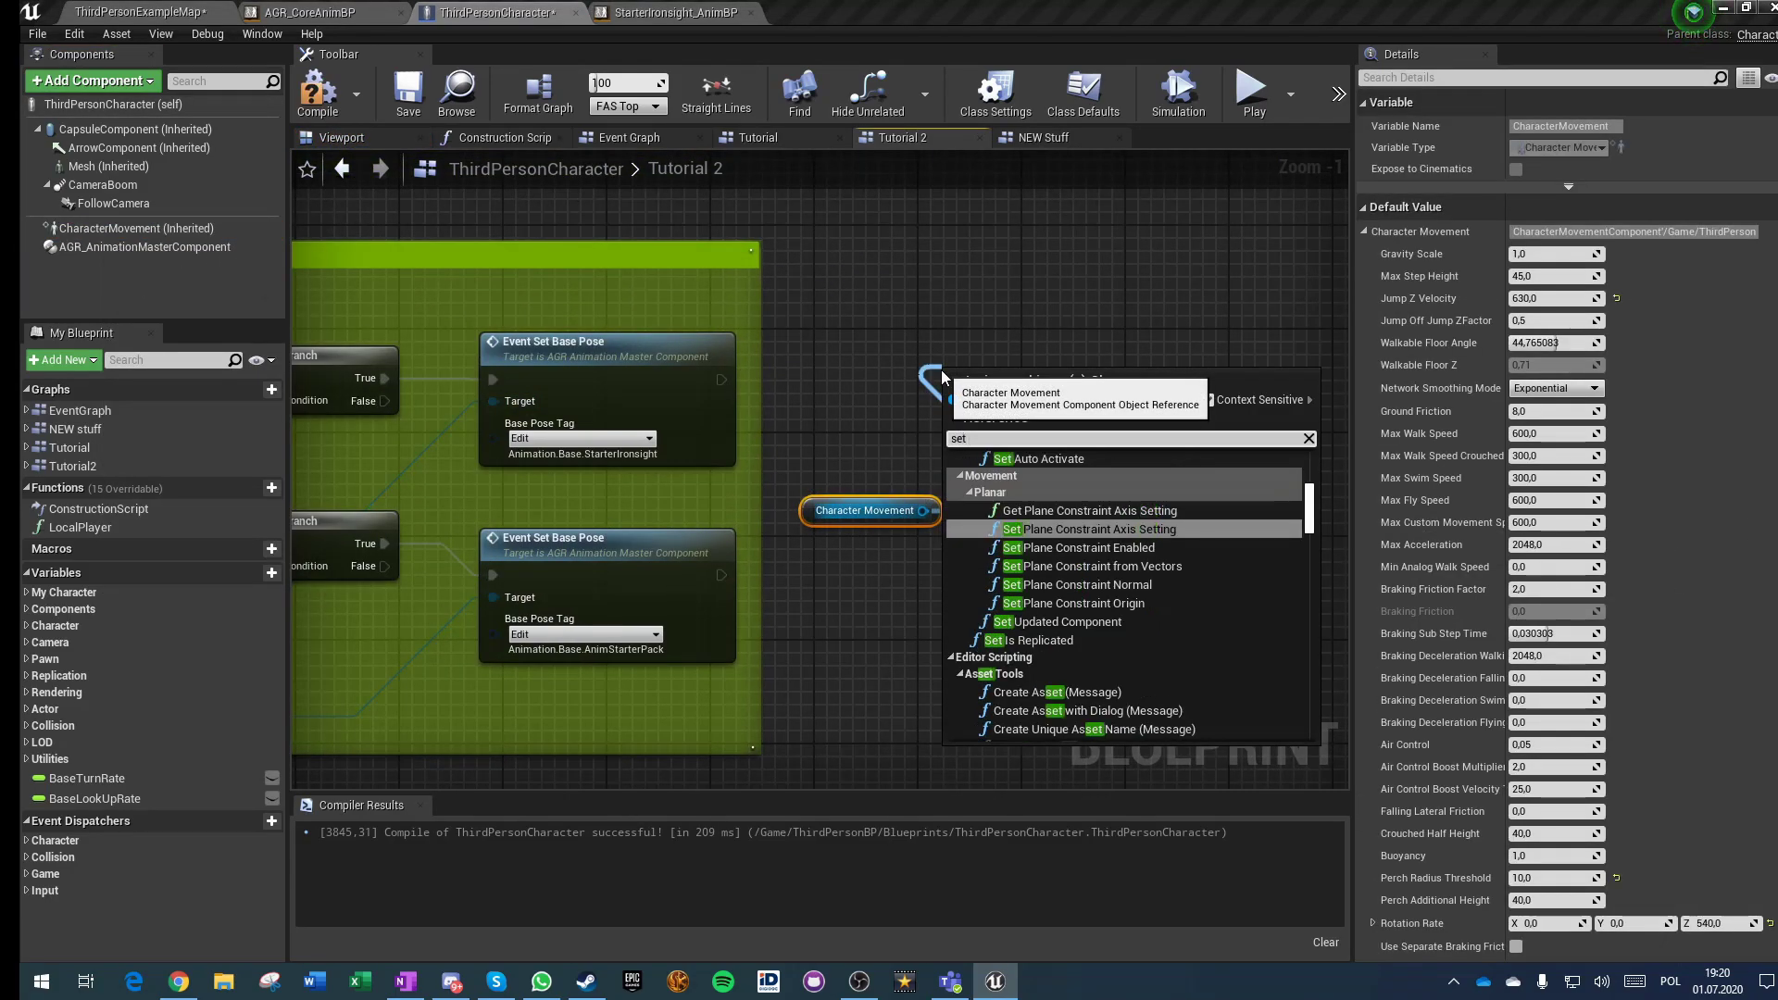
{"action": "type", "text": " walk spee"}
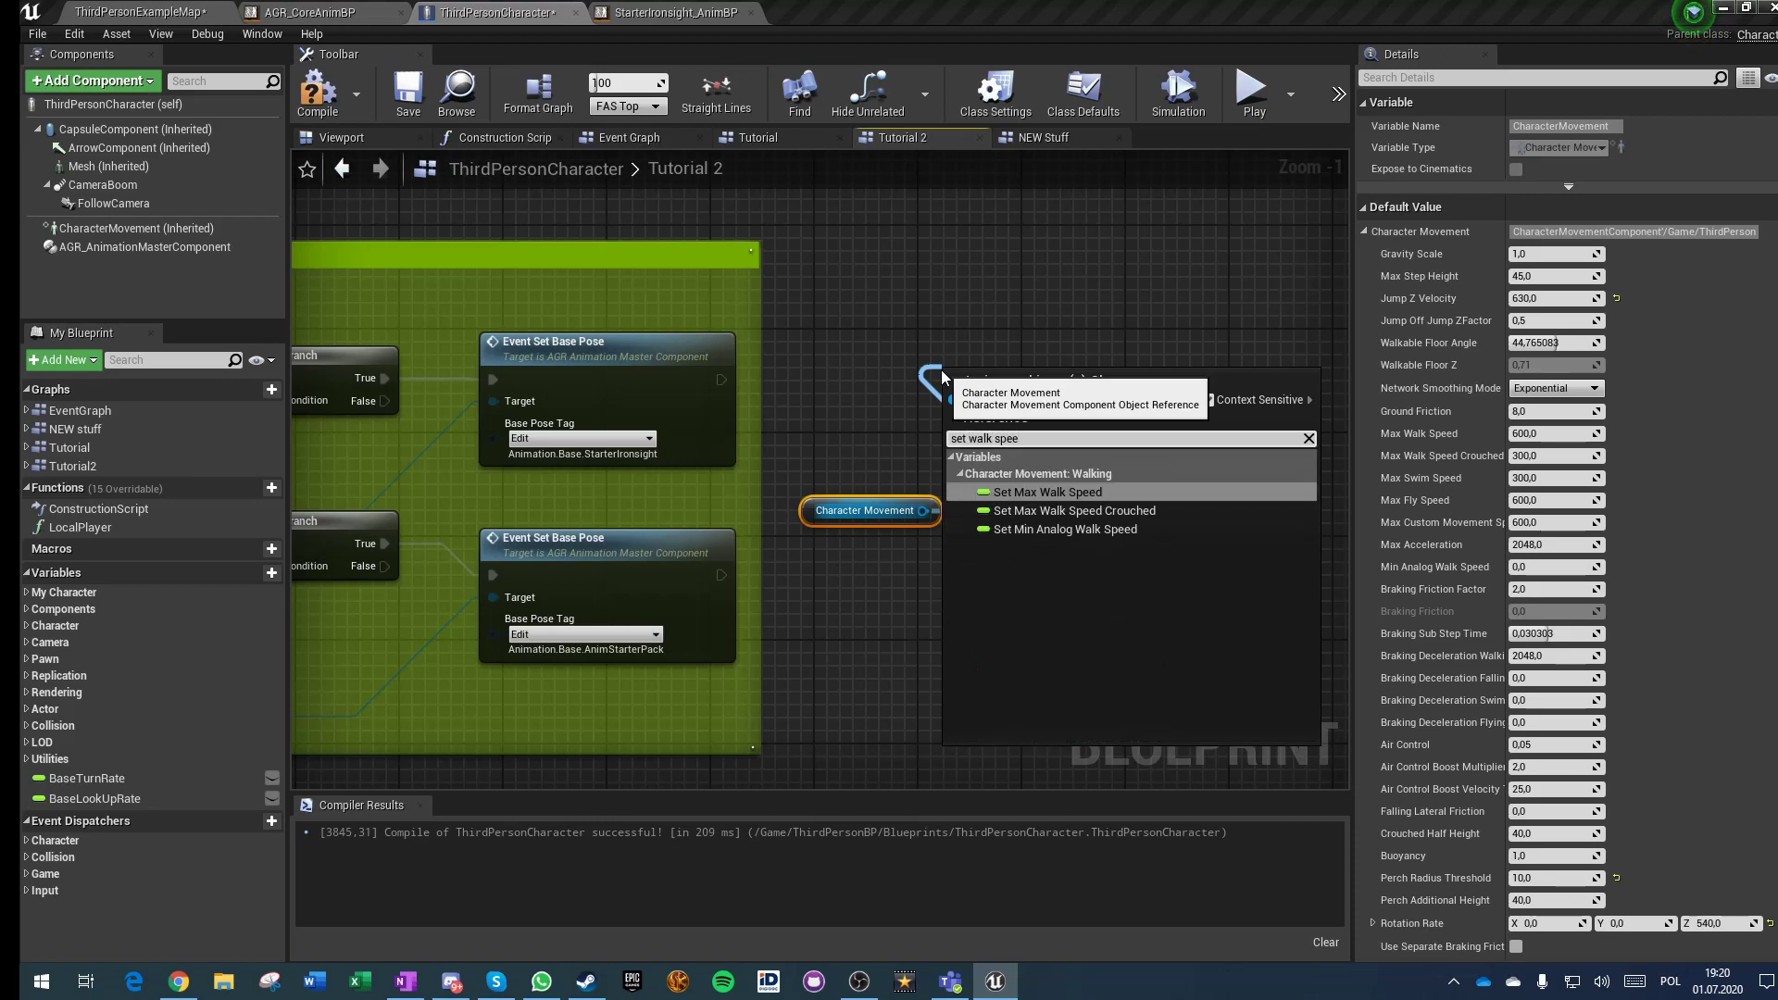
{"action": "key", "text": "Return"}
{"action": "key", "text": "ctrl+c"}
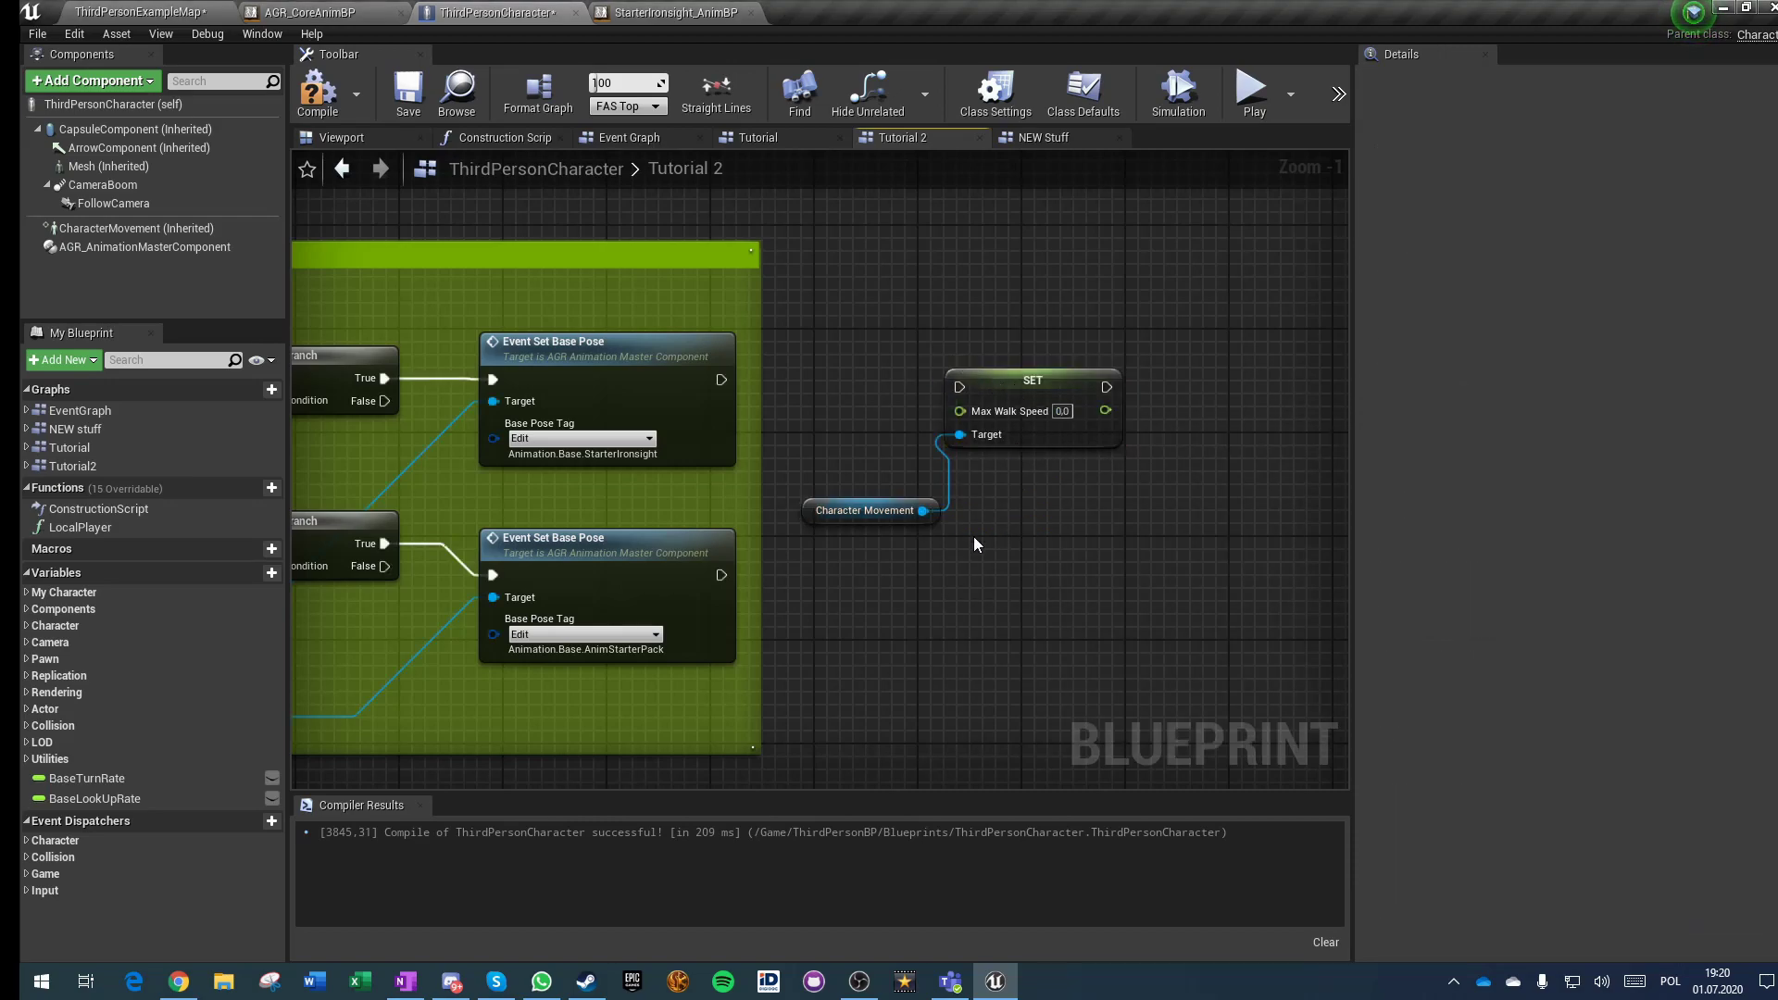
{"action": "key", "text": "ctrl+v"}
Step: Filter the CharacterMovement component's settings by "walk" and check its Max Walk Speed
{"action": "left_click", "coordinate": [139, 228]}
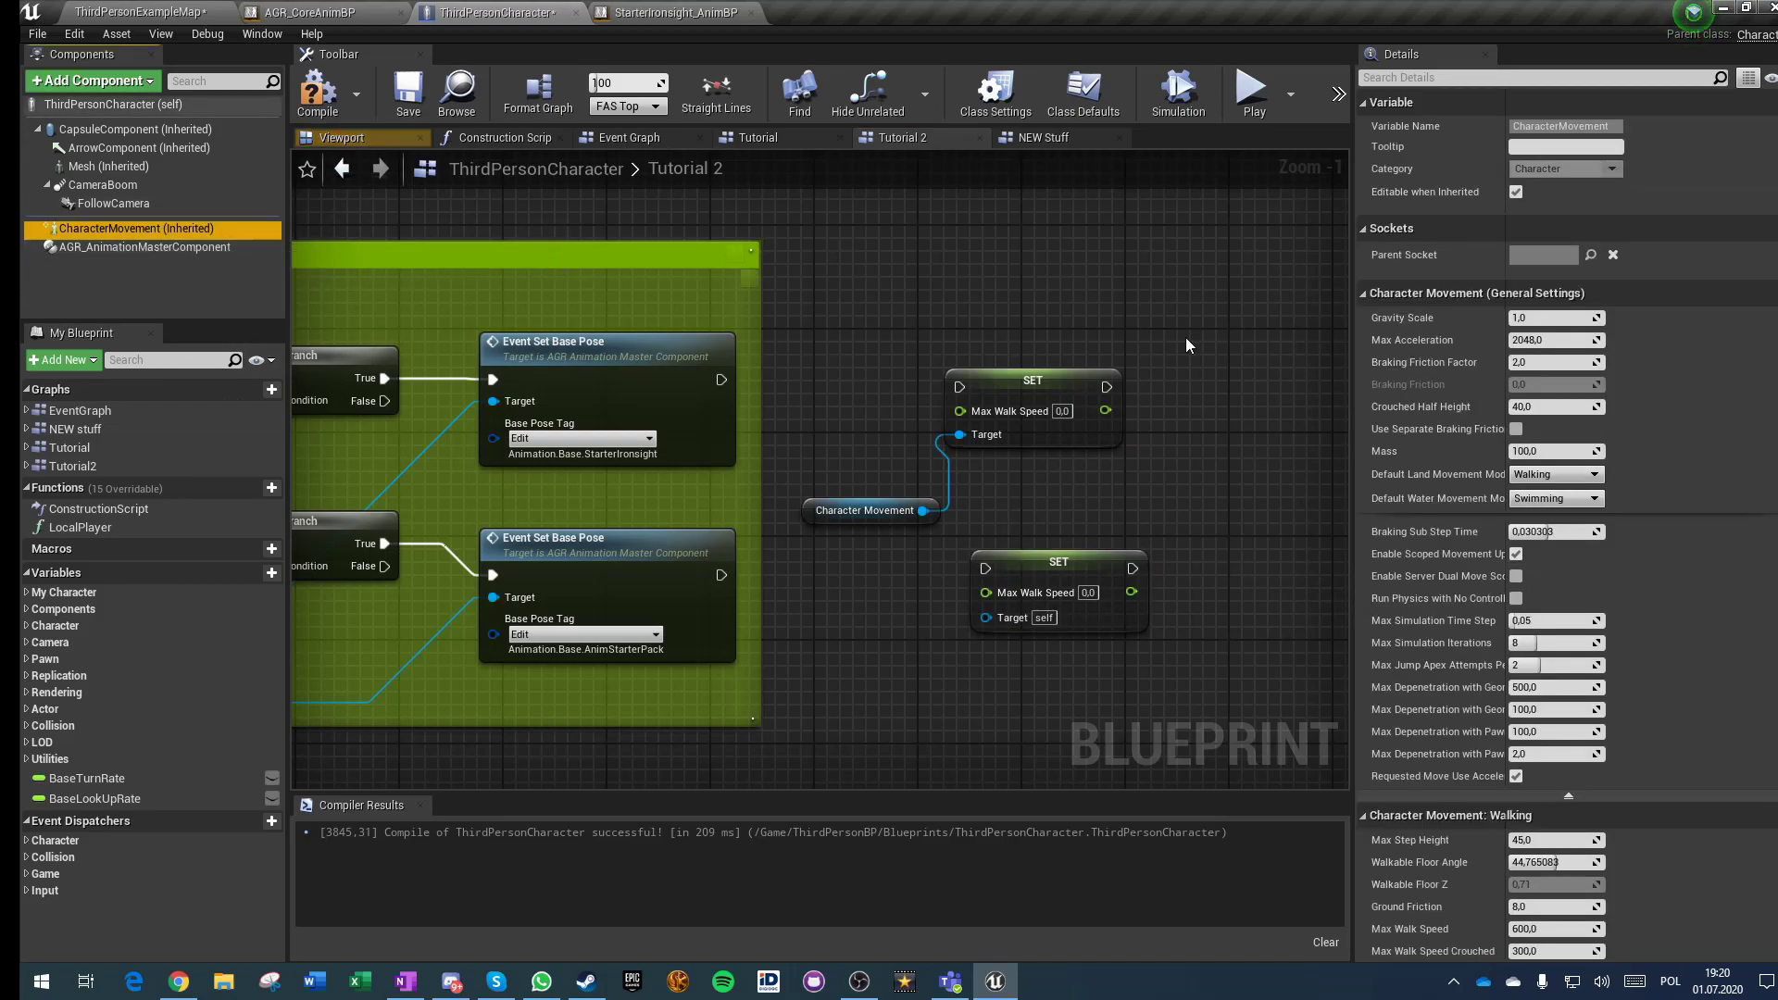
{"action": "left_click", "coordinate": [1439, 78]}
{"action": "type", "text": "walk"}
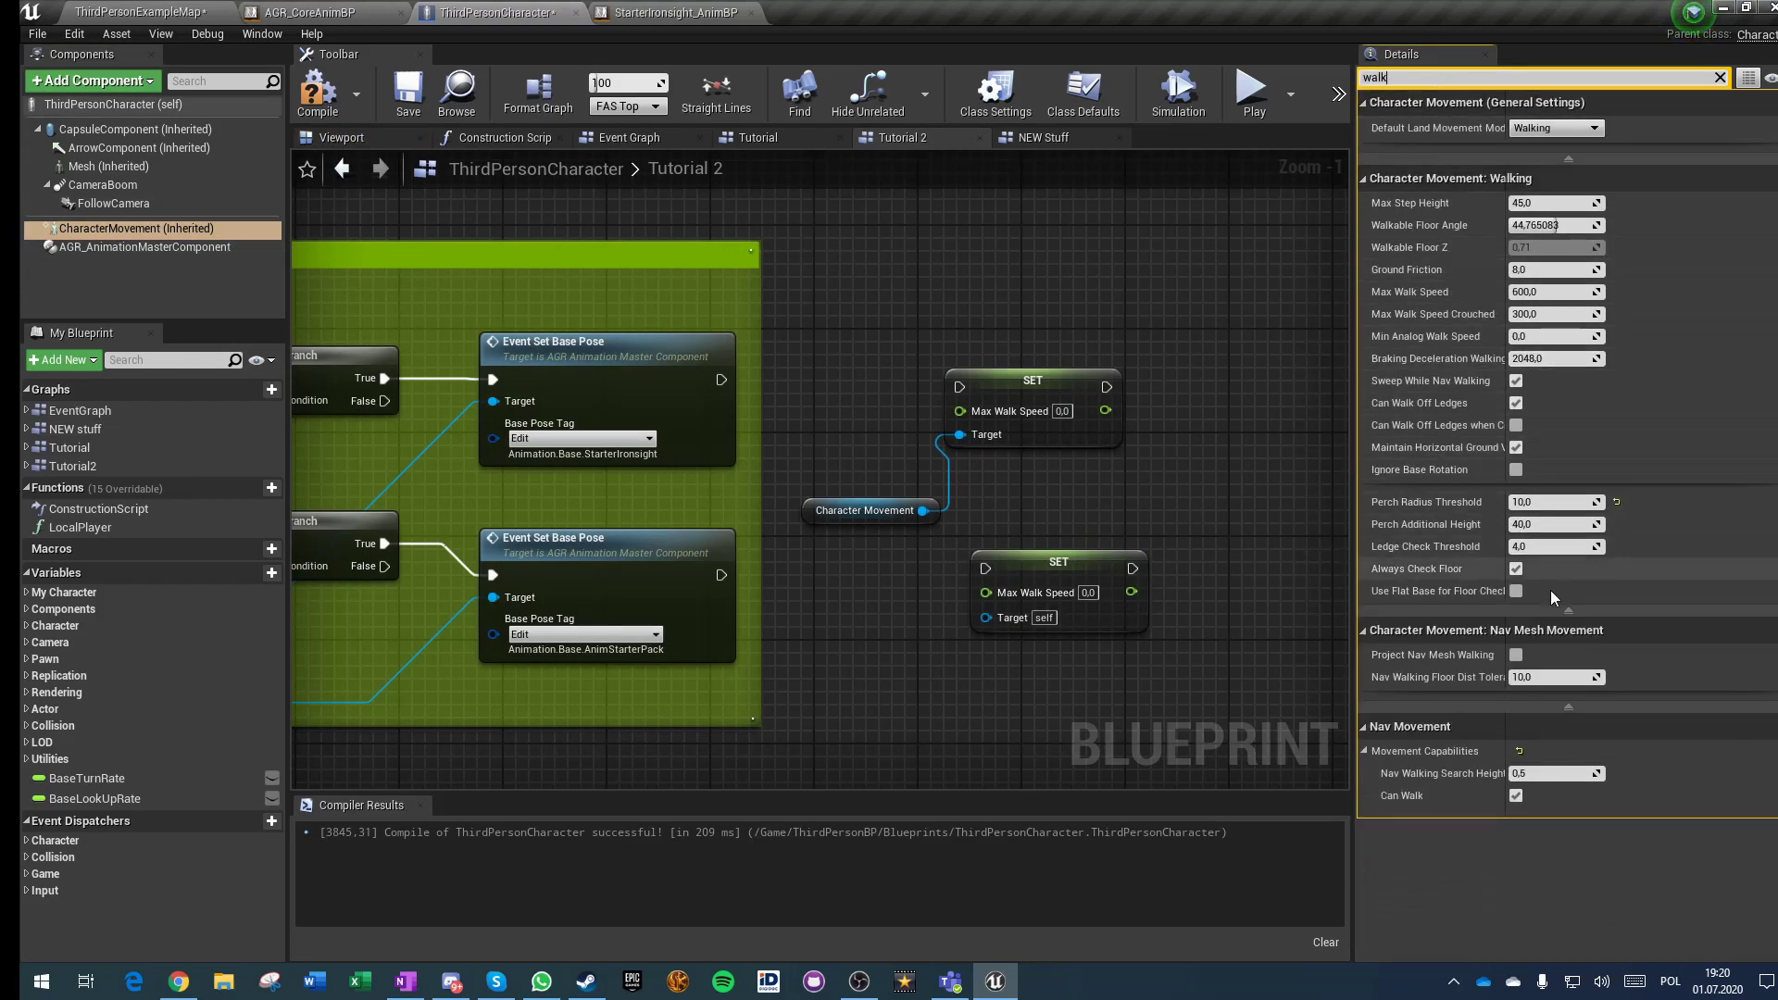
{"action": "mouse_move", "coordinate": [1459, 233]}
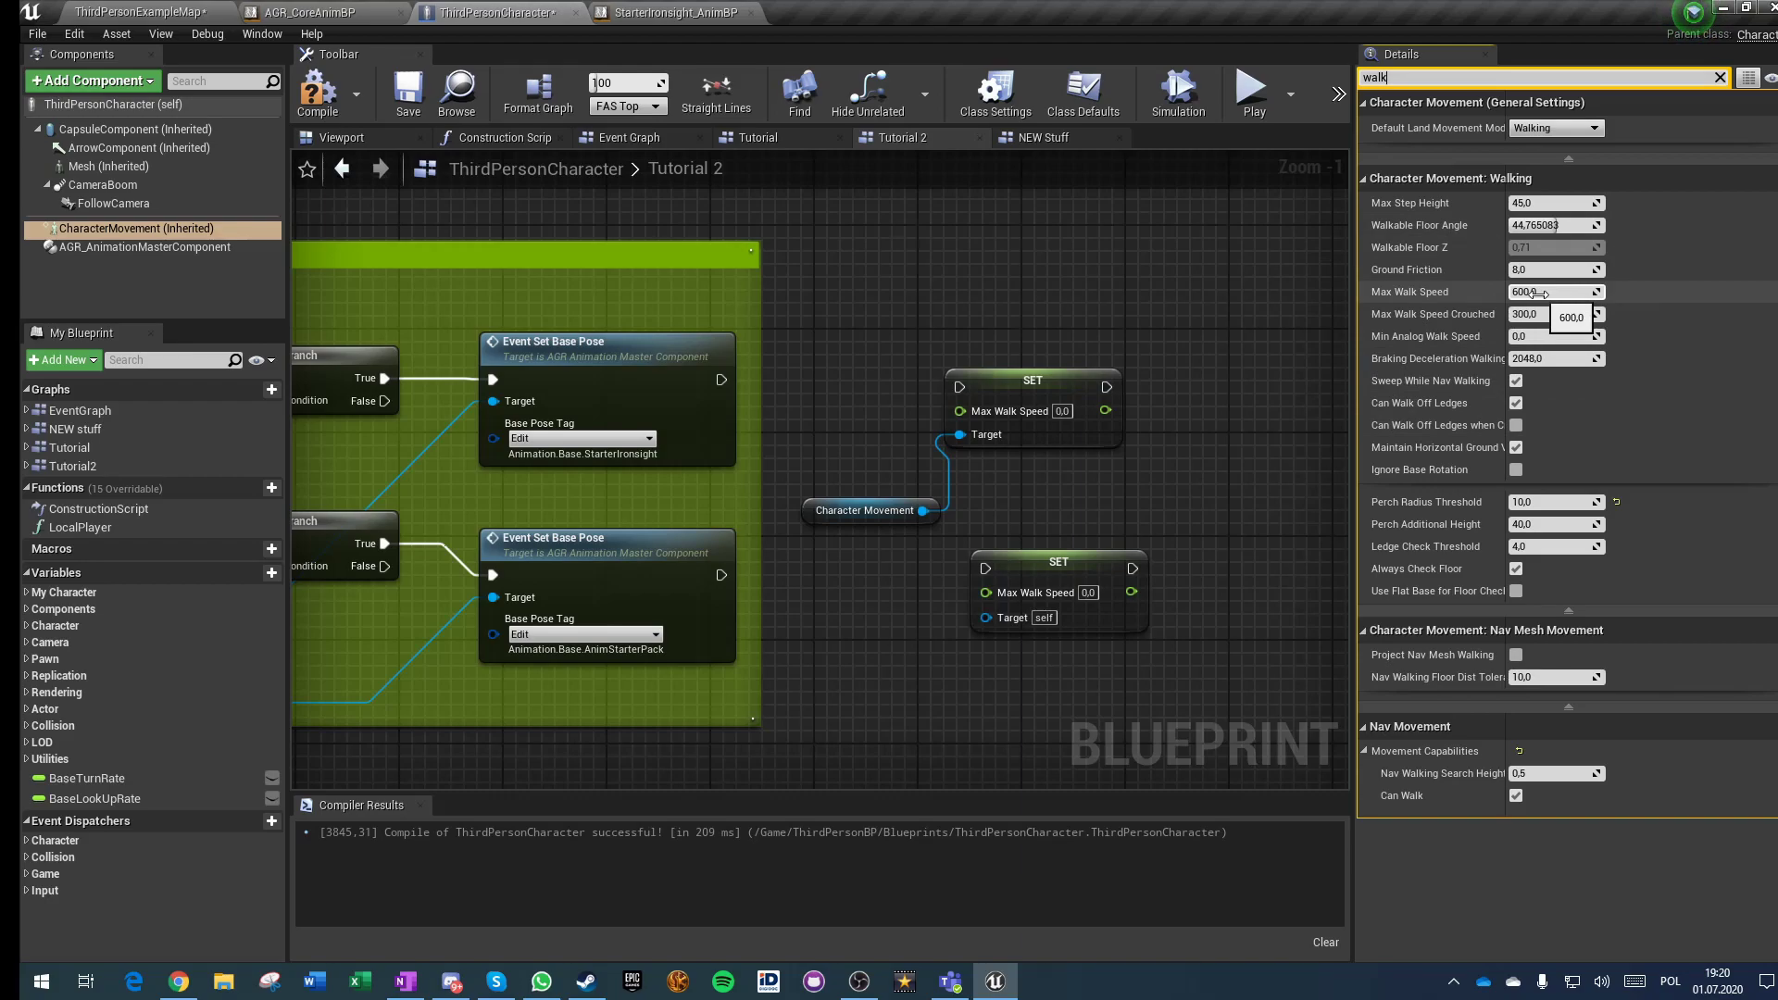
Step: Open the BS_Jog blend space from the AnimStarterPack folder to check its Speed axis range
{"action": "left_click", "coordinate": [151, 14]}
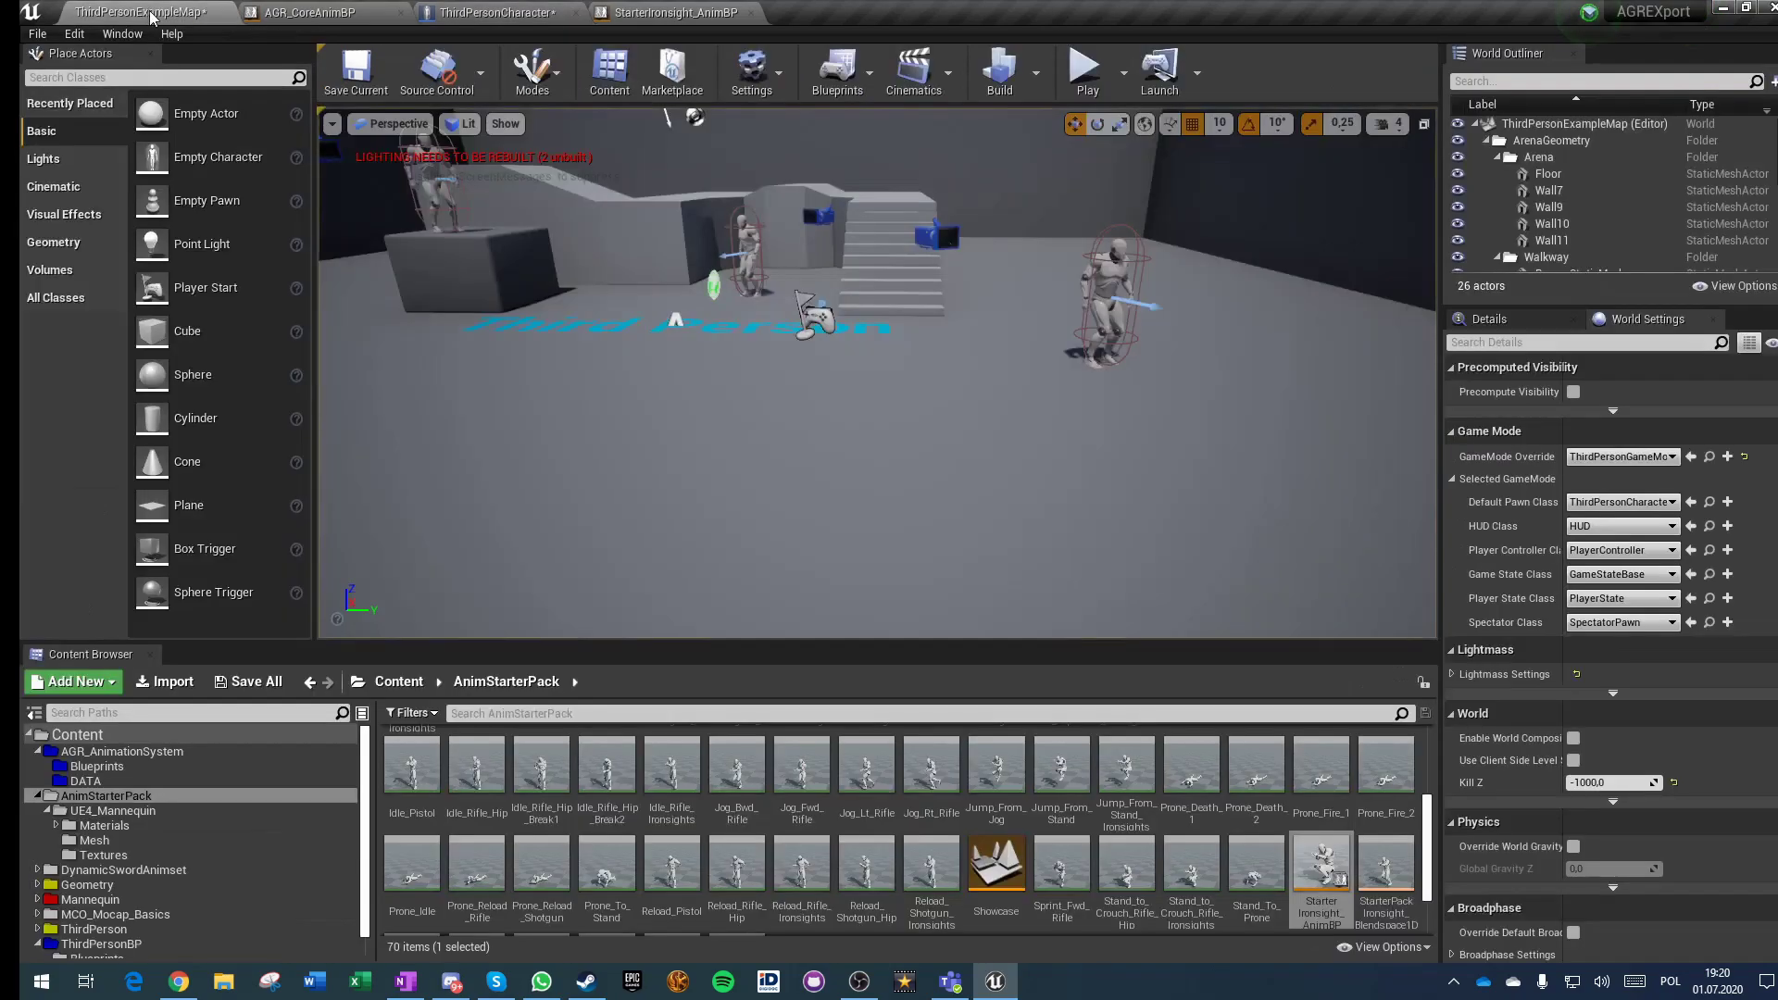
{"action": "left_click", "coordinate": [1382, 876]}
{"action": "scroll", "coordinate": [1357, 889], "scroll_direction": "down", "scroll_amount": 1}
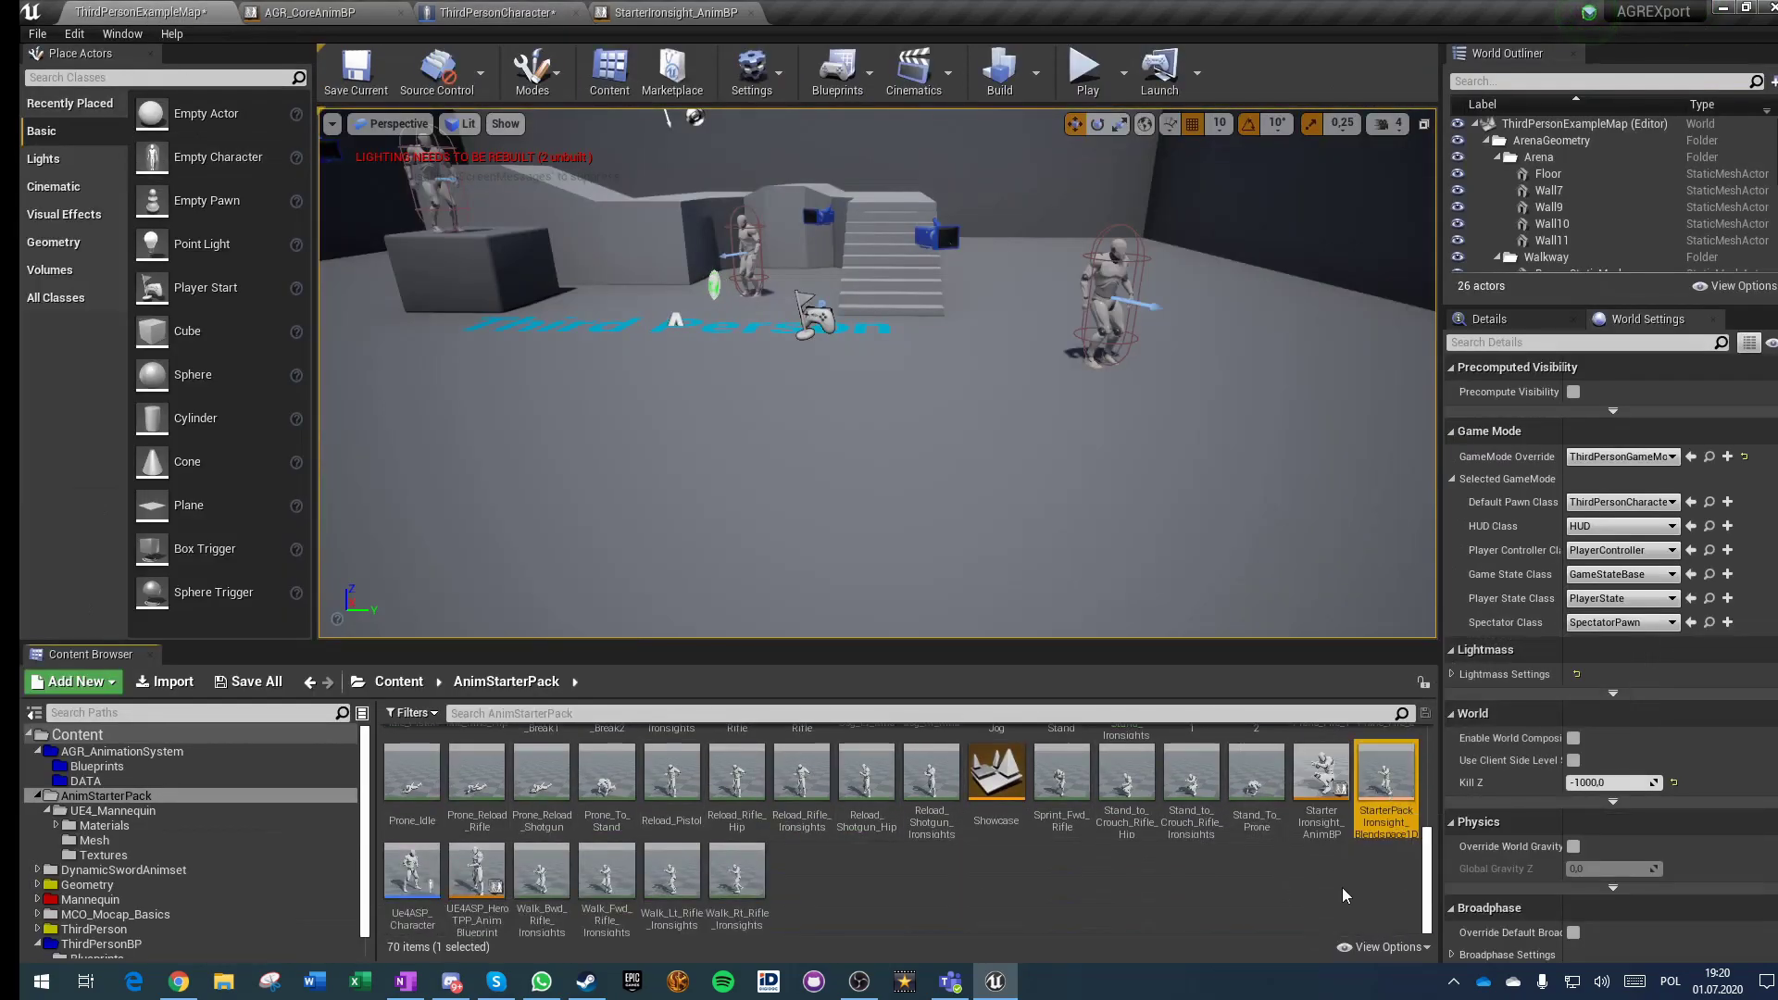
{"action": "scroll", "coordinate": [644, 770], "scroll_direction": "up", "scroll_amount": 3}
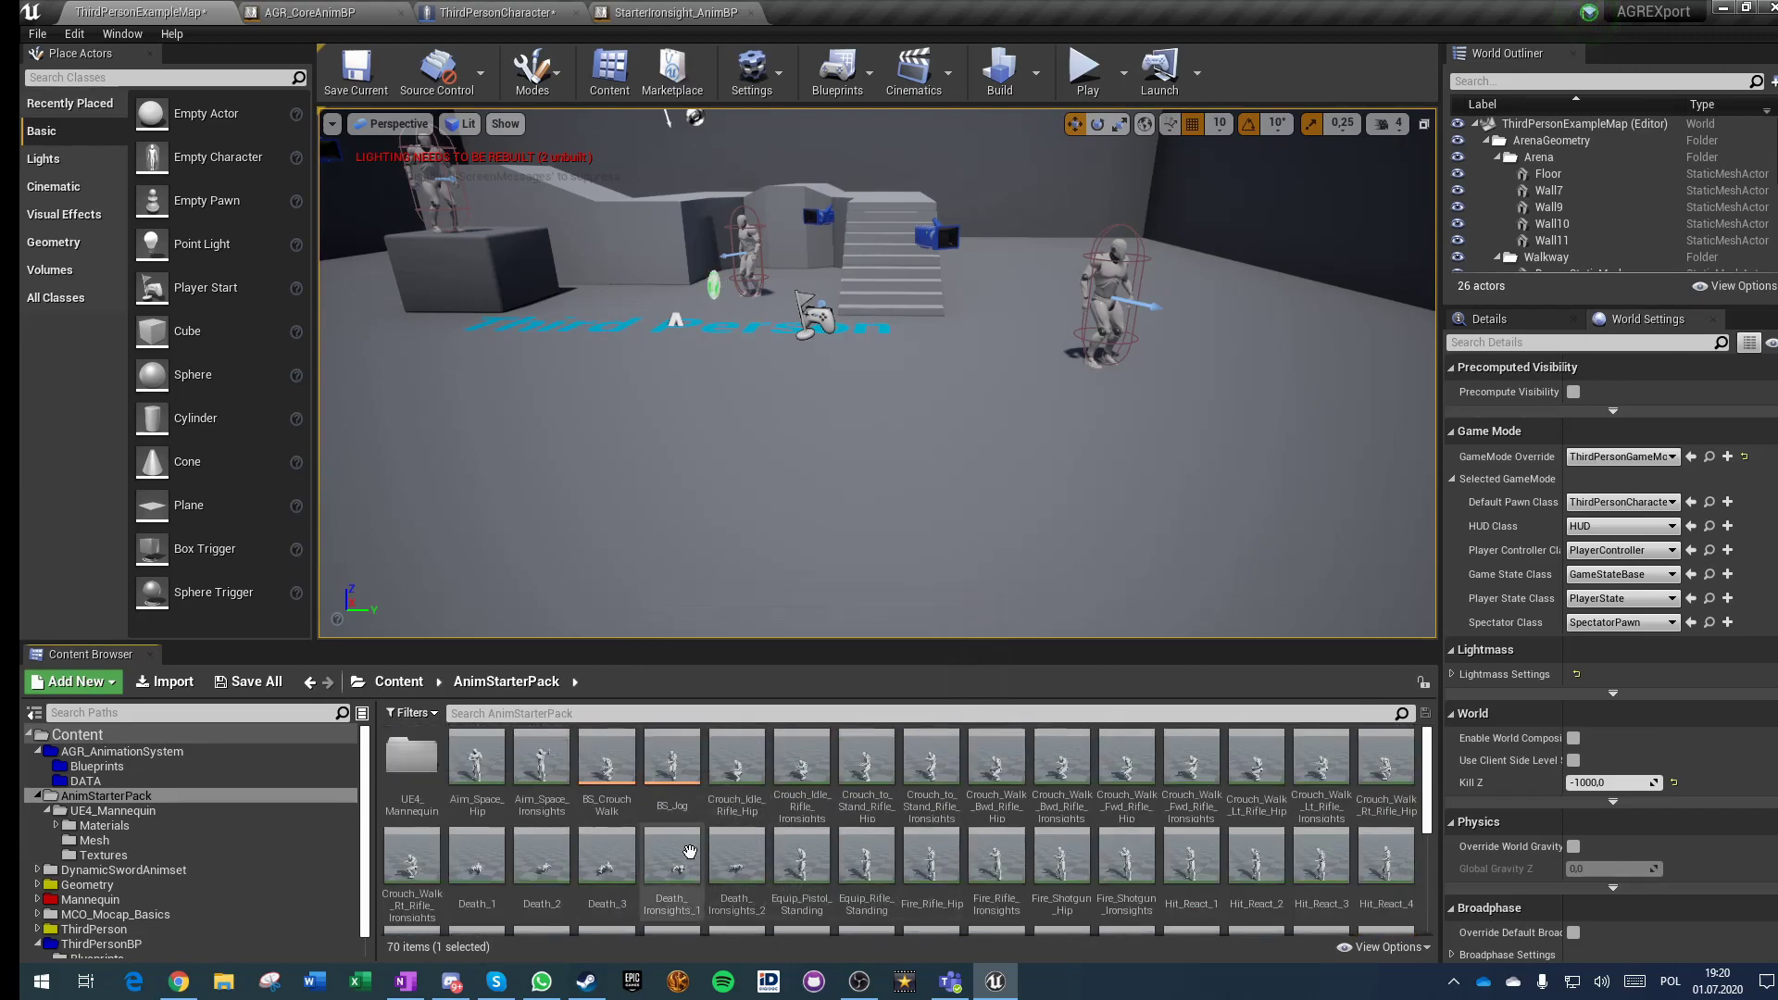
{"action": "left_click", "coordinate": [677, 772]}
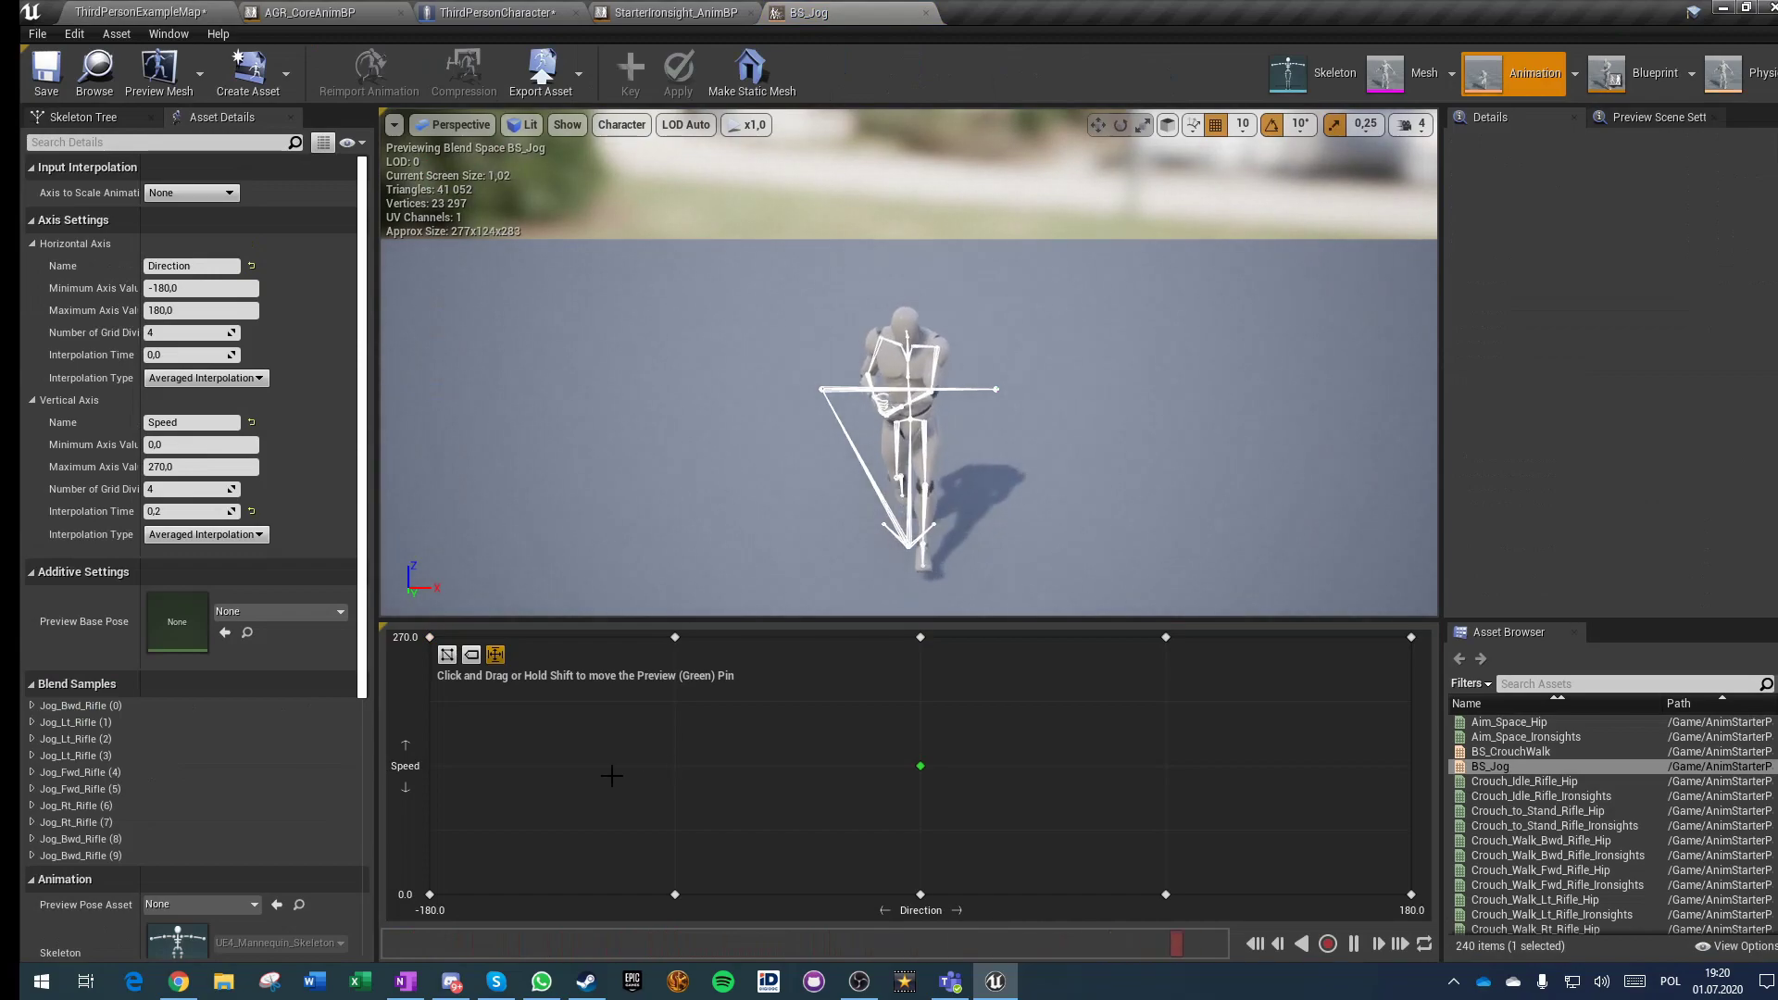
Step: Set BS_Jog's Axis to Scale Animation to Vertical (Y) Axis and save the blend space
{"action": "left_click", "coordinate": [205, 193]}
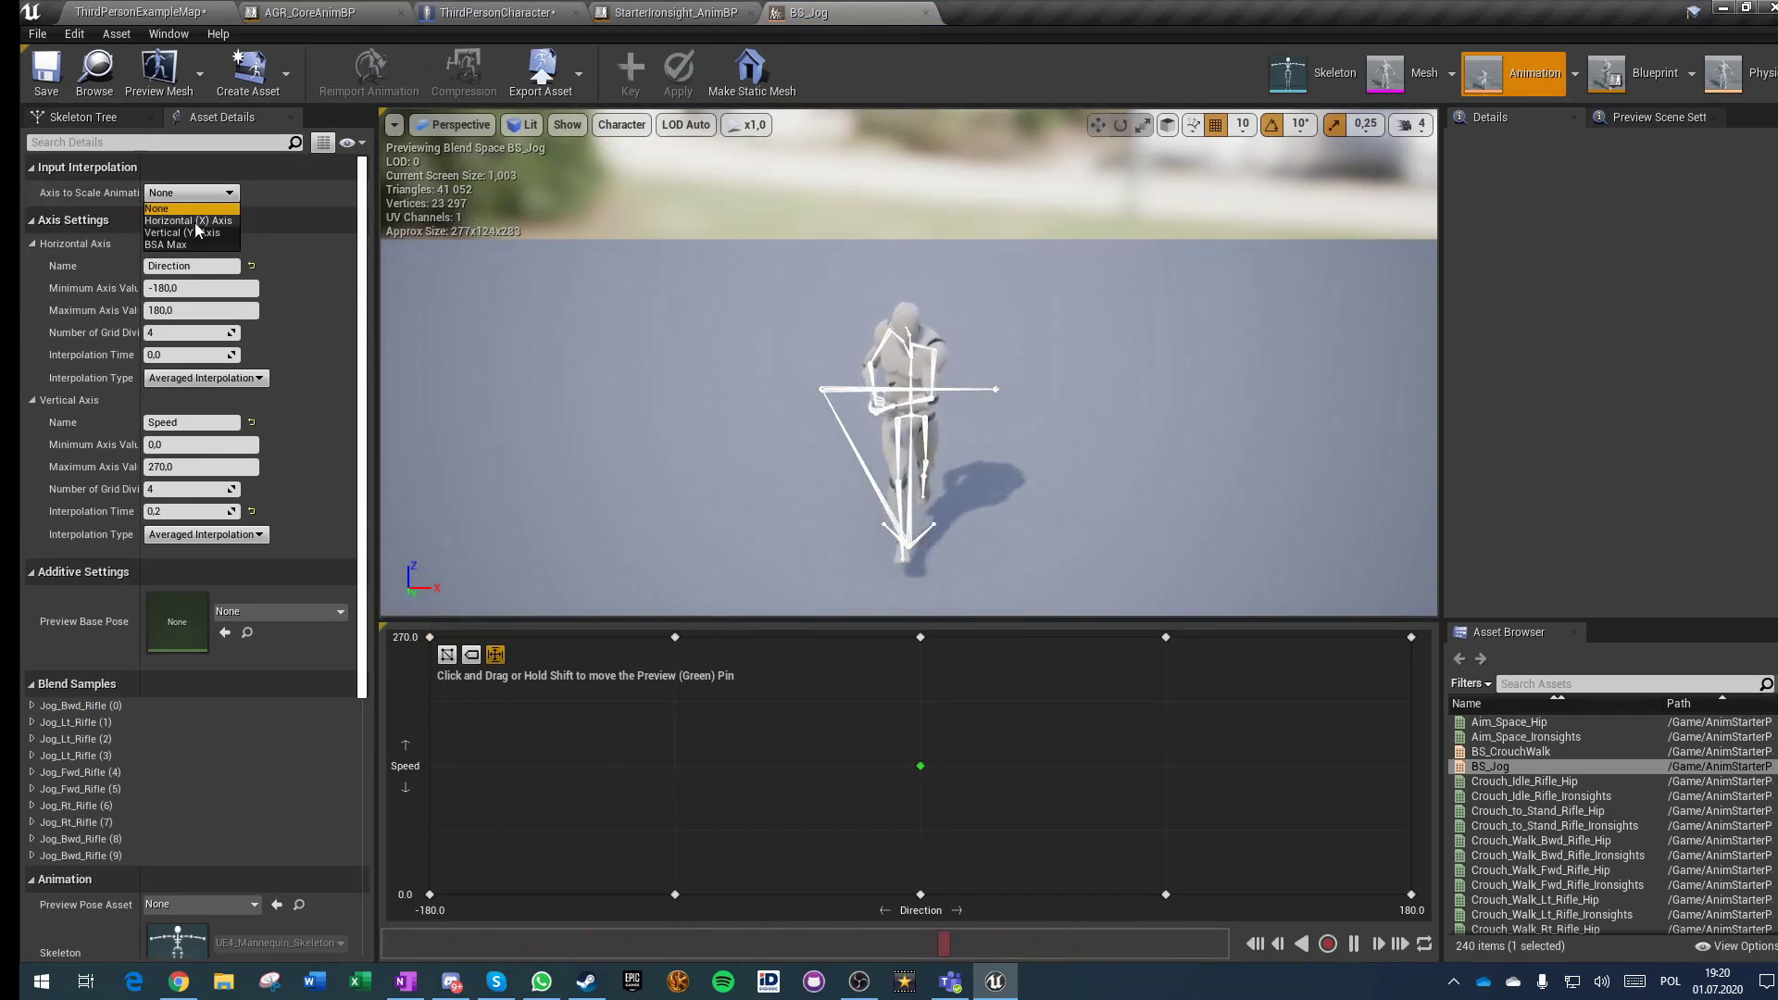
{"action": "left_click", "coordinate": [191, 232]}
{"action": "left_click", "coordinate": [45, 74]}
Step: Play ThirdPersonExampleMap, move the character around to check the jog animation, and stop the session
{"action": "left_click", "coordinate": [154, 12]}
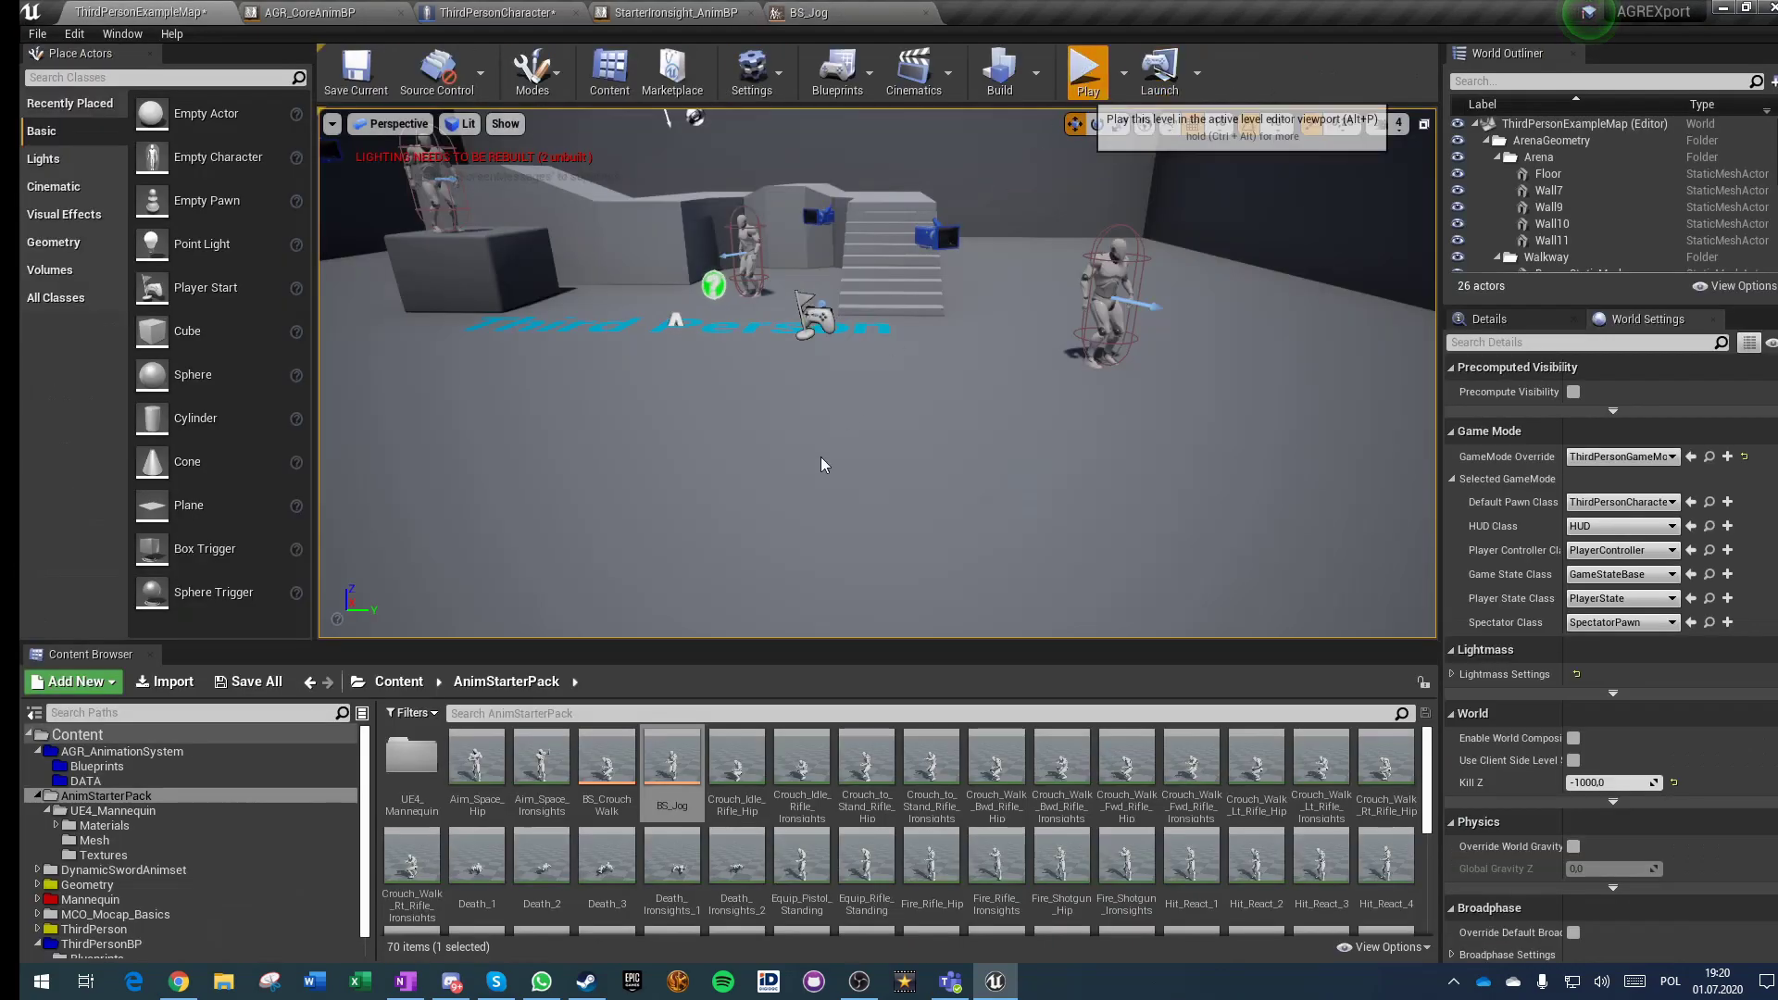
{"action": "left_click", "coordinate": [1089, 63]}
{"action": "key", "text": "w"}
{"action": "key", "text": "w"}
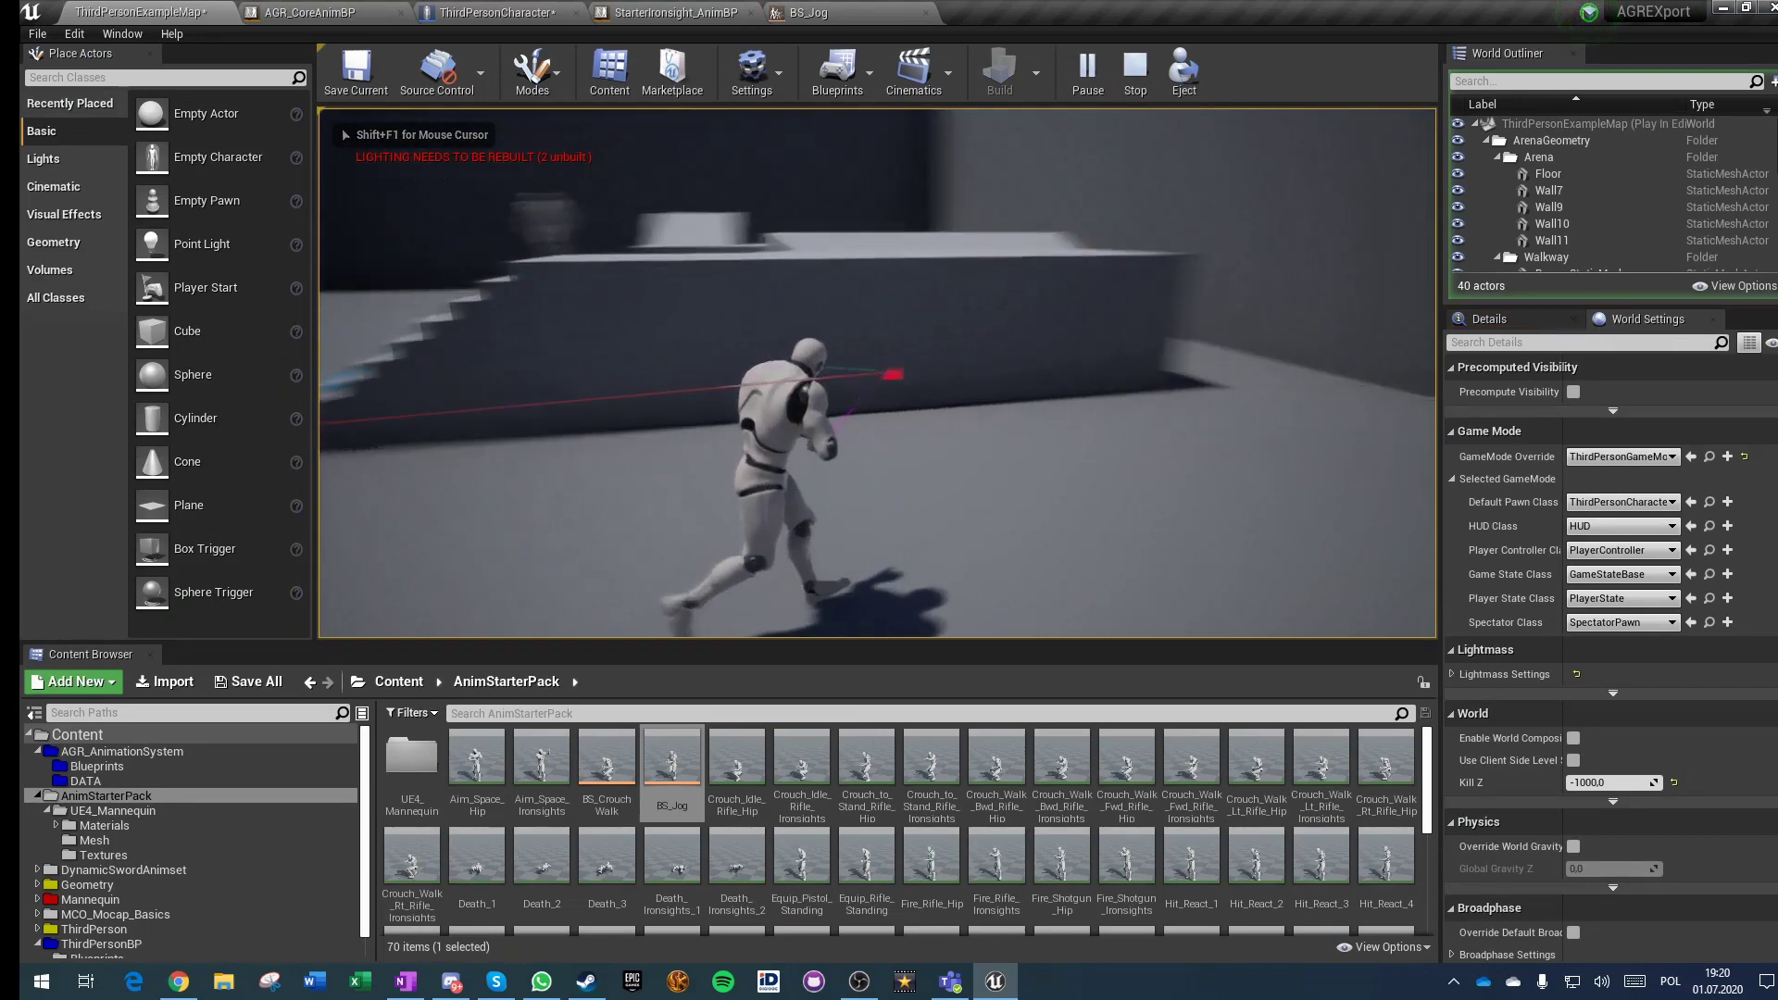
{"action": "key", "text": "w"}
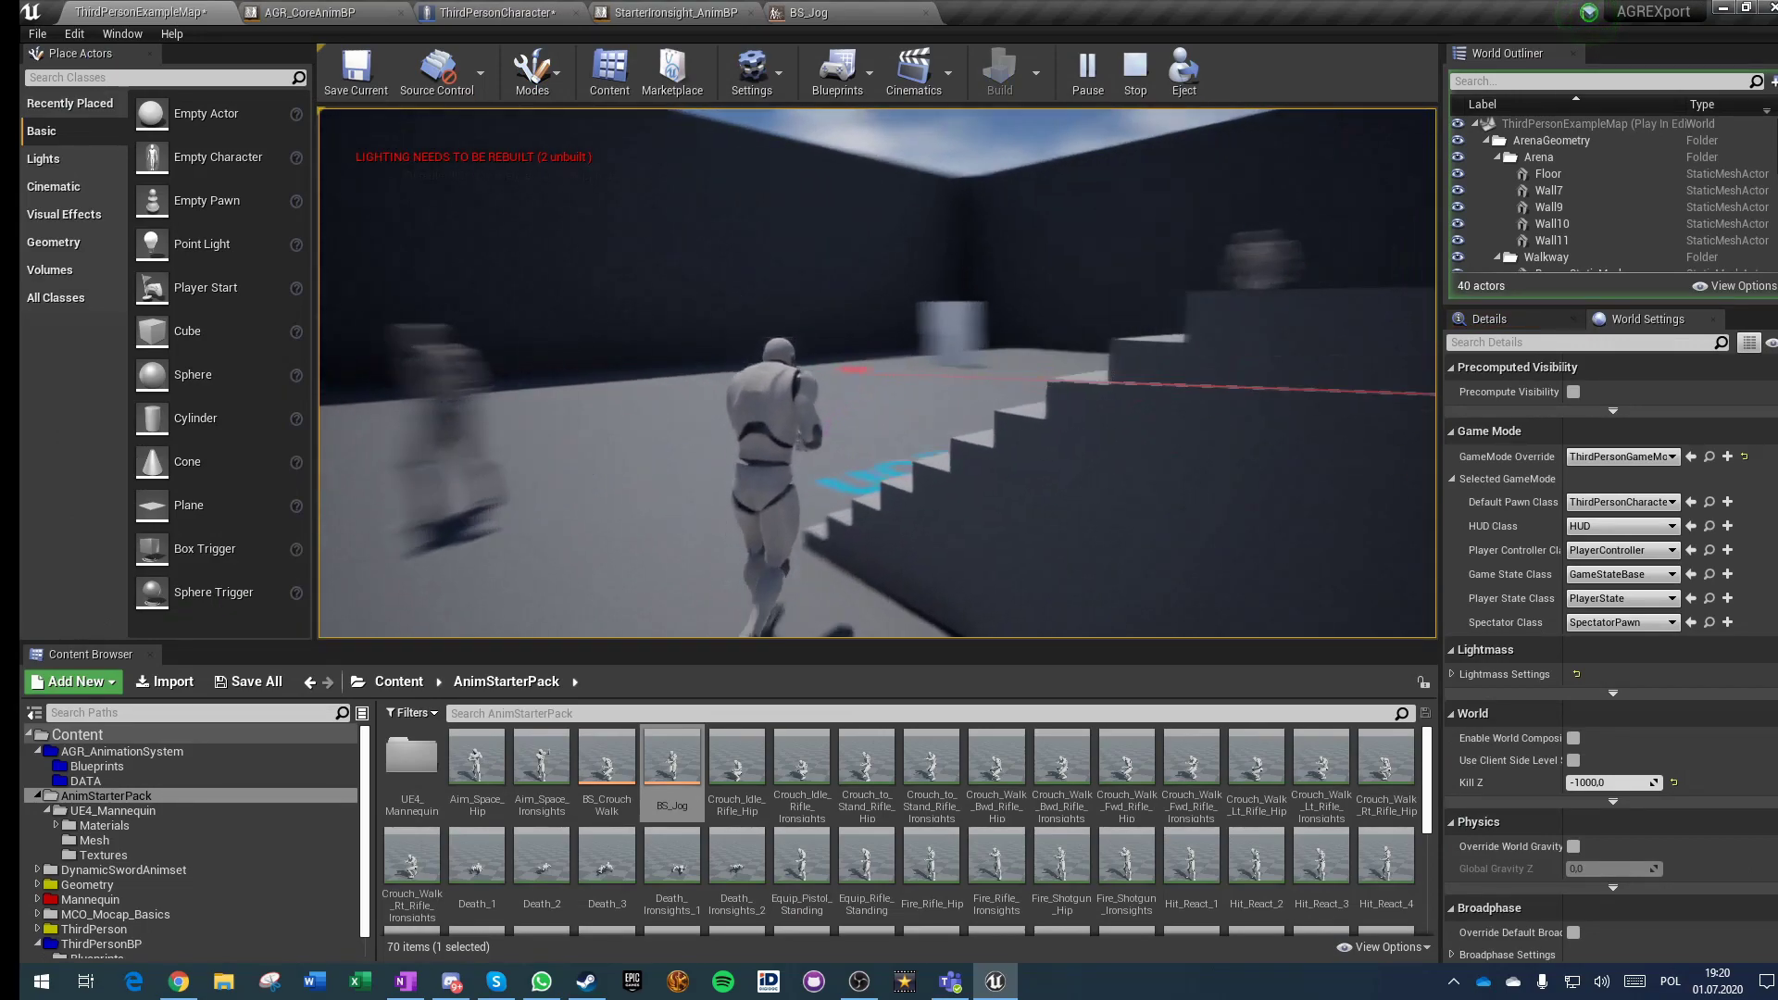
{"action": "key", "text": "s"}
{"action": "key", "text": "Escape"}
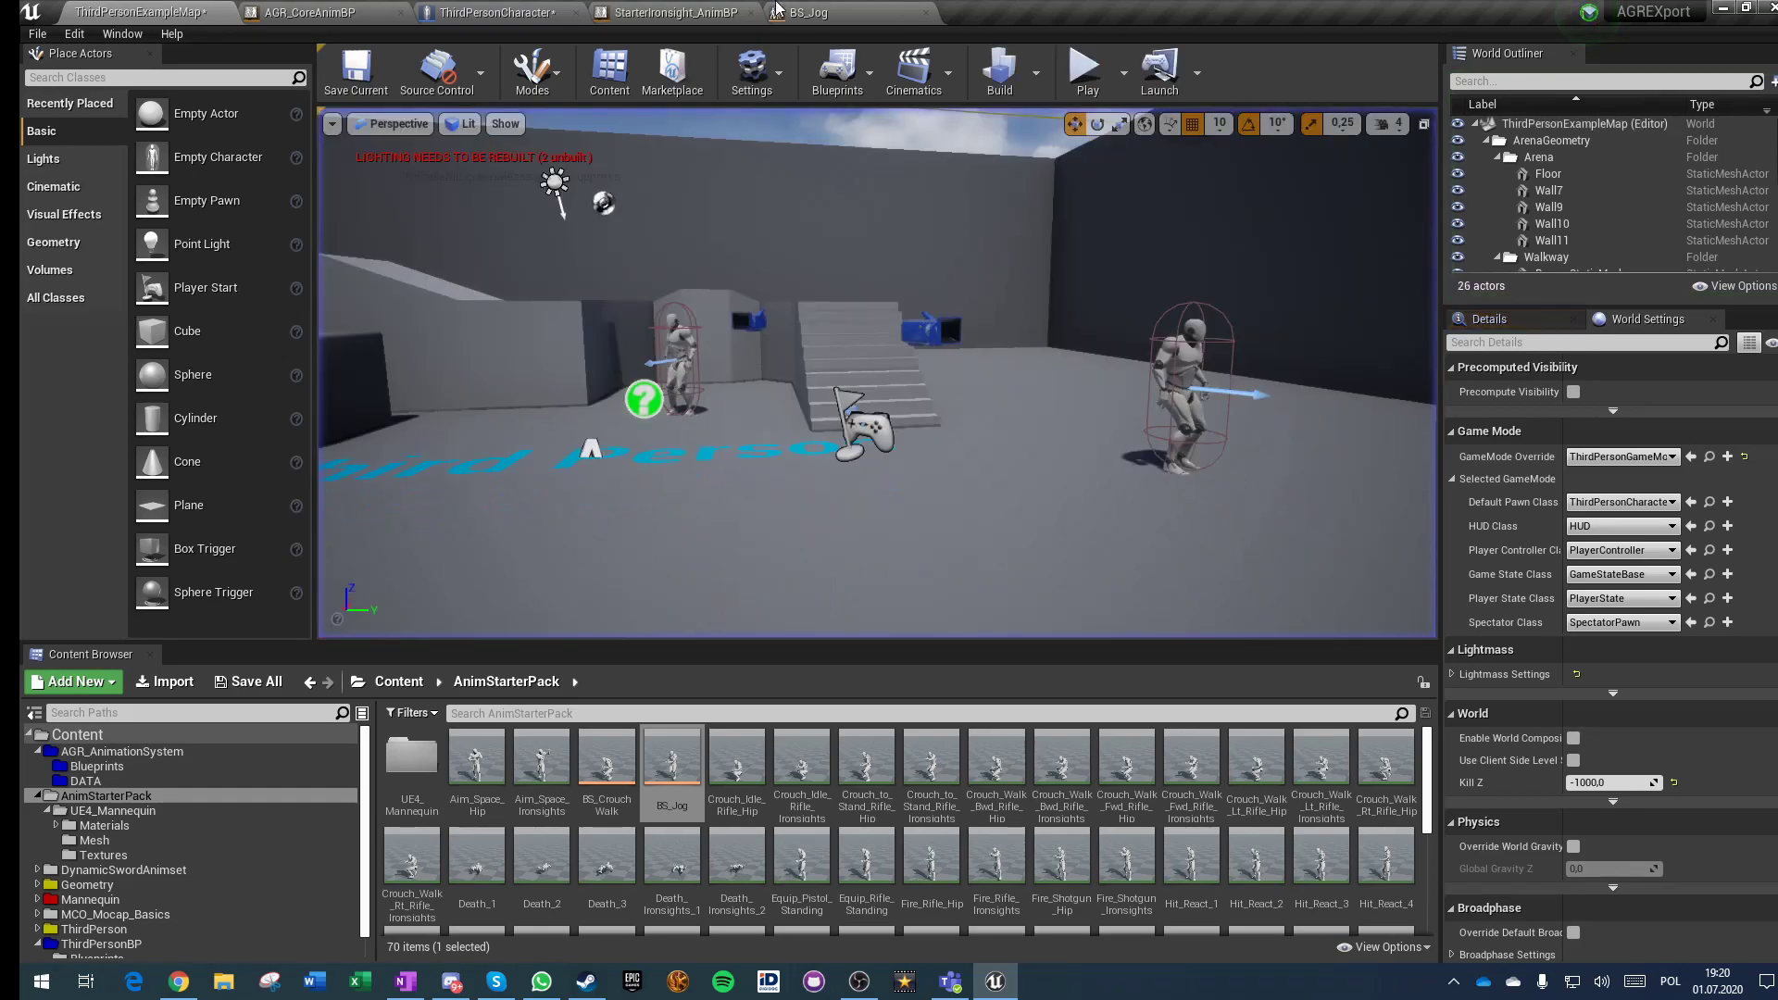
Step: Set BS_Jog's Axis to Scale Animation back to None
{"action": "left_click", "coordinate": [806, 12]}
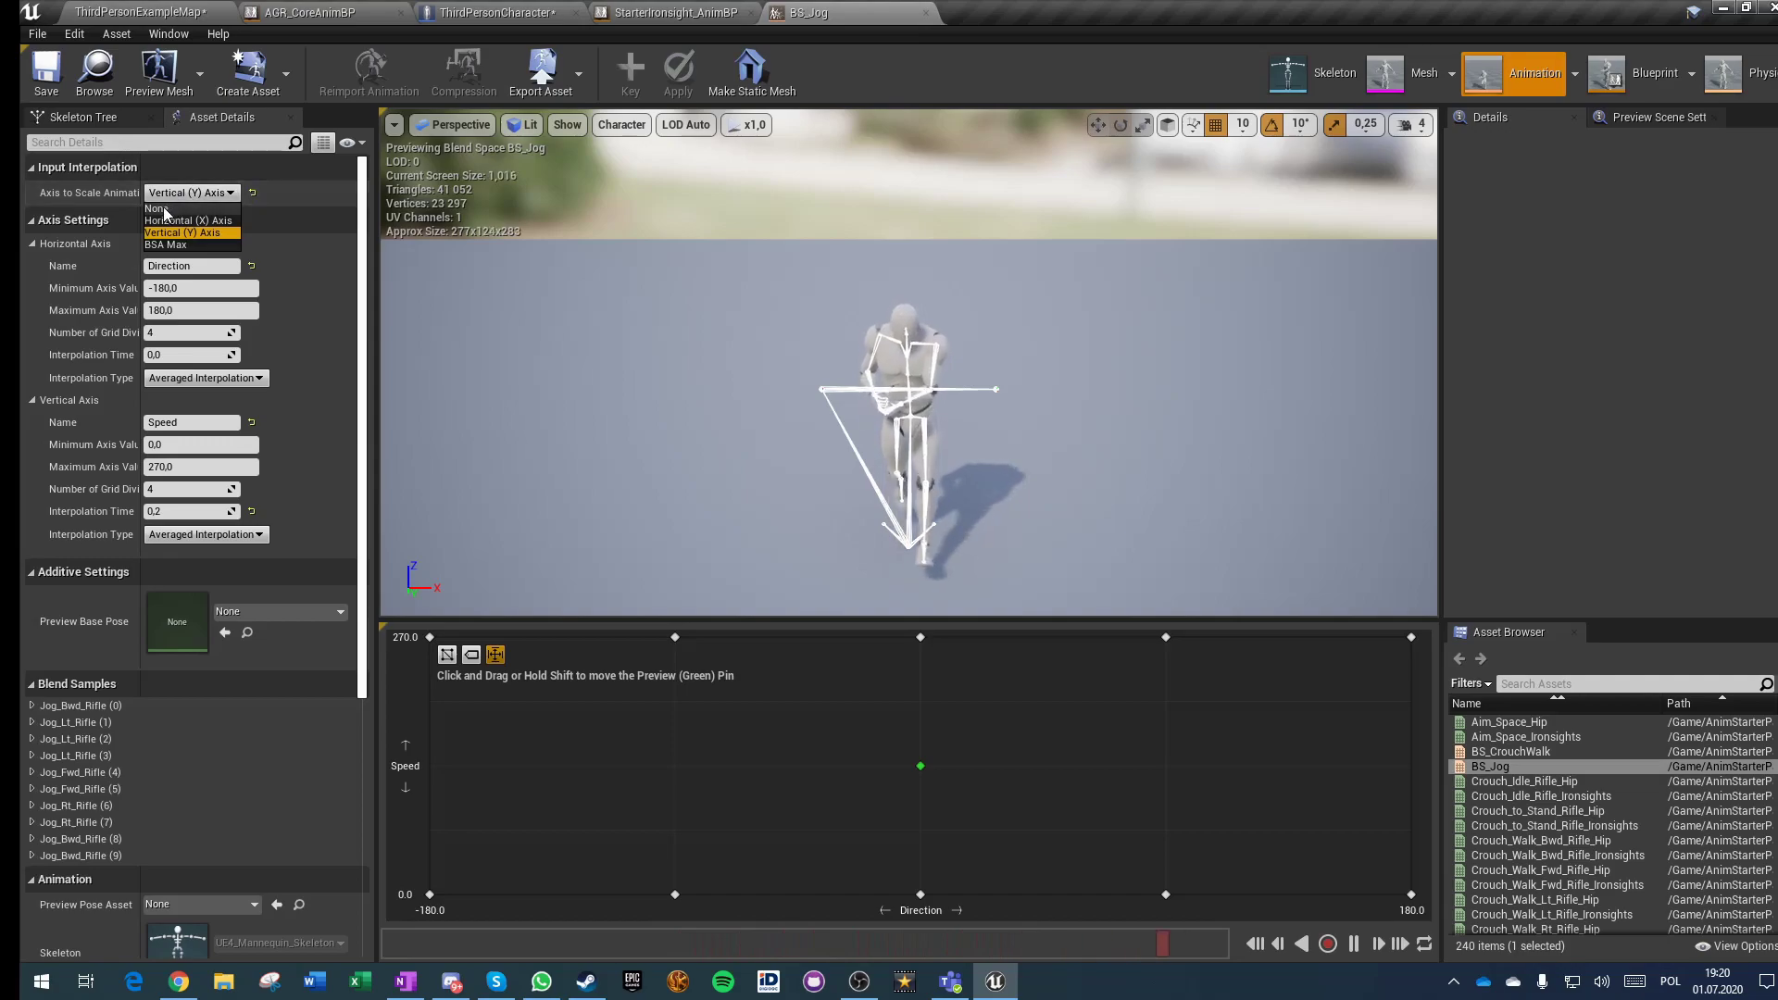
{"action": "left_click", "coordinate": [159, 209]}
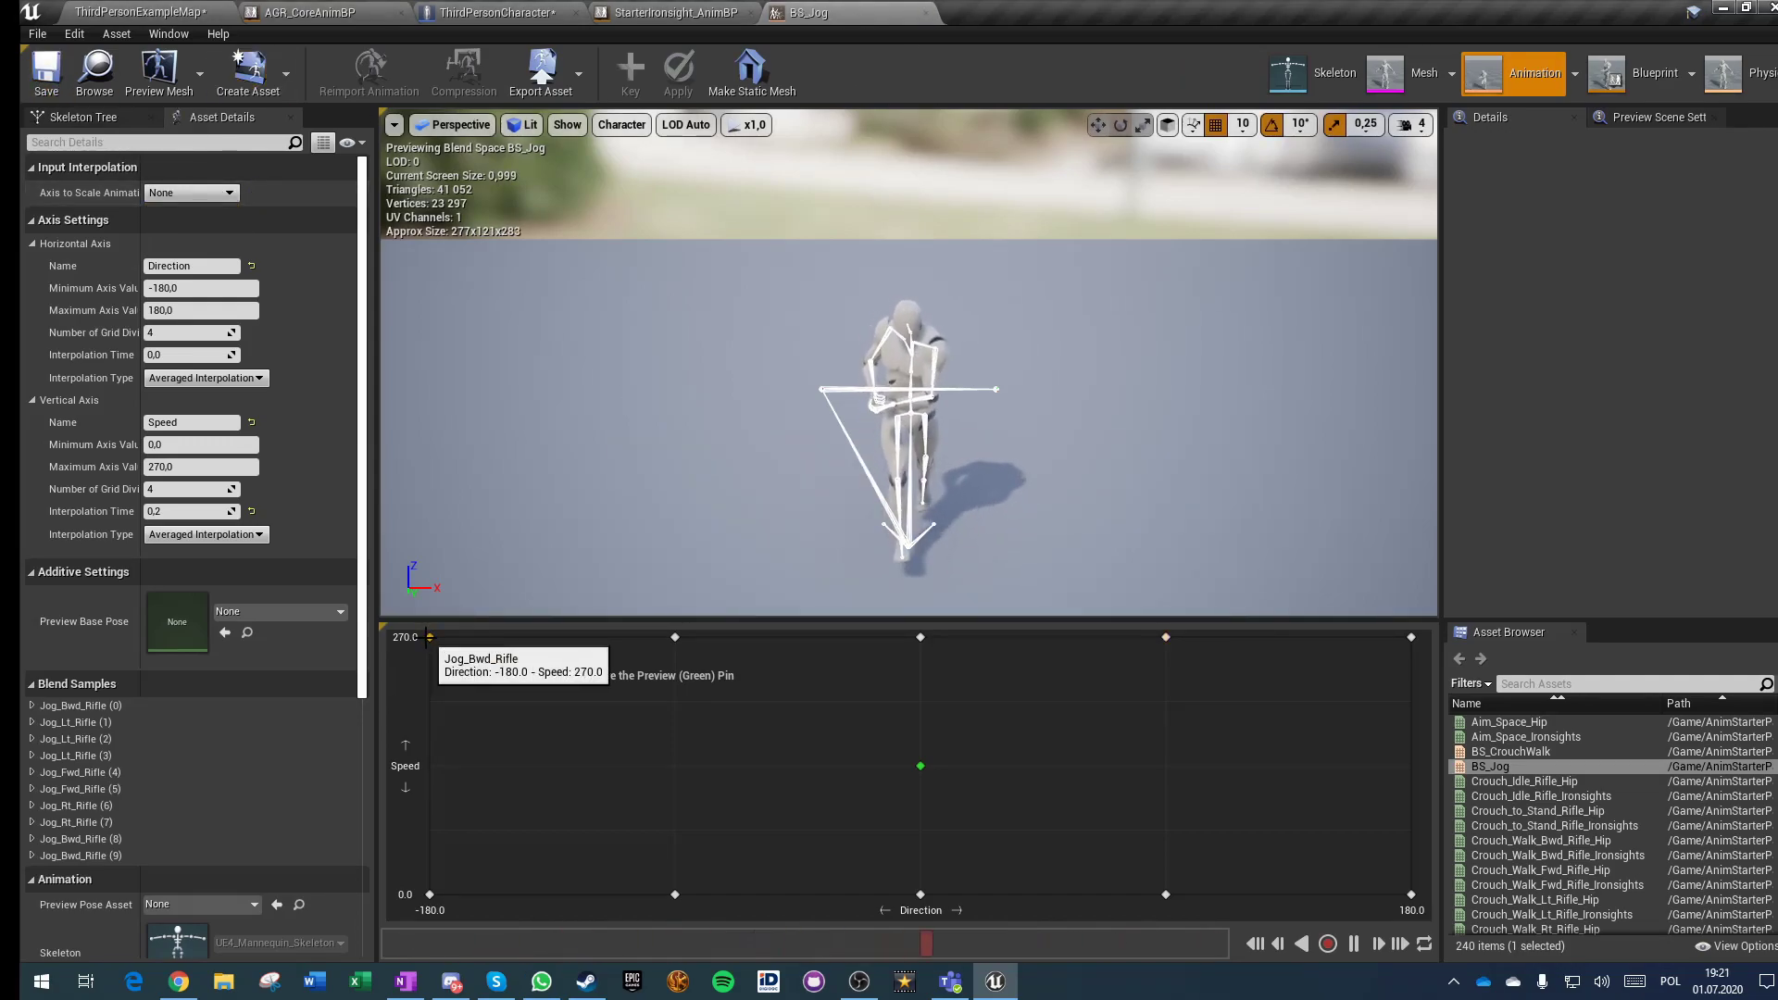
Step: Inspect BS_Jog's blend samples at Direction -180 for Speed 0 and Speed 270, and close the blend space
{"action": "right_click", "coordinate": [431, 896]}
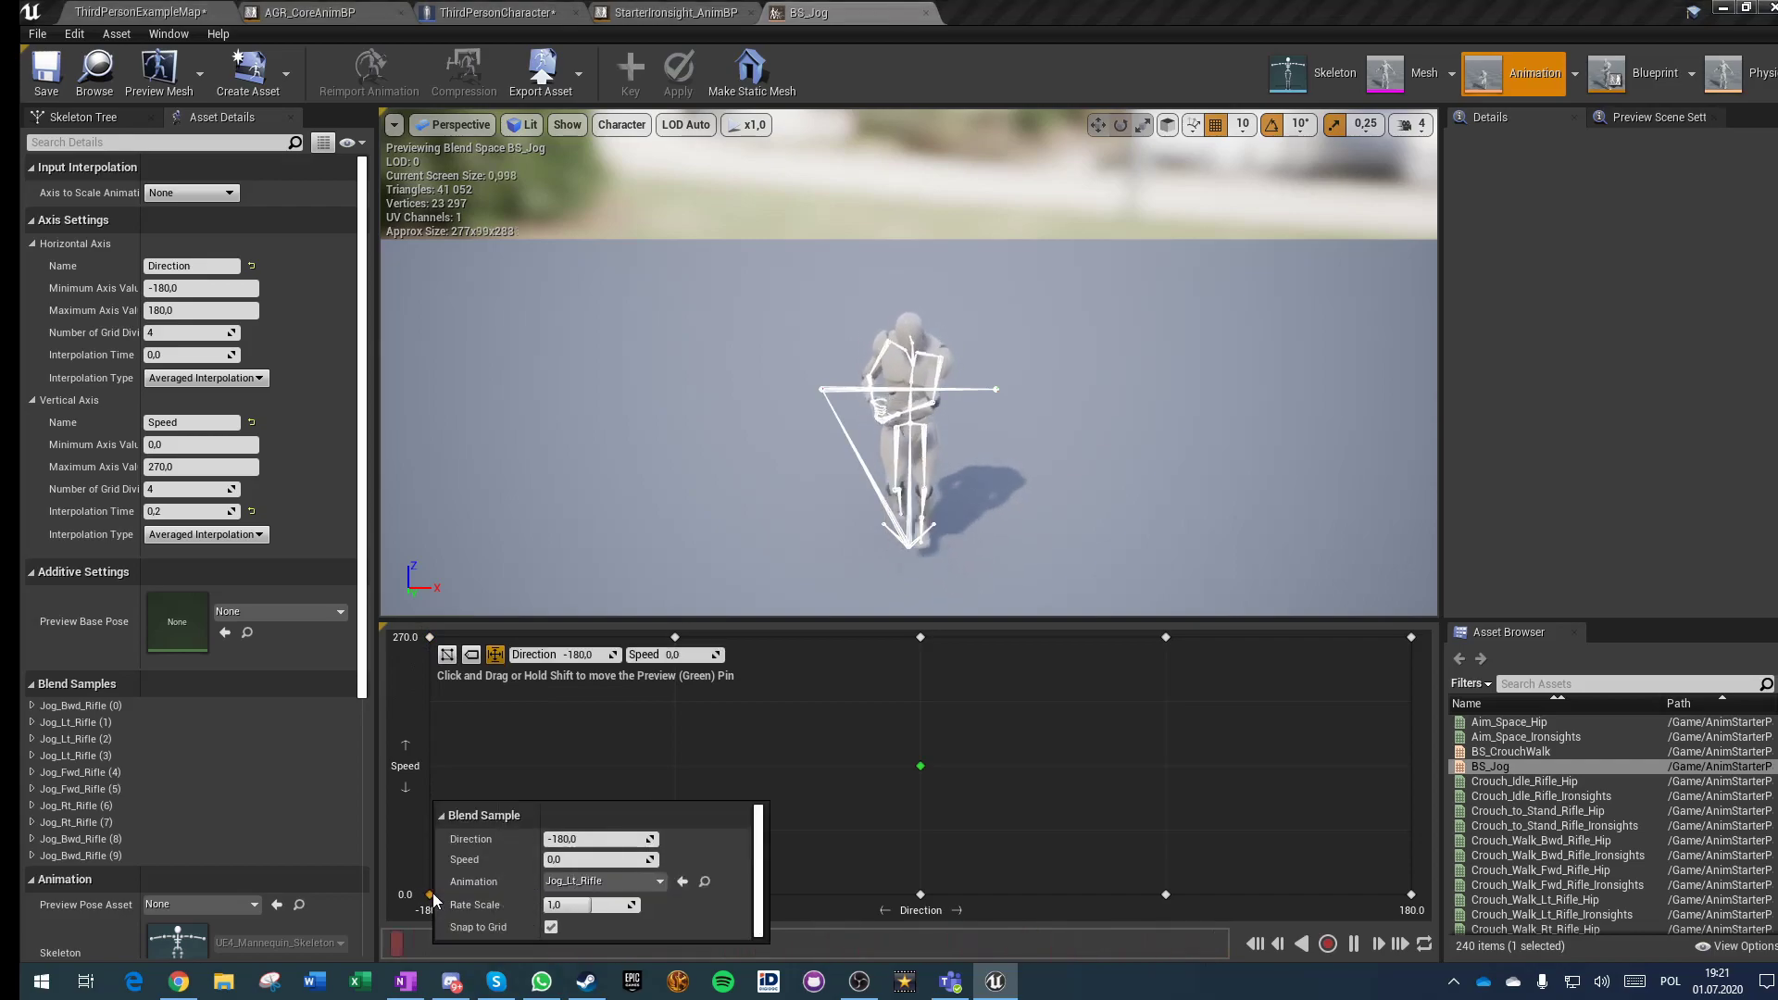
{"action": "right_click", "coordinate": [430, 637]}
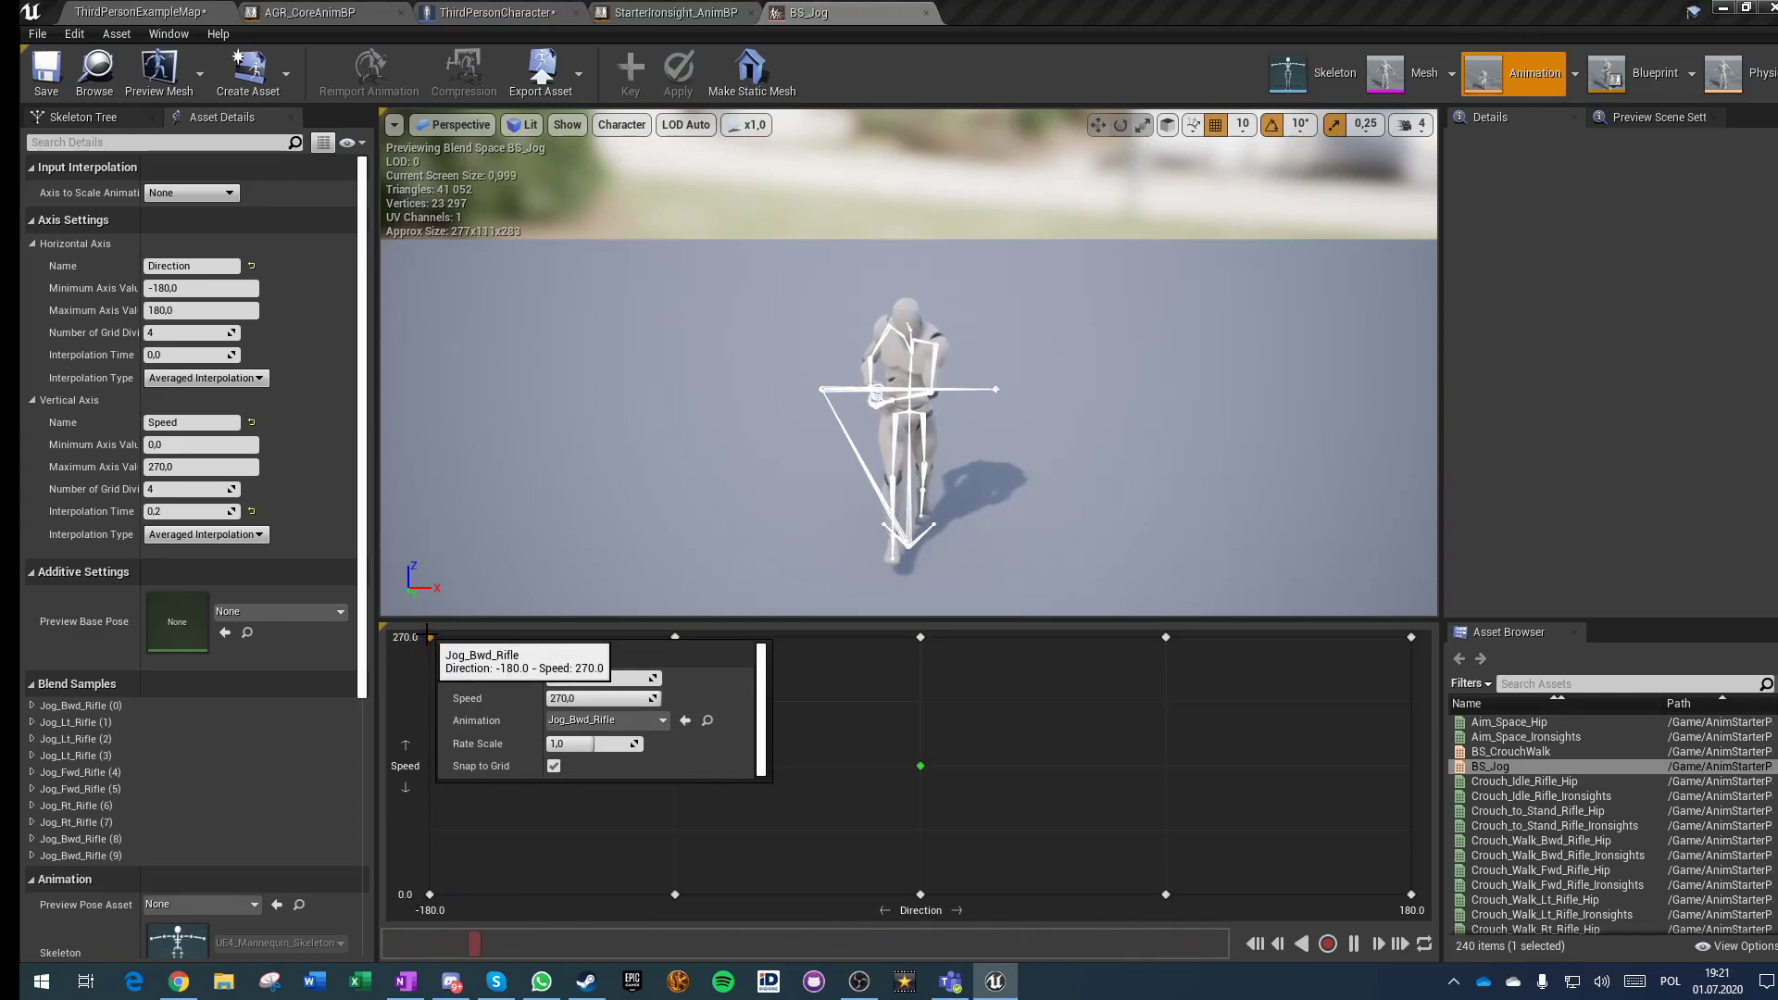
{"action": "right_click", "coordinate": [429, 894]}
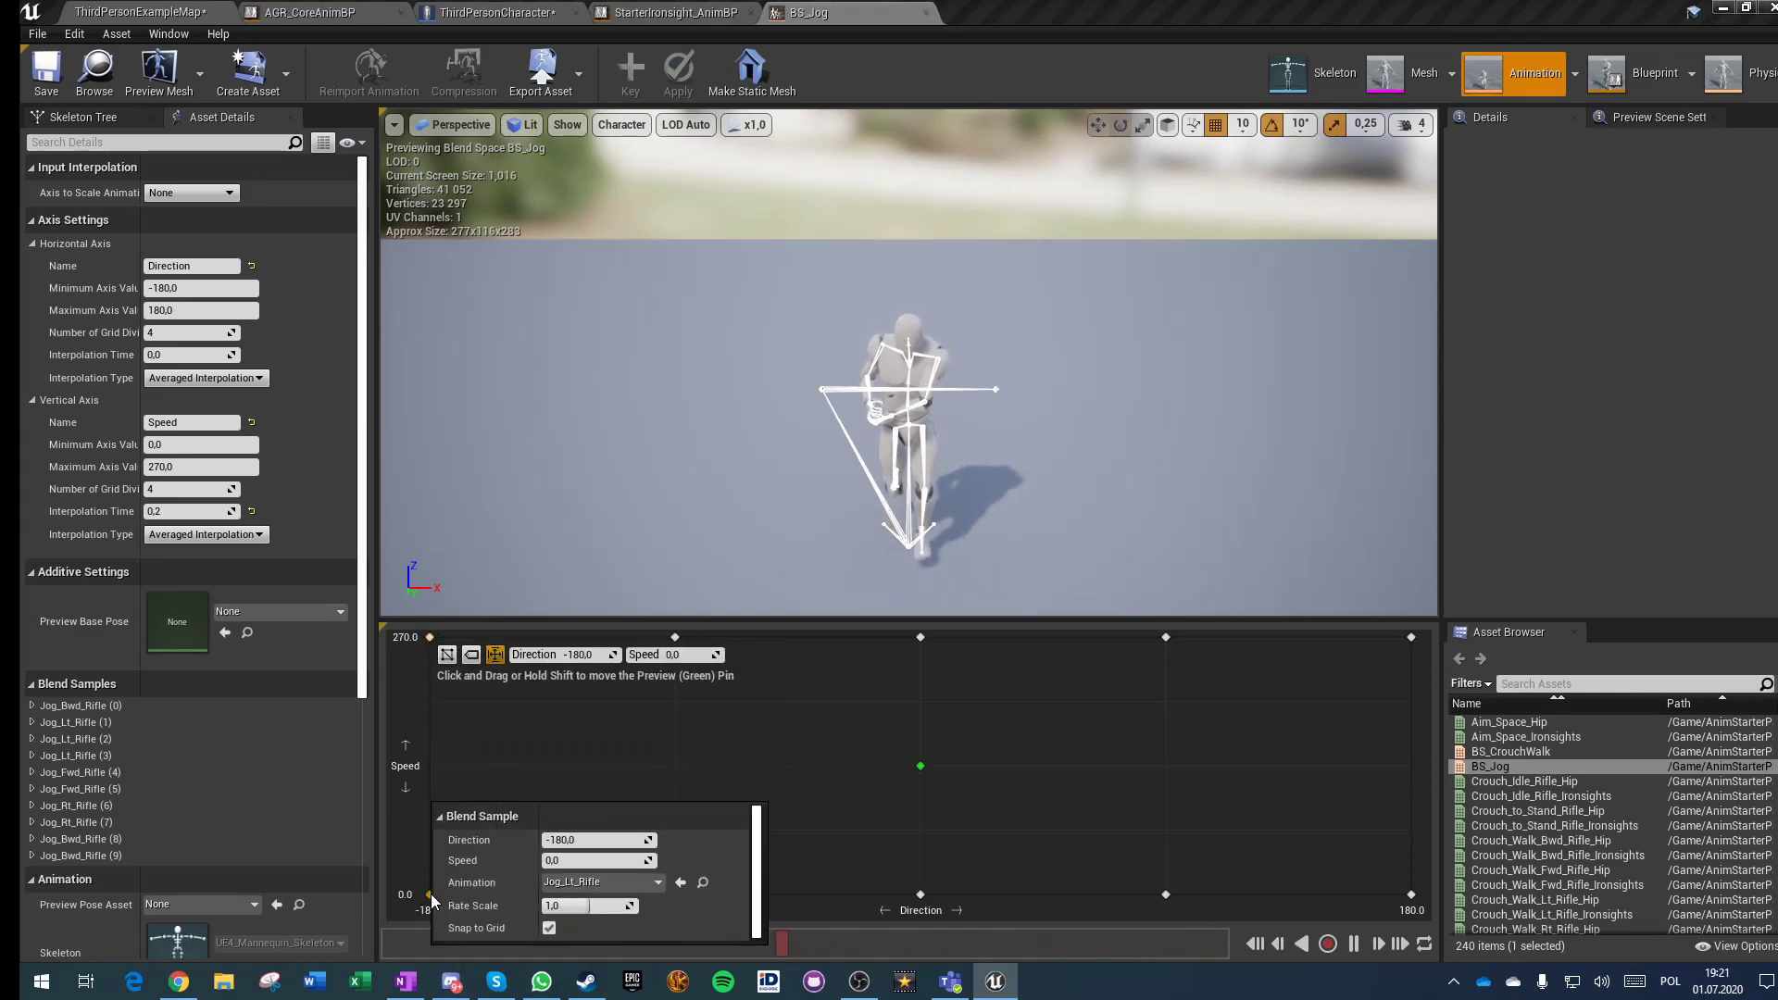
{"action": "left_click", "coordinate": [594, 769]}
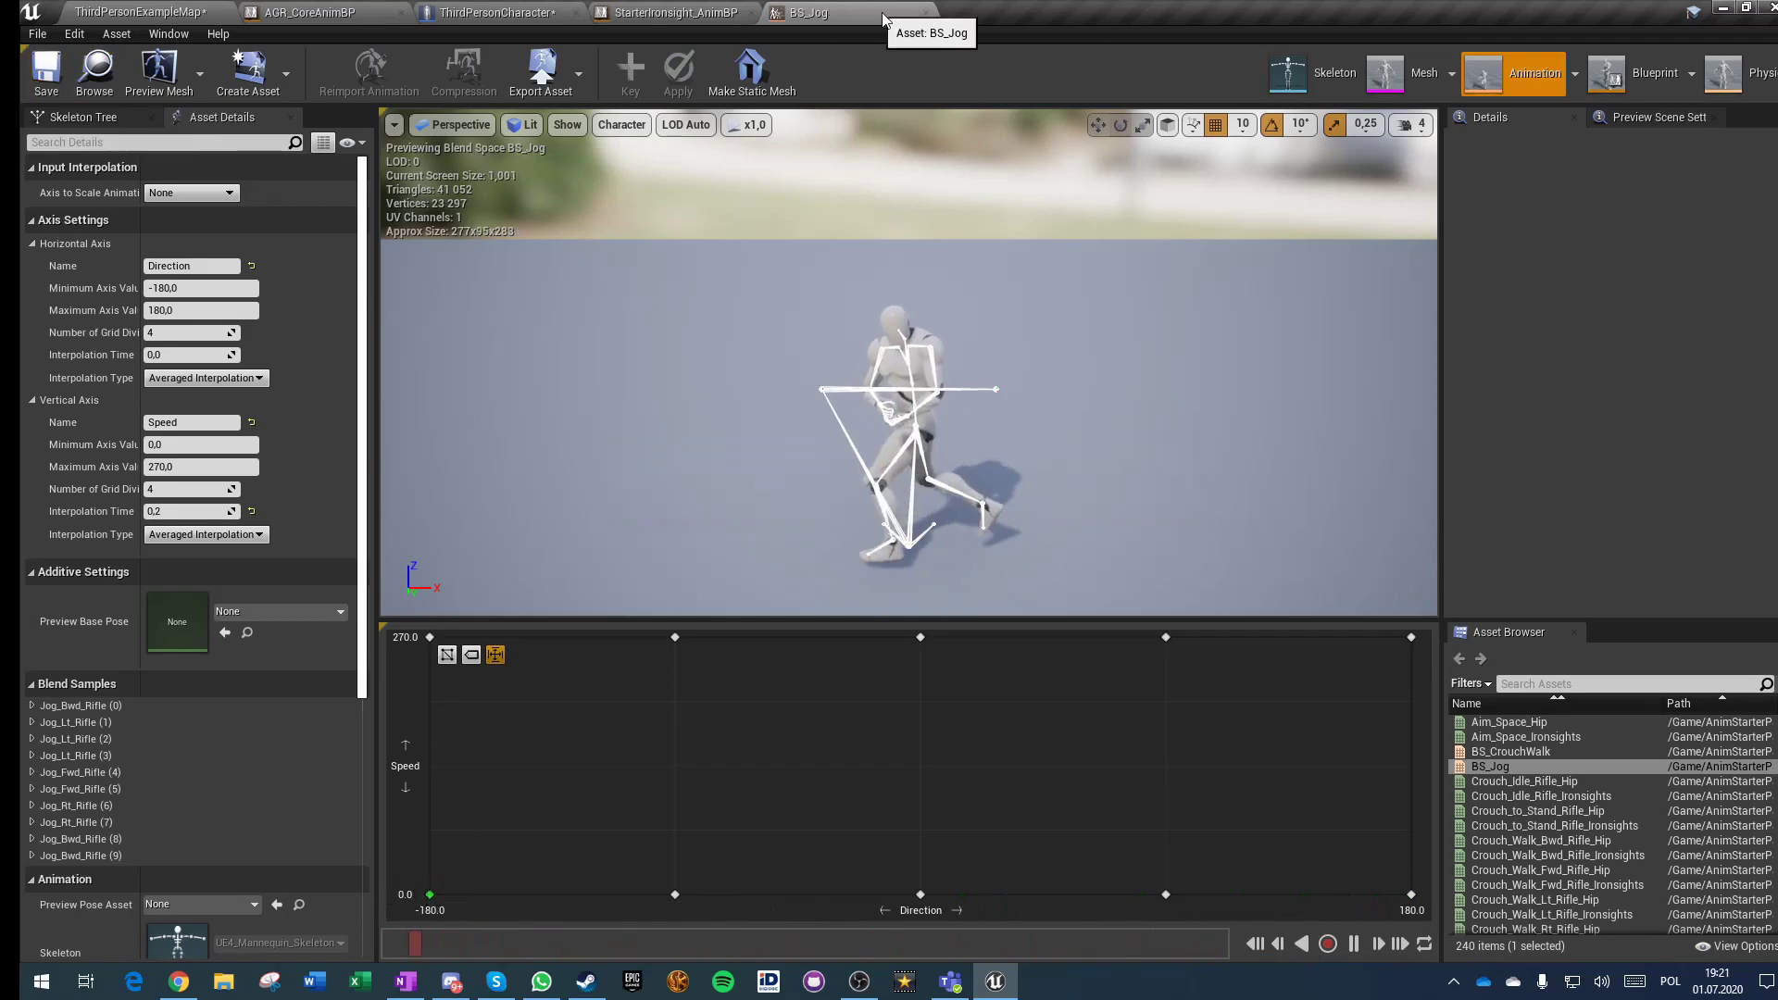
{"action": "left_click", "coordinate": [926, 12]}
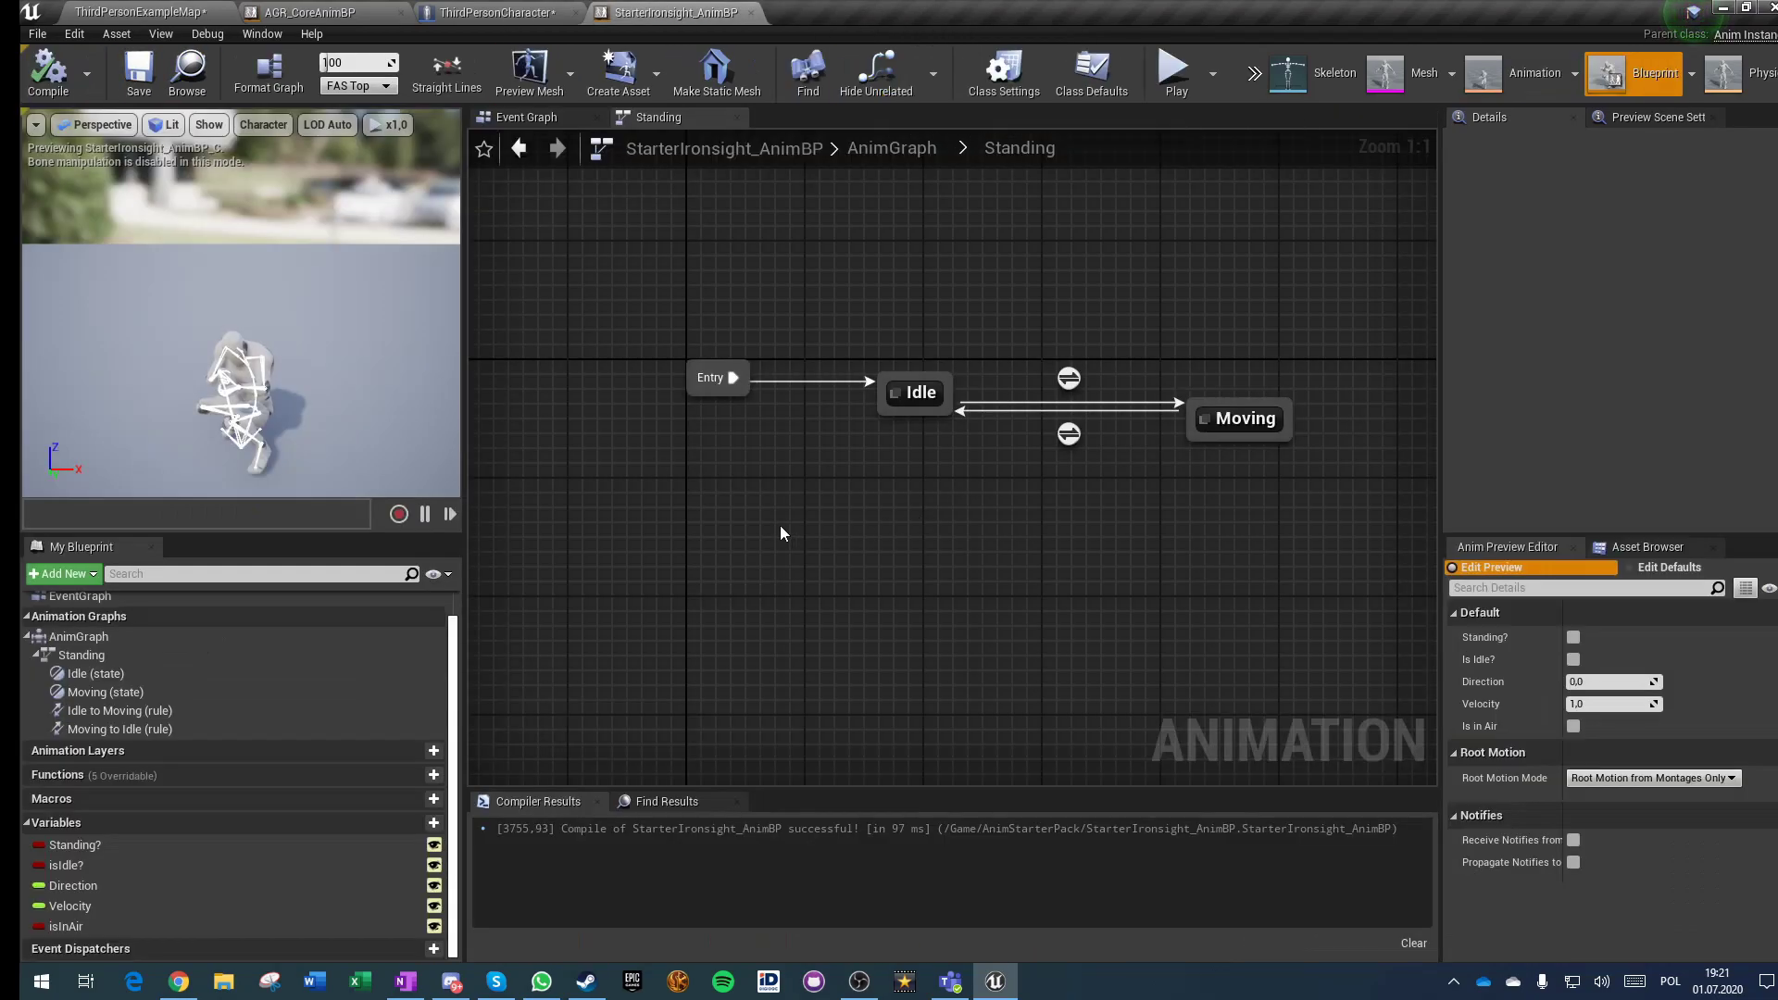
Step: In ThirdPersonCharacter, run the upper Set Max Walk Speed node after the StarterIronsight Event Set Base Pose, with a speed of 280
{"action": "left_click", "coordinate": [139, 12]}
{"action": "left_click", "coordinate": [327, 9]}
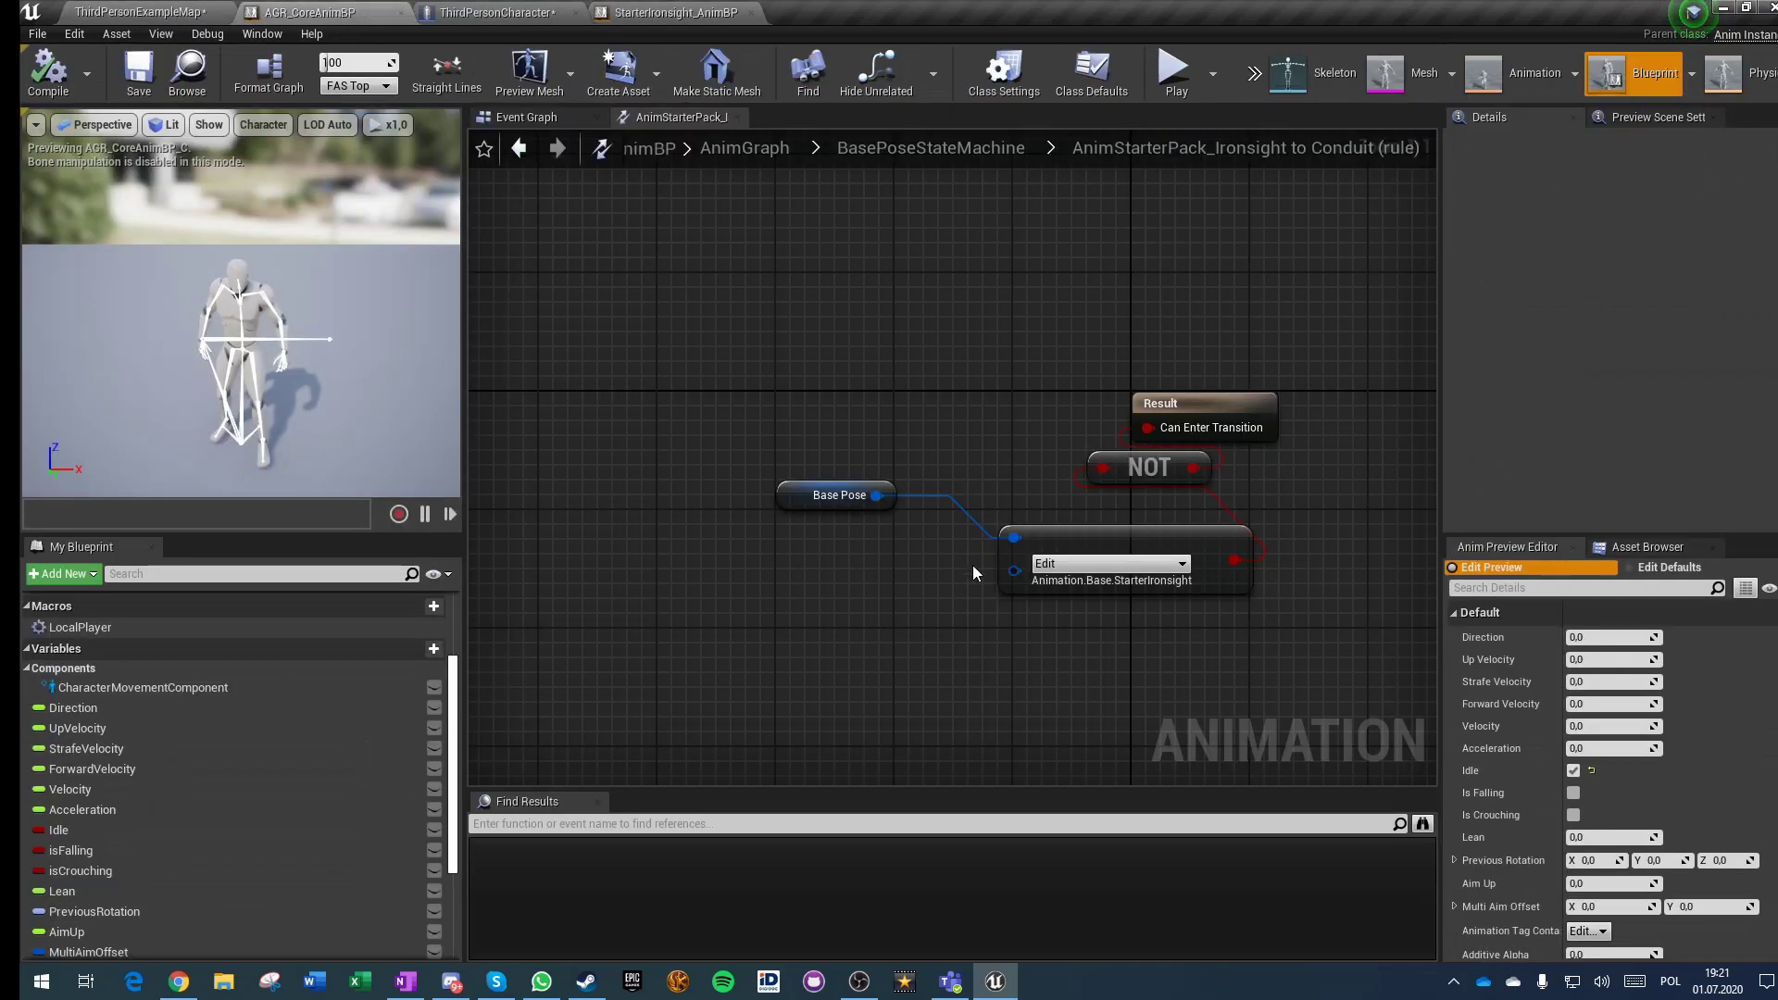
{"action": "left_click", "coordinate": [515, 13]}
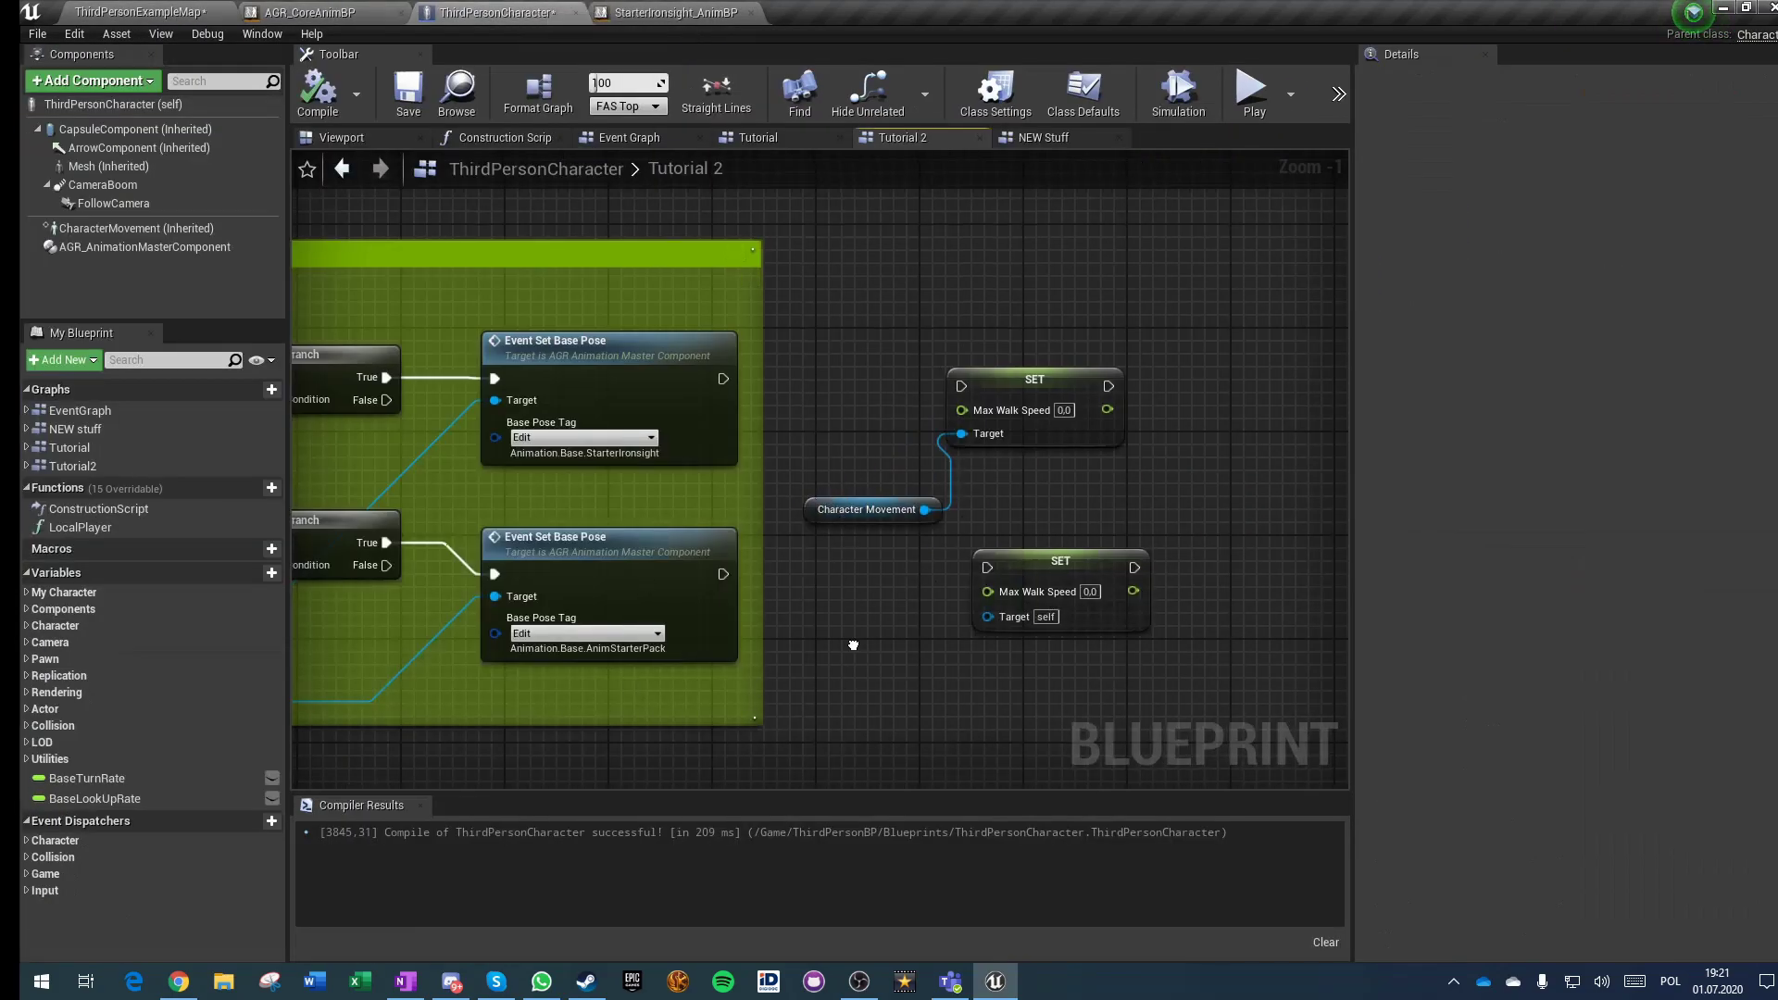
{"action": "right_click_drag", "start_coordinate": [631, 575], "coordinate": [891, 498]}
{"action": "right_click_drag", "start_coordinate": [575, 599], "coordinate": [672, 648]}
{"action": "left_click", "coordinate": [998, 387]}
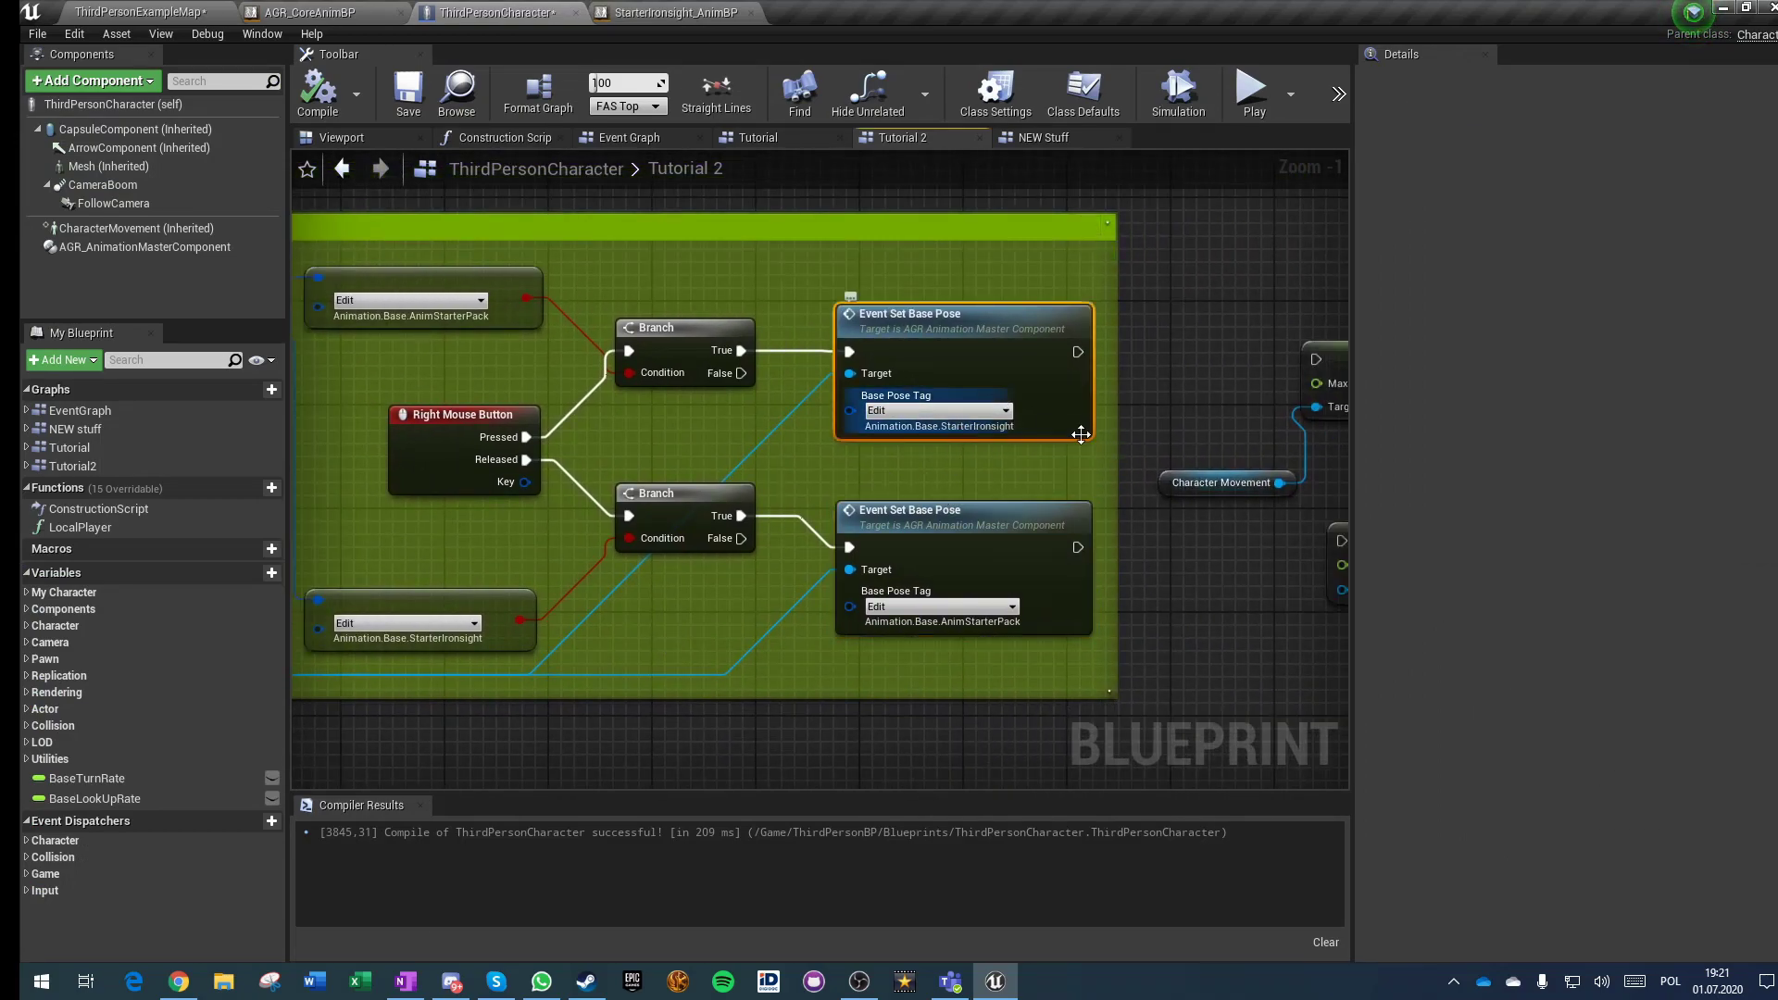
{"action": "right_click_drag", "start_coordinate": [1148, 413], "coordinate": [753, 420]}
{"action": "left_click_drag", "start_coordinate": [680, 360], "coordinate": [922, 365]}
{"action": "left_click", "coordinate": [1024, 390]}
{"action": "type", "text": "280,0"}
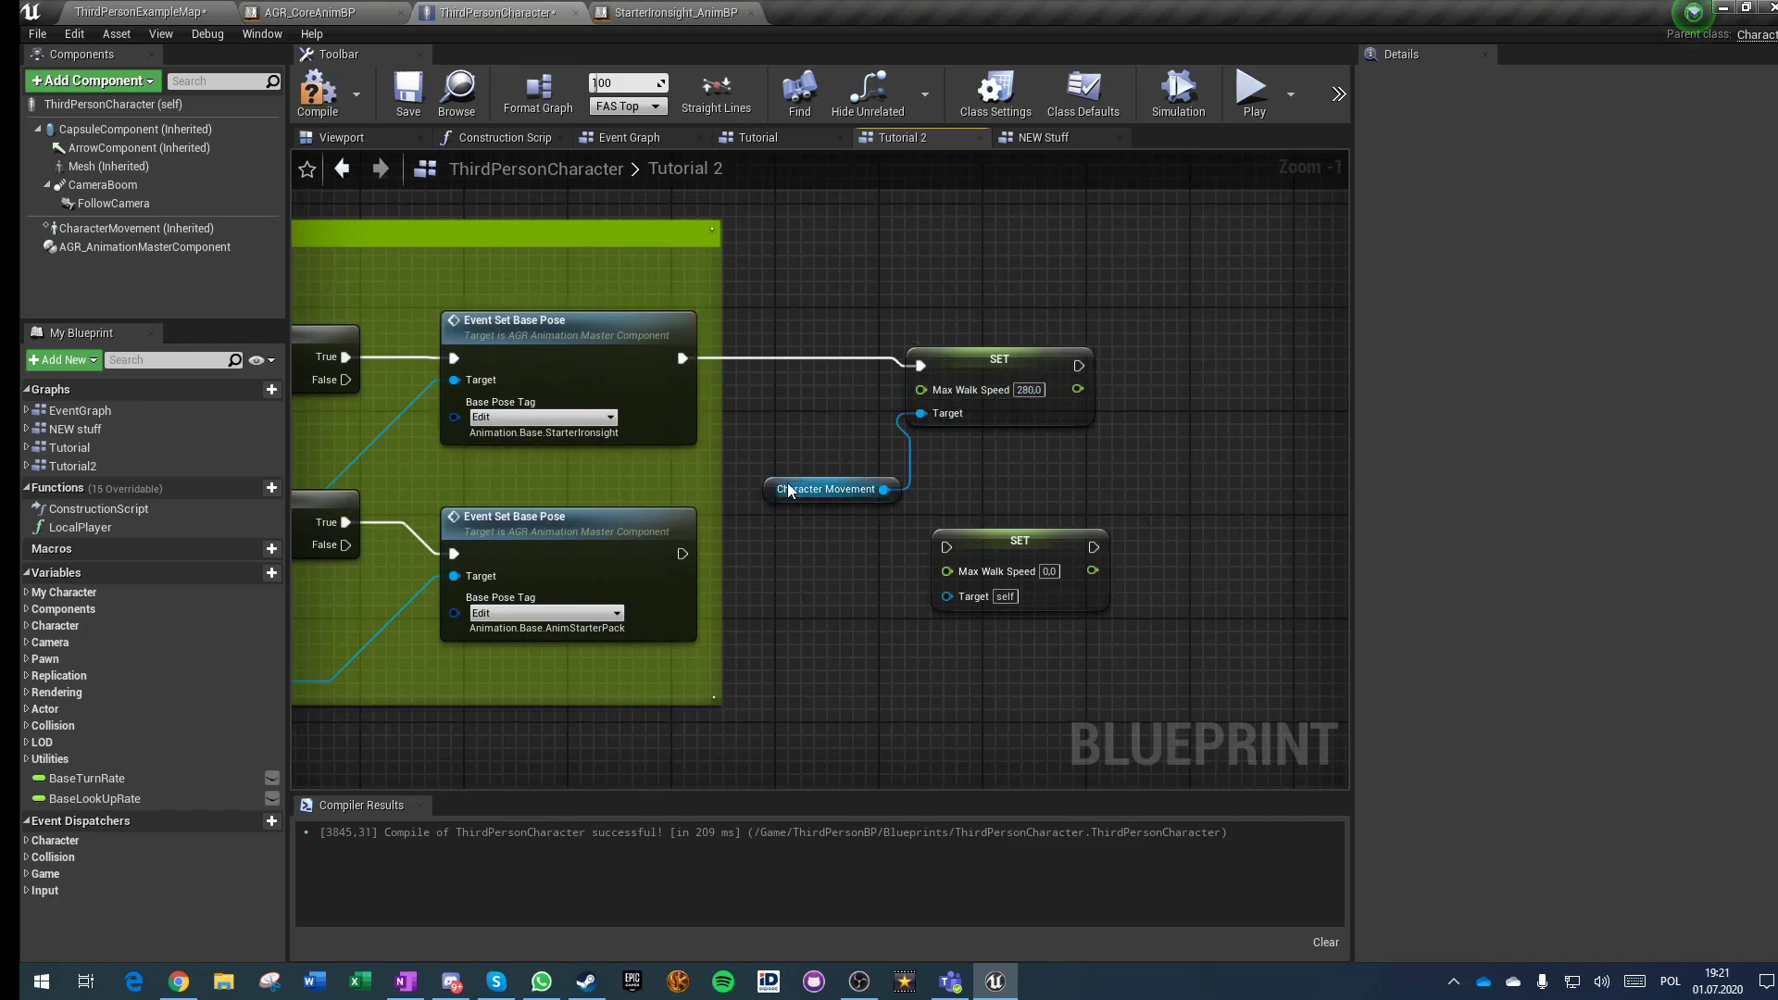
Step: Run the lower Set Max Walk Speed at 600 after the AnimStarterPack Event Set Base Pose, with Character Movement as its target
{"action": "left_click_drag", "start_coordinate": [791, 491], "coordinate": [928, 454]}
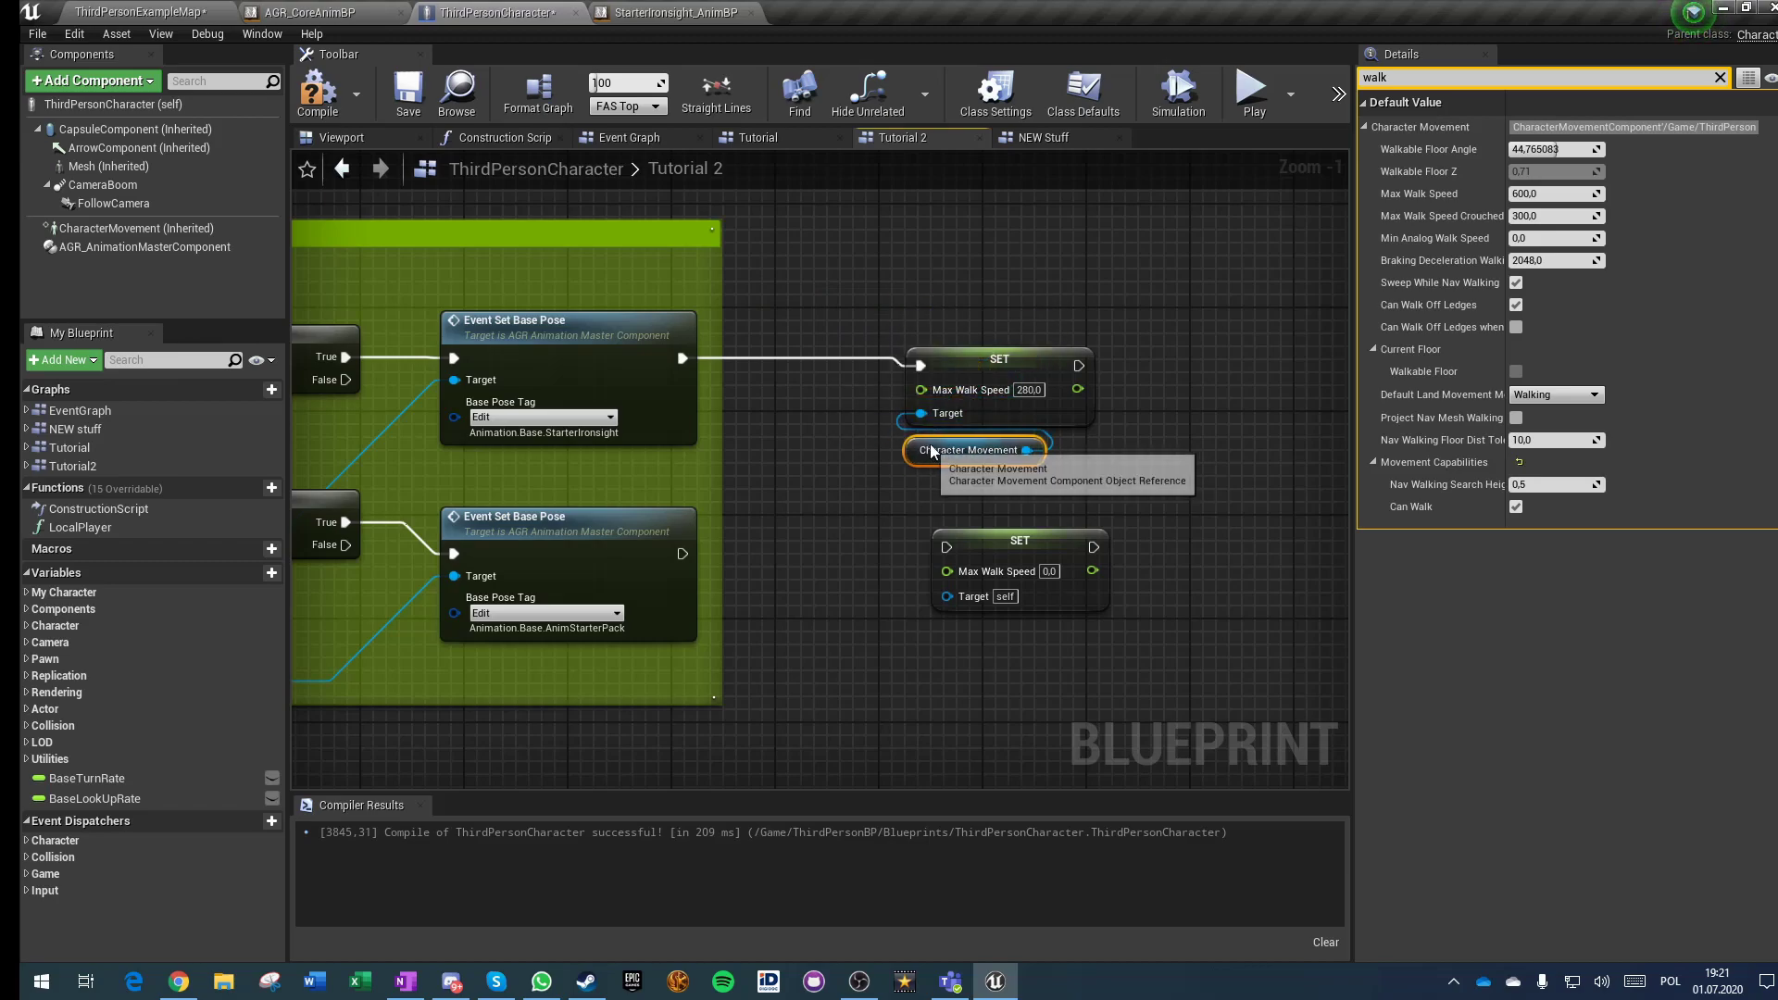
{"action": "left_click", "coordinate": [879, 507]}
{"action": "left_click_drag", "start_coordinate": [947, 547], "coordinate": [682, 554]}
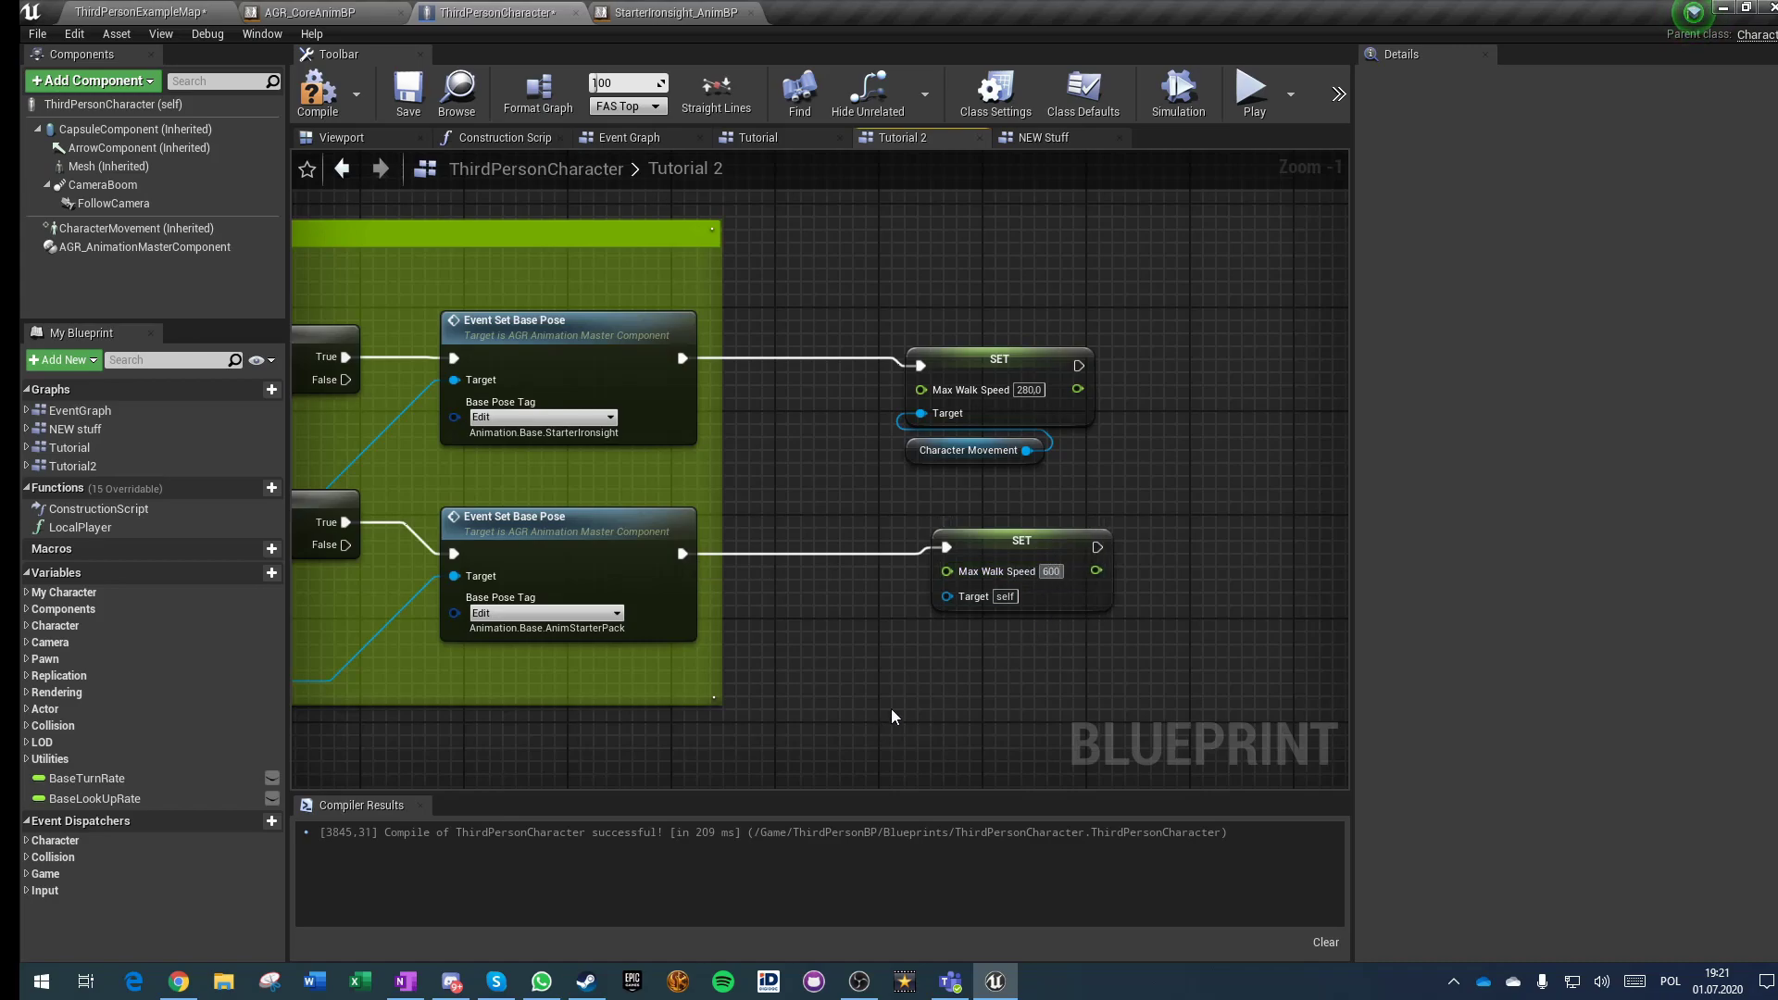
{"action": "left_click_drag", "start_coordinate": [1026, 450], "coordinate": [947, 596]}
Step: Enclose the Character Movement and Set Max Walk Speed nodes in the green comment, and format and compile the graph
{"action": "left_click_drag", "start_coordinate": [875, 326], "coordinate": [1135, 619]}
{"action": "right_click_drag", "start_coordinate": [444, 551], "coordinate": [1338, 508]}
{"action": "right_click_drag", "start_coordinate": [320, 658], "coordinate": [723, 553]}
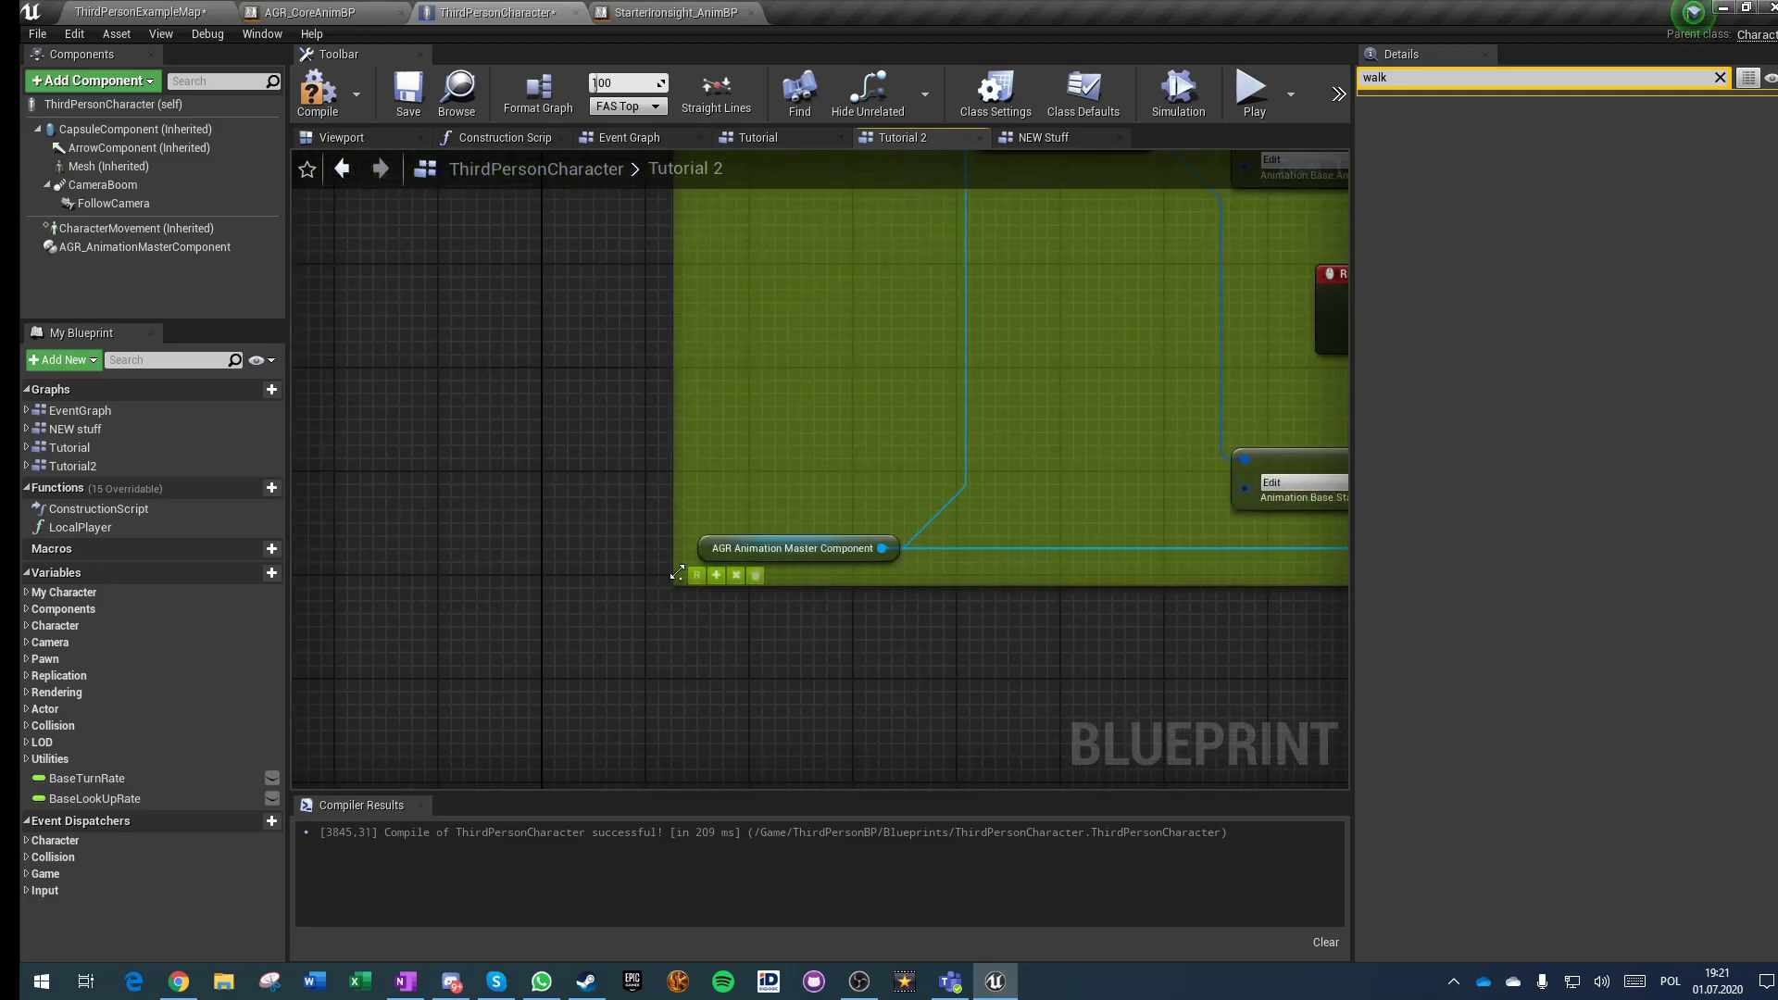
{"action": "right_click_drag", "start_coordinate": [1297, 644], "coordinate": [502, 598]}
{"action": "right_click_drag", "start_coordinate": [1181, 653], "coordinate": [548, 635]}
{"action": "scroll", "coordinate": [548, 635], "scroll_direction": "down", "scroll_amount": 4}
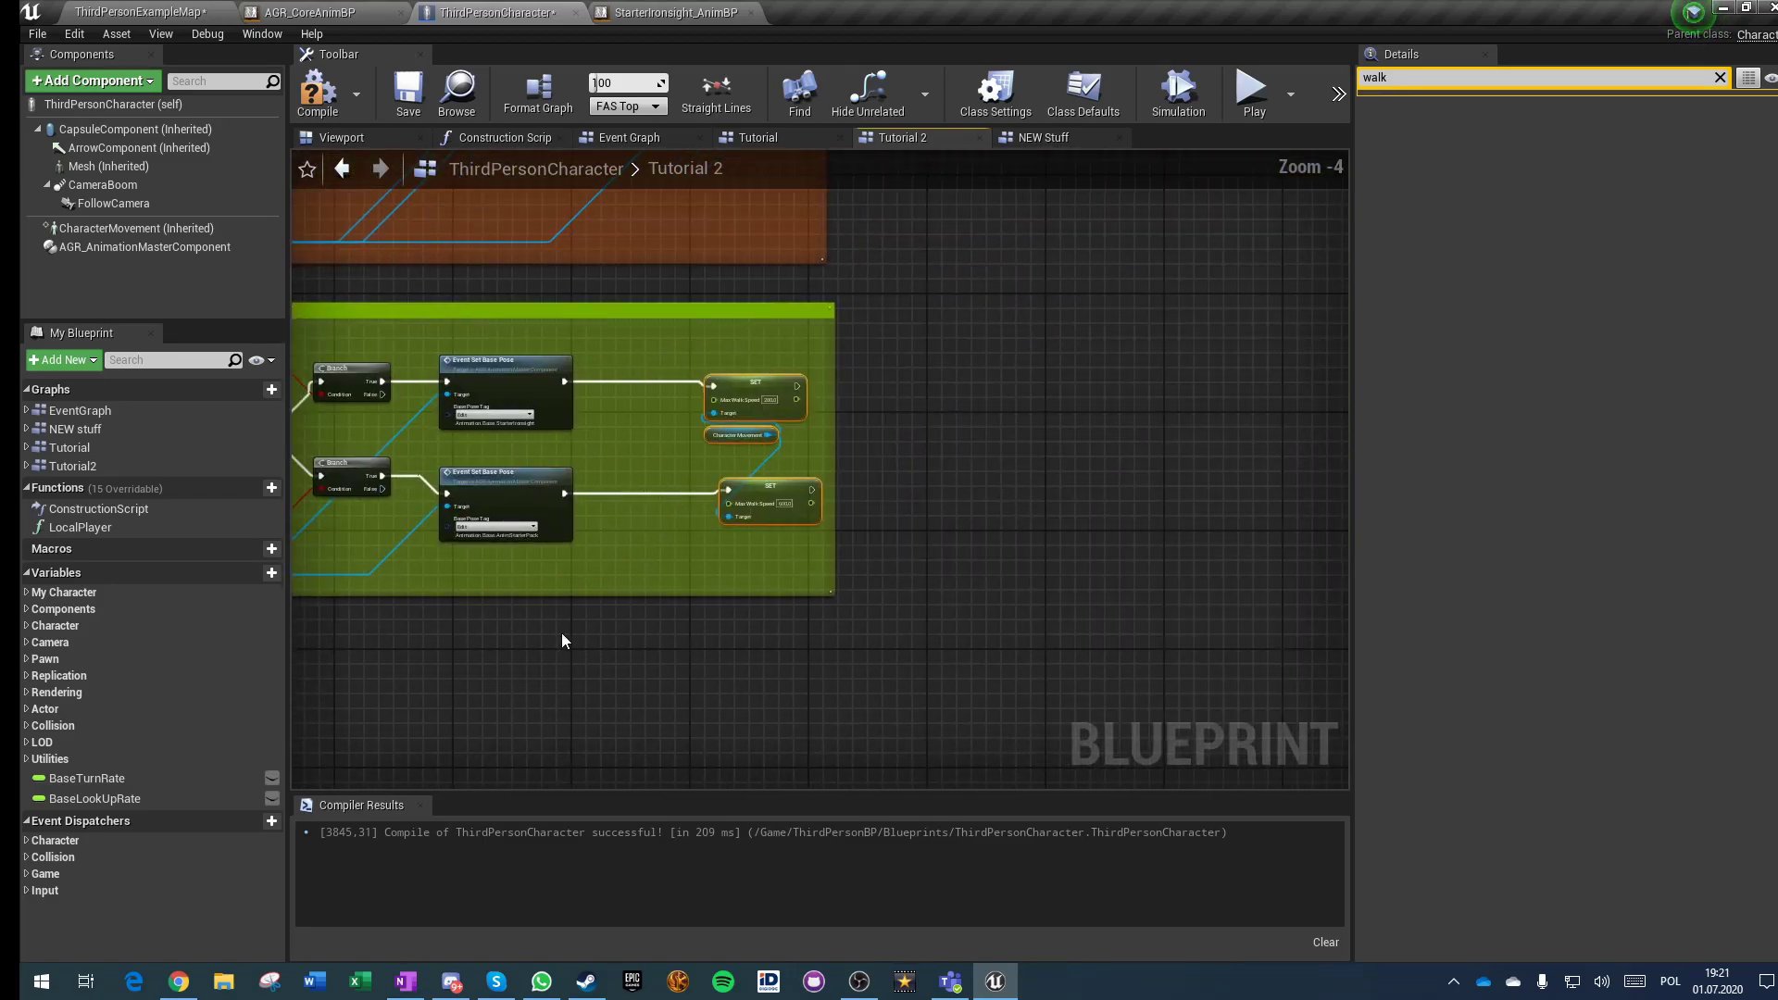
{"action": "left_click", "coordinate": [547, 635]}
{"action": "left_click", "coordinate": [540, 90]}
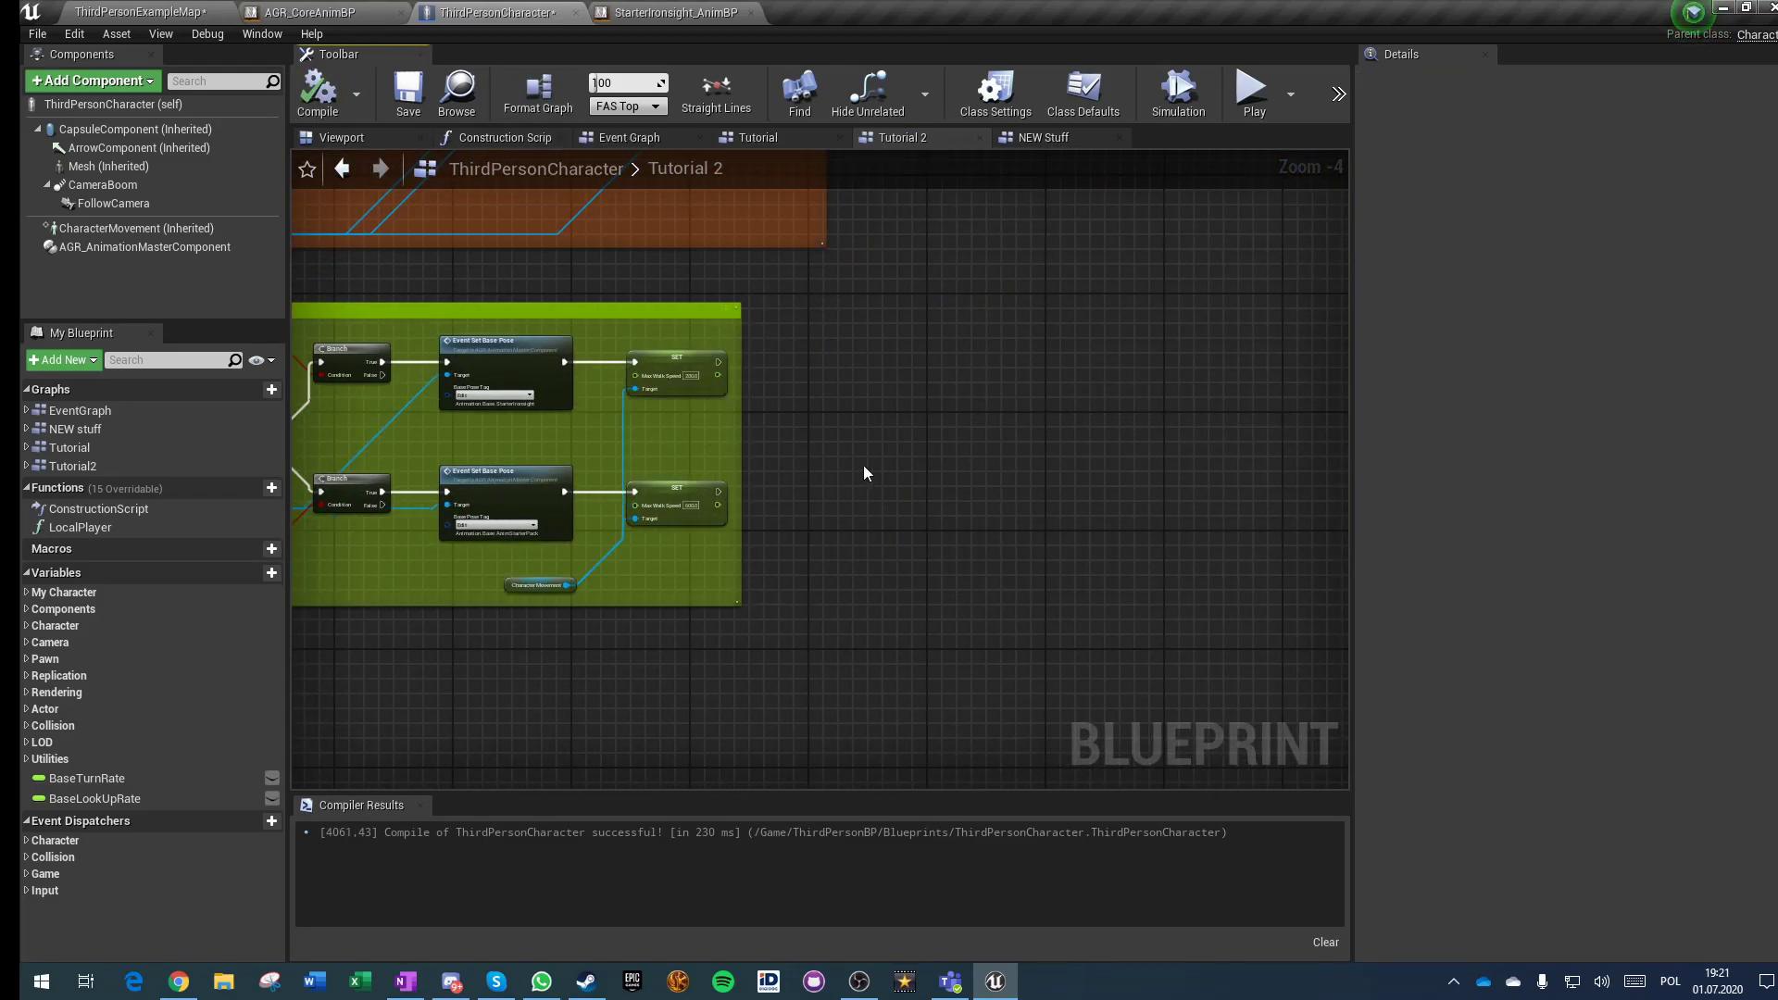
Step: Play ThirdPersonExampleMap and run the character in several directions without aiming to check the base movement speed
{"action": "left_click", "coordinate": [130, 11]}
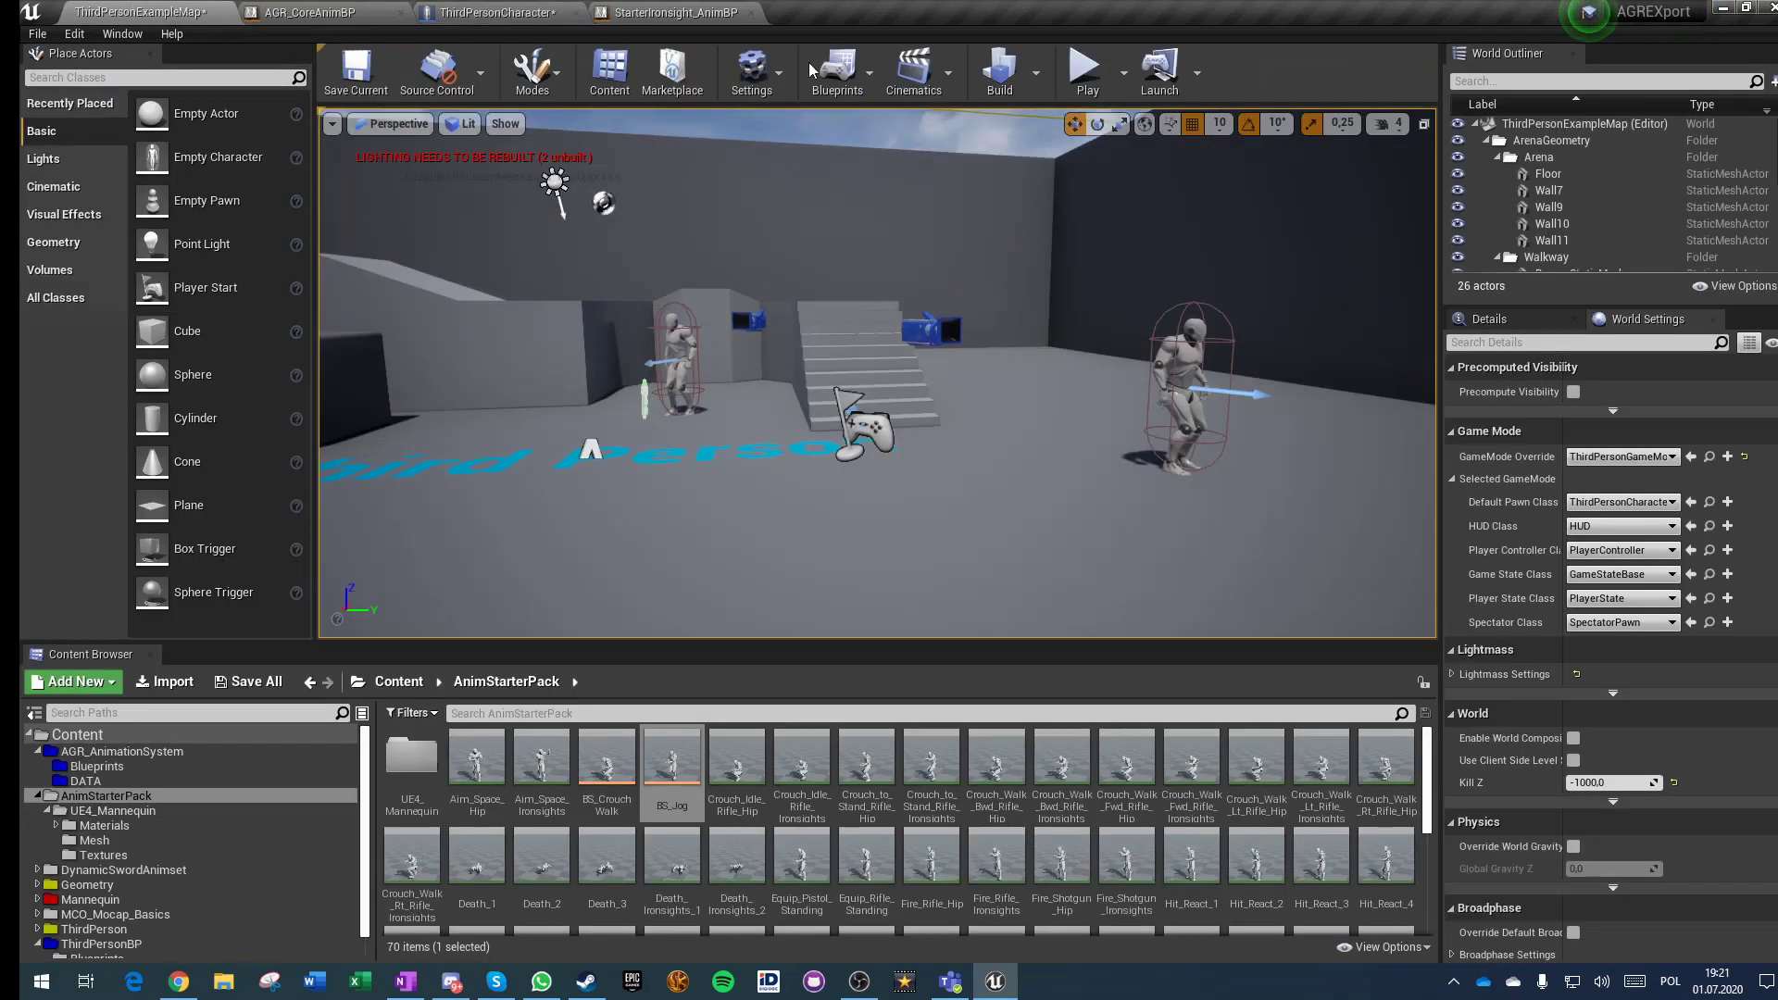
{"action": "left_click", "coordinate": [1088, 71]}
{"action": "key", "text": "d"}
{"action": "key", "text": "s"}
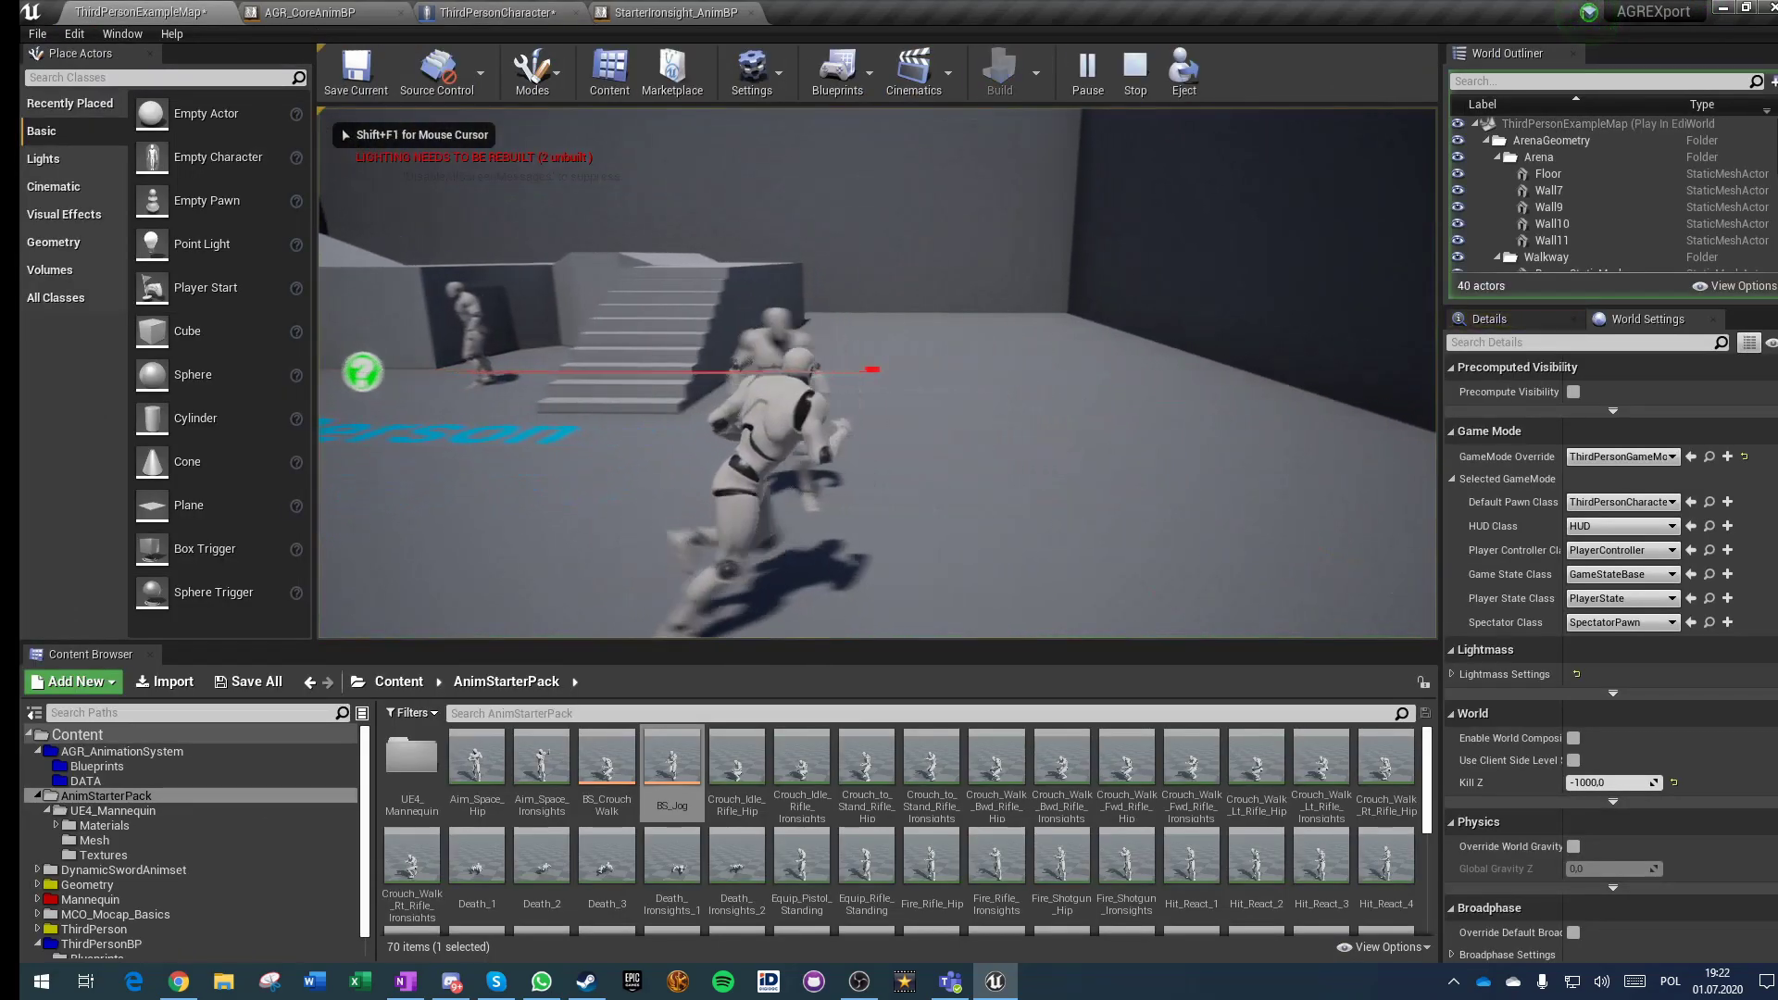
{"action": "key", "text": "a"}
{"action": "key", "text": "w"}
{"action": "key", "text": "a"}
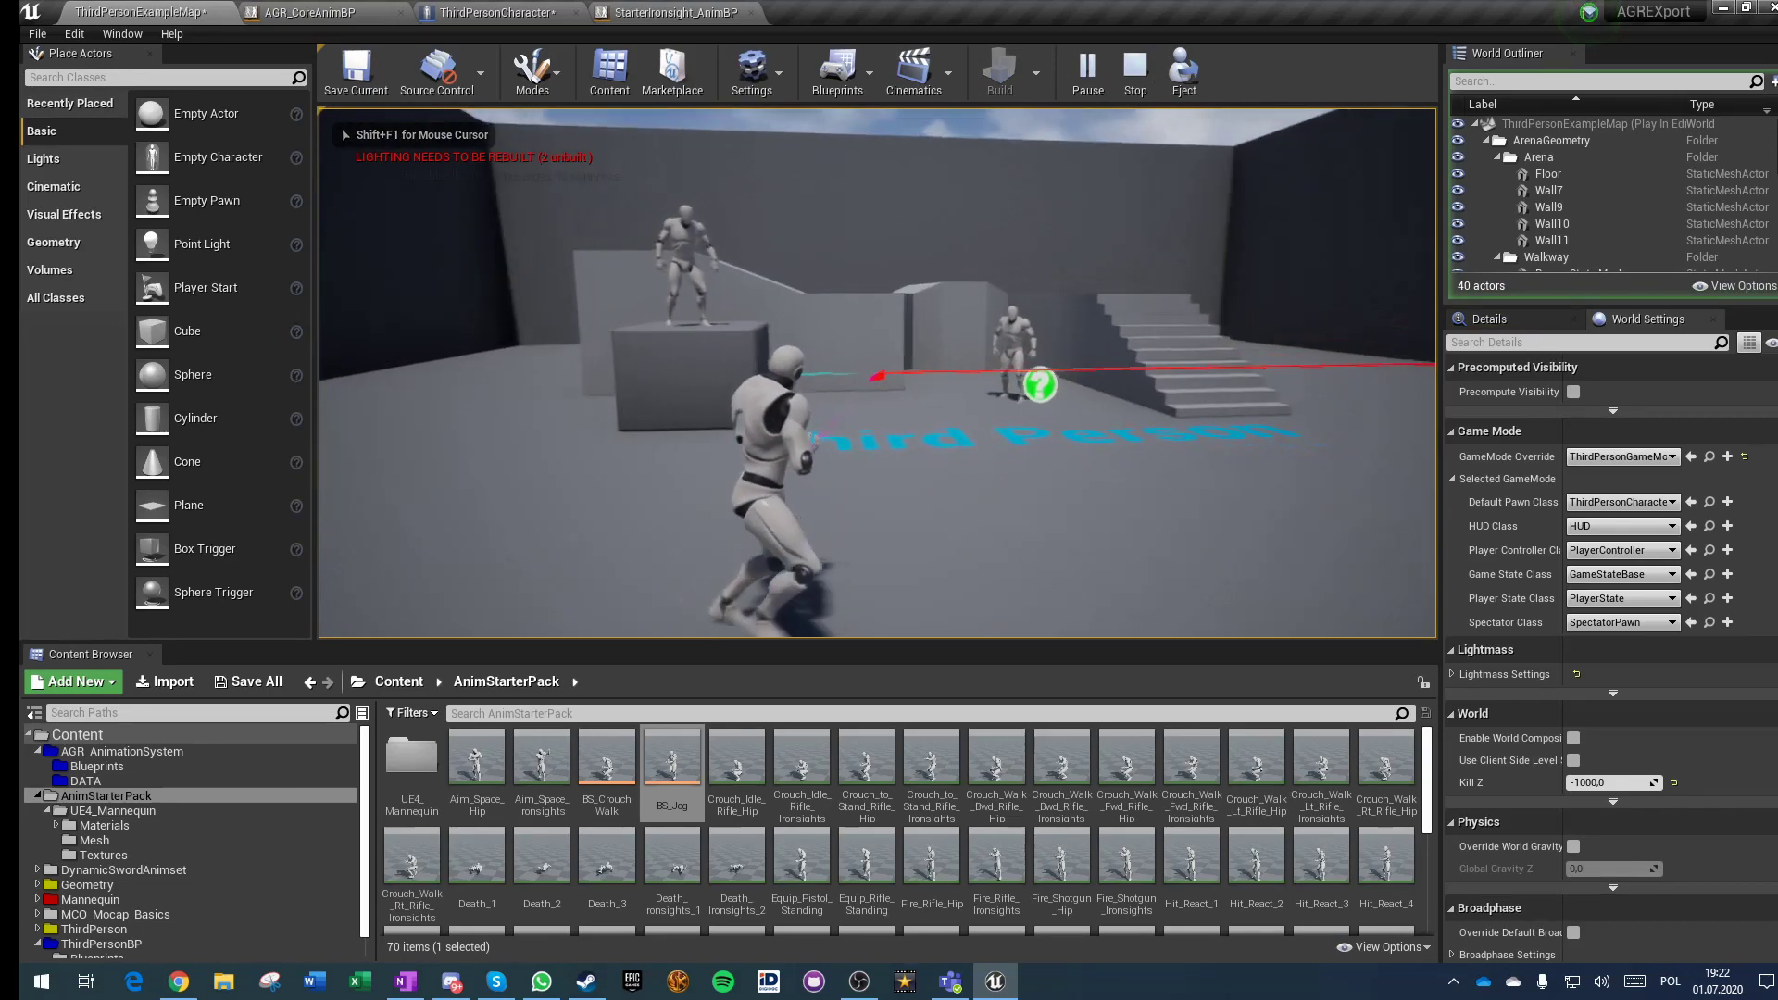
{"action": "key", "text": "d"}
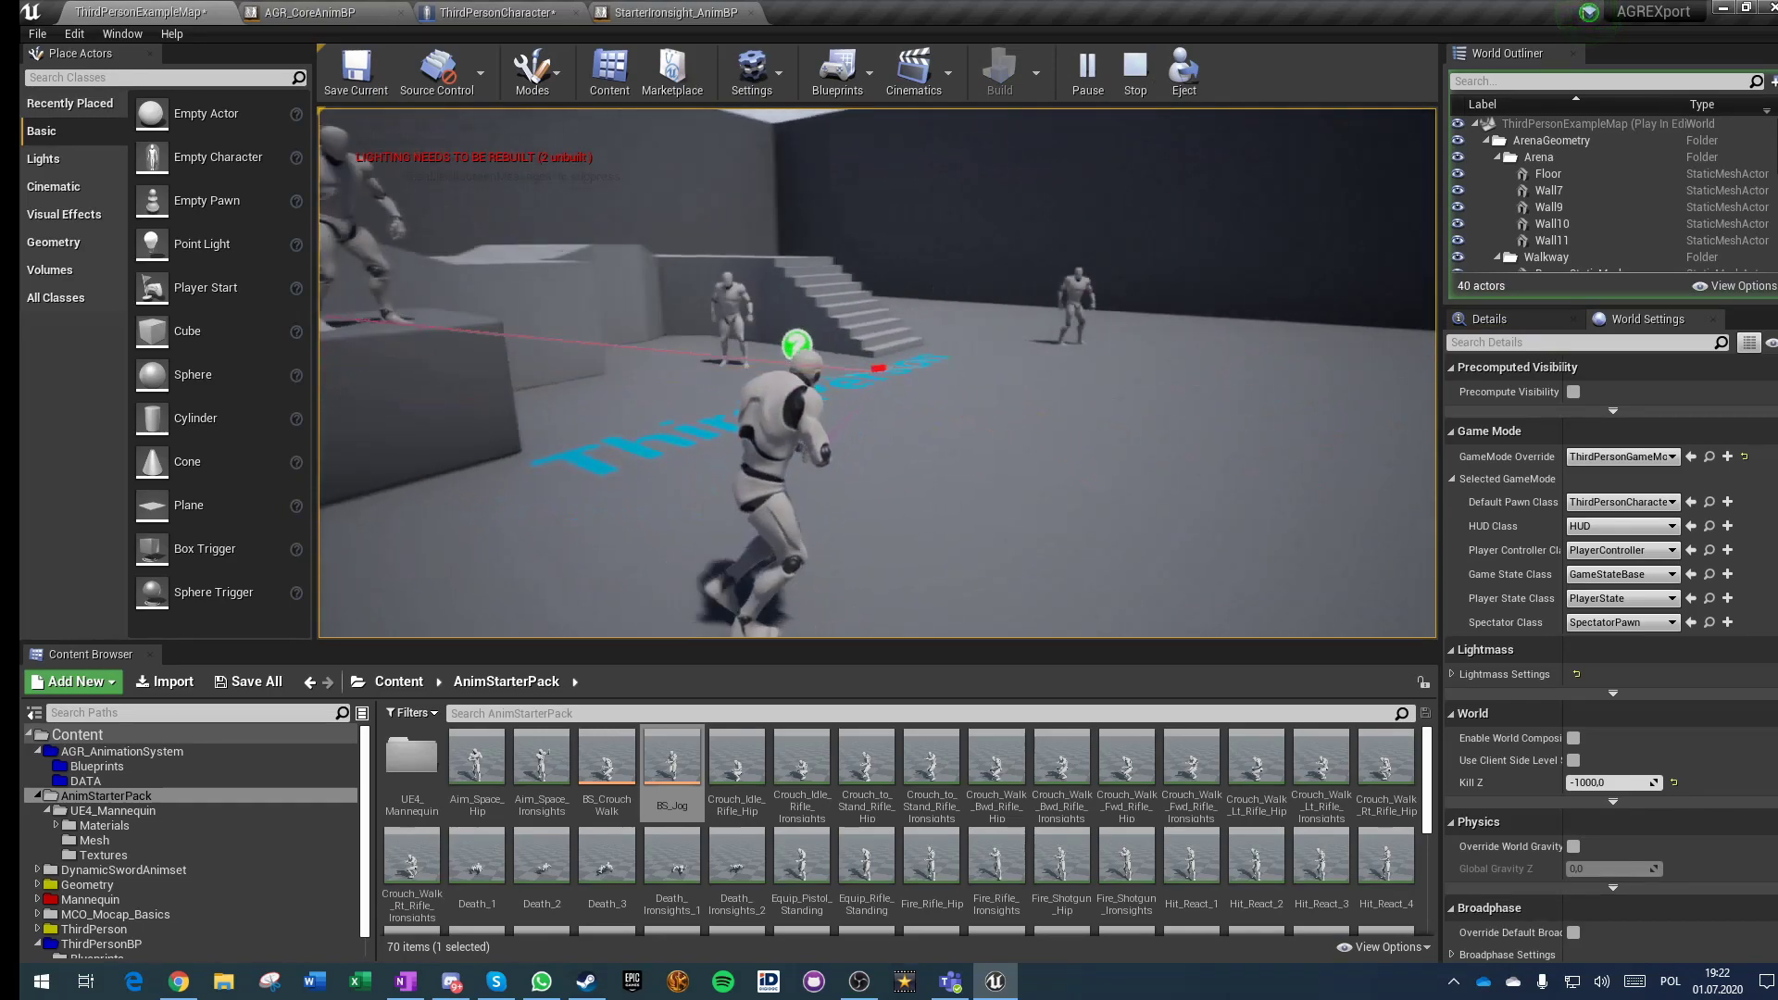
Step: Move the aiming character sideways, forward and backward around the map to check the aiming walk, and end the play session
{"action": "key", "text": "a"}
{"action": "key", "text": "a"}
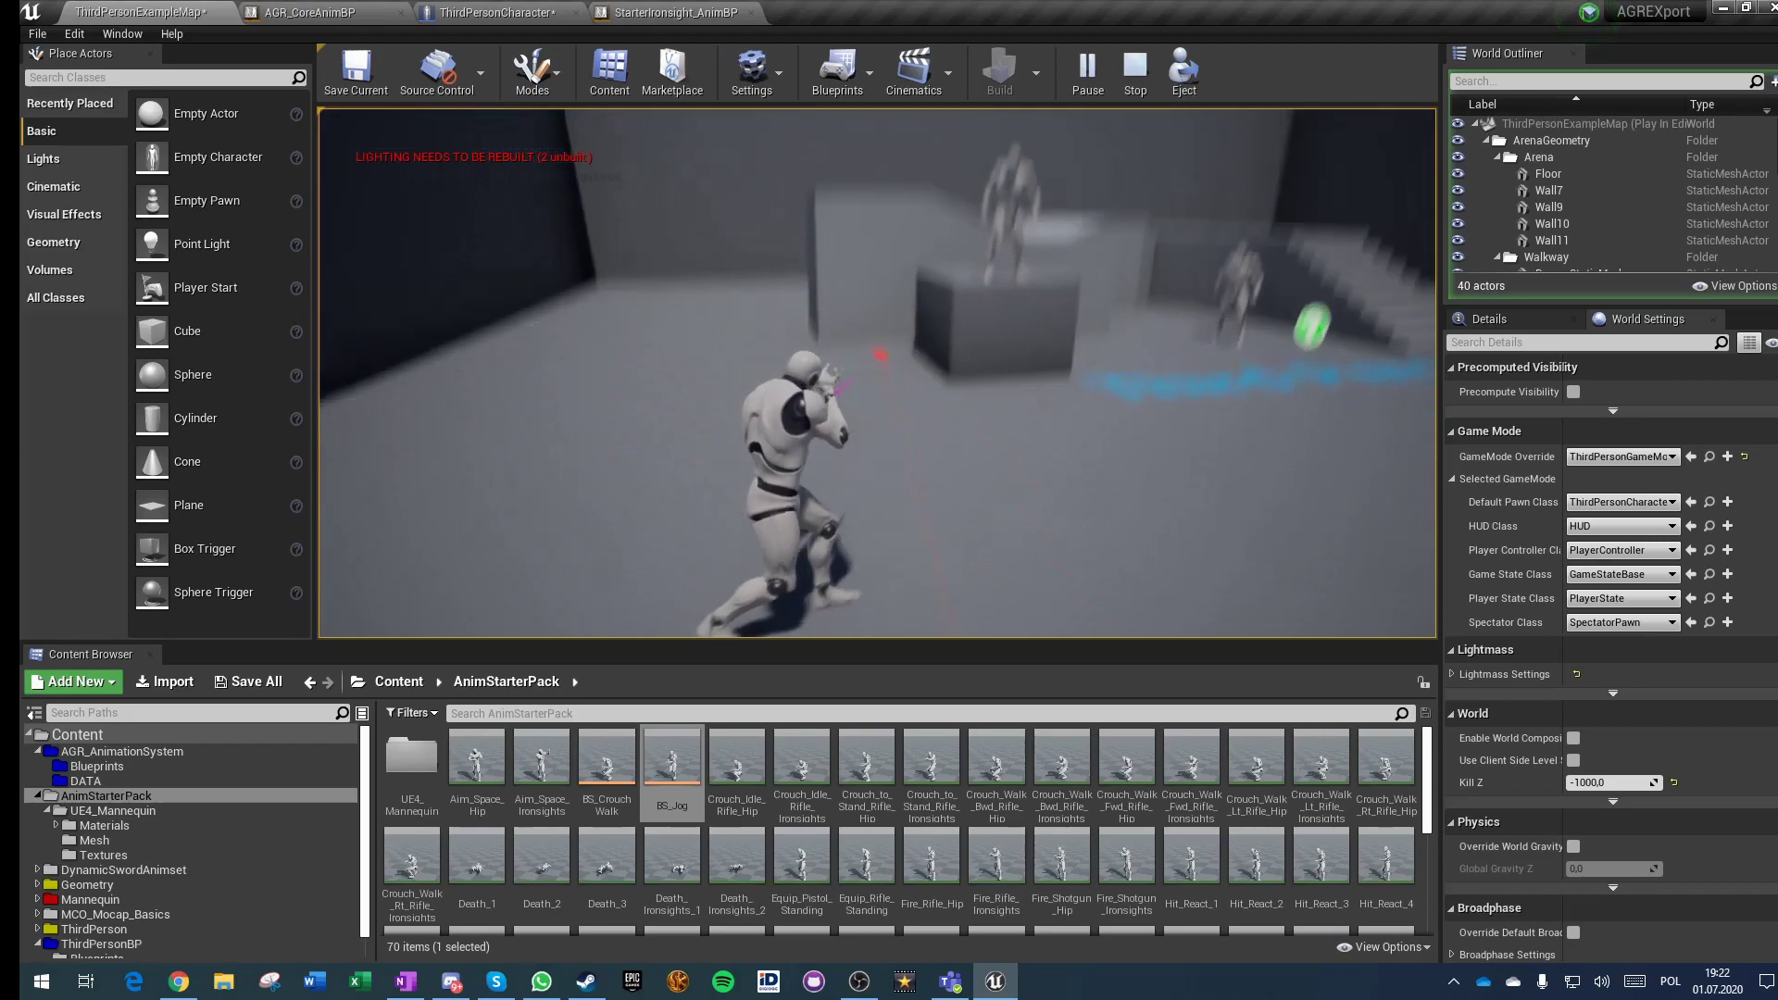
{"action": "key", "text": "a"}
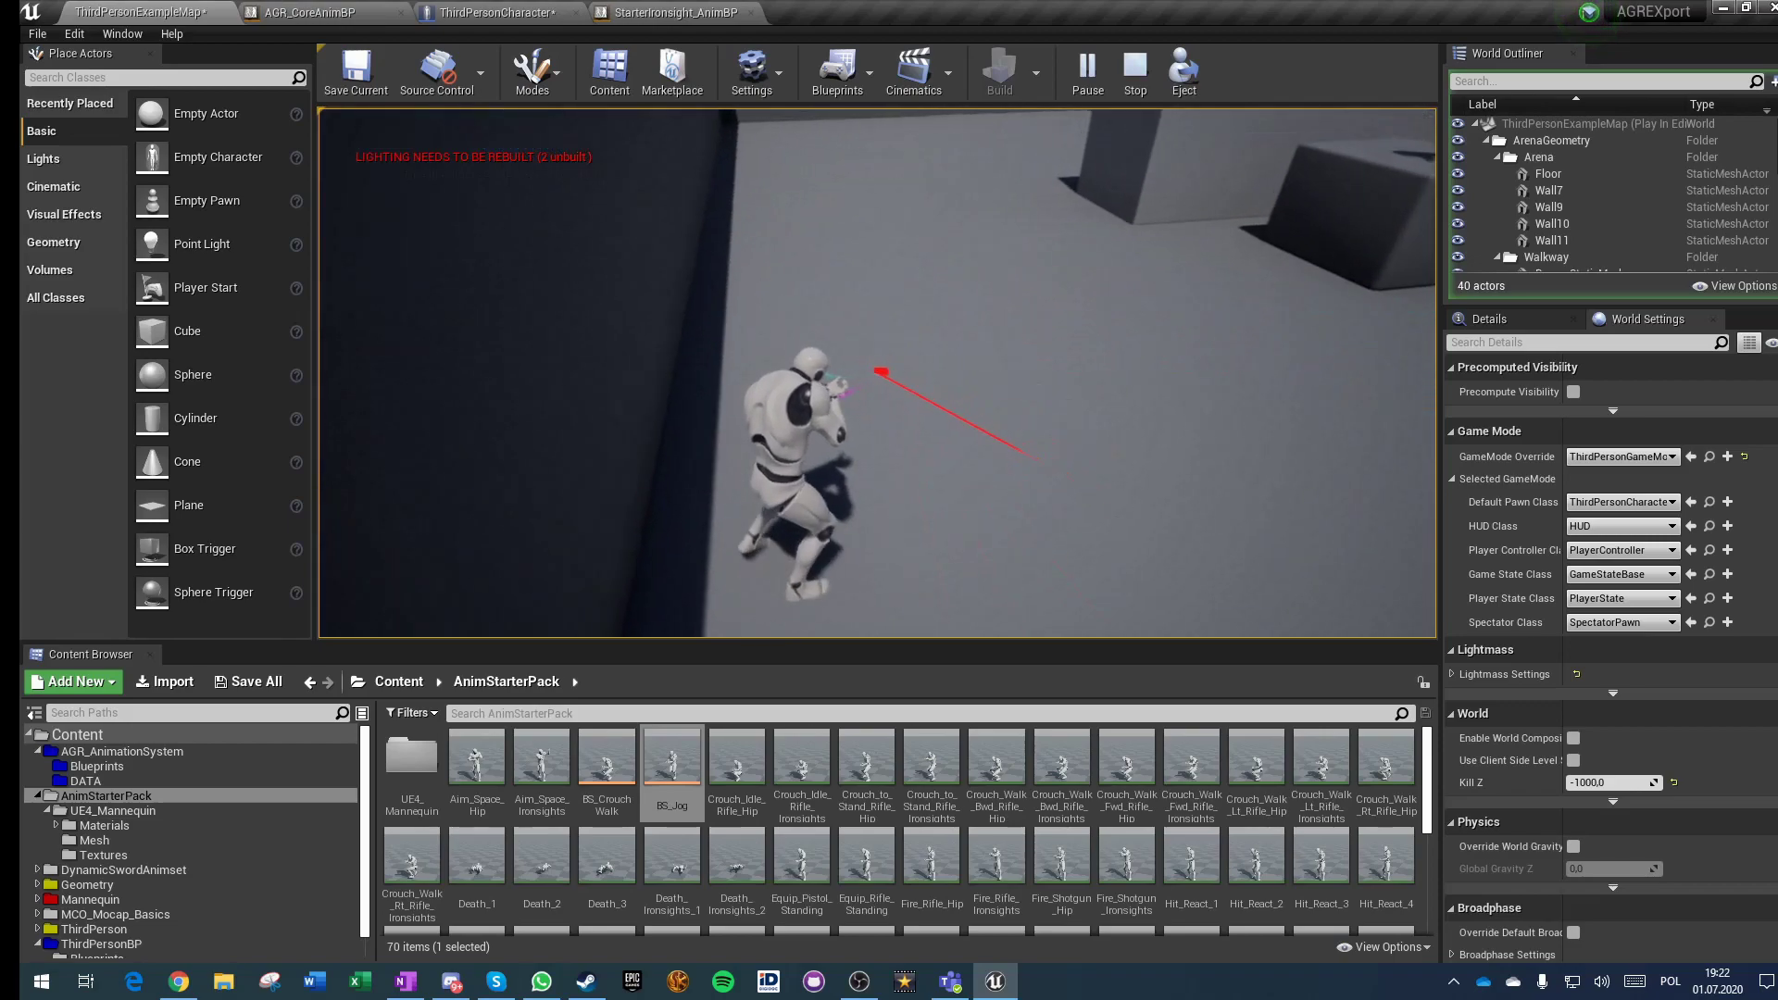
{"action": "key", "text": "d"}
{"action": "key", "text": "d"}
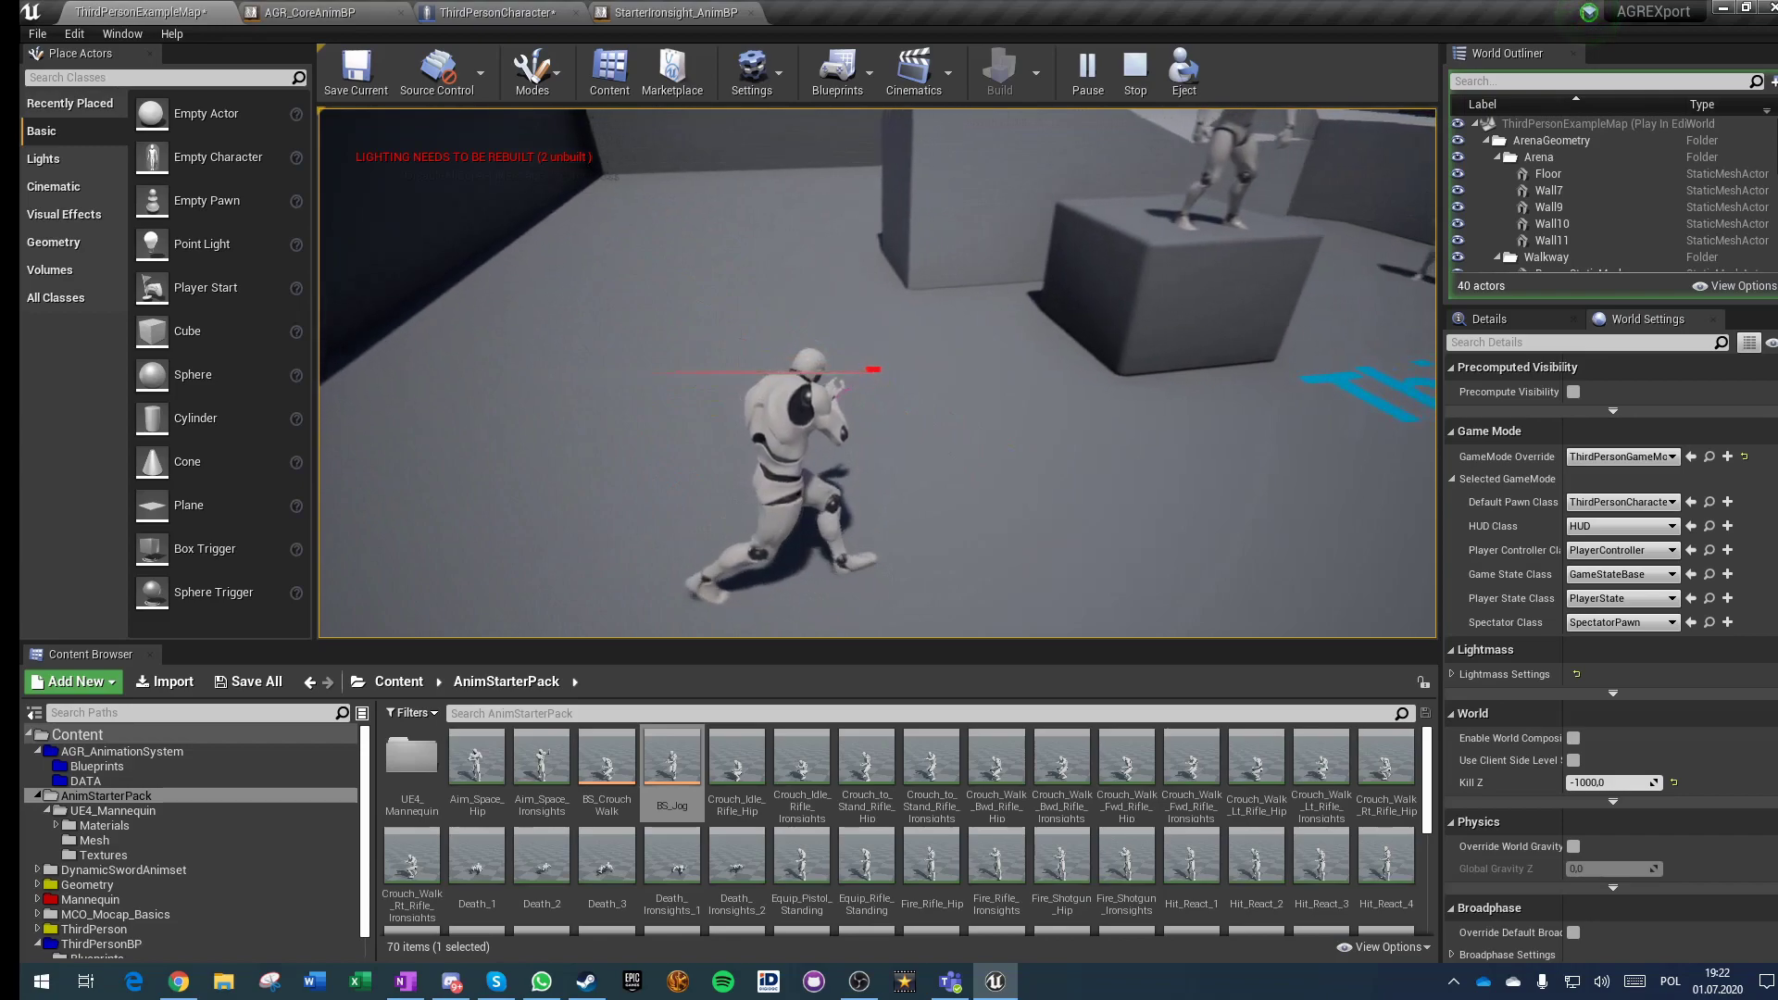
{"action": "key", "text": "d"}
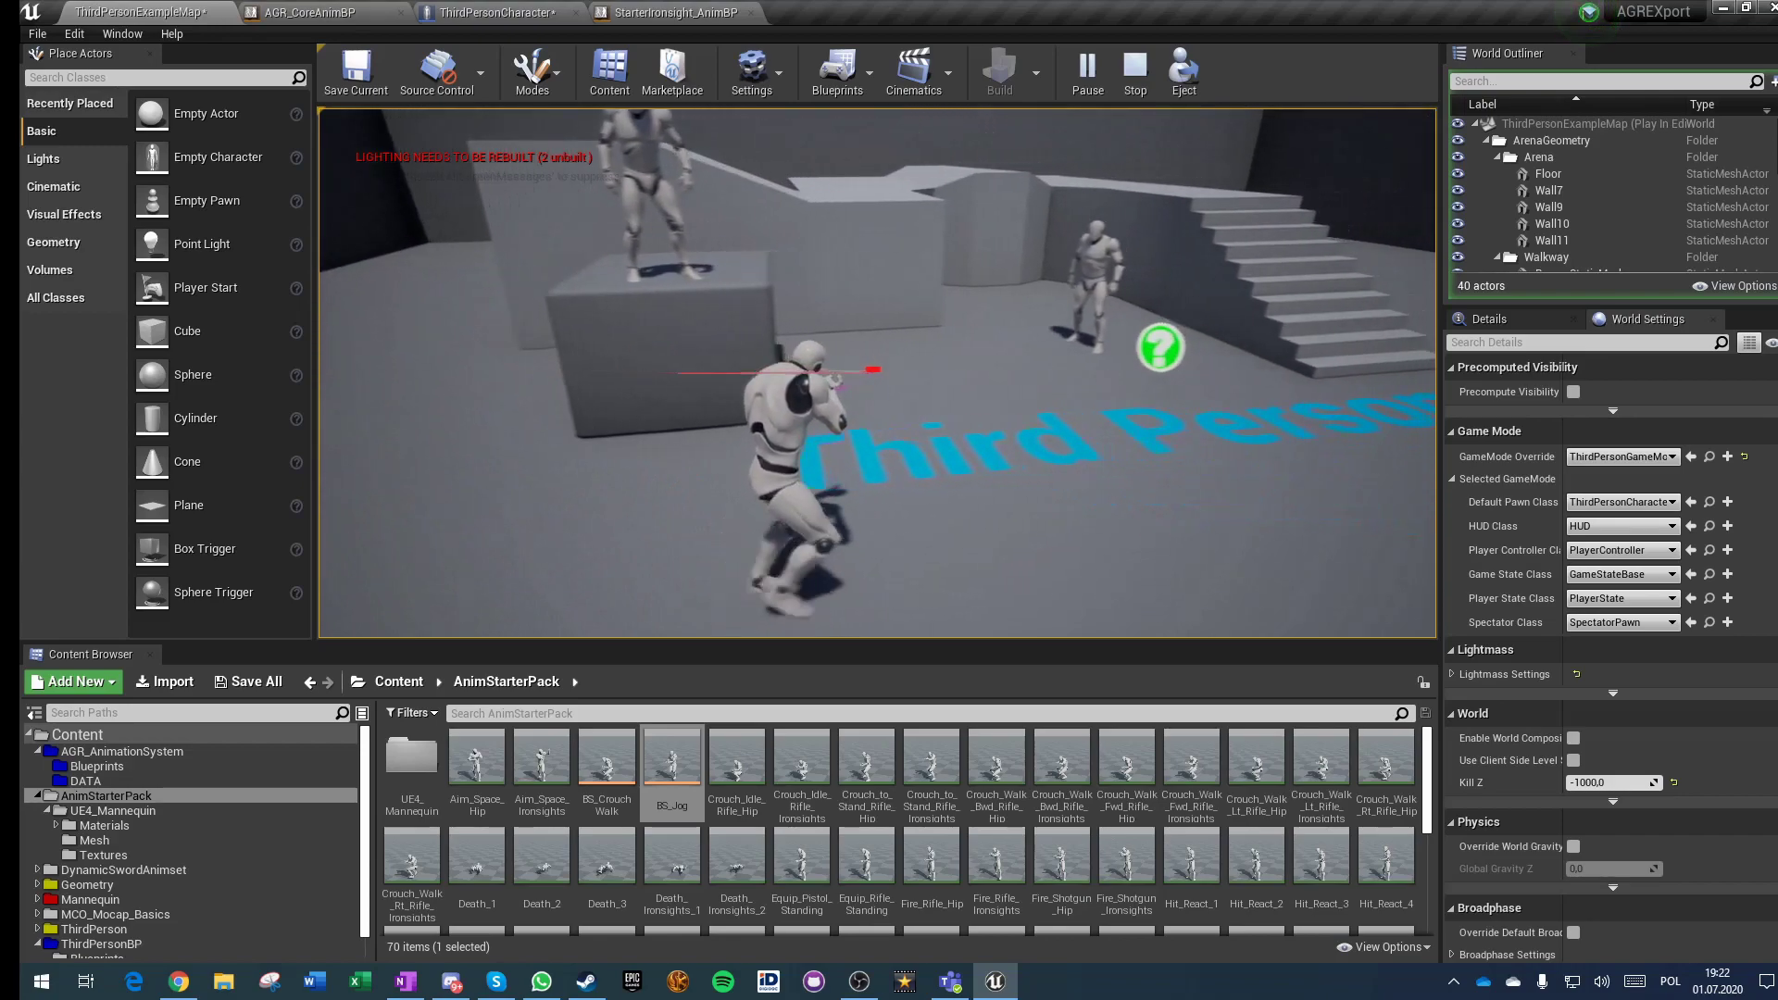
{"action": "key", "text": "d"}
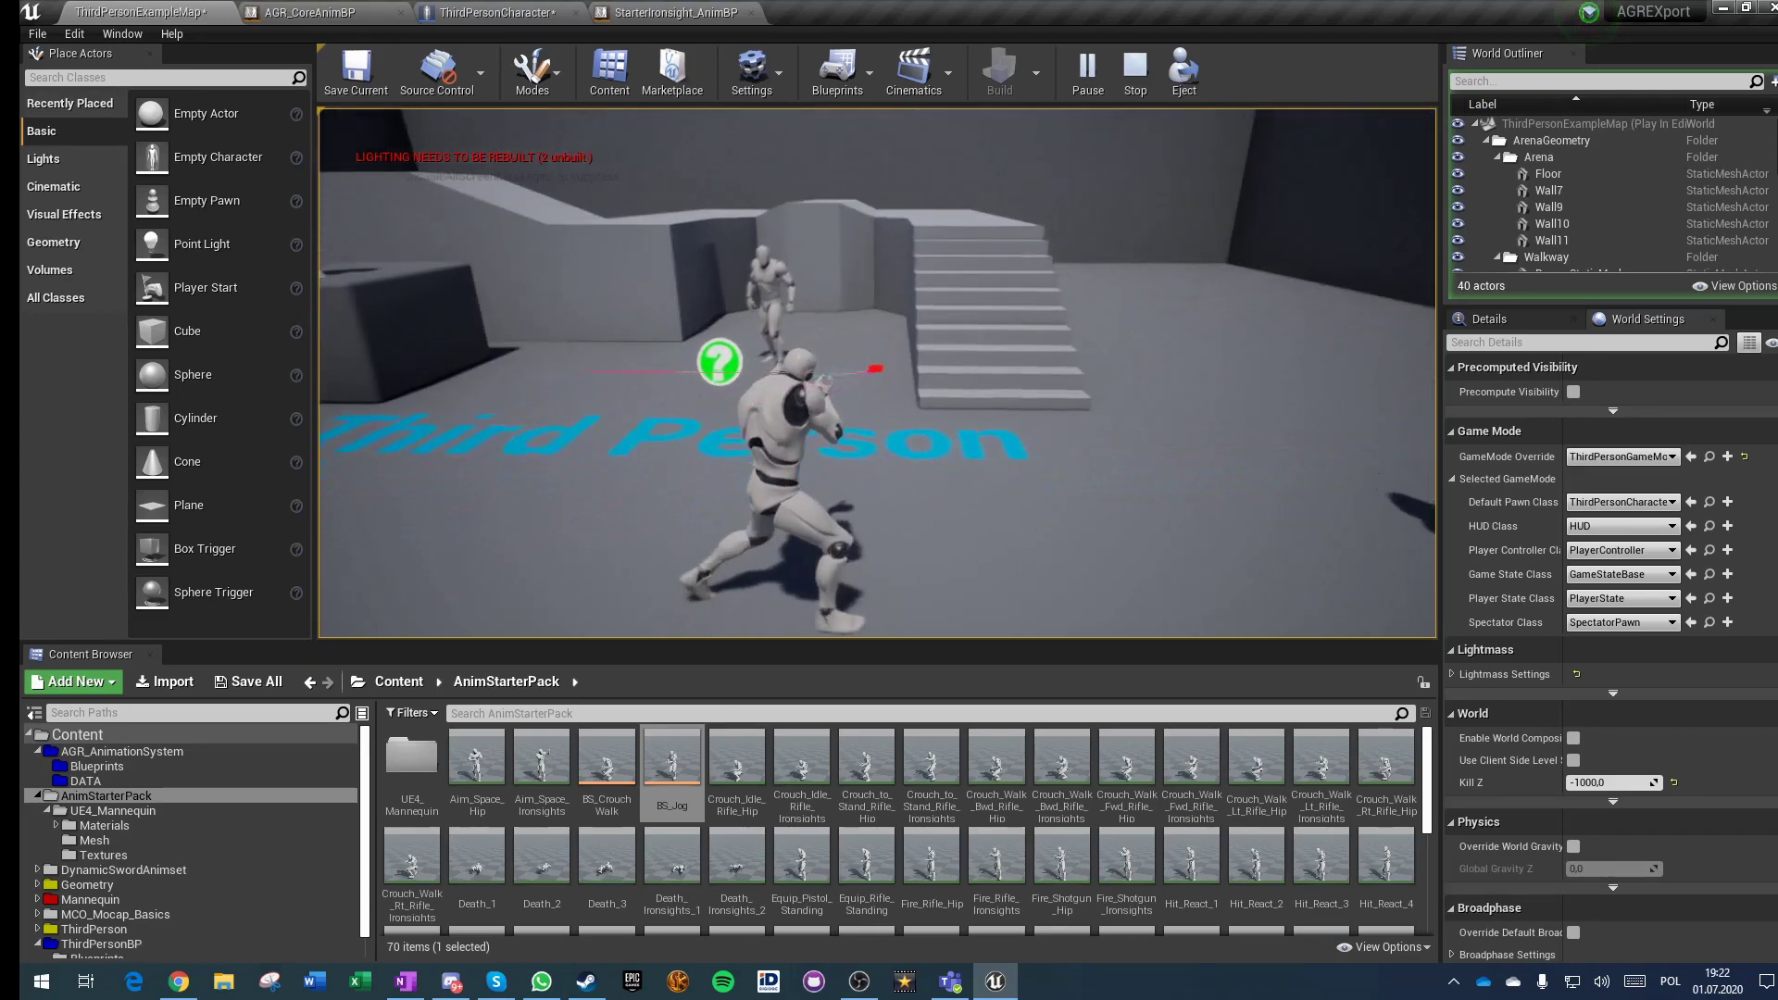
{"action": "key", "text": "w"}
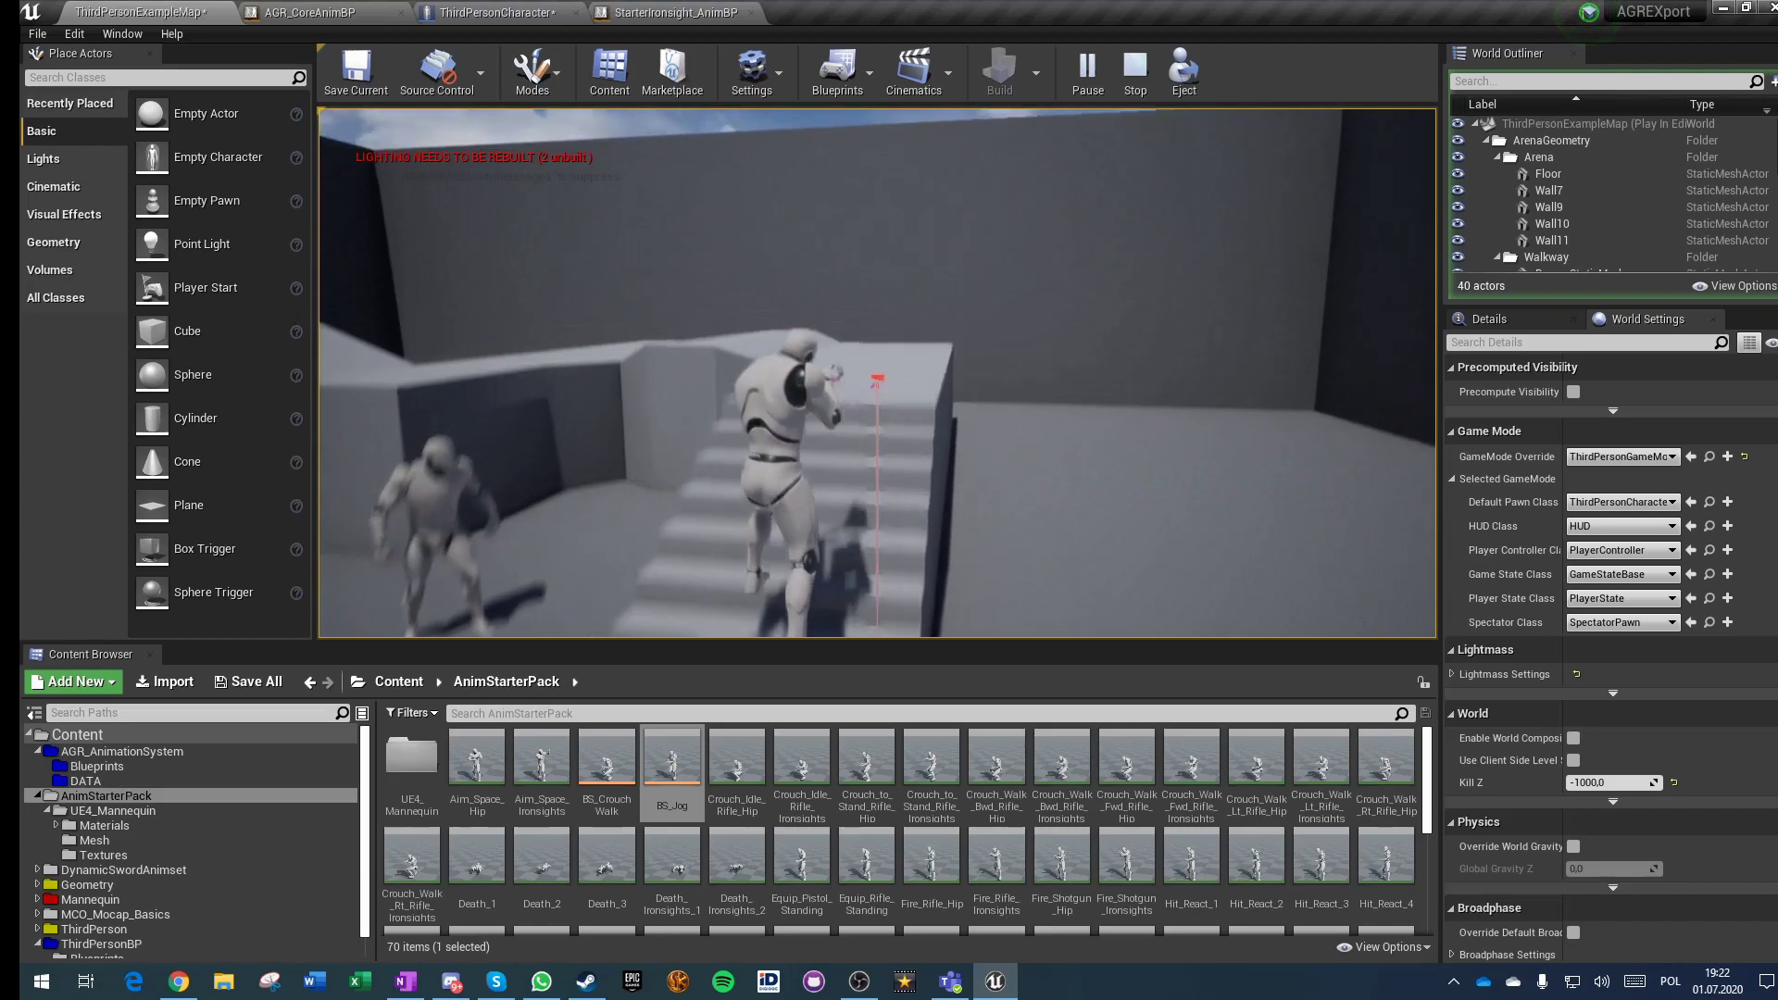
{"action": "key", "text": "w"}
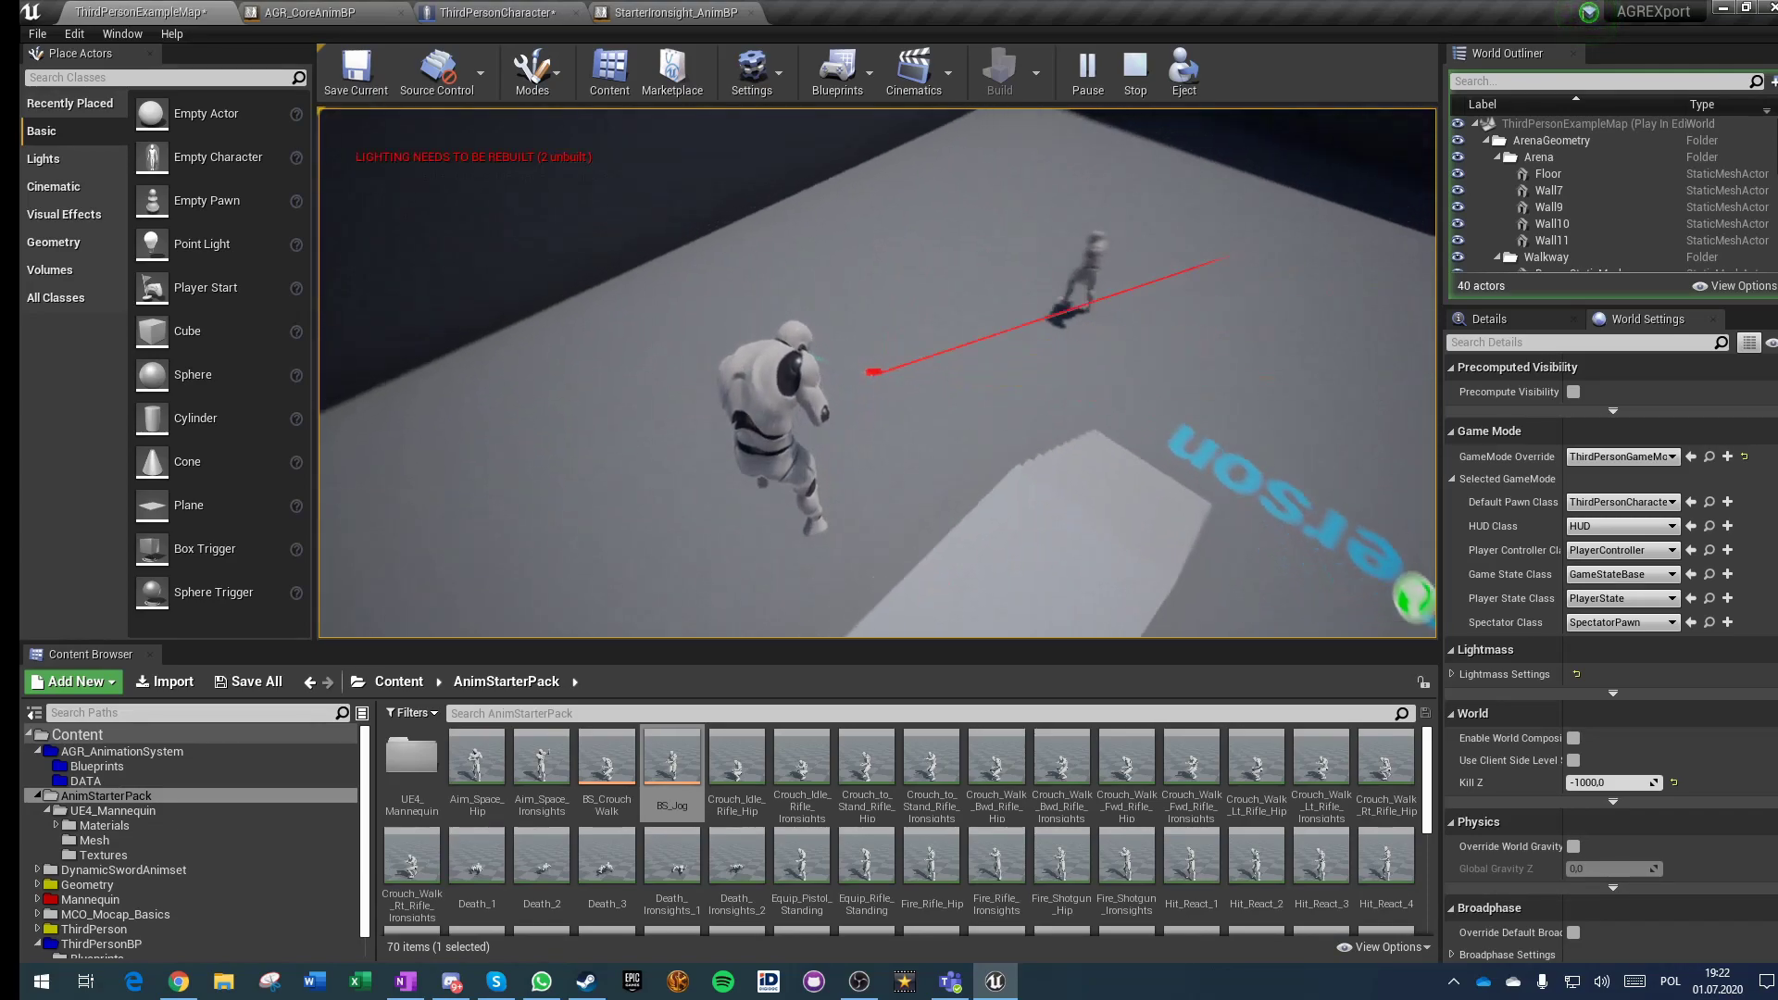
{"action": "key", "text": "w"}
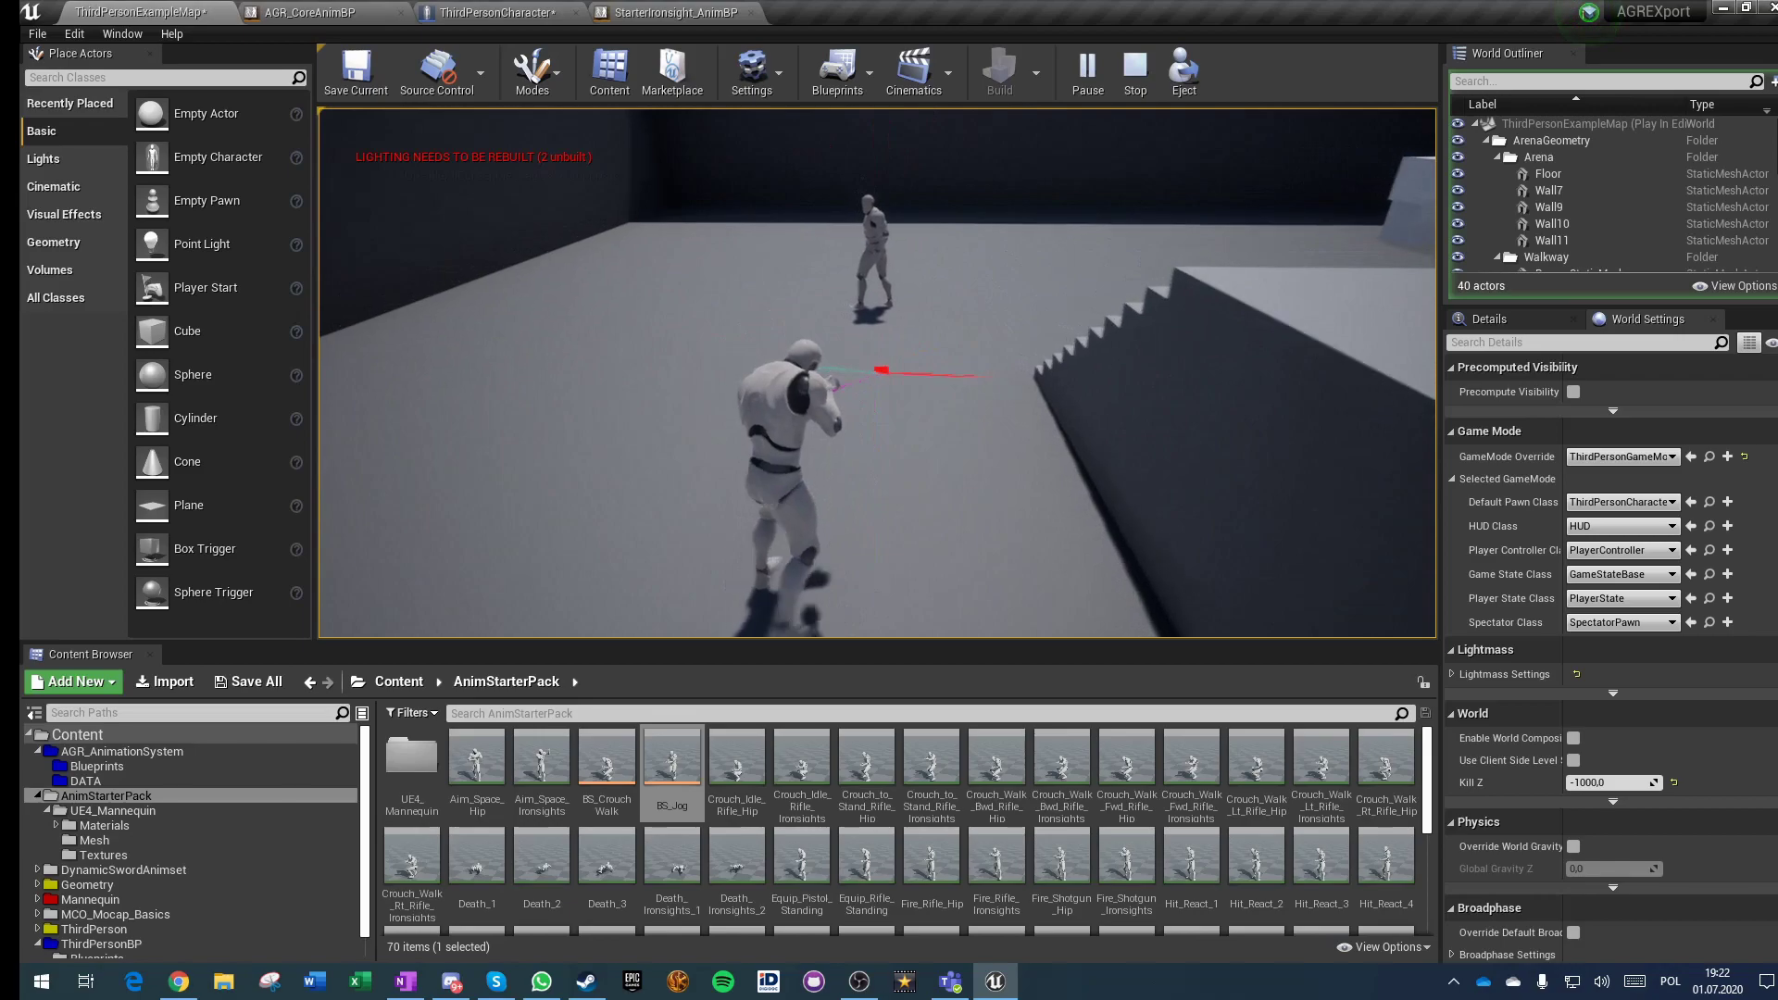
{"action": "key", "text": "w"}
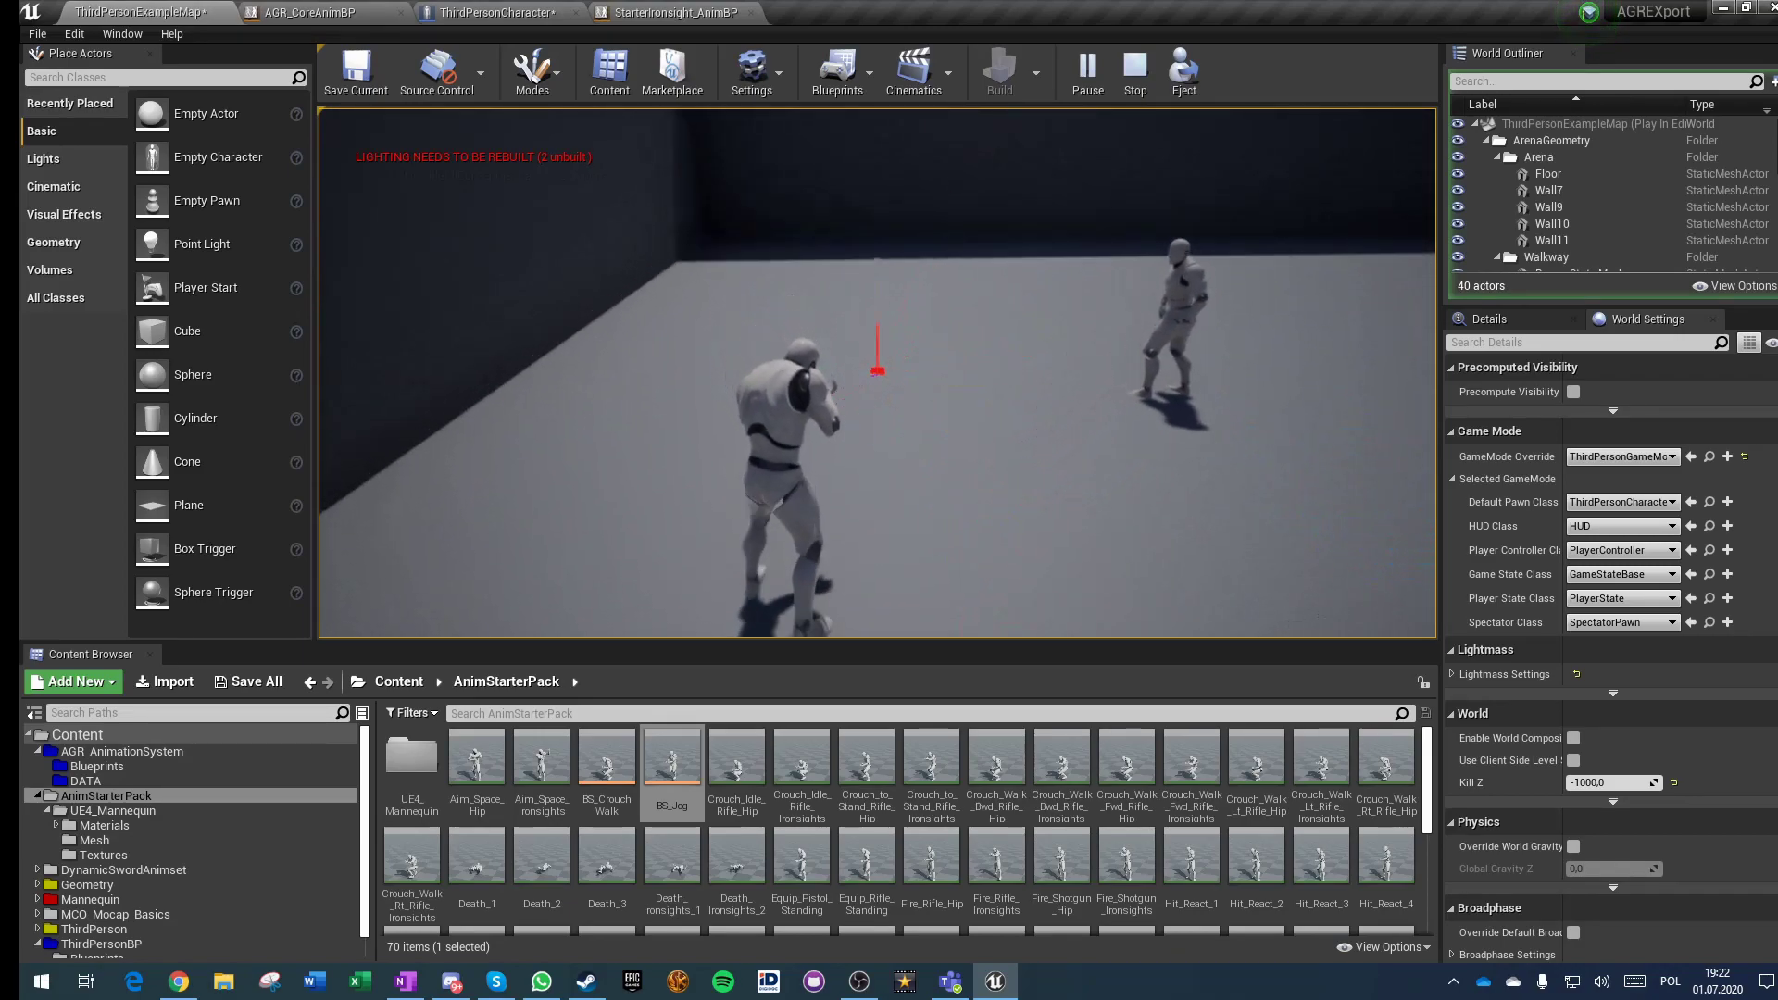
{"action": "key", "text": "w"}
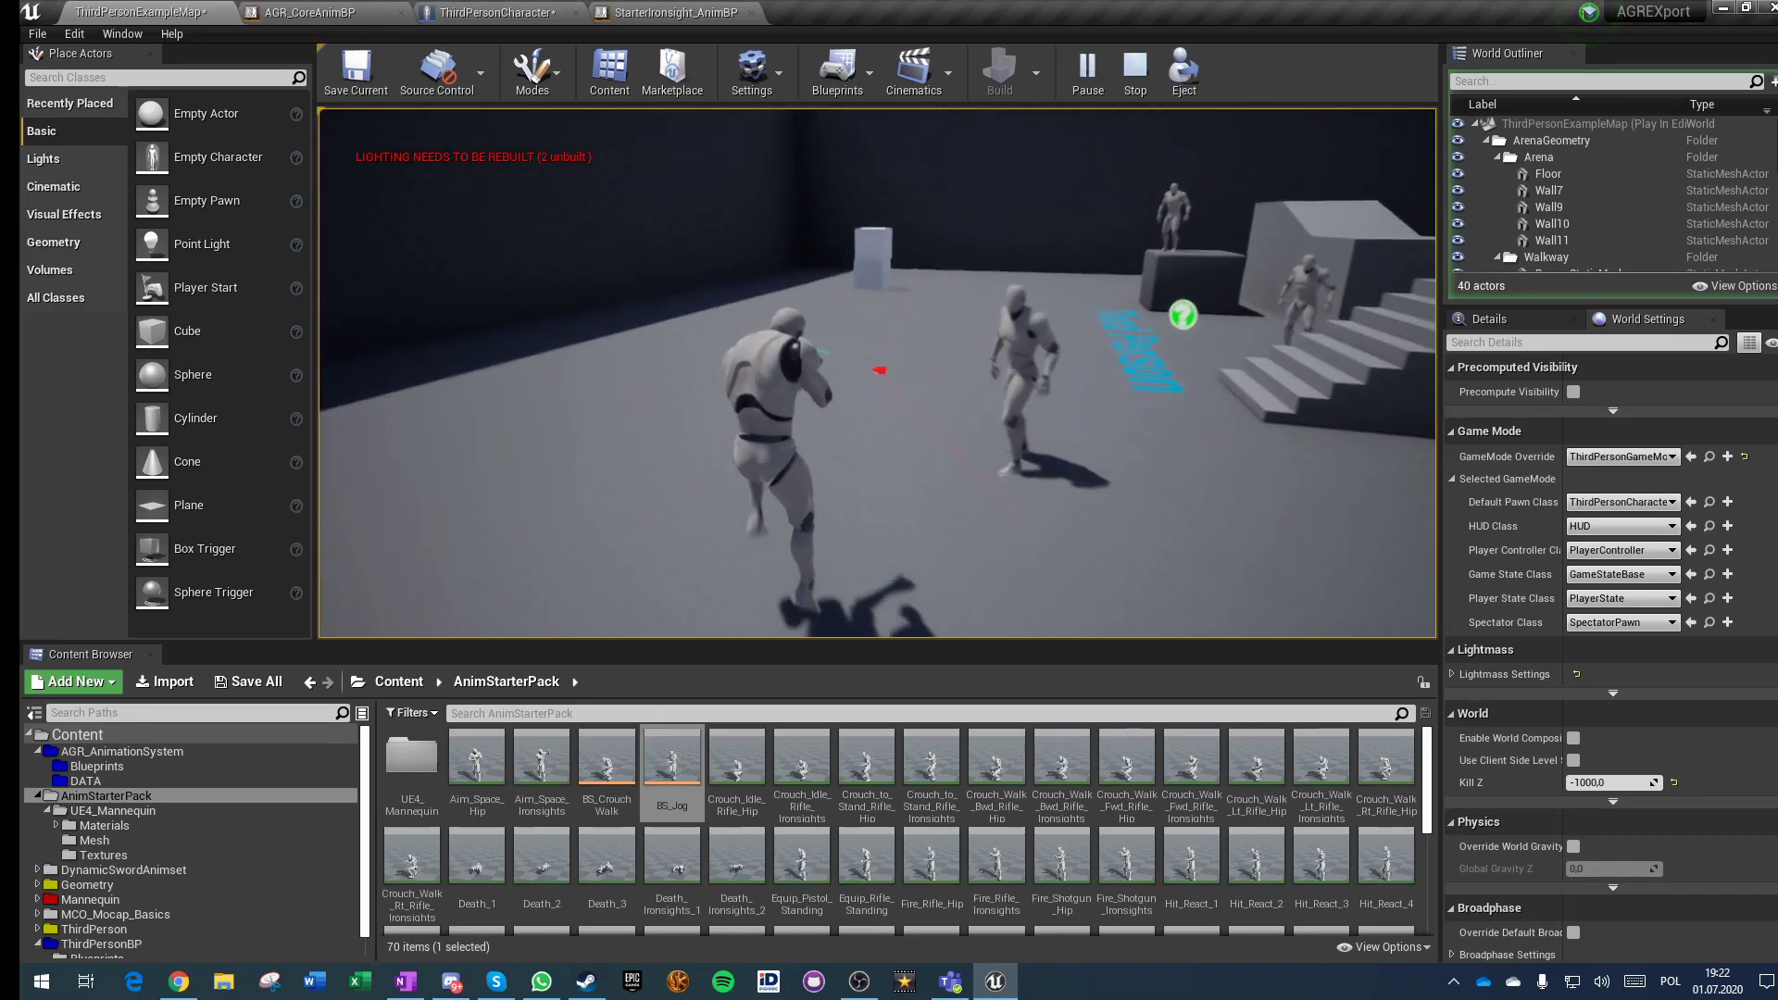
{"action": "key", "text": "w"}
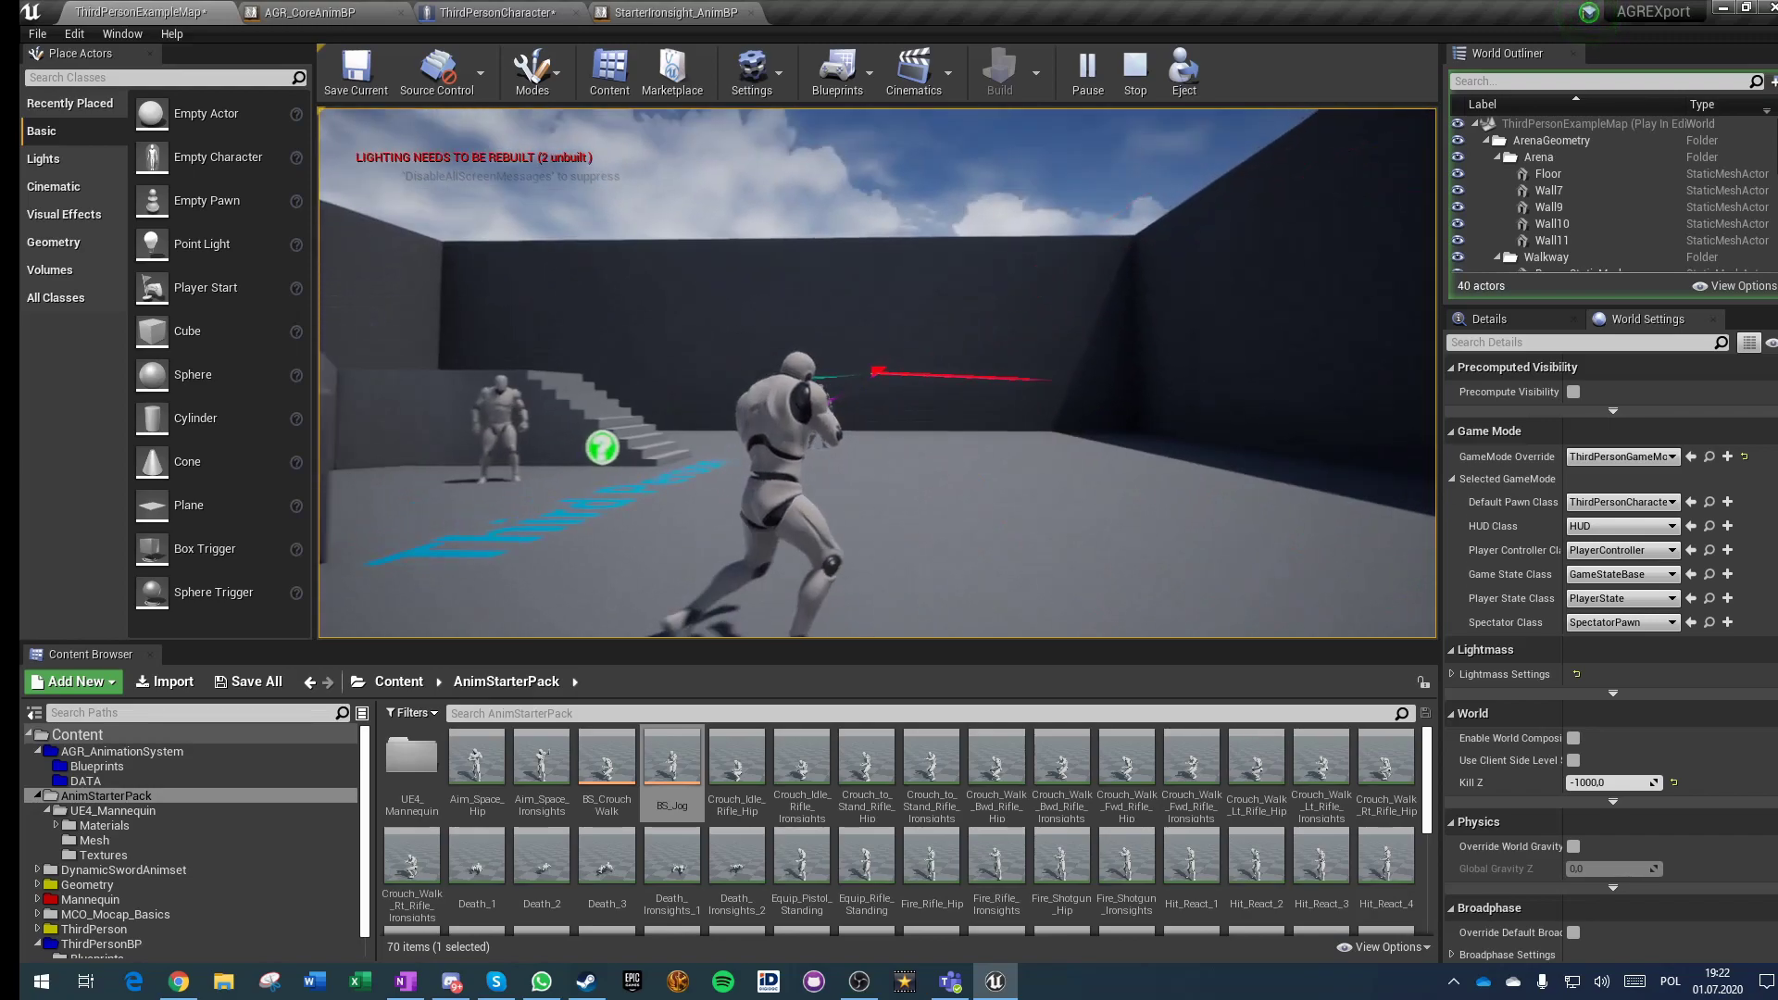
{"action": "key", "text": "s"}
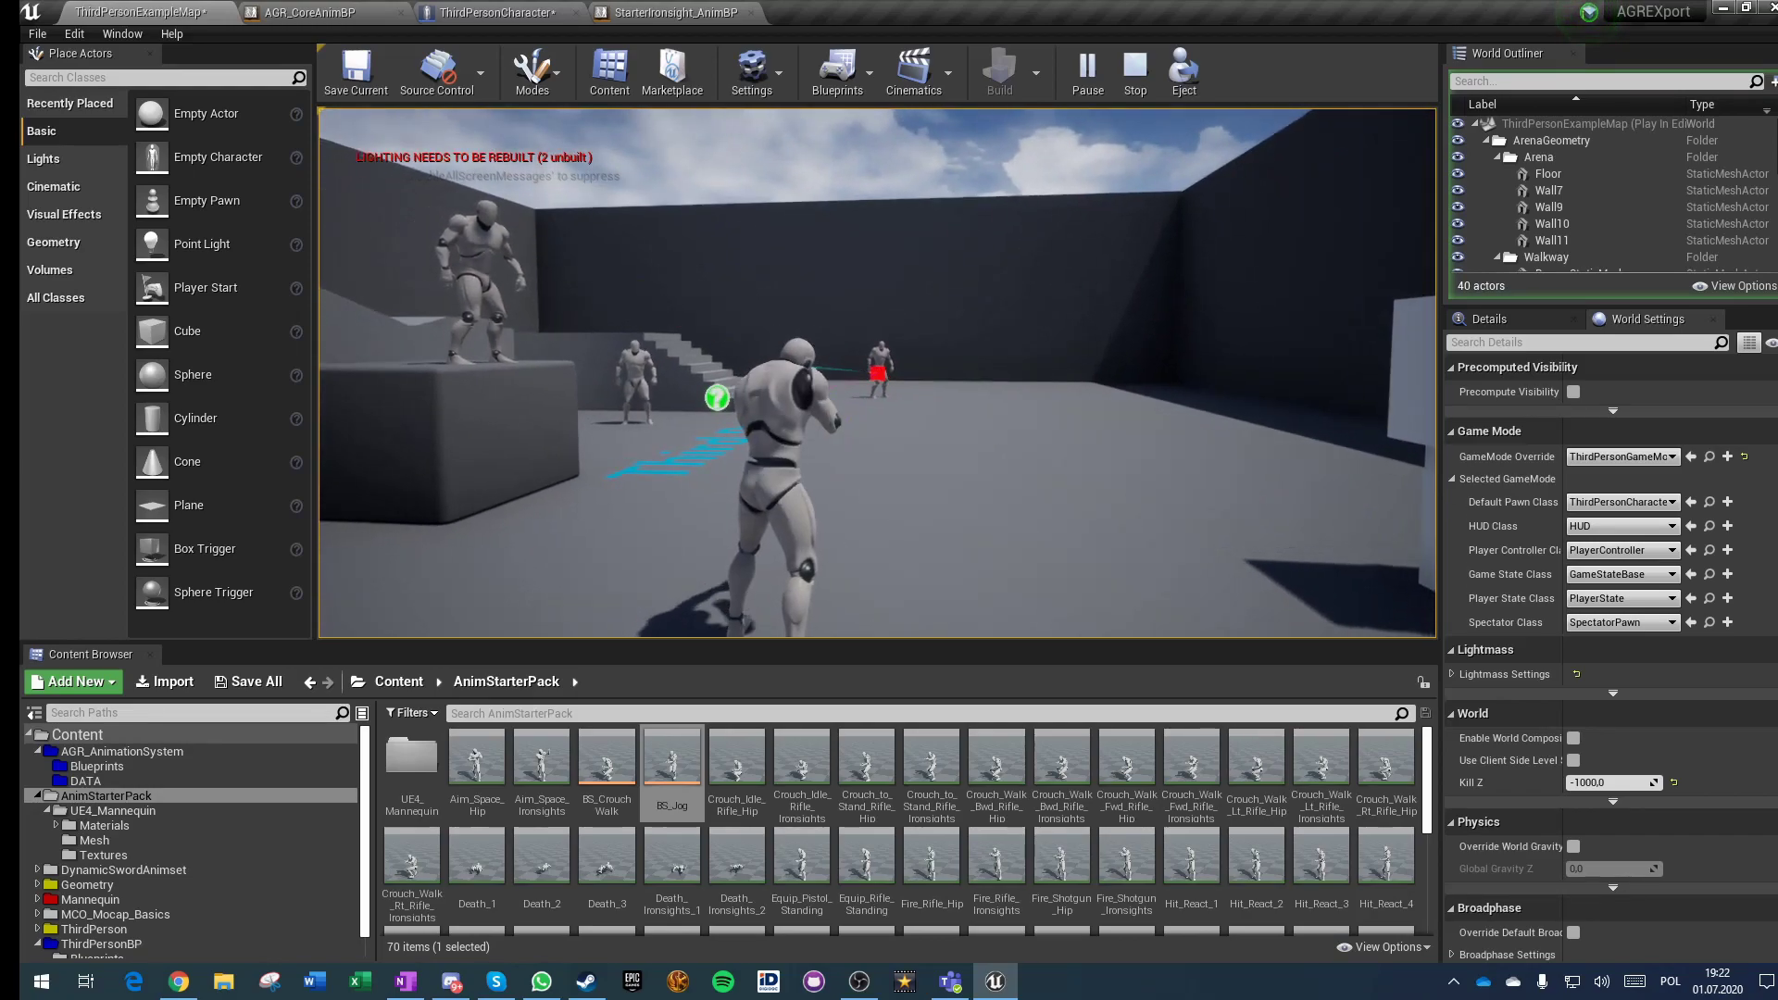
{"action": "key", "text": "Escape"}
Step: Review the "Aim at right click" node group in ThirdPersonCharacter's Tutorial 2 graph and save the blueprint
{"action": "left_click", "coordinate": [675, 12]}
{"action": "left_click", "coordinate": [514, 12]}
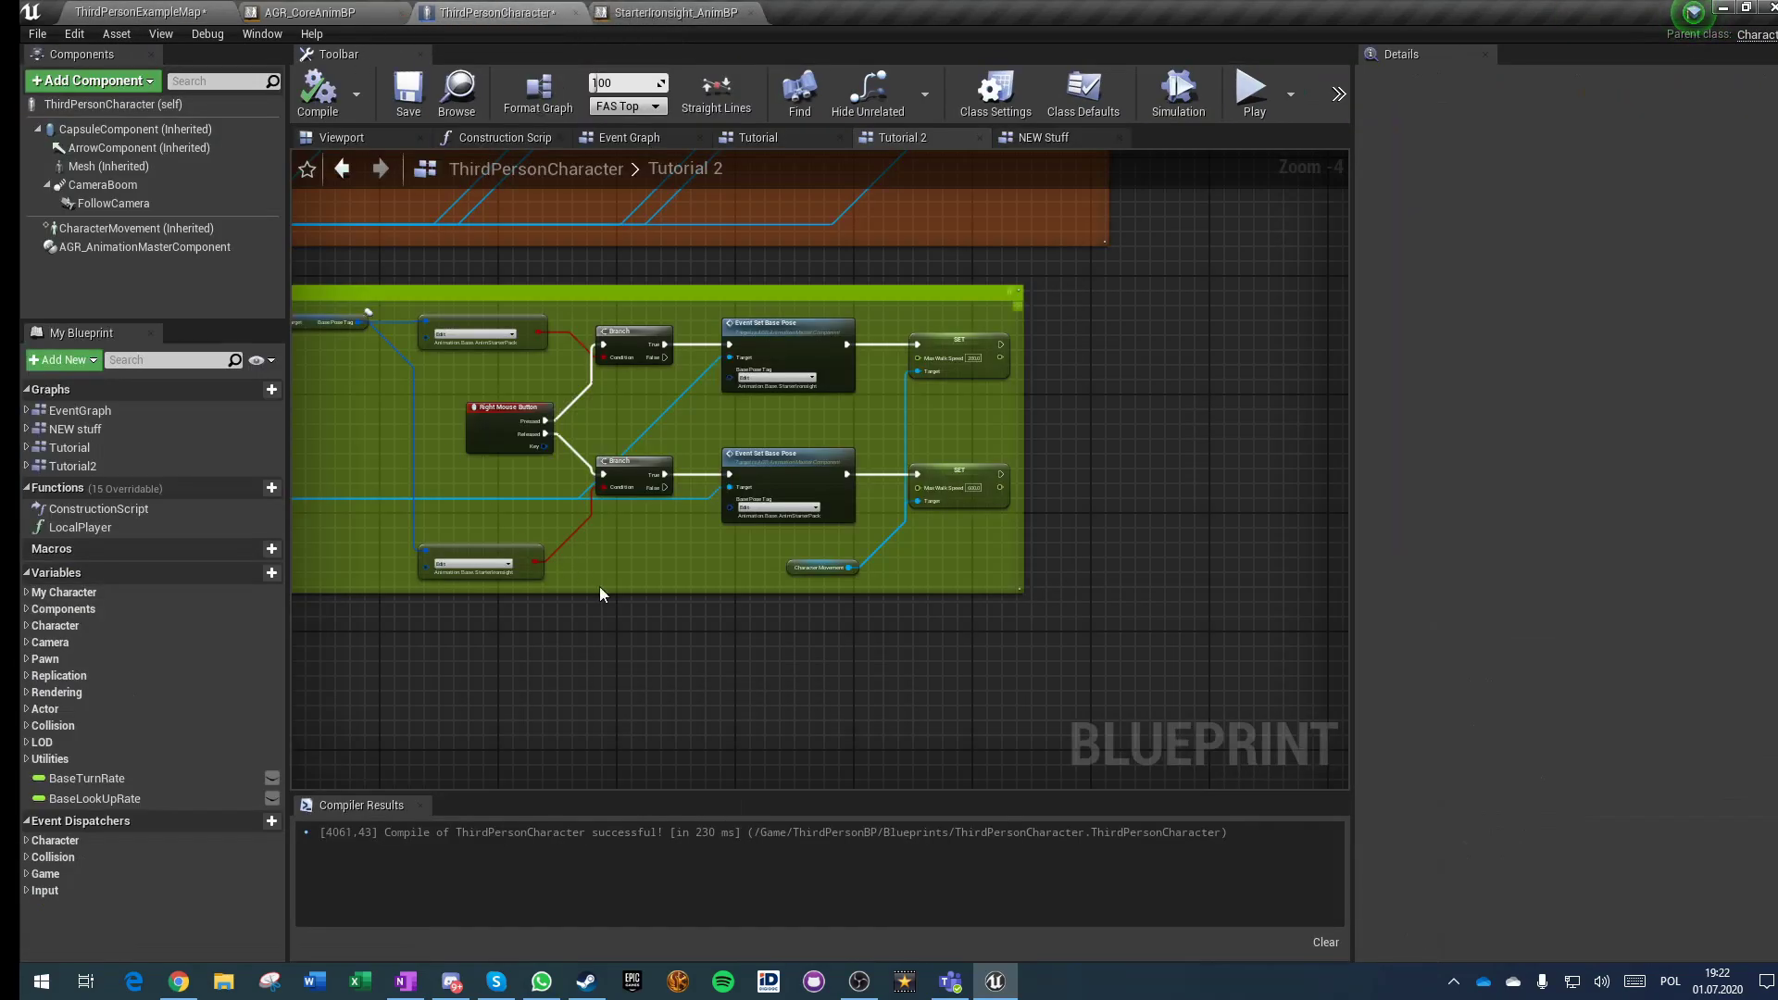
{"action": "scroll", "coordinate": [475, 635], "scroll_direction": "up", "scroll_amount": 3}
{"action": "right_click_drag", "start_coordinate": [475, 634], "coordinate": [975, 612]}
{"action": "right_click_drag", "start_coordinate": [818, 443], "coordinate": [648, 571]}
{"action": "left_click", "coordinate": [876, 646]}
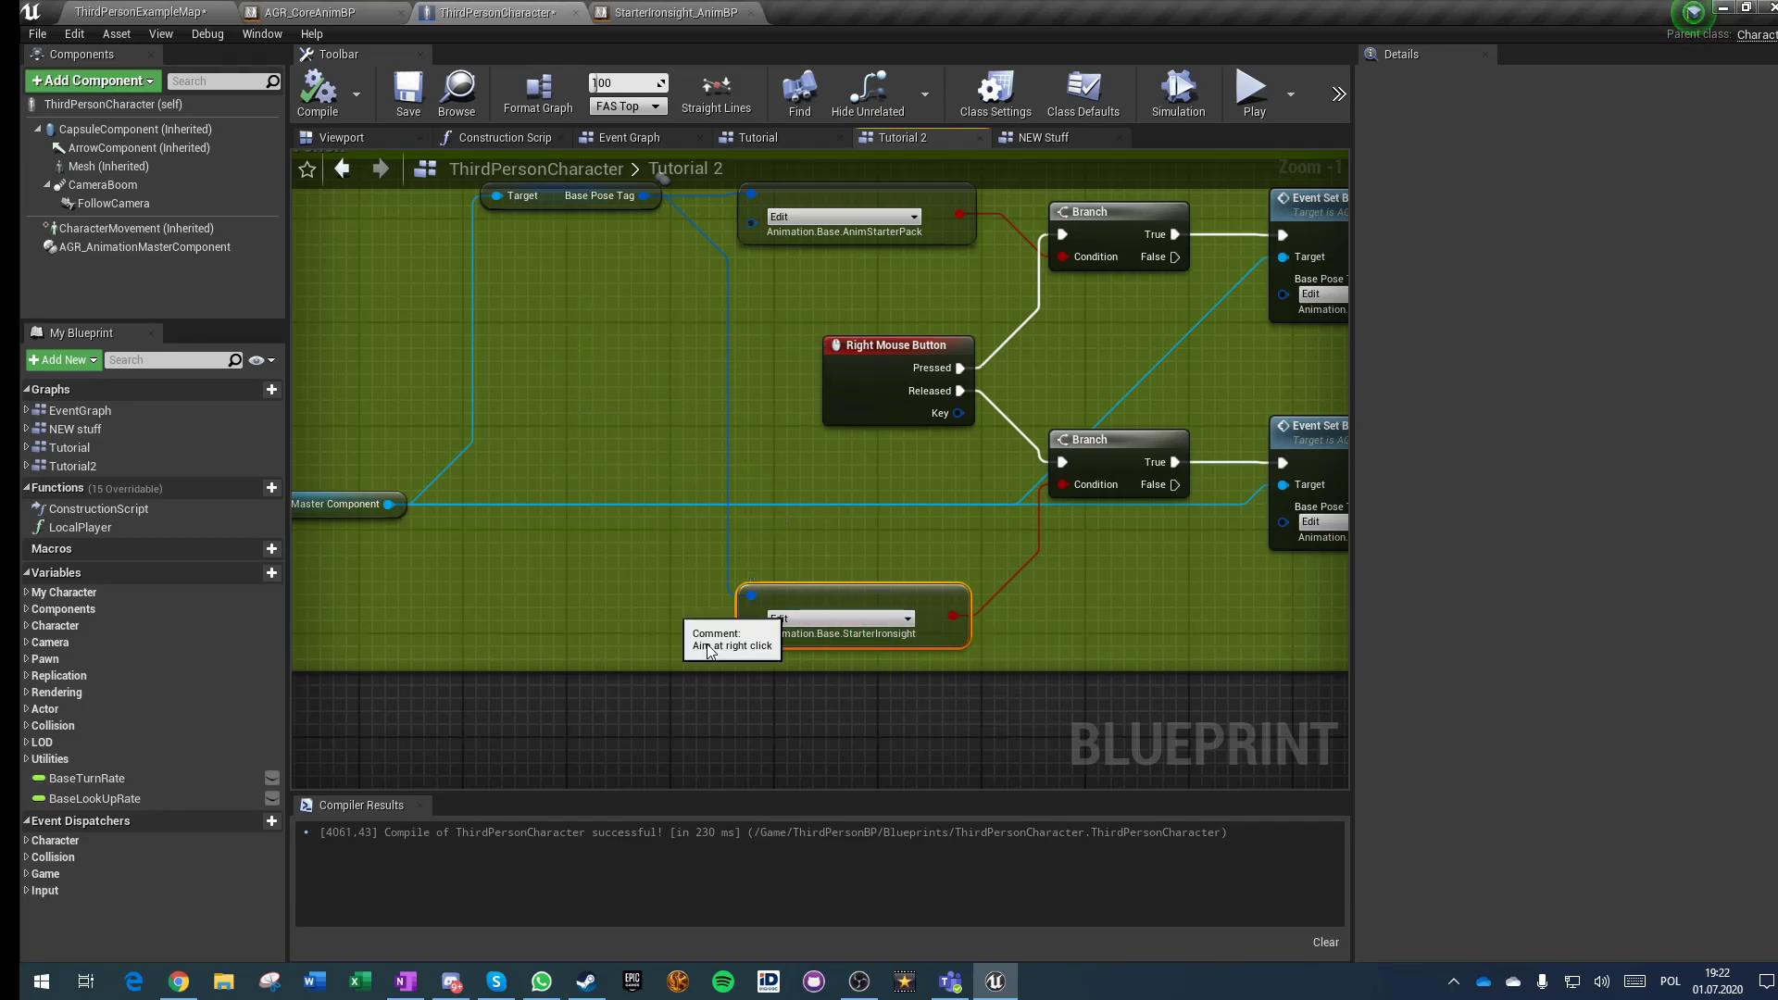
{"action": "right_click_drag", "start_coordinate": [624, 734], "coordinate": [609, 534]}
{"action": "scroll", "coordinate": [806, 586], "scroll_direction": "down", "scroll_amount": 2}
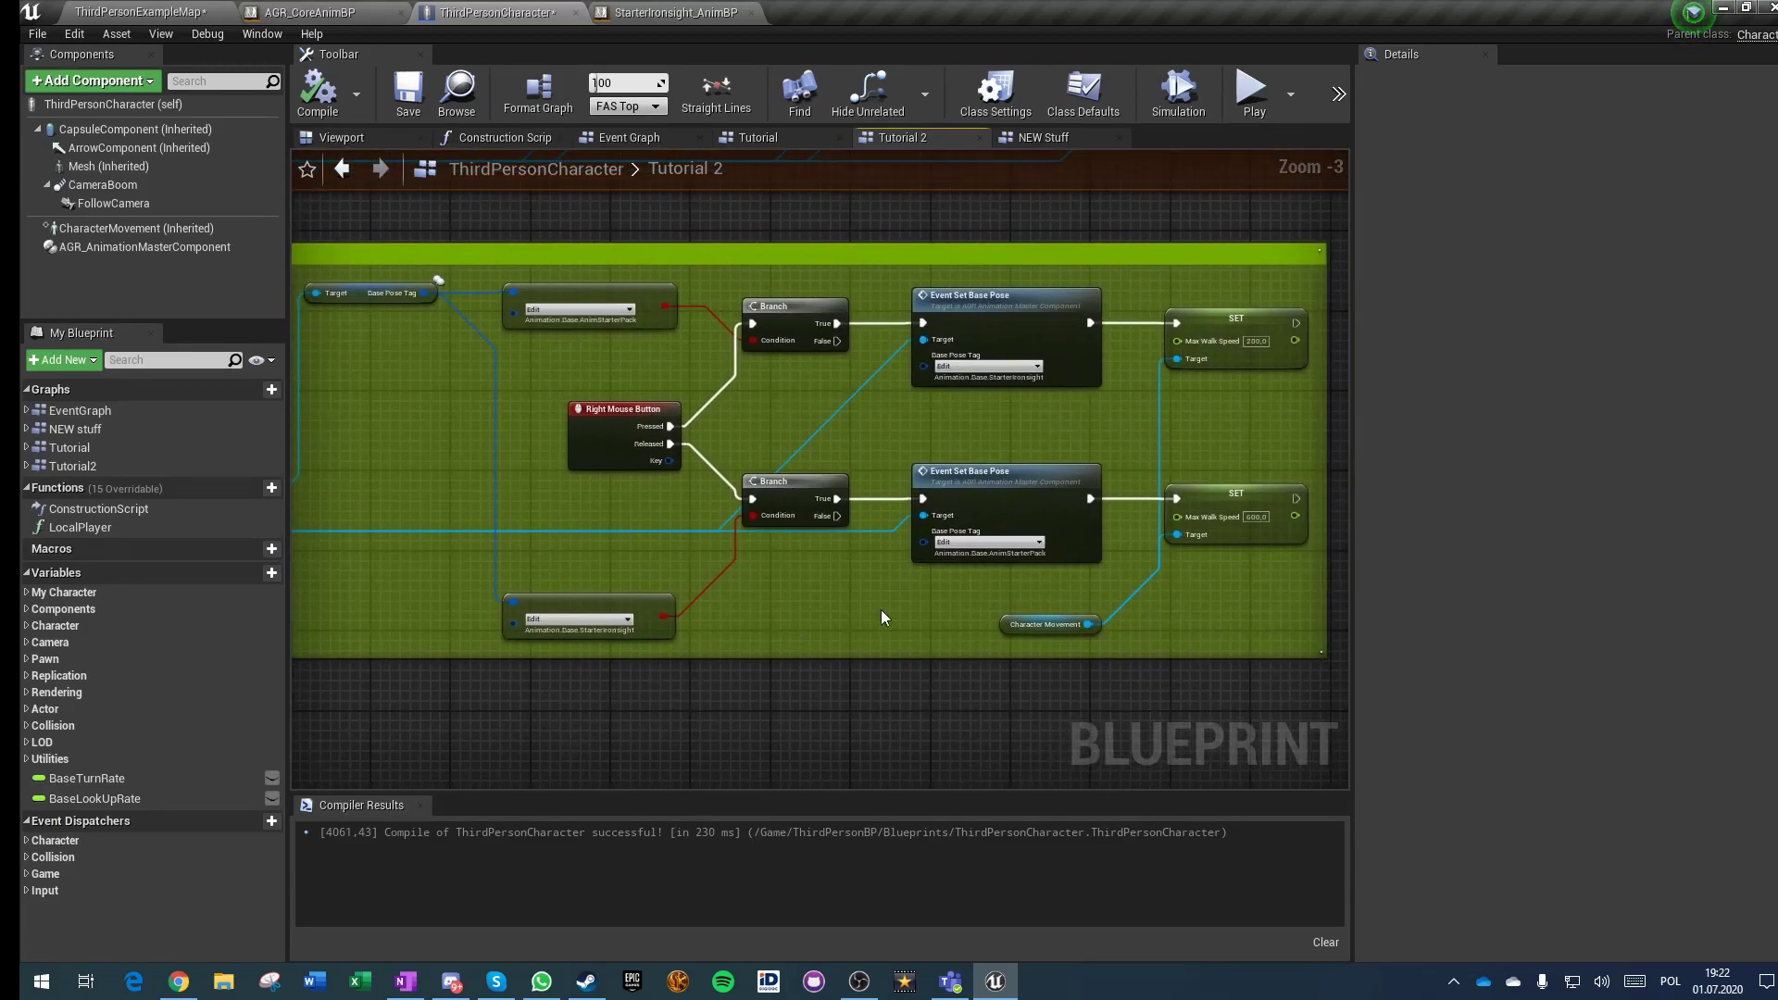
{"action": "scroll", "coordinate": [754, 565], "scroll_direction": "down", "scroll_amount": 3}
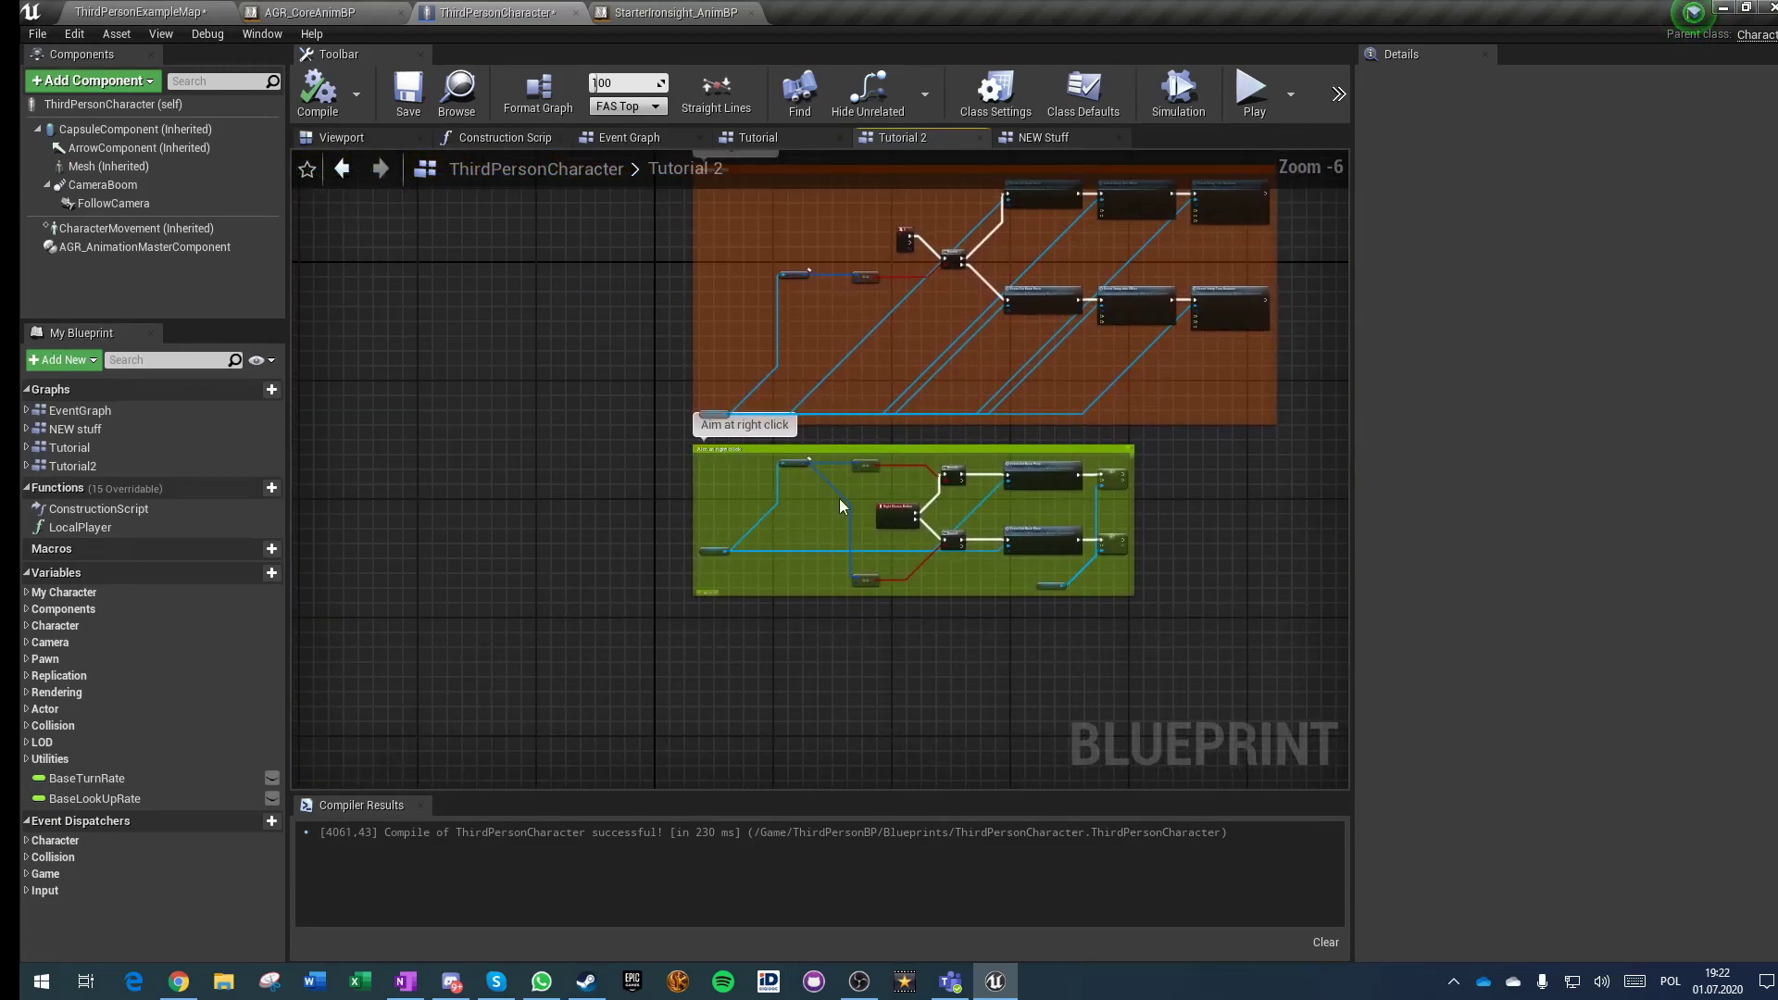
{"action": "left_click", "coordinate": [409, 91]}
Step: In the StarterIronsight_AnimBP AnimGraph, move the Standing state machine up beside the Inertialization node and save the blueprint
{"action": "left_click", "coordinate": [648, 13]}
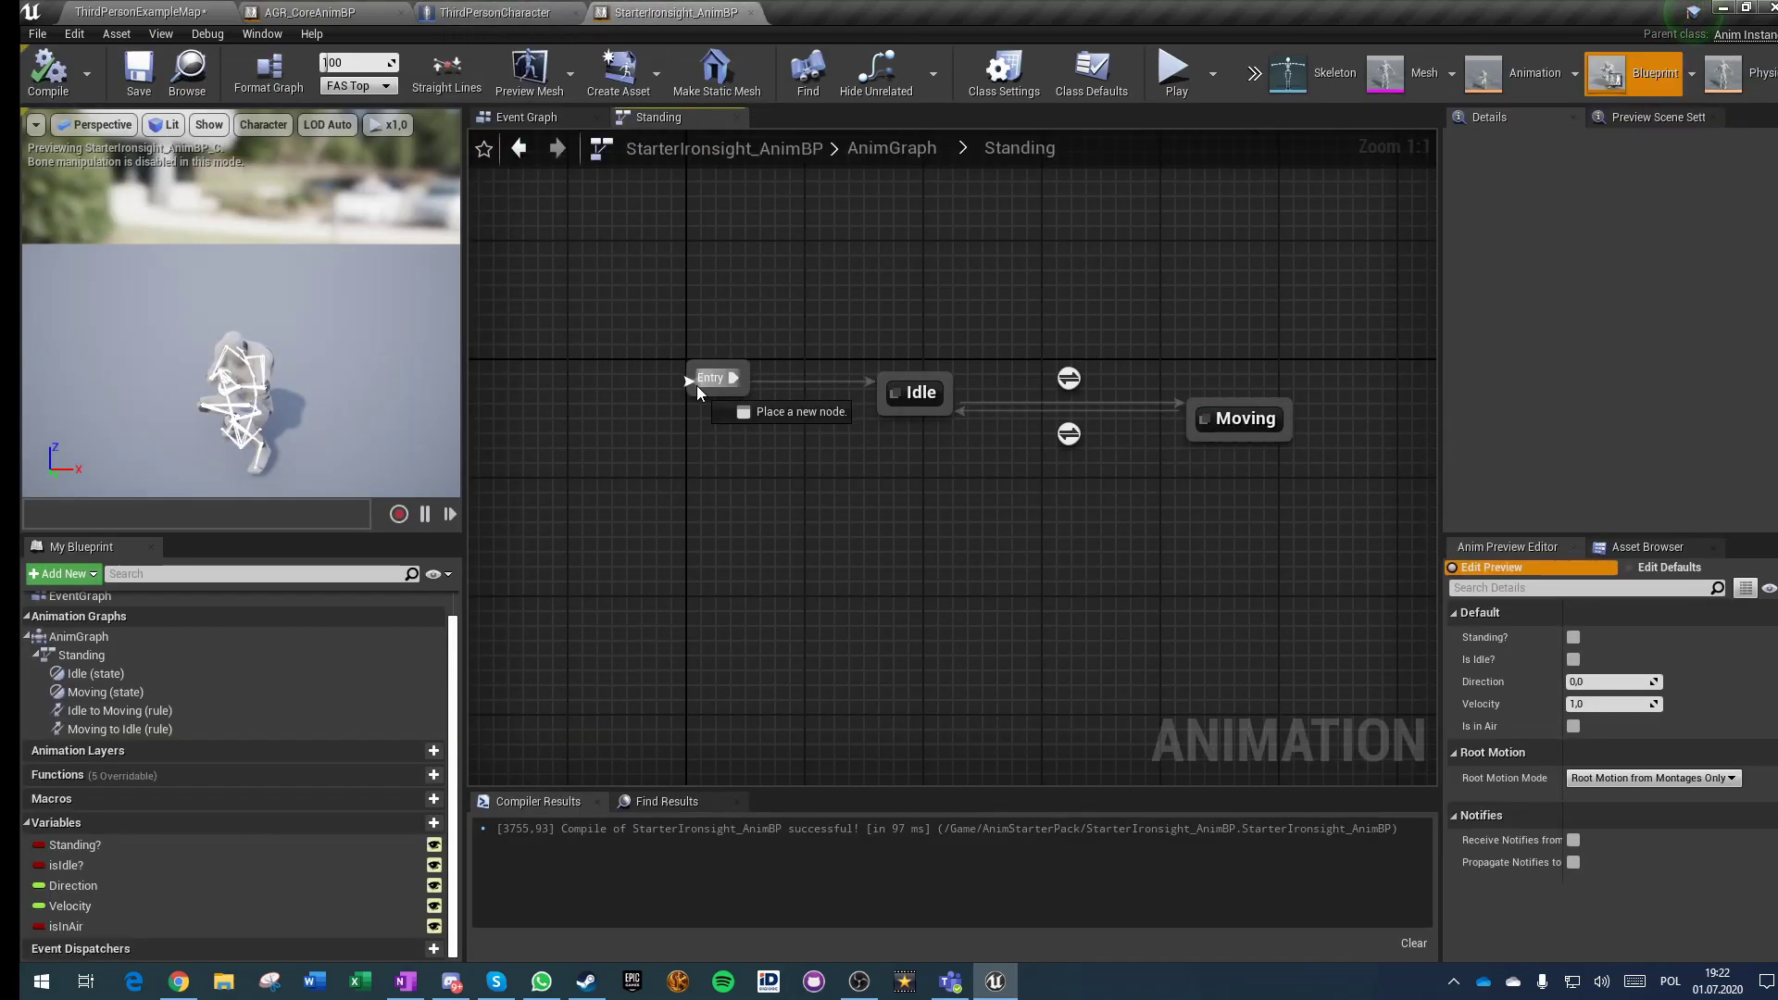
{"action": "left_click", "coordinate": [533, 117]}
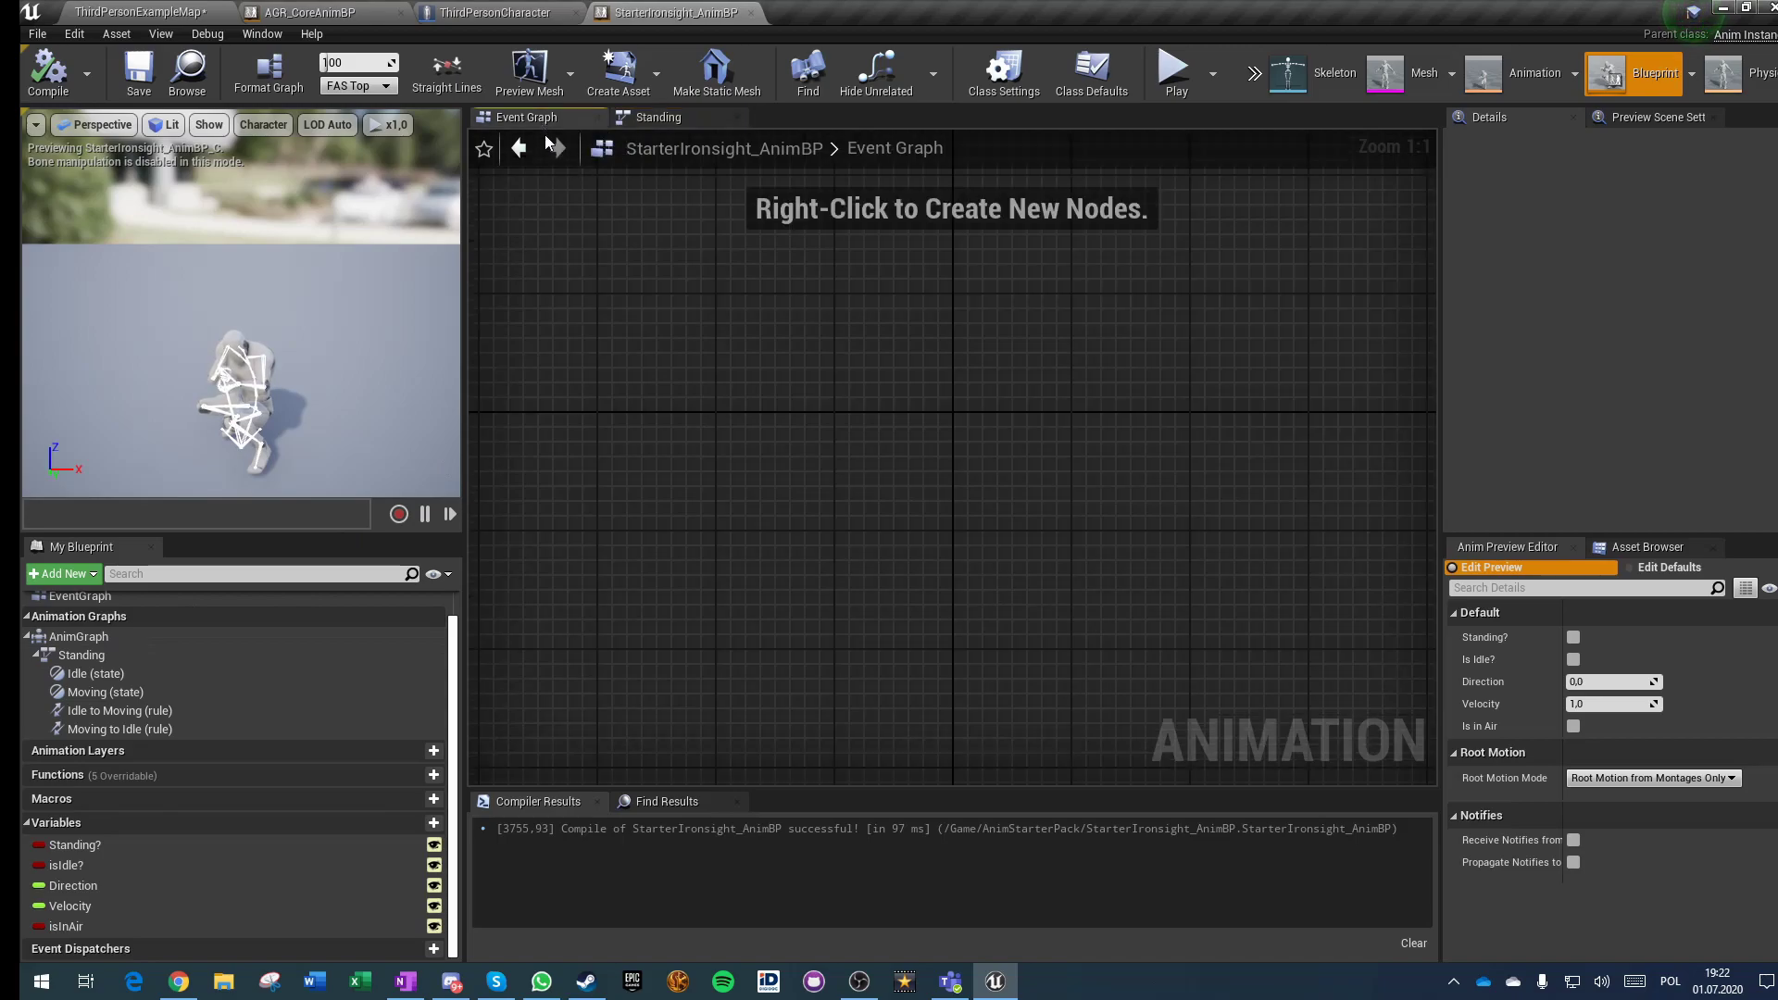
{"action": "left_click", "coordinate": [663, 118]}
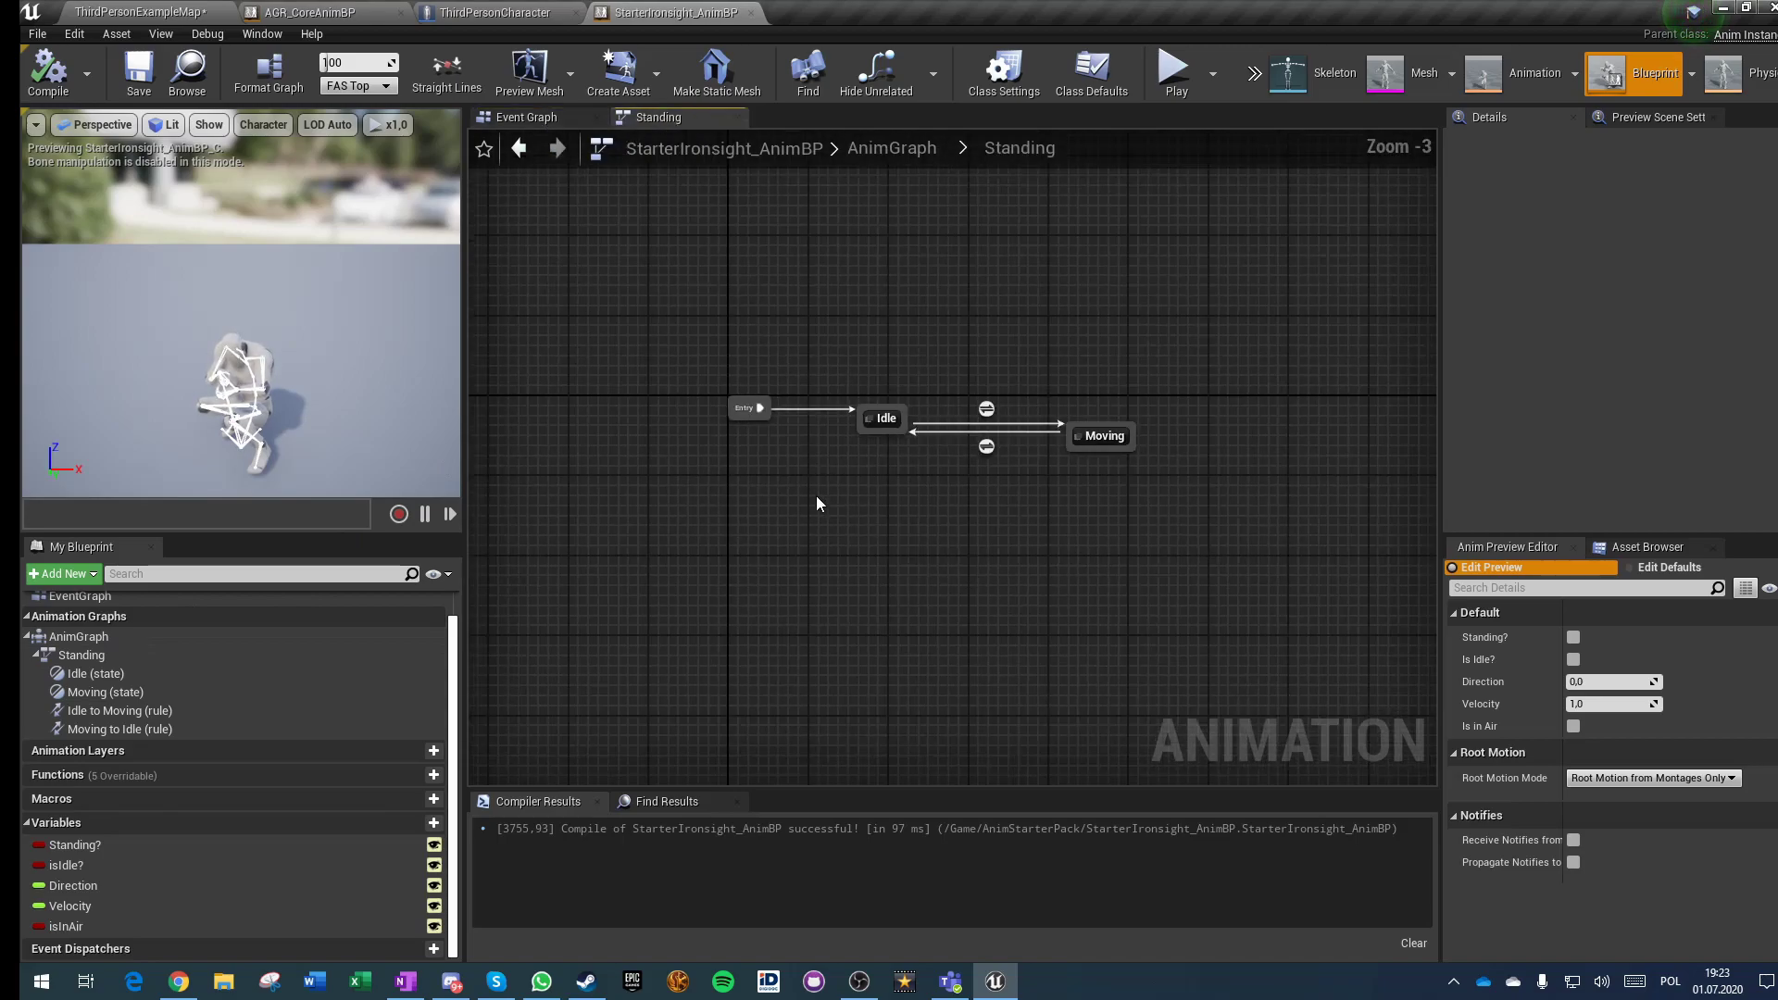
{"action": "left_click", "coordinate": [905, 141]}
{"action": "right_click_drag", "start_coordinate": [907, 598], "coordinate": [1056, 602]}
{"action": "scroll", "coordinate": [732, 426], "scroll_direction": "up", "scroll_amount": 5}
{"action": "right_click_drag", "start_coordinate": [989, 526], "coordinate": [889, 388]}
{"action": "scroll", "coordinate": [716, 386], "scroll_direction": "down", "scroll_amount": 2}
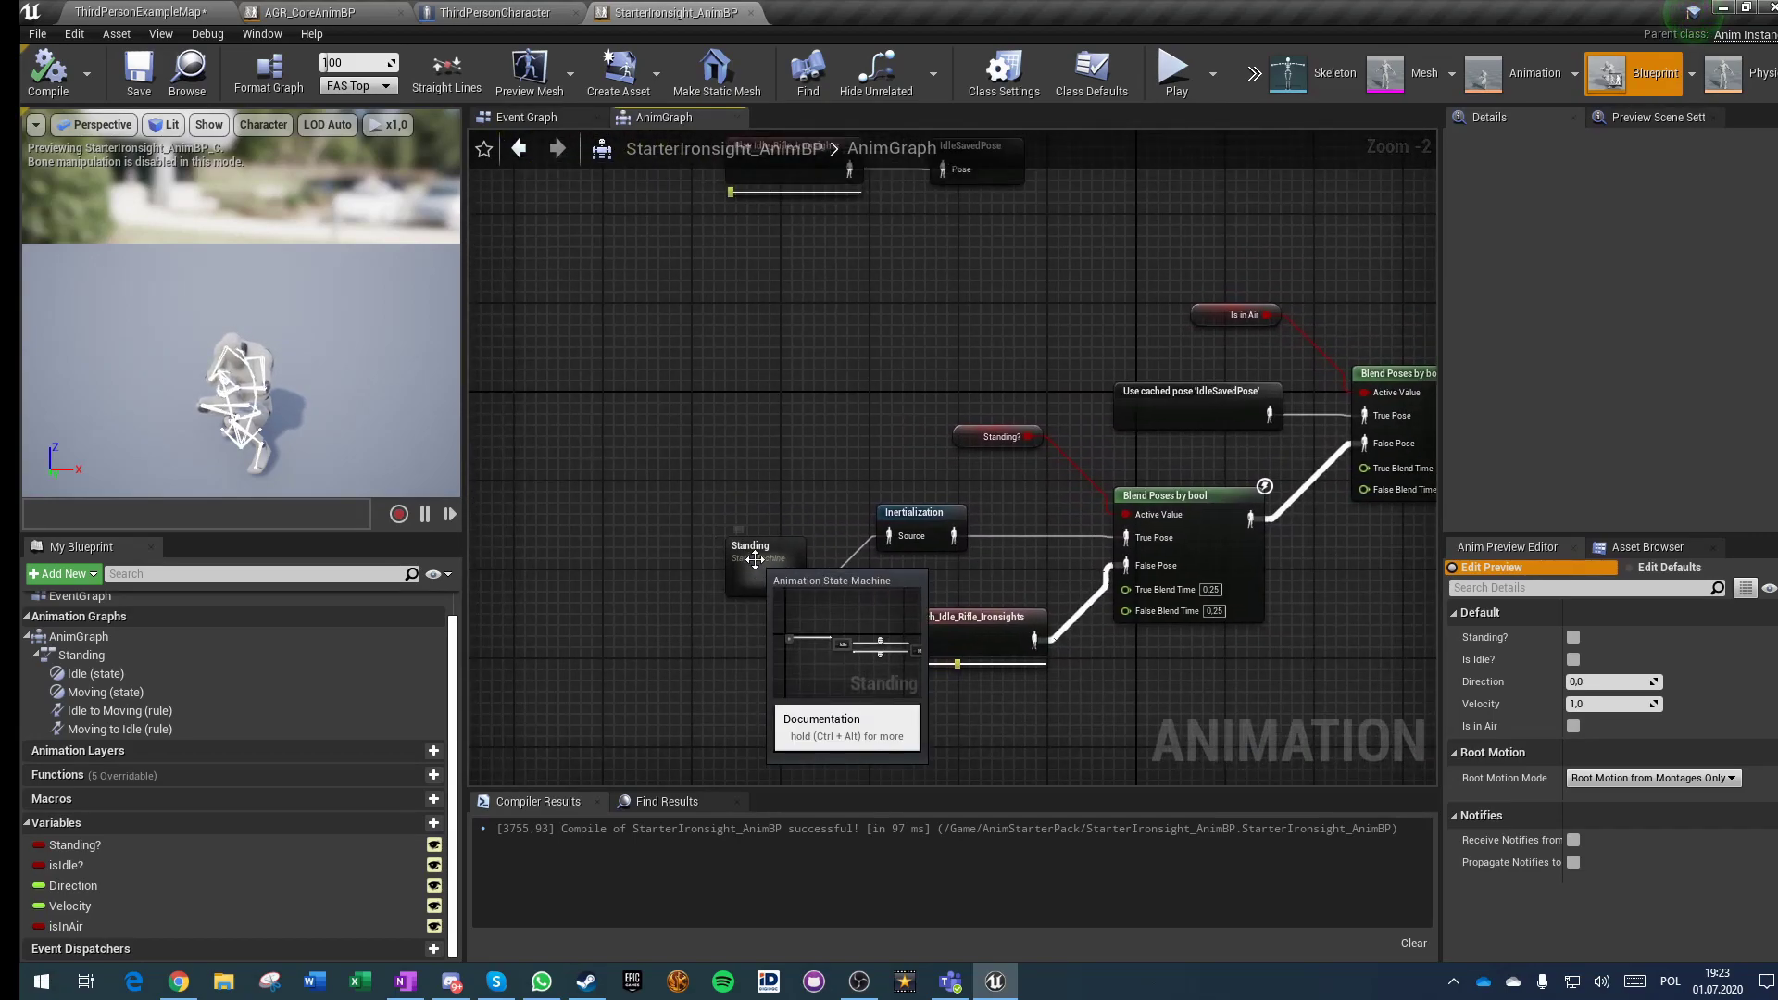
{"action": "left_click_drag", "start_coordinate": [756, 562], "coordinate": [745, 505]}
{"action": "left_click", "coordinate": [735, 632]}
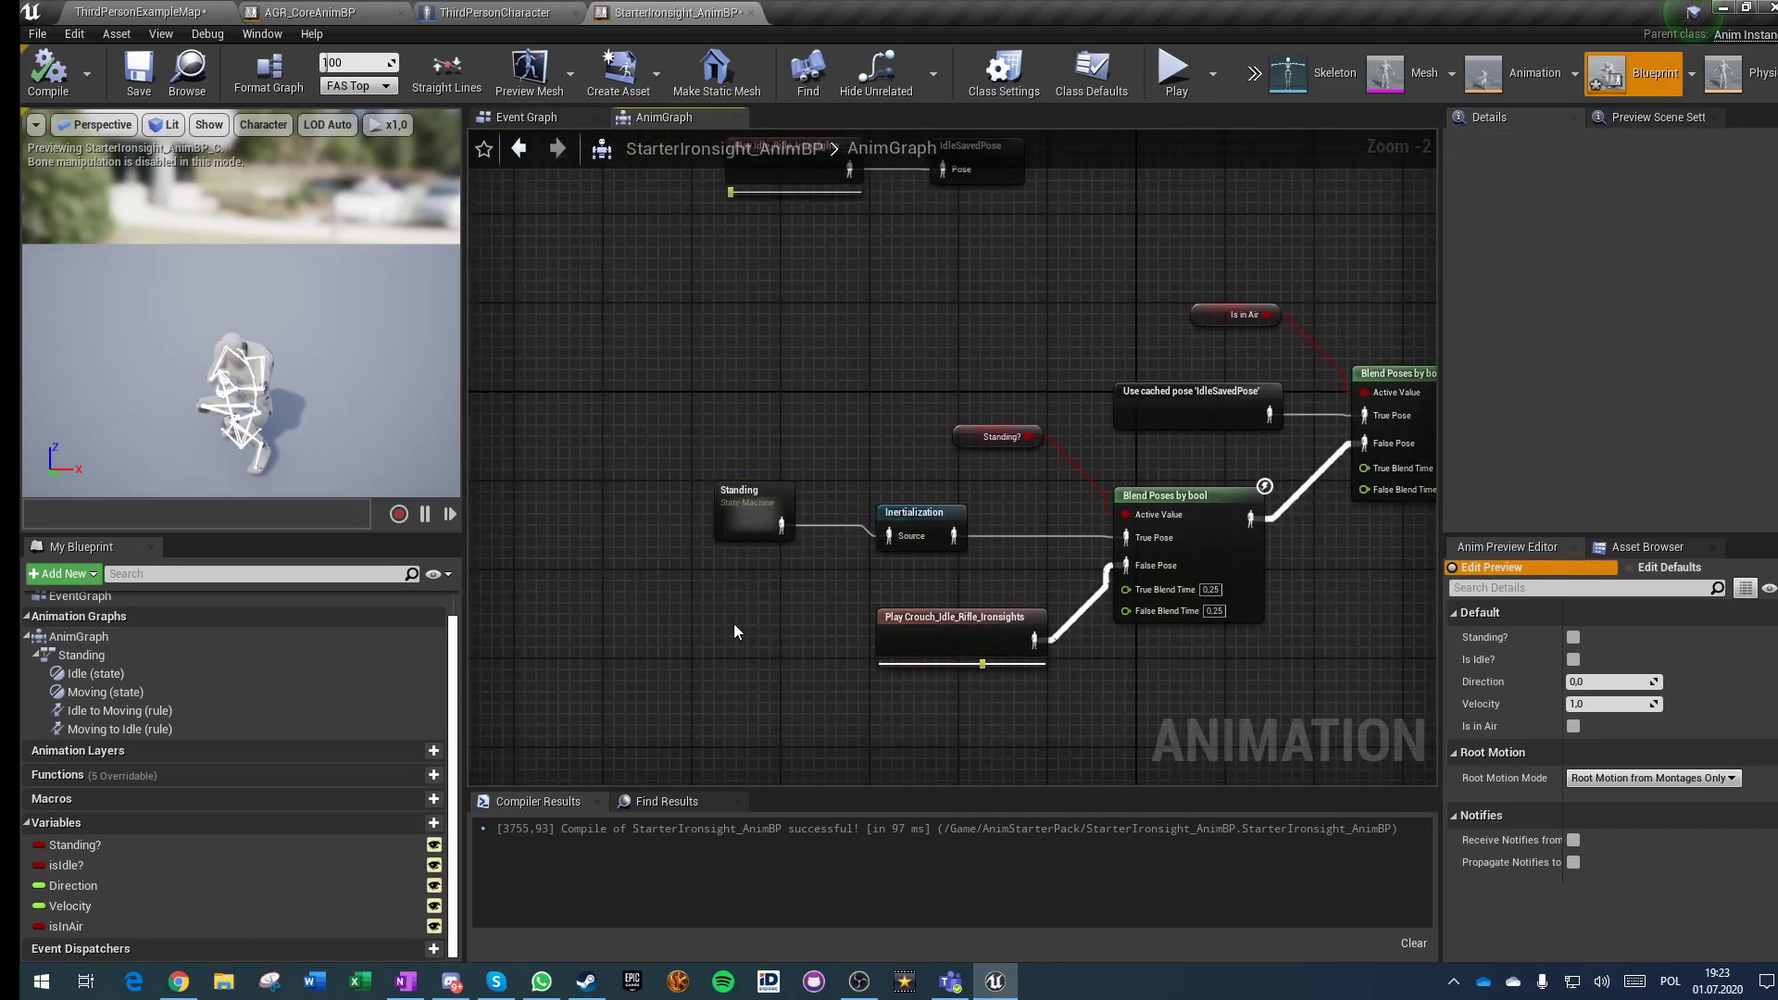
{"action": "left_click", "coordinate": [137, 74]}
Step: Save ThirdPersonExampleMap and open the DT_AnimationTags data table from AGR_AnimationSystem's DATA folder
{"action": "left_click", "coordinate": [139, 12]}
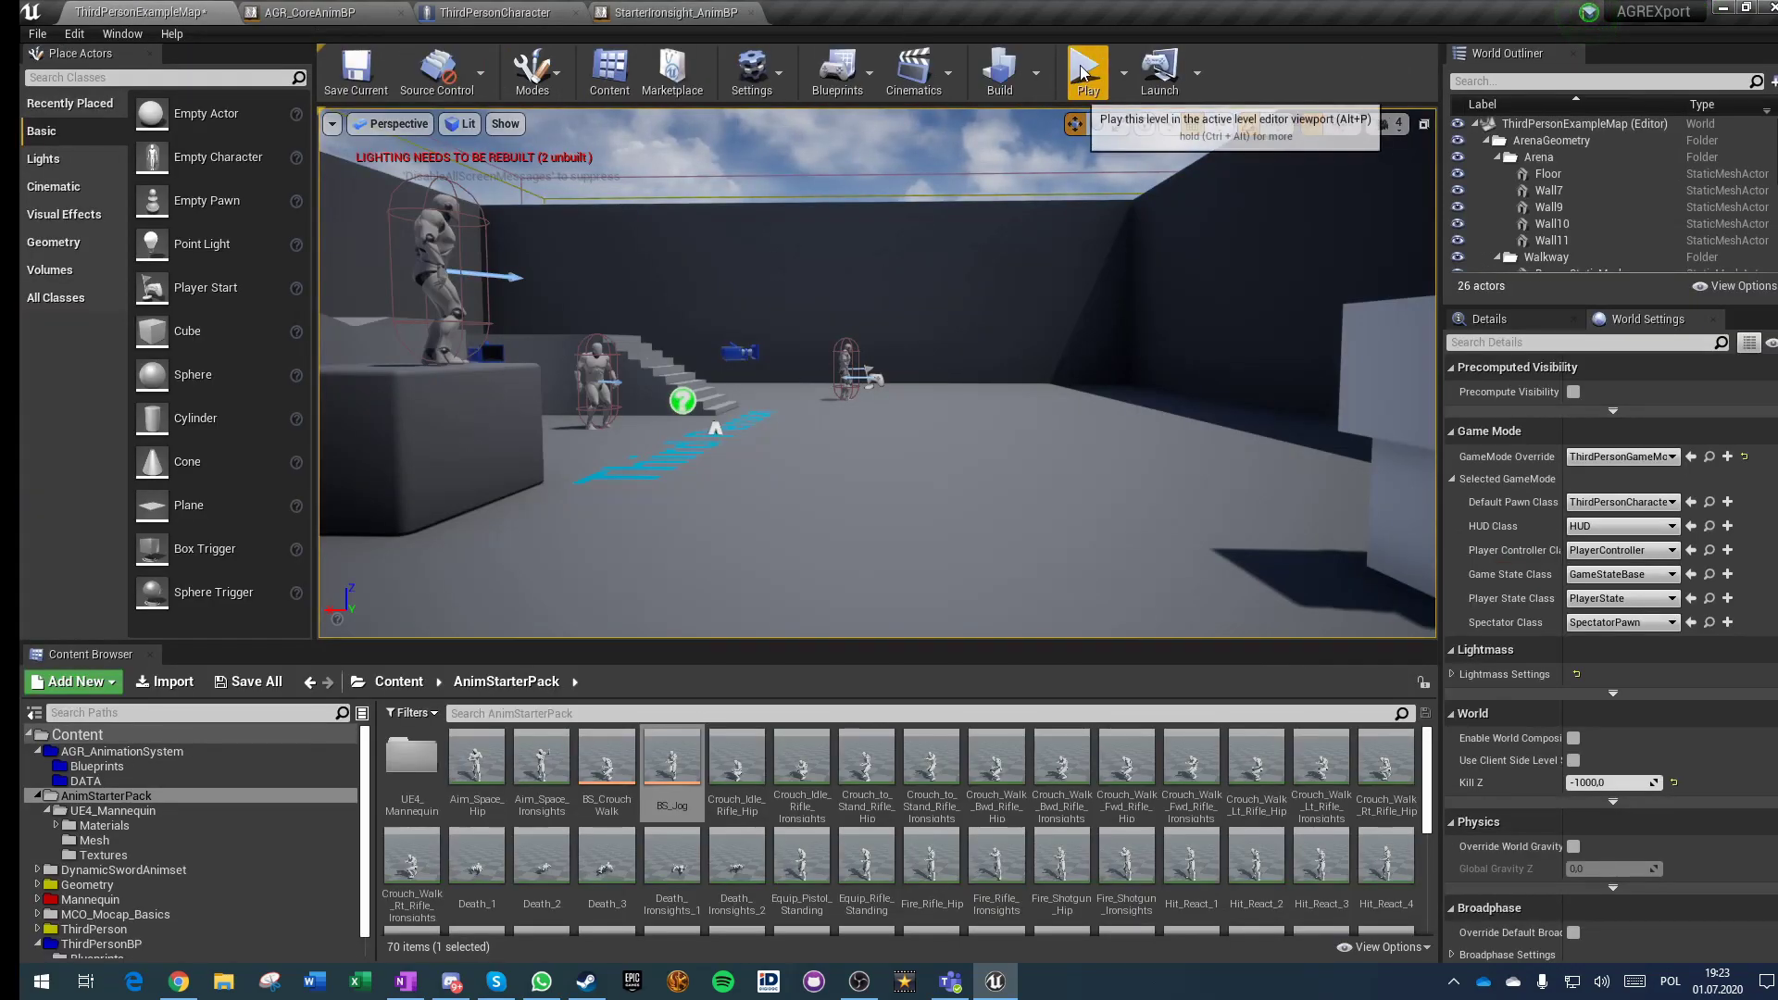
{"action": "left_click", "coordinate": [360, 67]}
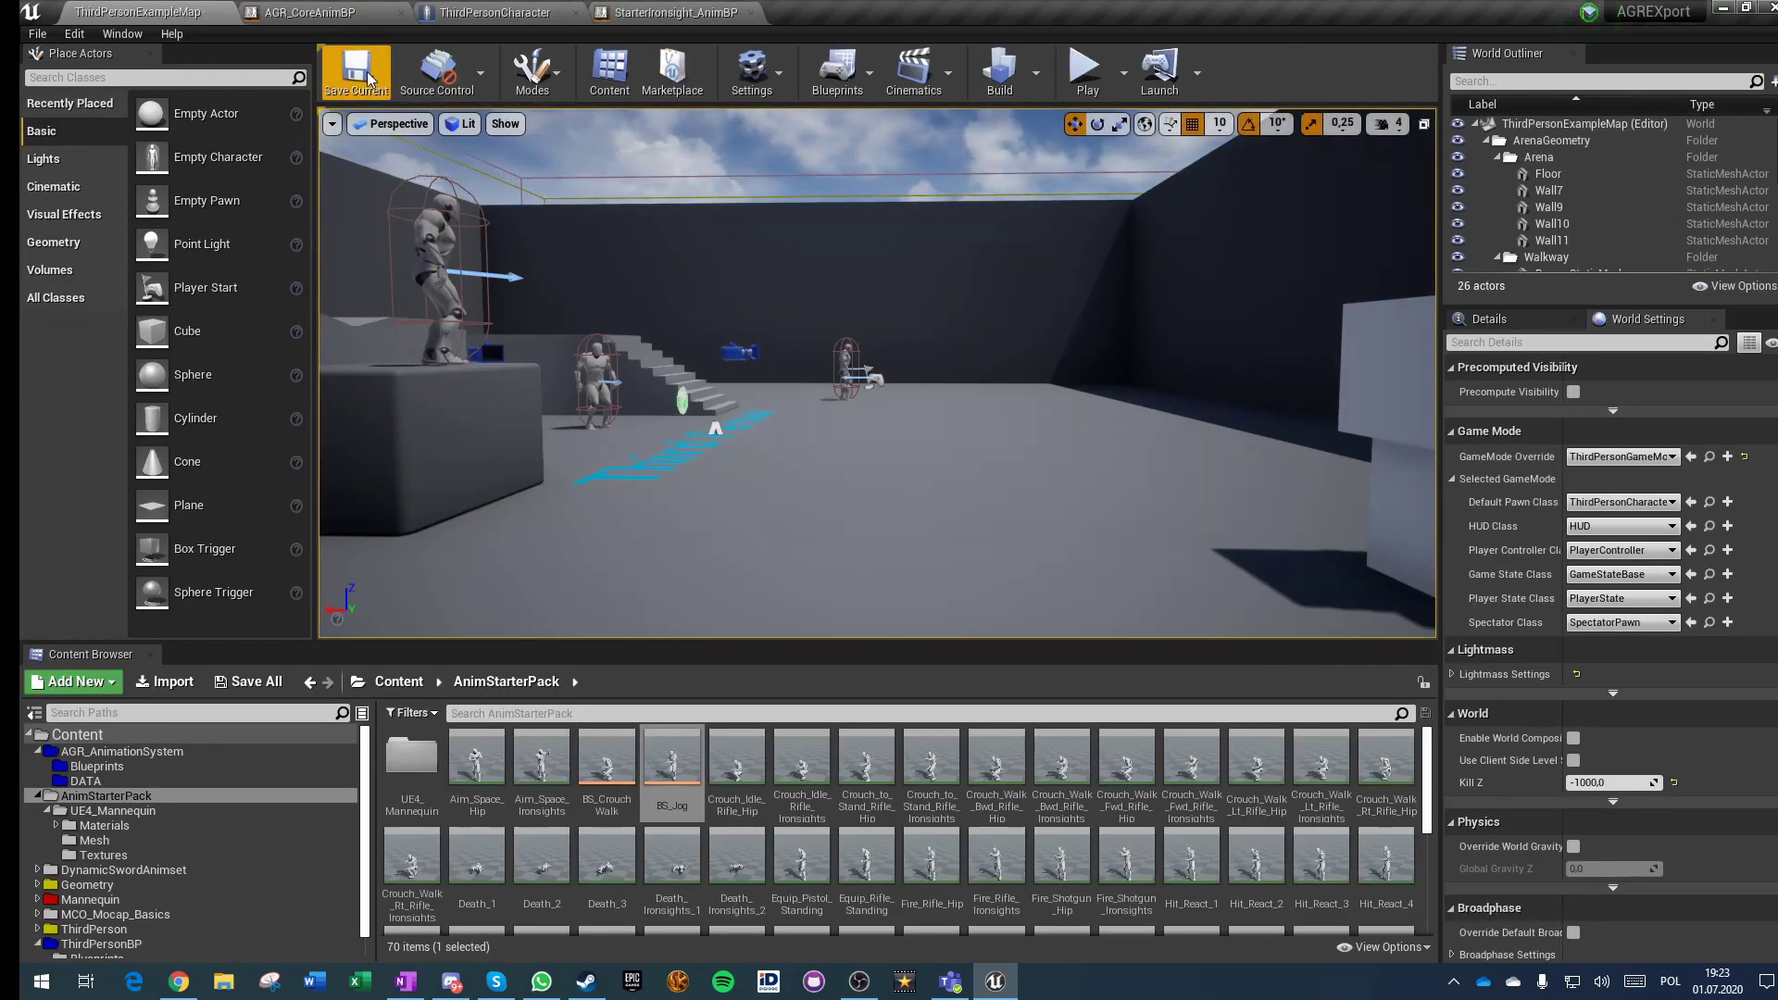
{"action": "left_click", "coordinate": [399, 682]}
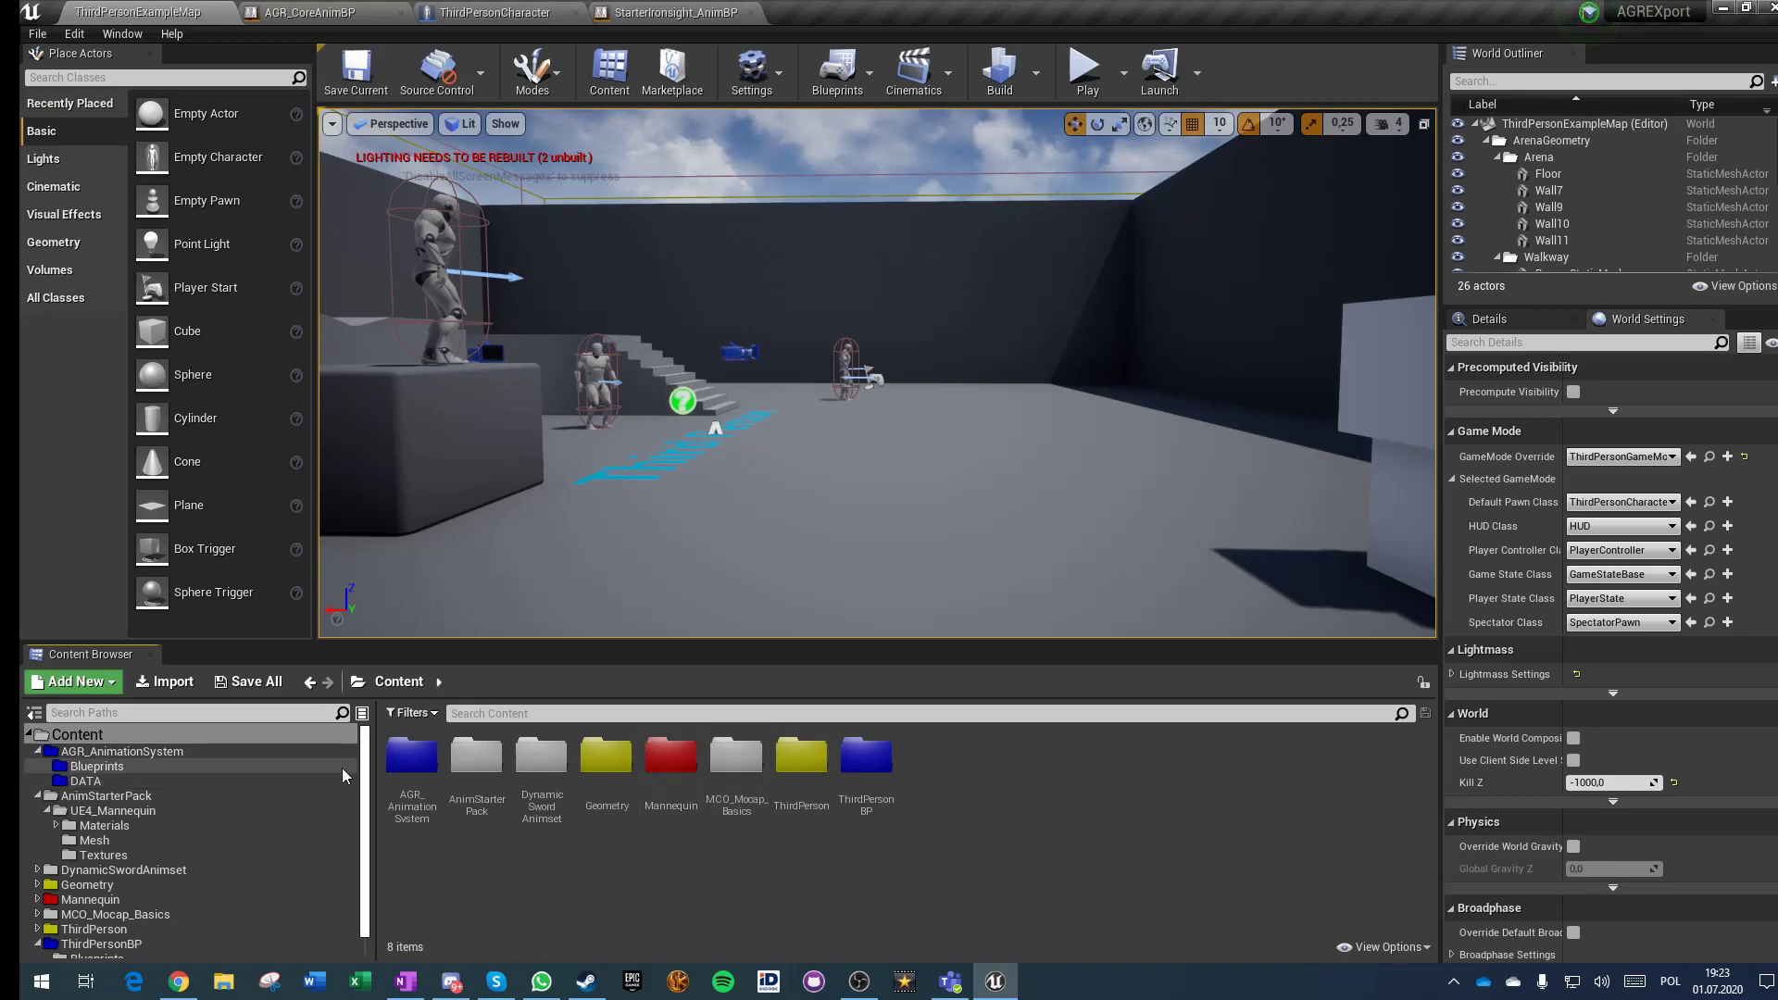
{"action": "double_click", "coordinate": [405, 760]}
{"action": "double_click", "coordinate": [481, 769]}
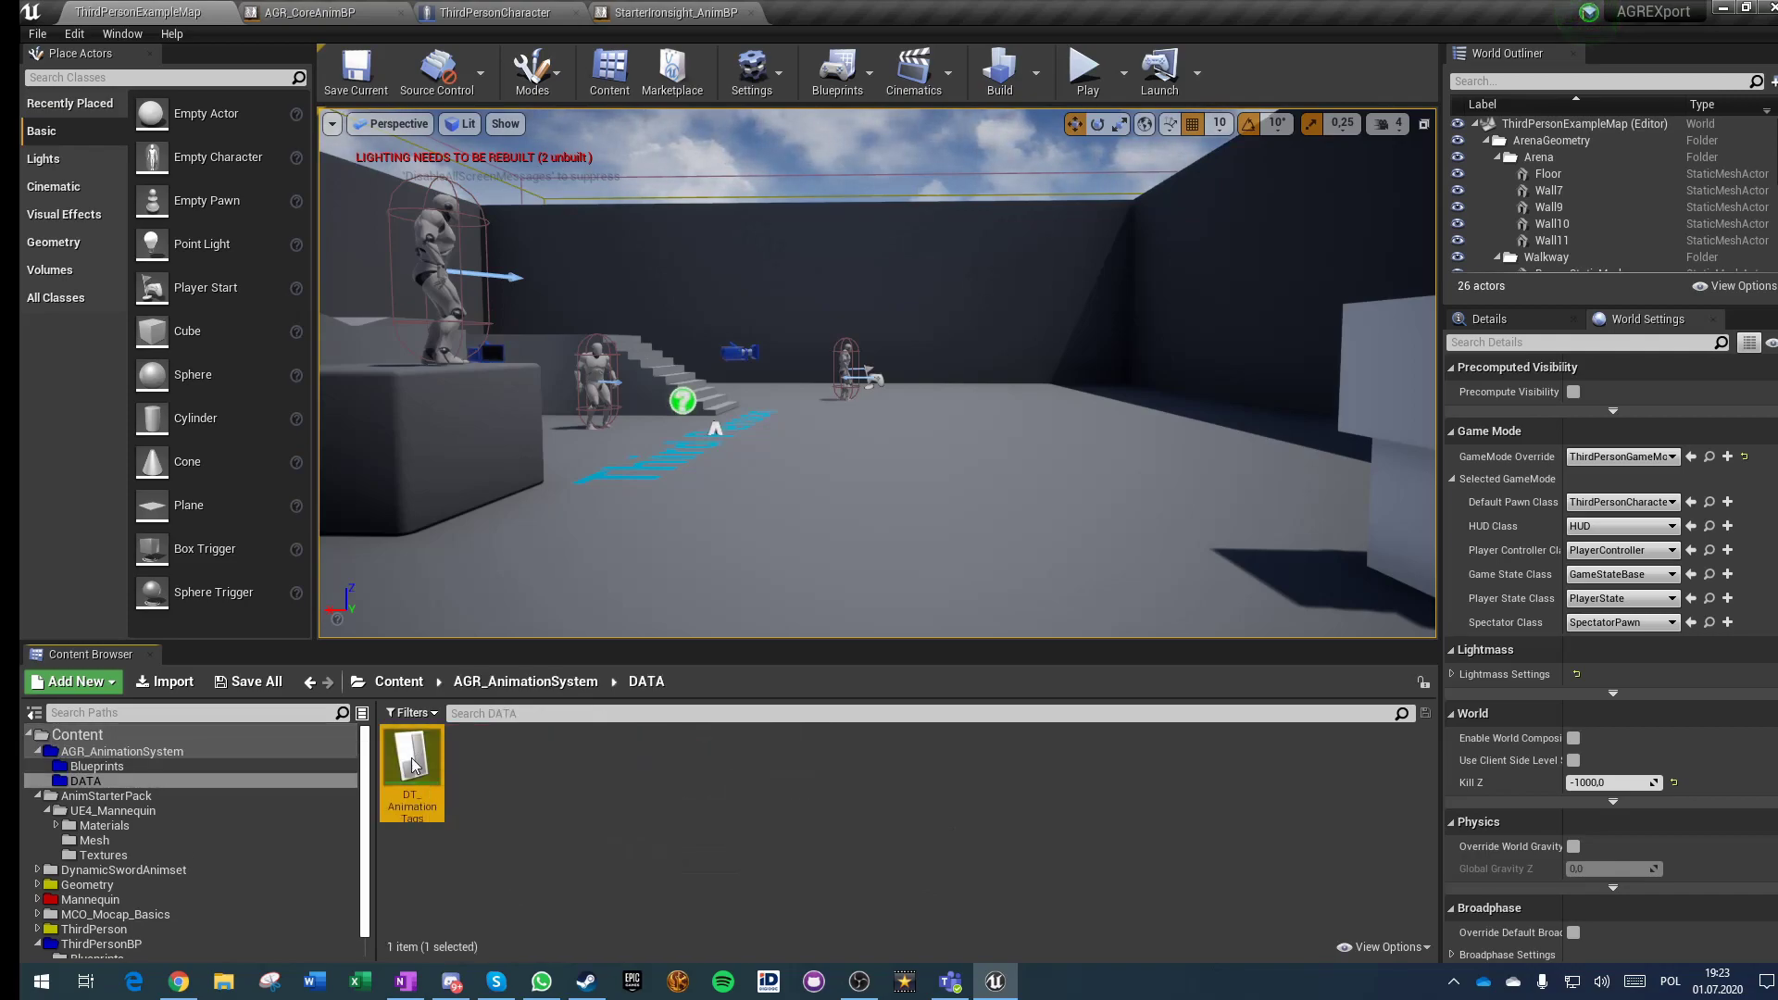
{"action": "double_click", "coordinate": [412, 778]}
Step: Duplicate the Animation.Base row and set the copy's tag to Animation.Base.MocapBasic
{"action": "left_click", "coordinate": [202, 249]}
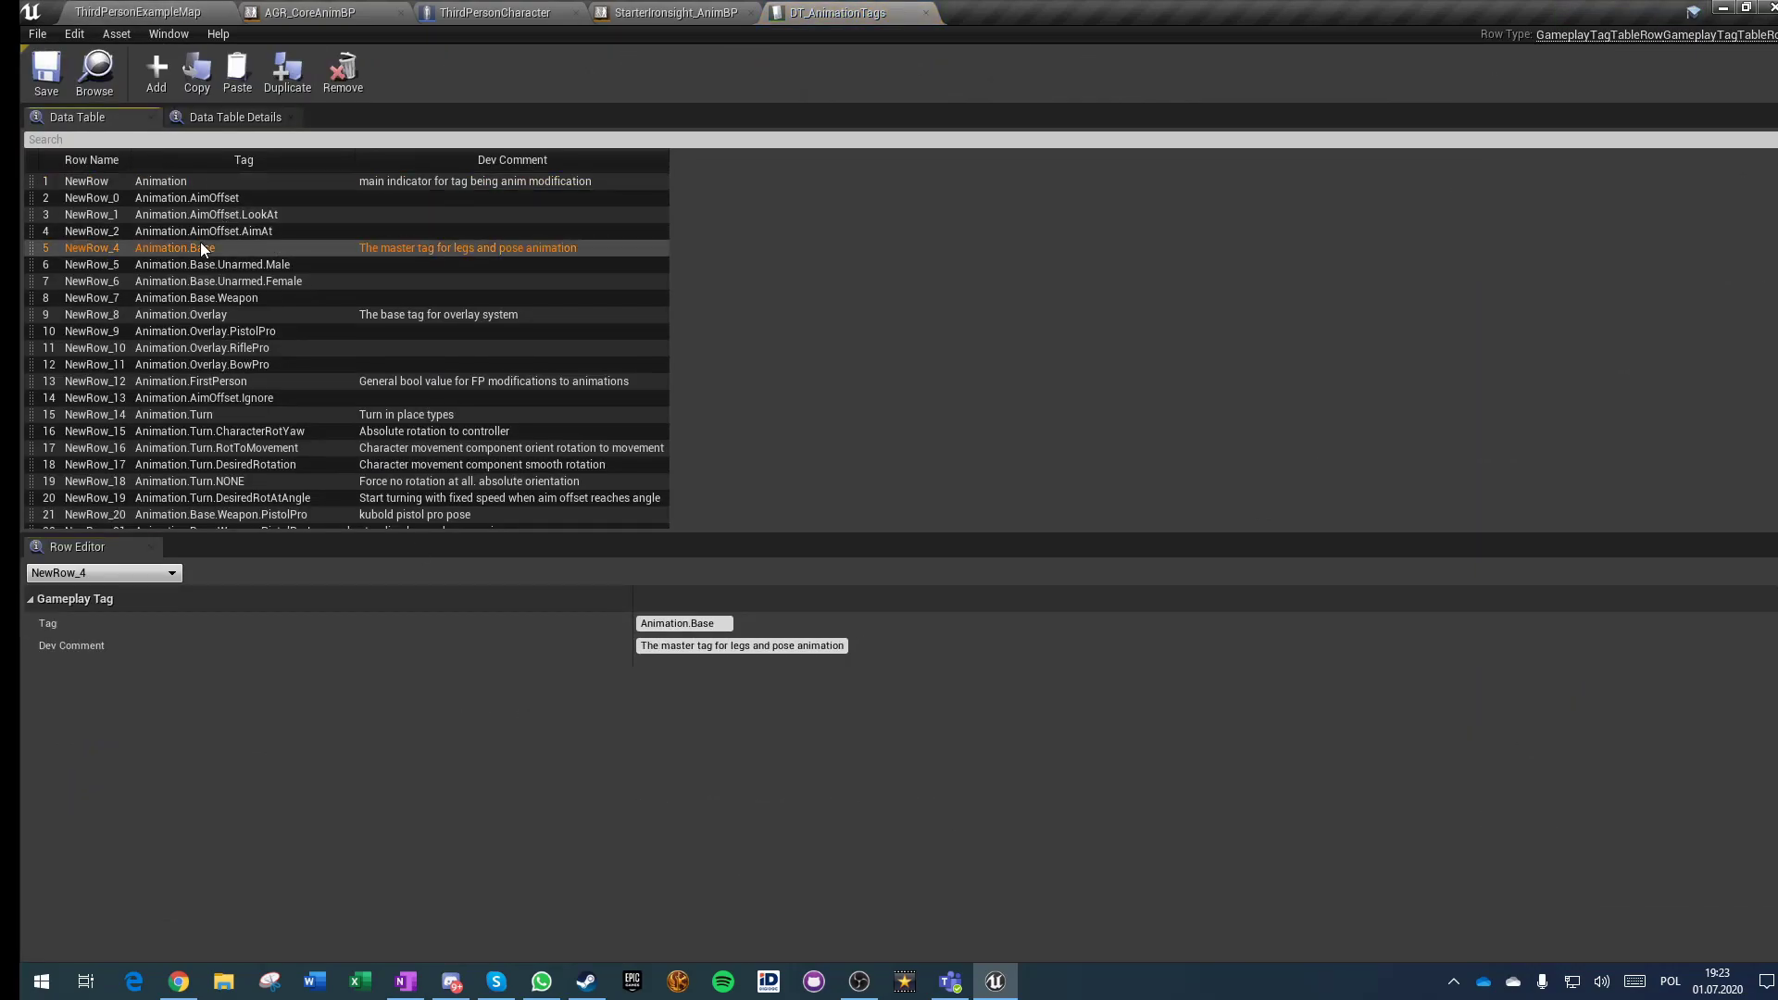
{"action": "left_click", "coordinate": [284, 72]}
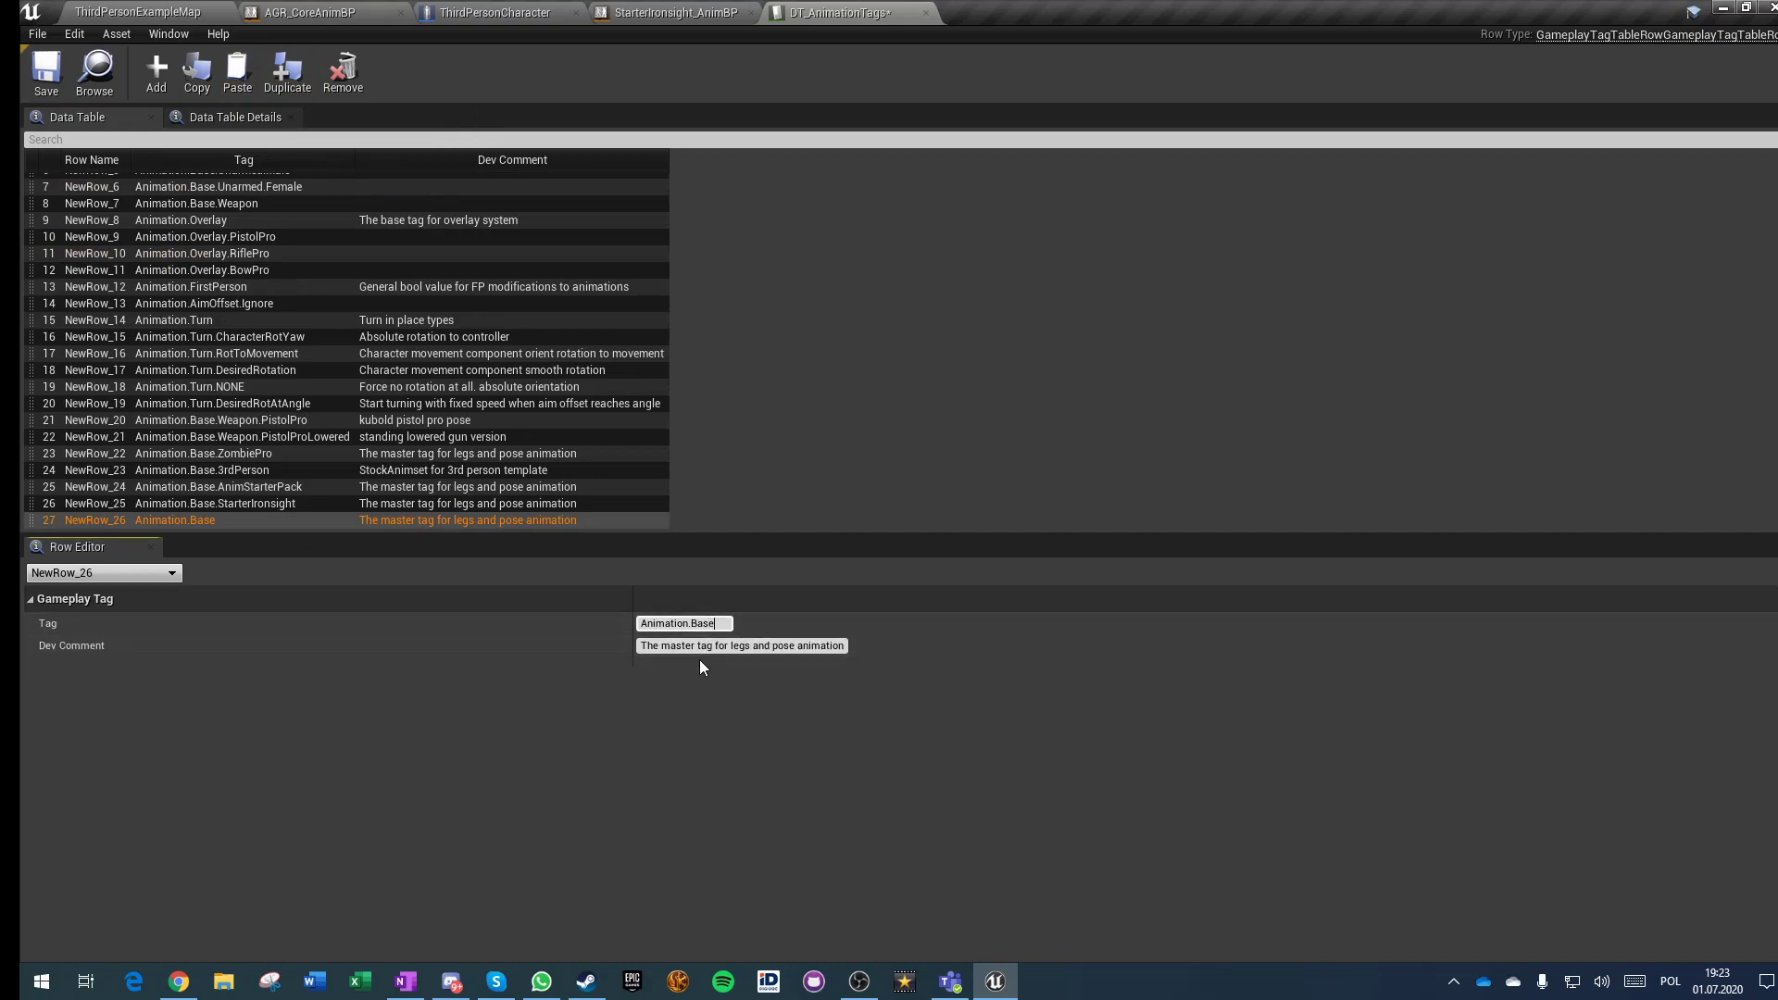
{"action": "type", "text": "ocapBasic"}
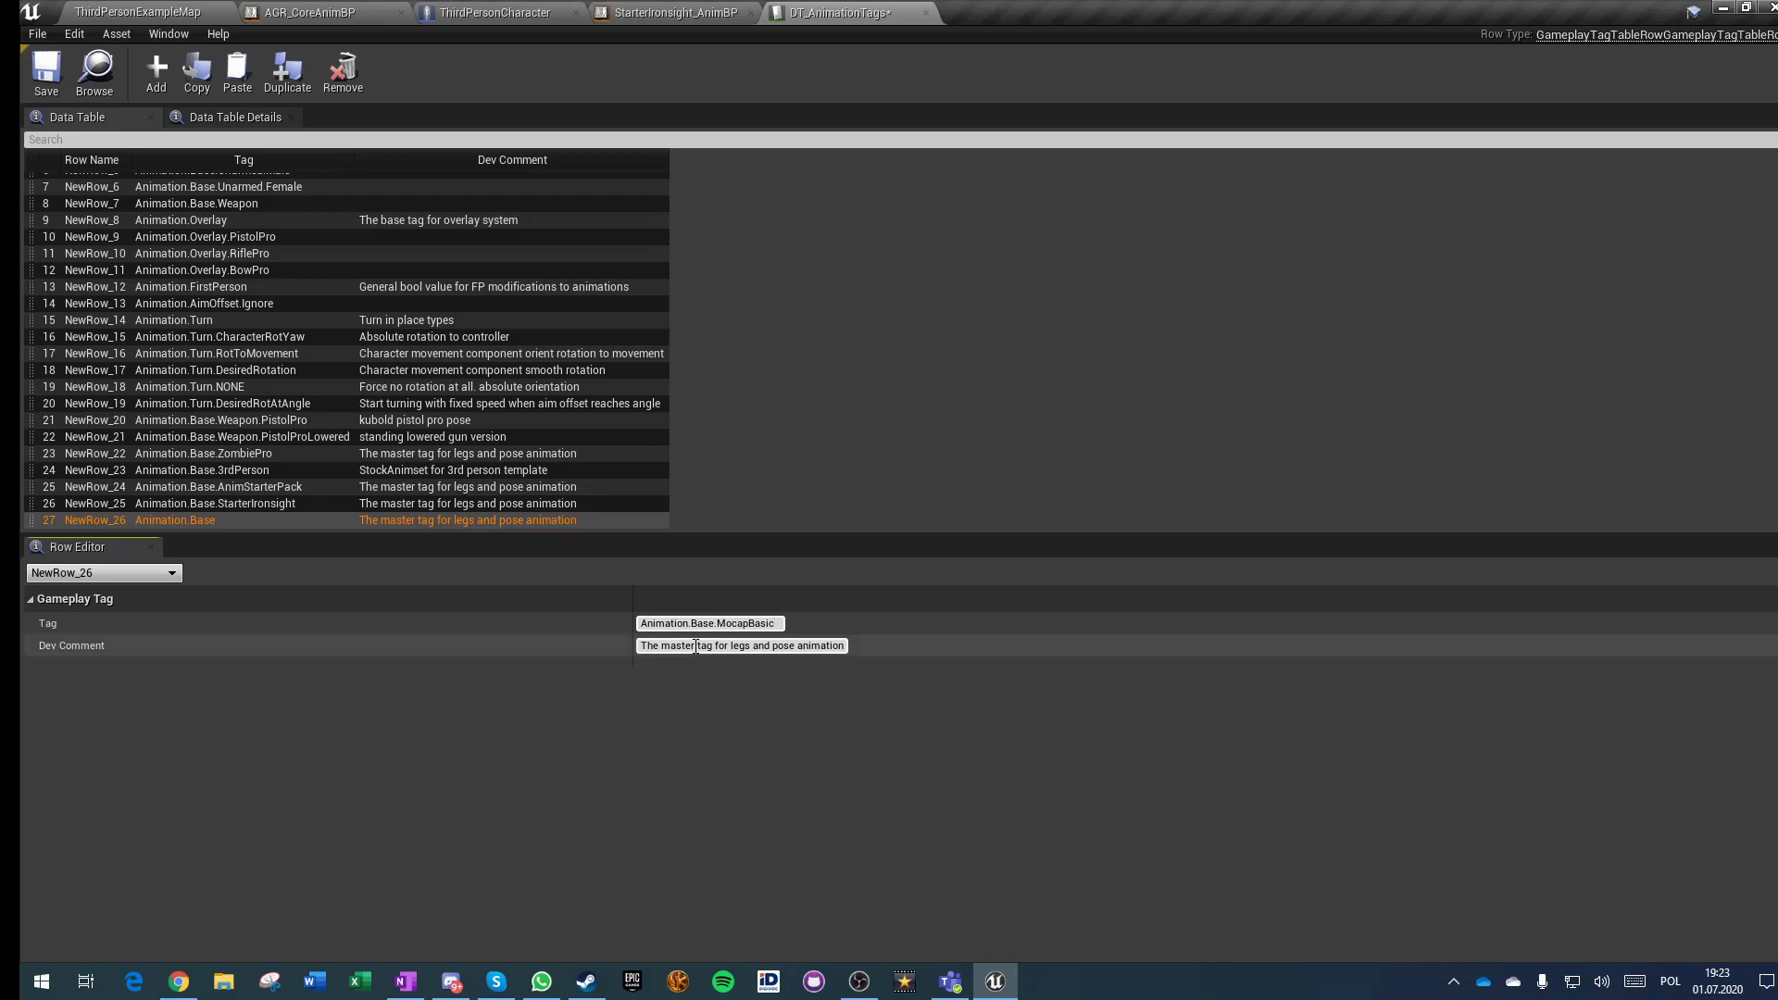
{"action": "key", "text": "Return"}
Step: Replace the Dev Comment of the Animation.Base.MocapBasic row with tutorial2
{"action": "left_click_drag", "start_coordinate": [638, 646], "coordinate": [1074, 643]}
{"action": "key", "text": "BackSpace"}
{"action": "type", "text": "tutorial2"}
{"action": "key", "text": "Return"}
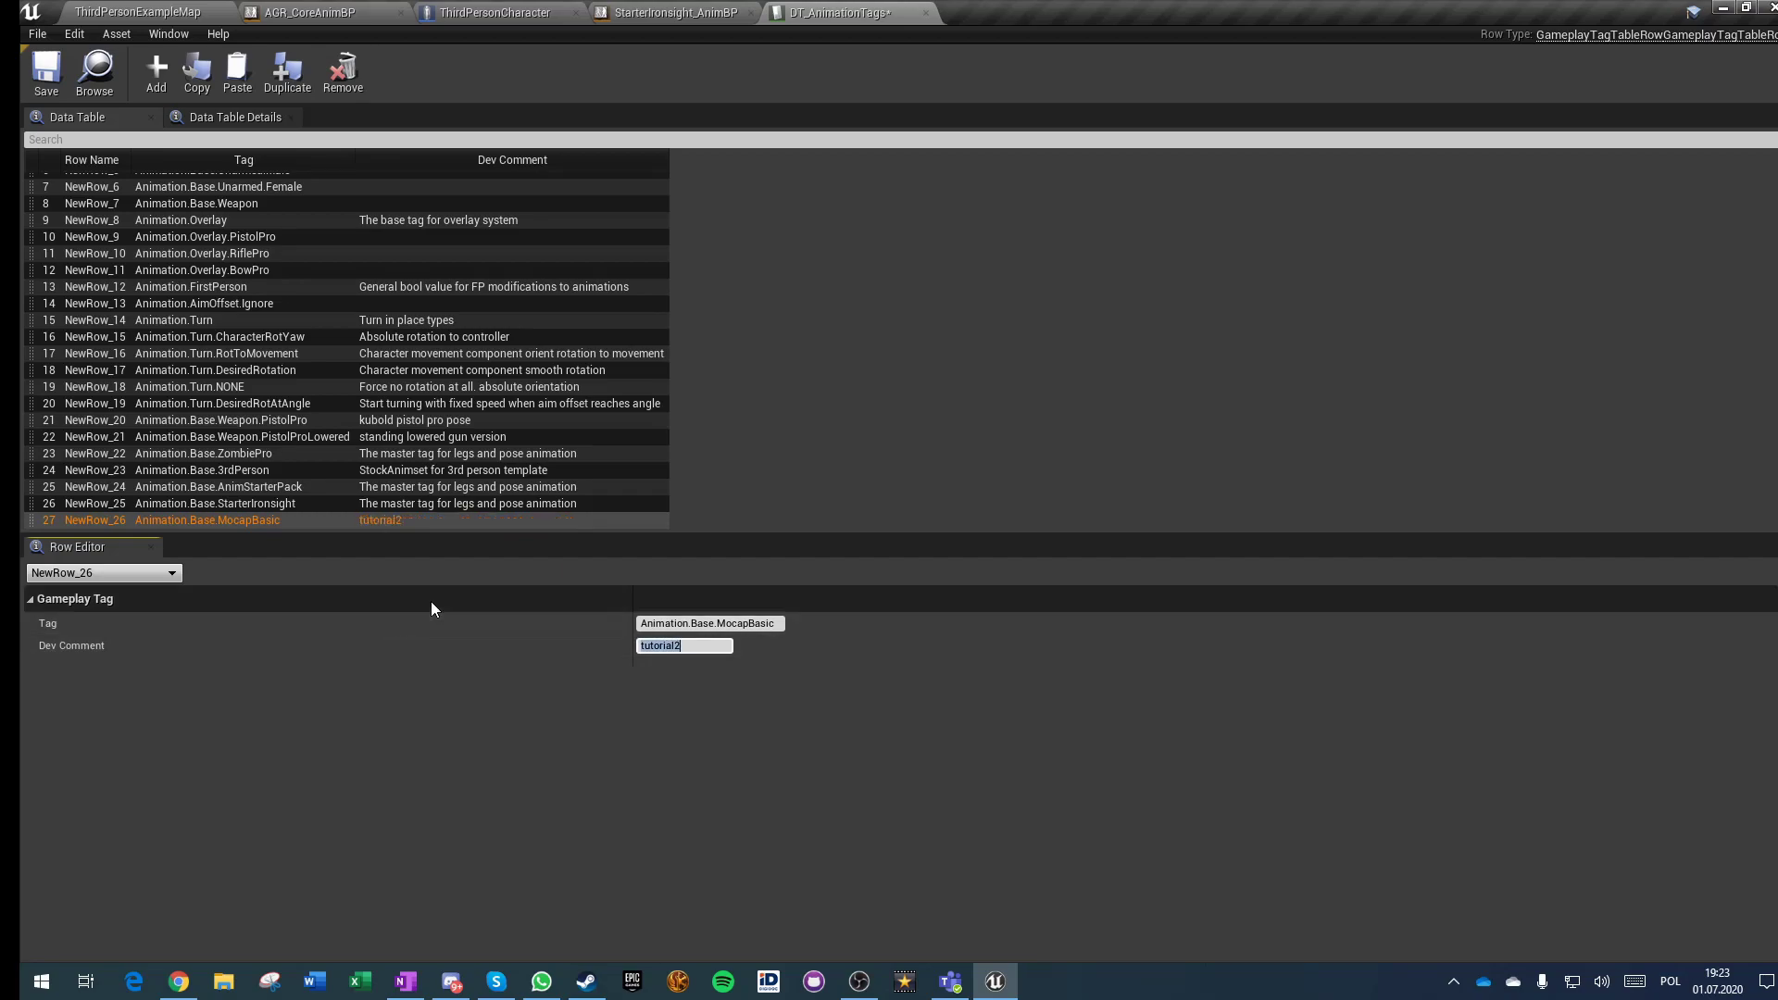
Step: Replace the Dev Comment of the Animation.Base.StarterIronsight row with tutorial2
{"action": "left_click", "coordinate": [463, 503]}
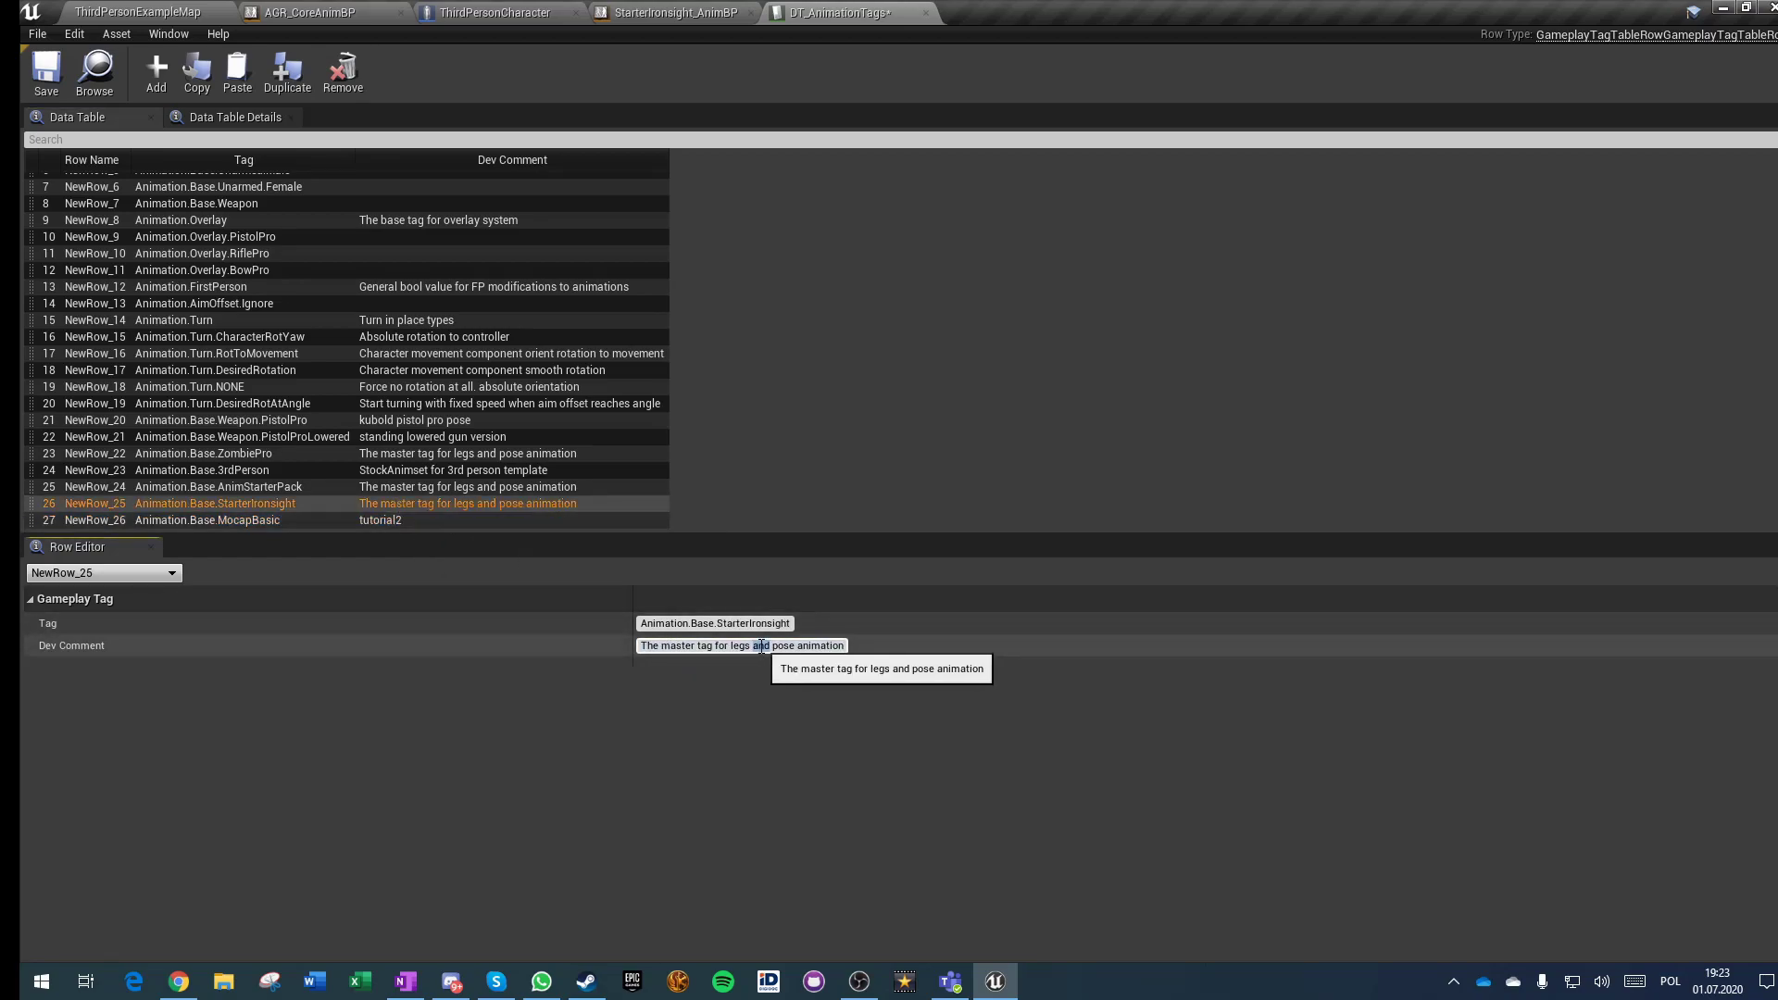
{"action": "left_click_drag", "start_coordinate": [684, 646], "coordinate": [641, 646]}
{"action": "key", "text": "Delete"}
{"action": "key", "text": "Delete"}
{"action": "key", "text": "Delete"}
{"action": "key", "text": "Delete"}
{"action": "key", "text": "Delete"}
{"action": "key", "text": "Delete"}
{"action": "key", "text": "Delete"}
{"action": "key", "text": "Delete"}
{"action": "key", "text": "Delete"}
{"action": "key", "text": "Delete"}
{"action": "key", "text": "Delete"}
{"action": "key", "text": "Delete"}
{"action": "key", "text": "Delete"}
{"action": "key", "text": "Delete"}
{"action": "key", "text": "Delete"}
{"action": "key", "text": "Delete"}
{"action": "key", "text": "Delete"}
{"action": "key", "text": "Delete"}
{"action": "key", "text": "Delete"}
{"action": "key", "text": "Delete"}
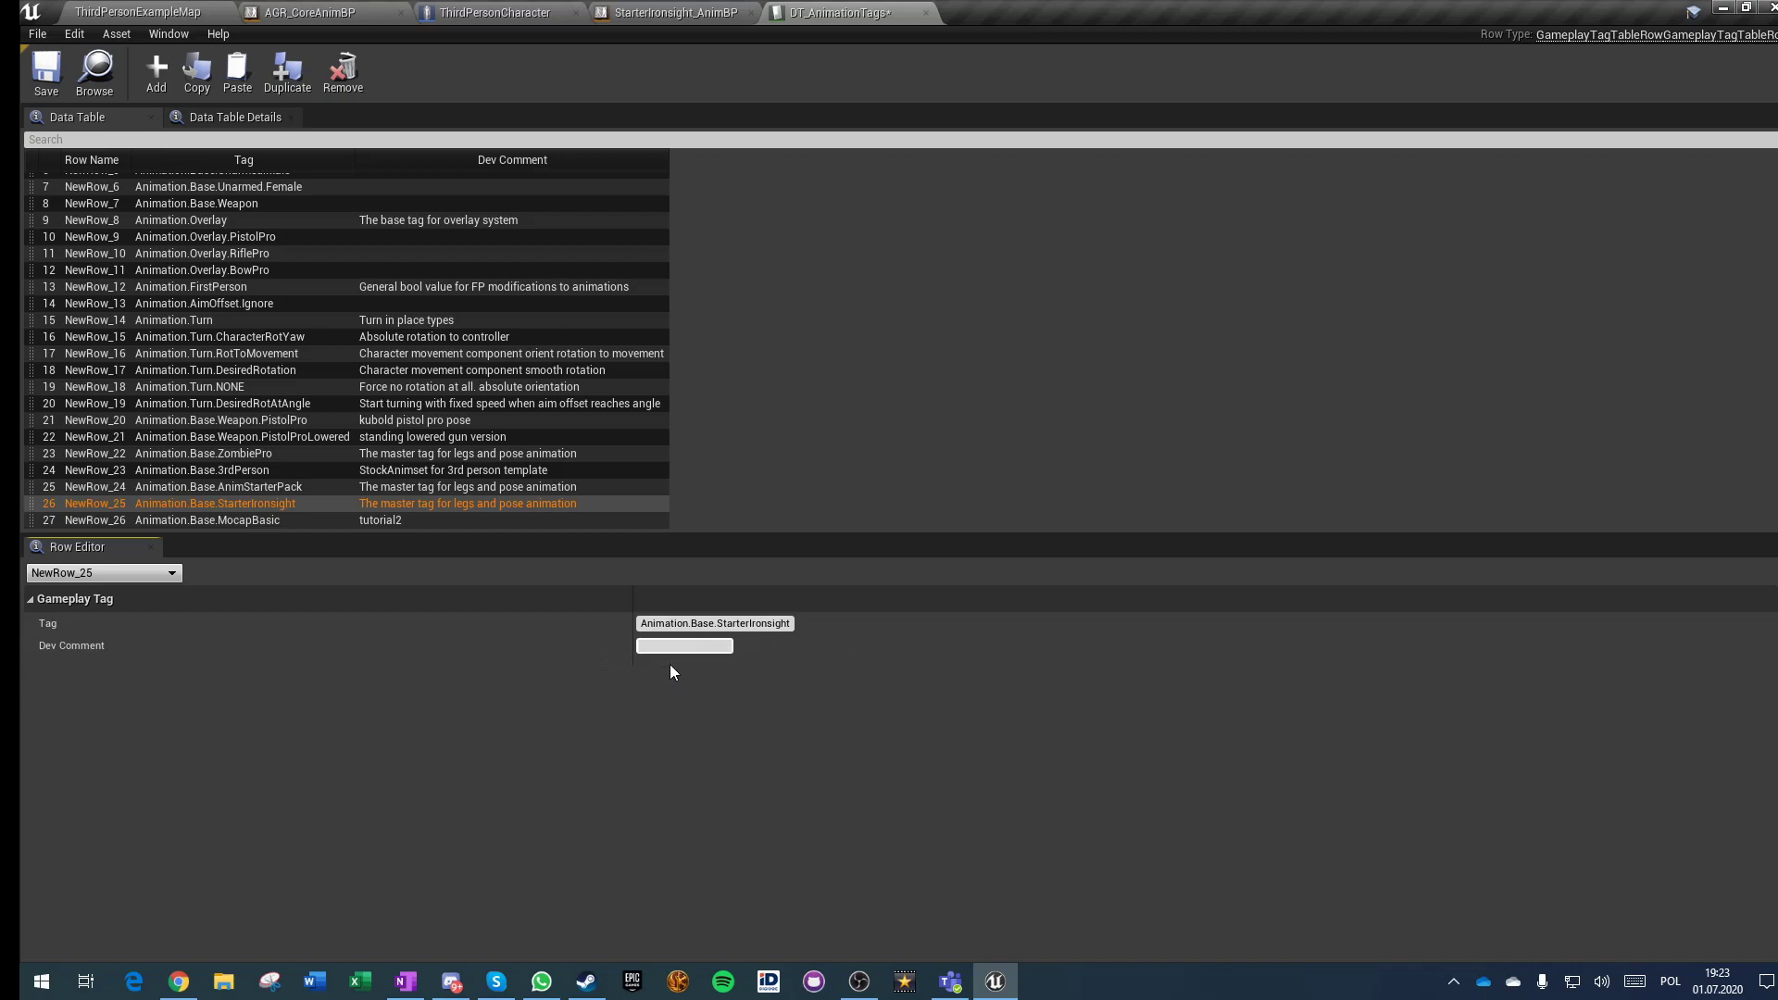
{"action": "key", "text": "Return"}
Step: Set the Dev Comment of the Animation.Base.AnimStarterPack row to tutorial2, close the data table and return to ThirdPersonExampleMap
{"action": "left_click", "coordinate": [393, 485]}
{"action": "left_click", "coordinate": [676, 645]}
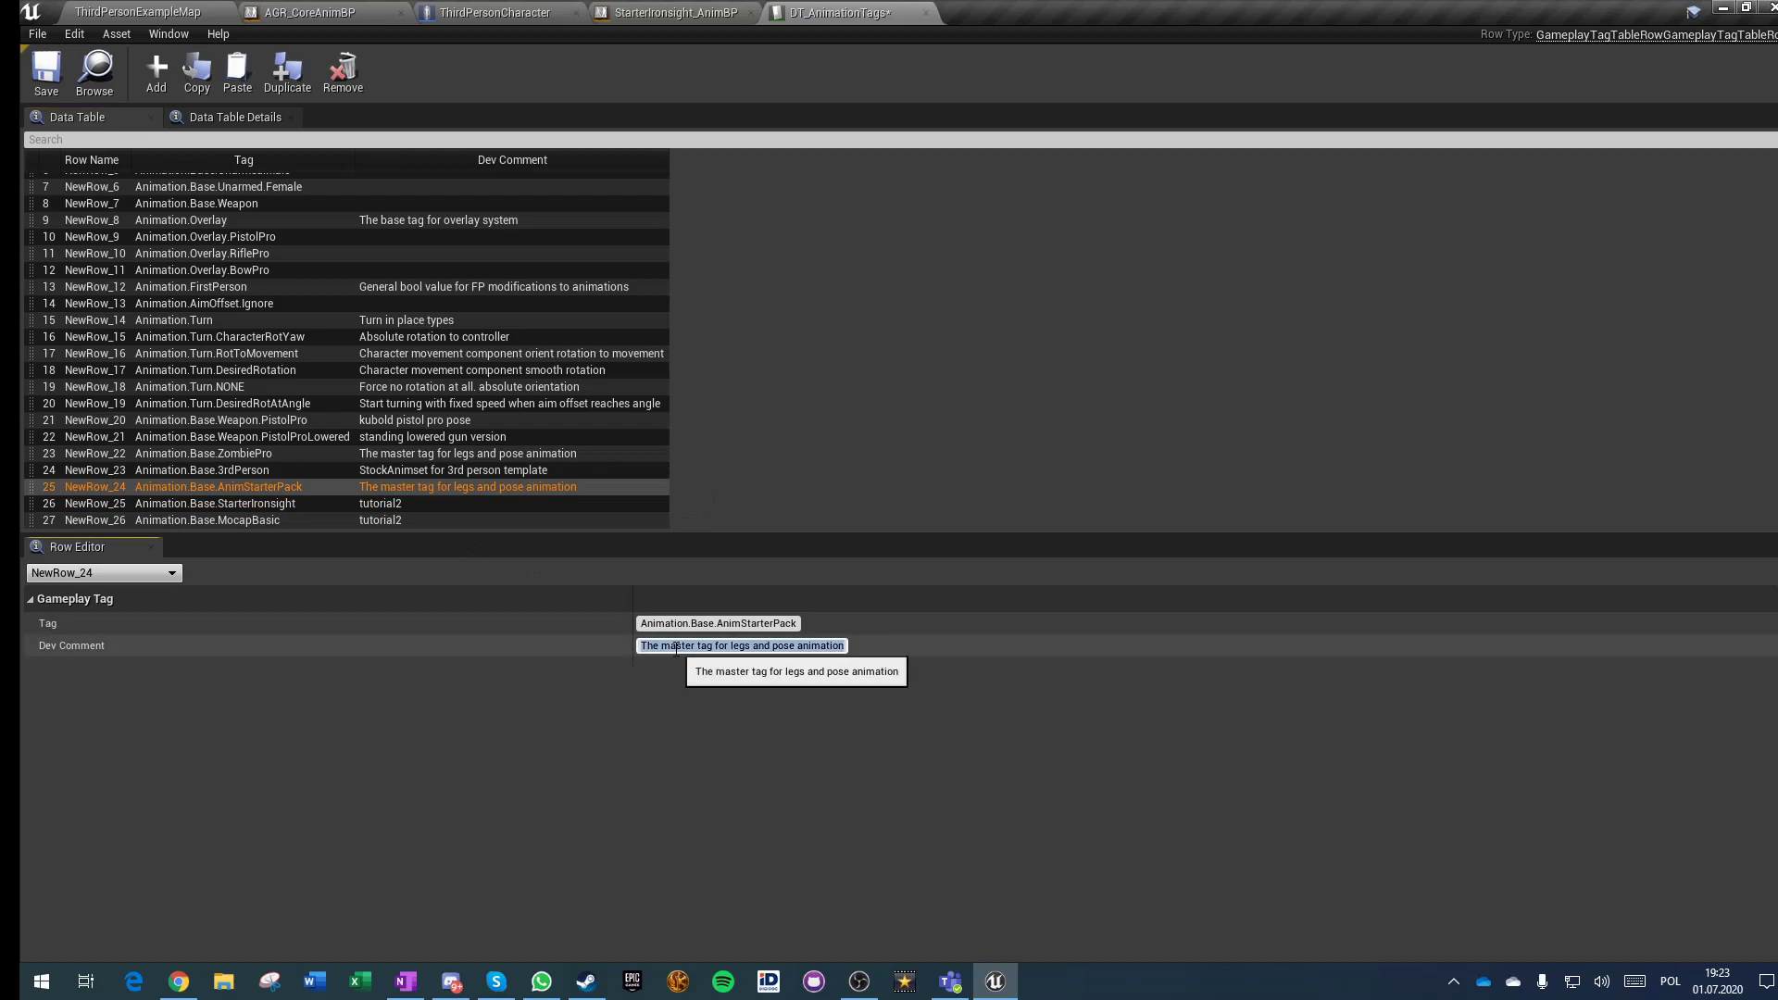
{"action": "type", "text": "tutorial2"}
{"action": "key", "text": "Return"}
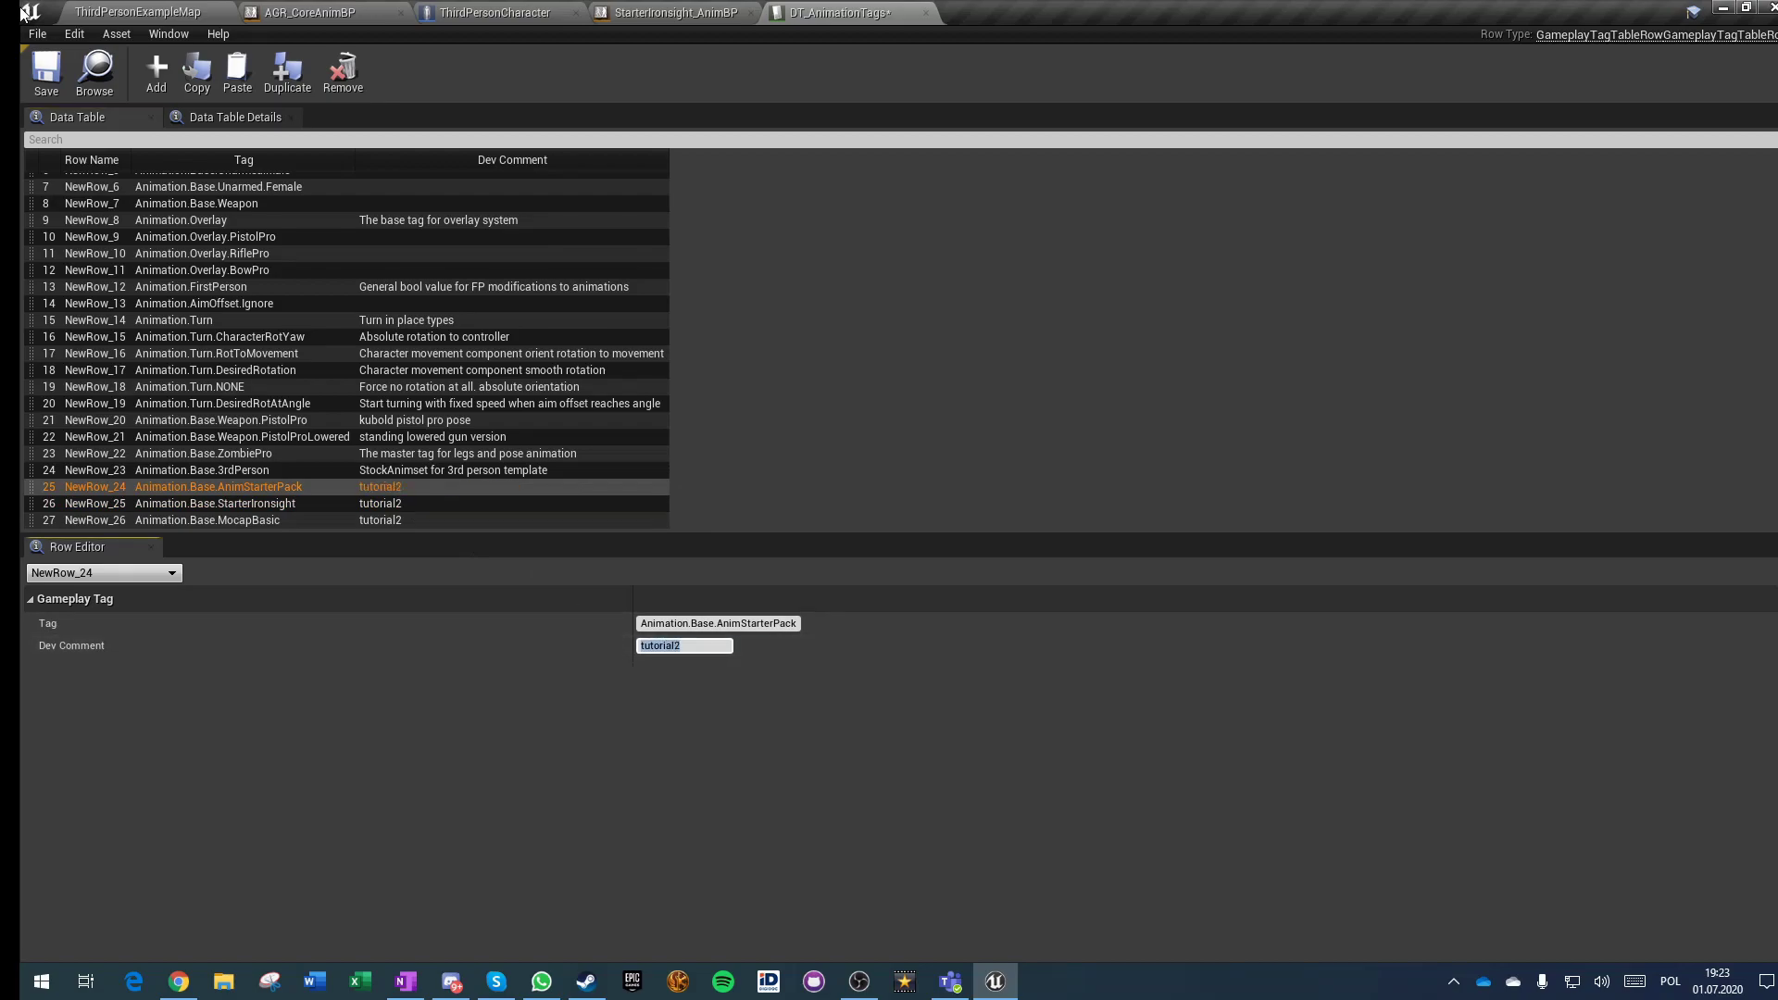
{"action": "left_click", "coordinate": [926, 13]}
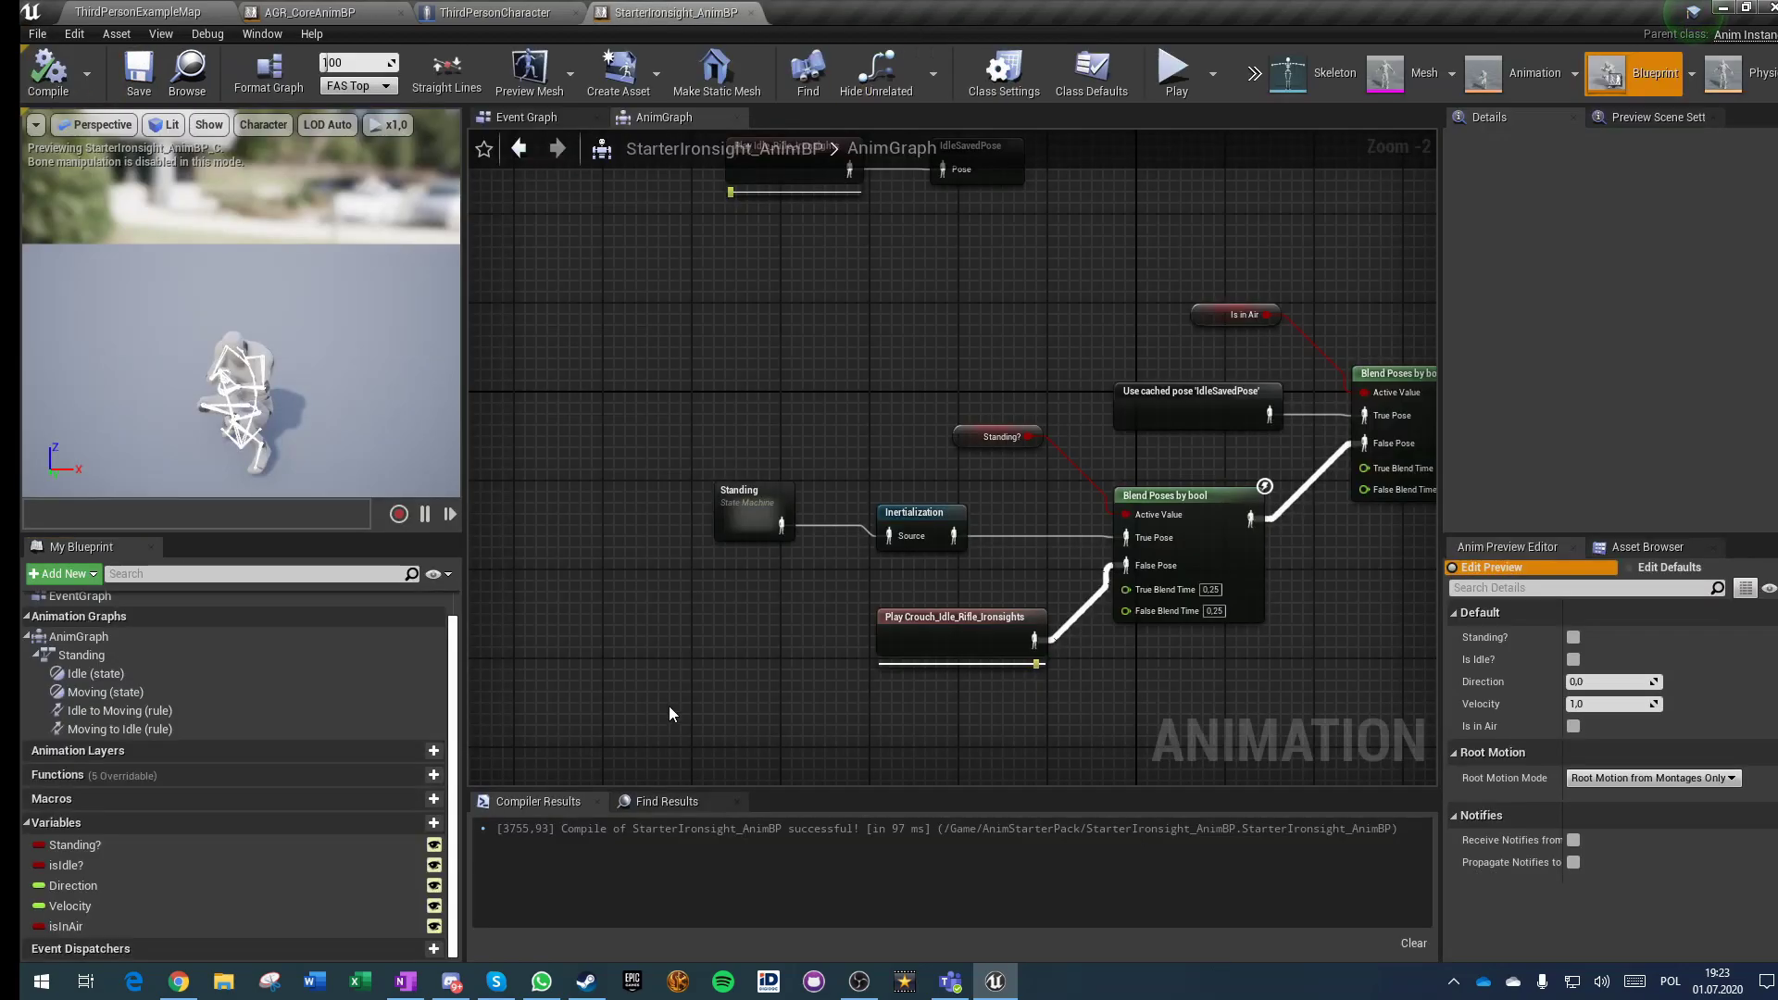
{"action": "left_click", "coordinate": [137, 12]}
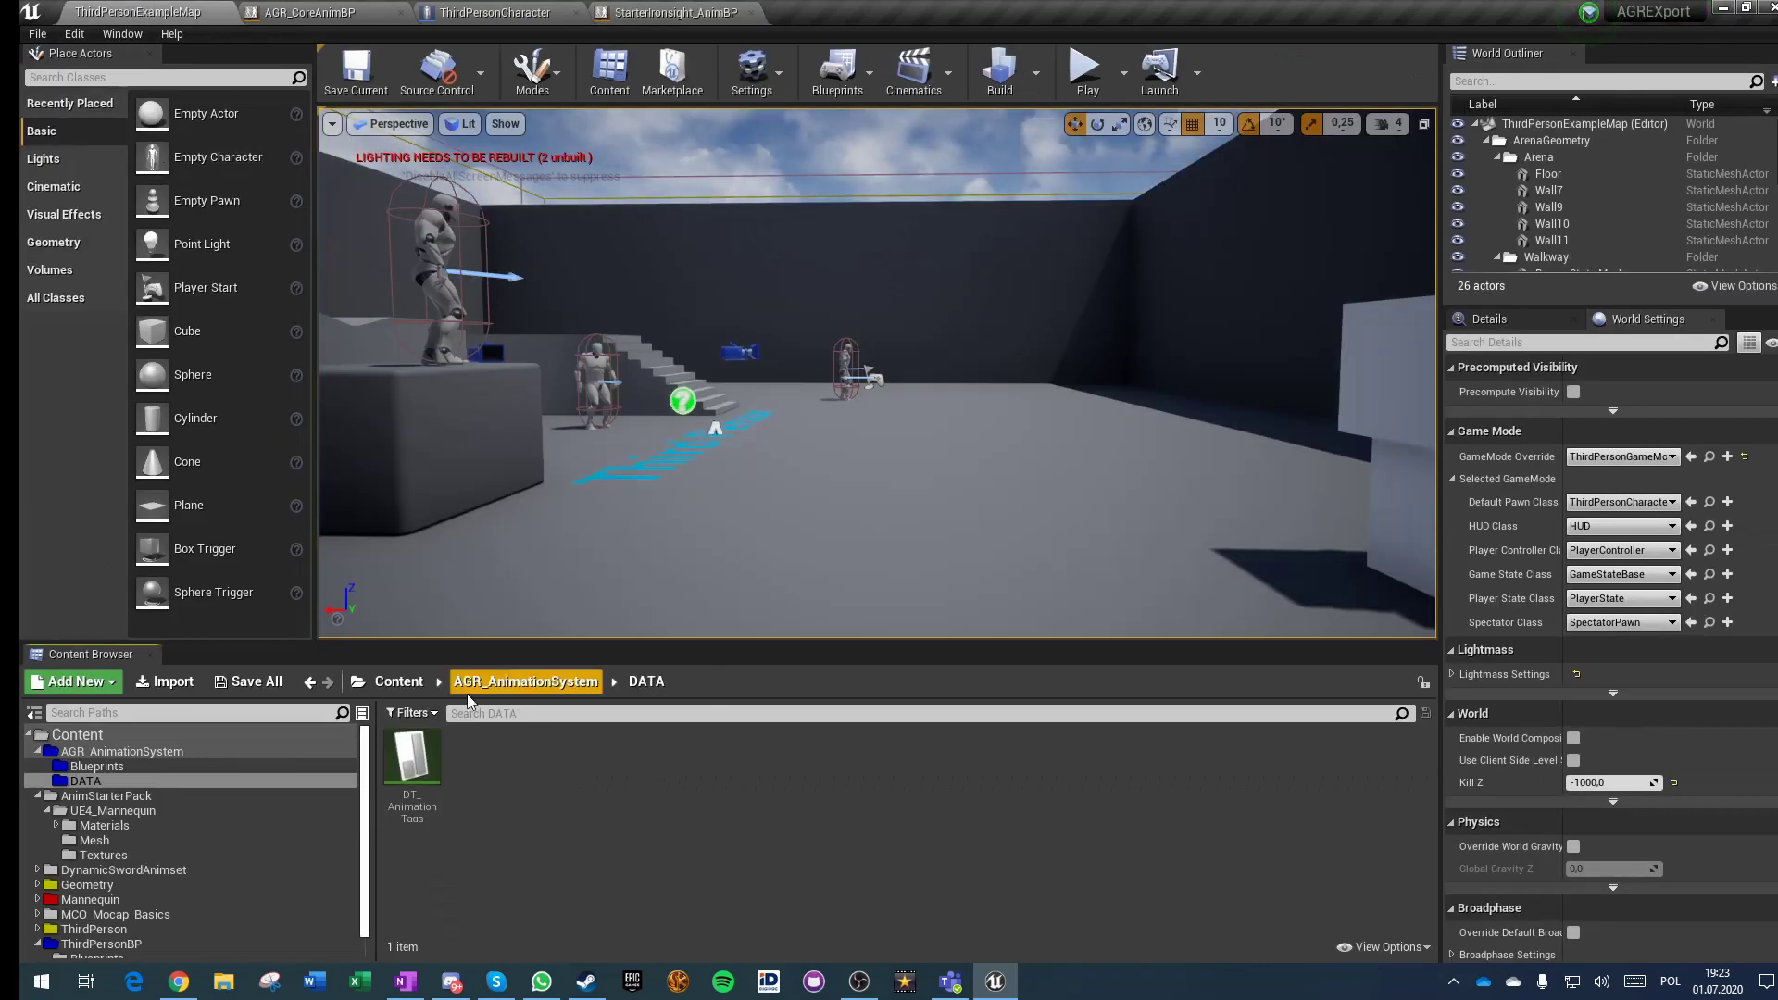
Step: Open the Character Mesh folder of MCO_Mocap_Basics in the project content
{"action": "left_click", "coordinate": [413, 685]}
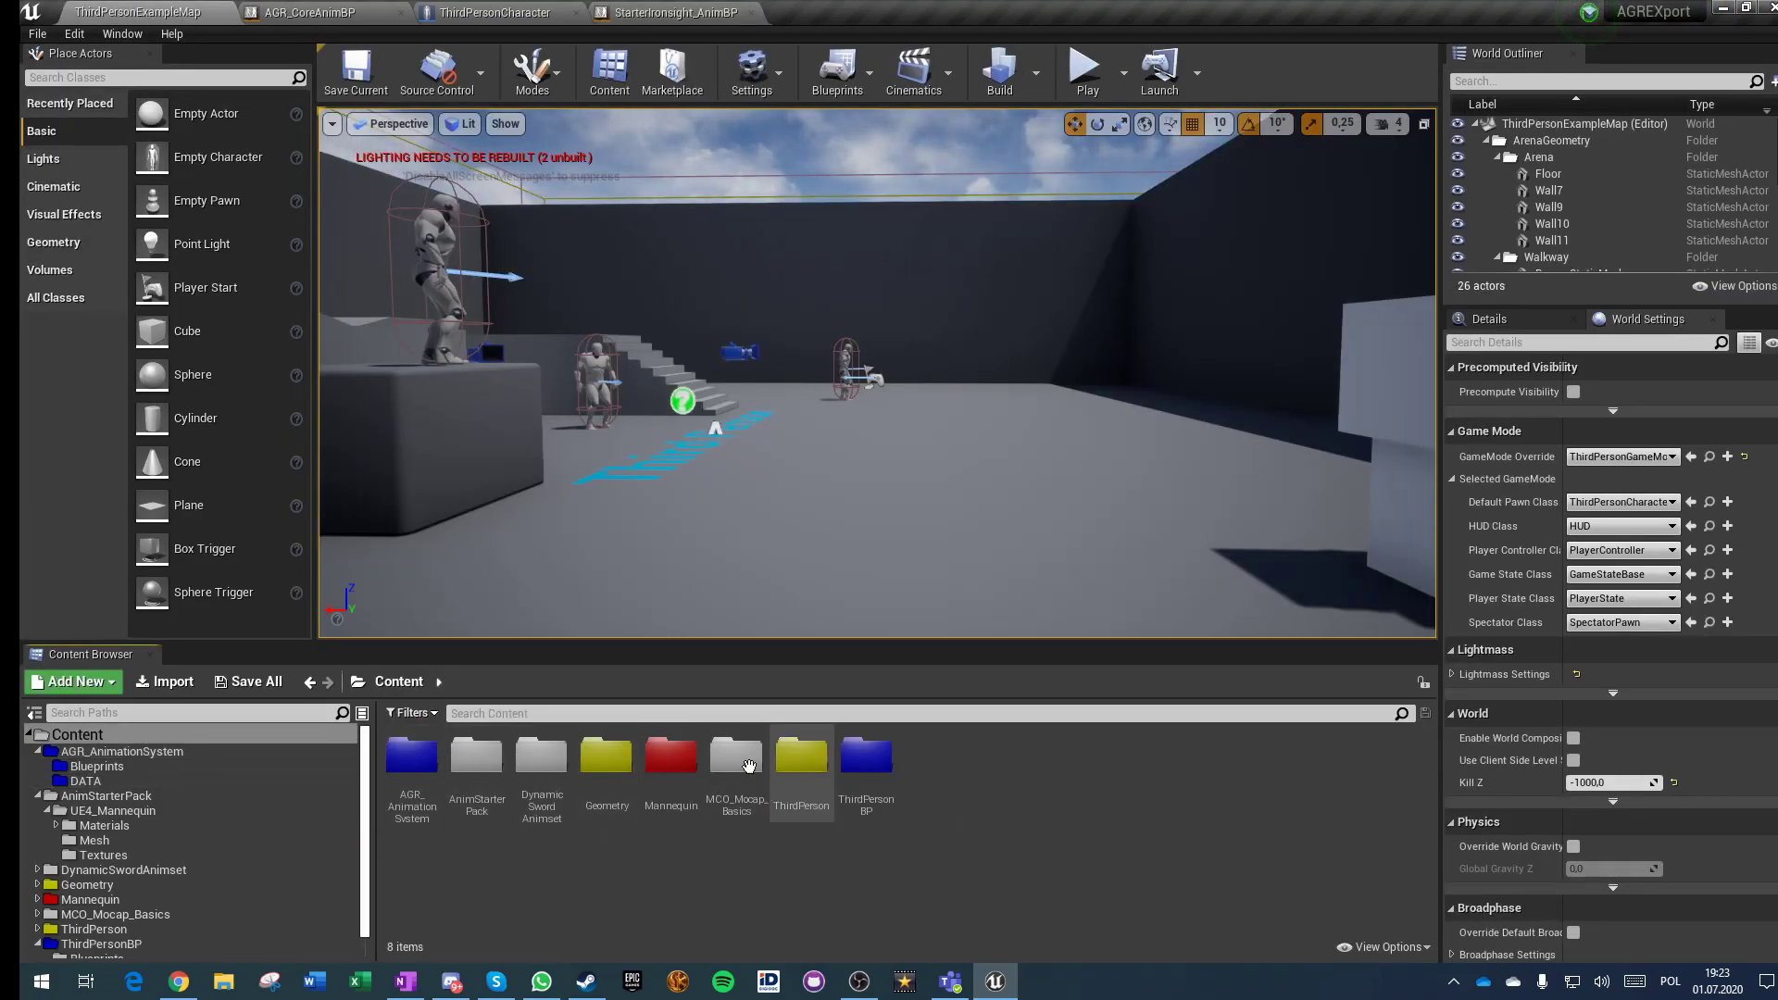
{"action": "double_click", "coordinate": [761, 802]}
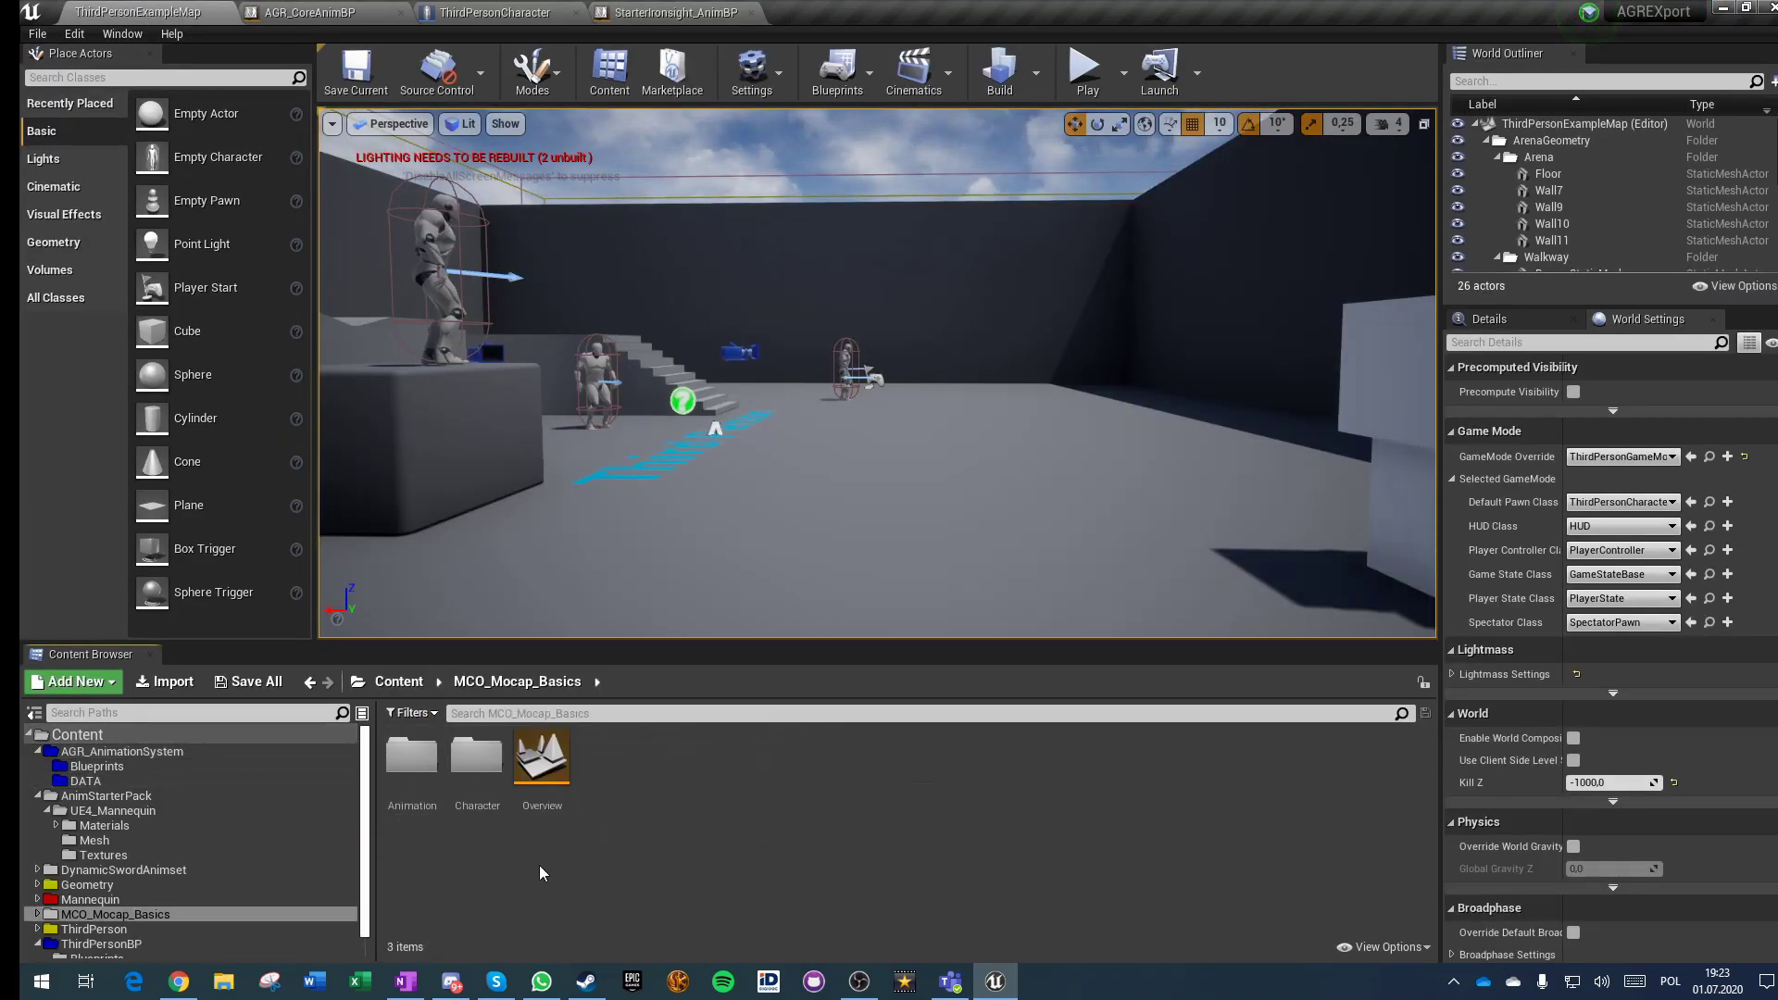
{"action": "double_click", "coordinate": [474, 758]}
{"action": "double_click", "coordinate": [475, 758]}
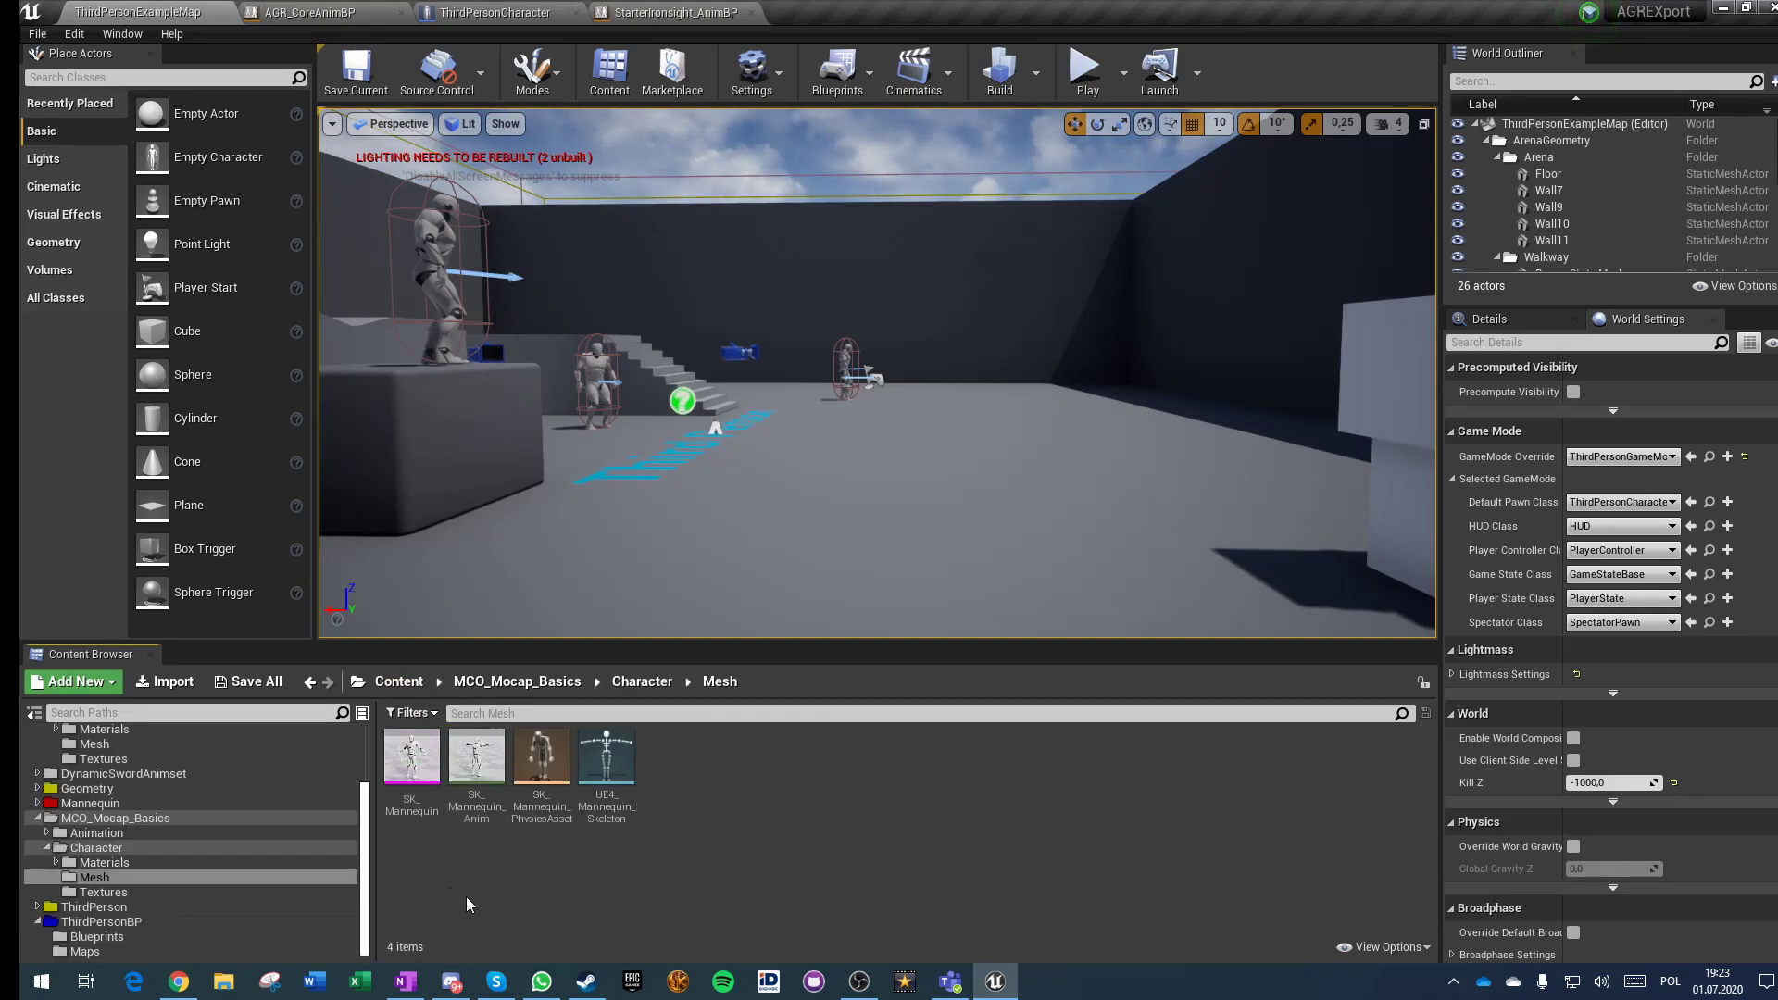
Step: Delete the UE4_Mannequin_Skeleton in the MCO_Mocap_Basics Mesh folder, replacing its references with the project's other UE4_Mannequin_Skeleton, and save the redirector
{"action": "left_click", "coordinate": [607, 759]}
{"action": "key", "text": "Delete"}
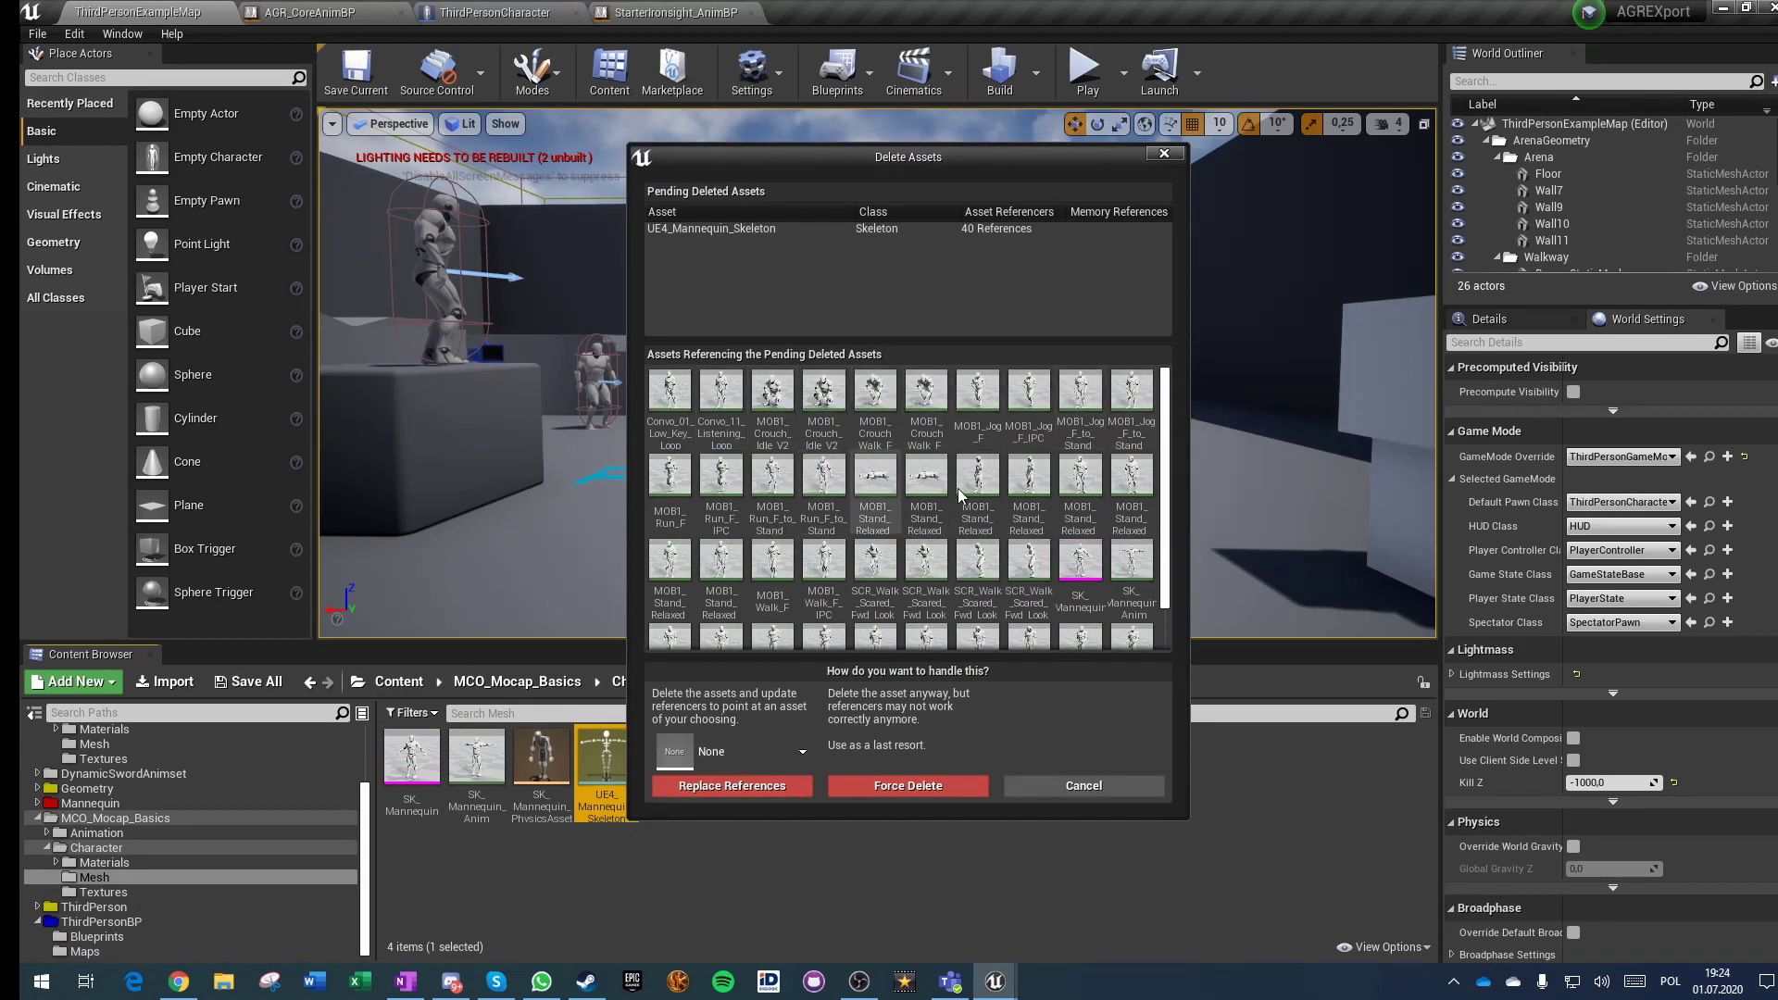
{"action": "scroll", "coordinate": [882, 563], "scroll_direction": "down", "scroll_amount": 1}
{"action": "left_click", "coordinate": [724, 754]}
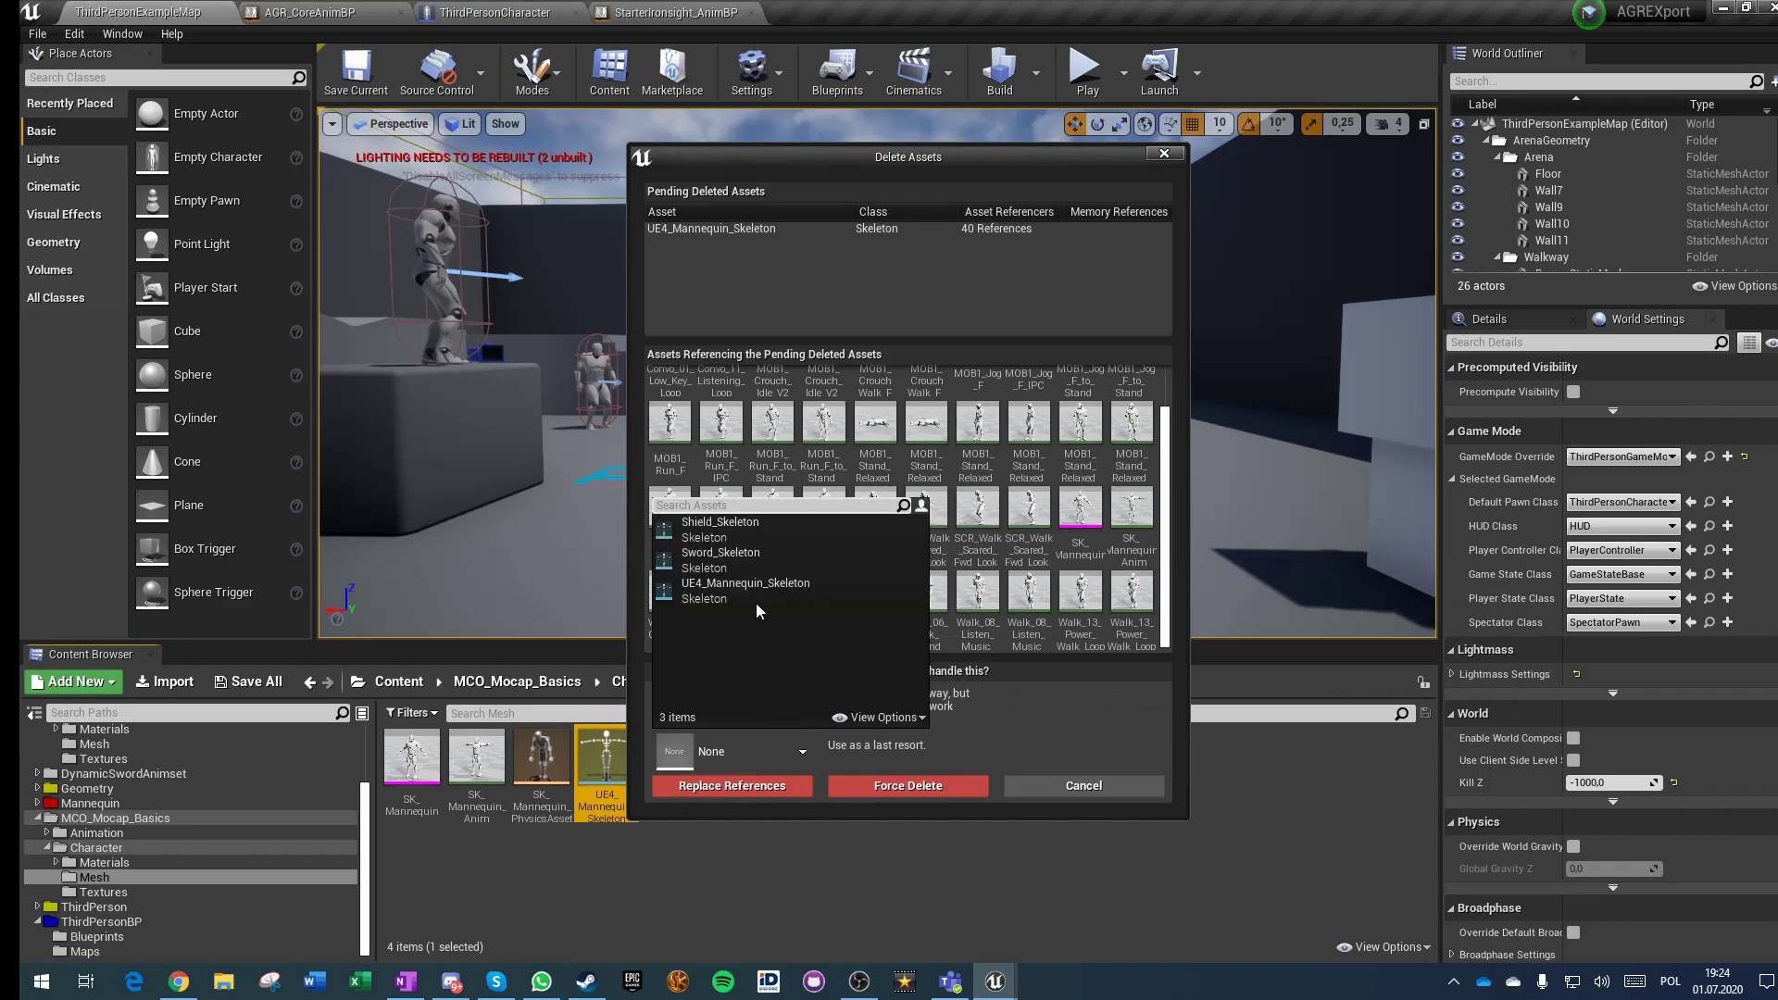
{"action": "left_click", "coordinate": [719, 597]}
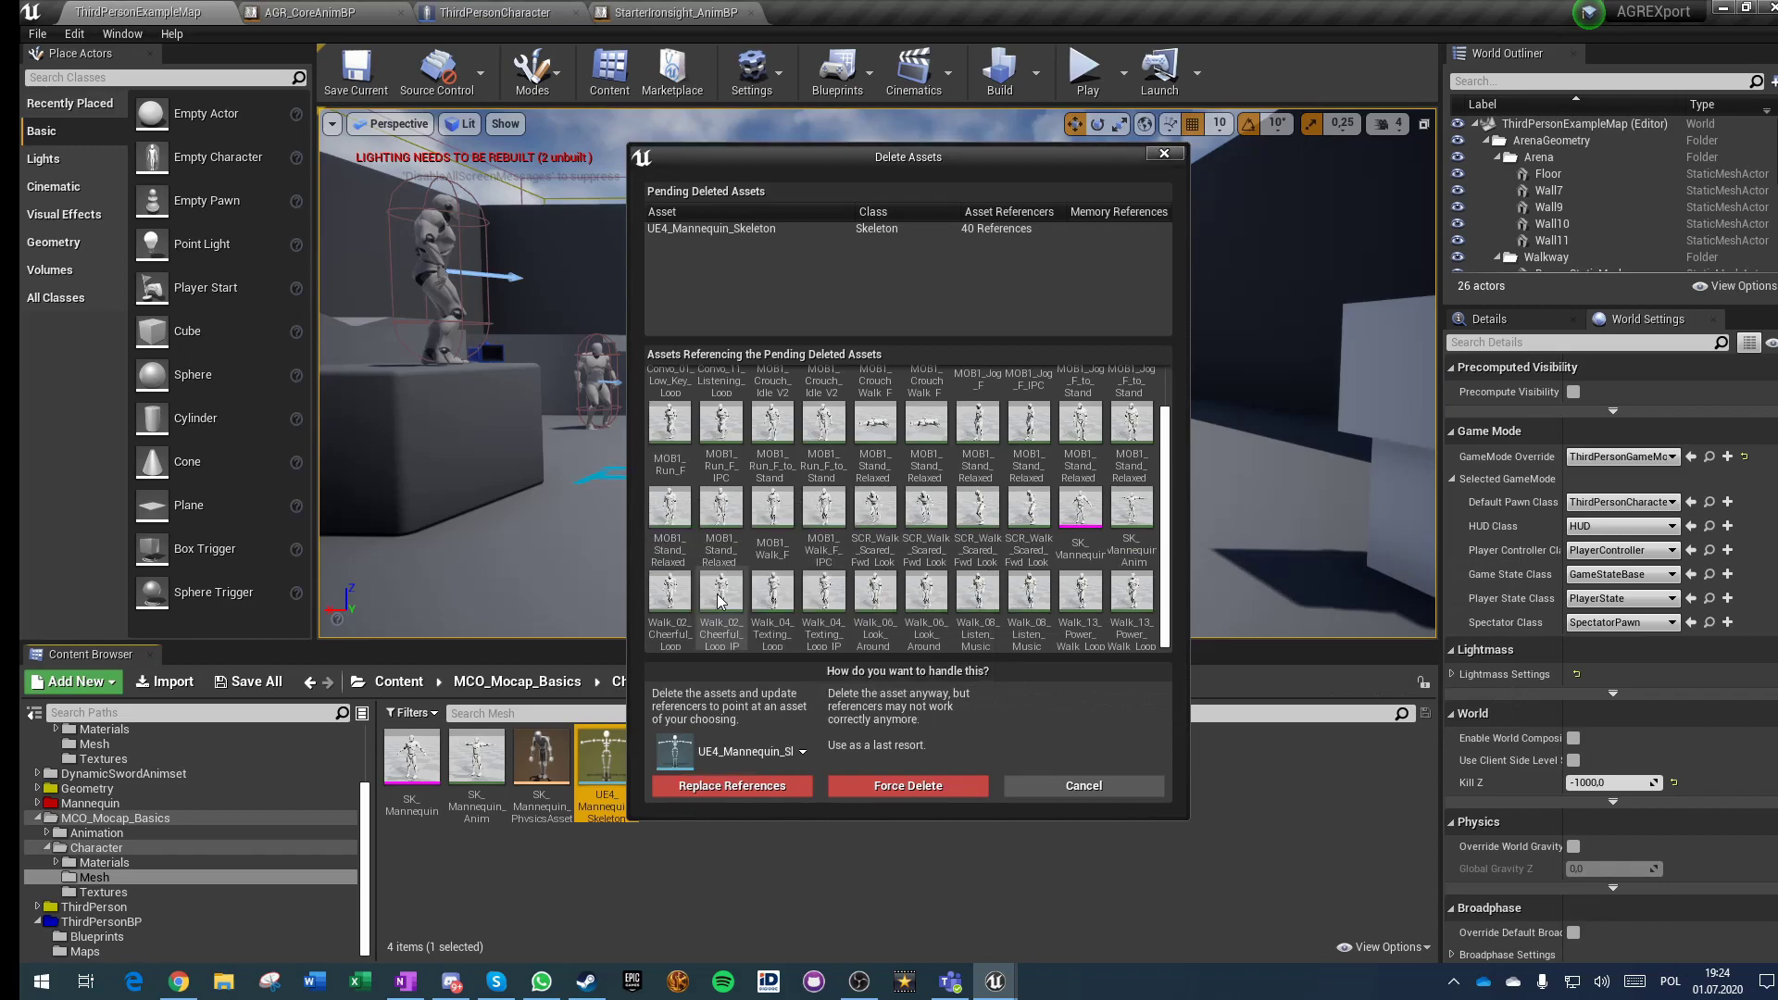
{"action": "left_click", "coordinate": [724, 788]}
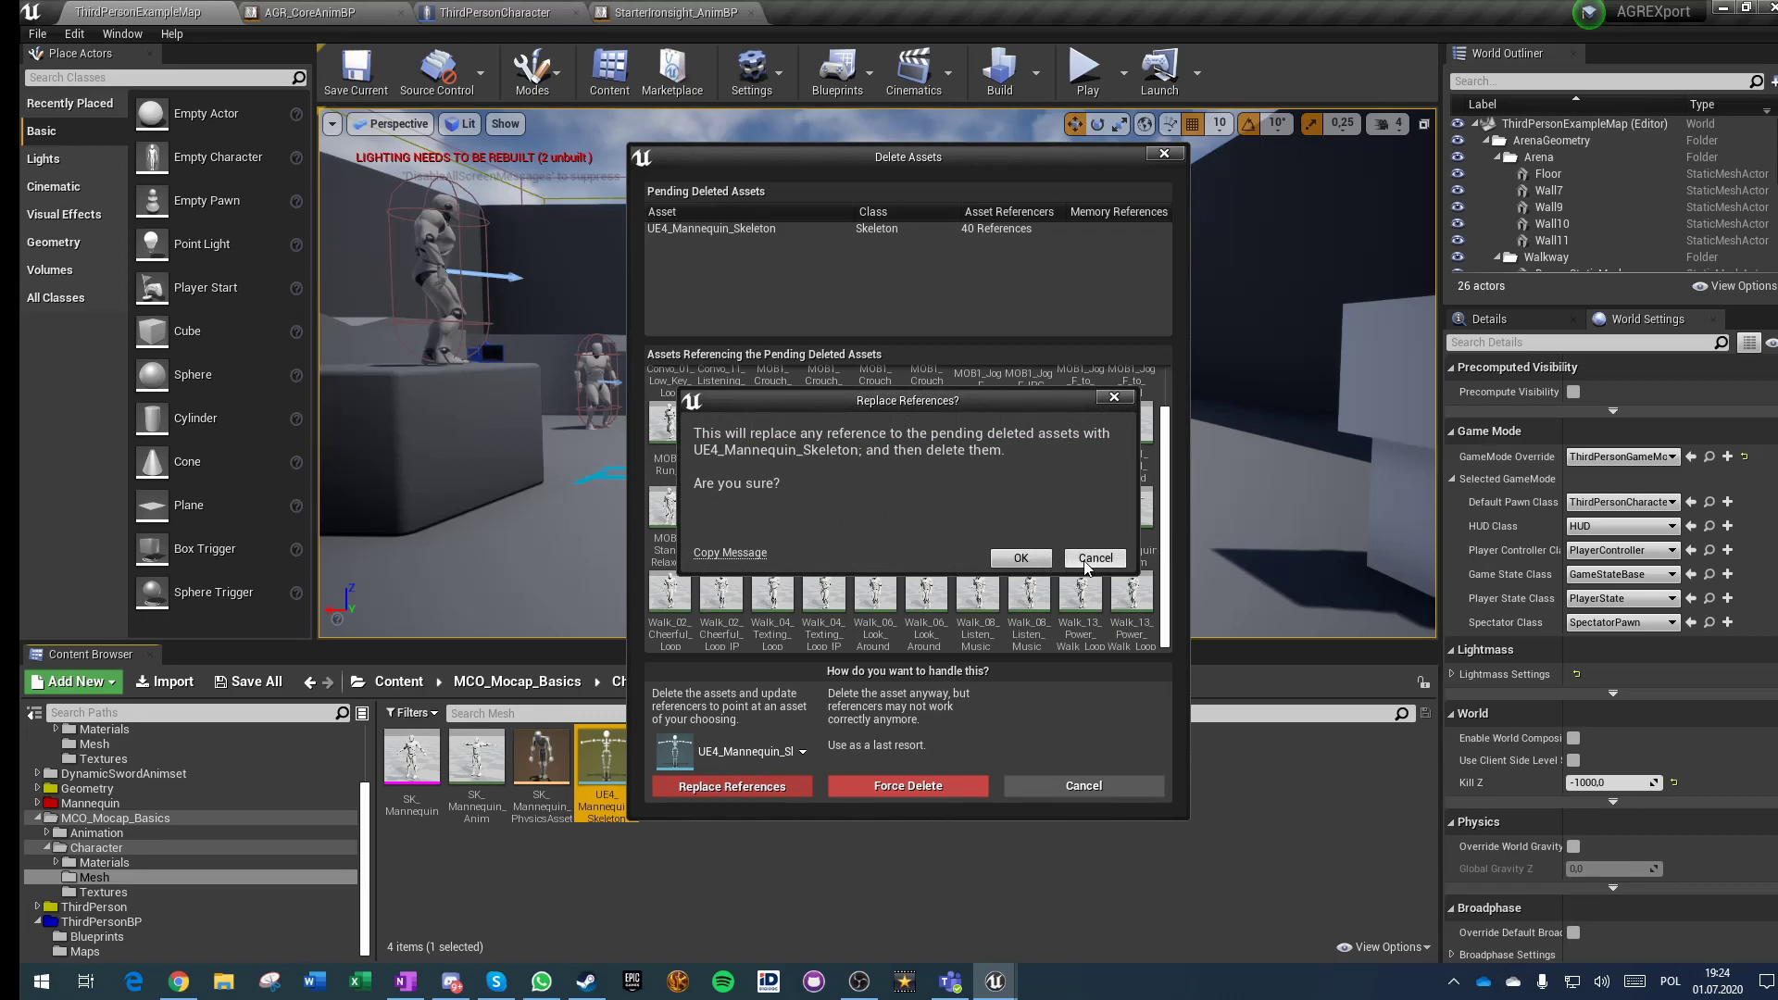
{"action": "left_click", "coordinate": [1000, 560]}
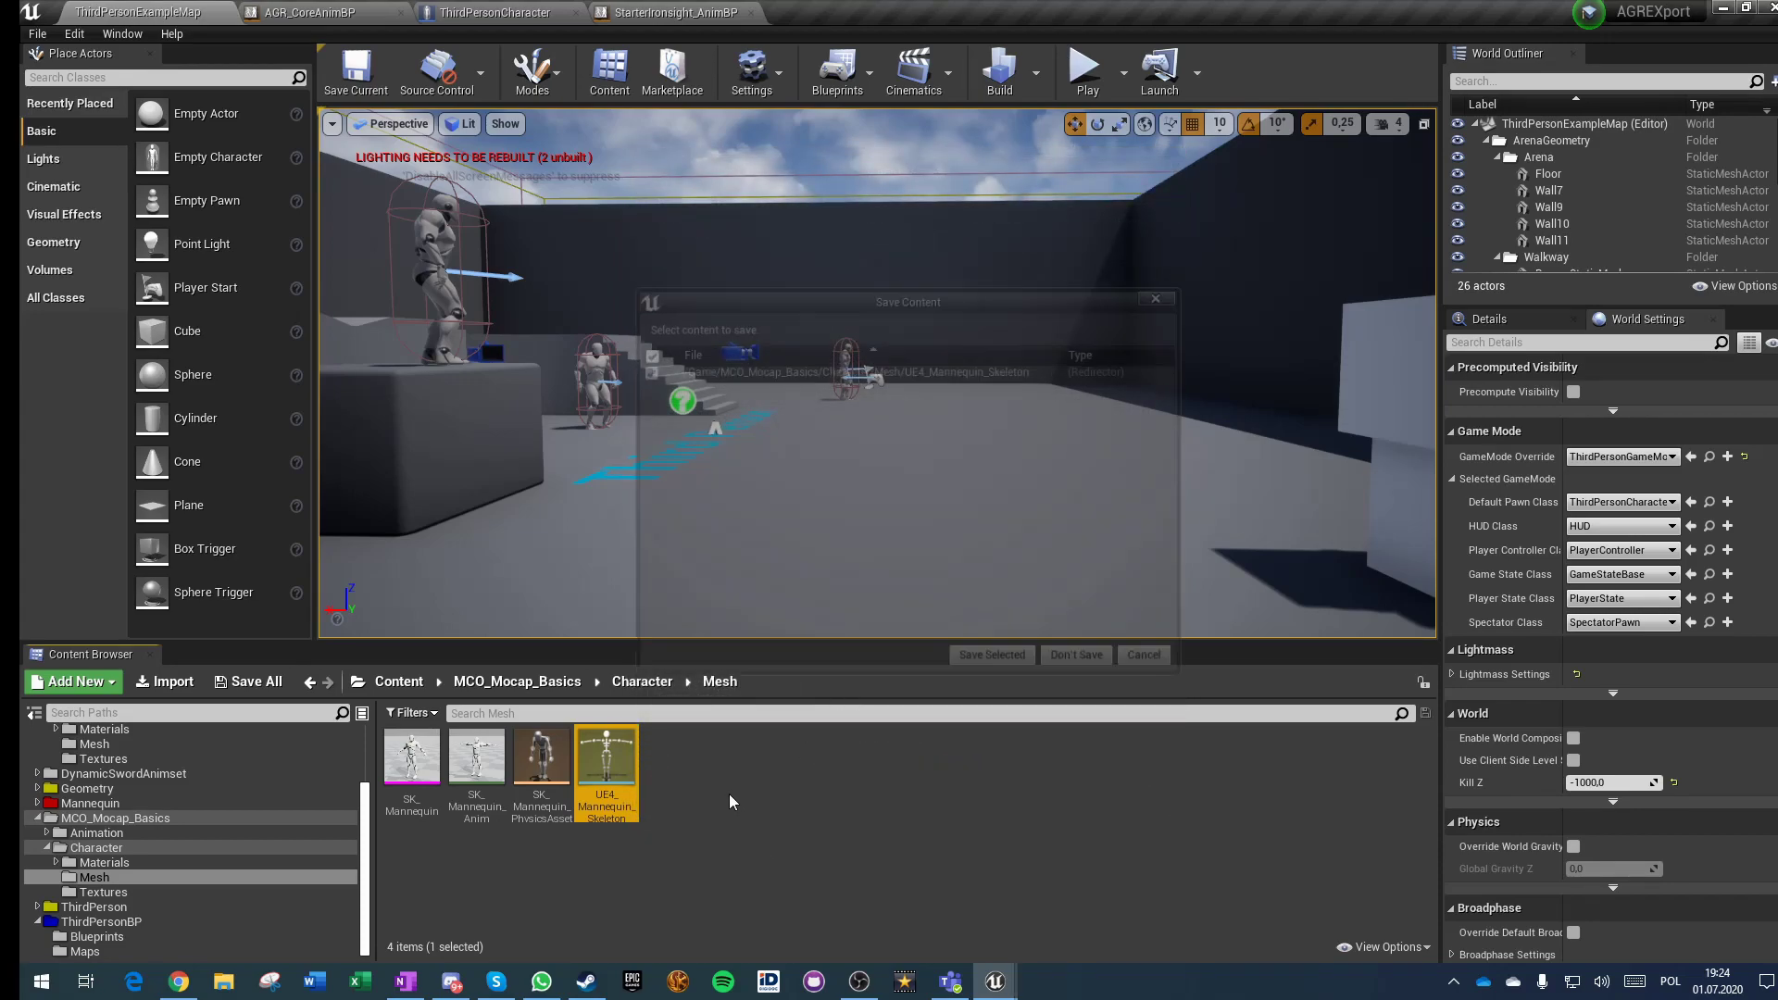
{"action": "left_click", "coordinate": [995, 661]}
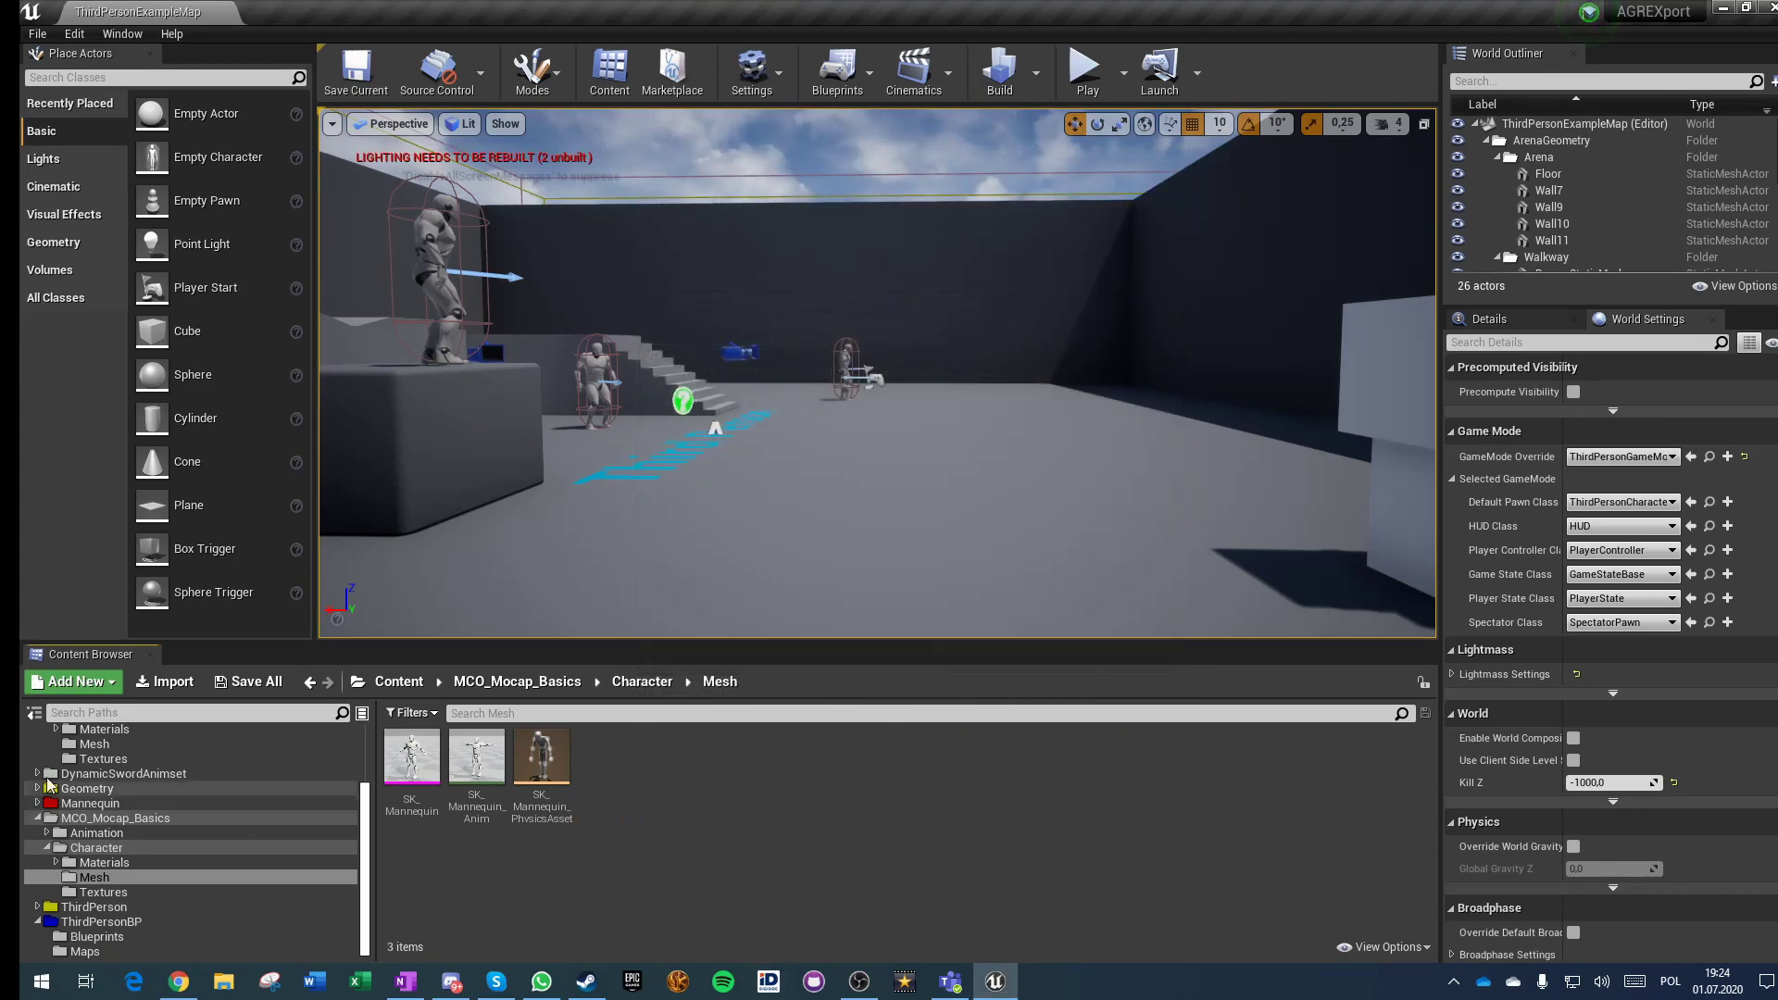
Step: Fix up redirectors in the whole Content folder
{"action": "scroll", "coordinate": [179, 850], "scroll_direction": "up", "scroll_amount": 1}
{"action": "scroll", "coordinate": [179, 851], "scroll_direction": "up", "scroll_amount": 3}
{"action": "right_click", "coordinate": [116, 734]}
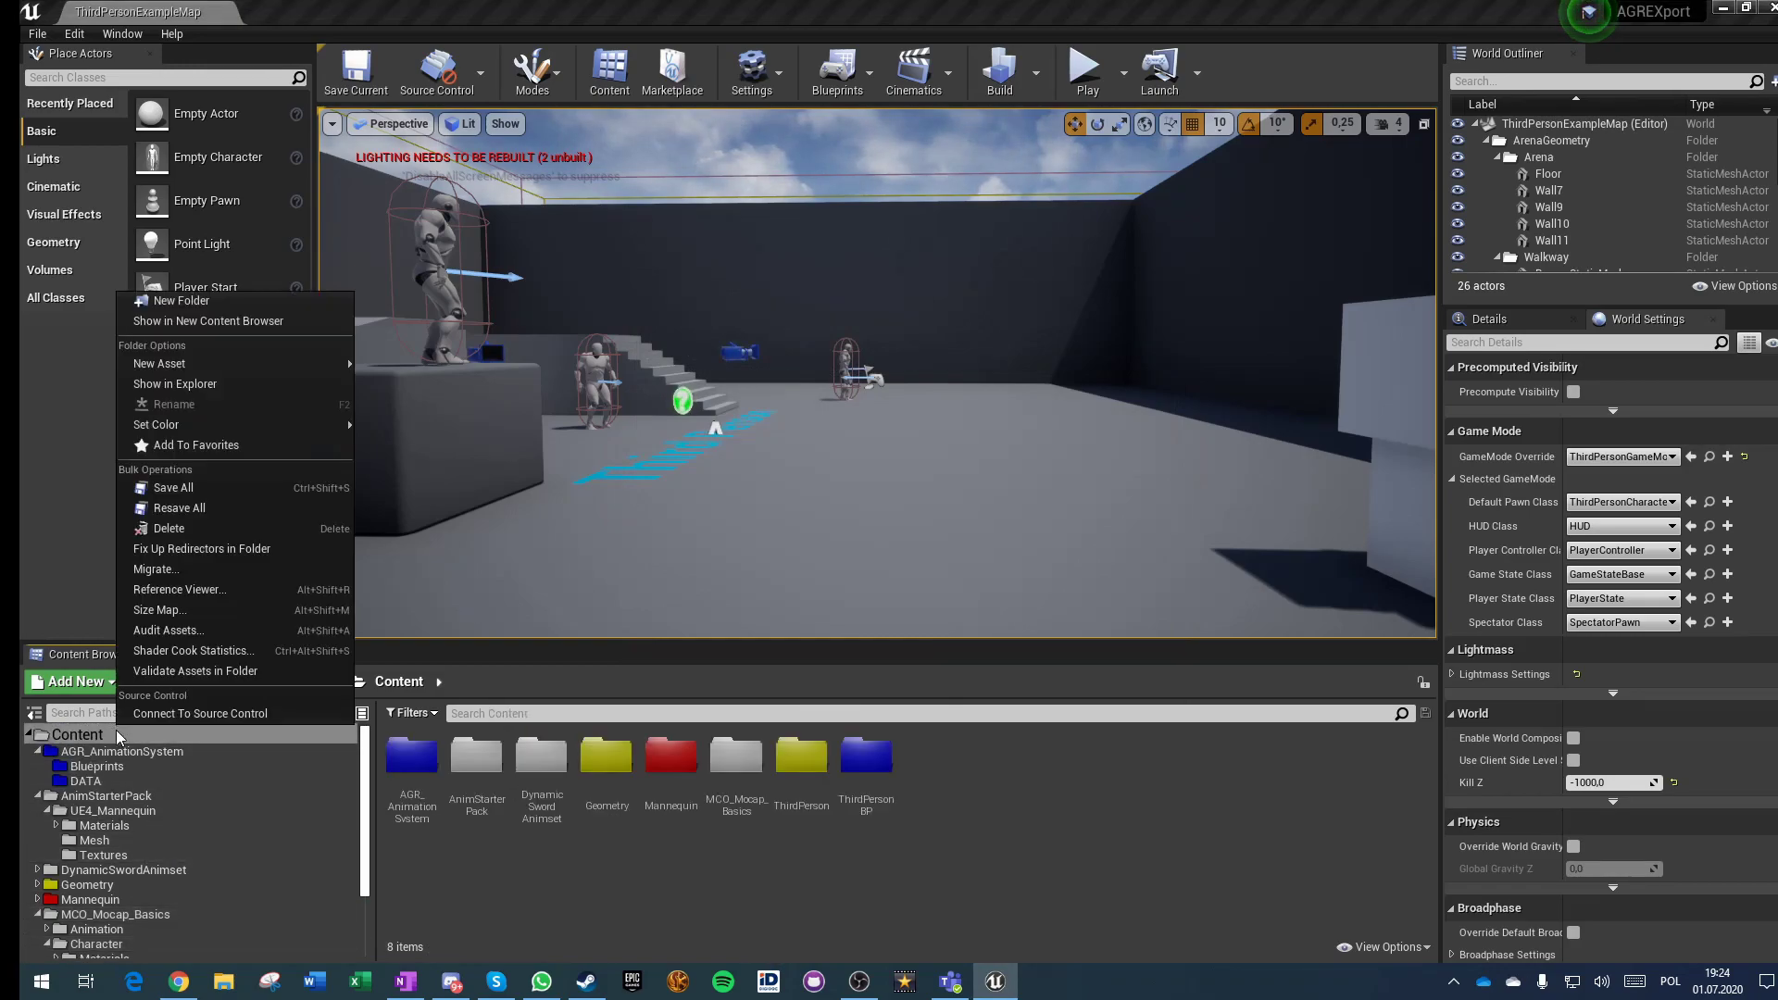
{"action": "left_click", "coordinate": [176, 554]}
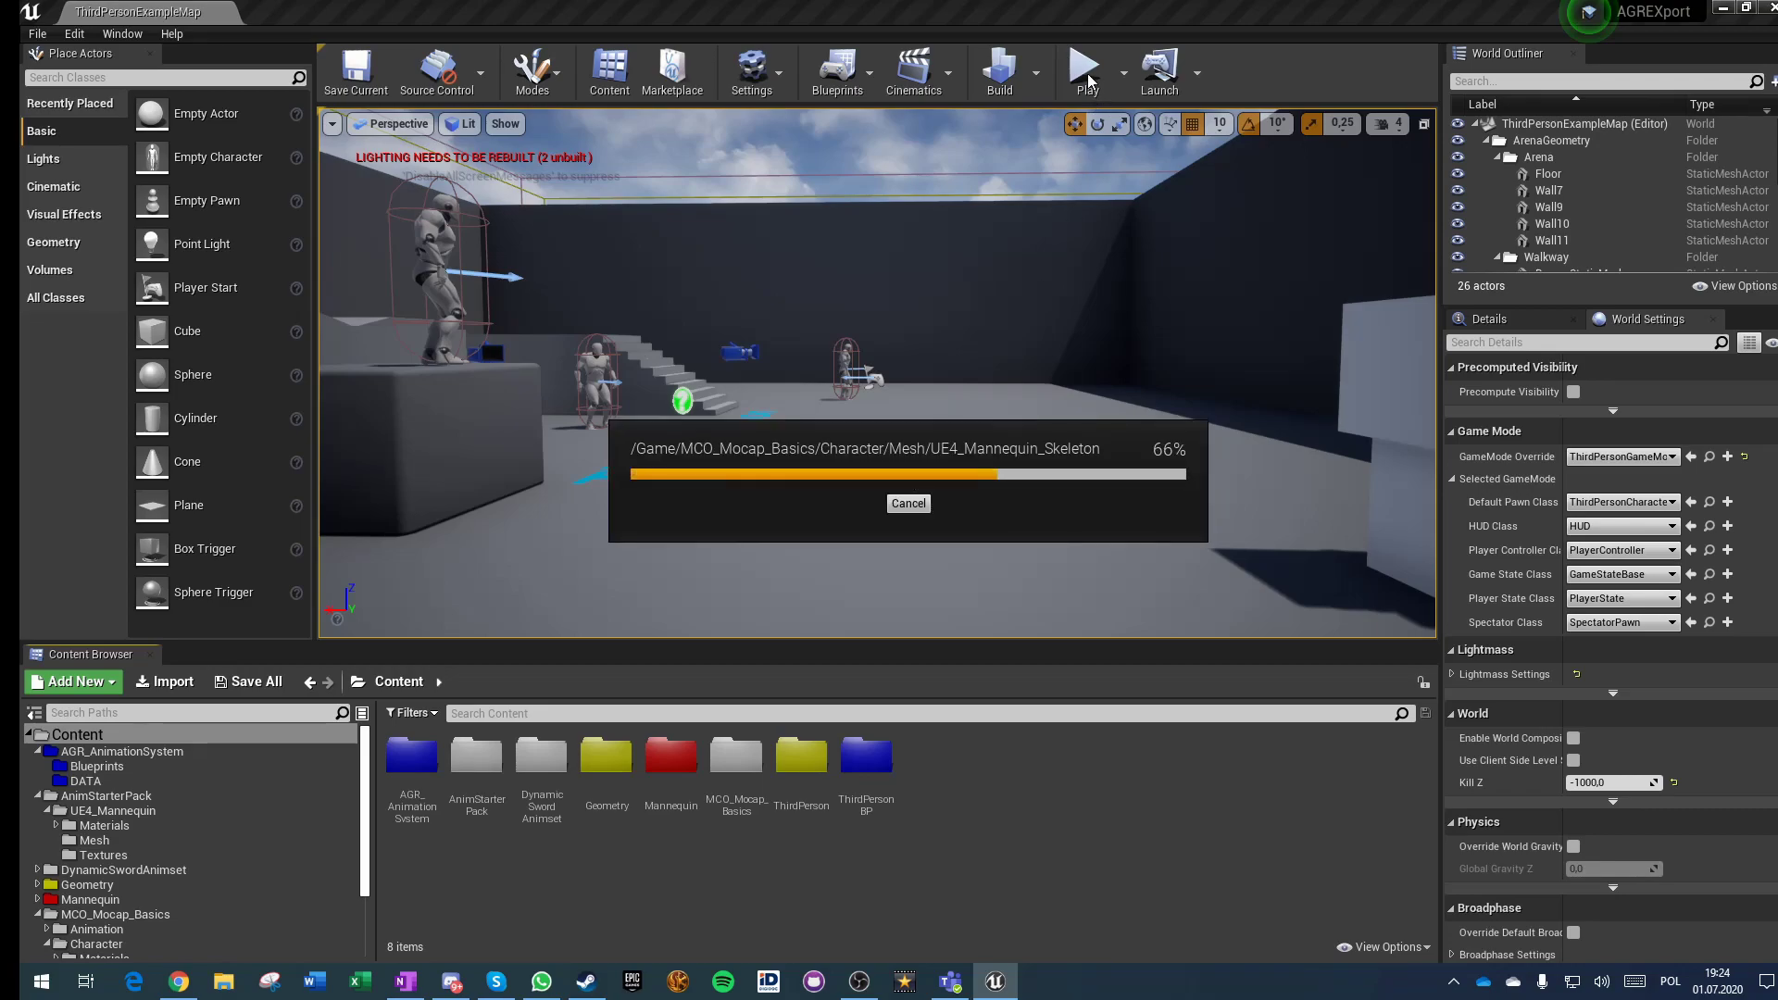
{"action": "left_click", "coordinate": [1125, 74]}
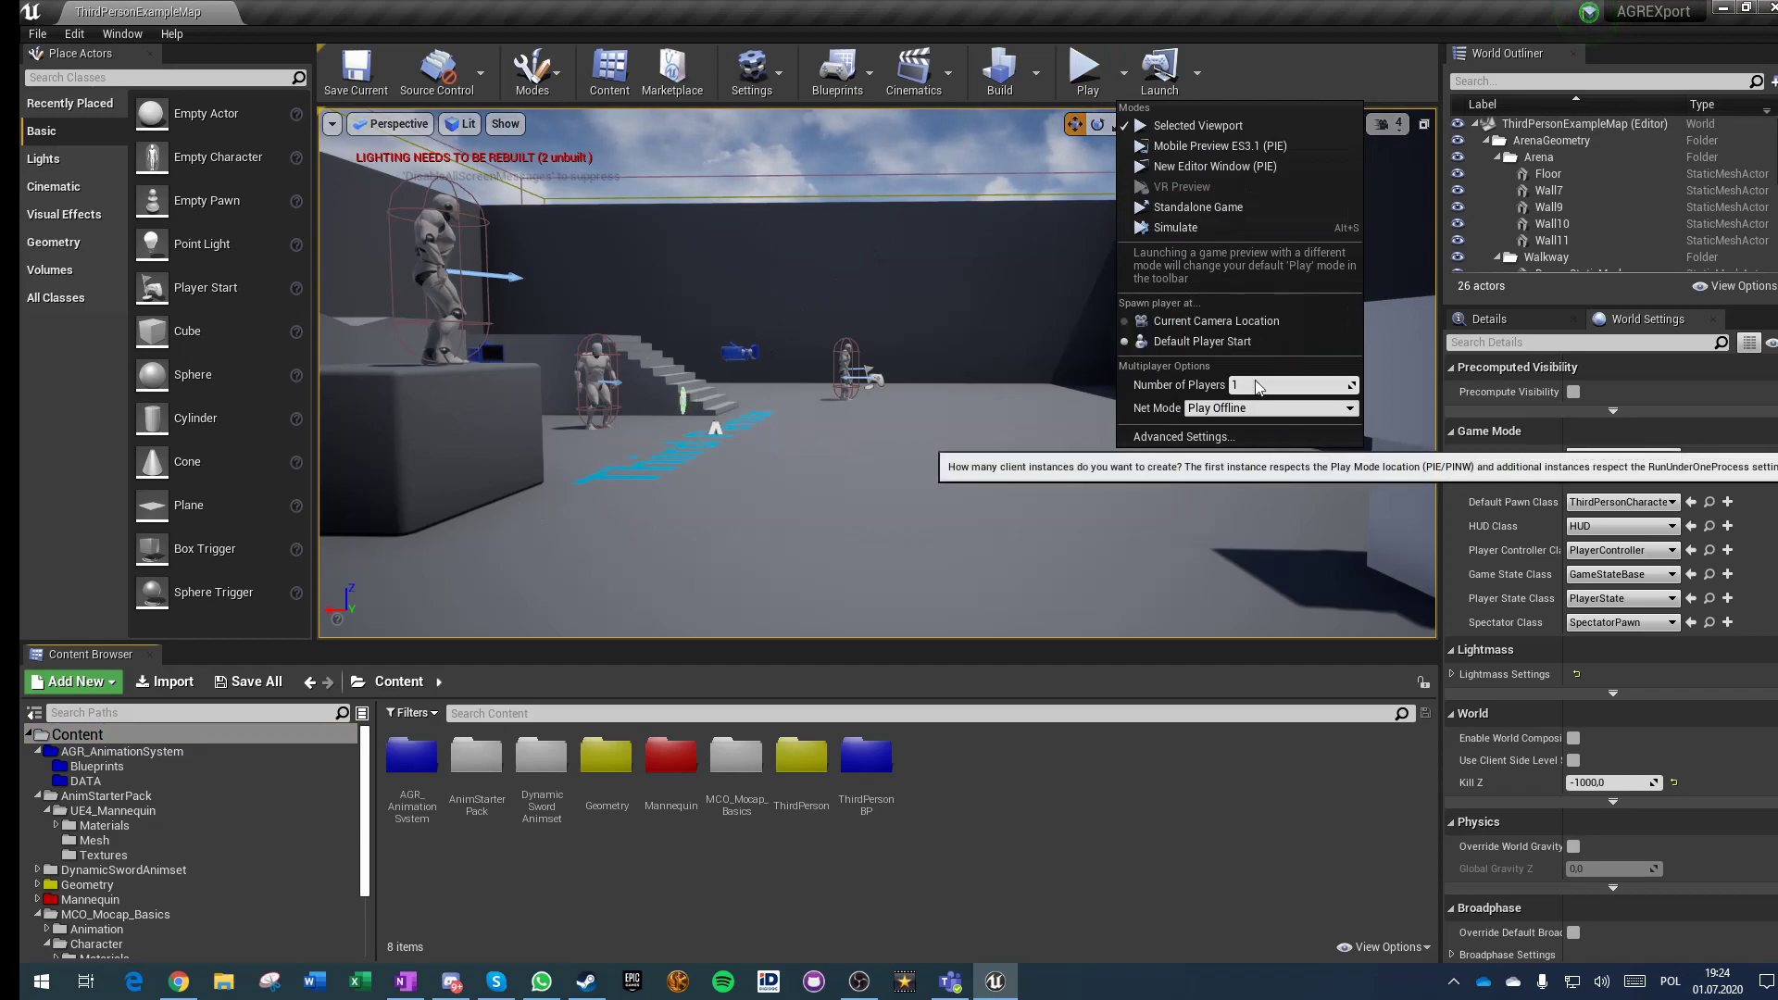
{"action": "type", "text": "2"}
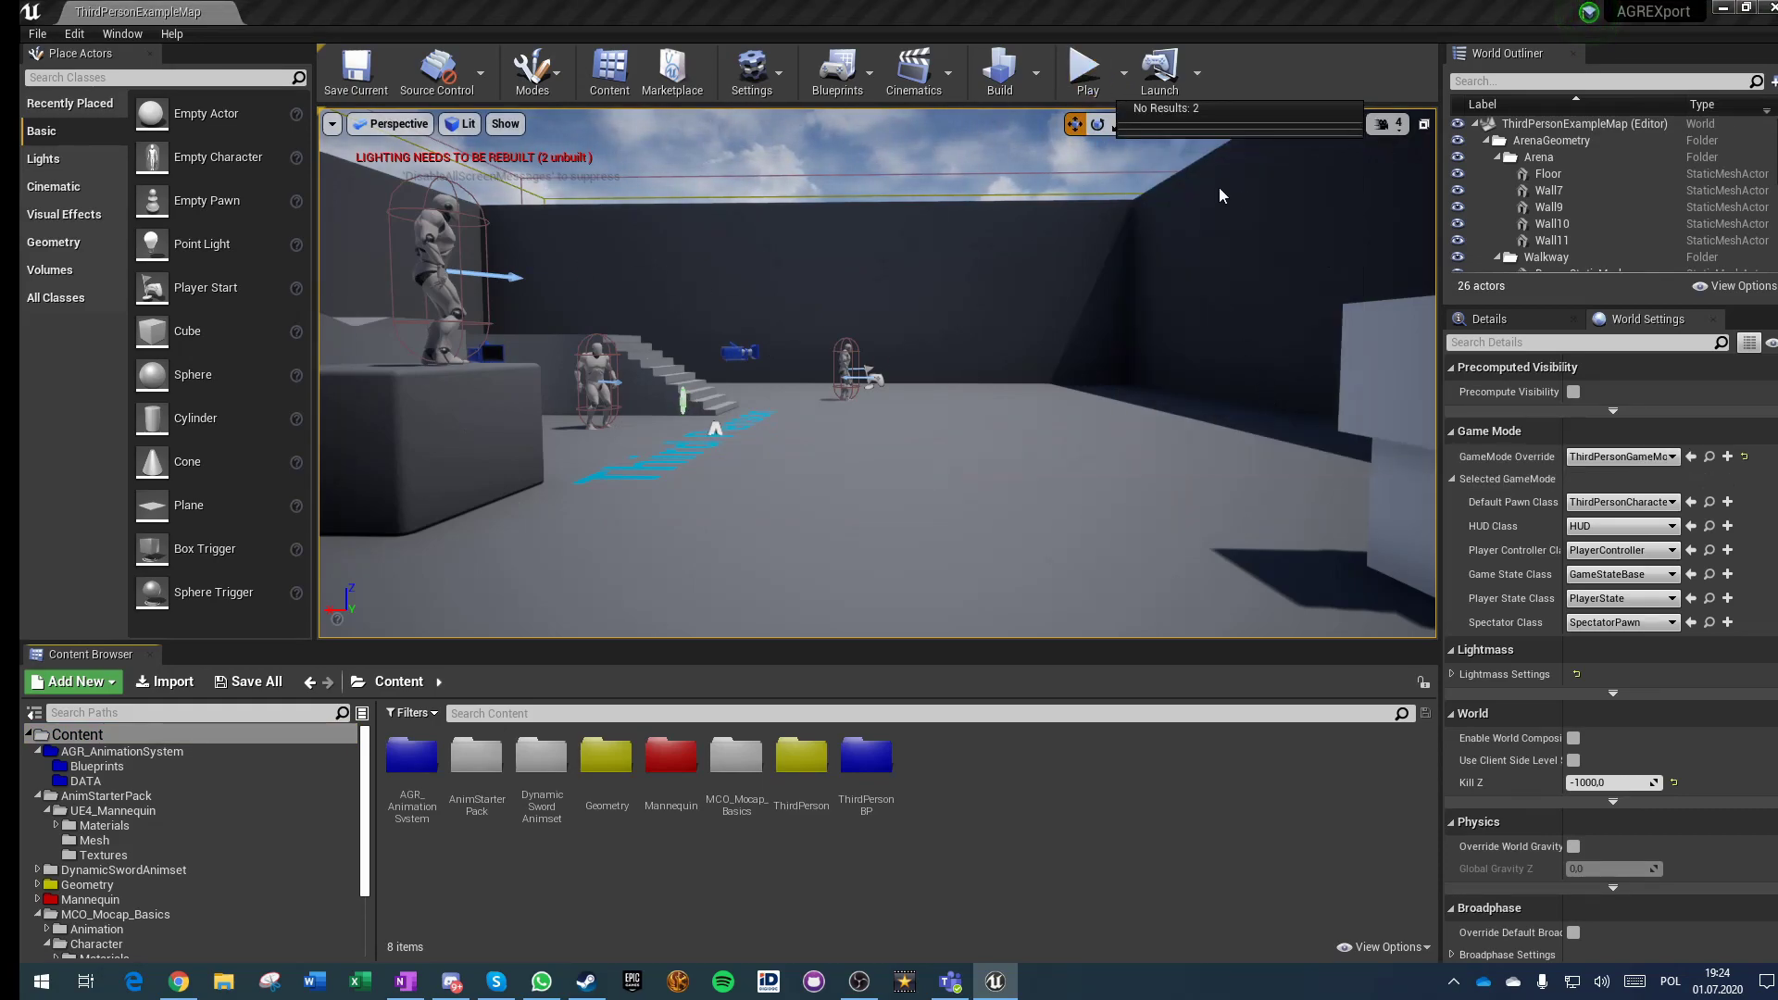
{"action": "left_click", "coordinate": [1085, 66]}
{"action": "key", "text": "Escape"}
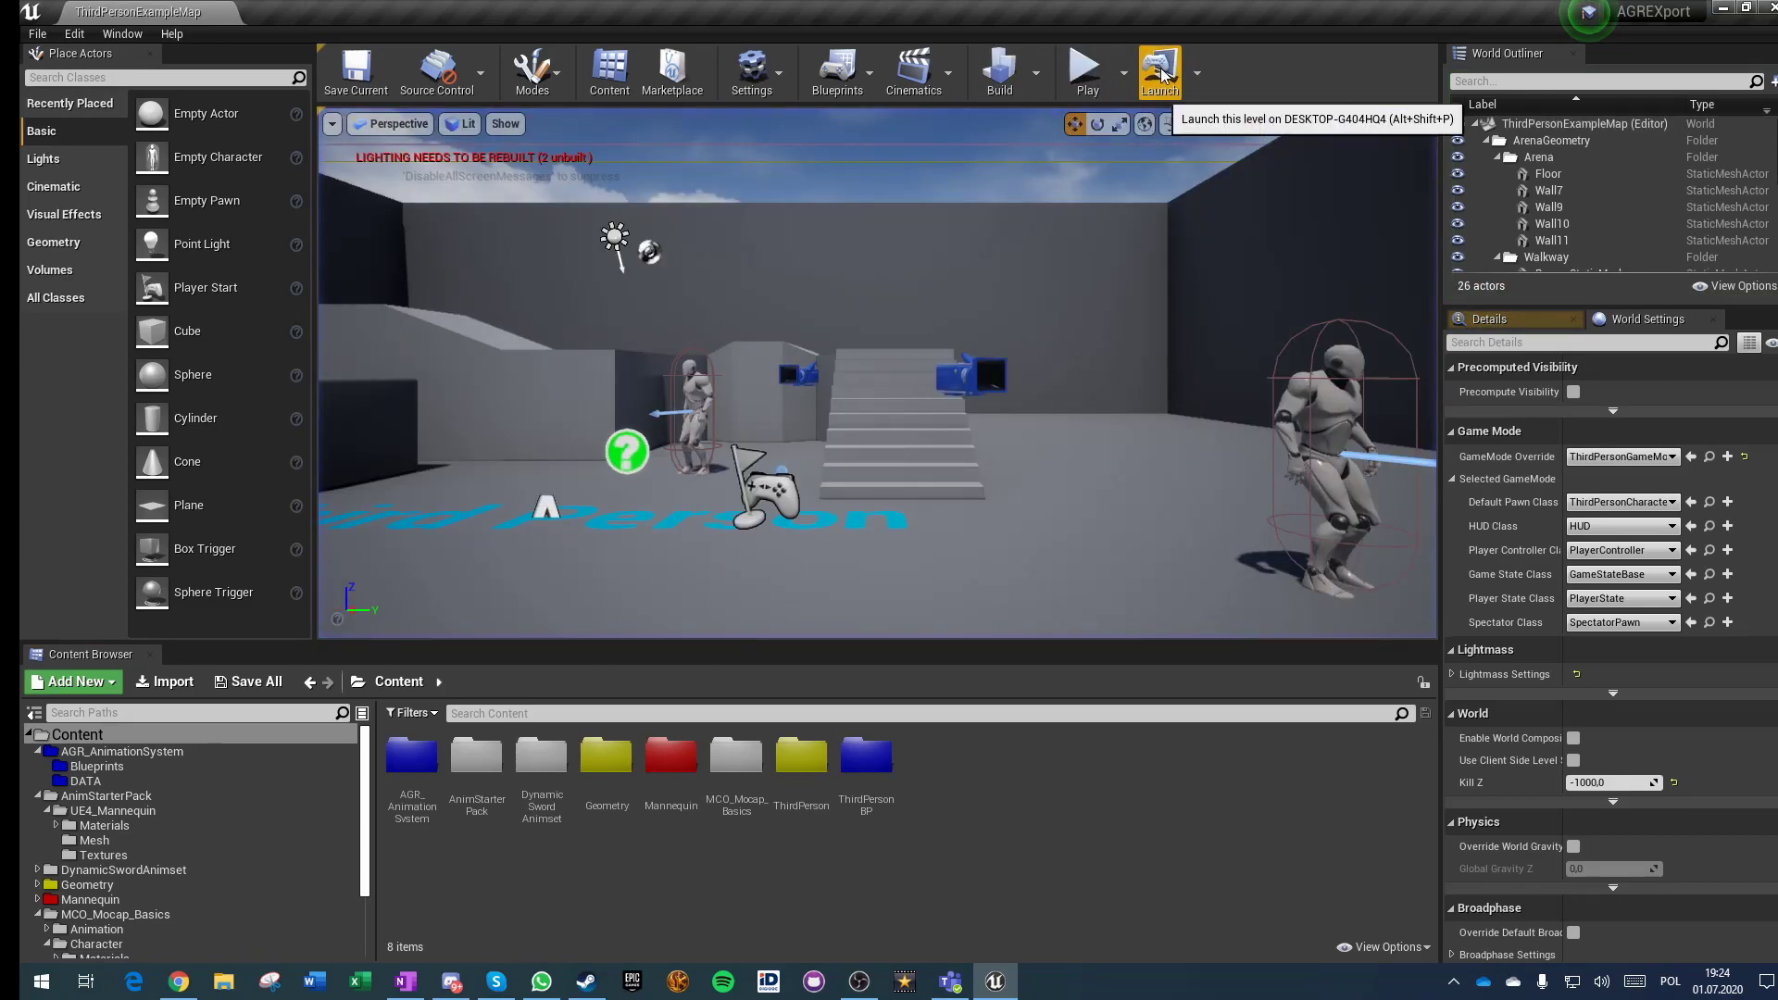
Step: Set Number of Players to 2 with Net Mode Play As Client and start playing the level
{"action": "left_click", "coordinate": [1123, 72]}
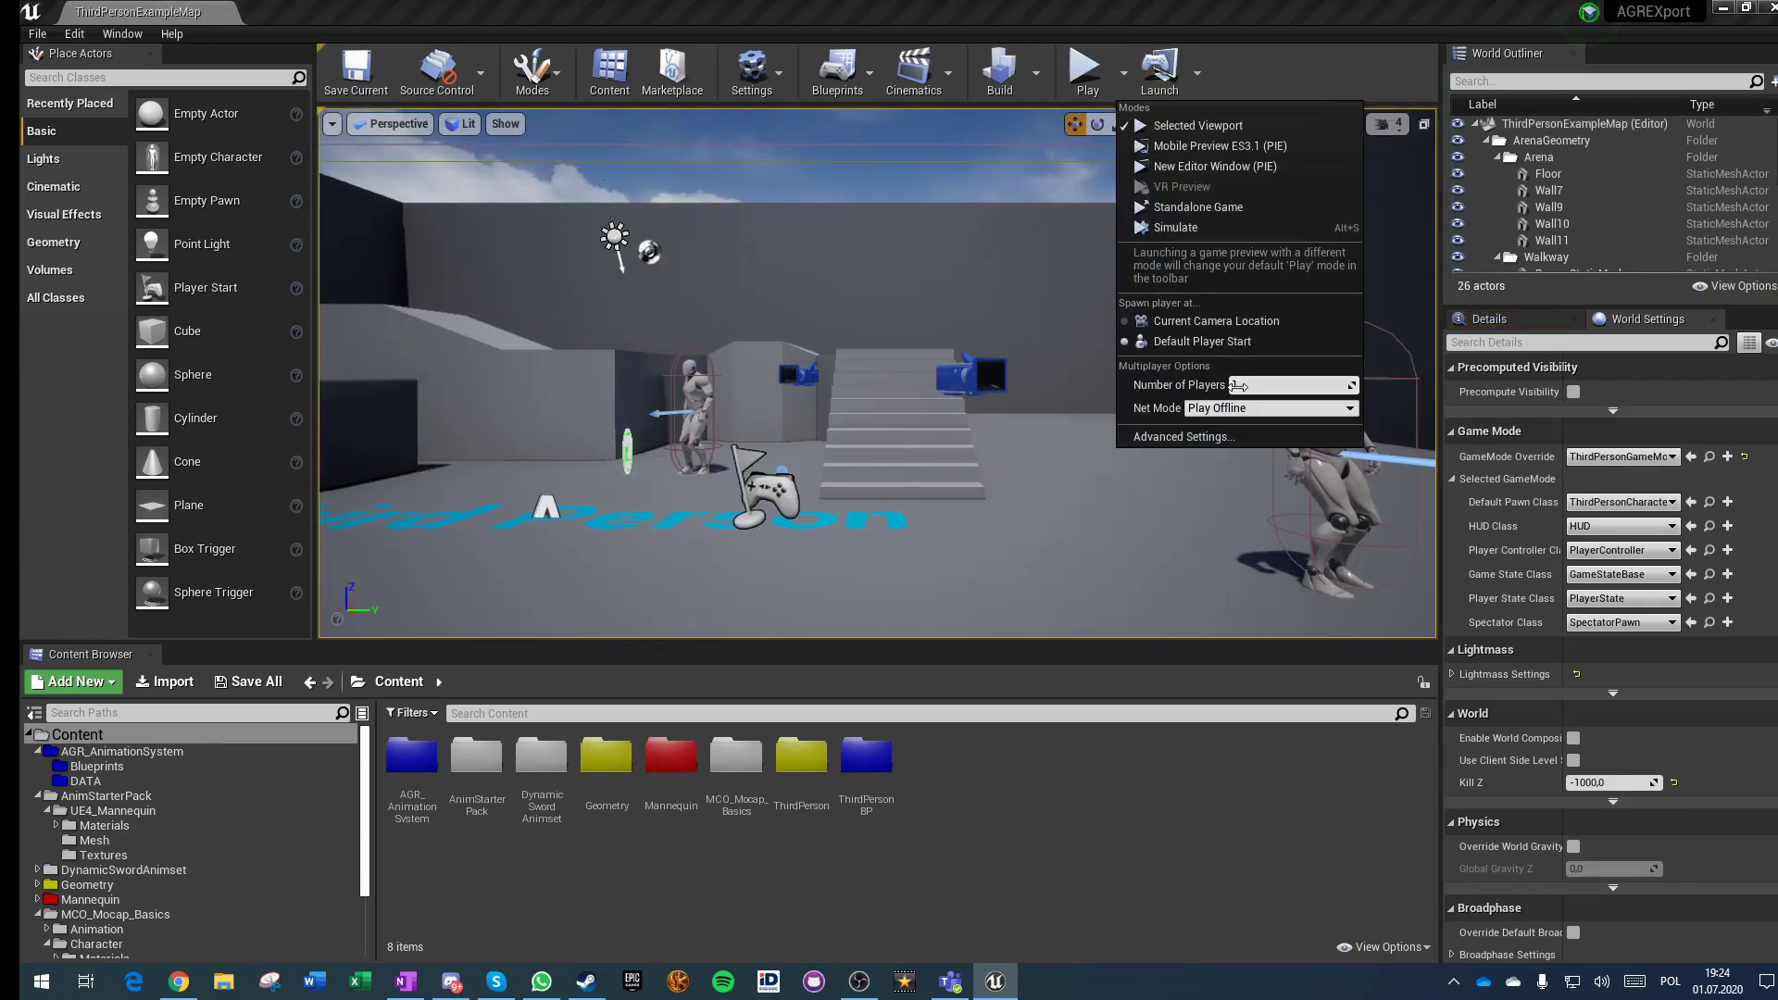
{"action": "left_click", "coordinate": [1217, 449]}
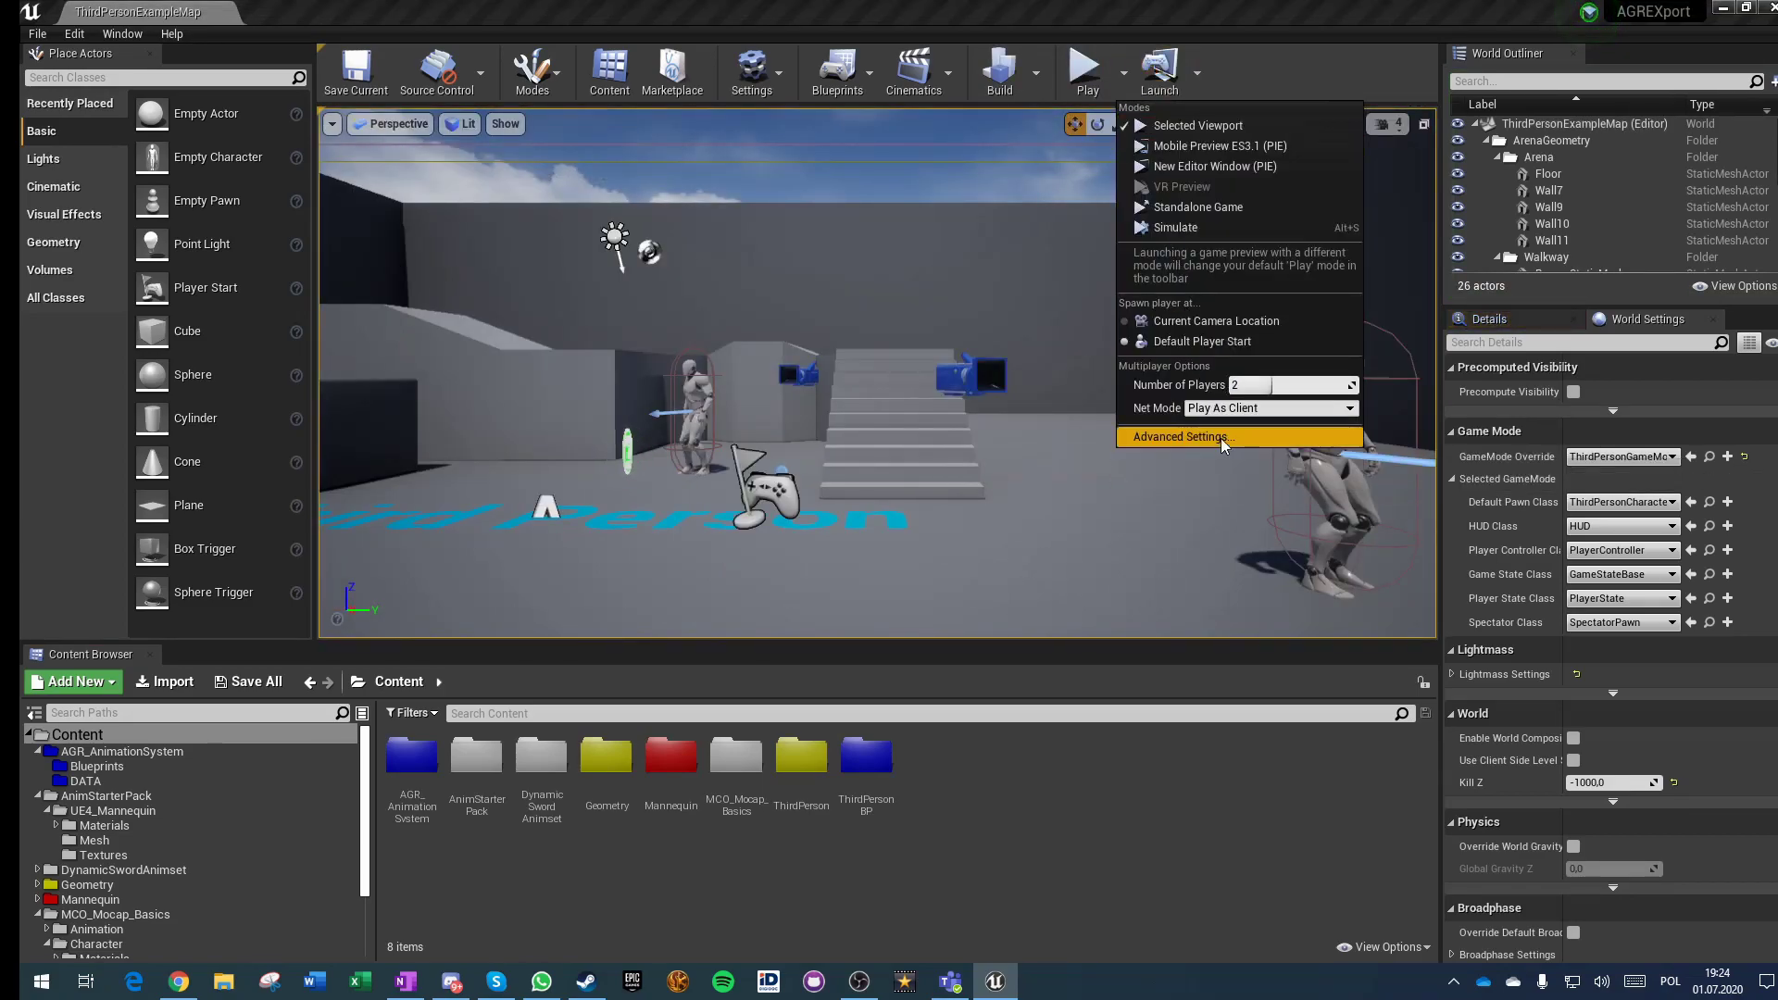
{"action": "left_click", "coordinate": [1085, 69]}
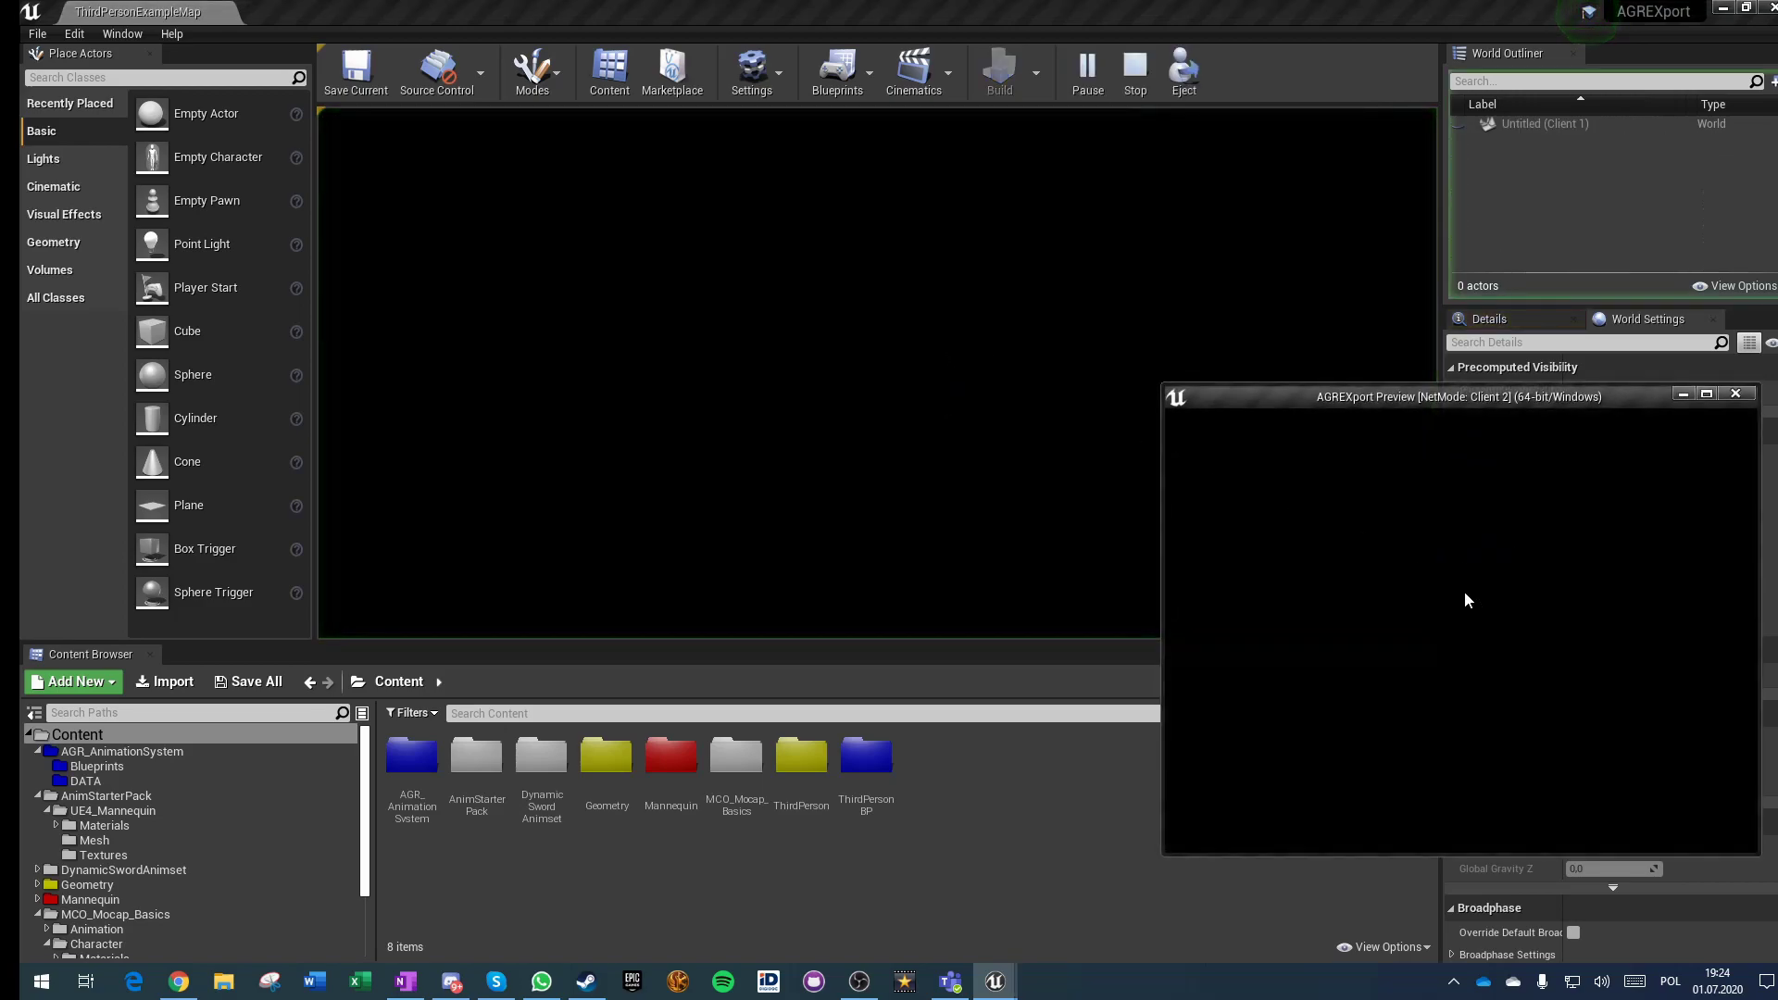
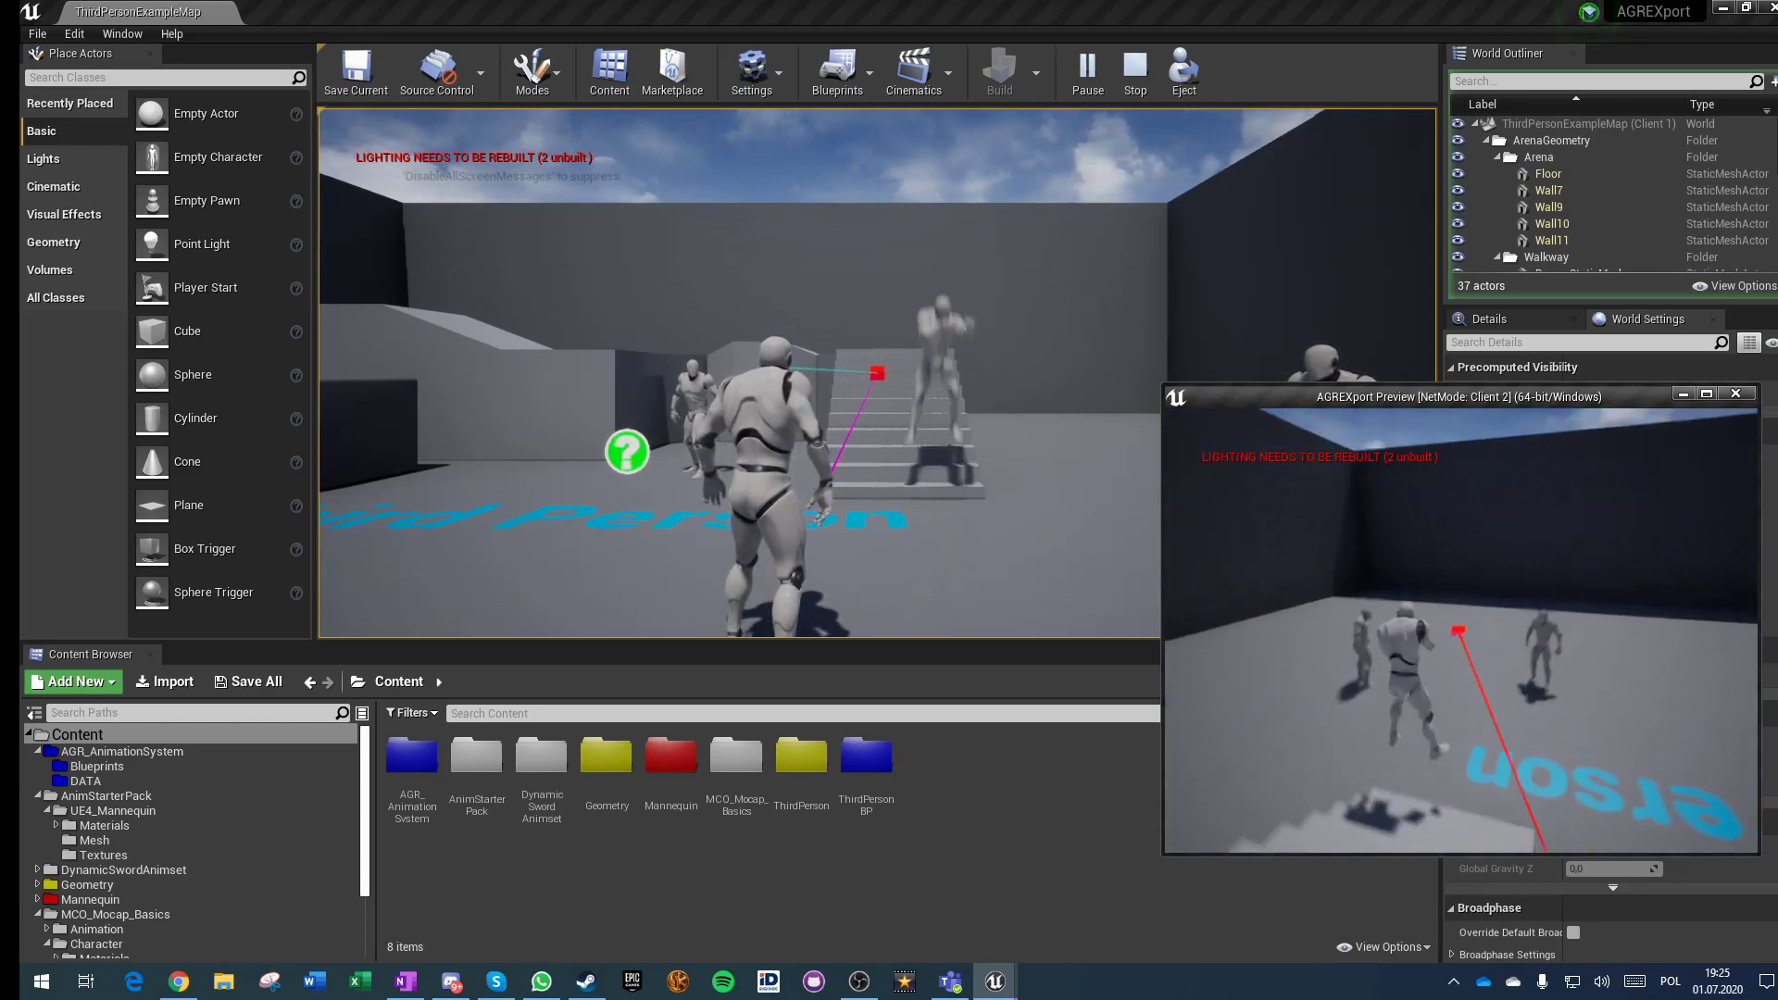
Step: Test jumping and walking with the character in the Client 2 preview, and end the play session
{"action": "key", "text": "space"}
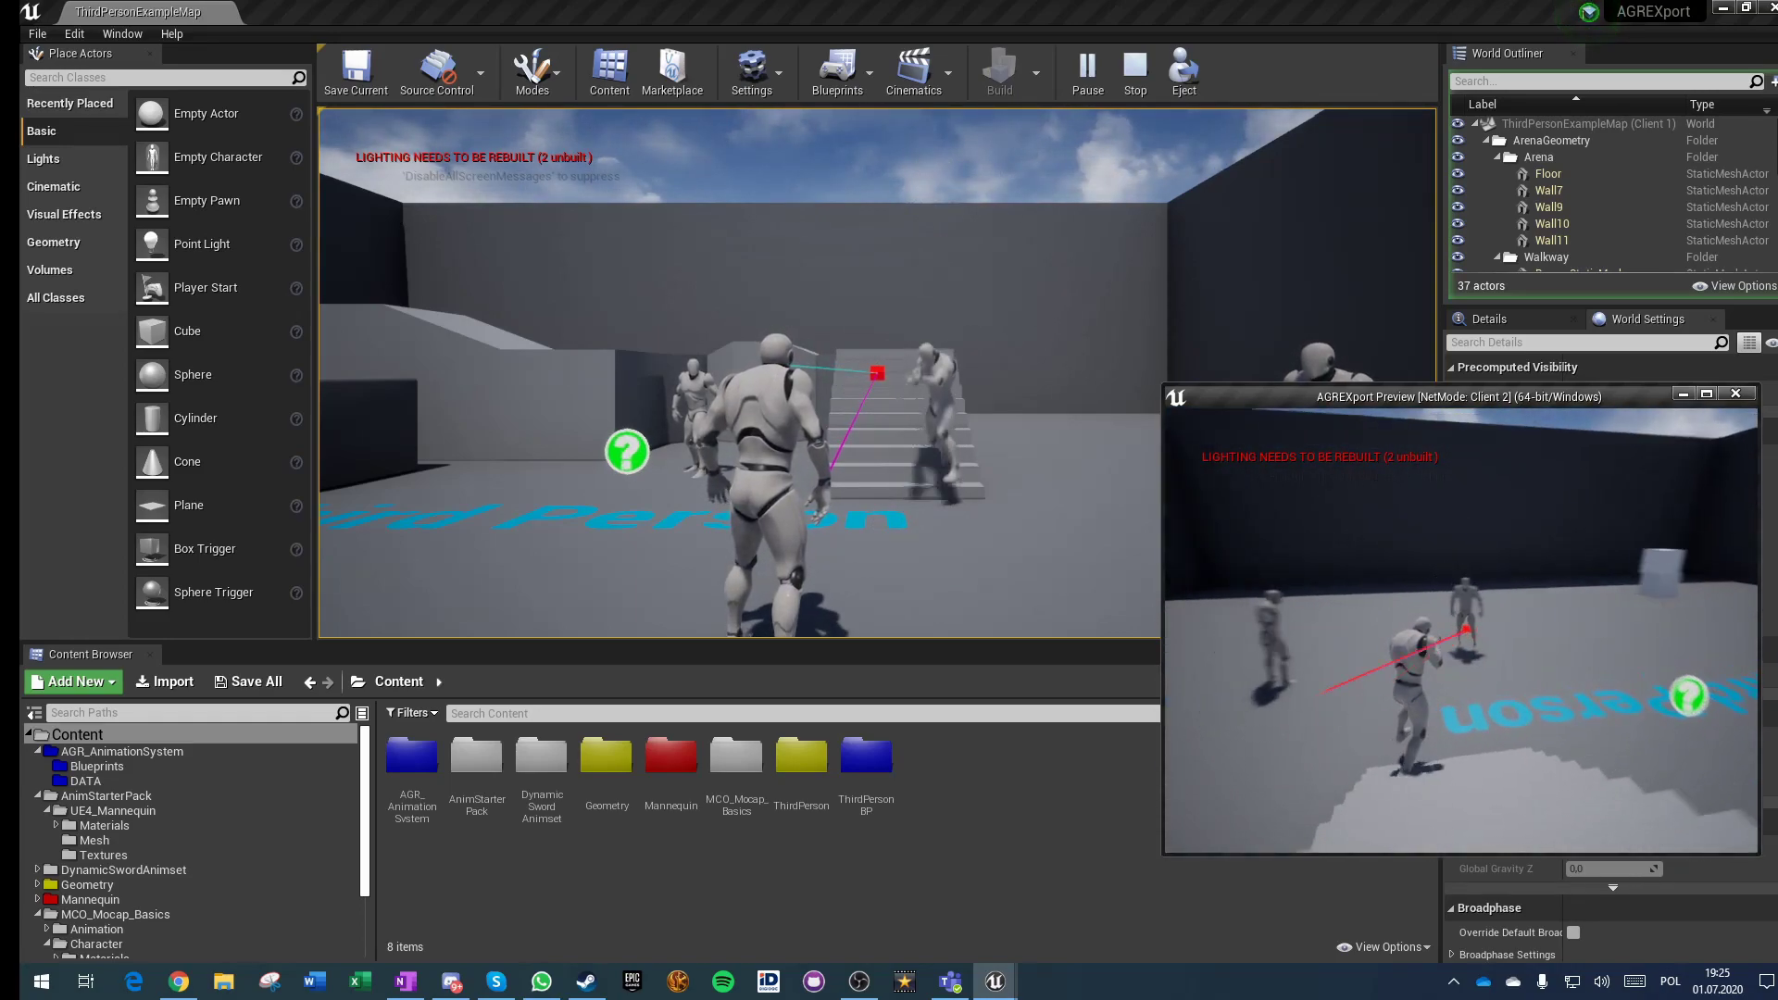
{"action": "key", "text": "space"}
{"action": "key", "text": "space"}
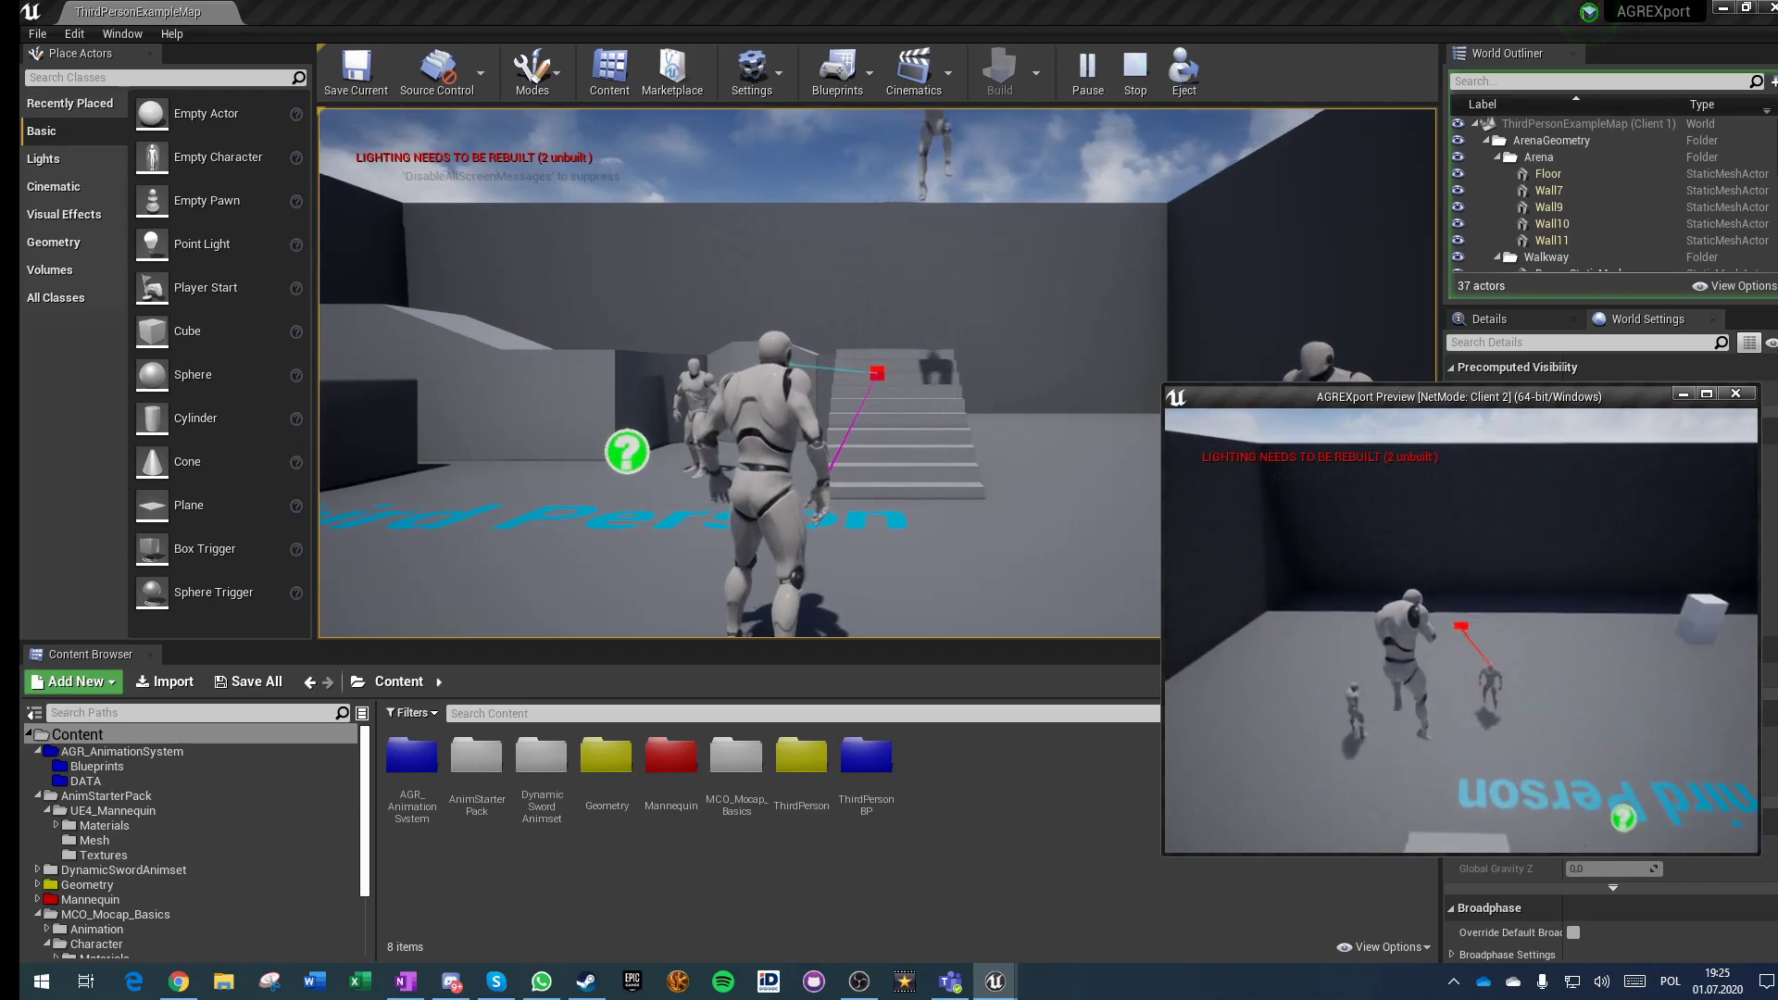
{"action": "key", "text": "w"}
{"action": "key", "text": "w"}
{"action": "key", "text": "space"}
{"action": "key", "text": "w"}
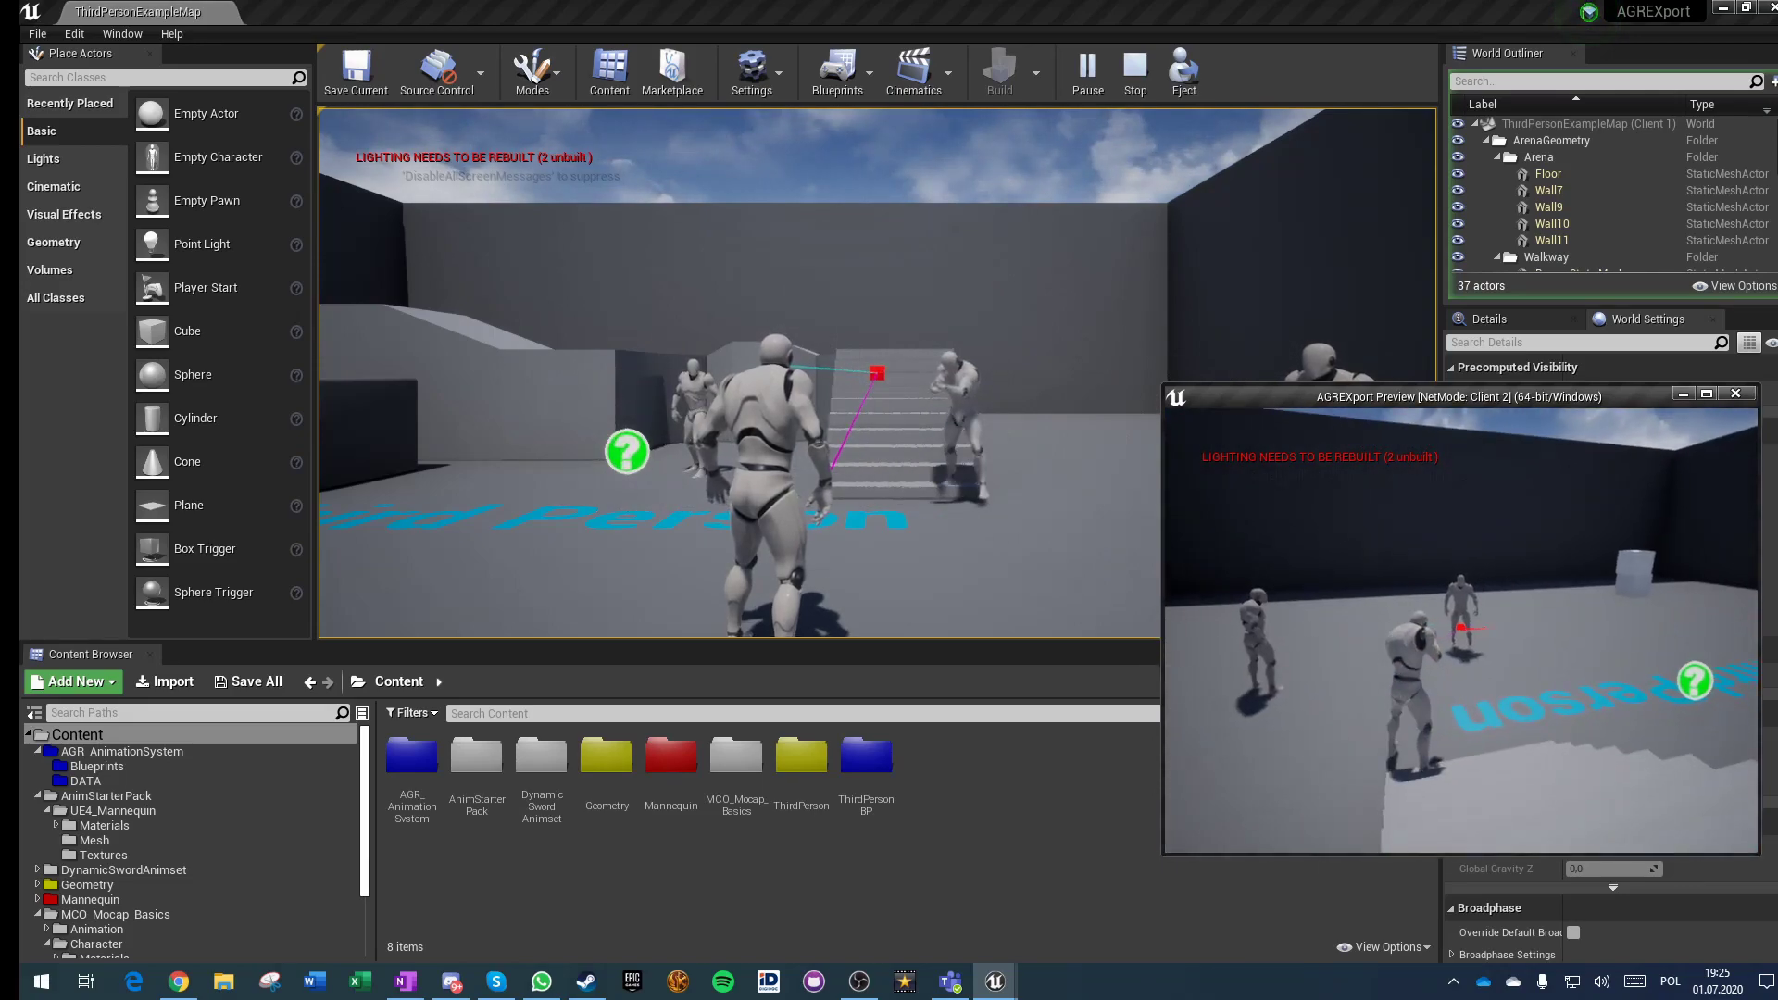
{"action": "key", "text": "w"}
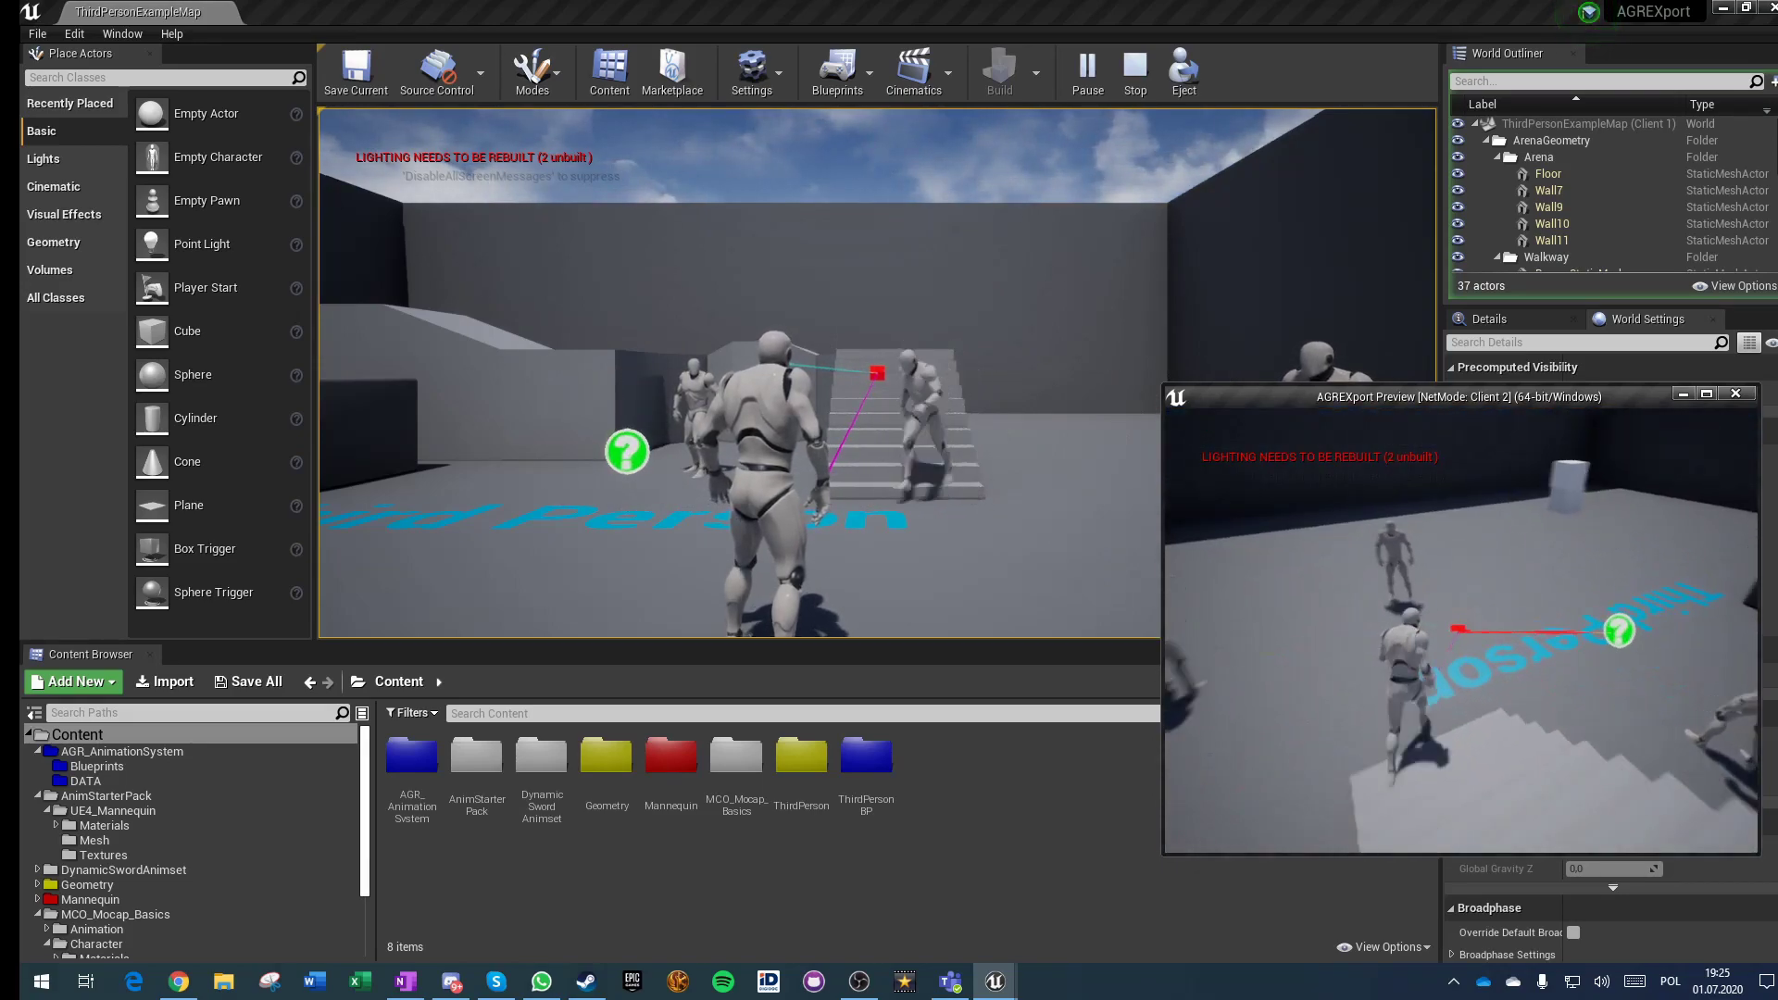
{"action": "key", "text": "w"}
{"action": "key", "text": "w"}
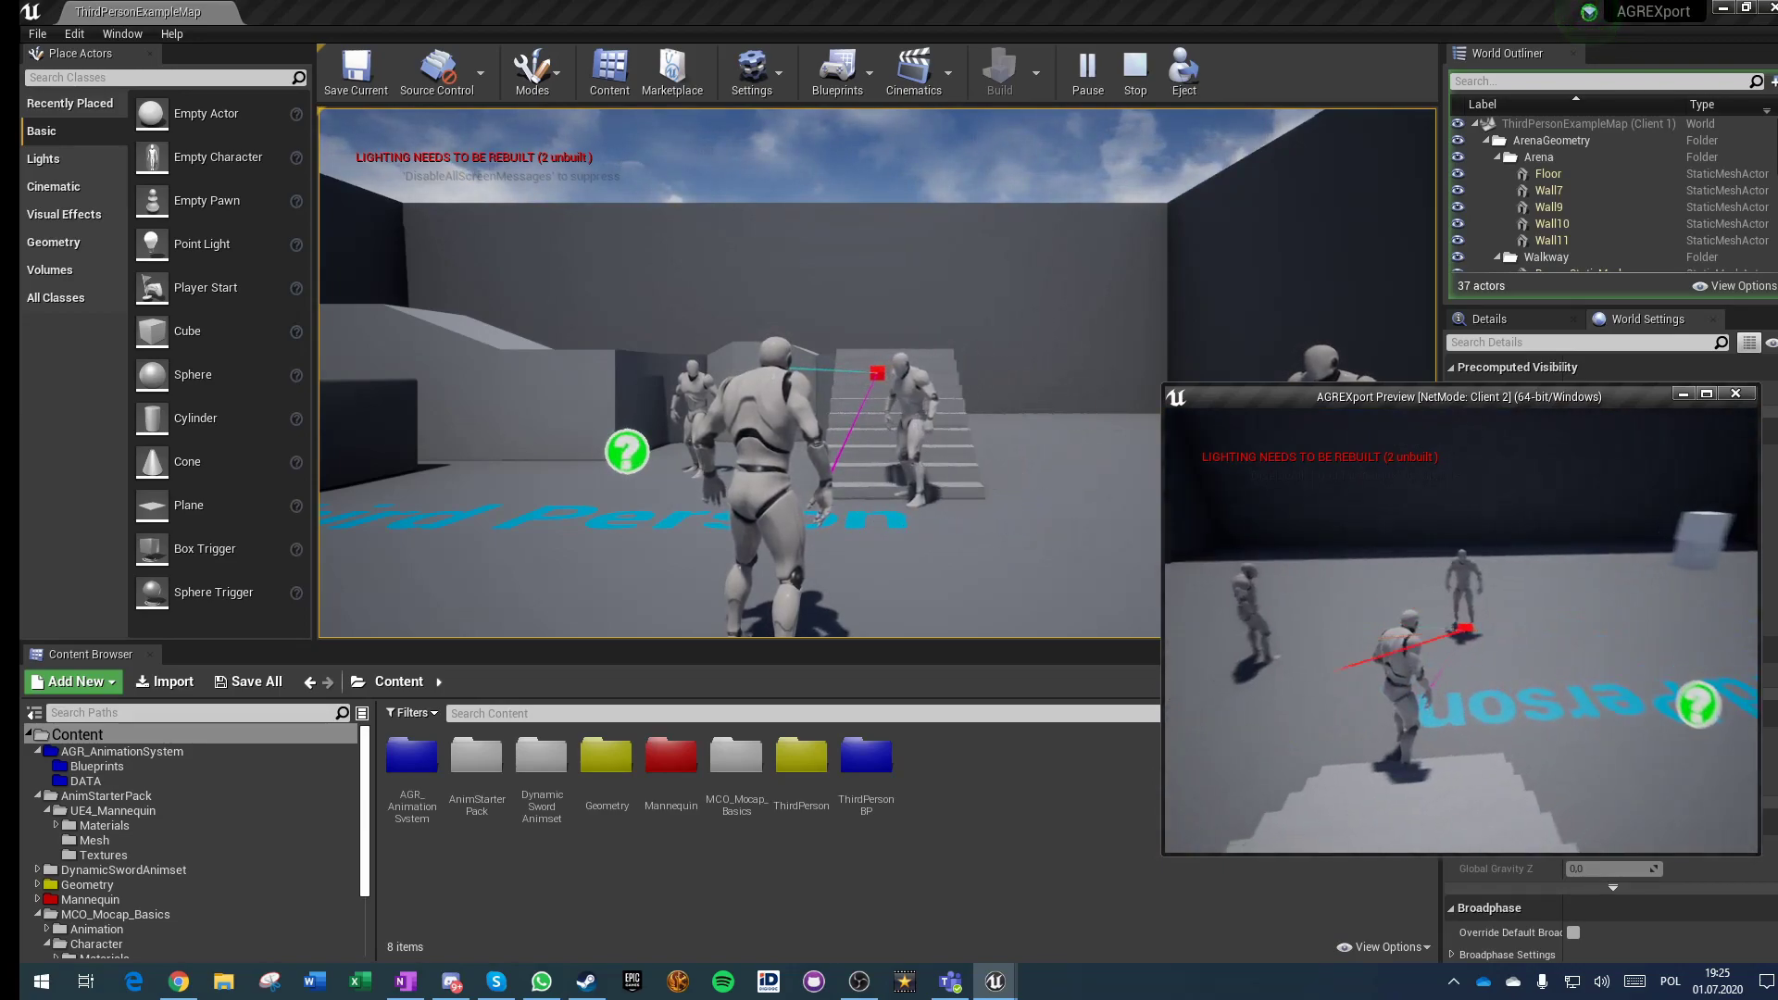
{"action": "key", "text": "Escape"}
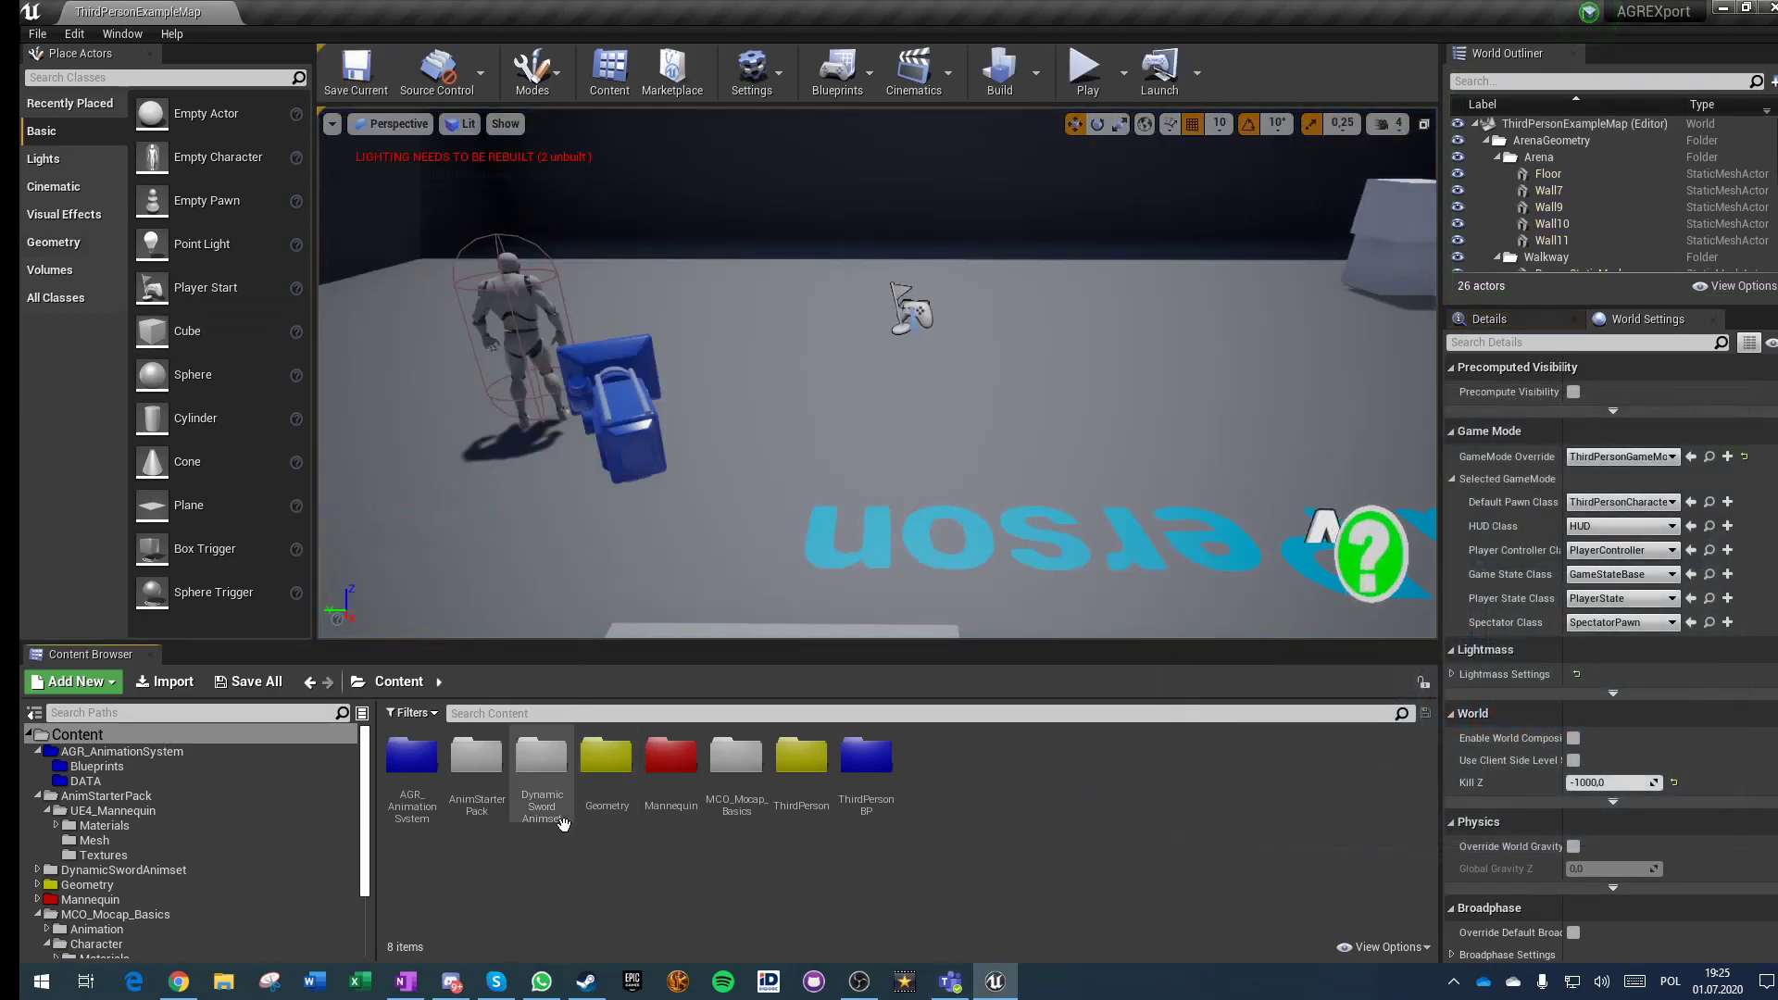
Step: Check the assets left in the MCO_Mocap_Basics Character Mesh folder
{"action": "double_click", "coordinate": [735, 759]}
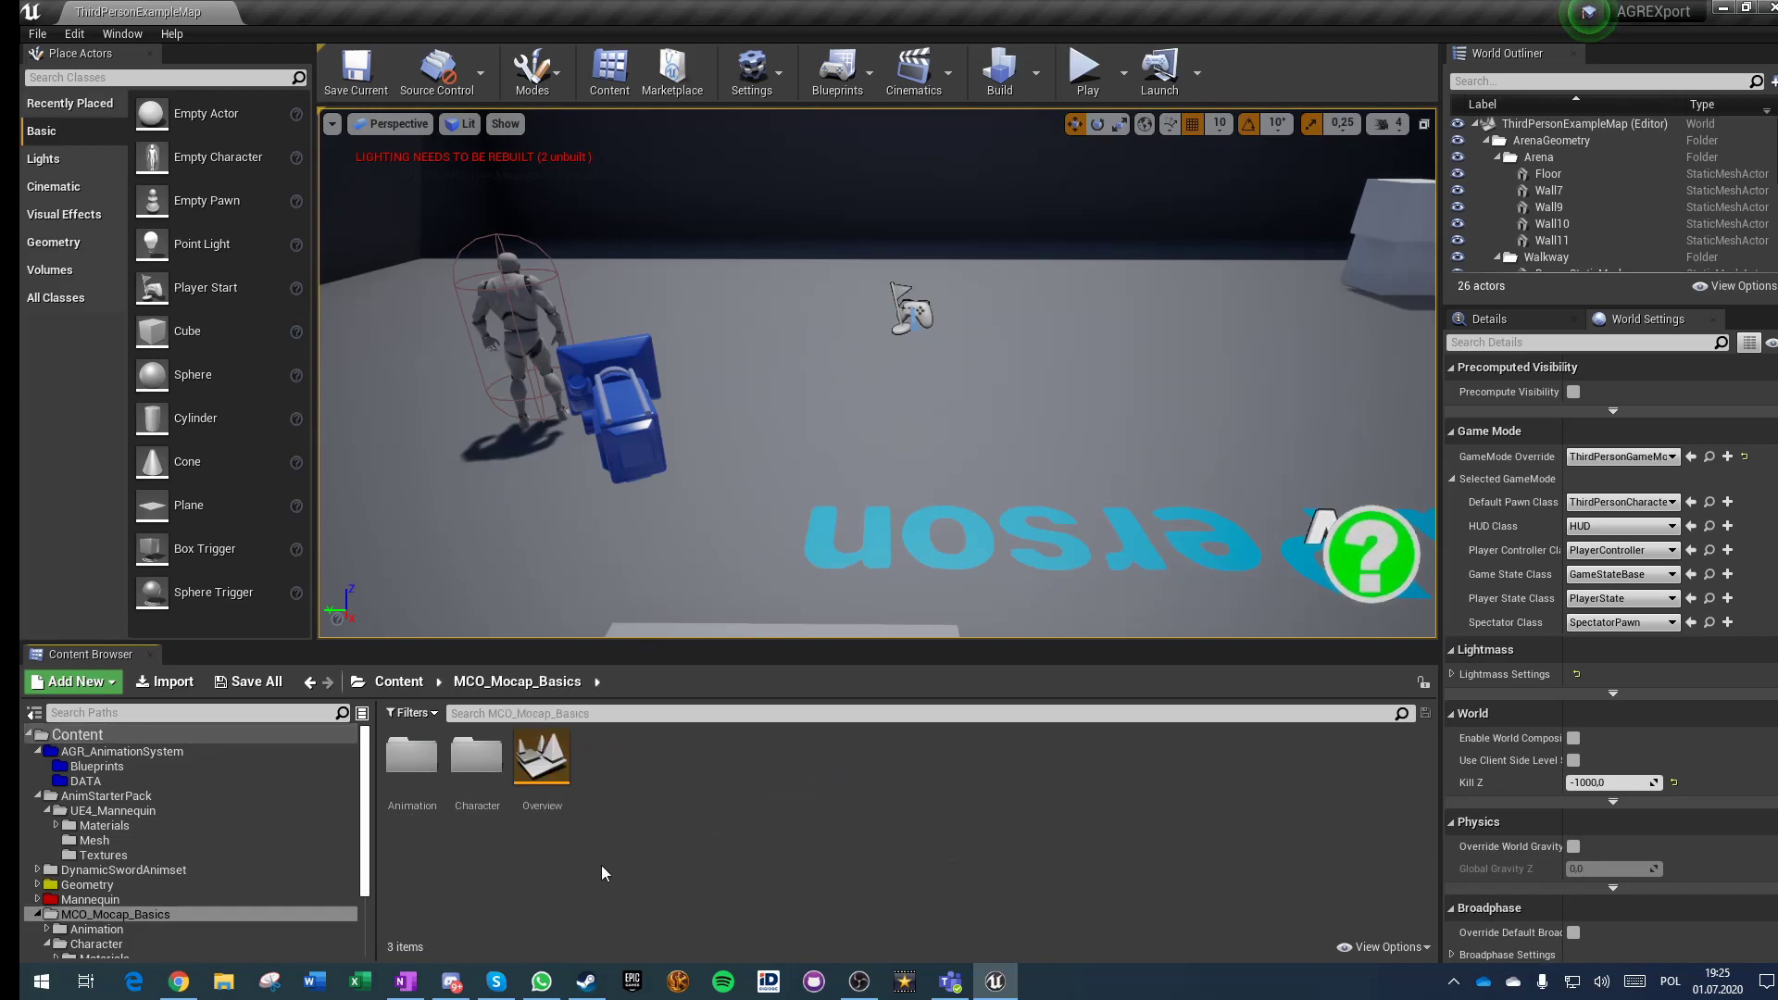
{"action": "double_click", "coordinate": [470, 770]}
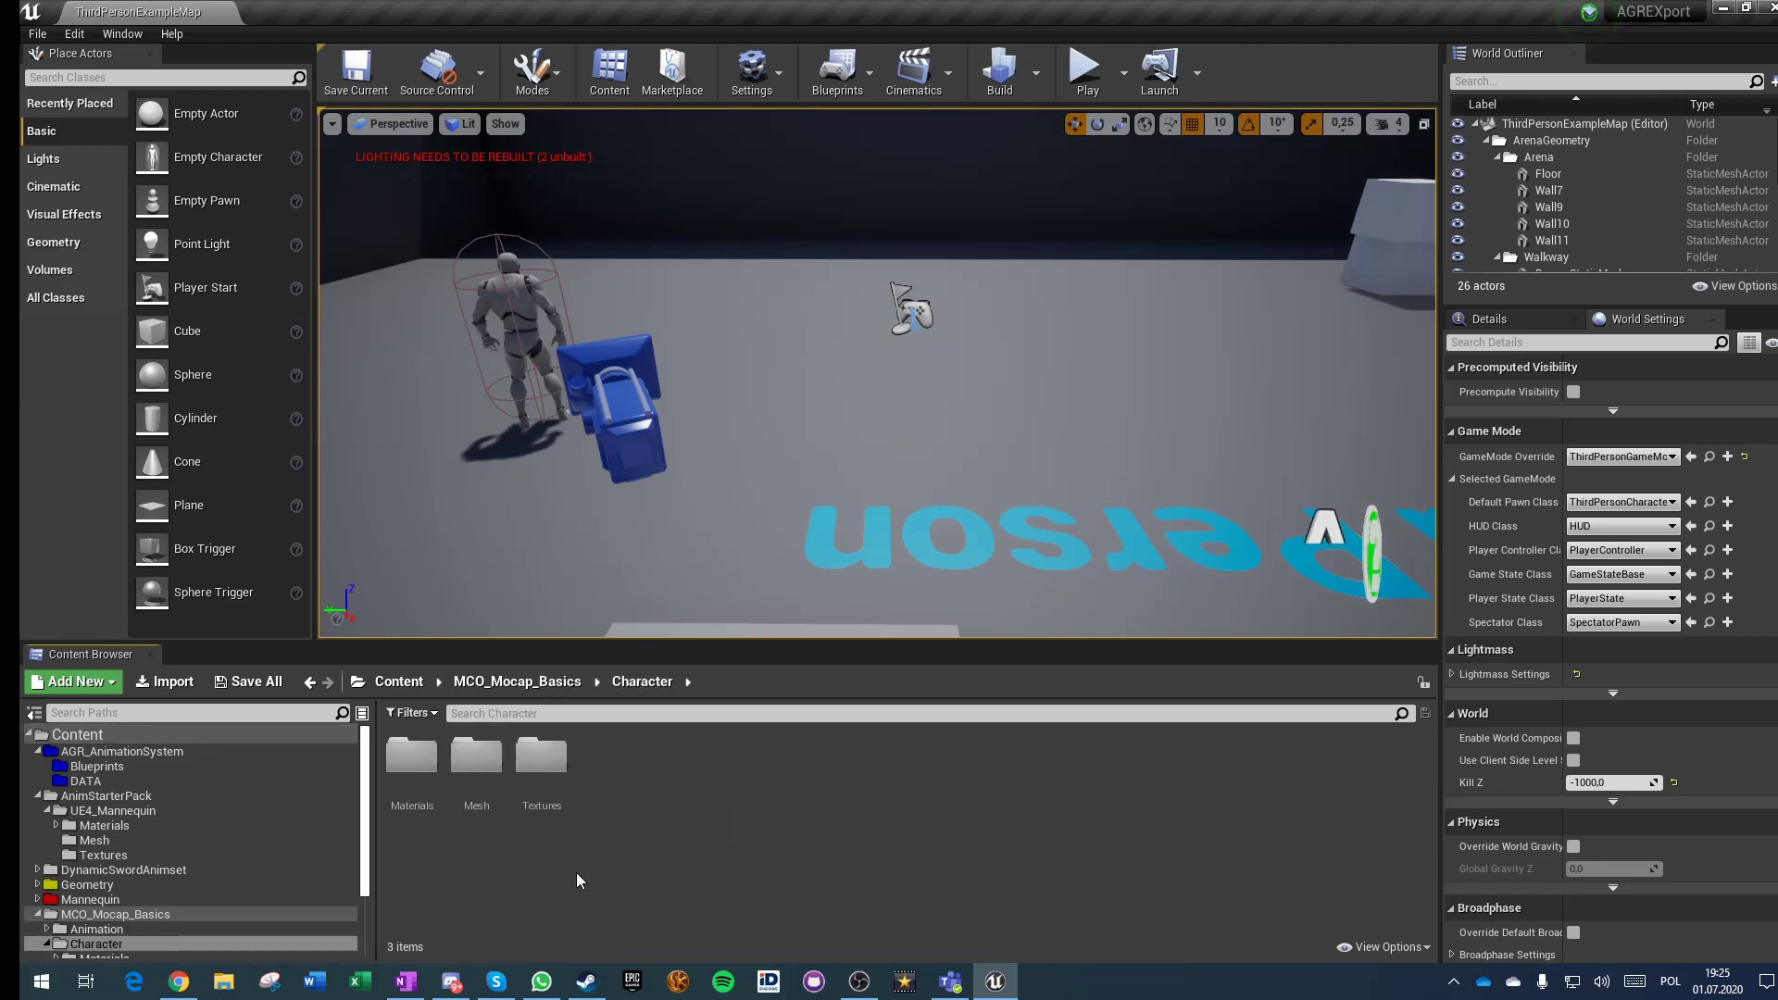
{"action": "double_click", "coordinate": [477, 760]}
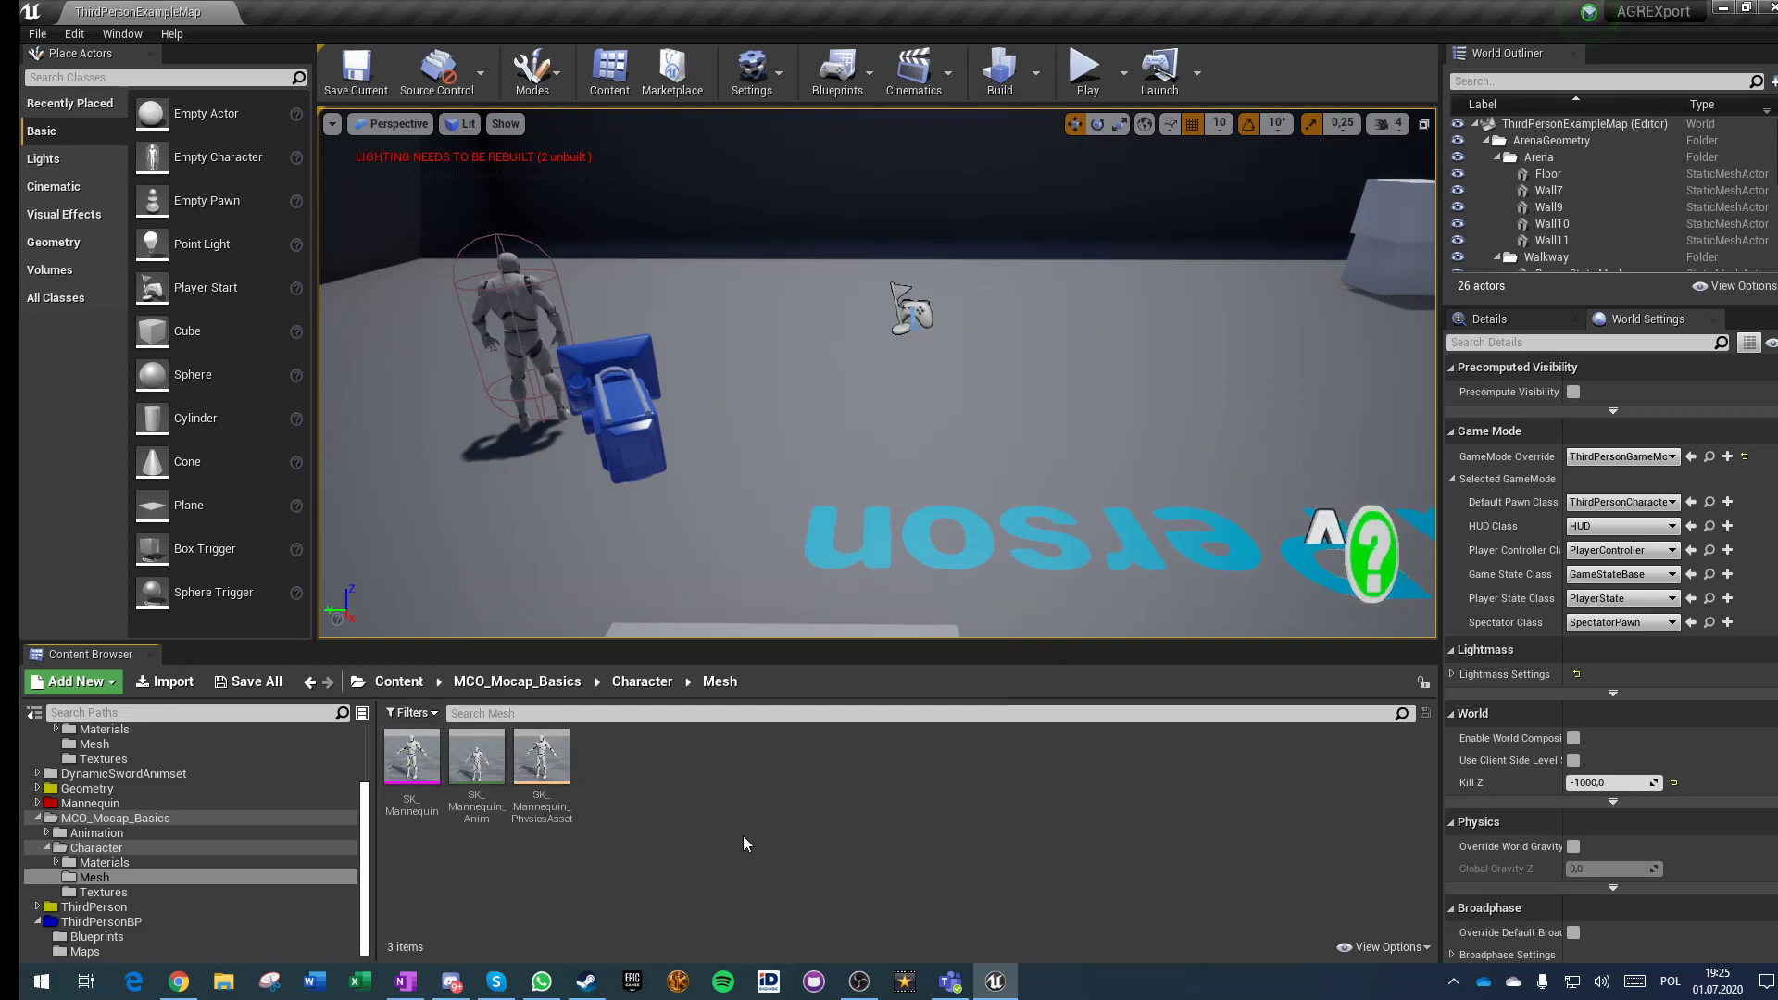
Step: Open all five in-place walk animations from the Walks/In_Place folder of MCO_Mocap_Basics, Walk_02 through Walk_13
{"action": "left_click", "coordinate": [535, 688]}
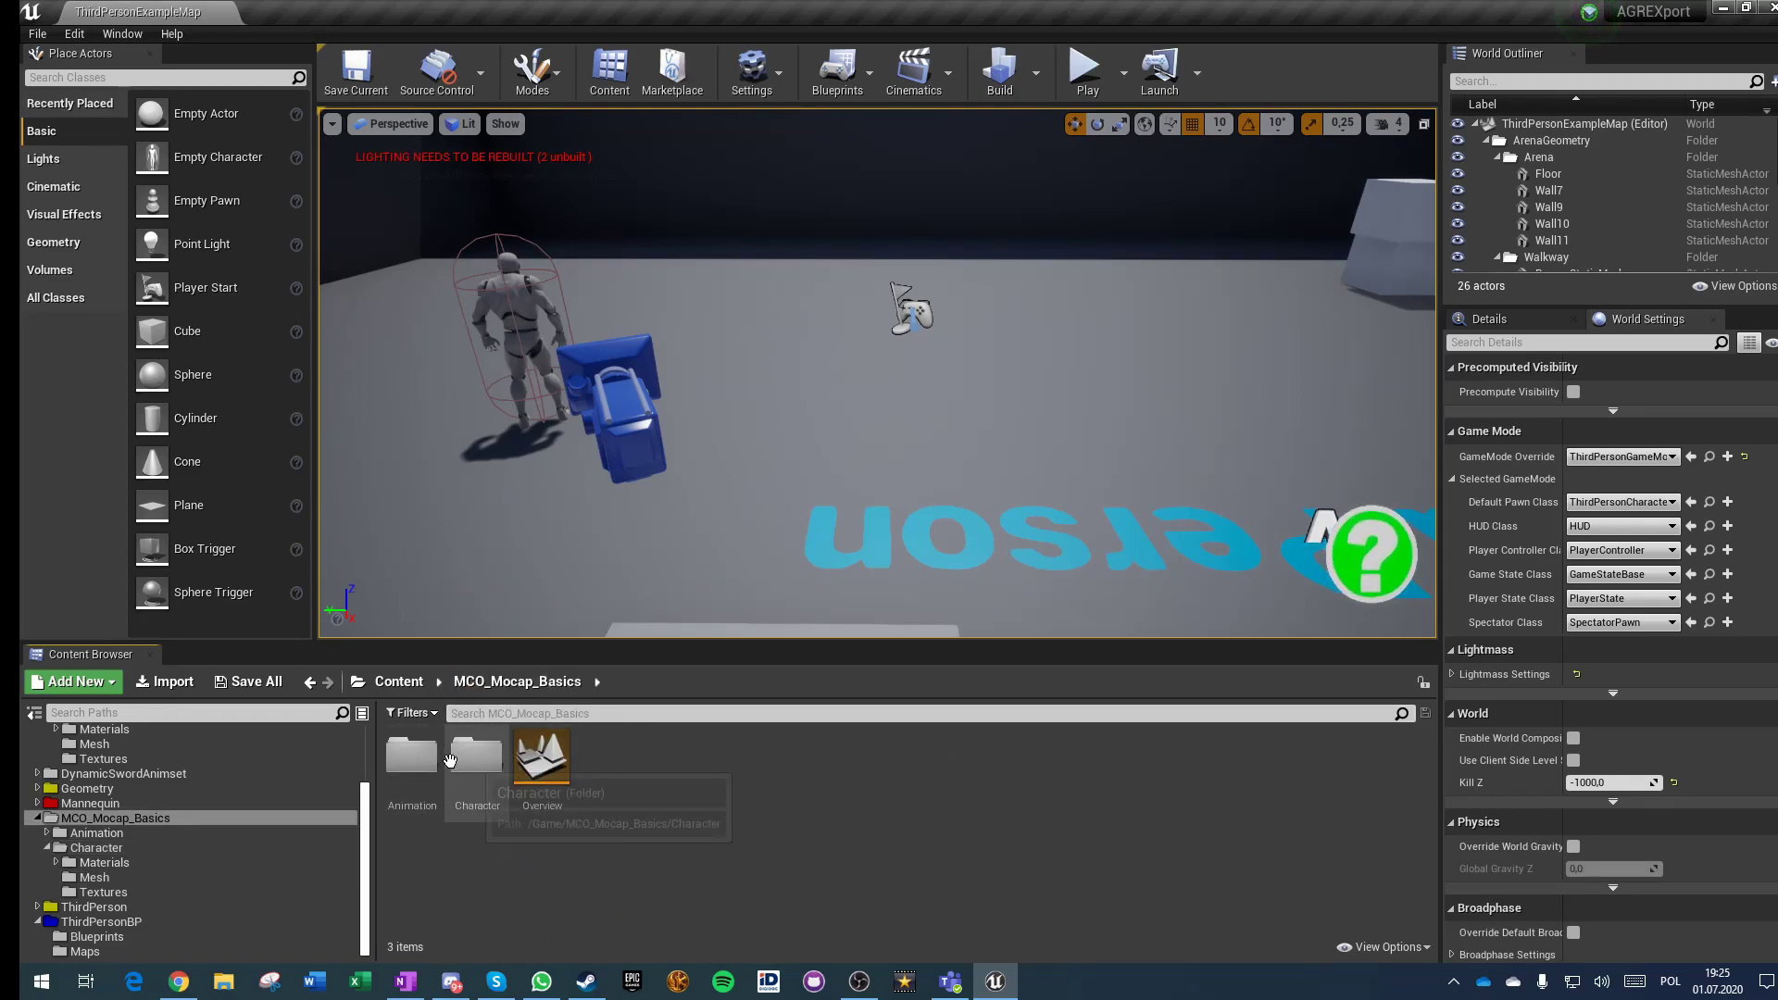
{"action": "double_click", "coordinate": [411, 755]}
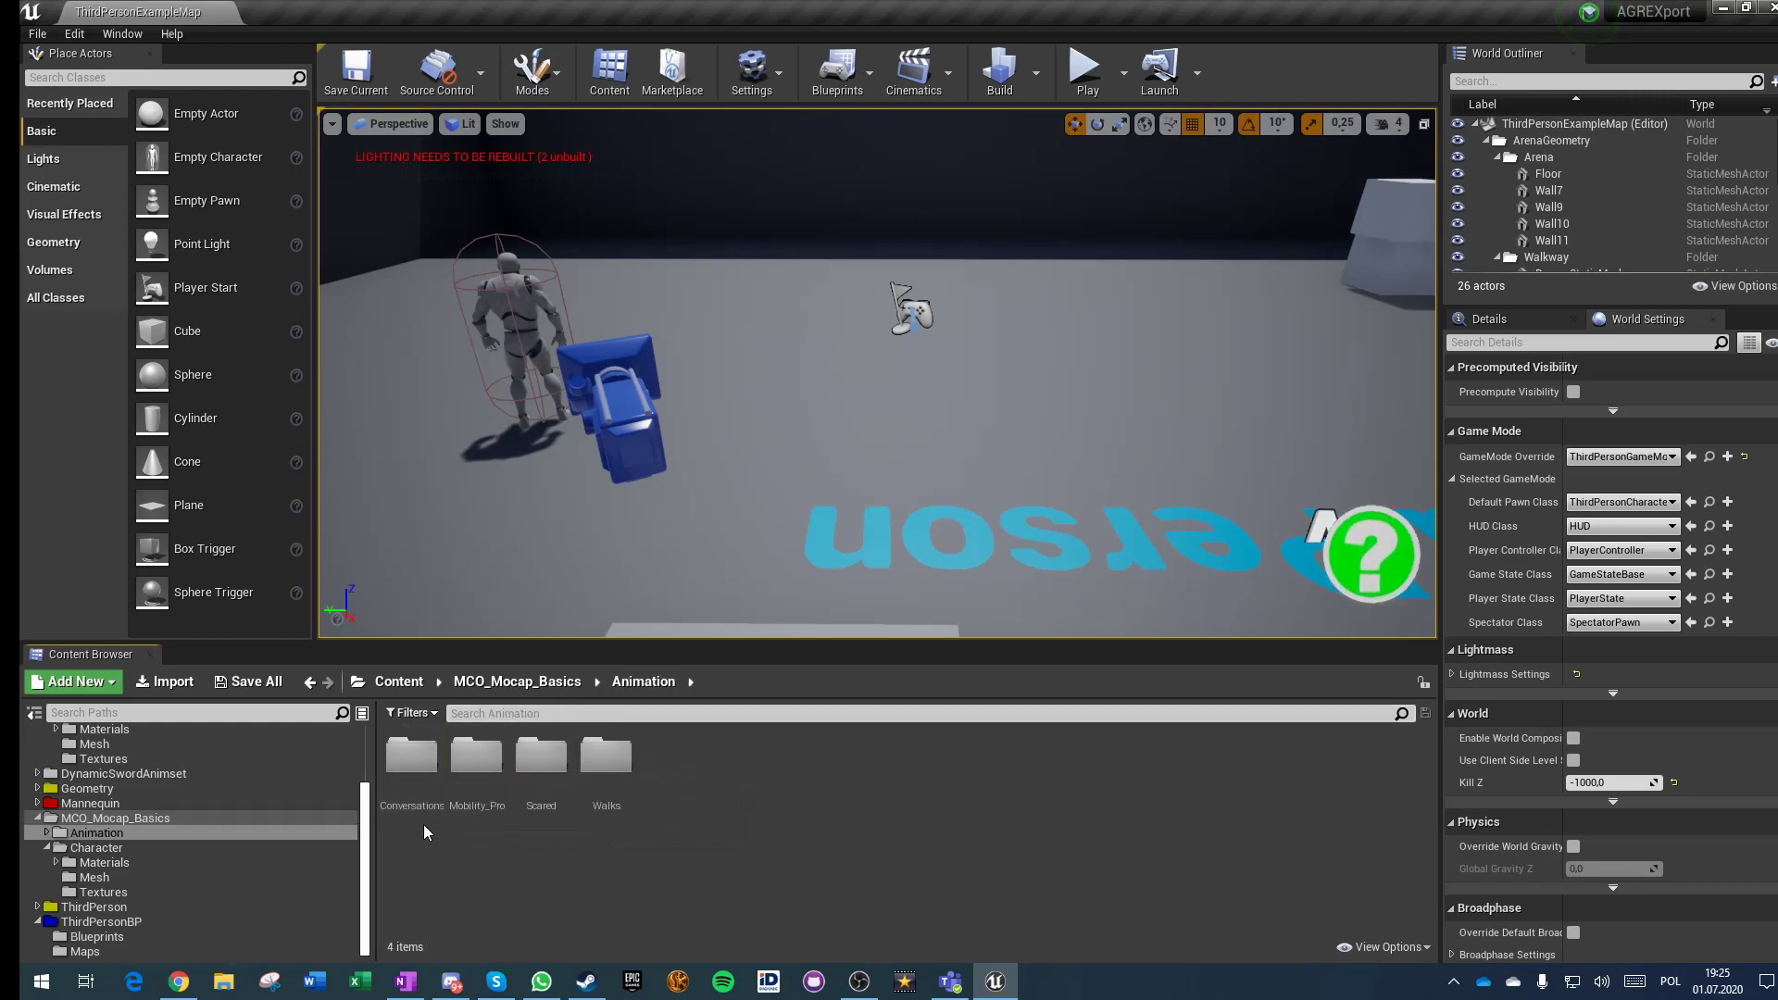
{"action": "left_click", "coordinate": [476, 769]}
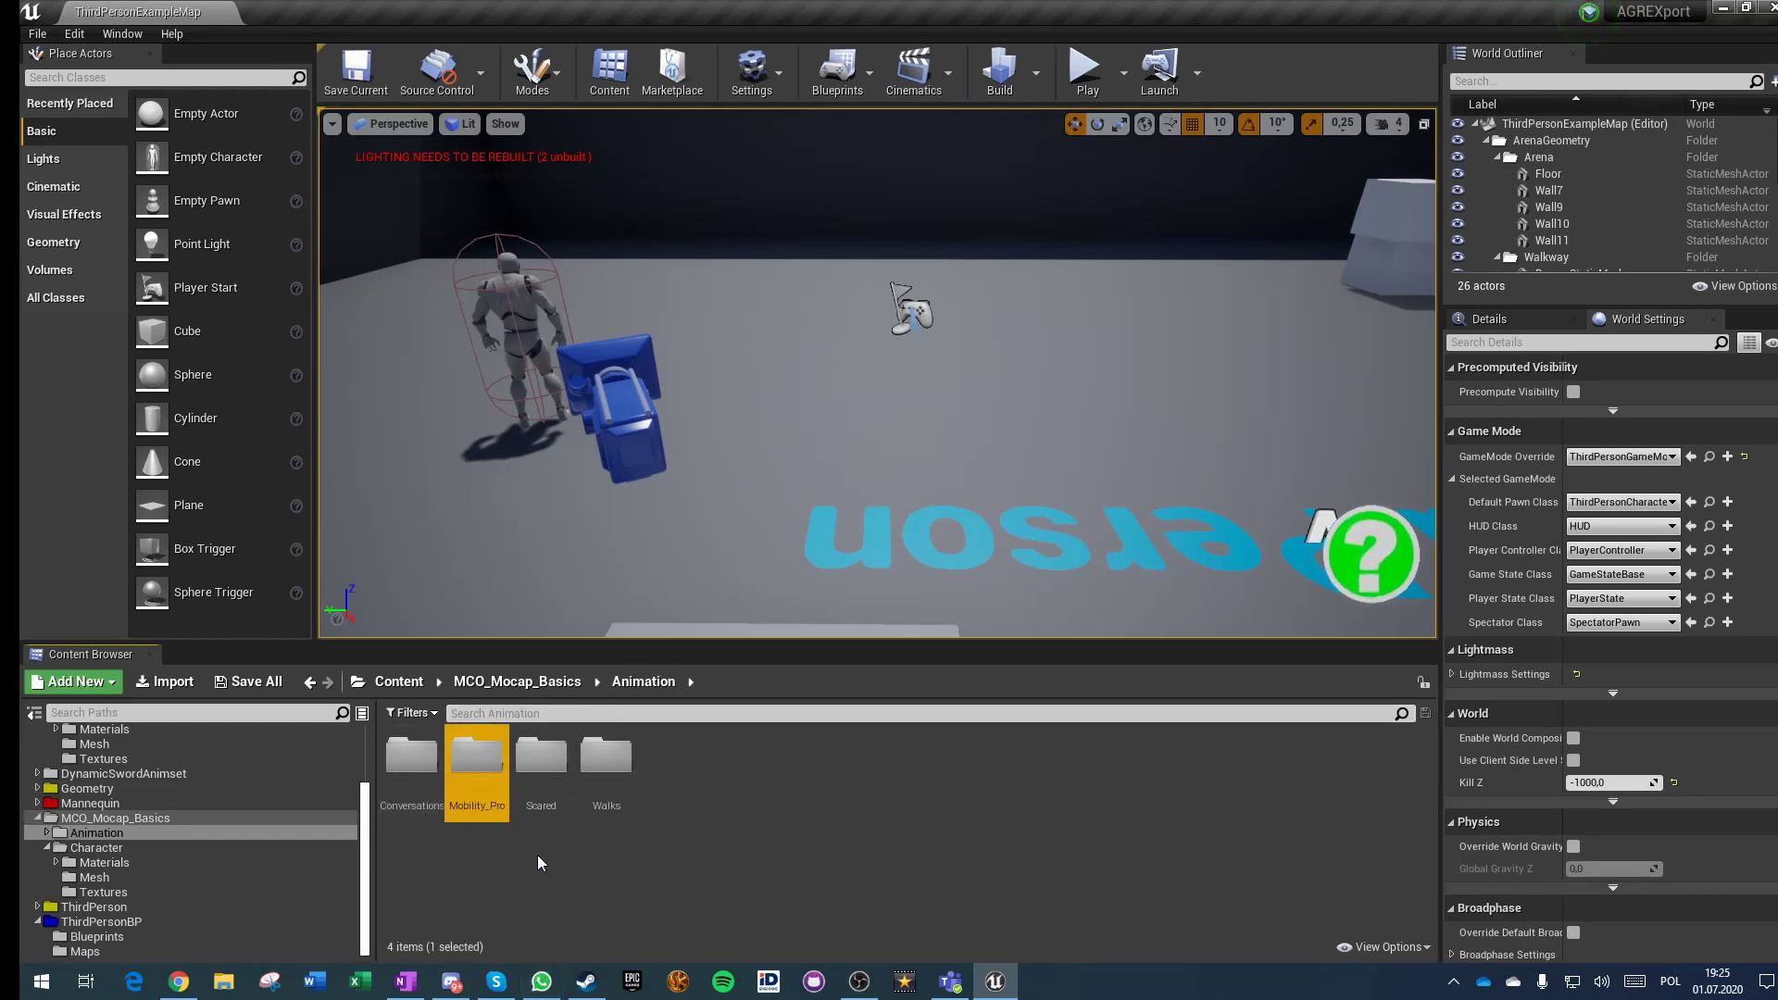
{"action": "double_click", "coordinate": [608, 791]}
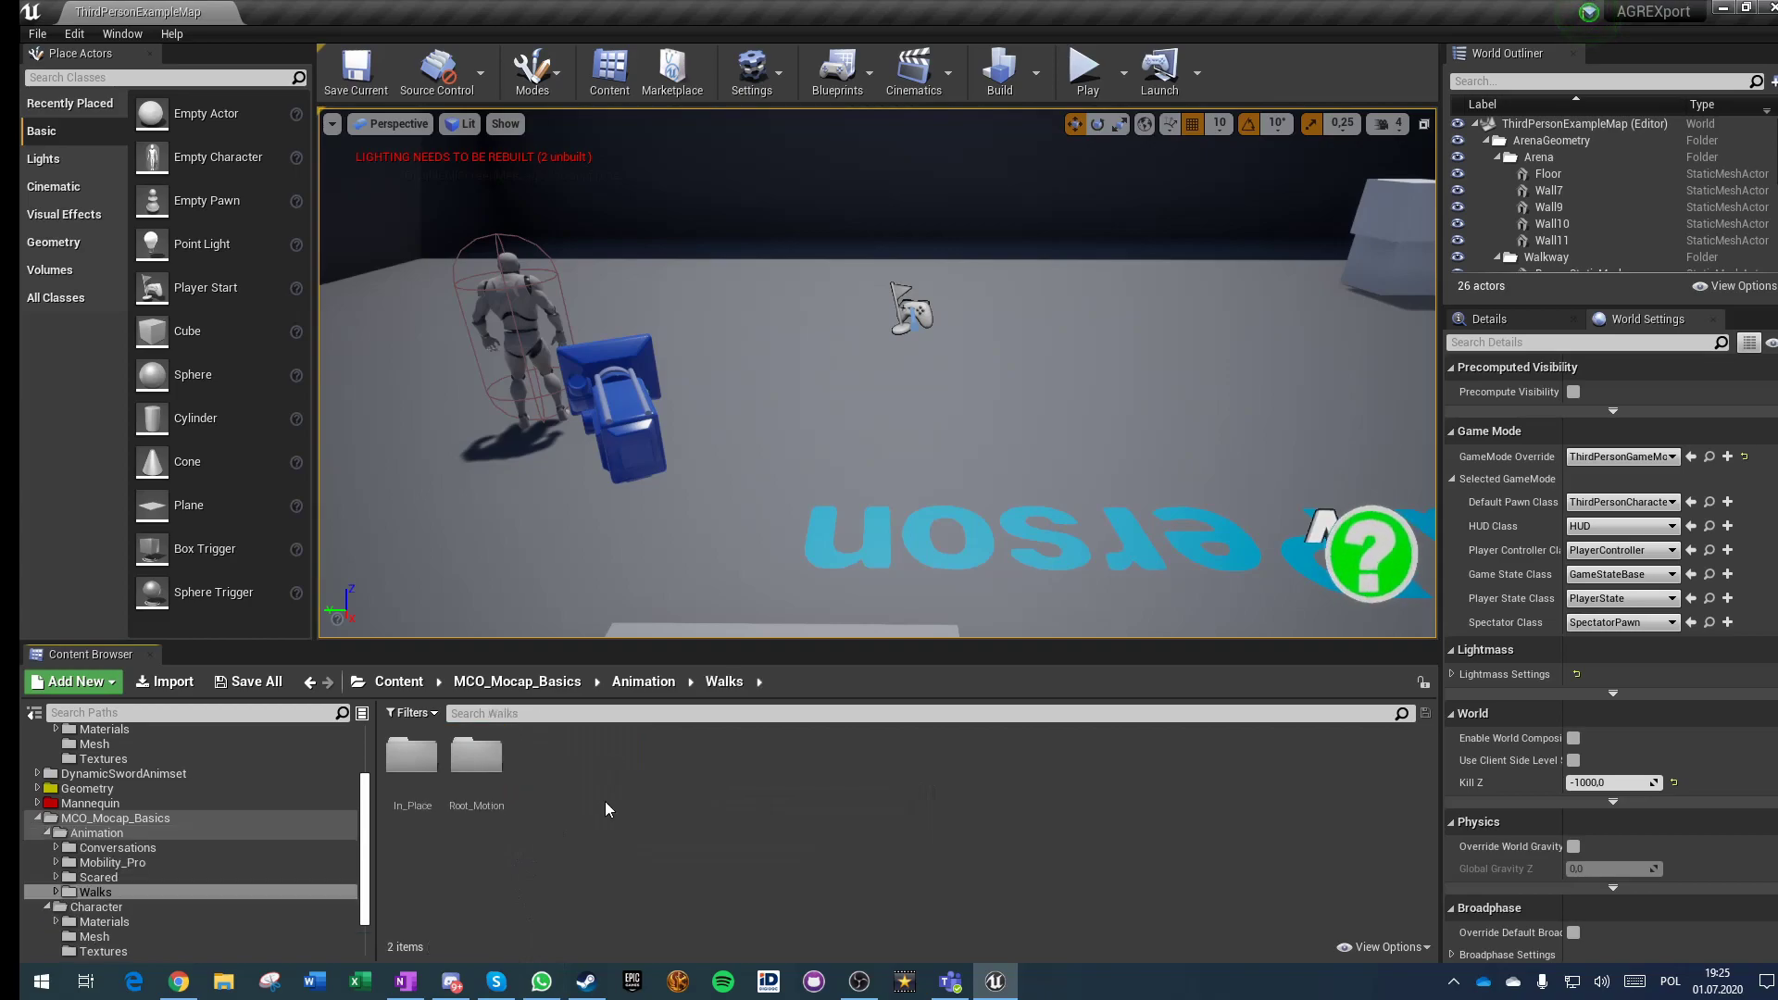
{"action": "double_click", "coordinate": [431, 766]}
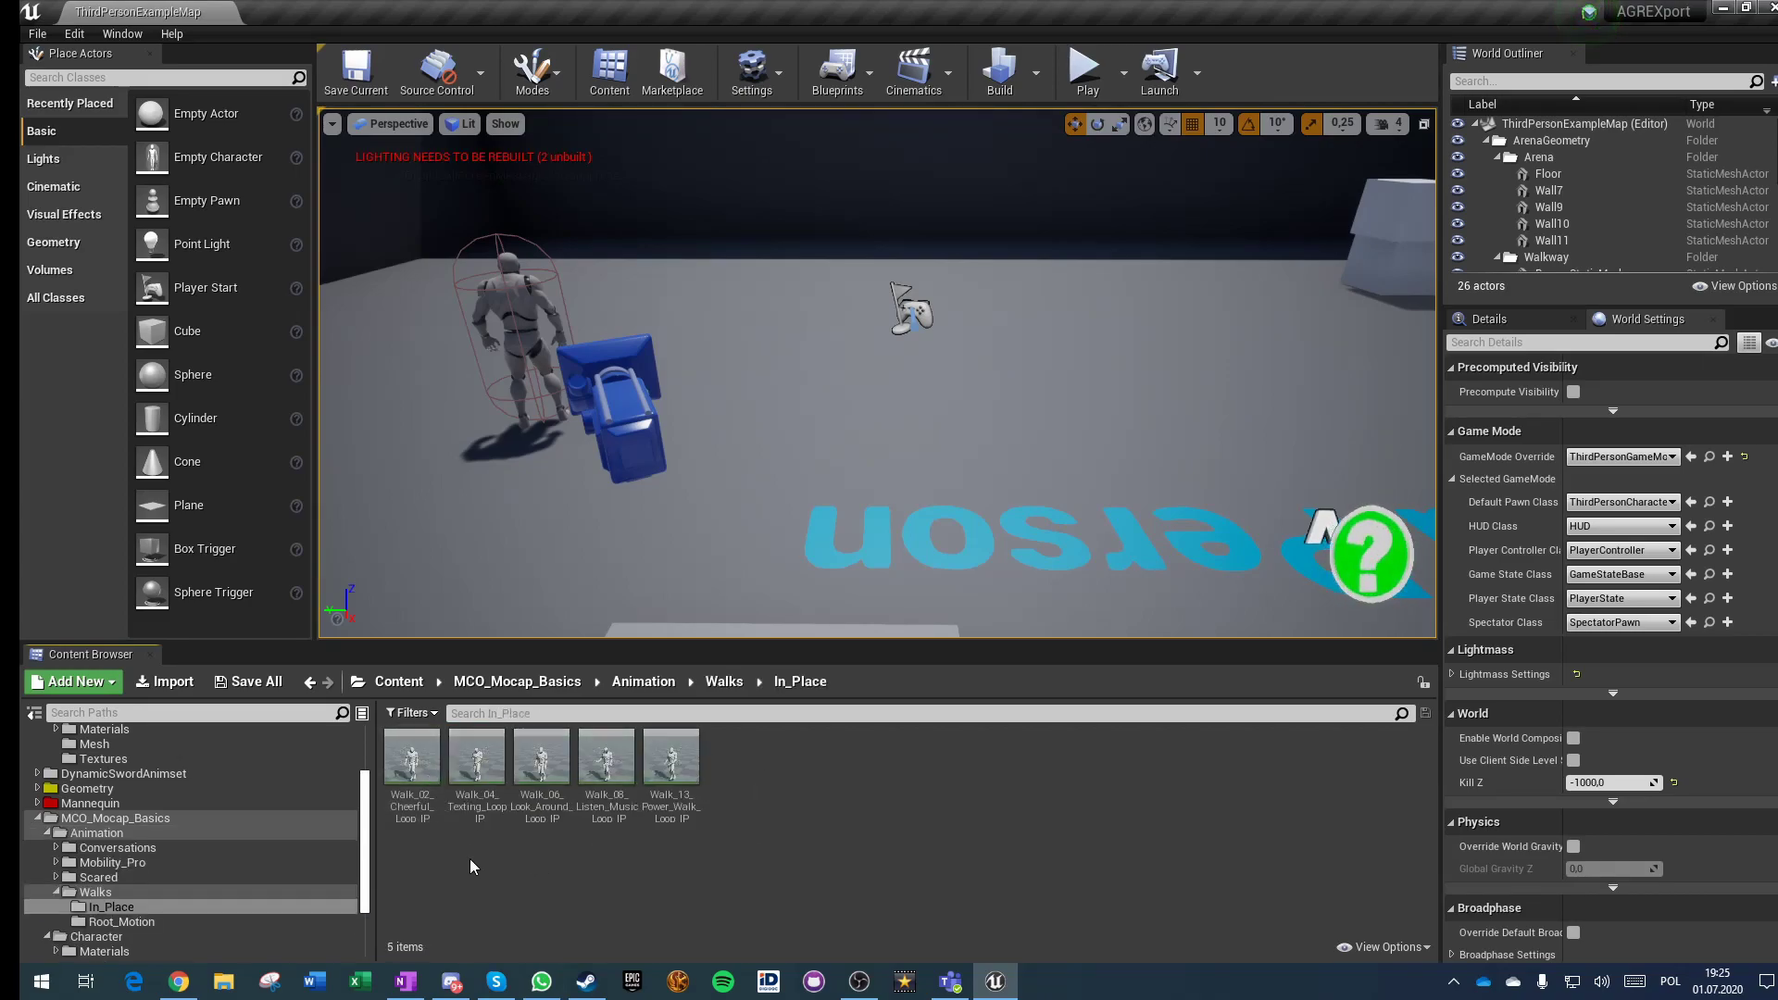
{"action": "left_click", "coordinate": [412, 760]}
{"action": "left_click", "coordinate": [671, 778], "text": "shift"}
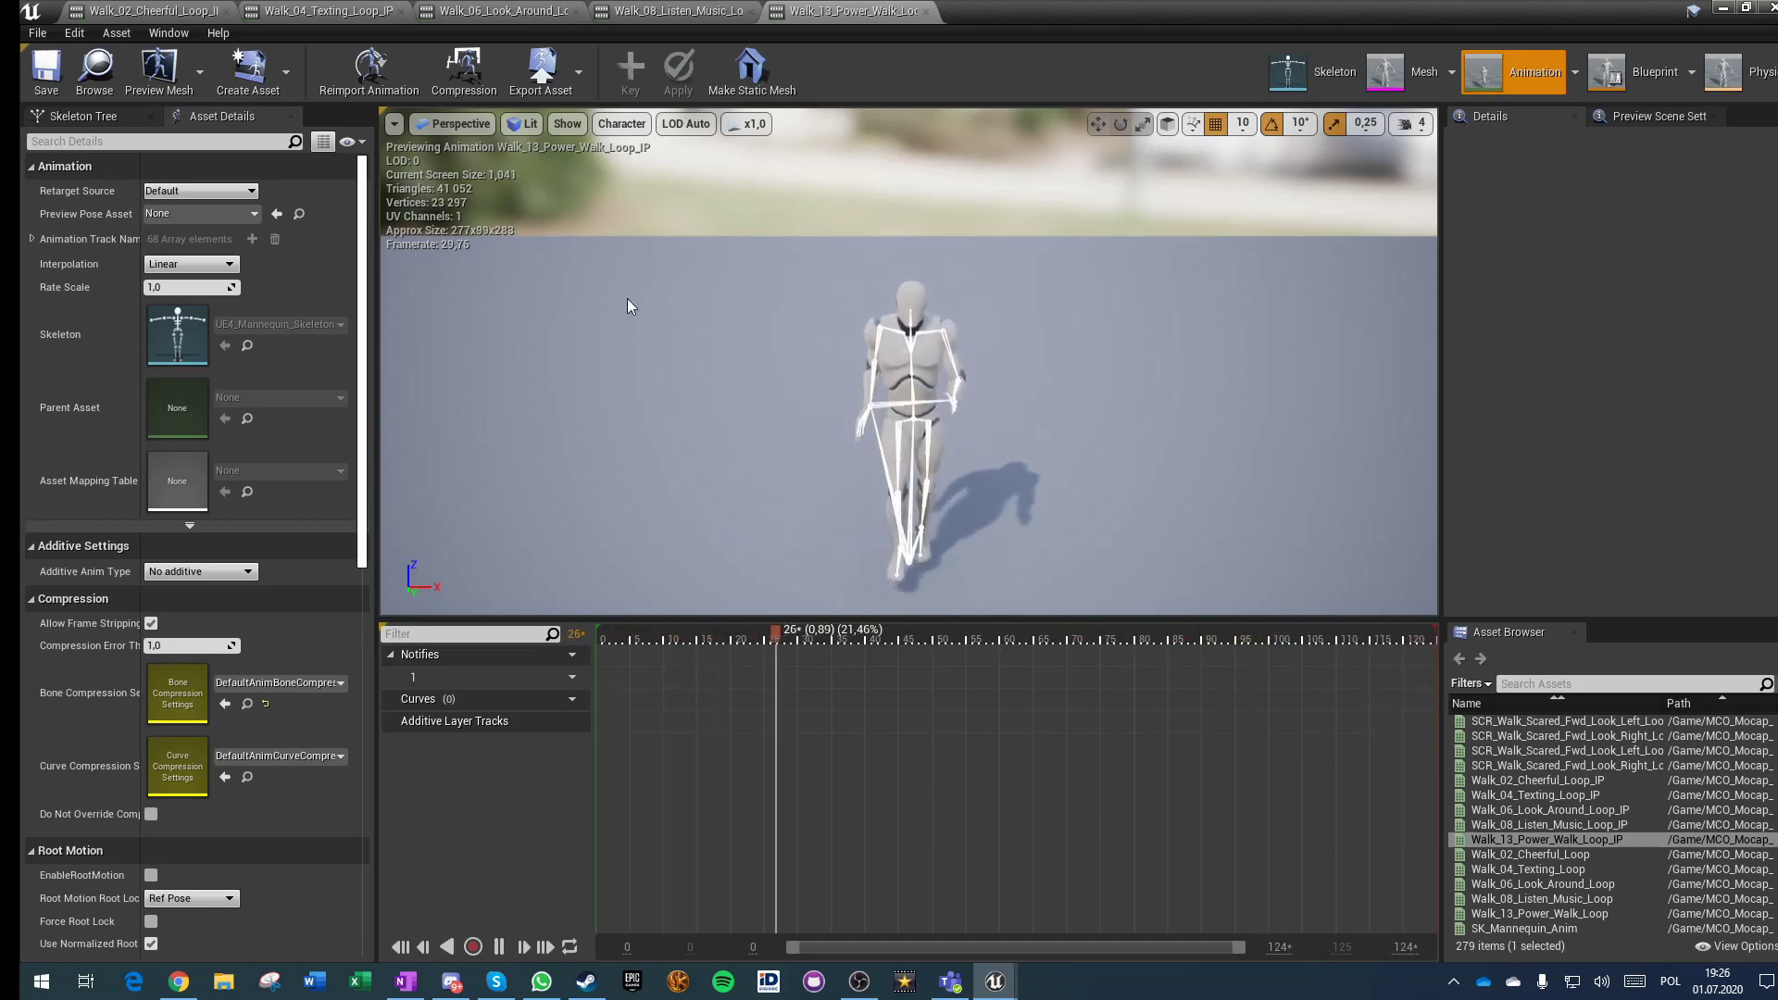
Step: Review the power walk, listen music, look around, texting and cheerful in-place walk animations, and close the animation editor
{"action": "right_click_drag", "start_coordinate": [759, 459], "coordinate": [772, 426]}
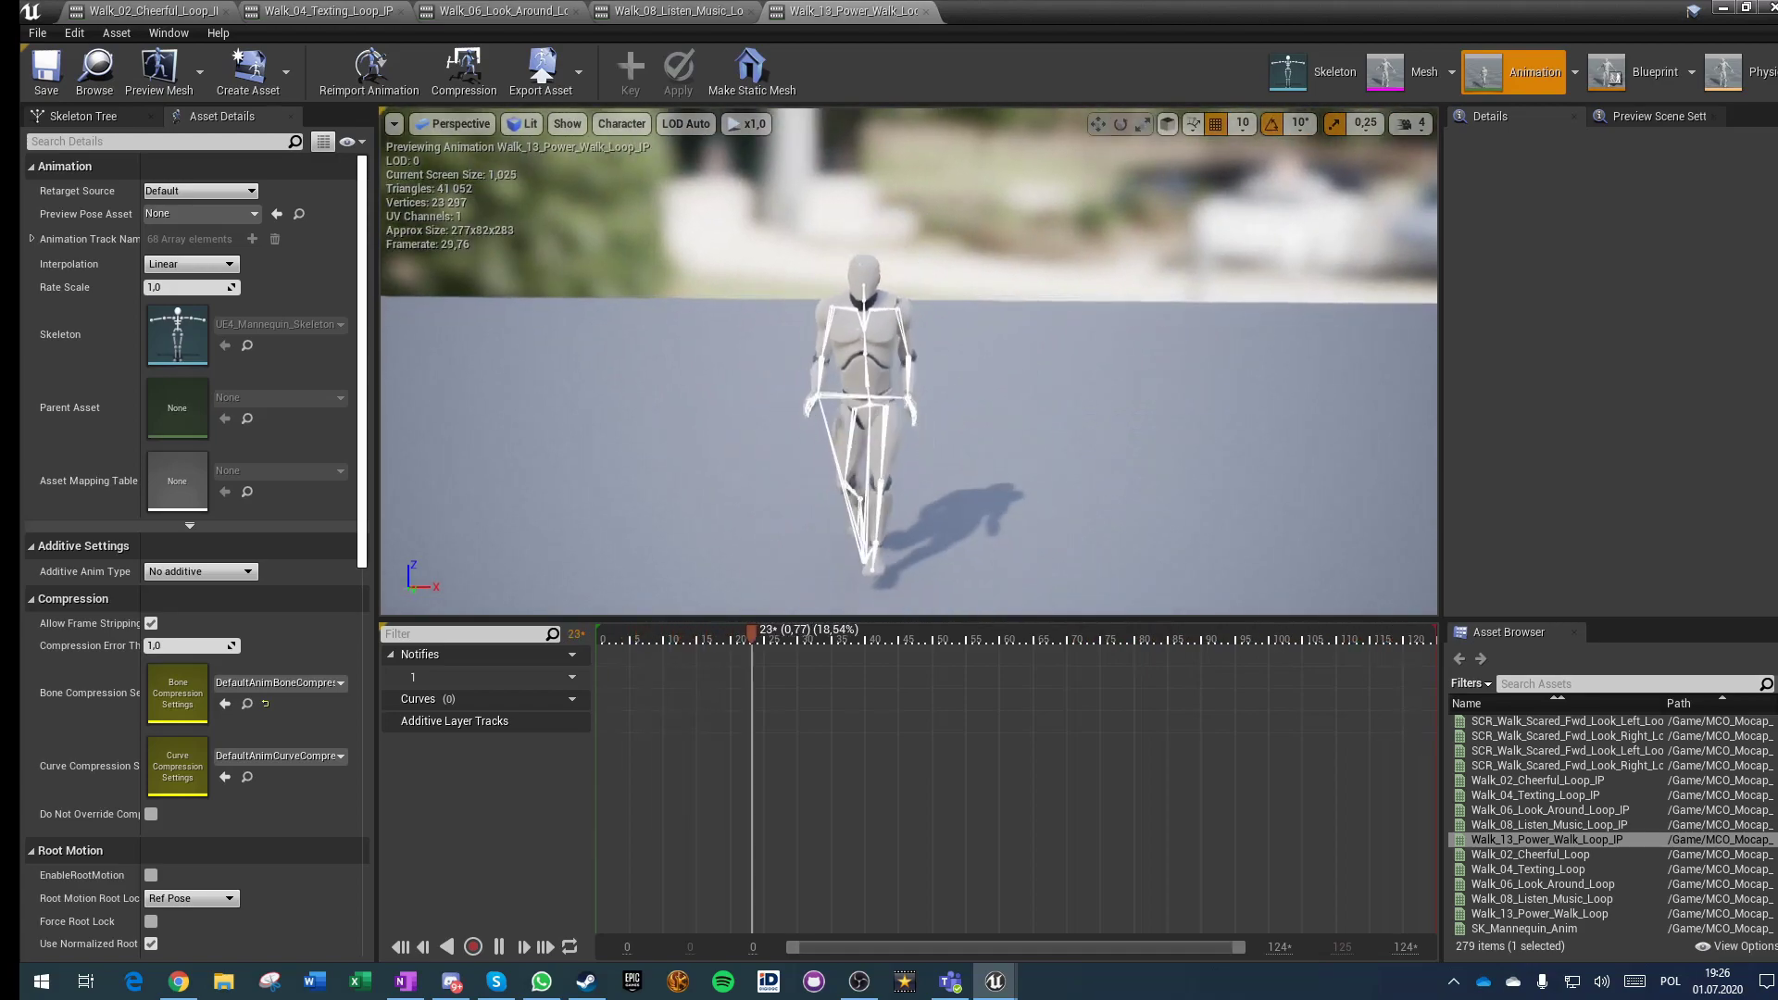
{"action": "left_click", "coordinate": [632, 12]}
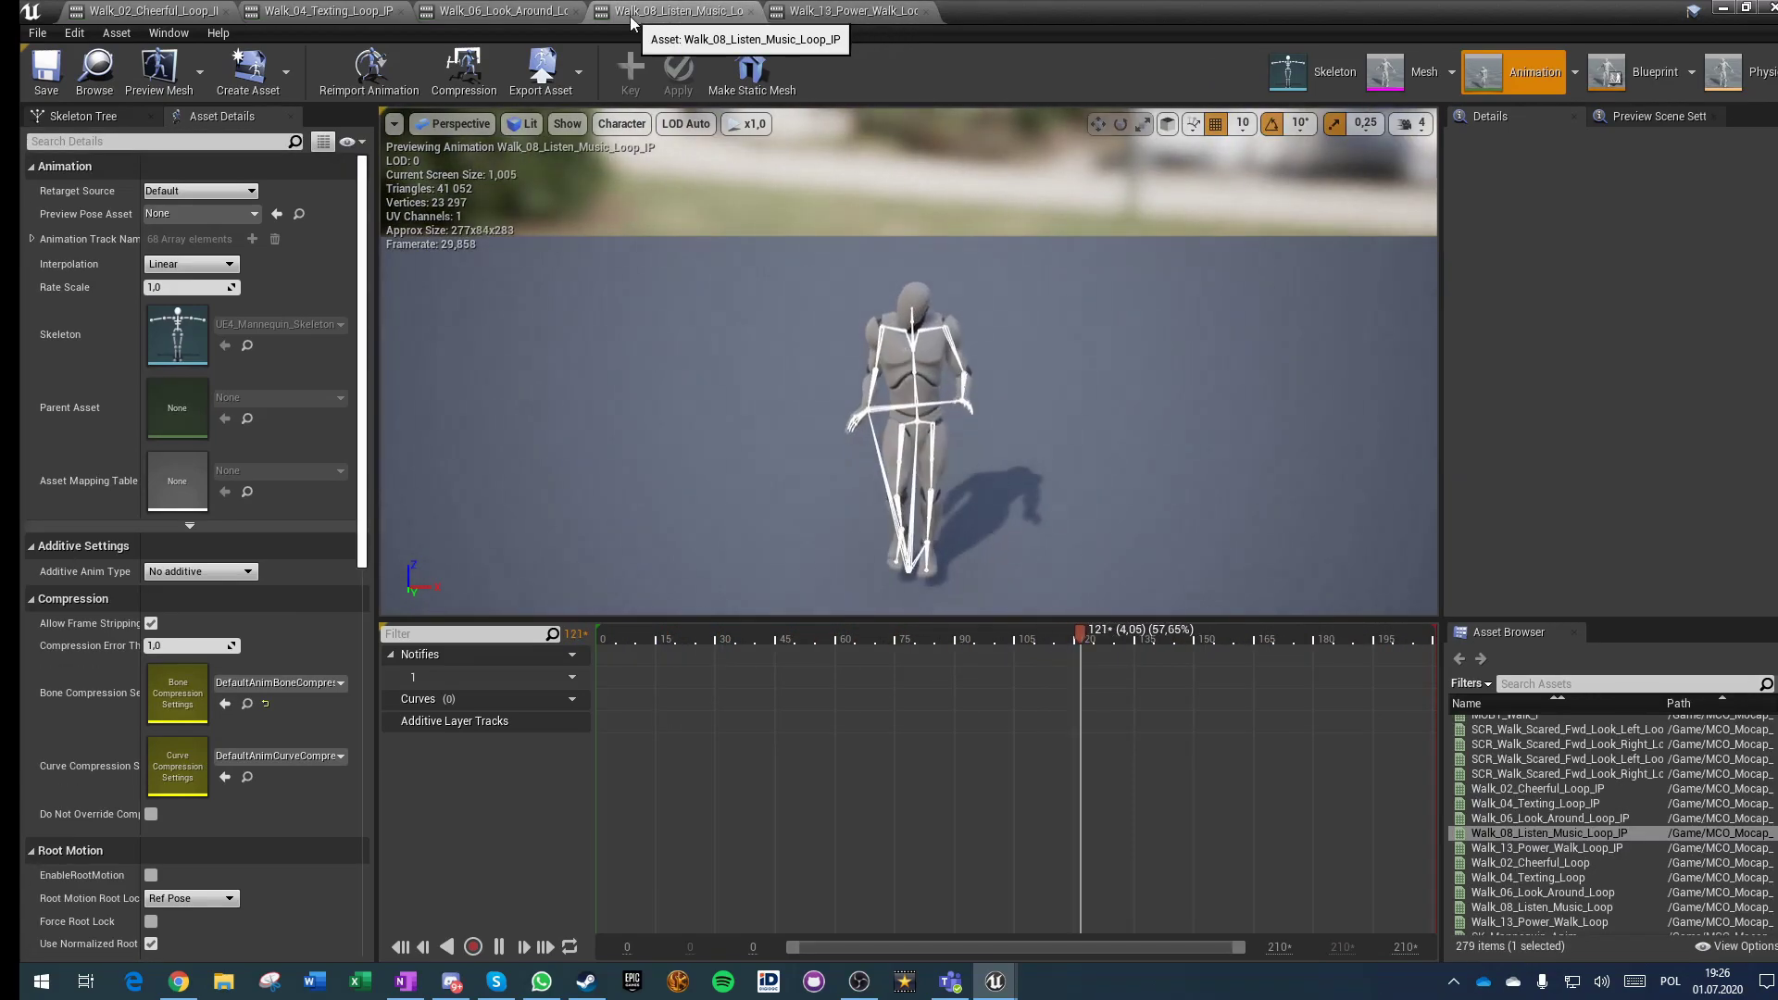
{"action": "left_click", "coordinate": [491, 11]}
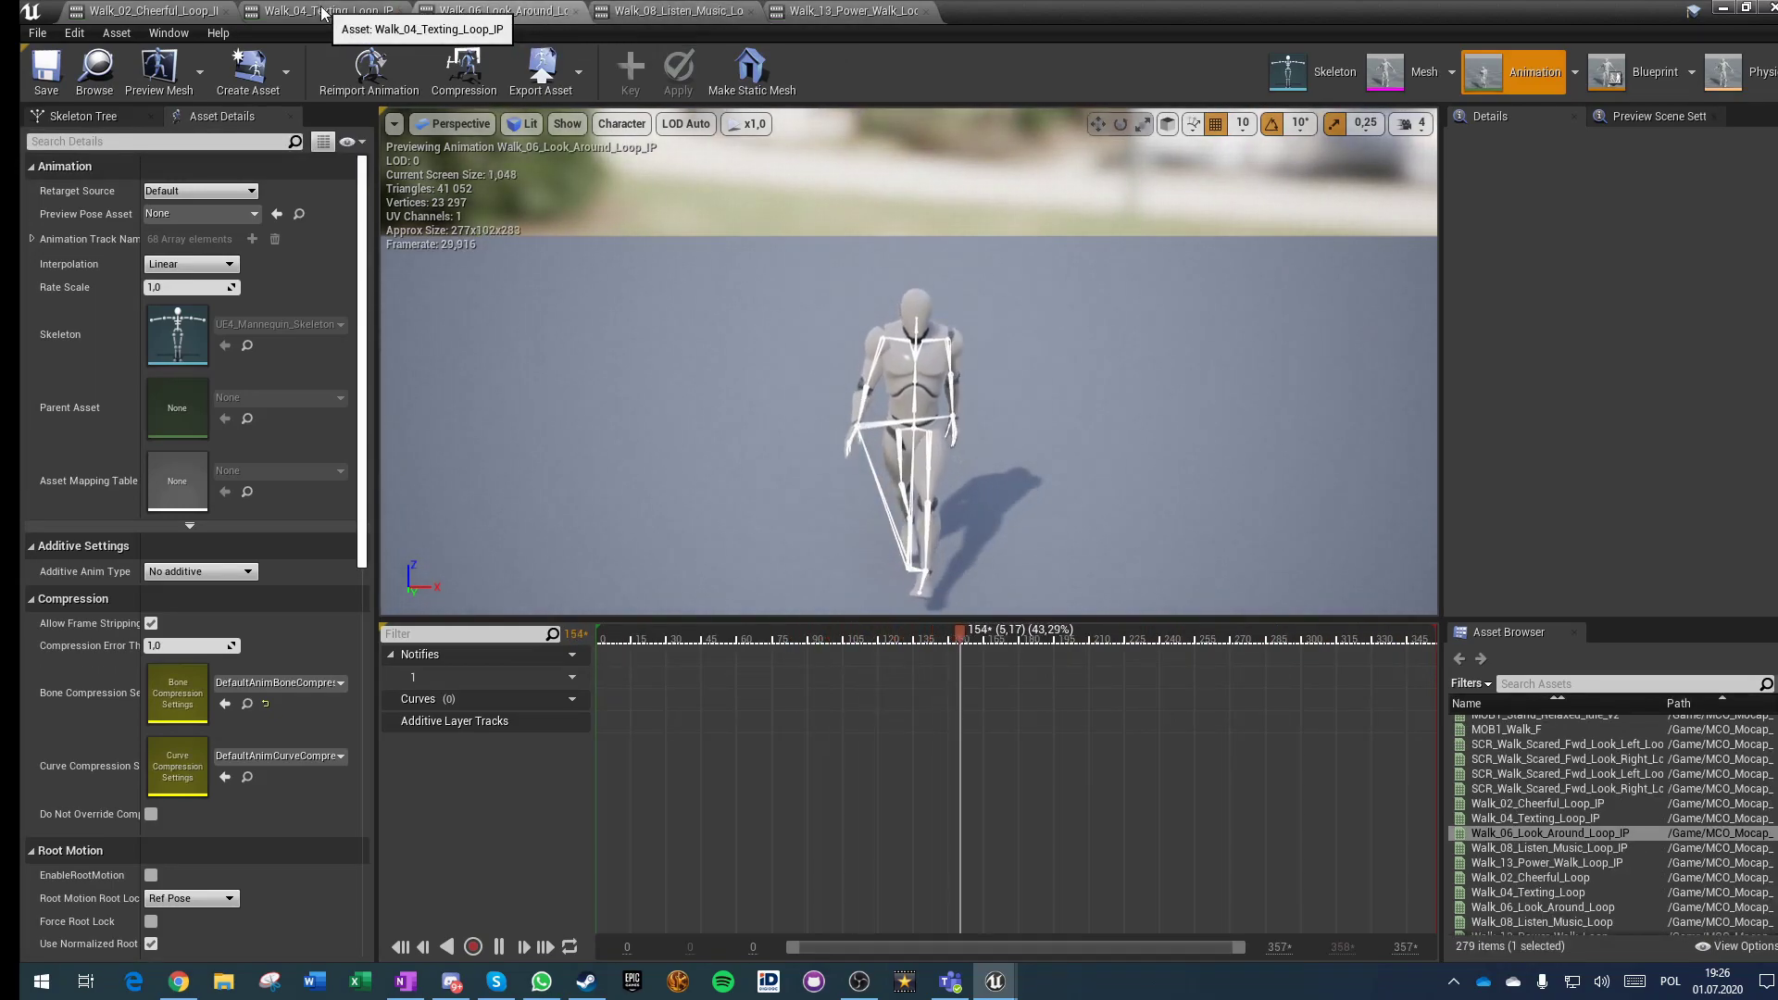
{"action": "left_click", "coordinate": [321, 13]}
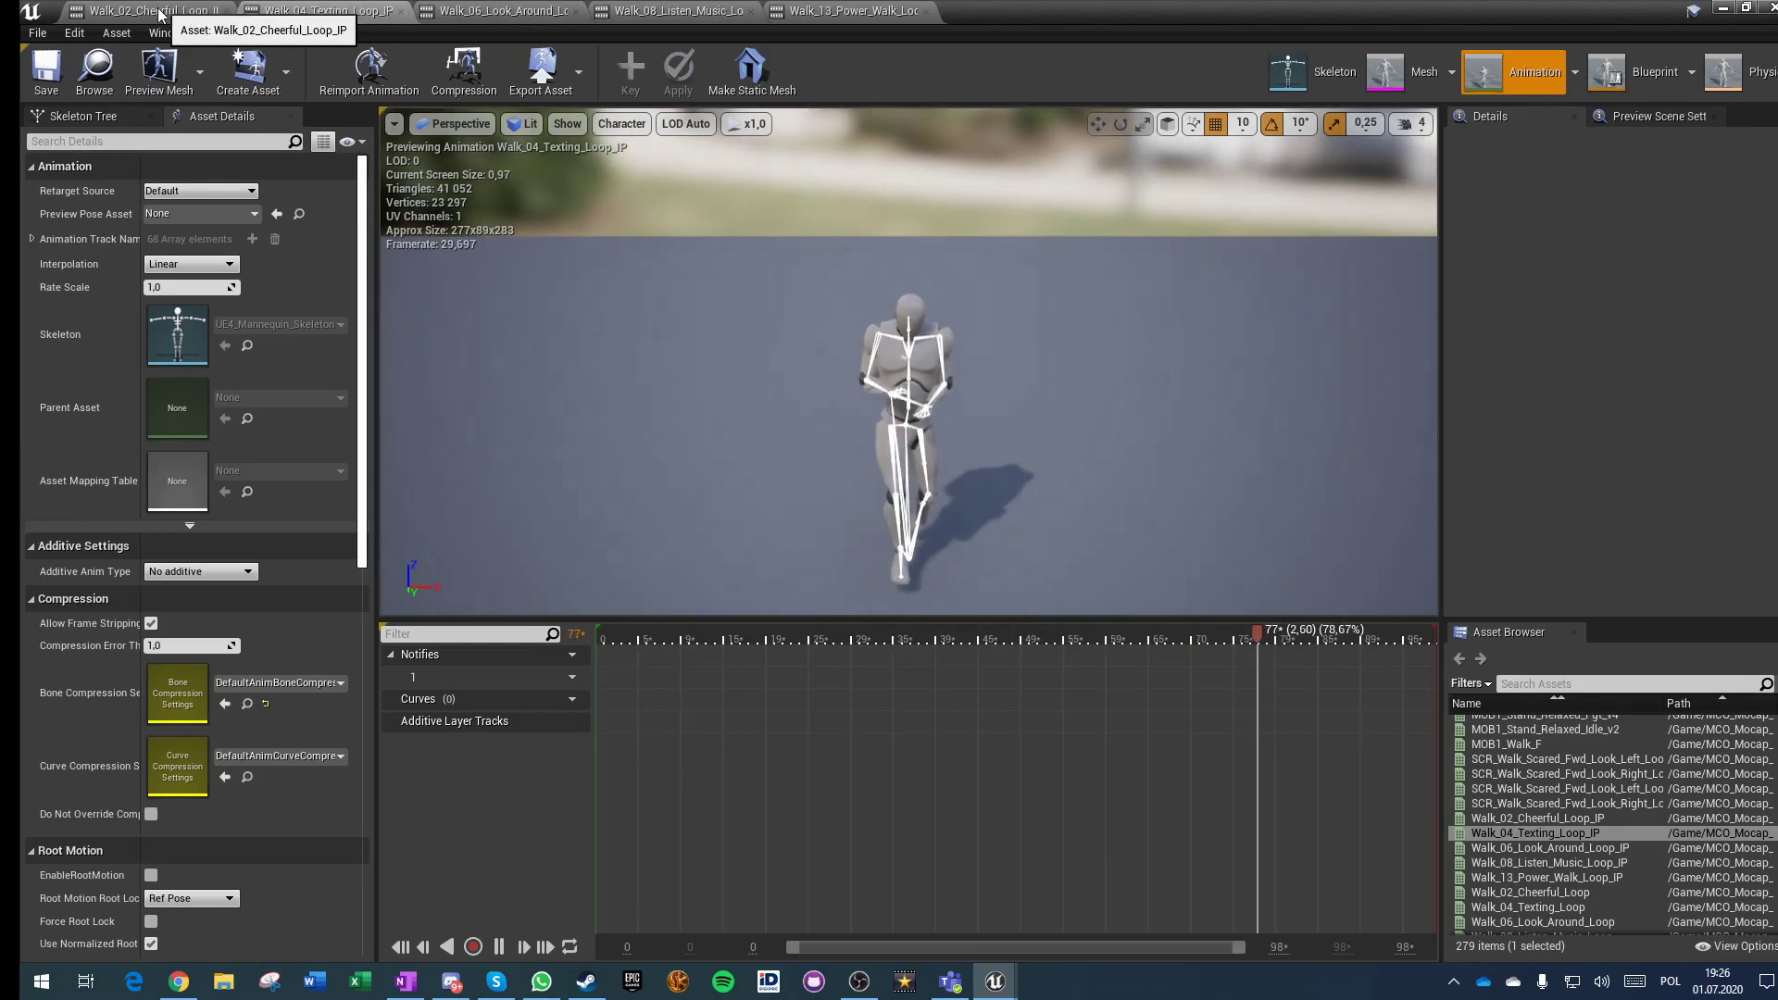
{"action": "left_click", "coordinate": [159, 13]}
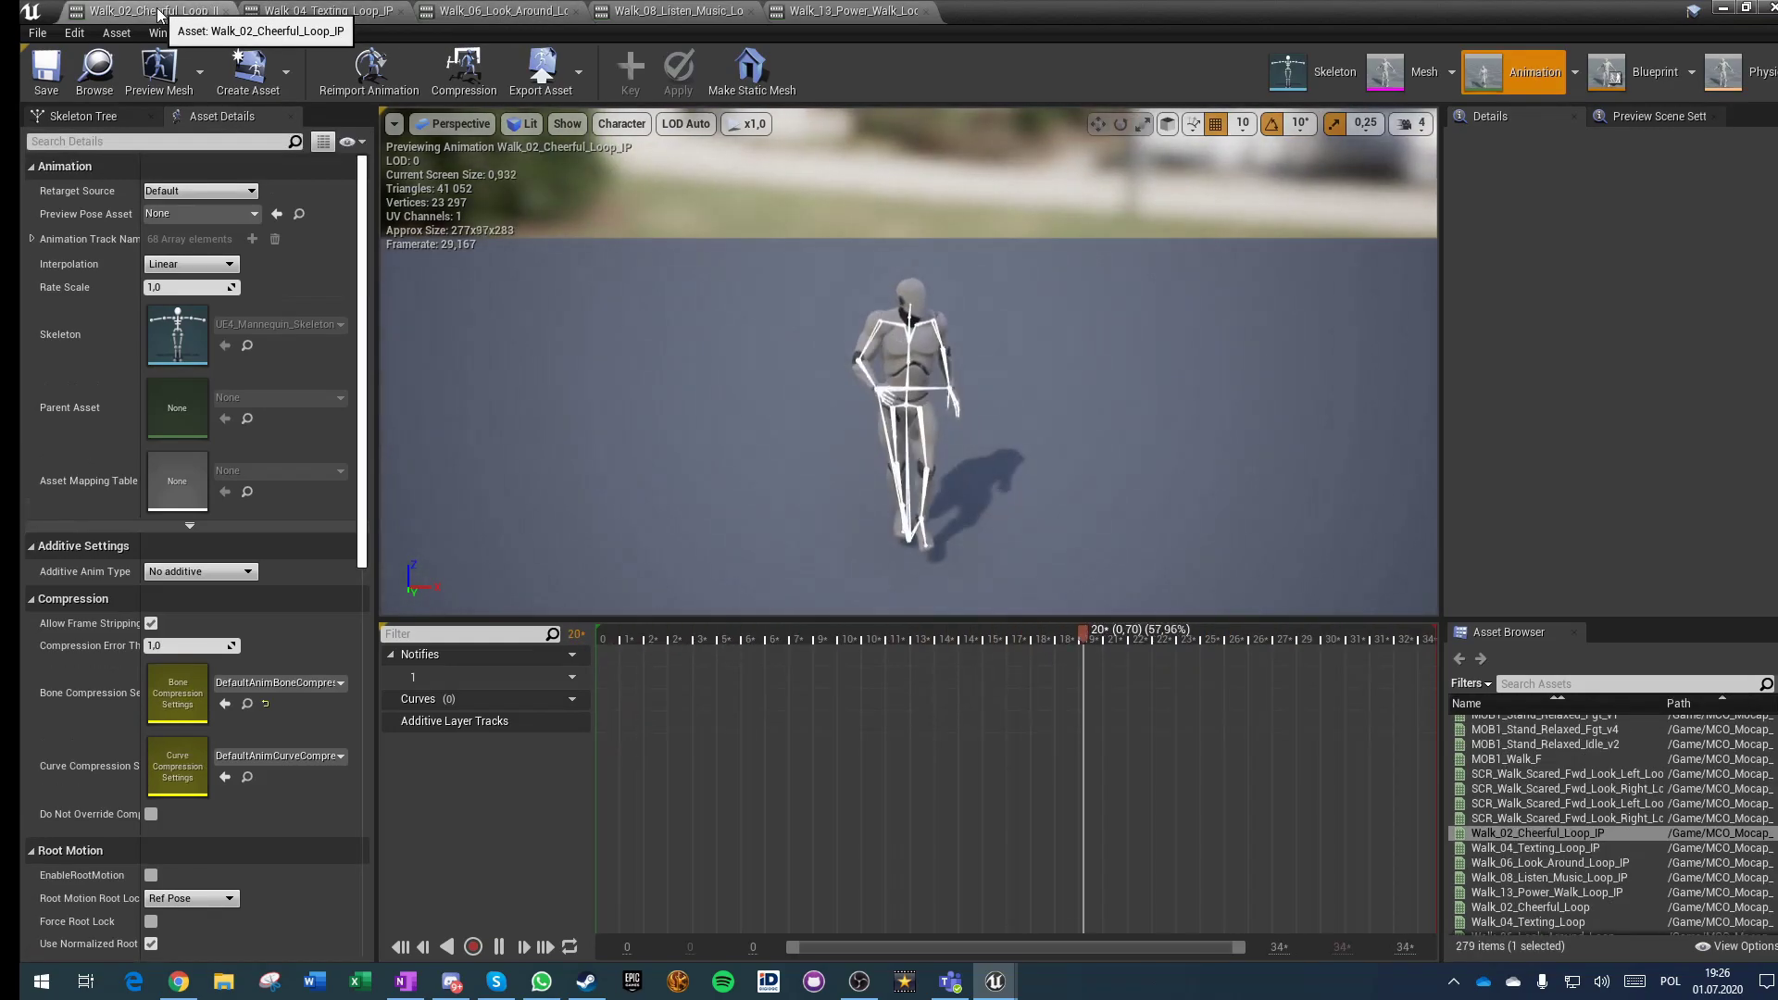
{"action": "left_click", "coordinate": [1769, 8]}
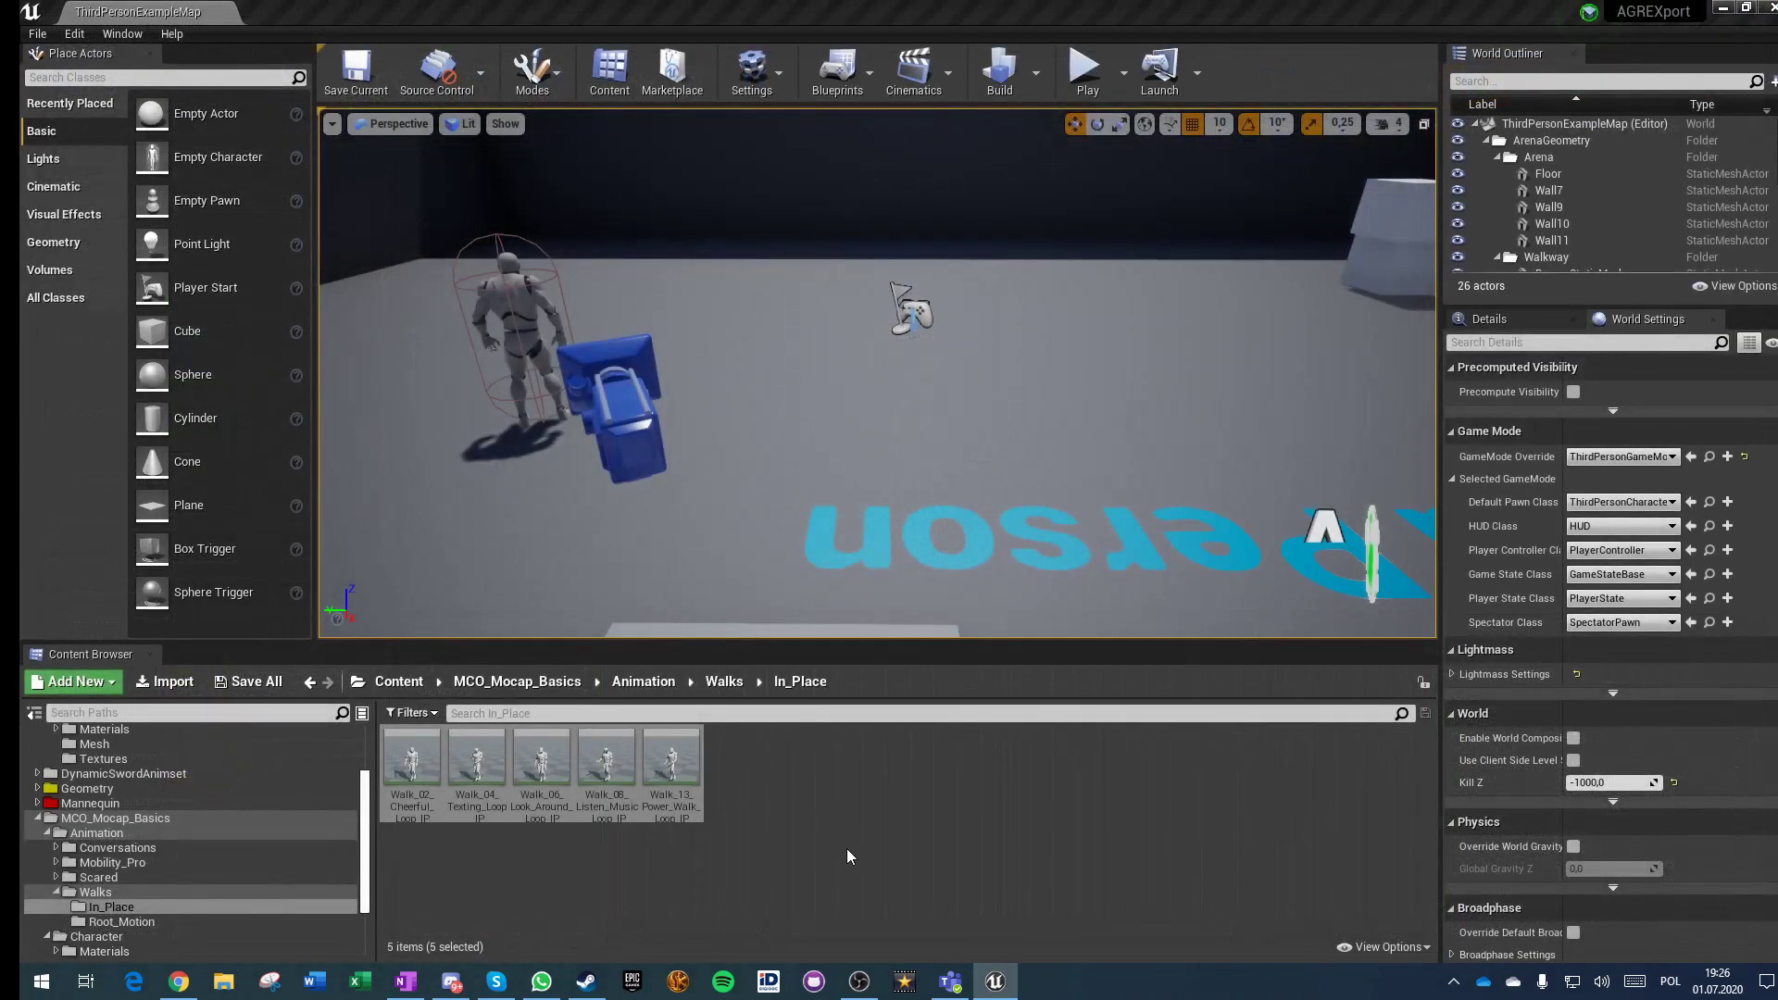
Step: Preview MOB1_Jog_F_IPC, MOB1_Run_F_IPC and MOB1_Walk_F_IPC from the Mobility_Pro/In_Place folder of MCO_Mocap_Basics, closing each one
{"action": "left_click", "coordinate": [724, 683]}
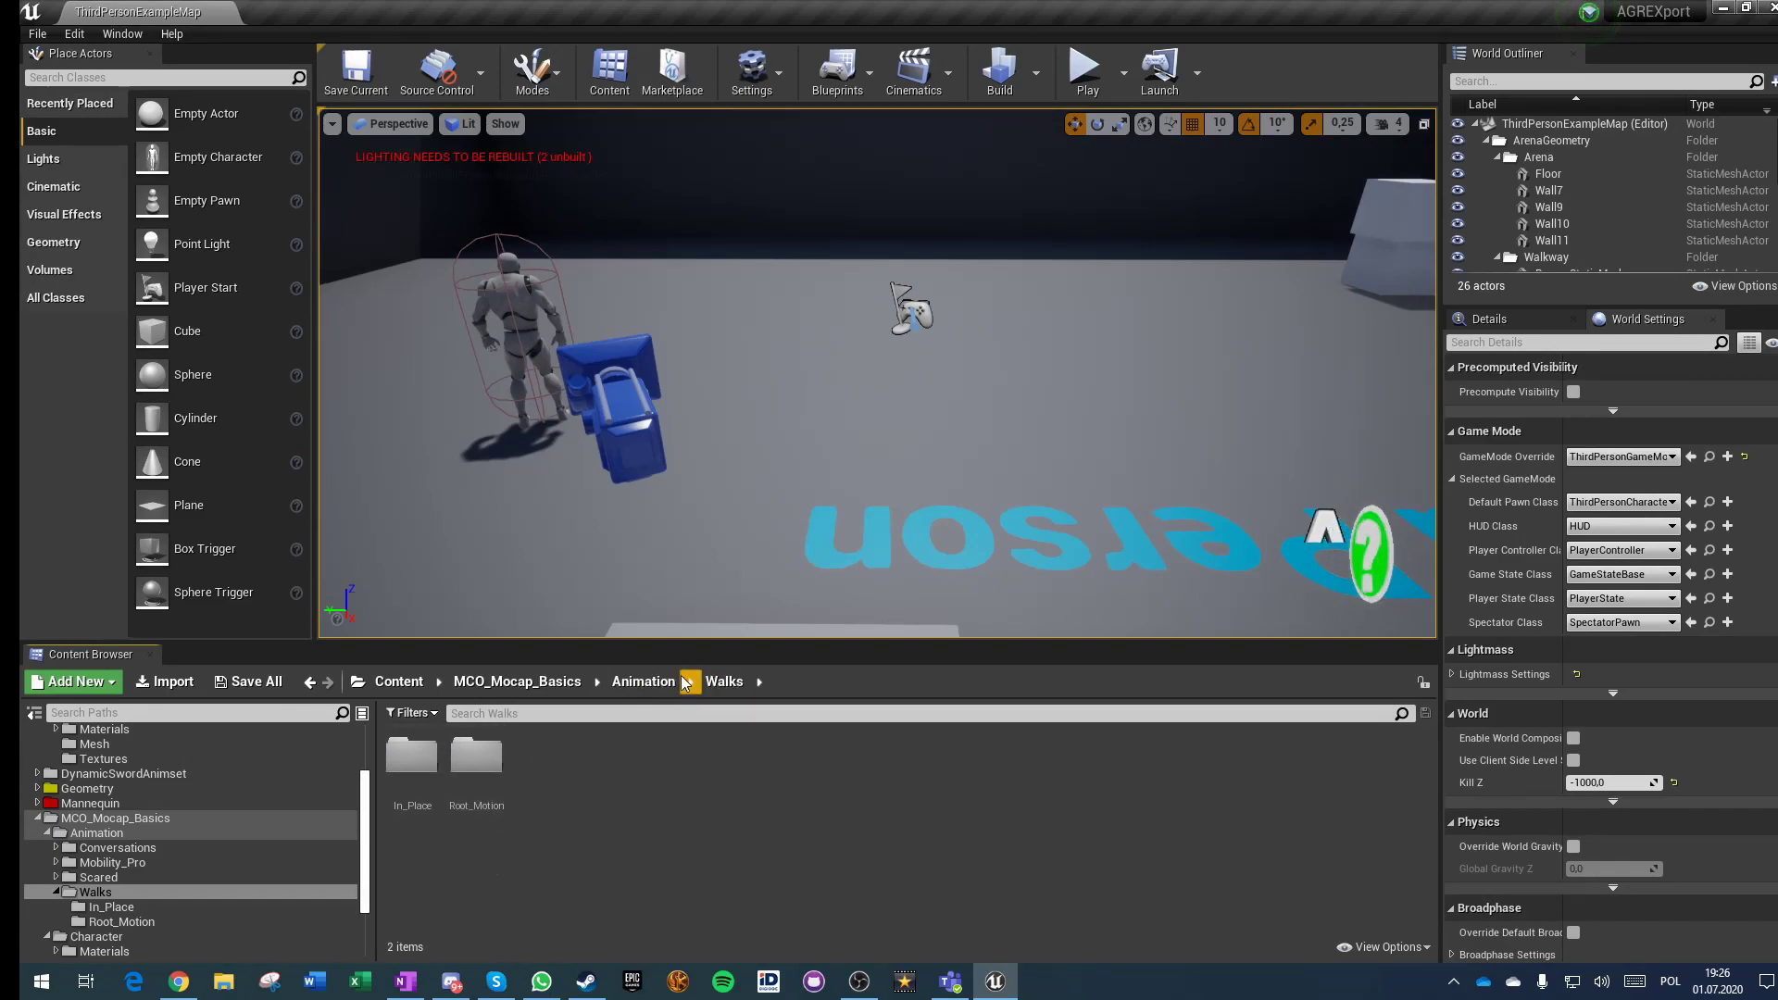
{"action": "left_click", "coordinate": [643, 683]}
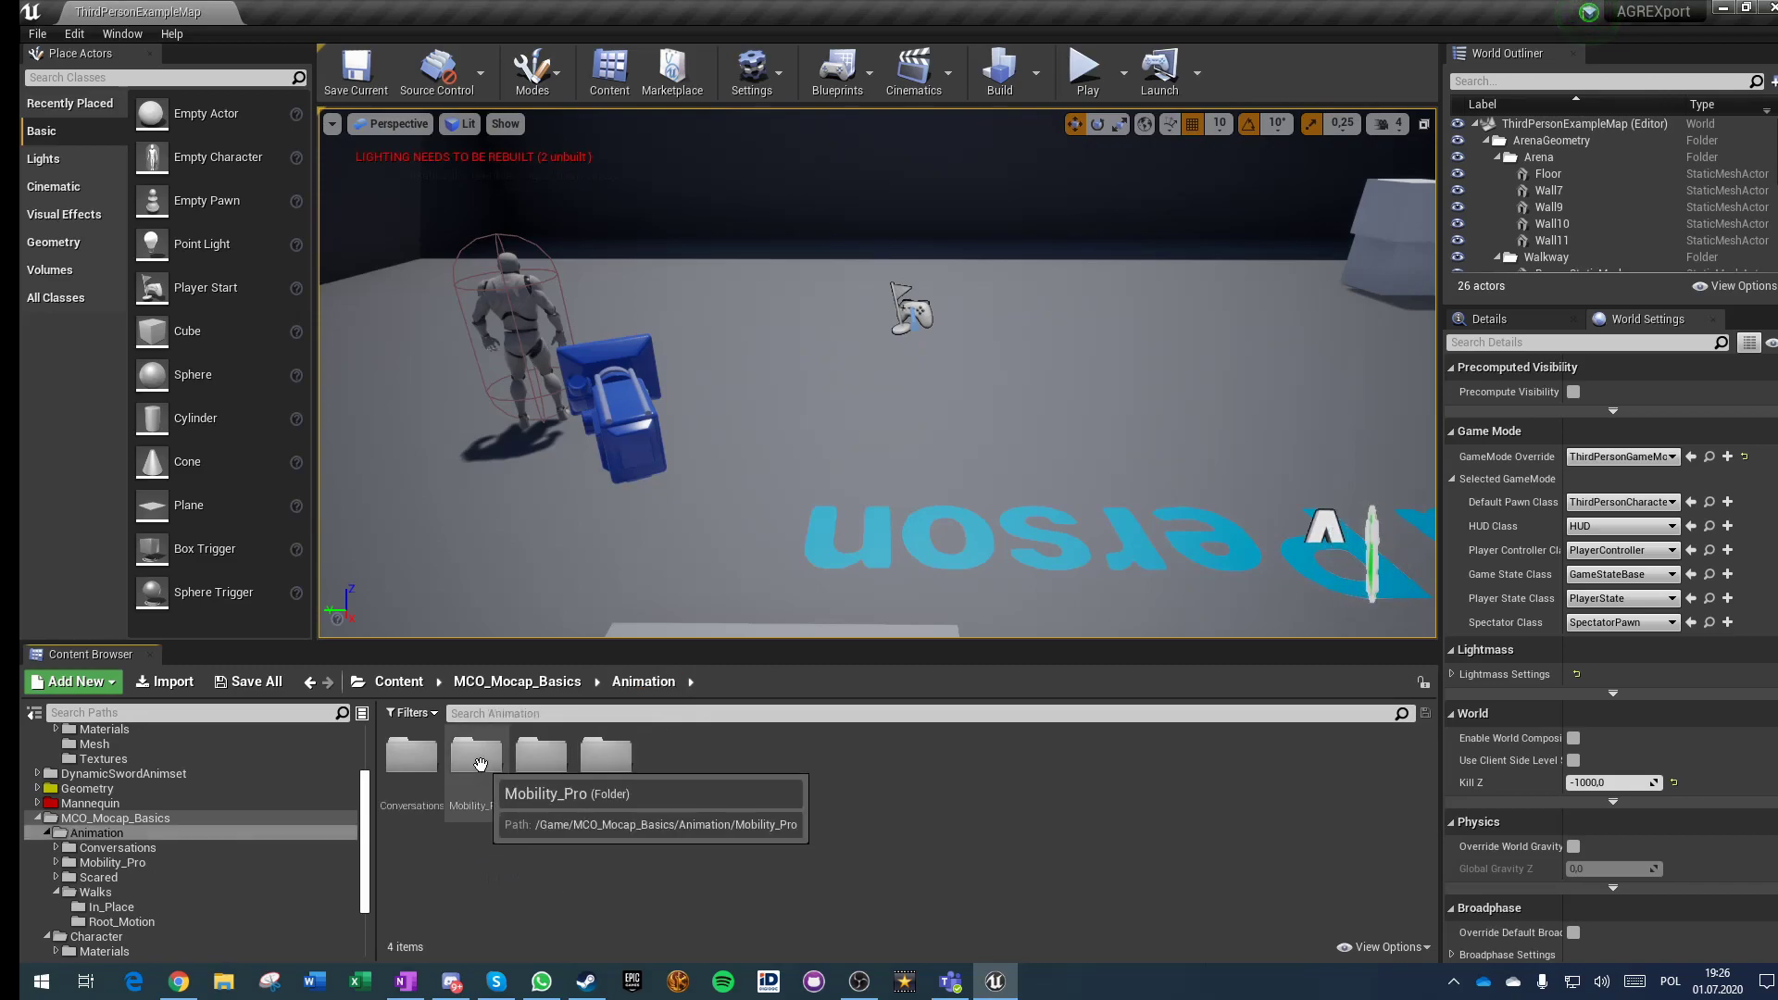
{"action": "double_click", "coordinate": [478, 788]}
{"action": "double_click", "coordinate": [406, 786]}
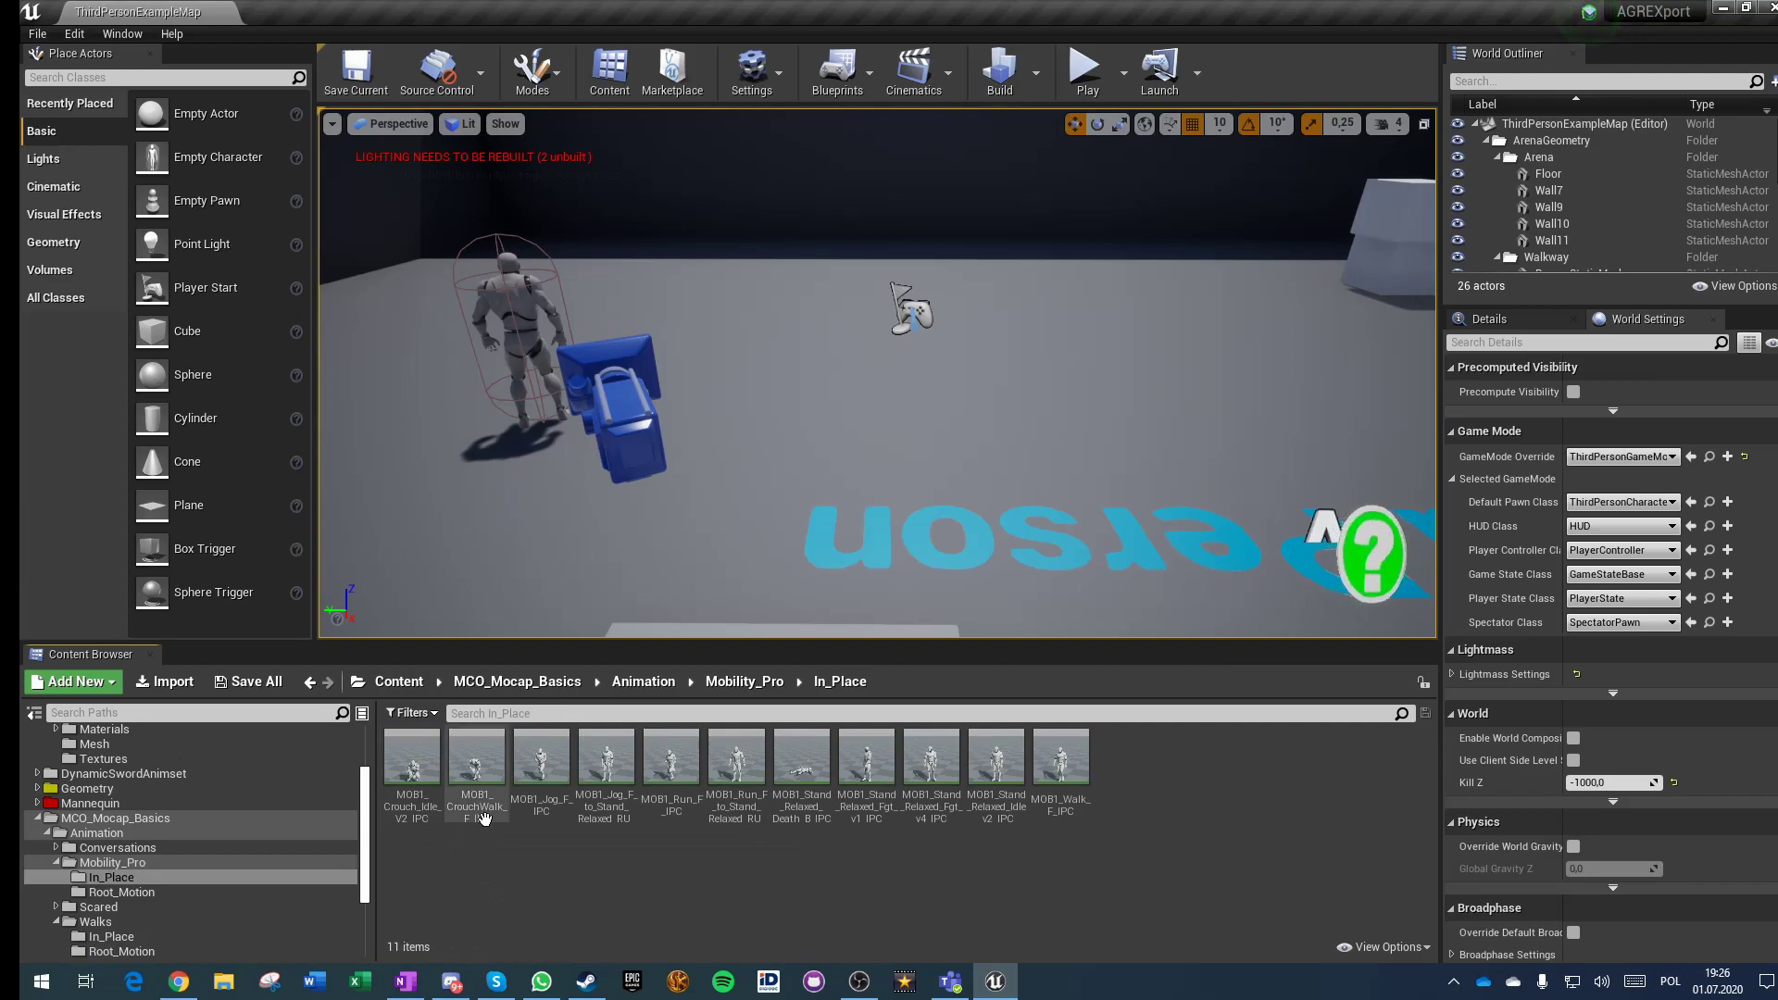
{"action": "left_click", "coordinate": [541, 823]}
{"action": "double_click", "coordinate": [545, 820]}
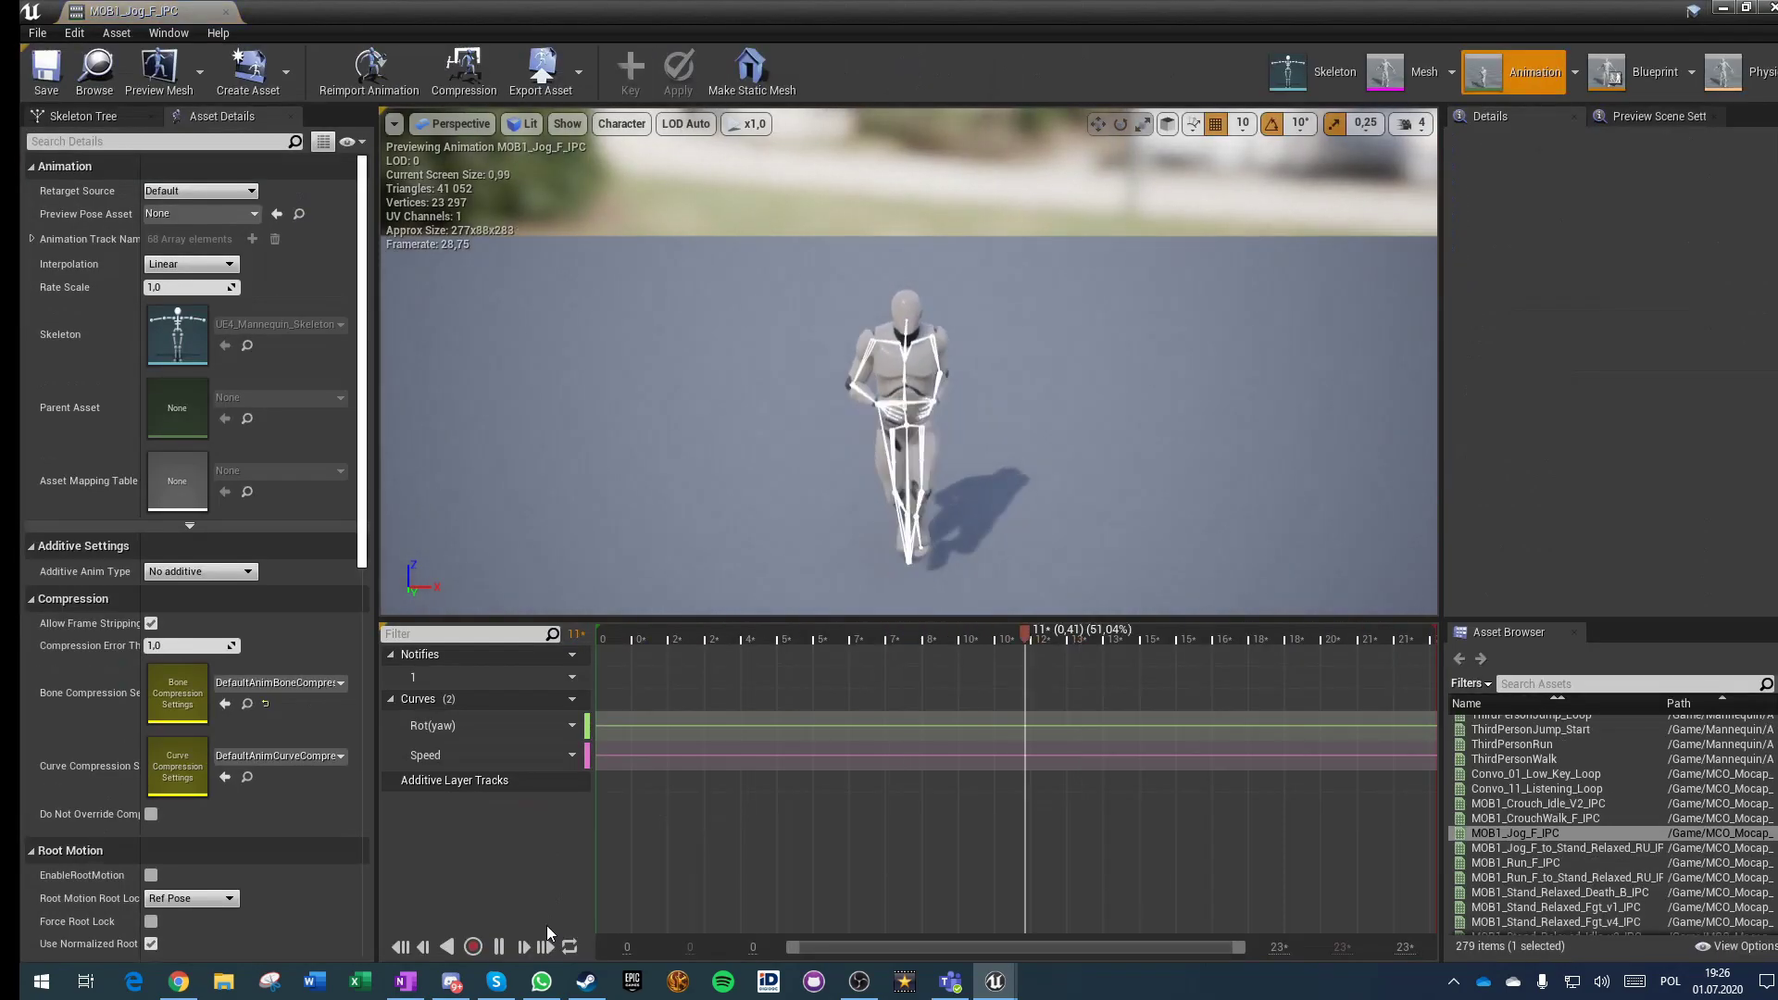
{"action": "left_click", "coordinate": [225, 11]}
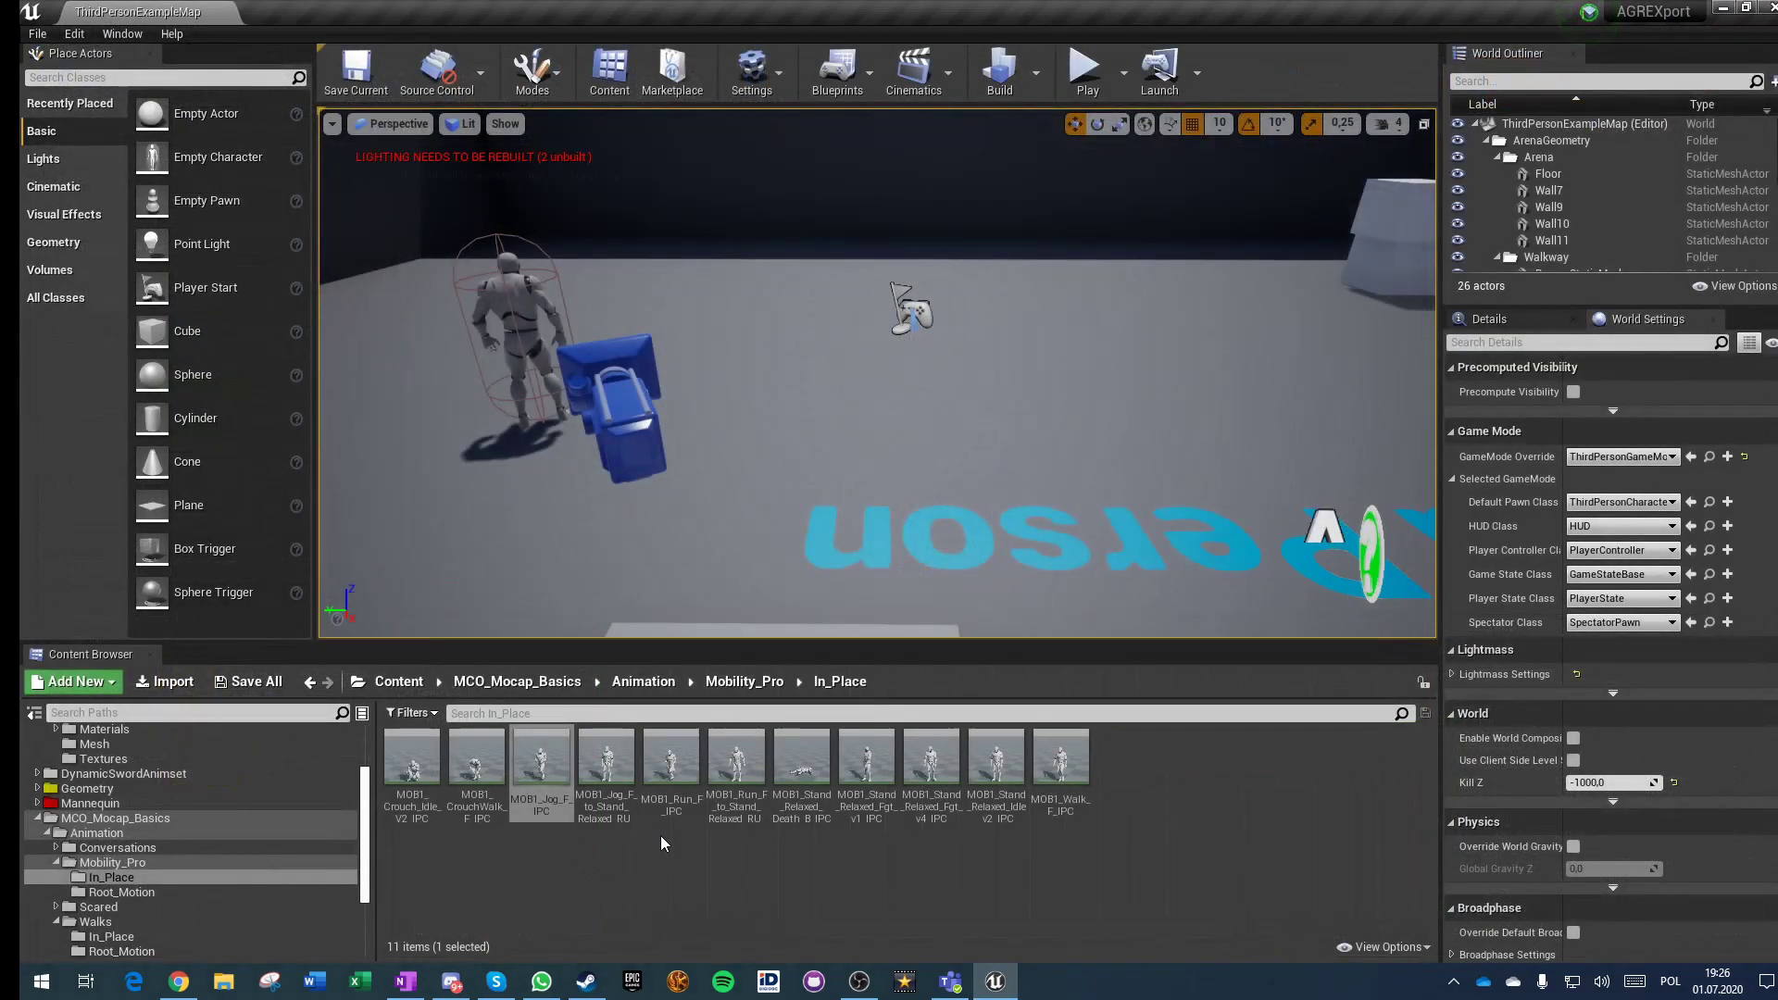
{"action": "double_click", "coordinate": [671, 773]}
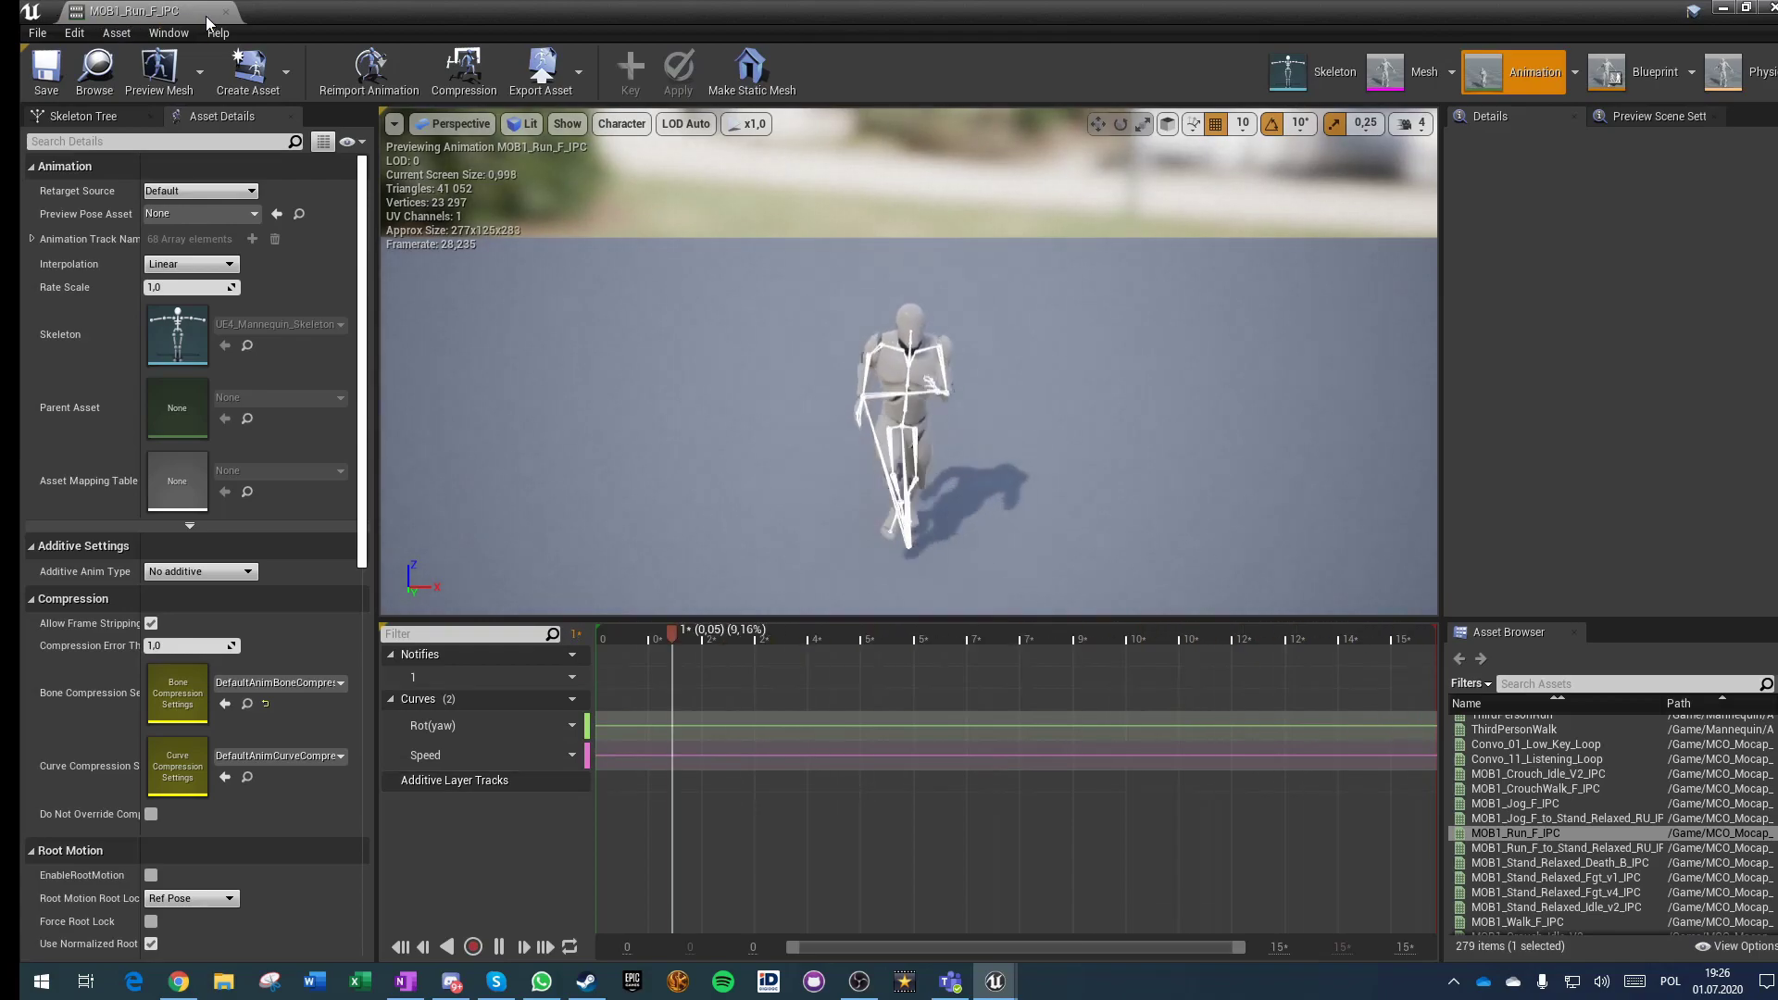
{"action": "left_click", "coordinate": [225, 11]}
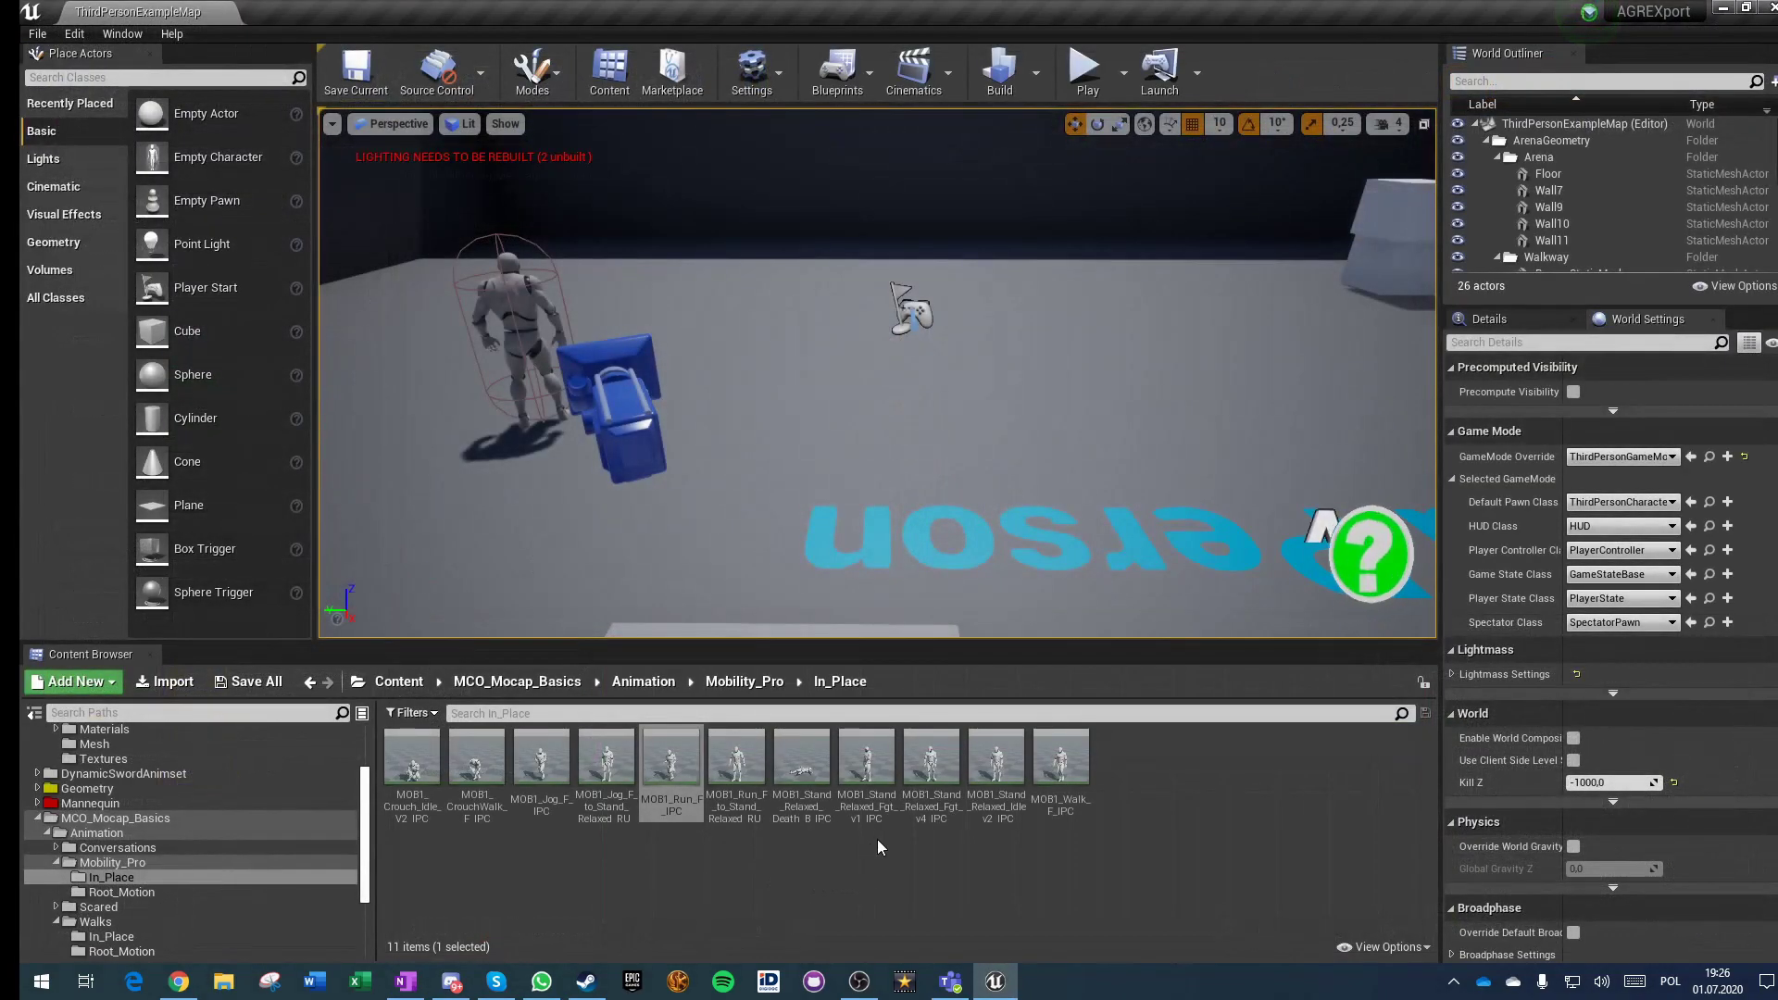
{"action": "double_click", "coordinate": [1067, 776]}
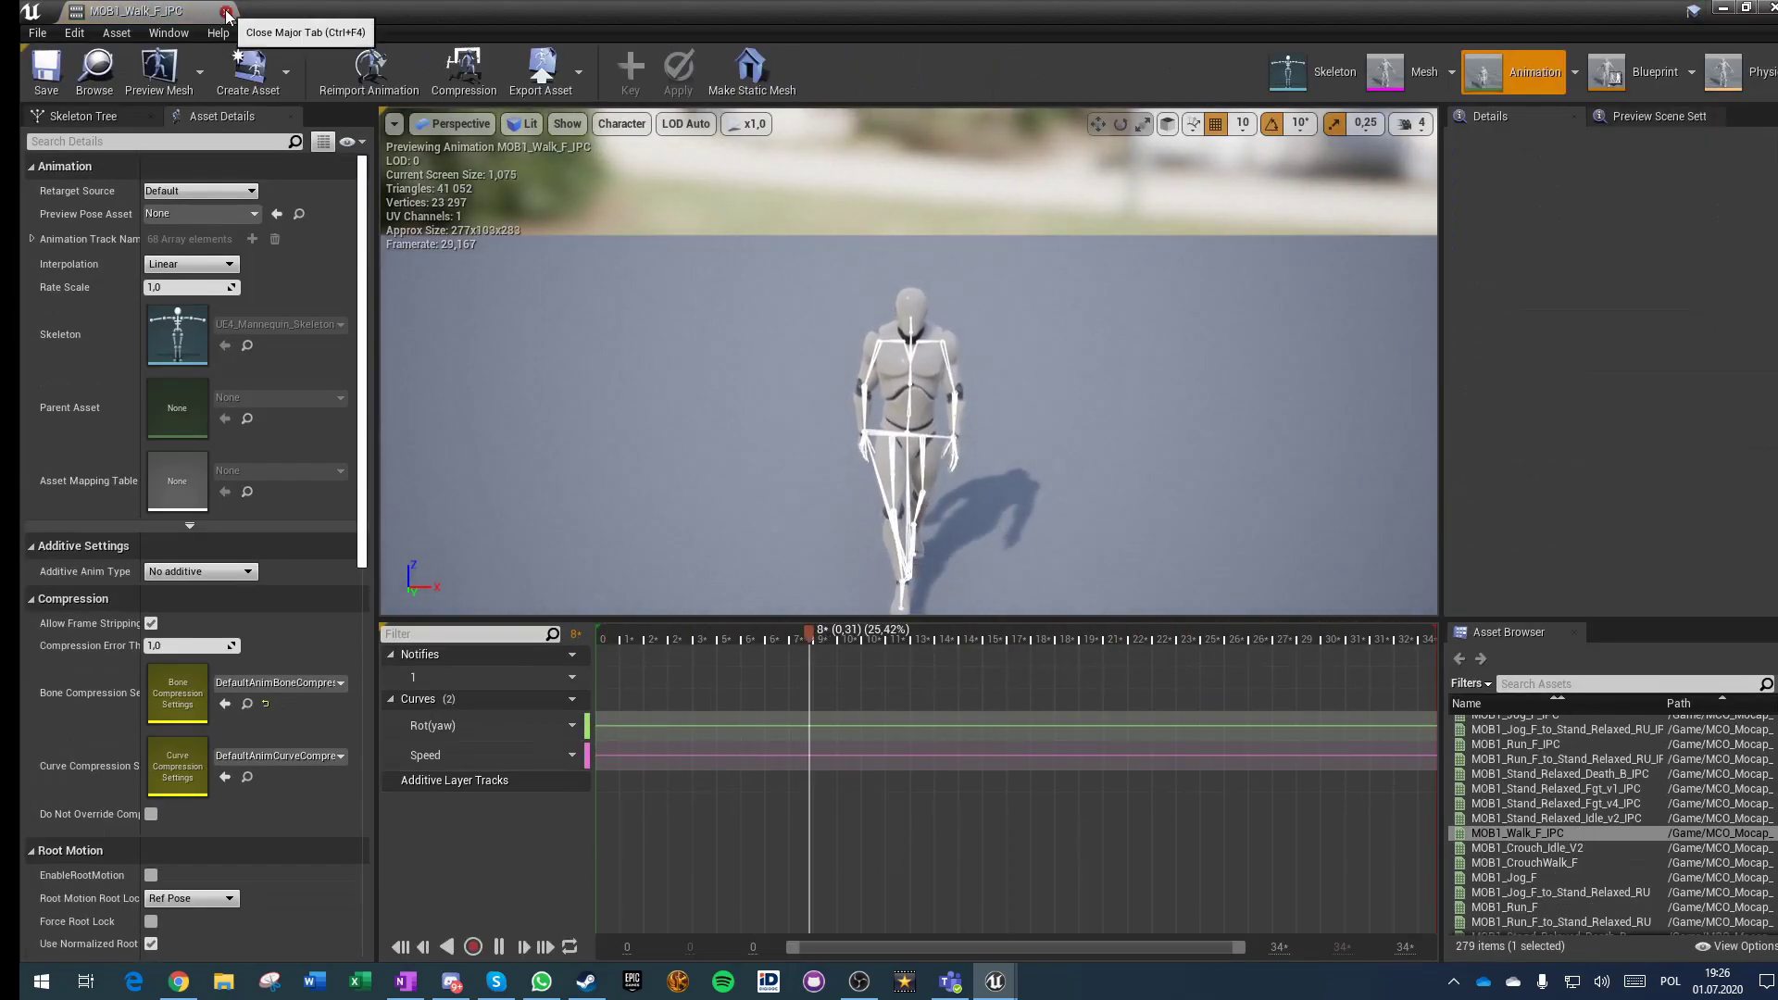
{"action": "left_click", "coordinate": [226, 12]}
Step: Bring up the animation asset types for creating a new asset in the Mobility_Pro/In_Place folder
{"action": "right_click", "coordinate": [1113, 754]}
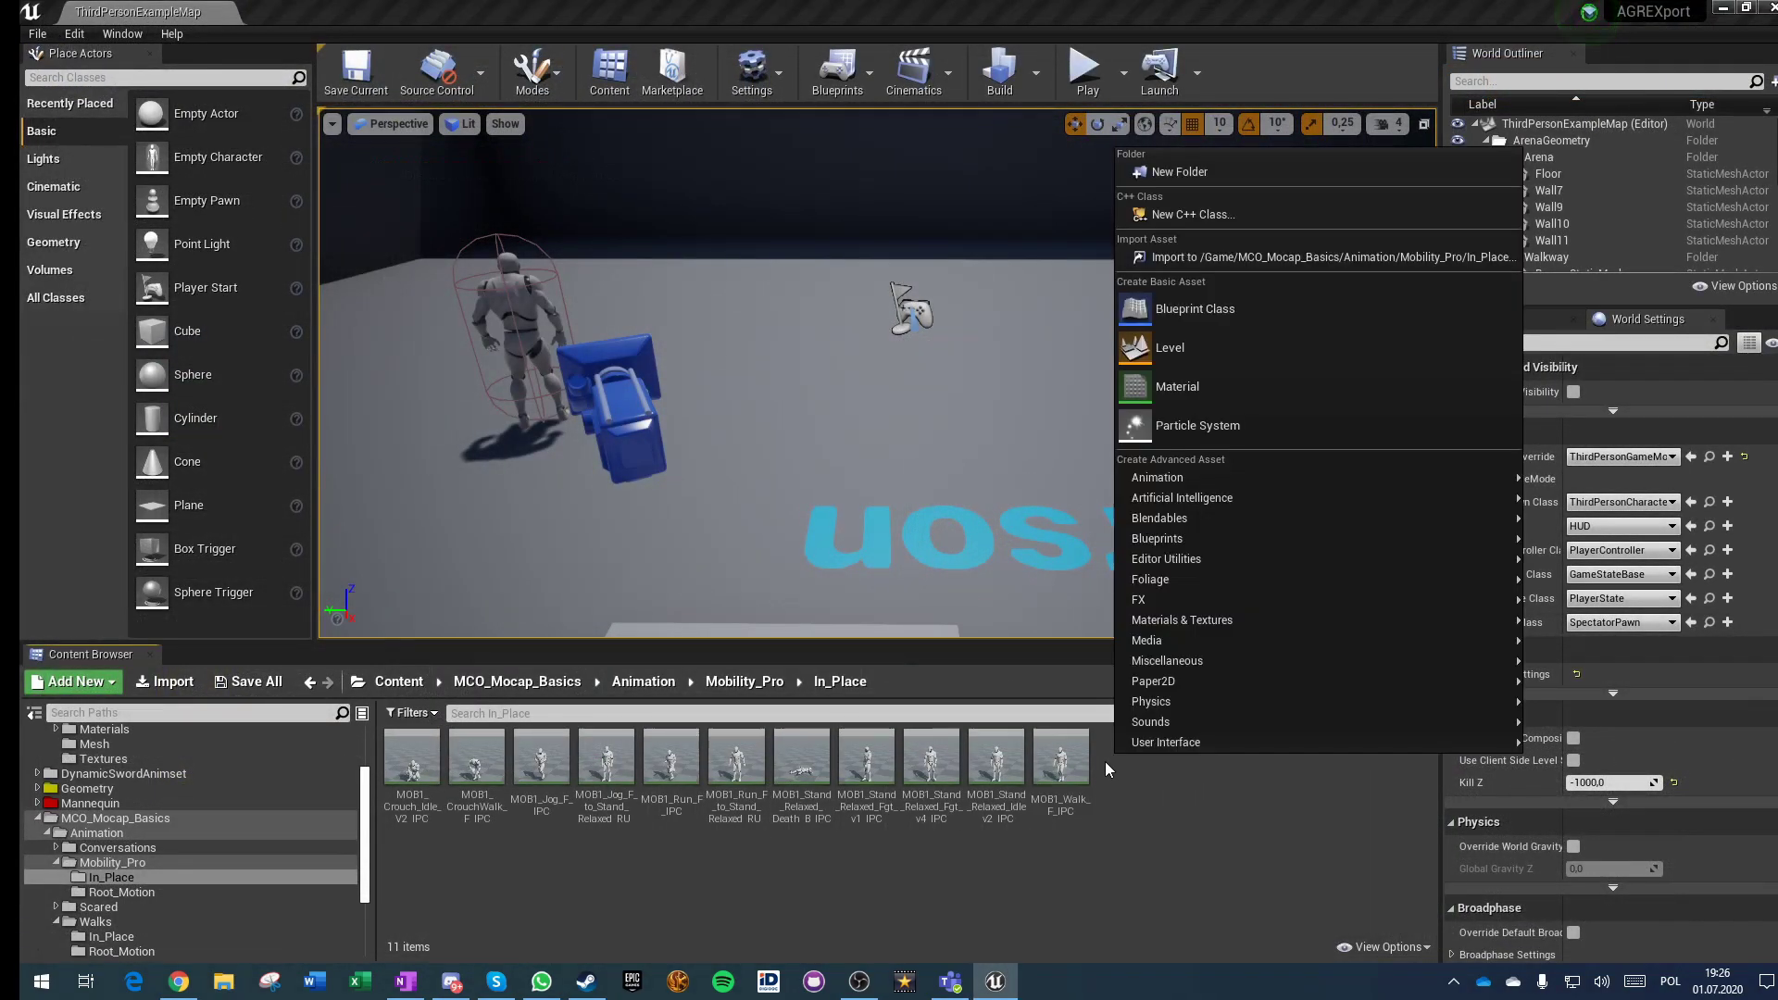
{"action": "mouse_move", "coordinate": [1219, 518]}
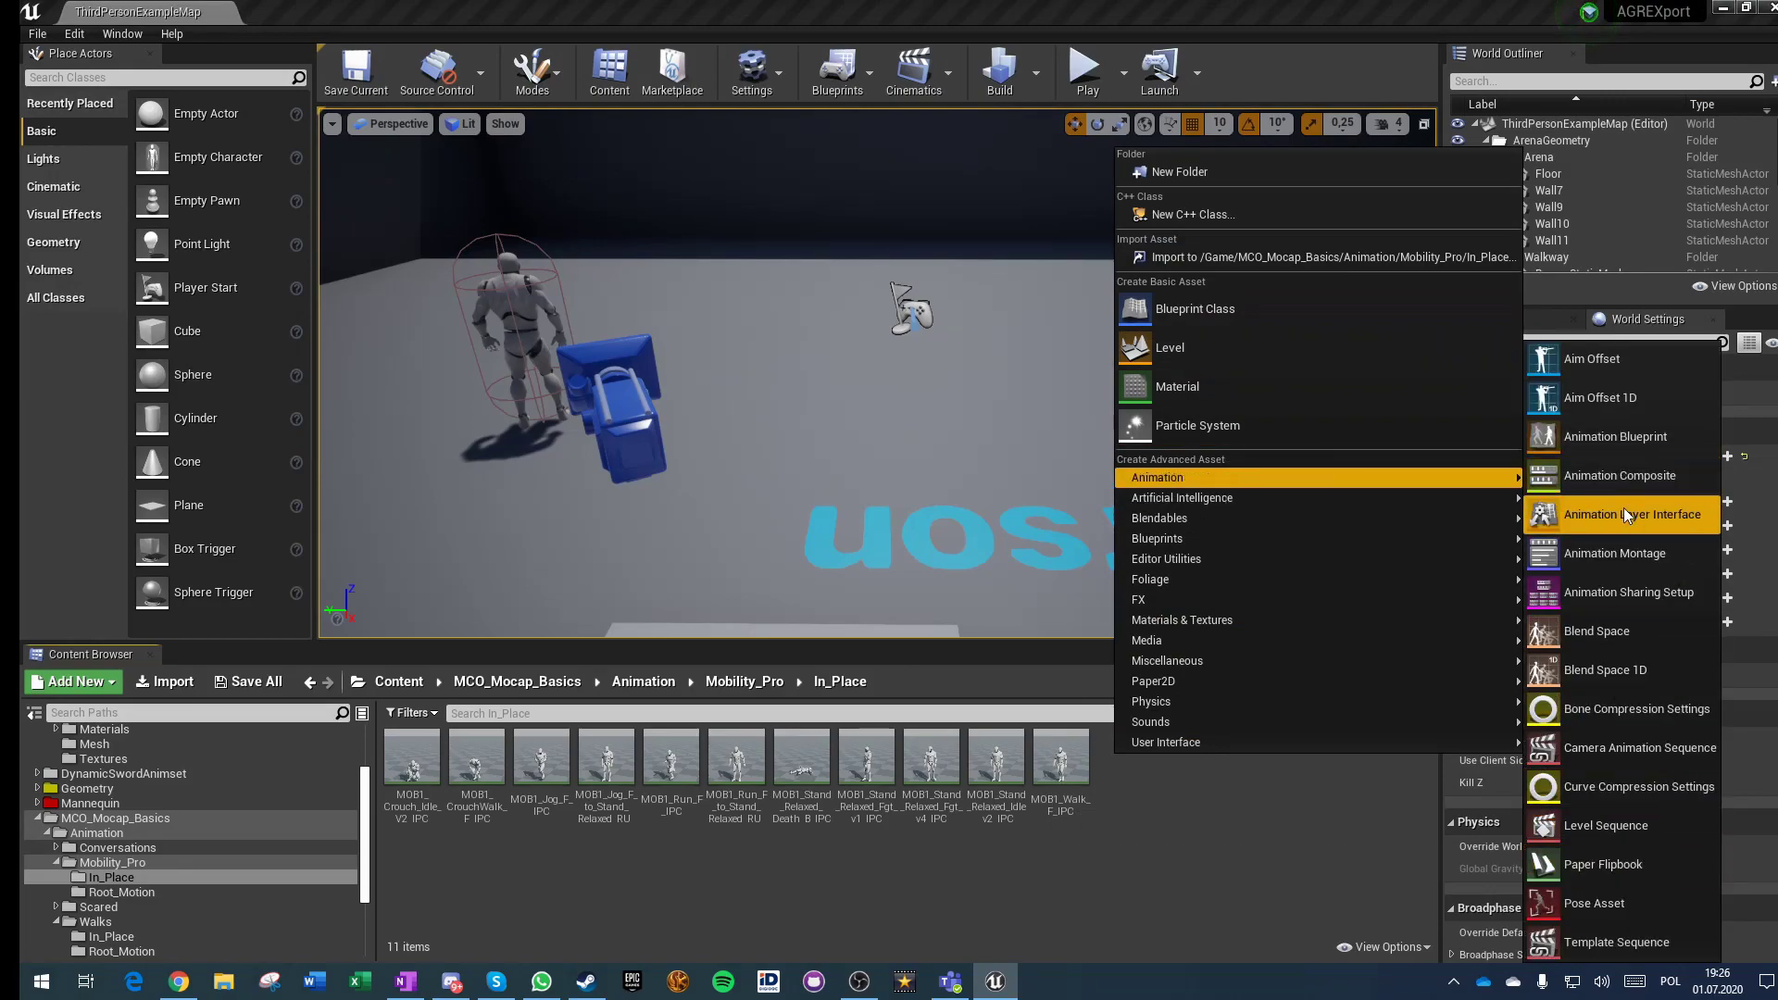
Step: Create a Blend Space 1D for UE4_Mannequin_Skeleton in the In_Place folder, name it MocapBasicWalking_BS1D, and open it for editing
{"action": "left_click", "coordinate": [1614, 669]}
{"action": "left_click", "coordinate": [837, 297]}
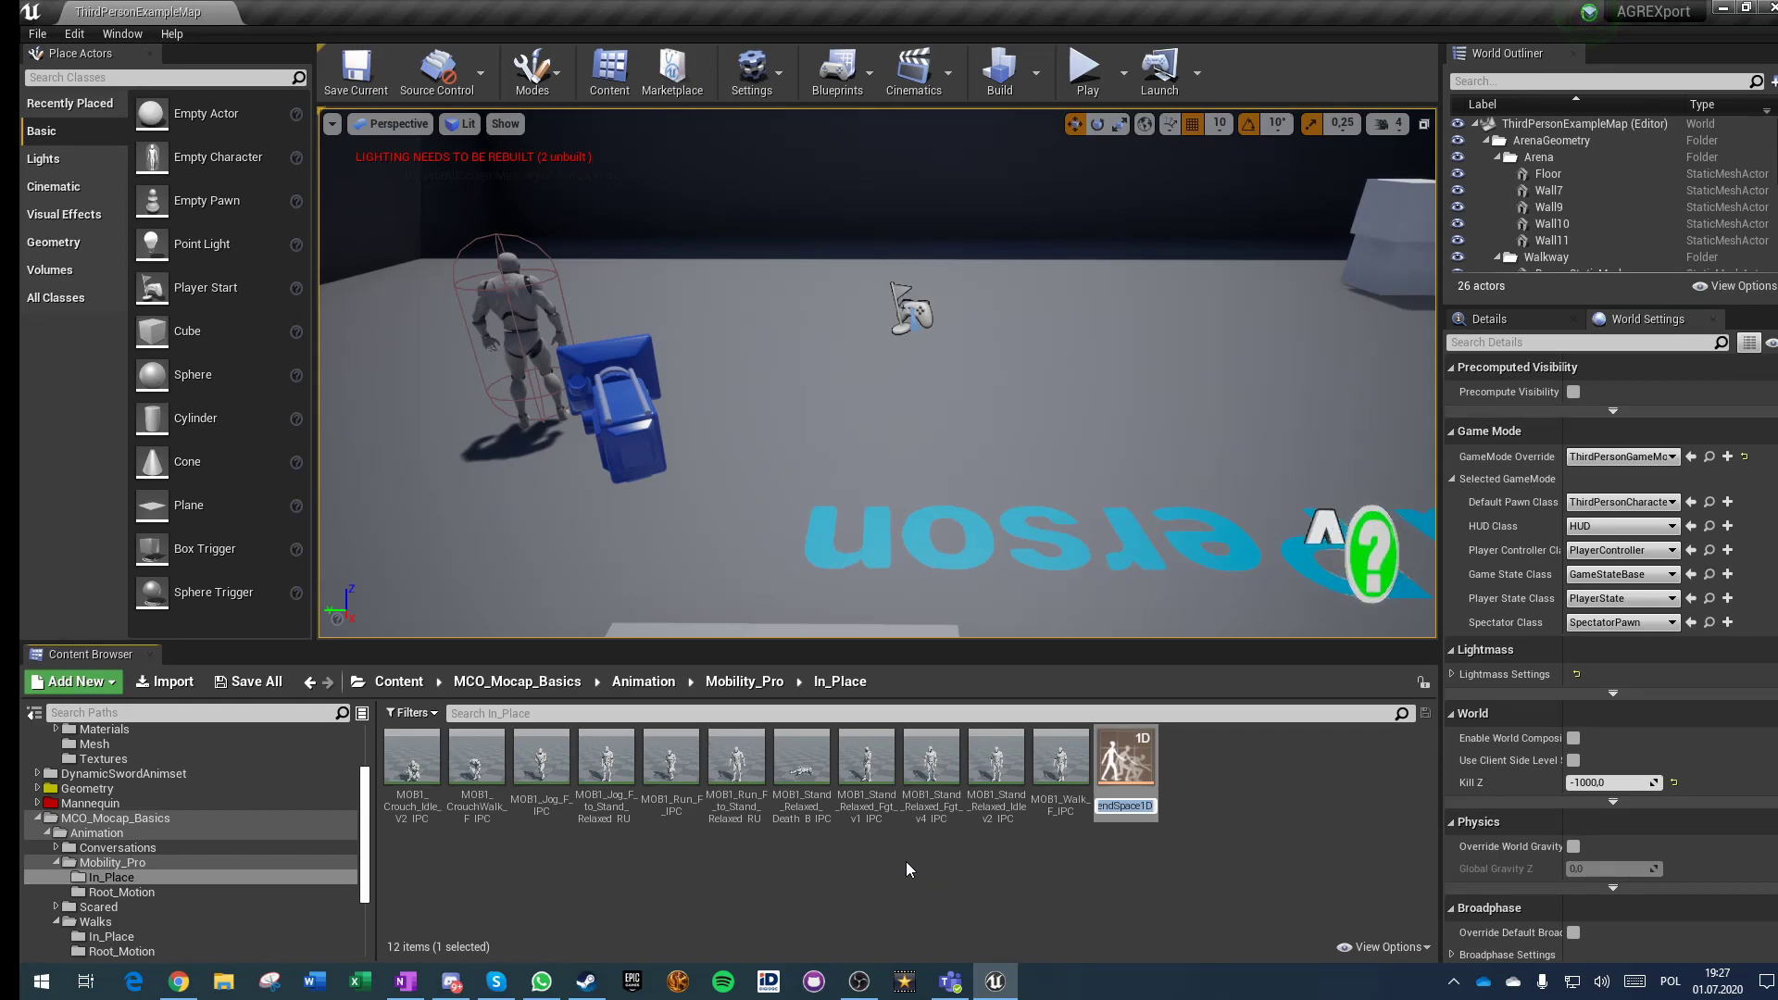
{"action": "type", "text": "MocapBas"}
{"action": "type", "text": "ic"}
{"action": "type", "text": "Walking_"}
{"action": "type", "text": "BS1D"}
{"action": "left_click", "coordinate": [906, 862]}
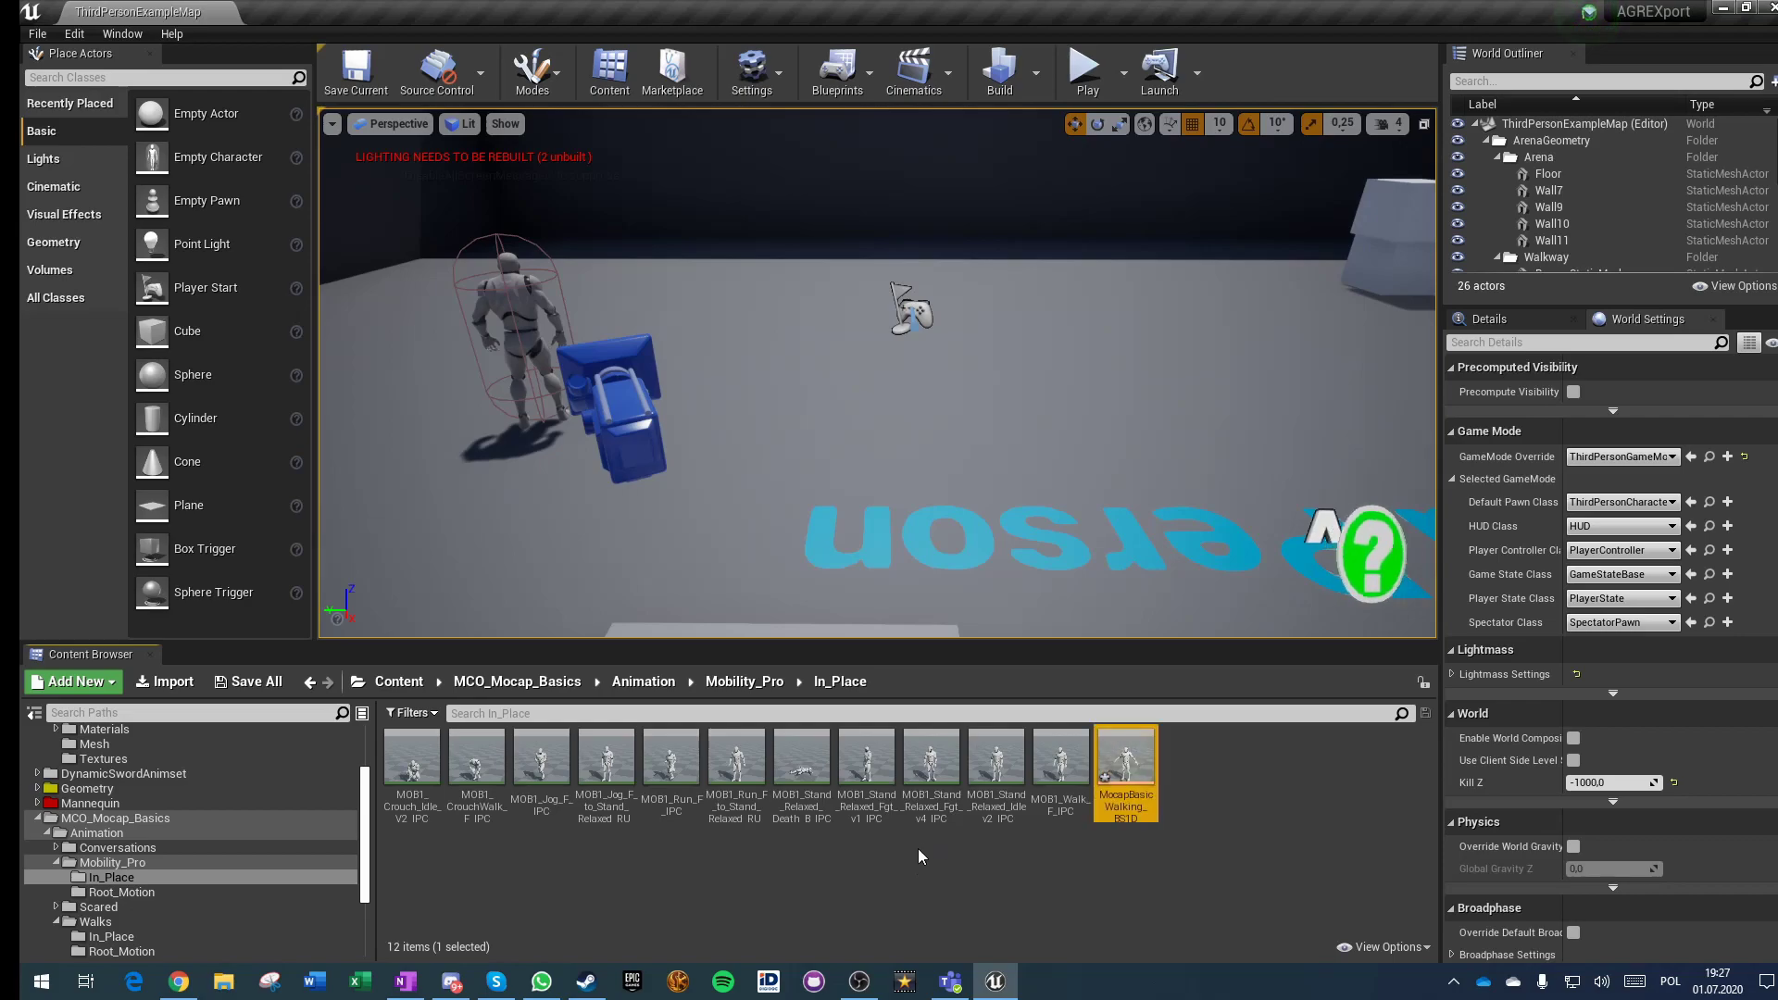
{"action": "double_click", "coordinate": [1121, 767]}
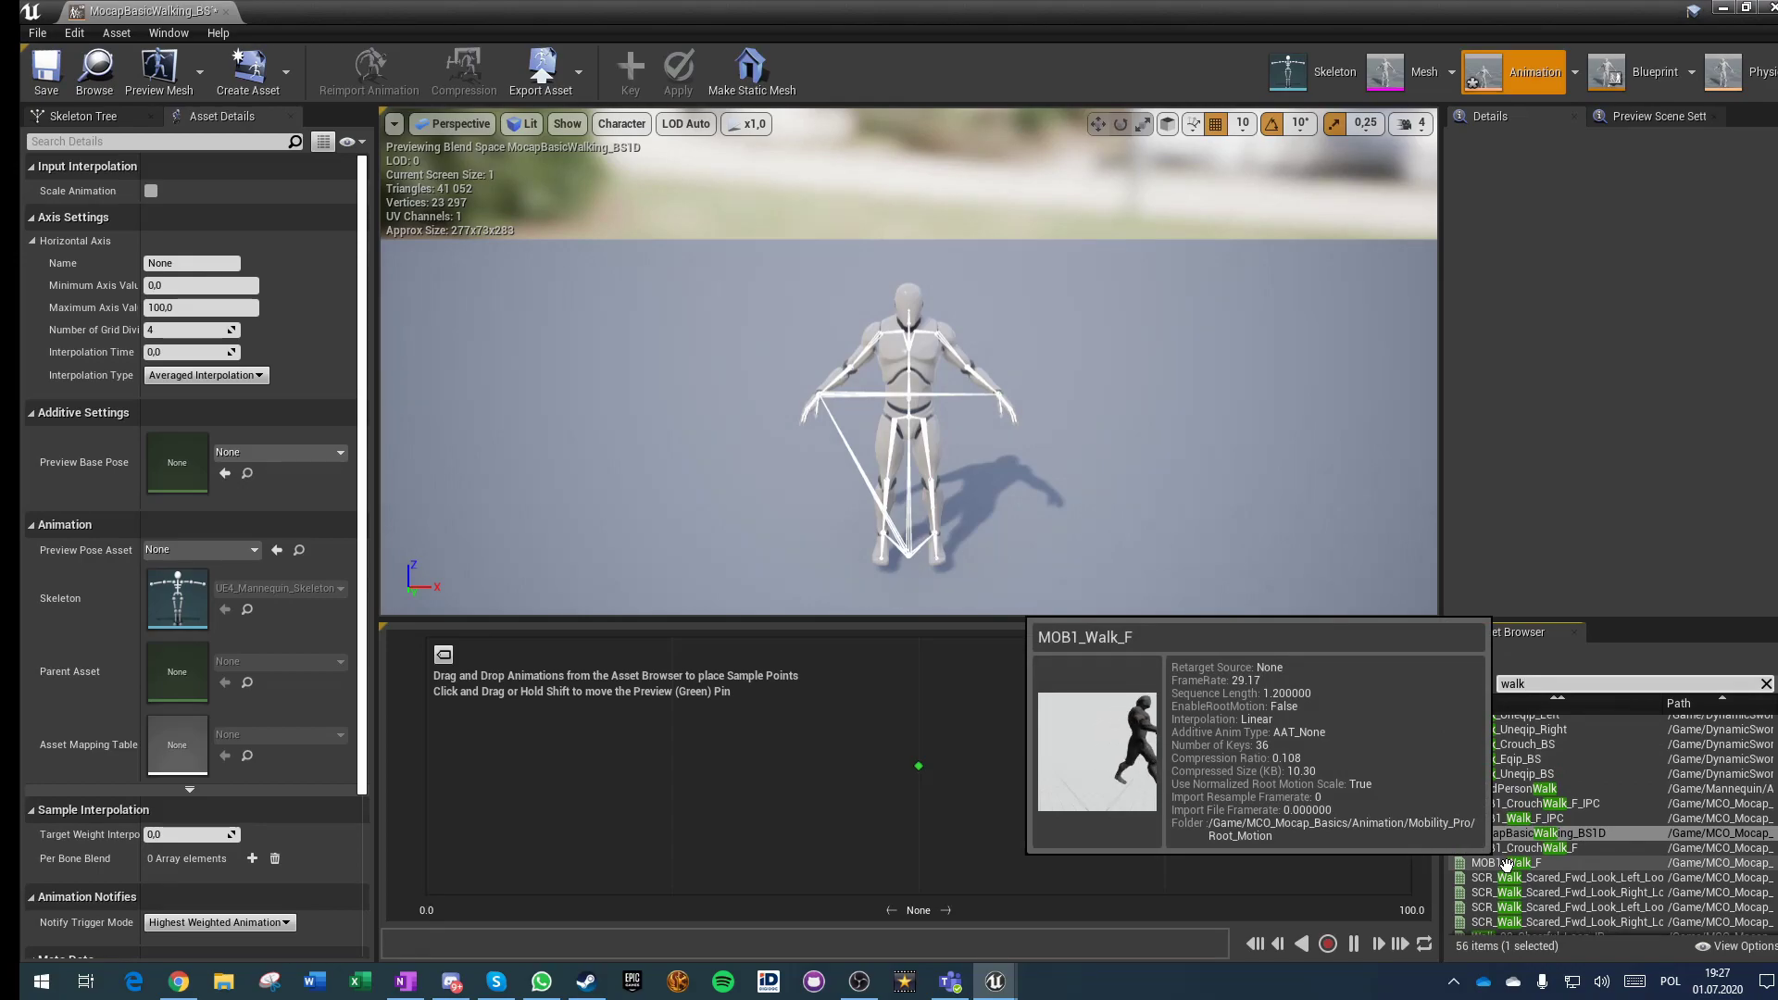
Step: Examine the animations matching "walk" in the Asset Browser and compare the available MOB1, Scared and Walk loop assets
{"action": "scroll", "coordinate": [1507, 864], "scroll_direction": "up", "scroll_amount": 4}
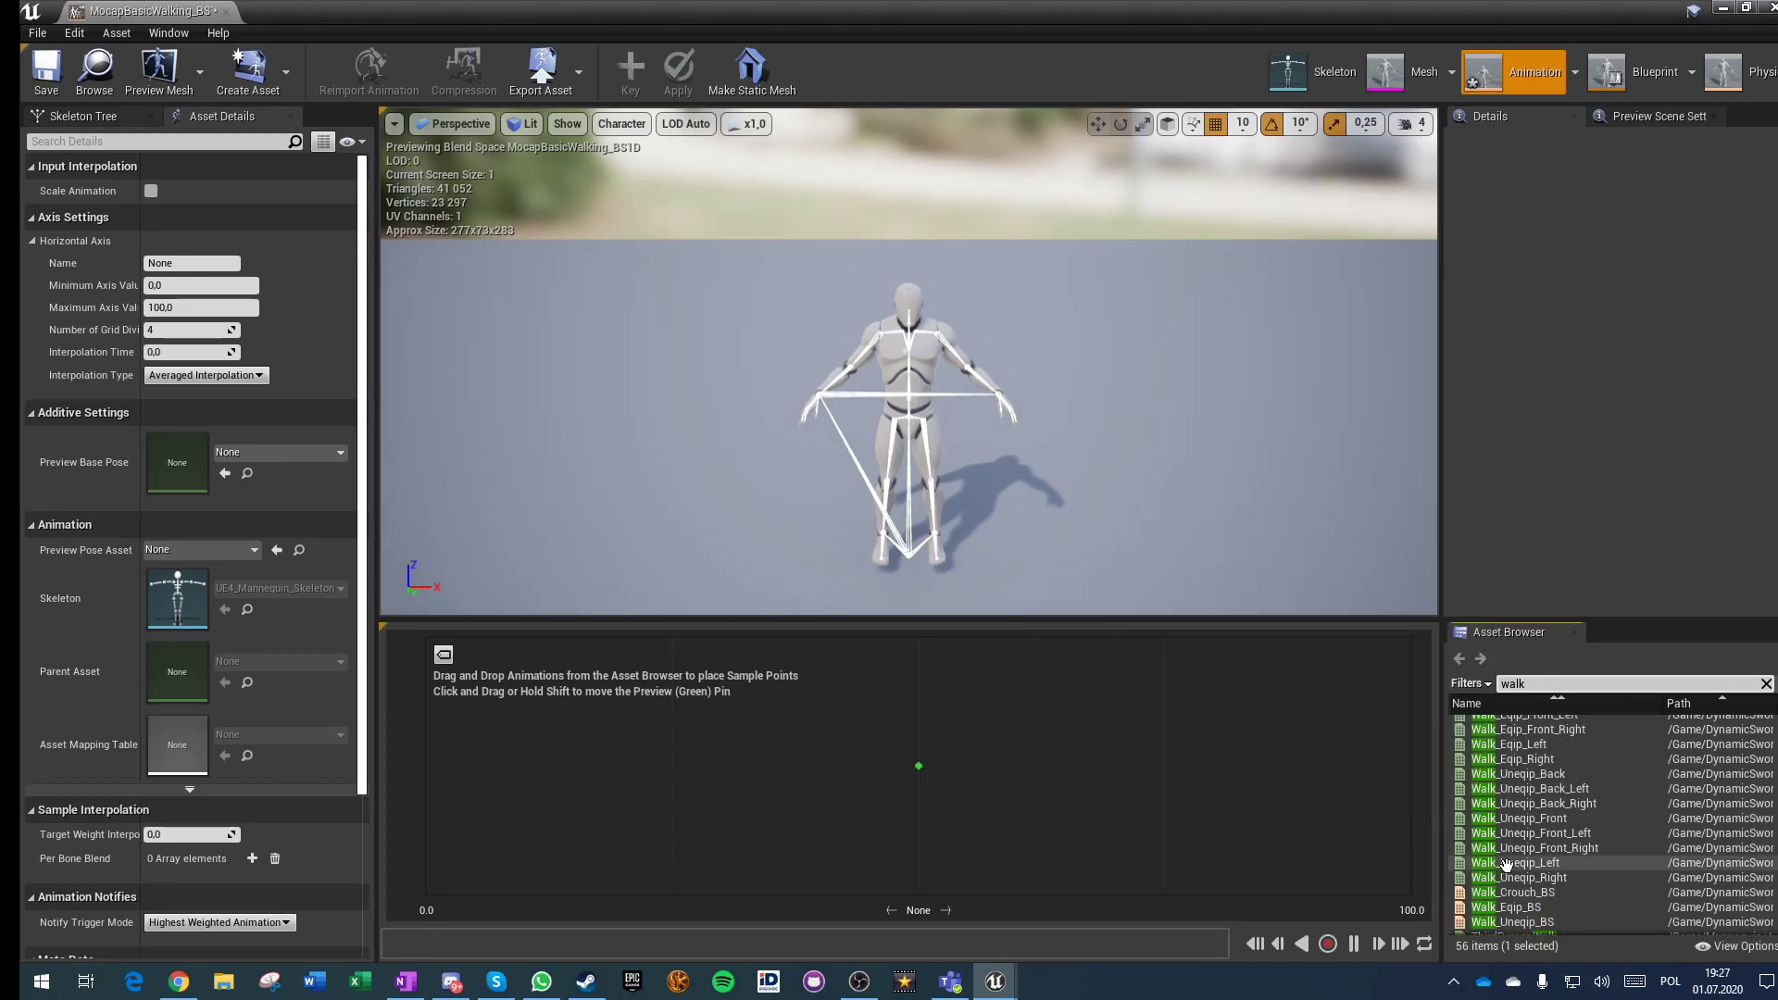
{"action": "scroll", "coordinate": [1507, 864], "scroll_direction": "down", "scroll_amount": 1}
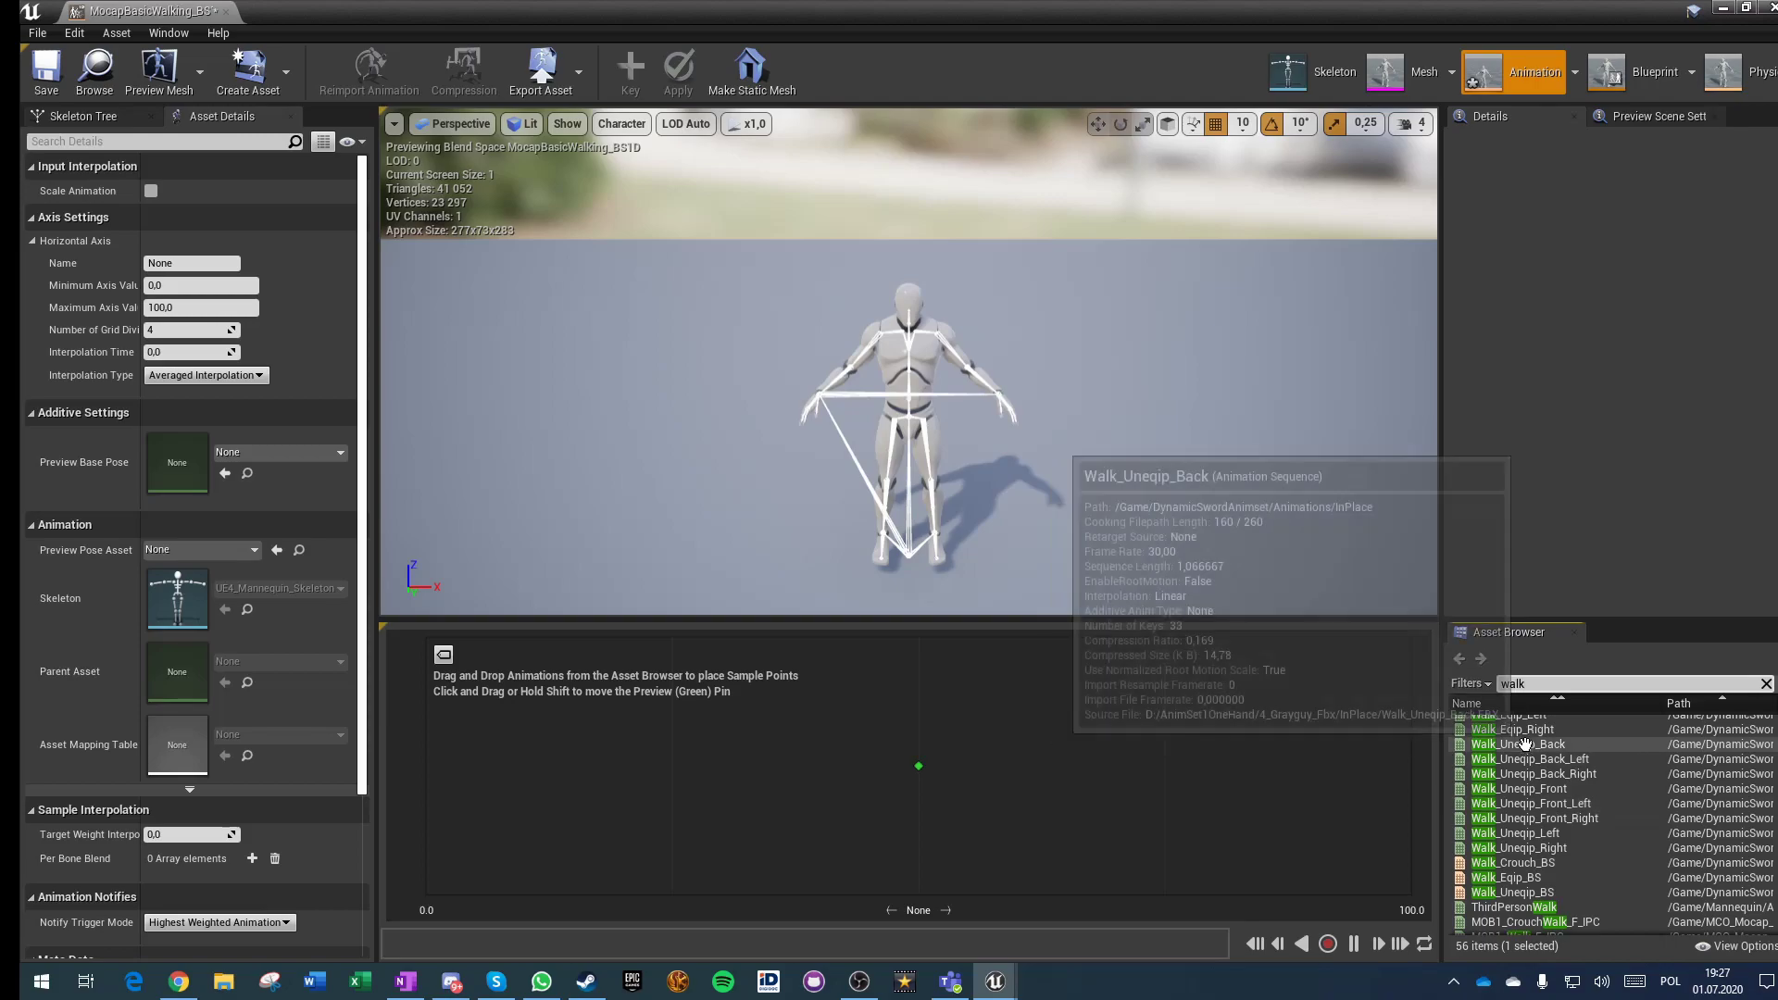
{"action": "scroll", "coordinate": [1524, 751], "scroll_direction": "down", "scroll_amount": 5}
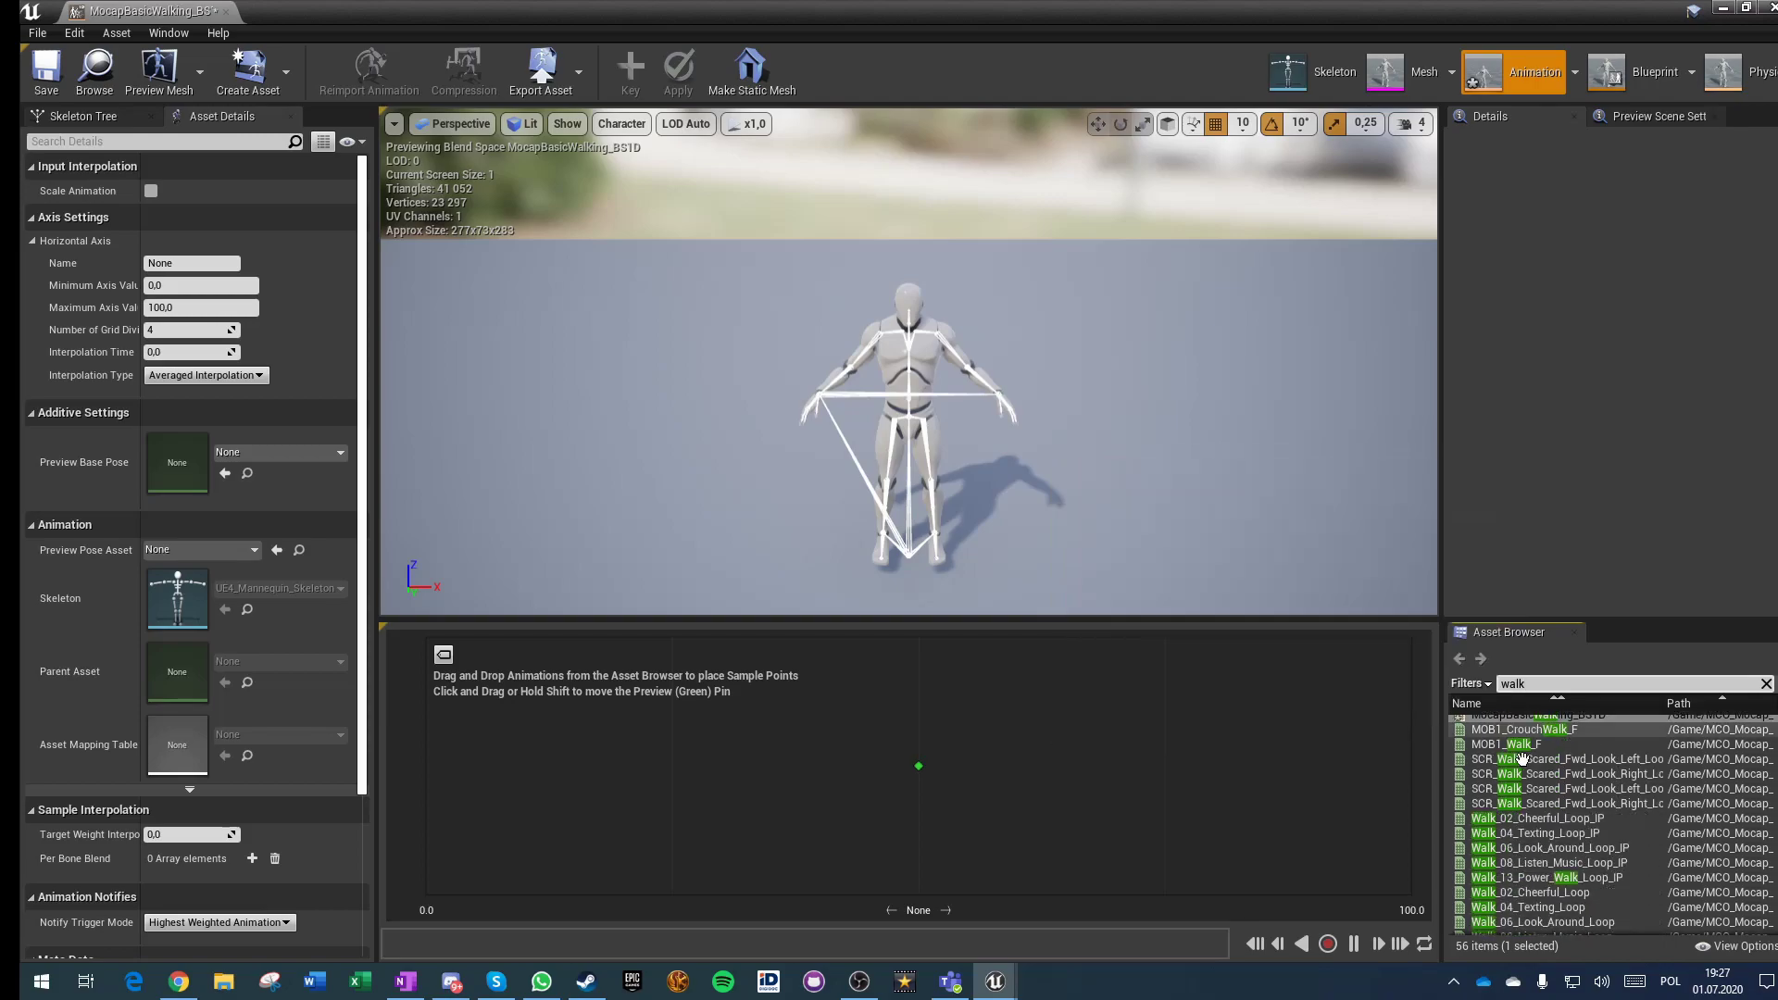
{"action": "scroll", "coordinate": [1523, 758], "scroll_direction": "down", "scroll_amount": 1}
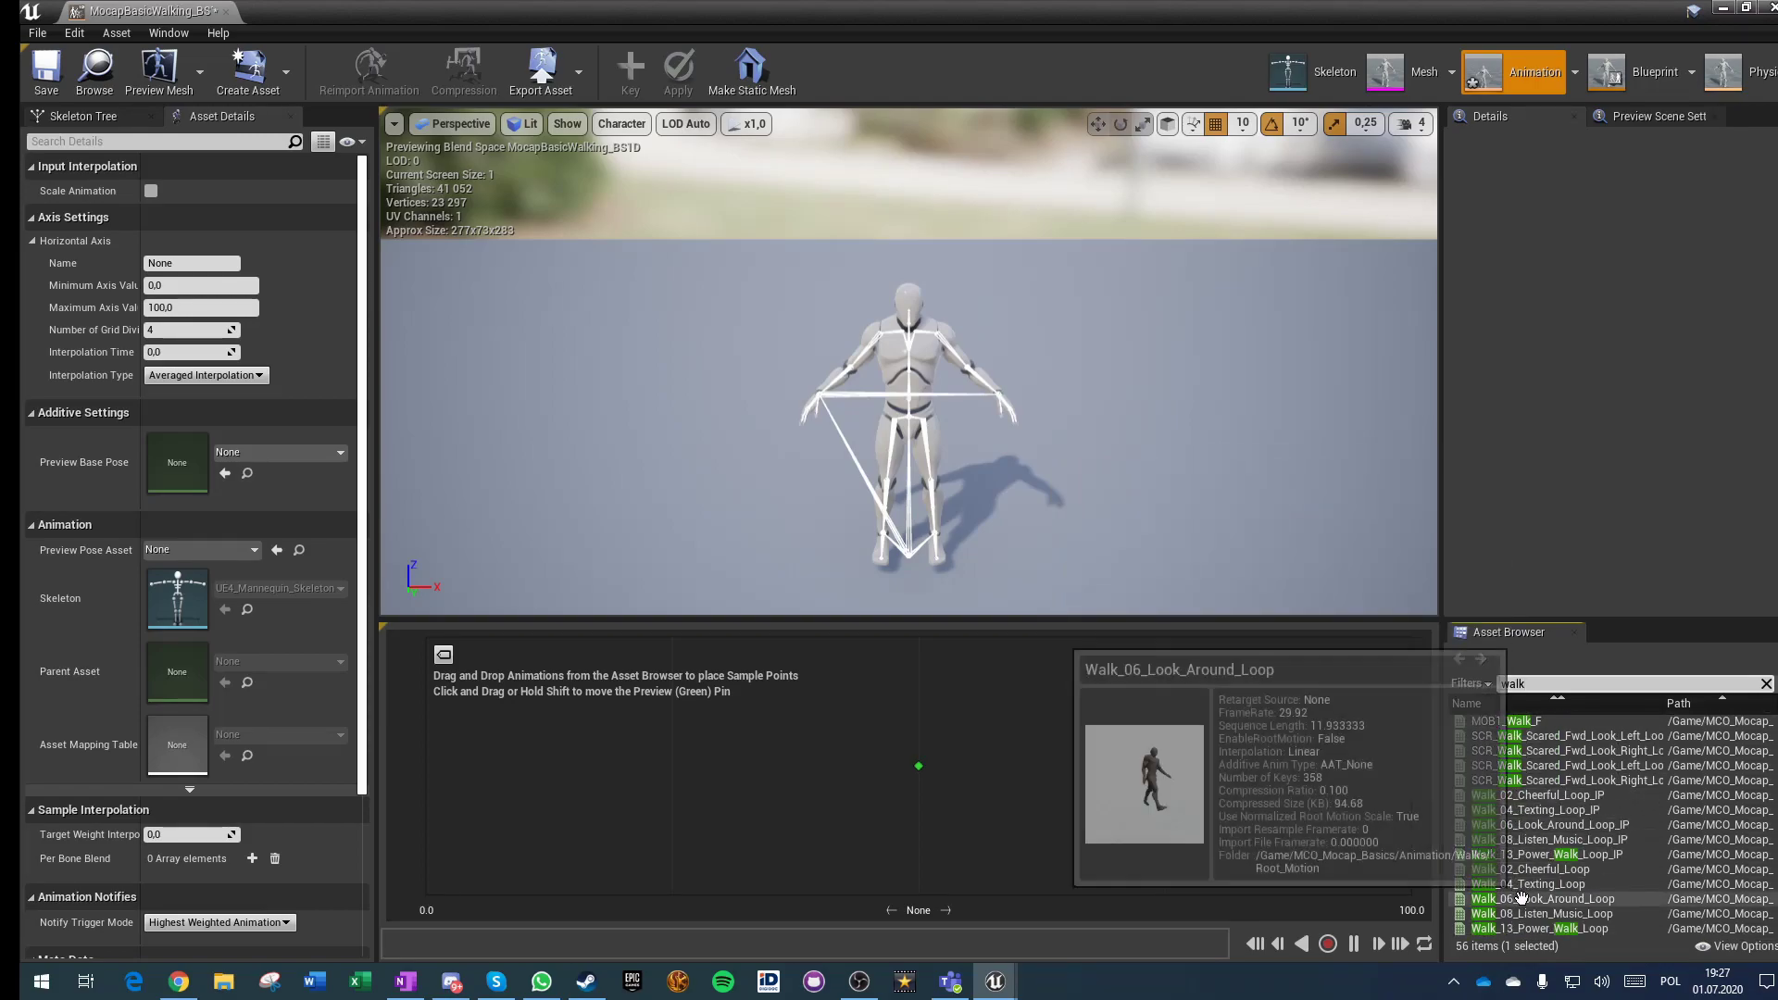
{"action": "scroll", "coordinate": [1521, 897], "scroll_direction": "up", "scroll_amount": 3}
{"action": "scroll", "coordinate": [1522, 897], "scroll_direction": "up", "scroll_amount": 5}
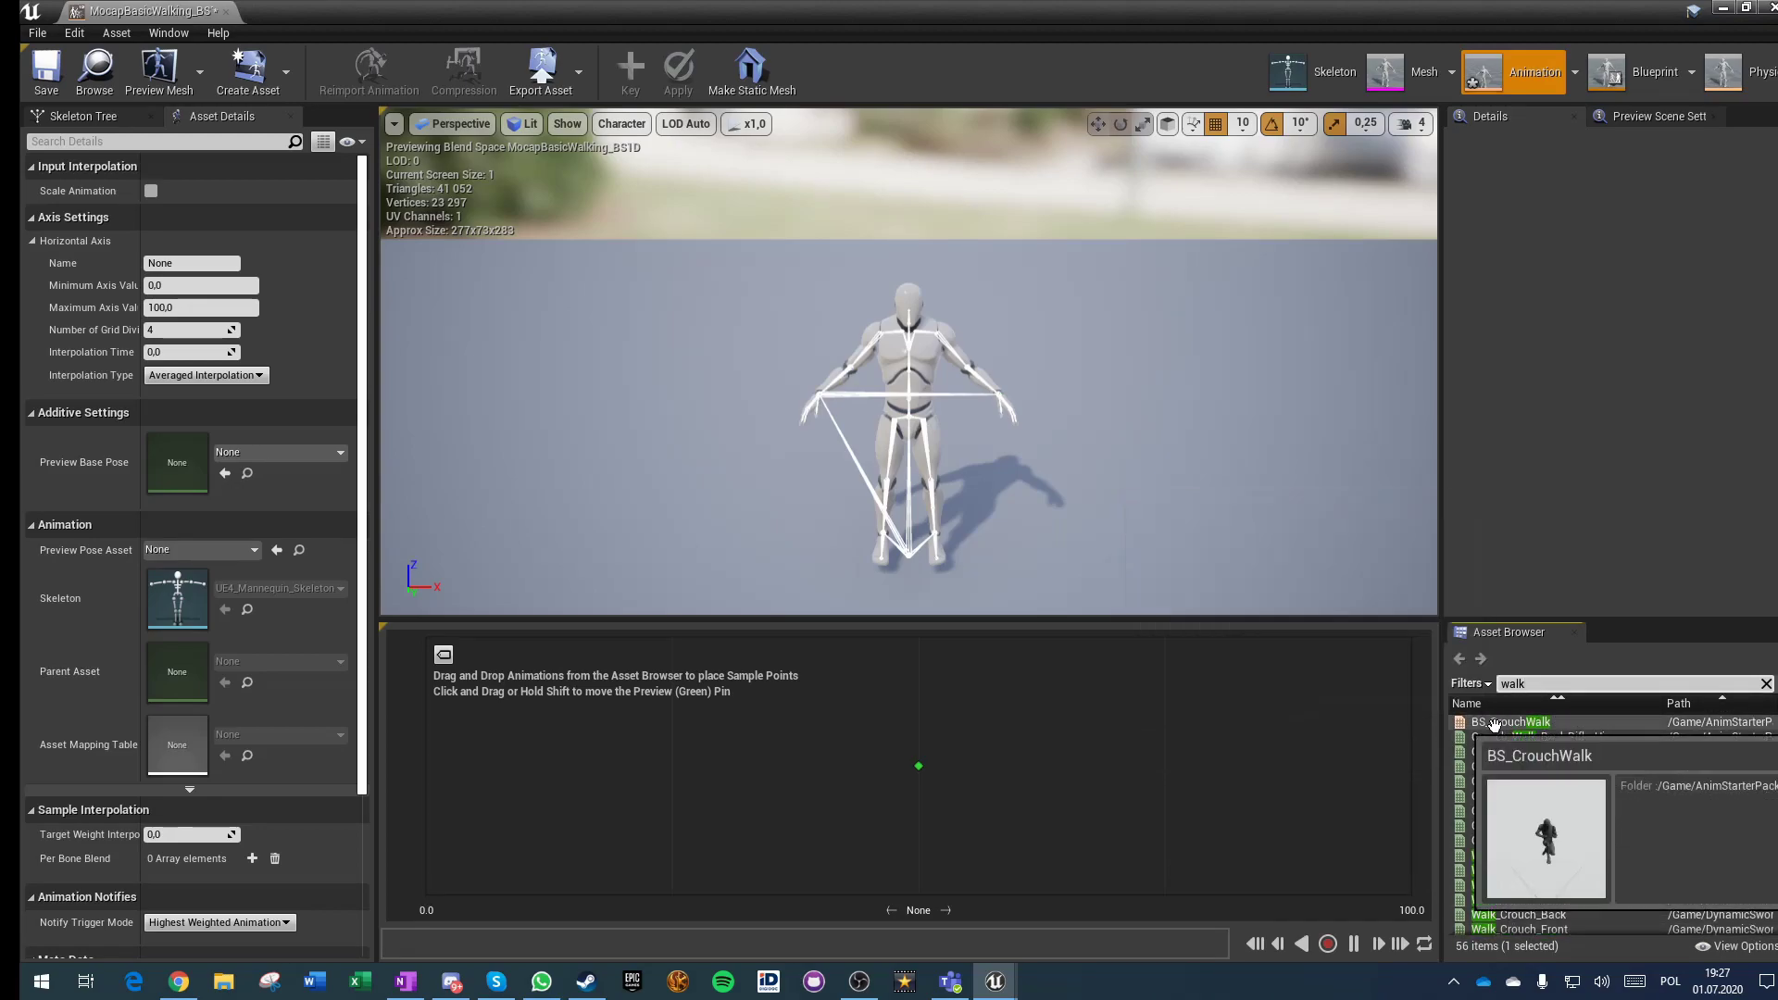
{"action": "scroll", "coordinate": [1493, 741], "scroll_direction": "down", "scroll_amount": 5}
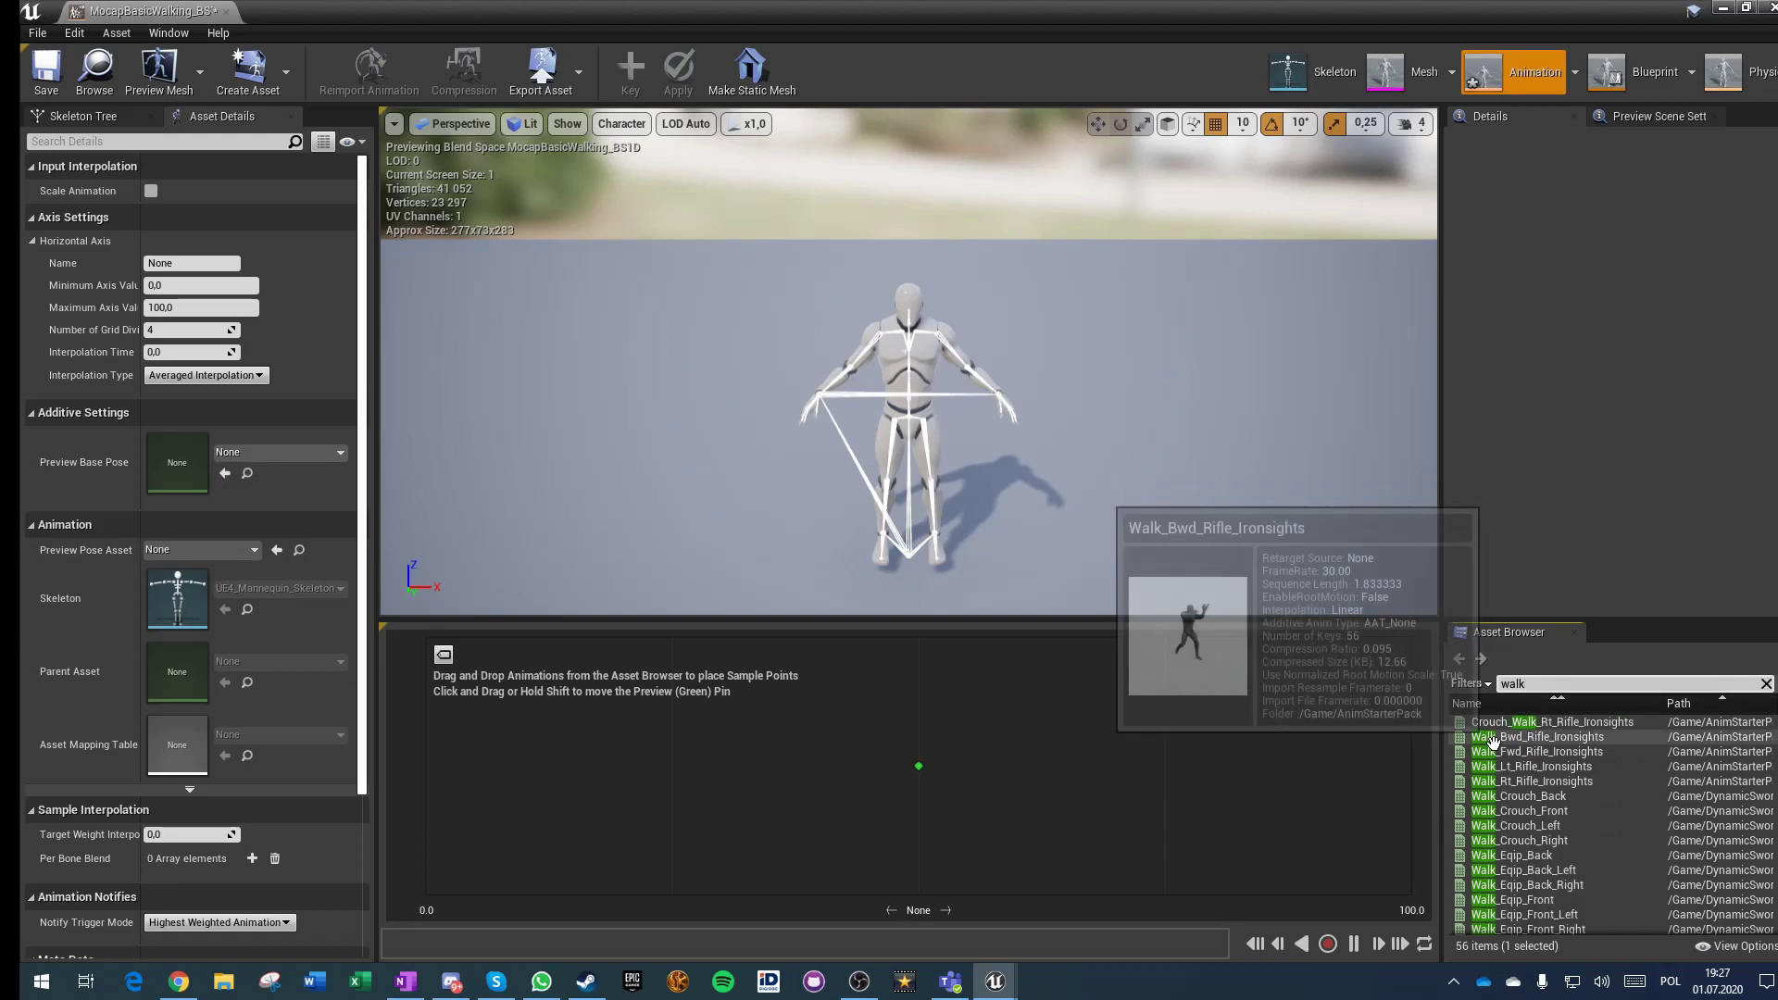
{"action": "scroll", "coordinate": [1493, 741], "scroll_direction": "down", "scroll_amount": 4}
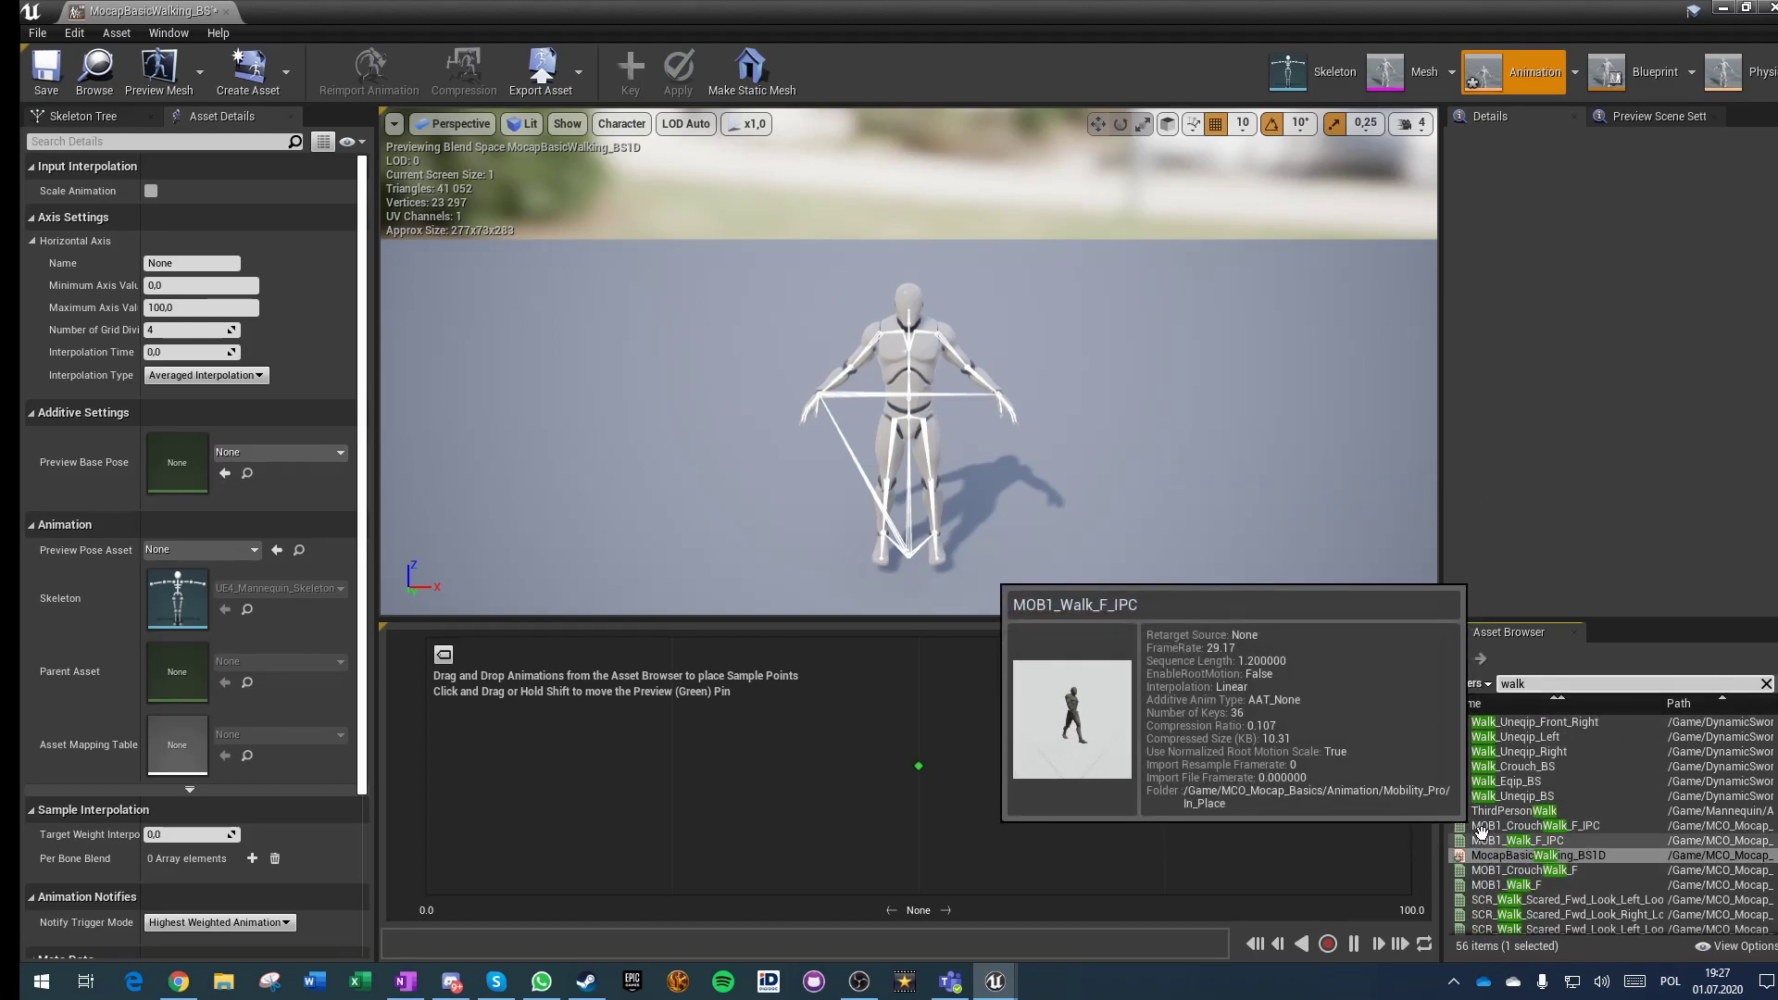
{"action": "scroll", "coordinate": [1482, 832], "scroll_direction": "down", "scroll_amount": 1}
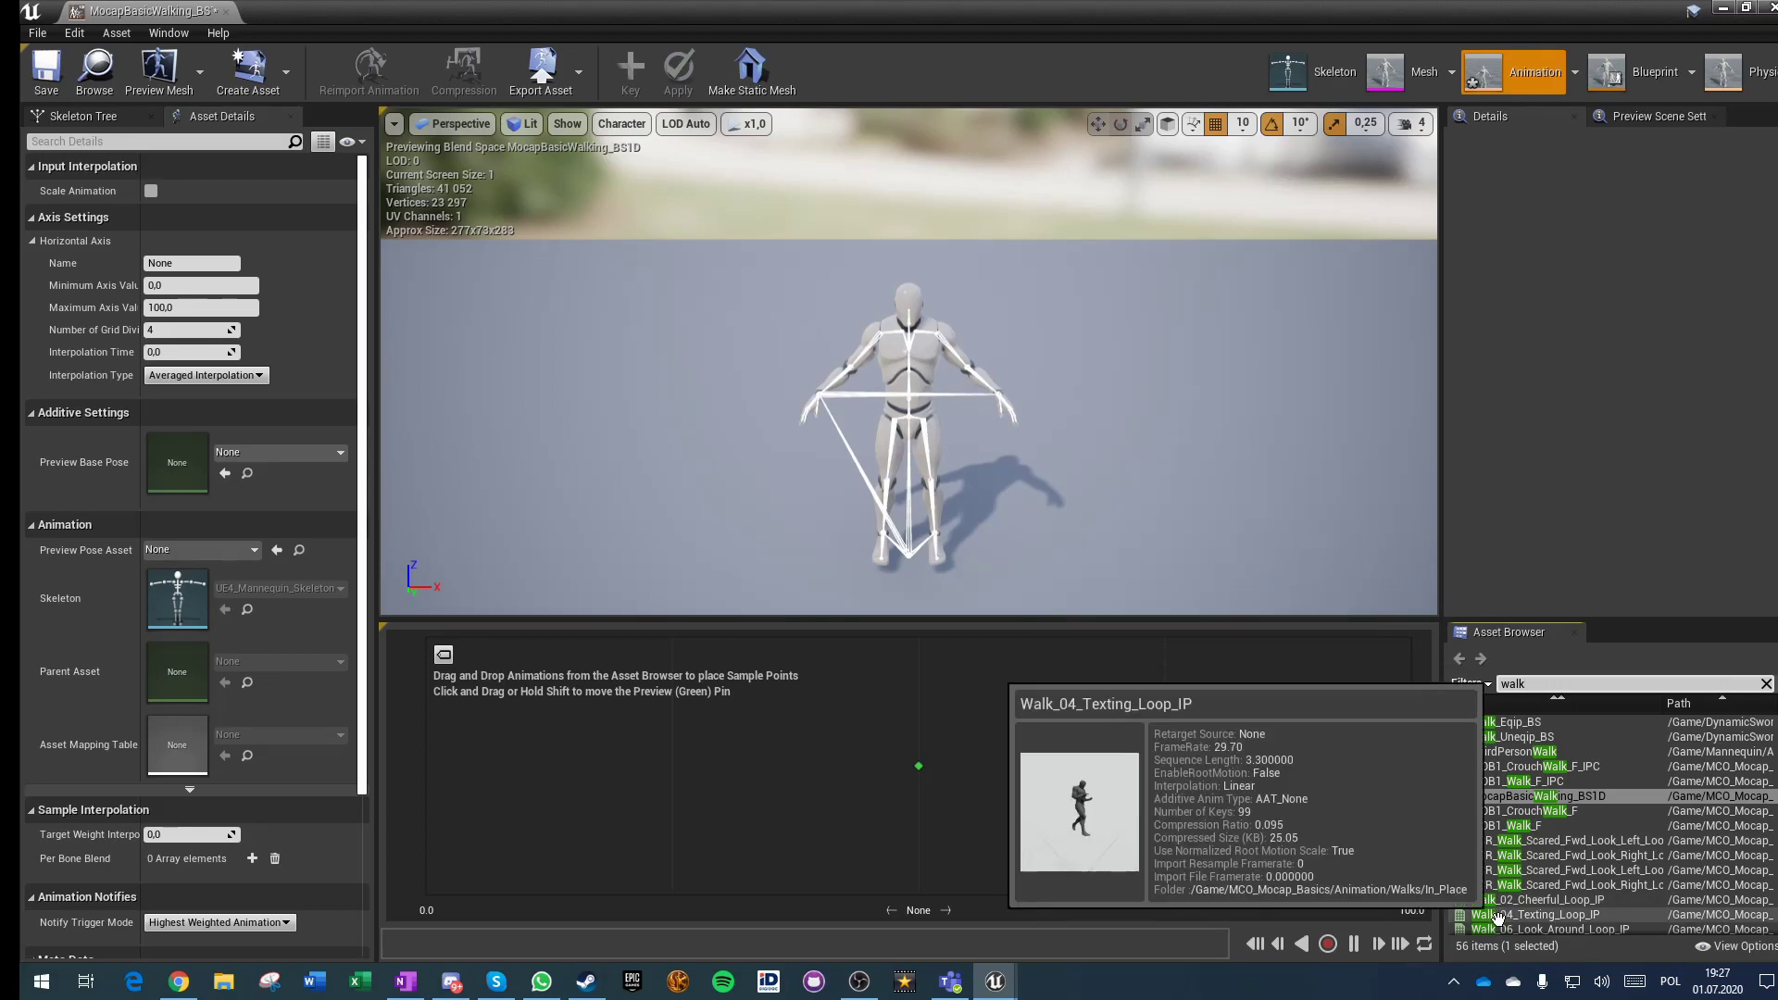
{"action": "scroll", "coordinate": [1497, 912], "scroll_direction": "down", "scroll_amount": 1}
{"action": "scroll", "coordinate": [1498, 917], "scroll_direction": "down", "scroll_amount": 3}
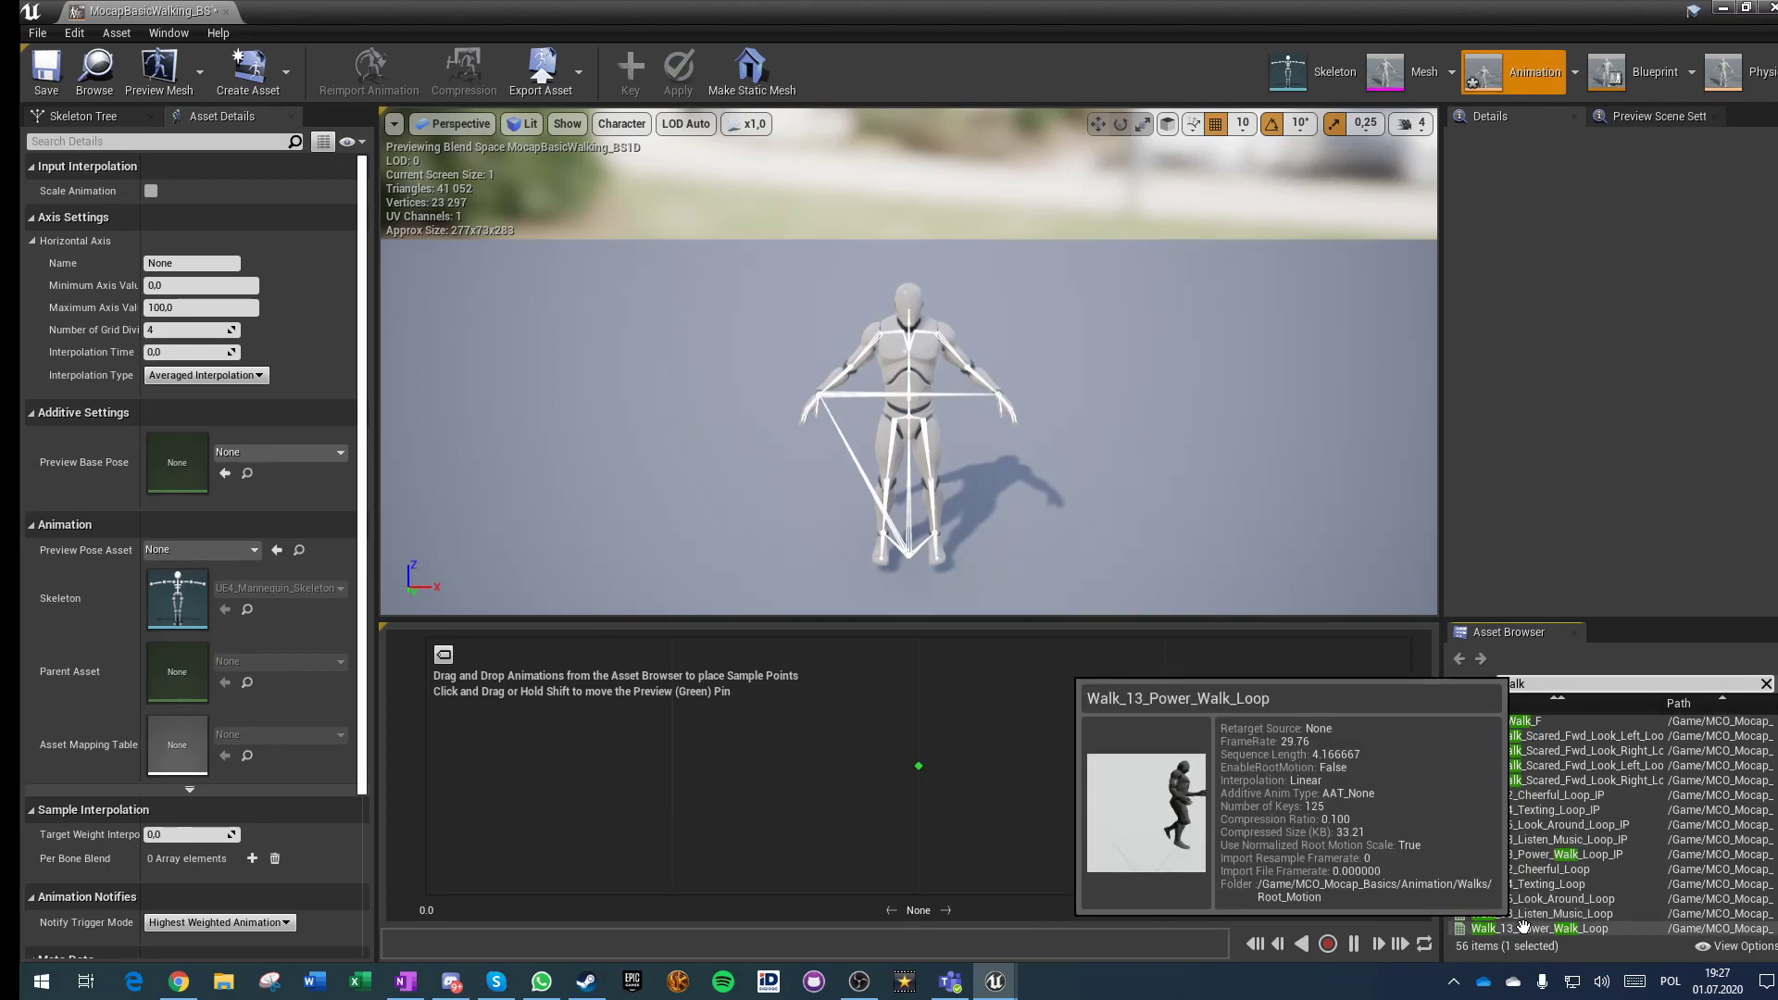
Step: Save the blend space and detach its editor into a floating window that leaves the Content Browser accessible
{"action": "left_click", "coordinate": [46, 68]}
{"action": "left_click_drag", "start_coordinate": [120, 13], "coordinate": [690, 112]}
{"action": "left_click_drag", "start_coordinate": [815, 130], "coordinate": [1206, 262]}
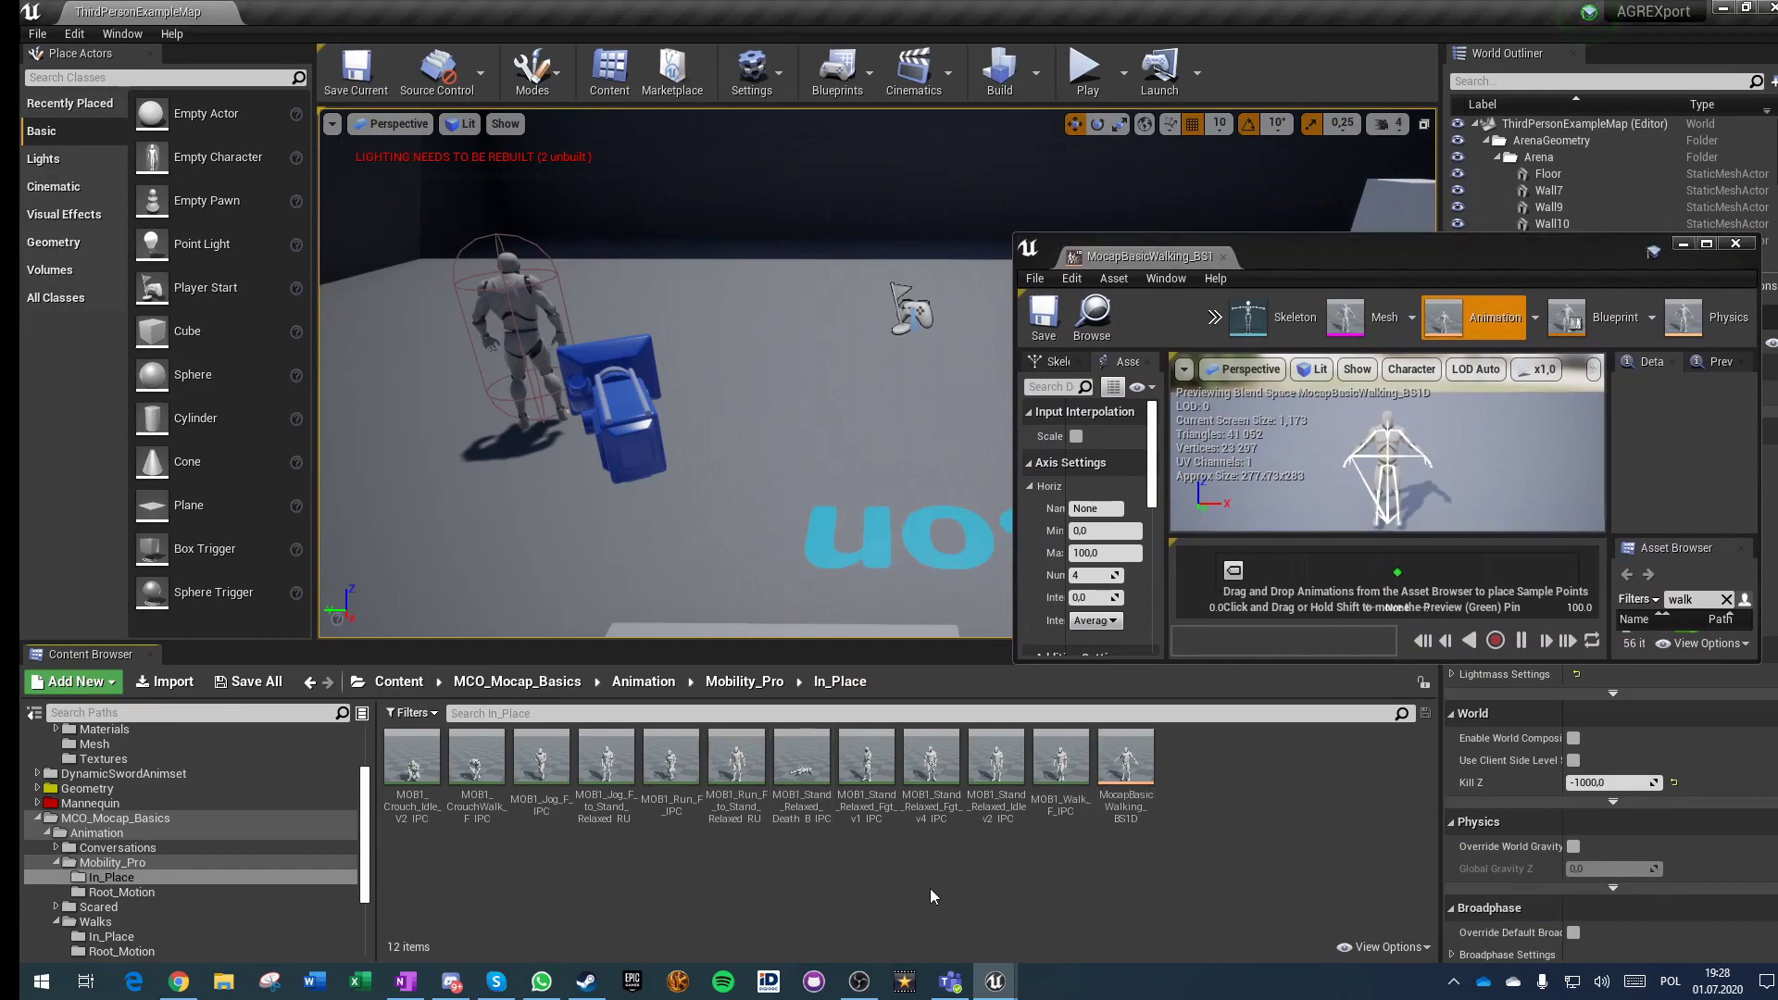
Step: Add MOB1_Walk_F_IPC as a sample in the blend space and arrange its editor side by side with the level editor
{"action": "left_click_drag", "start_coordinate": [1050, 773], "coordinate": [1306, 572]}
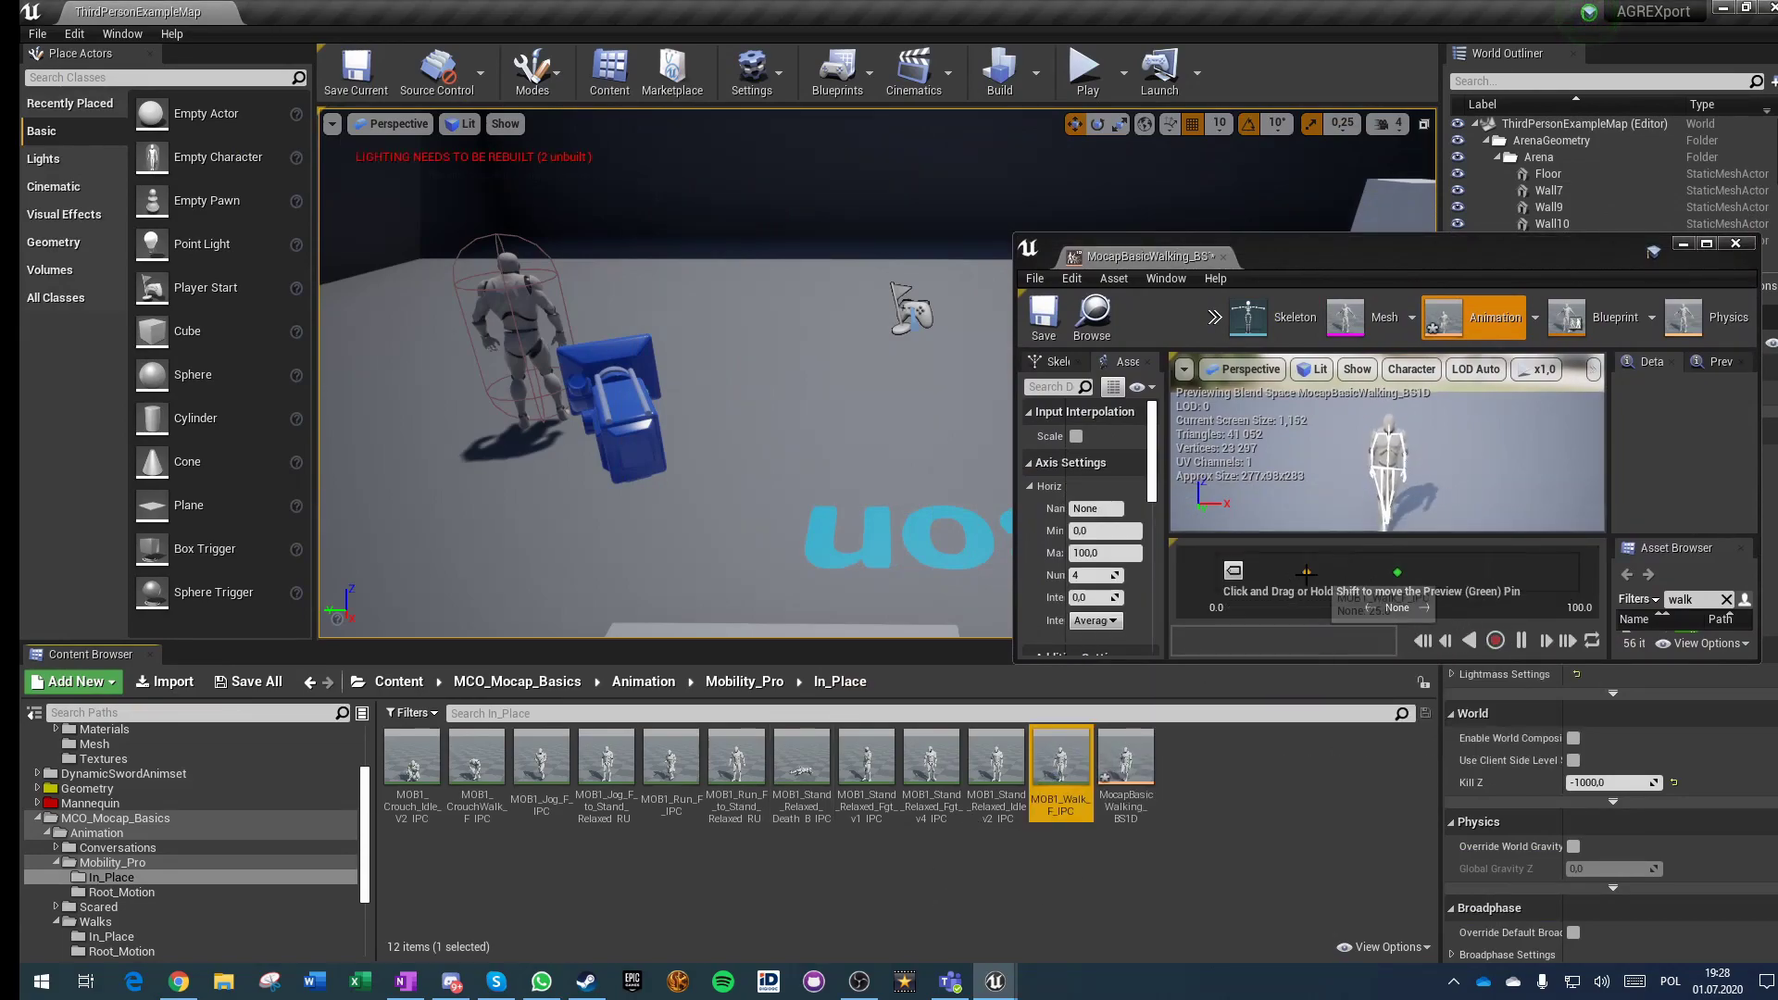
{"action": "left_click_drag", "start_coordinate": [1402, 252], "coordinate": [1777, 324]}
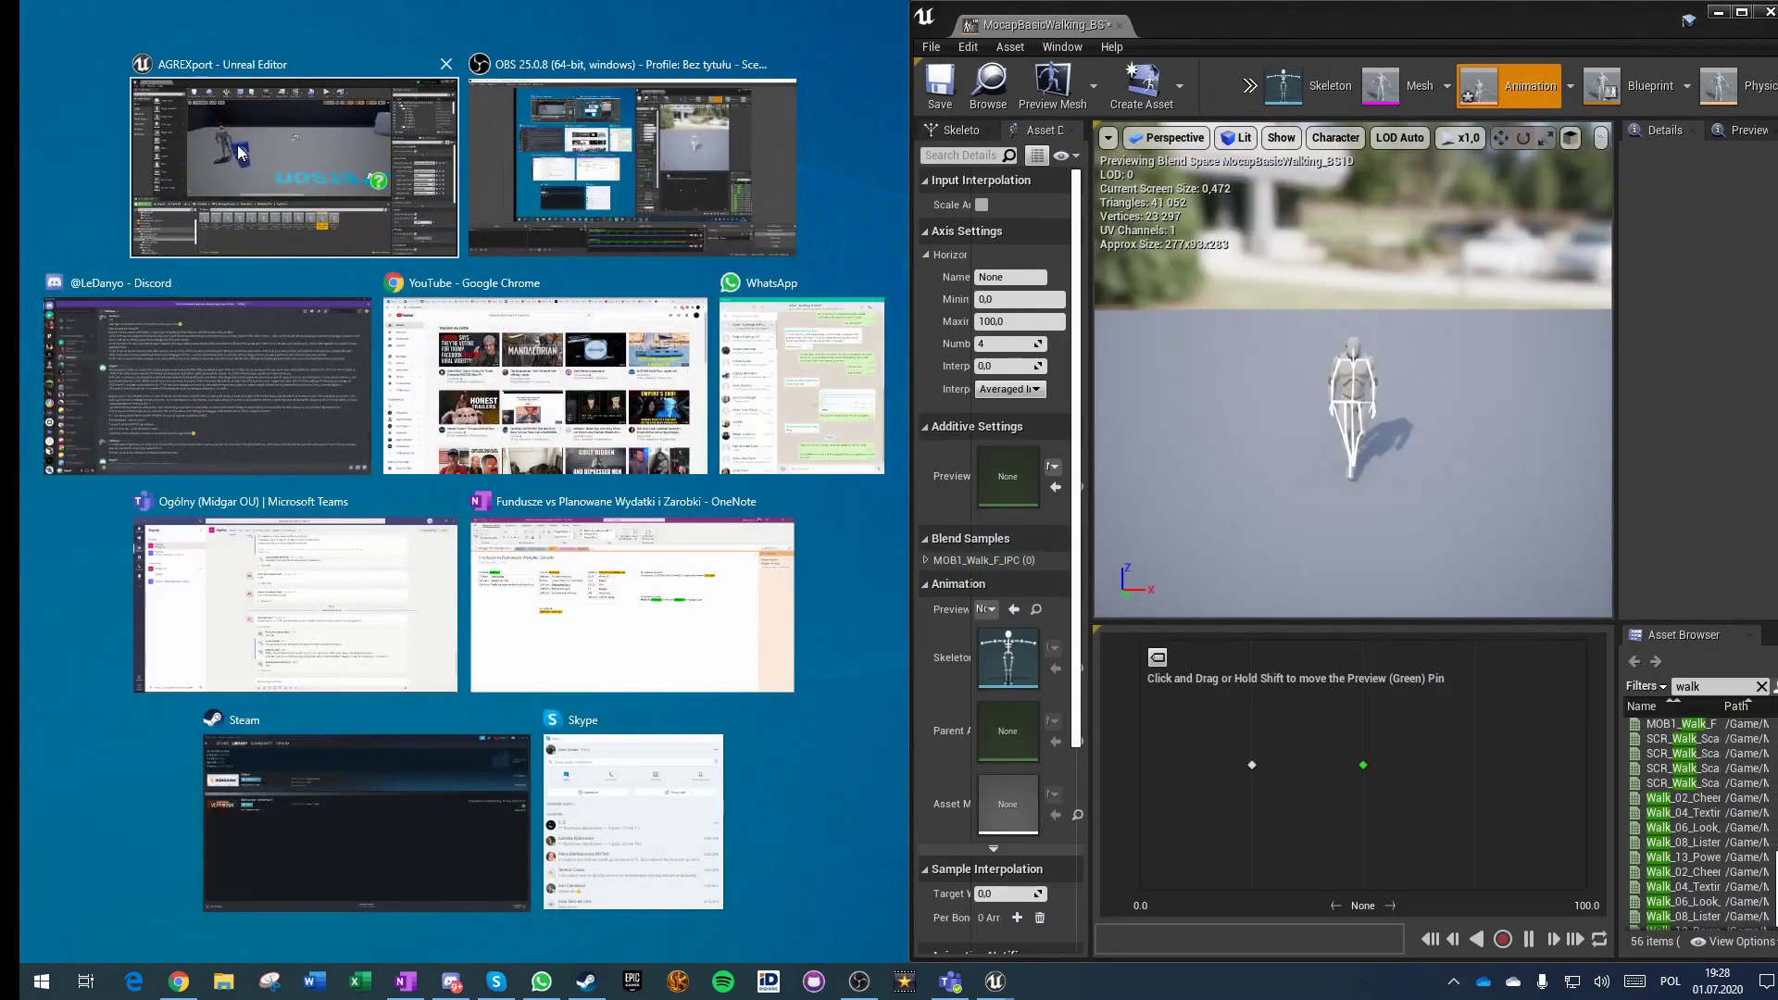
{"action": "left_click", "coordinate": [238, 153]}
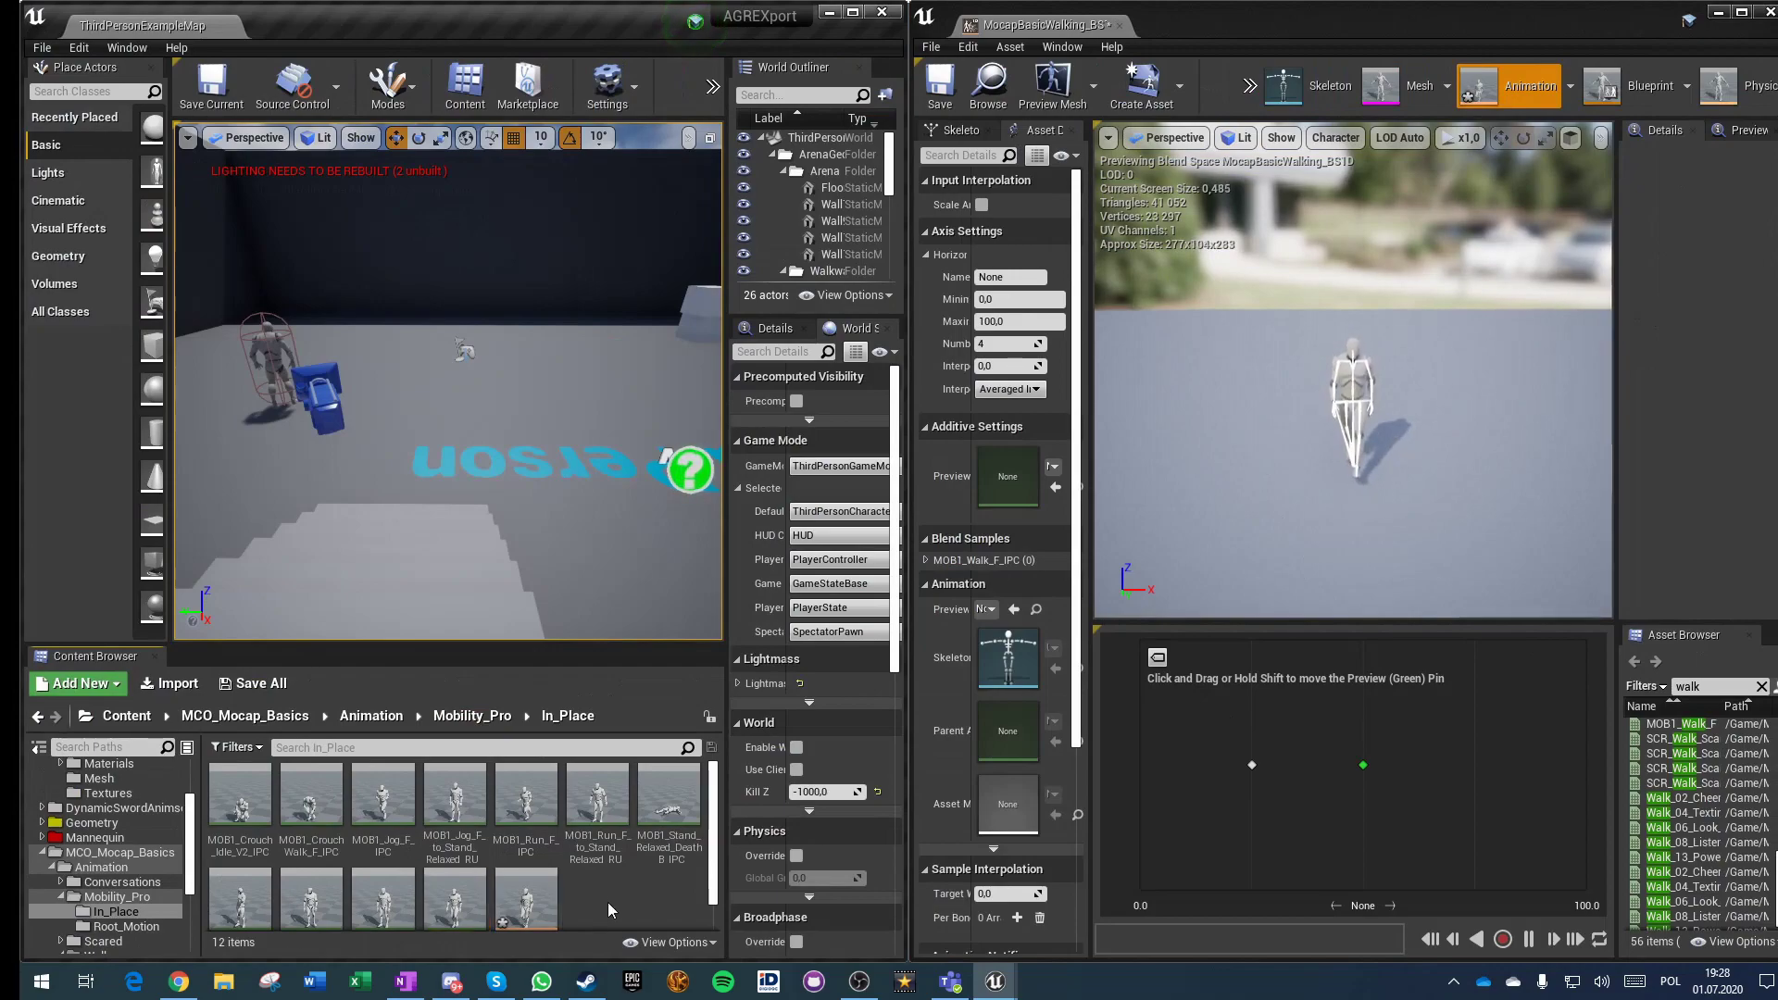
Step: Move the MOB1_Walk_F_IPC sample to 0.0 and add MOB1_Jog_F_IPC and MOB1_Run_F_IPC on the next two grid points
{"action": "scroll", "coordinate": [608, 902], "scroll_direction": "down", "scroll_amount": 1}
{"action": "left_click_drag", "start_coordinate": [1254, 767], "coordinate": [1140, 765]}
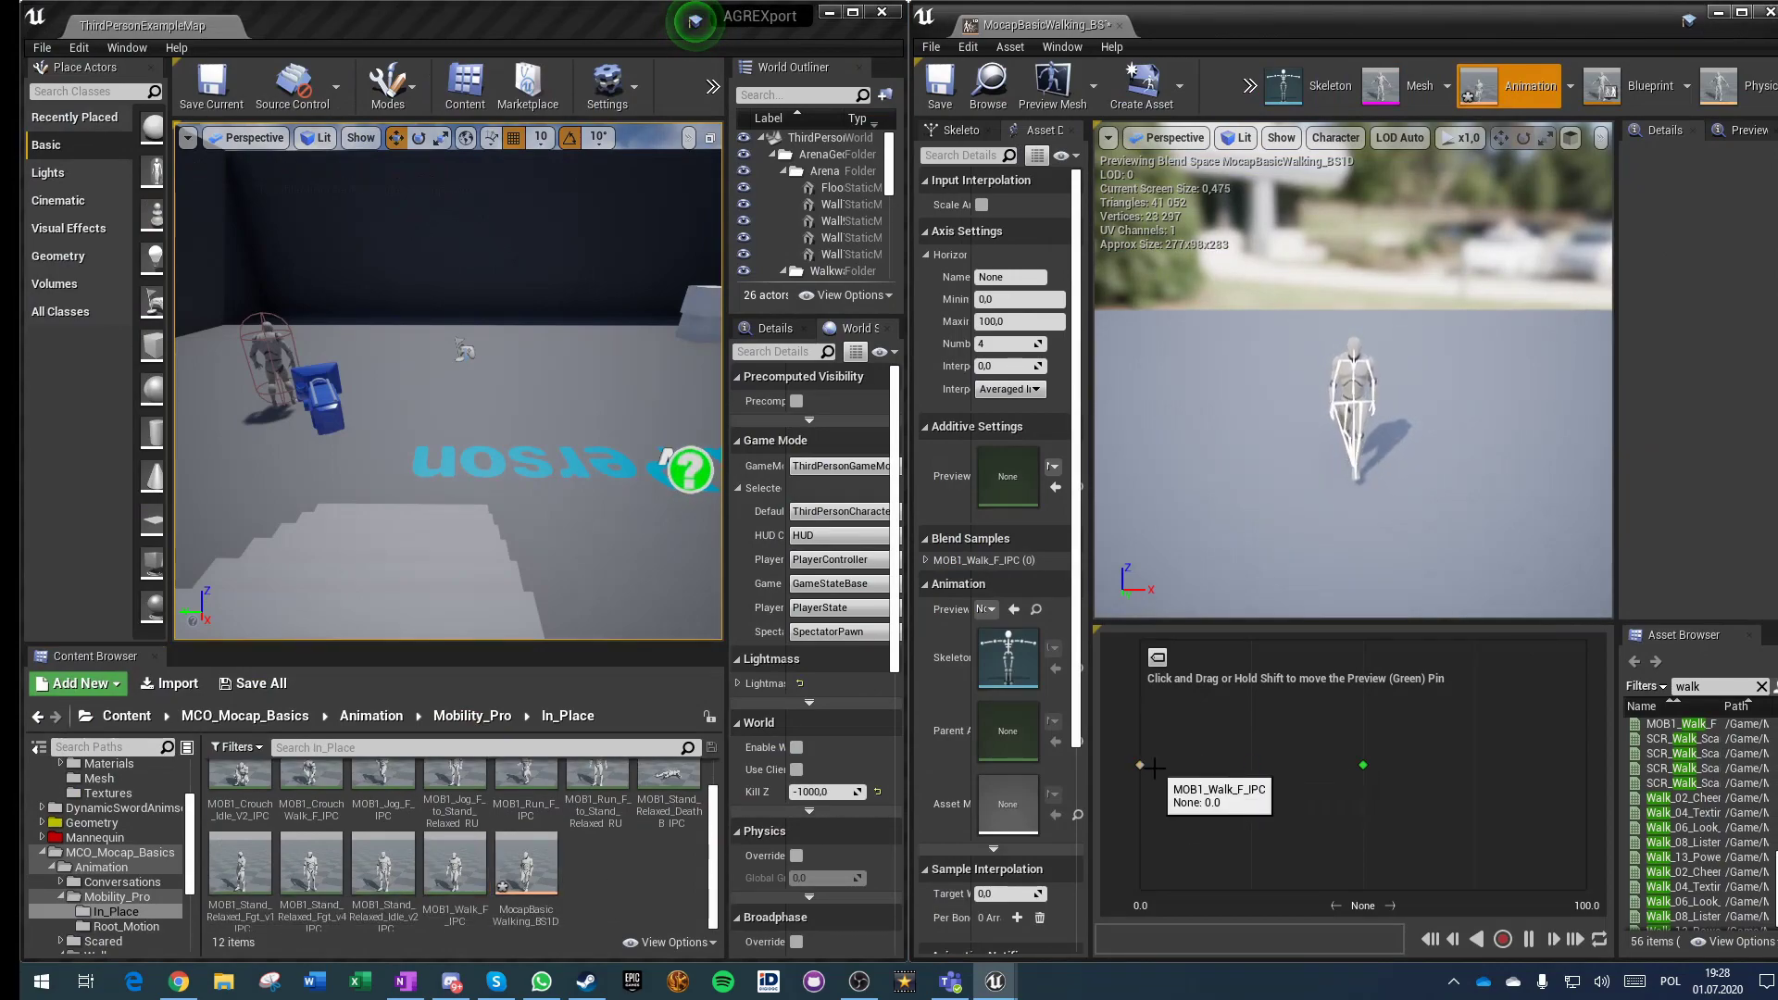
{"action": "left_click", "coordinate": [457, 878]}
{"action": "scroll", "coordinate": [393, 854], "scroll_direction": "up", "scroll_amount": 1}
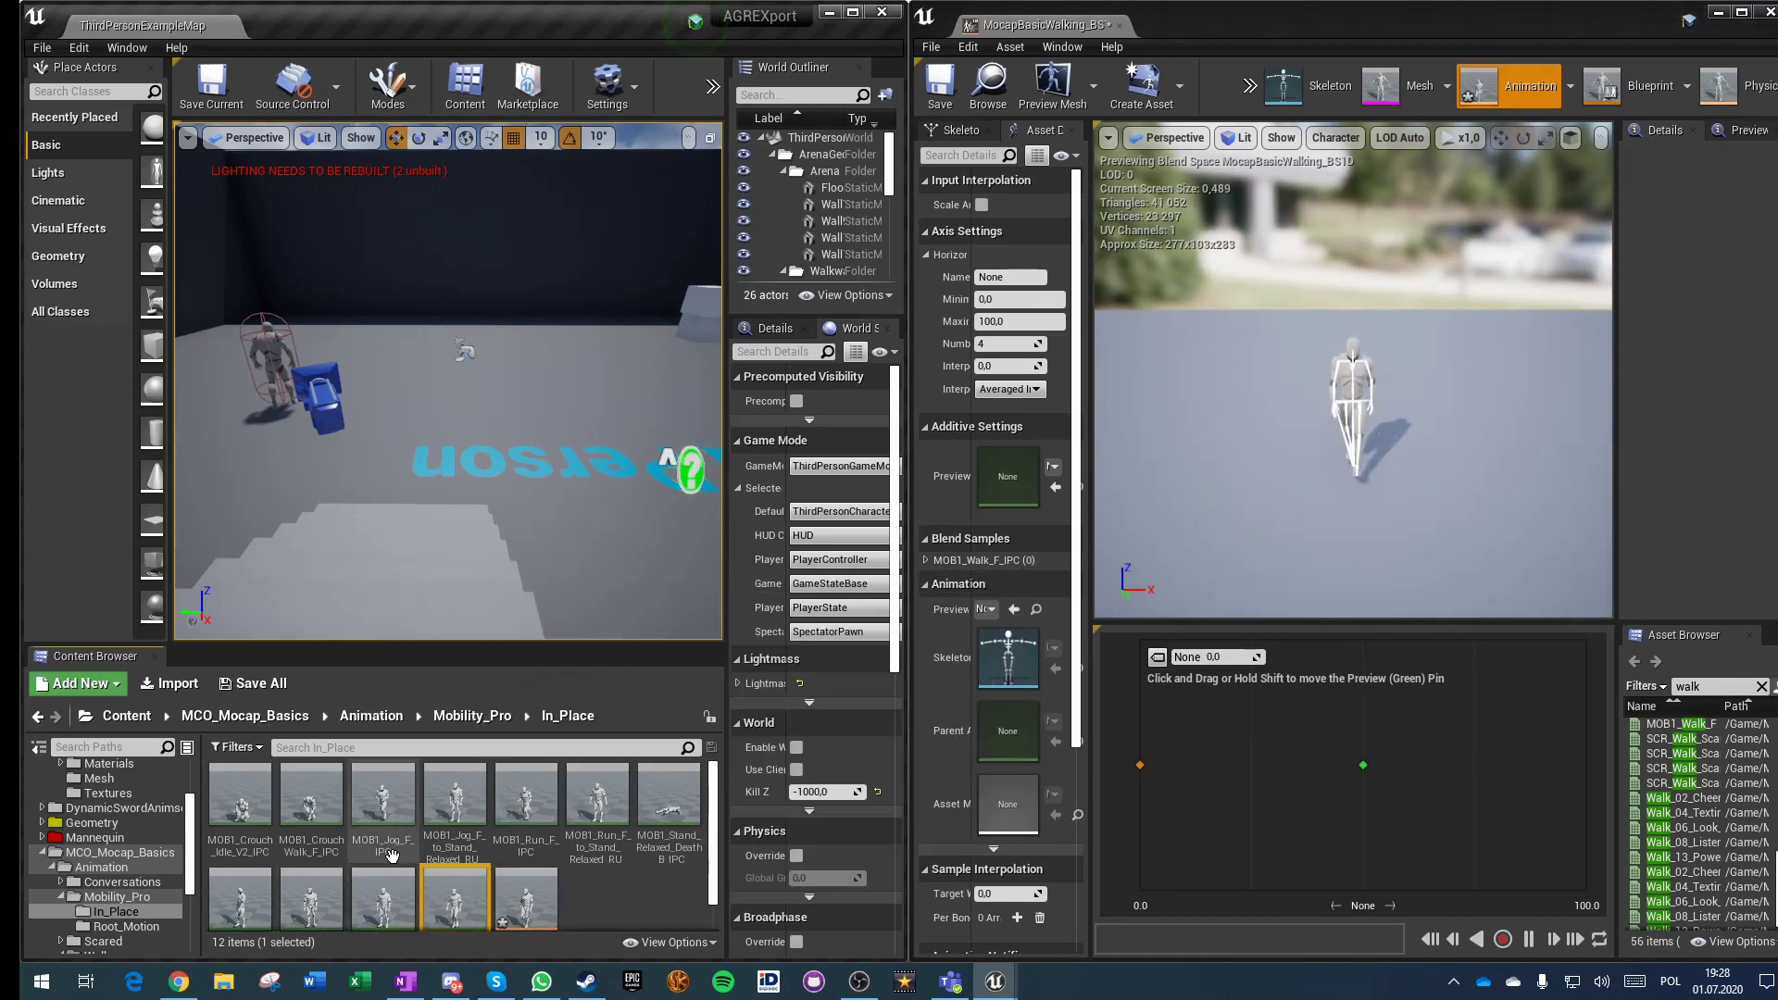
{"action": "left_click_drag", "start_coordinate": [393, 854], "coordinate": [1254, 766]}
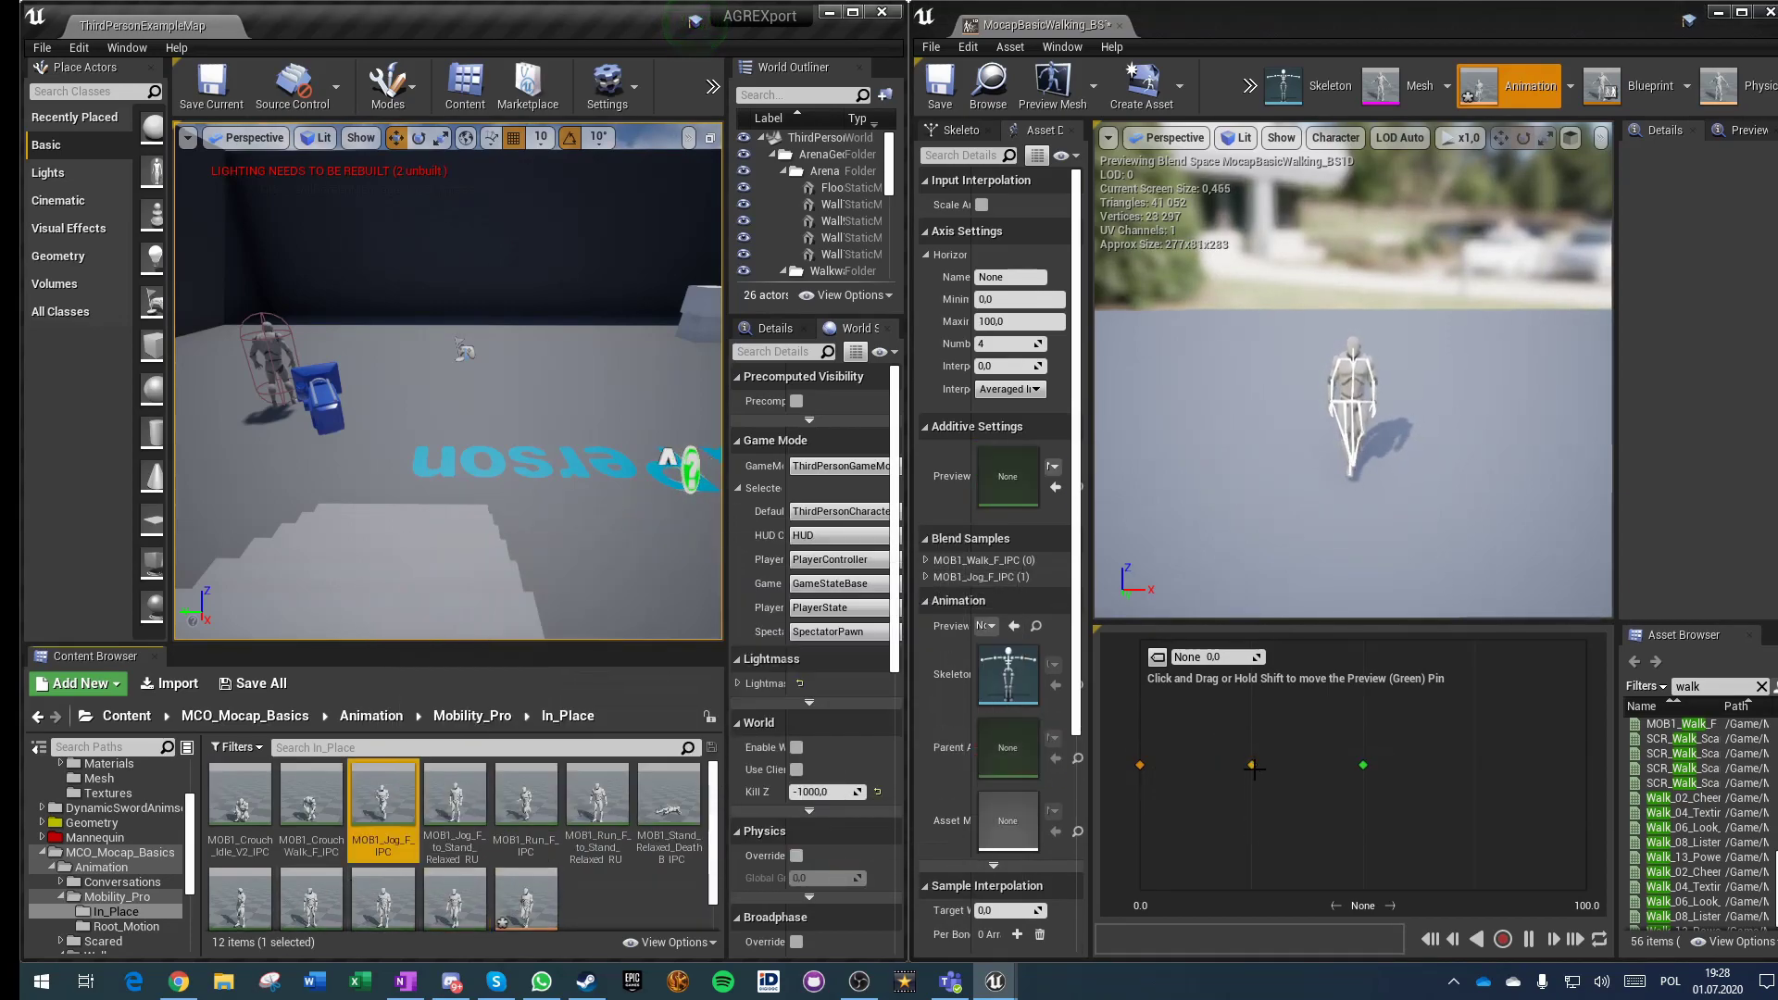
{"action": "left_click_drag", "start_coordinate": [525, 801], "coordinate": [1363, 765]}
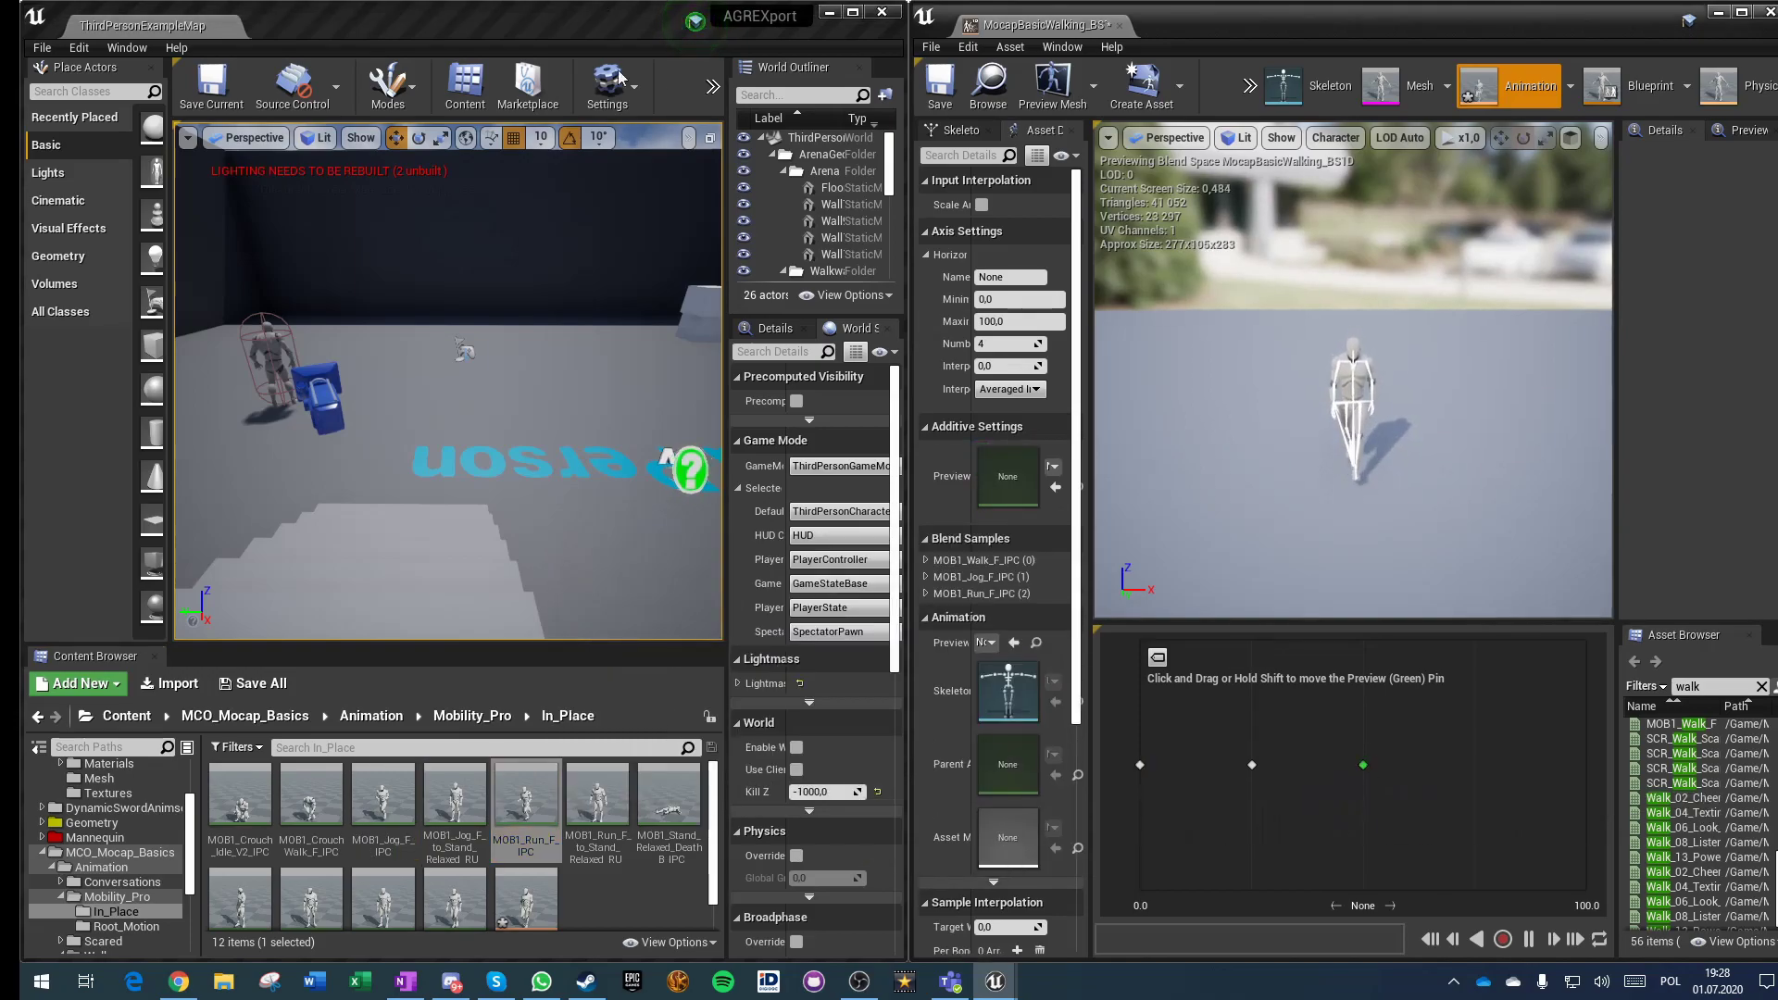
Step: Redock the blend space editor beside the level, maximize the window, and set the horizontal axis to 2 grid divisions
{"action": "left_click_drag", "start_coordinate": [1042, 25], "coordinate": [329, 26]}
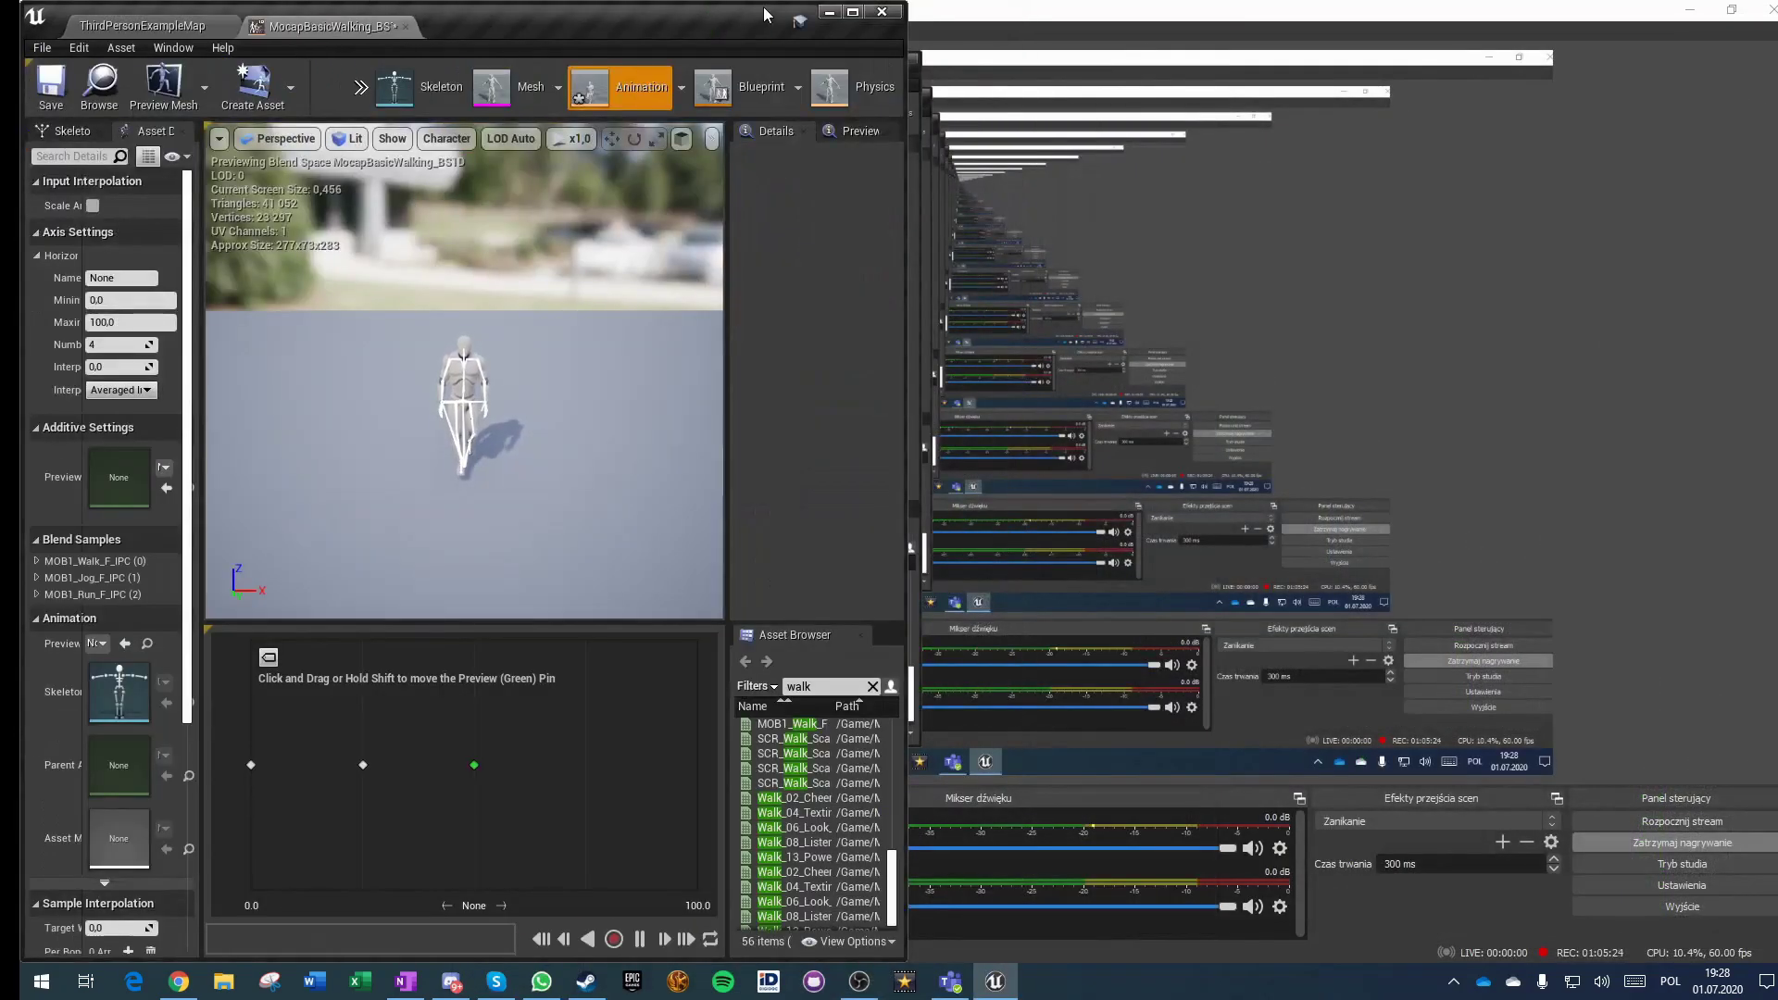
{"action": "left_click", "coordinate": [856, 16]}
{"action": "left_click", "coordinate": [166, 331]}
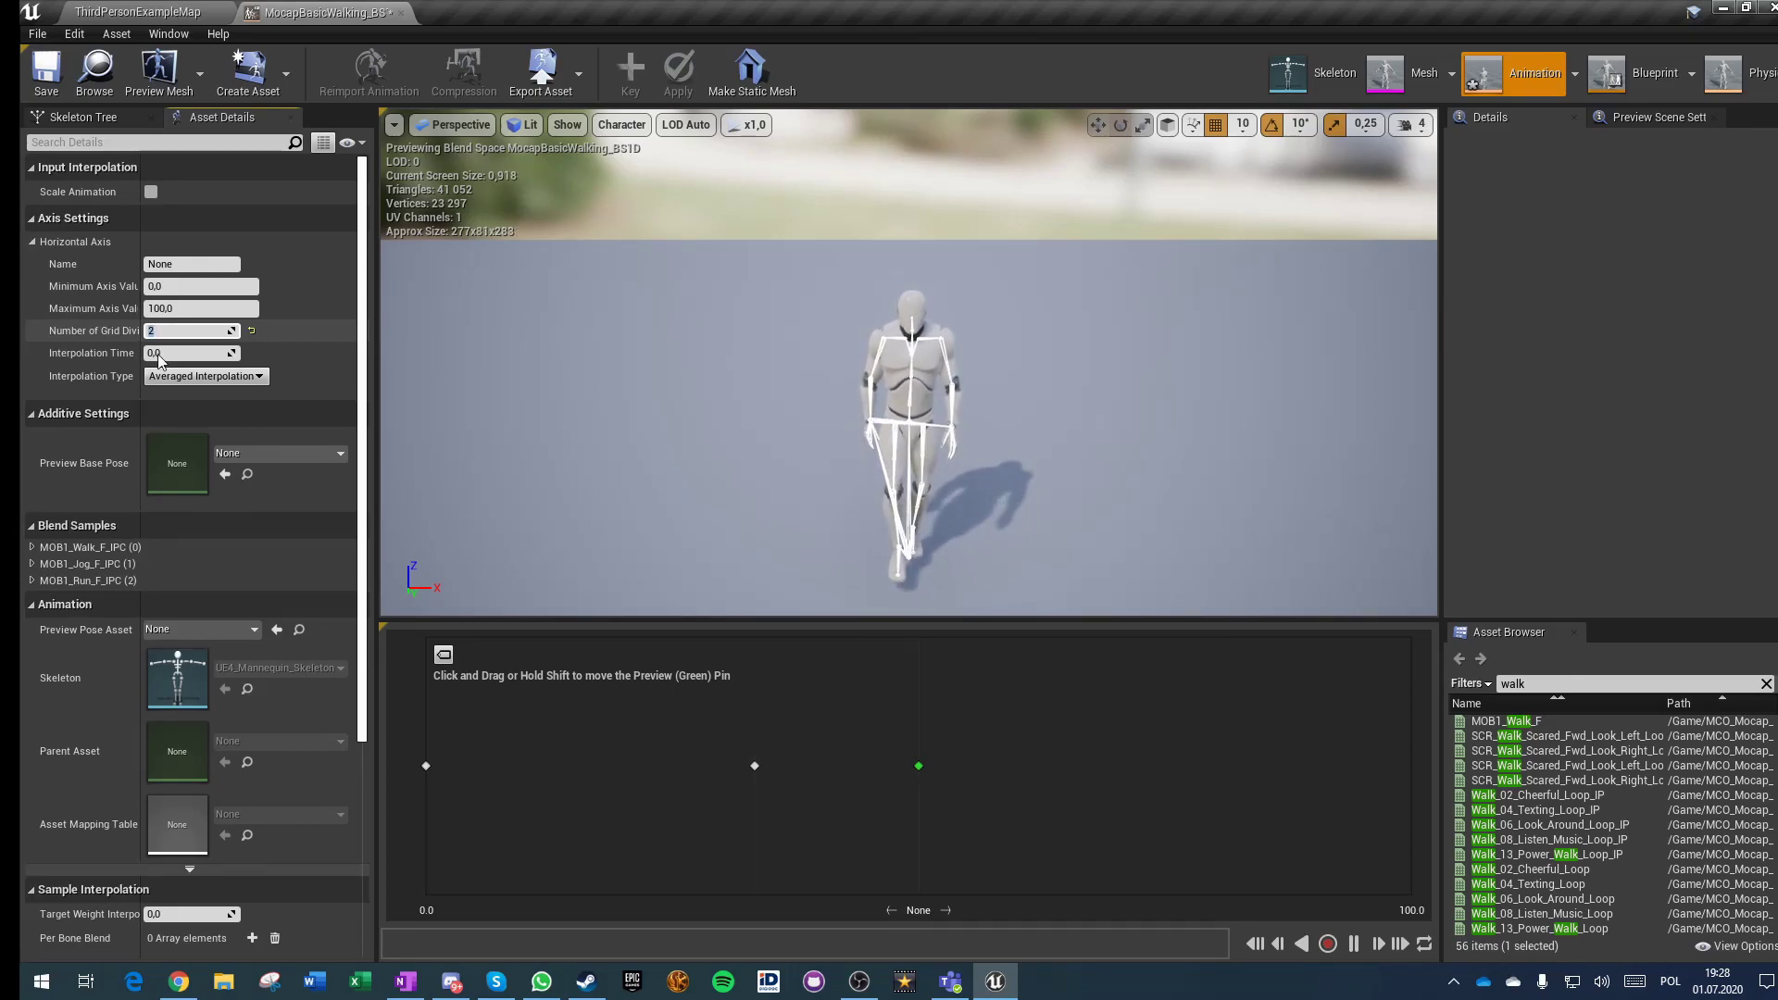
Step: Reposition the samples so the run animation sits at the axis maximum and the jog animation at the midpoint
{"action": "left_click_drag", "start_coordinate": [919, 766], "coordinate": [1186, 766]}
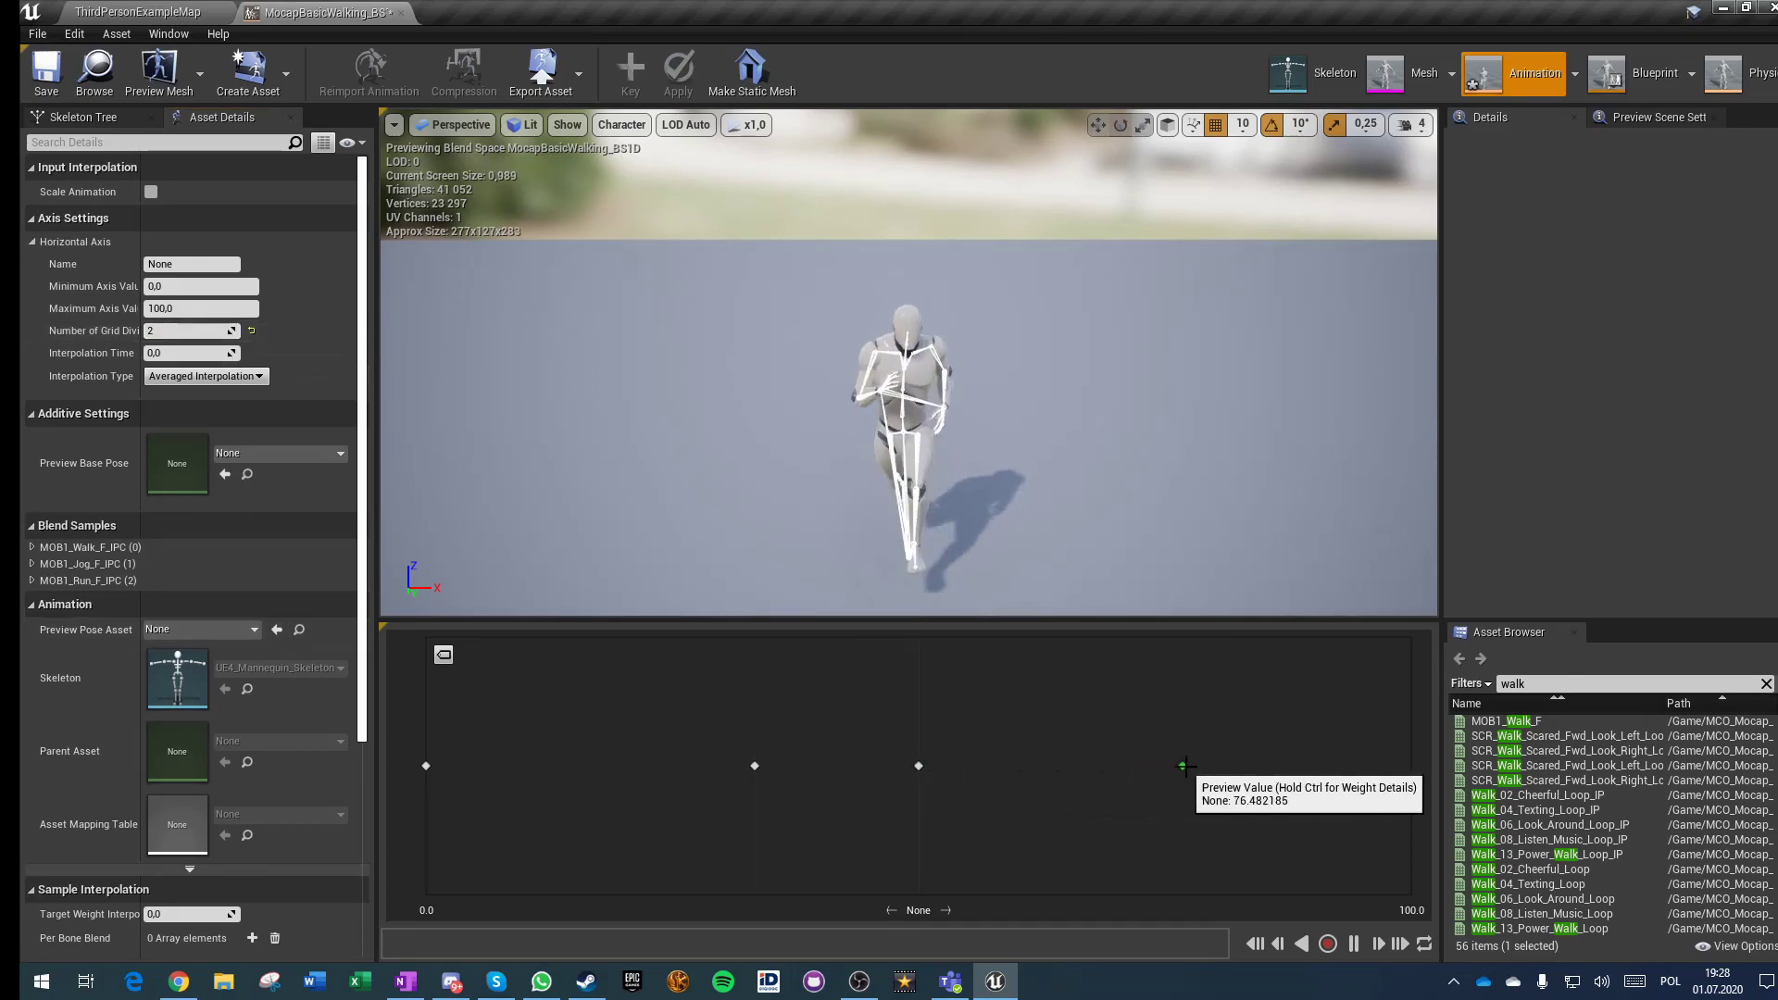
{"action": "right_click", "coordinate": [920, 766]}
{"action": "left_click_drag", "start_coordinate": [920, 767], "coordinate": [1411, 766]}
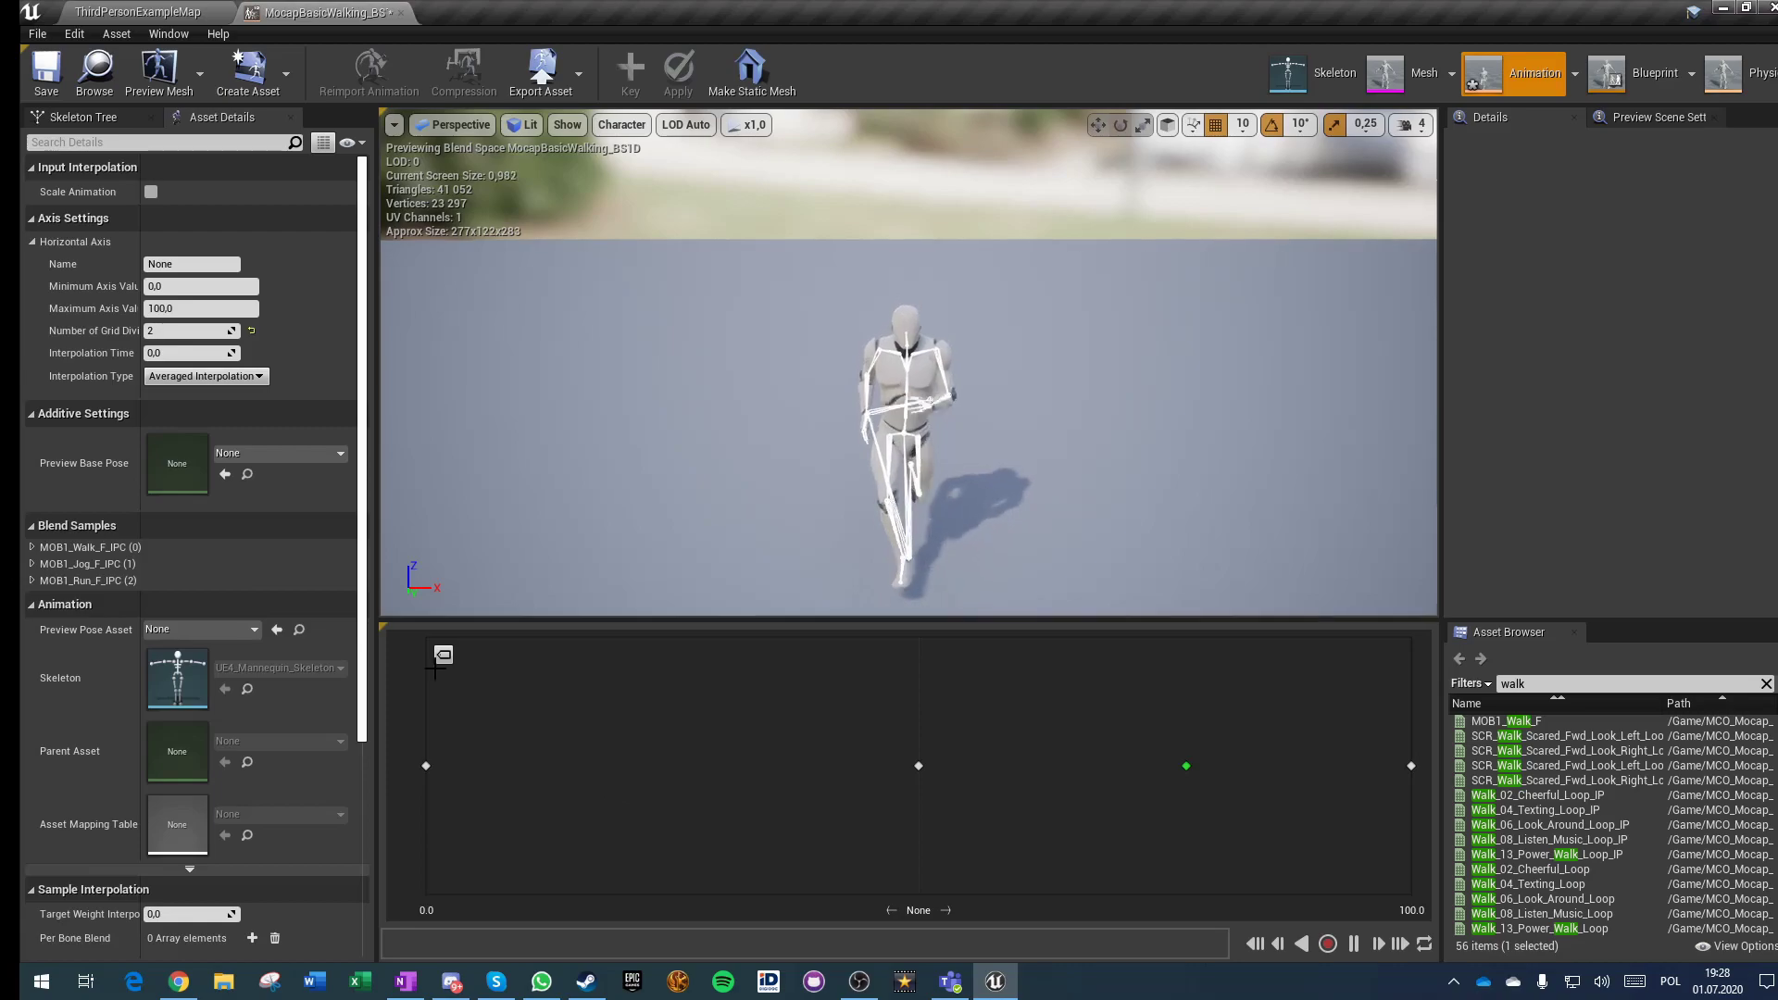
Step: Name the horizontal axis FVelocity and preview the blend at the walk sample
{"action": "key", "text": "BackSpace"}
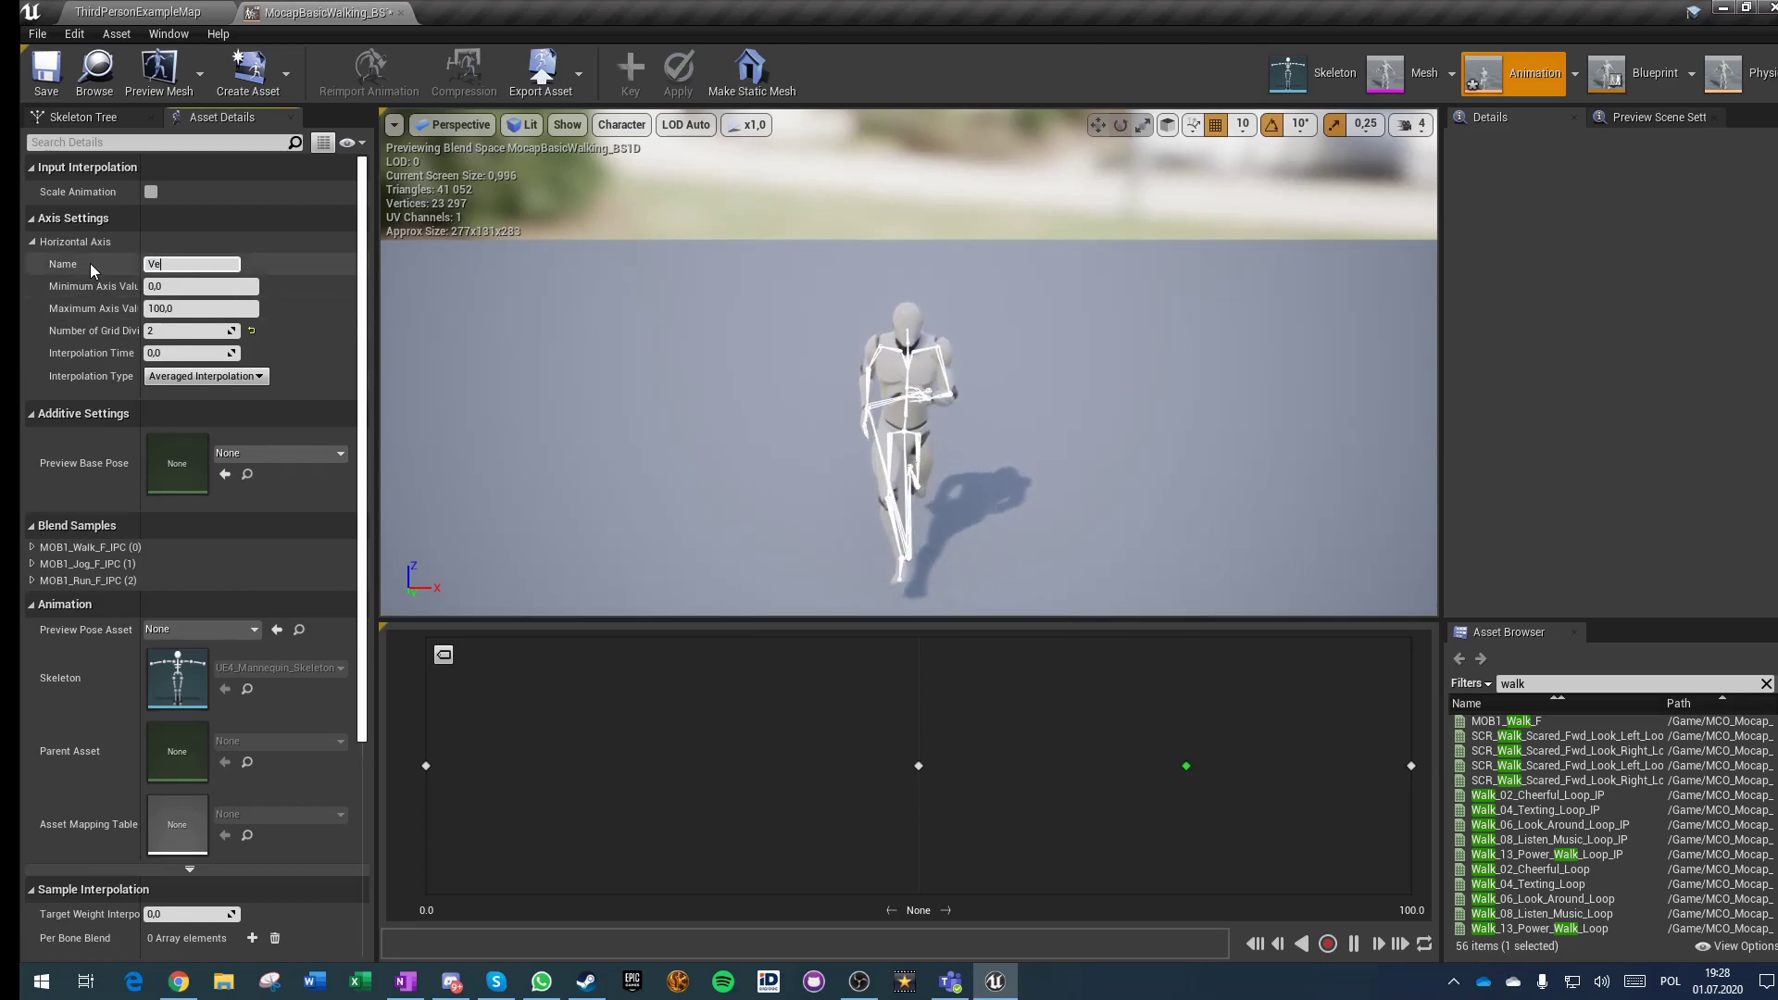
{"action": "type", "text": "FVelocity"}
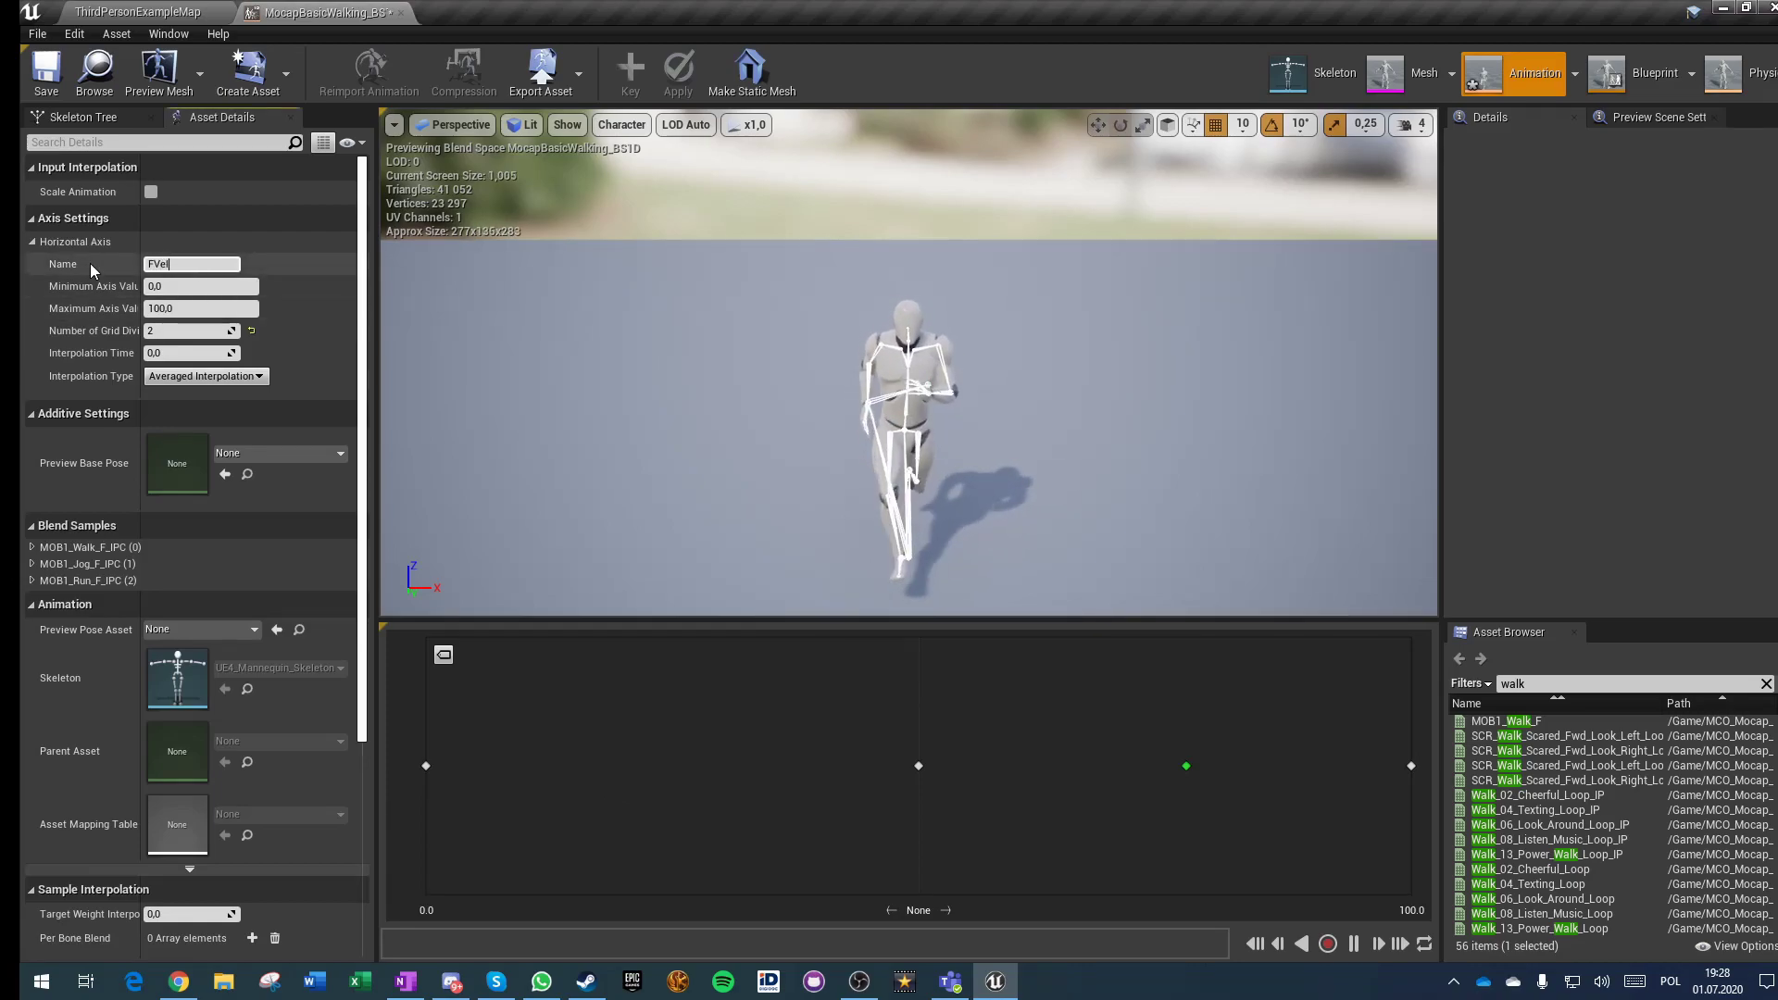
{"action": "key", "text": "Return"}
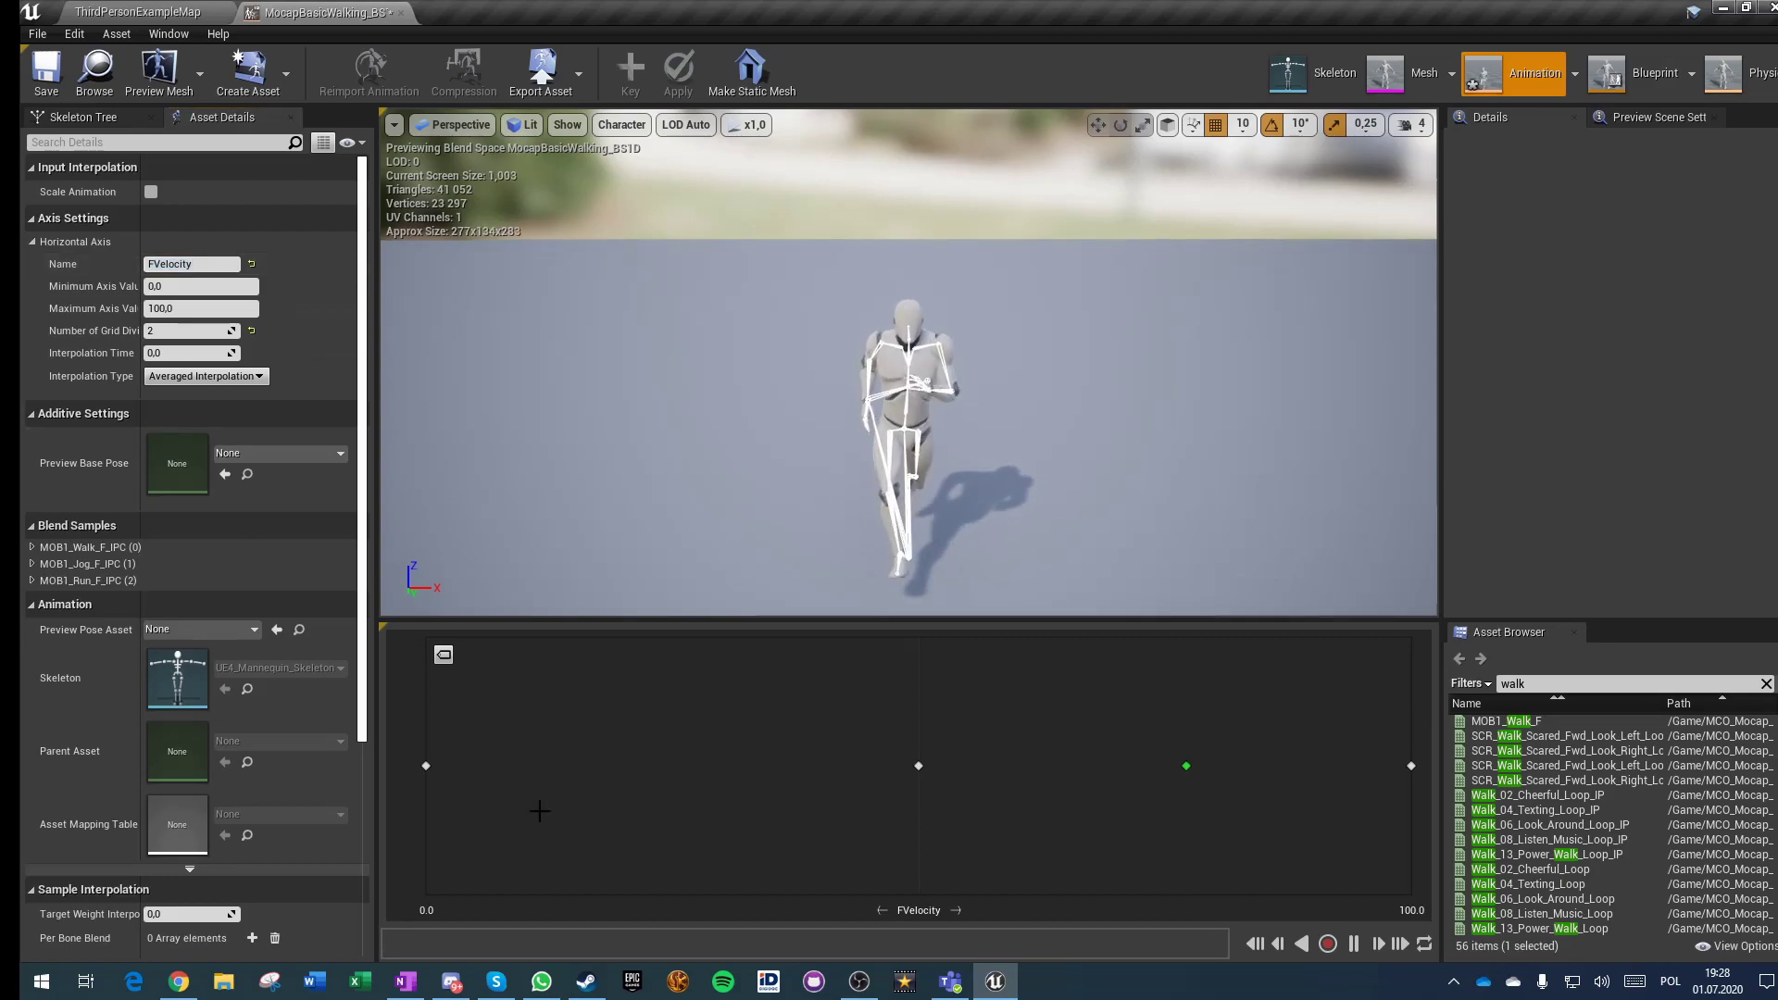
{"action": "key", "text": "shift"}
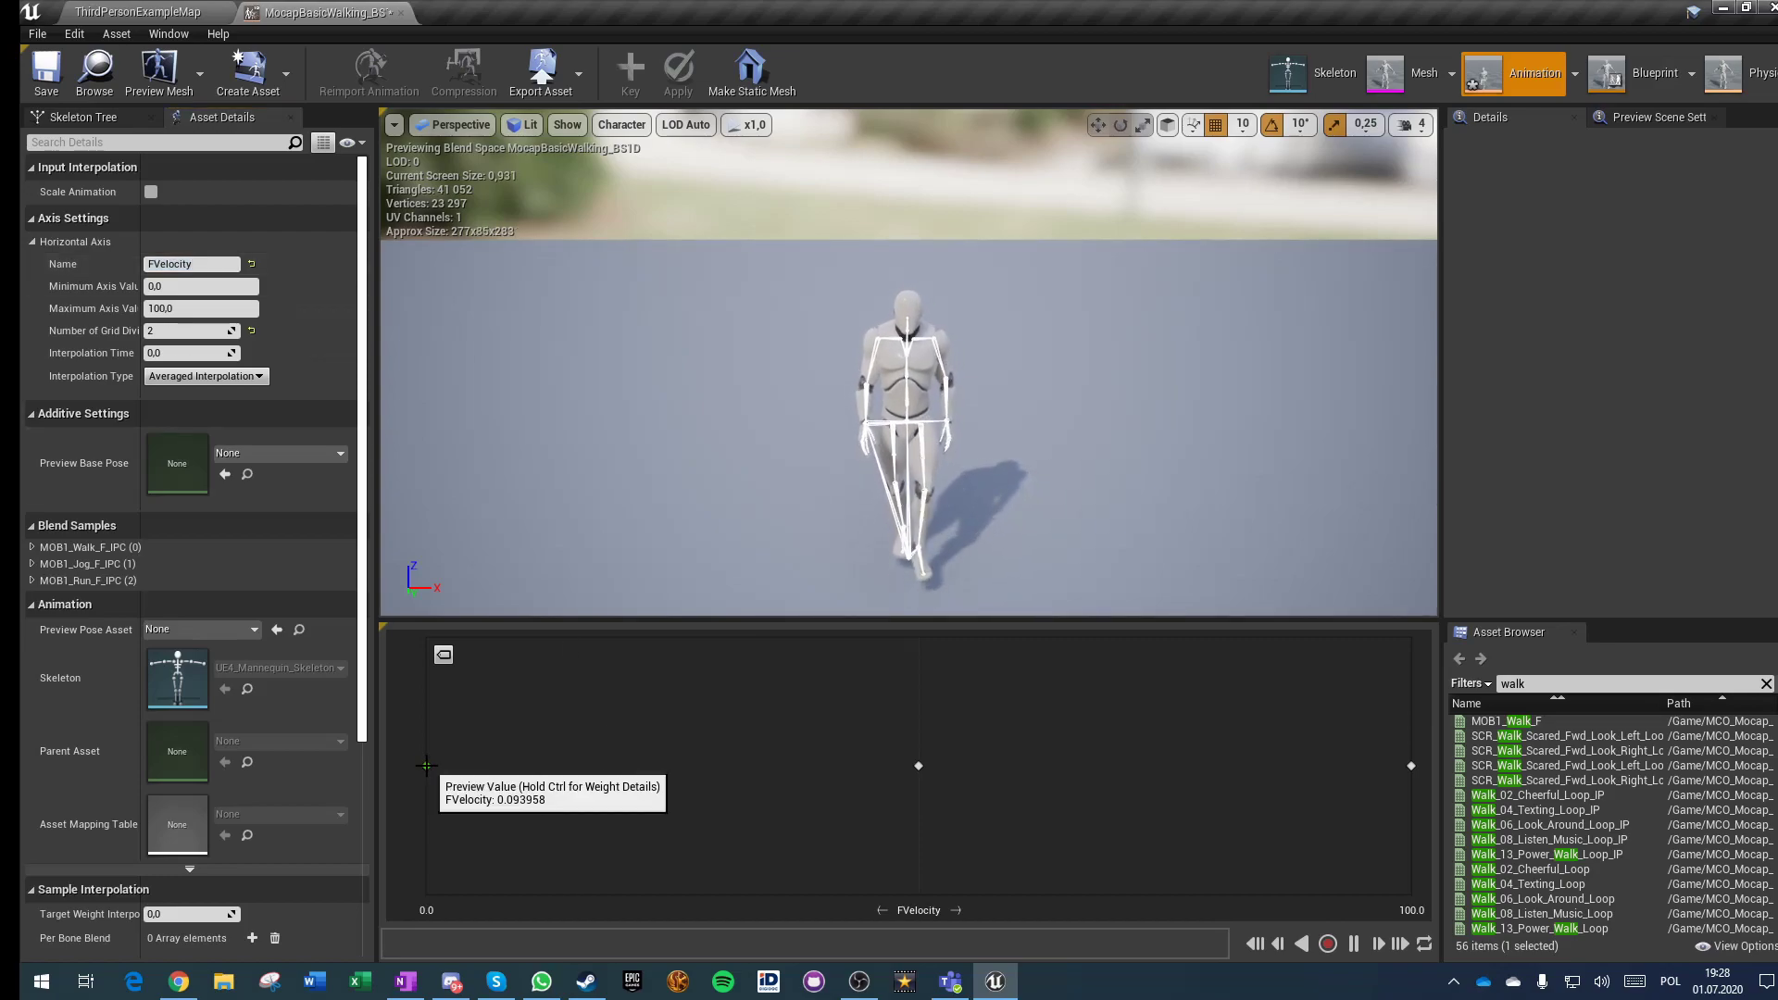
Step: Set the maximum axis value to 600 and preview the blend around the jog sample at the midpoint
{"action": "left_click_drag", "start_coordinate": [177, 309], "coordinate": [108, 311]}
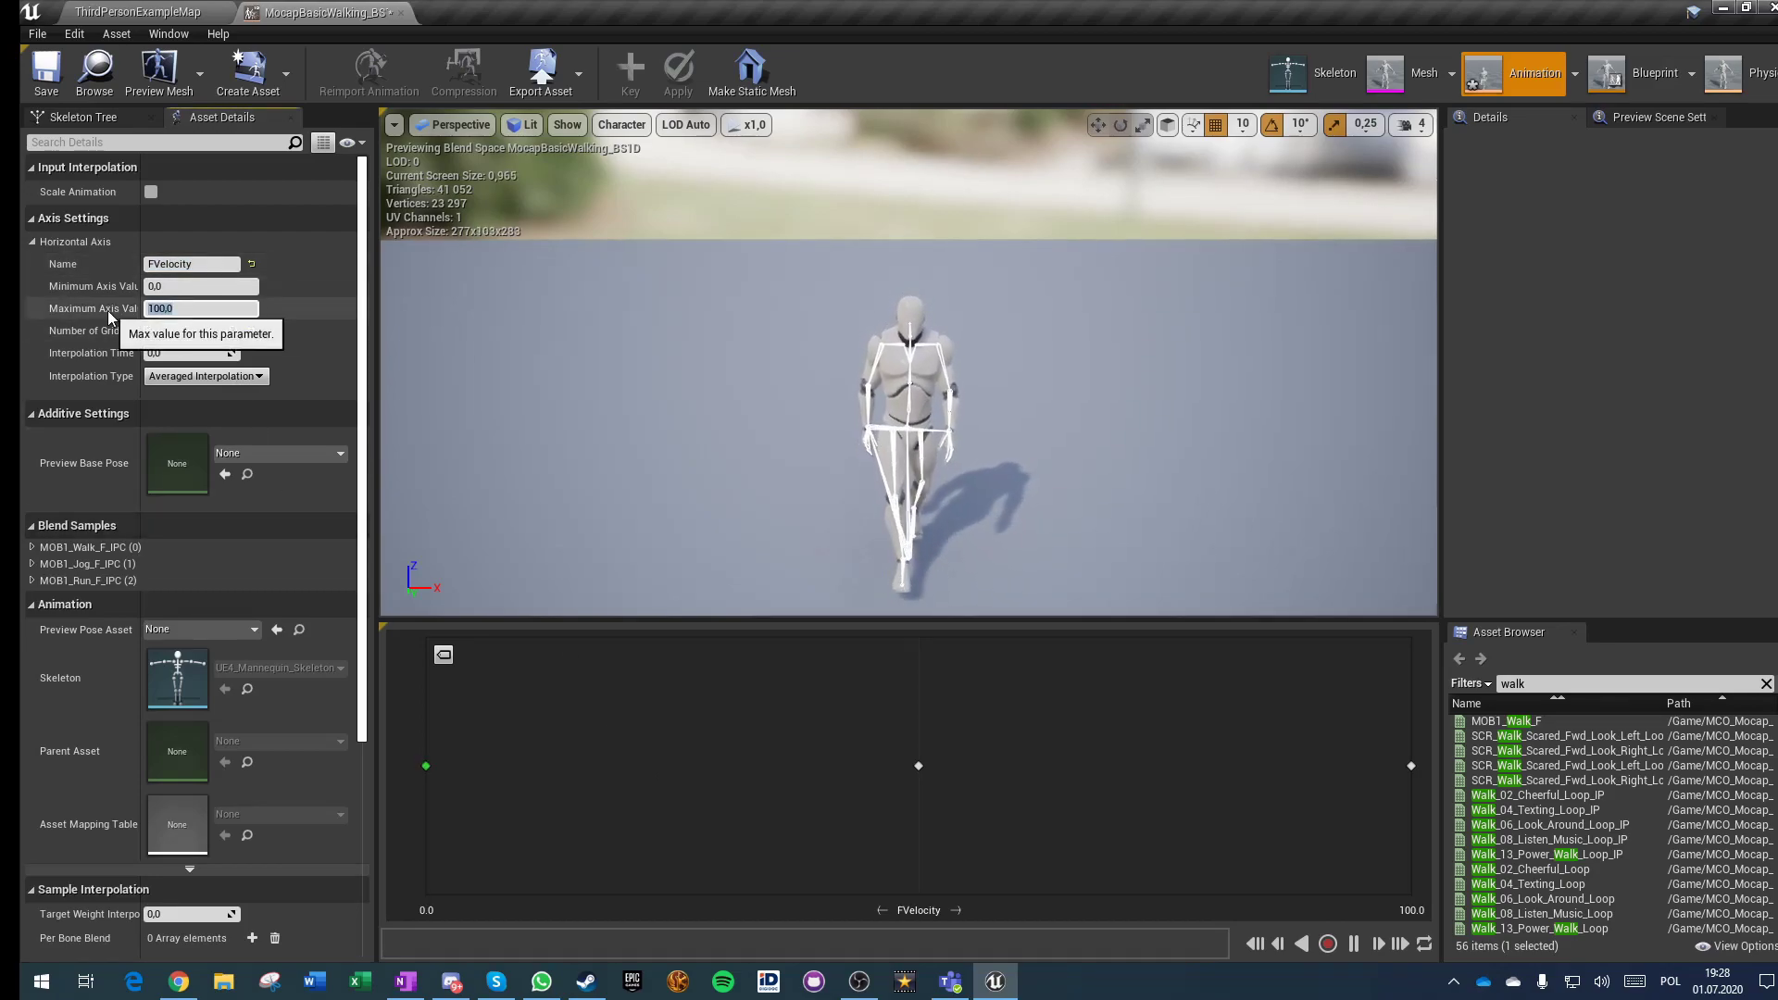
{"action": "type", "text": "600"}
{"action": "key", "text": "Return"}
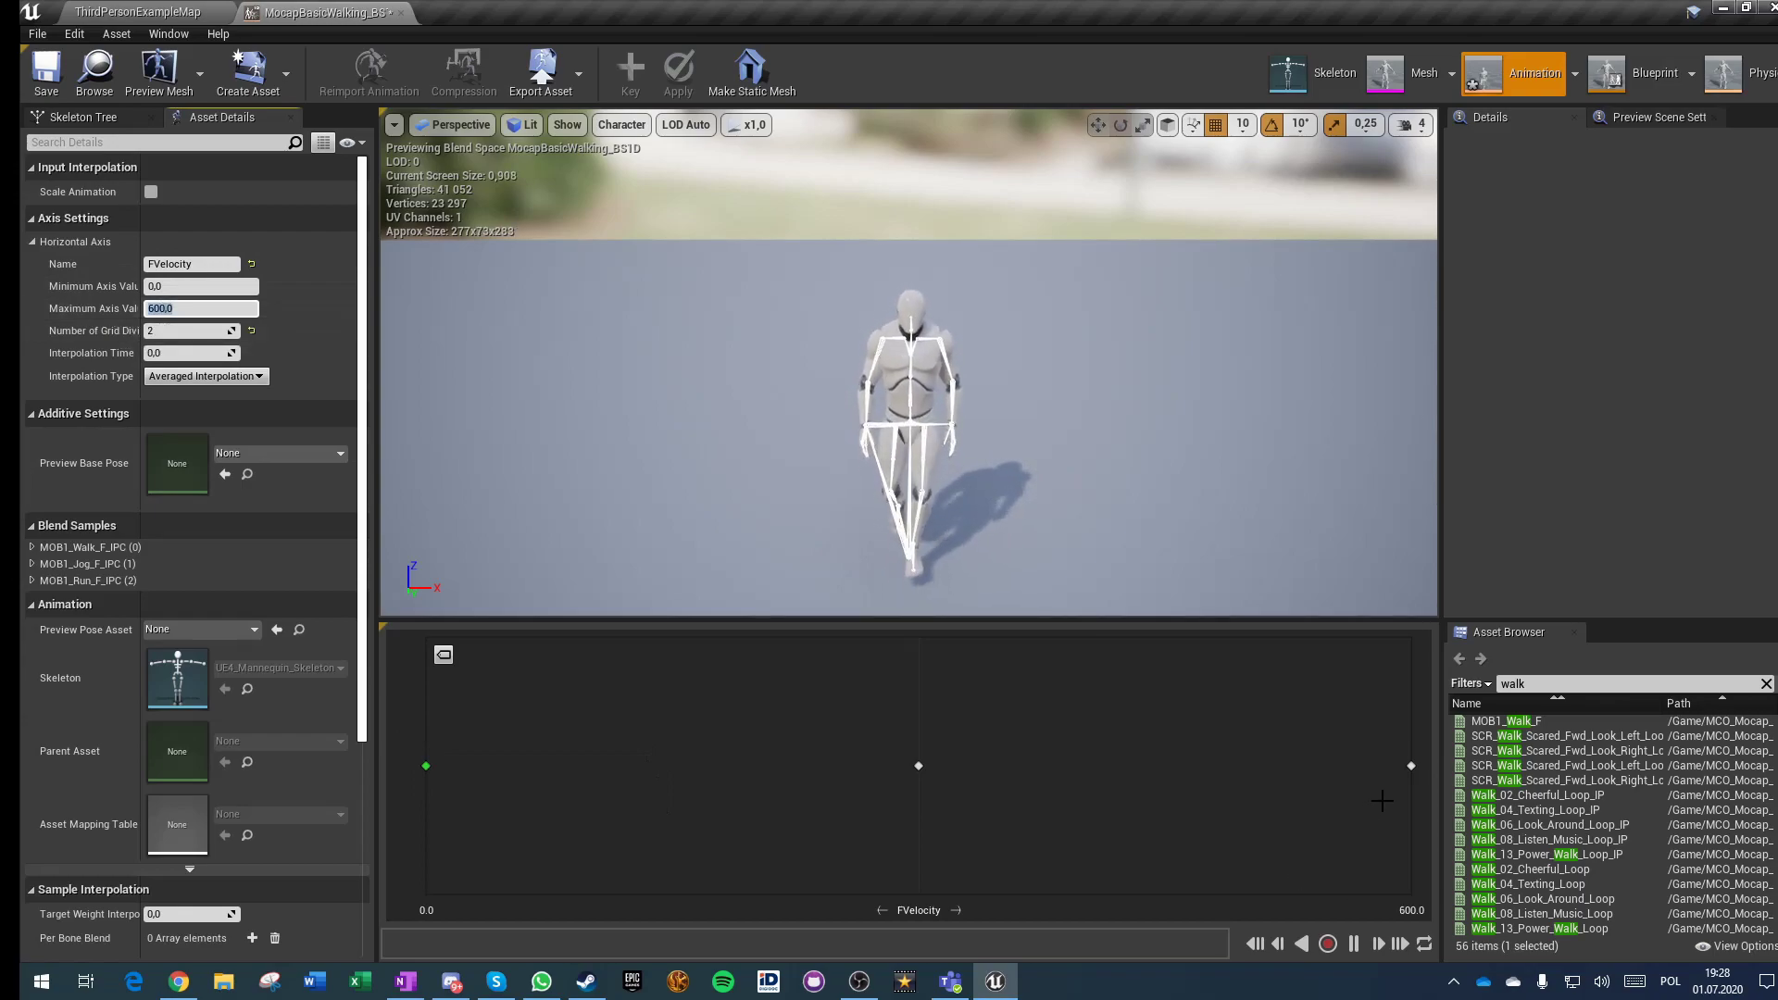
{"action": "key", "text": "shift"}
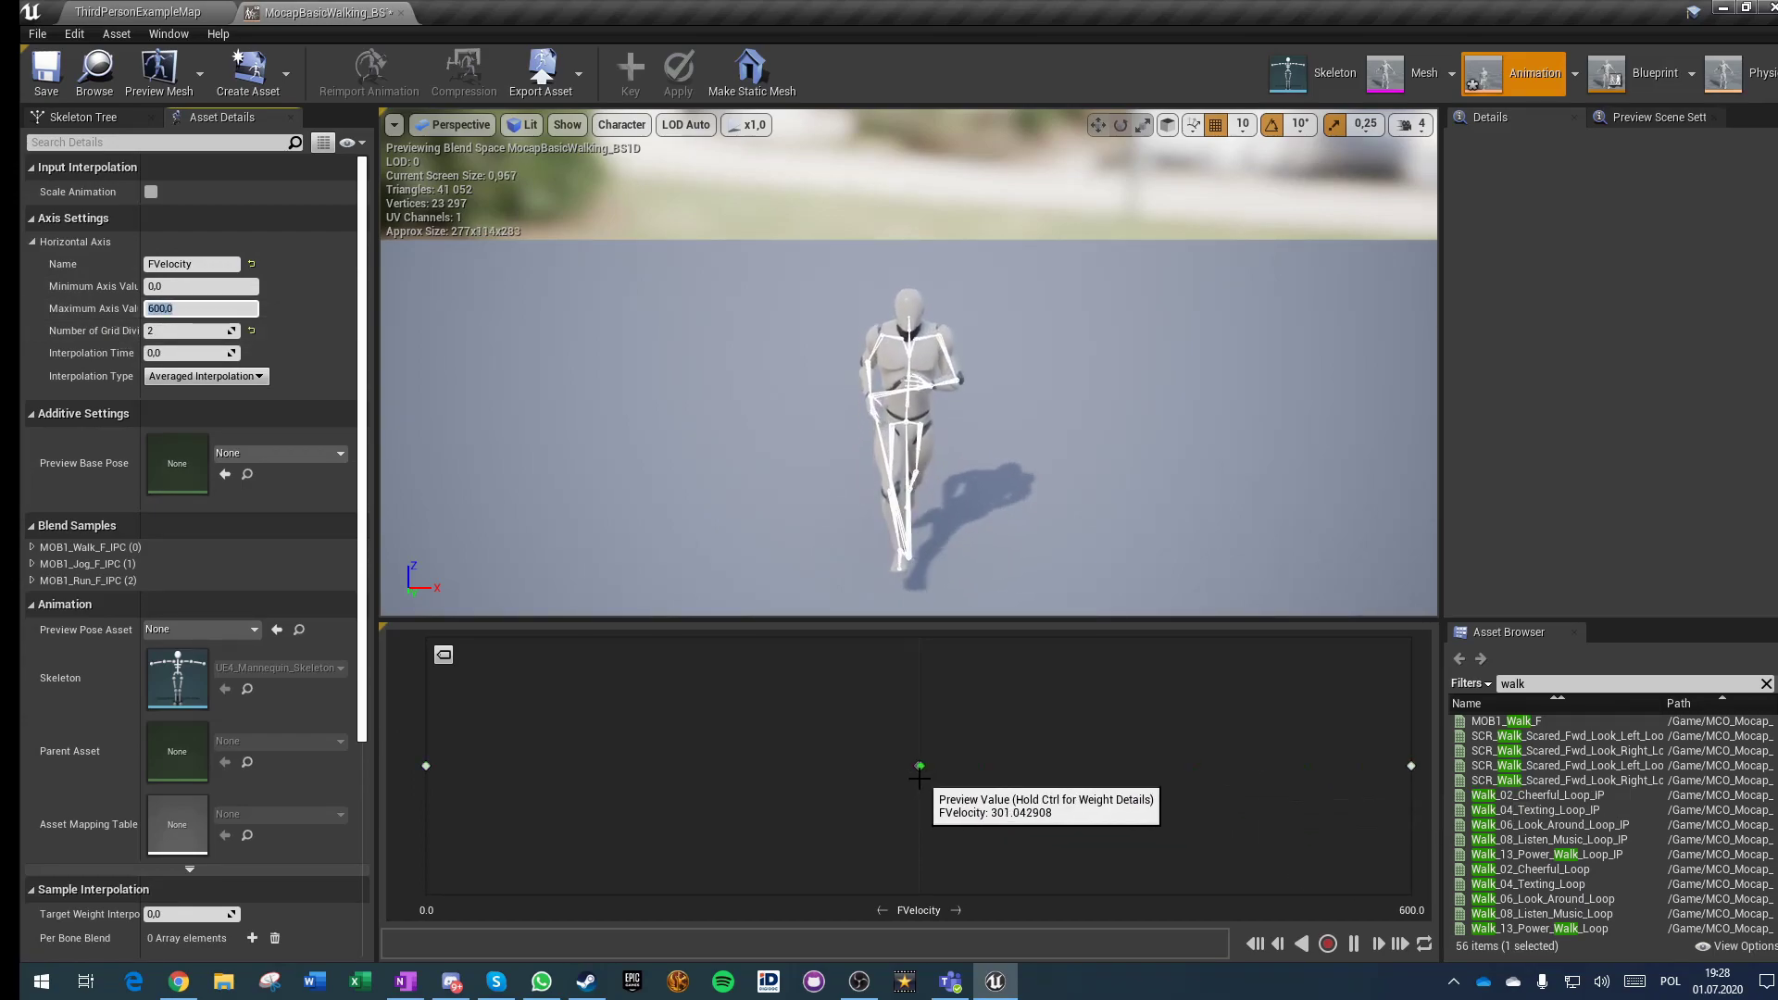
Step: Configure the blend space with minimum axis value 110, Scale Animation enabled and target weight interpolation 4.0, and save it
{"action": "left_click", "coordinate": [186, 286]}
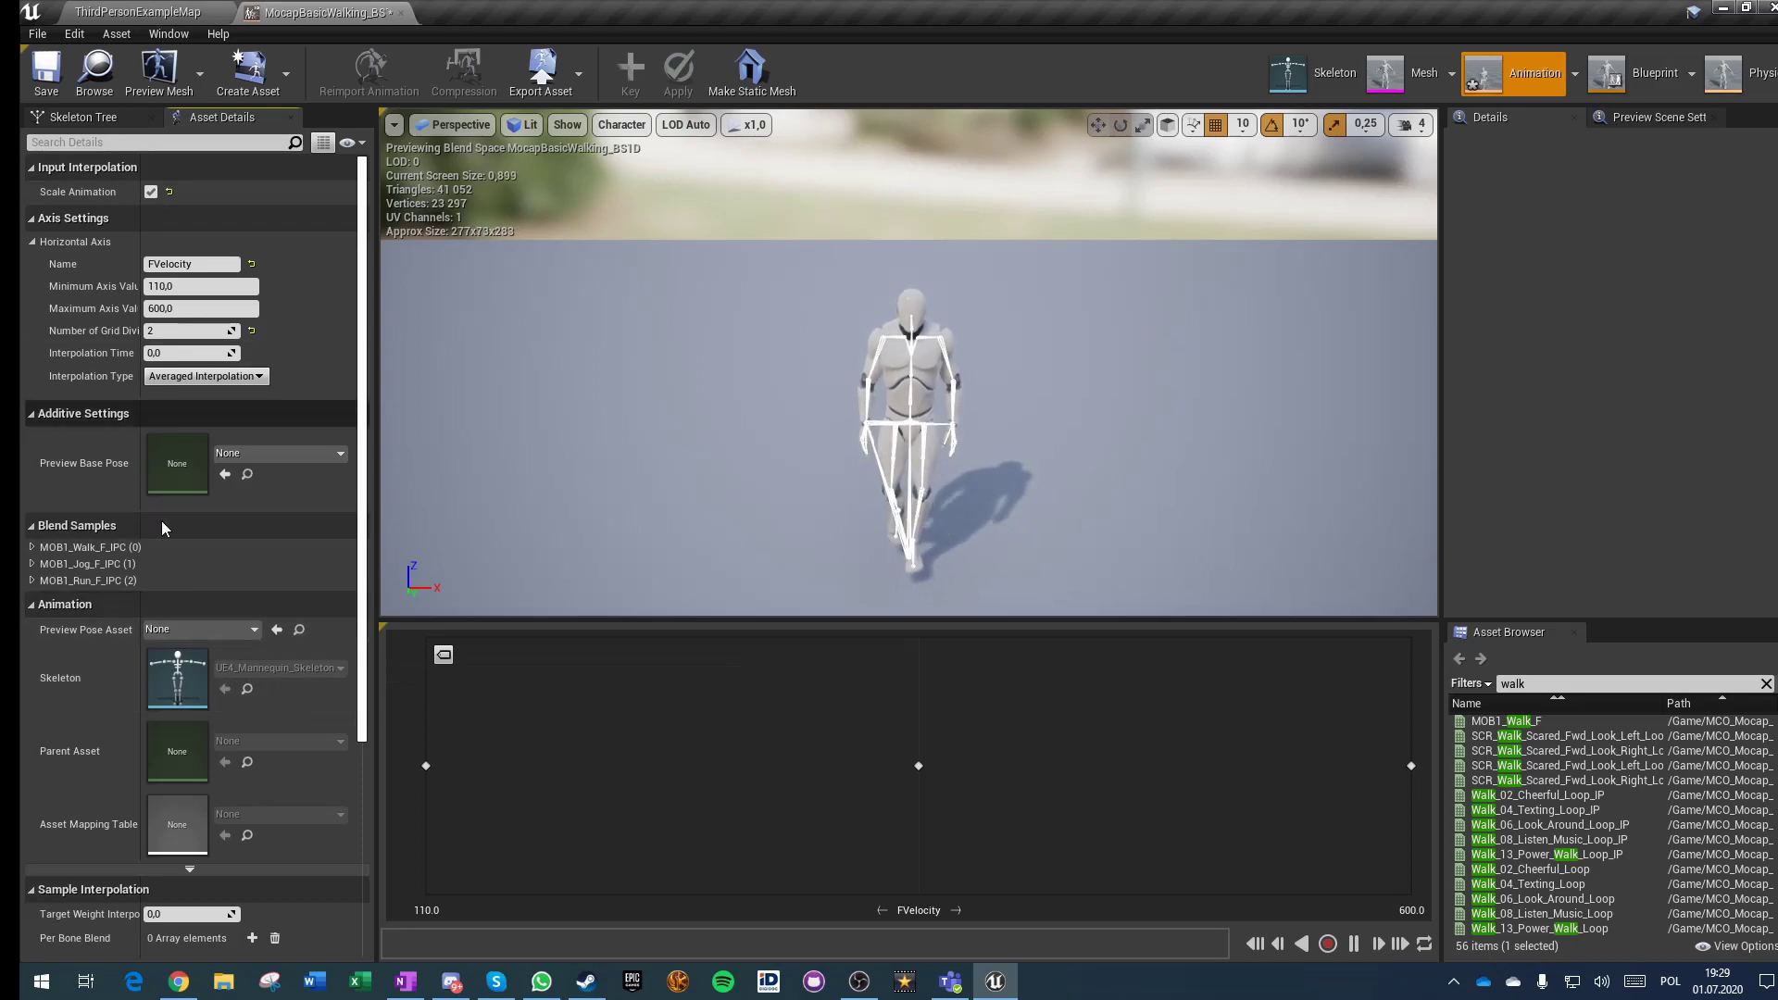
{"action": "scroll", "coordinate": [175, 584], "scroll_direction": "down", "scroll_amount": 4}
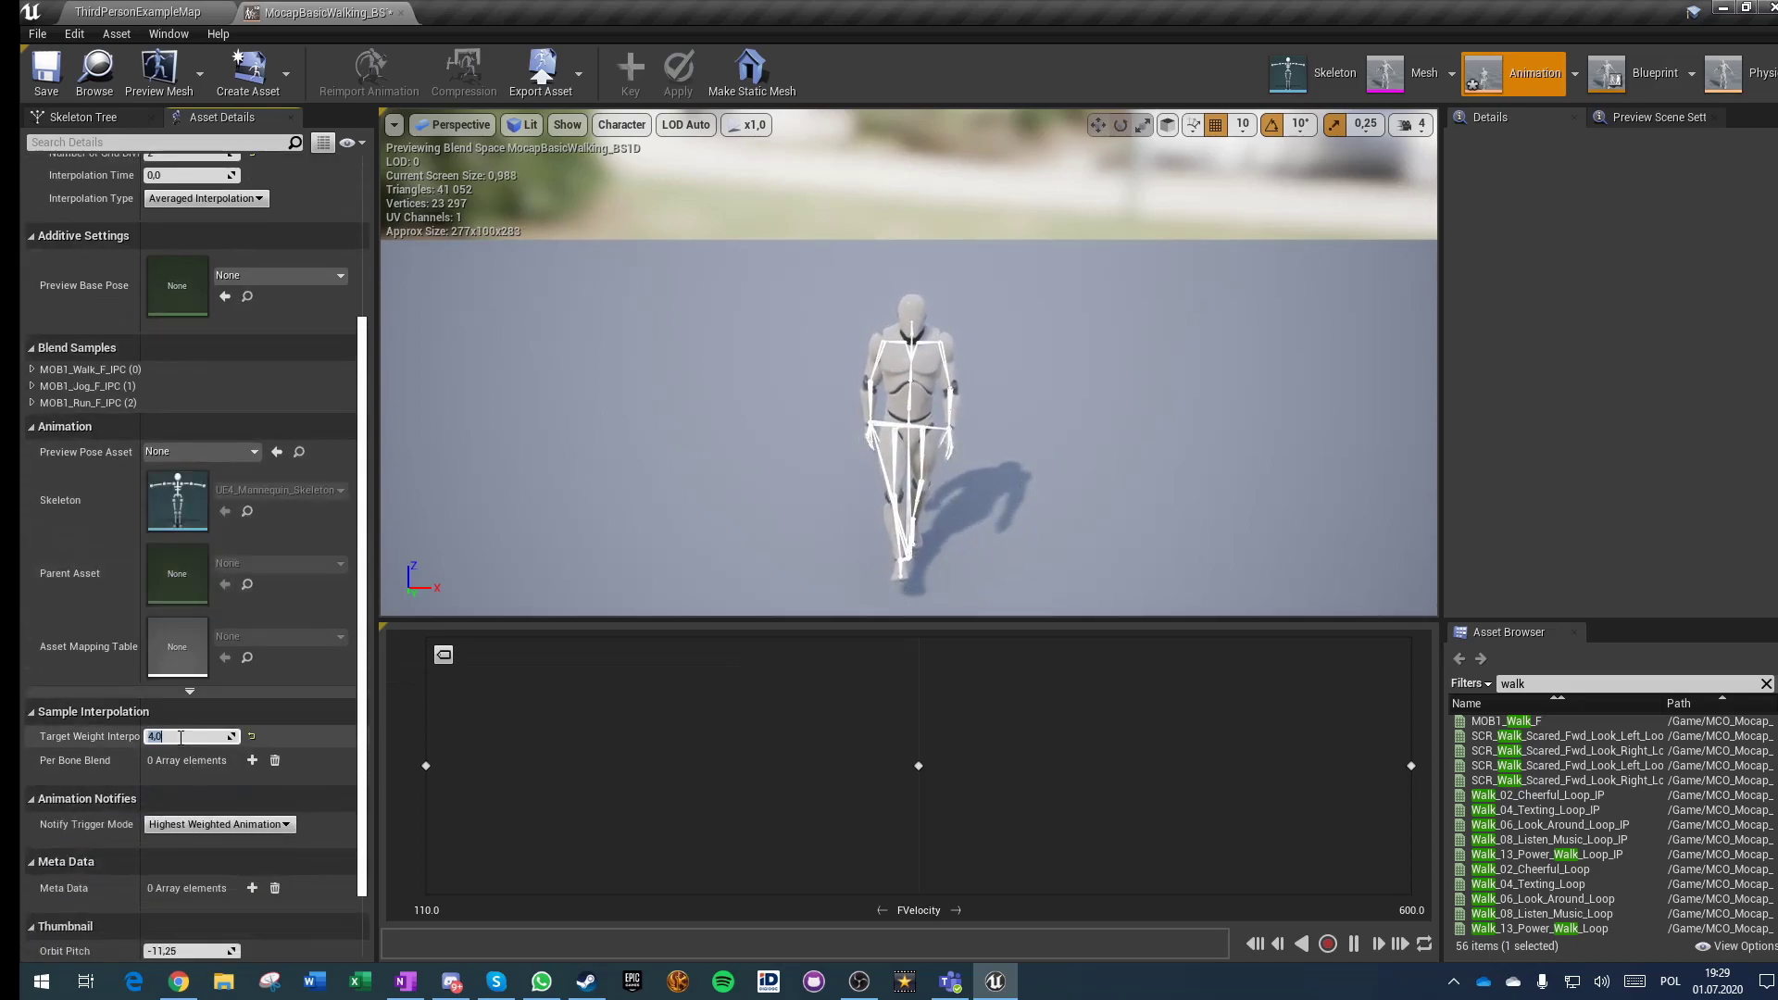
{"action": "scroll", "coordinate": [170, 780], "scroll_direction": "up", "scroll_amount": 4}
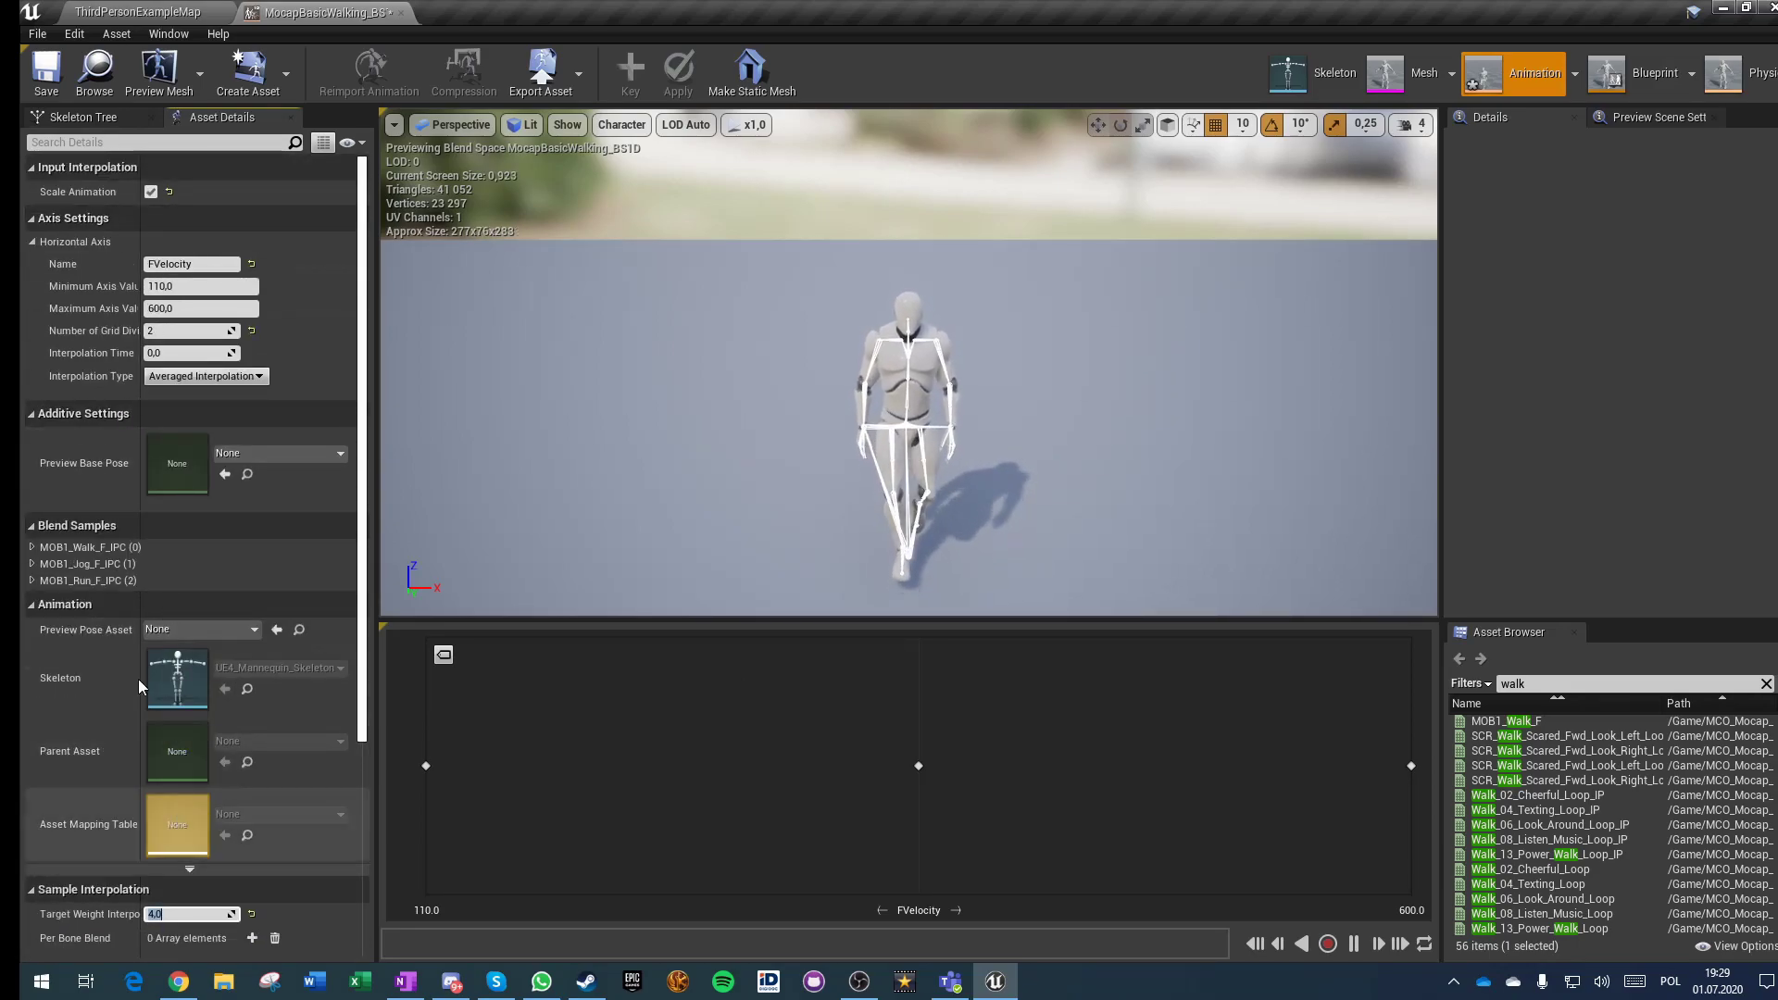
{"action": "left_click", "coordinate": [46, 75]}
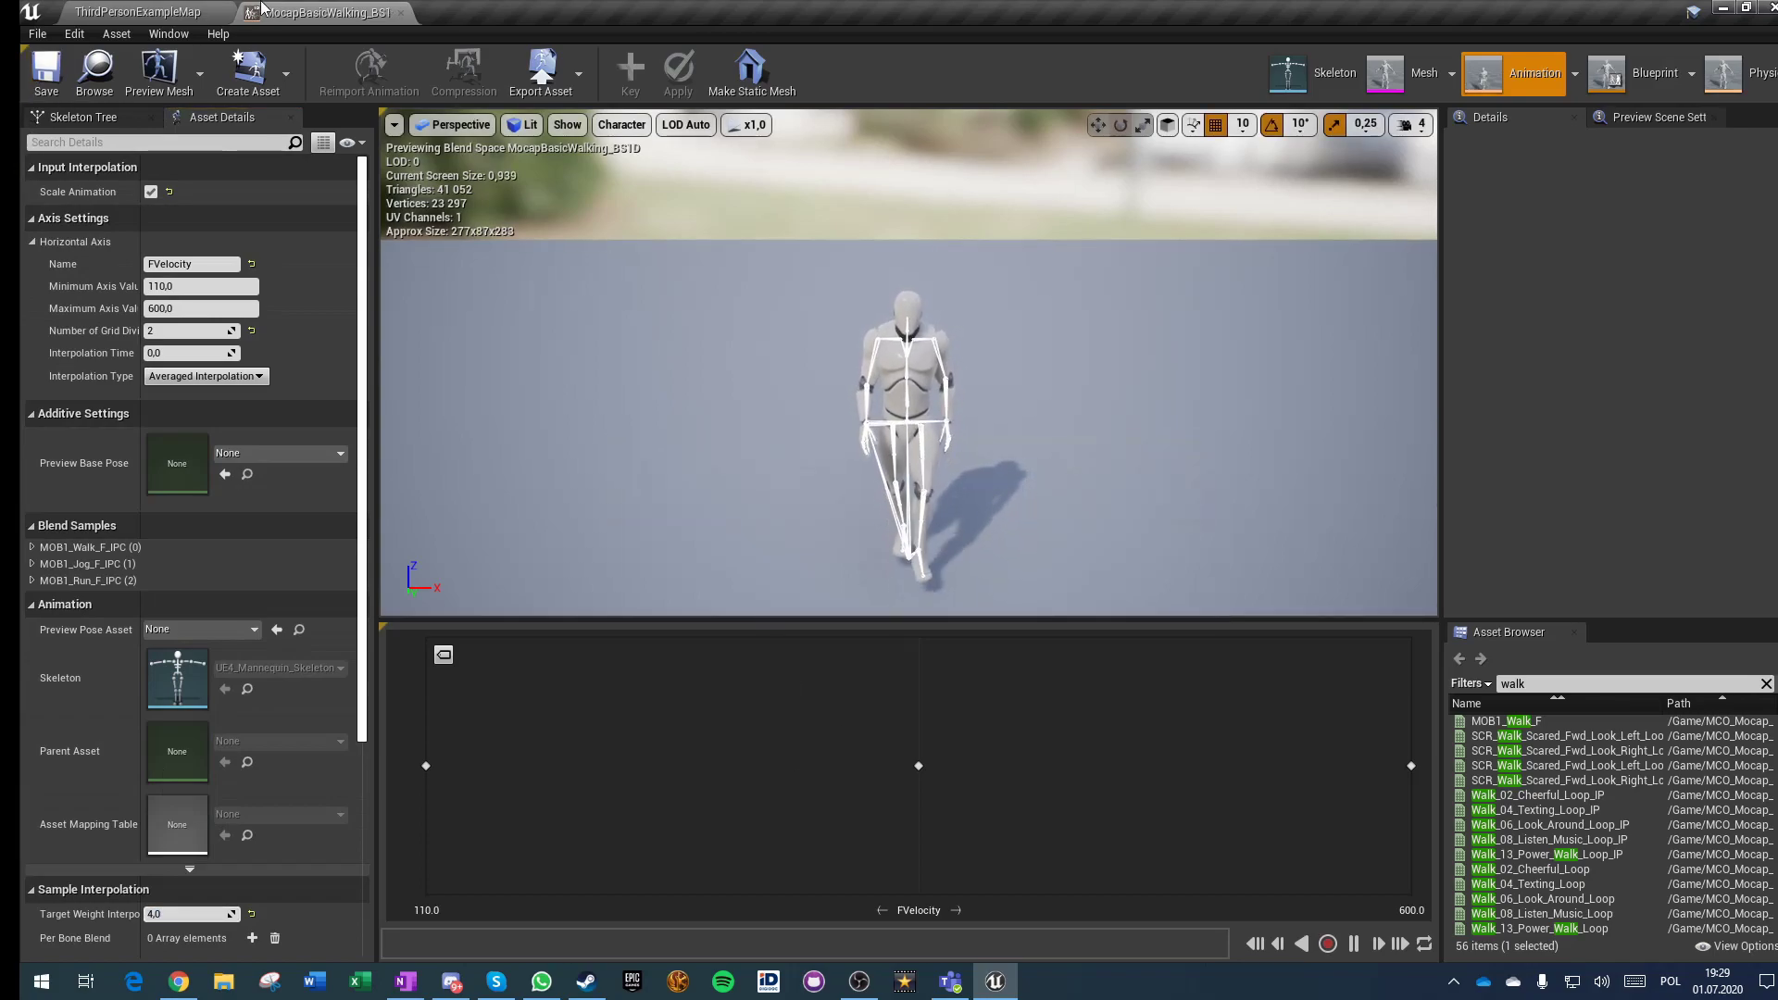
Step: Return to the ThirdPersonExampleMap level and go up to the MCO_Mocap_Basics content folder
{"action": "left_click", "coordinate": [142, 12]}
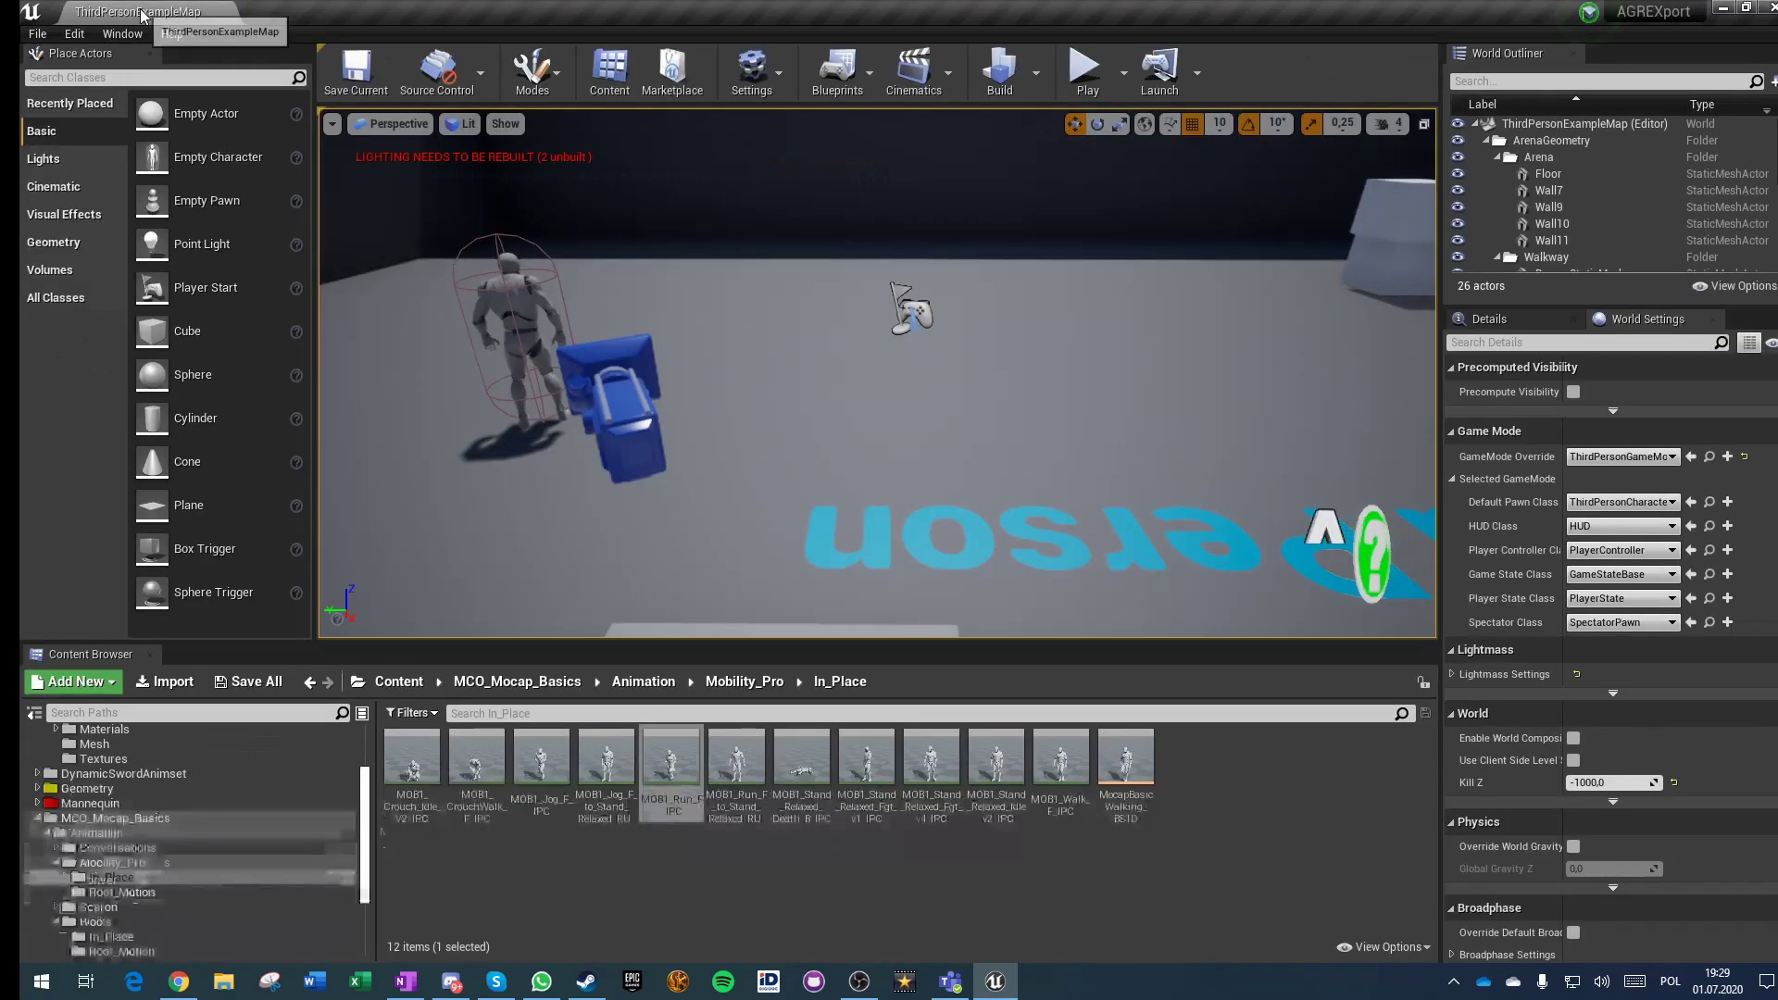
{"action": "left_click", "coordinate": [675, 889]}
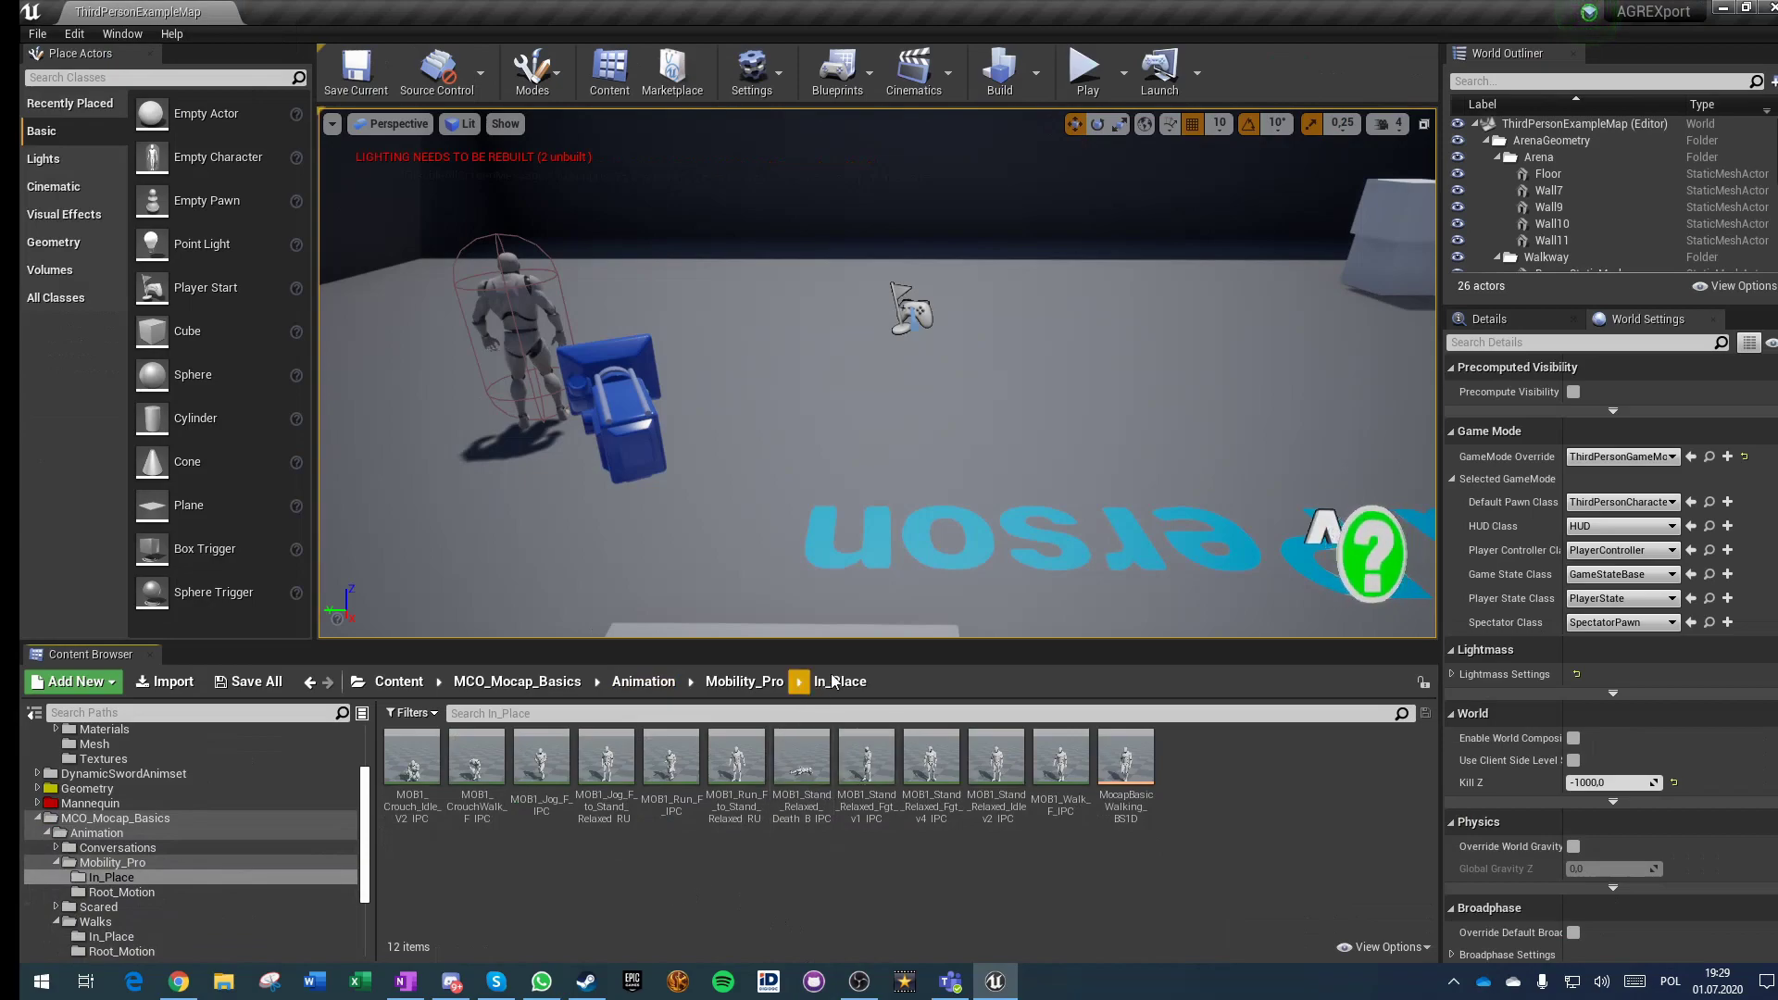
{"action": "left_click", "coordinate": [644, 681]}
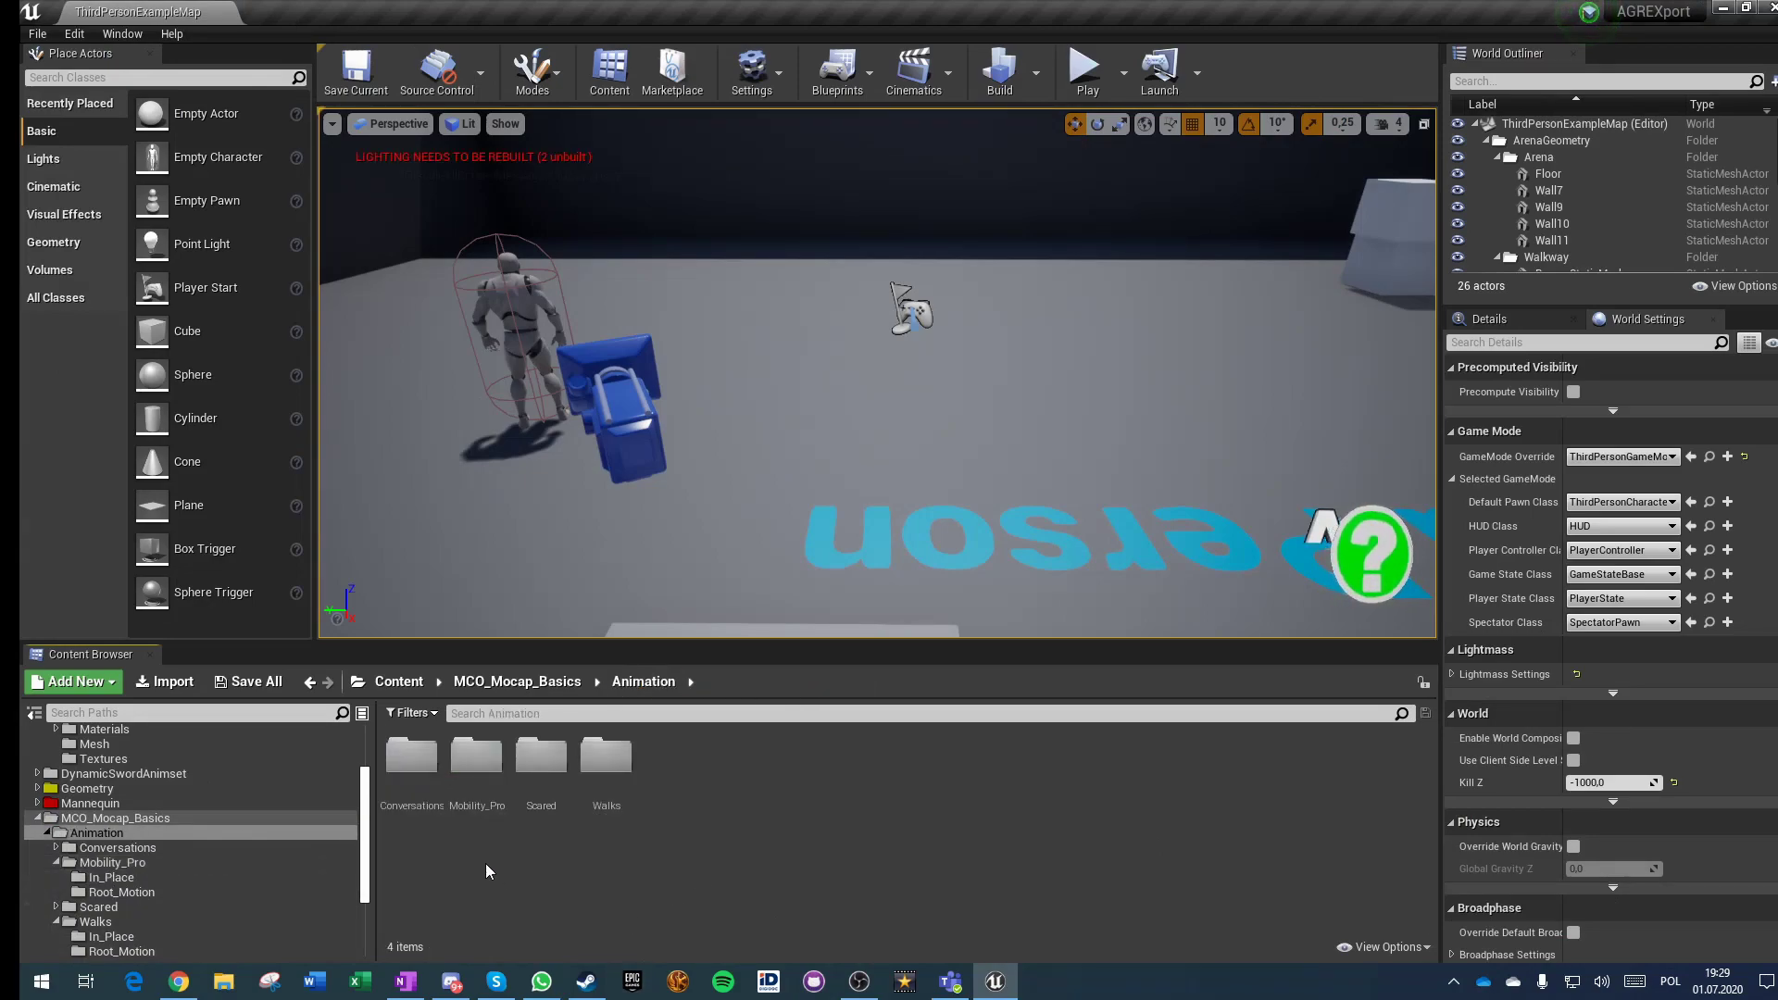
{"action": "left_click", "coordinate": [517, 682]}
Step: Create an Animation Blueprint in MCO_Mocap_Basics with UE4_Mannequin_Skeleton as its target skeleton
{"action": "right_click", "coordinate": [597, 794]}
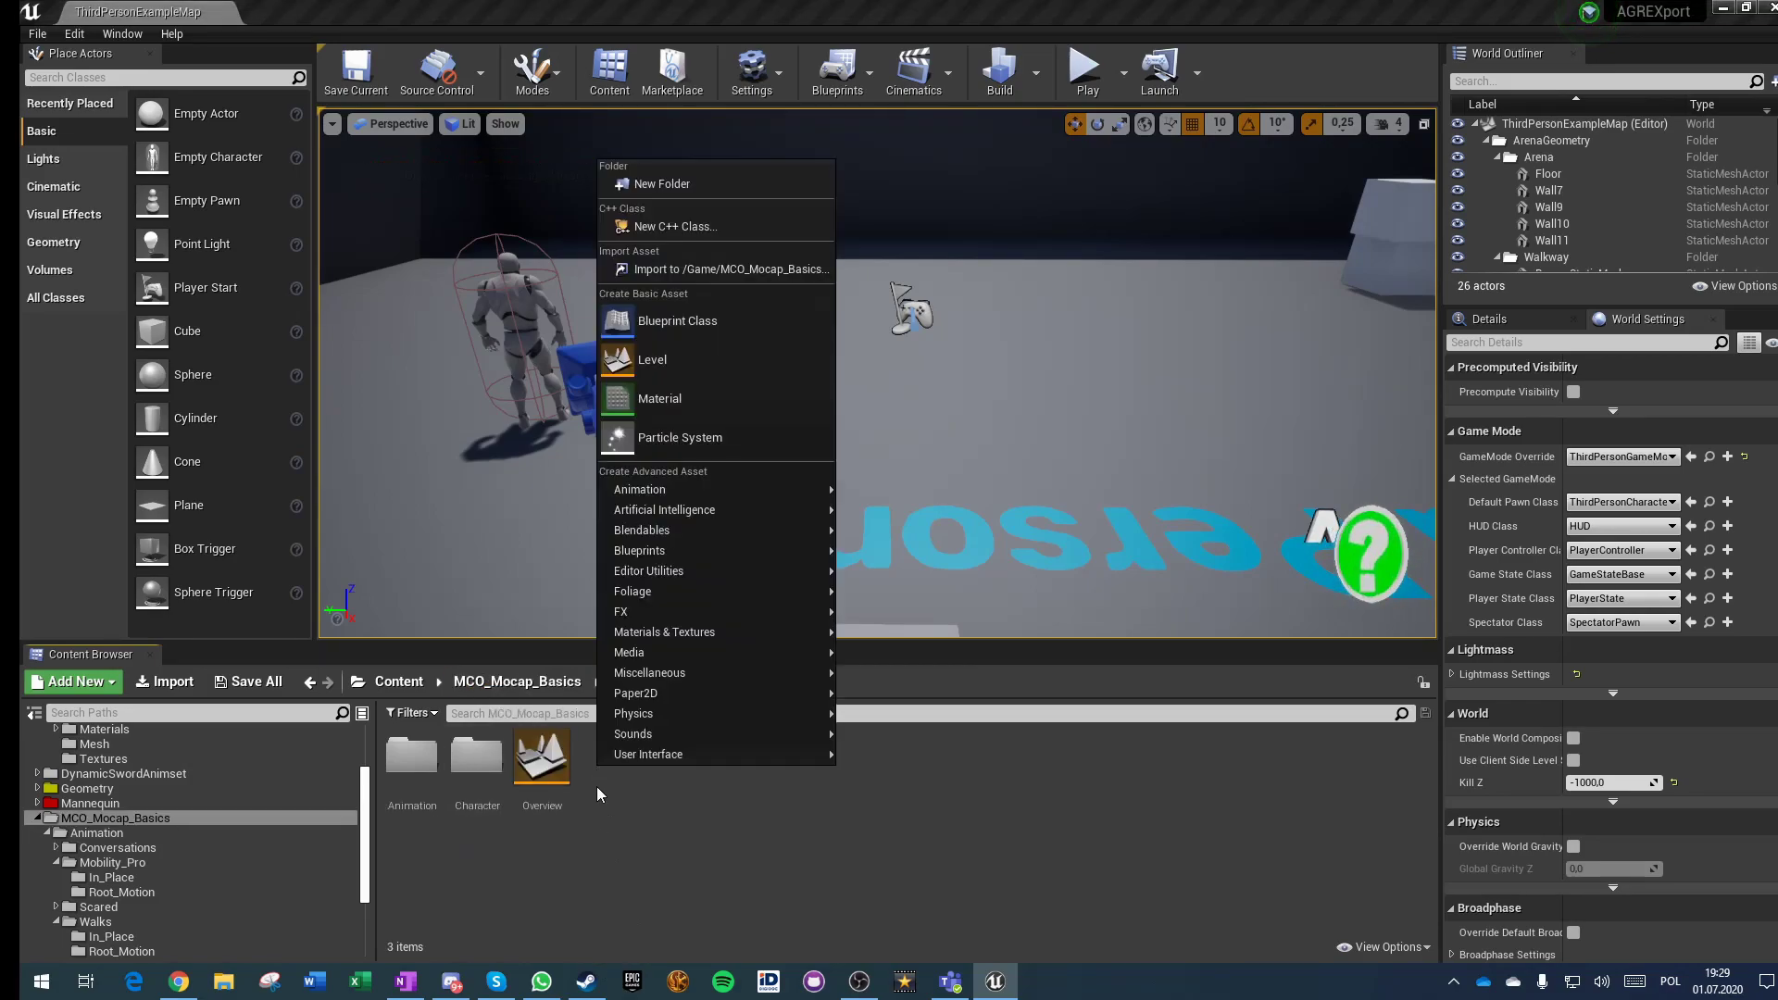
{"action": "mouse_move", "coordinate": [663, 491]}
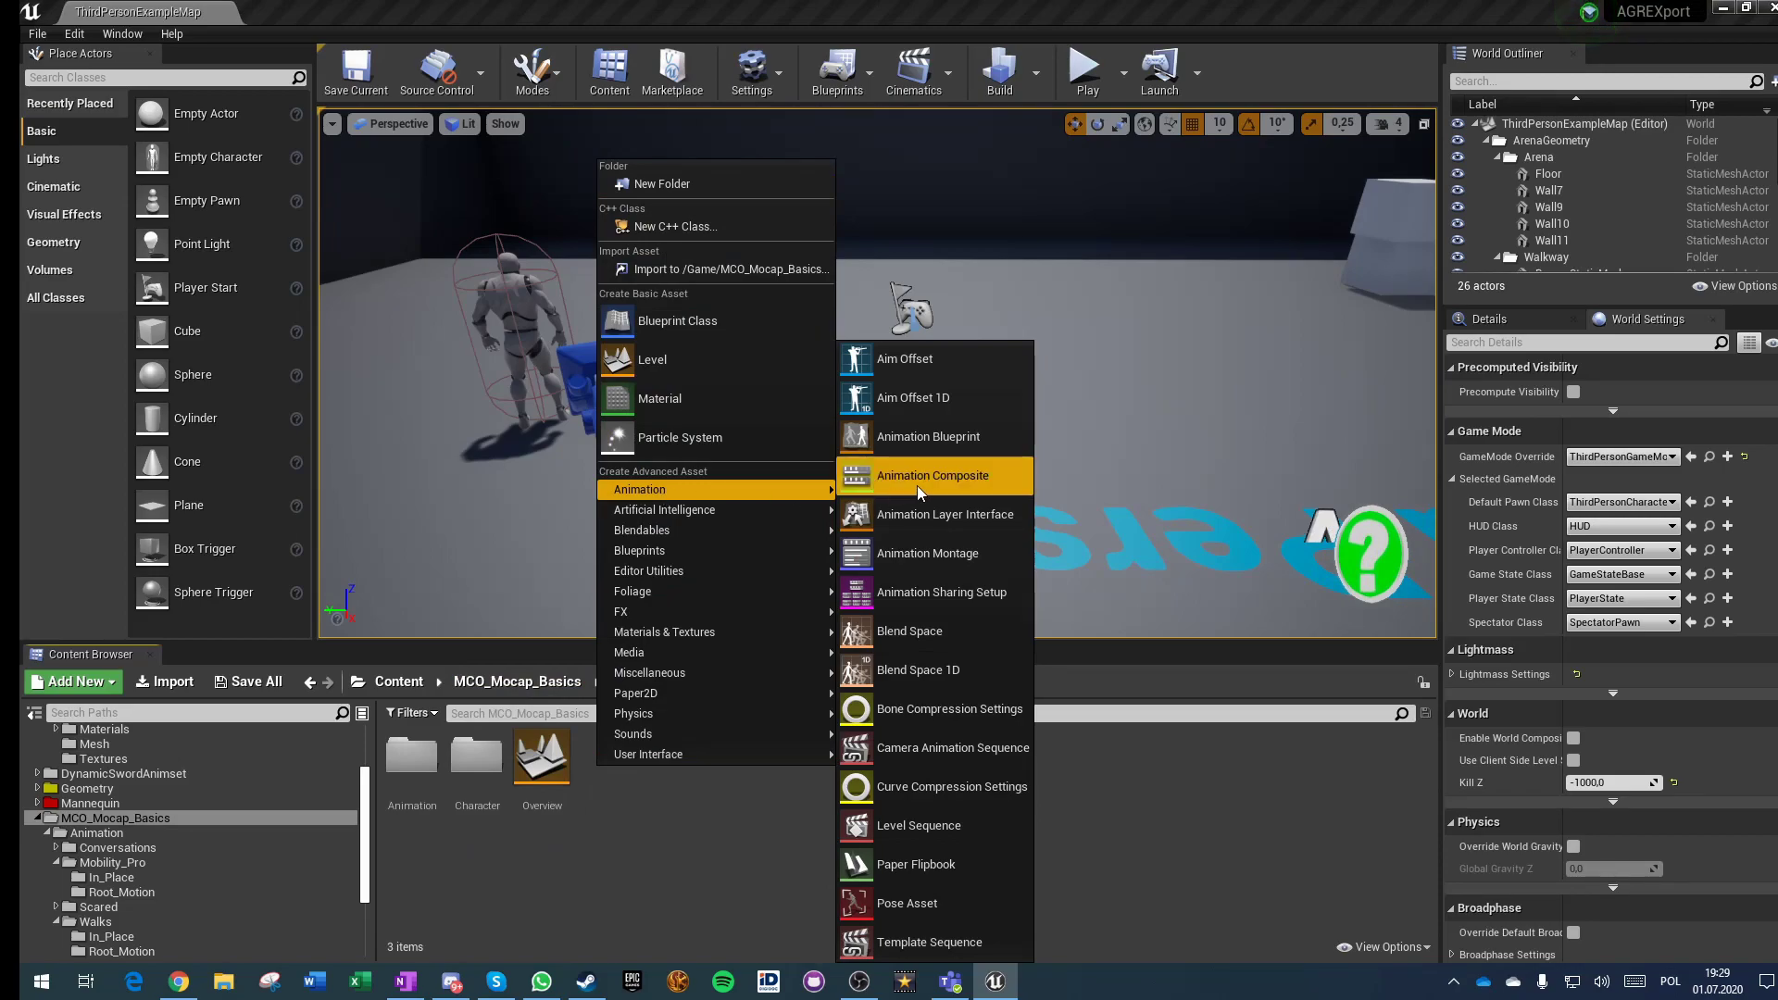
{"action": "left_click", "coordinate": [931, 436]}
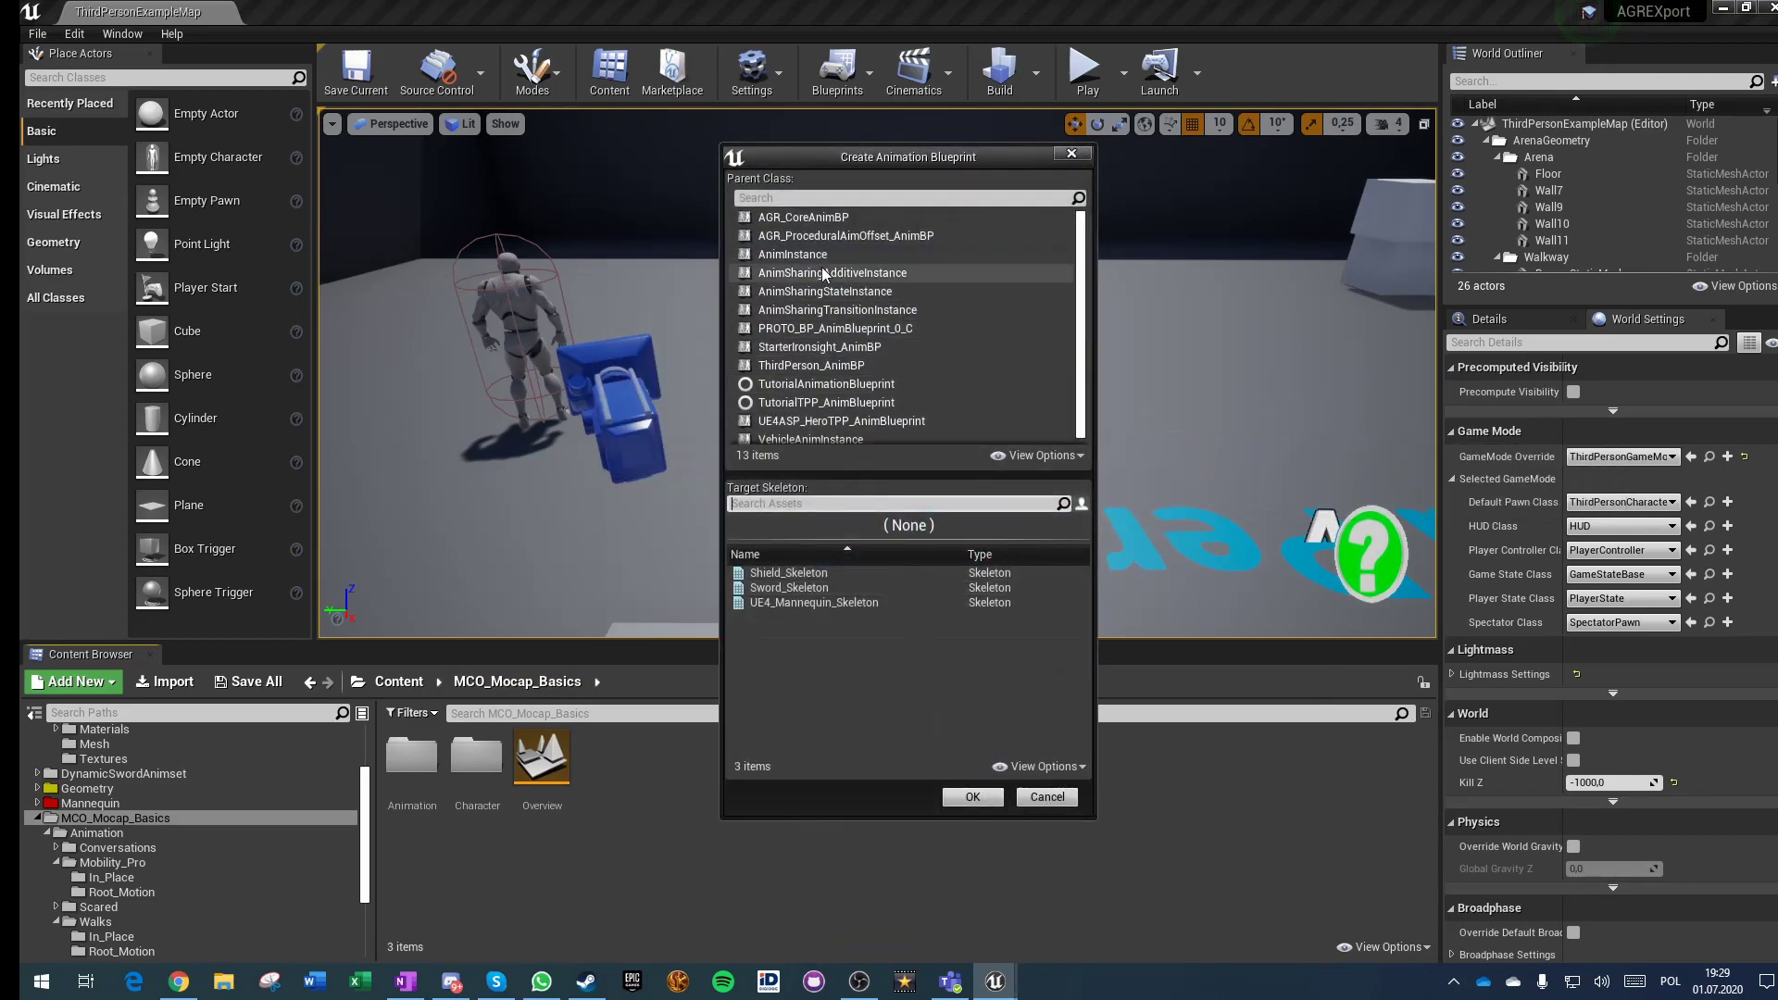
{"action": "left_click", "coordinate": [799, 195]}
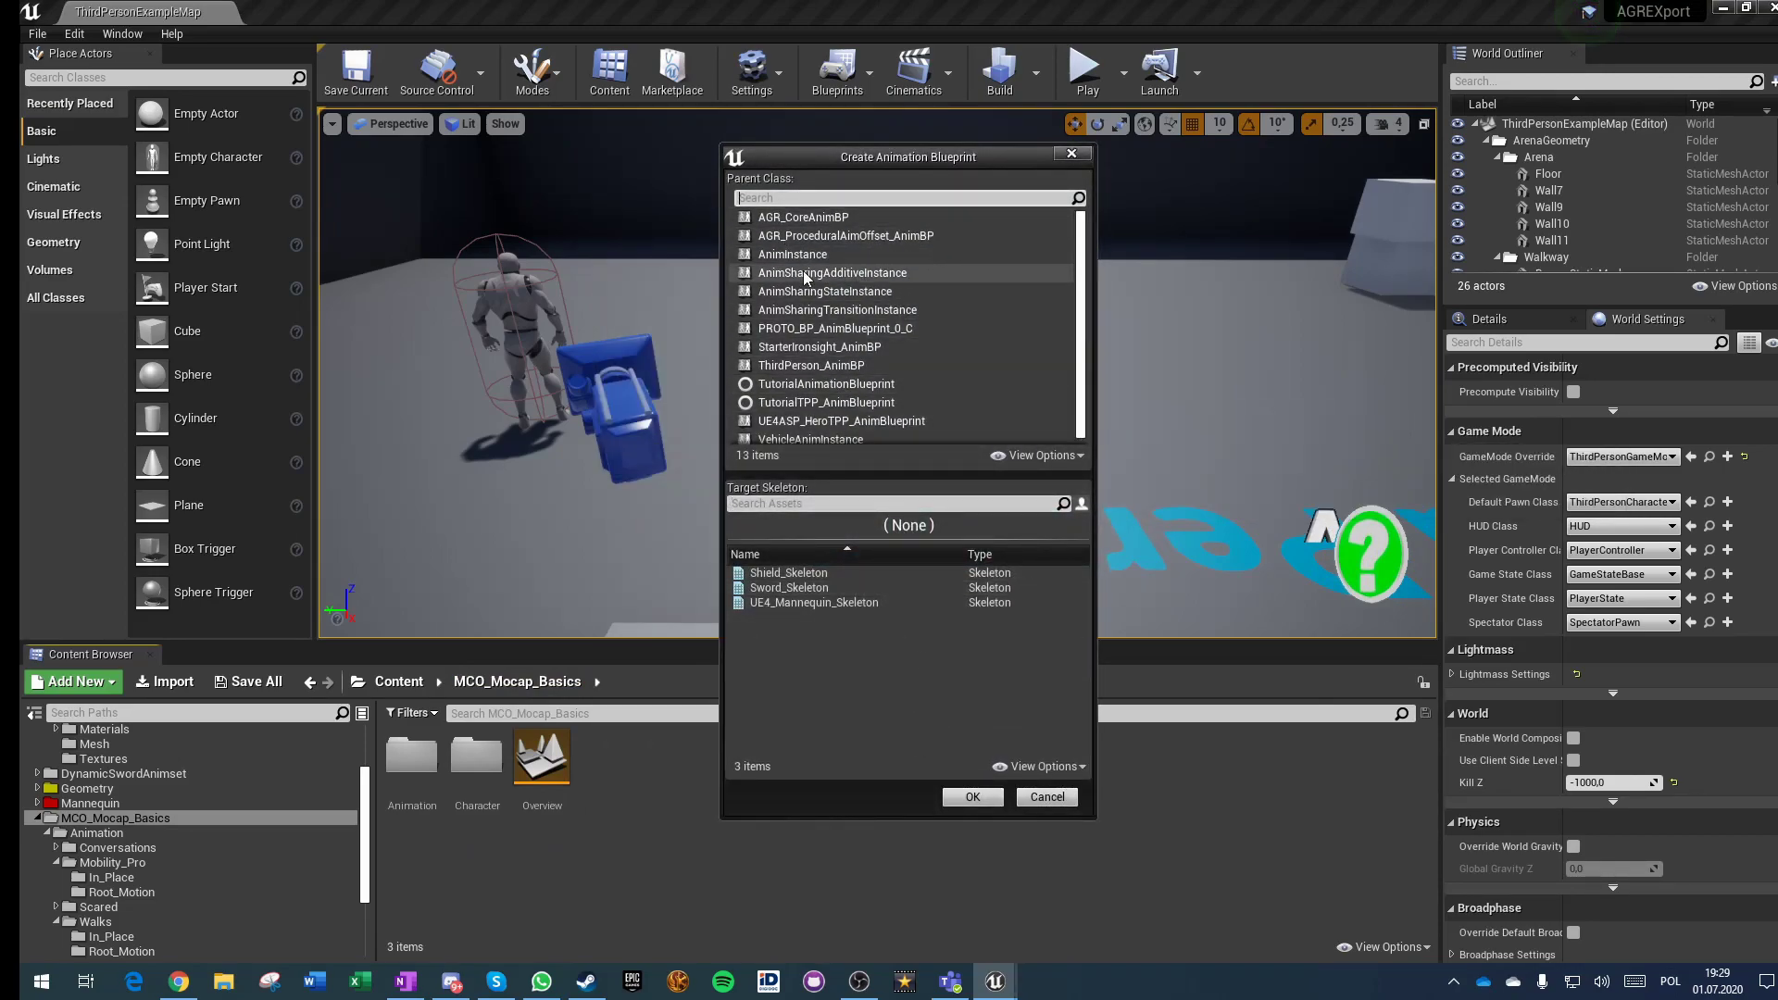
{"action": "left_click", "coordinate": [798, 602]}
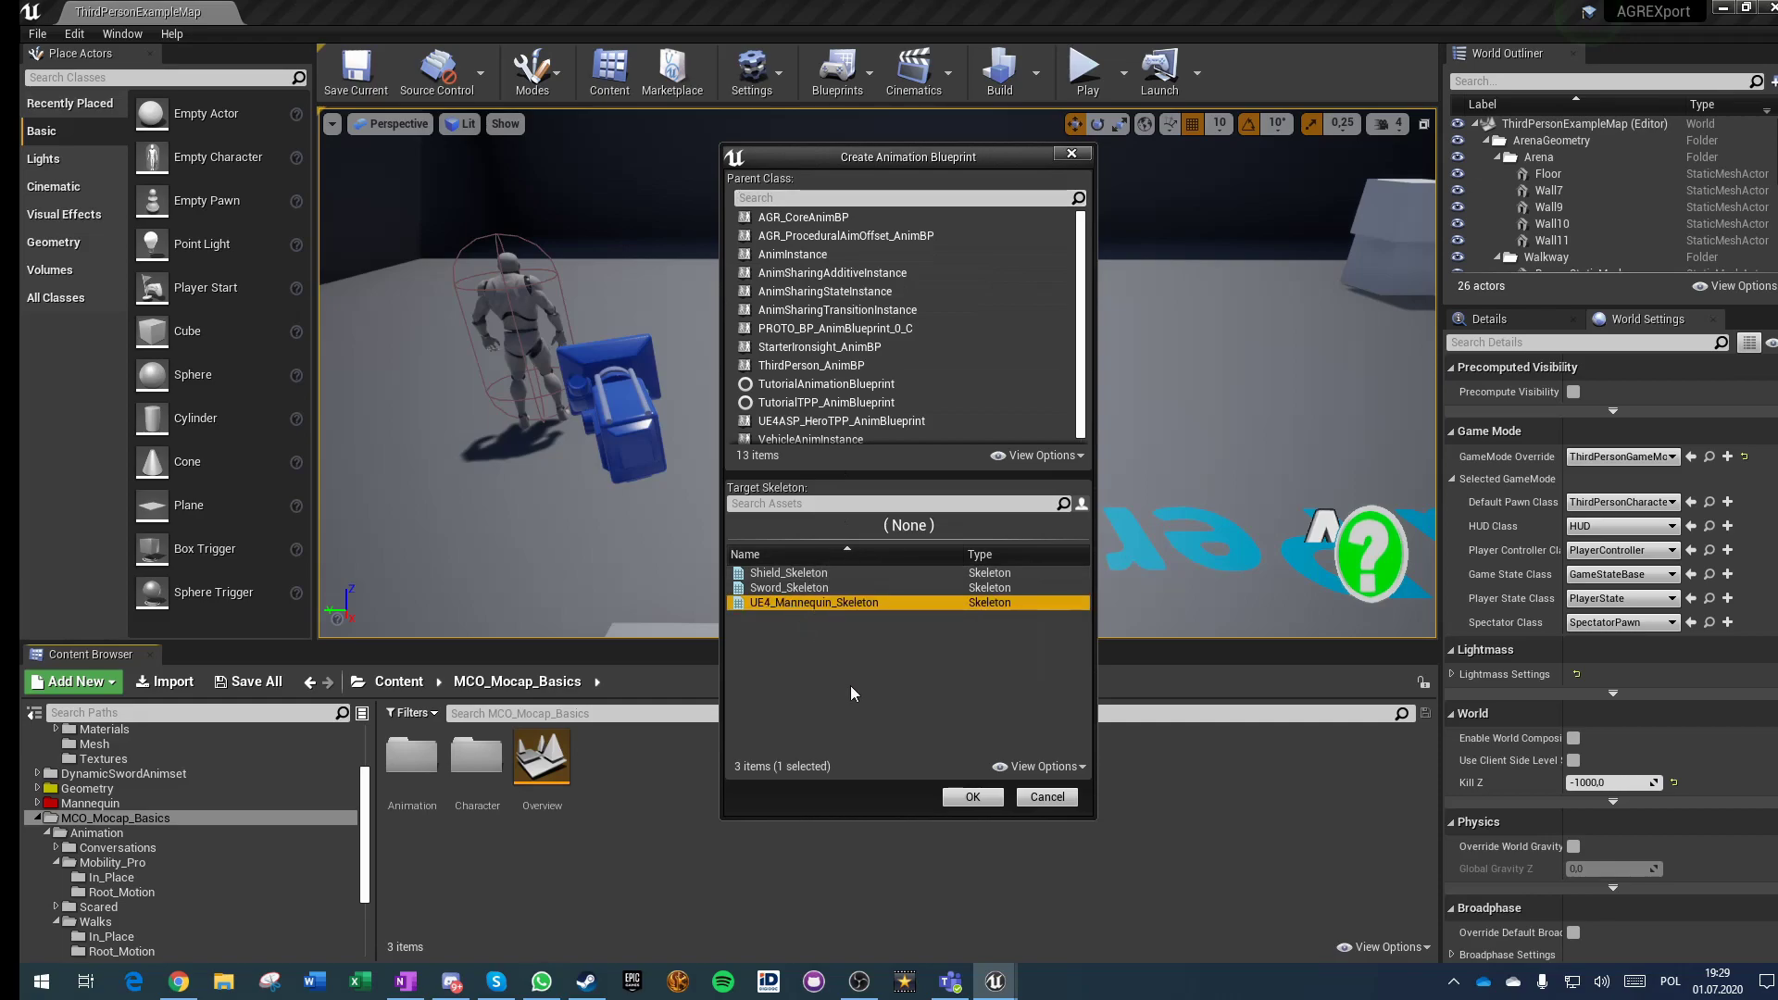
{"action": "left_click", "coordinate": [971, 796]}
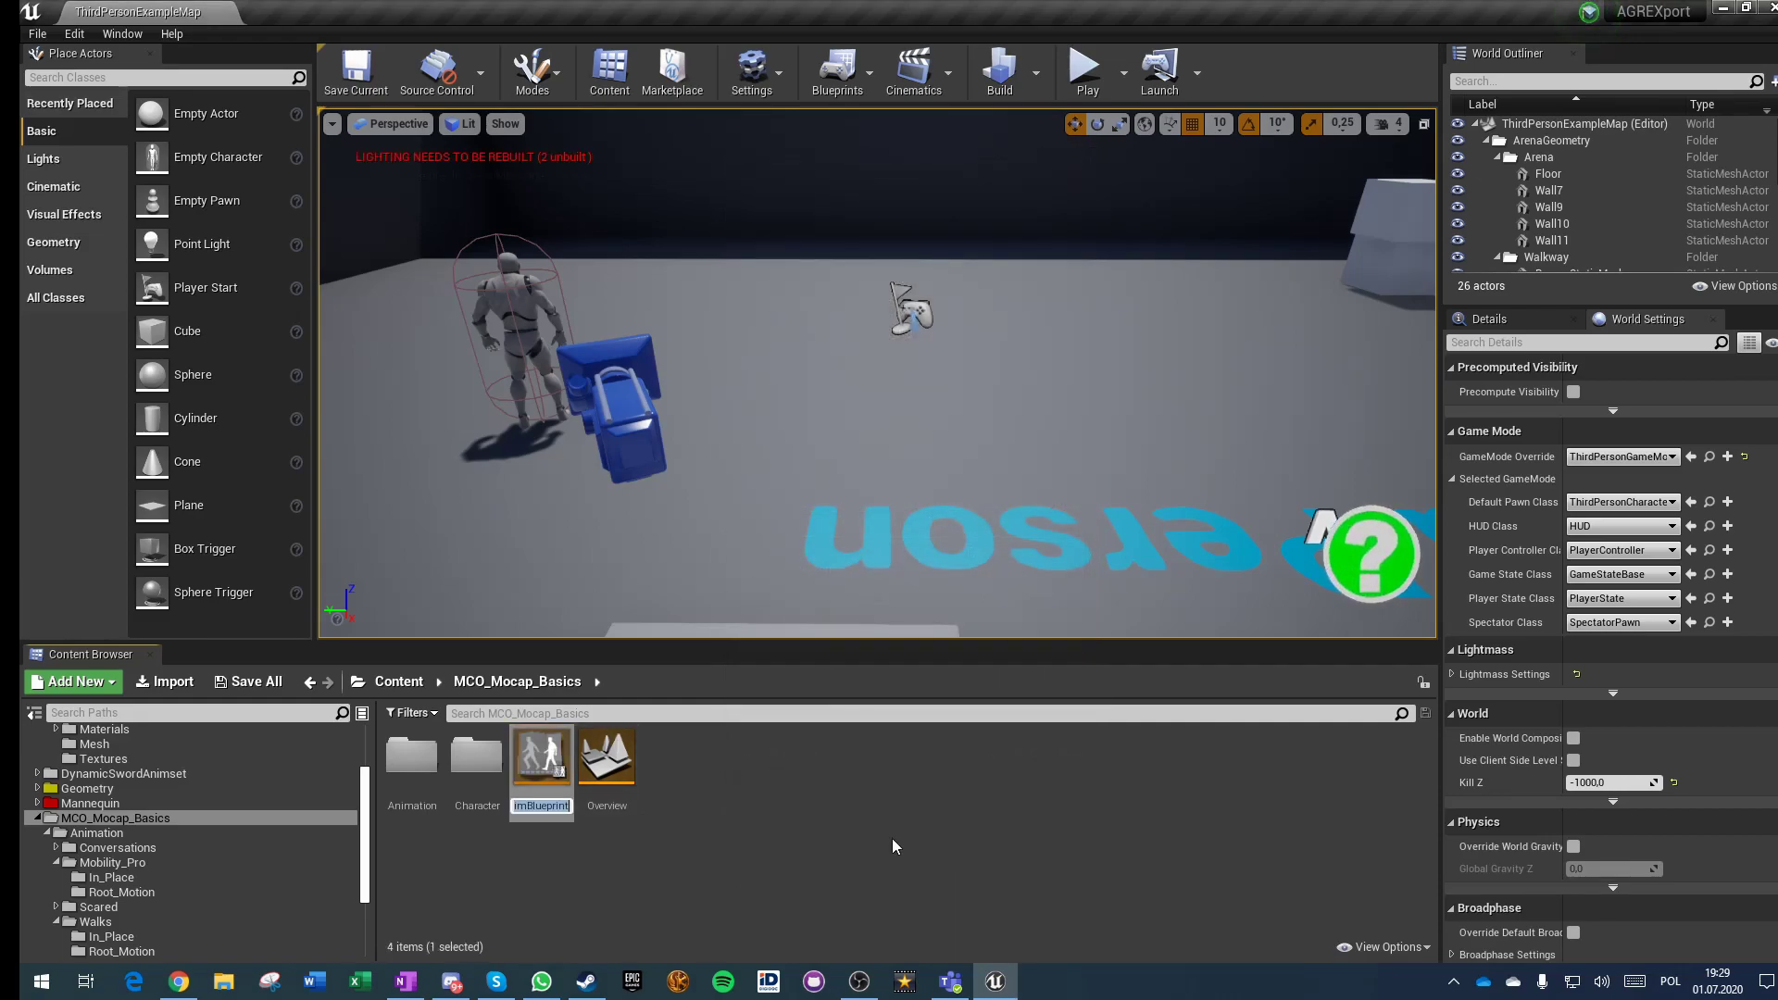
Step: Name the new animation blueprint MocapBasic_AnimBP and open it for editing
{"action": "type", "text": "Mocap"}
{"action": "type", "text": "Basic"}
{"action": "type", "text": "_AnimBP"}
{"action": "key", "text": "Return"}
{"action": "double_click", "coordinate": [541, 776]}
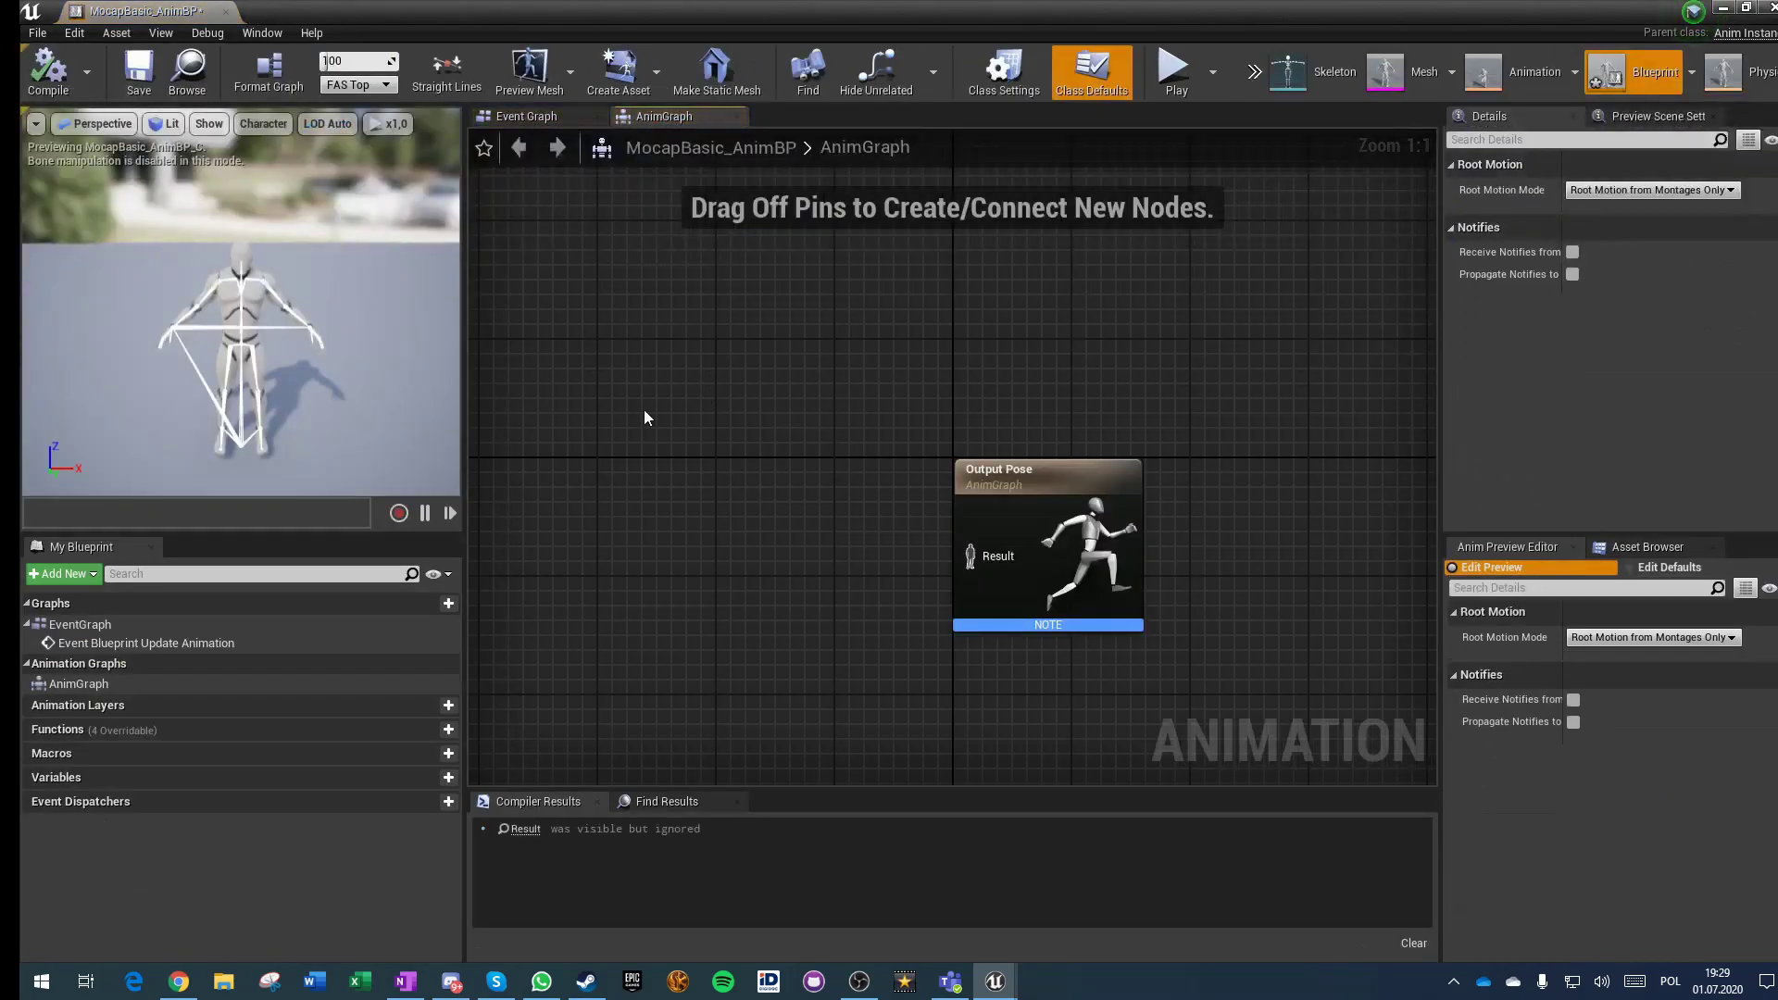
{"action": "right_click", "coordinate": [702, 313]}
{"action": "type", "text": "idle"}
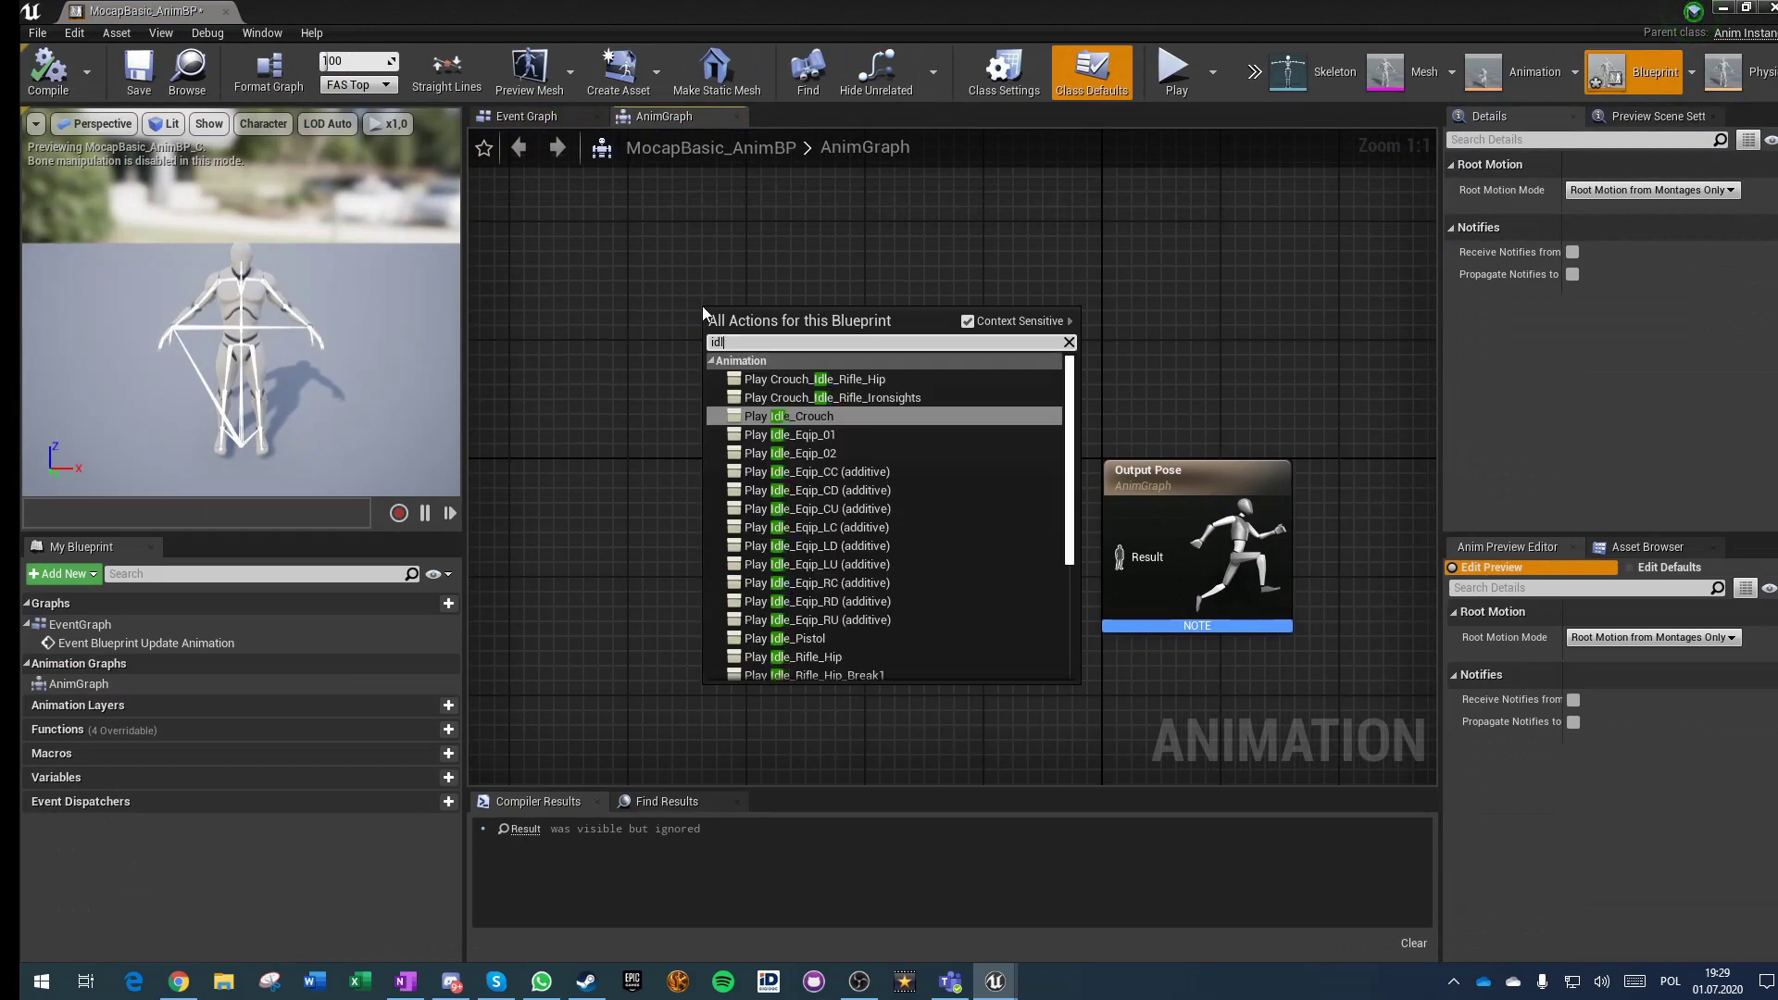
{"action": "scroll", "coordinate": [875, 508], "scroll_direction": "down", "scroll_amount": 3}
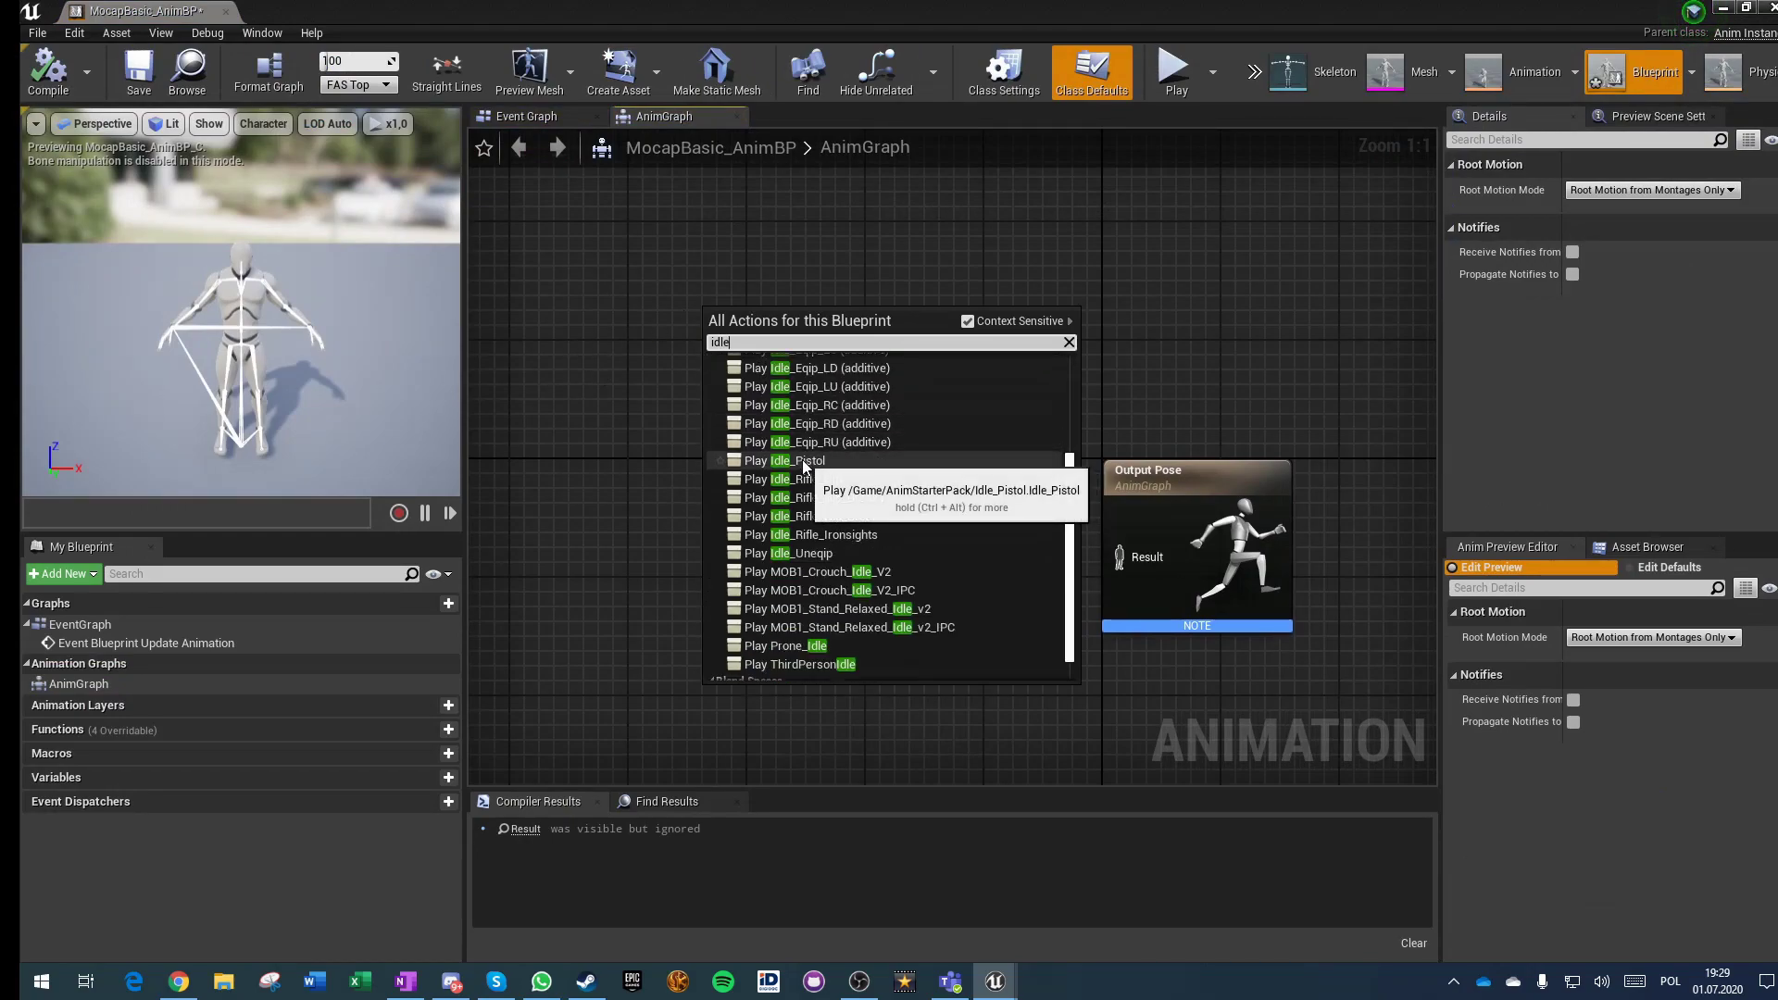
{"action": "scroll", "coordinate": [806, 460], "scroll_direction": "down", "scroll_amount": 1}
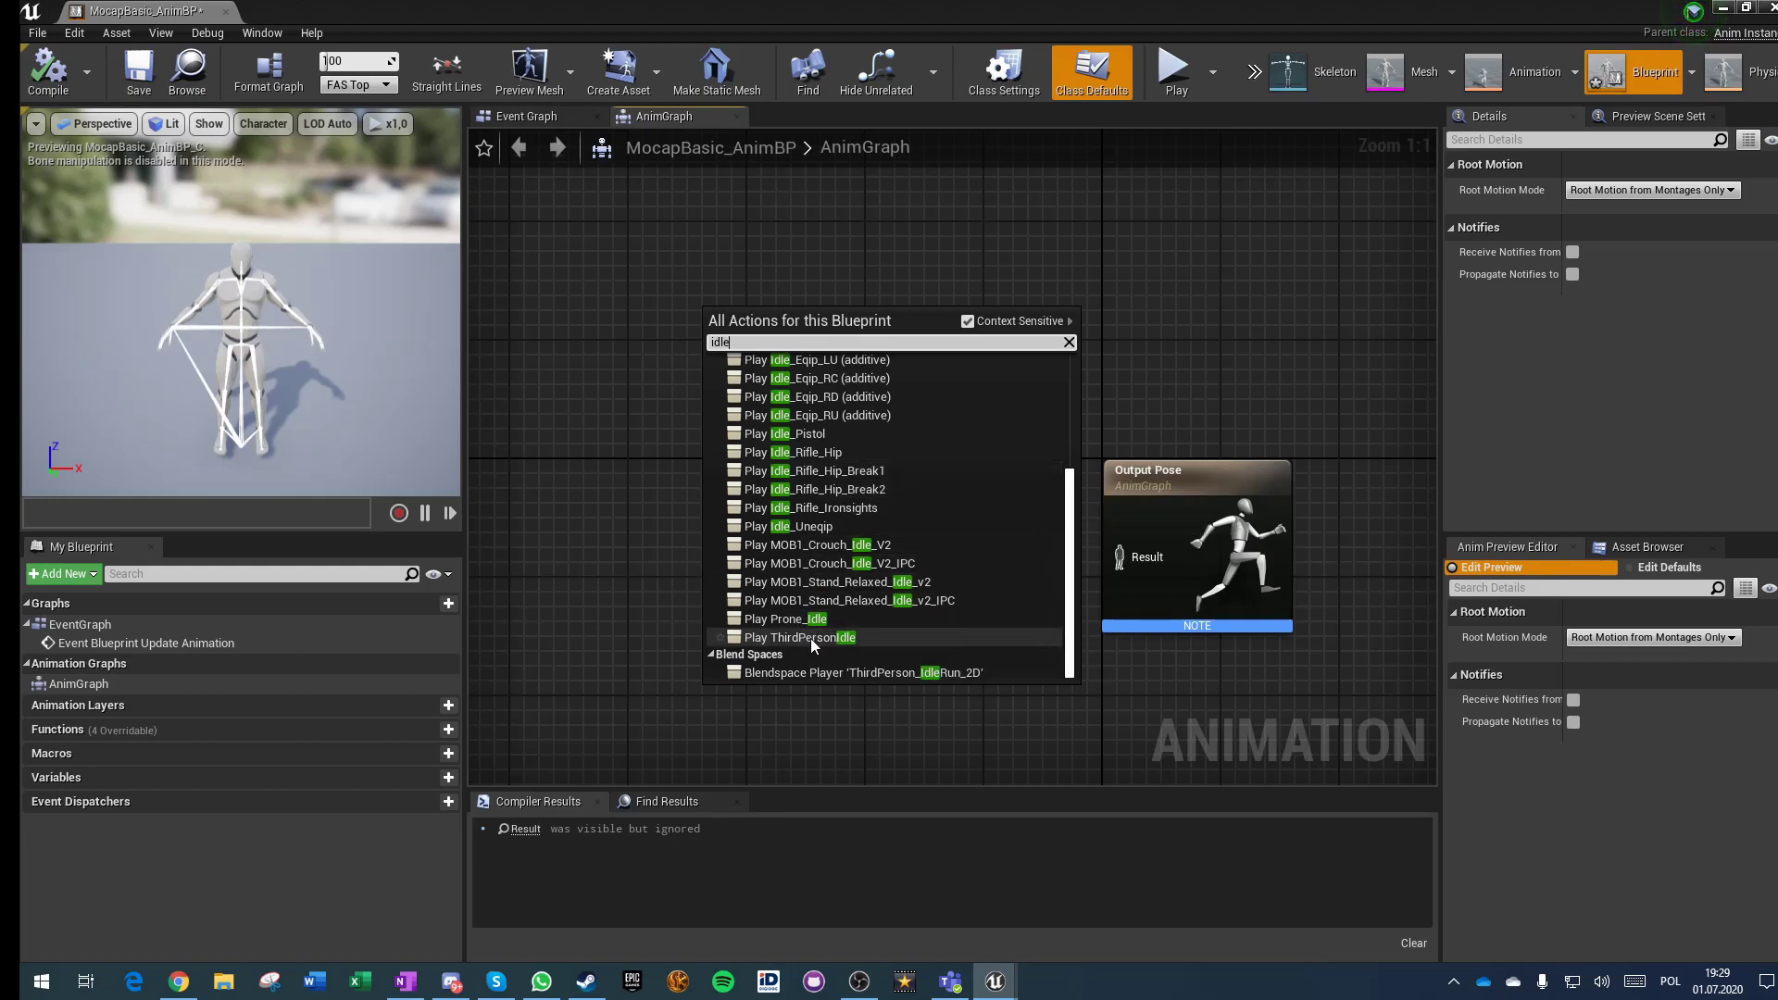
{"action": "scroll", "coordinate": [837, 674], "scroll_direction": "up", "scroll_amount": 2}
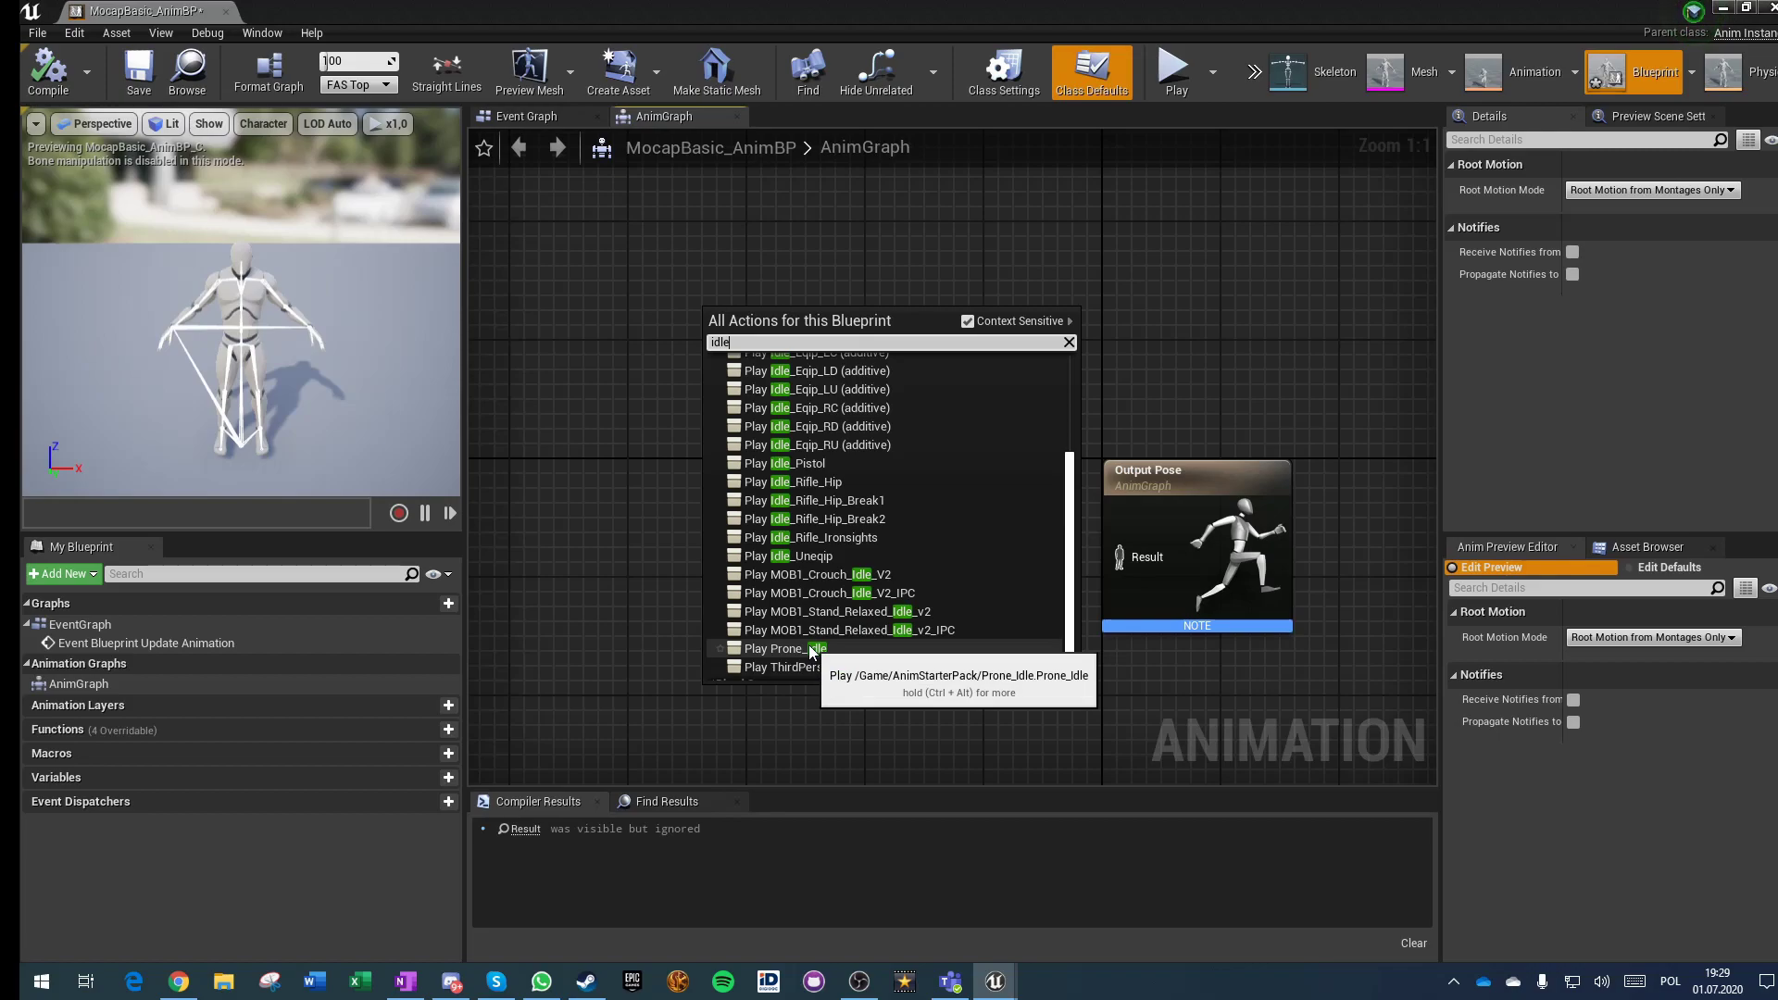
{"action": "scroll", "coordinate": [811, 648], "scroll_direction": "up", "scroll_amount": 6}
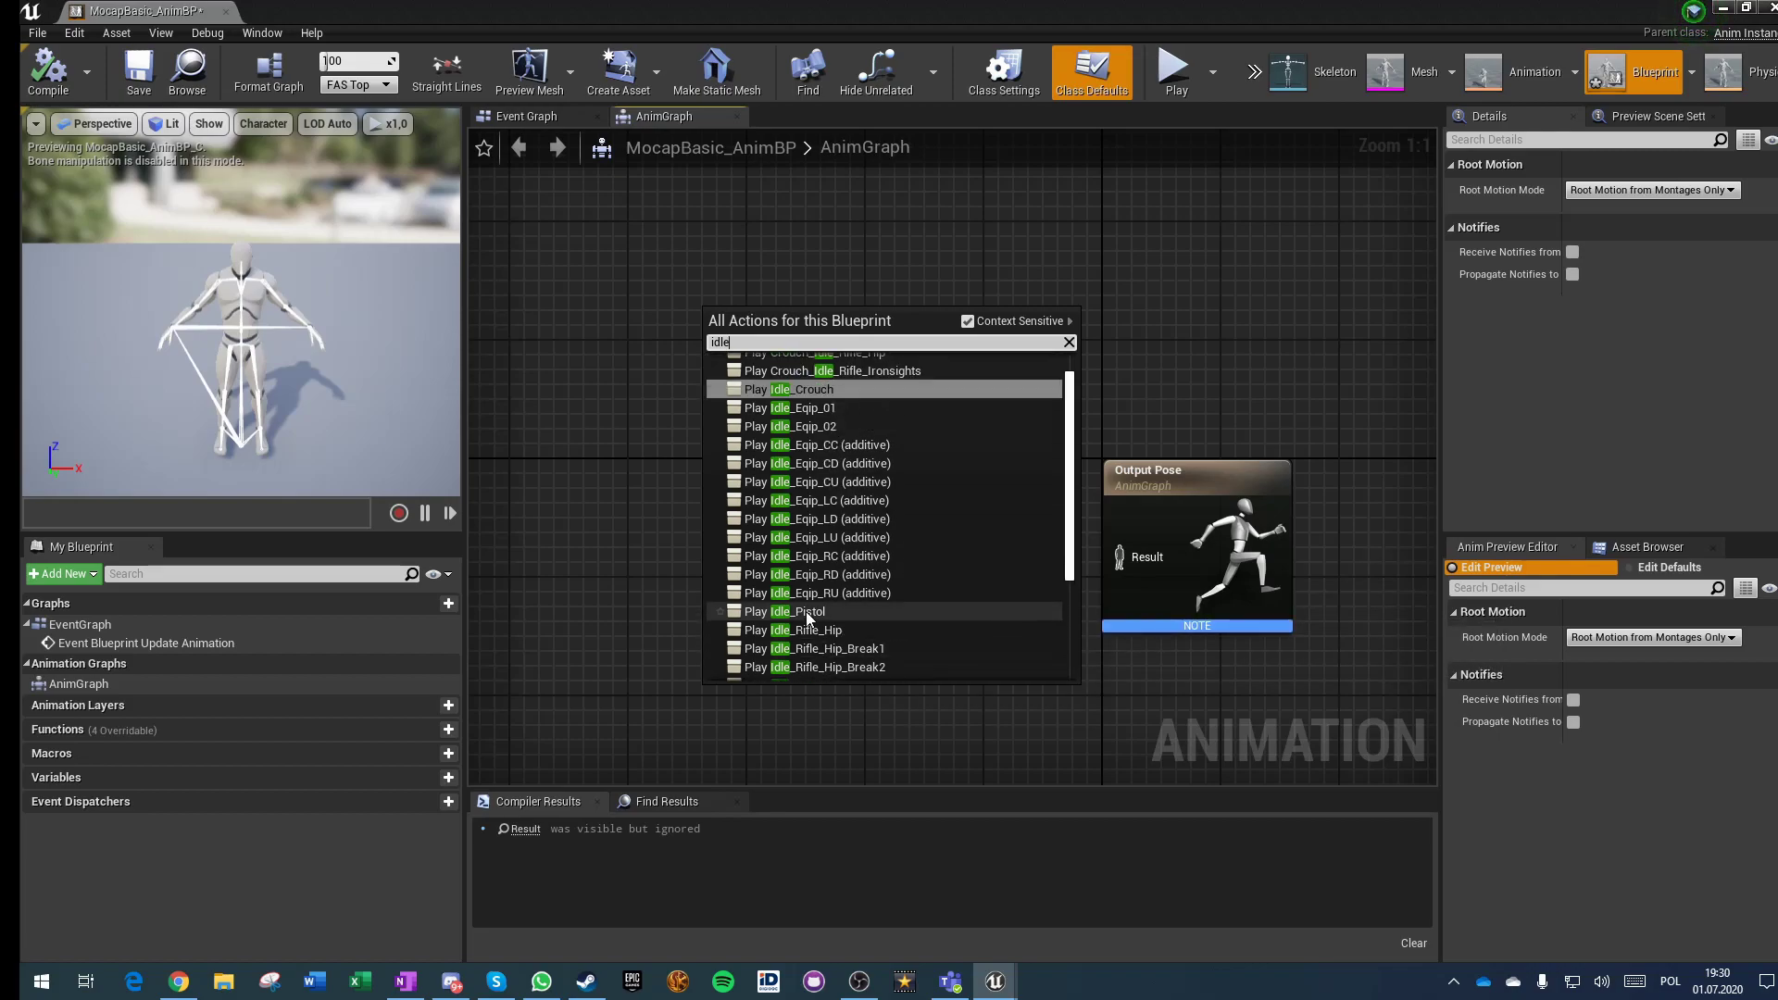
{"action": "left_click", "coordinate": [646, 452]}
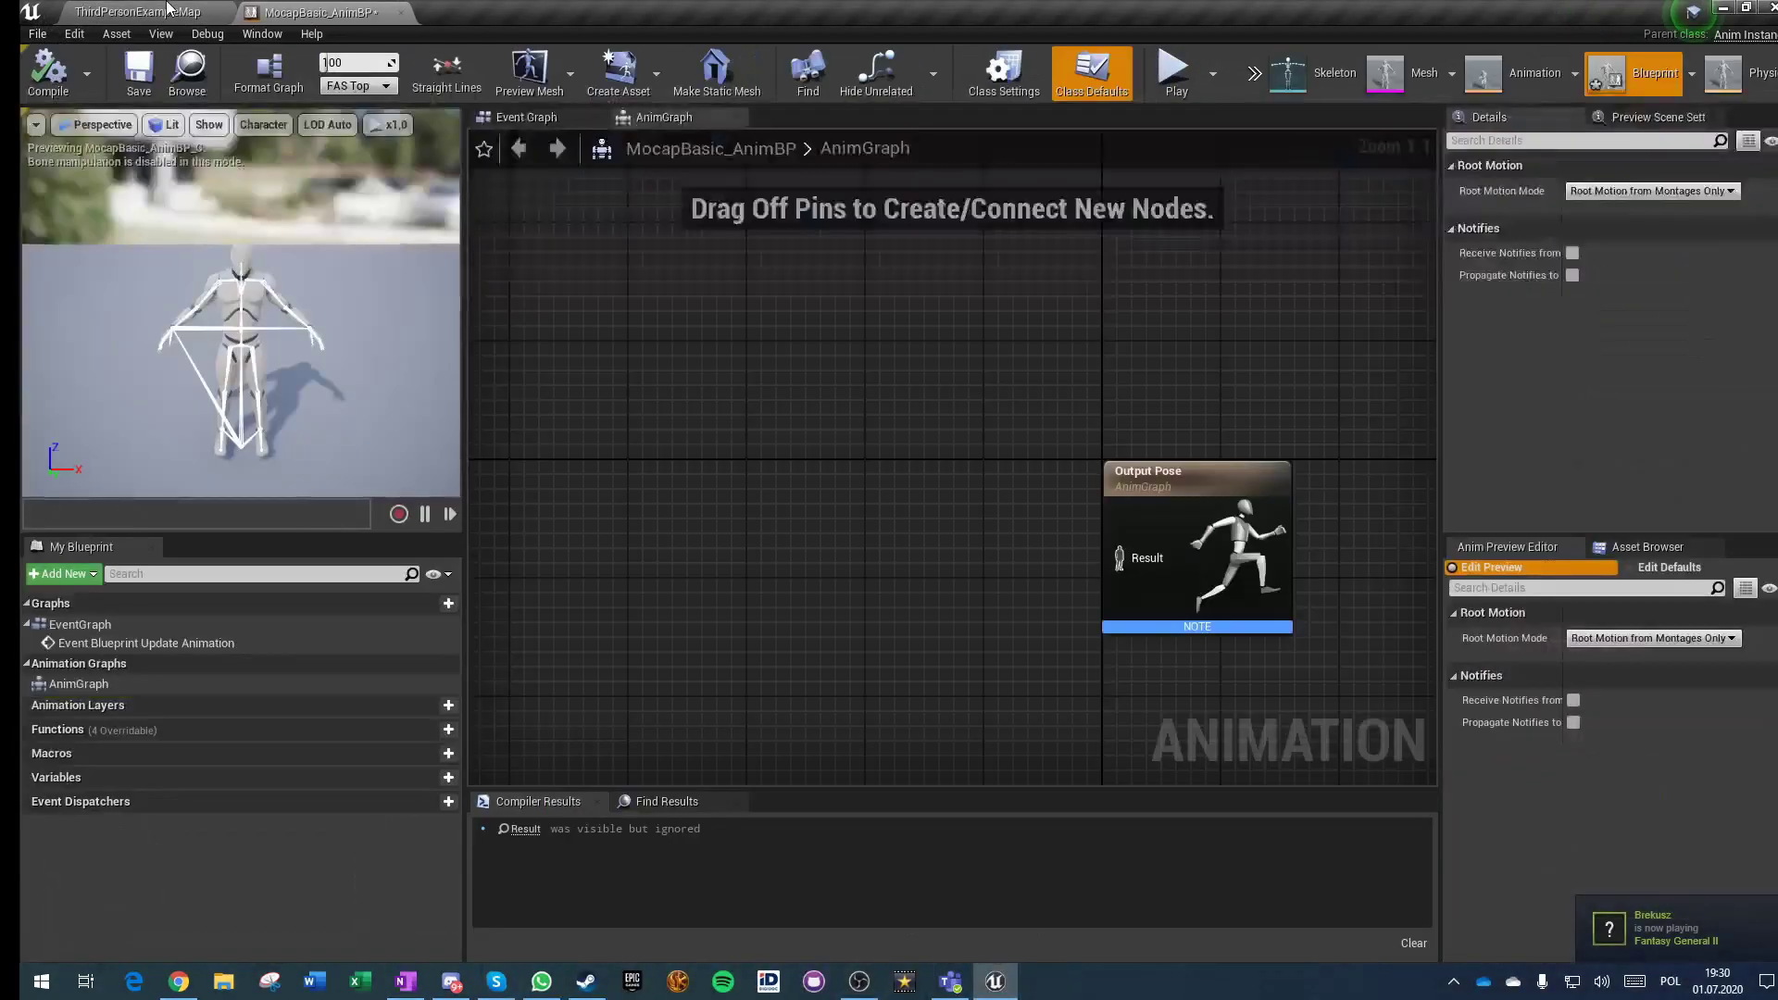
Step: Fix up redirectors for the whole Content folder of the project and save all modified assets
{"action": "left_click", "coordinate": [148, 12]}
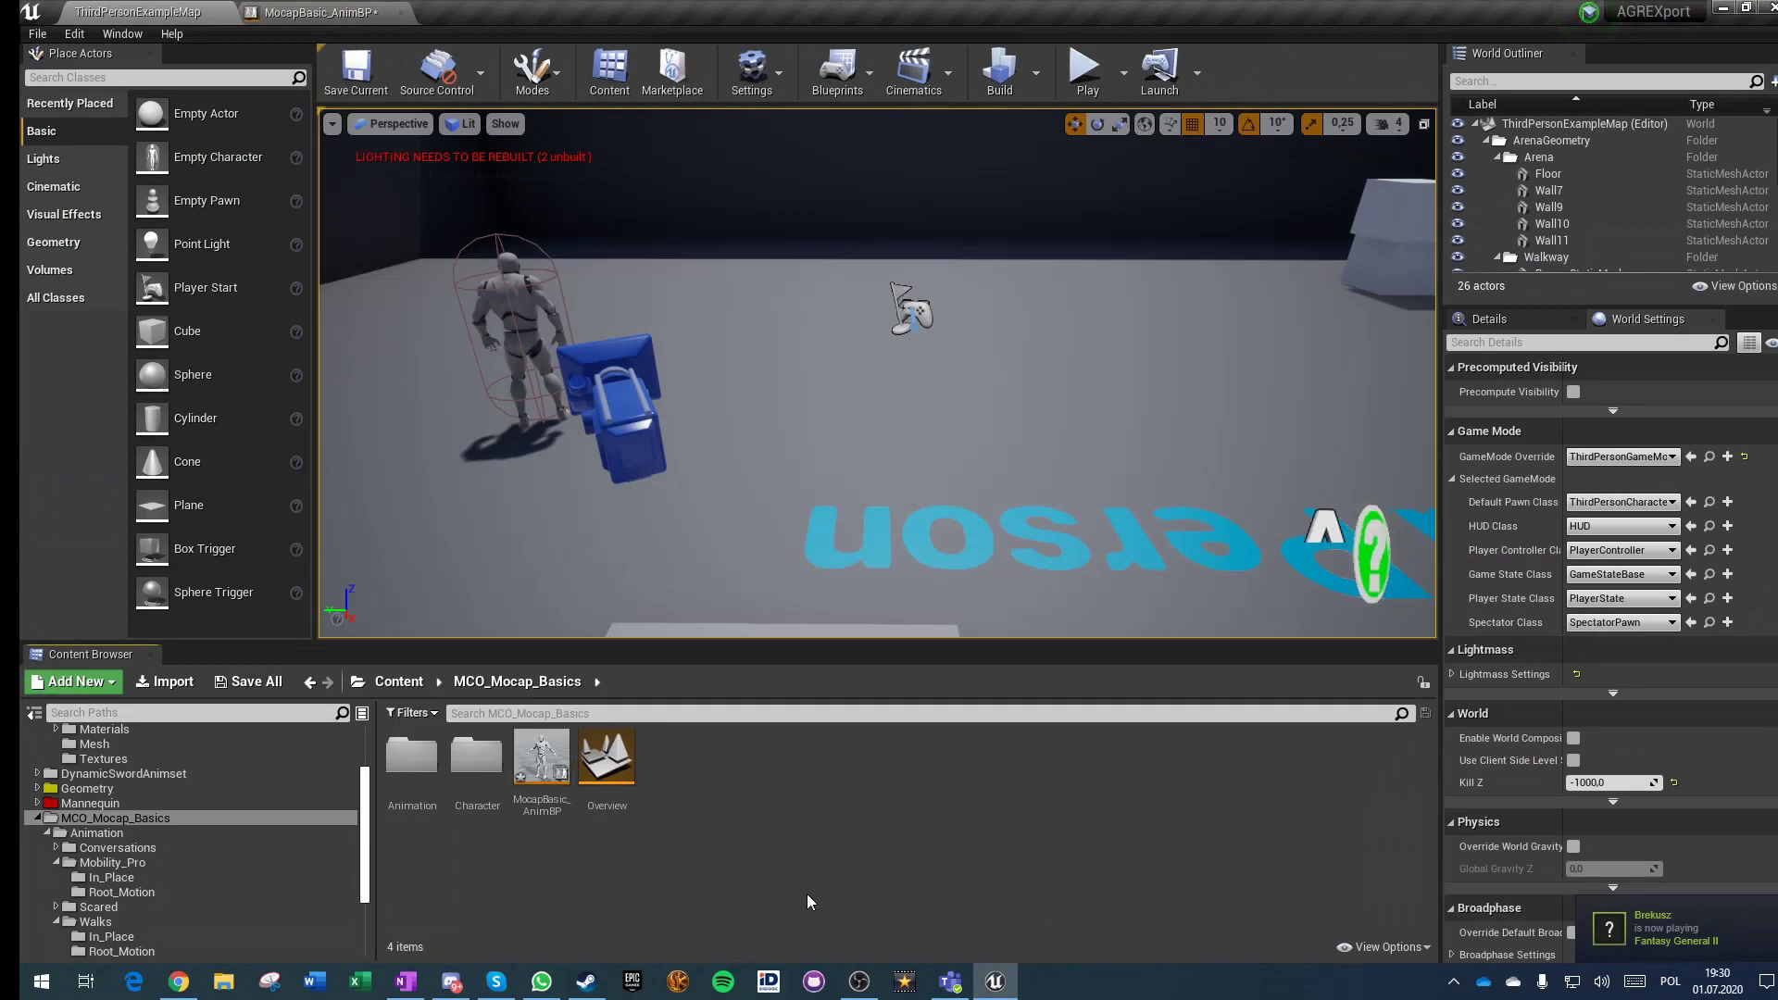
{"action": "scroll", "coordinate": [139, 815], "scroll_direction": "up", "scroll_amount": 3}
{"action": "right_click", "coordinate": [83, 734]}
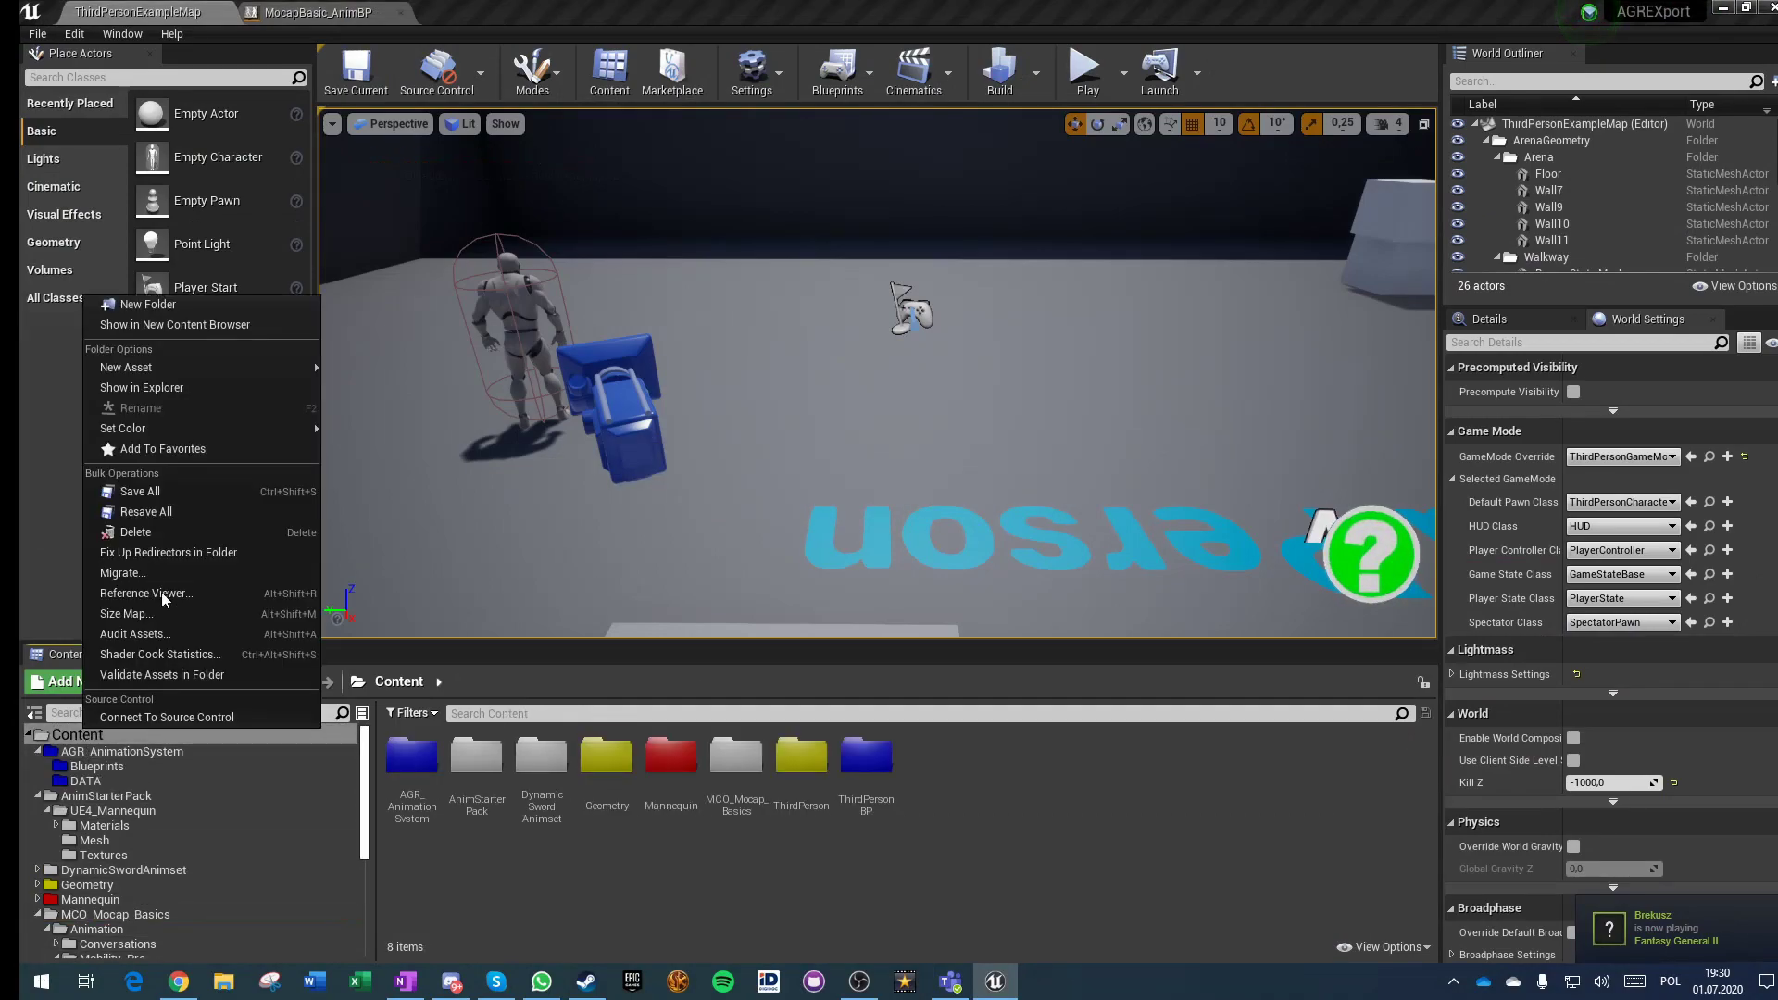
{"action": "left_click", "coordinate": [166, 552]}
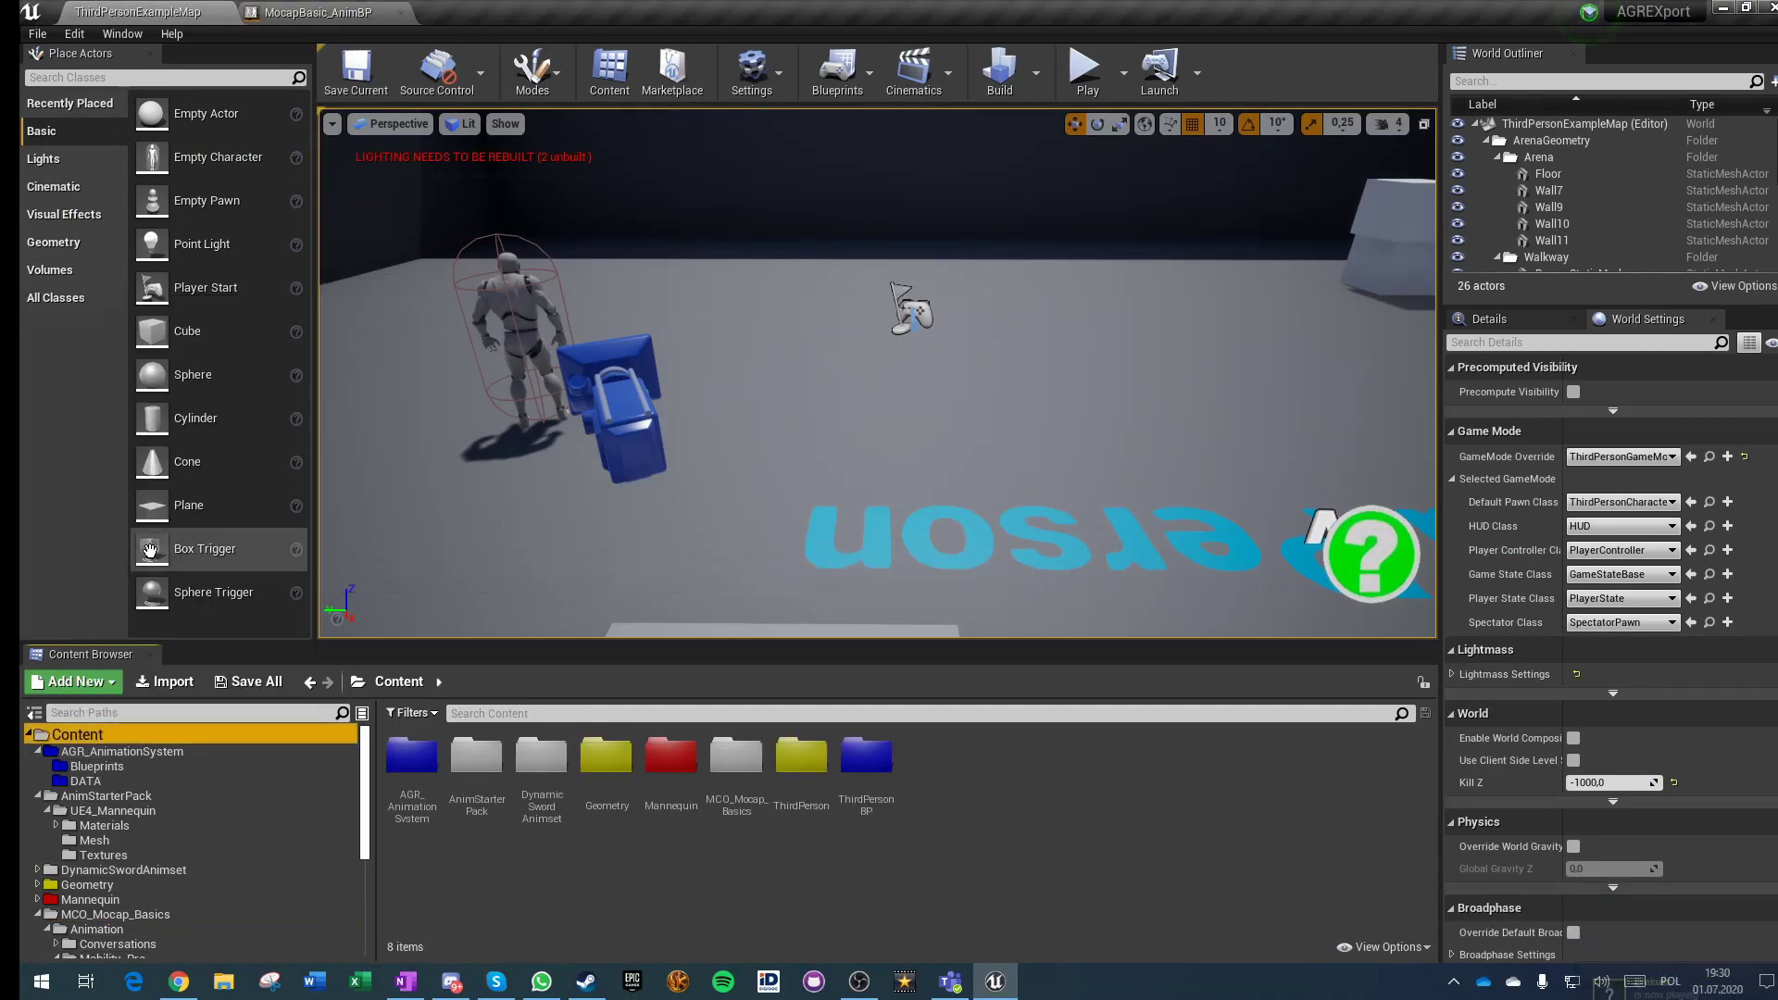
{"action": "left_click", "coordinate": [219, 682]}
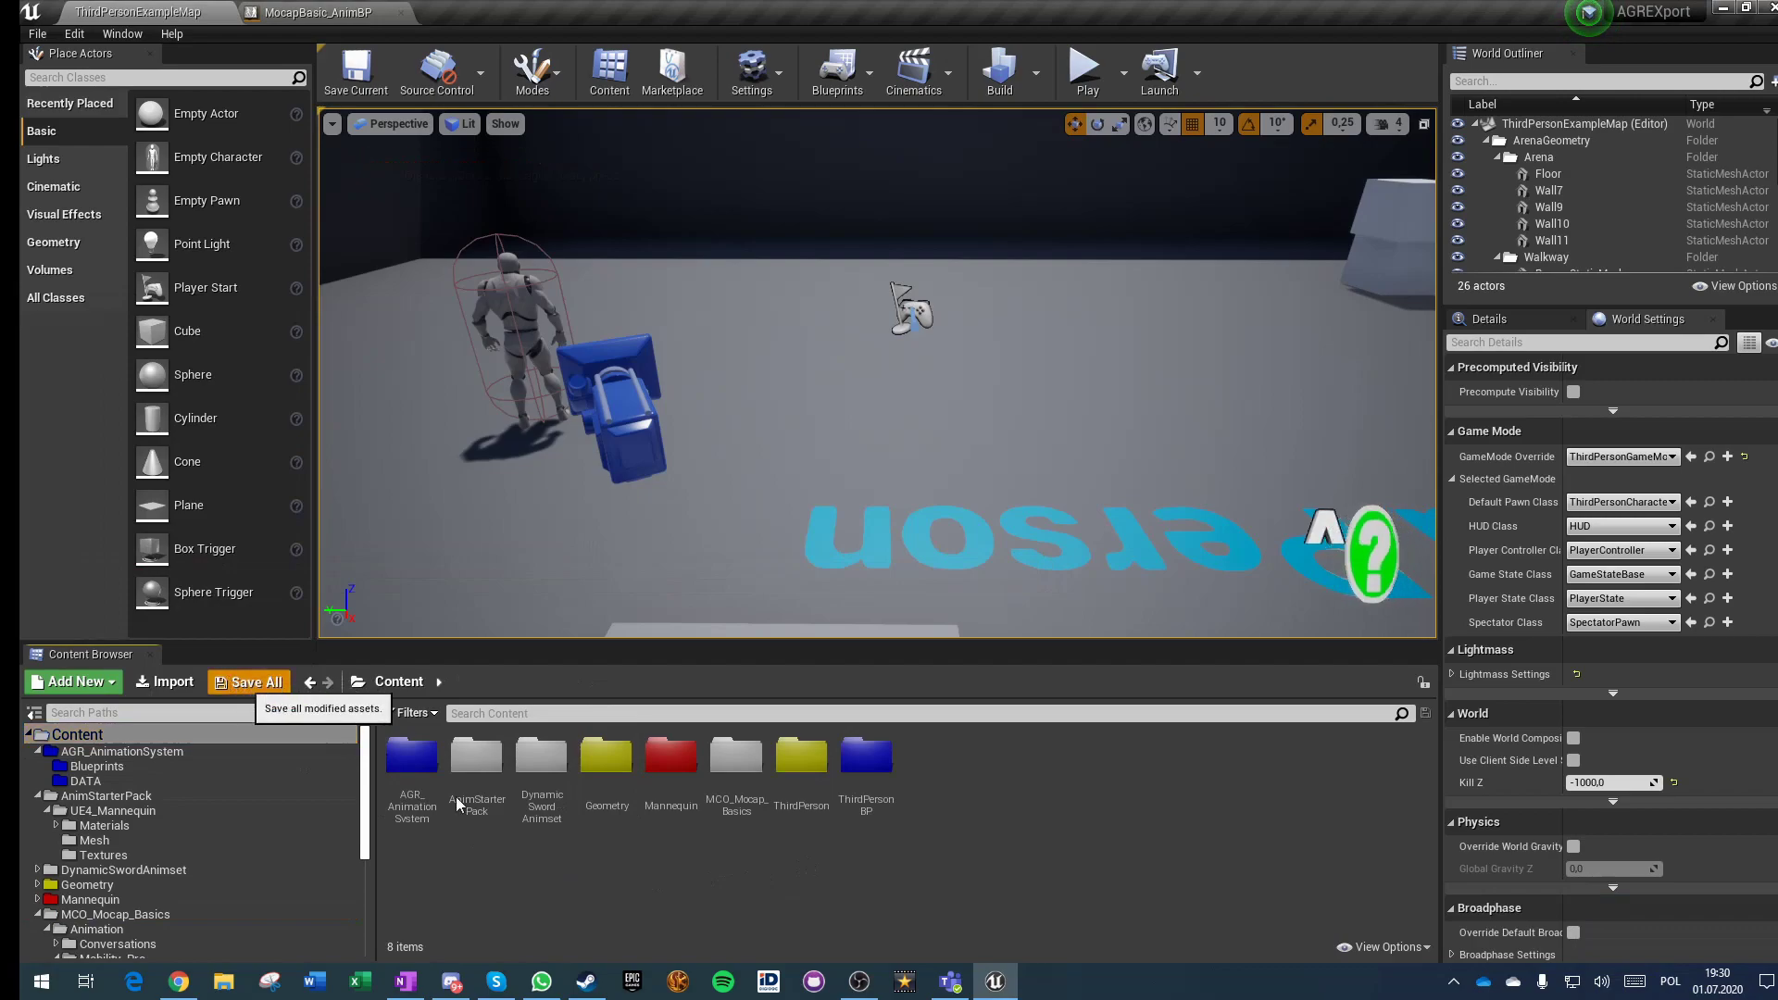
Step: Find the idle animation MOB1_Stand_Relaxed_Idle_v2_IPC in Mobility_Pro/In_Place and add it to the AnimGraph of MocapBasic_AnimBP
{"action": "double_click", "coordinate": [738, 758]}
{"action": "left_click", "coordinate": [410, 761]}
{"action": "double_click", "coordinate": [410, 762]}
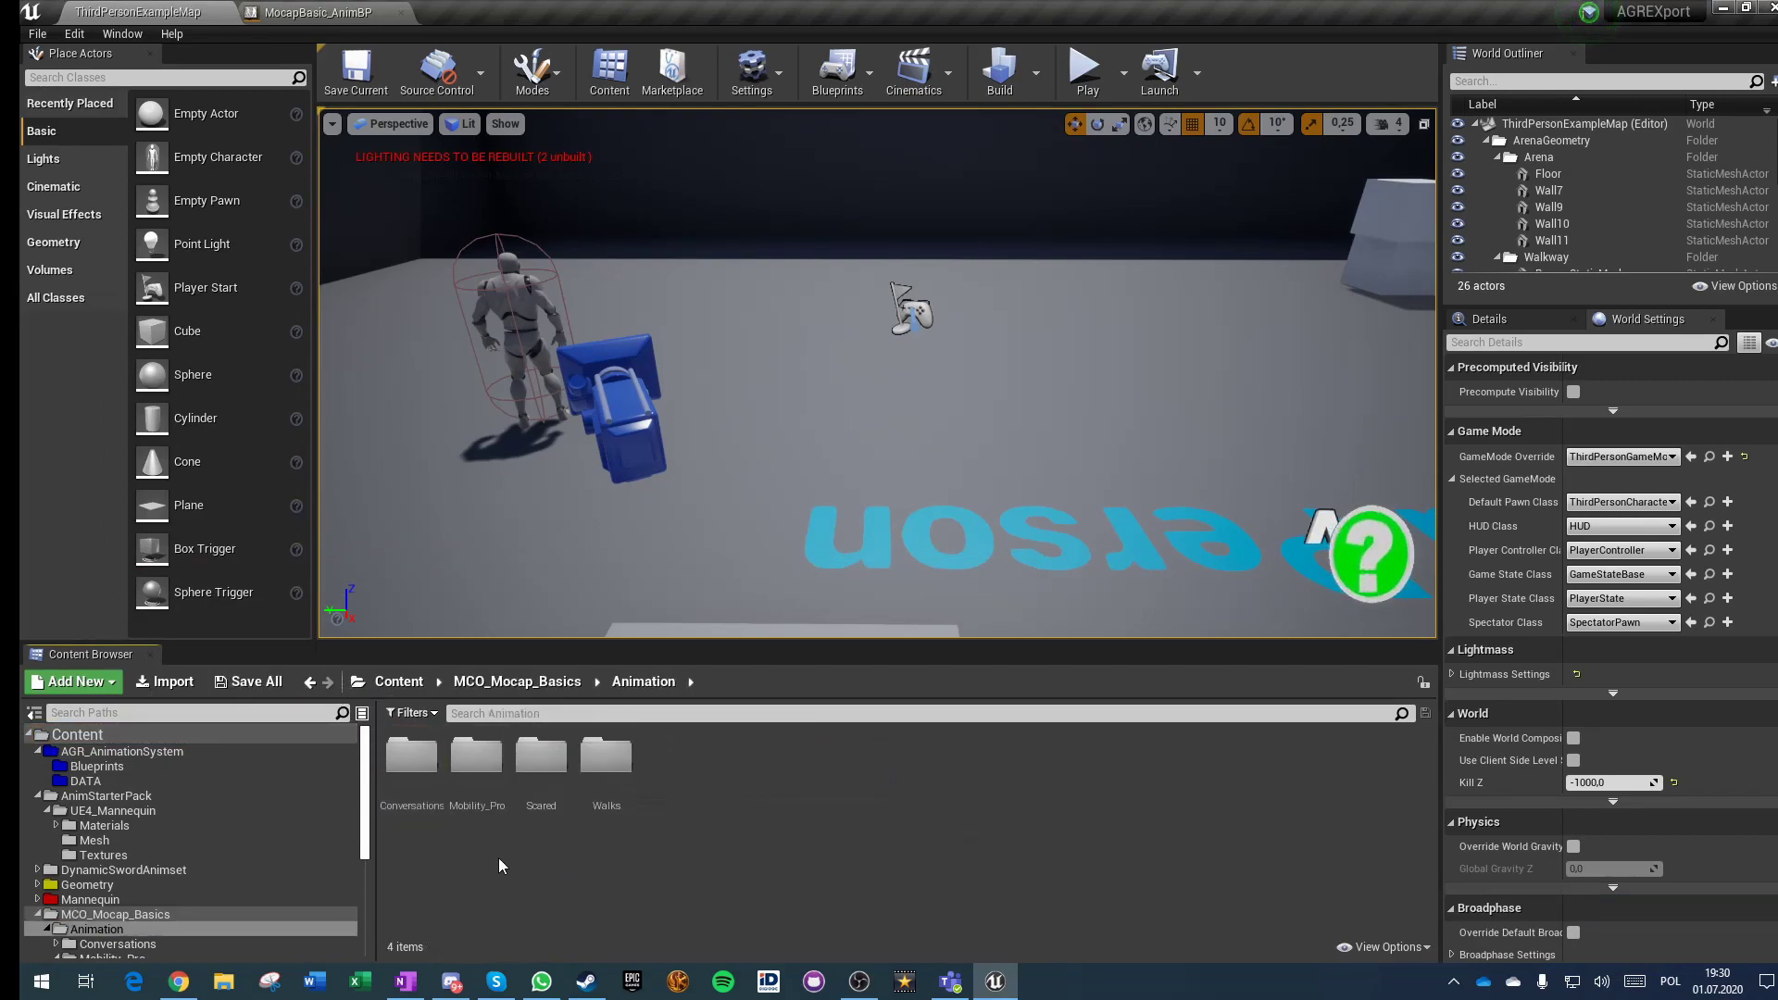
{"action": "double_click", "coordinate": [476, 757]}
{"action": "double_click", "coordinate": [413, 758]}
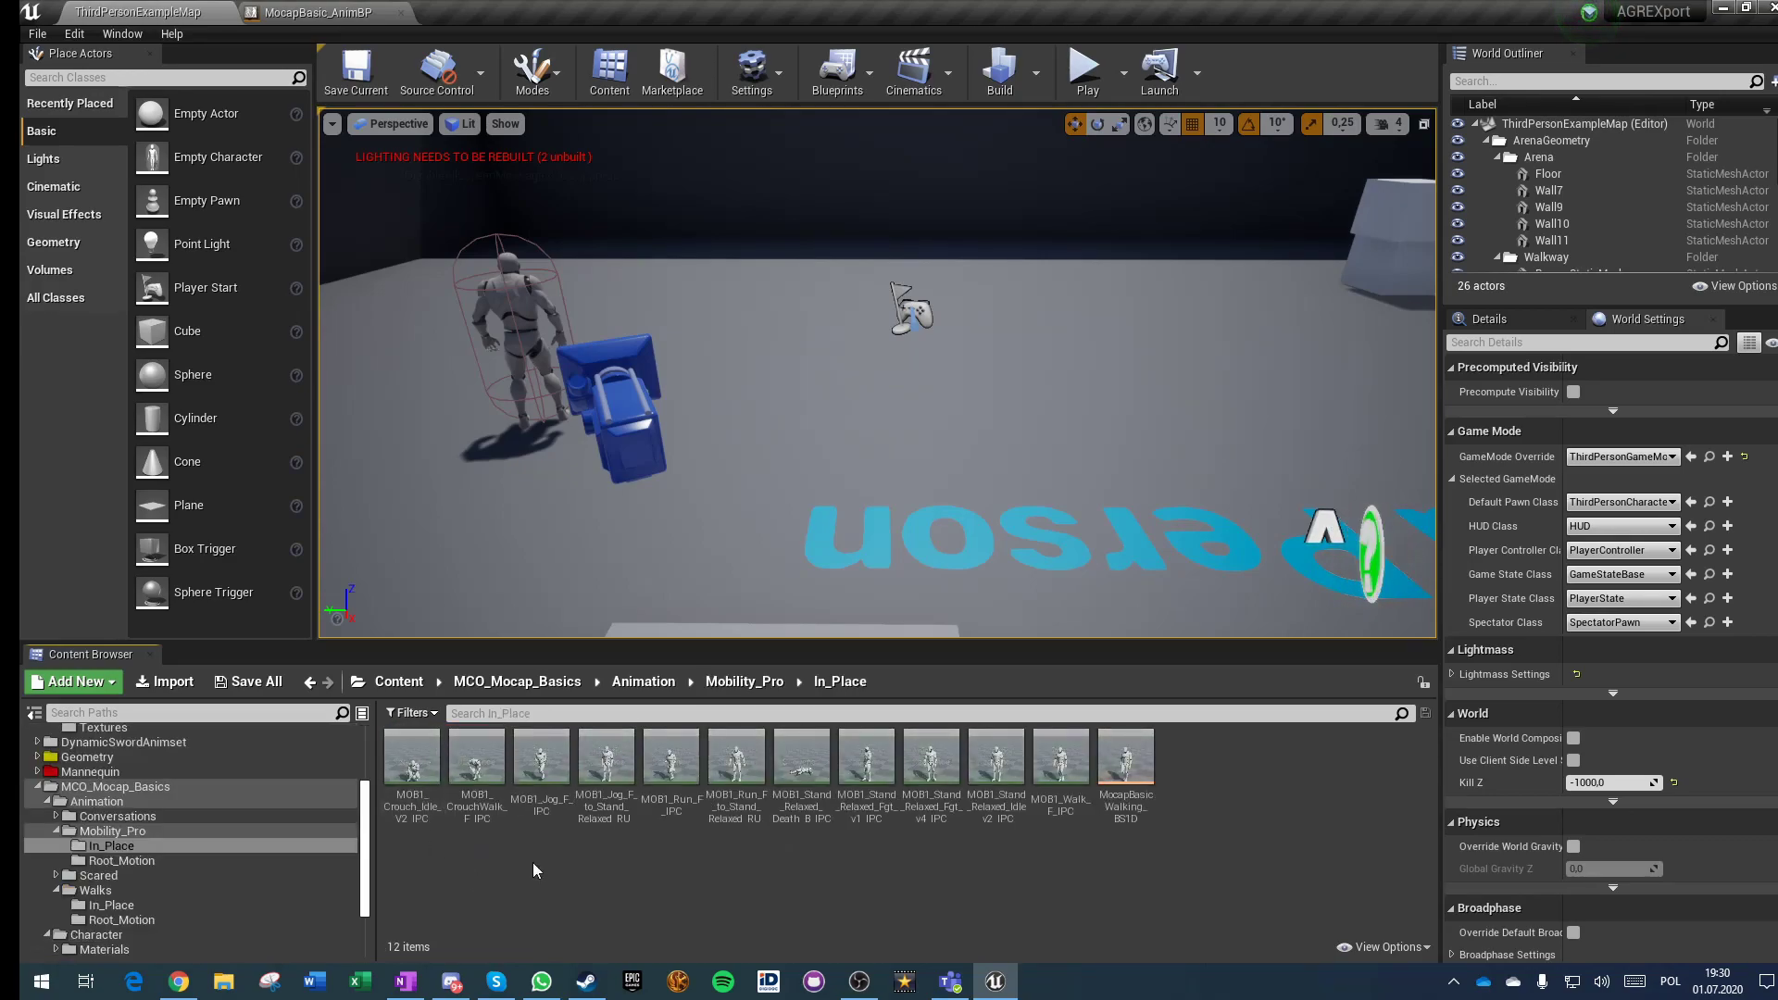
{"action": "left_click", "coordinate": [549, 712]}
{"action": "type", "text": "idle"}
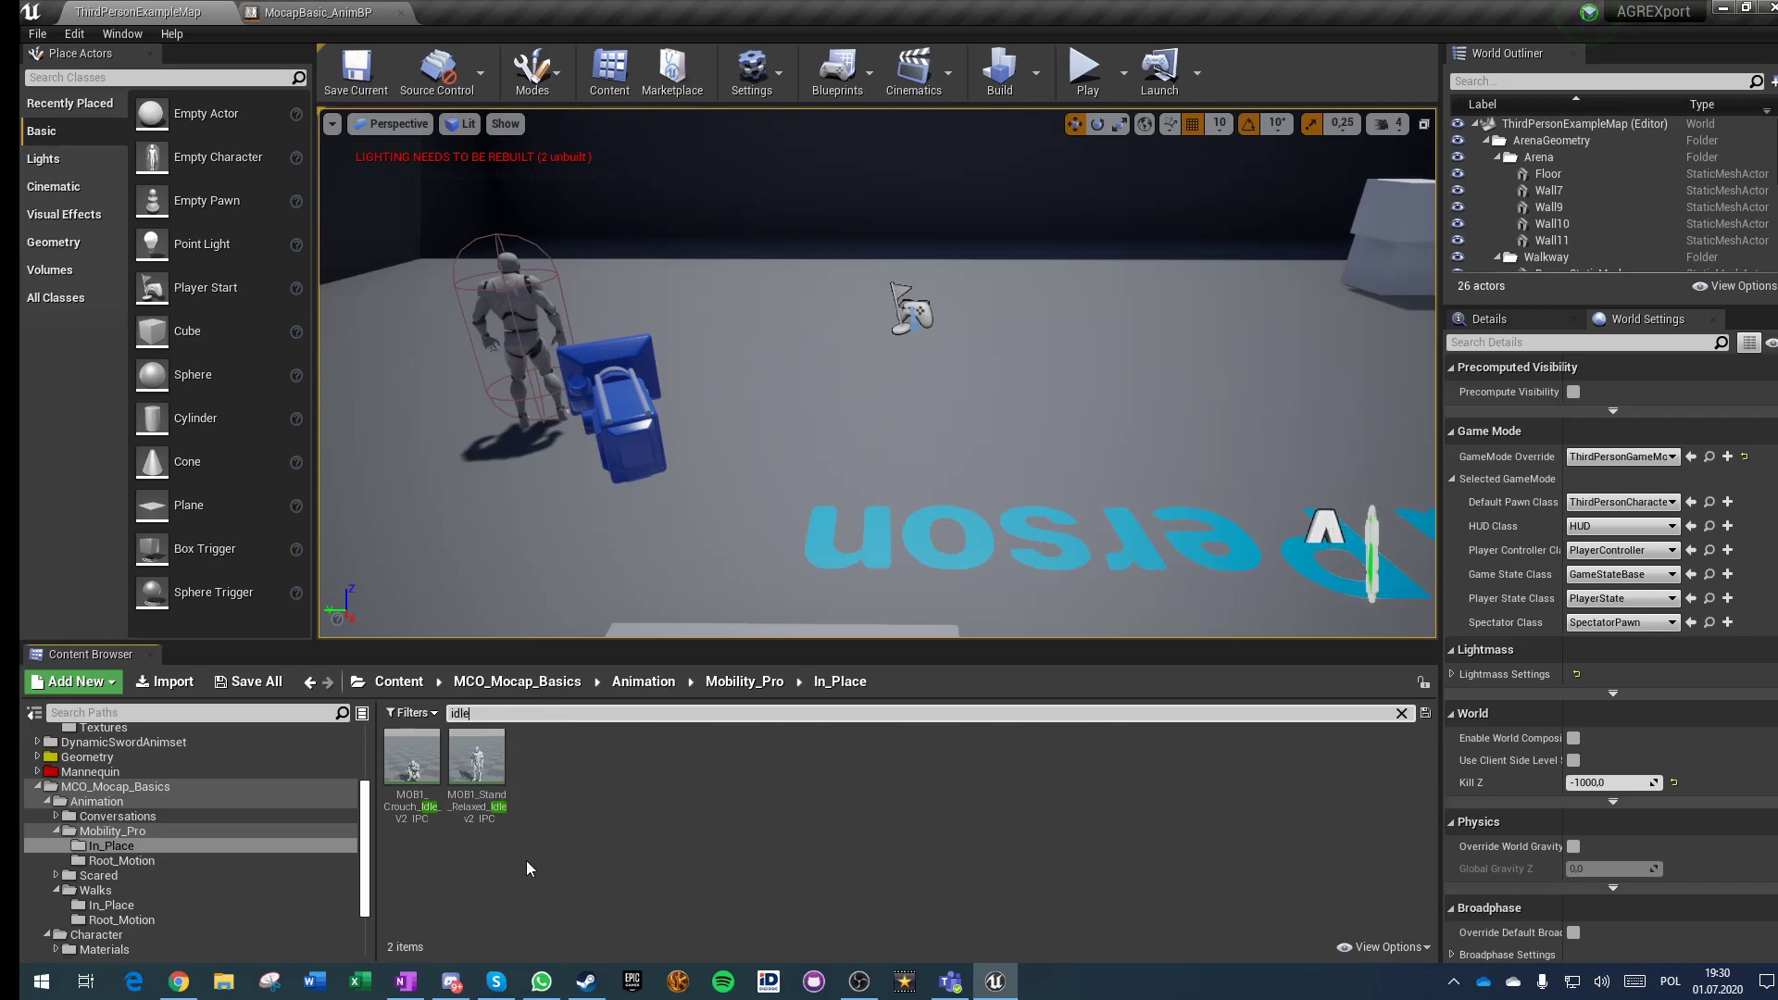
{"action": "mouse_move", "coordinate": [481, 761]}
{"action": "left_click_drag", "start_coordinate": [482, 761], "coordinate": [725, 523]}
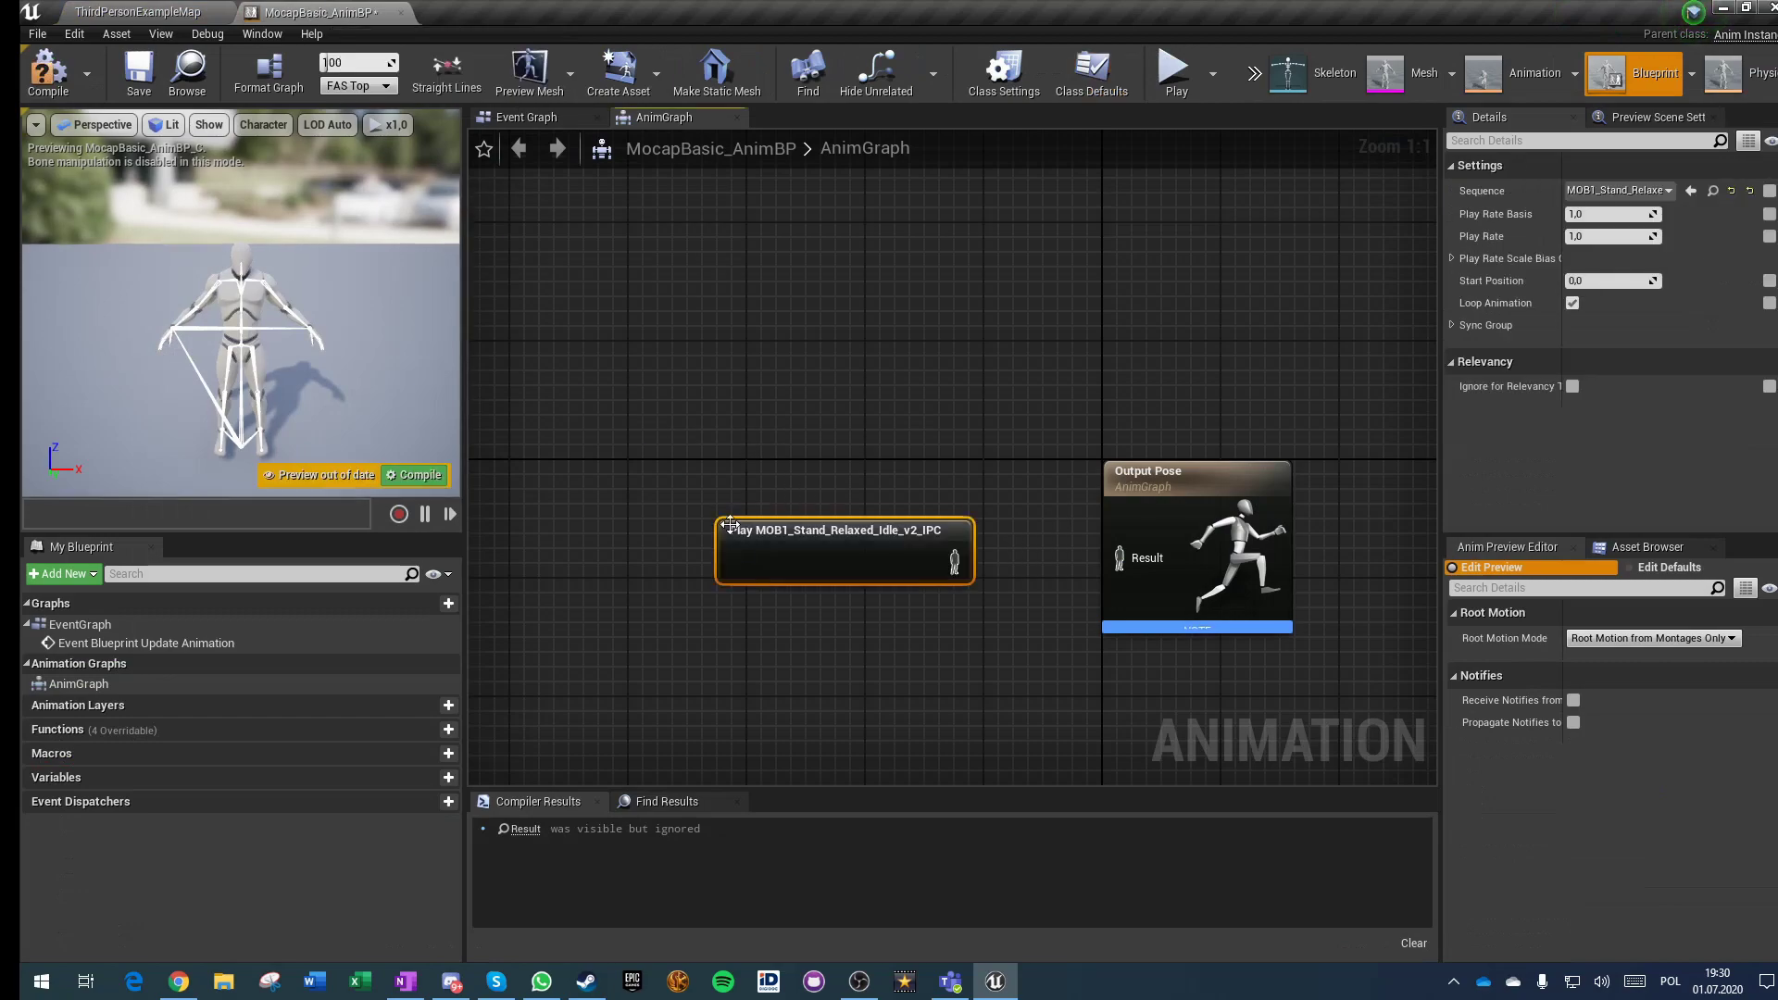
Step: Cache the standing idle animation's output in a saved pose named IdleSavedPose
{"action": "left_click_drag", "start_coordinate": [915, 576], "coordinate": [722, 339]}
{"action": "left_click_drag", "start_coordinate": [917, 319], "coordinate": [917, 319]}
{"action": "type", "text": "save pose"}
{"action": "key", "text": "Return"}
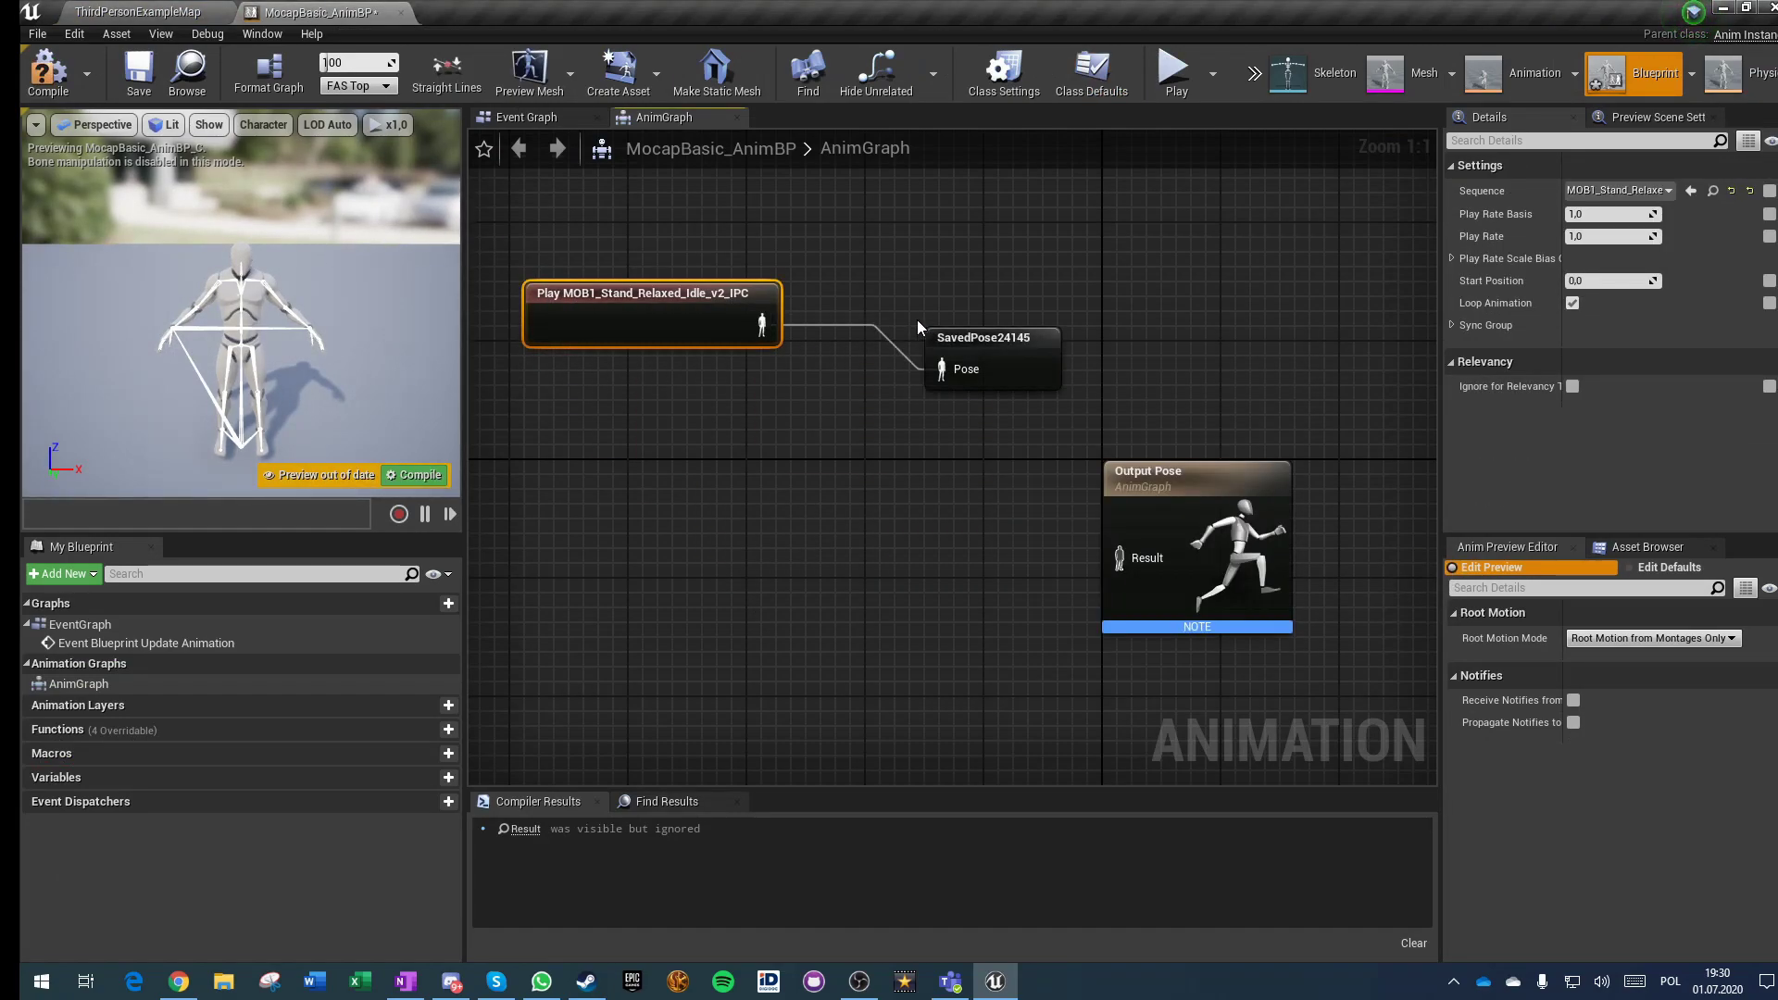
{"action": "double_click", "coordinate": [975, 339]}
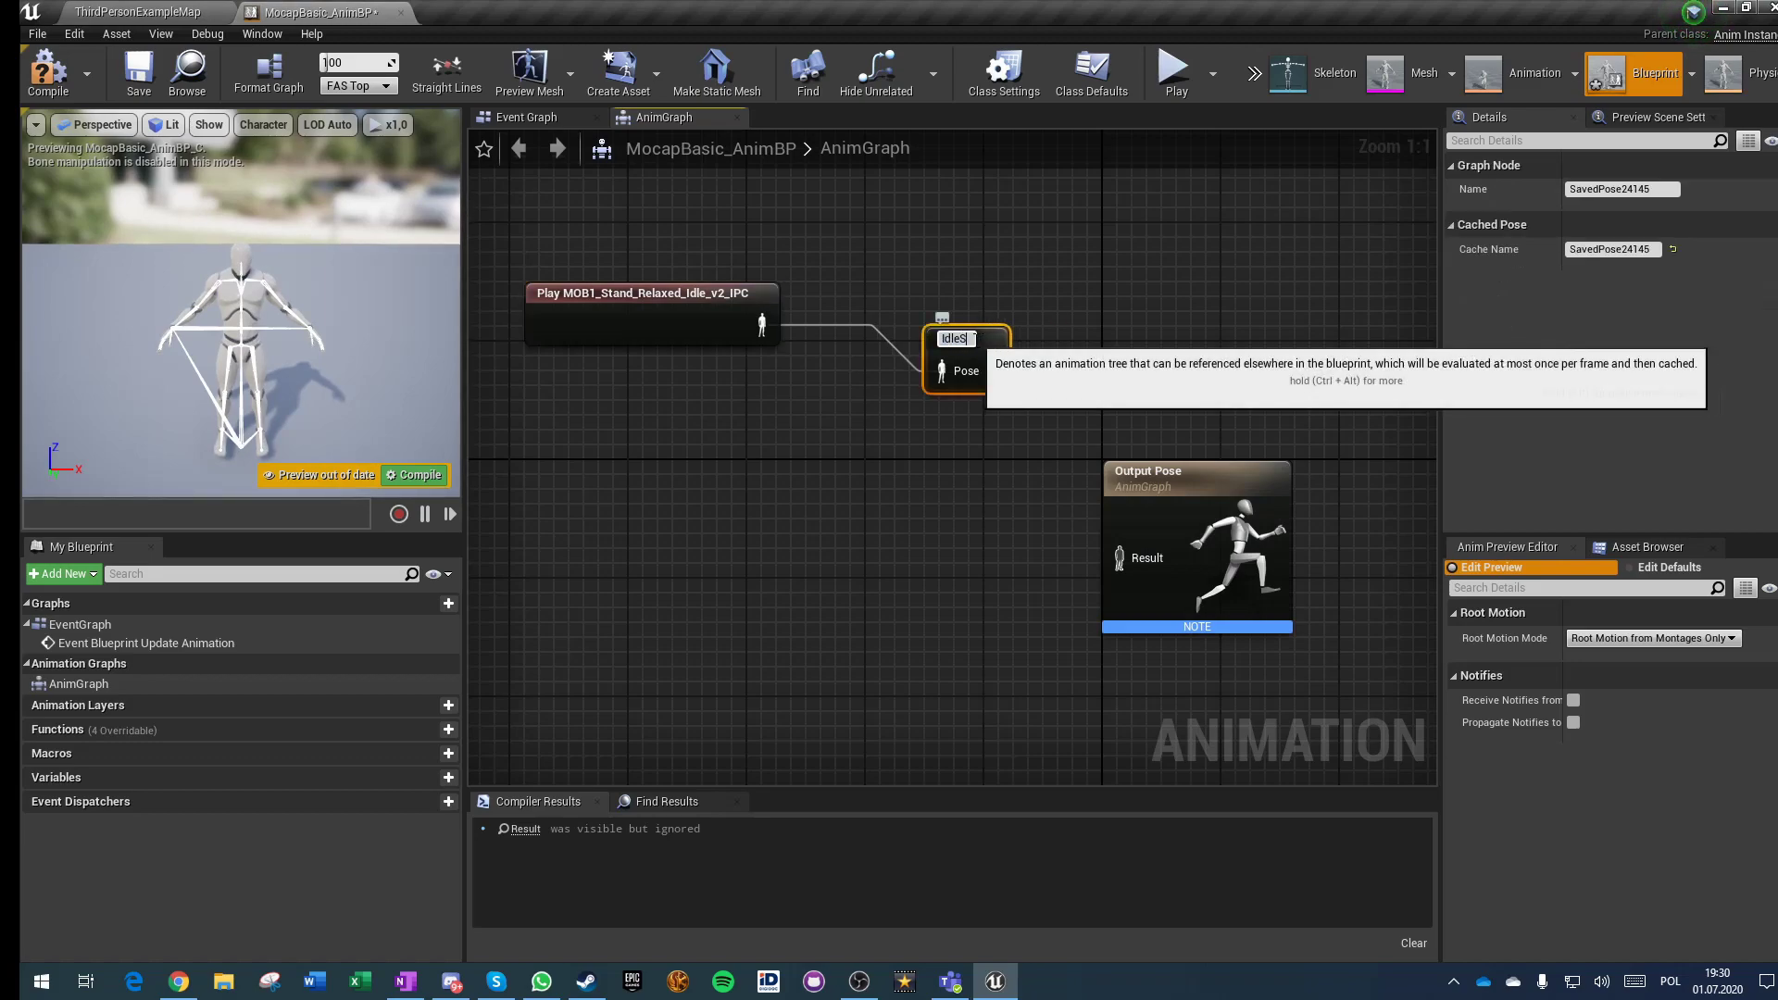
{"action": "type", "text": "IdleSavedPose"}
{"action": "key", "text": "Return"}
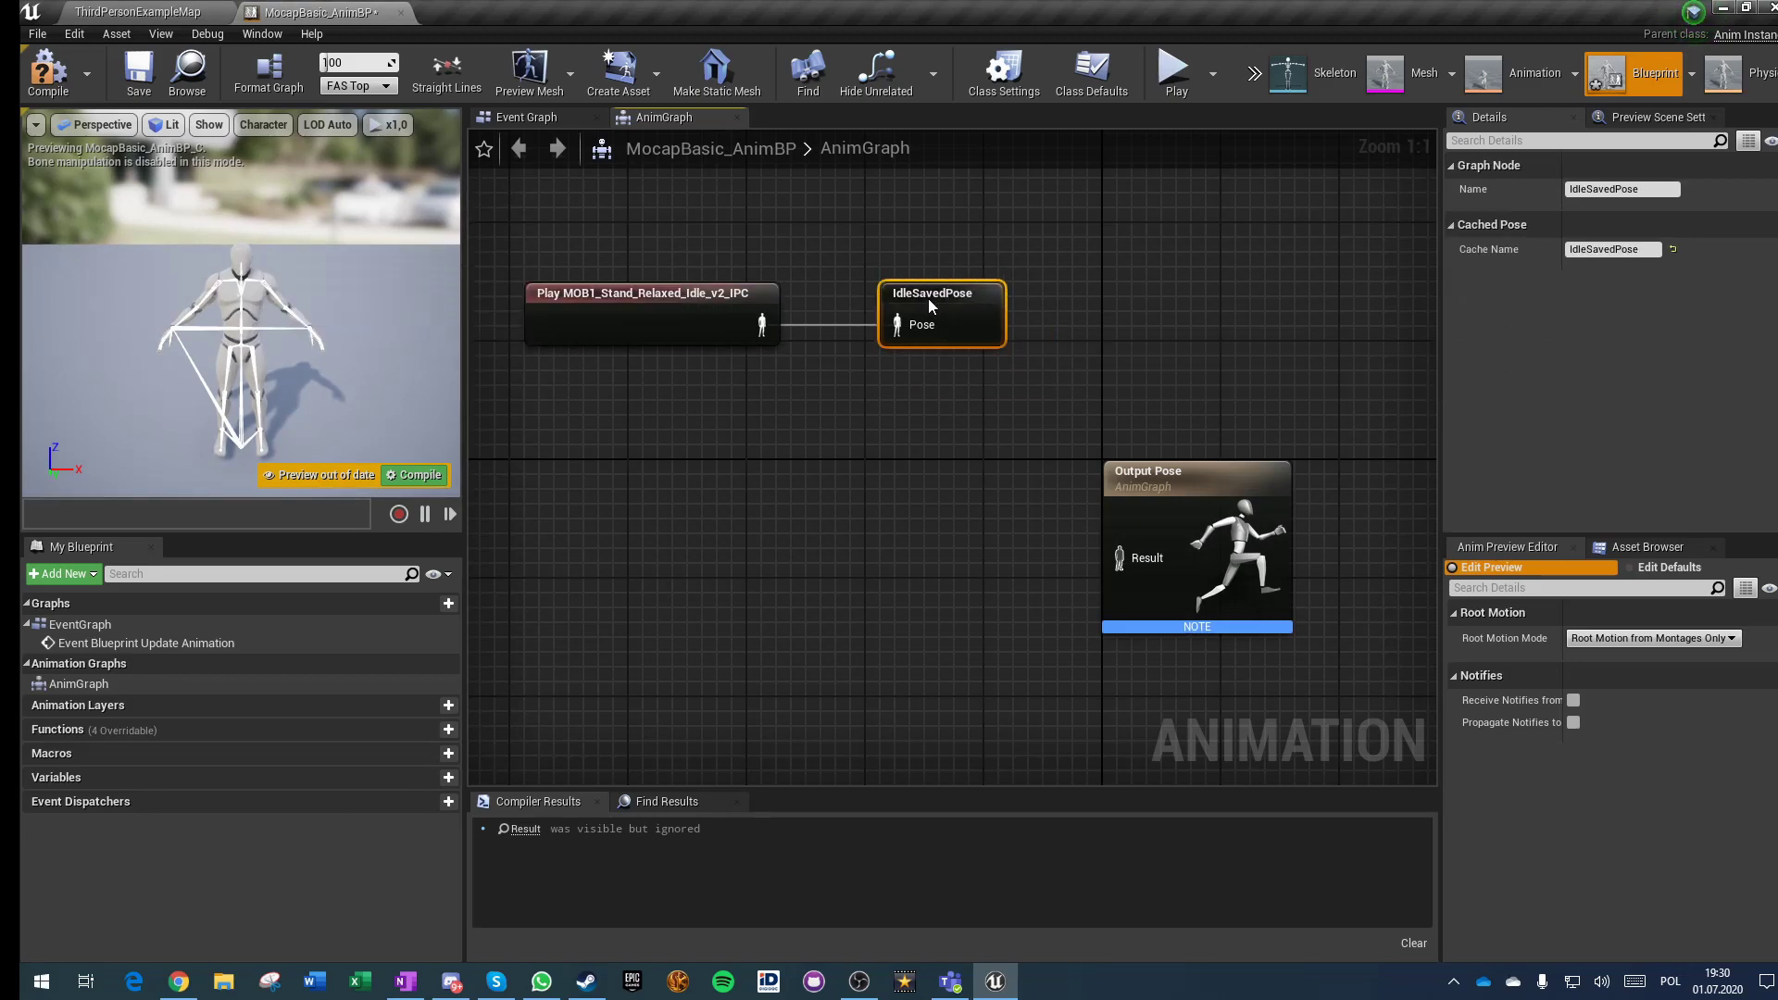
Step: Add a new state machine to the AnimGraph, connected to the Output Pose result
{"action": "right_click_drag", "start_coordinate": [551, 546], "coordinate": [774, 517]}
{"action": "left_click_drag", "start_coordinate": [1277, 526], "coordinate": [626, 524]}
{"action": "type", "text": "state ma"}
{"action": "key", "text": "Return"}
Step: Rename the new state machine to Standing
{"action": "left_click", "coordinate": [653, 516]}
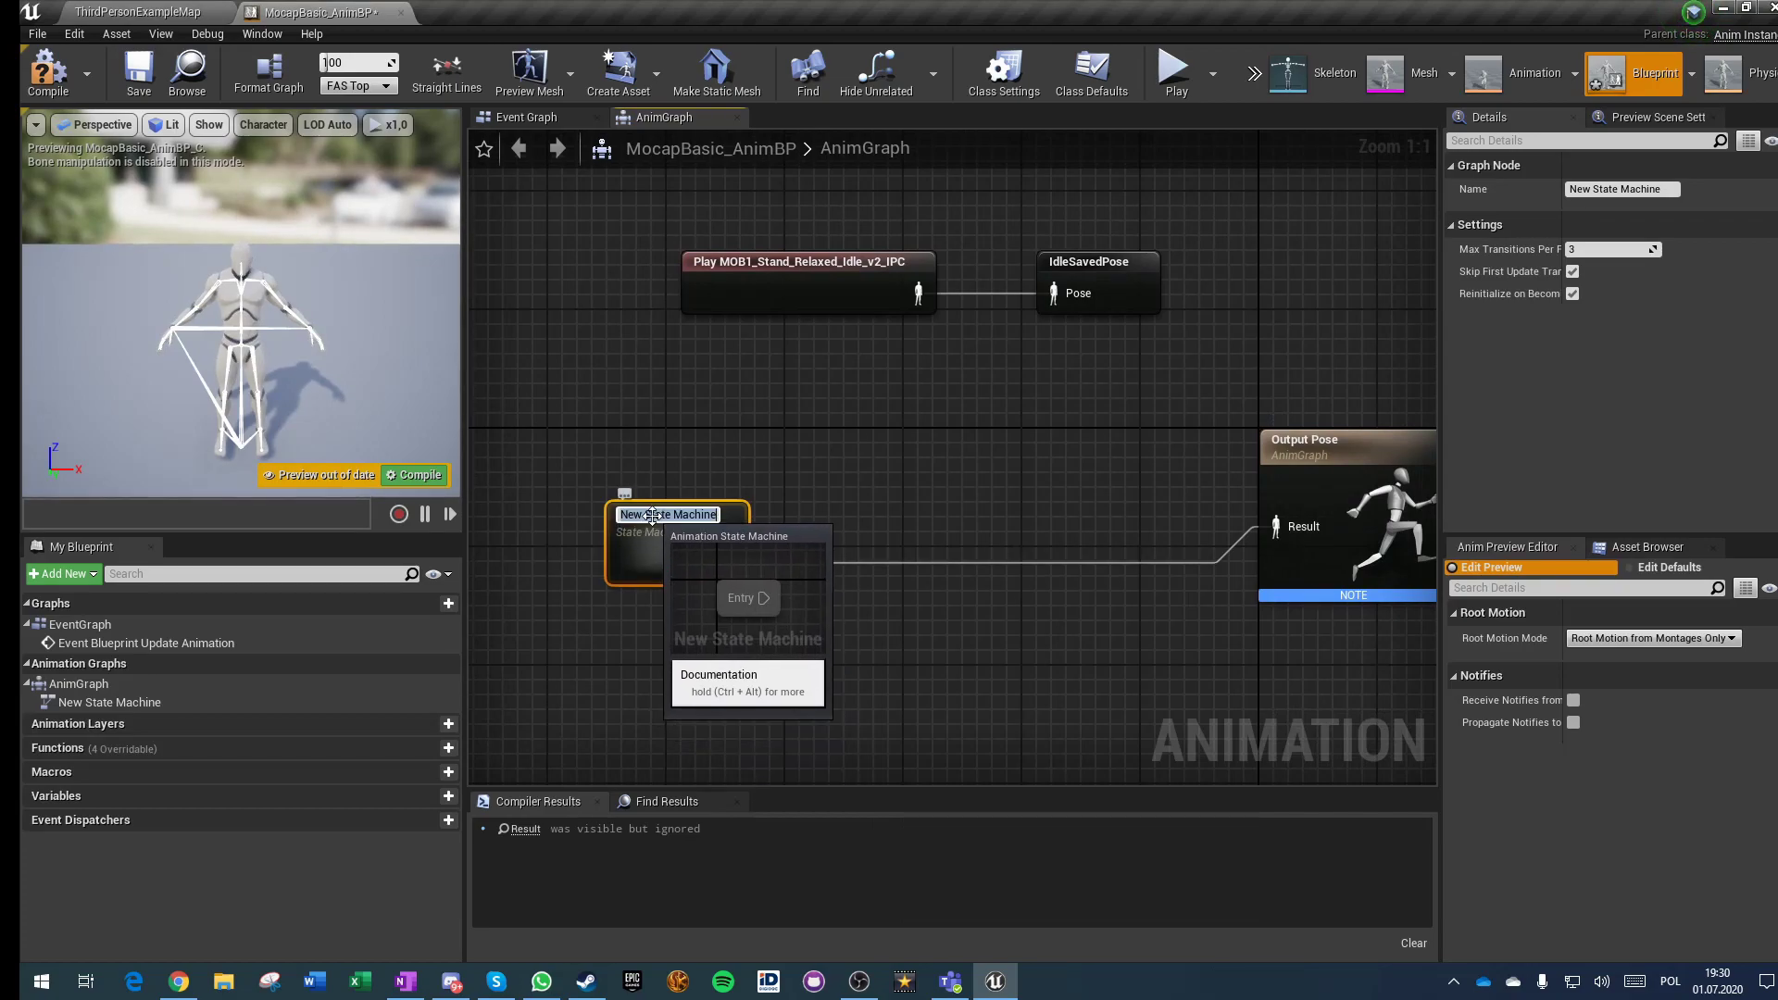
{"action": "key", "text": "BackSpace"}
{"action": "key", "text": "BackSpace"}
{"action": "key", "text": "BackSpace"}
{"action": "key", "text": "BackSpace"}
{"action": "key", "text": "BackSpace"}
{"action": "key", "text": "BackSpace"}
{"action": "key", "text": "BackSpace"}
{"action": "key", "text": "BackSpace"}
{"action": "key", "text": "BackSpace"}
{"action": "key", "text": "BackSpace"}
{"action": "key", "text": "BackSpace"}
{"action": "key", "text": "BackSpace"}
{"action": "key", "text": "BackSpace"}
{"action": "key", "text": "BackSpace"}
{"action": "key", "text": "BackSpace"}
{"action": "key", "text": "BackSpace"}
{"action": "key", "text": "BackSpace"}
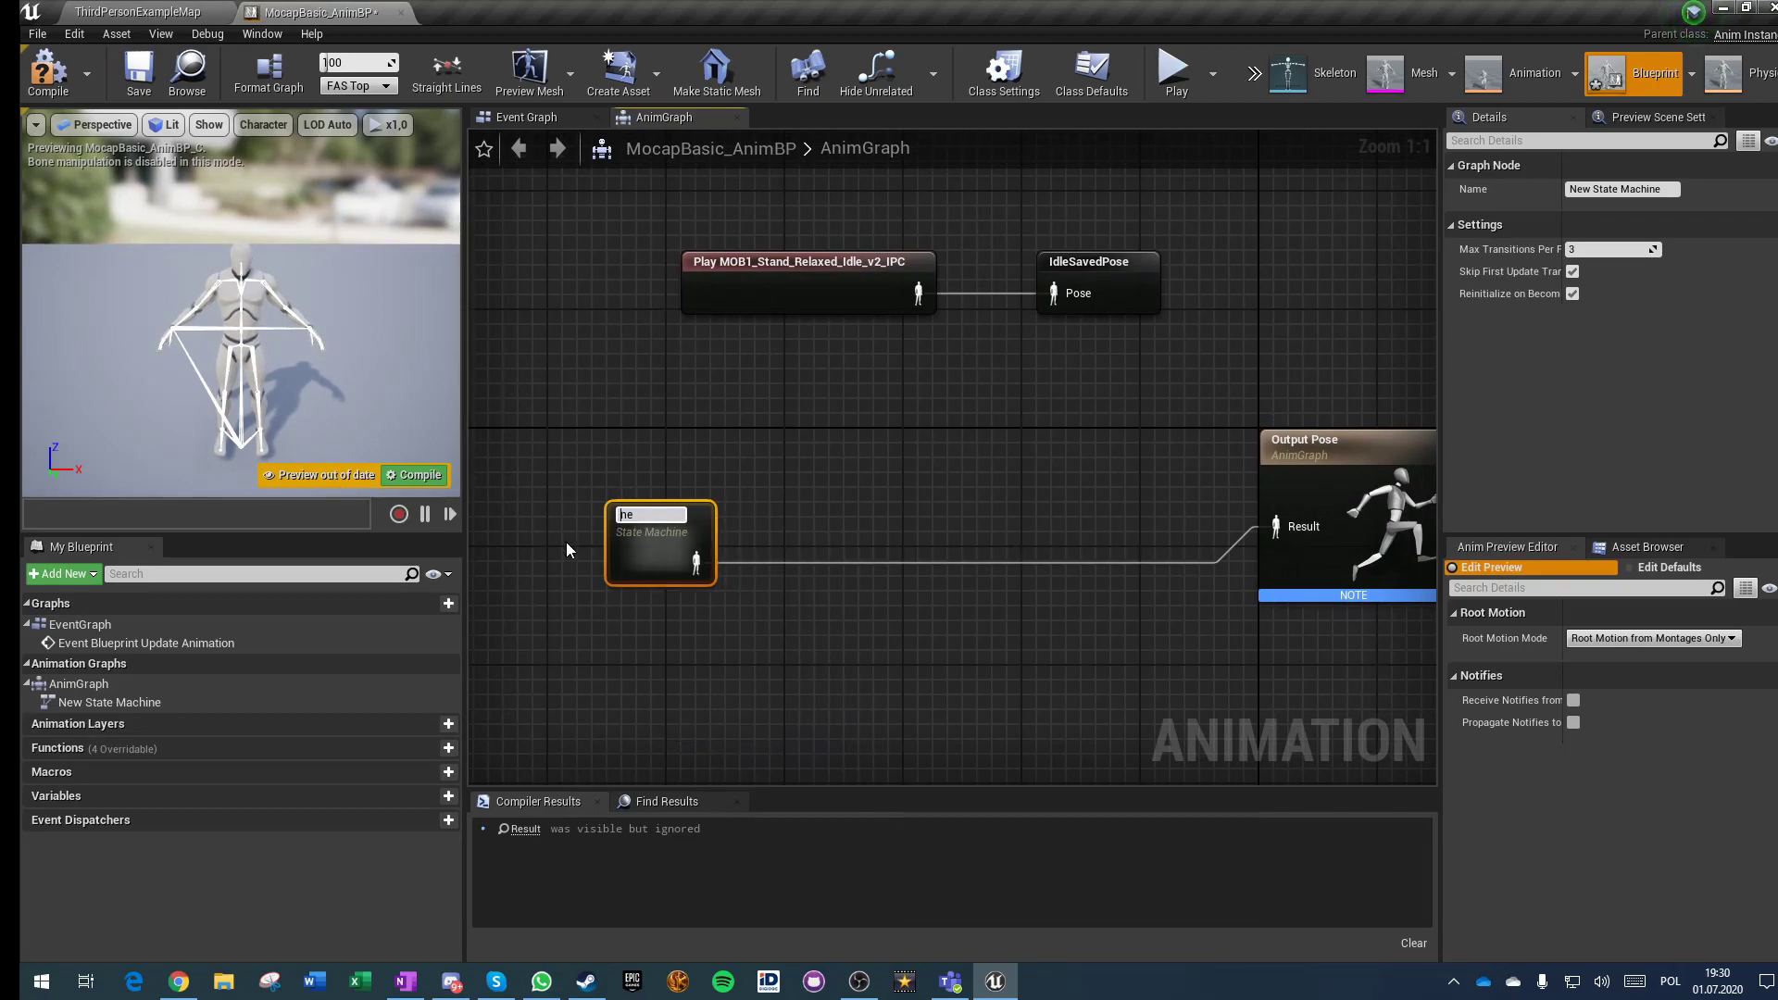
{"action": "type", "text": "Standing"}
{"action": "key", "text": "Return"}
Step: Add a Blend Poses by bool node fed by the Standing state machine as its True Pose
{"action": "left_click_drag", "start_coordinate": [659, 543], "coordinate": [752, 579]}
{"action": "type", "text": "blend bool"}
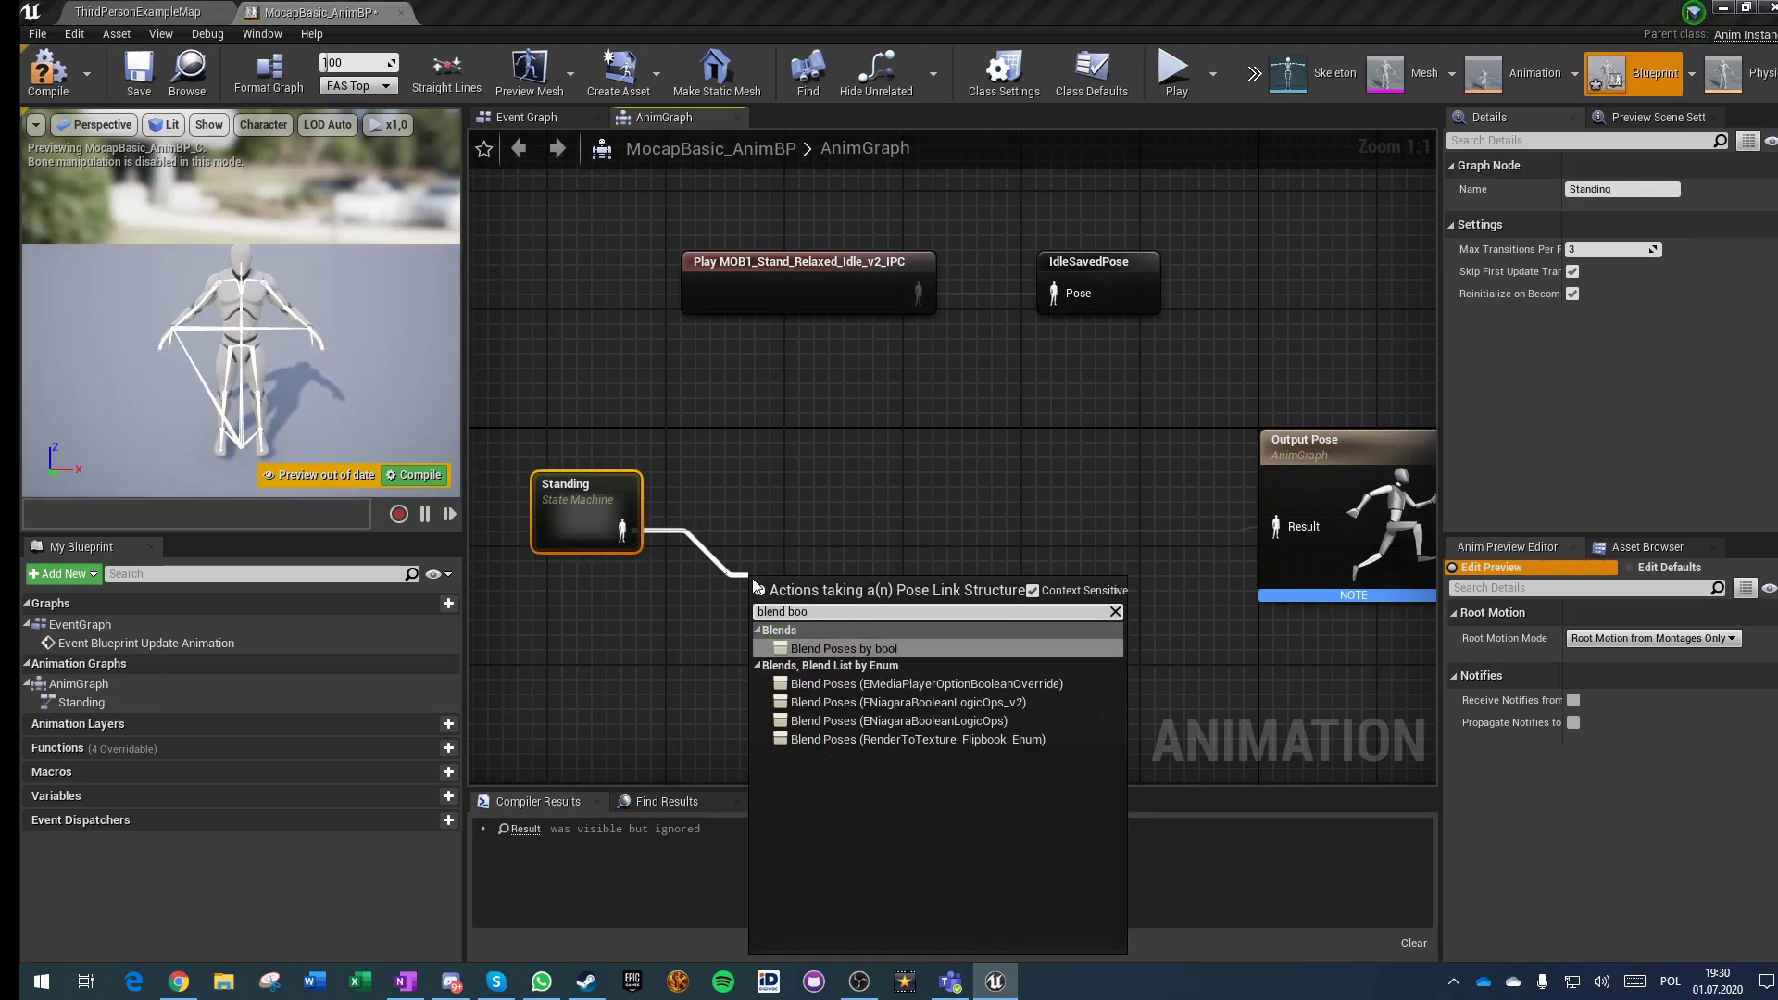
{"action": "key", "text": "Return"}
Step: Promote the blend node's Active Value to a new boolean variable named IsStanding
{"action": "left_click_drag", "start_coordinate": [771, 615], "coordinate": [569, 638]}
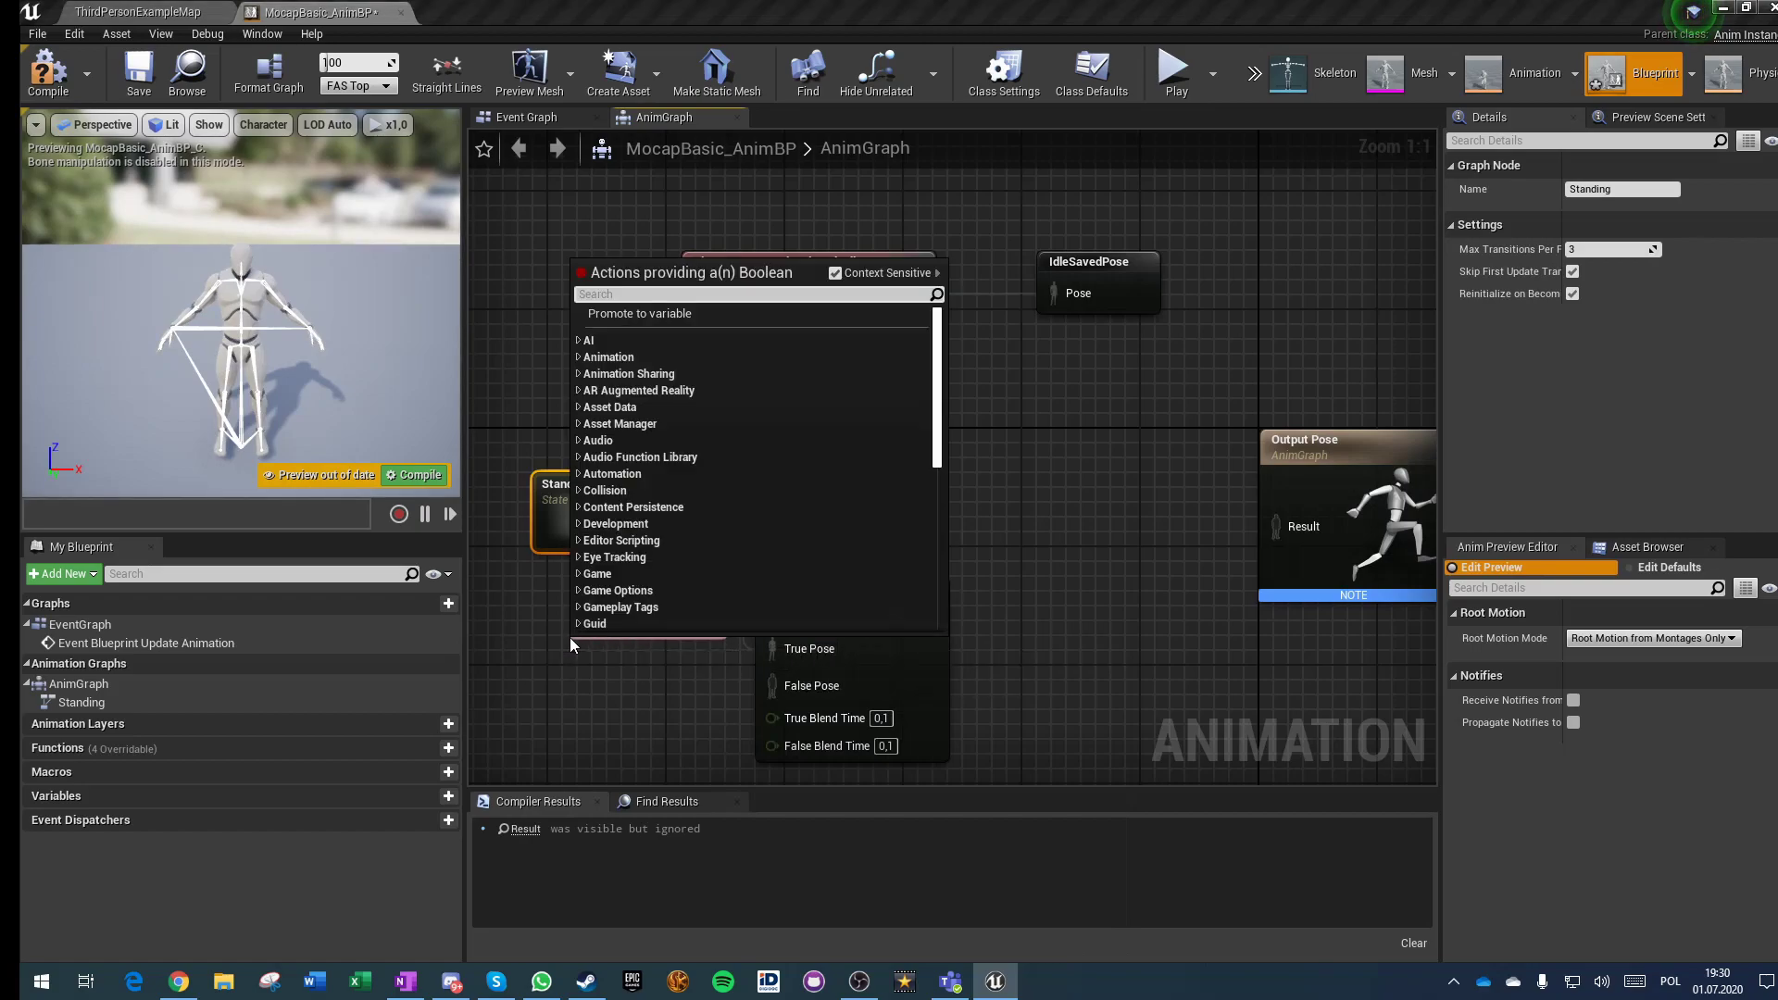
{"action": "left_click", "coordinate": [650, 314]}
{"action": "type", "text": "IsStanding"}
{"action": "key", "text": "Return"}
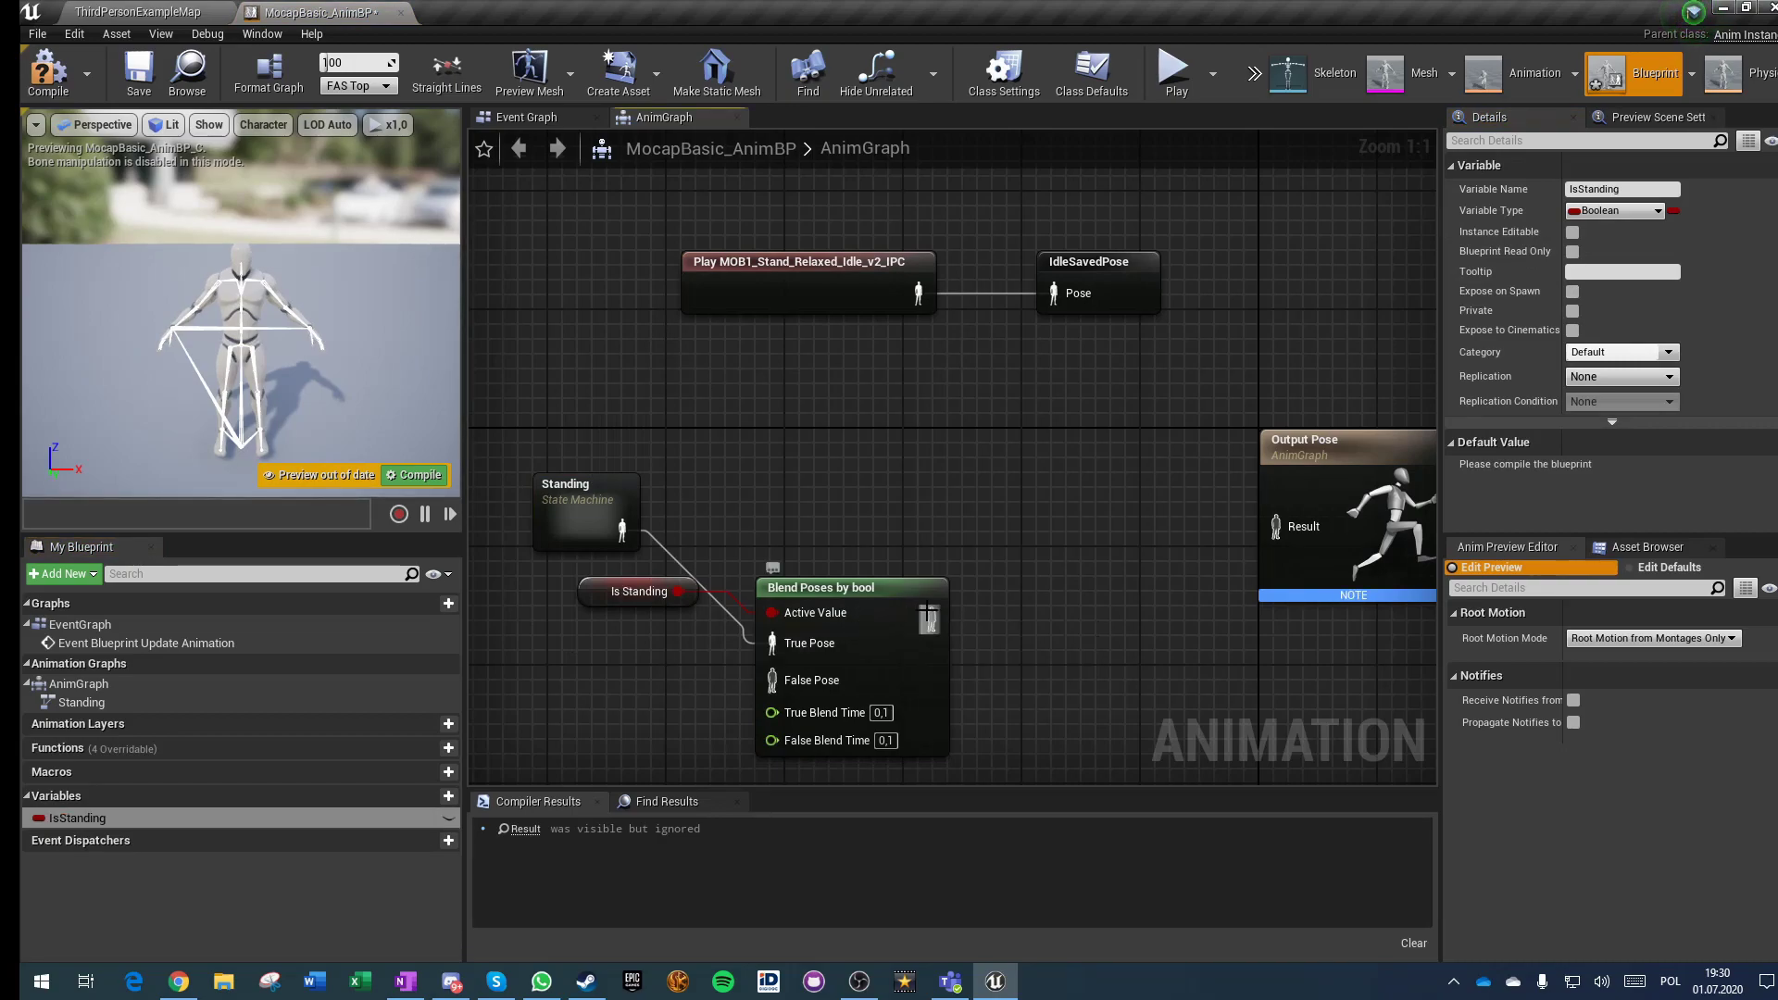
Step: Insert an Inertialization node between the Standing state machine and the blend node's True Pose
{"action": "right_click_drag", "start_coordinate": [851, 575], "coordinate": [954, 428]}
{"action": "left_click_drag", "start_coordinate": [654, 371], "coordinate": [712, 352]}
{"action": "type", "text": "iner"}
{"action": "key", "text": "Return"}
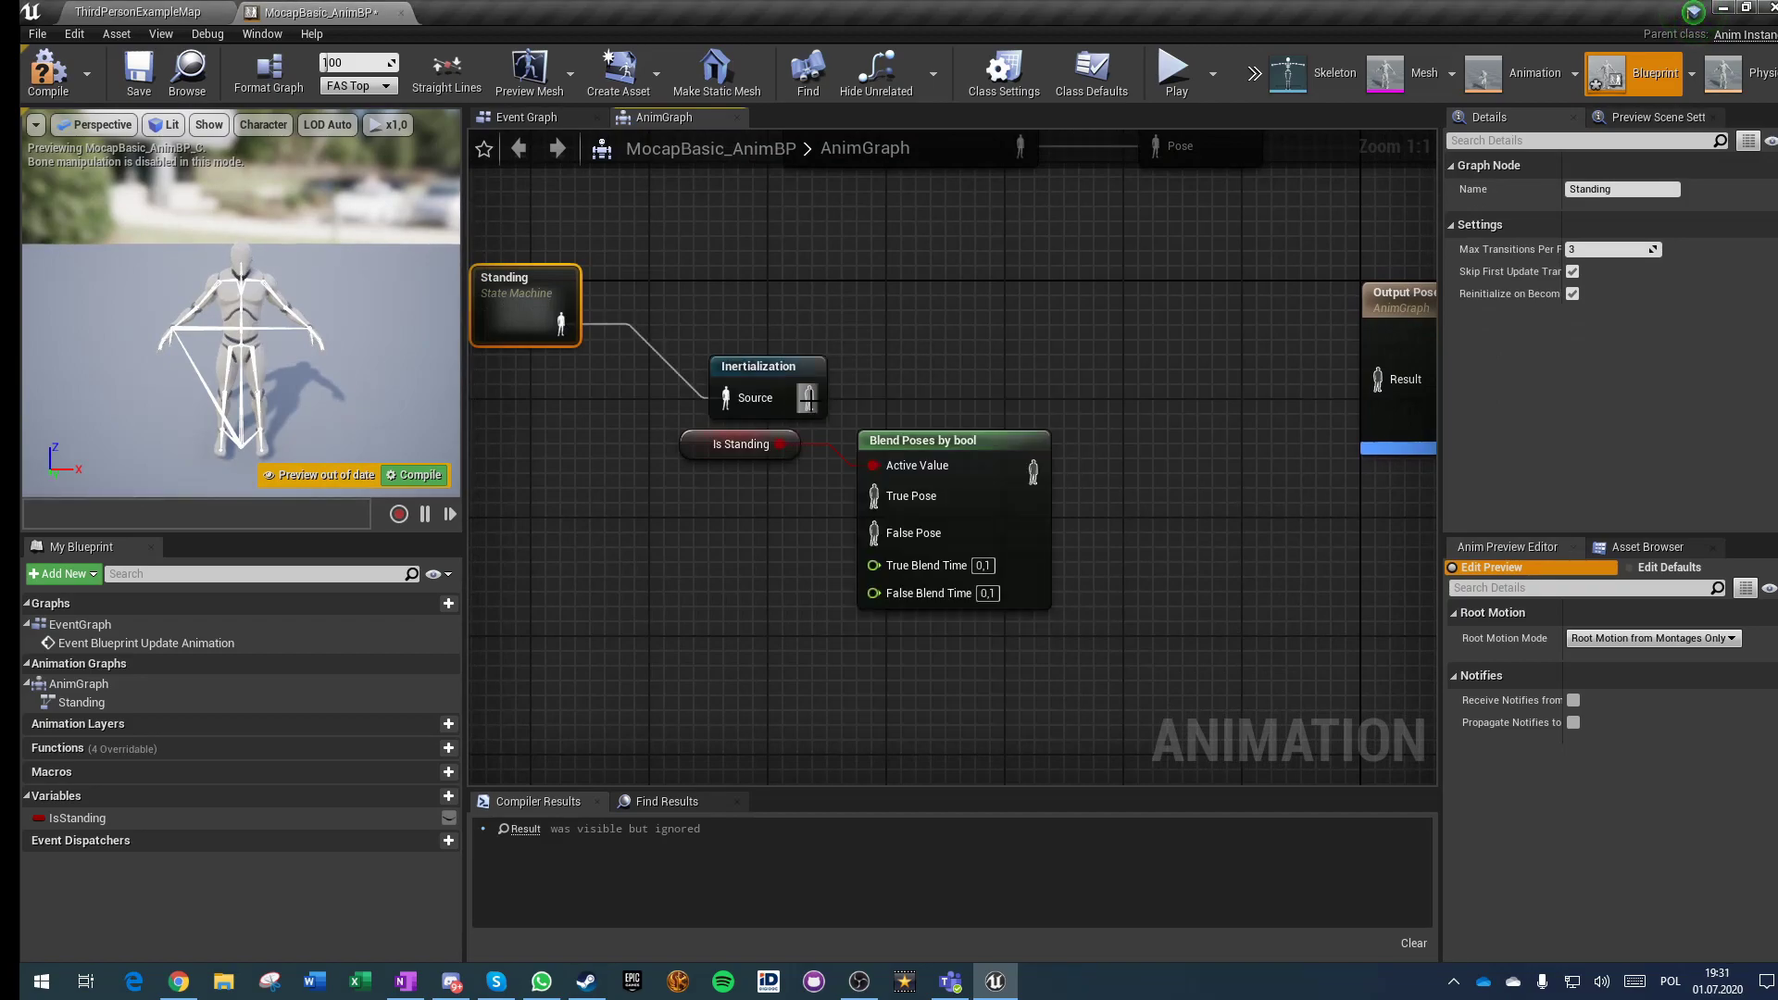
{"action": "left_click_drag", "start_coordinate": [881, 492], "coordinate": [881, 493]}
{"action": "left_click_drag", "start_coordinate": [758, 366], "coordinate": [714, 366]}
Step: Feed the blend node's False Pose with a Play Idle_Crouch animation node
{"action": "left_click_drag", "start_coordinate": [874, 532], "coordinate": [644, 615]}
{"action": "type", "text": "crouch"}
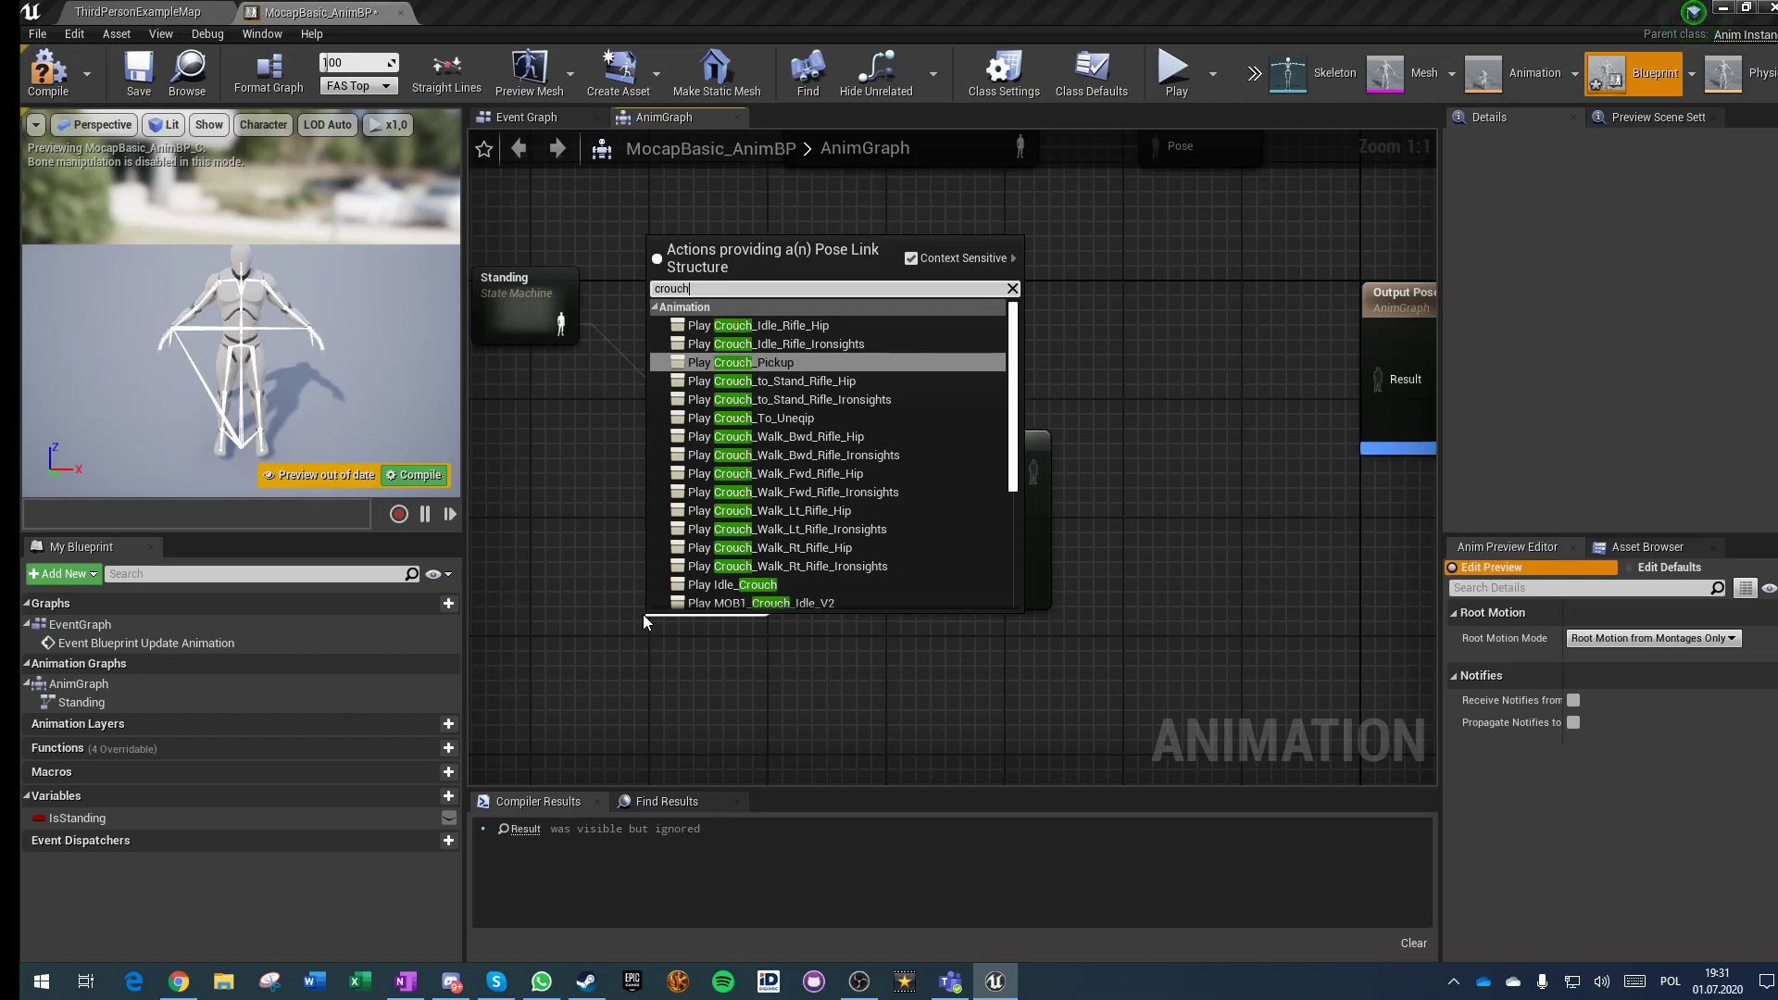
{"action": "type", "text": " idle"}
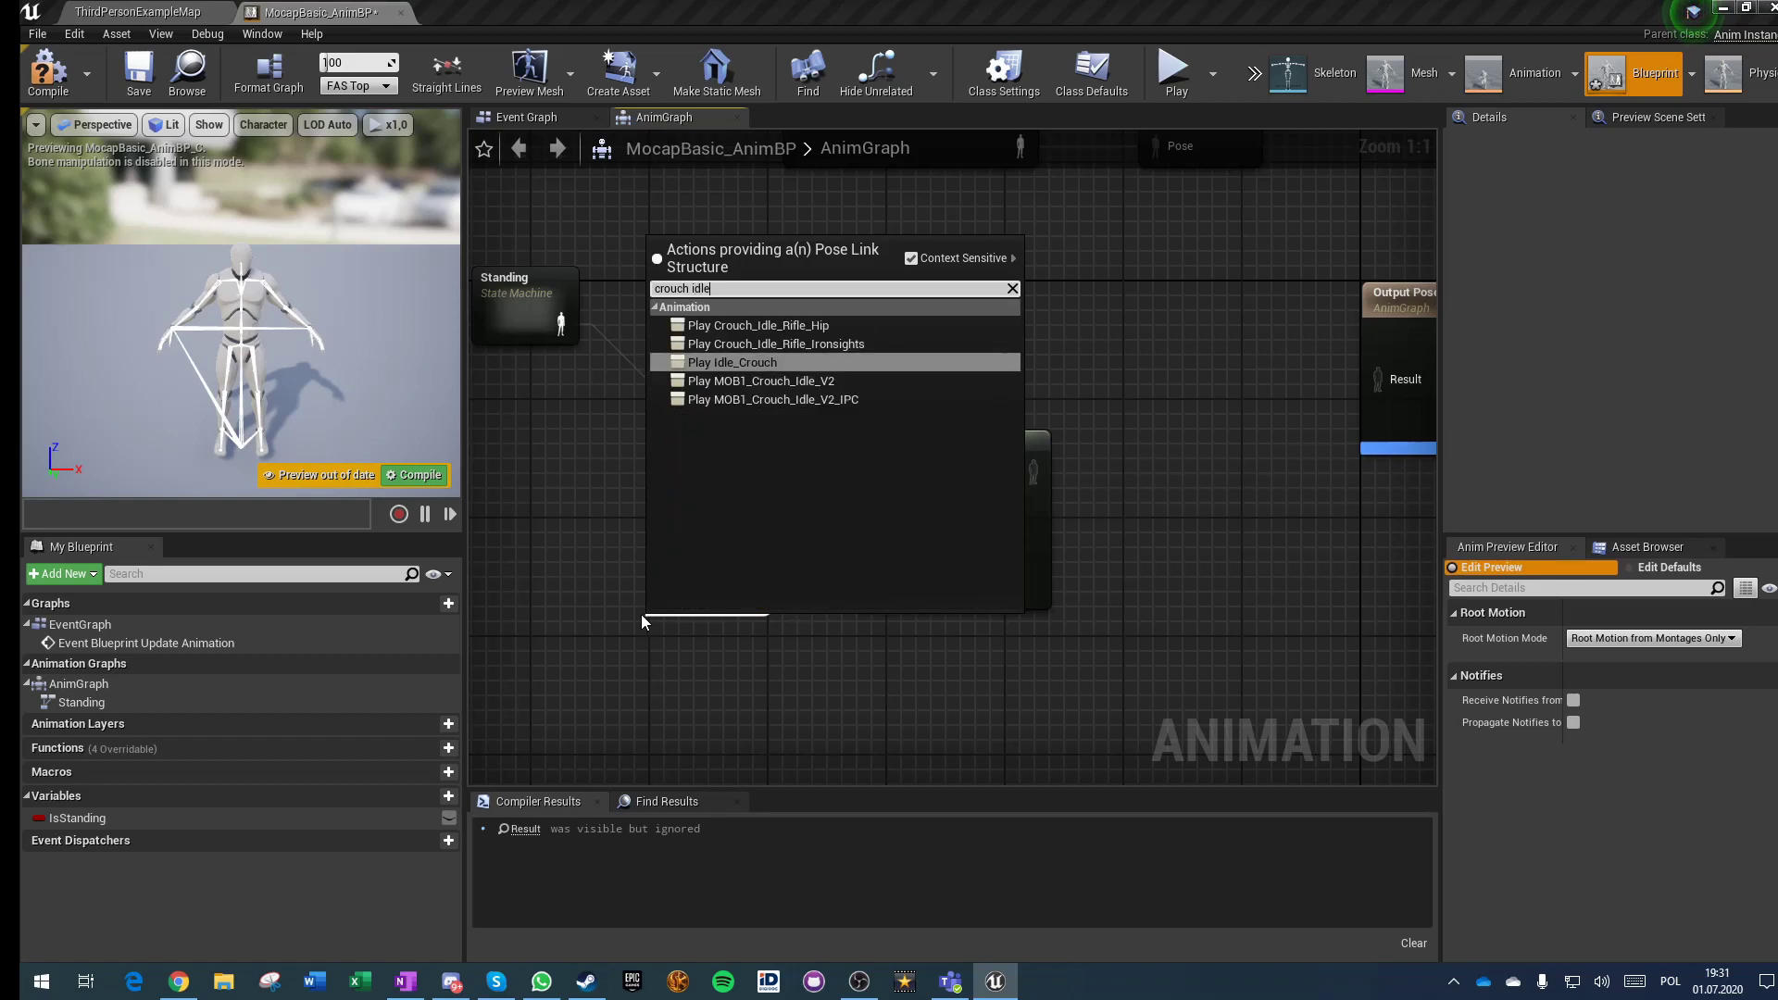
{"action": "key", "text": "Return"}
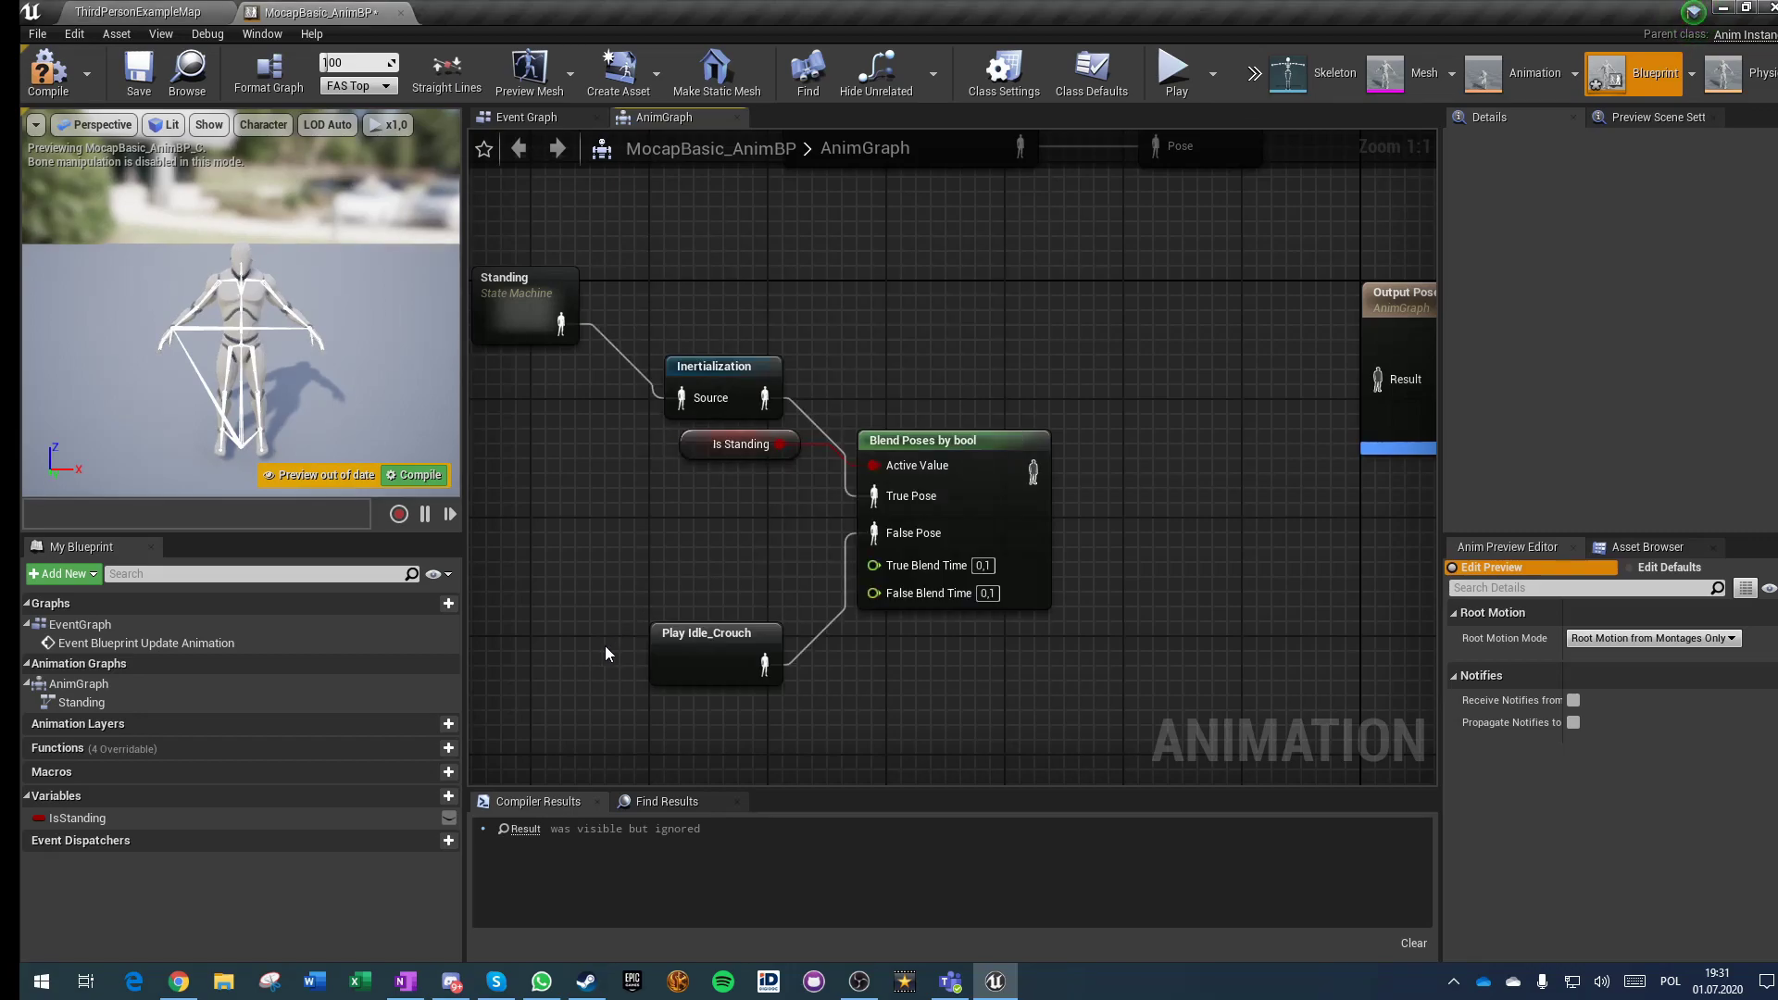
{"action": "left_click_drag", "start_coordinate": [706, 636], "coordinate": [637, 593]}
Step: Feed the False Pose with a Play MOB1_Crouch_Idle_V2_IPC node instead and delete the Idle_Crouch node
{"action": "left_click_drag", "start_coordinate": [908, 535], "coordinate": [654, 748]}
{"action": "type", "text": "crouch idle"}
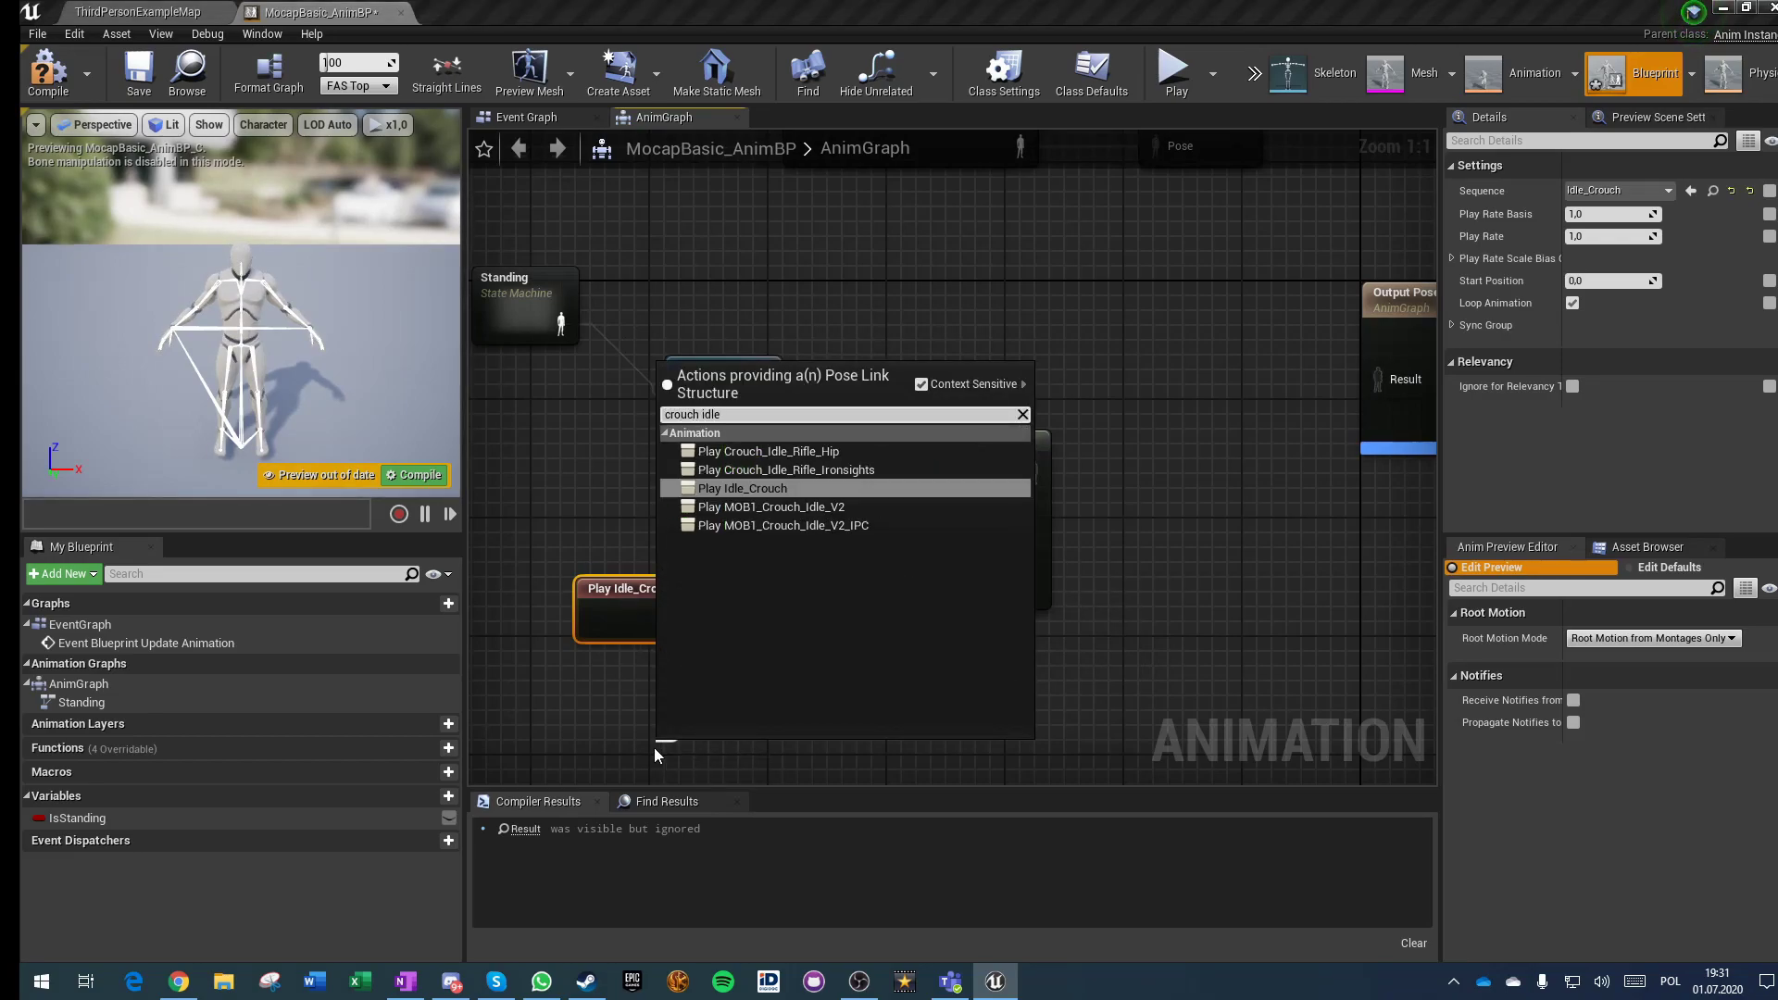
{"action": "left_click", "coordinate": [747, 523]}
{"action": "key", "text": "Delete"}
{"action": "left_click_drag", "start_coordinate": [700, 758], "coordinate": [596, 609]}
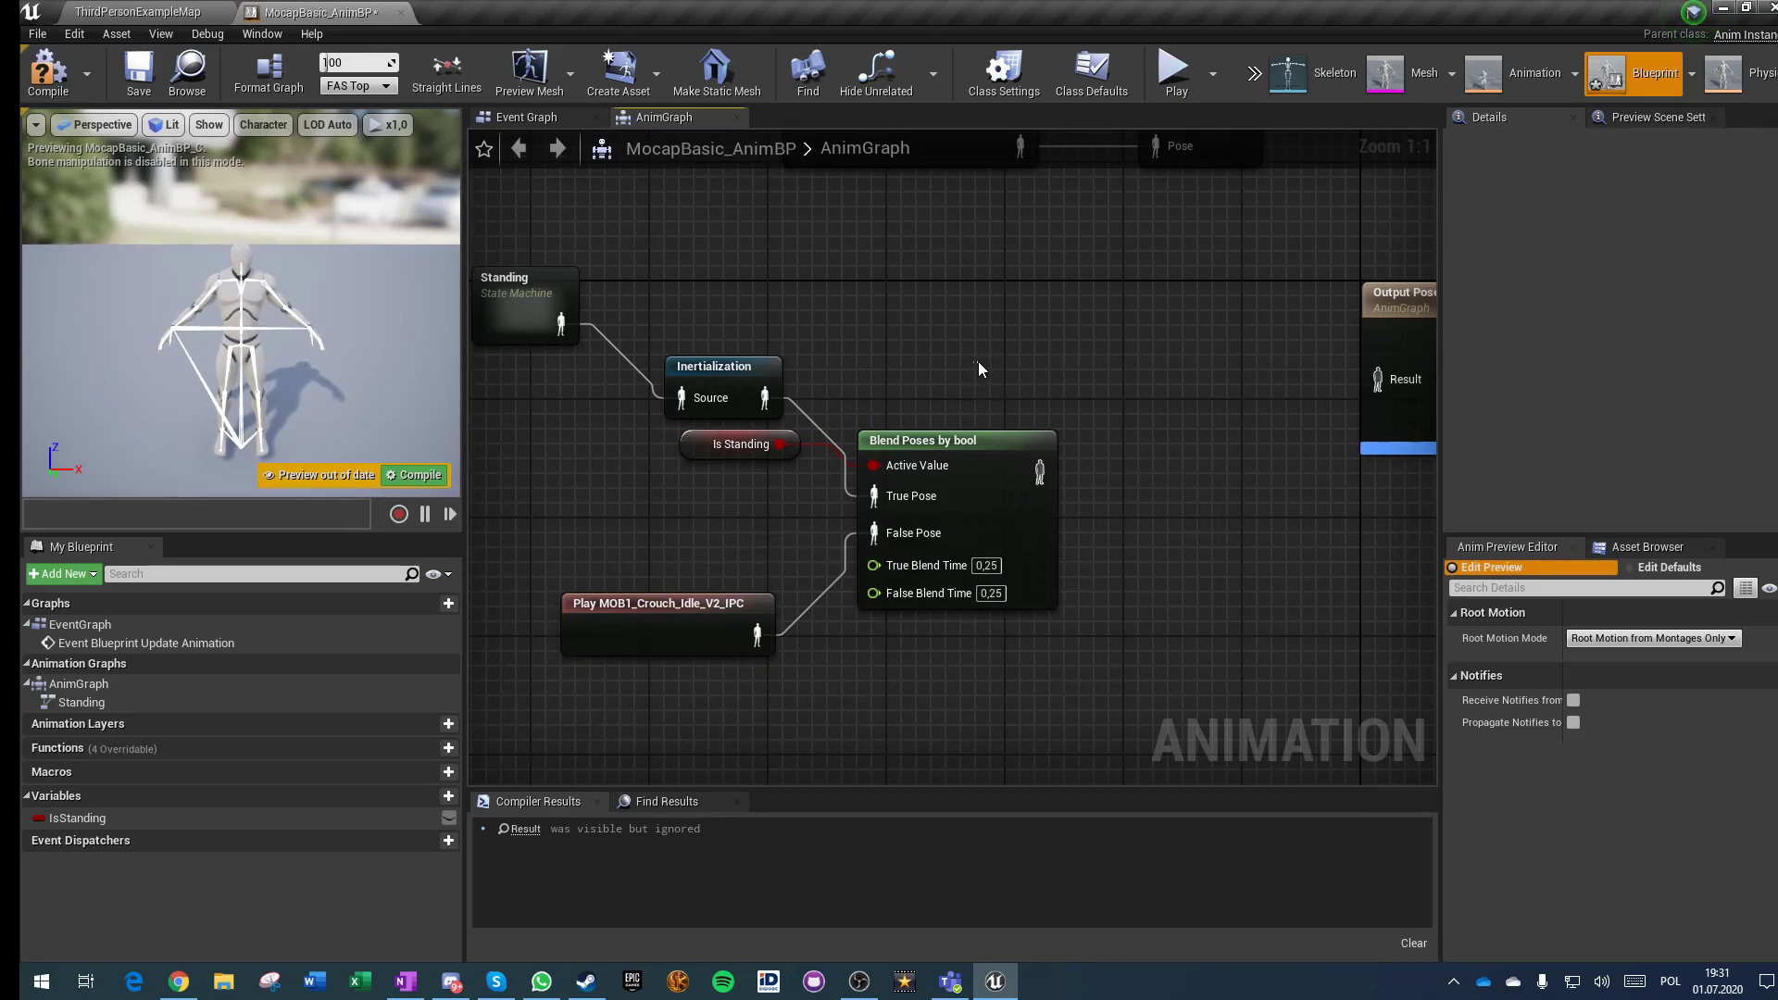
Step: Make room before the Output Pose and add a second Blend Poses by bool node feeding its Result
{"action": "right_click_drag", "start_coordinate": [1136, 362], "coordinate": [894, 471]}
{"action": "left_click_drag", "start_coordinate": [1237, 446], "coordinate": [1369, 491]}
{"action": "left_click_drag", "start_coordinate": [1286, 532], "coordinate": [880, 442]}
{"action": "type", "text": "blend bool"}
{"action": "key", "text": "Return"}
Step: Promote the second blend node's Active Value to a new boolean variable named IsInAir? and place its node above the blend
{"action": "left_click", "coordinate": [929, 489]}
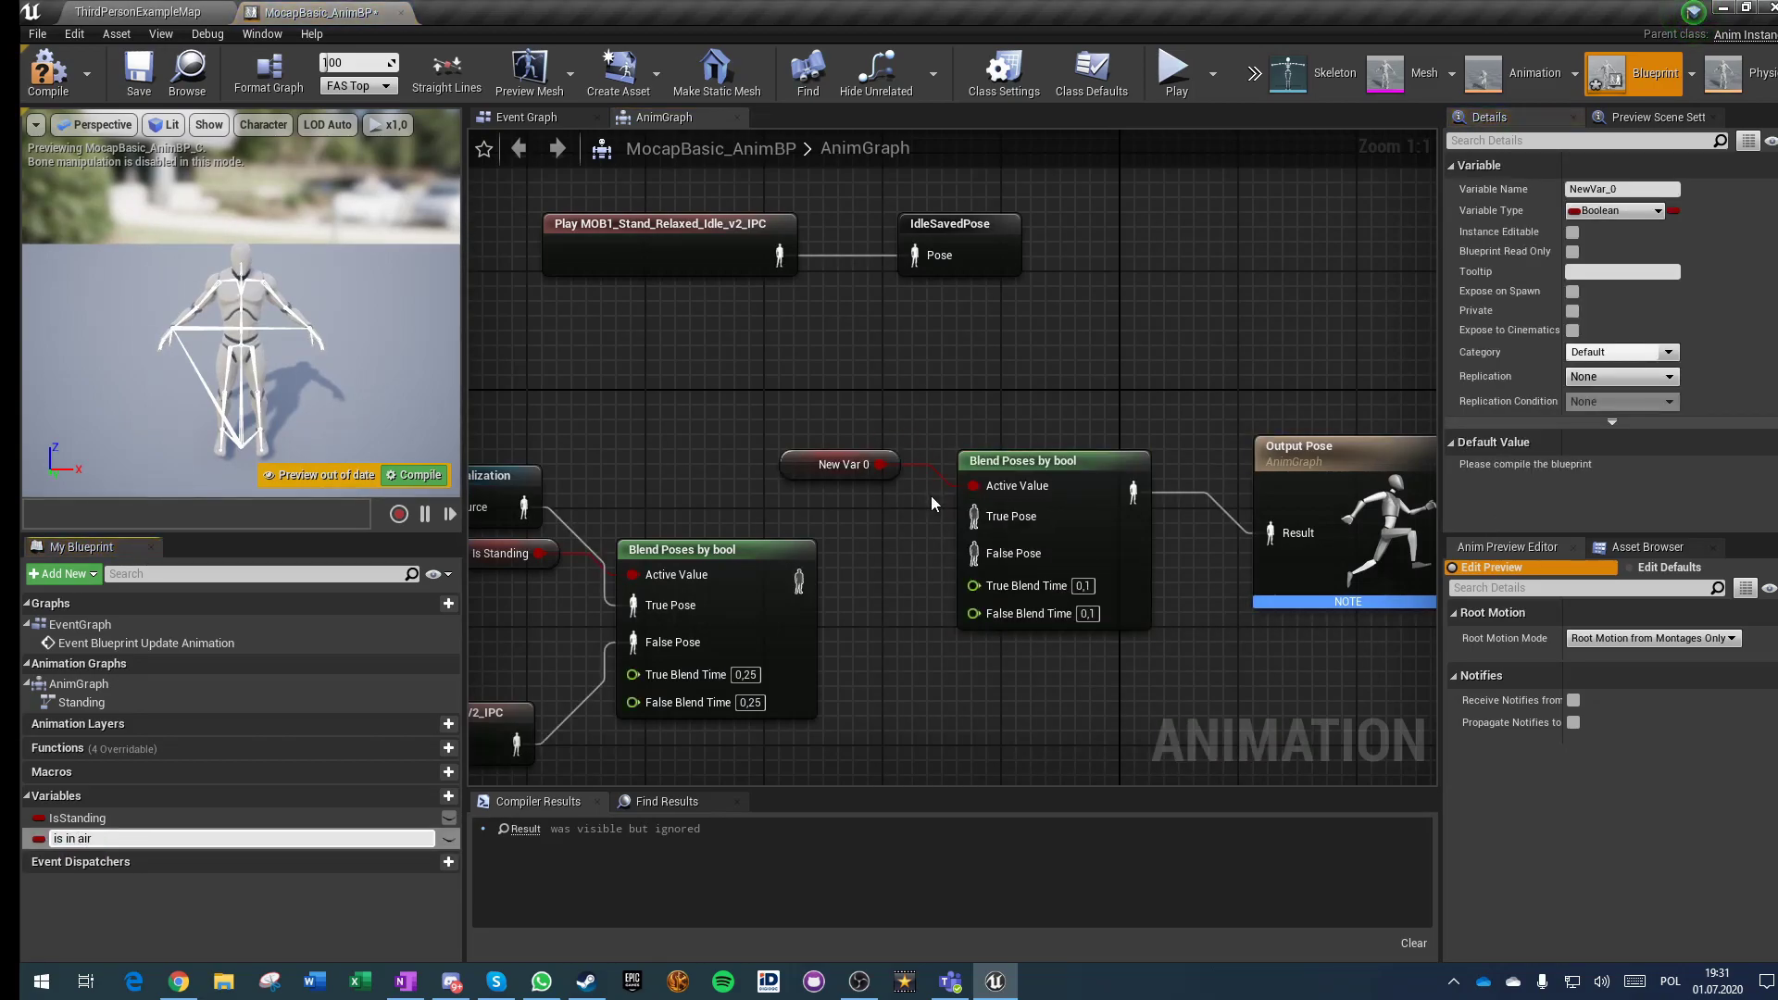
{"action": "key", "text": "BackSpace"}
{"action": "key", "text": "BackSpace"}
{"action": "key", "text": "BackSpace"}
{"action": "key", "text": "BackSpace"}
{"action": "key", "text": "BackSpace"}
{"action": "key", "text": "BackSpace"}
{"action": "key", "text": "BackSpace"}
{"action": "key", "text": "BackSpace"}
{"action": "key", "text": "BackSpace"}
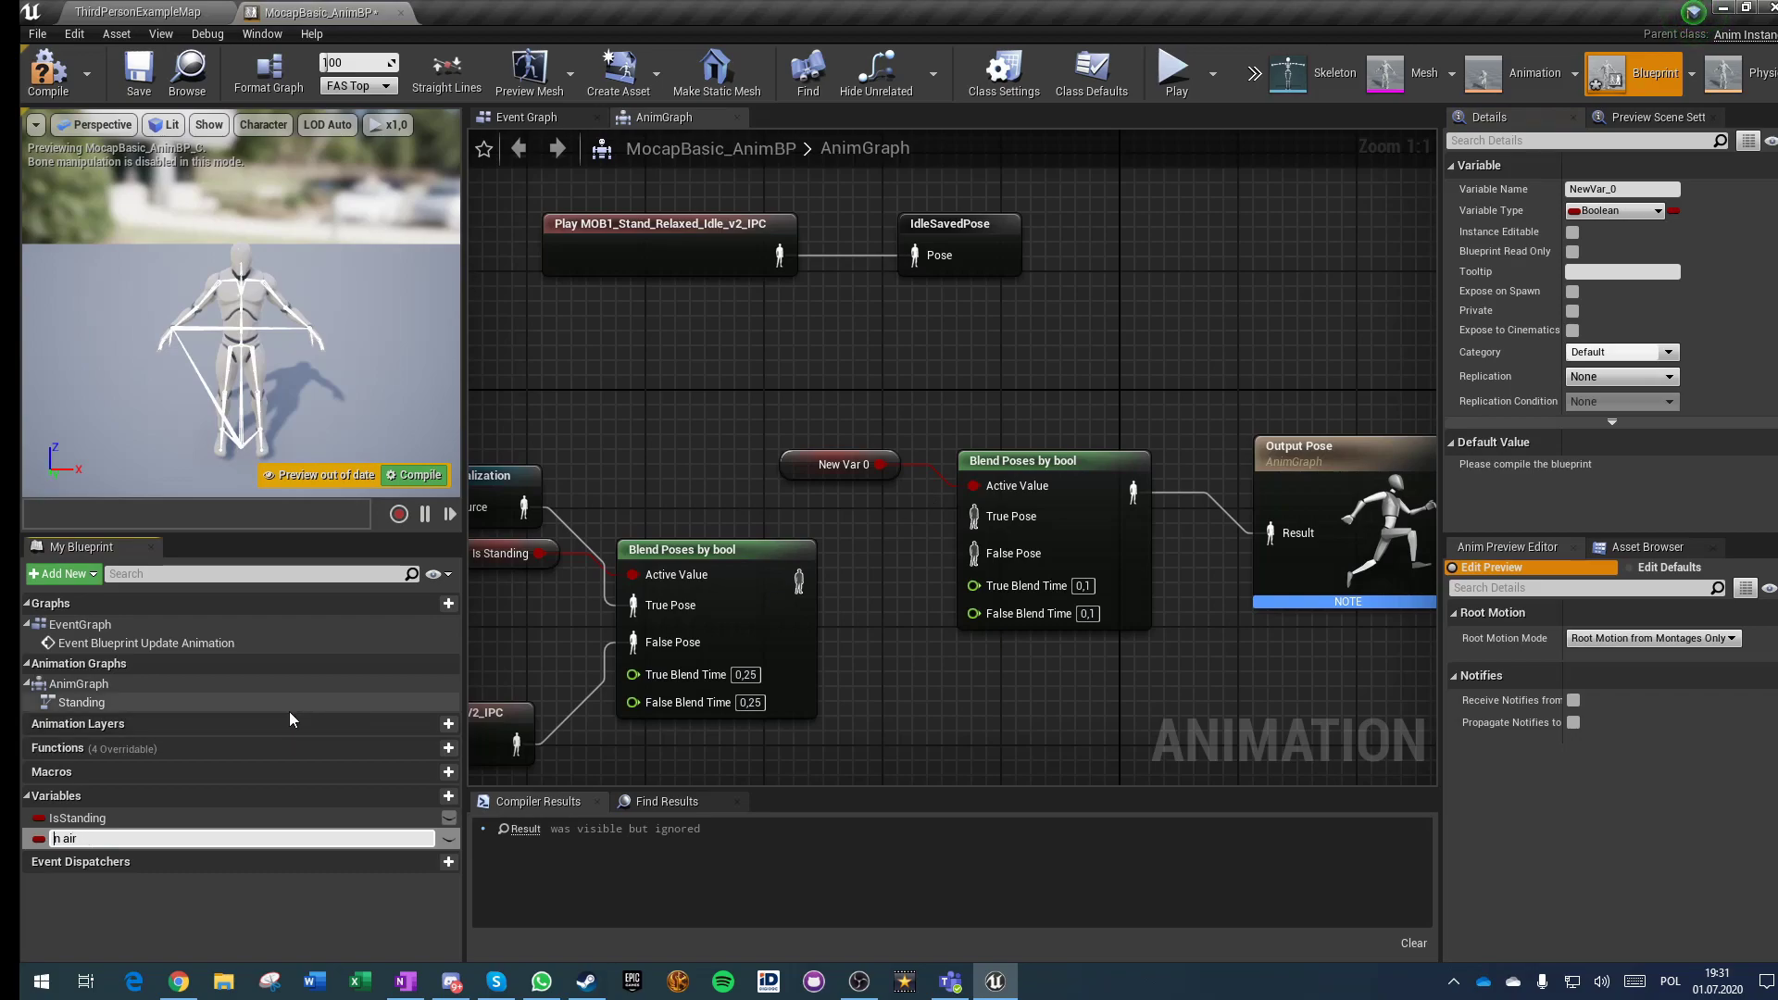
{"action": "type", "text": "IsInAir?"}
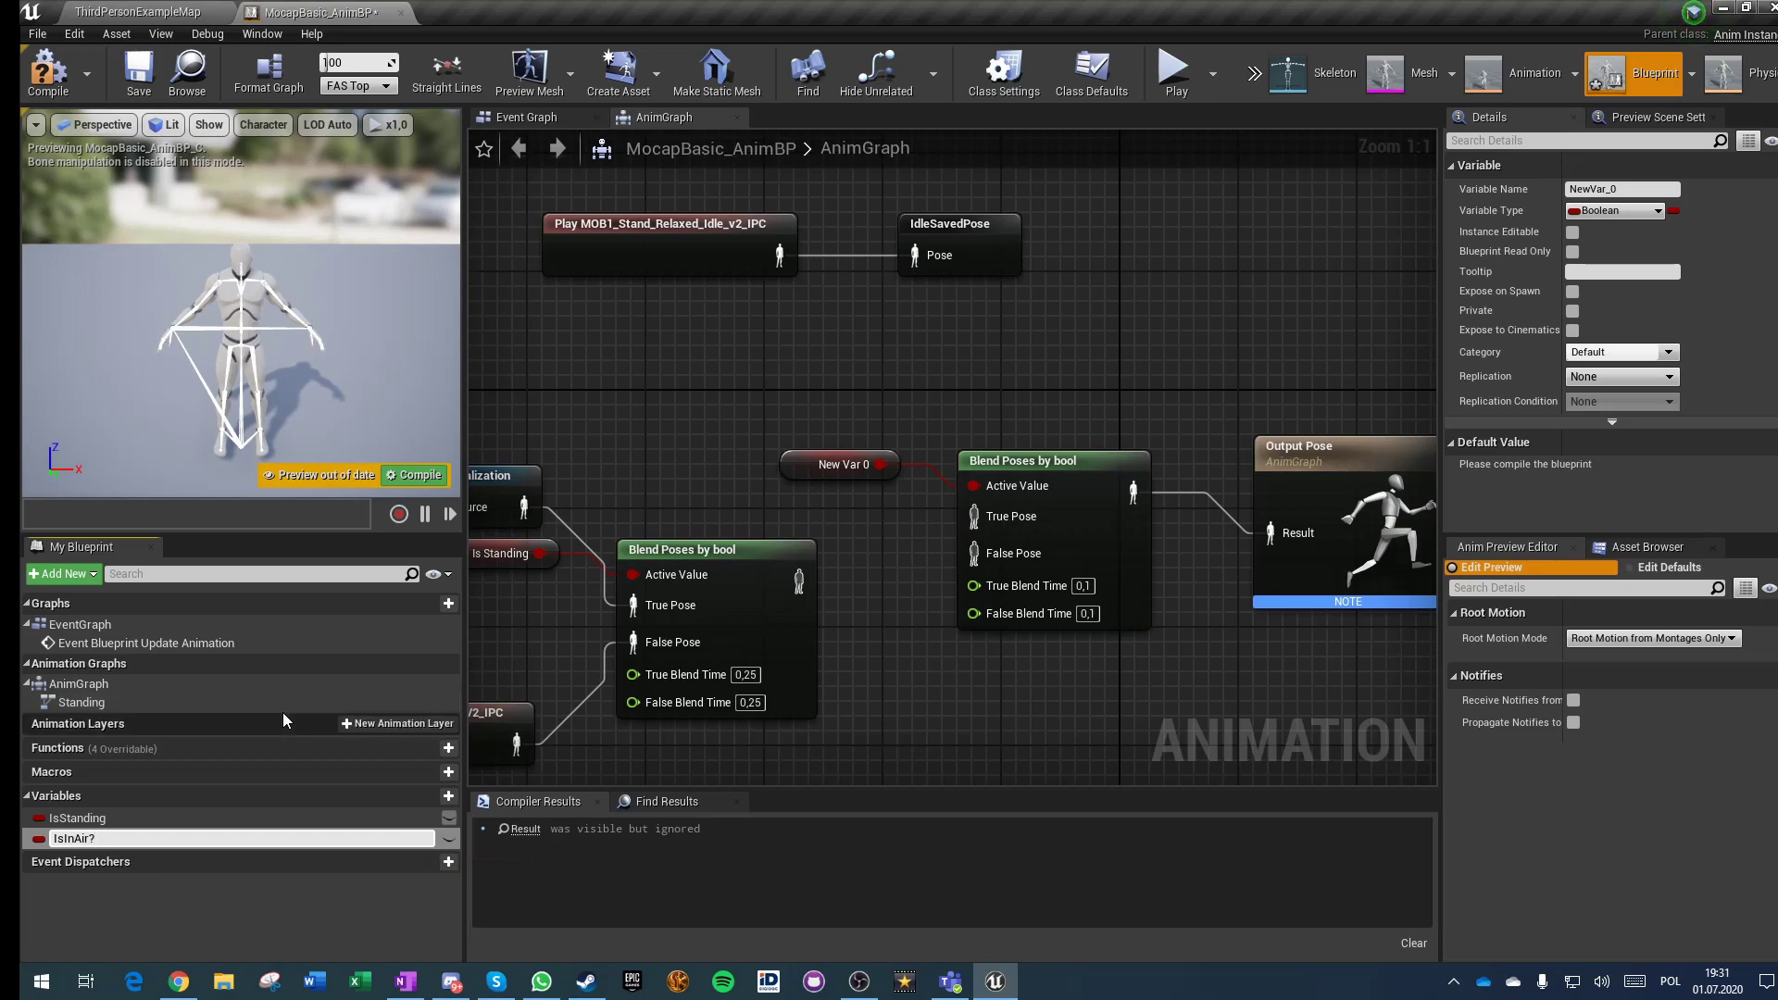
{"action": "key", "text": "Return"}
{"action": "left_click_drag", "start_coordinate": [813, 473], "coordinate": [813, 427]}
{"action": "left_click", "coordinate": [899, 574]}
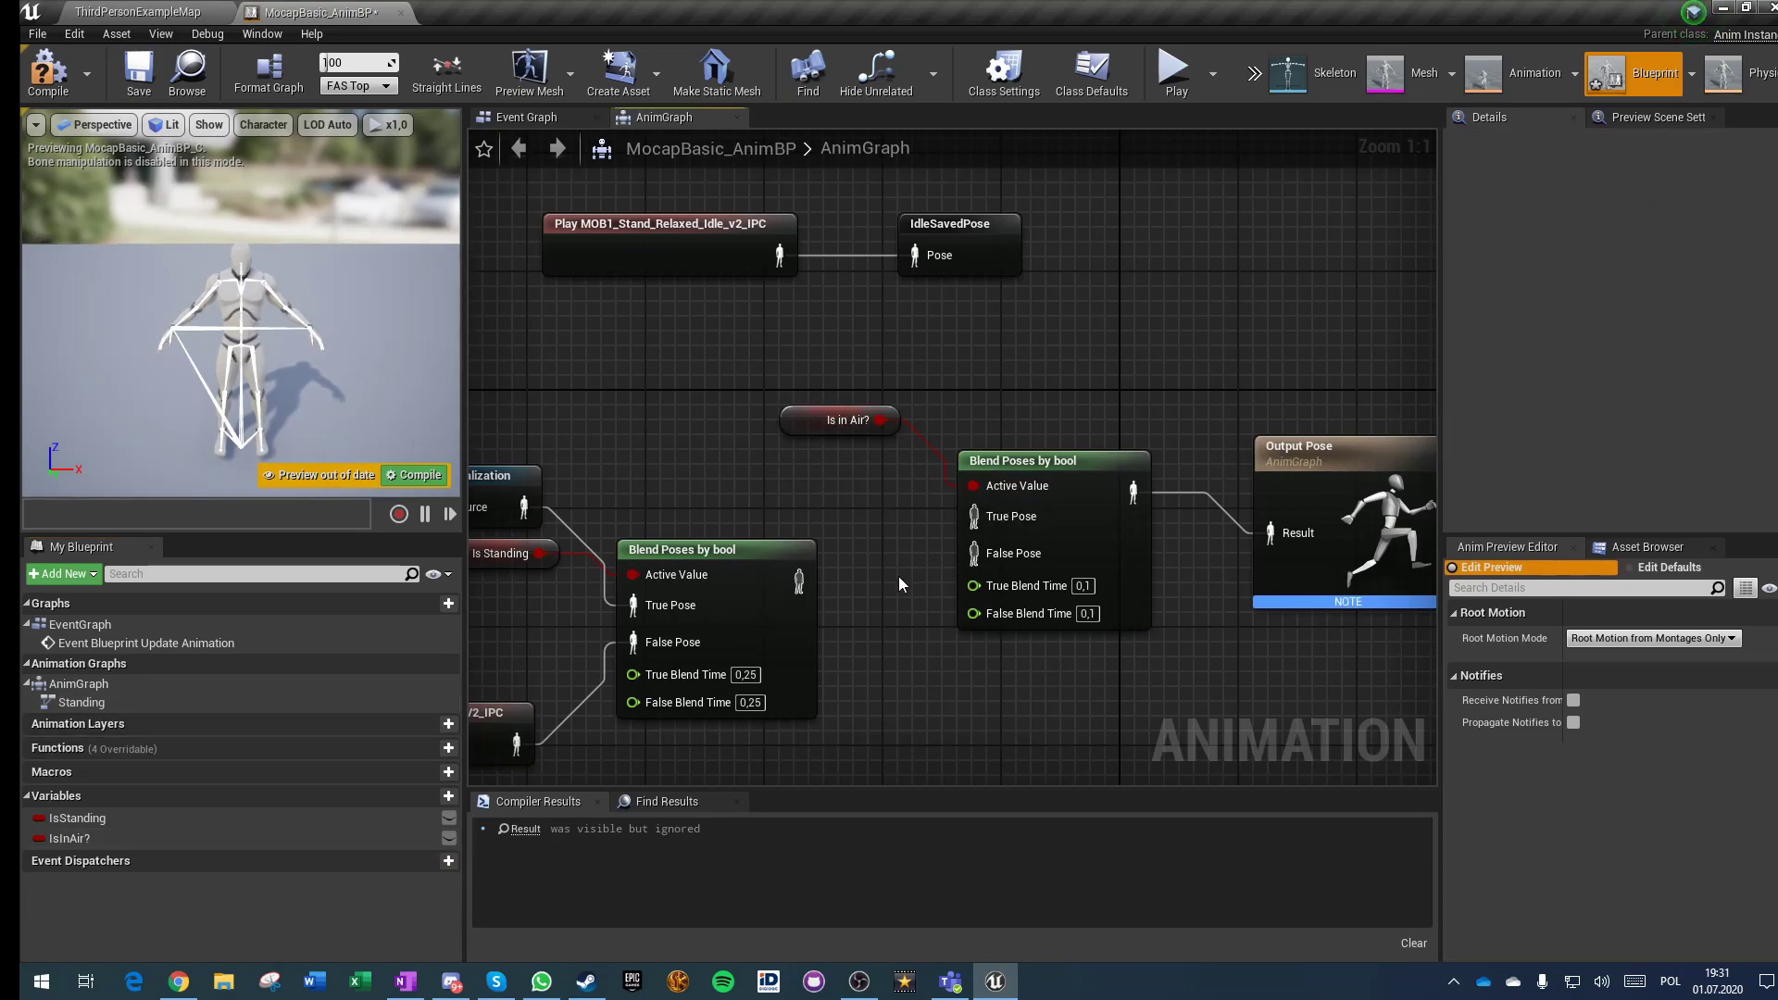
Step: Feed the second blend's True Pose with the cached IdleSavedPose and its False Pose with the standing/crouch blend
{"action": "right_click_drag", "start_coordinate": [898, 574], "coordinate": [952, 453]}
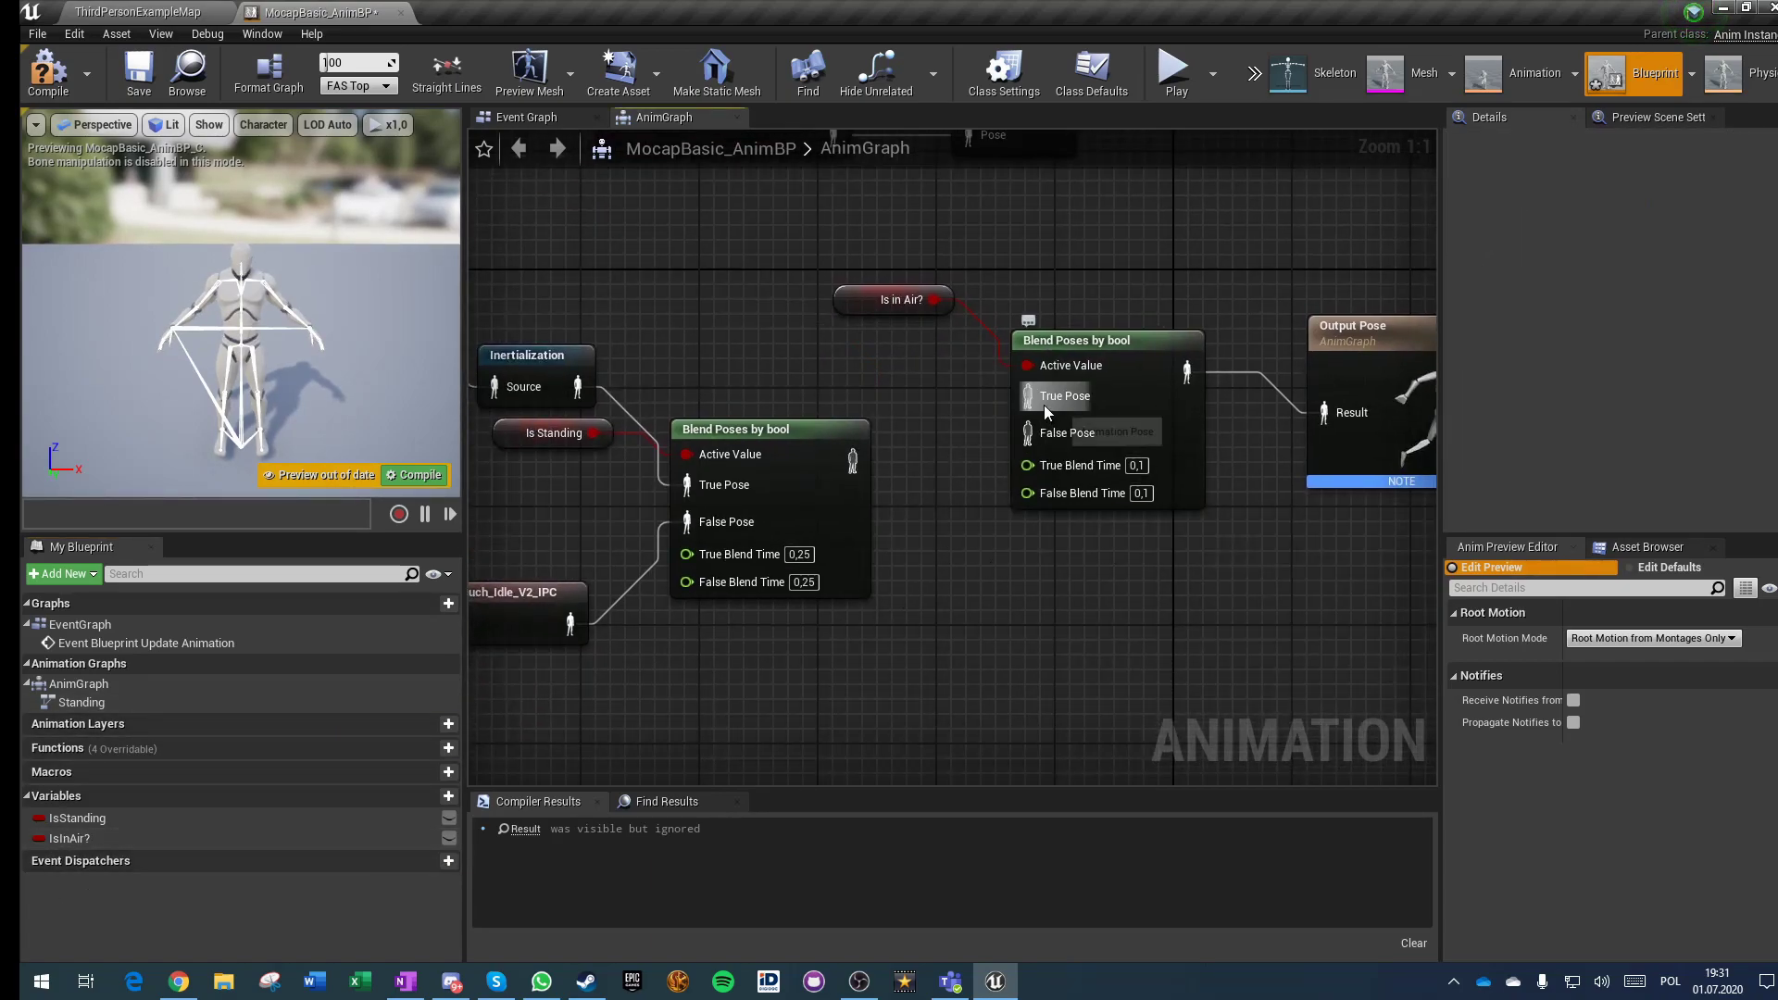
{"action": "left_click_drag", "start_coordinate": [663, 297], "coordinate": [663, 297]}
{"action": "type", "text": "idle sa"}
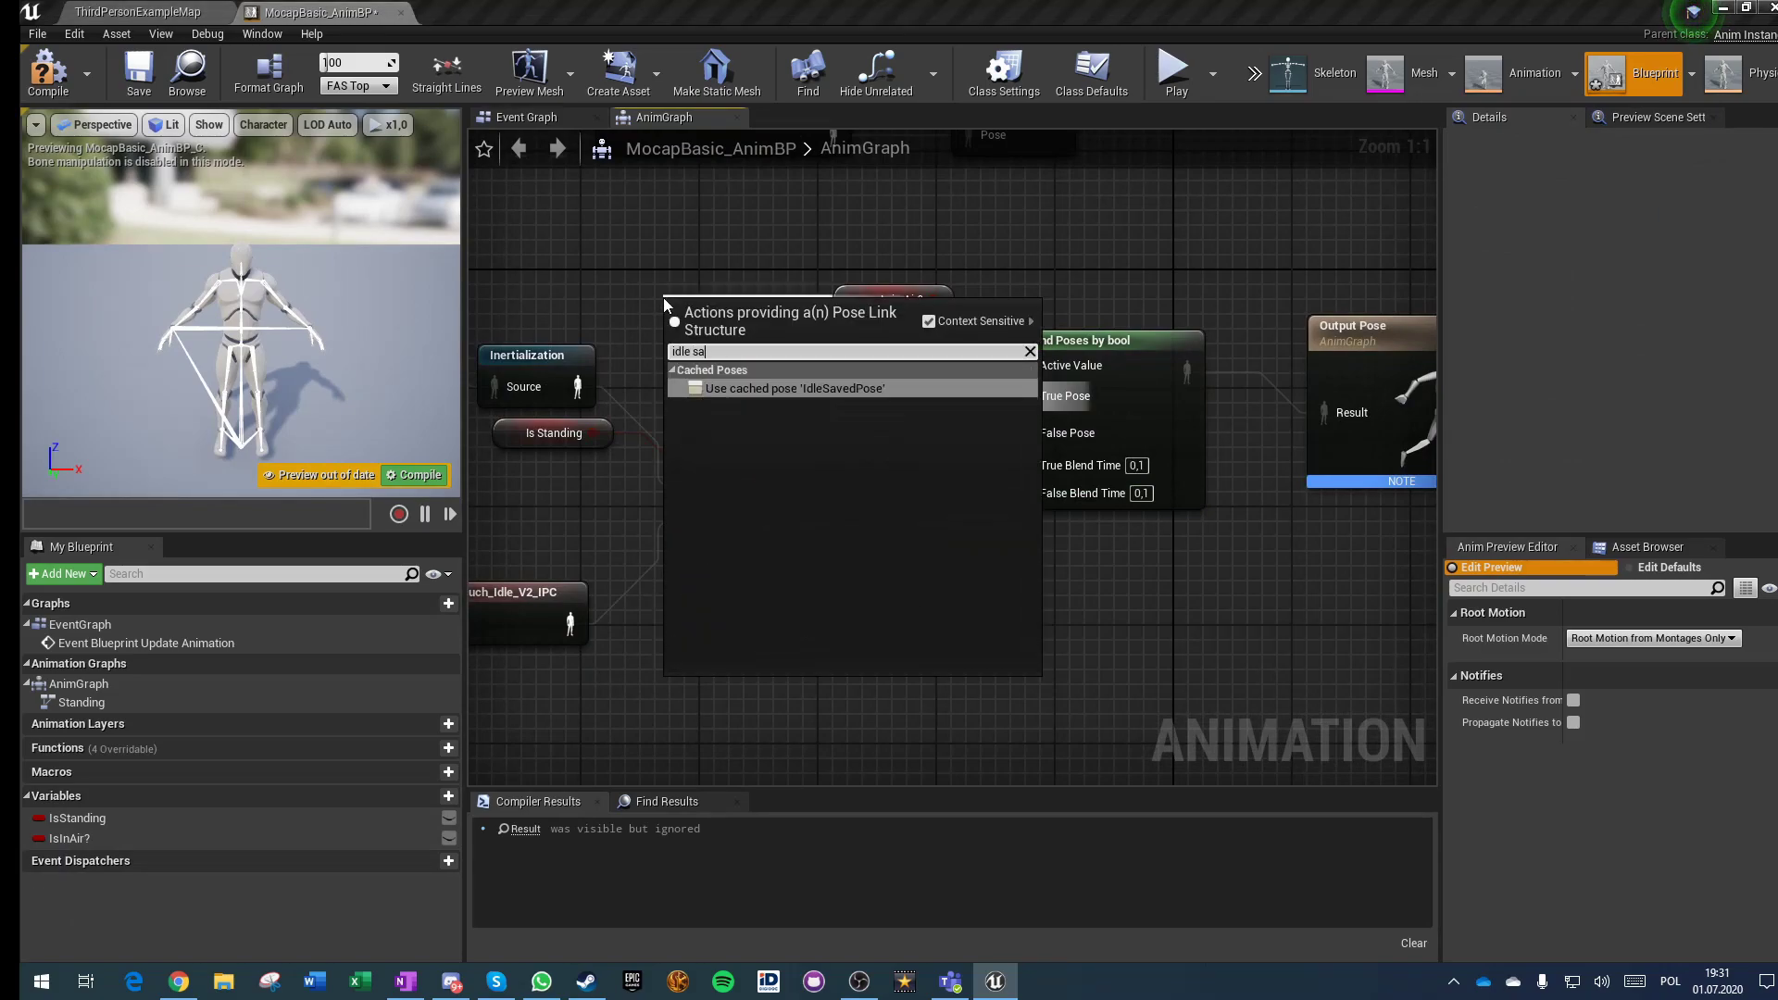
{"action": "key", "text": "Return"}
{"action": "left_click_drag", "start_coordinate": [1017, 442], "coordinate": [1022, 440]}
Step: Reposition the Output Pose node and set the second blend node's True and False Blend Times to 0.25
{"action": "right_click_drag", "start_coordinate": [1016, 679], "coordinate": [887, 783]}
{"action": "left_click_drag", "start_coordinate": [1262, 453], "coordinate": [1271, 406]}
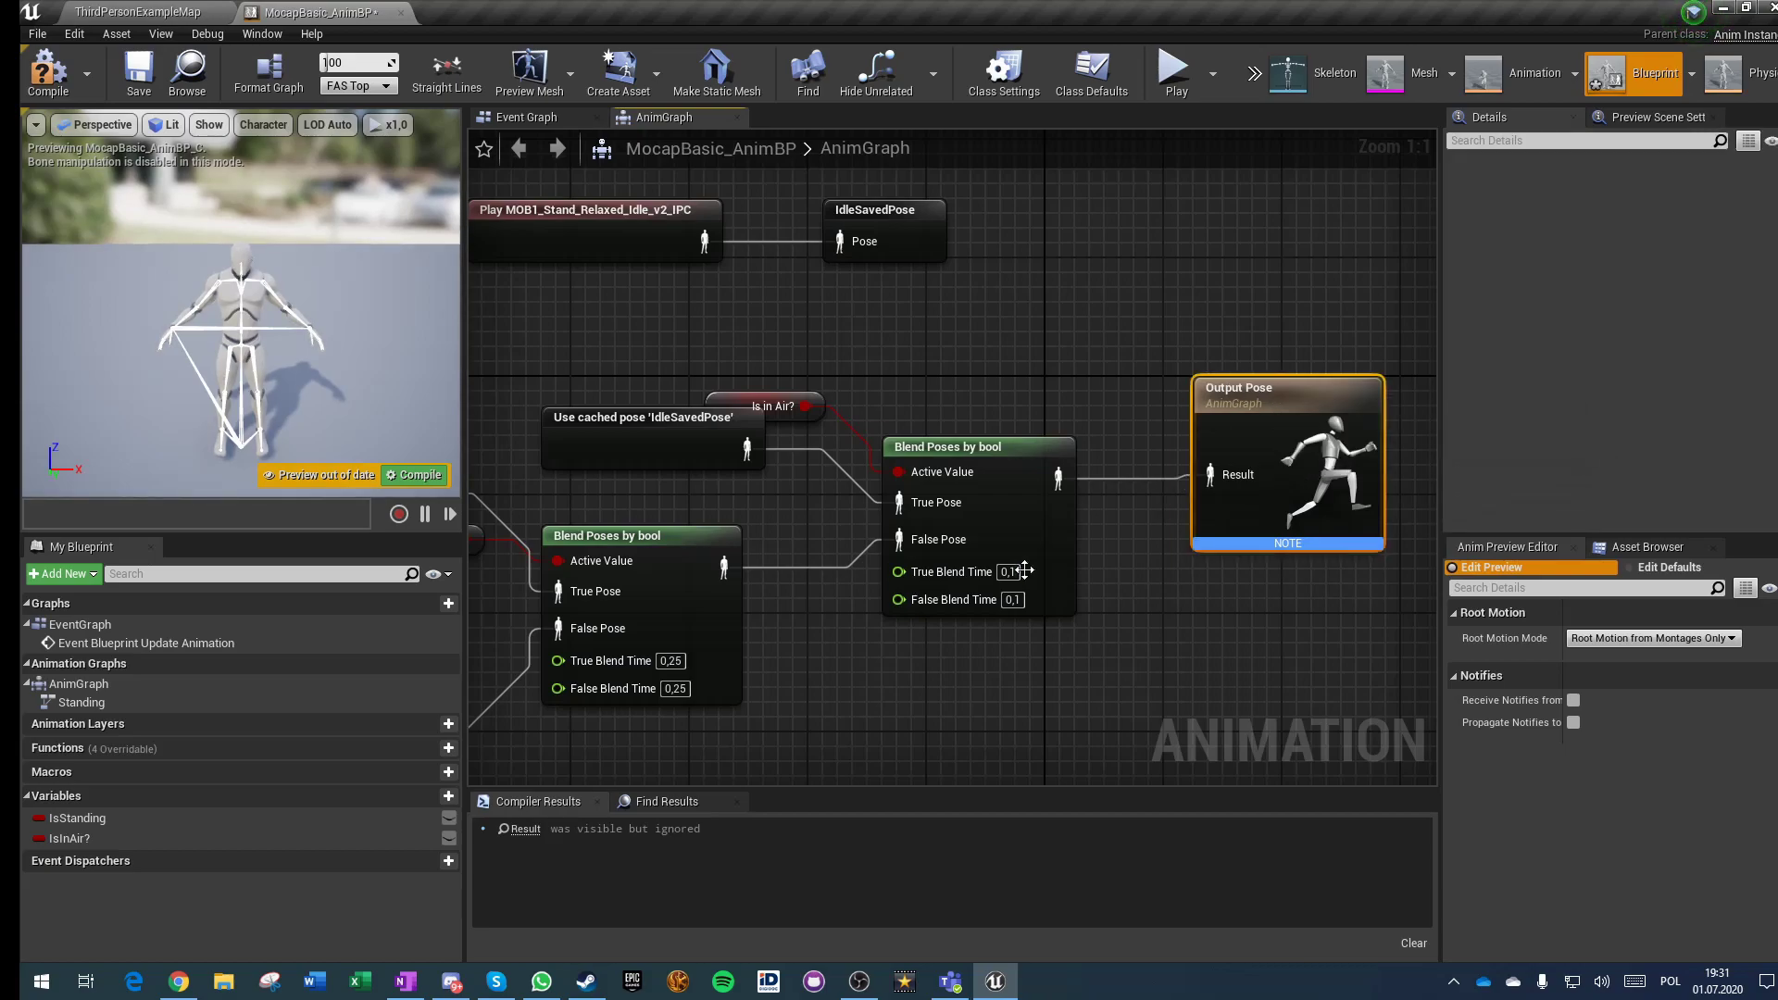
{"action": "type", "text": "0,25"}
{"action": "key", "text": "Tab"}
{"action": "type", "text": ".25"}
{"action": "key", "text": "Return"}
Step: Open the Standing state machine and add a state named idle connected from Entry
{"action": "right_click_drag", "start_coordinate": [925, 670], "coordinate": [1215, 541]}
{"action": "right_click_drag", "start_coordinate": [591, 507], "coordinate": [665, 697]}
{"action": "scroll", "coordinate": [832, 501], "scroll_direction": "down", "scroll_amount": 1}
{"action": "right_click_drag", "start_coordinate": [834, 449], "coordinate": [1022, 339]}
{"action": "double_click", "coordinate": [707, 381]}
{"action": "left_click_drag", "start_coordinate": [1004, 475], "coordinate": [1084, 473]}
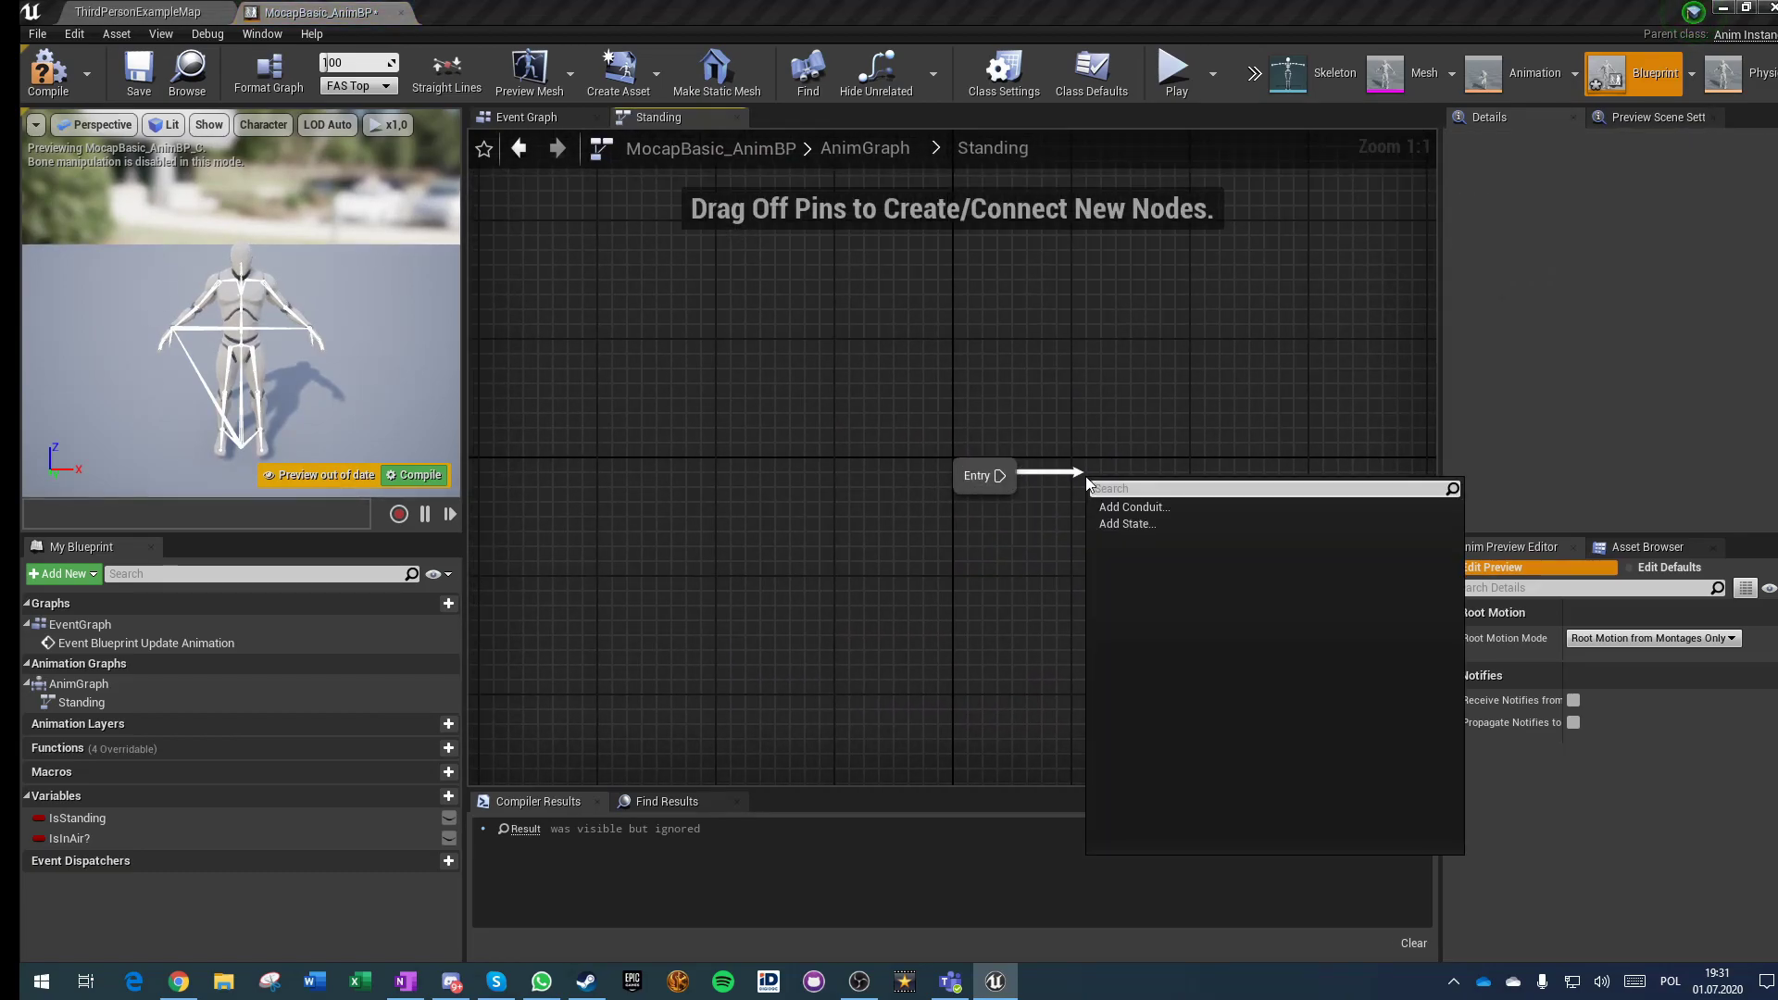
{"action": "left_click", "coordinate": [1129, 524]}
{"action": "type", "text": "idle"}
{"action": "key", "text": "Return"}
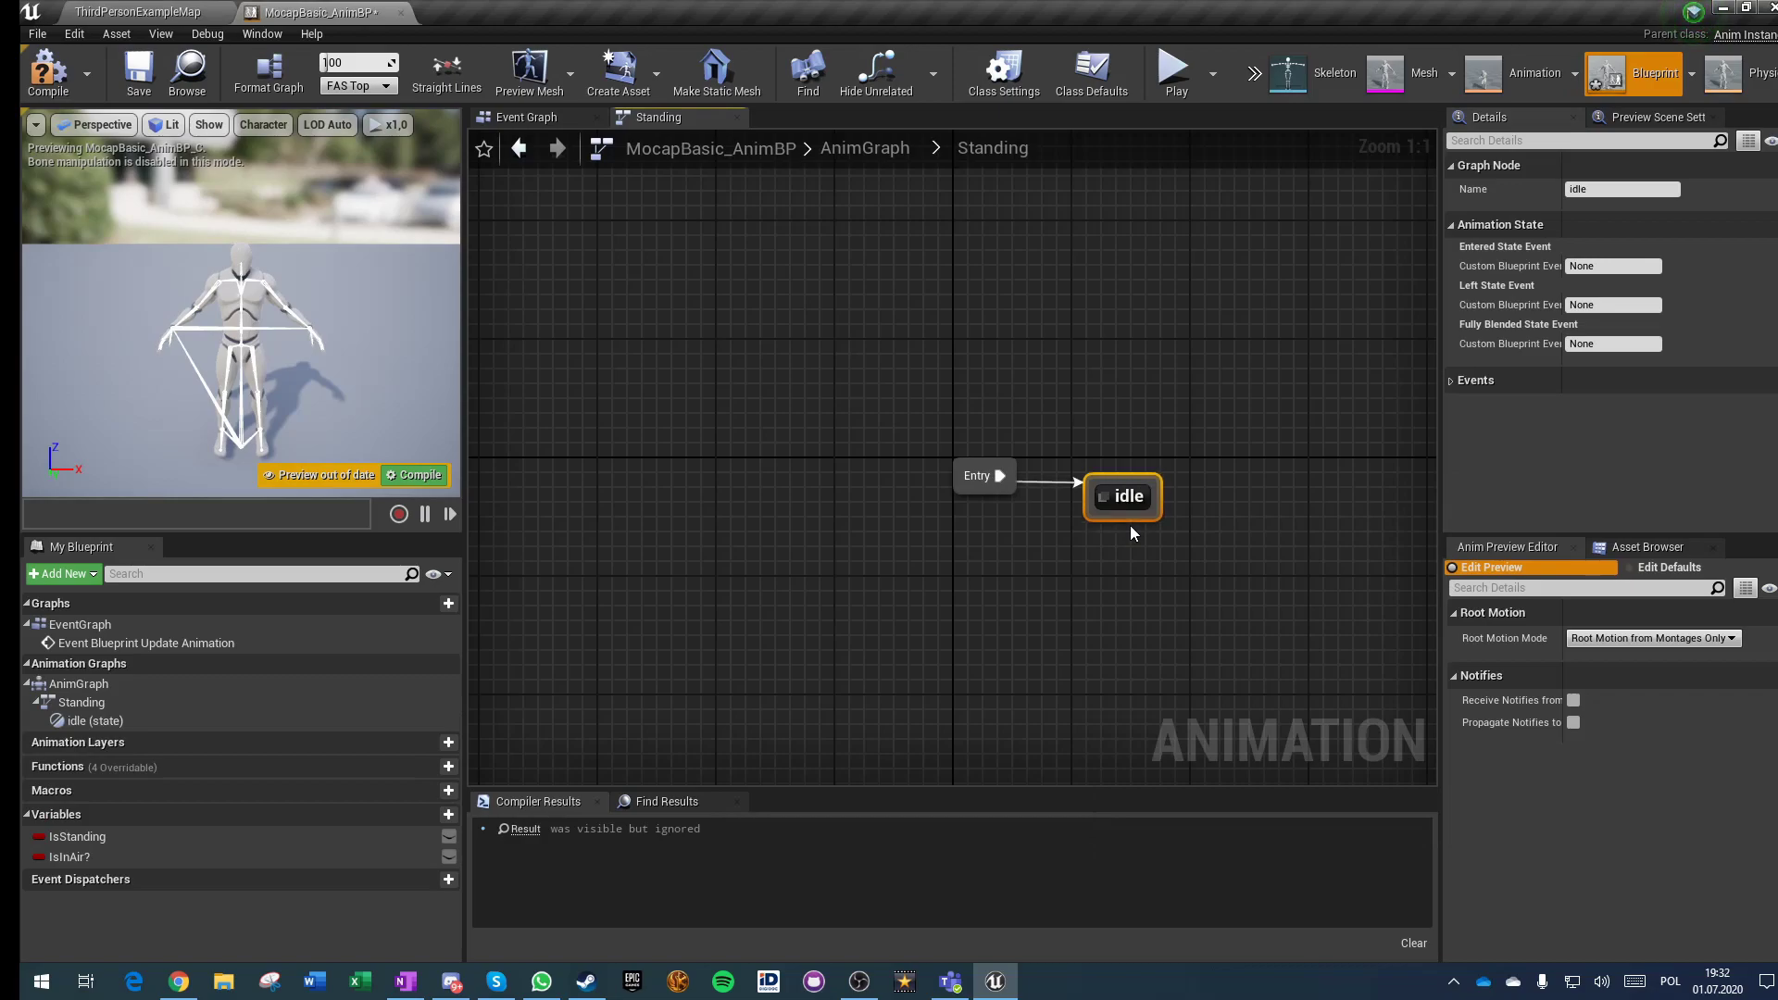
Step: Inside the idle state, connect the cached pose IdleSavedPose to the Output Animation Pose
{"action": "double_click", "coordinate": [1139, 488]}
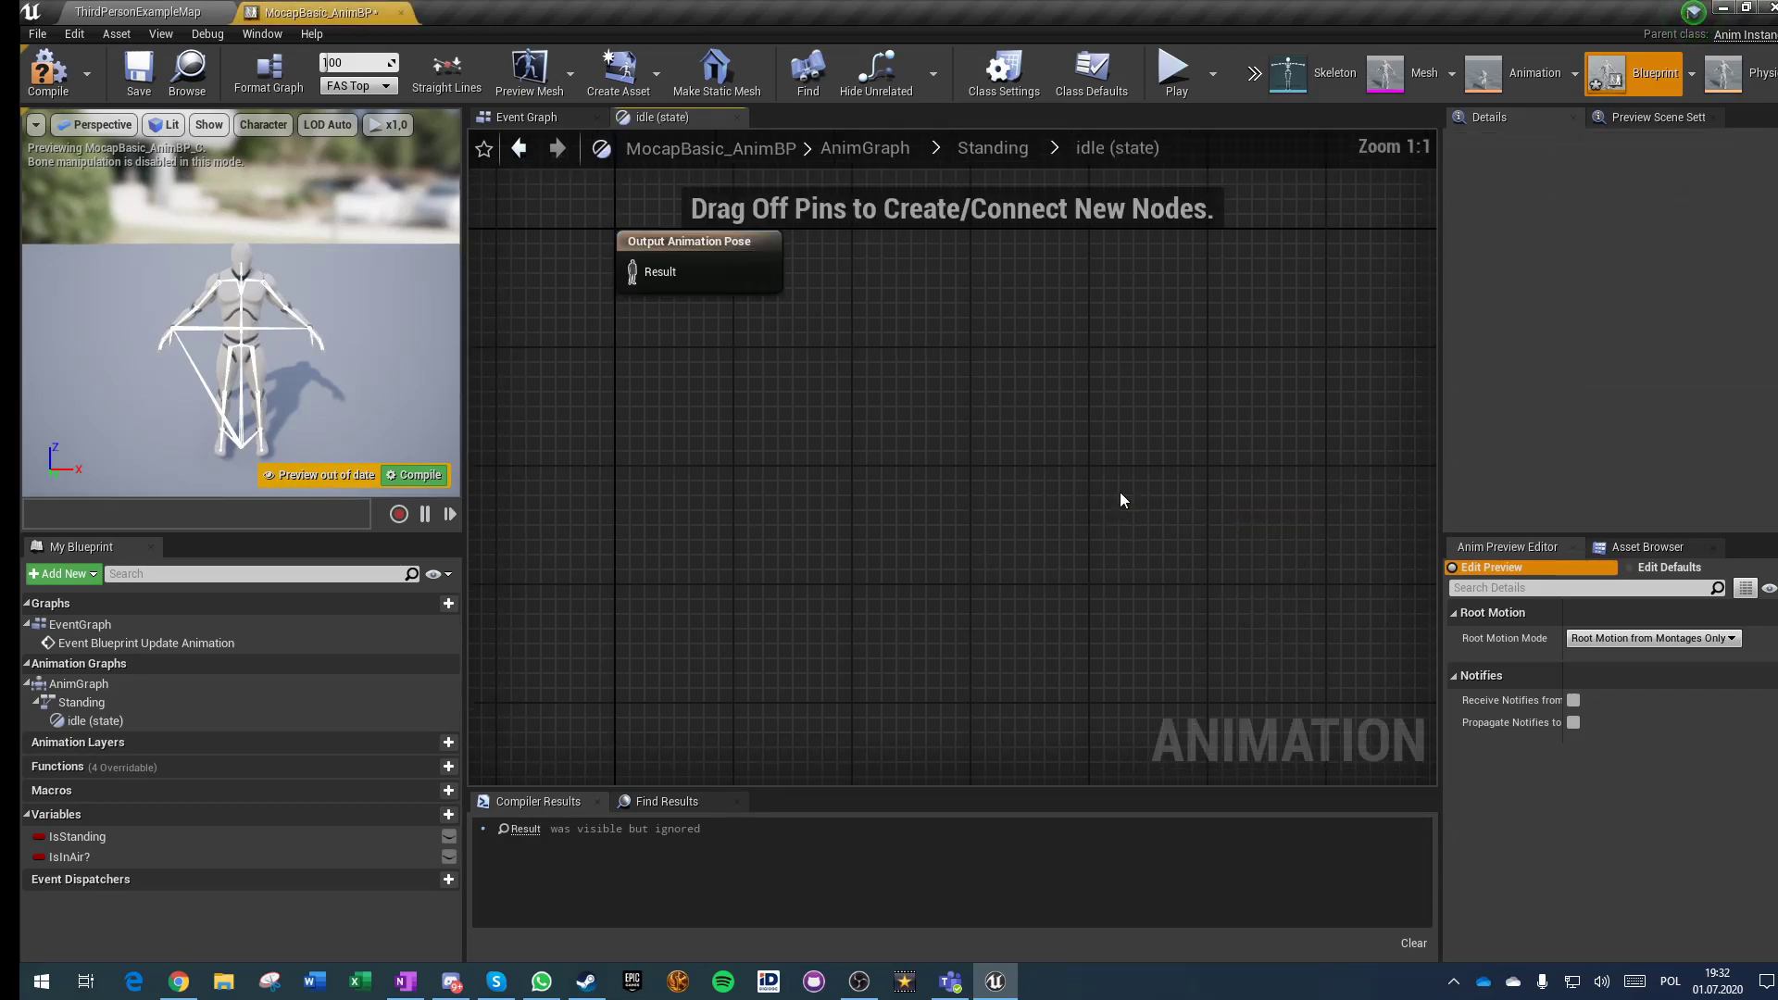
{"action": "left_click_drag", "start_coordinate": [970, 500], "coordinate": [725, 491]}
{"action": "type", "text": "idle save"}
{"action": "key", "text": "Return"}
{"action": "left_click", "coordinate": [792, 578]}
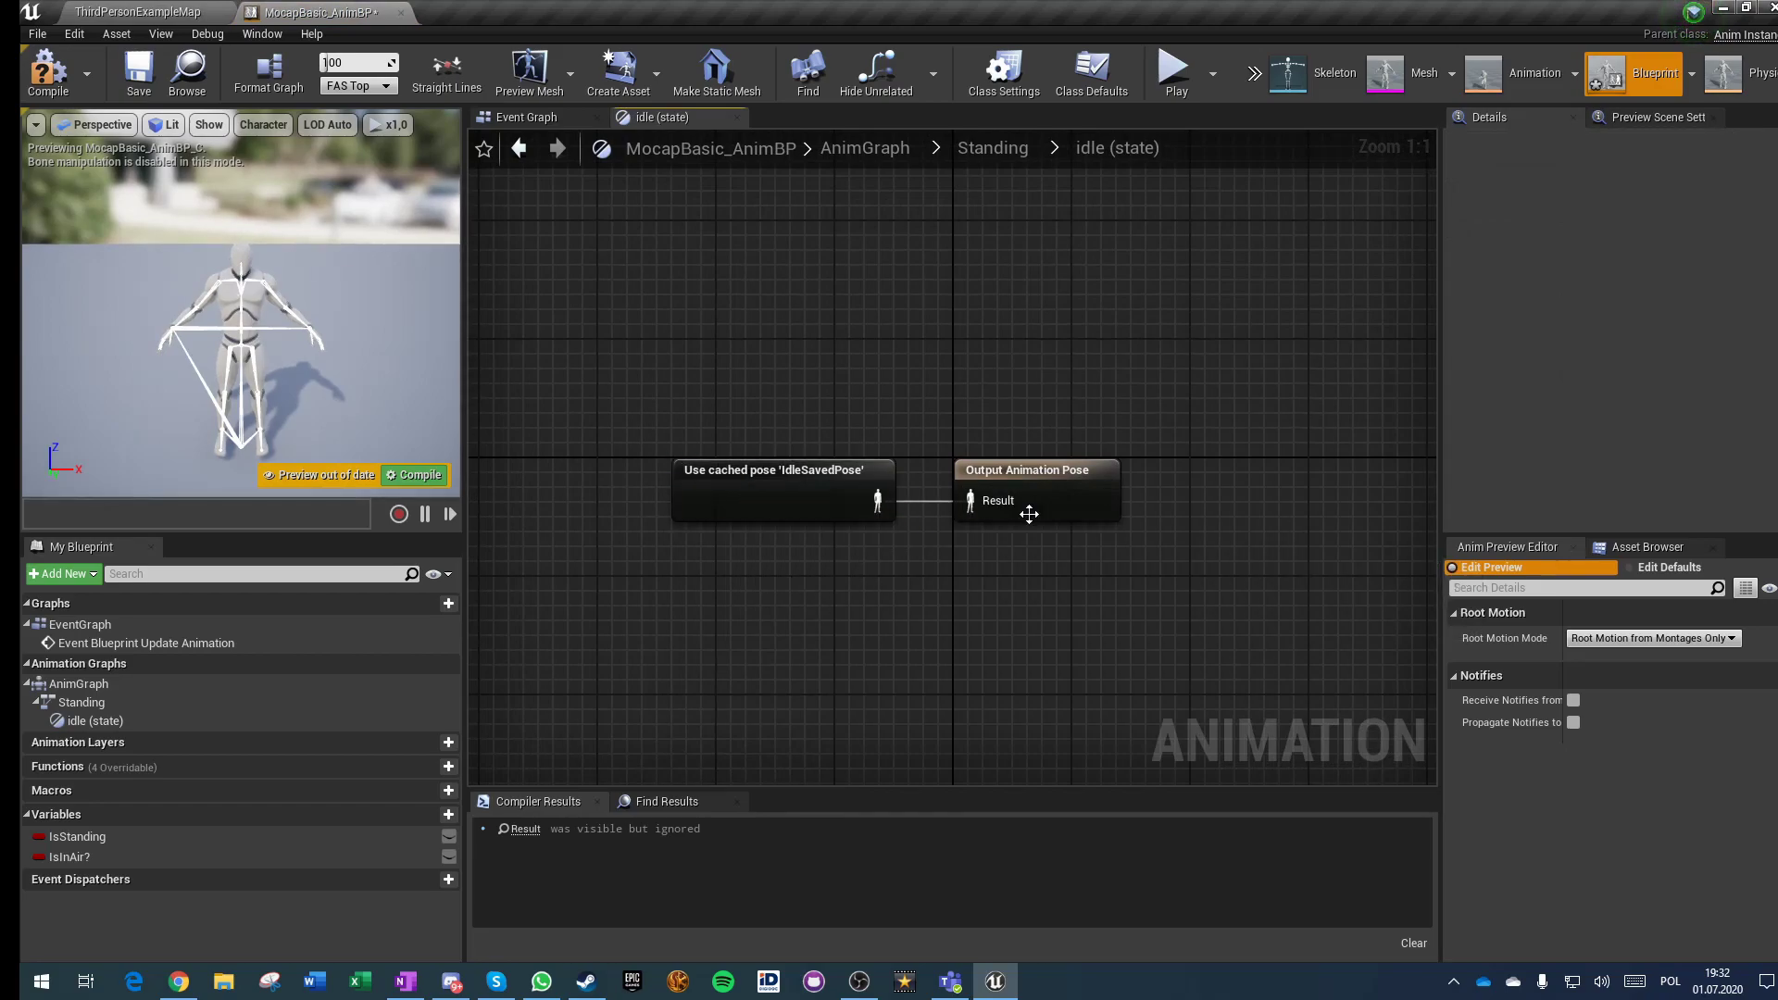
Step: Return to the Standing state machine and add a state named Moving with a transition from idle
{"action": "left_click", "coordinate": [987, 150]}
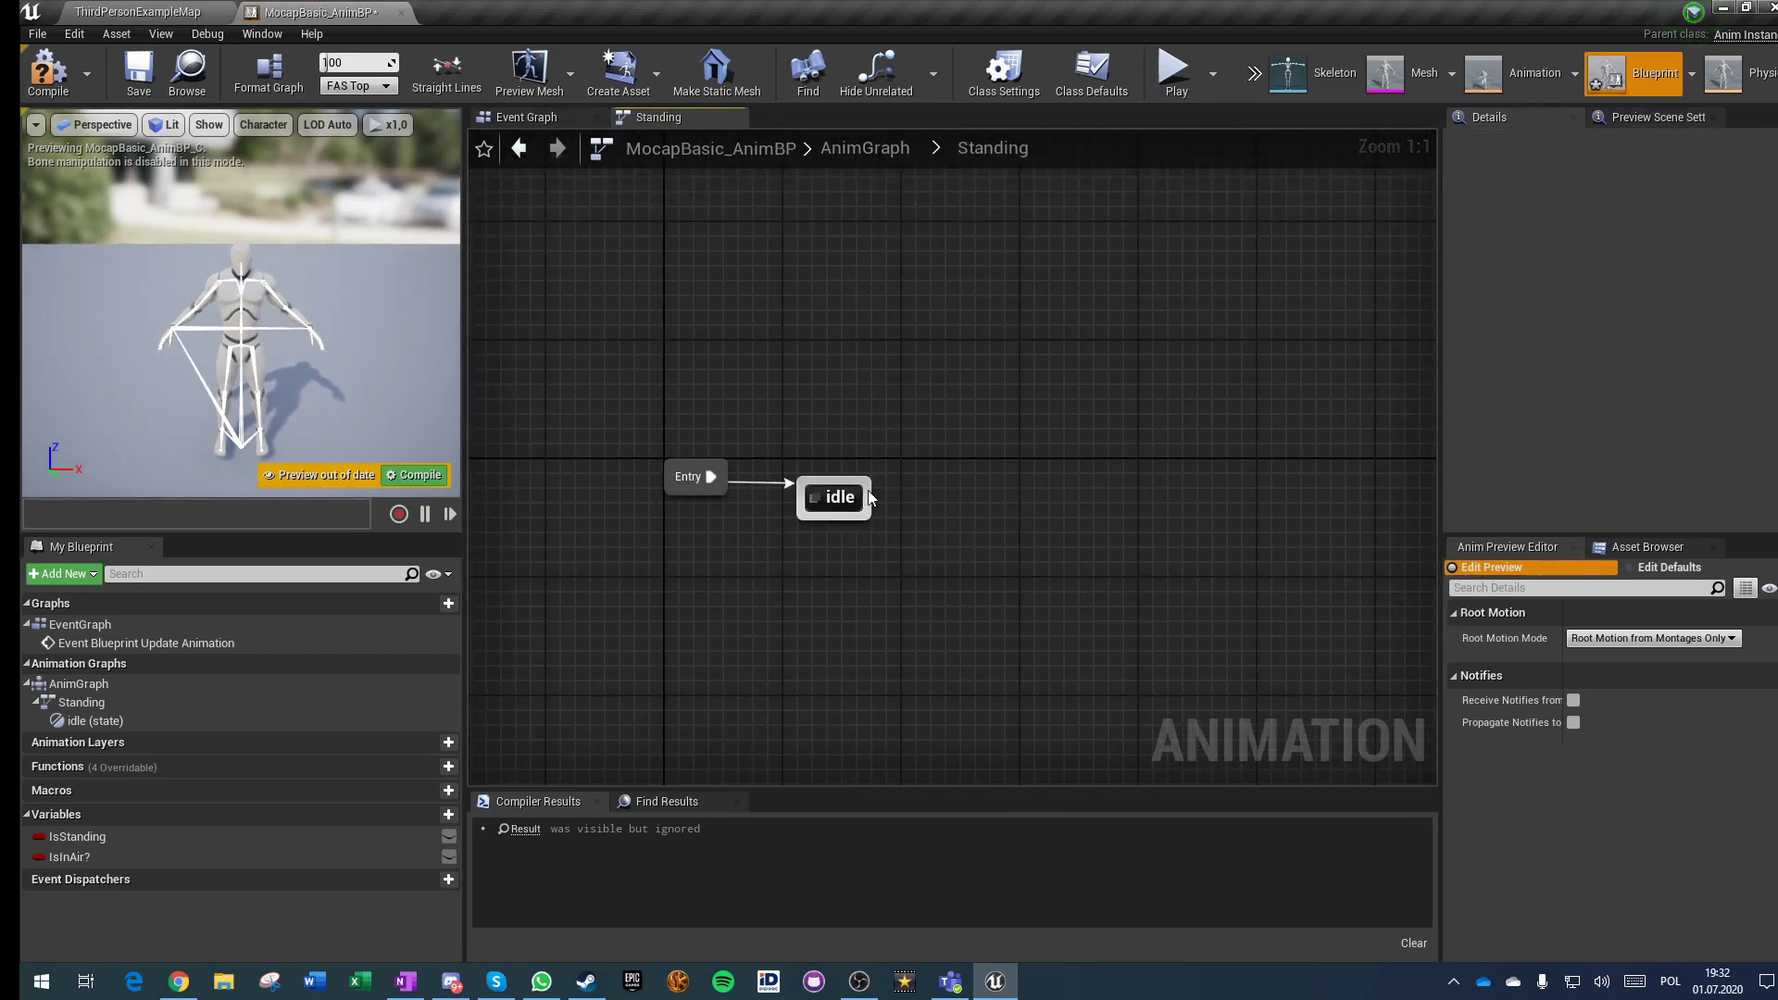
{"action": "left_click_drag", "start_coordinate": [866, 499], "coordinate": [1046, 484]}
{"action": "left_click", "coordinate": [1096, 524]}
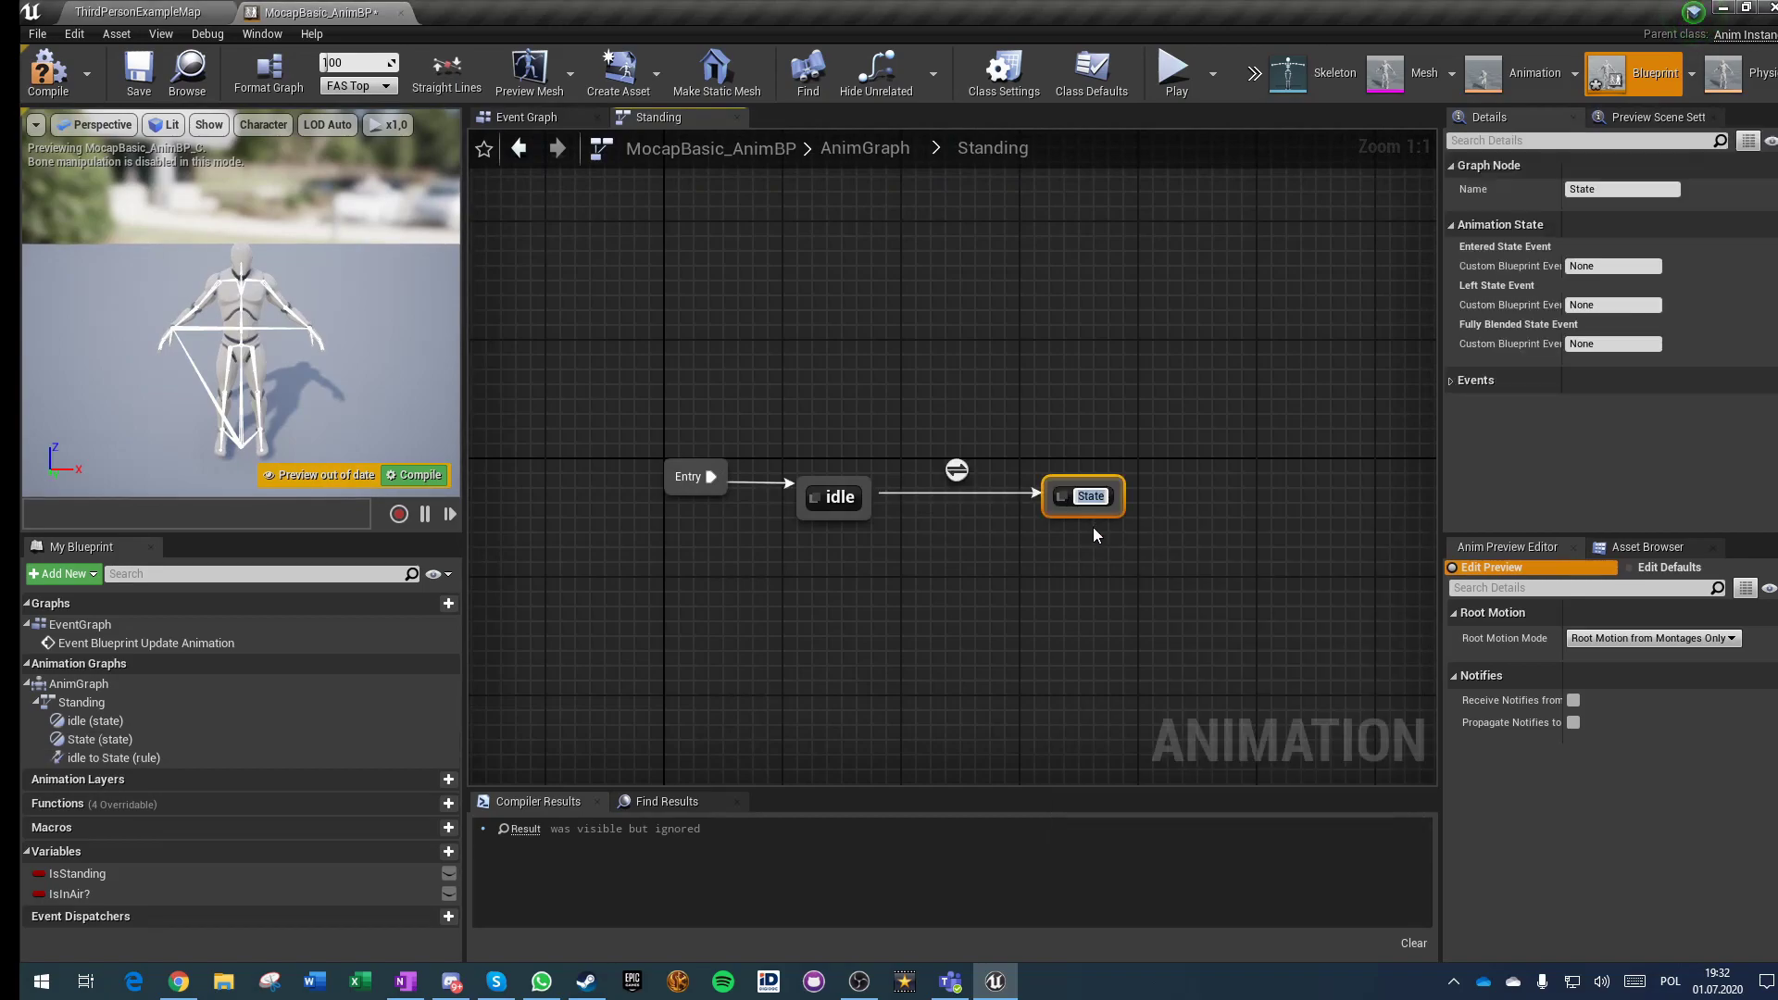
{"action": "type", "text": "Moving"}
{"action": "key", "text": "Return"}
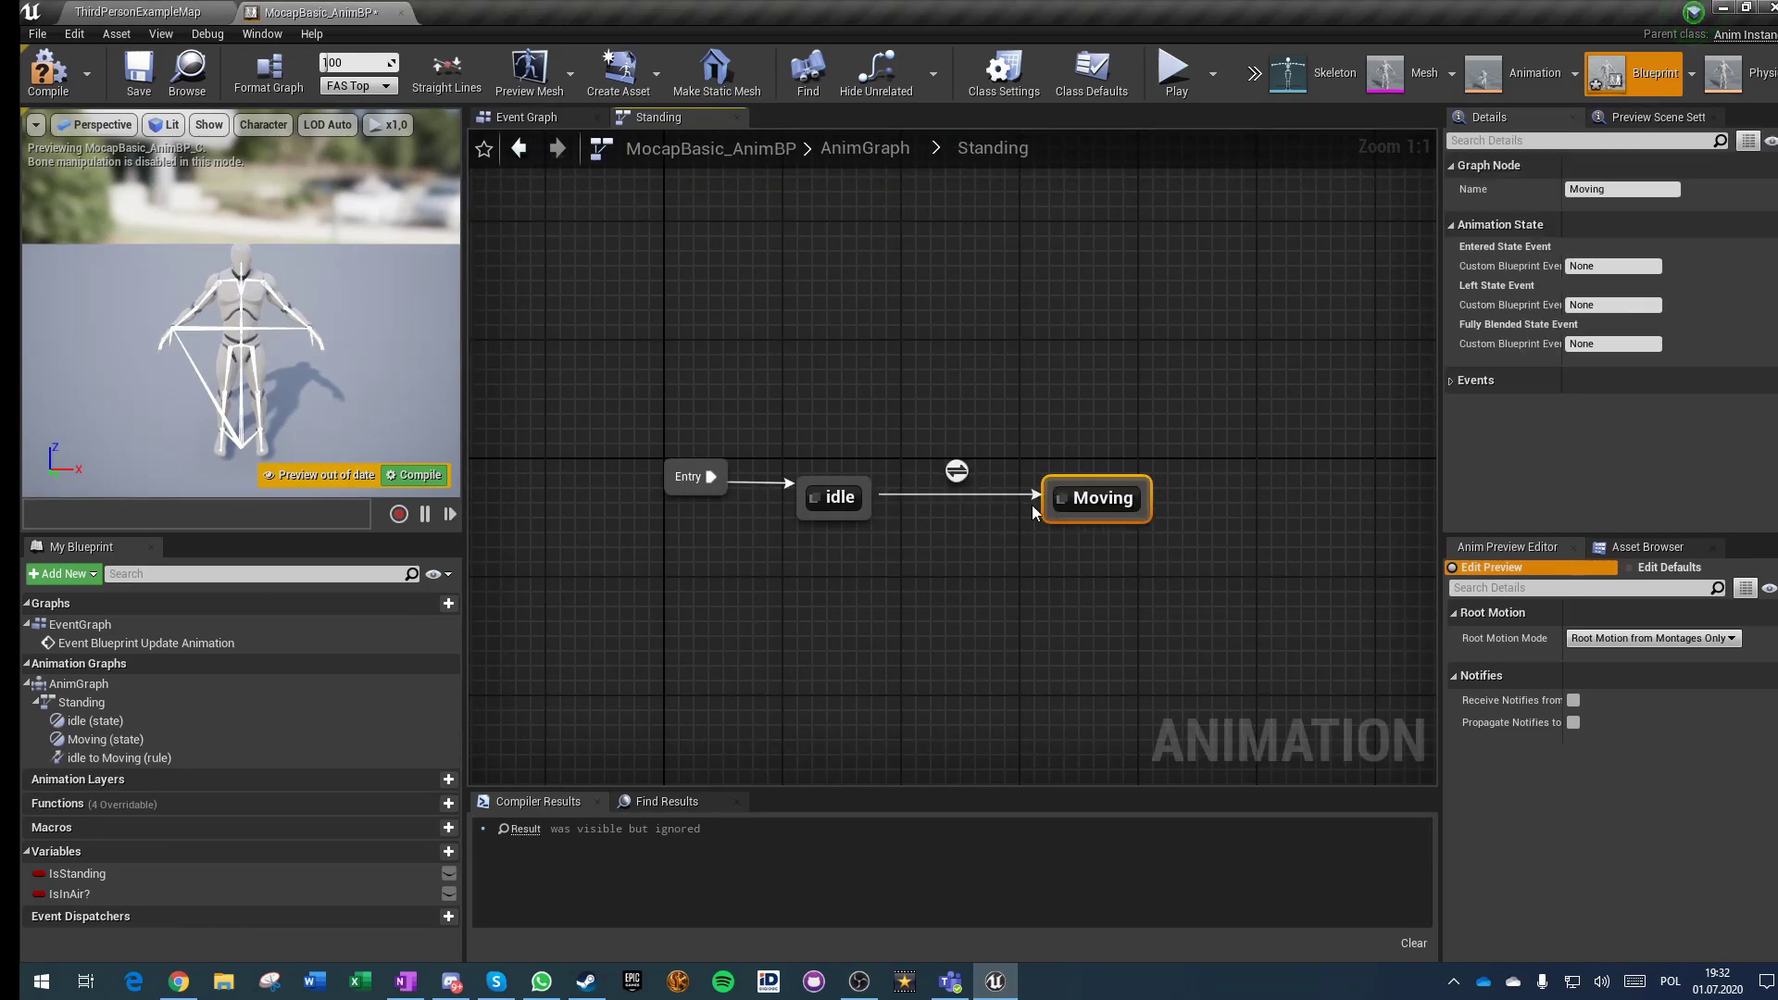
Step: In the idle to Moving rule, place the IsStanding variable and promote Can Enter Transition to a new boolean named Idle?
{"action": "double_click", "coordinate": [956, 472]}
{"action": "left_click_drag", "start_coordinate": [77, 874], "coordinate": [661, 516]}
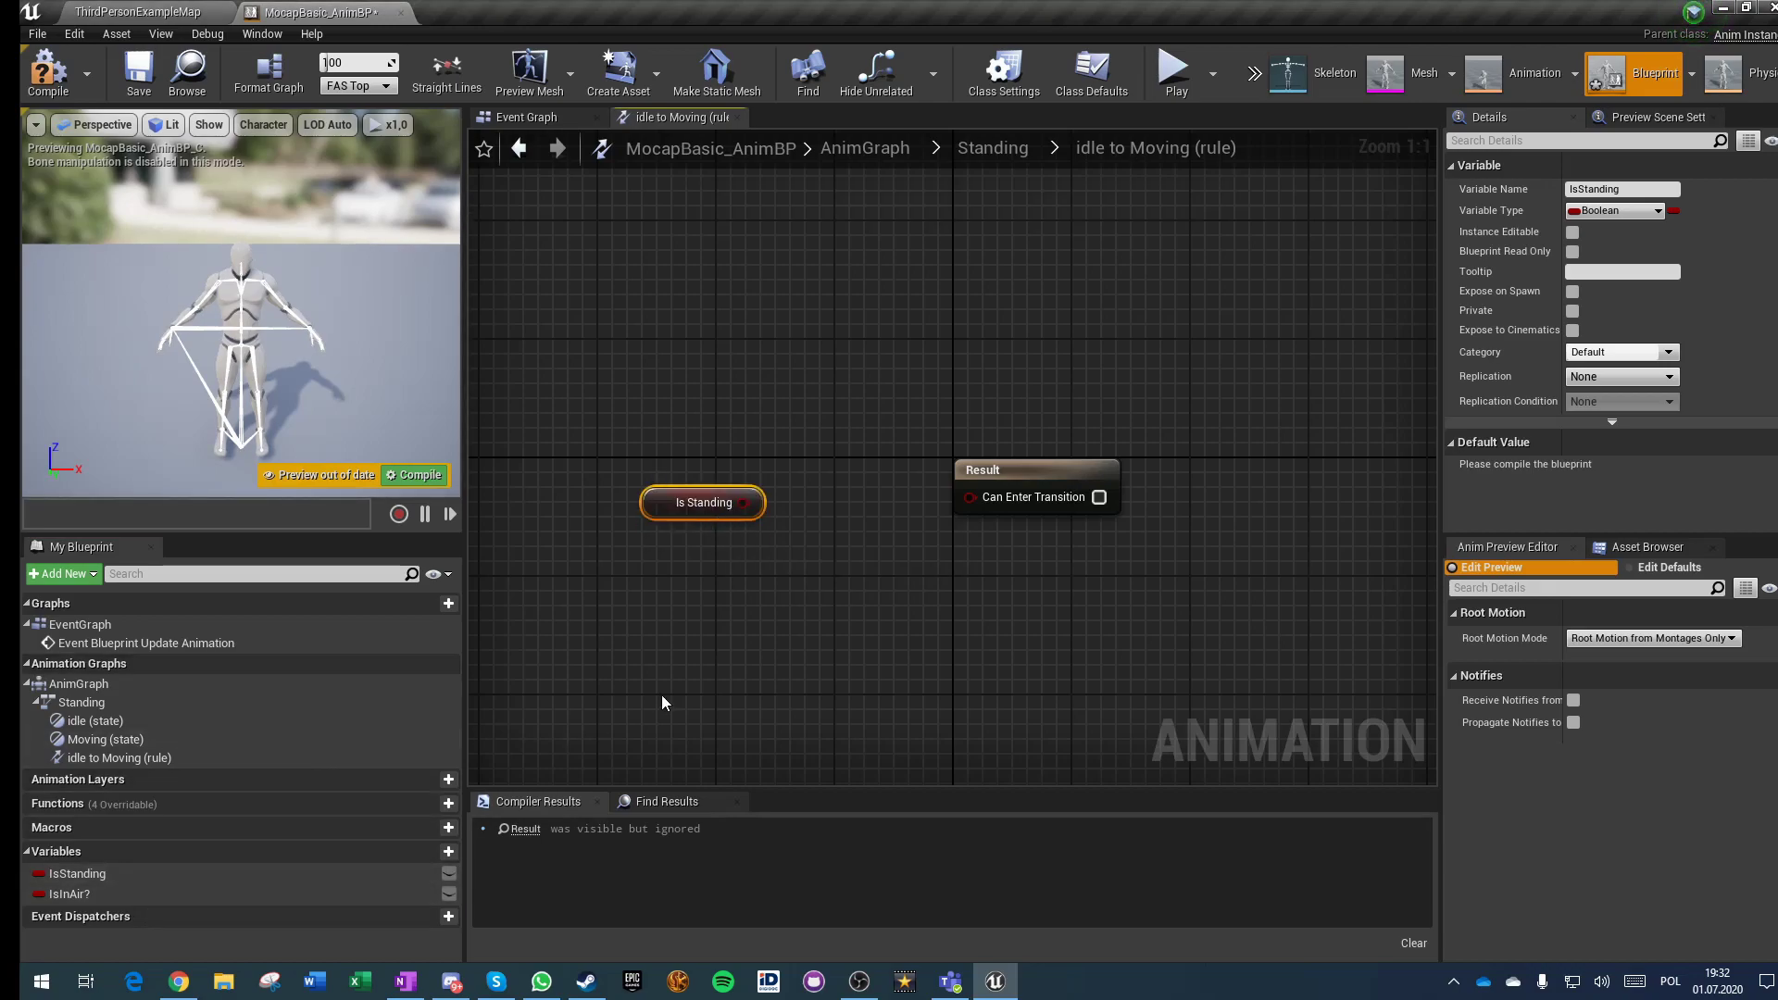
{"action": "right_click", "coordinate": [968, 498]}
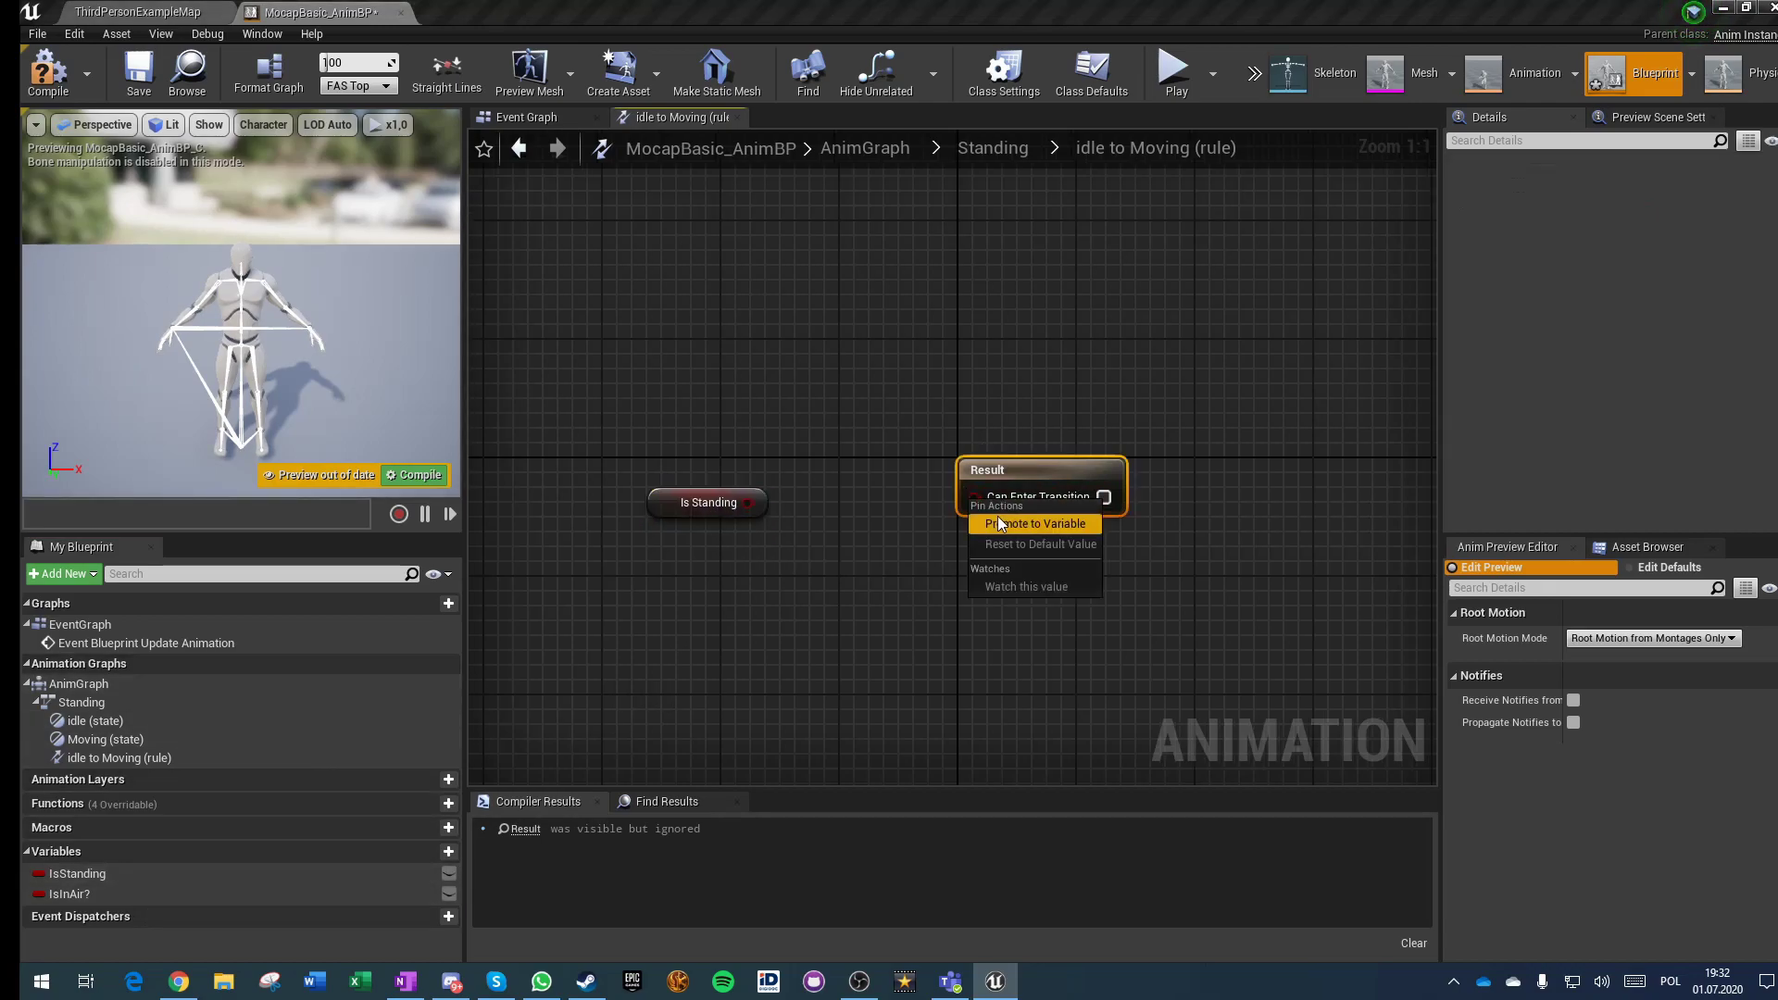
{"action": "left_click", "coordinate": [997, 515]}
{"action": "type", "text": "Idle"}
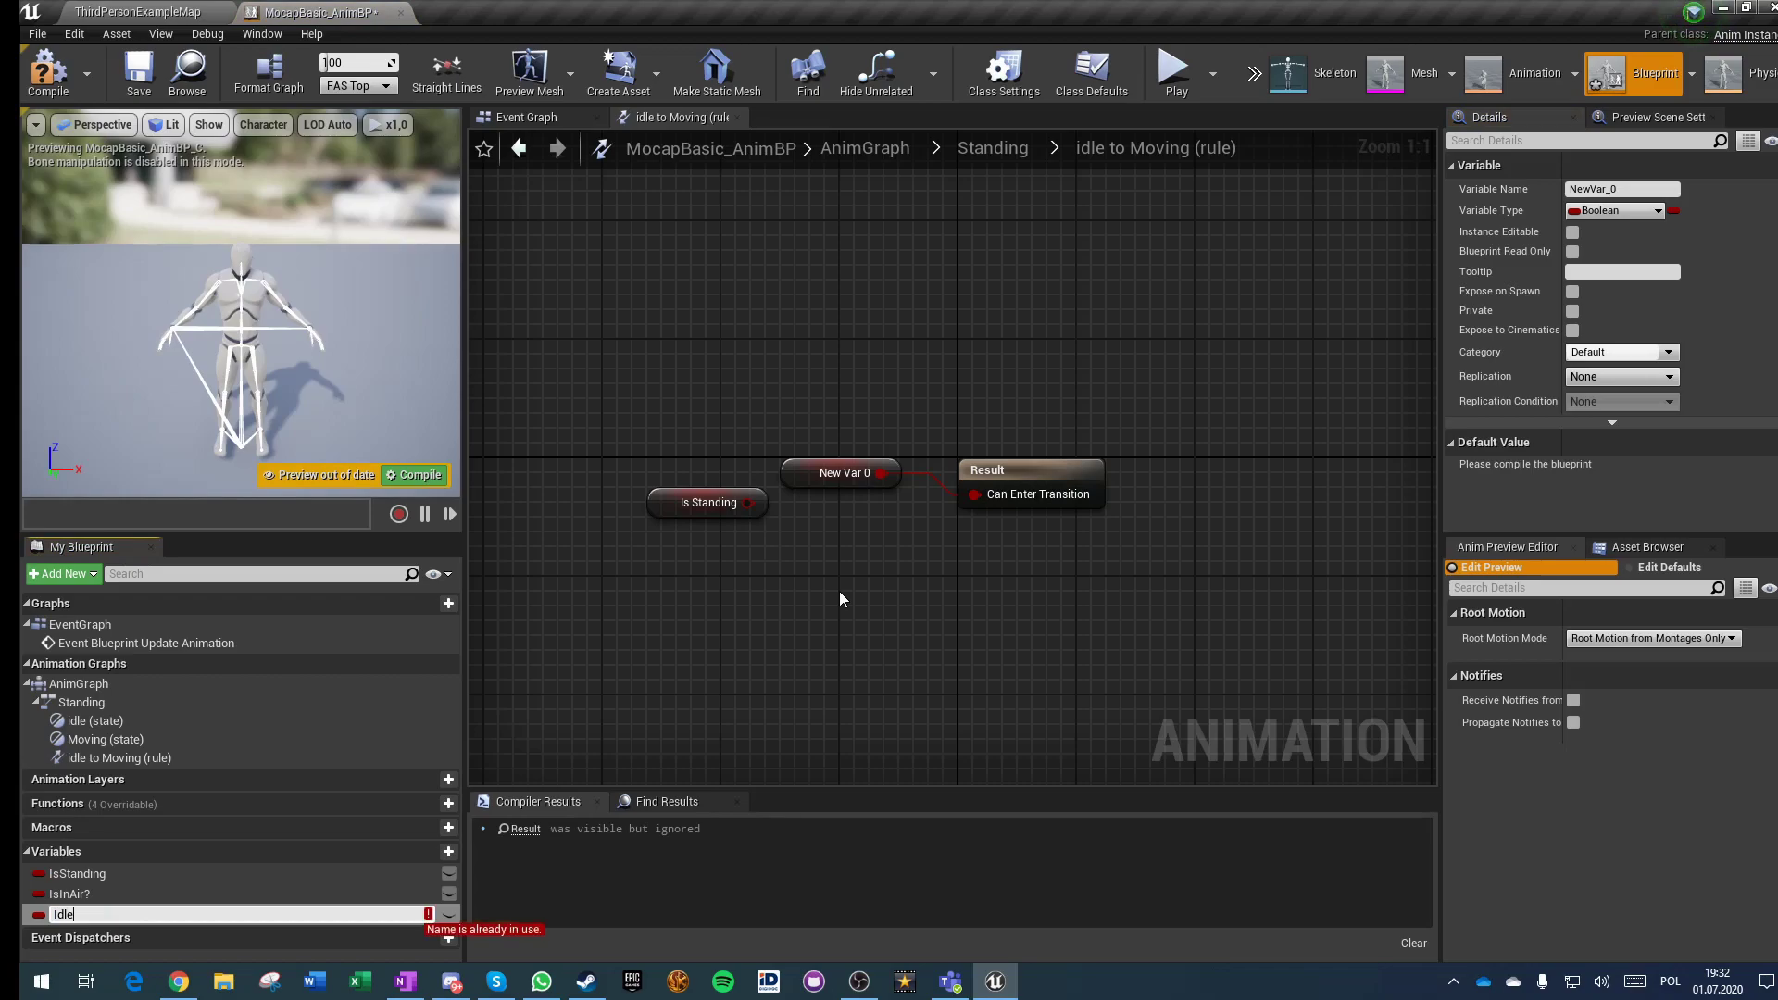
{"action": "type", "text": "?"}
{"action": "key", "text": "Return"}
Step: Add a NOT node fed by the Idle? variable in the idle to Moving rule
{"action": "left_click_drag", "start_coordinate": [893, 558], "coordinate": [895, 560]}
{"action": "type", "text": "not"}
{"action": "key", "text": "Return"}
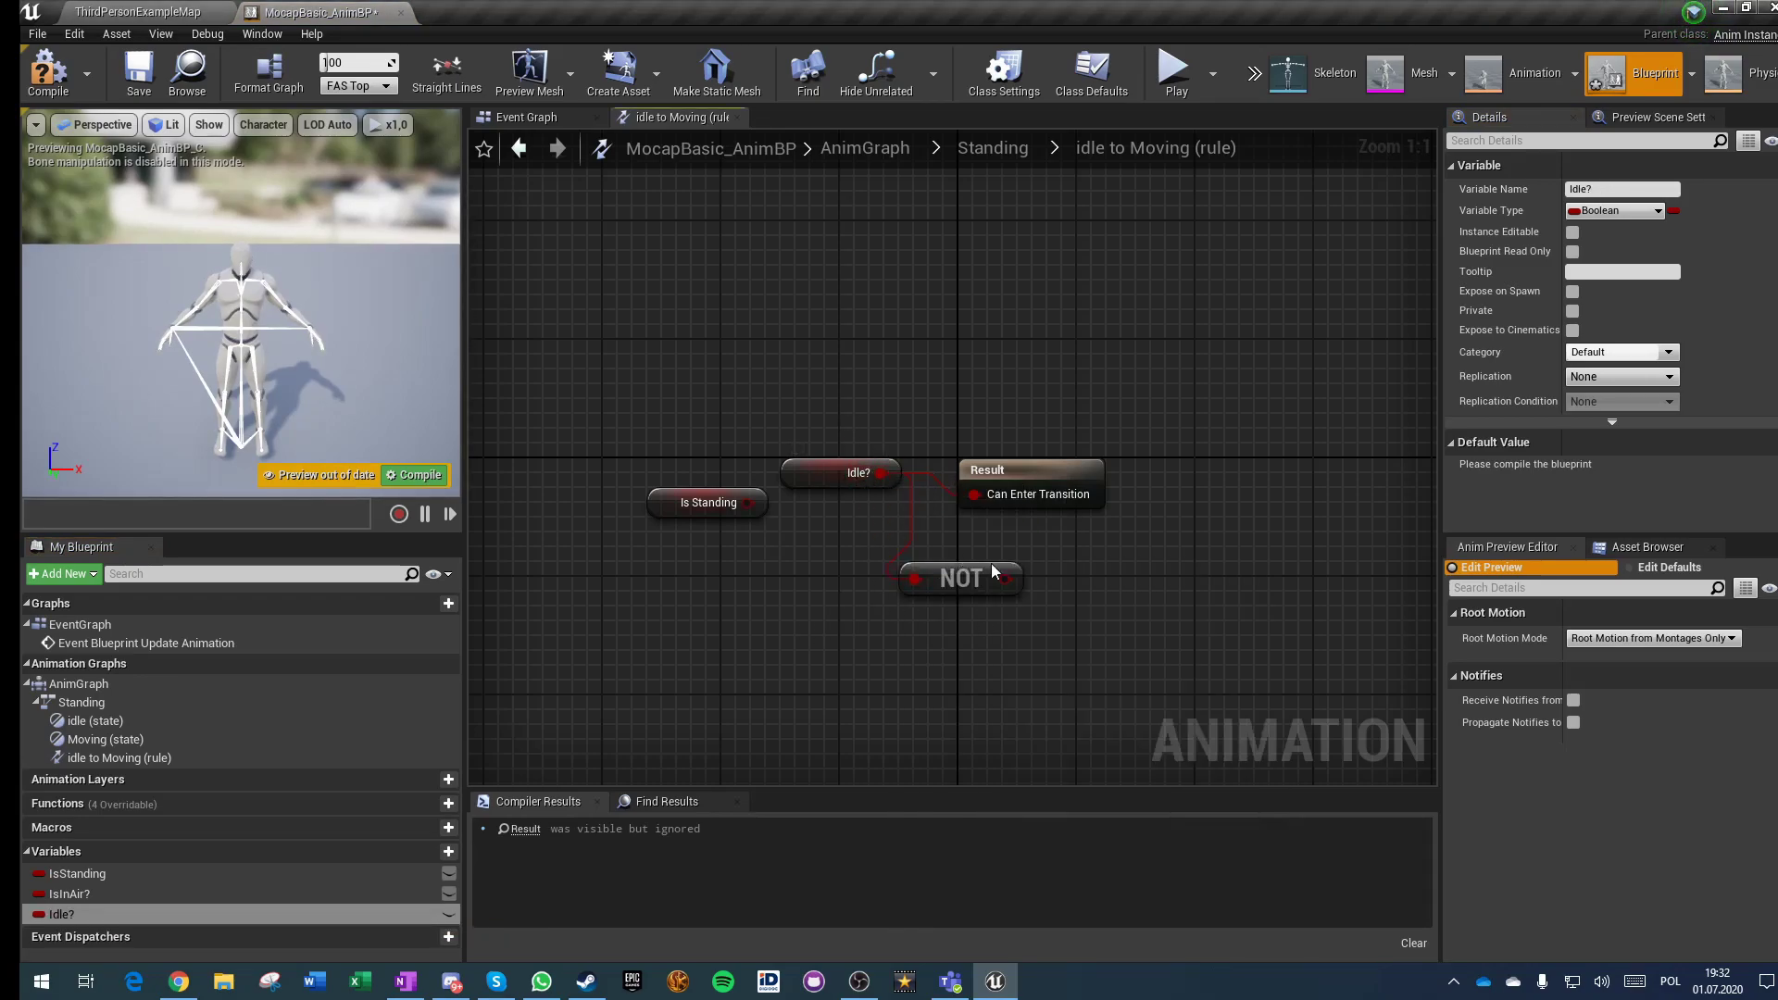
Step: Create a return transition from Moving to idle driven by the Idle? variable, and go back to the Standing state machine
{"action": "left_click", "coordinate": [987, 148]}
{"action": "left_click_drag", "start_coordinate": [1132, 498], "coordinate": [806, 533]}
{"action": "double_click", "coordinate": [1060, 509]}
{"action": "type", "text": "idle"}
{"action": "key", "text": "Return"}
{"action": "left_click", "coordinate": [991, 149]}
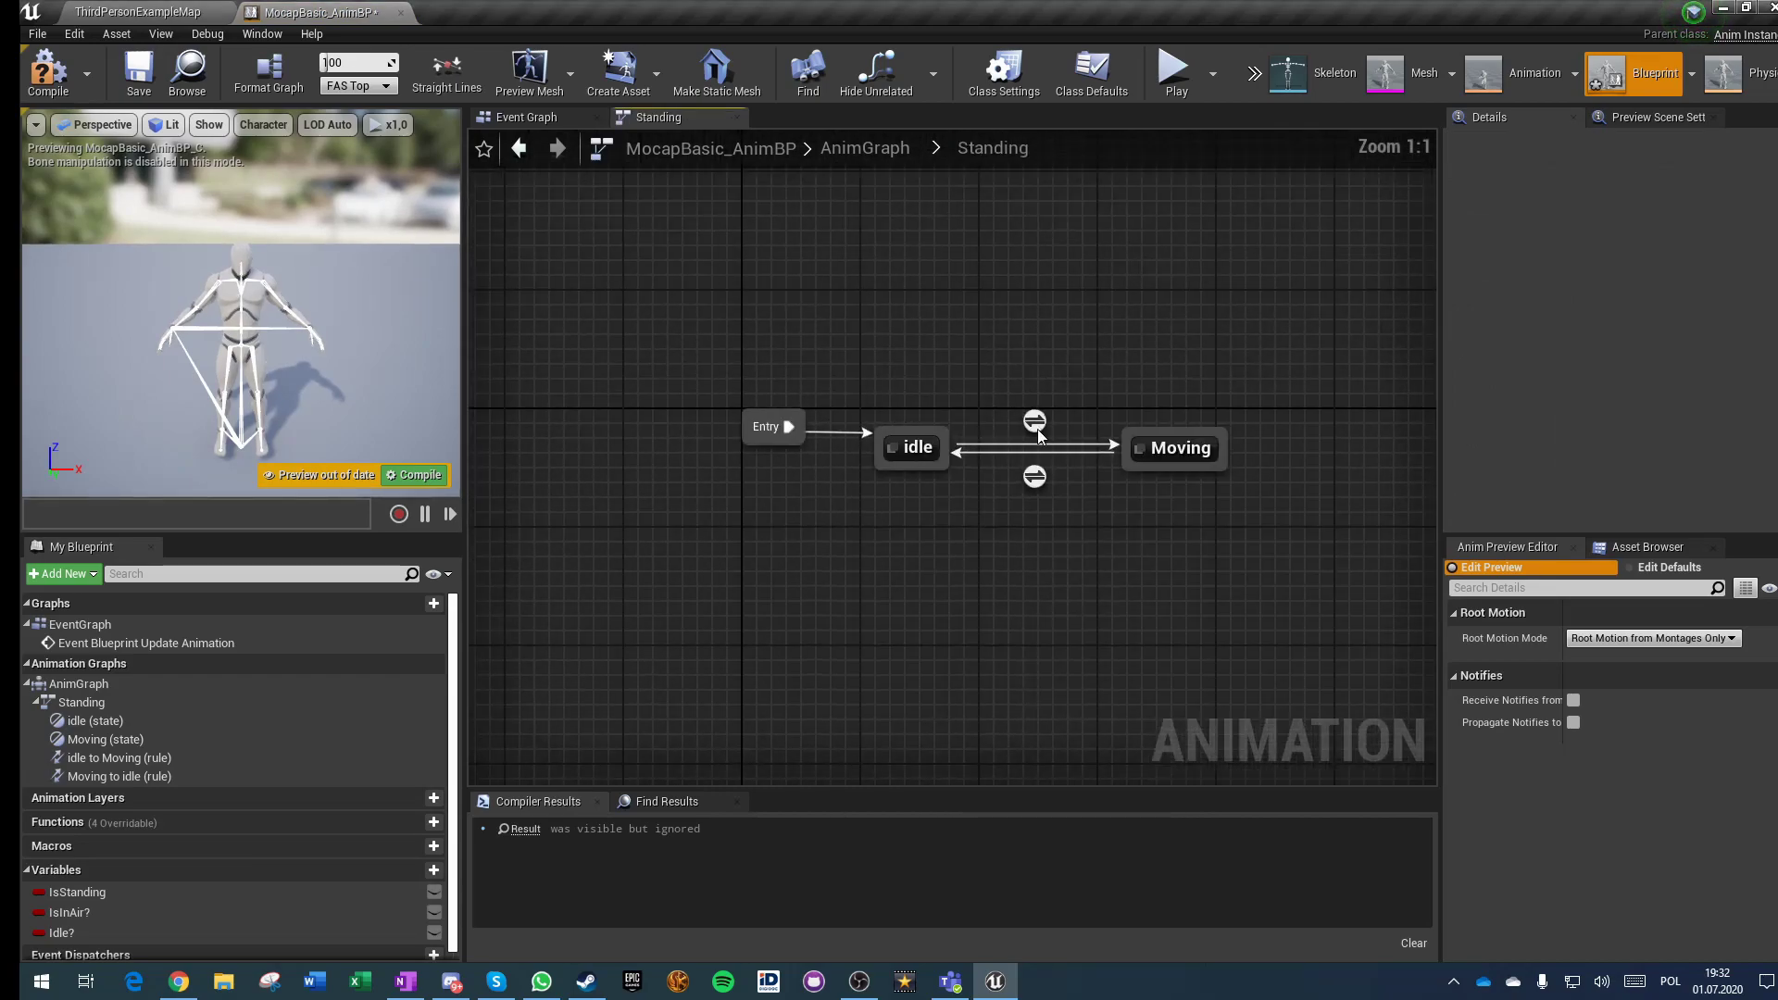
Step: Set the Blend Logic of both transitions between idle and Moving to Inertialization
{"action": "left_click", "coordinate": [1056, 497]}
{"action": "left_click", "coordinate": [1608, 235]}
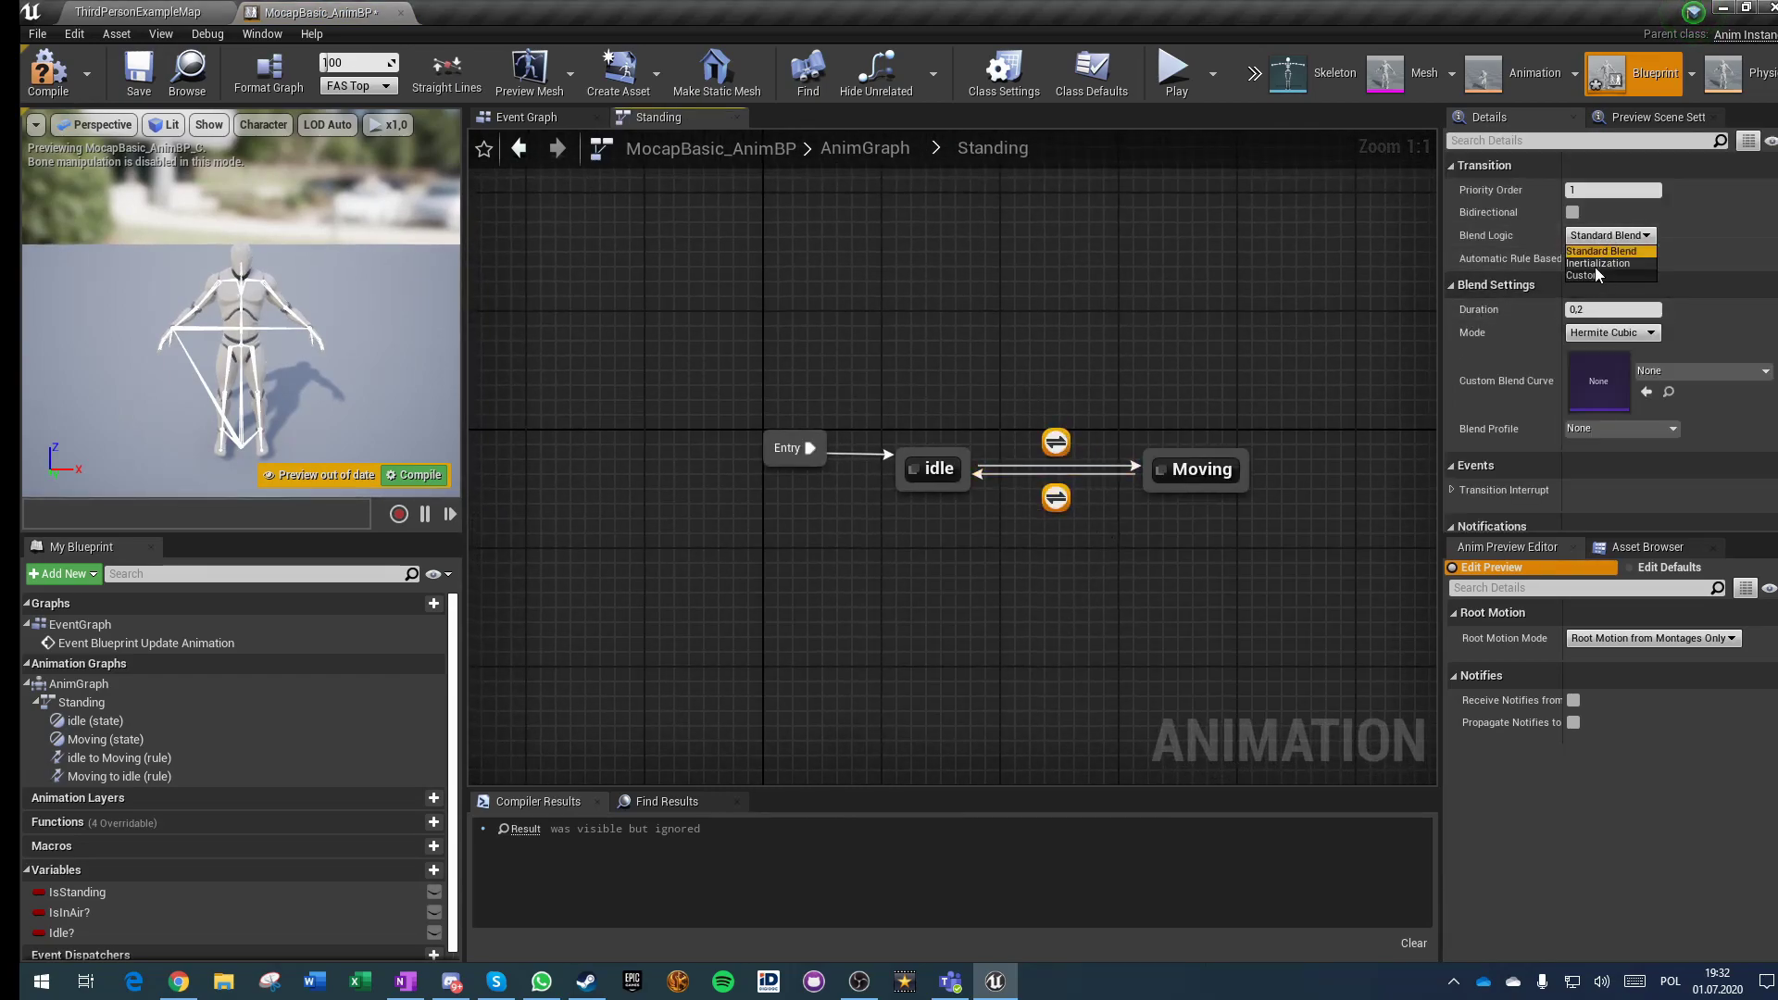
{"action": "left_click", "coordinate": [1593, 266]}
{"action": "left_click", "coordinate": [1154, 435]}
Step: Inside the Moving state, connect the MocapBasicWalking_BS1D blend space player to the Output Animation Pose
{"action": "double_click", "coordinate": [1186, 467]}
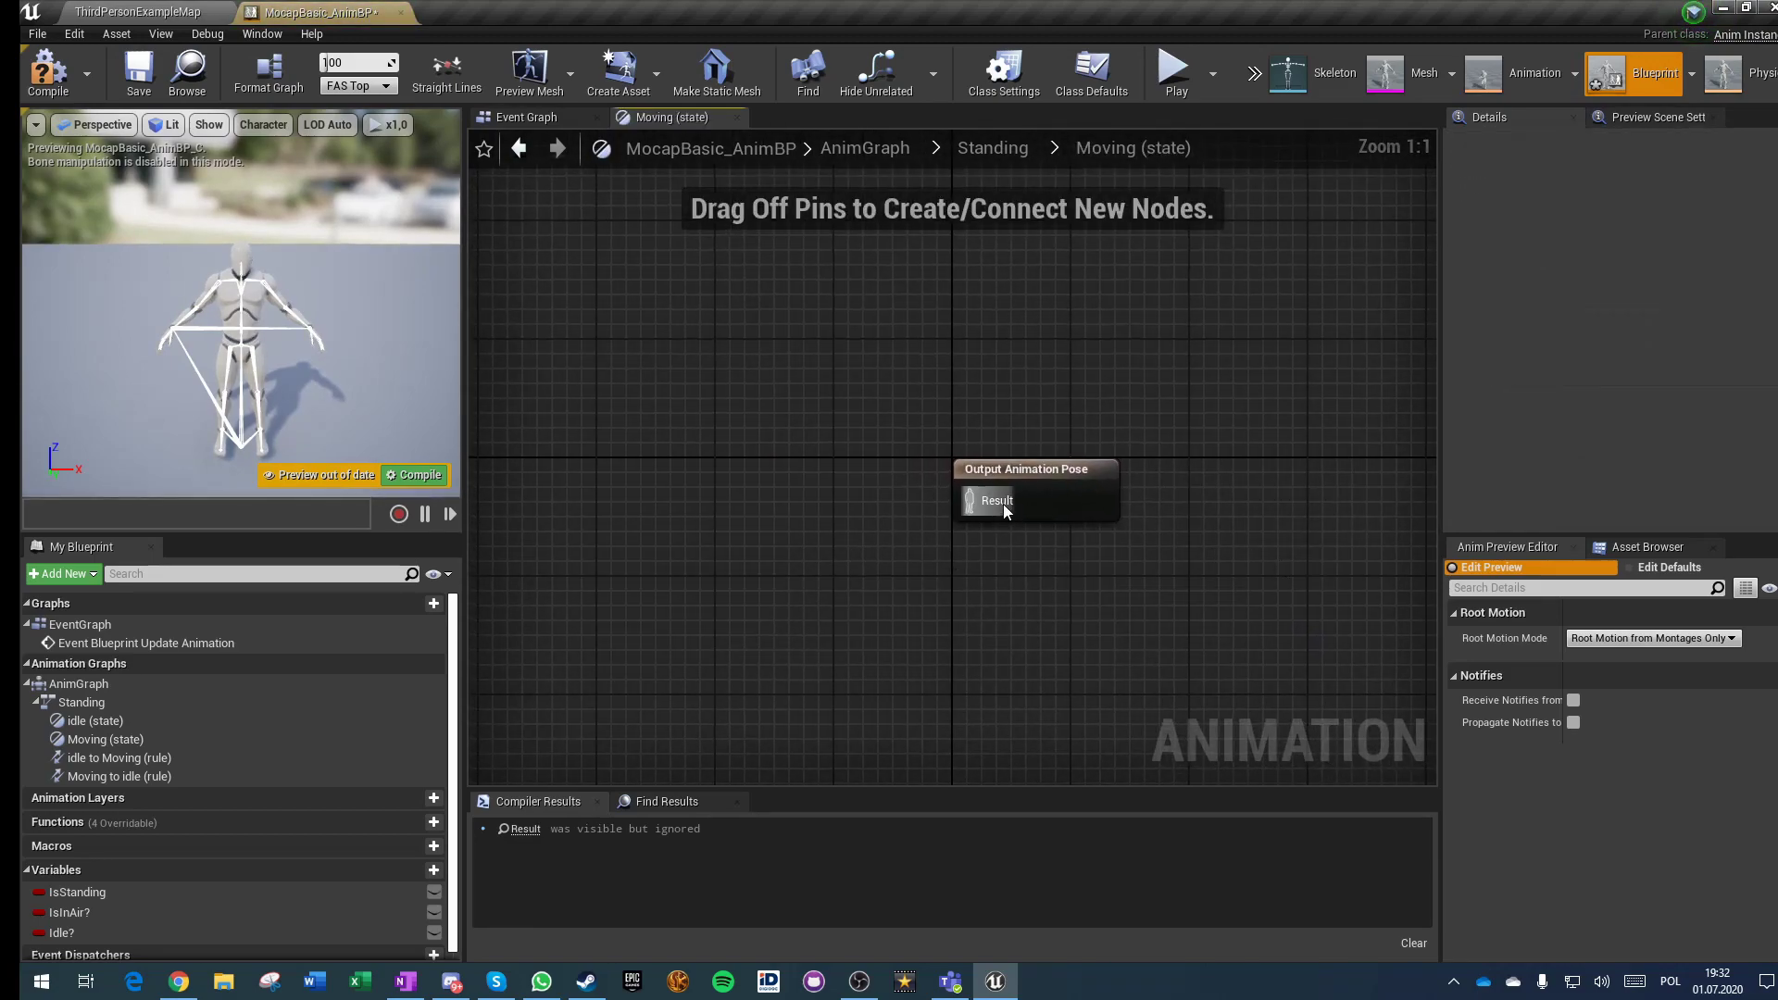
{"action": "left_click_drag", "start_coordinate": [1005, 508], "coordinate": [869, 521]}
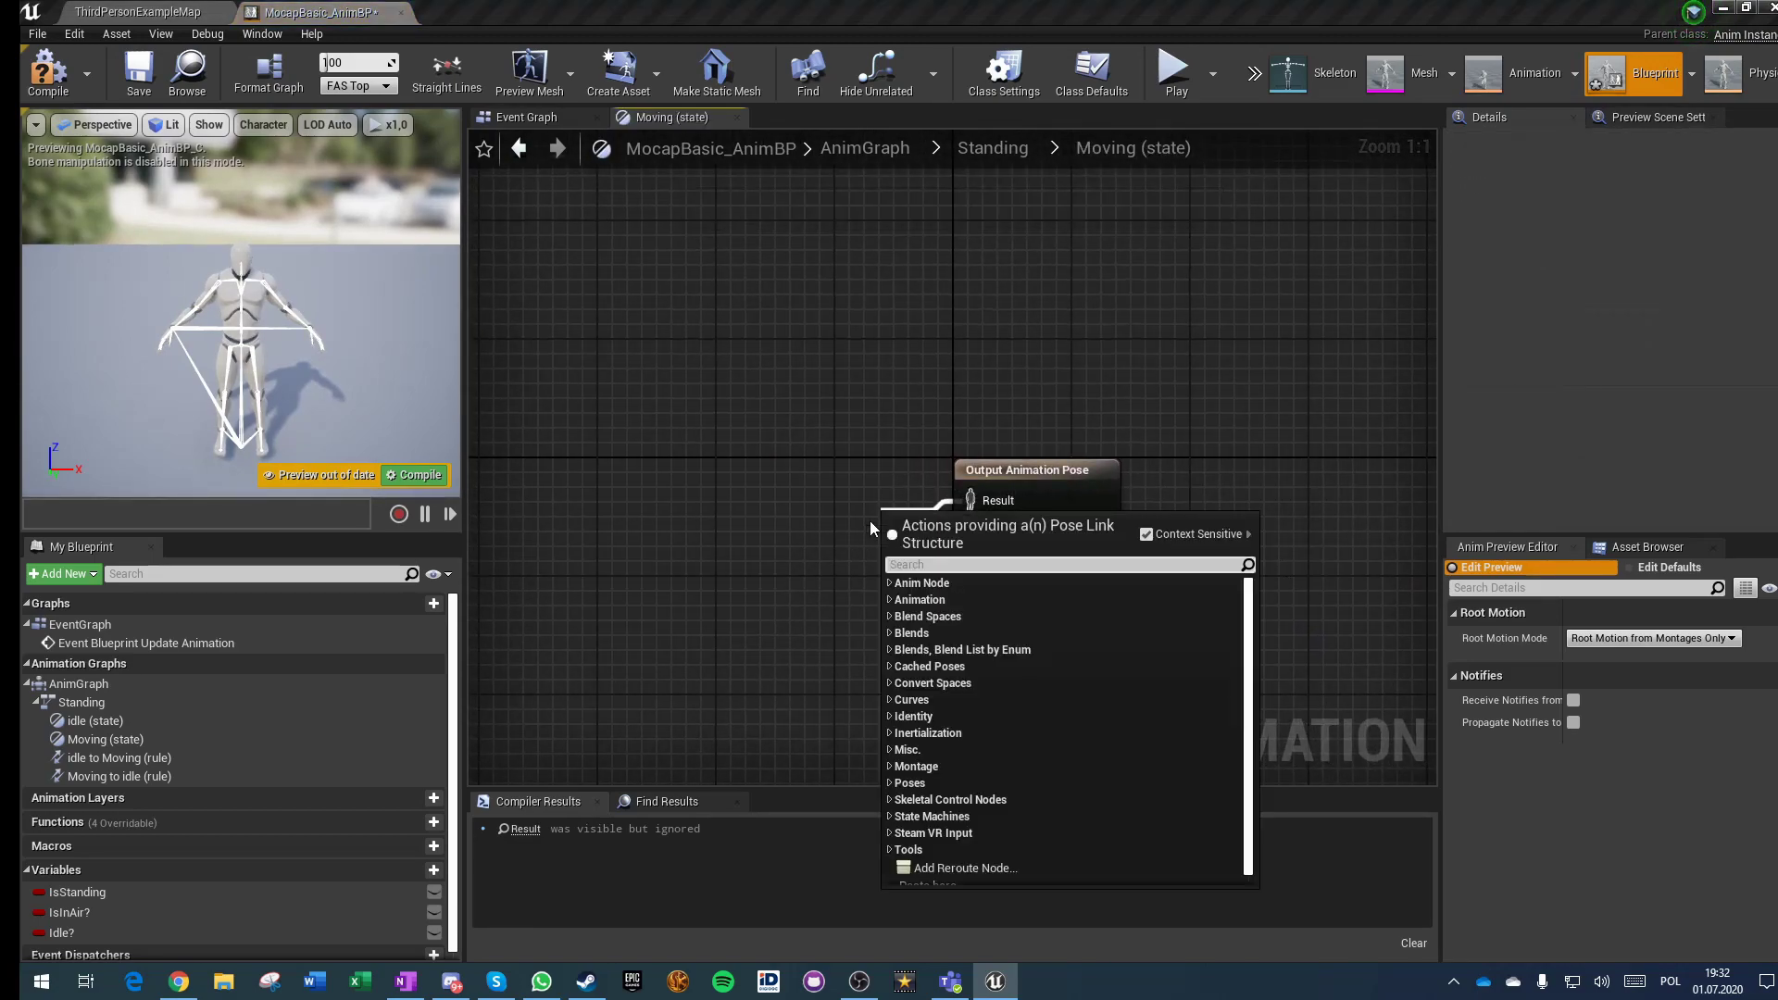
{"action": "type", "text": "mocap"}
{"action": "key", "text": "Return"}
{"action": "left_click_drag", "start_coordinate": [937, 545], "coordinate": [760, 470]}
{"action": "left_click", "coordinate": [642, 641]}
{"action": "right_click_drag", "start_coordinate": [642, 641], "coordinate": [829, 562]}
Step: Promote the blend space player's FVelocity input to a new float variable named Fvelocity
{"action": "scroll", "coordinate": [122, 862], "scroll_direction": "down", "scroll_amount": 2}
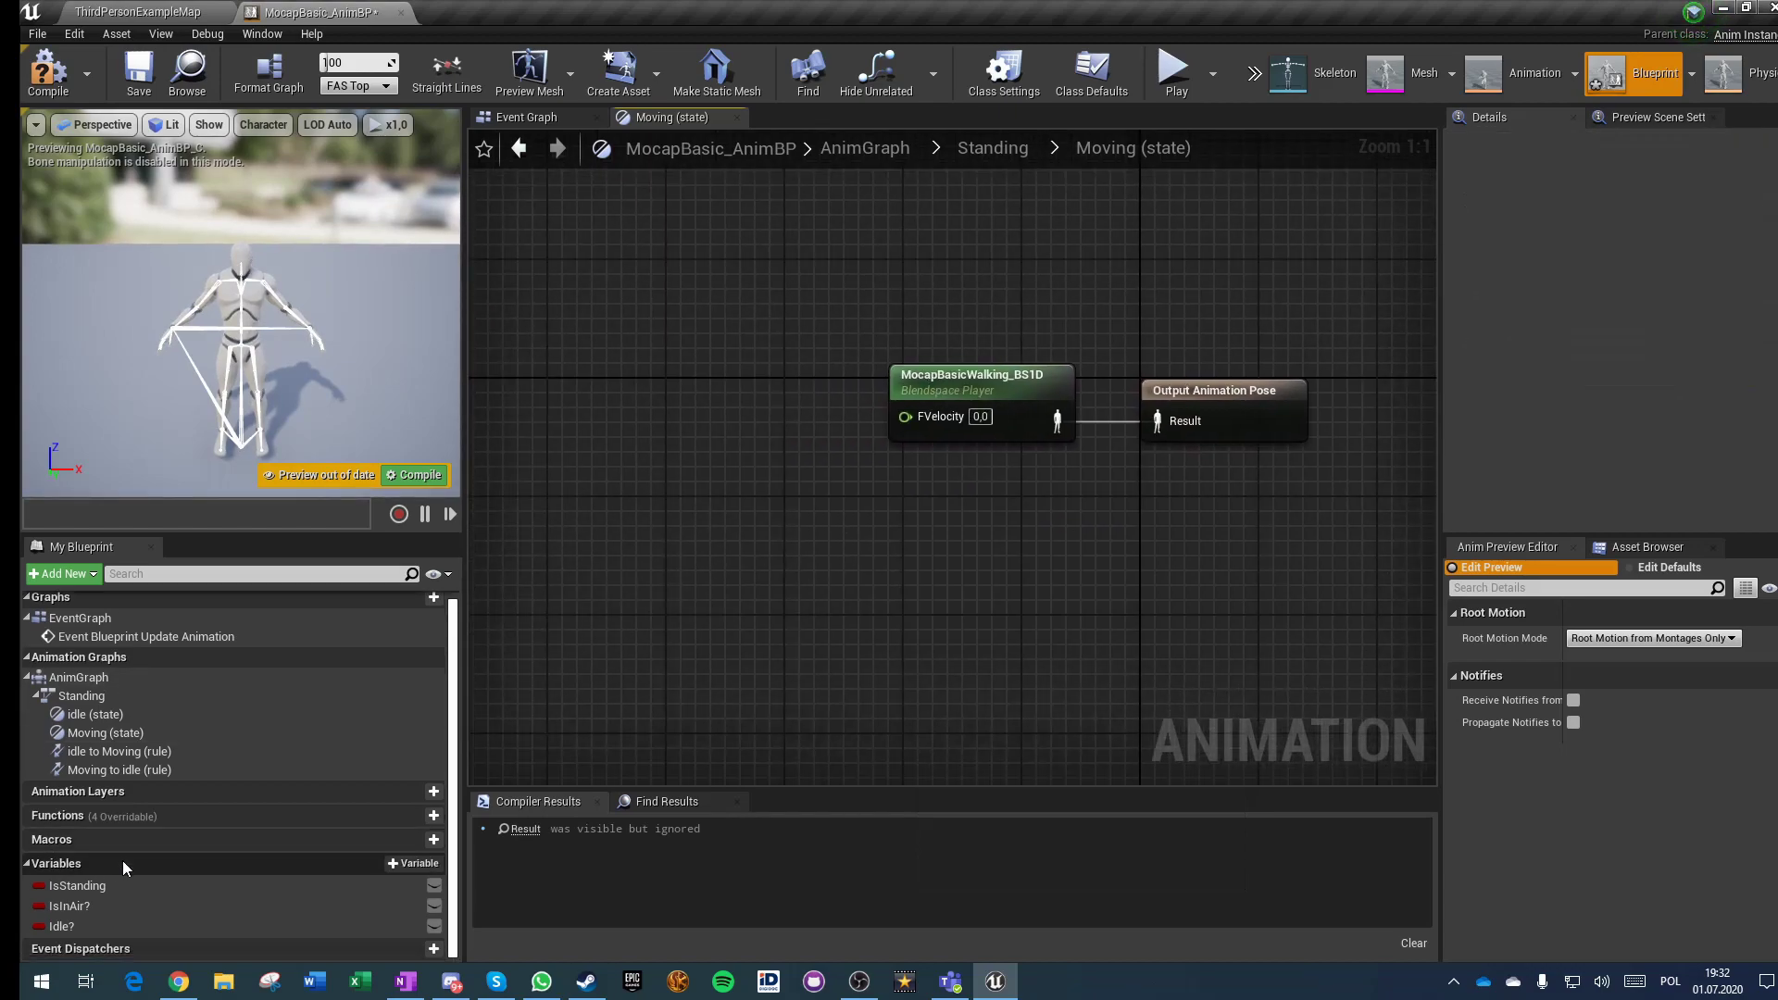
{"action": "right_click", "coordinate": [910, 415]}
{"action": "left_click", "coordinate": [943, 447]}
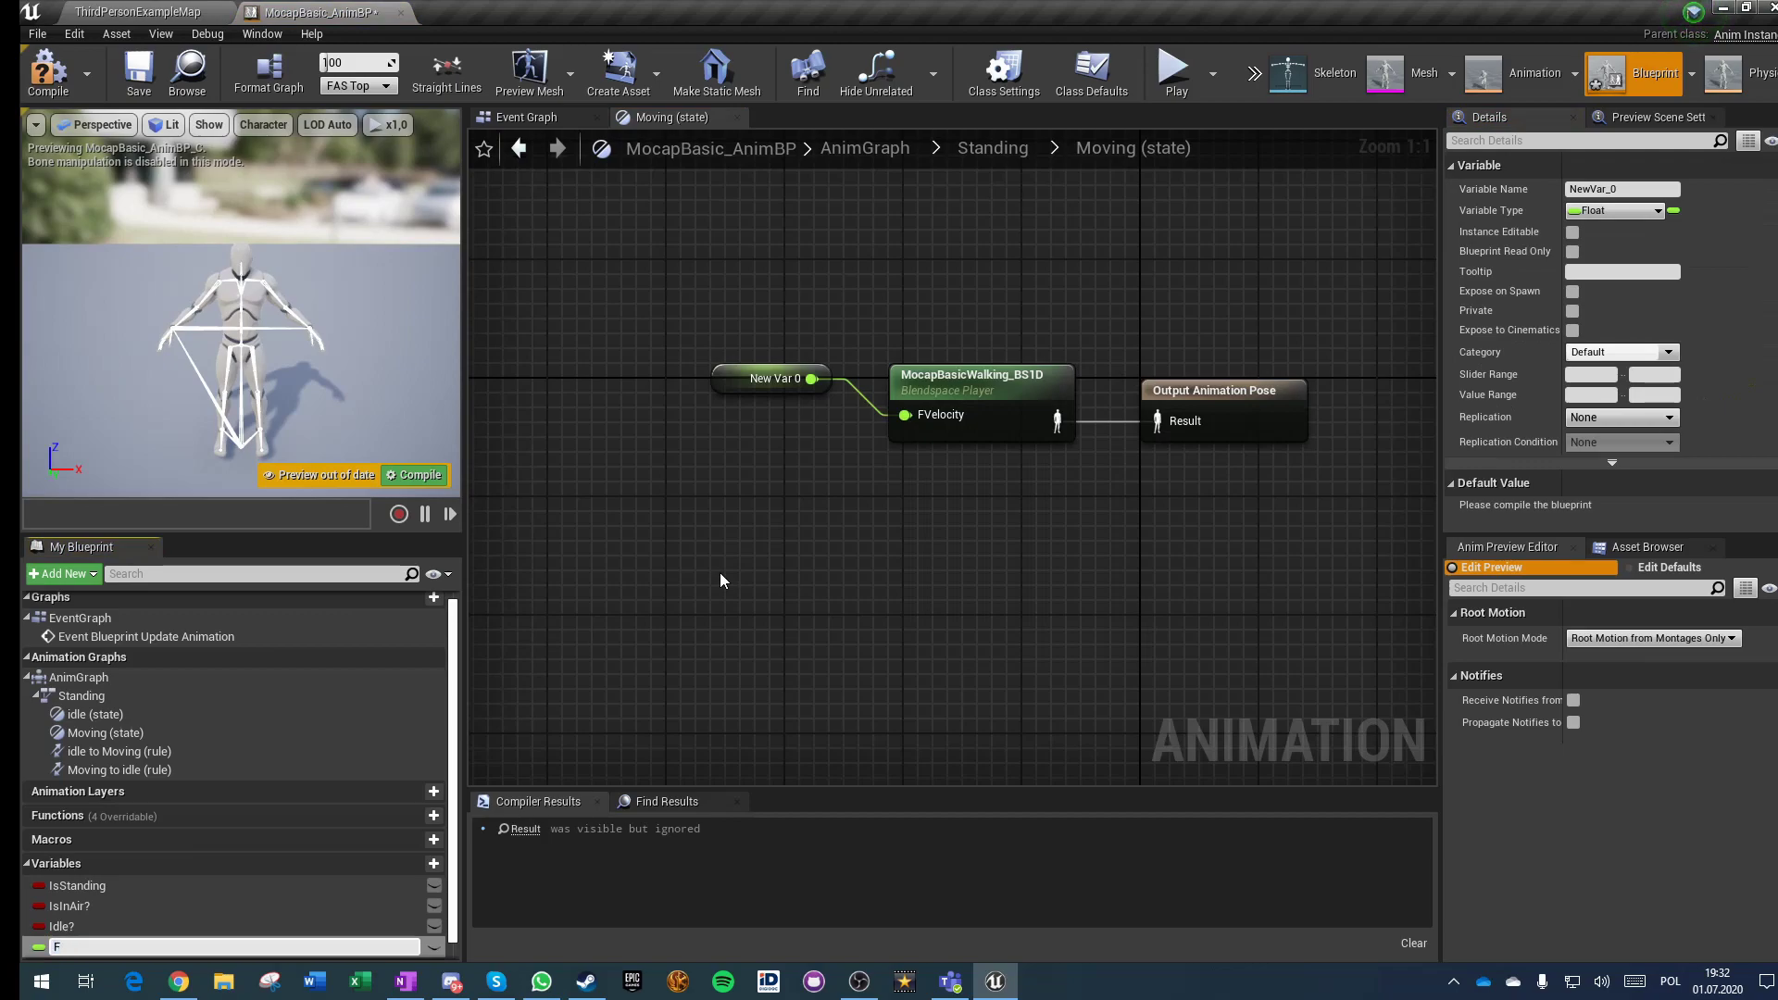
{"action": "type", "text": "Fvelocity"}
{"action": "key", "text": "Return"}
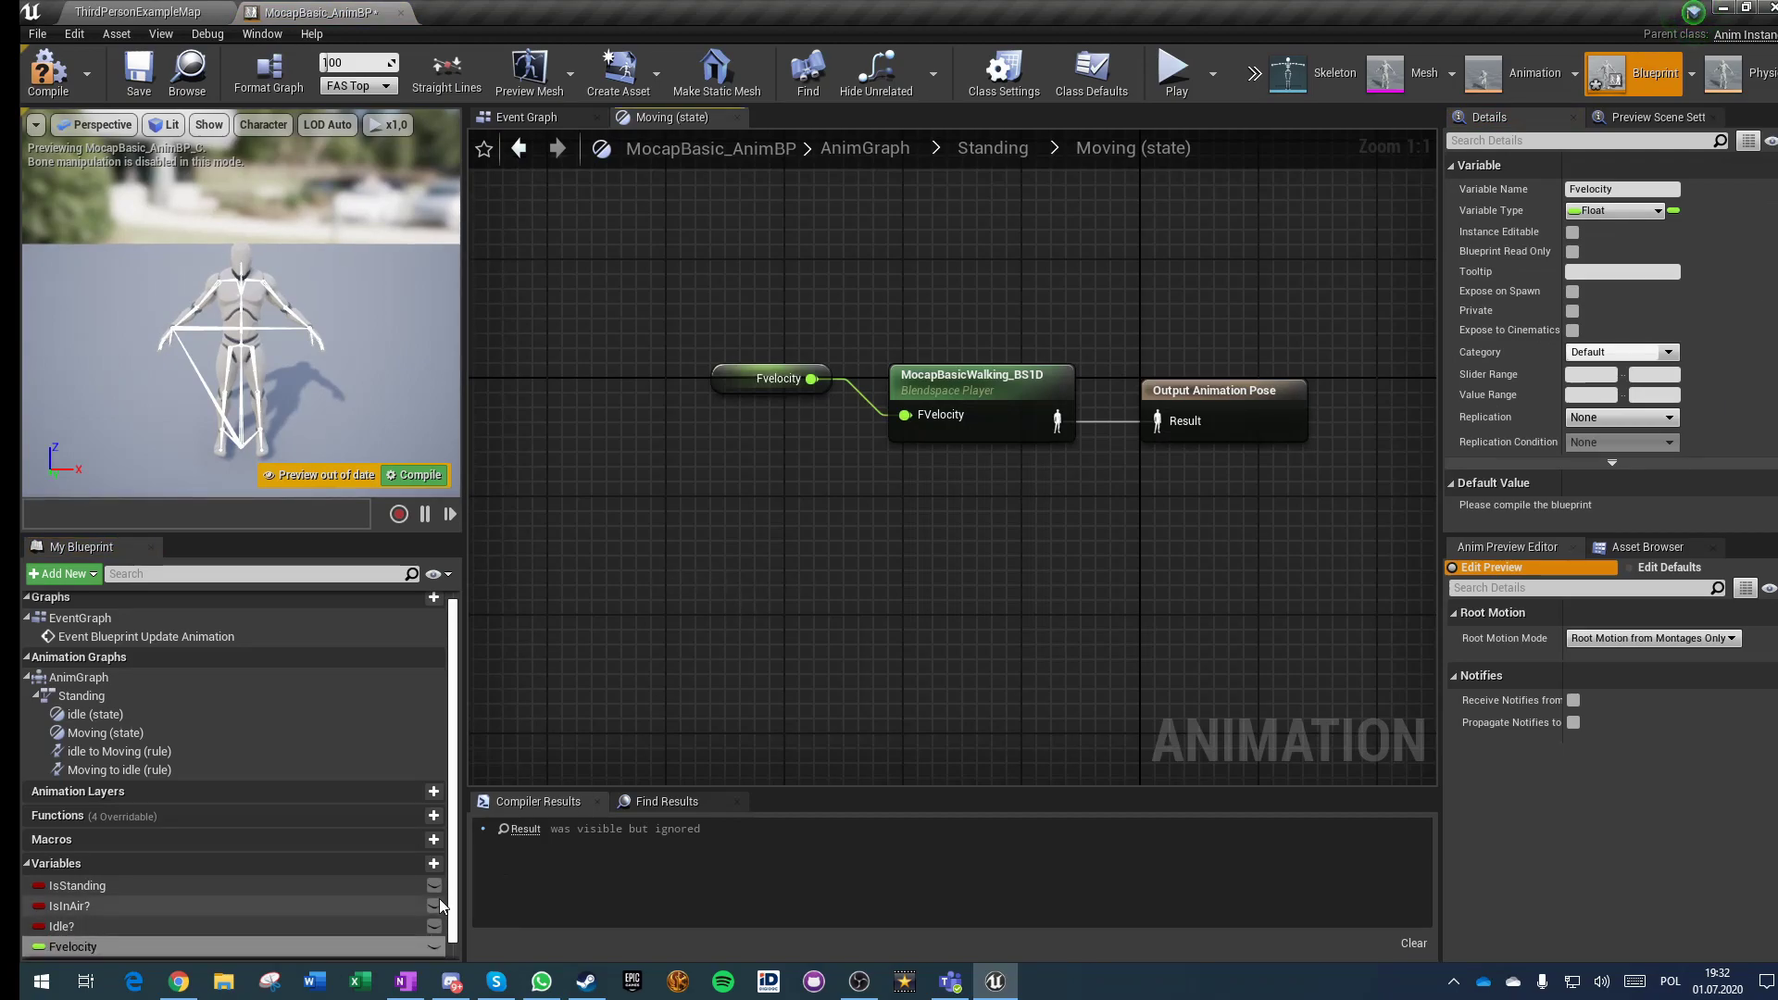
Step: Make the blueprint's variables instance editable, including Fvelocity, and compile the animation blueprint
{"action": "left_click", "coordinate": [434, 946]}
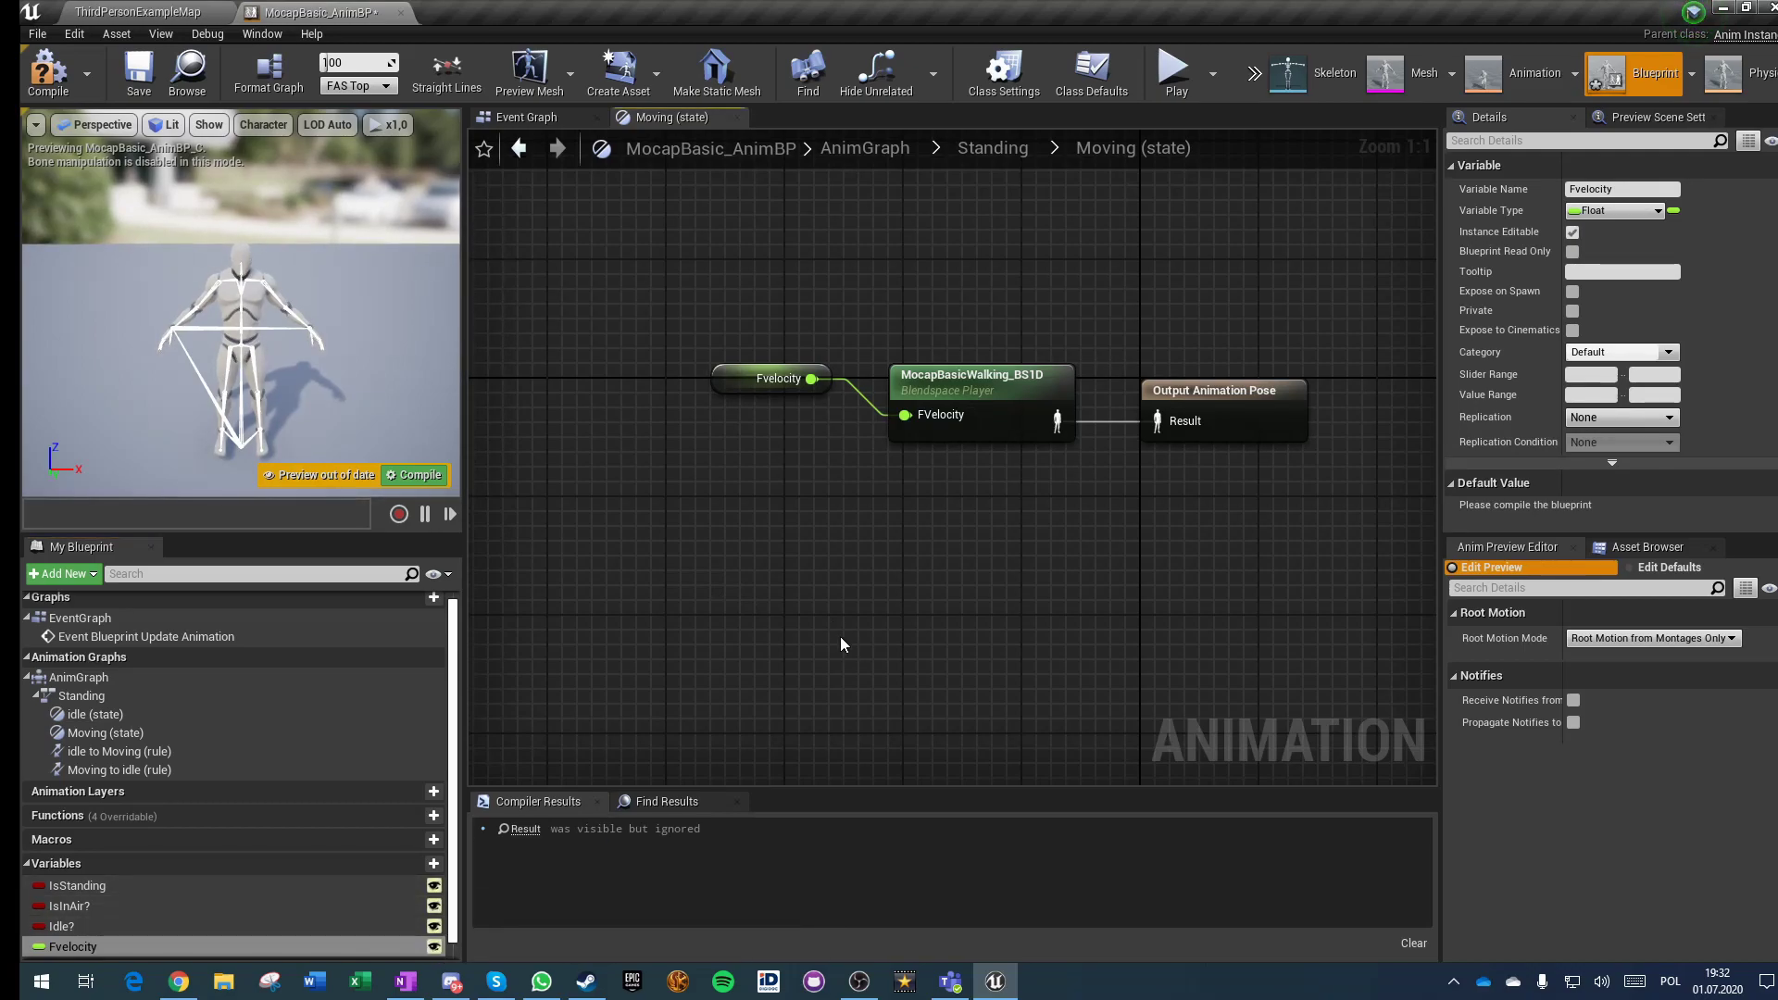
{"action": "left_click", "coordinate": [48, 61]}
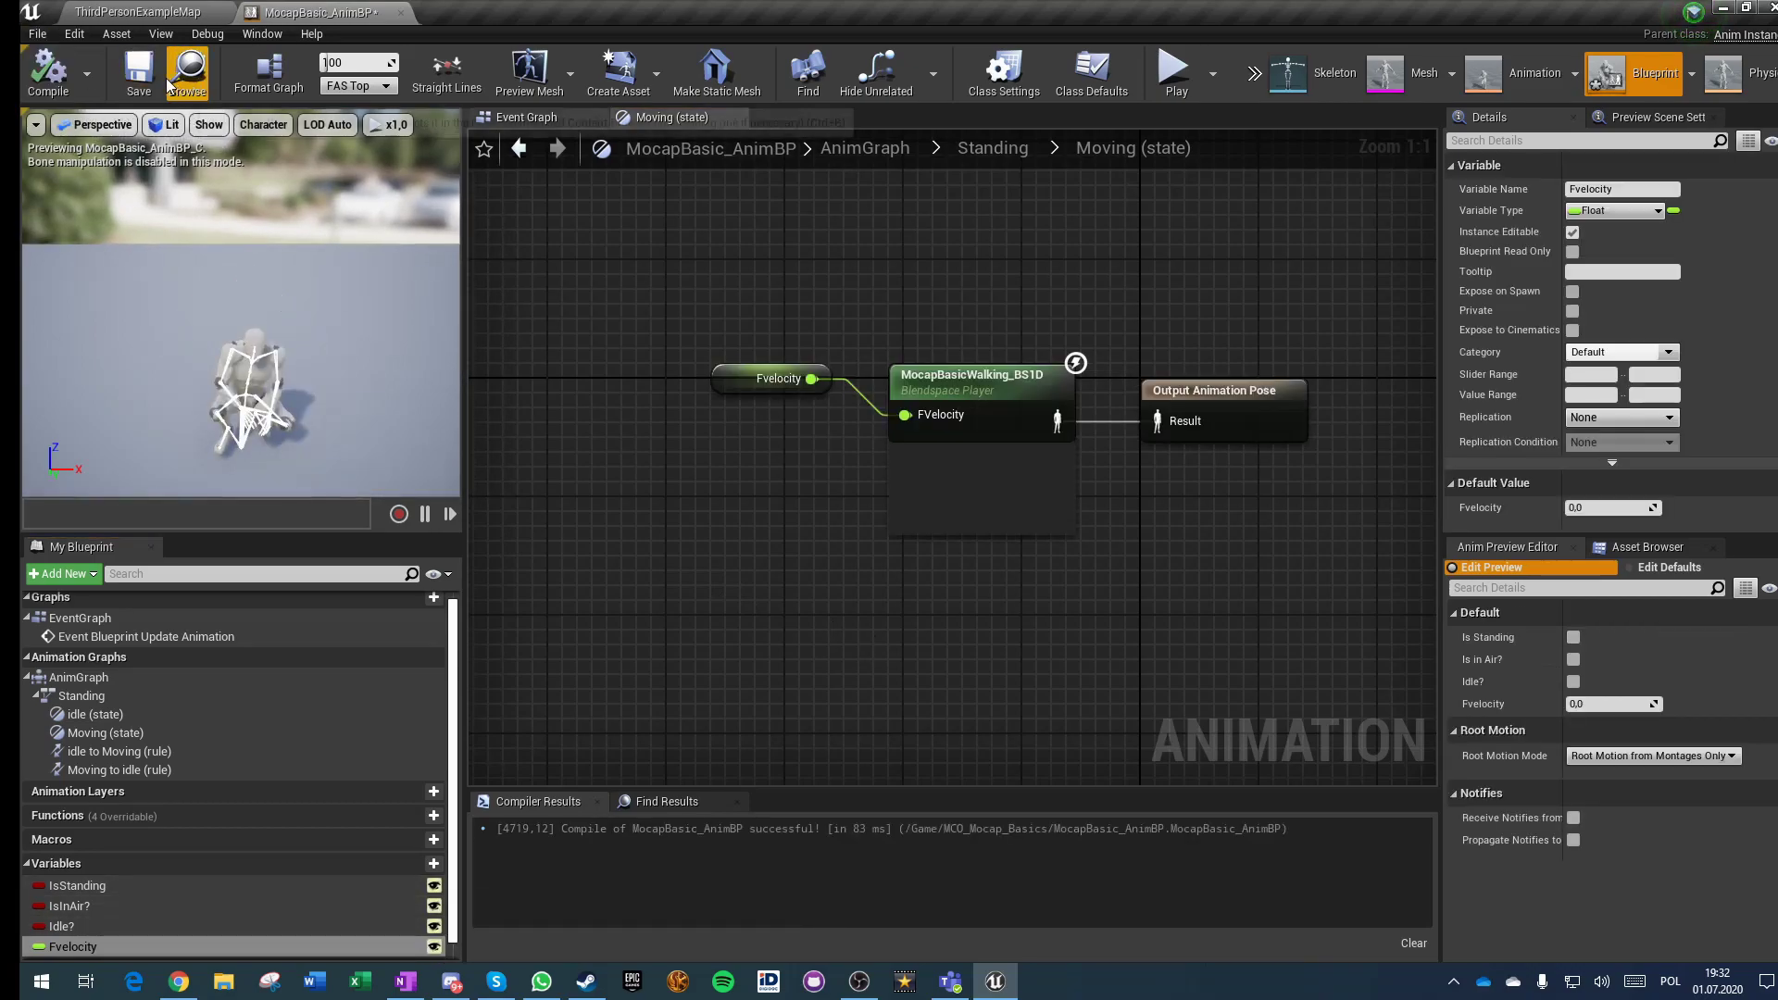
Step: Open the MocapBasicWalking_BS1D blend space and preview its animation at different FVelocity values, down to the 110 minimum
{"action": "left_click", "coordinate": [992, 378]}
{"action": "double_click", "coordinate": [979, 390]}
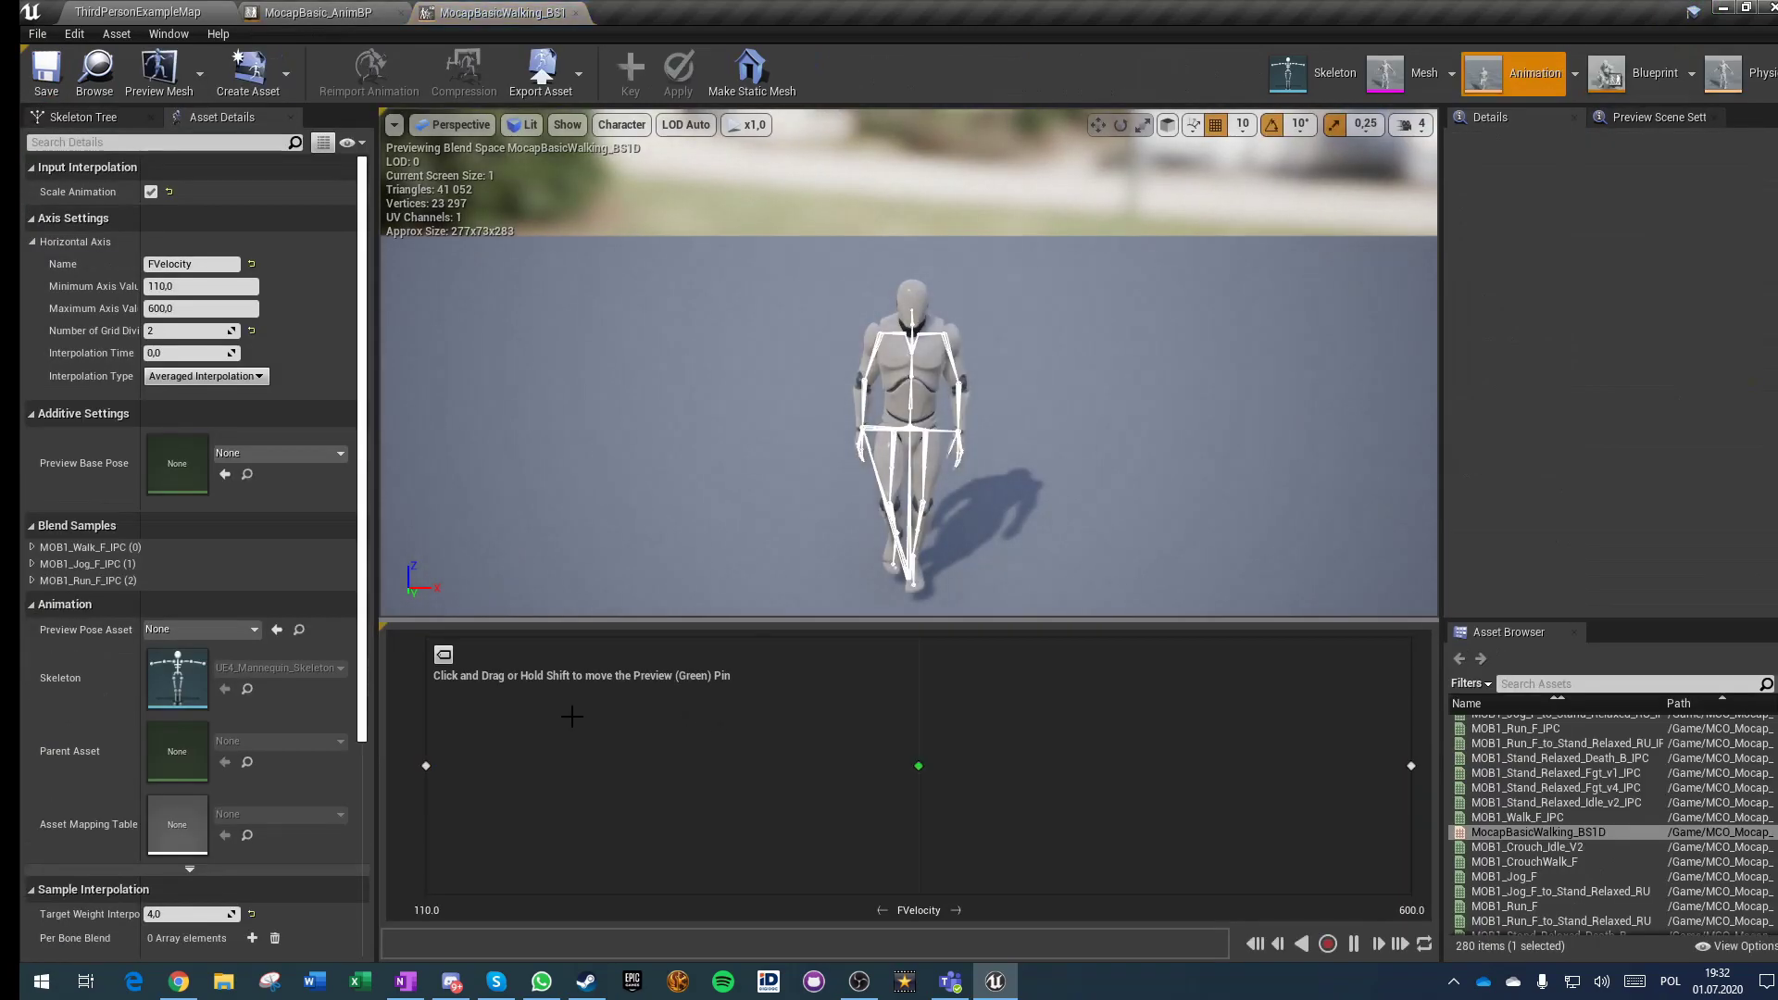
{"action": "left_click_drag", "start_coordinate": [431, 765], "coordinate": [1316, 754]}
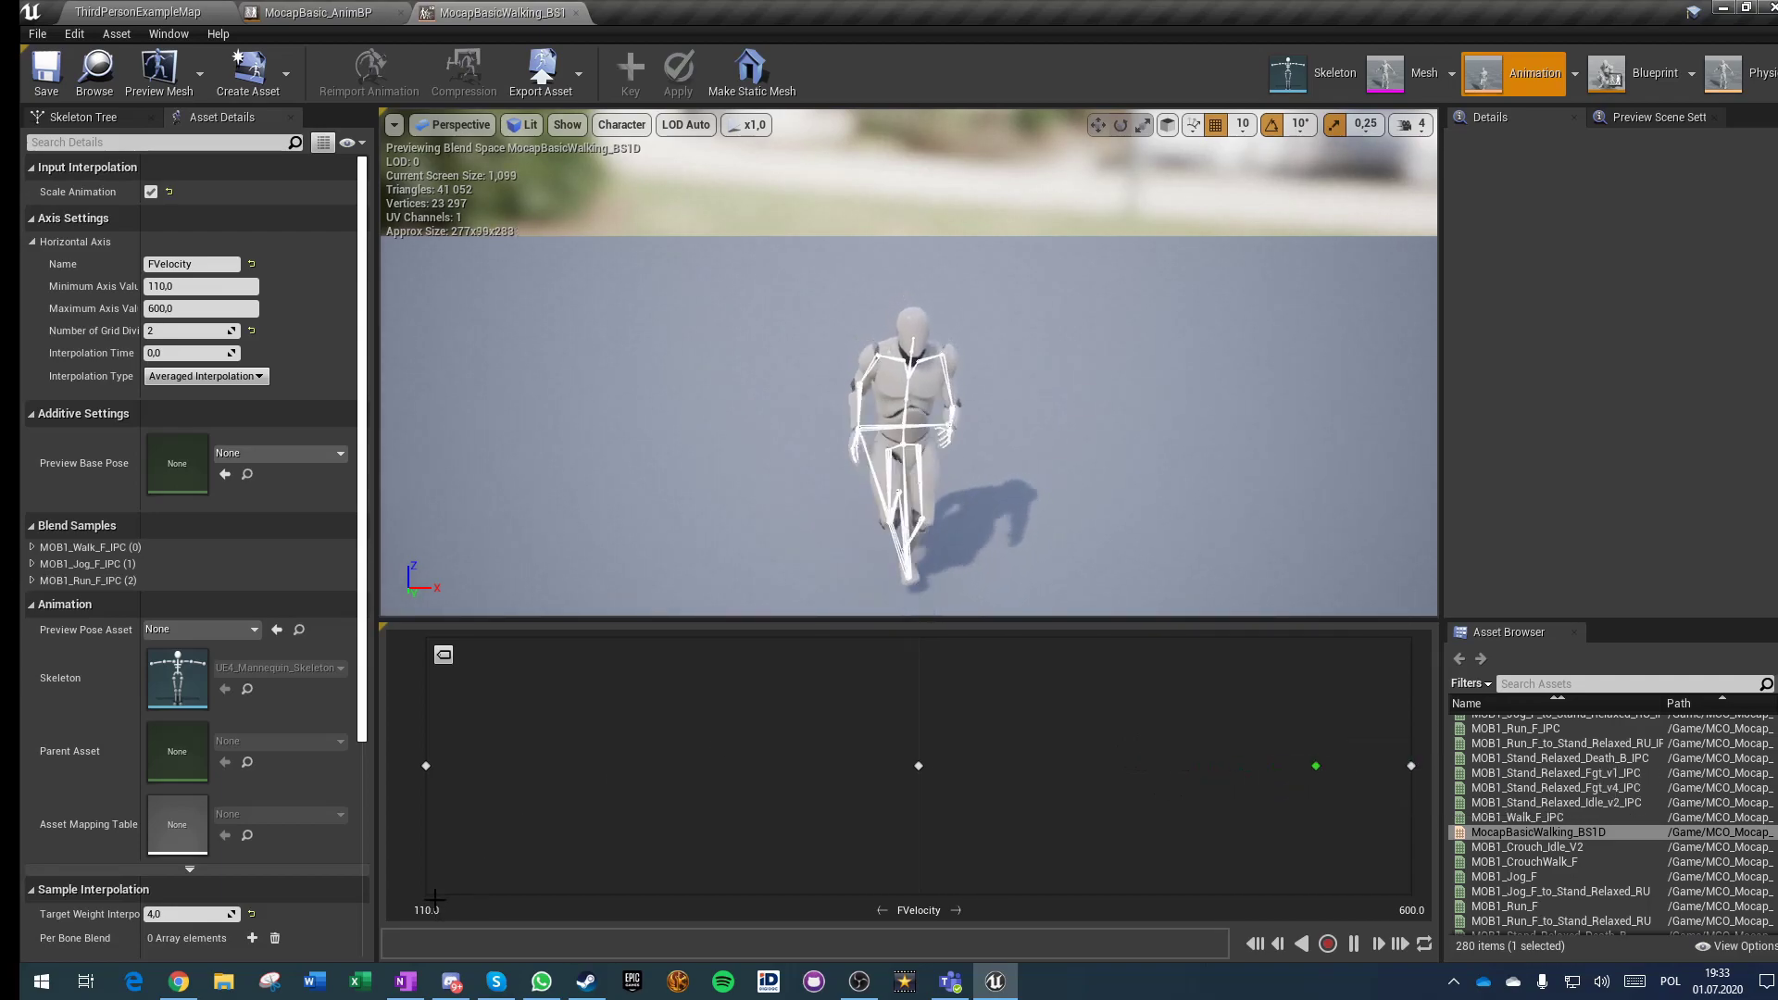
{"action": "left_click", "coordinate": [425, 766]}
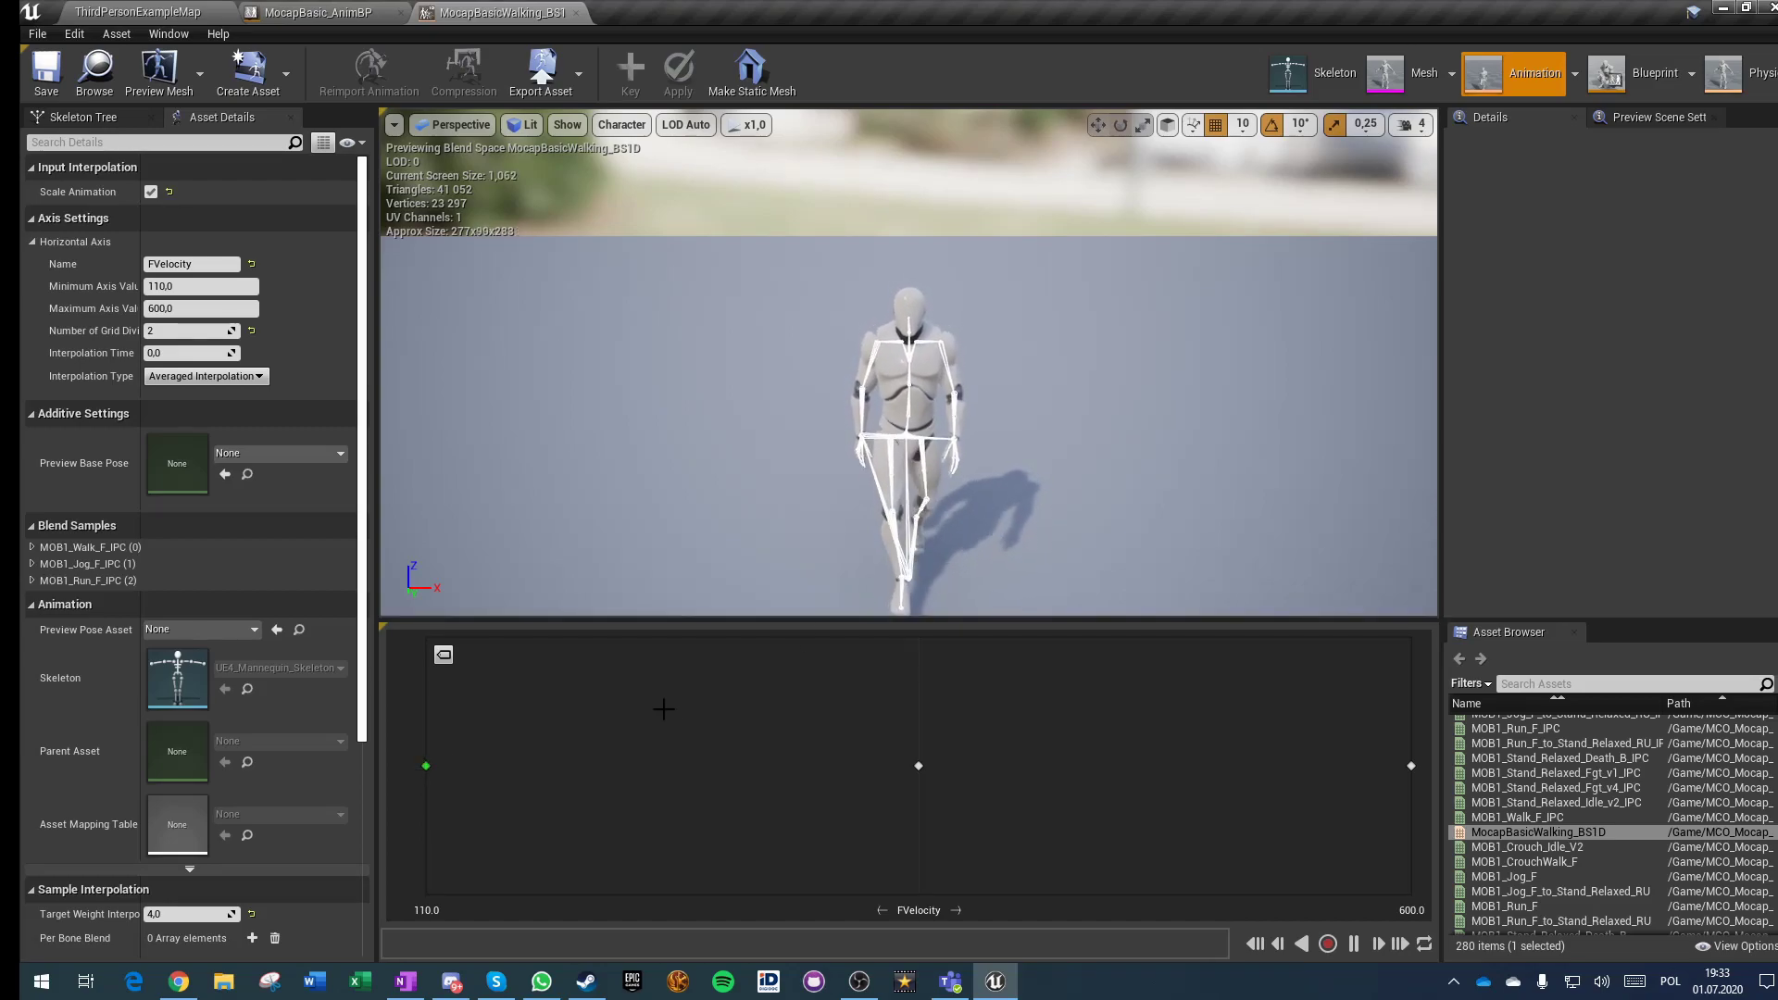
Step: Try lower Rate Scale values, down to about 0.185, on the MOB1_Walk_F_IPC sample, confirm the rate and save the blend space
{"action": "right_click", "coordinate": [426, 766]}
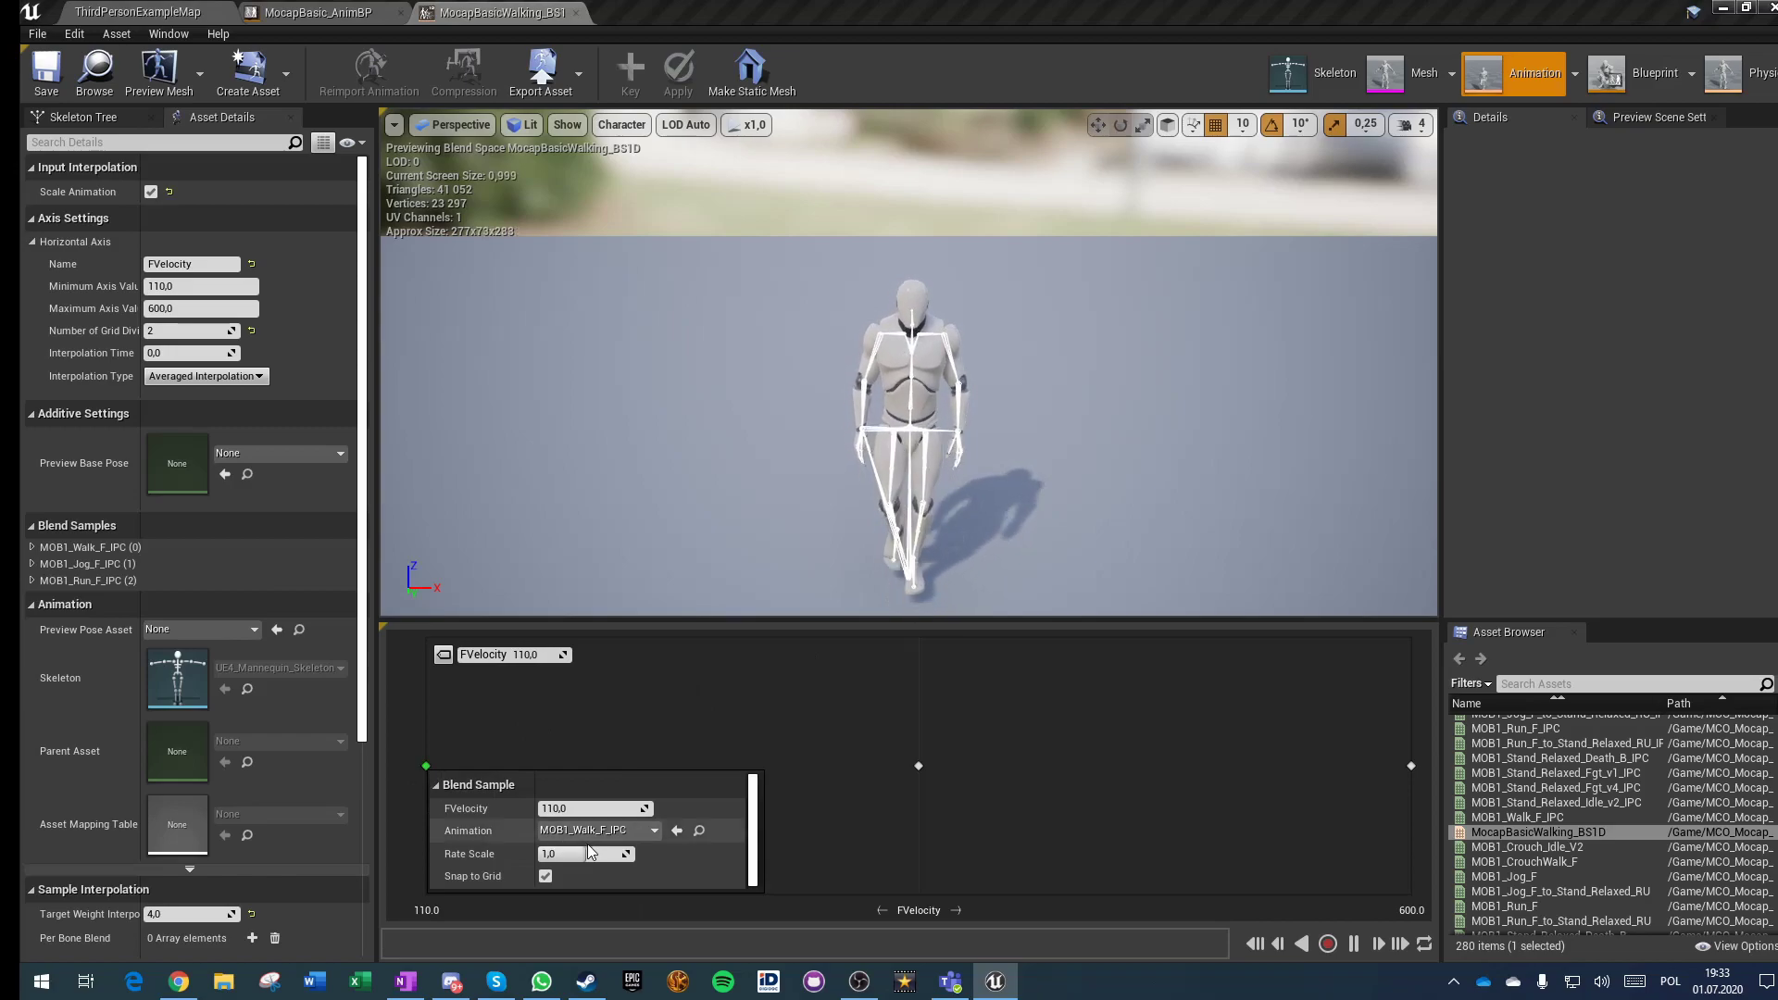
{"action": "left_click_drag", "start_coordinate": [583, 852], "coordinate": [559, 855]}
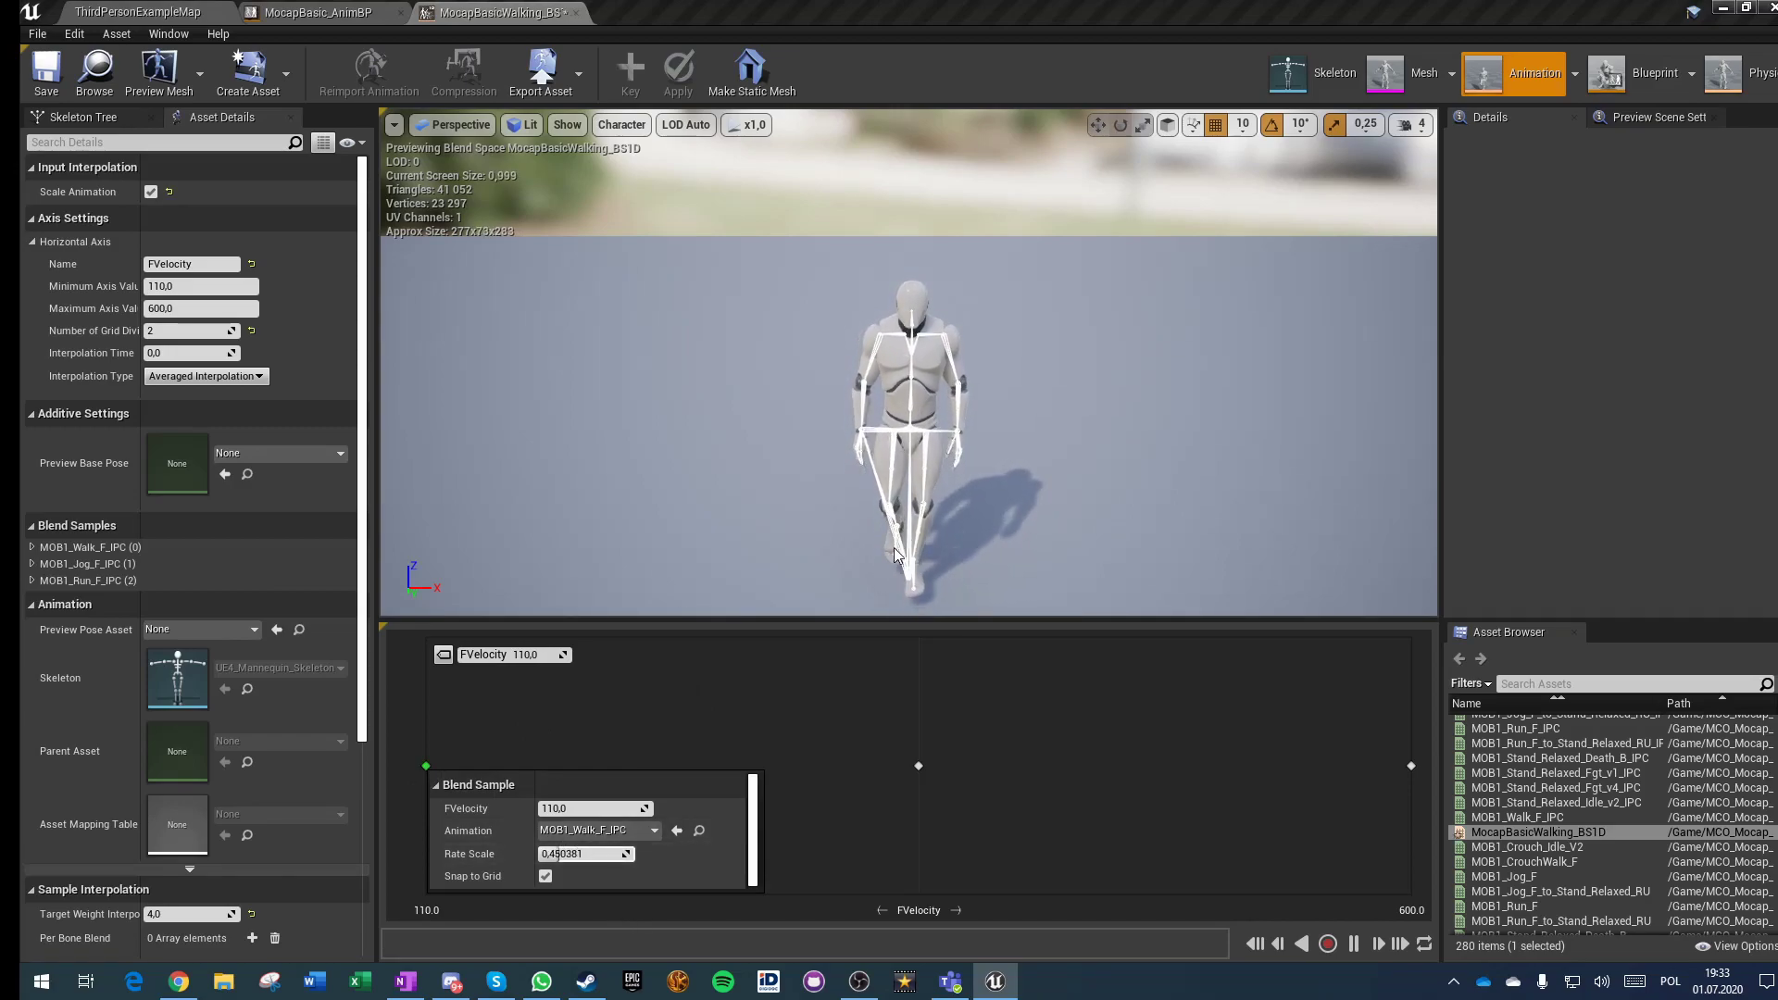
{"action": "left_click_drag", "start_coordinate": [558, 853], "coordinate": [551, 856]}
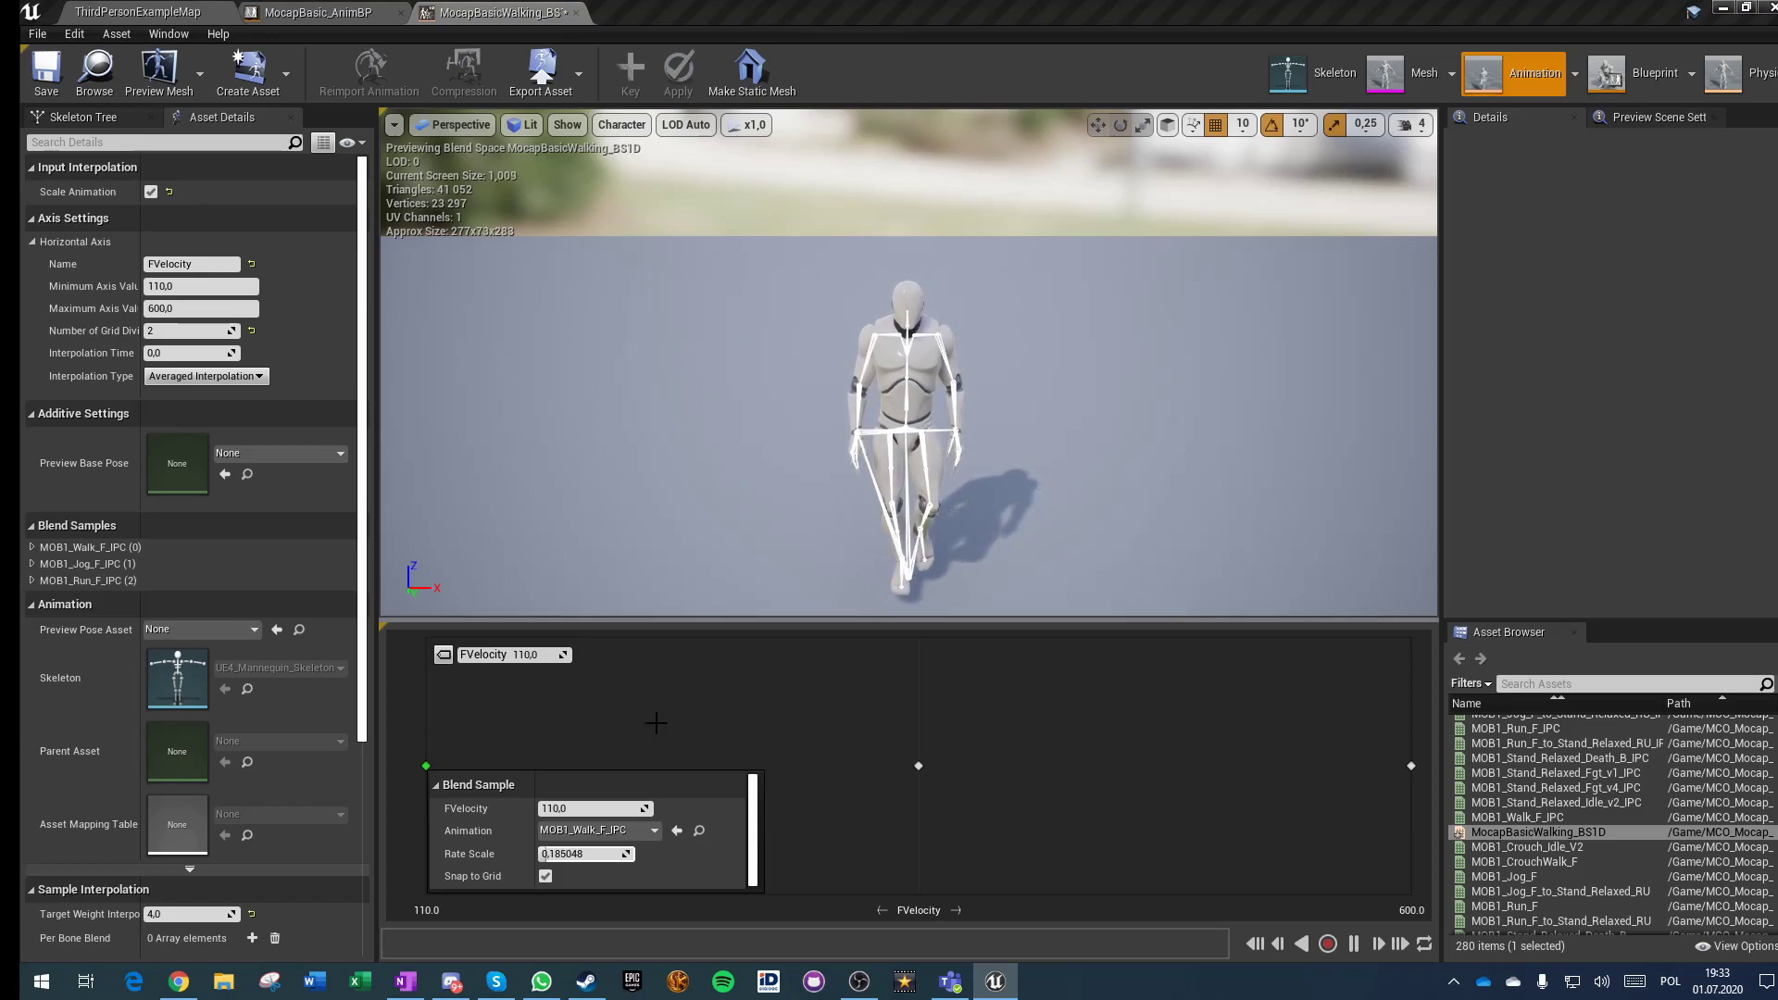
{"action": "left_click", "coordinate": [585, 855]}
{"action": "key", "text": "Return"}
{"action": "left_click", "coordinate": [618, 719]}
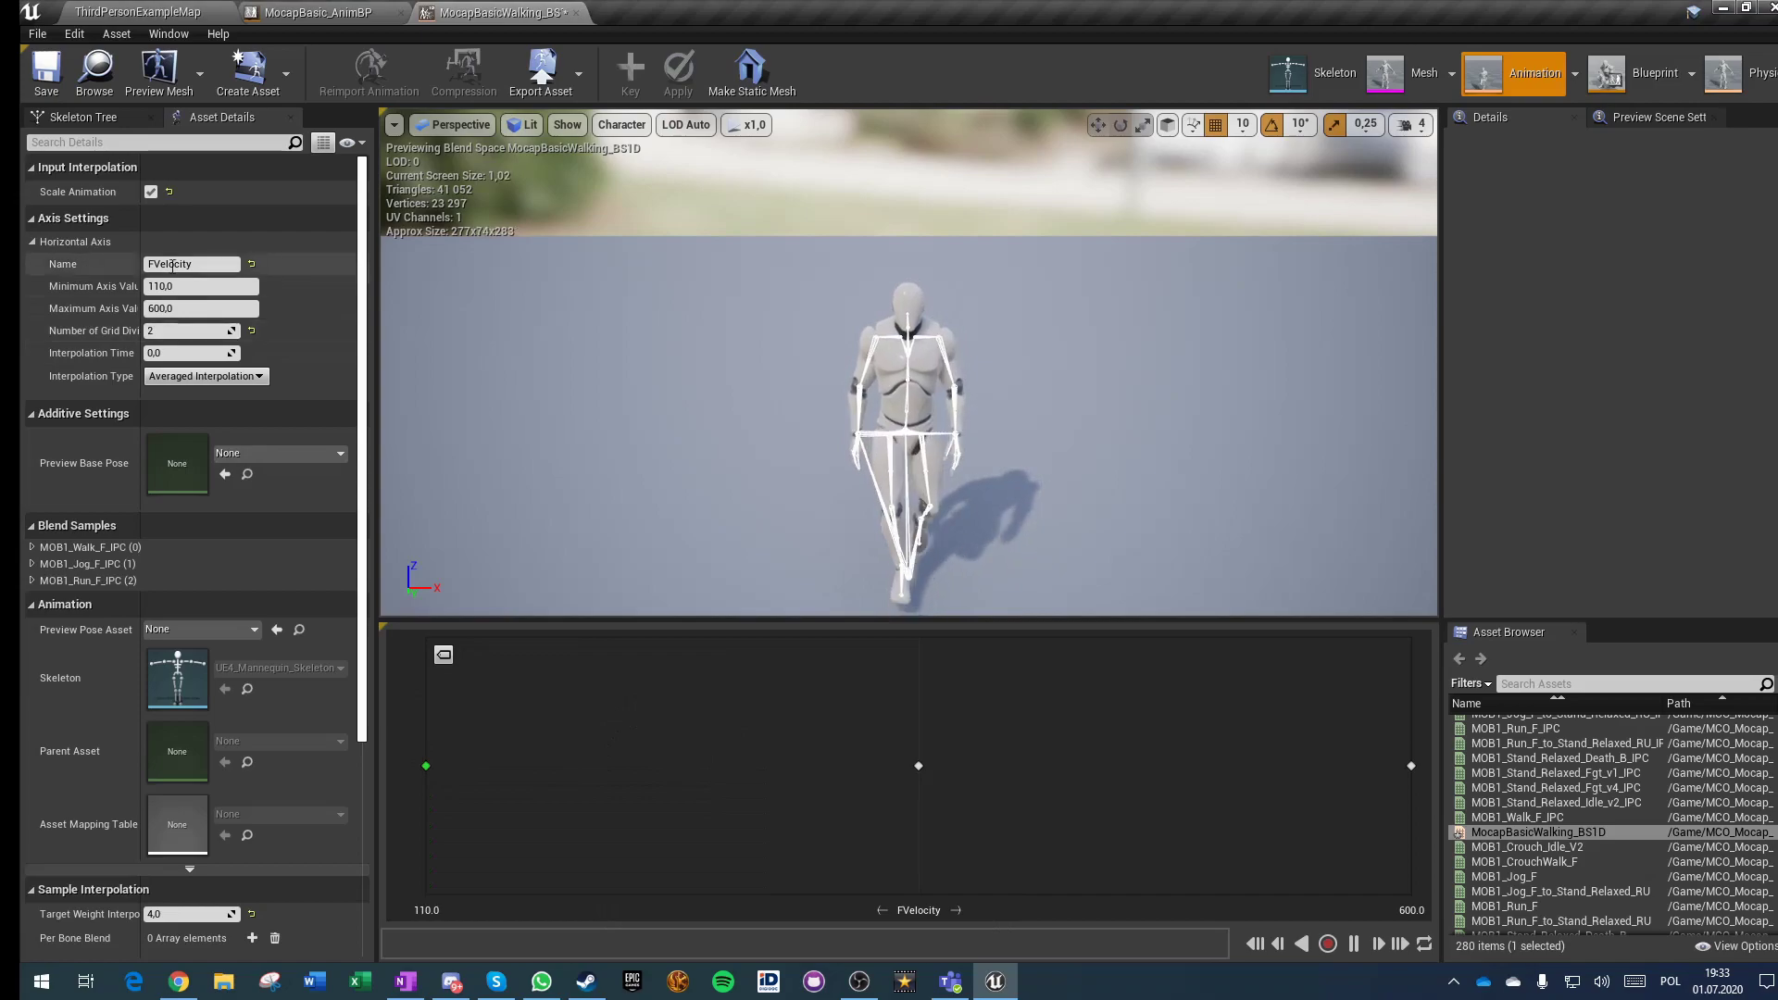
{"action": "left_click", "coordinate": [47, 69]}
Step: Review the Moving state graph in MocapBasic_AnimBP, save the current level and check the walking blend space again
{"action": "left_click", "coordinate": [318, 12]}
{"action": "left_click", "coordinate": [721, 630]}
{"action": "right_click_drag", "start_coordinate": [867, 611], "coordinate": [784, 574]}
{"action": "scroll", "coordinate": [730, 690], "scroll_direction": "down", "scroll_amount": 1}
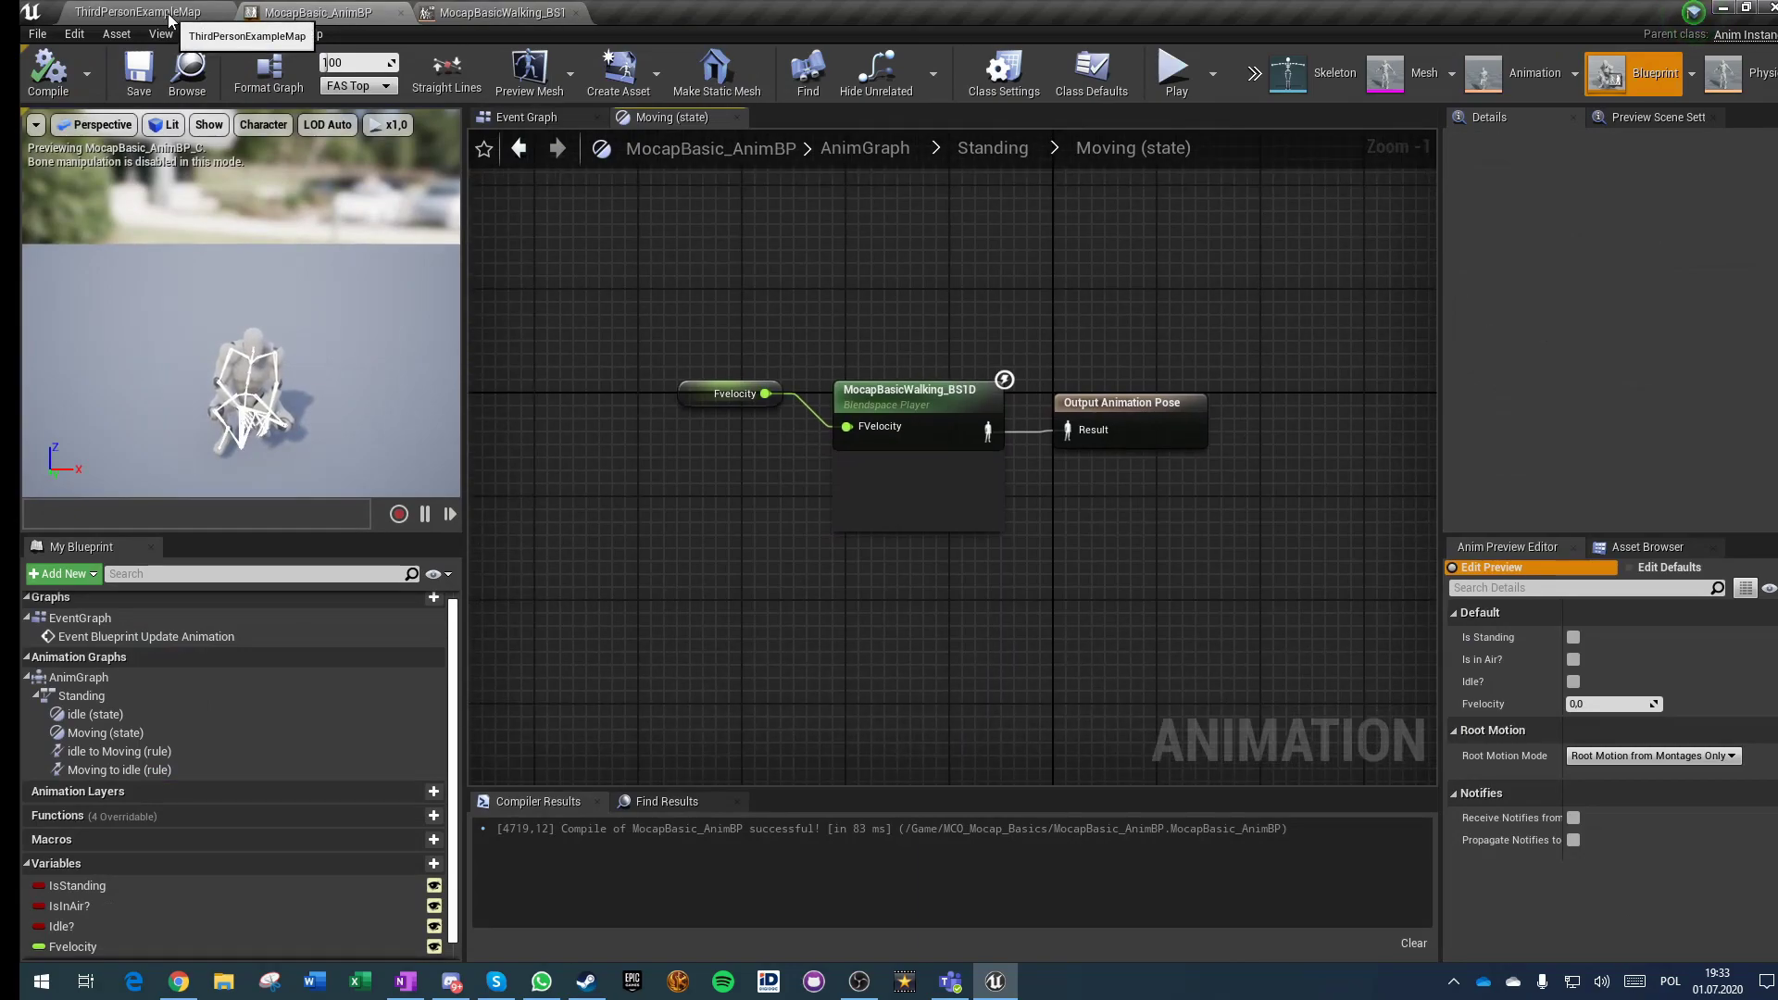
{"action": "left_click", "coordinate": [133, 10]}
{"action": "left_click", "coordinate": [356, 72]}
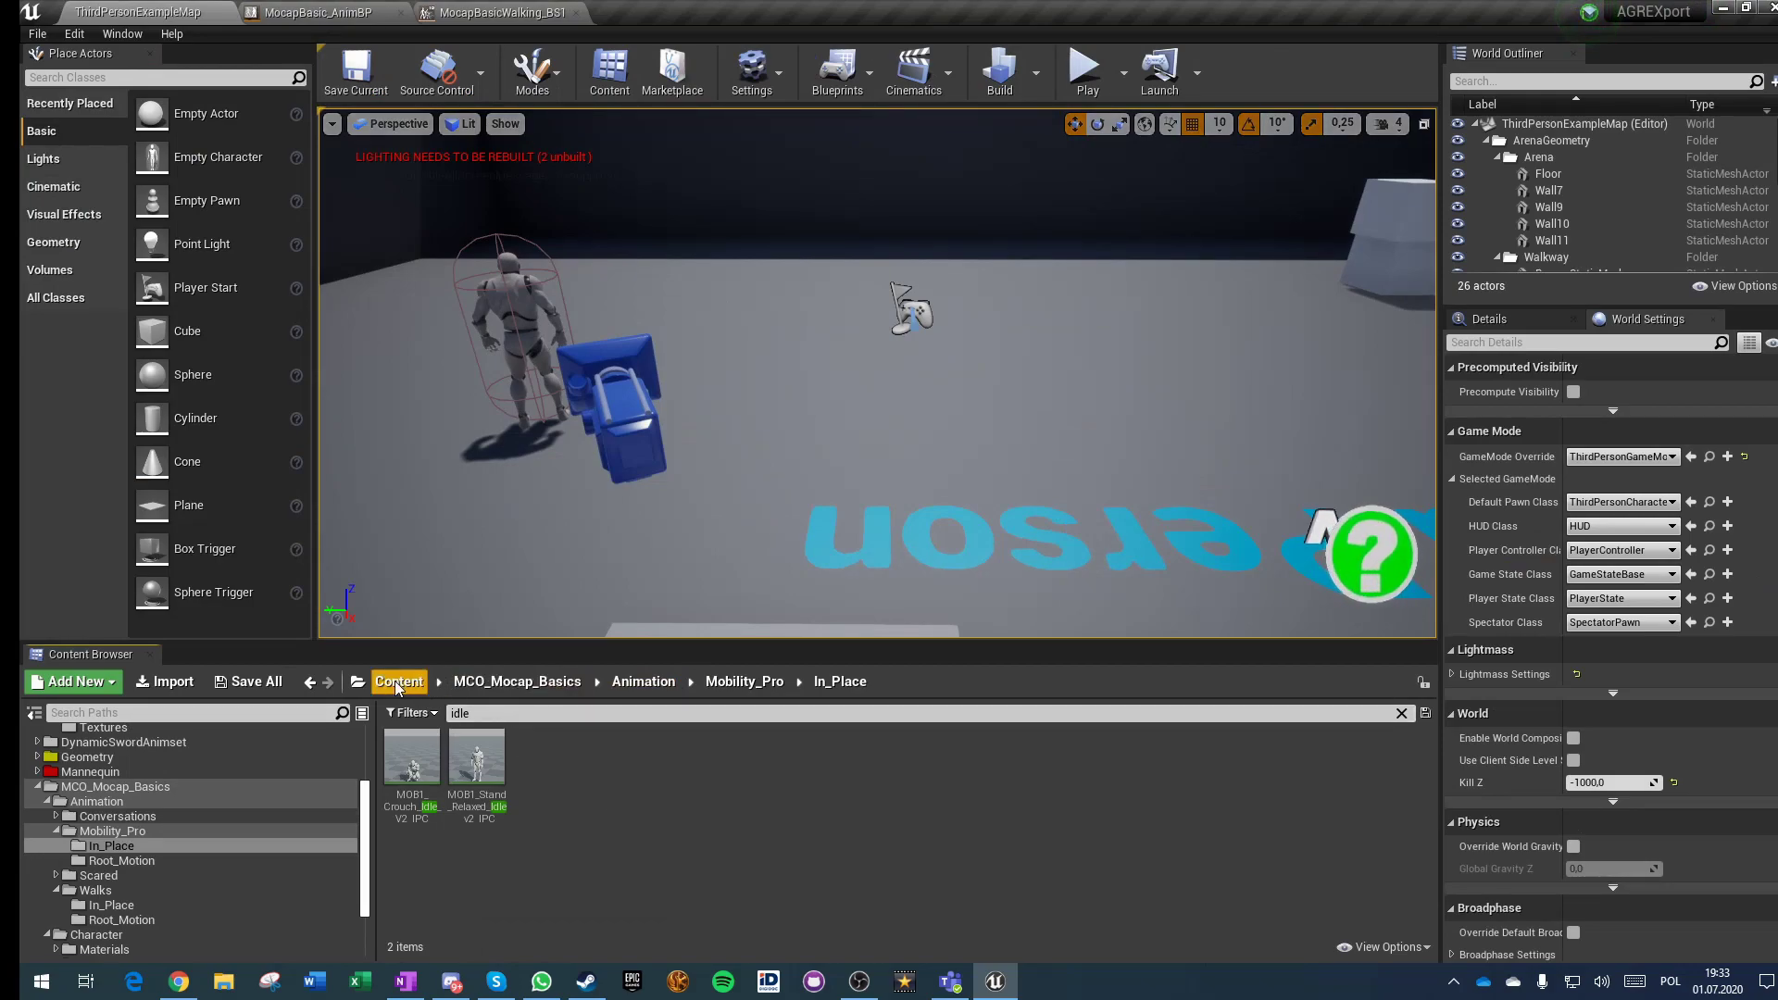
{"action": "left_click", "coordinate": [505, 12]}
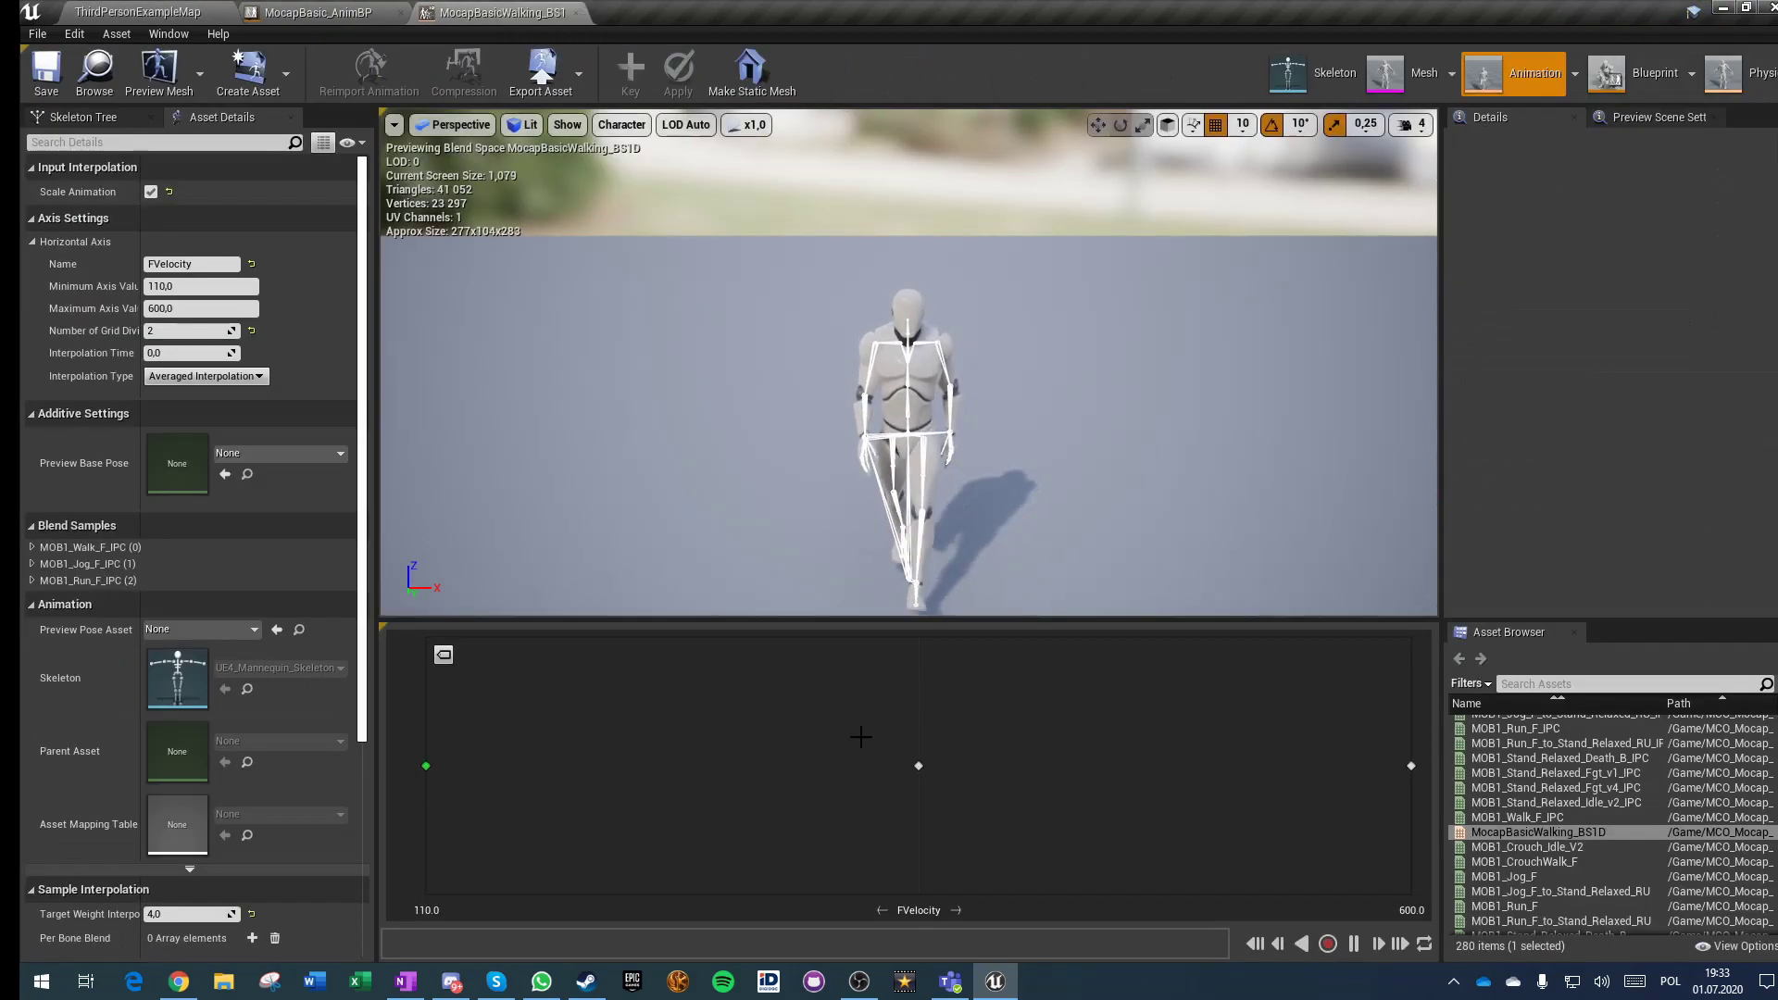
Step: Auto-format the node layout of the MocapBasic_AnimBP AnimGraph and review the rearranged blend nodes
{"action": "left_click", "coordinate": [318, 12]}
{"action": "left_click", "coordinate": [864, 152]}
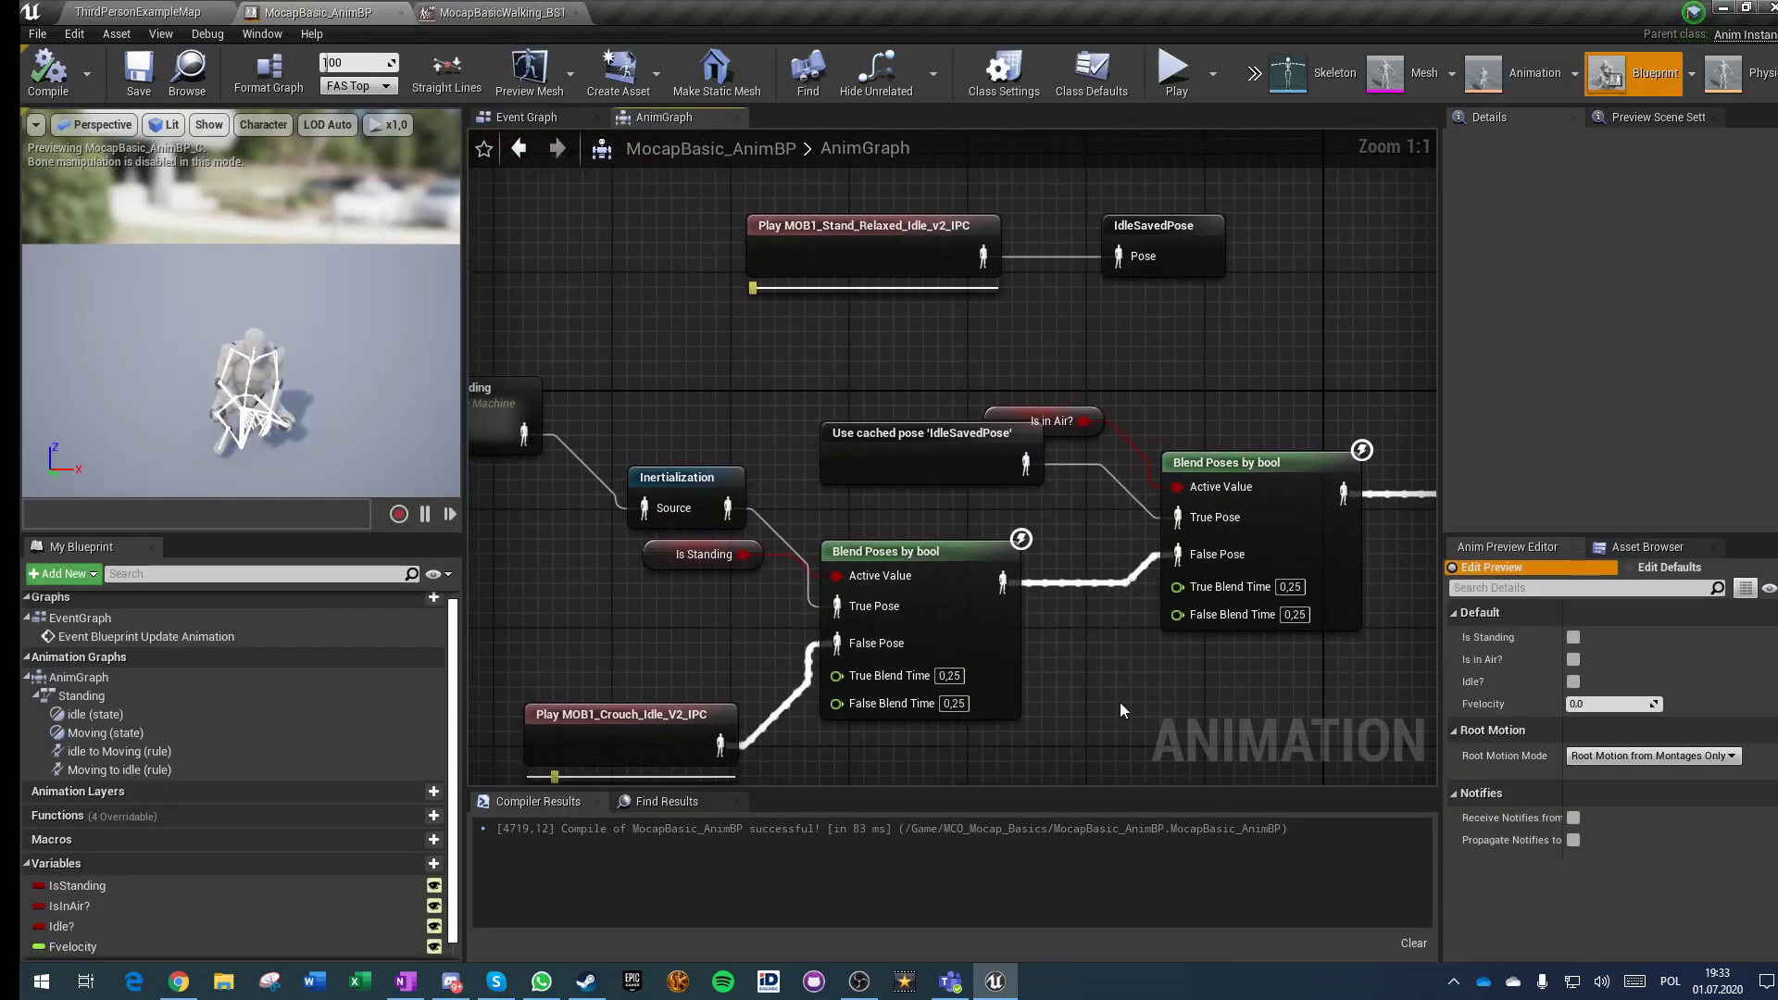
{"action": "left_click", "coordinate": [268, 73]}
{"action": "scroll", "coordinate": [776, 493], "scroll_direction": "down", "scroll_amount": 1}
{"action": "right_click_drag", "start_coordinate": [815, 565], "coordinate": [598, 275]}
{"action": "right_click_drag", "start_coordinate": [927, 330], "coordinate": [770, 490]}
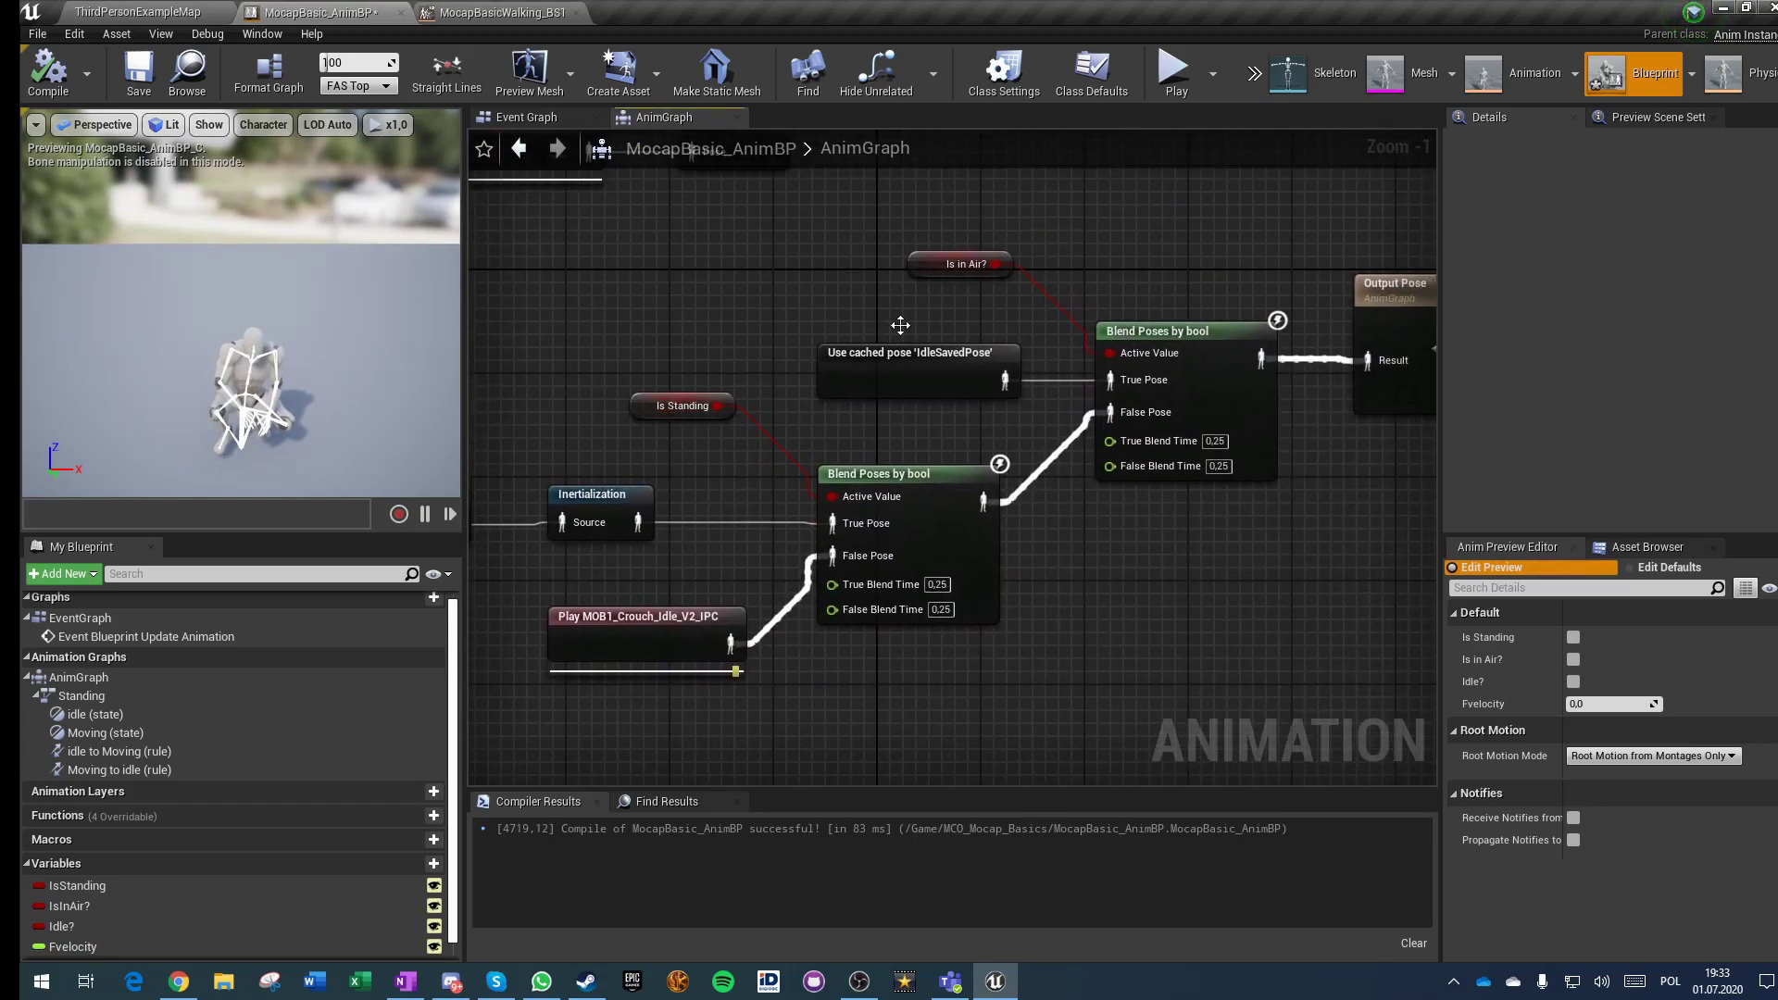
{"action": "right_click_drag", "start_coordinate": [1317, 295], "coordinate": [1110, 375]}
{"action": "right_click_drag", "start_coordinate": [648, 445], "coordinate": [1019, 587]}
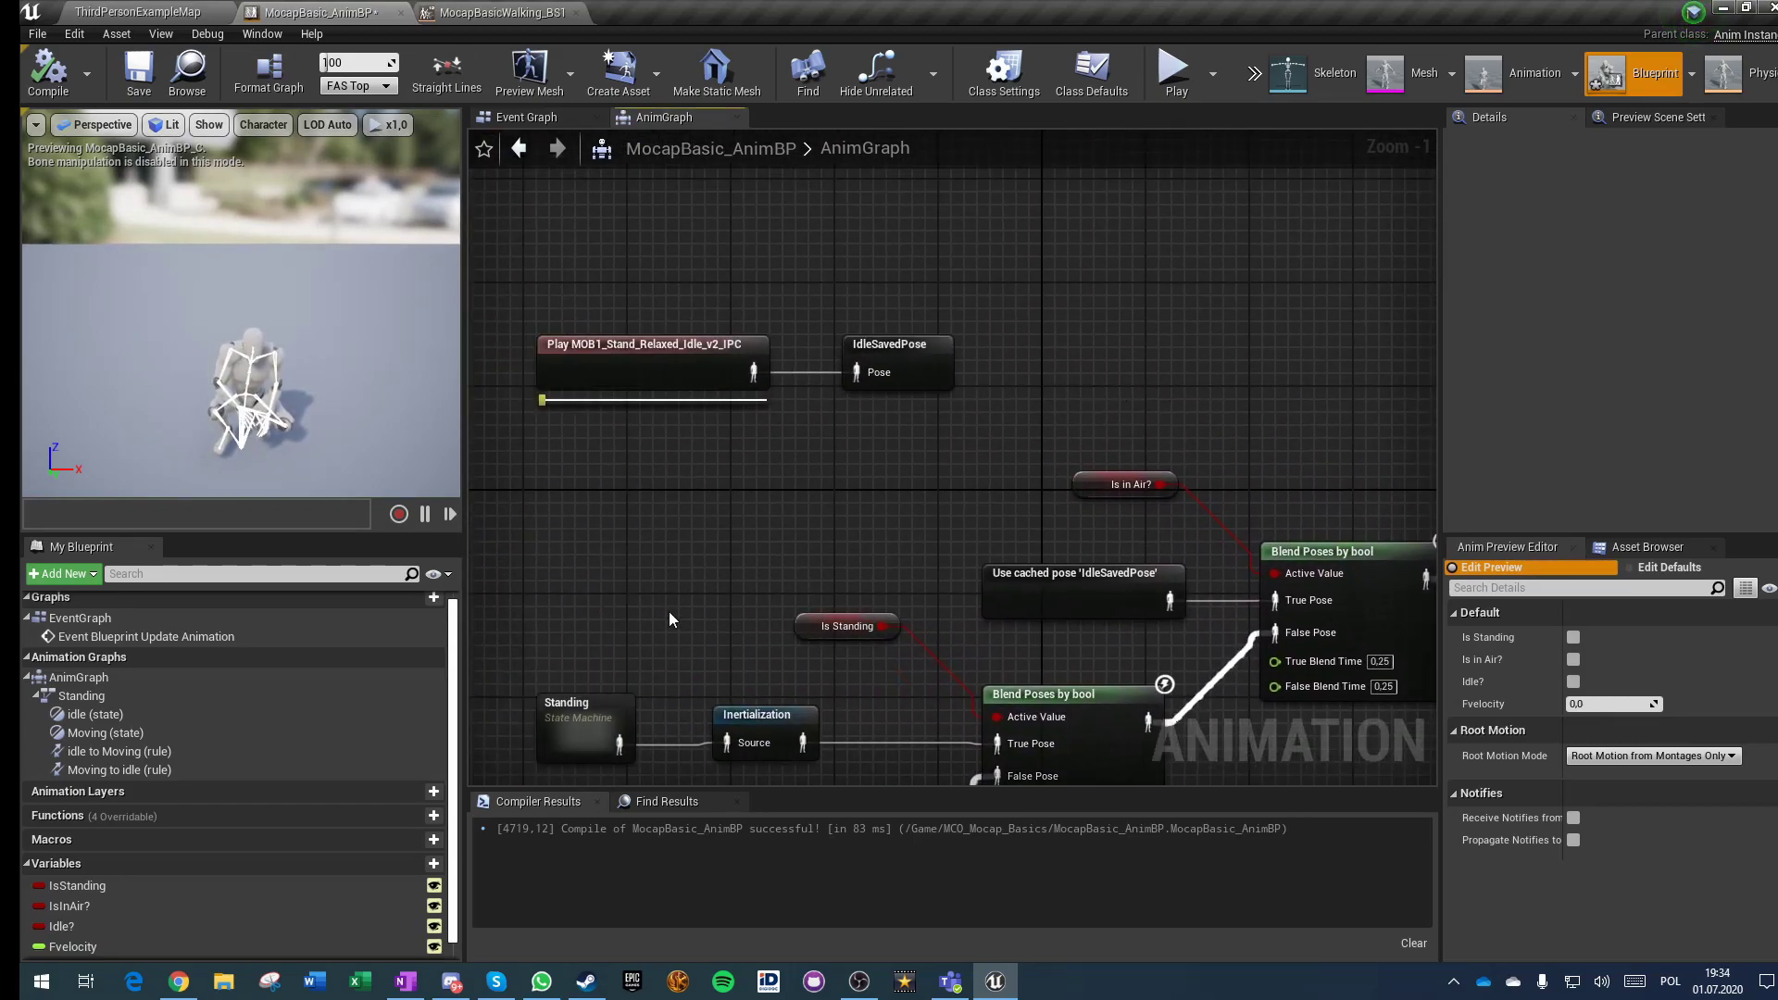
Step: Preview the MOB1_Stand_Relaxed_Idle_v2_IPC animation used by the cached idle pose, close it and save the animation blueprint
{"action": "left_click", "coordinate": [650, 364]}
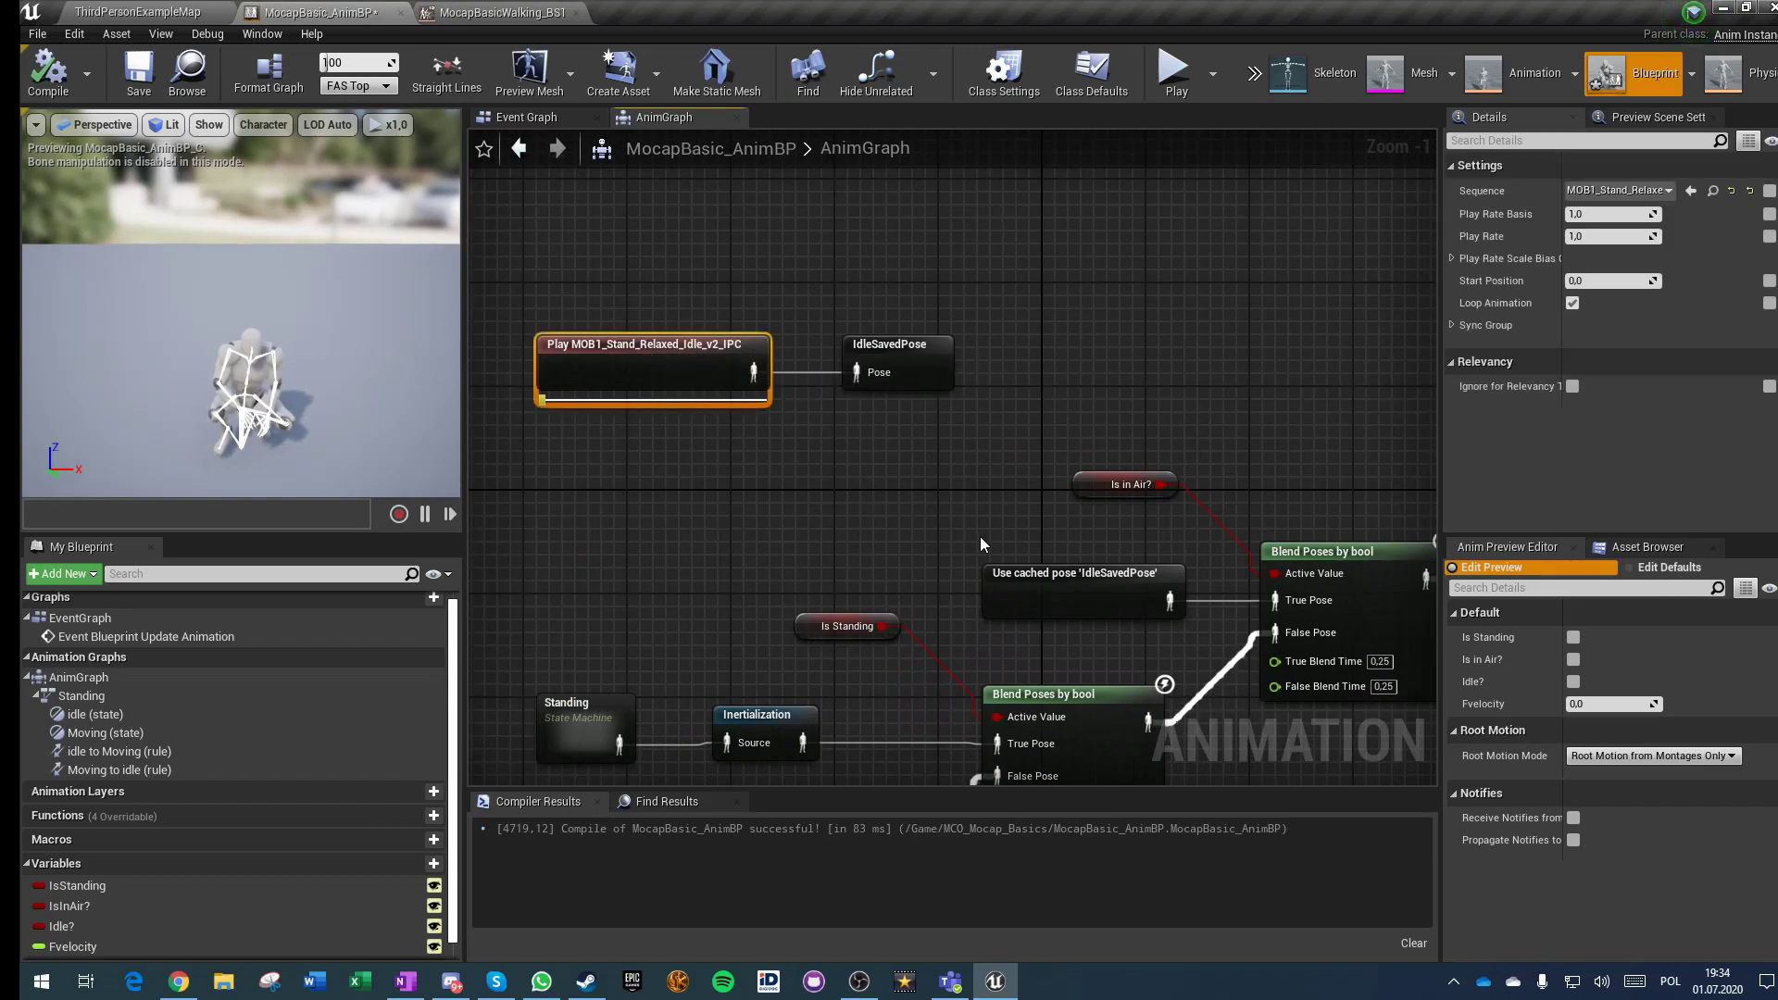
{"action": "left_click", "coordinate": [1712, 192]}
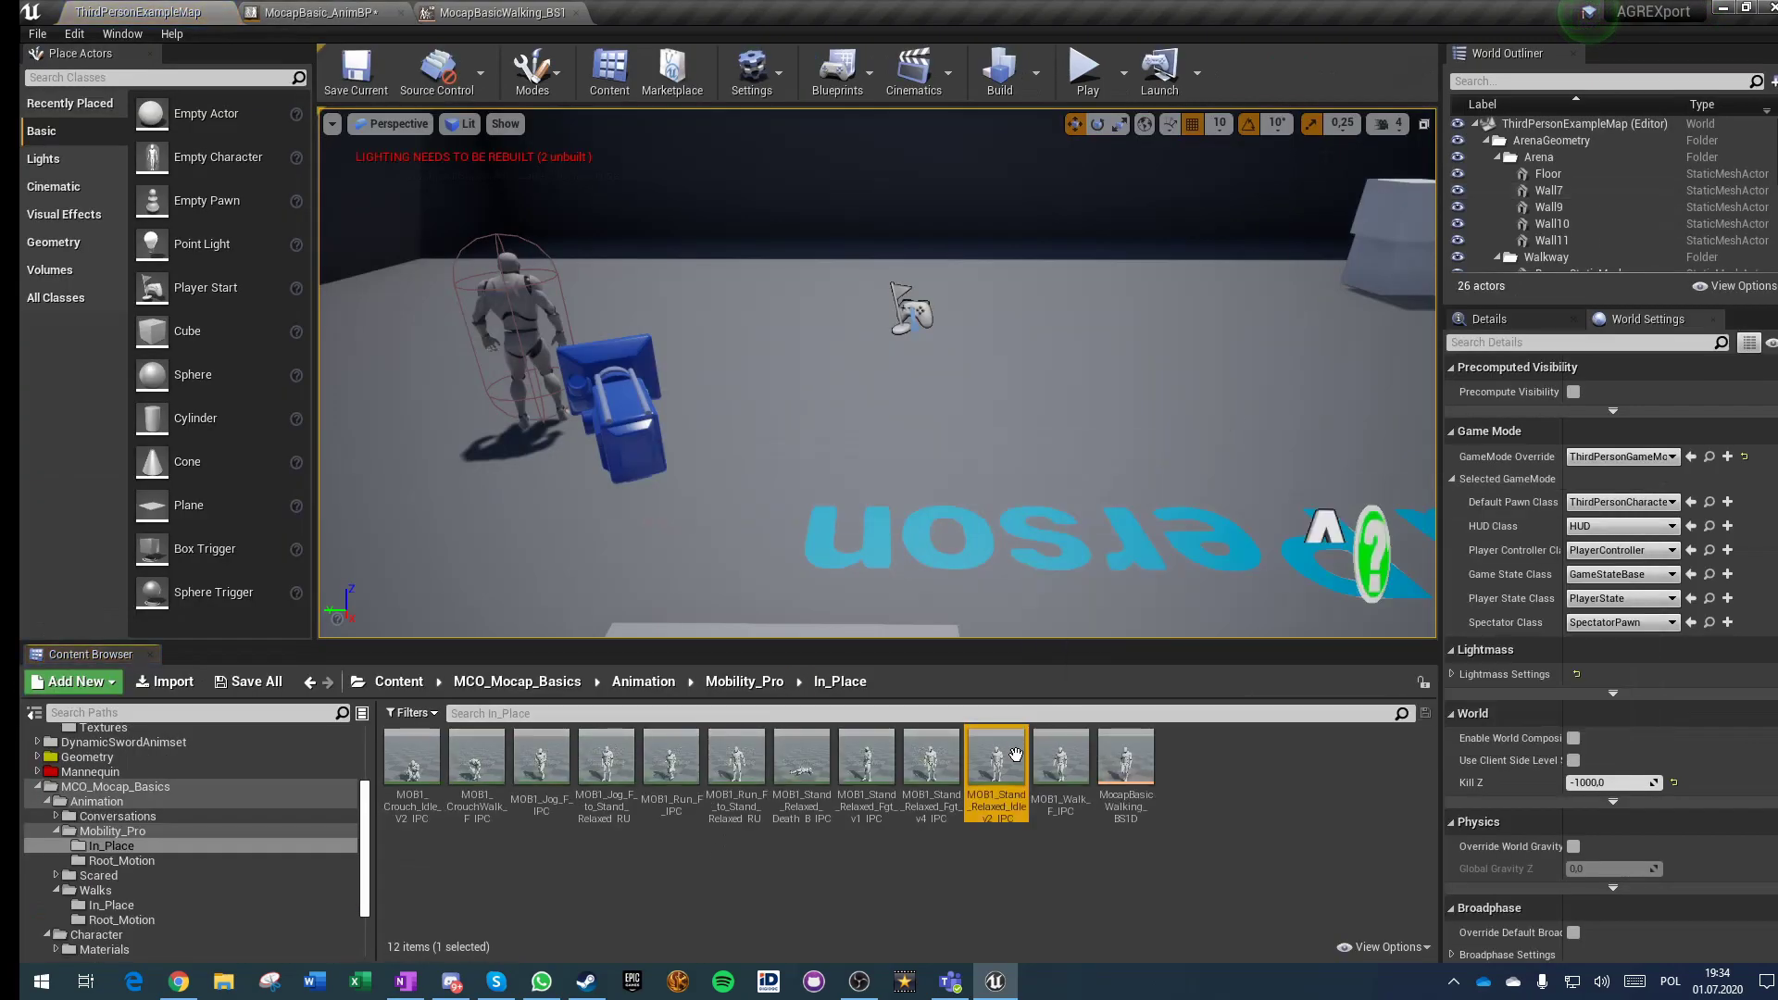
{"action": "double_click", "coordinate": [997, 765]}
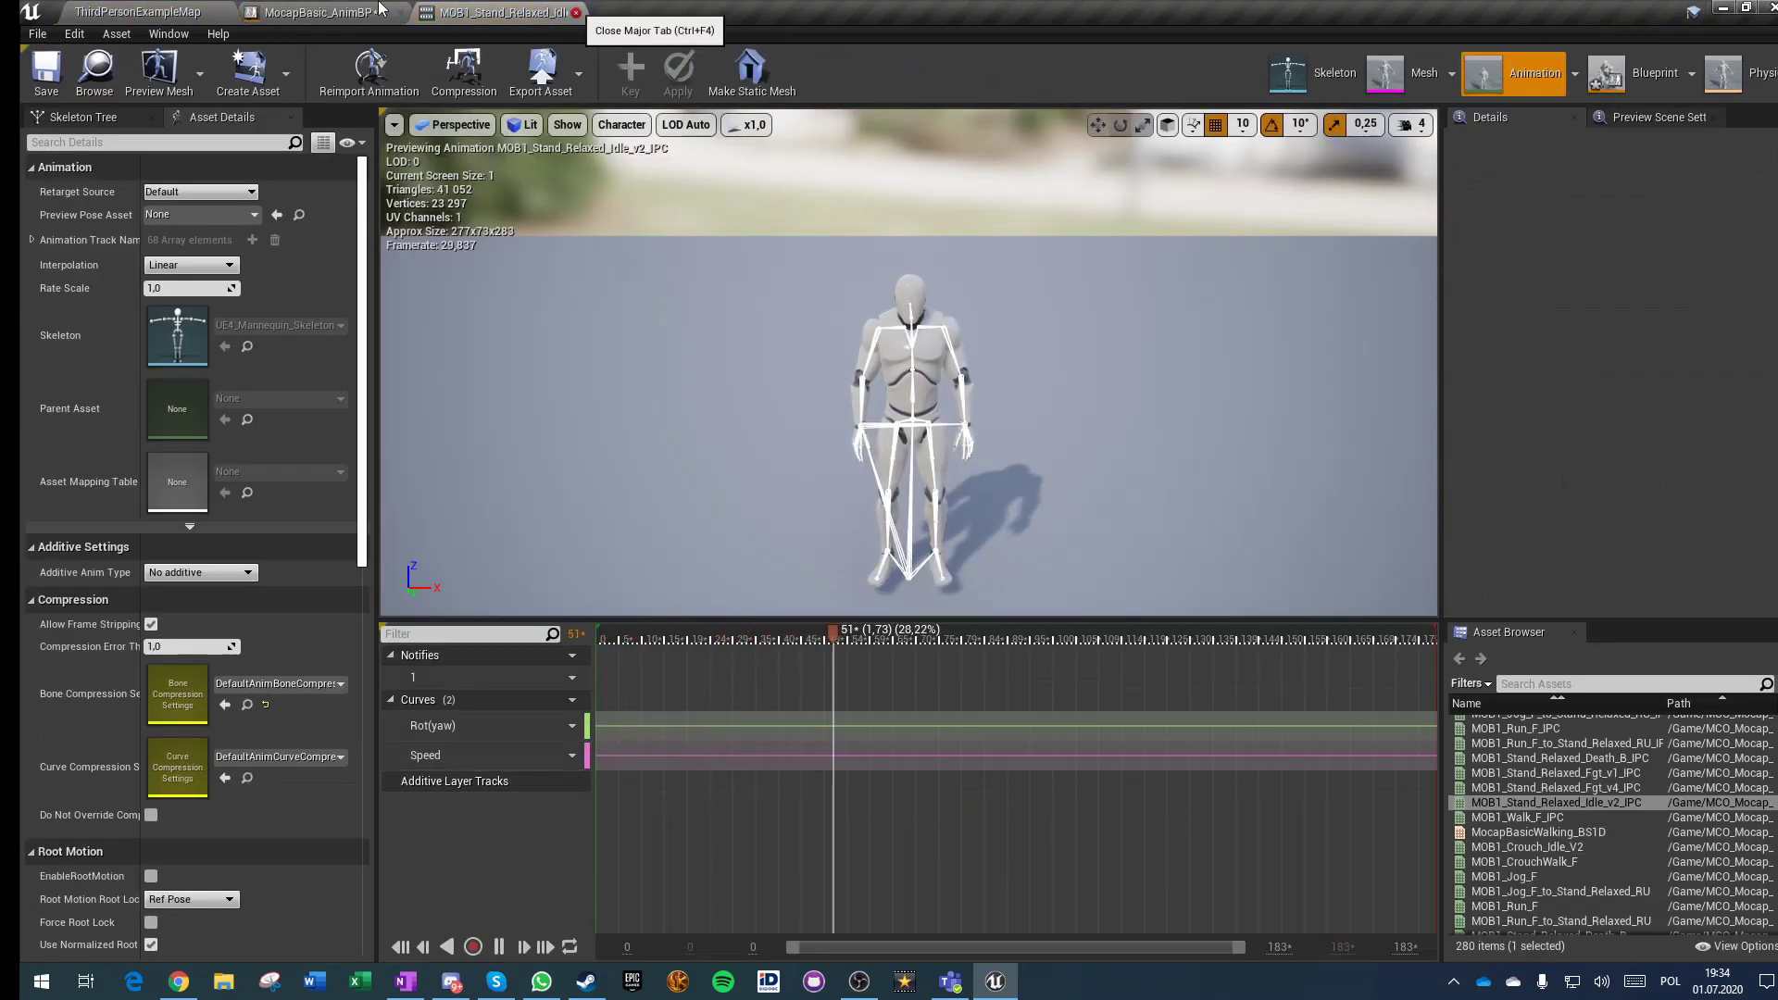
{"action": "left_click", "coordinate": [576, 14]}
{"action": "left_click", "coordinate": [144, 91]}
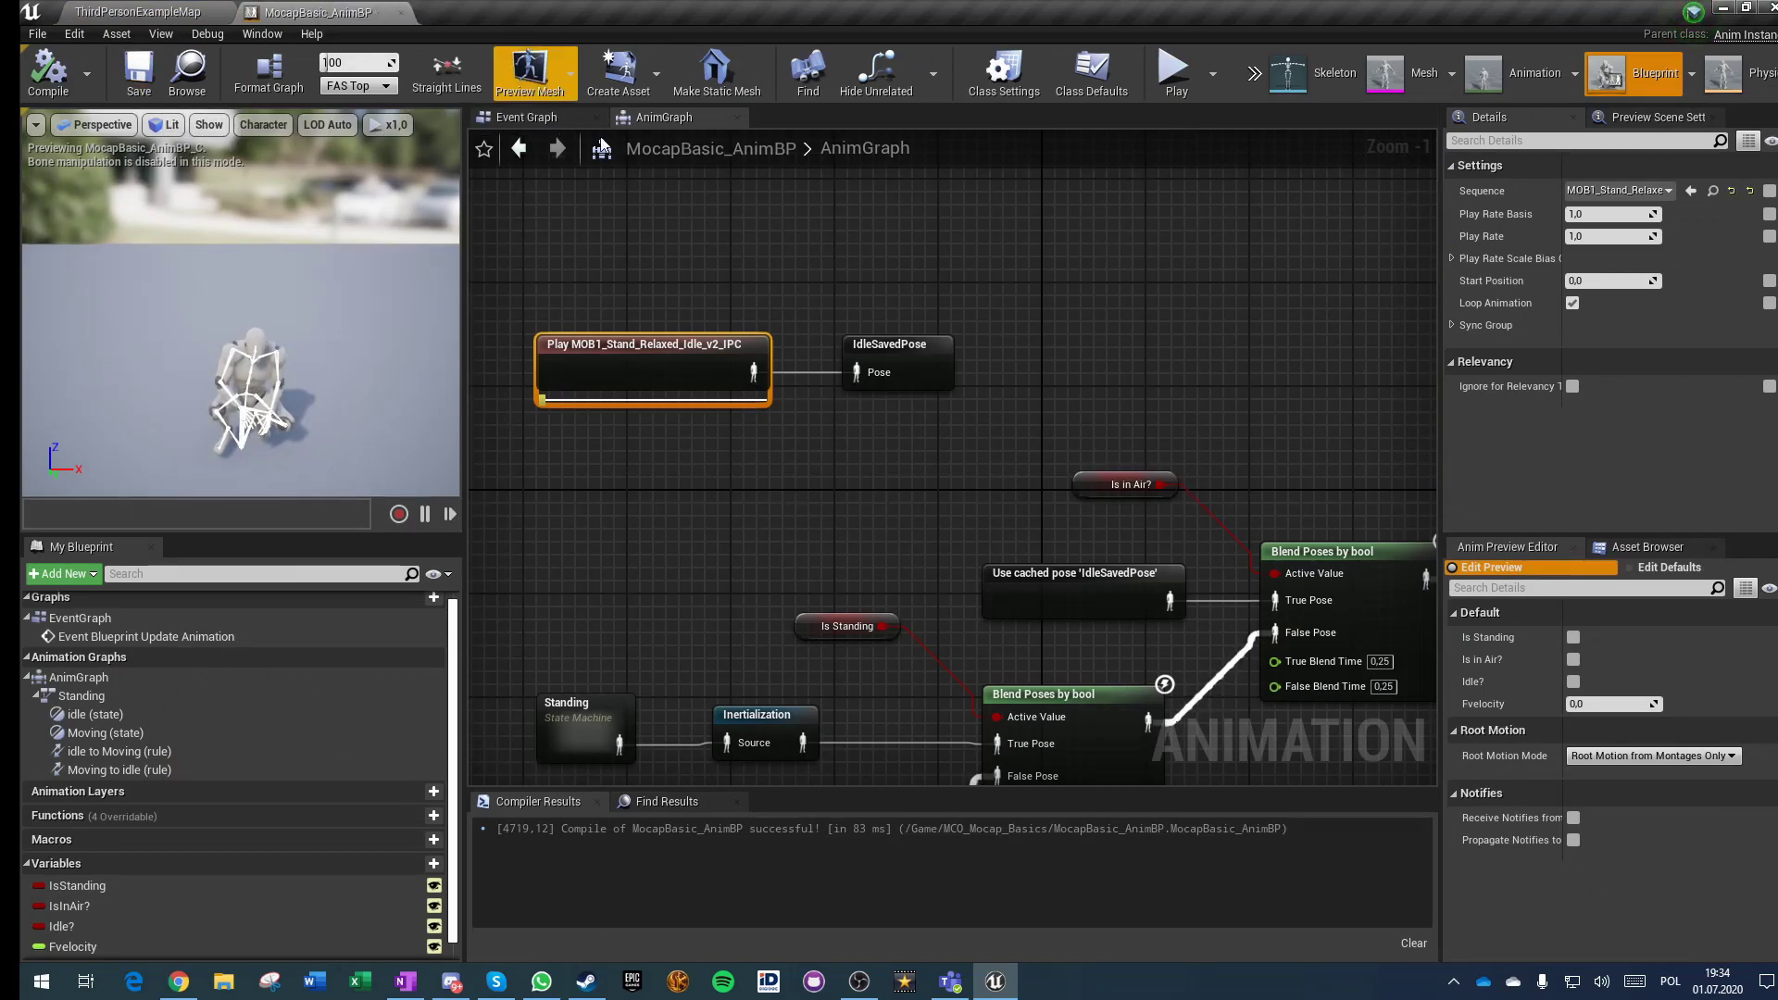
Step: Open AGR_CoreAnimBP from the AGR_AnimationSystem Blueprints folder and go to its BasePoseStateMachine graph
{"action": "left_click", "coordinate": [83, 13]}
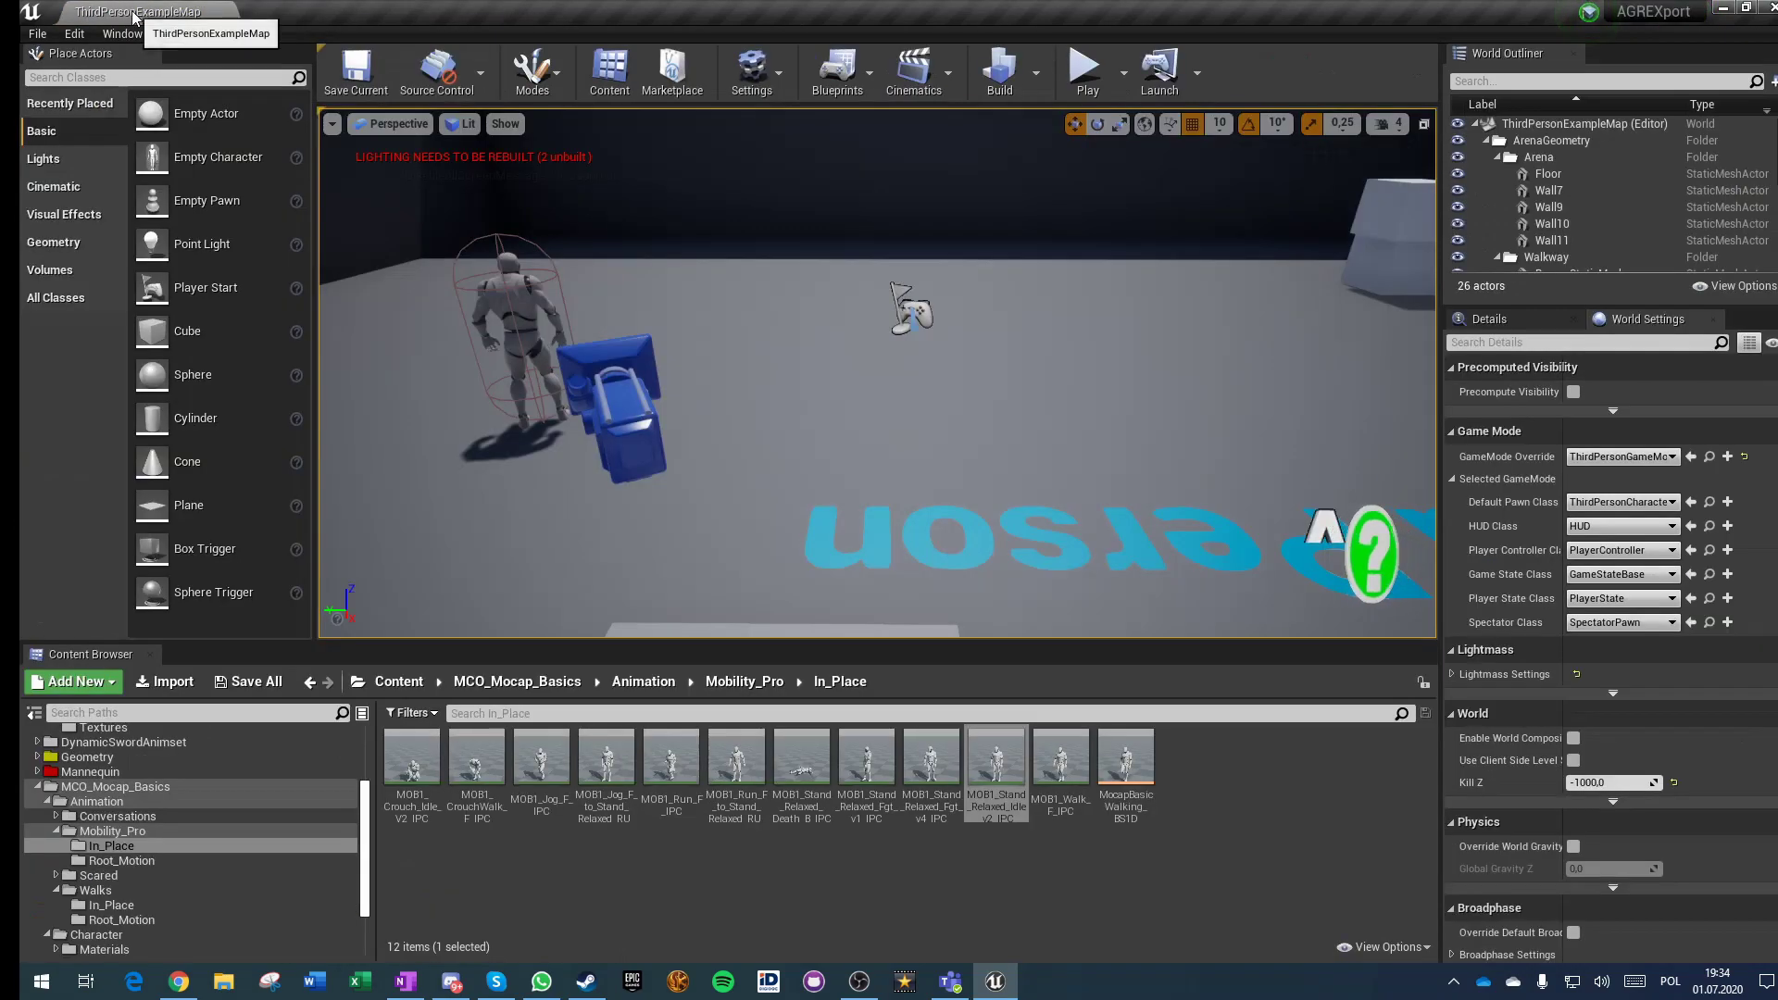
{"action": "left_click", "coordinate": [398, 682]}
{"action": "double_click", "coordinate": [412, 758]}
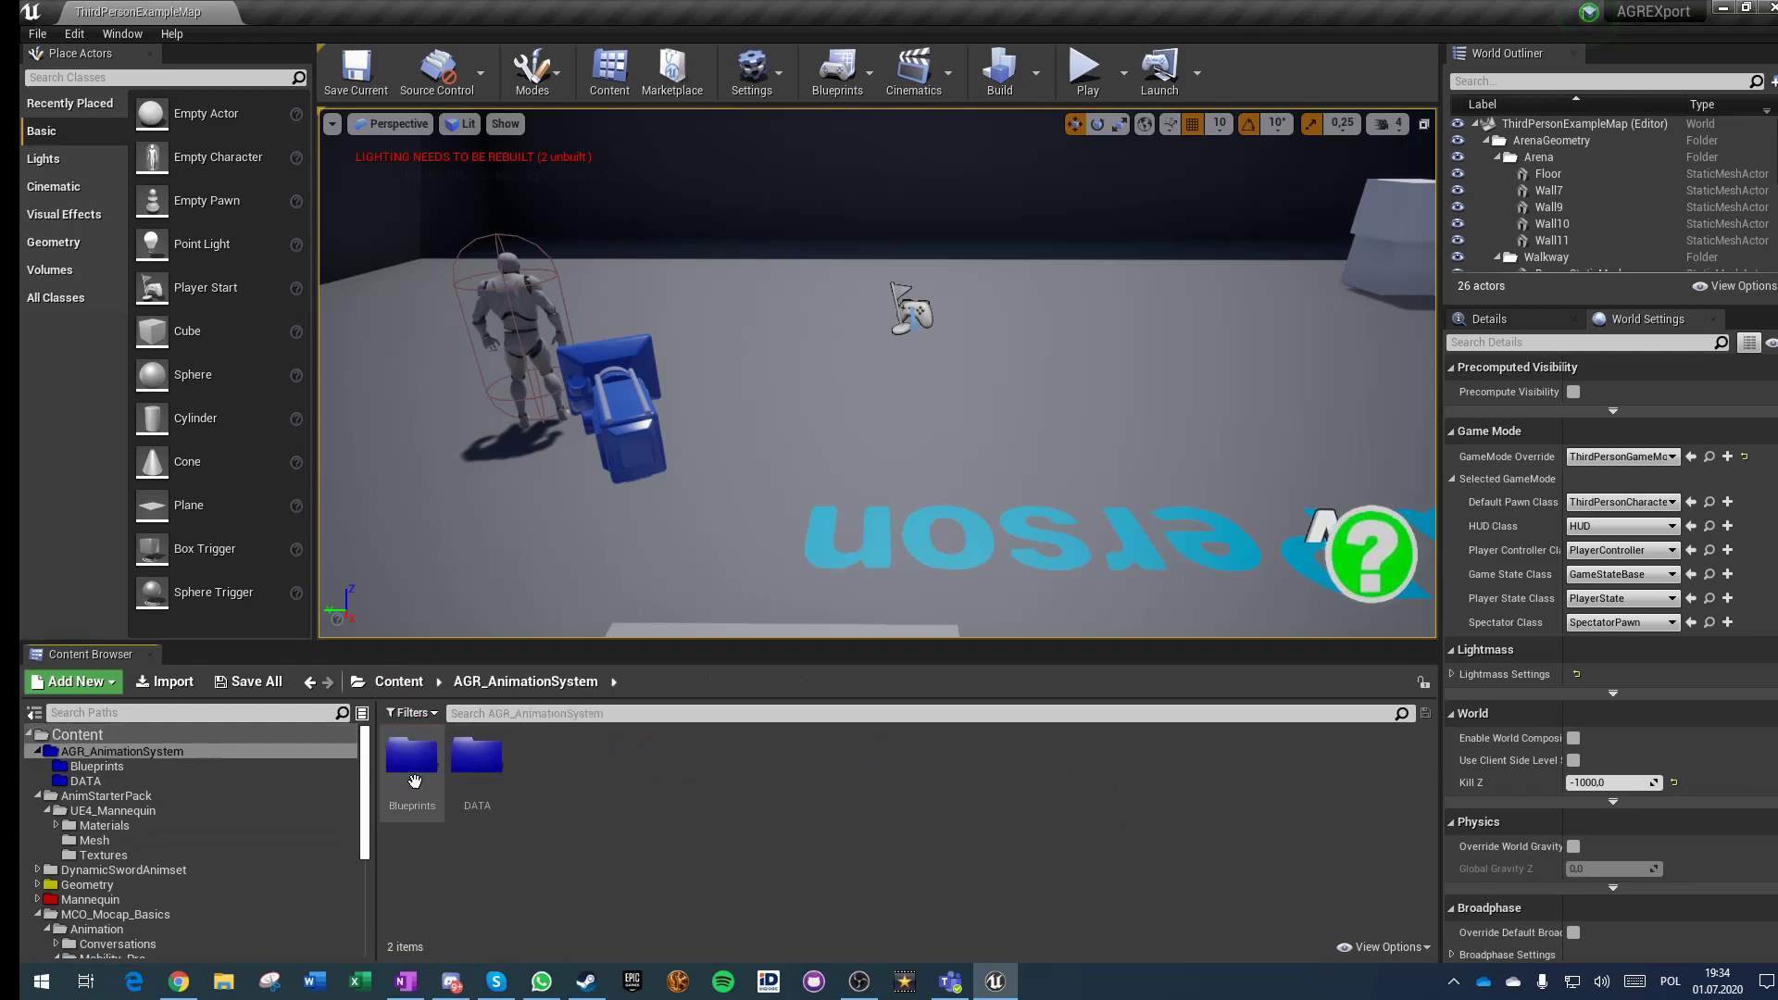
{"action": "double_click", "coordinate": [412, 757]}
{"action": "double_click", "coordinate": [535, 758]}
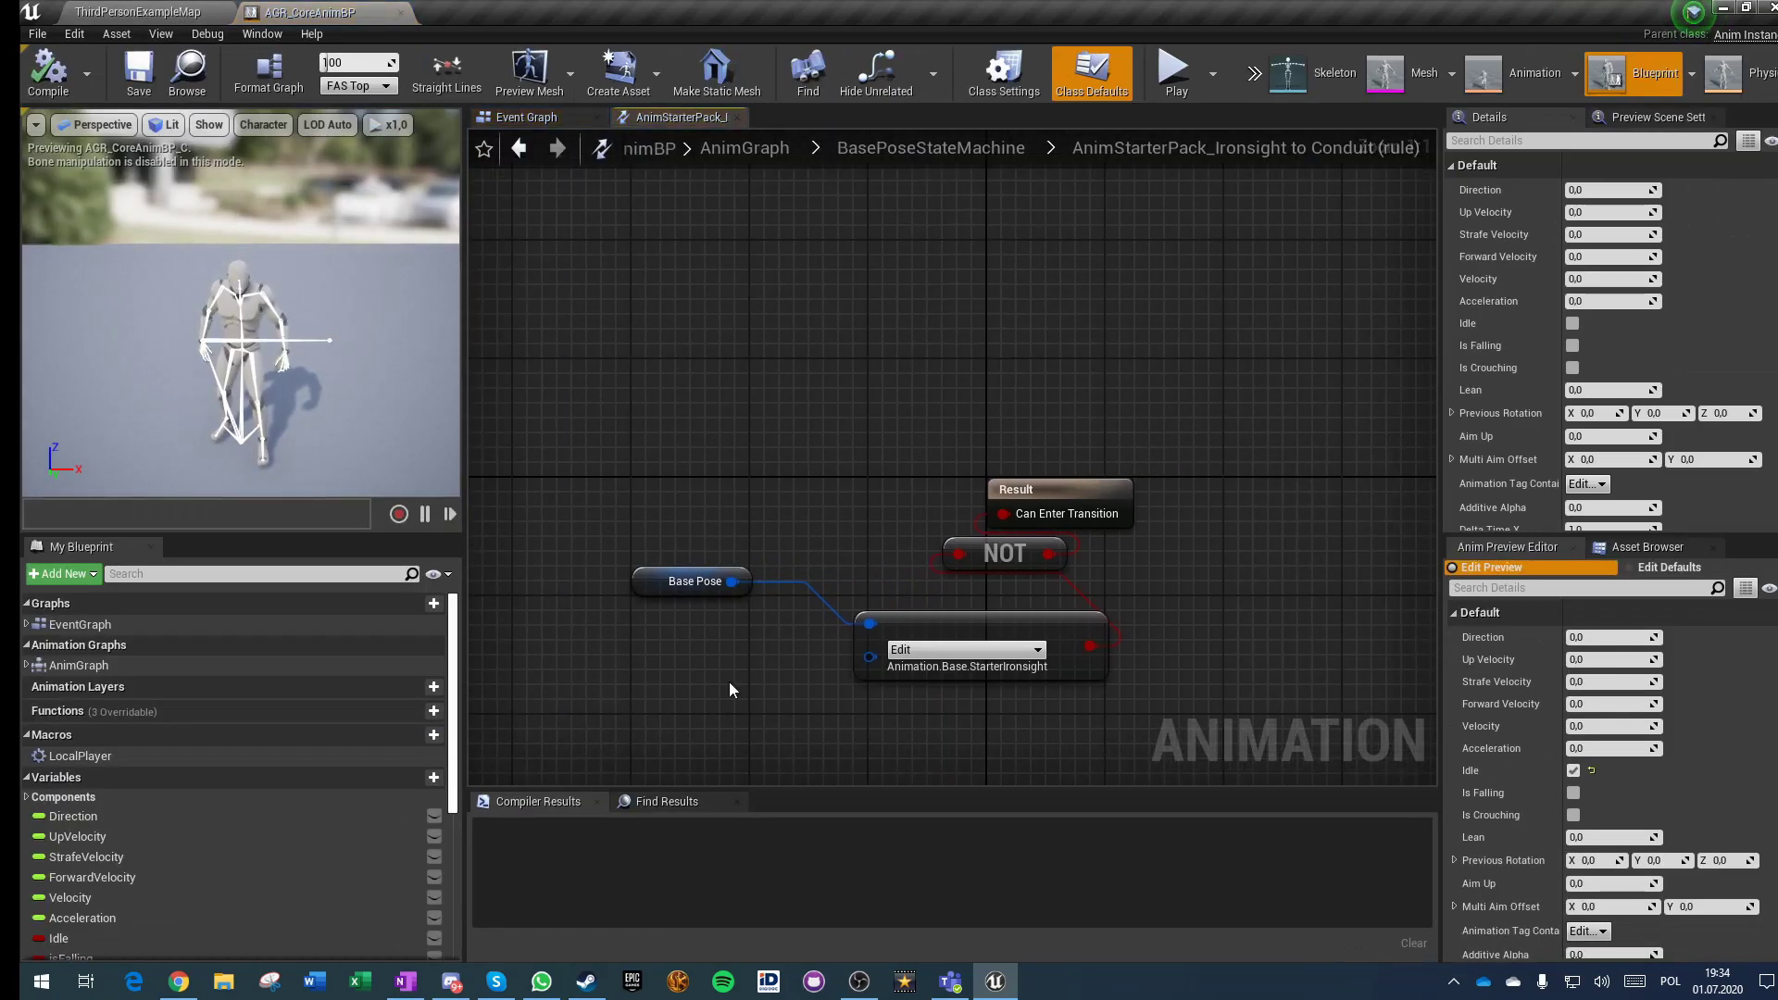
{"action": "left_click", "coordinate": [908, 153]}
Step: Add a state named MocapOnlineBasic with a transition from the Conduit and place it above the 3RDPerson state
{"action": "right_click_drag", "start_coordinate": [902, 381], "coordinate": [641, 486]}
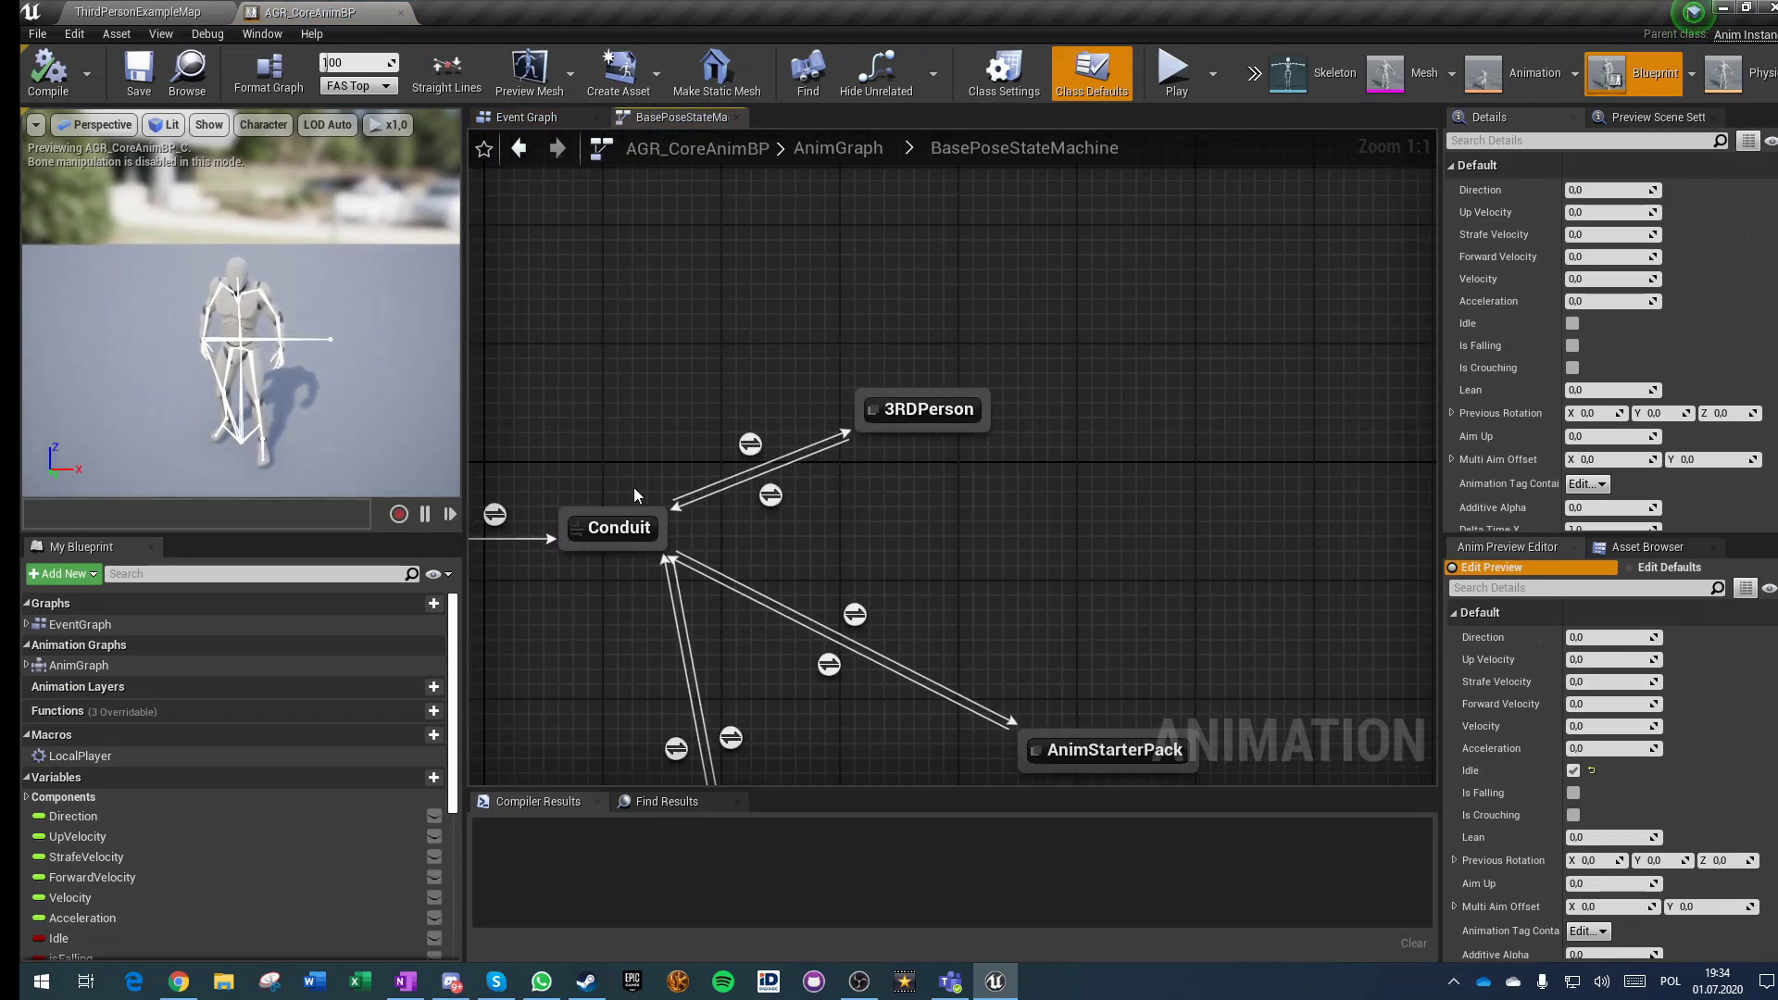
{"action": "left_click_drag", "start_coordinate": [597, 509], "coordinate": [664, 367]}
{"action": "left_click", "coordinate": [730, 413]}
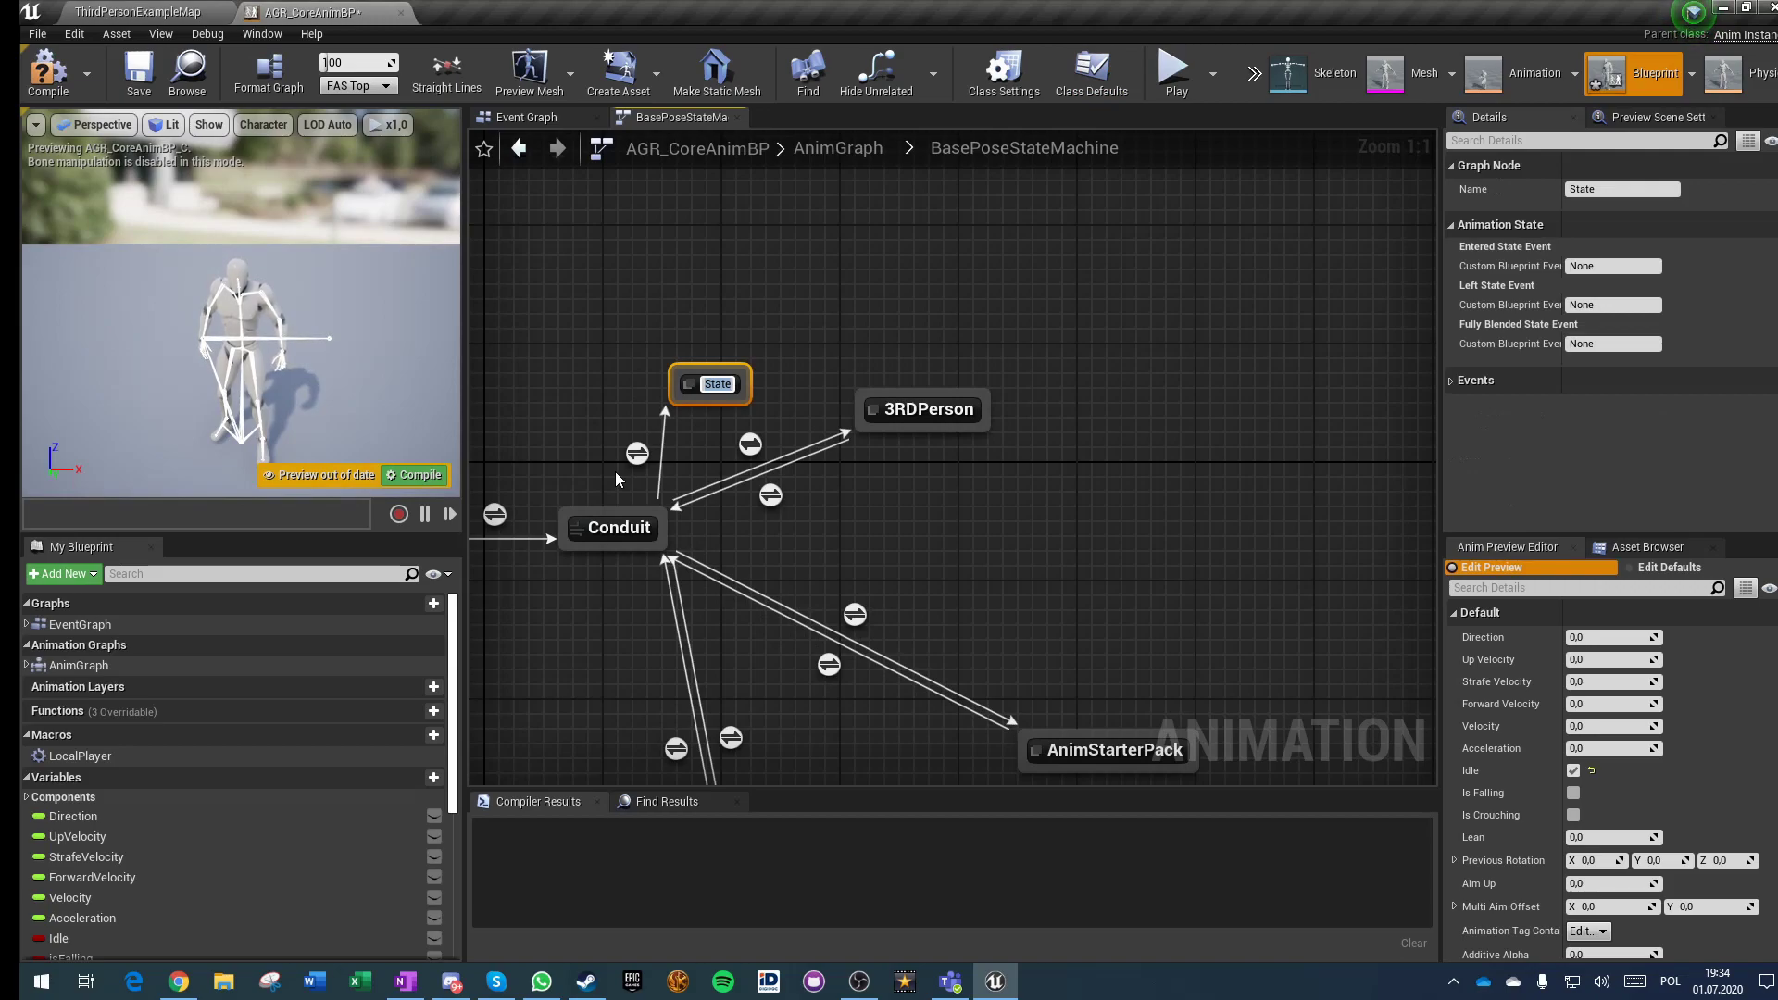
{"action": "type", "text": "MocapOnline"}
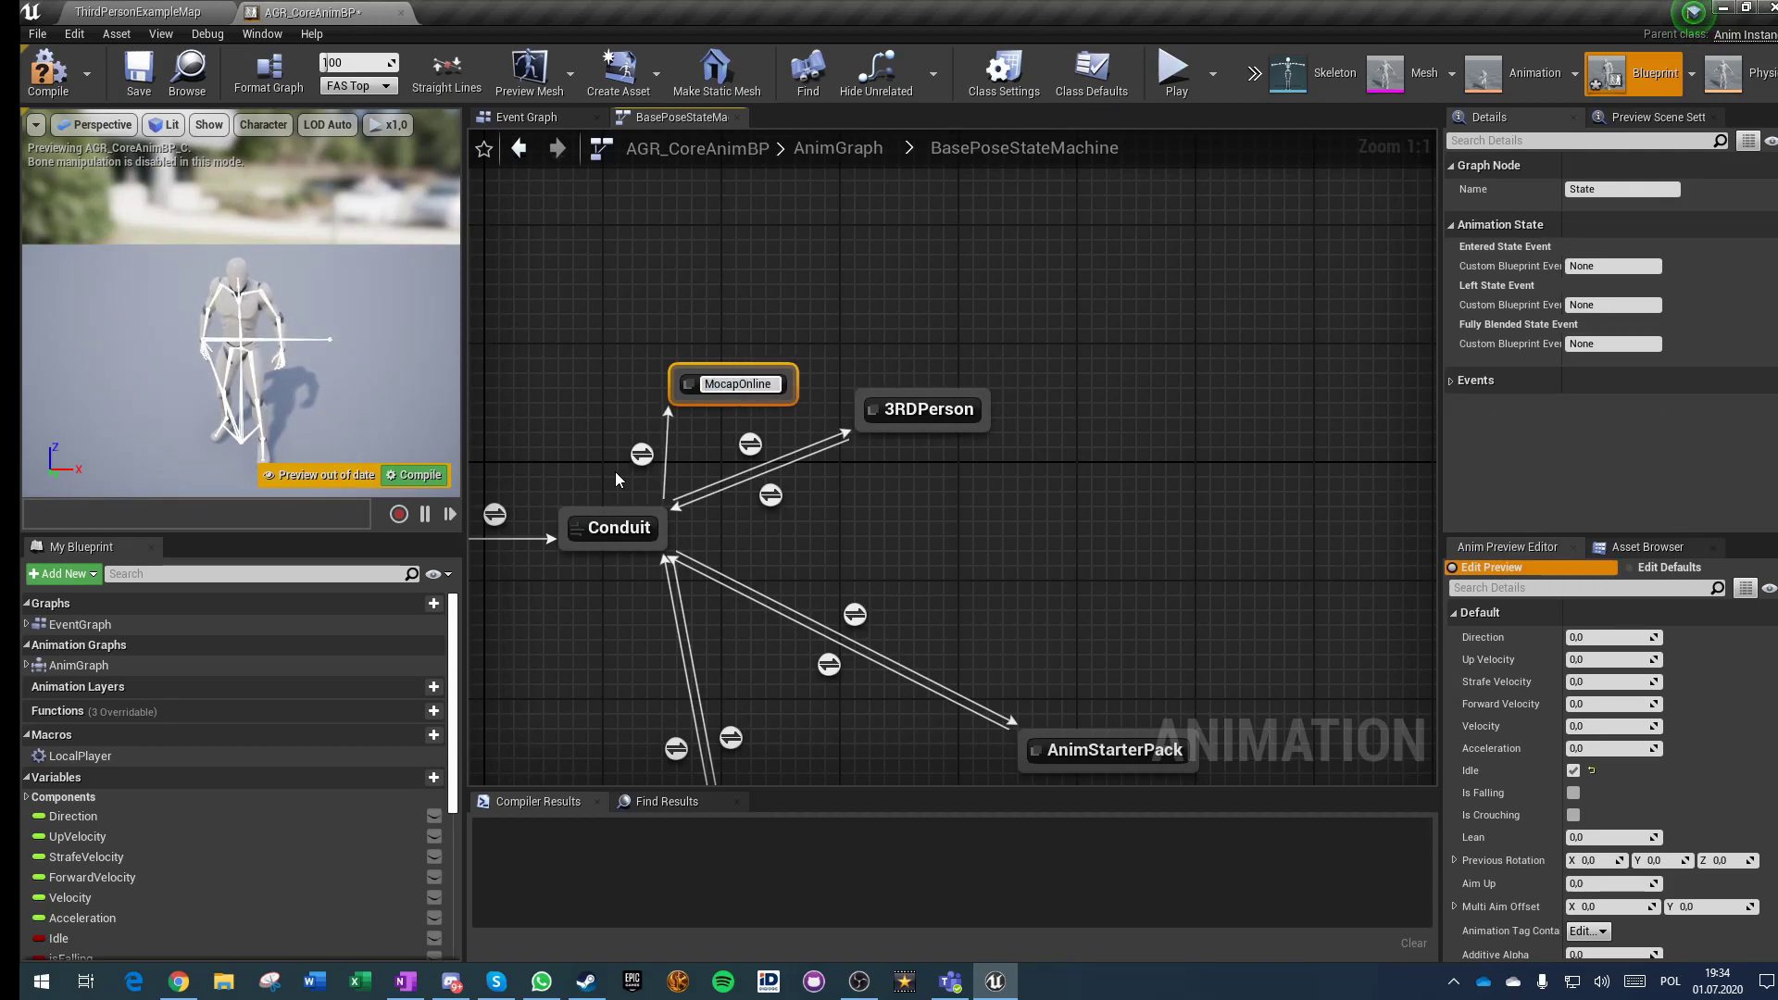
{"action": "type", "text": "Basic"}
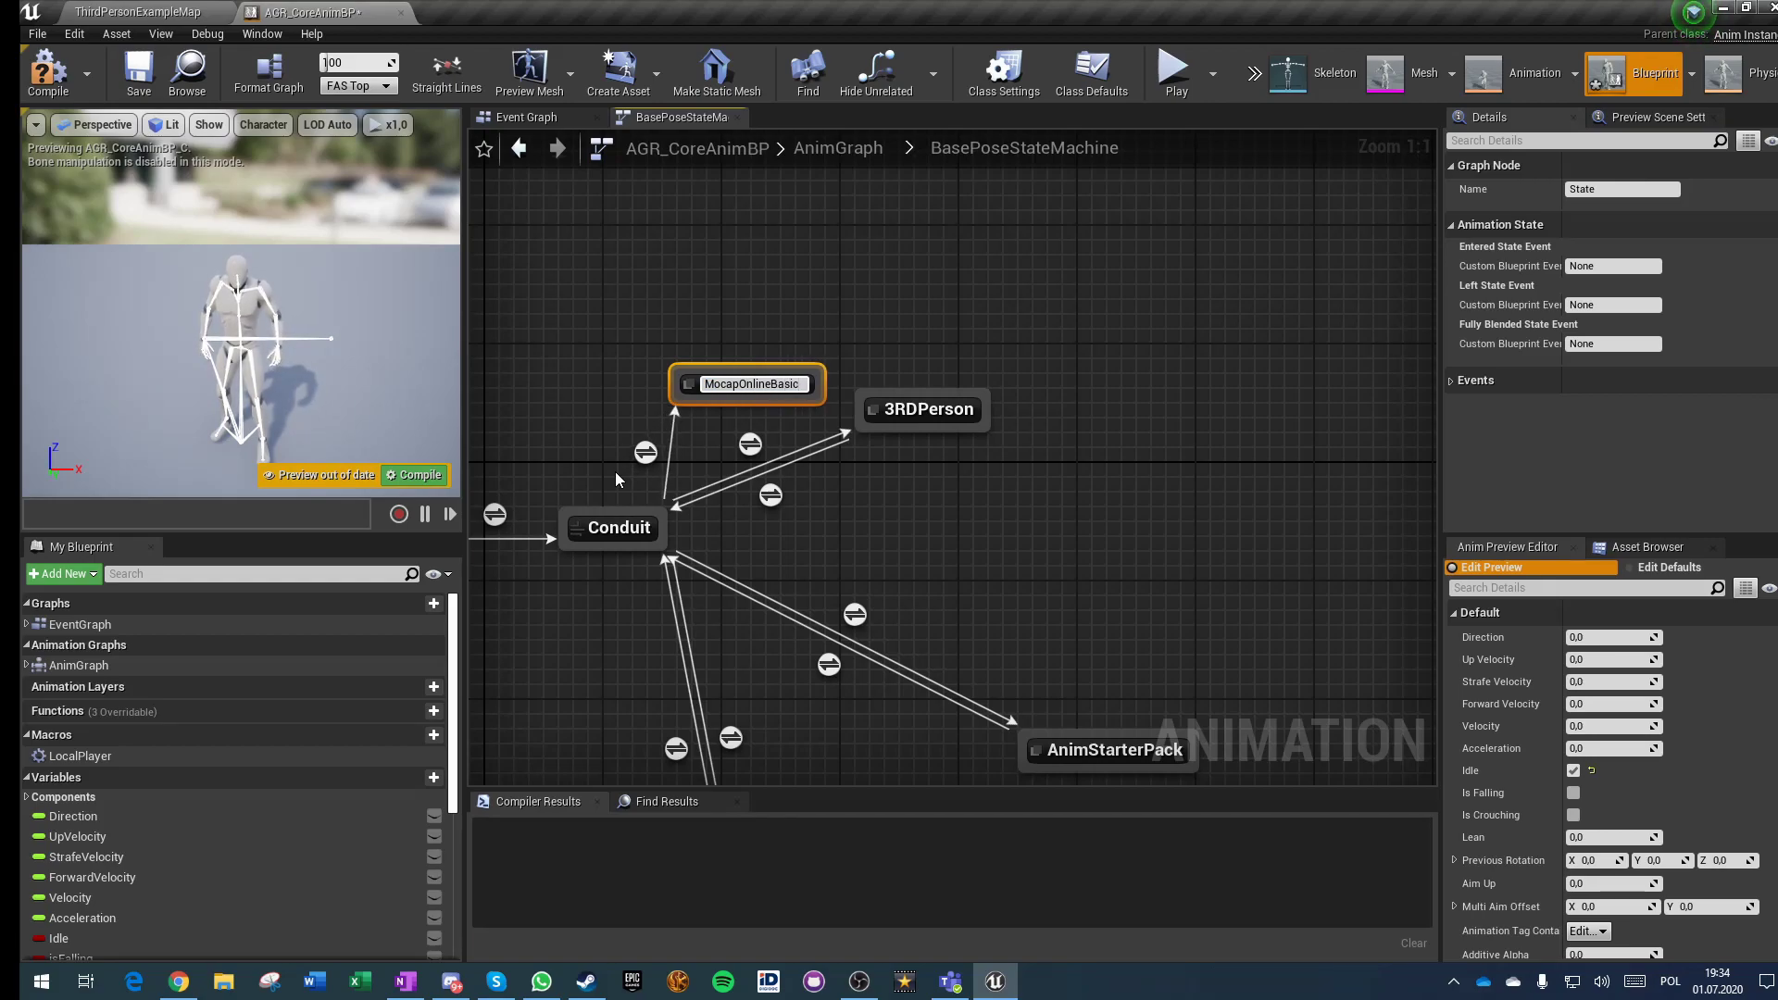
{"action": "key", "text": "Return"}
{"action": "left_click_drag", "start_coordinate": [723, 381], "coordinate": [892, 301]}
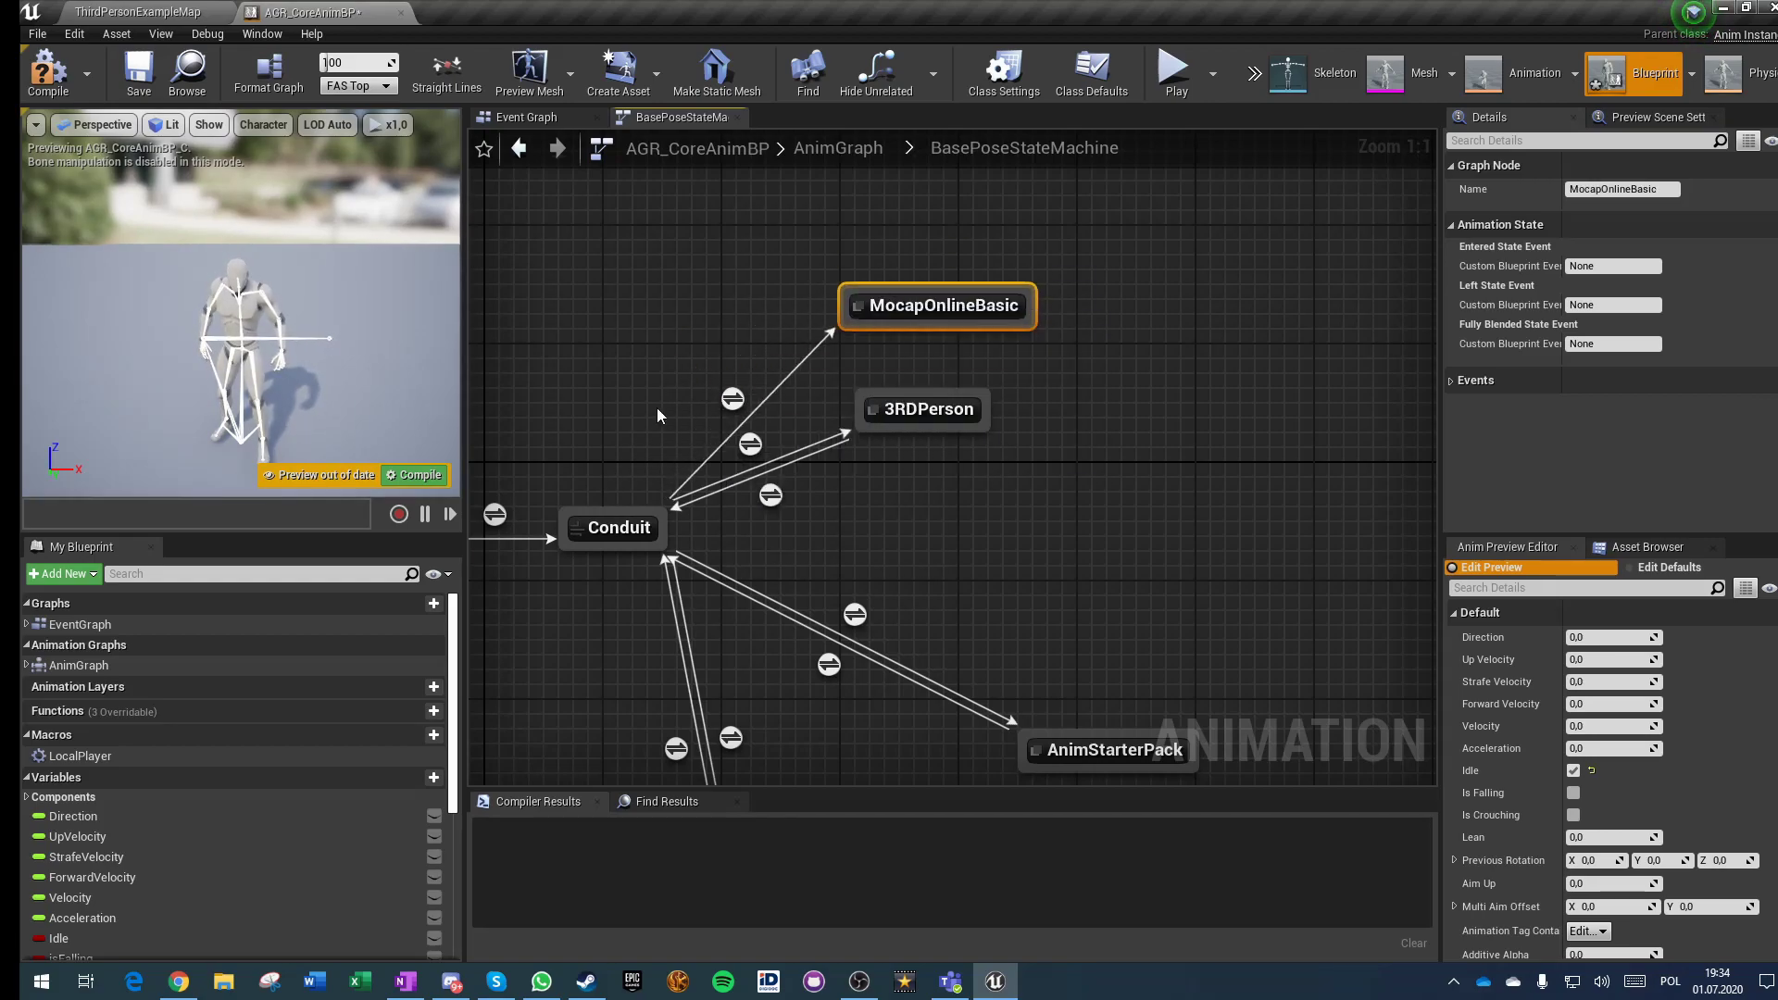
Step: Copy the Base Pose tag check from the Conduit to 3RDPerson rule into the Conduit to MocapOnlineBasic rule
{"action": "double_click", "coordinate": [733, 399]}
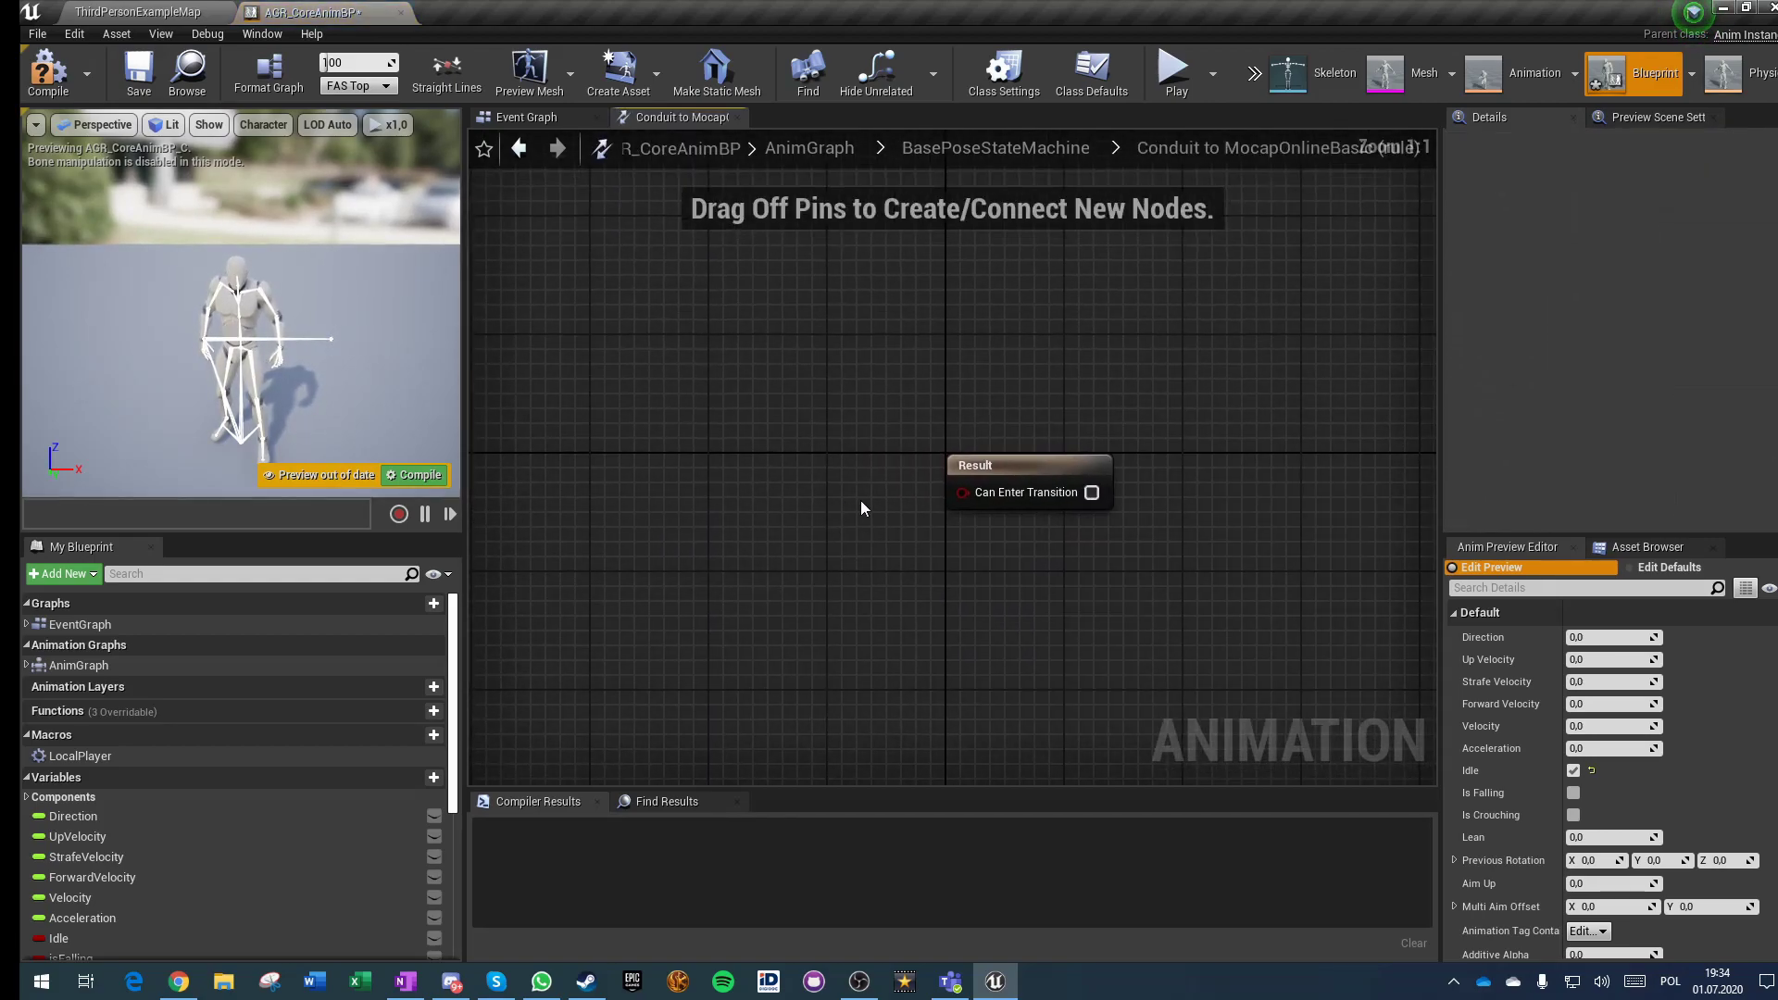
{"action": "left_click", "coordinate": [1009, 148]}
{"action": "double_click", "coordinate": [1131, 286]}
{"action": "left_click_drag", "start_coordinate": [792, 436], "coordinate": [1095, 567]}
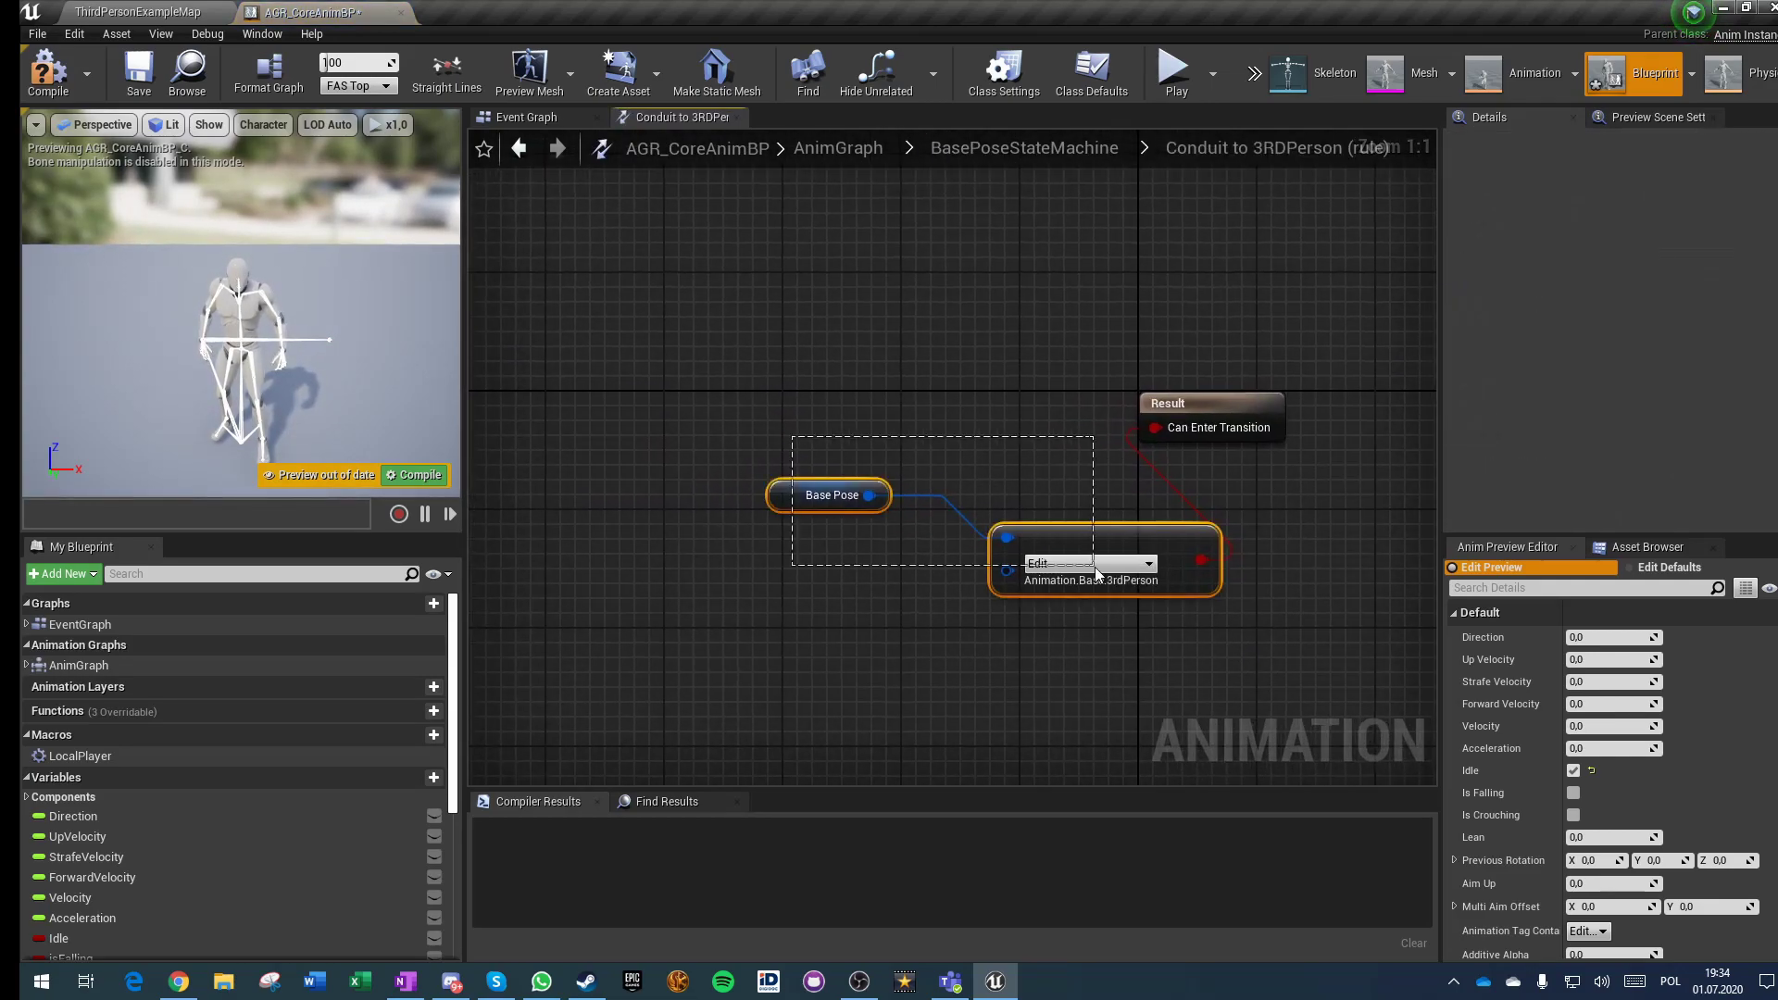
{"action": "left_click", "coordinate": [1022, 148]}
{"action": "double_click", "coordinate": [1121, 248]}
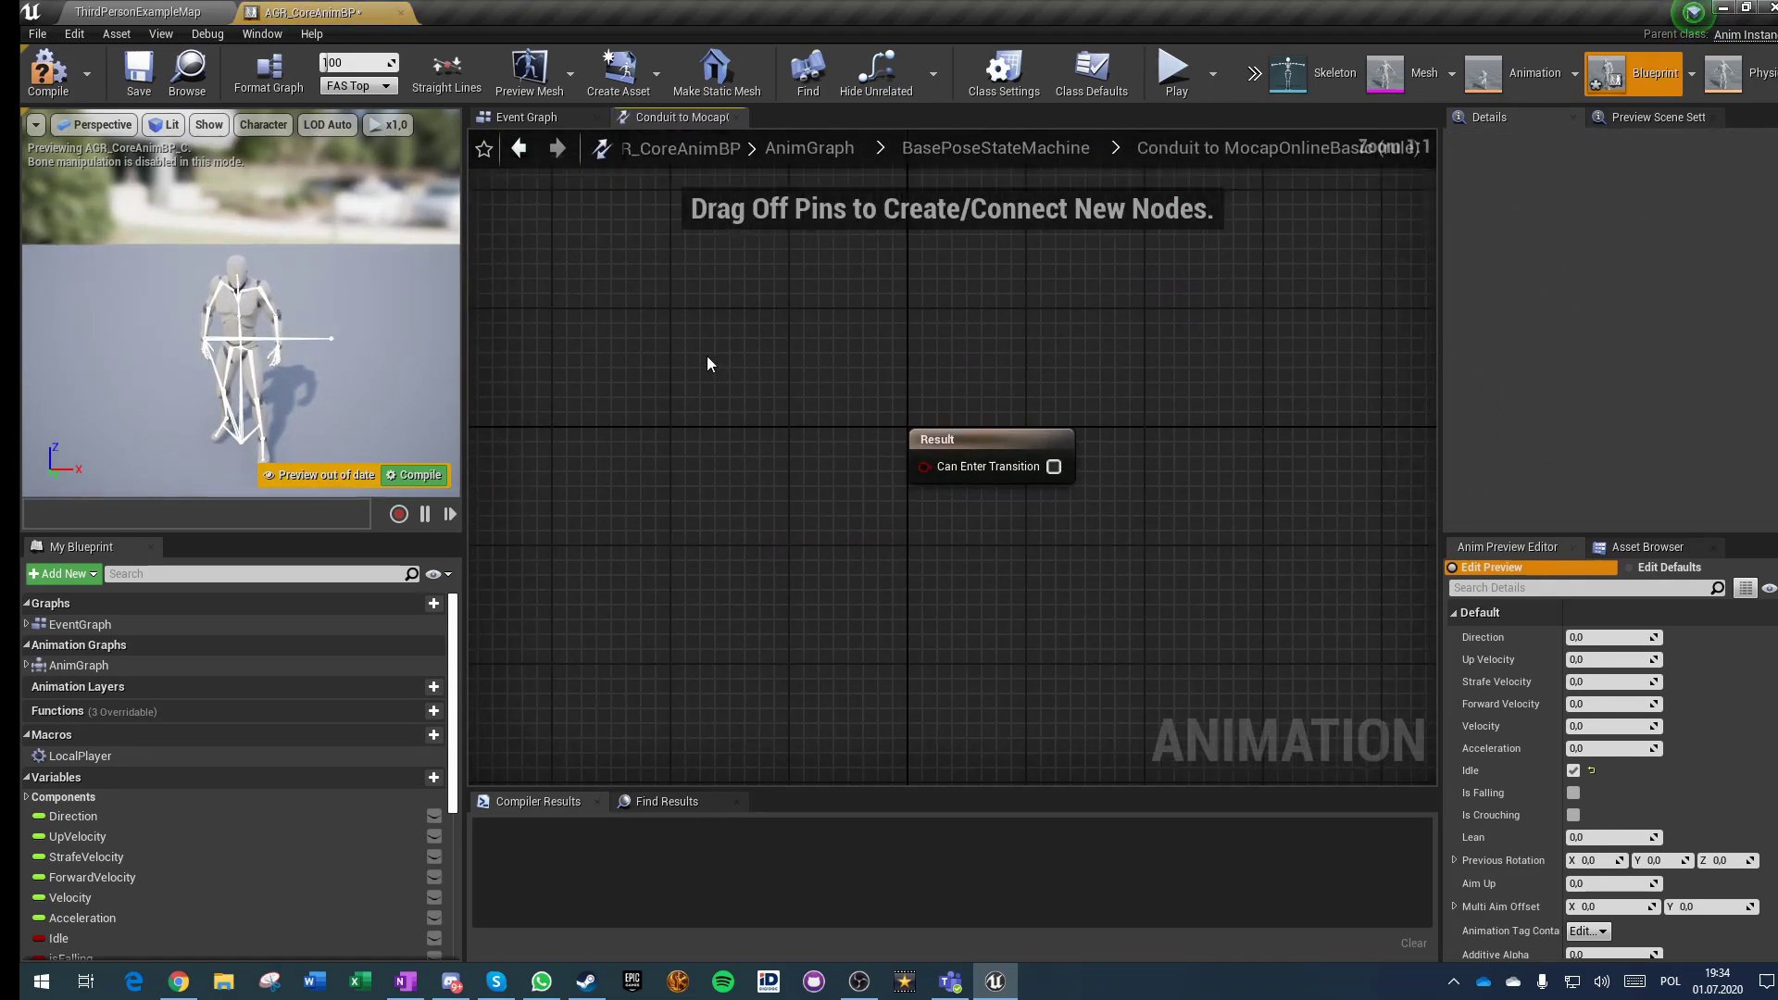
{"action": "key", "text": "ctrl+v"}
Step: Set the pasted check's tag to Animation.Base.MocapBasic and connect its output to Can Enter Transition
{"action": "left_click", "coordinate": [949, 615]}
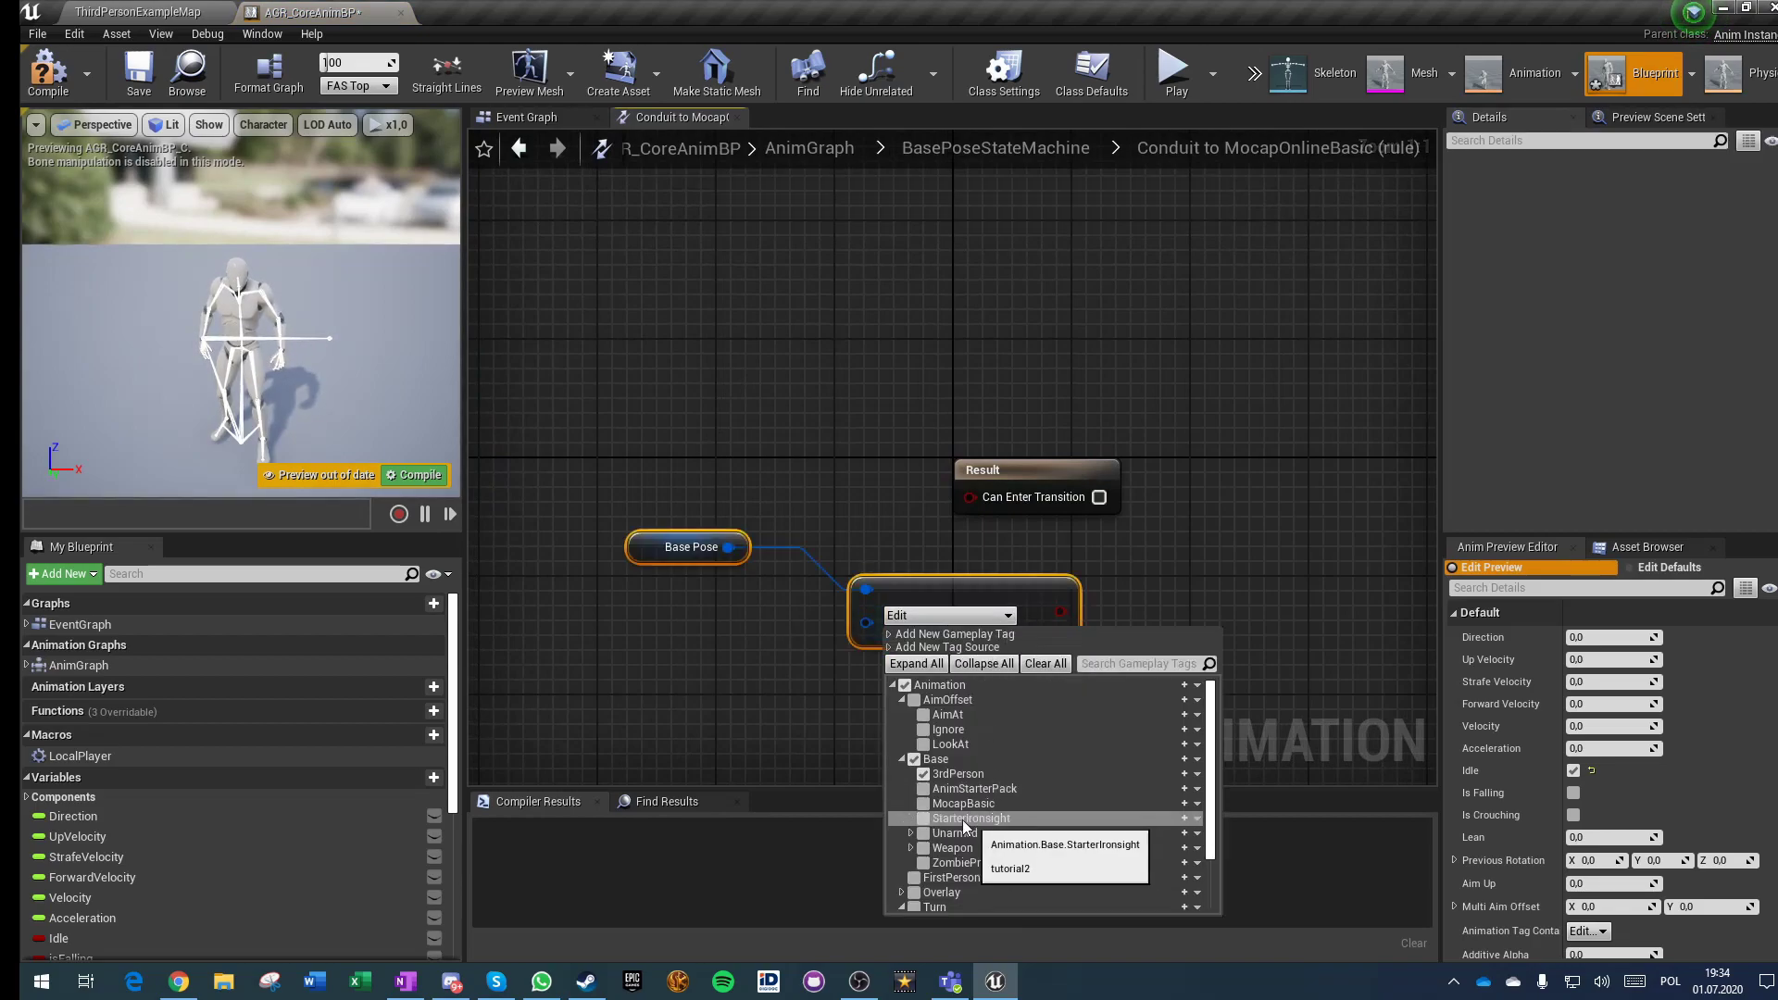
{"action": "left_click", "coordinate": [925, 805]}
{"action": "left_click", "coordinate": [707, 686]}
{"action": "left_click_drag", "start_coordinate": [987, 480], "coordinate": [975, 489]}
Step: Add a return transition from MocapOnlineBasic to the Conduit and move the MocapOnlineBasic state directly above the Conduit
{"action": "left_click", "coordinate": [996, 148]}
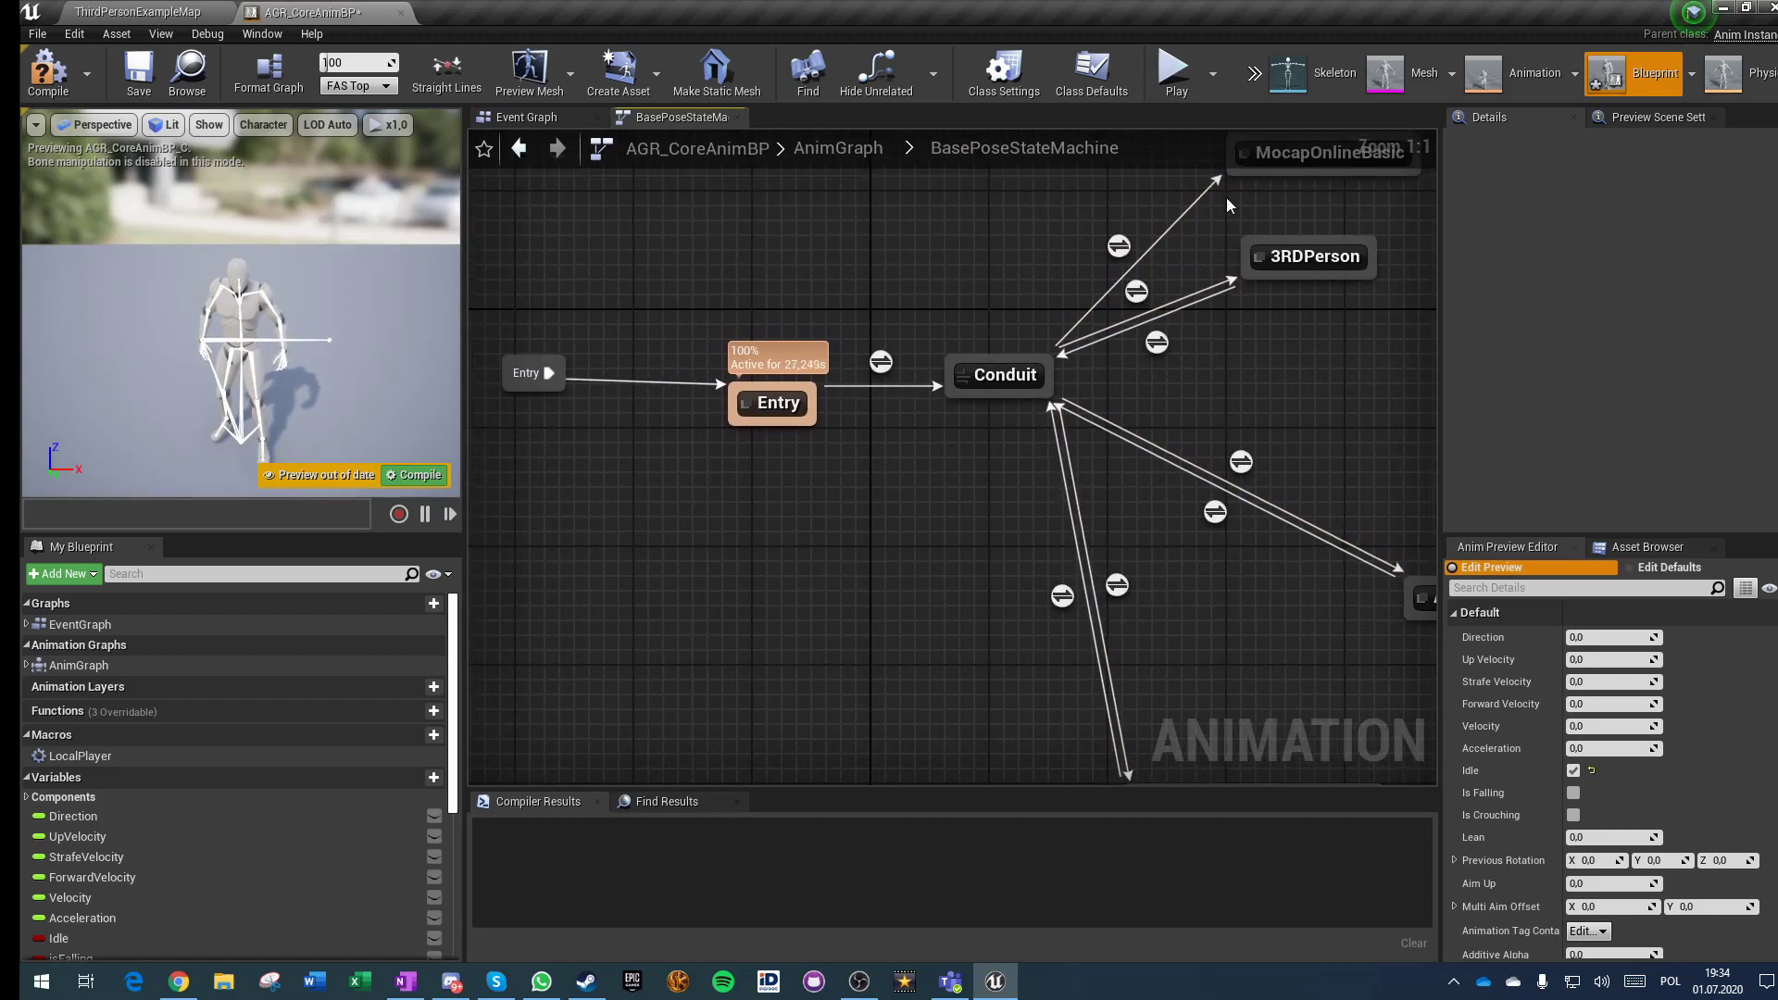
{"action": "left_click_drag", "start_coordinate": [1240, 172], "coordinate": [1033, 356]}
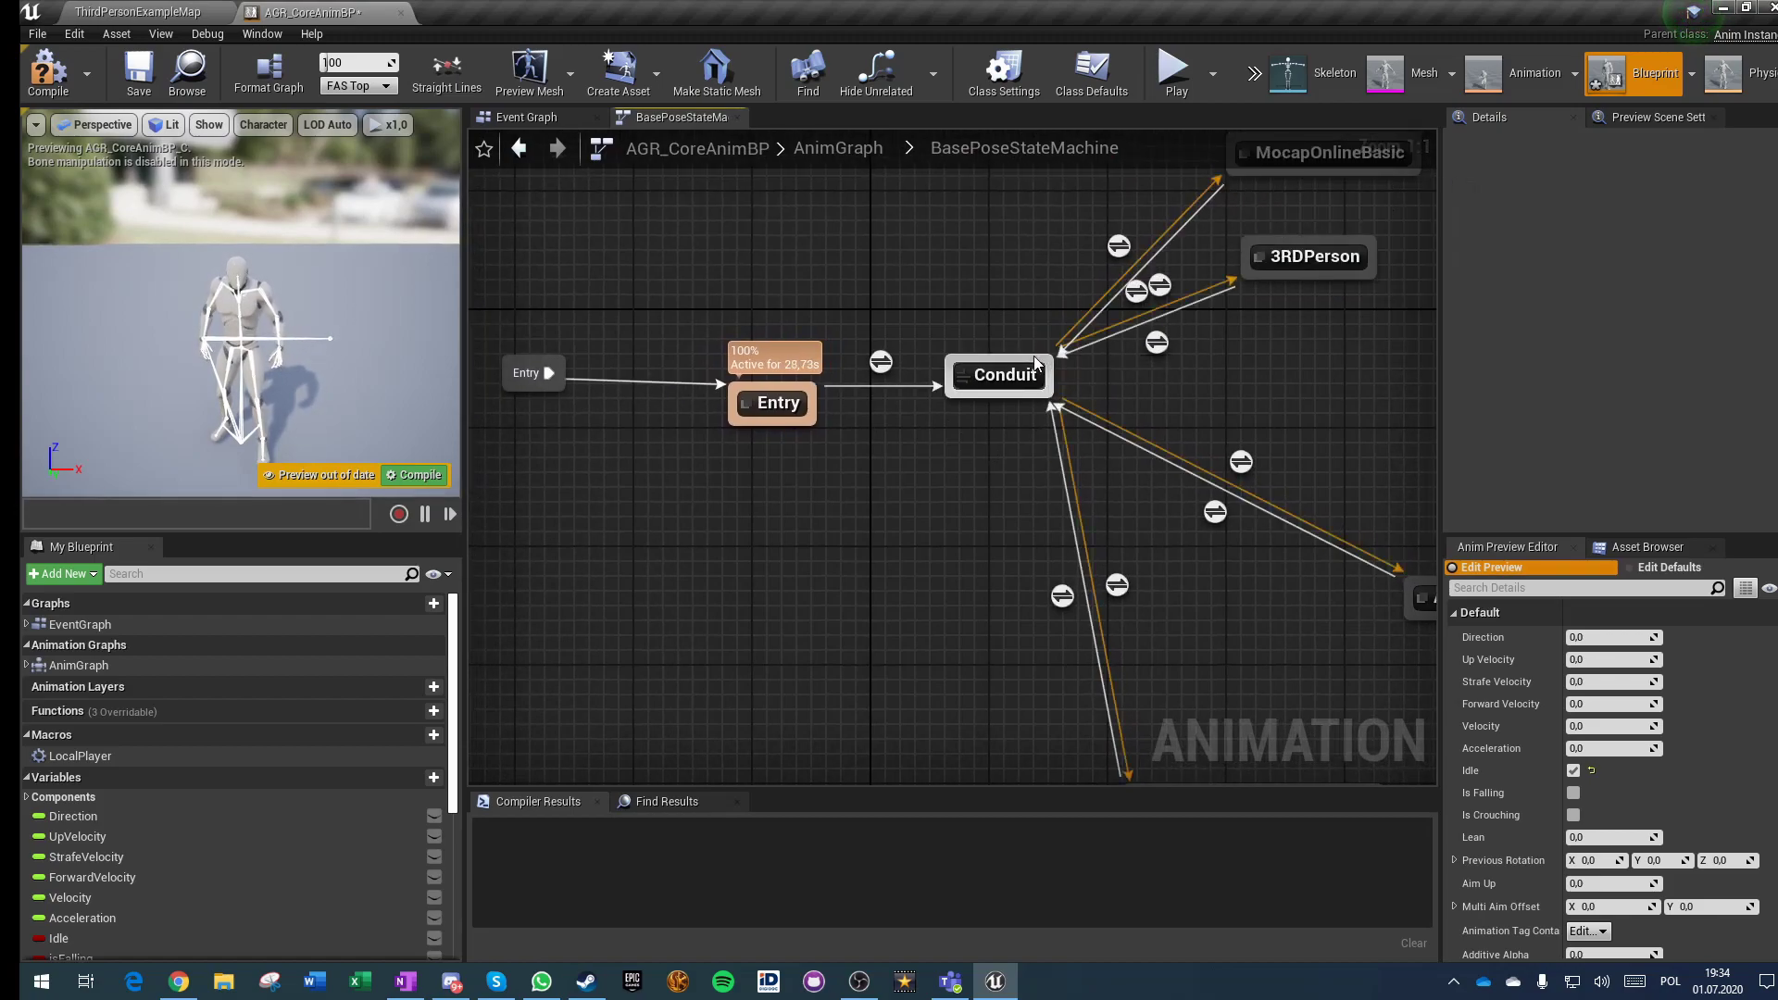
{"action": "double_click", "coordinate": [1134, 293]}
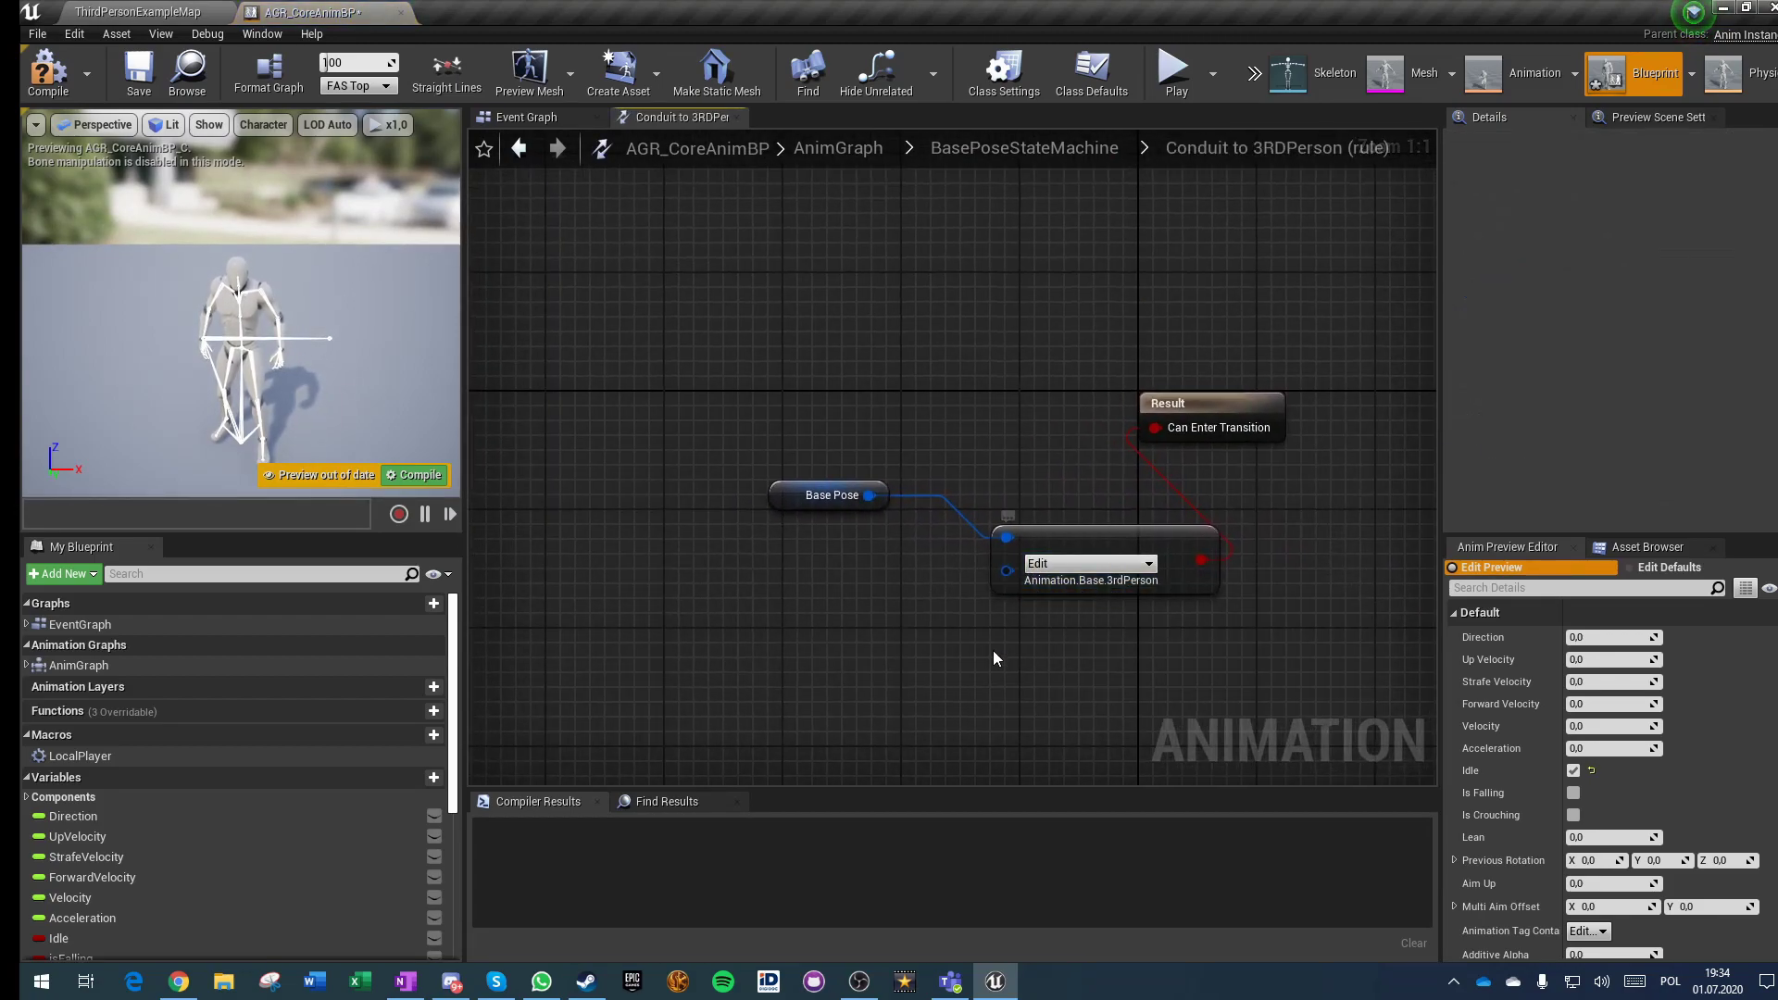
{"action": "left_click", "coordinate": [1045, 151]}
{"action": "right_click_drag", "start_coordinate": [1112, 176], "coordinate": [1042, 412]}
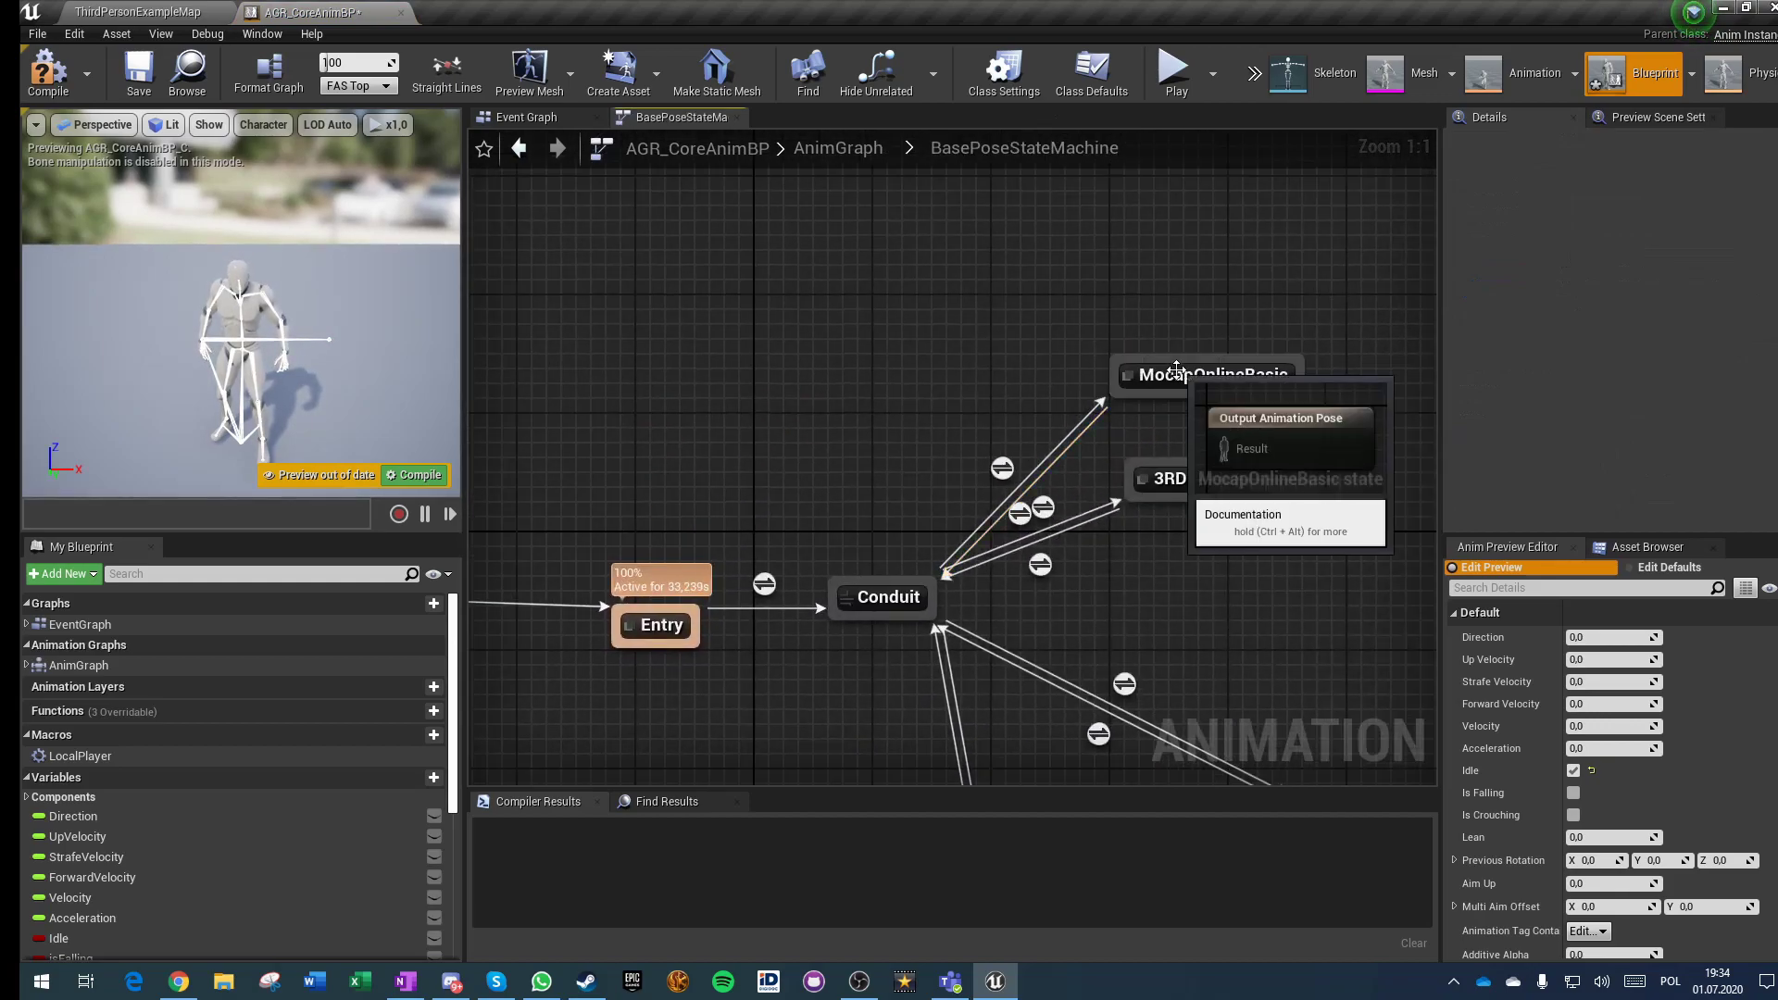
{"action": "left_click_drag", "start_coordinate": [1176, 368], "coordinate": [747, 295]}
Step: In the MocapOnlineBasic to Conduit rule, paste the Base Pose tag check and route it through a NOT node to the Result
{"action": "double_click", "coordinate": [858, 452]}
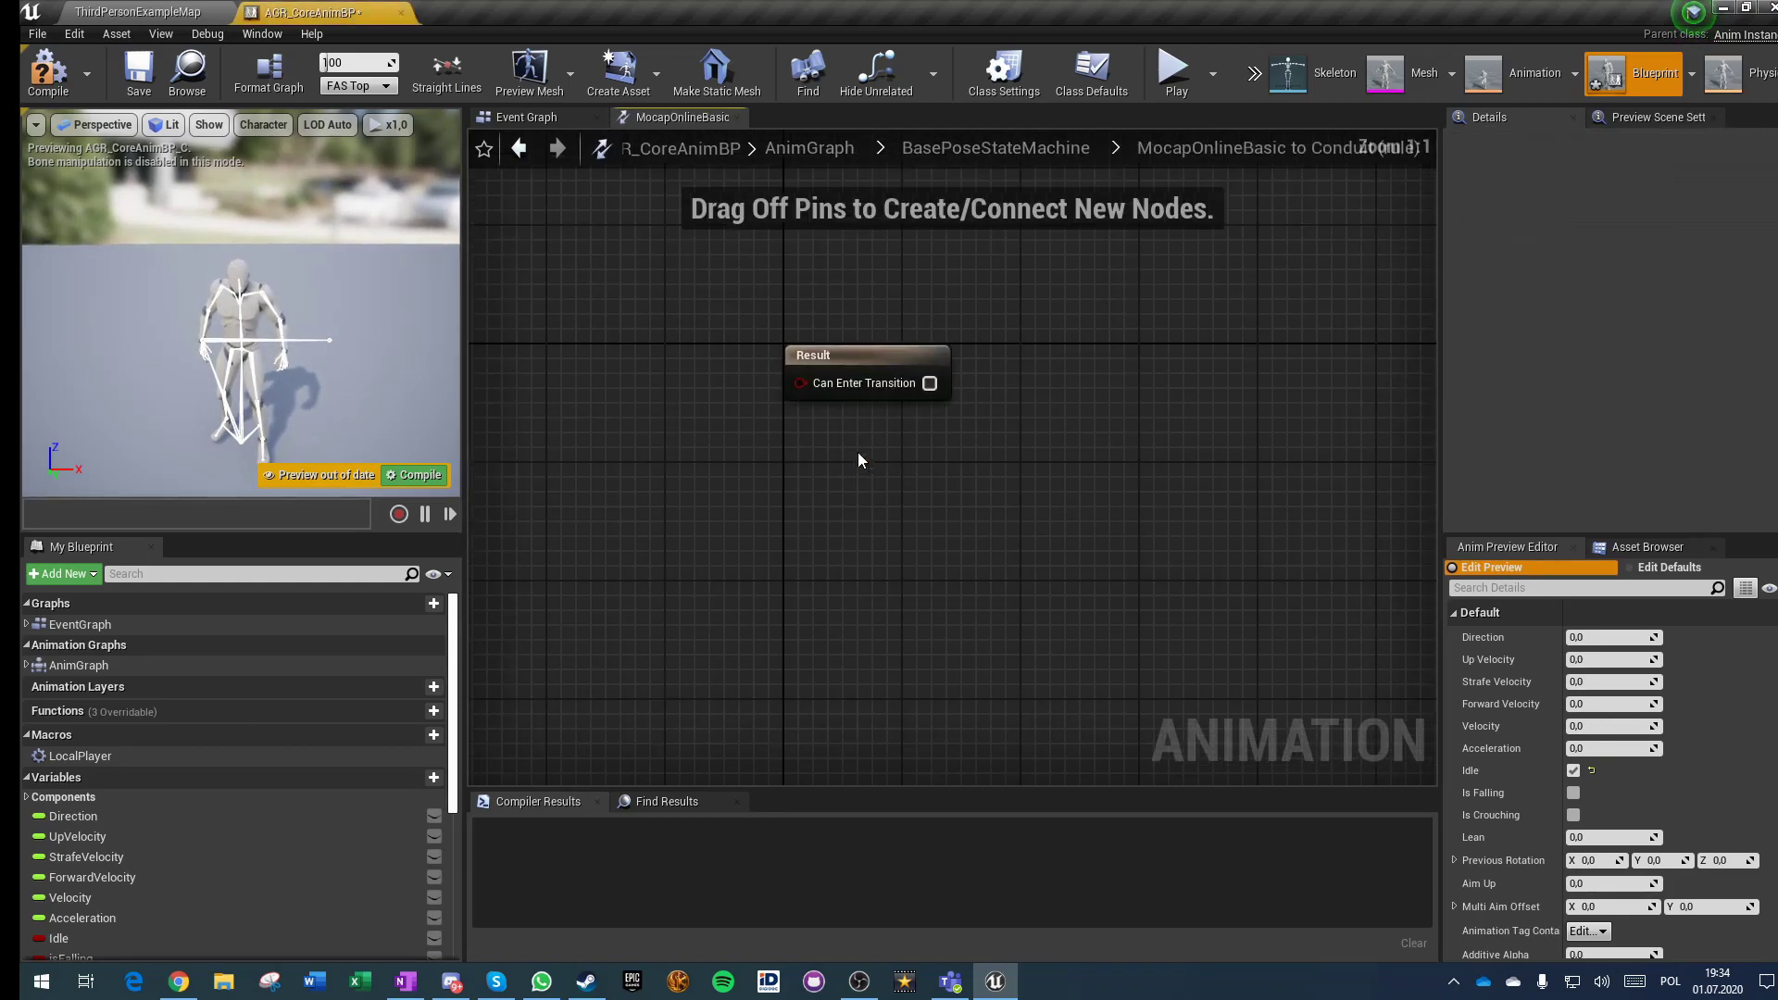
{"action": "key", "text": "ctrl+v"}
{"action": "left_click_drag", "start_coordinate": [889, 520], "coordinate": [889, 519]}
{"action": "type", "text": "not"}
{"action": "key", "text": "Return"}
{"action": "left_click_drag", "start_coordinate": [1001, 533], "coordinate": [989, 525]}
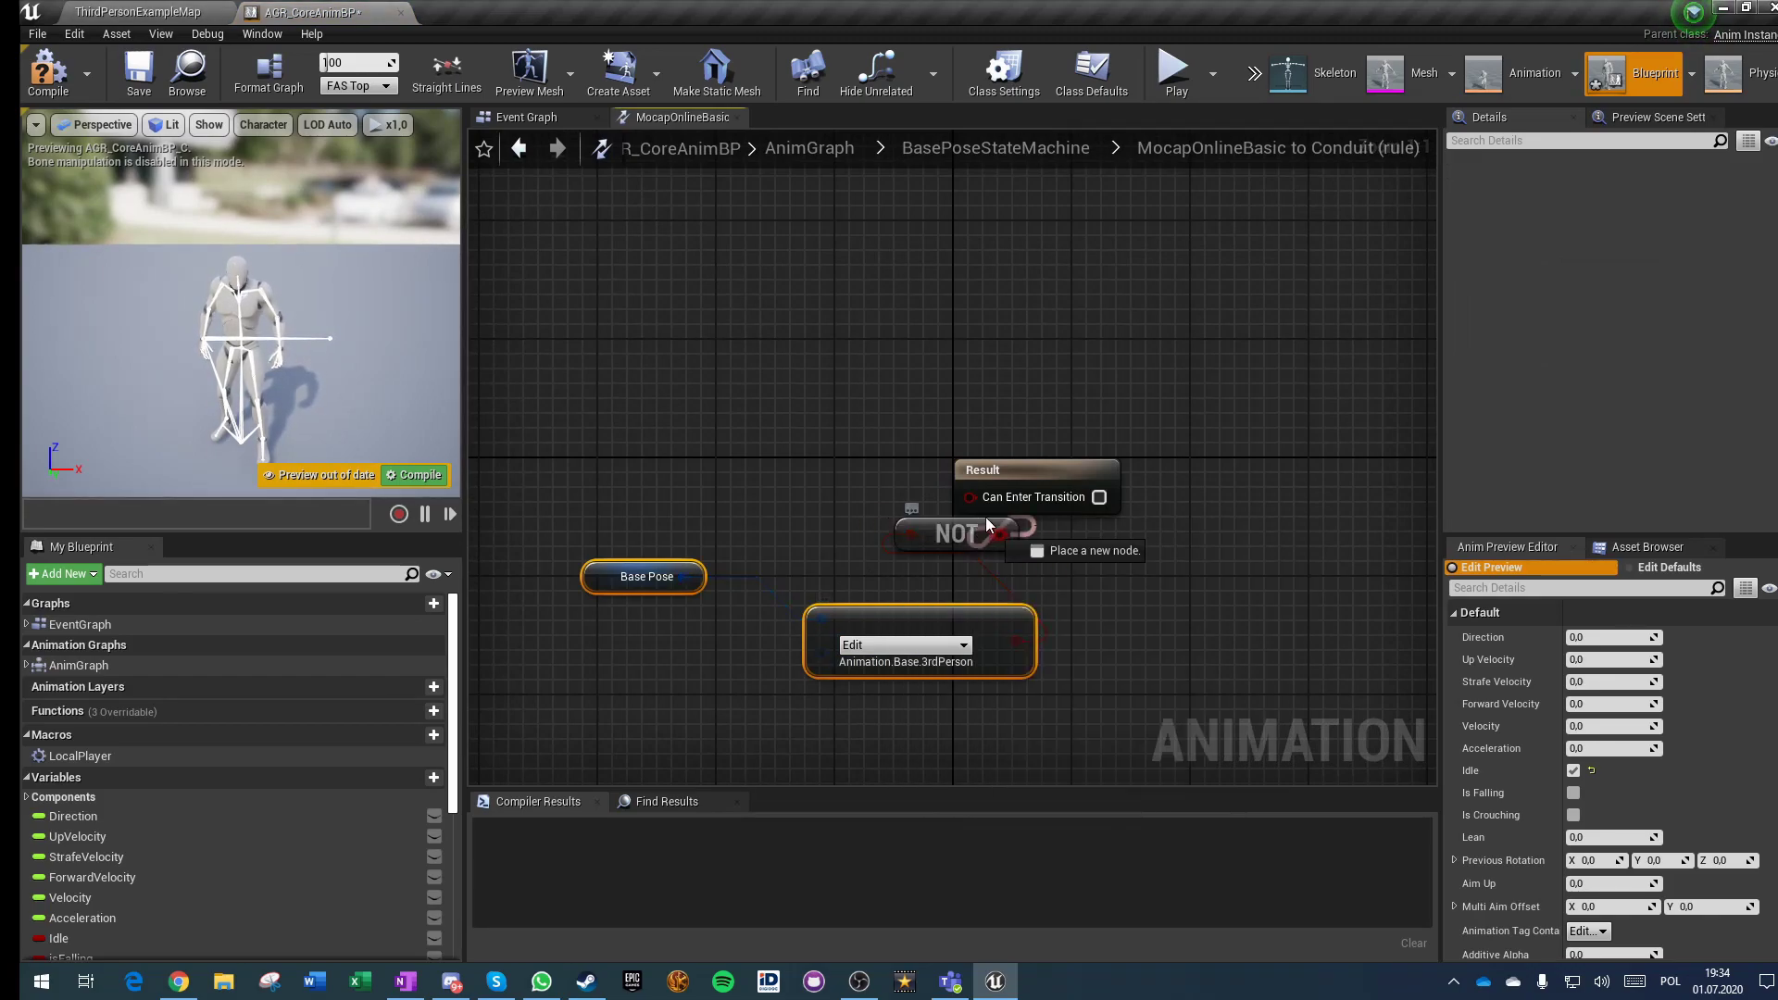
Step: Set the return rule's tag to Animation.Base.MocapBasic, then compile and save AGR_CoreAnimBP
{"action": "left_click", "coordinate": [935, 646]}
{"action": "left_click", "coordinate": [879, 833]}
{"action": "left_click", "coordinate": [720, 750]}
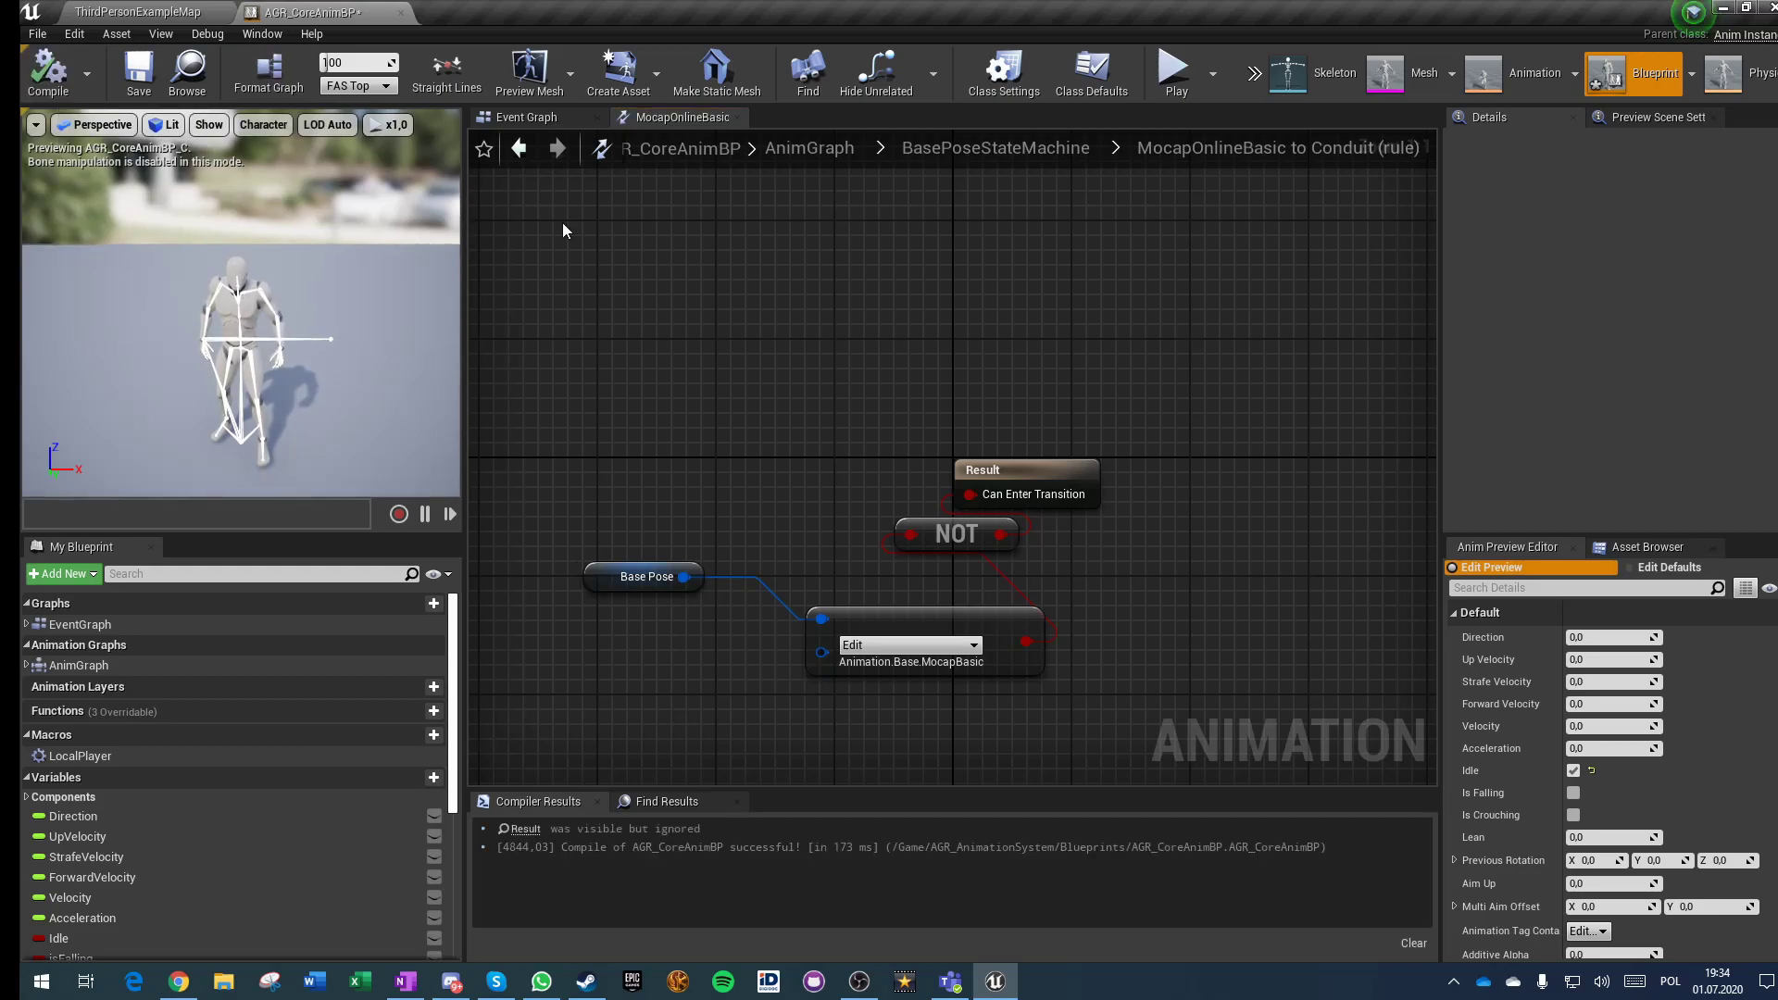
{"action": "left_click", "coordinate": [136, 72]}
Step: In BasePoseStateMachine, move the 3RDPerson state above the Conduit, just below MocapOnlineBasic
{"action": "left_click", "coordinate": [1009, 160]}
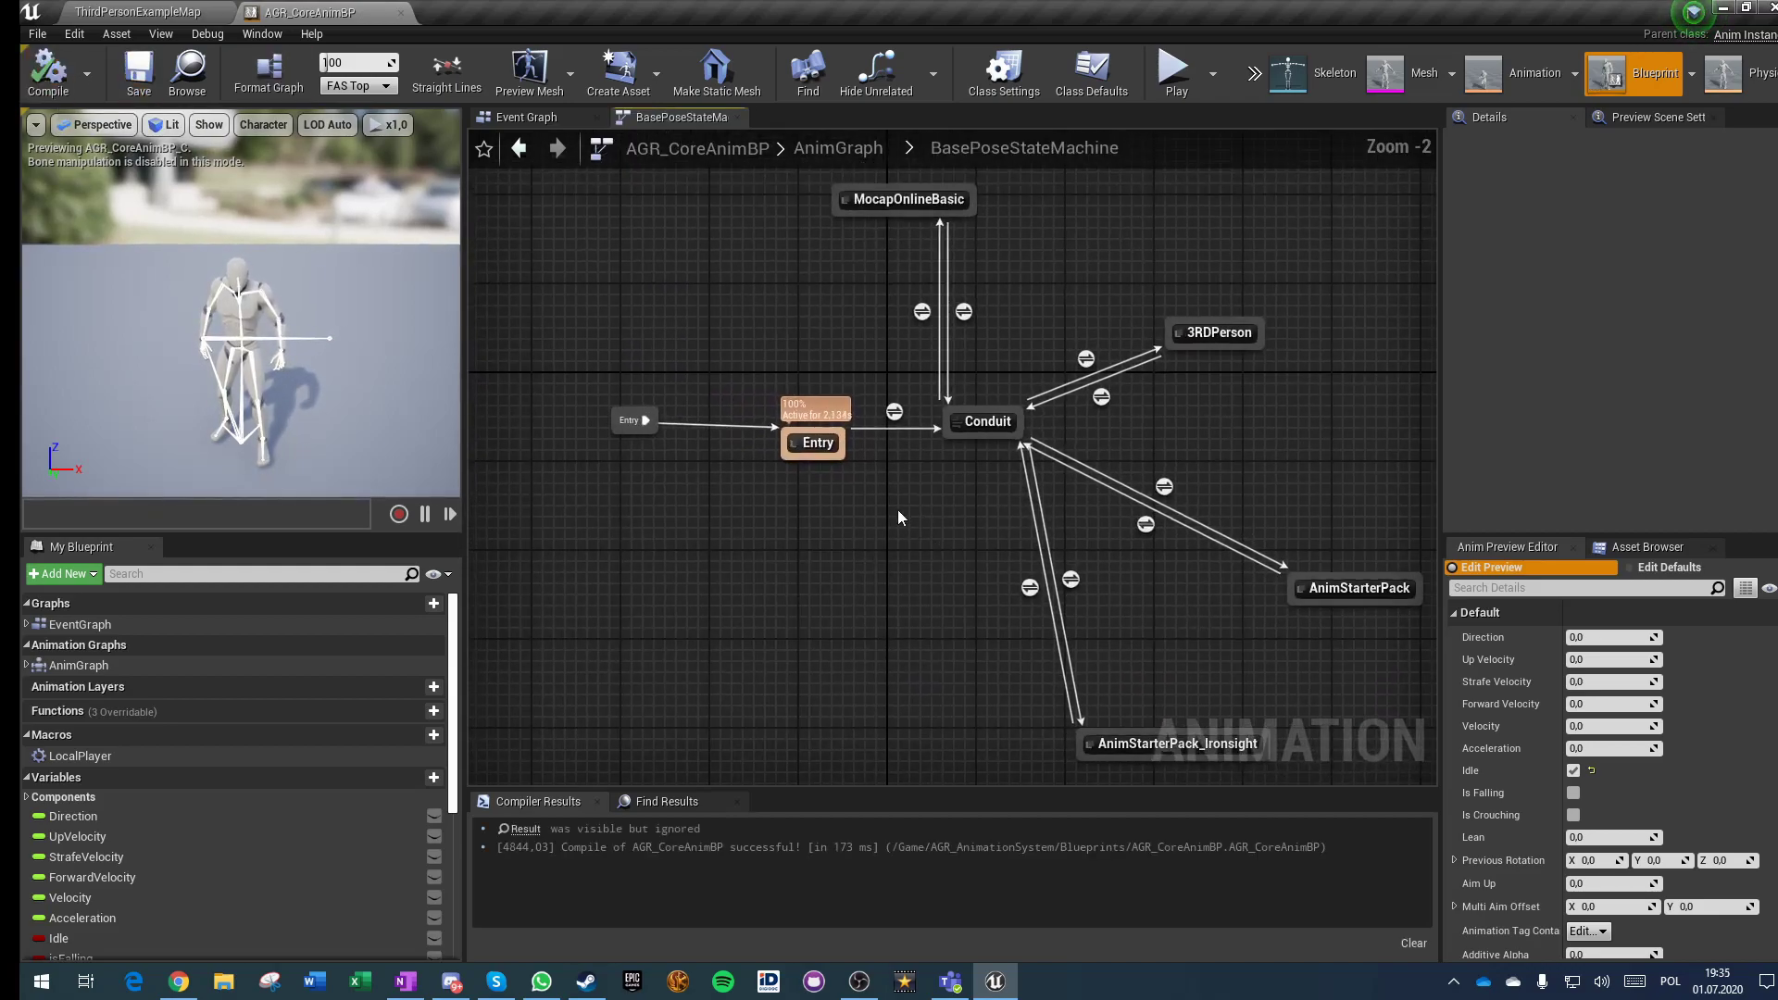
{"action": "left_click_drag", "start_coordinate": [1214, 345], "coordinate": [869, 246]}
{"action": "left_click", "coordinate": [854, 277]}
{"action": "right_click_drag", "start_coordinate": [859, 378], "coordinate": [603, 250]}
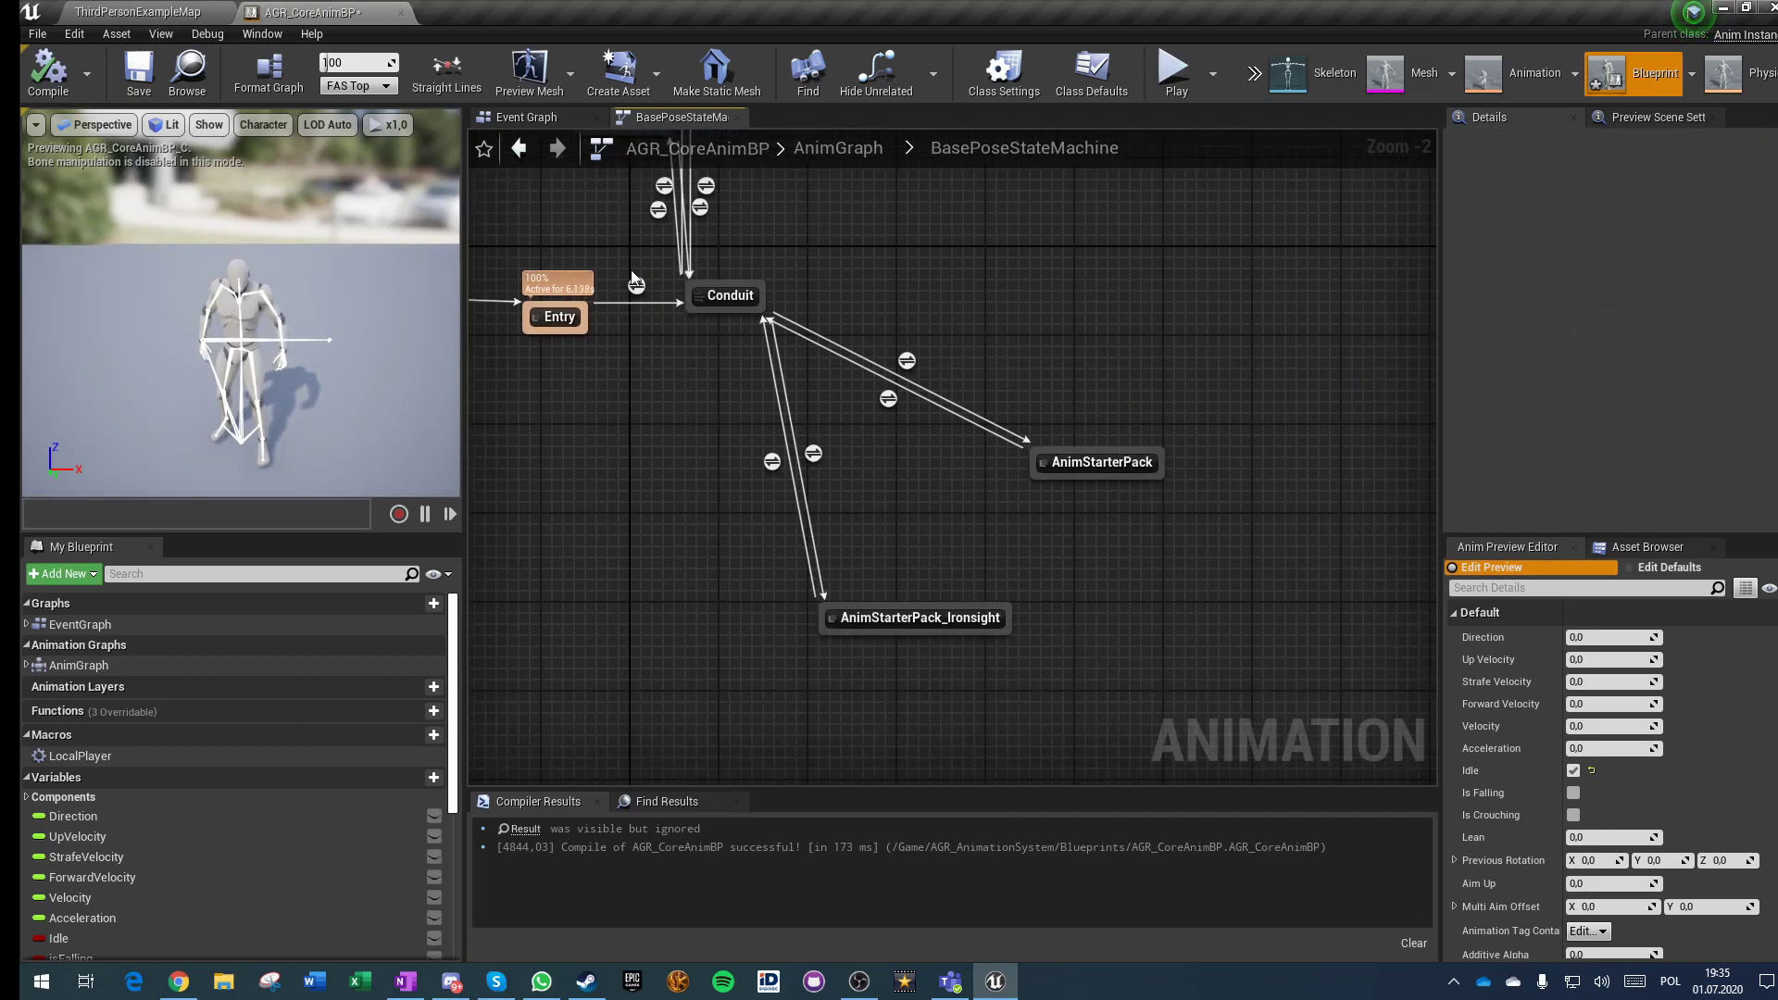
Step: Move the AnimStarterPack state directly above AnimStarterPack_Ironsight and save AGR_CoreAnimBP
{"action": "left_click_drag", "start_coordinate": [1099, 472], "coordinate": [917, 584]}
{"action": "left_click", "coordinate": [993, 369]}
{"action": "right_click_drag", "start_coordinate": [993, 368], "coordinate": [1277, 611]}
{"action": "left_click", "coordinate": [312, 34]}
{"action": "left_click", "coordinate": [141, 81]}
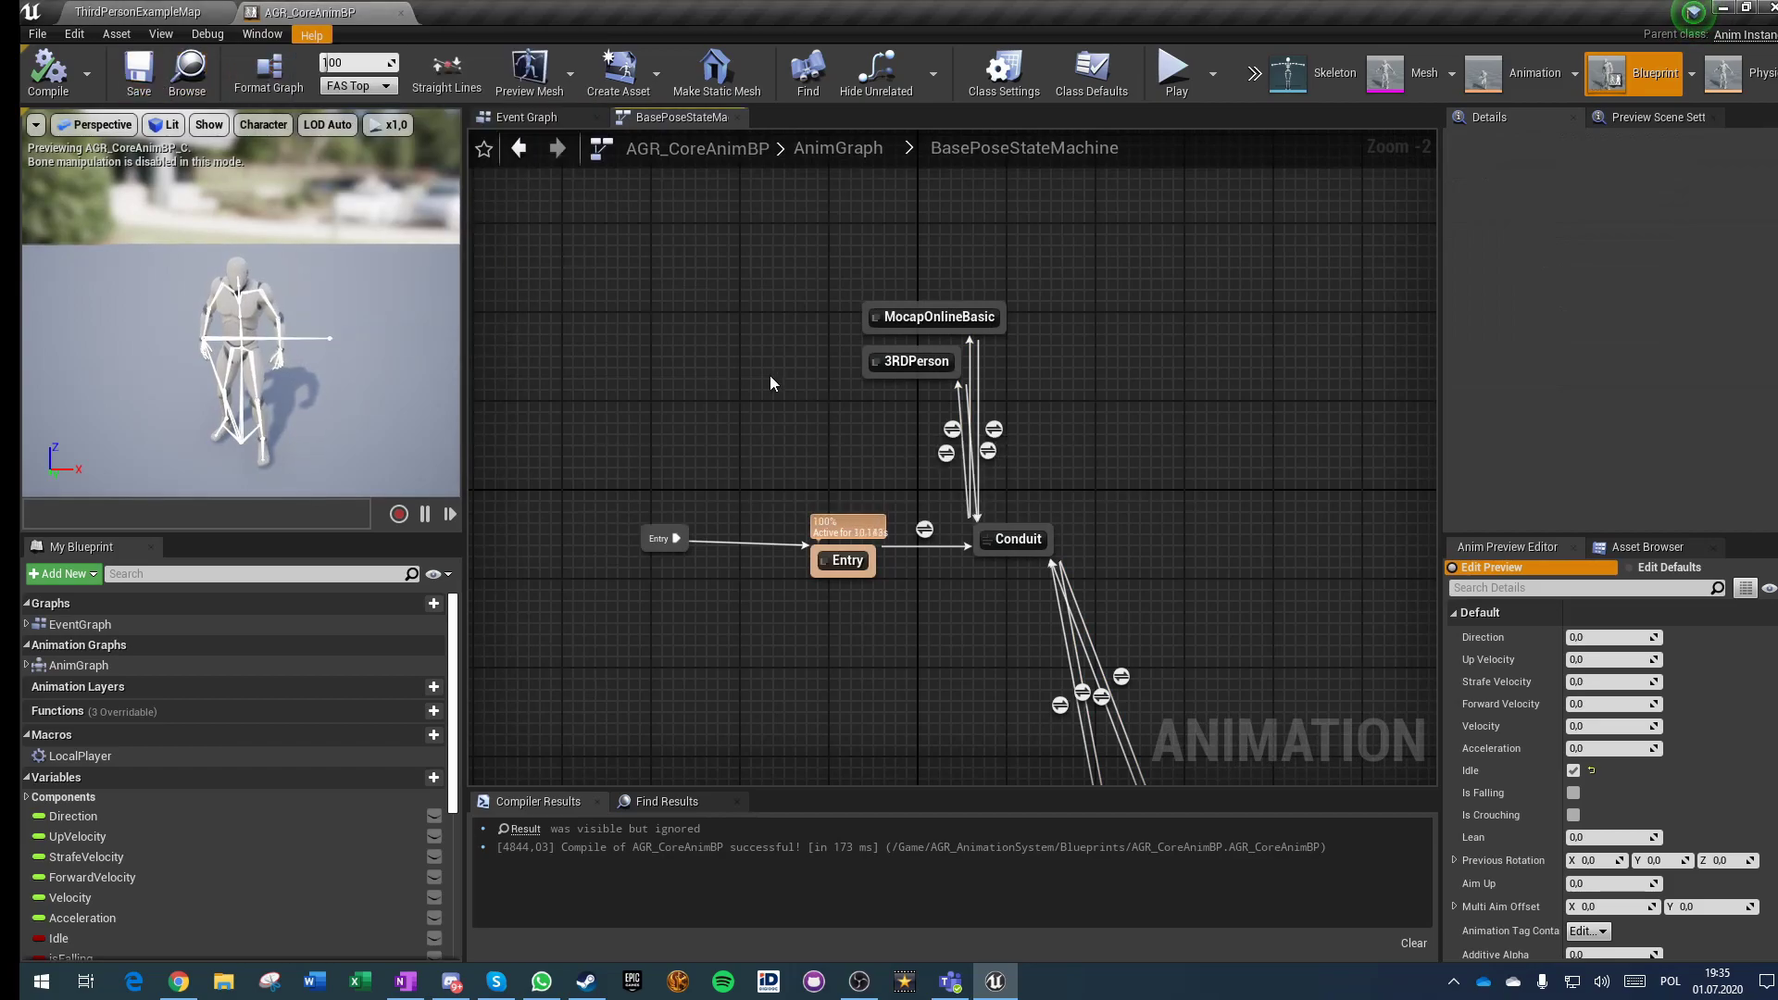
Step: Return to the ThirdPersonExampleMap level, locate the default pawn class asset, and open the ThirdPersonCharacter blueprint
{"action": "left_click", "coordinate": [514, 117]}
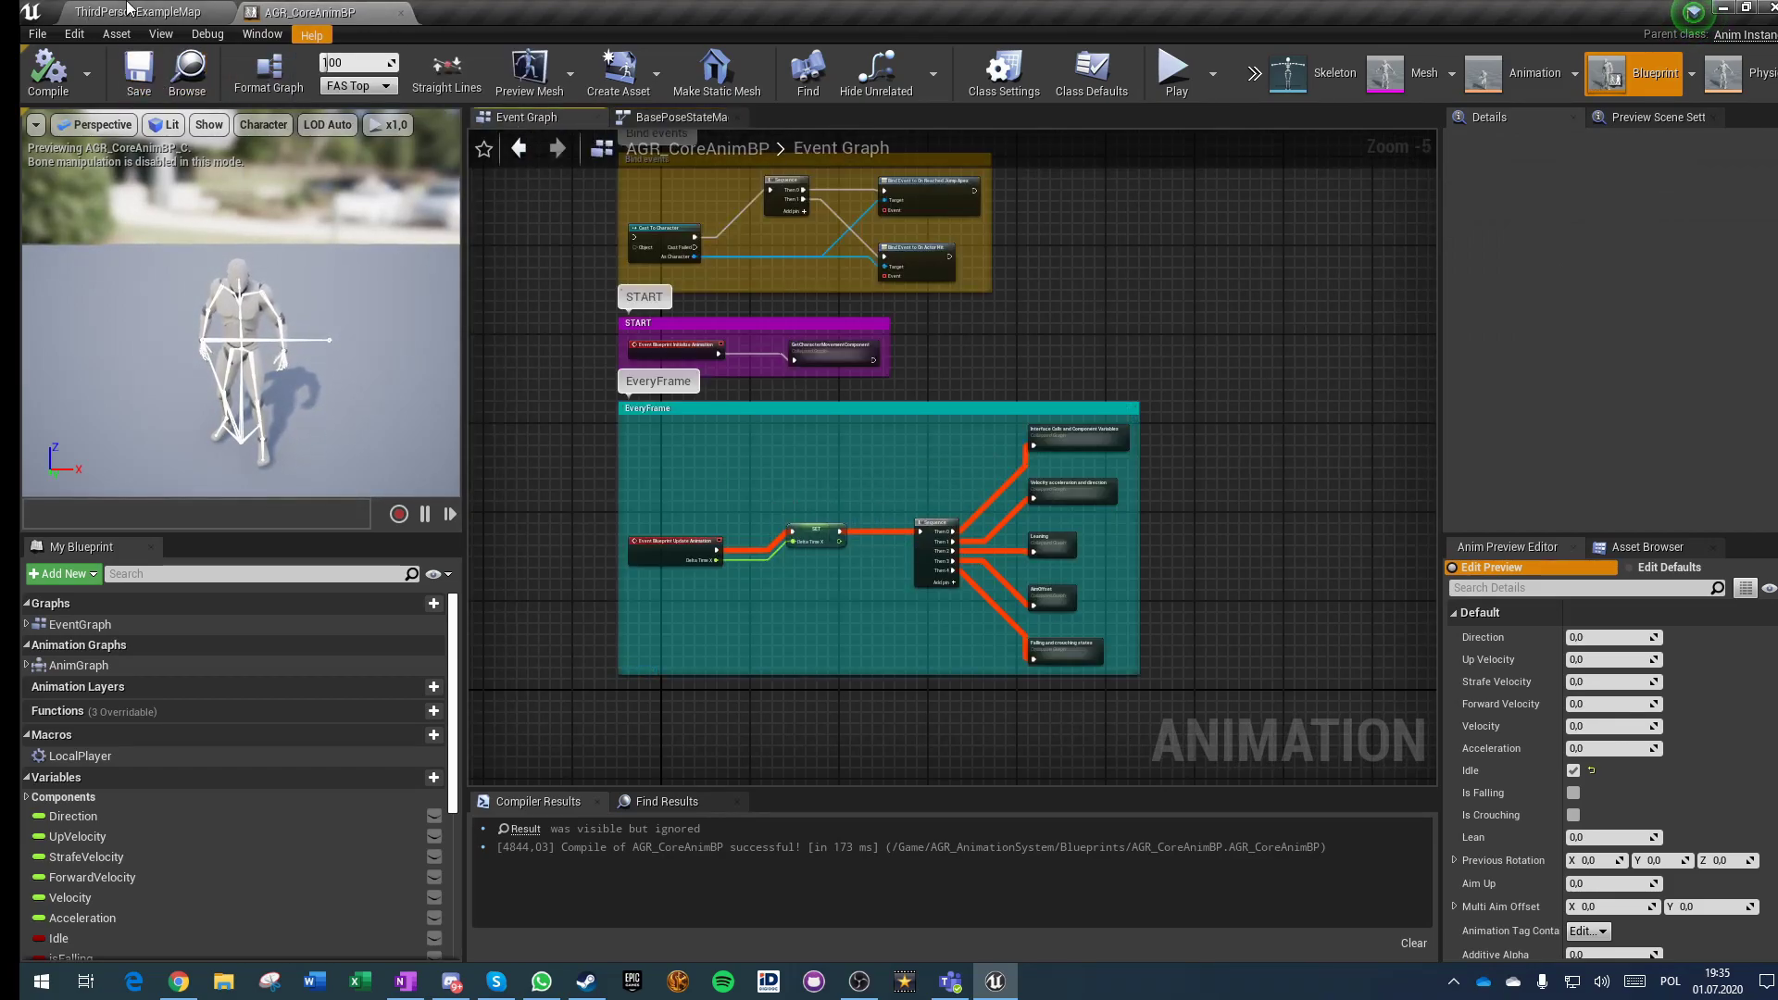
{"action": "right_click_drag", "start_coordinate": [1030, 305], "coordinate": [1024, 407]}
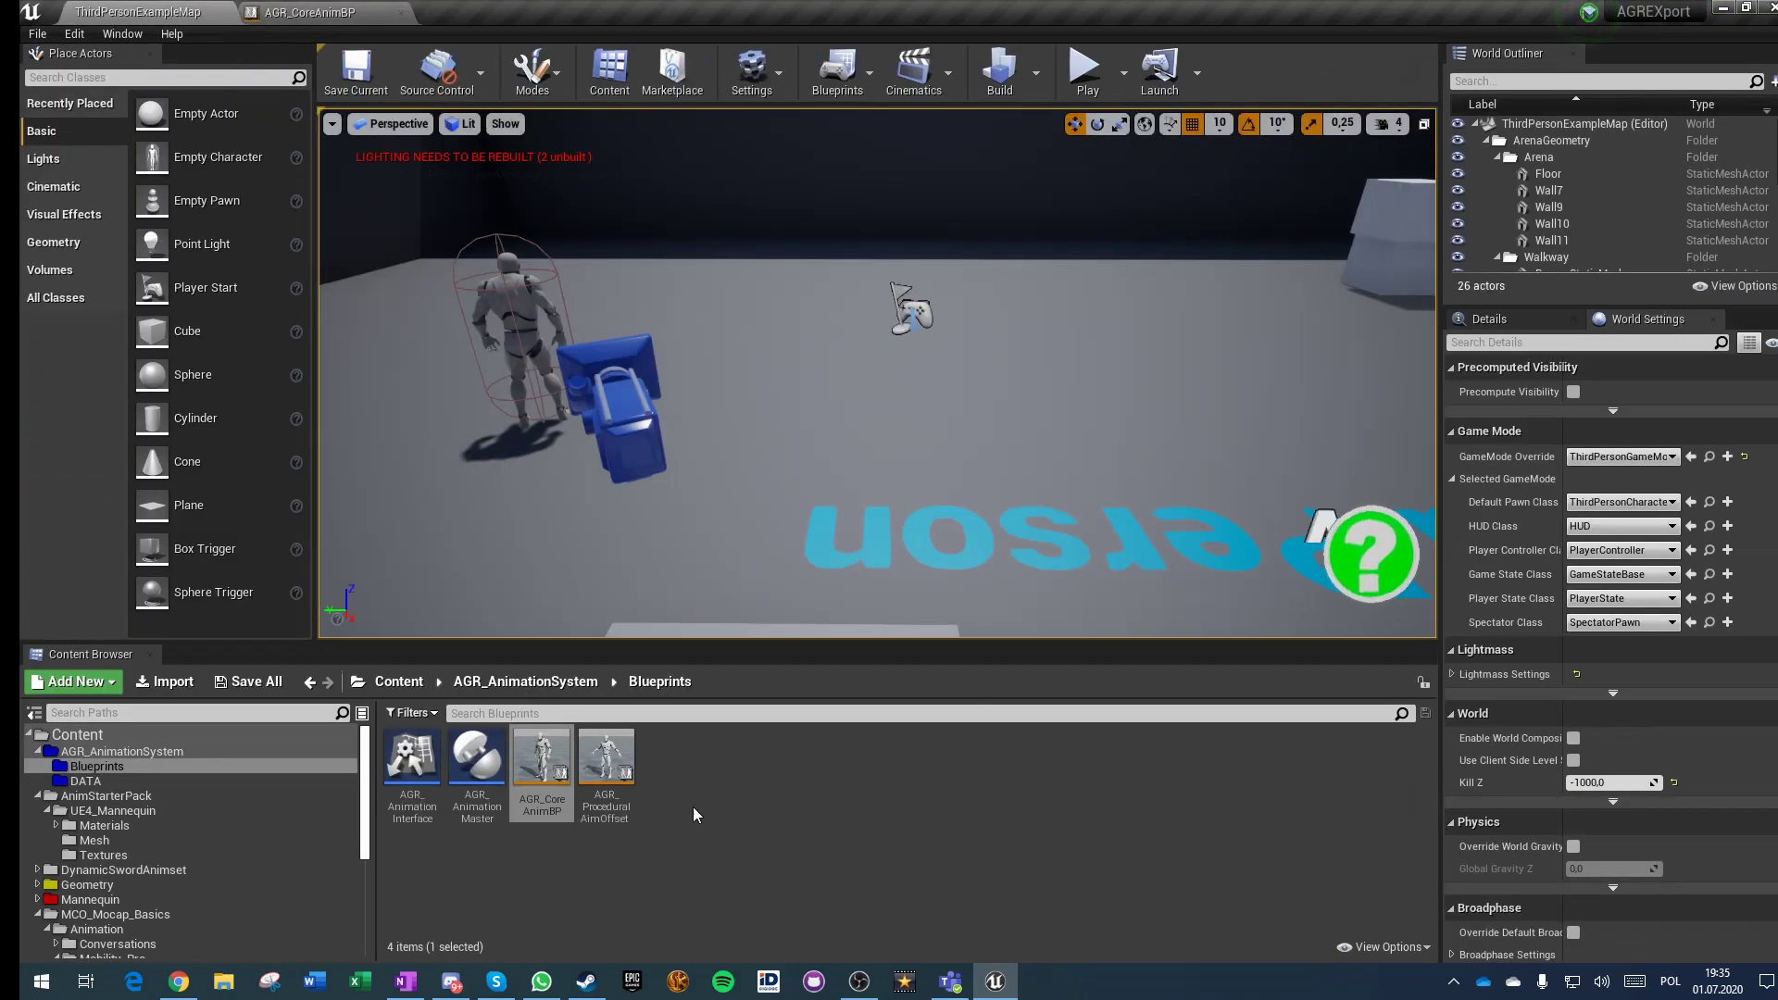
{"action": "left_click", "coordinate": [488, 684]}
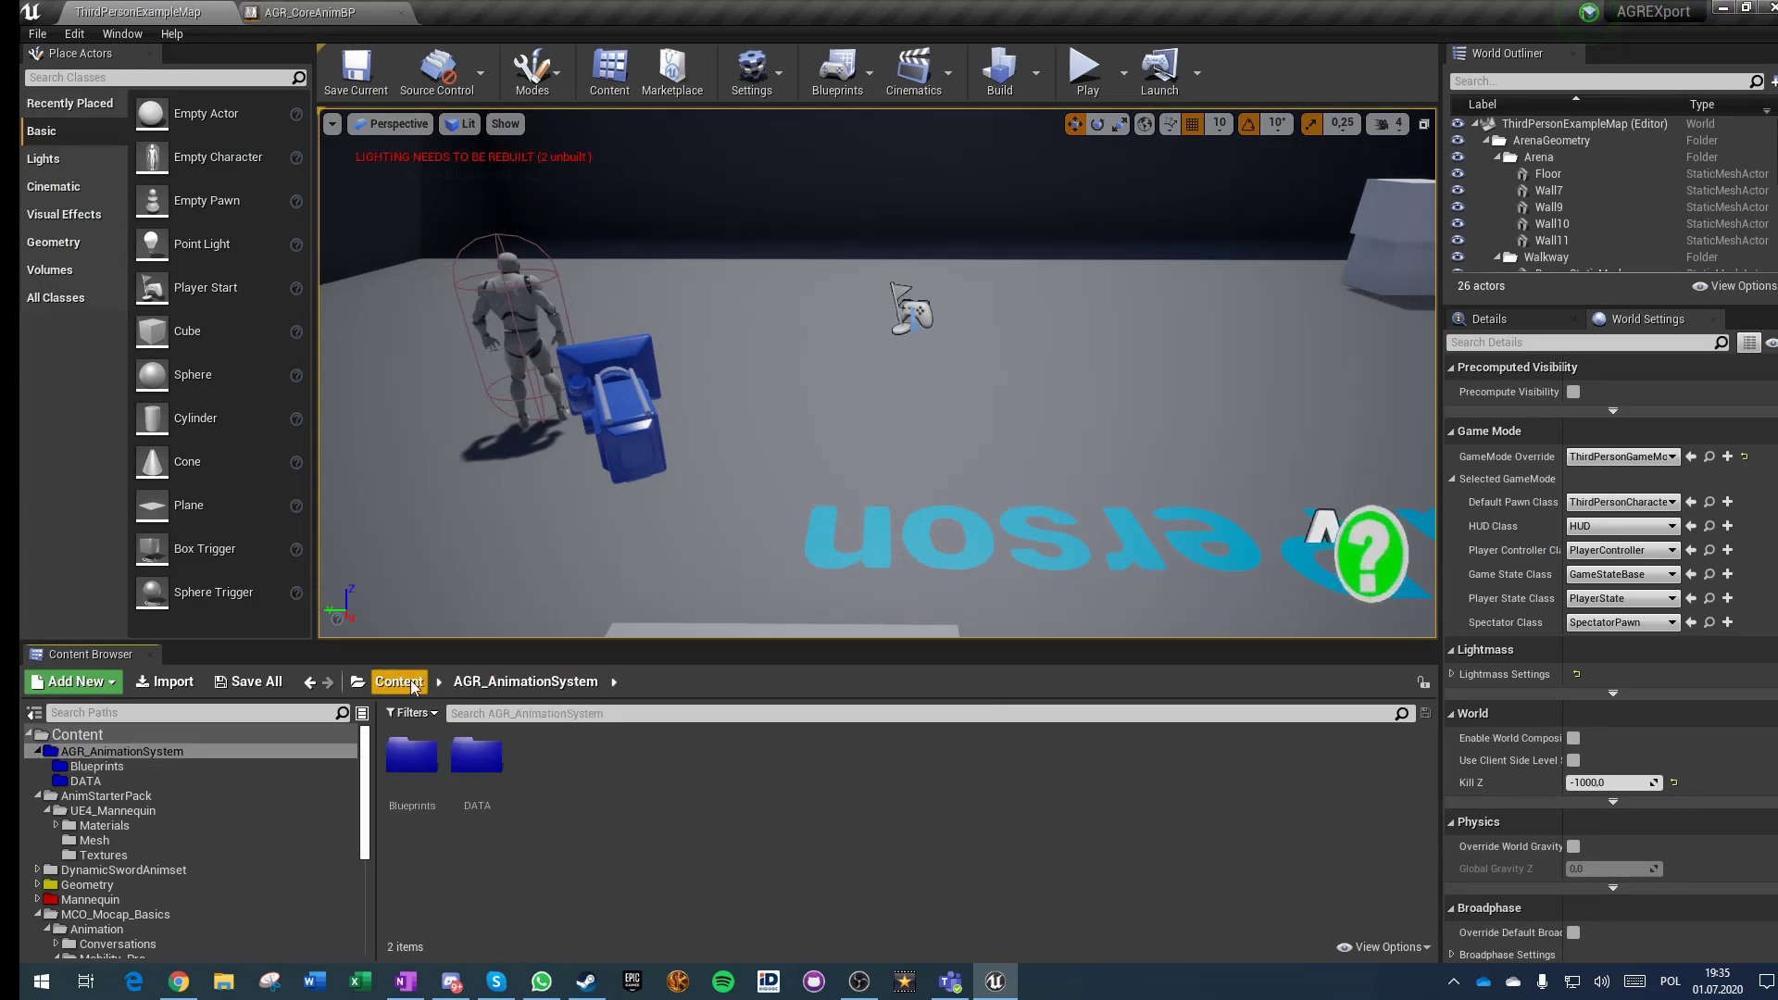
{"action": "left_click", "coordinate": [399, 683]}
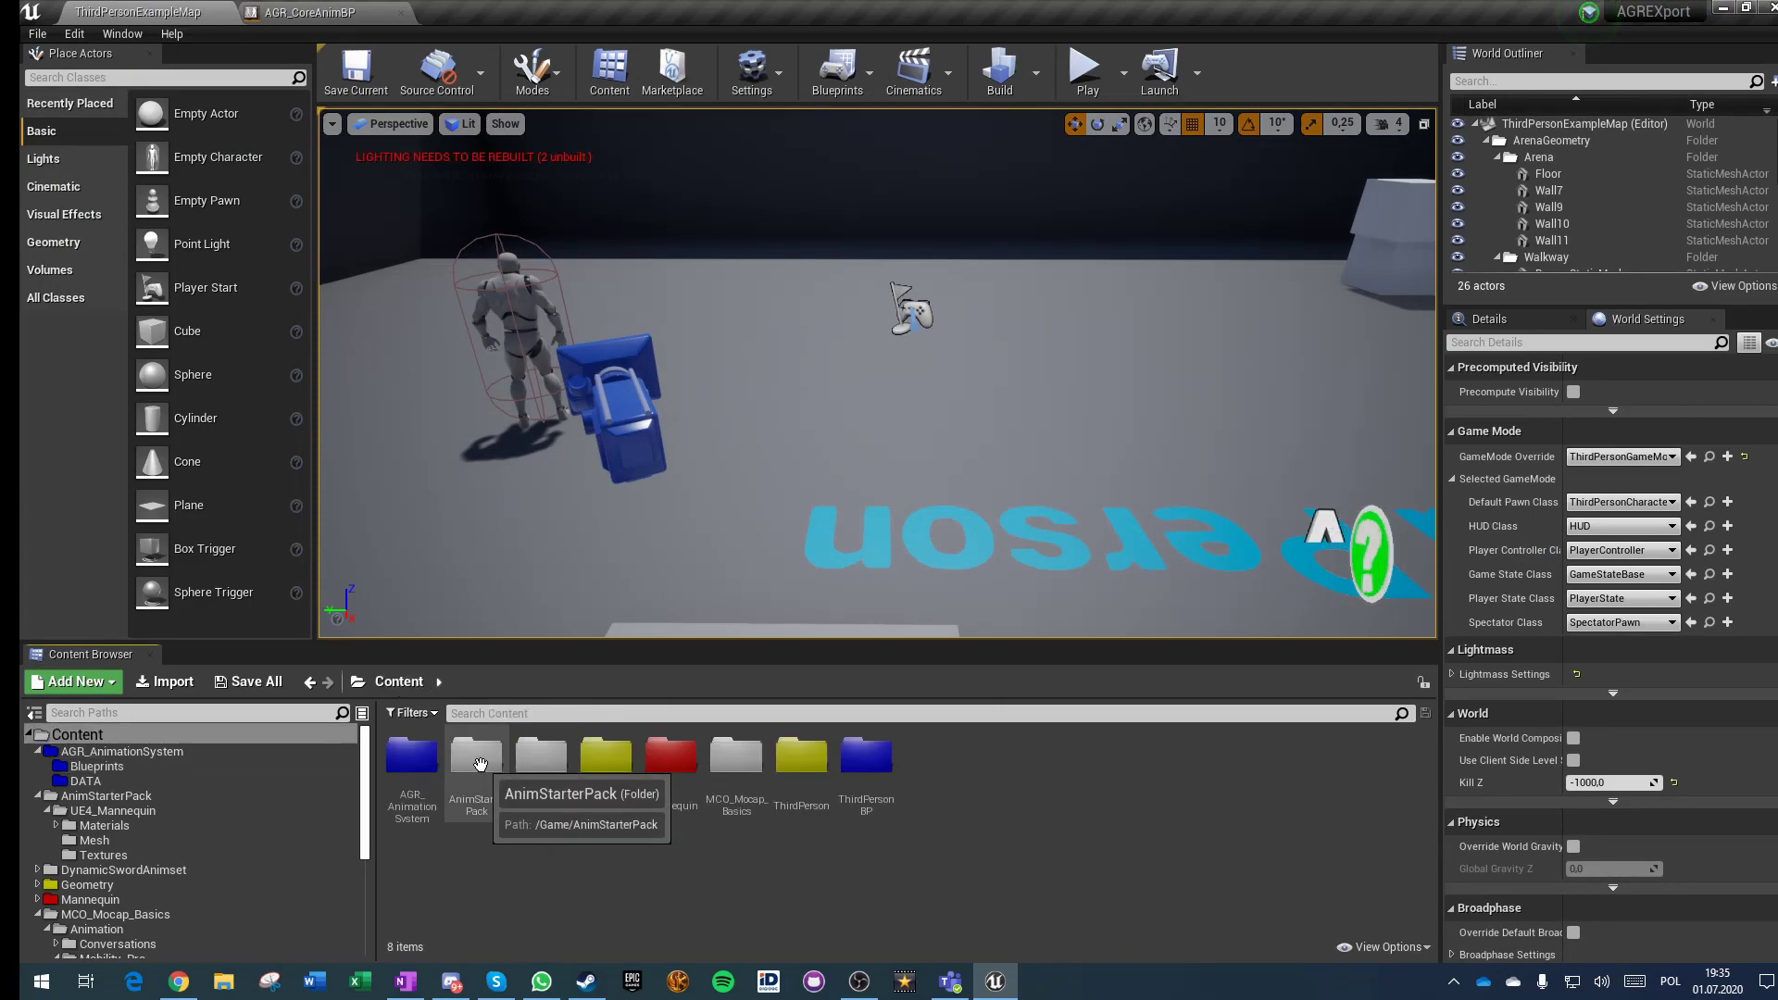
{"action": "left_click", "coordinate": [1709, 503]}
{"action": "double_click", "coordinate": [409, 782]}
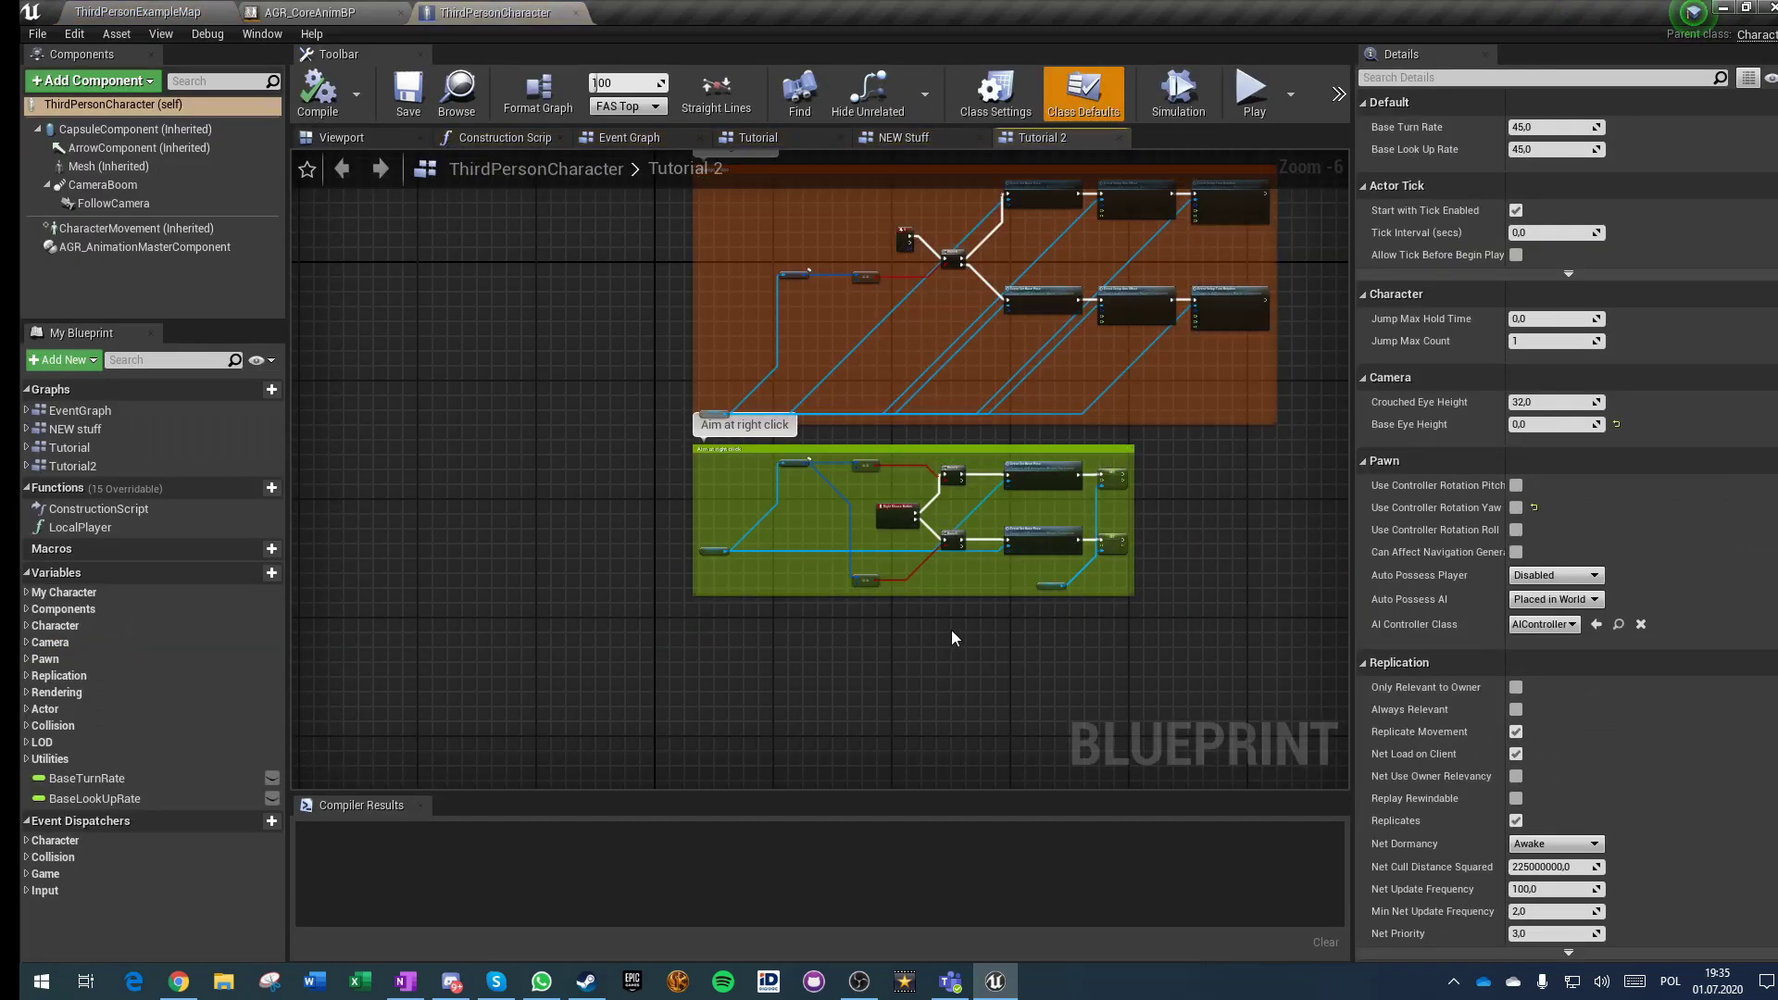
Step: In the Aim at right click comment of Tutorial 2, move the Released branch, its Set Base Pose, SET and neighbouring nodes down
{"action": "scroll", "coordinate": [948, 612], "scroll_direction": "up", "scroll_amount": 4}
{"action": "right_click_drag", "start_coordinate": [978, 513], "coordinate": [725, 561]}
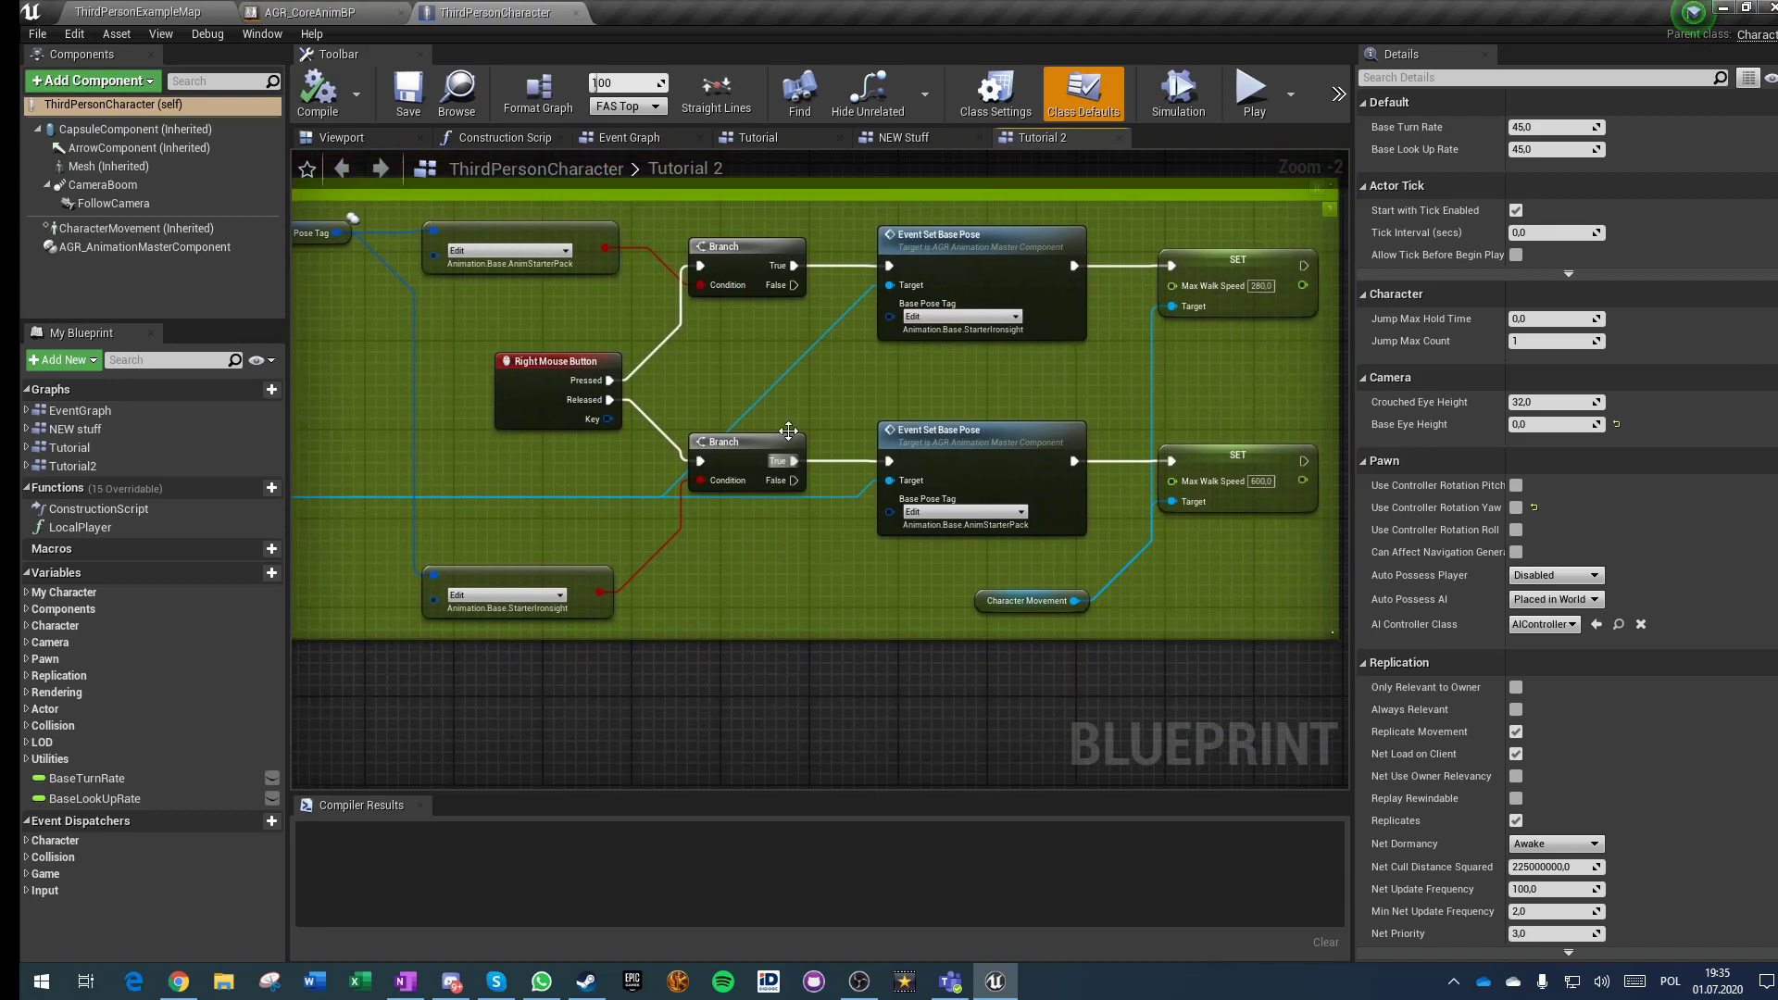
{"action": "left_click_drag", "start_coordinate": [520, 458], "coordinate": [1371, 616]}
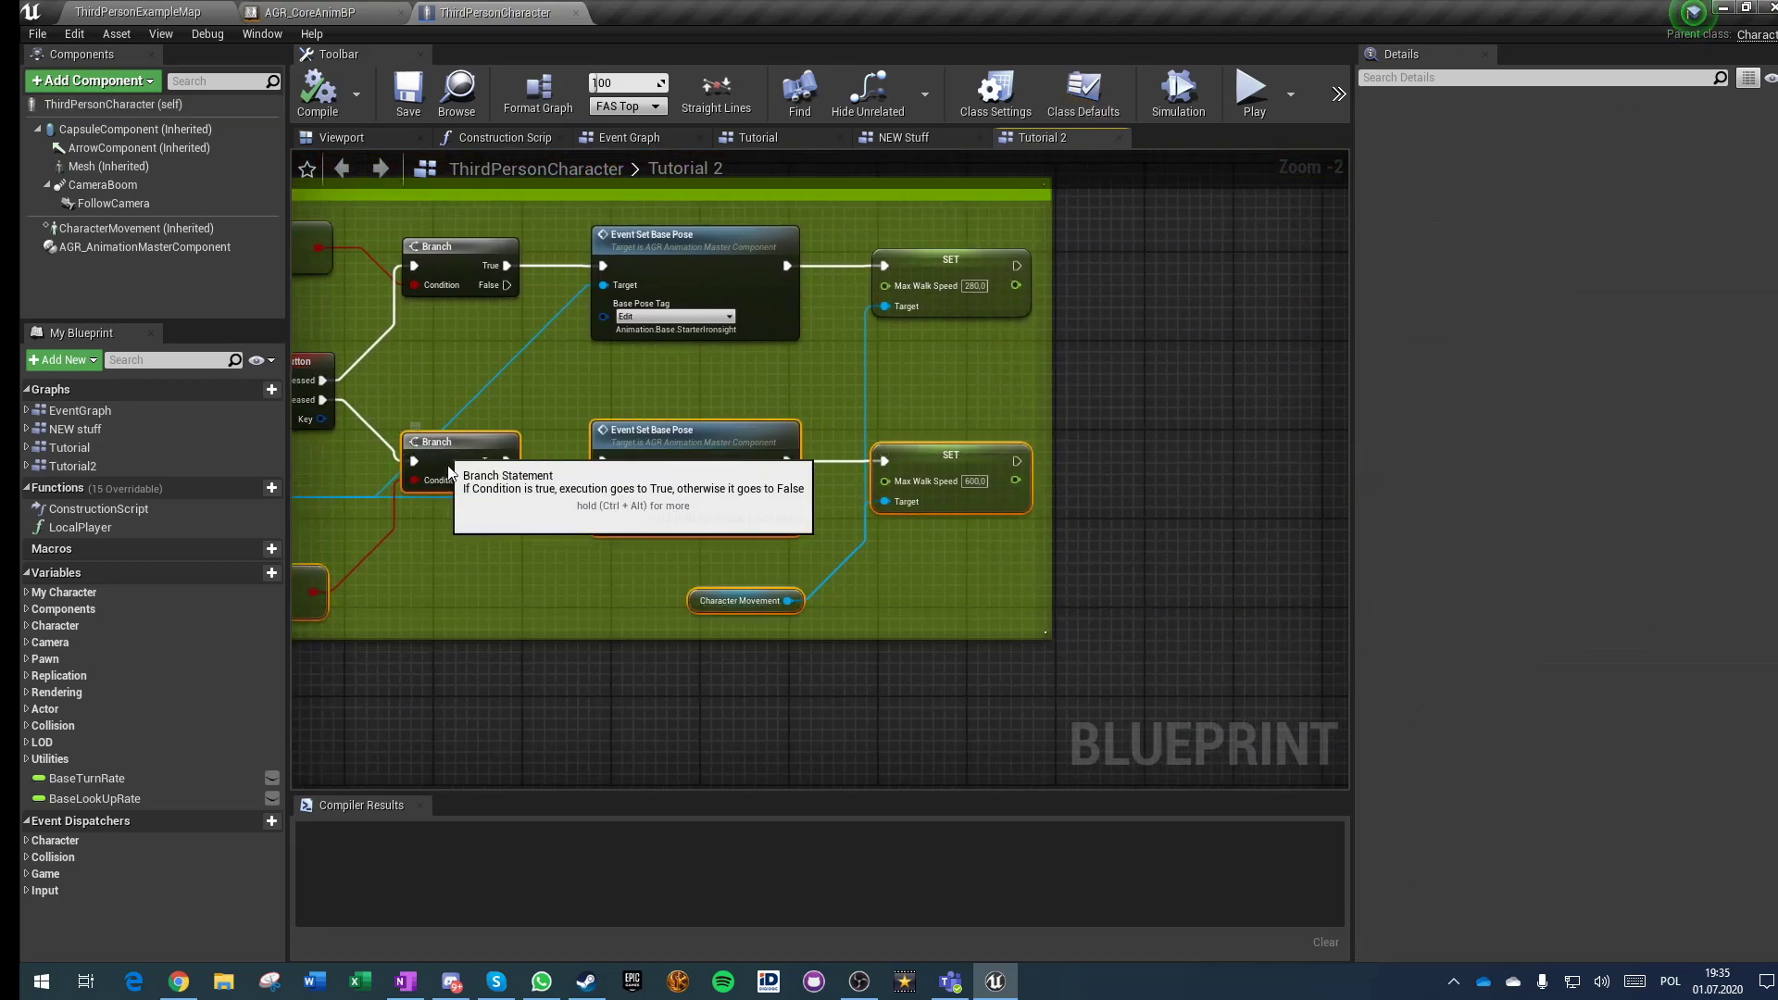
{"action": "left_click_drag", "start_coordinate": [438, 444], "coordinate": [480, 664]}
{"action": "right_click_drag", "start_coordinate": [497, 466], "coordinate": [668, 514]}
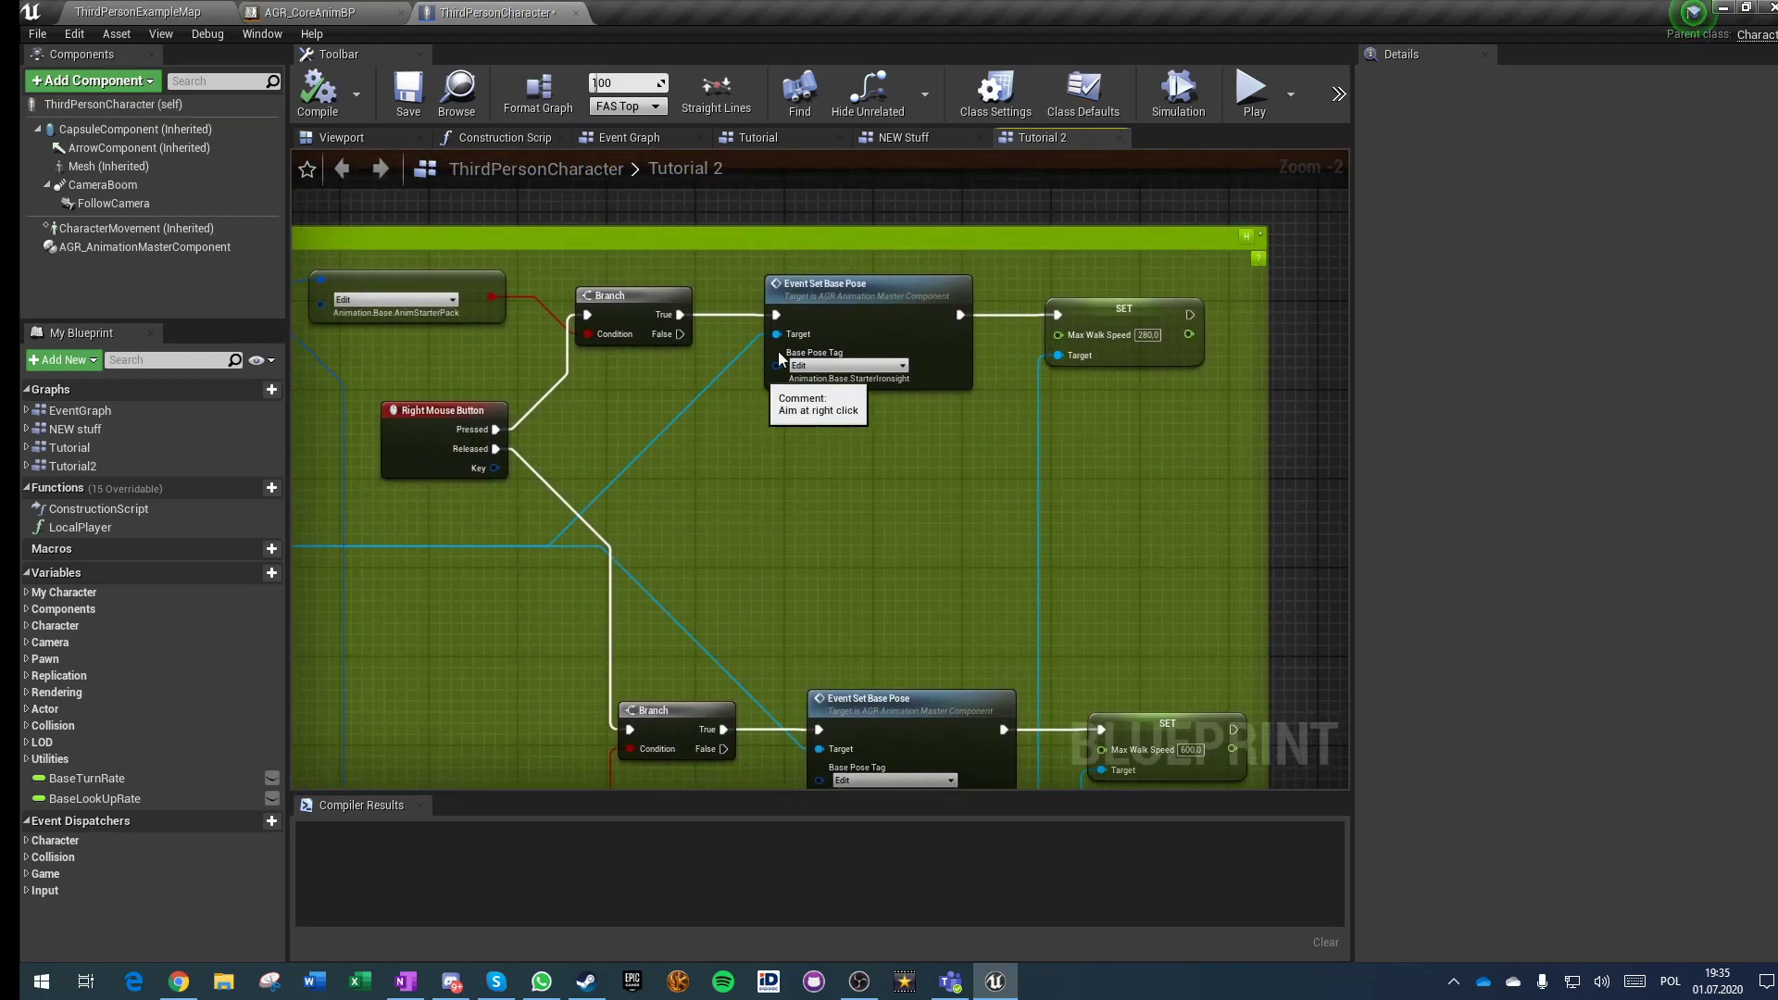
Step: Paste a copy of Event Set Base Pose between the two rows and connect both Branch False outputs to it
{"action": "left_click", "coordinate": [825, 287]}
{"action": "key", "text": "ctrl+c"}
{"action": "key", "text": "ctrl+v"}
{"action": "left_click_drag", "start_coordinate": [723, 748], "coordinate": [804, 593]}
{"action": "left_click_drag", "start_coordinate": [676, 341], "coordinate": [678, 339]}
{"action": "right_click_drag", "start_coordinate": [425, 621], "coordinate": [844, 443]}
{"action": "right_click_drag", "start_coordinate": [423, 391], "coordinate": [700, 285]}
{"action": "left_click_drag", "start_coordinate": [699, 262], "coordinate": [1050, 287]}
{"action": "right_click_drag", "start_coordinate": [1050, 287], "coordinate": [810, 516]}
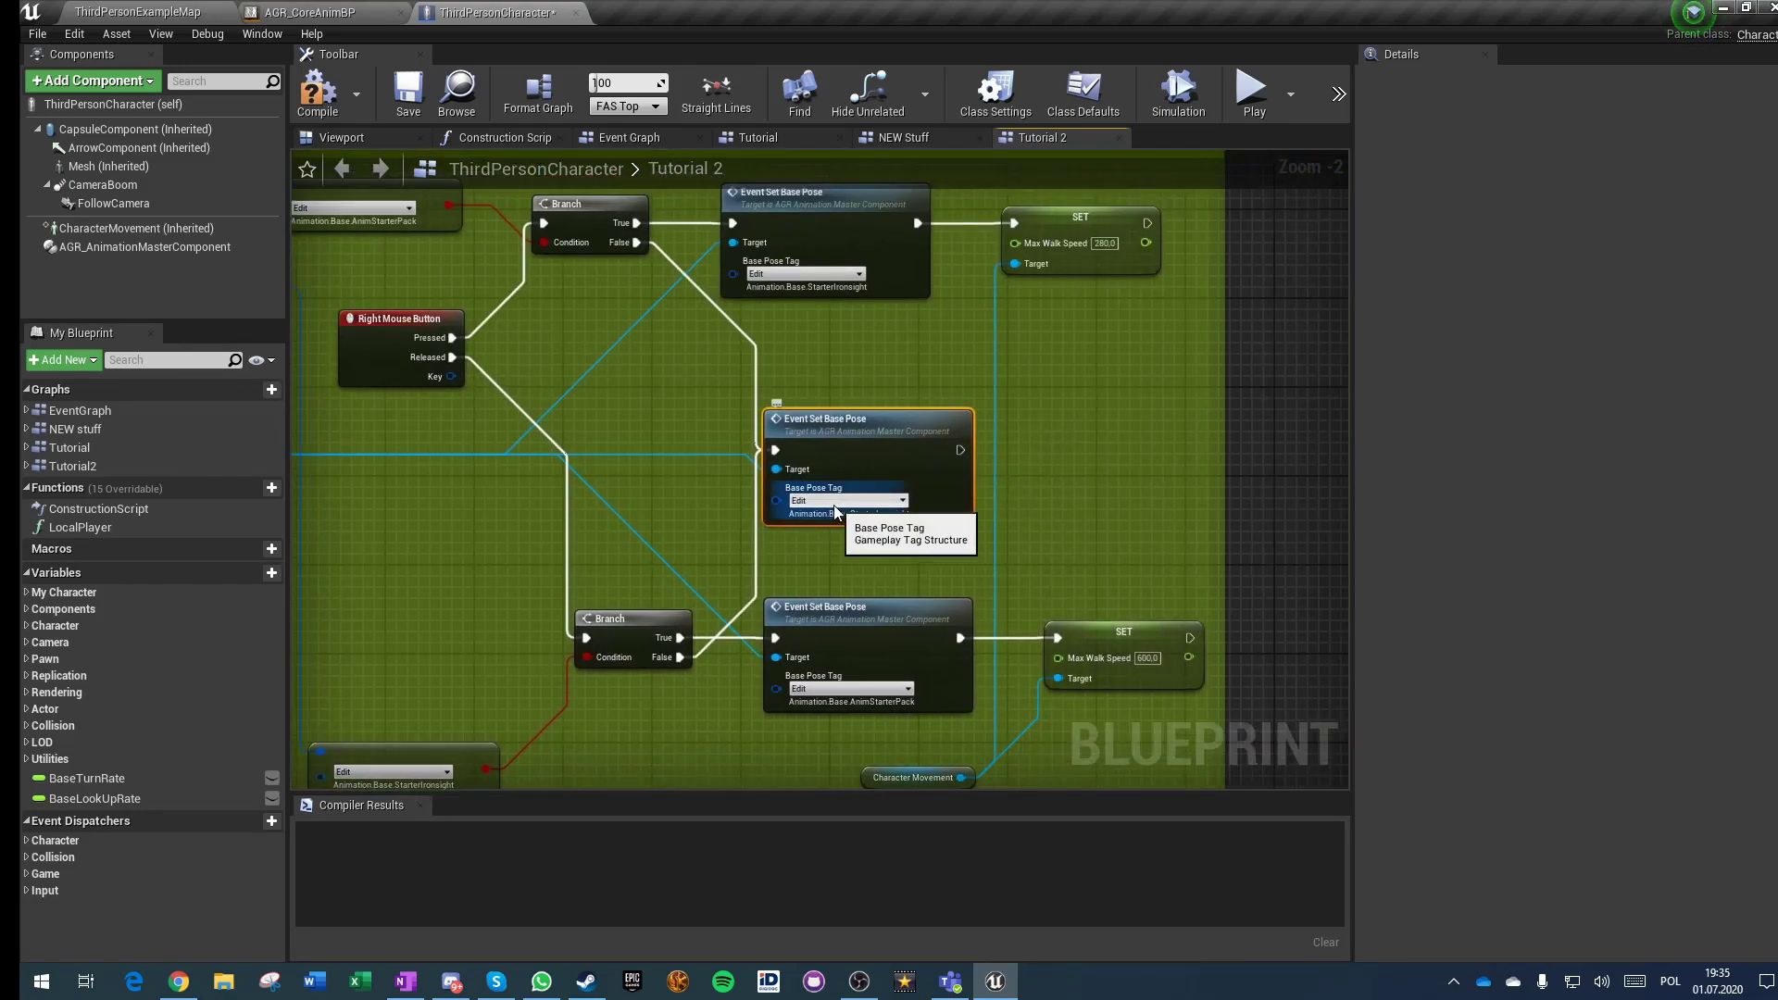
Step: Set the copied Event Set Base Pose node's tag to Animation.Base.MocapBasic
{"action": "left_click", "coordinate": [836, 505]}
{"action": "left_click", "coordinate": [831, 686]}
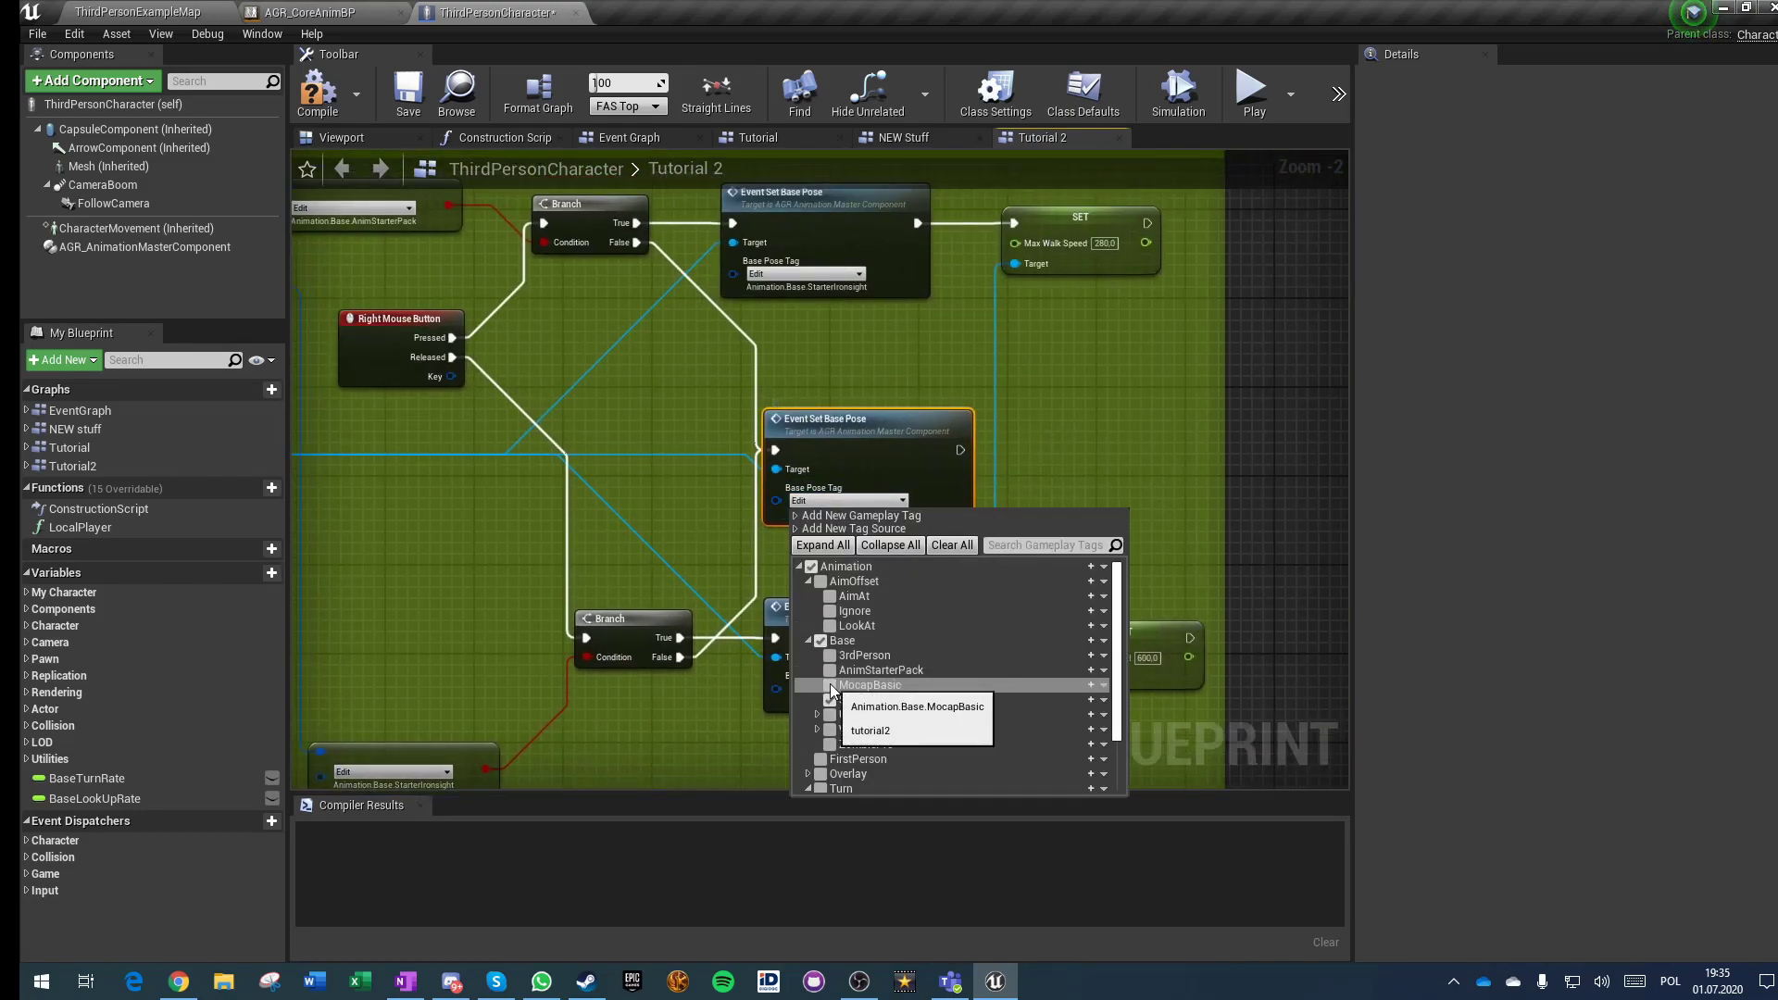
{"action": "left_click", "coordinate": [646, 398]}
{"action": "right_click_drag", "start_coordinate": [647, 398], "coordinate": [556, 501]}
{"action": "right_click_drag", "start_coordinate": [965, 433], "coordinate": [889, 322]}
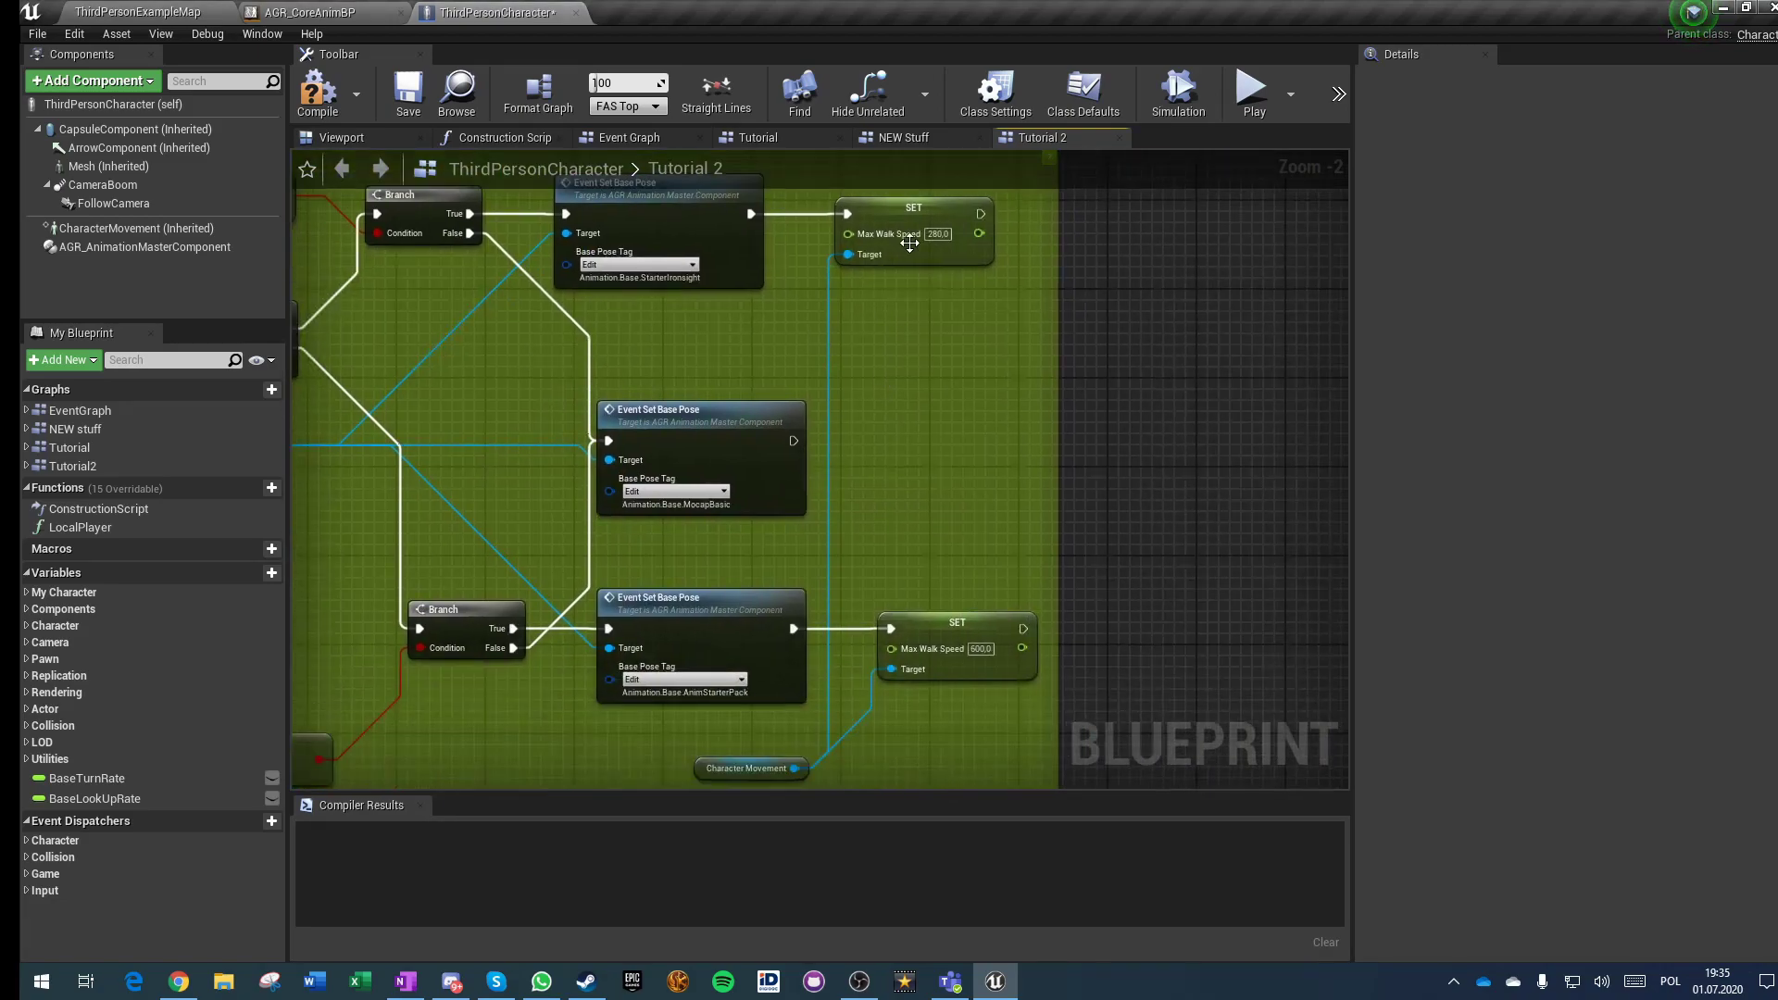
Step: Paste a copy of the 600 Max Walk Speed SET node and connect it after the MocapBasic Set Base Pose
{"action": "left_click", "coordinate": [957, 623]}
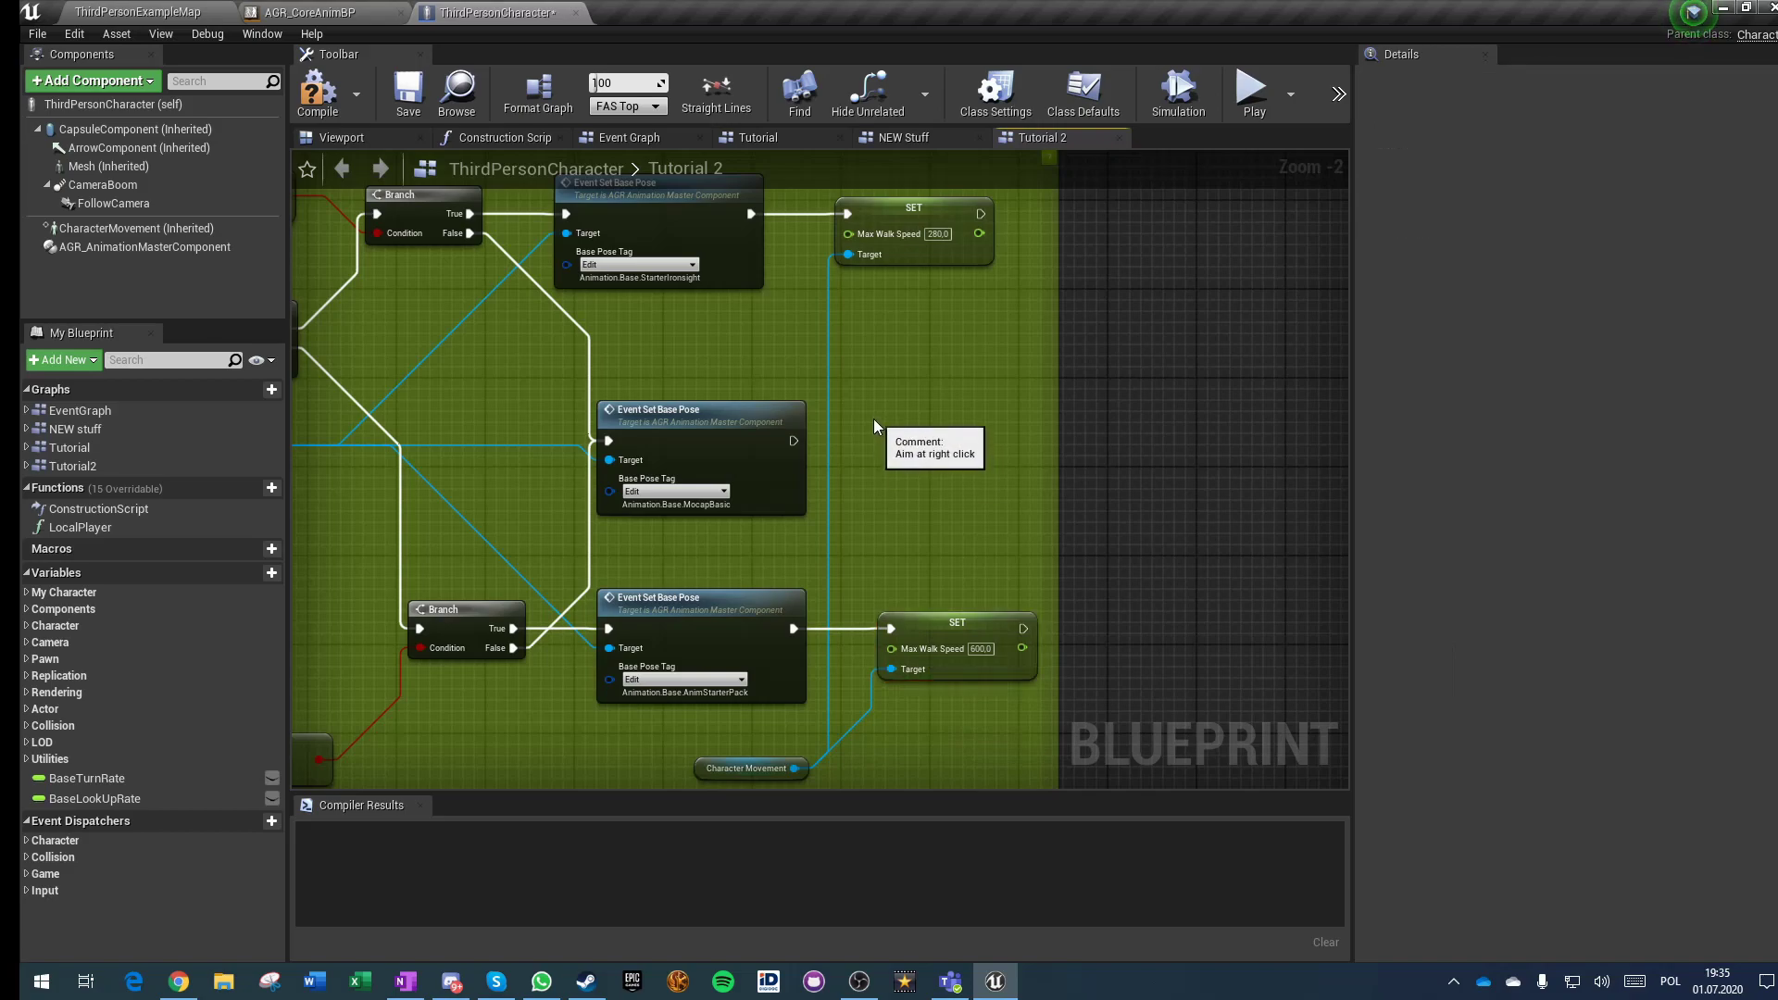
{"action": "key", "text": "ctrl+c"}
{"action": "key", "text": "ctrl+v"}
{"action": "left_click_drag", "start_coordinate": [794, 441], "coordinate": [889, 441]}
{"action": "left_click", "coordinate": [889, 371]}
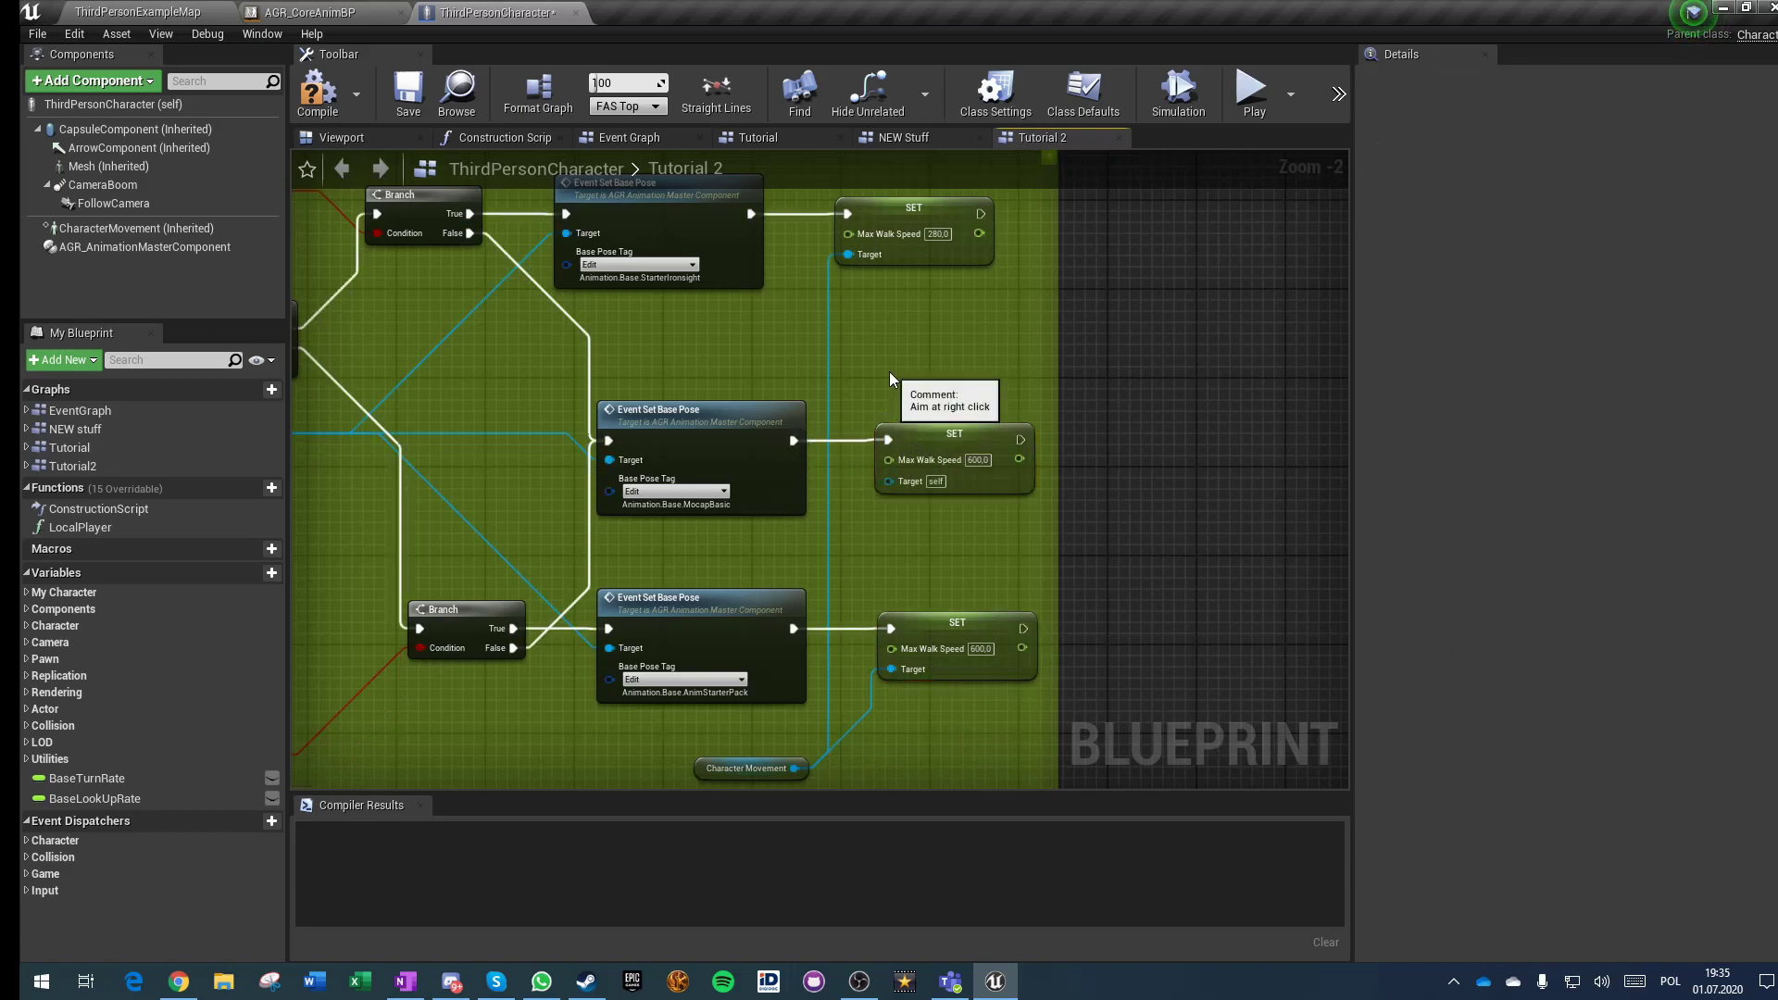
Step: Delete the copied MocapBasic Event Set Base Pose node and its Max Walk Speed SET node
{"action": "right_click_drag", "start_coordinate": [548, 506], "coordinate": [836, 527]}
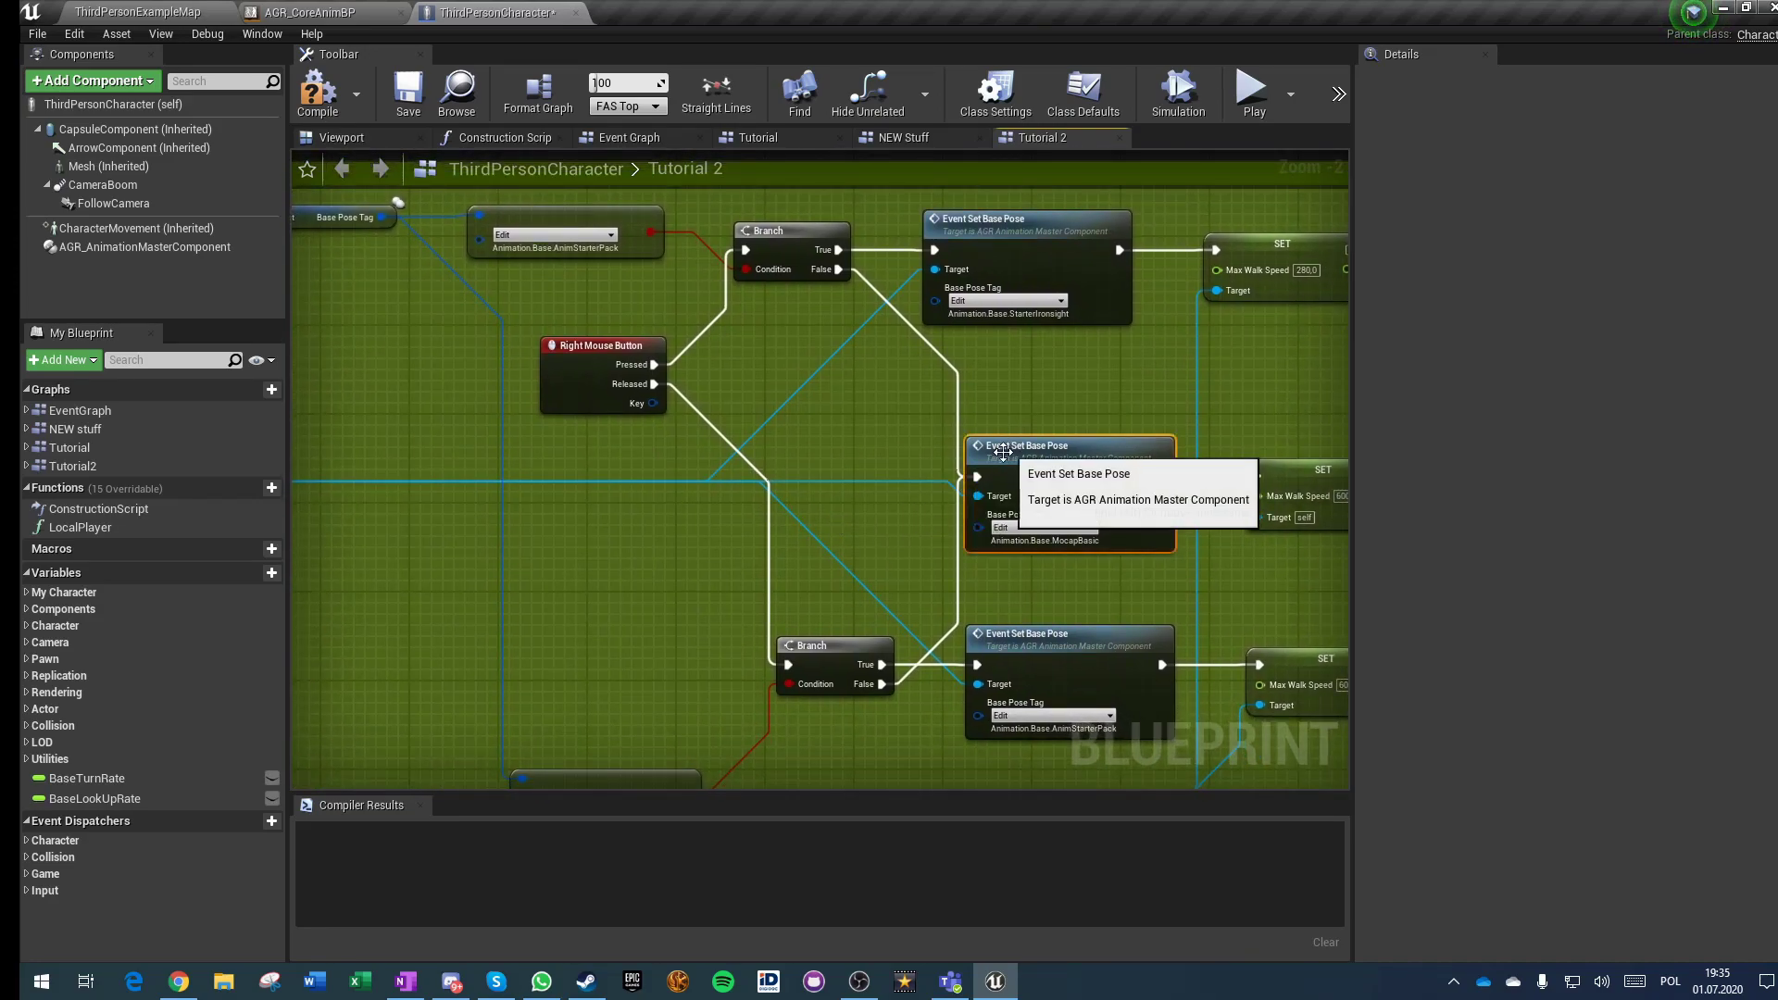
{"action": "left_click", "coordinate": [1103, 525]}
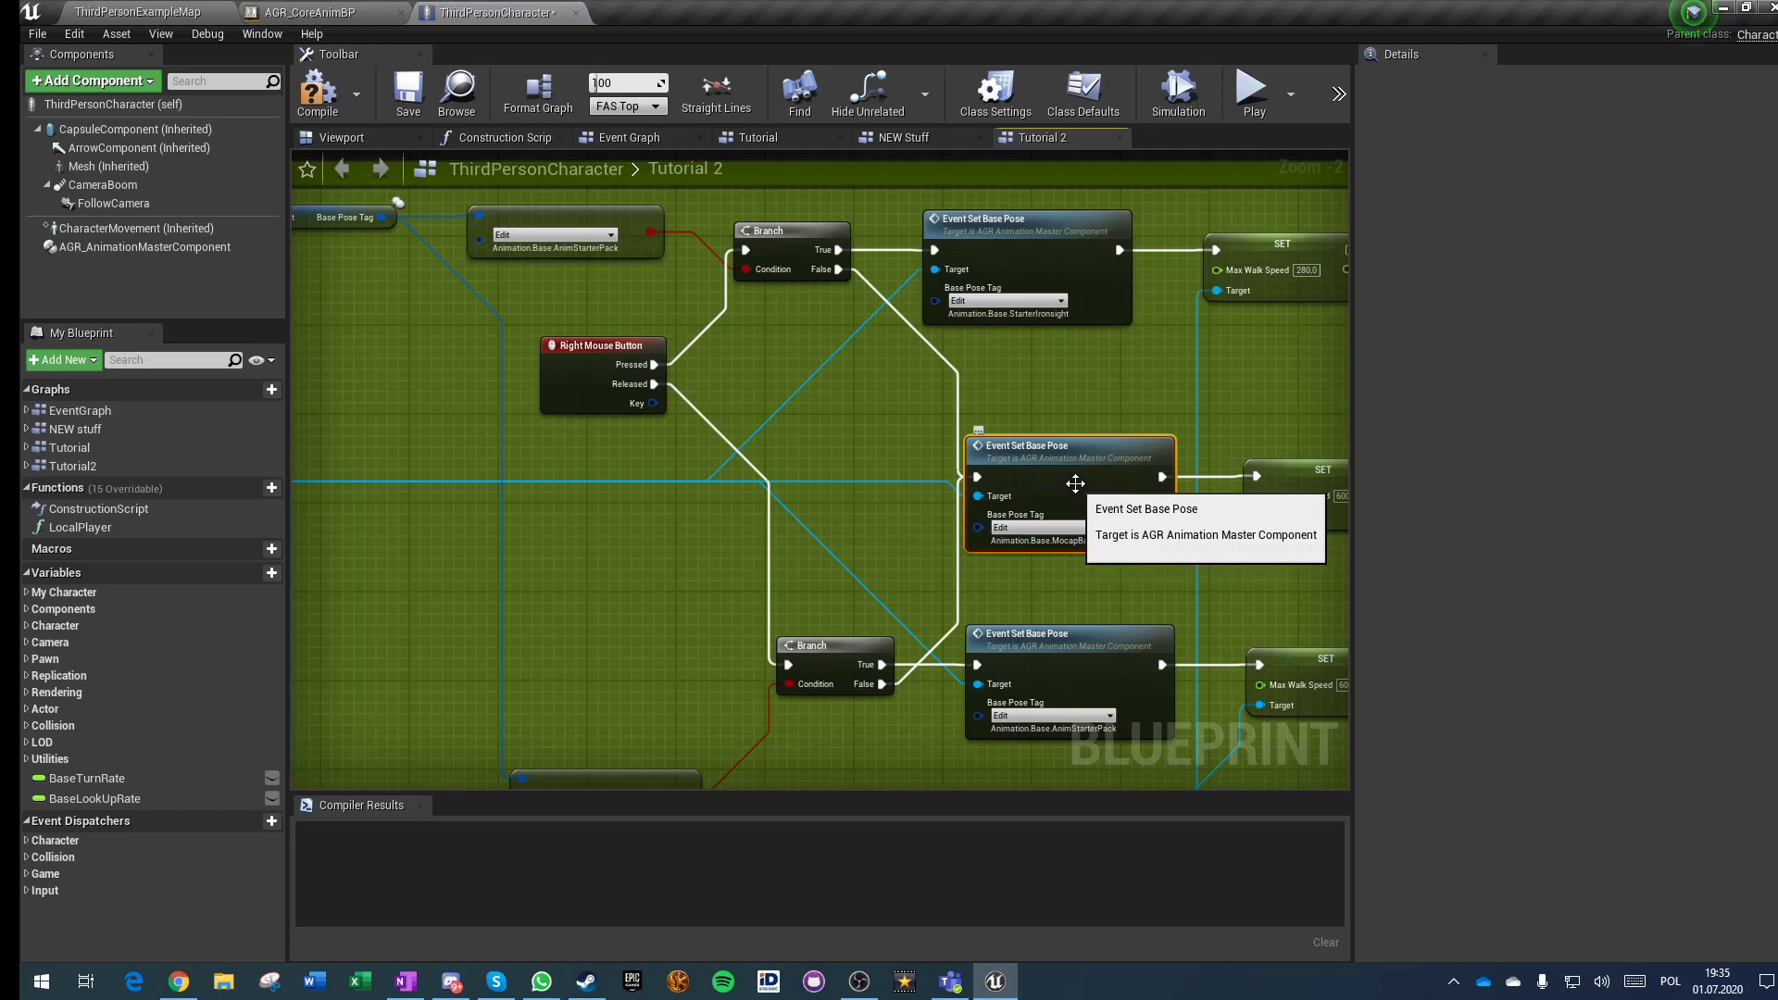
{"action": "key", "text": "Delete"}
{"action": "right_click_drag", "start_coordinate": [1035, 555], "coordinate": [761, 488]}
{"action": "left_click", "coordinate": [999, 404]}
{"action": "key", "text": "Delete"}
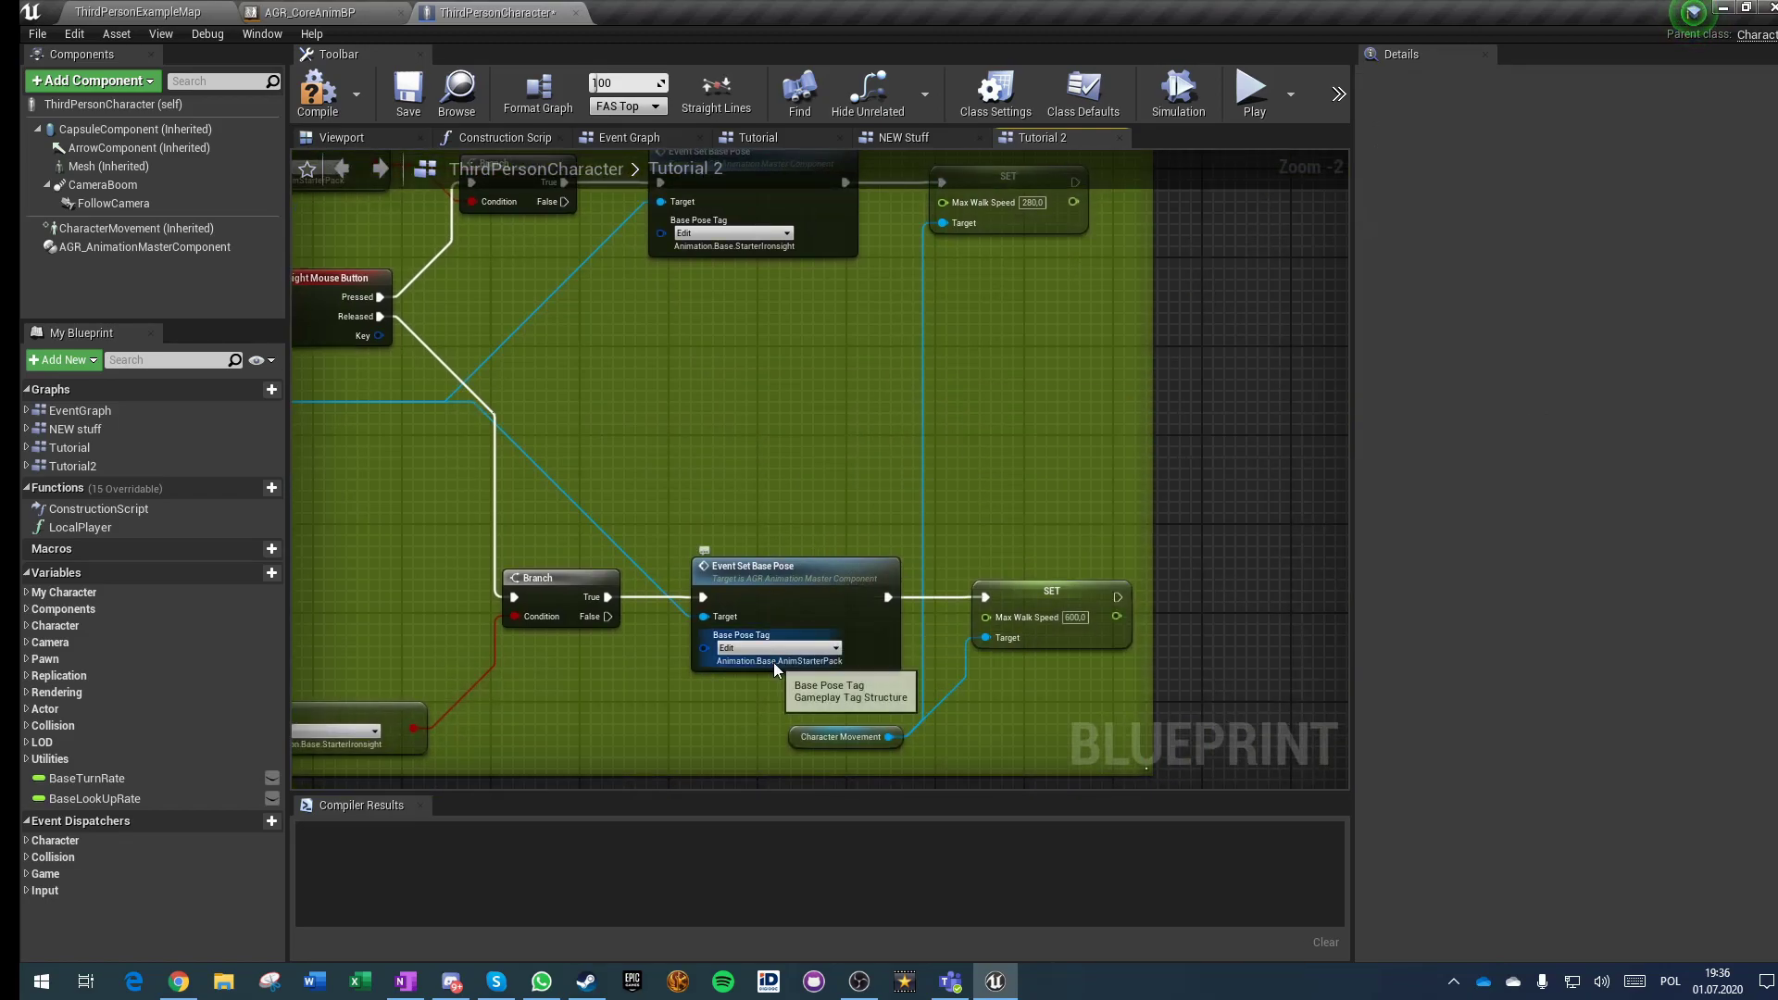
Step: Set the Base Pose Tag on the Released branch's Event Set Base Pose to Animation.Base.MocapBasic
{"action": "left_click", "coordinate": [778, 648]}
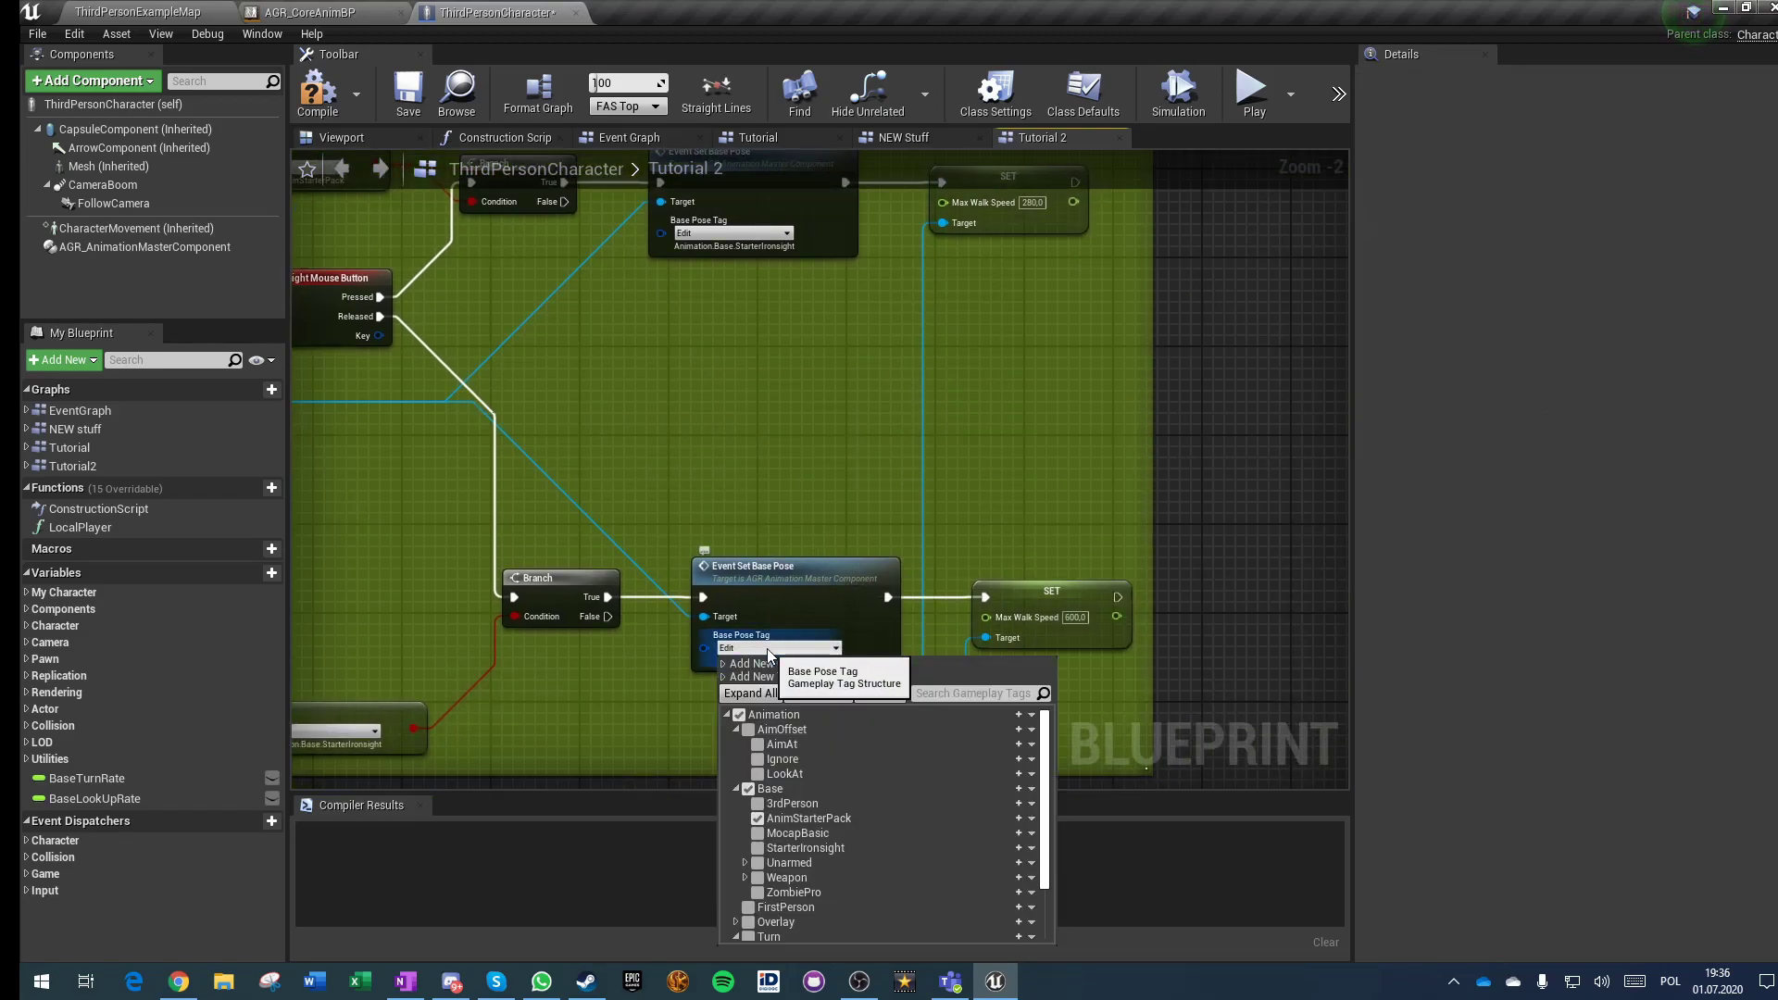
{"action": "left_click", "coordinate": [758, 833]}
{"action": "right_click_drag", "start_coordinate": [1070, 625], "coordinate": [853, 495]}
{"action": "right_click_drag", "start_coordinate": [706, 481], "coordinate": [644, 236]}
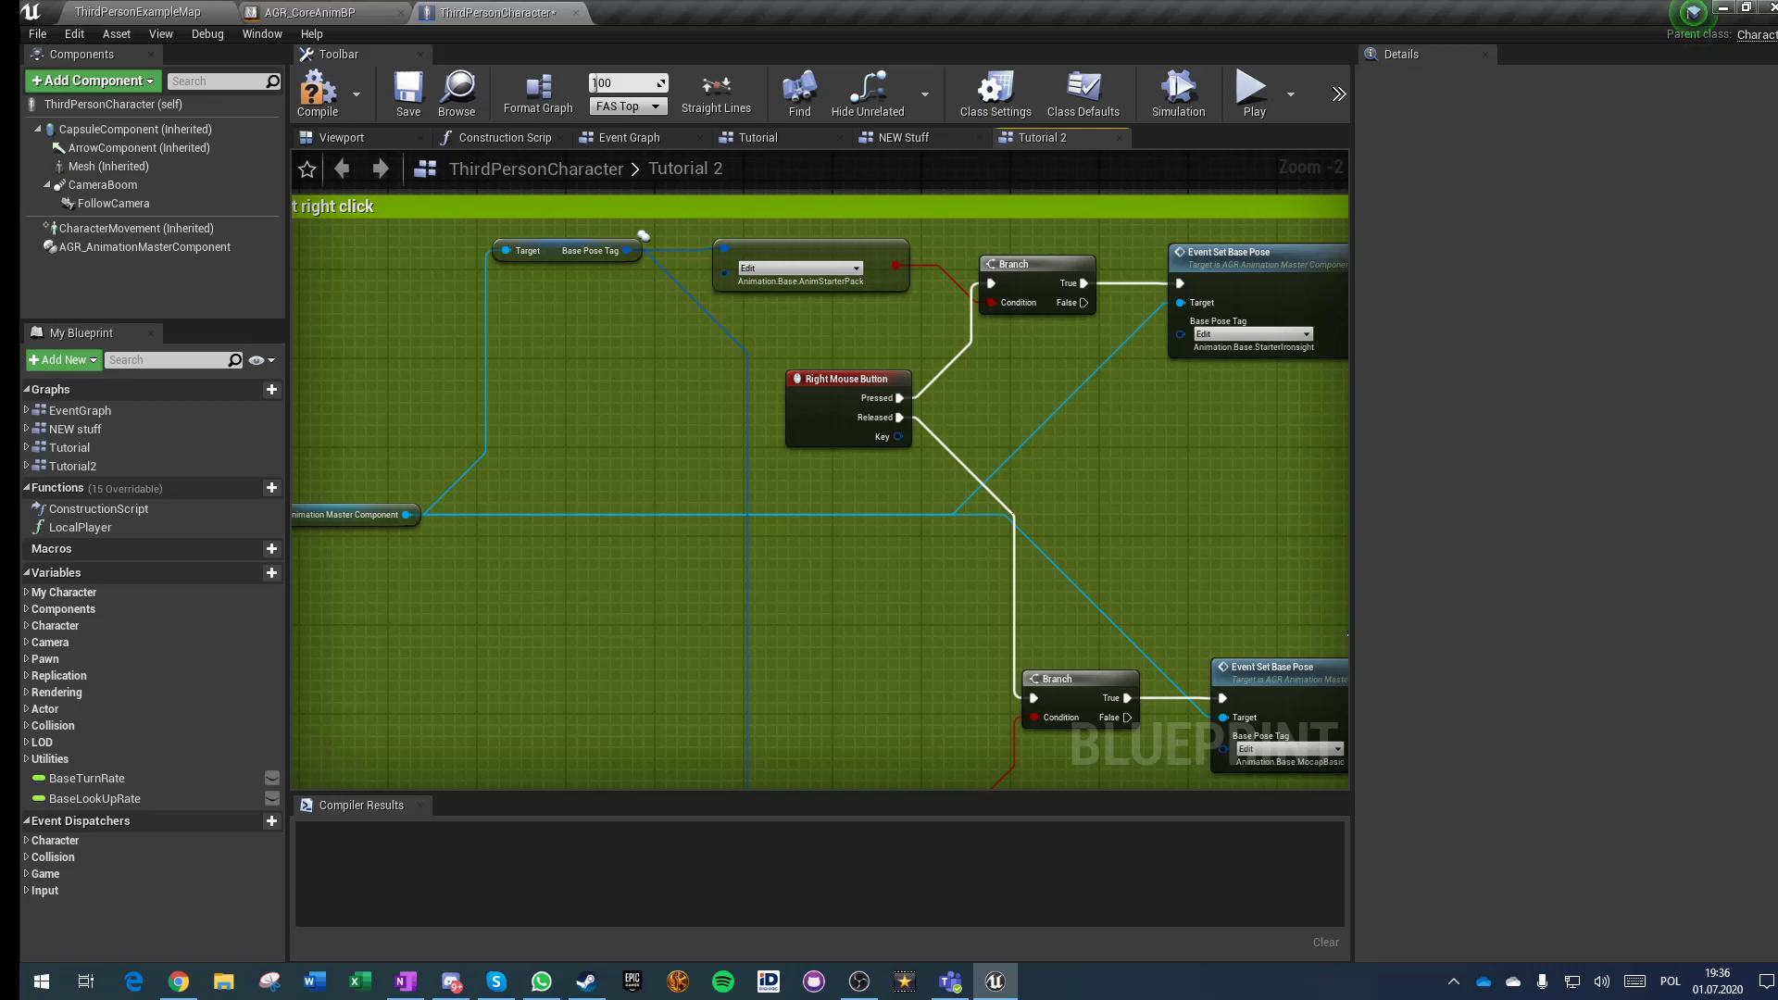
Step: Undo the last Base Pose Tag change on the Released branch's Event Set Base Pose
{"action": "scroll", "coordinate": [731, 673], "scroll_direction": "down", "scroll_amount": 2}
{"action": "right_click_drag", "start_coordinate": [783, 660], "coordinate": [352, 559]}
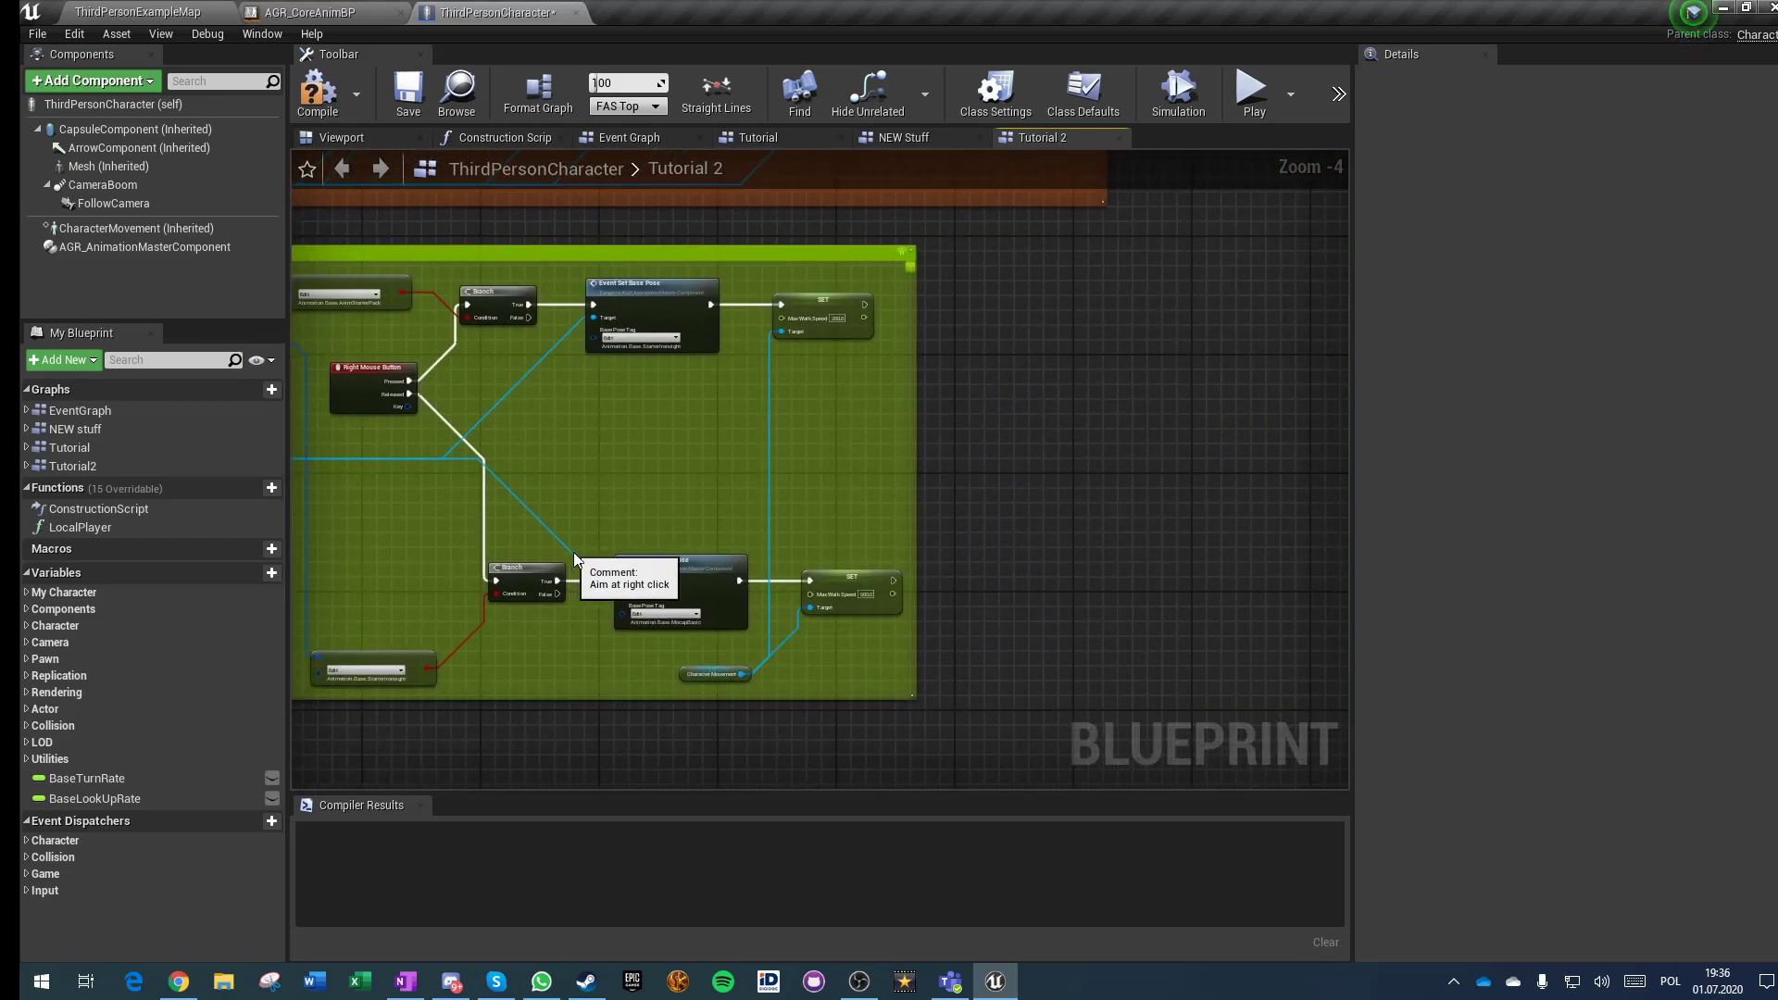
{"action": "scroll", "coordinate": [568, 551], "scroll_direction": "up", "scroll_amount": 3}
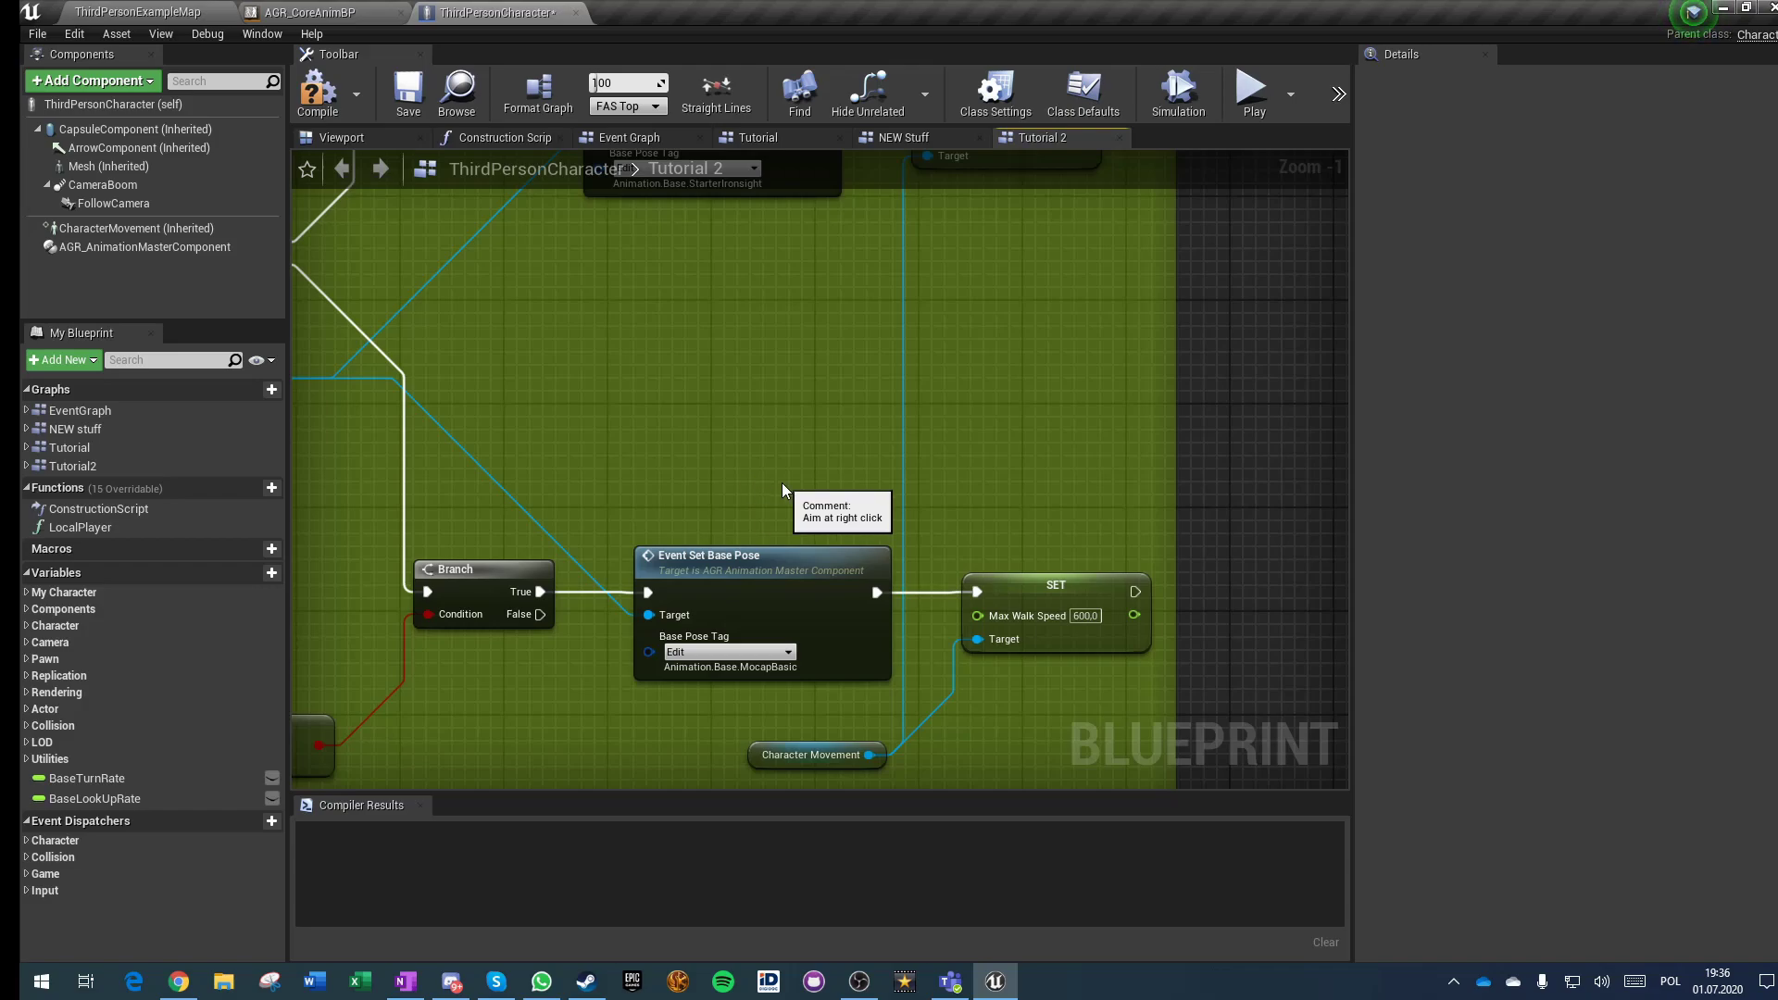
{"action": "key", "text": "ctrl+z"}
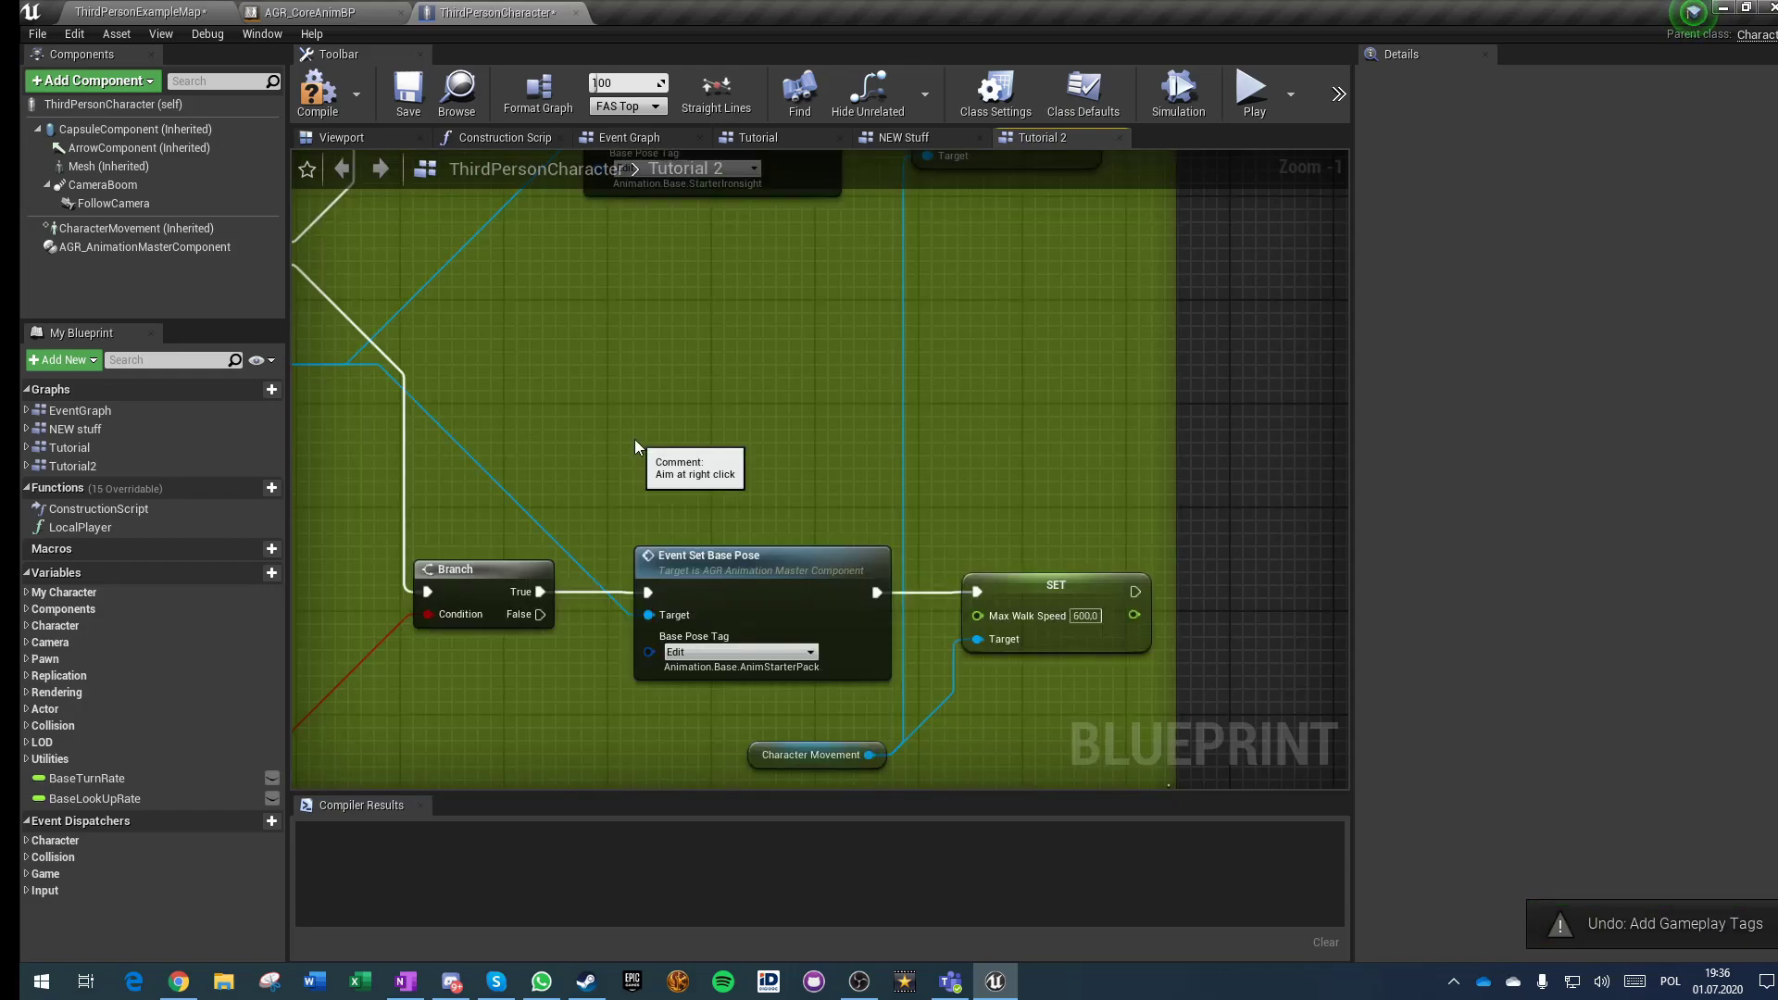
{"action": "right_click_drag", "start_coordinate": [632, 417], "coordinate": [797, 507]}
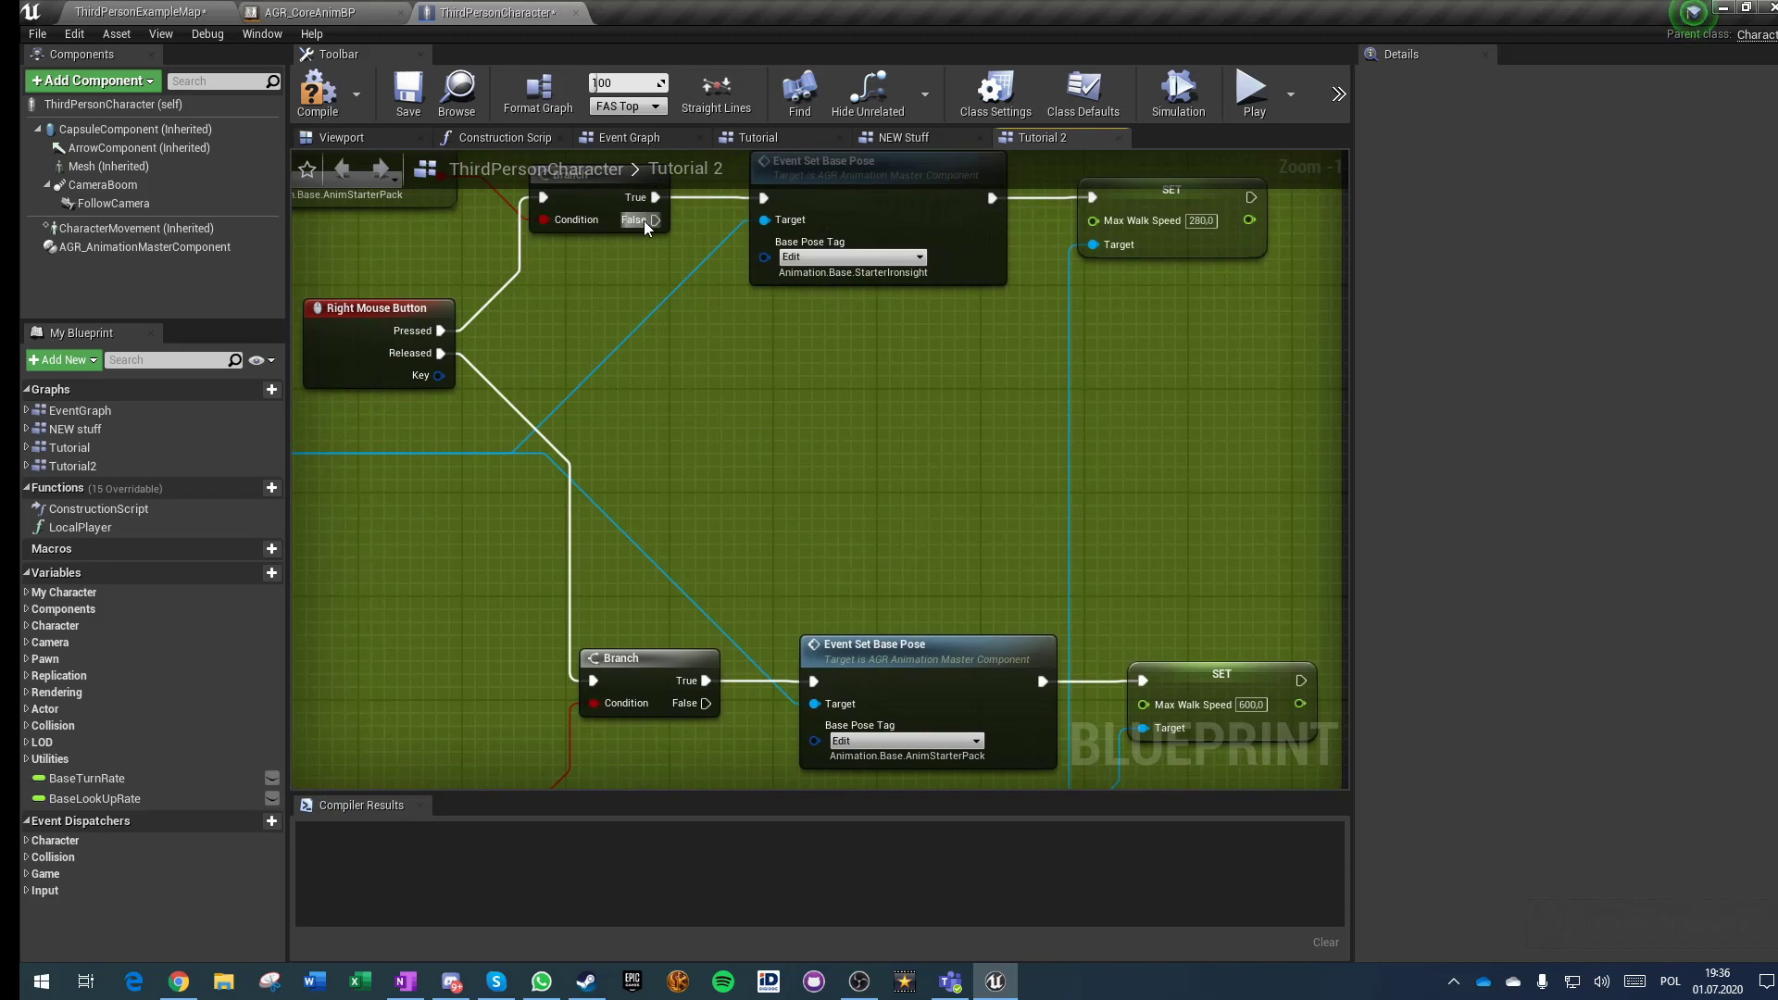
{"action": "left_click_drag", "start_coordinate": [651, 221], "coordinate": [880, 659]}
{"action": "left_click", "coordinate": [885, 663]}
{"action": "key", "text": "ctrl+c"}
{"action": "key", "text": "ctrl+v"}
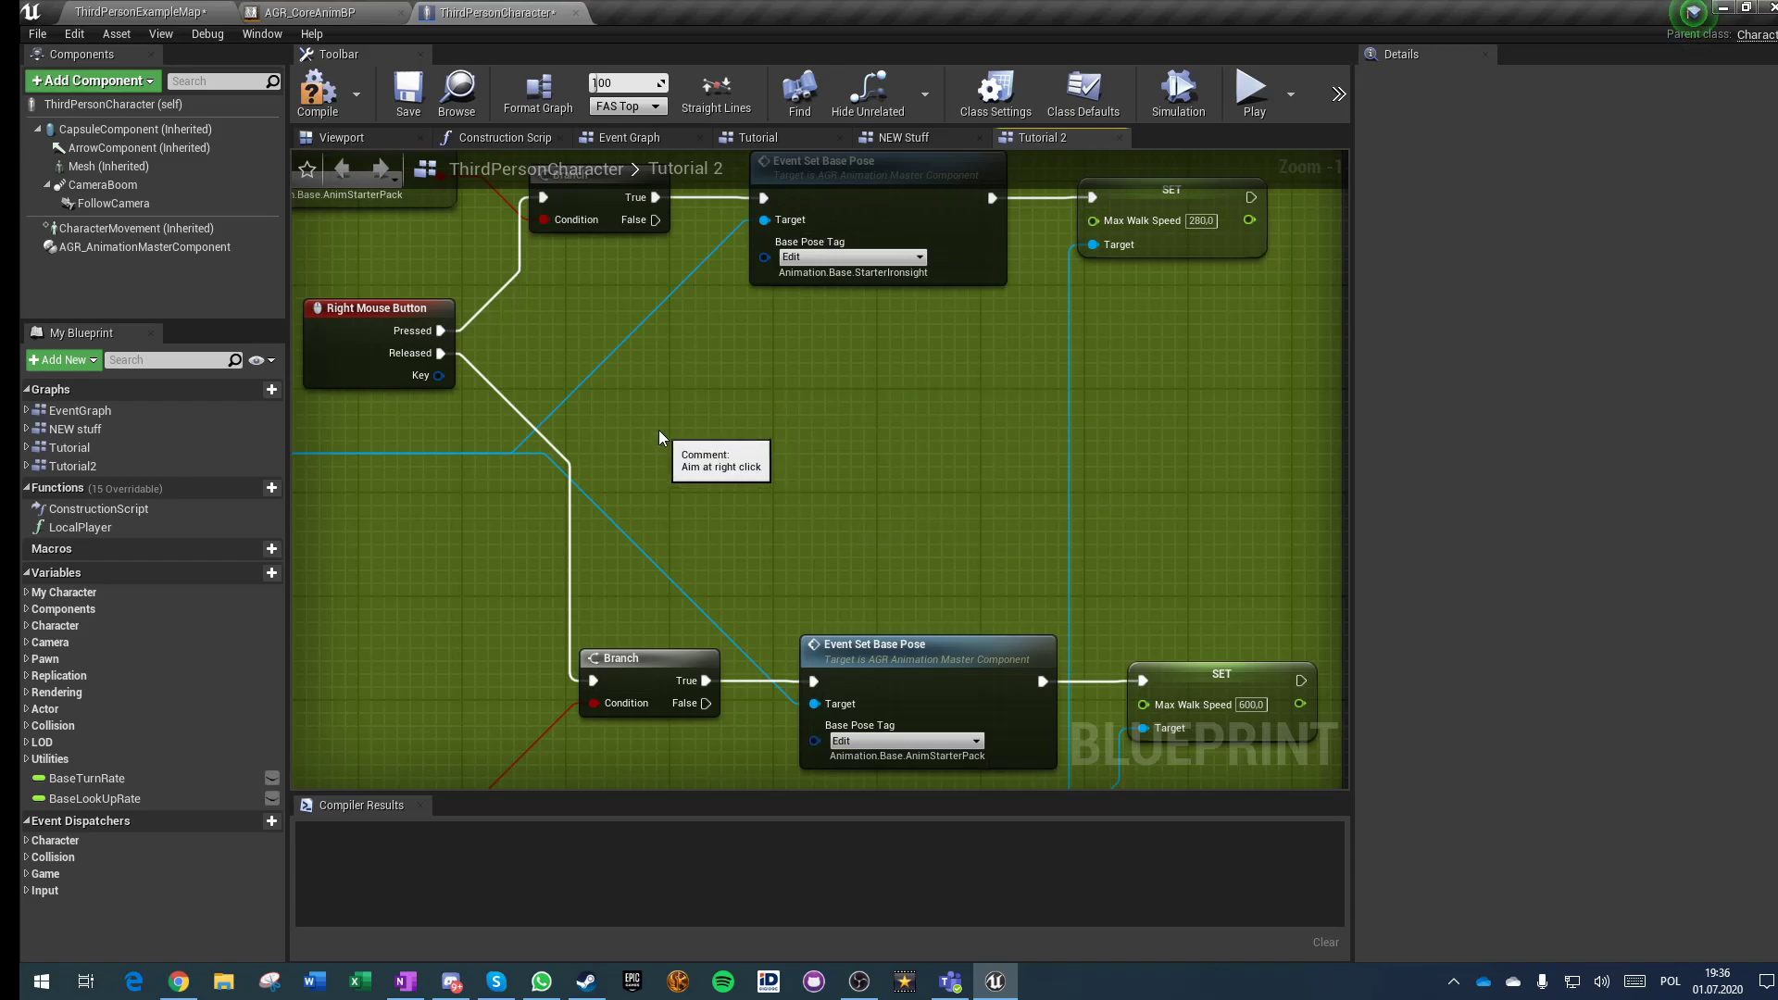
Step: In the Change Pose comment, set the Q key True branch's Base Pose Tag to Animation.Base.MocapBasic and save the ThirdPersonCharacter blueprint
{"action": "scroll", "coordinate": [659, 432], "scroll_direction": "down", "scroll_amount": 6}
{"action": "scroll", "coordinate": [603, 397], "scroll_direction": "up", "scroll_amount": 5}
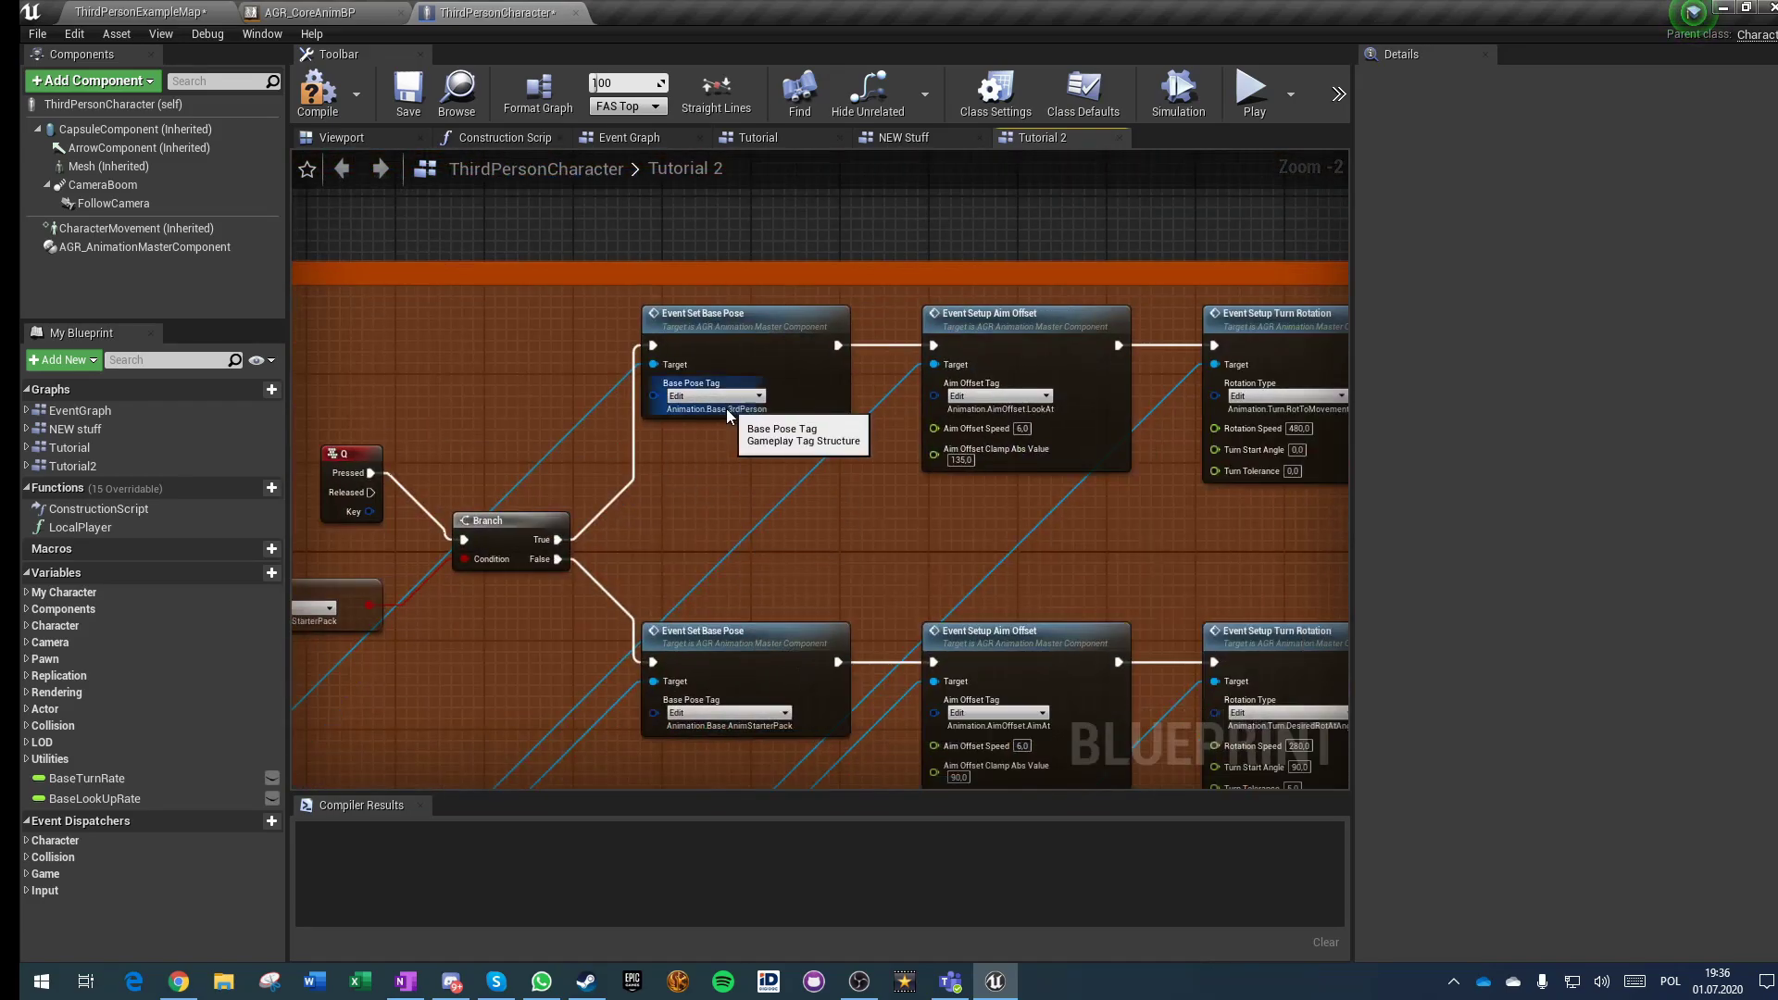
{"action": "left_click", "coordinate": [732, 396]}
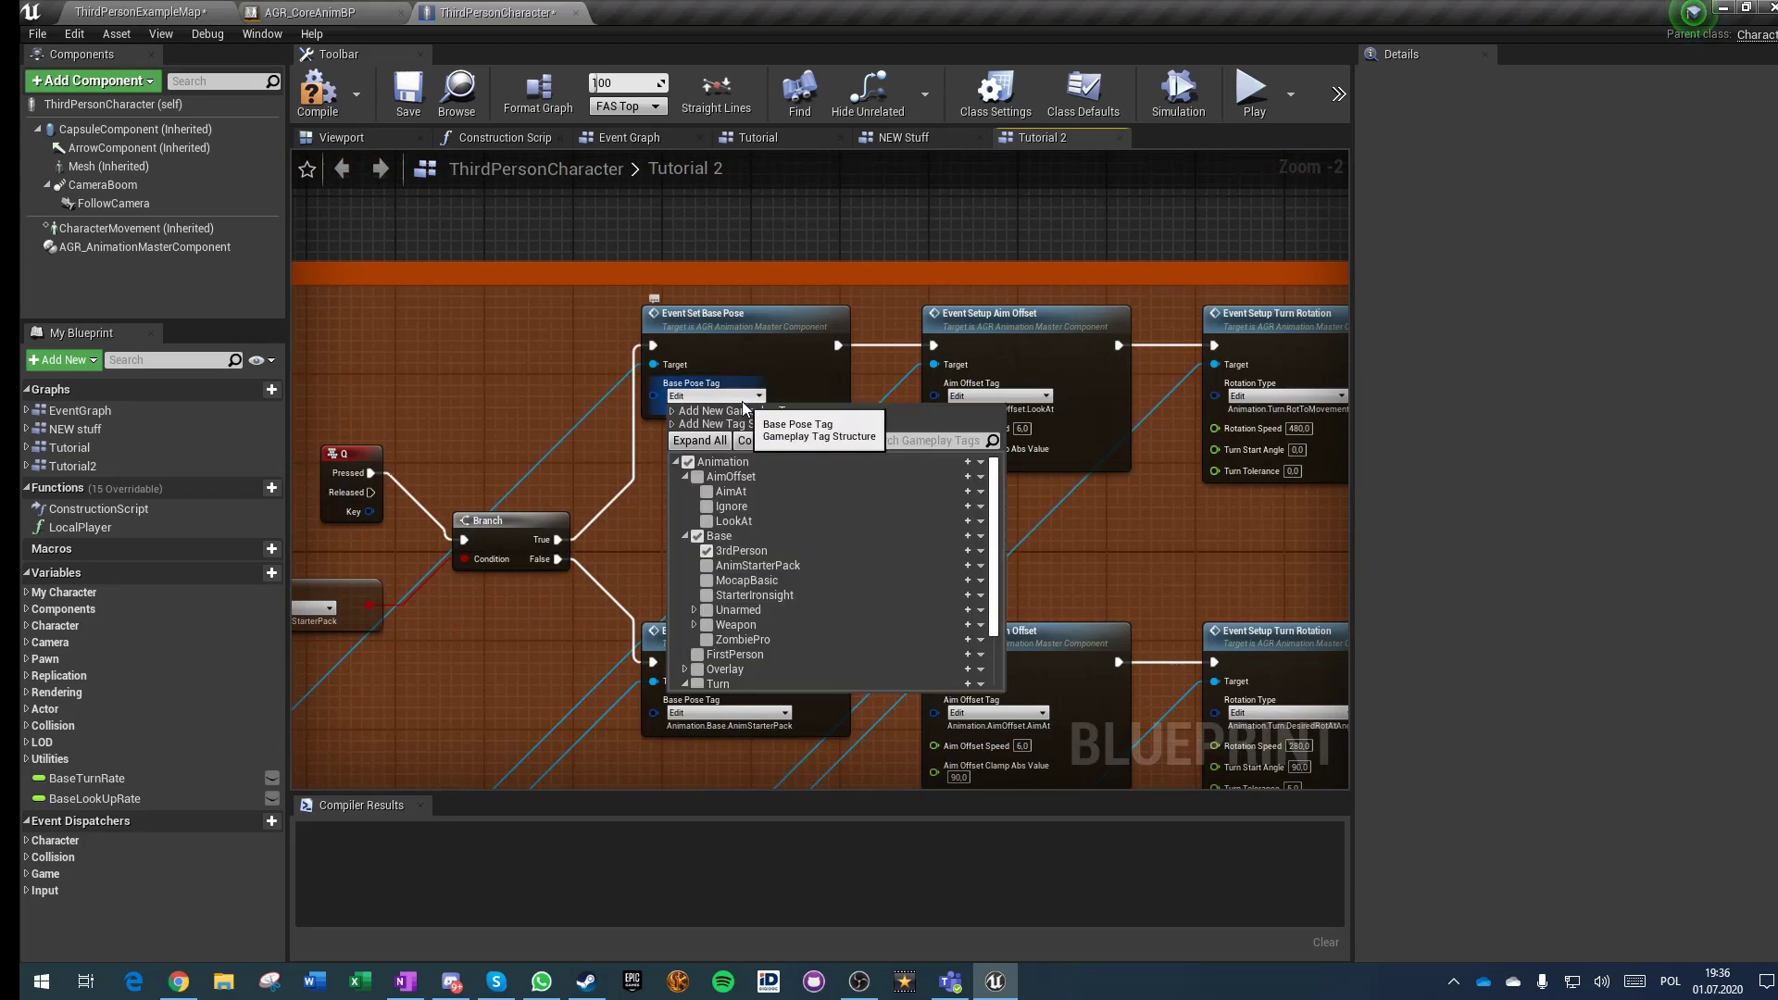
{"action": "left_click", "coordinate": [707, 584]}
{"action": "right_click_drag", "start_coordinate": [829, 558], "coordinate": [667, 440]}
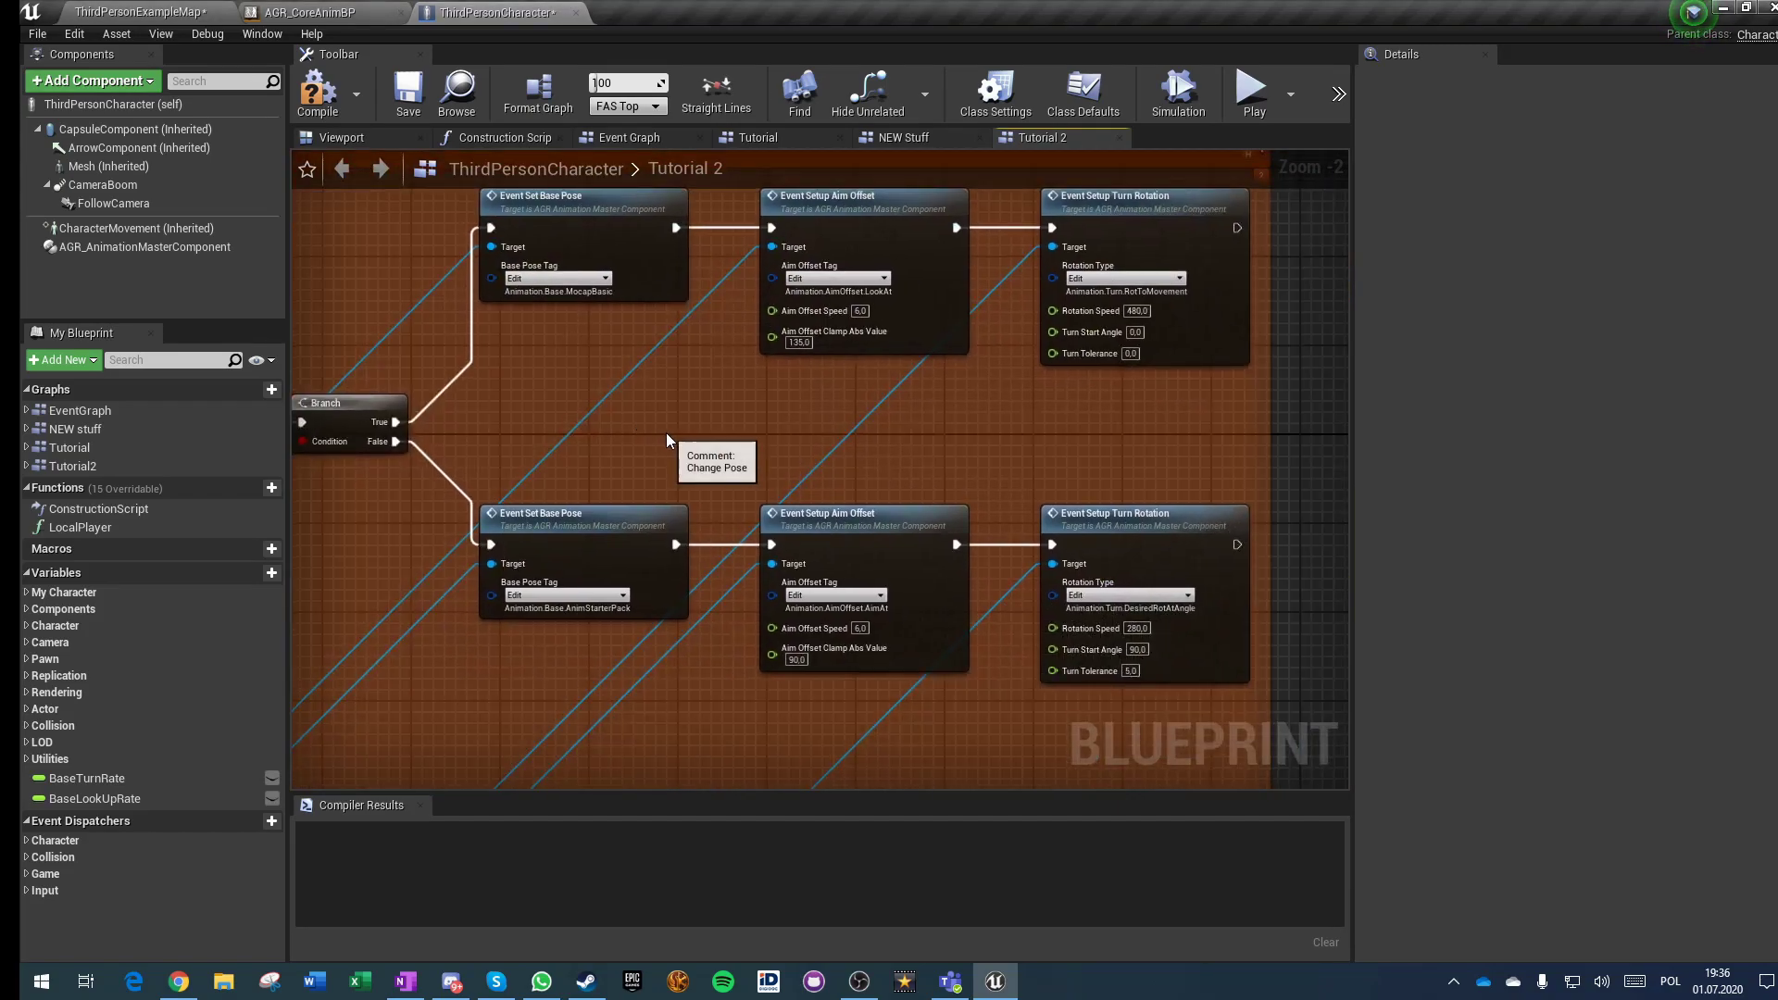
{"action": "right_click_drag", "start_coordinate": [531, 386], "coordinate": [1088, 451]}
{"action": "right_click_drag", "start_coordinate": [833, 647], "coordinate": [537, 296]}
{"action": "scroll", "coordinate": [626, 498], "scroll_direction": "down", "scroll_amount": 3}
{"action": "right_click_drag", "start_coordinate": [626, 503], "coordinate": [344, 136]}
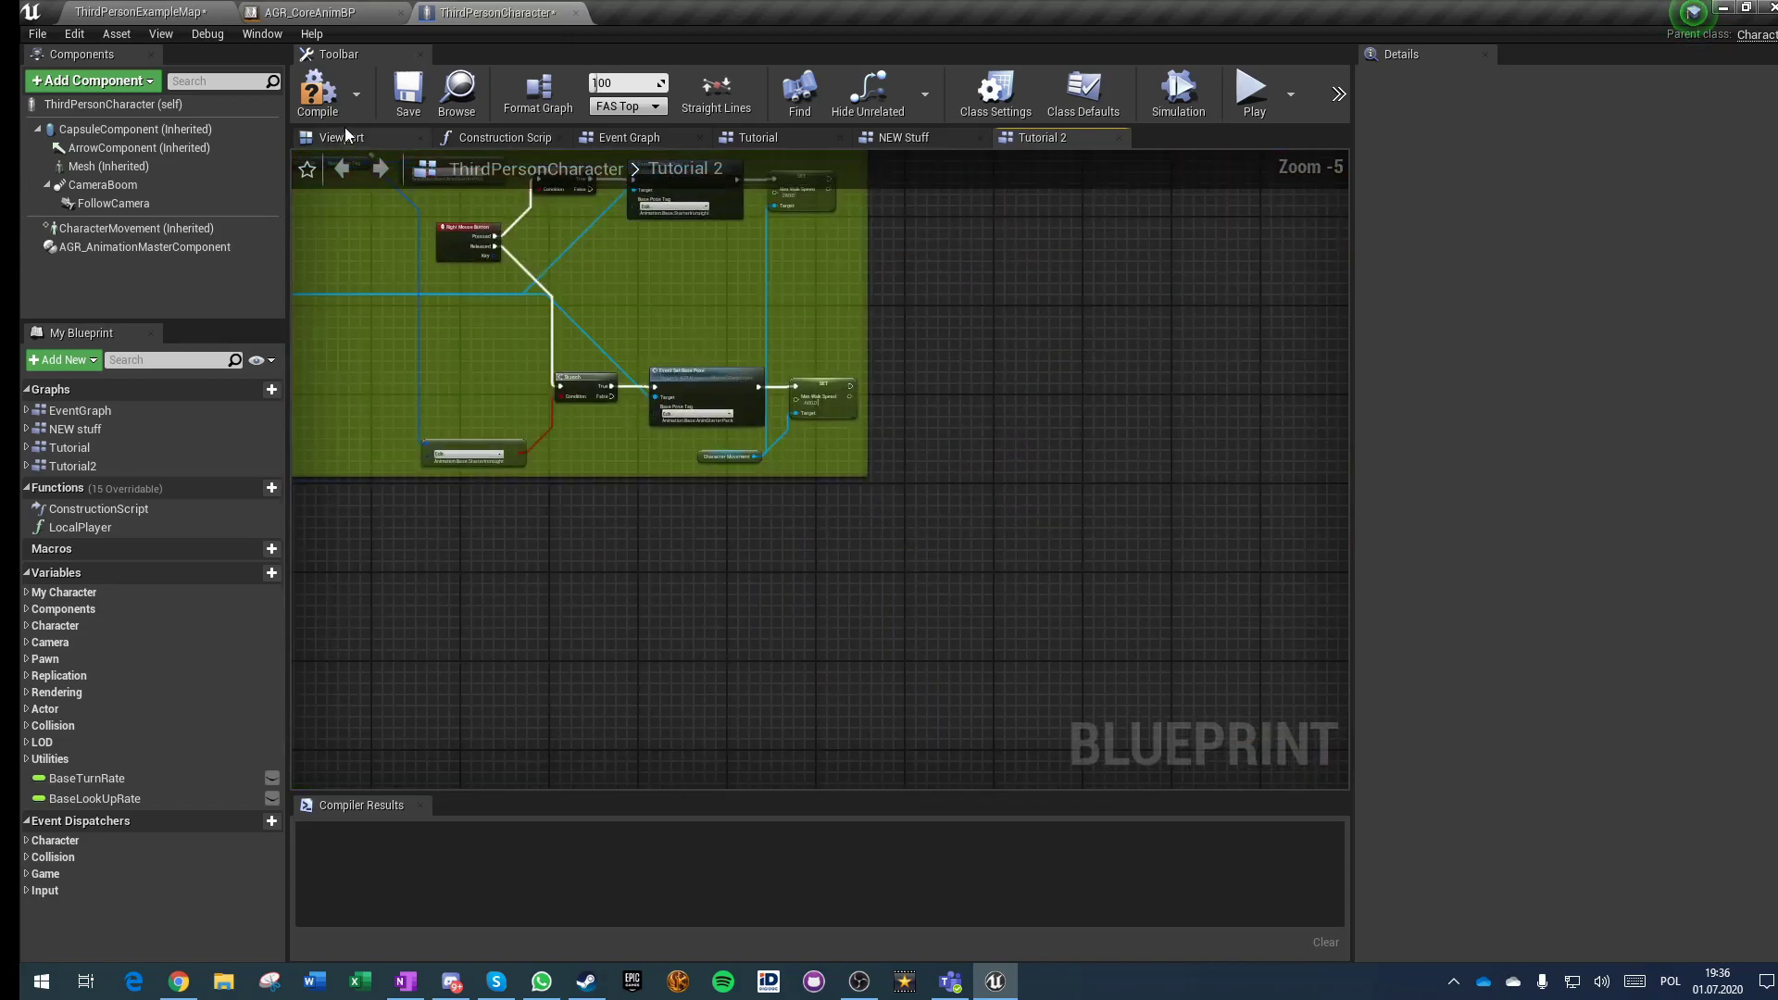
{"action": "left_click", "coordinate": [410, 97]}
Step: Play ThirdPersonExampleMap, test running and jumping with the character in the client preview window, and stop the session
{"action": "left_click", "coordinate": [155, 14]}
{"action": "left_click", "coordinate": [1087, 76]}
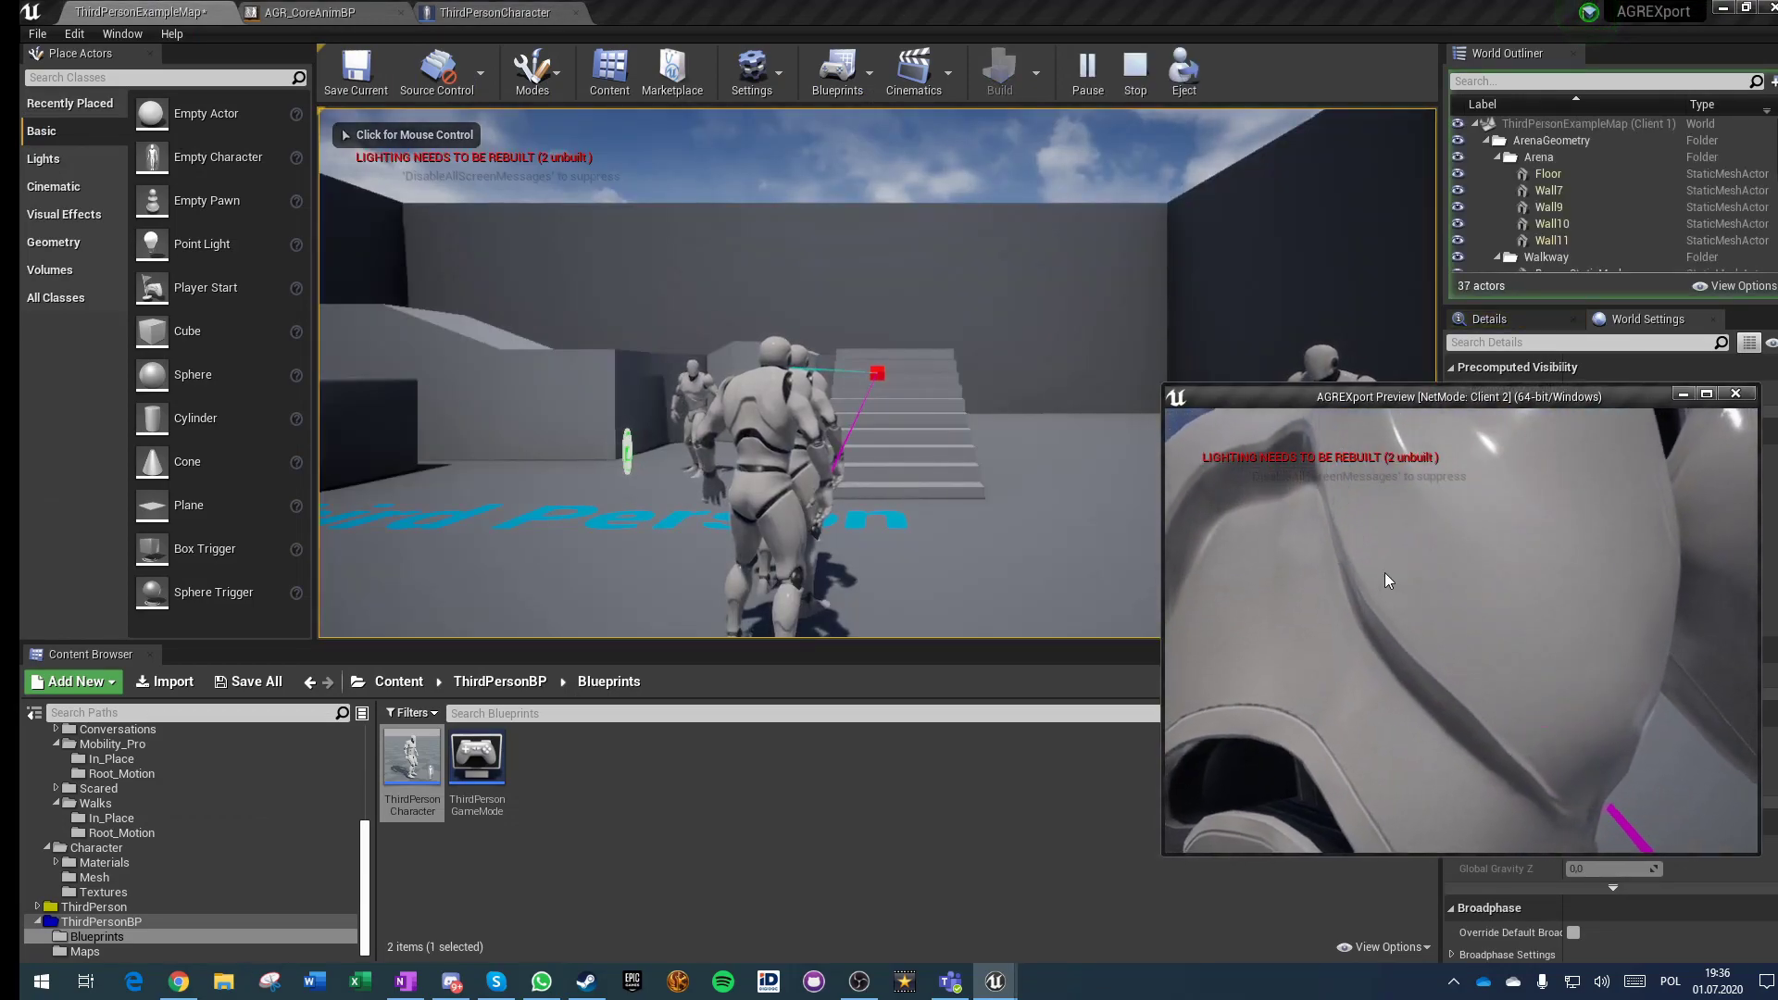
{"action": "key", "text": "w"}
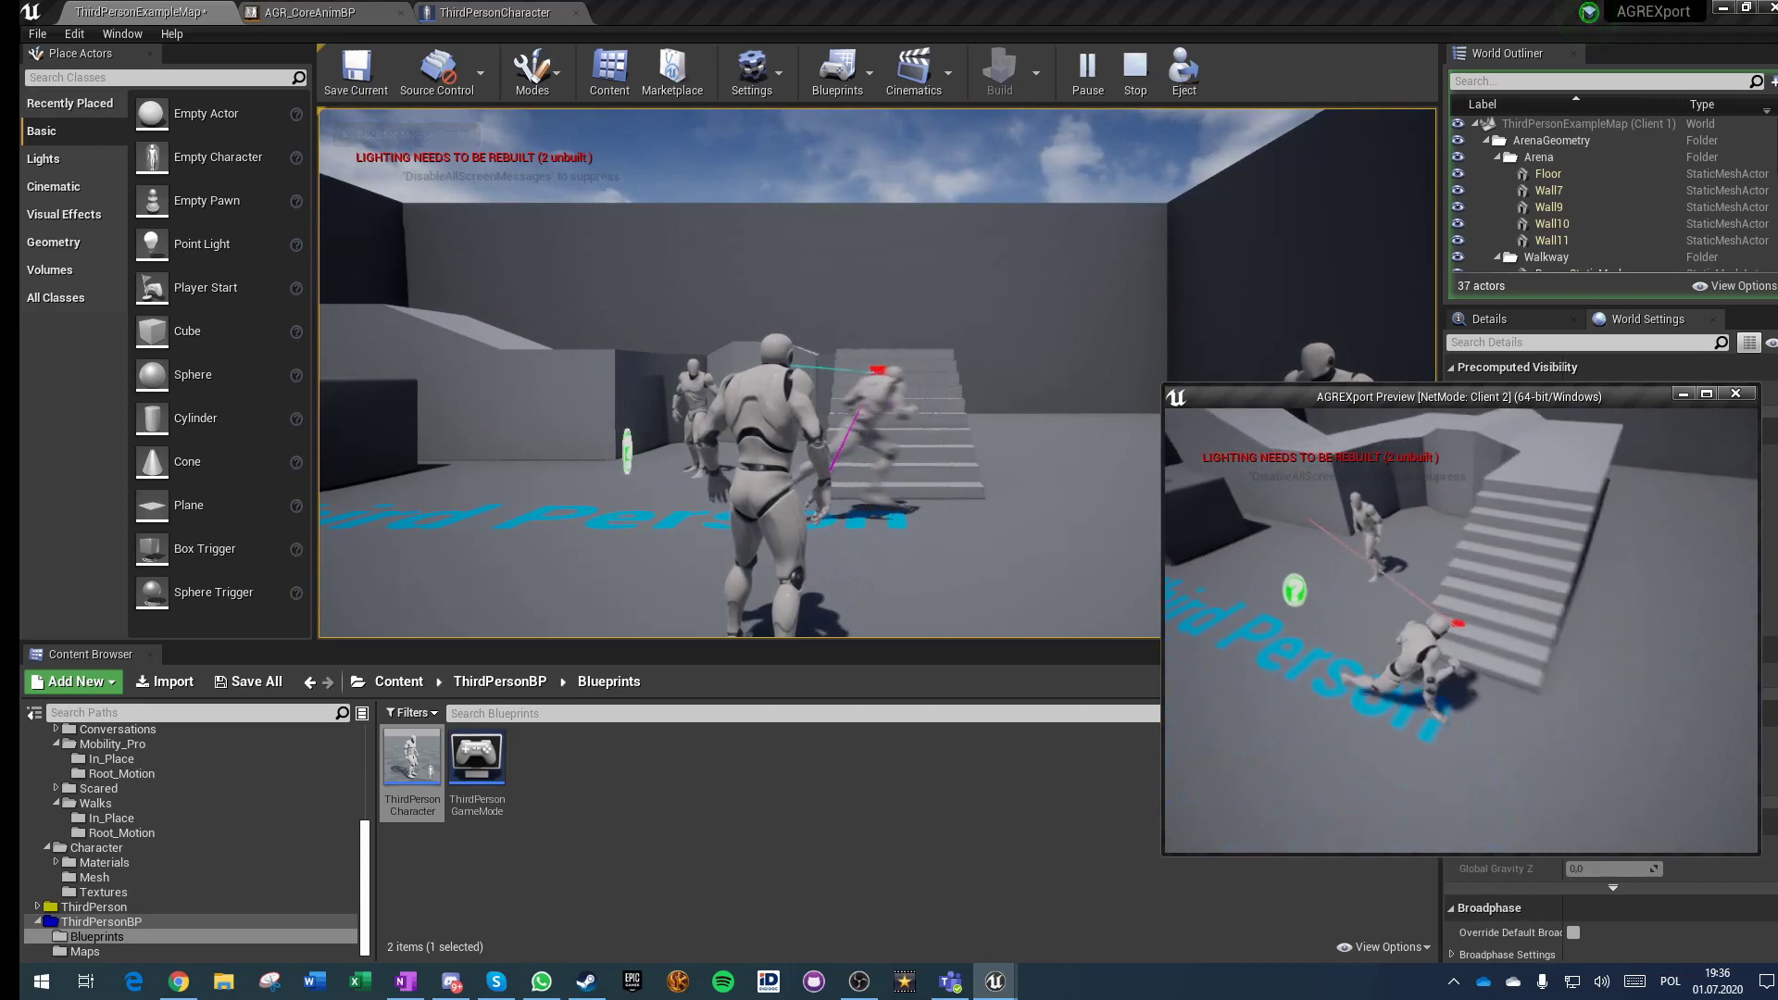
{"action": "key", "text": "w"}
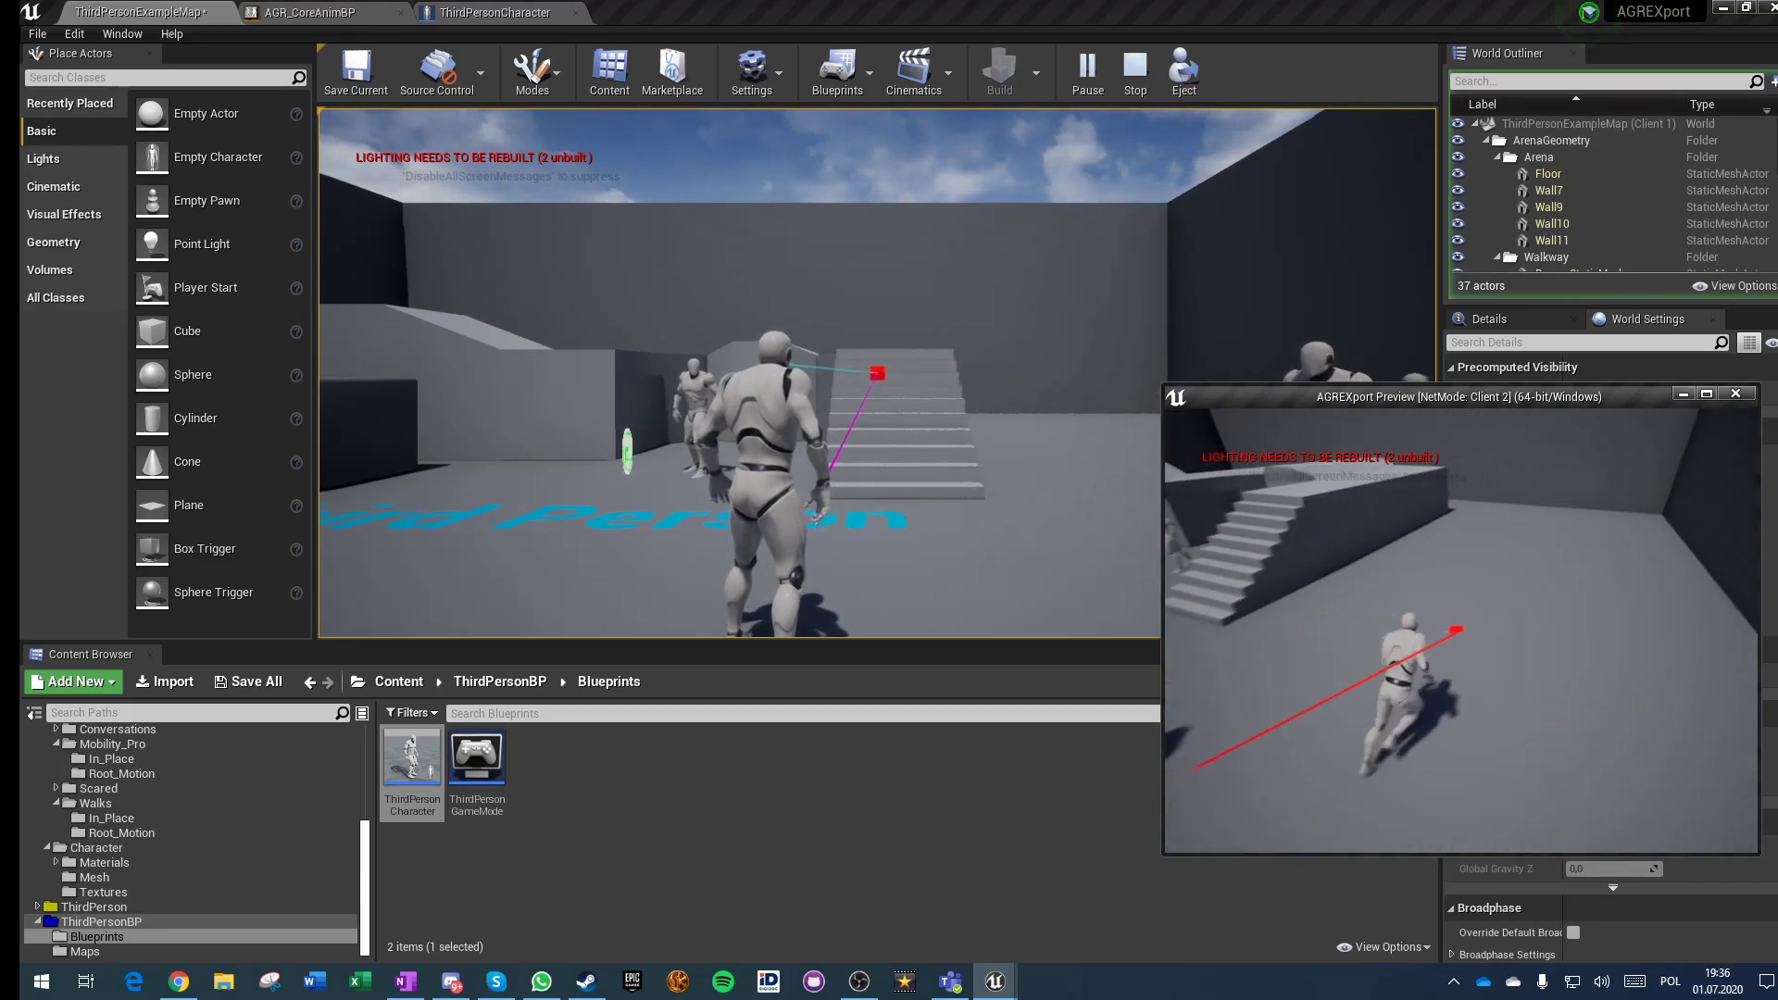
{"action": "key", "text": "w"}
{"action": "key", "text": "space"}
{"action": "key", "text": "s"}
{"action": "key", "text": "space"}
{"action": "key", "text": "a"}
{"action": "key", "text": "space"}
{"action": "key", "text": "a"}
{"action": "key", "text": "Escape"}
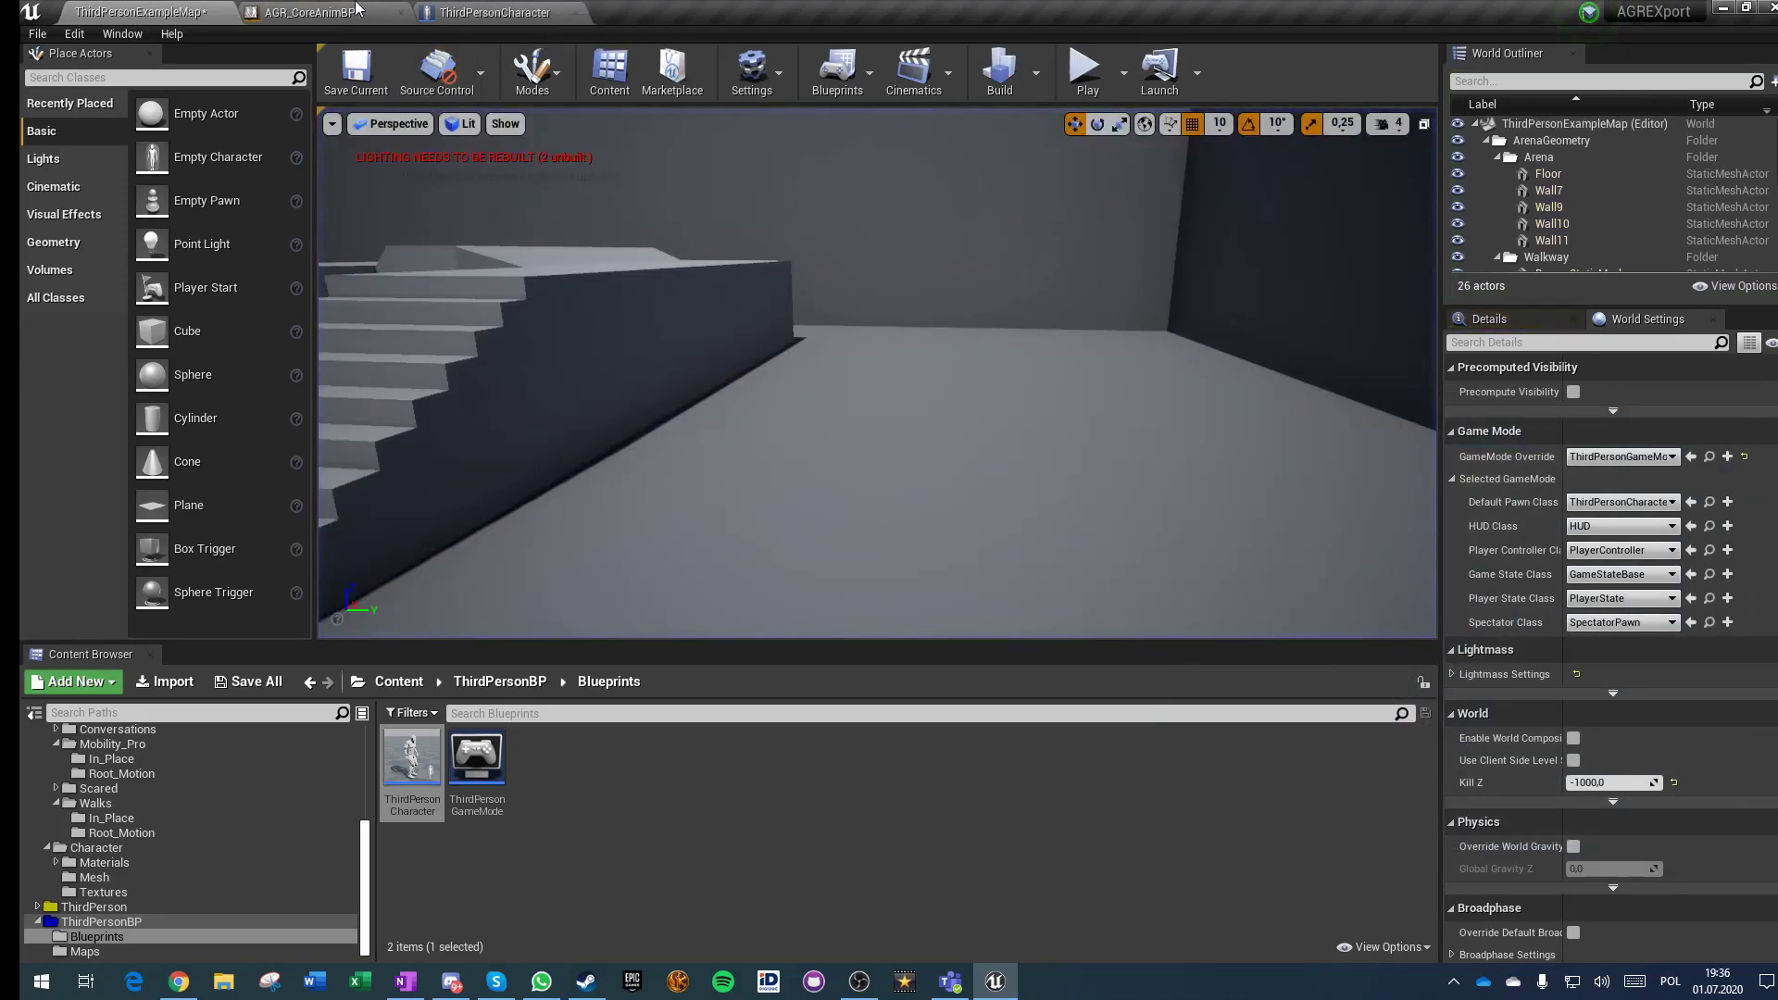
Step: In AGR_CoreAnimBP's BasePoseStateMachine, add a Linked Anim Graph node inside the MocapOnlineBasic state, feeding the Output Animation Pose
{"action": "left_click", "coordinate": [311, 12]}
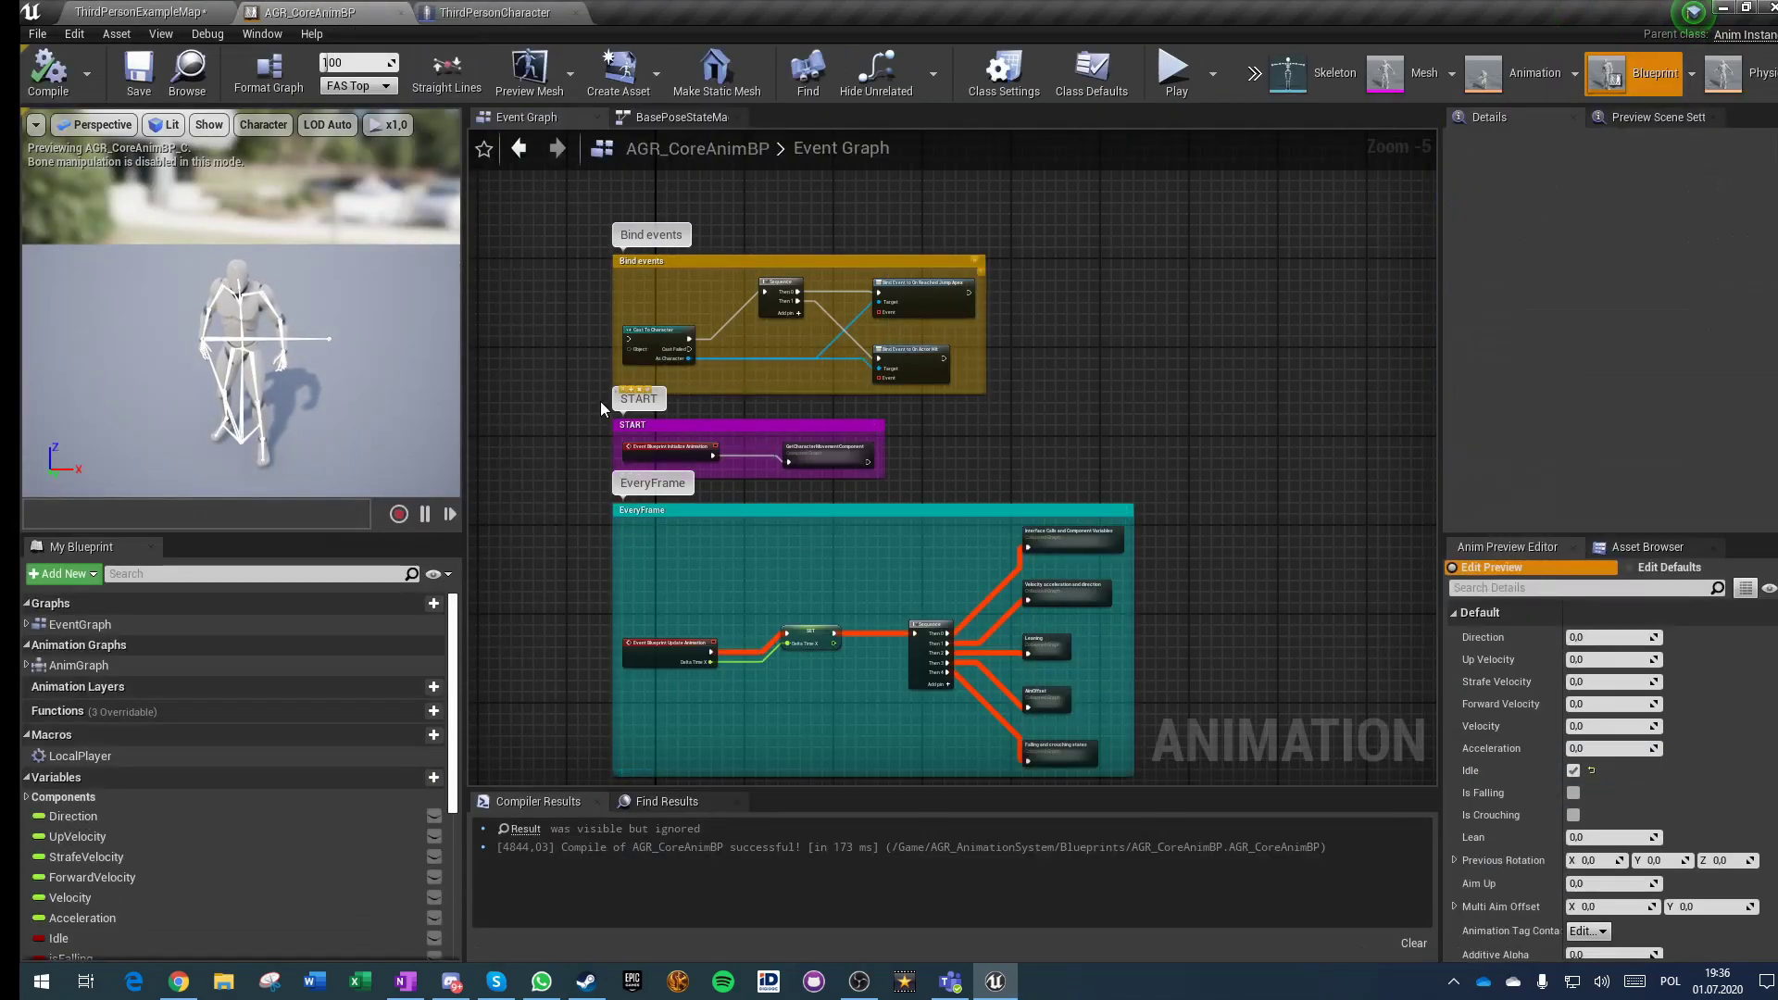
{"action": "left_click", "coordinate": [684, 116]}
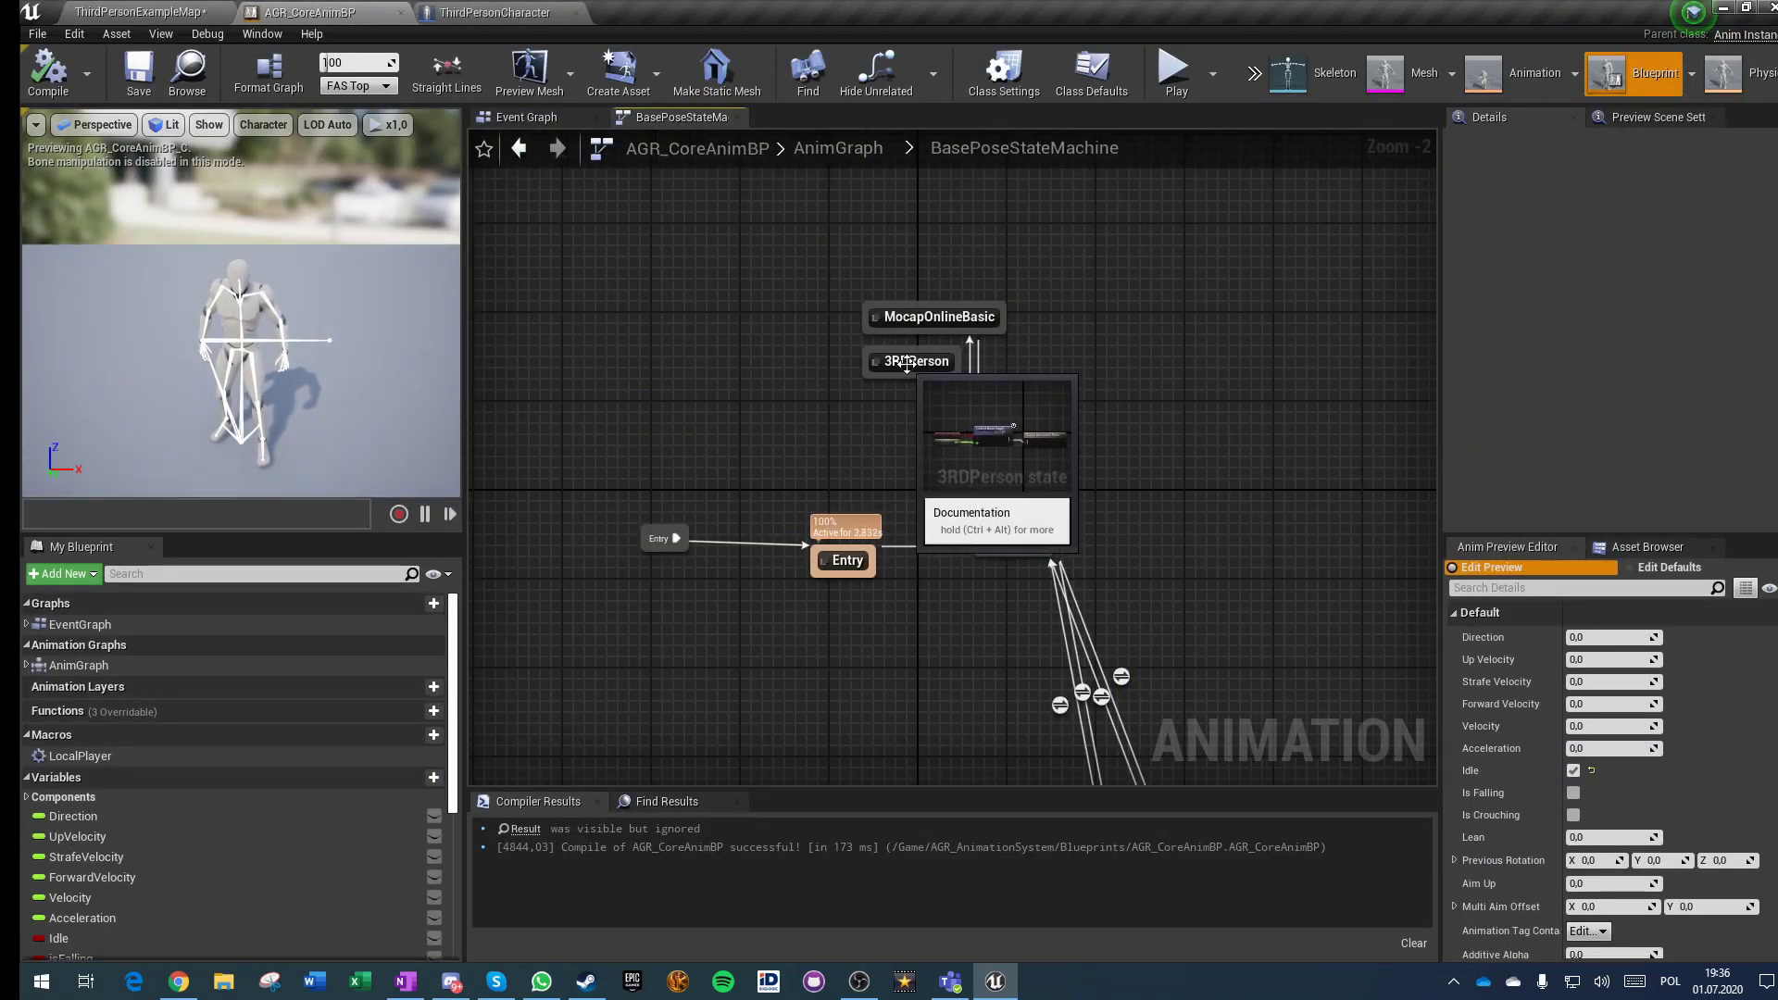
{"action": "double_click", "coordinate": [937, 316]}
{"action": "left_click_drag", "start_coordinate": [954, 501], "coordinate": [799, 538]}
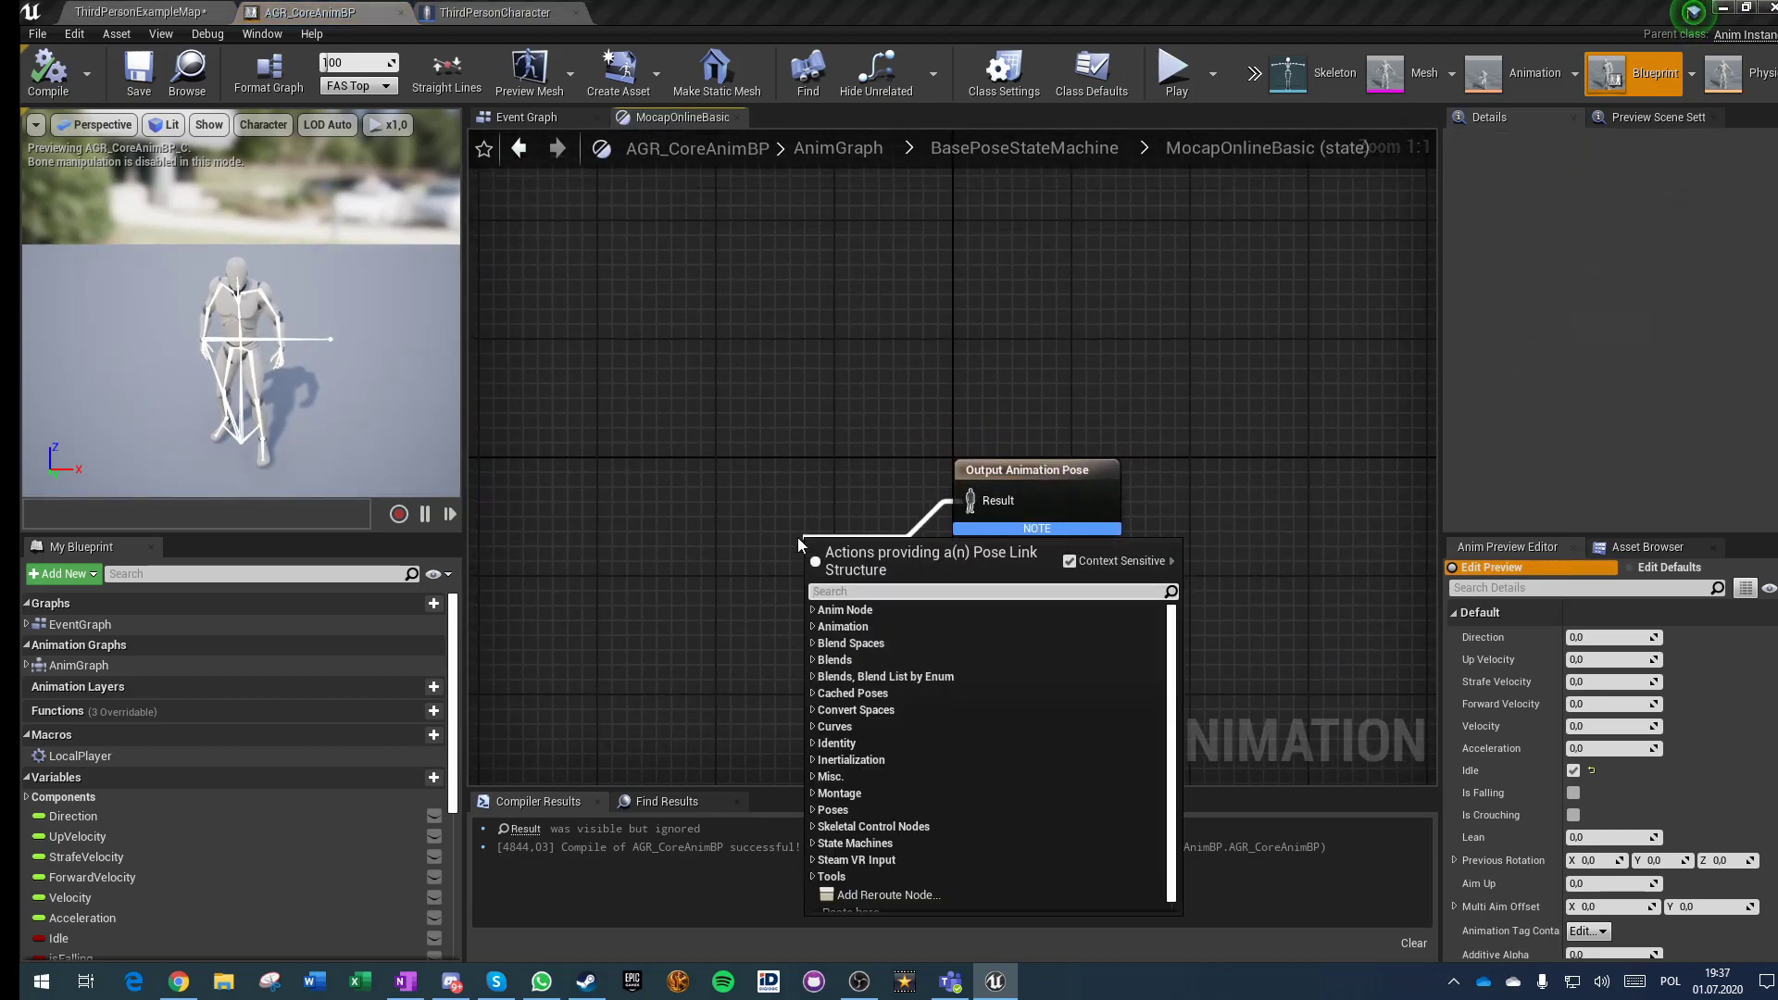
{"action": "type", "text": "grapg"}
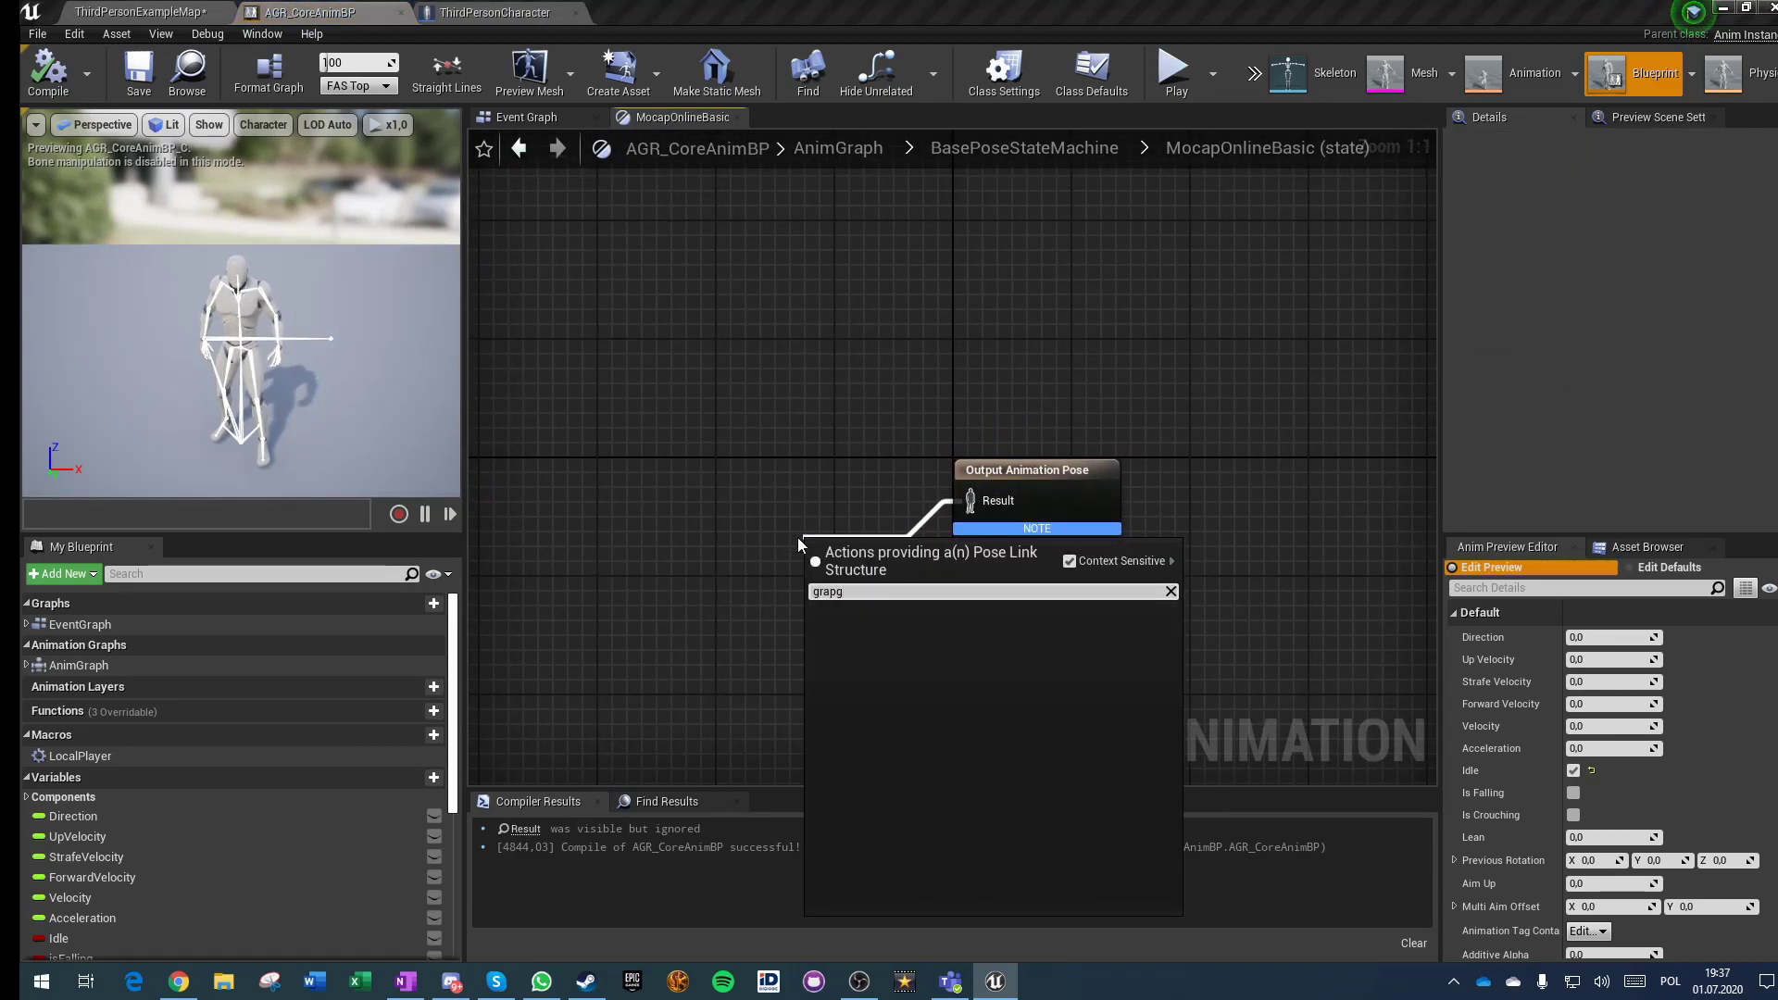
{"action": "key", "text": "Return"}
{"action": "left_click_drag", "start_coordinate": [850, 554], "coordinate": [770, 479]}
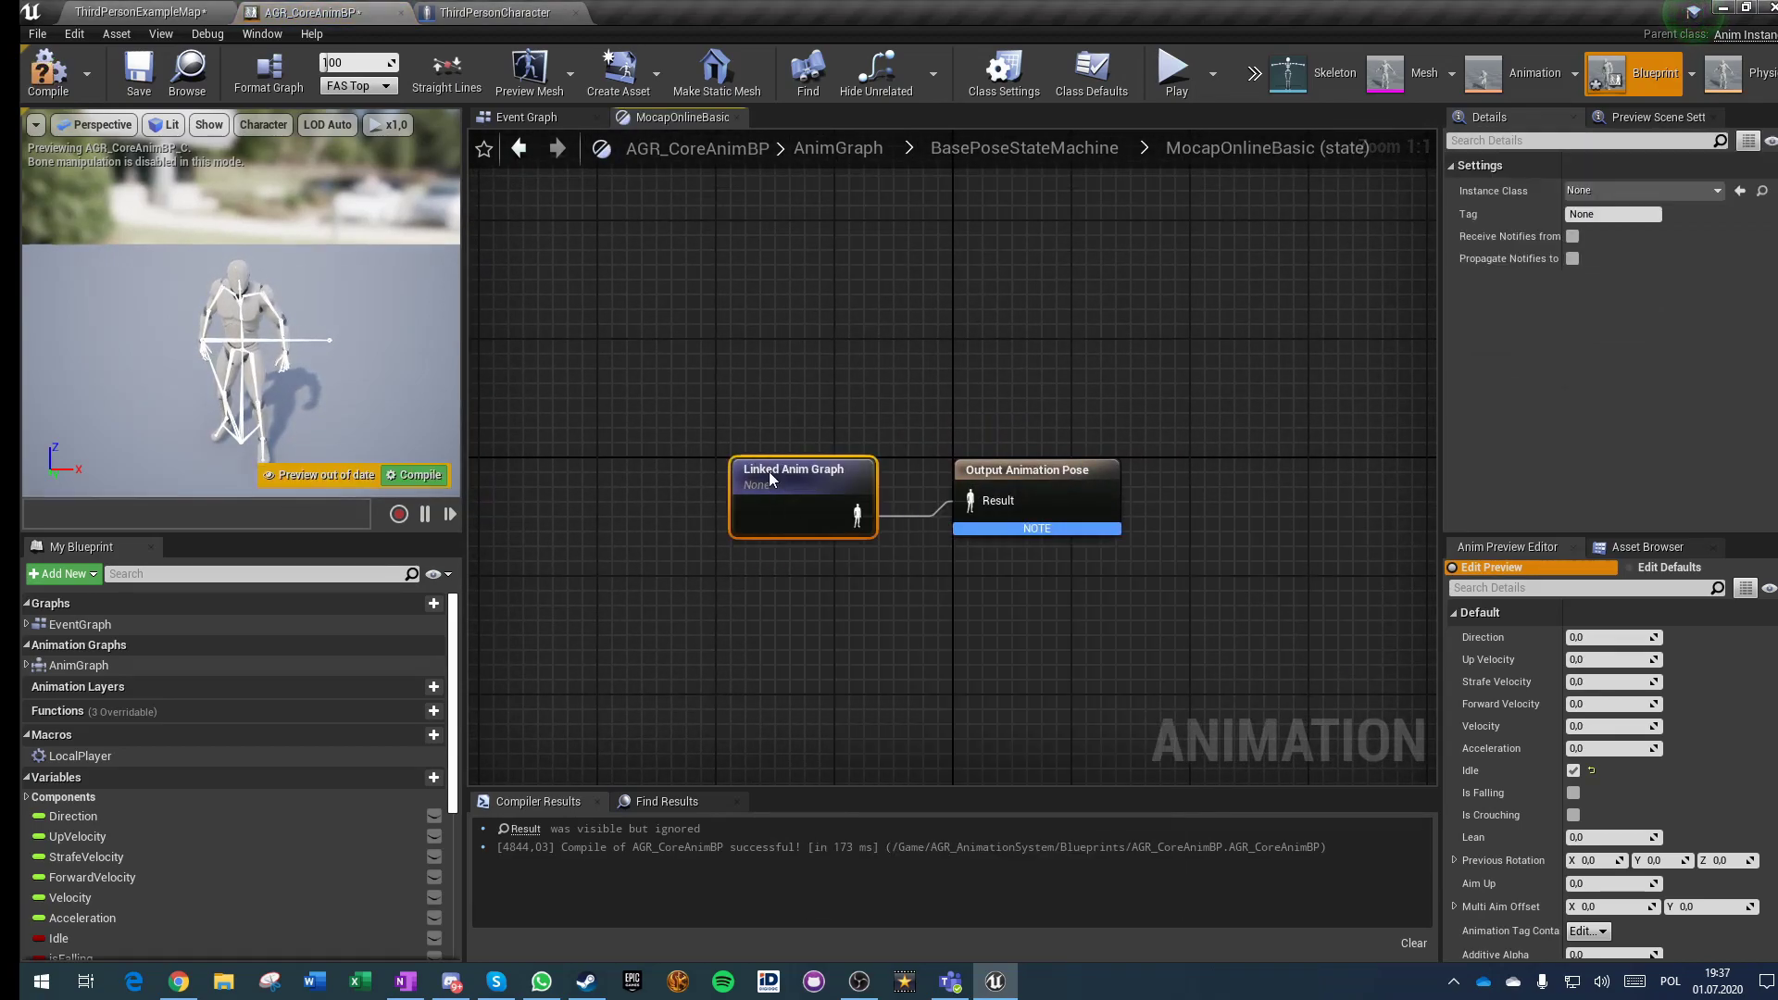
Step: Set the Linked Anim Graph's instance class to MocapBasic_AnimBP and expose all its properties as pins
{"action": "left_click", "coordinate": [1609, 192]}
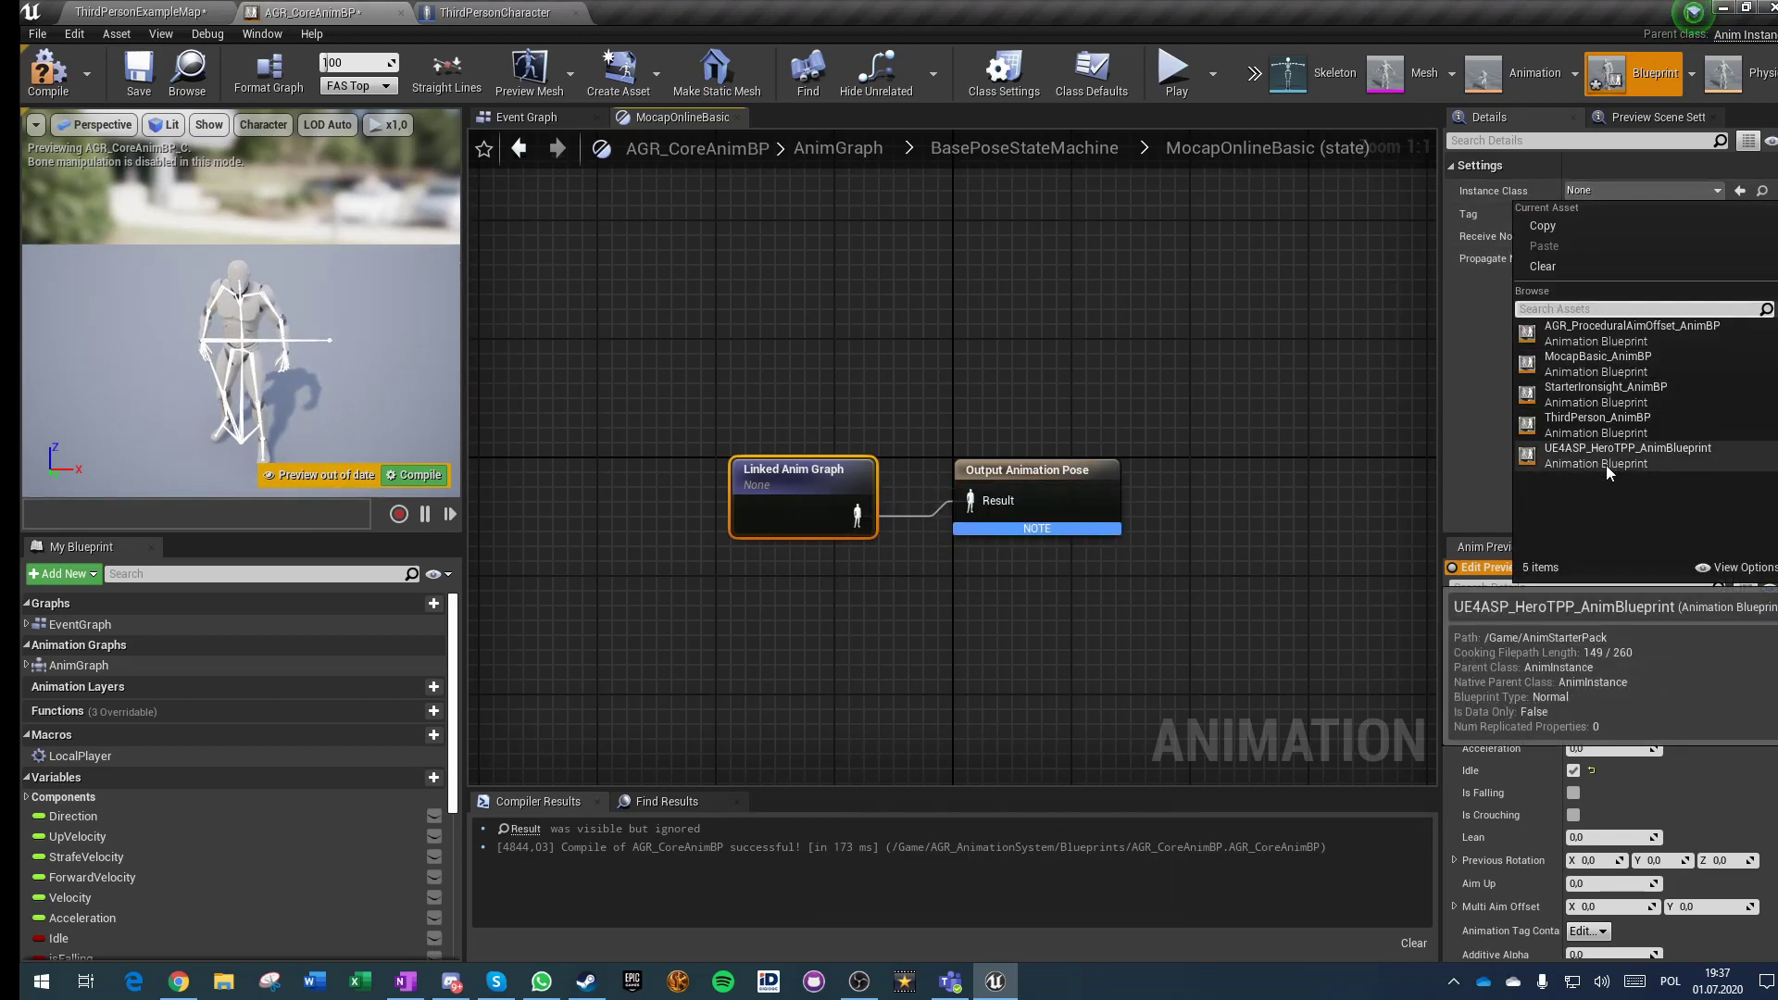
{"action": "left_click", "coordinate": [1596, 366]}
{"action": "left_click", "coordinate": [1672, 308]}
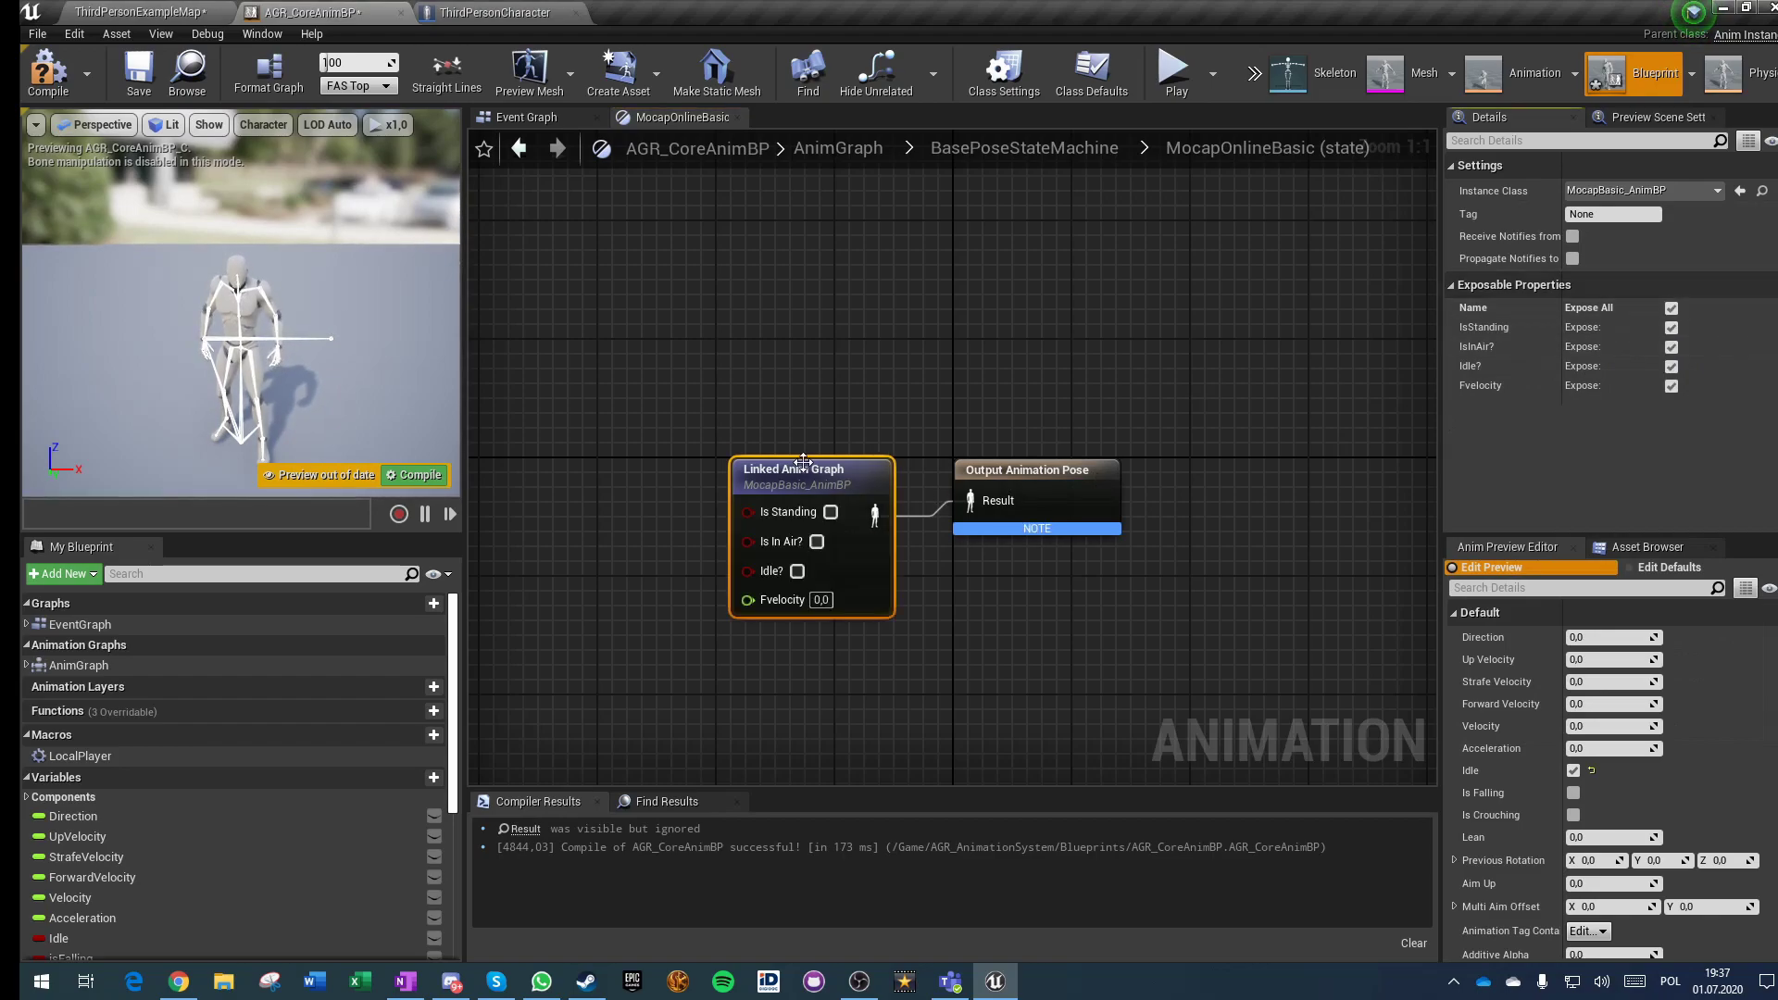
Step: Locate MocapBasic_AnimBP in the content folders, open it to view its AnimGraph, and return to AGR_CoreAnimBP
{"action": "left_click", "coordinate": [1762, 191]}
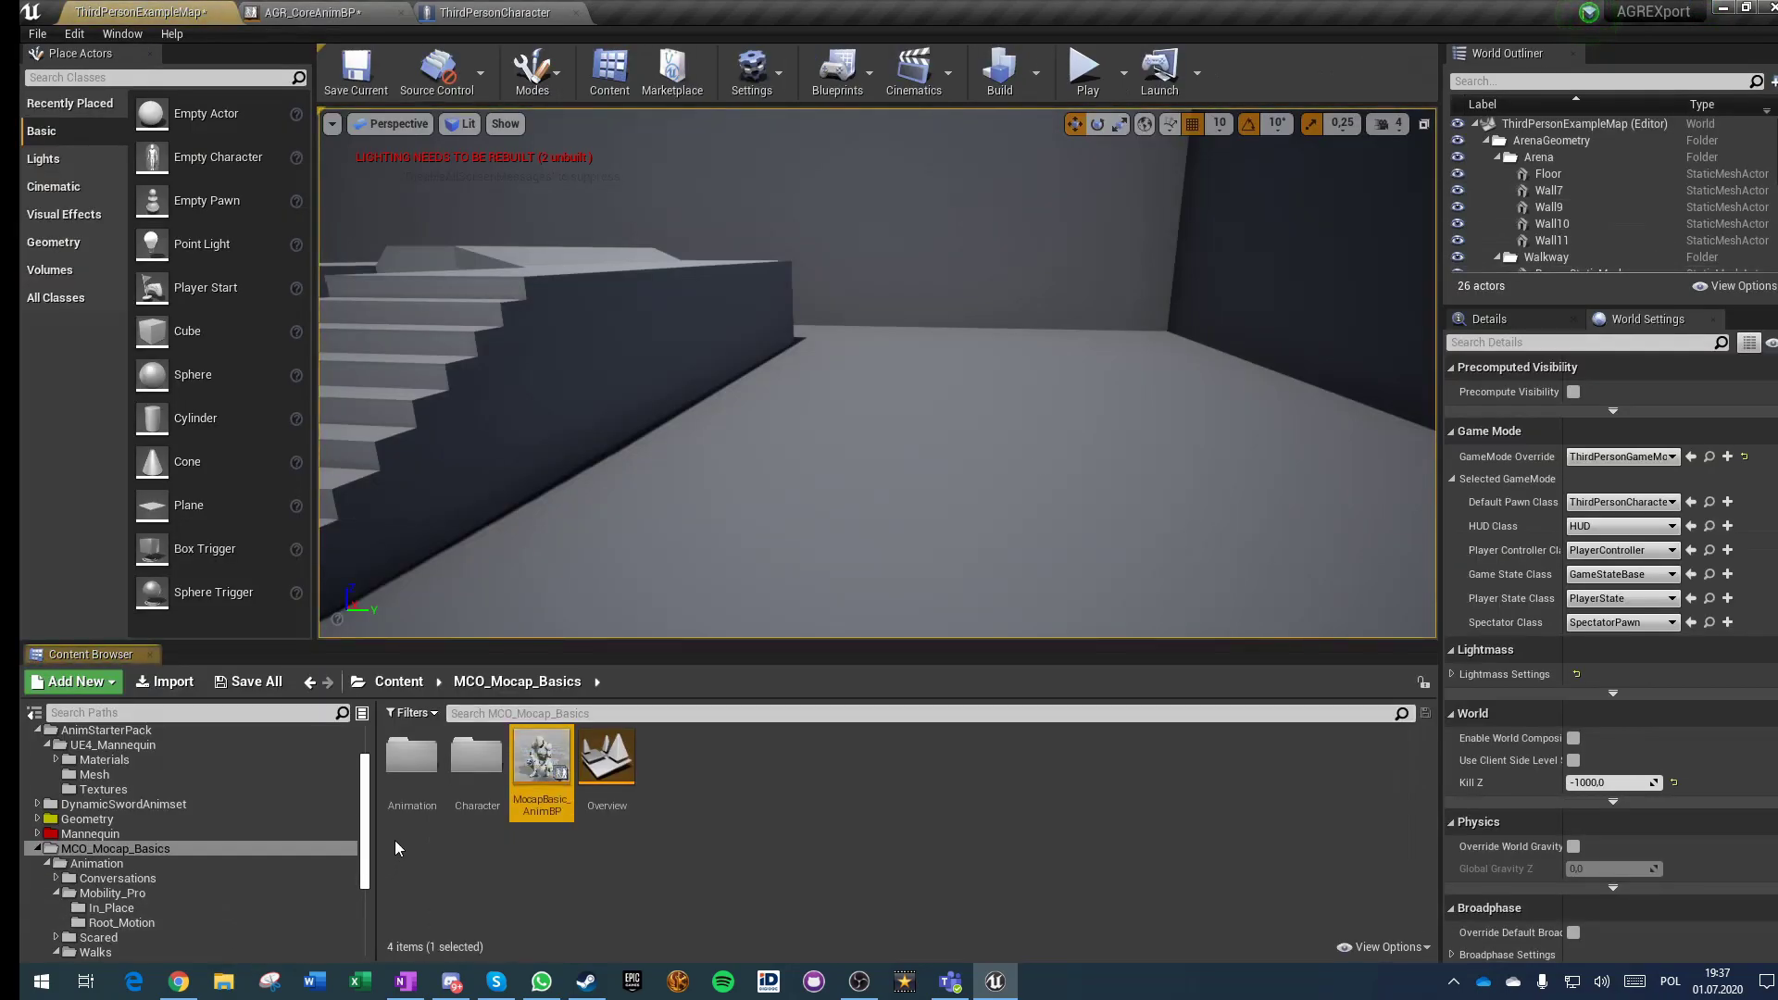
{"action": "double_click", "coordinate": [558, 795]}
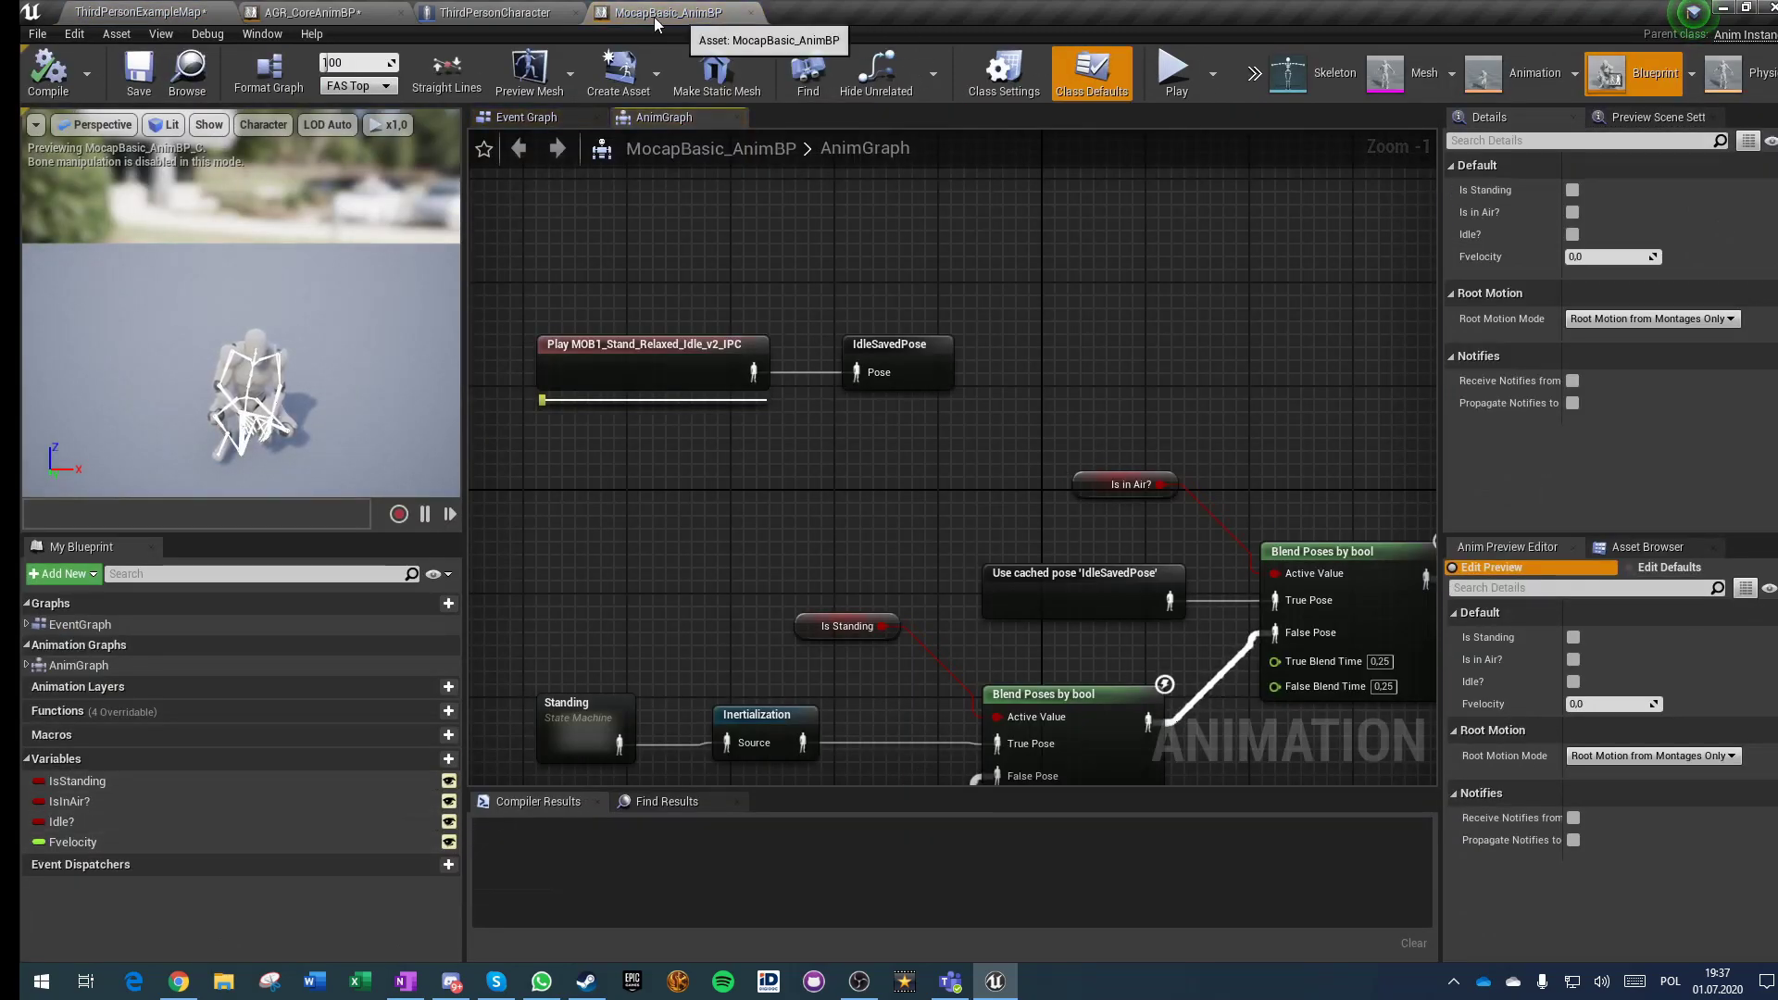
{"action": "left_click", "coordinate": [533, 14]}
{"action": "left_click", "coordinate": [292, 9]}
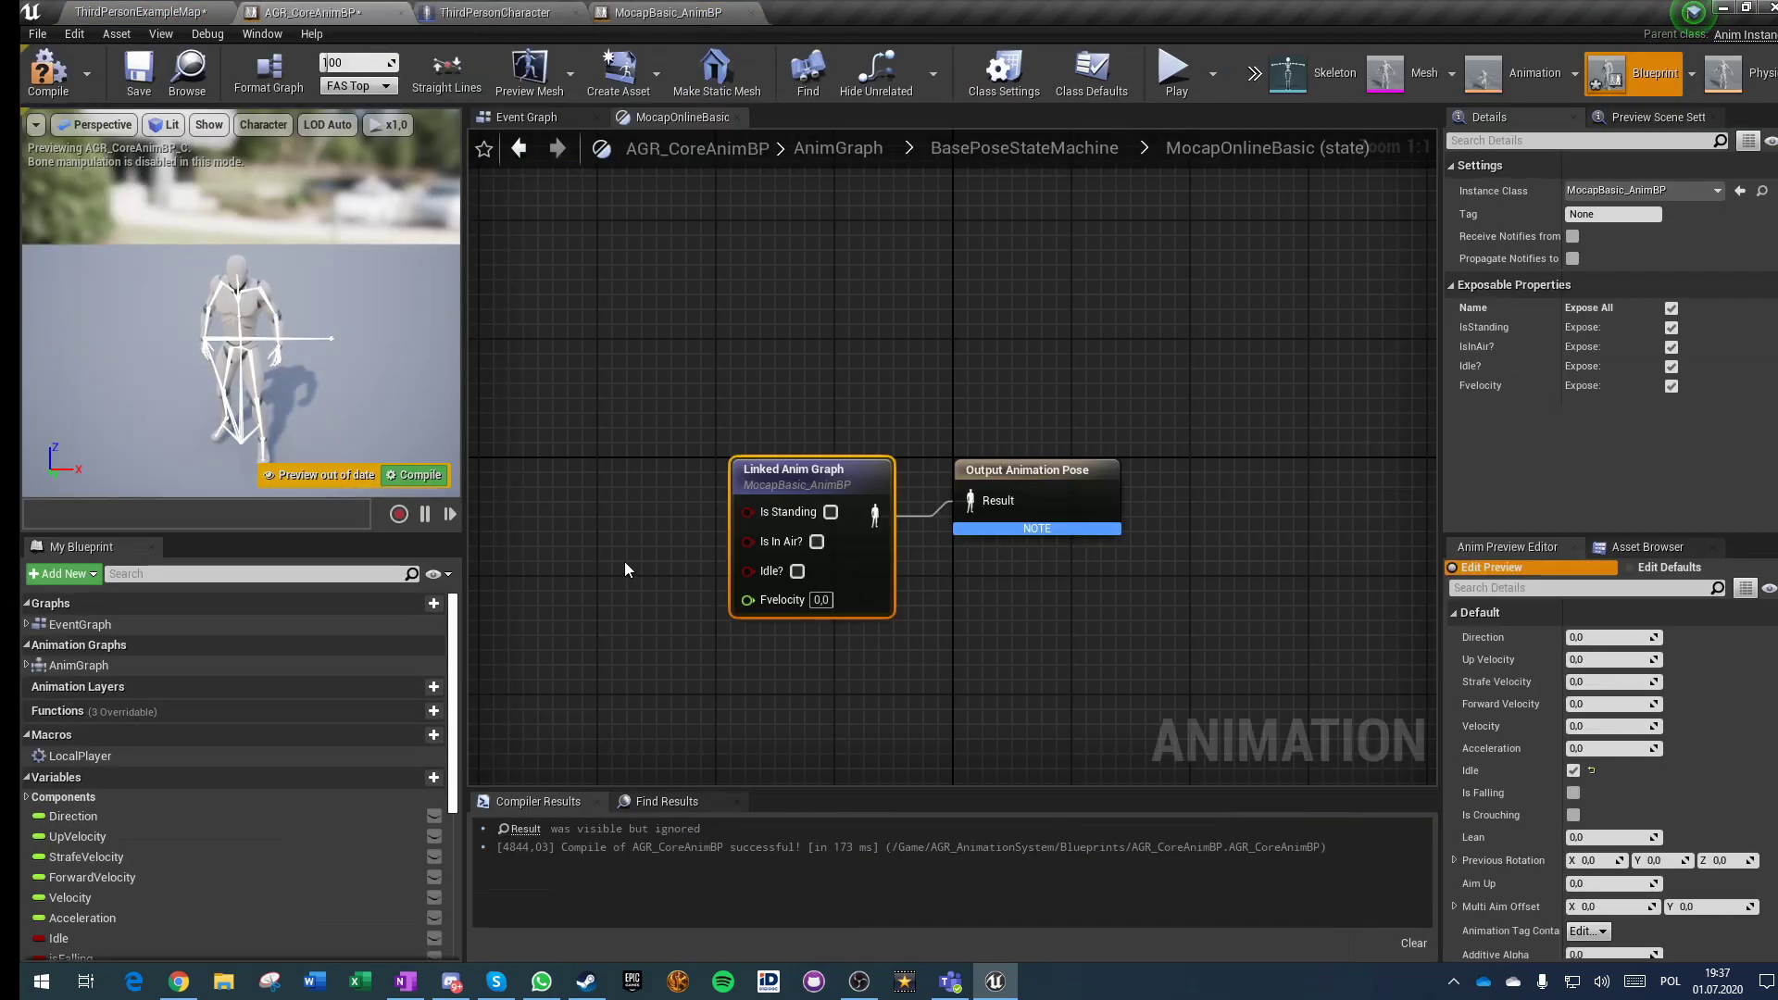
Step: Connect the Idle variable to the linked graph's Idle? pin and ForwardVelocity to its Fvelocity pin
{"action": "scroll", "coordinate": [70, 903], "scroll_direction": "down", "scroll_amount": 2}
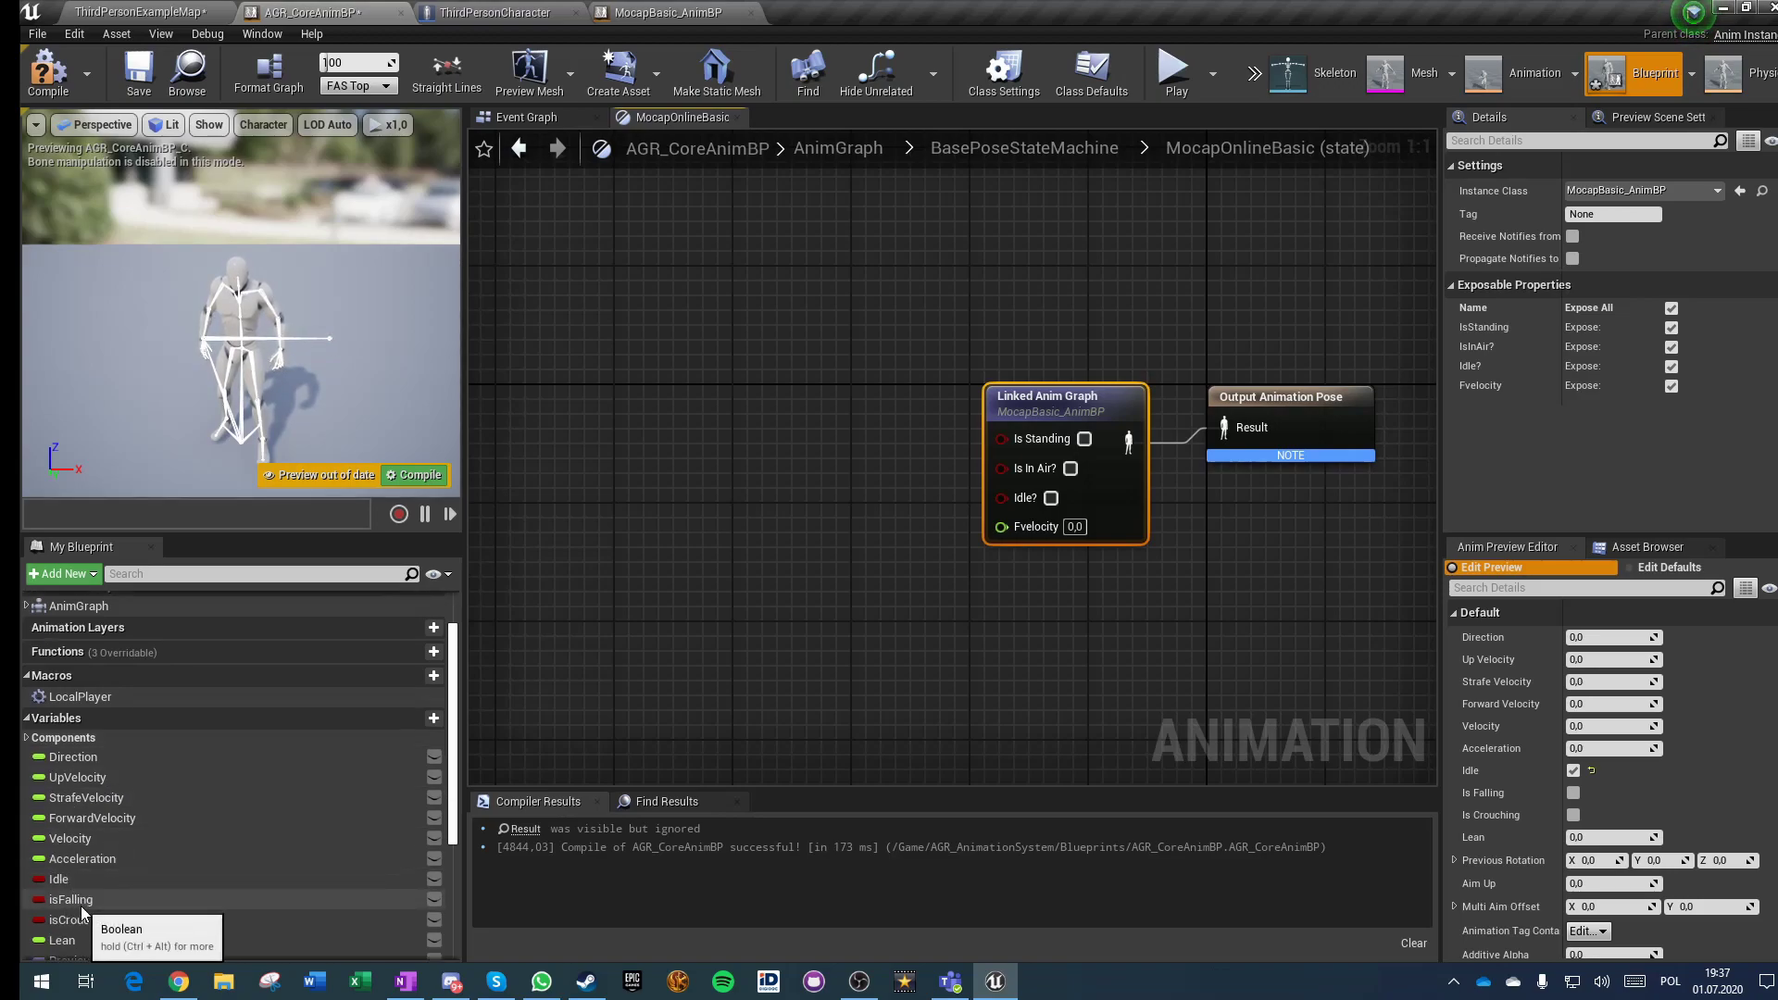
{"action": "left_click_drag", "start_coordinate": [59, 879], "coordinate": [804, 598]}
{"action": "left_click_drag", "start_coordinate": [1028, 475], "coordinate": [1002, 497]}
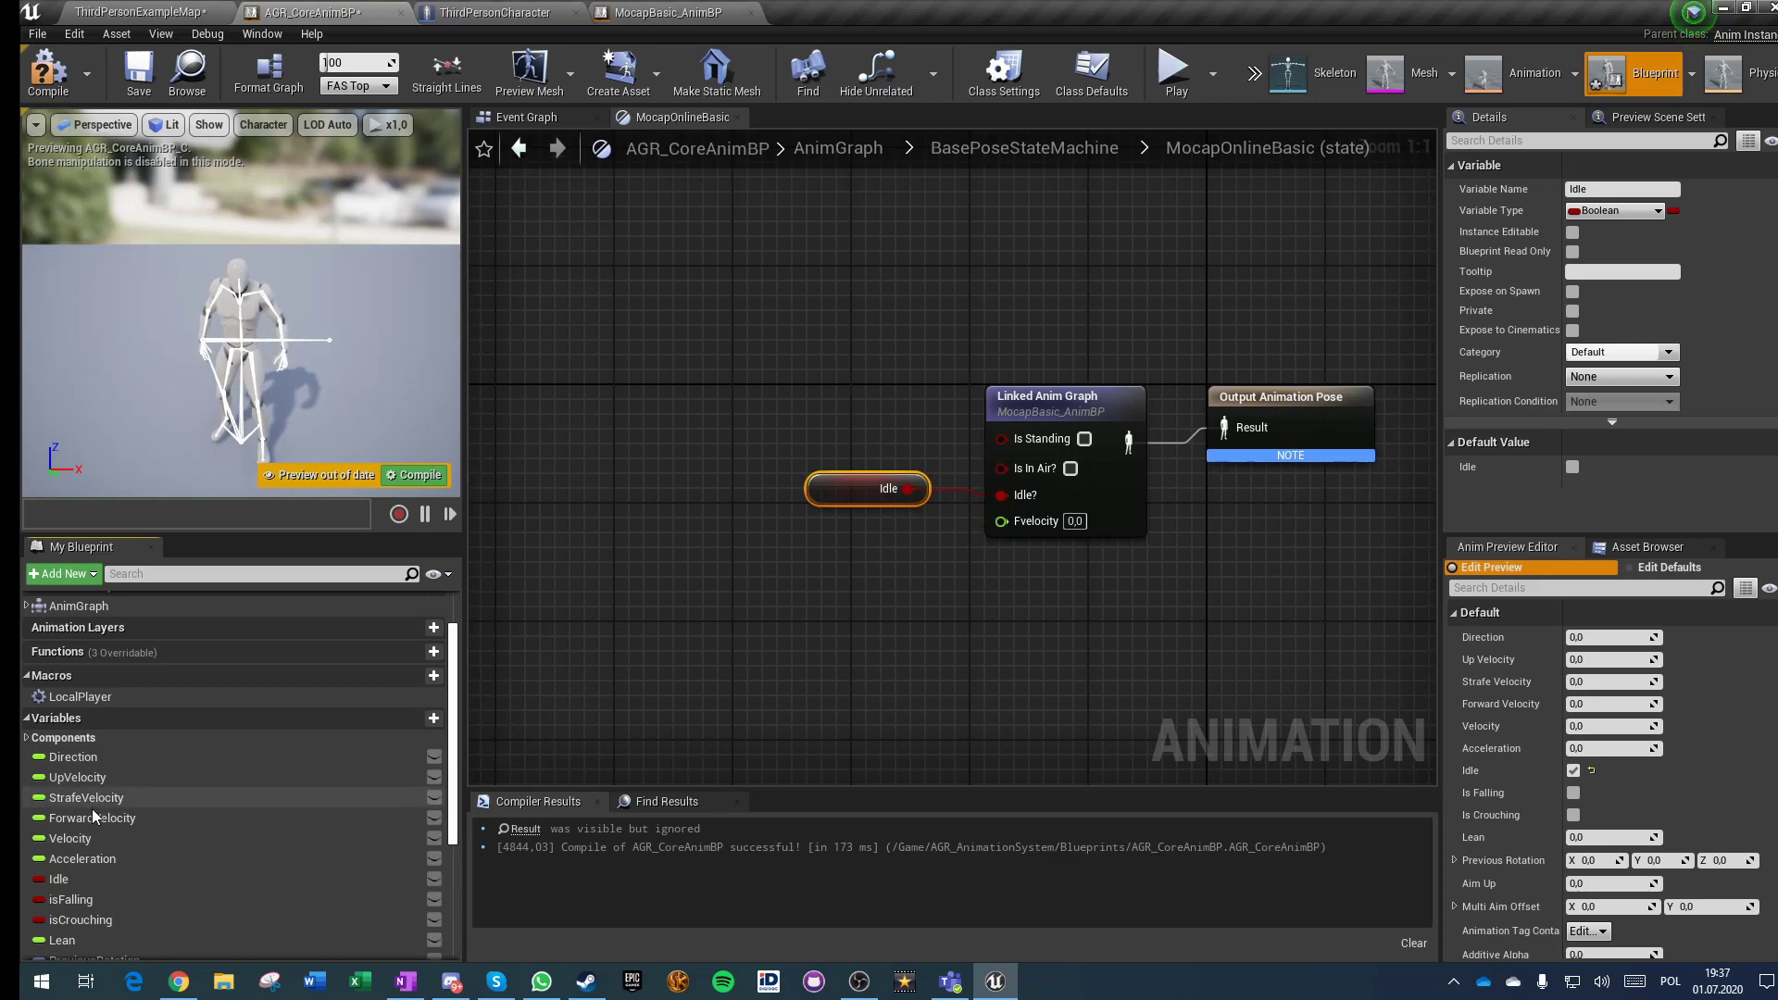
{"action": "left_click_drag", "start_coordinate": [91, 818], "coordinate": [1002, 521]}
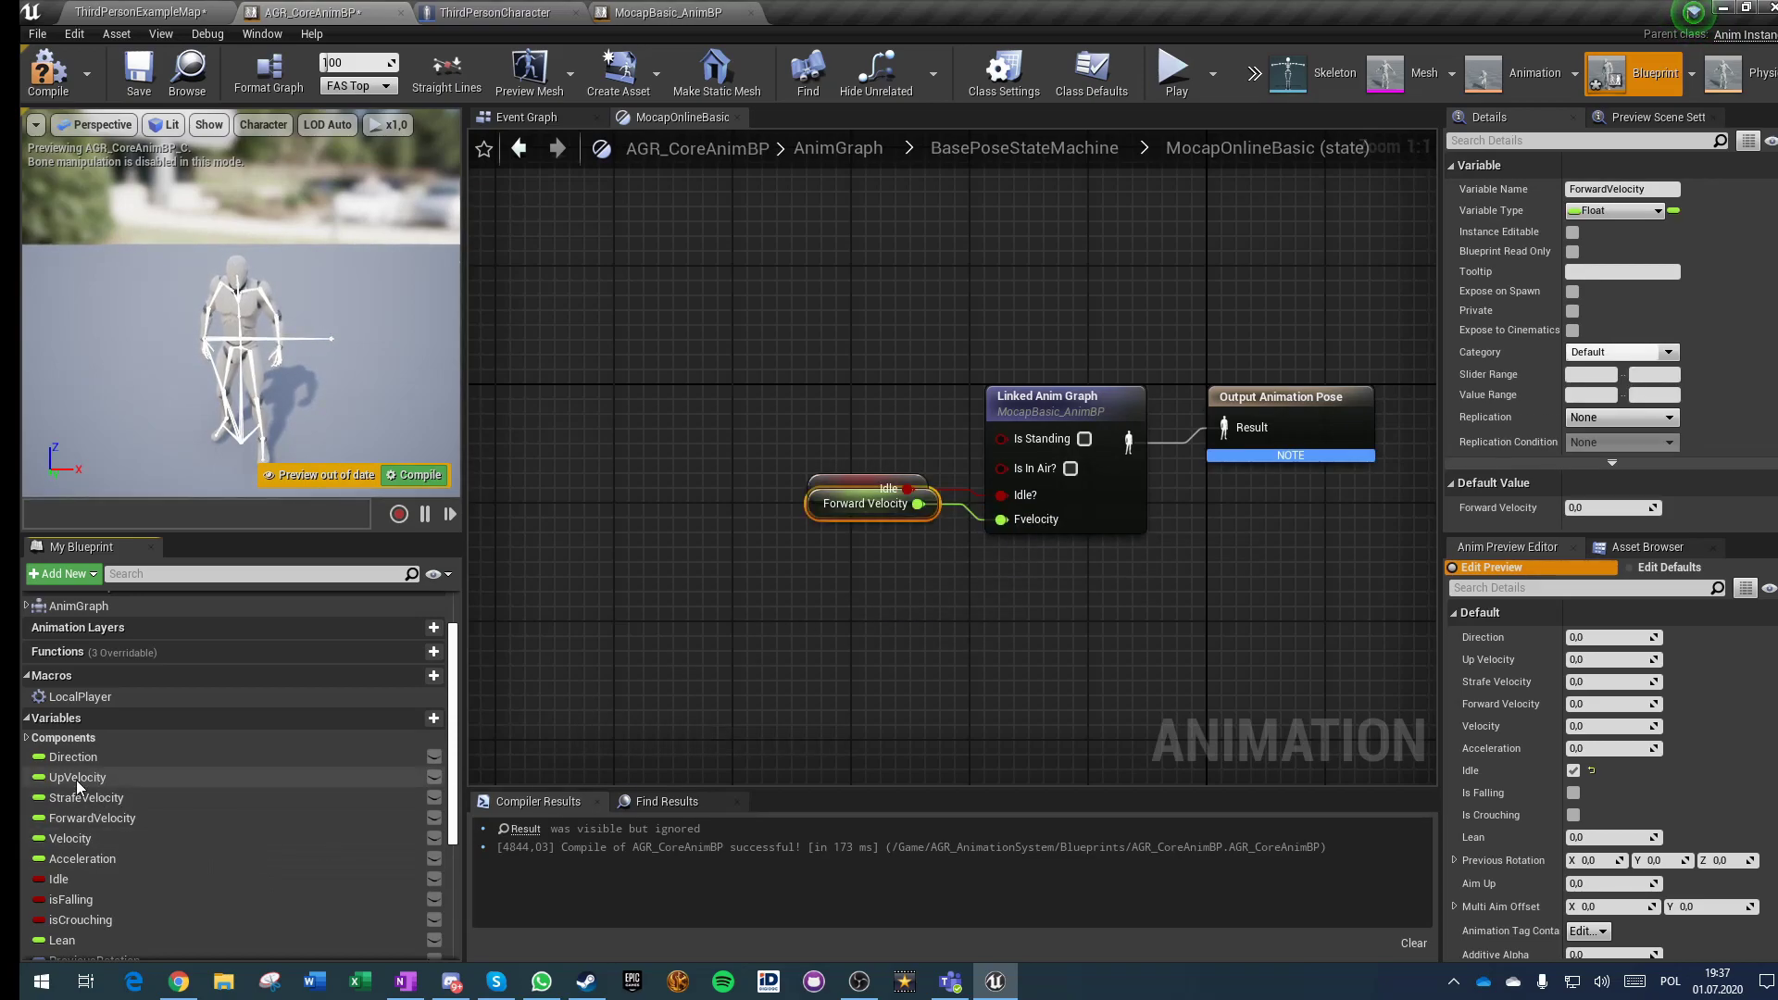
Step: Feed the isCrouching variable through a NOT node into the linked graph's Is Standing pin
{"action": "scroll", "coordinate": [76, 815], "scroll_direction": "down", "scroll_amount": 2}
{"action": "left_click_drag", "start_coordinate": [81, 861], "coordinate": [819, 414]}
{"action": "left_click", "coordinate": [676, 428]}
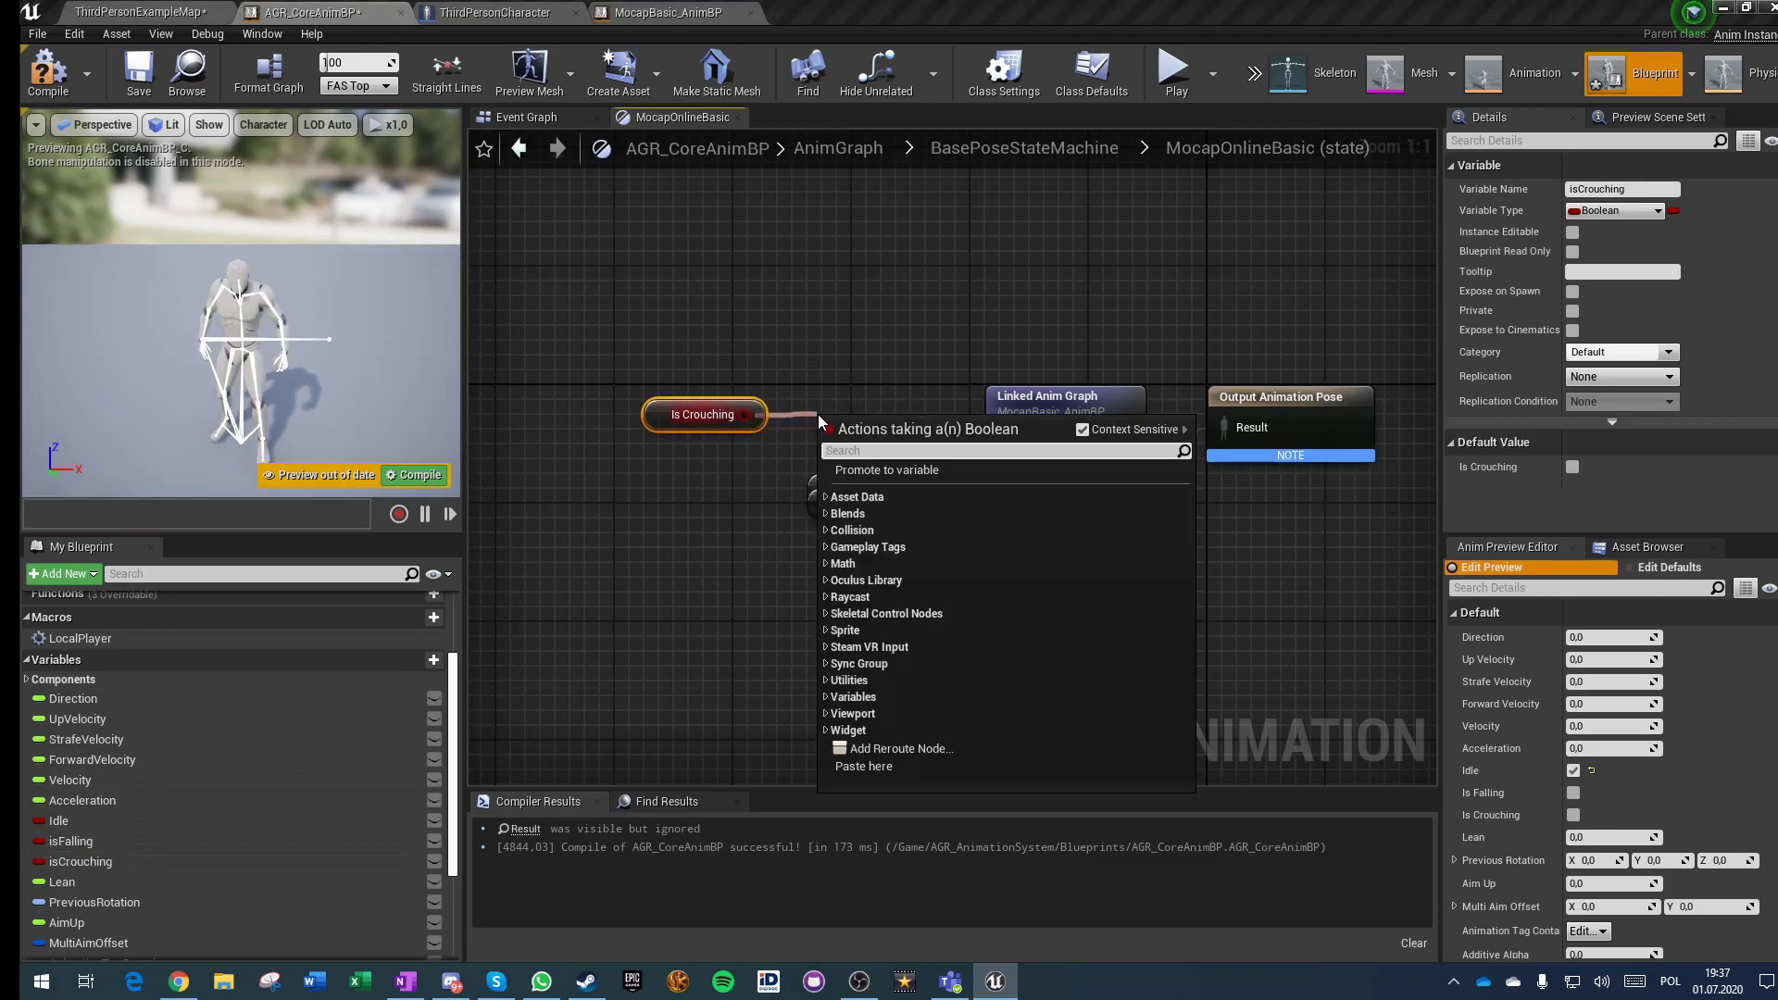
{"action": "type", "text": "not"}
{"action": "key", "text": "Return"}
{"action": "left_click_drag", "start_coordinate": [922, 433], "coordinate": [1044, 448]}
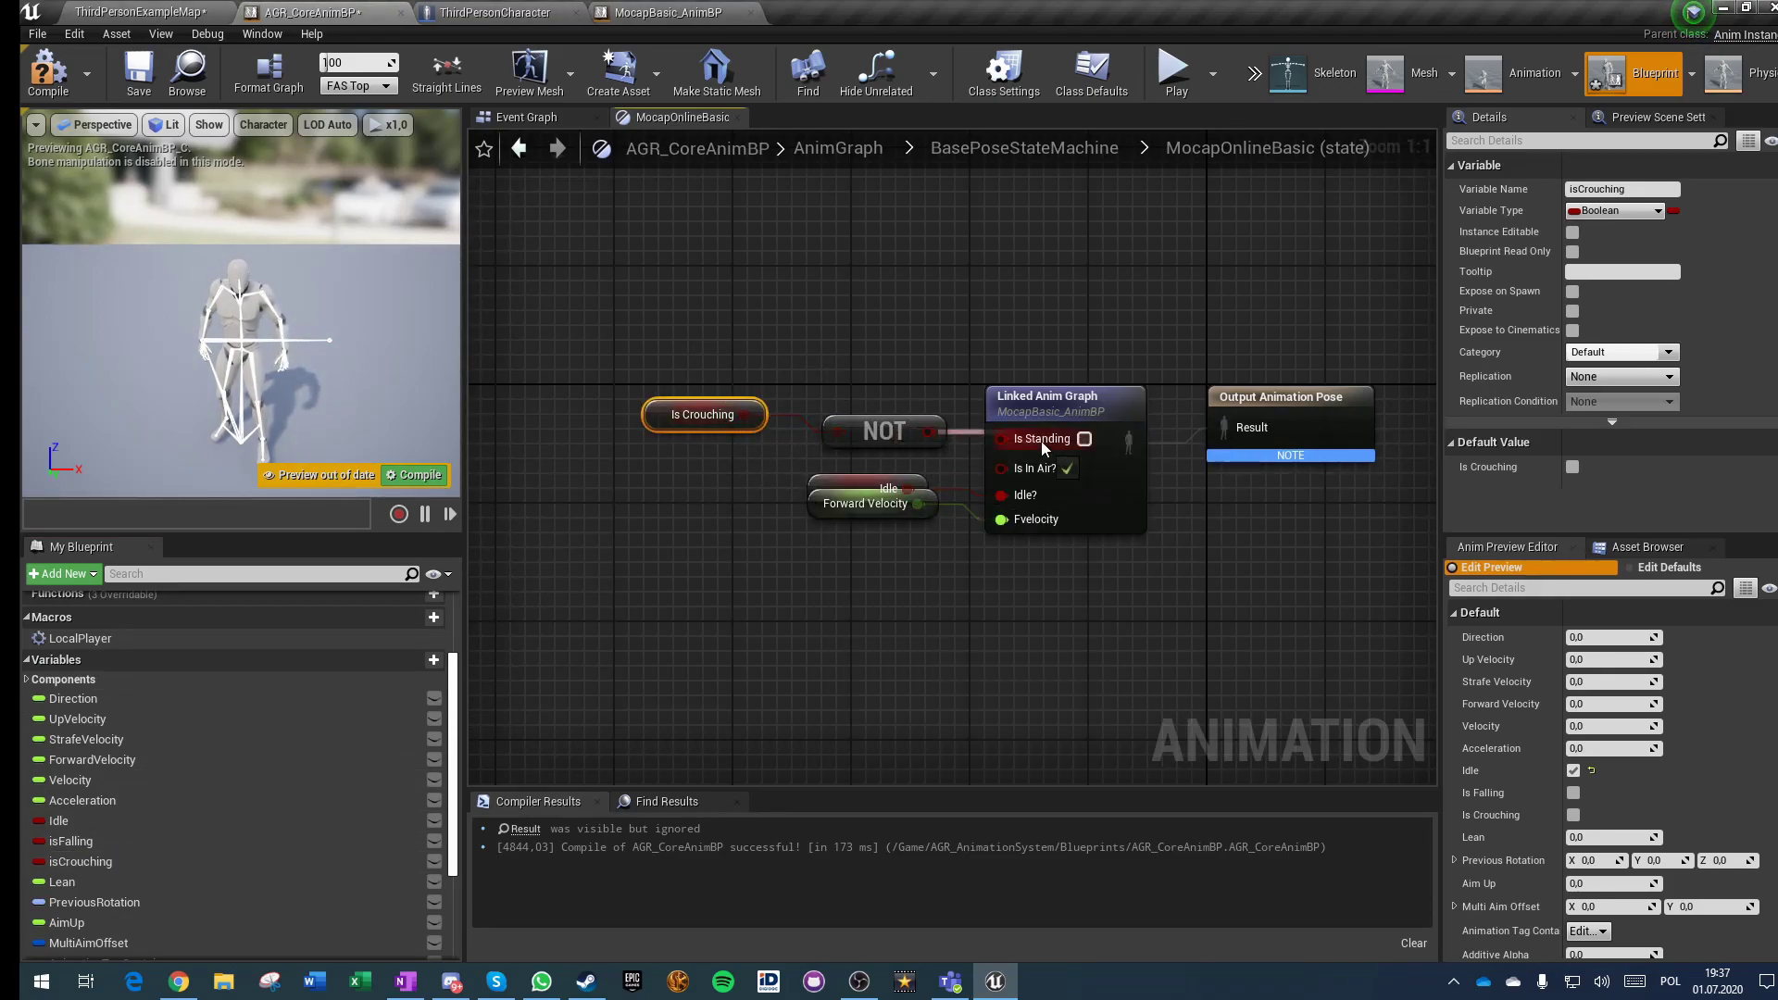
Step: Connect the isFalling variable to the linked graph's Is In Air? pin and save AGR_CoreAnimBP
{"action": "left_click", "coordinate": [808, 539]}
{"action": "scroll", "coordinate": [147, 870], "scroll_direction": "down", "scroll_amount": 2}
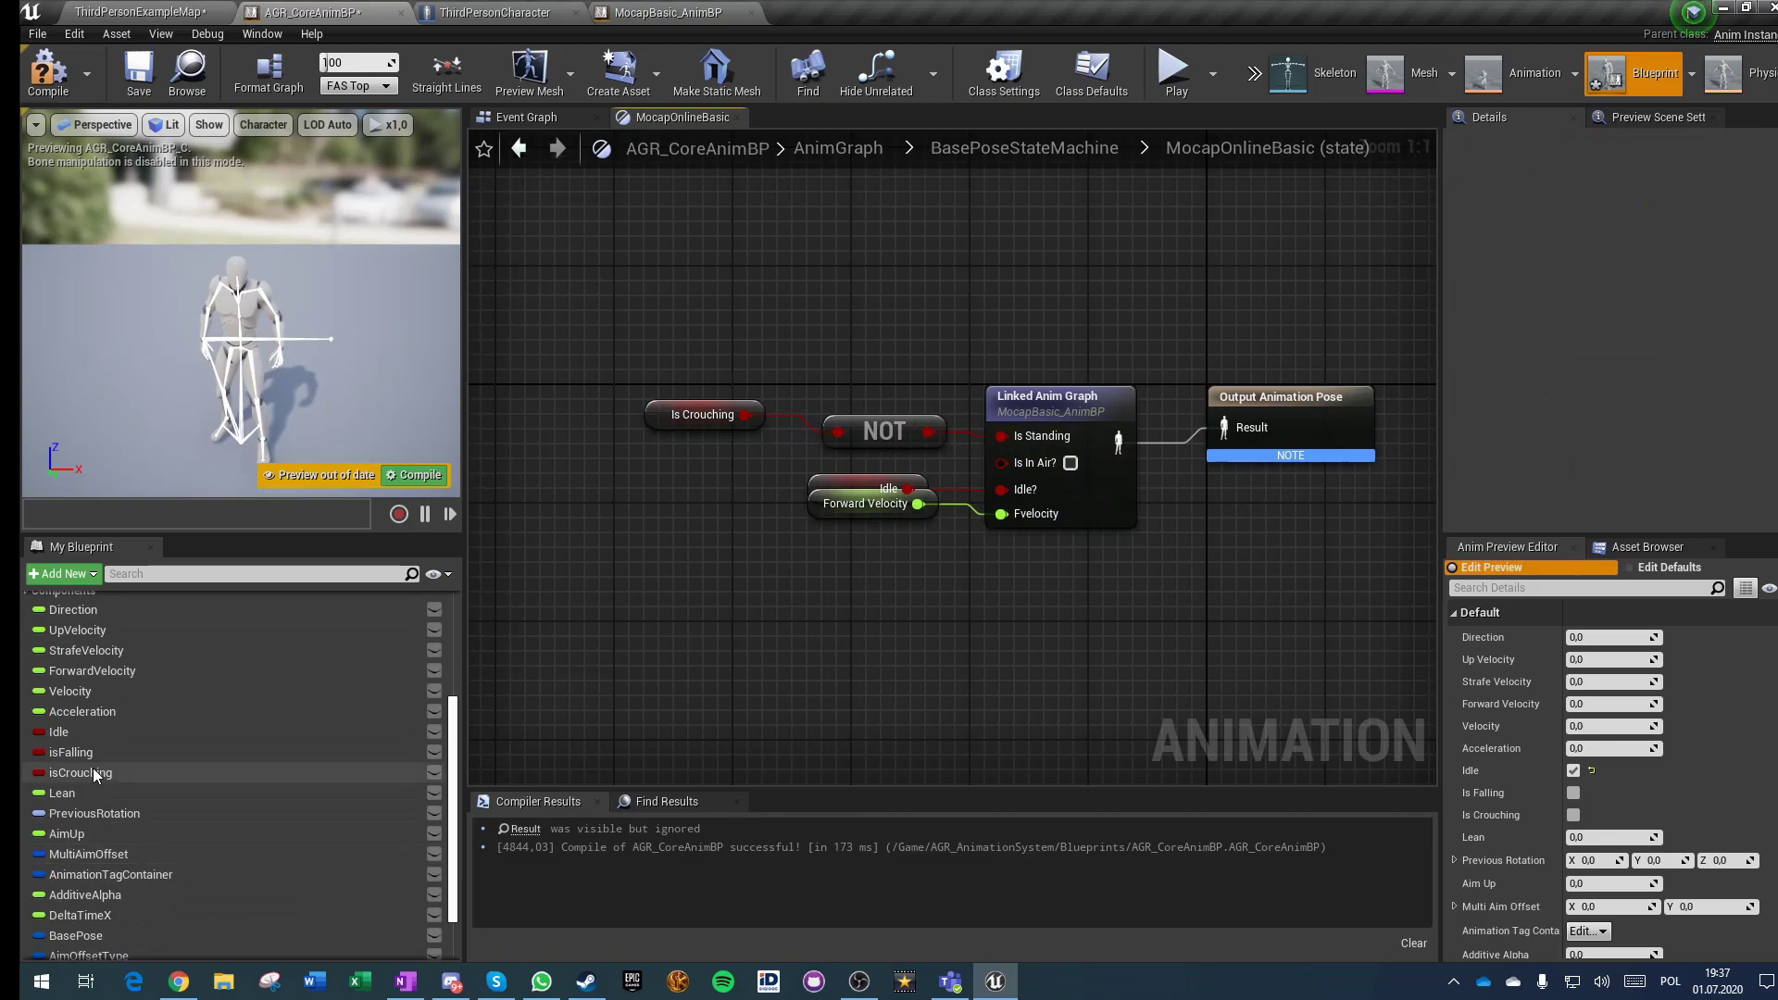
{"action": "left_click", "coordinate": [90, 754]}
{"action": "left_click_drag", "start_coordinate": [90, 754], "coordinate": [1001, 462]}
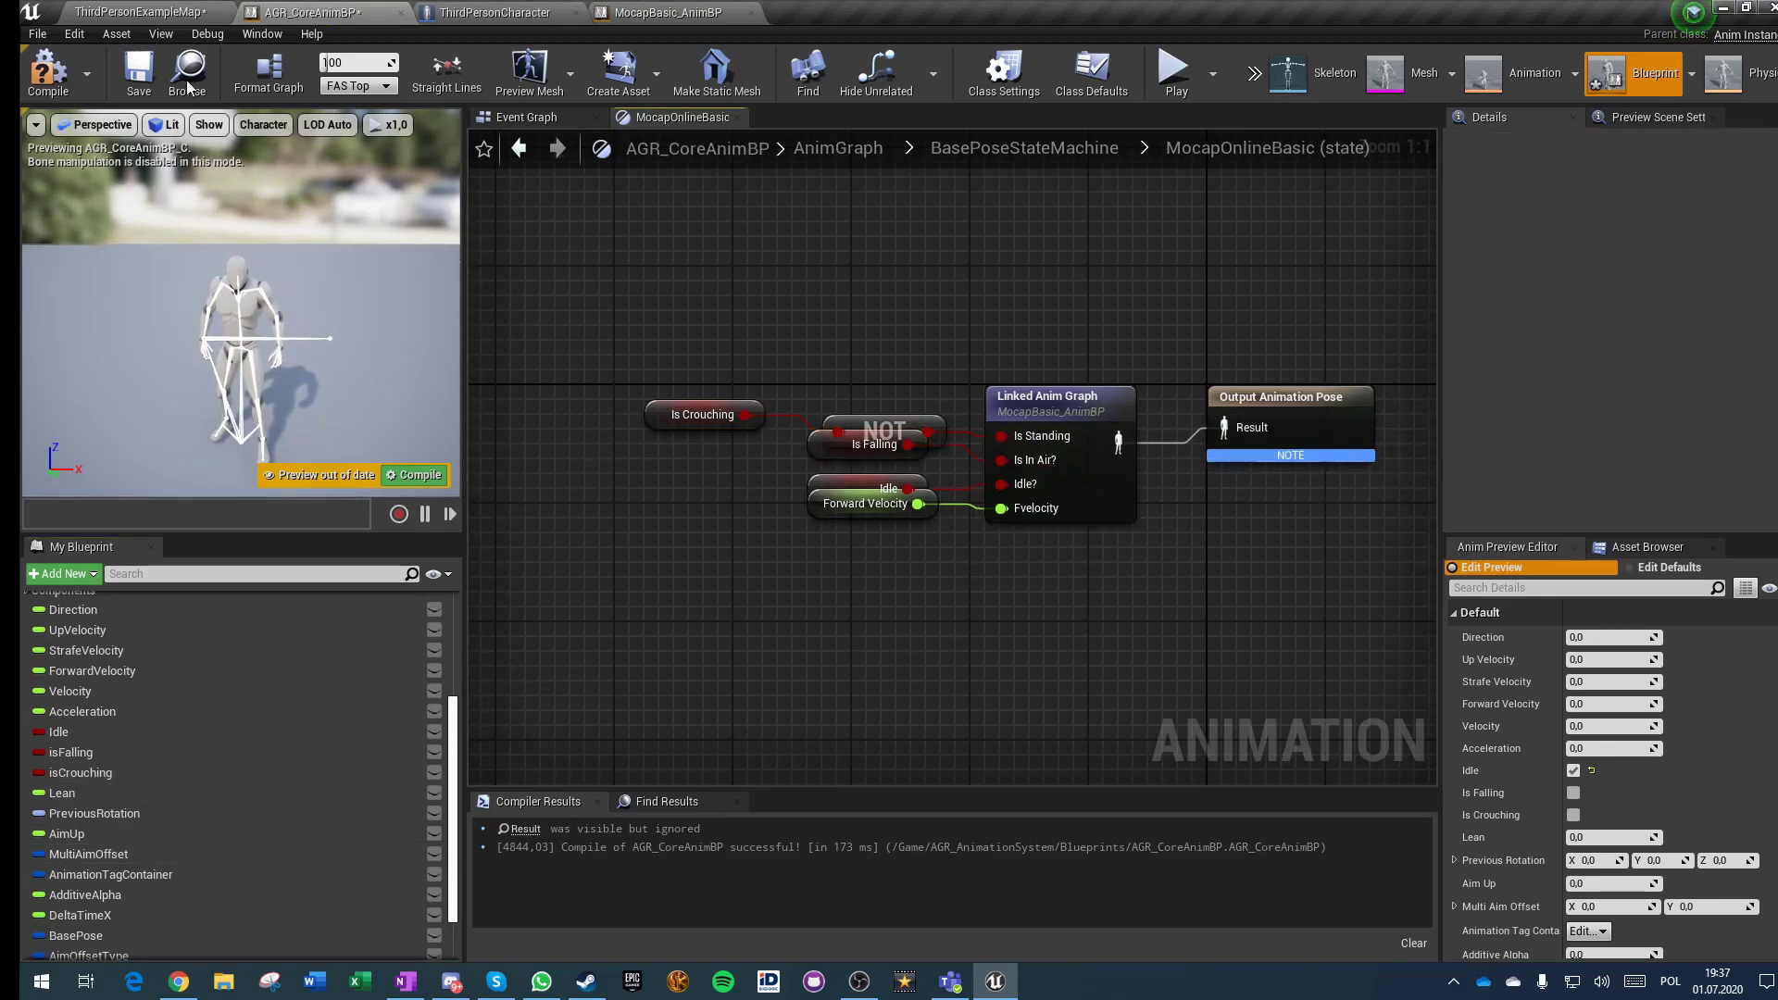
{"action": "left_click", "coordinate": [138, 76]}
Step: Play ThirdPersonExampleMap, test the character's walking in the client preview window, and stop the session
{"action": "left_click", "coordinate": [147, 13]}
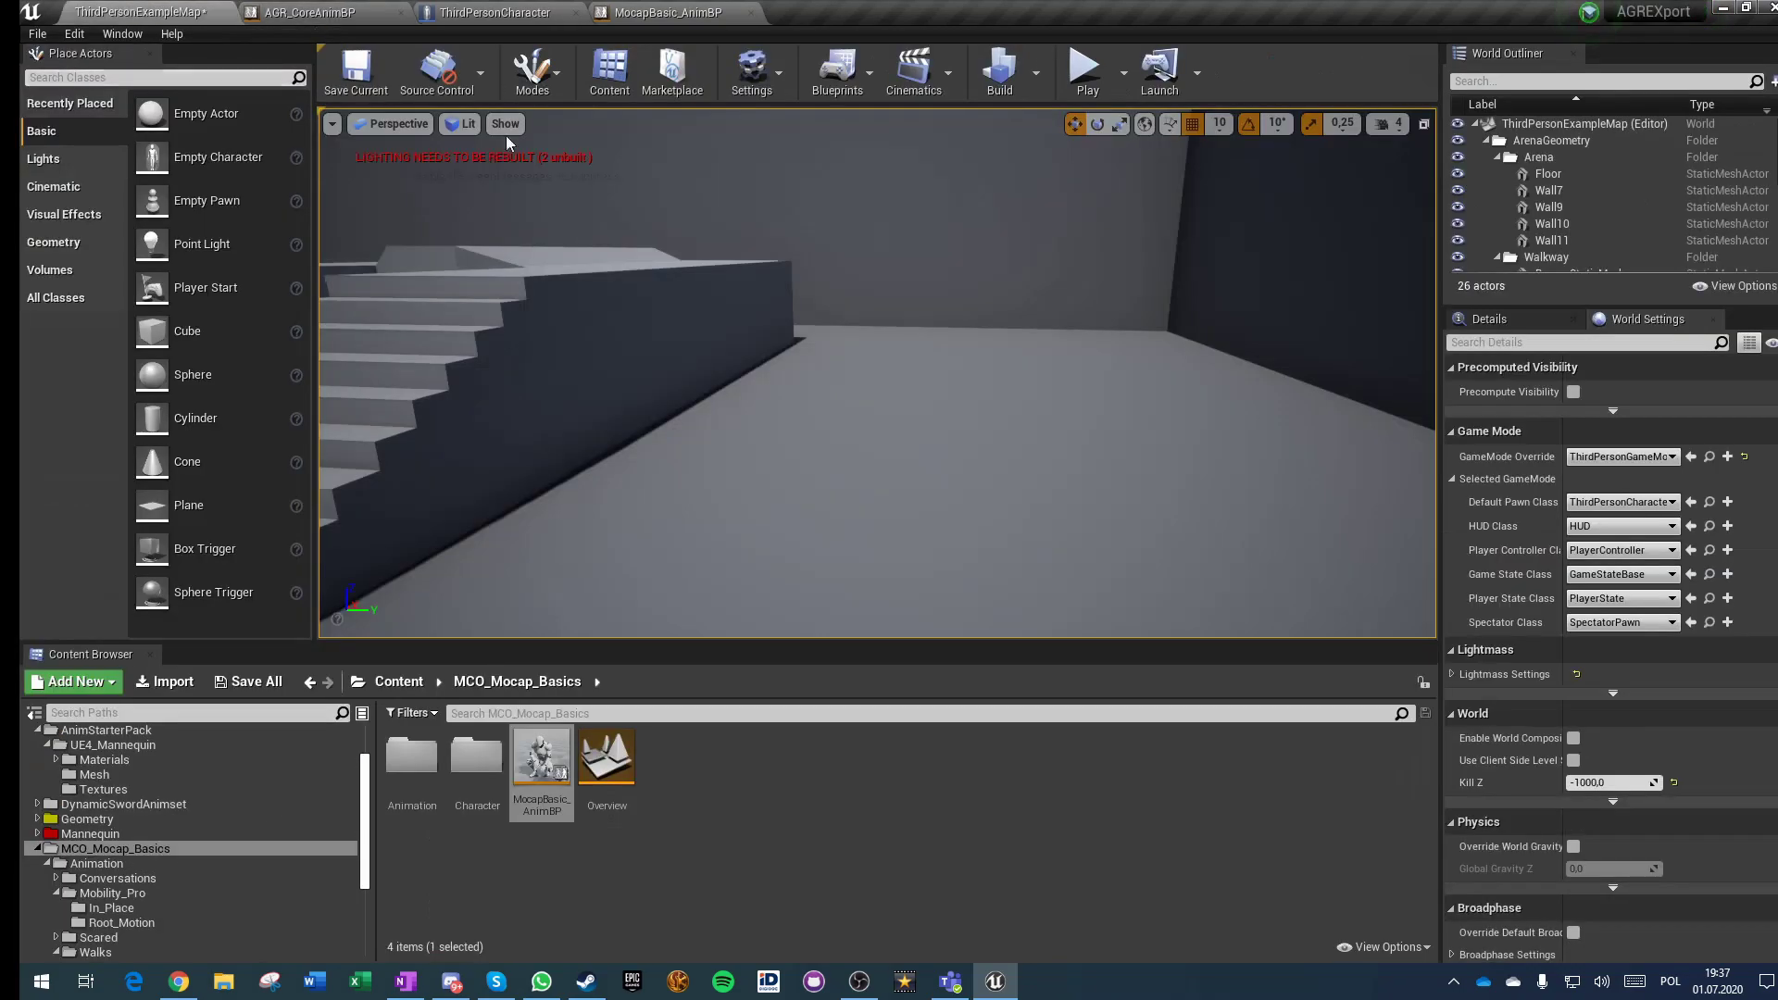
{"action": "left_click", "coordinate": [1081, 74]}
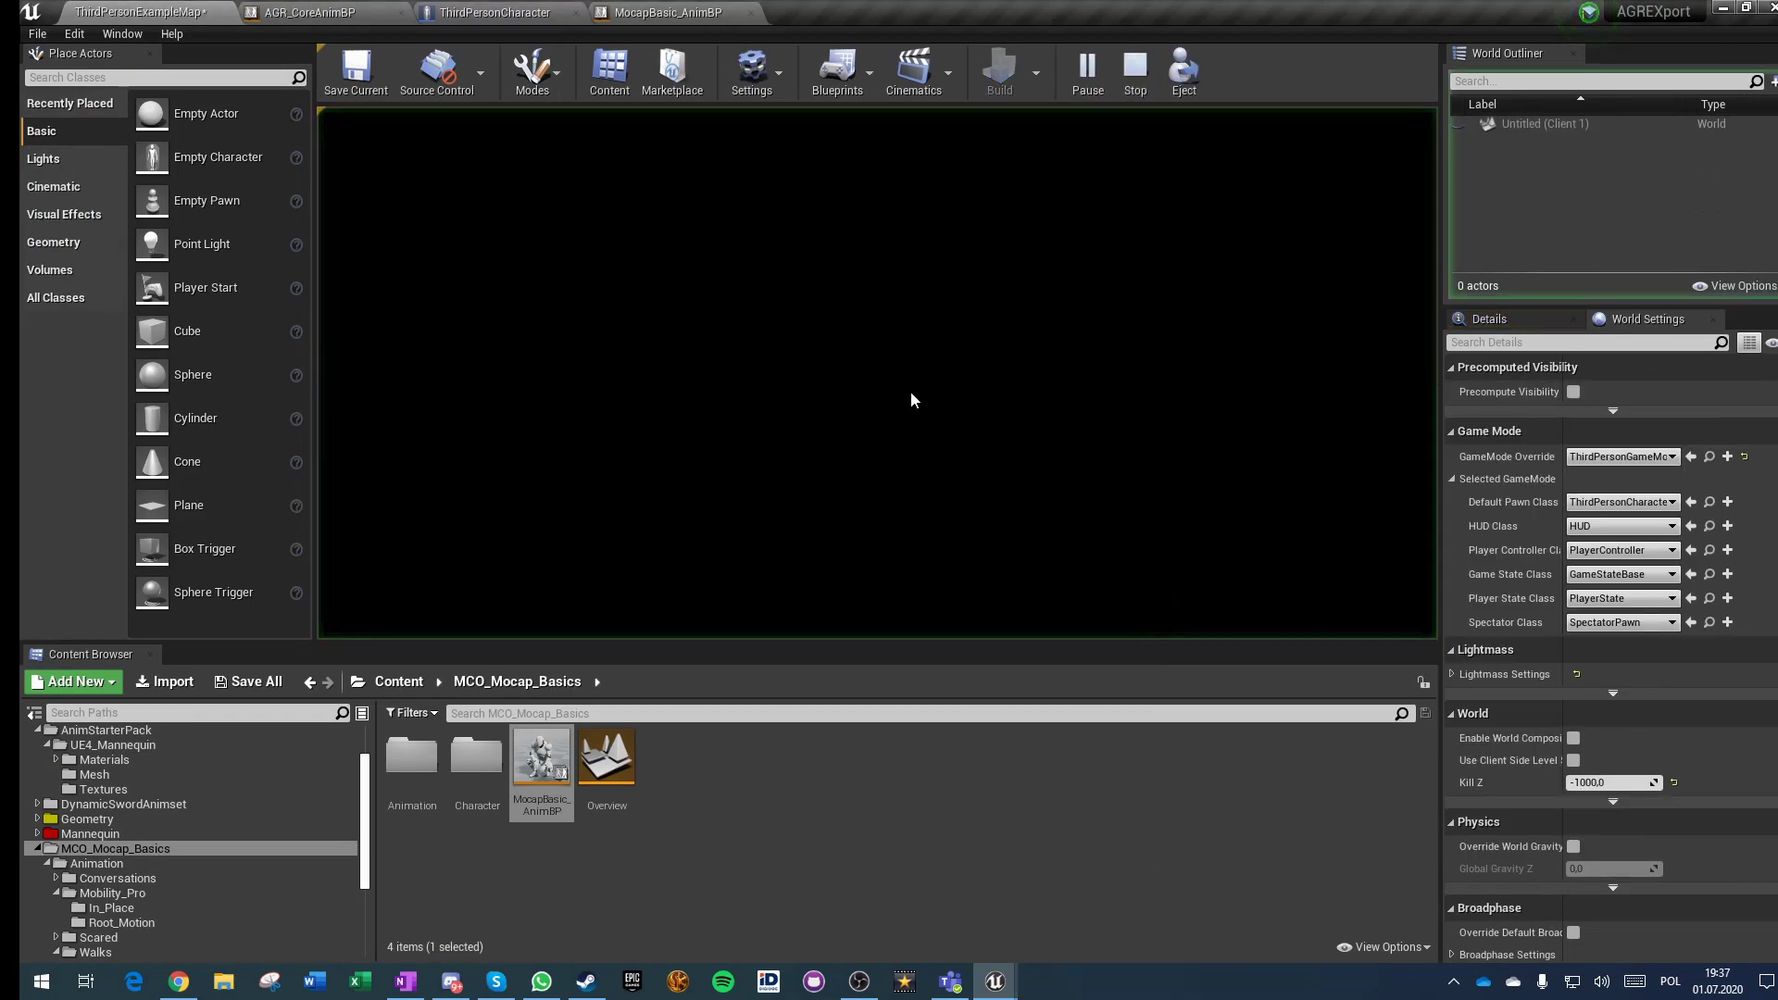
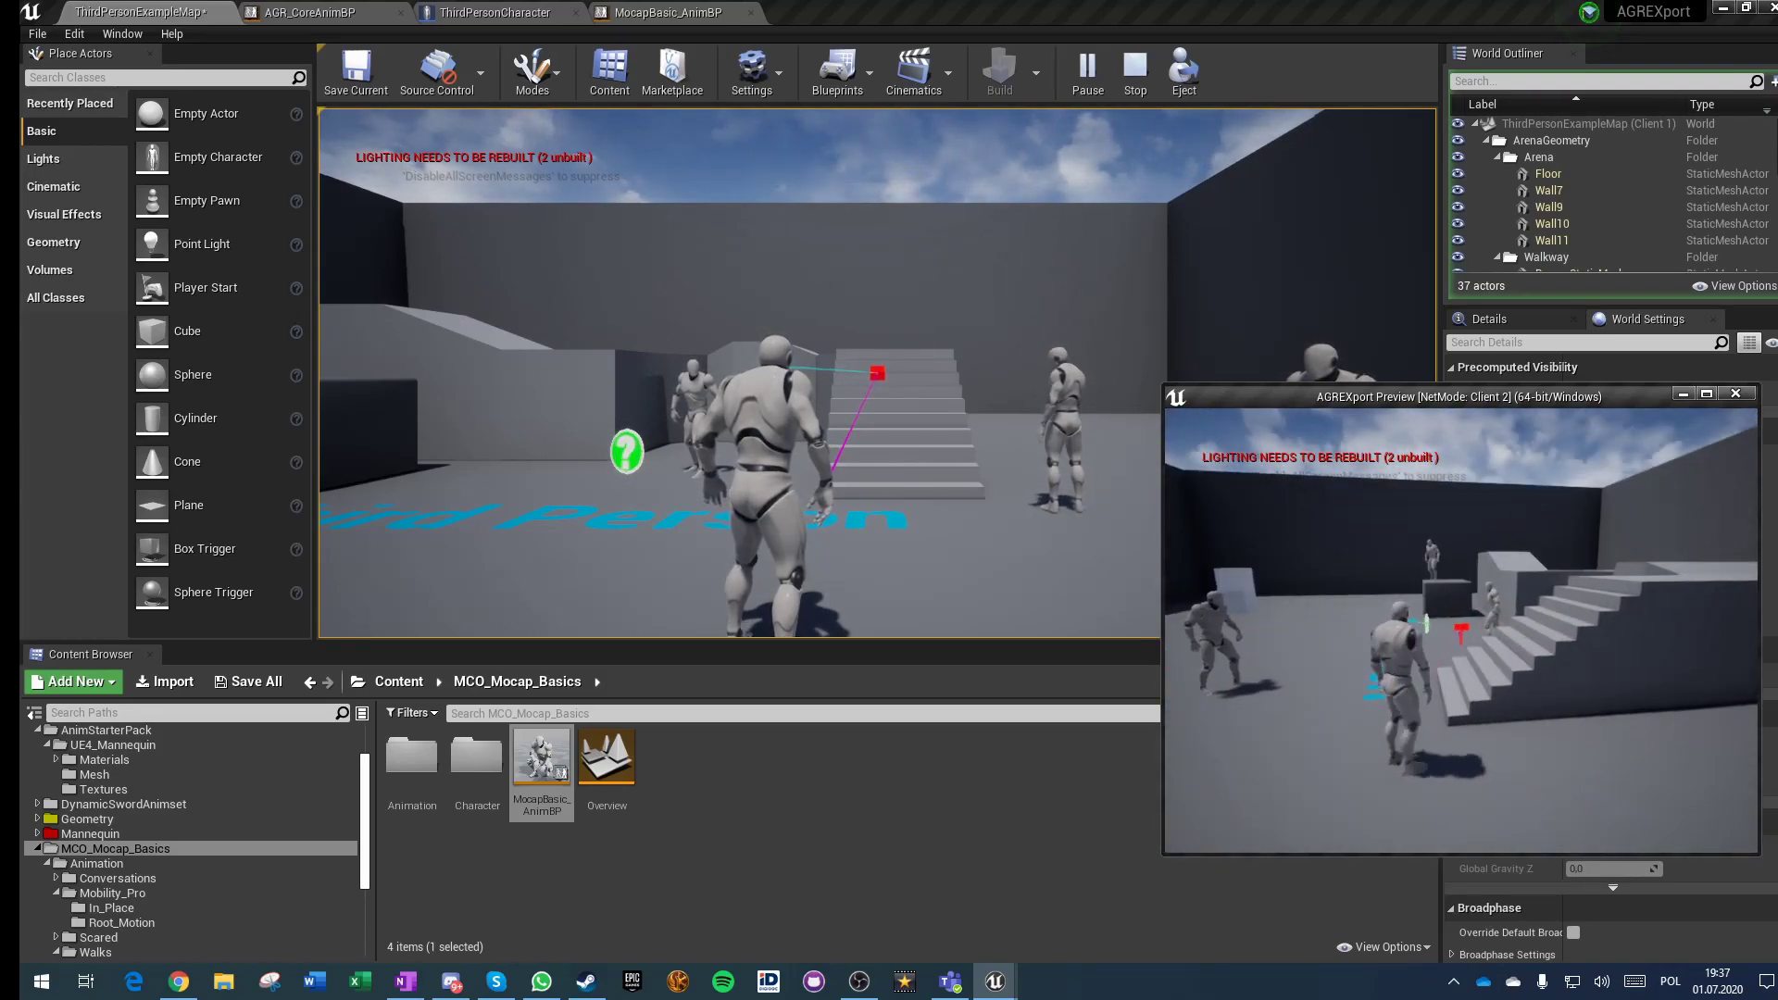
{"action": "key", "text": "w"}
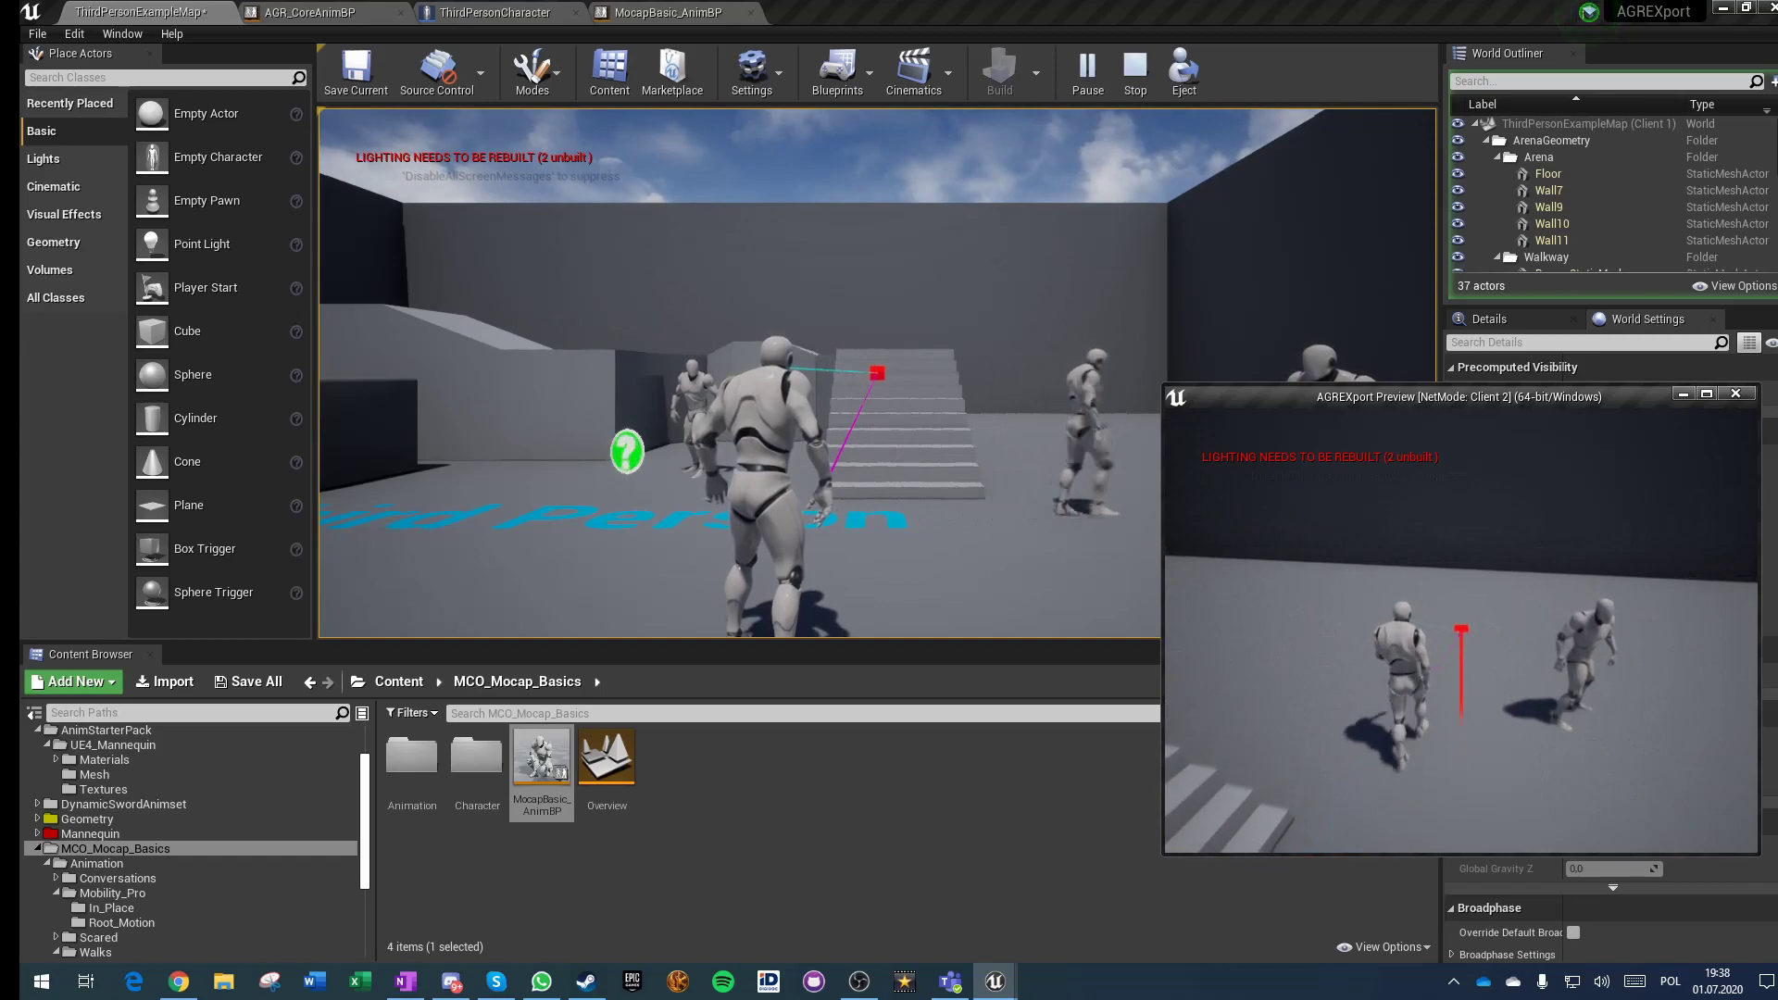
{"action": "key", "text": "w"}
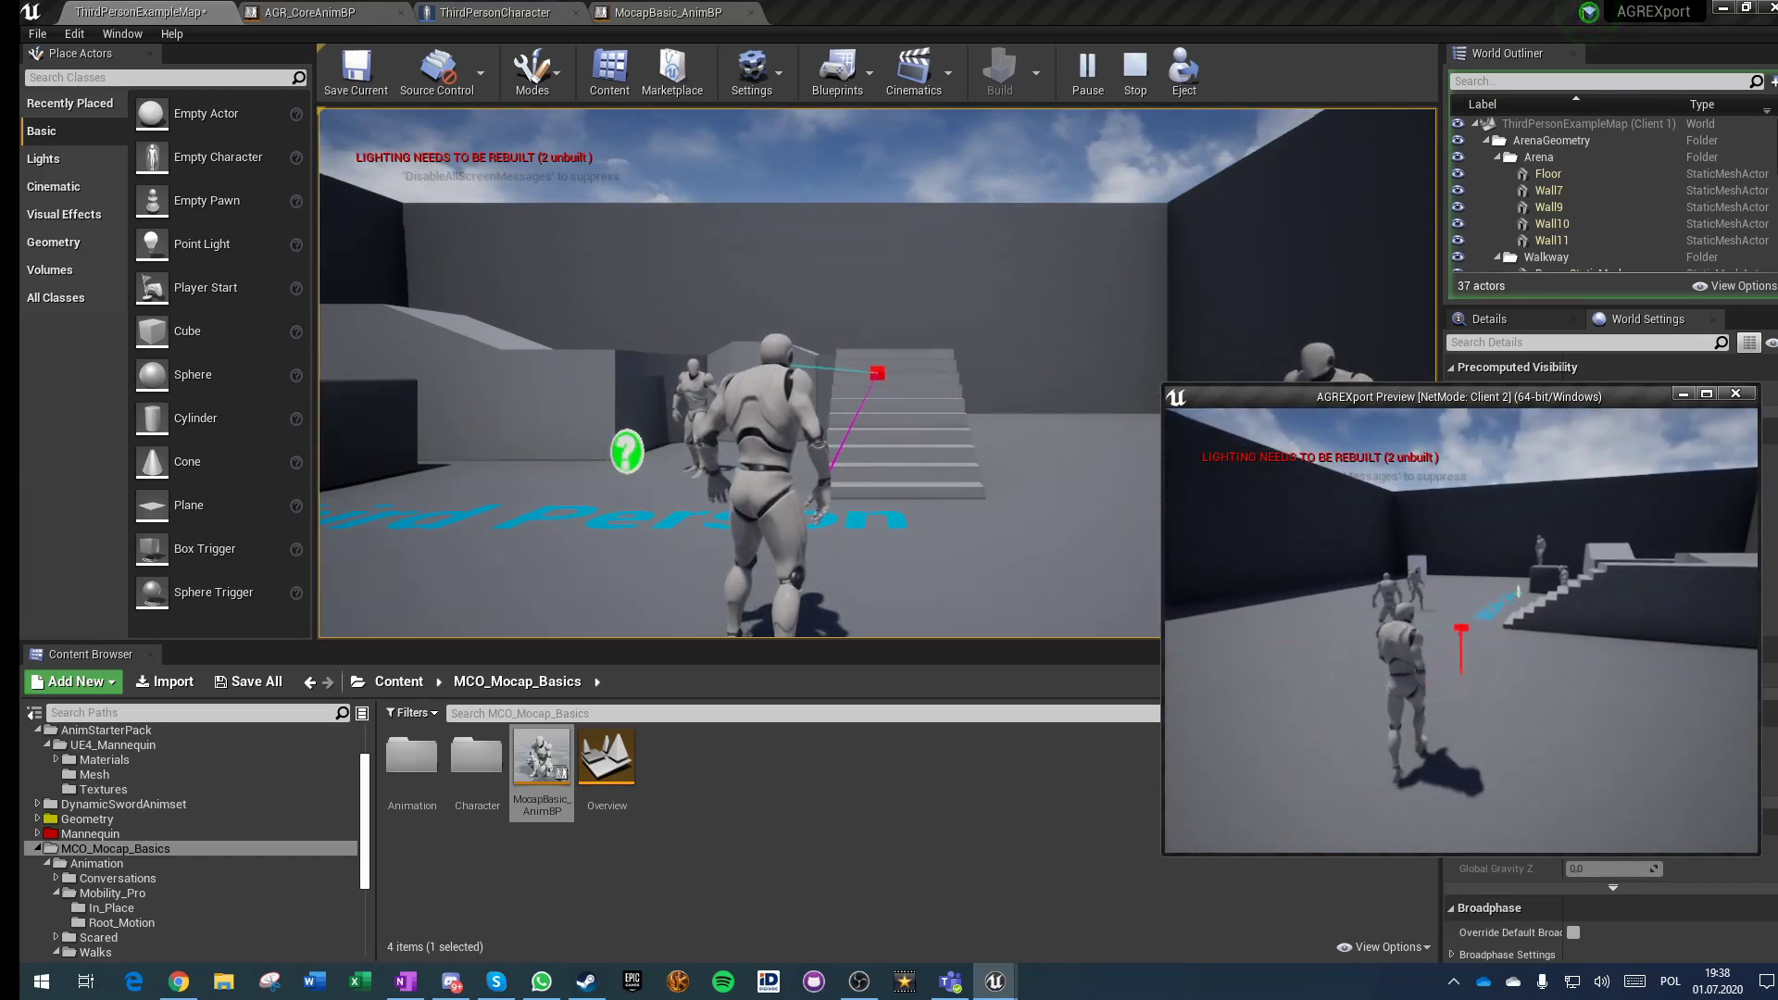
{"action": "key", "text": "Escape"}
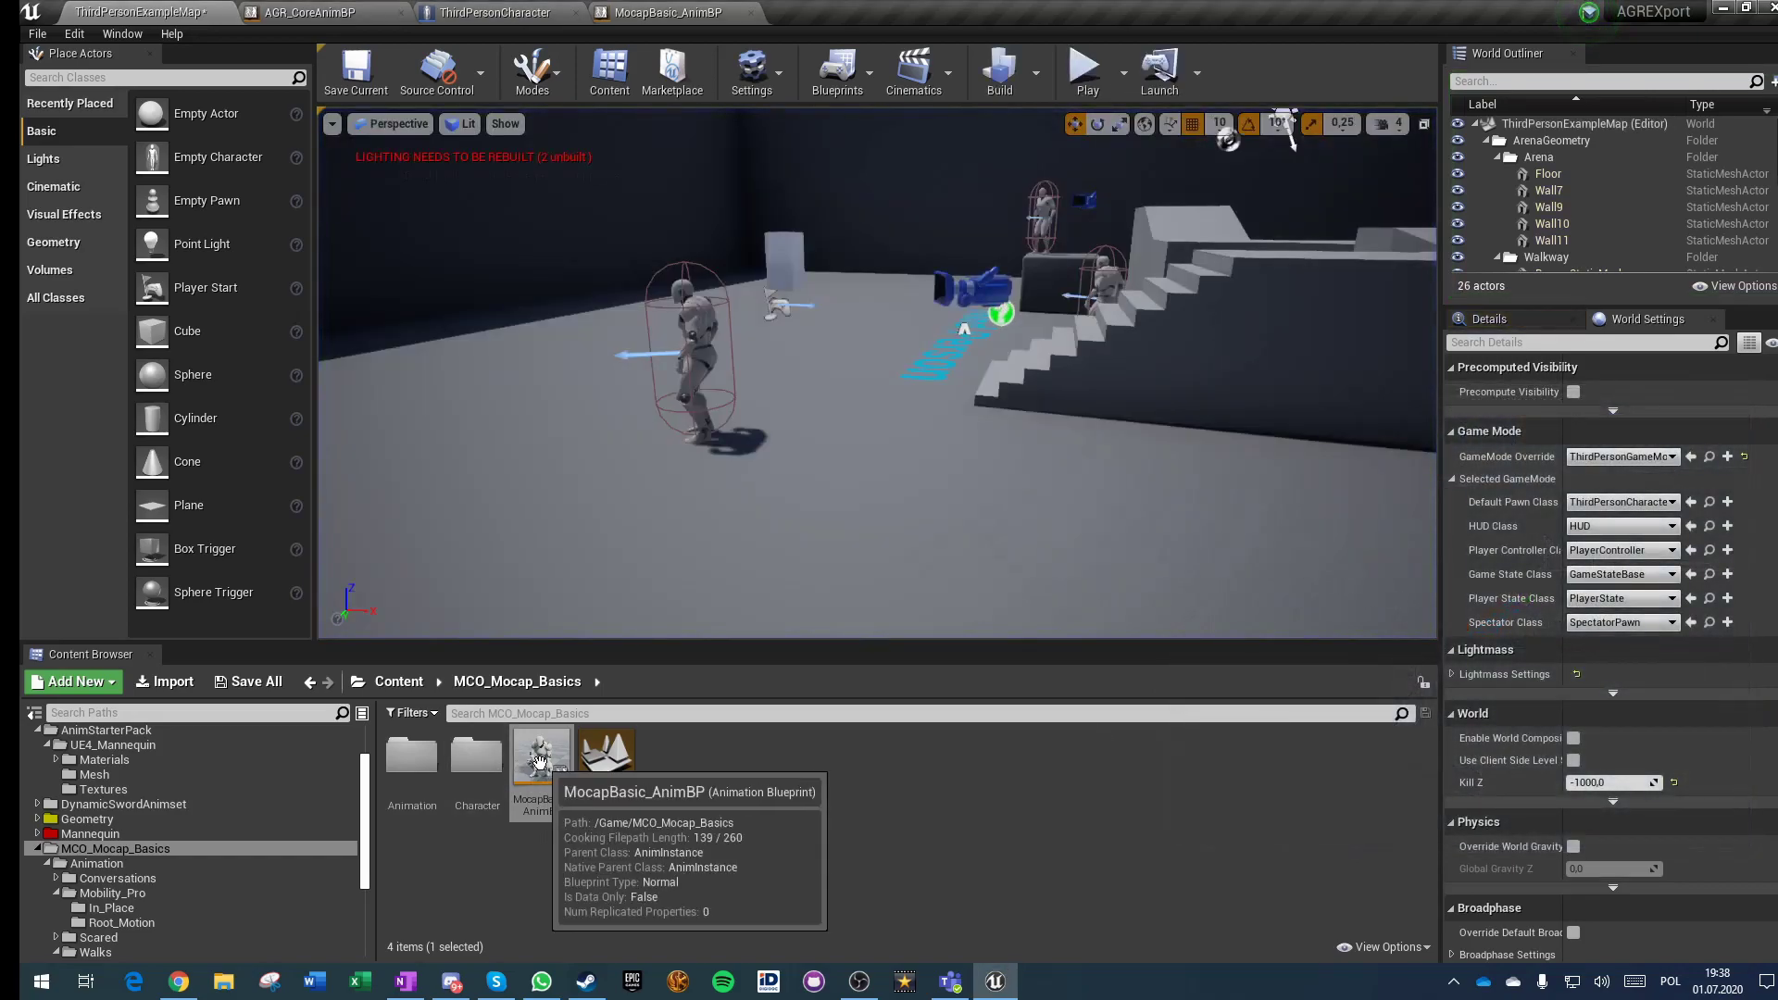
Step: Open the MocapBasicWalking_BS1D blend space used in the Moving state of MocapBasic_AnimBP's Standing state machine
{"action": "double_click", "coordinate": [539, 760]}
{"action": "right_click_drag", "start_coordinate": [629, 633], "coordinate": [687, 461]}
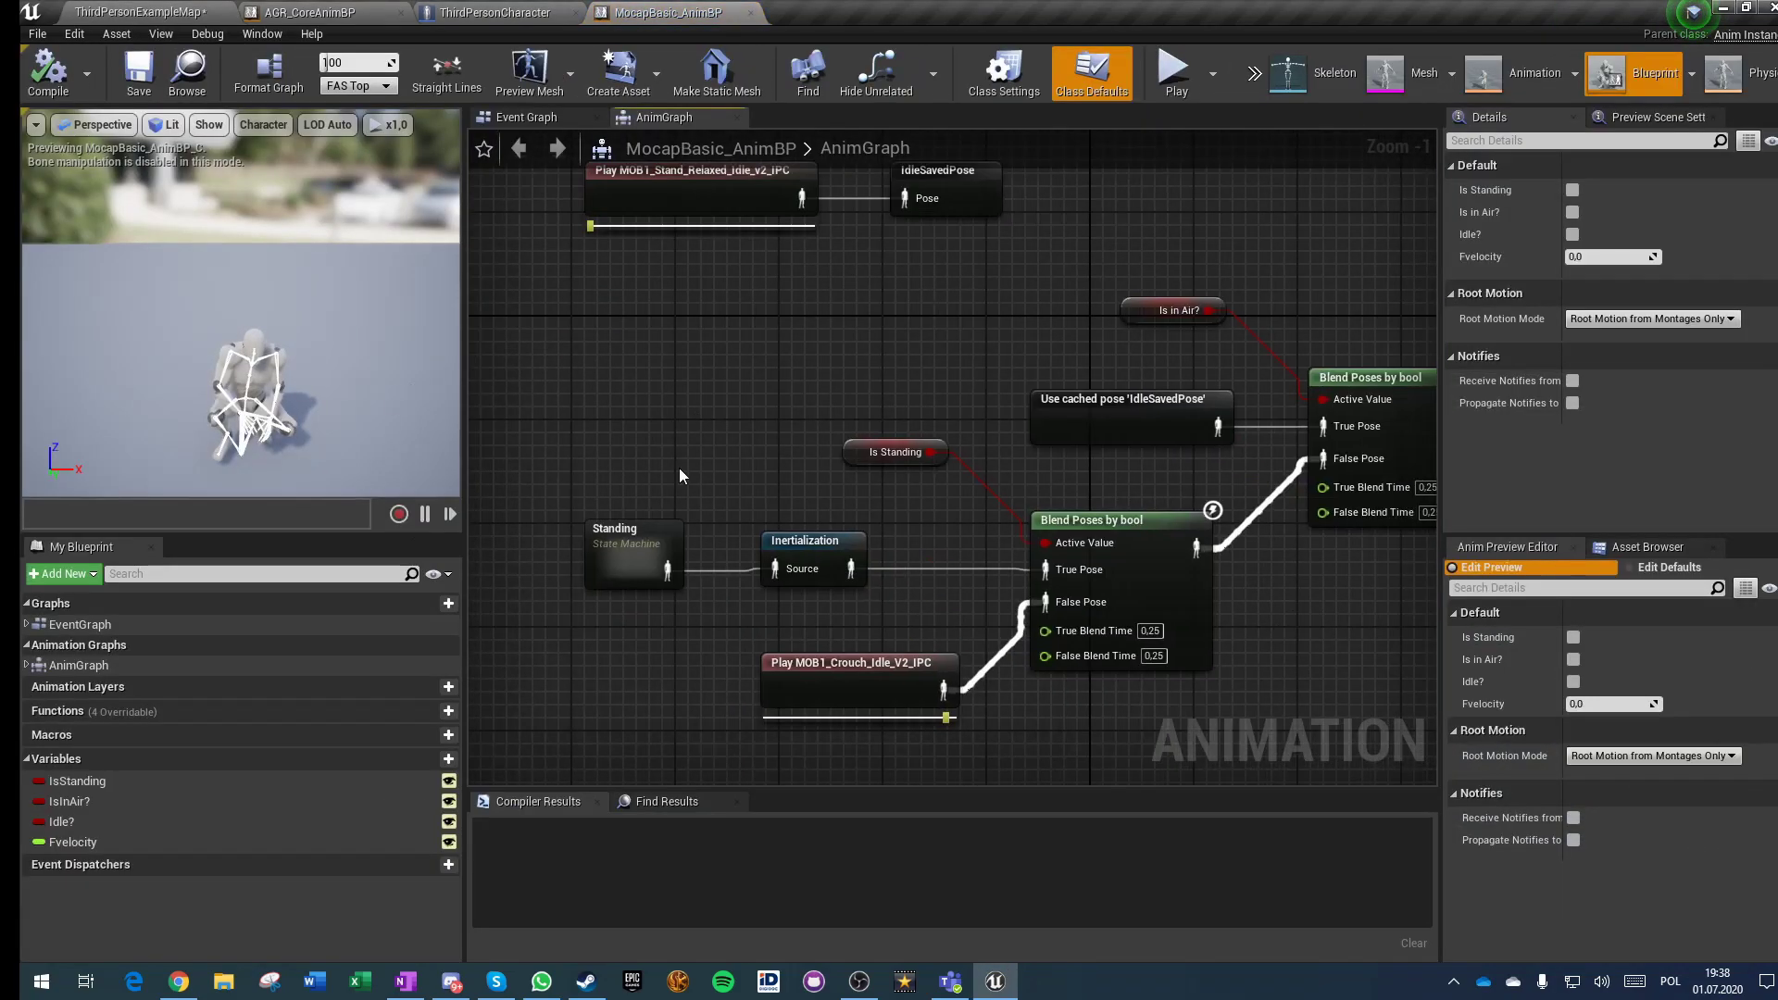
{"action": "double_click", "coordinate": [626, 538]}
{"action": "double_click", "coordinate": [1194, 470]}
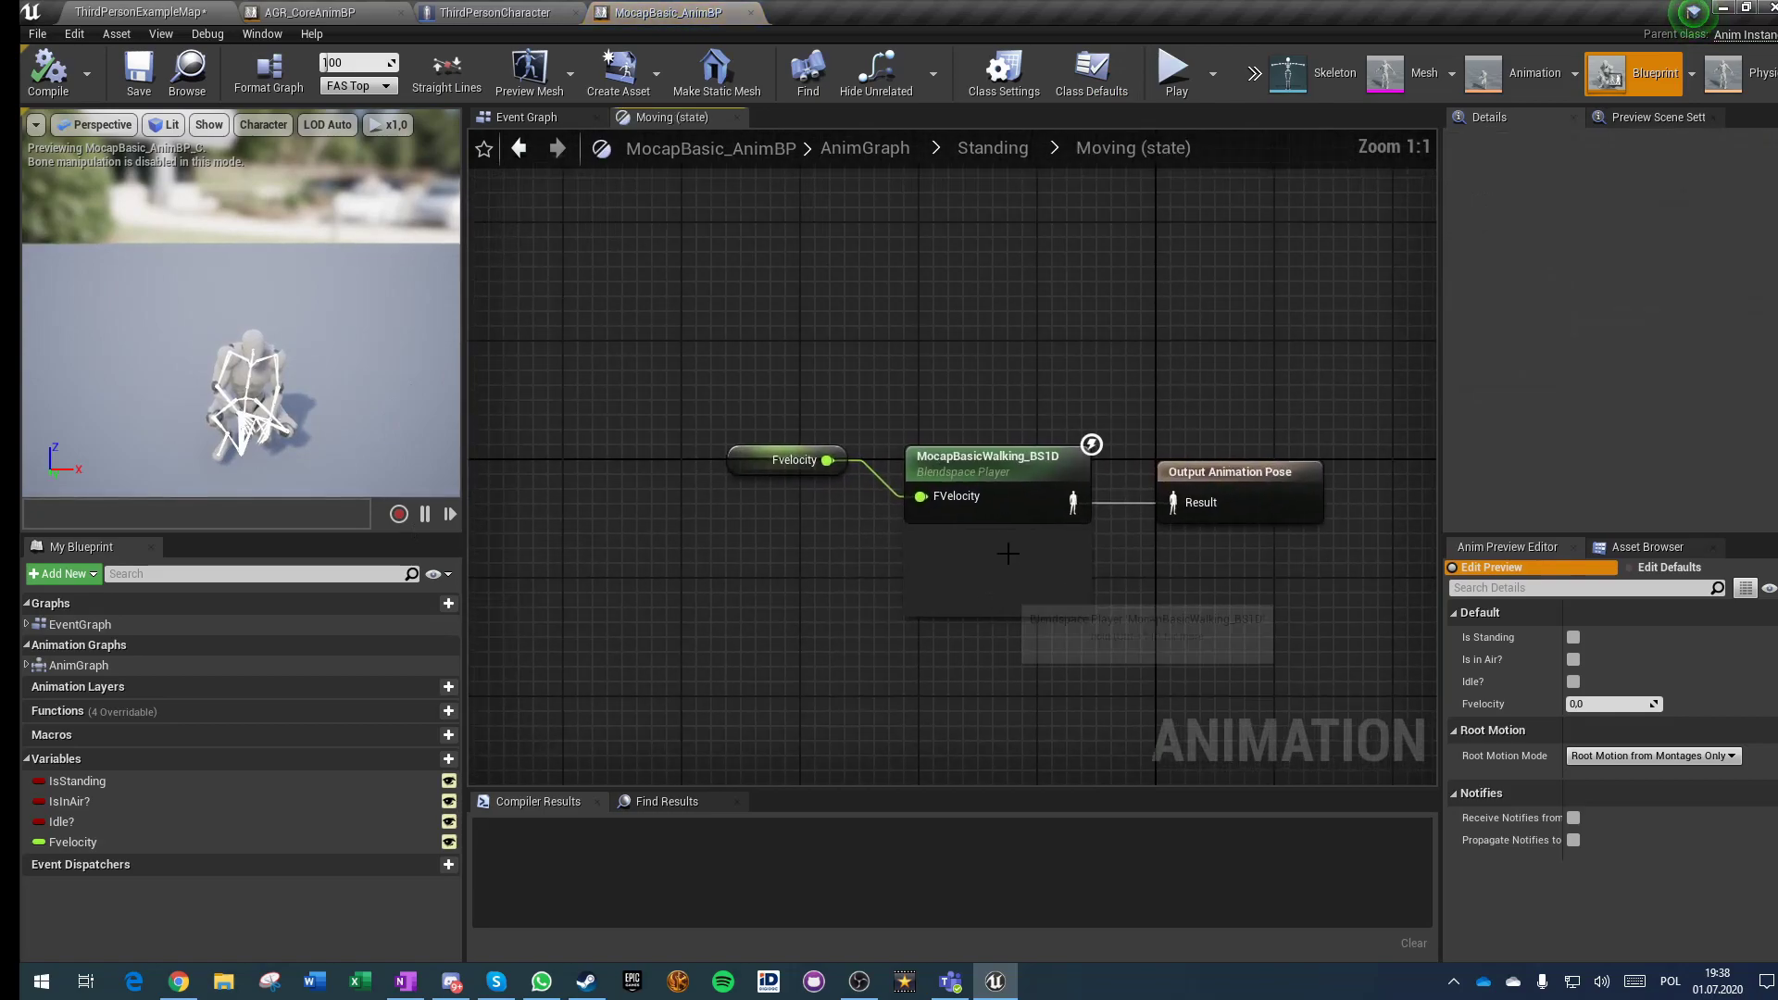
{"action": "left_click", "coordinate": [1047, 486]}
{"action": "left_click", "coordinate": [1714, 387]}
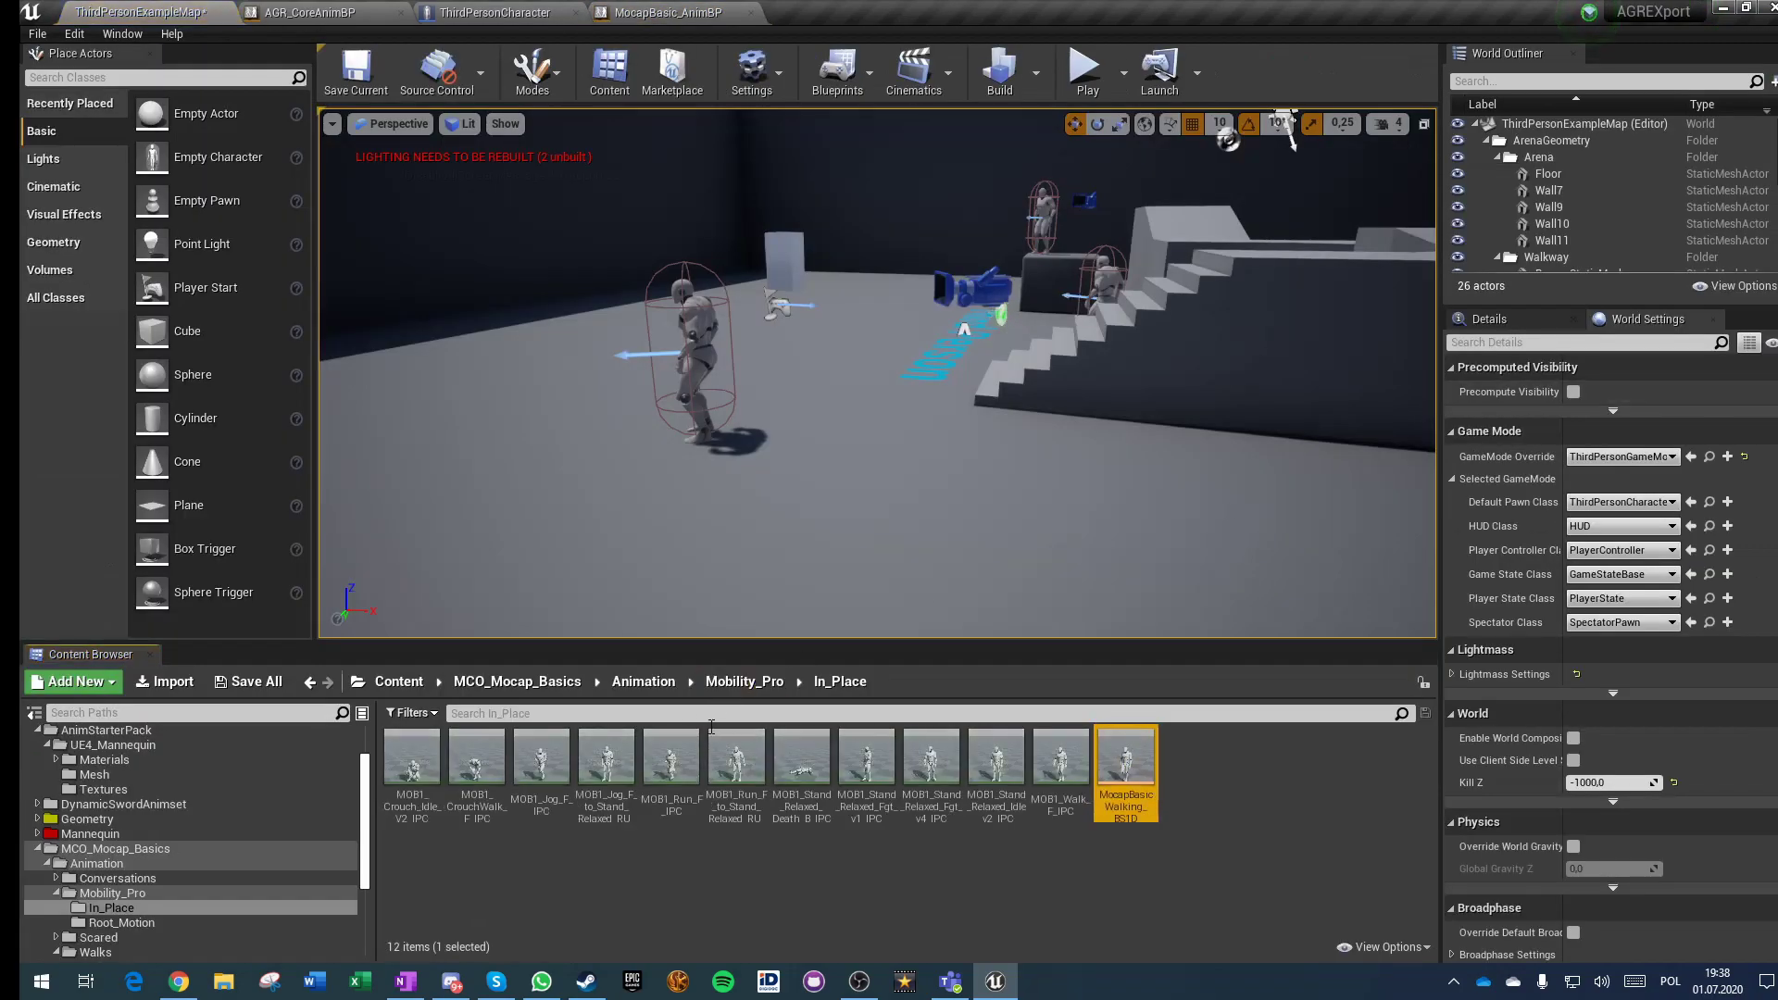
{"action": "double_click", "coordinate": [1128, 787]}
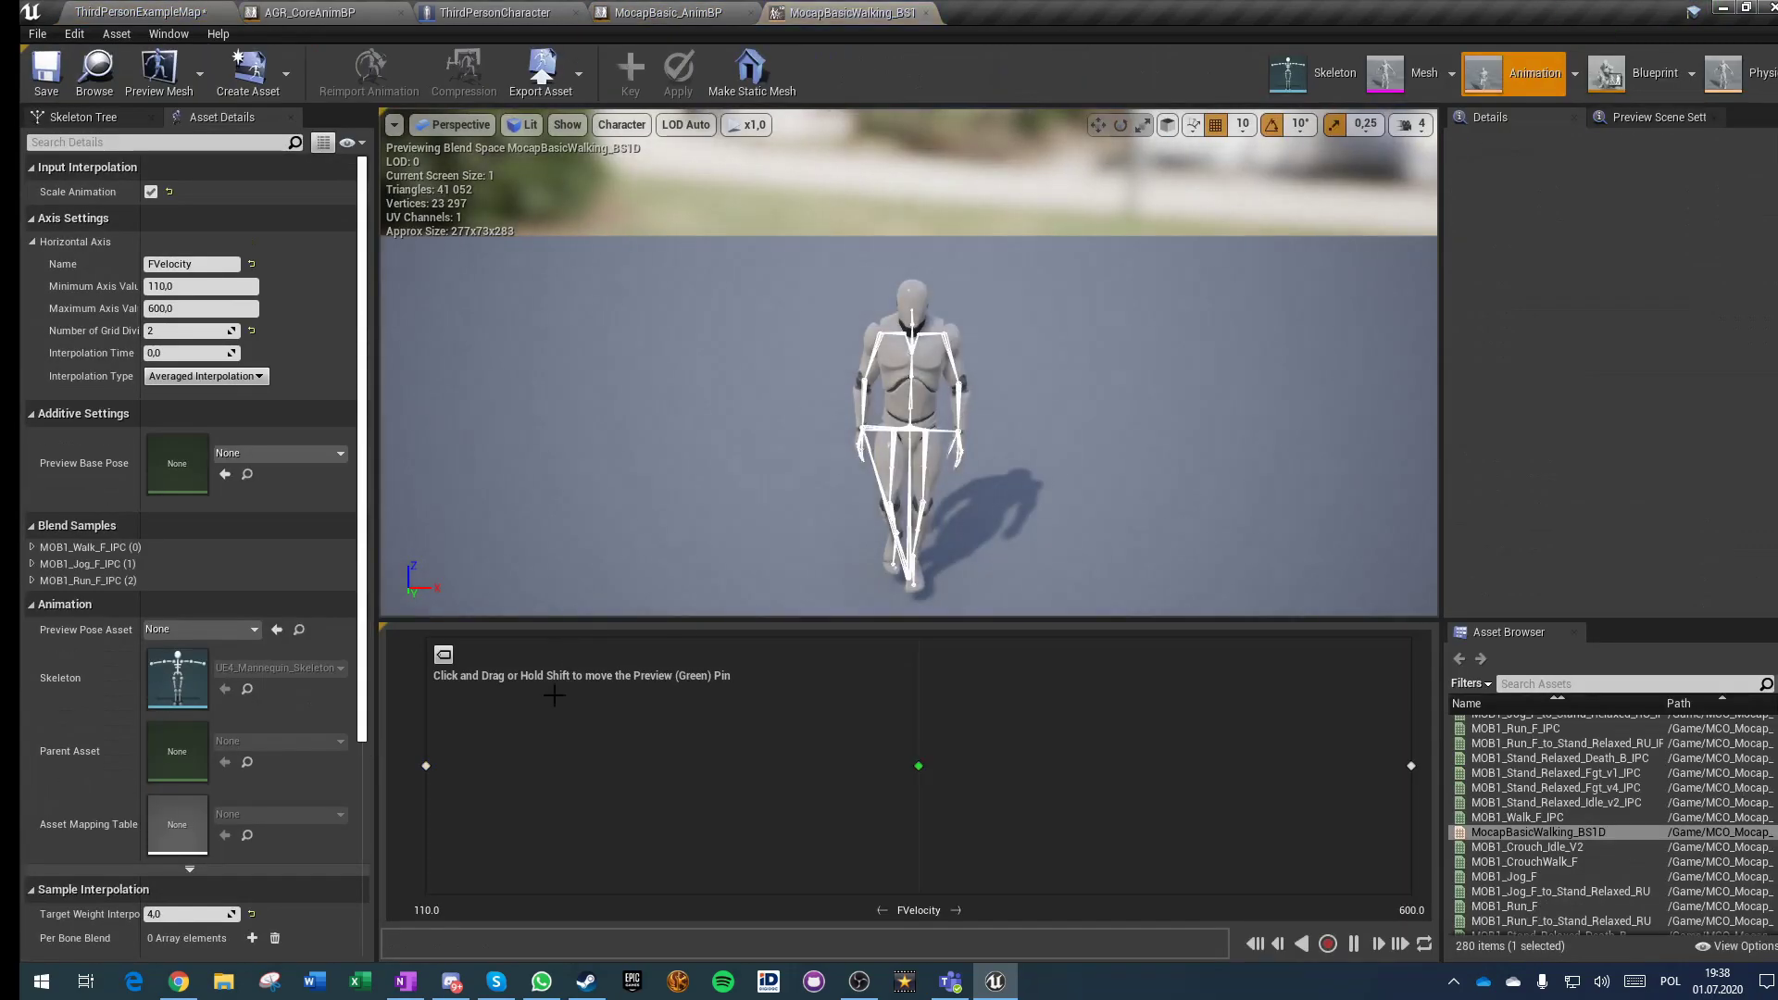
Step: Preview the low end of the blend space, set FVelocity's minimum axis value to 80, and save the asset
{"action": "left_click", "coordinate": [427, 765]}
{"action": "left_click", "coordinate": [199, 287]}
{"action": "type", "text": "80"}
{"action": "key", "text": "Return"}
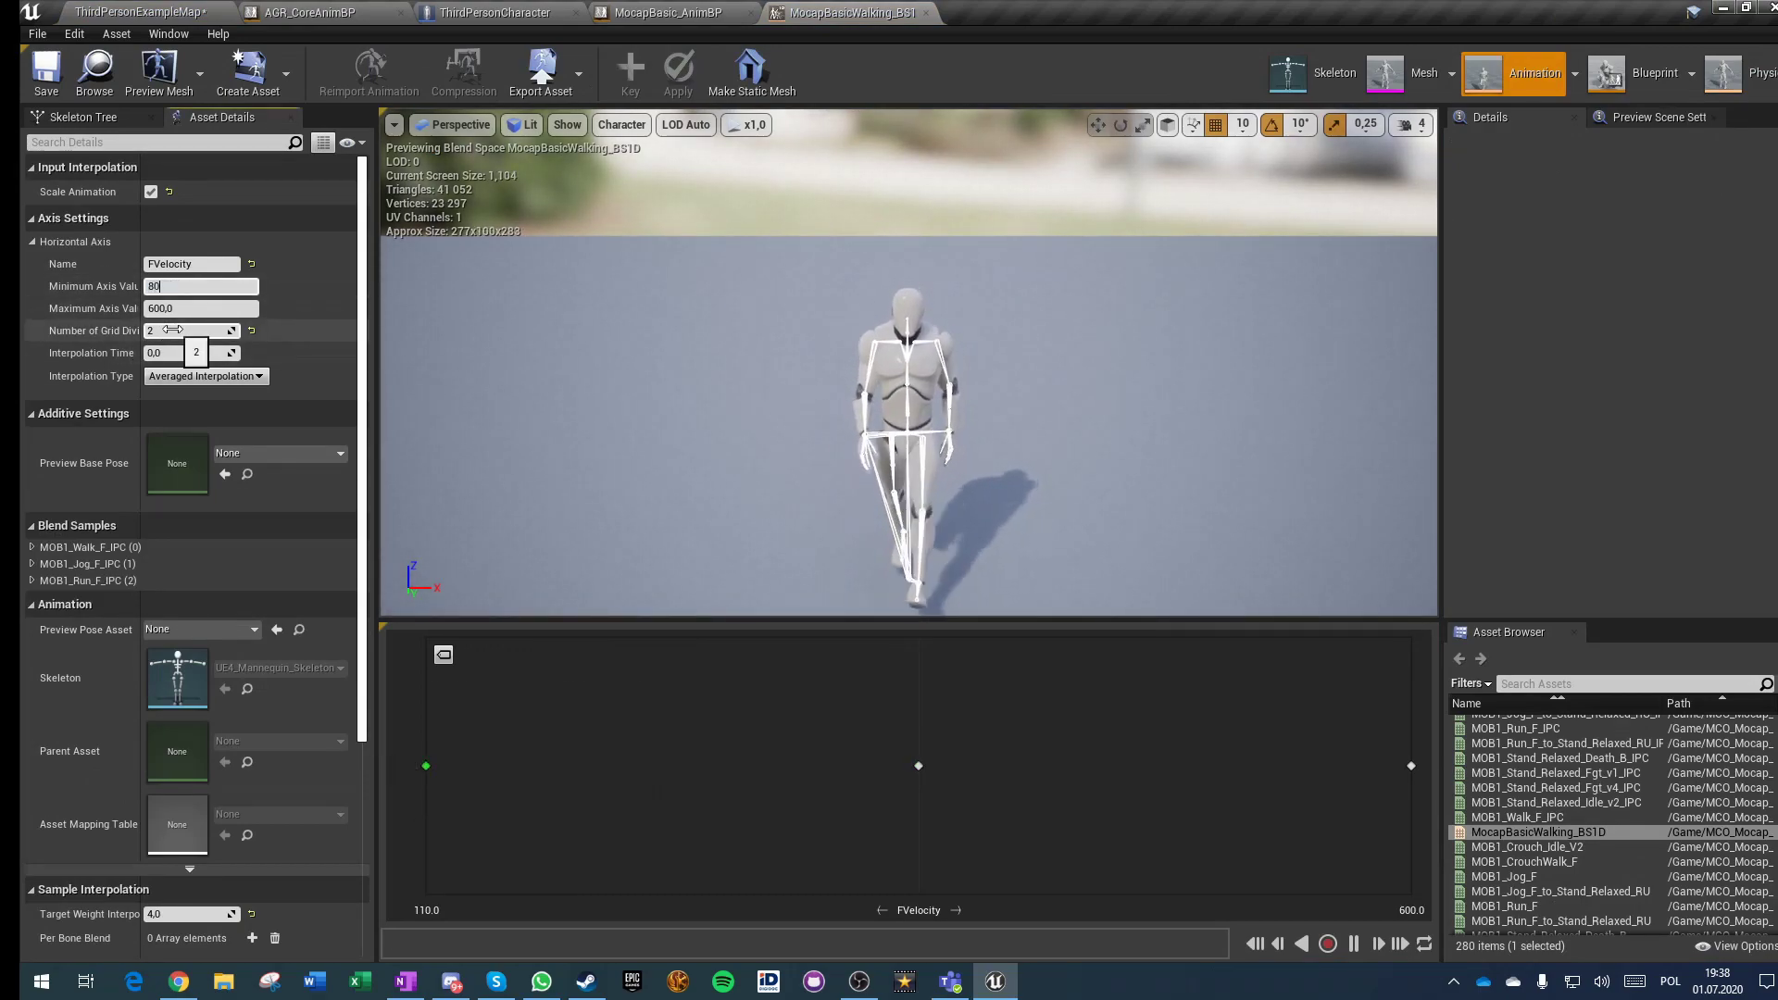
{"action": "left_click", "coordinate": [56, 77]}
Step: Play ThirdPersonExampleMap and test the character's forward, backward and side-to-side movement in the client preview window
{"action": "left_click", "coordinate": [139, 13]}
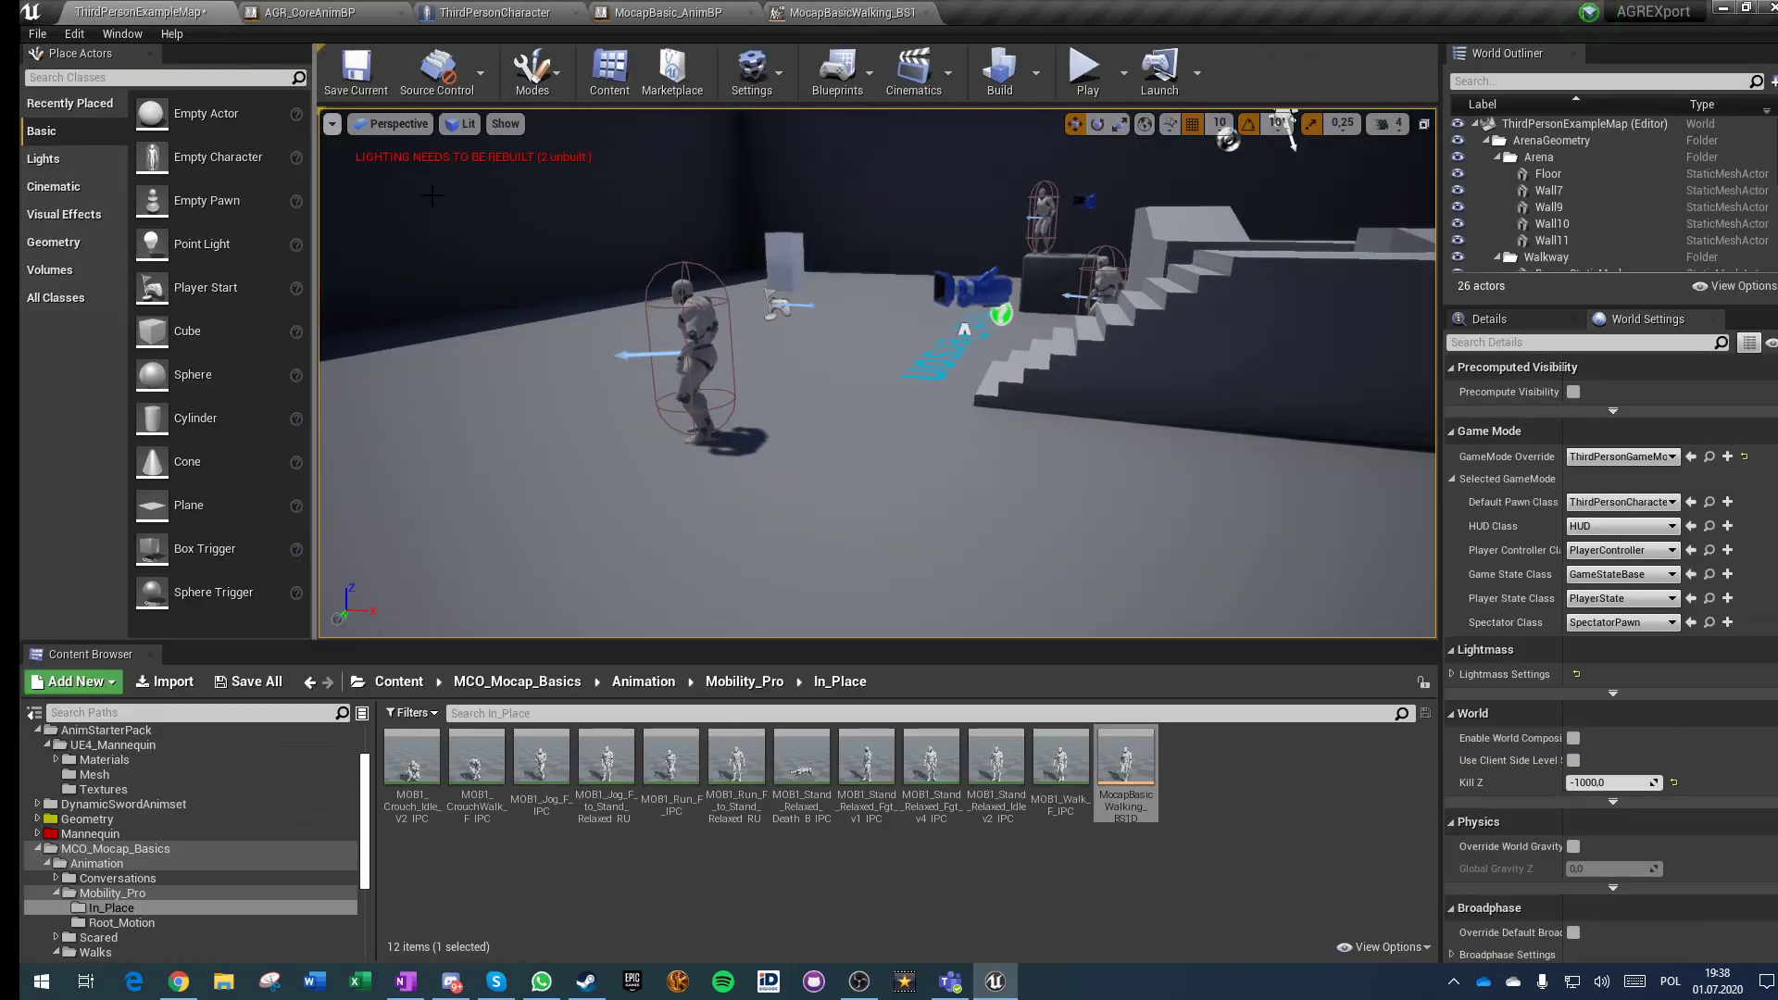
{"action": "left_click", "coordinate": [1085, 77]}
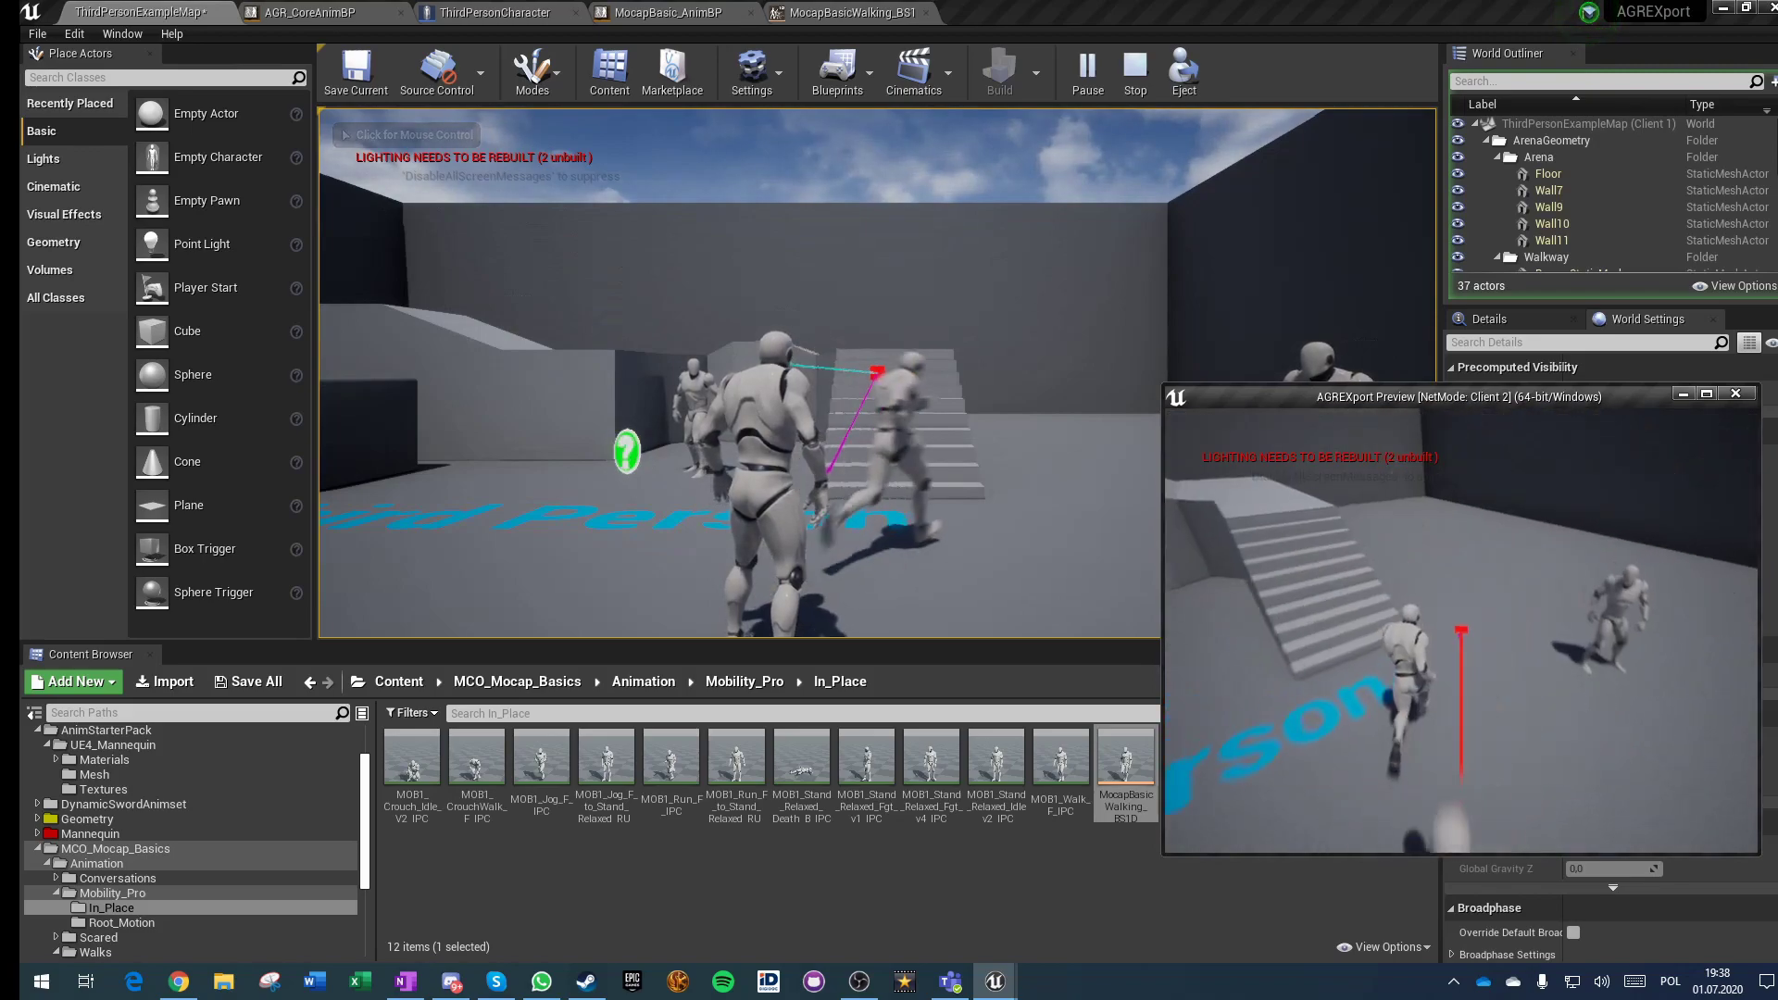
{"action": "key", "text": "w"}
{"action": "key", "text": "space"}
{"action": "key", "text": "s"}
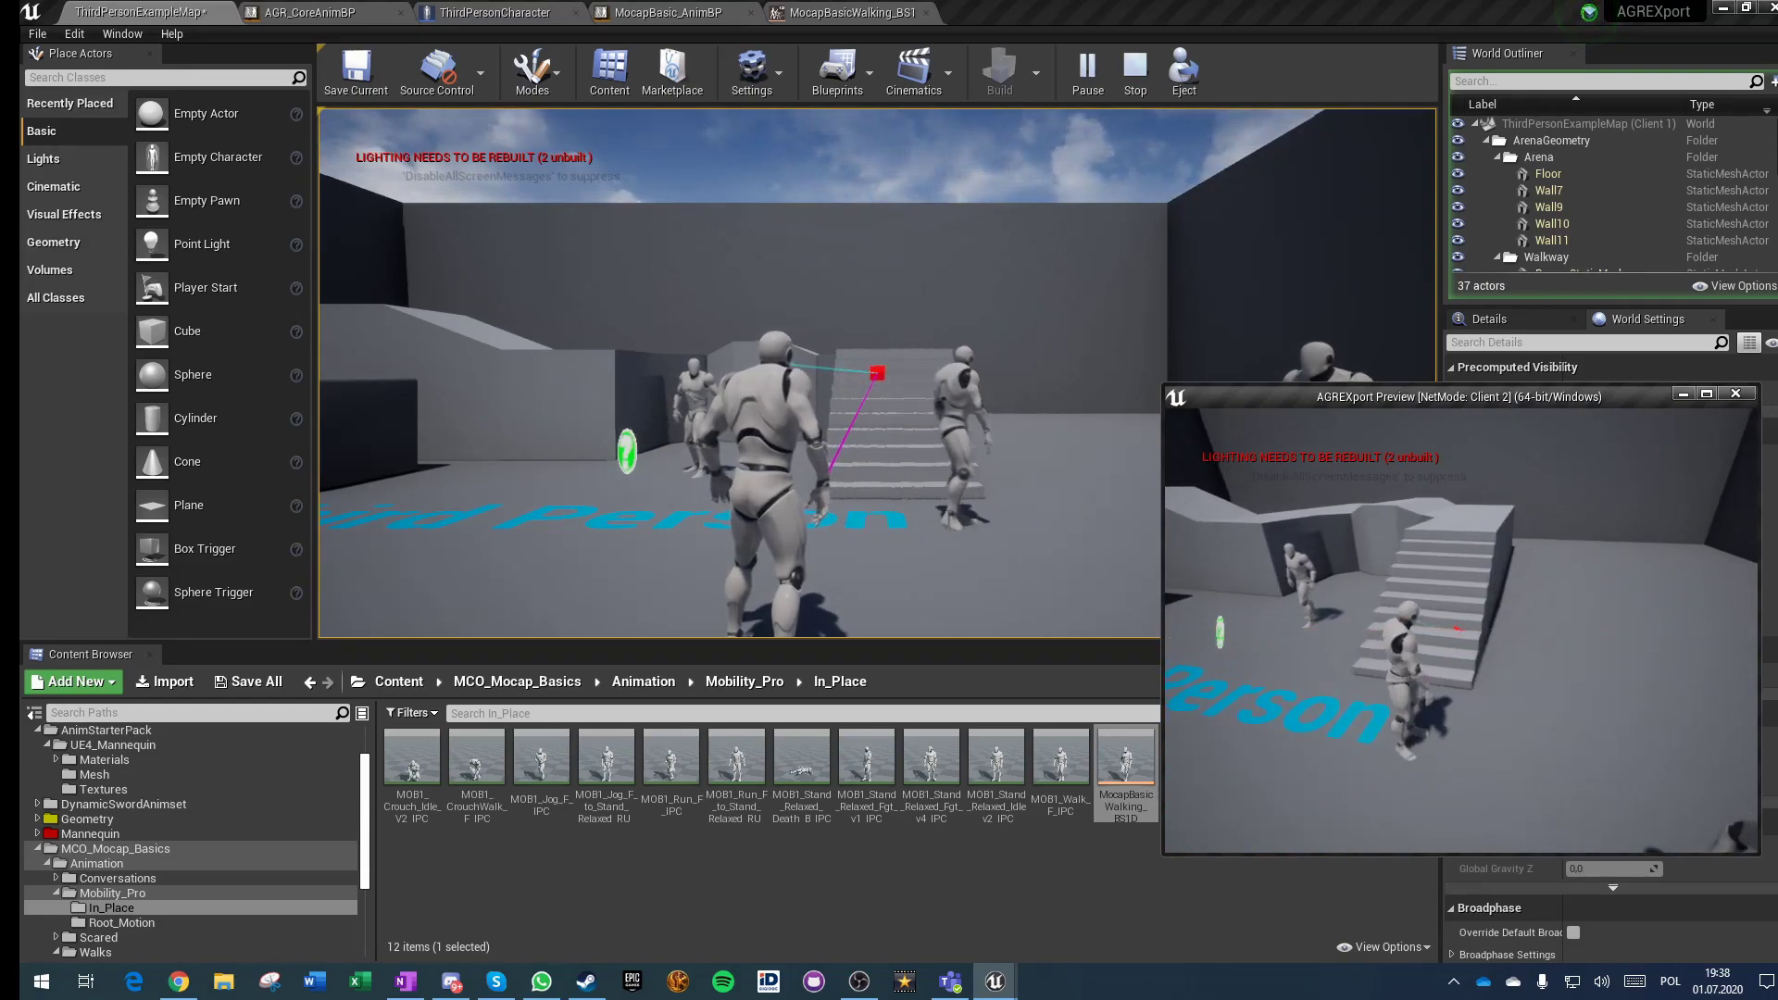
{"action": "key", "text": "a"}
{"action": "key", "text": "d"}
{"action": "key", "text": "a"}
{"action": "key", "text": "d"}
{"action": "key", "text": "a"}
{"action": "key", "text": "d"}
{"action": "key", "text": "a"}
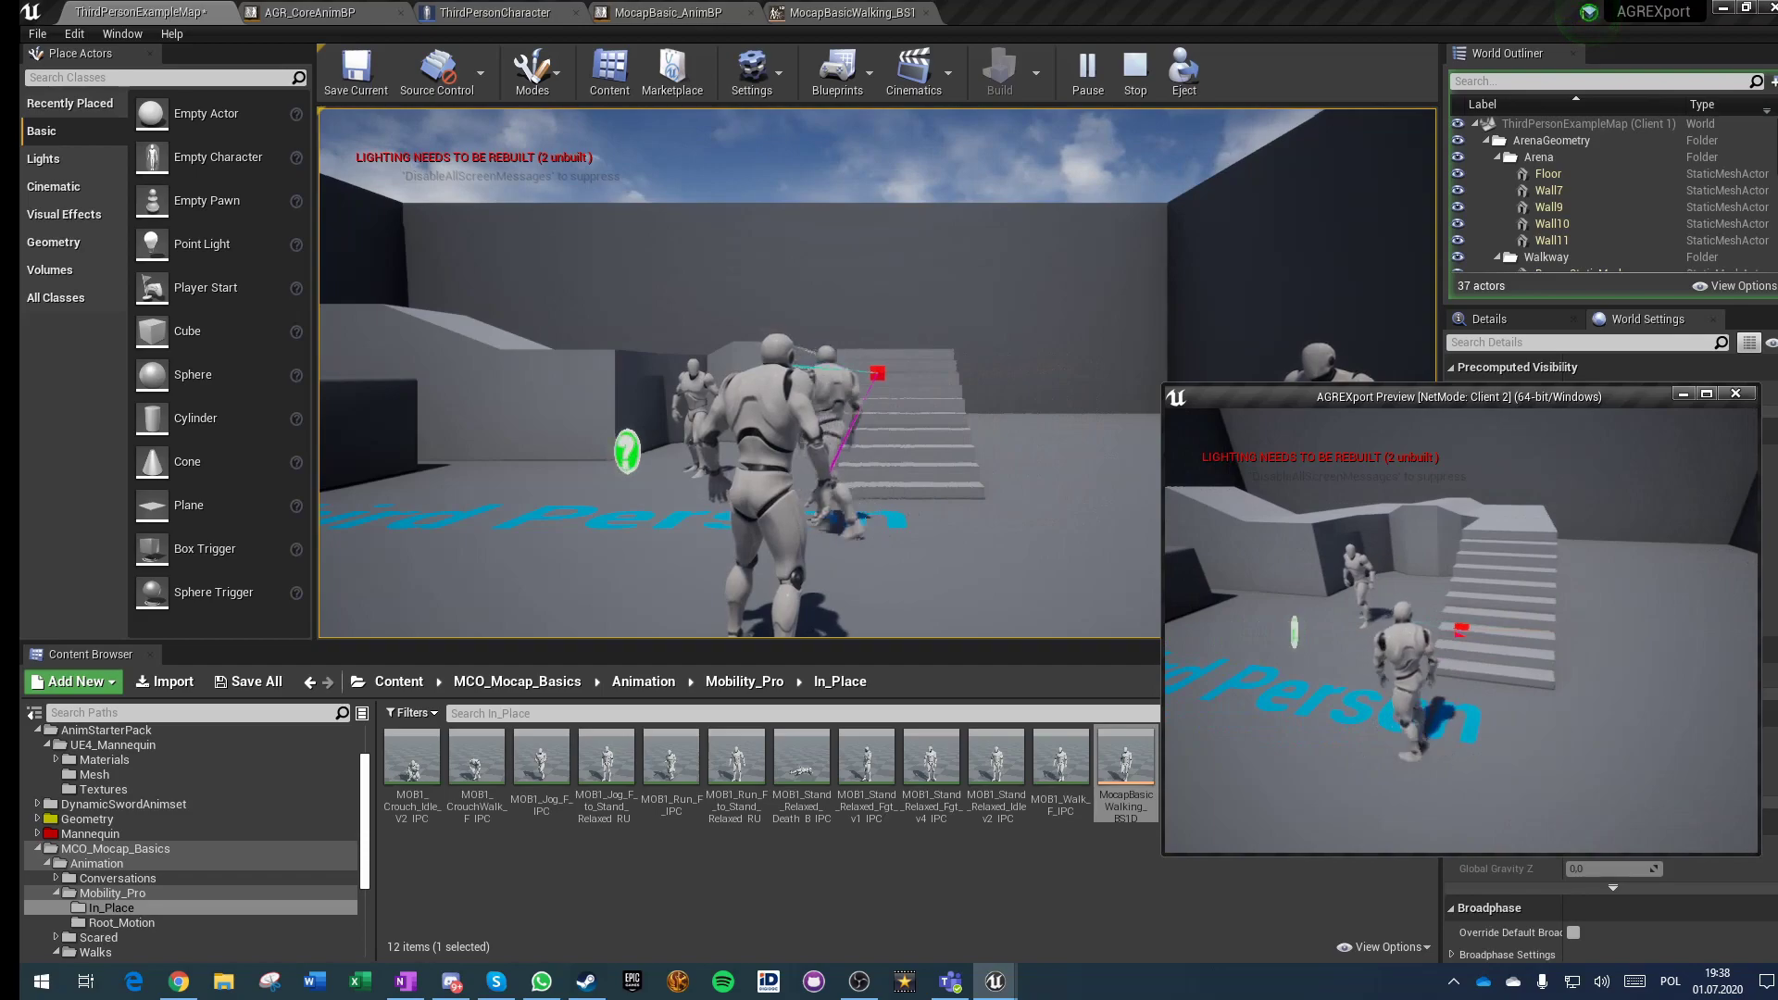
{"action": "key", "text": "d"}
{"action": "key", "text": "a"}
{"action": "key", "text": "d"}
{"action": "key", "text": "a"}
{"action": "key", "text": "d"}
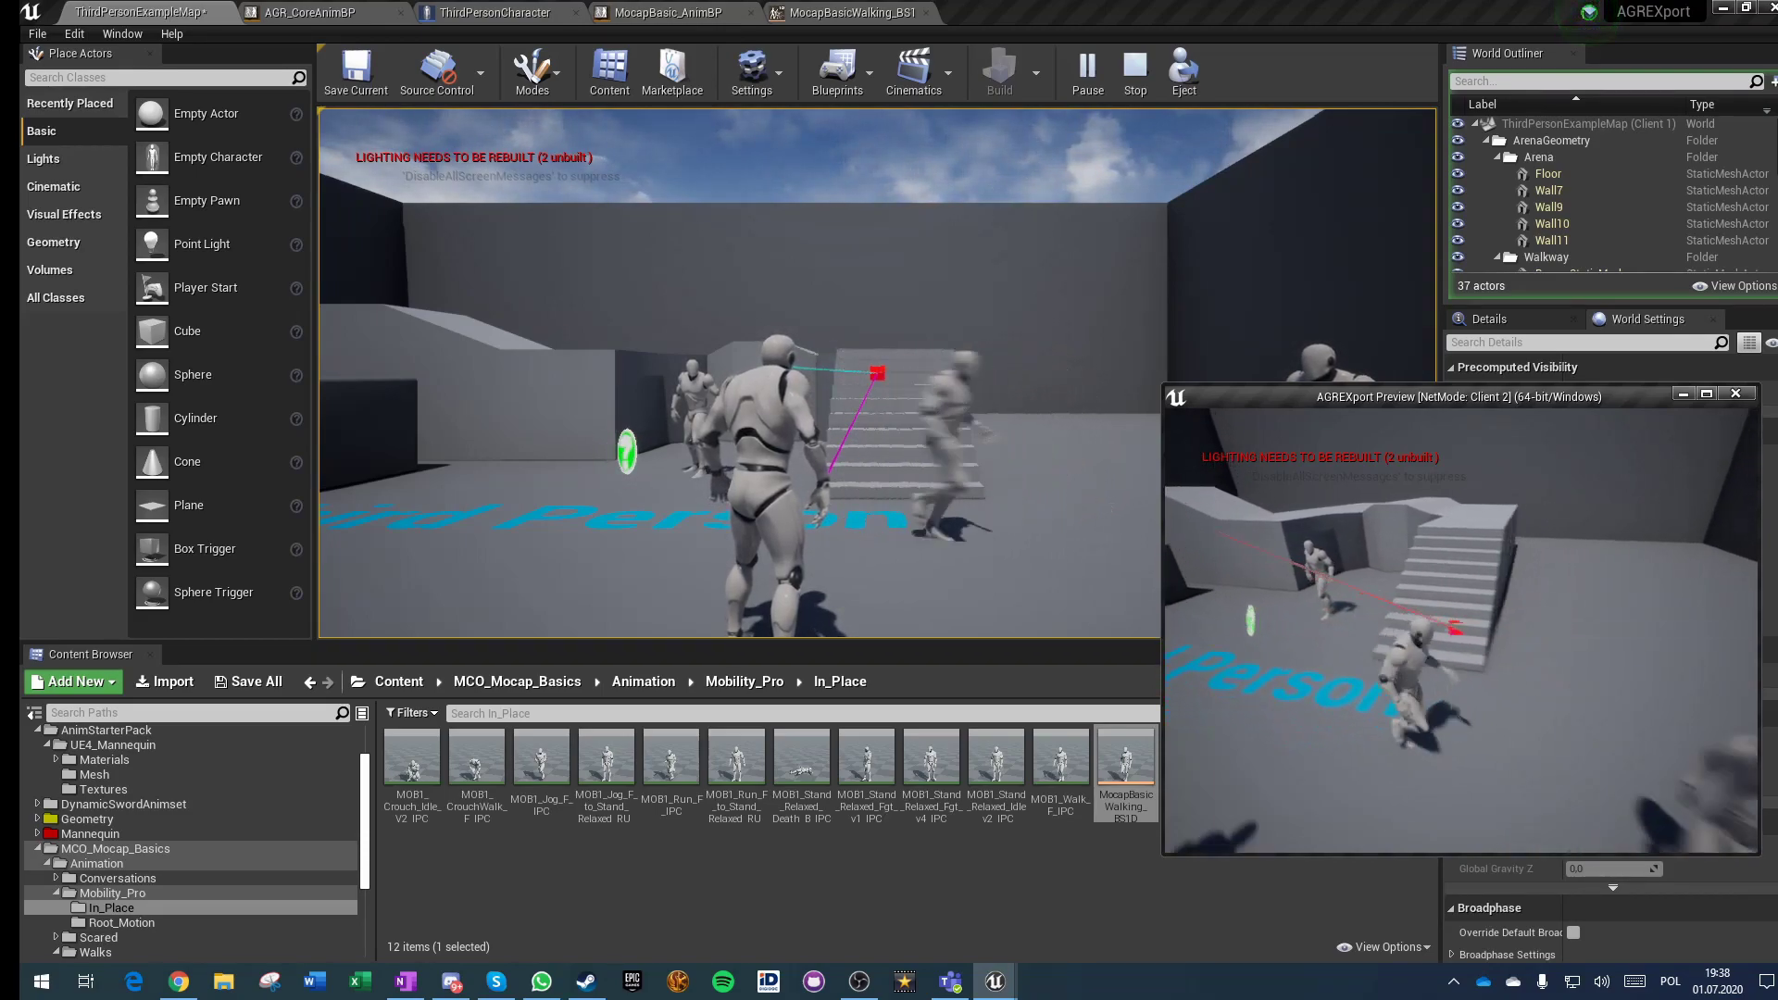
{"action": "key", "text": "a"}
{"action": "key", "text": "d"}
{"action": "key", "text": "a"}
{"action": "key", "text": "d"}
{"action": "key", "text": "a"}
{"action": "key", "text": "d"}
Step: Test running and jumping around the stairs and raised platform, including movement while aiming, and stop the play session
{"action": "key", "text": "w"}
{"action": "key", "text": "a"}
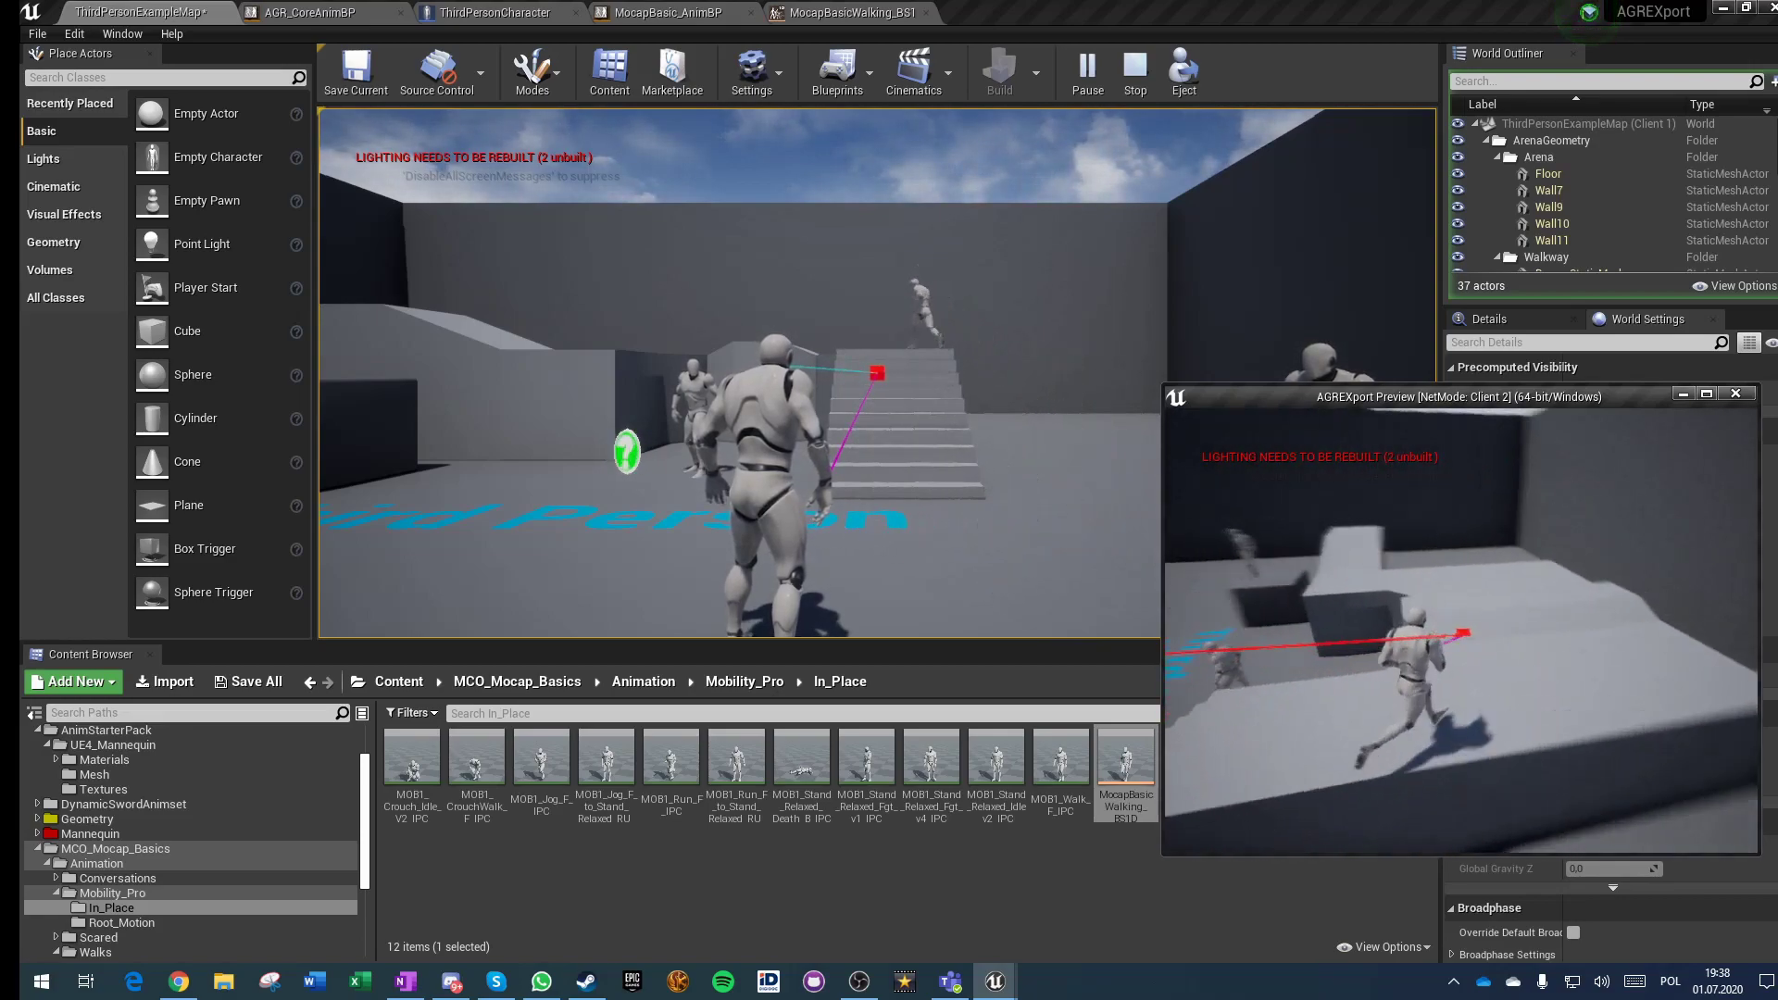
{"action": "key", "text": "space"}
{"action": "key", "text": "w"}
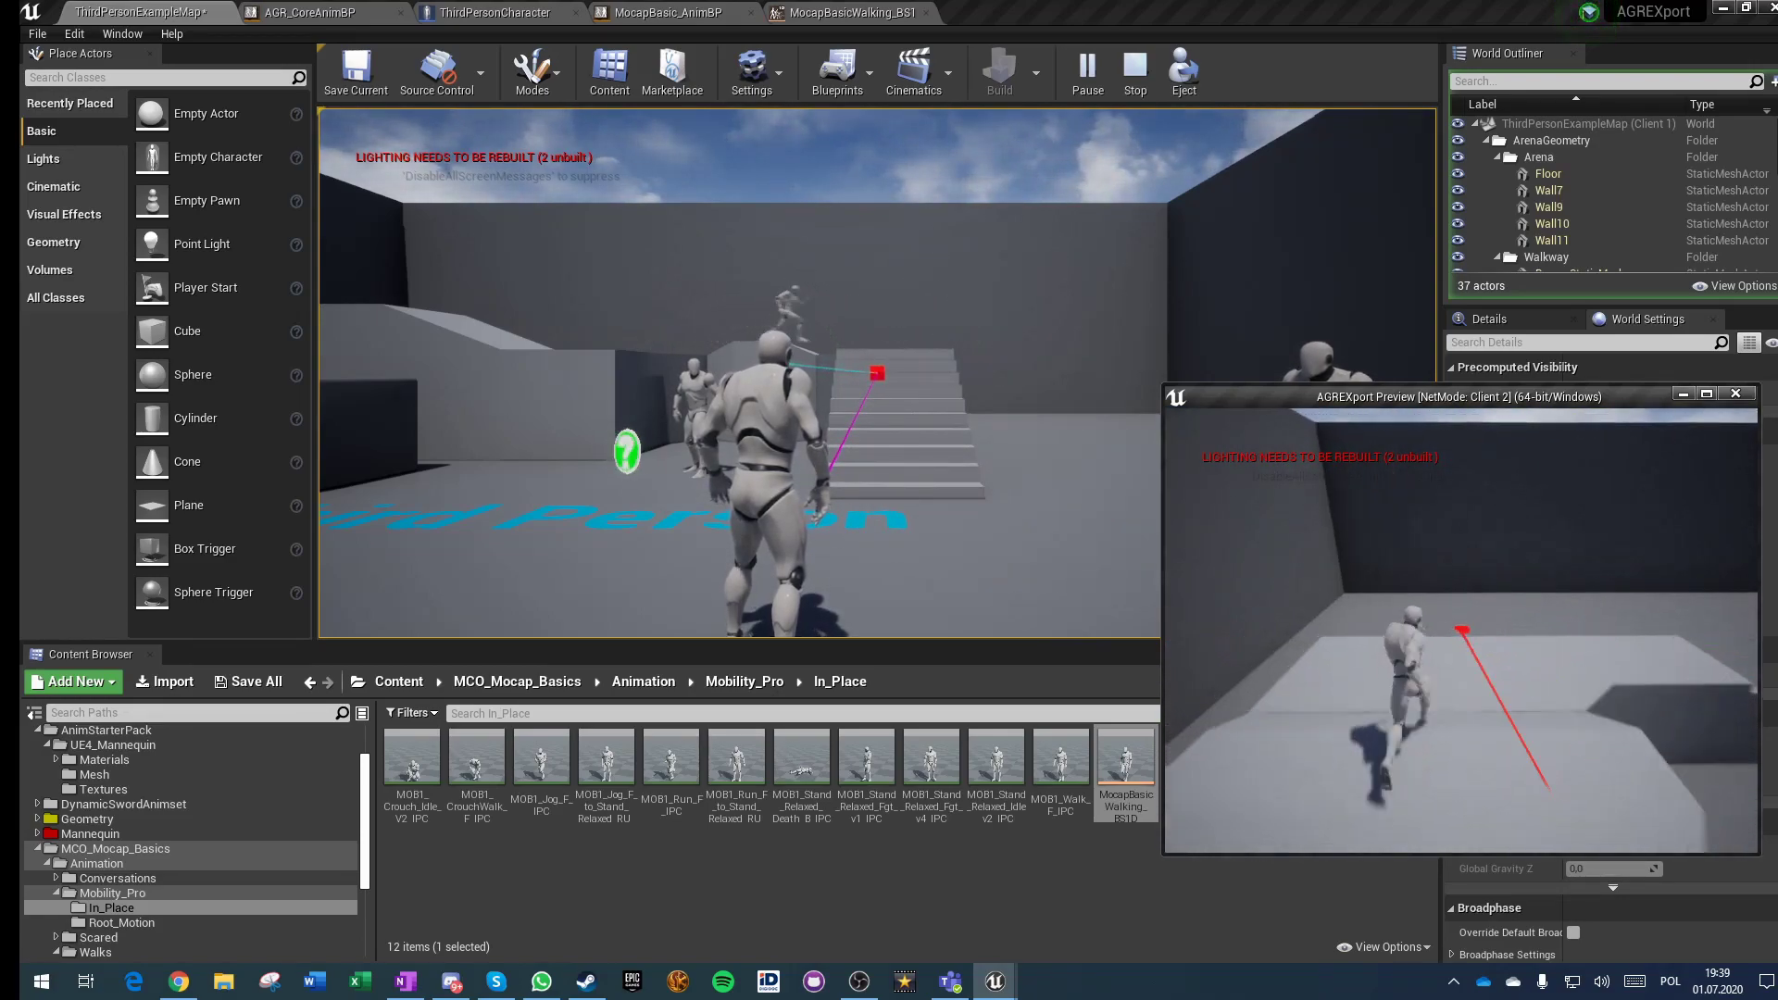
{"action": "key", "text": "w"}
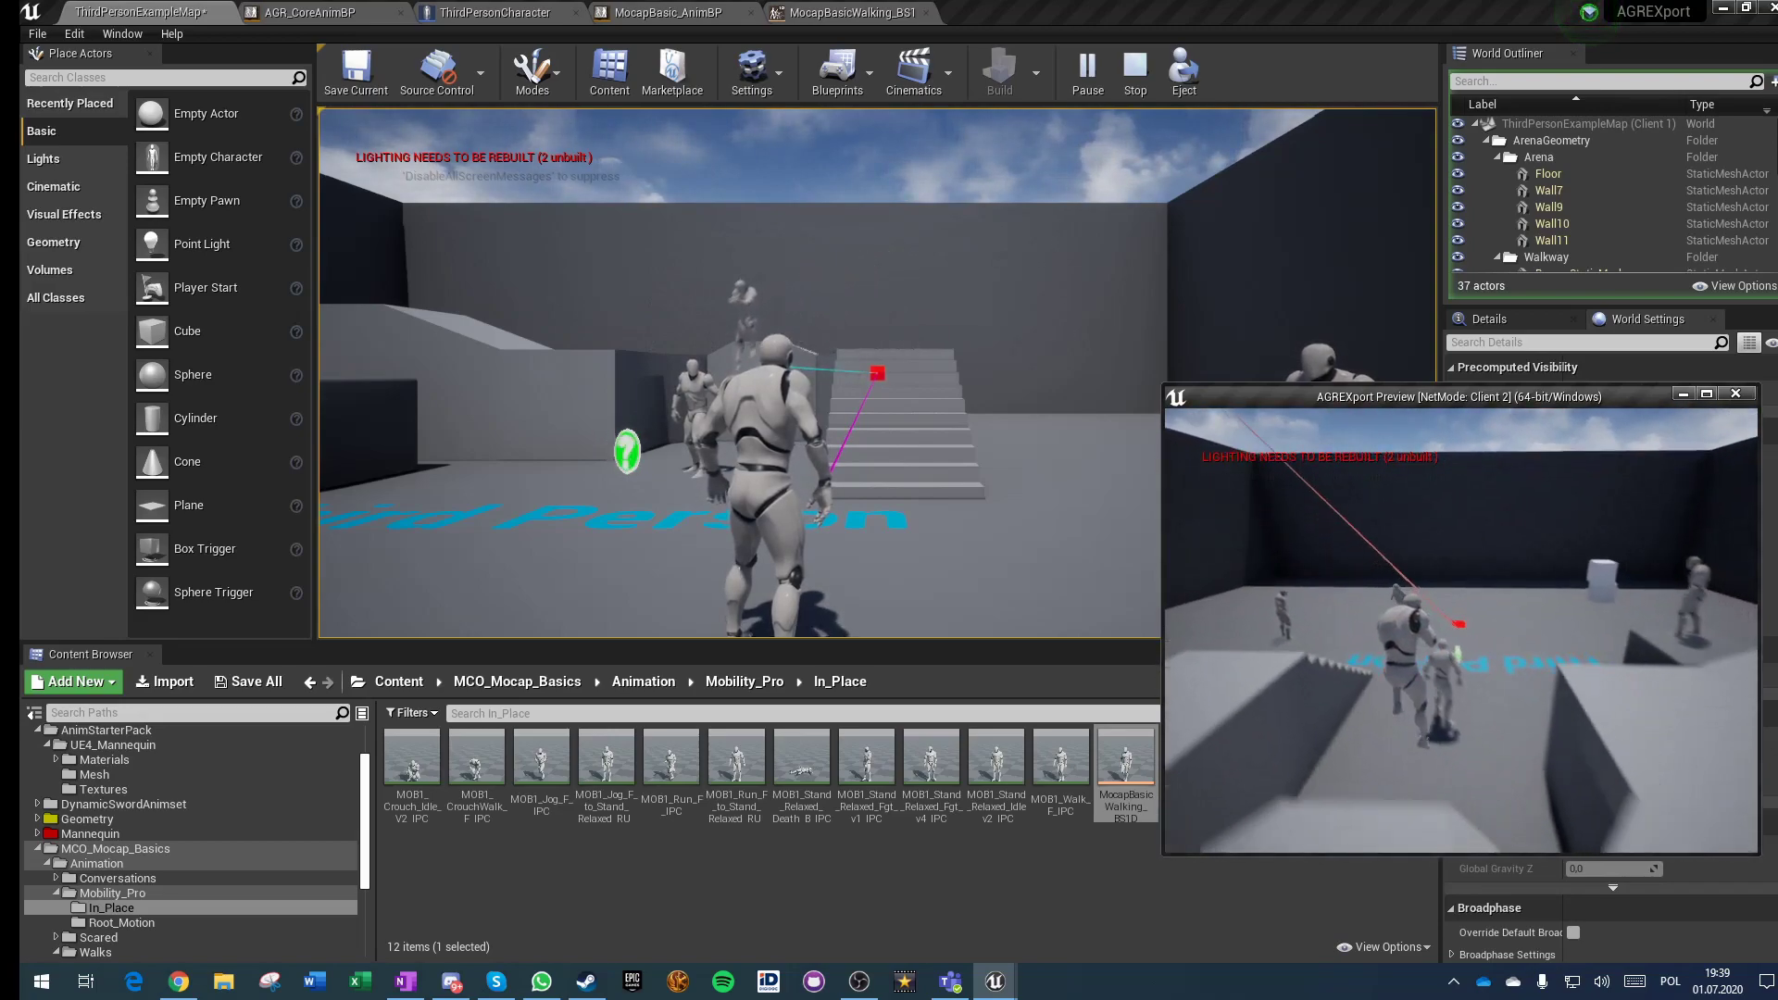
{"action": "key", "text": "w"}
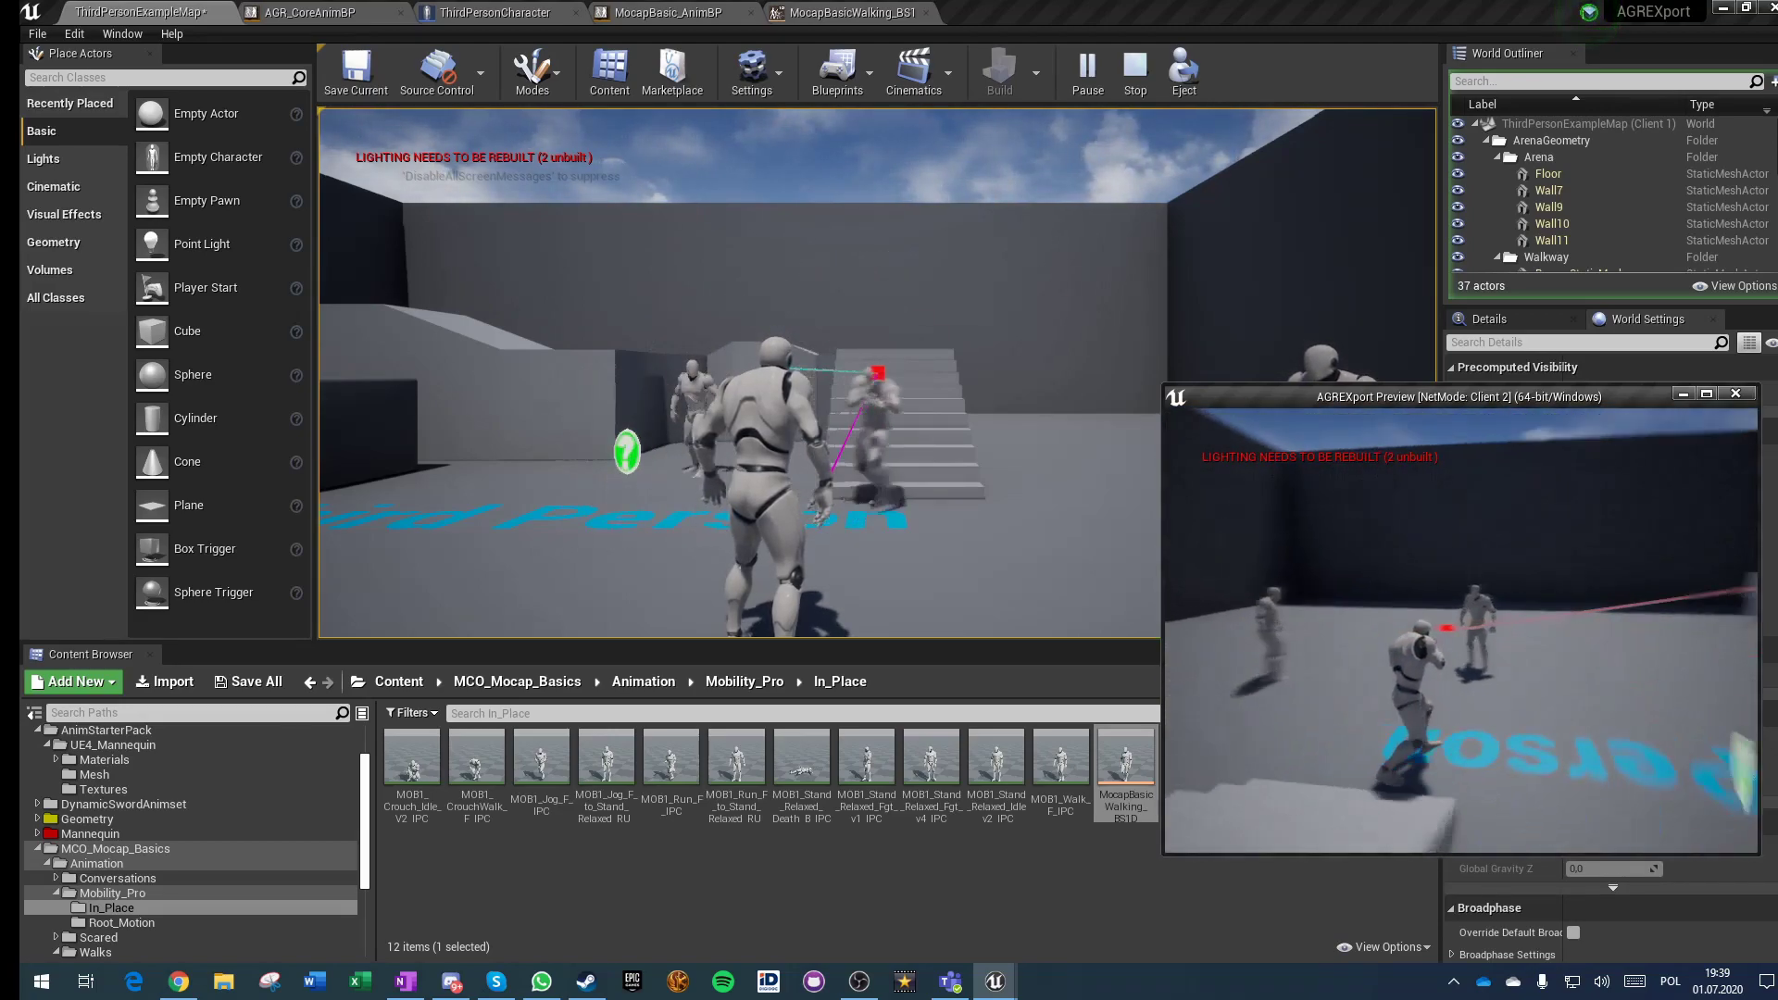
{"action": "key", "text": "w"}
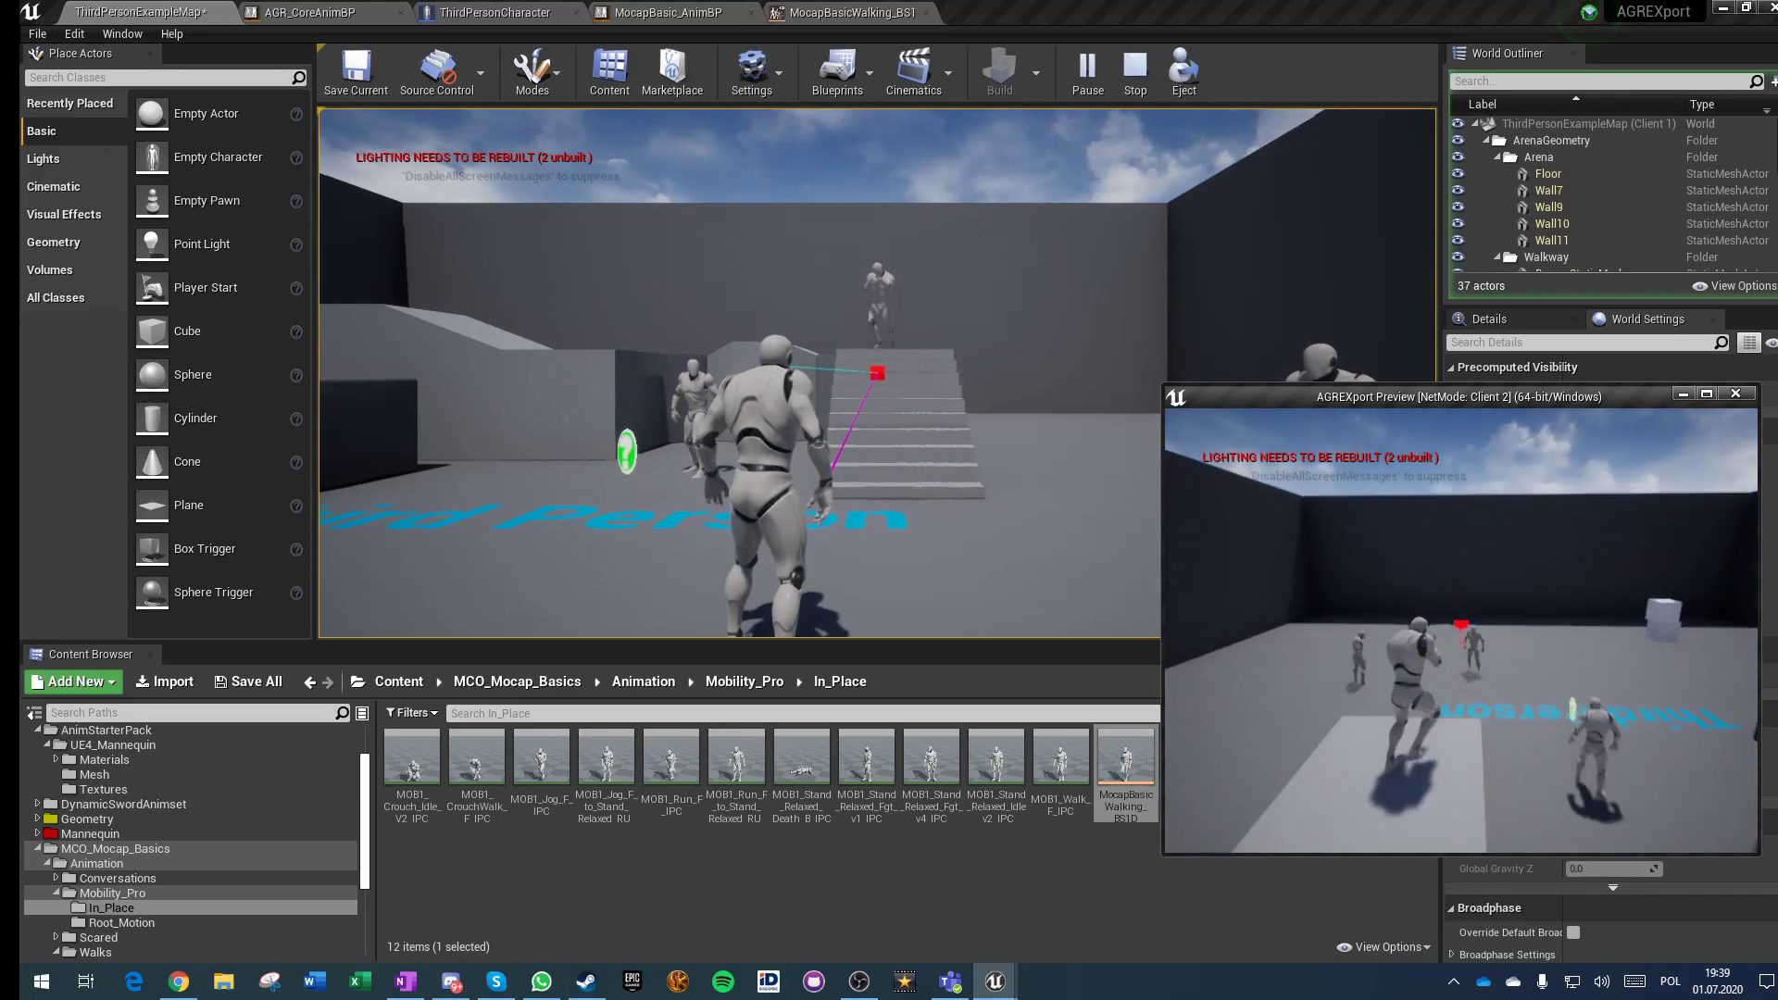
{"action": "key", "text": "w"}
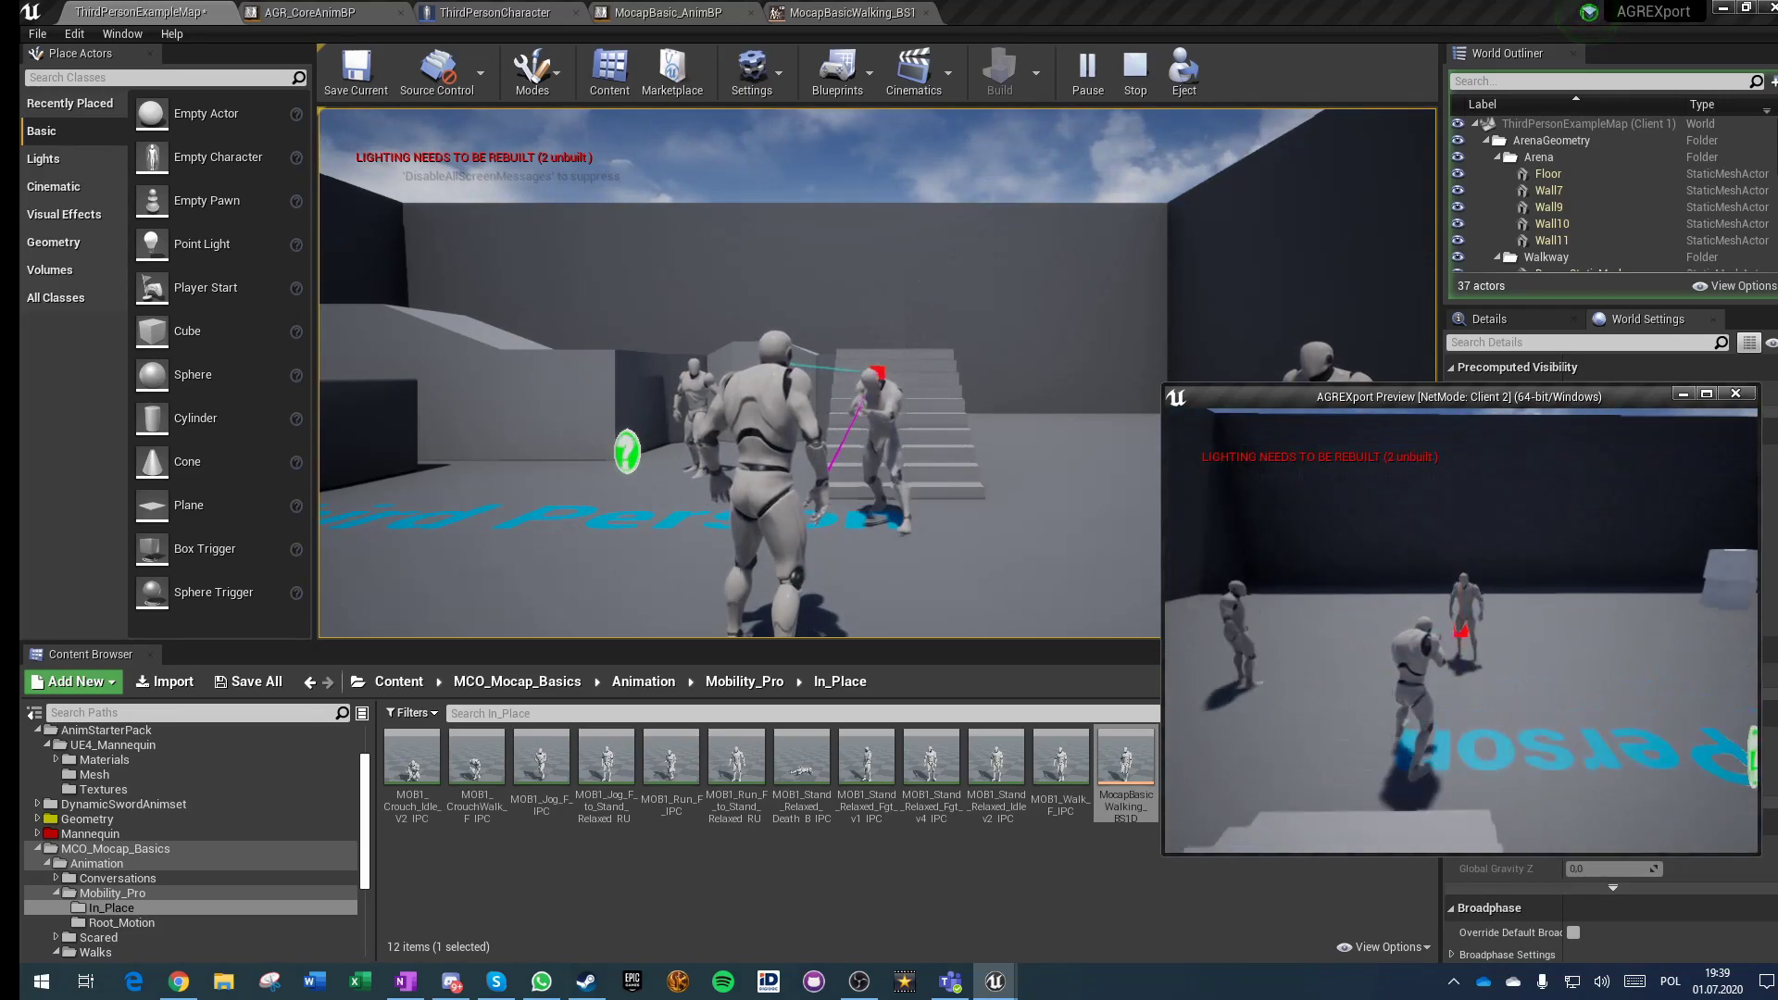
{"action": "key", "text": "w"}
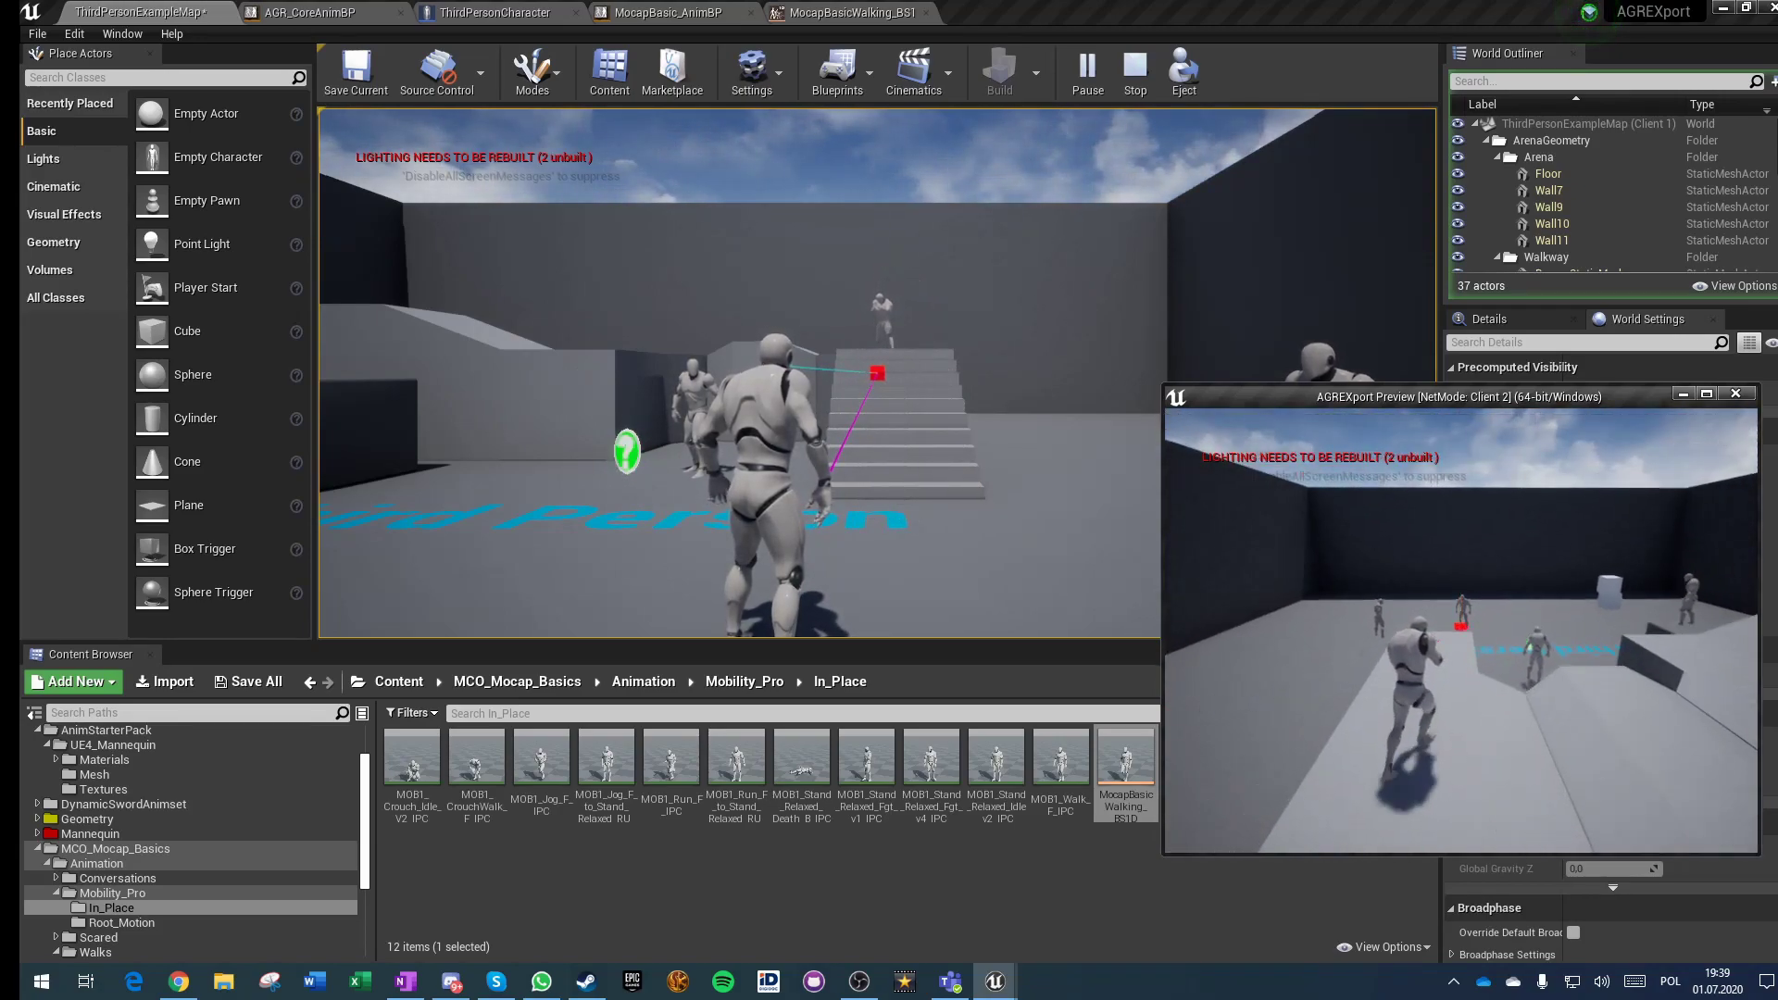
{"action": "key", "text": "w"}
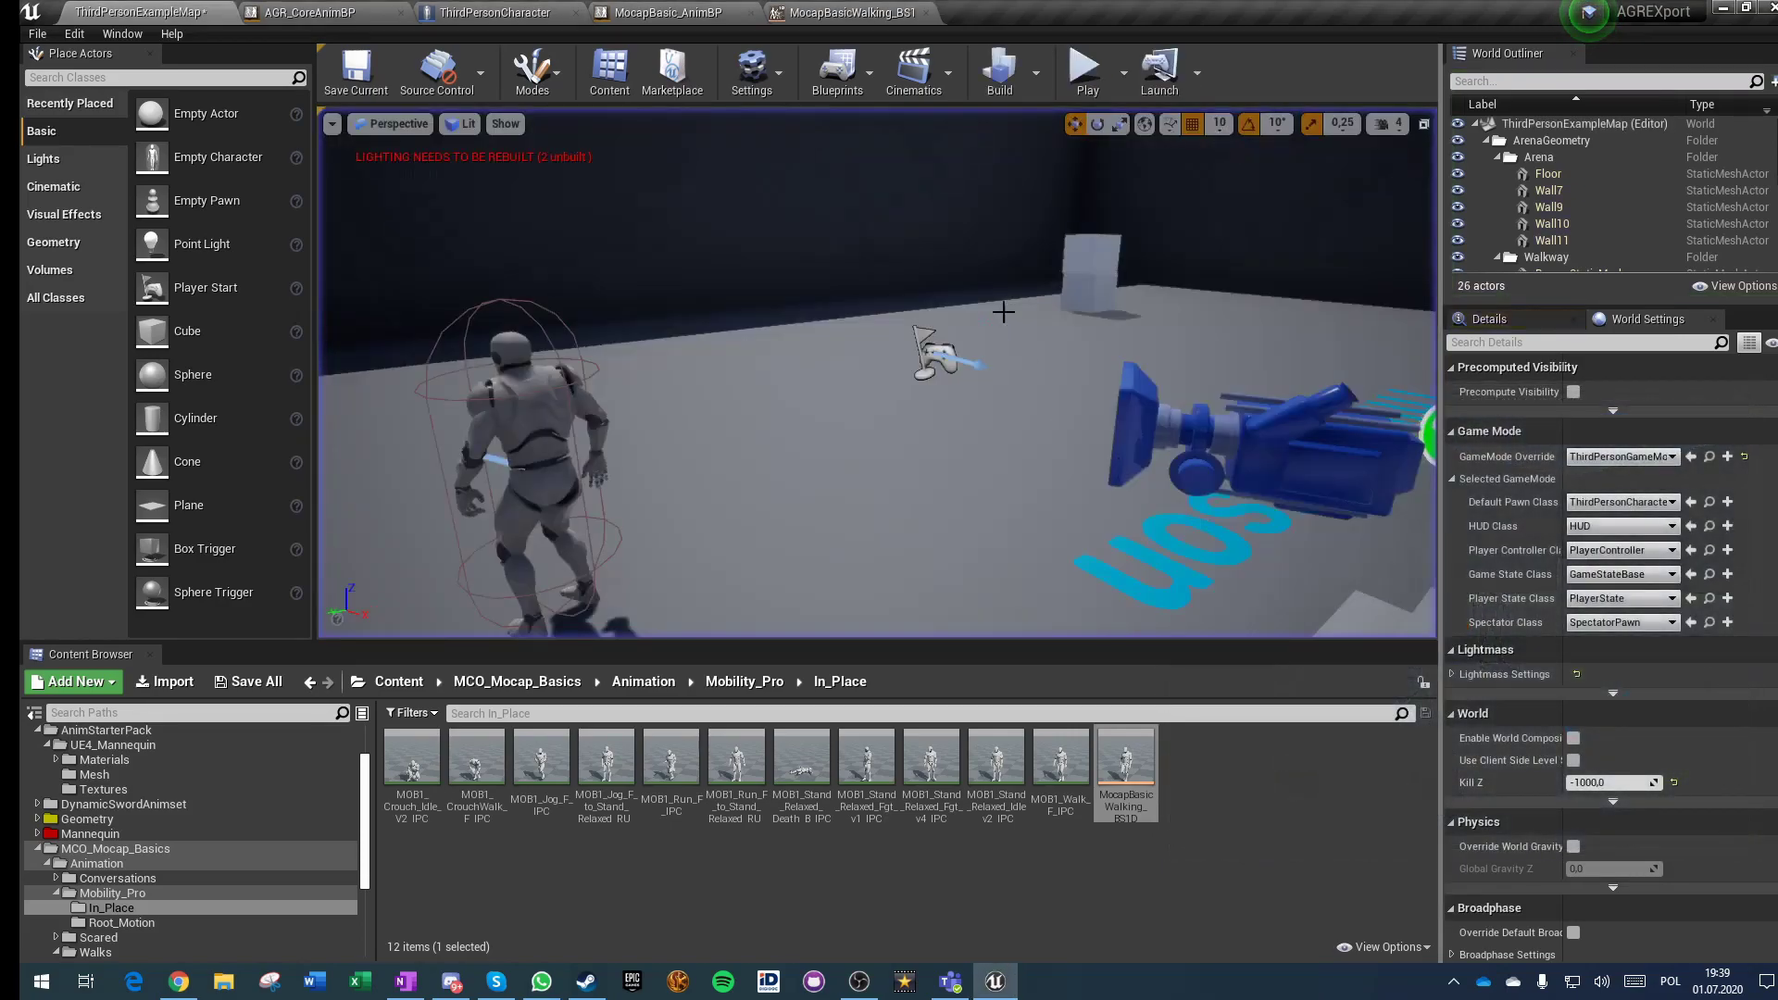
{"action": "key", "text": "Escape"}
Step: Add a custom event named VelocityChange to ThirdPersonCharacter's Tutorial 2 graph and set its replication to Run on Server
{"action": "left_click", "coordinate": [495, 12]}
{"action": "scroll", "coordinate": [722, 589], "scroll_direction": "up", "scroll_amount": 3}
{"action": "scroll", "coordinate": [922, 375], "scroll_direction": "up", "scroll_amount": 3}
{"action": "right_click_drag", "start_coordinate": [1111, 410], "coordinate": [610, 363]}
{"action": "scroll", "coordinate": [1038, 350], "scroll_direction": "up", "scroll_amount": 2}
{"action": "right_click_drag", "start_coordinate": [1110, 296], "coordinate": [1016, 585]}
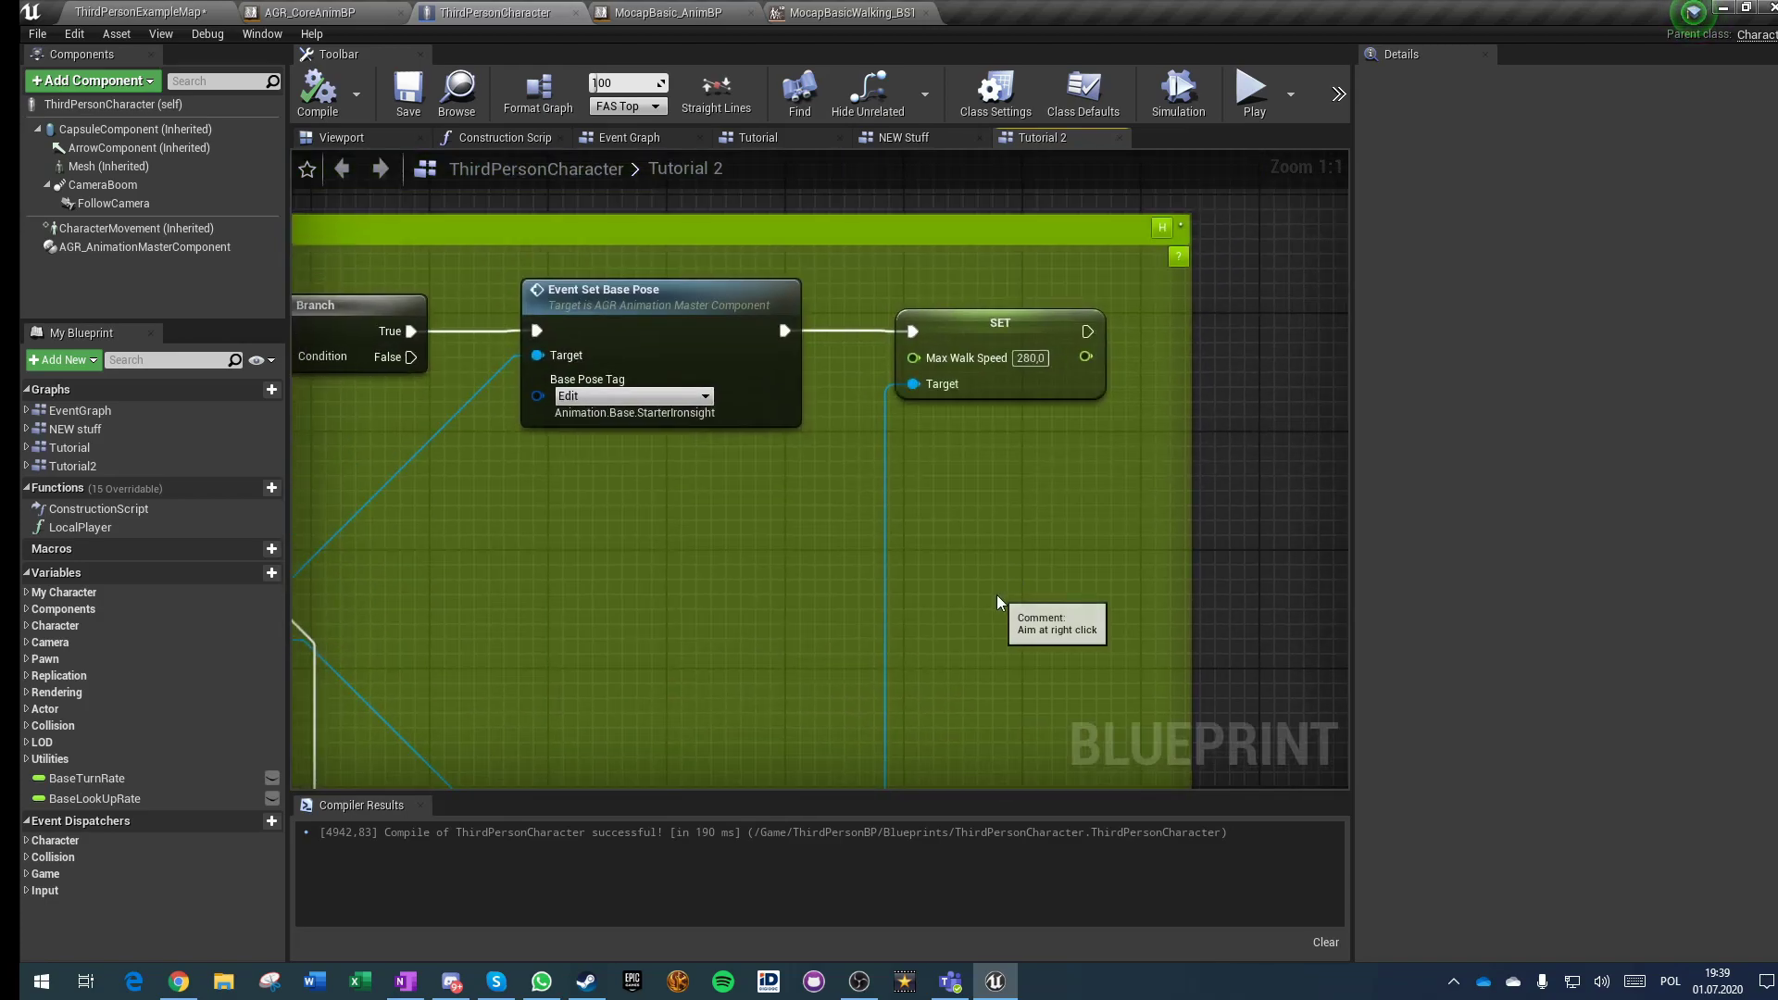
{"action": "scroll", "coordinate": [999, 603], "scroll_direction": "down", "scroll_amount": 1}
{"action": "right_click_drag", "start_coordinate": [783, 545], "coordinate": [686, 480]}
{"action": "right_click_drag", "start_coordinate": [1119, 458], "coordinate": [785, 458]}
{"action": "scroll", "coordinate": [799, 454], "scroll_direction": "down", "scroll_amount": 2}
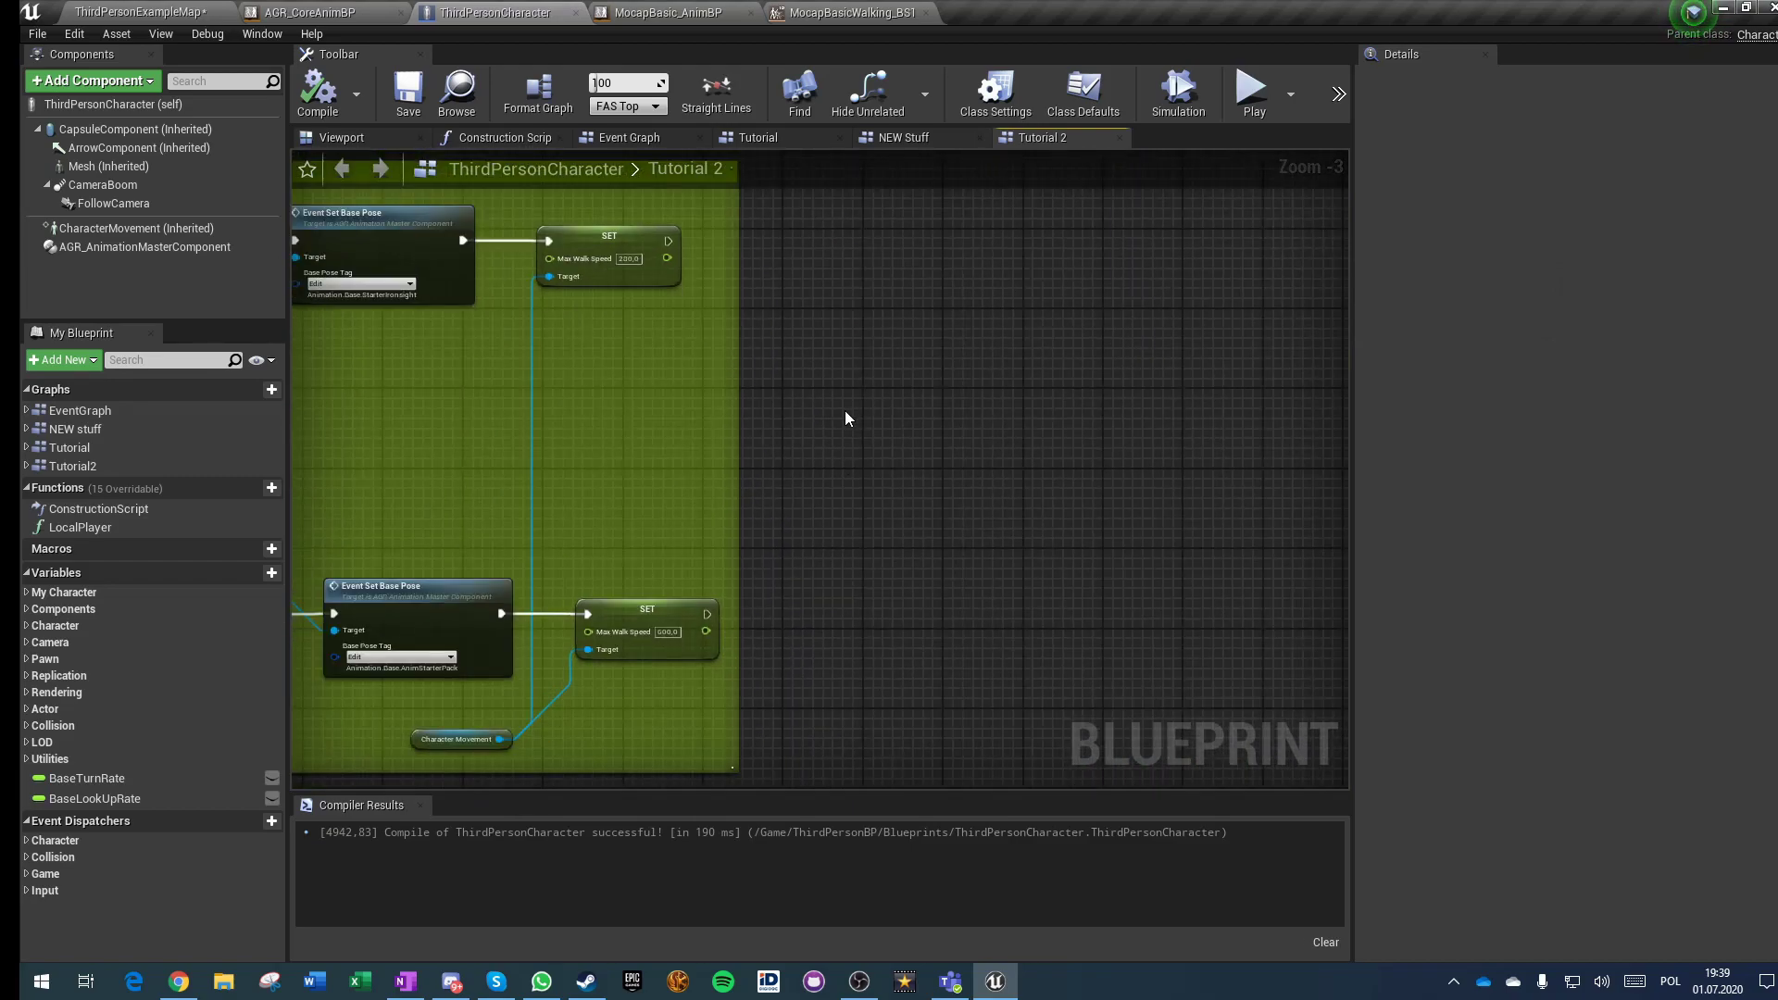
{"action": "right_click", "coordinate": [845, 418]}
{"action": "type", "text": "cusotm ev e"}
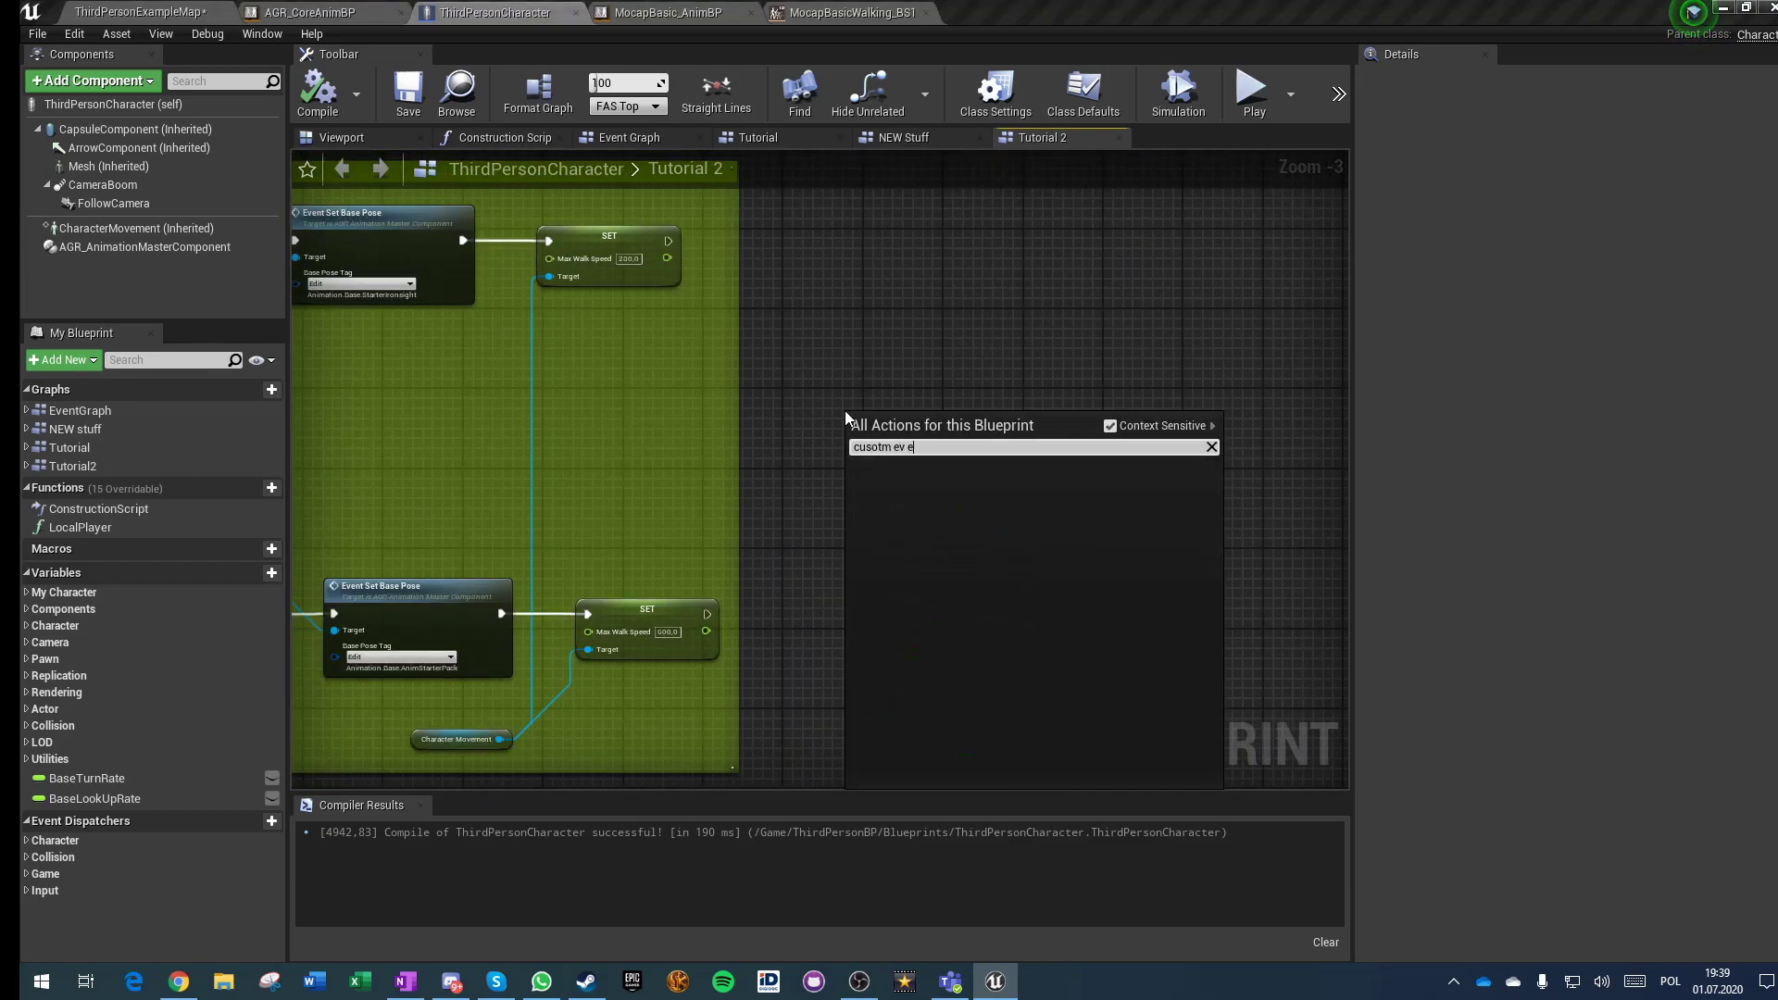
{"action": "key", "text": "BackSpace"}
{"action": "key", "text": "BackSpace"}
{"action": "key", "text": "BackSpace"}
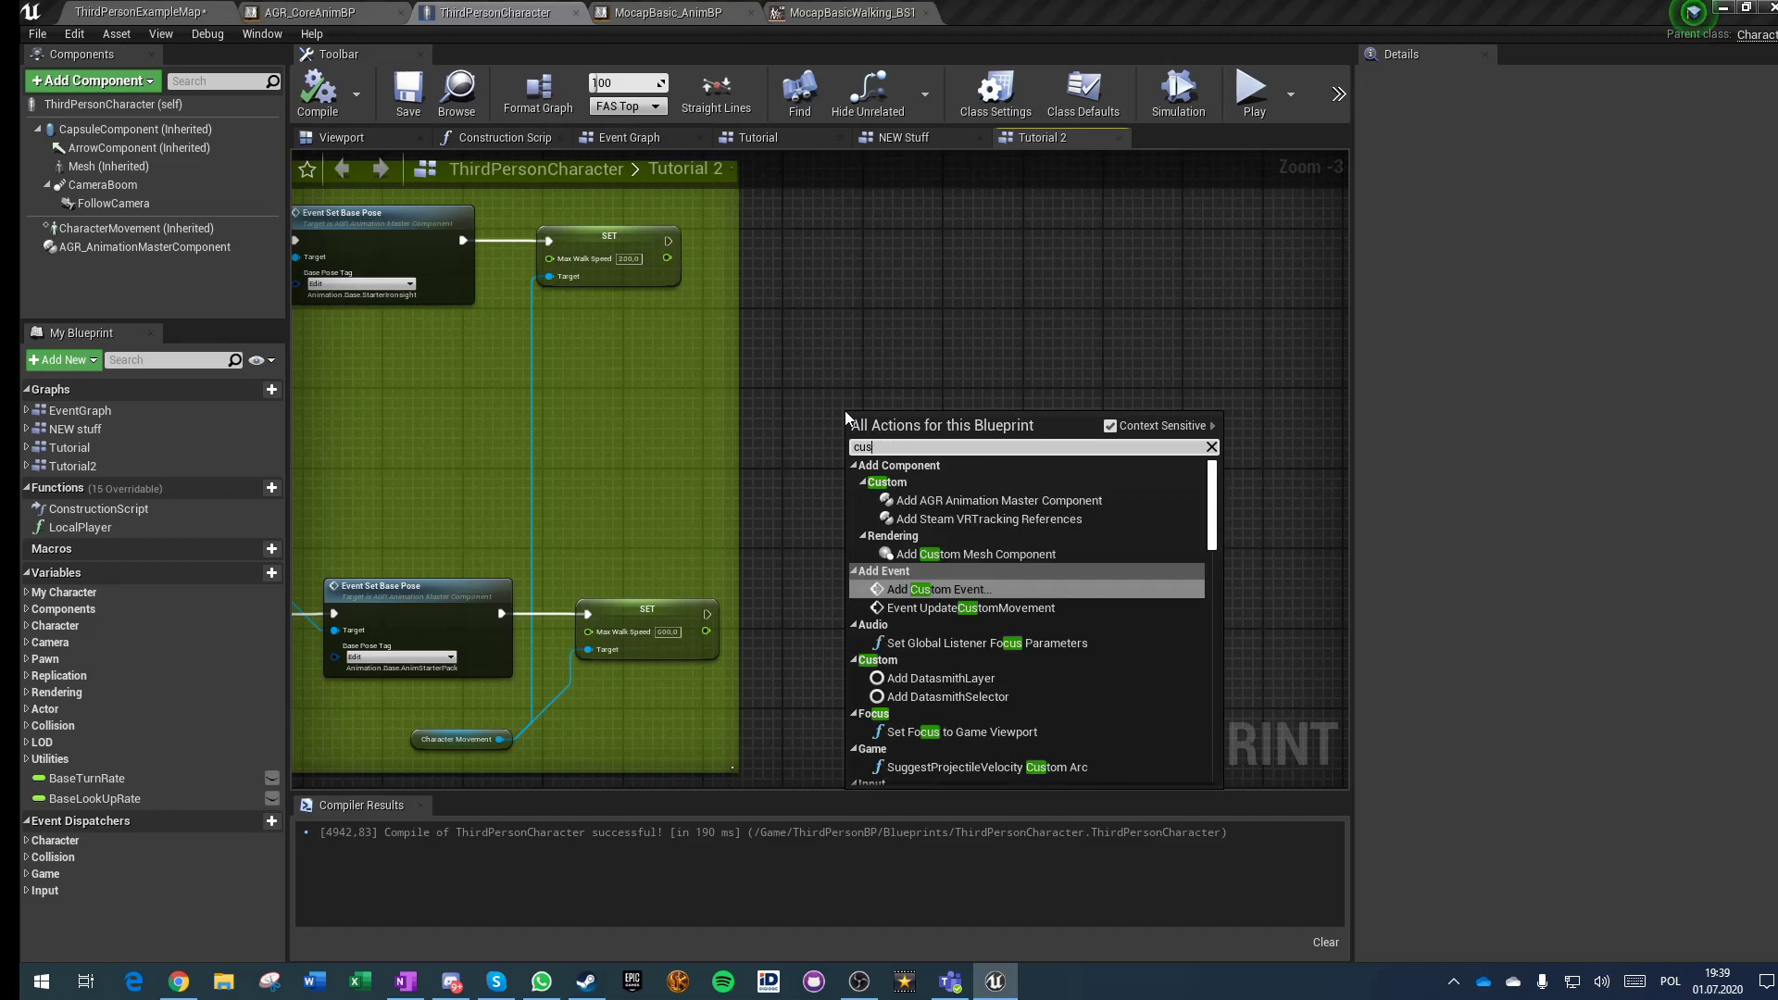
{"action": "type", "text": "tom event"}
{"action": "key", "text": "Return"}
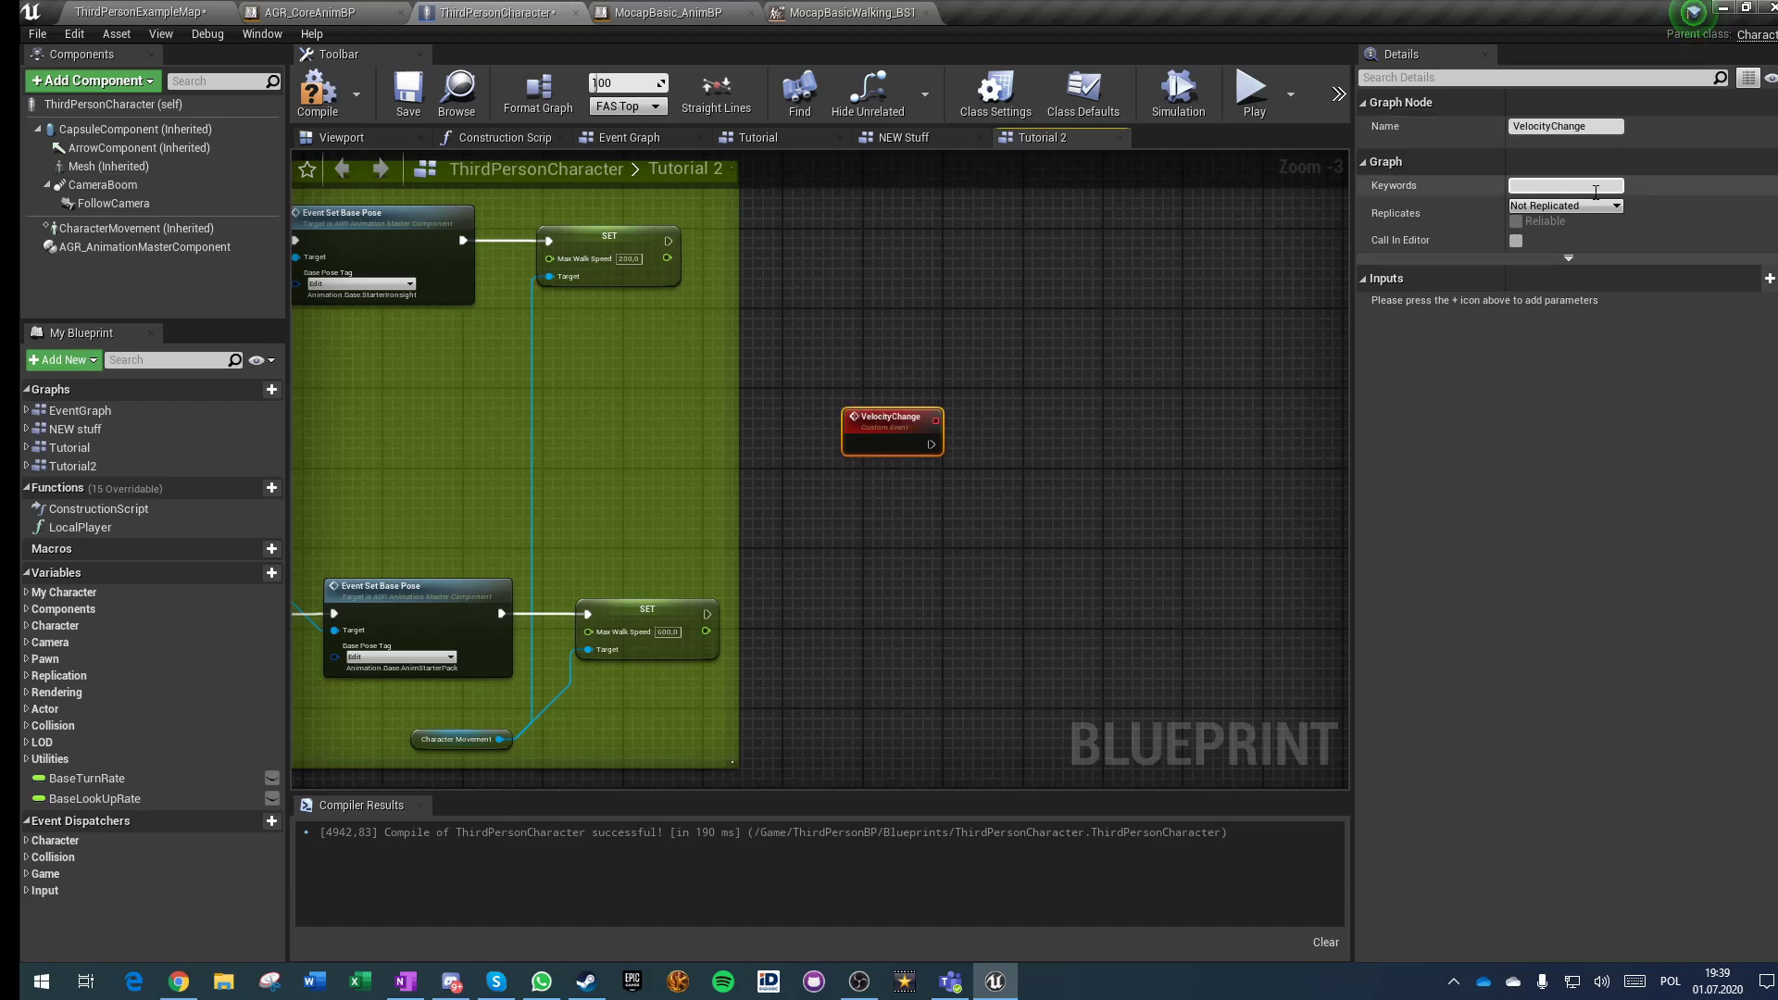
{"action": "left_click", "coordinate": [1564, 205]}
{"action": "left_click", "coordinate": [1424, 310]}
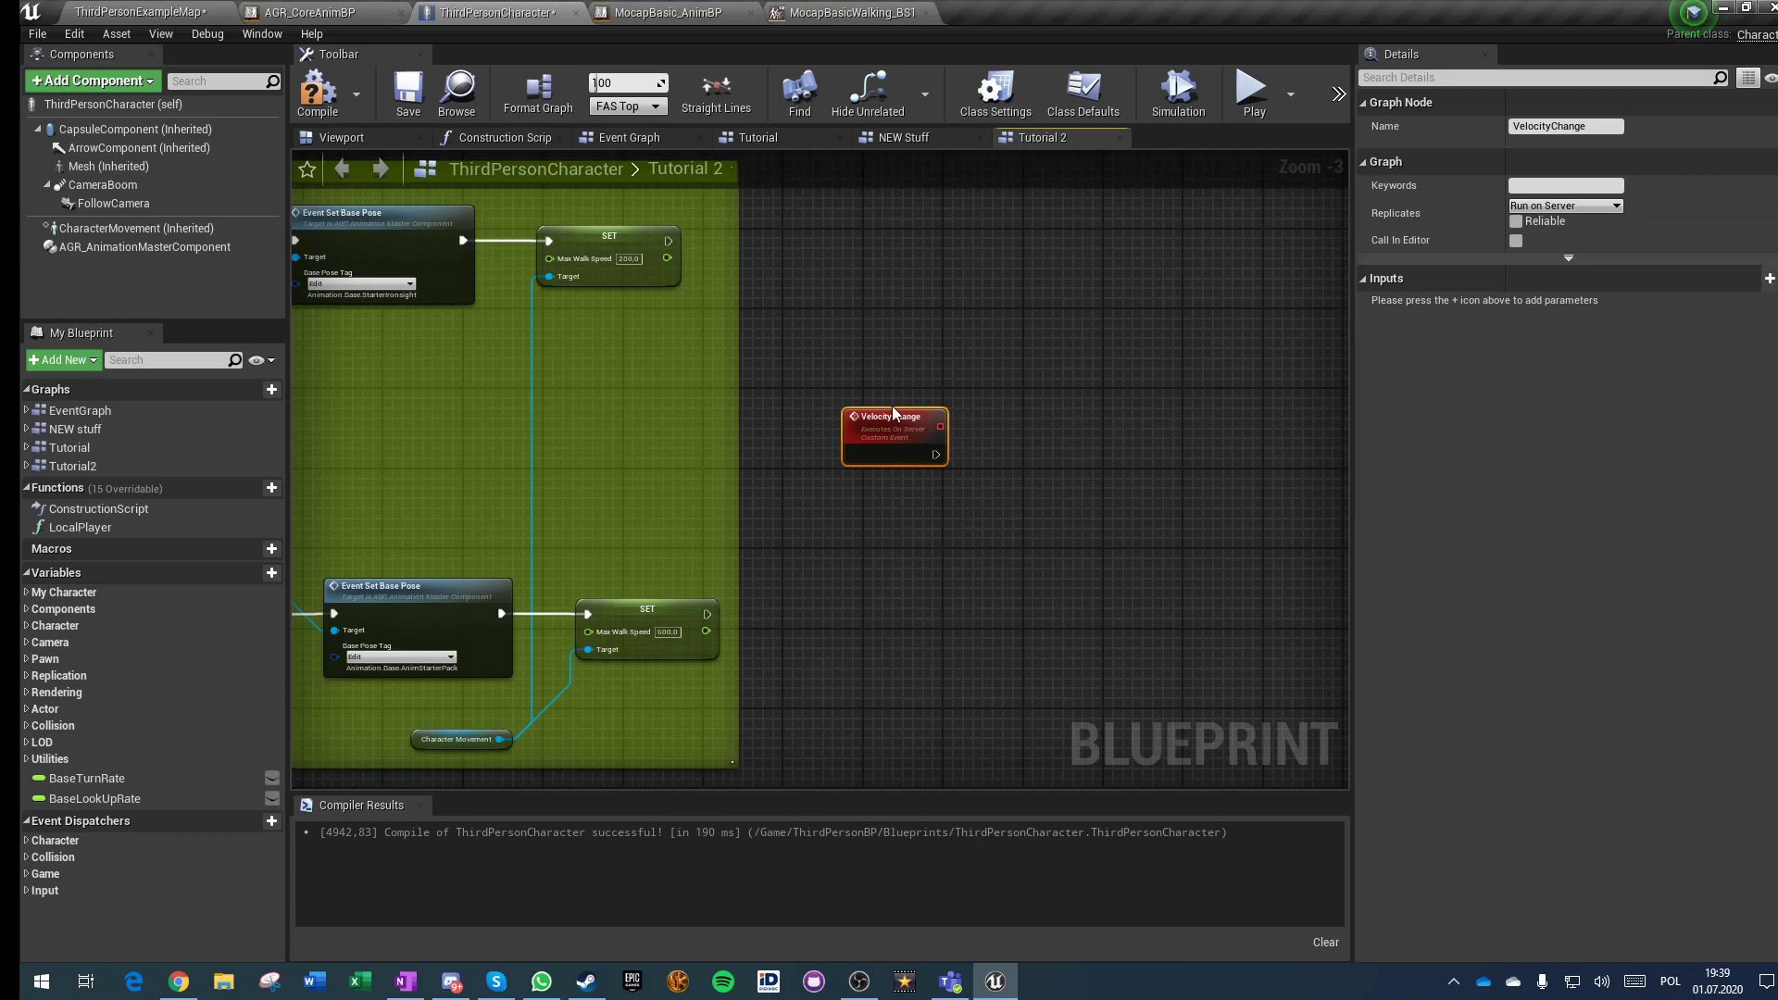
Step: Add an input parameter named BasePose of type Gameplay Tag to the VelocityChange event
{"action": "left_click", "coordinate": [1769, 278]}
{"action": "left_click_drag", "start_coordinate": [1461, 306], "coordinate": [1275, 364]}
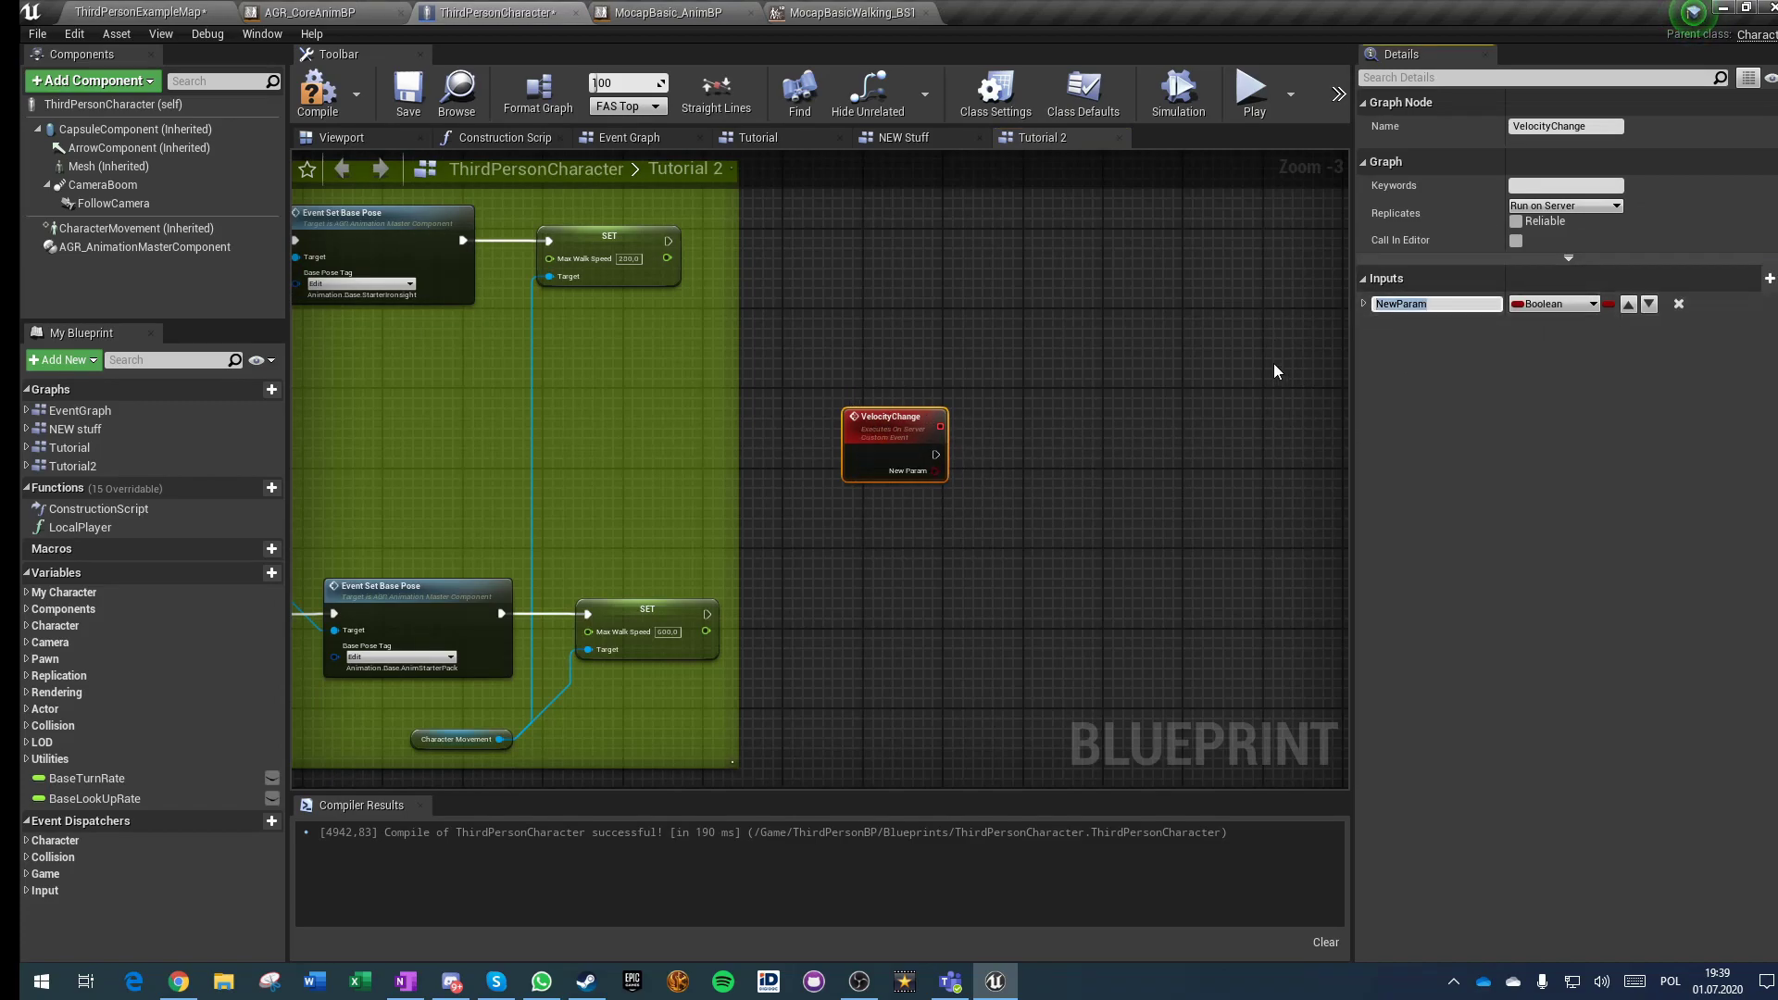
{"action": "type", "text": "tag"}
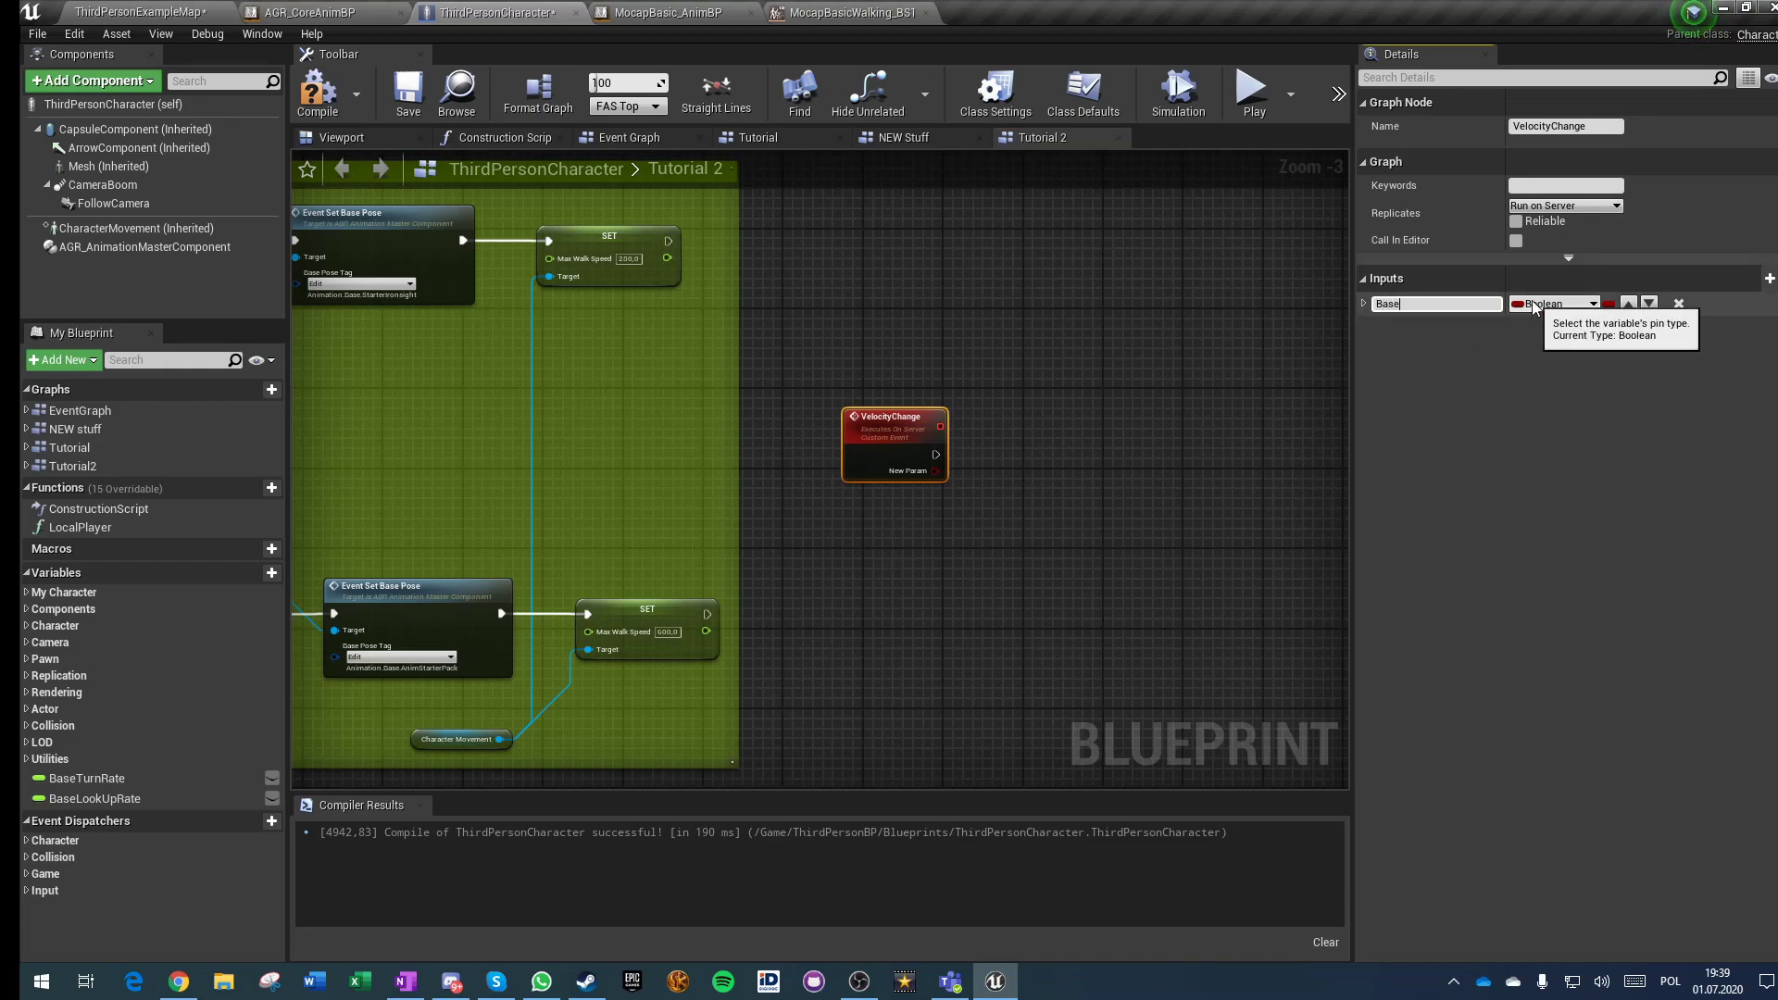
{"action": "left_click", "coordinate": [1533, 306]}
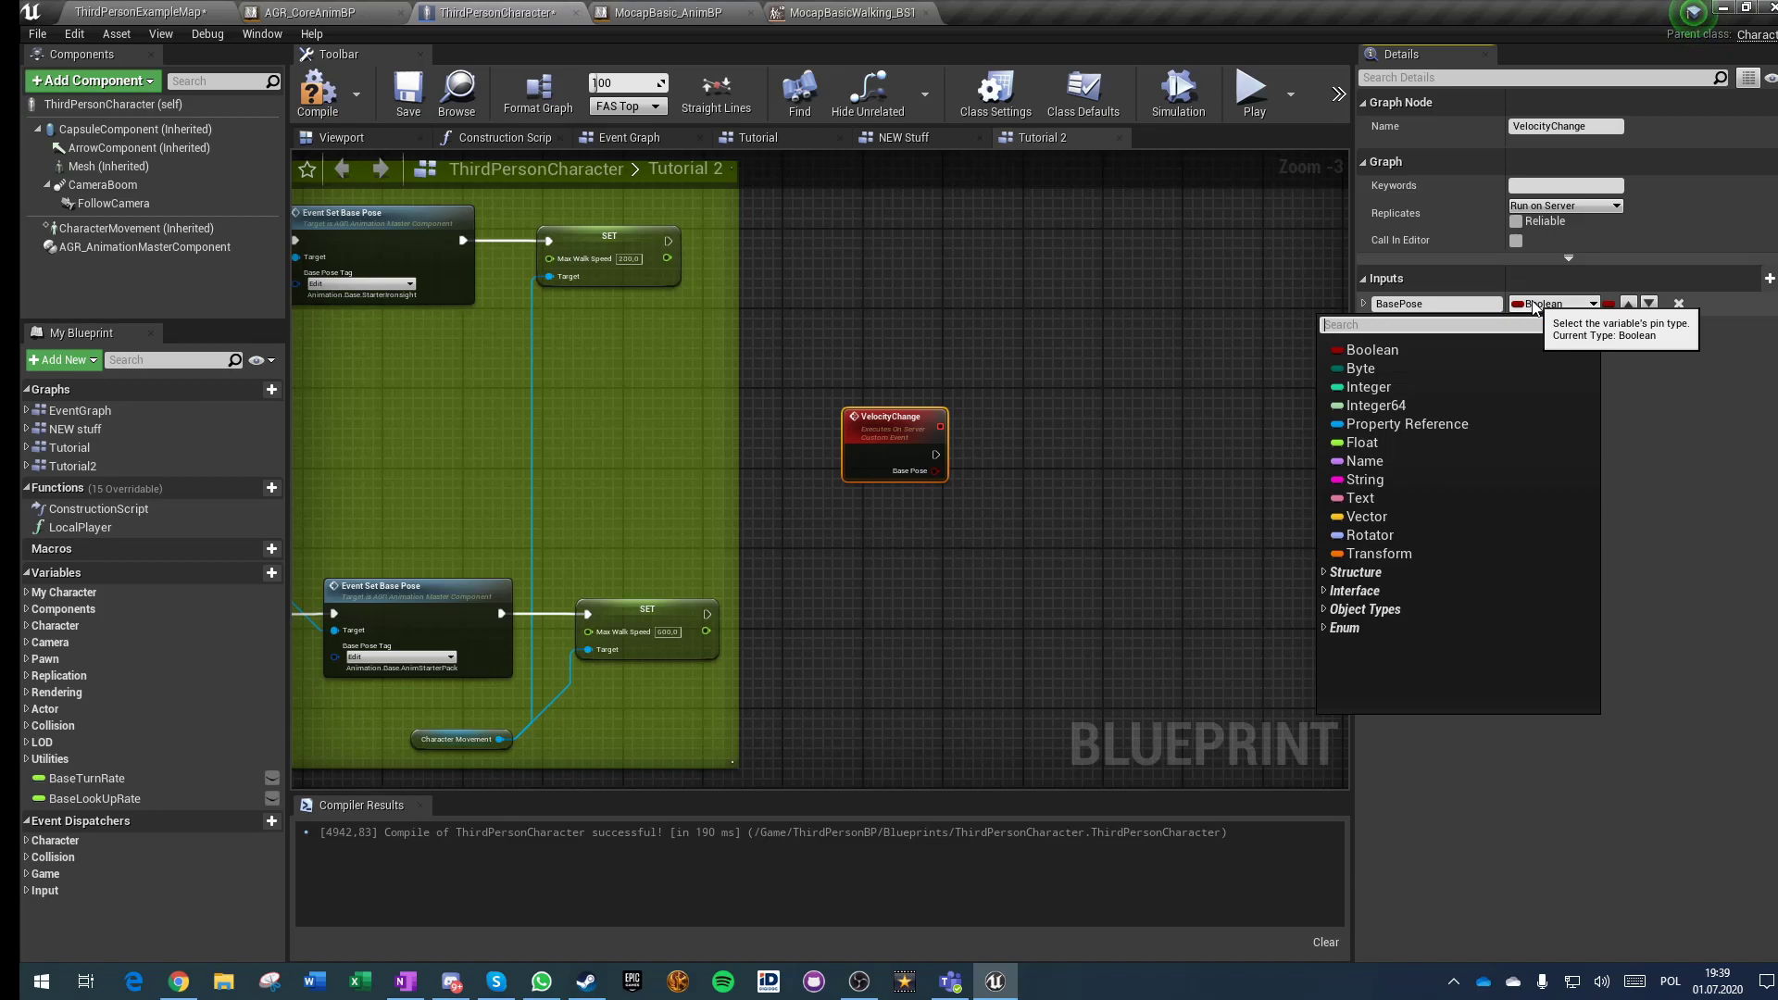
{"action": "type", "text": "gameplaytag"}
{"action": "key", "text": "Return"}
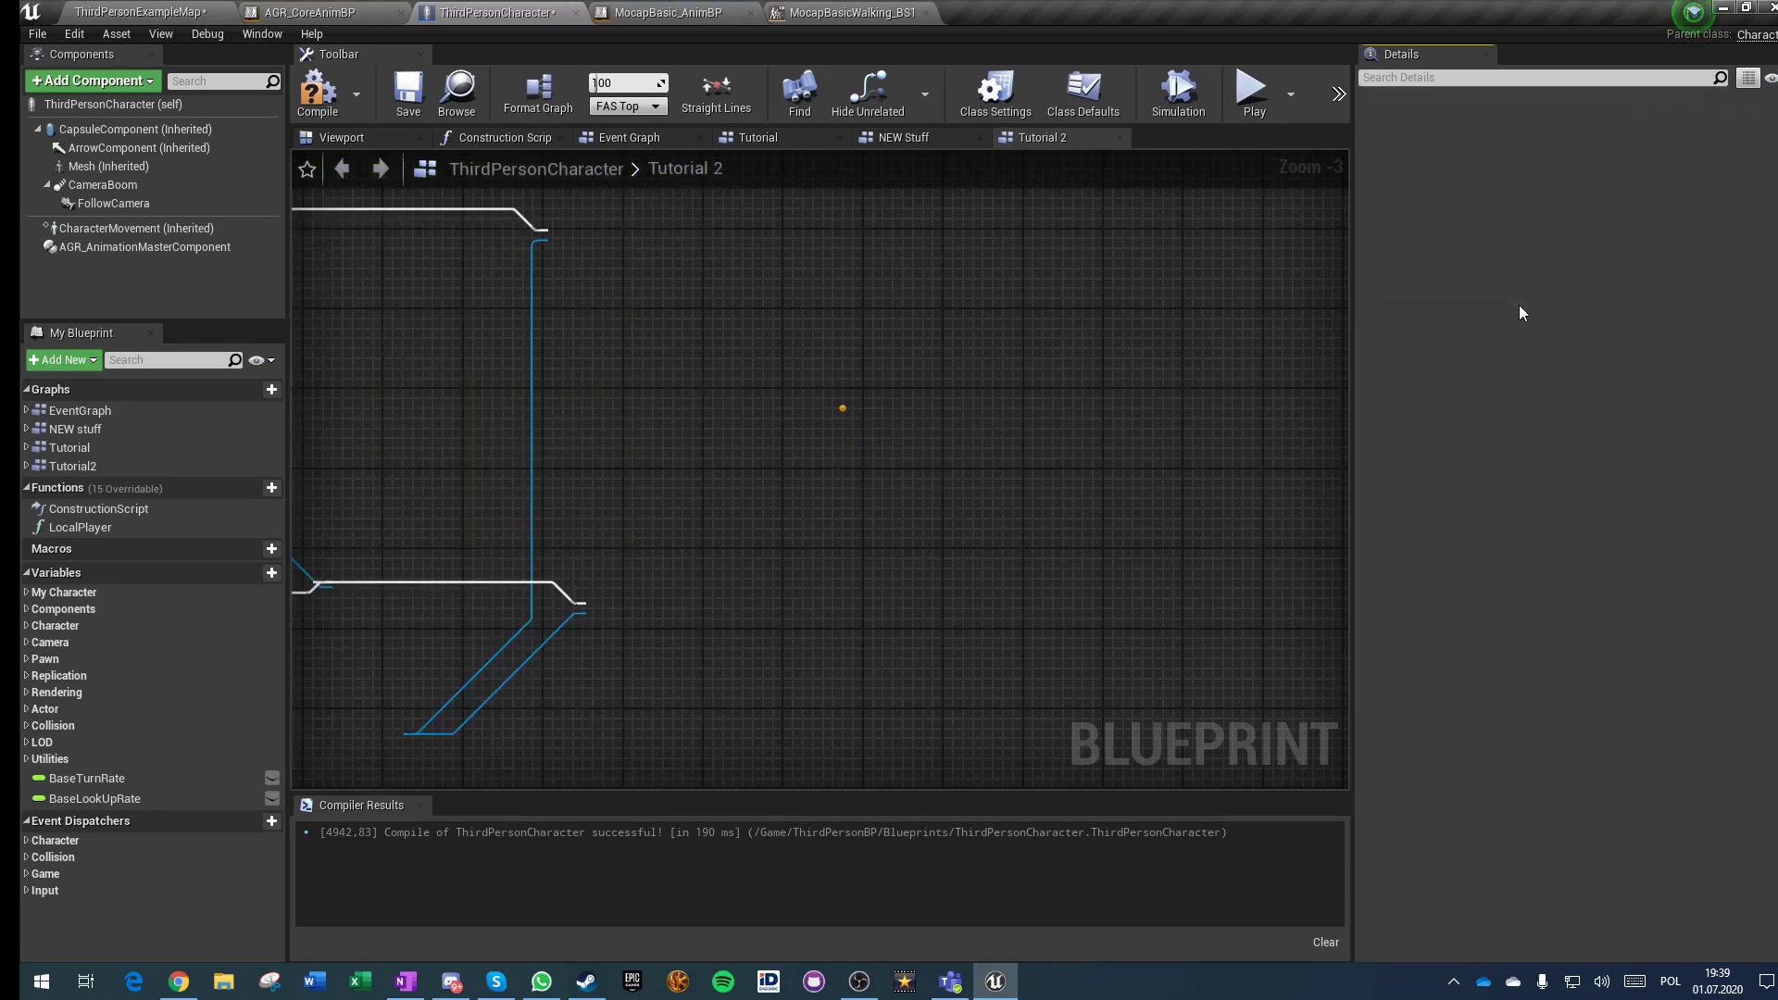
{"action": "left_click", "coordinate": [1143, 537]}
Step: Add a Branch node and connect the VelocityChange event's execution output to it
{"action": "right_click_drag", "start_coordinate": [989, 465], "coordinate": [809, 489]}
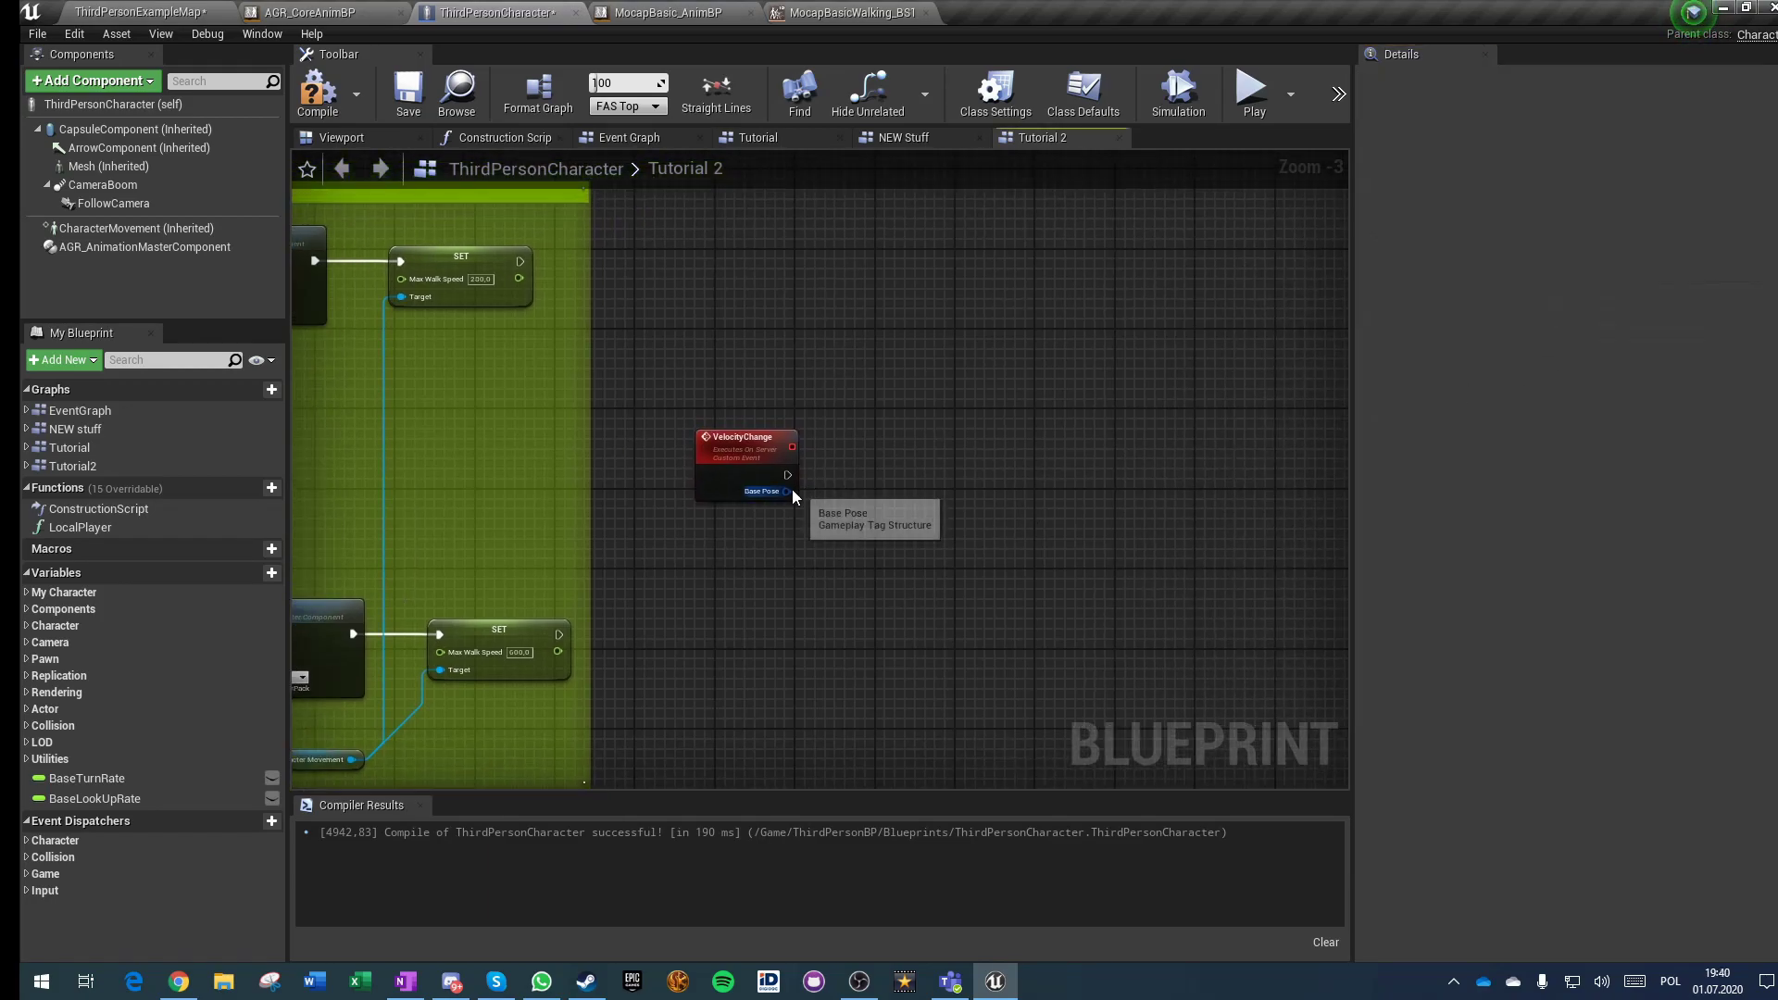
{"action": "key", "text": "b"}
{"action": "left_click", "coordinate": [937, 439]}
{"action": "left_click_drag", "start_coordinate": [787, 475], "coordinate": [1023, 469]}
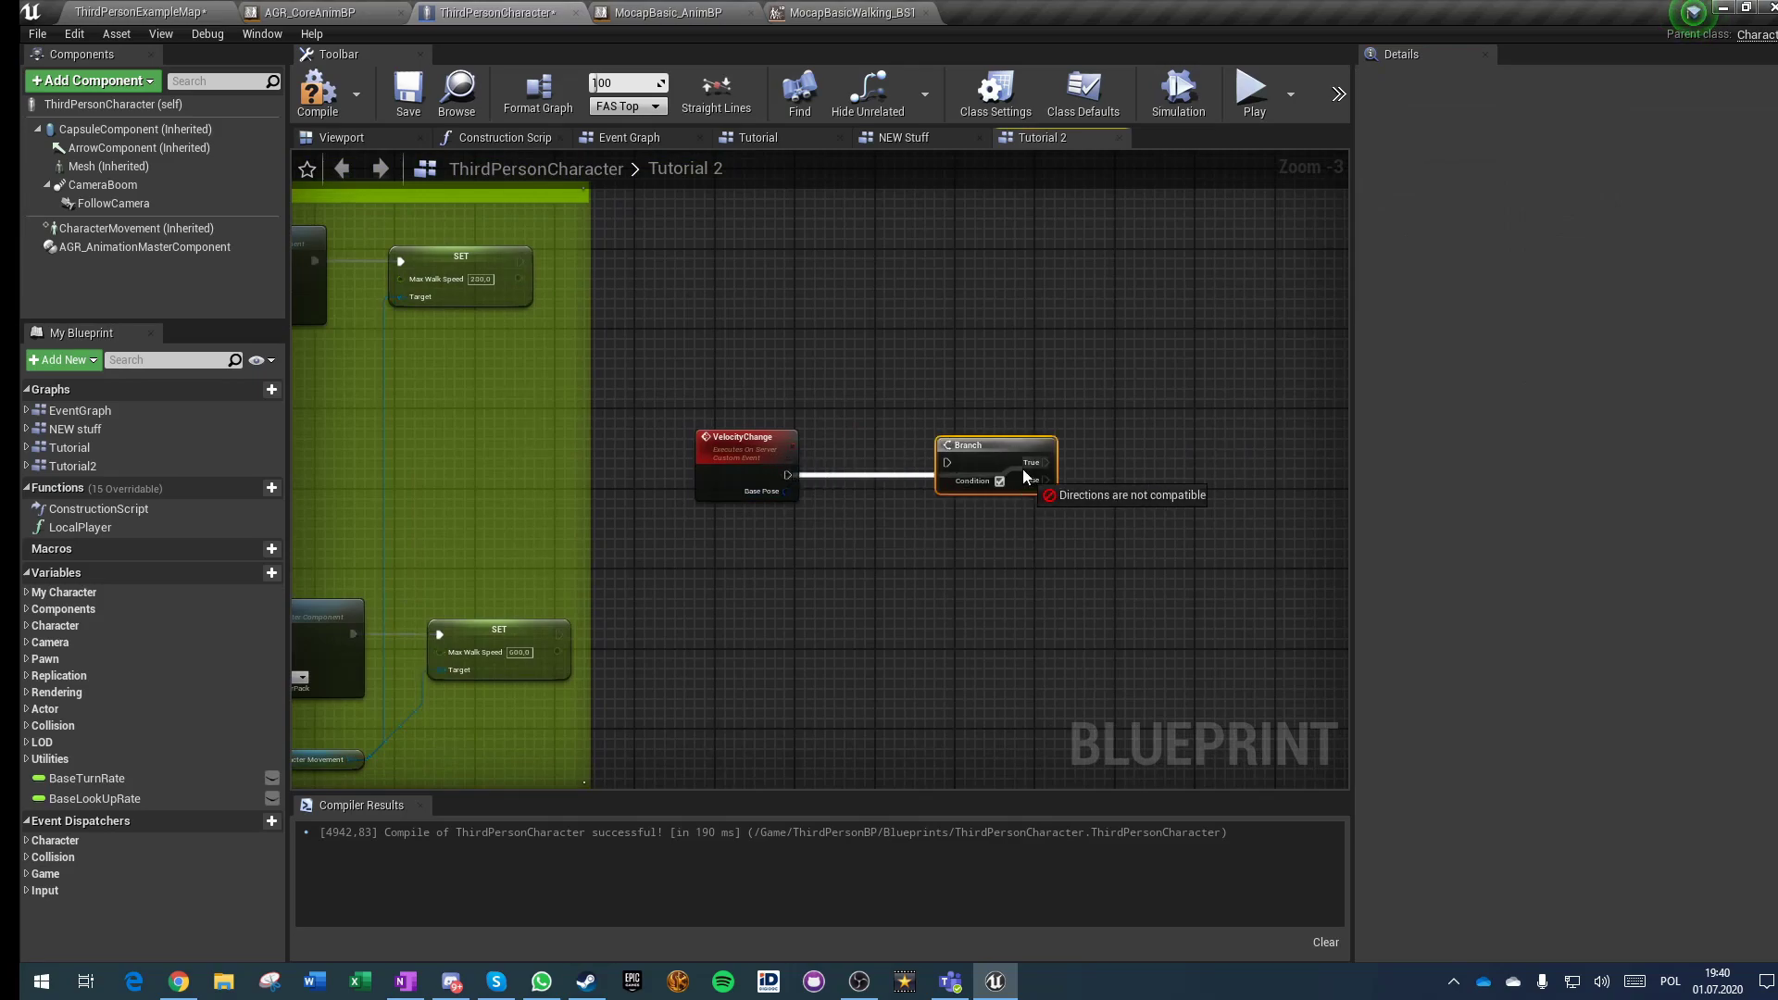
Step: Compare Base Pose for equality with the Animation.Base.StarterIronsight tag and connect the result to the Branch condition
{"action": "left_click_drag", "start_coordinate": [787, 492], "coordinate": [891, 561]}
{"action": "type", "text": "=="}
{"action": "key", "text": "Return"}
{"action": "scroll", "coordinate": [892, 567], "scroll_direction": "up", "scroll_amount": 3}
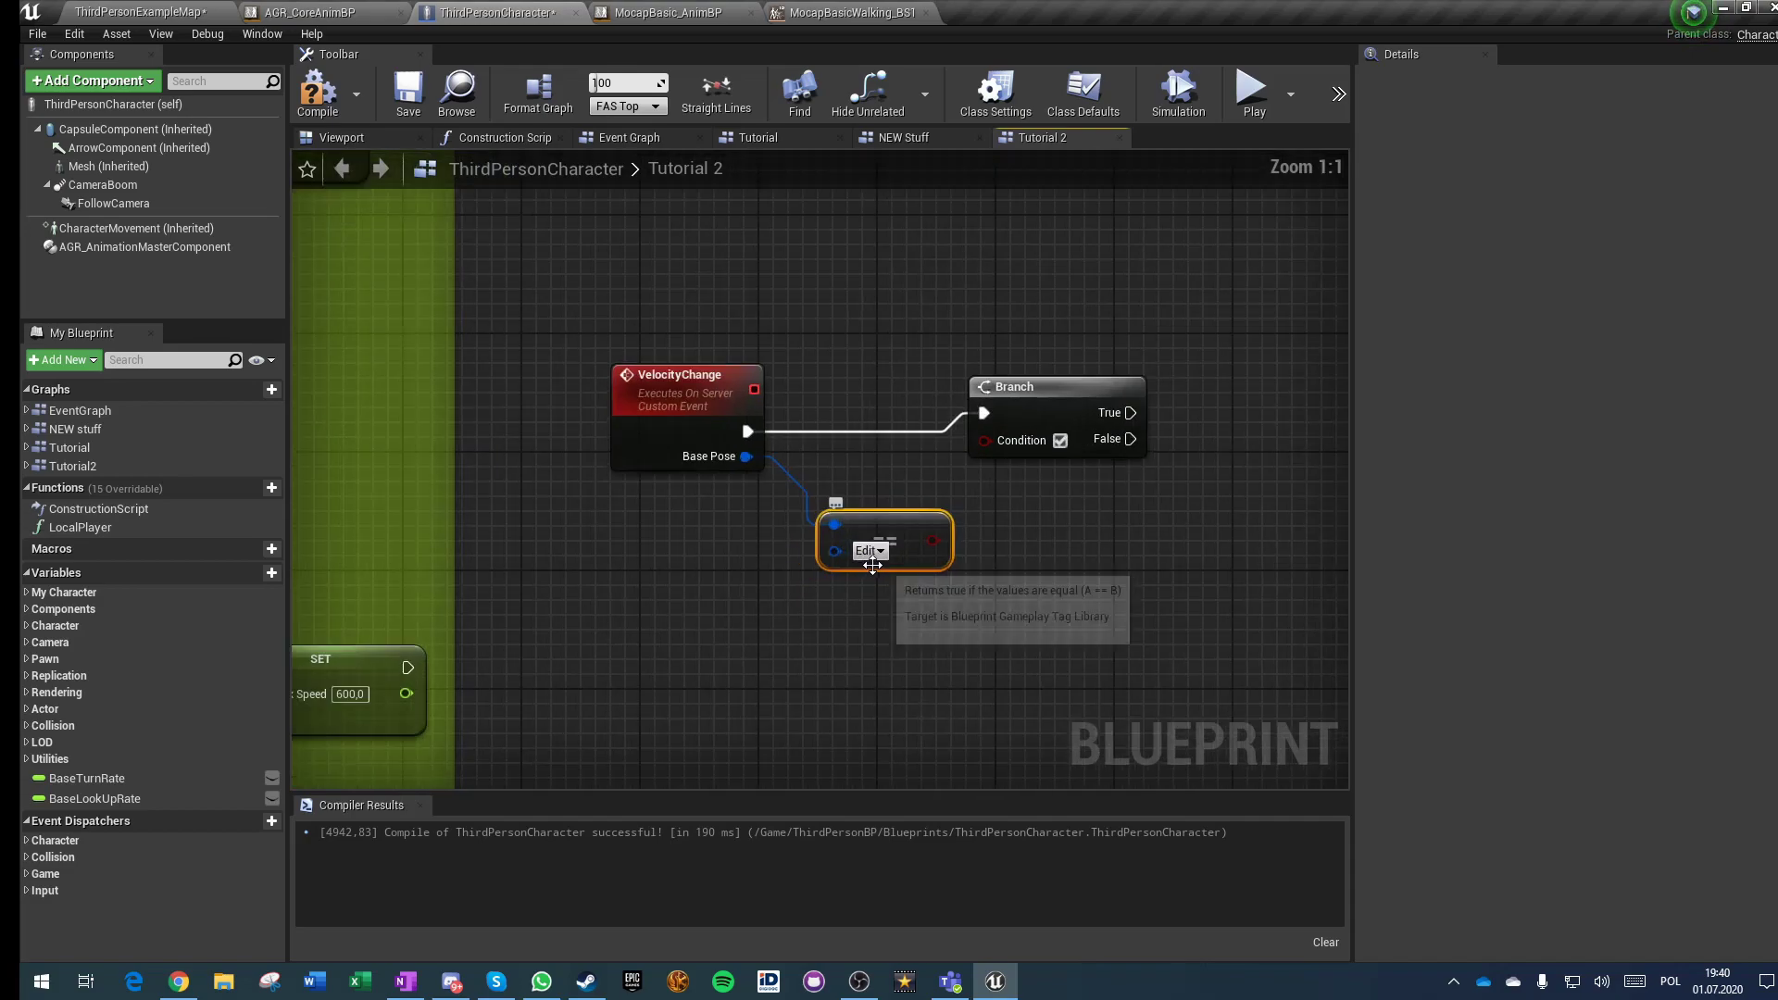
{"action": "left_click", "coordinate": [869, 551]}
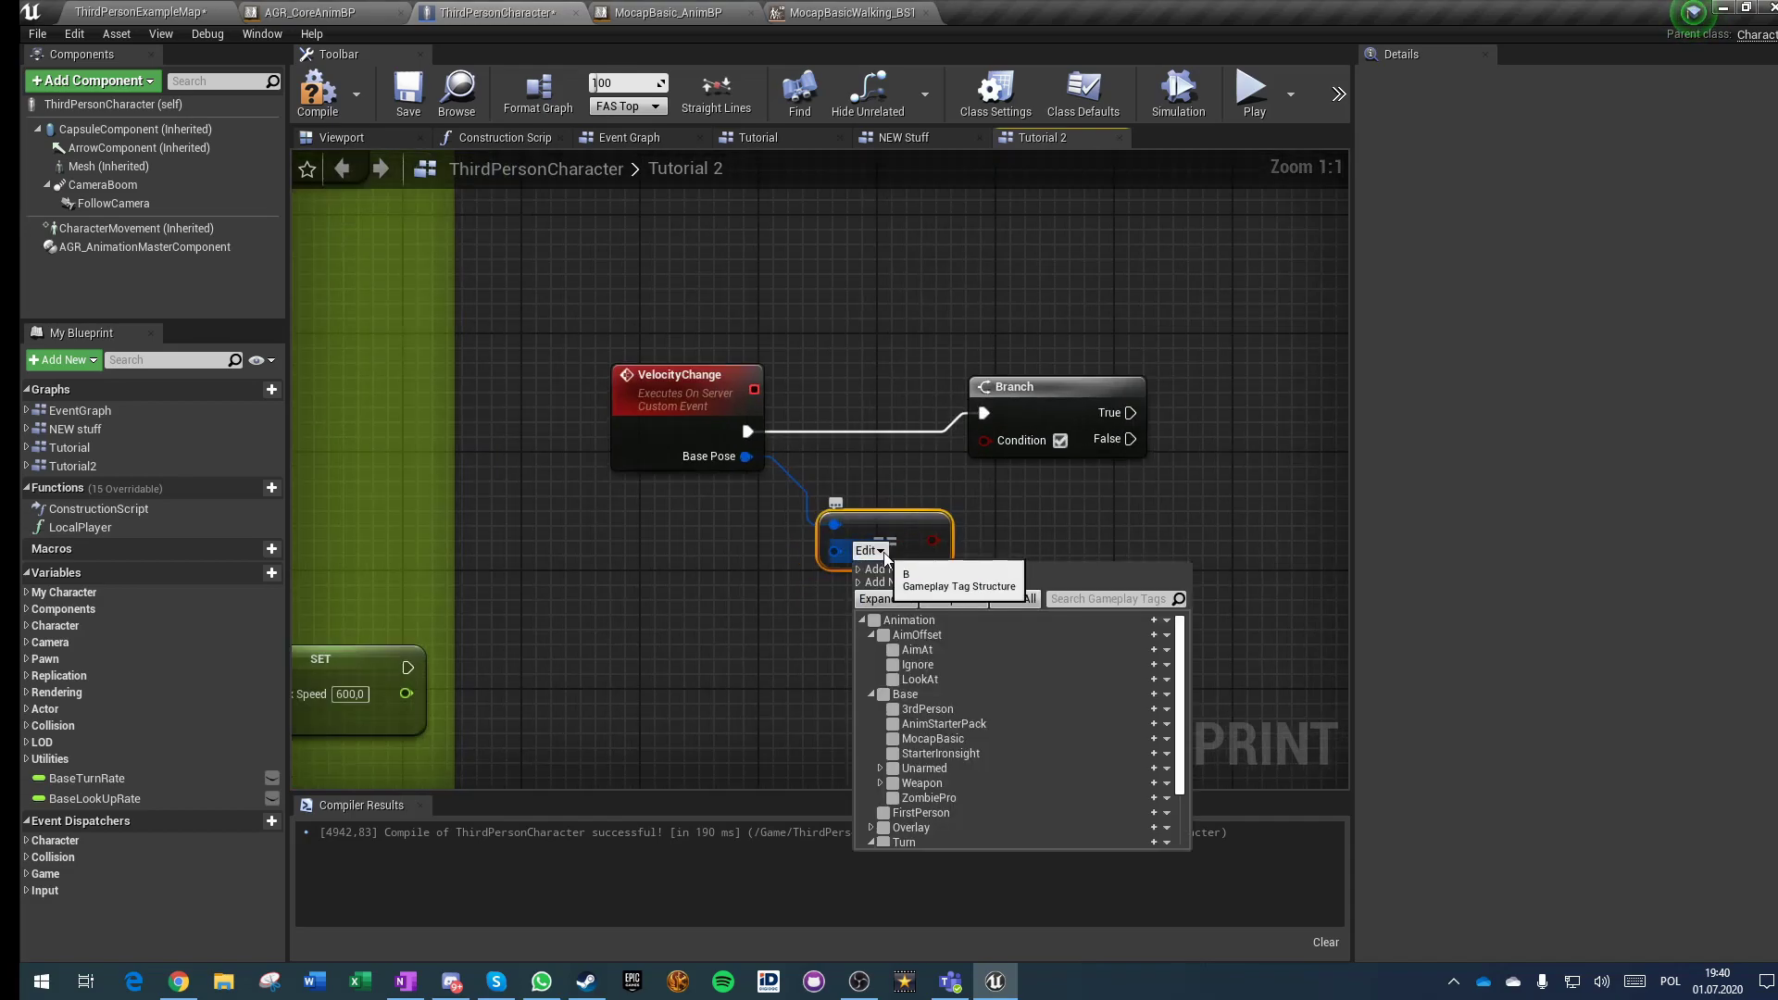
{"action": "left_click", "coordinate": [895, 755]}
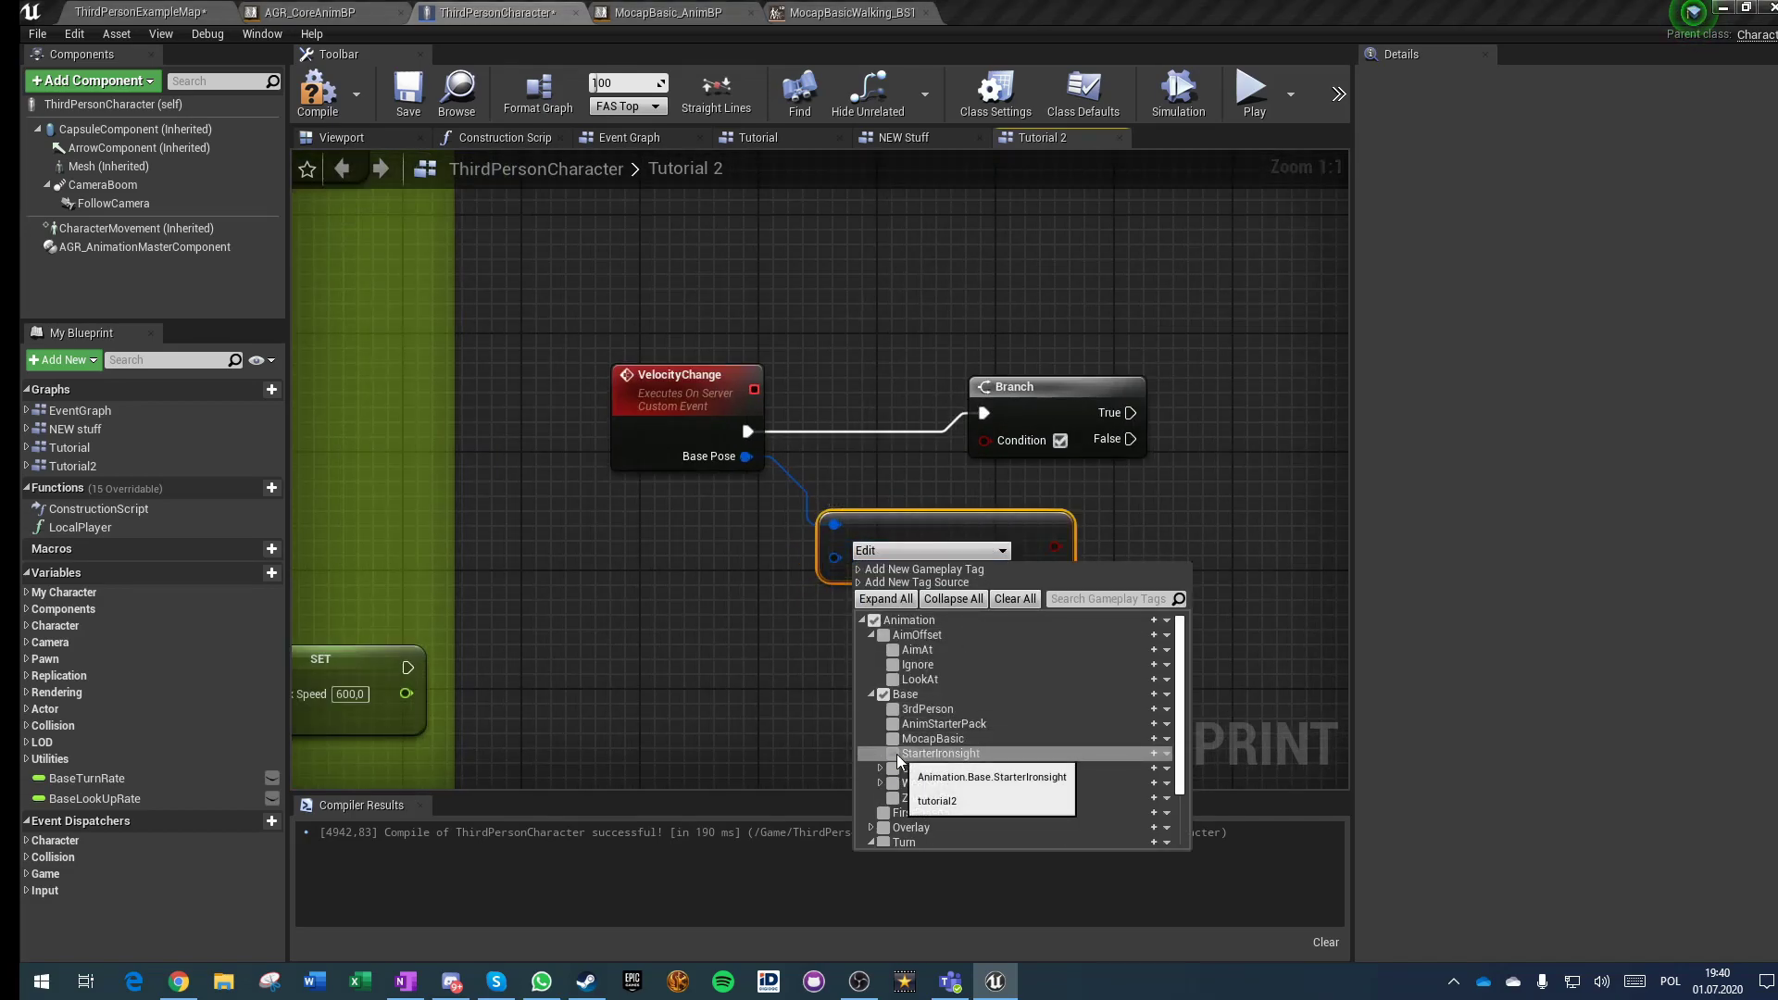
{"action": "left_click", "coordinate": [717, 632]}
{"action": "left_click_drag", "start_coordinate": [886, 517], "coordinate": [871, 563]}
{"action": "left_click_drag", "start_coordinate": [1039, 591], "coordinate": [985, 441]}
Step: Move both Set Max Walk Speed nodes and the Character Movement reference out of the aim comment block to the VelocityChange logic
{"action": "right_click_drag", "start_coordinate": [330, 634], "coordinate": [713, 653]}
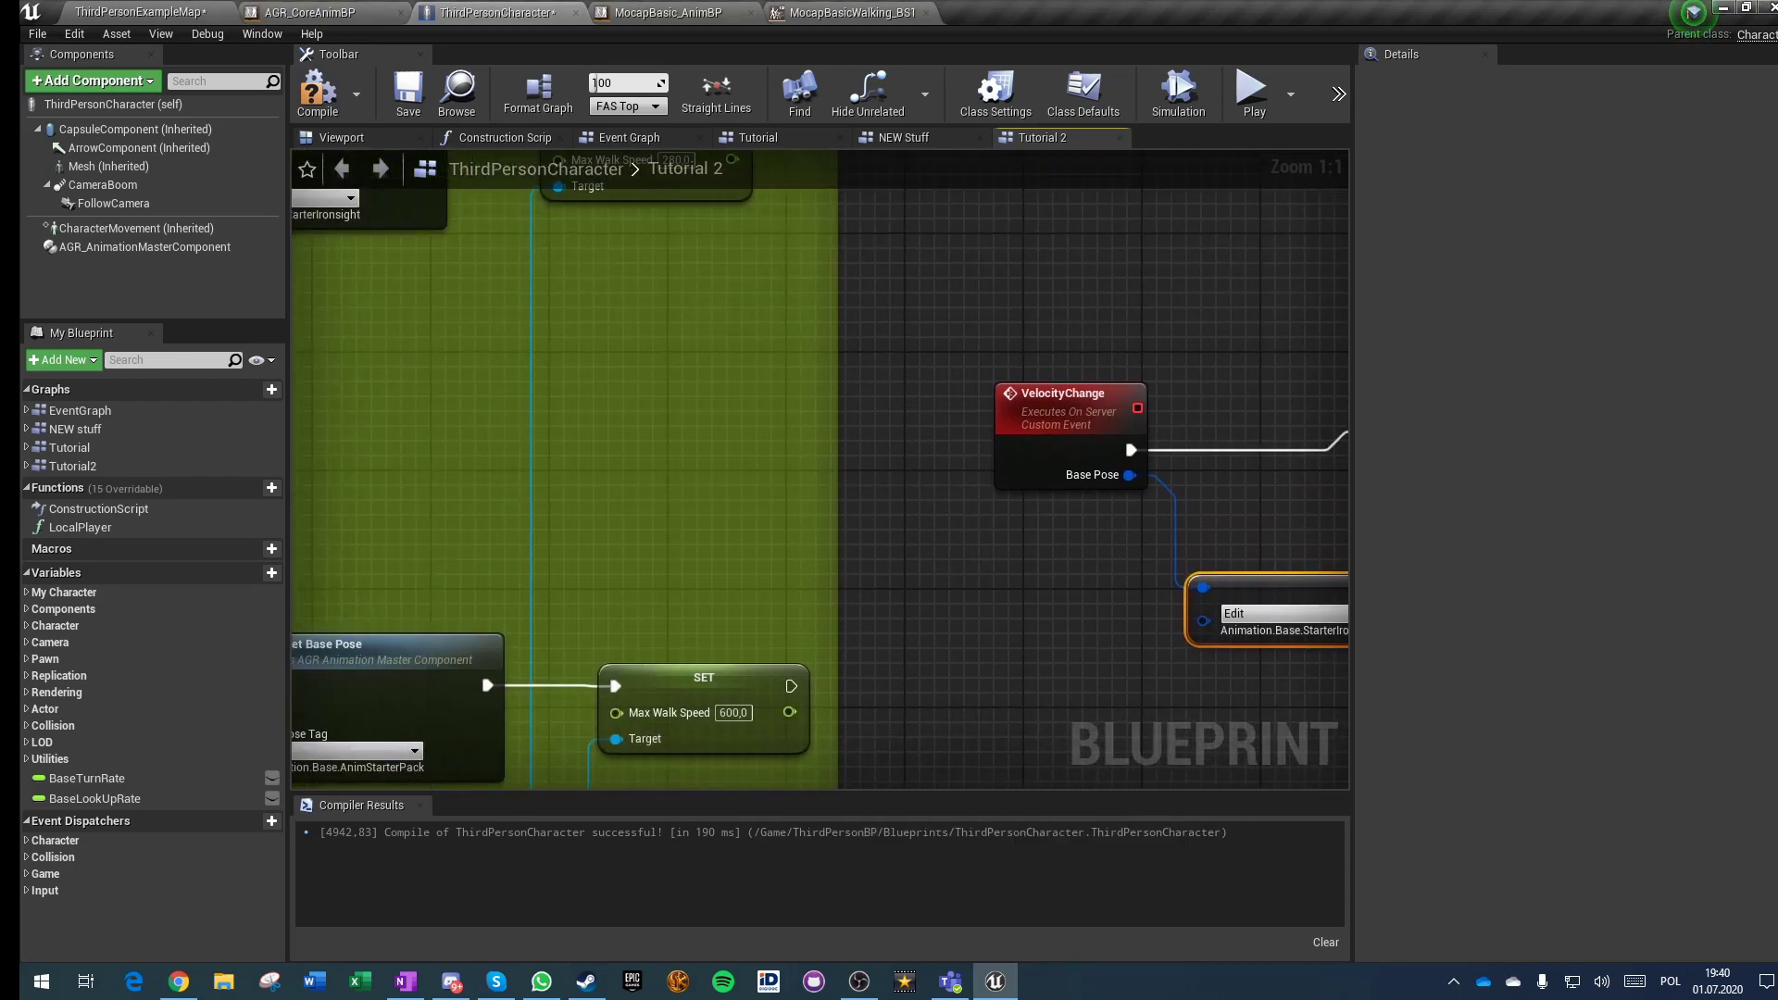
{"action": "right_click_drag", "start_coordinate": [719, 495], "coordinate": [666, 650]}
{"action": "right_click_drag", "start_coordinate": [509, 532], "coordinate": [617, 182]}
{"action": "right_click_drag", "start_coordinate": [516, 414], "coordinate": [544, 774]}
{"action": "left_click", "coordinate": [529, 313]}
{"action": "left_click_drag", "start_coordinate": [563, 304], "coordinate": [710, 204]}
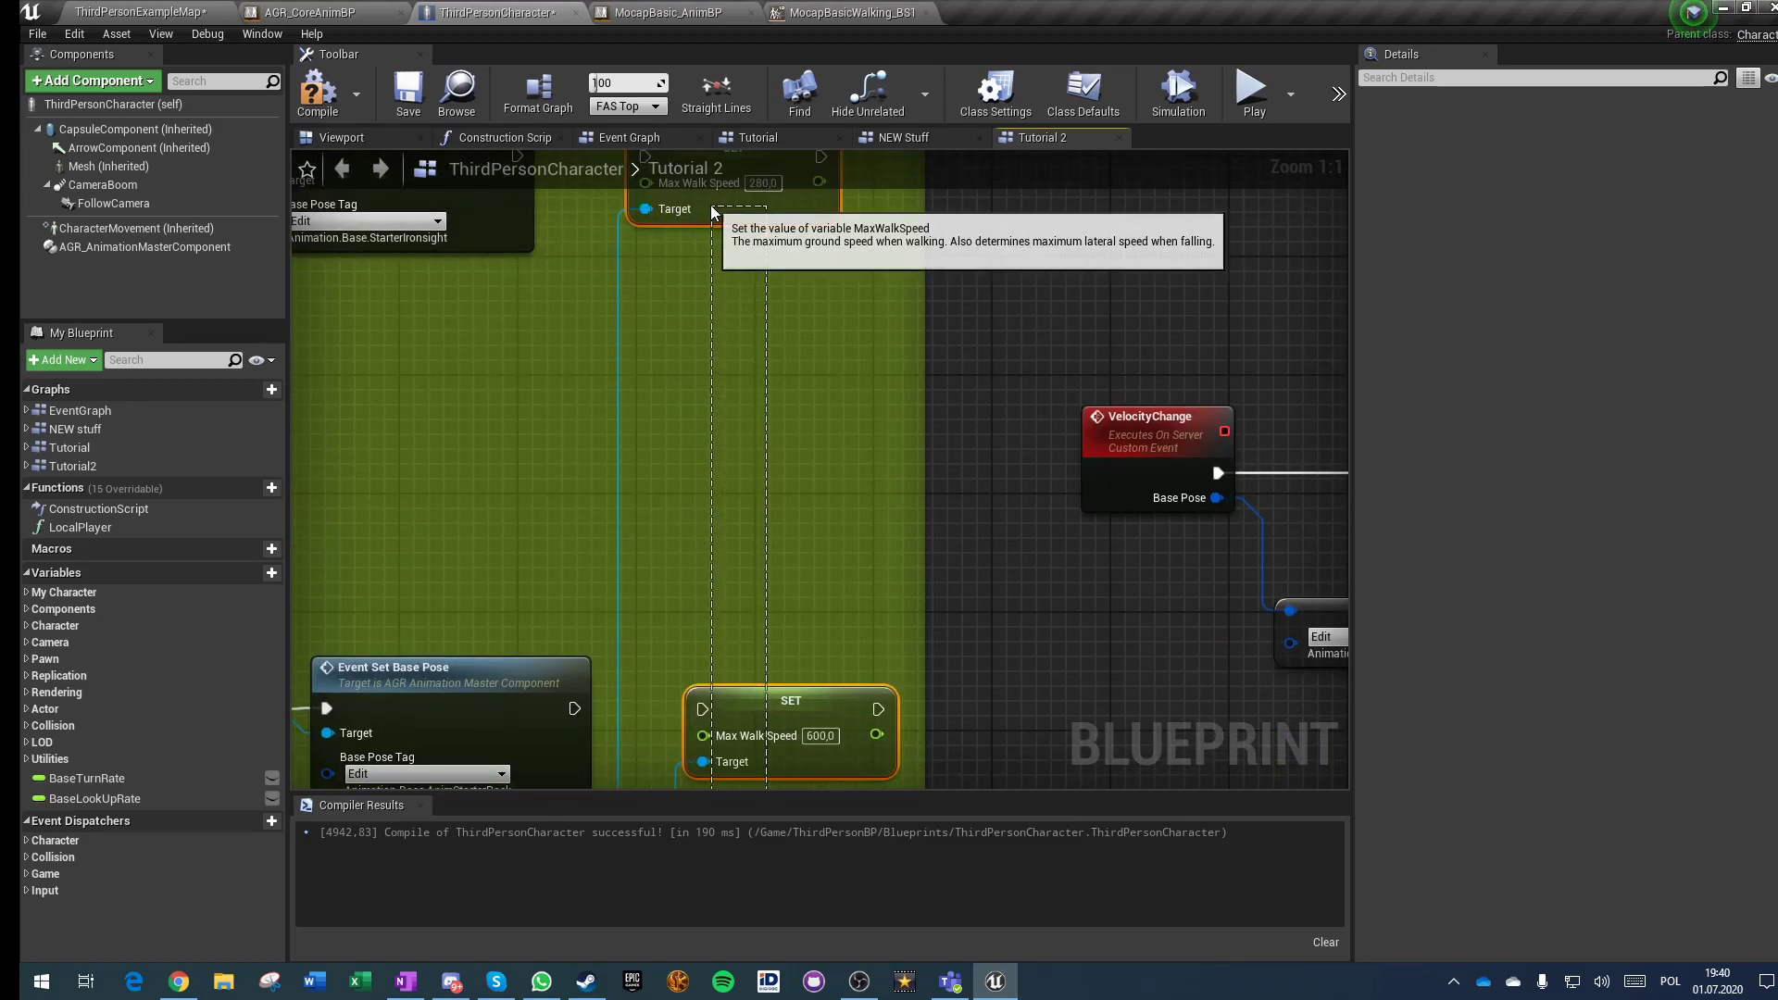
{"action": "right_click_drag", "start_coordinate": [645, 694], "coordinate": [658, 447]}
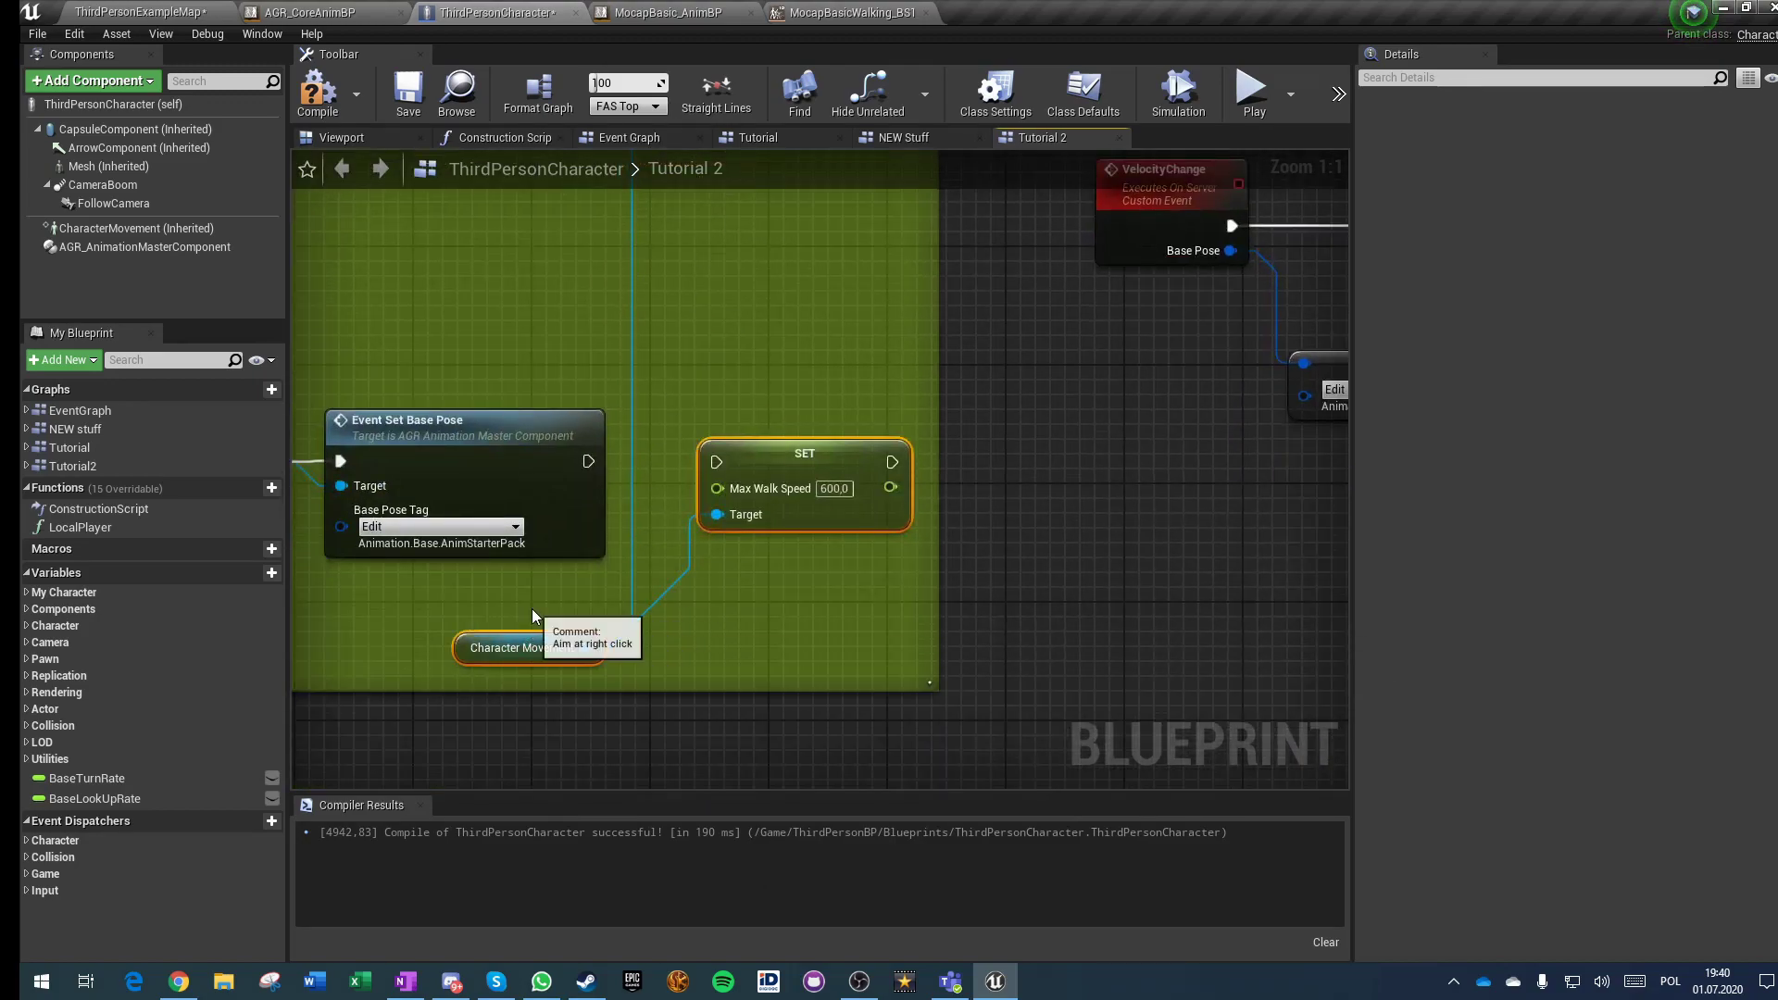
{"action": "key", "text": "Delete"}
{"action": "right_click_drag", "start_coordinate": [970, 576], "coordinate": [495, 616]}
{"action": "key", "text": "ctrl+z"}
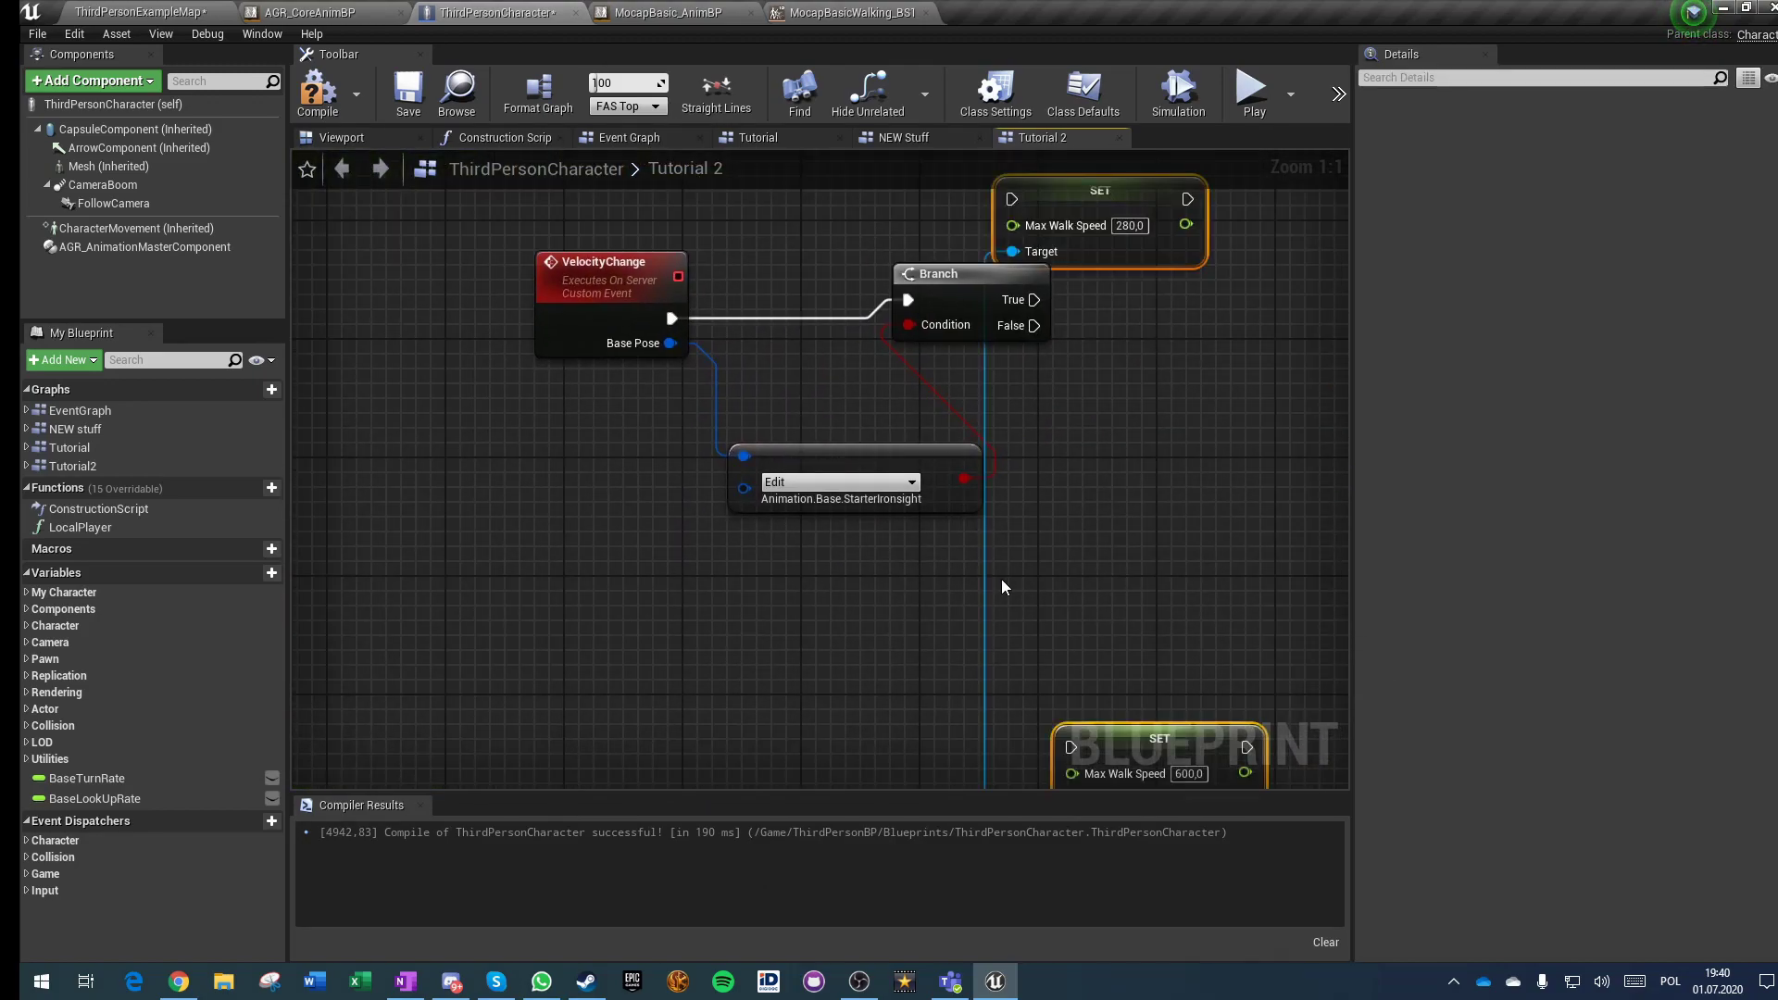
Step: Place the 280 Max Walk Speed setter beside the Branch and connect the True output to it
{"action": "left_click_drag", "start_coordinate": [1092, 203], "coordinate": [1195, 365]}
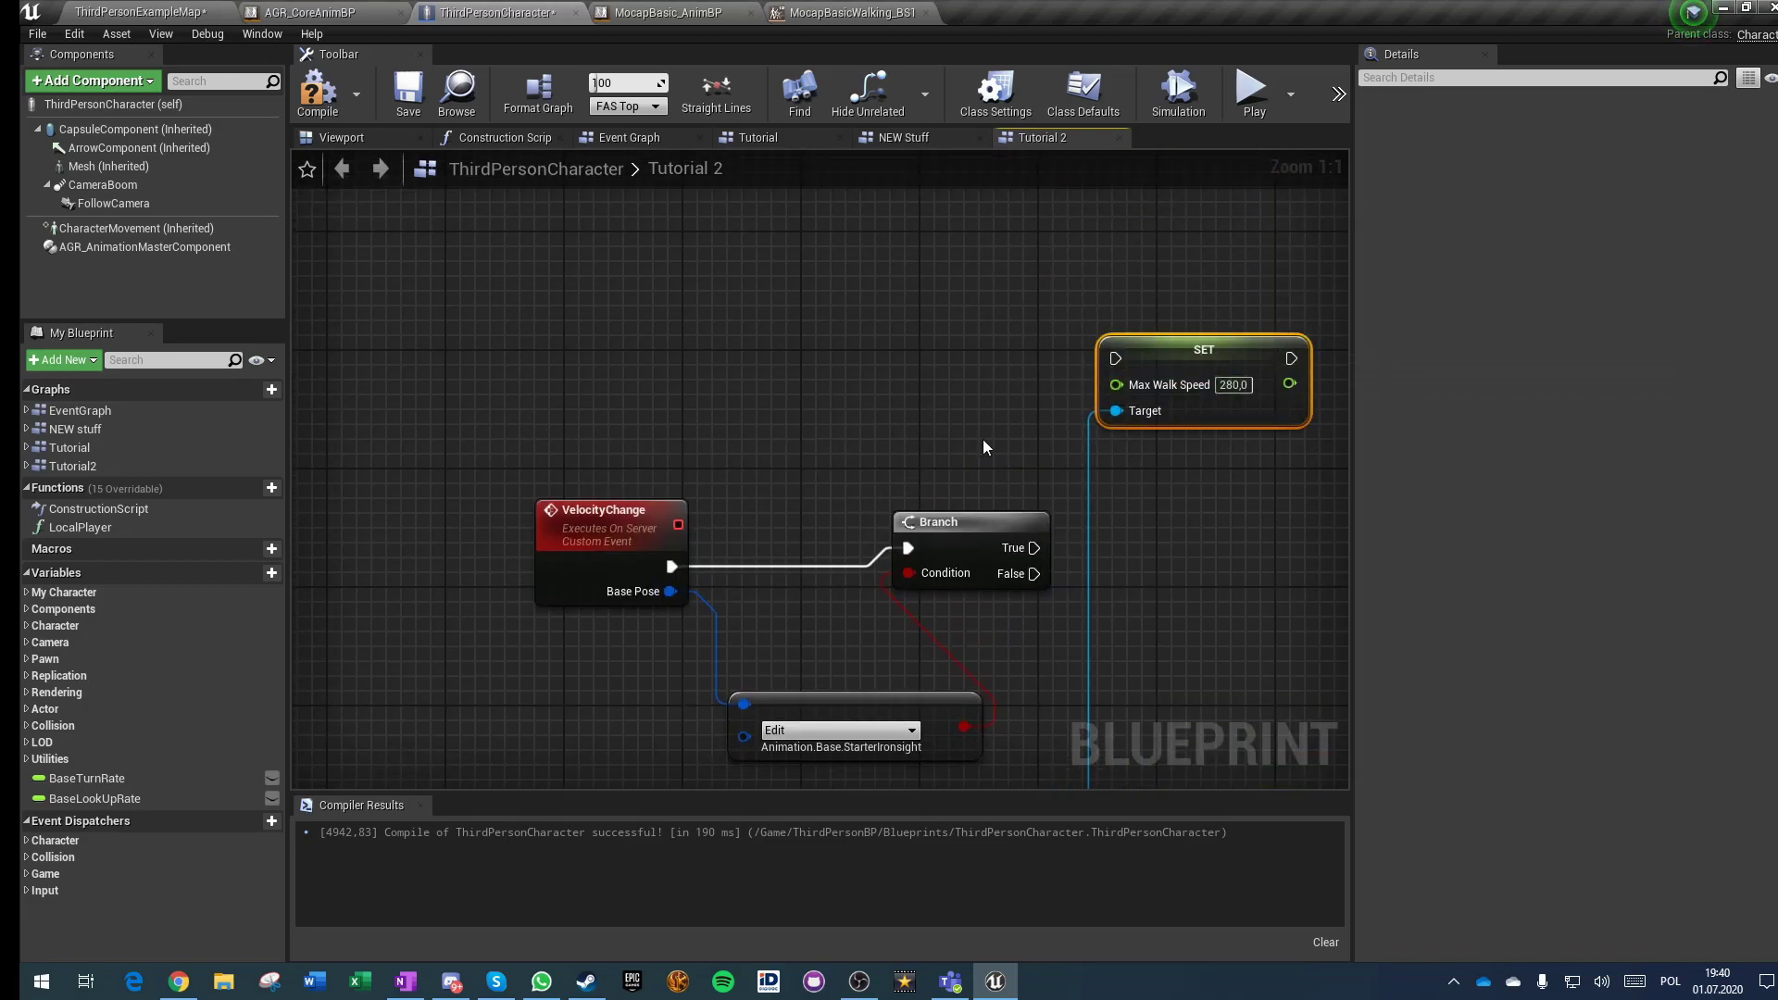
{"action": "left_click", "coordinate": [913, 445]}
{"action": "right_click_drag", "start_coordinate": [910, 444], "coordinate": [741, 364]}
{"action": "left_click_drag", "start_coordinate": [867, 466], "coordinate": [949, 294]}
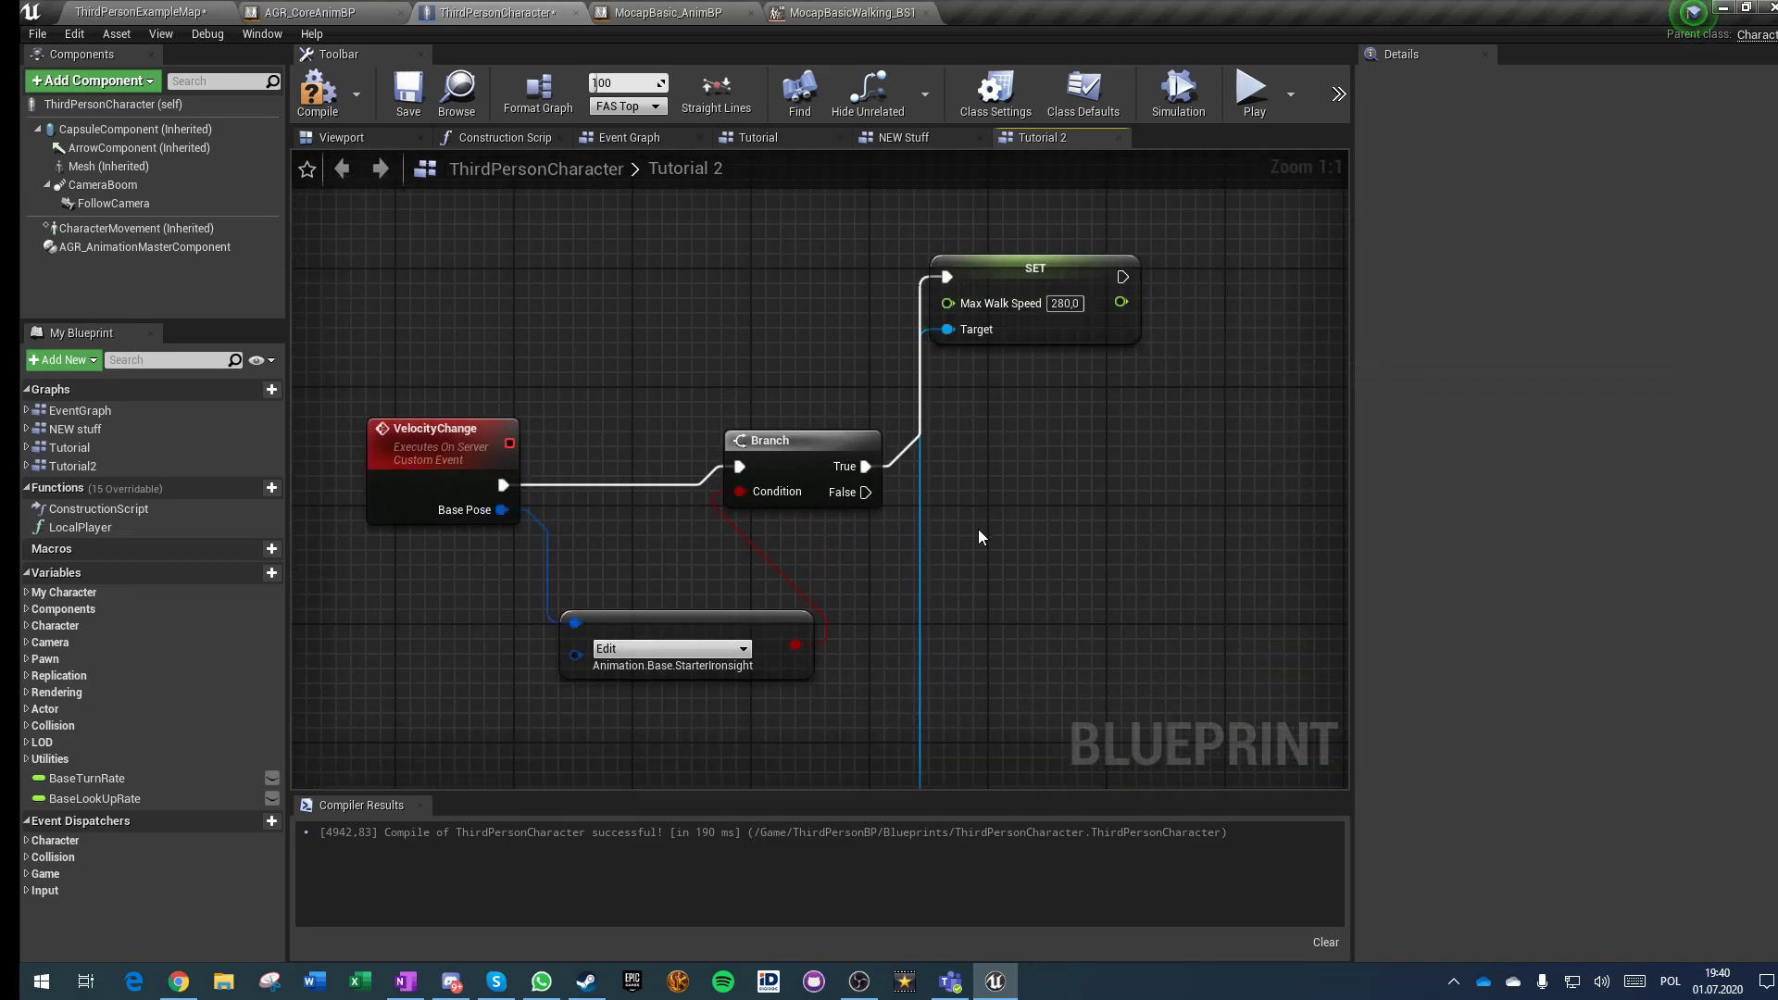
Step: Connect the Branch's False output to the 600 Max Walk Speed setter and place the Character Movement reference beneath the Branch
{"action": "right_click_drag", "start_coordinate": [982, 537], "coordinate": [979, 297]}
{"action": "left_click_drag", "start_coordinate": [1033, 579], "coordinate": [978, 313]}
{"action": "left_click_drag", "start_coordinate": [863, 252], "coordinate": [943, 317]}
{"action": "left_click", "coordinate": [818, 644]}
{"action": "left_click_drag", "start_coordinate": [750, 769], "coordinate": [702, 321]}
{"action": "left_click", "coordinate": [702, 320]}
{"action": "right_click_drag", "start_coordinate": [703, 320], "coordinate": [852, 503]}
{"action": "right_click_drag", "start_coordinate": [1002, 271], "coordinate": [878, 311]}
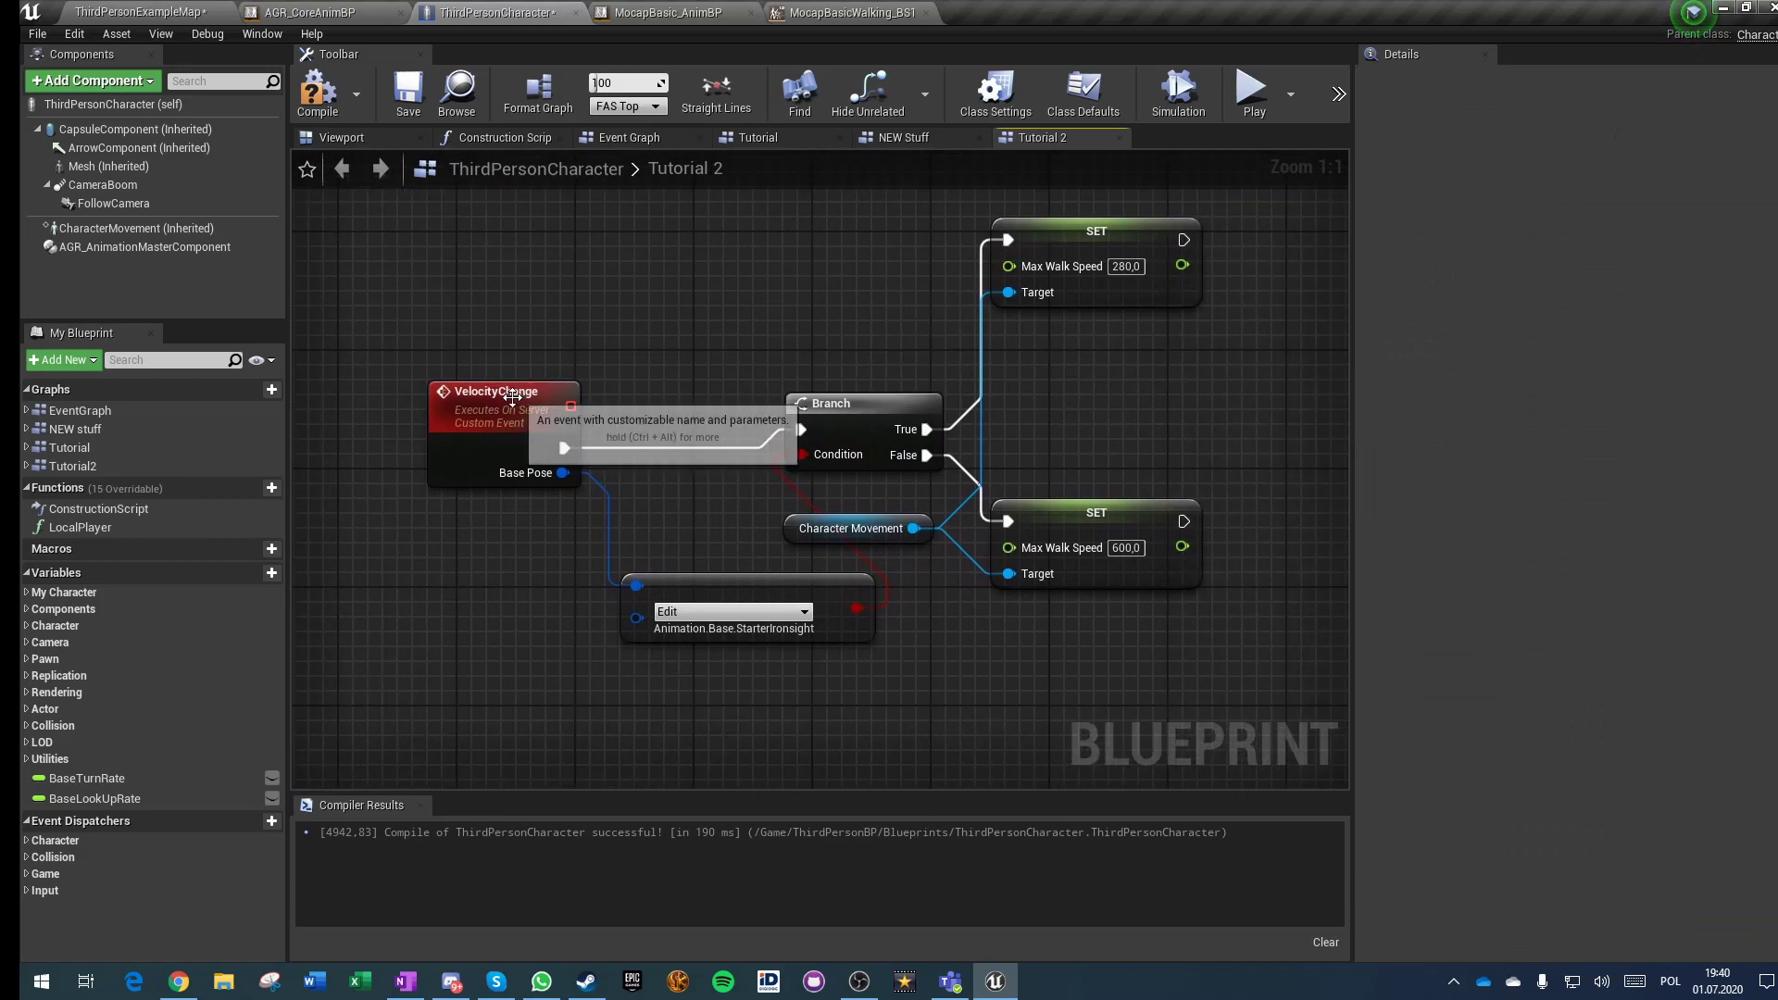
Step: Set the VelocityChange event's replication to Not Replicated
{"action": "left_click", "coordinate": [500, 436]}
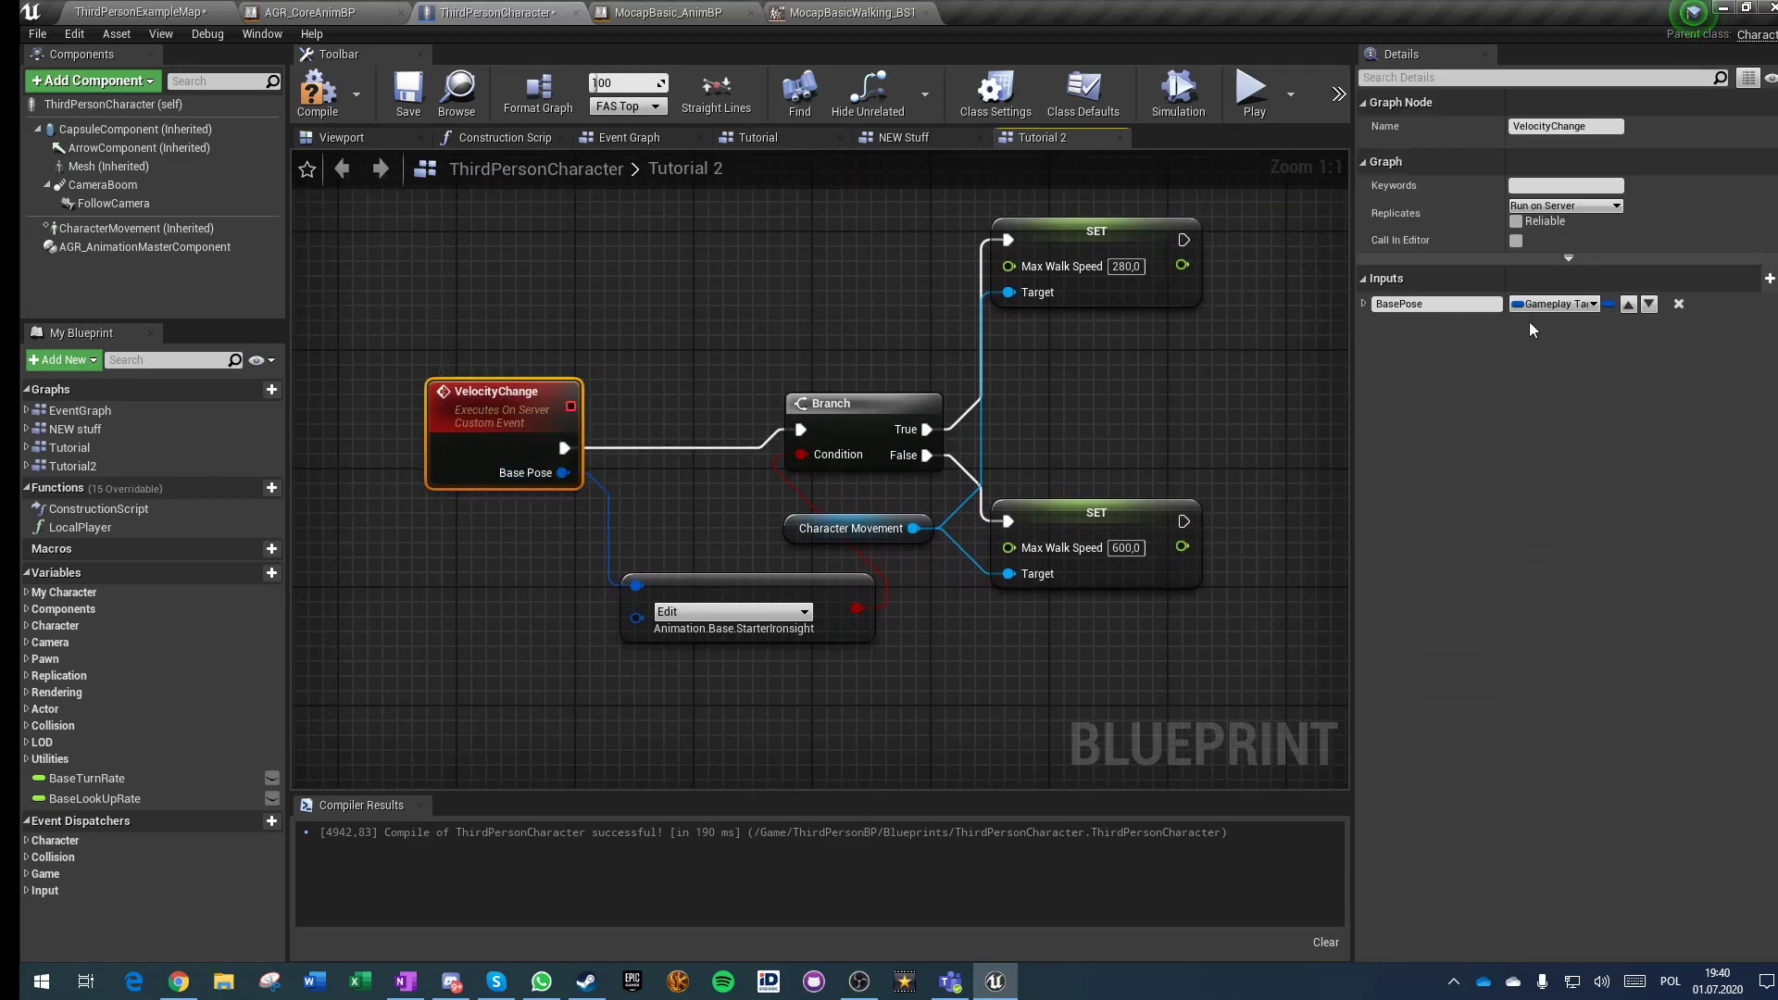
{"action": "left_click", "coordinate": [1565, 206]}
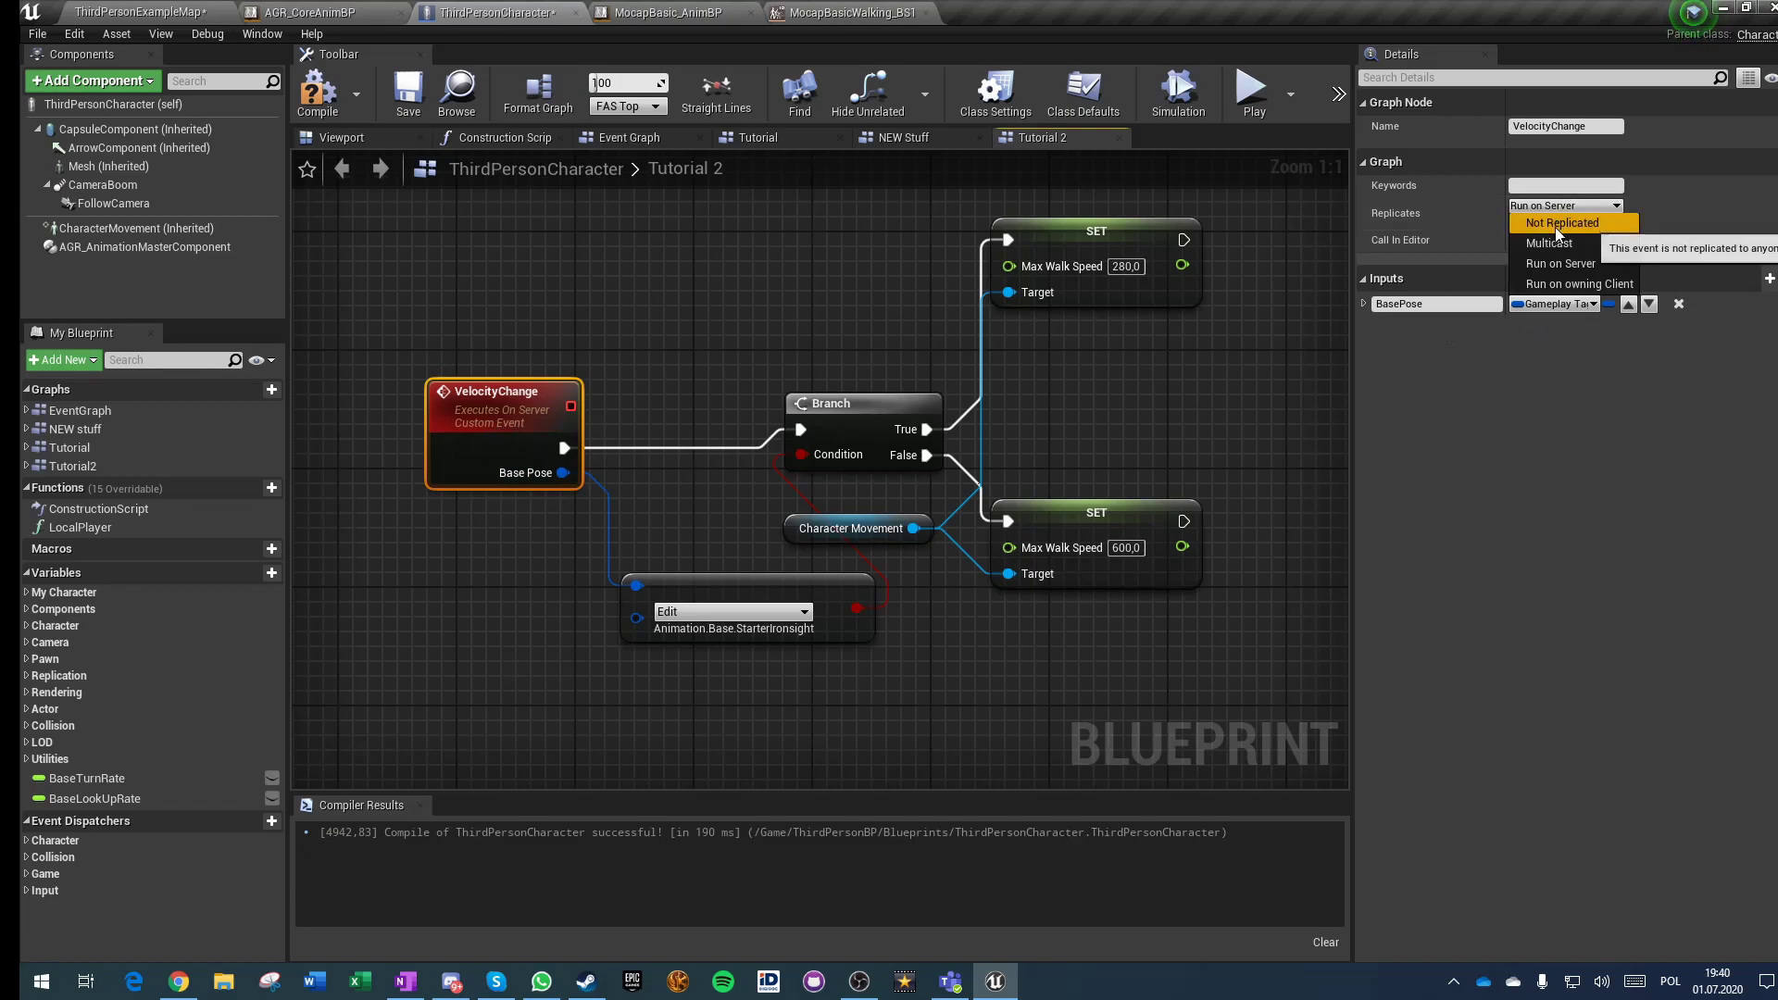
{"action": "left_click", "coordinate": [1564, 224]}
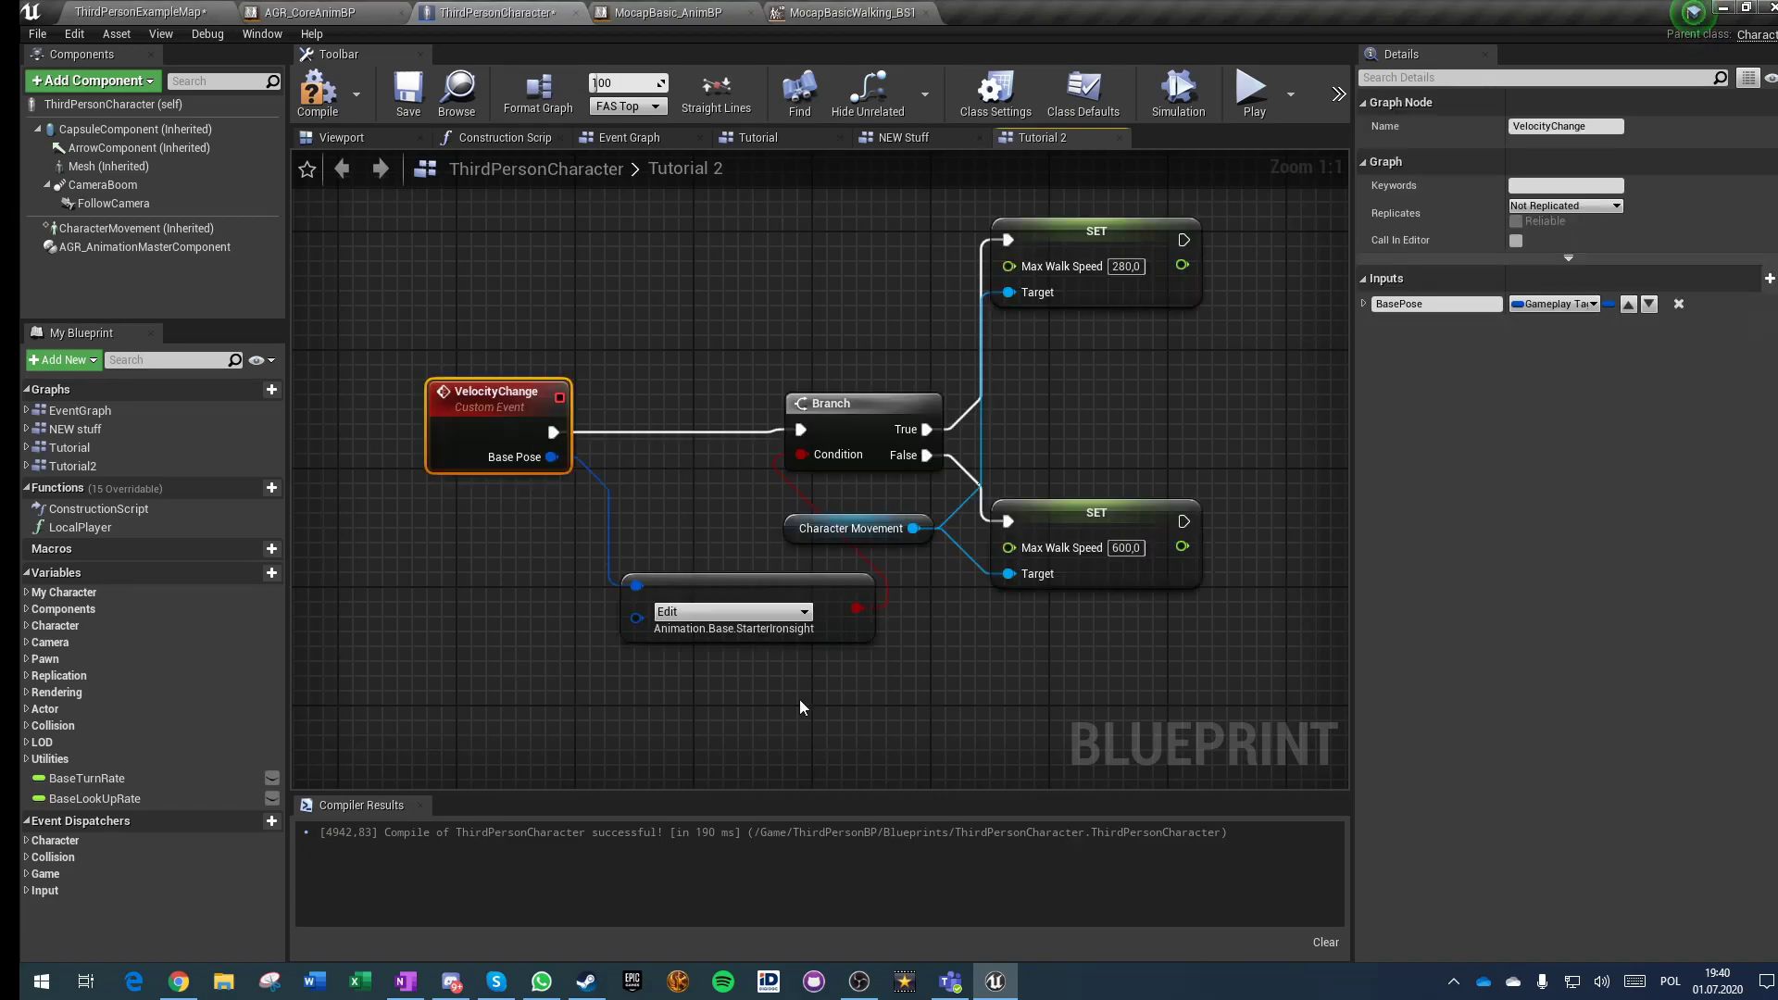
Step: Add a custom event named ServerChangeVelocity above VelocityChange, replicated as Run on Server and marked Reliable
{"action": "right_click_drag", "start_coordinate": [498, 589], "coordinate": [766, 726]}
{"action": "right_click", "coordinate": [619, 352]}
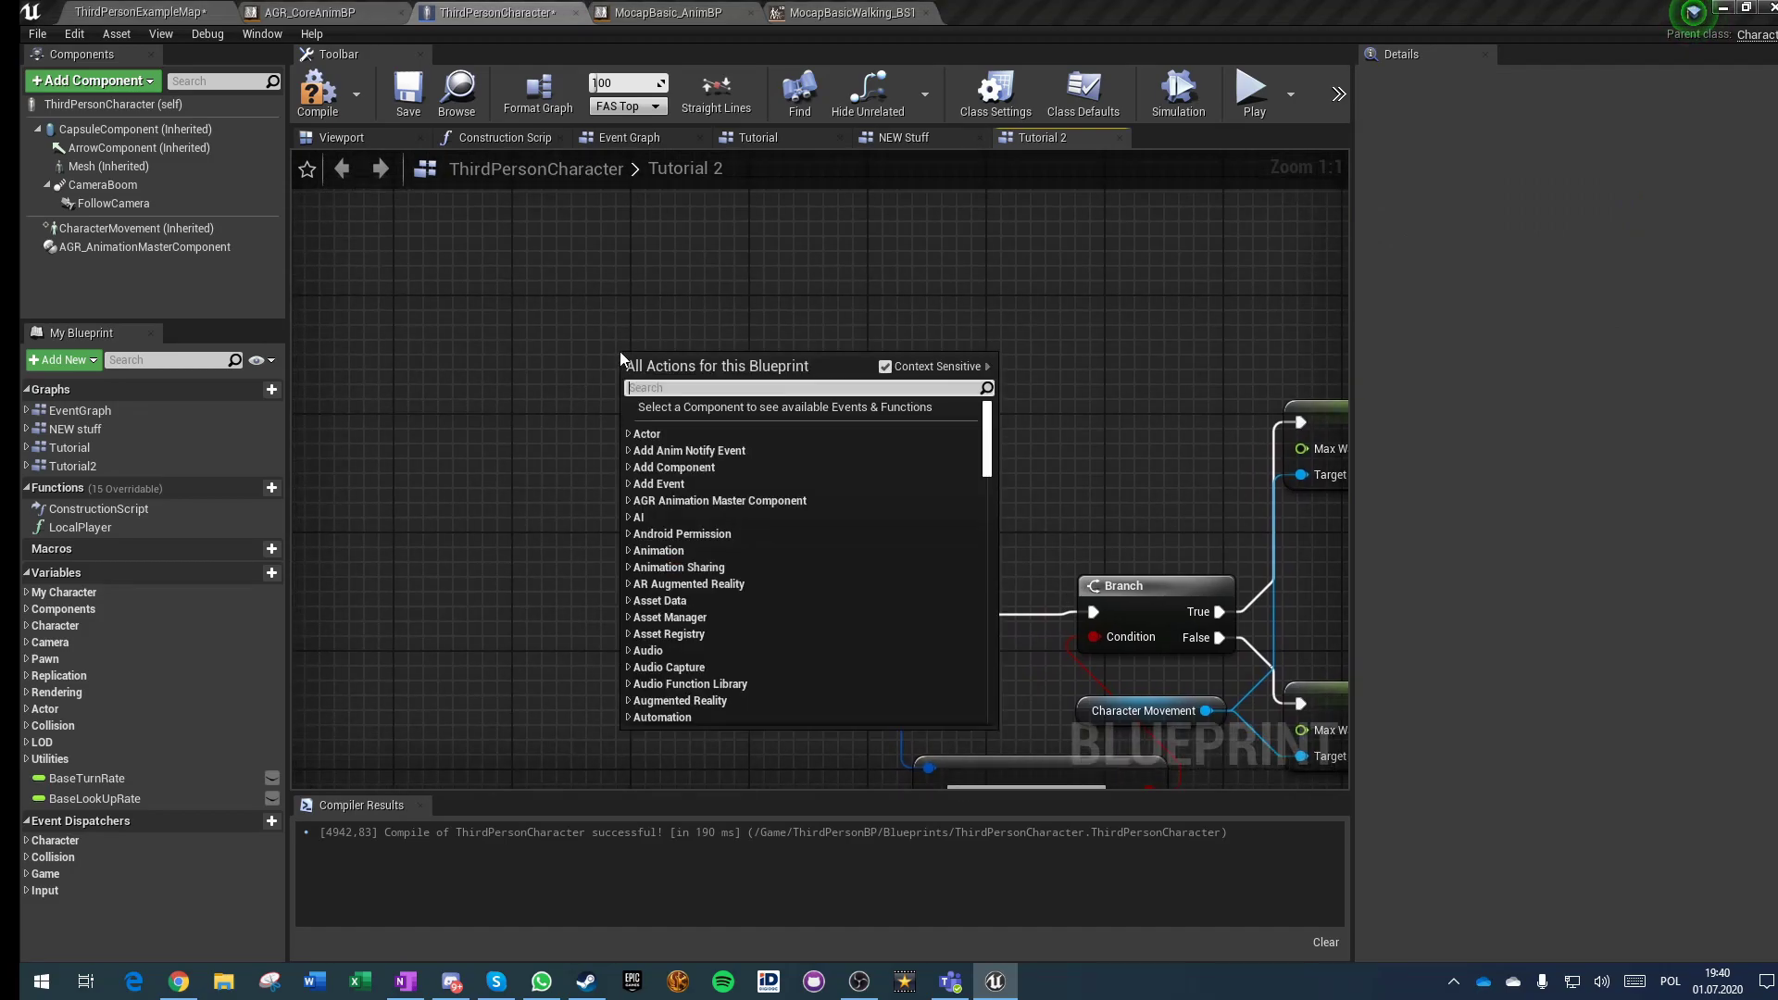
{"action": "type", "text": "custom even"}
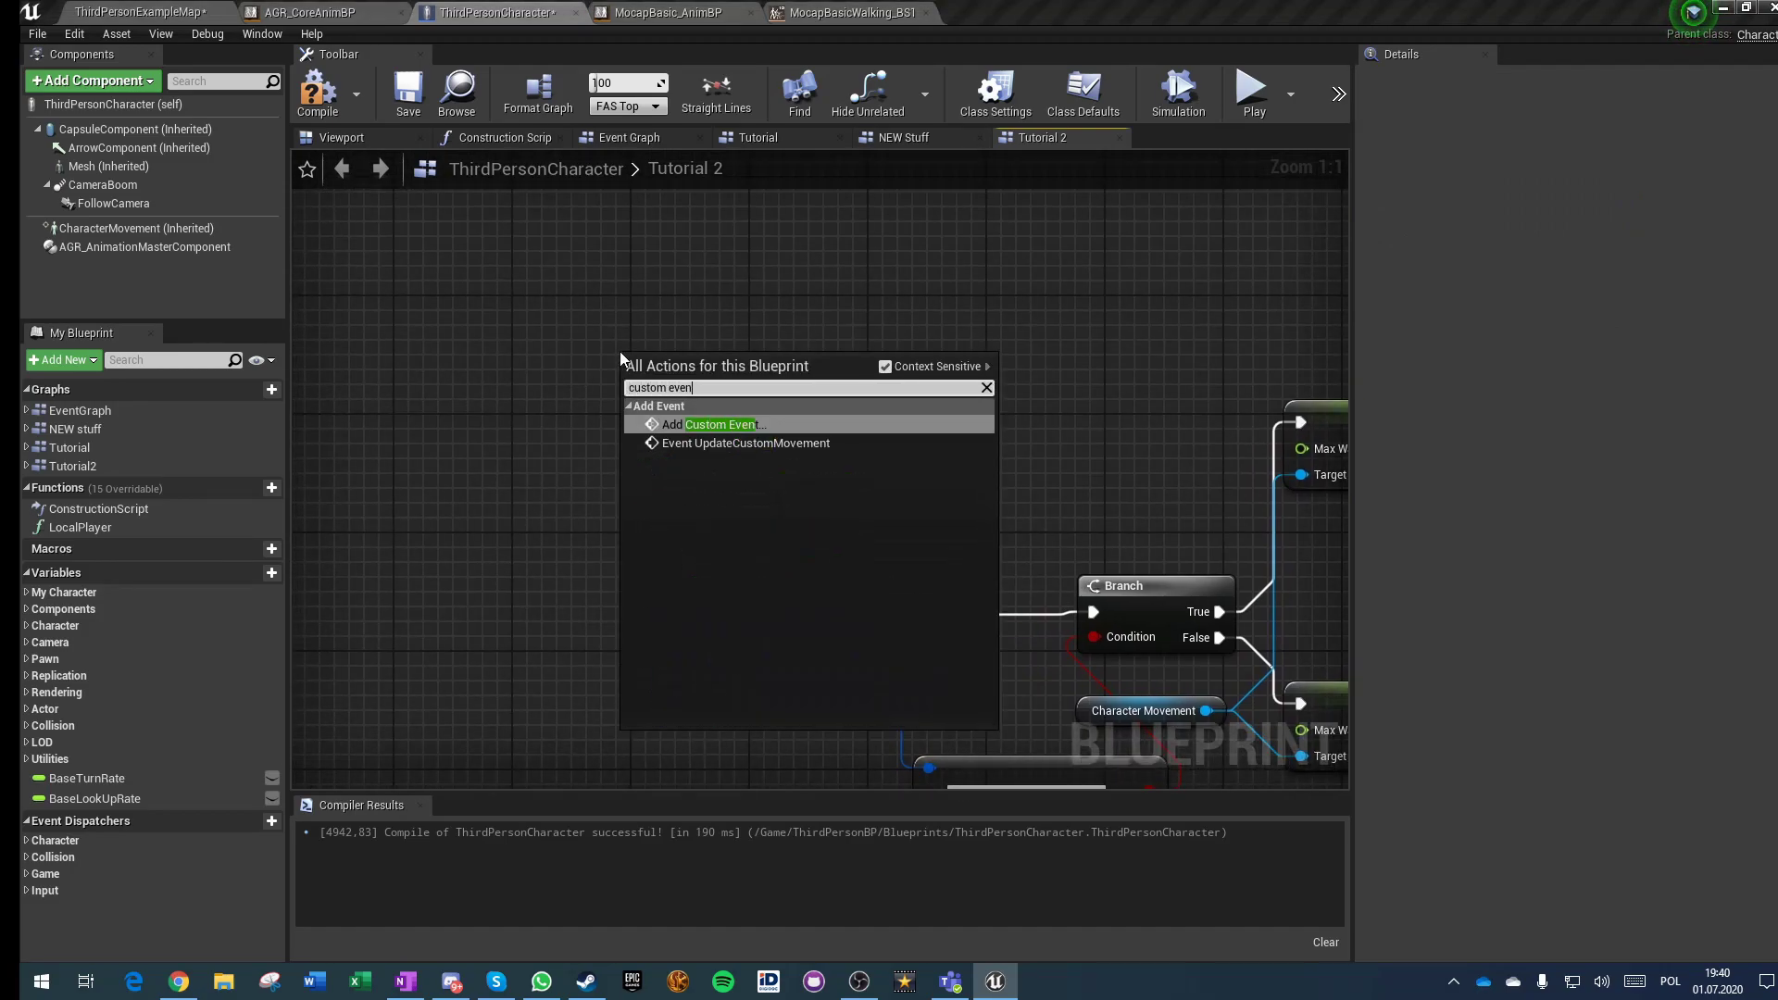
{"action": "key", "text": "Return"}
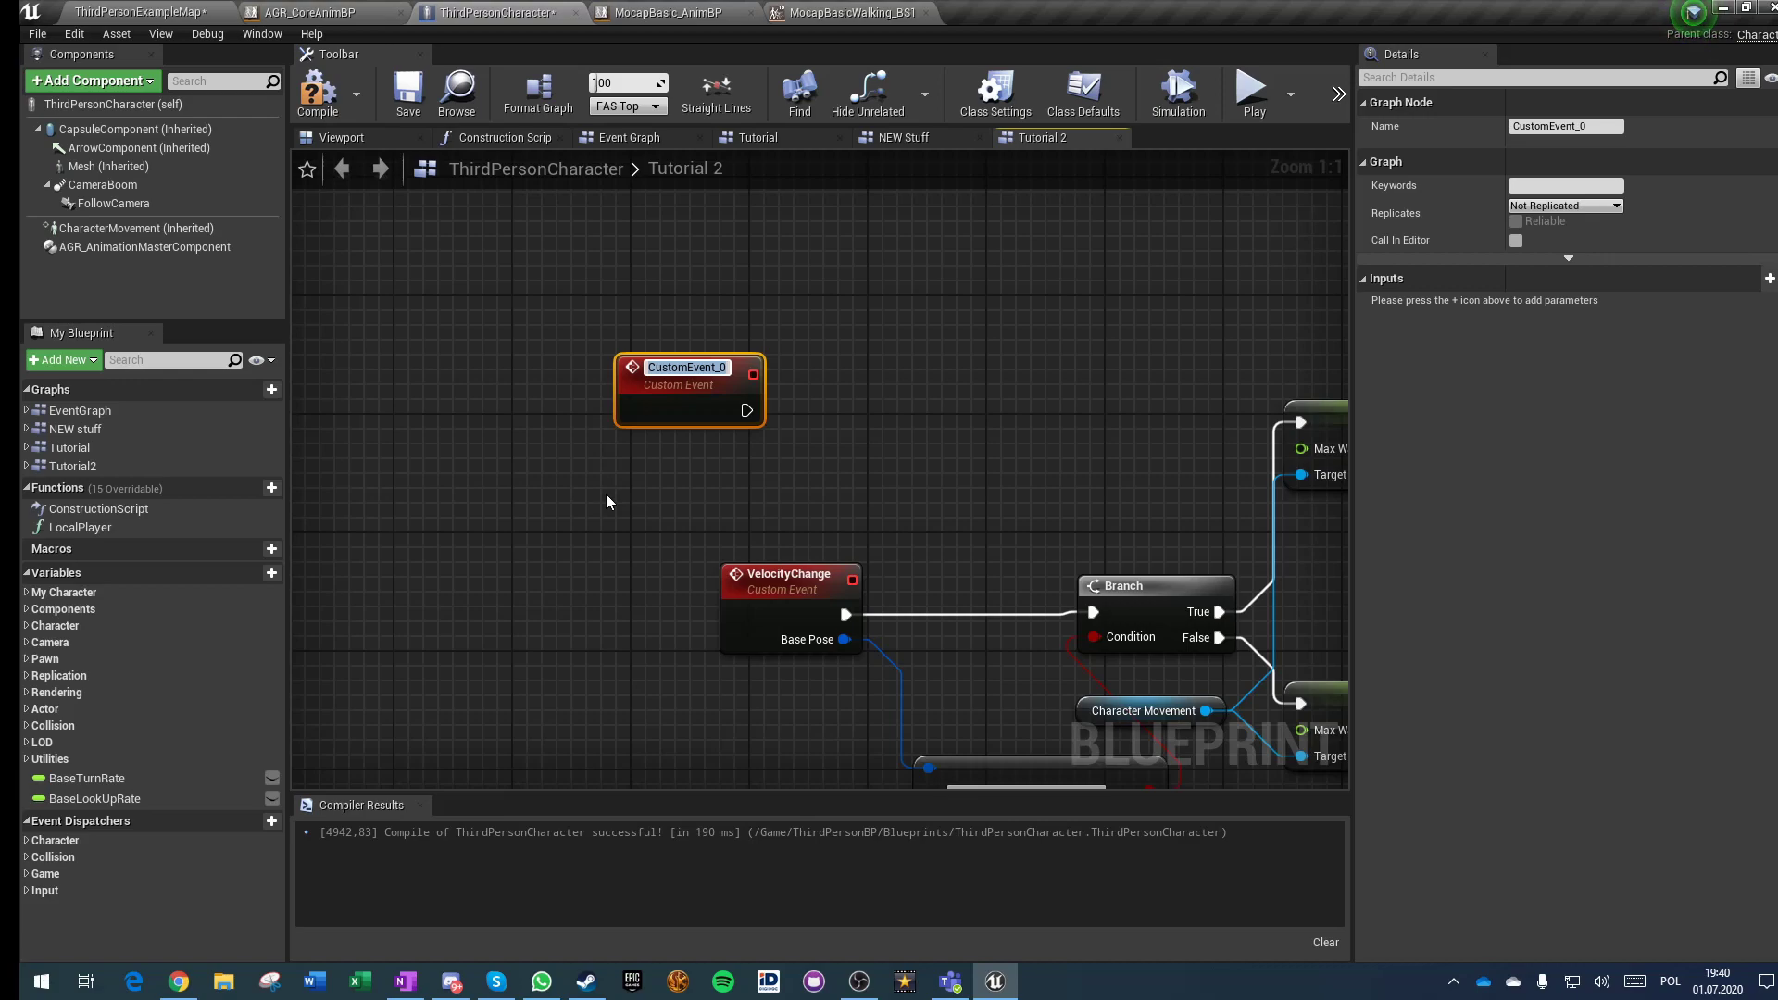
{"action": "type", "text": "Server"}
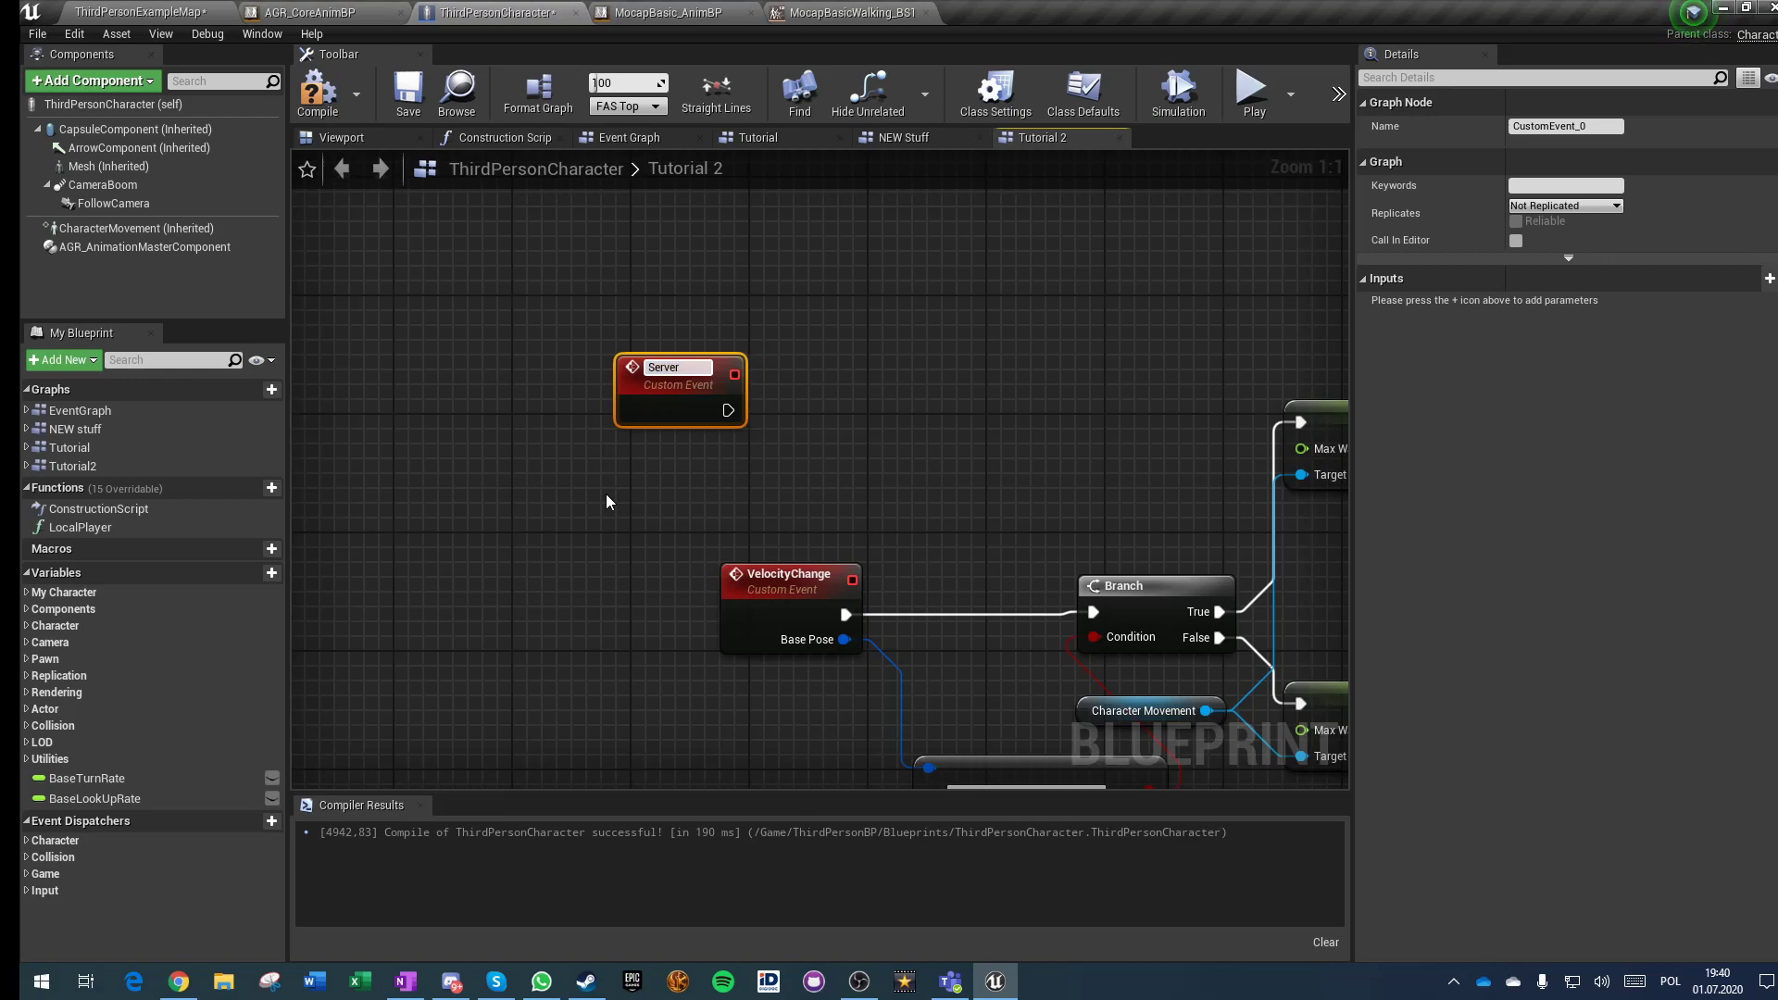
{"action": "type", "text": "ChangeVelocity"}
{"action": "key", "text": "Return"}
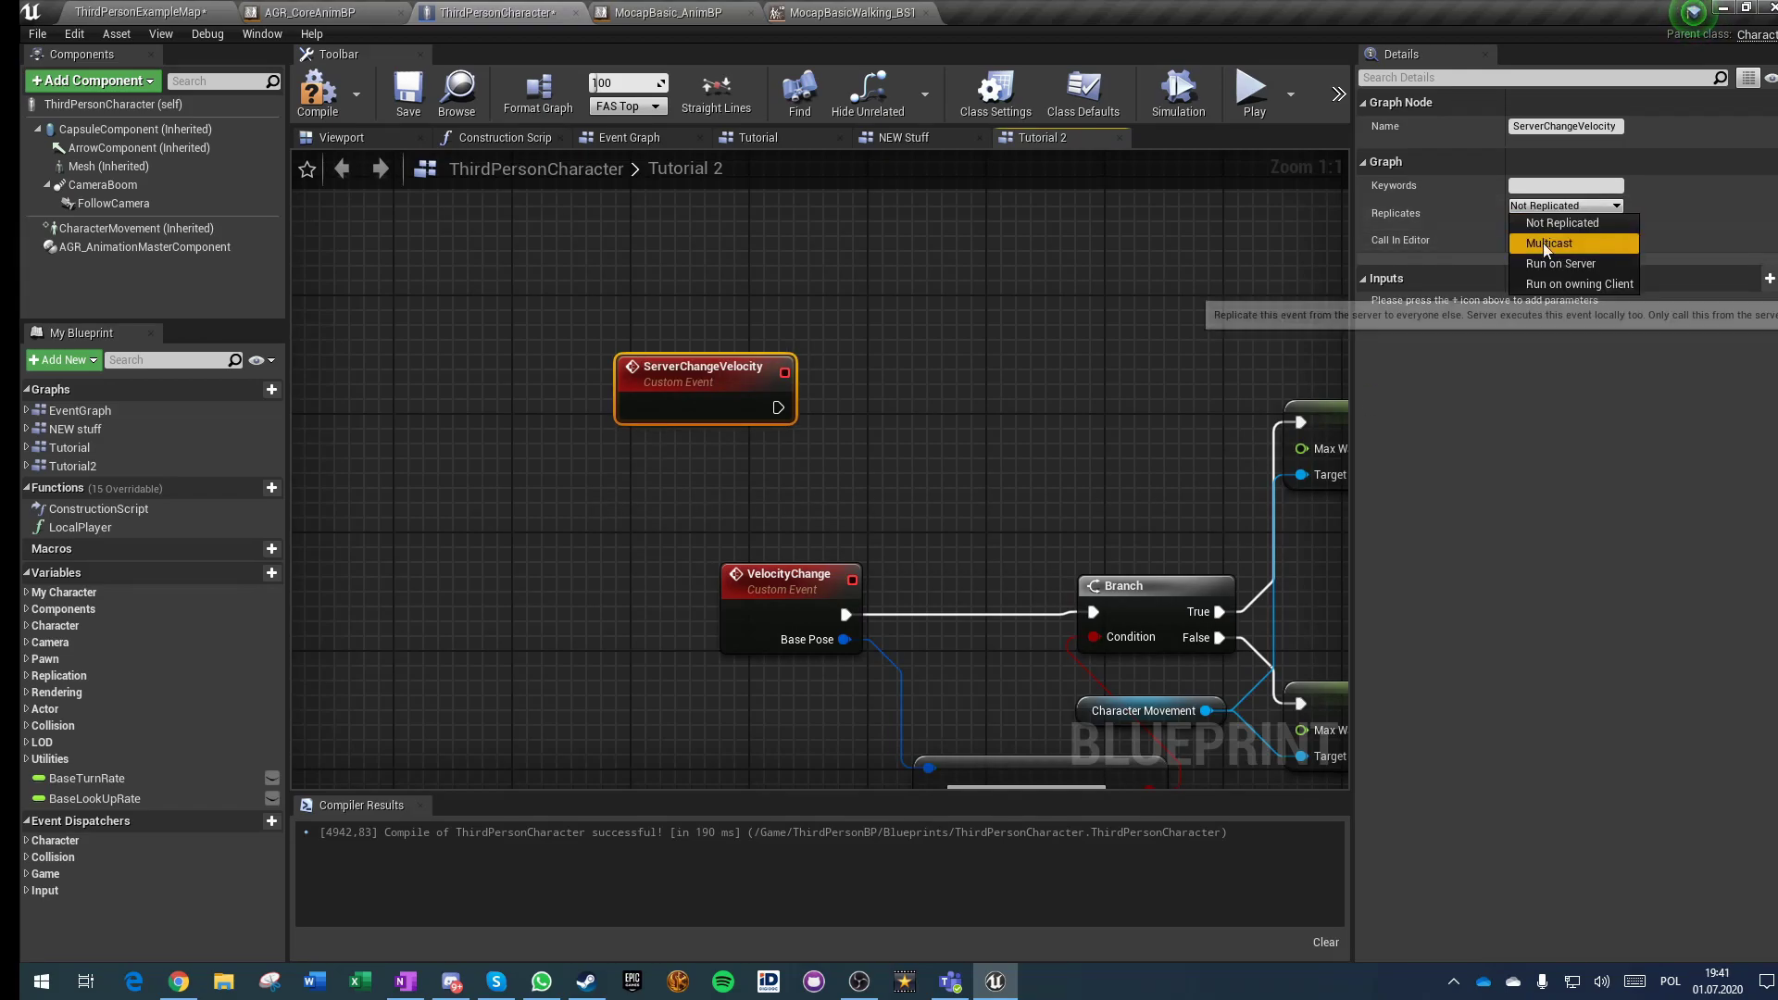
{"action": "left_click", "coordinate": [1548, 263]}
{"action": "left_click", "coordinate": [1516, 223]}
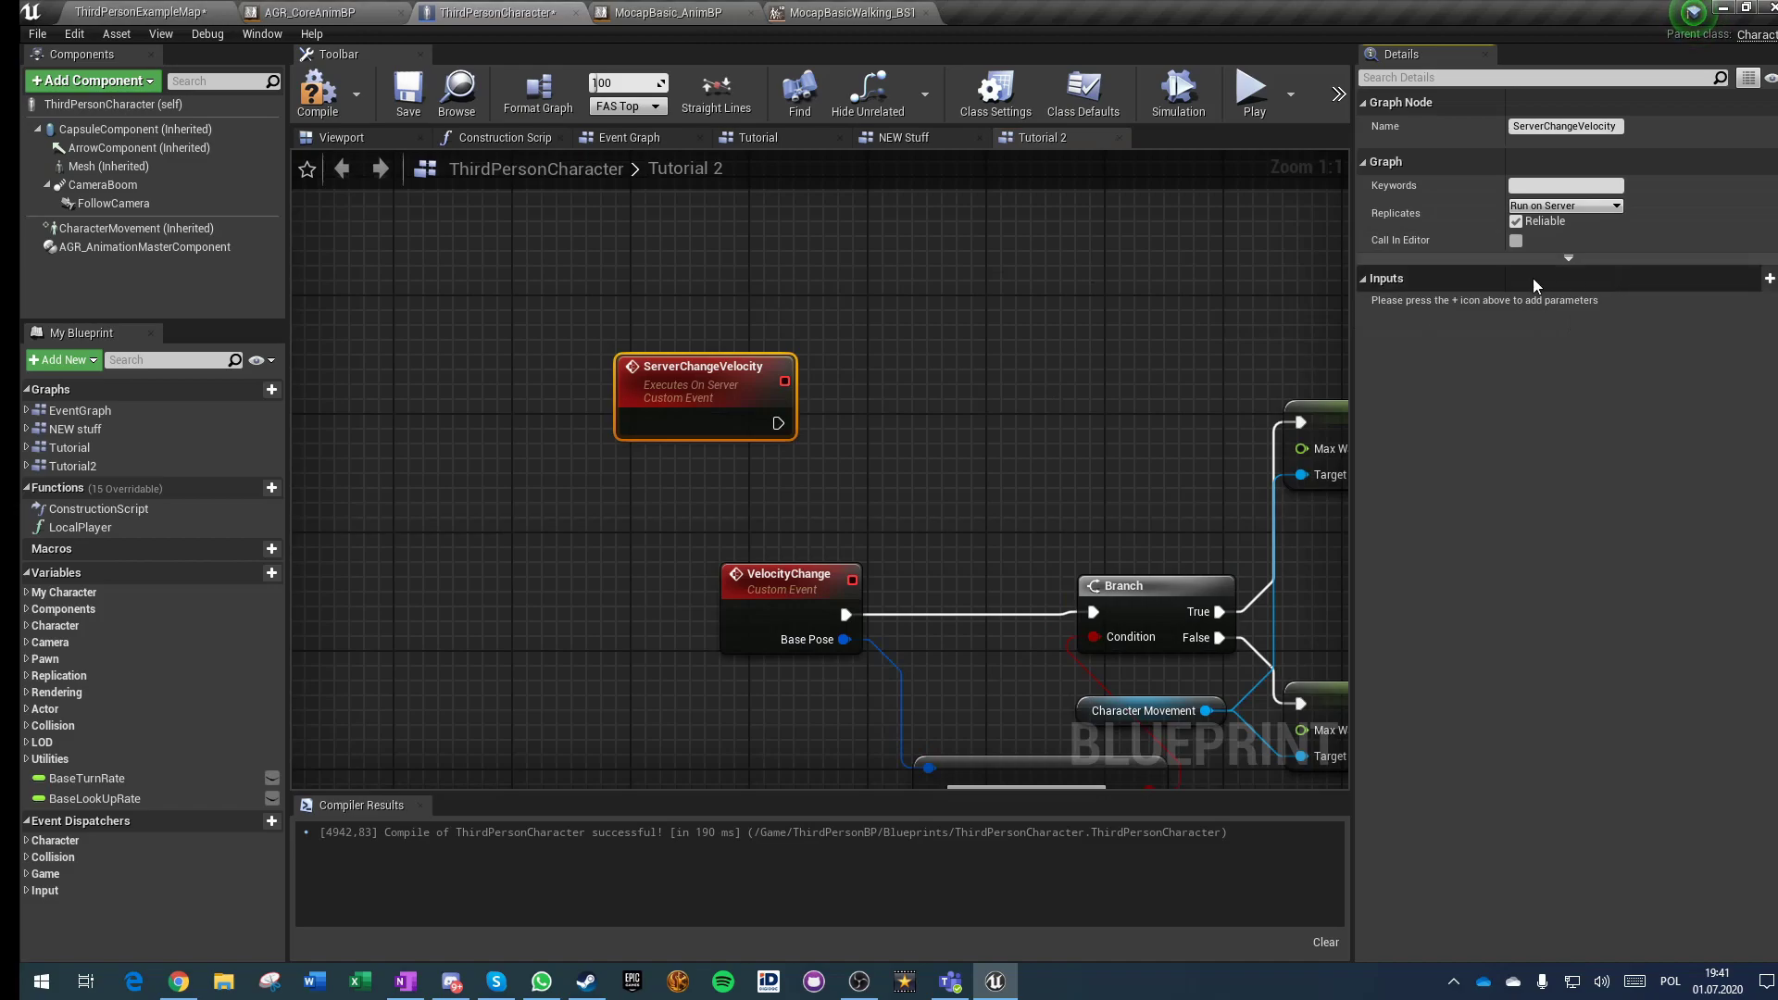
Step: Give the ServerChangeVelocity event a Gameplay Tag input named BasePose
{"action": "left_click", "coordinate": [1770, 278]}
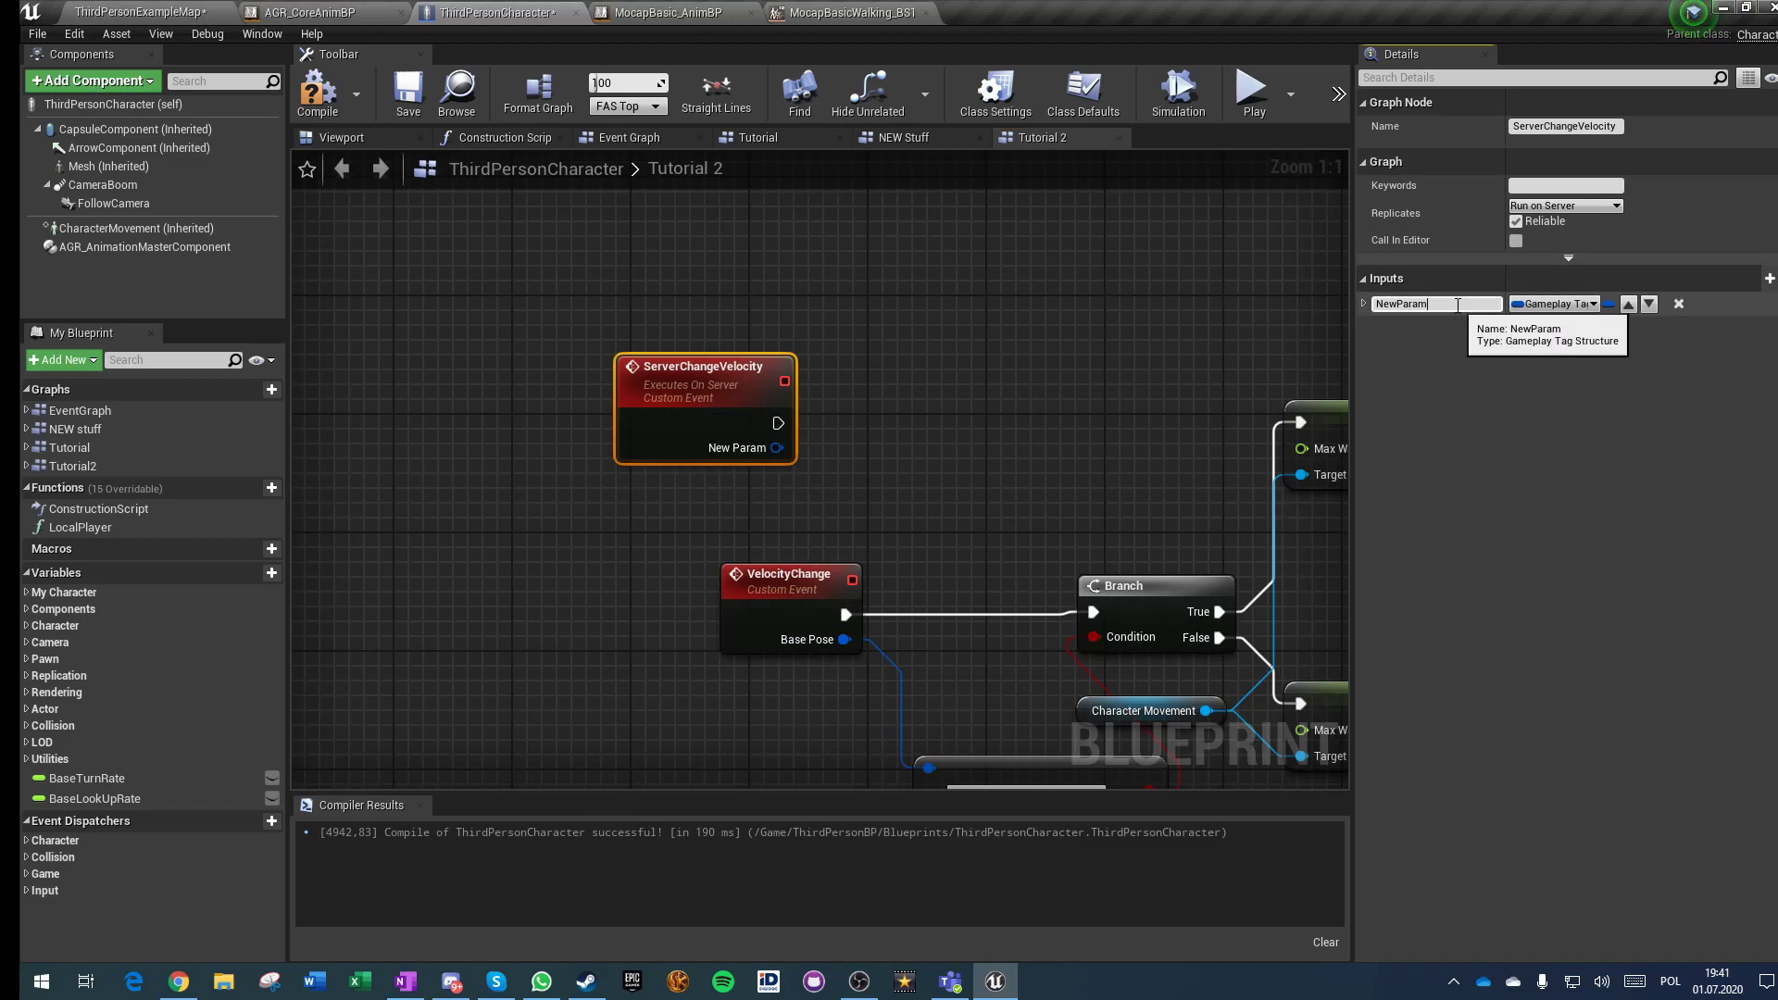
{"action": "left_click", "coordinate": [1458, 305]}
{"action": "type", "text": "BasePose"}
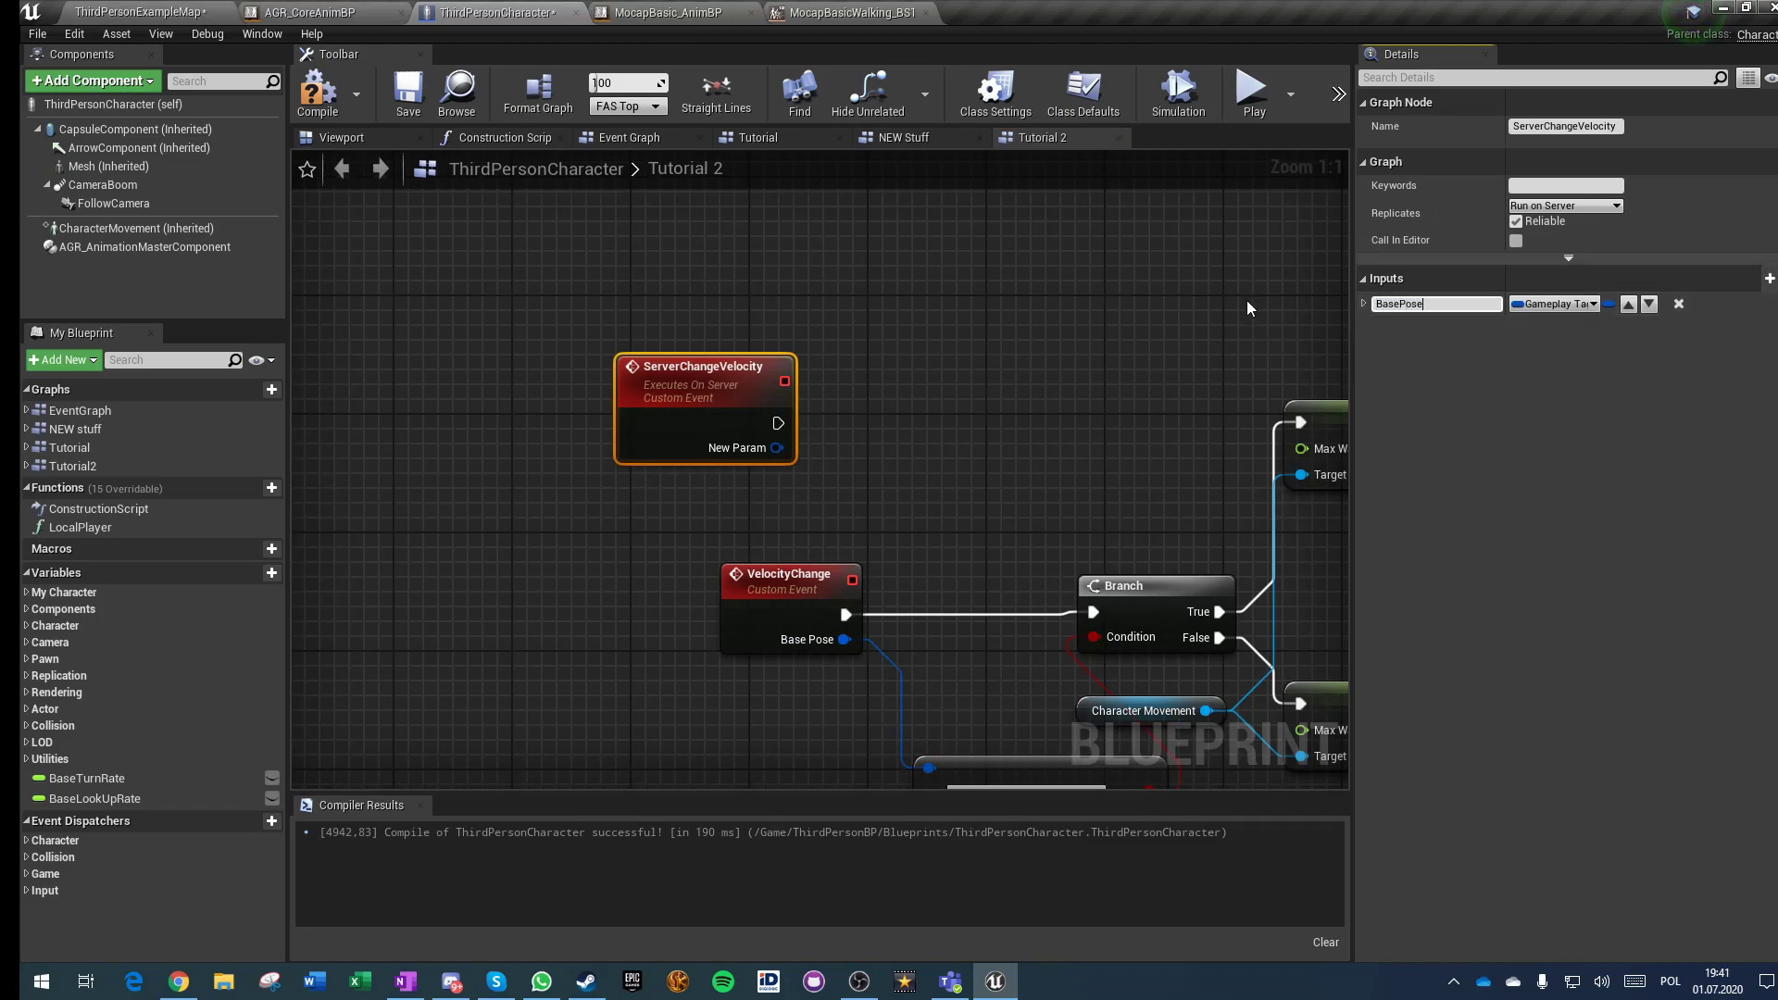
{"action": "key", "text": "Return"}
{"action": "left_click", "coordinate": [1231, 312]}
Step: Call Velocity Change from the ServerChangeVelocity event and connect their Base Pose pins
{"action": "right_click_drag", "start_coordinate": [977, 446], "coordinate": [801, 359]}
{"action": "right_click_drag", "start_coordinate": [624, 276], "coordinate": [759, 432]}
{"action": "left_click_drag", "start_coordinate": [583, 448], "coordinate": [554, 344]}
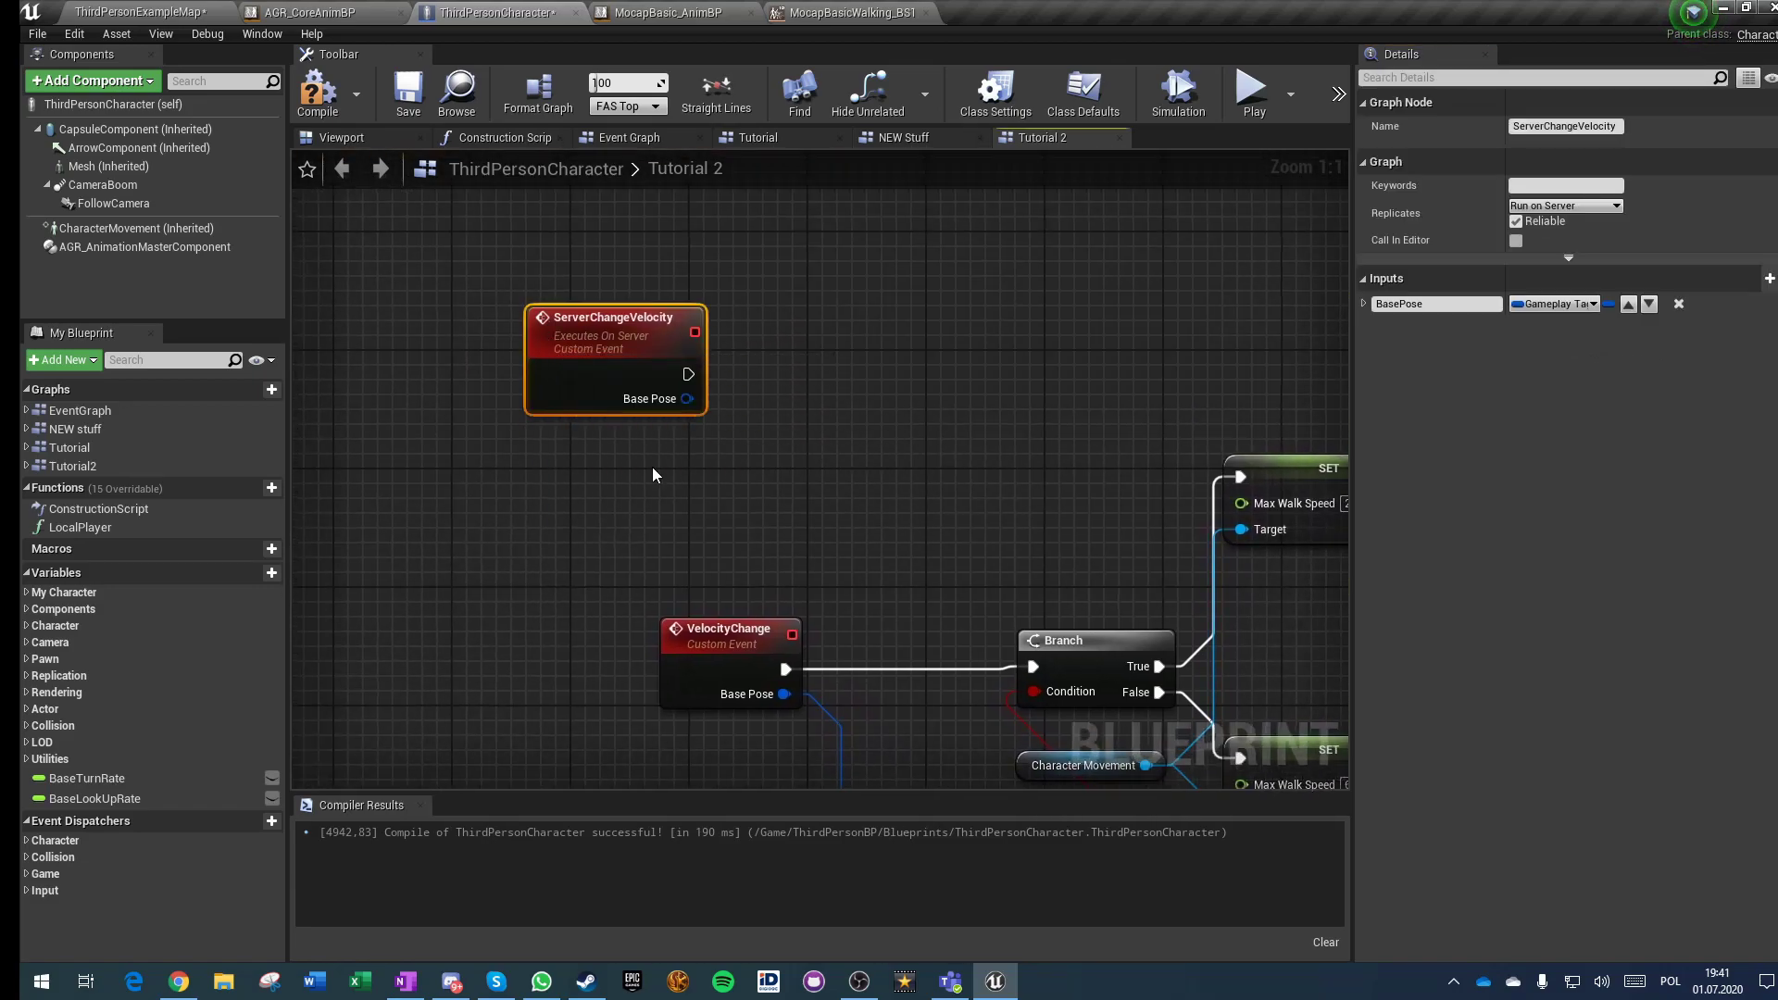
{"action": "left_click_drag", "start_coordinate": [690, 371], "coordinate": [815, 375]}
{"action": "type", "text": "velocity change"}
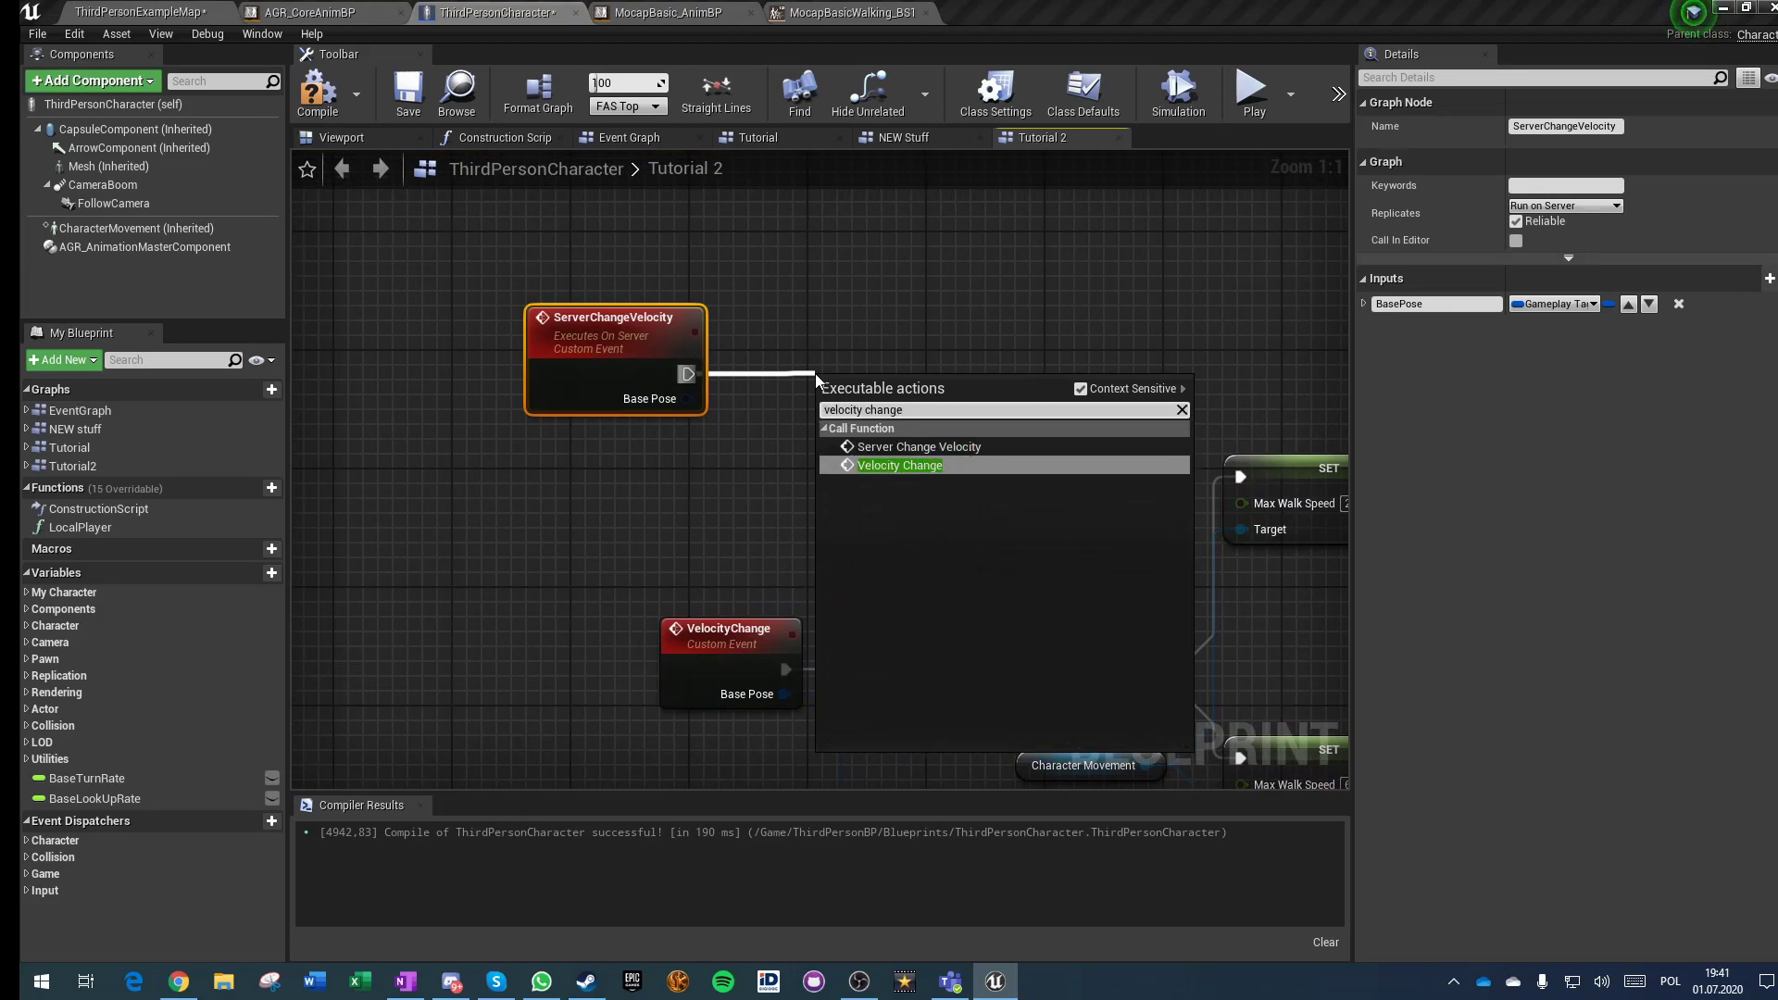
{"action": "key", "text": "Return"}
{"action": "left_click_drag", "start_coordinate": [685, 401], "coordinate": [800, 414]}
Step: Chain a Velocity Change call and a Server Change Velocity call after the StarterIronsight Event Set Base Pose node
{"action": "right_click_drag", "start_coordinate": [343, 757], "coordinate": [763, 302]}
{"action": "scroll", "coordinate": [695, 505], "scroll_direction": "down", "scroll_amount": 3}
{"action": "left_click_drag", "start_coordinate": [716, 360], "coordinate": [822, 367]}
{"action": "type", "text": "velocity change"}
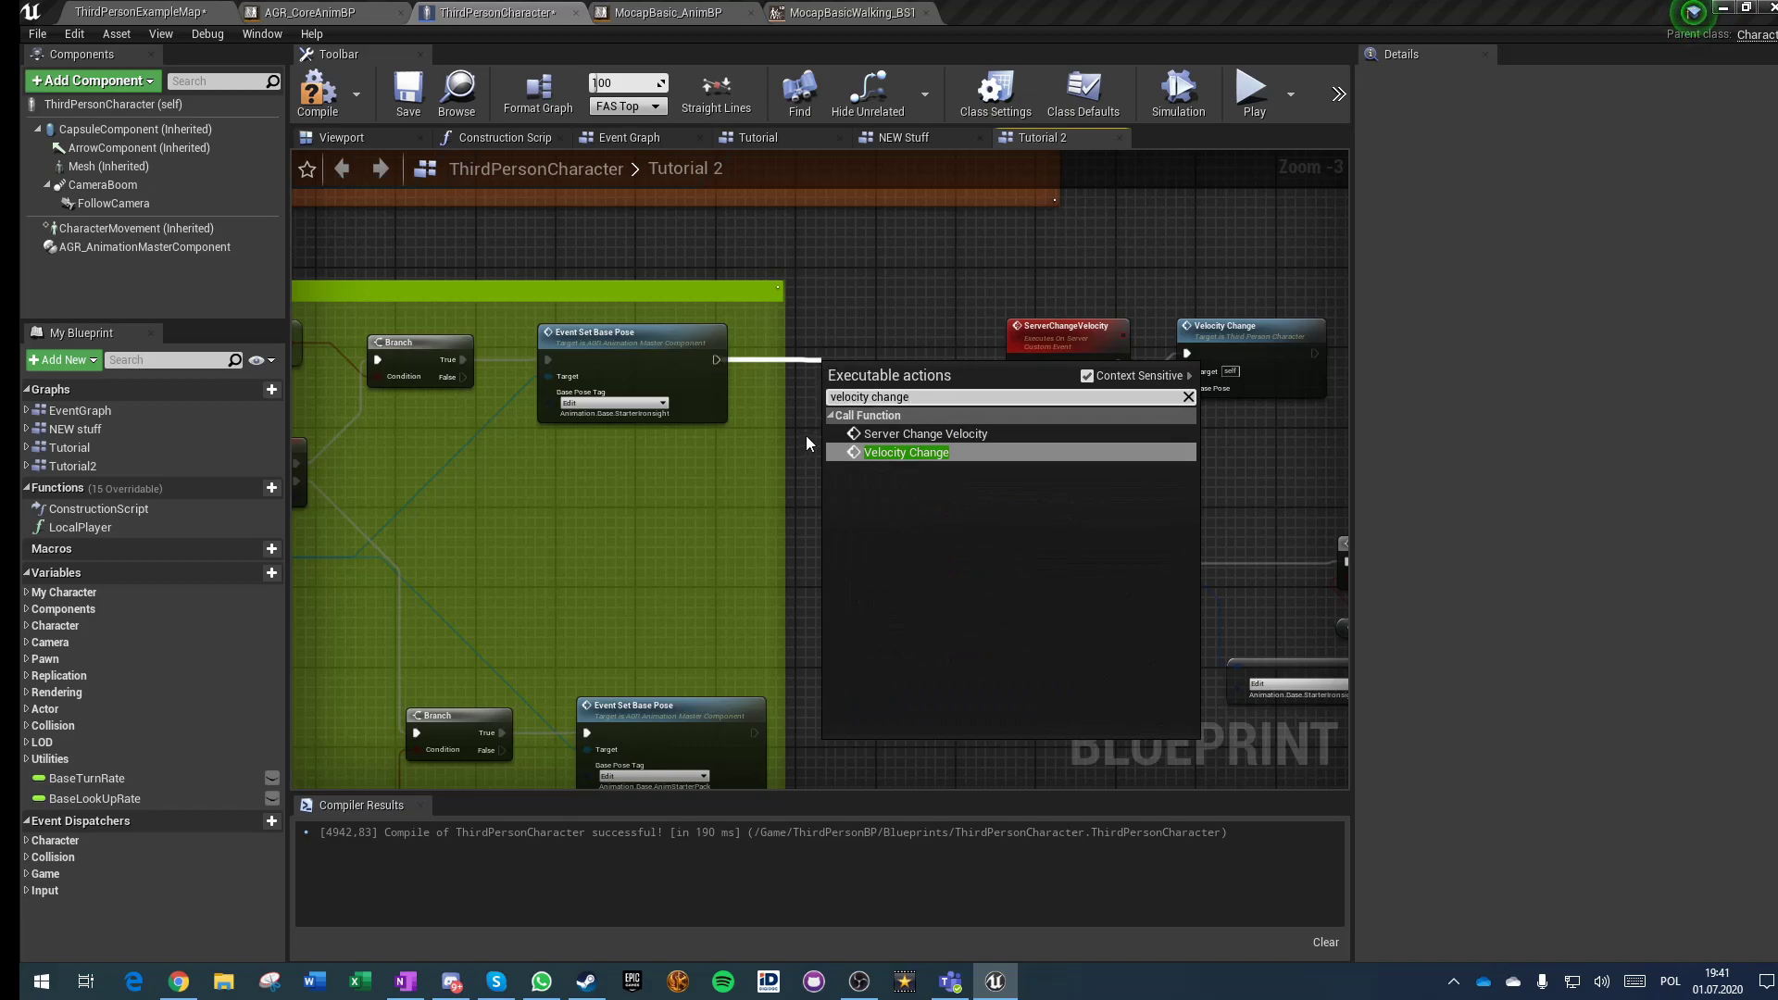
{"action": "key", "text": "Return"}
{"action": "left_click_drag", "start_coordinate": [865, 381], "coordinate": [799, 513]}
{"action": "type", "text": "server velo"}
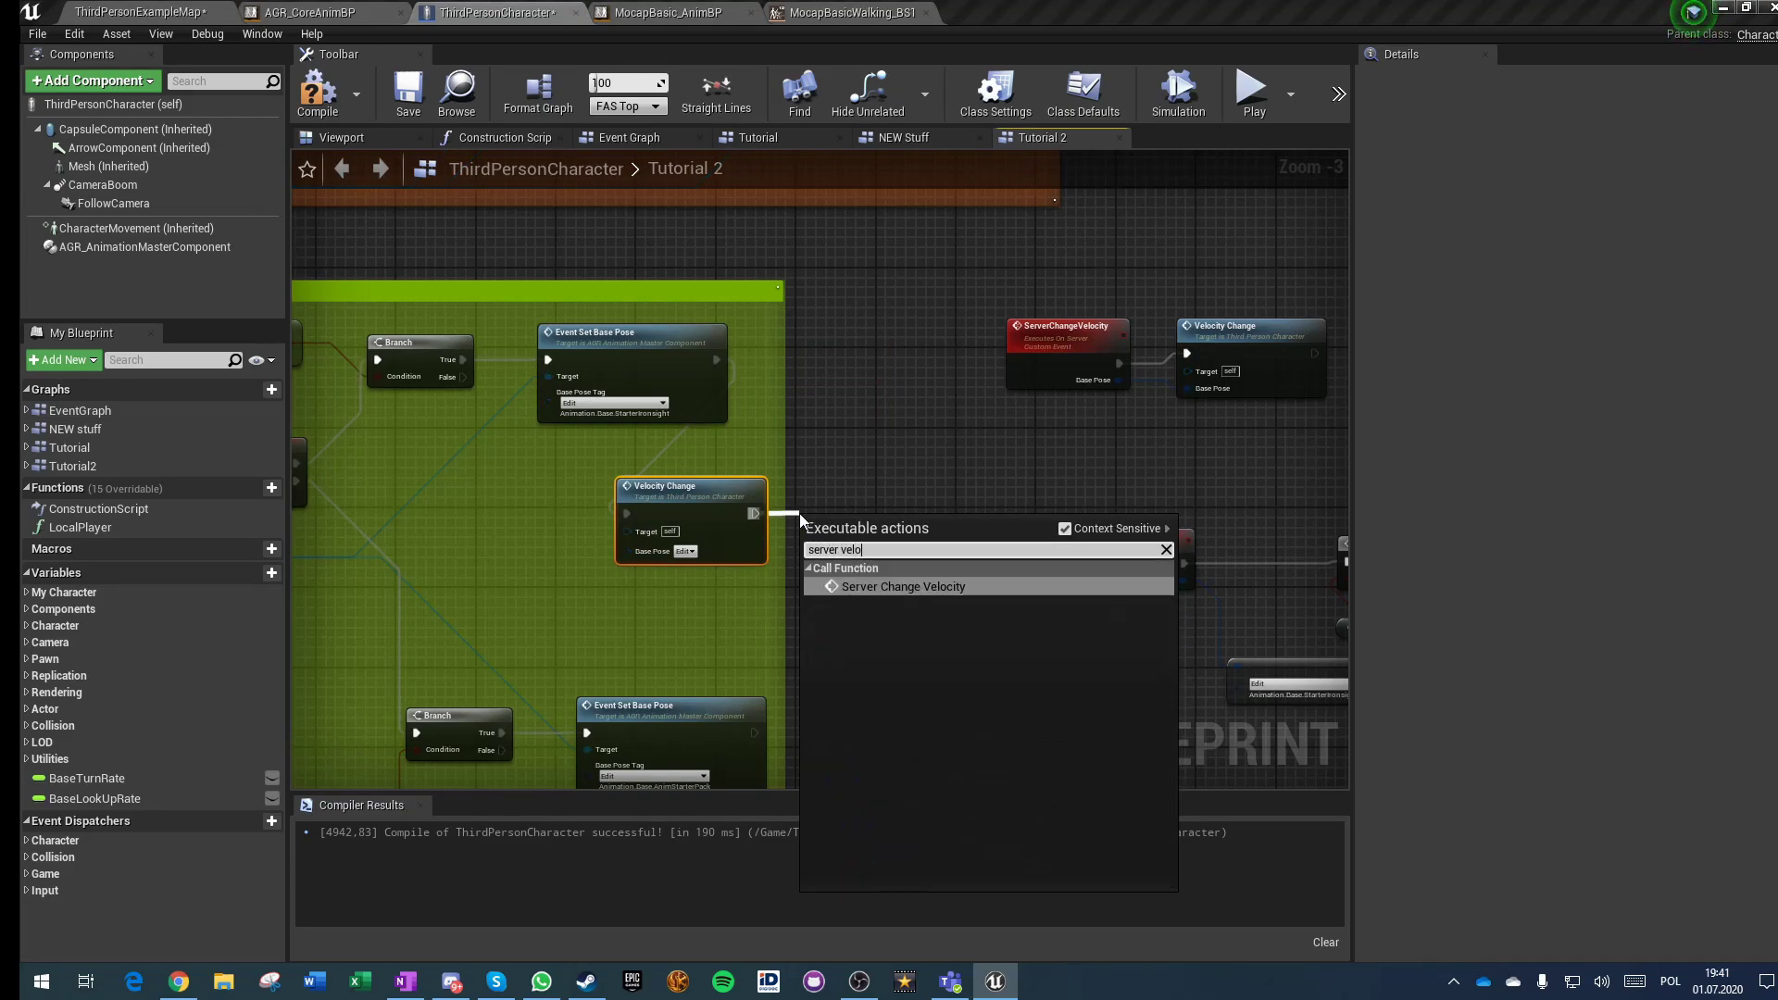
{"action": "type", "text": "city change"}
{"action": "key", "text": "Return"}
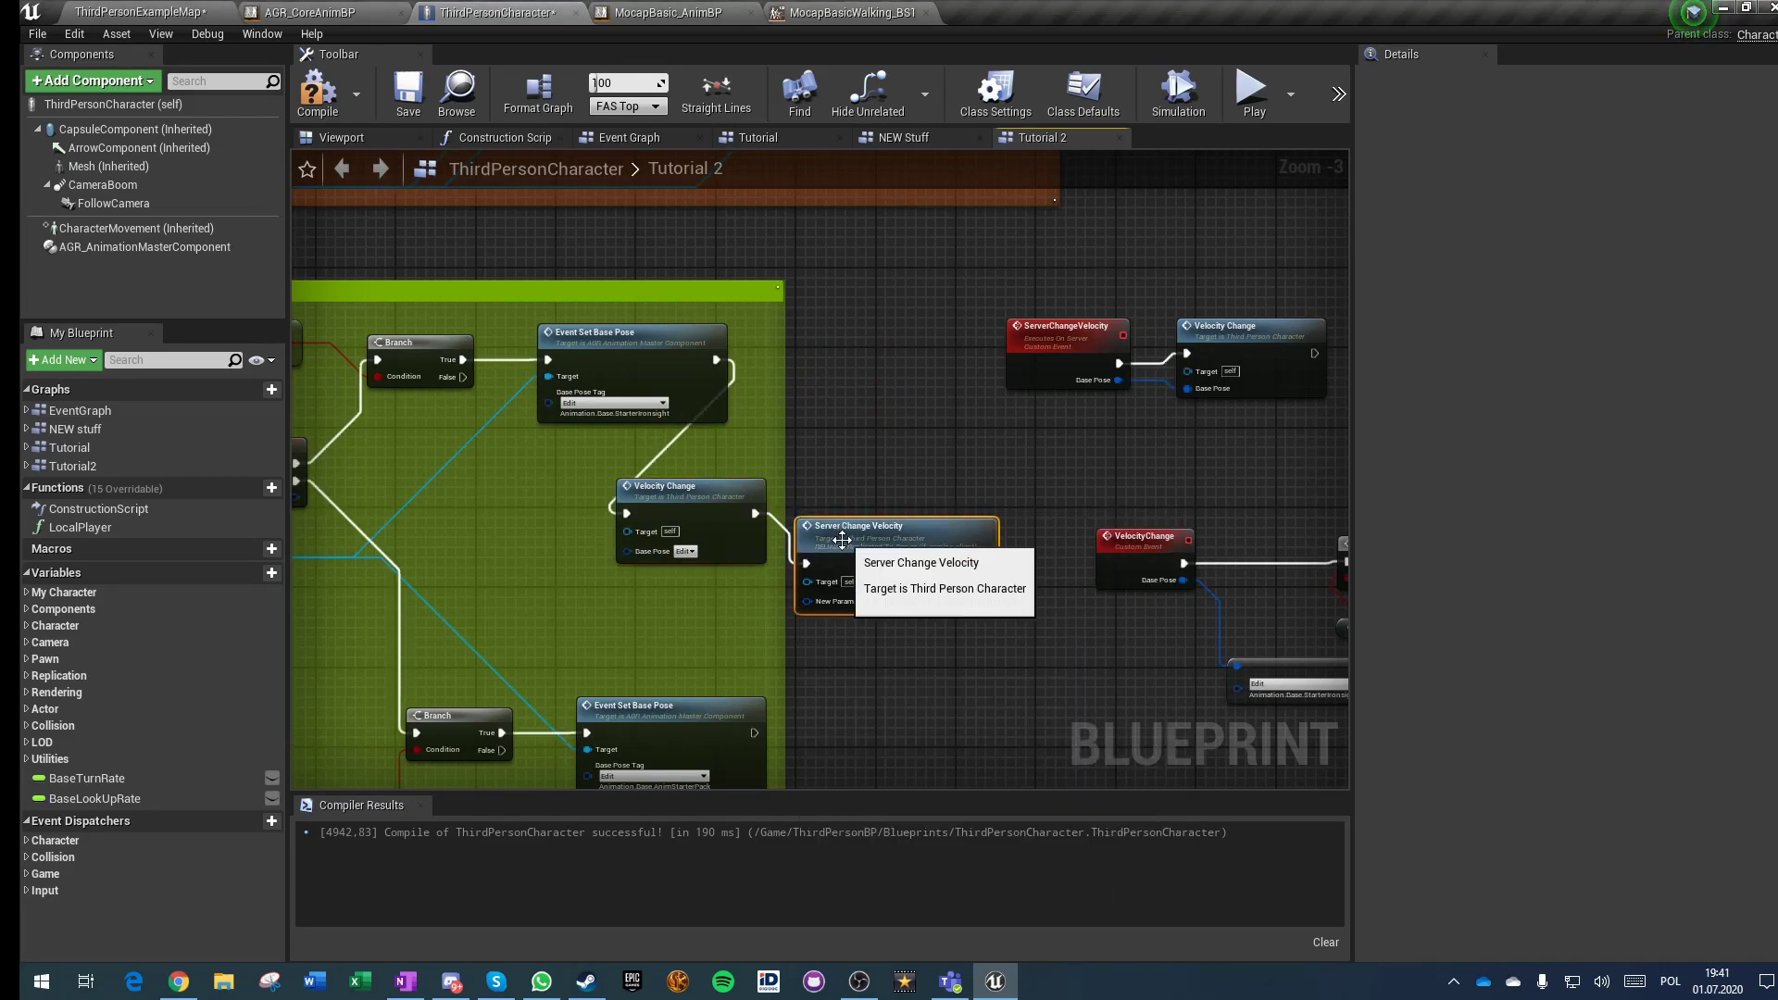
Step: Connect the AnimStarterPack Event Set Base Pose node to Velocity Change and feed Base Pose Tag into its Base Pose input
{"action": "right_click_drag", "start_coordinate": [767, 722], "coordinate": [916, 638]}
{"action": "left_click_drag", "start_coordinate": [901, 648], "coordinate": [775, 431]}
{"action": "right_click_drag", "start_coordinate": [641, 513], "coordinate": [1104, 488]}
{"action": "left_click_drag", "start_coordinate": [659, 220], "coordinate": [1247, 449]}
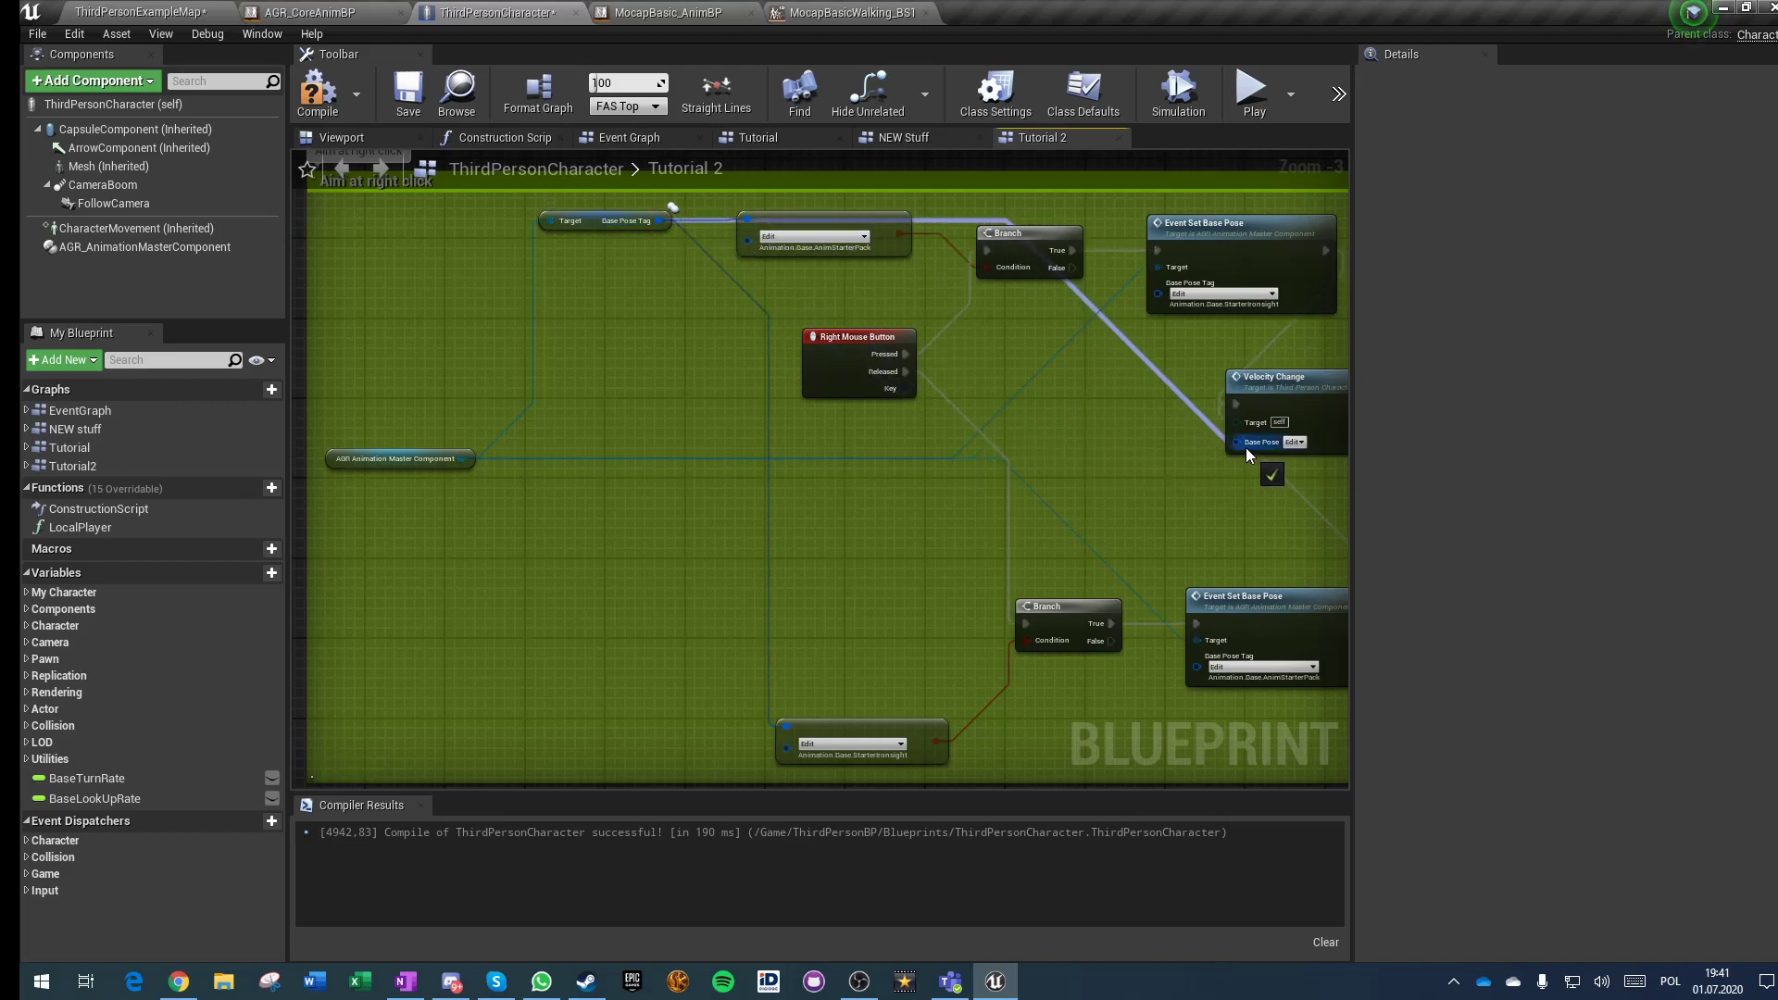
Step: Remove the BasePose input from the ServerChangeVelocity event
{"action": "right_click_drag", "start_coordinate": [1243, 447], "coordinate": [789, 419]}
{"action": "scroll", "coordinate": [790, 419], "scroll_direction": "up", "scroll_amount": 4}
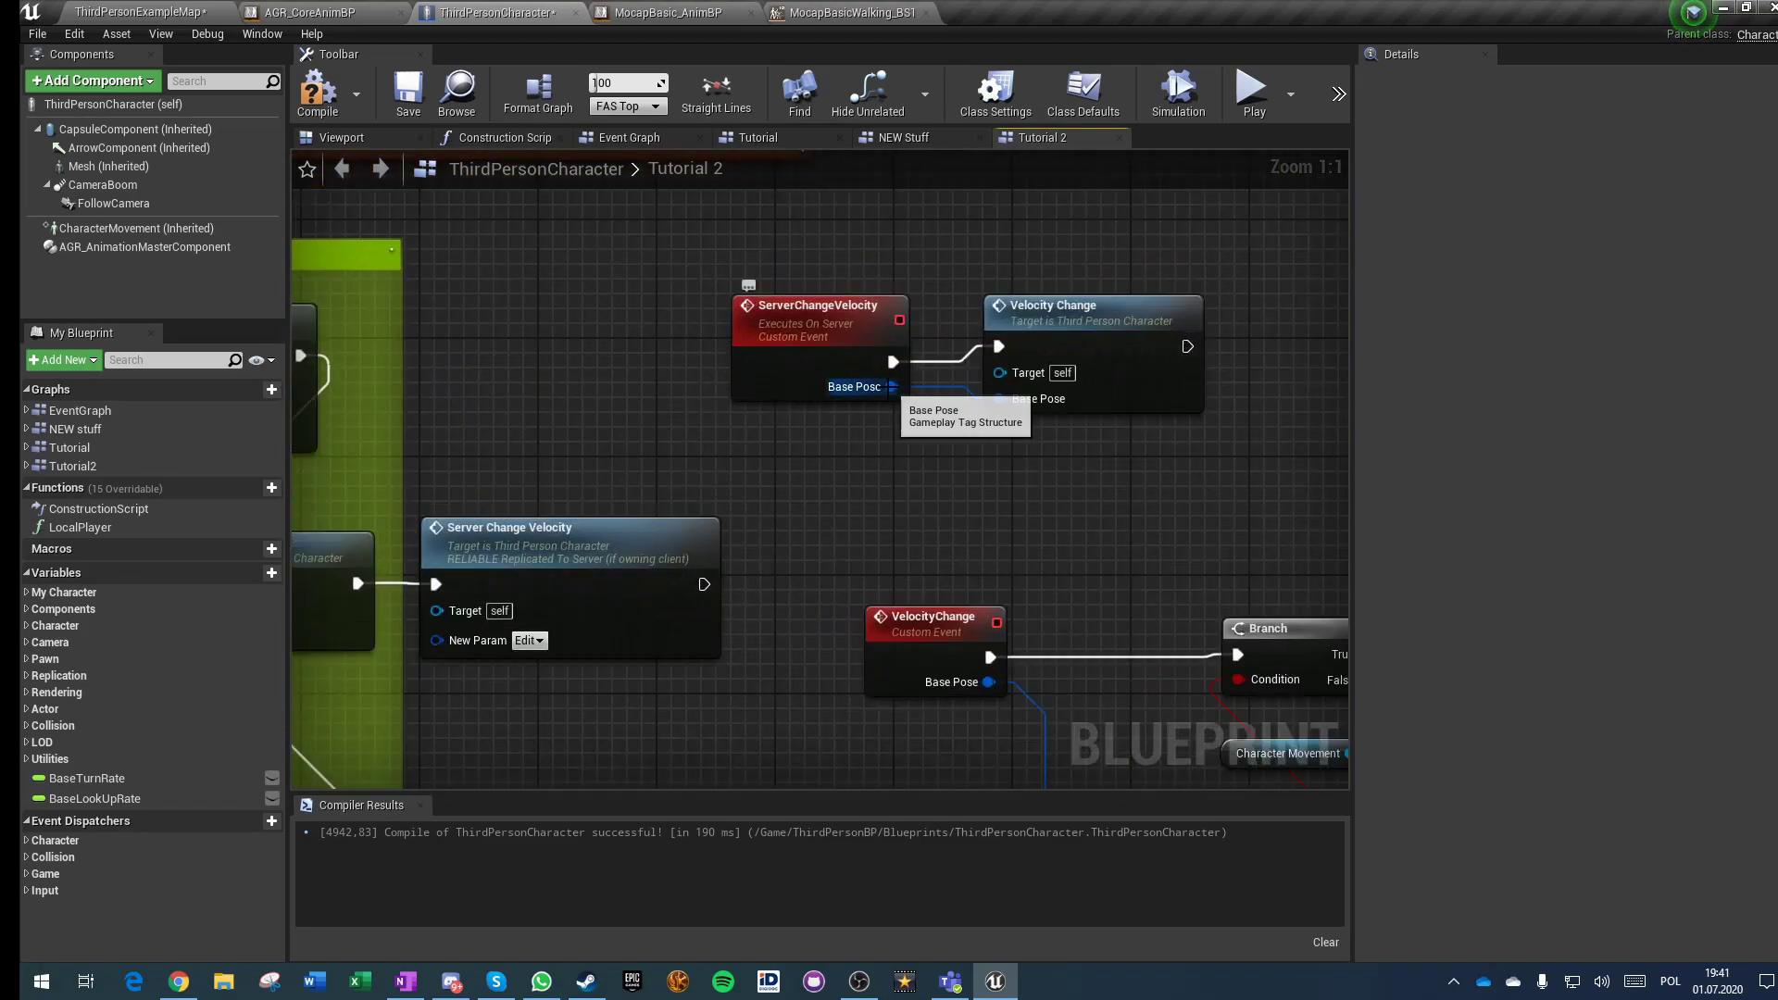
{"action": "right_click_drag", "start_coordinate": [892, 387], "coordinate": [1087, 477]}
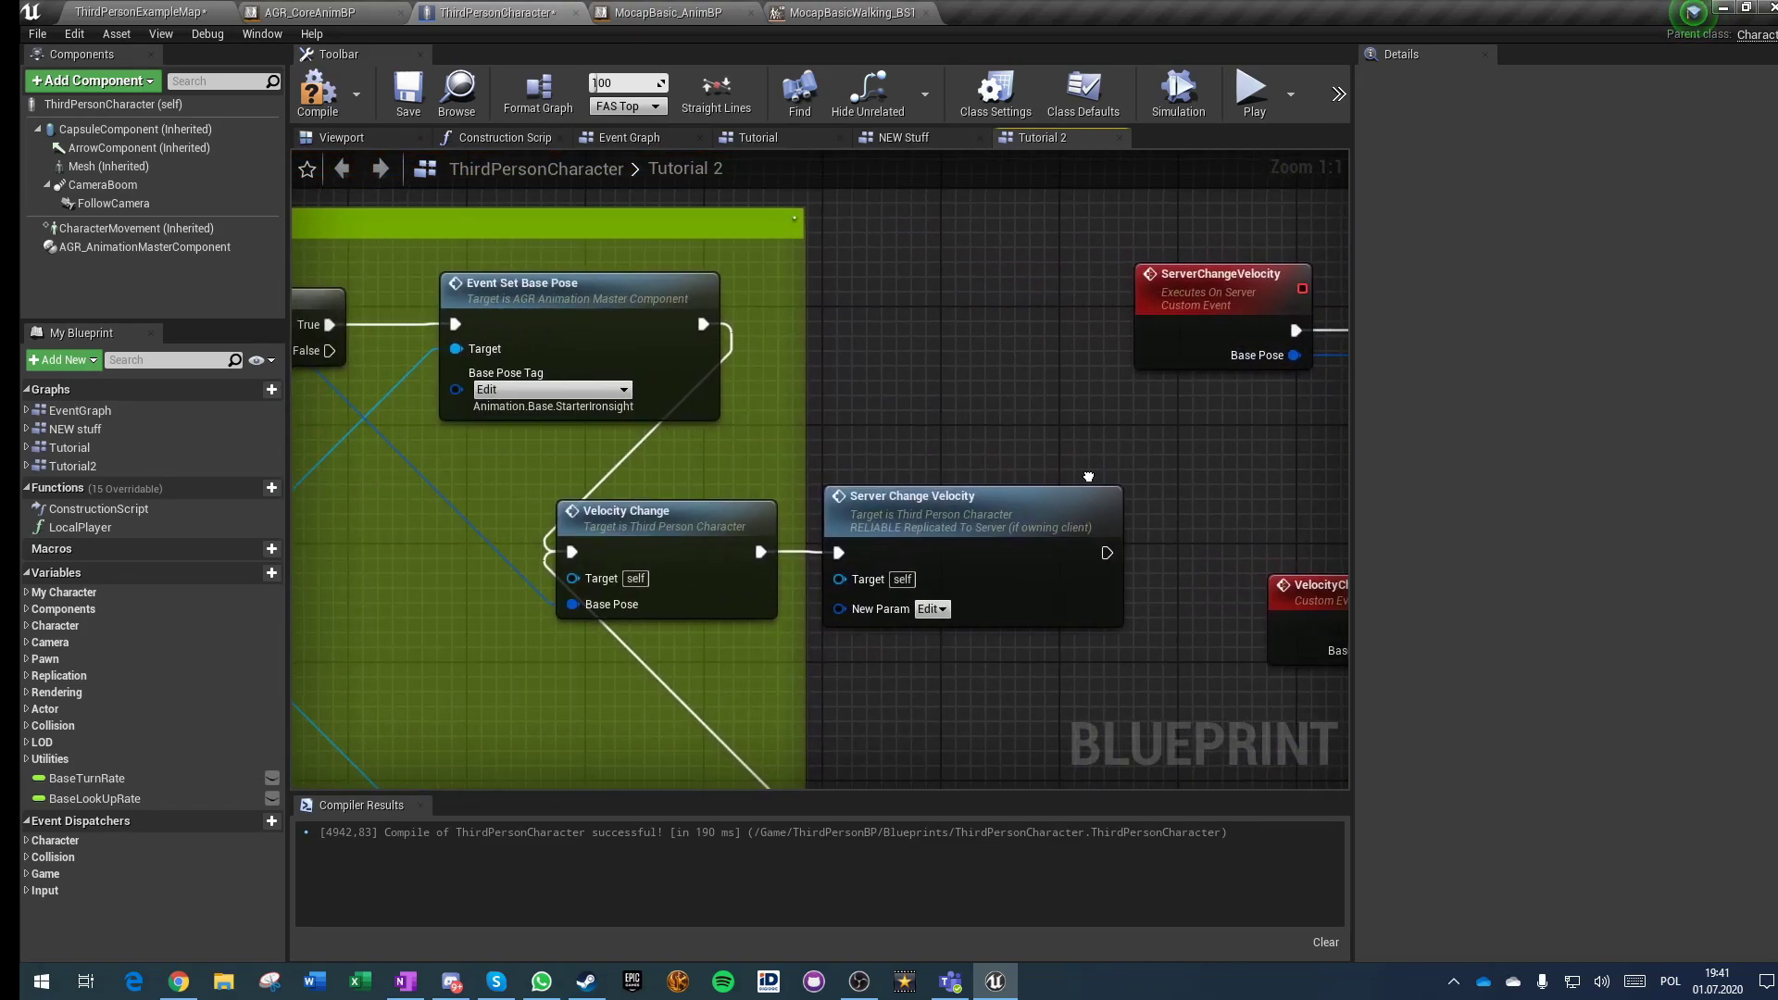
{"action": "right_click_drag", "start_coordinate": [927, 616], "coordinate": [702, 652]}
{"action": "left_click", "coordinate": [942, 373]}
{"action": "right_click_drag", "start_coordinate": [942, 373], "coordinate": [722, 371]}
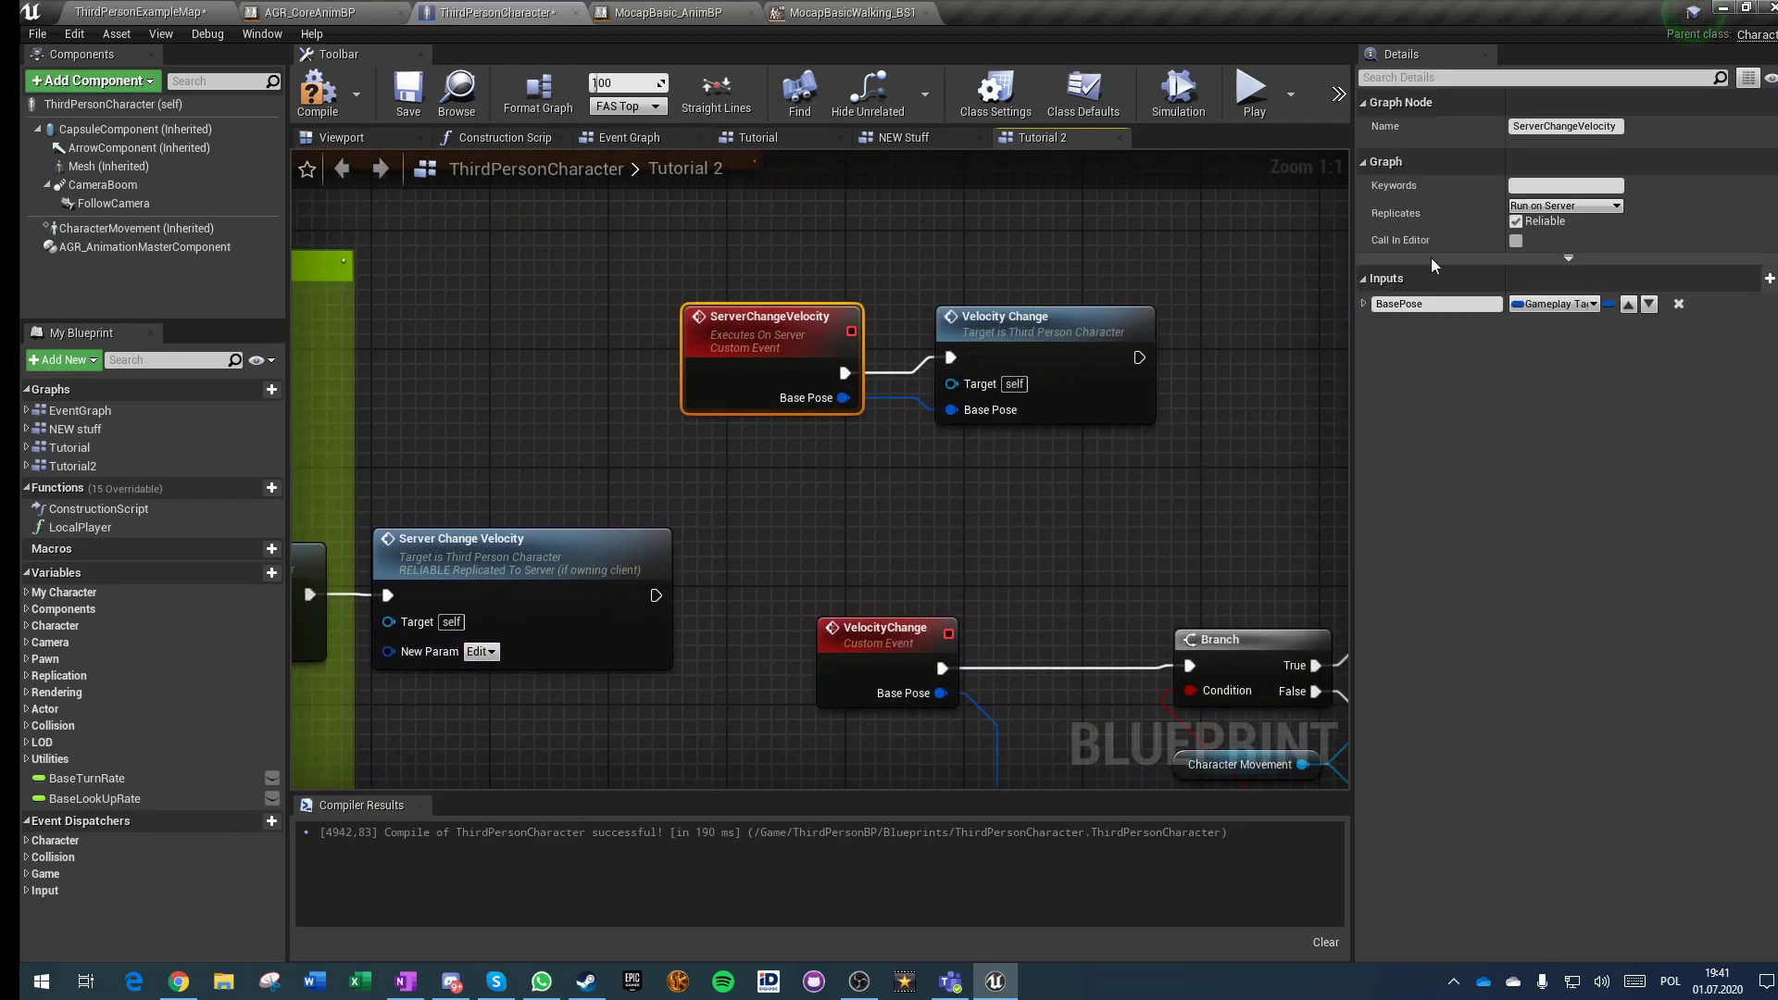
{"action": "left_click", "coordinate": [1681, 307]}
Step: Feed the AGR Animation Master Component's Base Pose Tag into the Velocity Change call that follows the ServerChangeVelocity event
{"action": "right_click_drag", "start_coordinate": [889, 501], "coordinate": [1349, 349]}
{"action": "right_click_drag", "start_coordinate": [921, 436], "coordinate": [250, 648]}
{"action": "right_click_drag", "start_coordinate": [715, 503], "coordinate": [1293, 345]}
{"action": "scroll", "coordinate": [704, 507], "scroll_direction": "down", "scroll_amount": 3}
{"action": "right_click_drag", "start_coordinate": [675, 420], "coordinate": [866, 468]}
{"action": "left_click", "coordinate": [508, 438]}
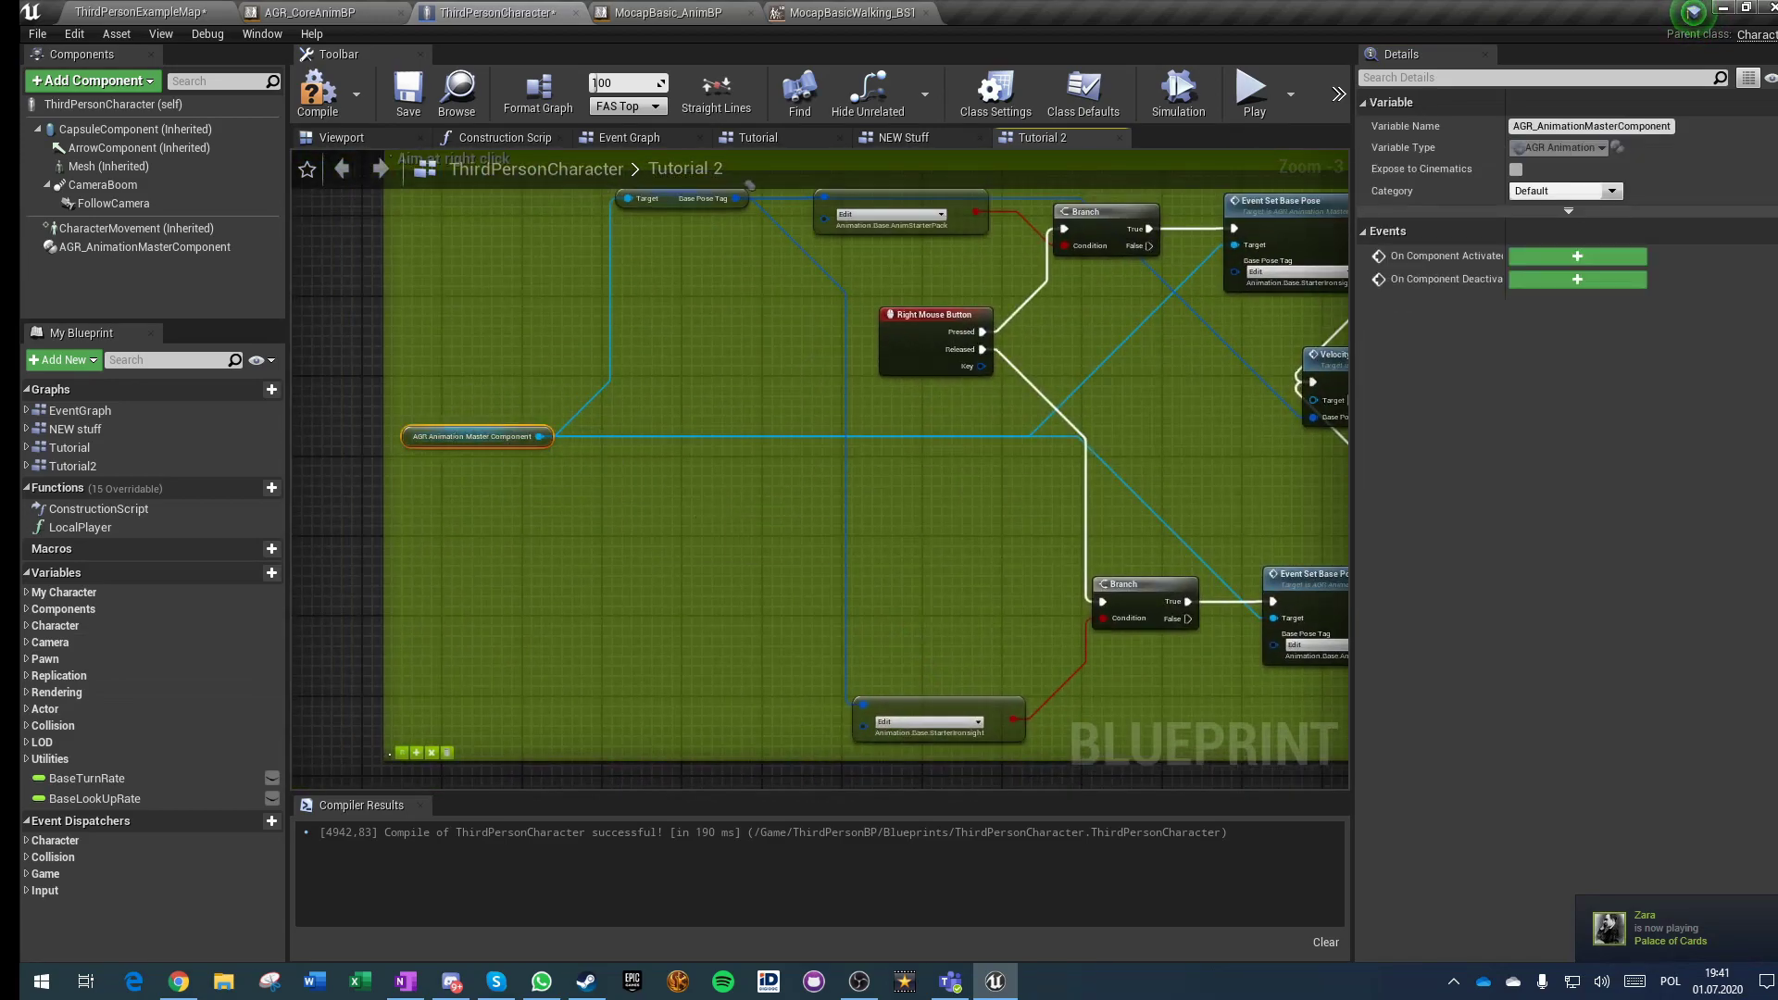
{"action": "right_click_drag", "start_coordinate": [1295, 419], "coordinate": [299, 512]}
{"action": "left_click", "coordinate": [862, 428]}
{"action": "right_click_drag", "start_coordinate": [860, 427], "coordinate": [855, 520]}
{"action": "left_click_drag", "start_coordinate": [95, 252], "coordinate": [771, 487]}
{"action": "left_click_drag", "start_coordinate": [896, 484], "coordinate": [938, 507]}
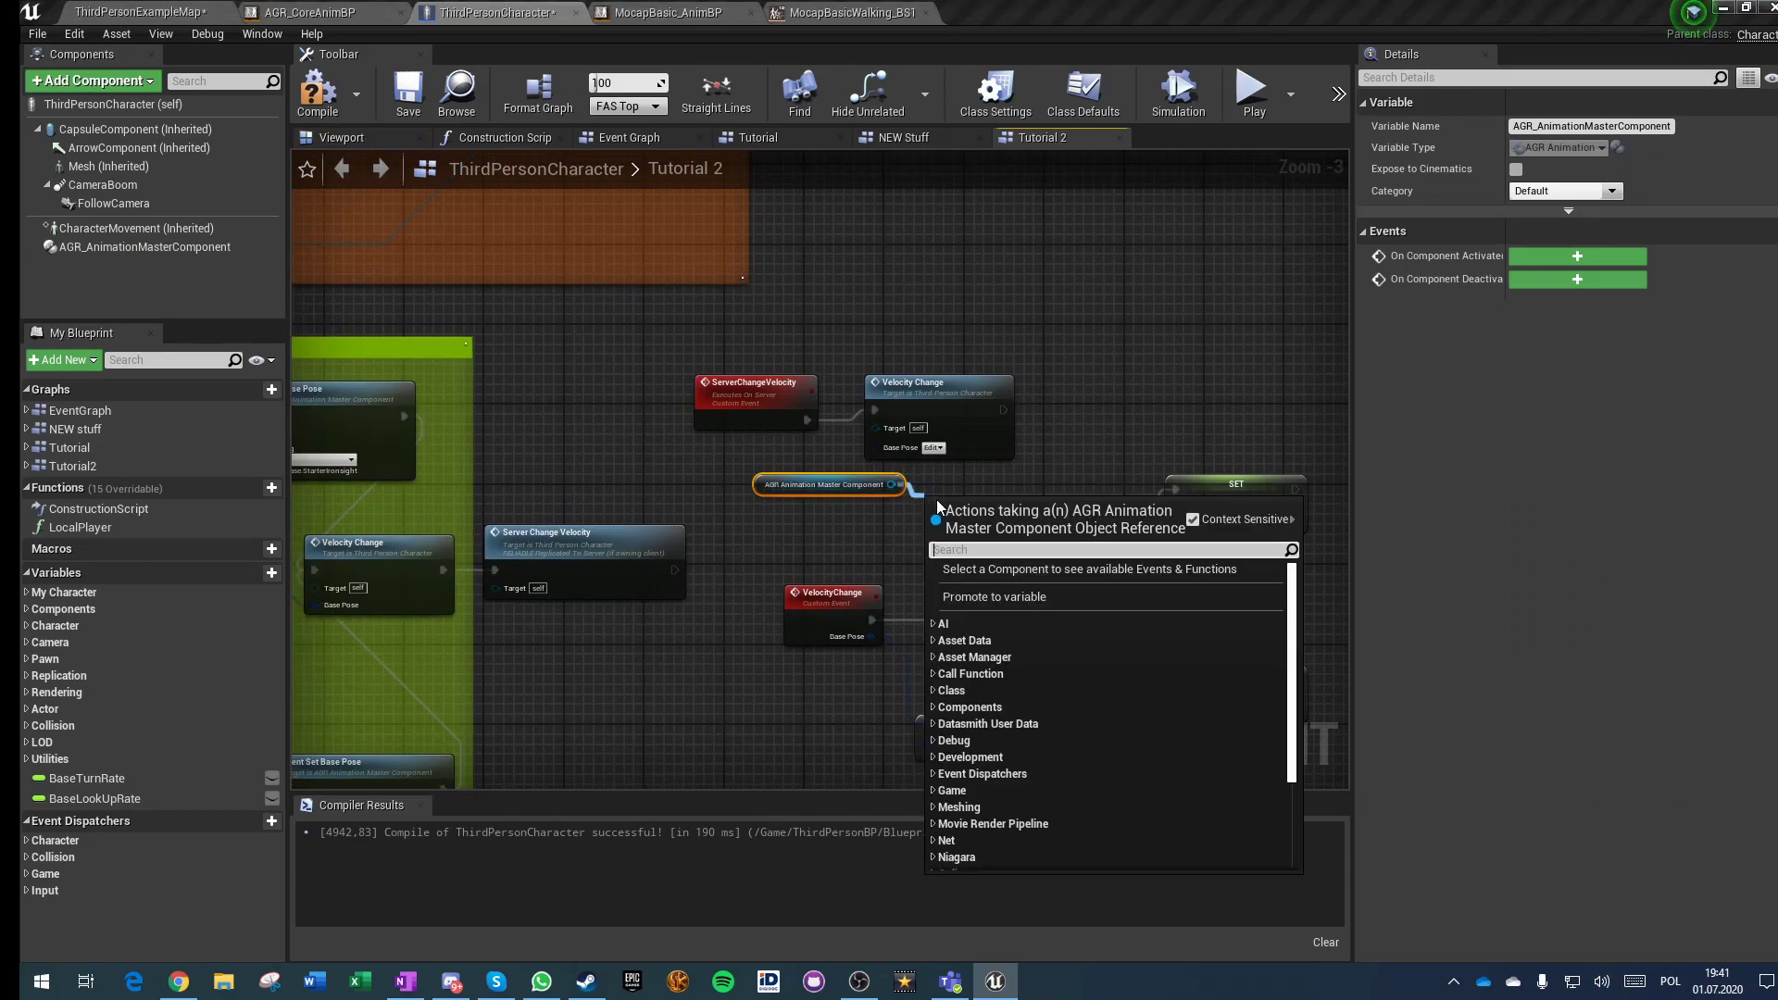
{"action": "type", "text": "base pos"}
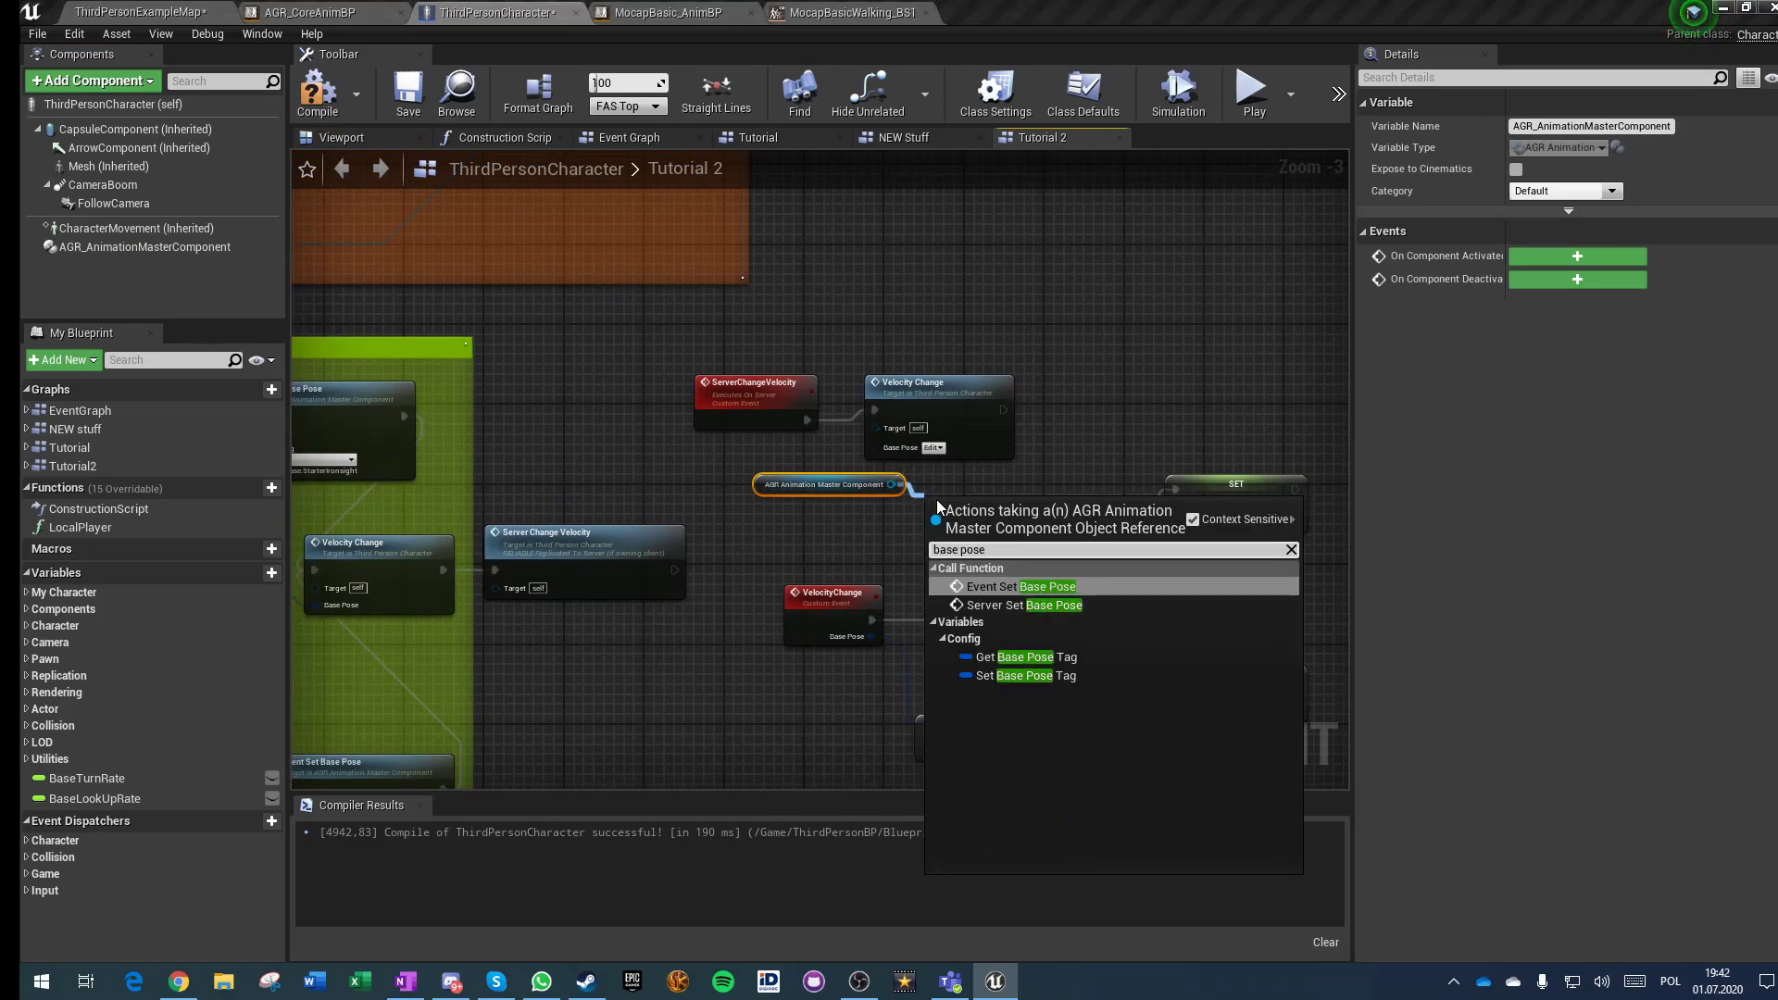
{"action": "type", "text": "e"}
{"action": "left_click", "coordinate": [1066, 658]}
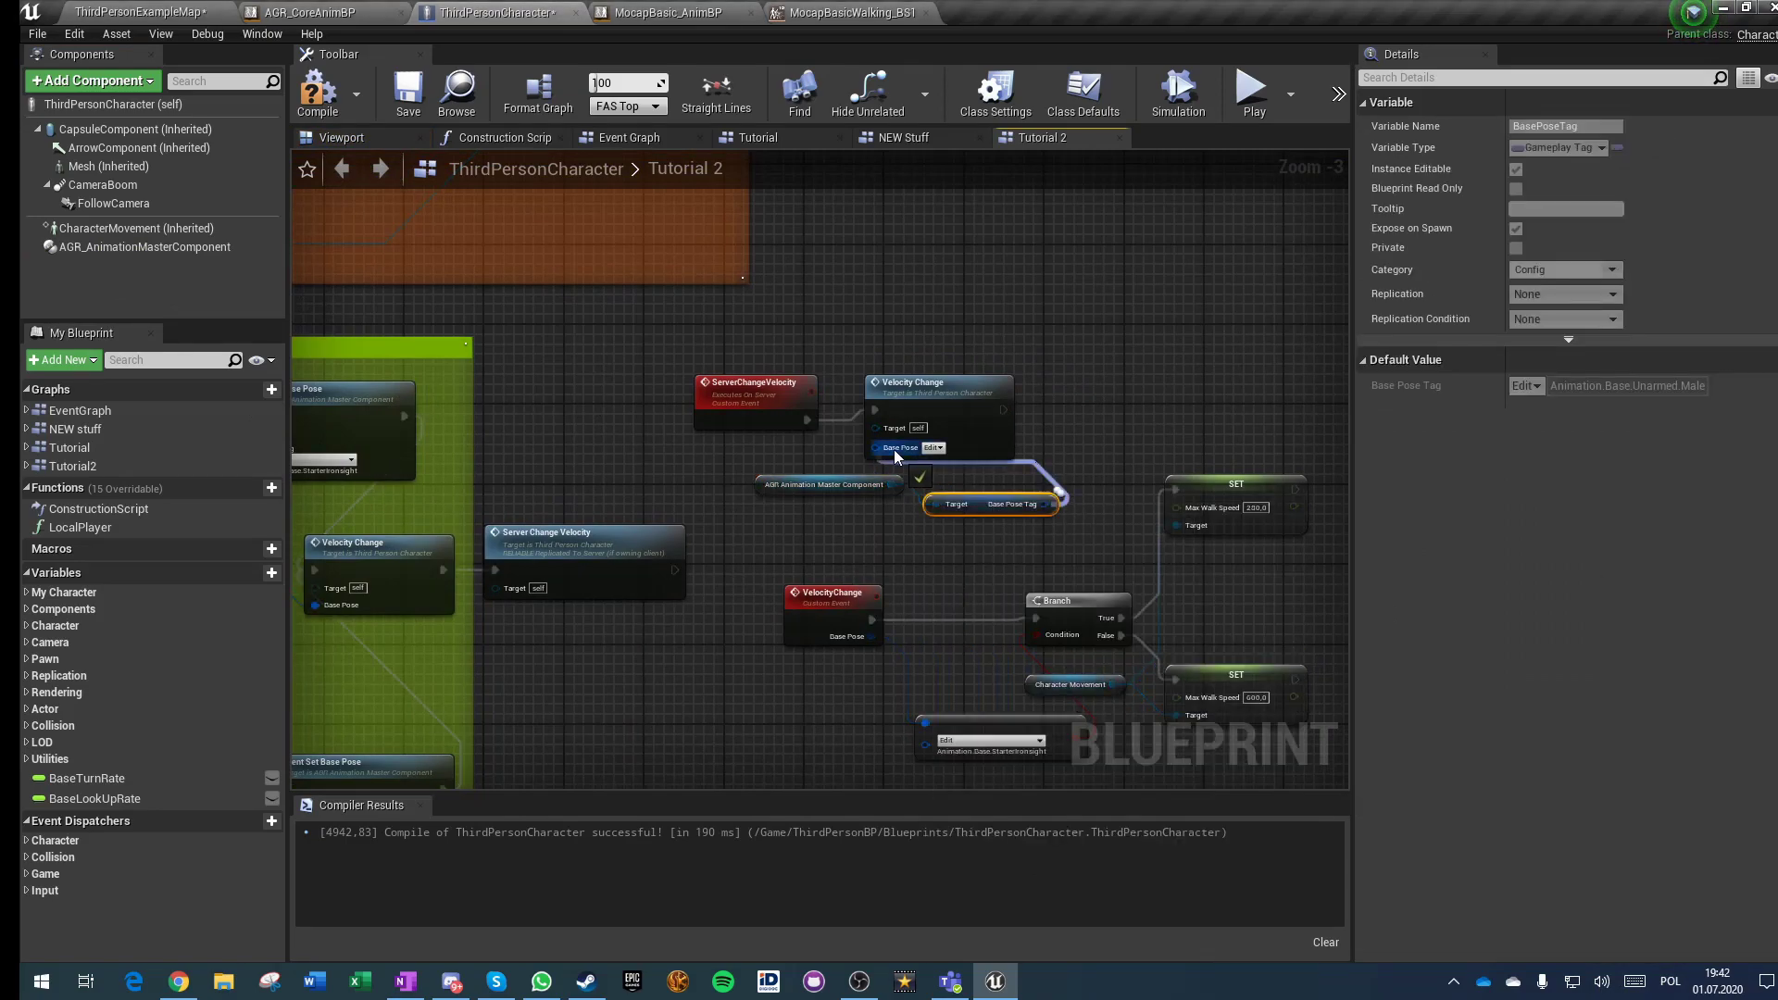
Step: Move the ServerChangeVelocity nodes below the velocity logic and enclose them in a comment titled Networking
{"action": "left_click_drag", "start_coordinate": [818, 371], "coordinate": [1035, 515]}
{"action": "left_click_drag", "start_coordinate": [752, 383], "coordinate": [912, 311]}
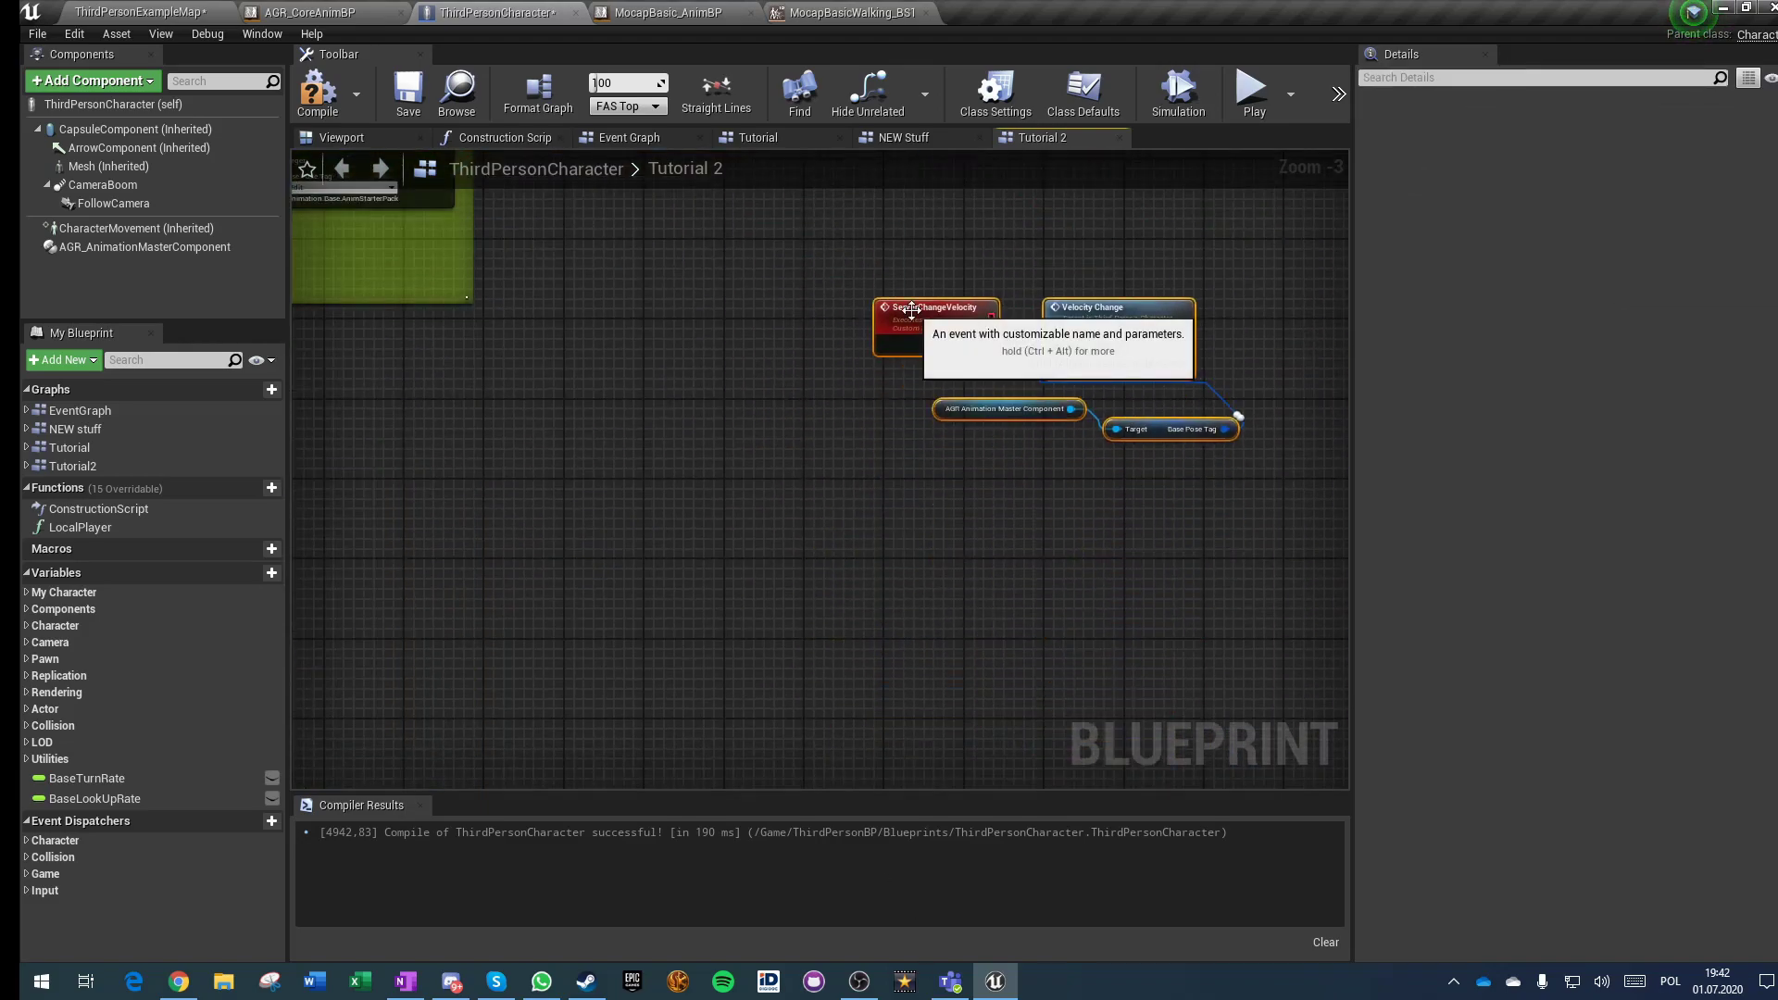
{"action": "type", "text": "cNetworking"}
{"action": "key", "text": "Return"}
Step: Enclose the VelocityChange event logic in a comment titled Change velocity and reposition the comment block
{"action": "right_click_drag", "start_coordinate": [847, 302], "coordinate": [662, 330]}
{"action": "left_click_drag", "start_coordinate": [585, 252], "coordinate": [1125, 571]}
{"action": "type", "text": "cChan"}
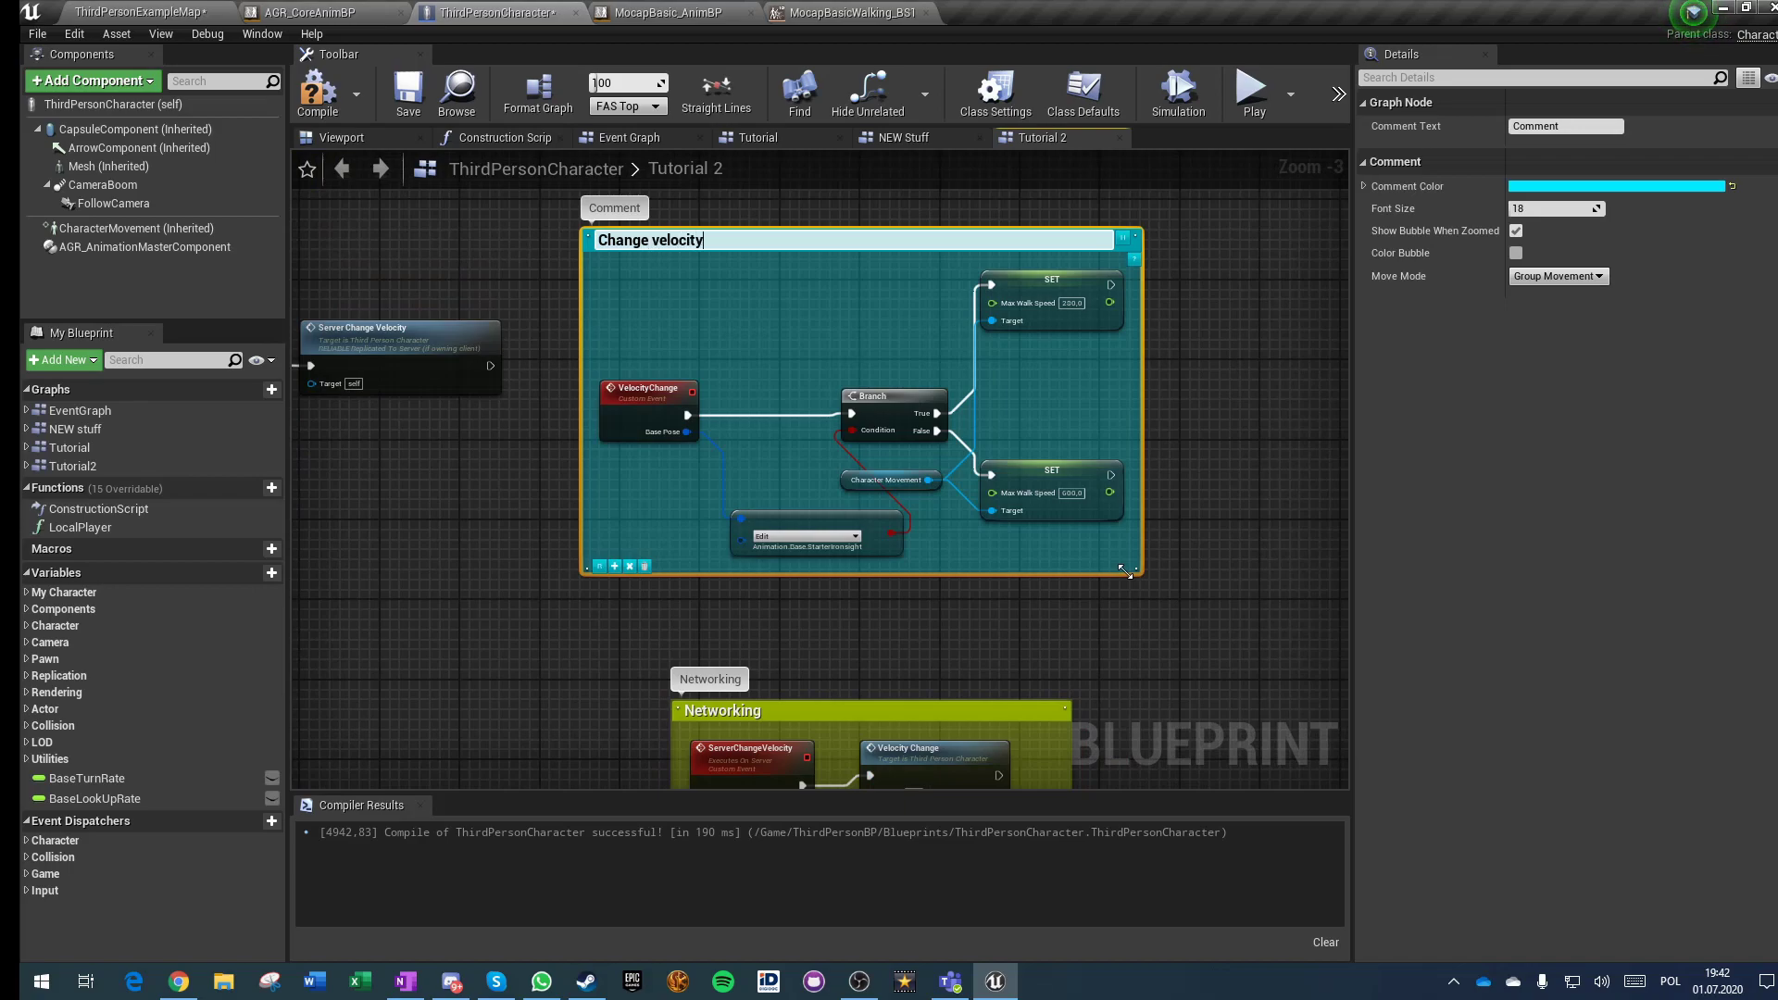
{"action": "key", "text": "Return"}
{"action": "left_click_drag", "start_coordinate": [811, 245], "coordinate": [912, 326]}
Step: Auto-format the right-click aim graph with both velocity calls inside its comment block, and compile and save the blueprint
{"action": "left_click", "coordinate": [429, 524]}
{"action": "right_click_drag", "start_coordinate": [429, 523], "coordinate": [709, 522]}
{"action": "left_click_drag", "start_coordinate": [450, 315], "coordinate": [762, 440]}
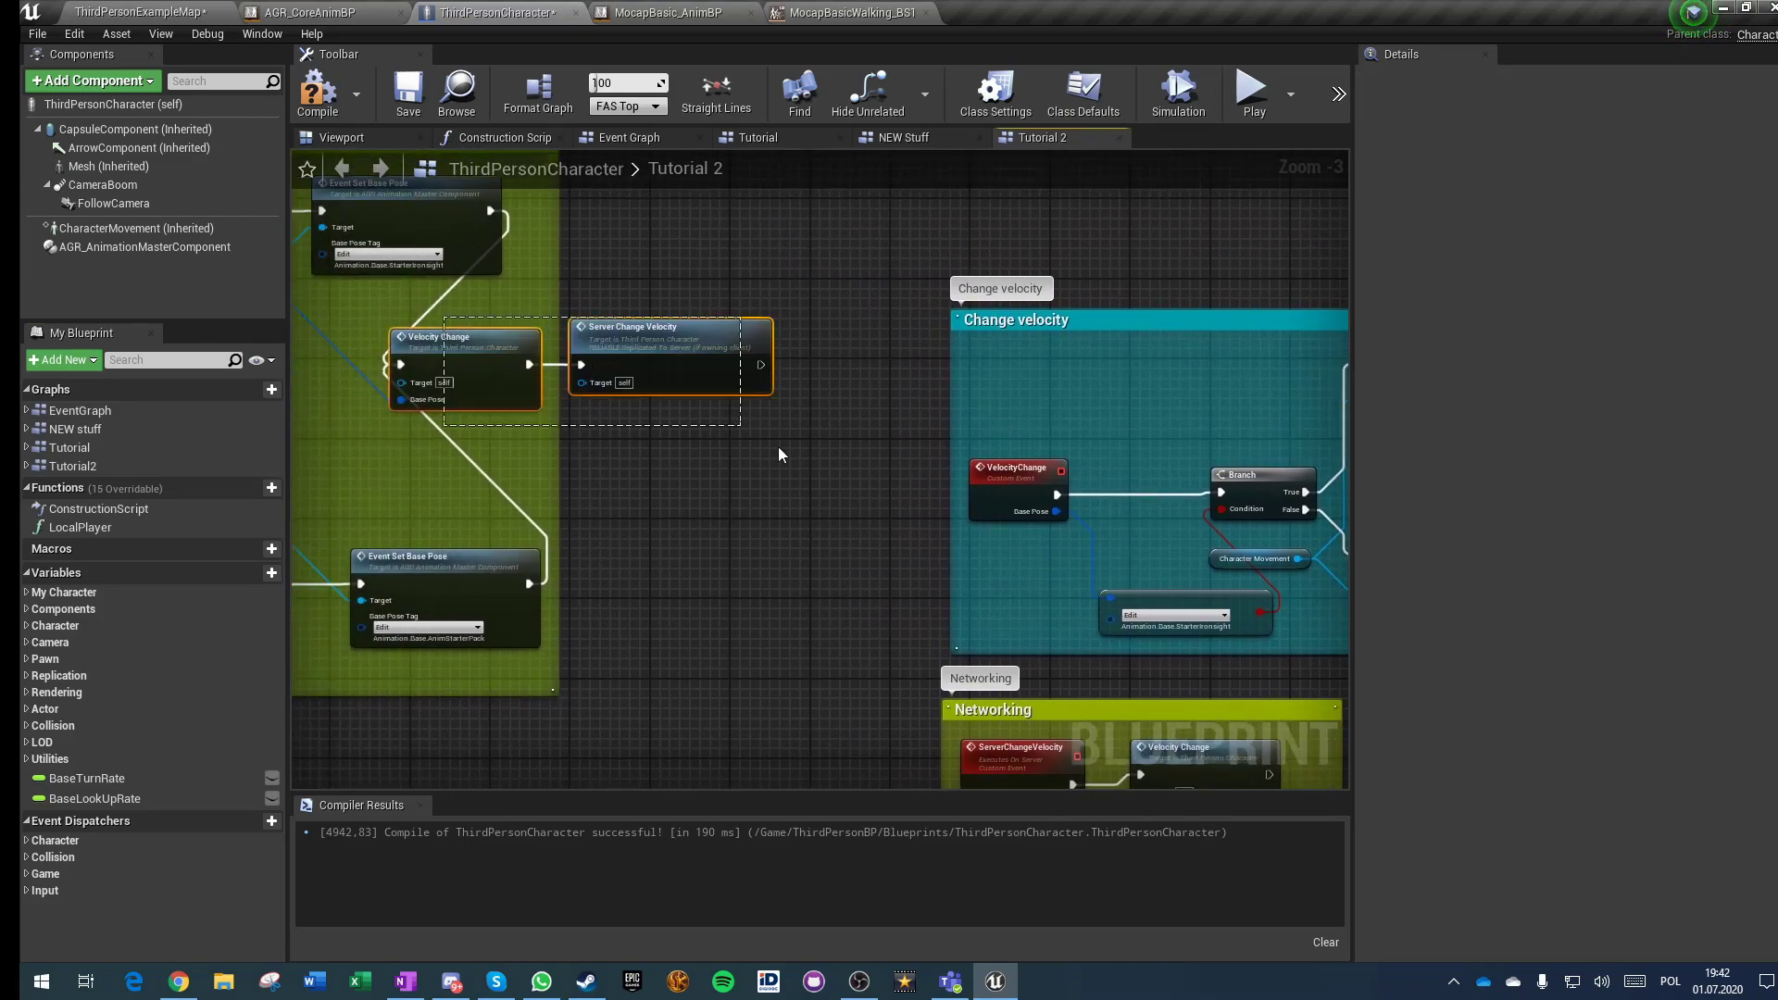
{"action": "right_click_drag", "start_coordinate": [474, 512], "coordinate": [1273, 411]}
{"action": "right_click_drag", "start_coordinate": [615, 536], "coordinate": [855, 495]}
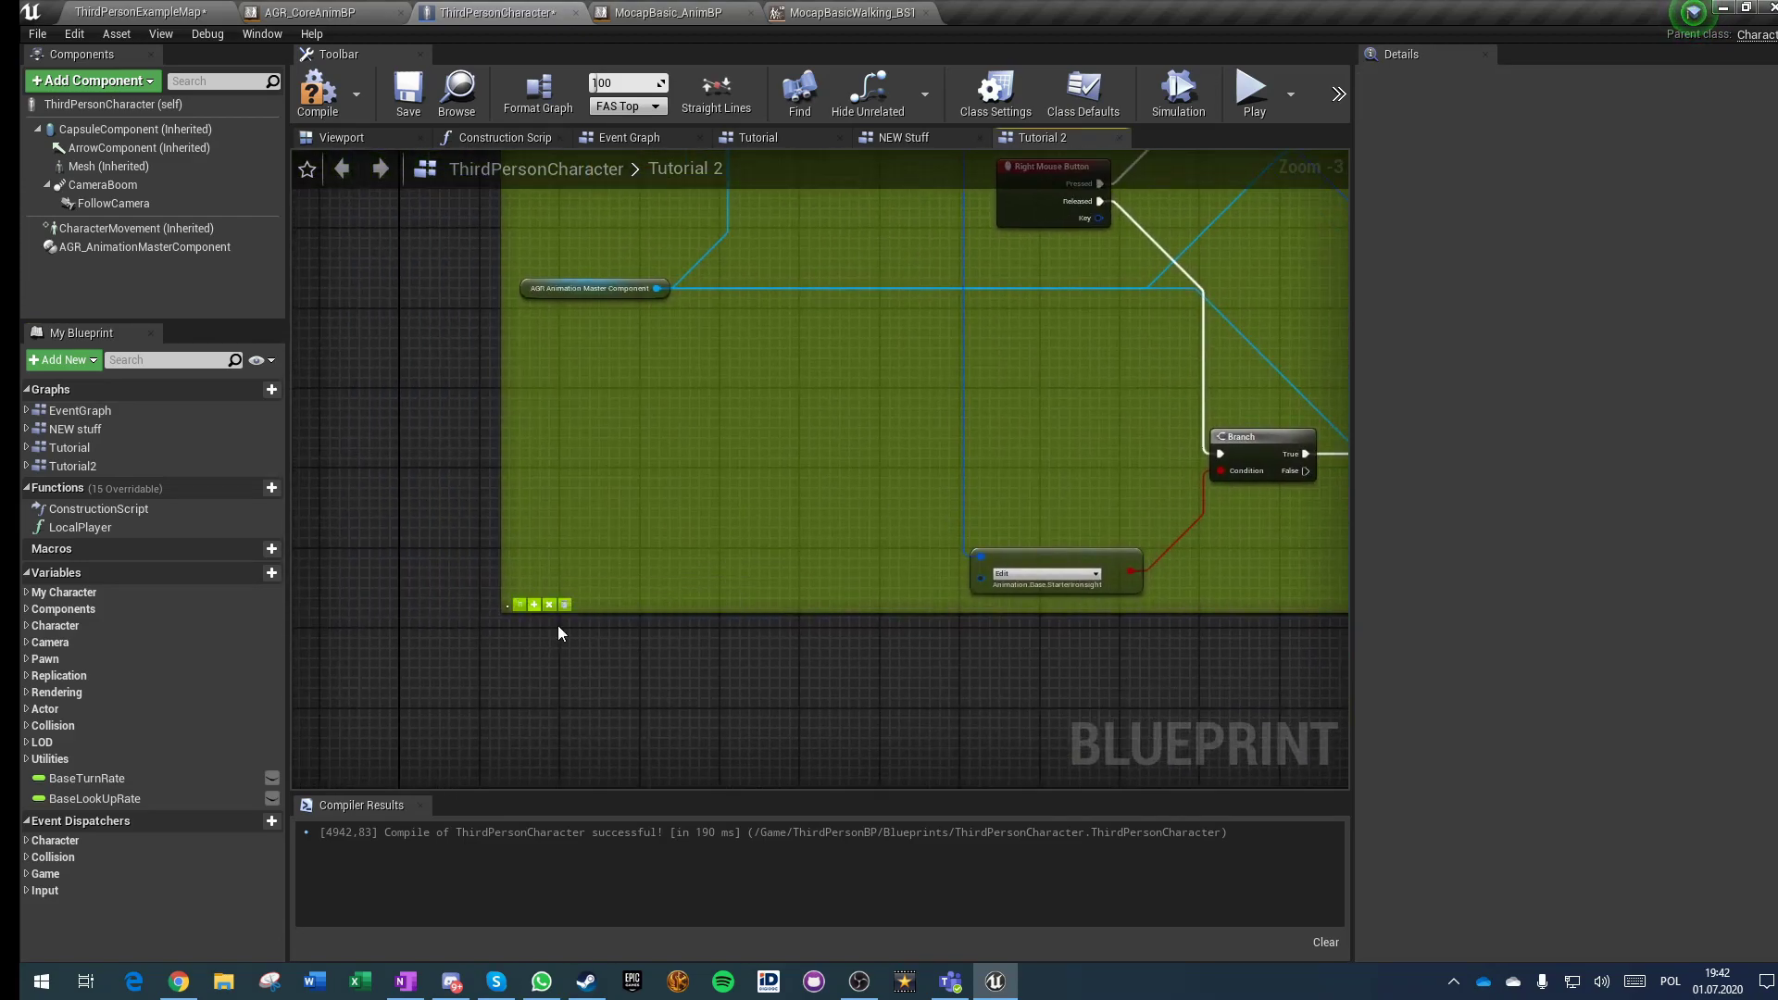
{"action": "scroll", "coordinate": [824, 708], "scroll_direction": "down", "scroll_amount": 2}
{"action": "right_click_drag", "start_coordinate": [1048, 710], "coordinate": [335, 651]}
{"action": "left_click_drag", "start_coordinate": [745, 315], "coordinate": [1028, 672]}
{"action": "left_click", "coordinate": [709, 315]}
{"action": "left_click", "coordinate": [537, 93]}
{"action": "left_click", "coordinate": [405, 102]}
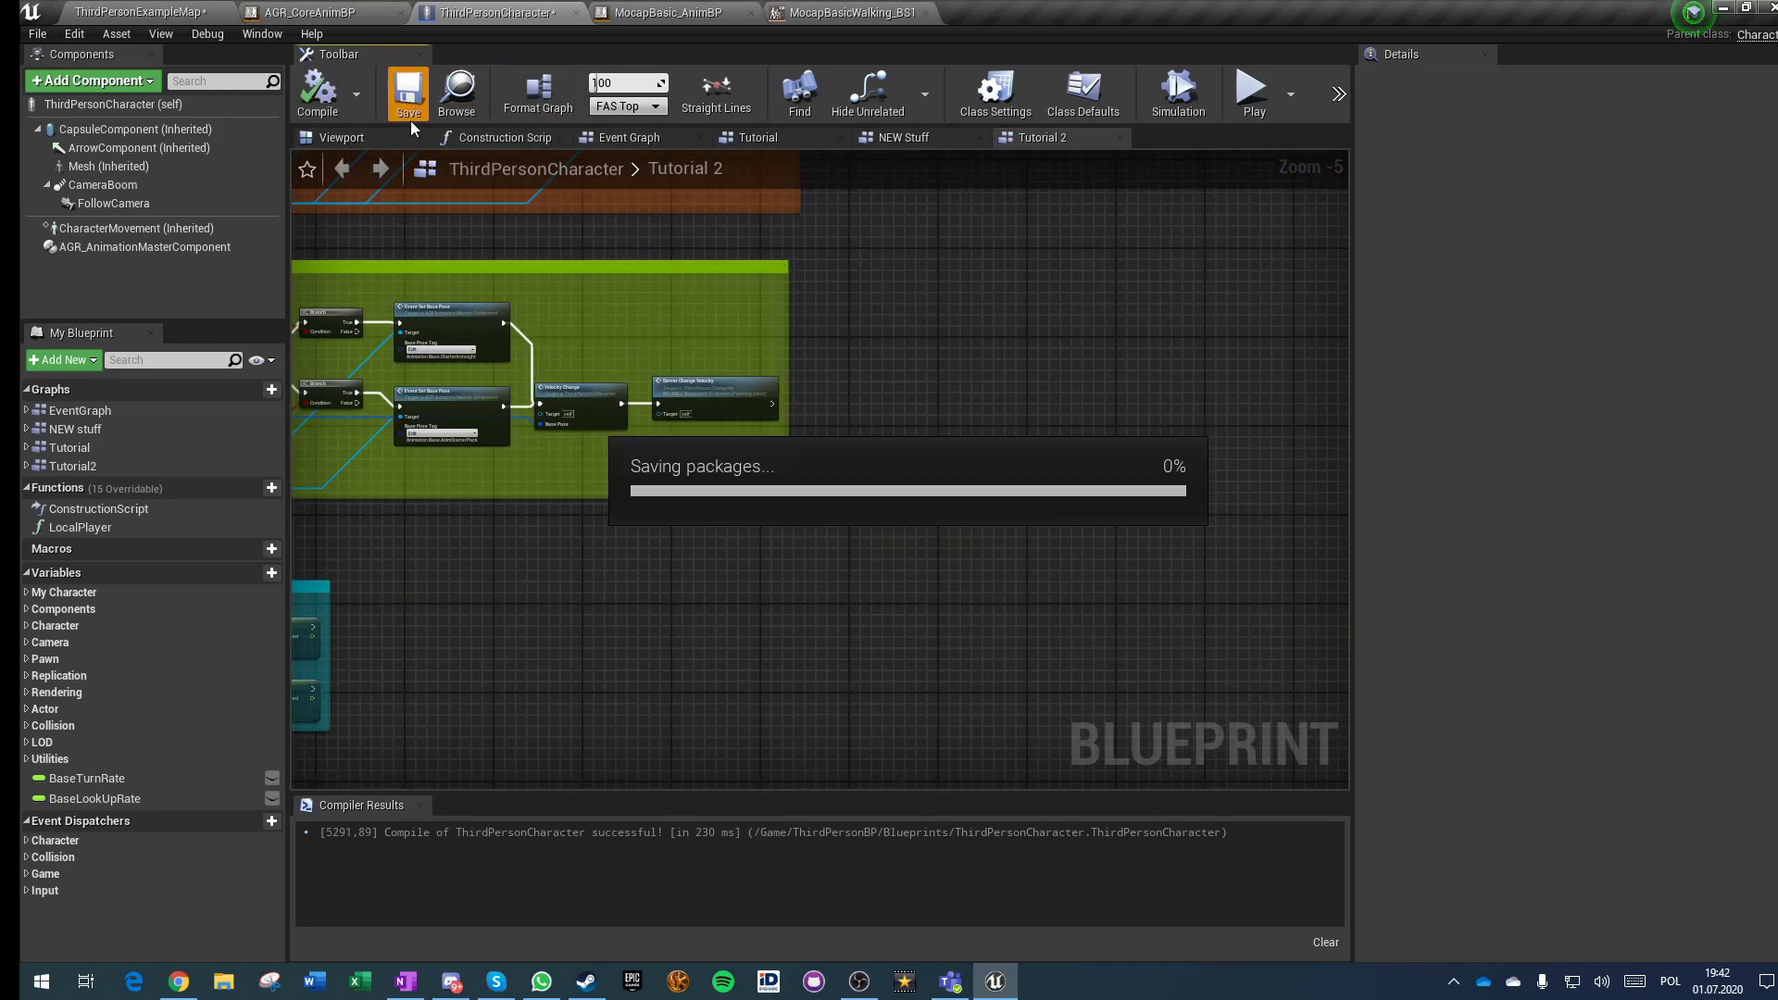
Step: Examine the right-click aim logic with its velocity calls and the CharacterMovement component's settings
{"action": "right_click_drag", "start_coordinate": [650, 602], "coordinate": [1341, 599]}
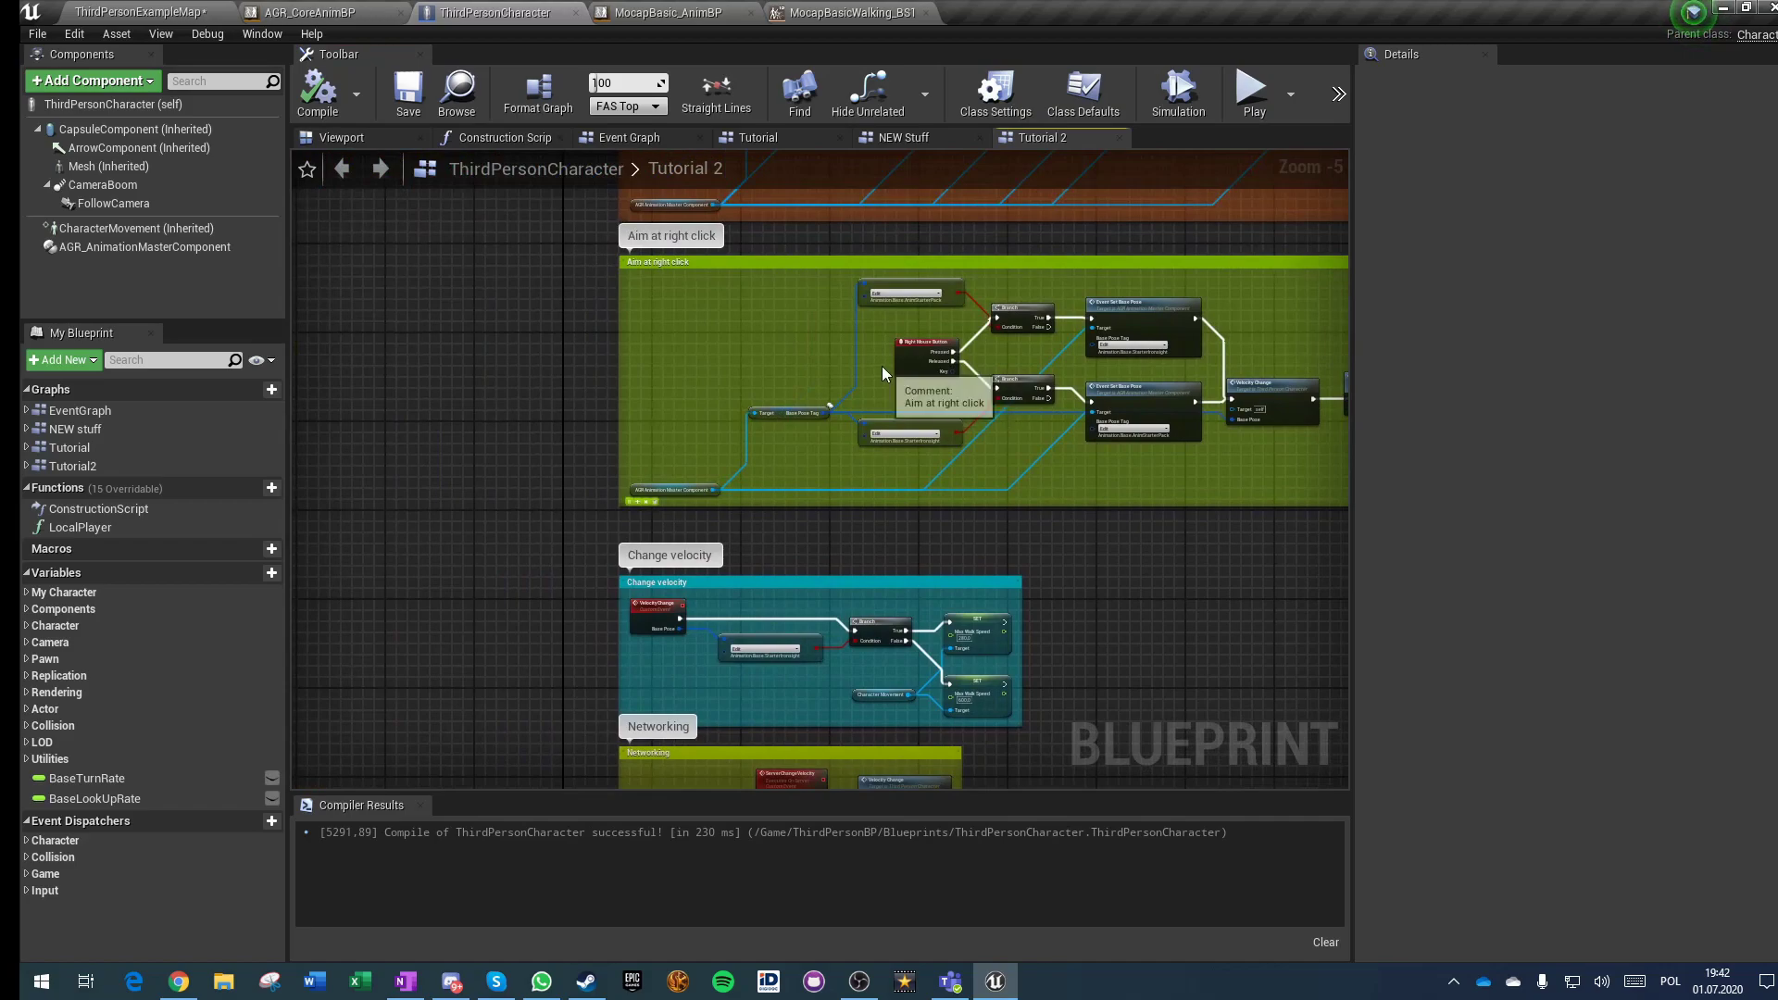
{"action": "scroll", "coordinate": [884, 366], "scroll_direction": "up", "scroll_amount": 4}
{"action": "right_click_drag", "start_coordinate": [917, 359], "coordinate": [504, 378]}
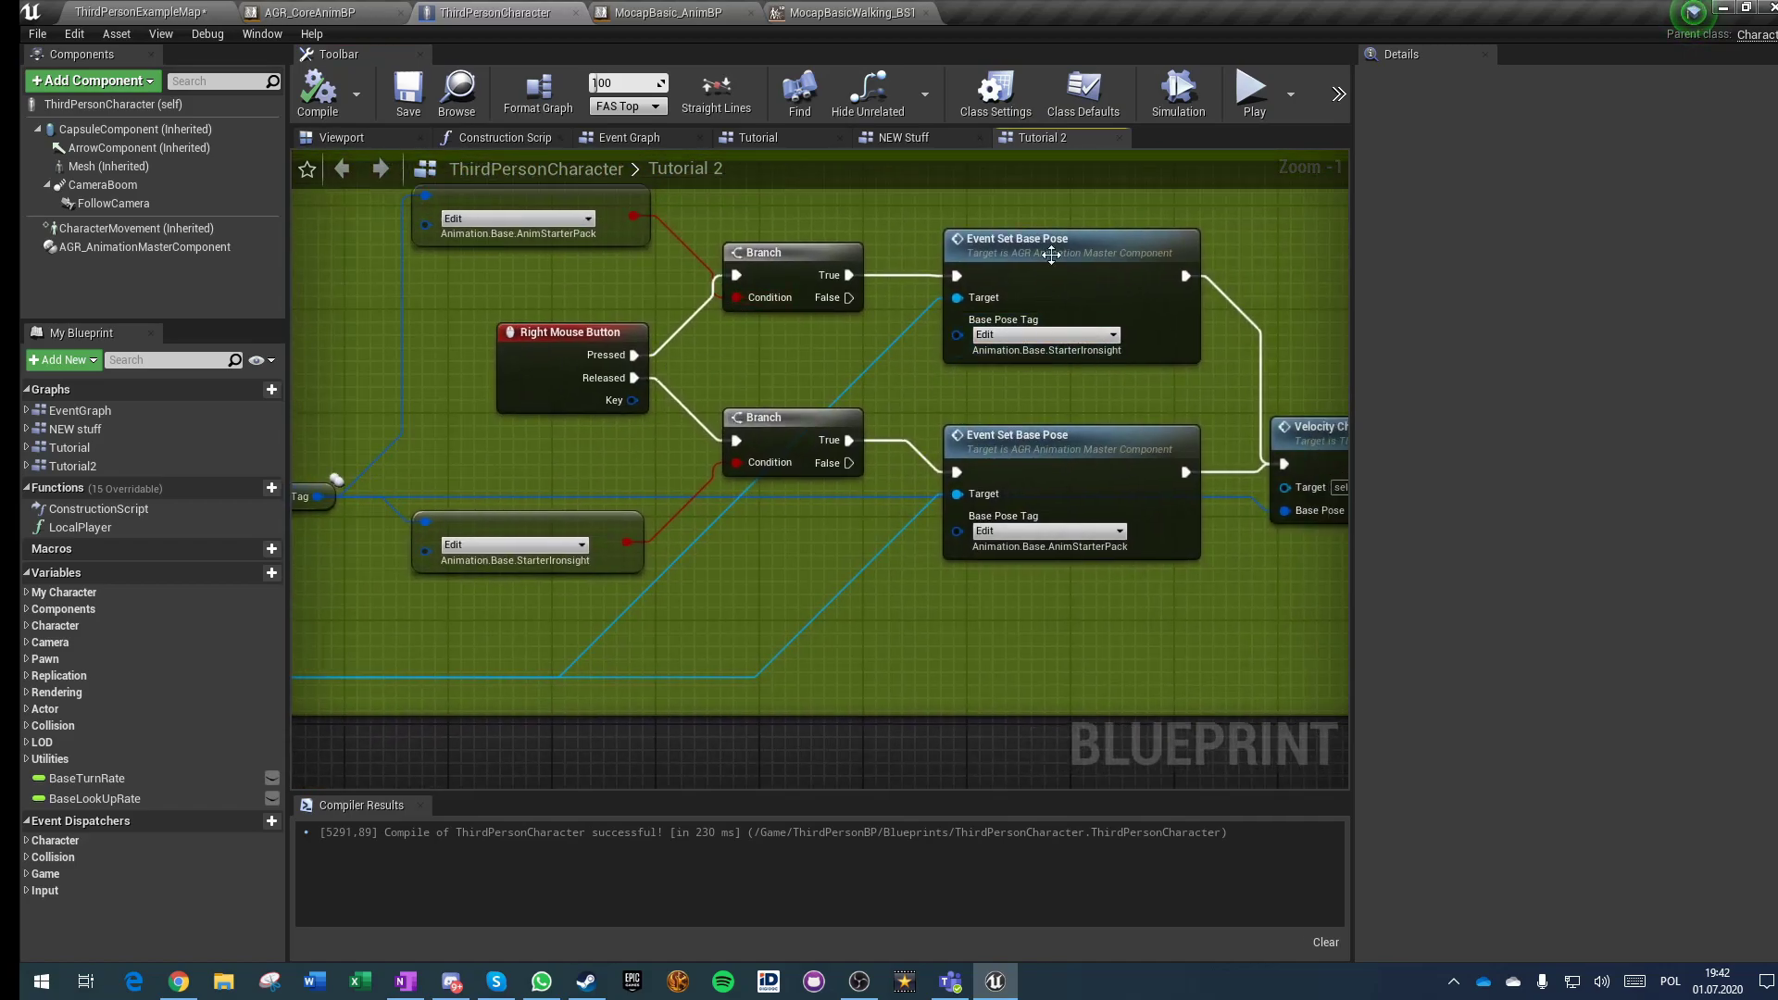
{"action": "right_click_drag", "start_coordinate": [1066, 427], "coordinate": [768, 414]}
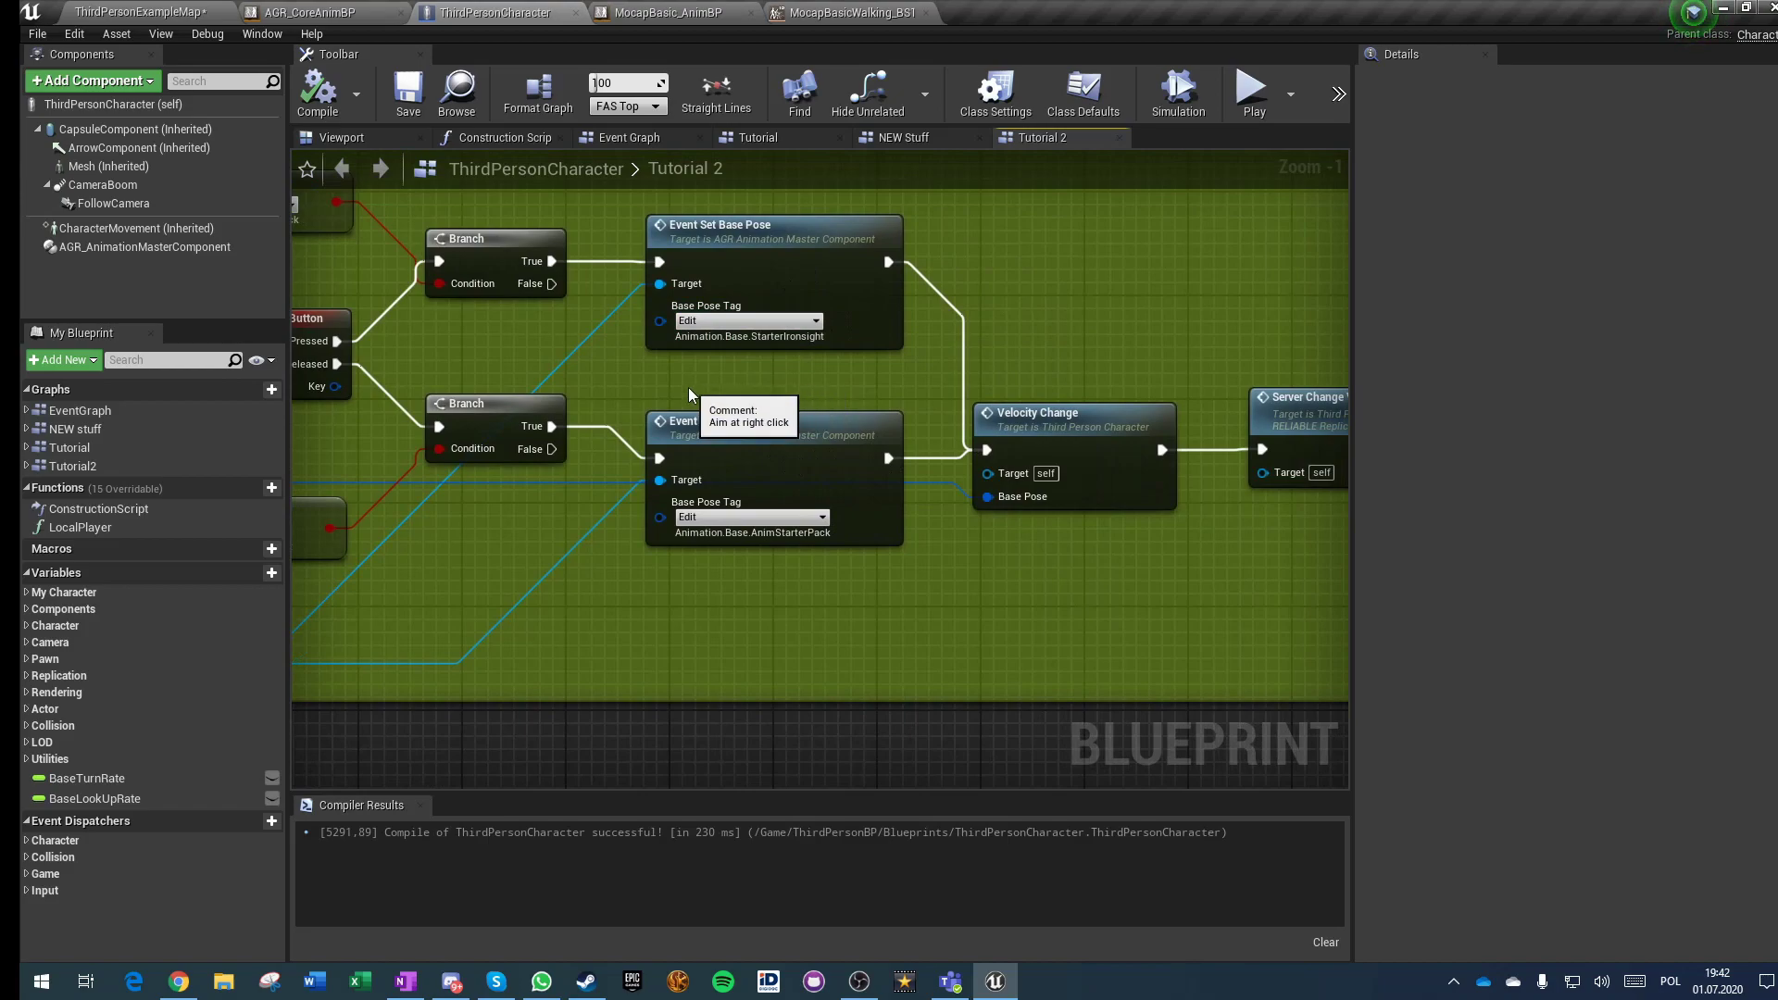
{"action": "left_click", "coordinate": [102, 230]}
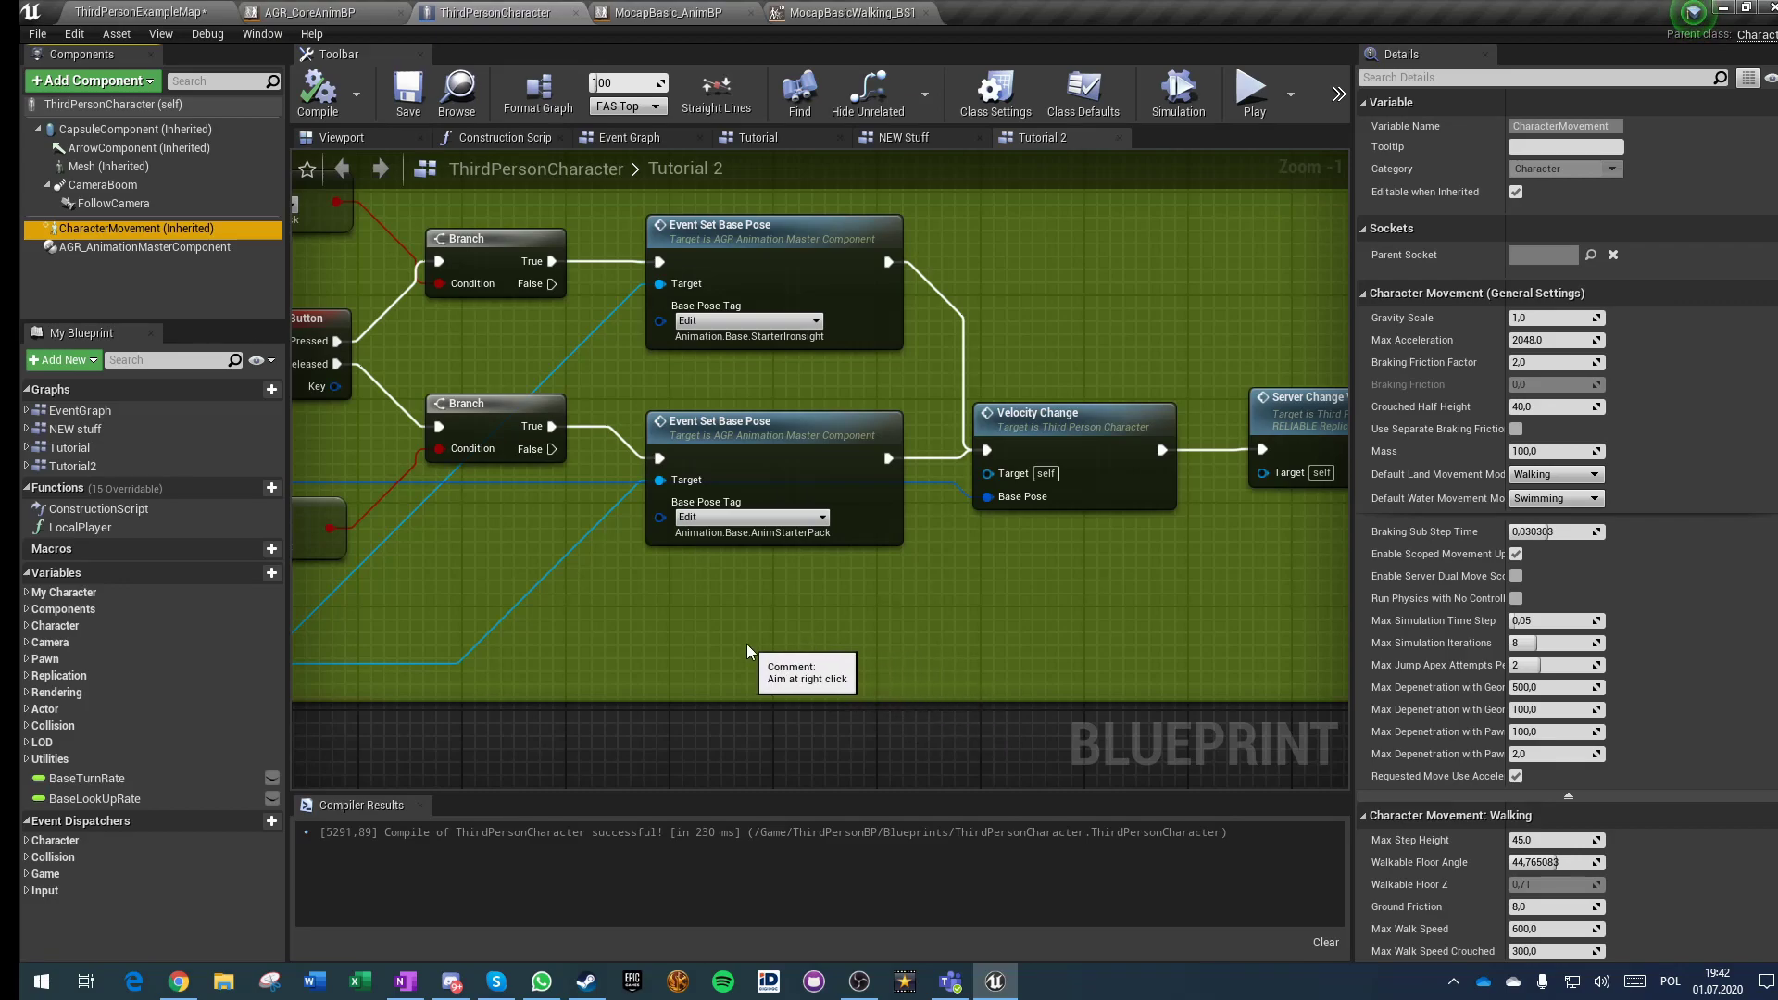
{"action": "scroll", "coordinate": [765, 743], "scroll_direction": "down", "scroll_amount": 2}
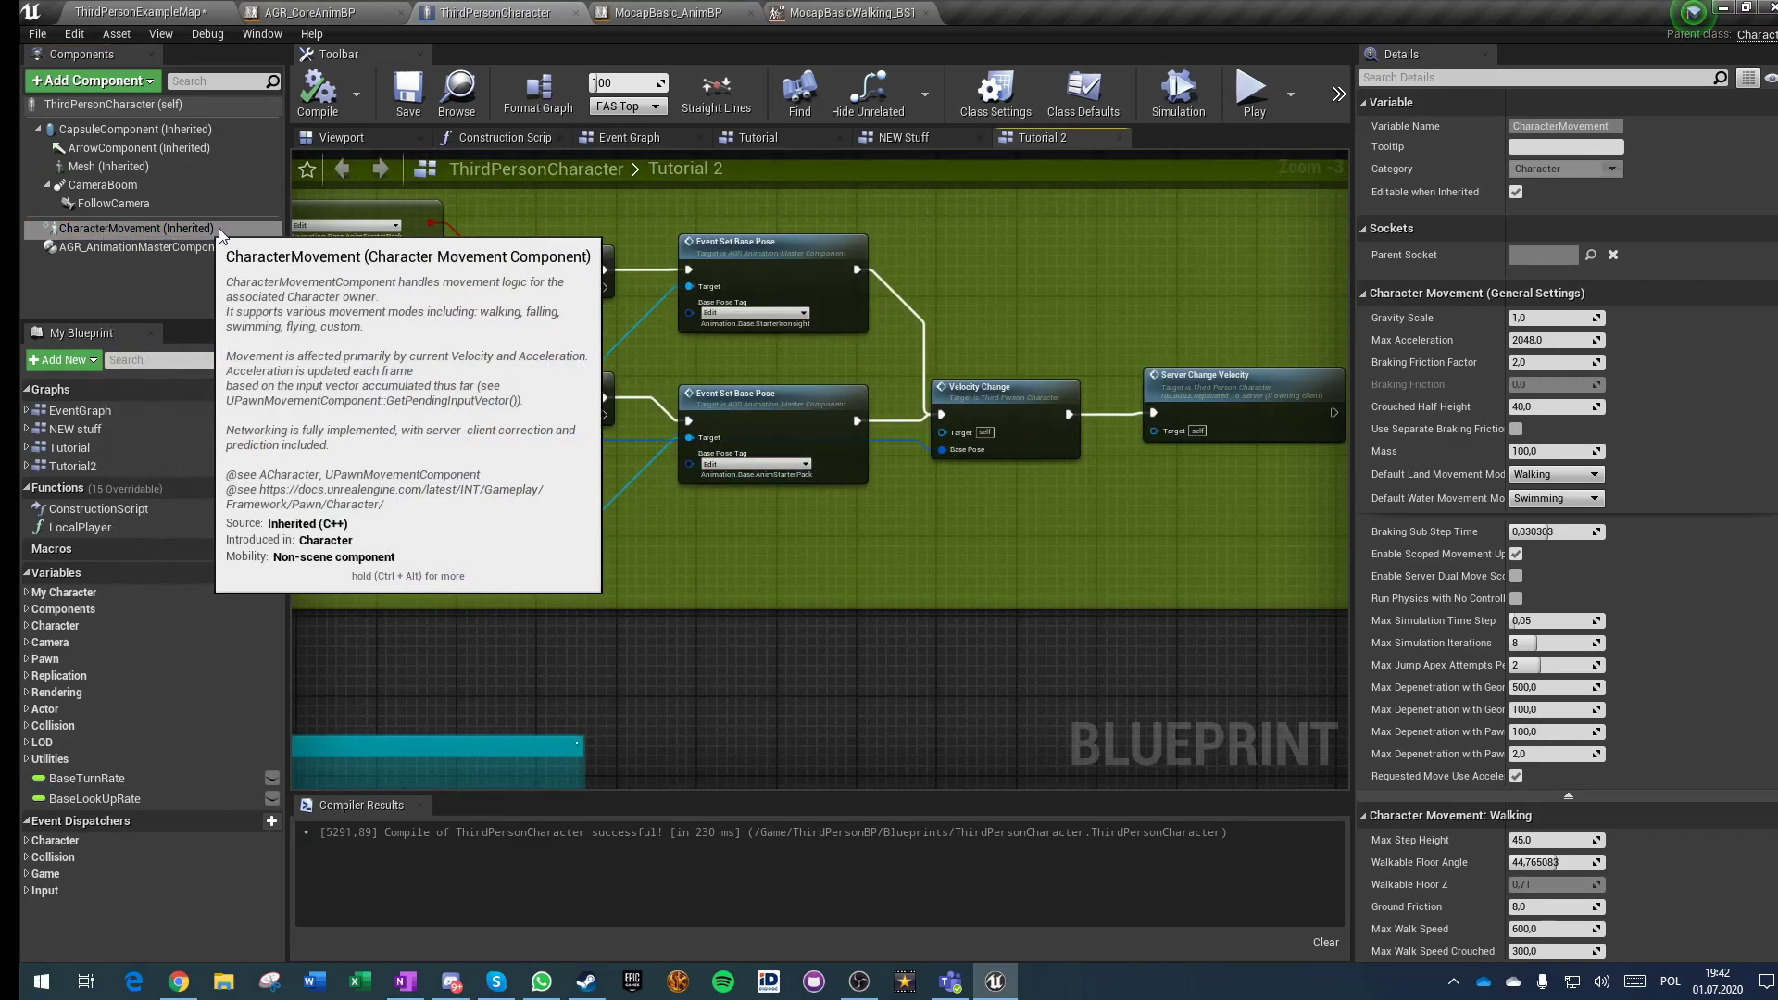
{"action": "left_click", "coordinate": [152, 235]}
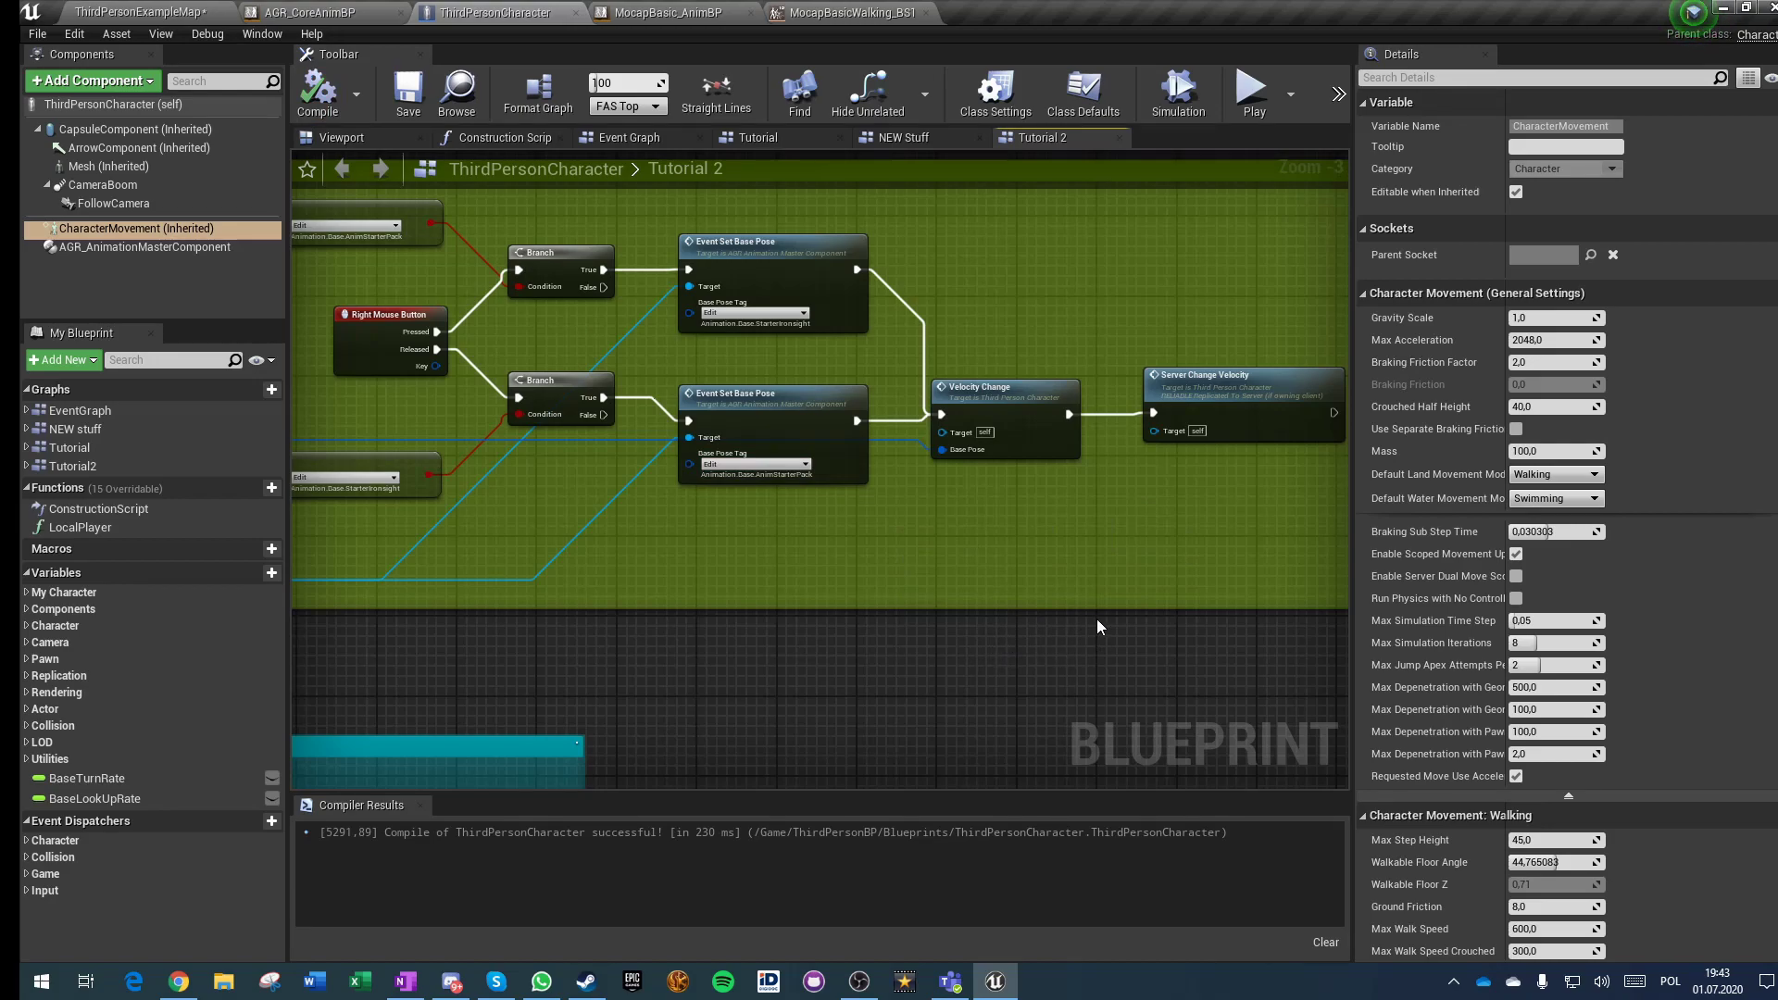
Step: Examine the Velocity Change and Server Change Velocity calls at the end of the right-click aim logic
{"action": "scroll", "coordinate": [1020, 497], "scroll_direction": "up", "scroll_amount": 3}
{"action": "left_click", "coordinate": [904, 435]}
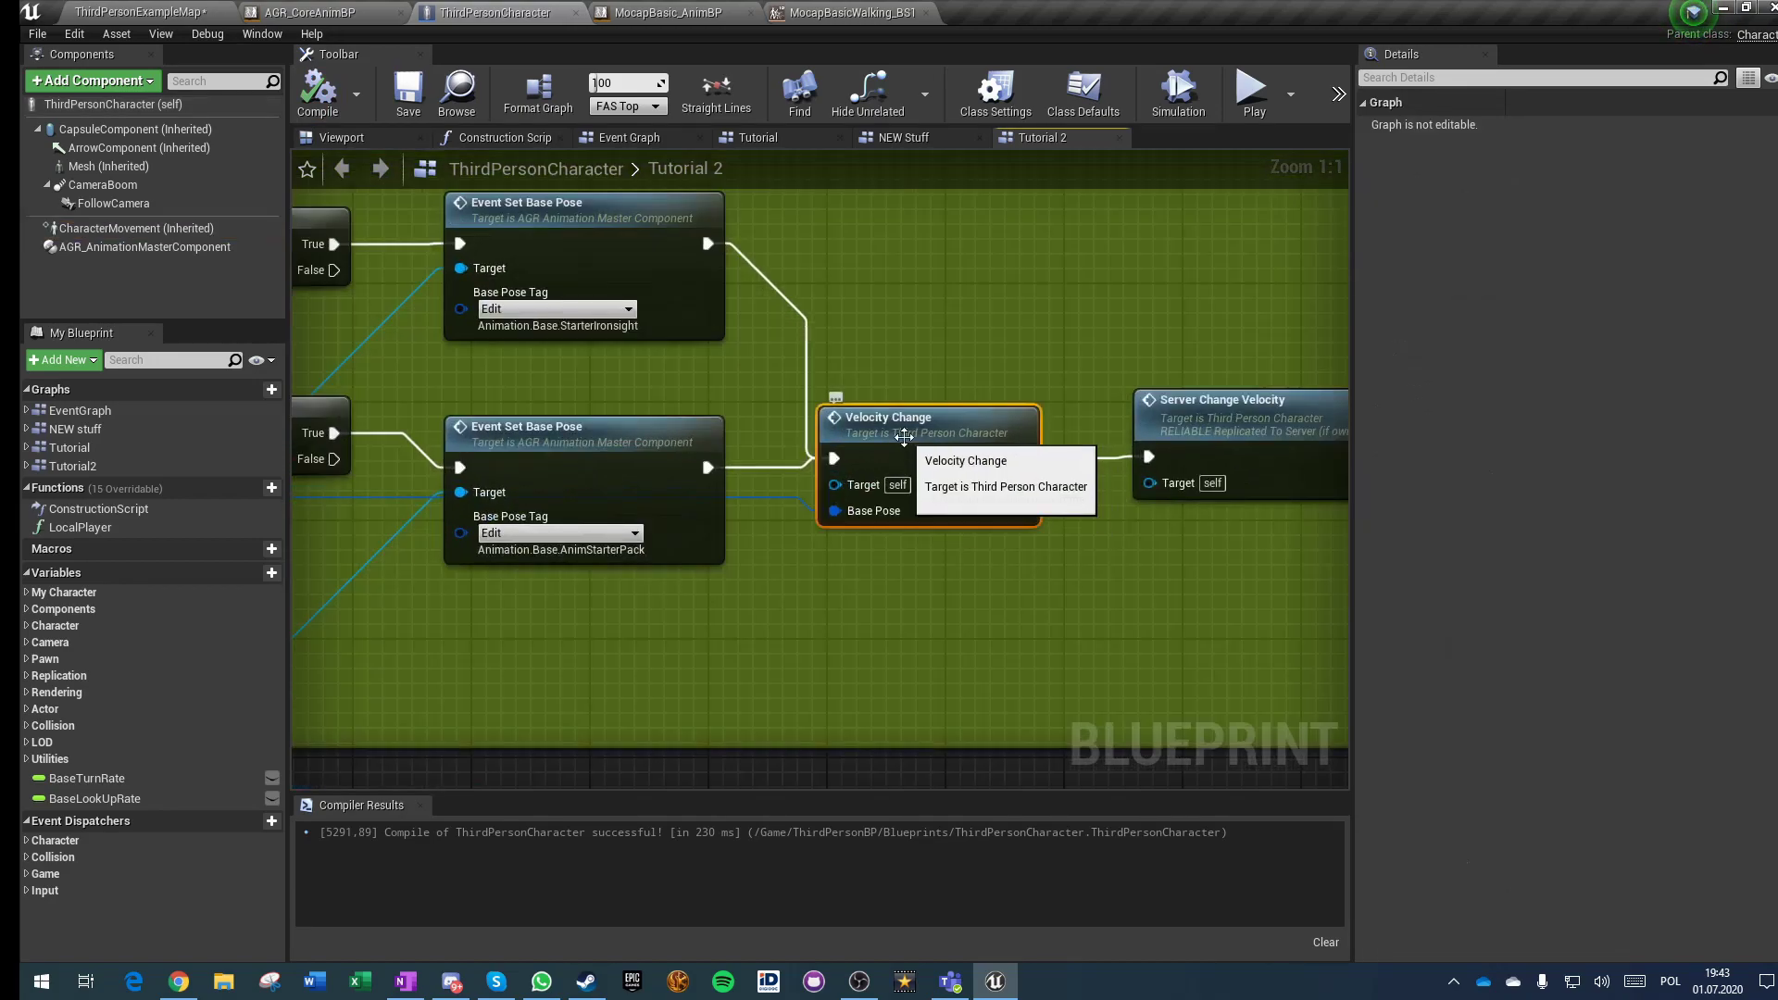
{"action": "right_click_drag", "start_coordinate": [725, 689], "coordinate": [699, 657]}
{"action": "right_click_drag", "start_coordinate": [995, 541], "coordinate": [698, 581]}
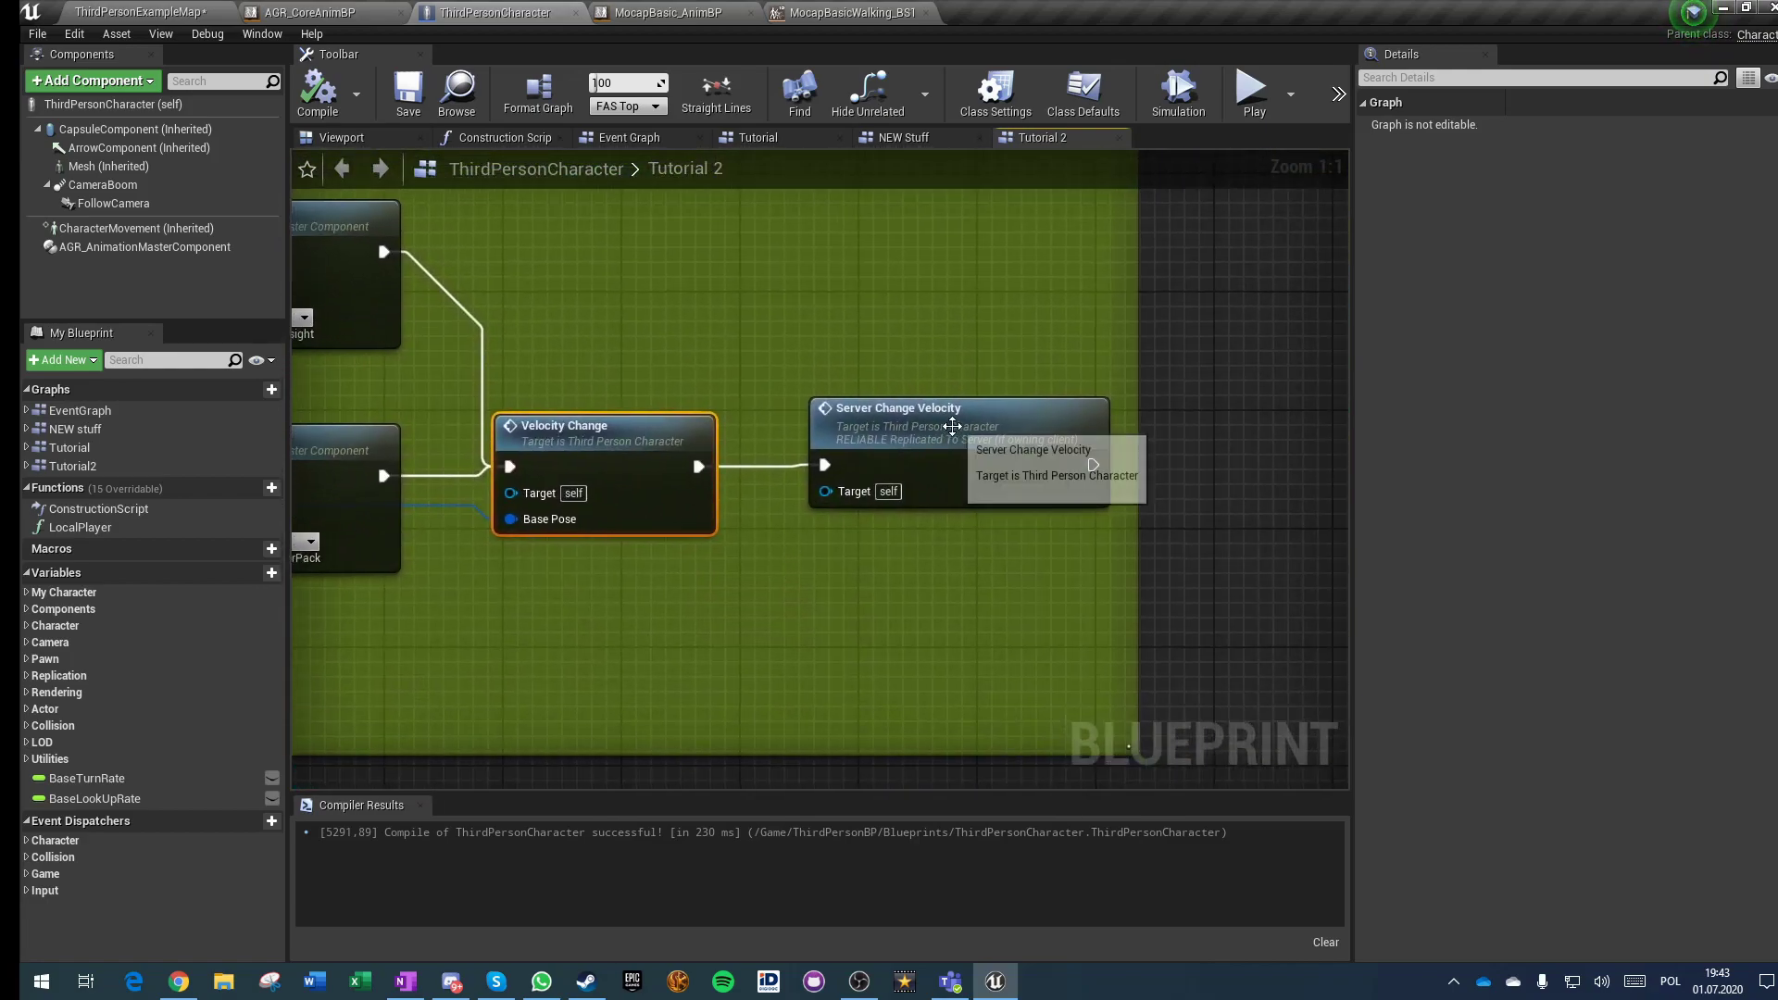
{"action": "left_click", "coordinate": [926, 438]}
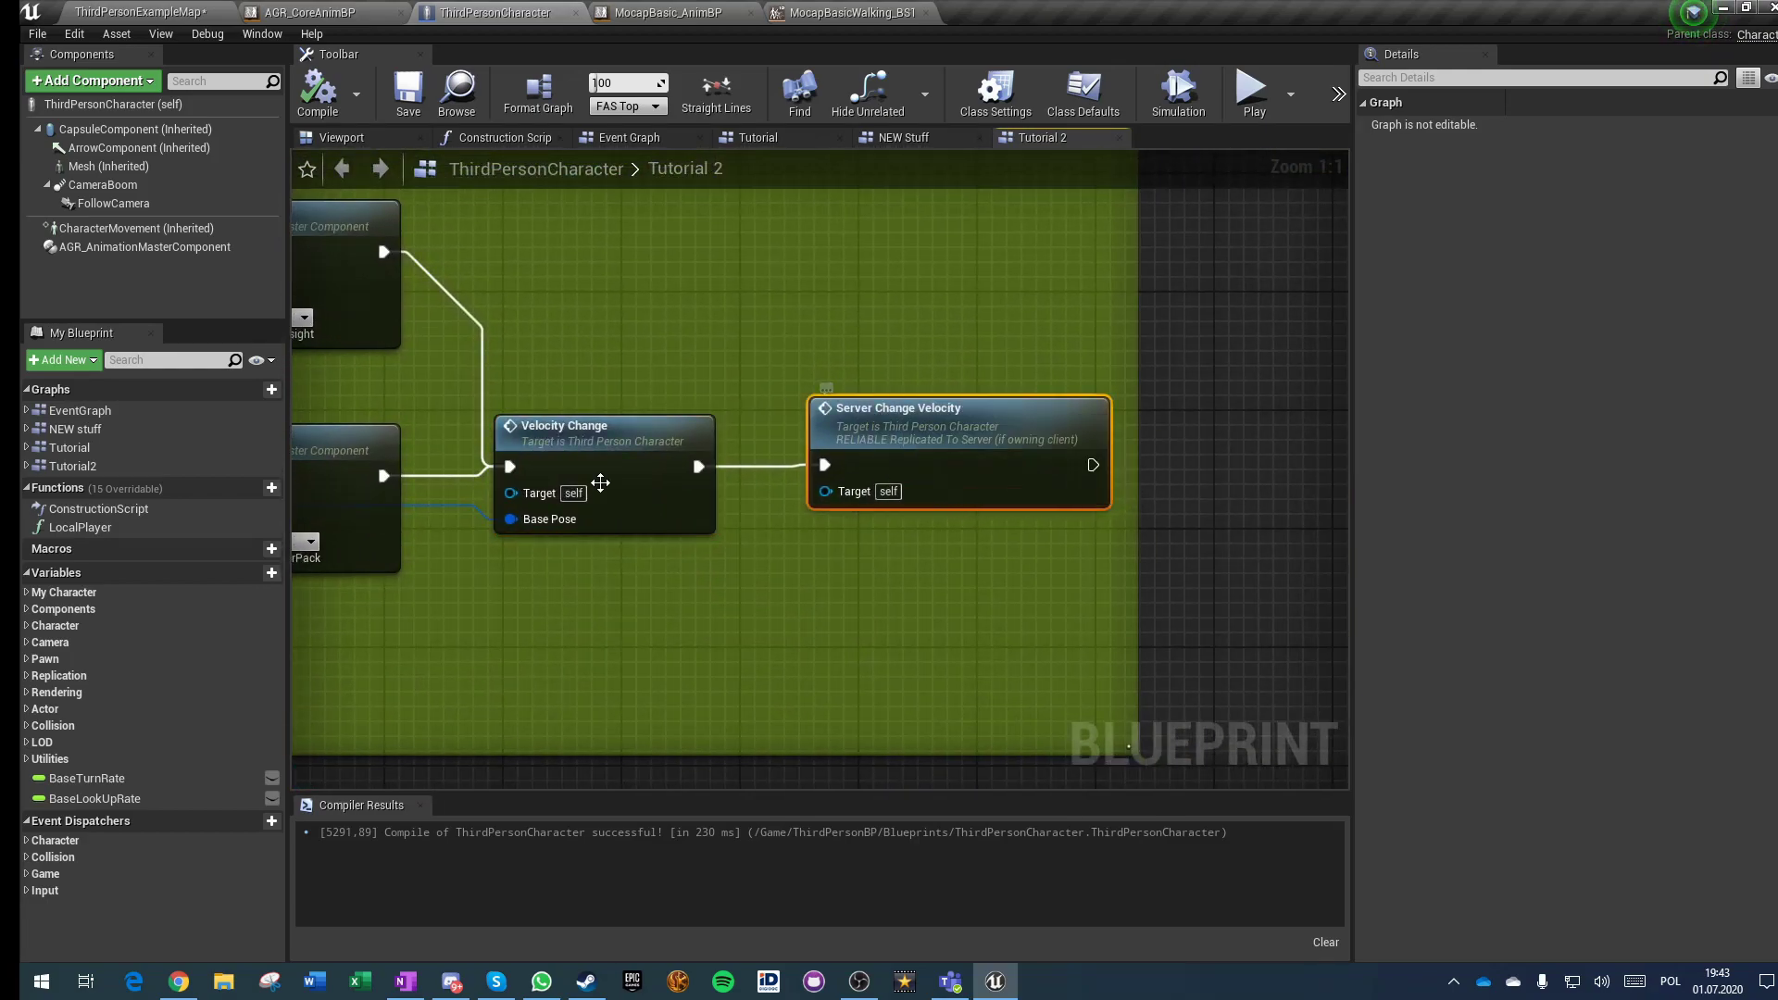
{"action": "right_click_drag", "start_coordinate": [484, 623], "coordinate": [718, 611]}
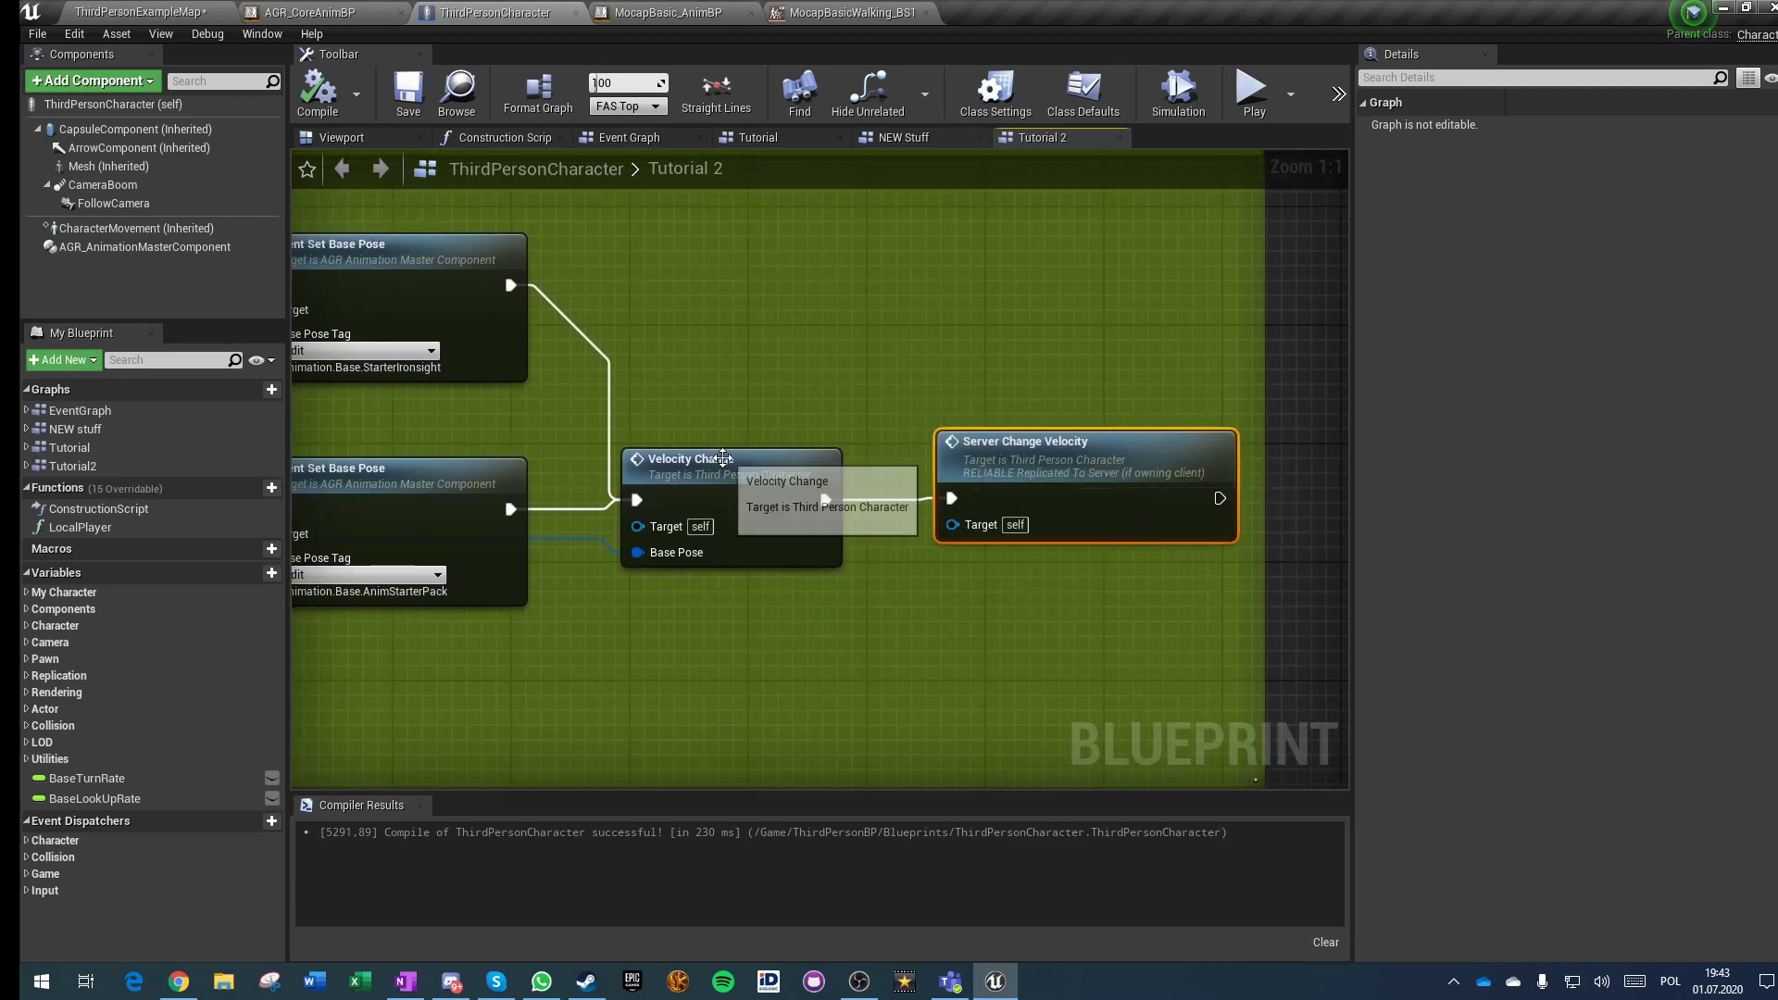
{"action": "left_click", "coordinate": [715, 466]}
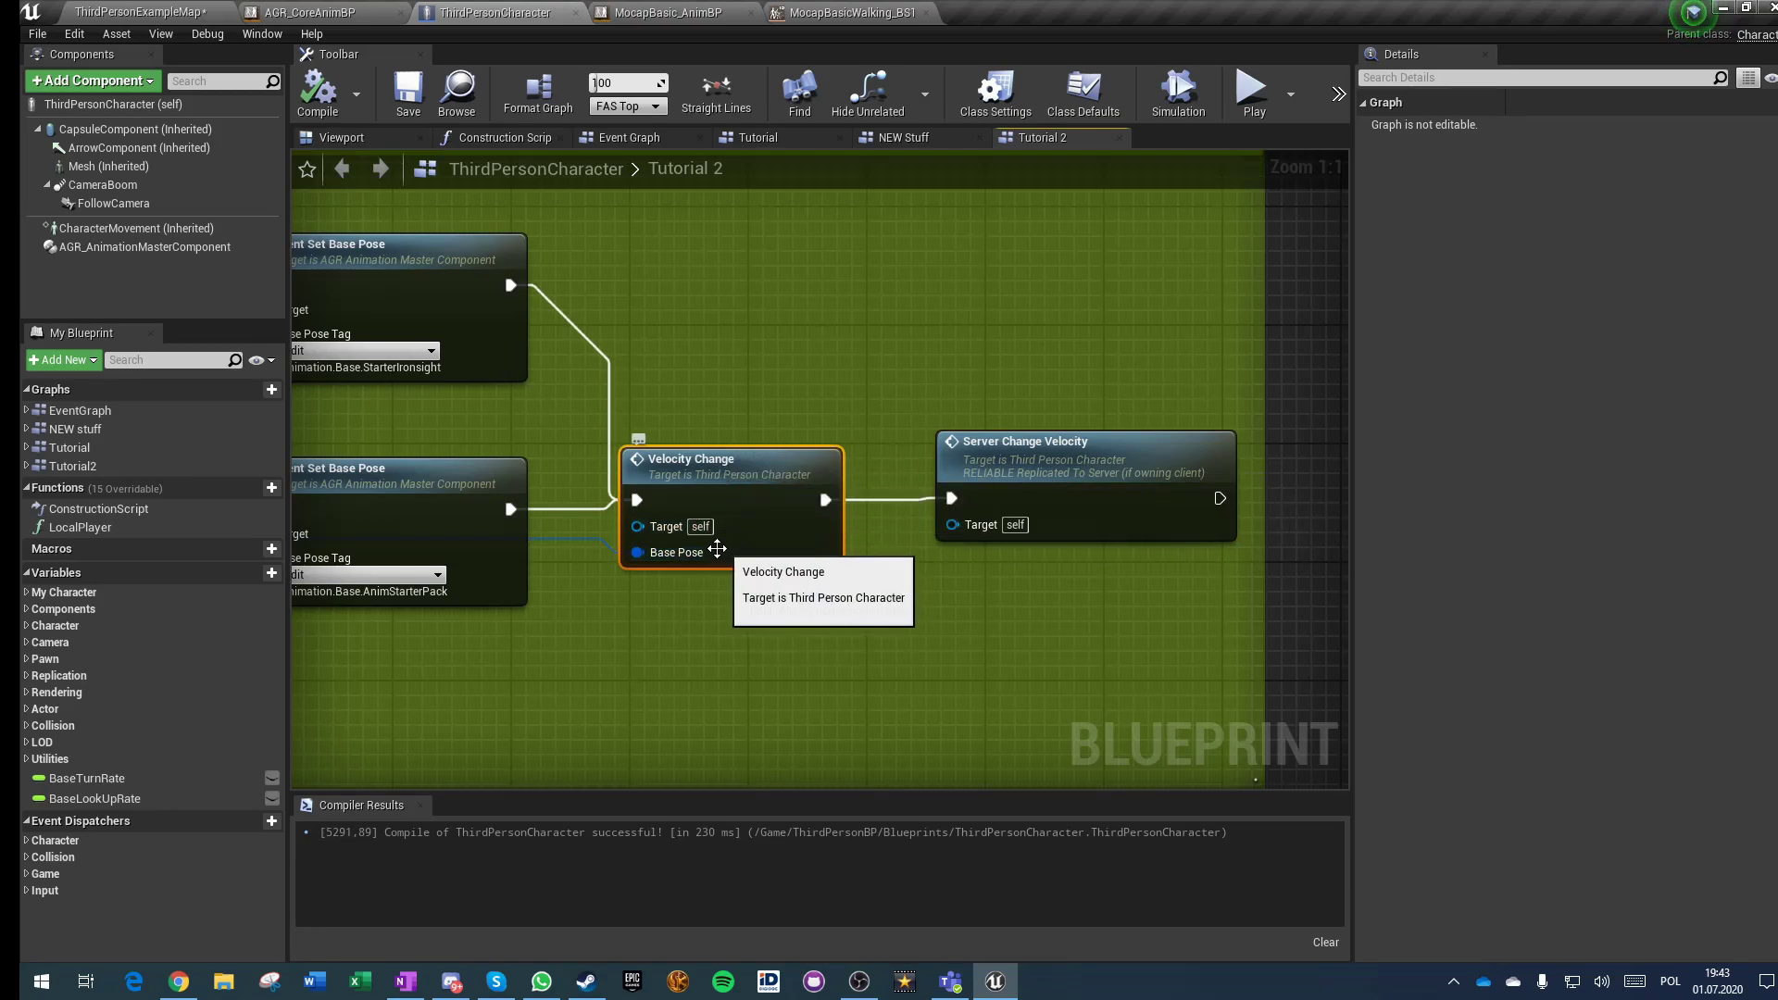
Step: Go to the definition of the VelocityChange event and inspect its Base Pose input
{"action": "double_click", "coordinate": [757, 552]}
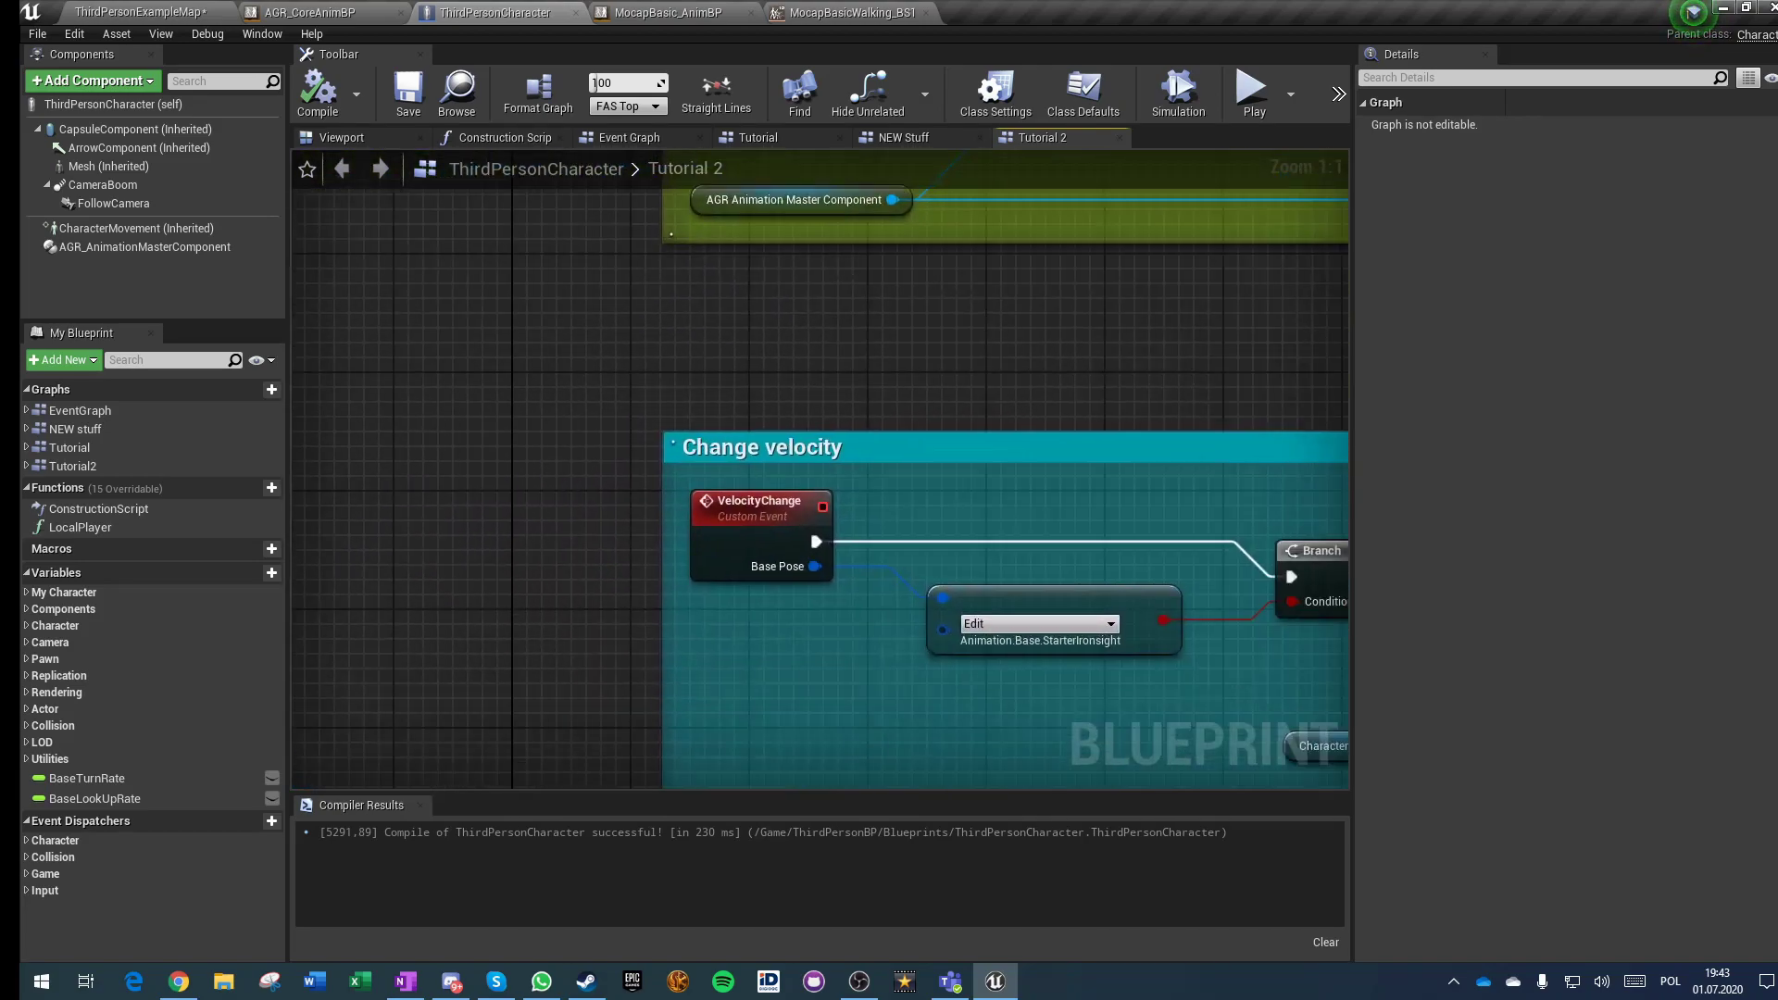
{"action": "right_click_drag", "start_coordinate": [925, 630], "coordinate": [853, 509]}
{"action": "right_click_drag", "start_coordinate": [687, 607], "coordinate": [597, 577]}
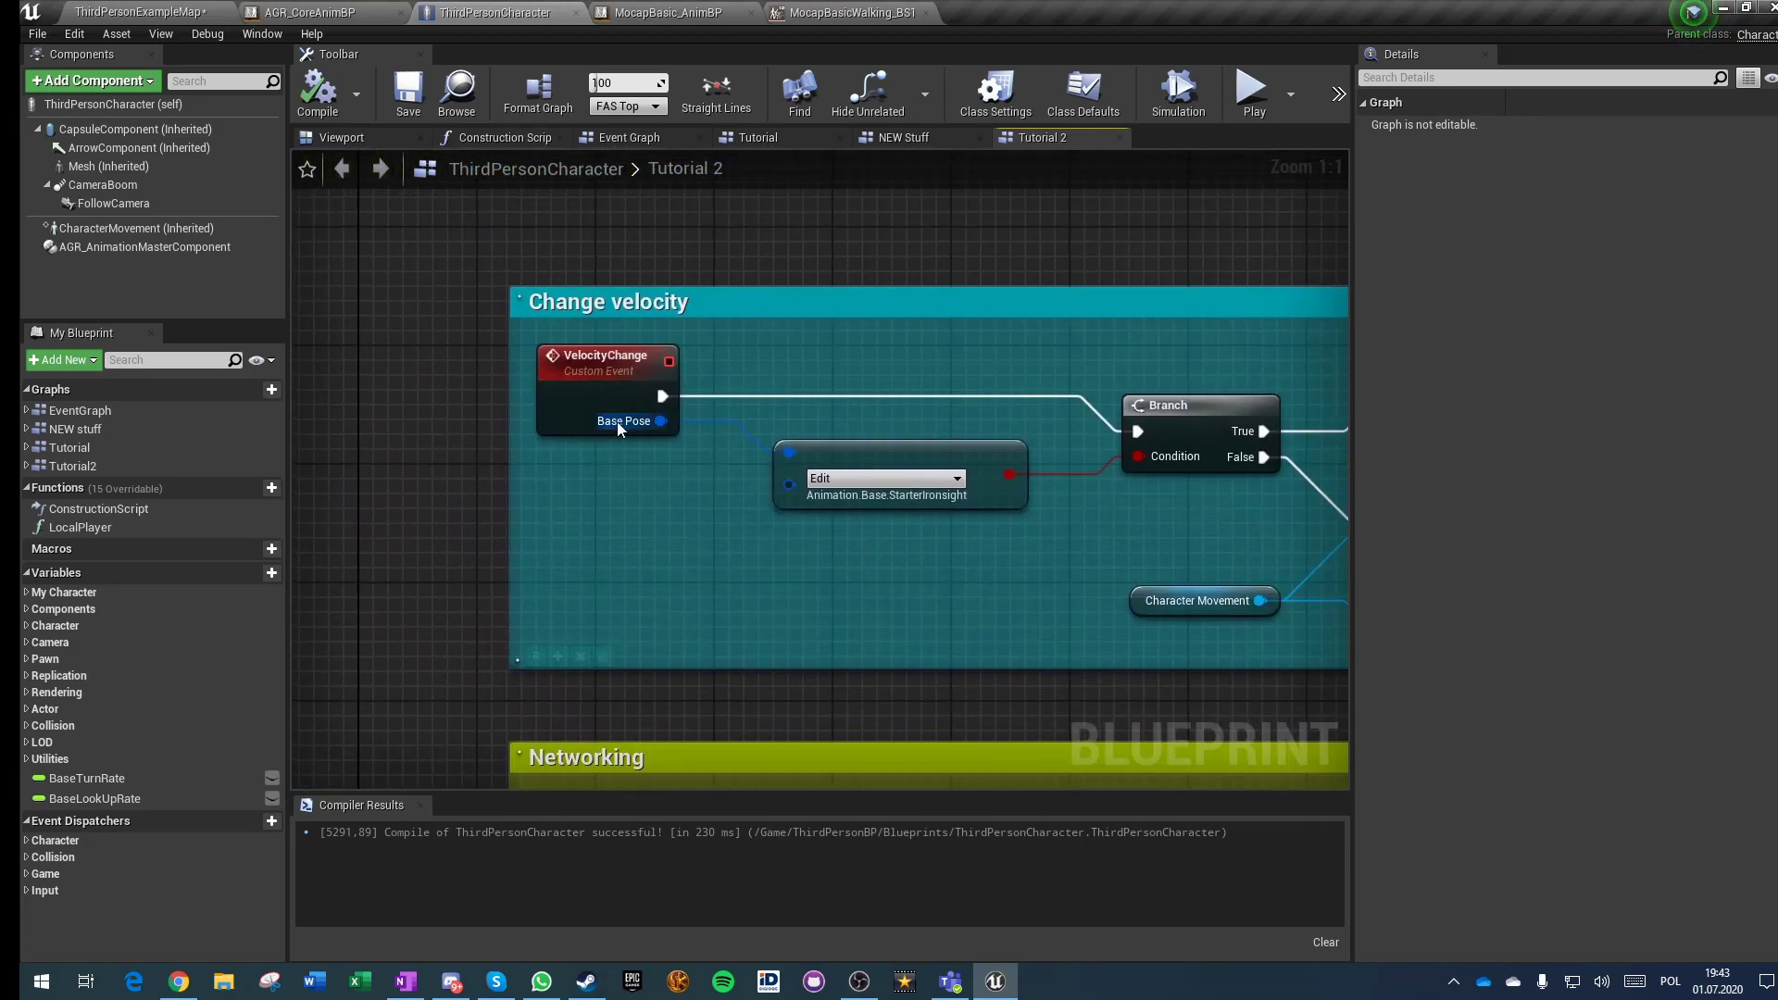
{"action": "left_click", "coordinate": [569, 423]}
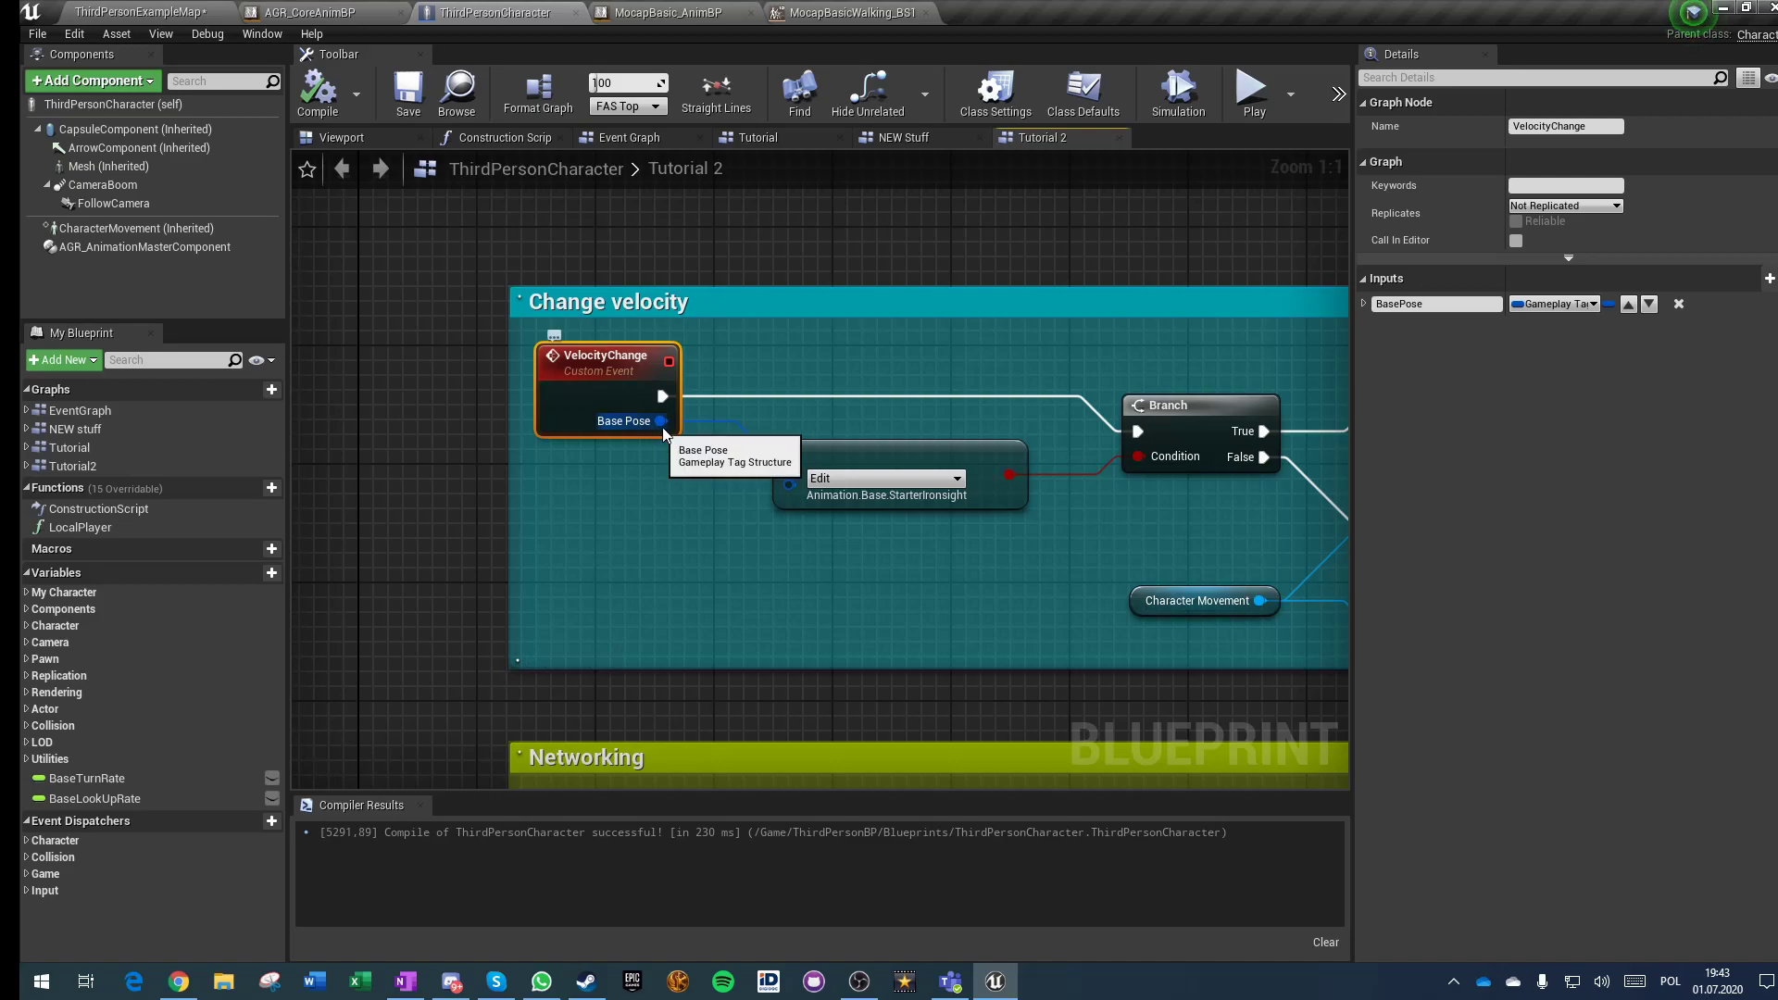
{"action": "right_click_drag", "start_coordinate": [1105, 517], "coordinate": [1215, 516]}
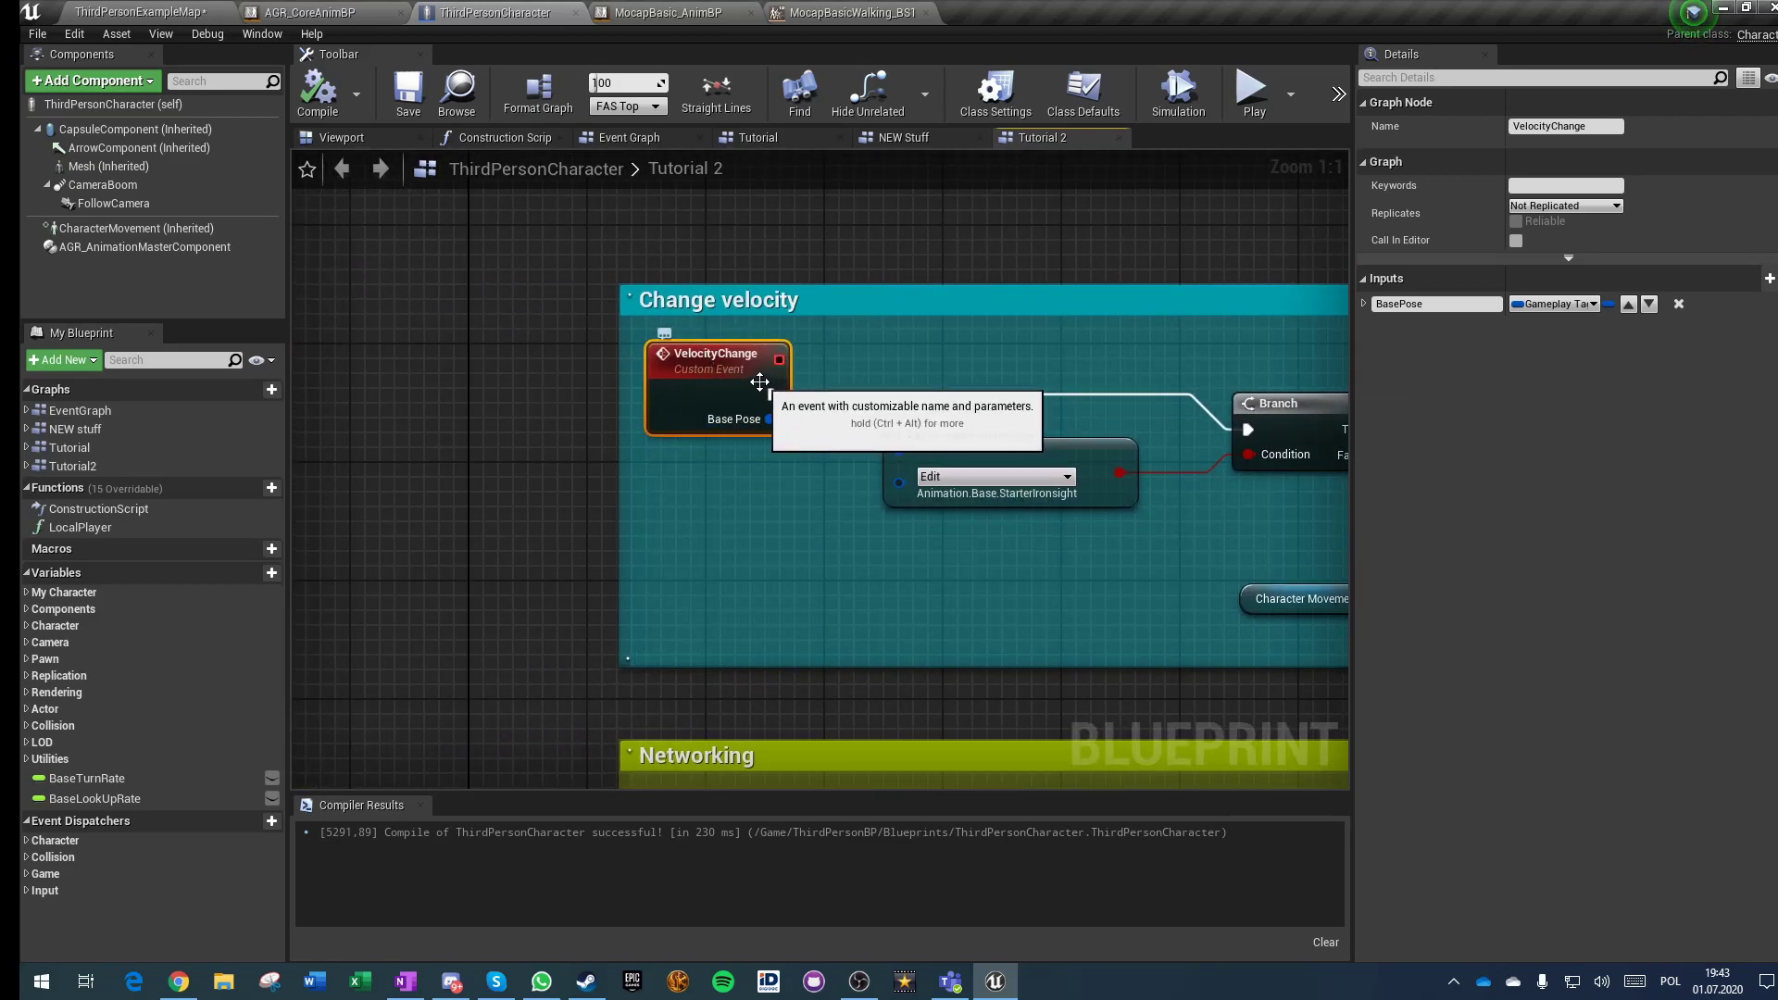
Step: Add an extra input parameter to the VelocityChange event, remove it again, and compile and save the blueprint
{"action": "left_click", "coordinate": [1769, 278]}
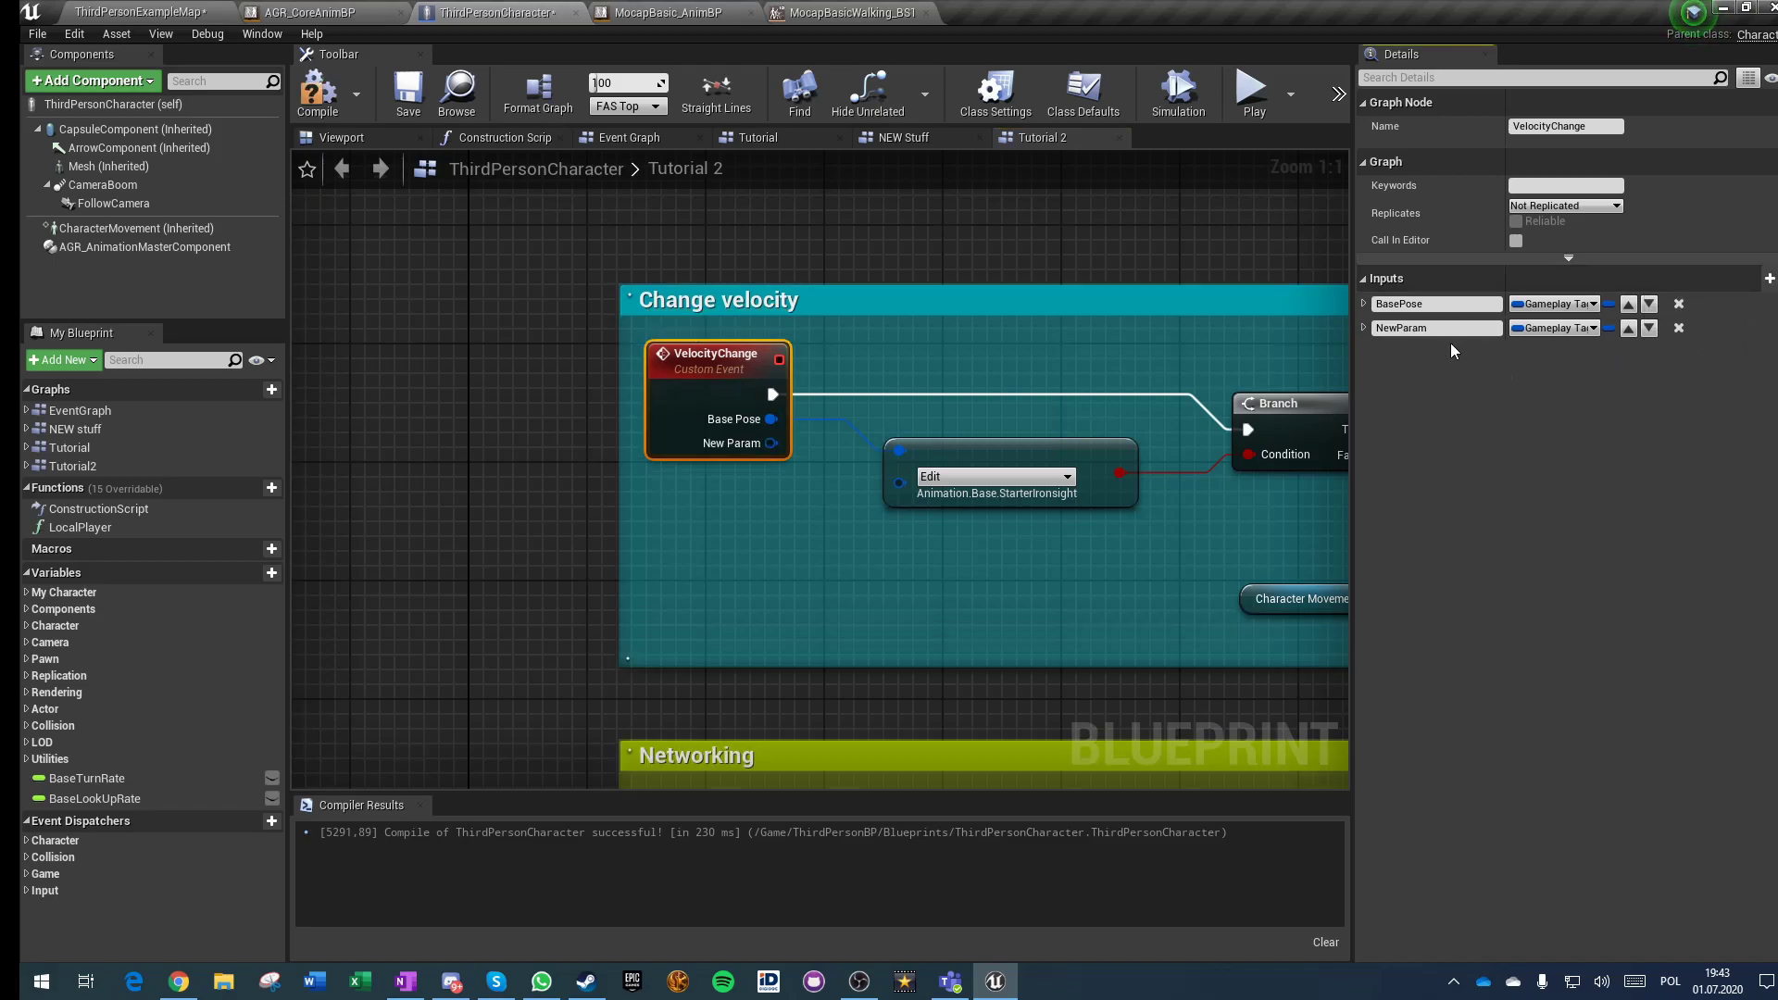
{"action": "left_click", "coordinate": [1678, 328]}
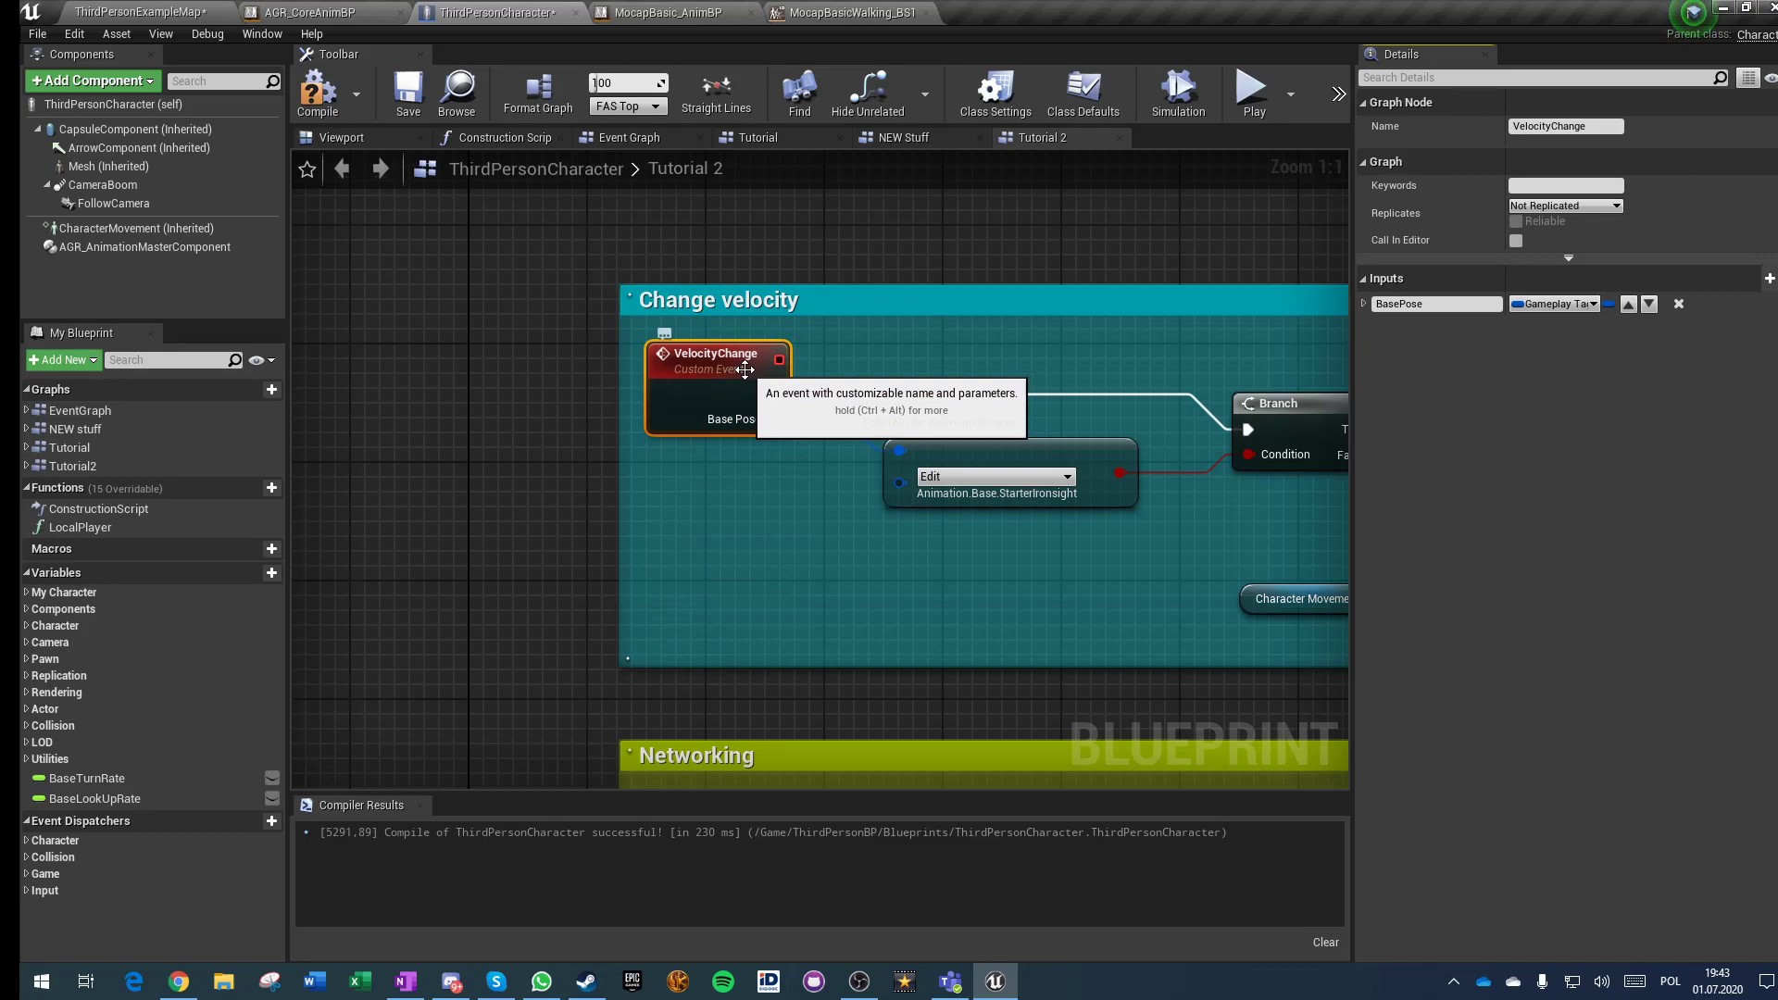
{"action": "left_click", "coordinate": [318, 93]}
{"action": "left_click", "coordinate": [401, 95]}
Step: Compare the replication settings and inputs of the ServerChangeVelocity event with those of the VelocityChange event
{"action": "right_click_drag", "start_coordinate": [884, 558], "coordinate": [762, 117]}
{"action": "left_click", "coordinate": [948, 399]}
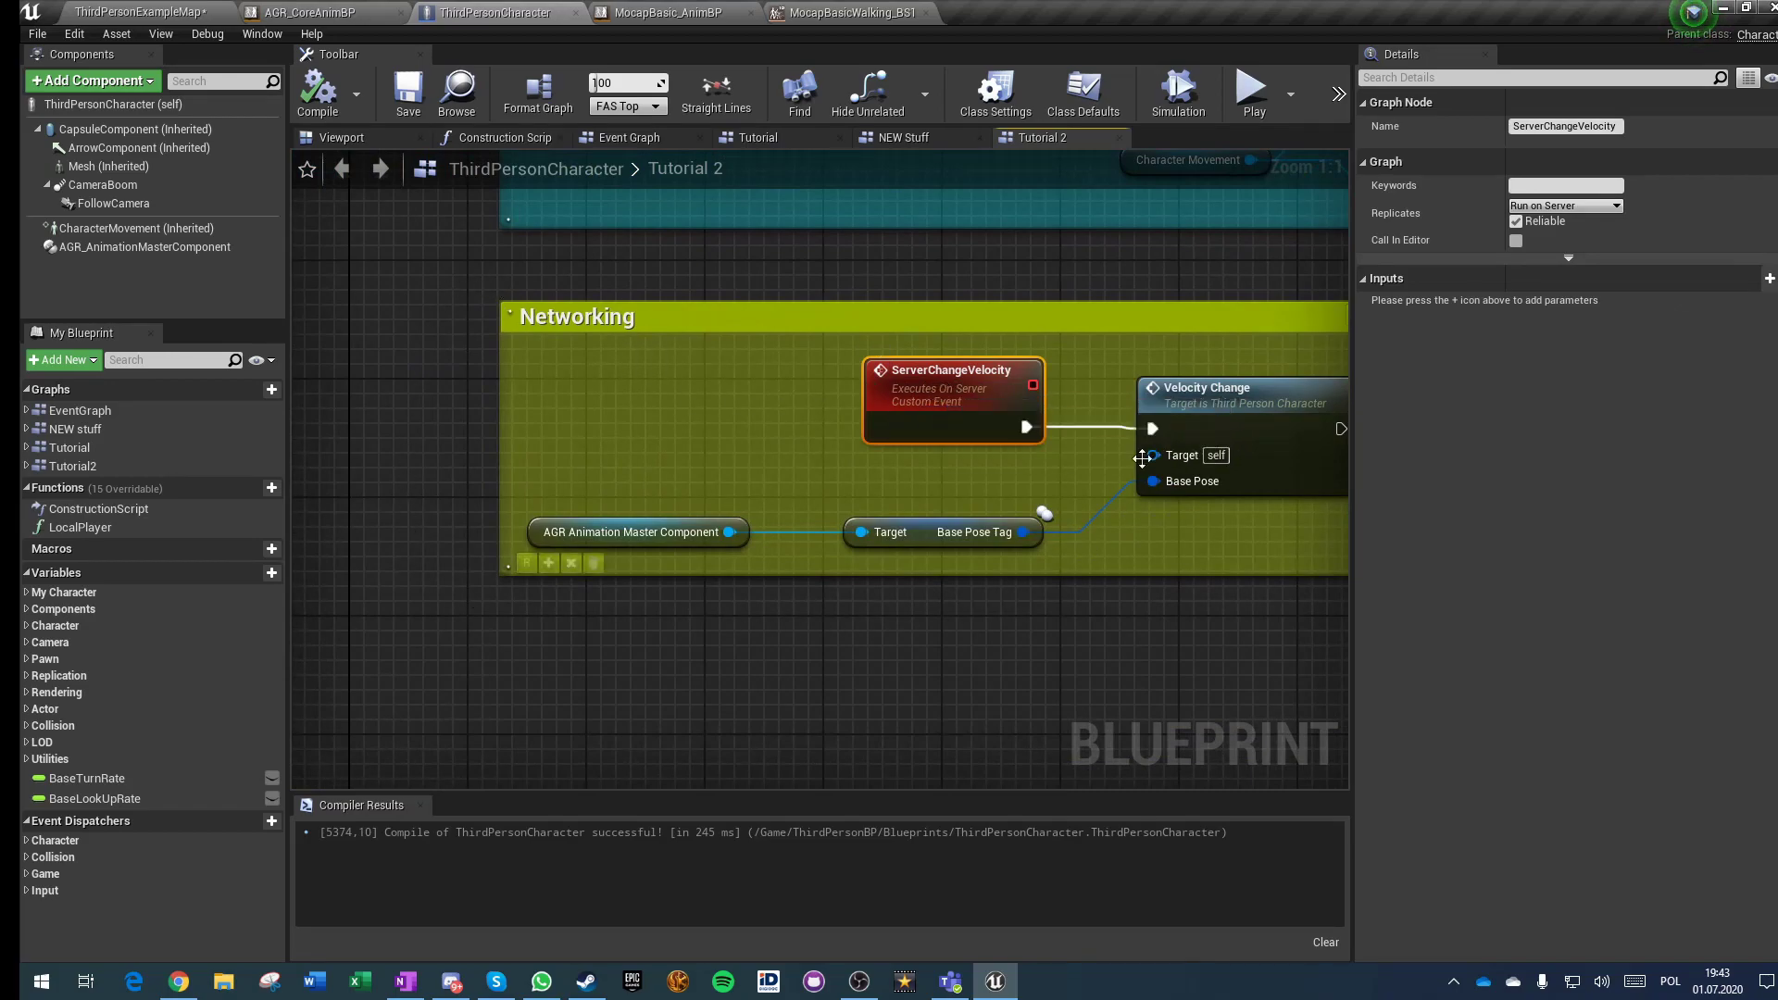
{"action": "left_click", "coordinate": [478, 311]}
{"action": "left_click", "coordinate": [931, 387]}
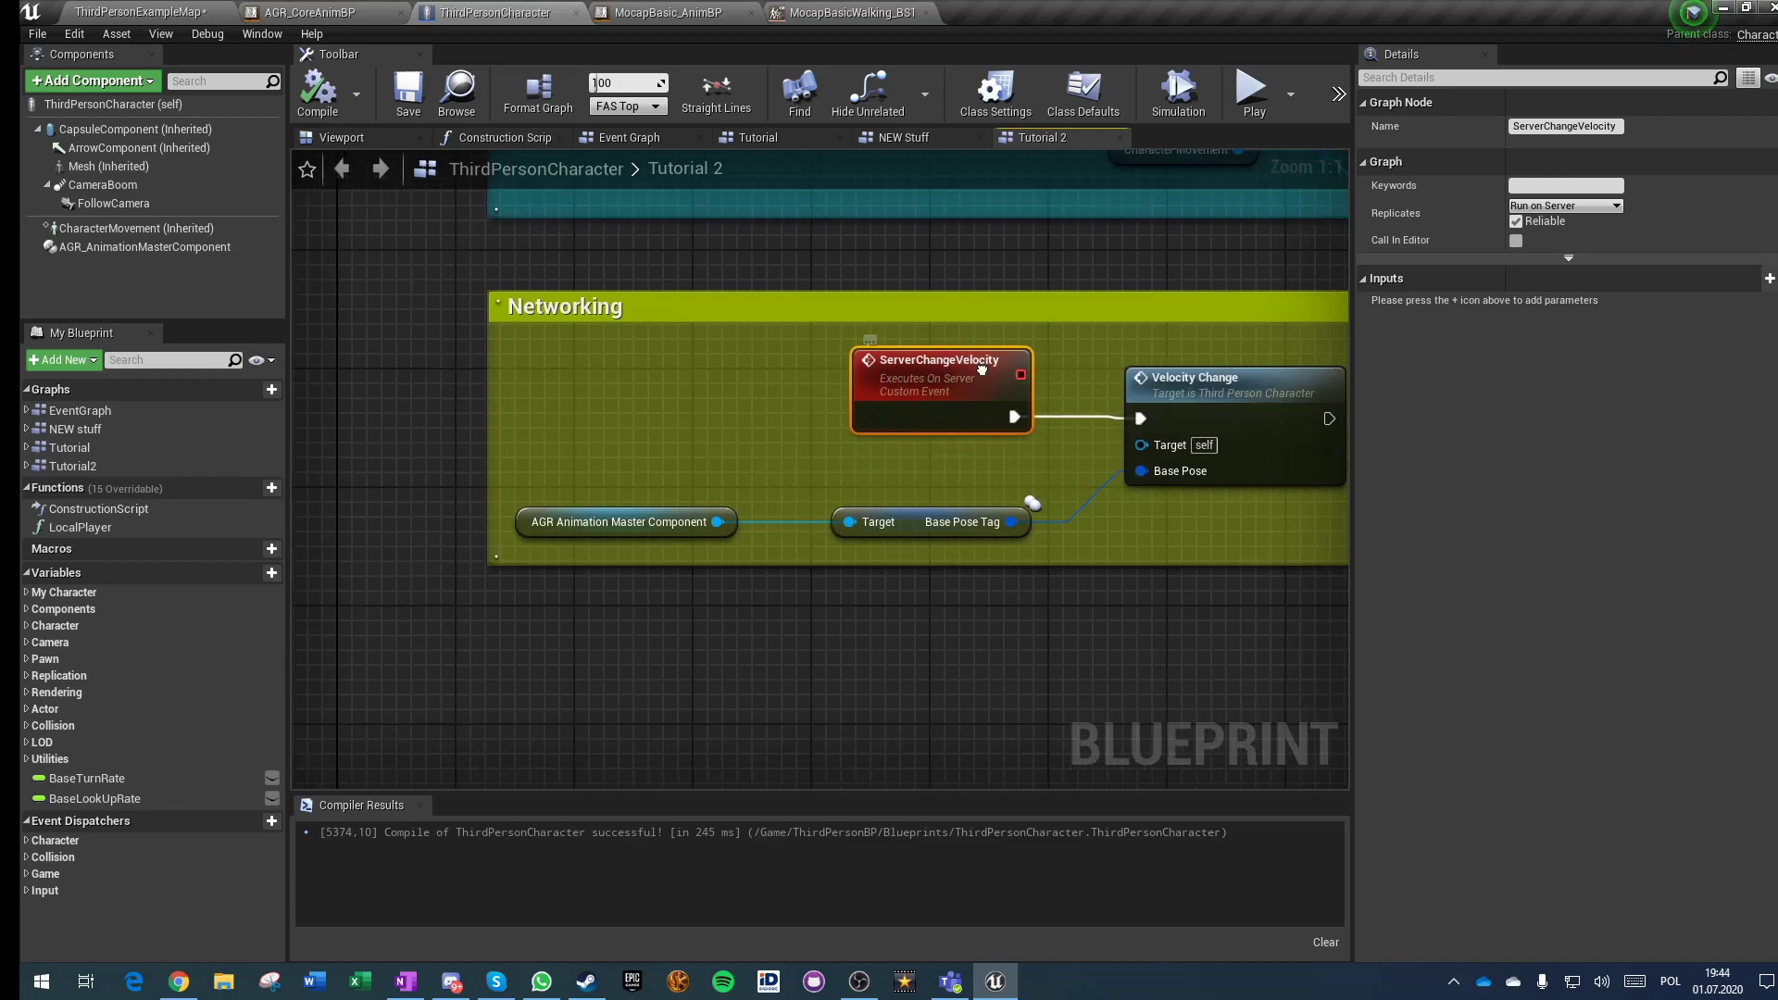
{"action": "right_click_drag", "start_coordinate": [1001, 388], "coordinate": [726, 427]}
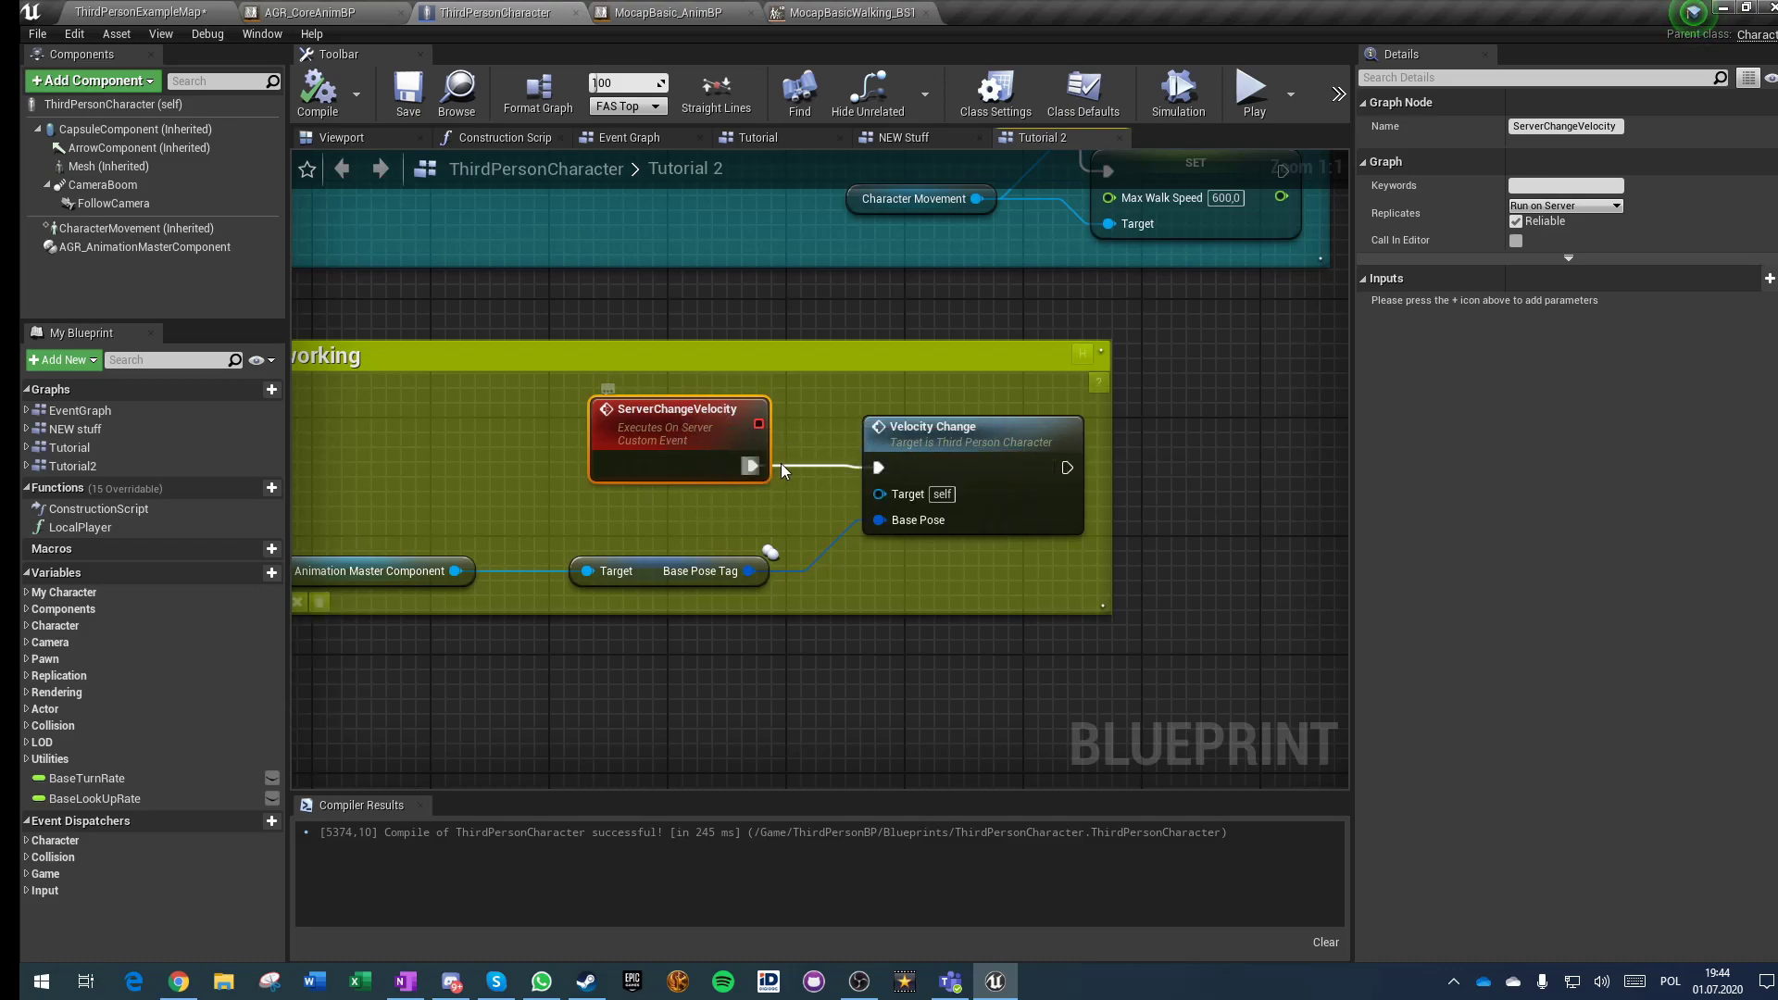
{"action": "right_click_drag", "start_coordinate": [926, 435], "coordinate": [1020, 582]}
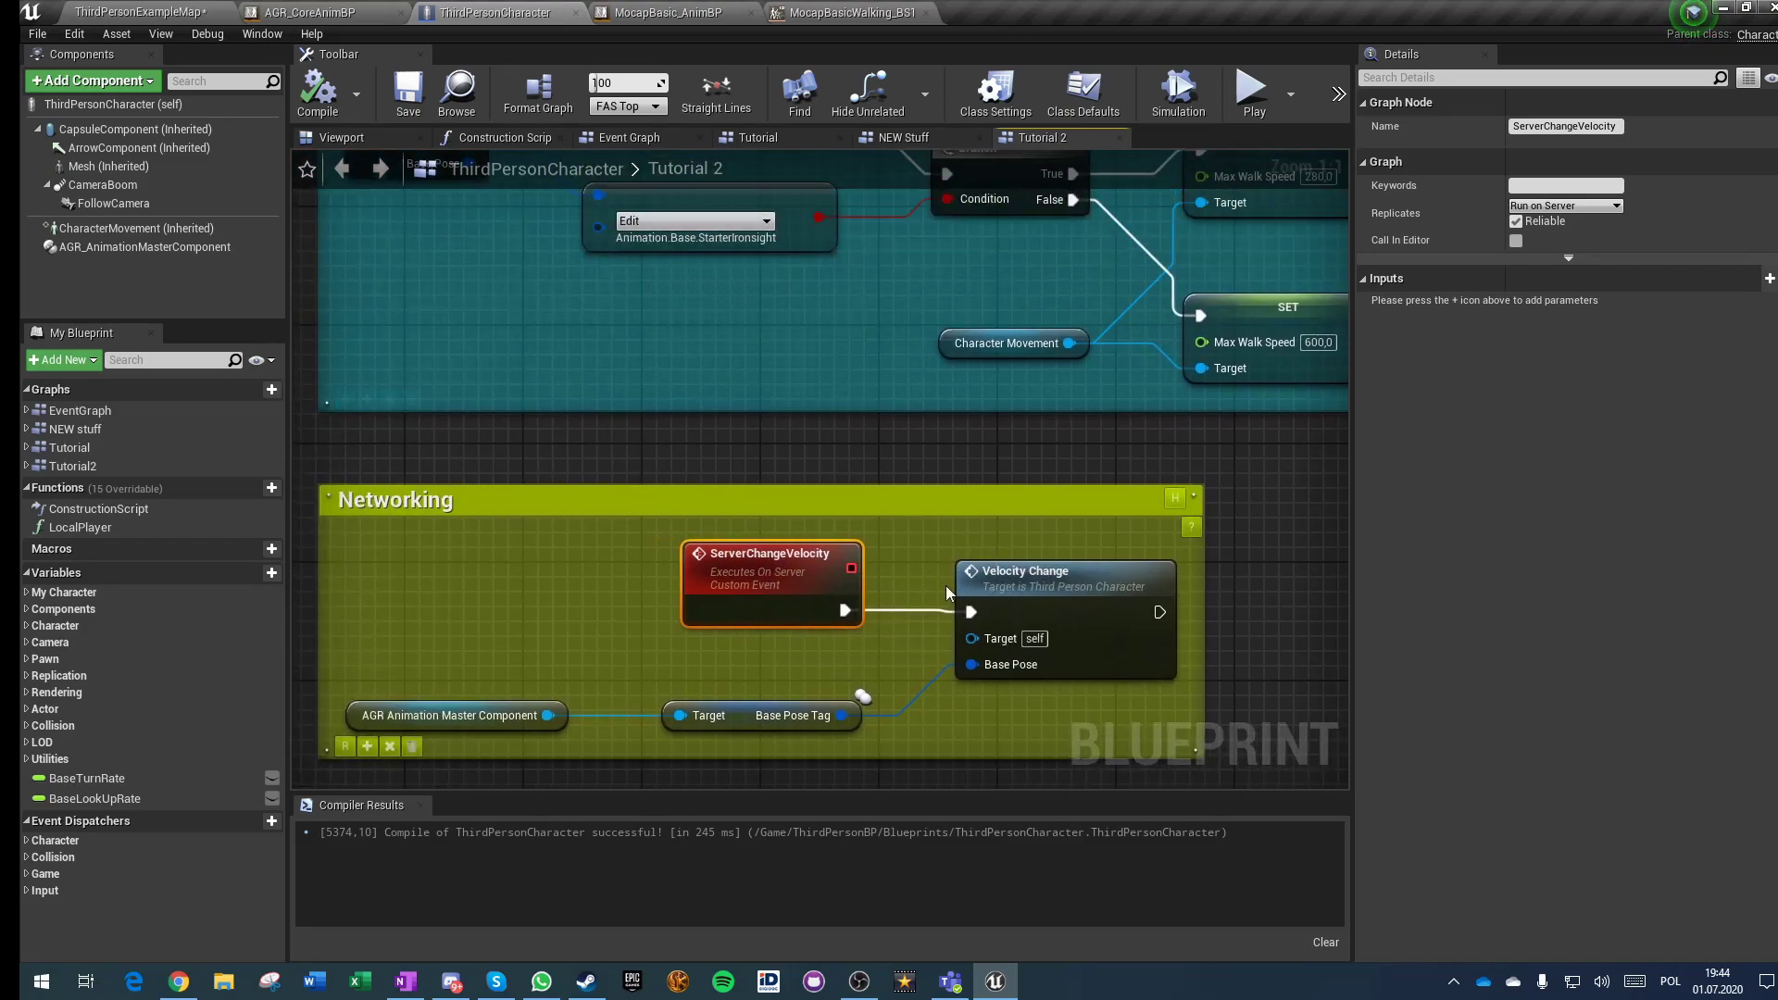
{"action": "right_click_drag", "start_coordinate": [754, 472], "coordinate": [928, 661]}
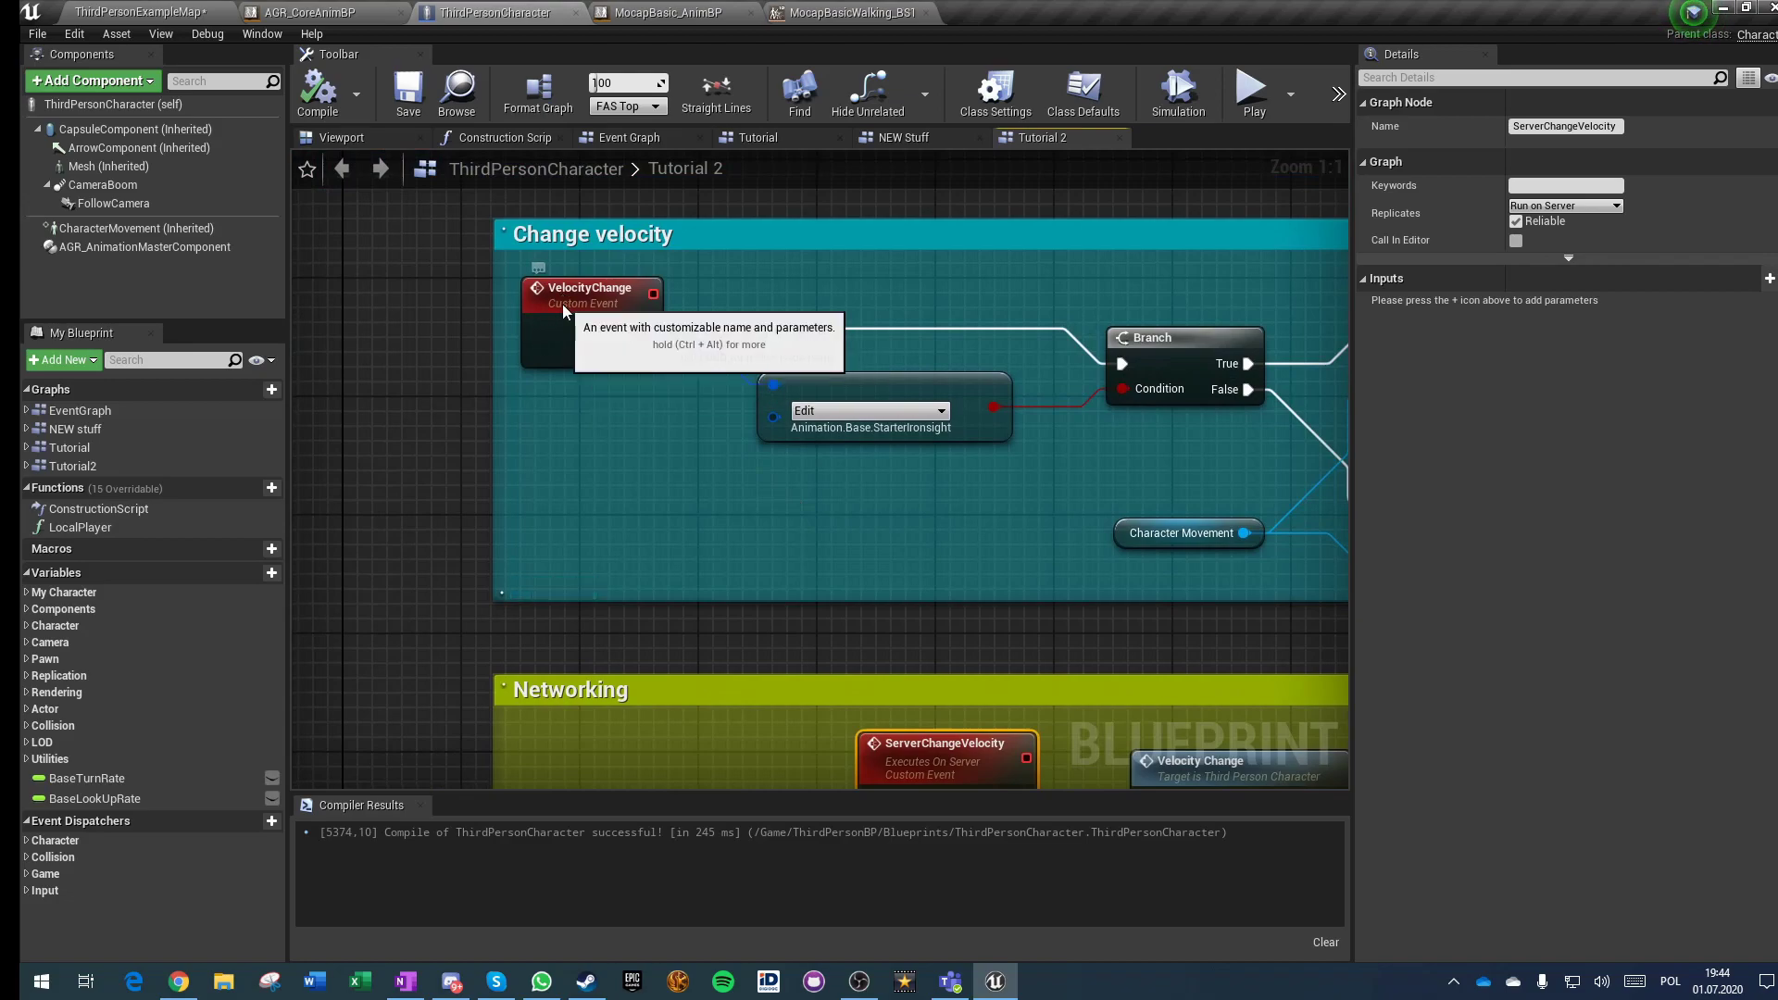
{"action": "left_click", "coordinate": [593, 293]}
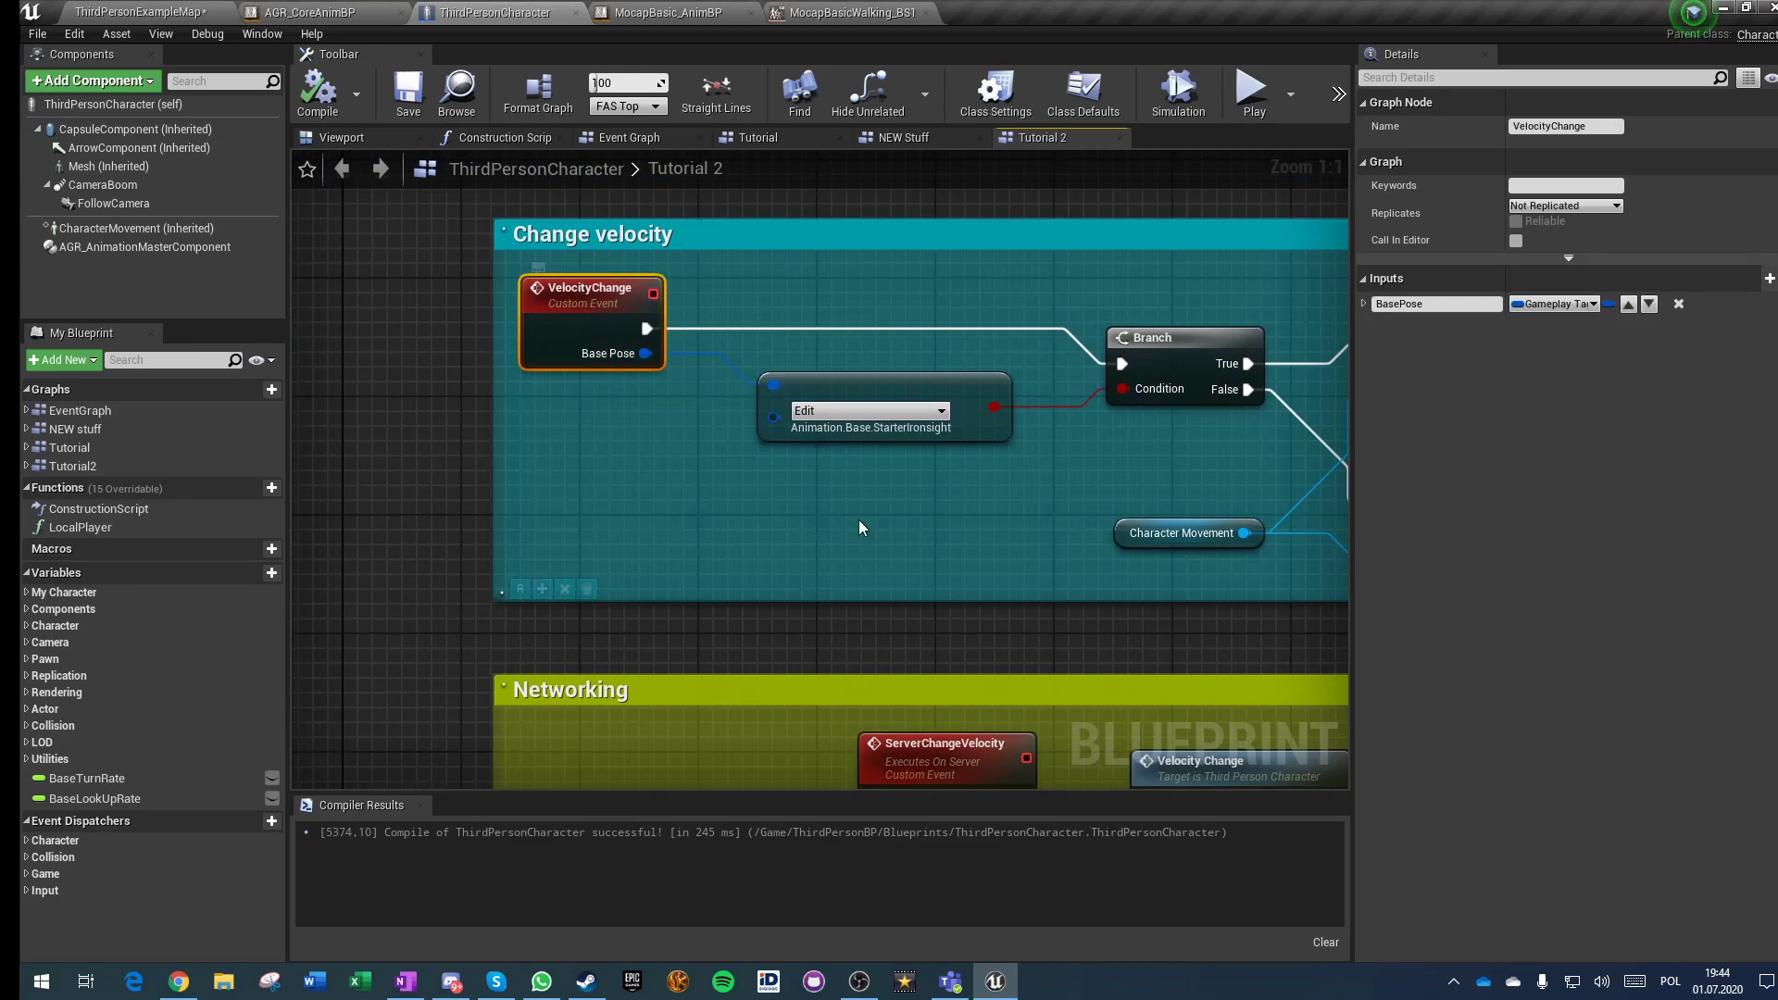
{"action": "right_click_drag", "start_coordinate": [900, 686], "coordinate": [820, 612]}
{"action": "left_click", "coordinate": [857, 702]}
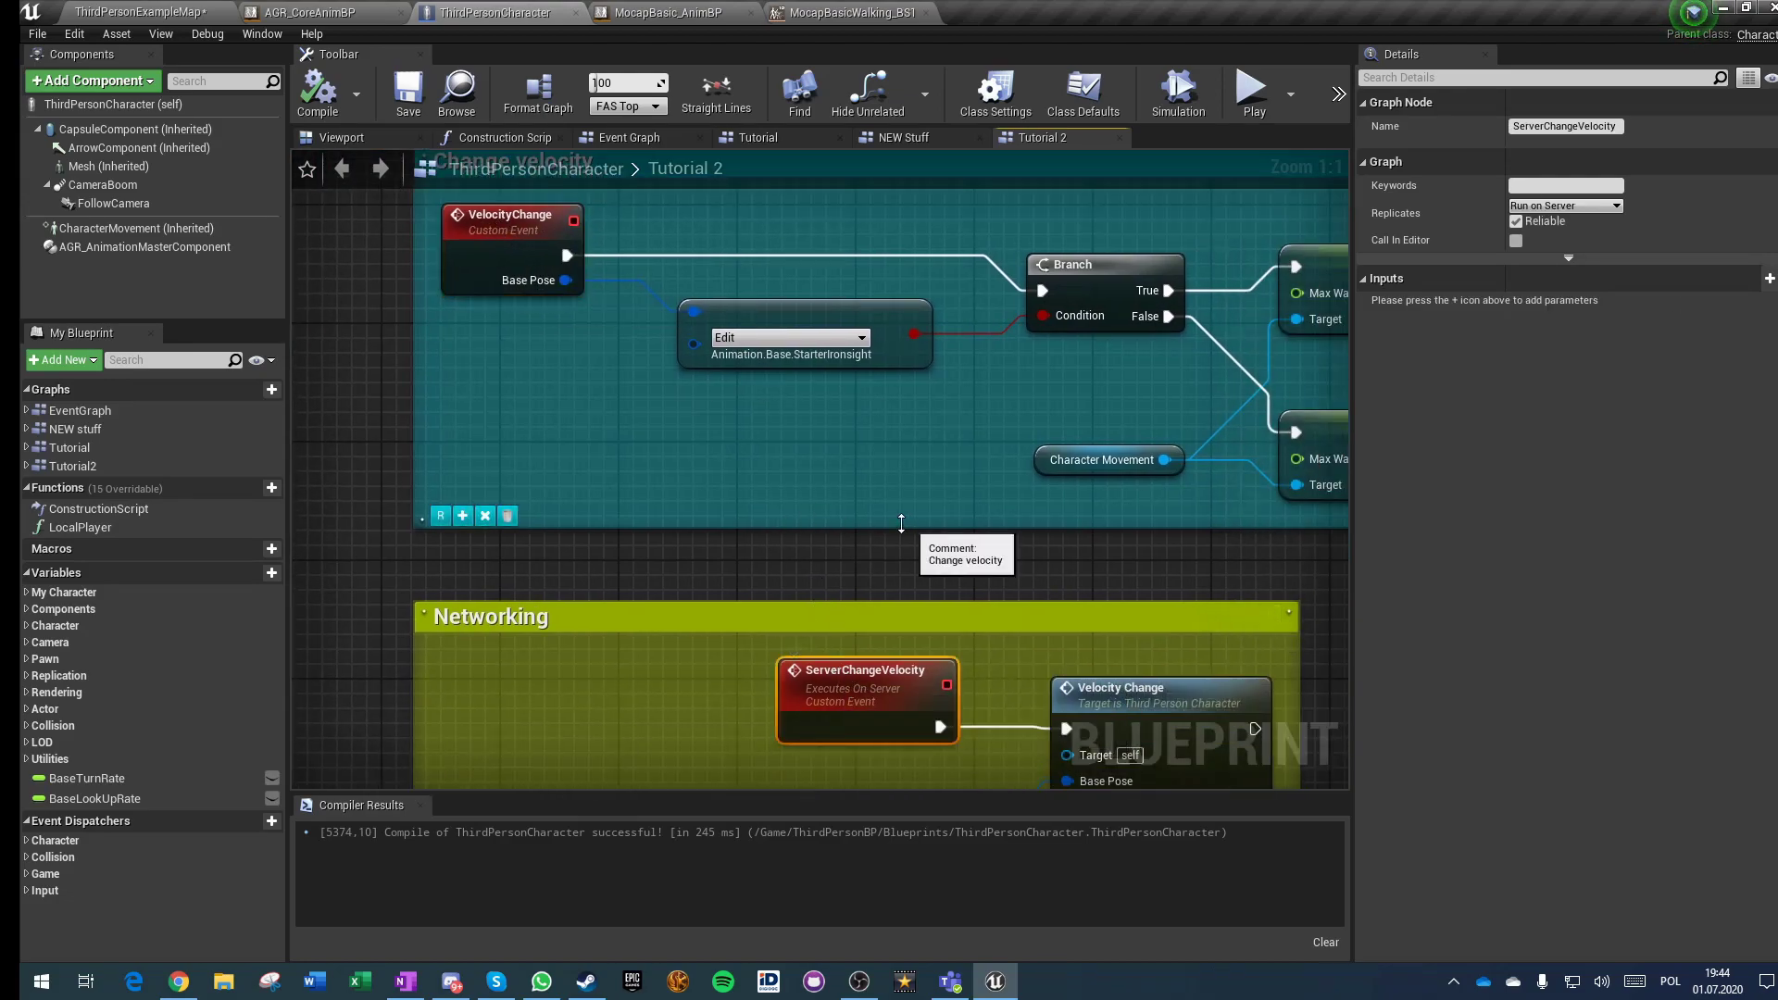
Step: Highlight the whole VelocityChange node chain in the Change velocity comment to review its walk speed logic
{"action": "right_click_drag", "start_coordinate": [814, 457], "coordinate": [611, 447]}
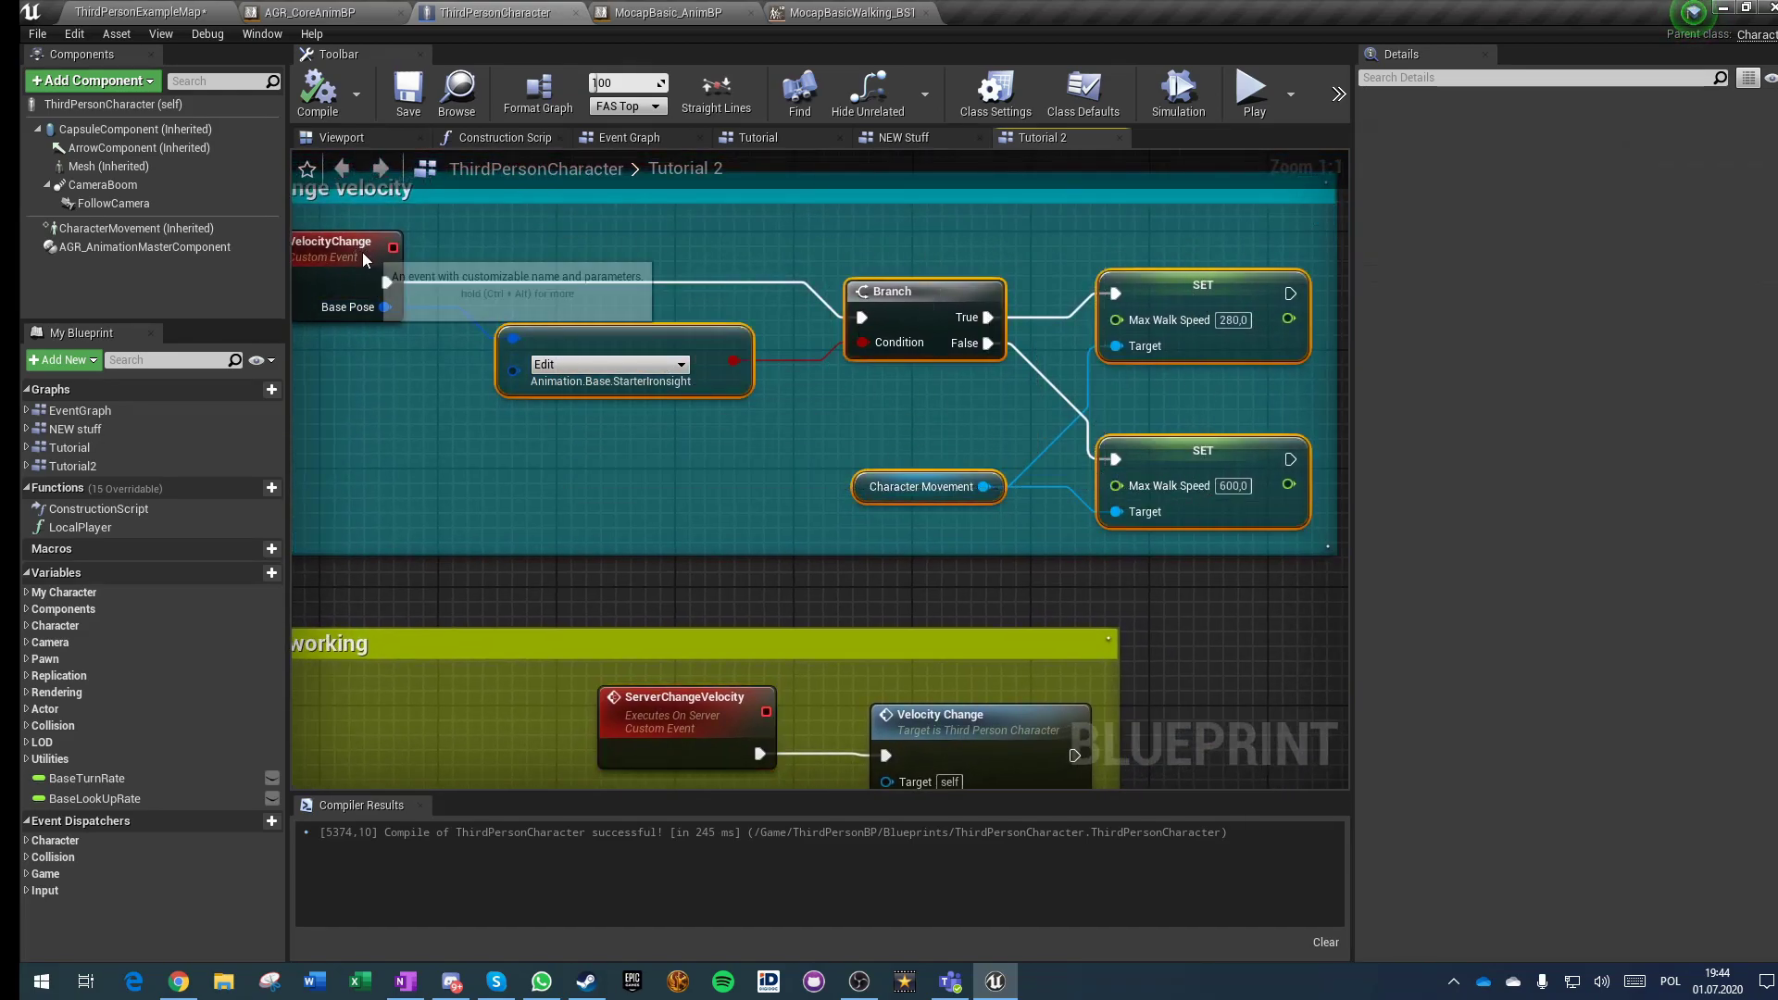
{"action": "left_click", "coordinate": [330, 242]}
{"action": "left_click_drag", "start_coordinate": [330, 215], "coordinate": [1138, 483]}
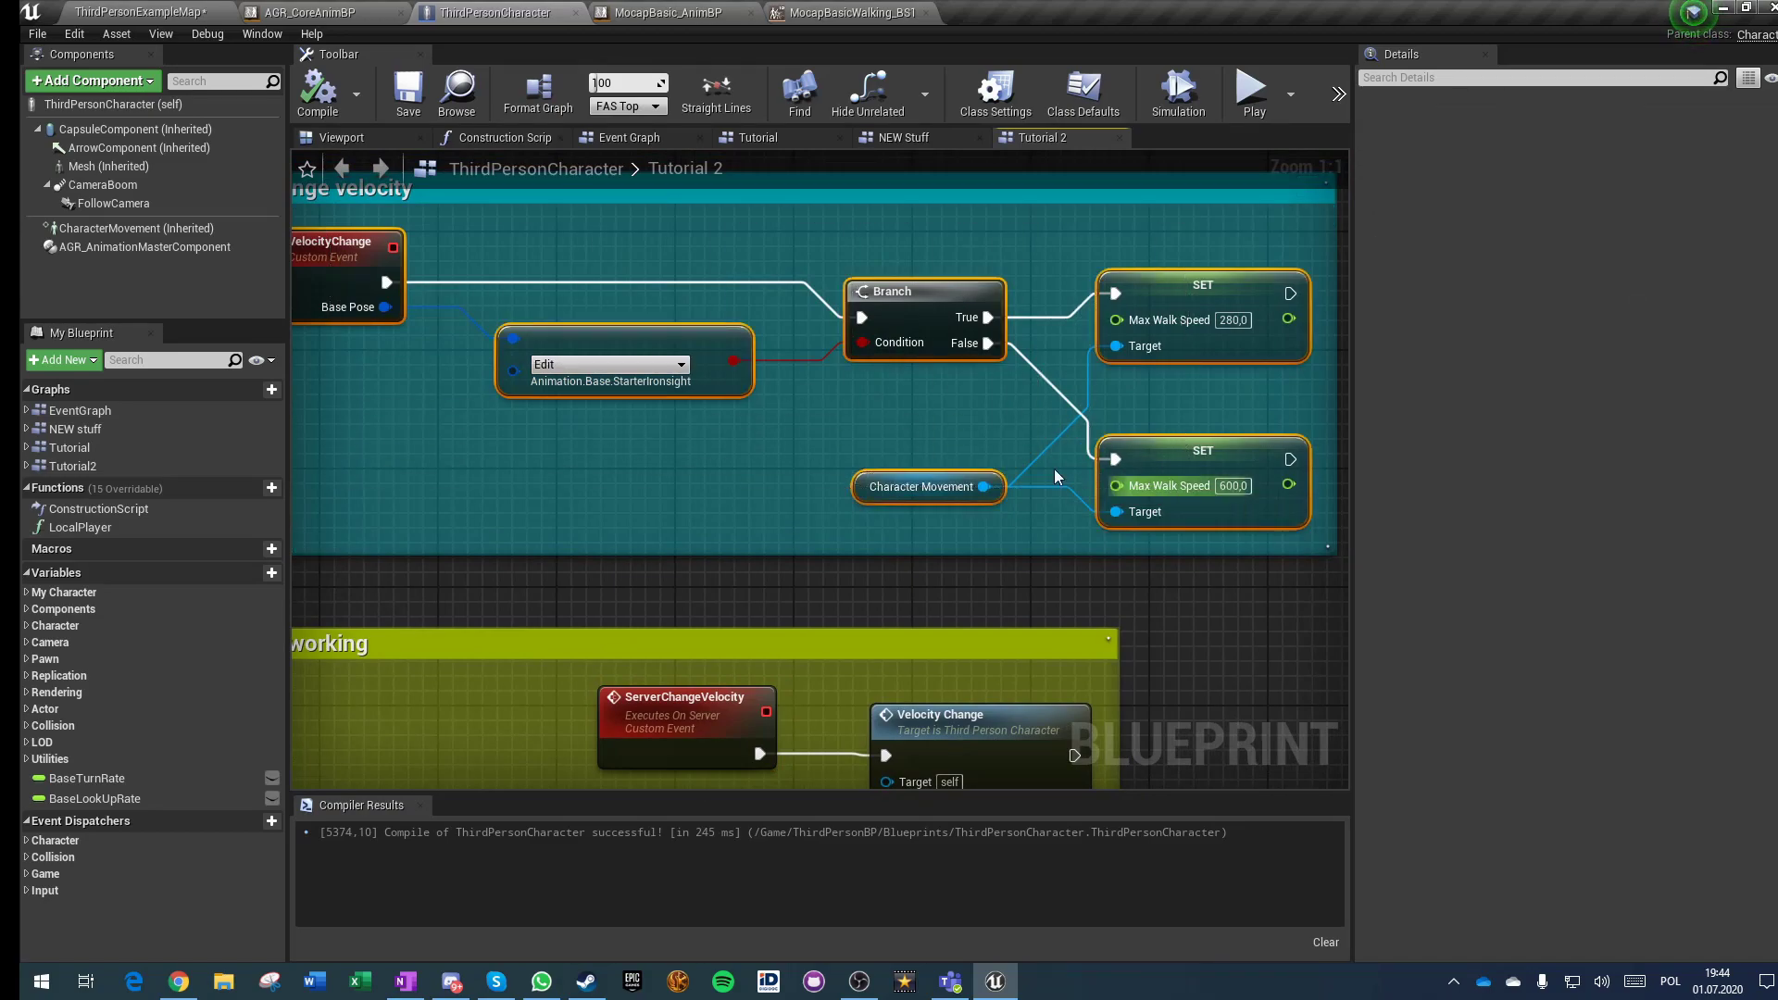
{"action": "left_click", "coordinate": [611, 473]}
{"action": "scroll", "coordinate": [610, 468], "scroll_direction": "down", "scroll_amount": 1}
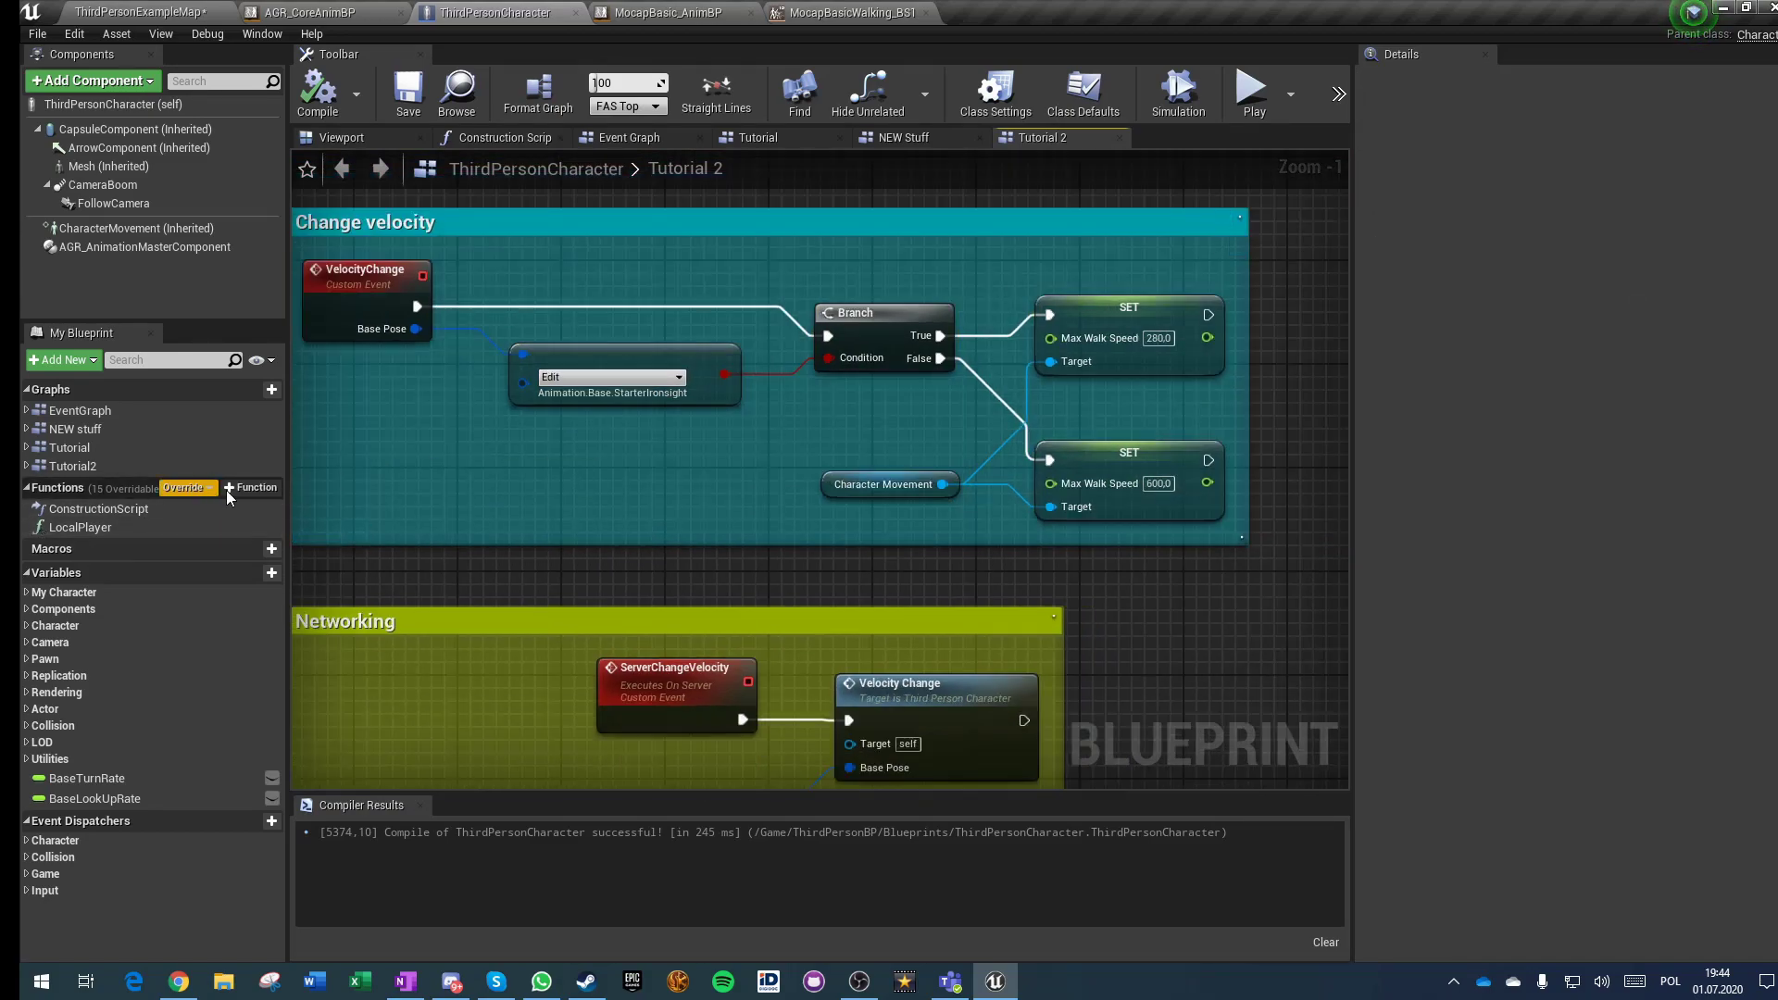
Step: Trace the Right Mouse Button logic through the Velocity Change call to its event in the Change velocity comment
{"action": "right_click_drag", "start_coordinate": [515, 465], "coordinate": [562, 298]}
{"action": "right_click_drag", "start_coordinate": [772, 310], "coordinate": [540, 637]}
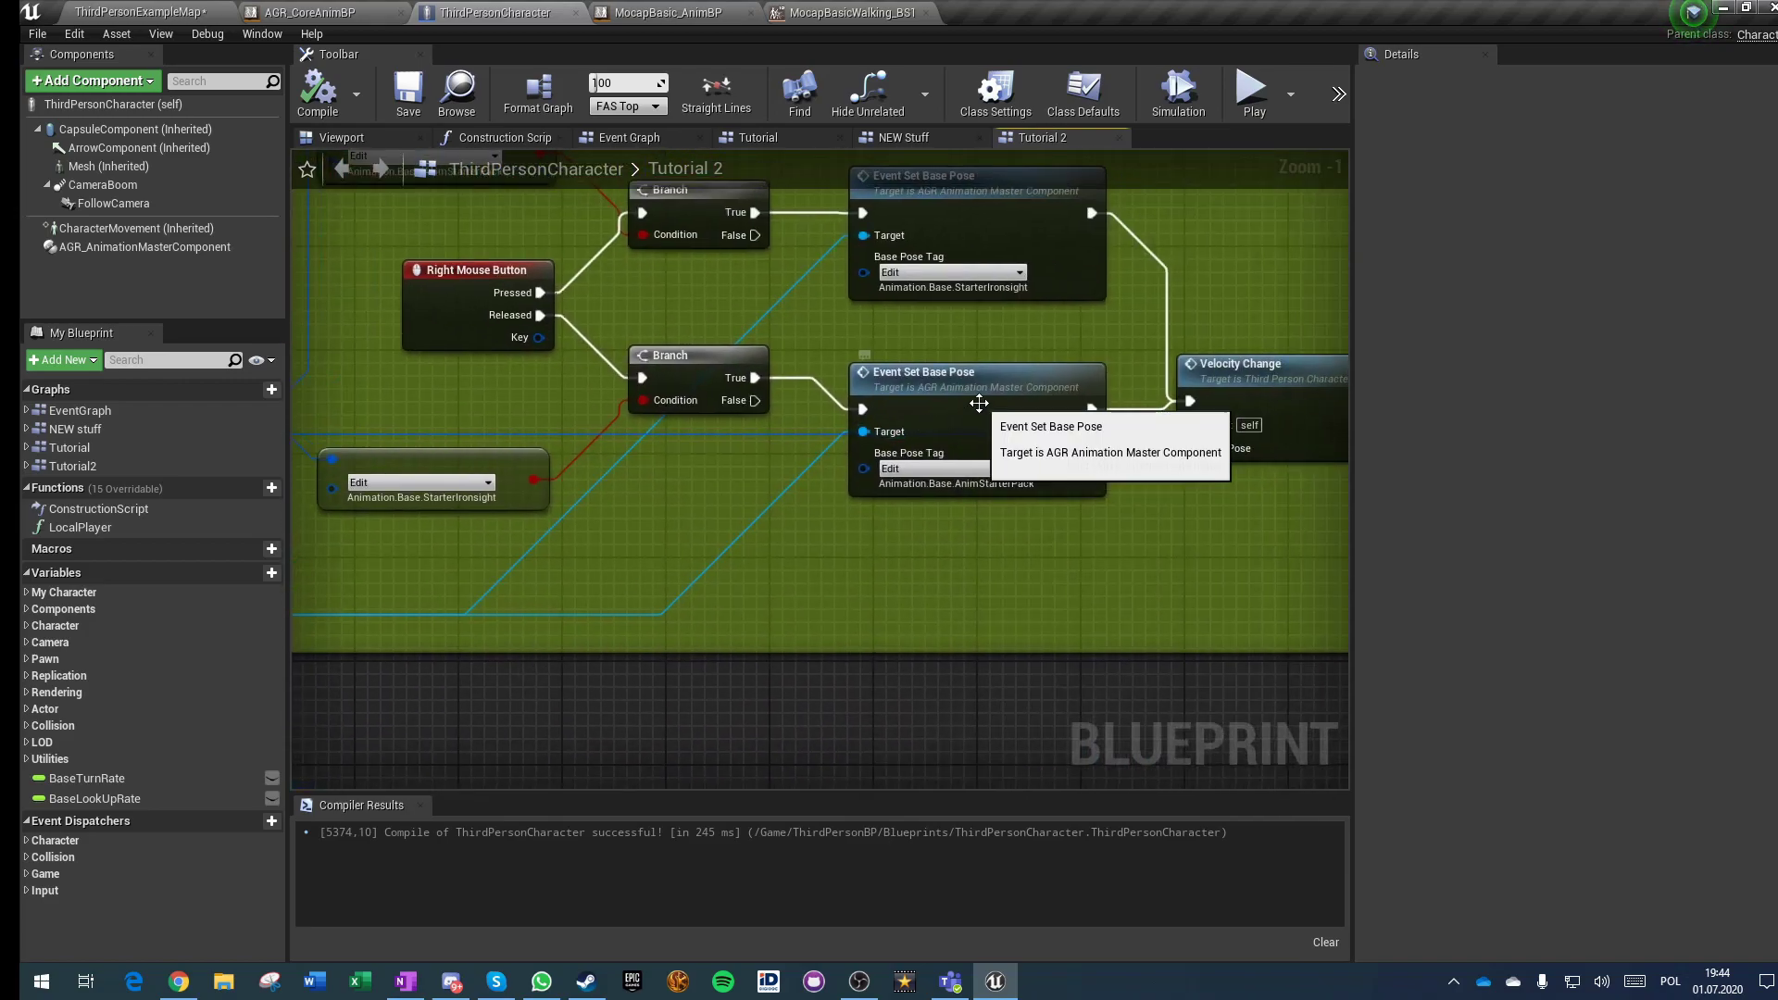
{"action": "right_click_drag", "start_coordinate": [1005, 408], "coordinate": [680, 428]}
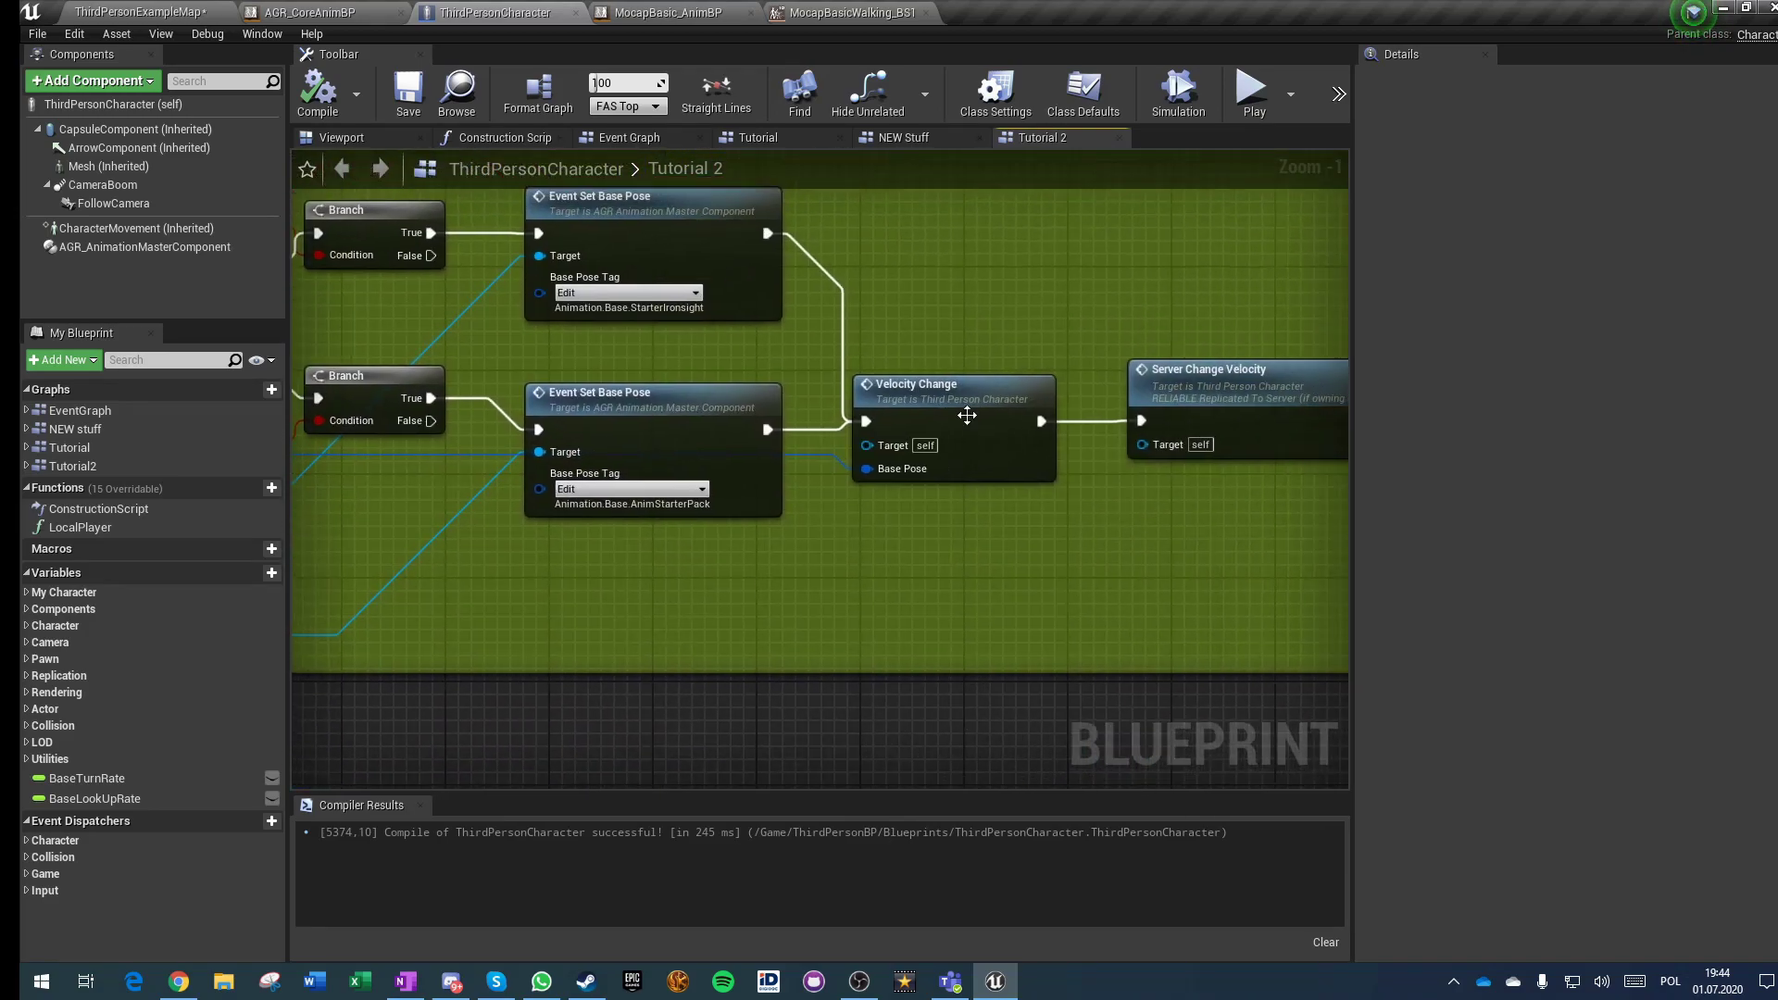
{"action": "double_click", "coordinate": [930, 454]}
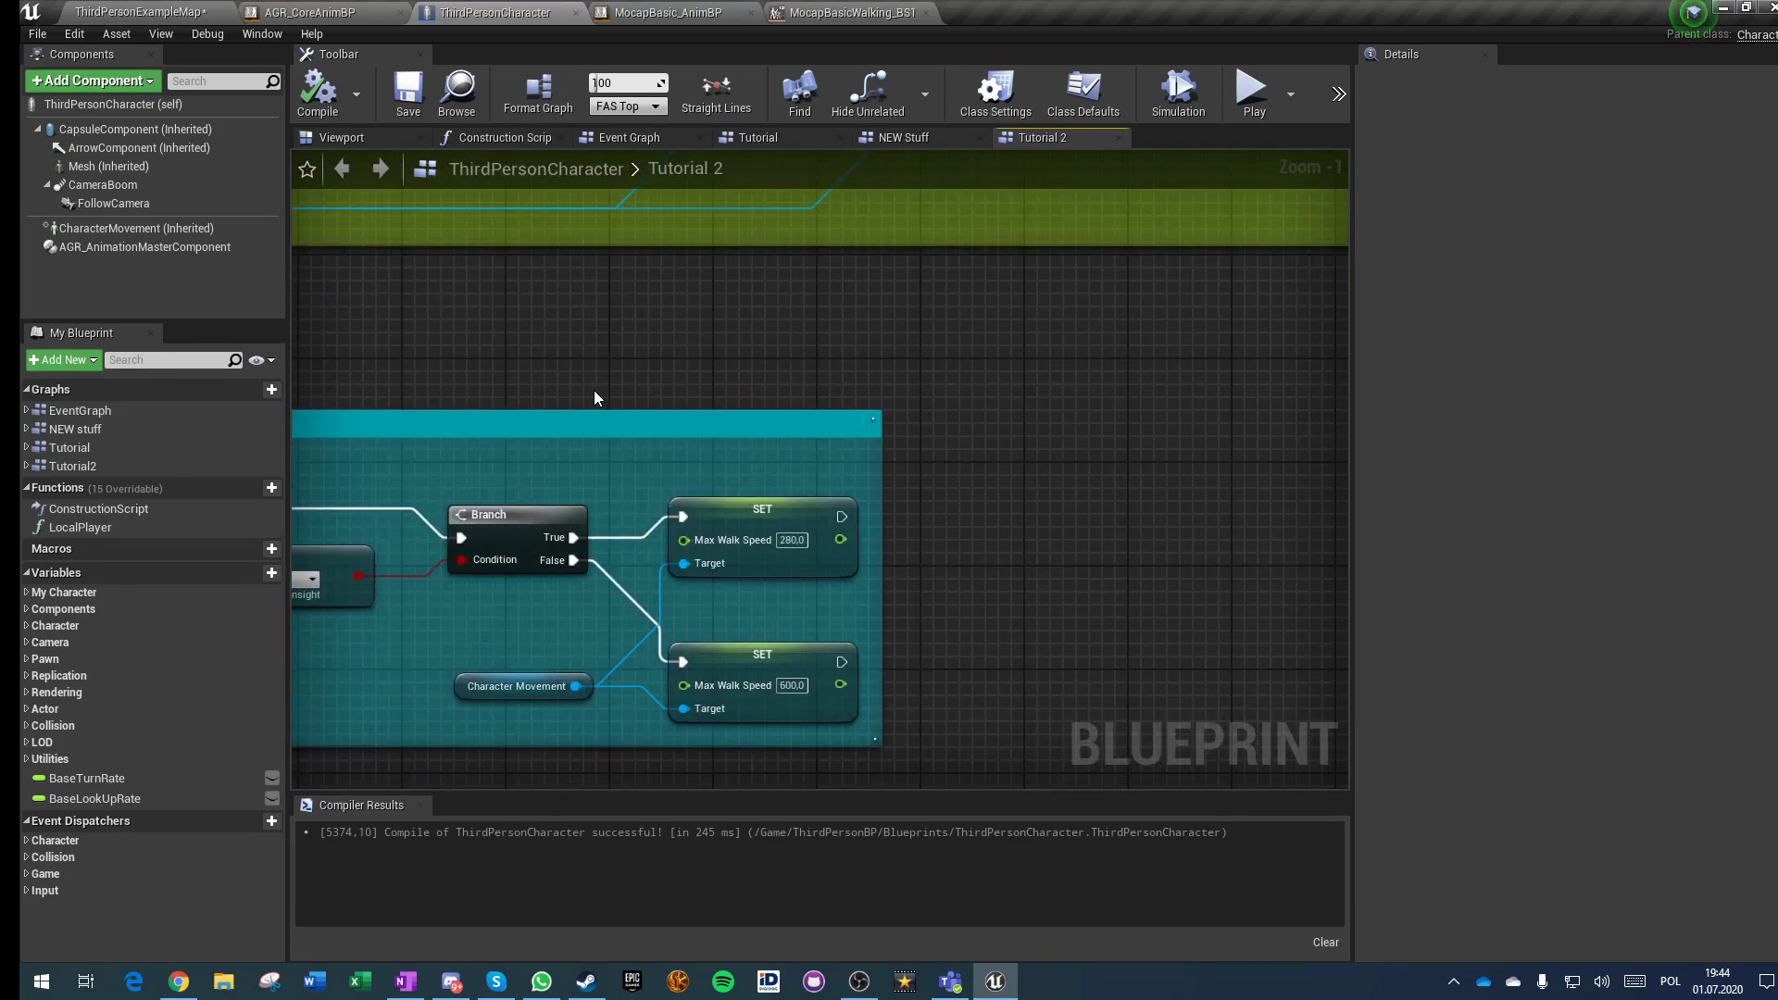
{"action": "right_click_drag", "start_coordinate": [593, 391], "coordinate": [1043, 331]}
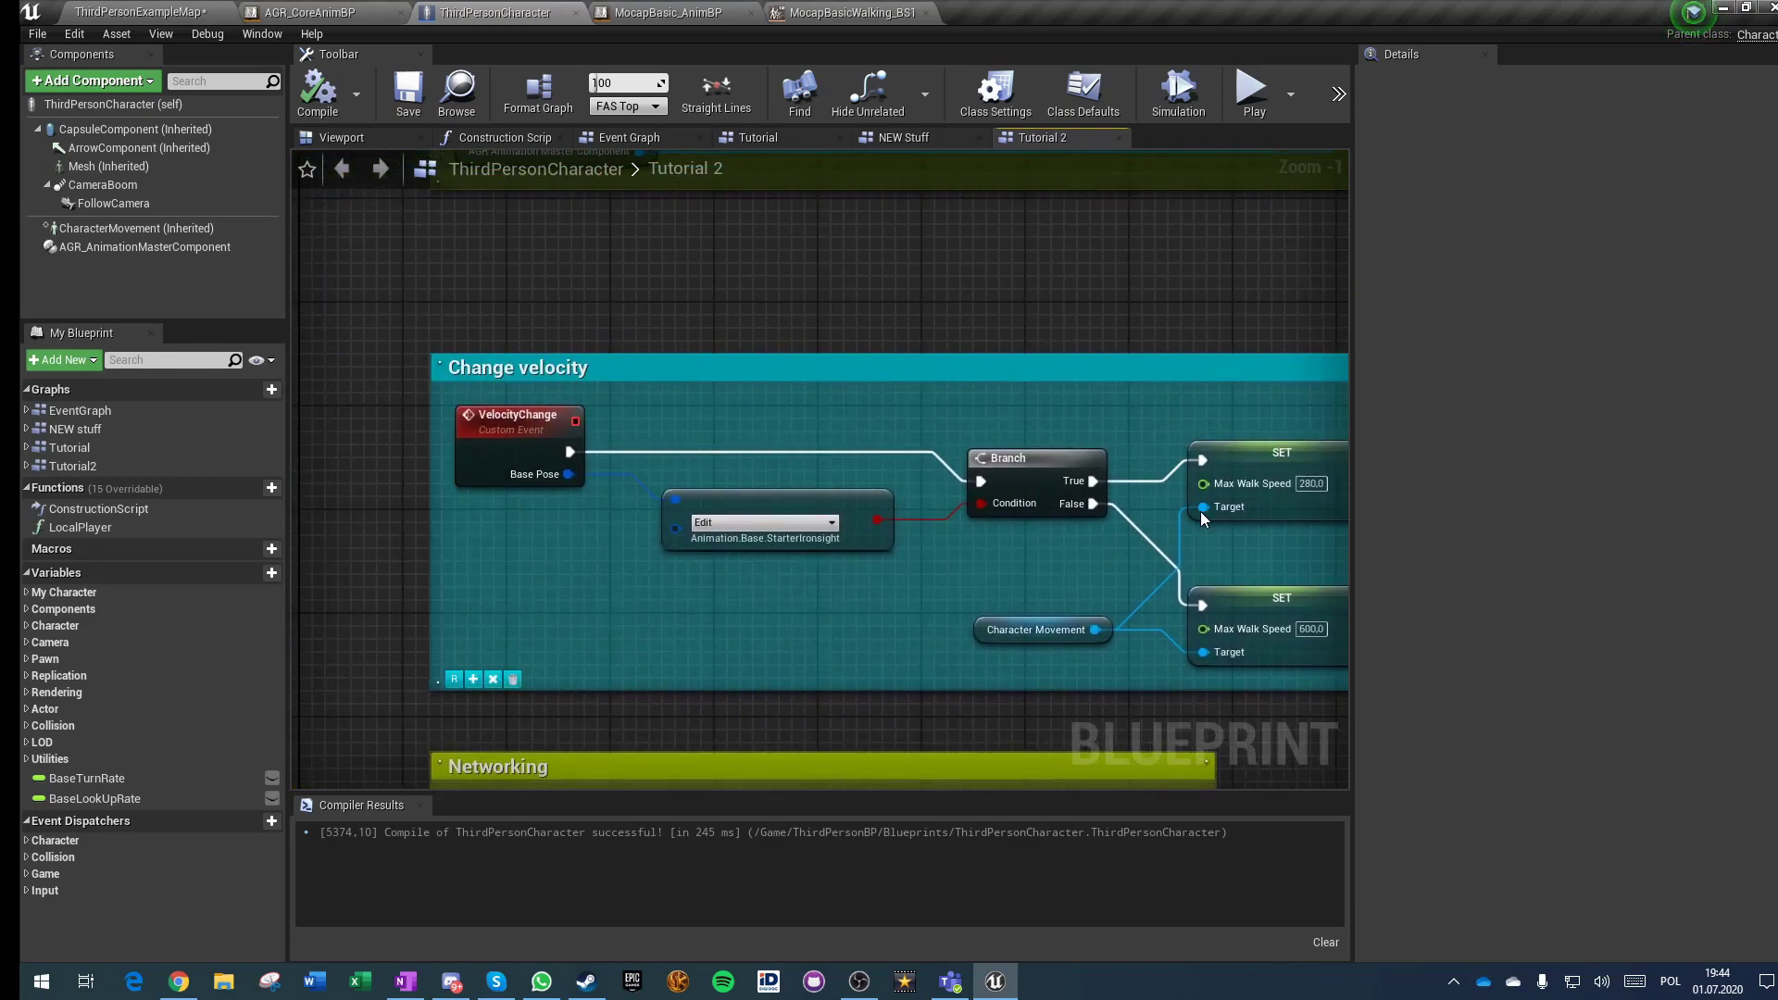
{"action": "right_click_drag", "start_coordinate": [1047, 401], "coordinate": [442, 688]}
Step: Review the overall layout of the Aim at right click, Change velocity and Networking comment blocks
{"action": "scroll", "coordinate": [1052, 414], "scroll_direction": "down", "scroll_amount": 3}
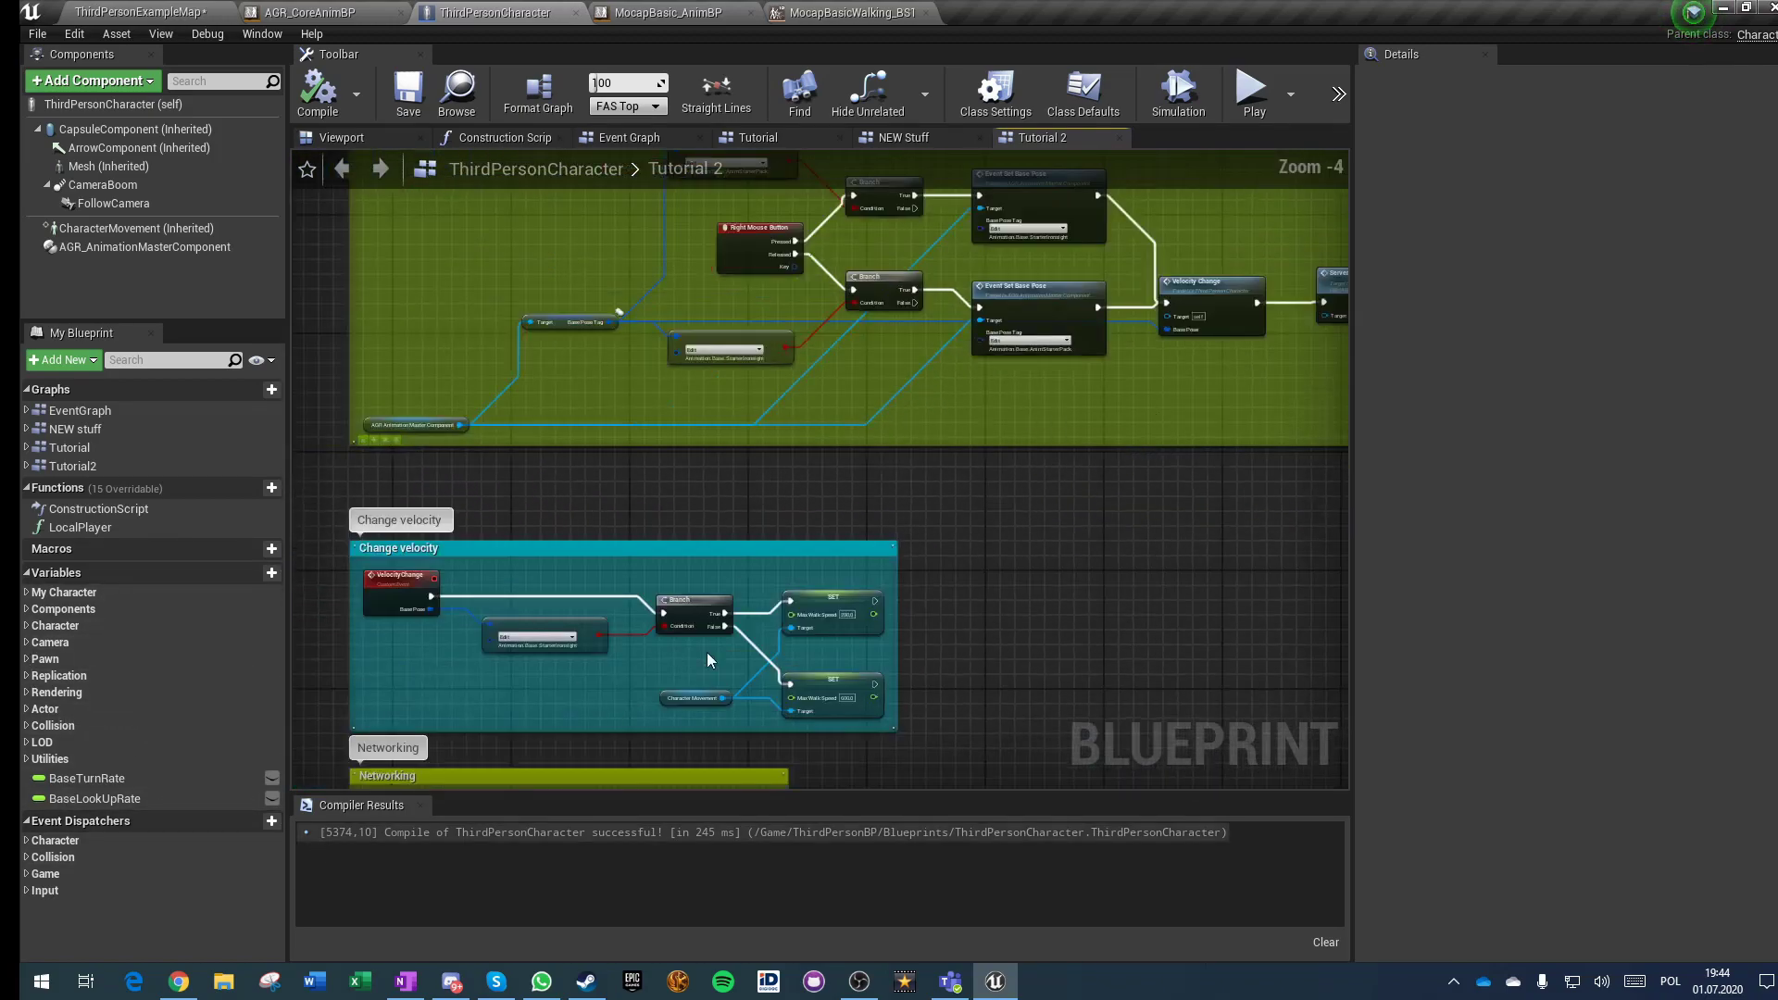
{"action": "right_click_drag", "start_coordinate": [1125, 526], "coordinate": [842, 680]}
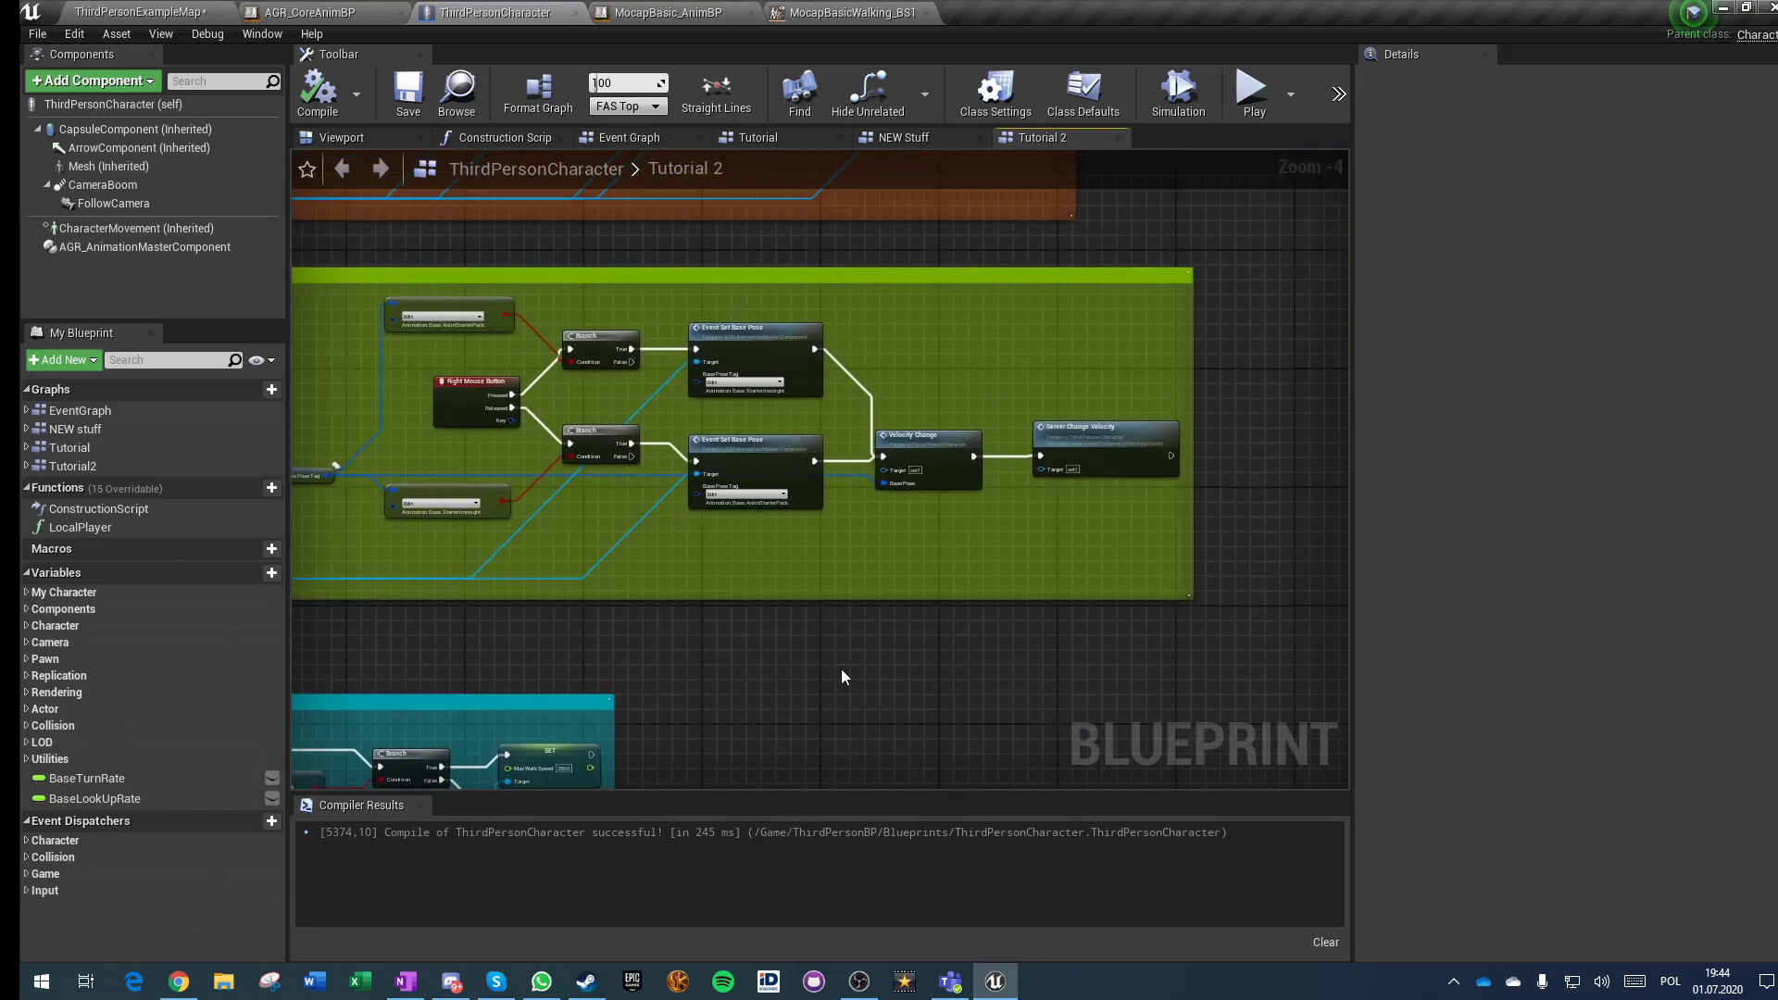
{"action": "right_click_drag", "start_coordinate": [819, 589], "coordinate": [1047, 435]}
{"action": "scroll", "coordinate": [995, 626], "scroll_direction": "down", "scroll_amount": 2}
{"action": "right_click_drag", "start_coordinate": [995, 627], "coordinate": [1212, 488]}
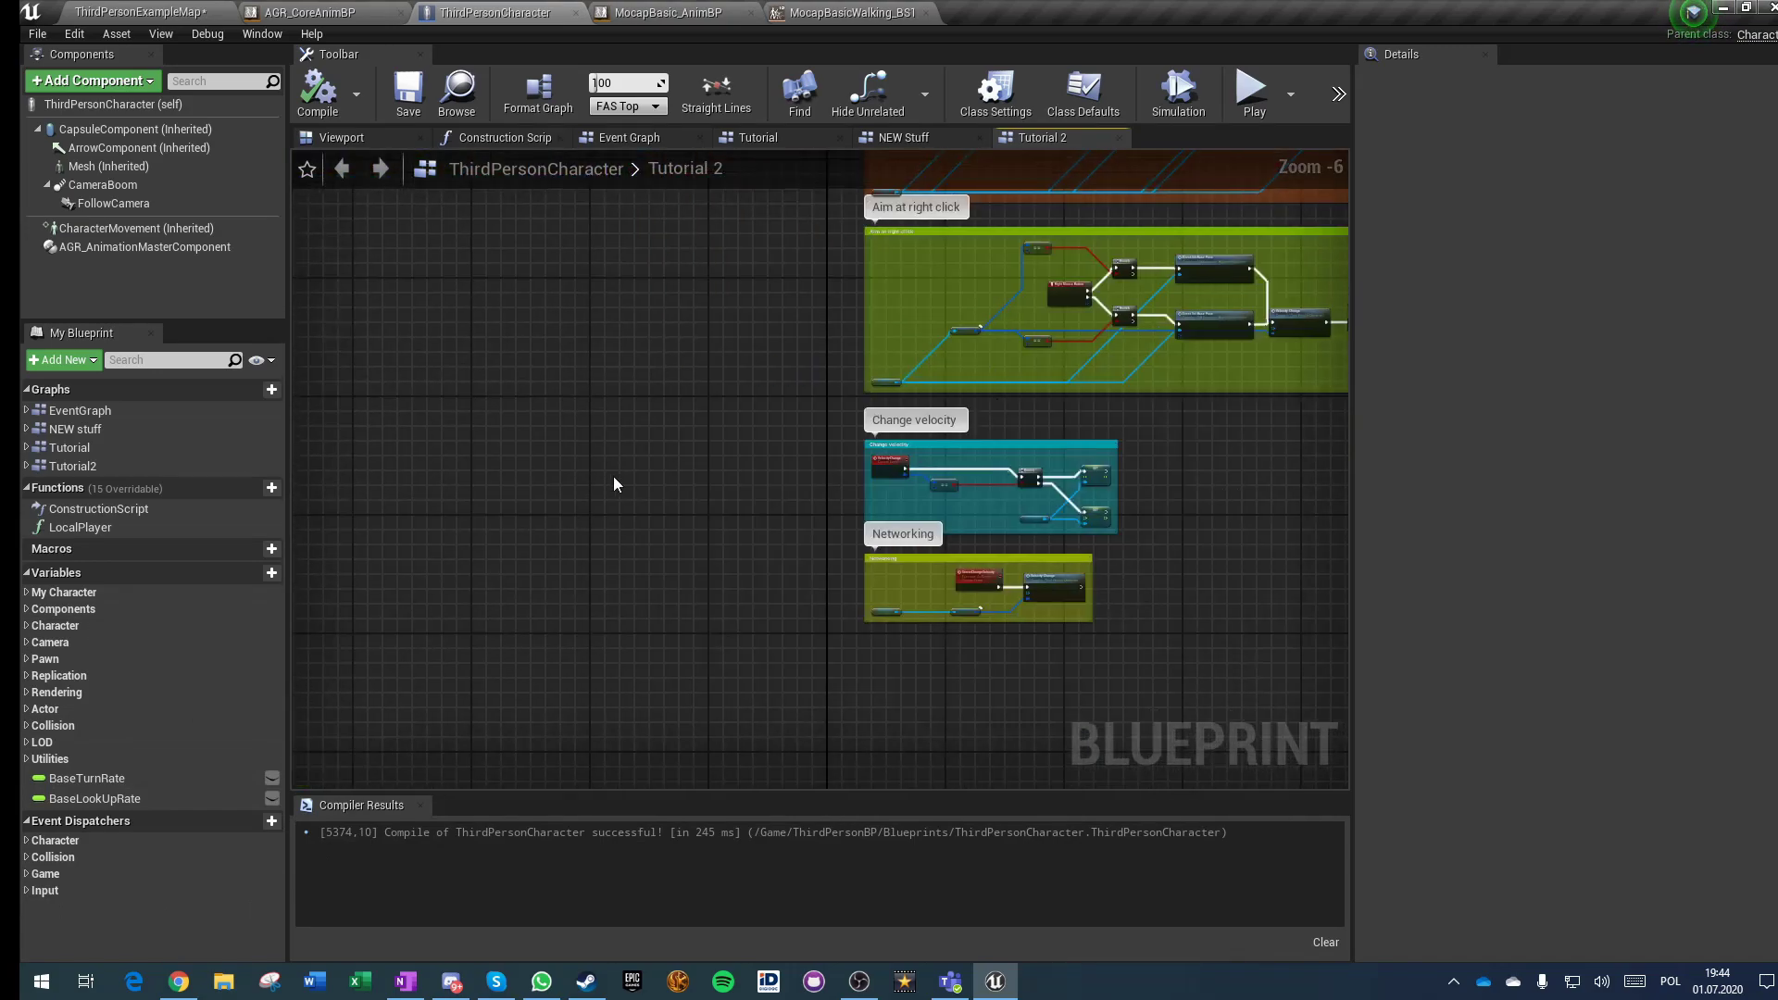
{"action": "right_click_drag", "start_coordinate": [826, 441], "coordinate": [576, 519]}
{"action": "scroll", "coordinate": [576, 524], "scroll_direction": "down", "scroll_amount": 2}
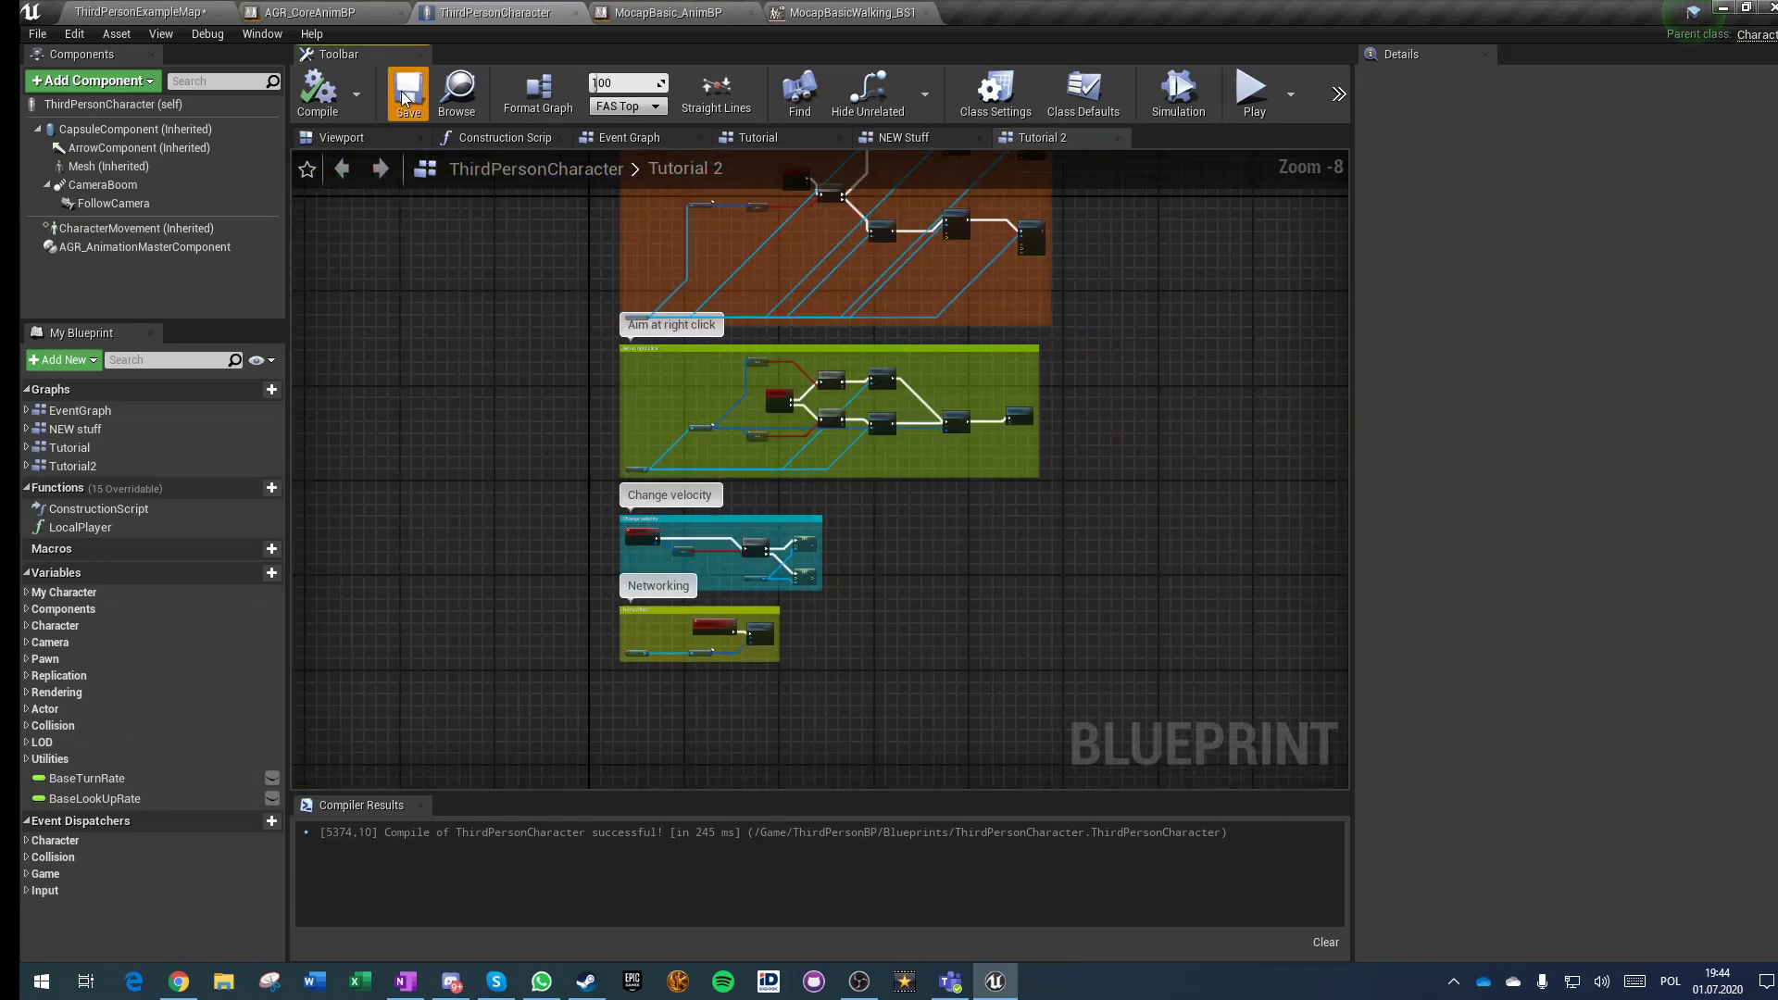
Step: Switch to ThirdPersonExampleMap, playtest character movement in the two client views, and stop the session
{"action": "left_click", "coordinate": [199, 9]}
{"action": "left_click", "coordinate": [1087, 74]}
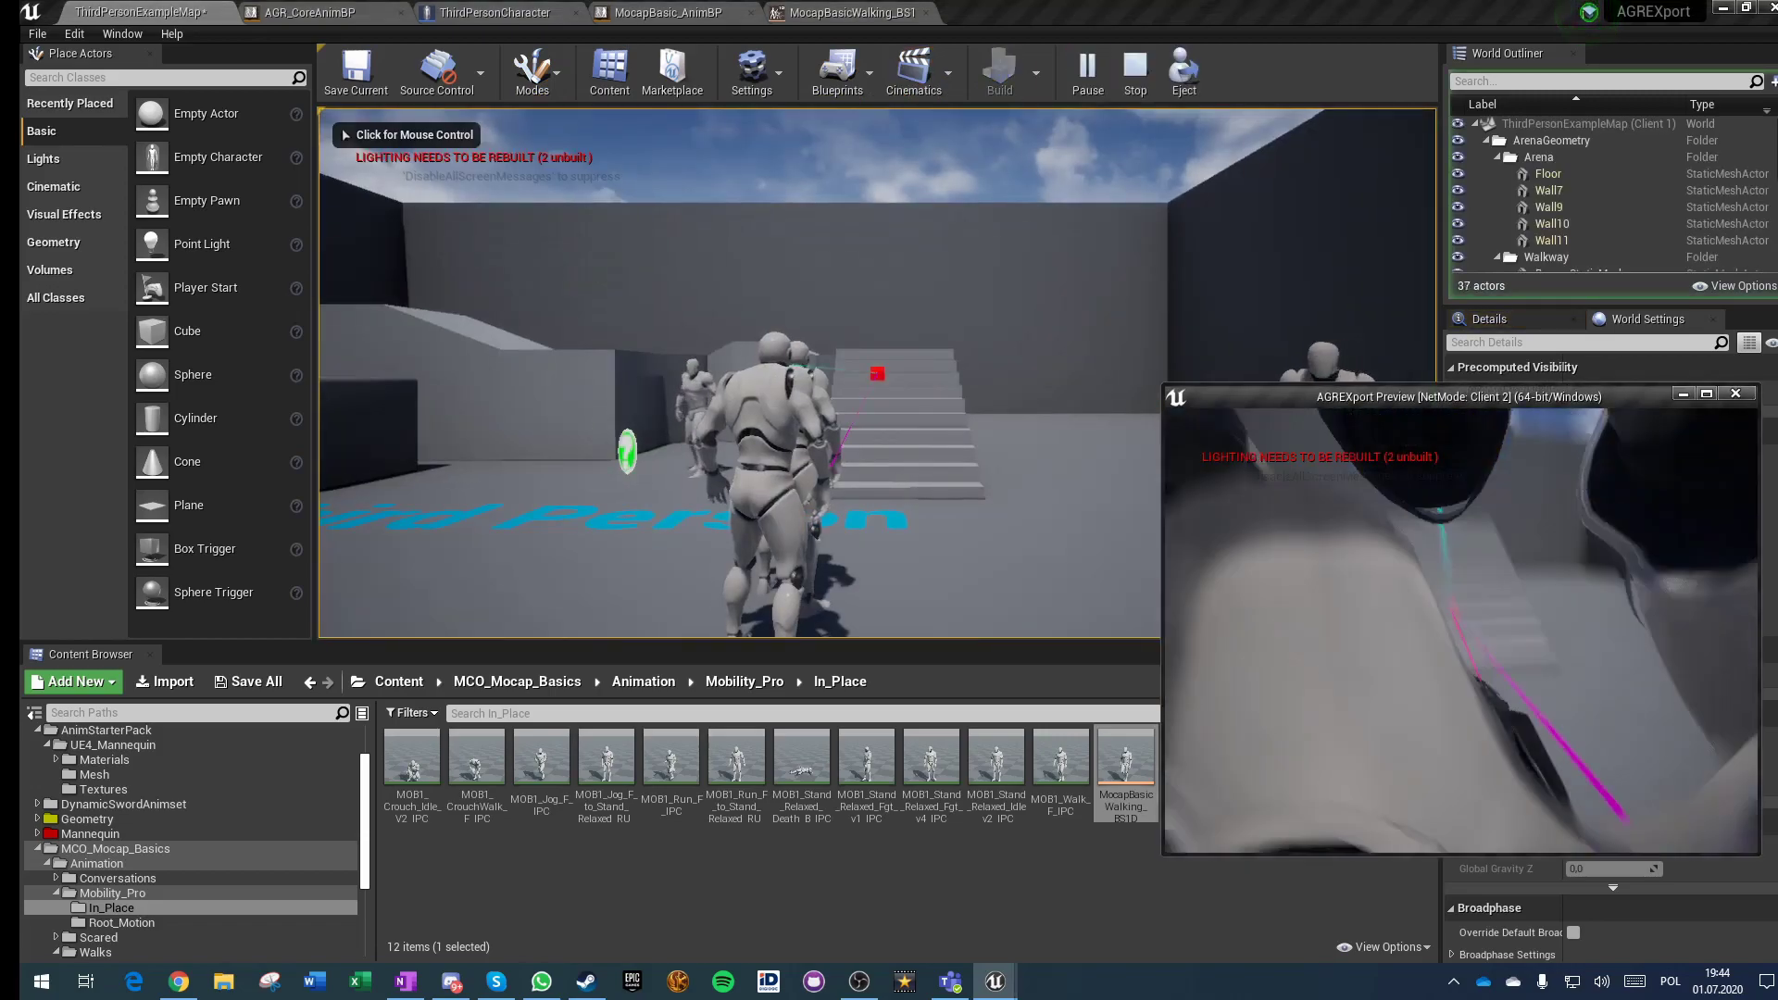
{"action": "key", "text": "w"}
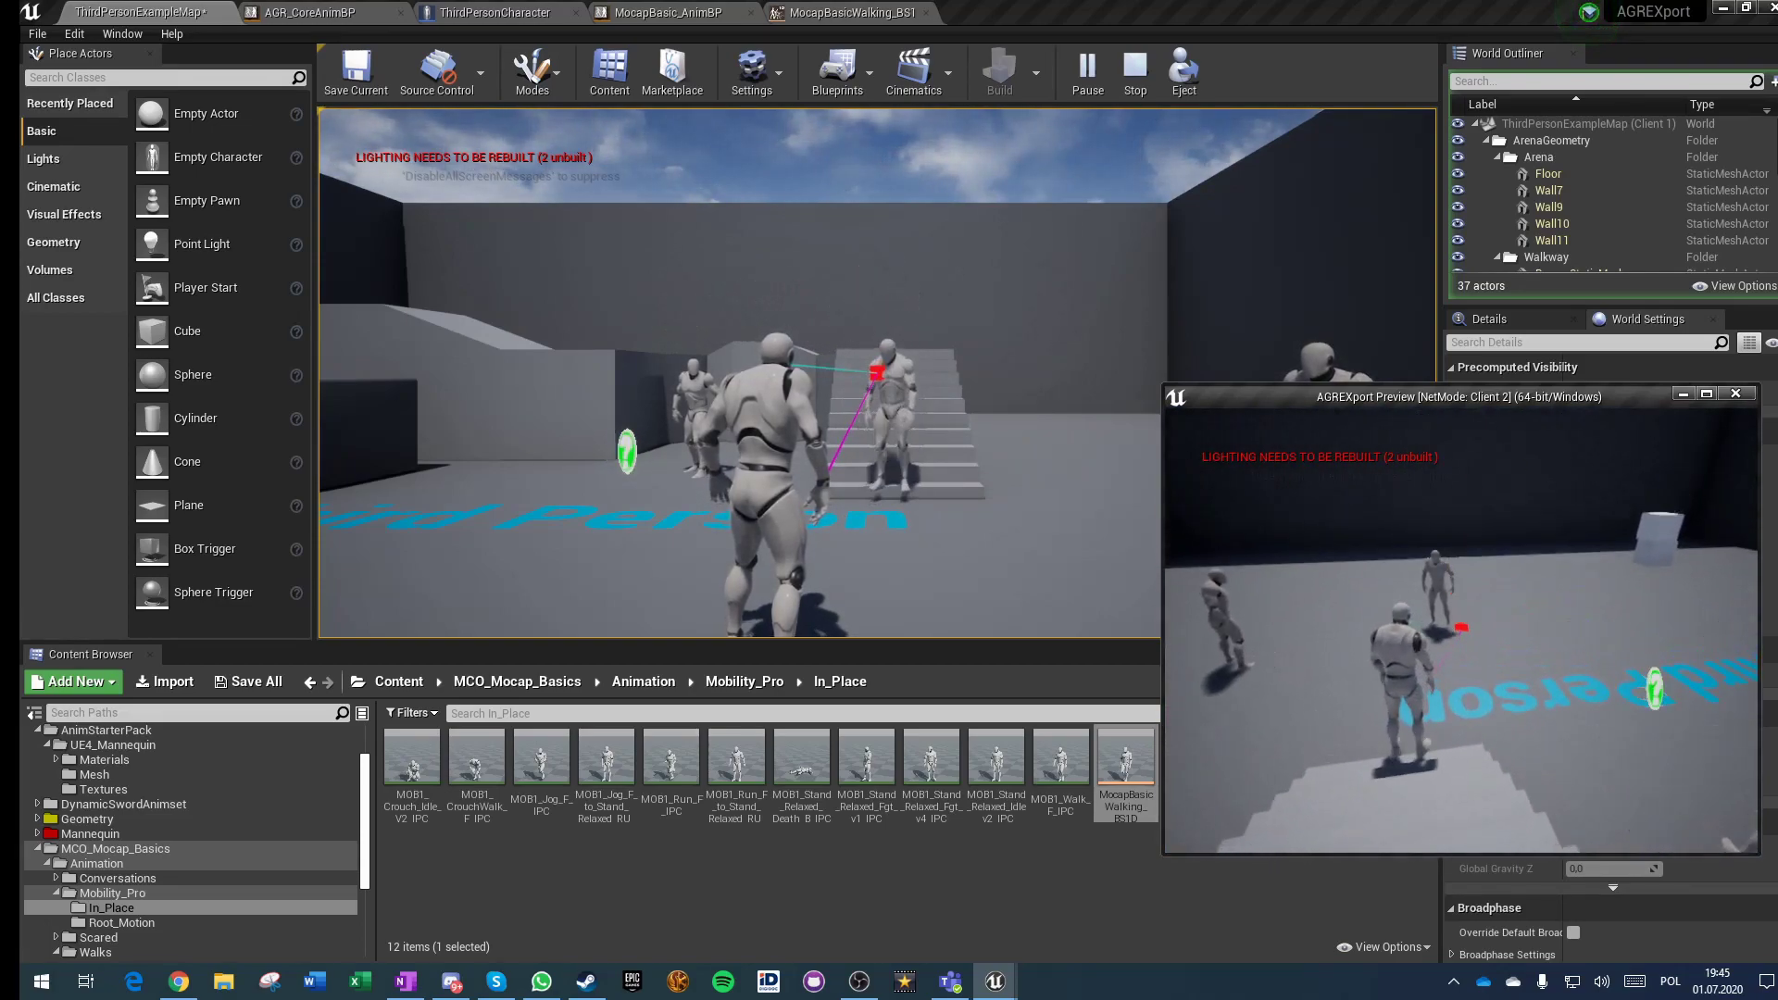
{"action": "key", "text": "Escape"}
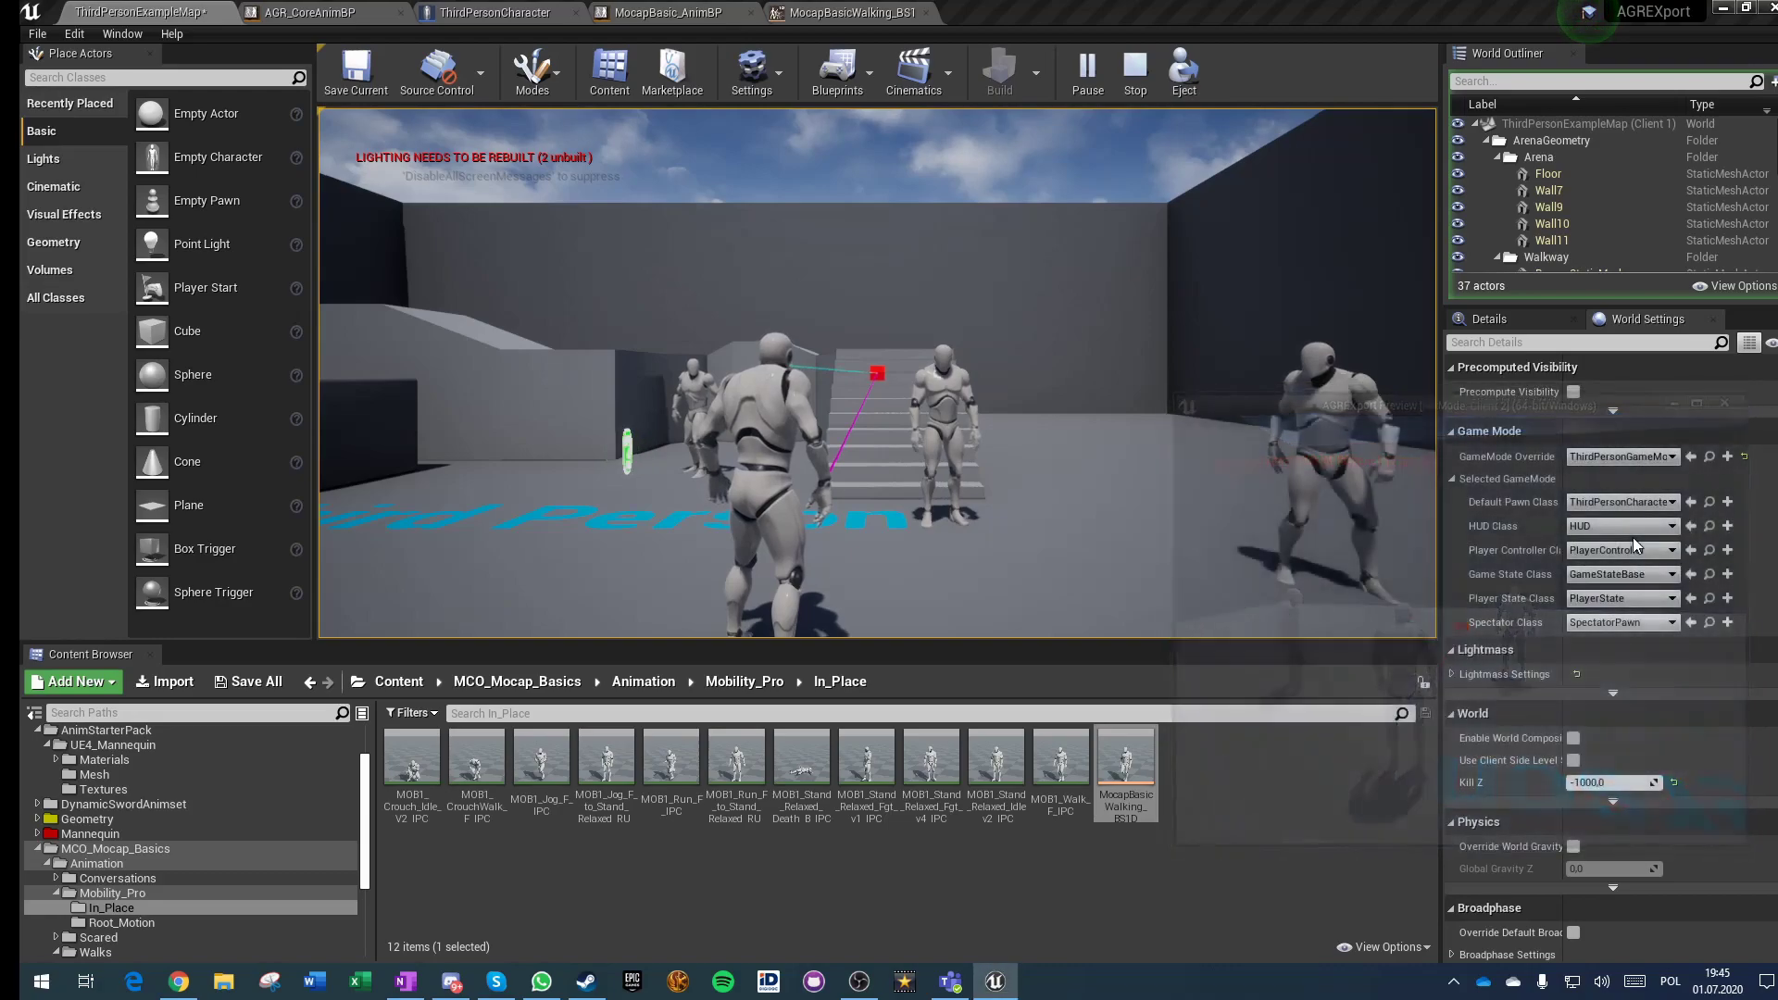
Step: Check the open animation blueprints, return to ThirdPersonCharacter, and inspect the additive alpha comment block in its NEW stuff graph
{"action": "left_click", "coordinate": [360, 10]}
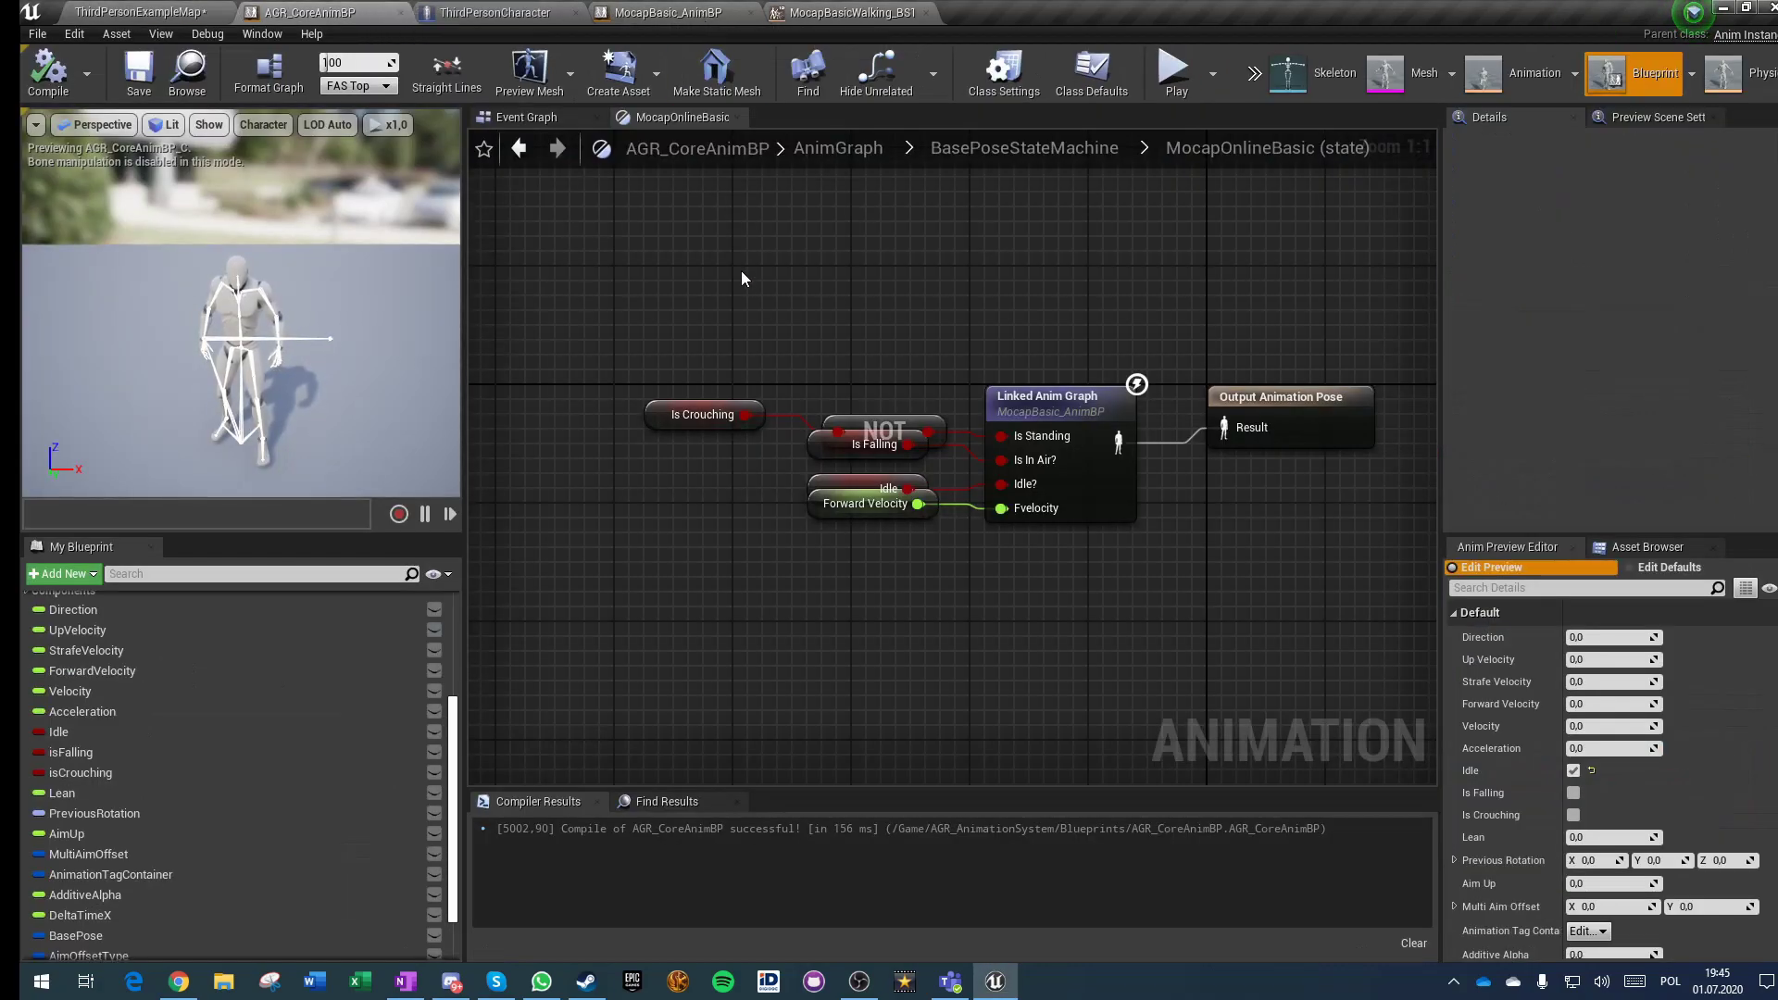
{"action": "left_click", "coordinate": [706, 11]}
{"action": "left_click", "coordinate": [512, 12]}
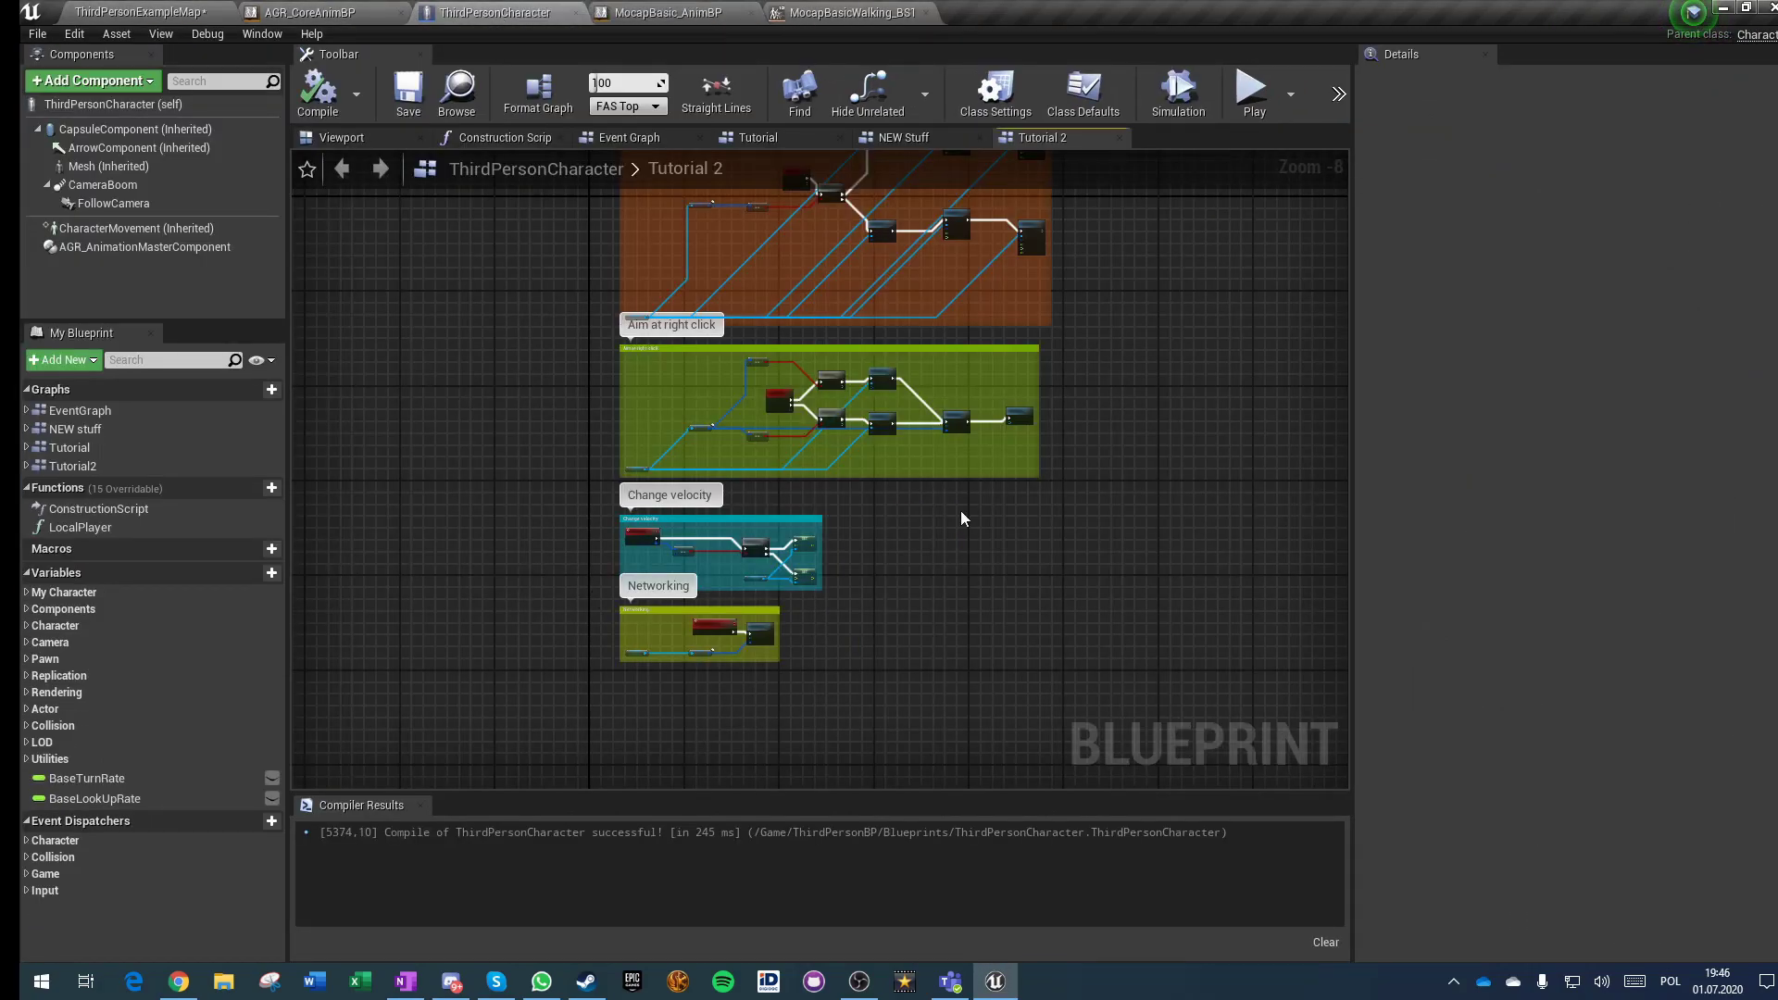
{"action": "double_click", "coordinate": [74, 429]}
{"action": "scroll", "coordinate": [945, 476], "scroll_direction": "up", "scroll_amount": 5}
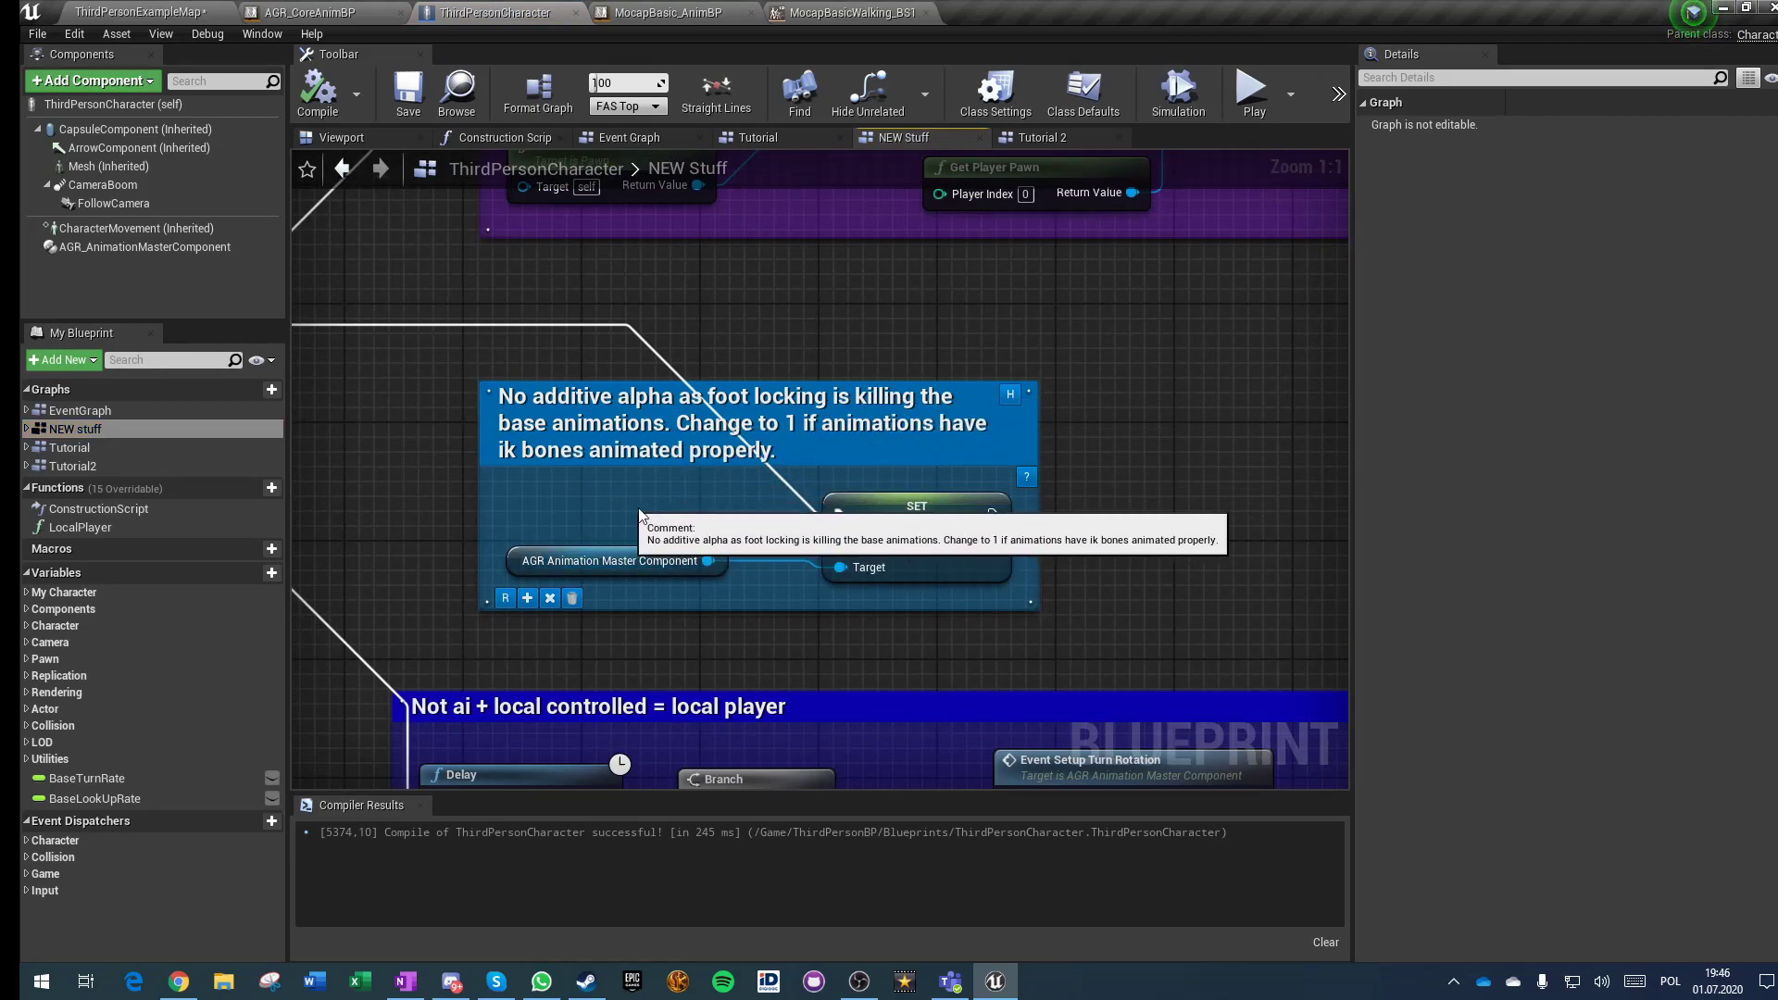
Step: Copy the Additive Alpha setter with its AGR Animation Master Component reference from NEW stuff and switch to the Tutorial 2 graph
{"action": "left_click_drag", "start_coordinate": [628, 512], "coordinate": [919, 567]}
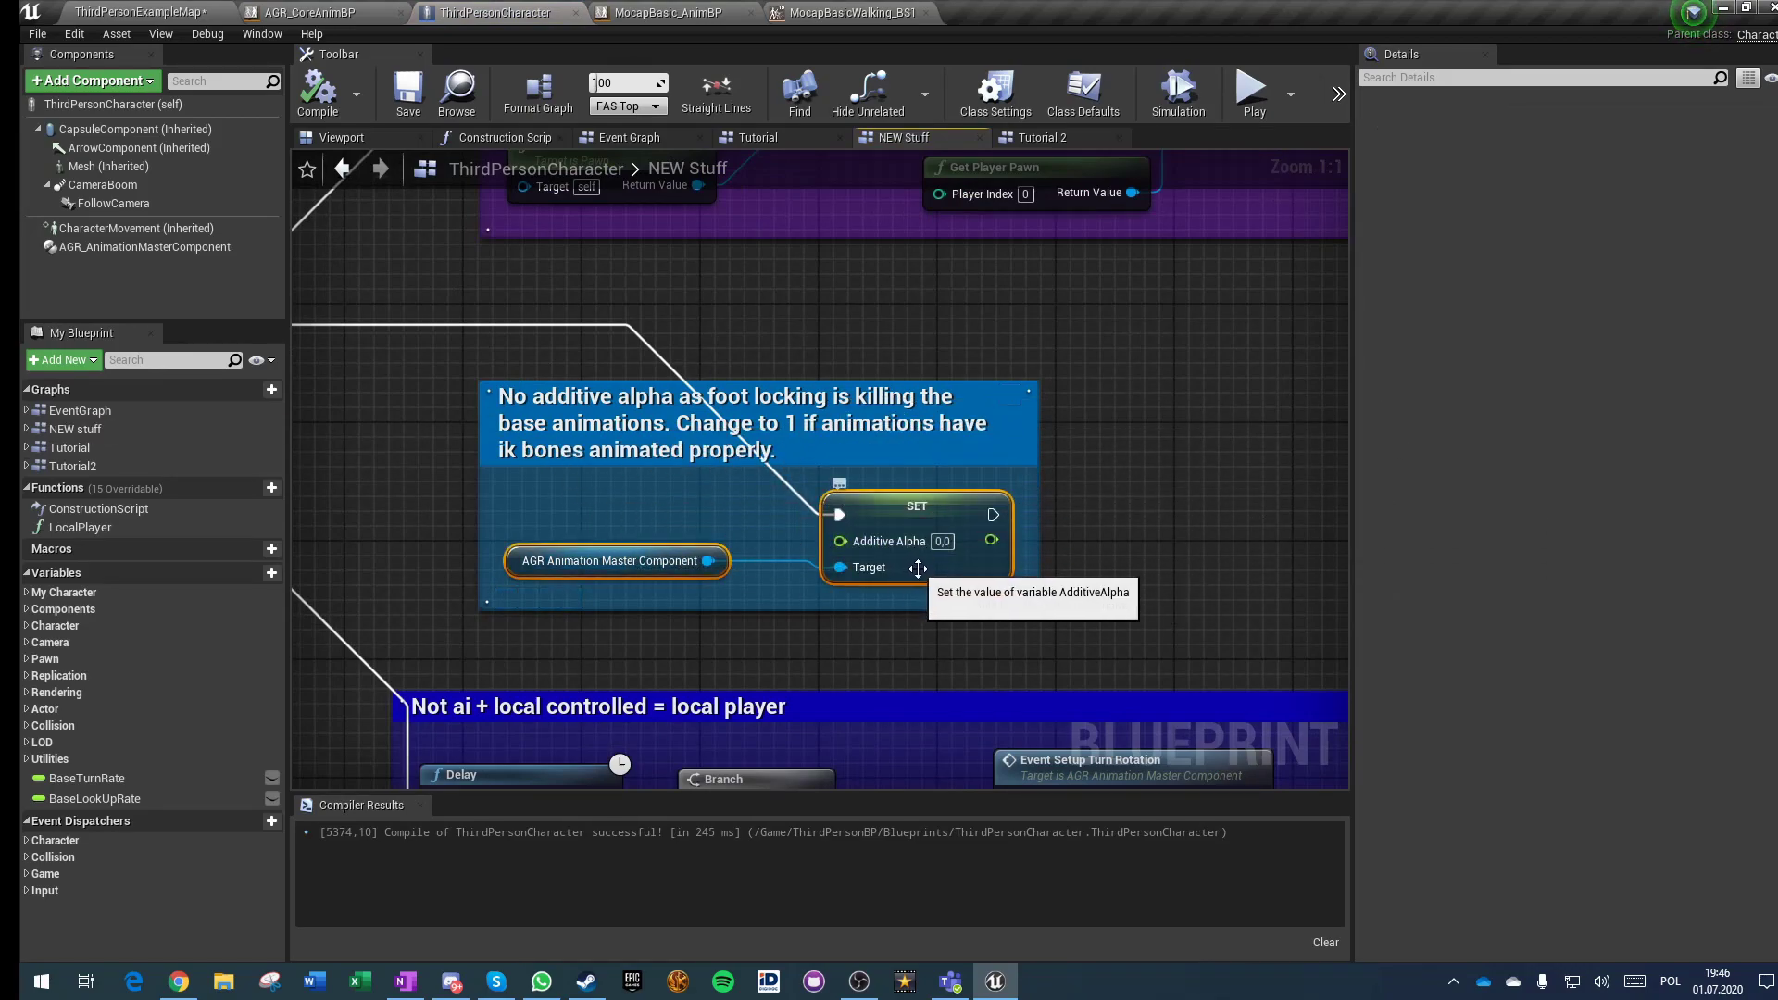
{"action": "left_click", "coordinate": [1043, 139]}
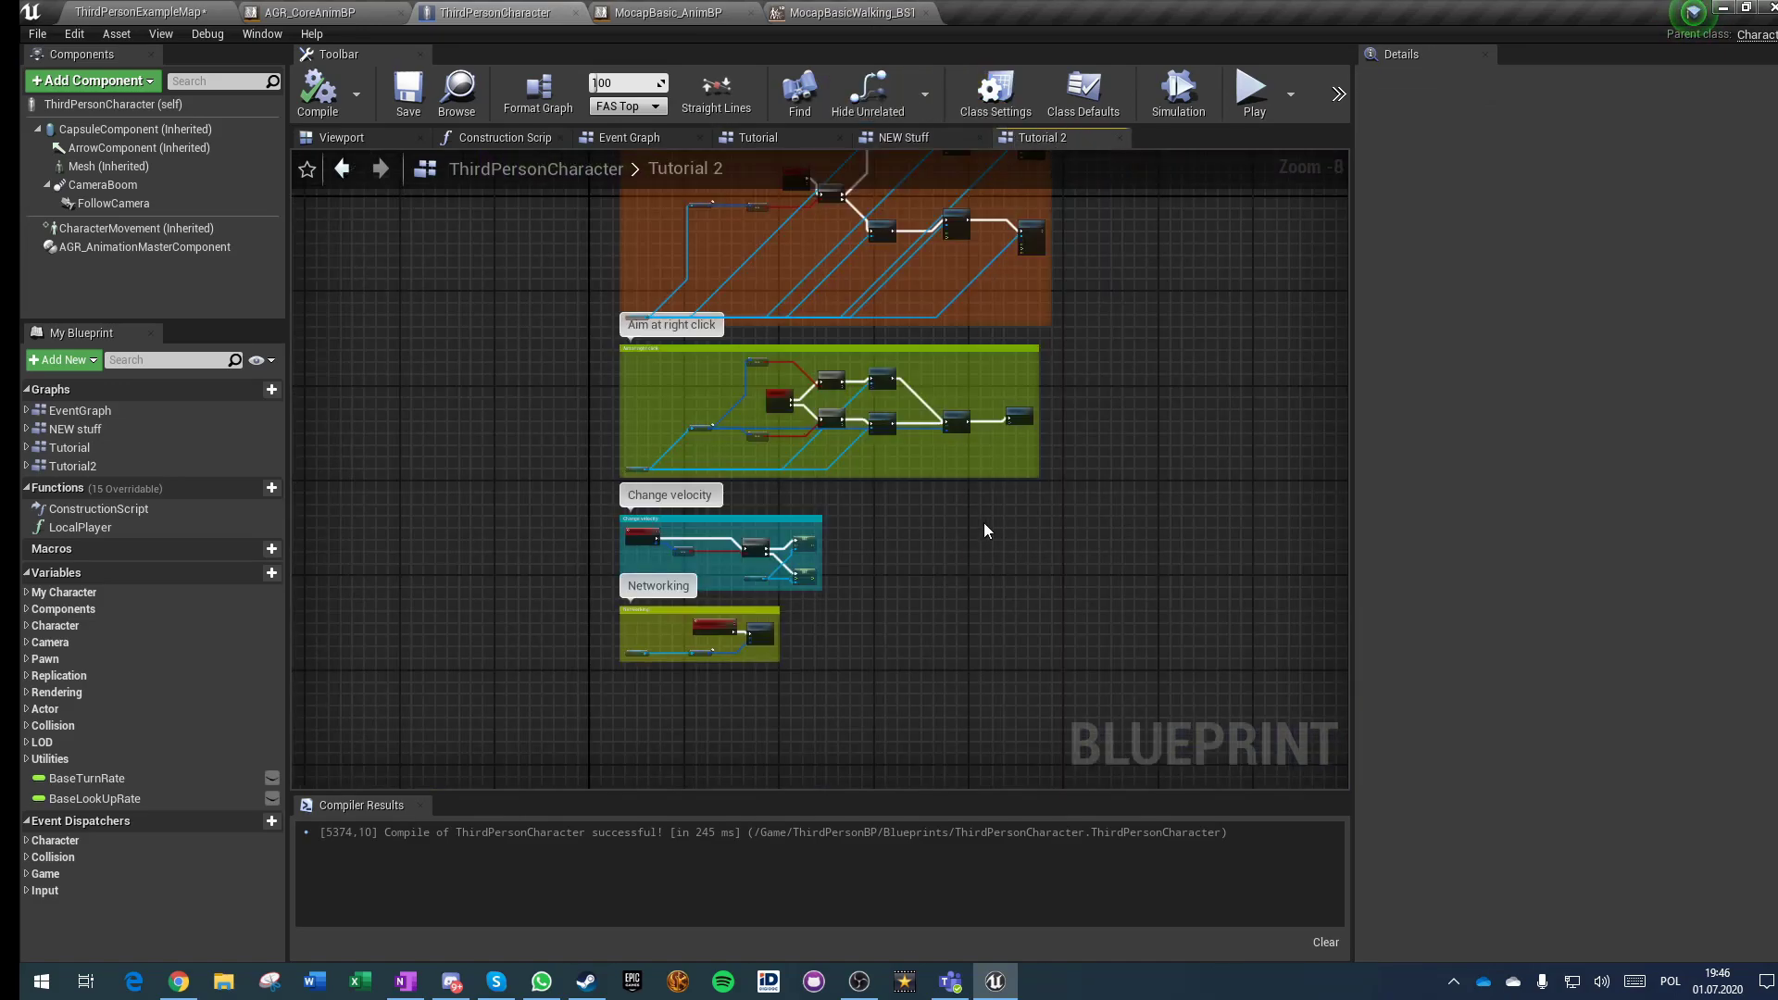
Step: Review the Set Base Pose and Velocity Change nodes in the Aim at right click block and the Q key logic above
{"action": "scroll", "coordinate": [944, 454], "scroll_direction": "up", "scroll_amount": 9}
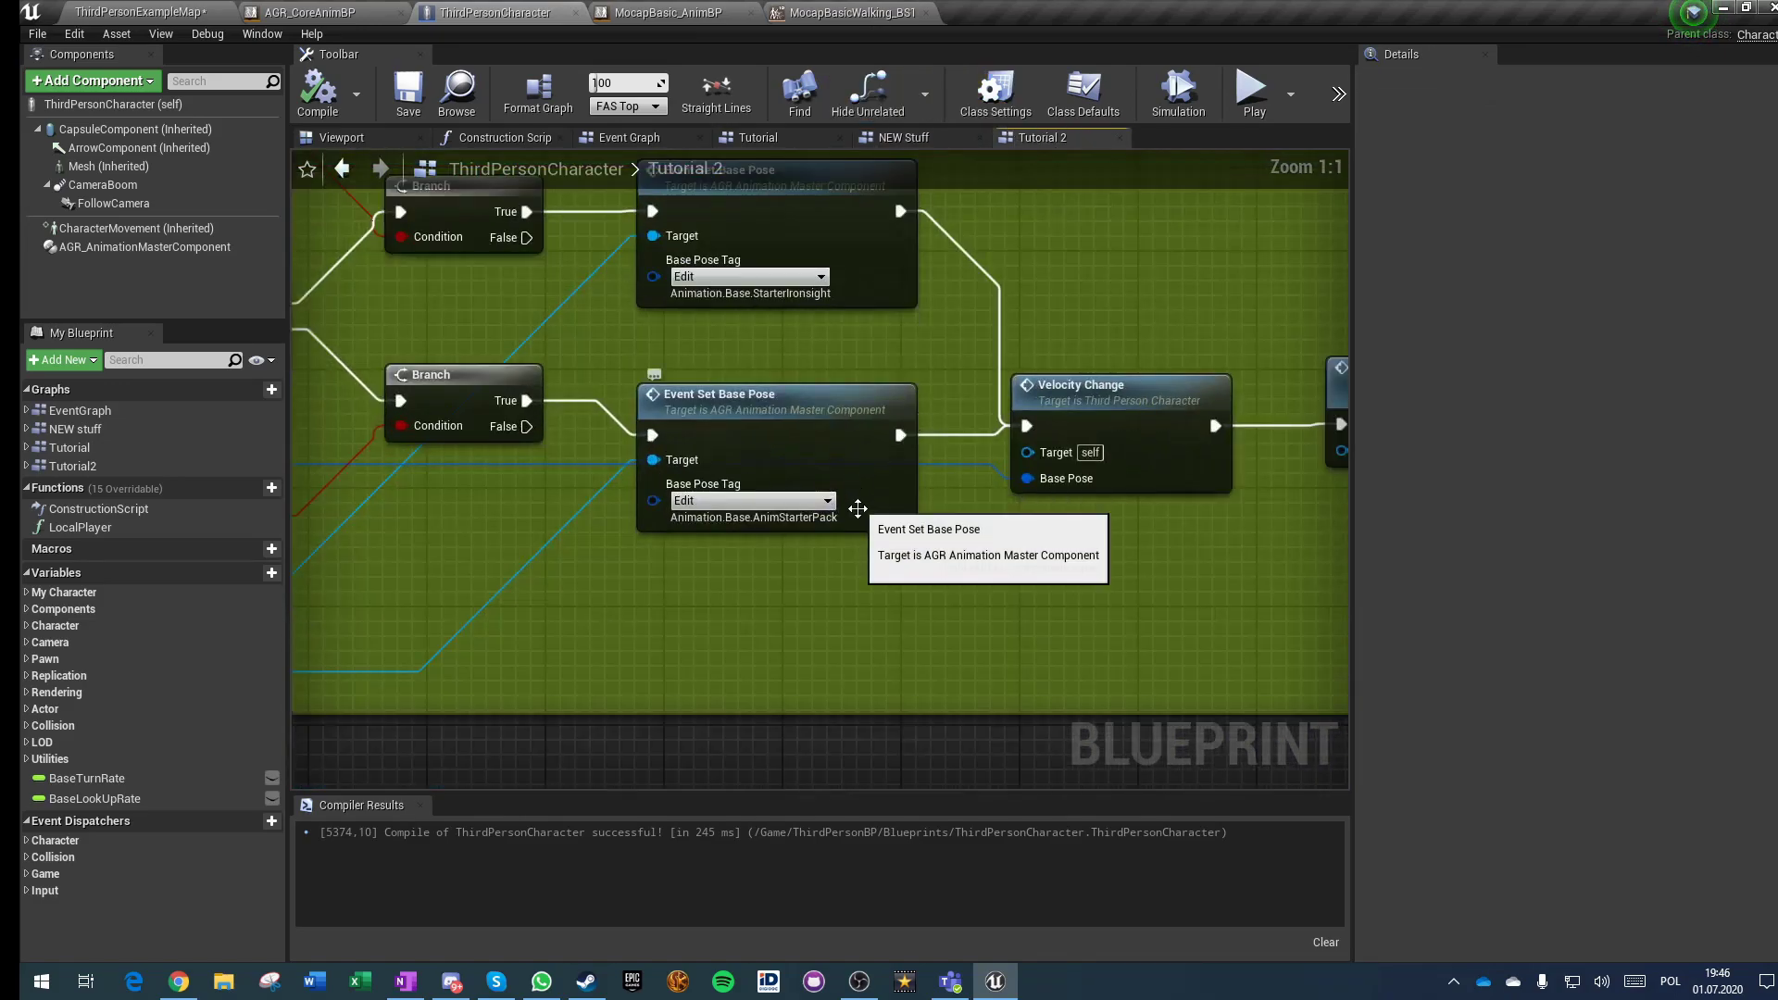
{"action": "scroll", "coordinate": [776, 583], "scroll_direction": "down", "scroll_amount": 5}
{"action": "right_click_drag", "start_coordinate": [764, 676], "coordinate": [1072, 205]}
{"action": "right_click_drag", "start_coordinate": [878, 281], "coordinate": [554, 996]}
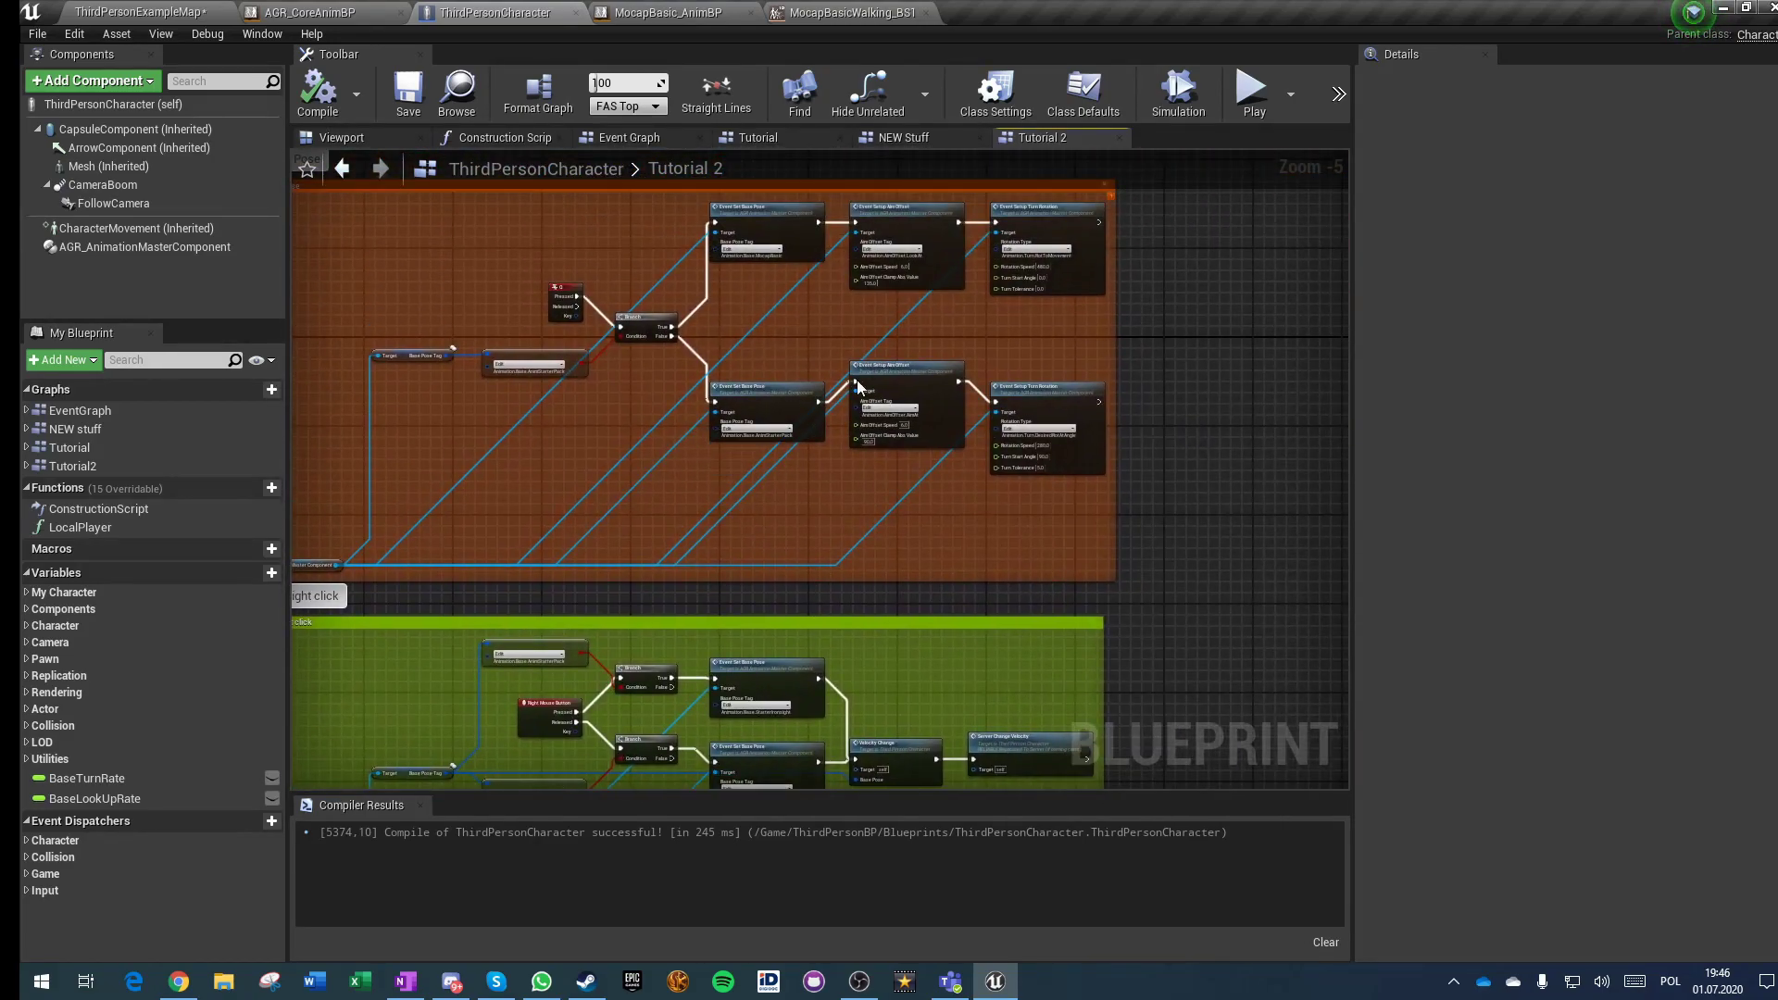
{"action": "scroll", "coordinate": [851, 387], "scroll_direction": "up", "scroll_amount": 4}
{"action": "scroll", "coordinate": [872, 397], "scroll_direction": "down", "scroll_amount": 2}
{"action": "right_click_drag", "start_coordinate": [984, 671], "coordinate": [885, 160]}
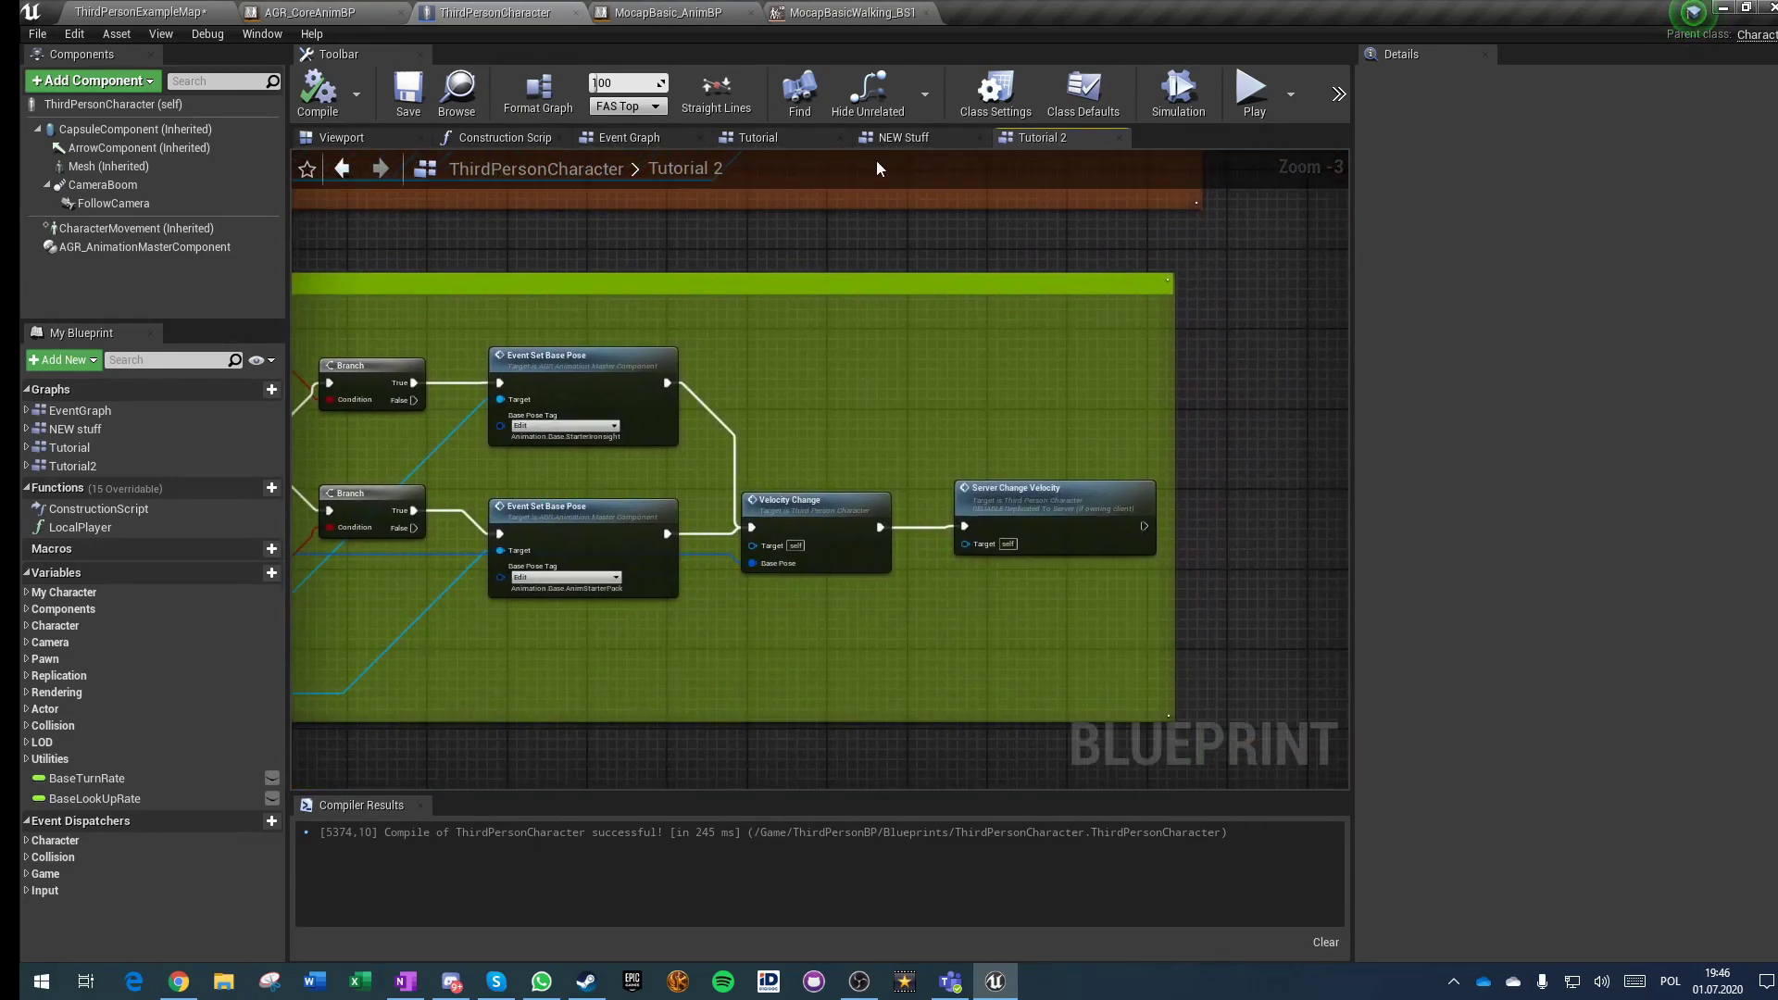
{"action": "scroll", "coordinate": [832, 483], "scroll_direction": "up", "scroll_amount": 3}
{"action": "right_click_drag", "start_coordinate": [680, 649], "coordinate": [916, 515]}
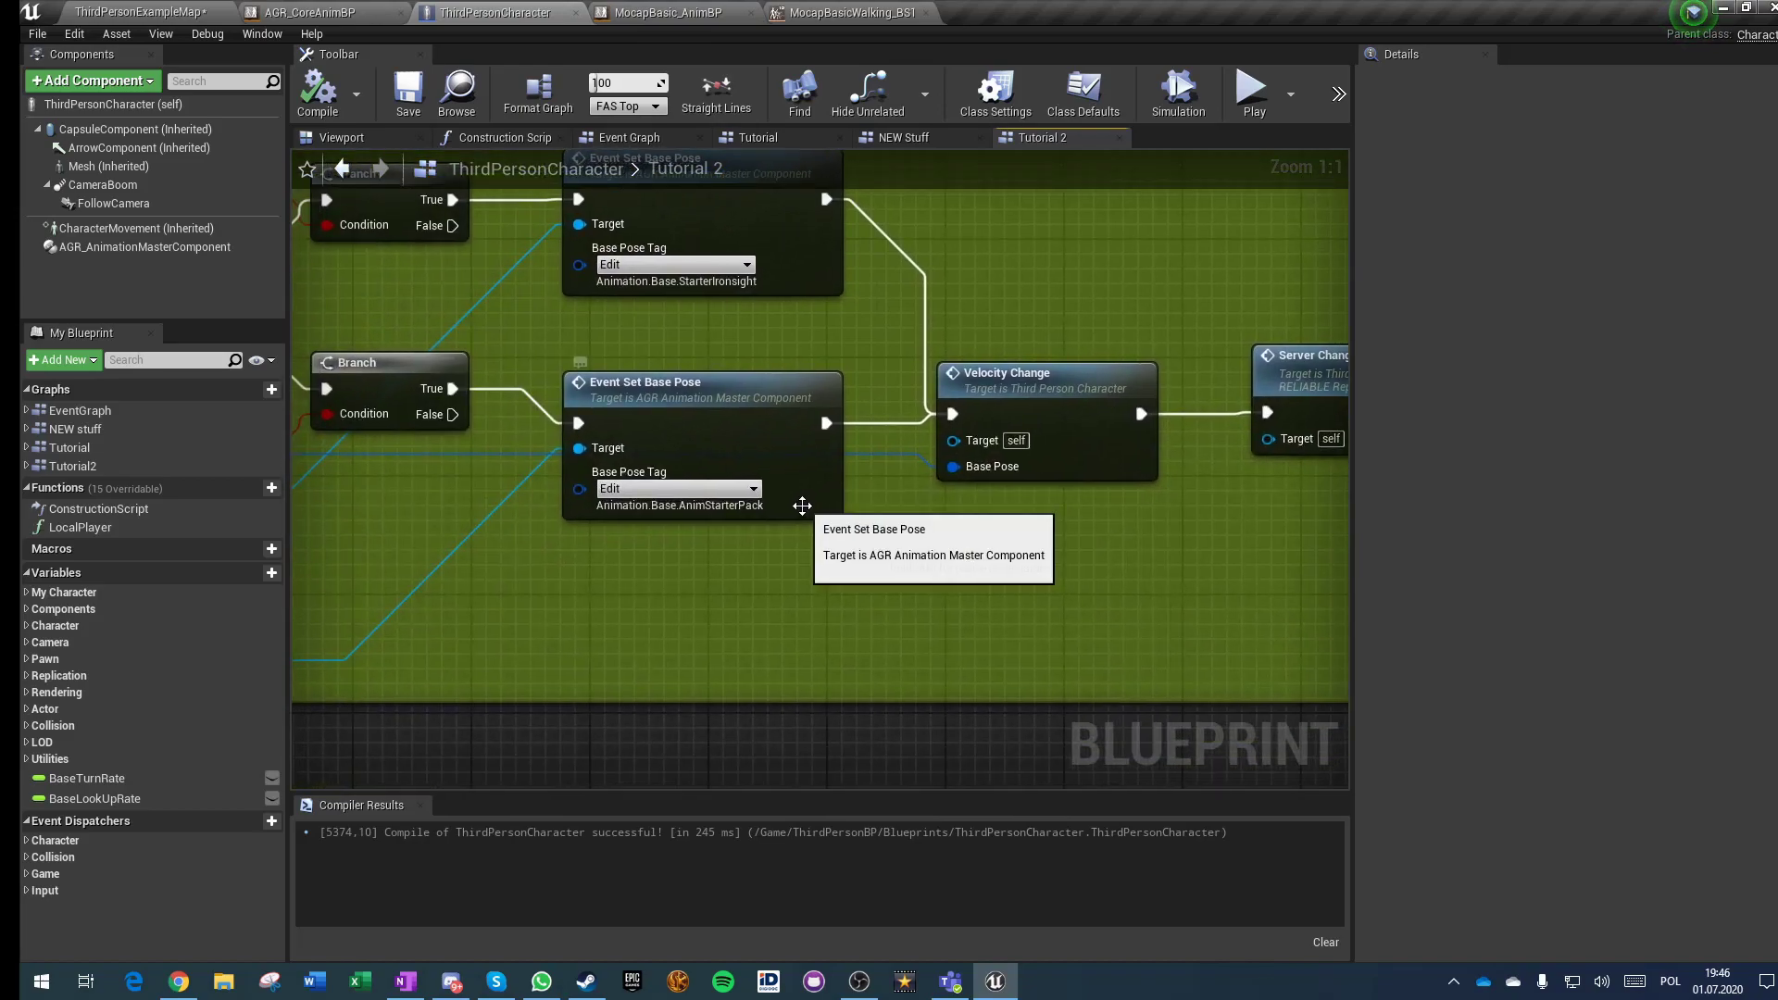
{"action": "right_click_drag", "start_coordinate": [702, 318], "coordinate": [776, 474]}
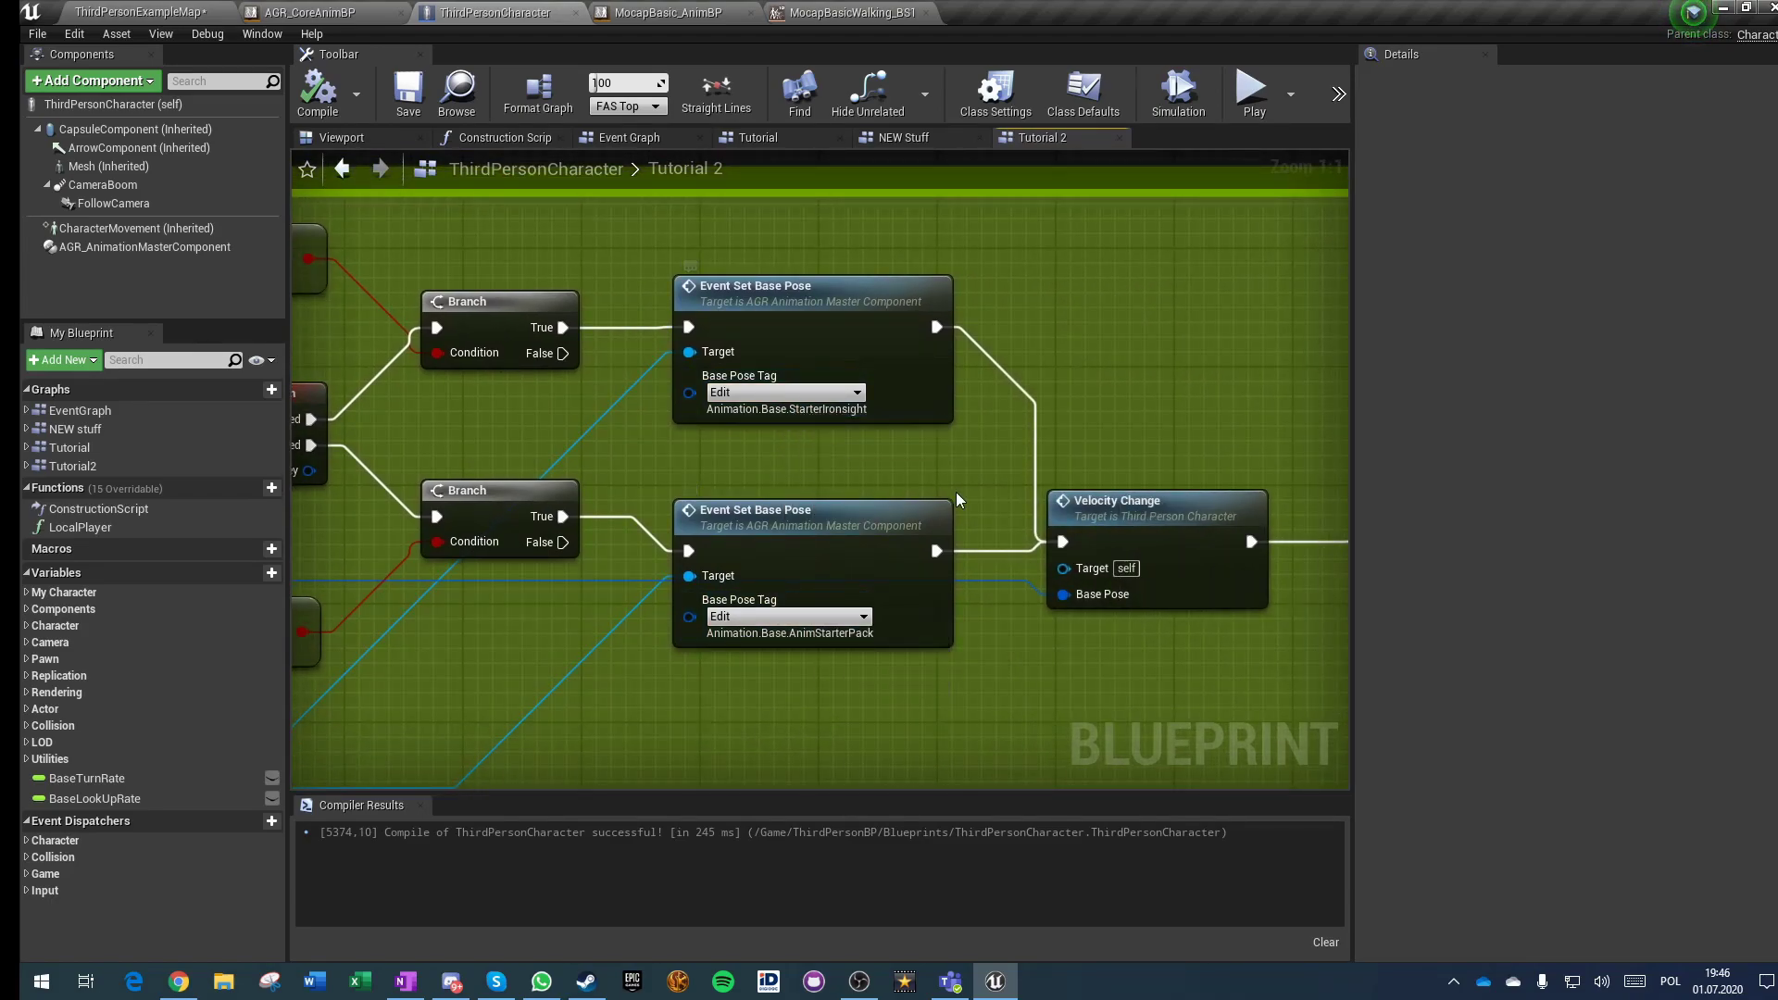
Step: Paste the Additive Alpha setter after the RotToMovement Setup Turn Rotation node in the Q logic, connect it, and set the alpha to 1
{"action": "scroll", "coordinate": [1095, 508], "scroll_direction": "down", "scroll_amount": 2}
{"action": "right_click_drag", "start_coordinate": [796, 323], "coordinate": [857, 783]}
{"action": "right_click_drag", "start_coordinate": [917, 223], "coordinate": [837, 476]}
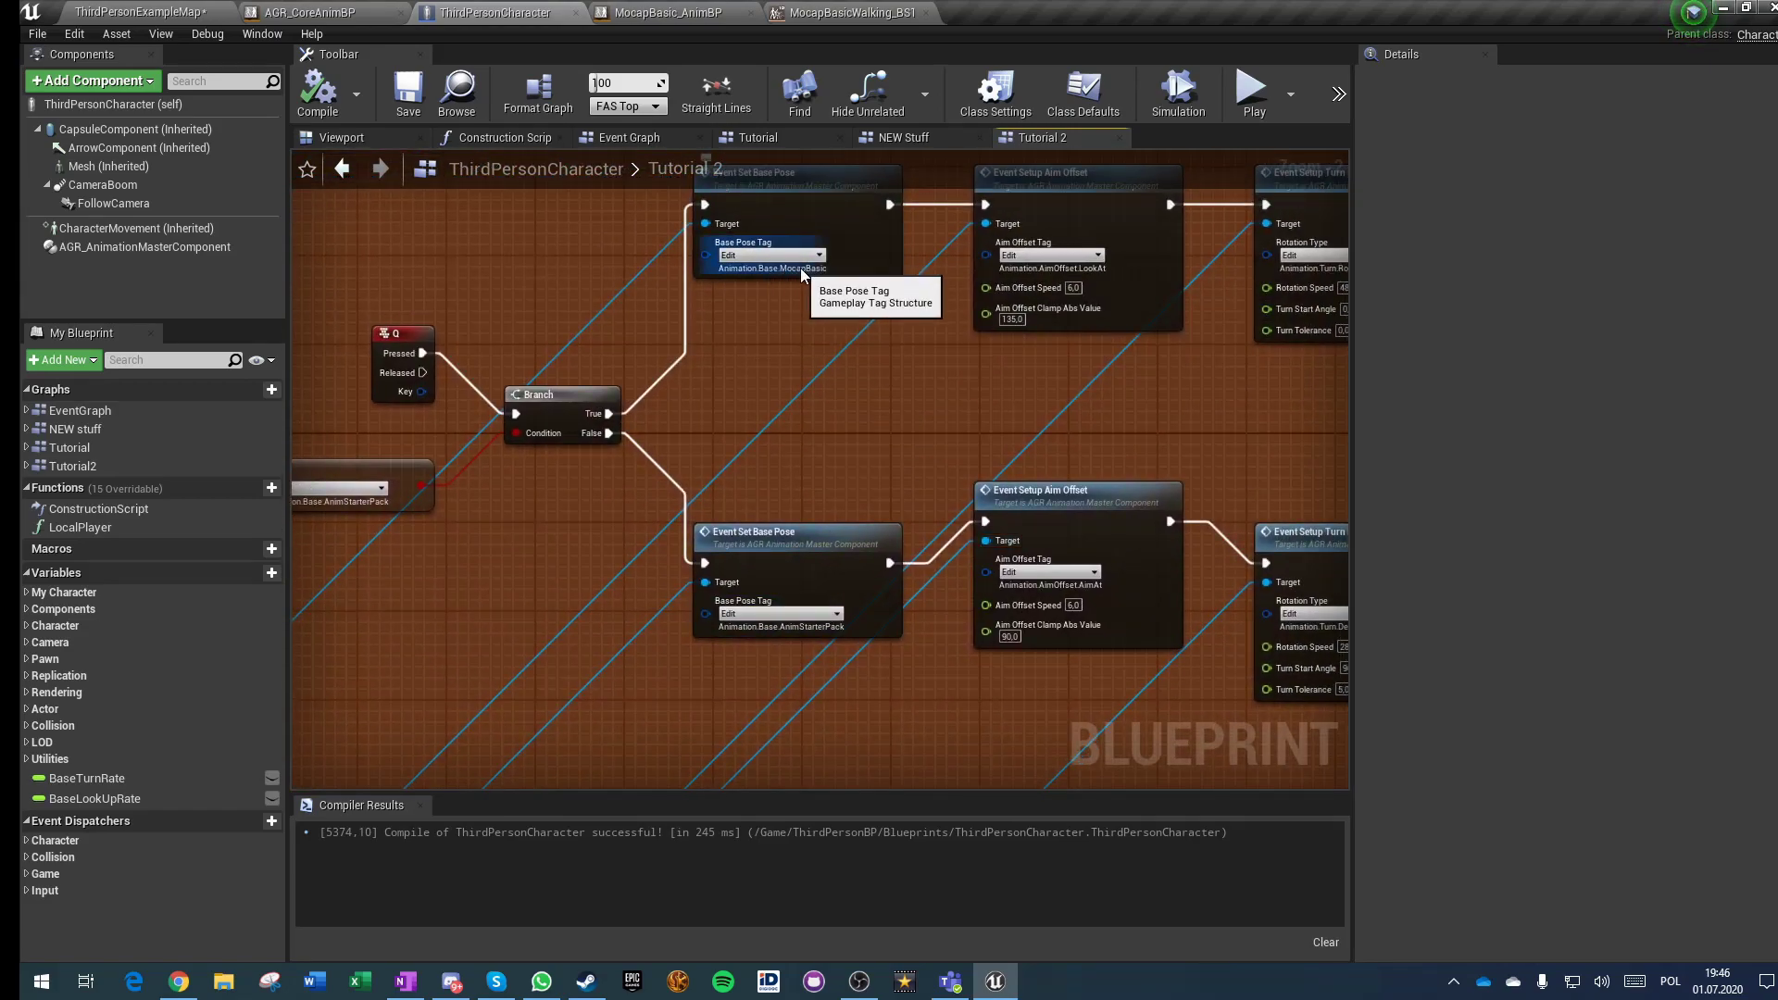
{"action": "right_click_drag", "start_coordinate": [1078, 225], "coordinate": [396, 311]}
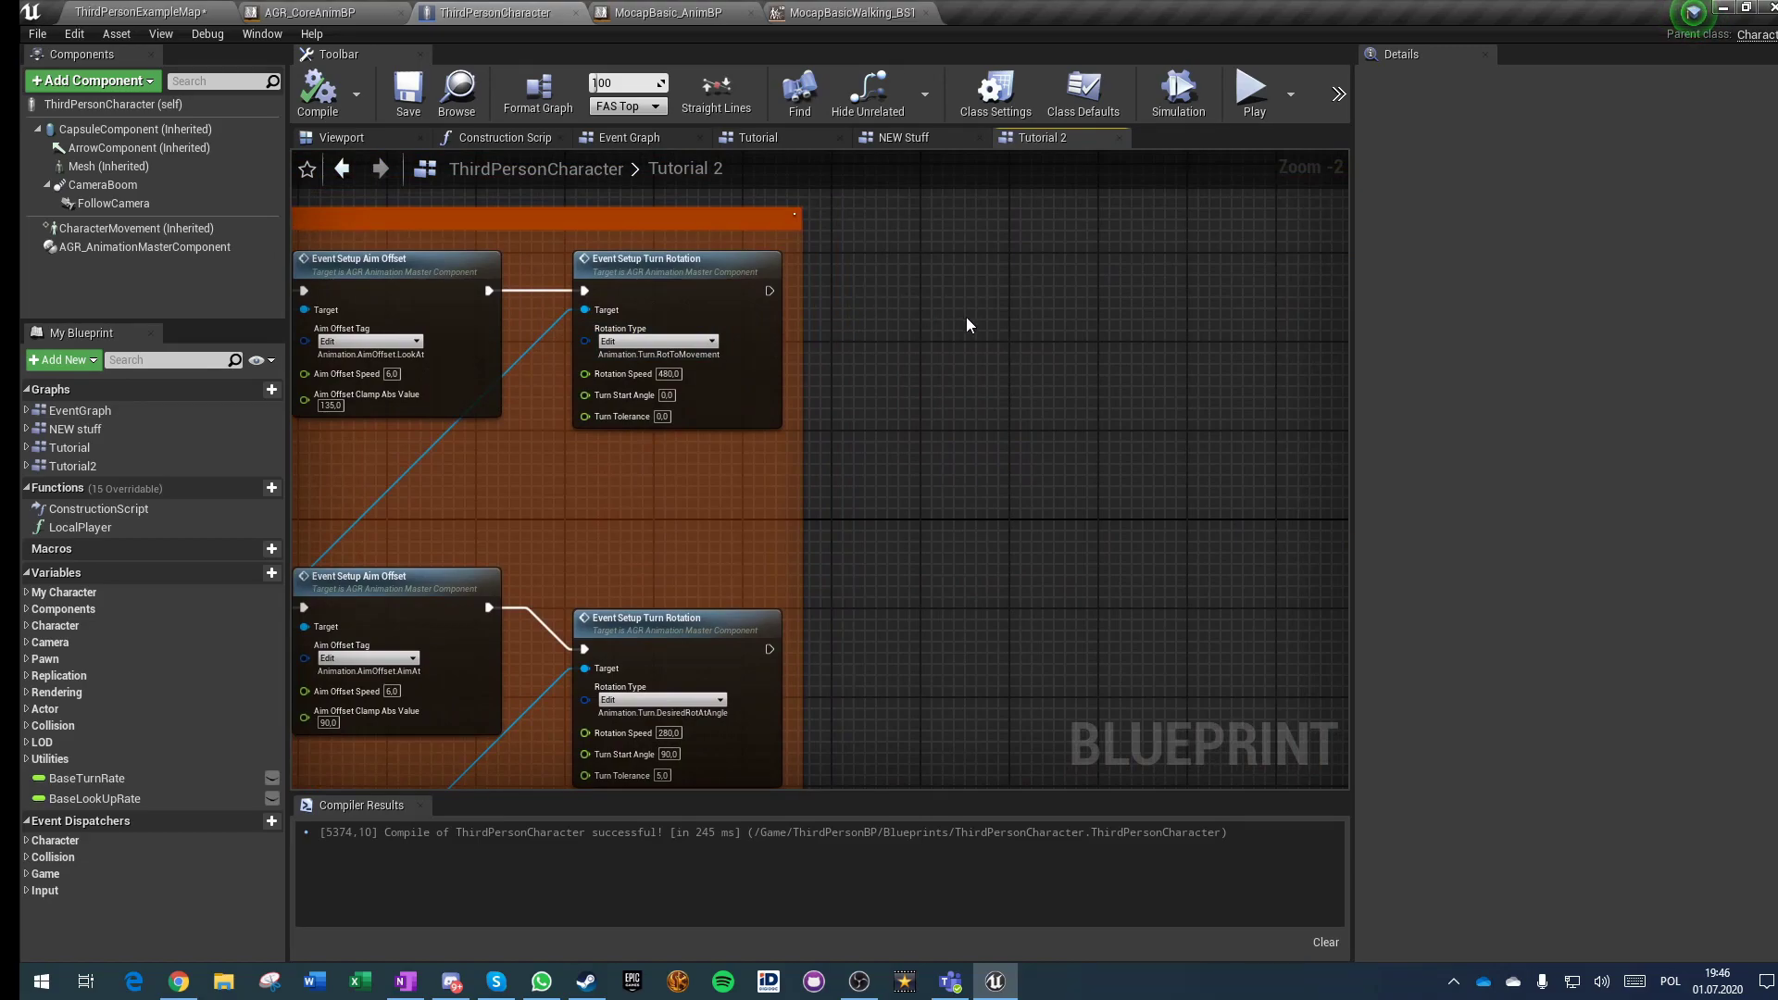
{"action": "key", "text": "ctrl+v"}
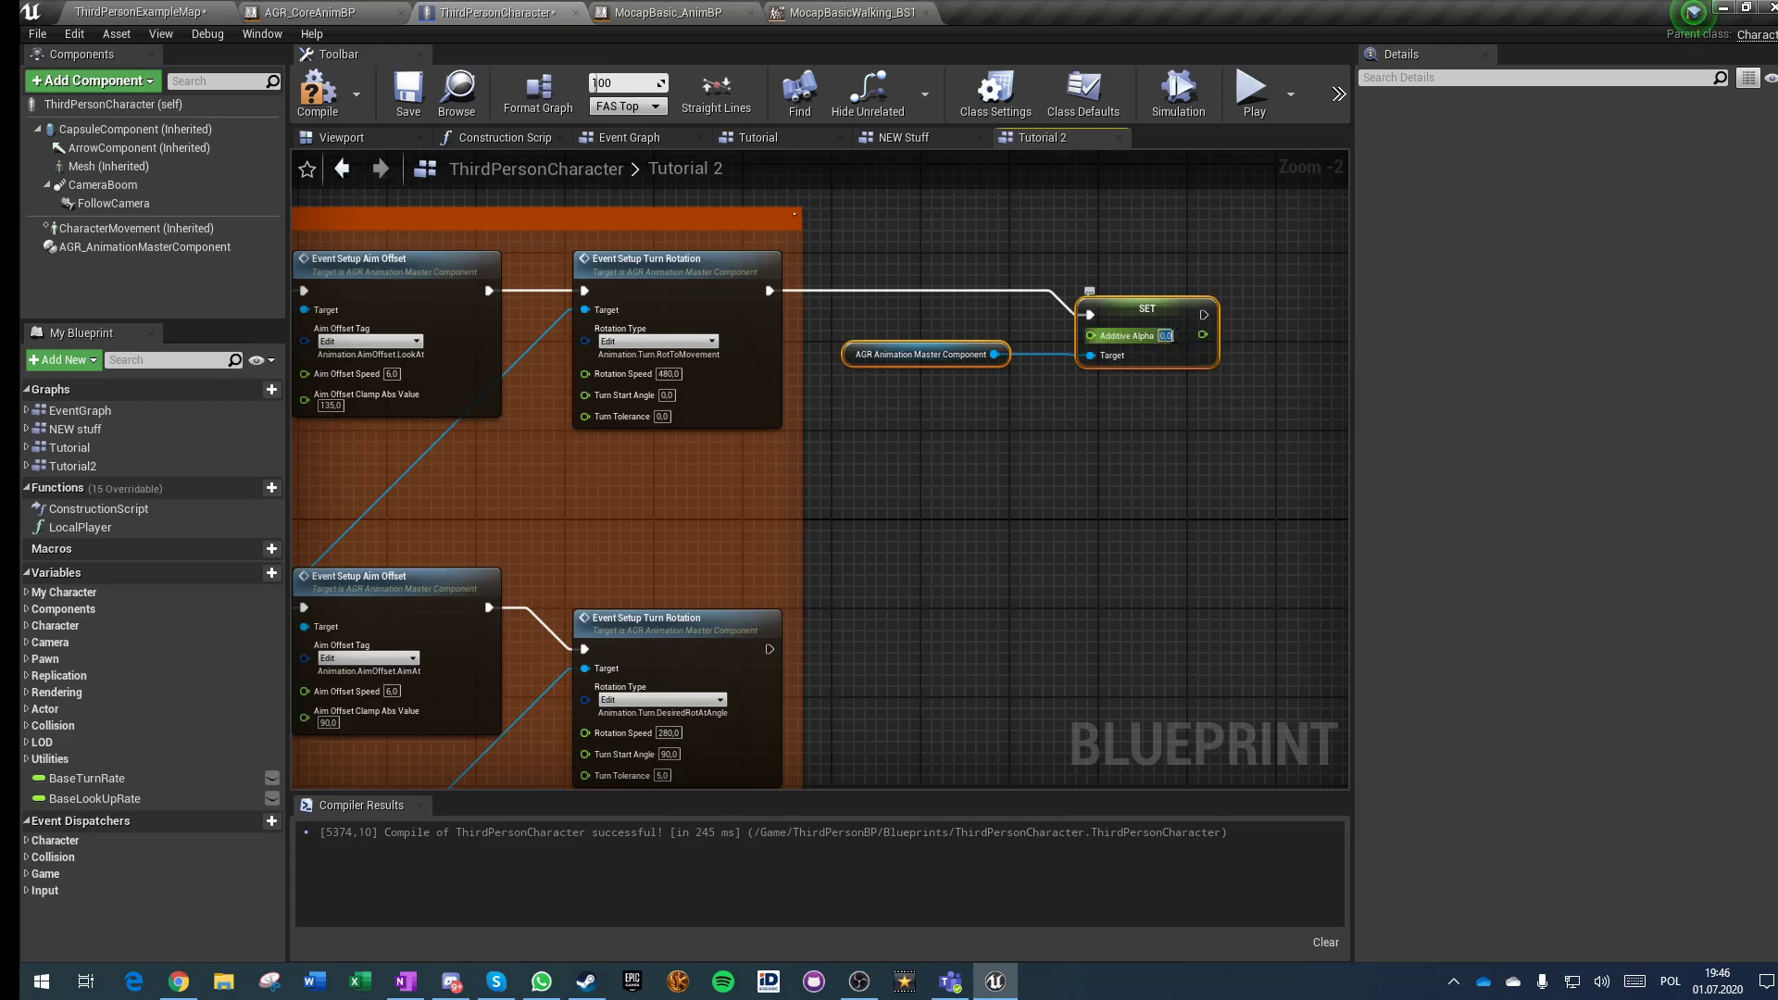
{"action": "type", "text": "1"}
Step: Place a second Additive Alpha setter after the DesiredRotAtAngle Setup Turn Rotation node, connected and aligned, with the alpha at 0
{"action": "left_click", "coordinate": [1008, 276]}
{"action": "left_click_drag", "start_coordinate": [972, 321], "coordinate": [1084, 509]}
{"action": "right_click_drag", "start_coordinate": [1083, 512], "coordinate": [1144, 320]}
{"action": "key", "text": "ctrl+v"}
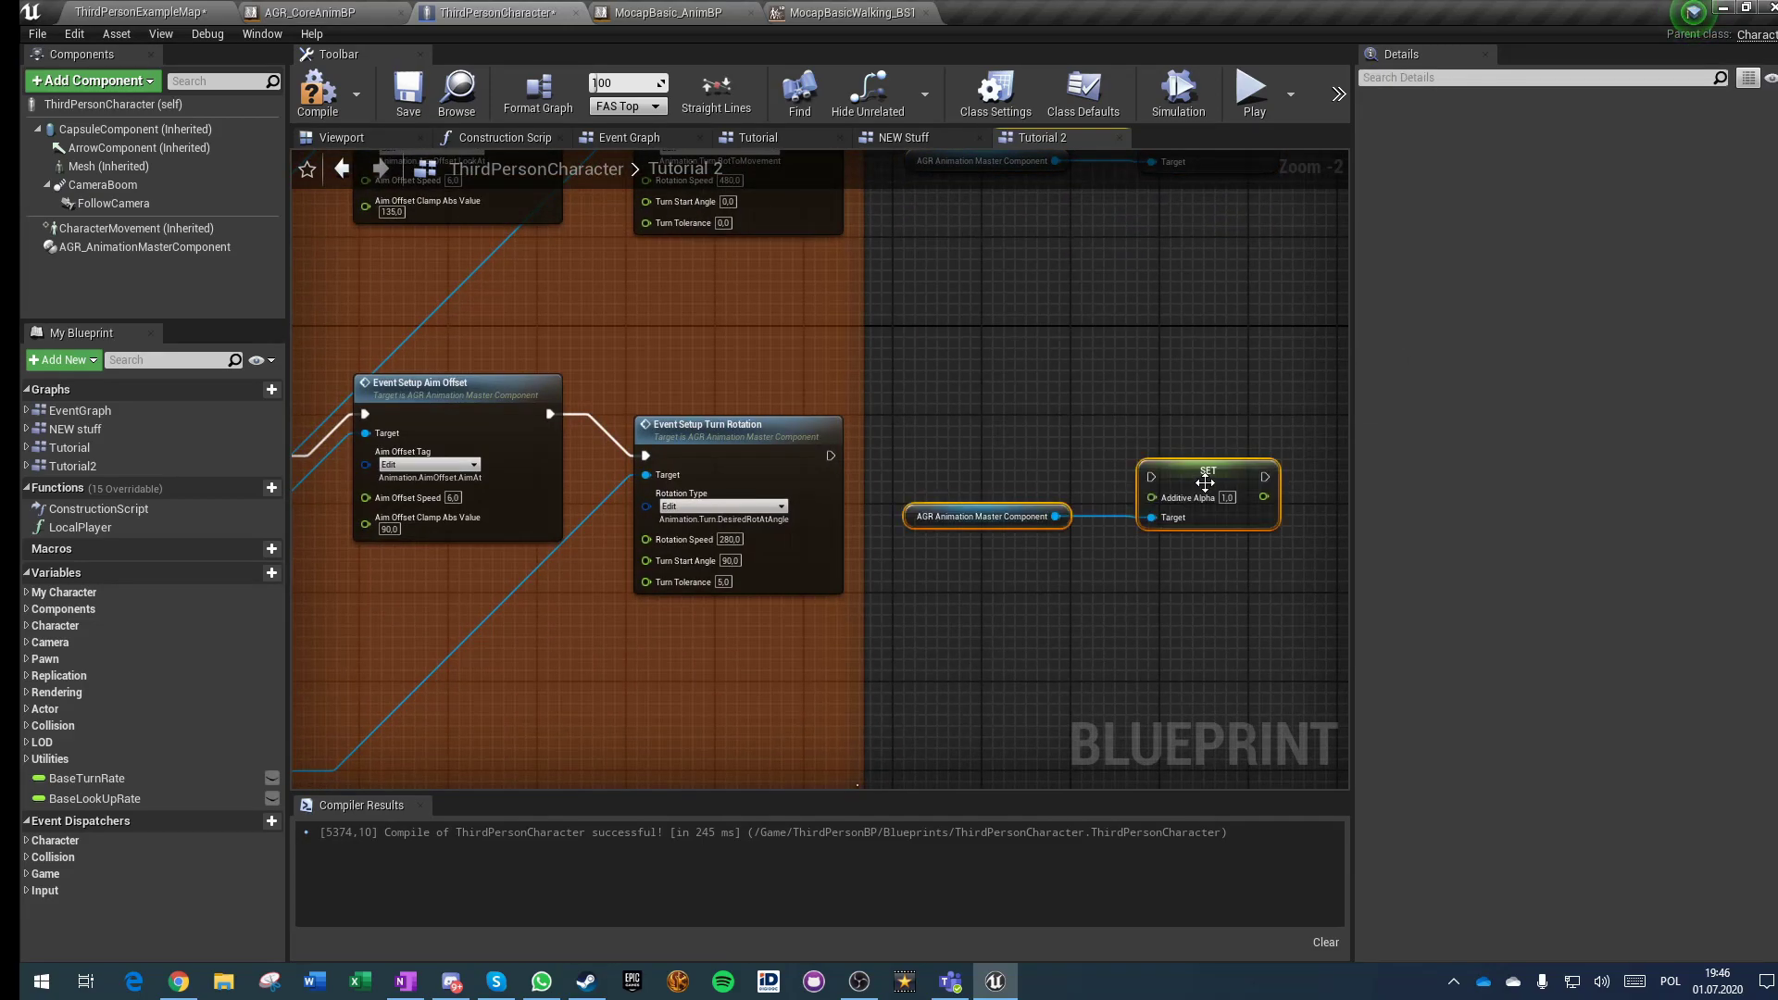
{"action": "left_click", "coordinate": [1130, 477]}
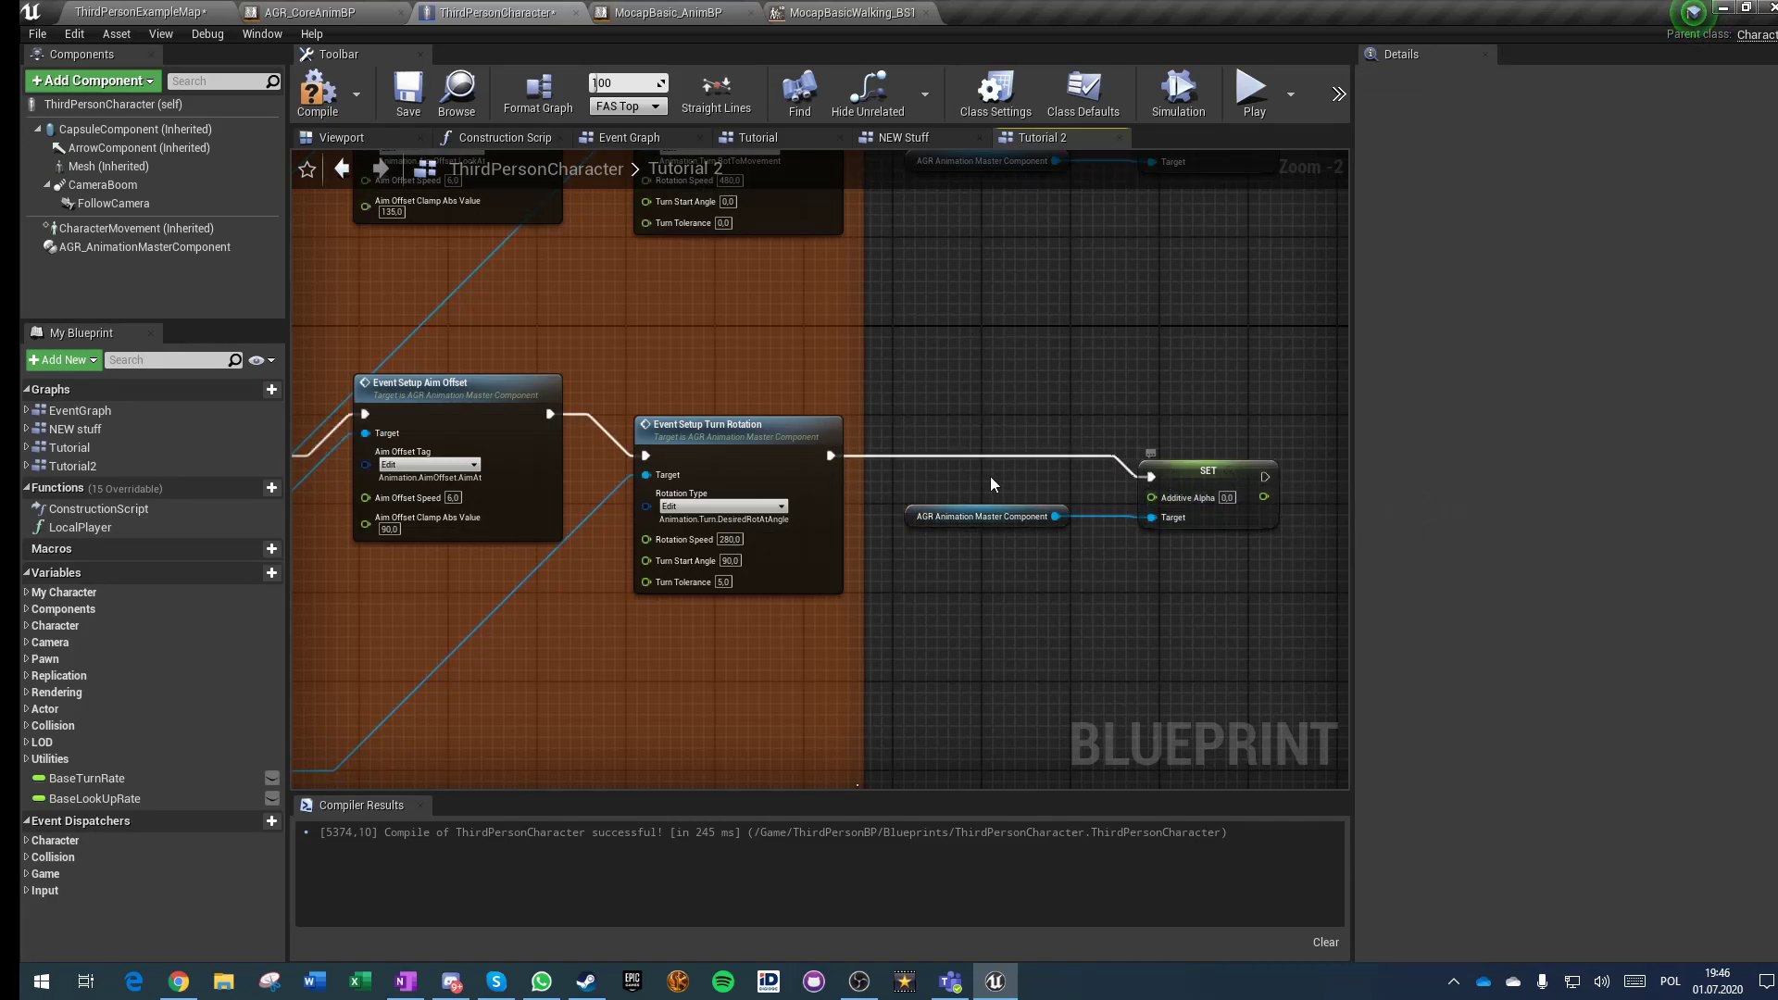
{"action": "left_click_drag", "start_coordinate": [1211, 501], "coordinate": [1221, 463]}
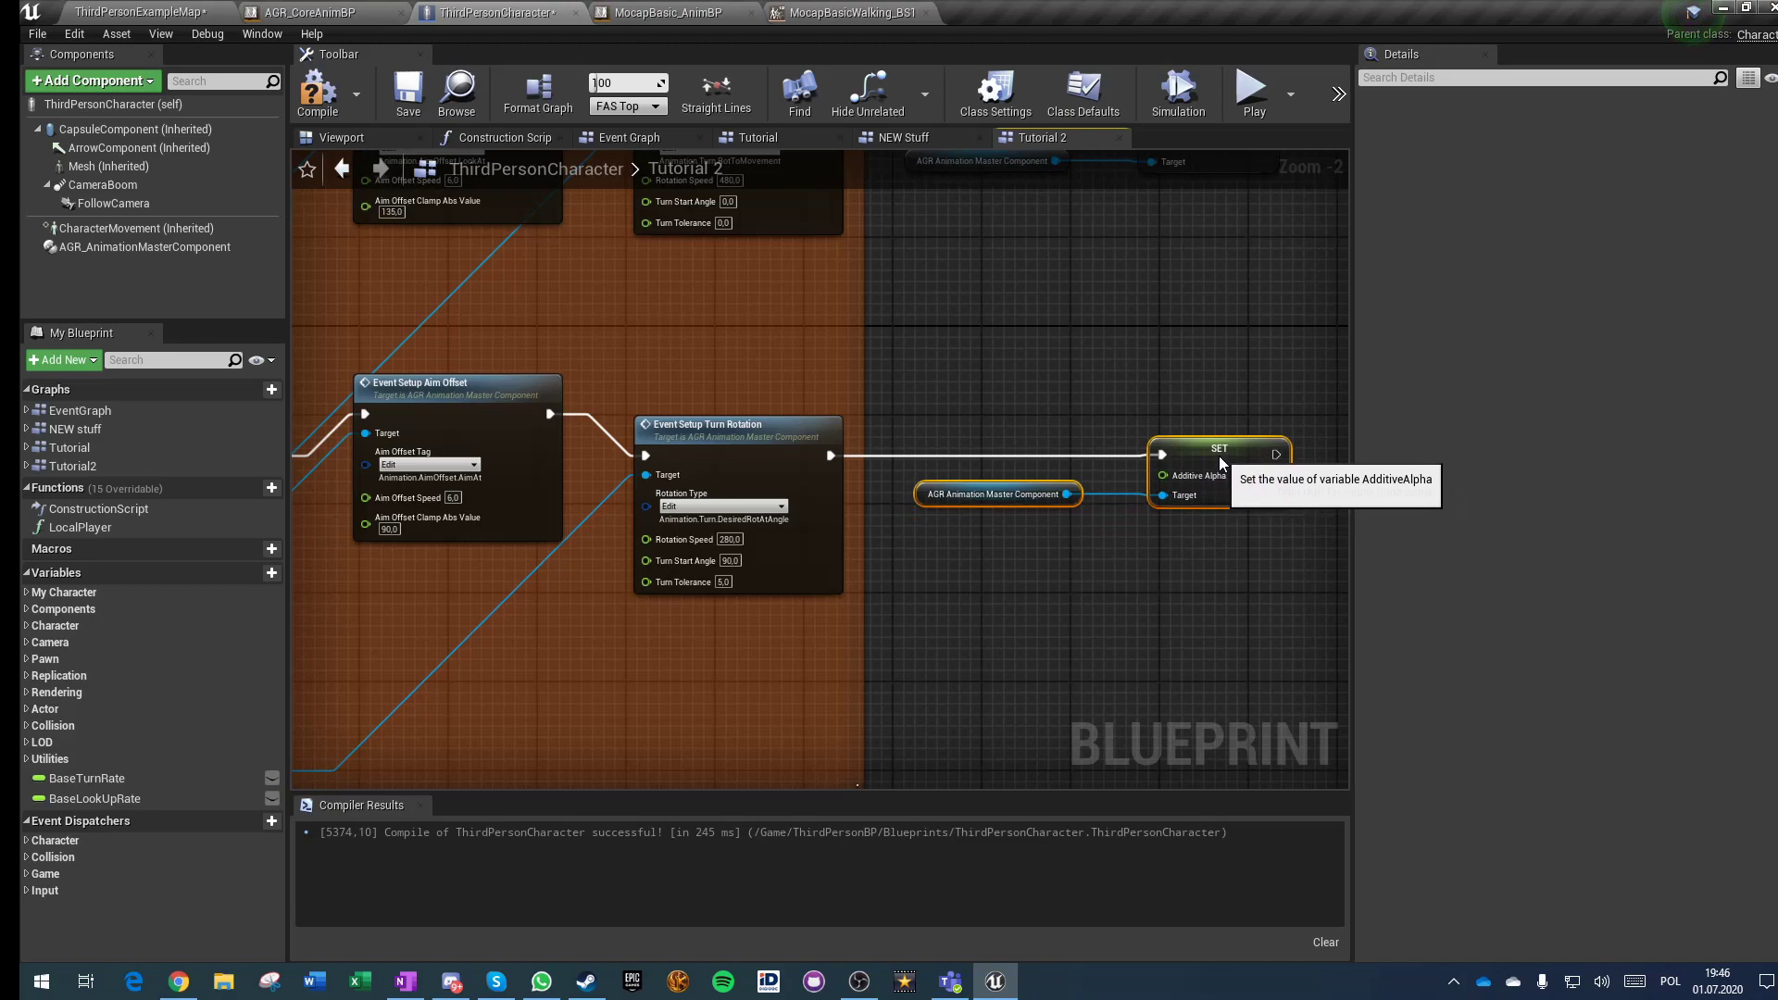
Step: Compile and save the ThirdPersonCharacter blueprint
{"action": "left_click", "coordinate": [1123, 661]}
{"action": "left_click", "coordinate": [311, 99]}
{"action": "left_click", "coordinate": [407, 93]}
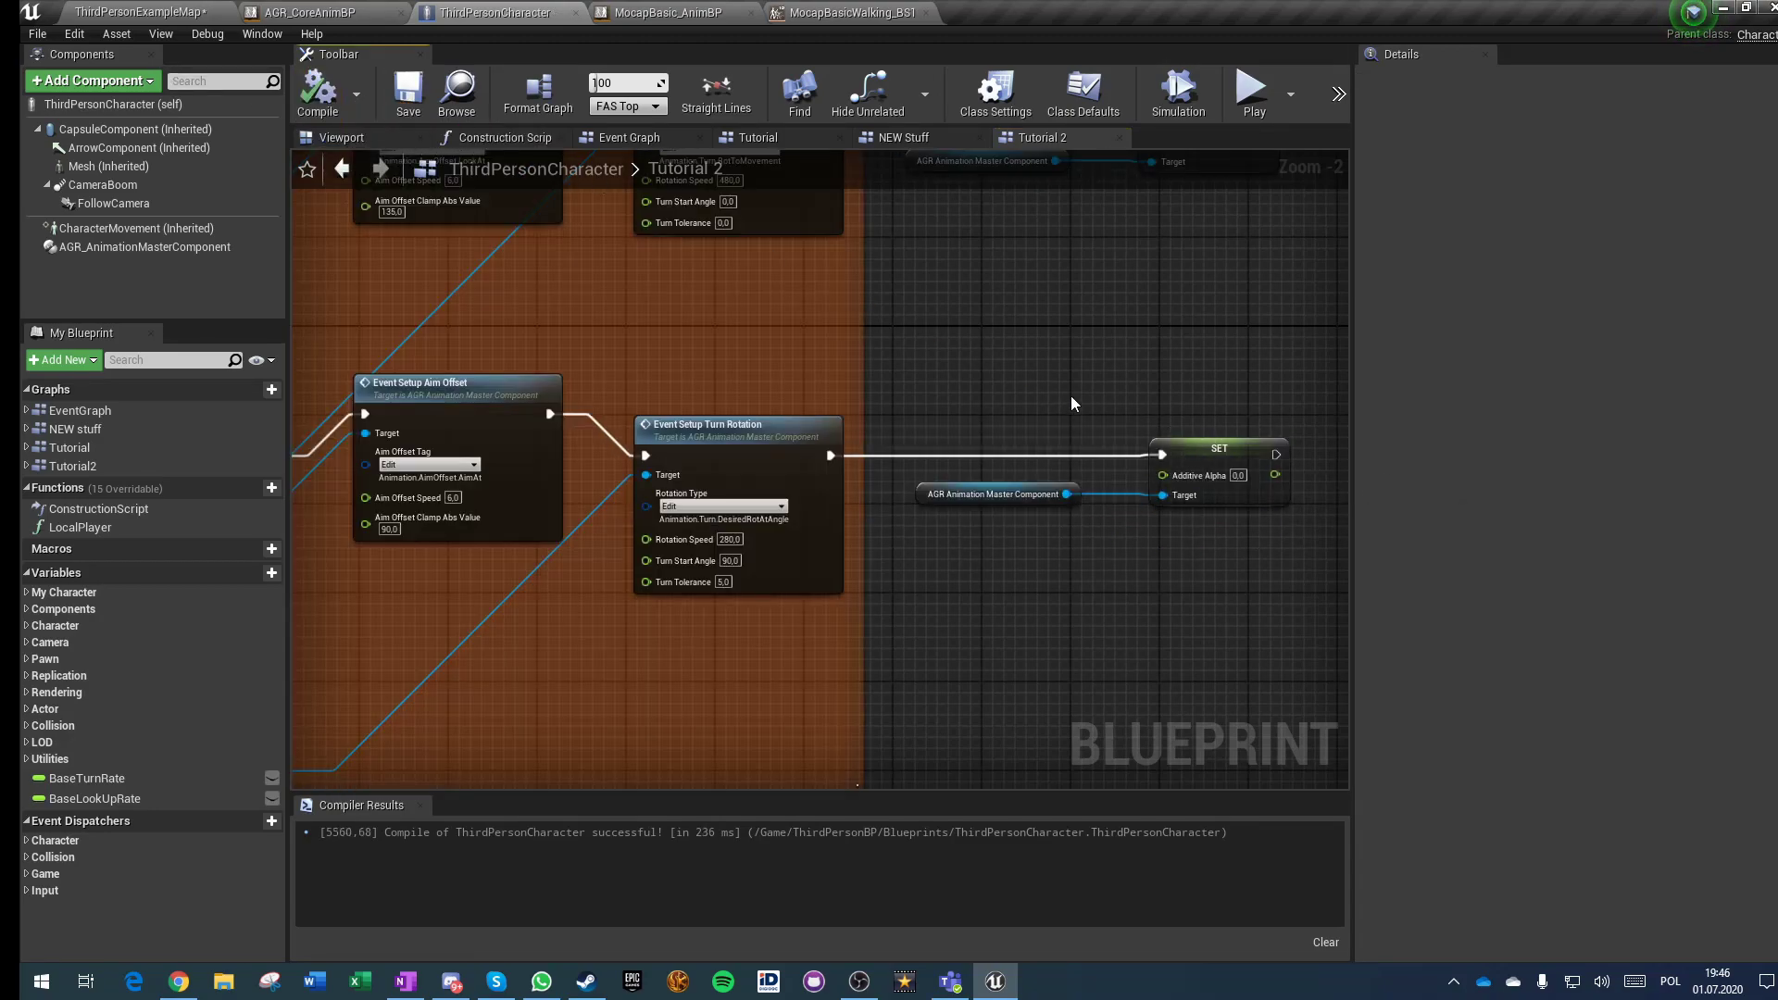
Step: Add the new Additive Alpha setter nodes to the Q key logic's orange comment block and save the blueprint
{"action": "left_click_drag", "start_coordinate": [1302, 407], "coordinate": [1068, 596]}
{"action": "right_click_drag", "start_coordinate": [370, 649], "coordinate": [1283, 445]}
{"action": "right_click_drag", "start_coordinate": [445, 536], "coordinate": [764, 500]}
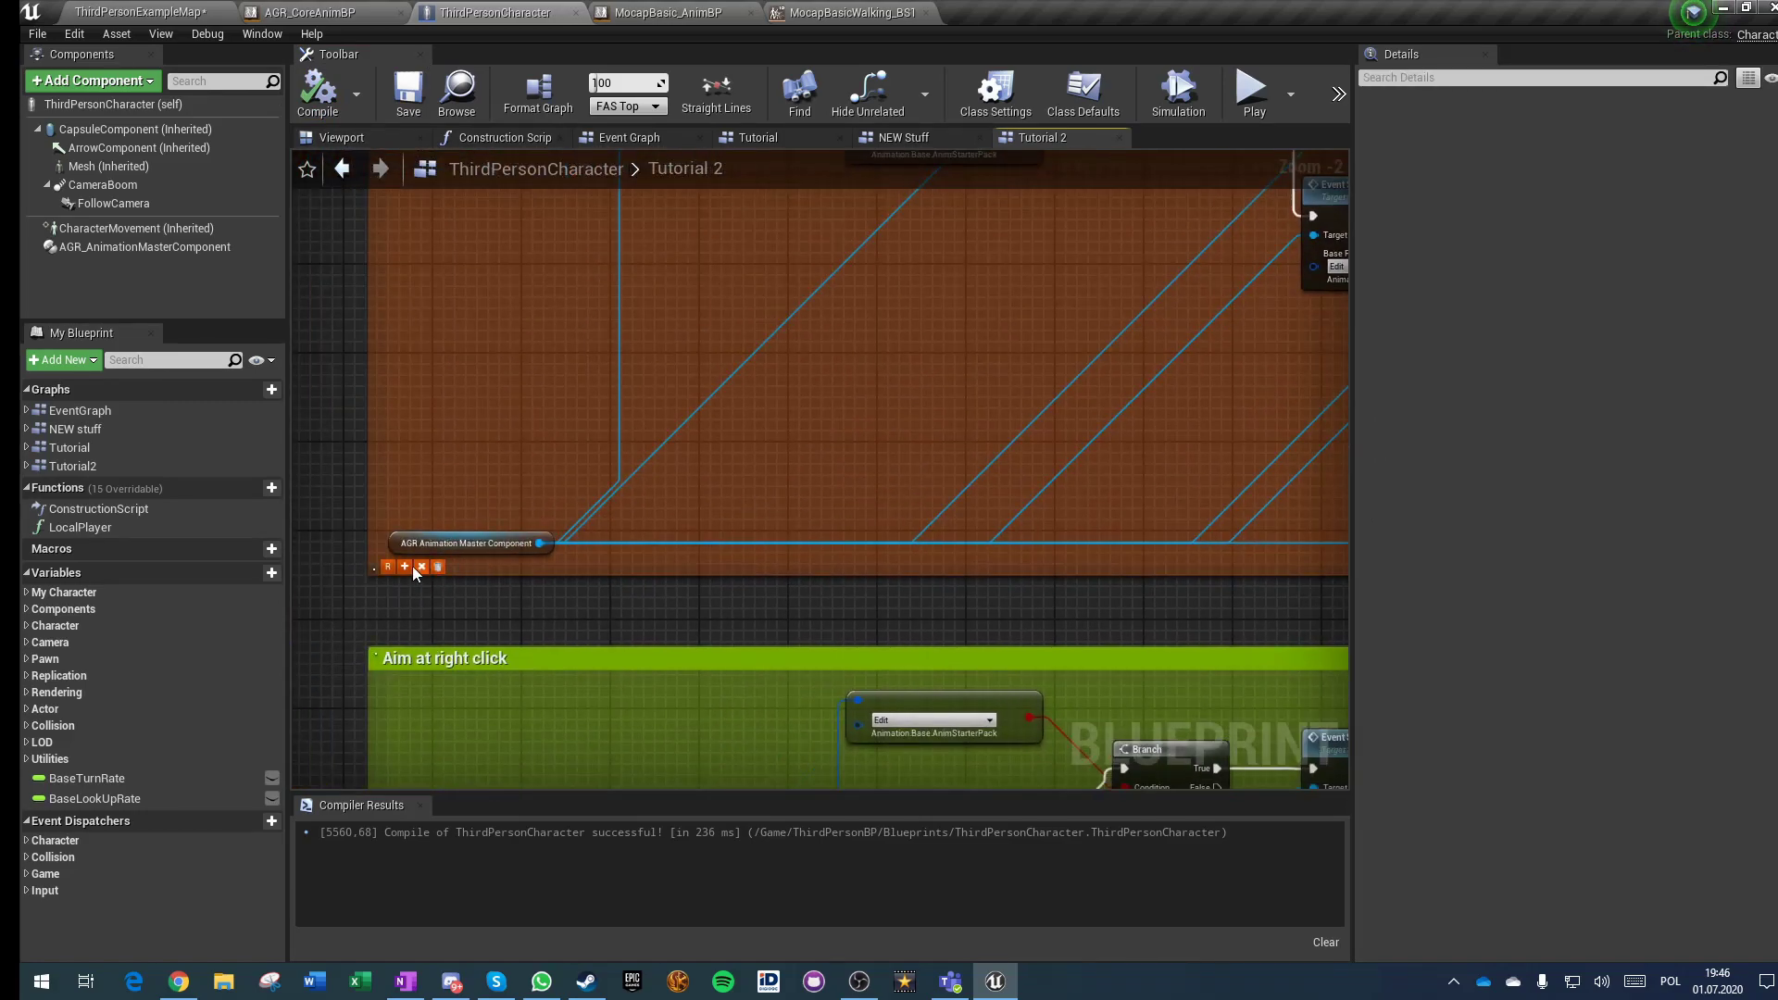
{"action": "left_click", "coordinate": [405, 567]}
{"action": "right_click_drag", "start_coordinate": [981, 329], "coordinate": [297, 623]}
{"action": "right_click_drag", "start_coordinate": [1091, 341], "coordinate": [579, 468]}
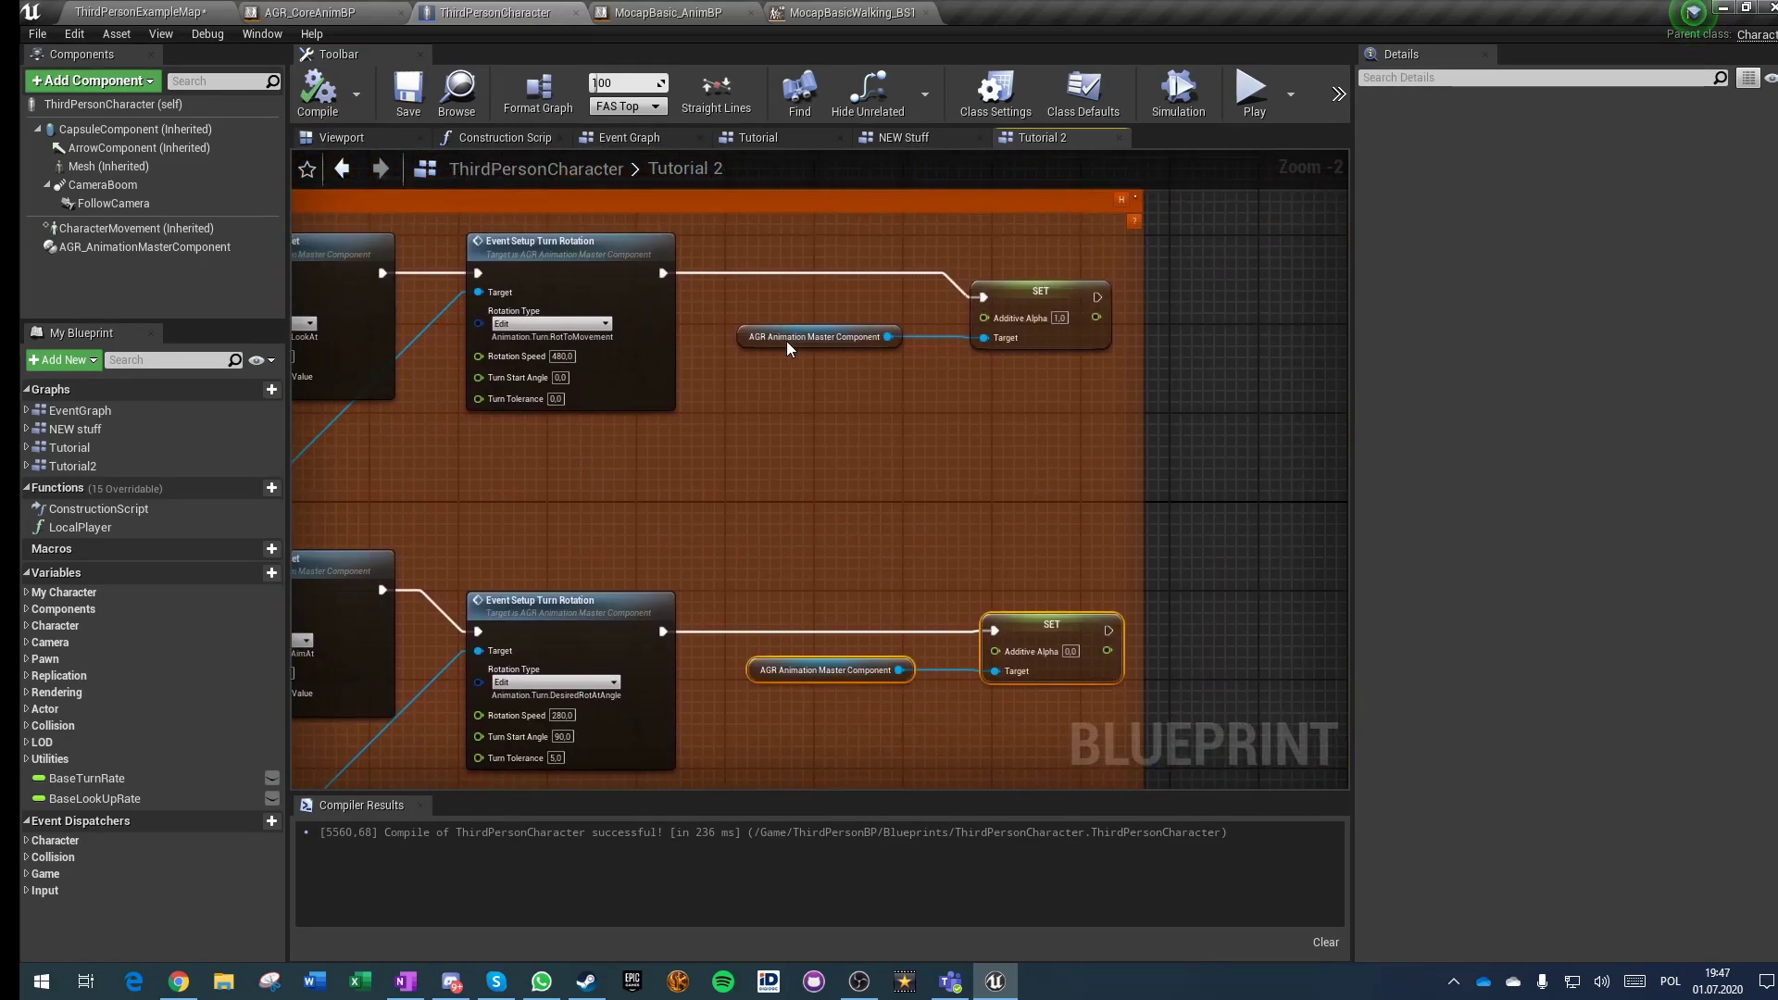
{"action": "right_click_drag", "start_coordinate": [337, 613], "coordinate": [1343, 452]}
{"action": "right_click_drag", "start_coordinate": [453, 643], "coordinate": [759, 397]}
{"action": "right_click_drag", "start_coordinate": [396, 598], "coordinate": [654, 575]}
{"action": "right_click_drag", "start_coordinate": [1059, 388], "coordinate": [263, 578]}
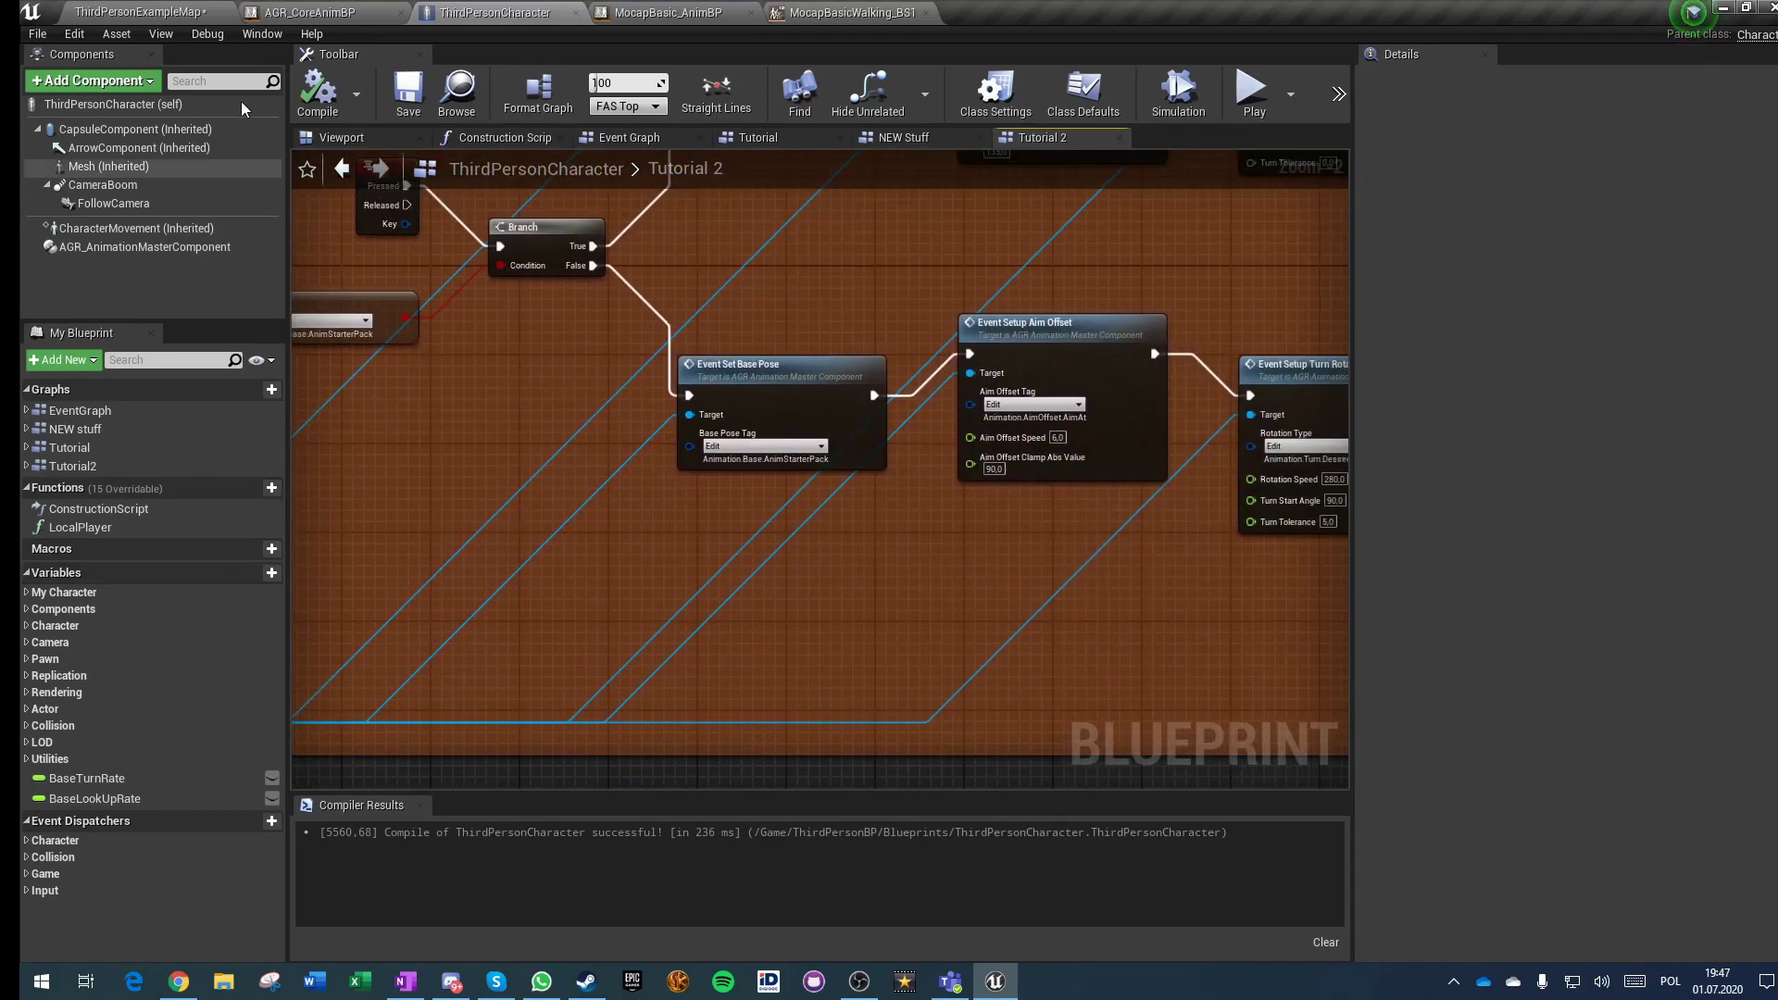
{"action": "left_click", "coordinate": [406, 93]}
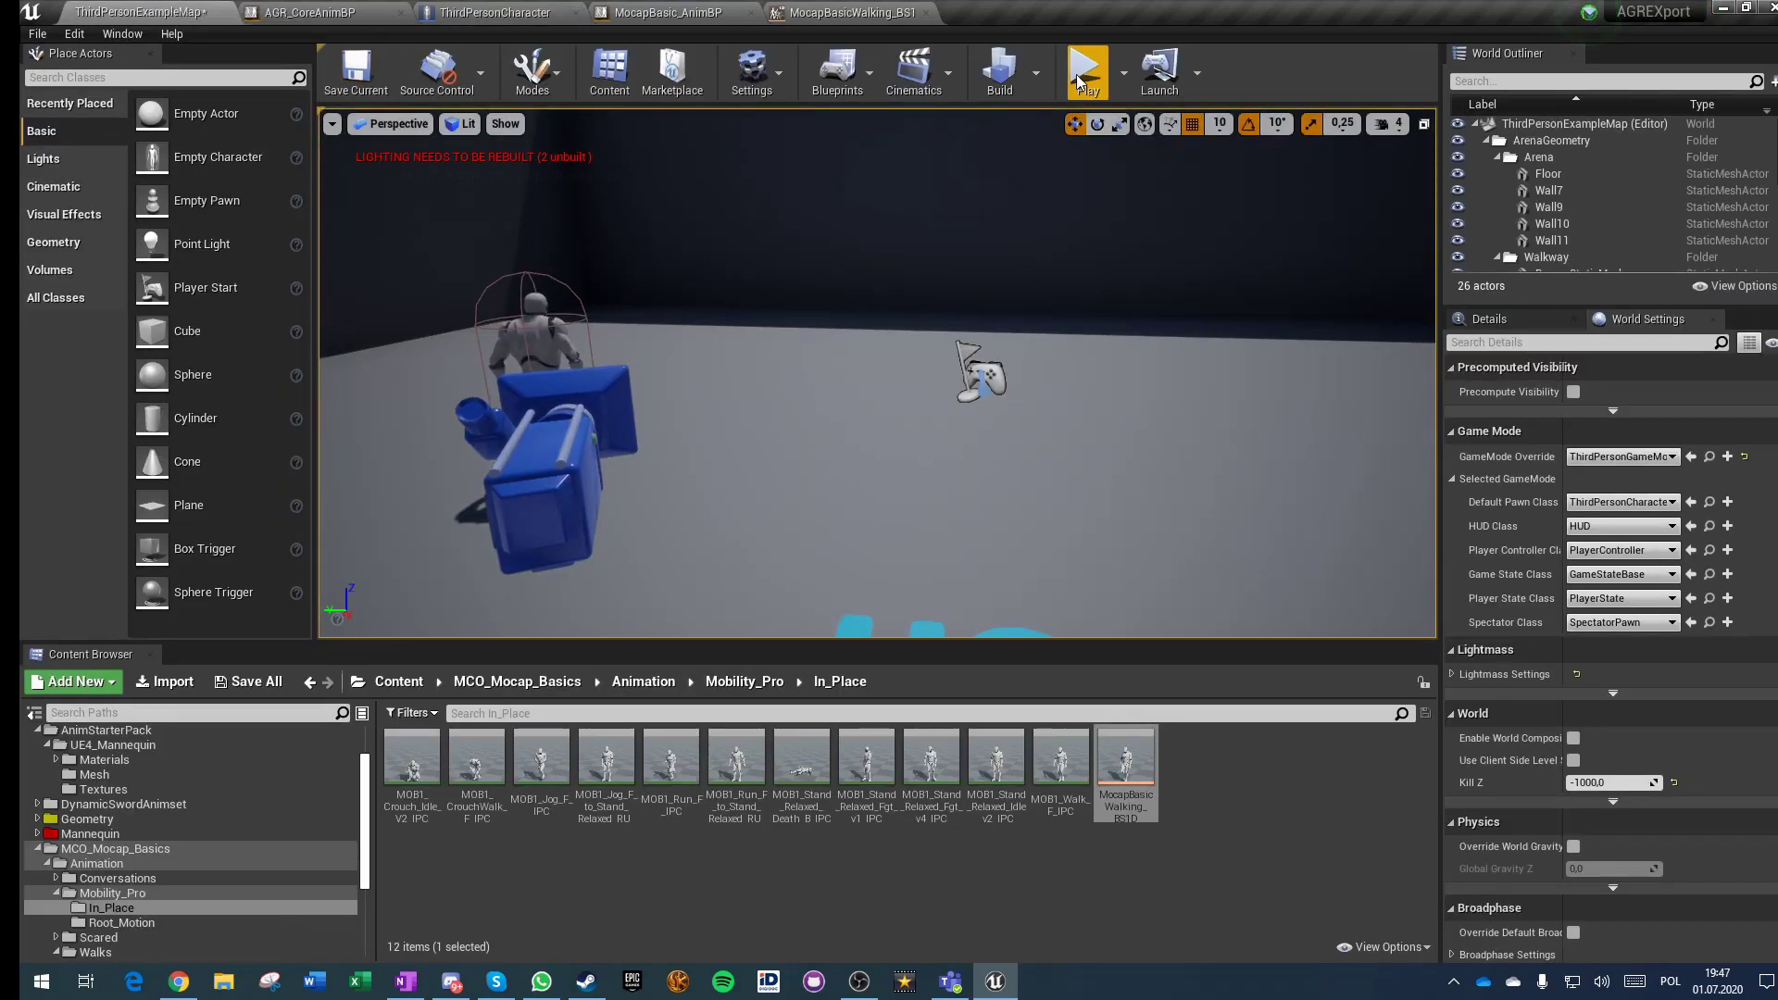
Step: Set the play options in ThirdPersonExampleMap to one player with net mode Play Offline
{"action": "left_click", "coordinate": [1077, 81]}
{"action": "key", "text": "Escape"}
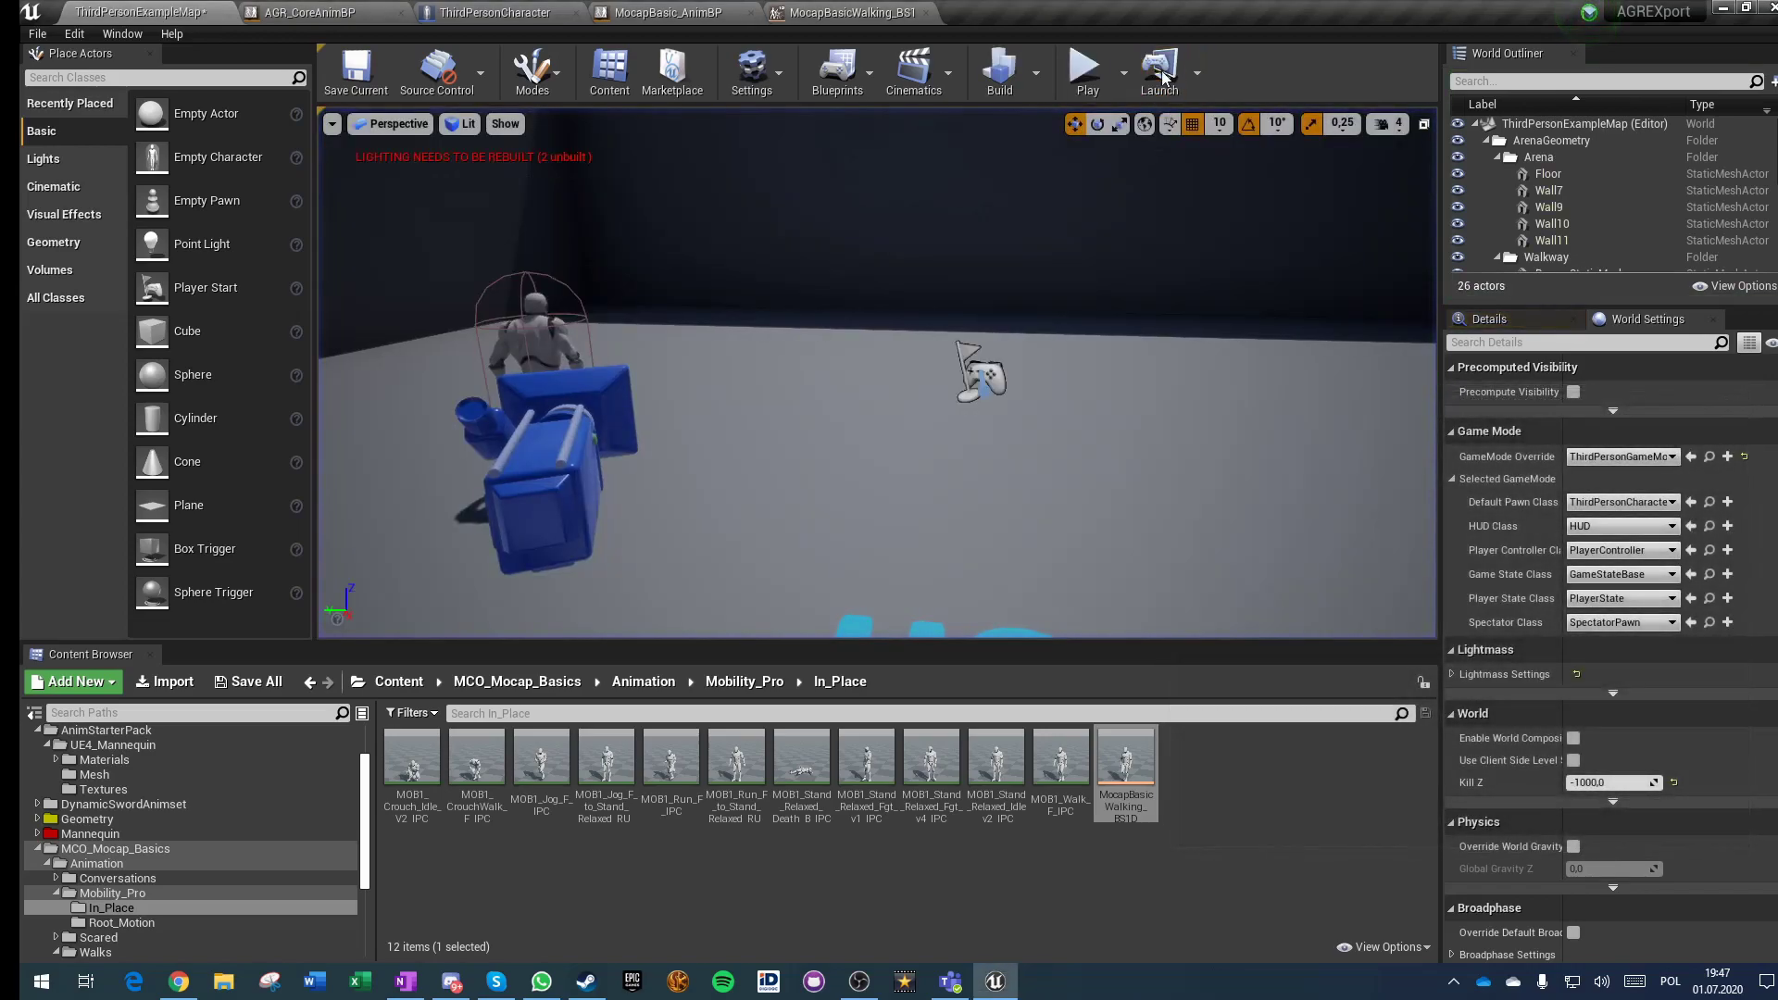
{"action": "left_click", "coordinate": [1124, 74]}
{"action": "left_click", "coordinate": [1232, 409]}
{"action": "left_click", "coordinate": [1228, 425]}
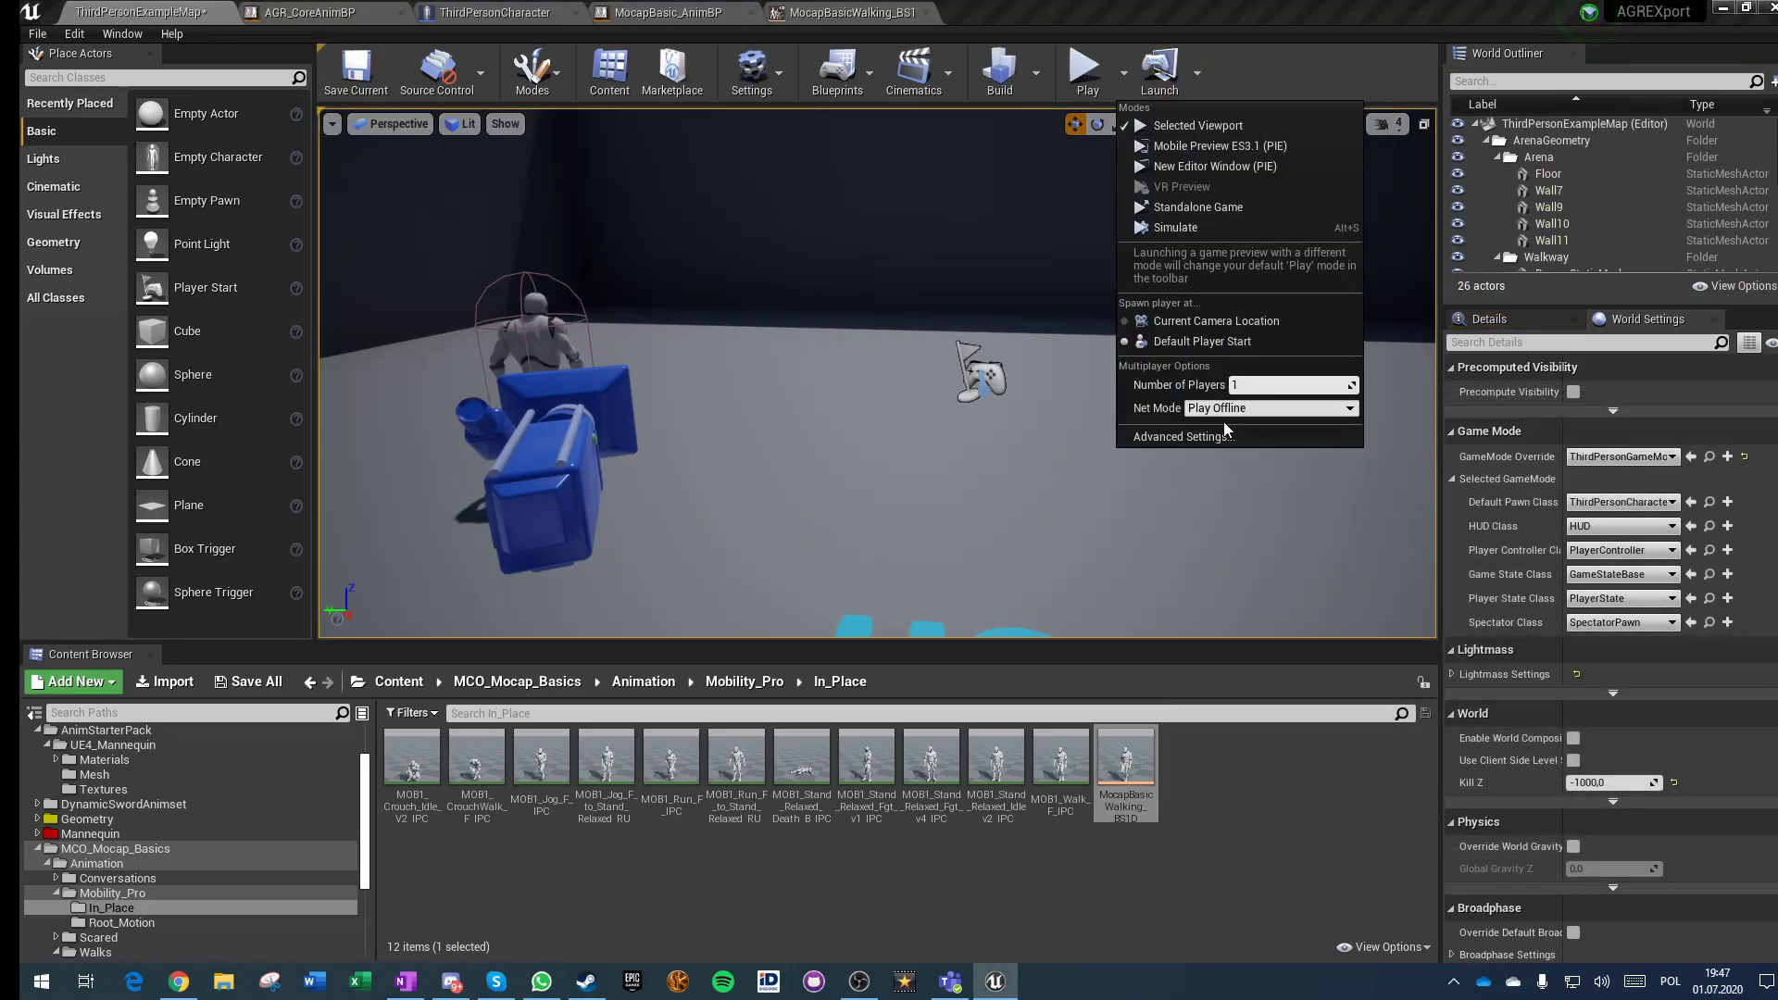
Step: Playtest the character full screen, running in several directions to check the foot animation, and stop the session
{"action": "left_click", "coordinate": [1086, 76]}
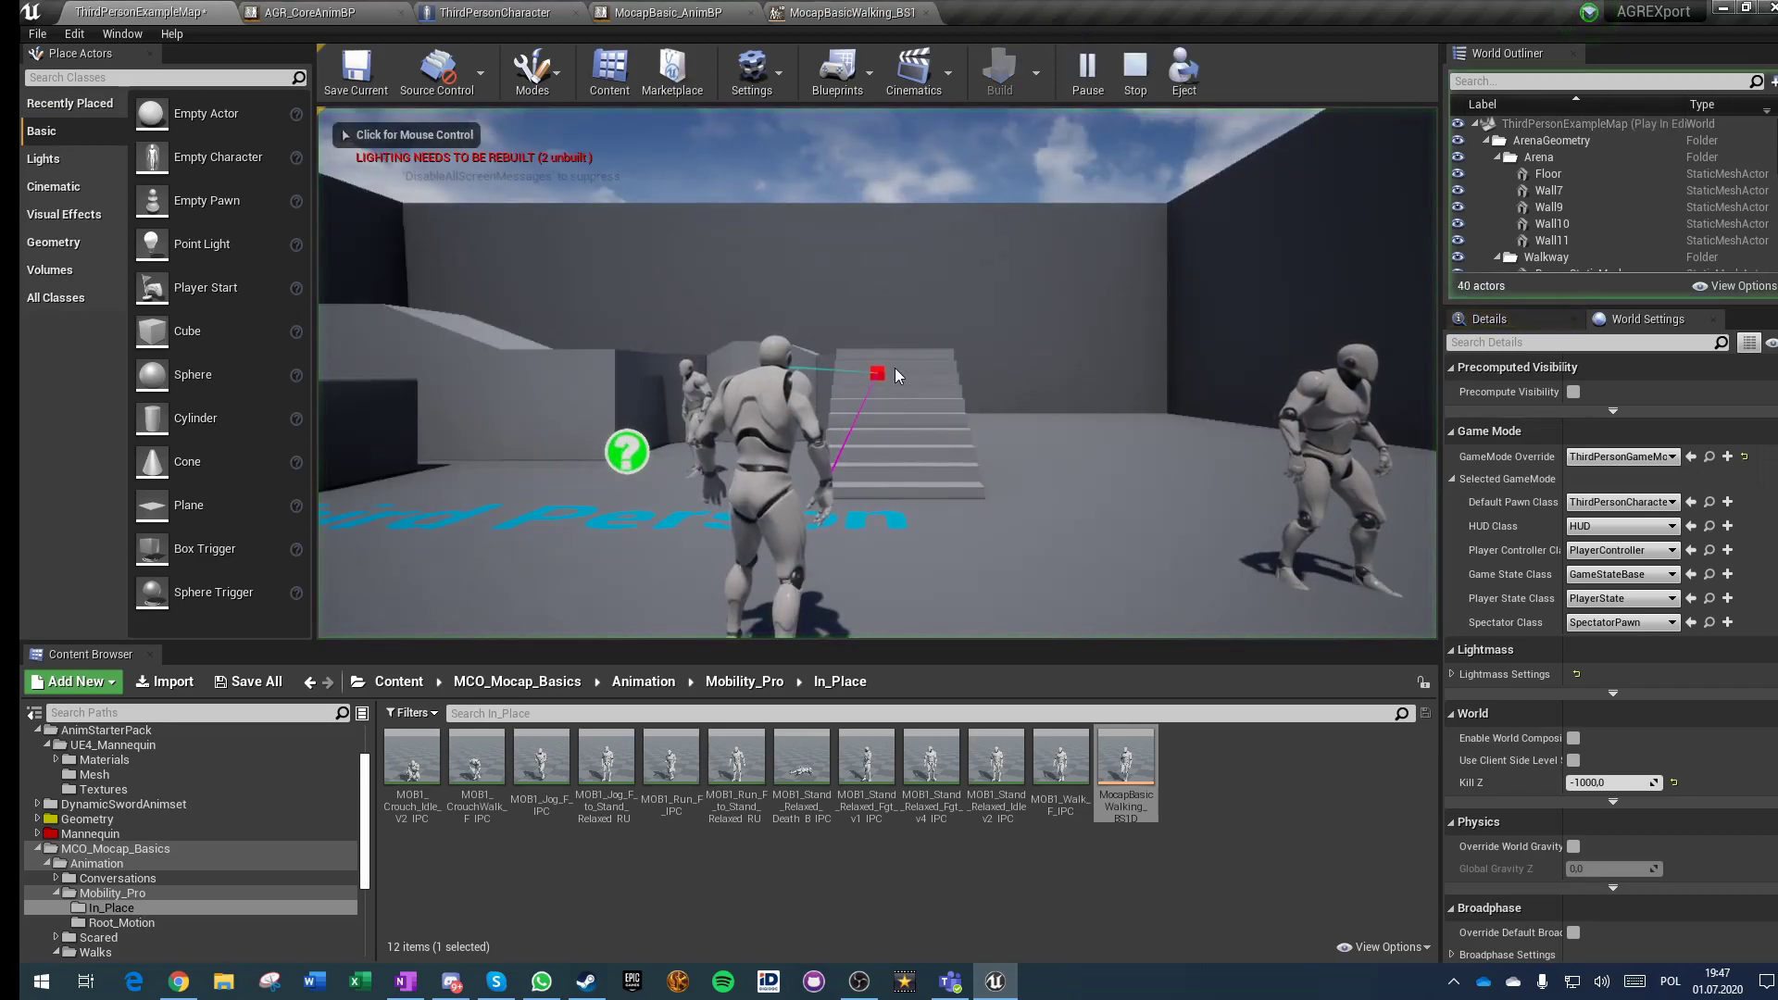
{"action": "left_click", "coordinate": [1217, 176]}
{"action": "key", "text": "F11"}
{"action": "left_click", "coordinate": [1217, 176]}
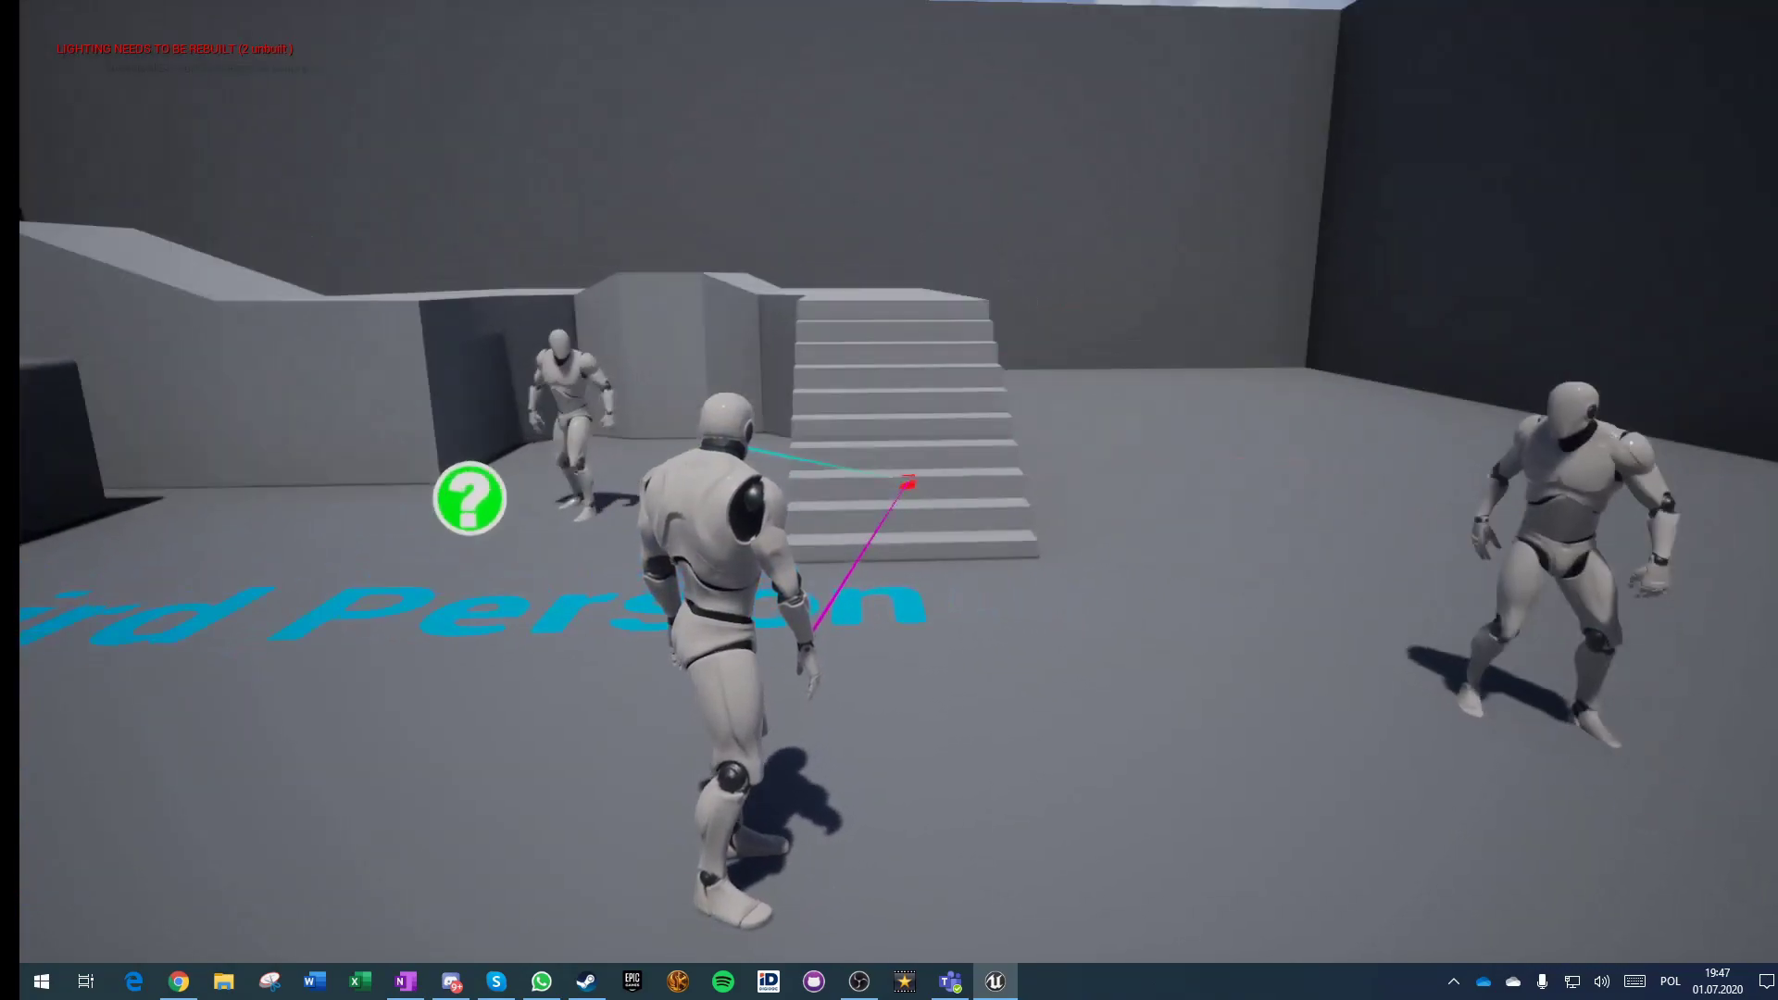
{"action": "key", "text": "a"}
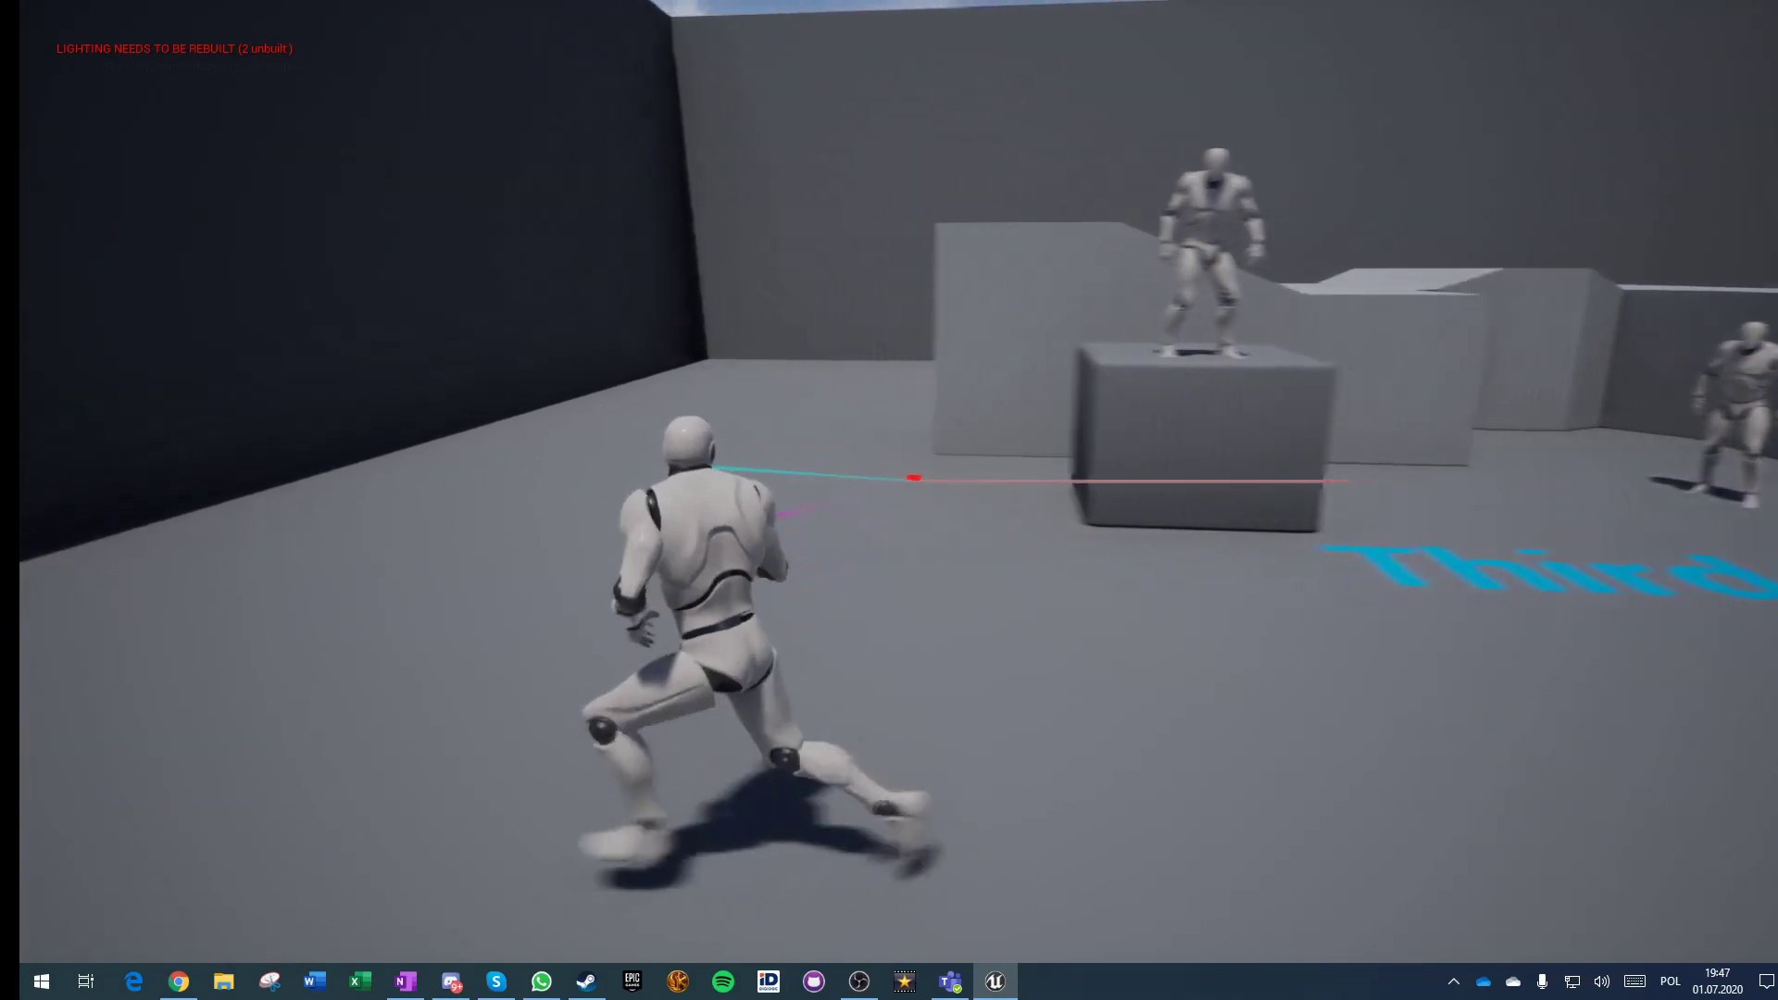
{"action": "key", "text": "d"}
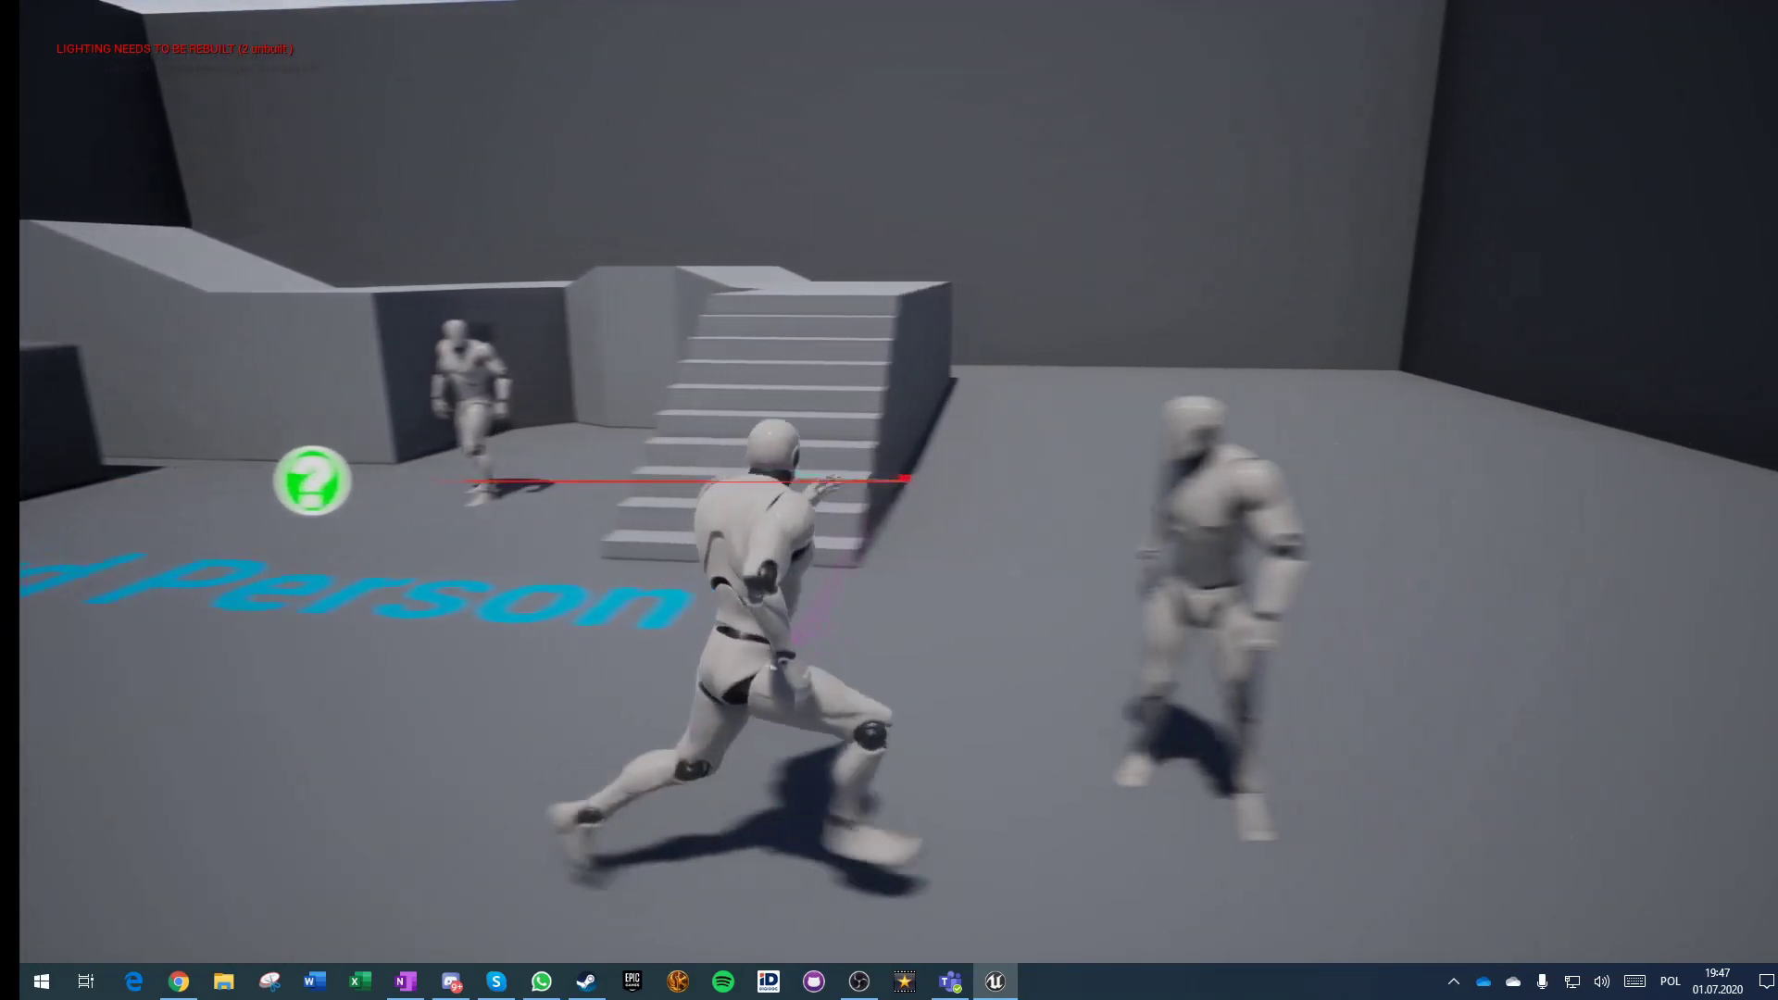
{"action": "key", "text": "w"}
{"action": "key", "text": "a"}
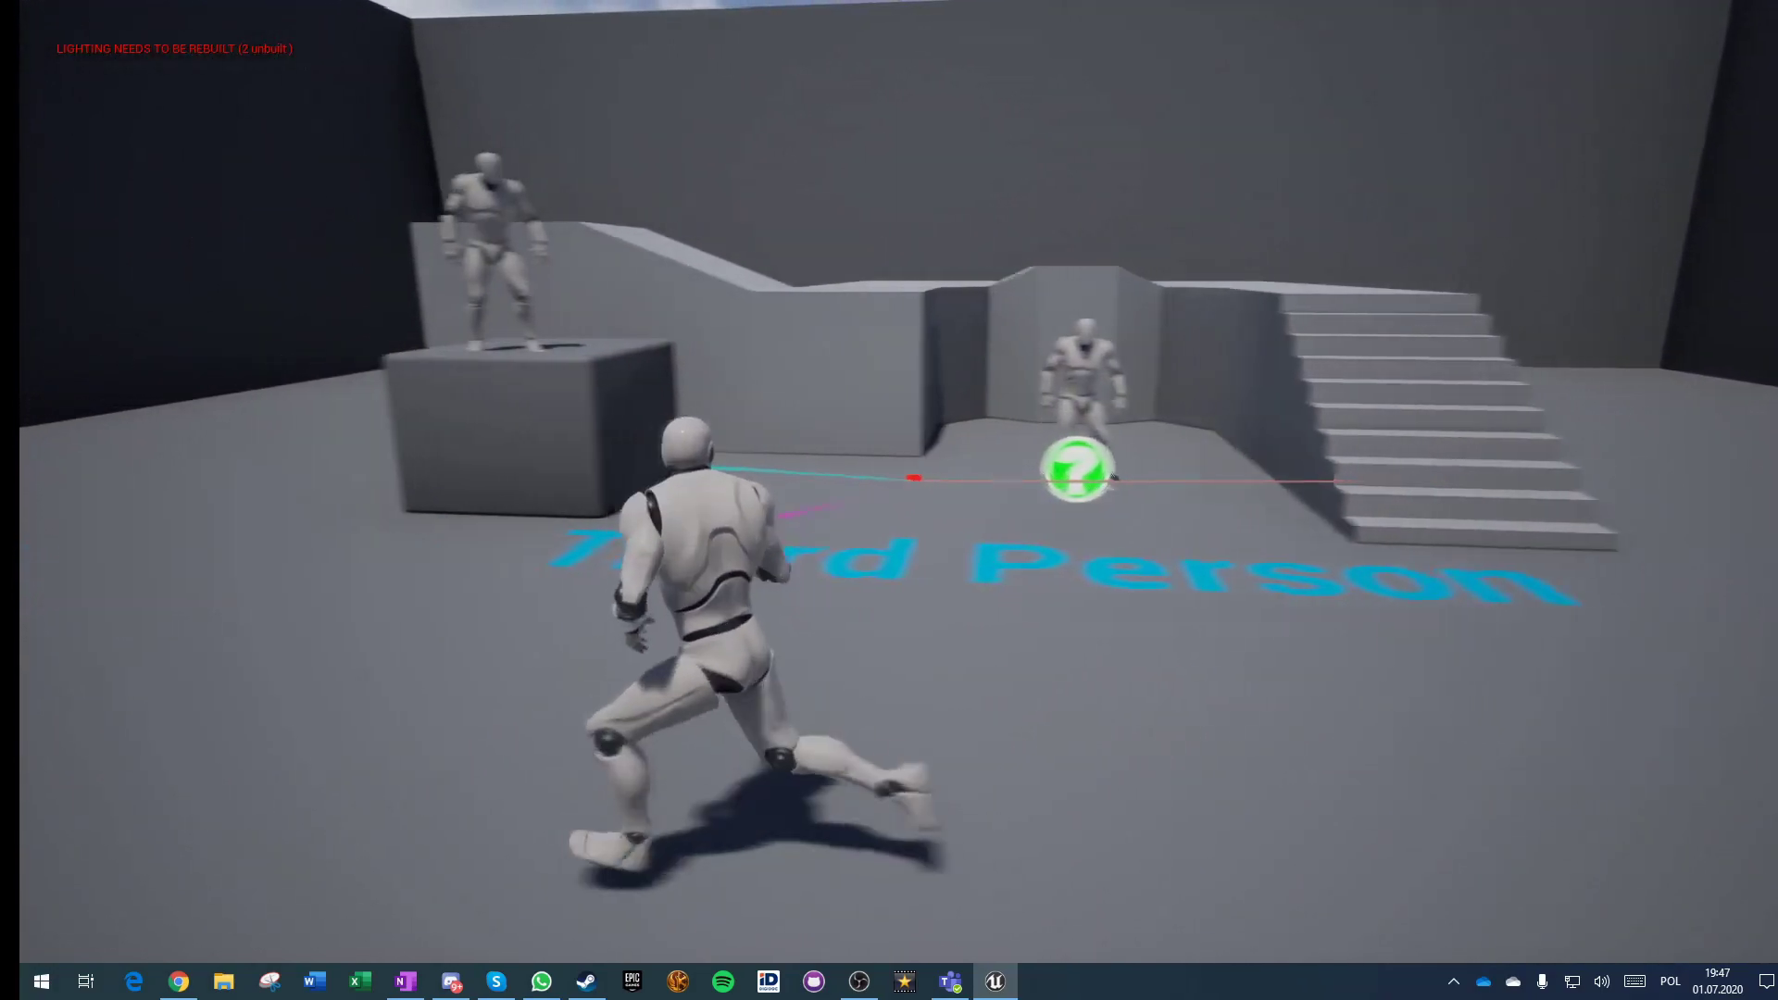
{"action": "key", "text": "Escape"}
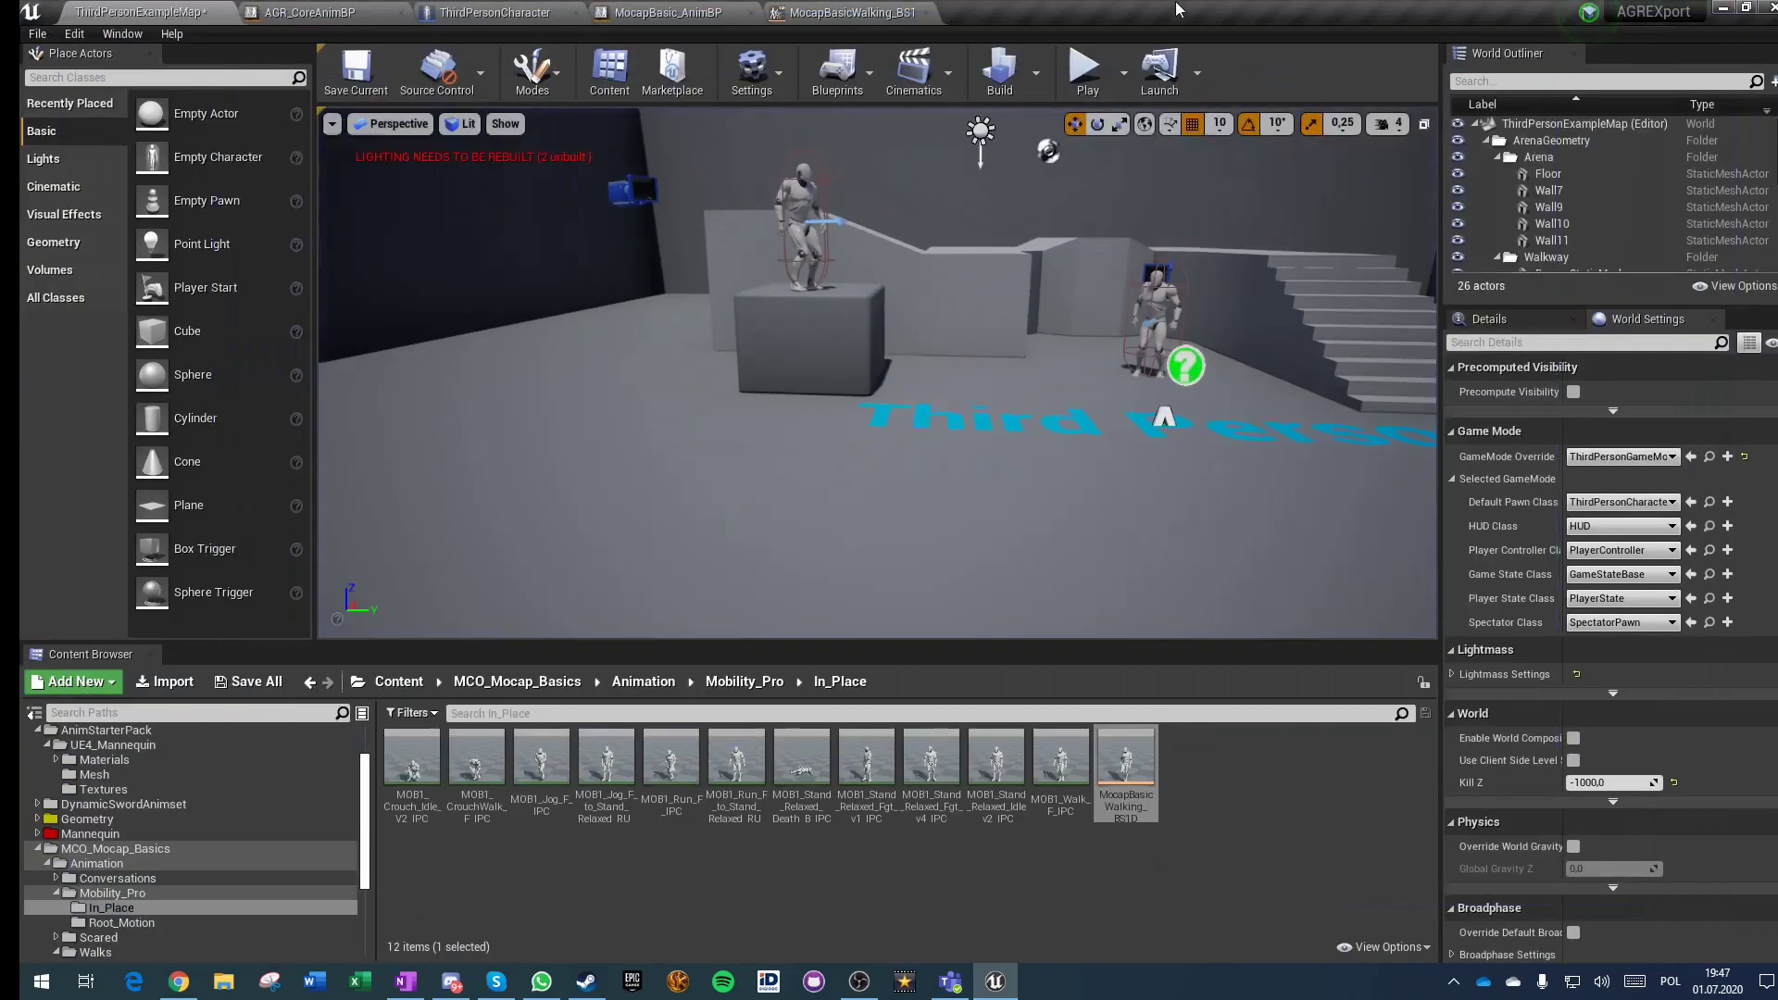
Step: Set Additive Alpha to 0 on the setter after the RotToMovement node in ThirdPersonCharacter and compile the blueprint
{"action": "left_click", "coordinate": [878, 9]}
{"action": "left_click", "coordinate": [495, 12]}
{"action": "right_click_drag", "start_coordinate": [1031, 576], "coordinate": [561, 787]}
{"action": "right_click_drag", "start_coordinate": [1087, 512], "coordinate": [699, 559]}
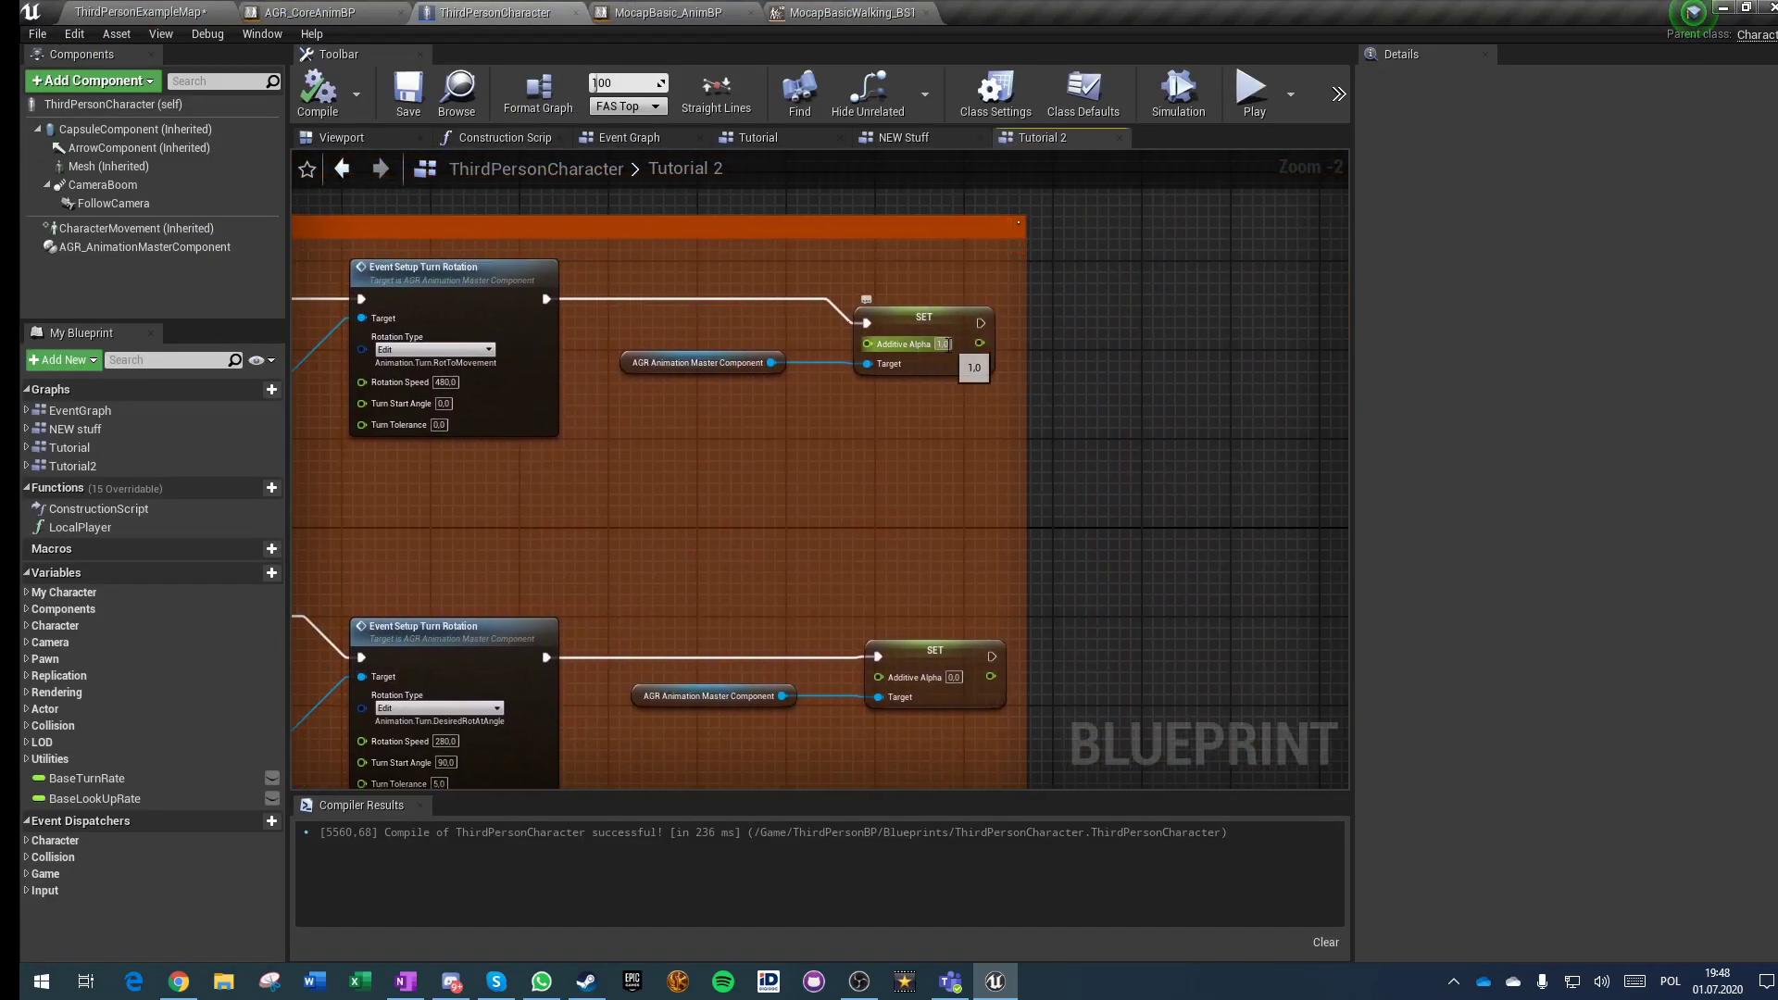
{"action": "left_click", "coordinate": [324, 106]}
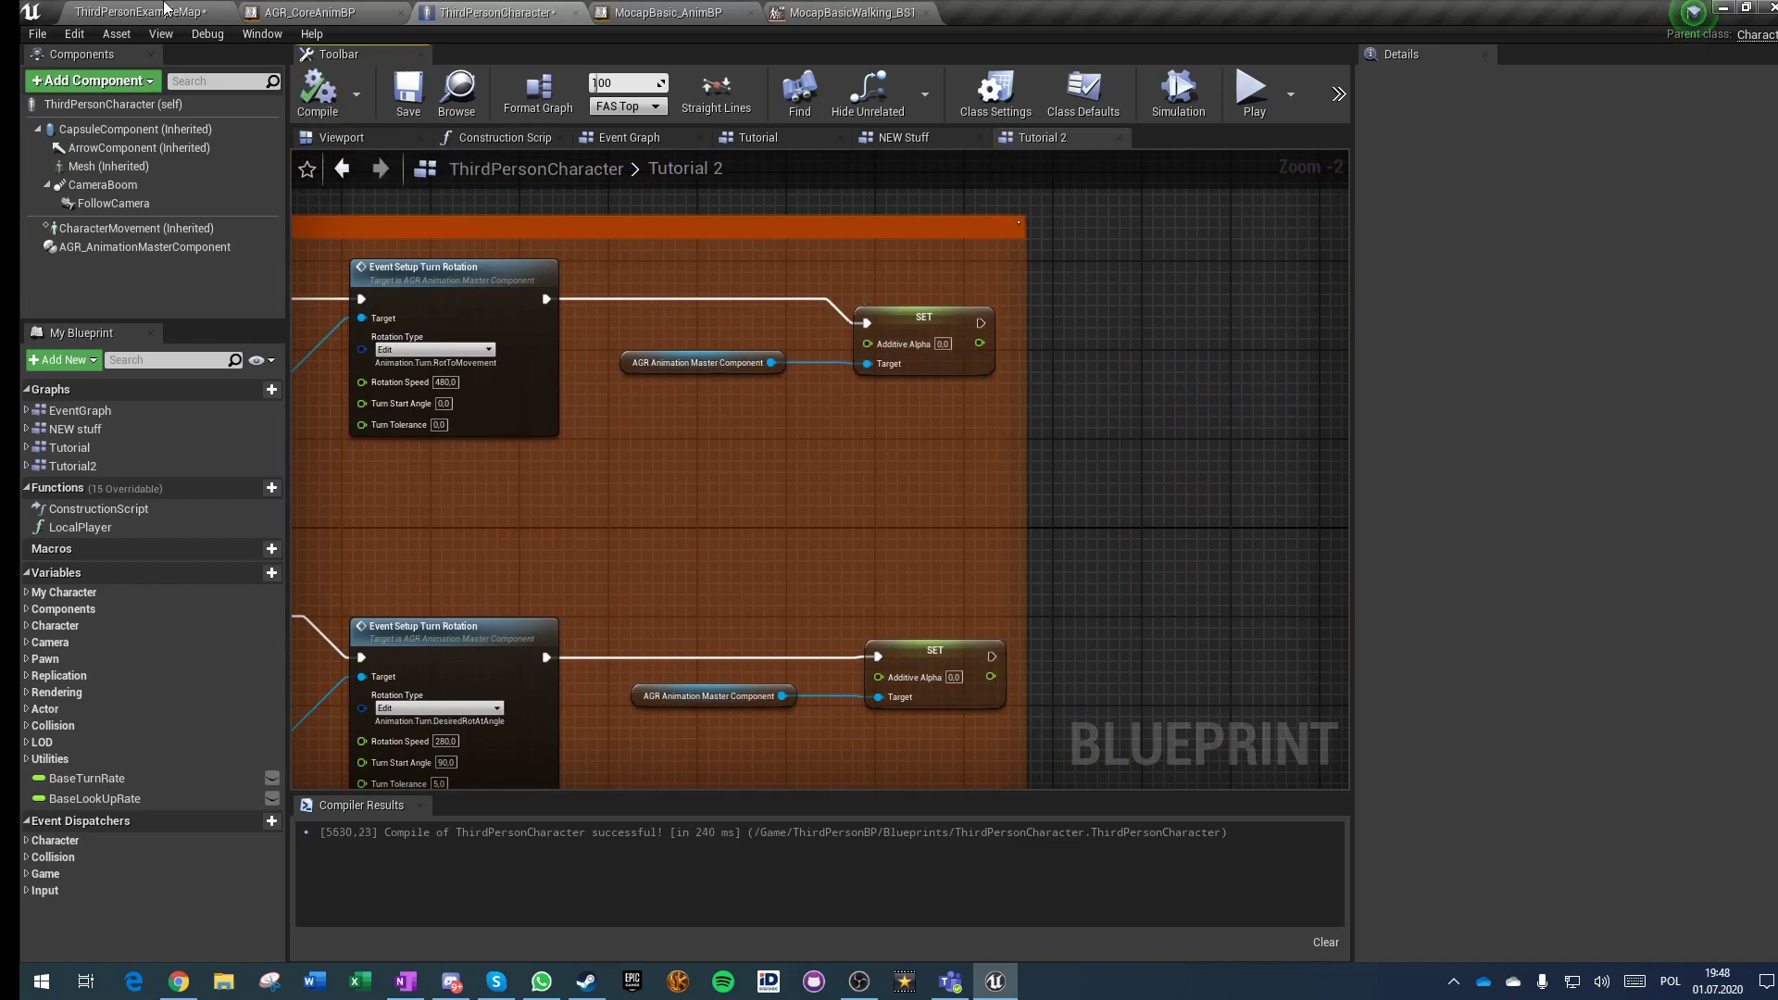
Step: Playtest the character in ThirdPersonExampleMap, moving forward and sideways around the arena to check the locomotion, and stop the session
{"action": "left_click", "coordinate": [160, 12]}
{"action": "left_click", "coordinate": [1084, 69]}
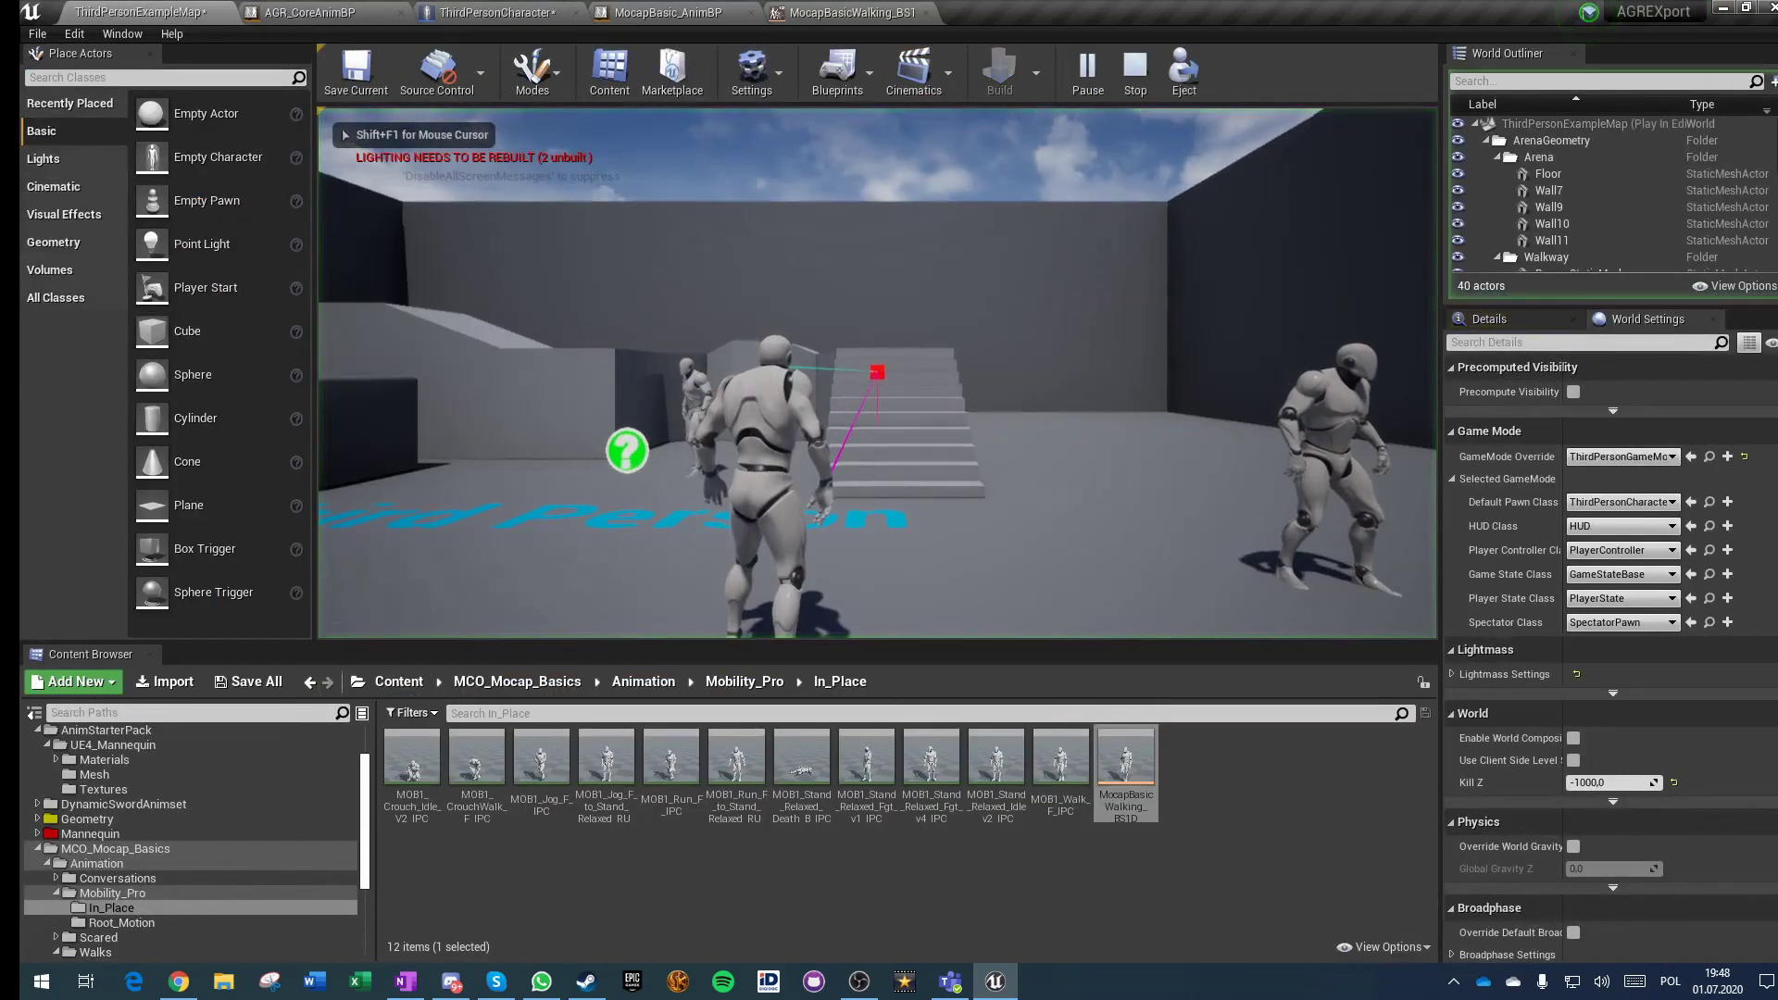
{"action": "key", "text": "d"}
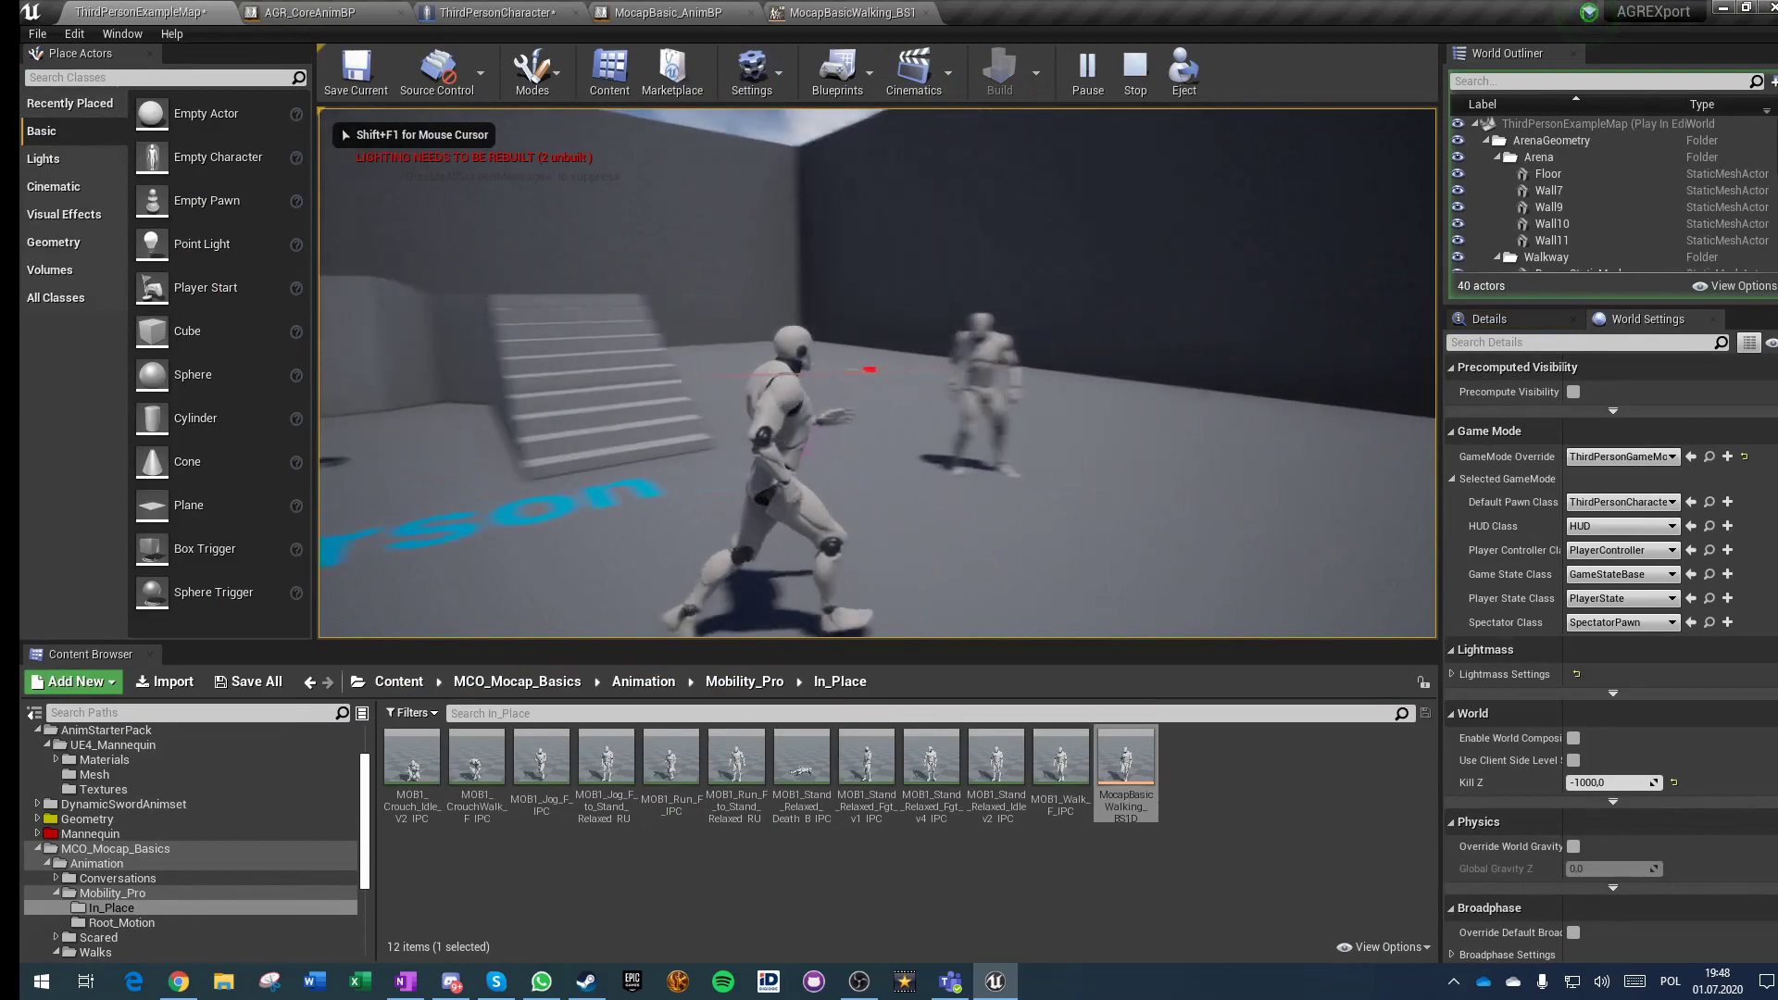
{"action": "key", "text": "w"}
{"action": "key", "text": "d"}
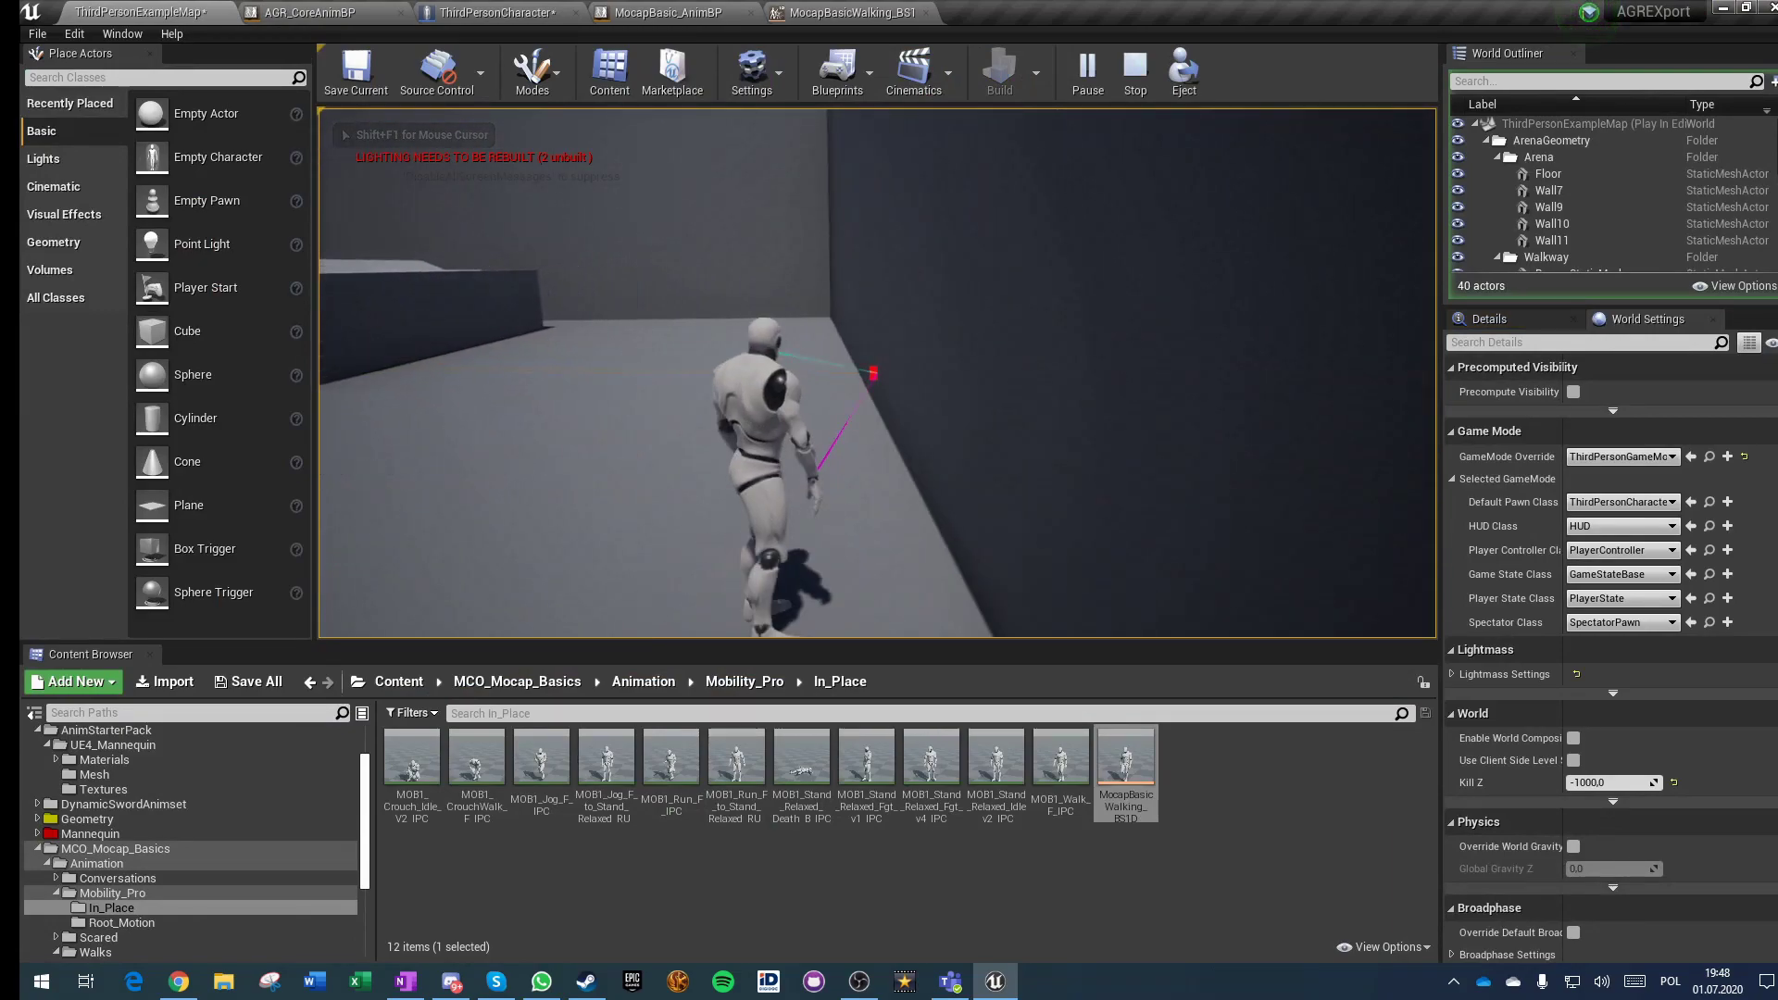
{"action": "key", "text": "w"}
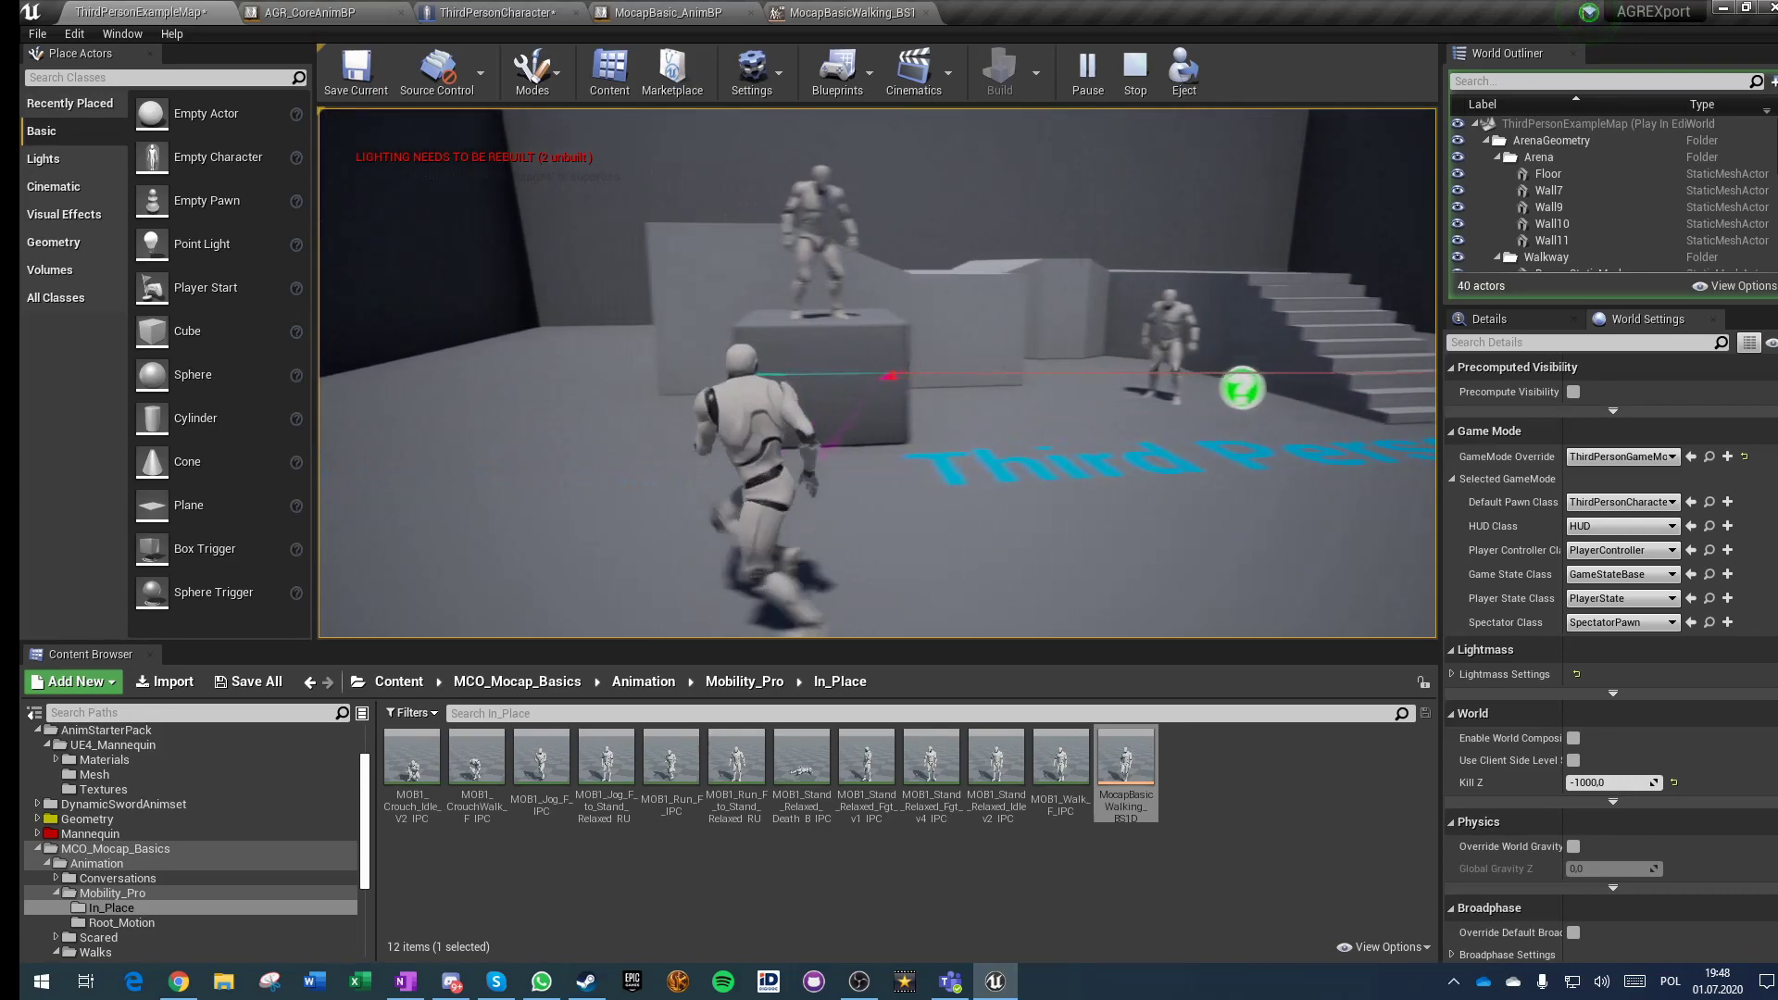
{"action": "key", "text": "d"}
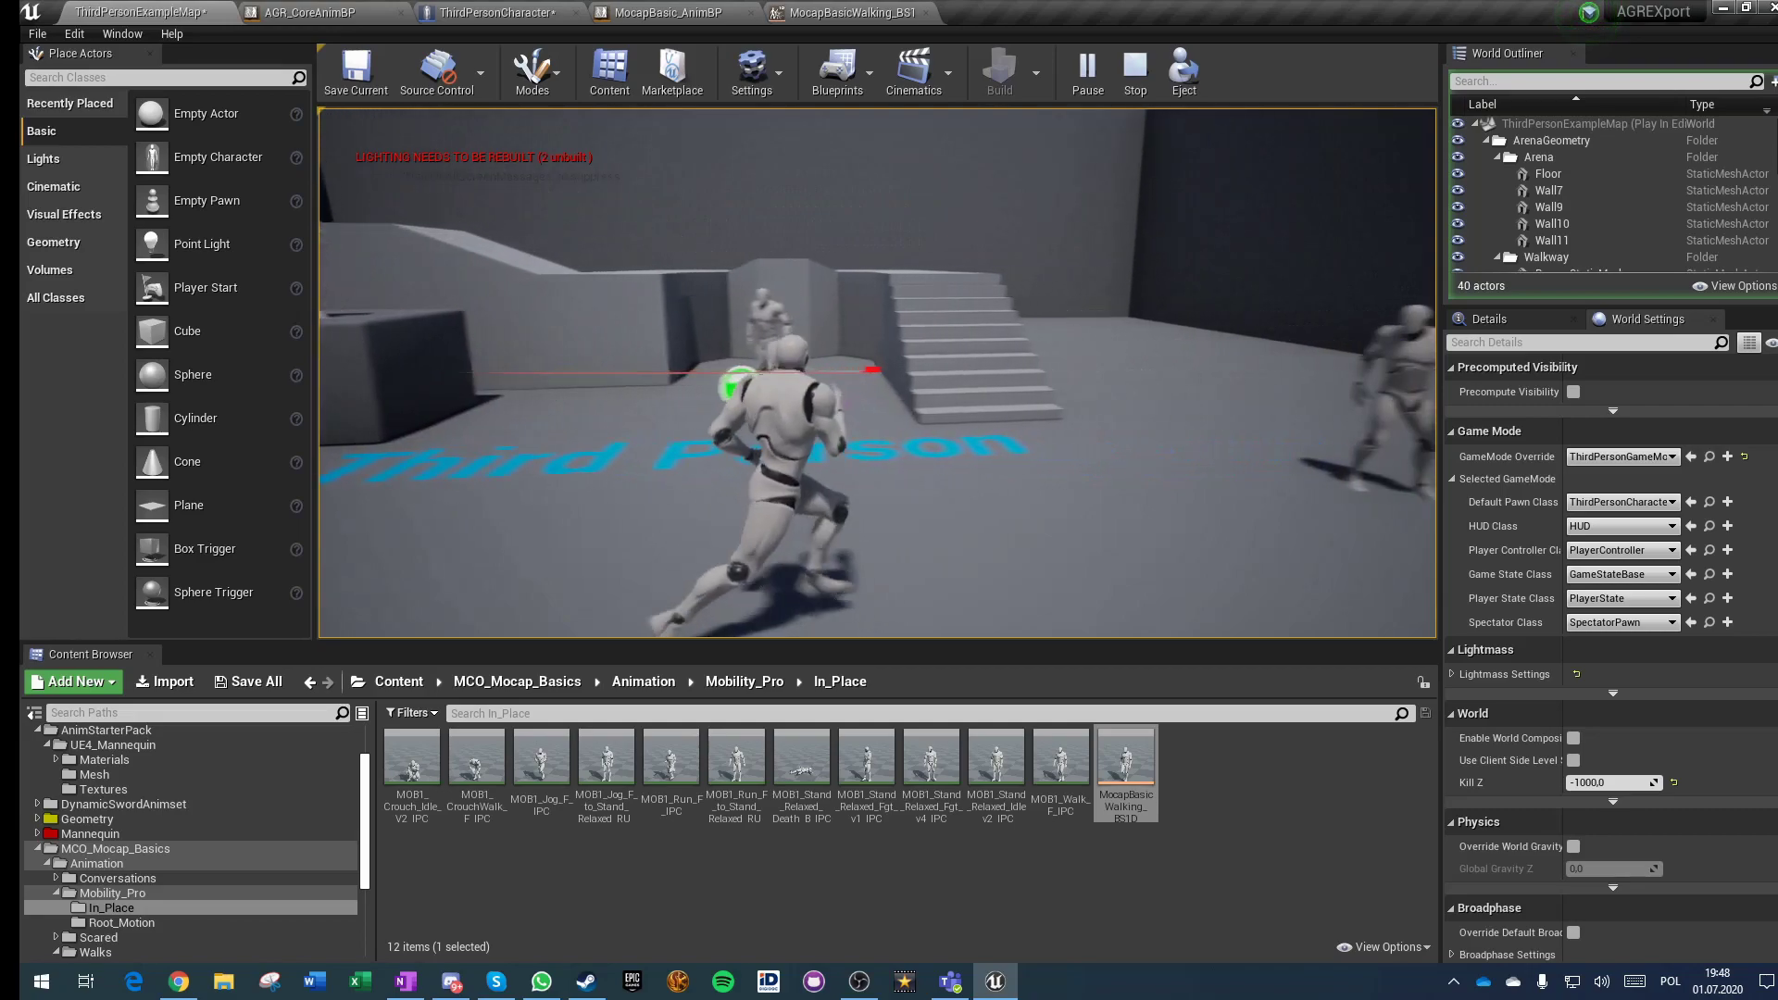
{"action": "key", "text": "a"}
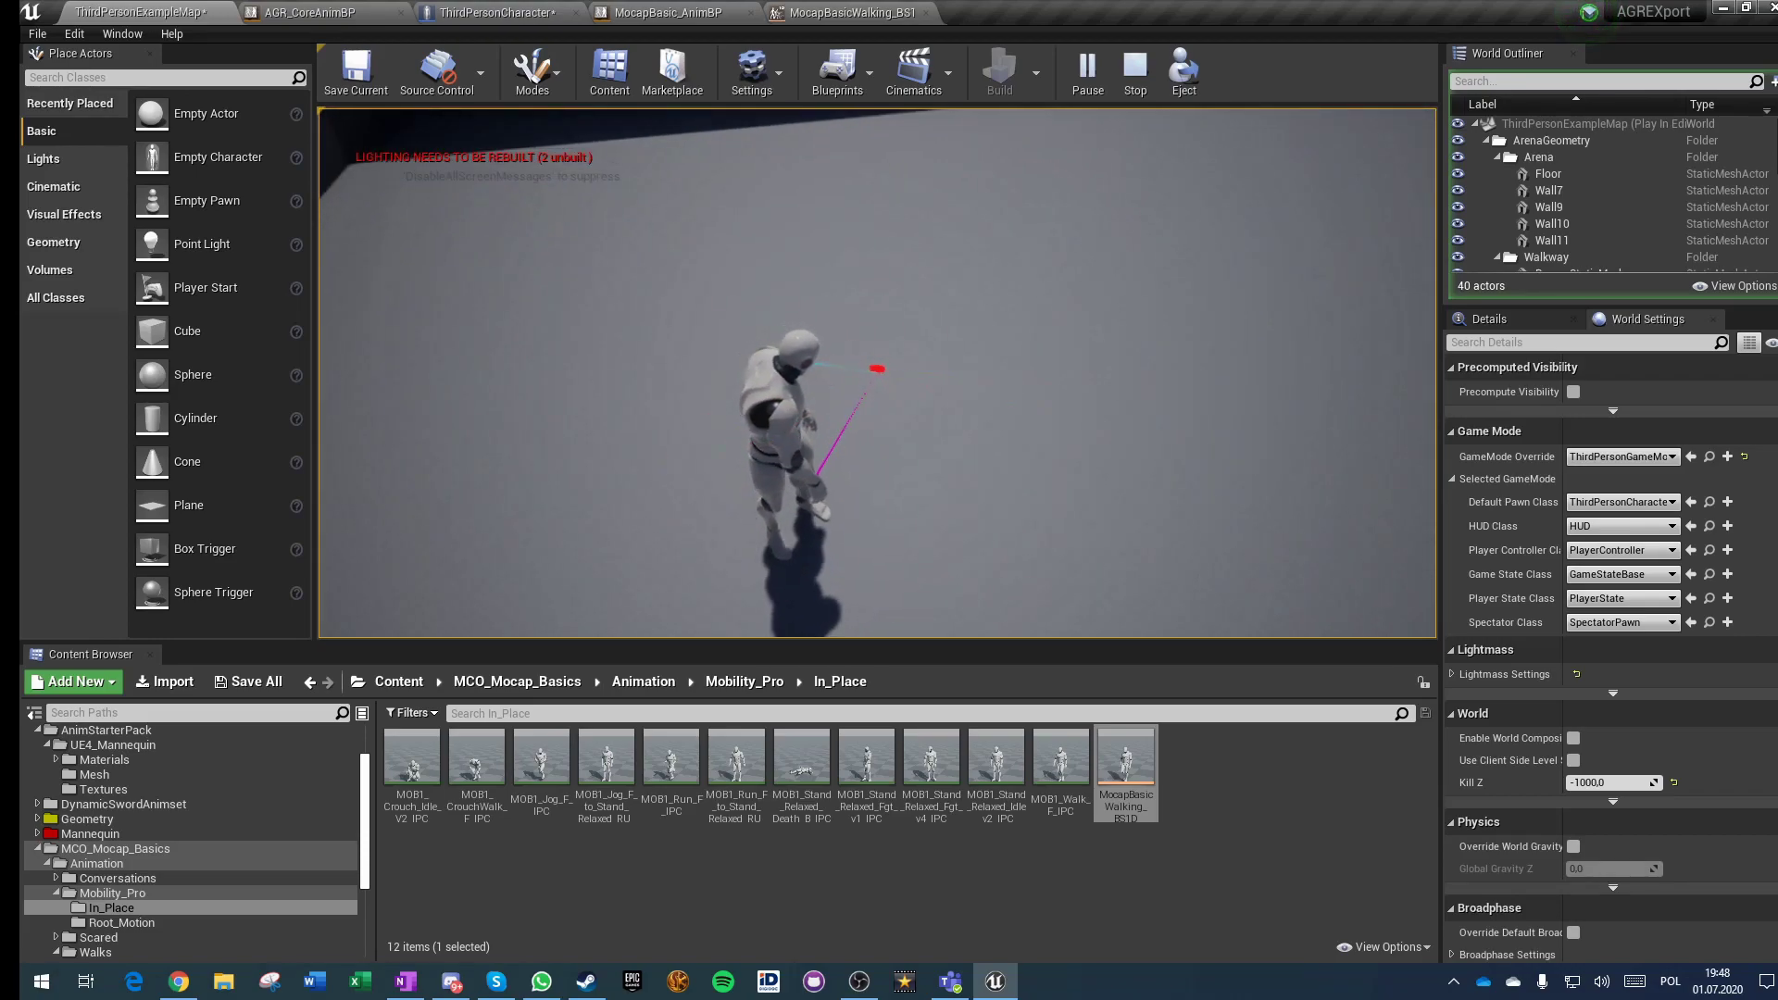
{"action": "key", "text": "w"}
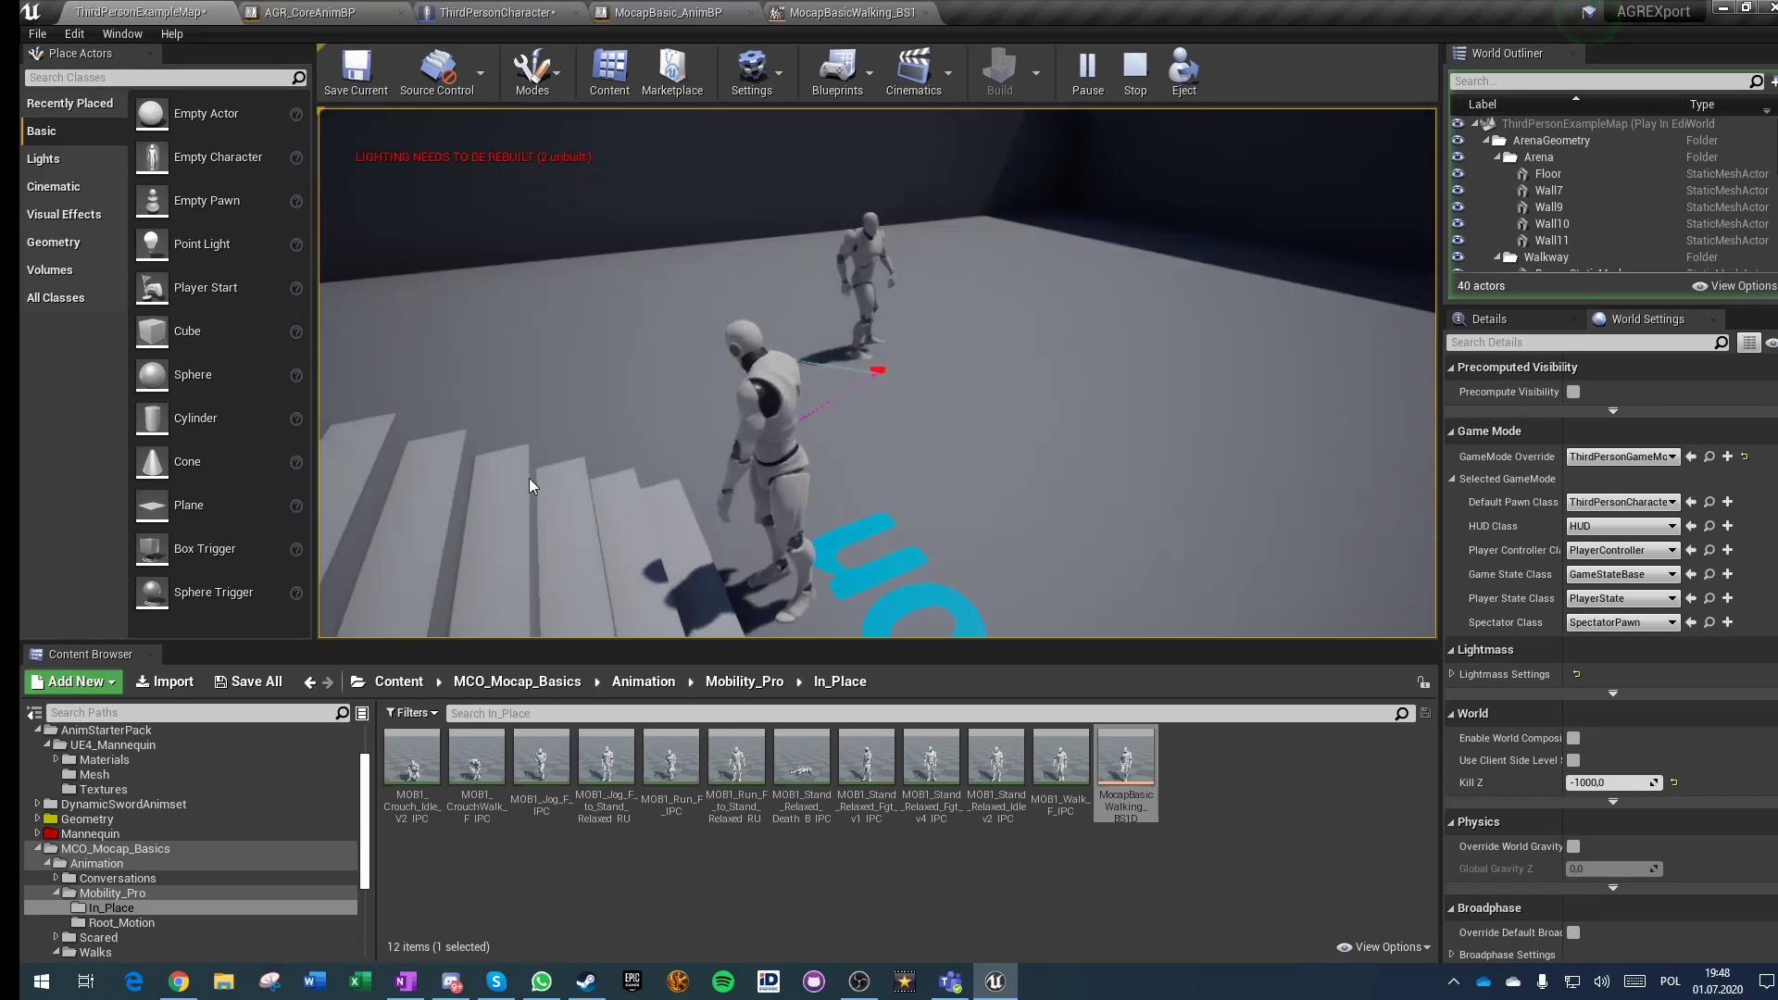
{"action": "key", "text": "Escape"}
Step: Edit the Additive Alpha on the setter after the RotToMovement node in ThirdPersonCharacter, compile the blueprint and save it
{"action": "left_click", "coordinate": [698, 11]}
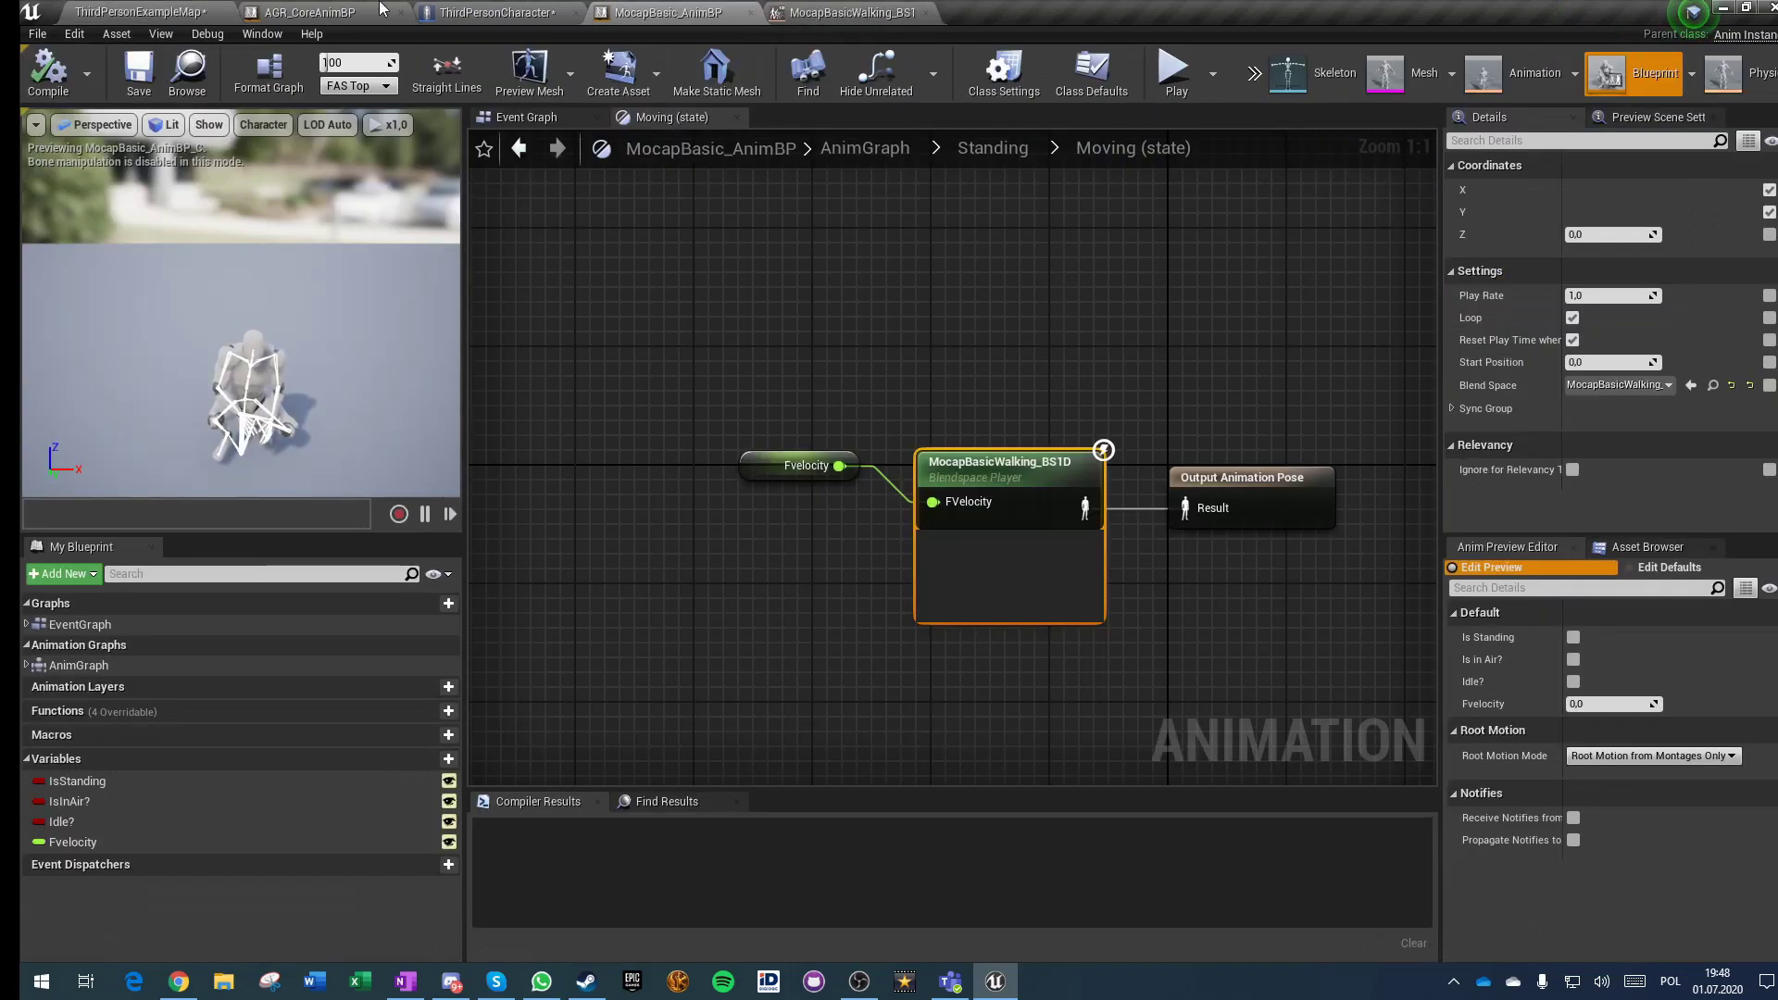
{"action": "left_click", "coordinate": [305, 13]}
{"action": "left_click", "coordinate": [450, 10]}
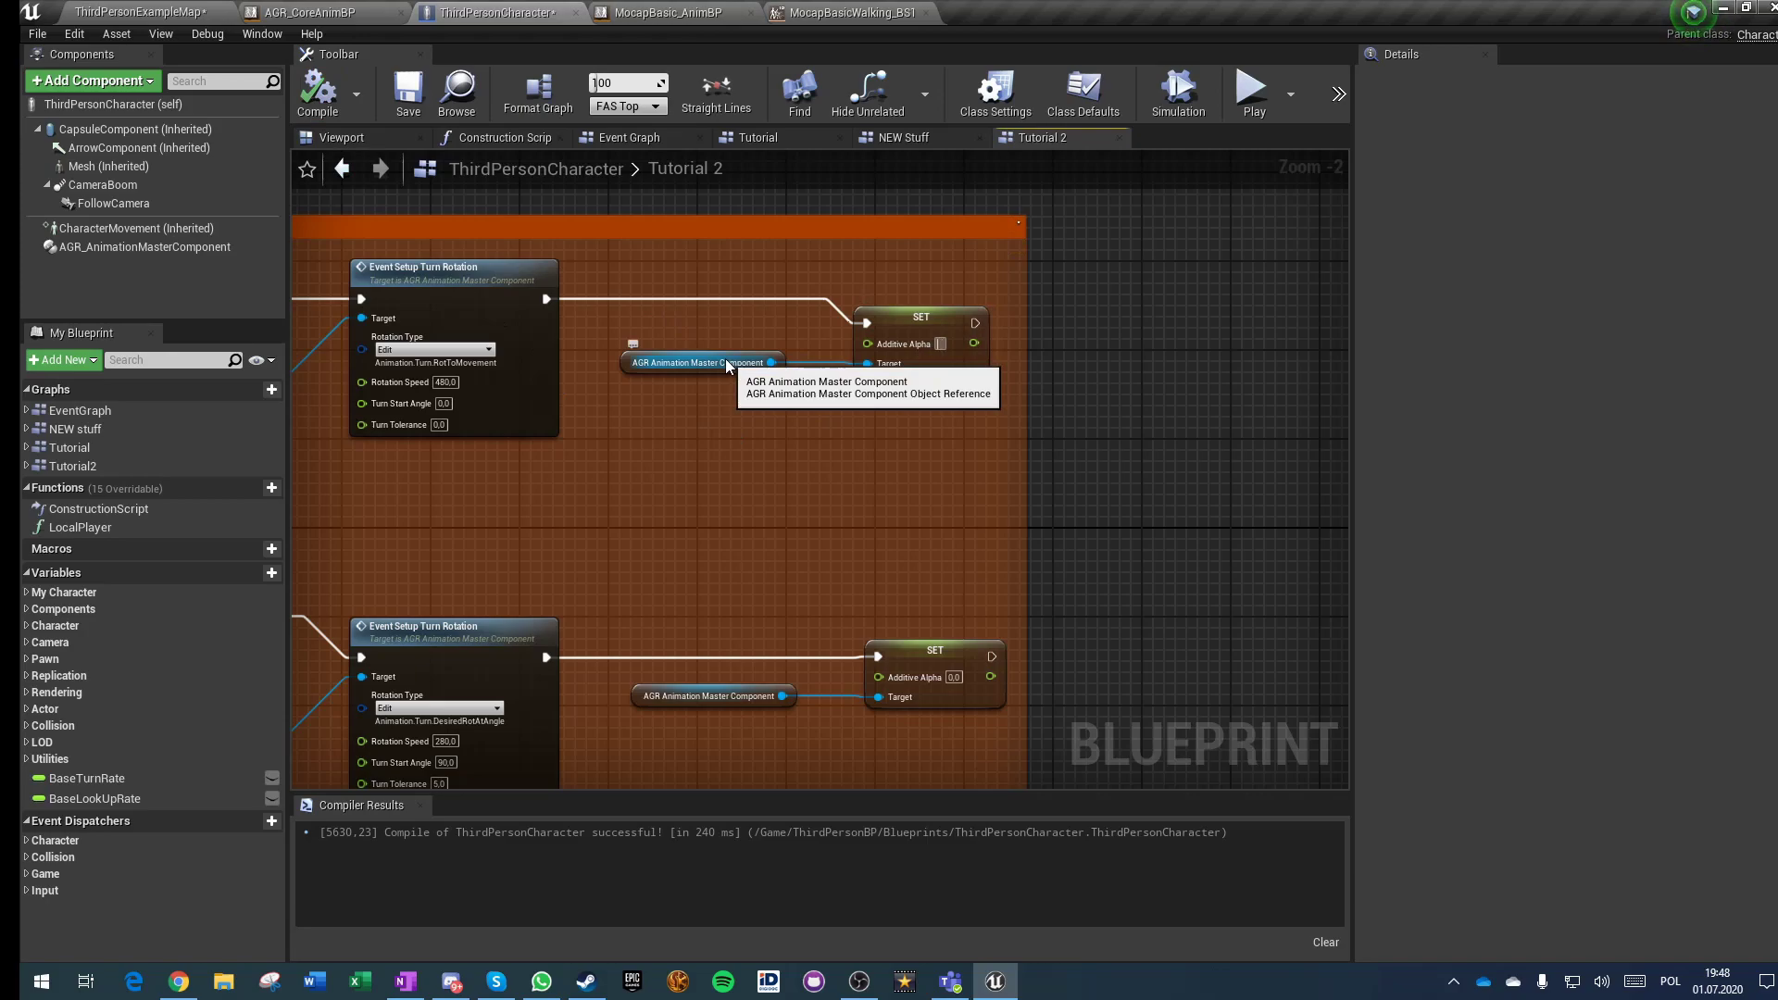
{"action": "left_click", "coordinate": [420, 98]}
Step: Playtest the saved character in ThirdPersonExampleMap, moving in the relaxed and fighting poses to compare their animation, and end the session
{"action": "left_click", "coordinate": [128, 12]}
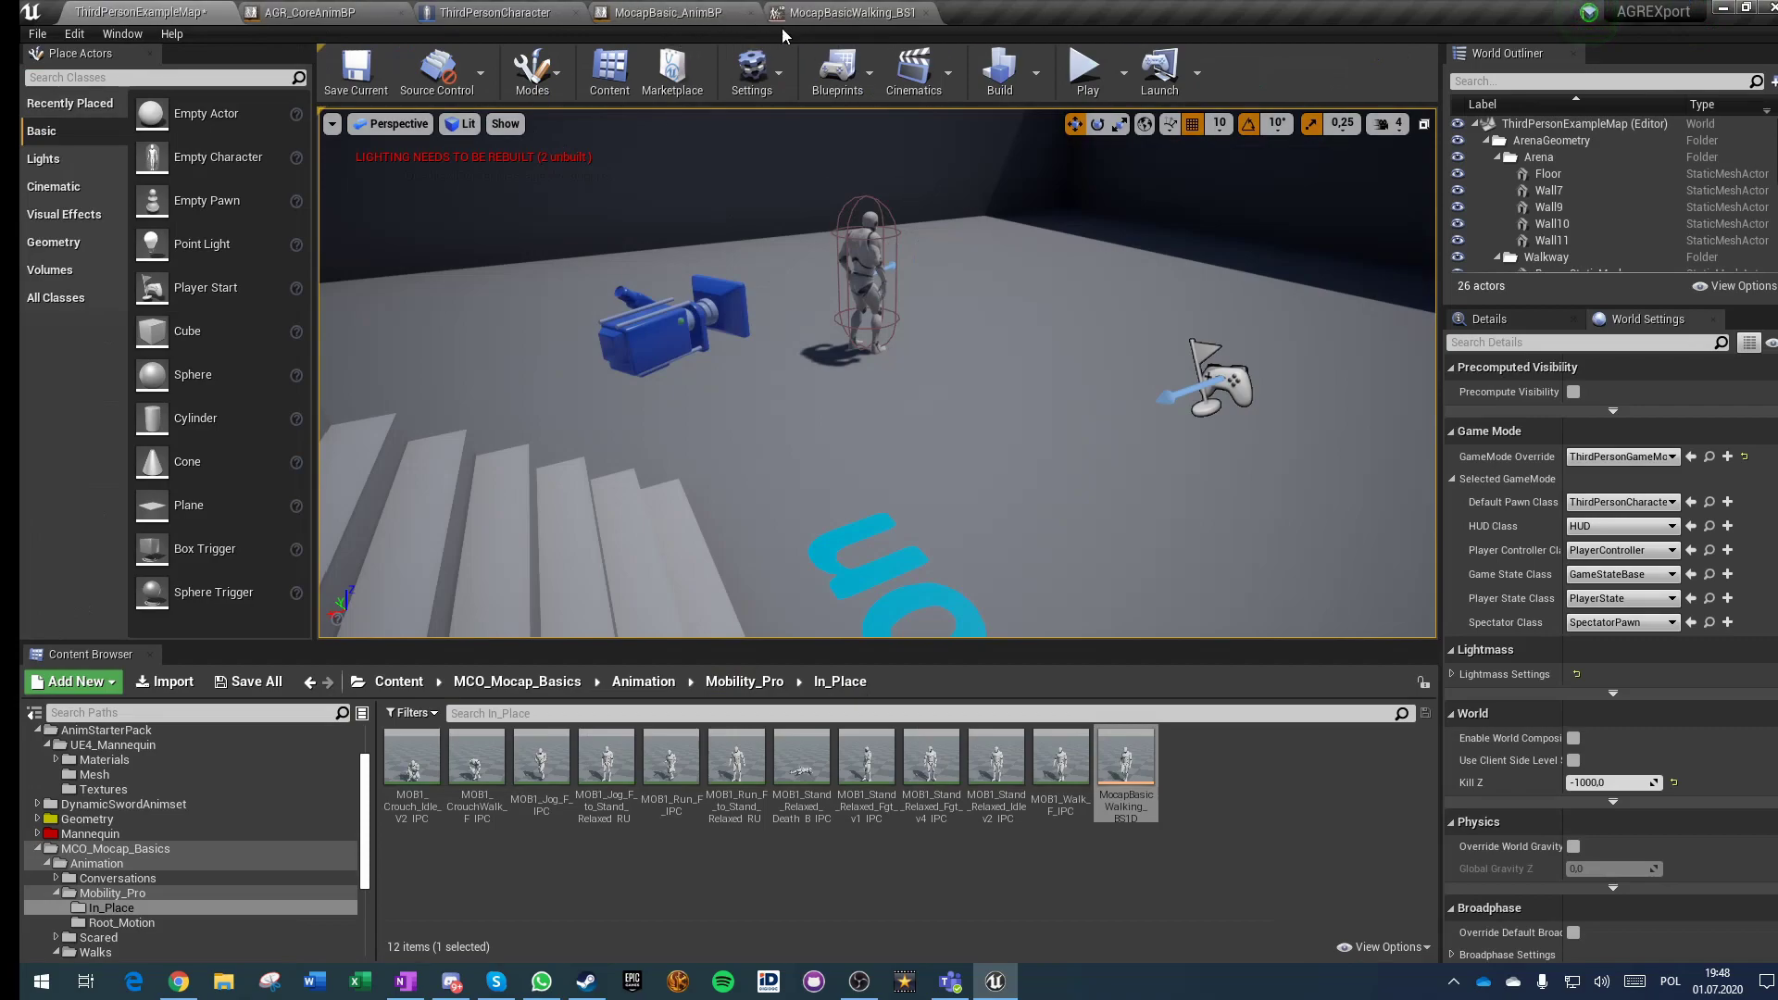
{"action": "left_click", "coordinate": [1086, 75]}
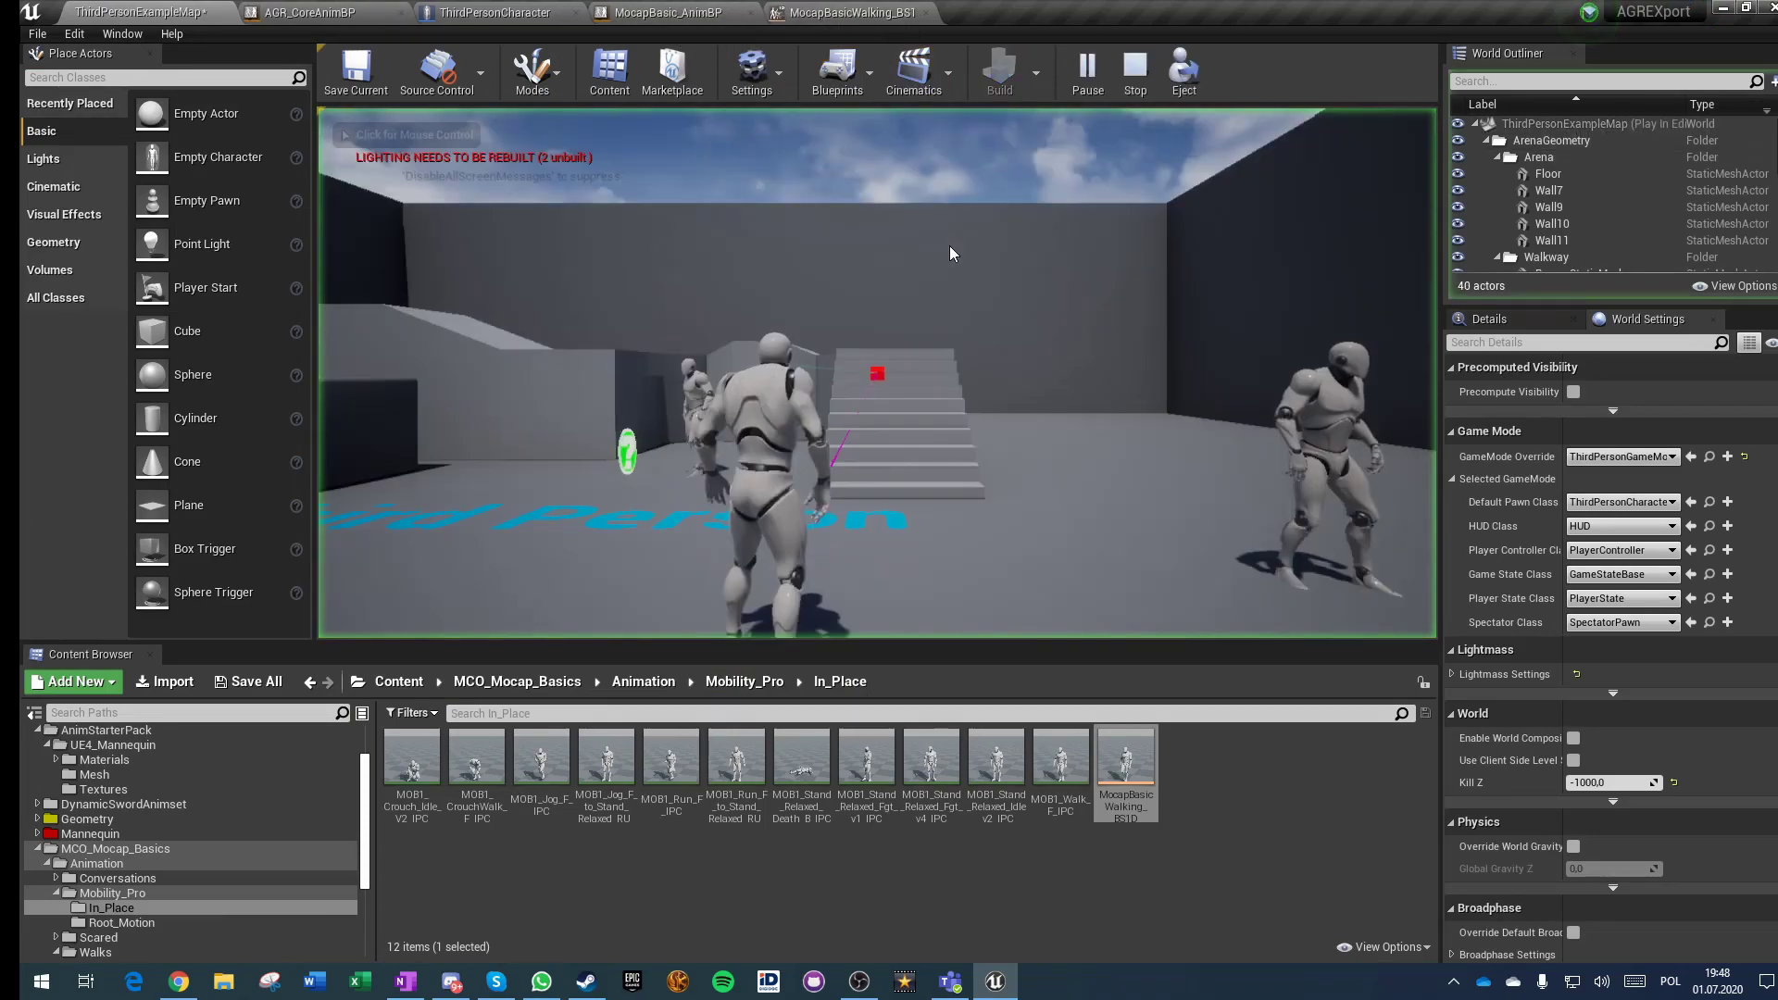
{"action": "left_click", "coordinate": [825, 406]}
{"action": "key", "text": "w"}
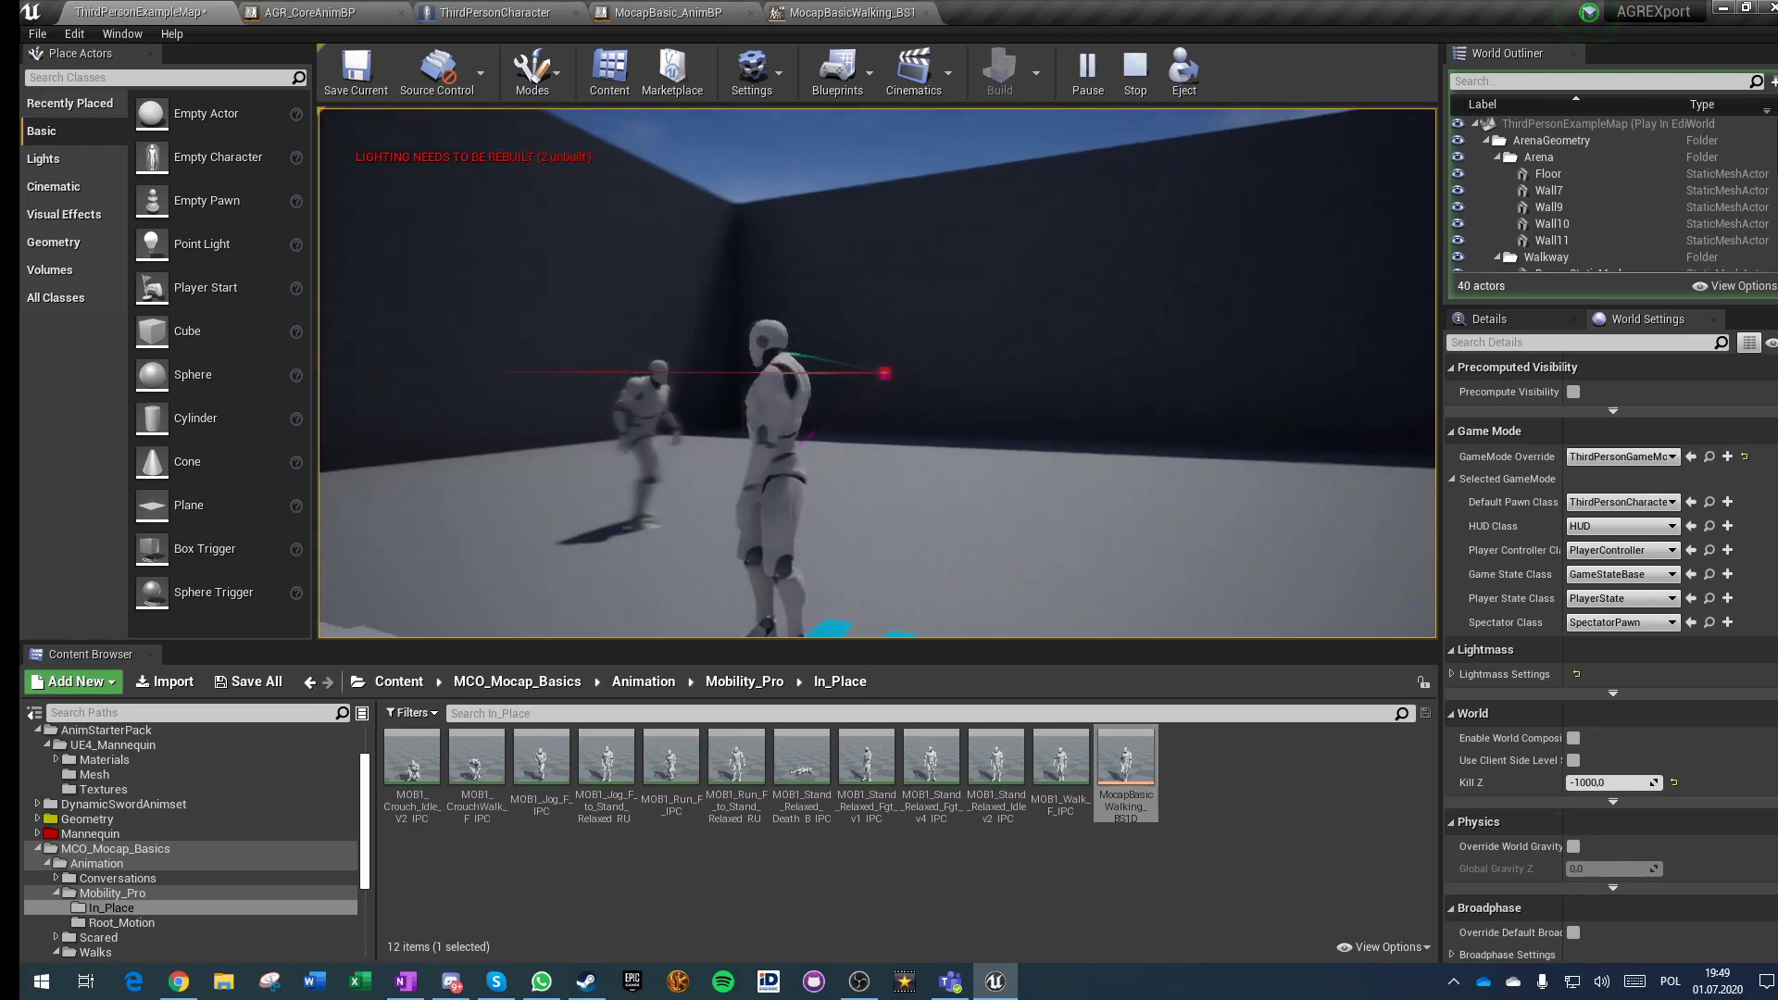
{"action": "key", "text": "w"}
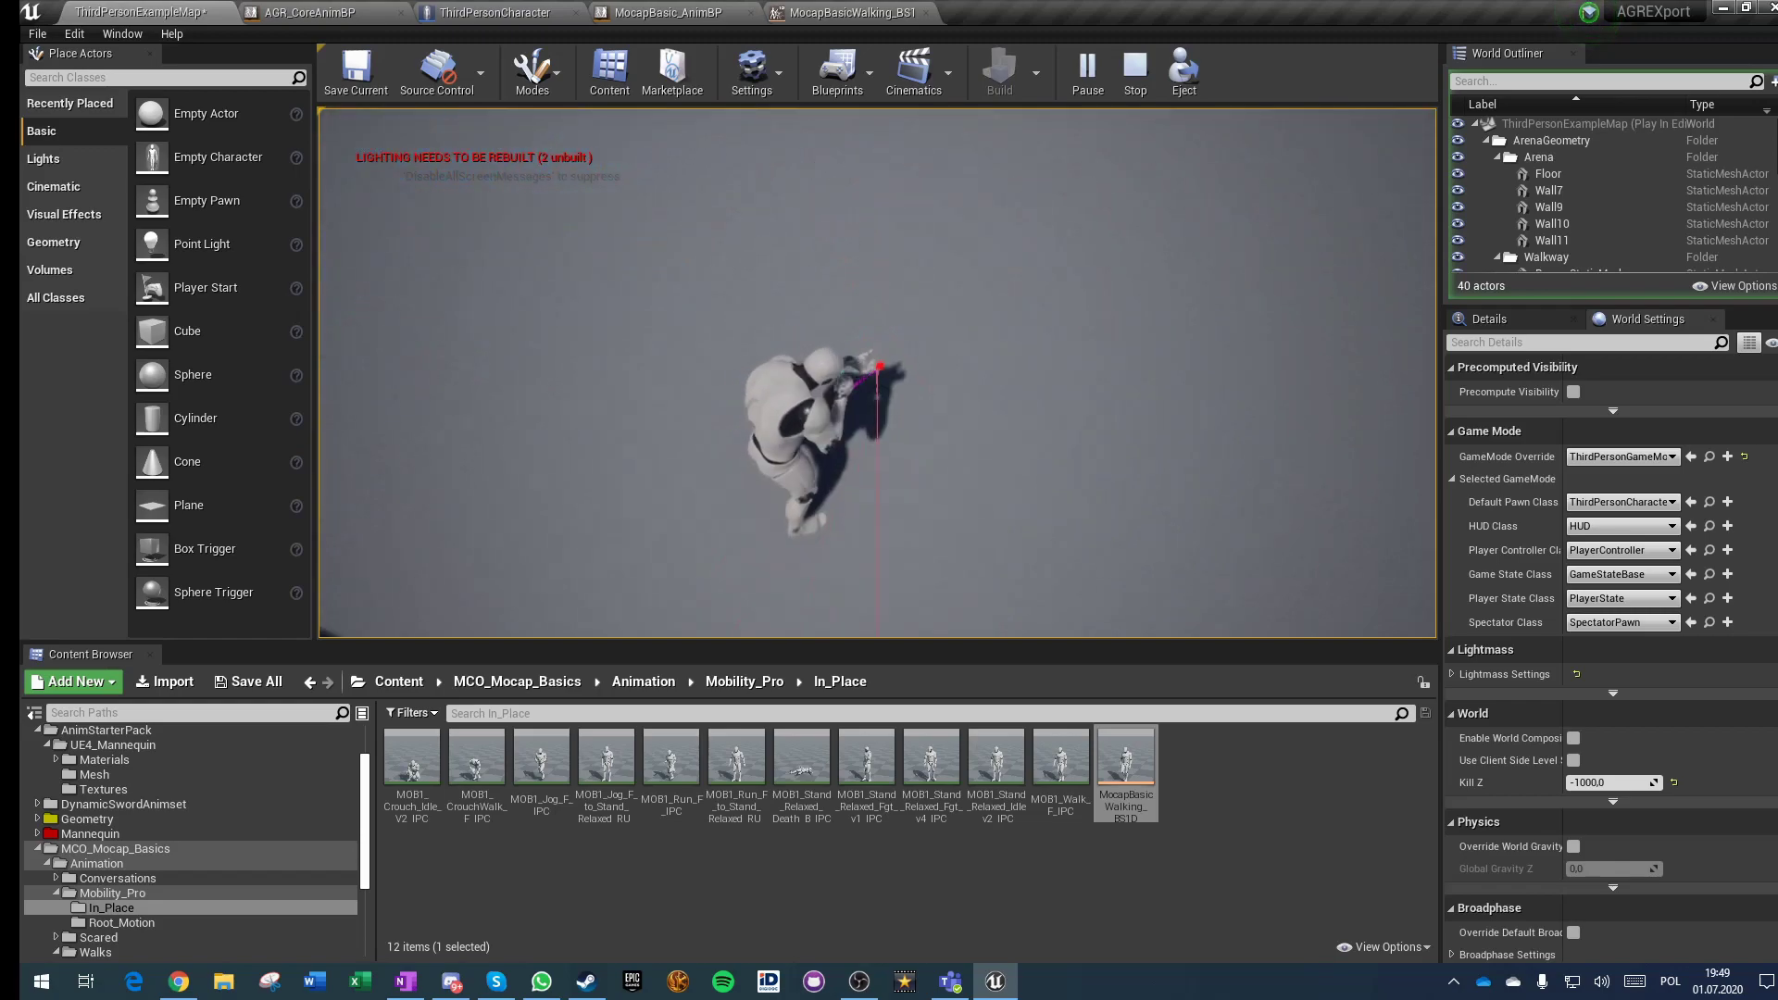
{"action": "key", "text": "a"}
{"action": "key", "text": "d"}
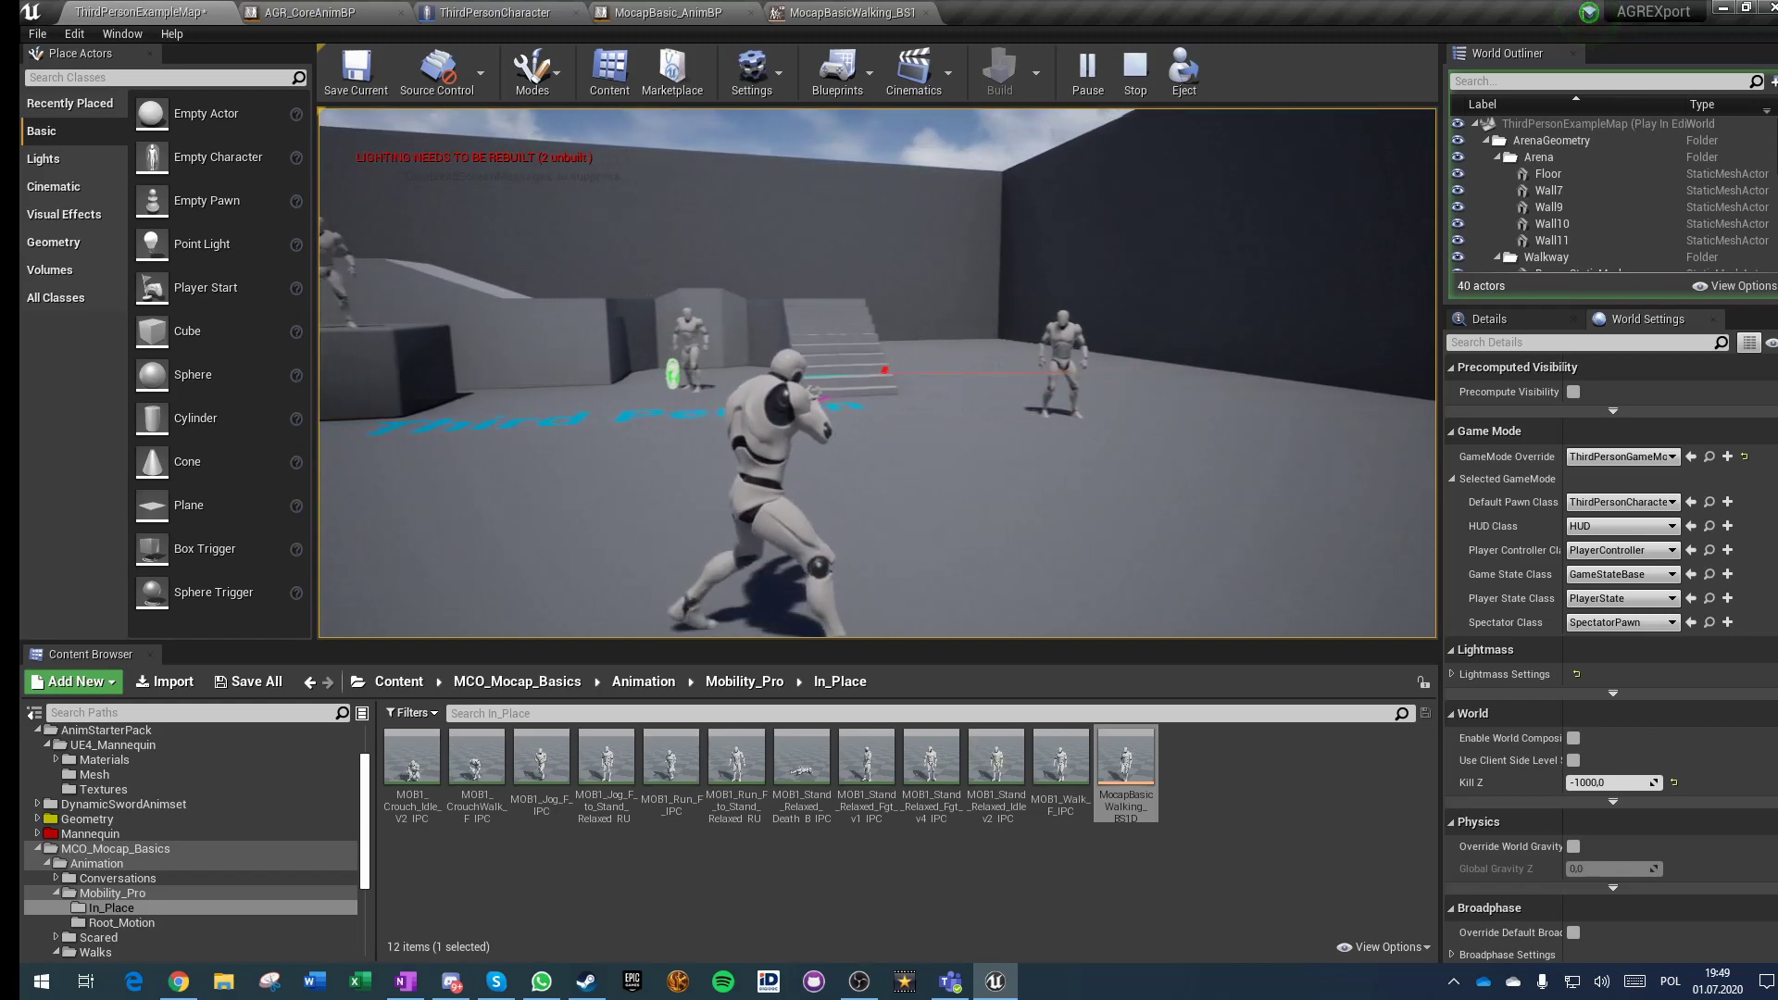
{"action": "key", "text": "Escape"}
{"action": "right_click_drag", "start_coordinate": [857, 408], "coordinate": [889, 528]}
Step: Review ThirdPersonCharacter's Tutorial 2 graph, from Change Pose to Networking, and inspect the CharacterMovement component's settings
{"action": "left_click", "coordinate": [501, 11]}
{"action": "right_click_drag", "start_coordinate": [457, 542], "coordinate": [964, 485]}
{"action": "scroll", "coordinate": [964, 486], "scroll_direction": "down", "scroll_amount": 2}
{"action": "right_click_drag", "start_coordinate": [377, 439], "coordinate": [619, 400]}
{"action": "right_click_drag", "start_coordinate": [537, 572], "coordinate": [772, 376]}
{"action": "scroll", "coordinate": [870, 465], "scroll_direction": "down", "scroll_amount": 2}
{"action": "right_click_drag", "start_coordinate": [871, 465], "coordinate": [543, 360]}
{"action": "left_click", "coordinate": [120, 228]}
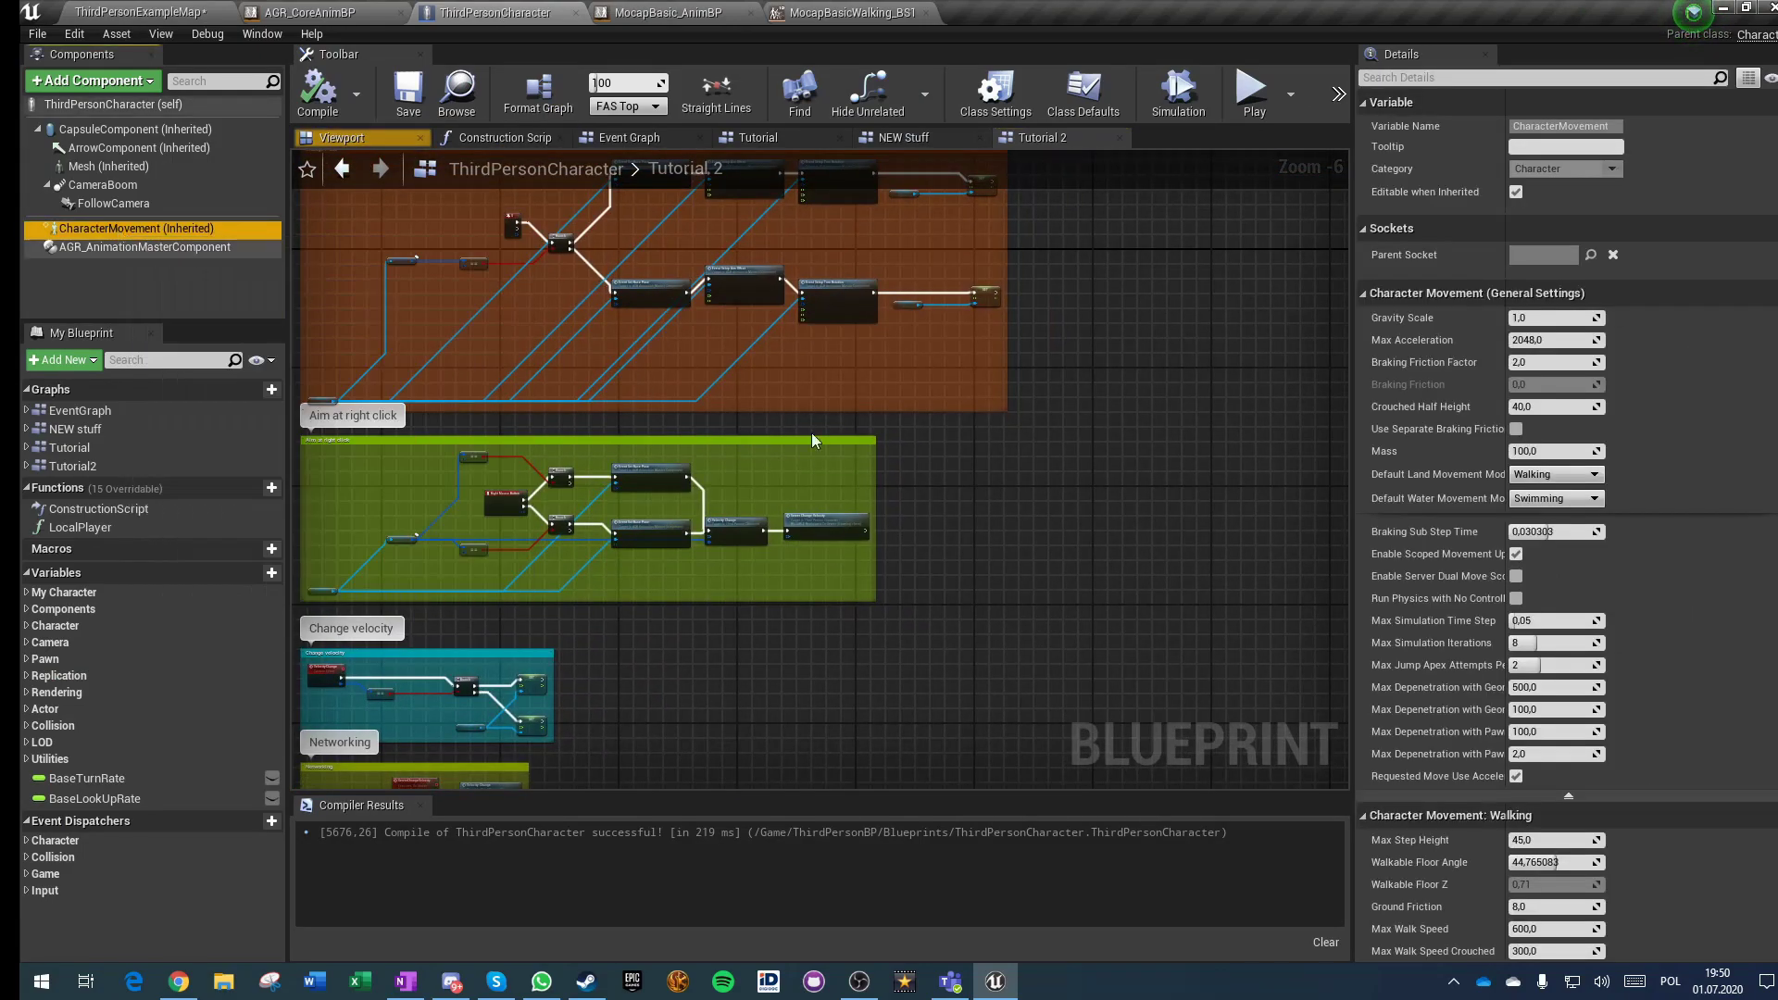
{"action": "right_click_drag", "start_coordinate": [658, 704], "coordinate": [1115, 508]}
{"action": "scroll", "coordinate": [1232, 482], "scroll_direction": "down", "scroll_amount": 2}
{"action": "right_click_drag", "start_coordinate": [1232, 483], "coordinate": [859, 555]}
{"action": "scroll", "coordinate": [950, 654], "scroll_direction": "down", "scroll_amount": 1}
{"action": "scroll", "coordinate": [896, 465], "scroll_direction": "down", "scroll_amount": 1}
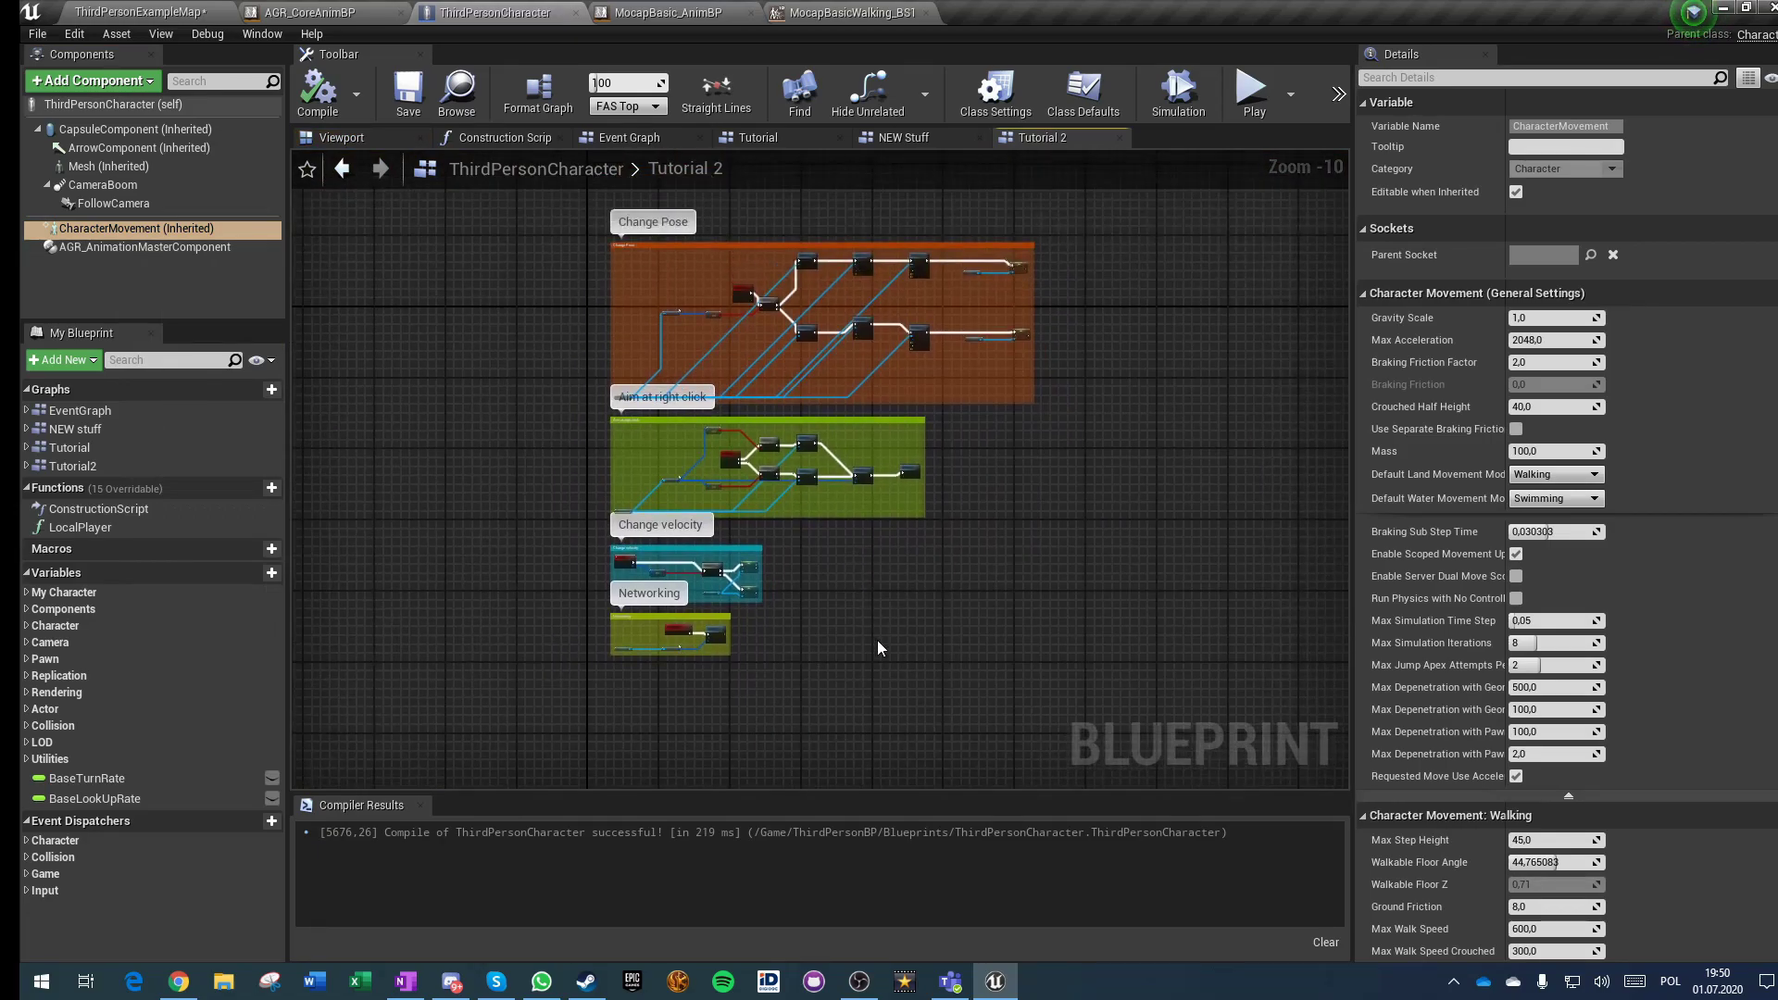
{"action": "left_click", "coordinate": [858, 984]}
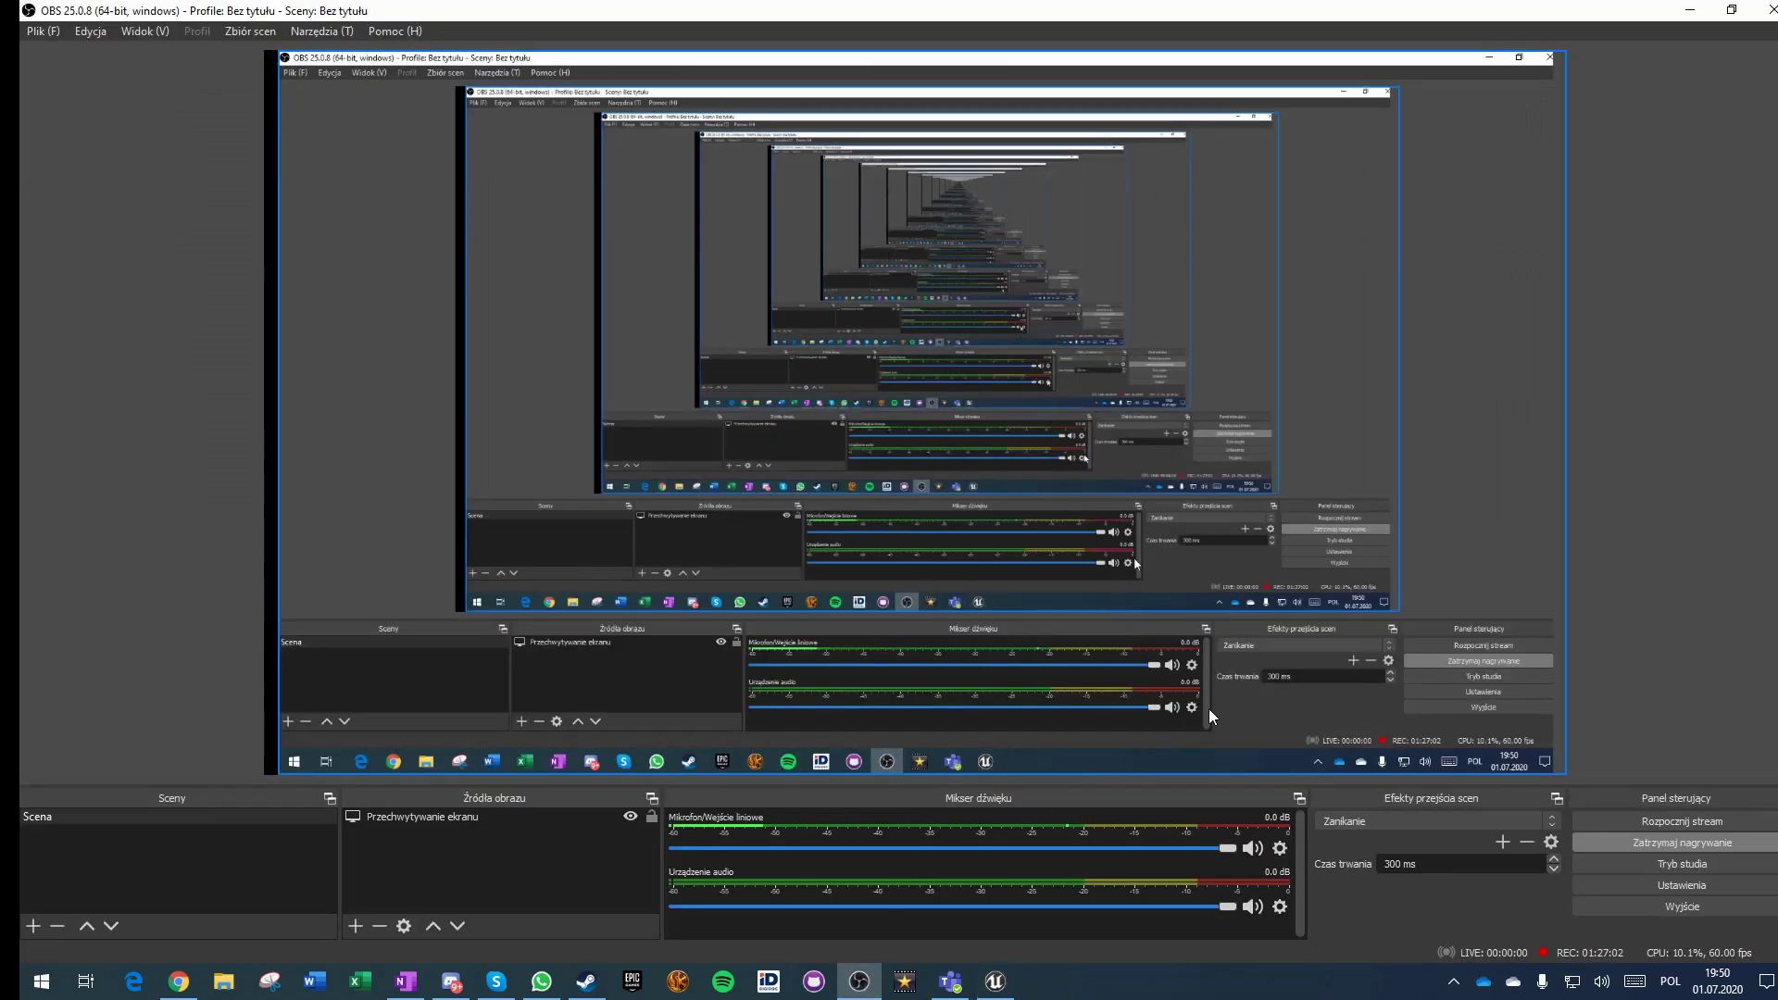